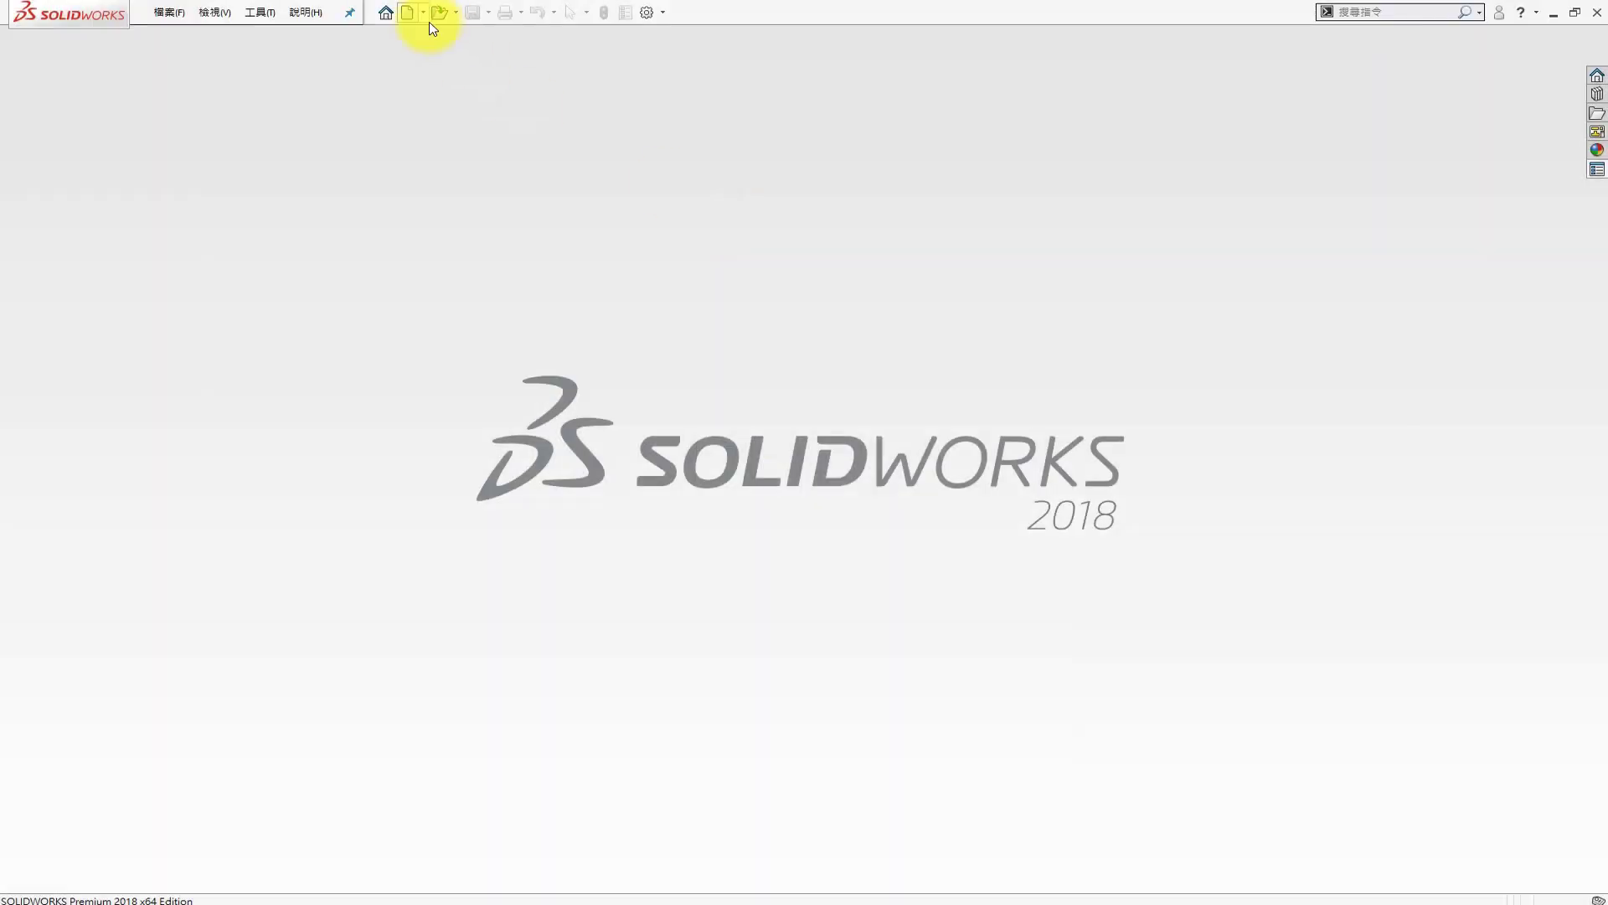
Create a new part and select the Front Plane for sketching
click(416, 14)
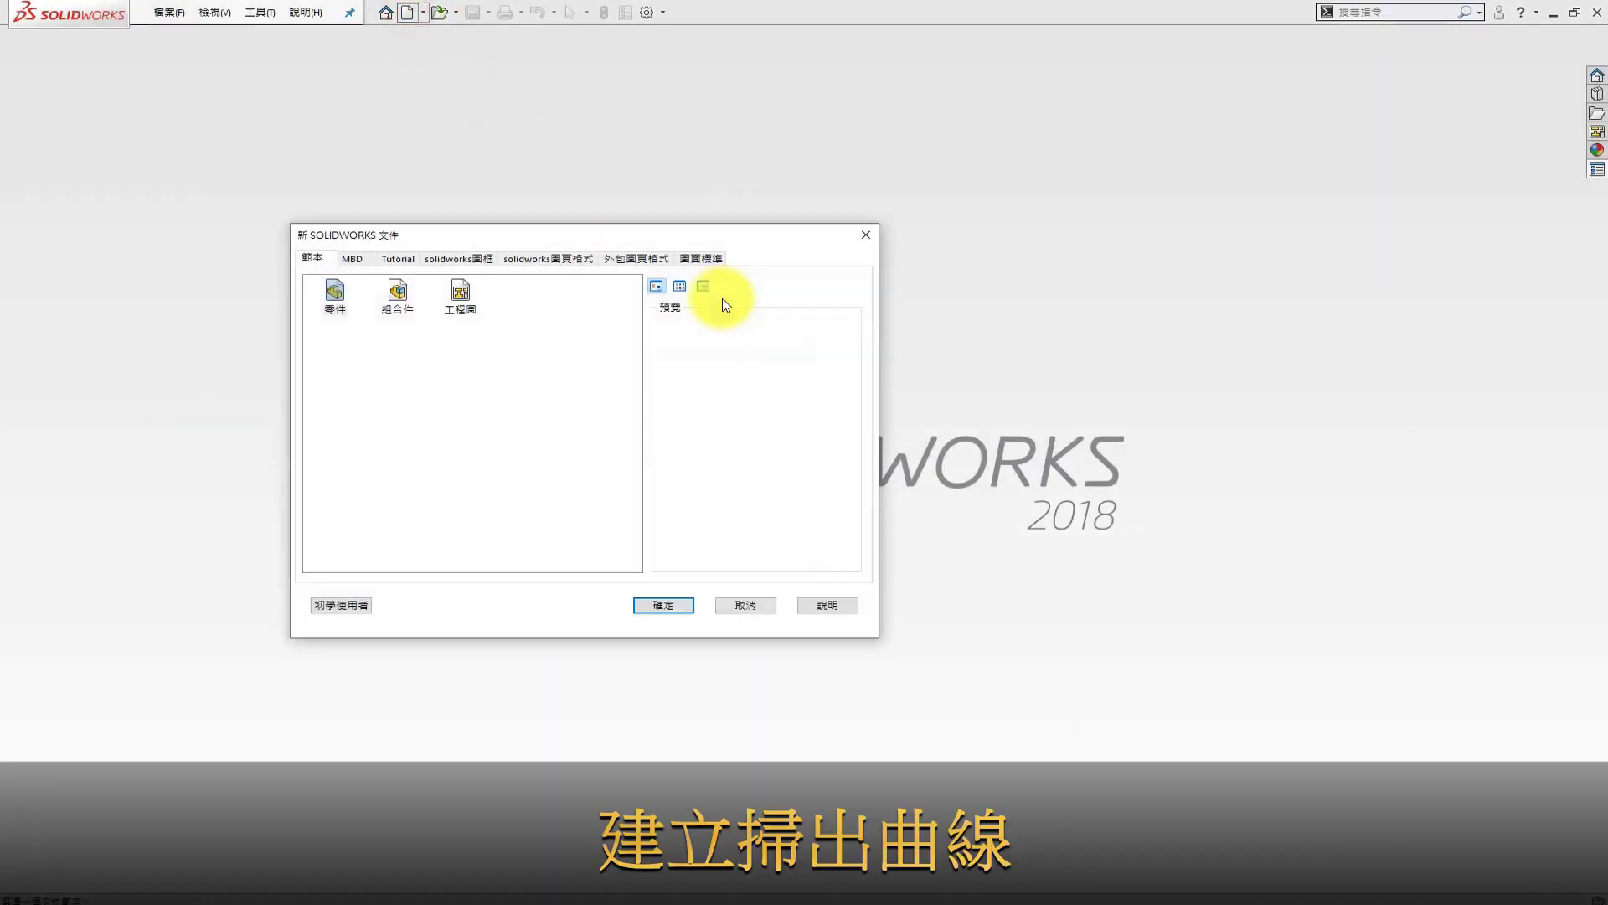
double_click(344, 302)
click(119, 223)
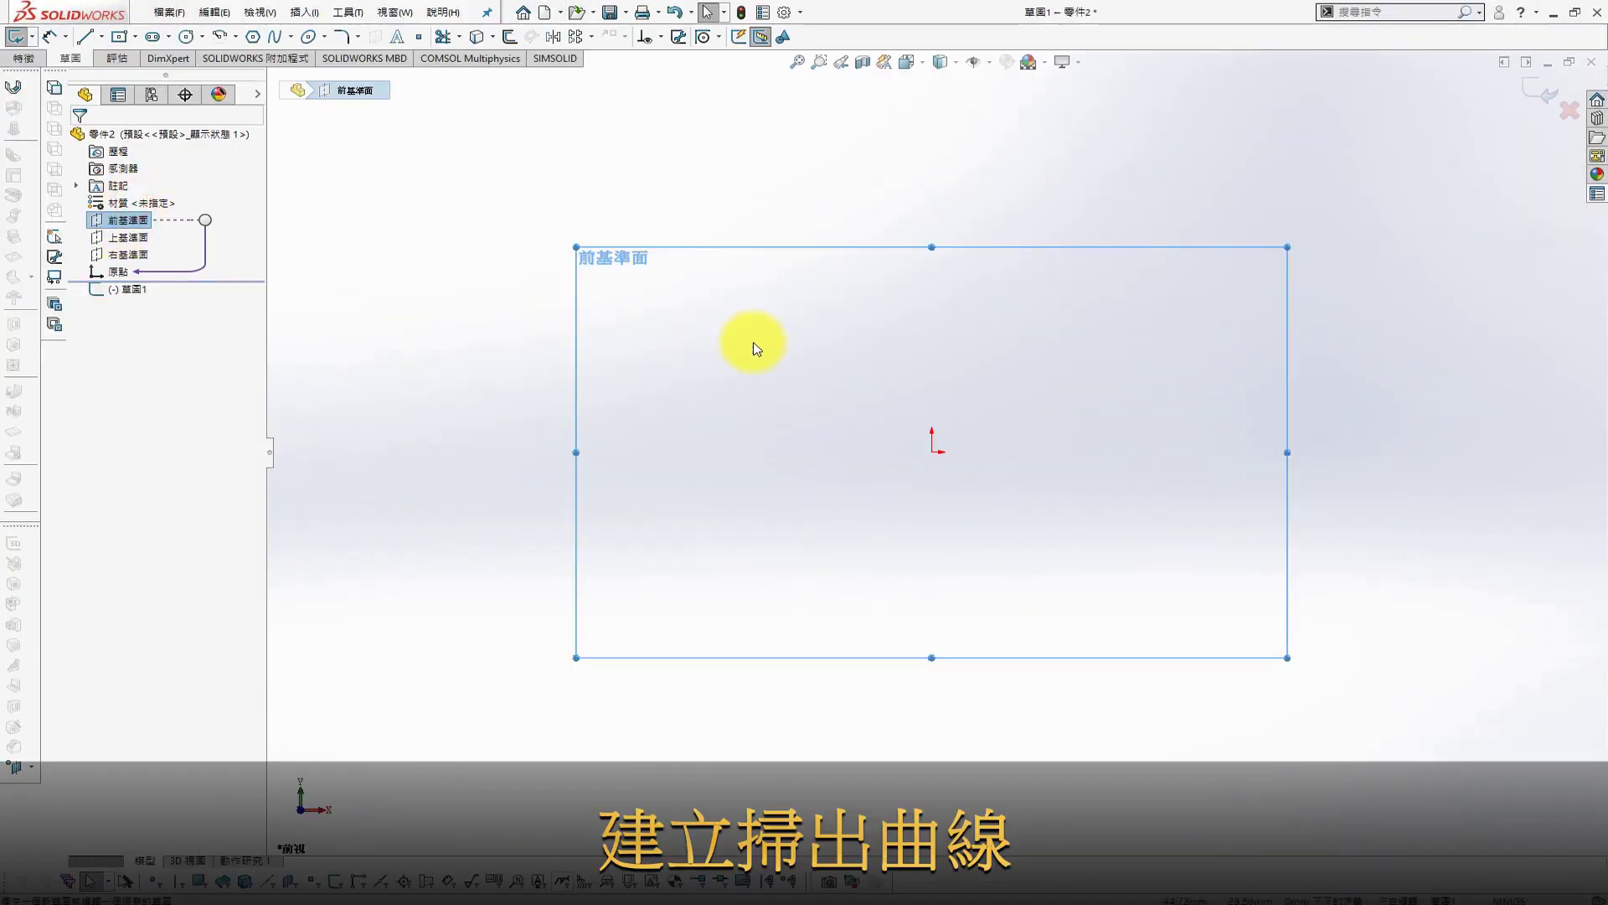
Sketch three connected lines forming an open path on the Front Plane
key(s)
click(897, 349)
click(648, 452)
click(887, 304)
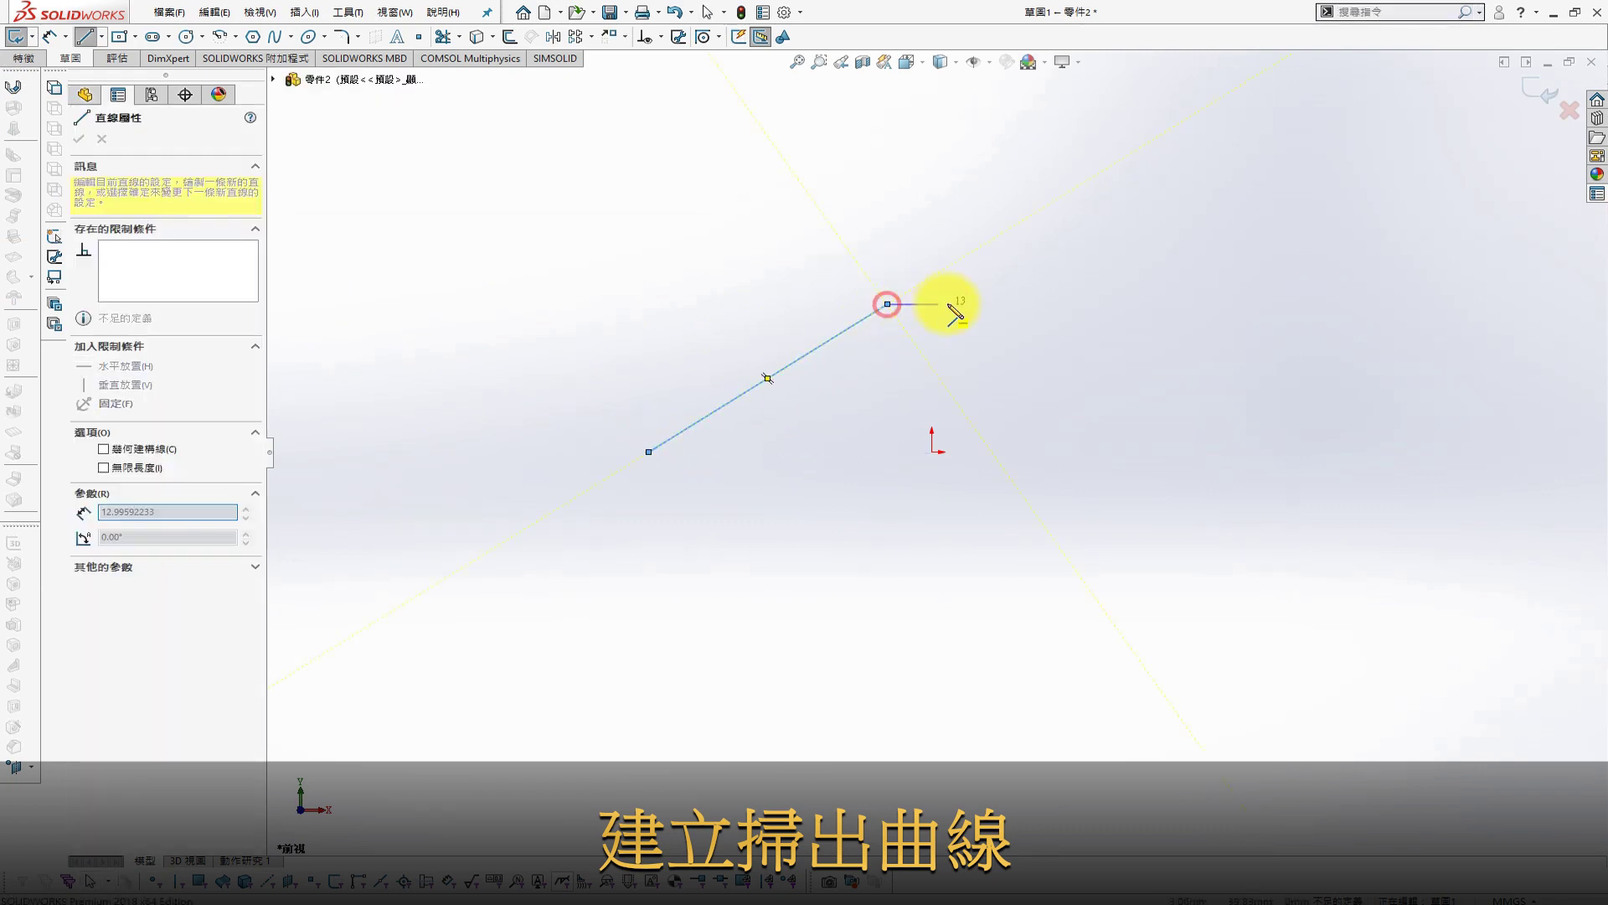
double_click(1089, 457)
Make the top line horizontal and align its midpoint vertically with the origin
click(958, 304)
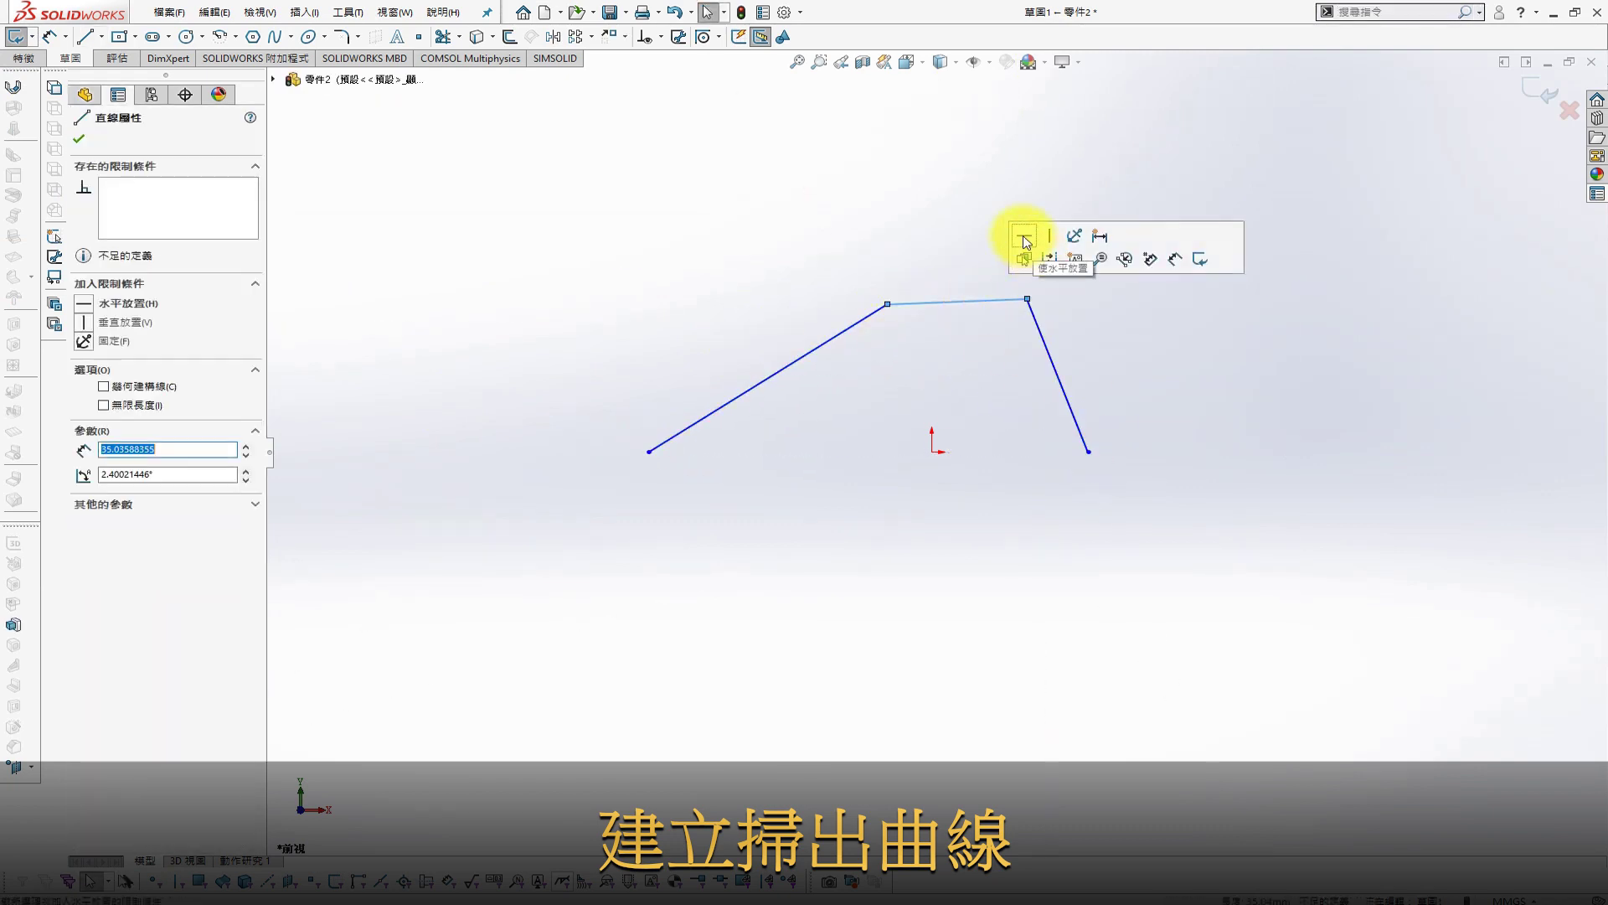
click(1024, 241)
click(905, 198)
click(977, 303)
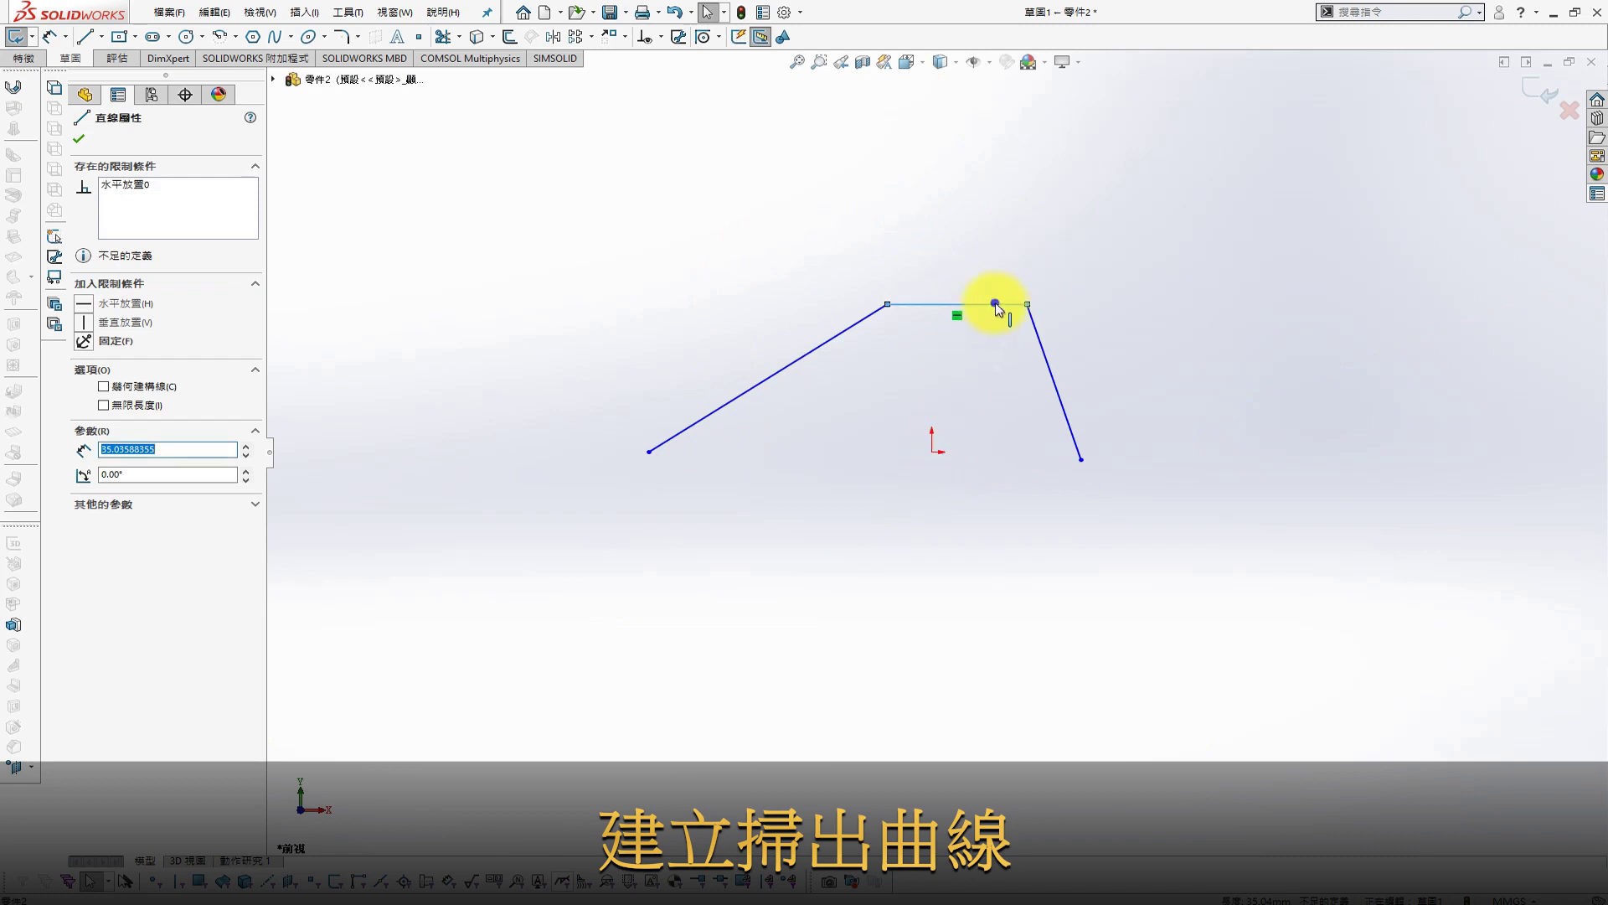
right_click(995, 303)
click(1052, 343)
ctrl+click(932, 452)
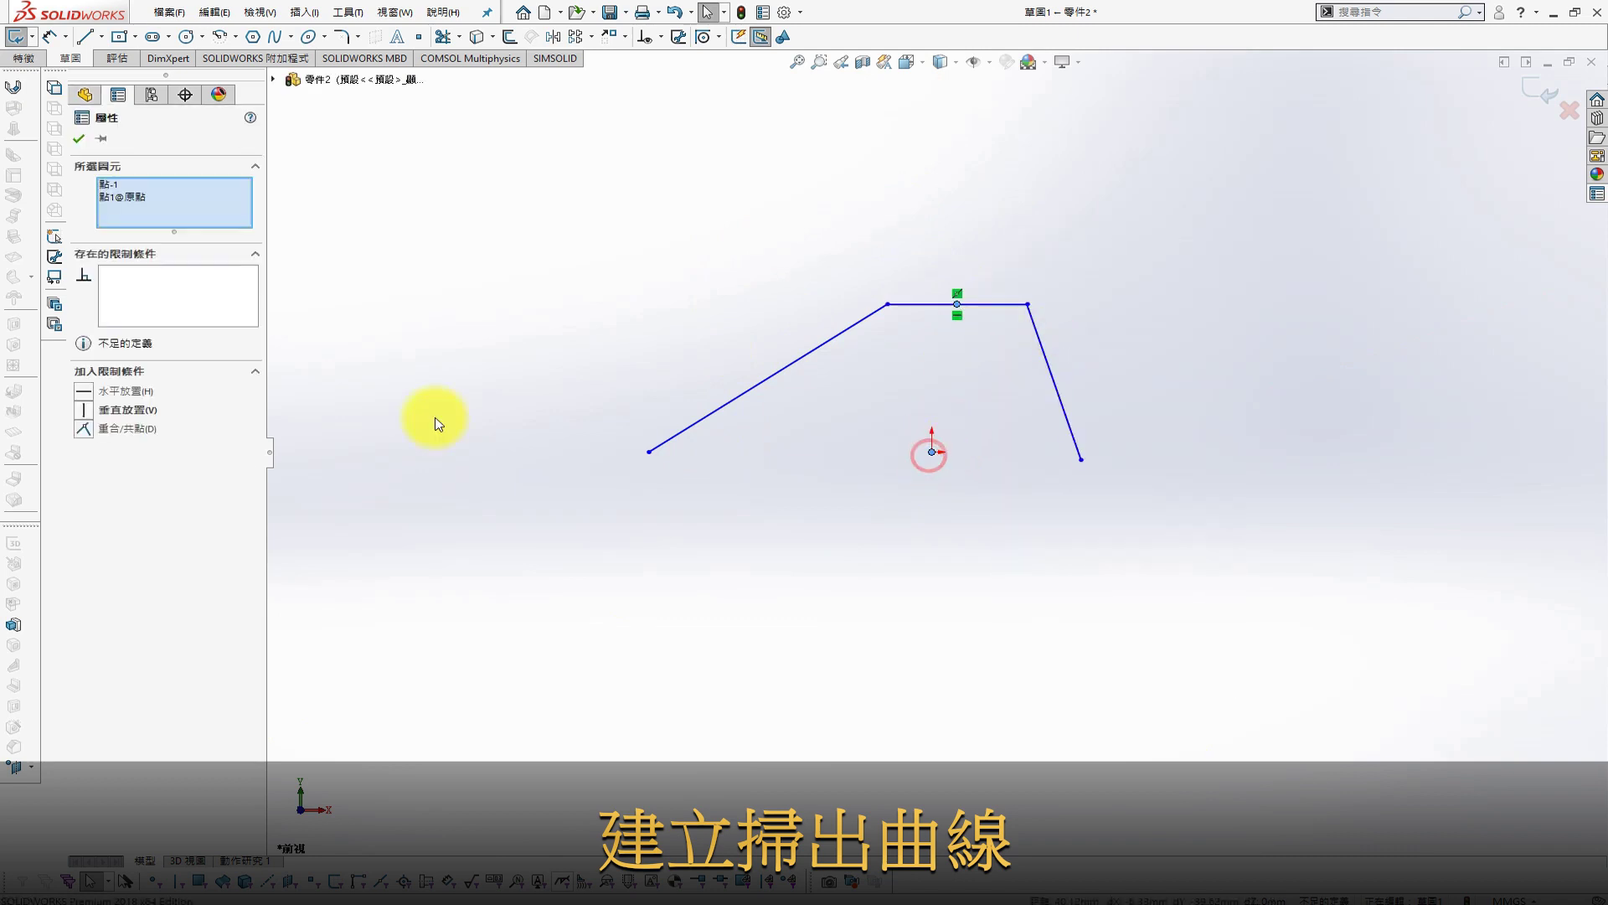
click(89, 411)
Dimension the path's height to 280 and overall width to 1150
click(78, 138)
click(563, 207)
click(879, 305)
click(932, 451)
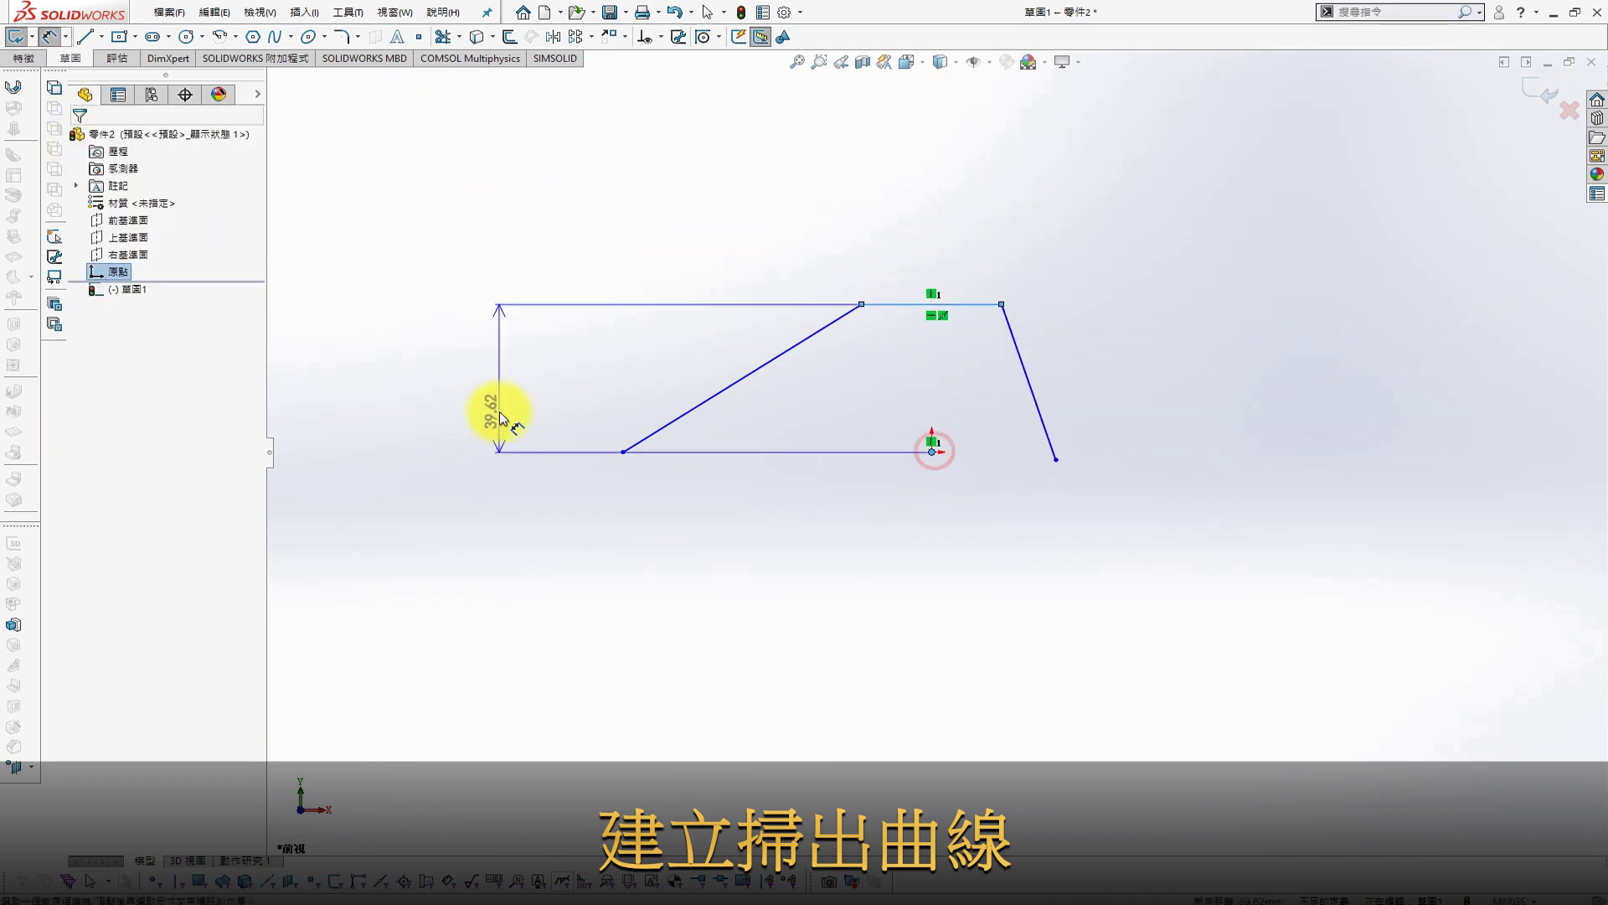
click(500, 416)
text(280)
key(Return)
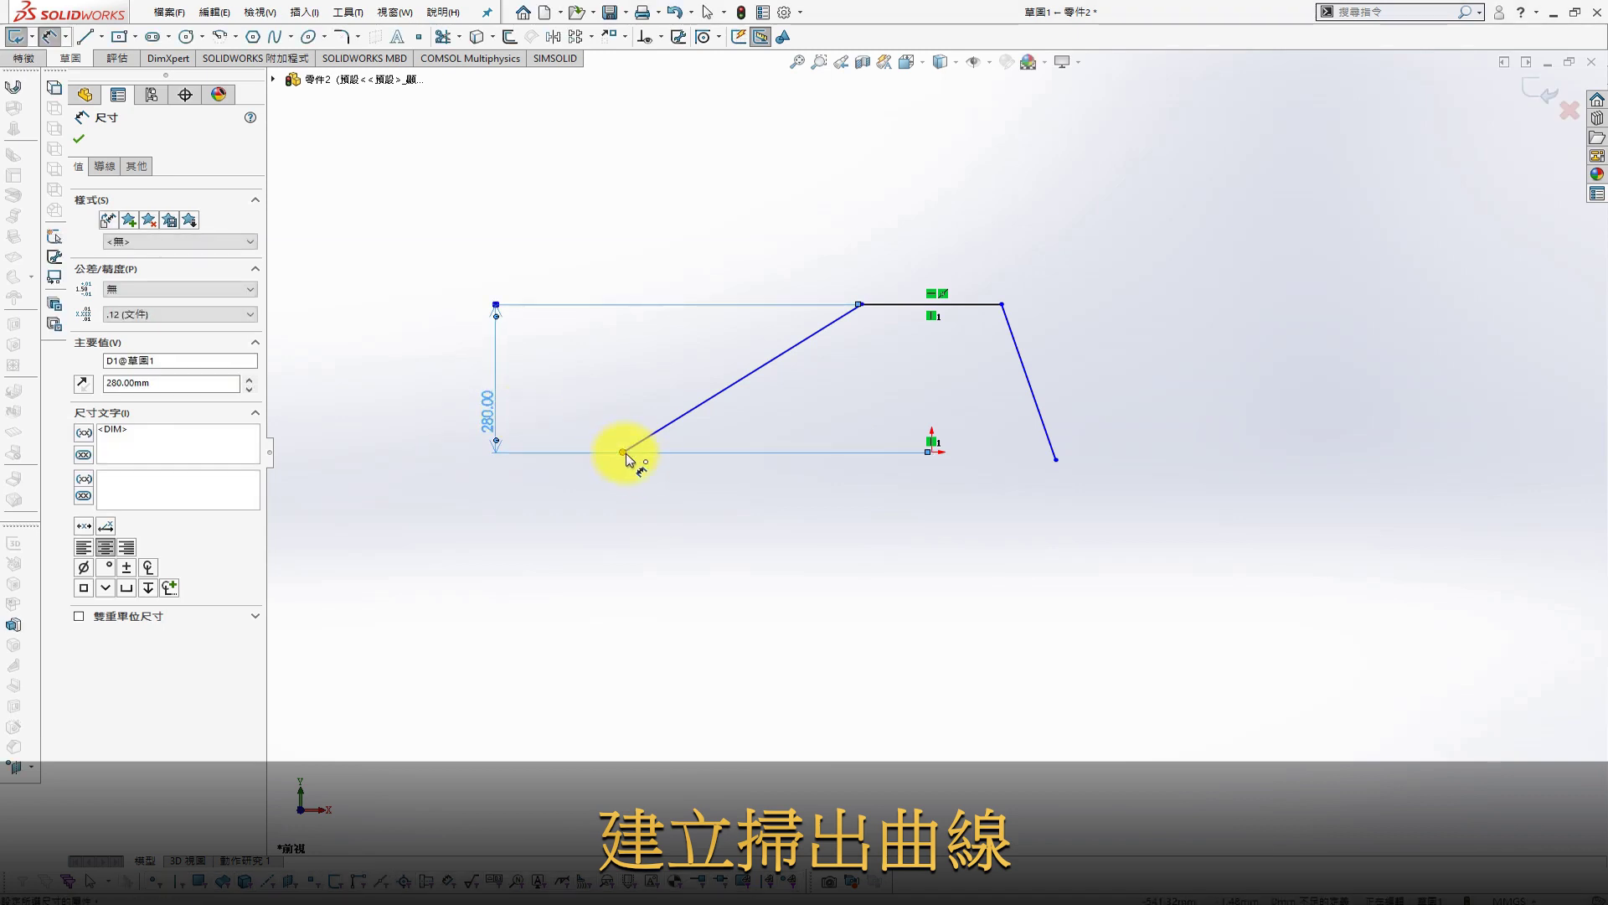
click(623, 453)
click(1055, 459)
click(941, 520)
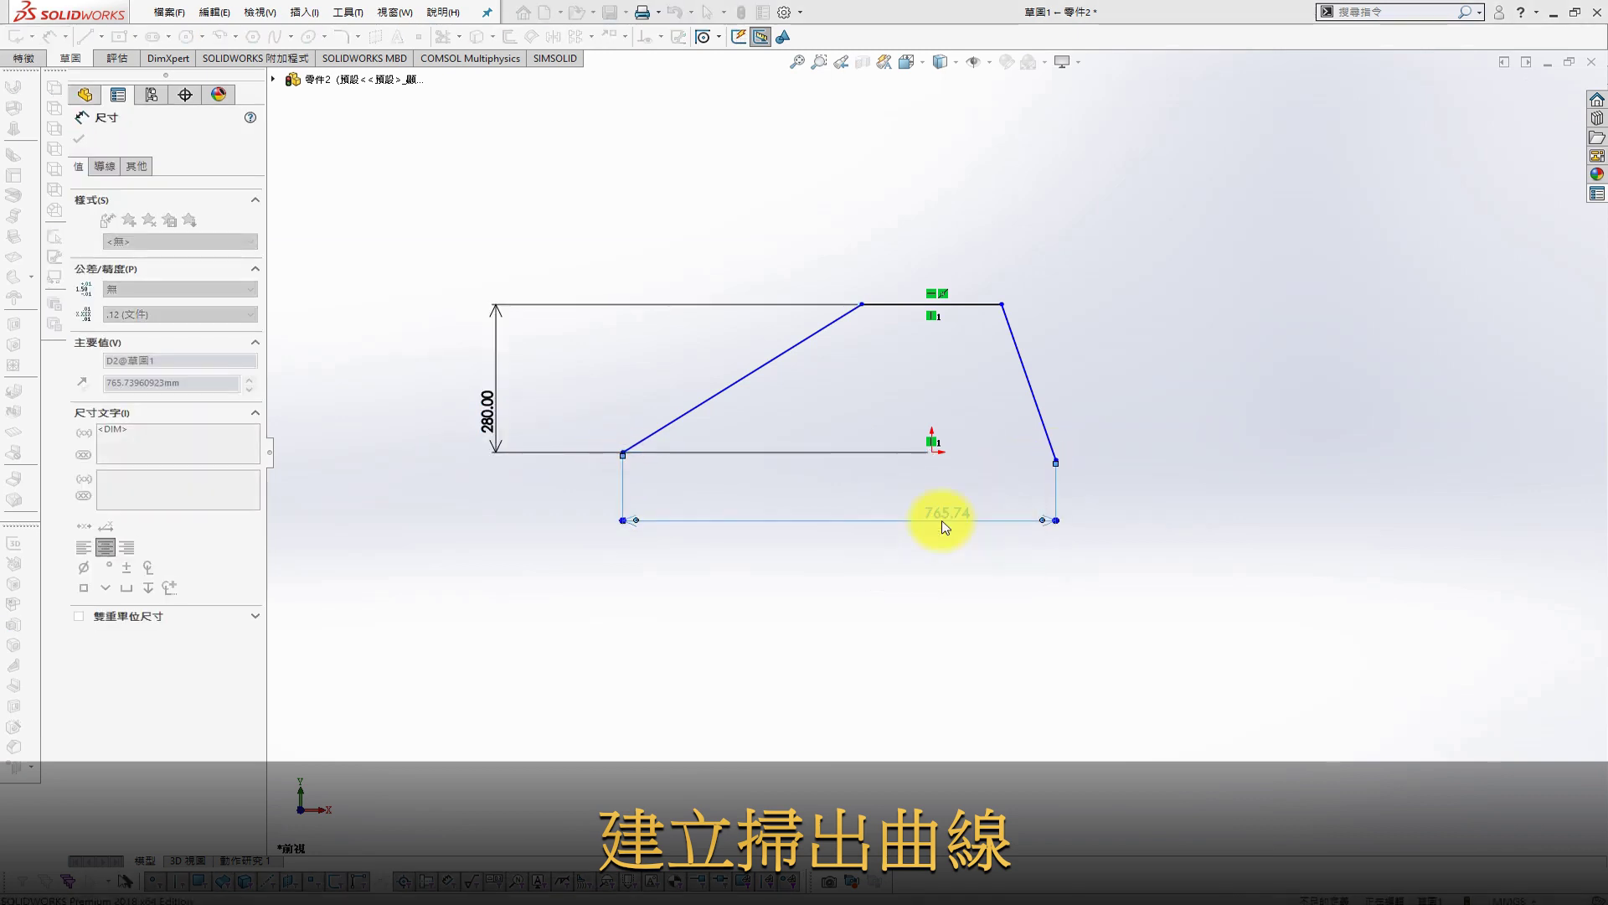
text(1150)
key(Return)
Add the 770 horizontal distance and 200 top length dimensions, then reposition the 280 dimension
click(860, 306)
click(622, 454)
click(683, 494)
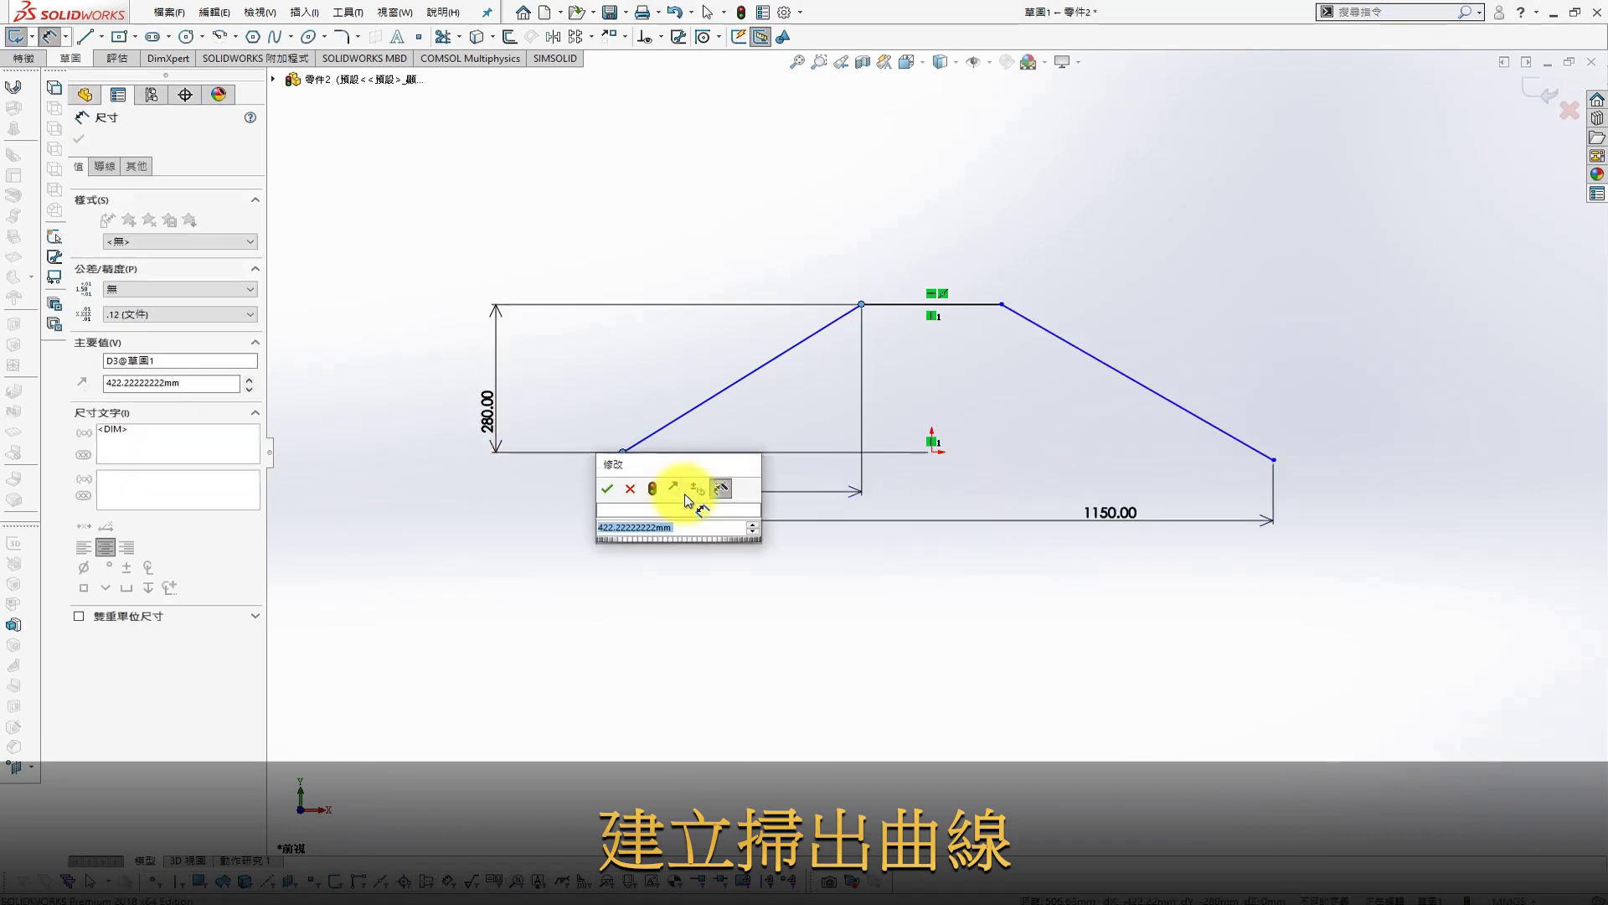
key(Return)
text(770)
key(Return)
key(Escape)
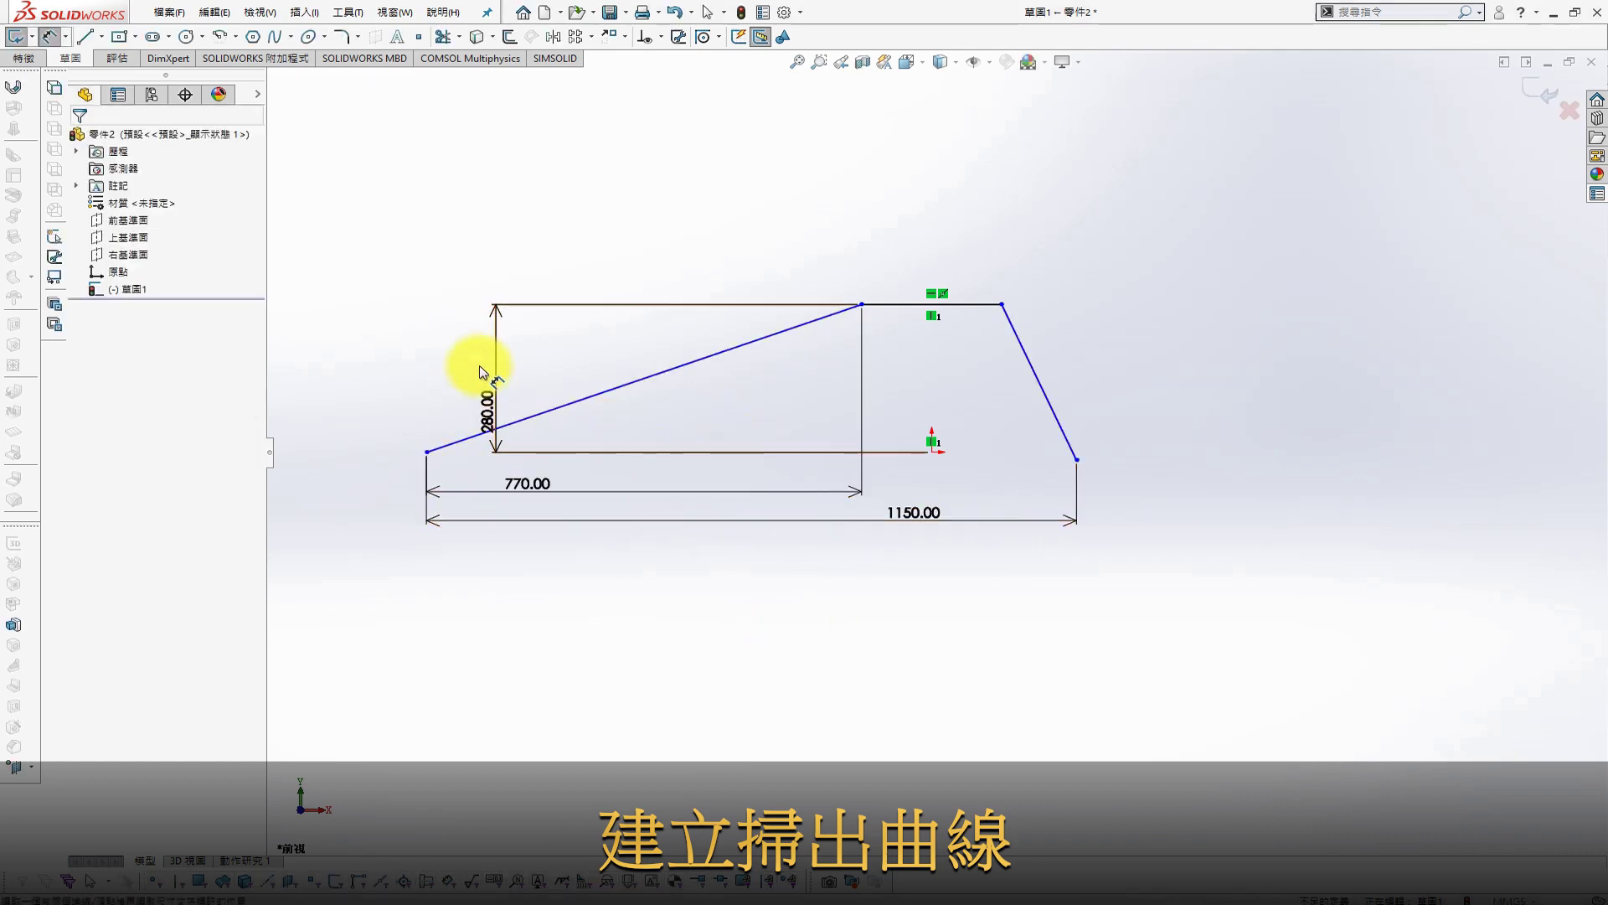
click(927, 305)
click(955, 247)
text(200)
key(Return)
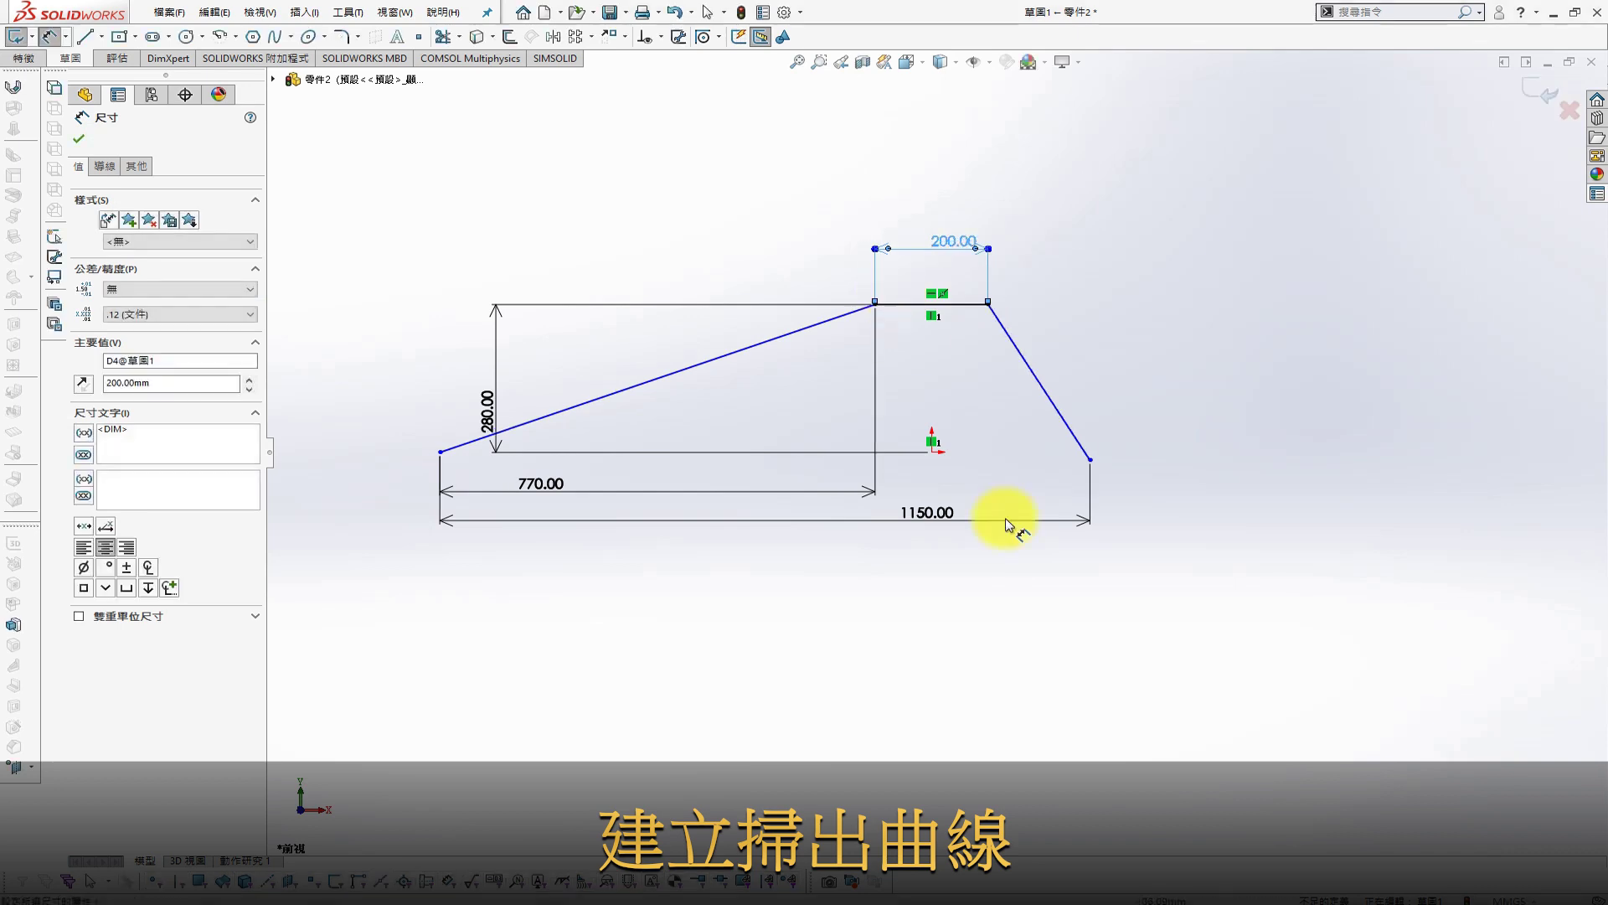
key(Escape)
drag(490, 402, 322, 409)
Make both lower endpoints horizontal with the origin
click(440, 452)
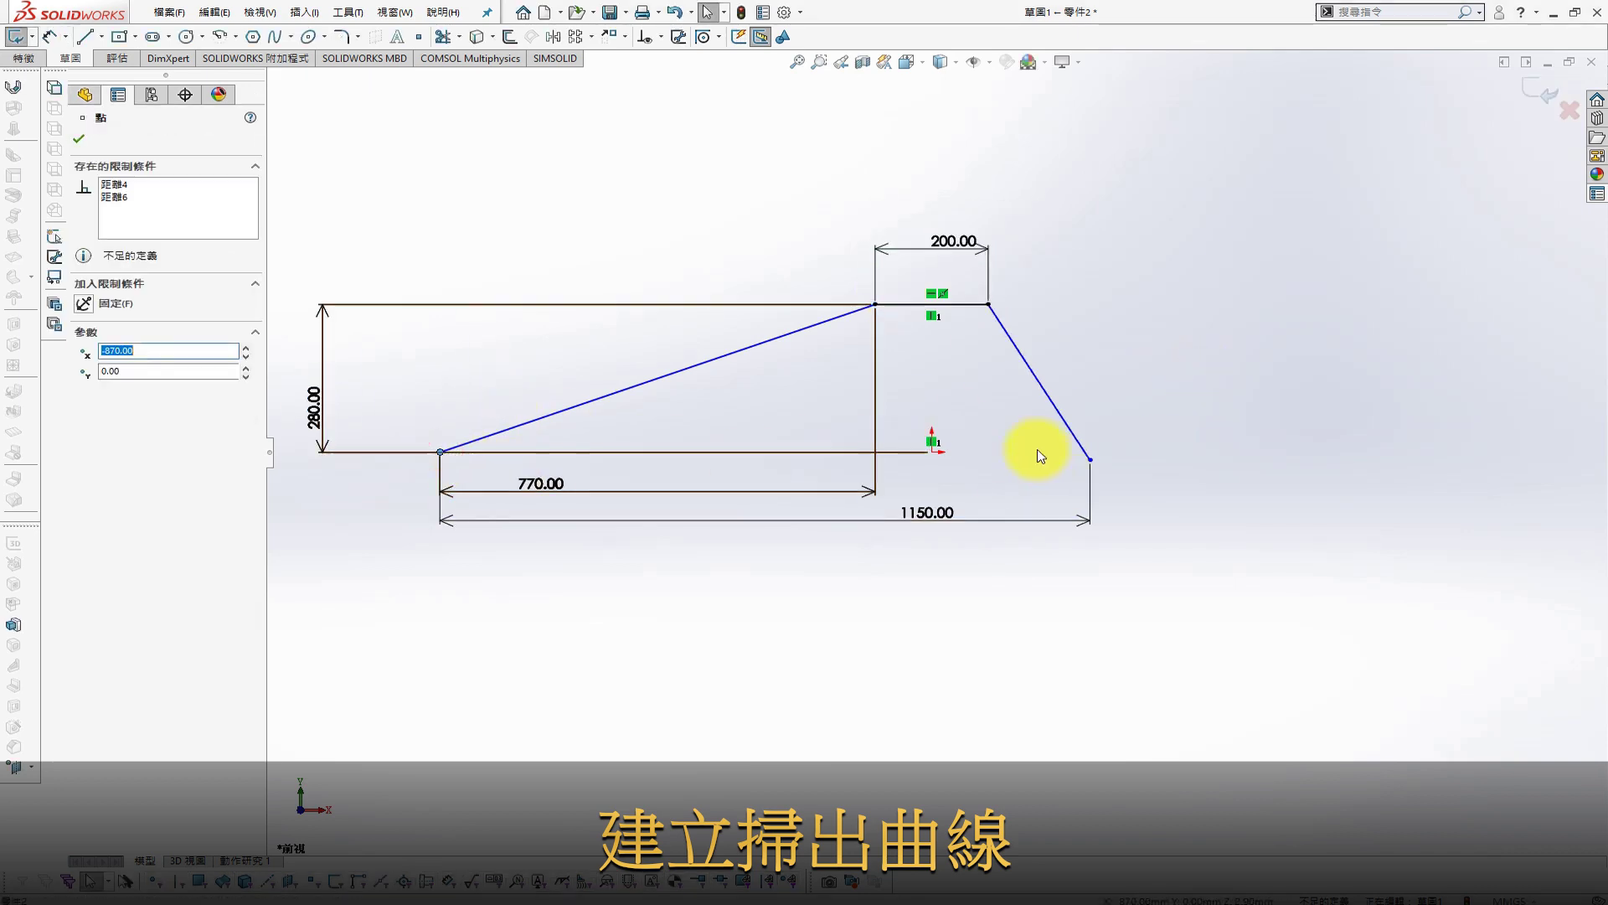
ctrl+click(932, 452)
ctrl+click(1090, 460)
click(86, 391)
click(688, 435)
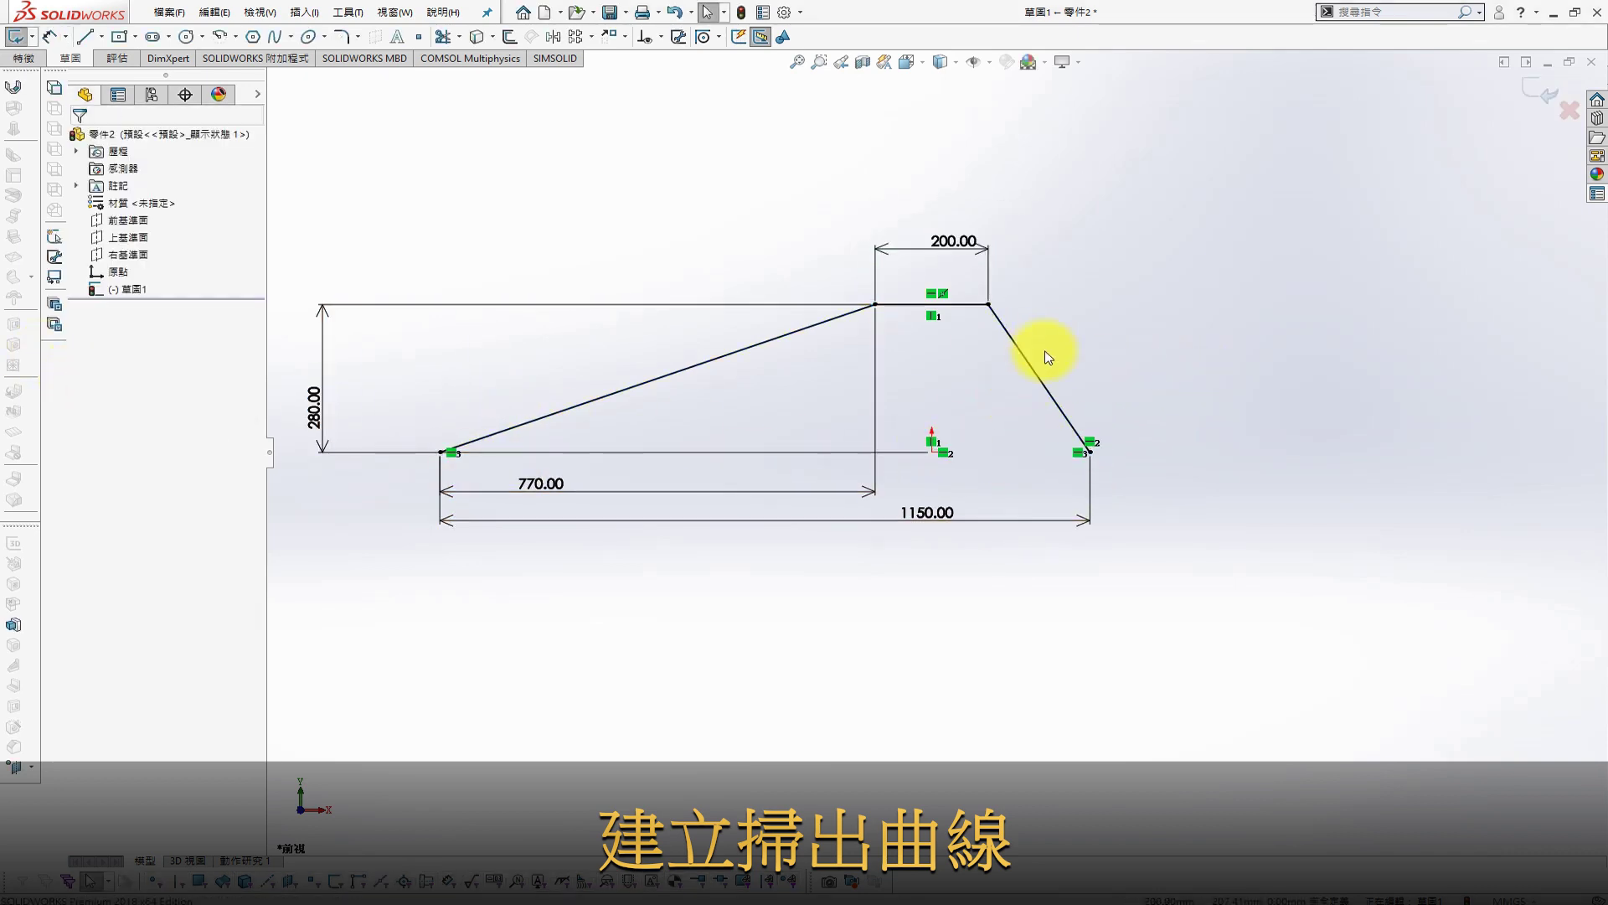
Round the two top corners with R100 sketch fillets and exit the path sketch
key(s)
click(1265, 455)
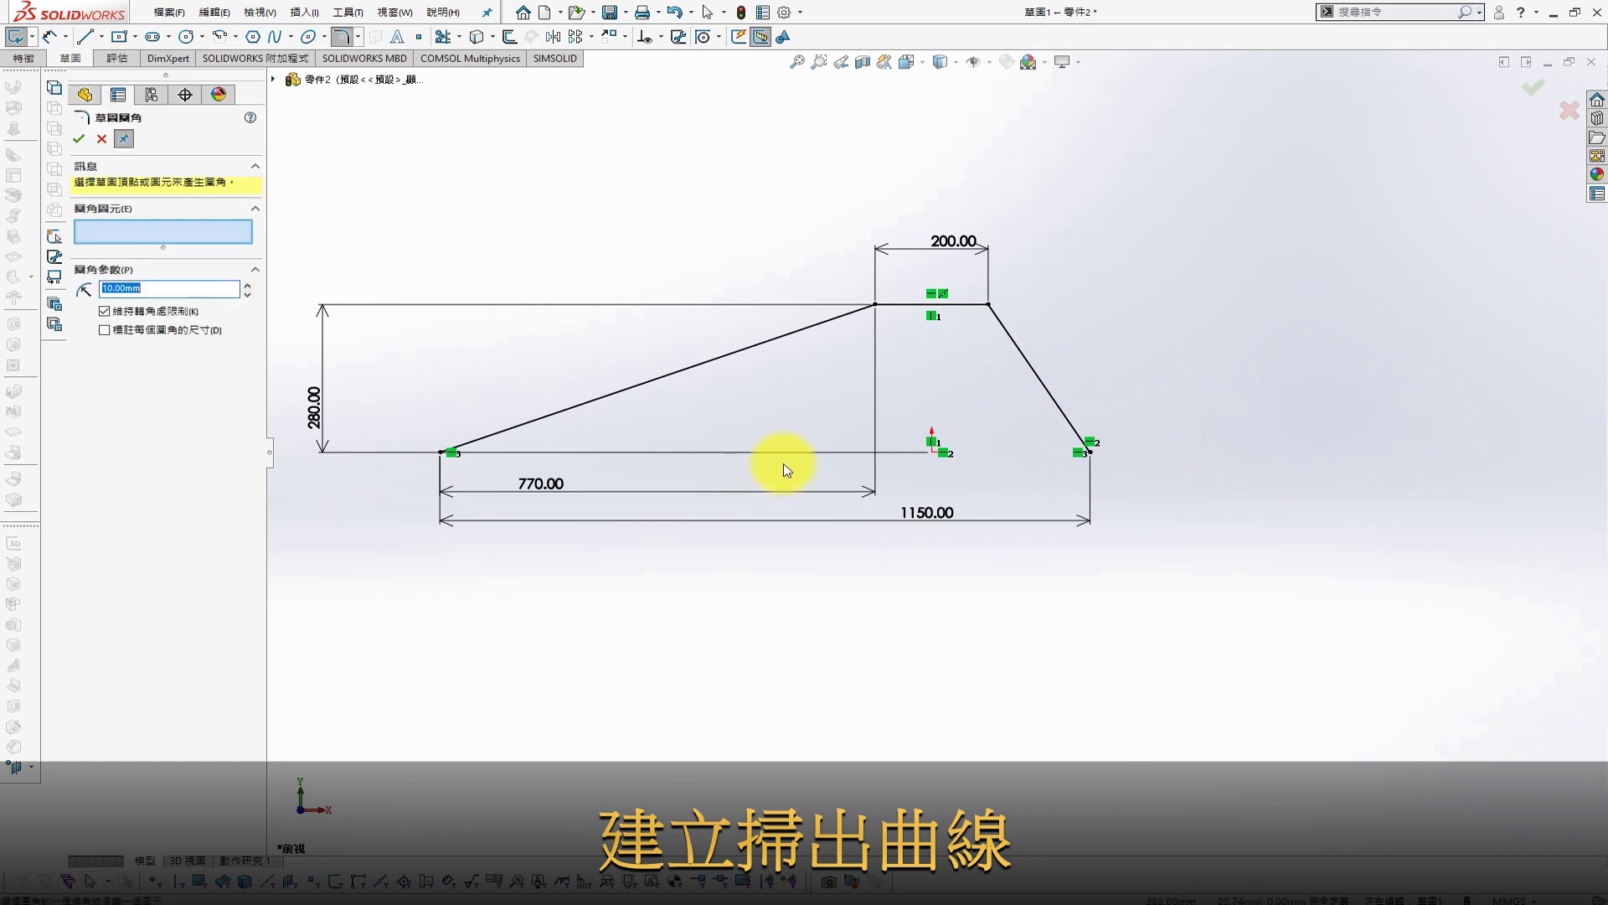
click(880, 304)
click(845, 467)
click(988, 305)
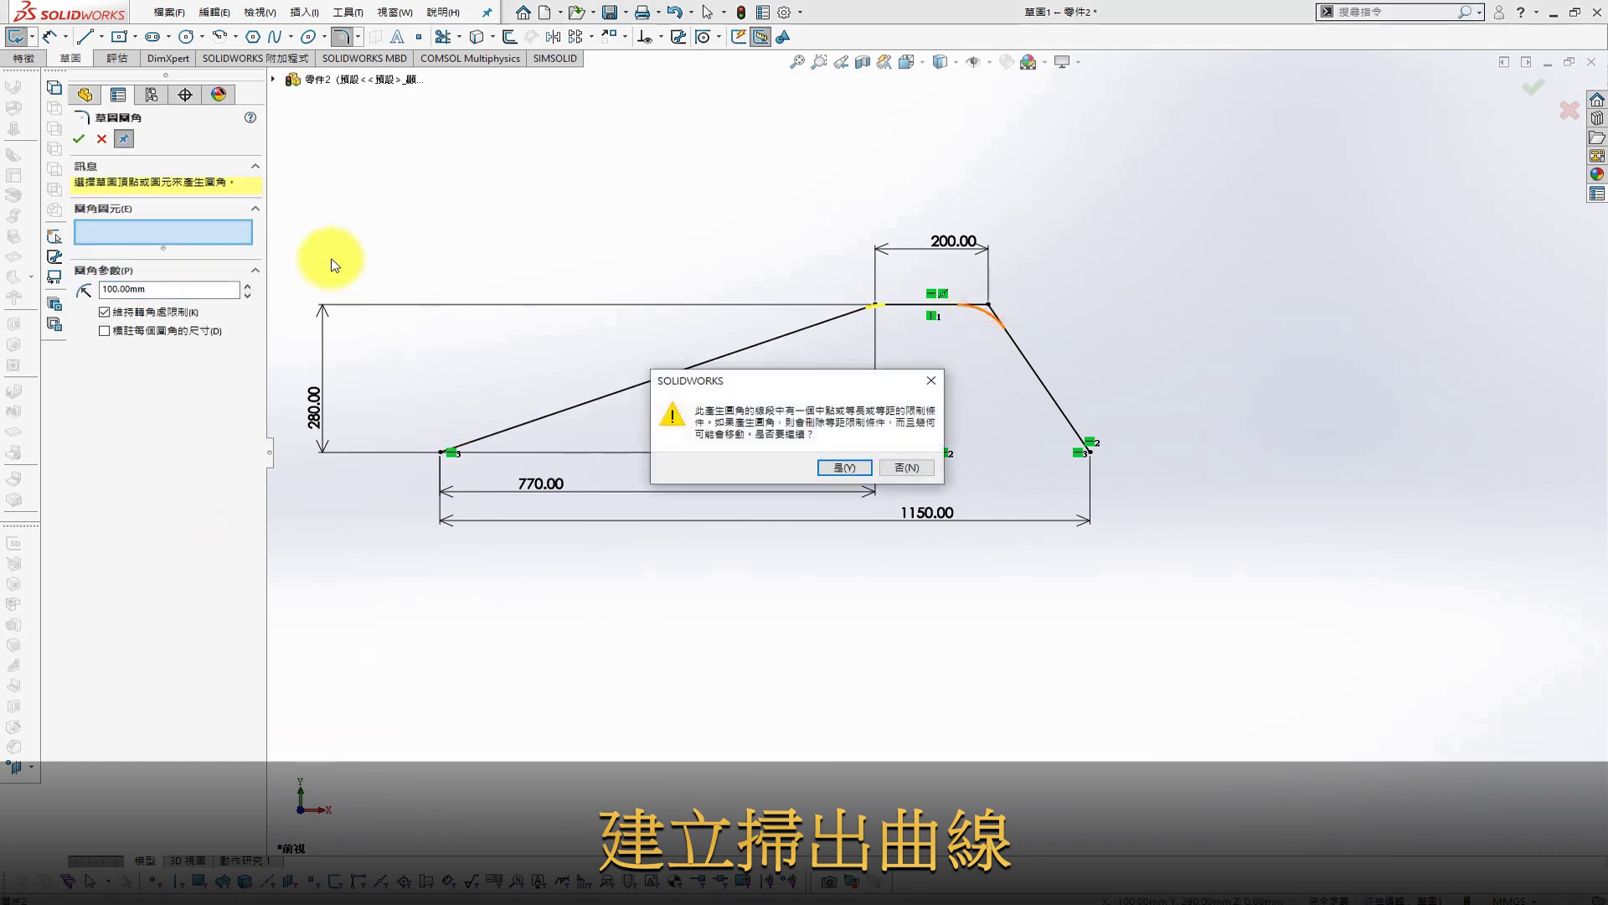
click(842, 467)
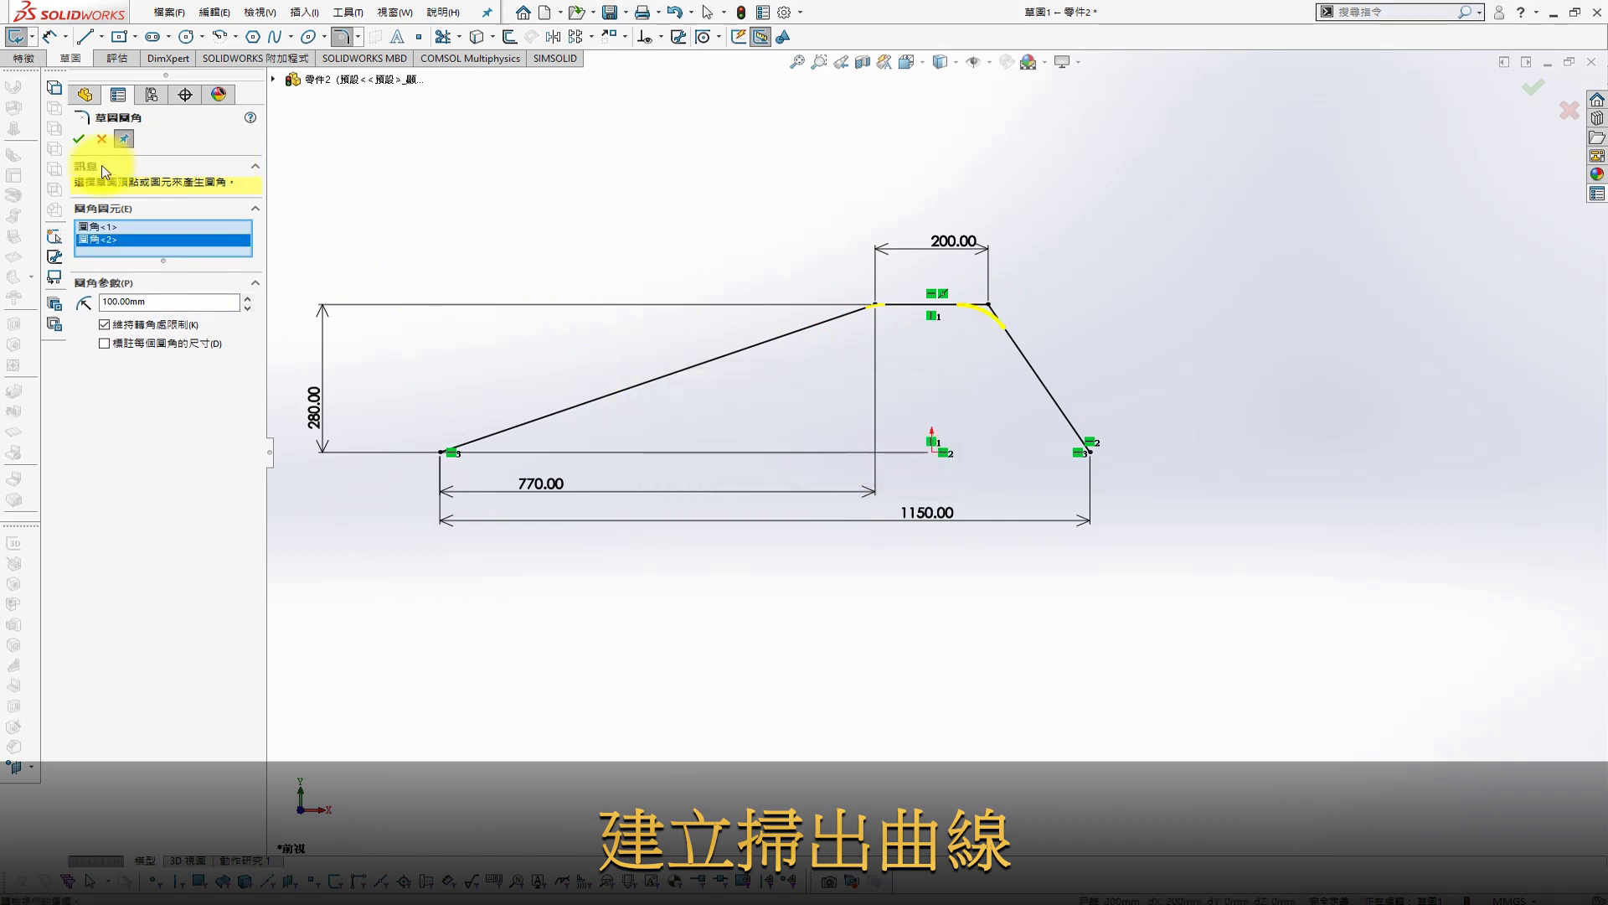
click(1540, 88)
middle_drag(1263, 276, 1184, 406)
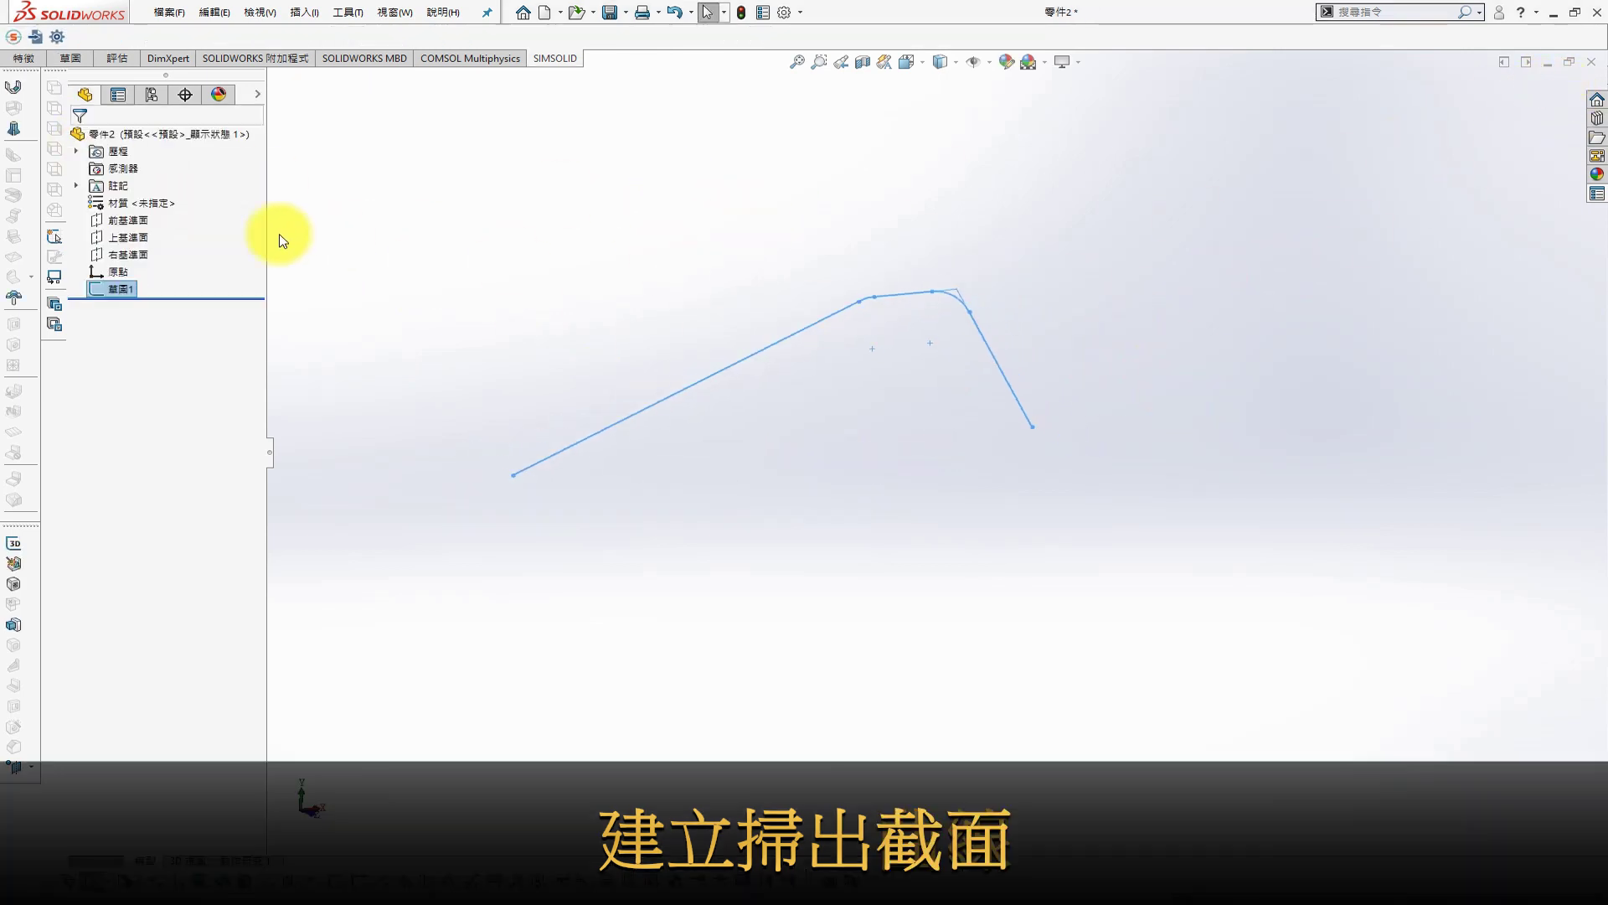
On the Right Plane, sketch a rectangular profile centred on the sweep path
click(126, 257)
click(160, 231)
key(s)
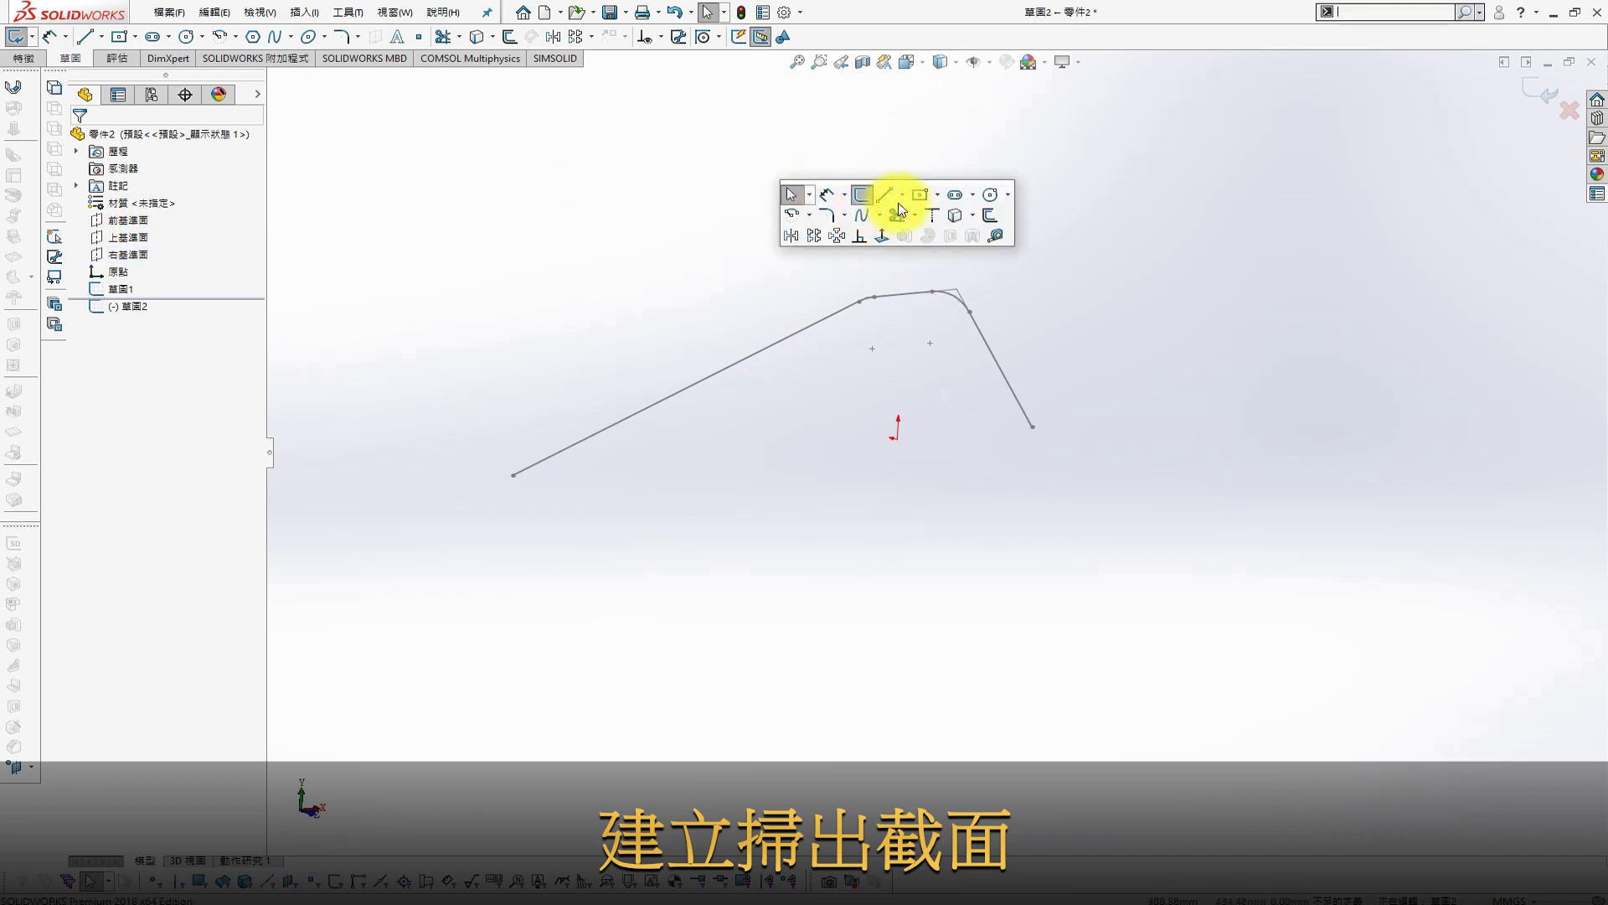
click(805, 233)
click(934, 266)
click(932, 291)
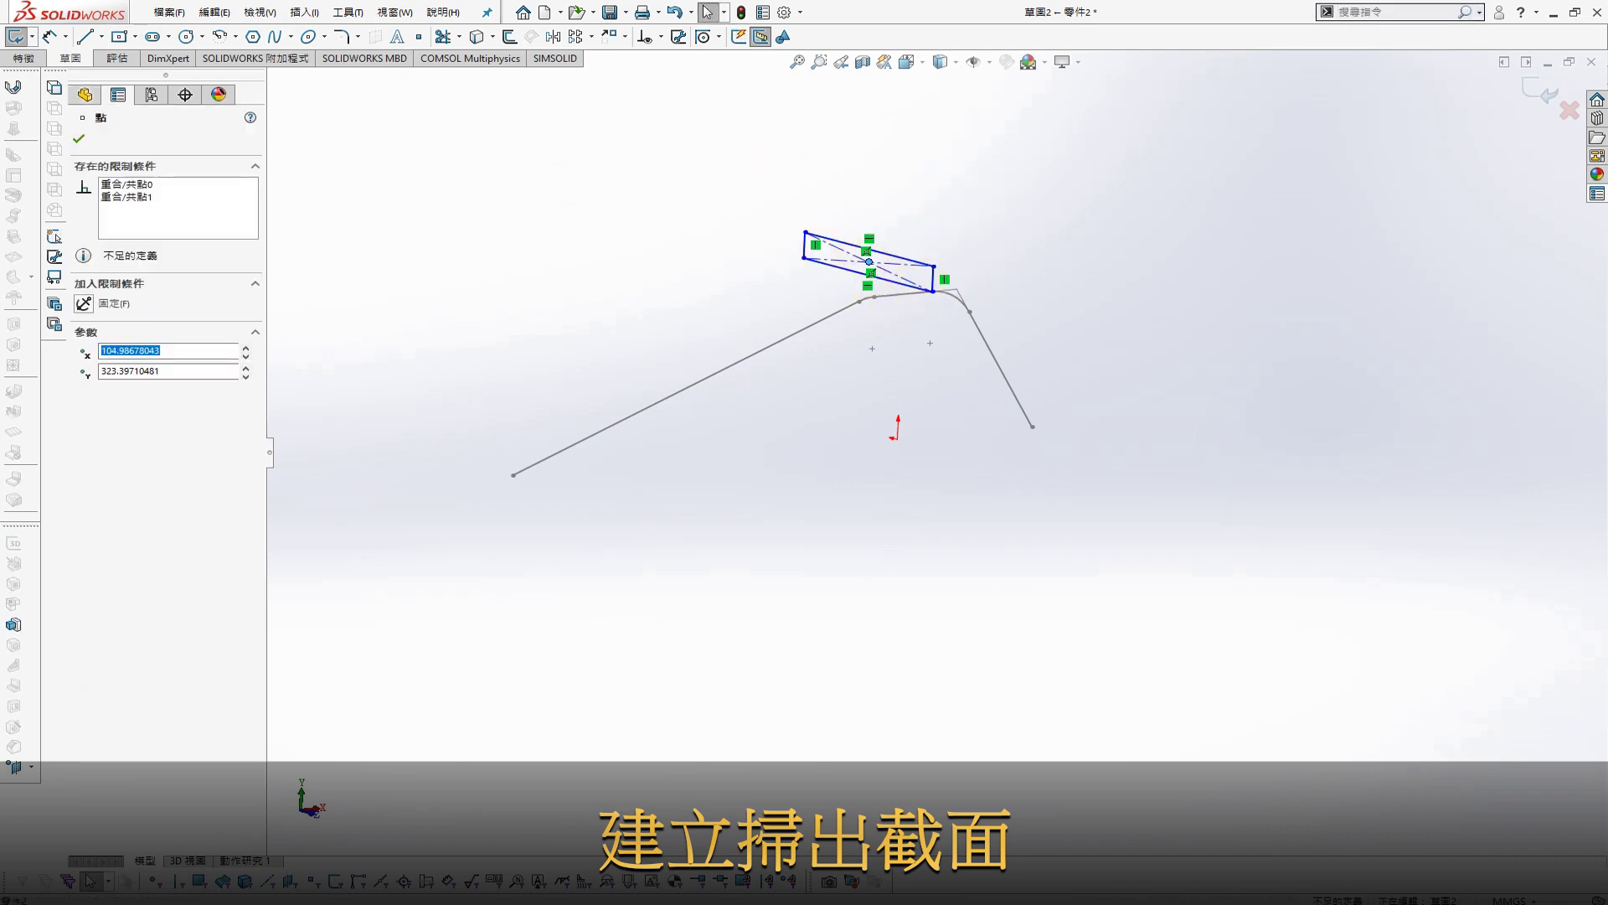
click(83, 390)
click(78, 139)
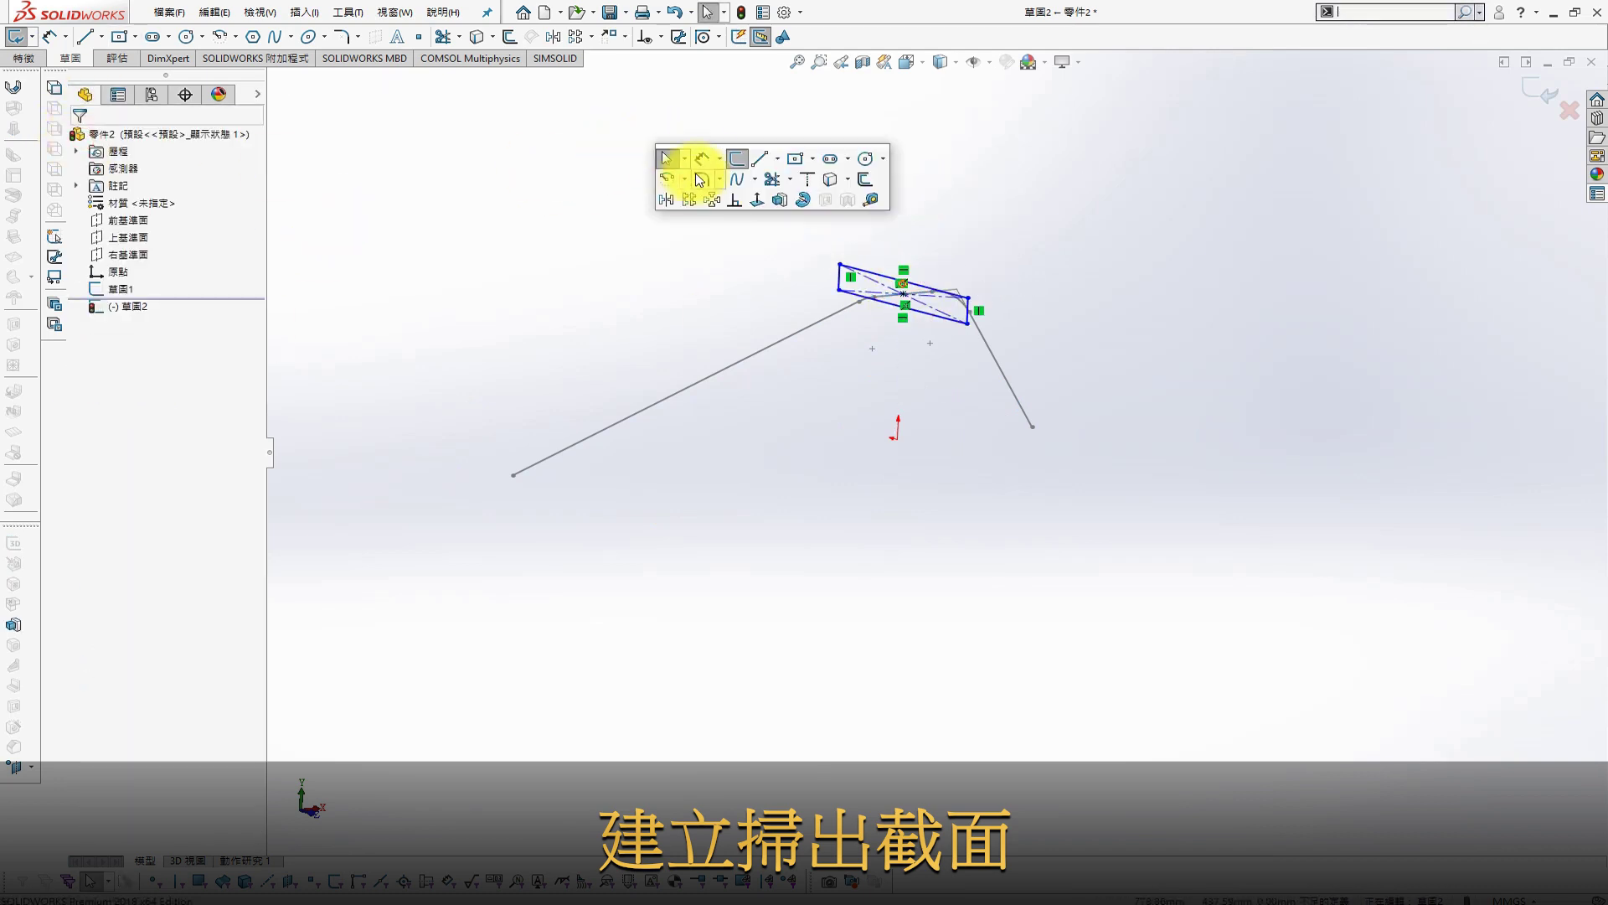
Dimension the rectangle's top edge to 100
click(923, 287)
click(926, 222)
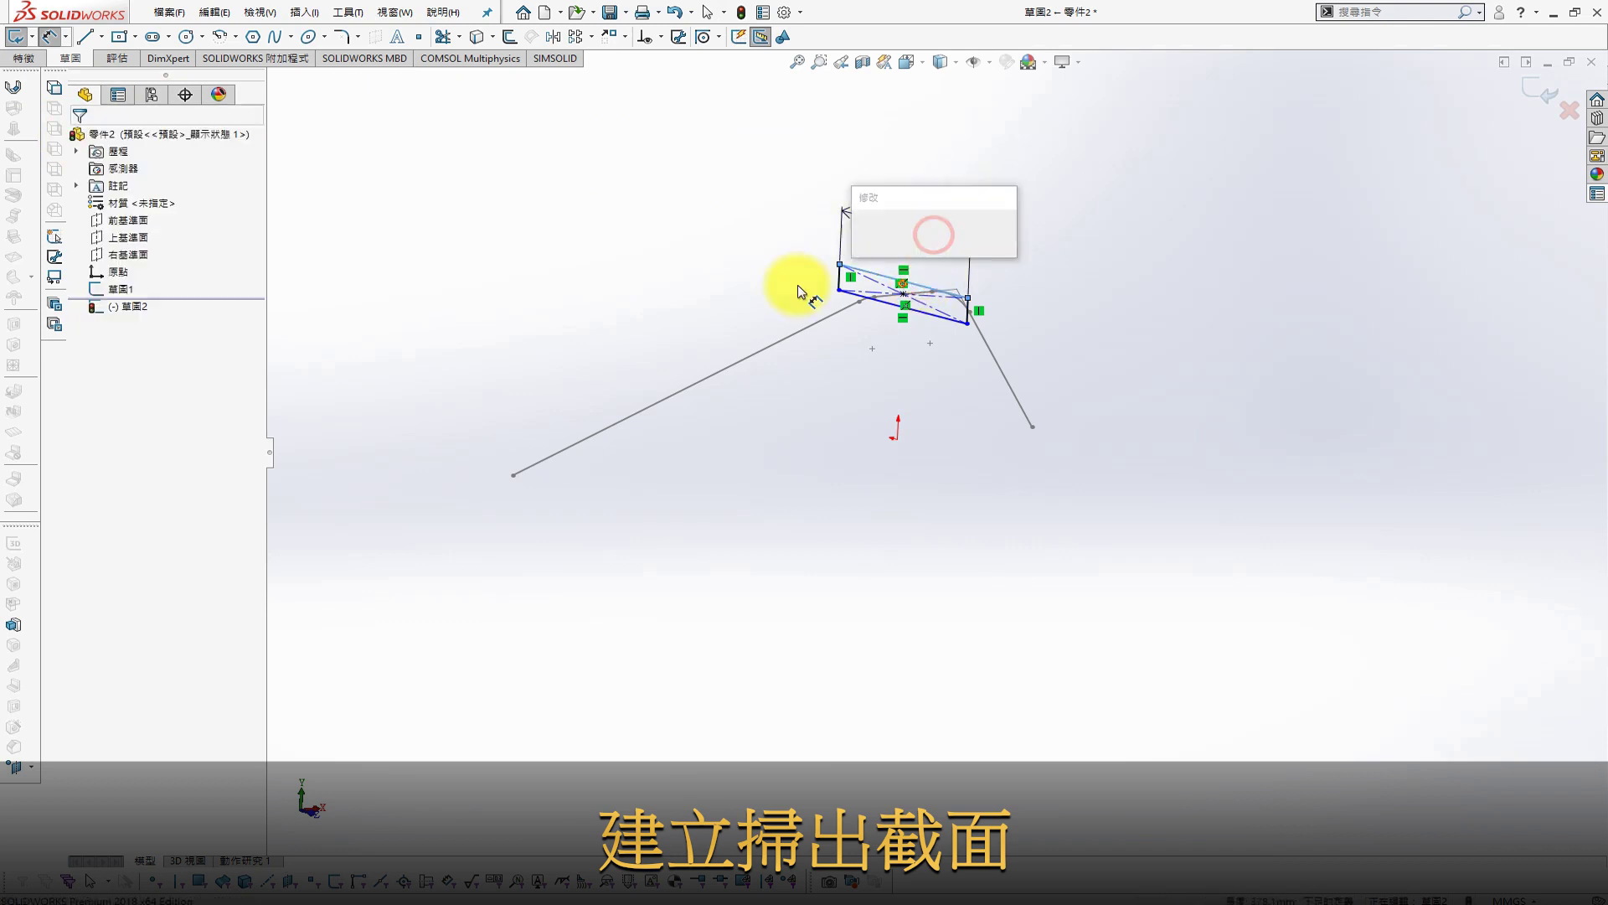
text(100)
key(Return)
scroll(904, 284, up, 3)
key(Escape)
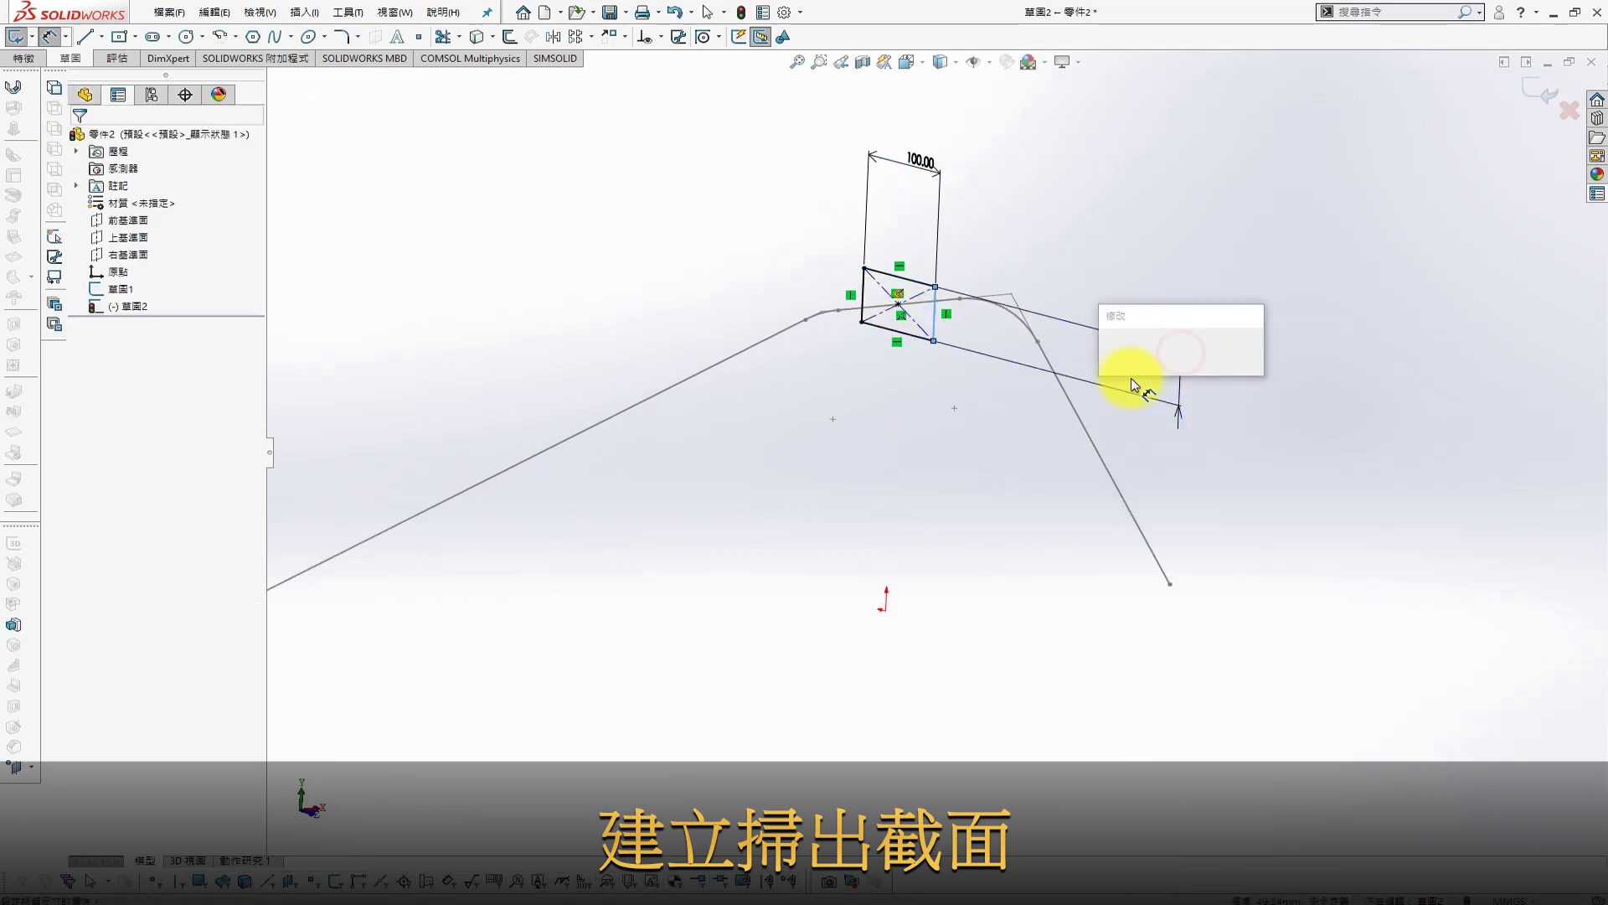
Round all four rectangle corners with 5 mm sketch fillets and exit the sketch
key(s)
click(1169, 366)
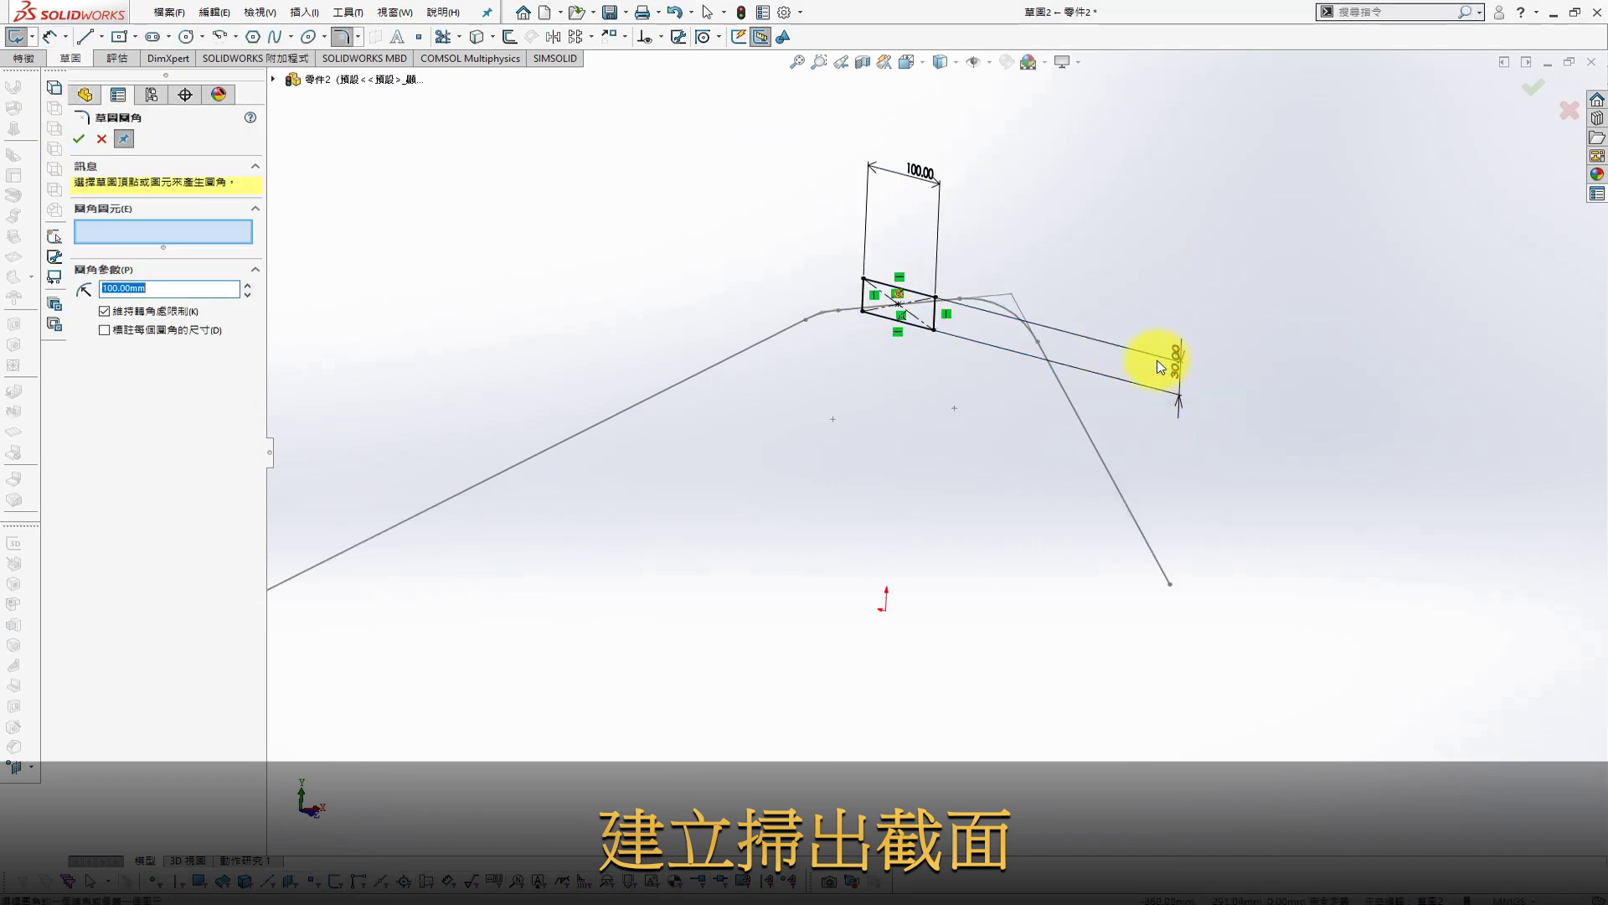
text(5)
scroll(977, 305, up, 3)
click(761, 296)
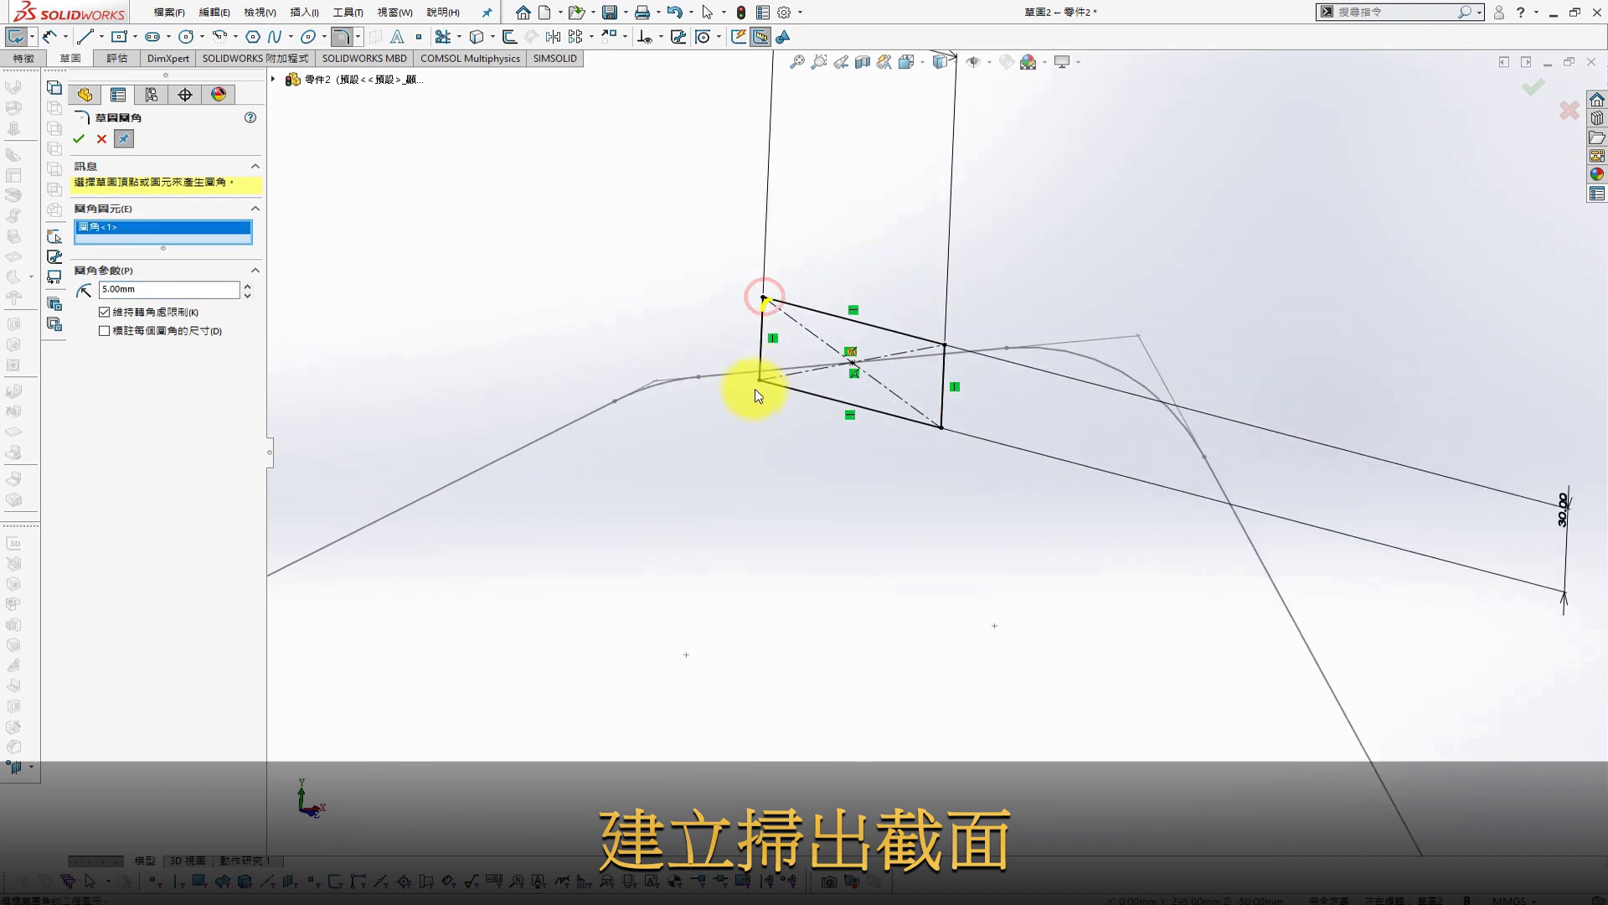
click(758, 380)
click(944, 432)
click(944, 345)
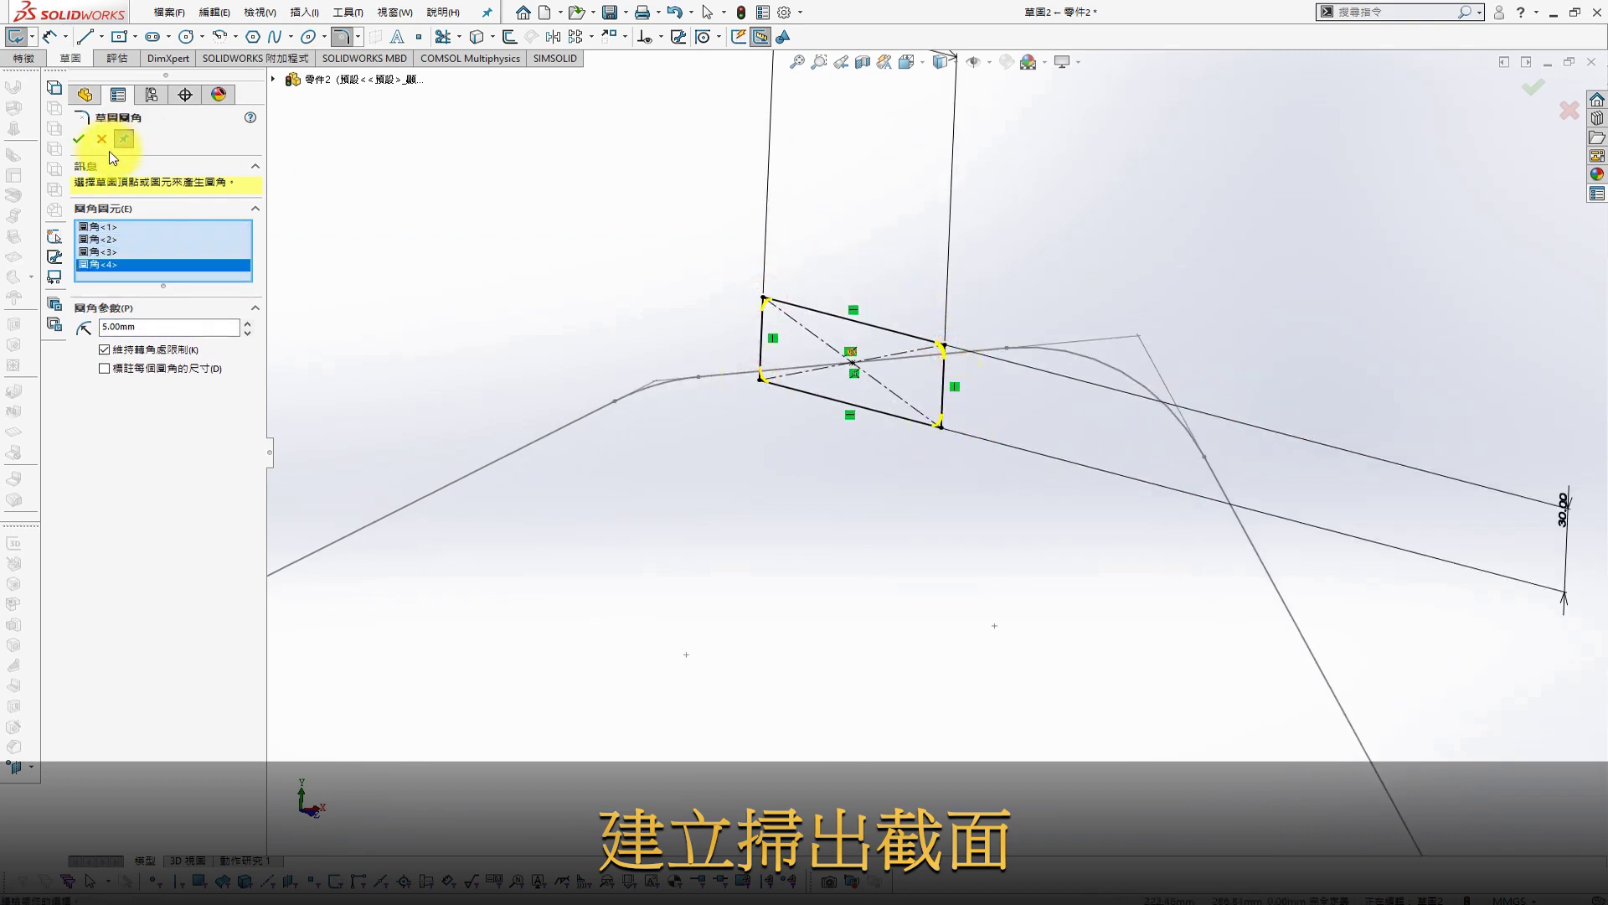
click(79, 139)
scroll(616, 452, down, 5)
key(s)
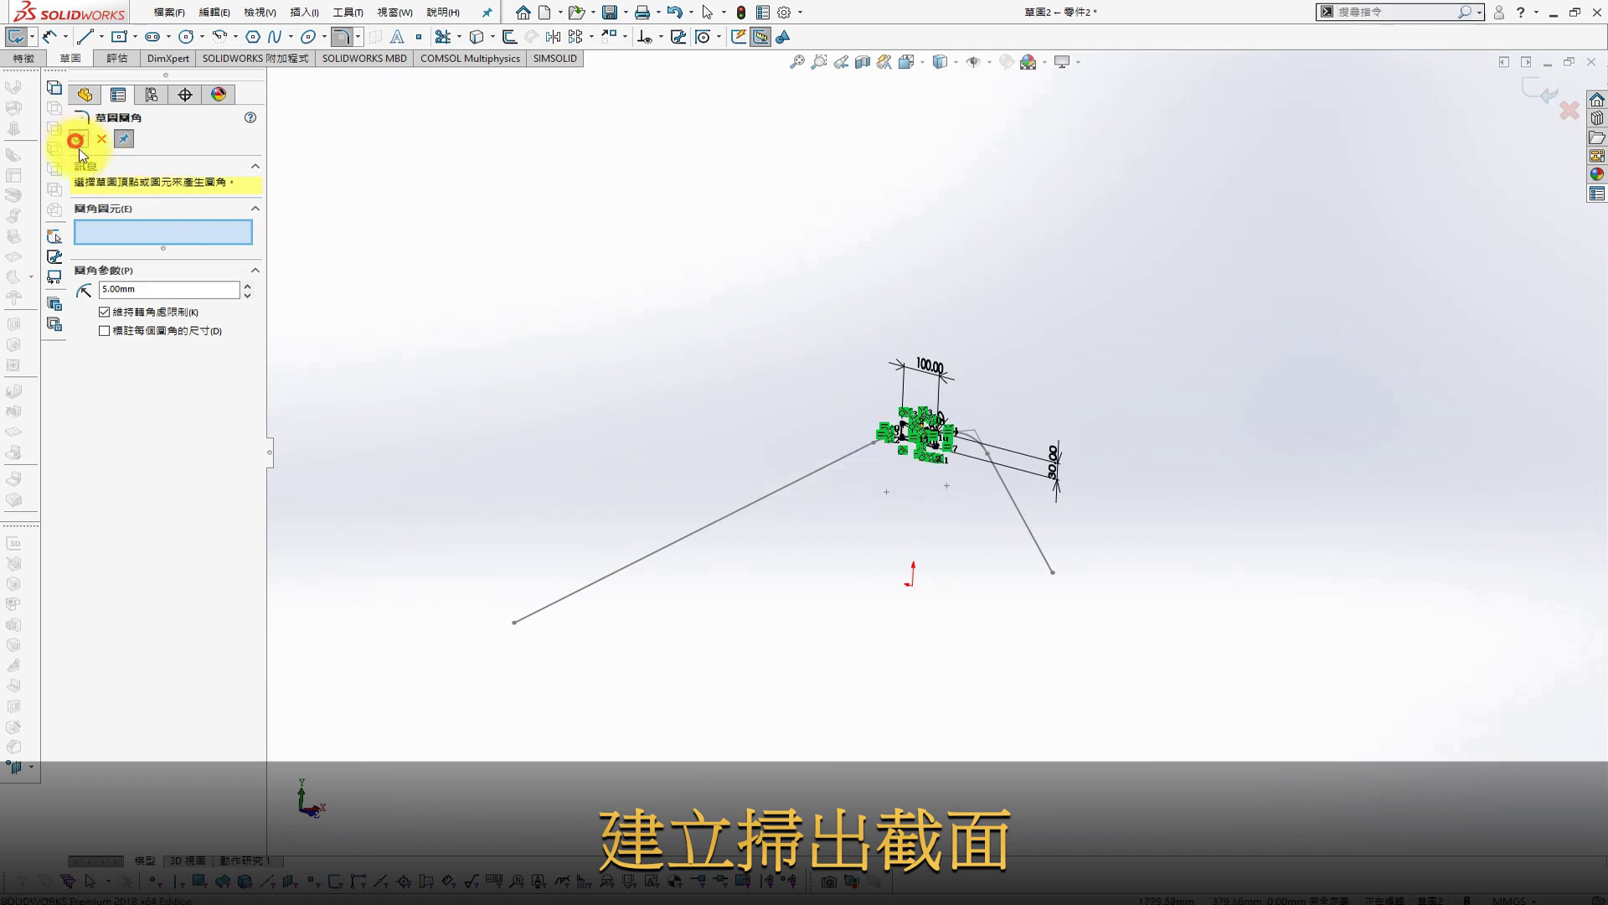
click(79, 138)
click(1533, 87)
Sweep profile 草圖2 along path 草圖1 as a 2 mm thin feature, then select the Right Plane
key(s)
click(602, 265)
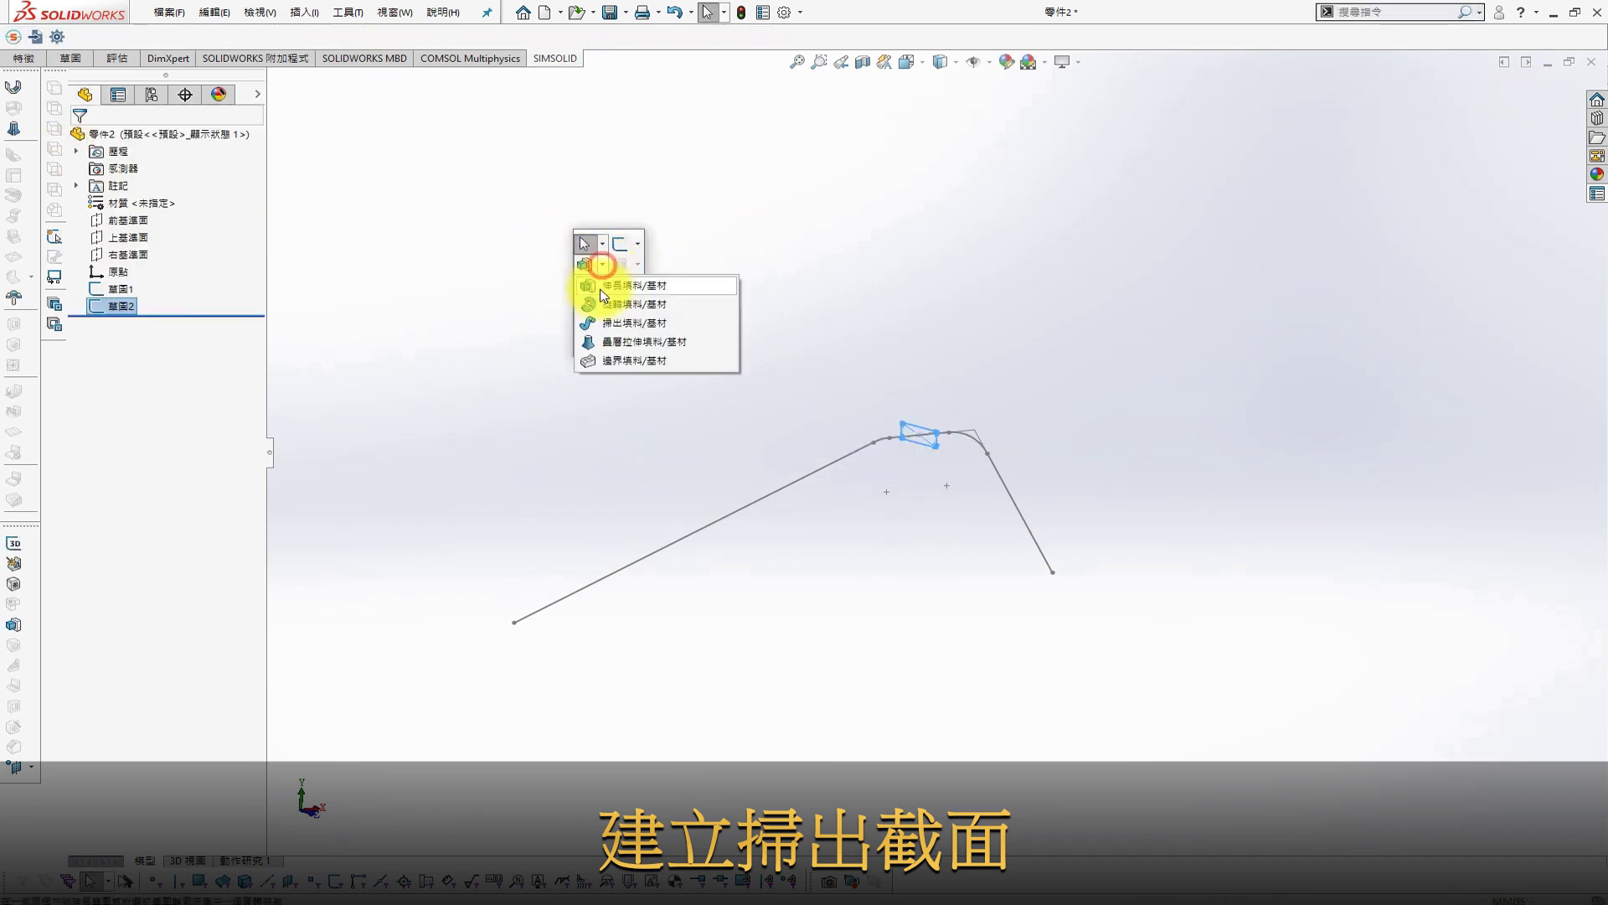
click(620, 323)
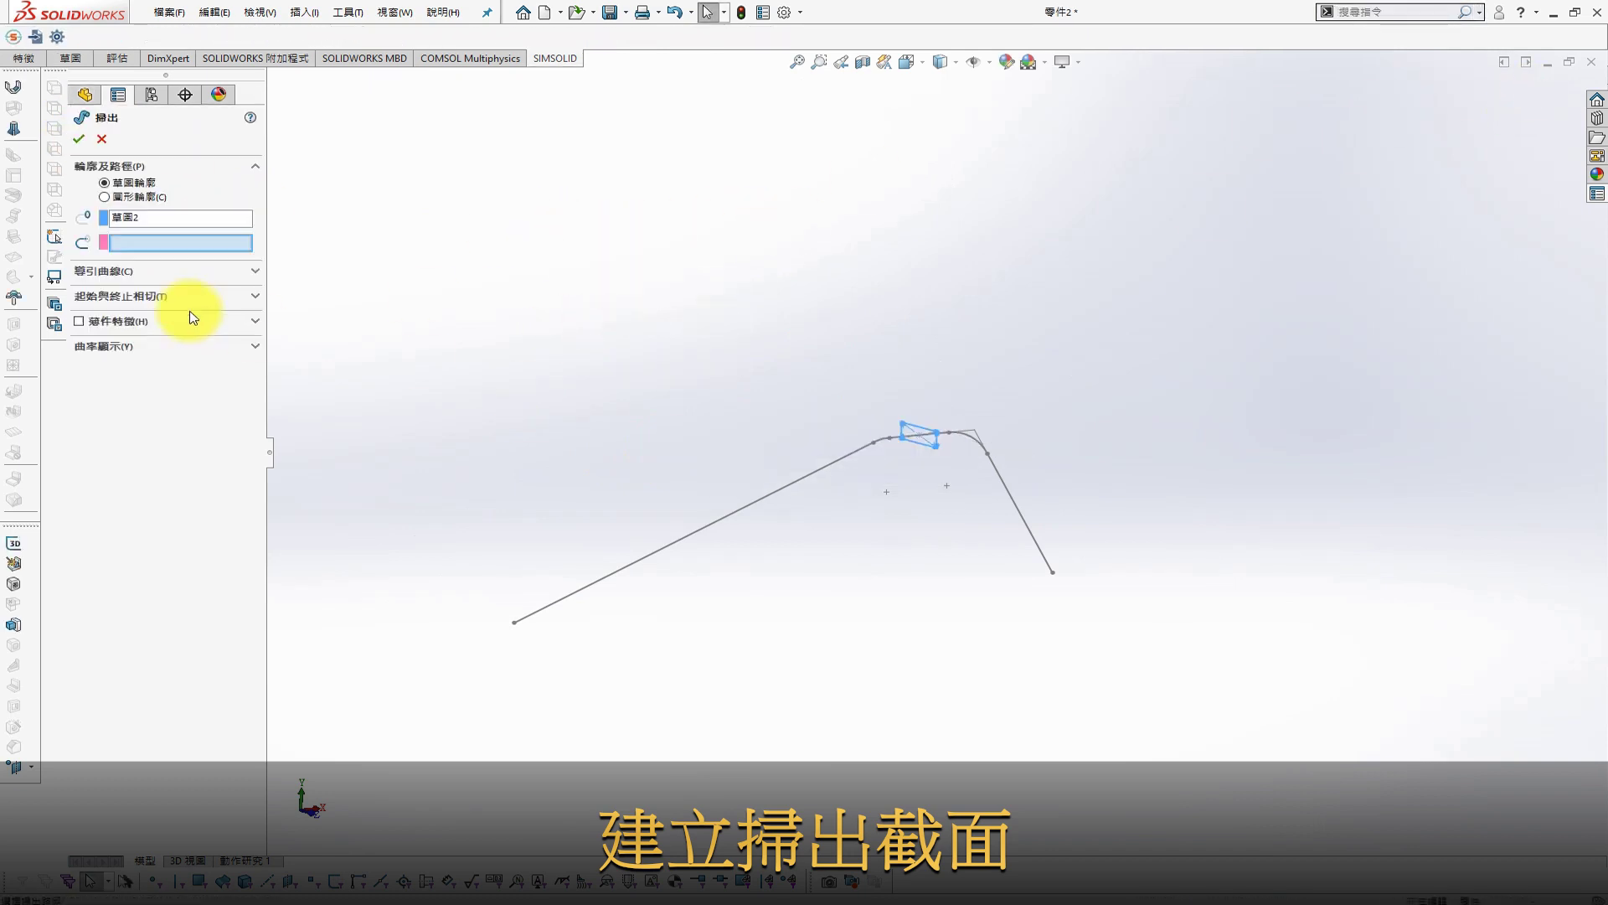
click(671, 555)
click(147, 267)
click(118, 321)
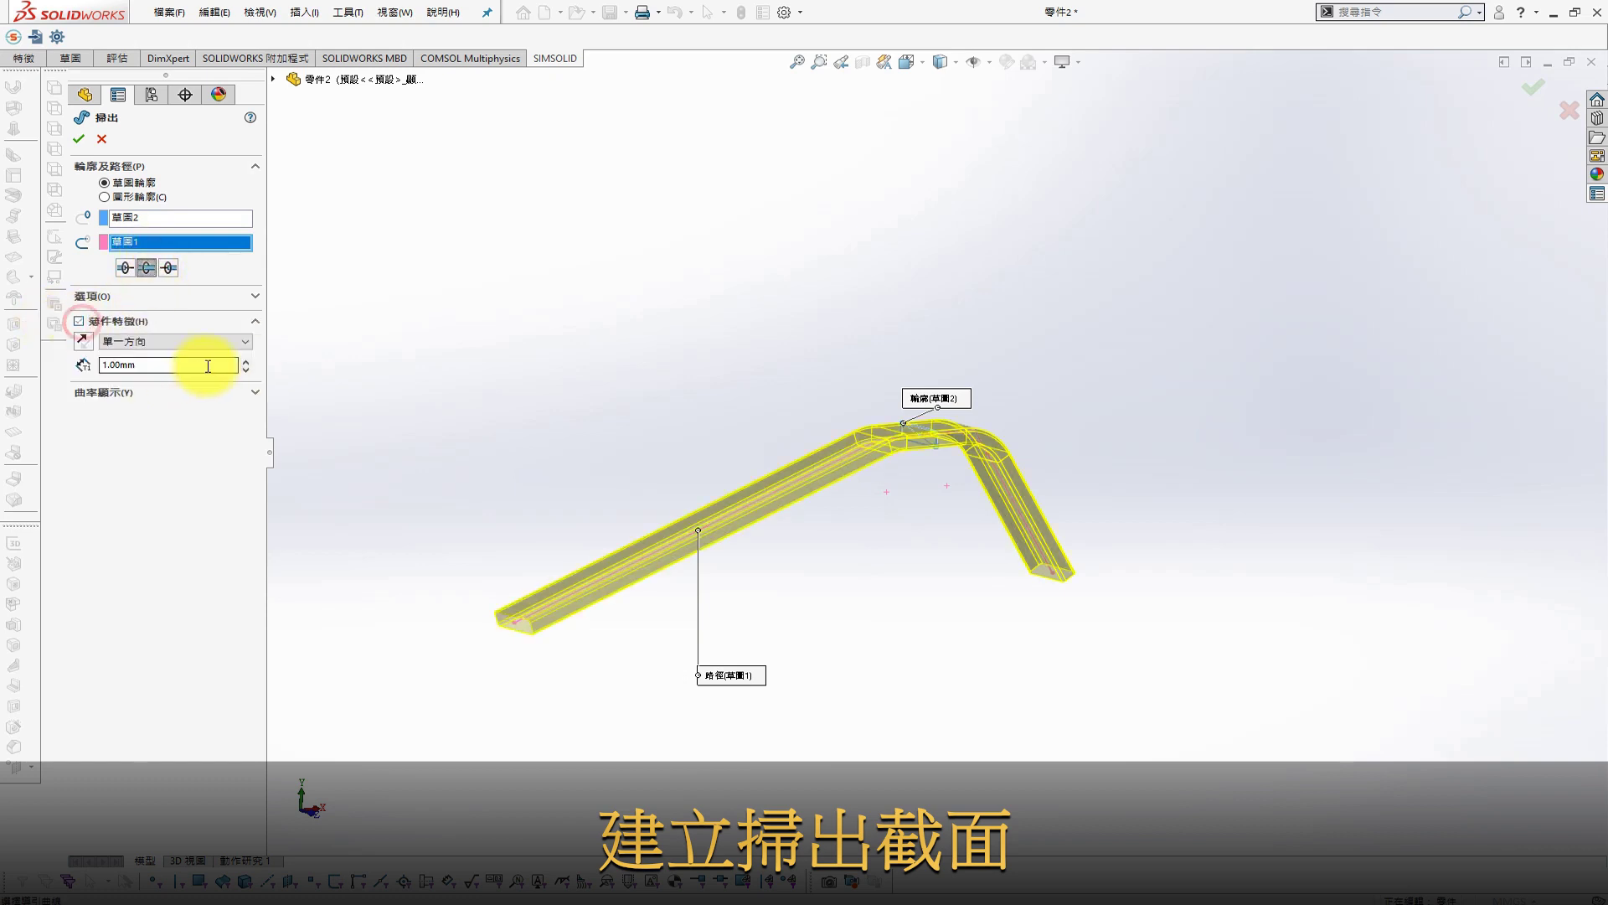
scroll(482, 575, down, 3)
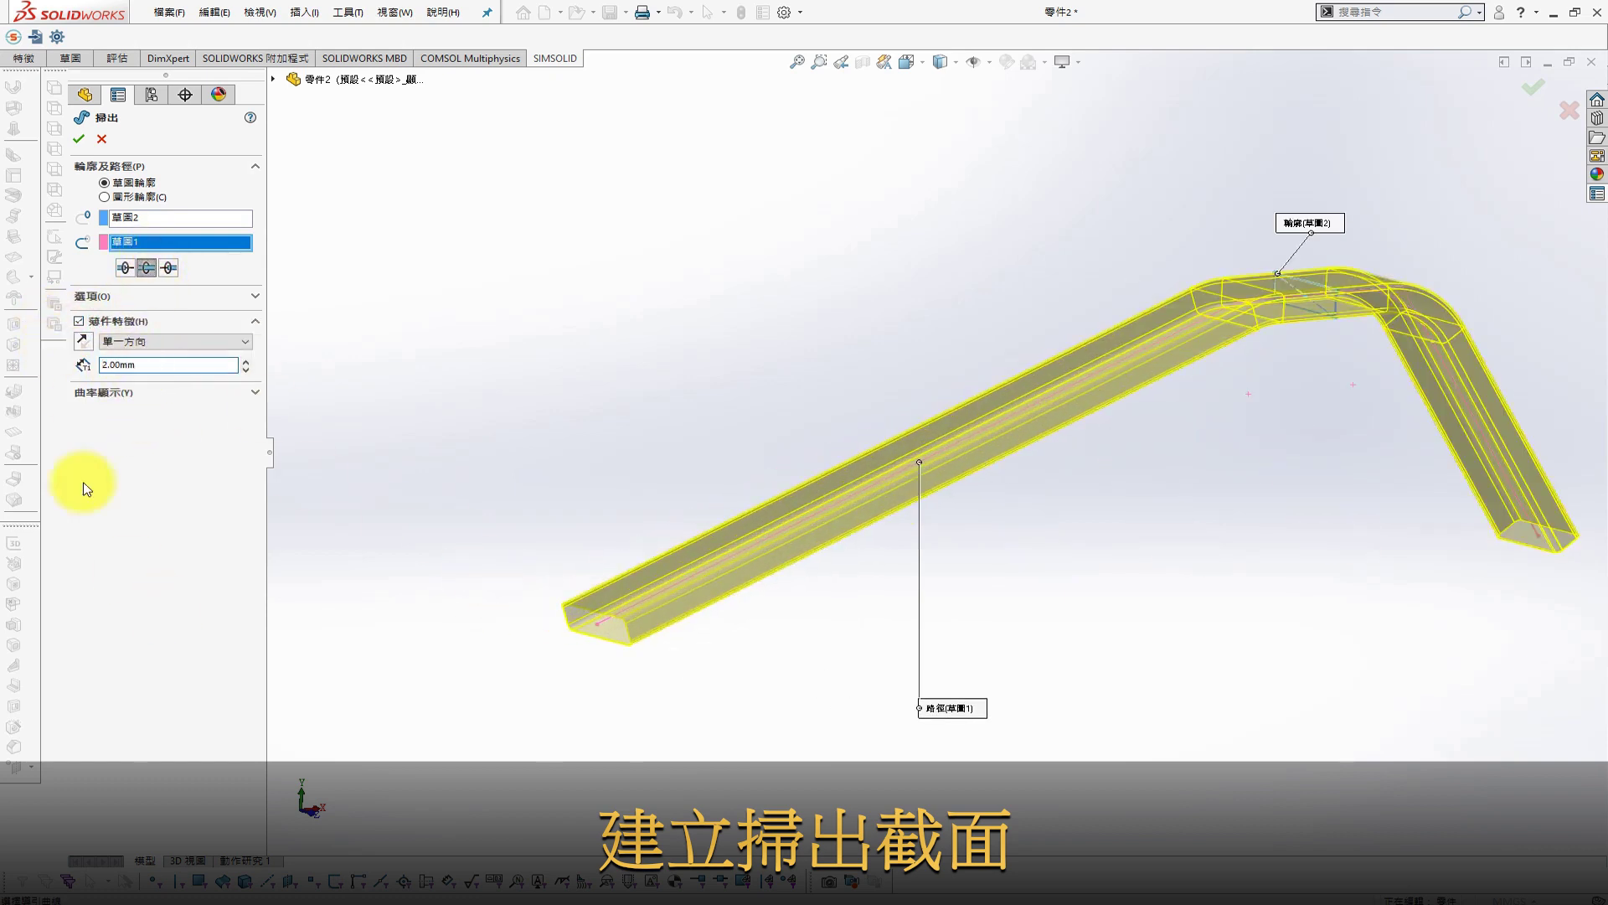
click(79, 139)
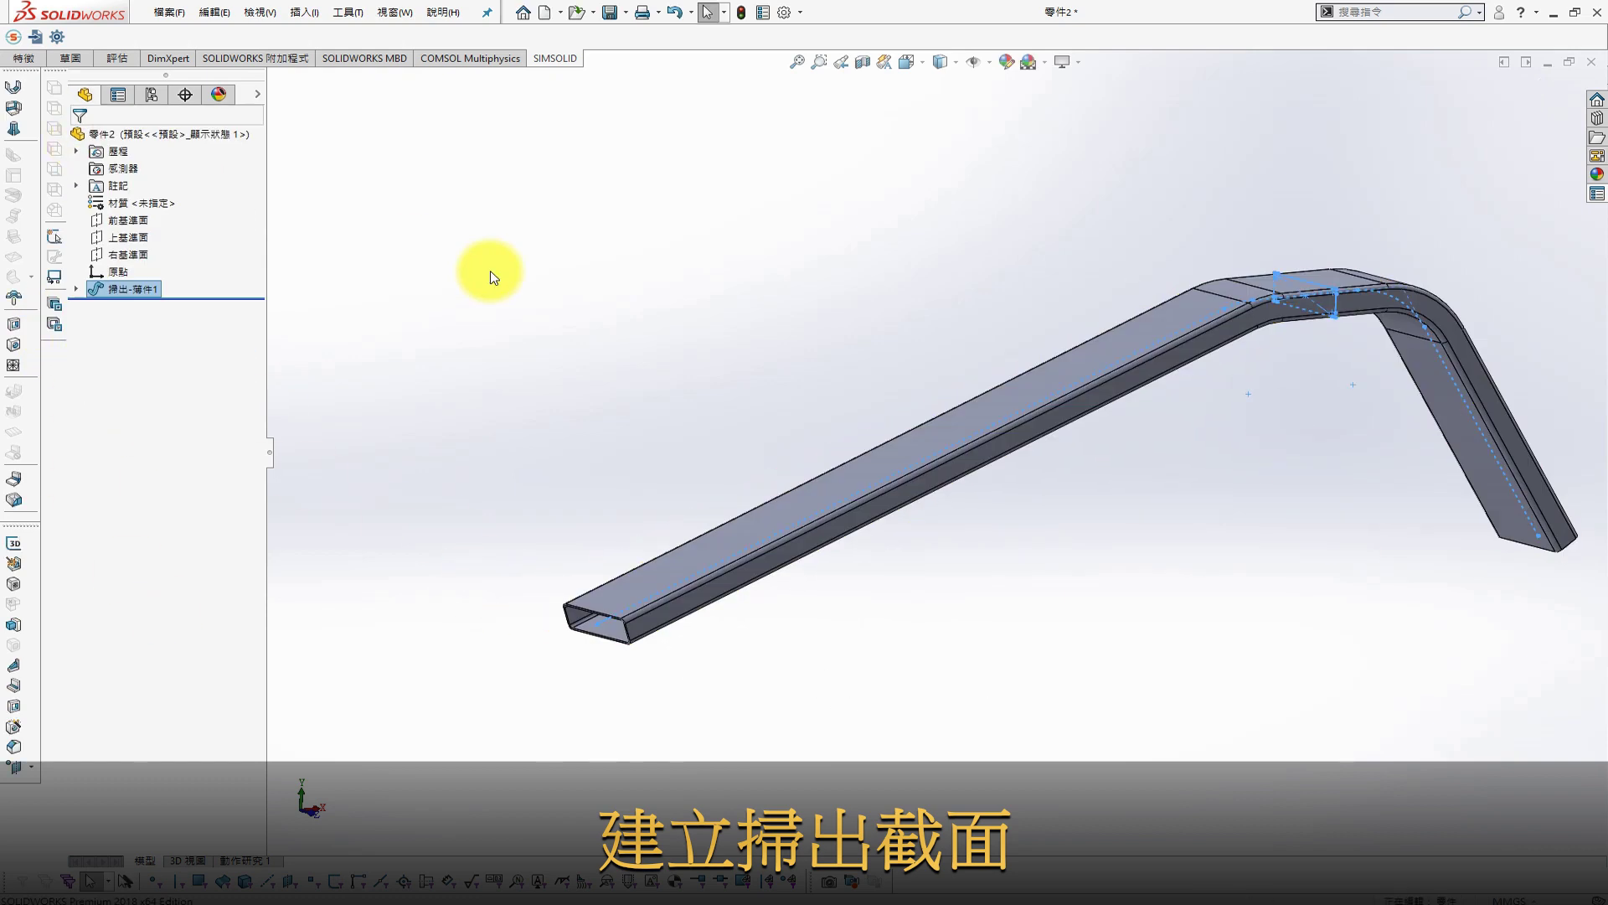
click(119, 254)
Start a sketch on the Right plane and draw a center rectangle below the tube end
click(134, 199)
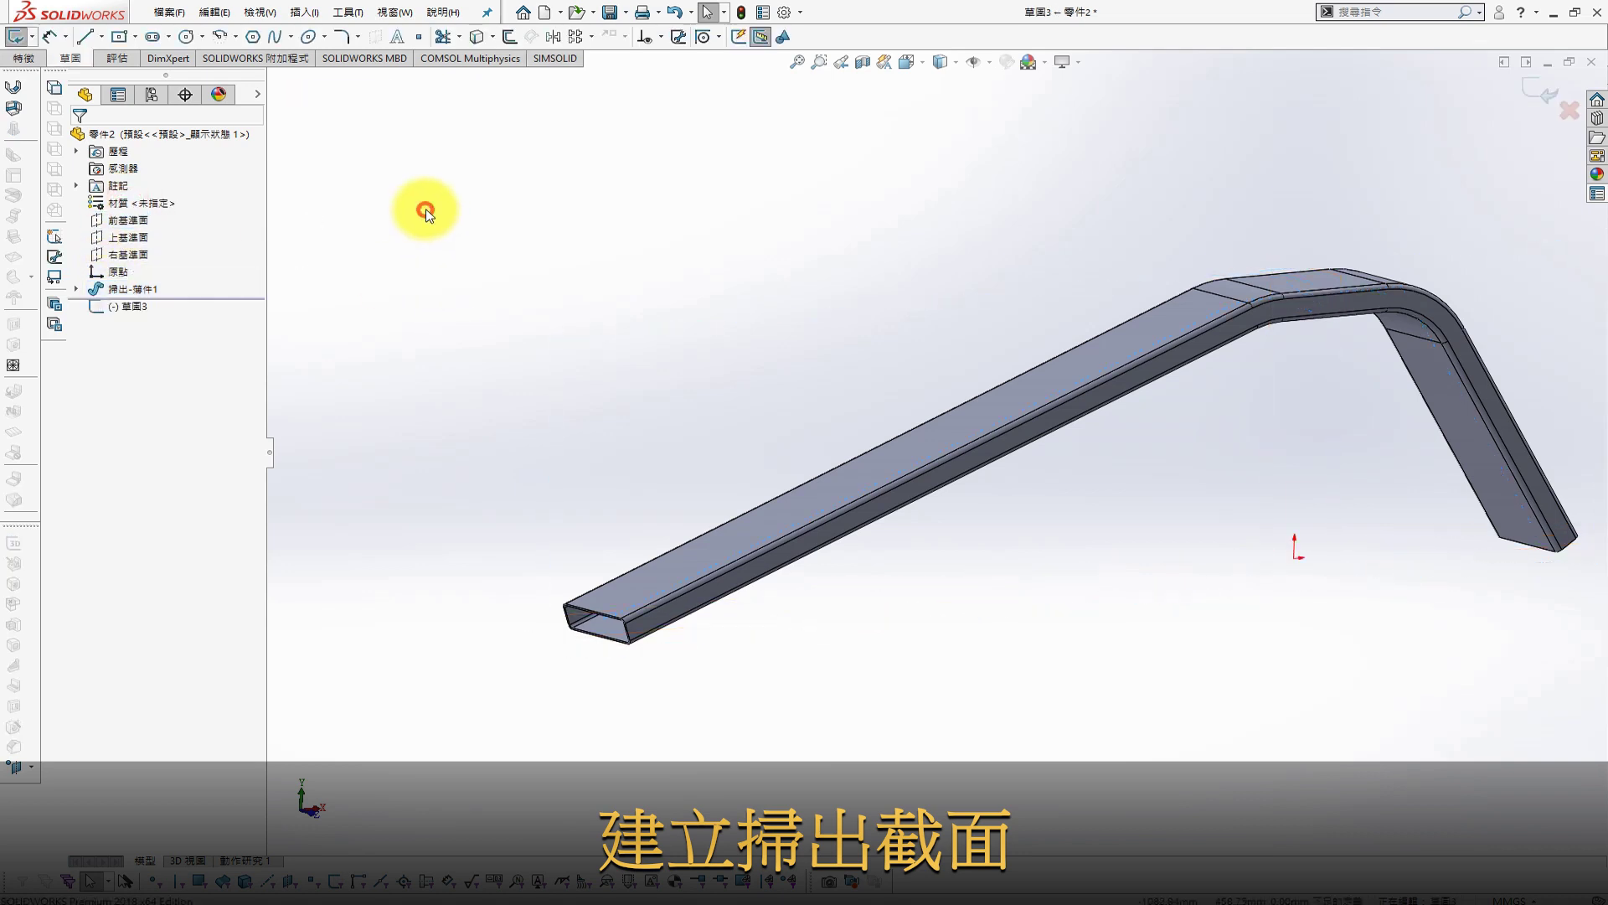
key(s)
click(584, 289)
scroll(531, 556, down, 3)
key(s)
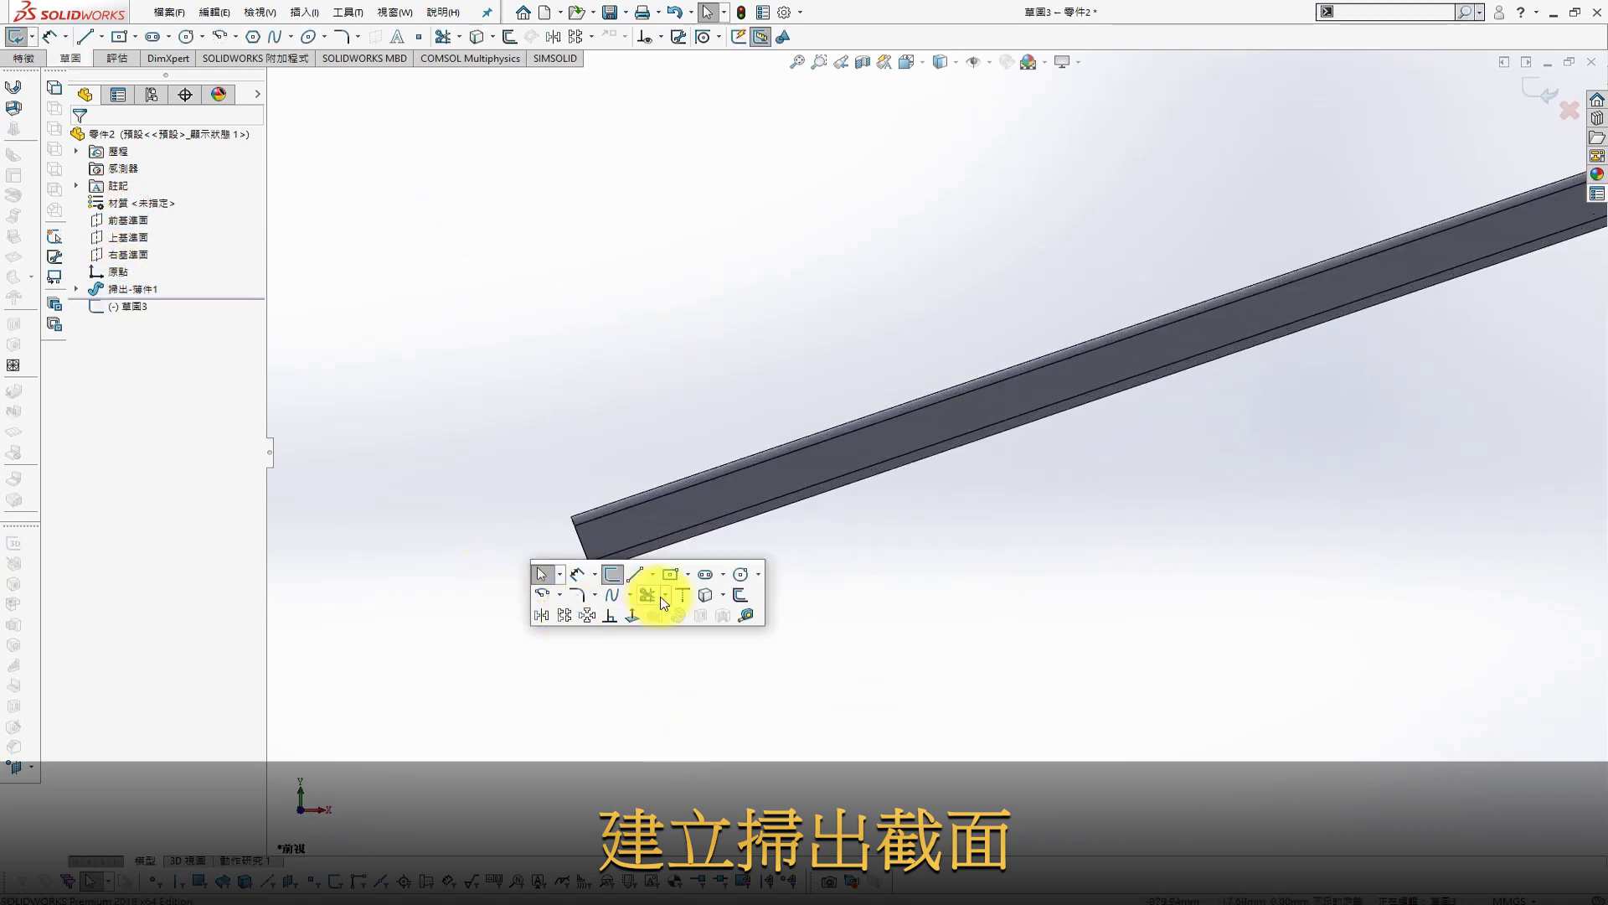
click(671, 575)
click(484, 635)
click(598, 677)
key(Escape)
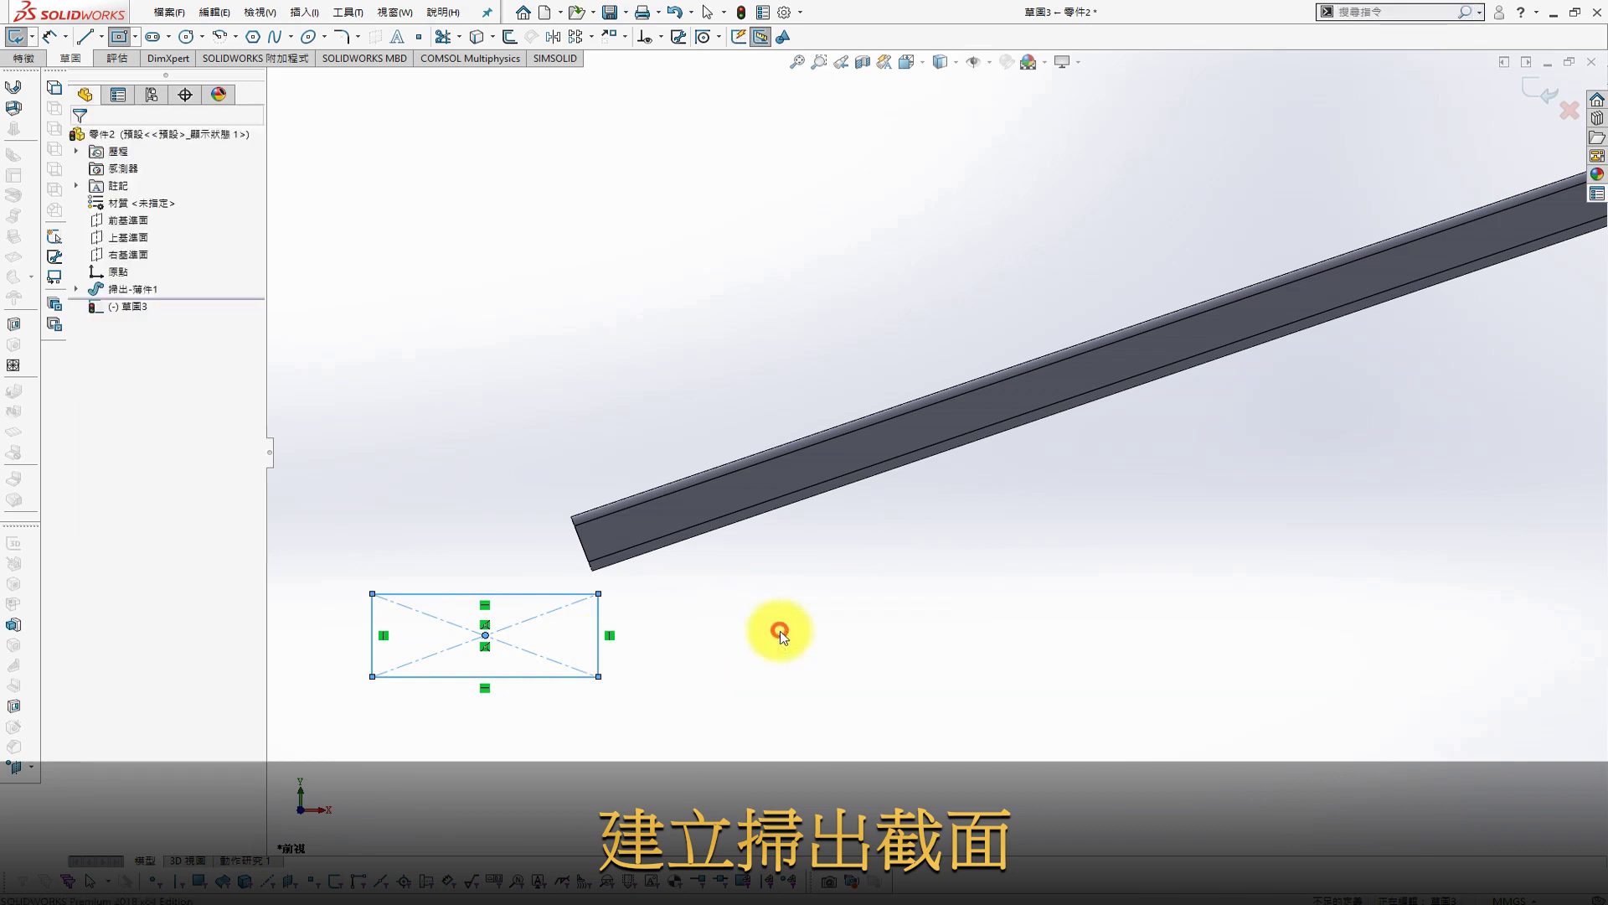
Dimension the rectangle 100 wide and 30 high
click(493, 600)
click(535, 459)
text(100)
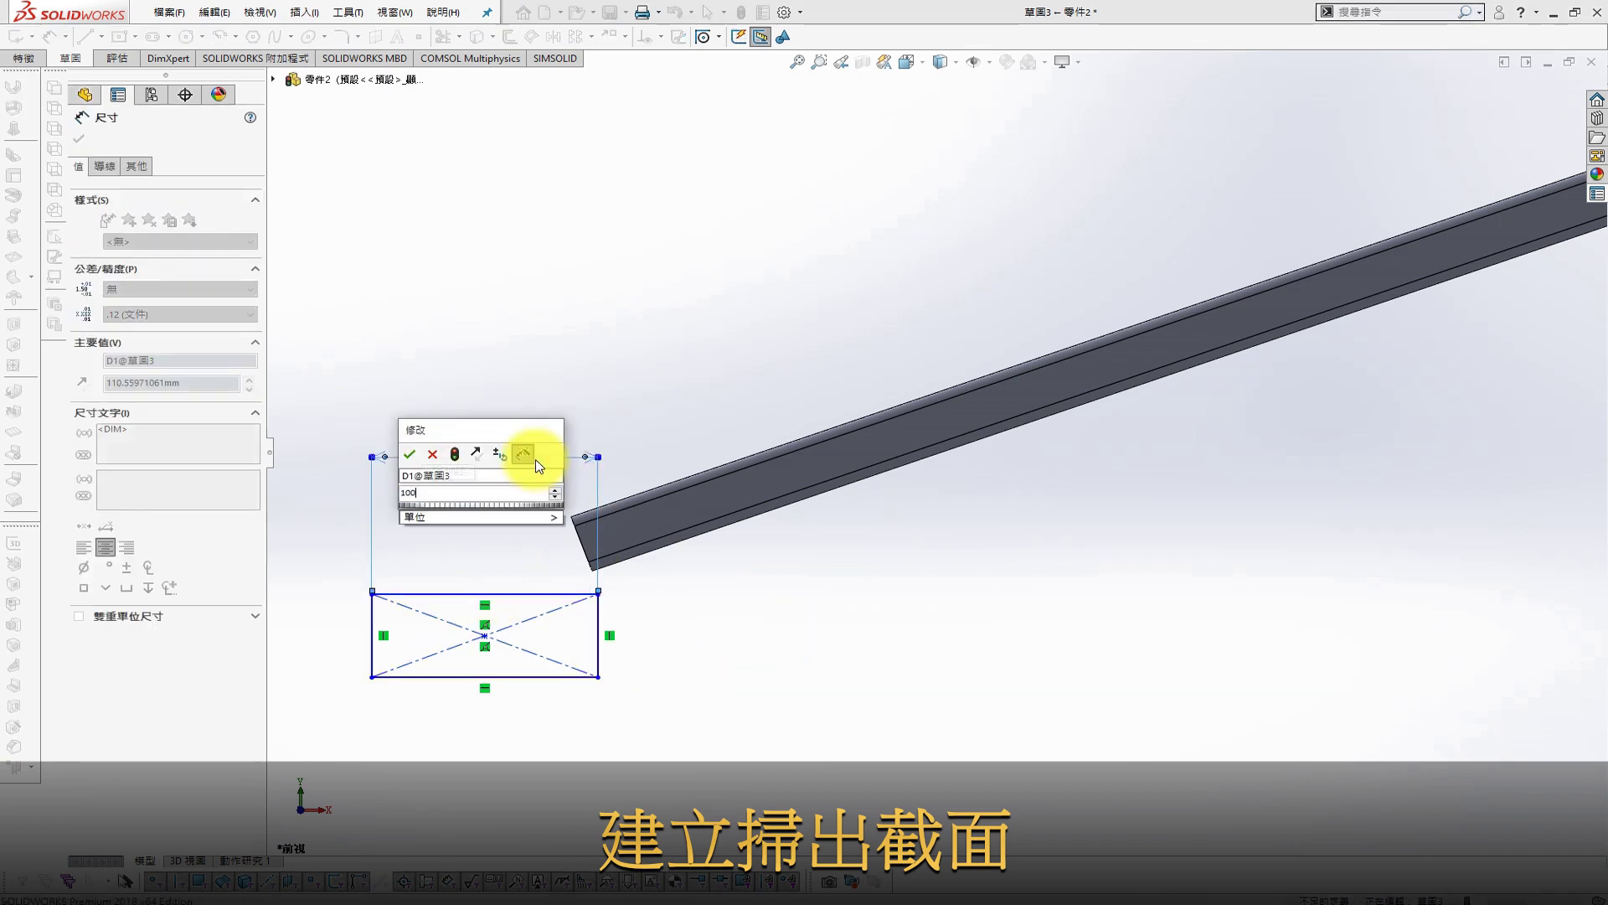
key(Return)
click(662, 624)
text(30)
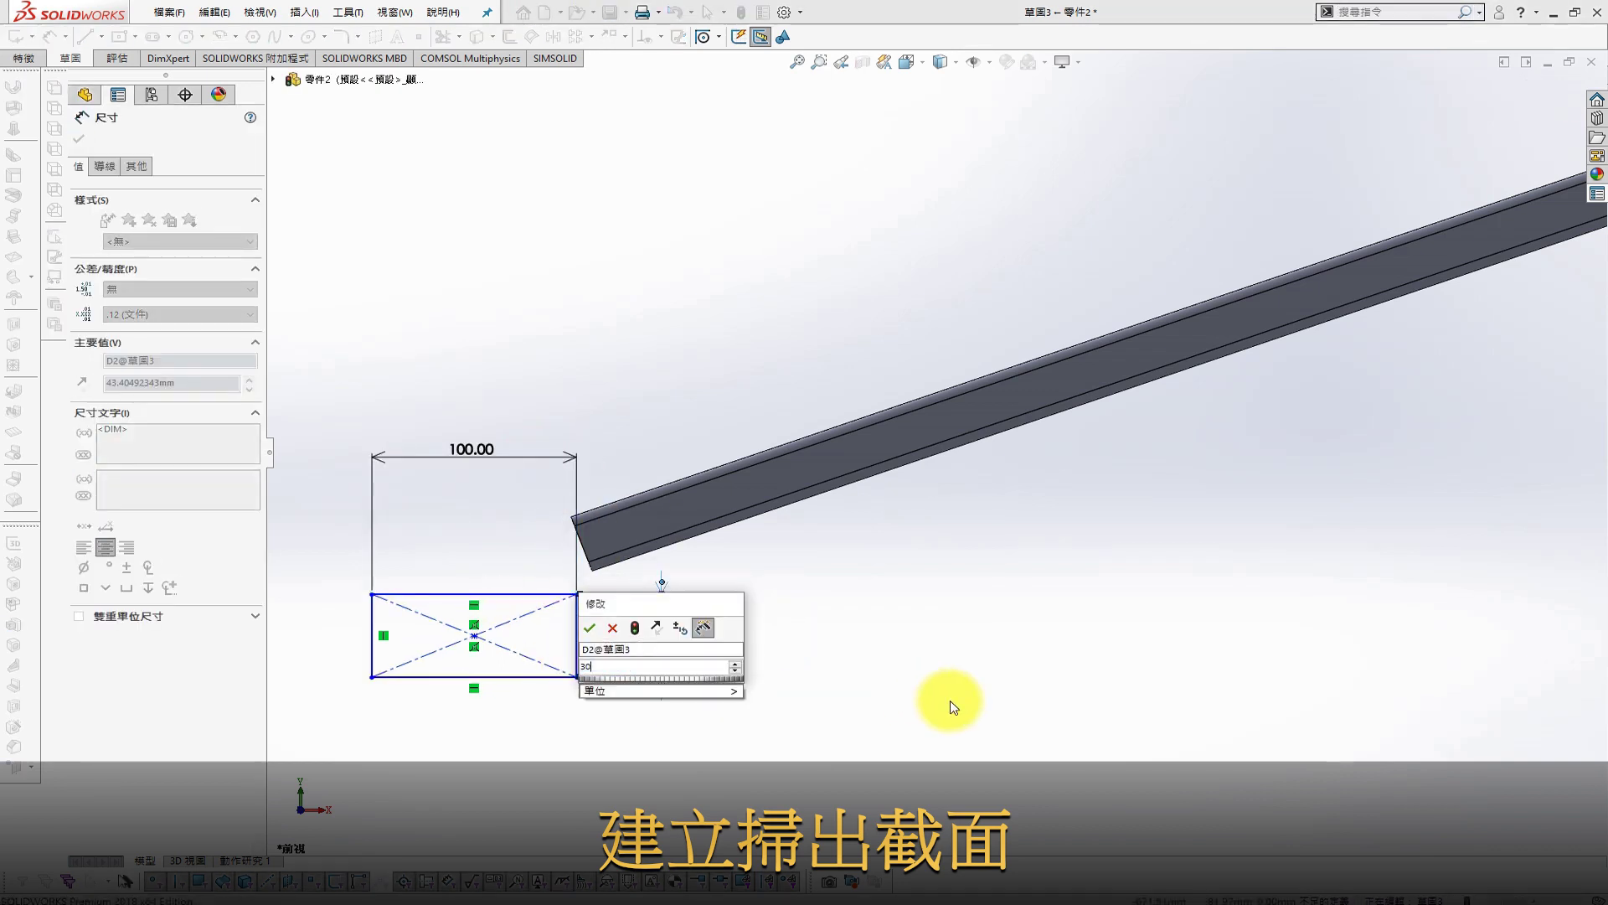
key(Return)
key(Escape)
Round all four rectangle corners with R5 sketch fillets
key(s)
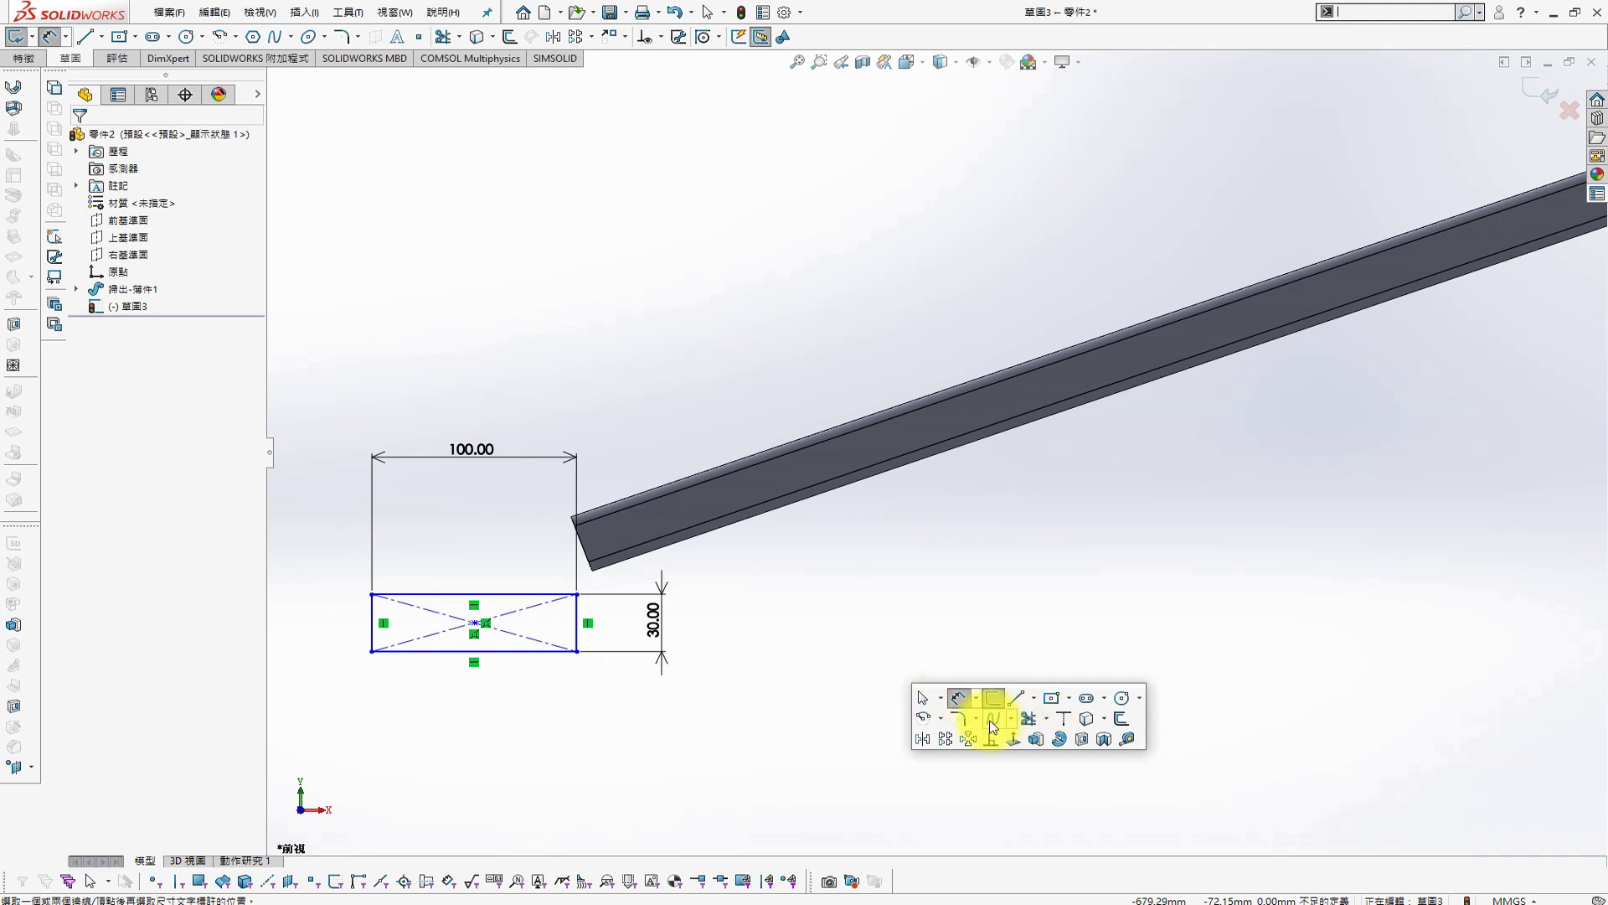
click(959, 718)
click(374, 597)
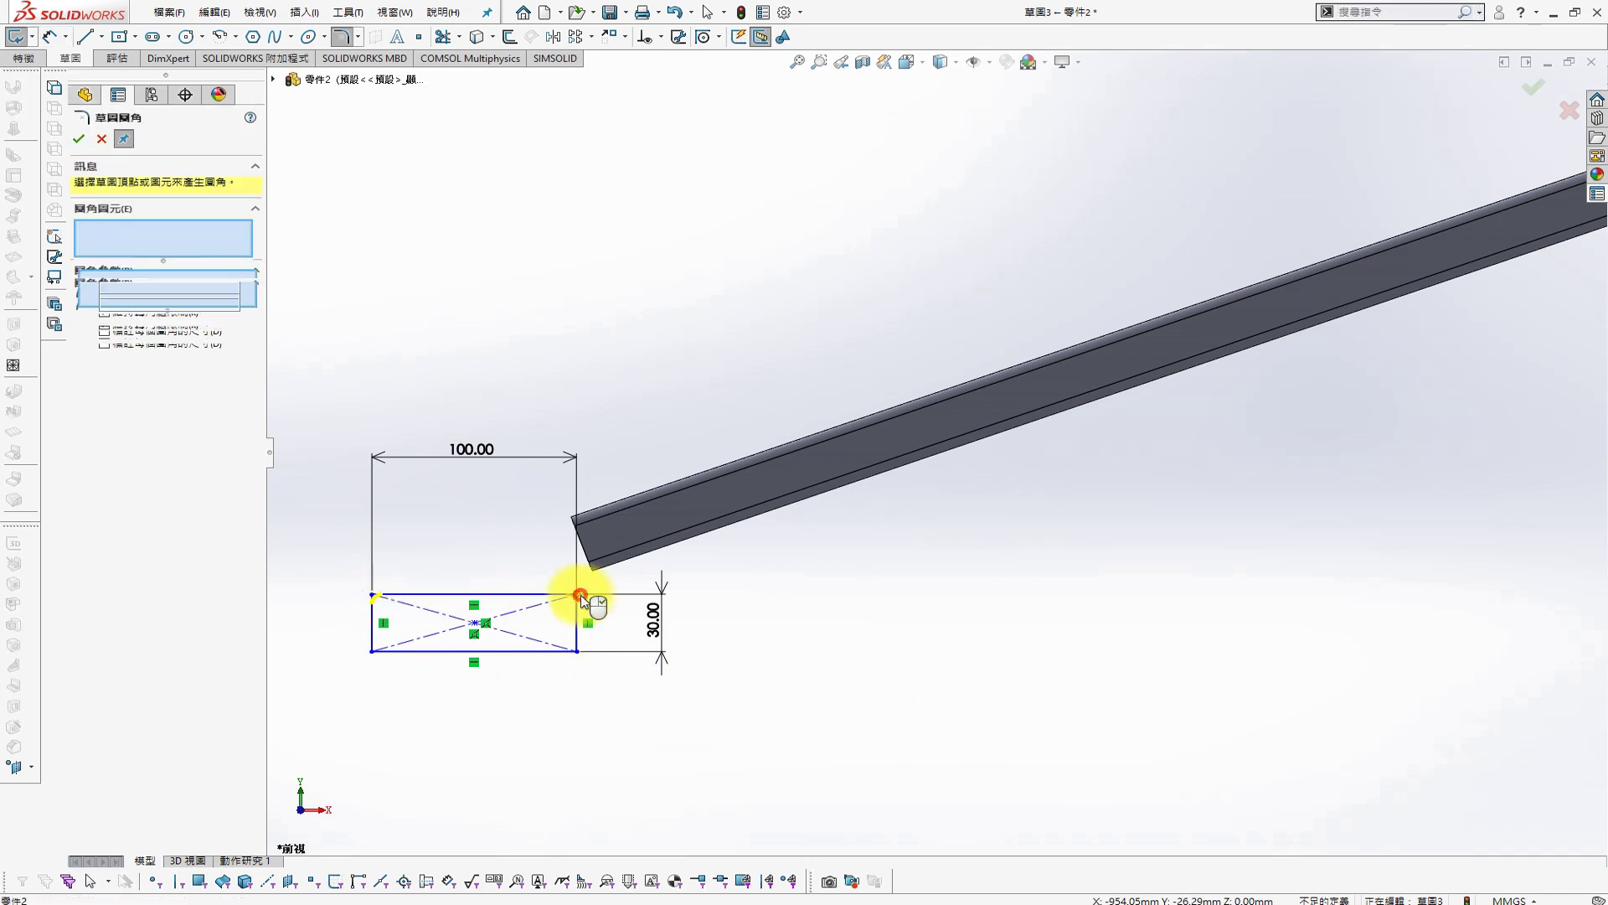
click(576, 595)
click(576, 650)
click(373, 650)
click(78, 138)
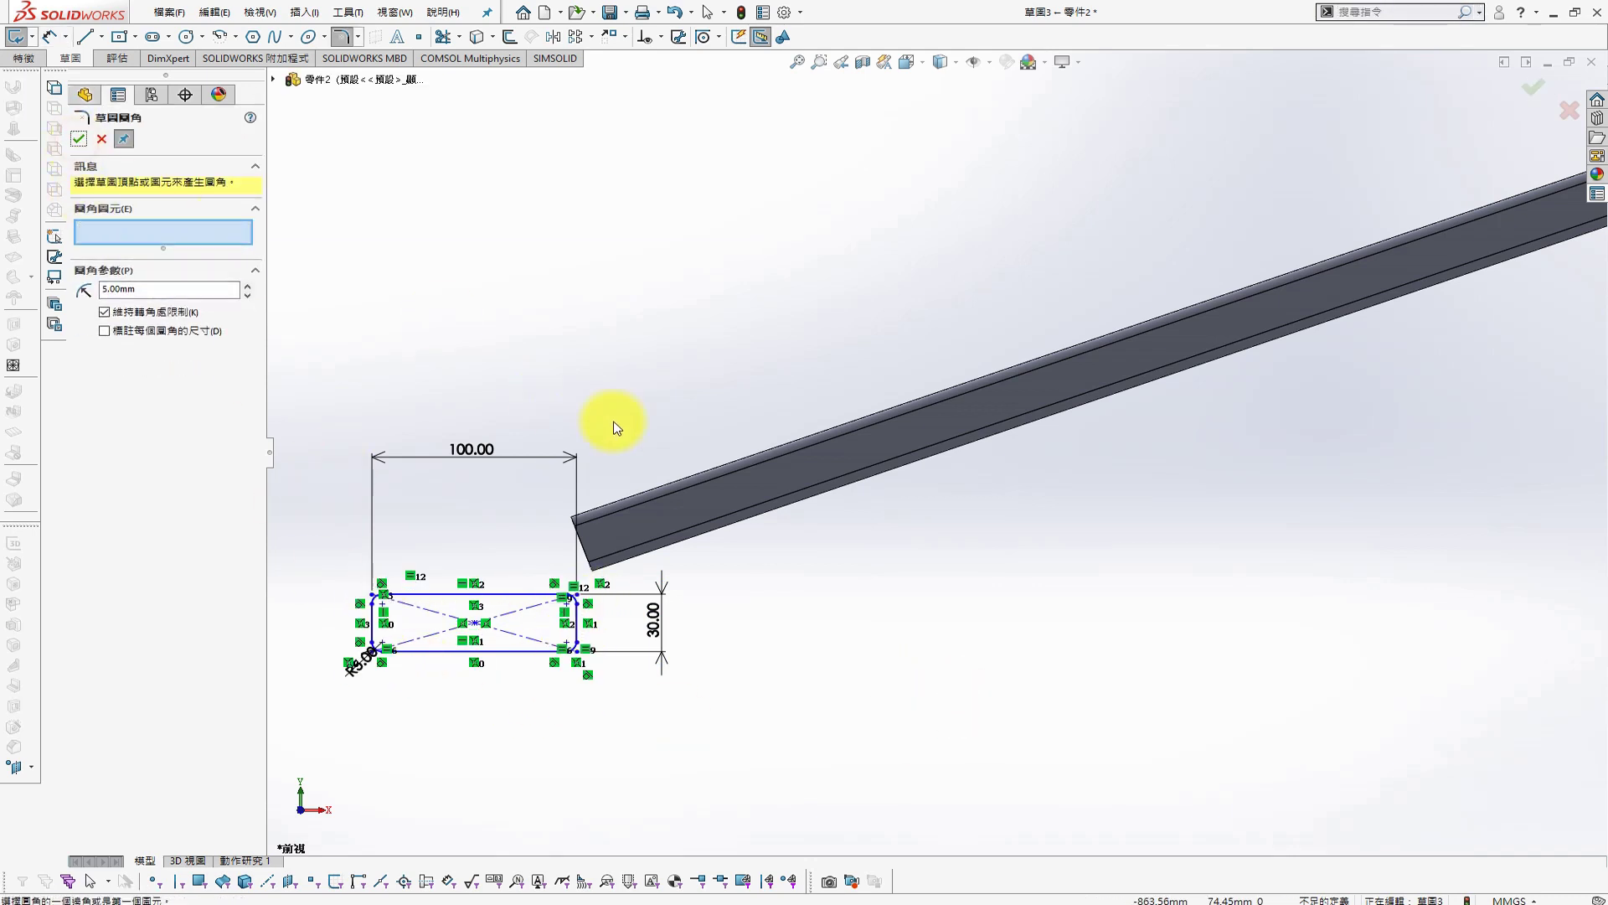
key(Escape)
Make the rectangle's top line coincident with the beam's corner vertex
click(461, 597)
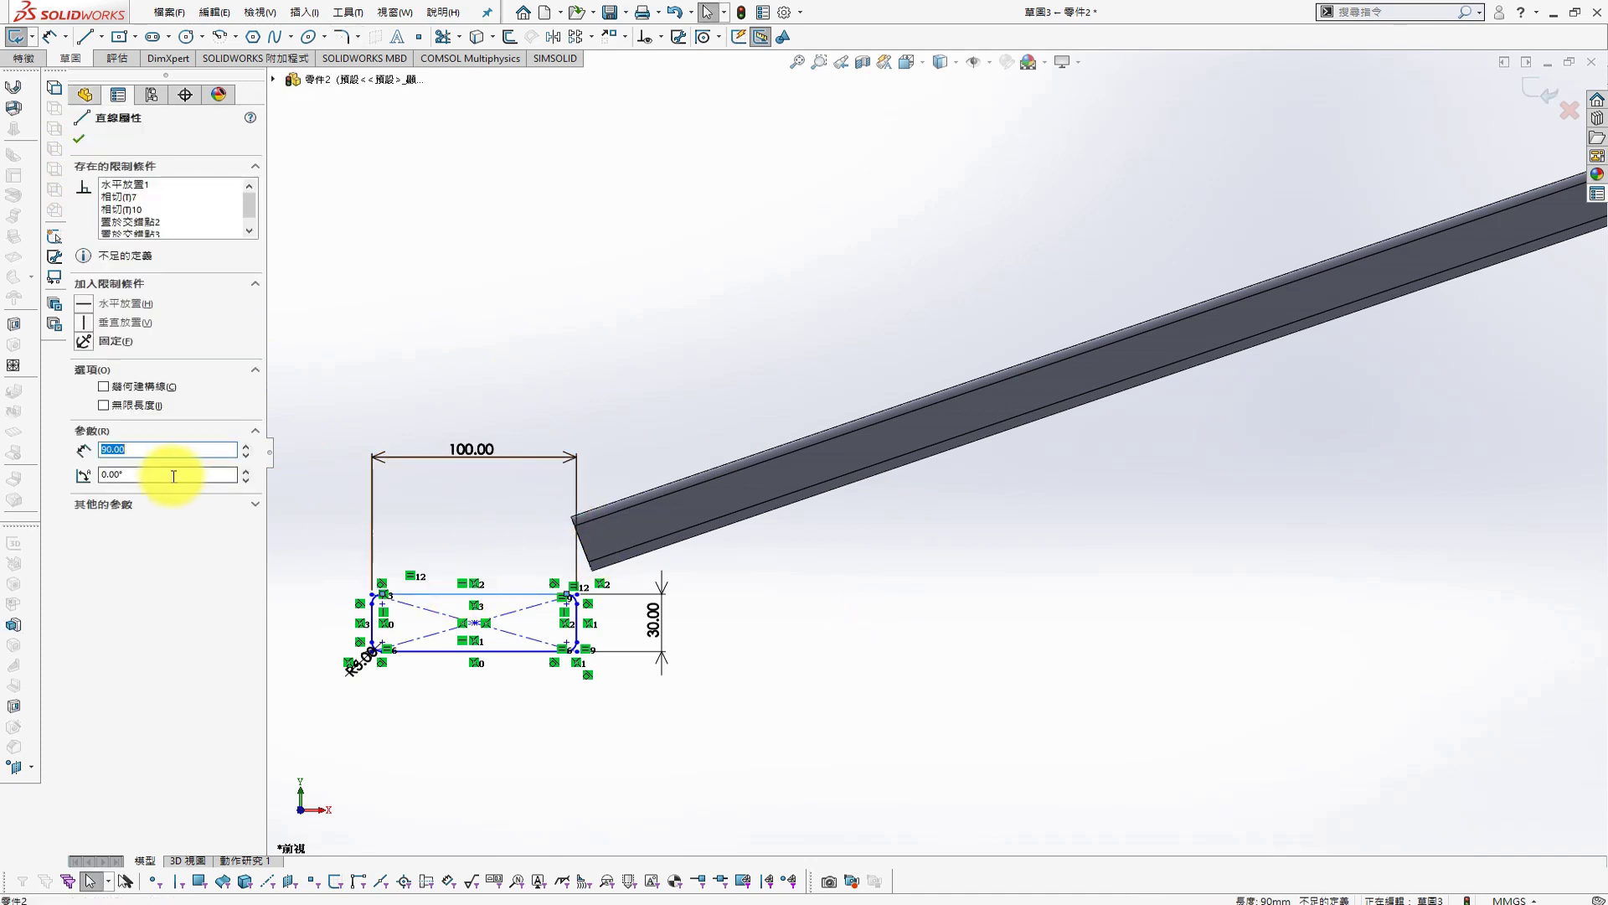
click(861, 646)
scroll(727, 495, down, 2)
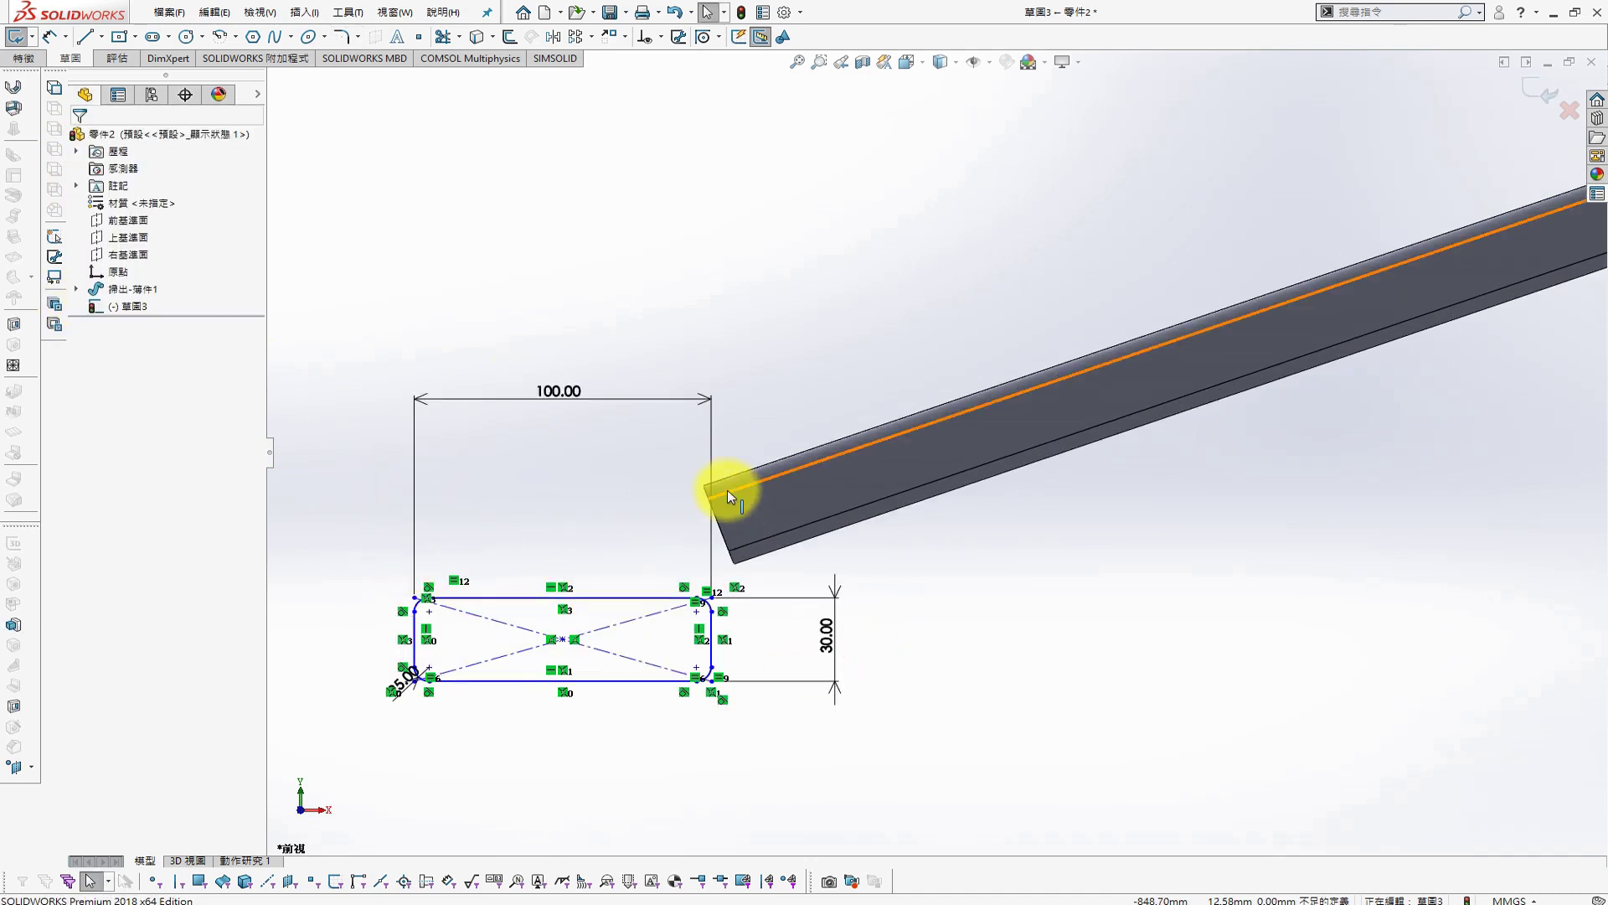
scroll(670, 481, down, 2)
scroll(662, 486, down, 3)
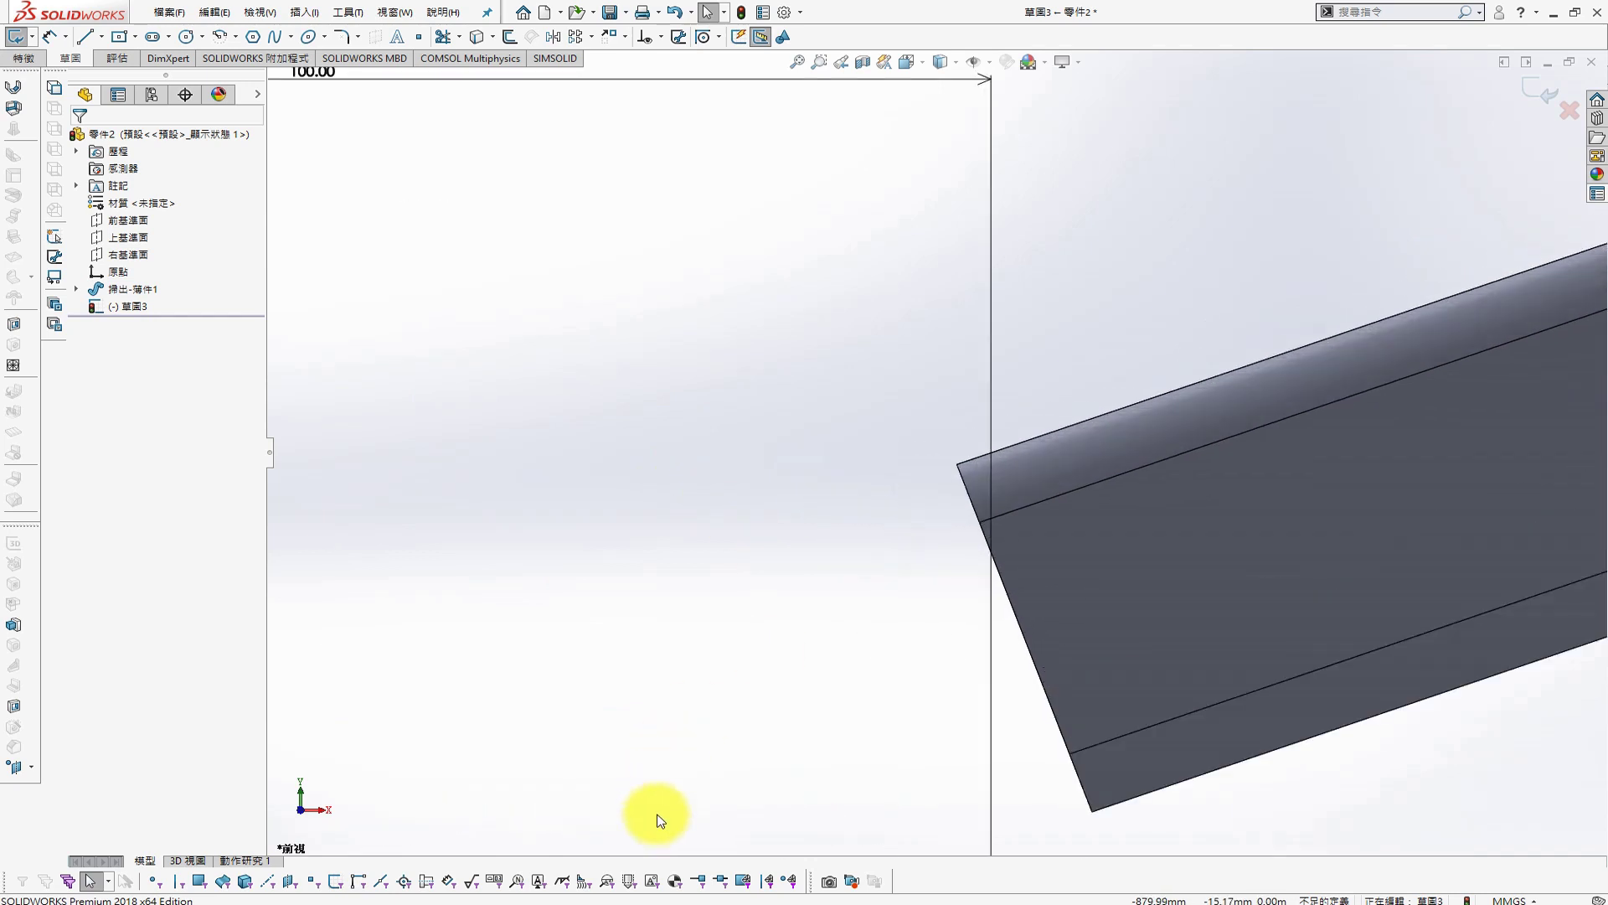
key(s)
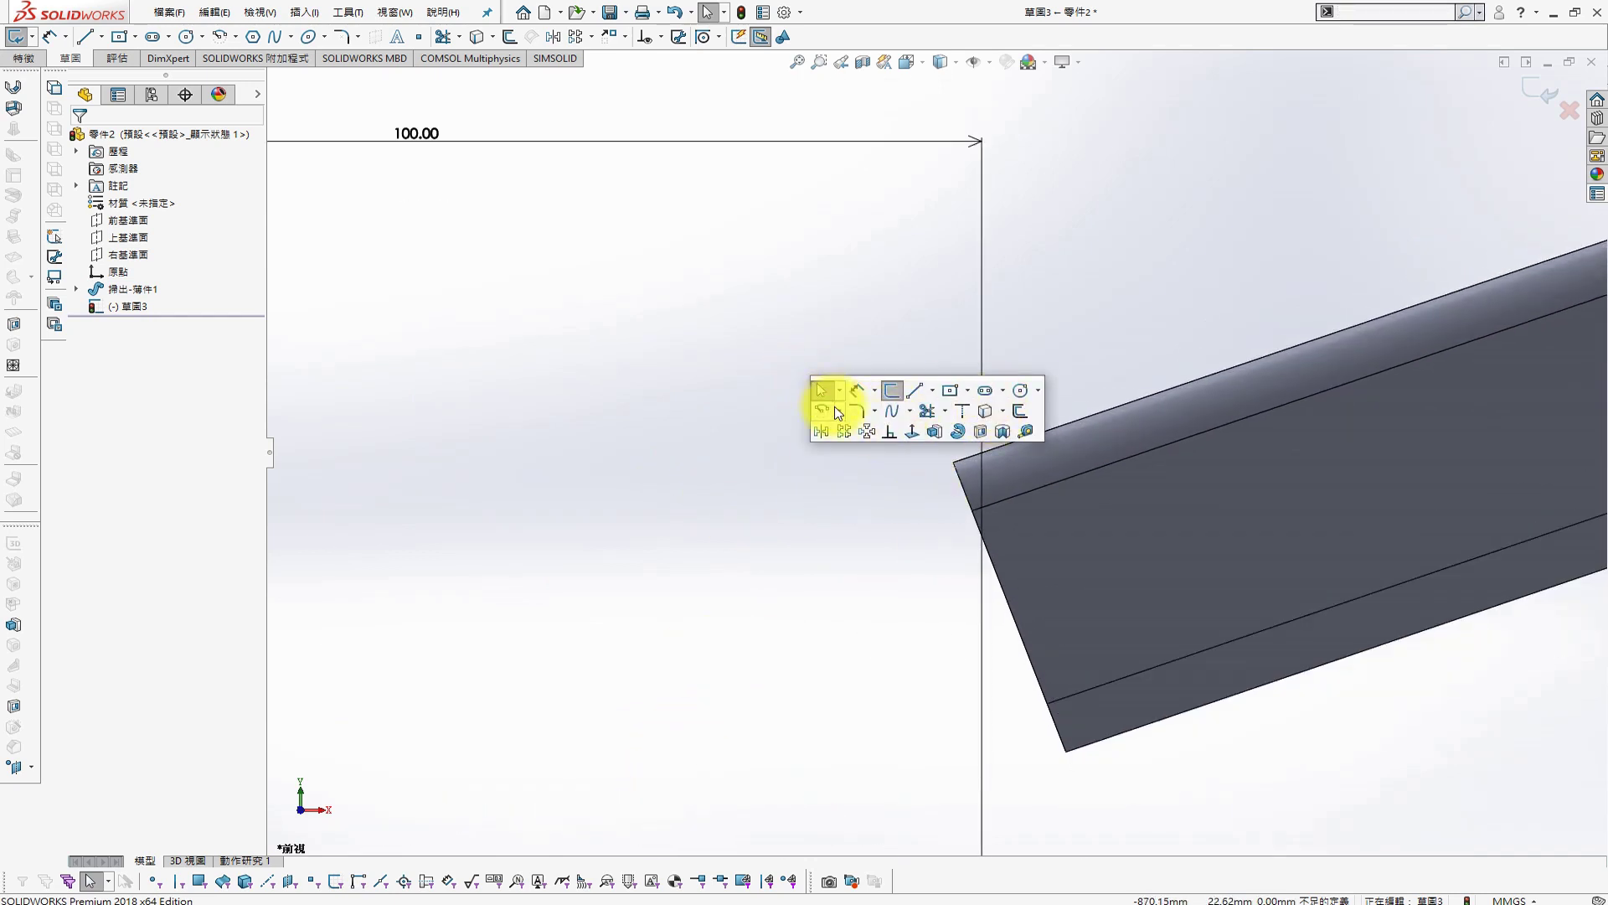
click(887, 432)
click(953, 462)
scroll(953, 463, up, 3)
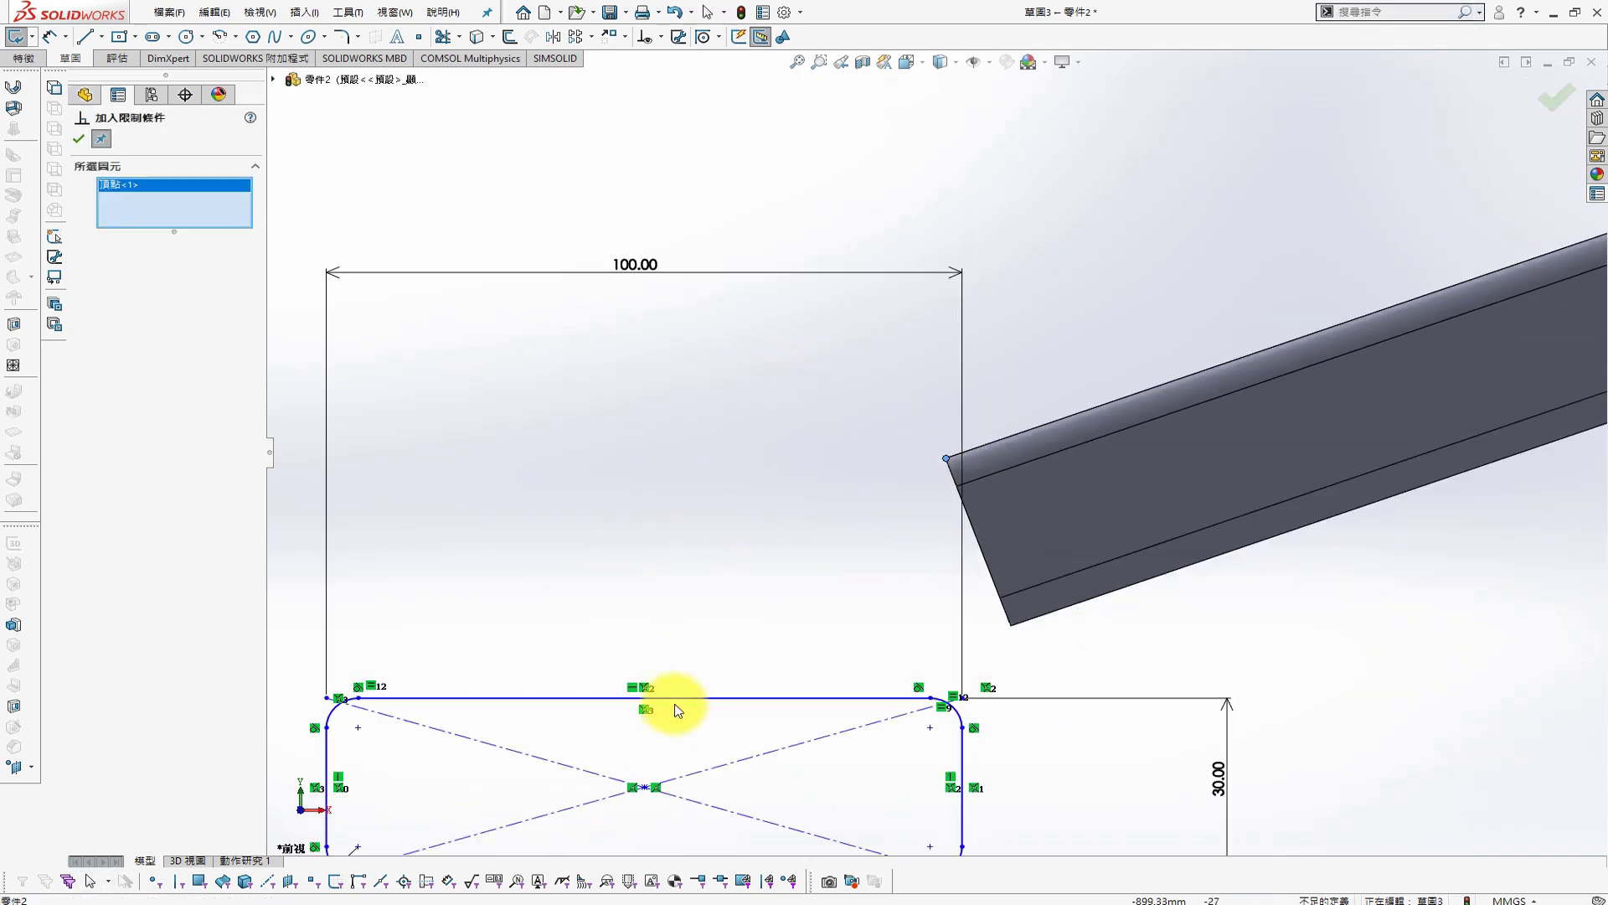
click(683, 698)
click(94, 409)
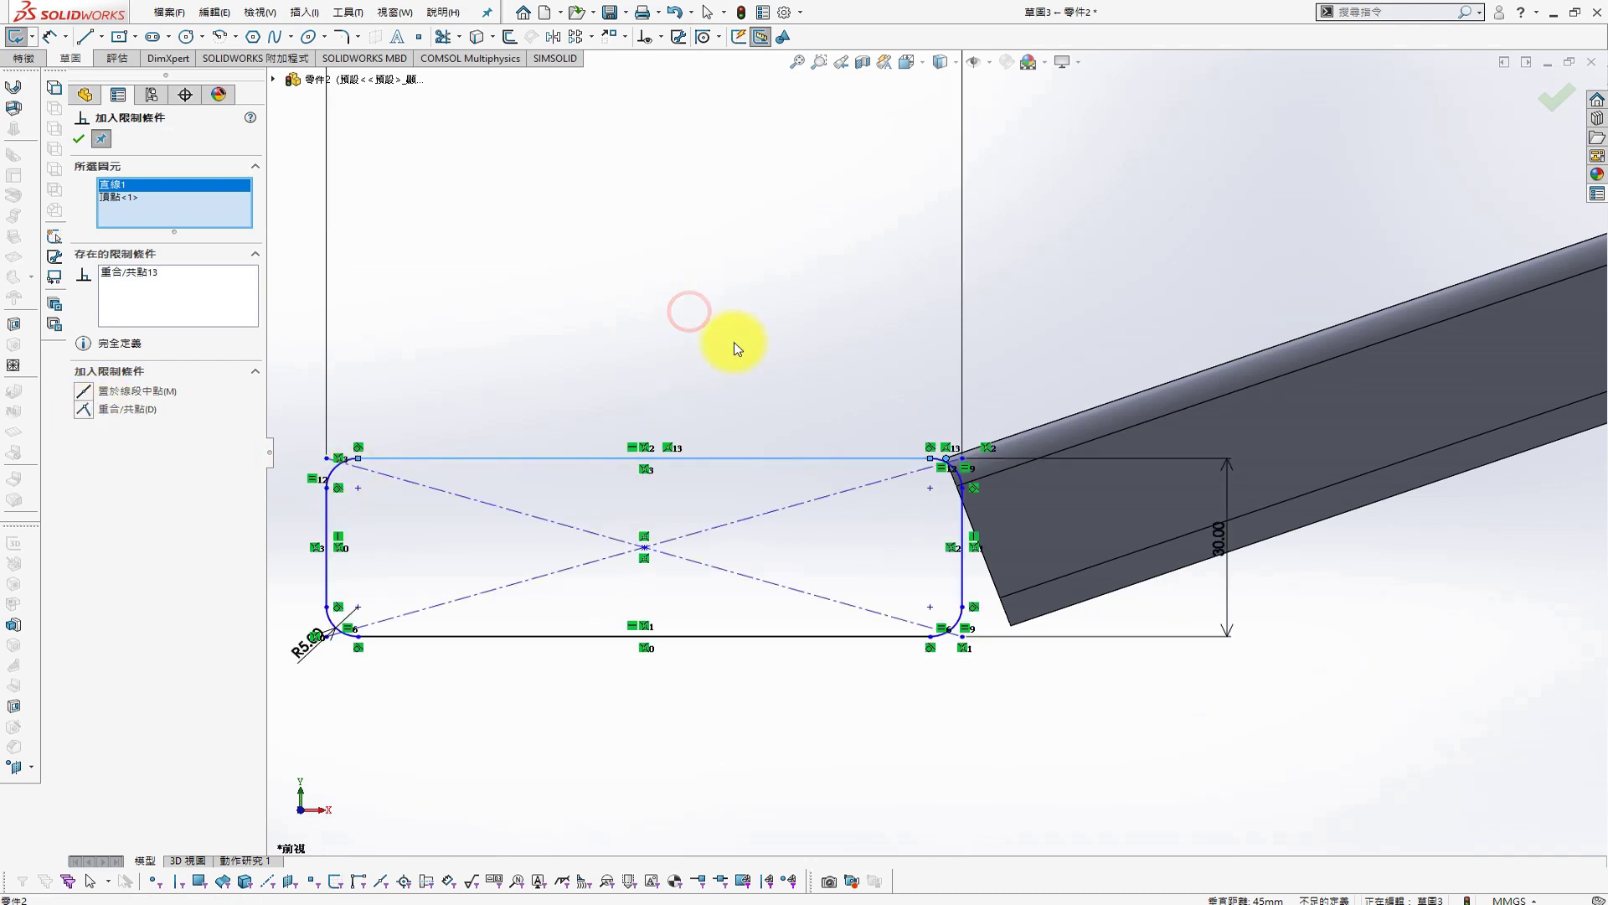
click(81, 138)
Make the rectangle's top-right corner point coincident with the beam's top edge
click(358, 458)
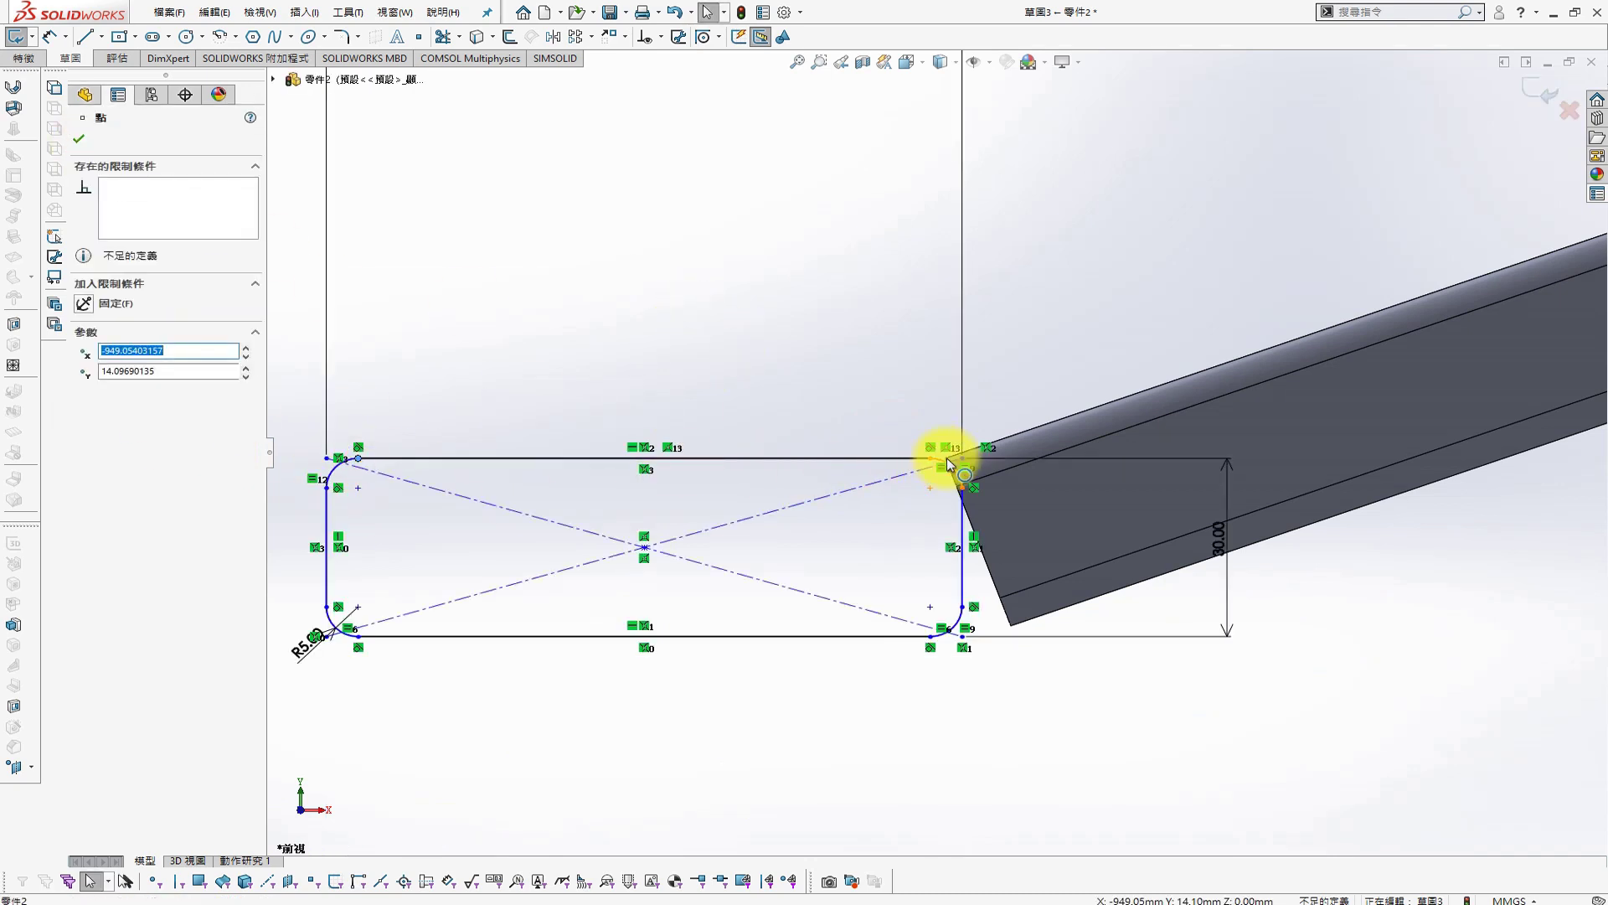
scroll(945, 458, down, 3)
scroll(930, 469, down, 2)
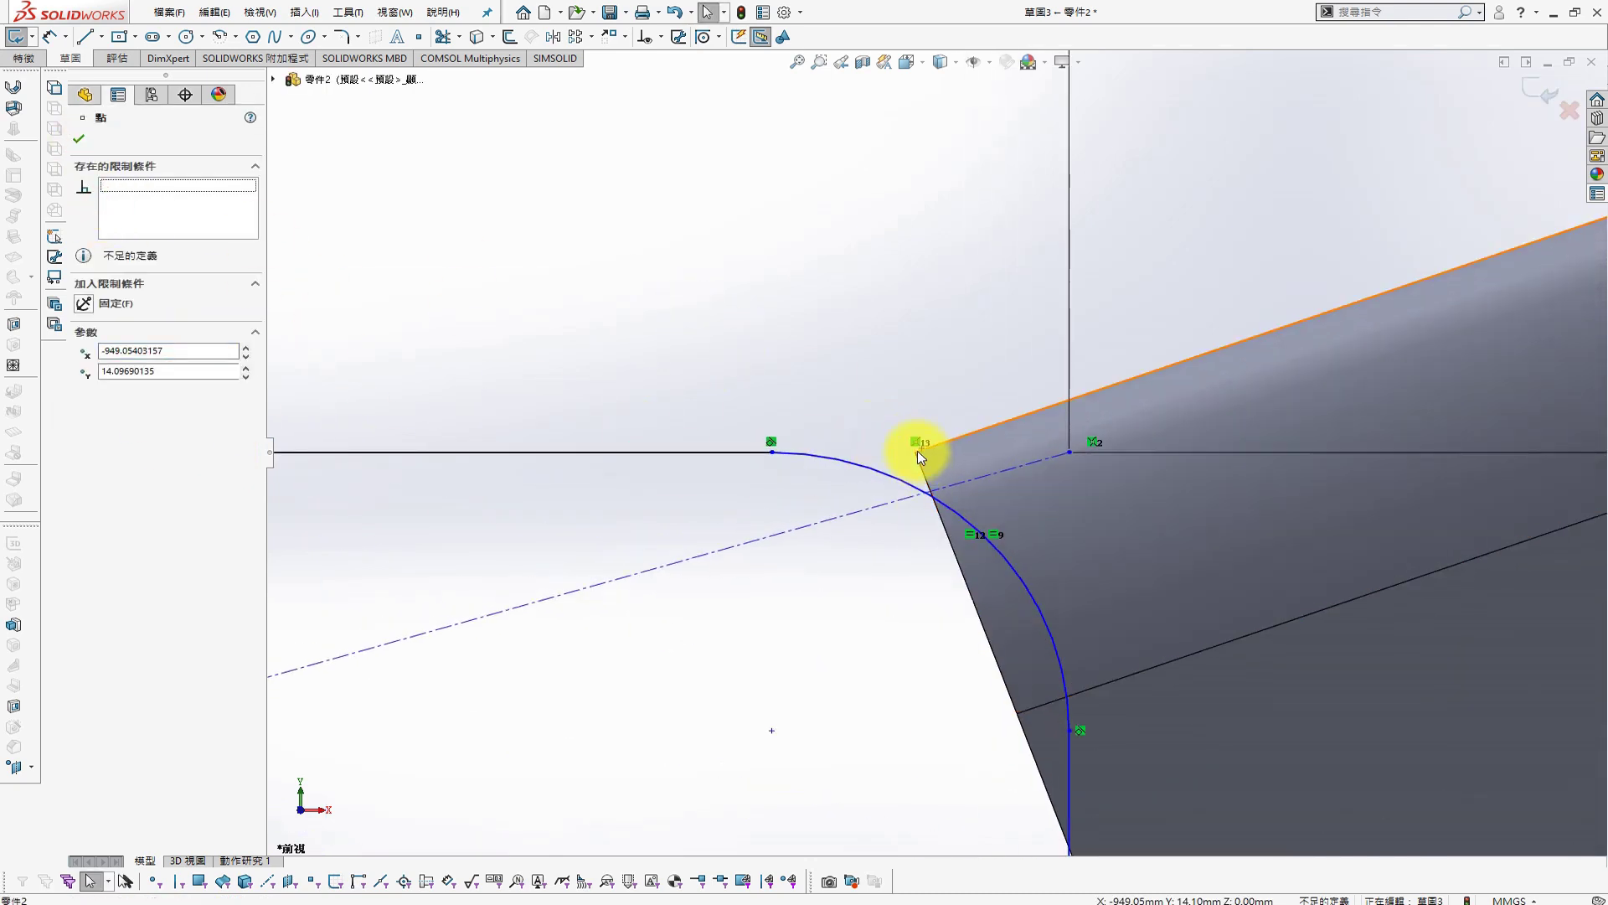
click(479, 263)
key(s)
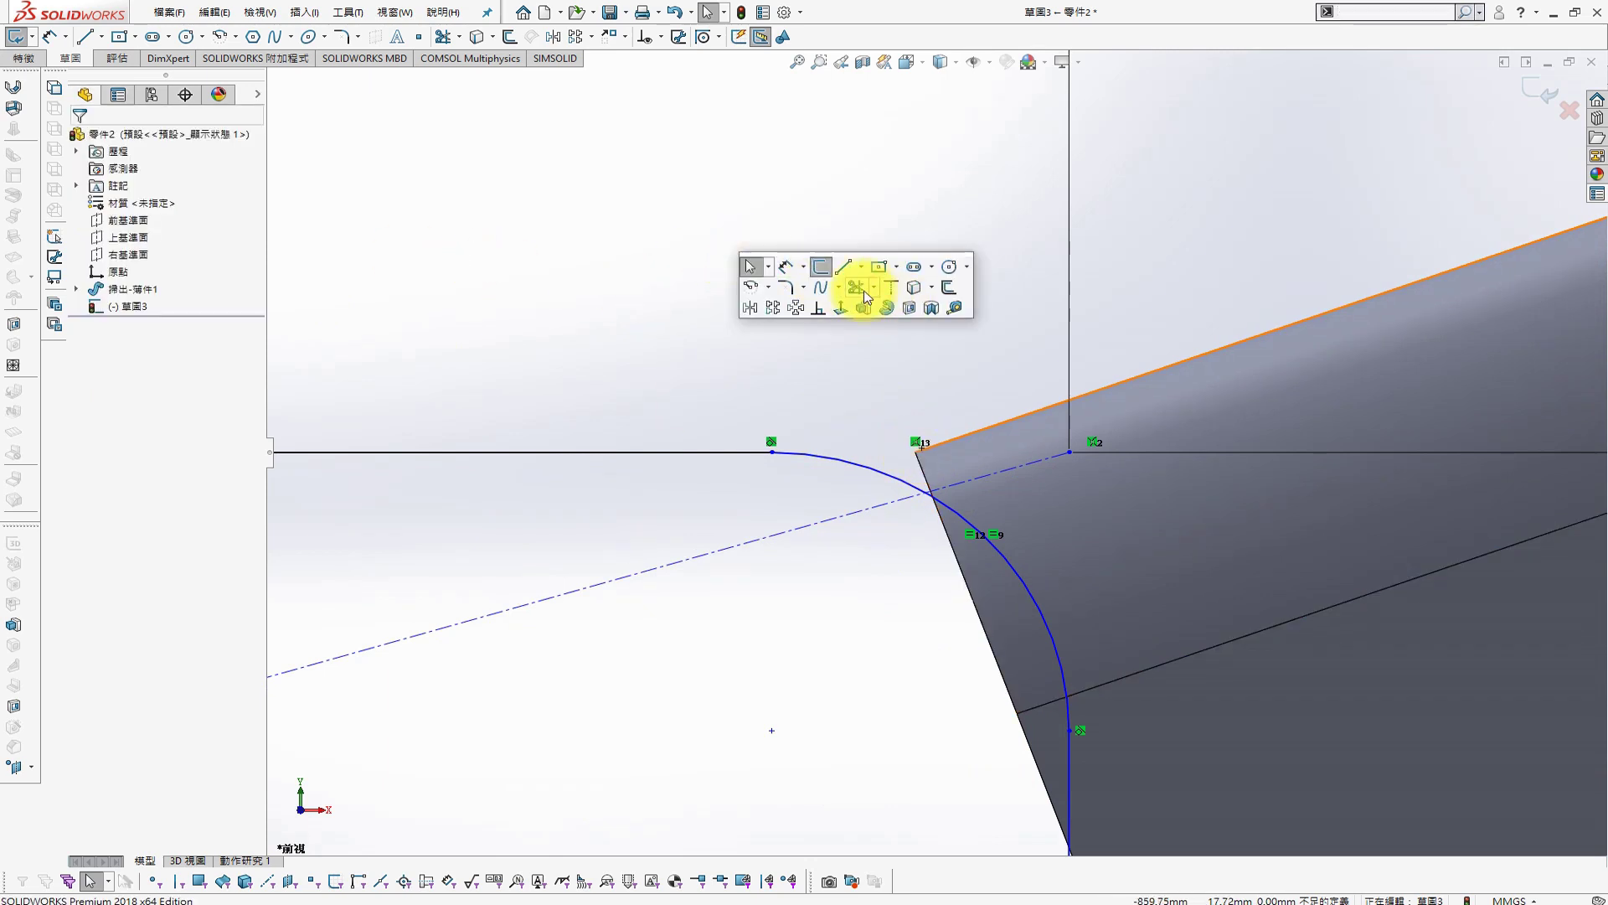
click(866, 297)
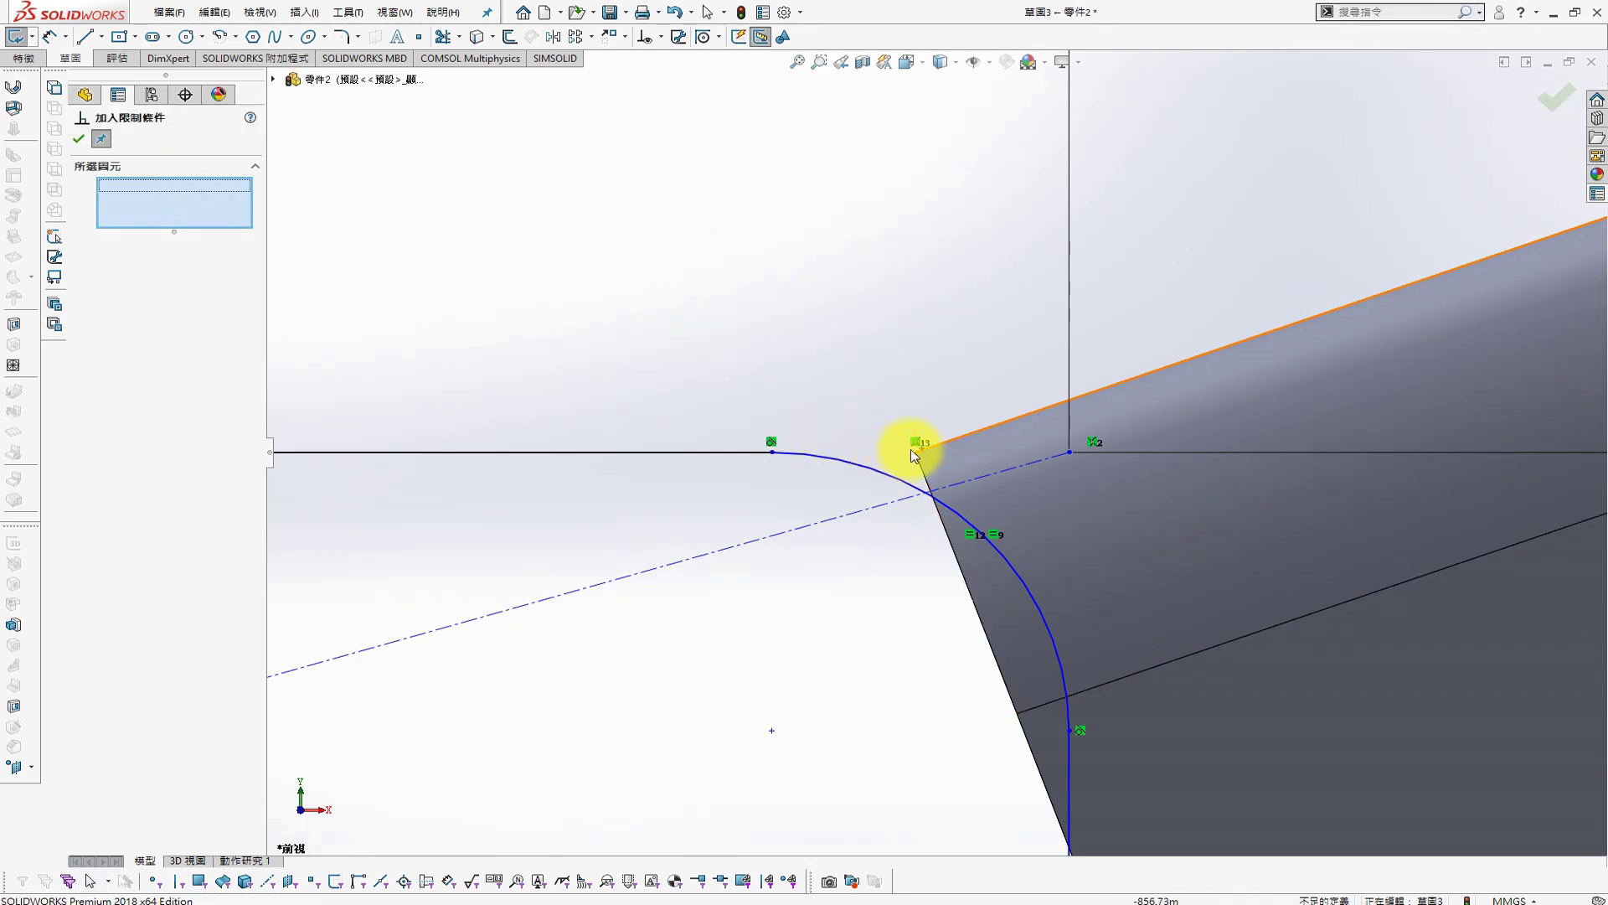
scroll(621, 481, up, 2)
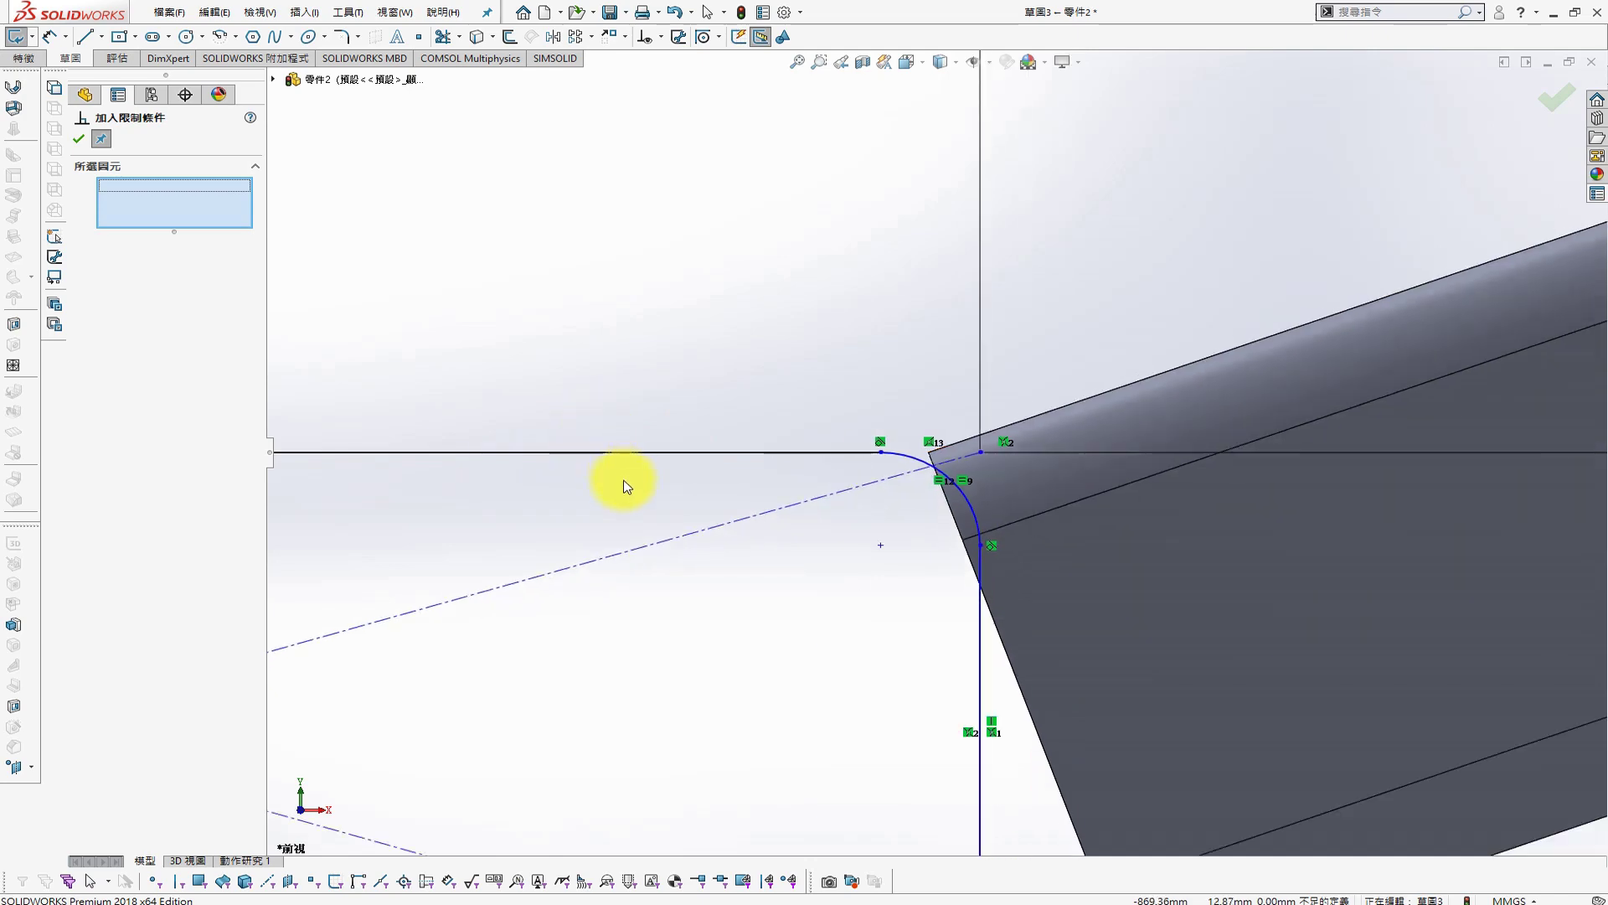
scroll(510, 449, up, 3)
scroll(604, 473, down, 5)
click(603, 473)
scroll(1173, 402, up, 3)
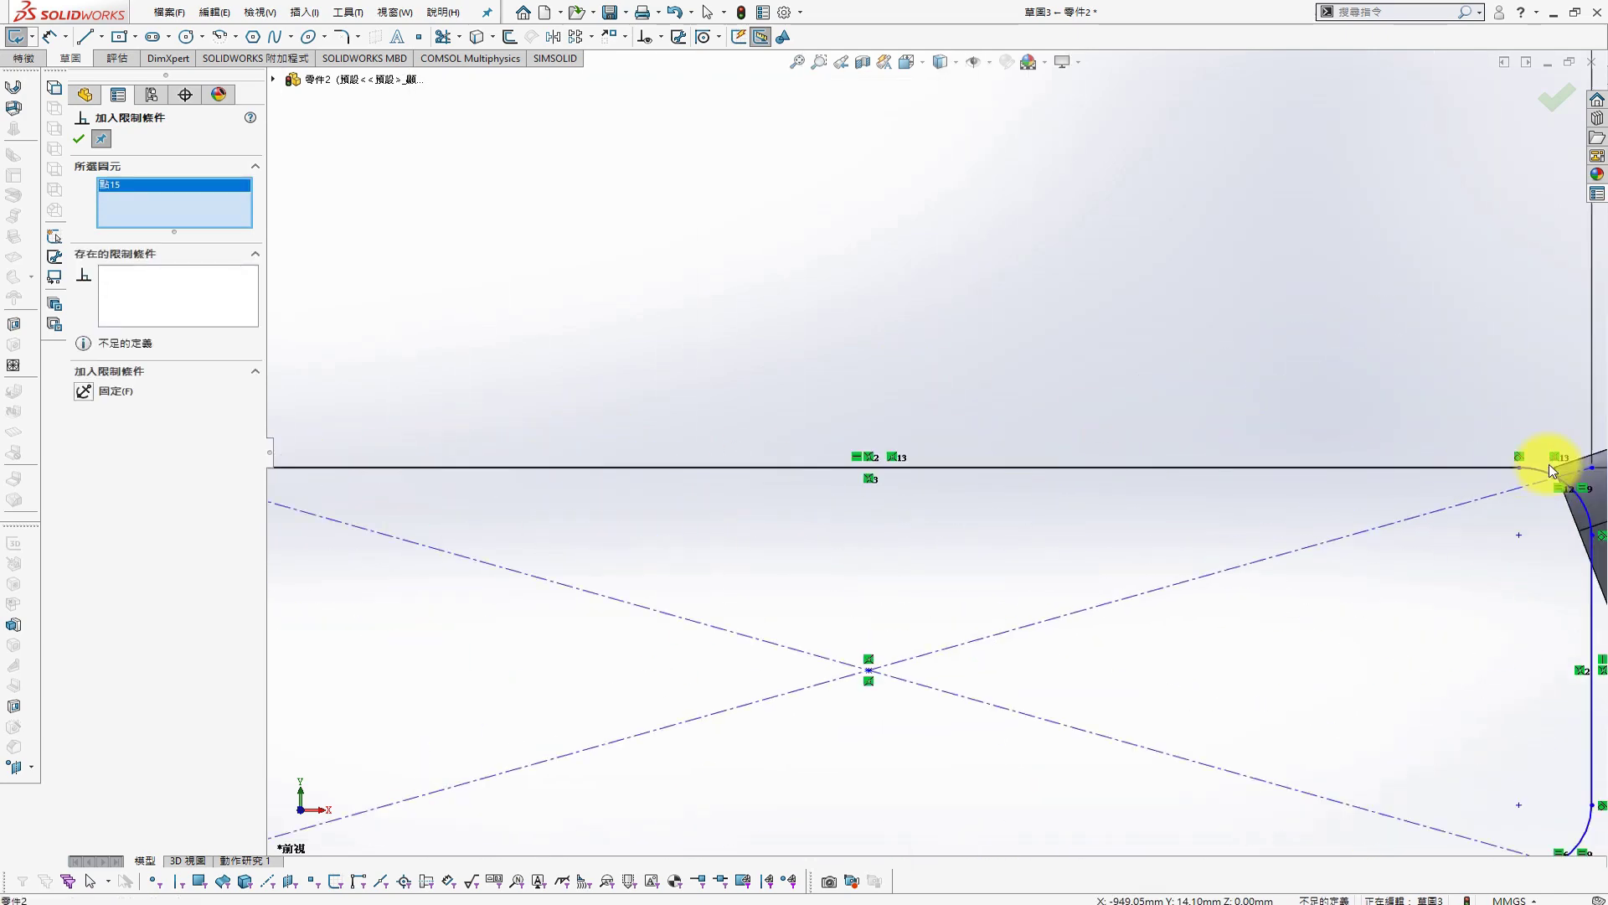
scroll(1544, 460, down, 2)
scroll(1309, 458, down, 2)
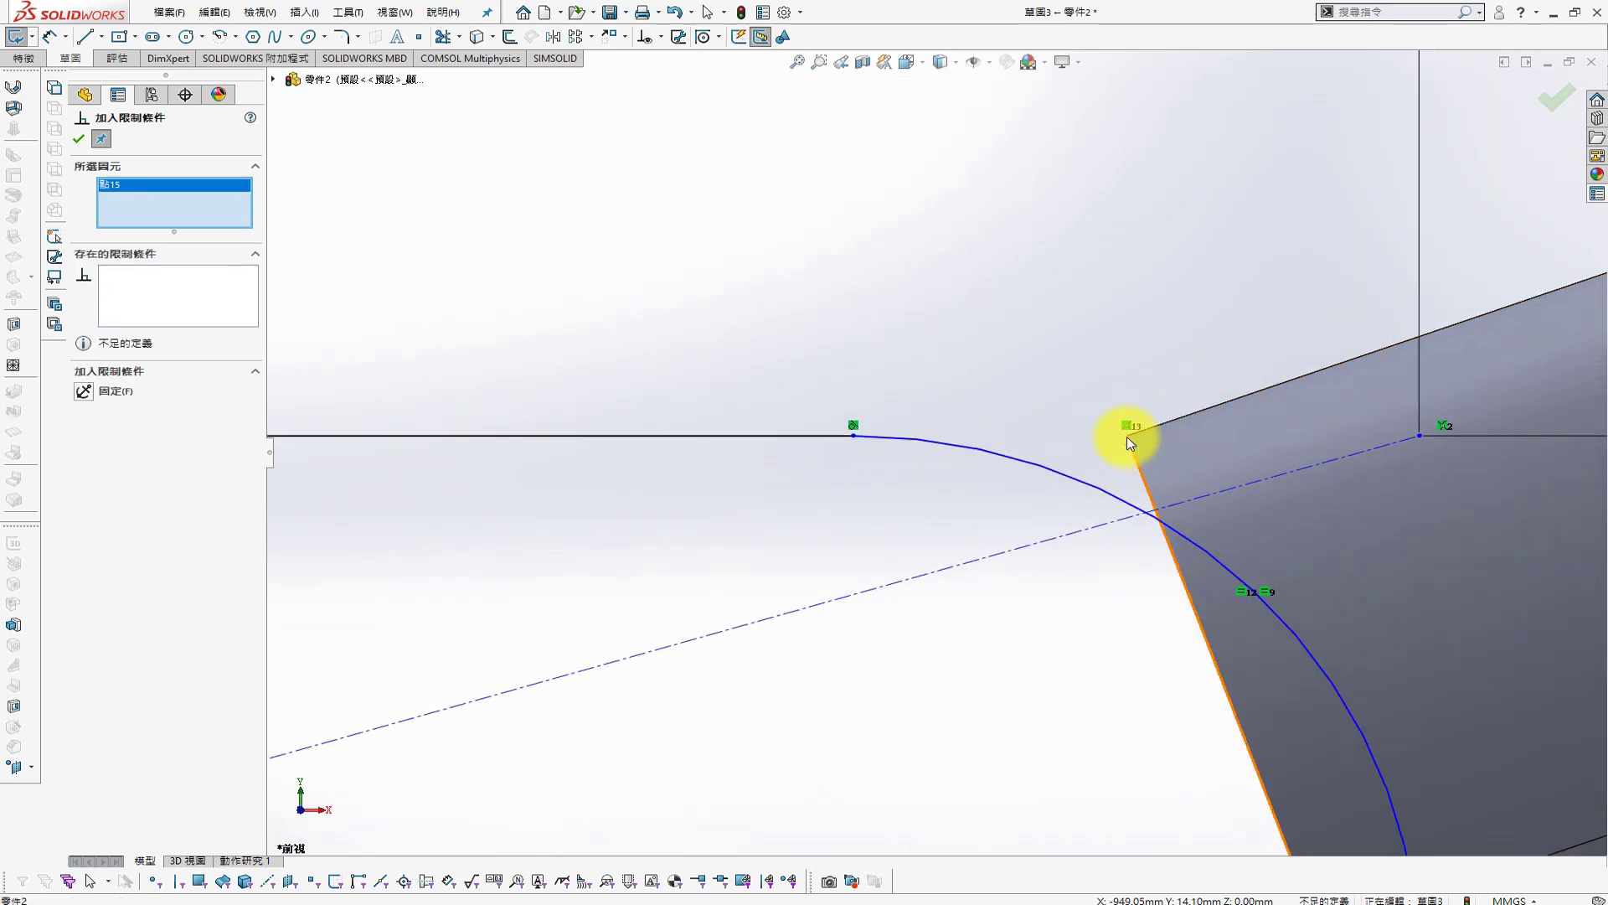
click(1128, 435)
click(93, 409)
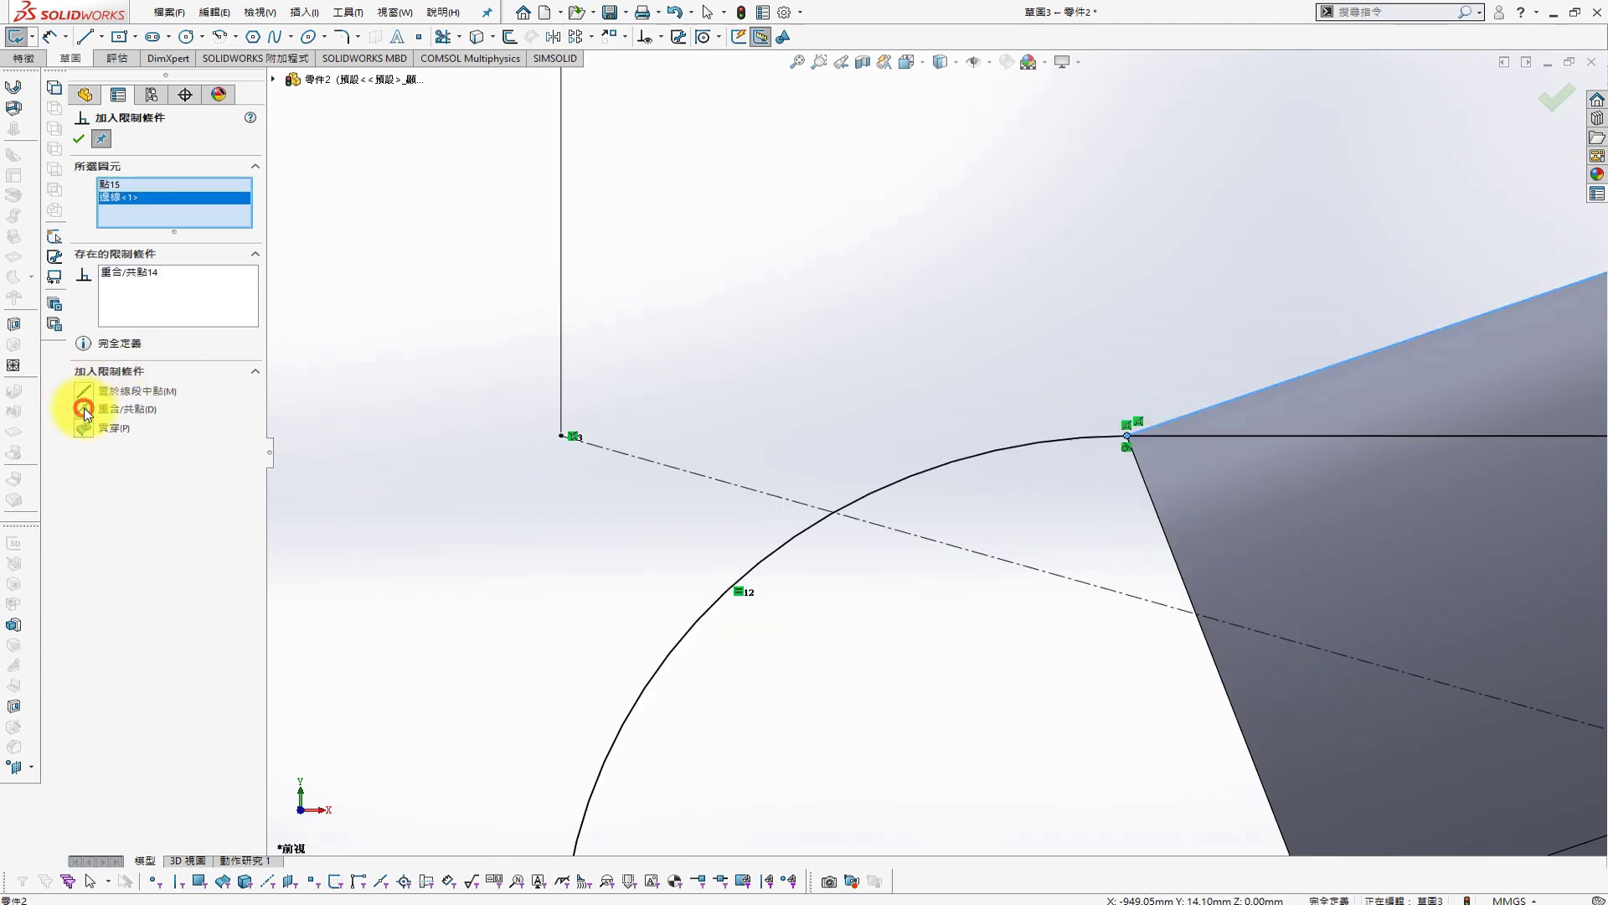
scroll(934, 326, up, 2)
scroll(934, 327, up, 5)
scroll(1138, 489, up, 3)
scroll(1174, 502, down, 2)
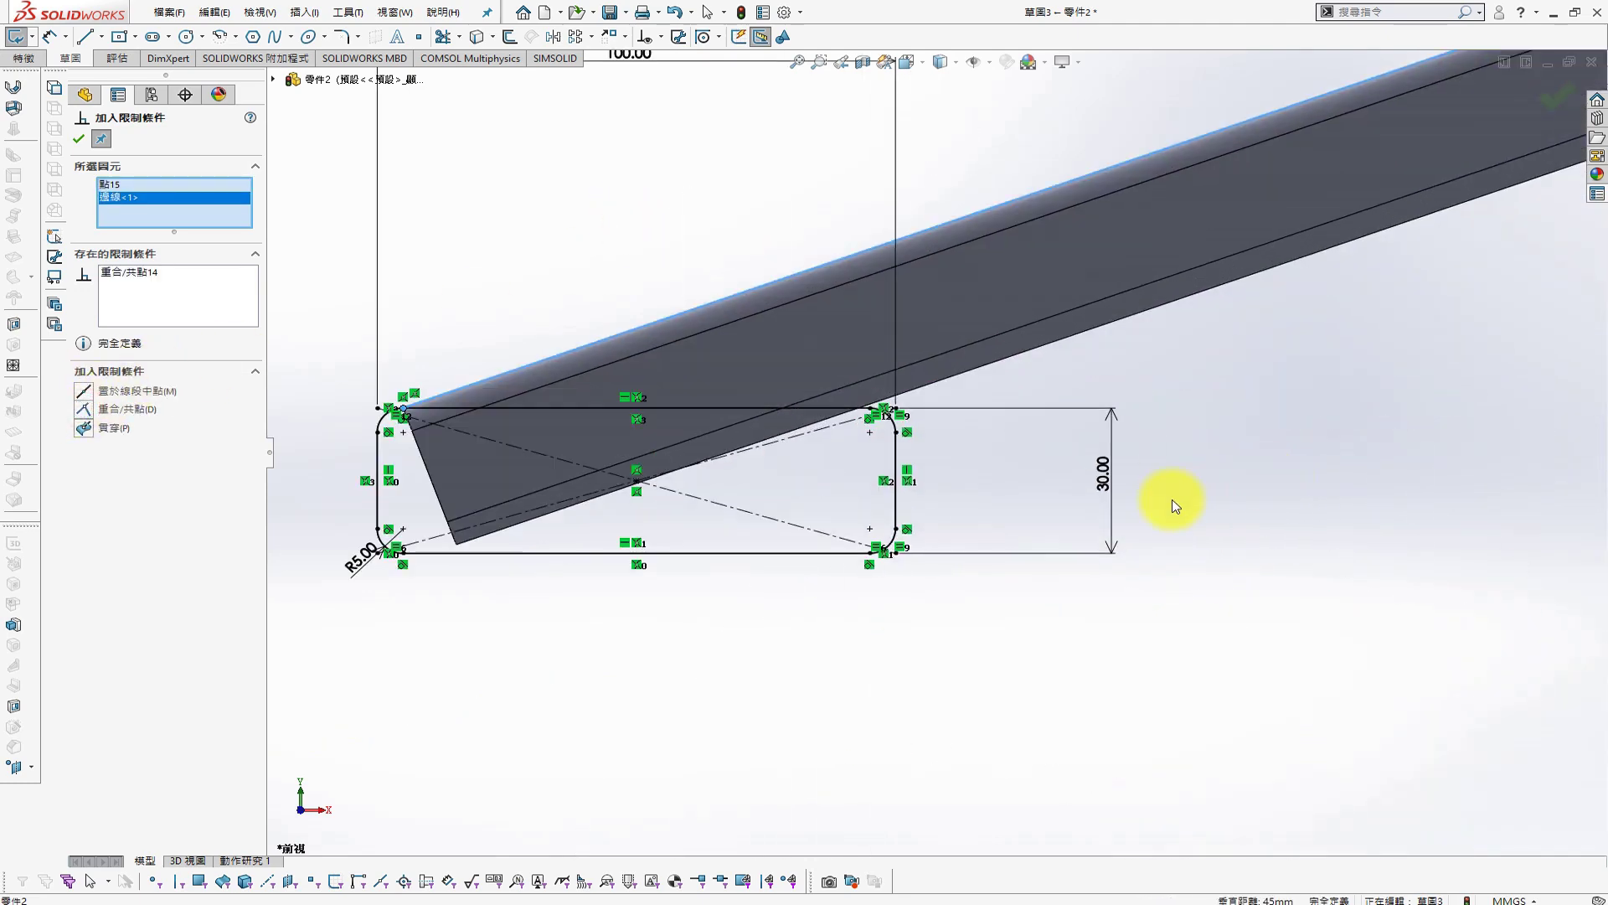
click(77, 142)
scroll(1238, 449, up, 1)
scroll(1285, 420, up, 3)
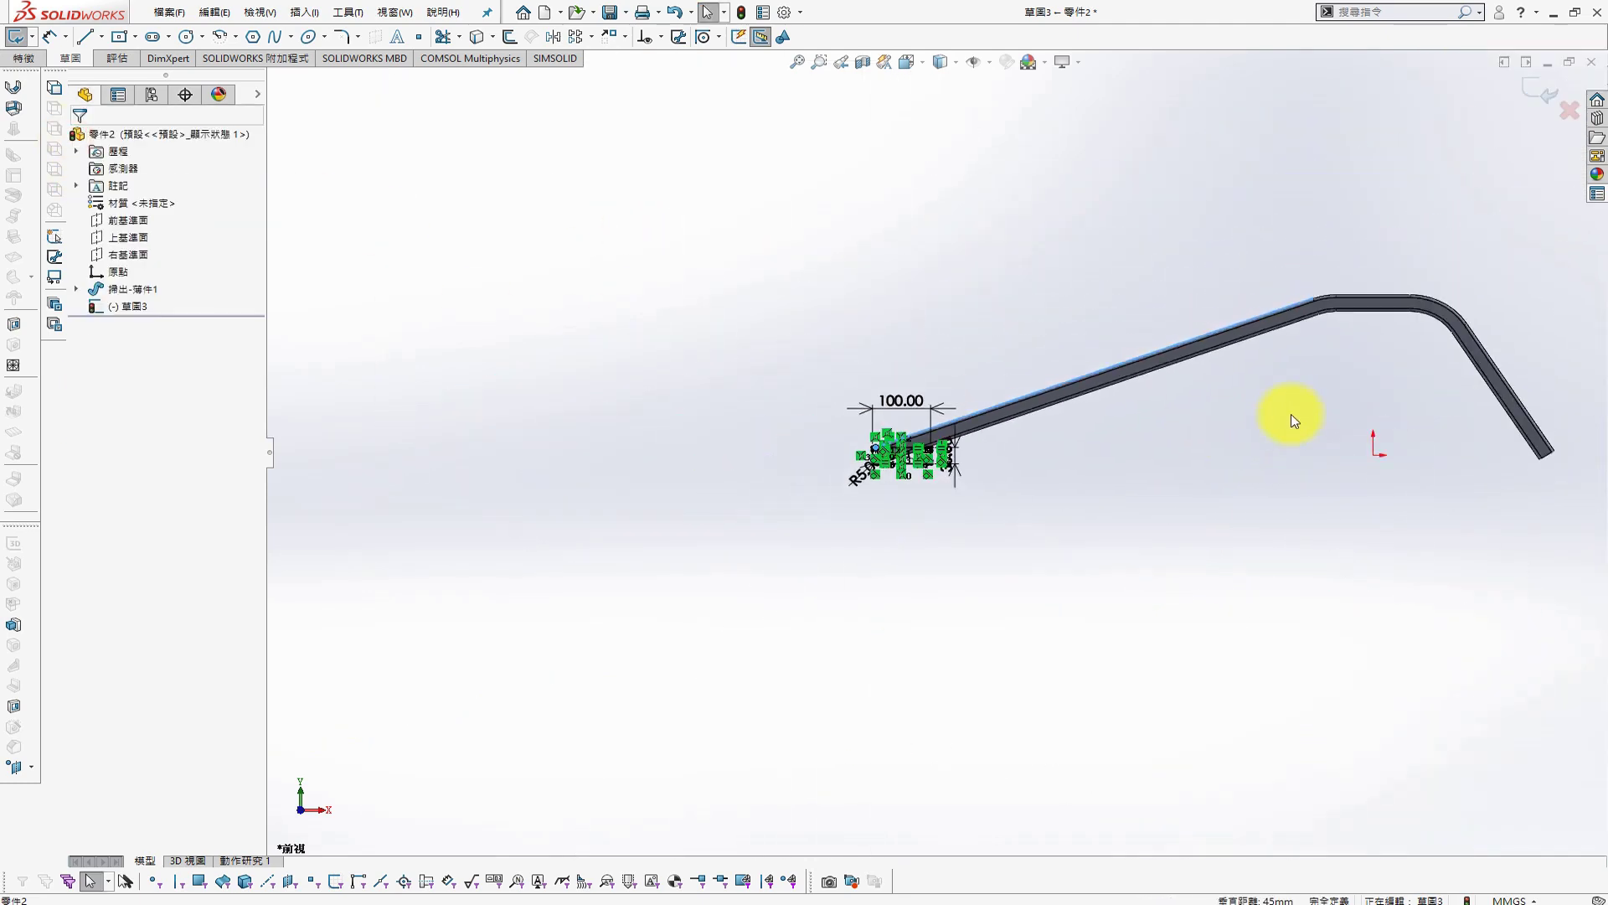
scroll(1095, 434, down, 4)
scroll(940, 463, up, 1)
scroll(939, 463, up, 3)
scroll(765, 431, down, 3)
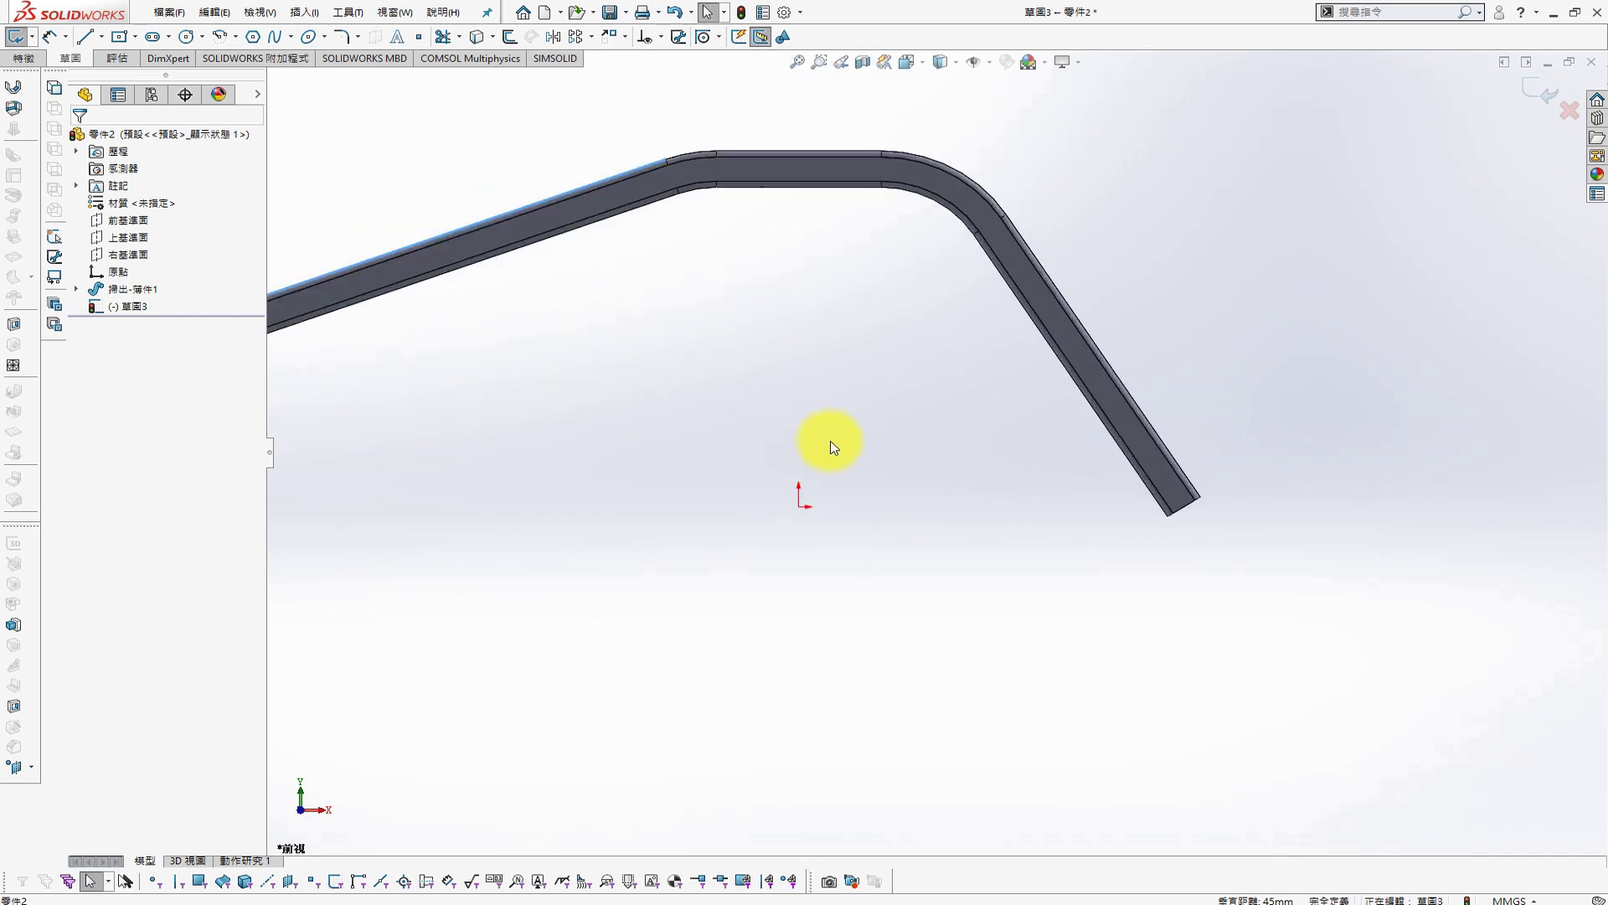
Draw a corner rectangle below the tube end
key(s)
click(1097, 545)
click(1250, 626)
key(s)
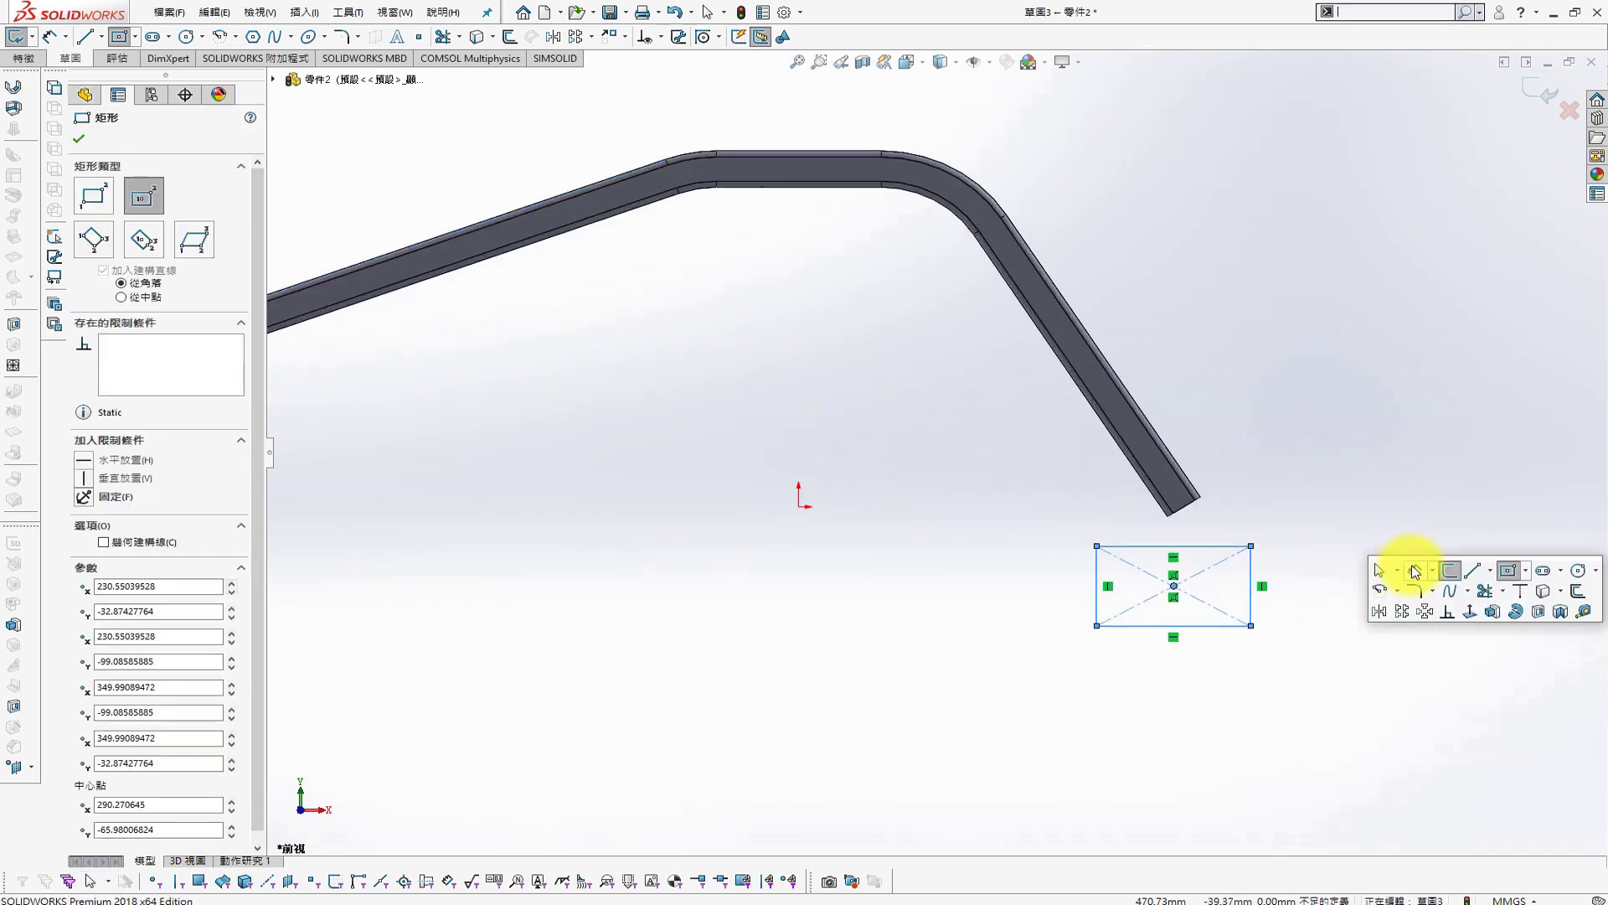
Dimension the rectangle 100 mm wide and 30 mm high
click(1417, 559)
click(1221, 545)
click(1259, 486)
text(100)
key(Return)
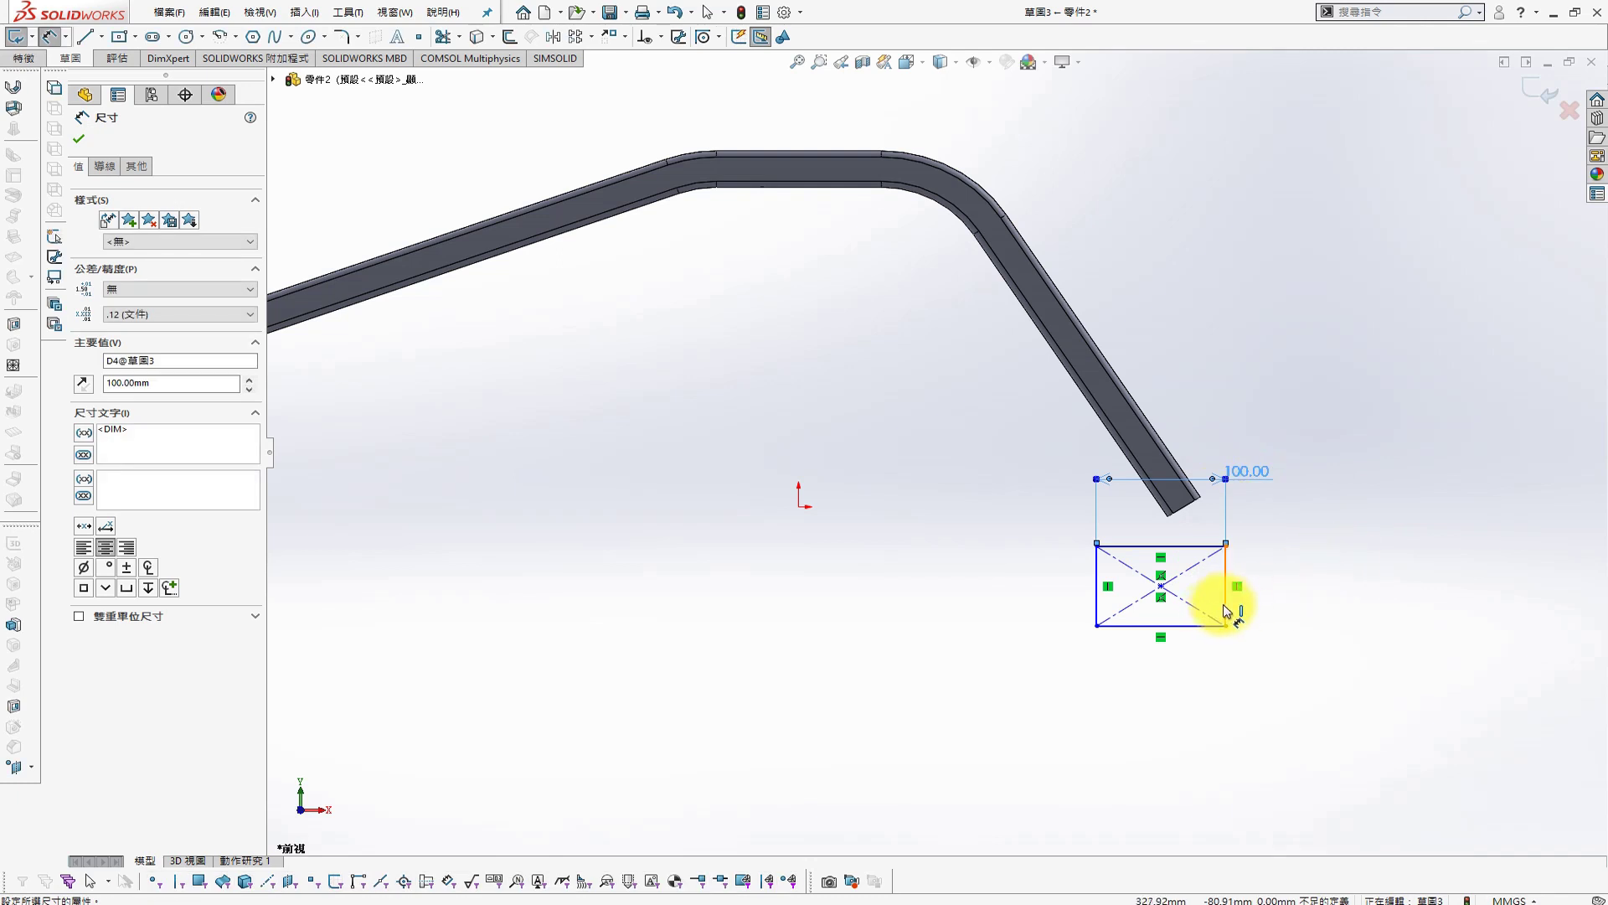
click(1228, 605)
click(1339, 616)
click(1341, 612)
text(30)
key(Return)
scroll(1223, 604, up, 3)
Round all four rectangle corners with 5 mm sketch fillets
key(s)
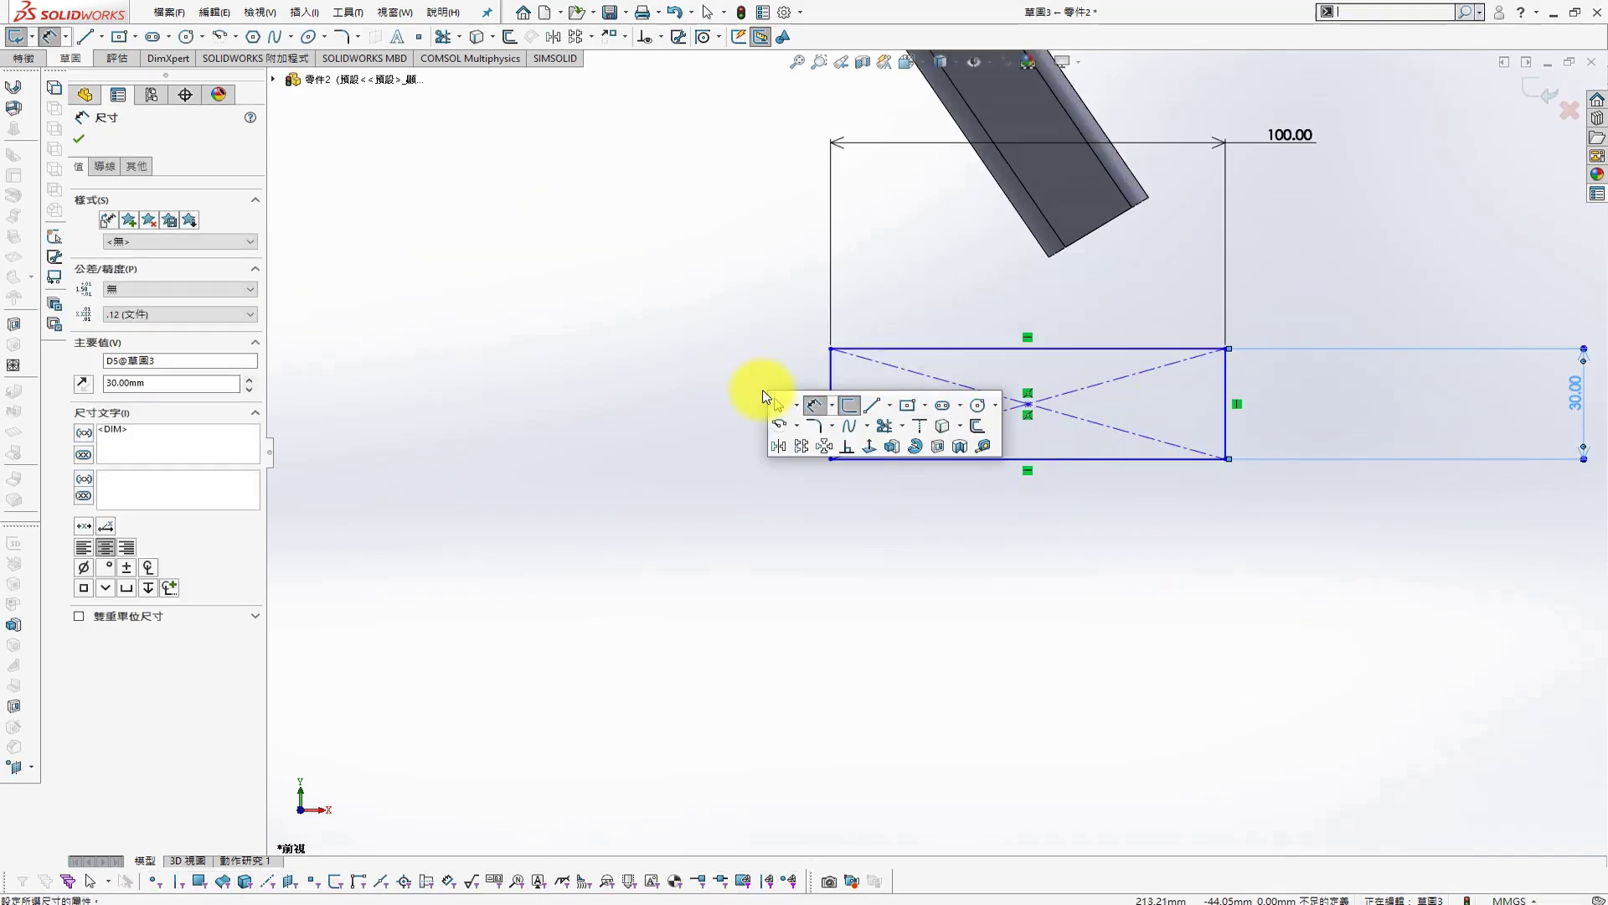
click(811, 426)
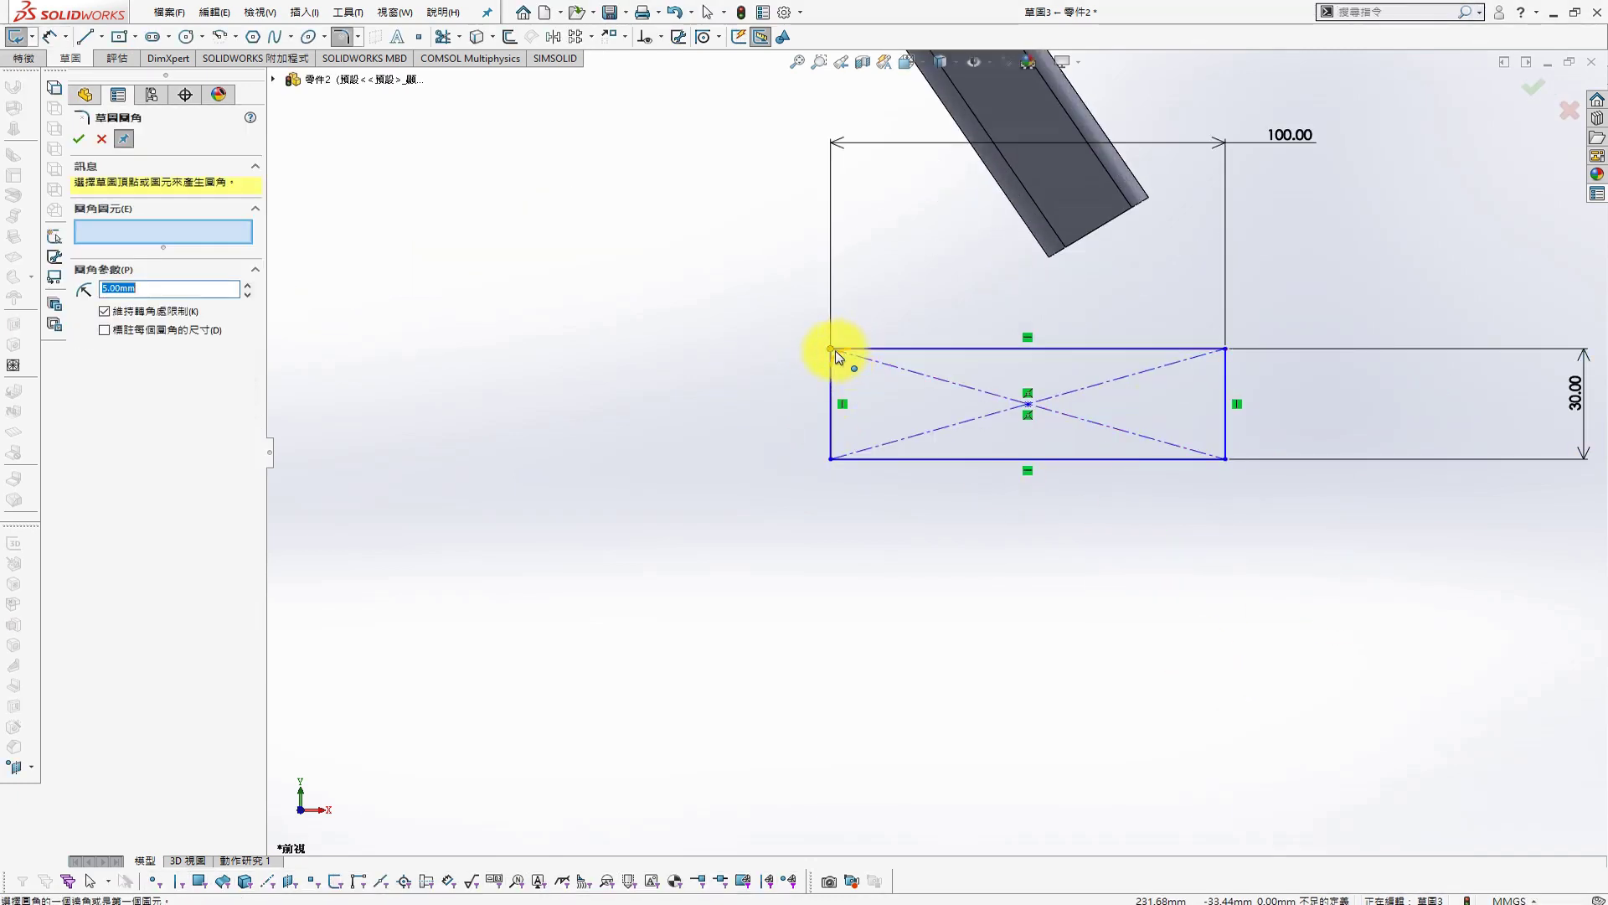
click(834, 350)
click(832, 457)
click(1228, 460)
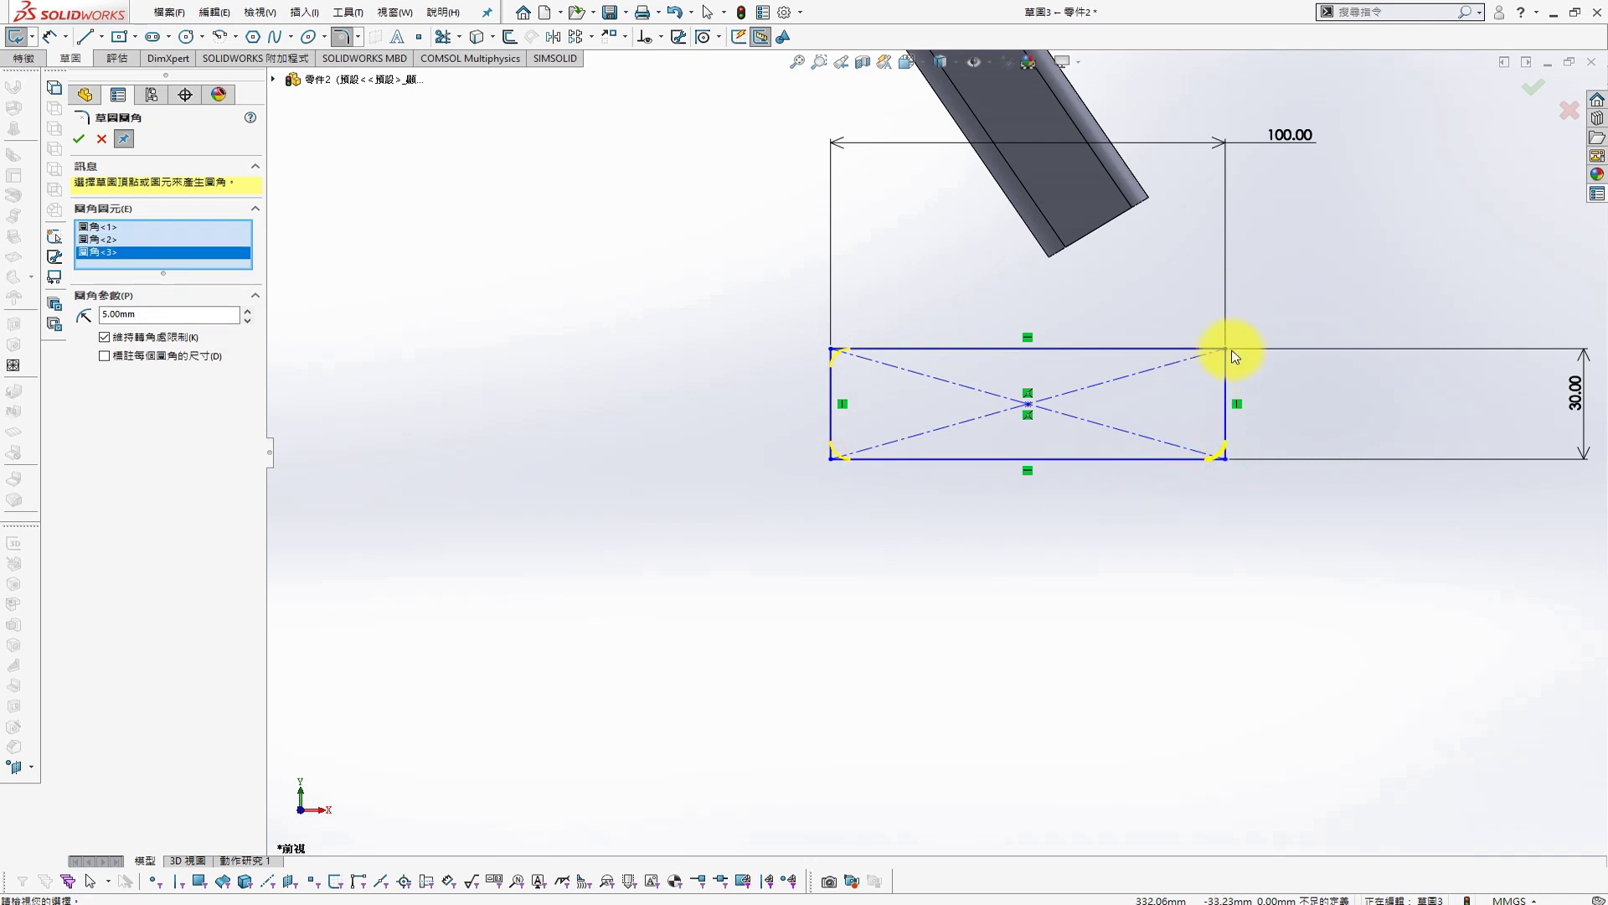
click(1225, 349)
click(79, 138)
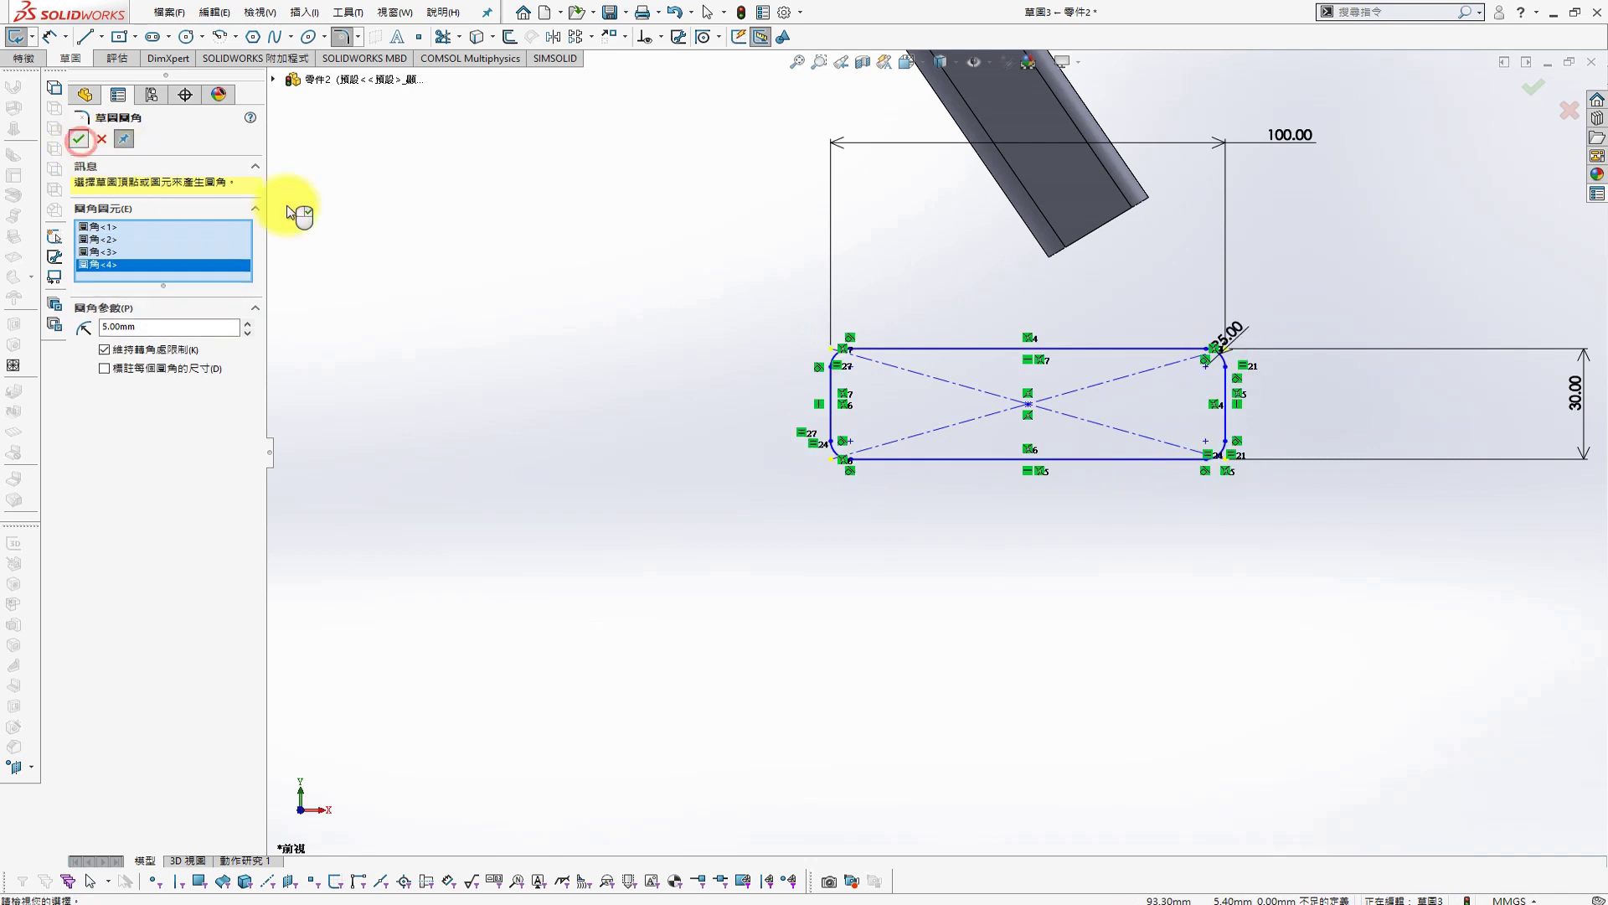
click(1235, 357)
Make the rectangle's corner point coincident with the tube corner, fully defining the sketch
key(s)
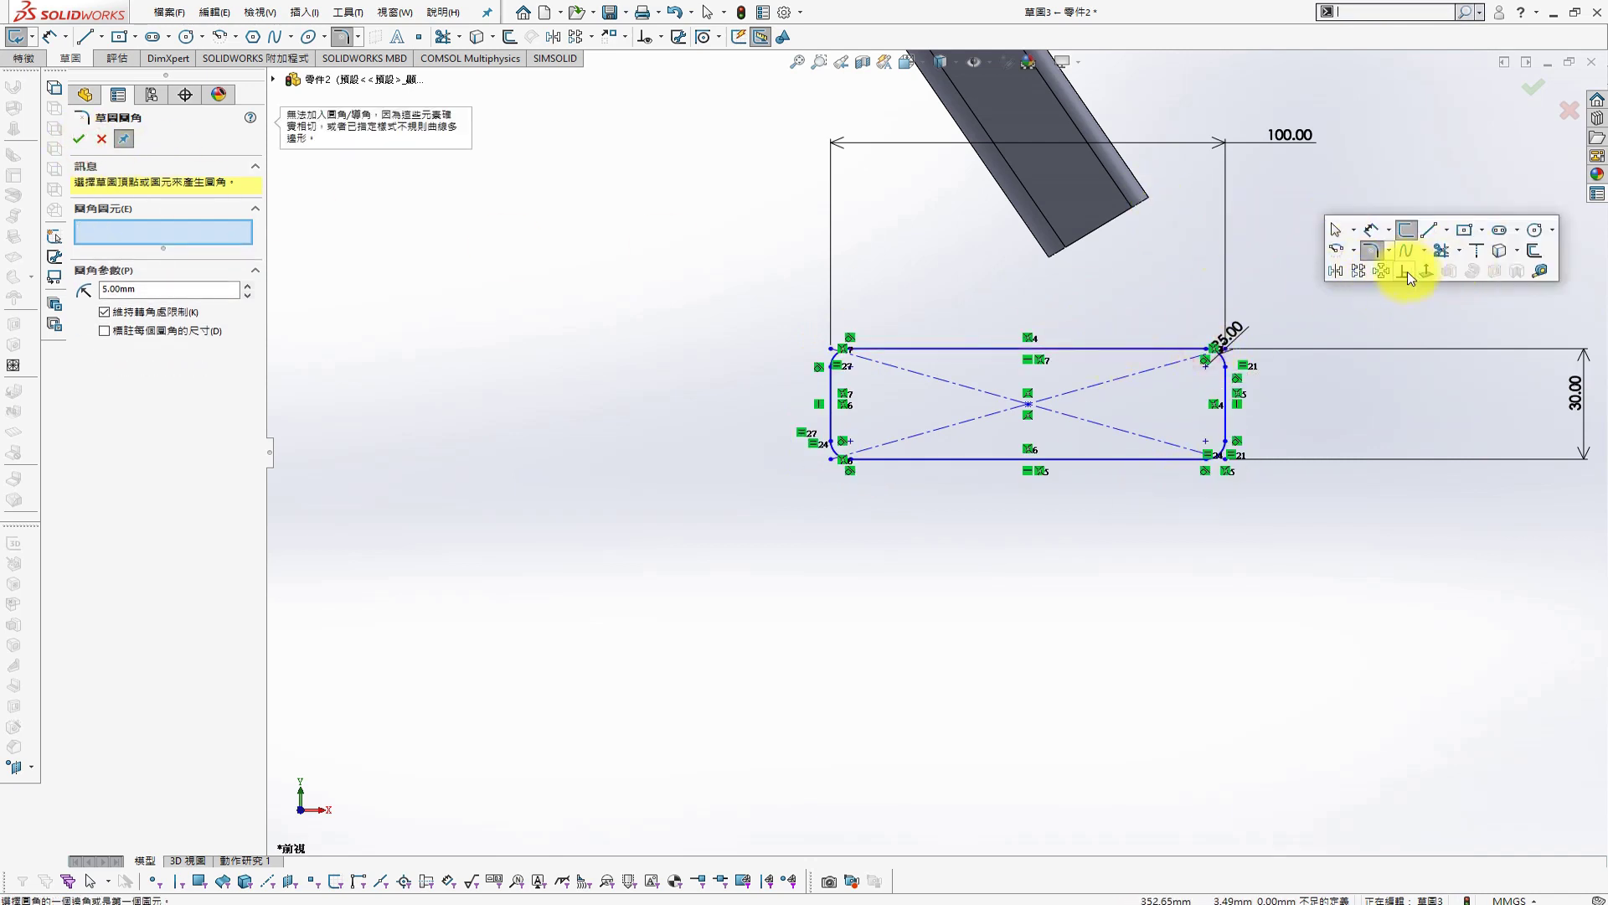
click(1403, 271)
scroll(1089, 256, down, 5)
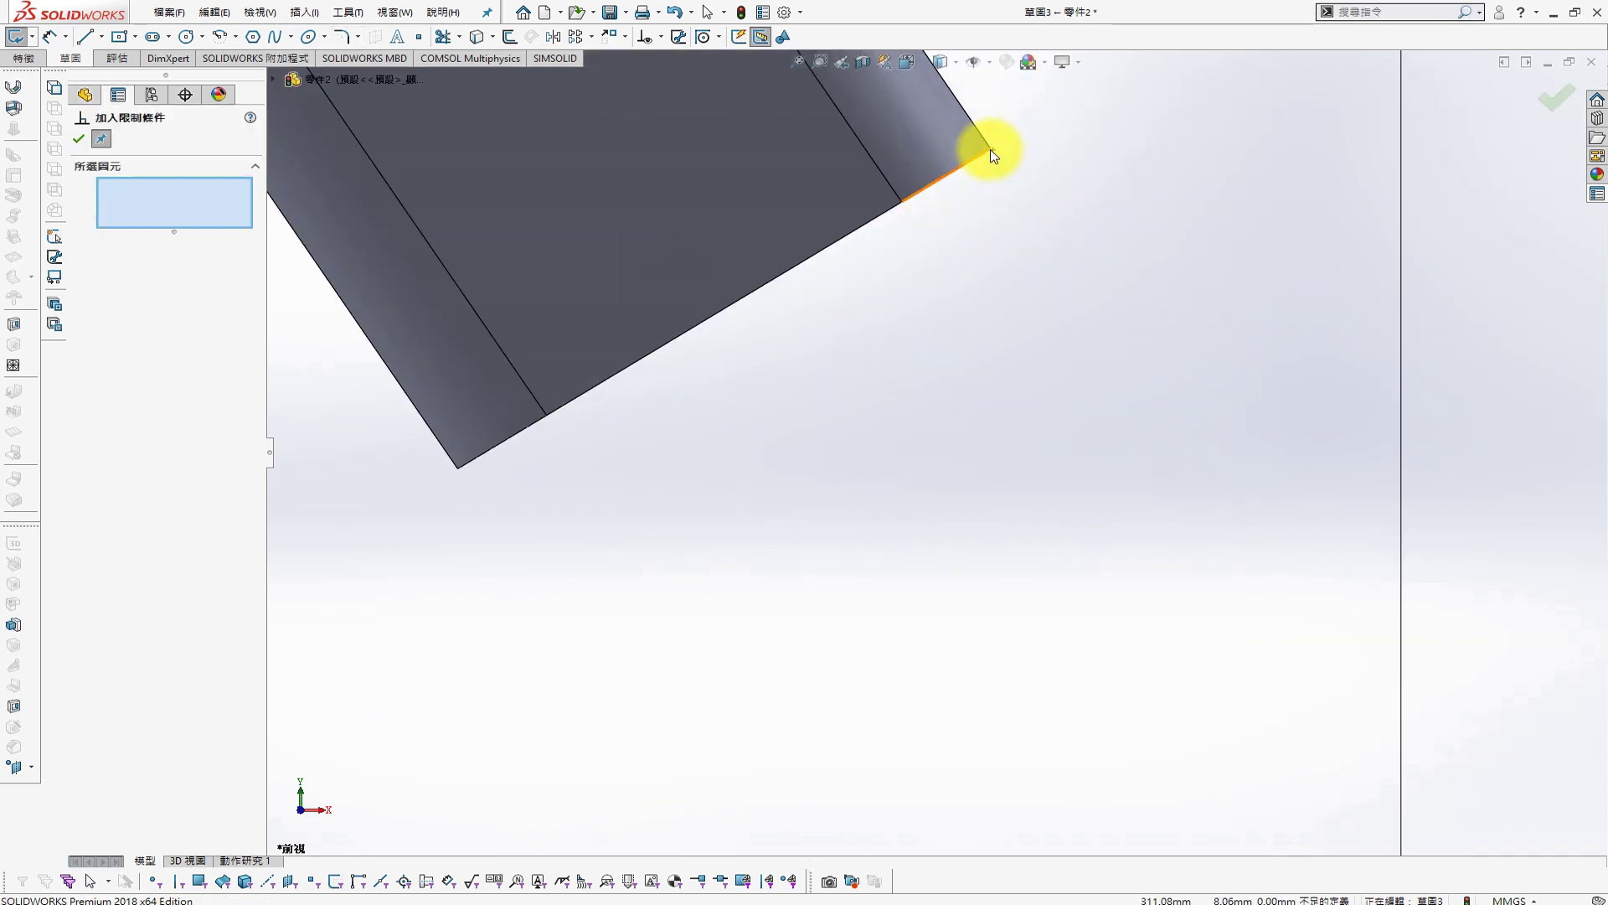
scroll(1014, 168, down, 2)
scroll(1141, 317, down, 2)
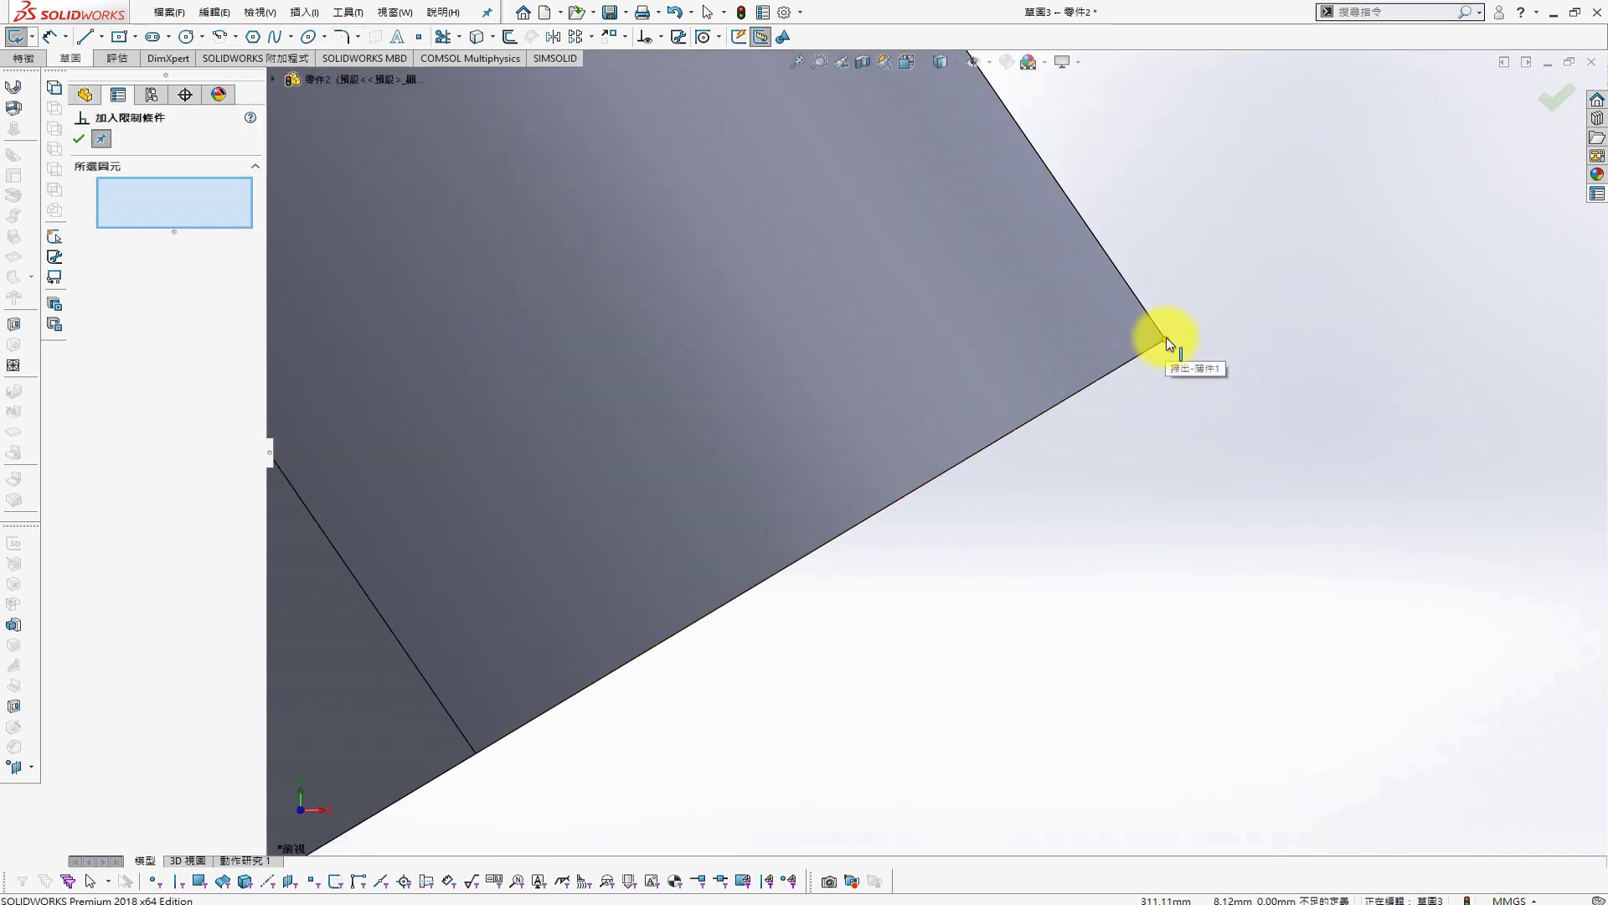
scroll(1074, 727, up, 2)
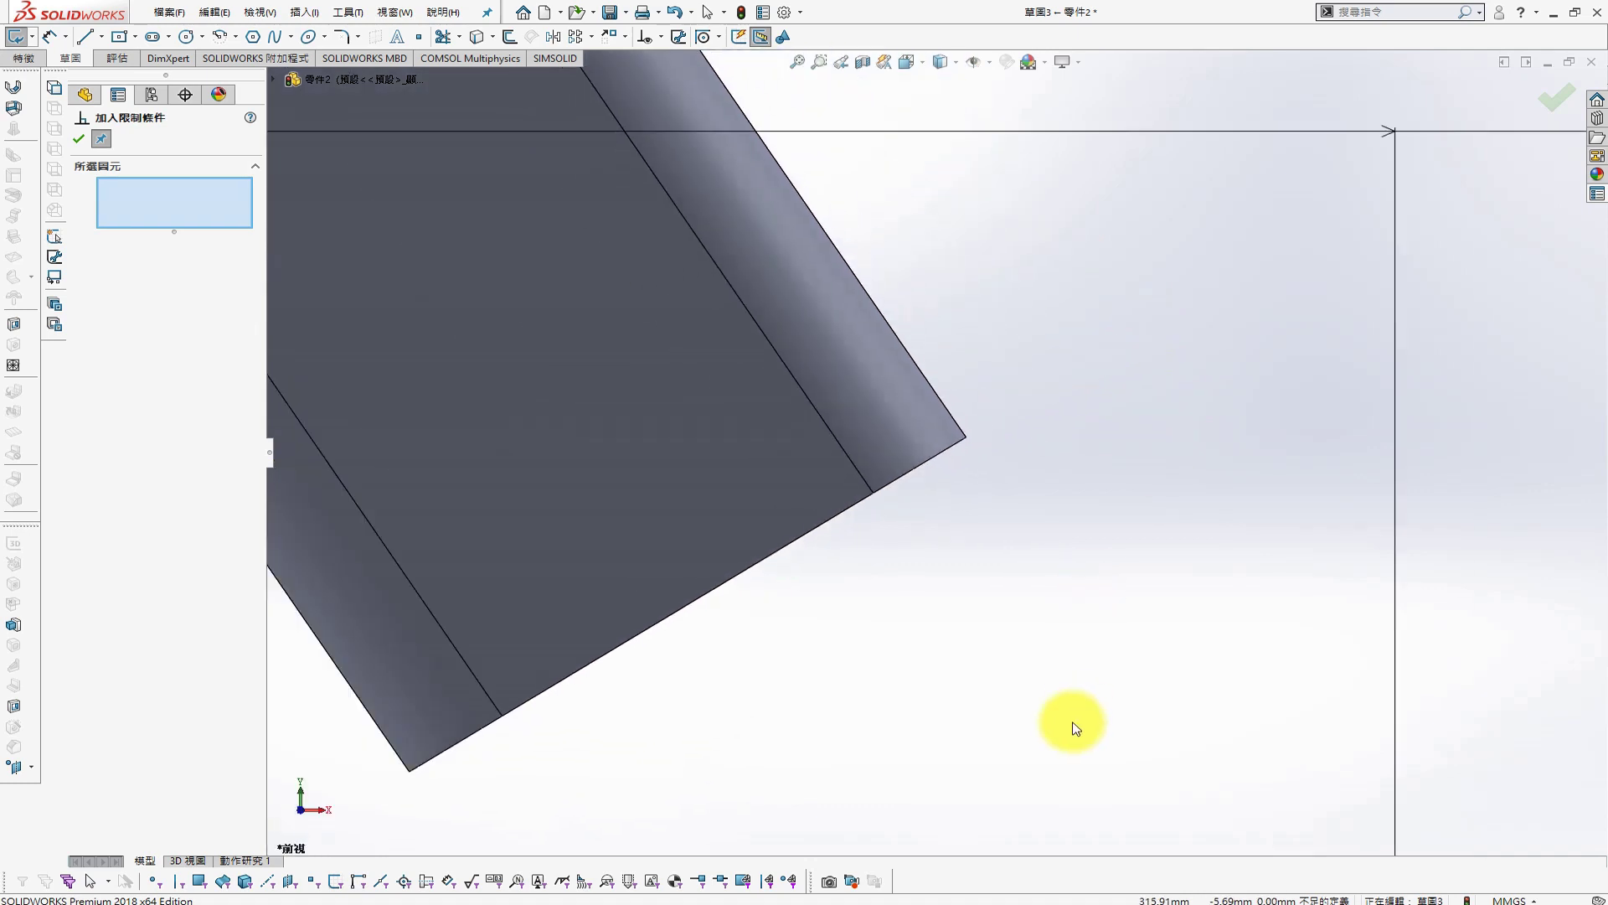
scroll(1076, 728, up, 3)
click(1048, 735)
scroll(934, 362, down, 2)
scroll(860, 613, down, 3)
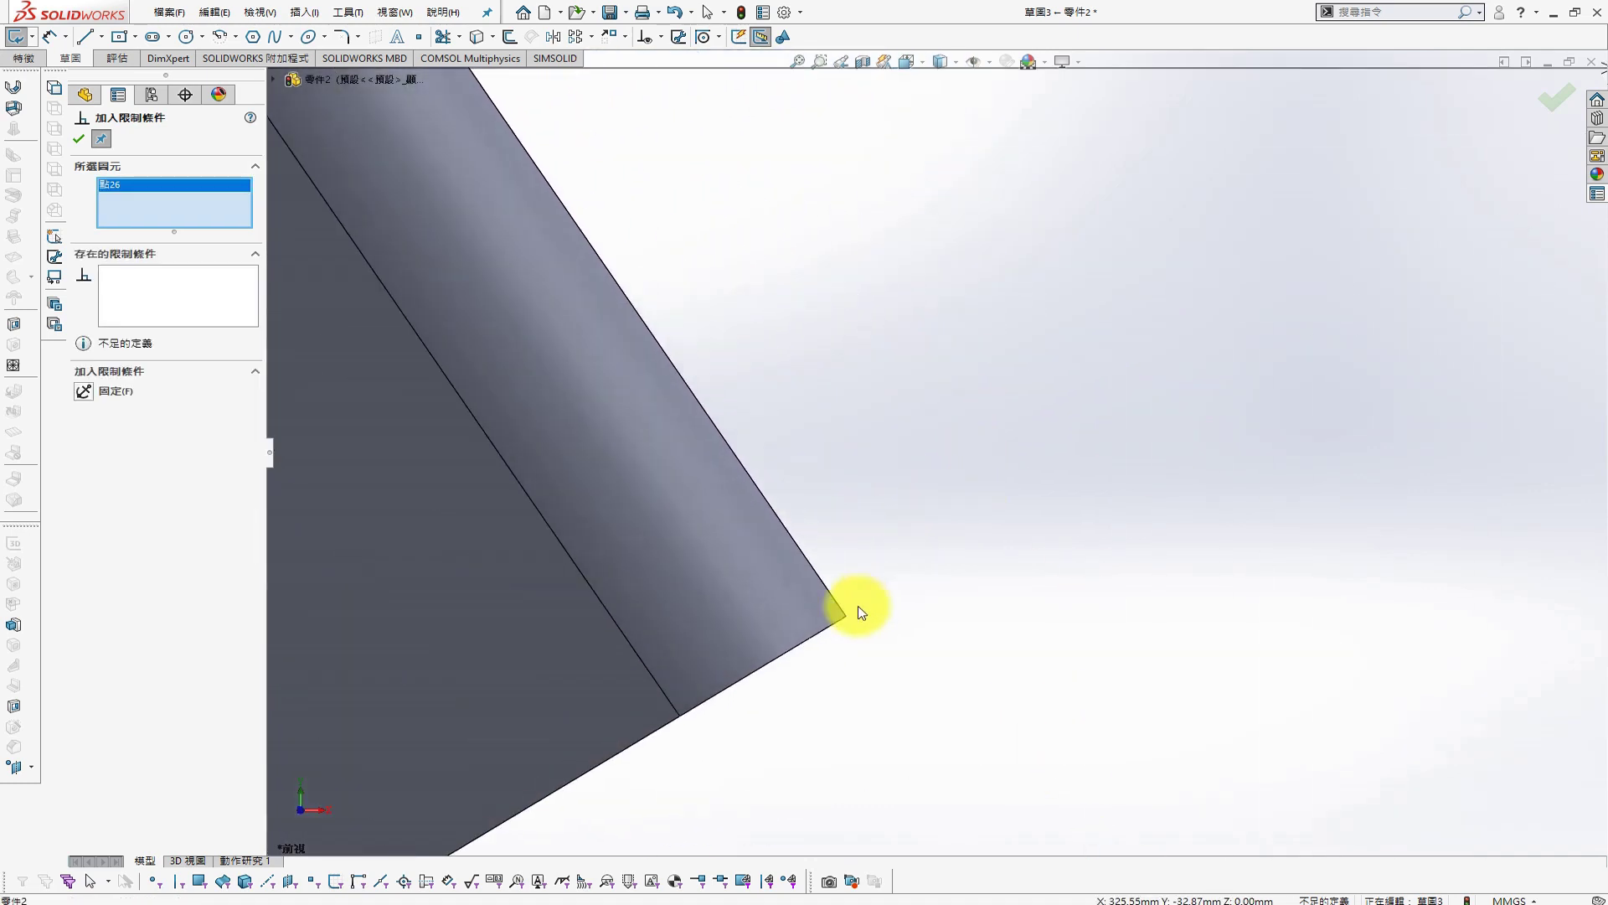
scroll(861, 613, down, 2)
click(84, 427)
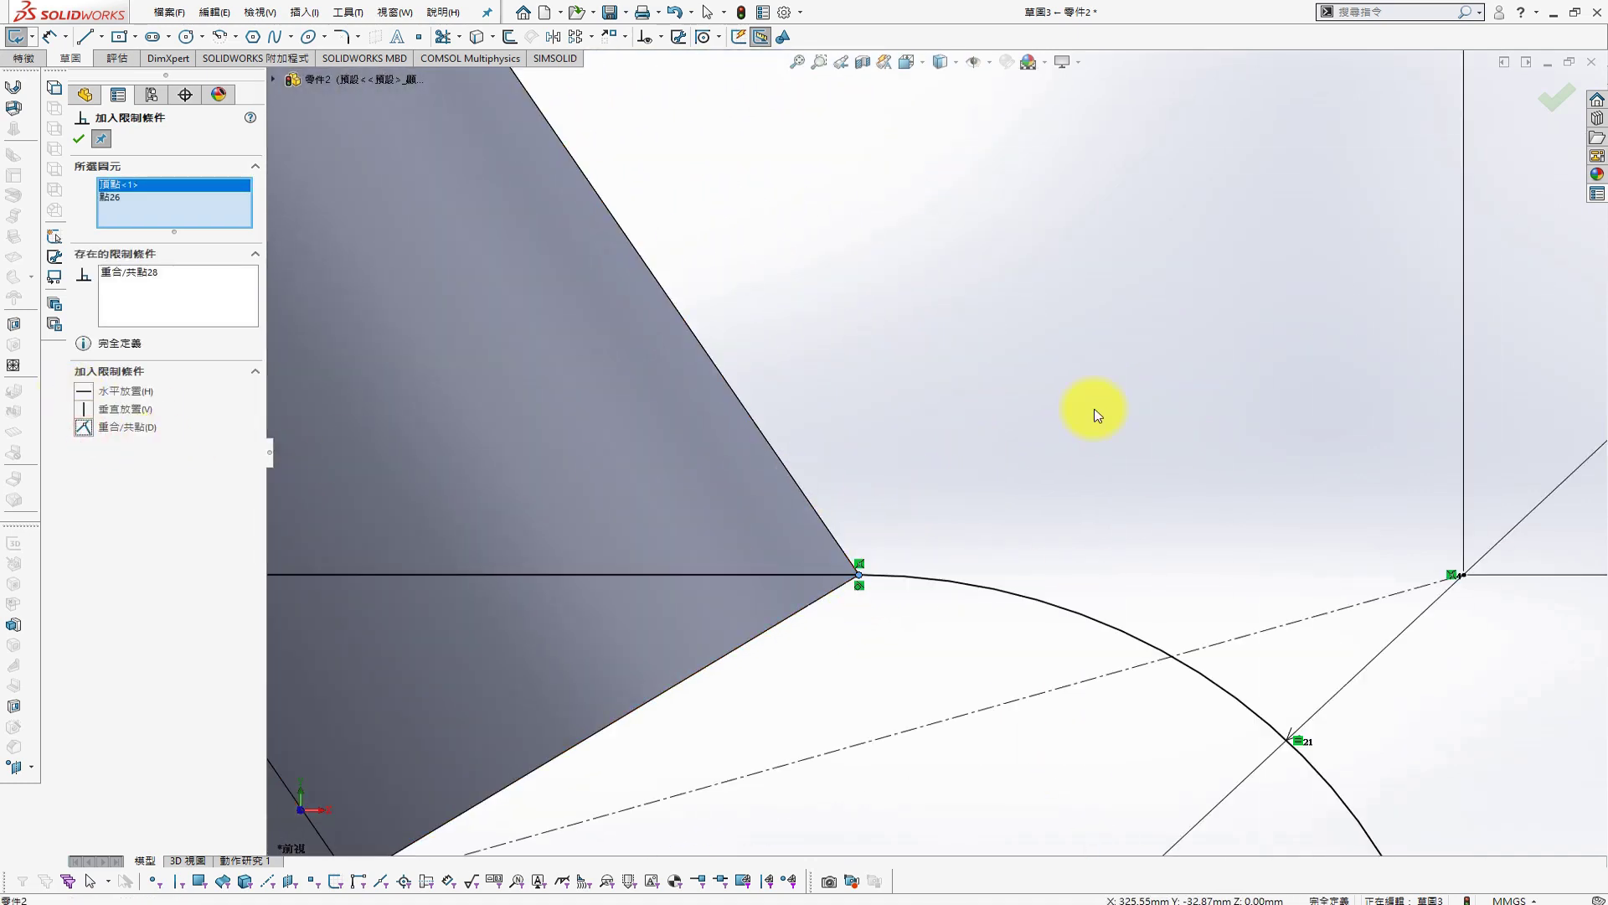
scroll(1077, 413, up, 2)
scroll(927, 453, up, 3)
scroll(1012, 452, up, 3)
middle_drag(1023, 394, 927, 466)
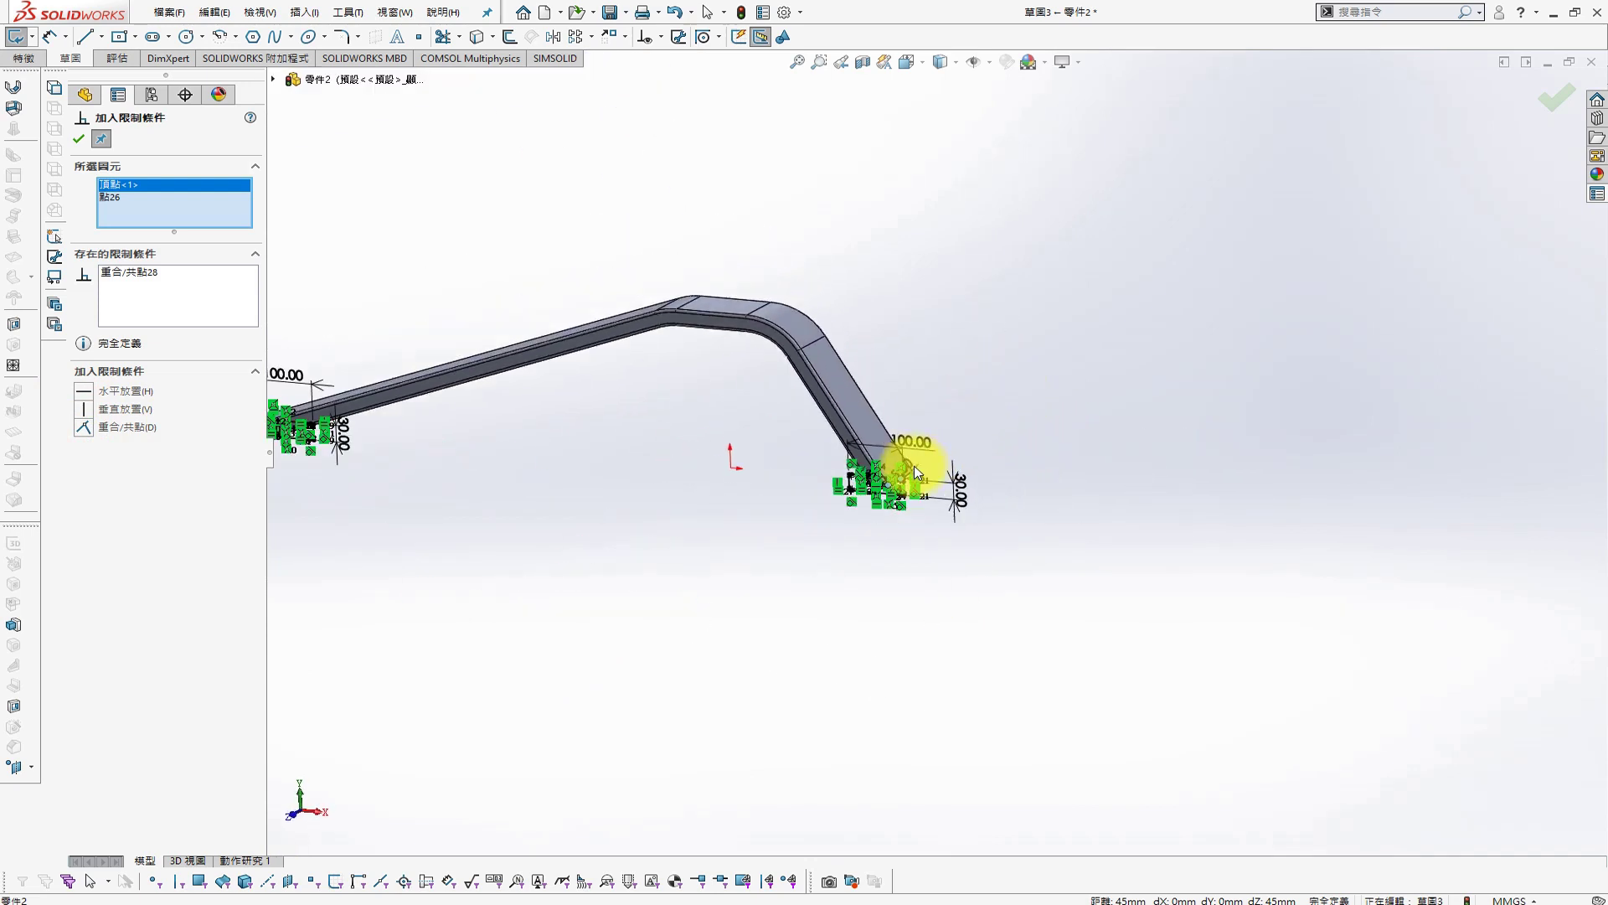
Cut-extrude the rectangle sketches Through All in both directions to trim the tube ends
key(s)
click(680, 283)
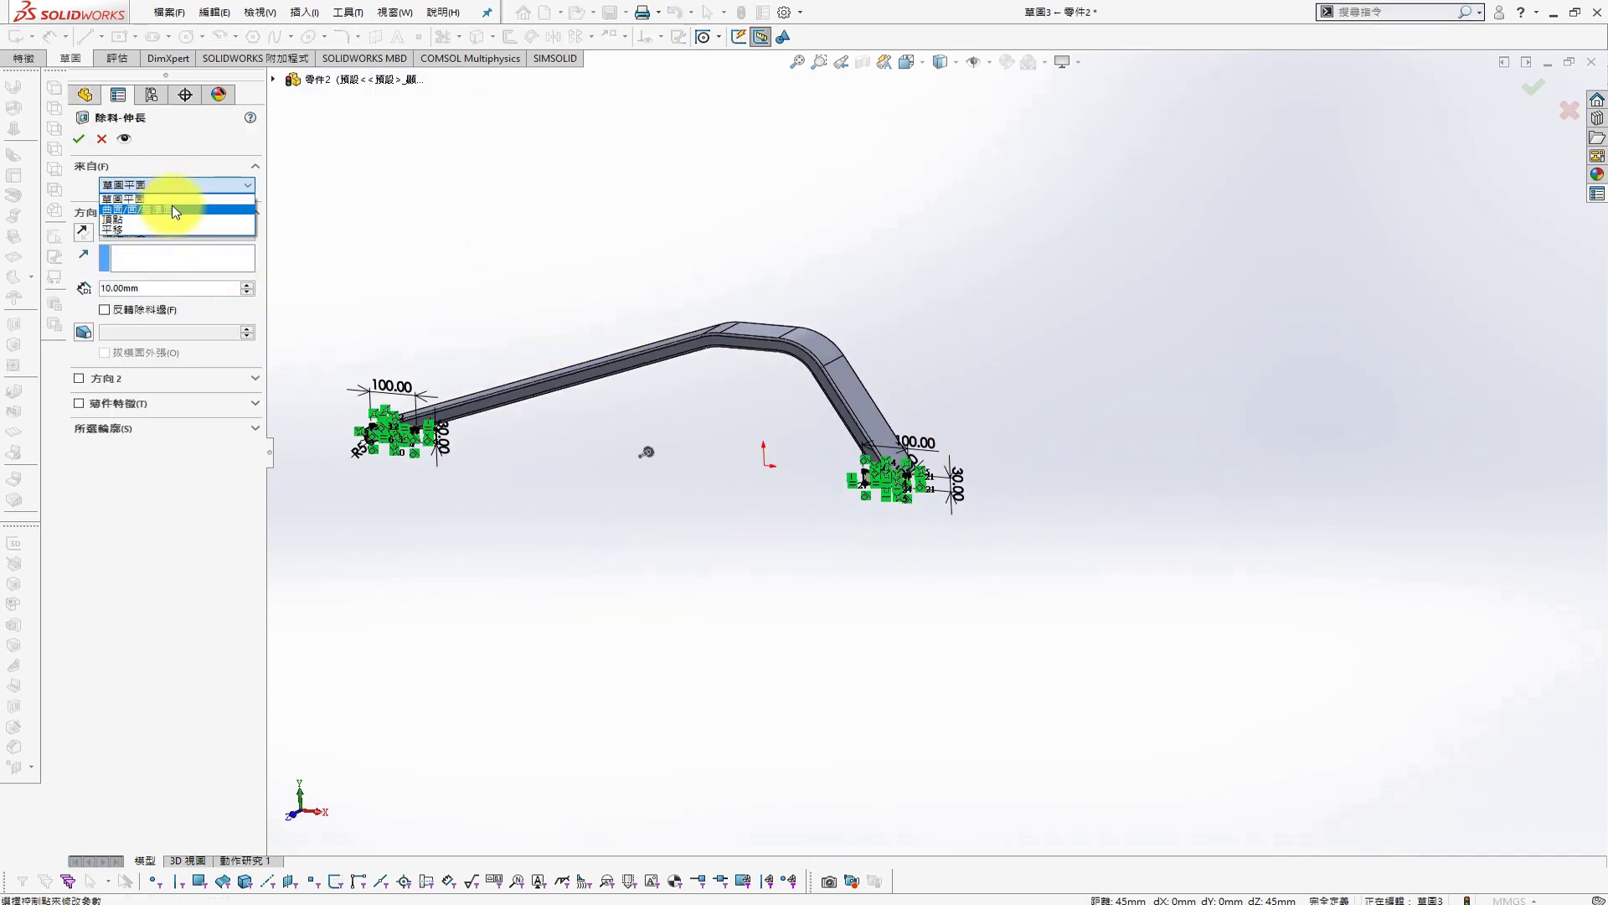
click(178, 233)
click(189, 267)
click(176, 233)
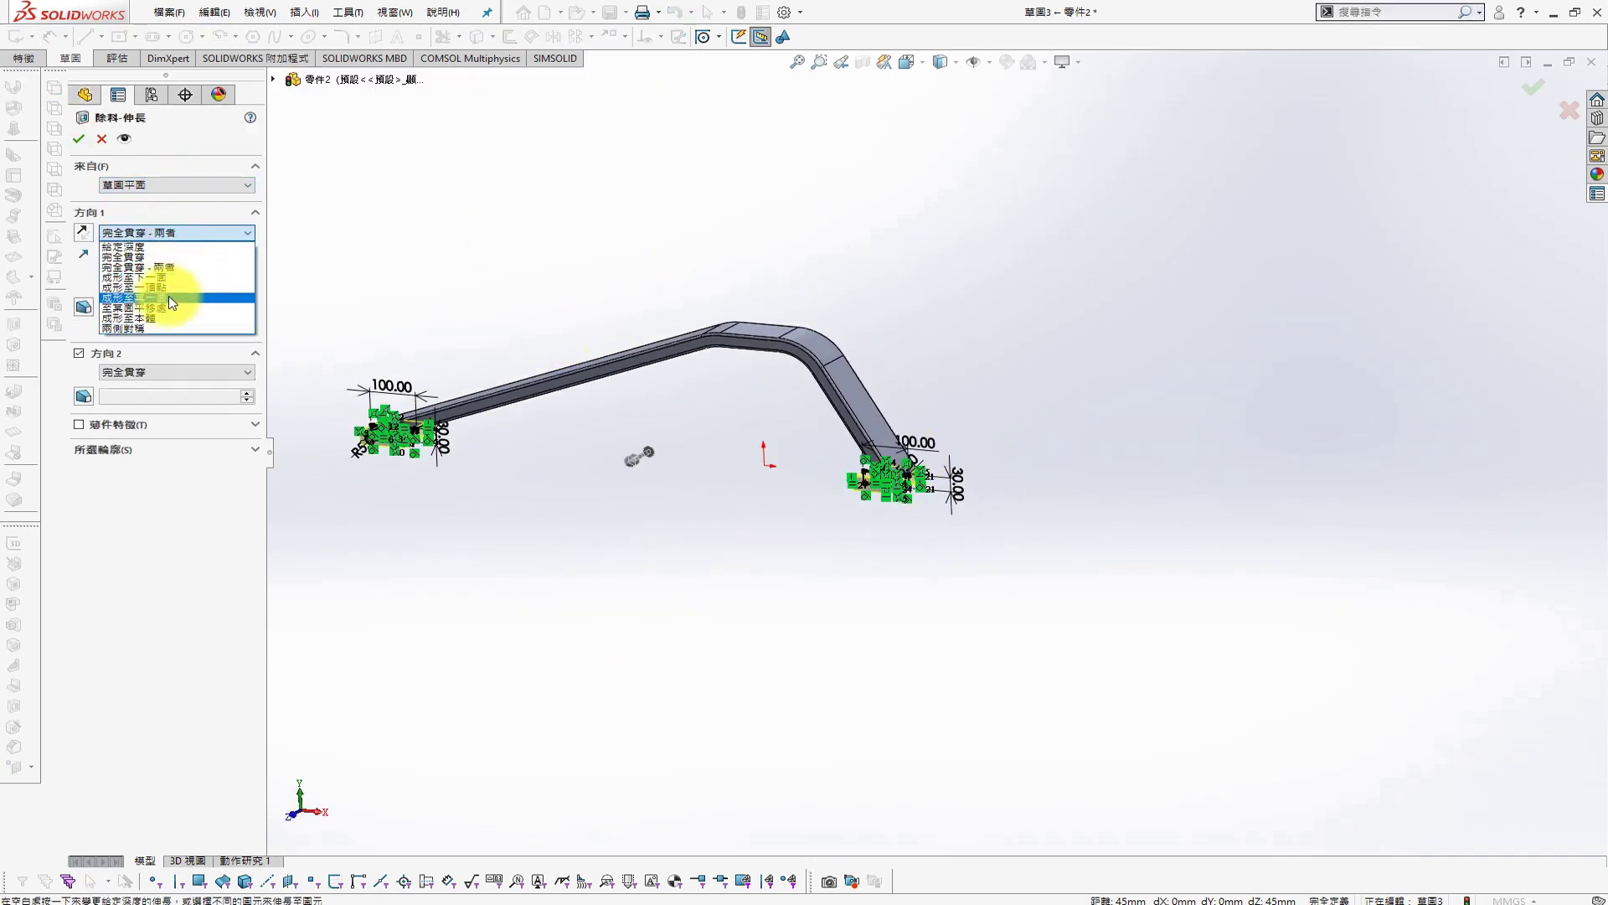
click(181, 268)
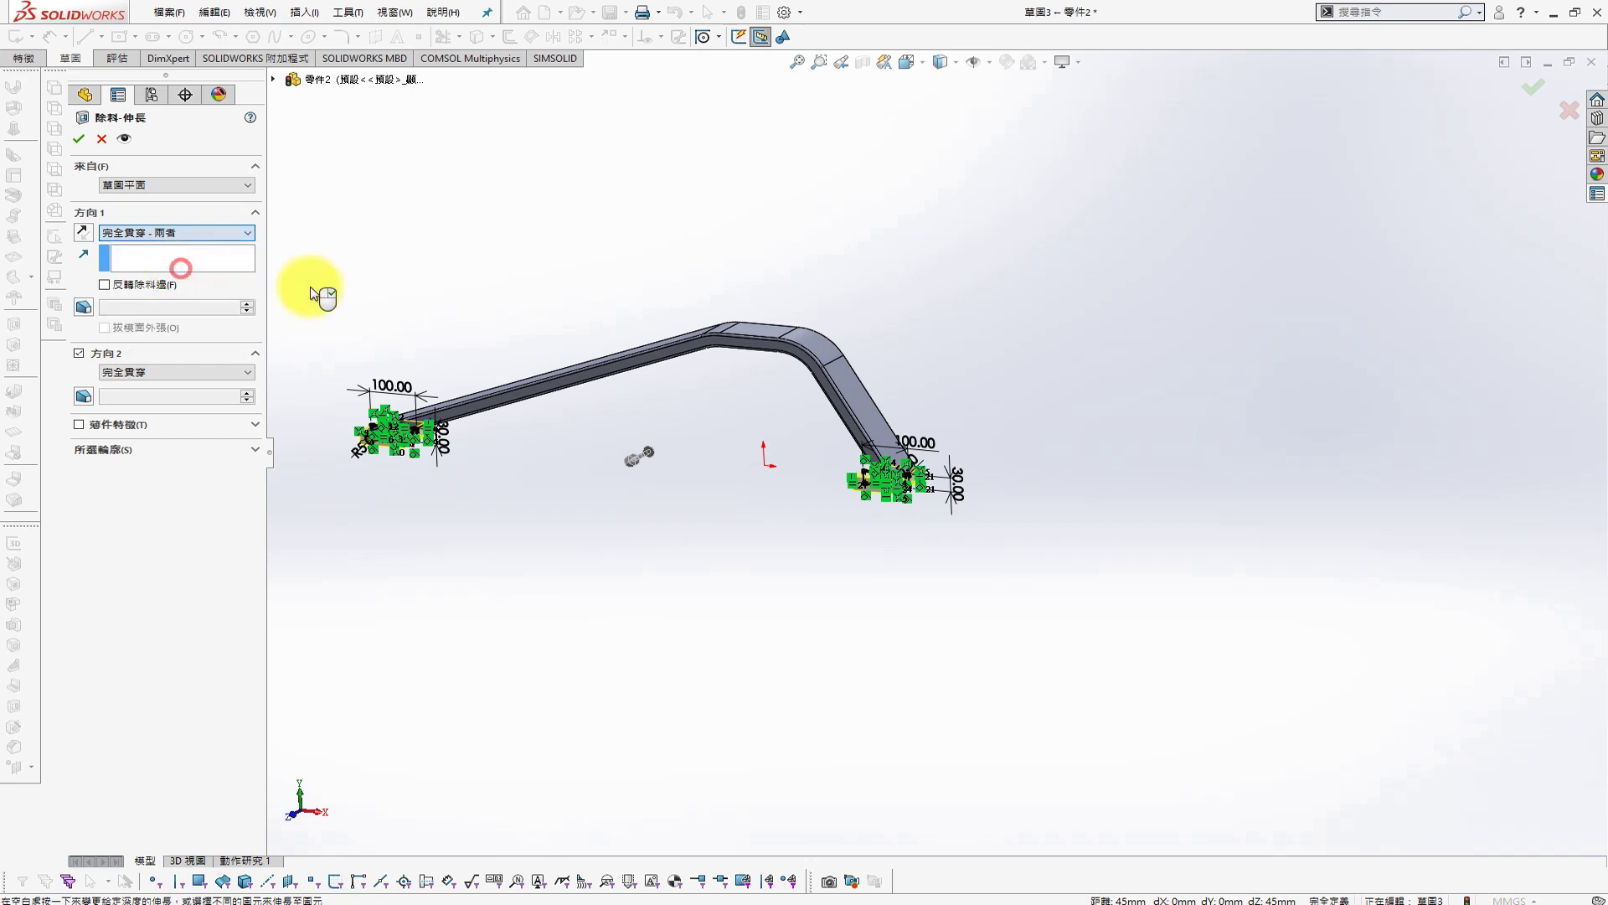
click(88, 143)
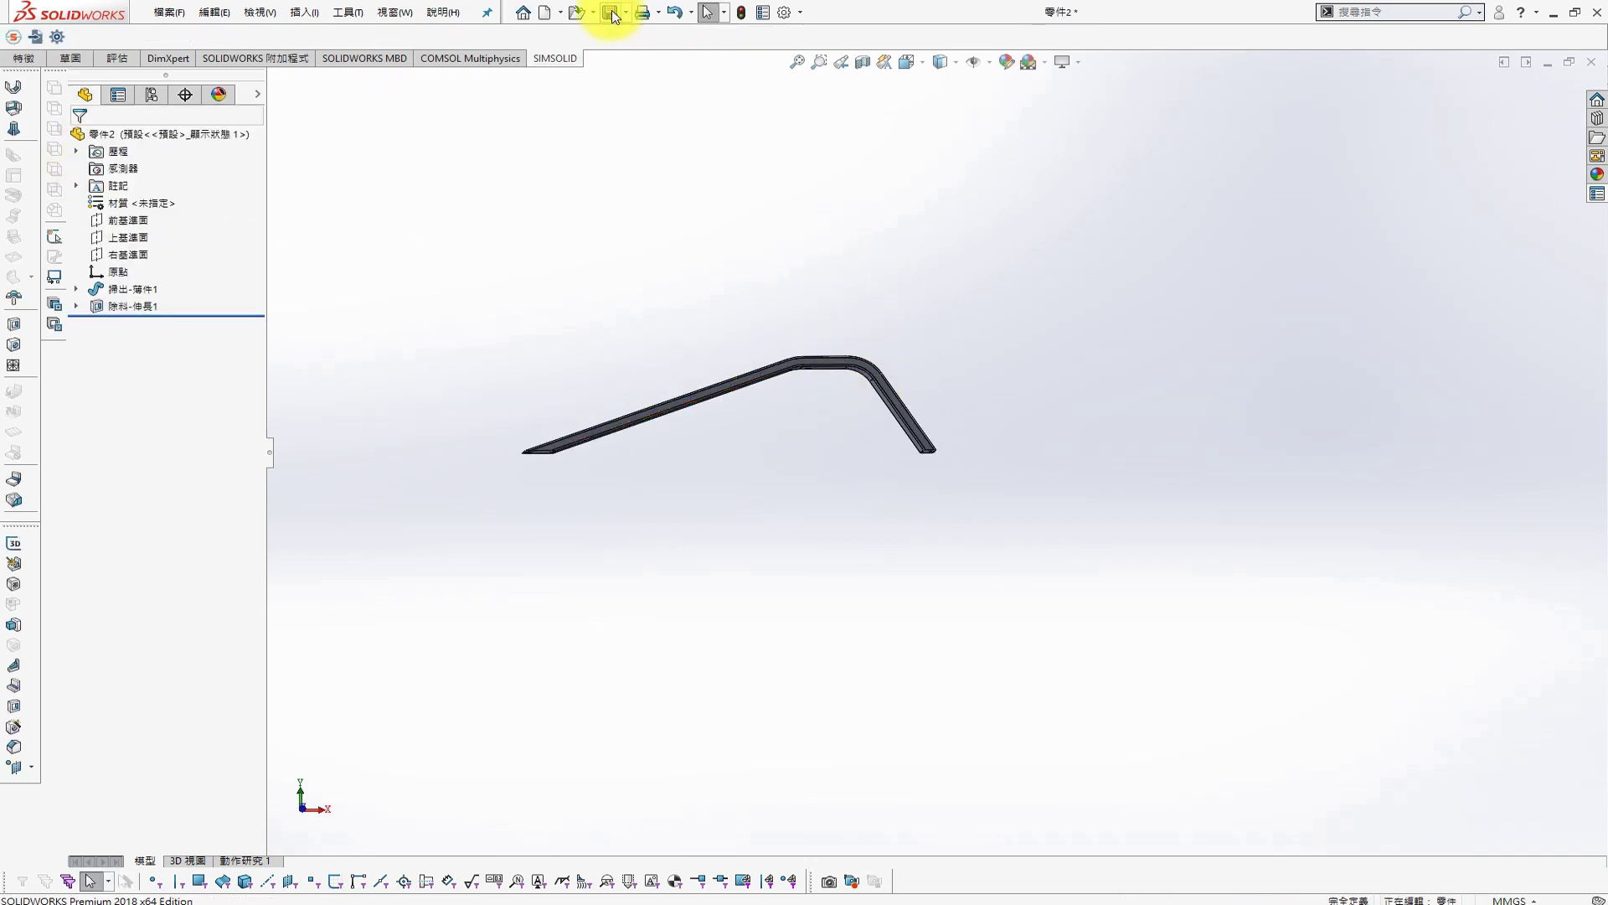
Save the part as 'main frame', declining the design table prompt
click(610, 12)
text(main frame)
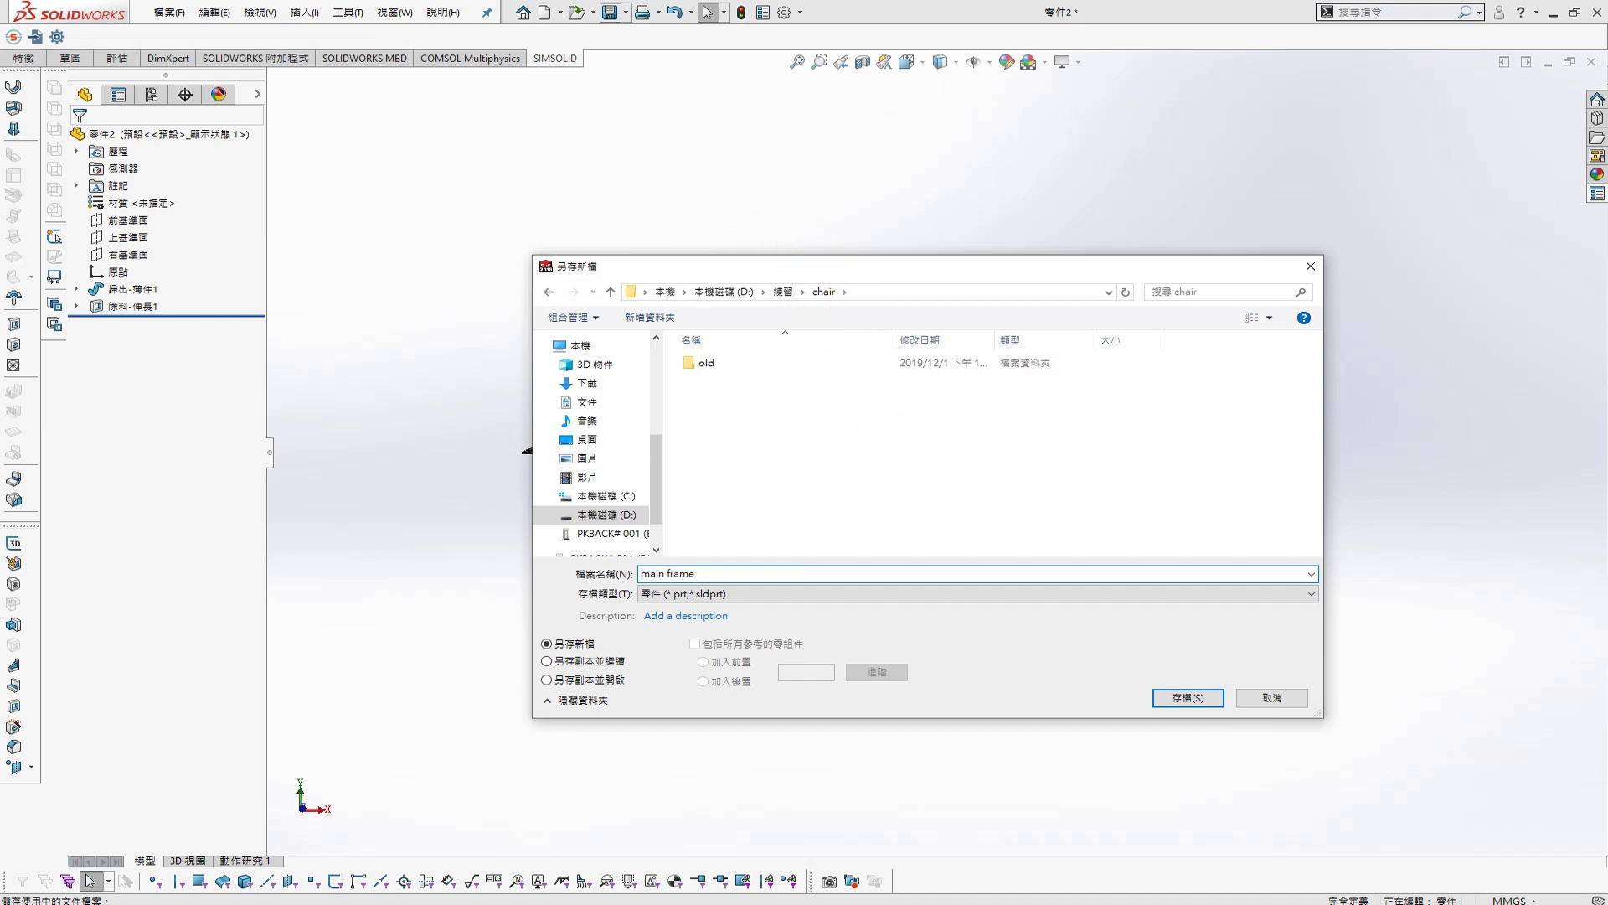
key(Return)
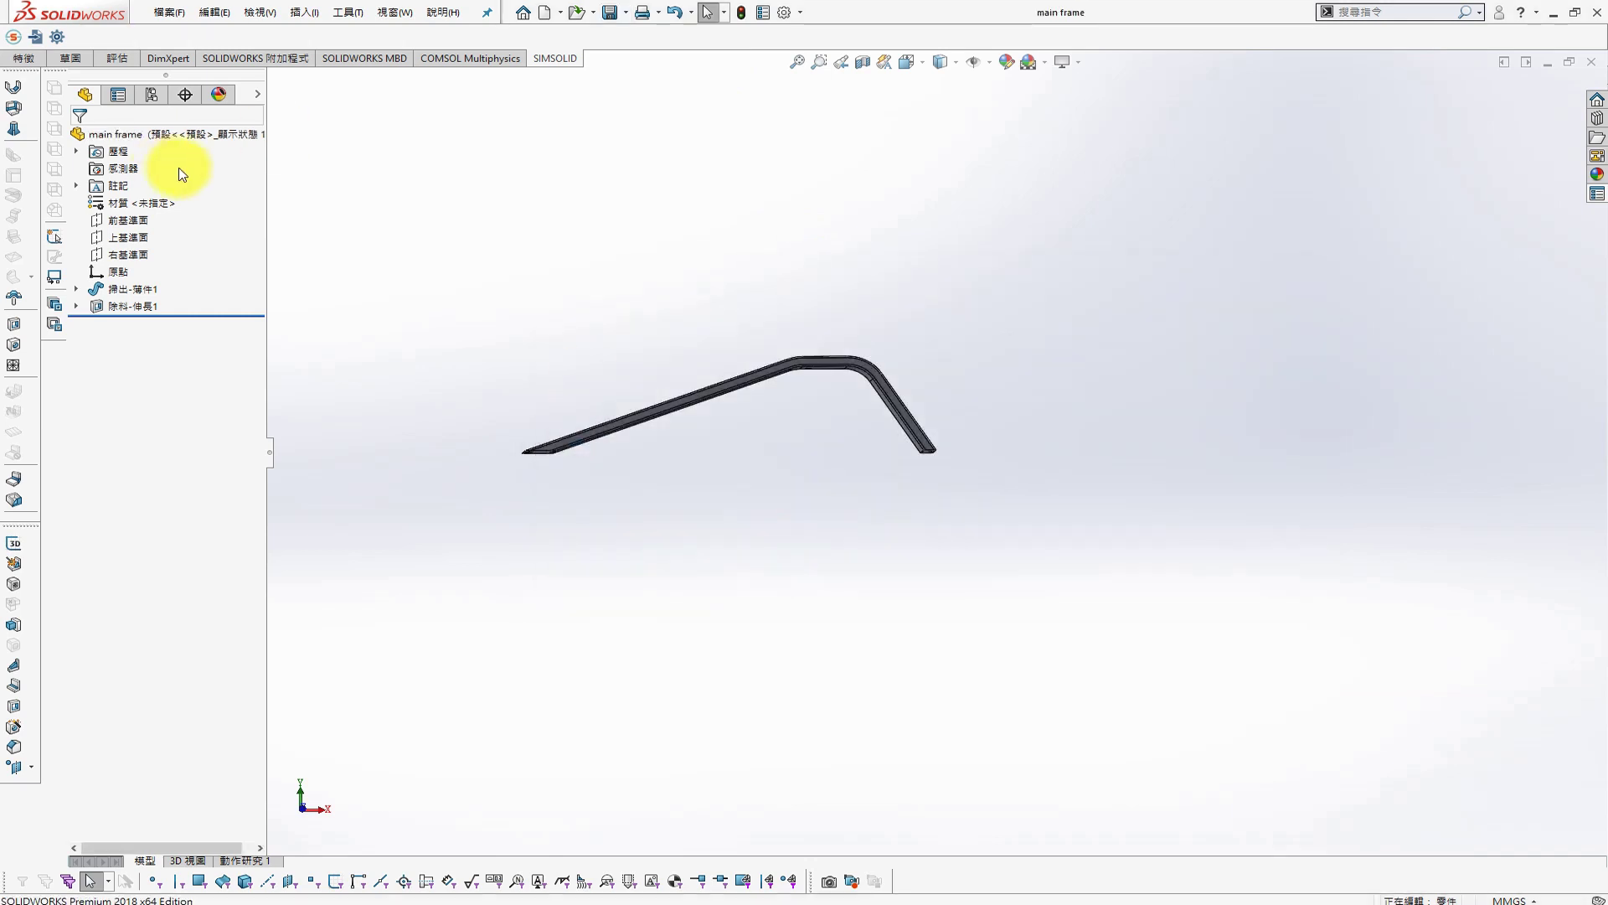
right_click(189, 140)
click(228, 320)
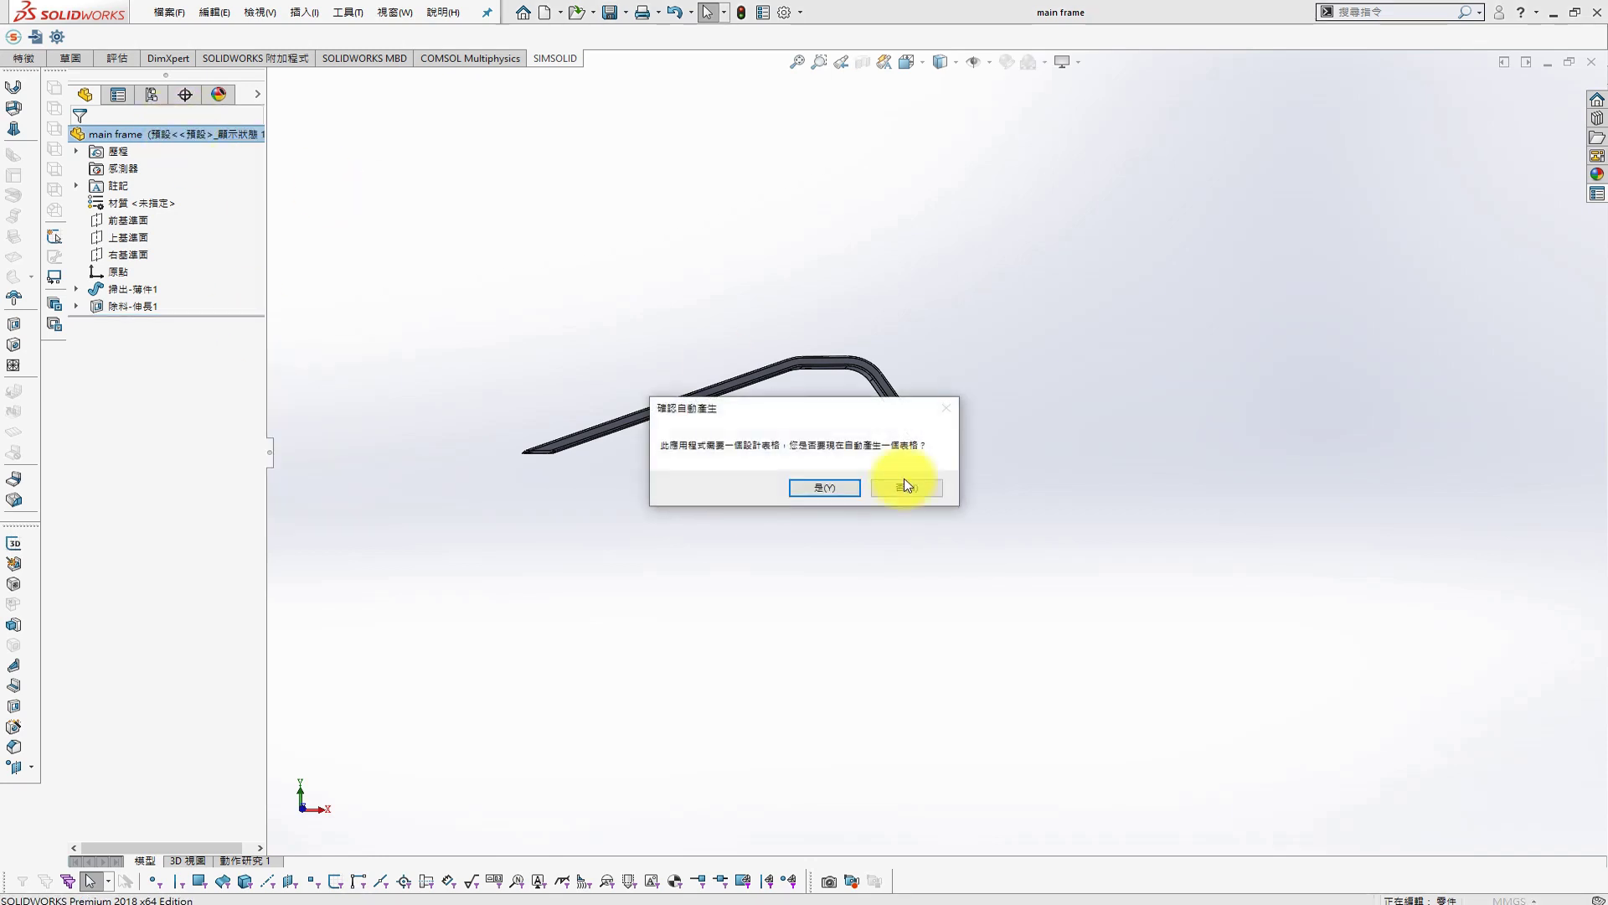
click(822, 485)
Colour the main frame part green and create a new blank part
right_click(186, 138)
click(411, 332)
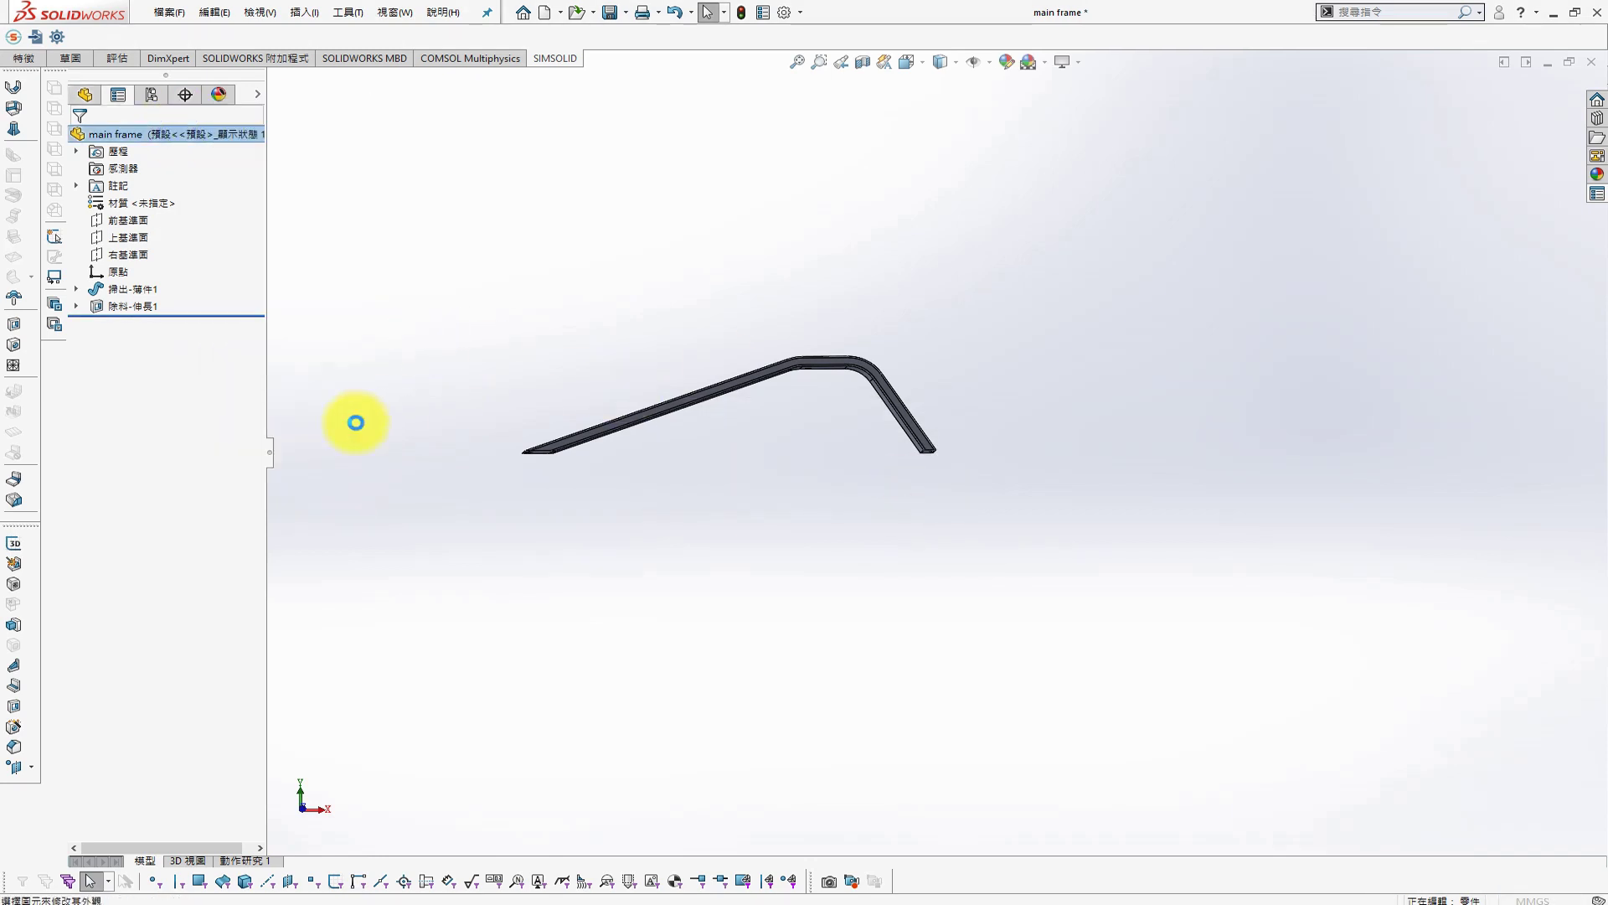
click(78, 138)
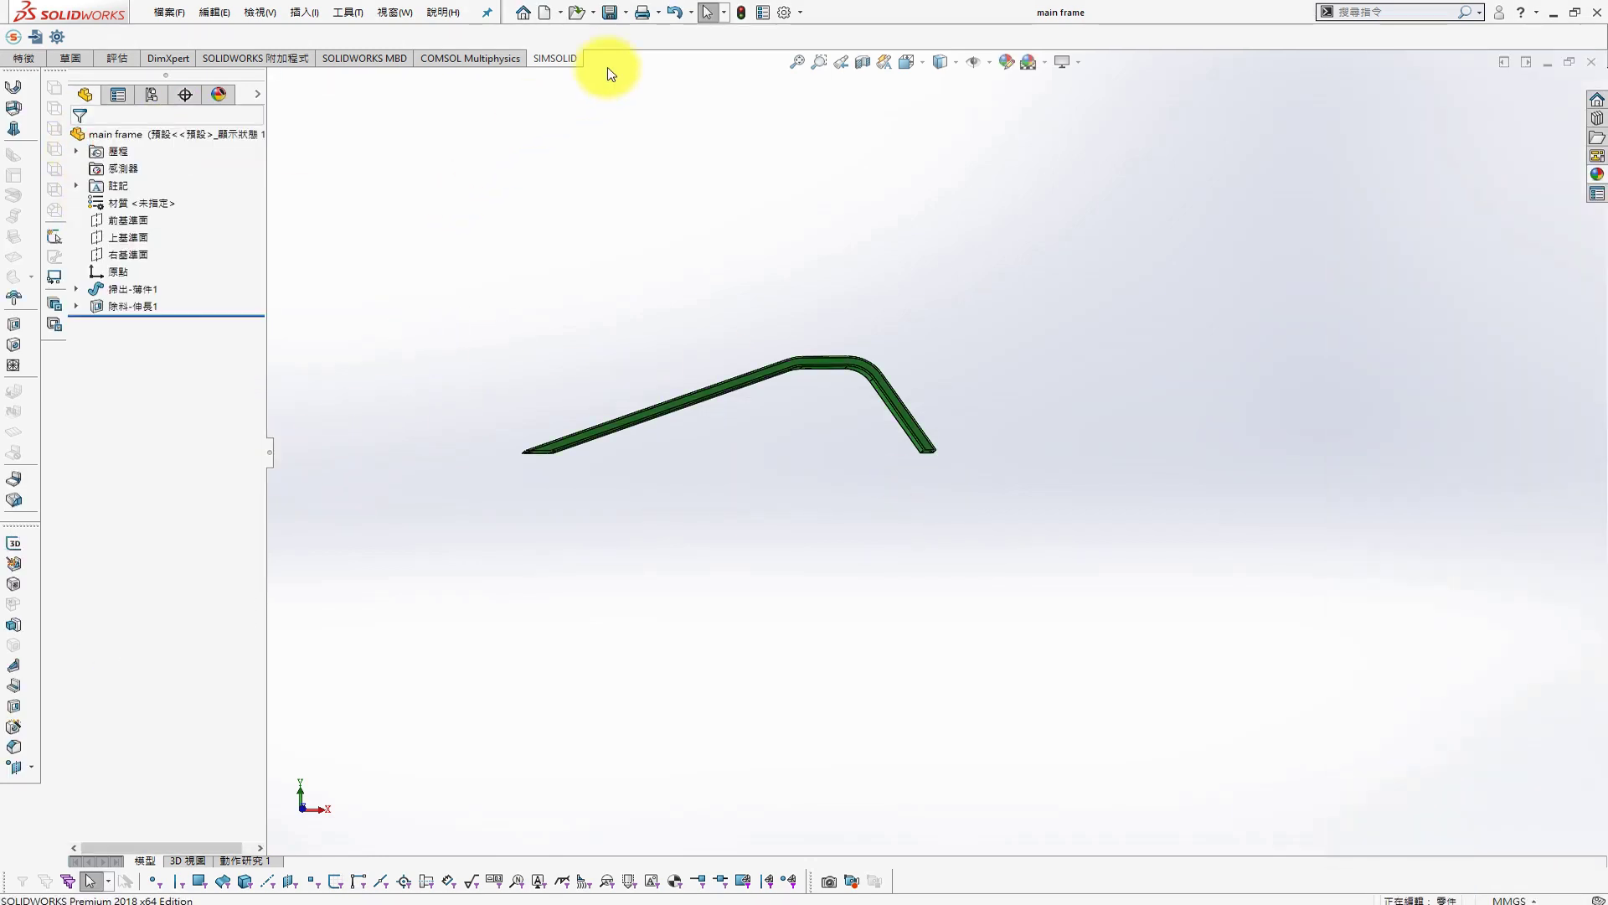
click(544, 12)
double_click(335, 297)
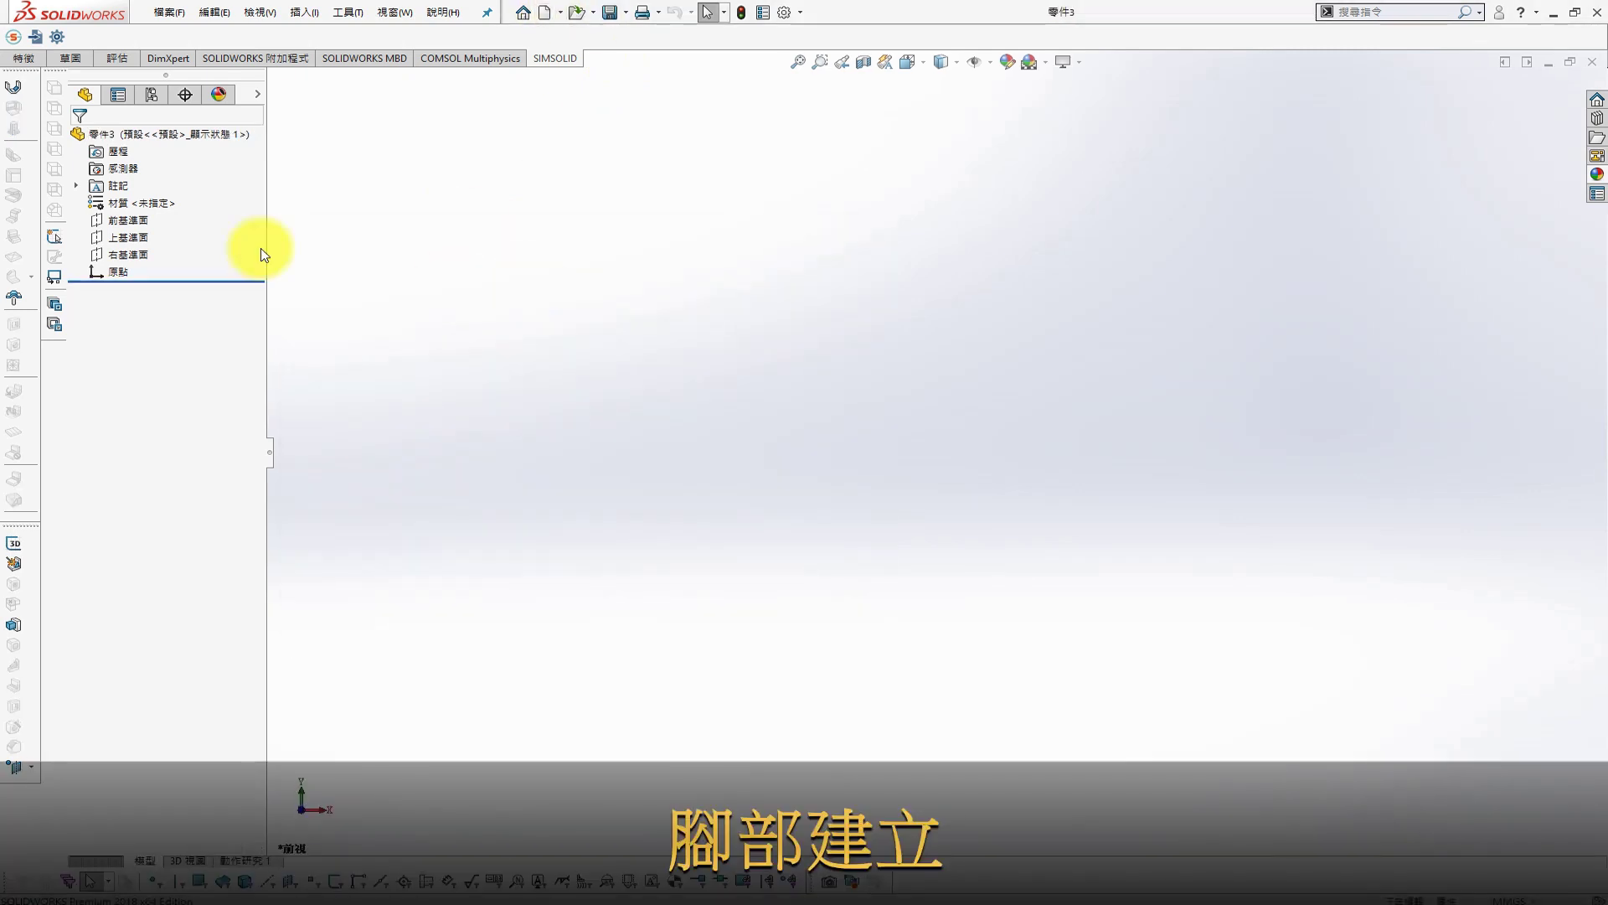
On the front plane, sketch the leg outline: two vertical sides, two slanted sides and a top line
click(117, 219)
click(85, 36)
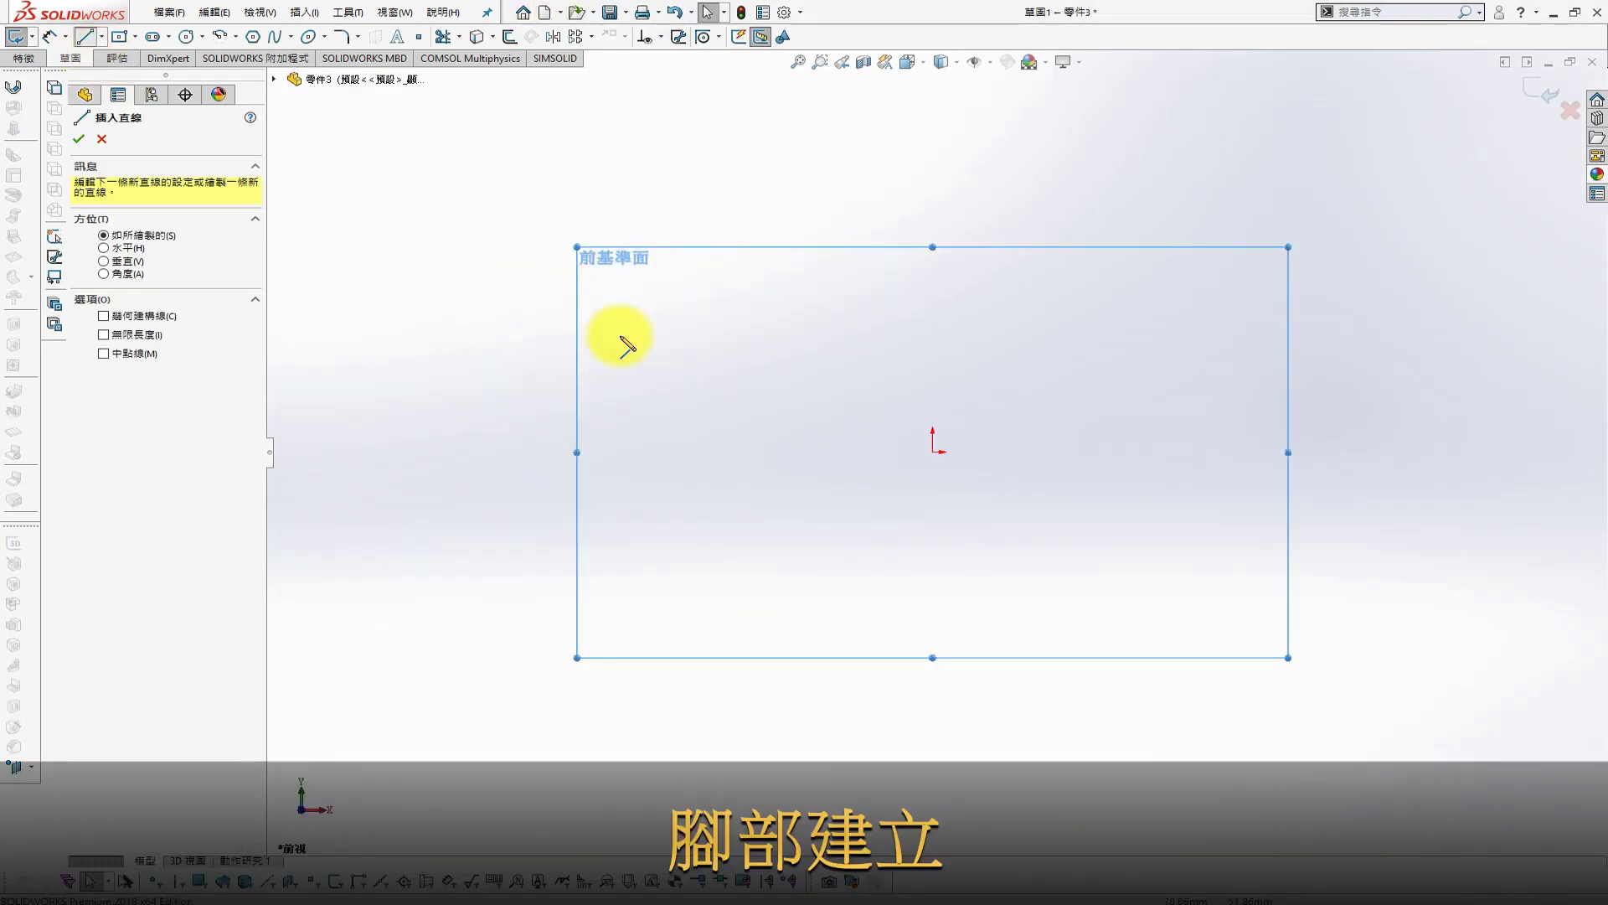
click(661, 452)
click(661, 347)
click(731, 270)
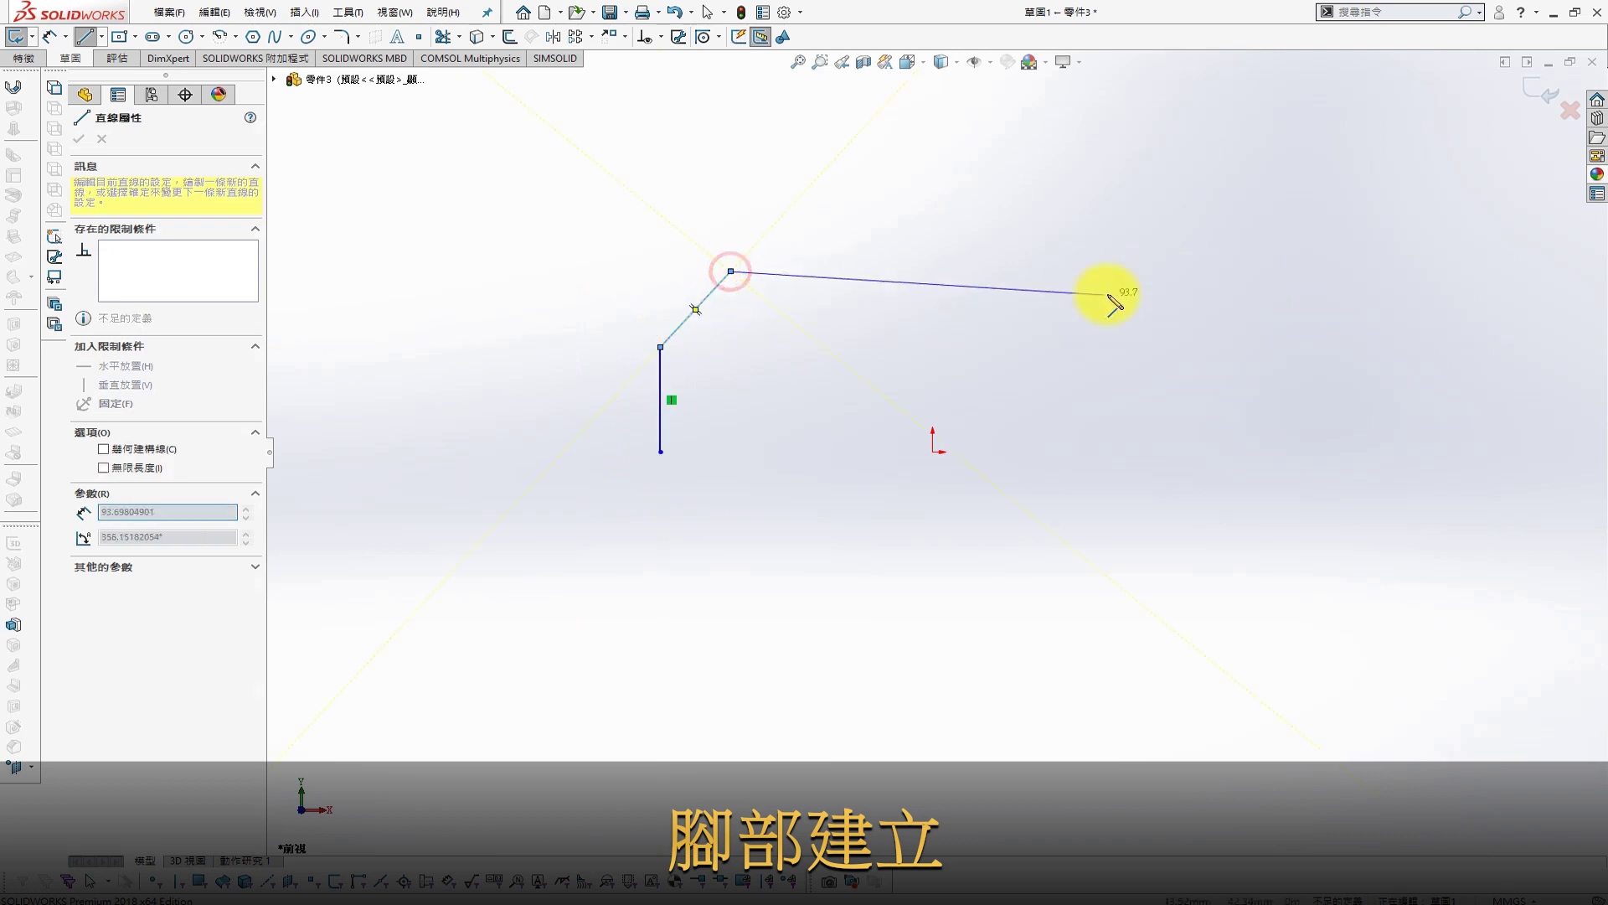
click(1166, 270)
click(1216, 327)
click(1216, 457)
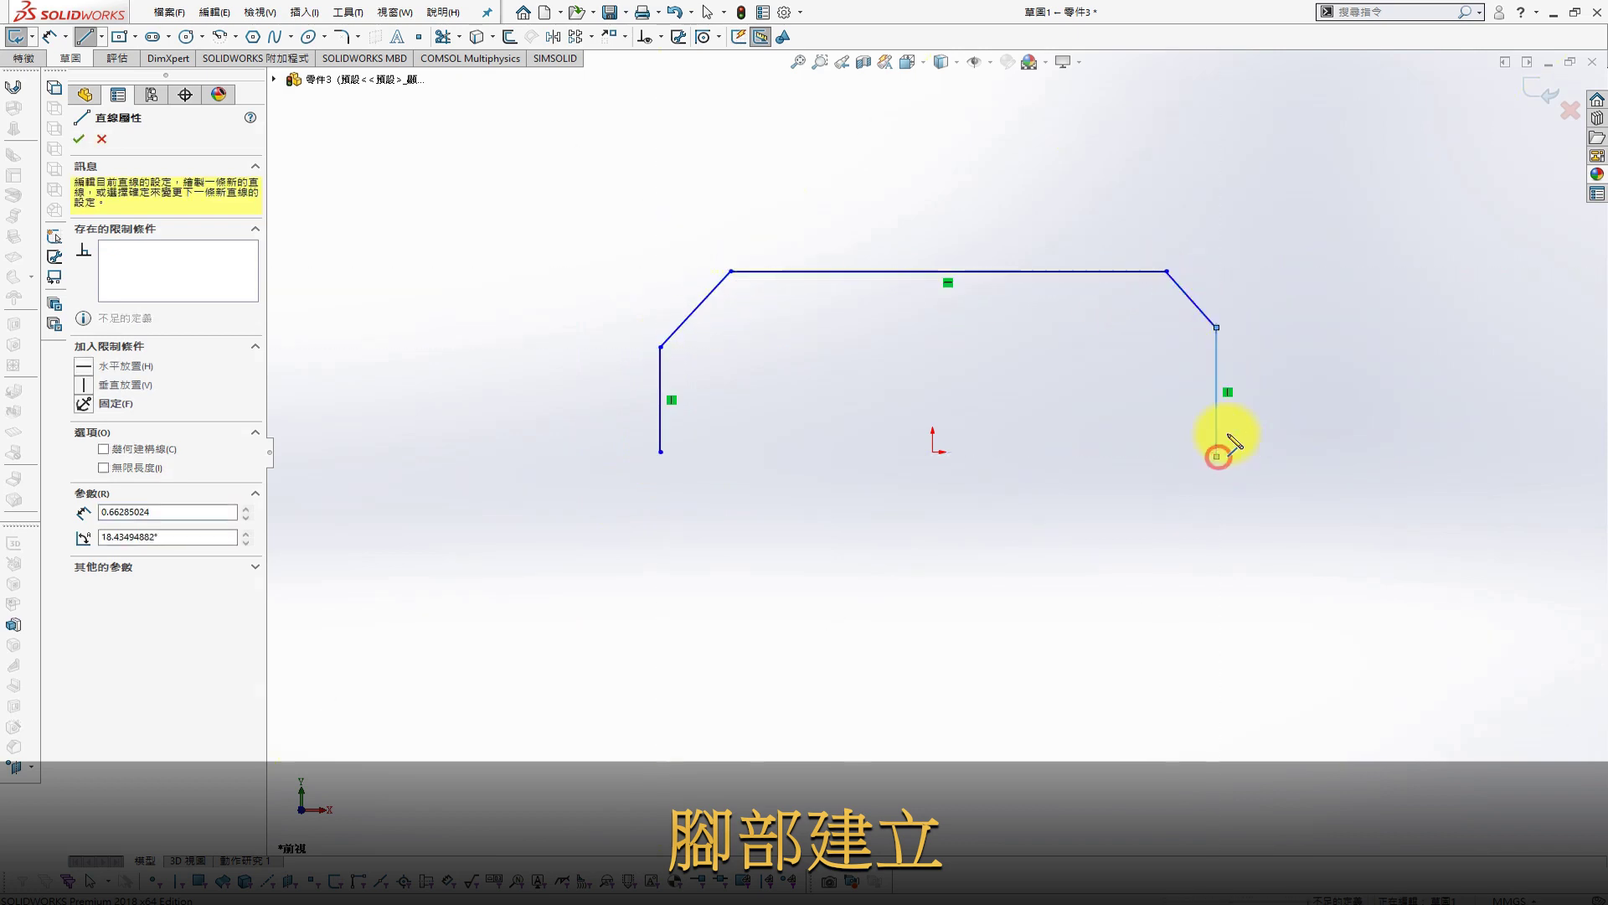
key(Escape)
Make the bottom endpoints of both vertical lines horizontal with the origin
key(s)
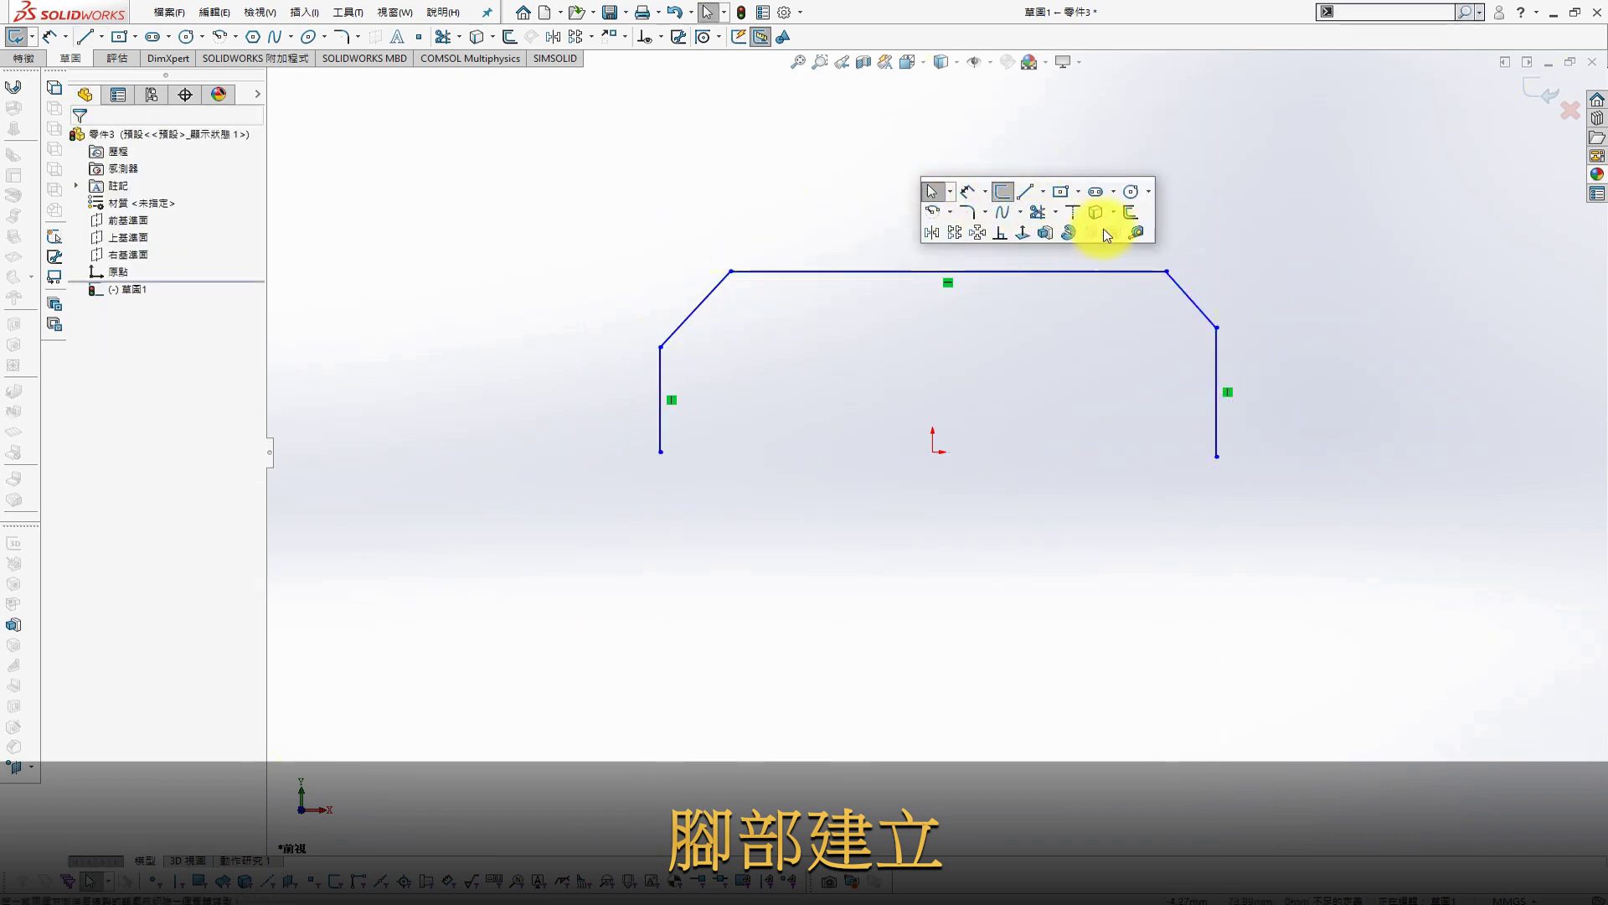
click(1047, 232)
click(661, 409)
click(1217, 412)
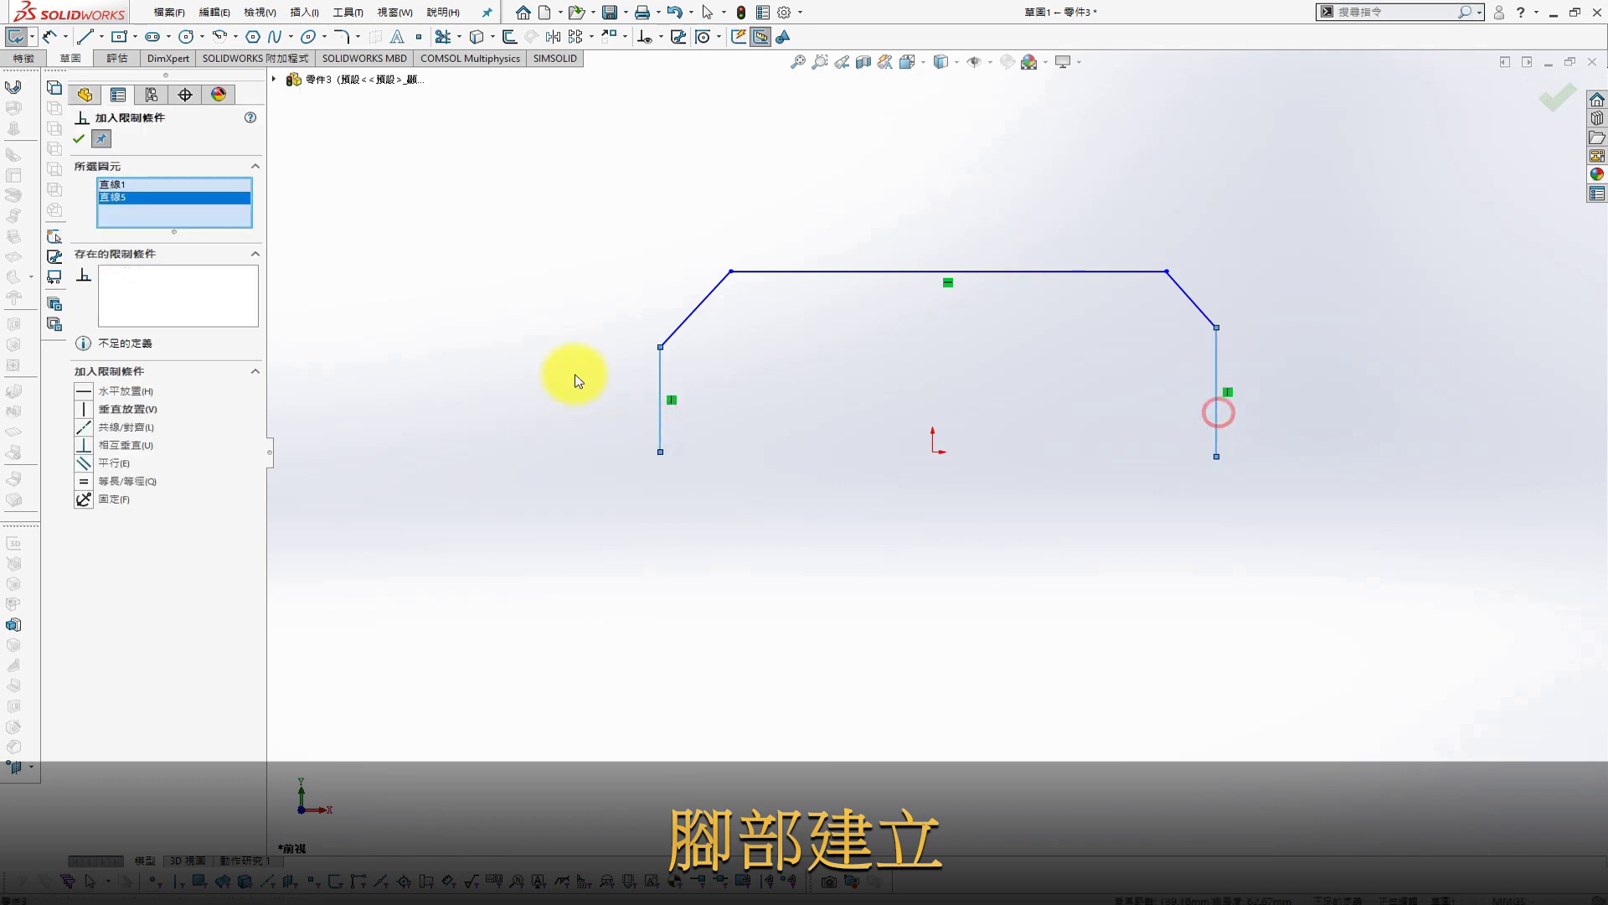
click(661, 452)
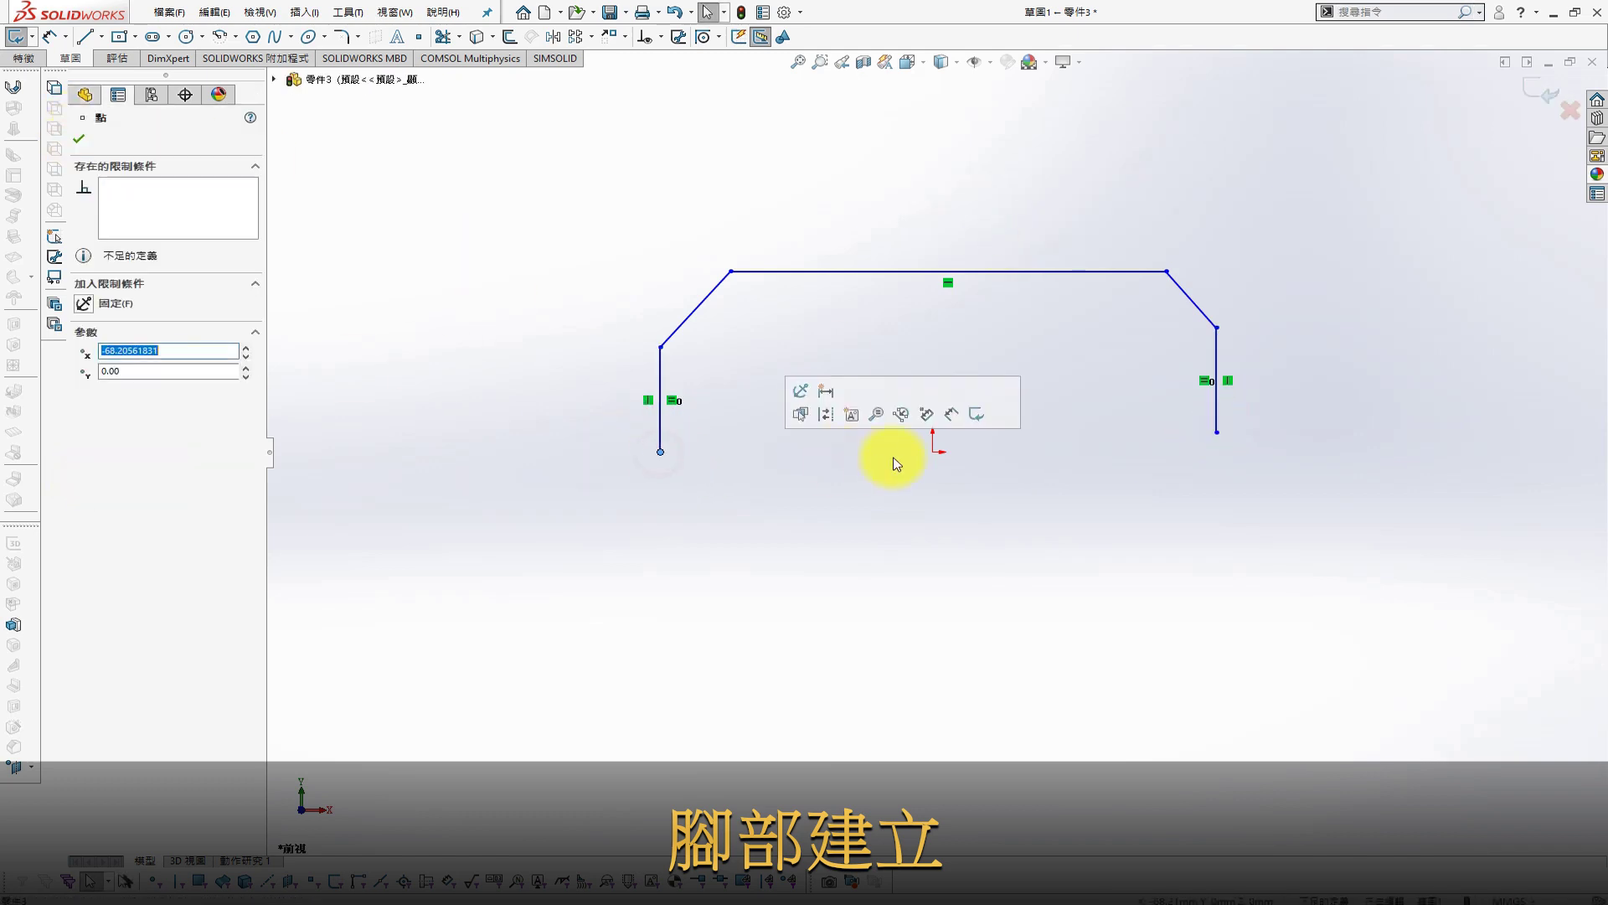
ctrl+click(933, 451)
ctrl+click(1216, 432)
click(116, 390)
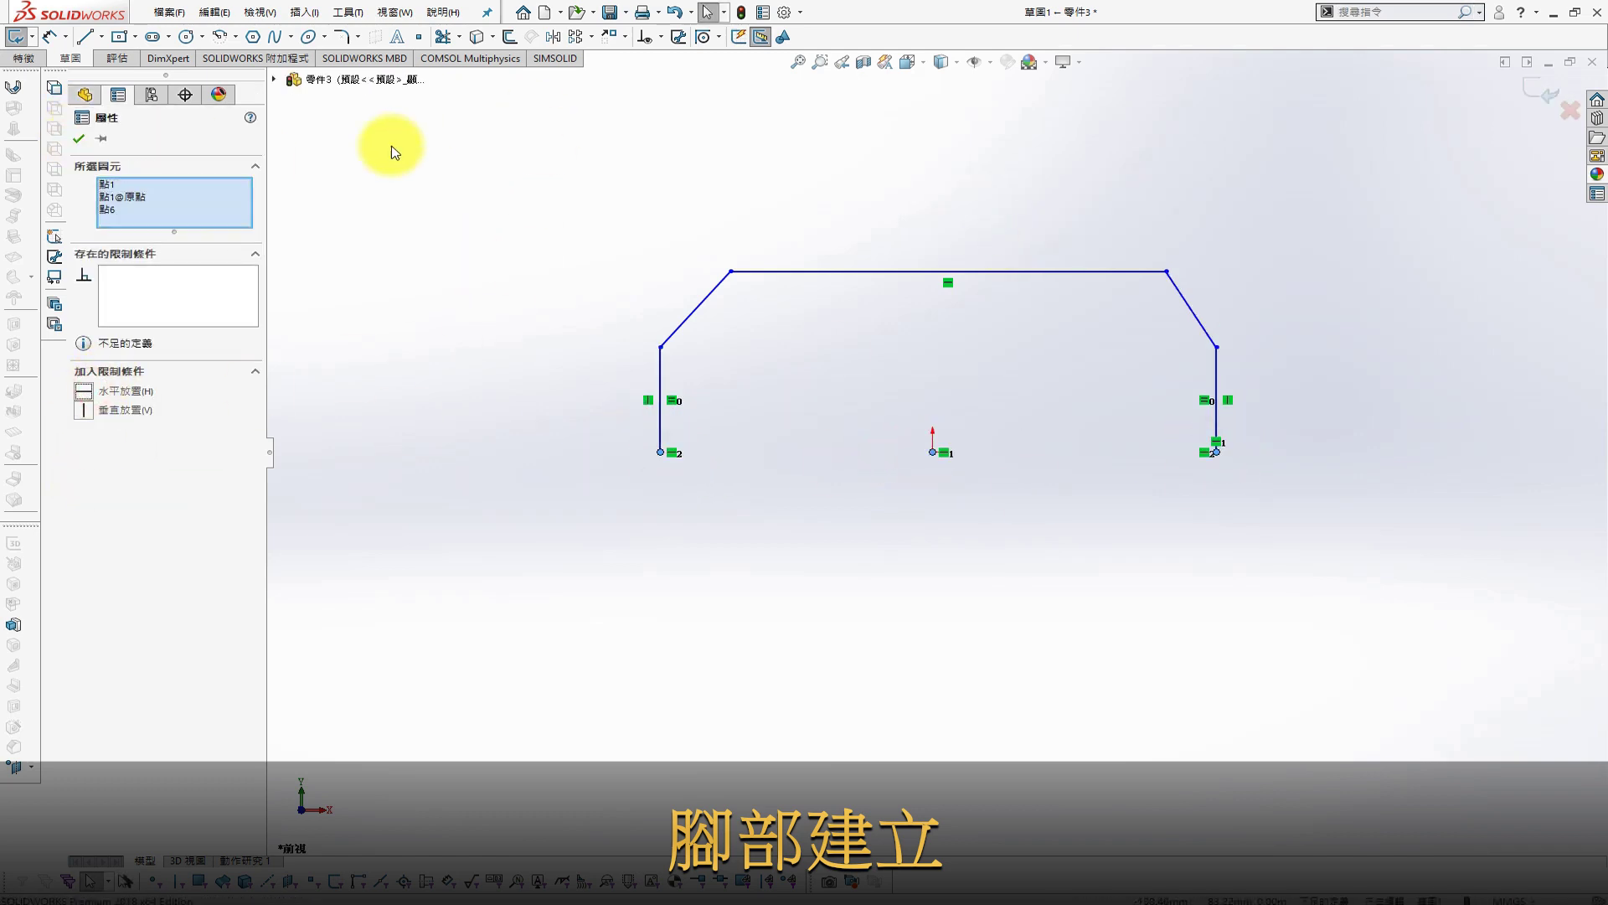
click(620, 327)
Make the slanted lines equal and align the top line's midpoint vertically with the origin
click(683, 329)
ctrl+click(1194, 314)
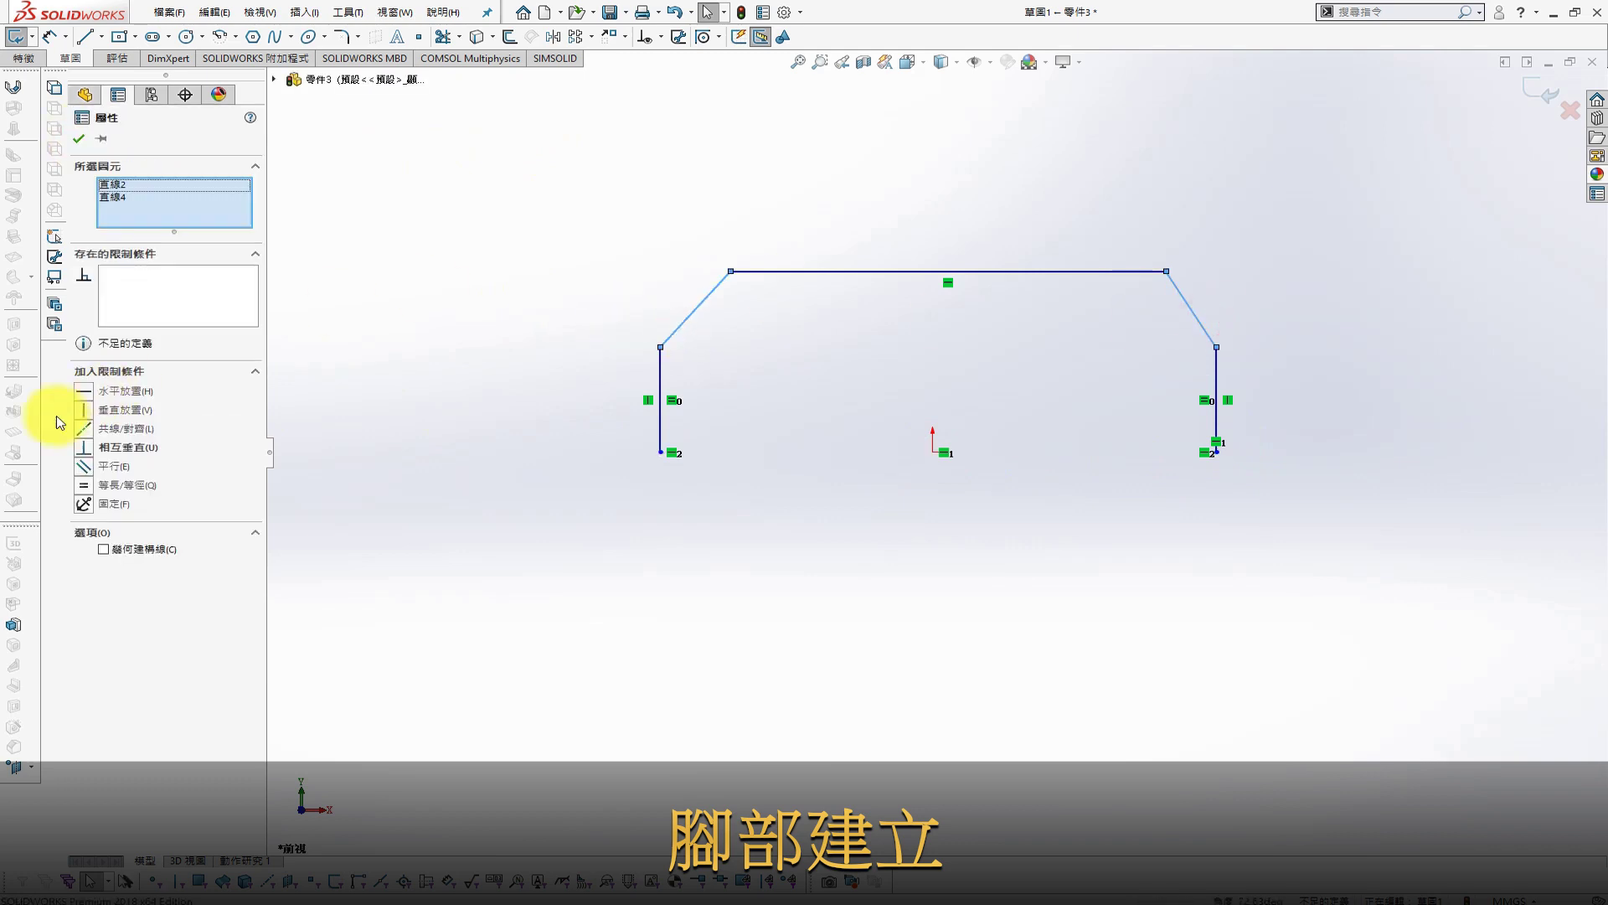
click(84, 479)
click(991, 310)
click(1023, 270)
right_click(1024, 270)
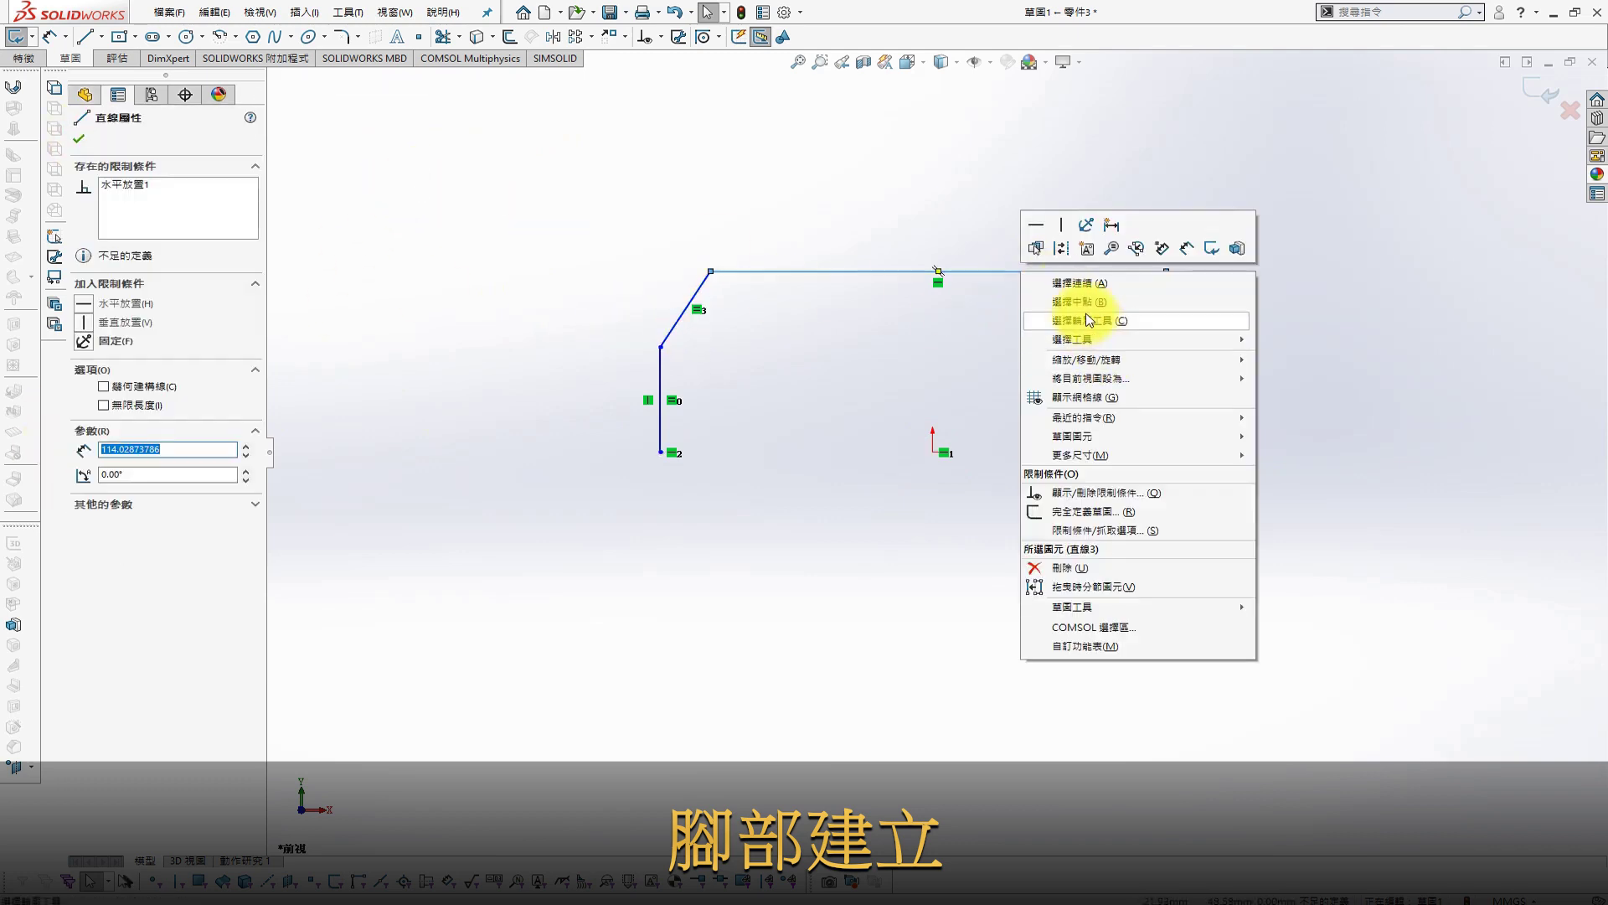
click(1085, 316)
ctrl+click(935, 453)
click(109, 406)
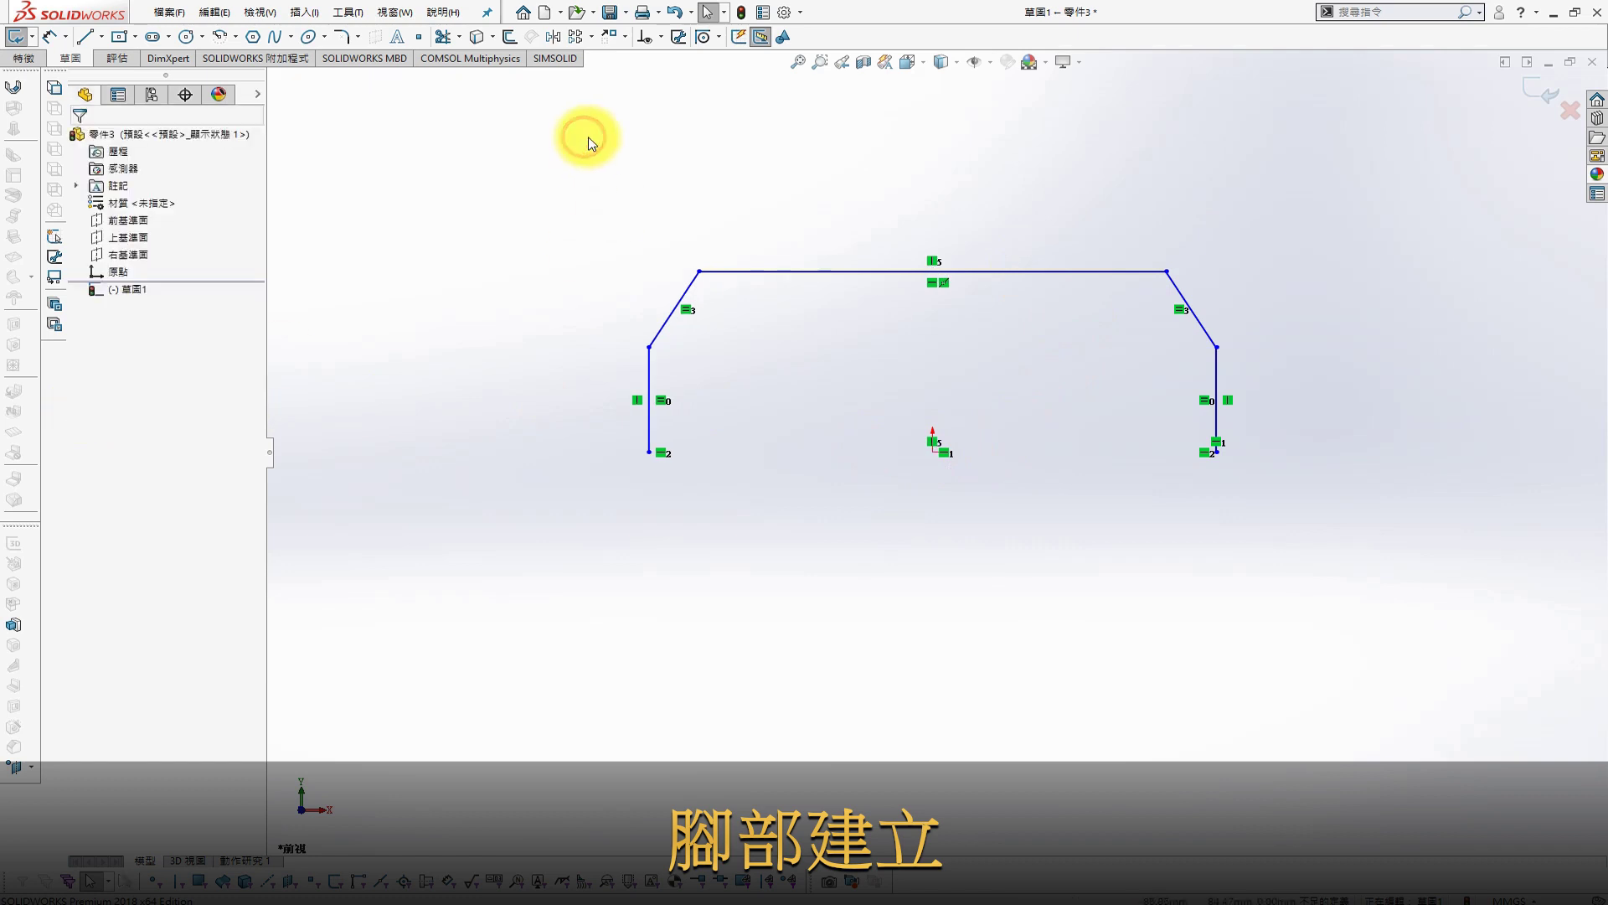
Dimension the leg width to 480 and the side height to 50
click(649, 442)
click(1214, 398)
click(978, 546)
text(480)
key(Return)
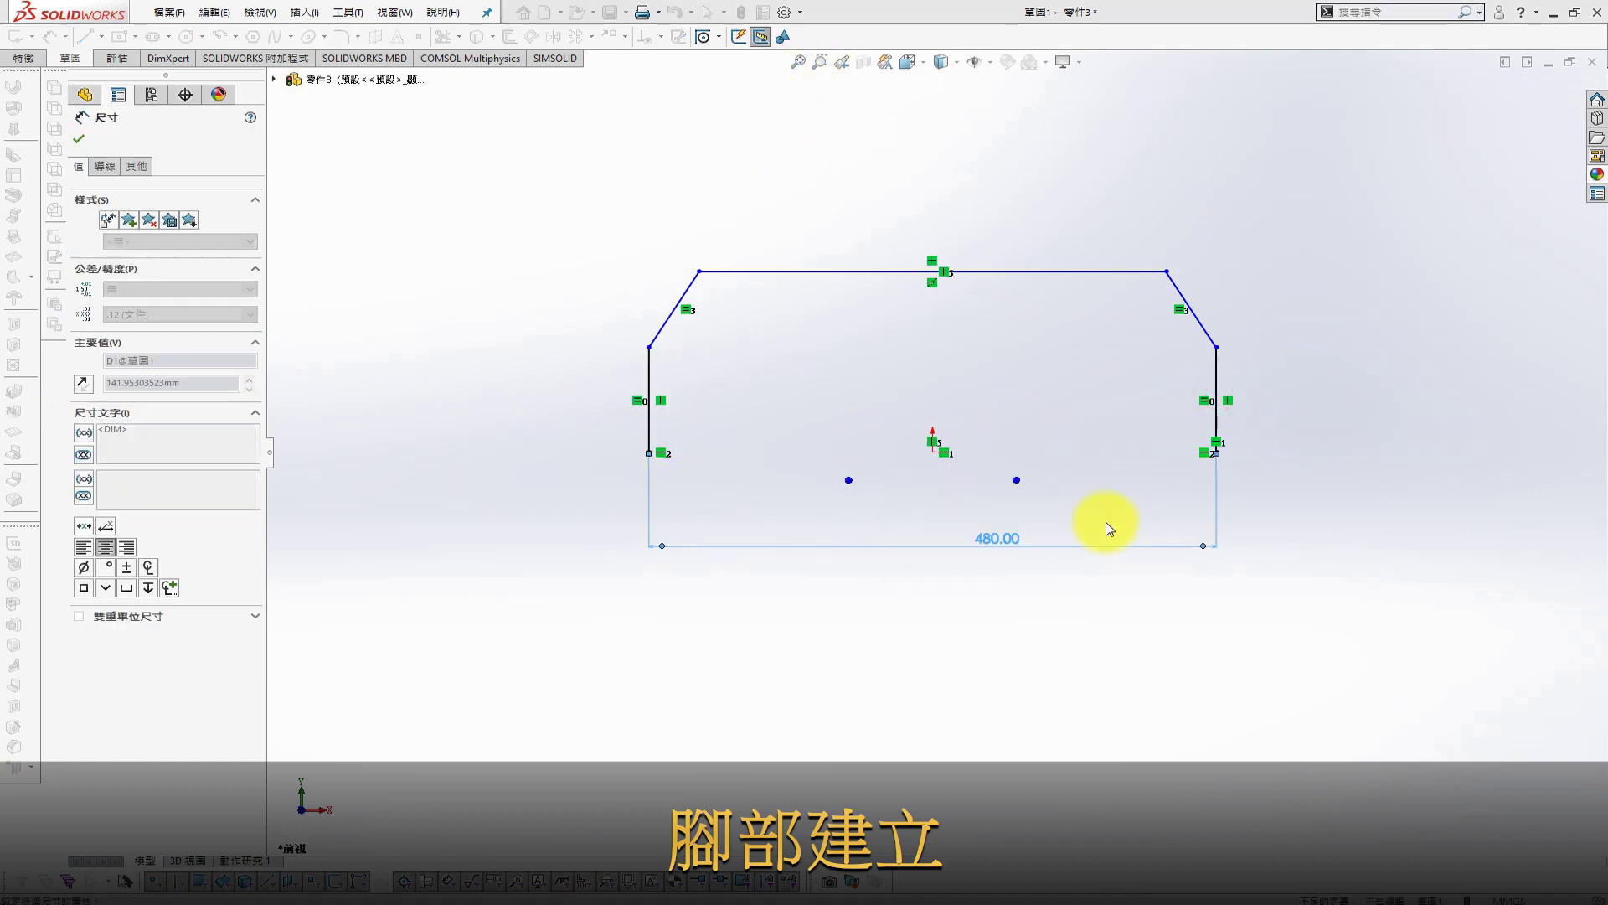
click(1215, 429)
click(1309, 412)
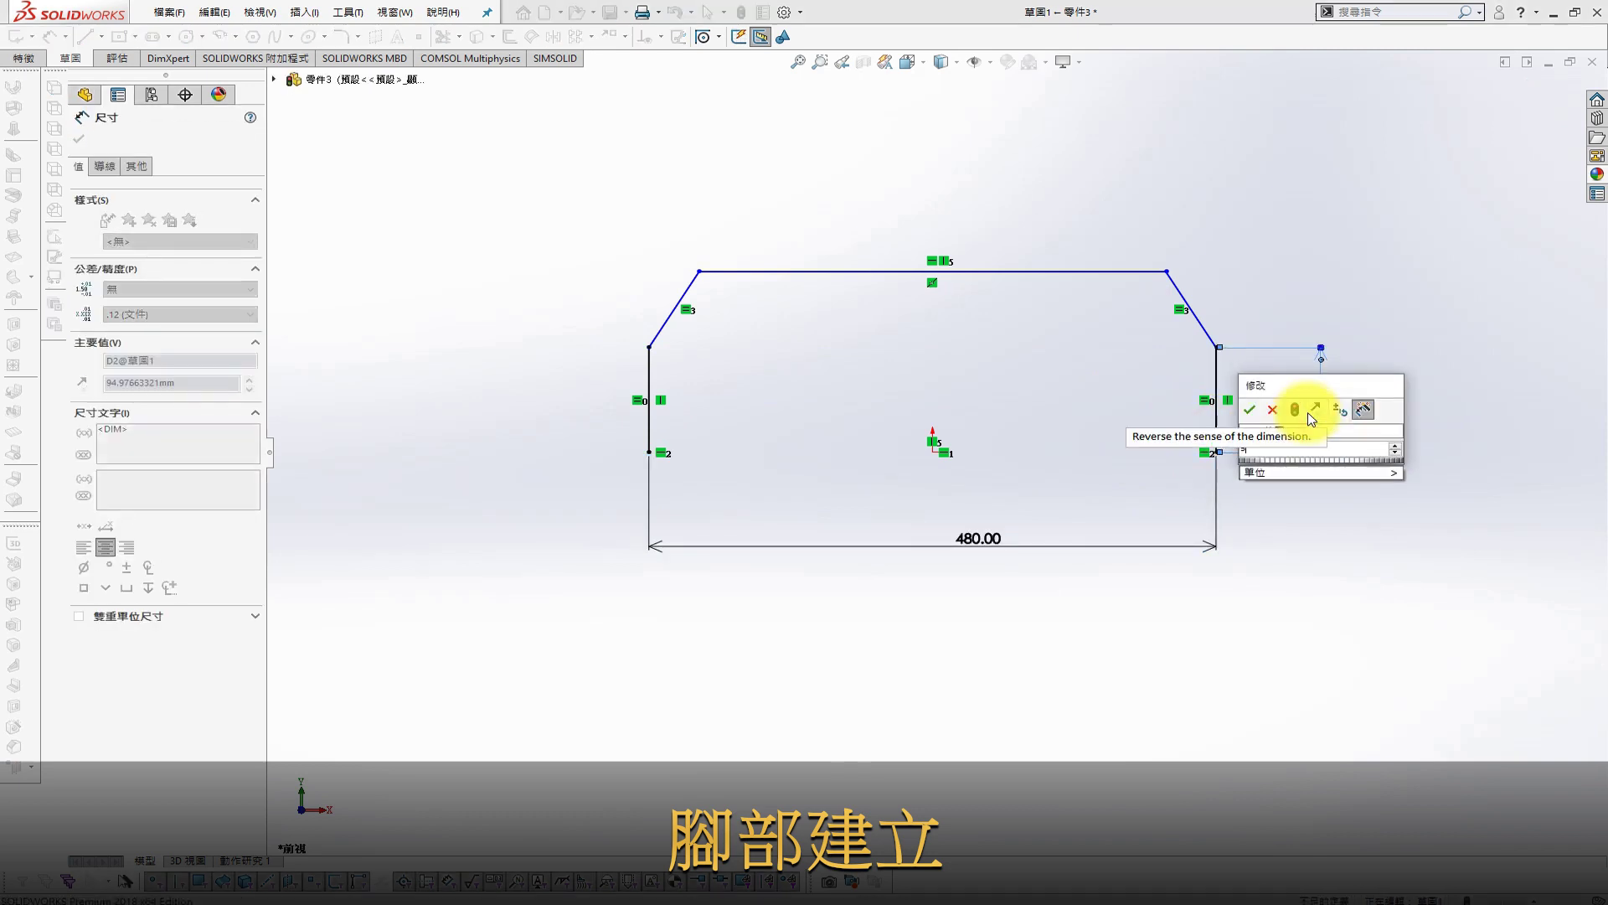
text(50)
key(Return)
Set the overall height to 100 and the slanted corner angle to 135°
click(1028, 269)
click(1218, 455)
click(1393, 417)
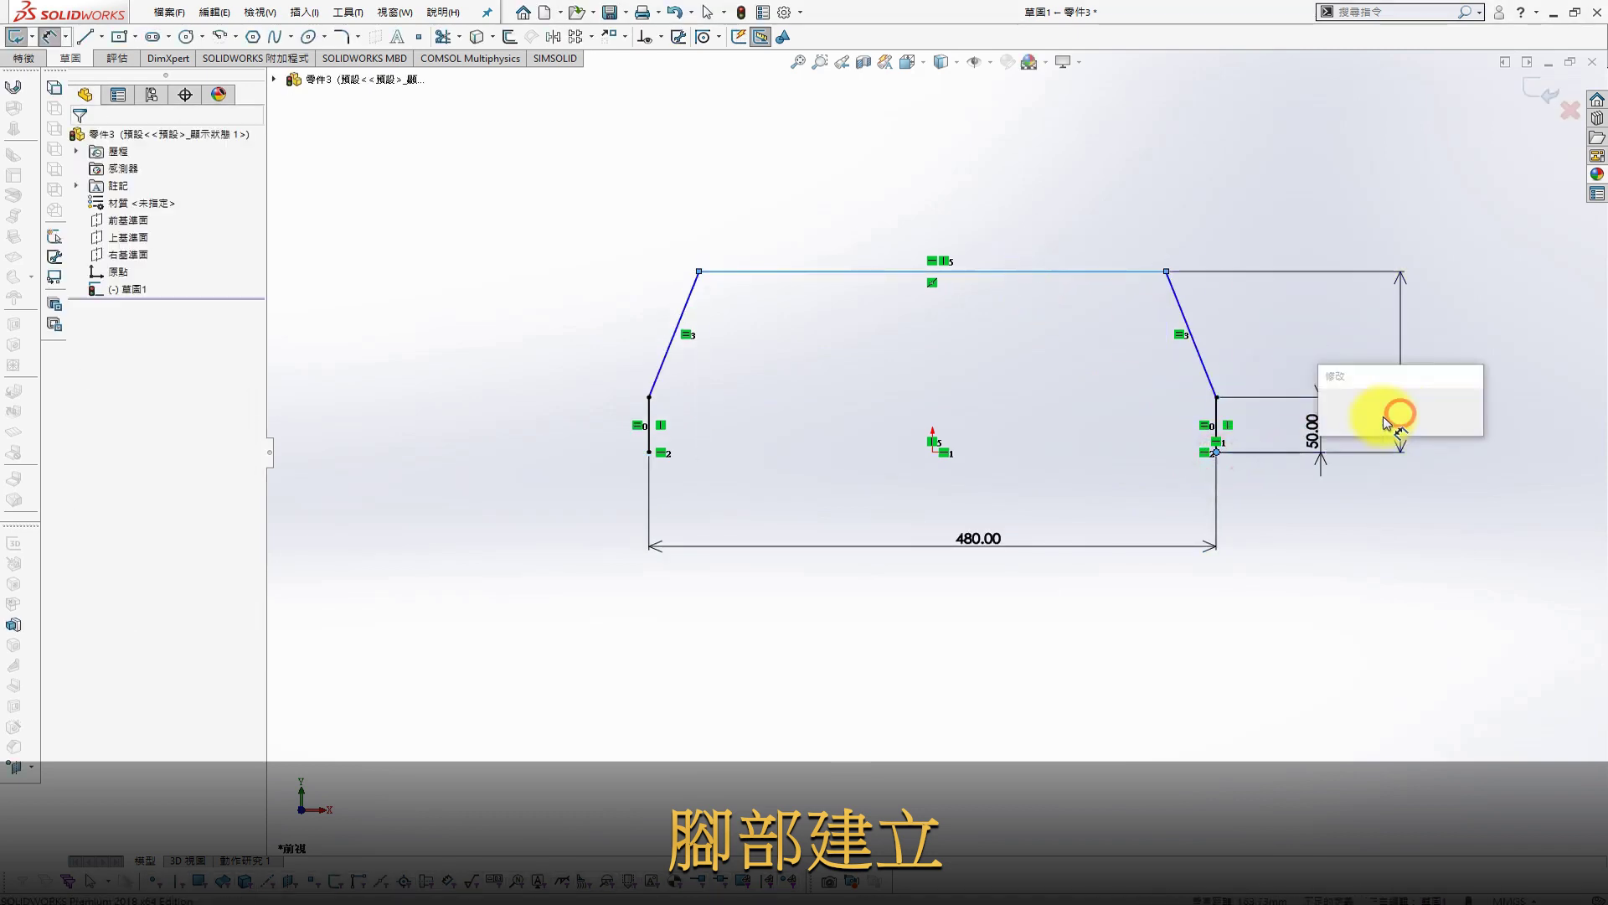
text(100)
key(Return)
click(758, 341)
click(674, 368)
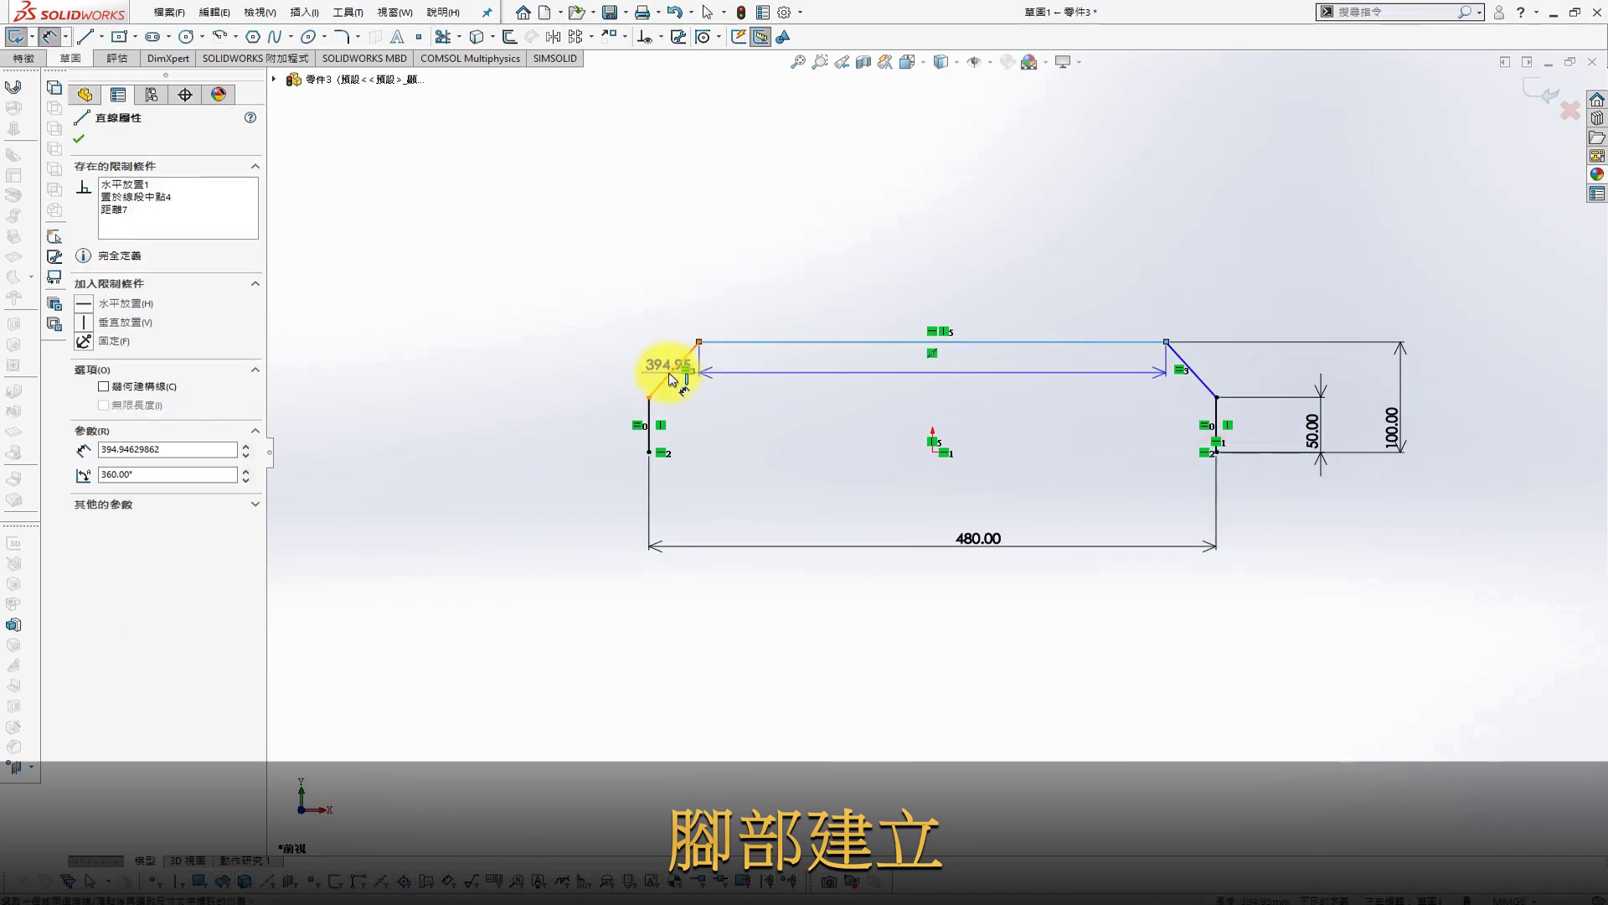
click(729, 396)
text(135)
key(Return)
key(Escape)
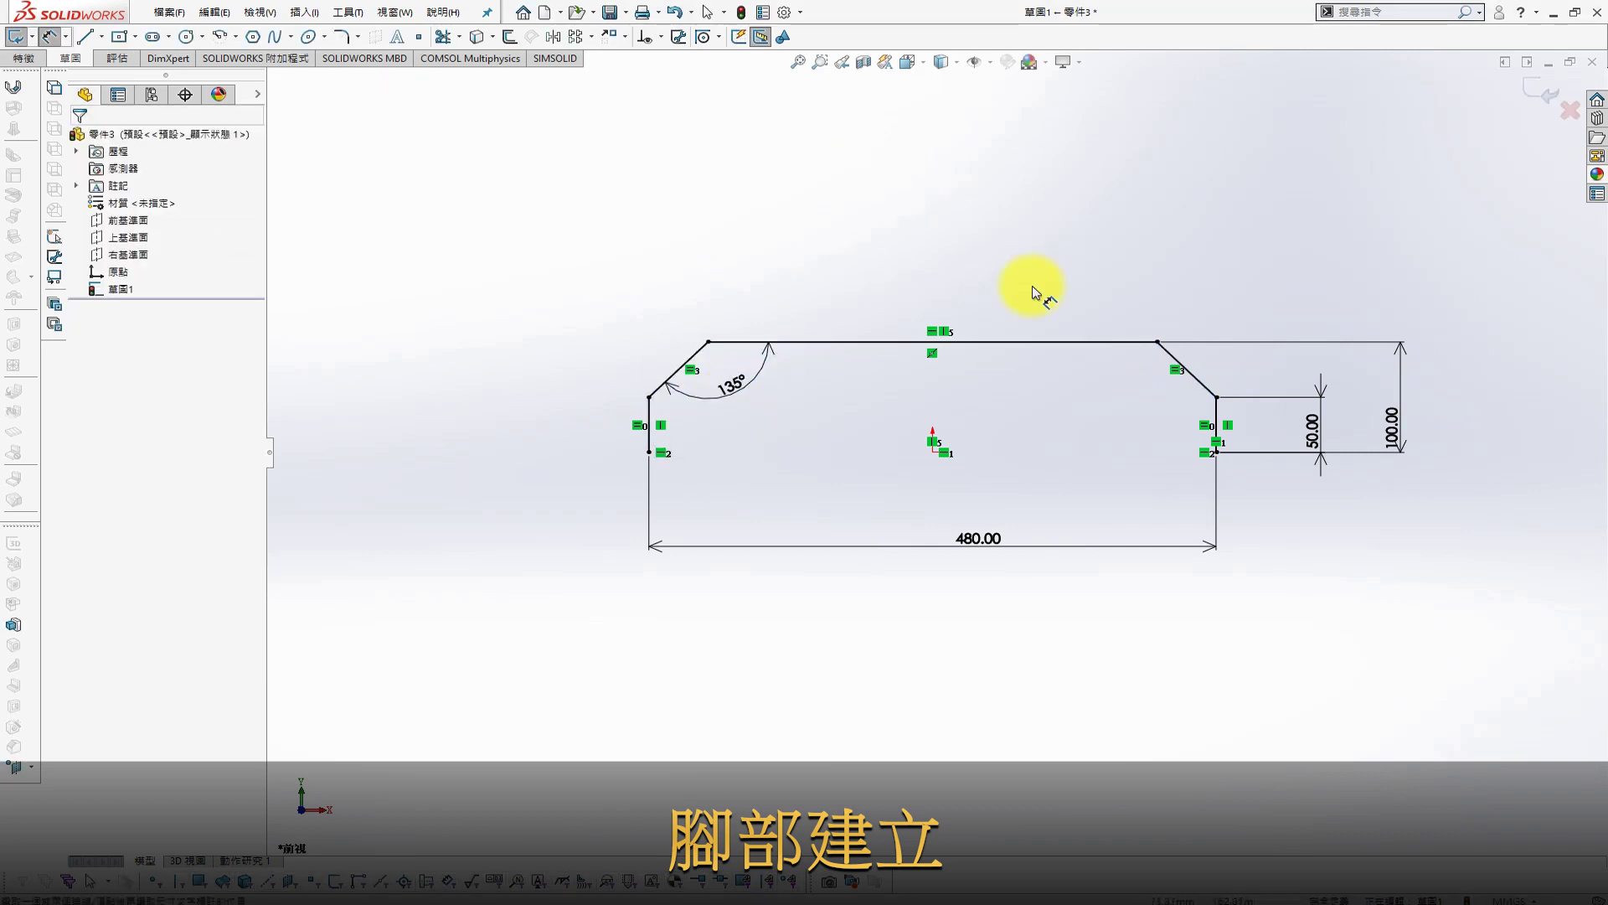
Begin a sketch fillet on a corner vertex of the leg profile
key(s)
click(899, 221)
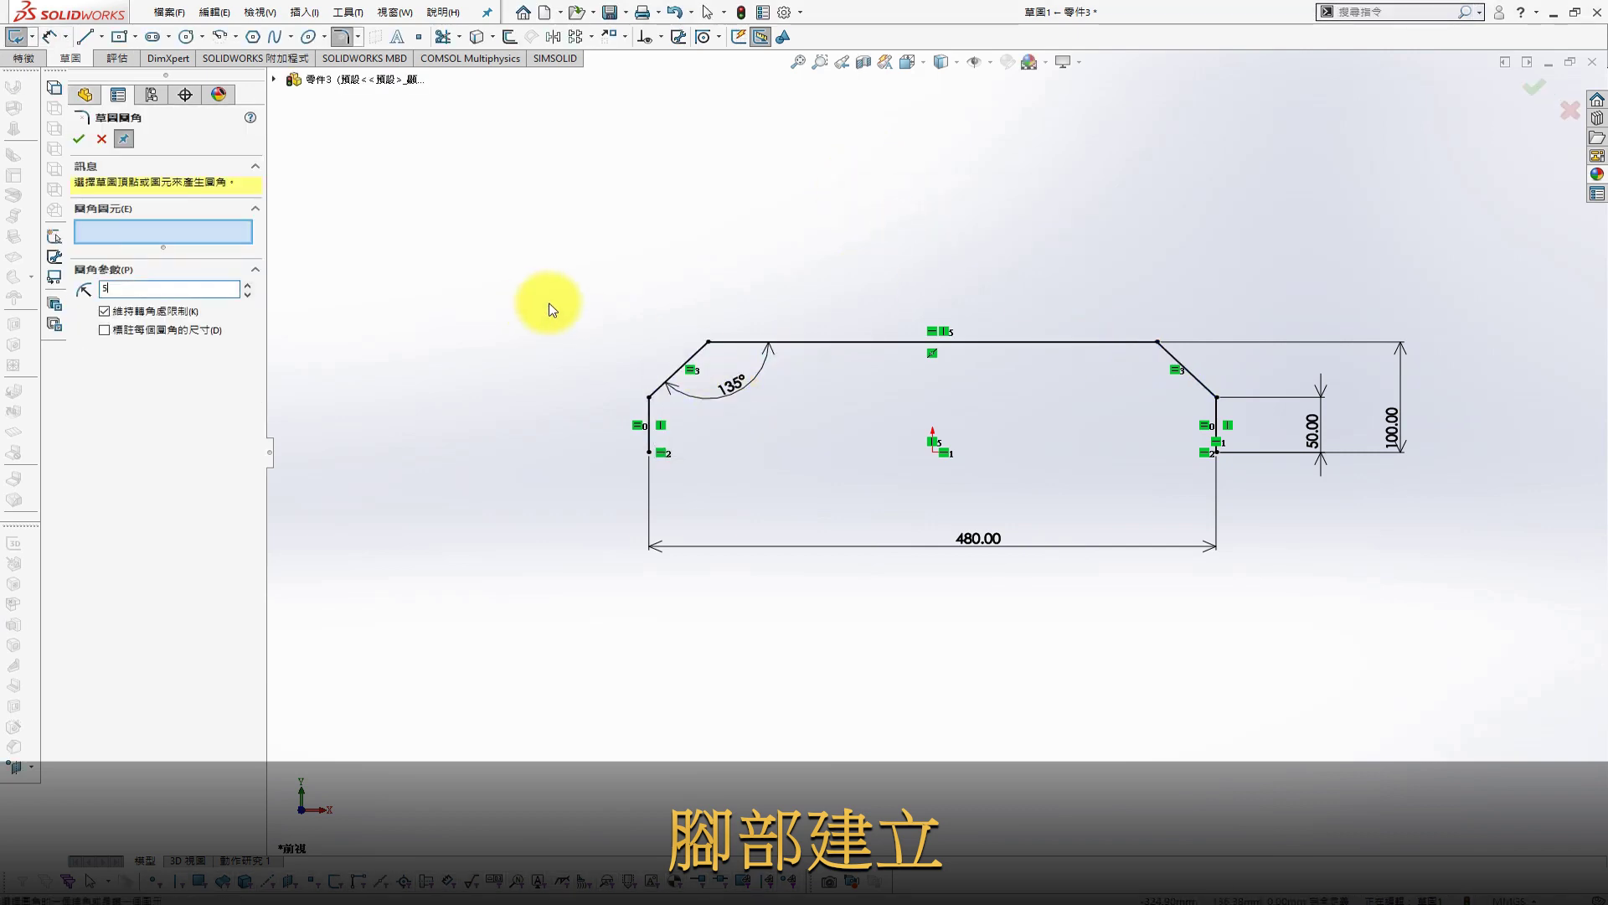
click(650, 397)
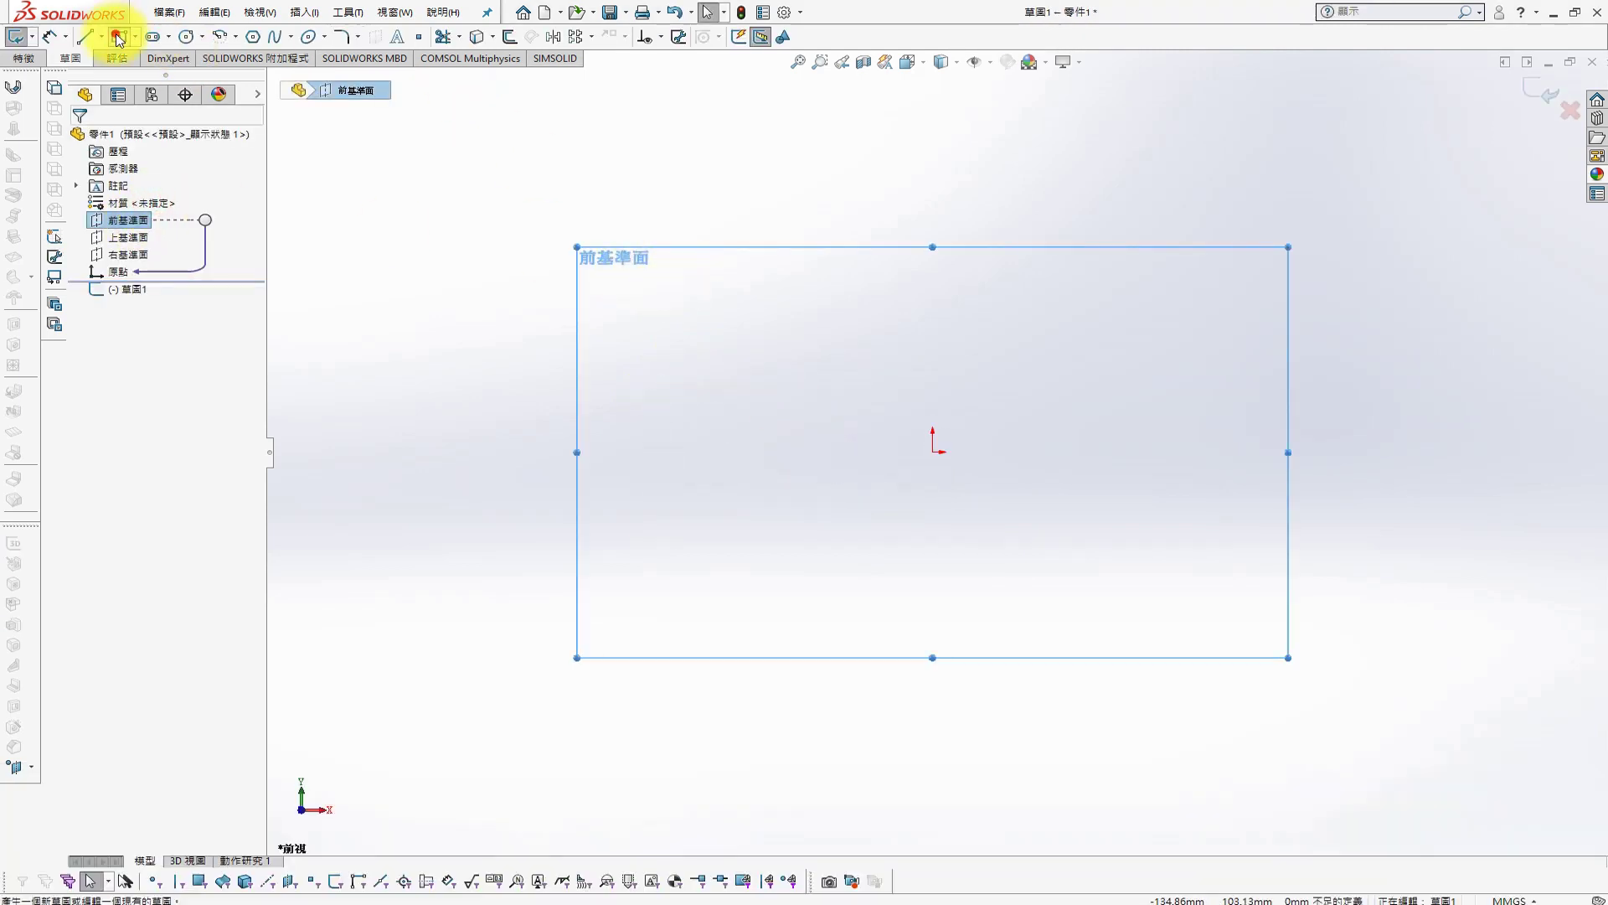
Draw a centre rectangle on the origin and dimension it 30 × 30
click(119, 39)
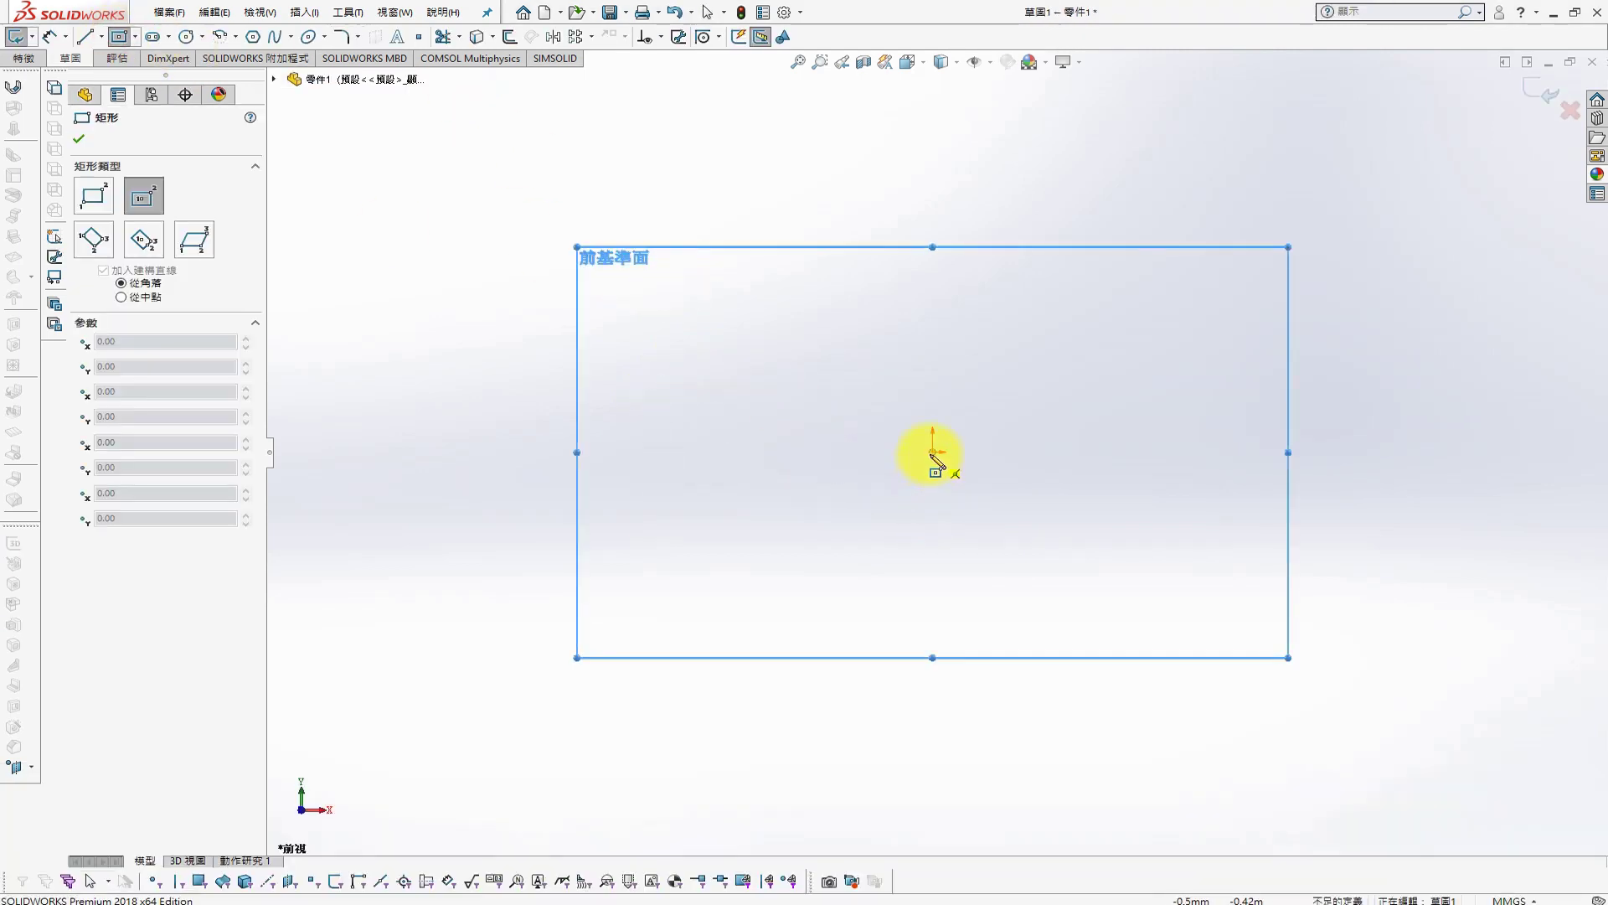
click(932, 453)
click(1025, 524)
key(Escape)
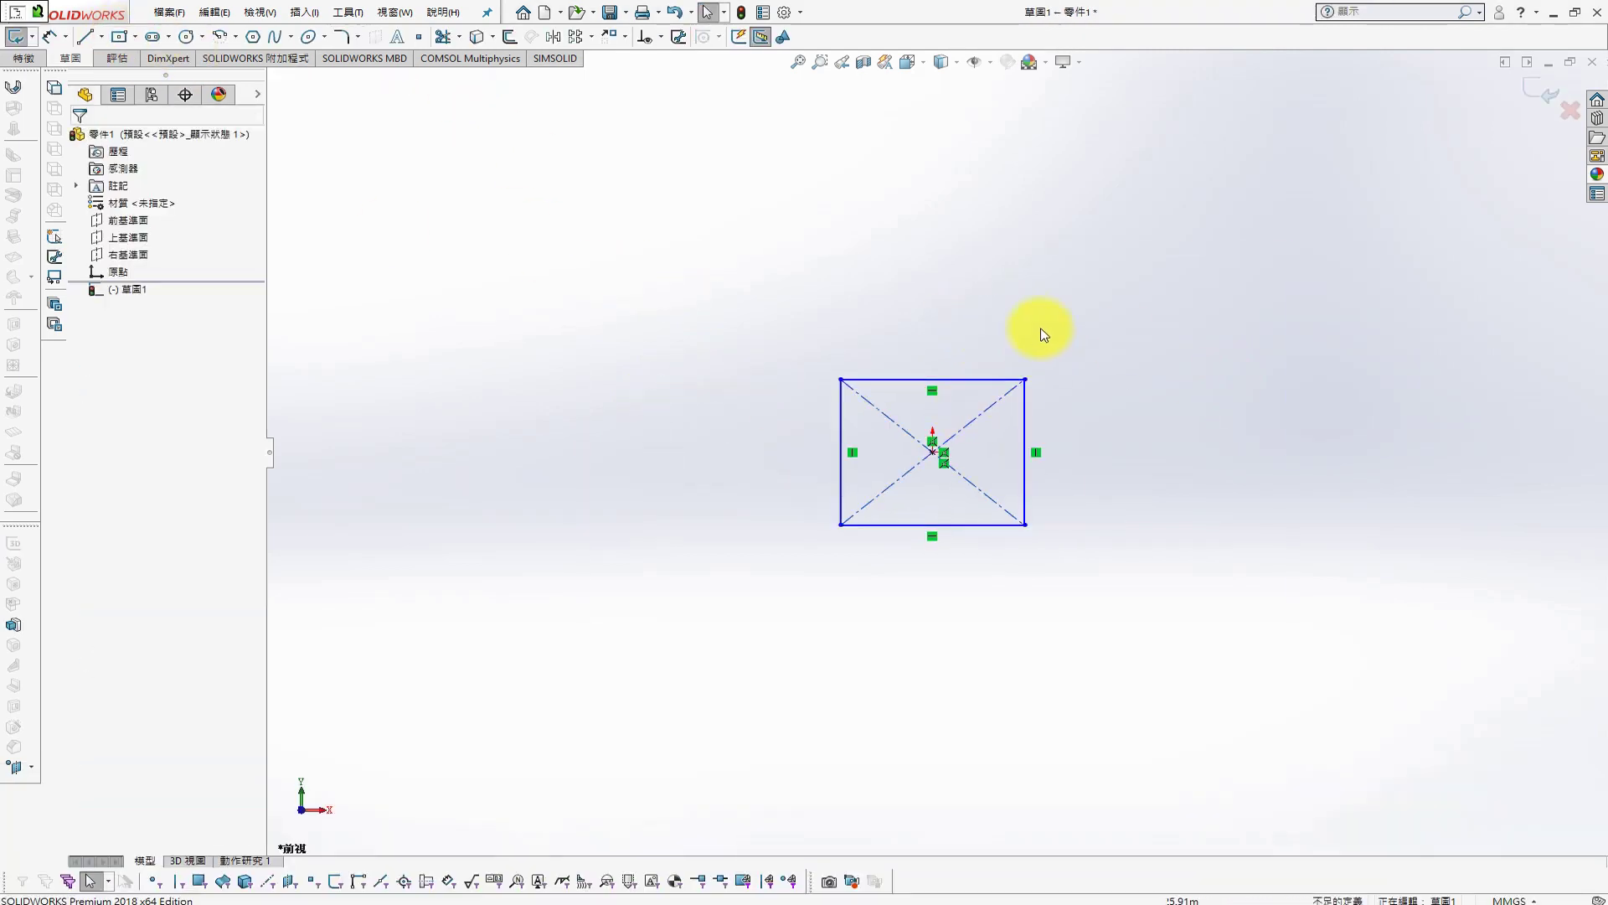
key(s)
click(1060, 316)
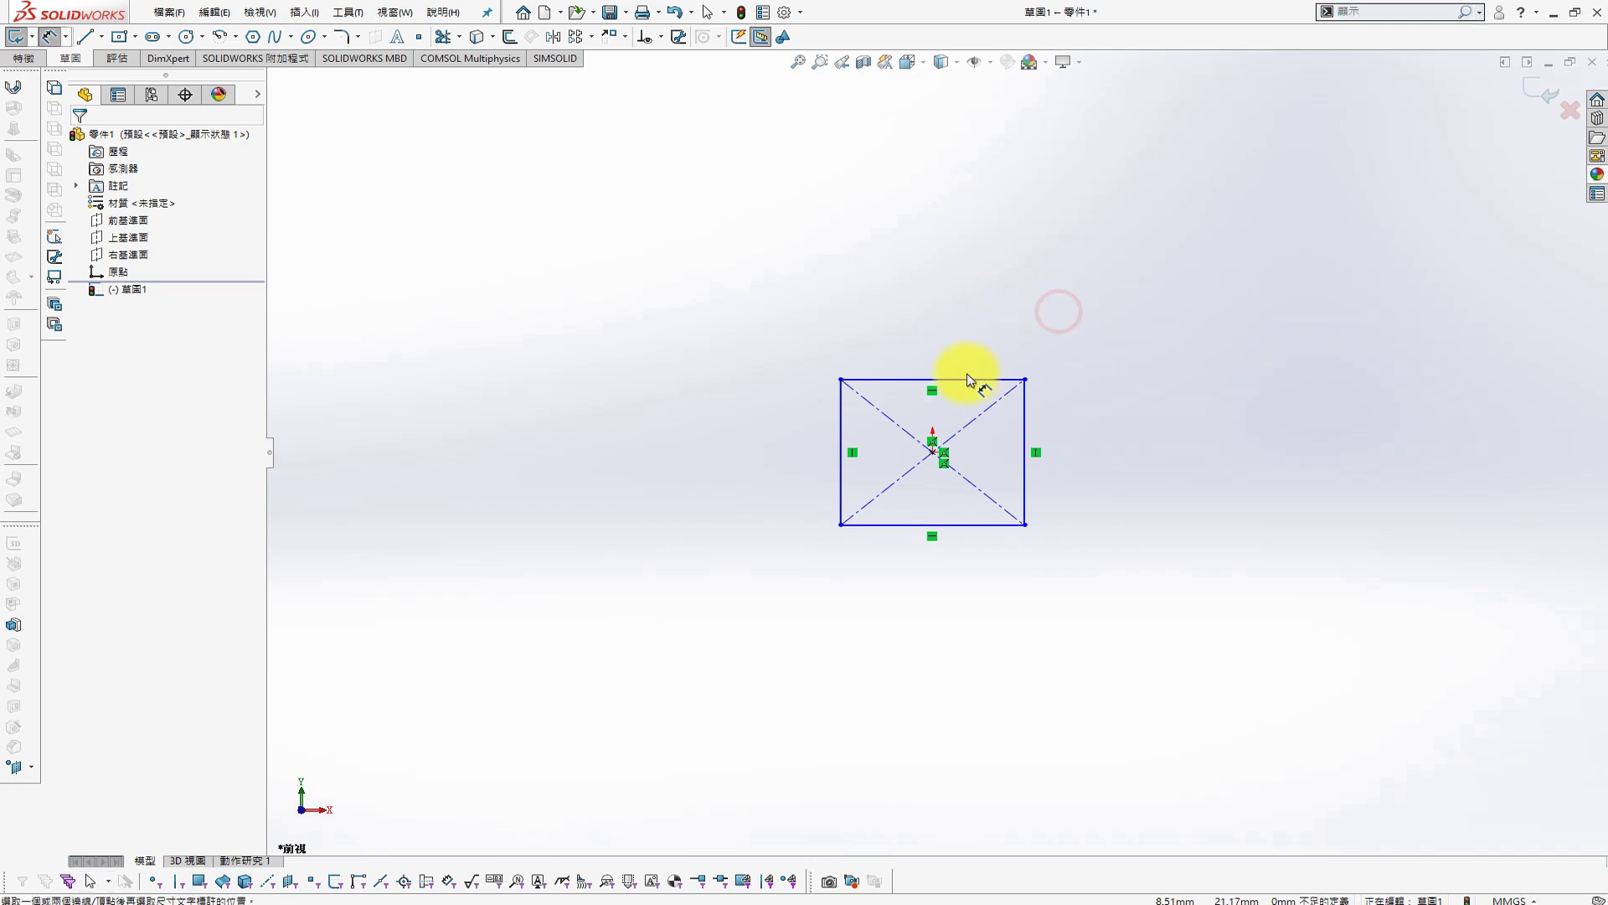
click(962, 380)
click(952, 328)
click(1027, 423)
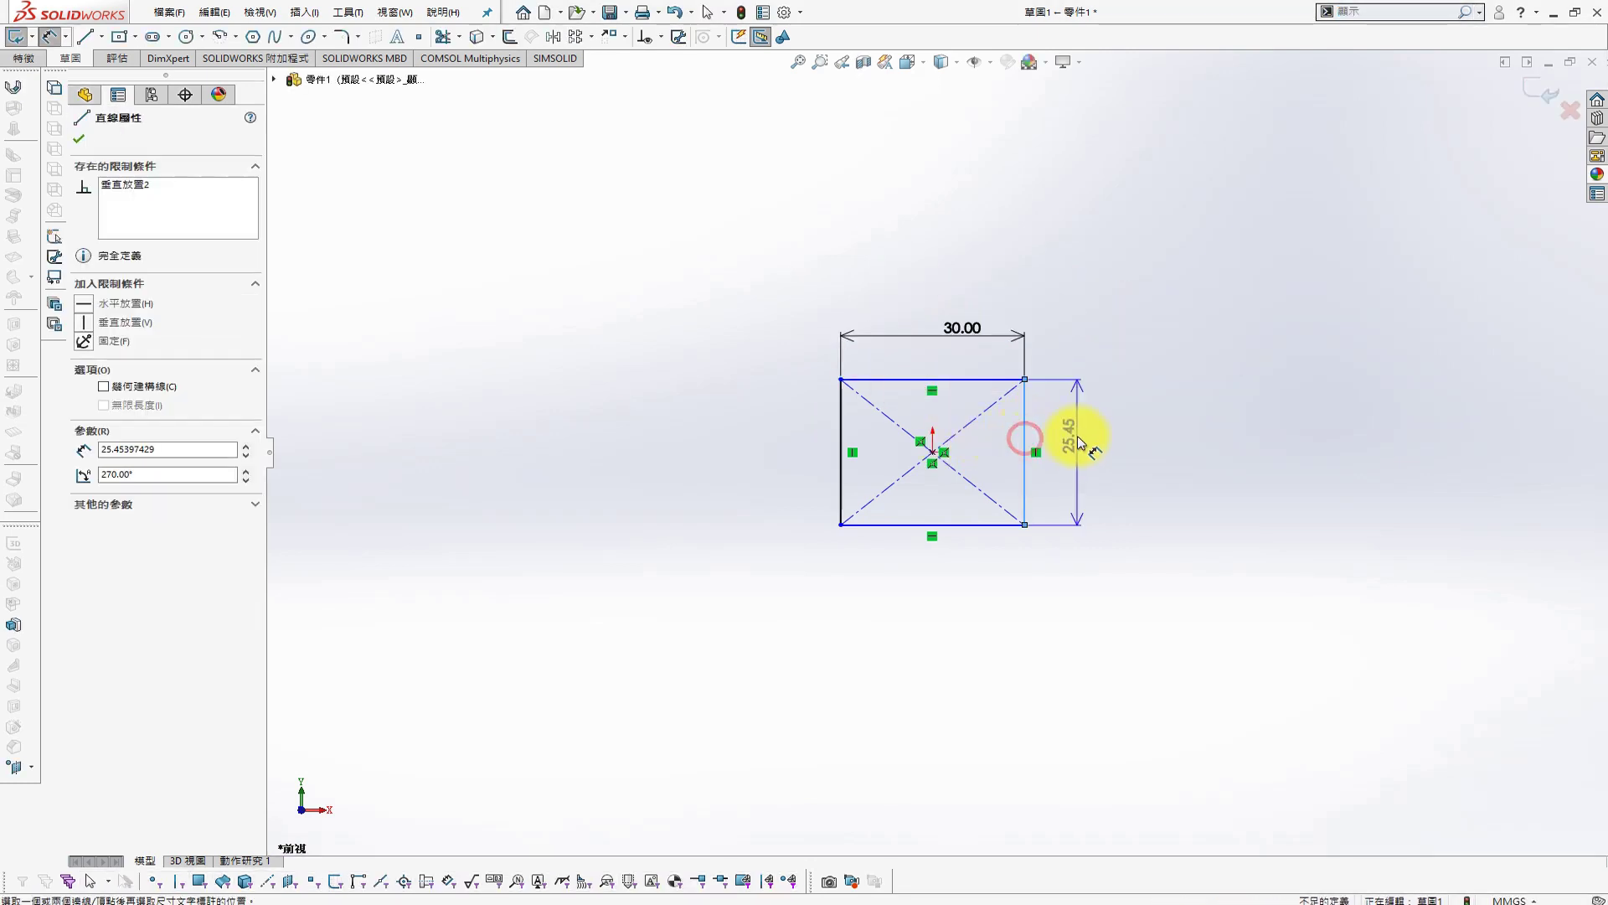
click(1076, 436)
text(30)
key(Return)
key(Escape)
Round all four corners of the square with 5 mm sketch fillets
key(s)
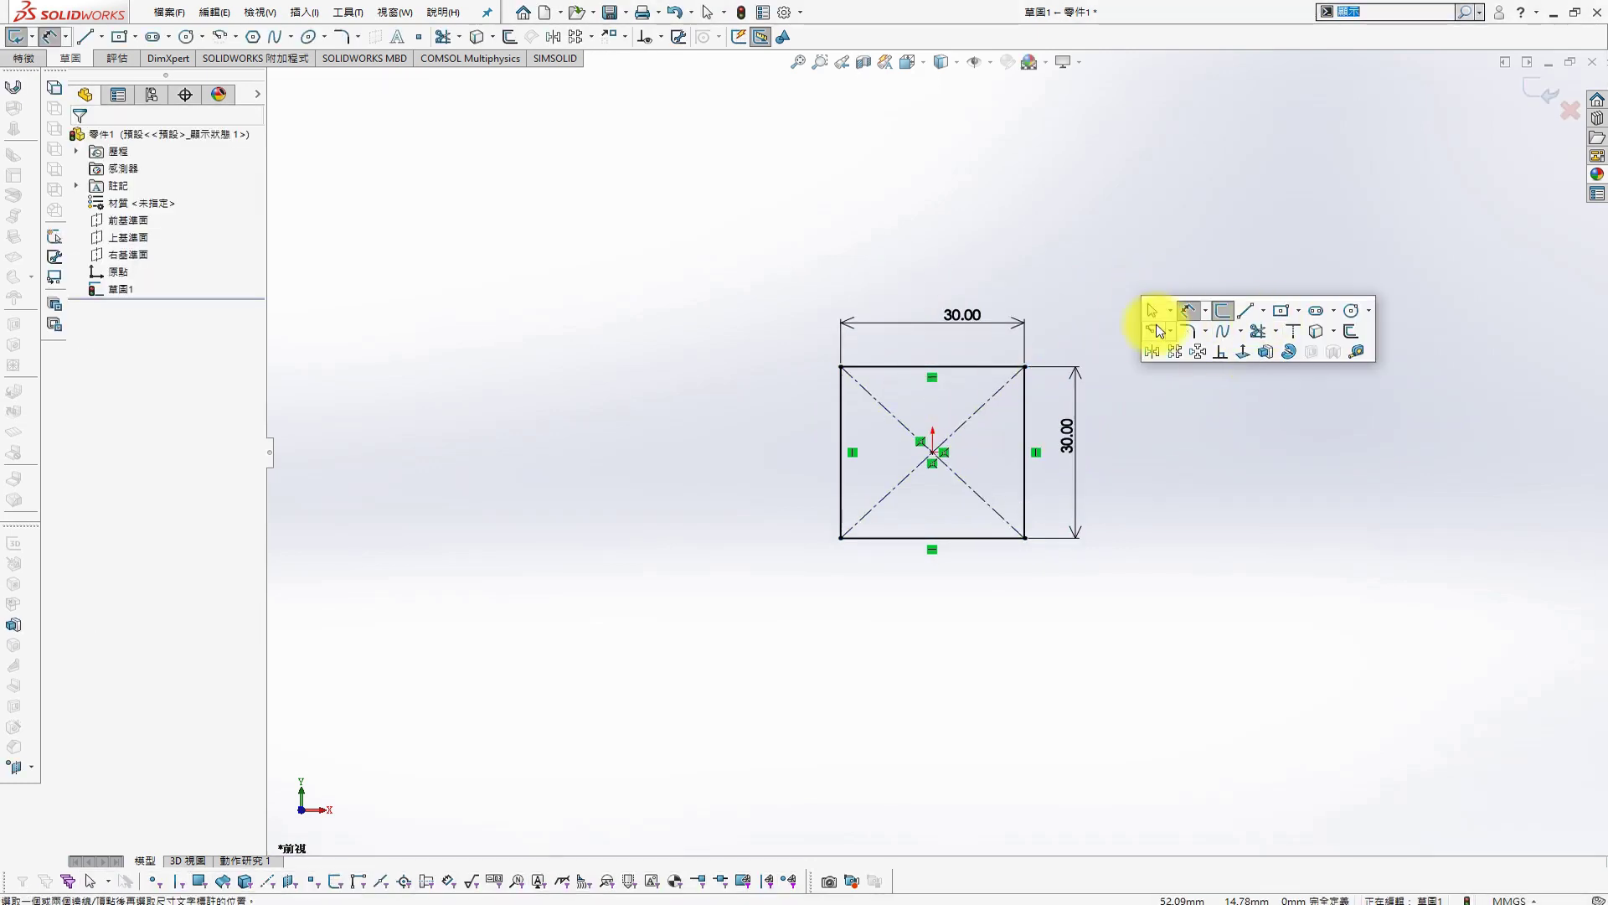
click(1190, 335)
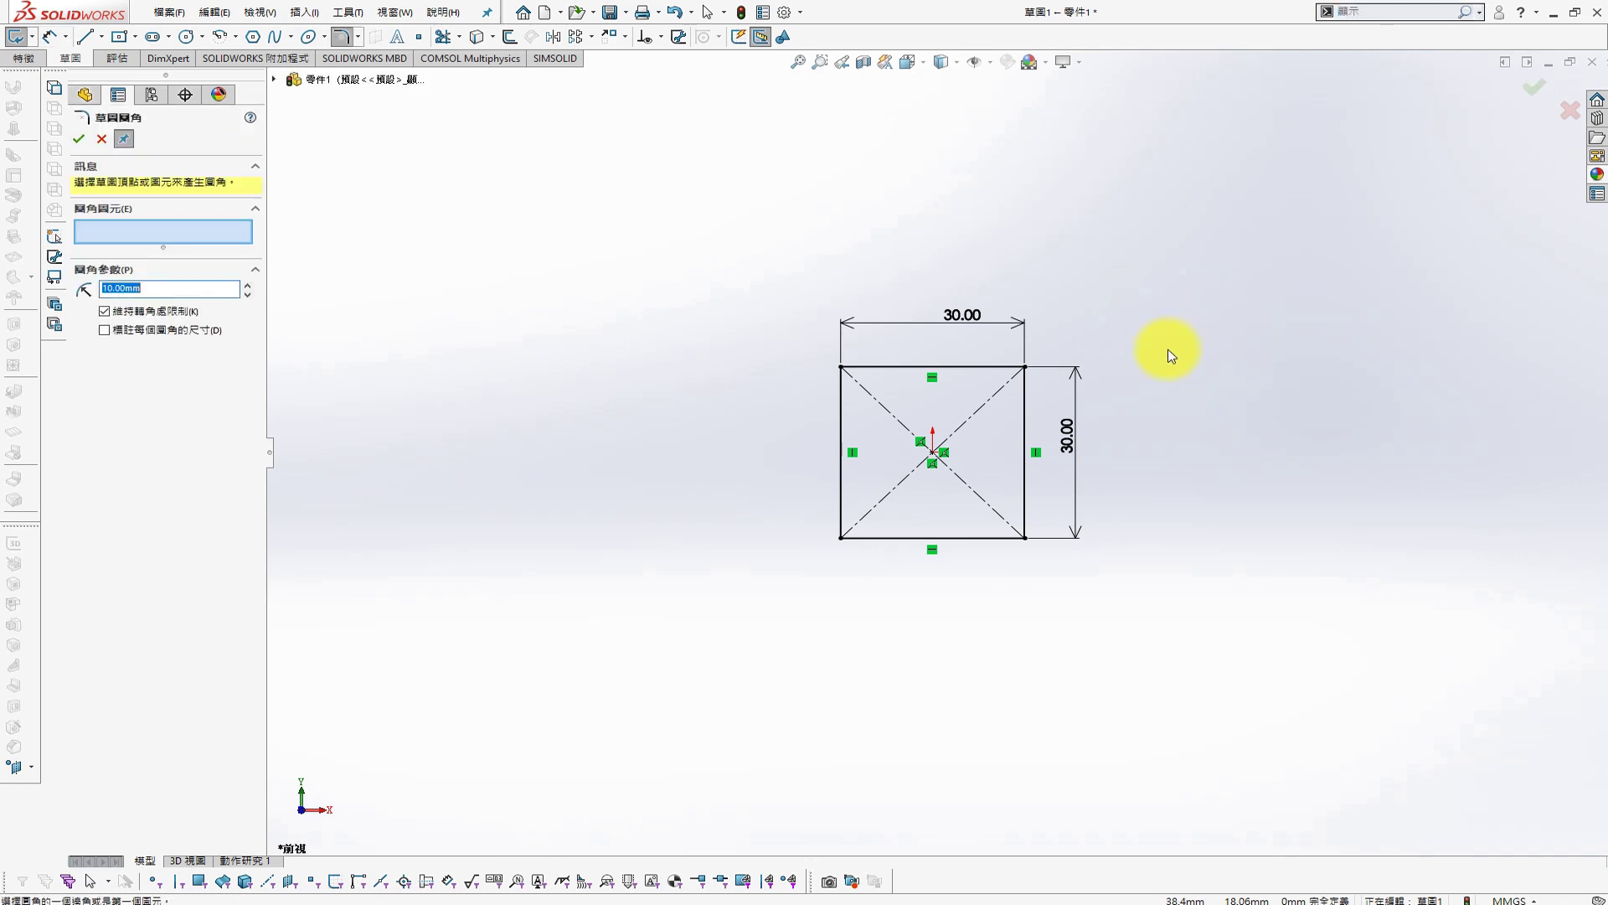
click(1024, 367)
click(841, 367)
click(841, 537)
click(1023, 537)
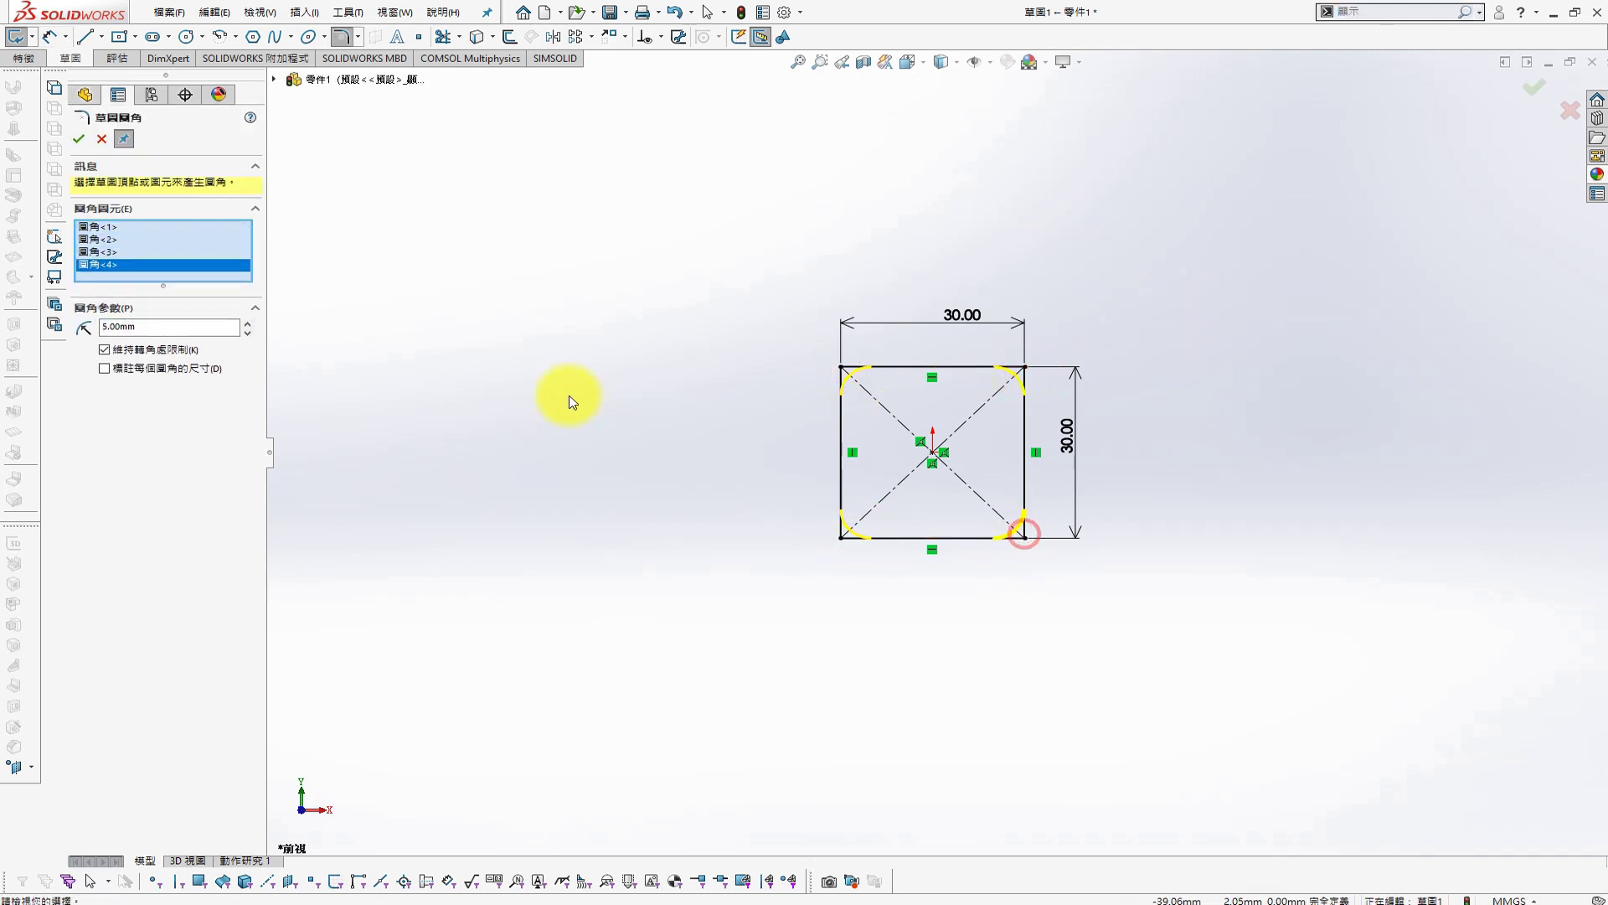
click(79, 138)
click(78, 140)
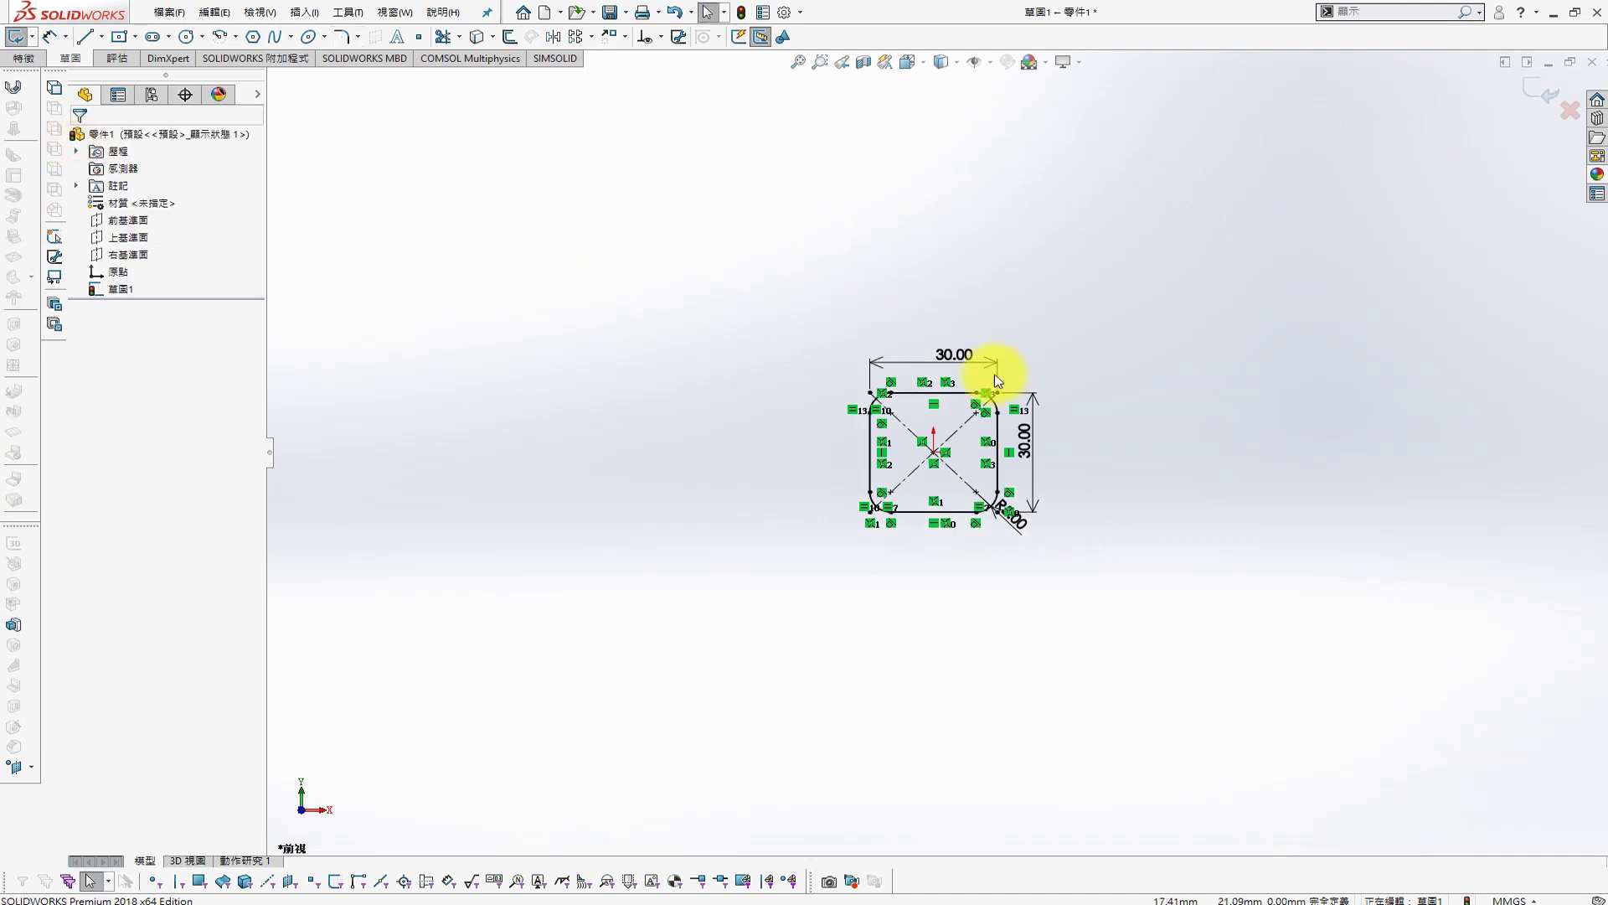
middle_drag(993, 374, 959, 496)
Extrude the rounded square 800 mm as a thin feature with 2 mm walls
key(s)
click(1043, 495)
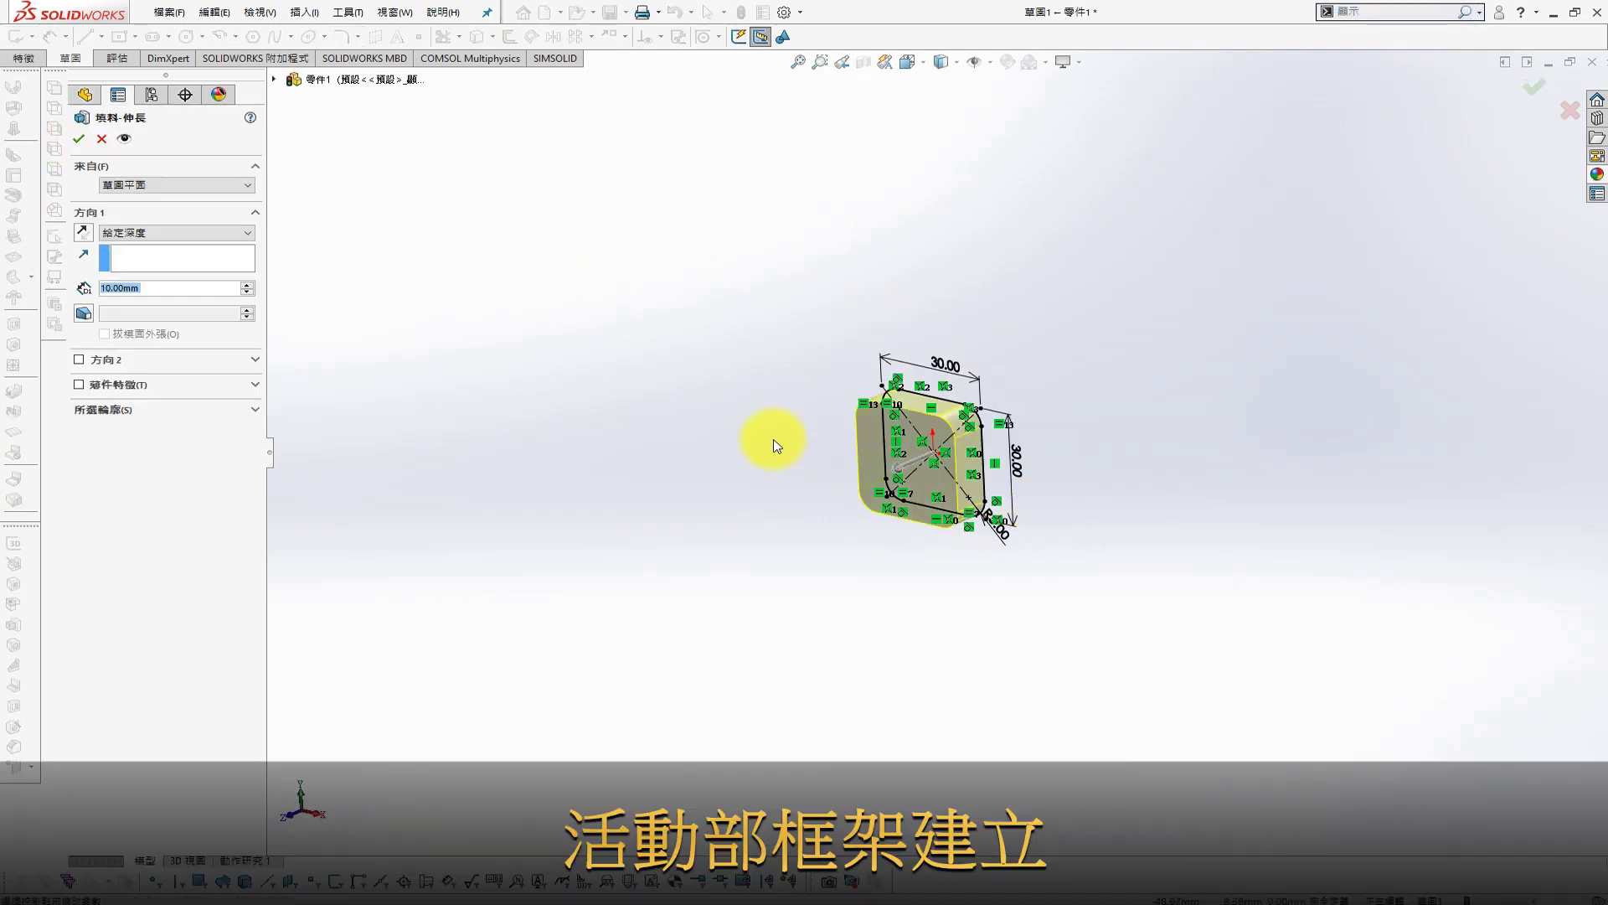
text(00)
key(Return)
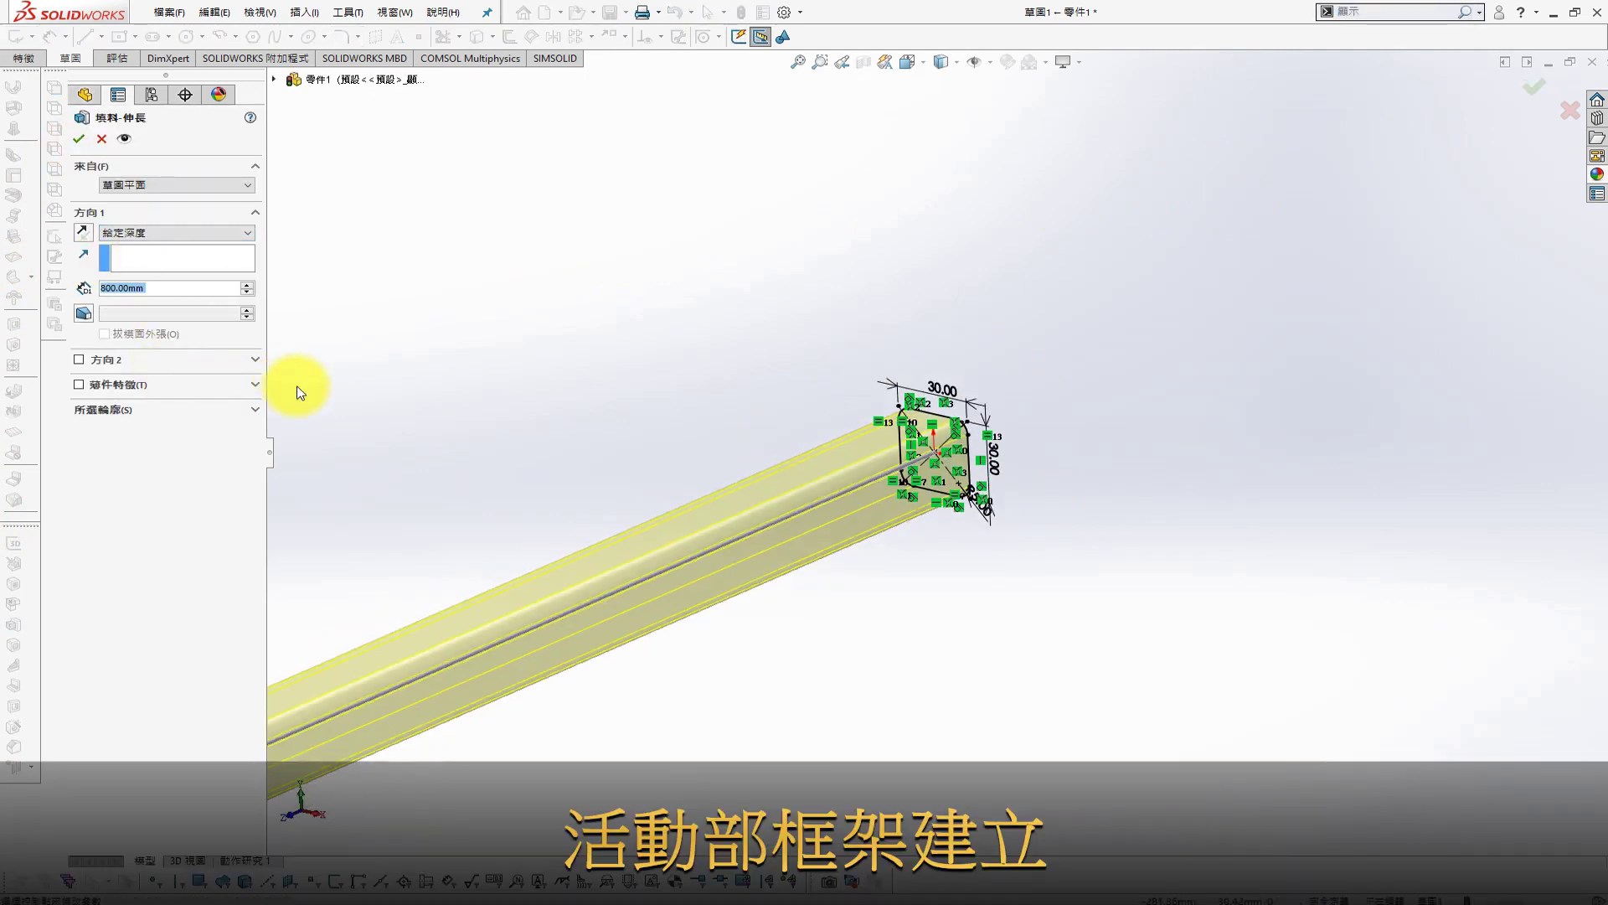
scroll(507, 550, down, 3)
click(121, 385)
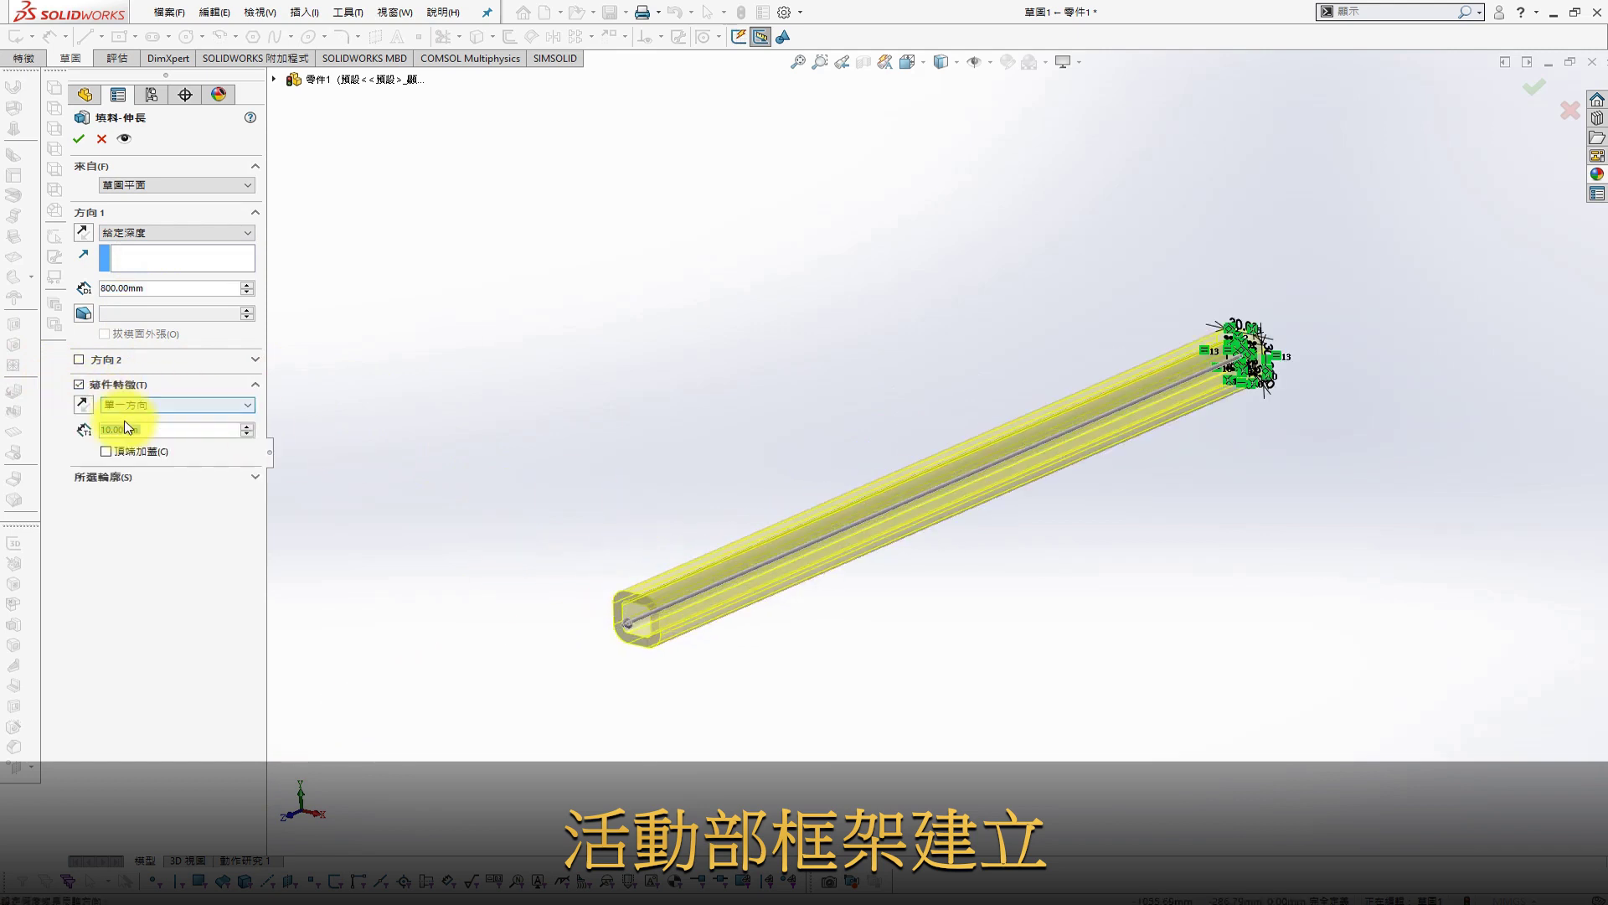
text(2)
key(Return)
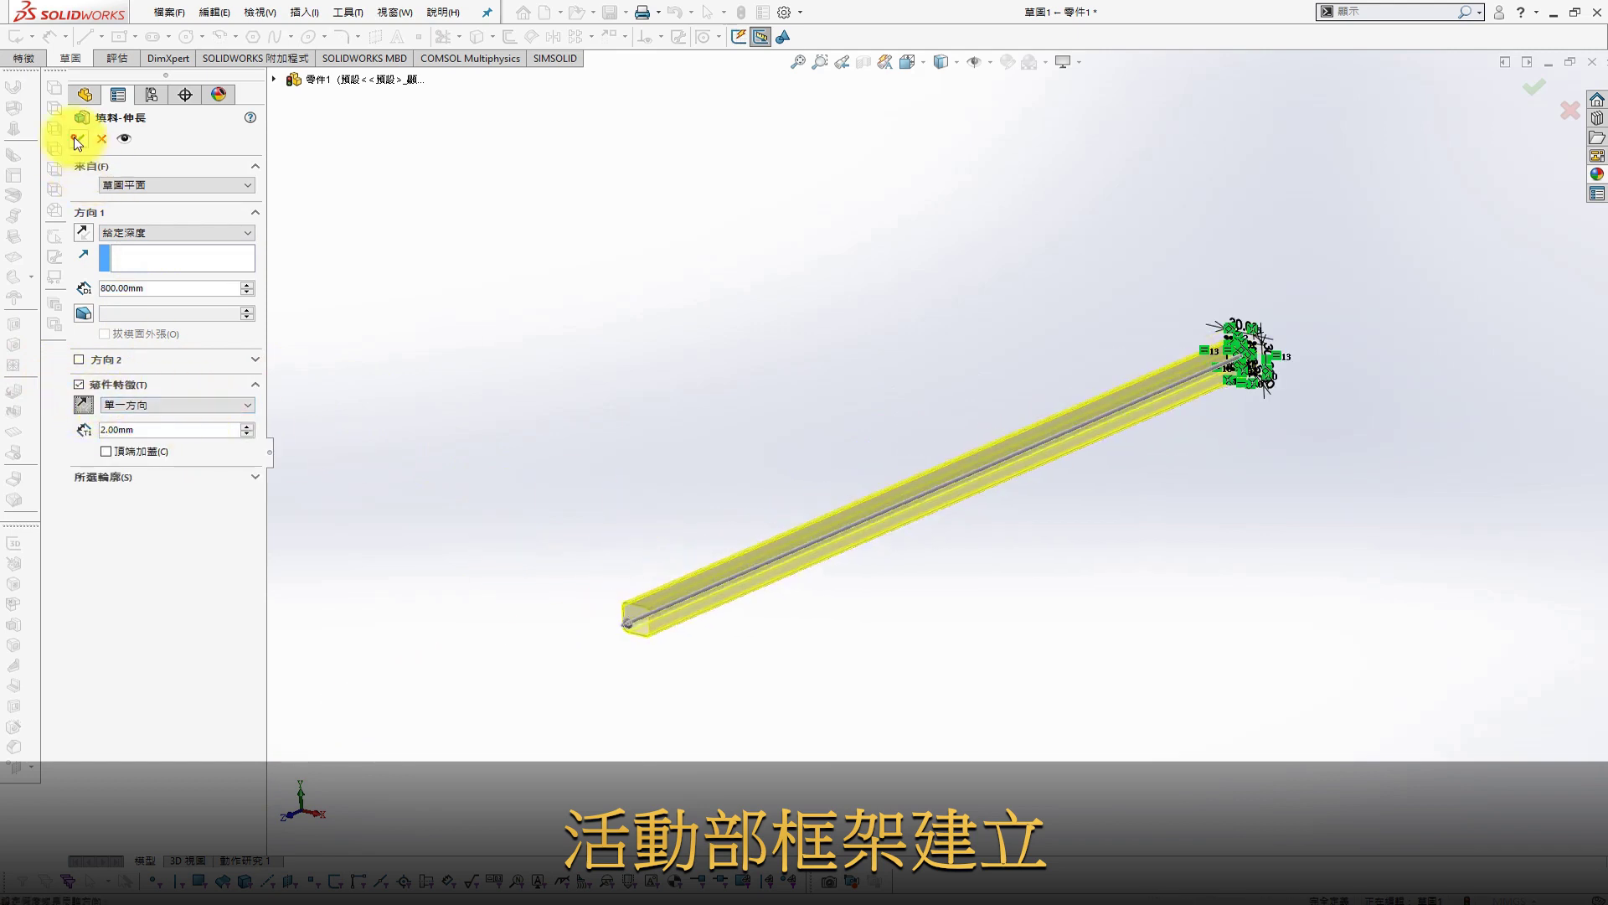
click(75, 141)
Save the part as 'back beam' and start a sketch on a beam face
click(616, 21)
text(back beam)
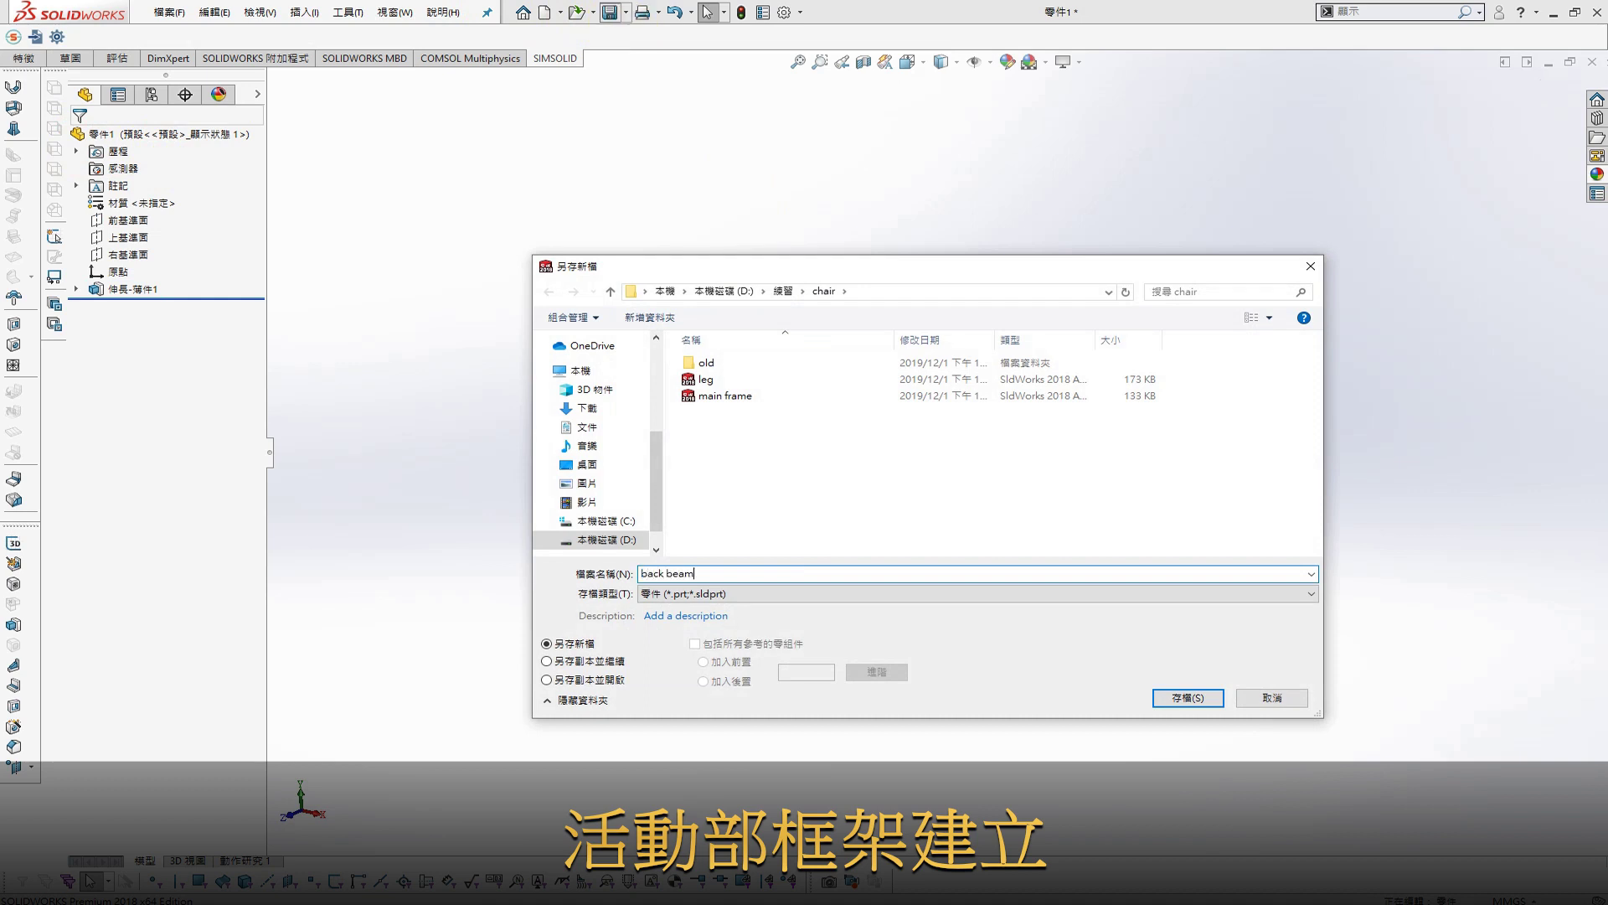
key(Return)
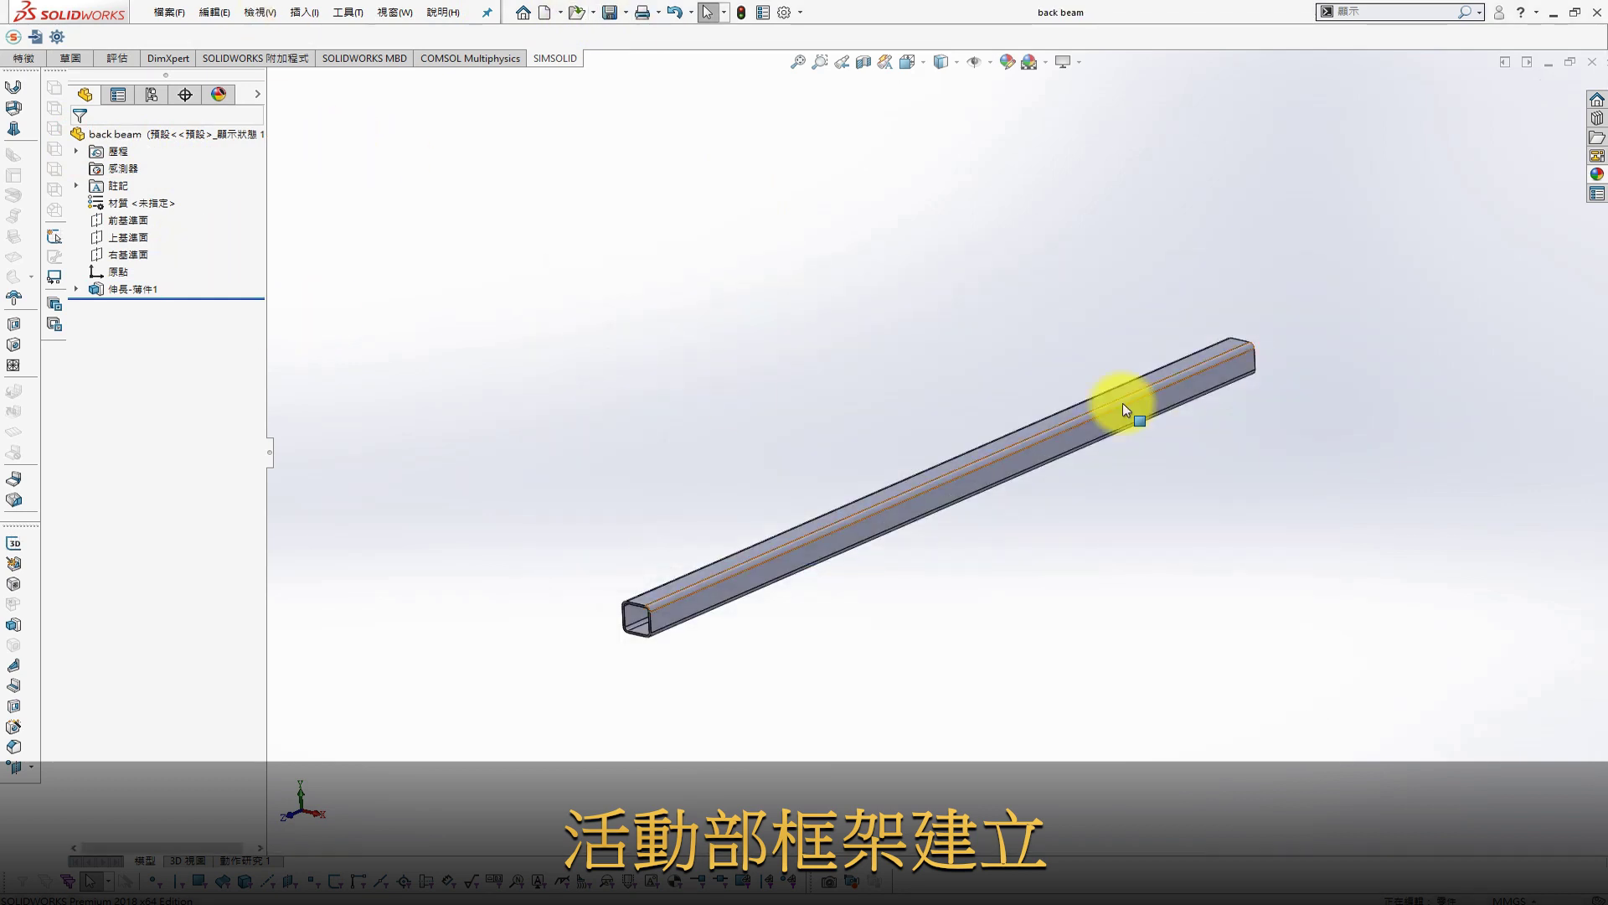
click(1246, 373)
click(1344, 299)
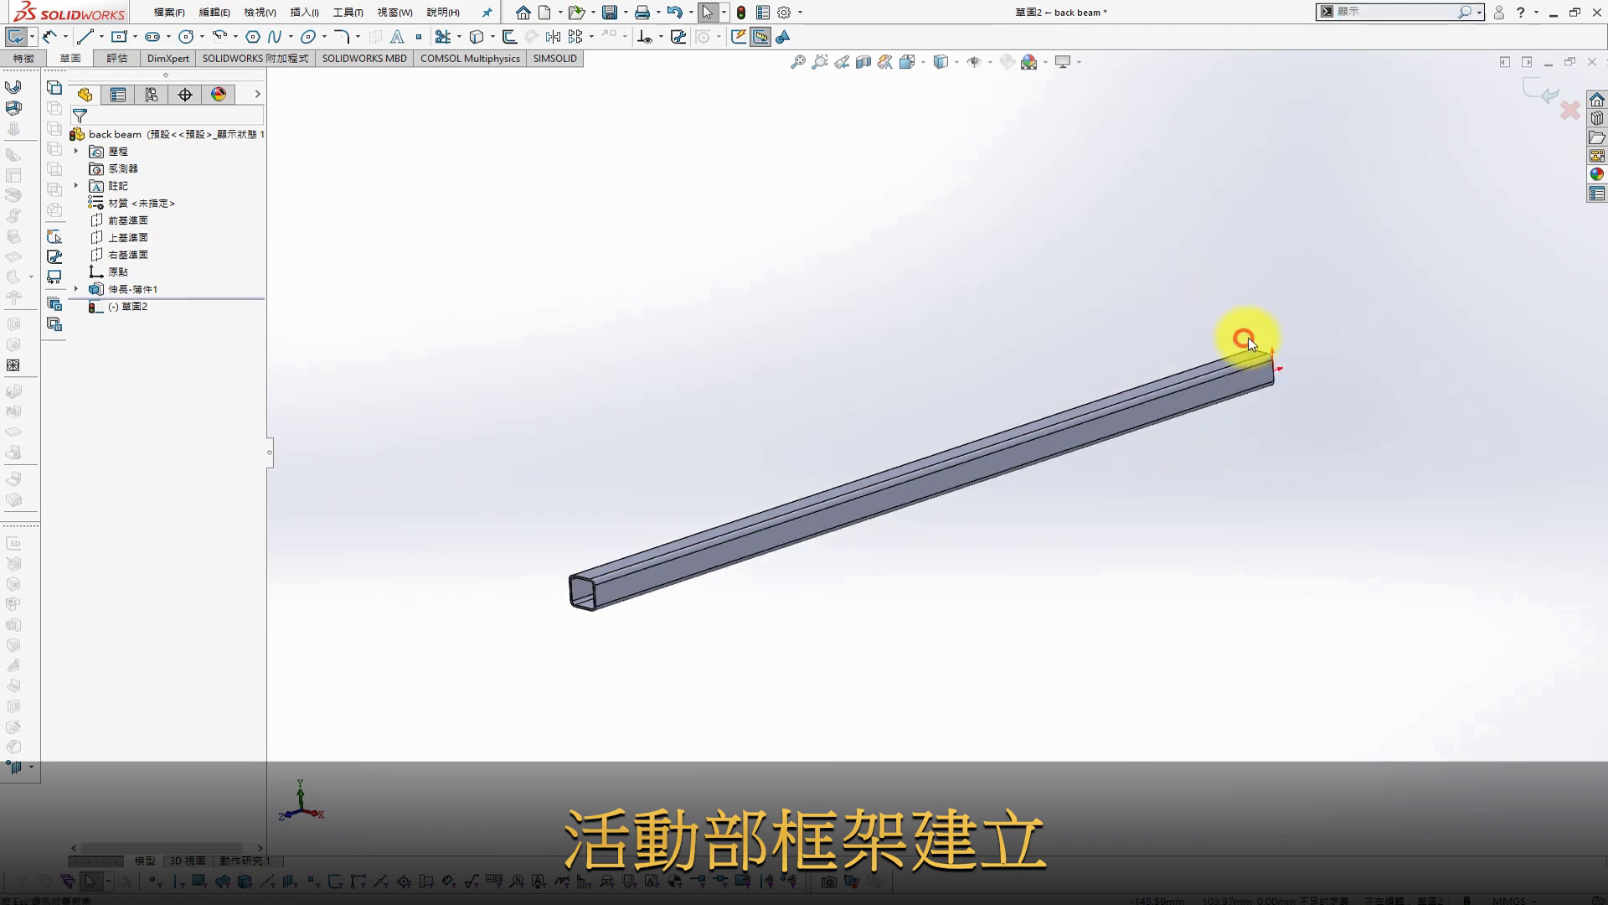
Draw a circle on the beam face and dimension it to Ø10
key(s)
click(1489, 541)
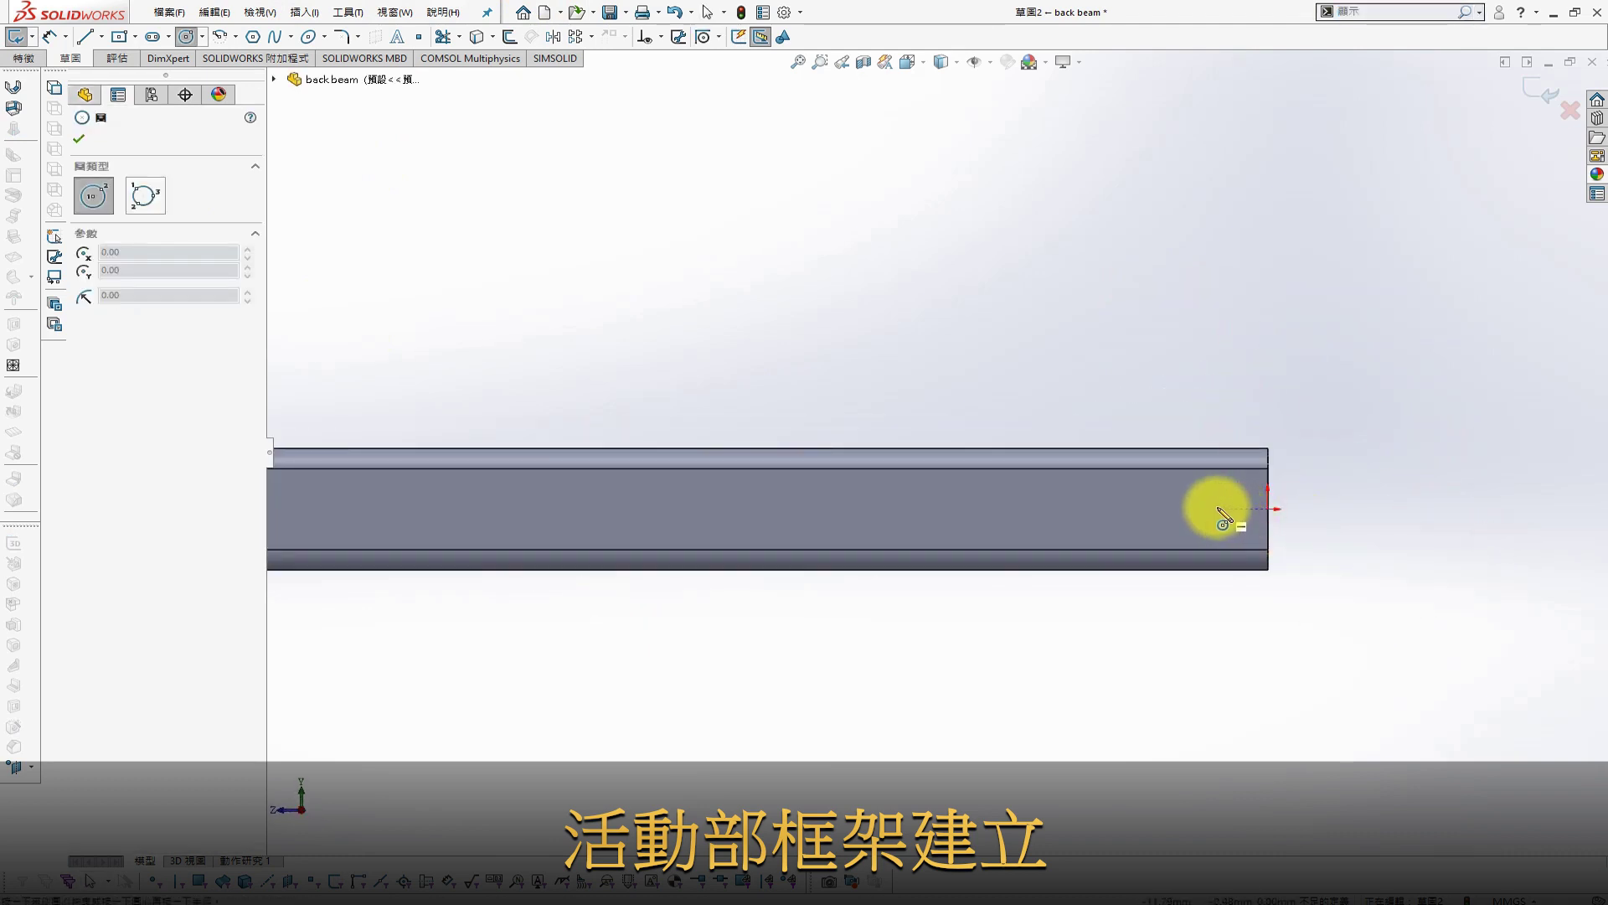
key(s)
click(1329, 424)
click(1223, 495)
click(1237, 411)
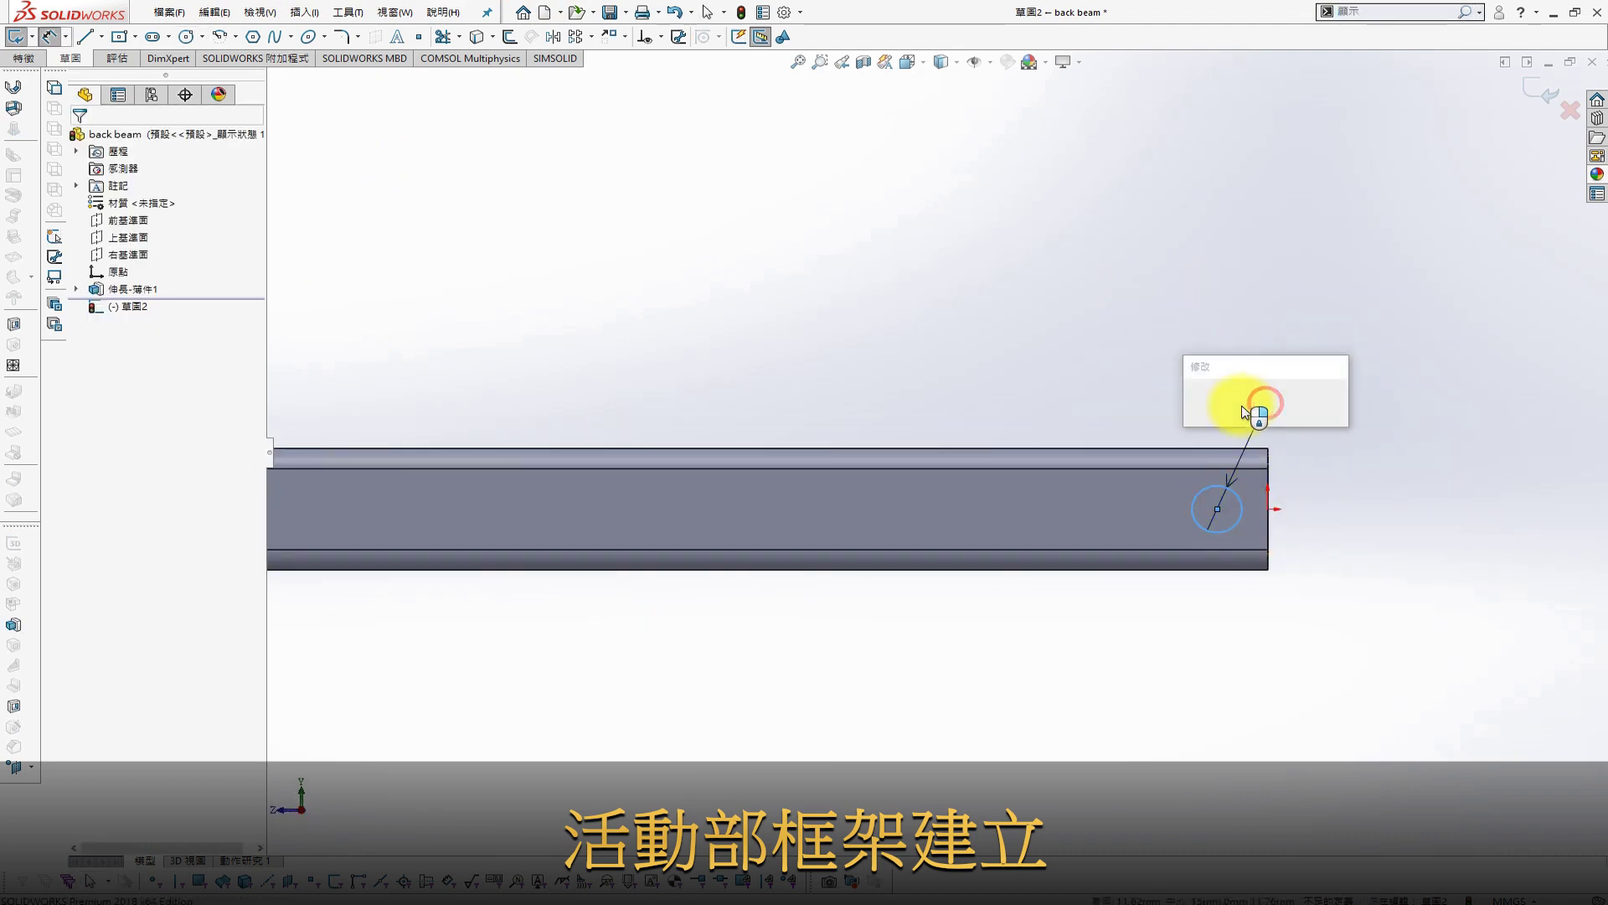
key(Return)
key(Escape)
Position the circle's centre 10 mm from the beam's end edge
click(1217, 509)
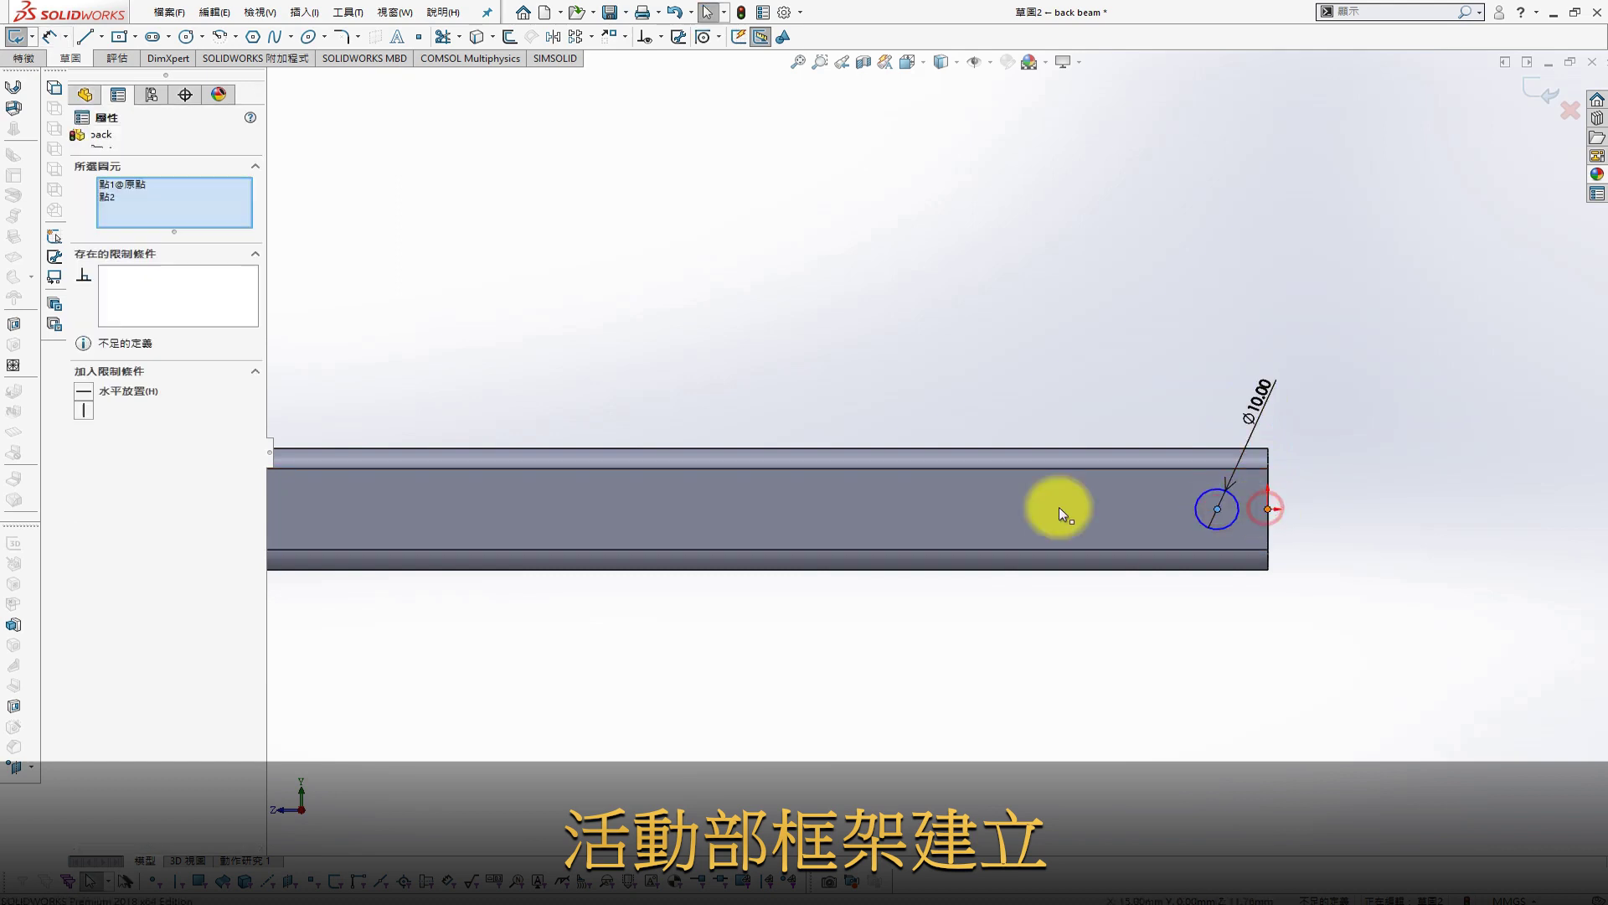
click(79, 138)
key(s)
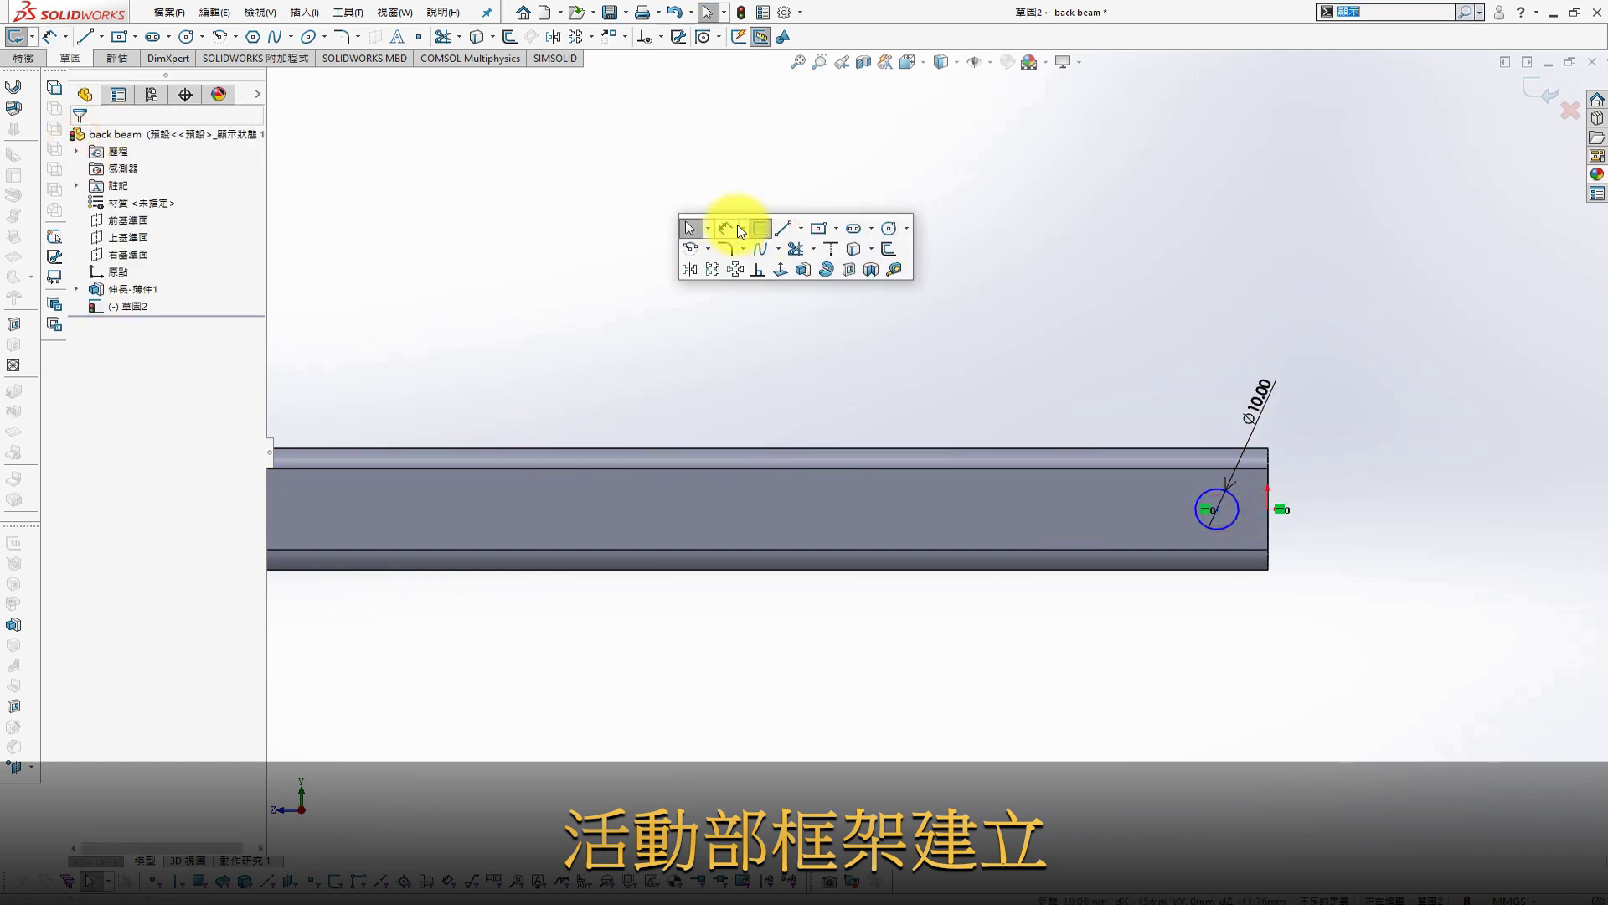
click(732, 228)
click(1218, 508)
click(1268, 537)
click(1248, 566)
click(1254, 609)
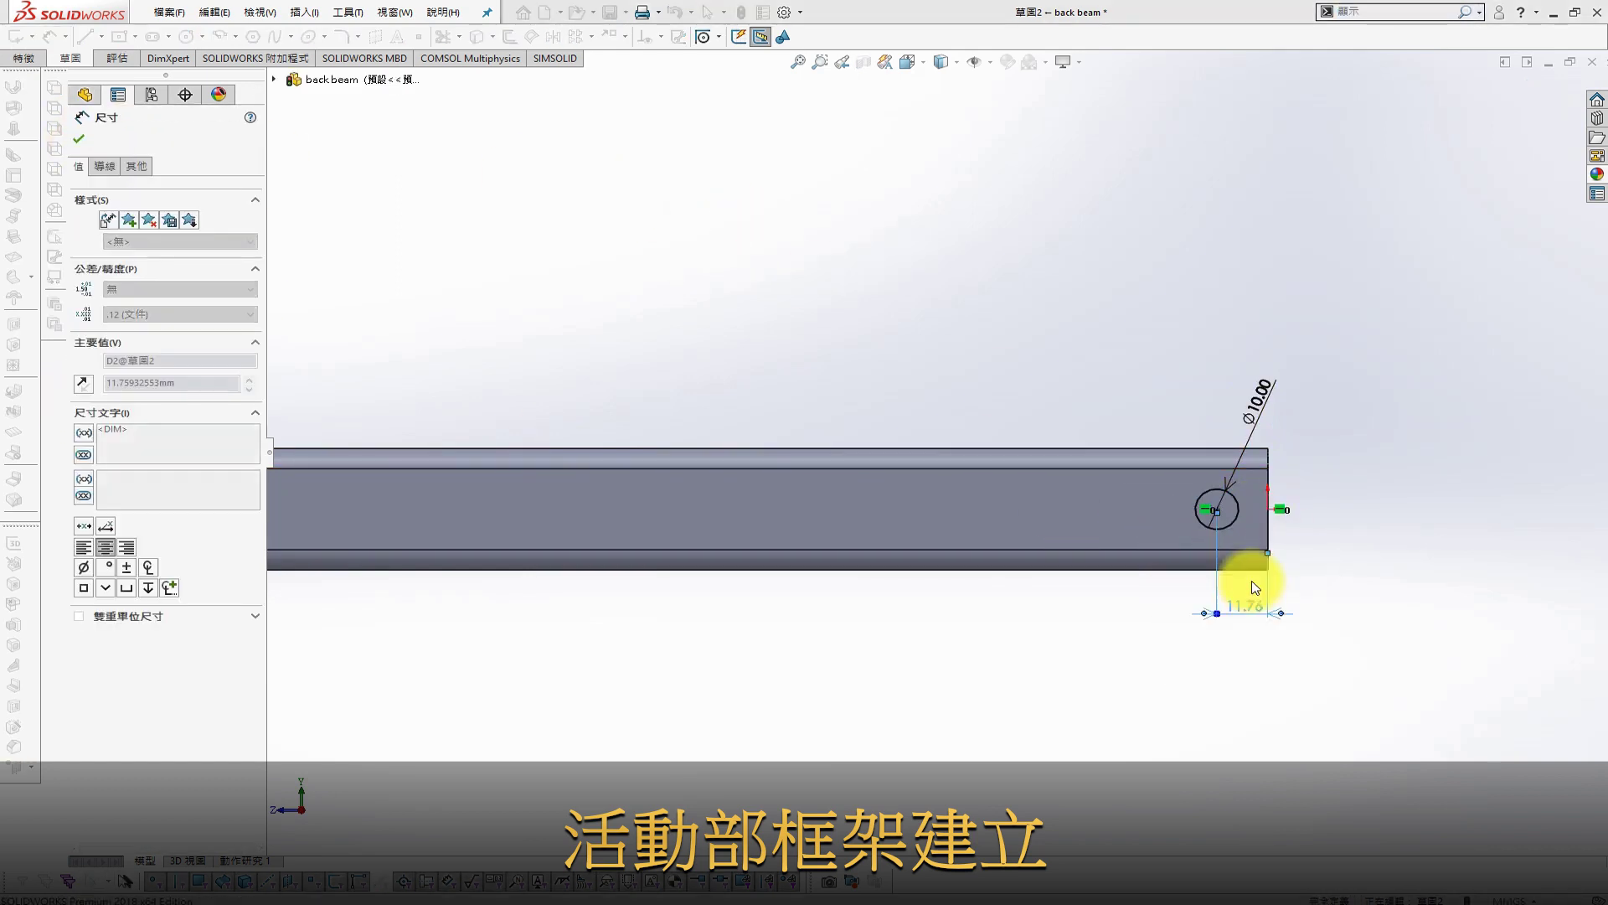
key(Escape)
Cut the Ø10 hole through all of the beam
key(s)
click(1520, 616)
click(151, 228)
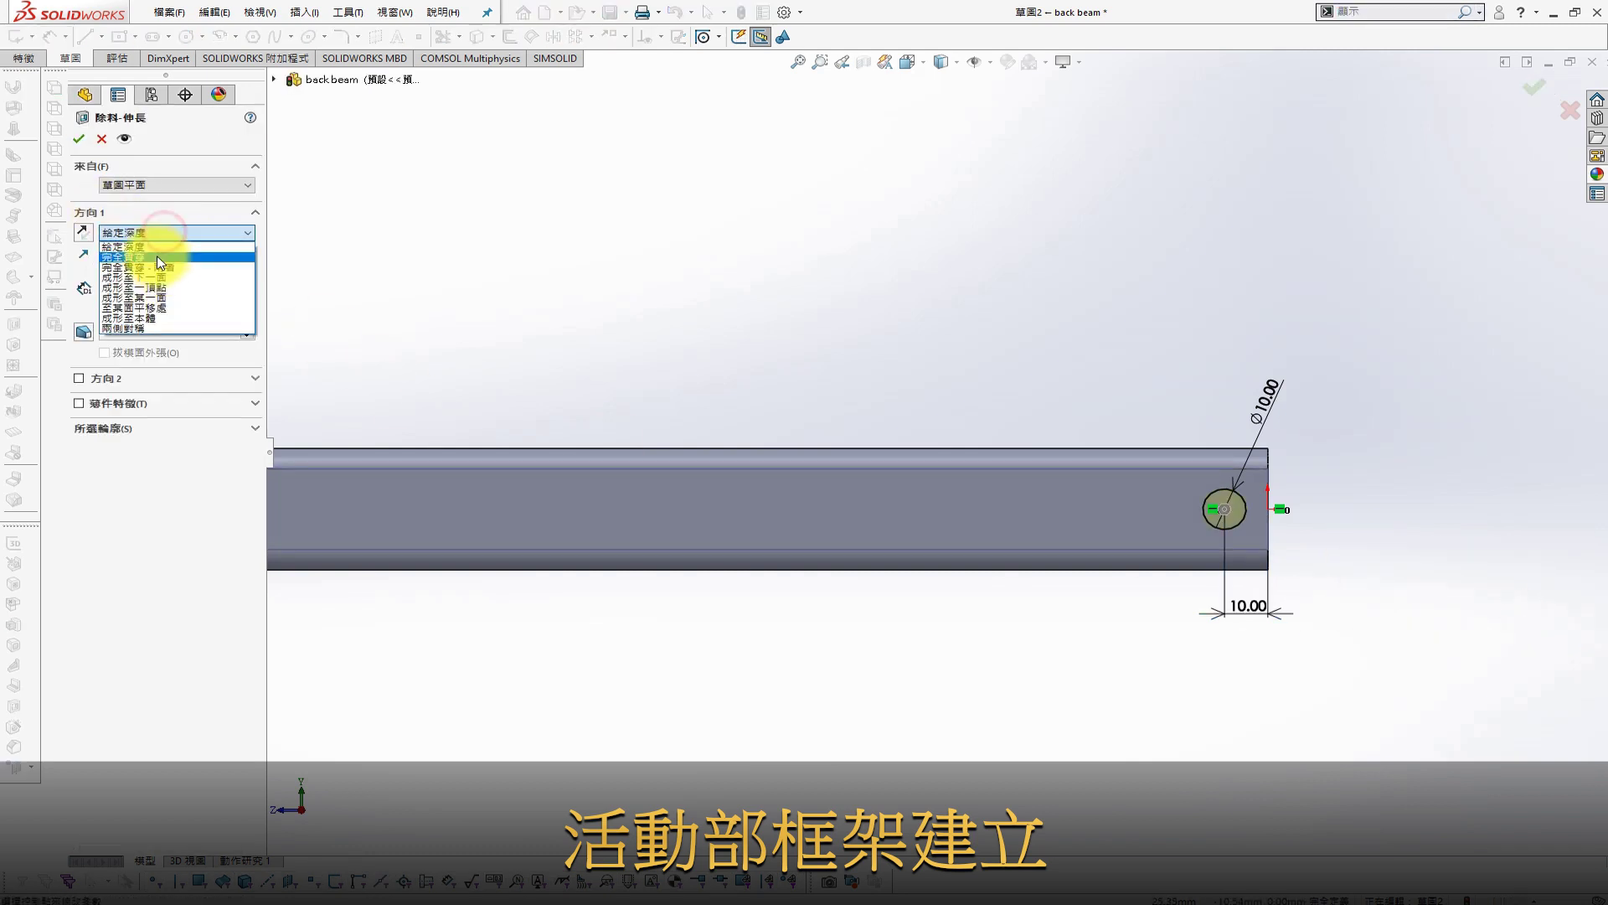
click(117, 250)
click(79, 138)
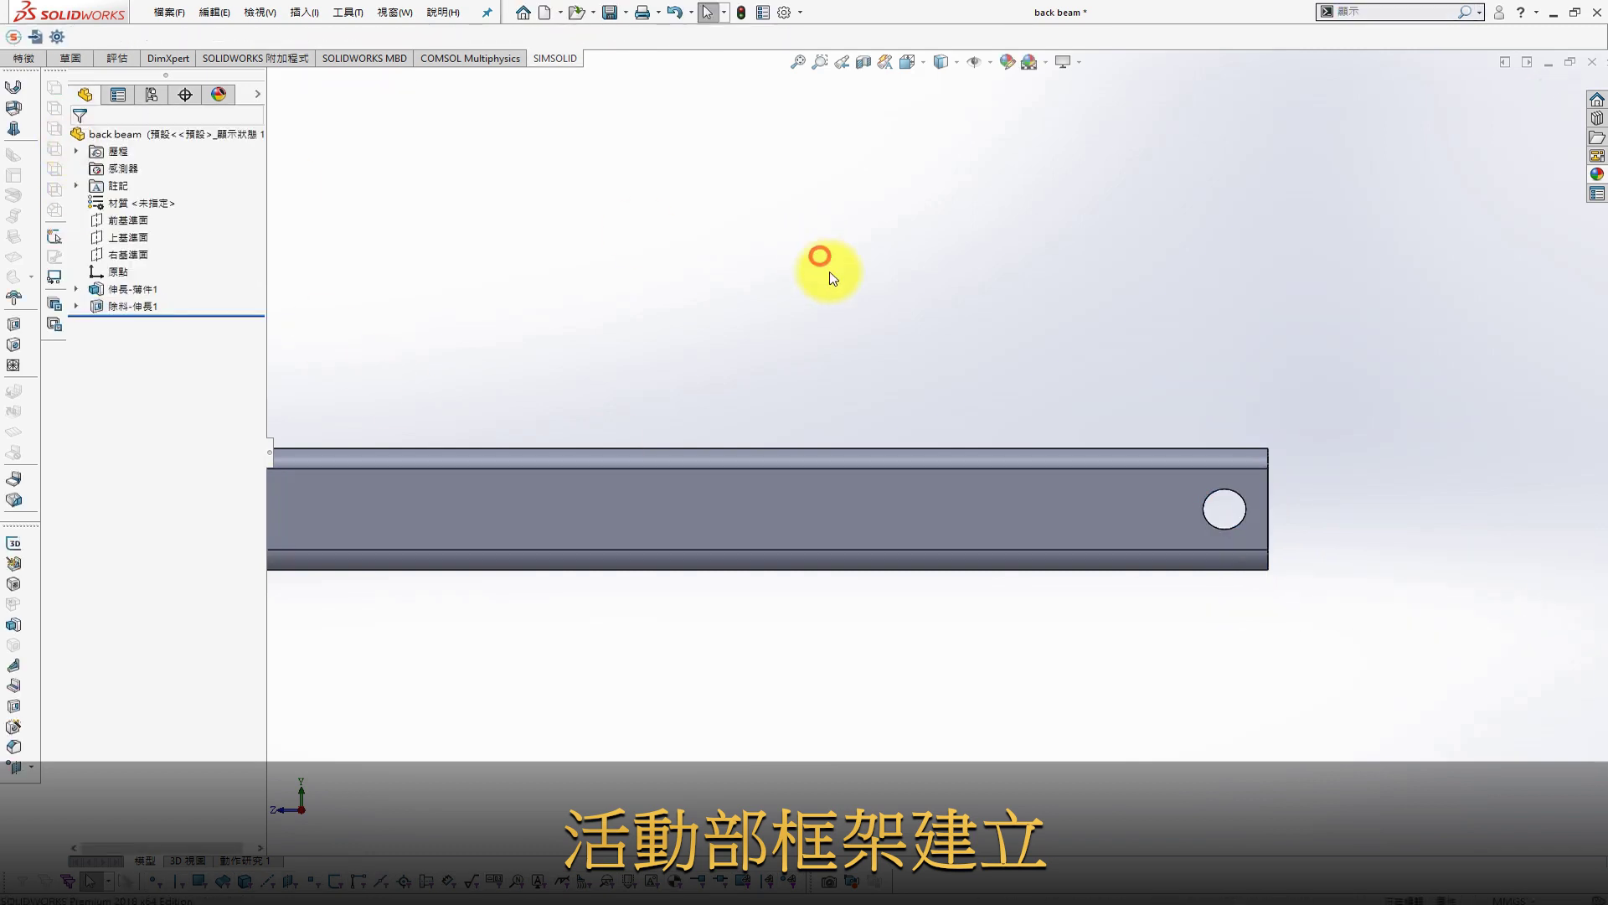
Give the back beam a green appearance, then start a new document
right_click(192, 141)
click(403, 334)
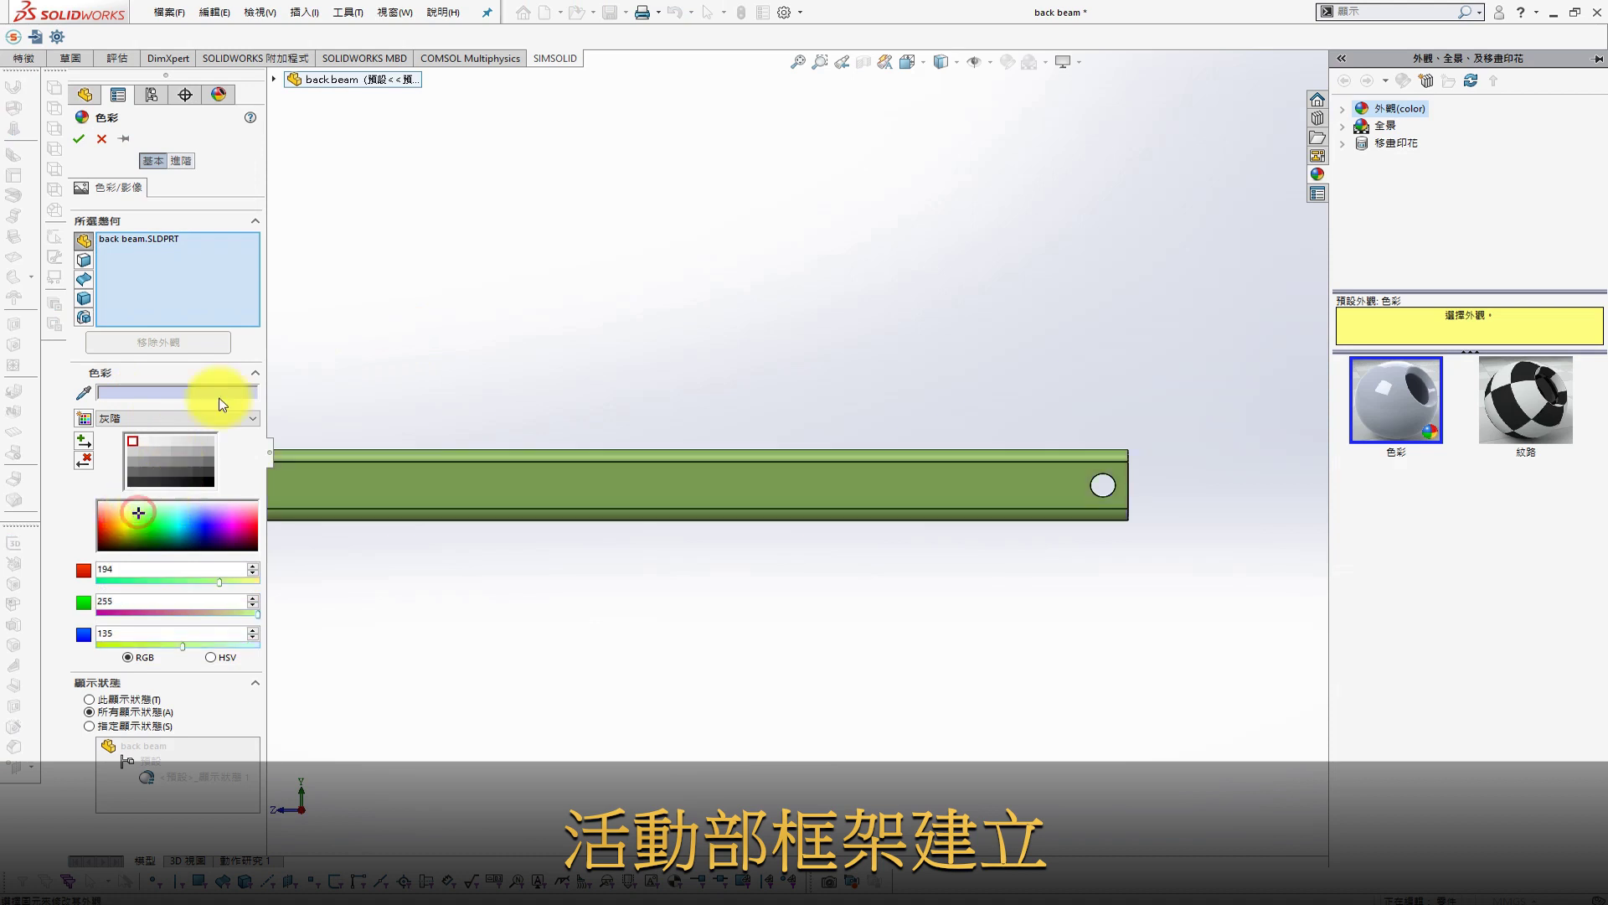
click(78, 140)
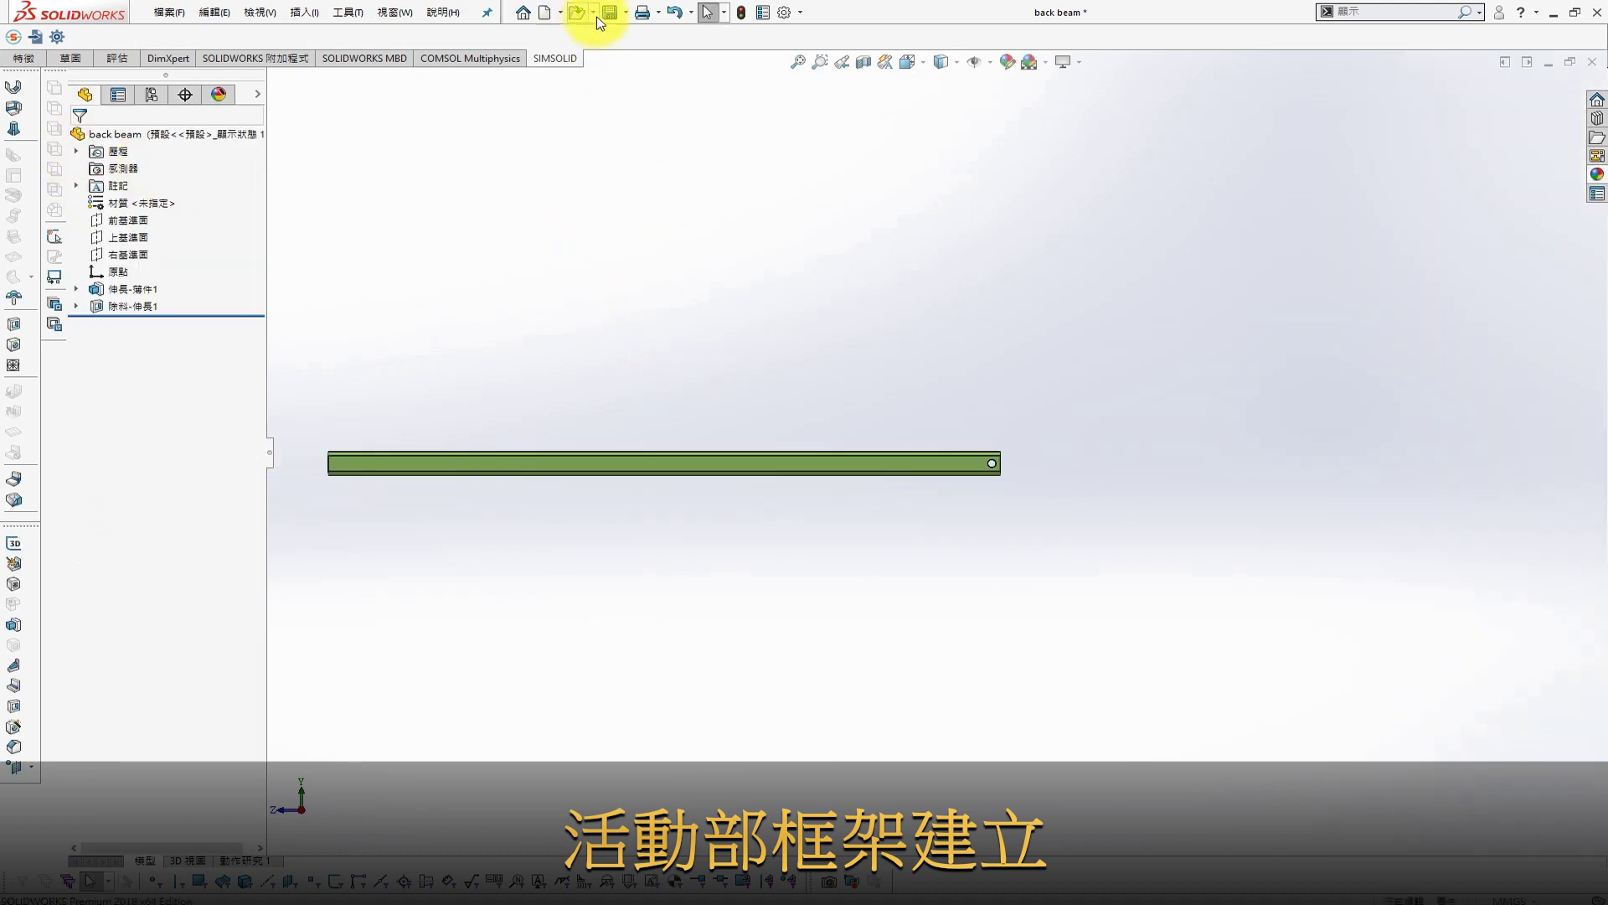
click(546, 14)
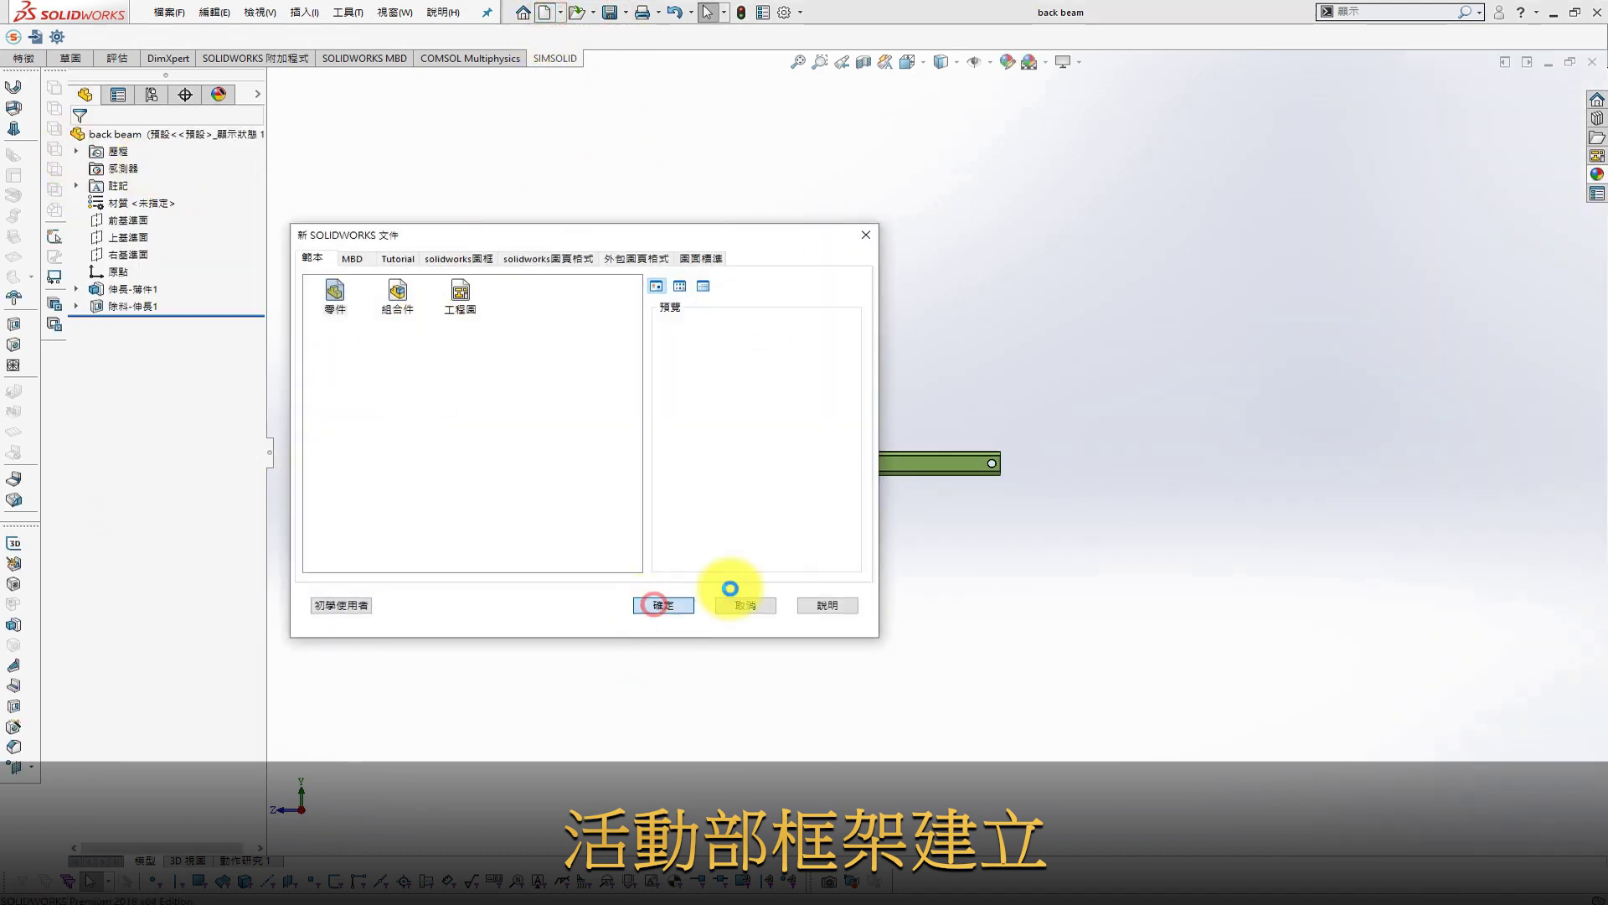
Create a new part and draw a centre rectangle at the origin on the front plane
click(128, 220)
click(149, 192)
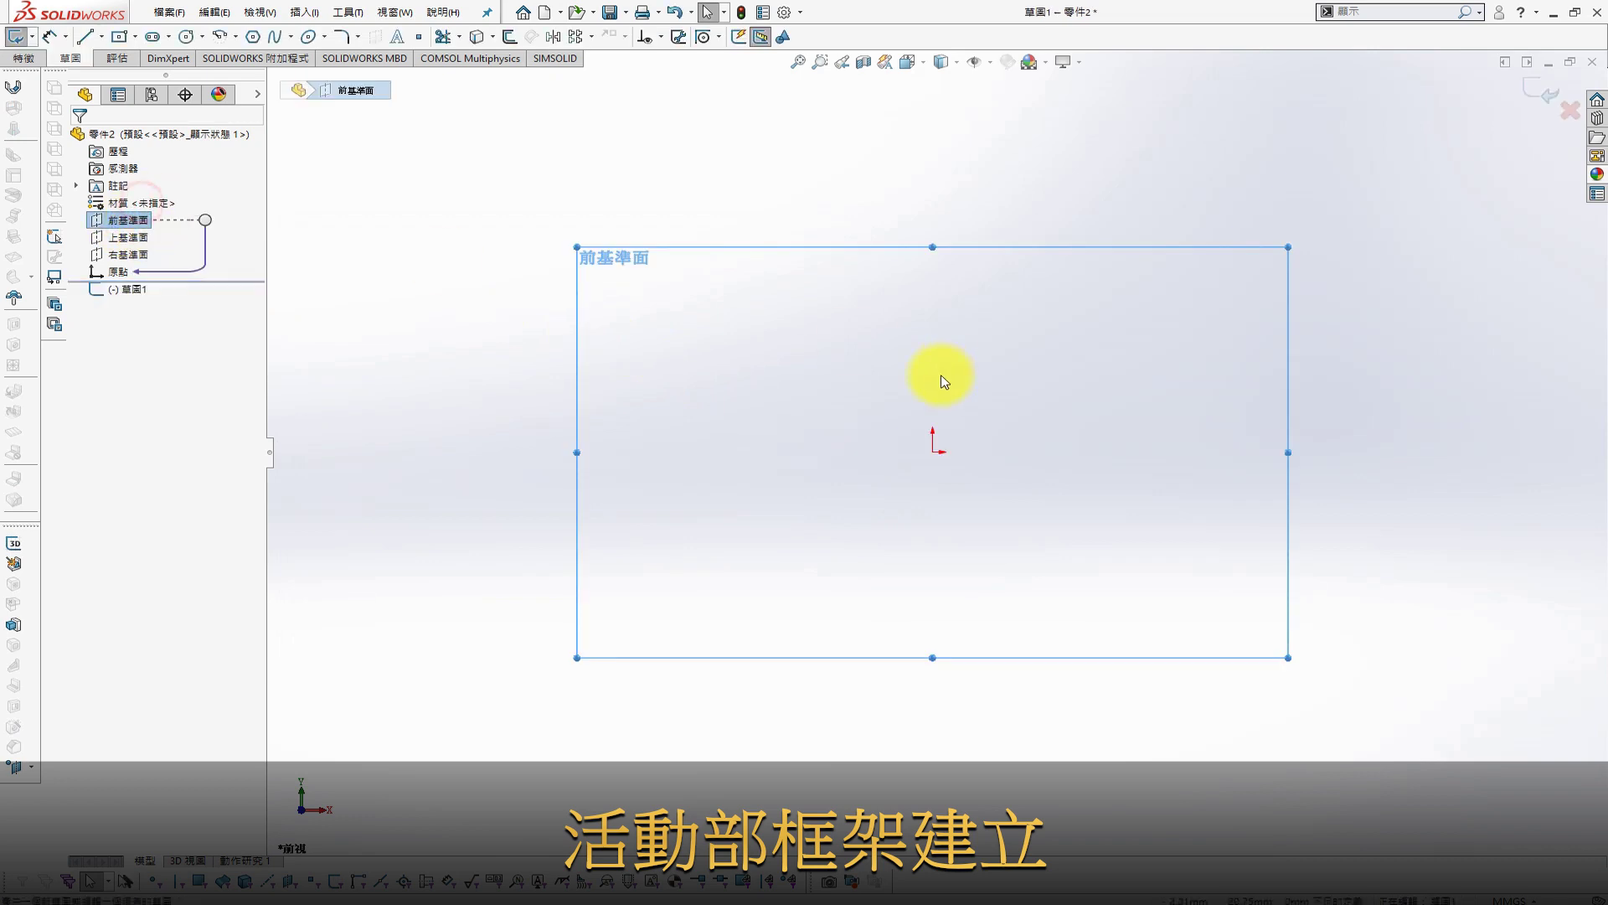
click(119, 37)
click(932, 453)
click(1006, 386)
key(s)
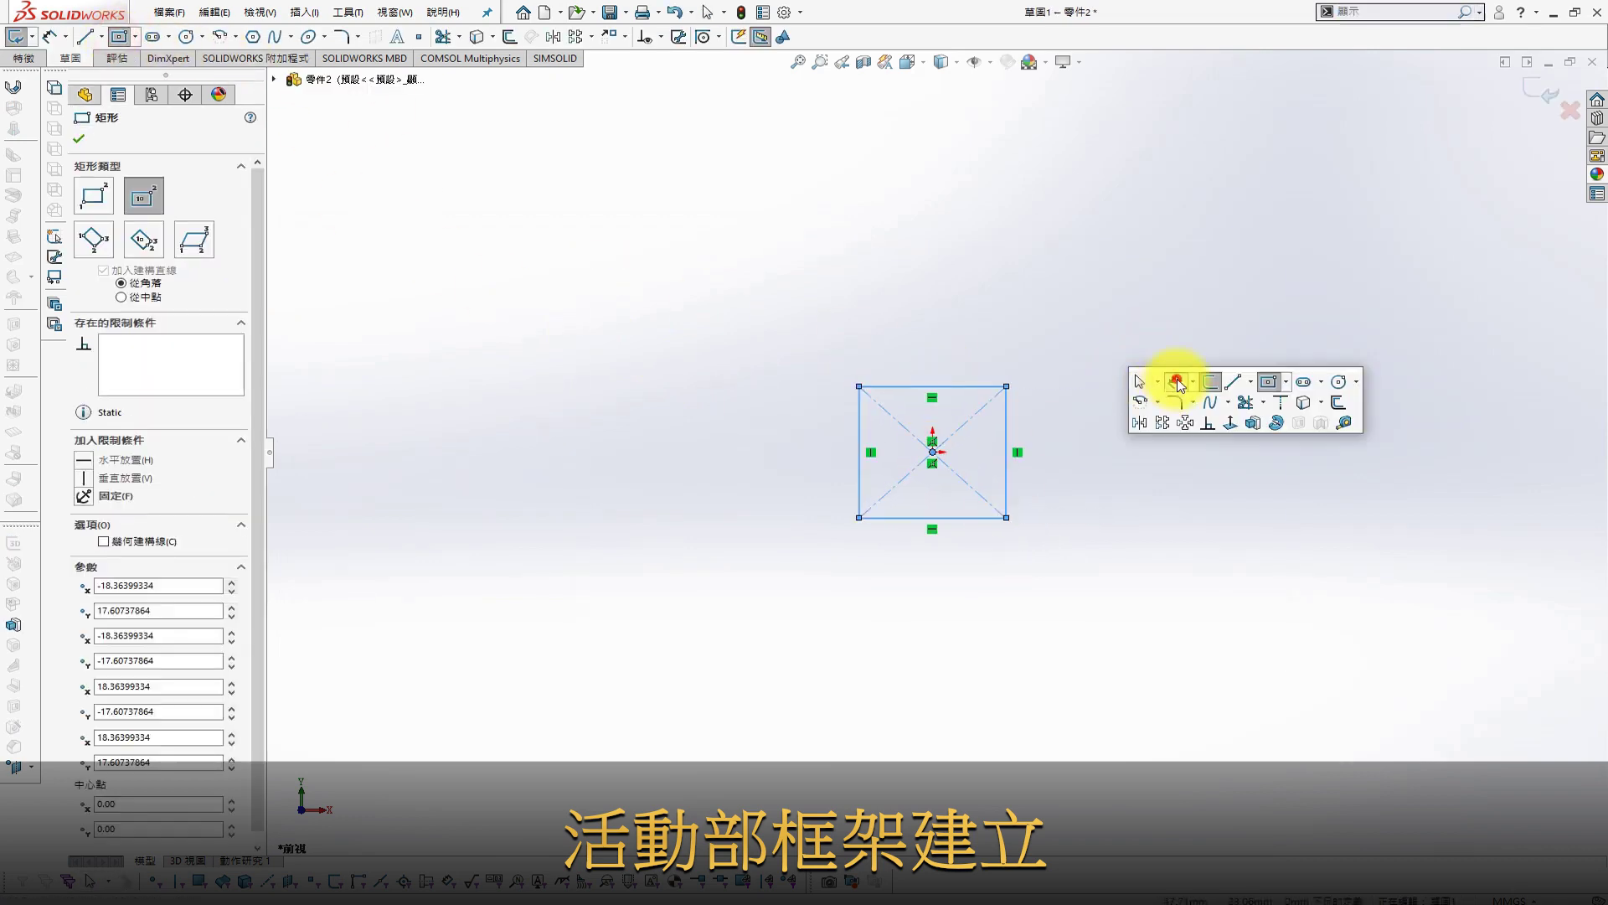
Dimension the rectangle's width and height to 30 mm each
click(1177, 383)
click(964, 386)
click(995, 340)
text(30)
key(Return)
click(1004, 427)
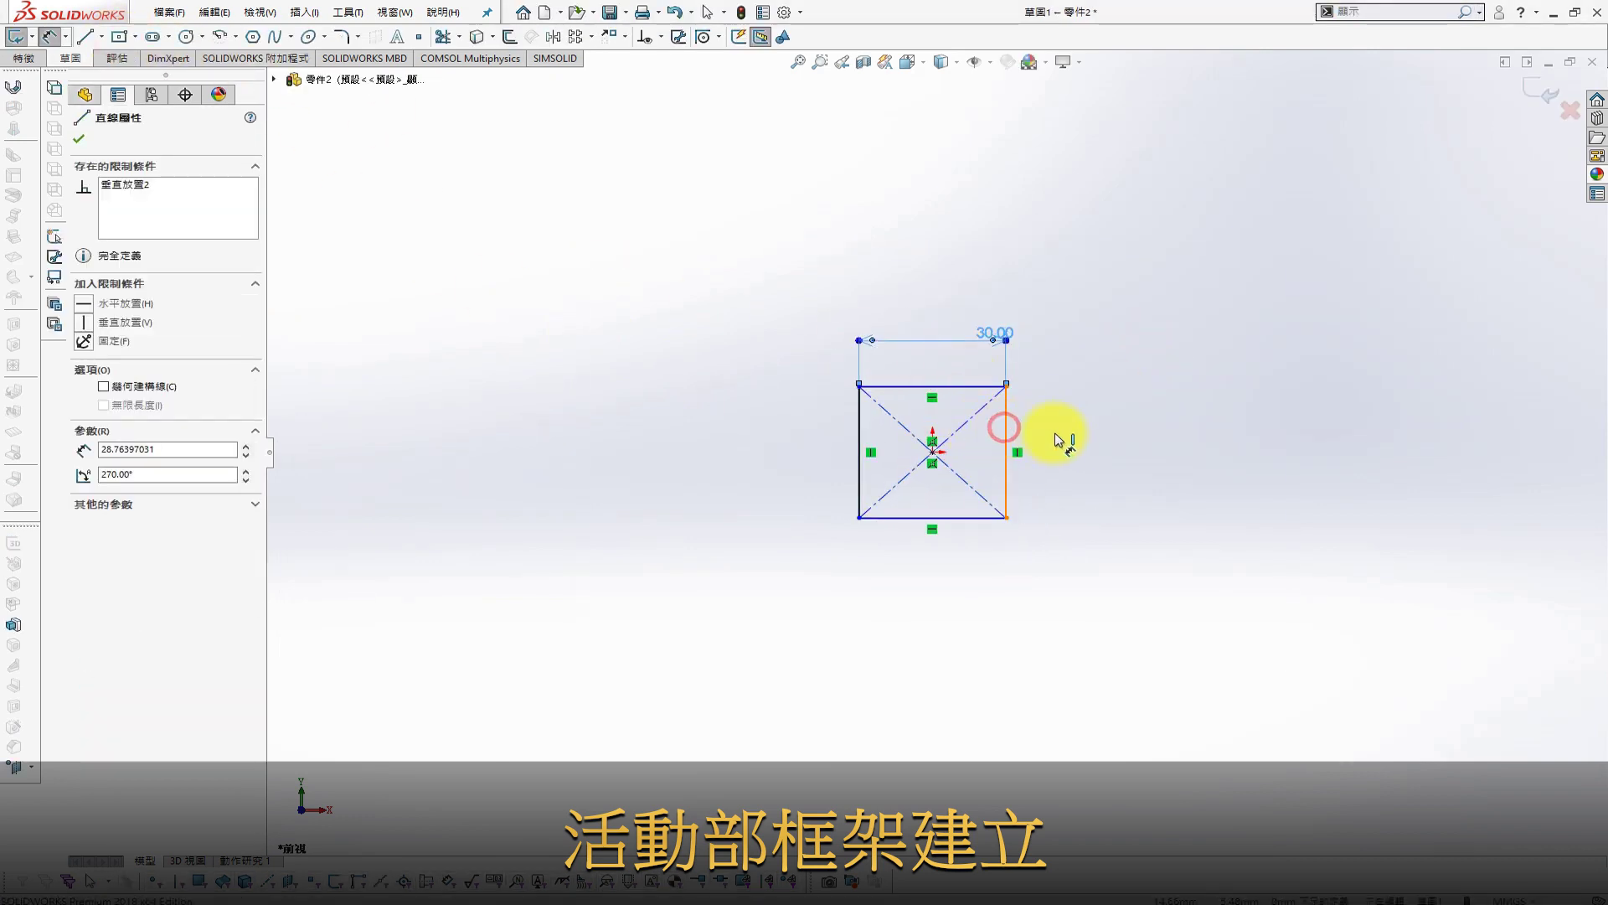
click(1060, 440)
text(30)
key(Return)
key(s)
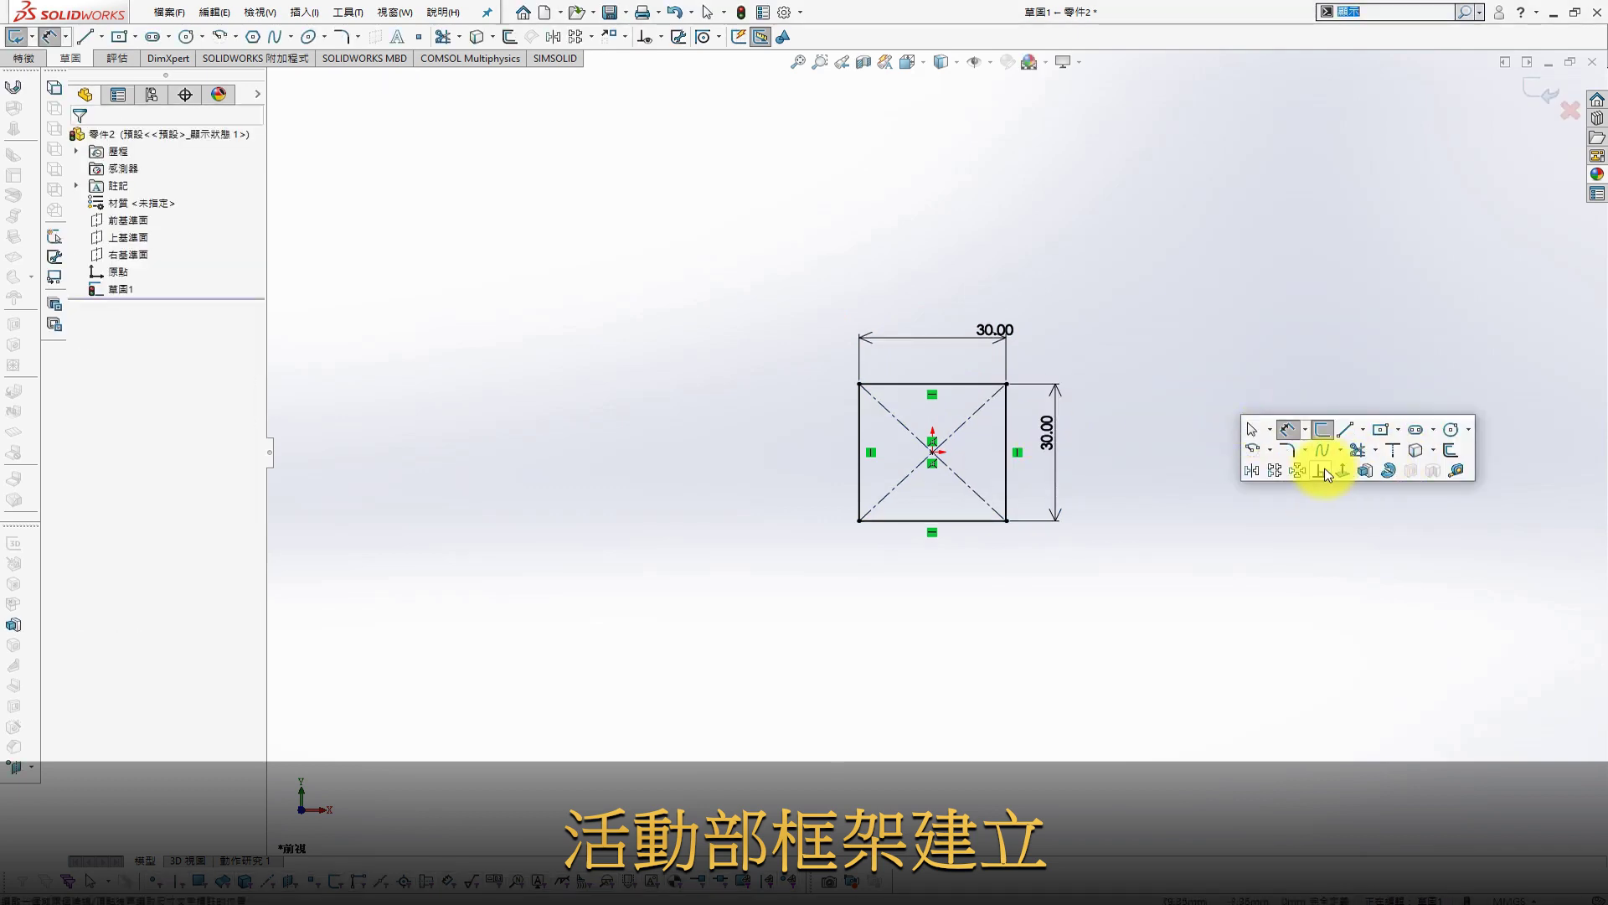
Round all four corners of the square with 5 mm sketch fillets
click(1288, 451)
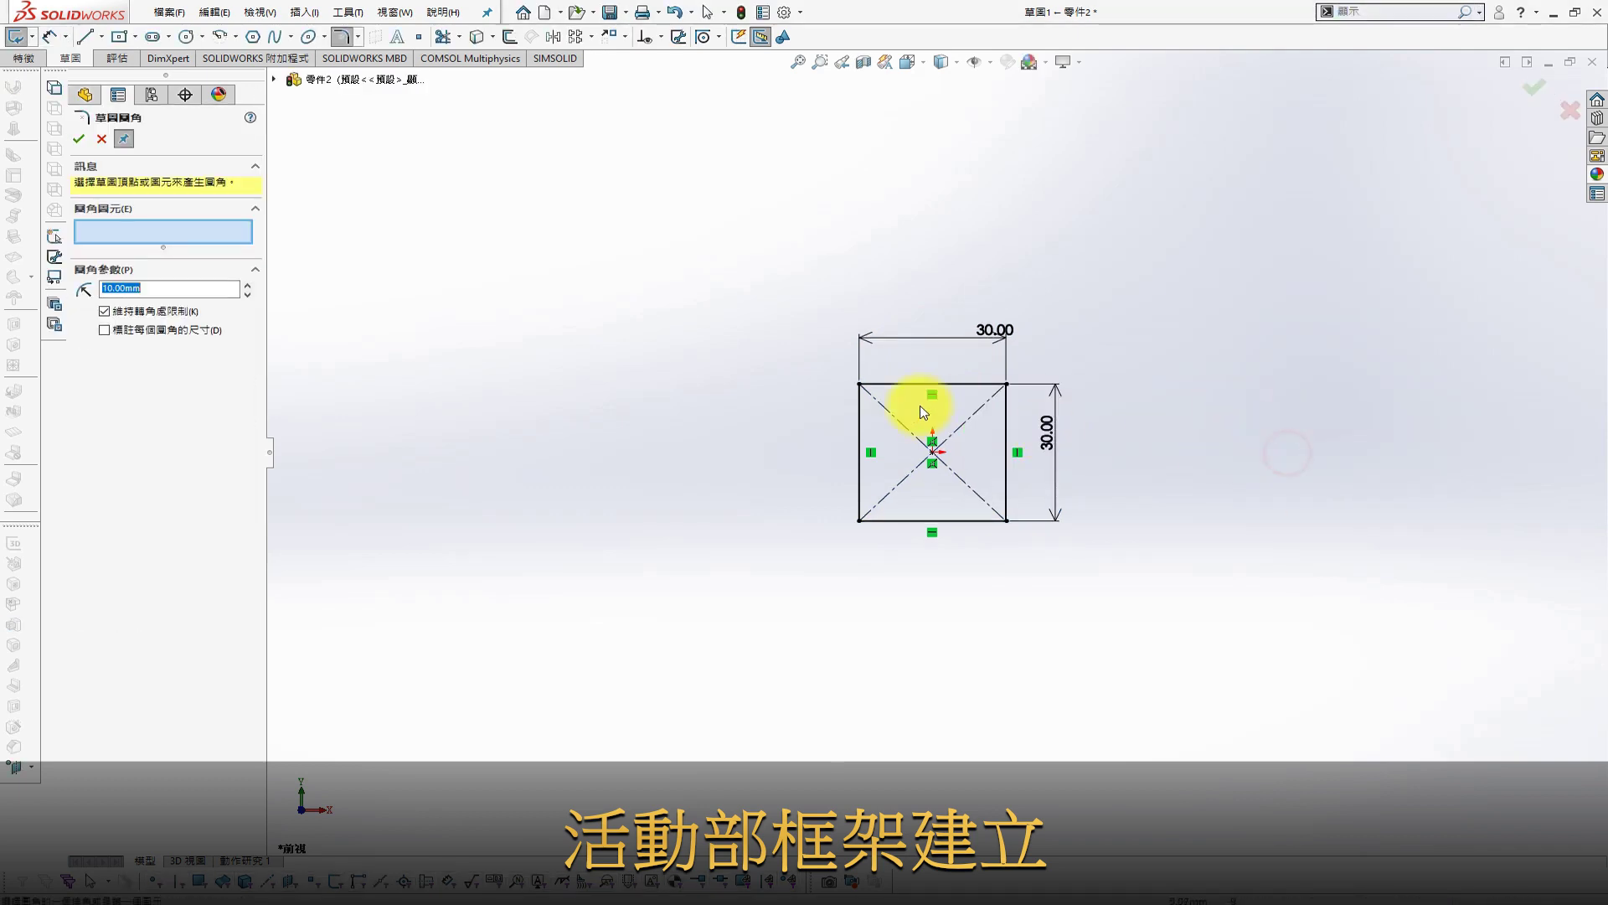
click(858, 386)
click(861, 520)
click(1006, 521)
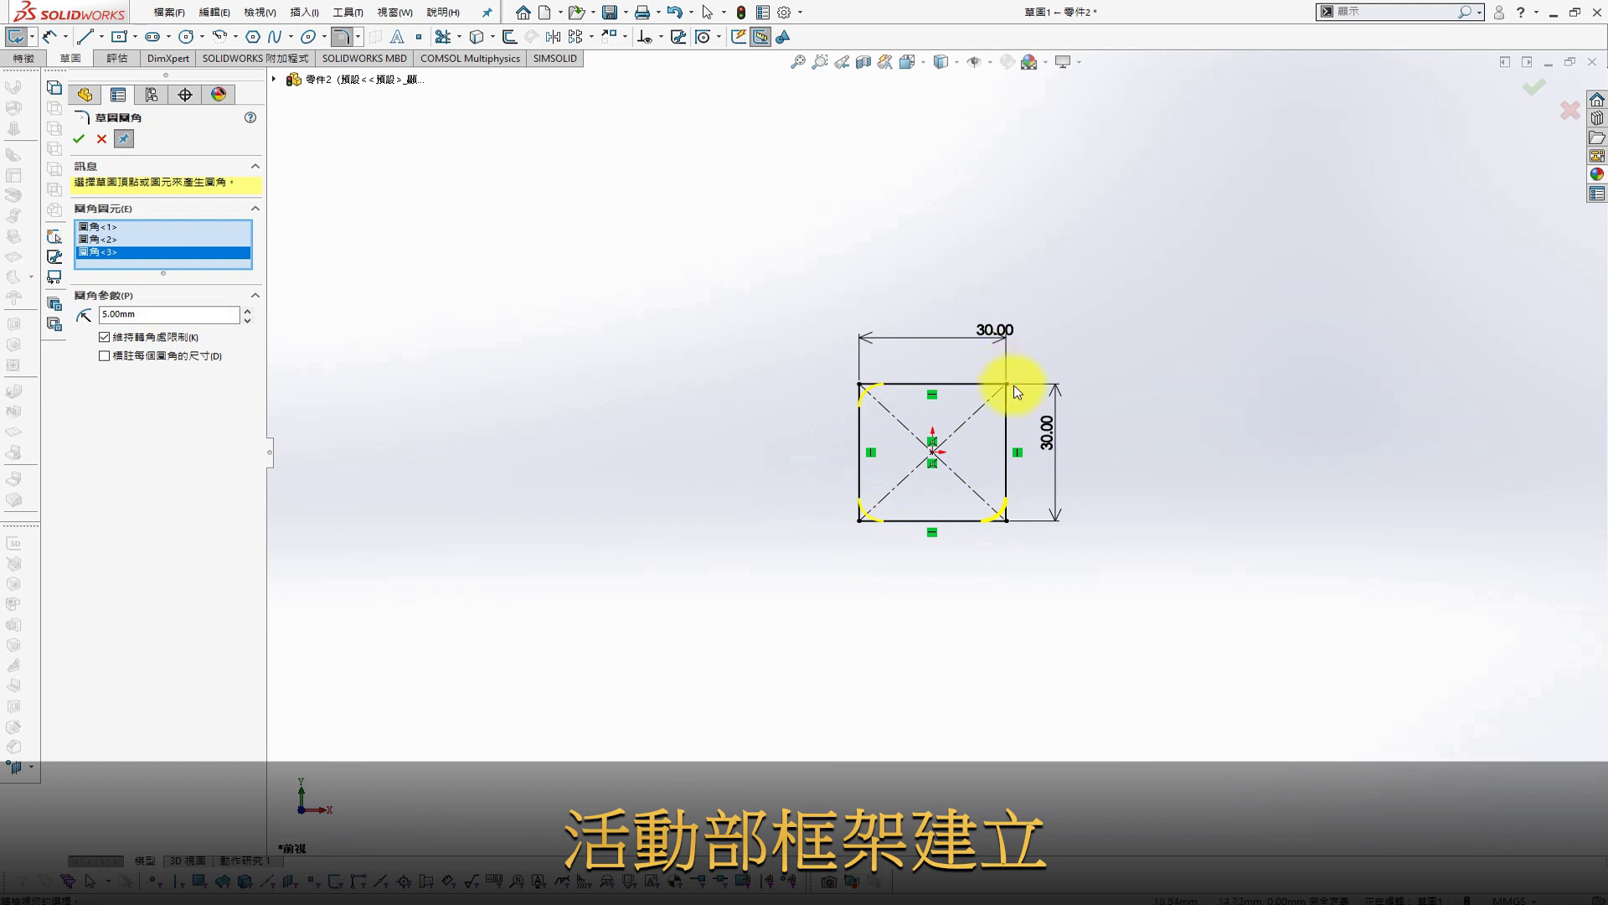
click(1008, 386)
click(79, 138)
key(s)
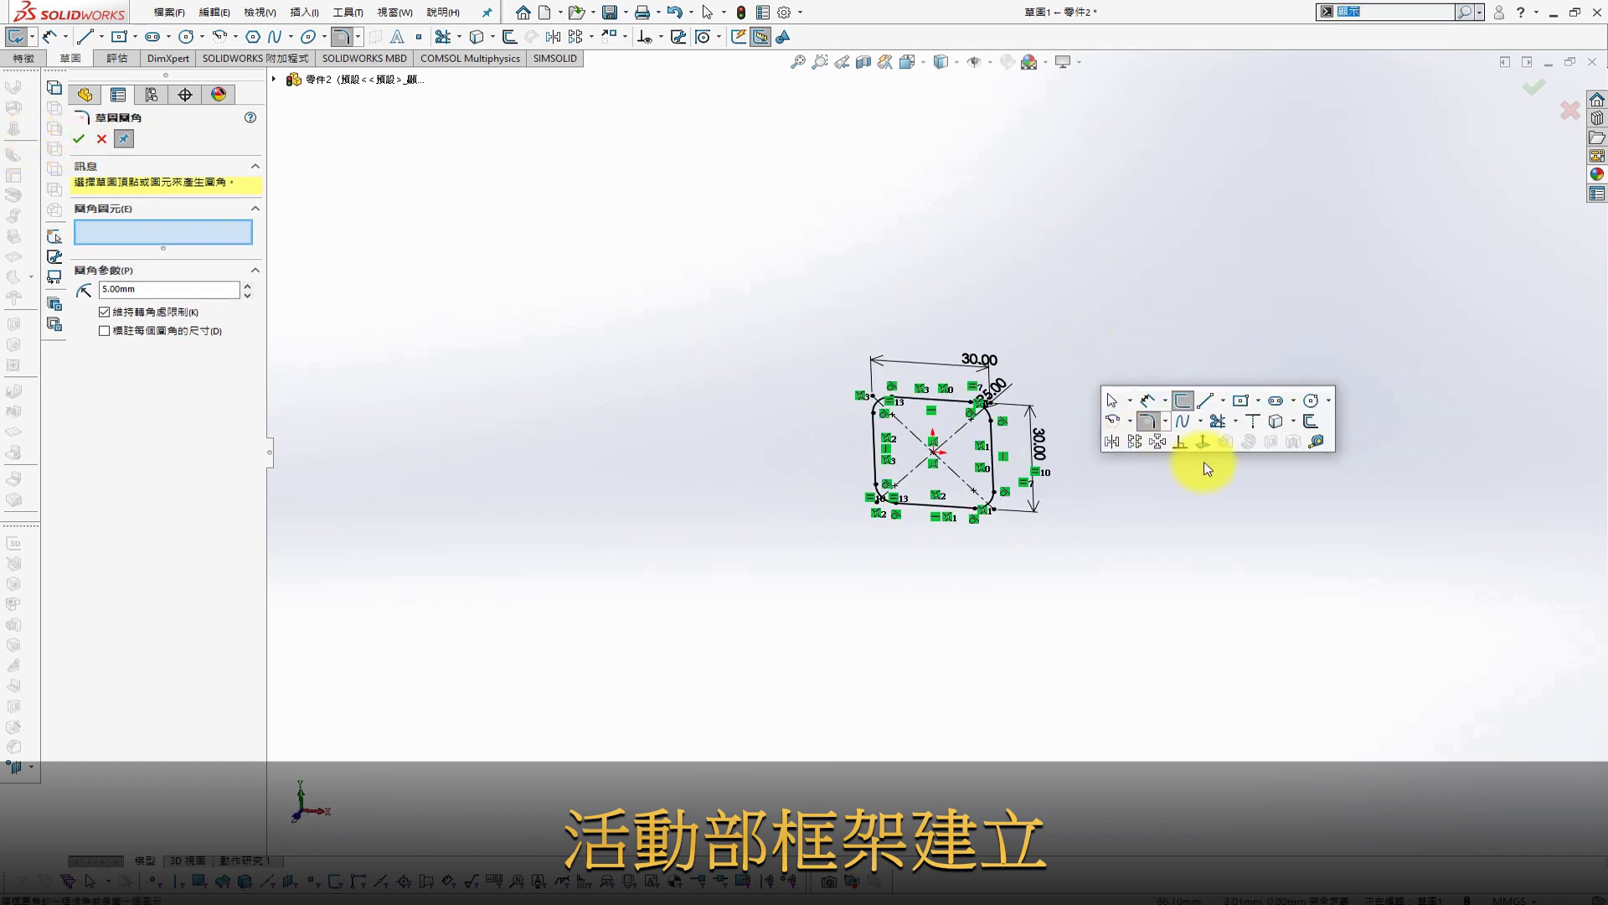
click(385, 252)
Start an extruded boss on the rounded square sketch
key(Escape)
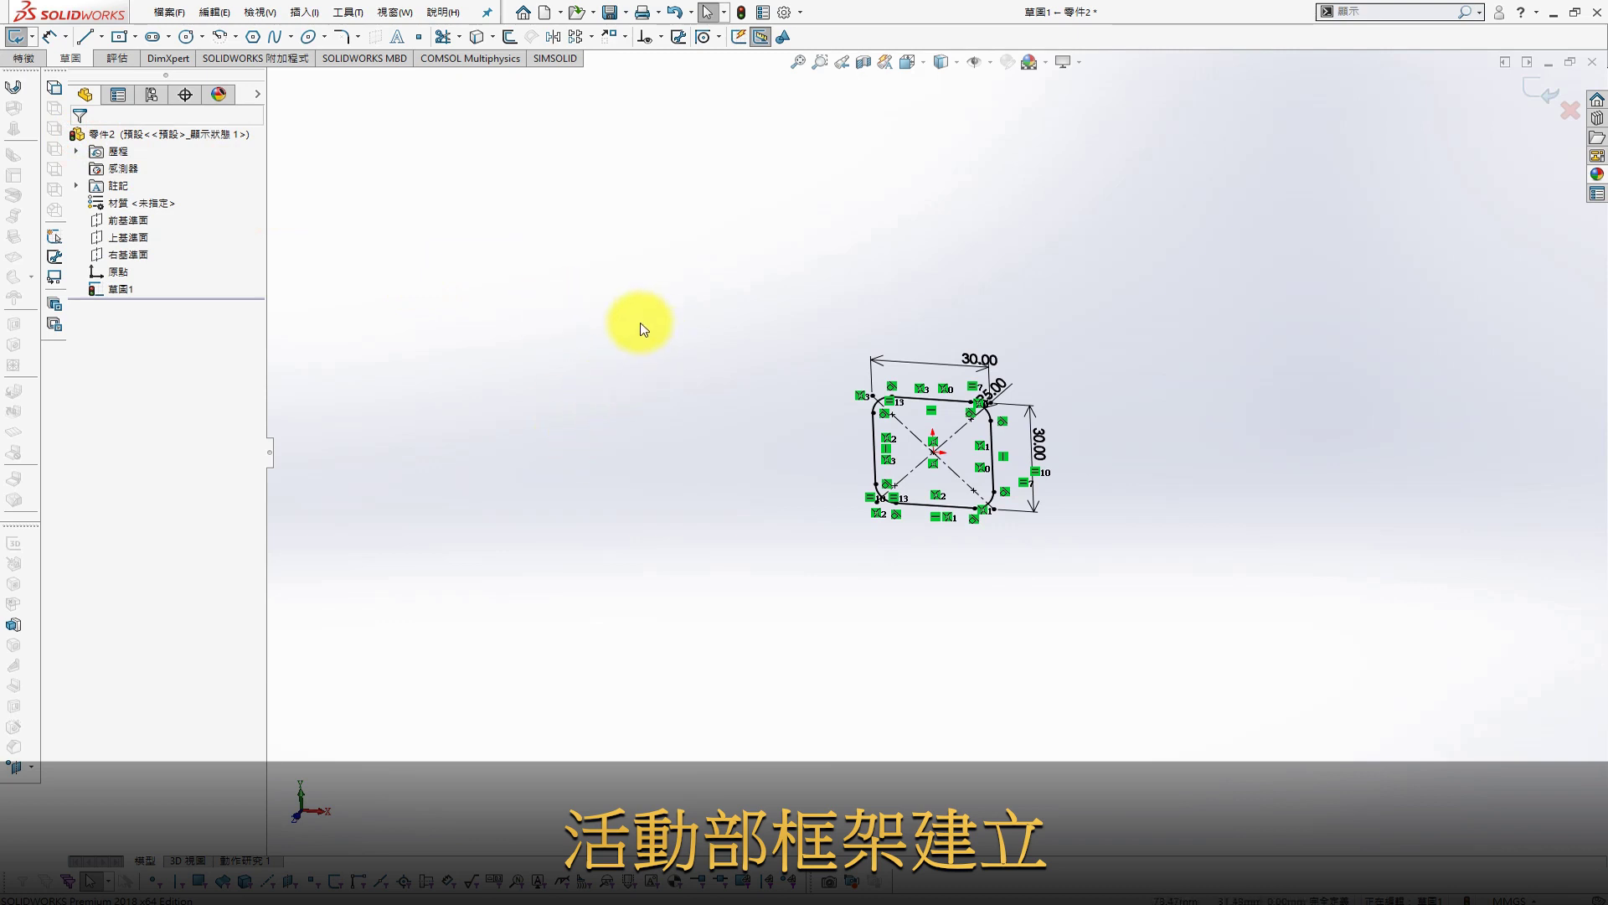
key(s)
click(872, 283)
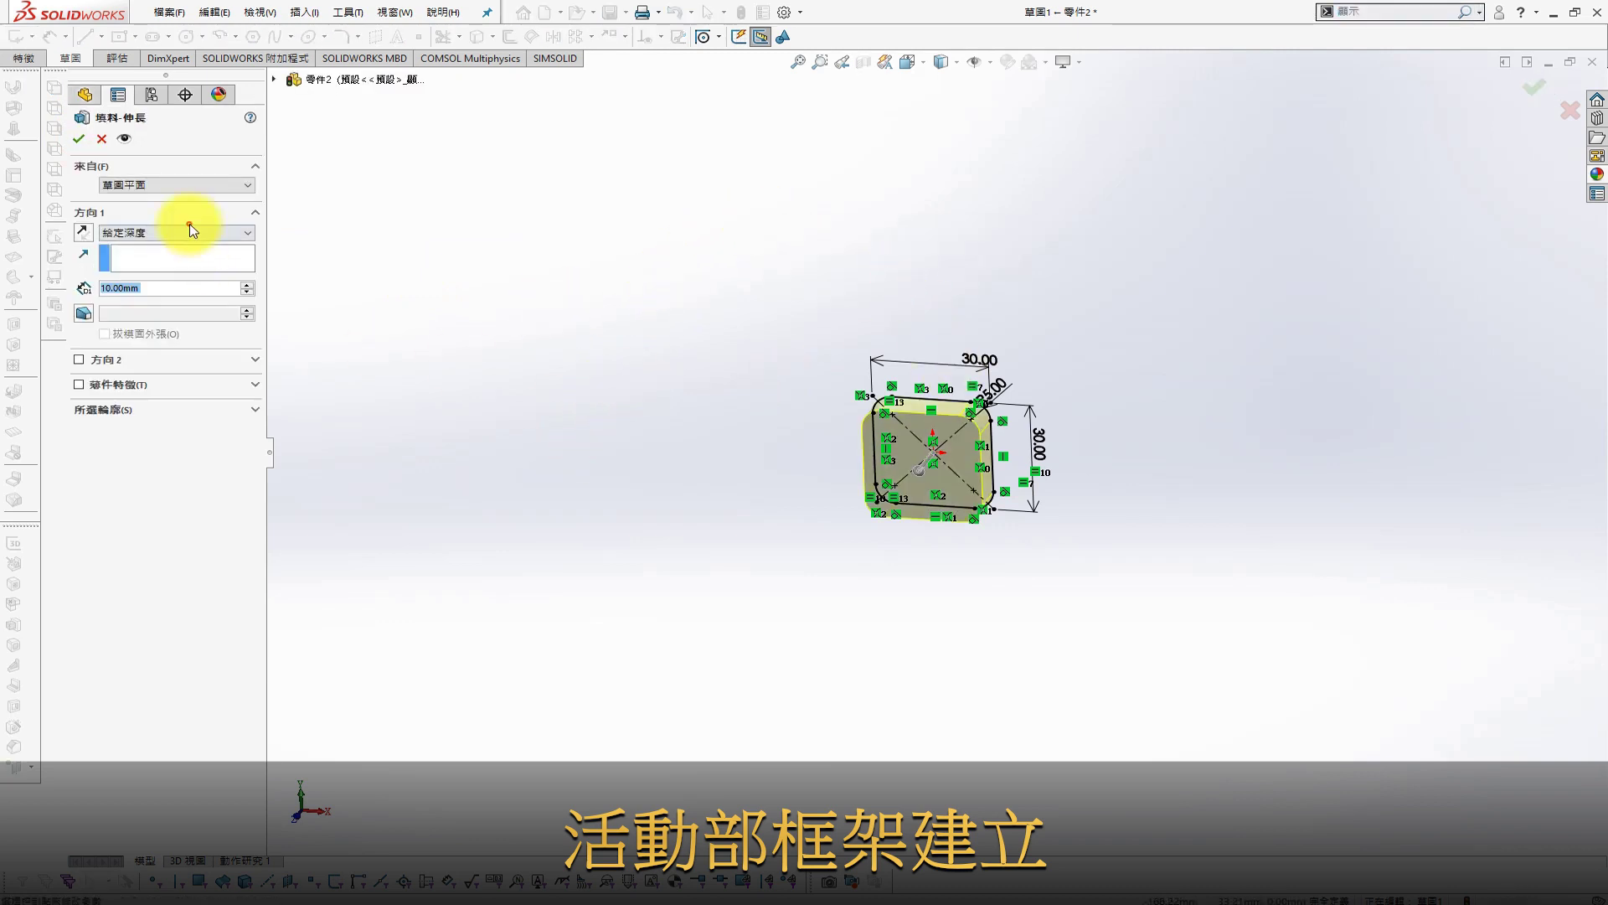
Extrude the rounded square mid-plane 100 mm as a thin-walled tube with 2 mm walls
click(178, 293)
text(15)
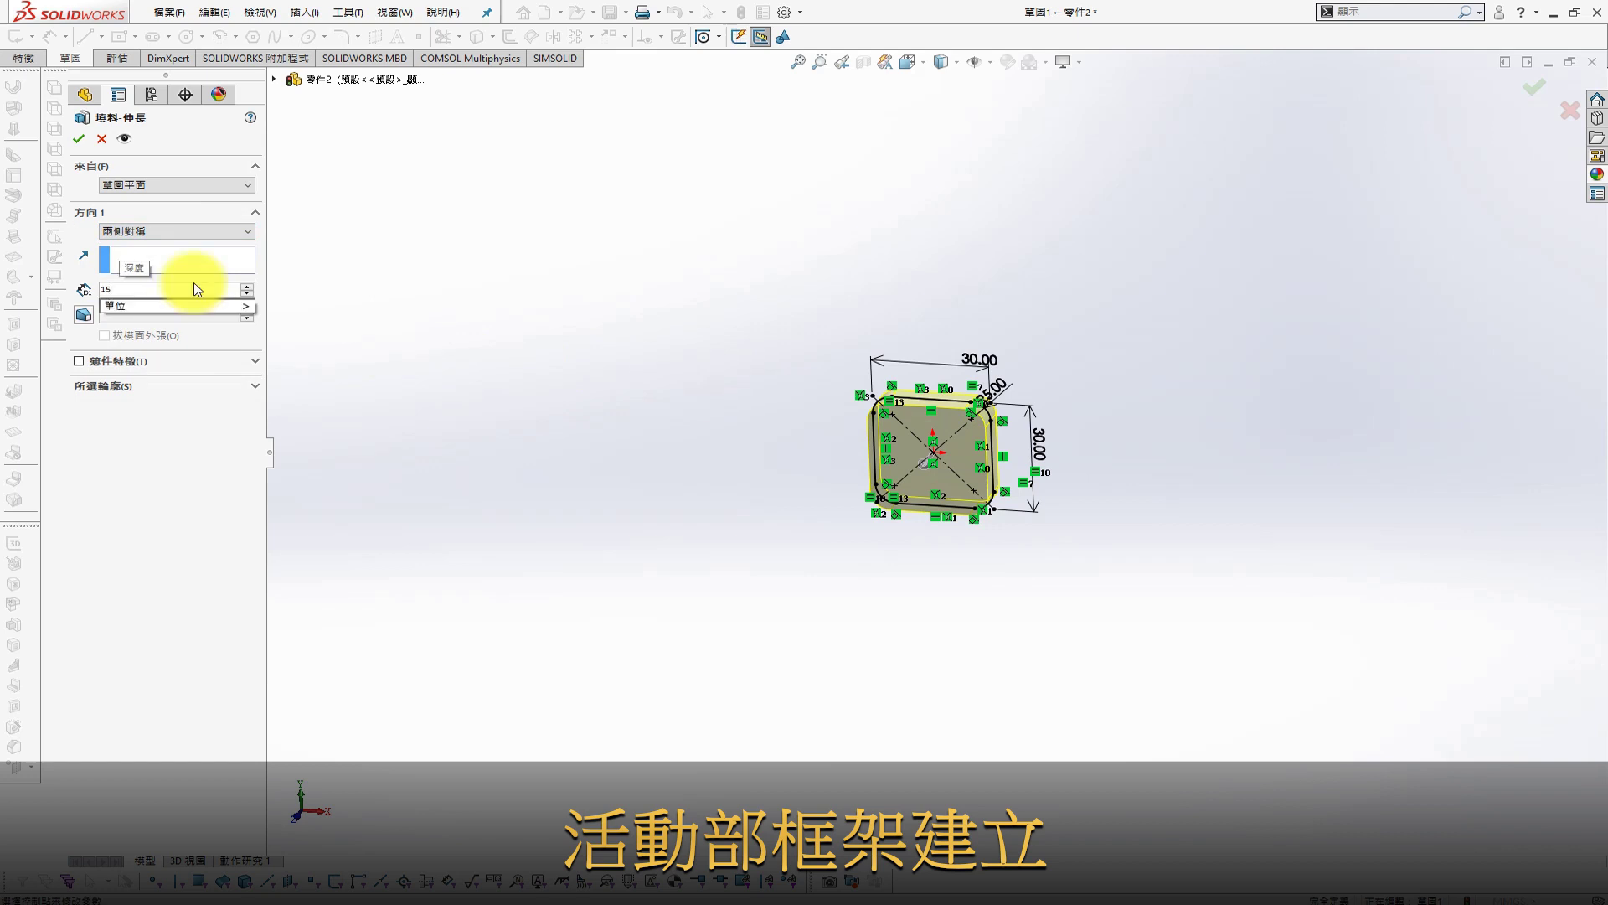
key(BackSpace)
key(BackSpace)
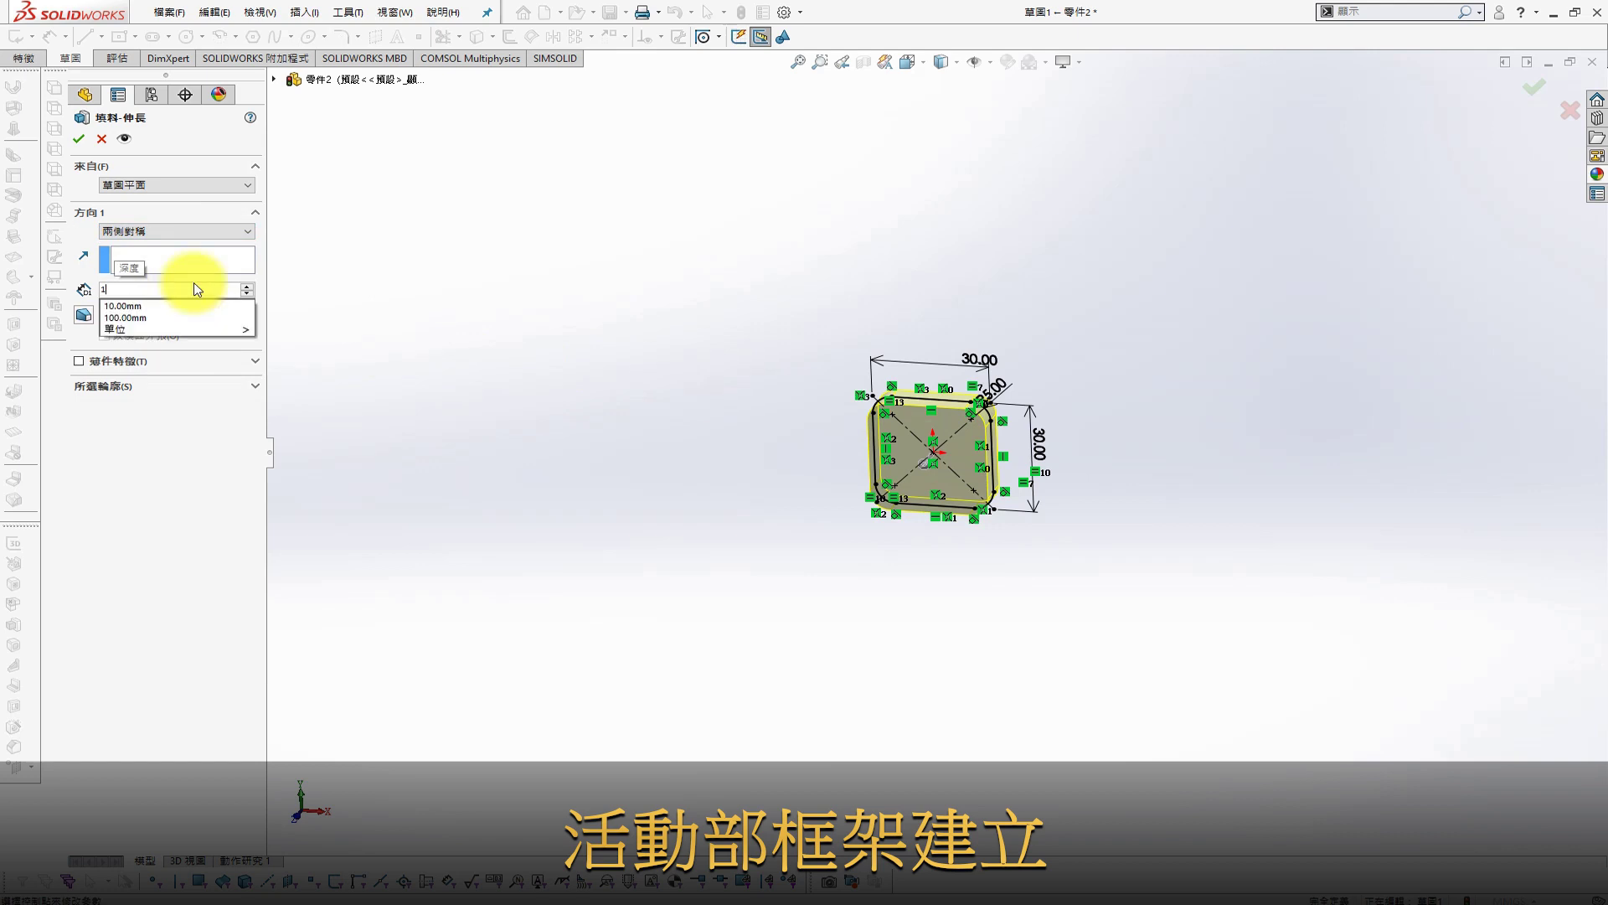
text(00)
click(126, 317)
click(122, 352)
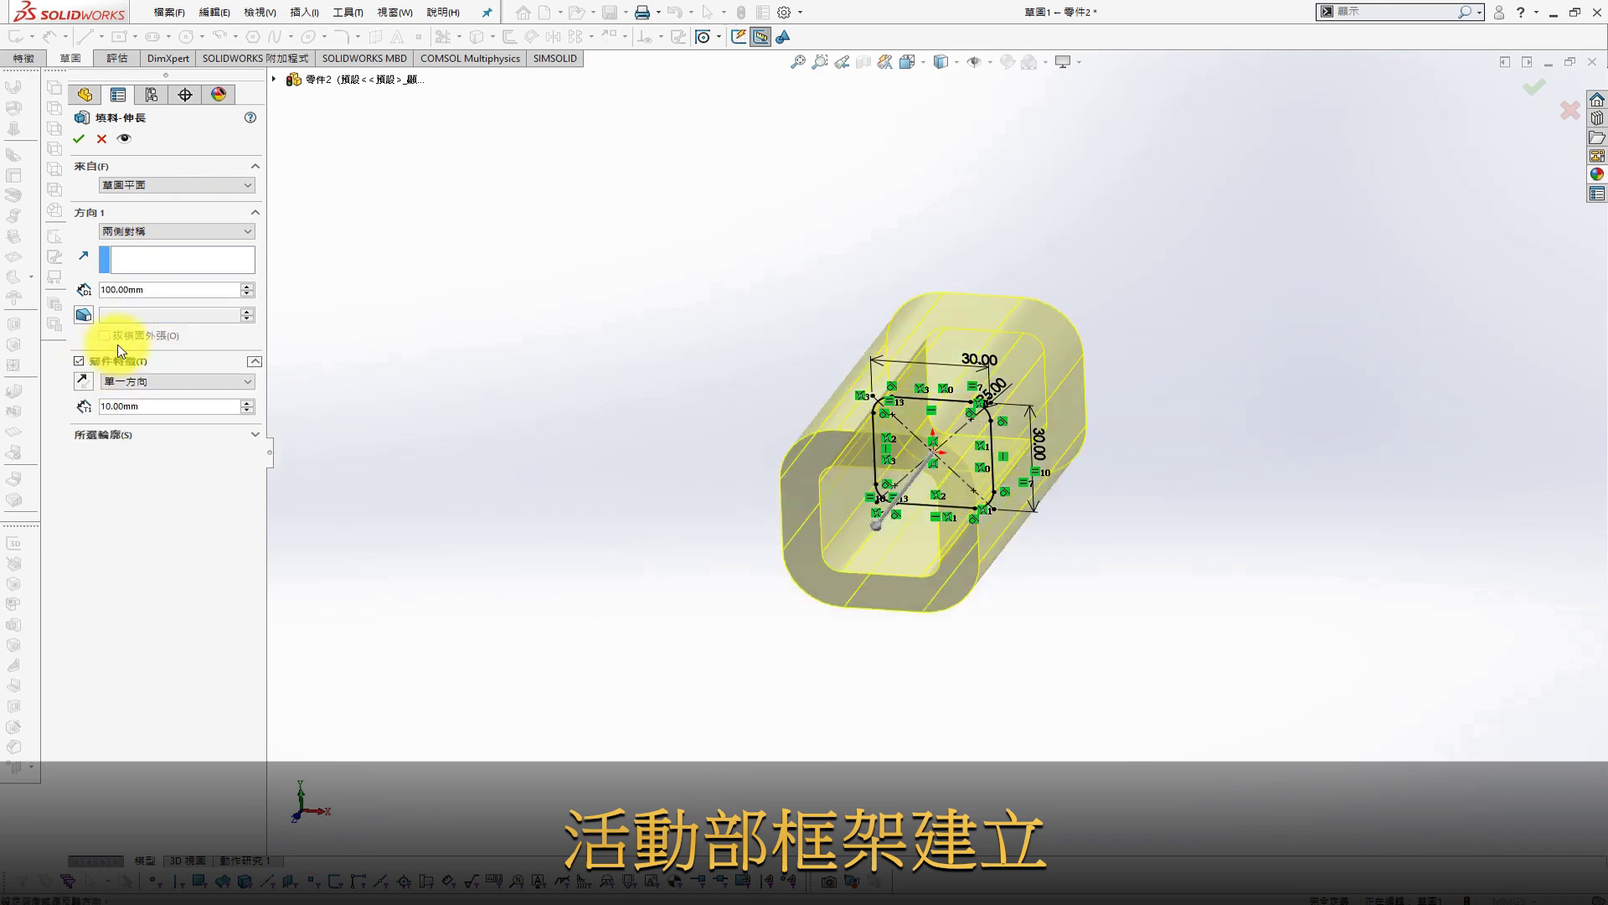
text(2)
key(Return)
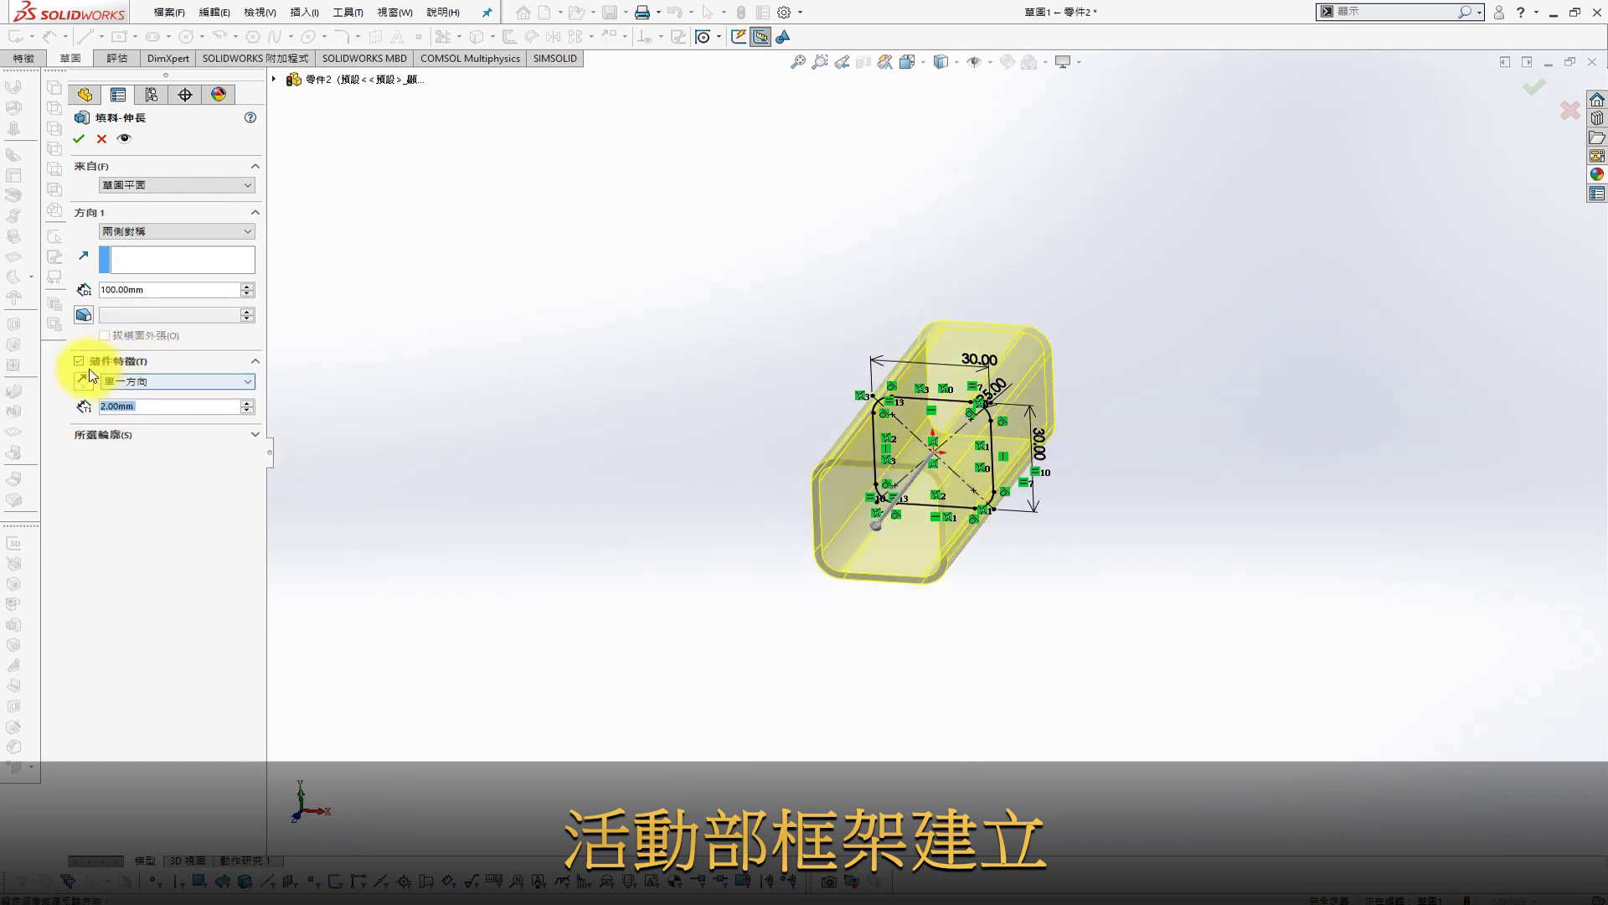
click(79, 138)
Give the extruded tube a pink appearance
right_click(188, 134)
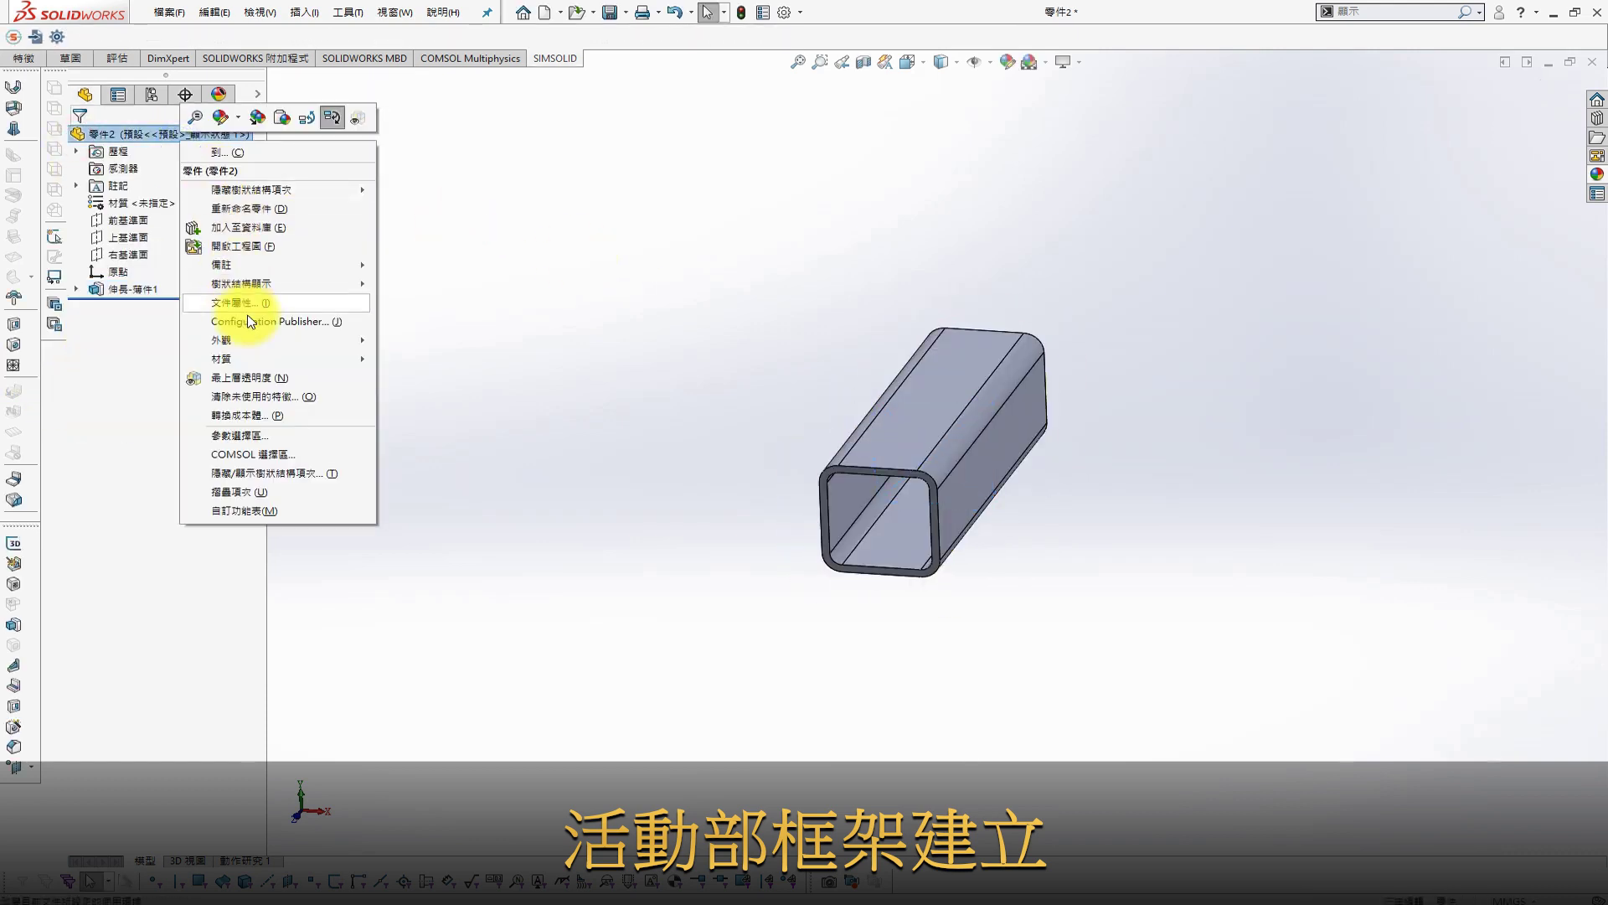
click(423, 340)
click(213, 530)
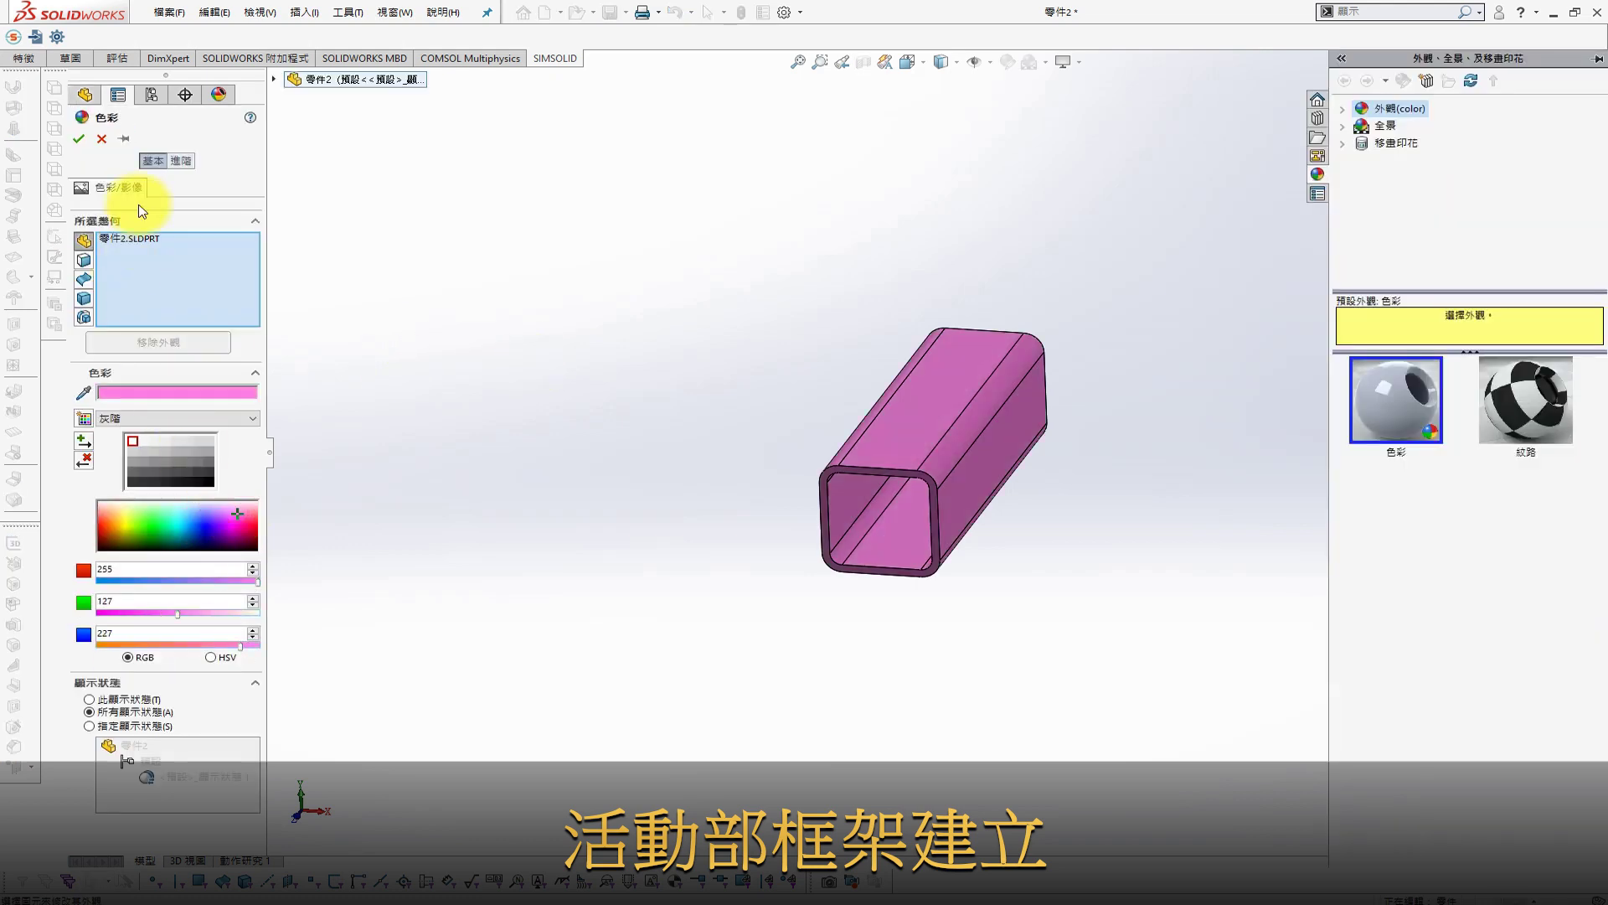
click(77, 134)
Save the part as 'back beam 1' and start a new assembly document
key(ctrl+s)
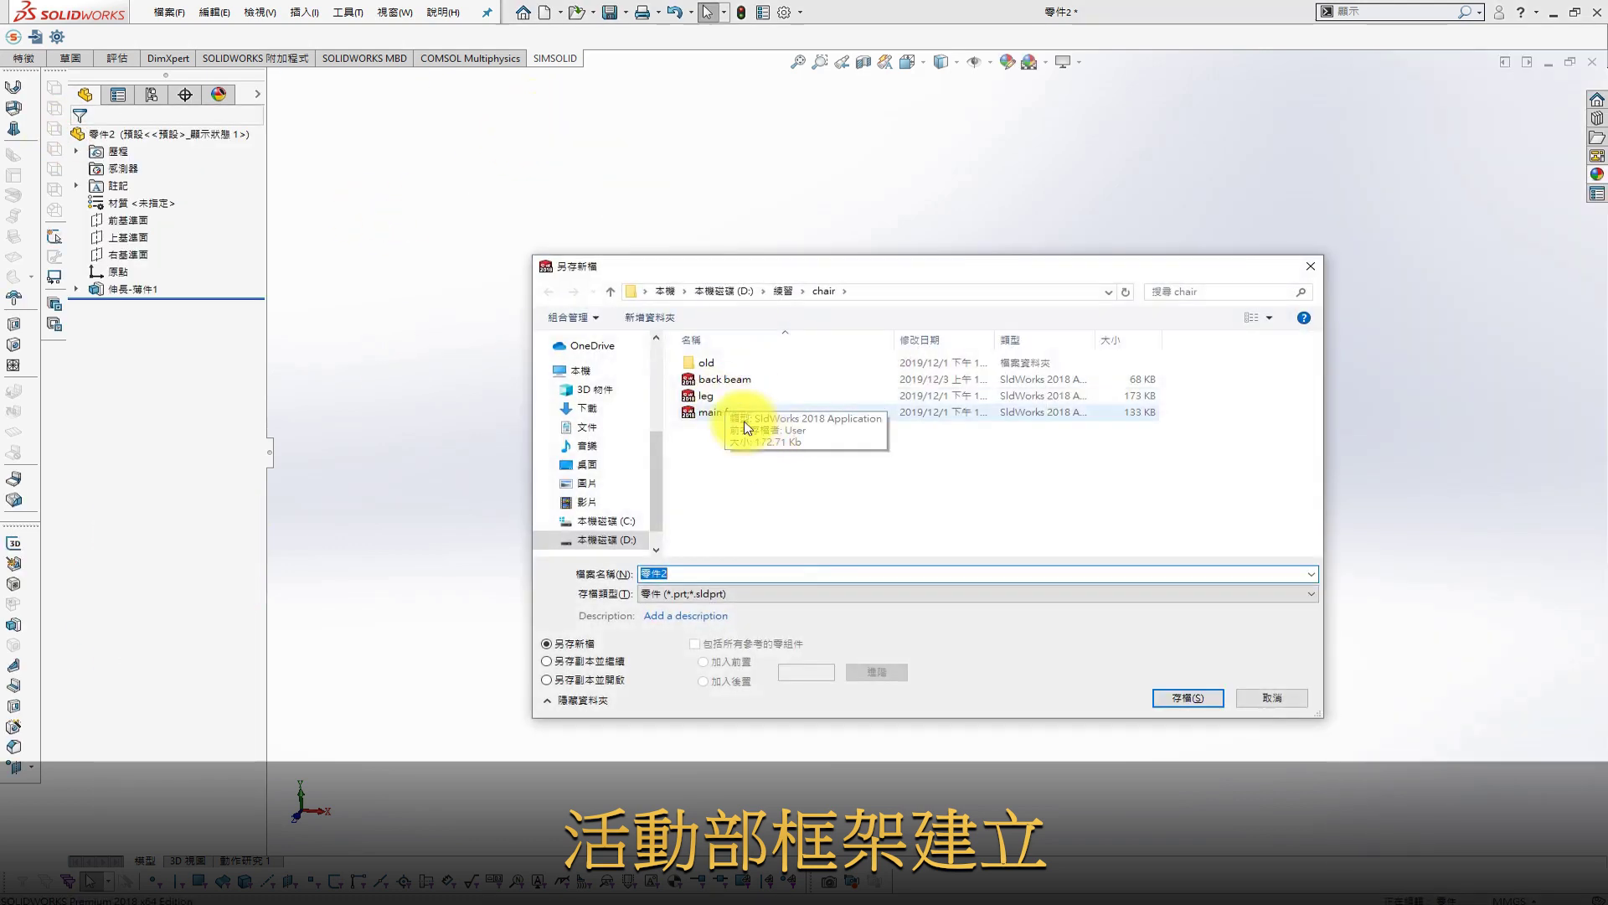
click(722, 381)
text(back beam 1)
click(737, 573)
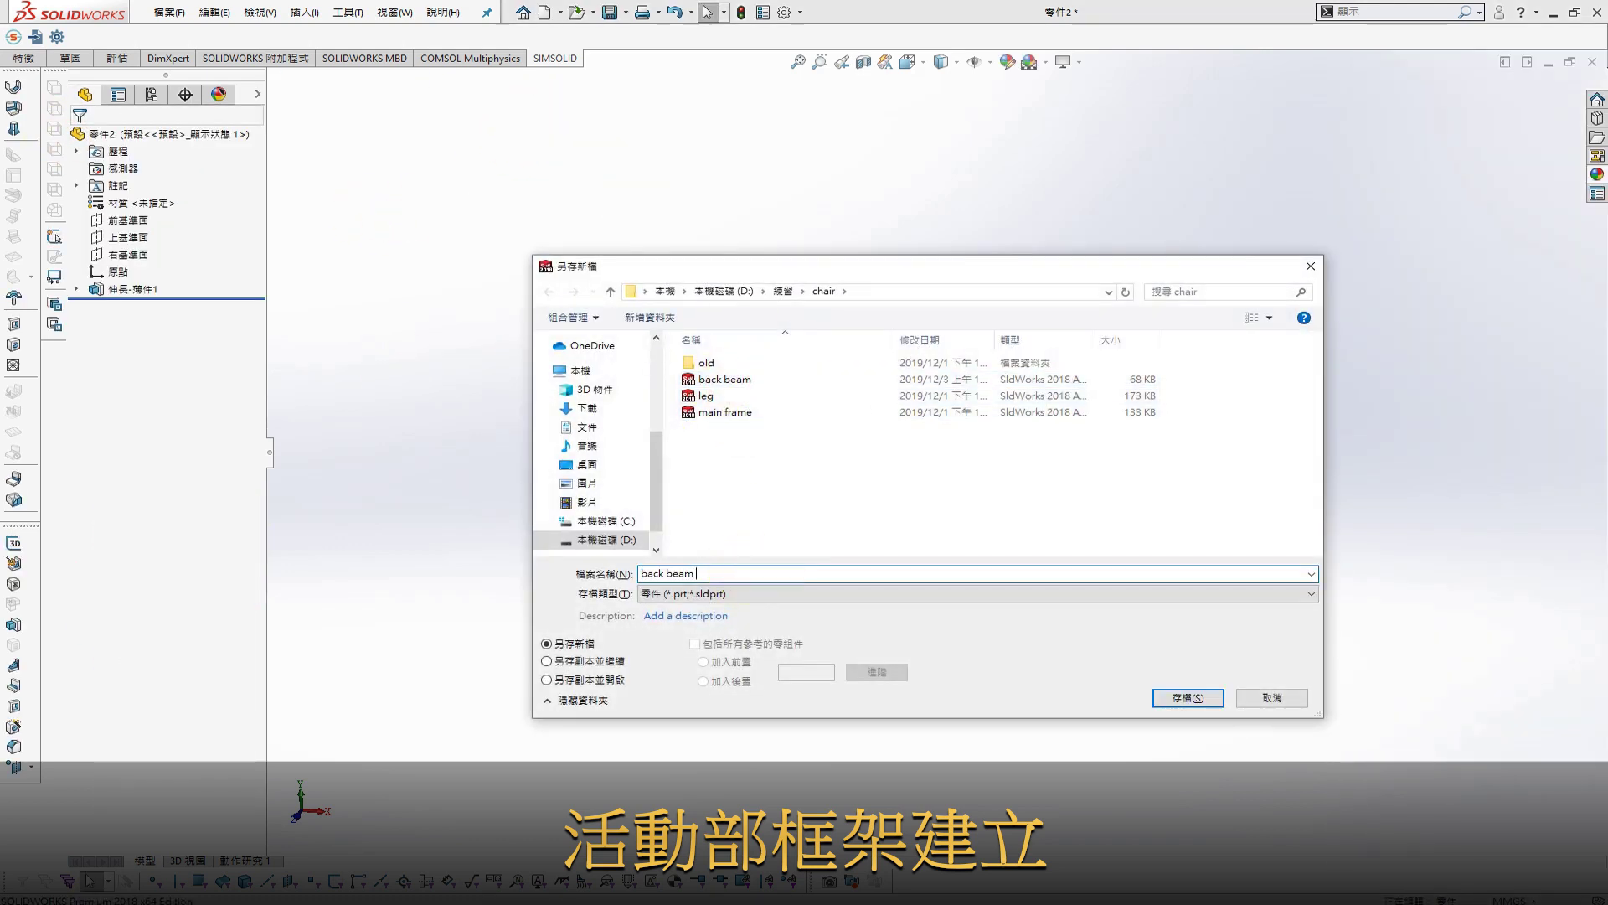
key(Return)
click(399, 12)
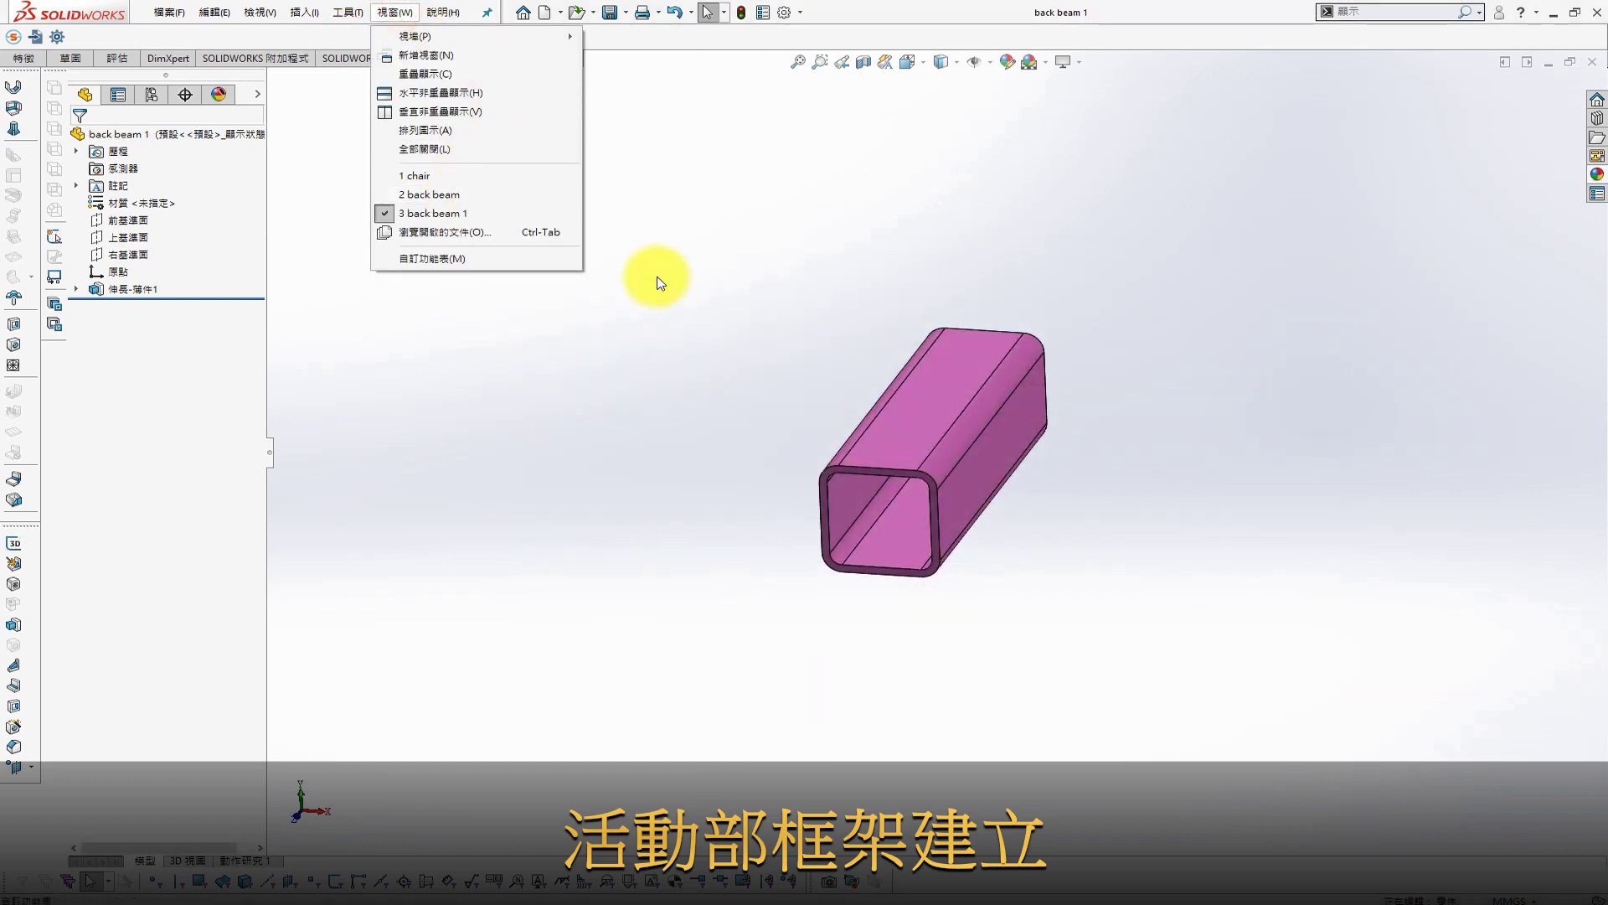
click(545, 12)
Insert back beam 1 into the new assembly and set it to float
double_click(398, 296)
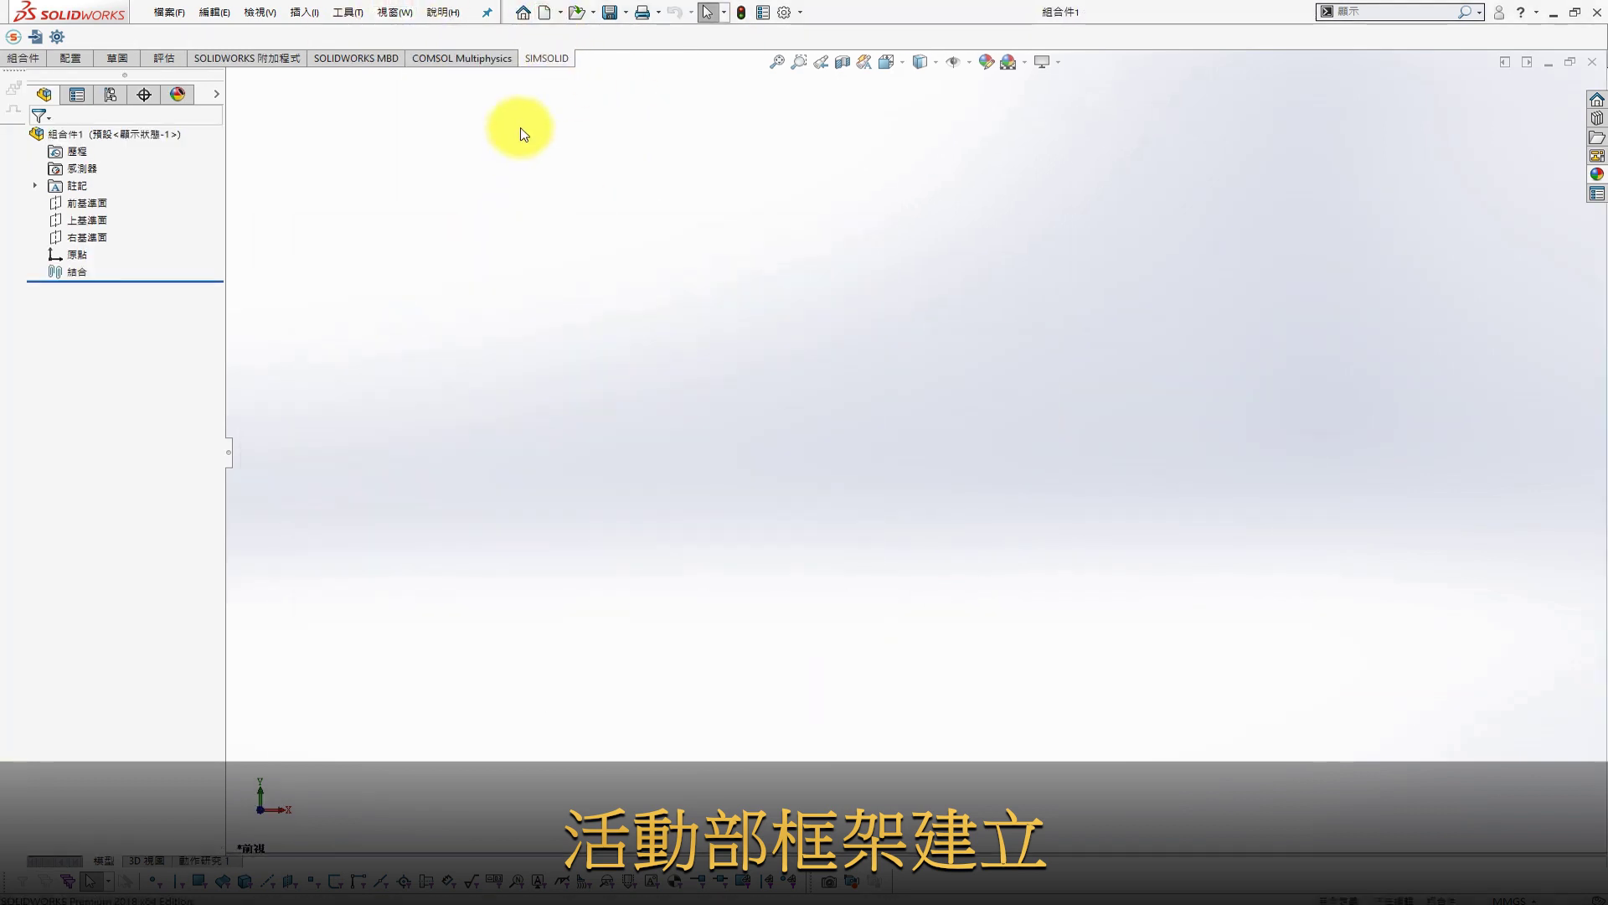
click(94, 320)
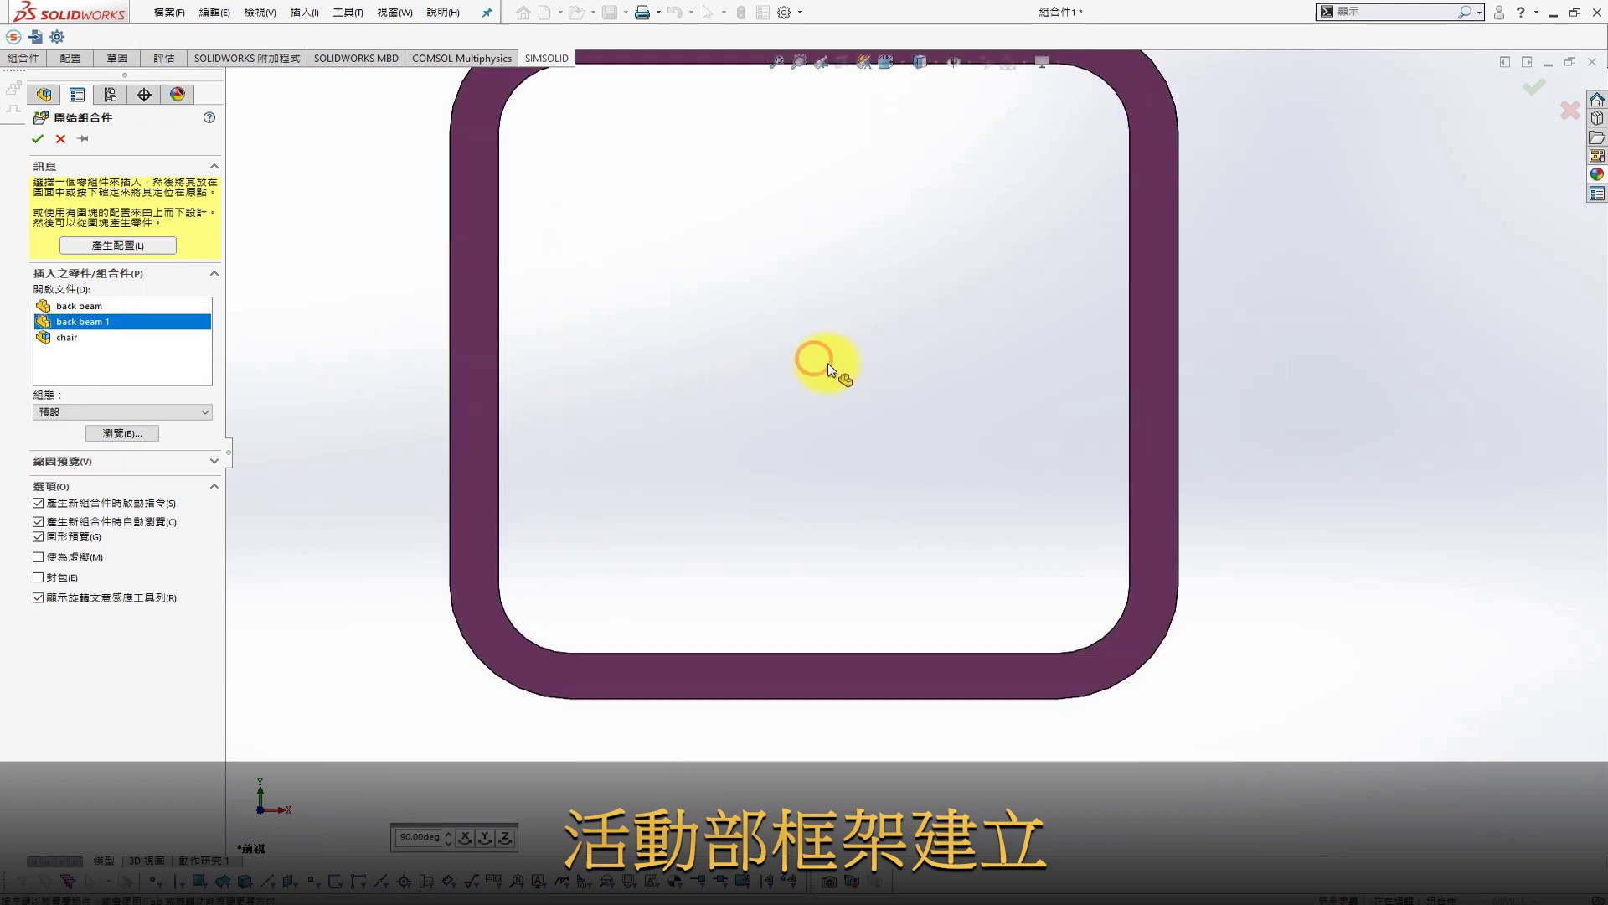
click(909, 415)
right_click(109, 272)
click(161, 465)
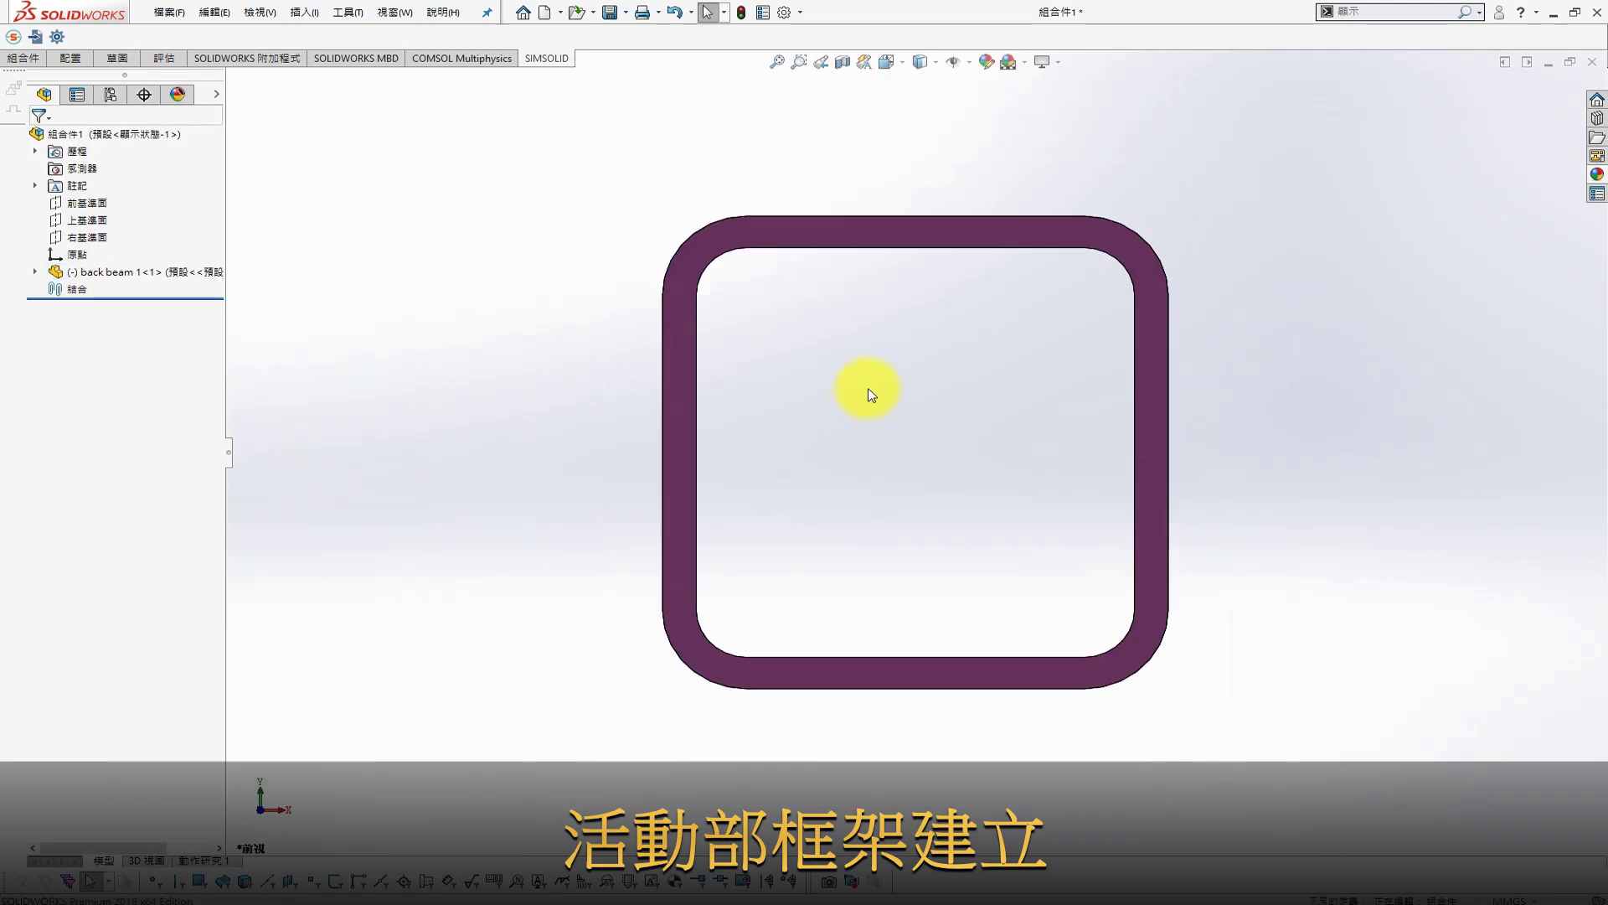
Mate back beam 1's front and right planes to the assembly's top and right planes
key(ctrl+7)
click(35, 271)
click(105, 374)
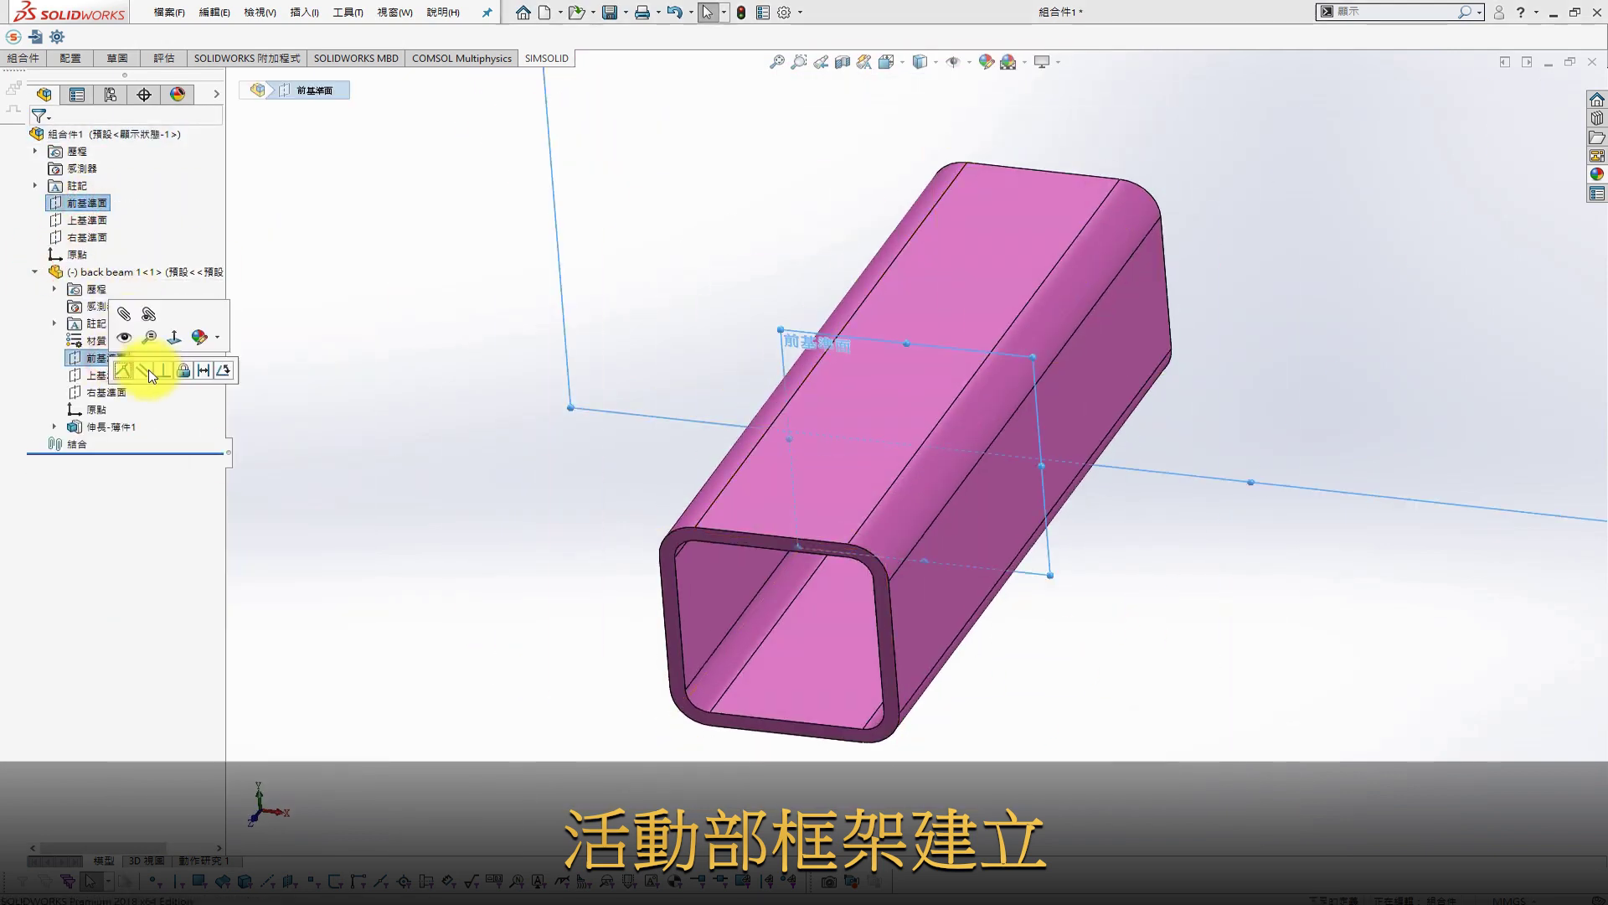
click(88, 219)
ctrl+click(103, 389)
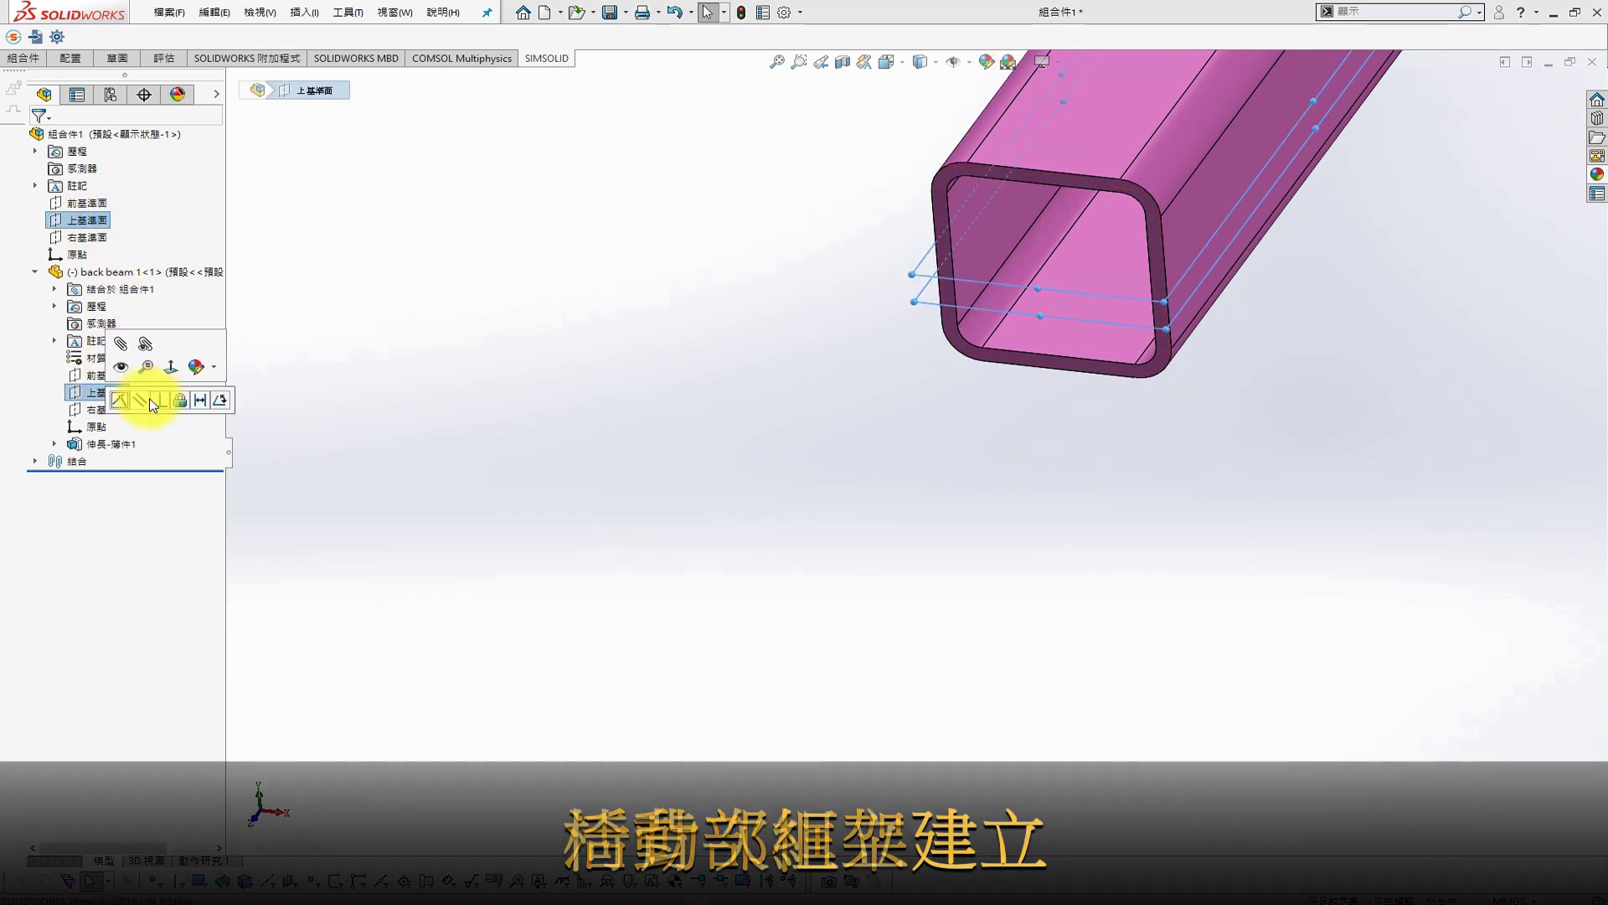
click(84, 237)
ctrl+click(117, 408)
scroll(657, 349, up, 3)
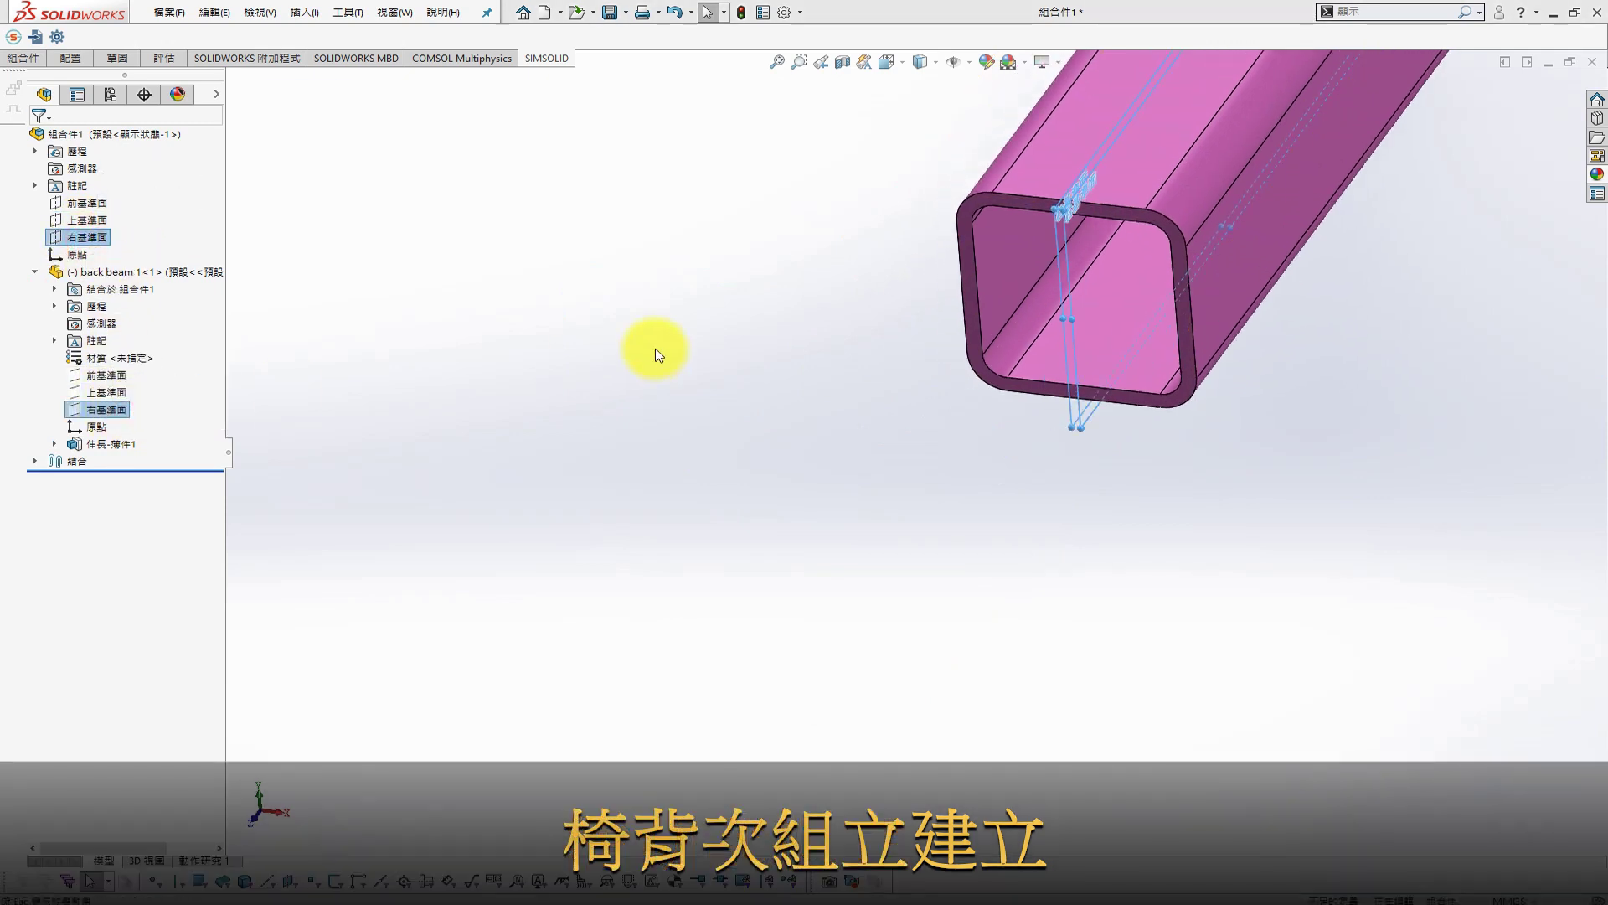
scroll(1052, 359, up, 4)
Insert the green back beam part into the assembly
key(s)
click(1076, 352)
click(79, 281)
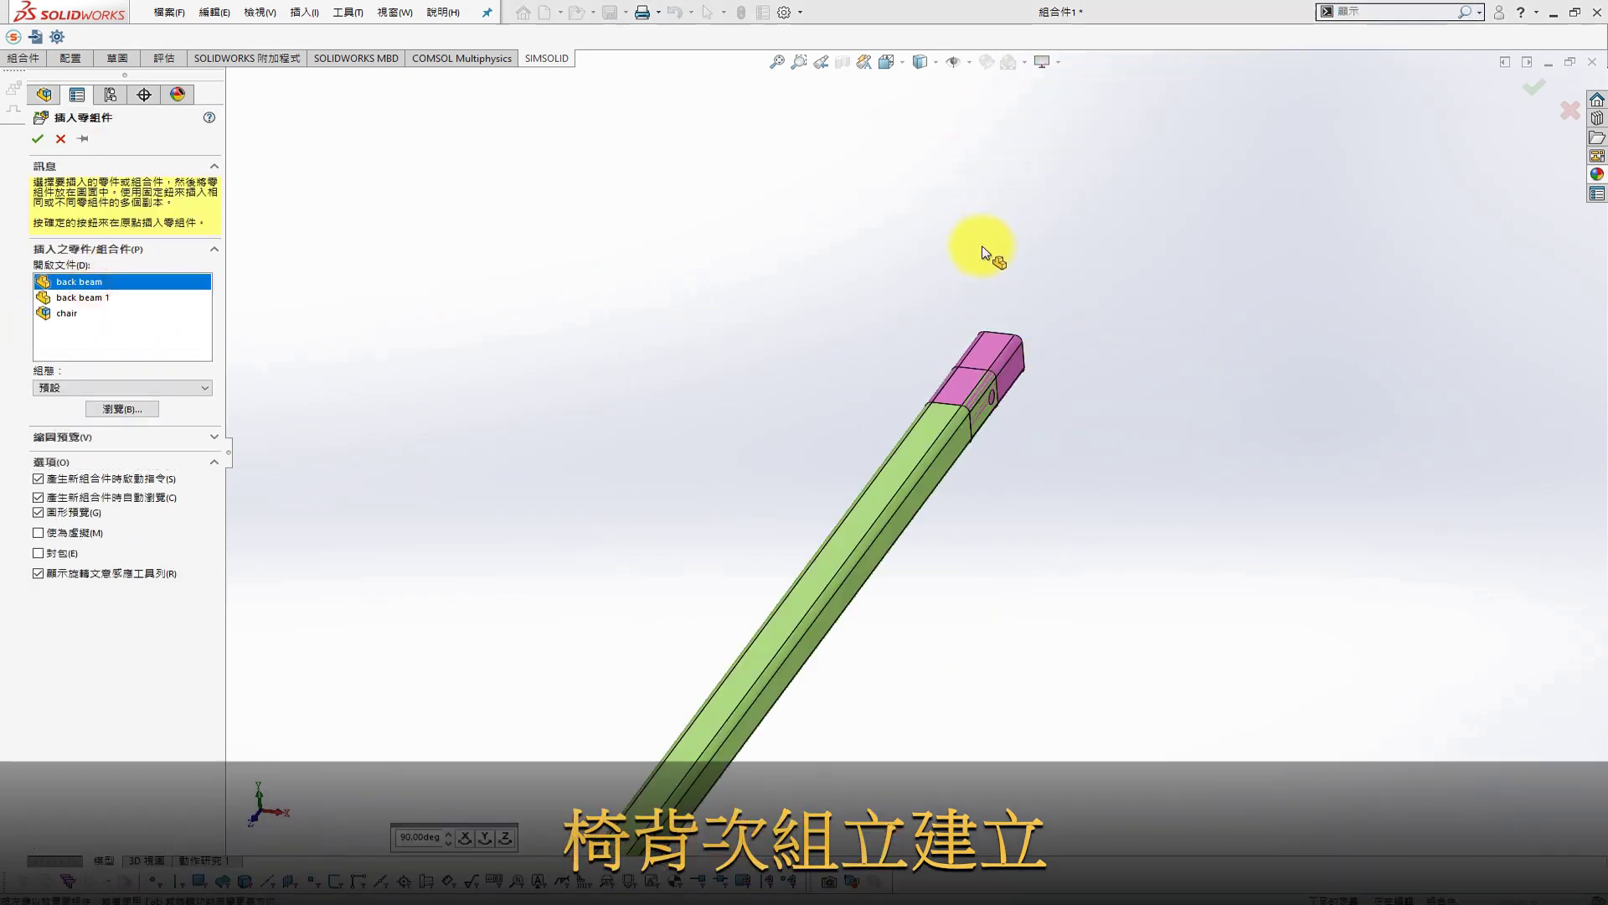
click(900, 307)
scroll(965, 434, down, 2)
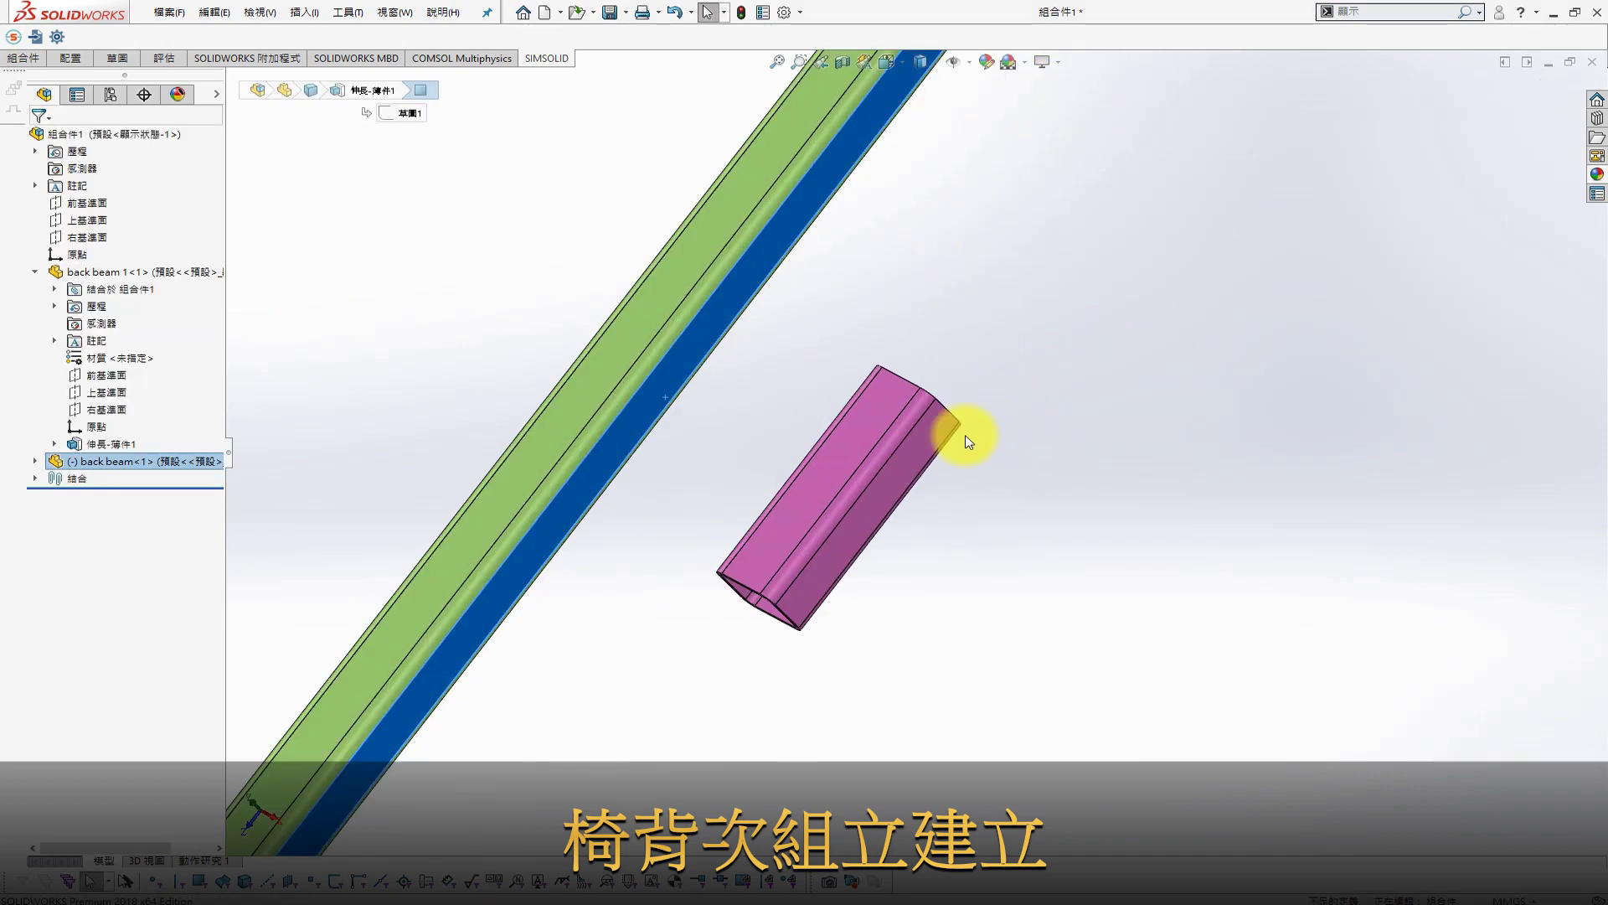
scroll(945, 404, down, 3)
Add coincident mates between the green beam and the pink tube's end
ctrl+click(957, 431)
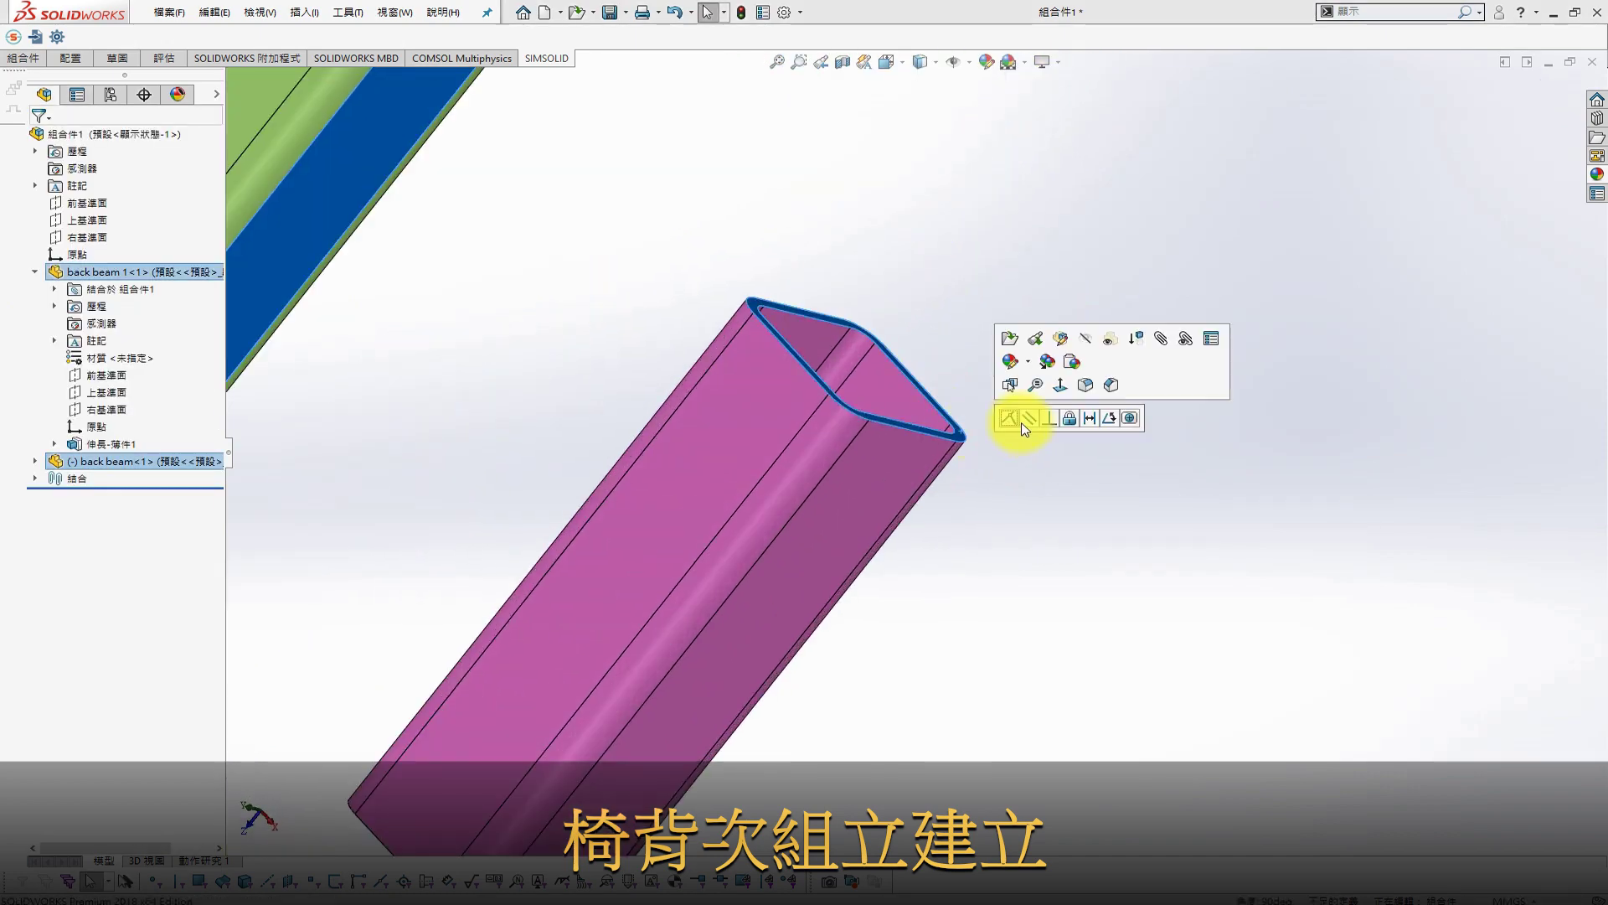
click(1012, 421)
scroll(979, 444, up, 3)
click(978, 444)
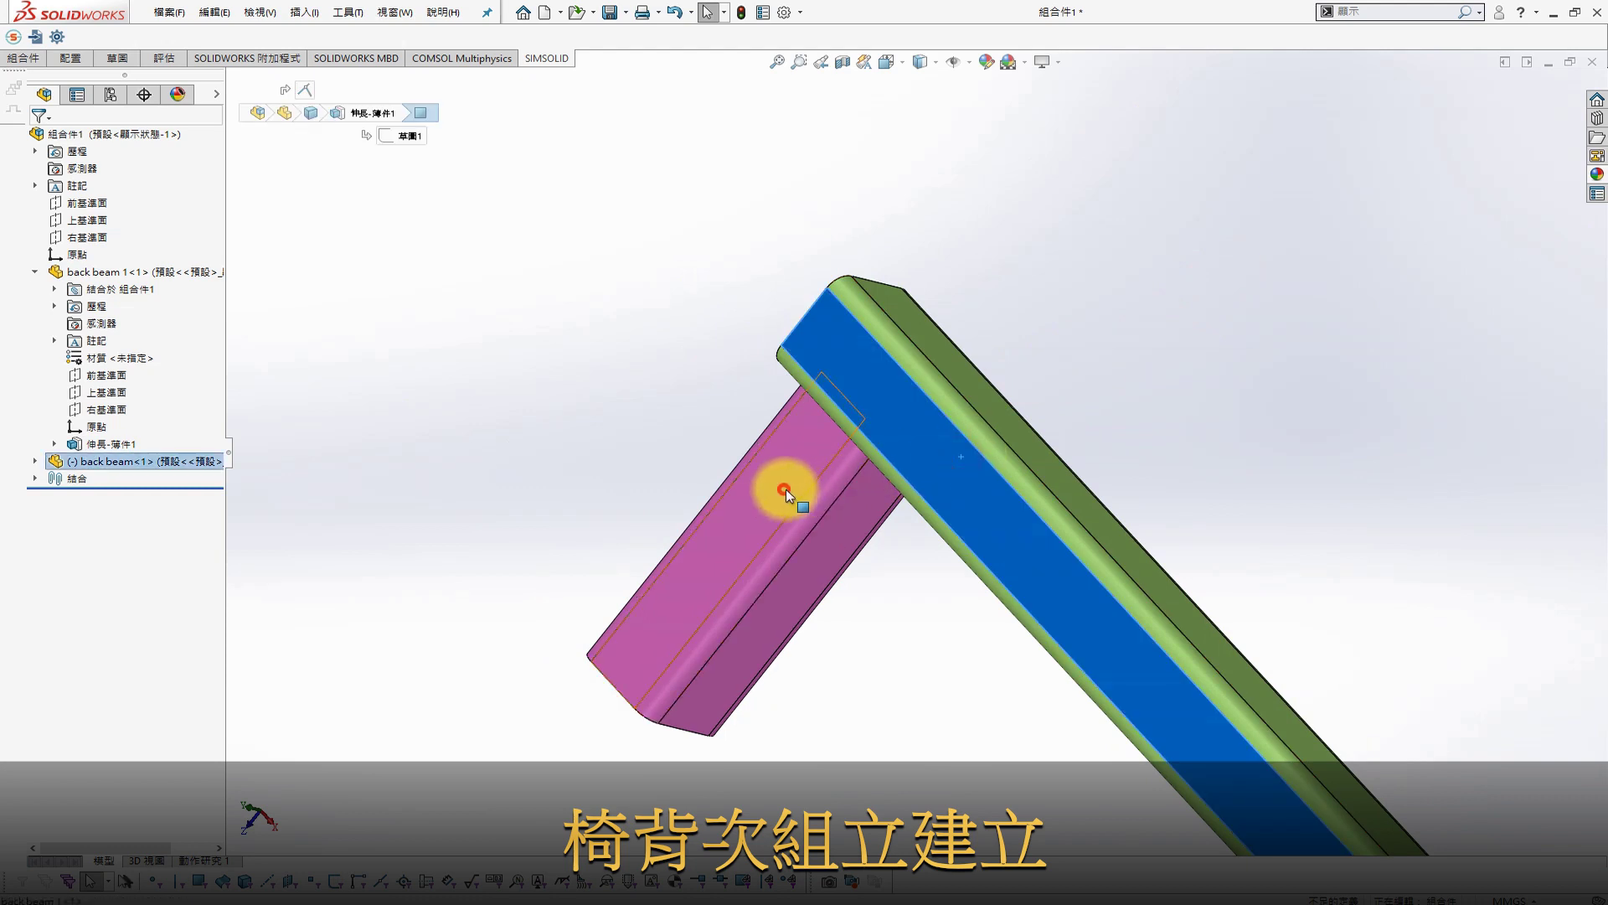
ctrl+click(785, 489)
click(1128, 387)
scroll(1128, 387, up, 3)
scroll(1084, 582, up, 2)
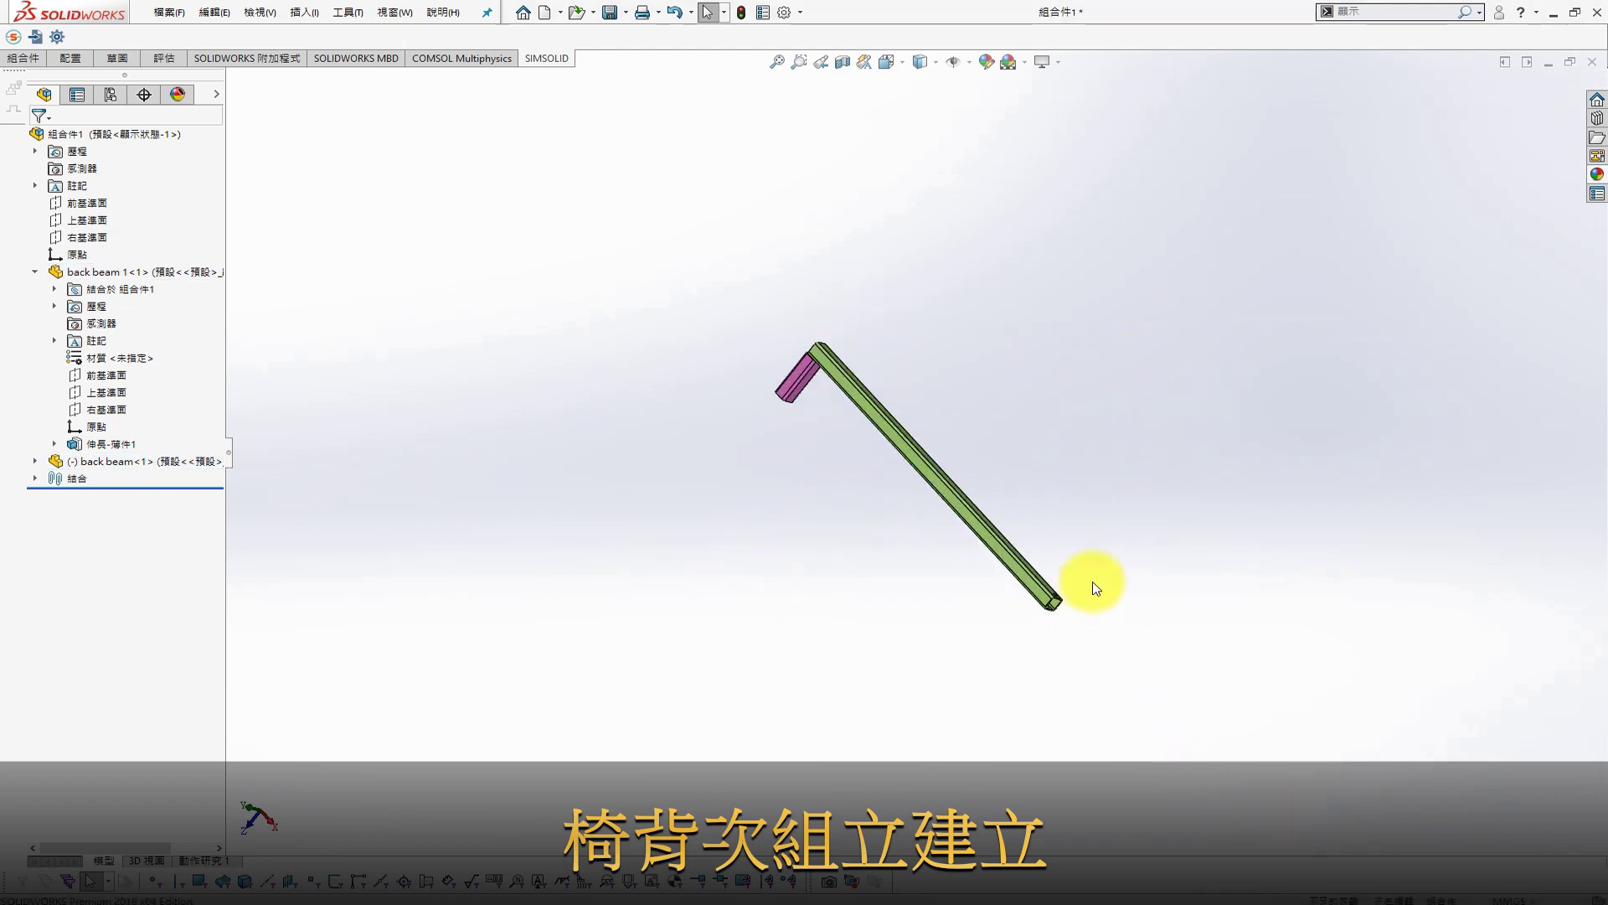
middle_drag(1084, 581, 1041, 503)
scroll(1081, 557, down, 5)
click(1081, 556)
scroll(670, 449, up, 4)
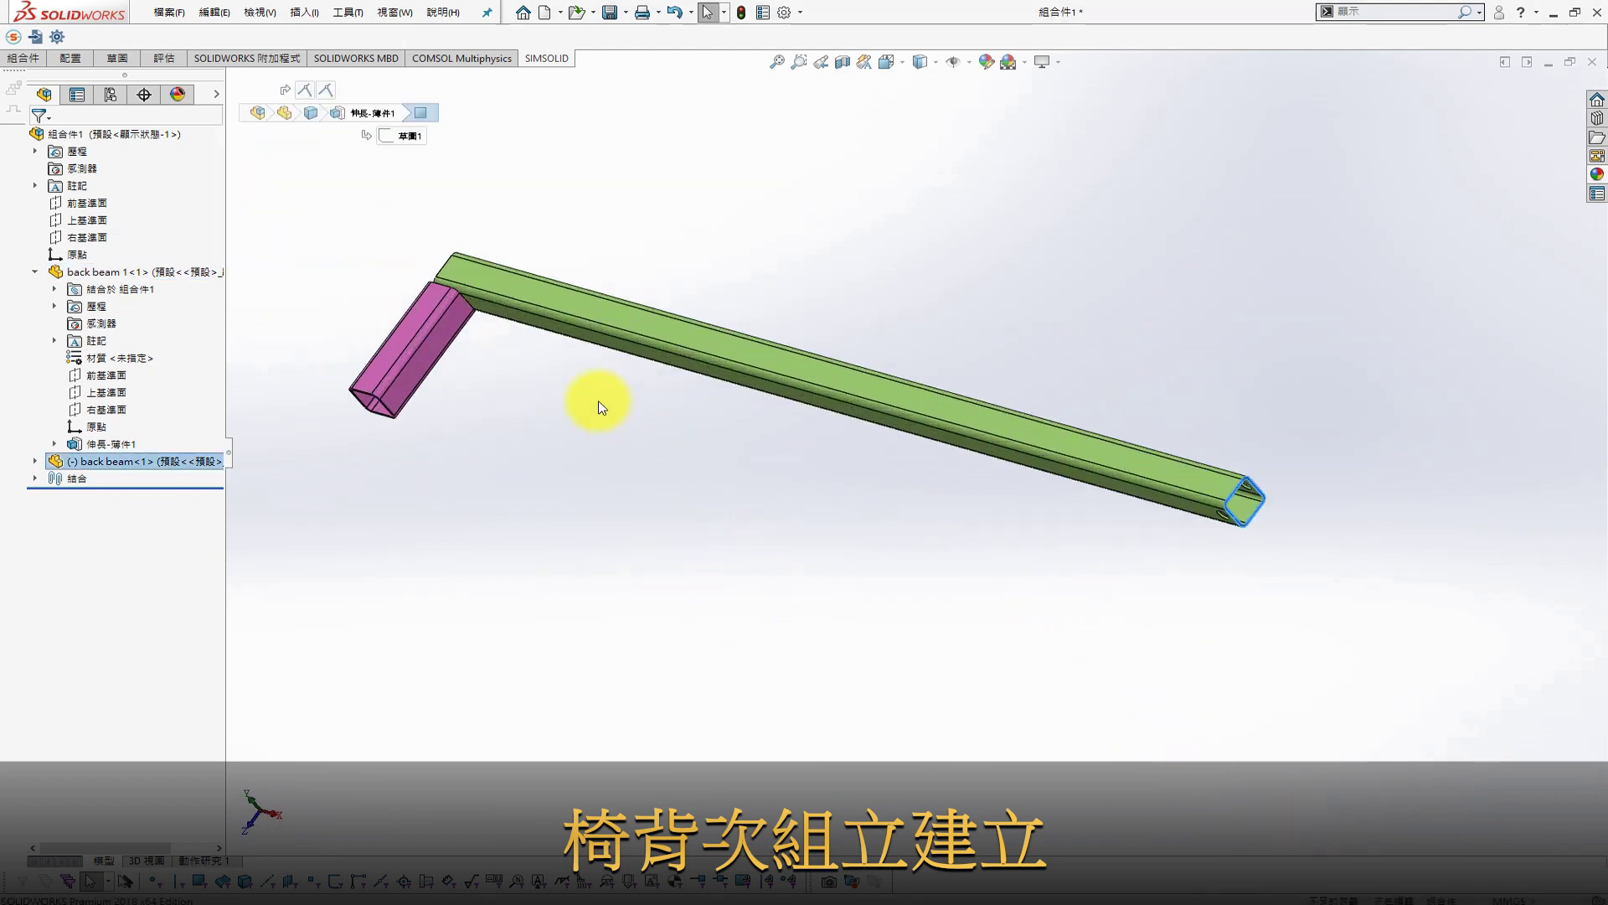
scroll(536, 401, down, 4)
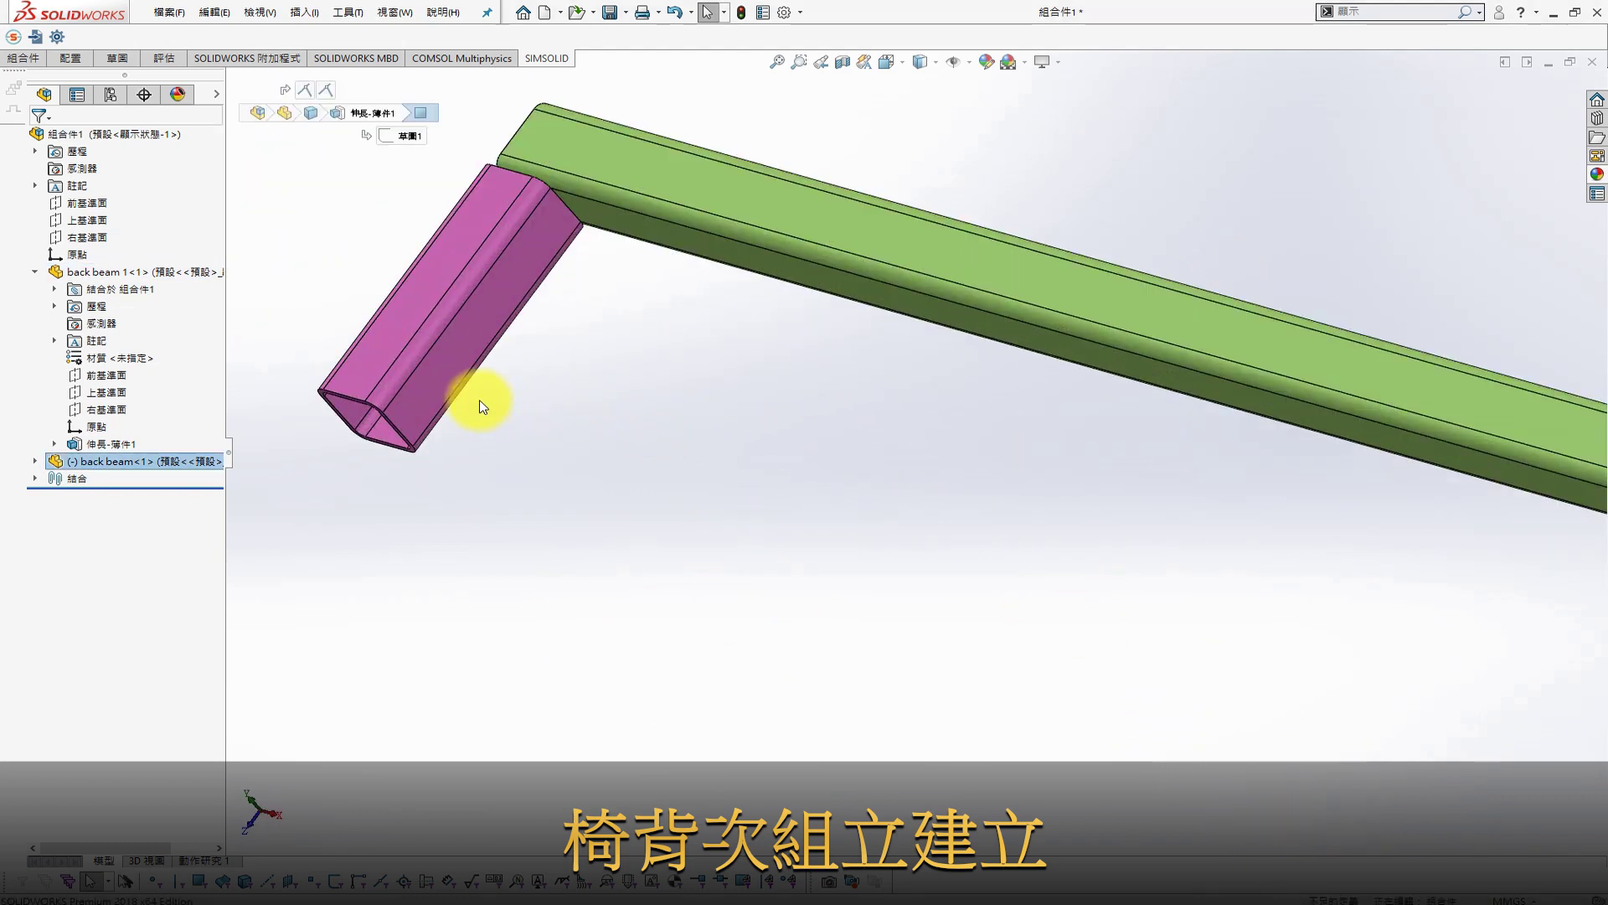
Add a 400 mm distance mate to the crossbar's right plane
click(89, 410)
click(181, 418)
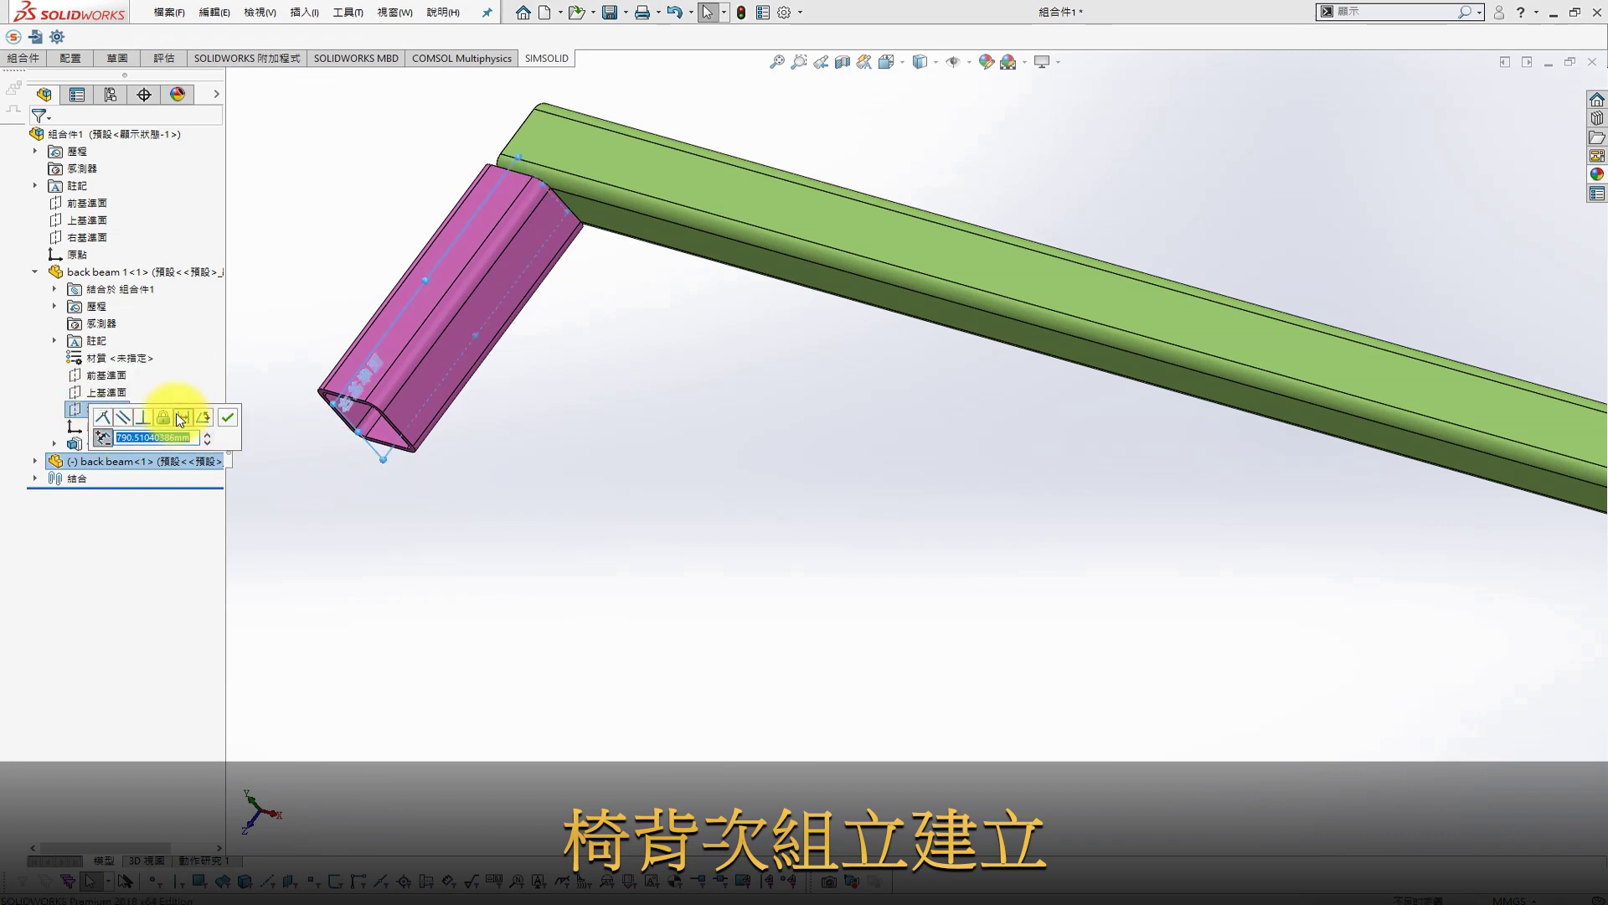
text(400)
key(Return)
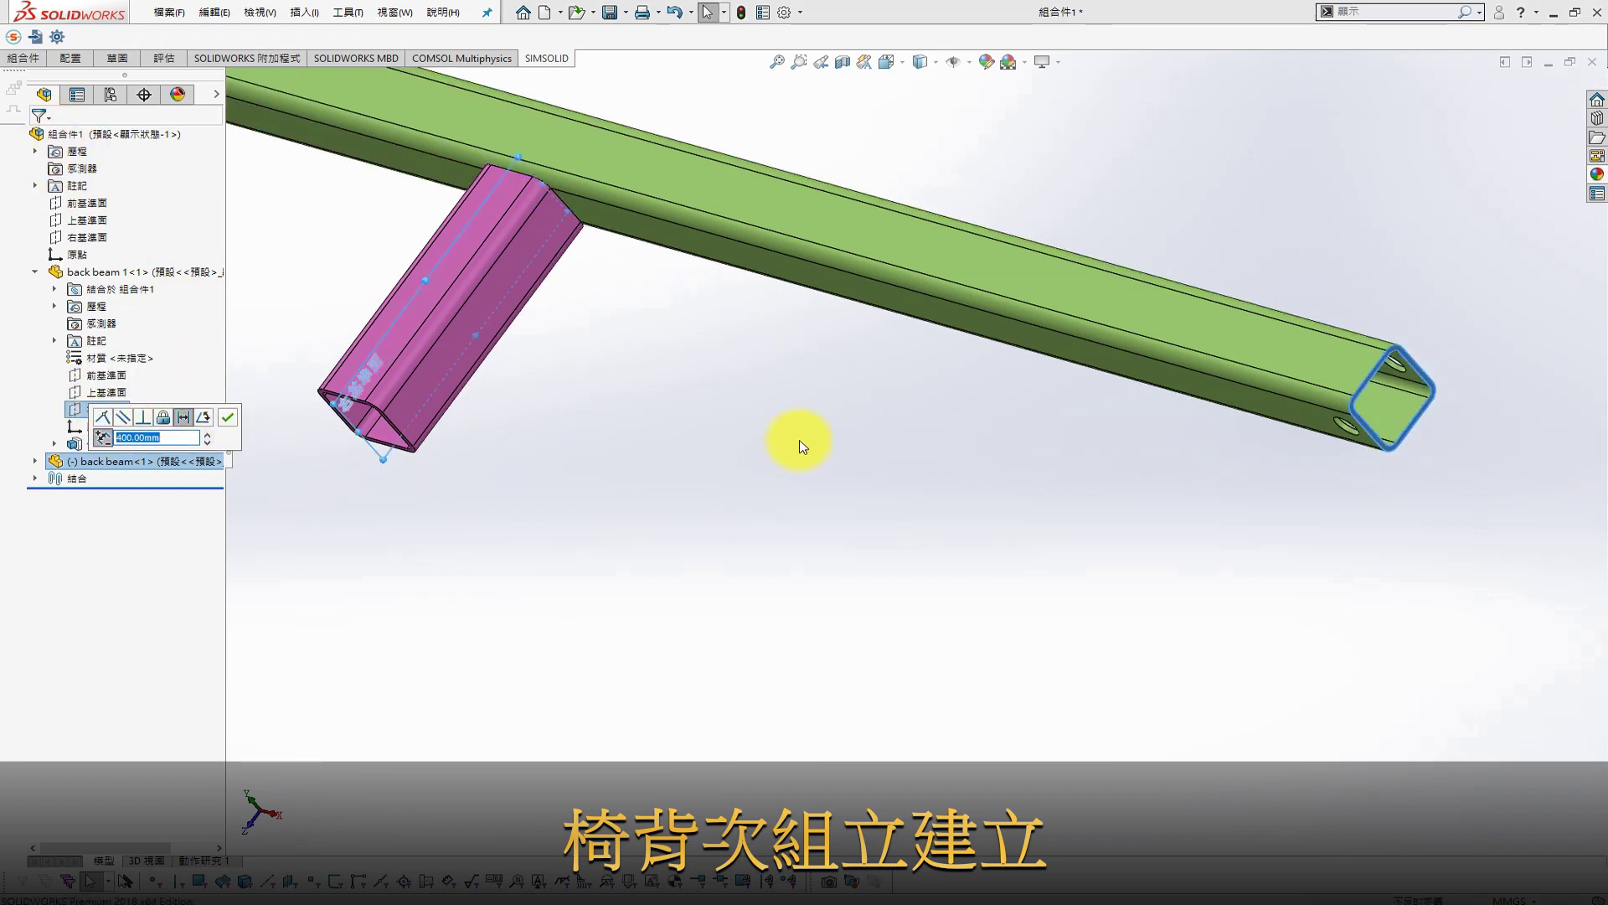
click(227, 417)
scroll(647, 351, up, 3)
Ctrl-drag a copy of the green beam and place it below the first
click(892, 306)
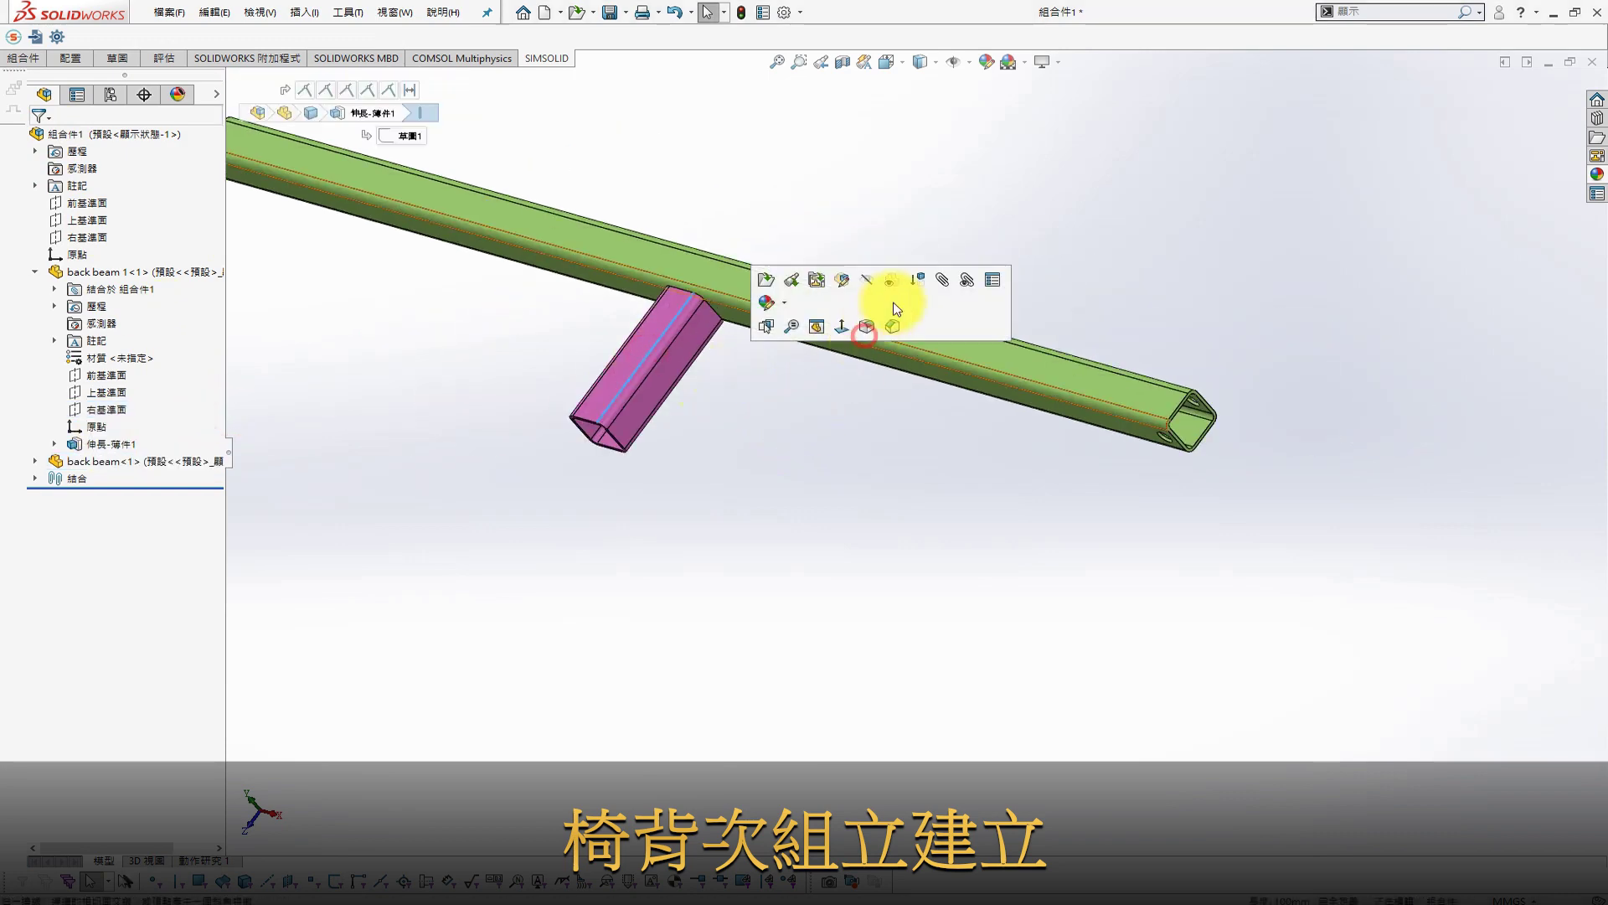
middle_drag(1123, 352, 808, 416)
ctrl+drag(863, 477, 909, 356)
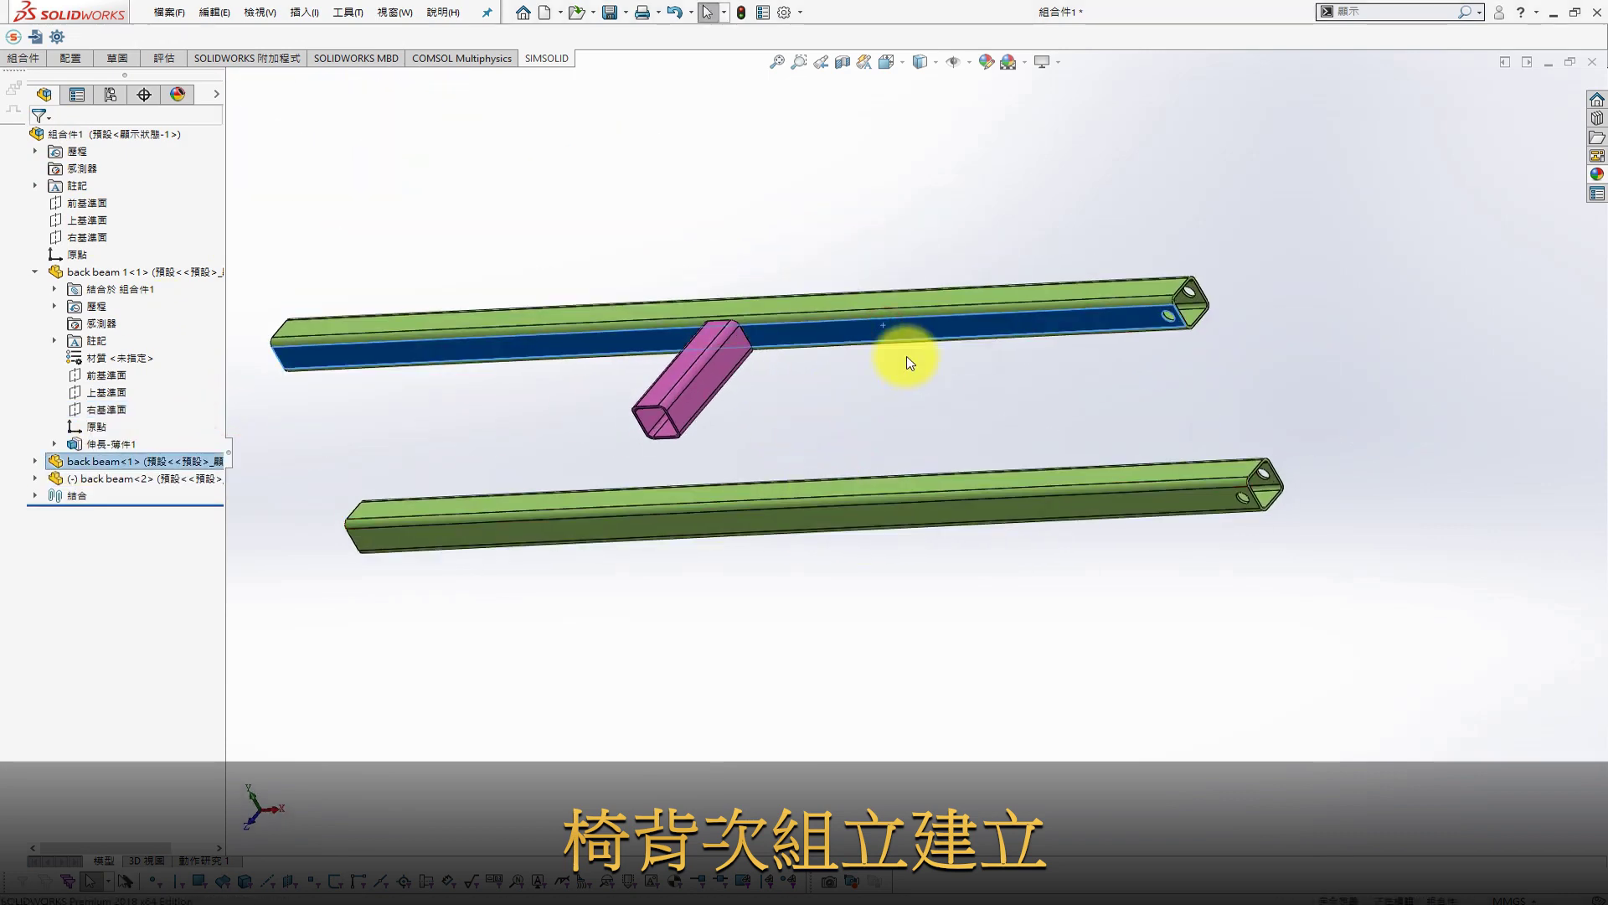
middle_drag(909, 356, 809, 471)
scroll(650, 355, down, 5)
Mate the copied beam's face against the pink crossbar's other end
click(735, 549)
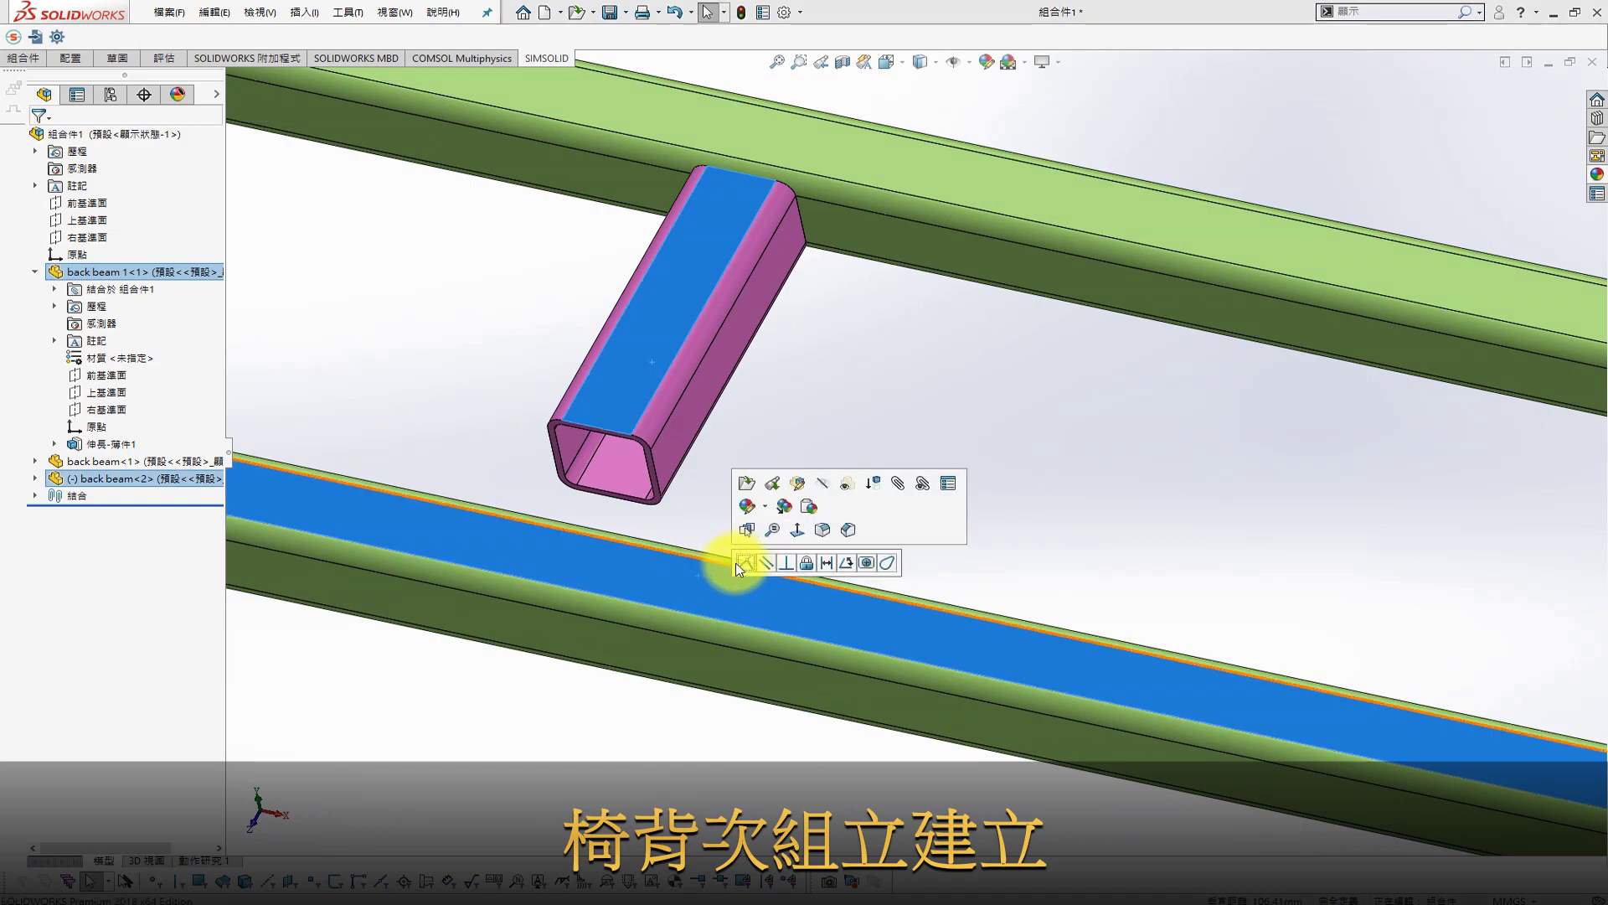
mouse_move(736, 549)
mouse_down()
mouse_move(826, 443)
mouse_move(657, 513)
mouse_up()
scroll(679, 486, down, 3)
click(674, 479)
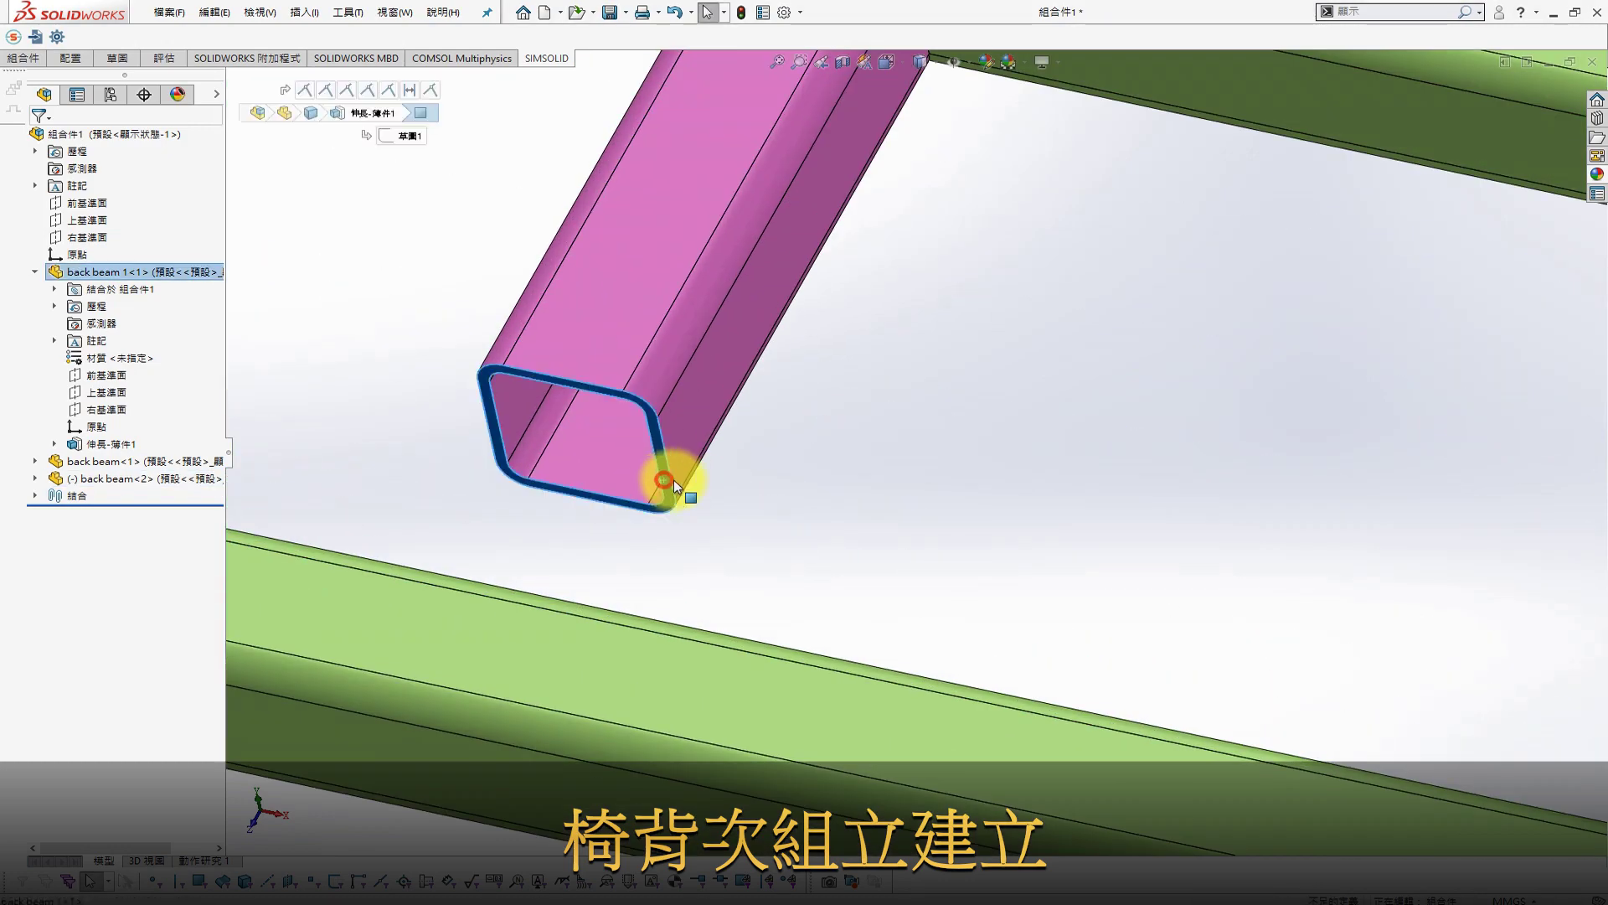
scroll(806, 521, up, 3)
mouse_move(806, 521)
middle_down()
mouse_move(862, 592)
mouse_move(905, 595)
mouse_move(717, 653)
mouse_move(808, 550)
mouse_move(1209, 502)
middle_up()
Align the end edge loops of the two green beams with a coincident mate
click(717, 651)
scroll(1424, 341, down, 5)
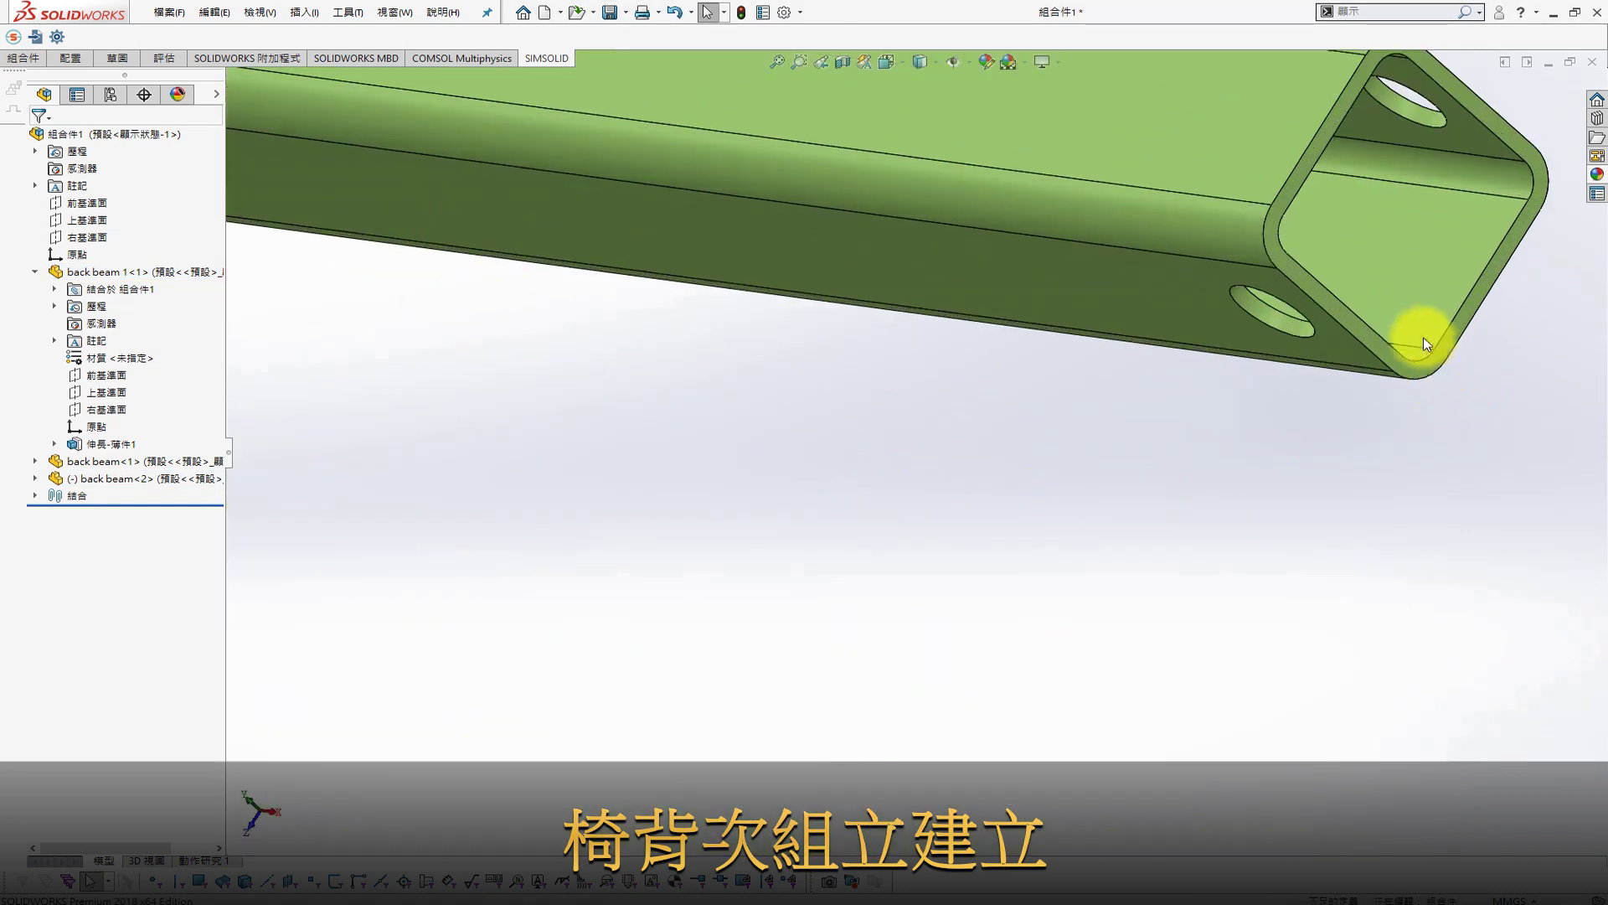
click(1416, 362)
scroll(1401, 462, up, 5)
scroll(1084, 692, down, 3)
ctrl+click(1078, 691)
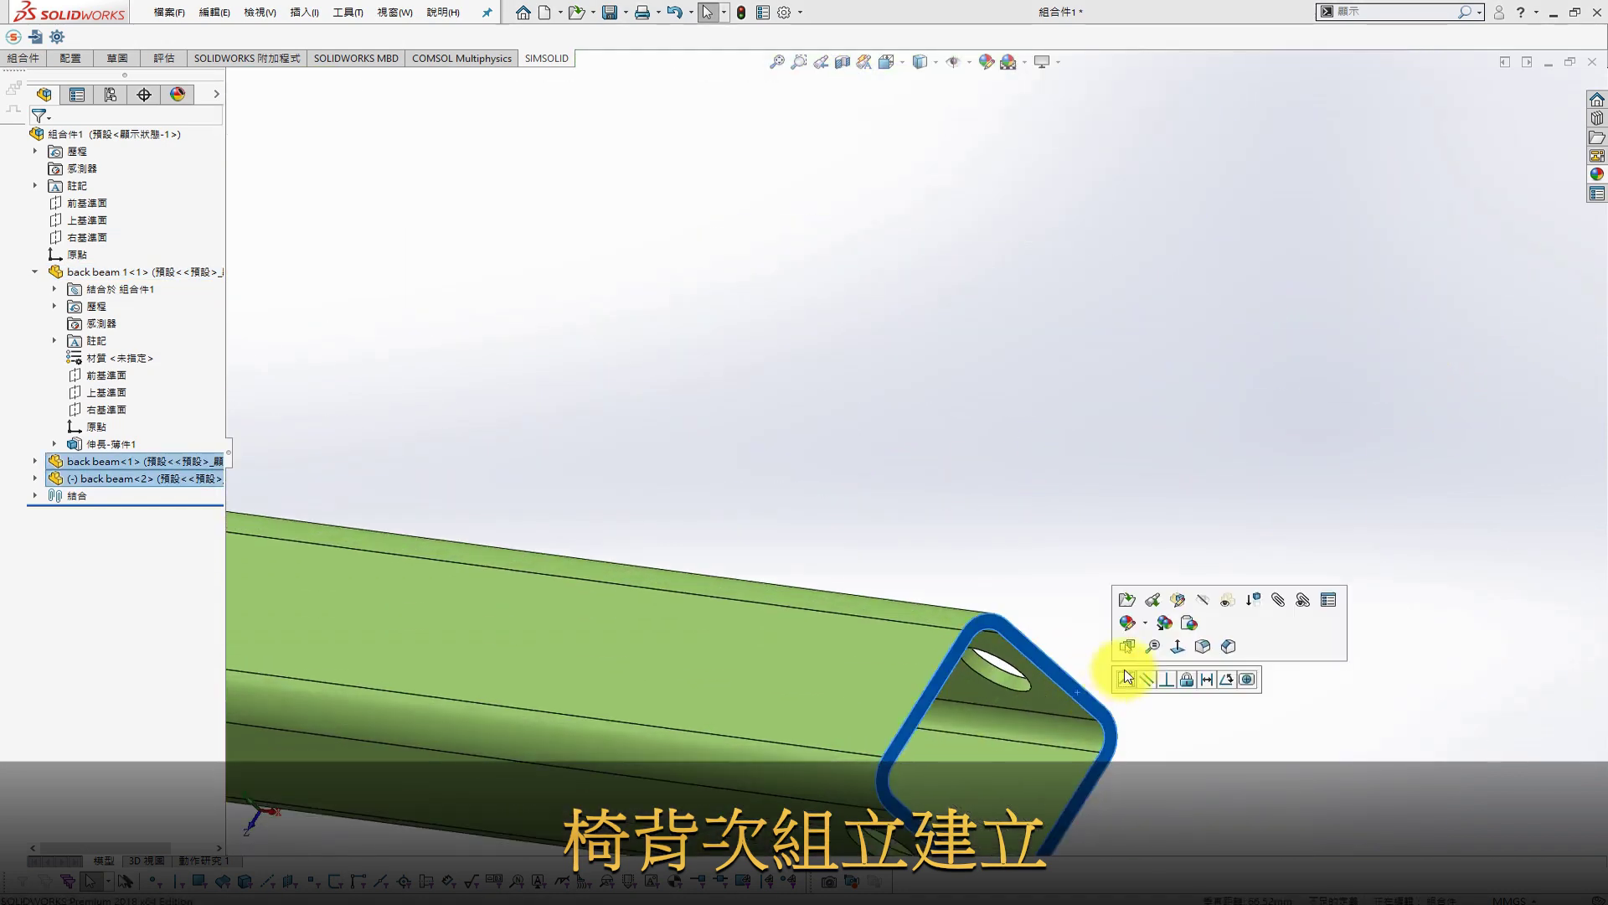
scroll(1069, 583, down, 1)
scroll(1069, 587, up, 3)
scroll(919, 556, up, 2)
Measure the gap between the two green beams (160 mm)
key(s)
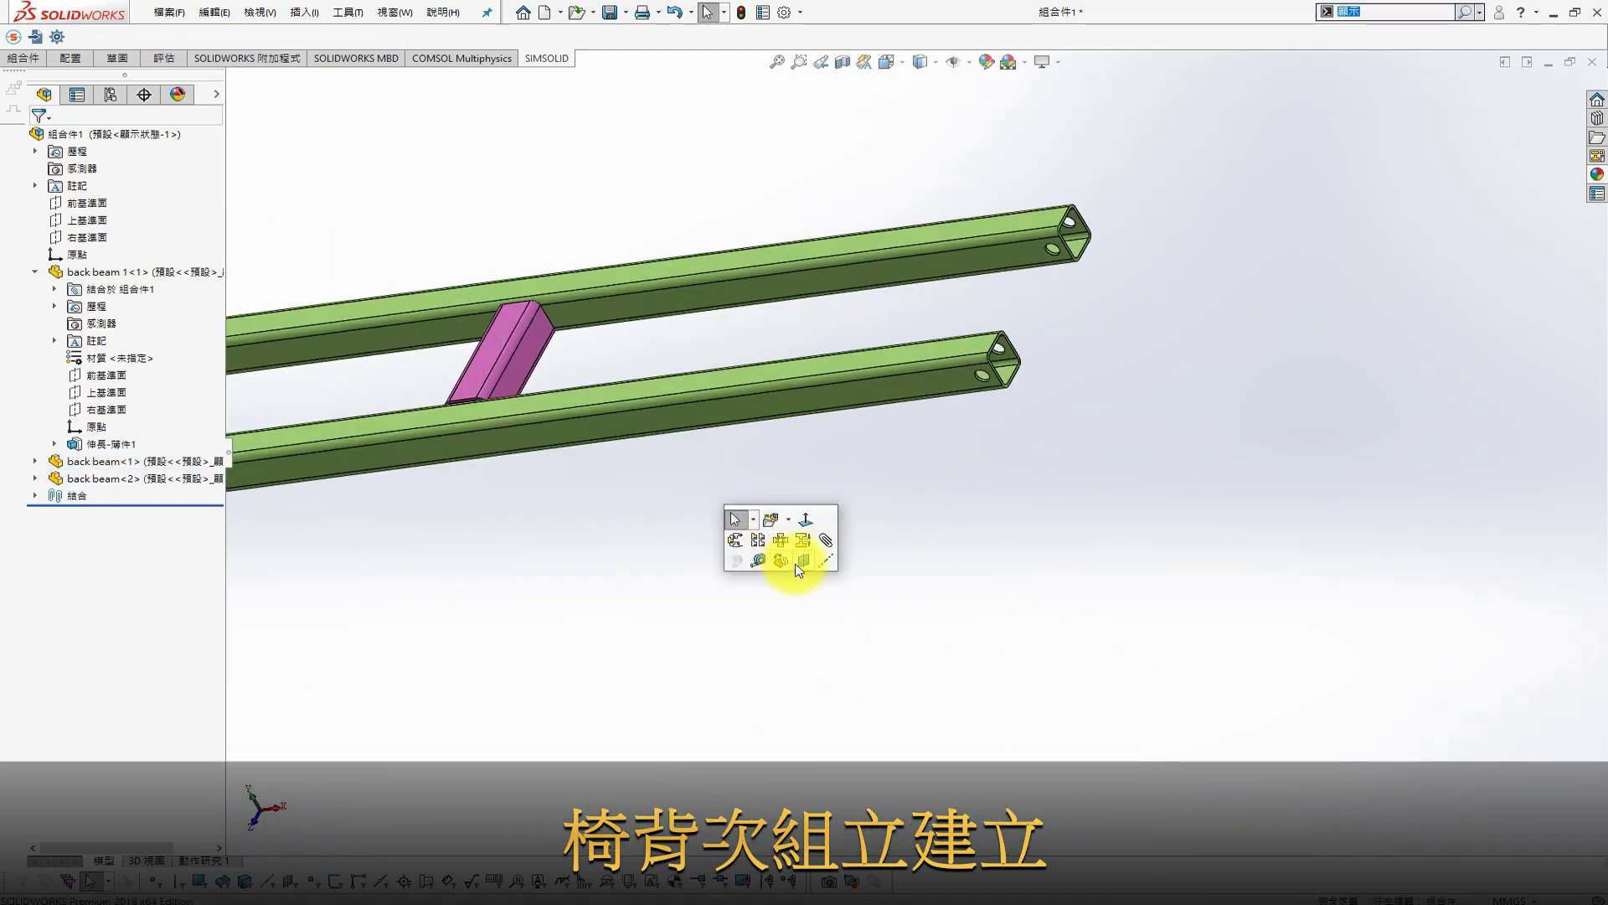
click(760, 559)
click(880, 395)
middle_drag(880, 394, 797, 574)
click(797, 574)
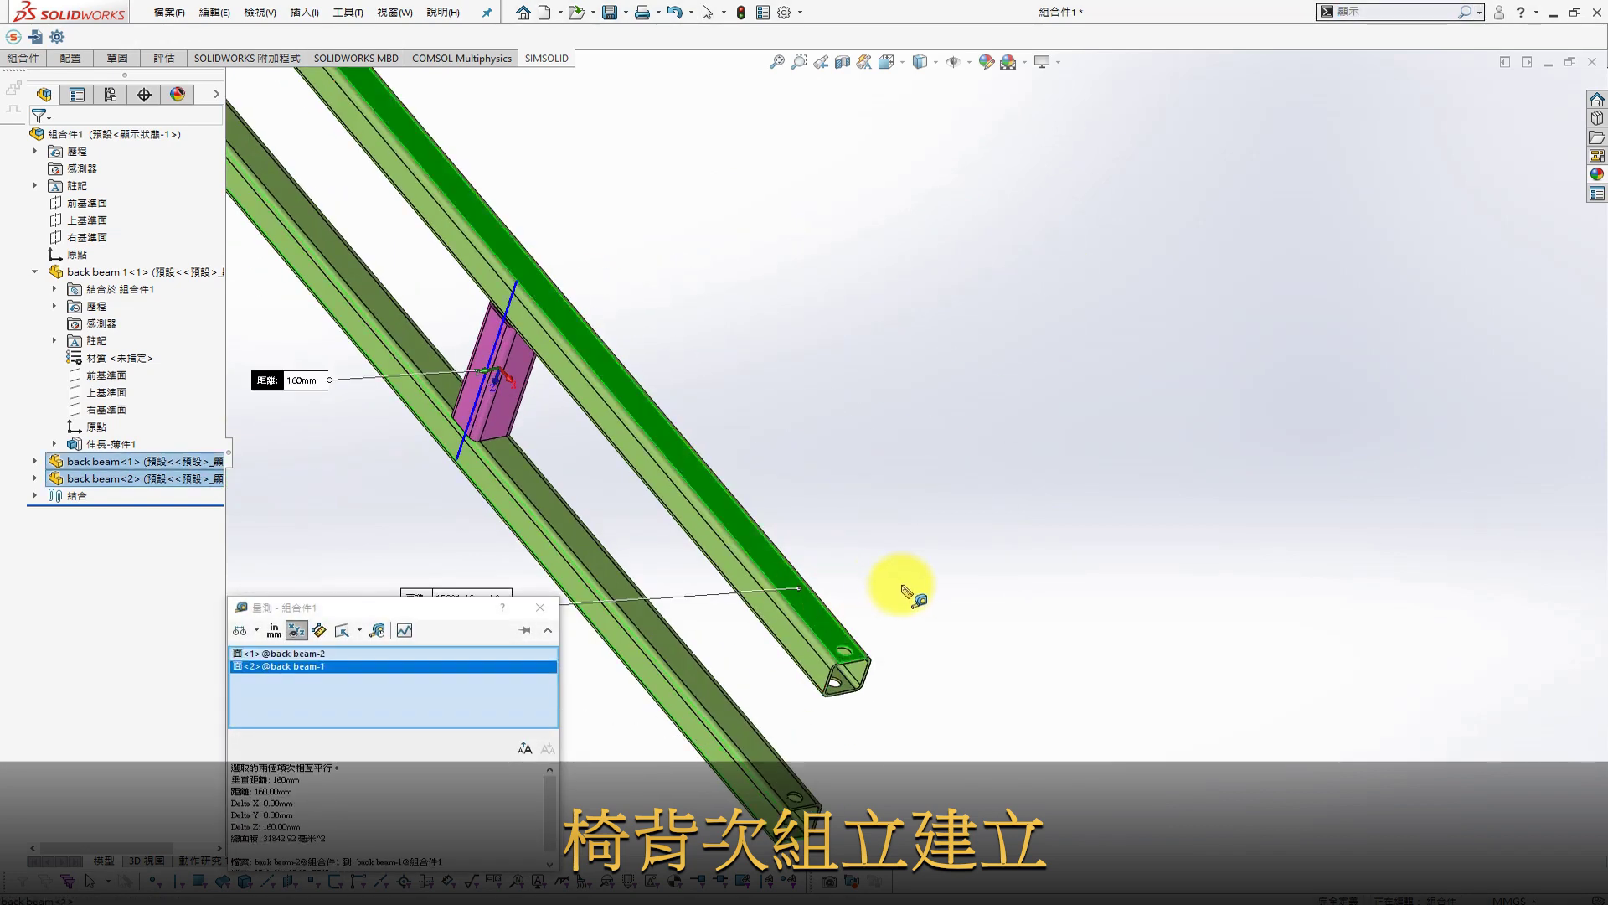
middle_drag(901, 540, 987, 452)
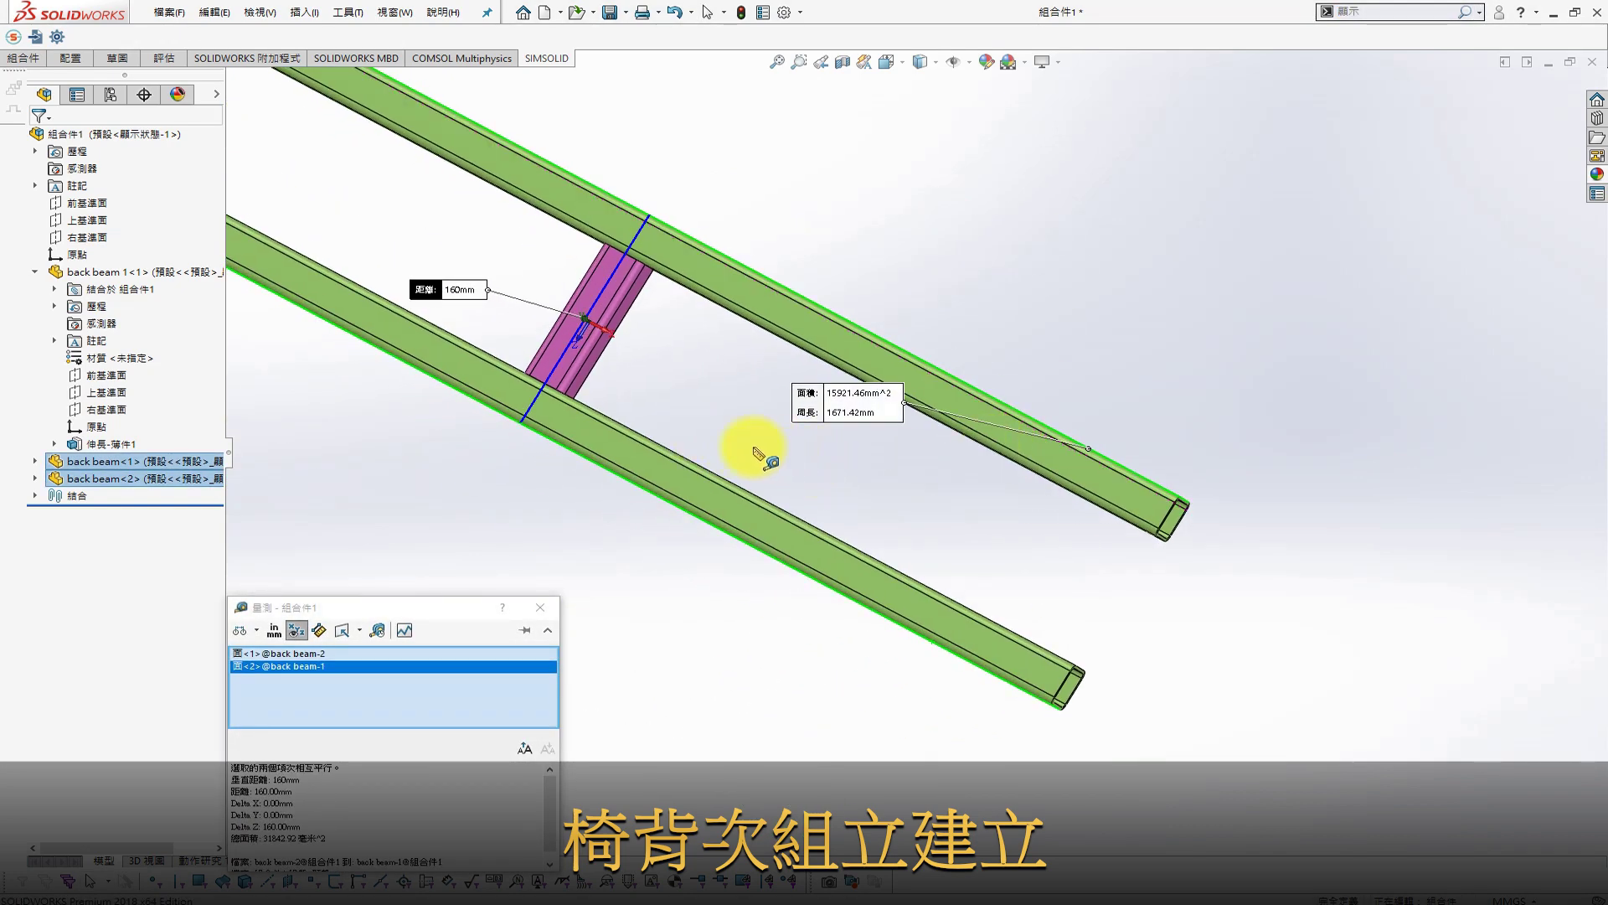
mouse_move(759, 457)
middle_down()
mouse_move(718, 316)
mouse_move(686, 344)
mouse_move(575, 359)
mouse_move(652, 359)
middle_up()
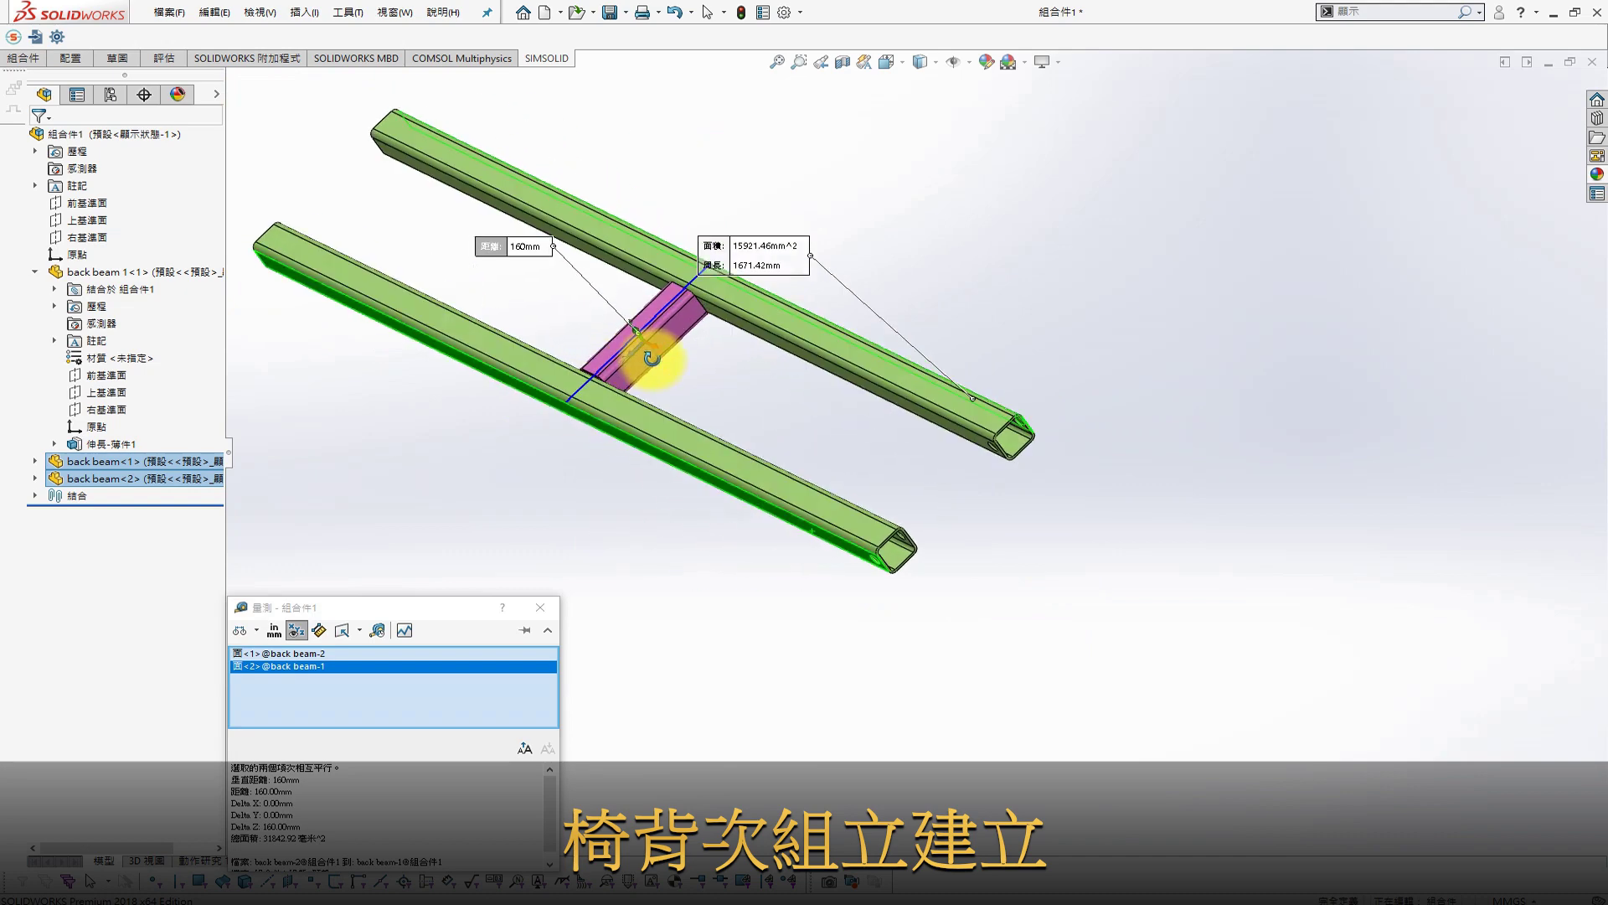
key(Escape)
mouse_move(950, 446)
middle_down()
mouse_move(819, 262)
mouse_move(747, 402)
middle_up()
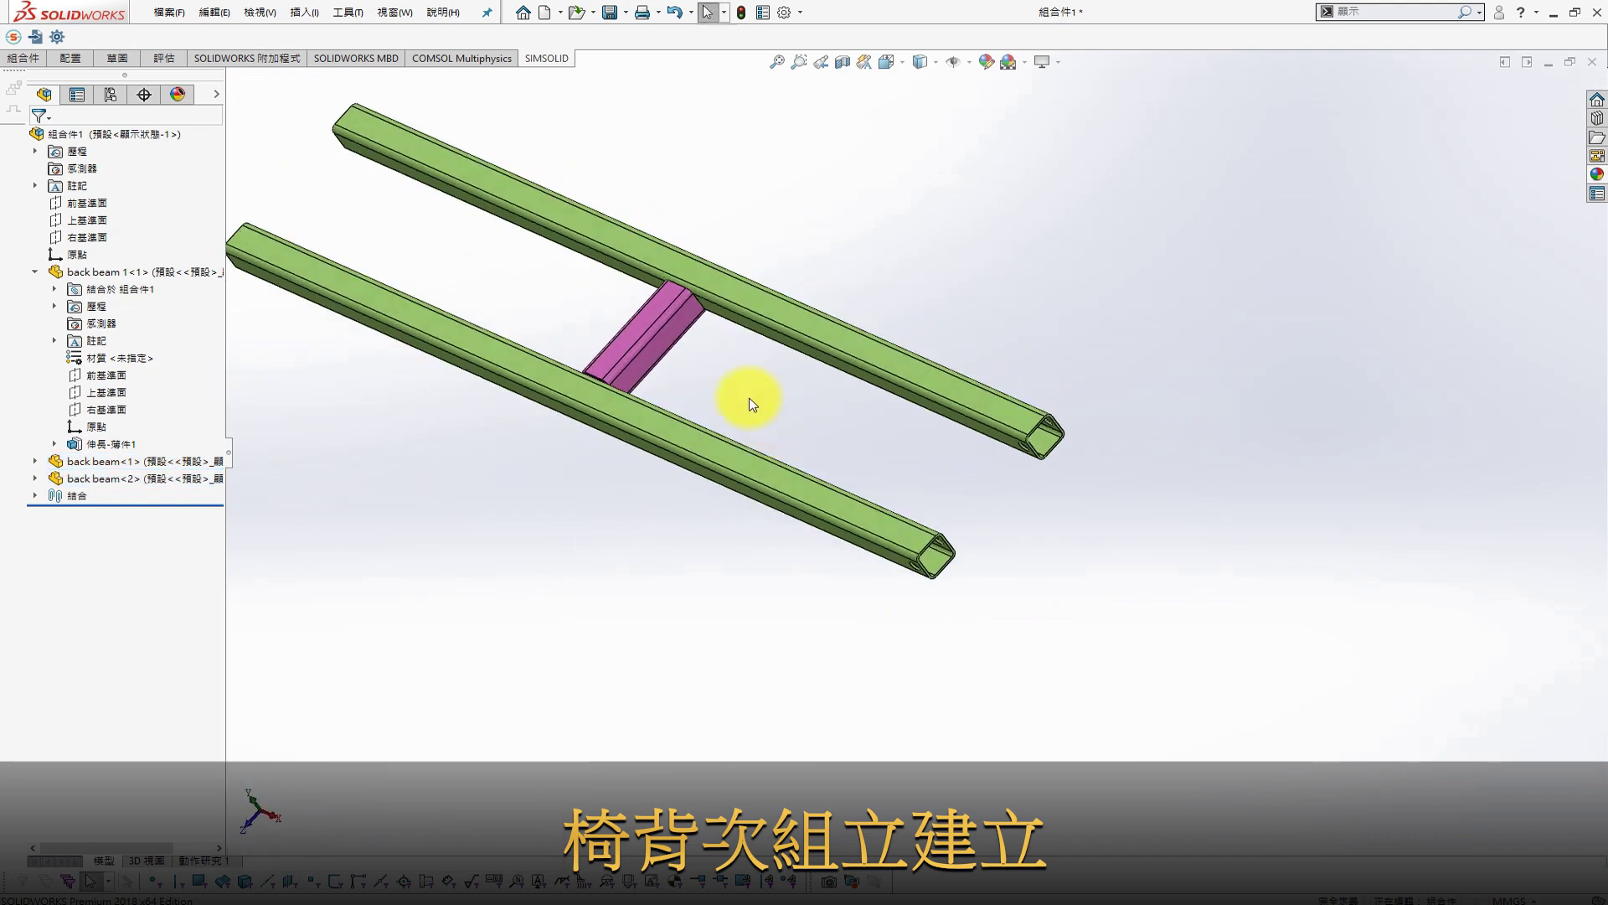
Change the pink crossbar's 100 mm extrusion length to 150 mm, then 200 mm
click(630, 343)
double_click(662, 396)
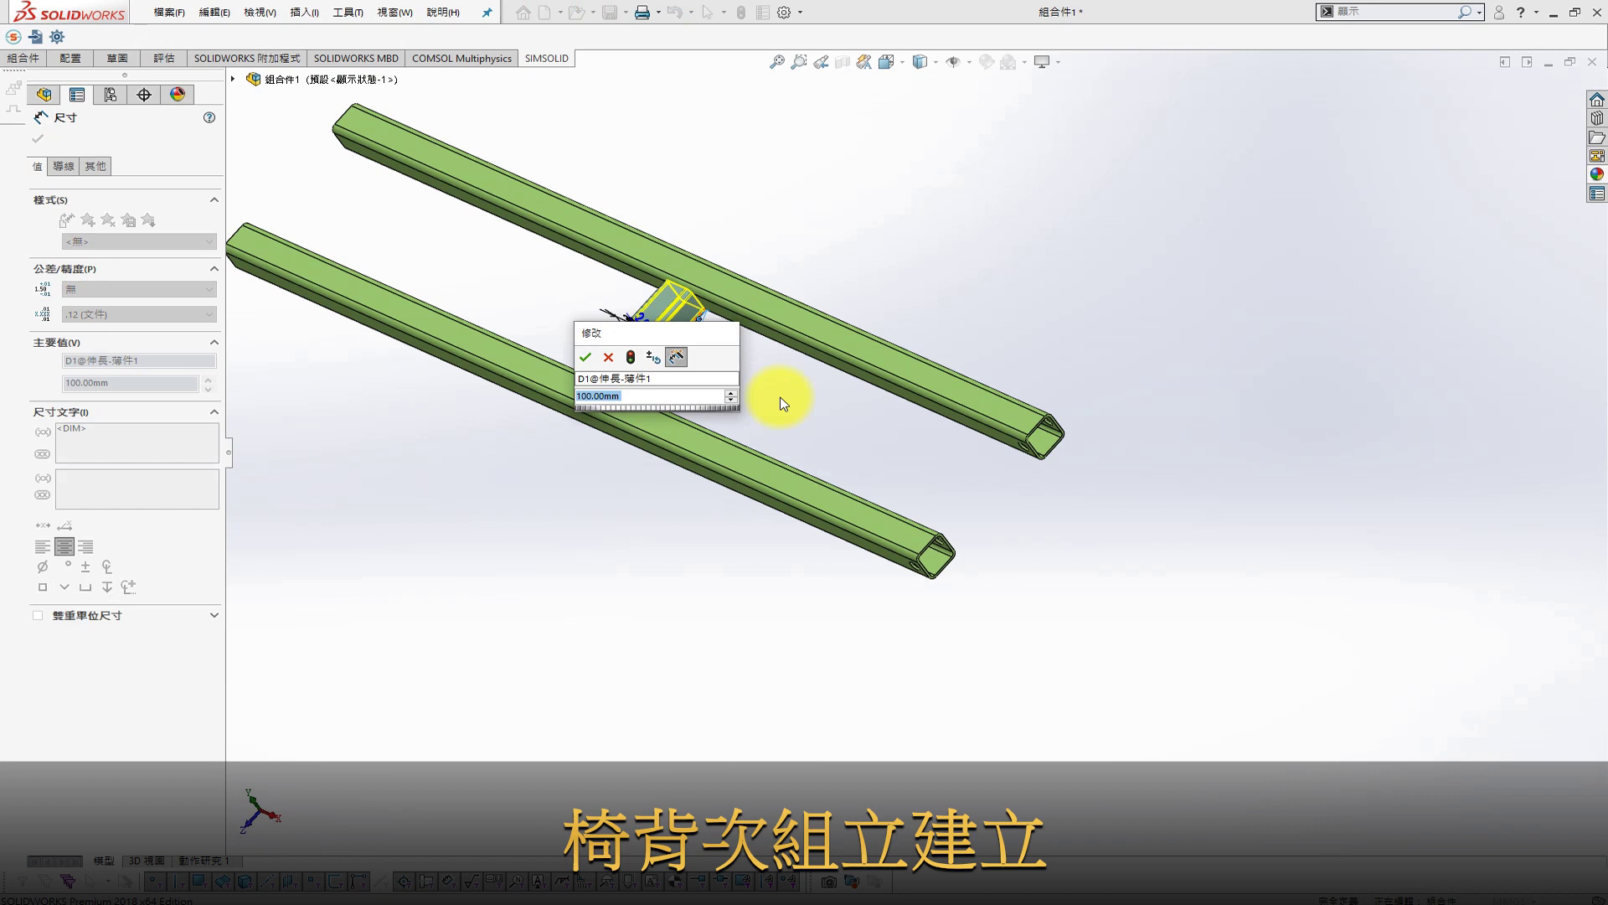
text(150)
key(Return)
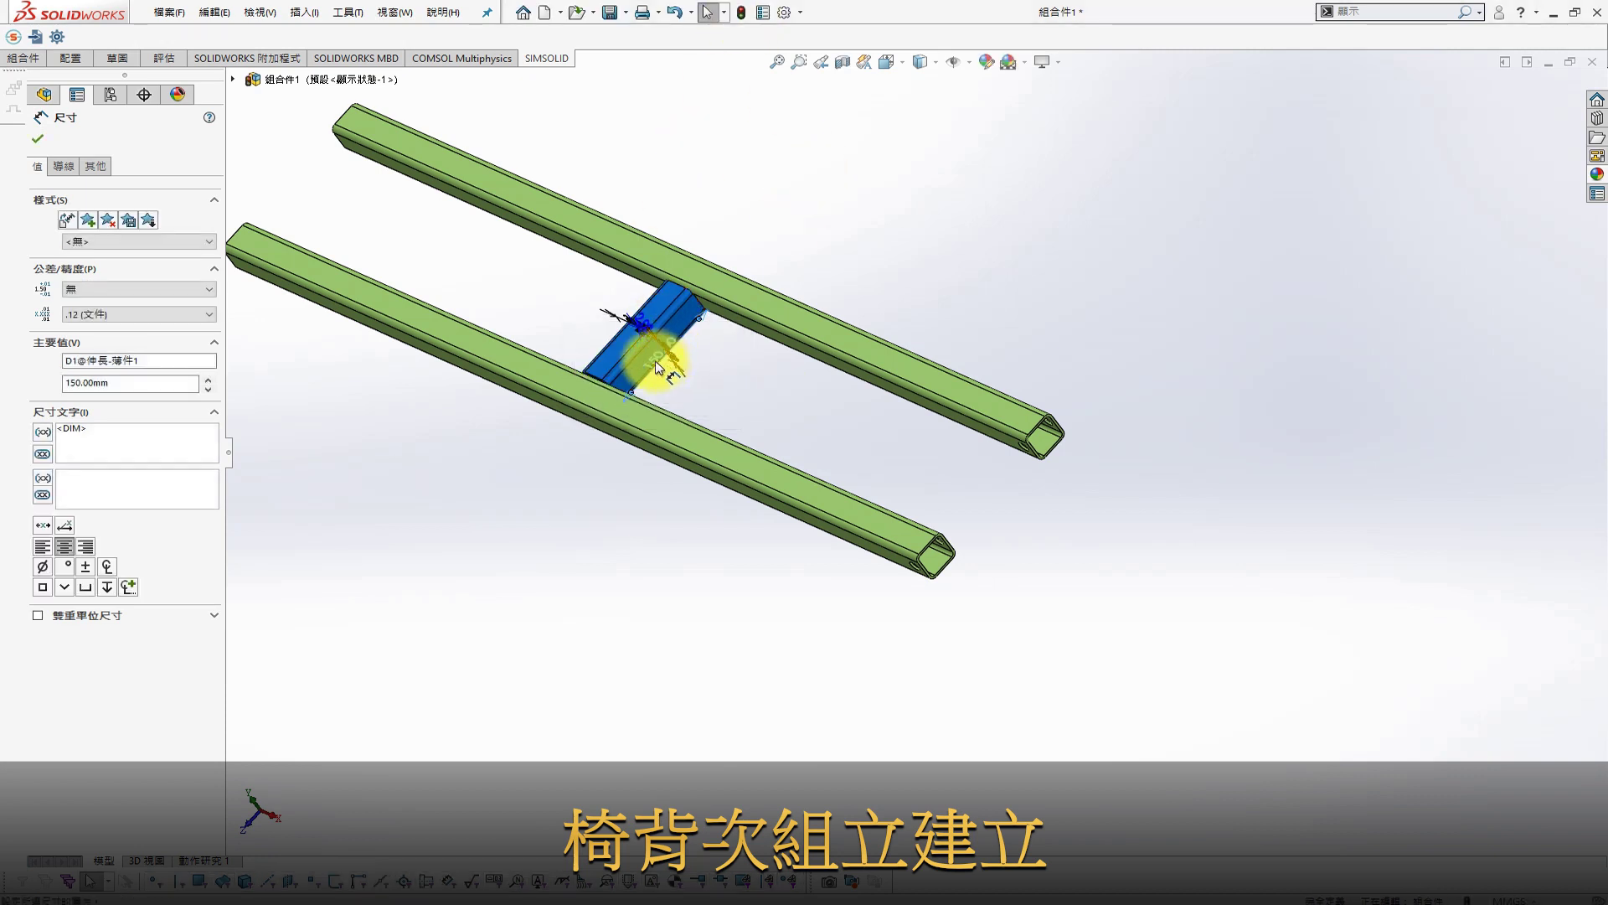
double_click(655, 362)
text(00)
key(Return)
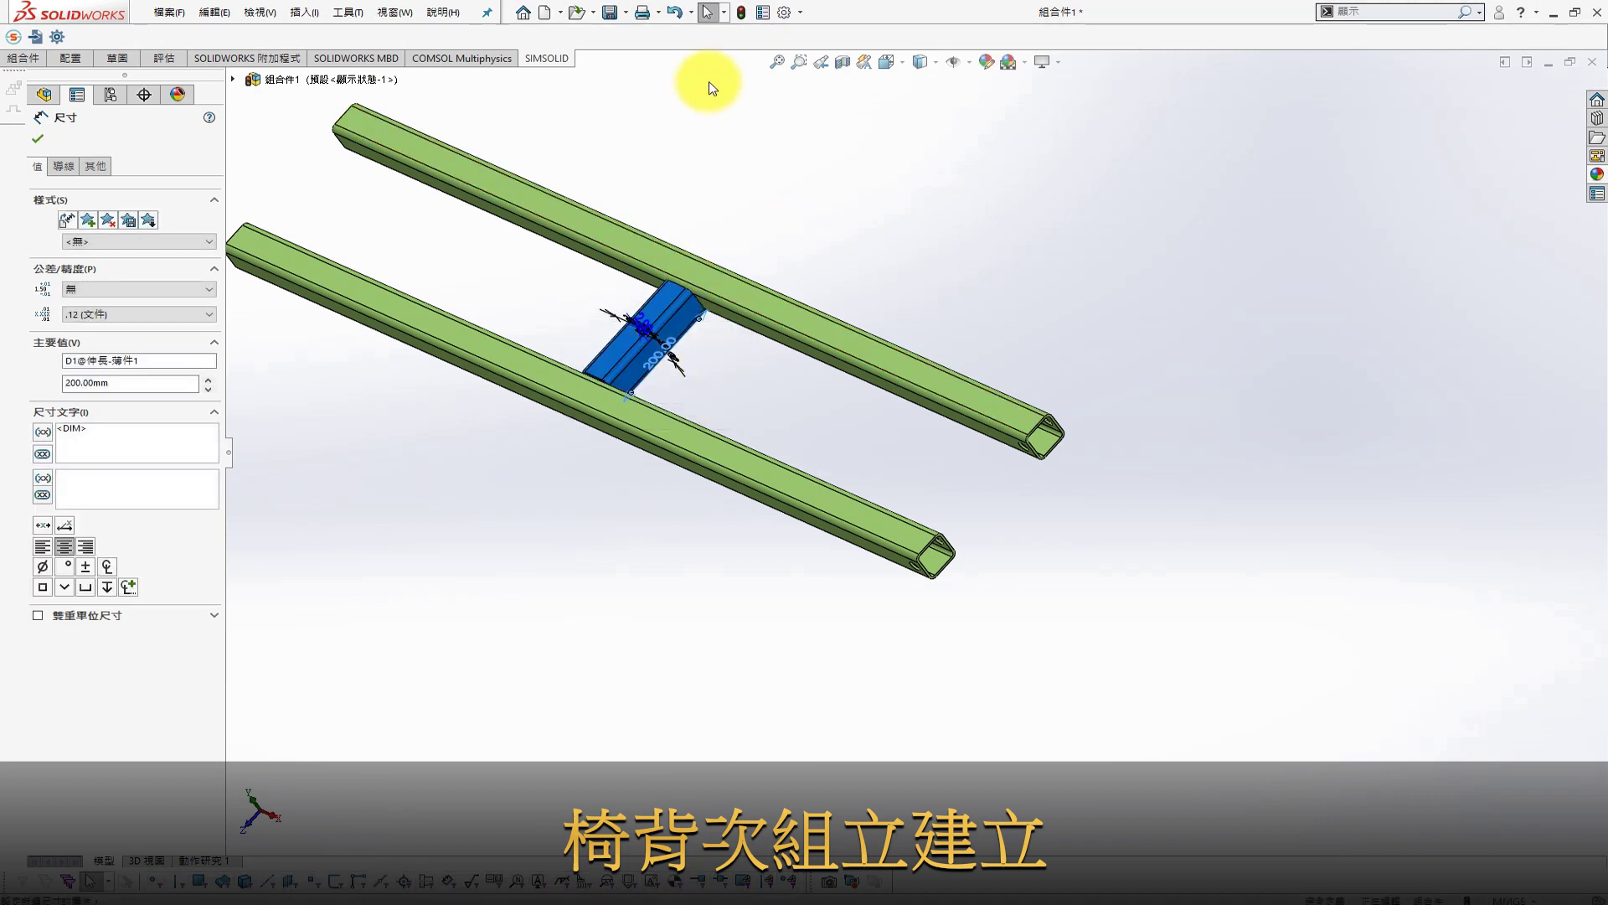
click(708, 11)
Measure the lower beam face again with the measuring tool
key(s)
click(1039, 277)
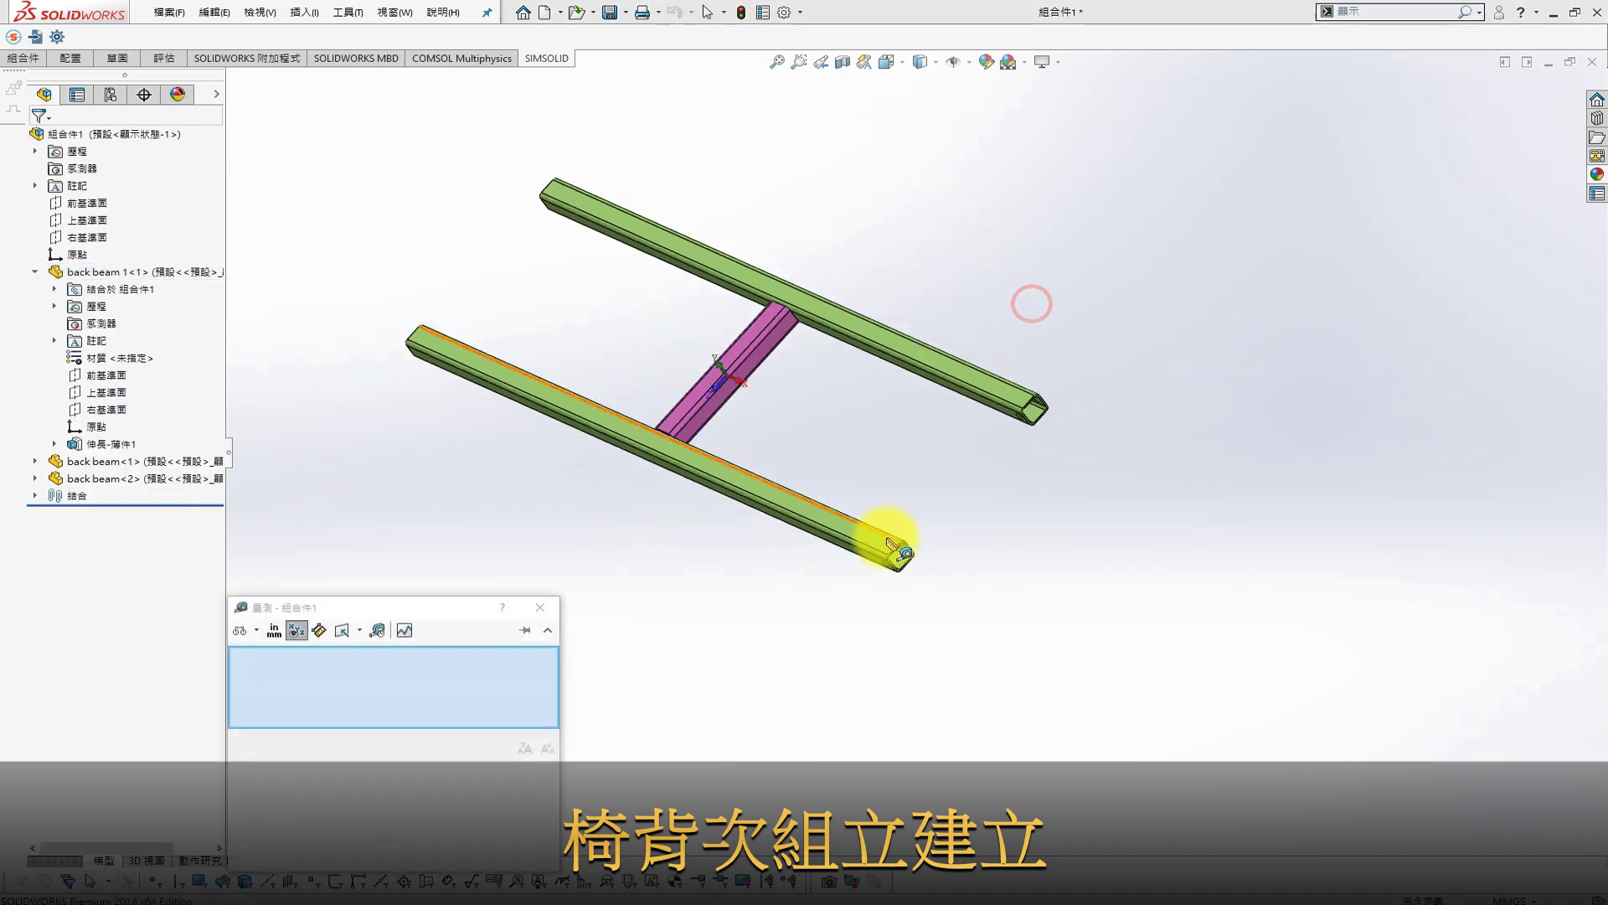
click(881, 532)
mouse_move(880, 532)
middle_down()
mouse_move(1035, 438)
mouse_move(903, 347)
mouse_move(826, 424)
mouse_move(799, 388)
middle_up()
key(Escape)
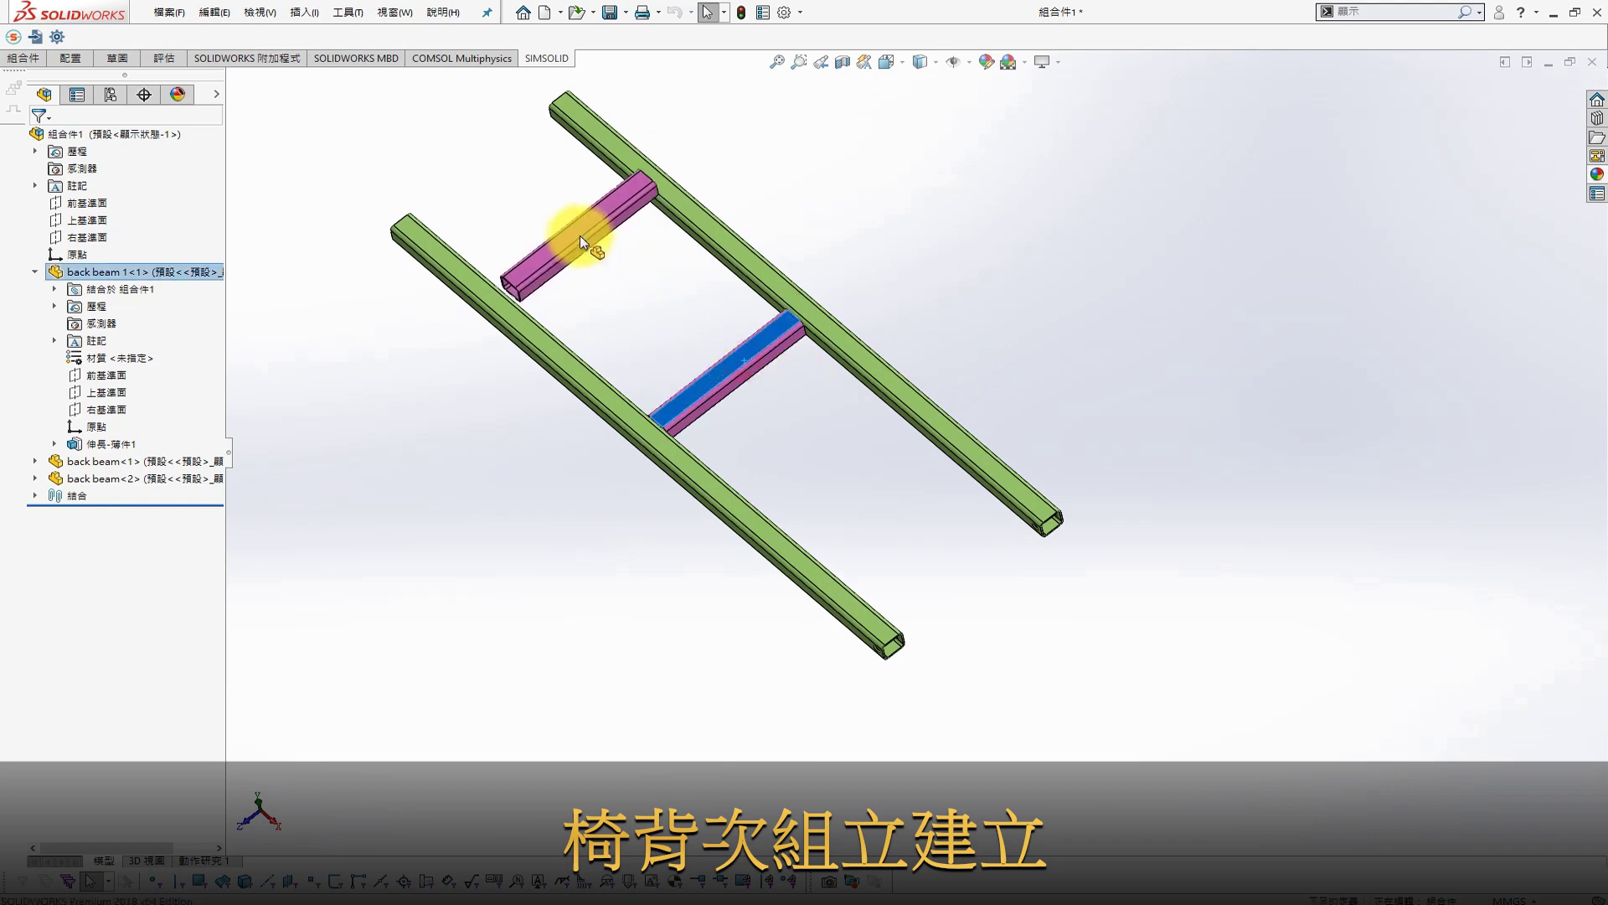
Add a second copy of the pink crossbar to the frame
ctrl+drag(580, 241, 570, 245)
scroll(554, 248, down, 5)
ctrl+click(456, 330)
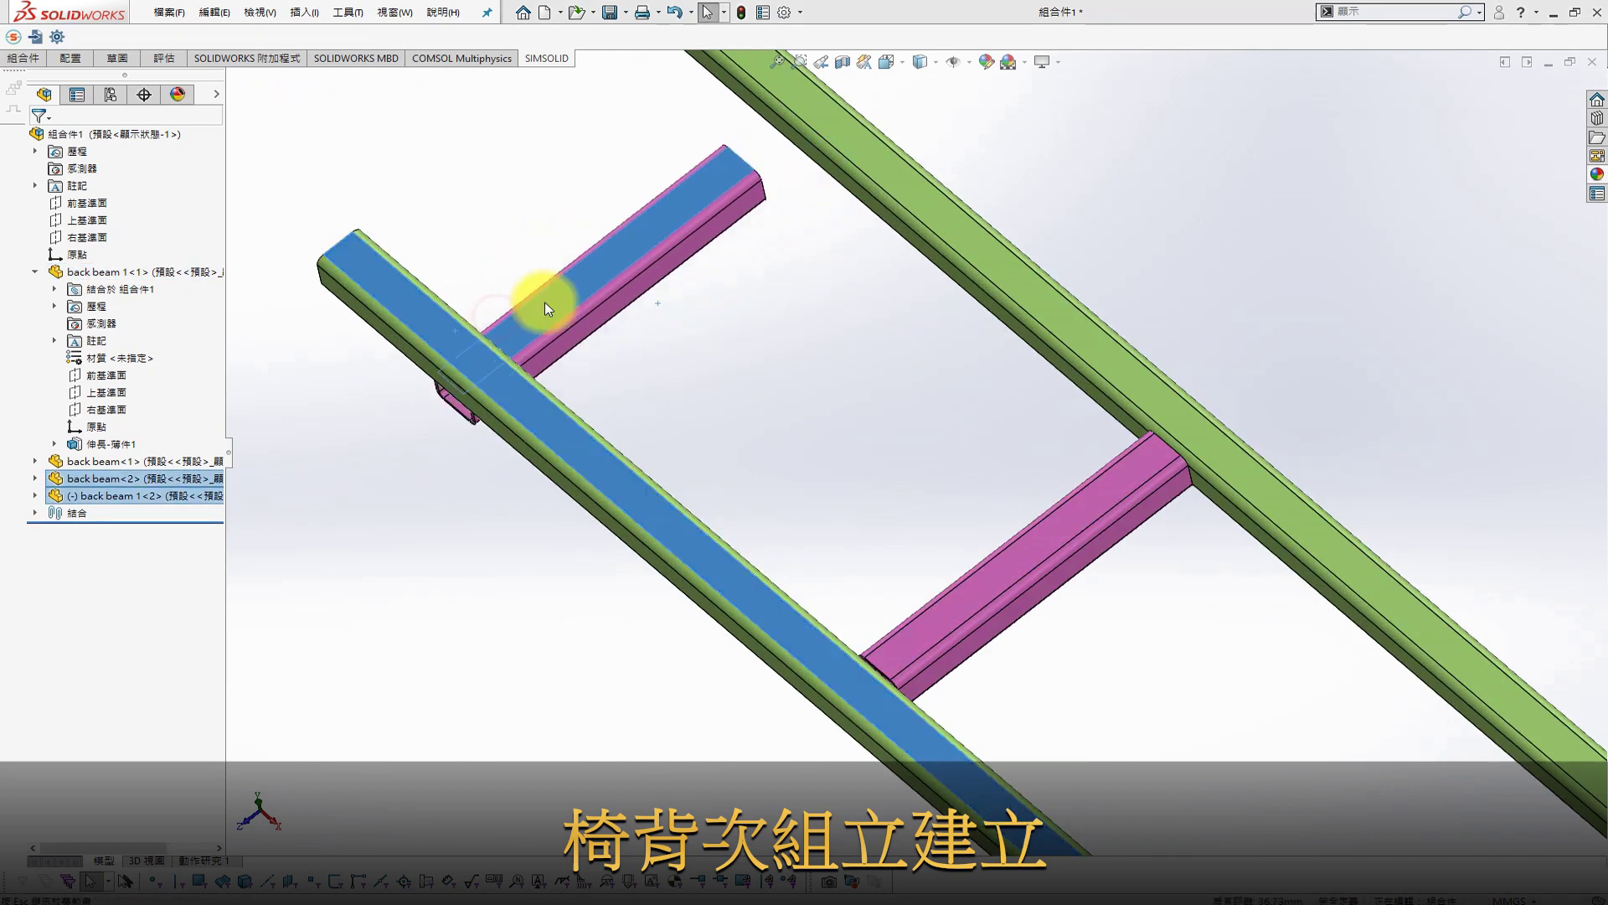
key(Escape)
scroll(424, 369, down, 3)
scroll(508, 414, down, 3)
click(508, 416)
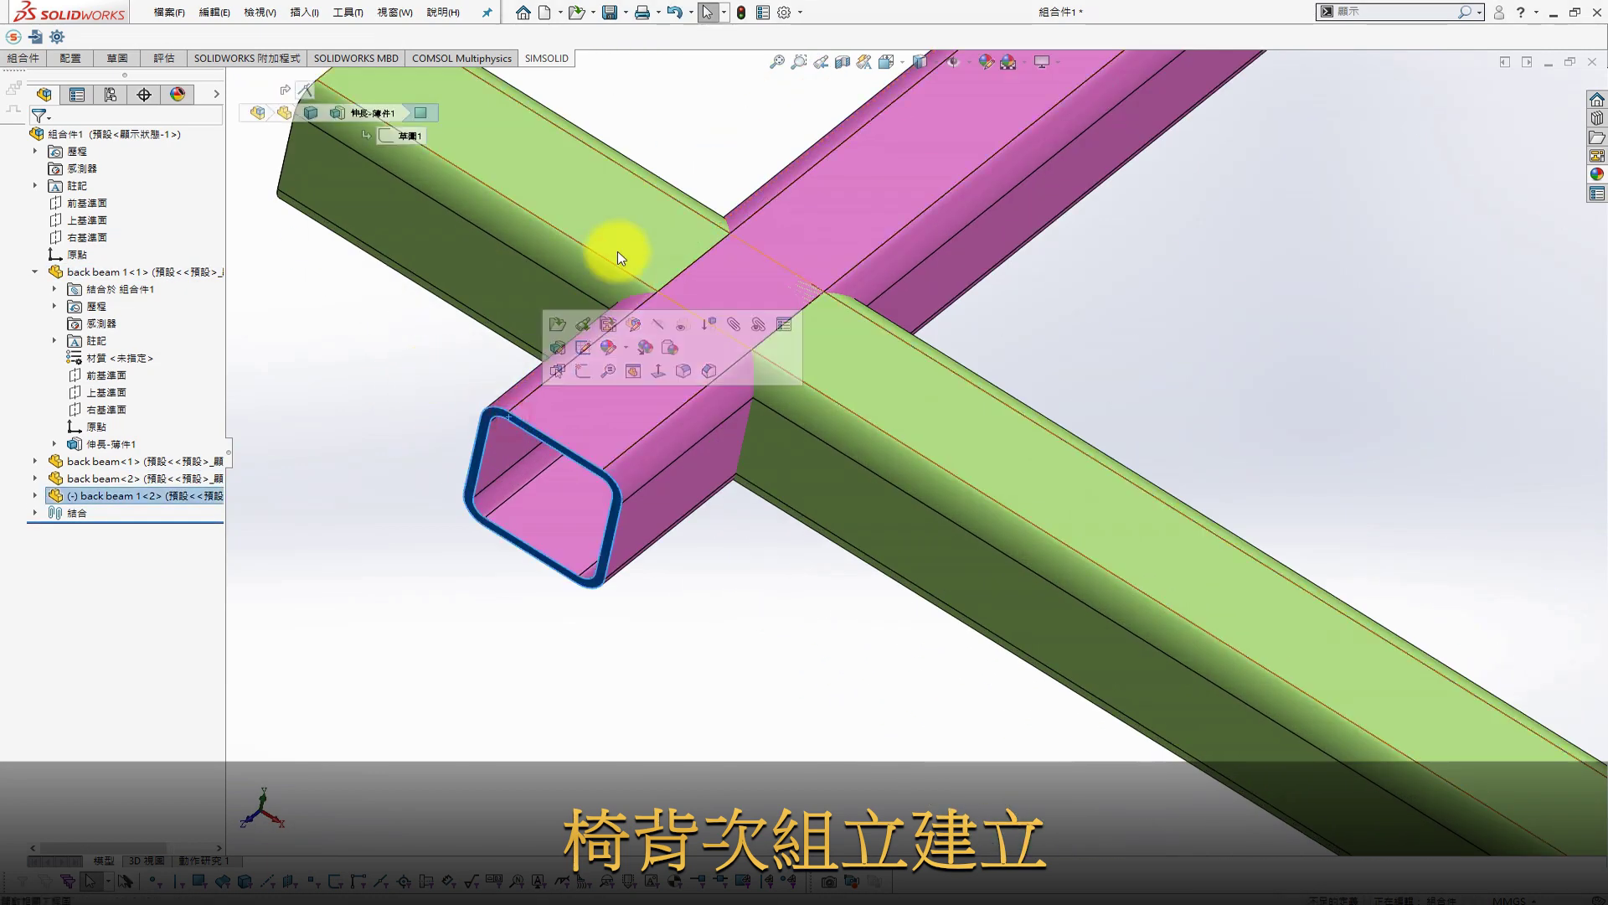
scroll(620, 257, up, 5)
middle_drag(639, 324, 829, 213)
Mate the green beam's open end edge loop coincident with the pink crossbar's top face
ctrl+click(829, 211)
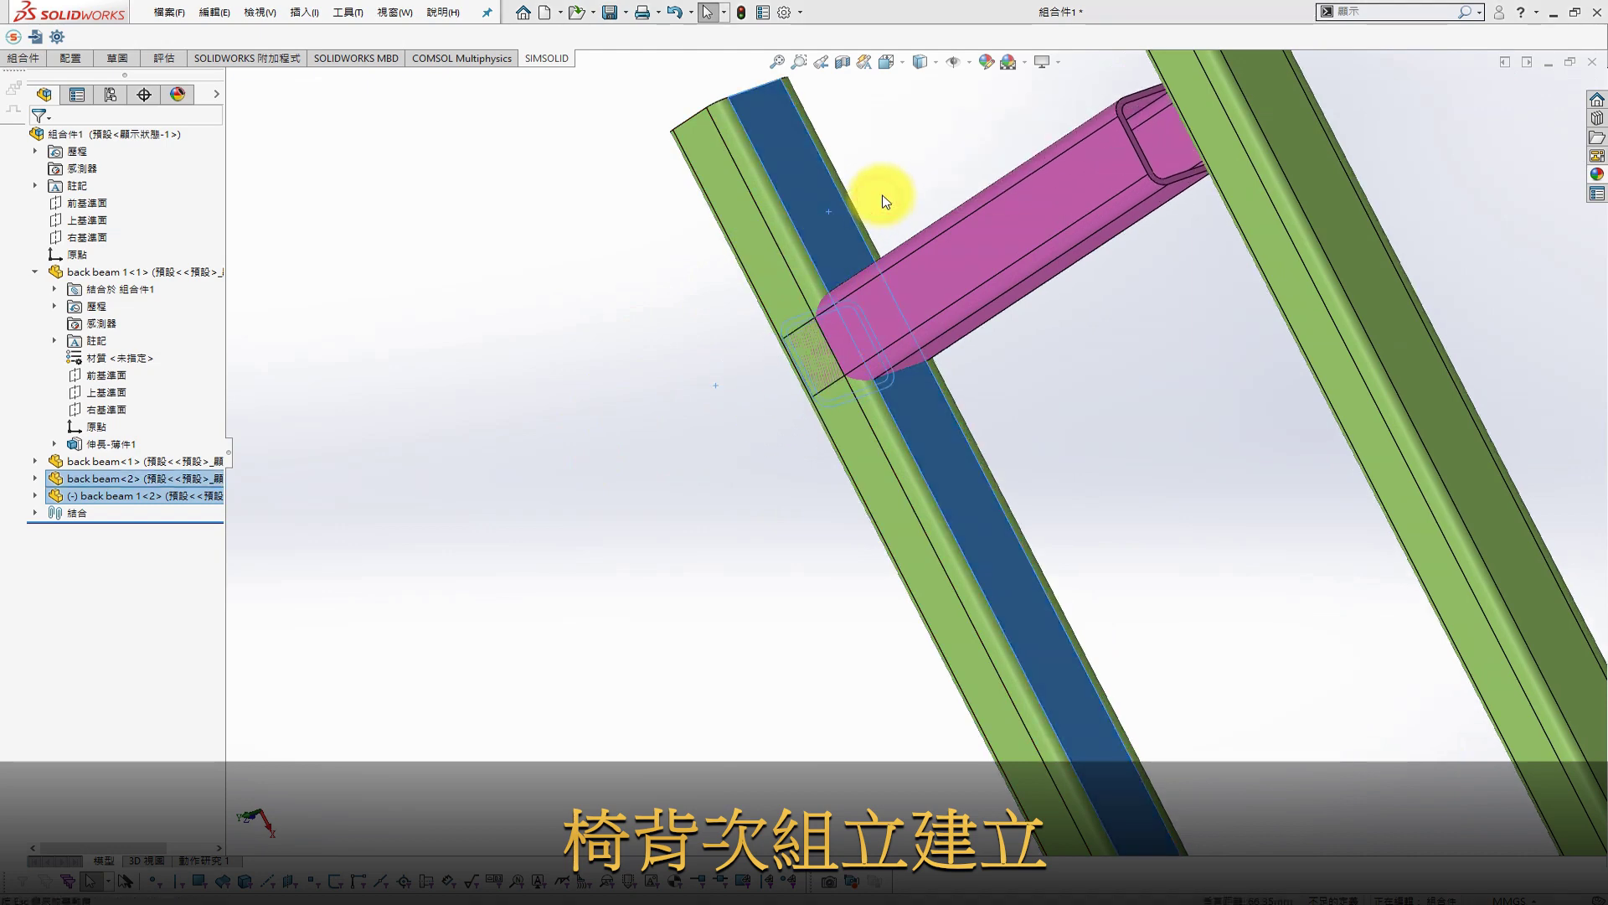
scroll(963, 159, up, 5)
scroll(876, 251, down, 5)
scroll(750, 293, down, 3)
click(756, 295)
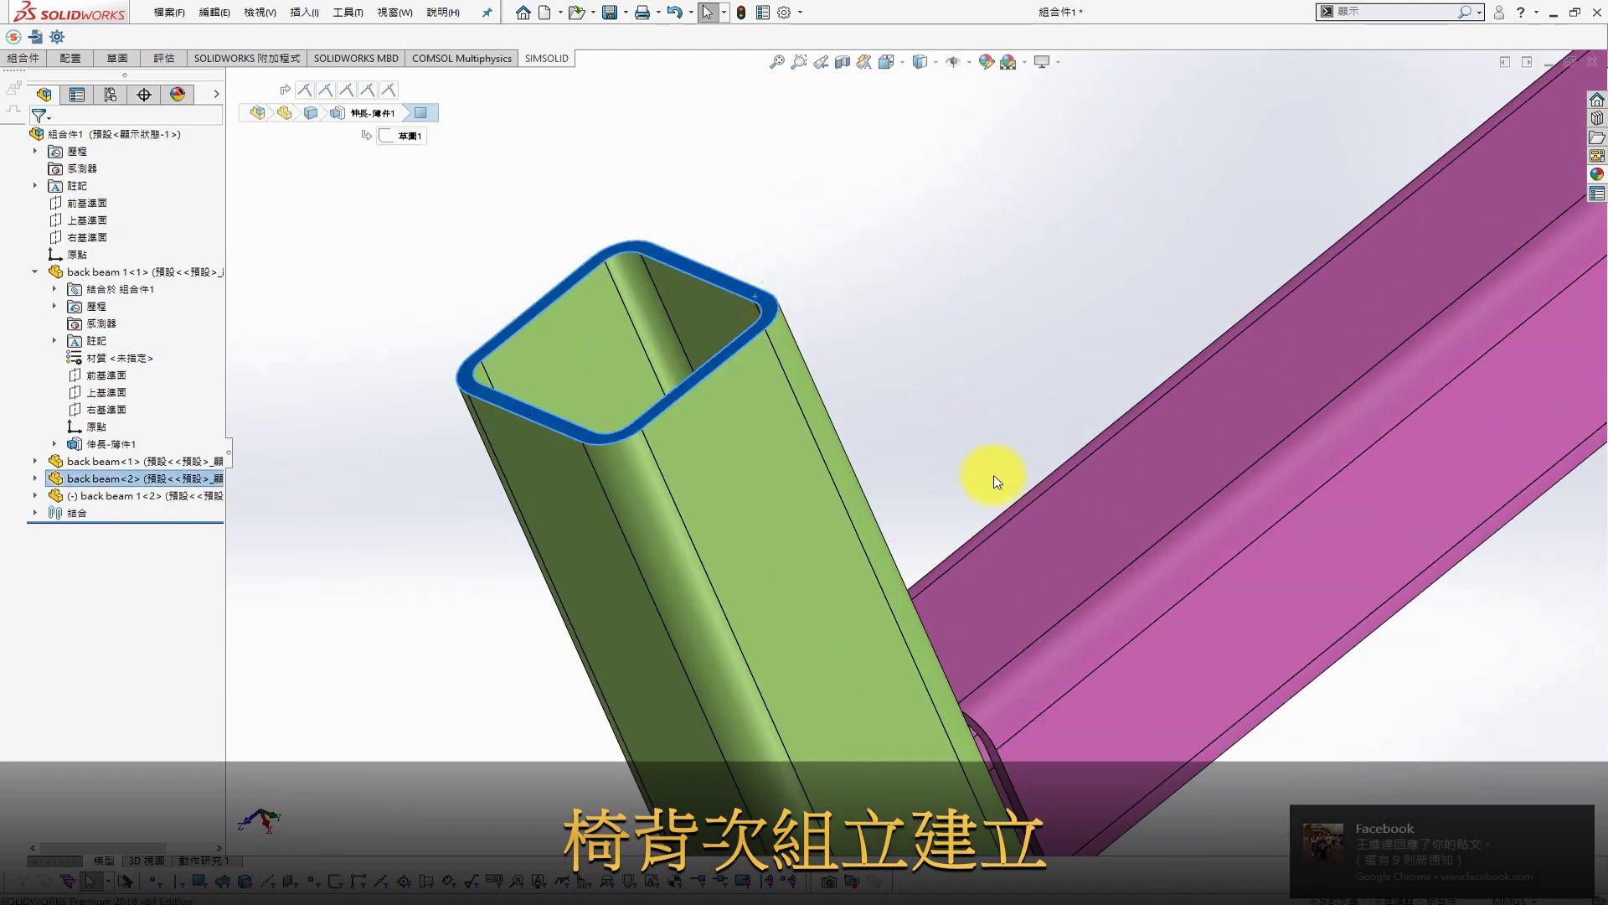
ctrl+click(1079, 550)
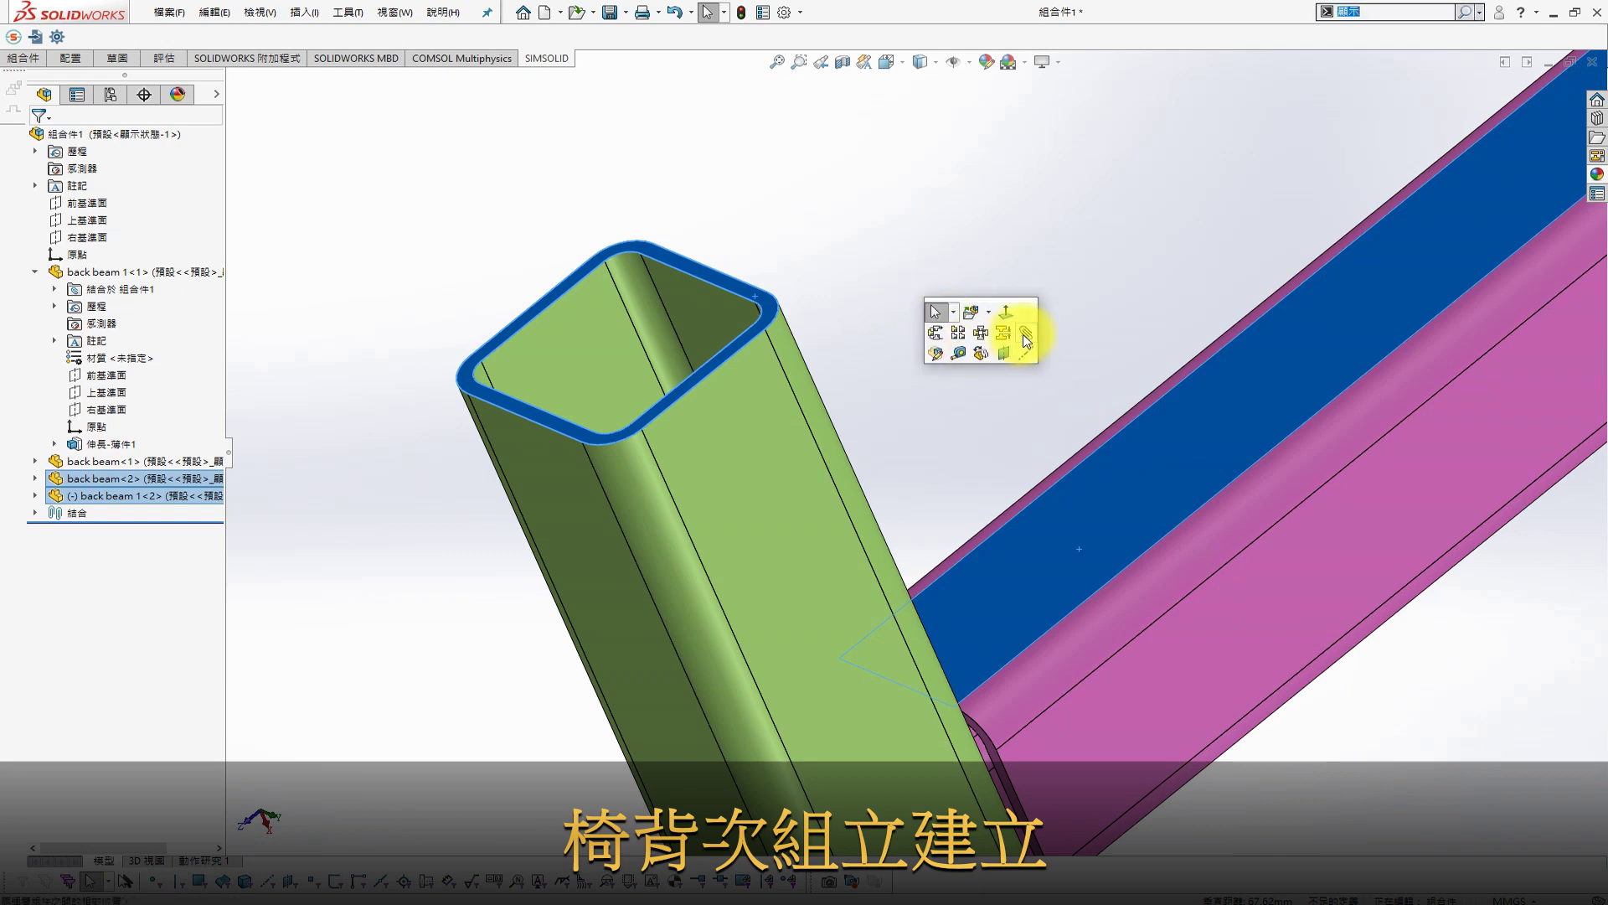
click(1027, 340)
click(1039, 303)
scroll(1240, 410, up, 5)
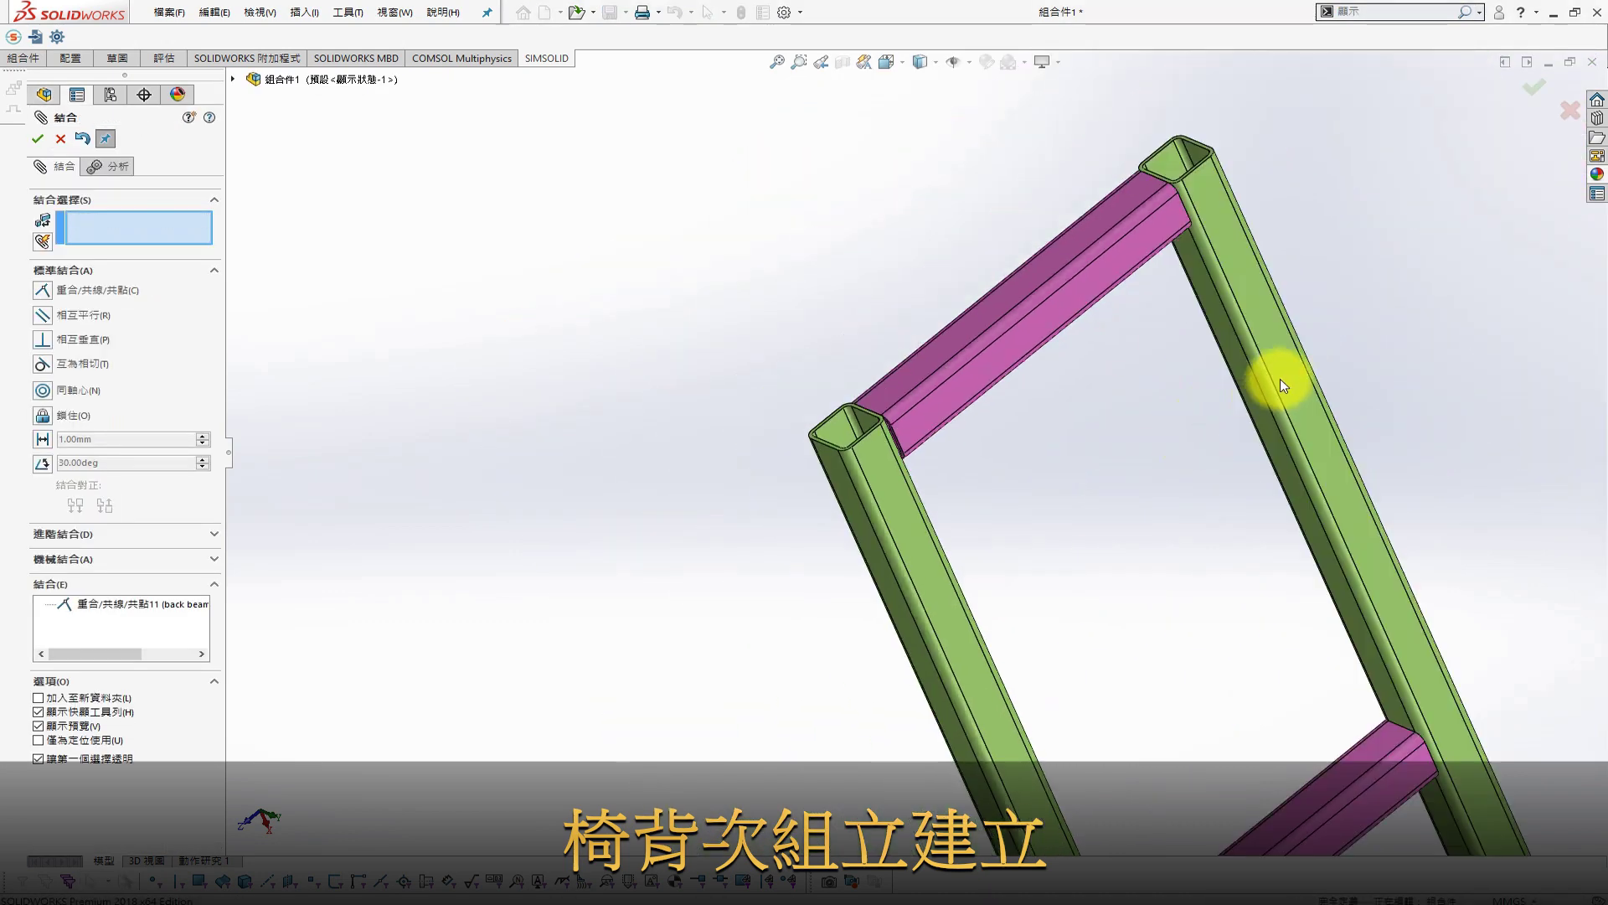
scroll(1280, 378, up, 3)
Close the mate, view the frame upright, and bring up Save As for the assembly
click(1533, 86)
scroll(1213, 424, up, 2)
mouse_move(1173, 358)
middle_down()
mouse_move(980, 460)
mouse_move(1023, 459)
mouse_move(826, 477)
middle_up()
scroll(826, 477, down, 3)
scroll(975, 328, down, 3)
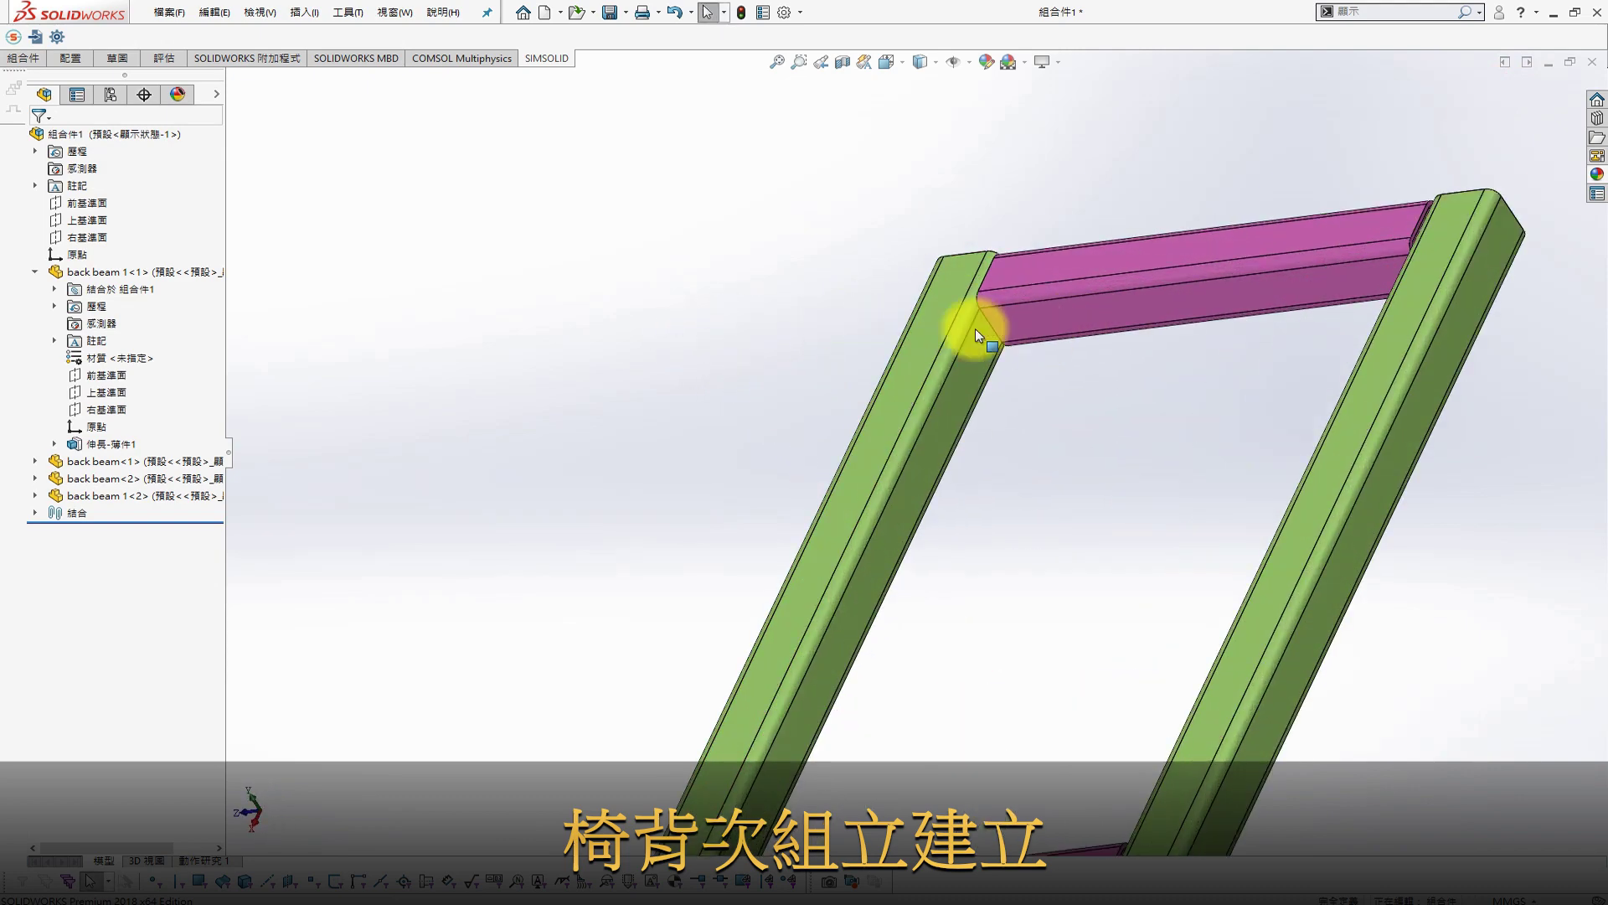
key(ctrl+s)
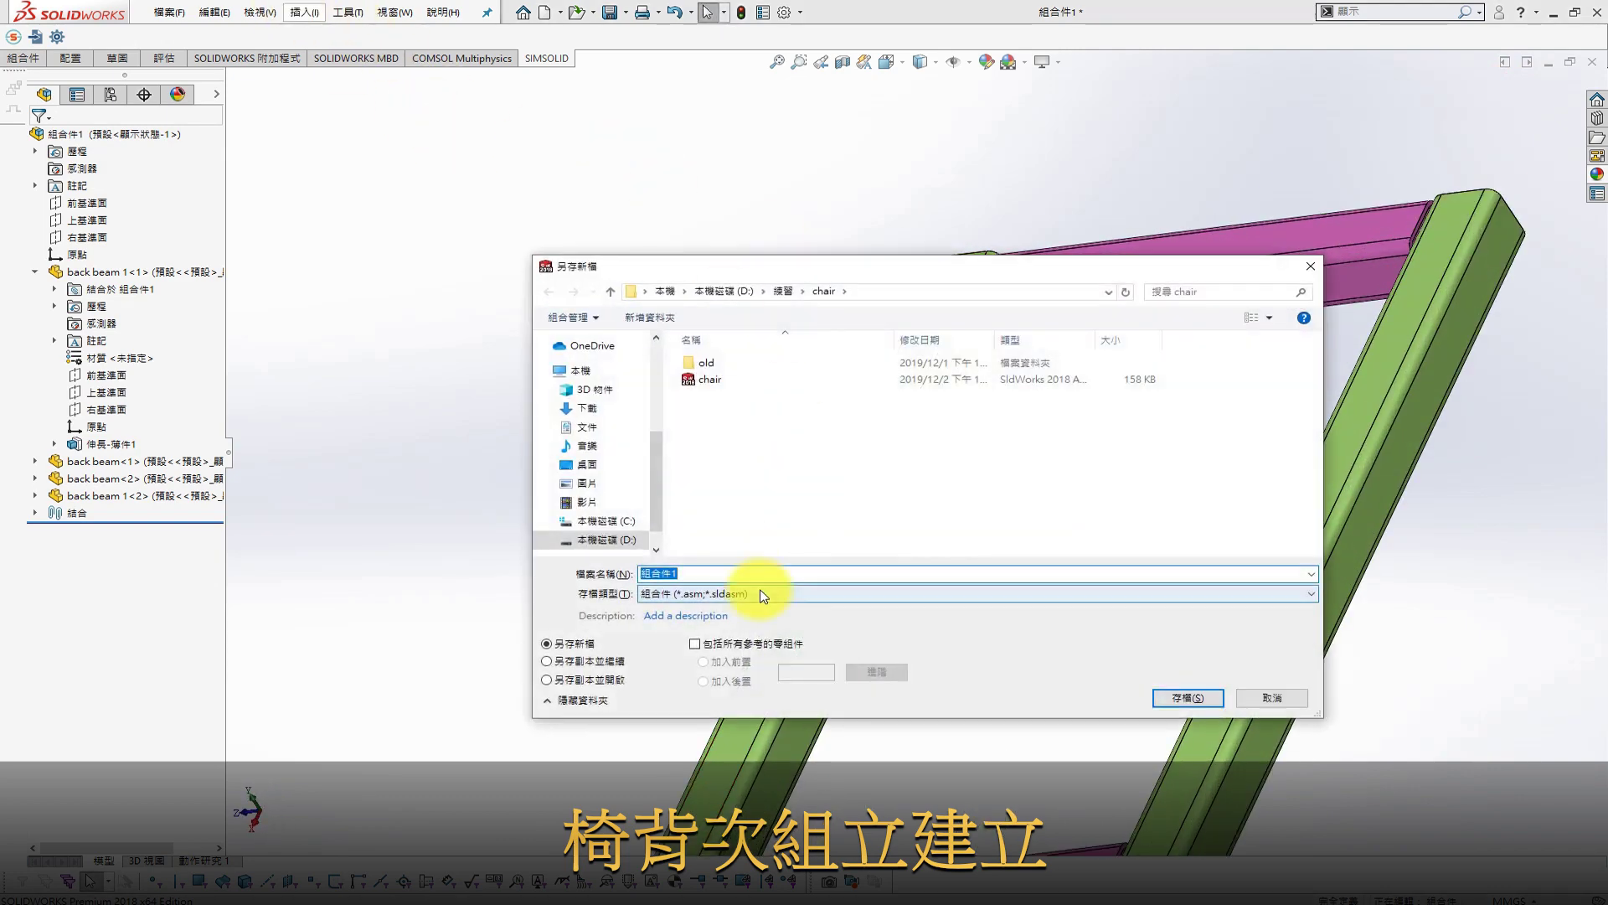
Save the assembly as 'back assy' and open the Insert menu
text(back assy)
key(Return)
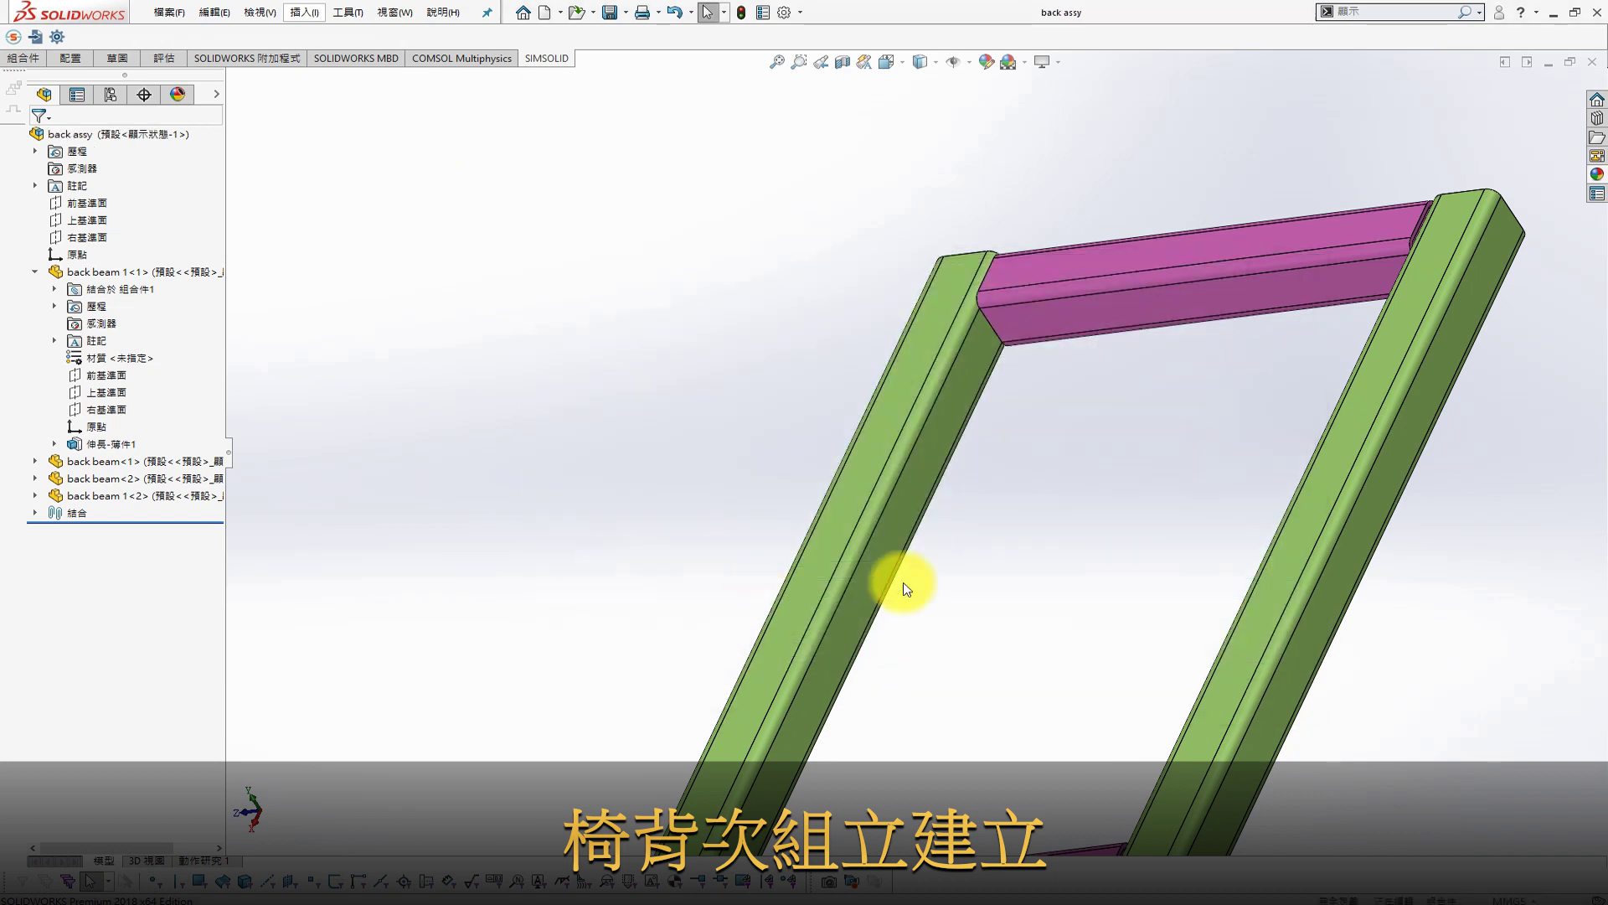
click(305, 12)
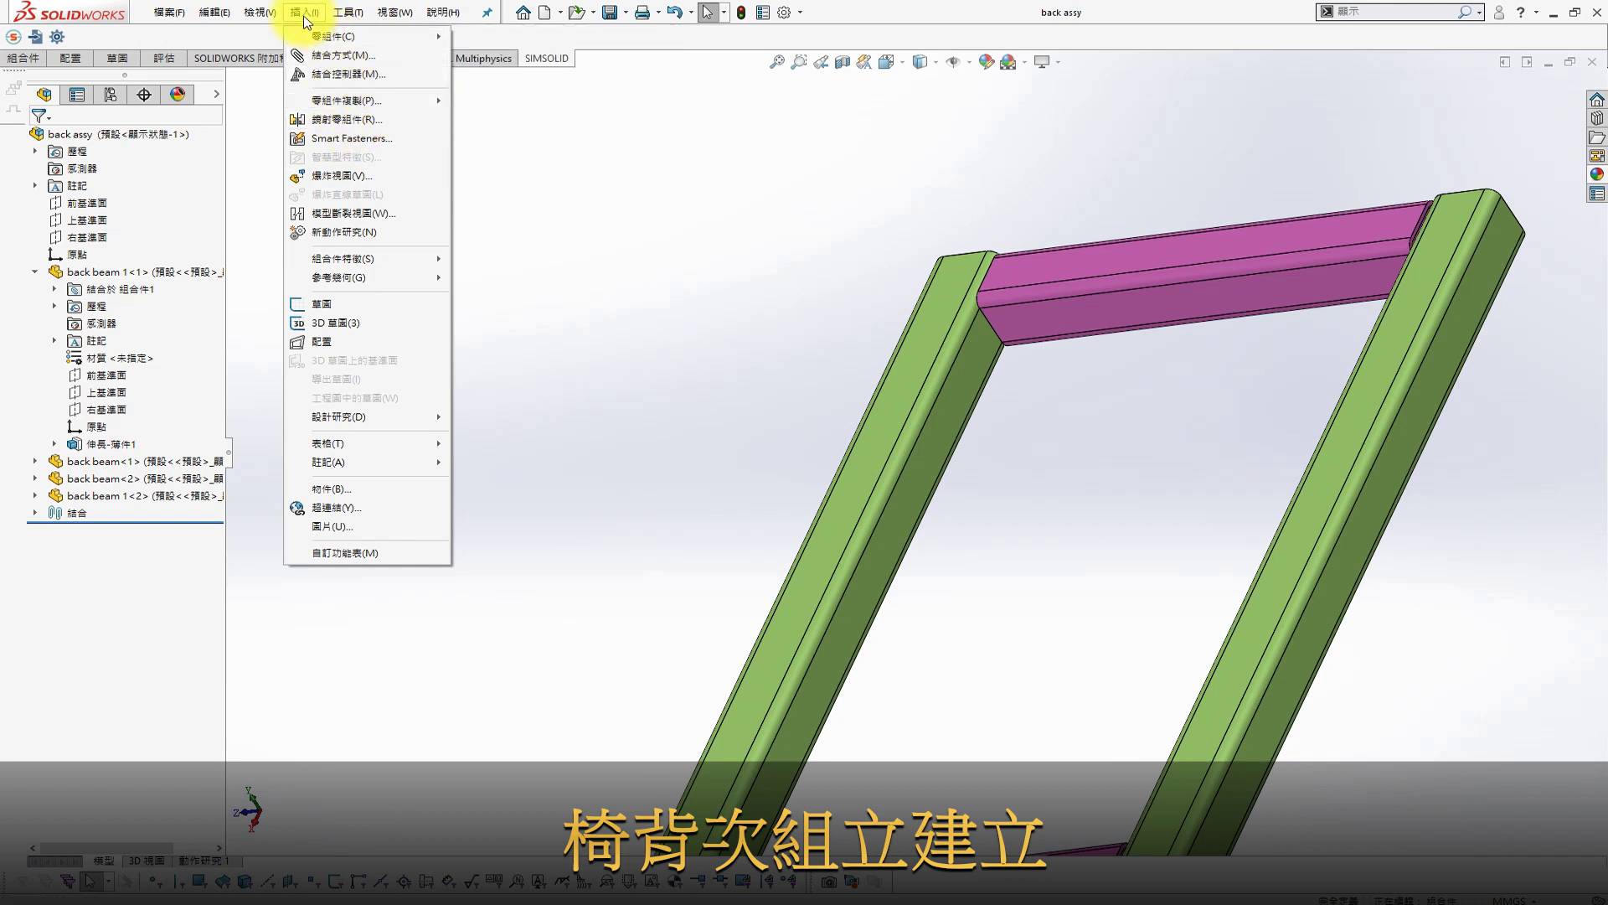
Start a weld bead and switch it to the weld geometry method
mouse_move(345, 258)
click(502, 352)
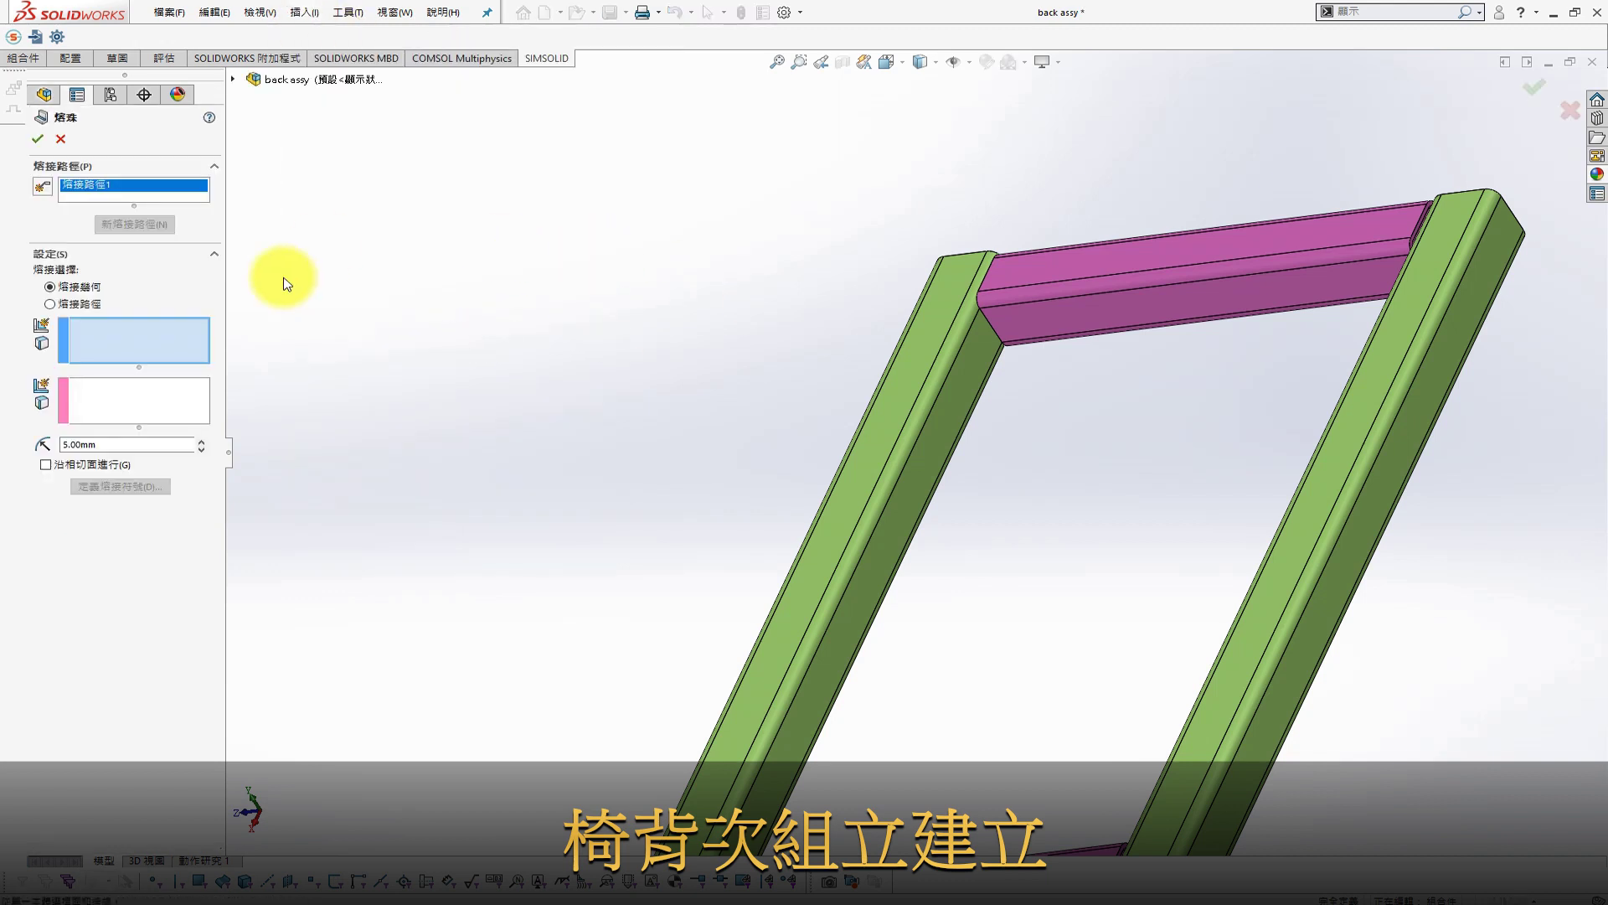
click(50, 304)
scroll(947, 340, down, 3)
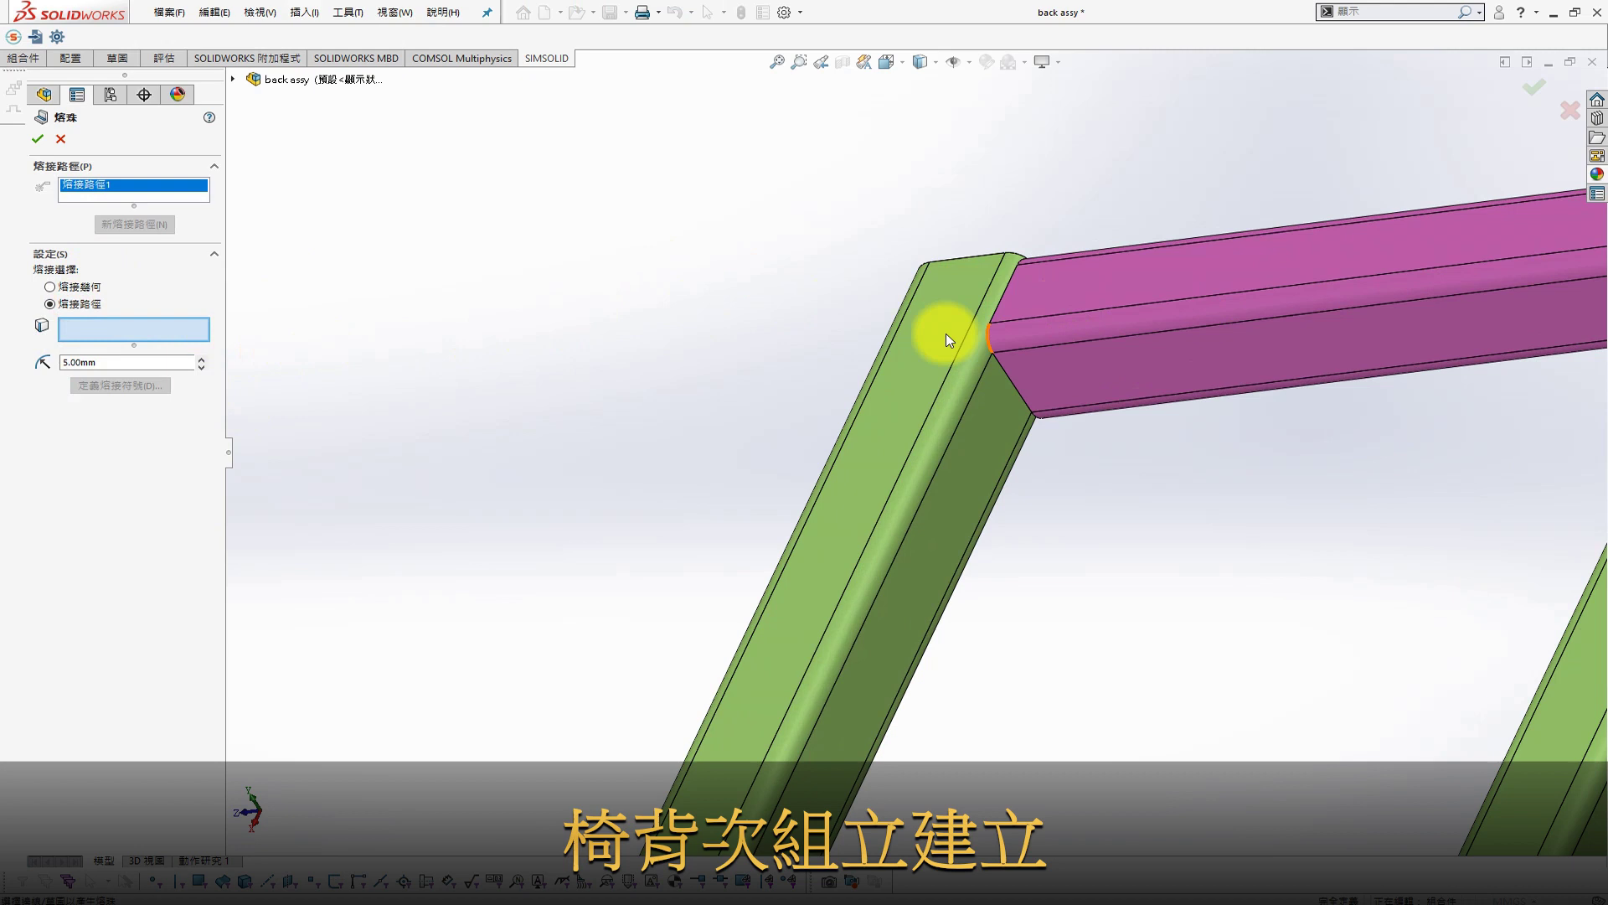
click(63, 289)
click(143, 344)
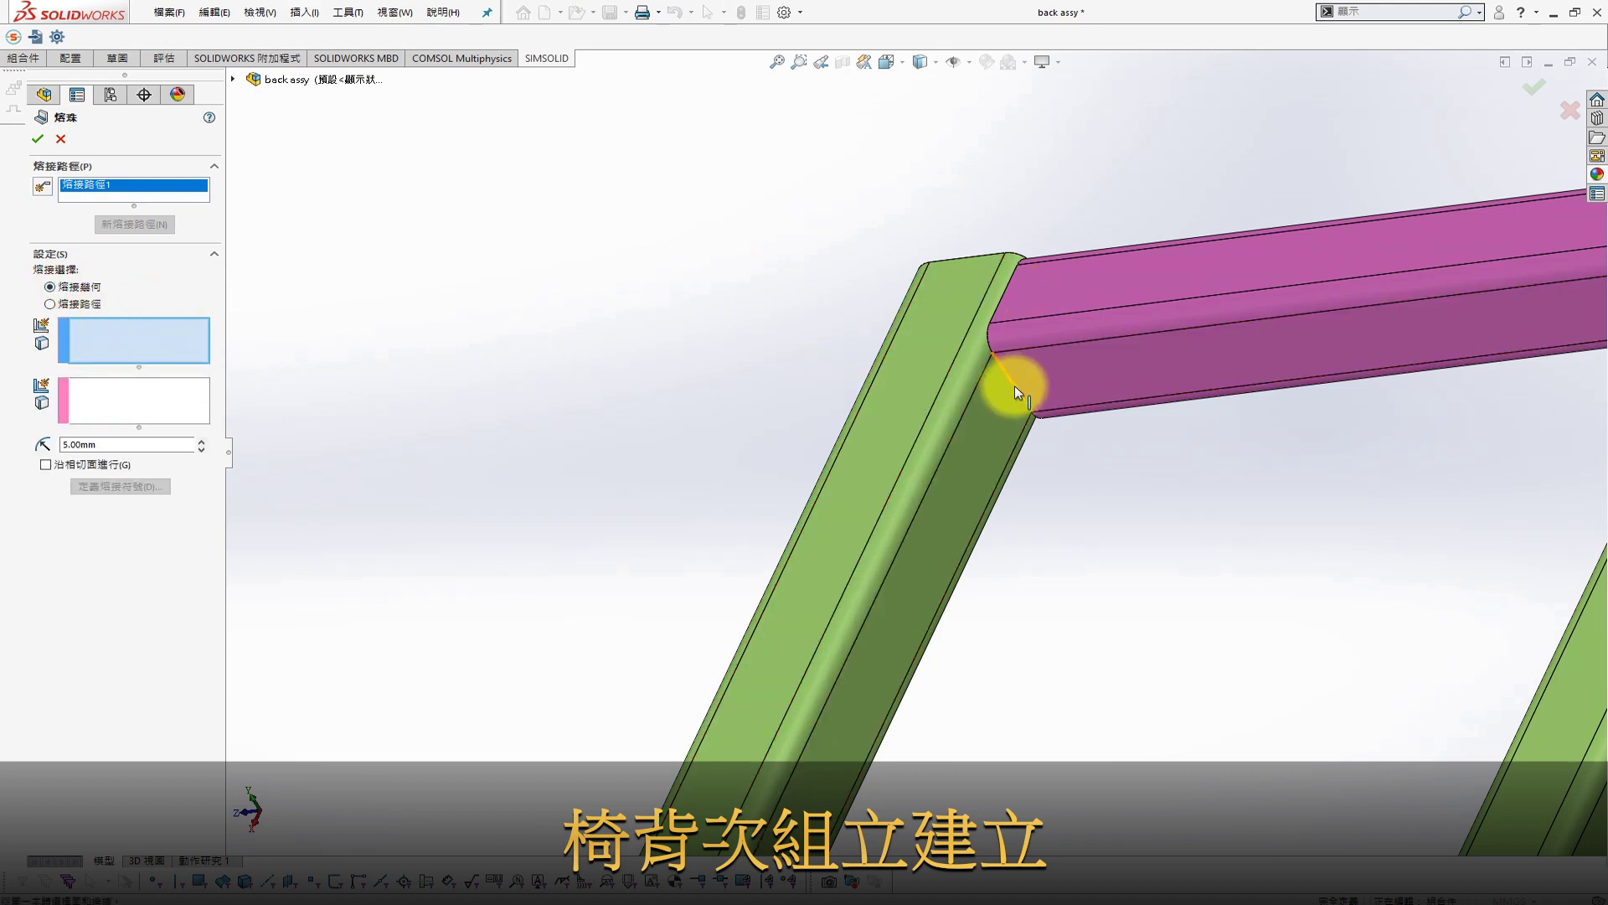
Pick the pink tube and green beam faces as weld faces, then revert to weld path
right_click(129, 329)
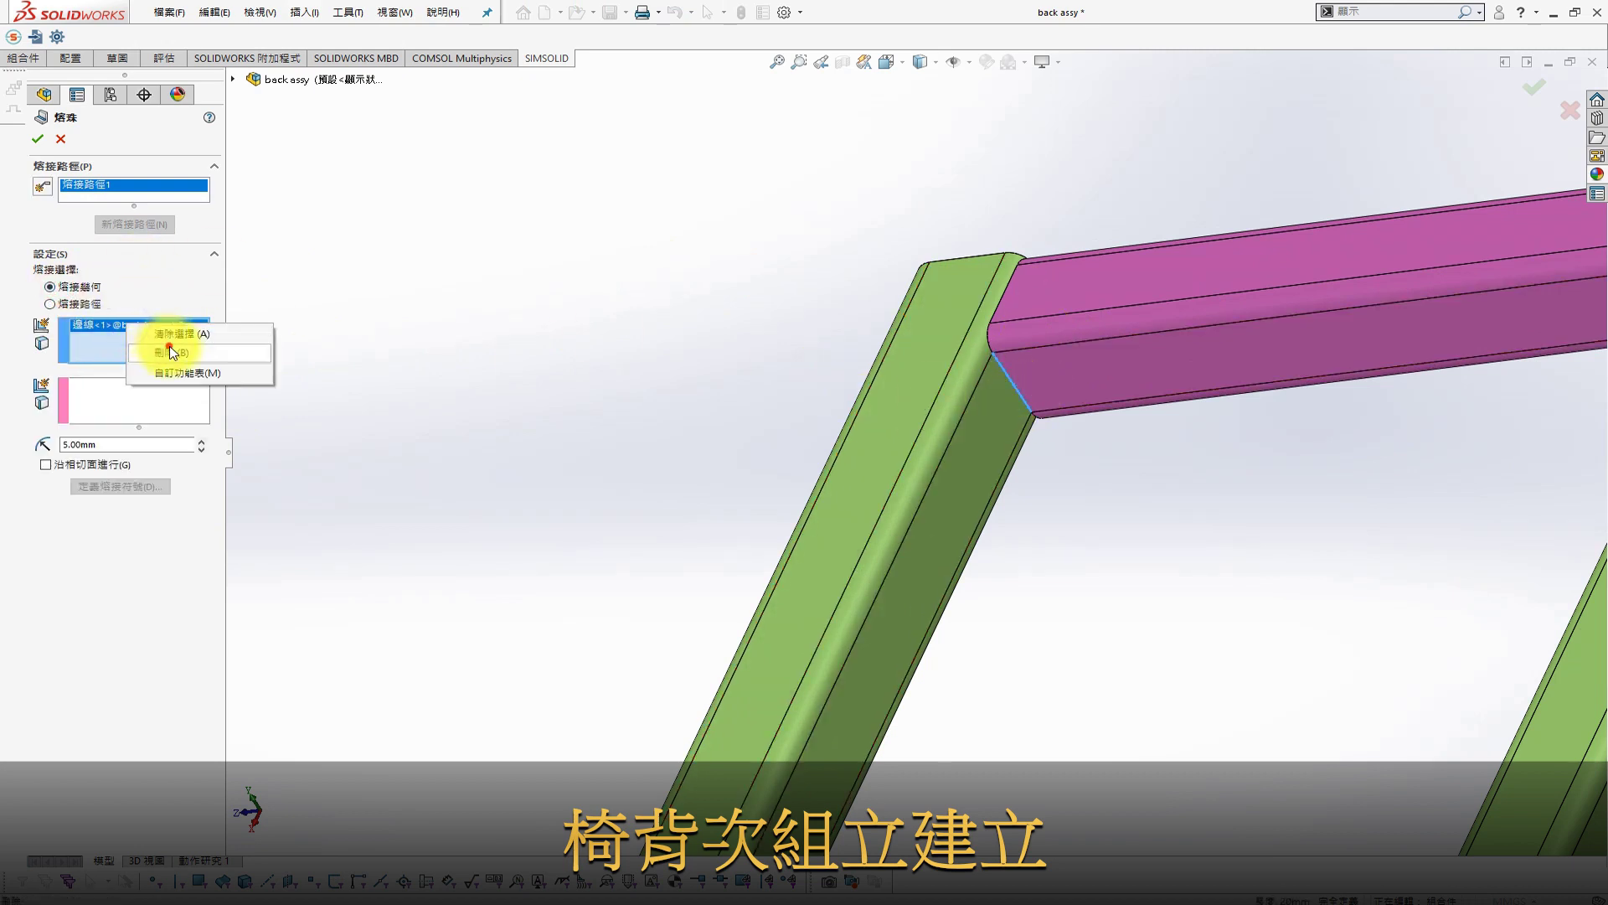
click(166, 342)
click(1042, 374)
click(988, 406)
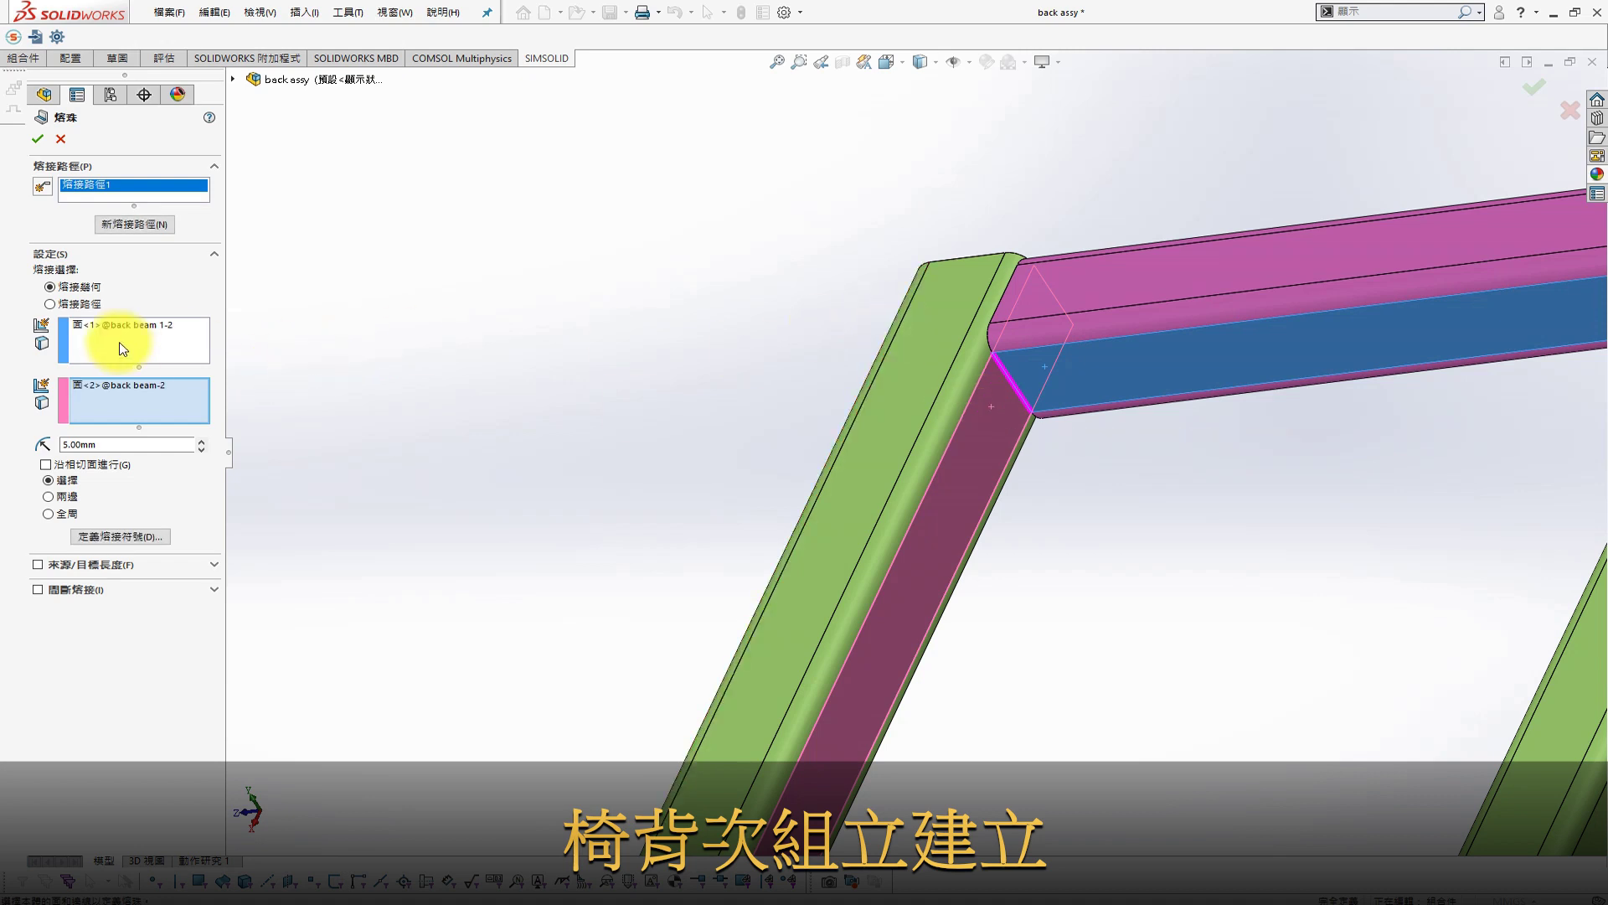
click(176, 339)
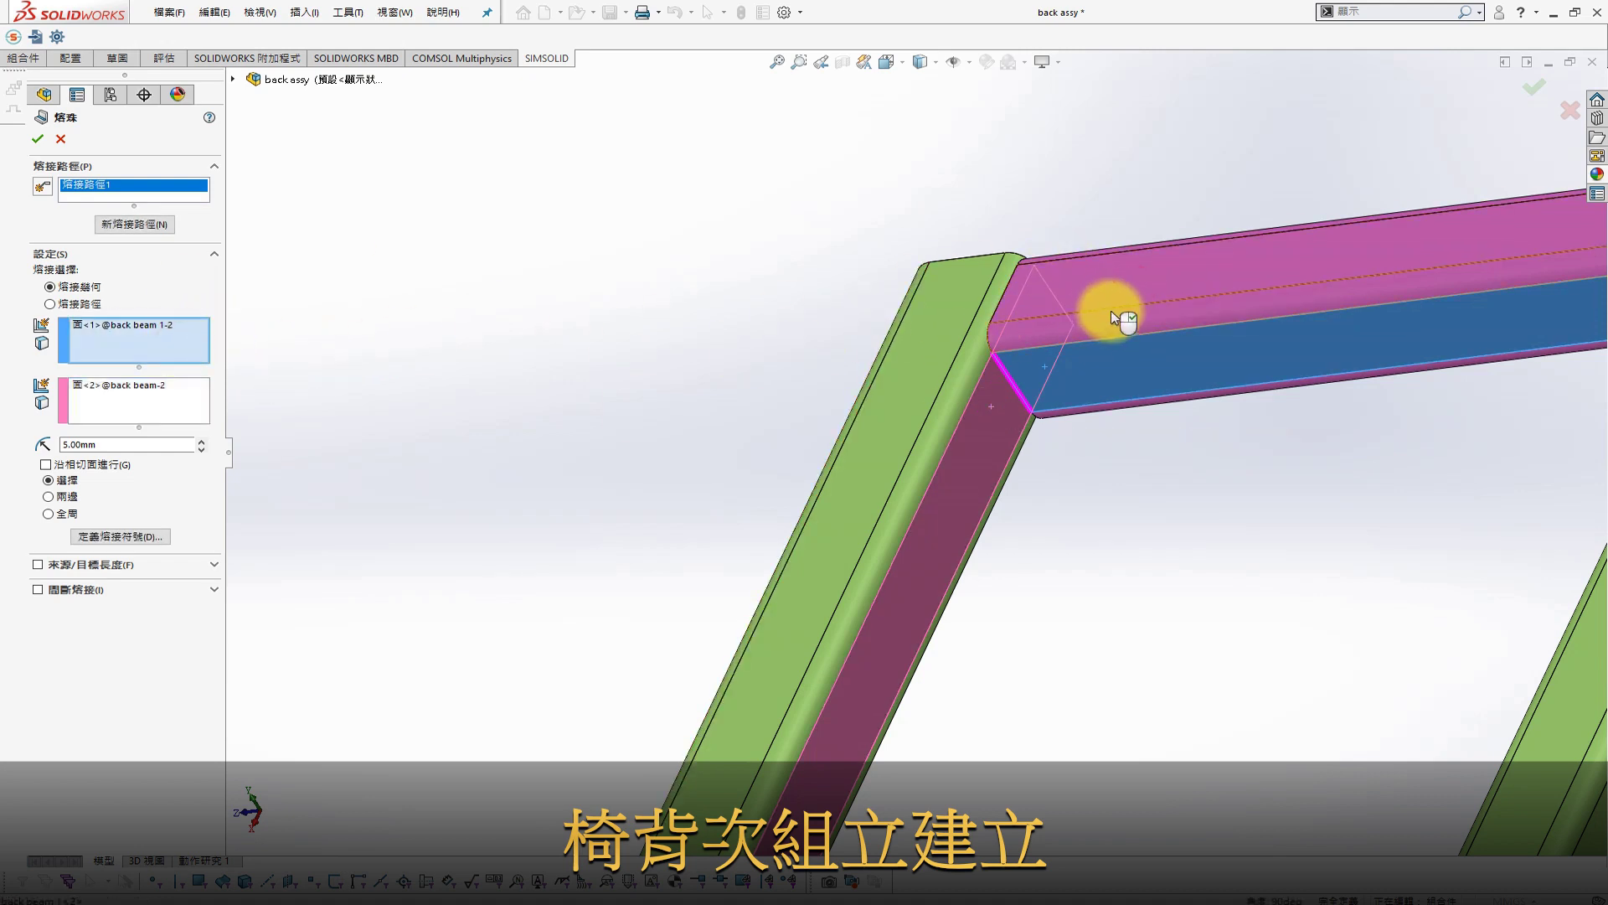
click(90, 304)
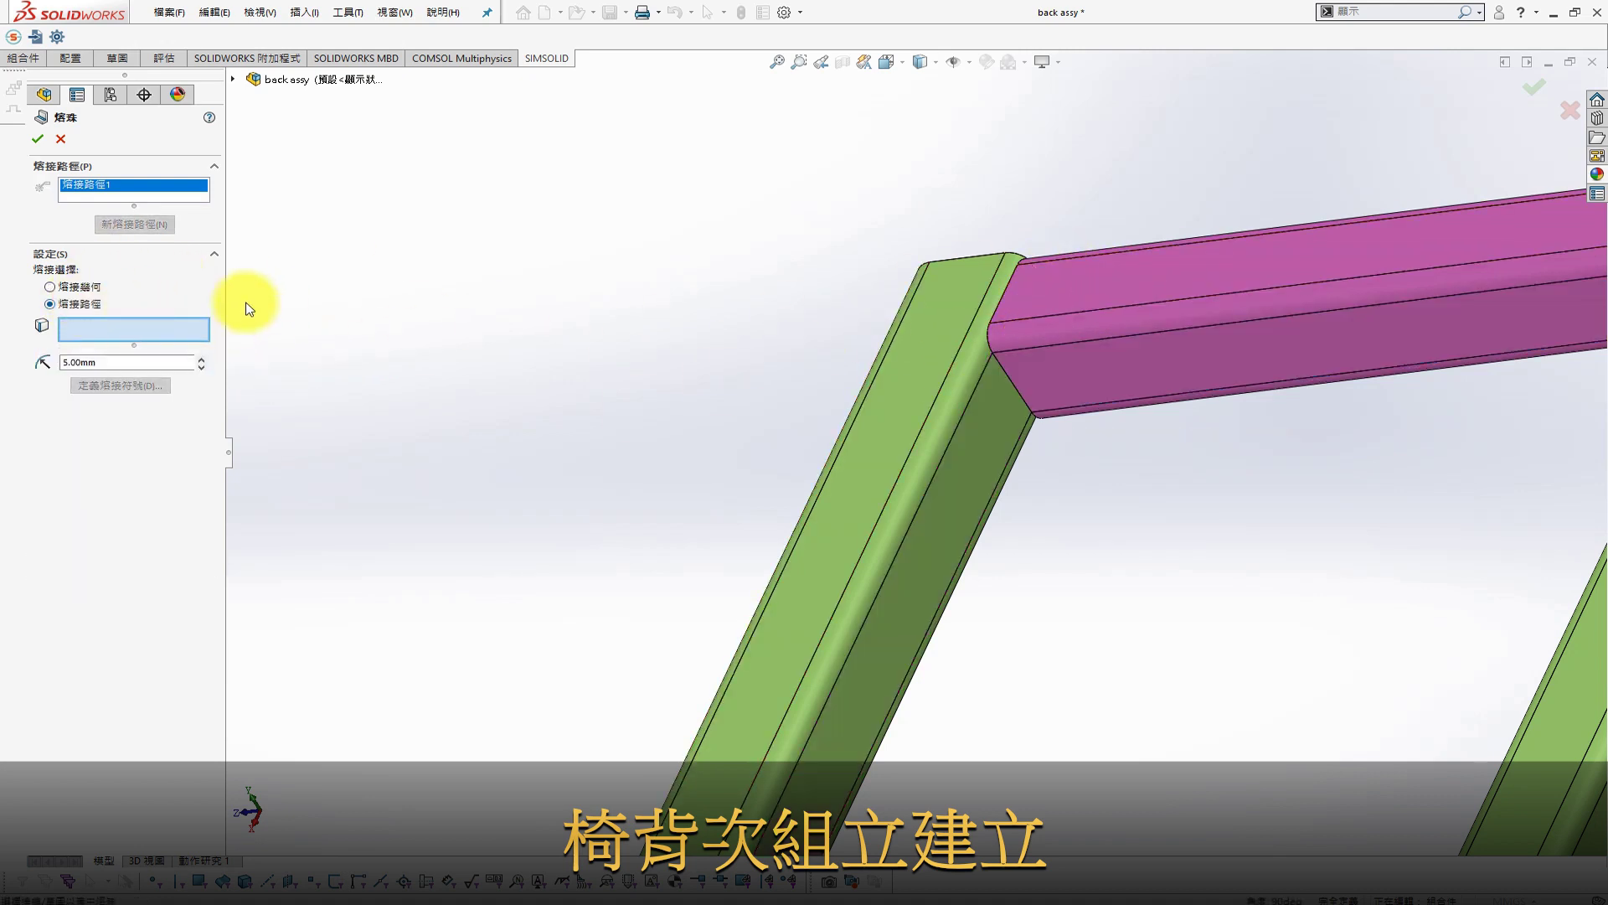
Select the first crossbar joint's end edges as weld path 1
click(1008, 377)
click(990, 338)
click(1068, 259)
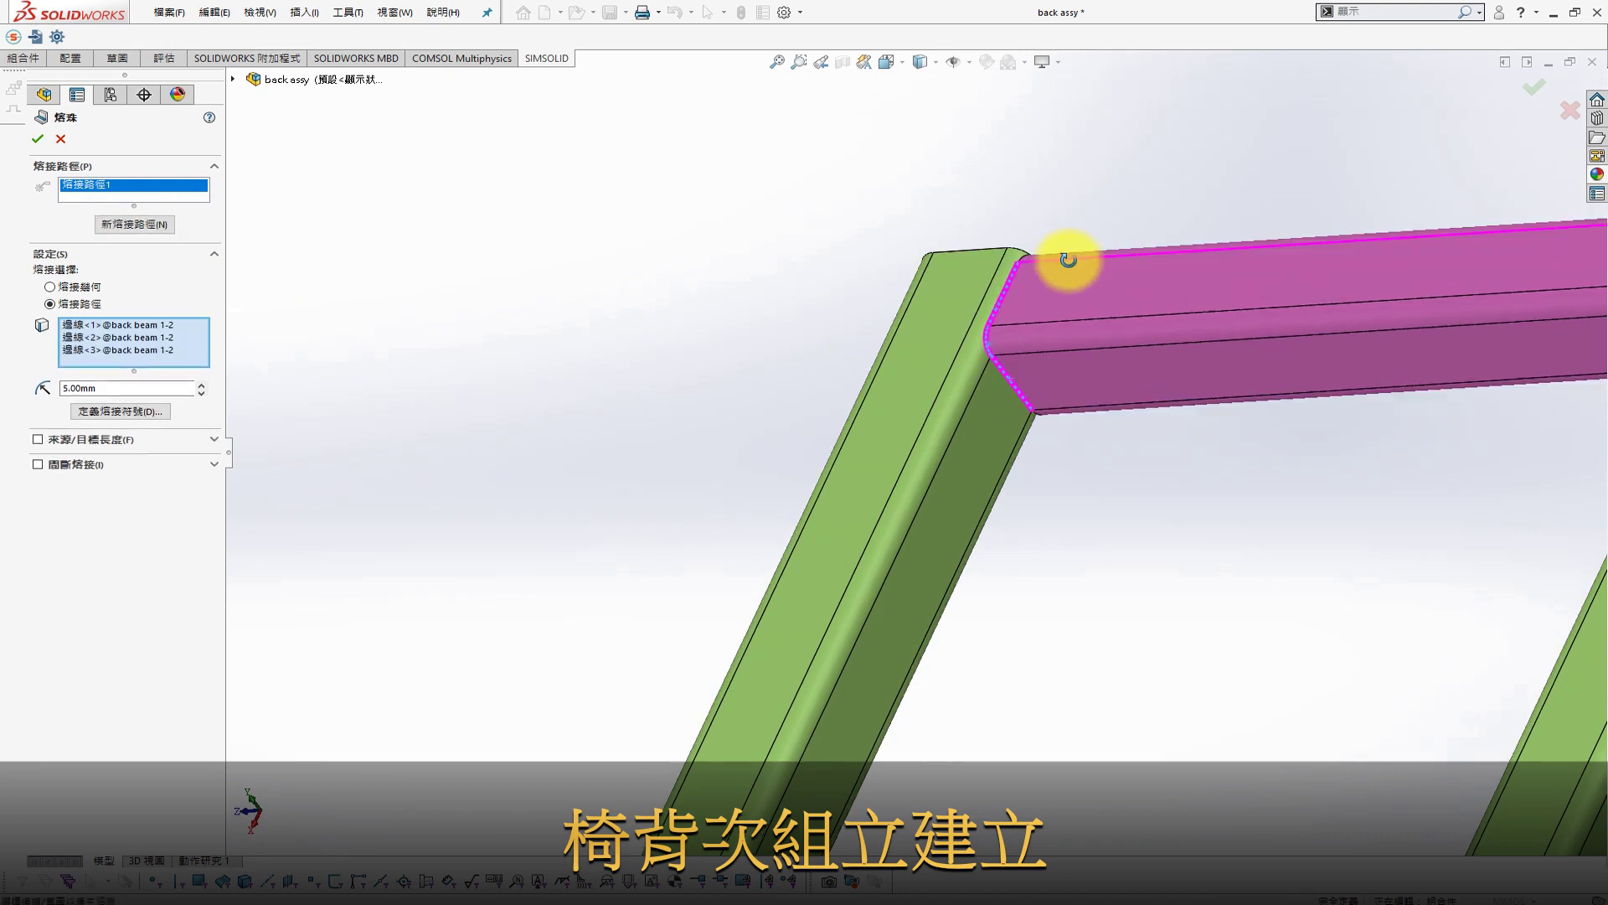
middle_drag(1068, 259, 1052, 226)
click(1048, 246)
click(1188, 238)
middle_drag(1188, 238, 1042, 278)
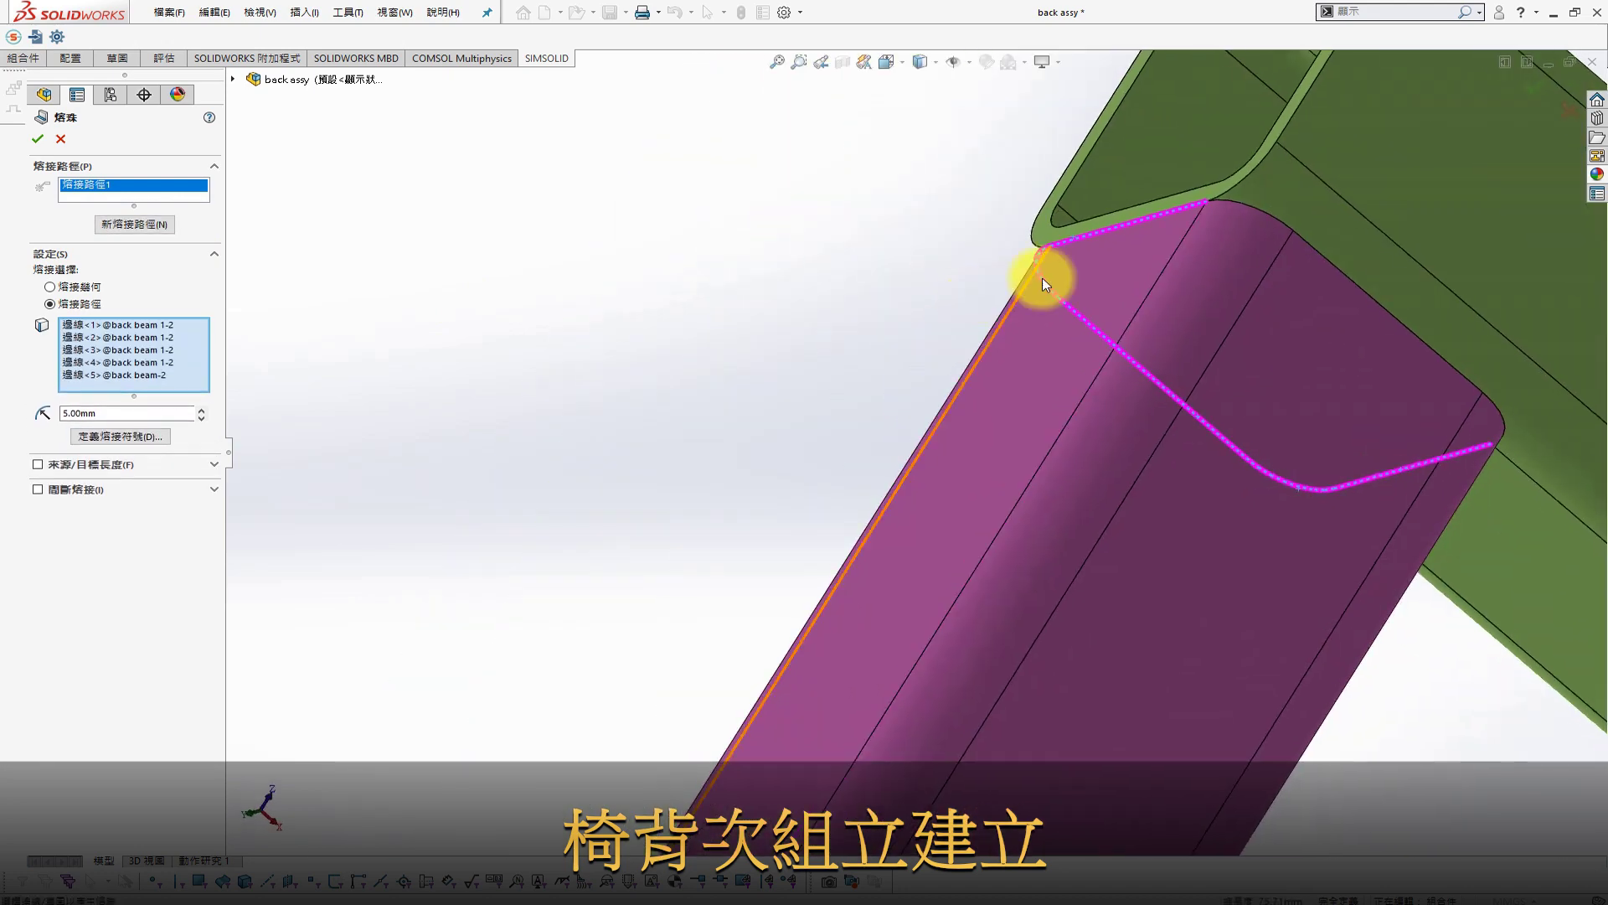
click(1262, 211)
click(1384, 347)
click(1485, 404)
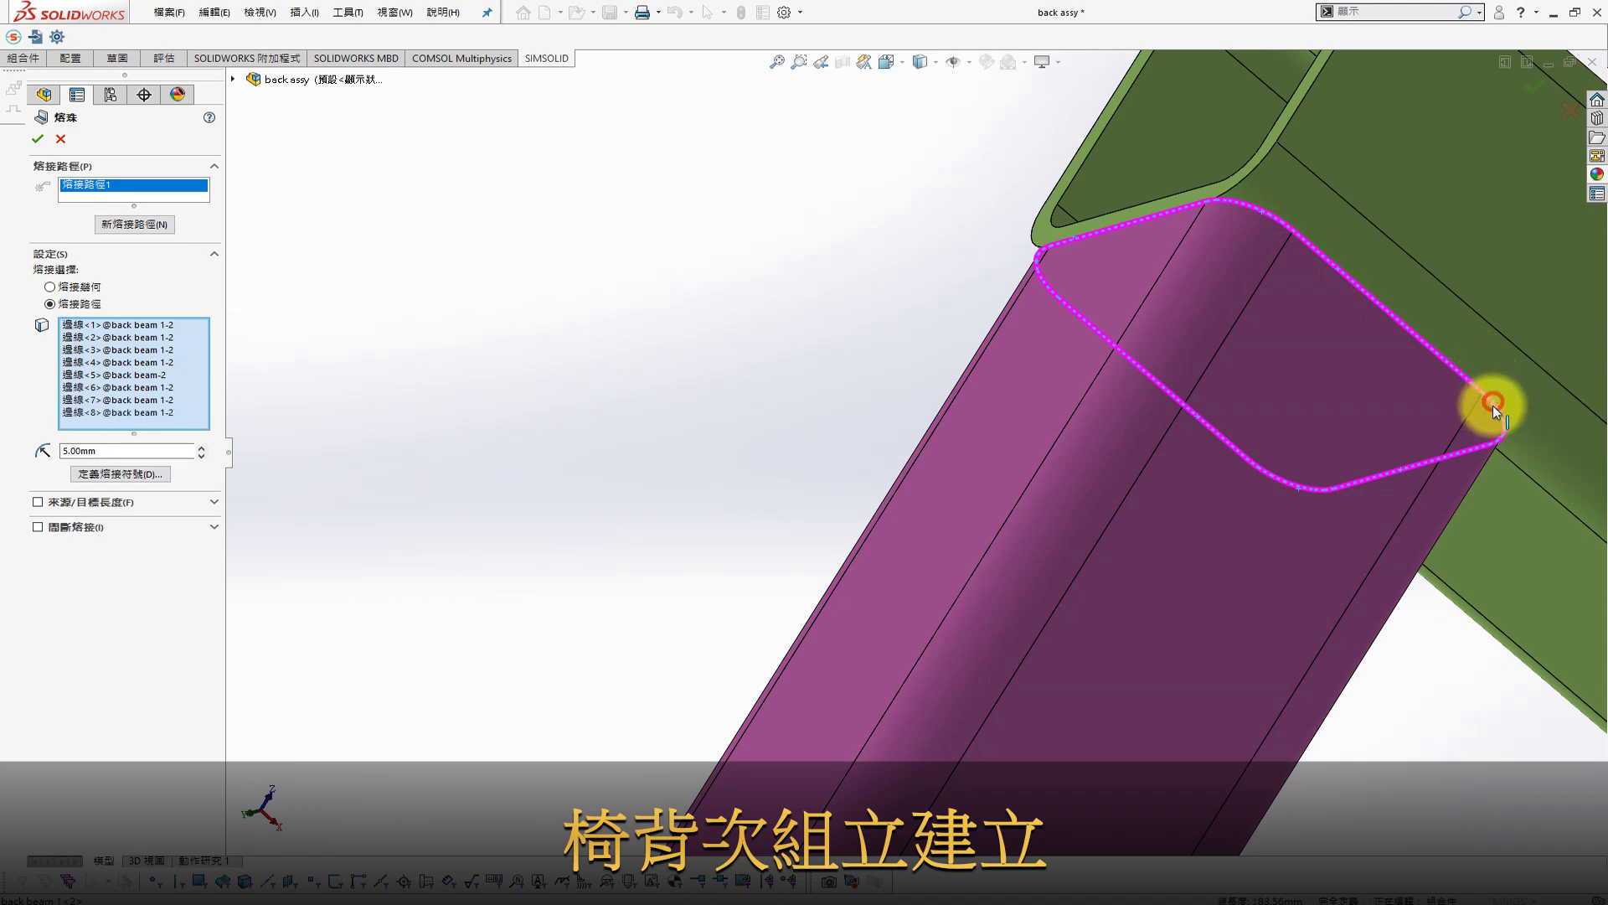
mouse_move(1484, 404)
middle_down()
mouse_move(1337, 307)
mouse_move(1173, 352)
middle_up()
Create weld path 2 from the second crossbar joint's edges
click(134, 224)
mouse_move(1050, 412)
middle_down()
mouse_move(901, 592)
mouse_move(882, 416)
middle_up()
scroll(882, 415, down, 5)
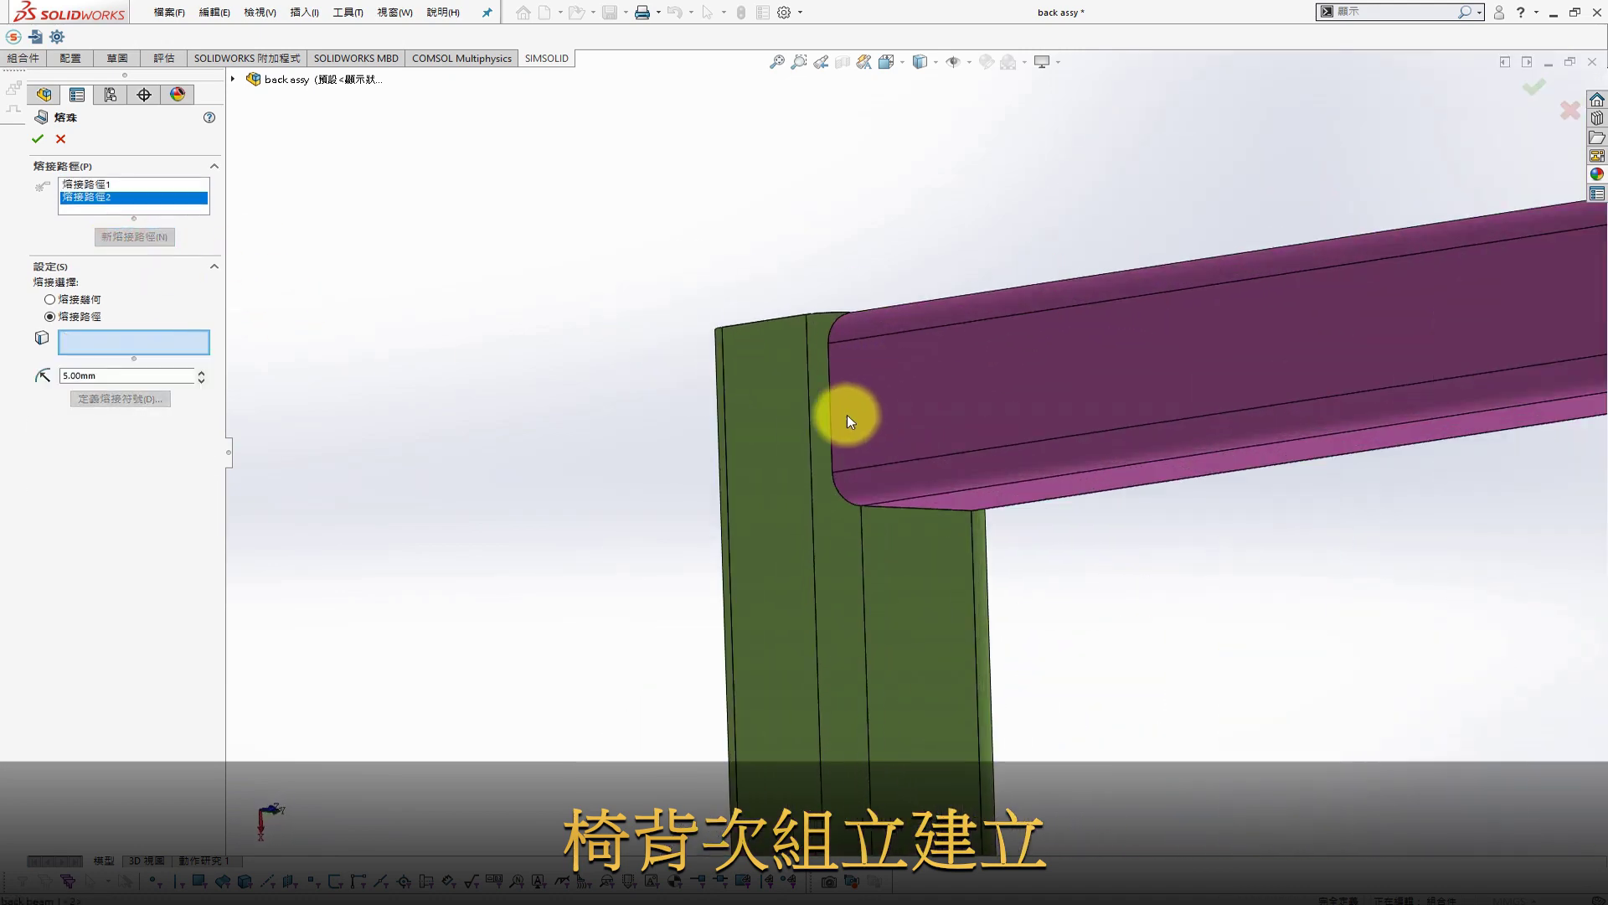
click(831, 334)
click(841, 493)
click(900, 507)
mouse_move(900, 508)
middle_down()
mouse_move(862, 405)
mouse_move(1003, 510)
mouse_move(1052, 478)
mouse_move(1089, 388)
middle_up()
click(1003, 510)
click(1035, 474)
click(1082, 362)
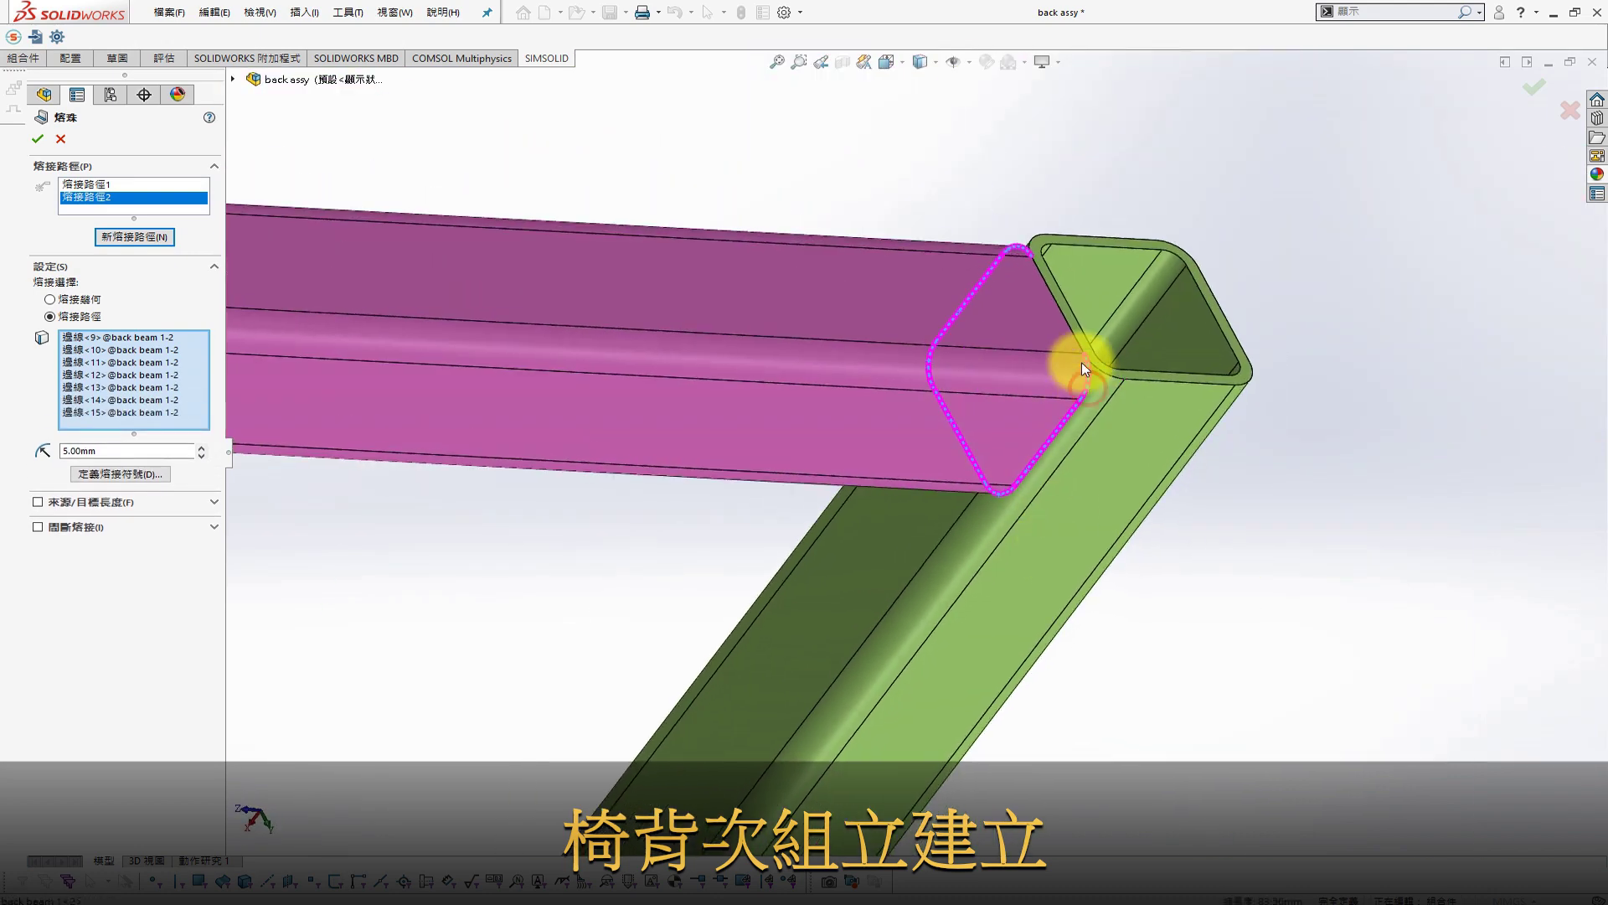
scroll(1023, 358, up, 5)
Create weld path 3 from the edges around the lower crossbar joint
click(134, 236)
scroll(560, 556, up, 3)
scroll(876, 565, down, 5)
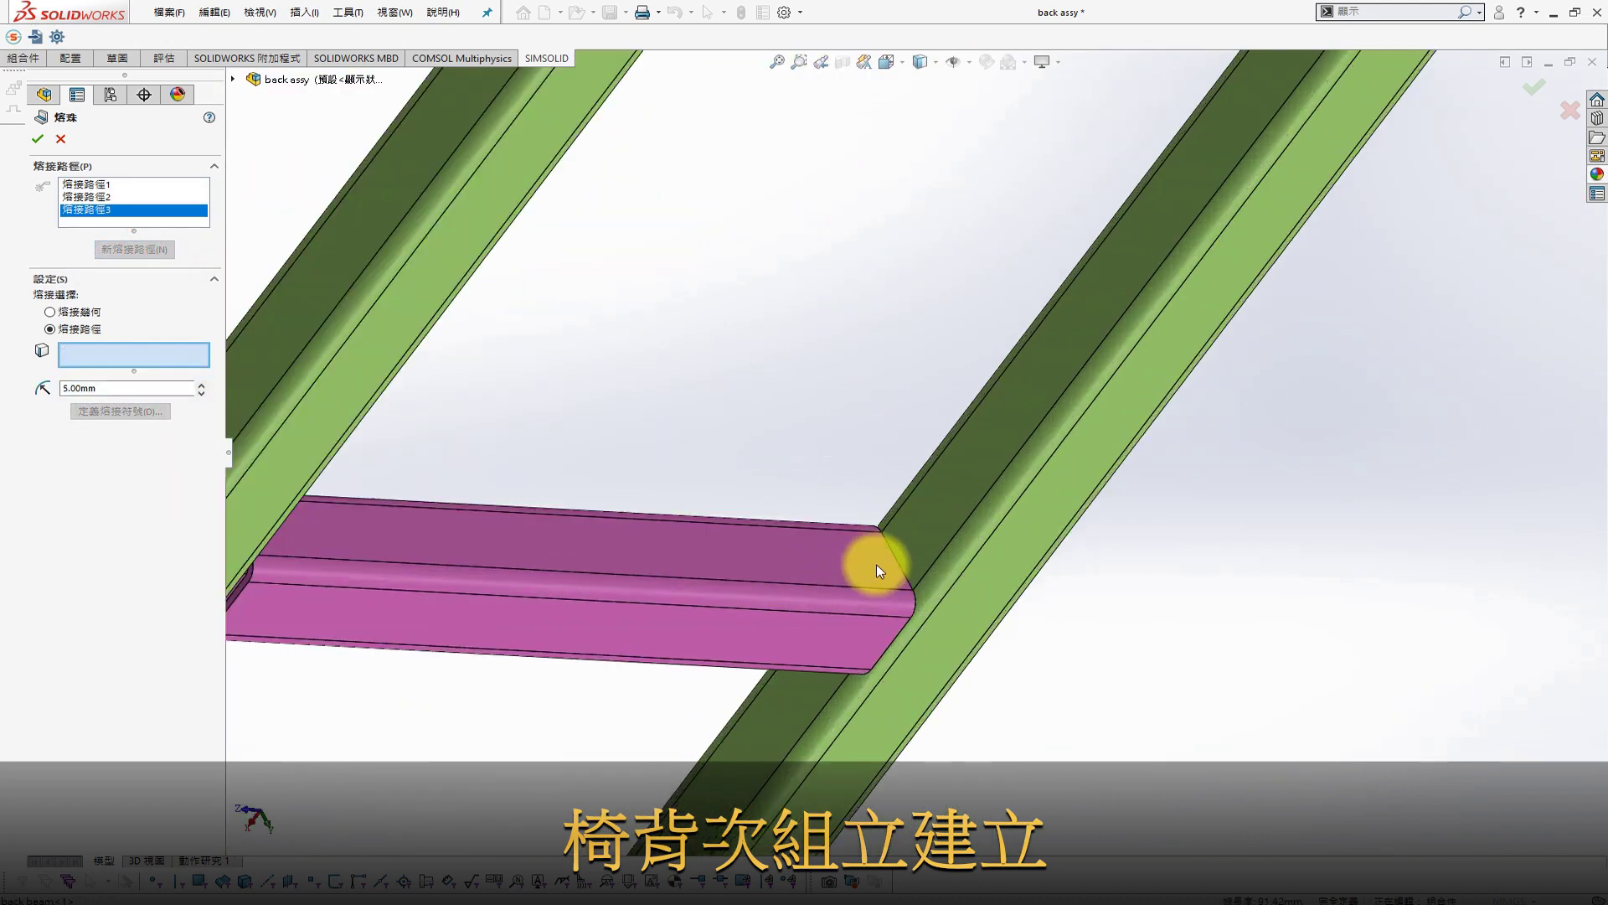
scroll(876, 564, down, 3)
click(903, 561)
click(924, 624)
click(855, 726)
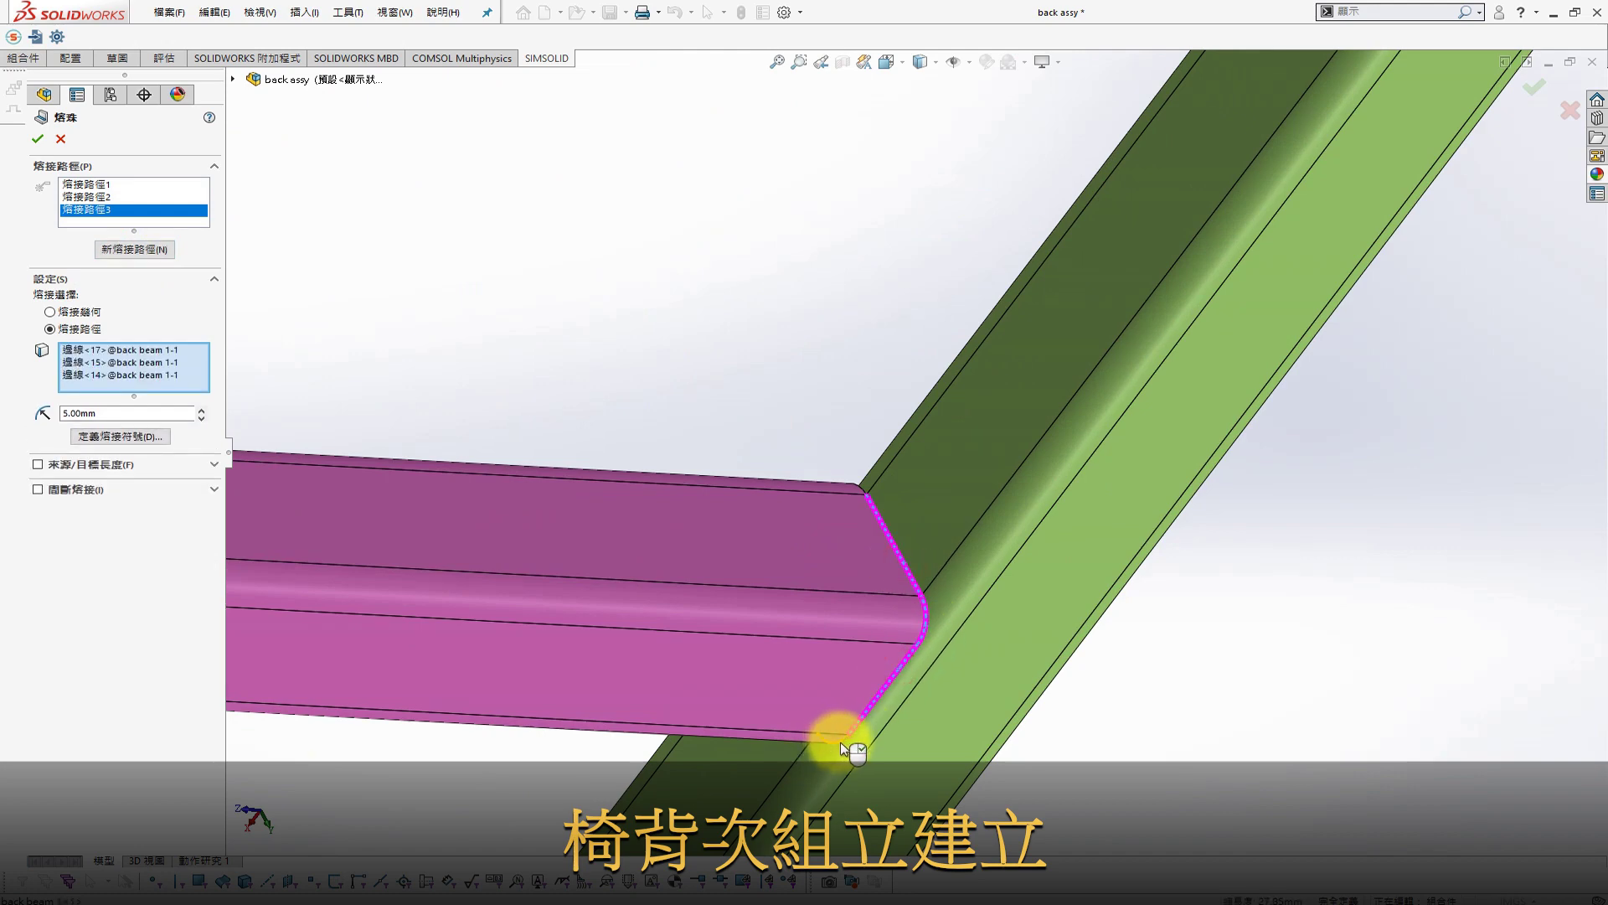
click(841, 741)
mouse_move(841, 742)
middle_down()
mouse_move(883, 603)
mouse_move(773, 762)
mouse_move(797, 653)
mouse_move(651, 722)
middle_up()
click(778, 760)
click(651, 721)
click(573, 606)
middle_drag(573, 606, 586, 616)
click(587, 617)
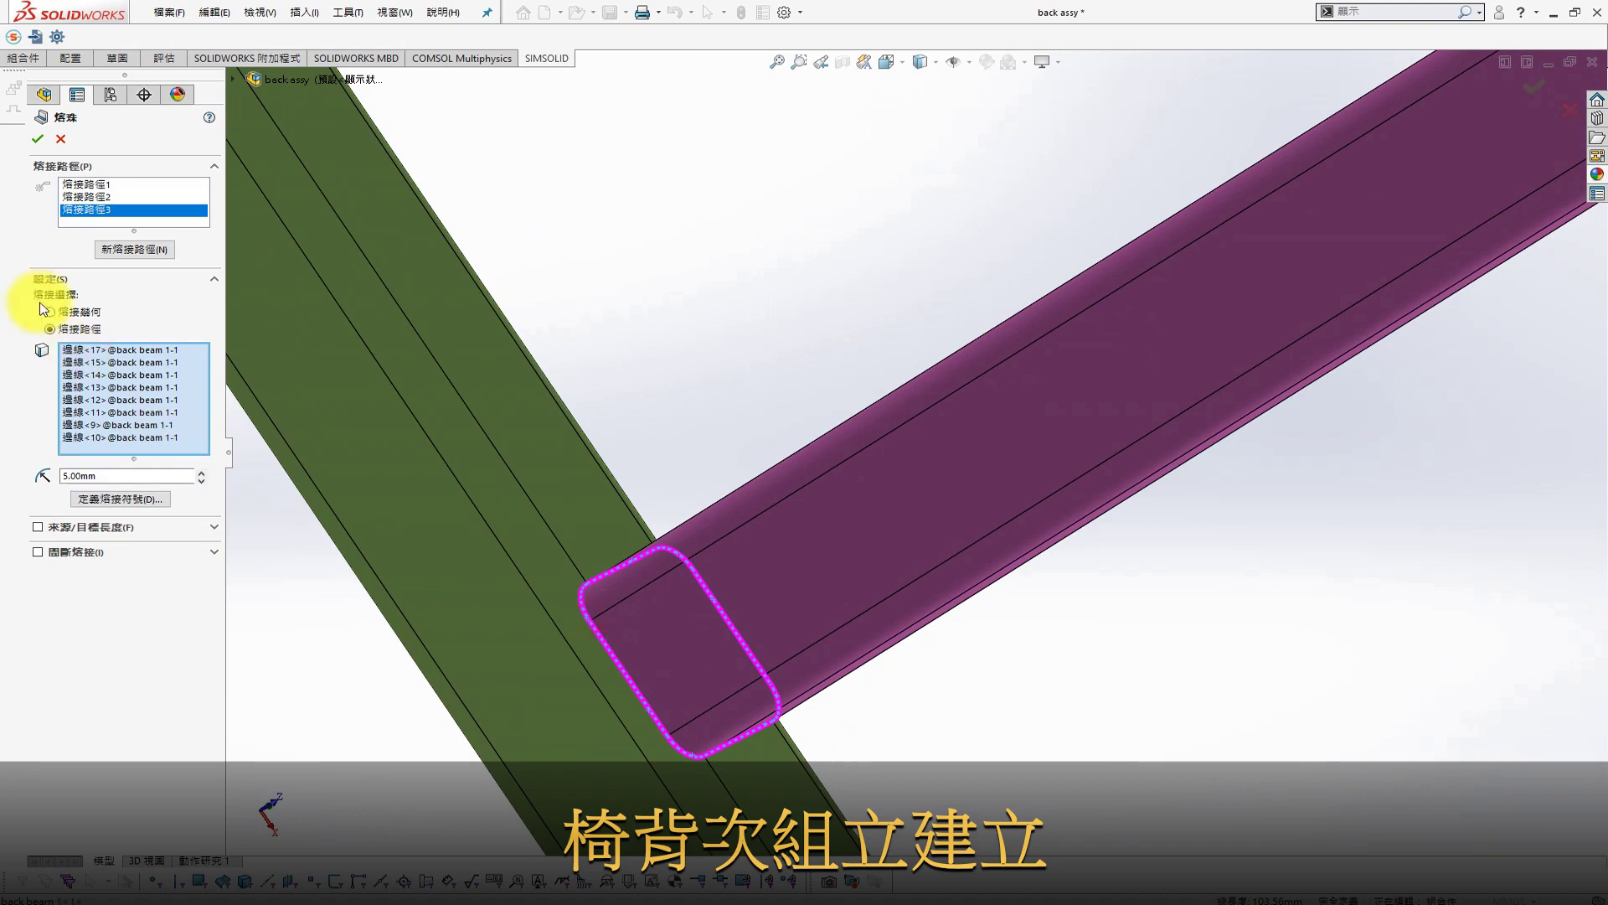
Start weld path 4 with the first edges of the last crossbar joint
click(134, 249)
scroll(675, 344, up, 3)
middle_drag(675, 344, 1102, 288)
scroll(1023, 349, down, 5)
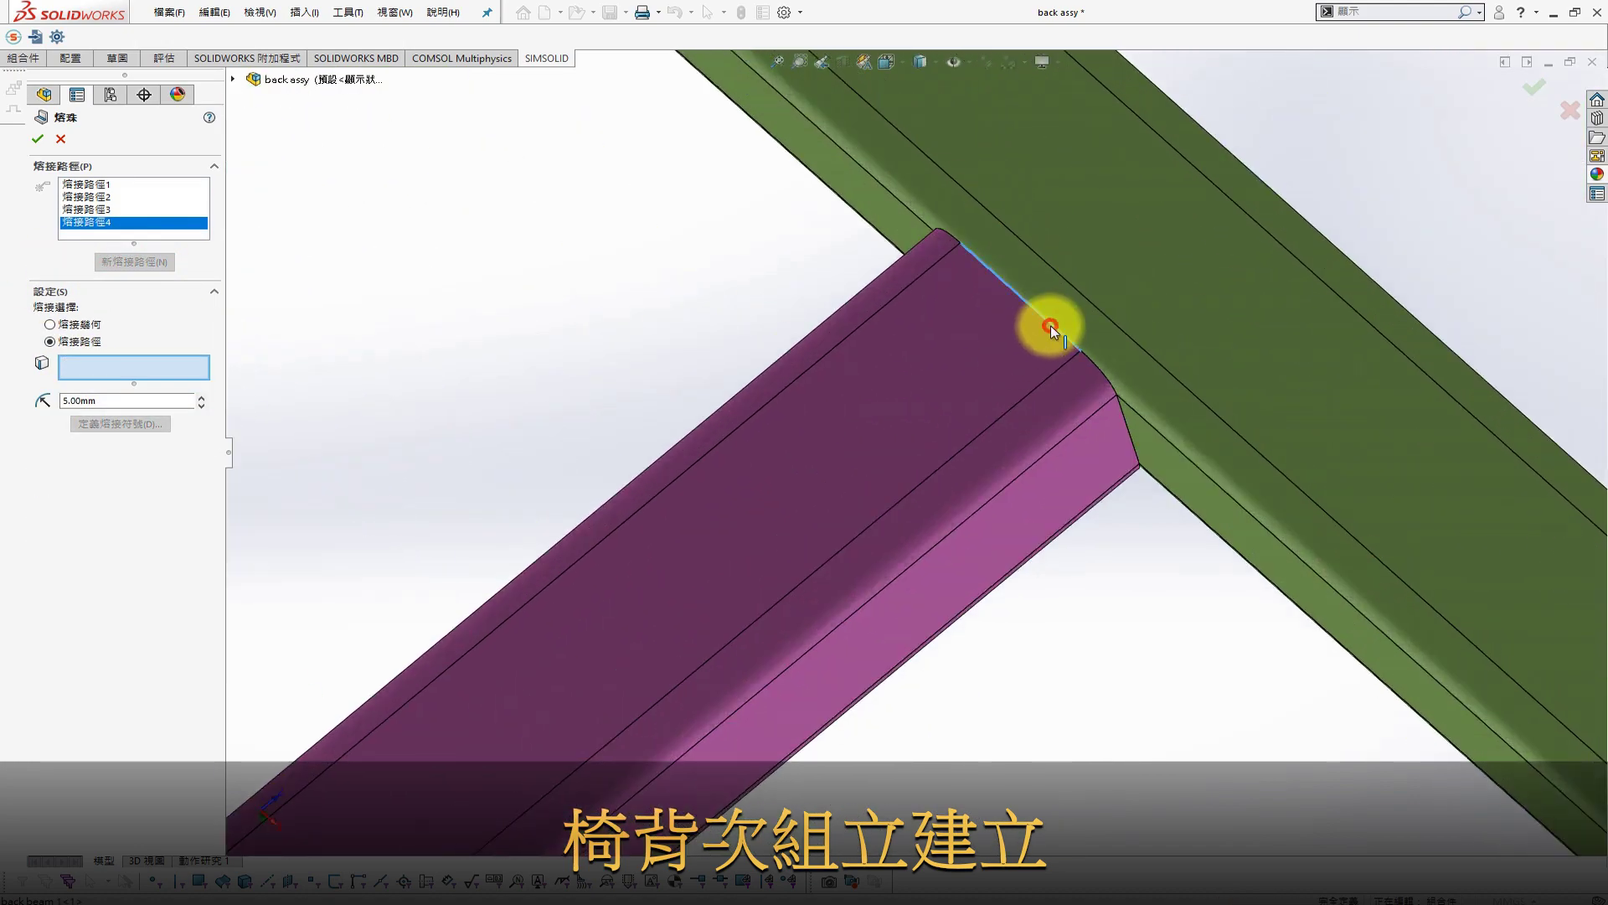
click(1051, 325)
click(1096, 366)
click(1124, 412)
middle_drag(1122, 420, 1131, 162)
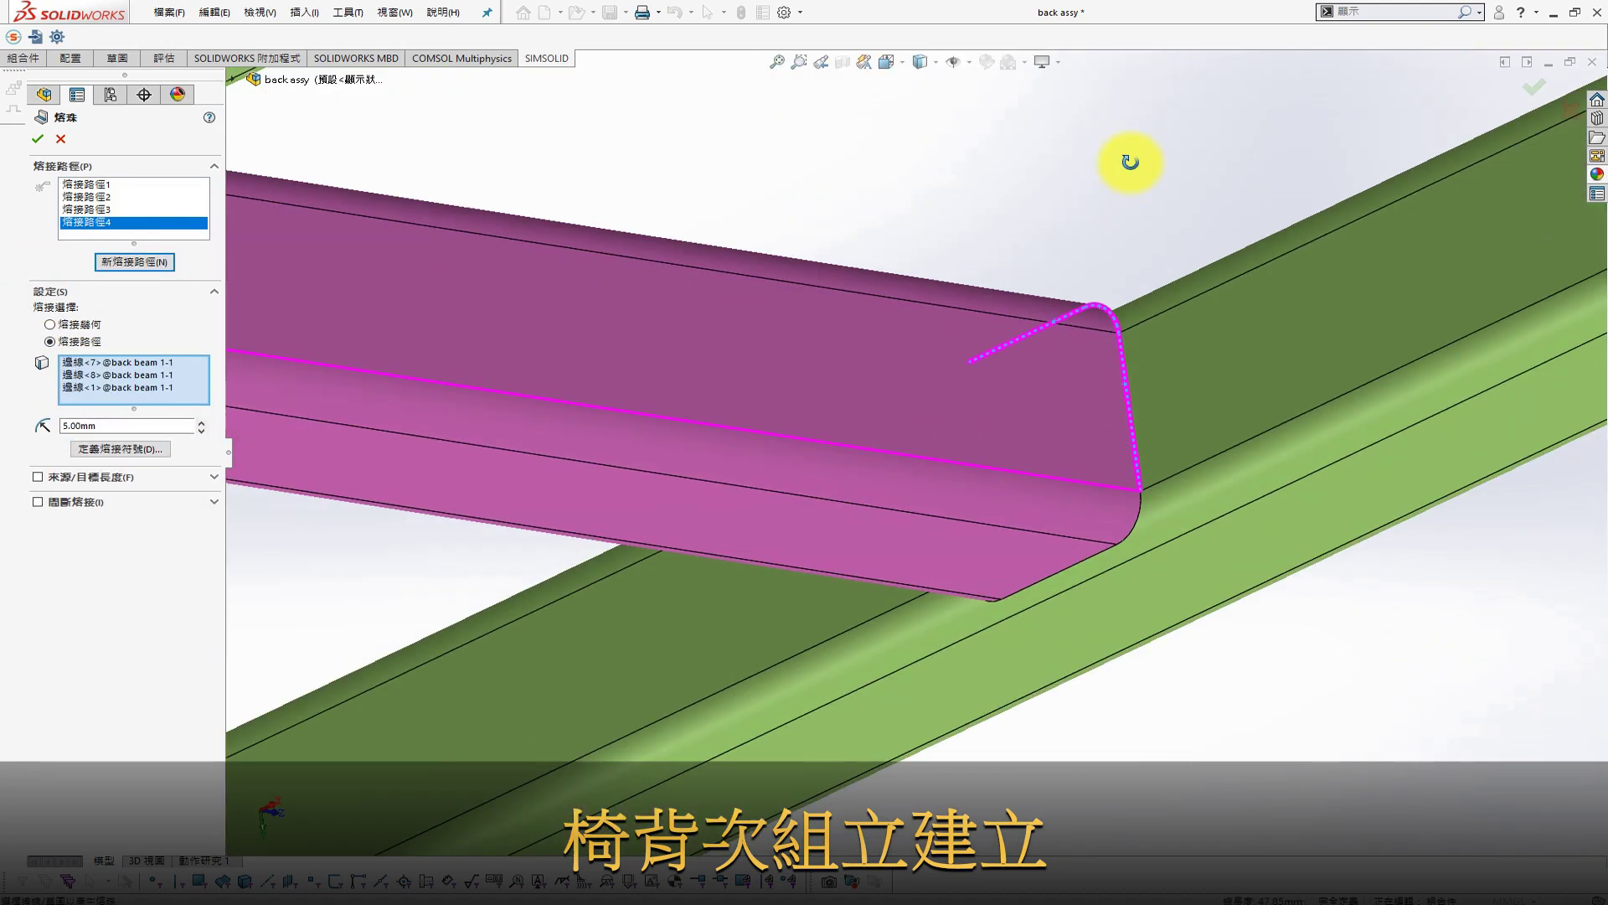
click(1109, 556)
click(1098, 552)
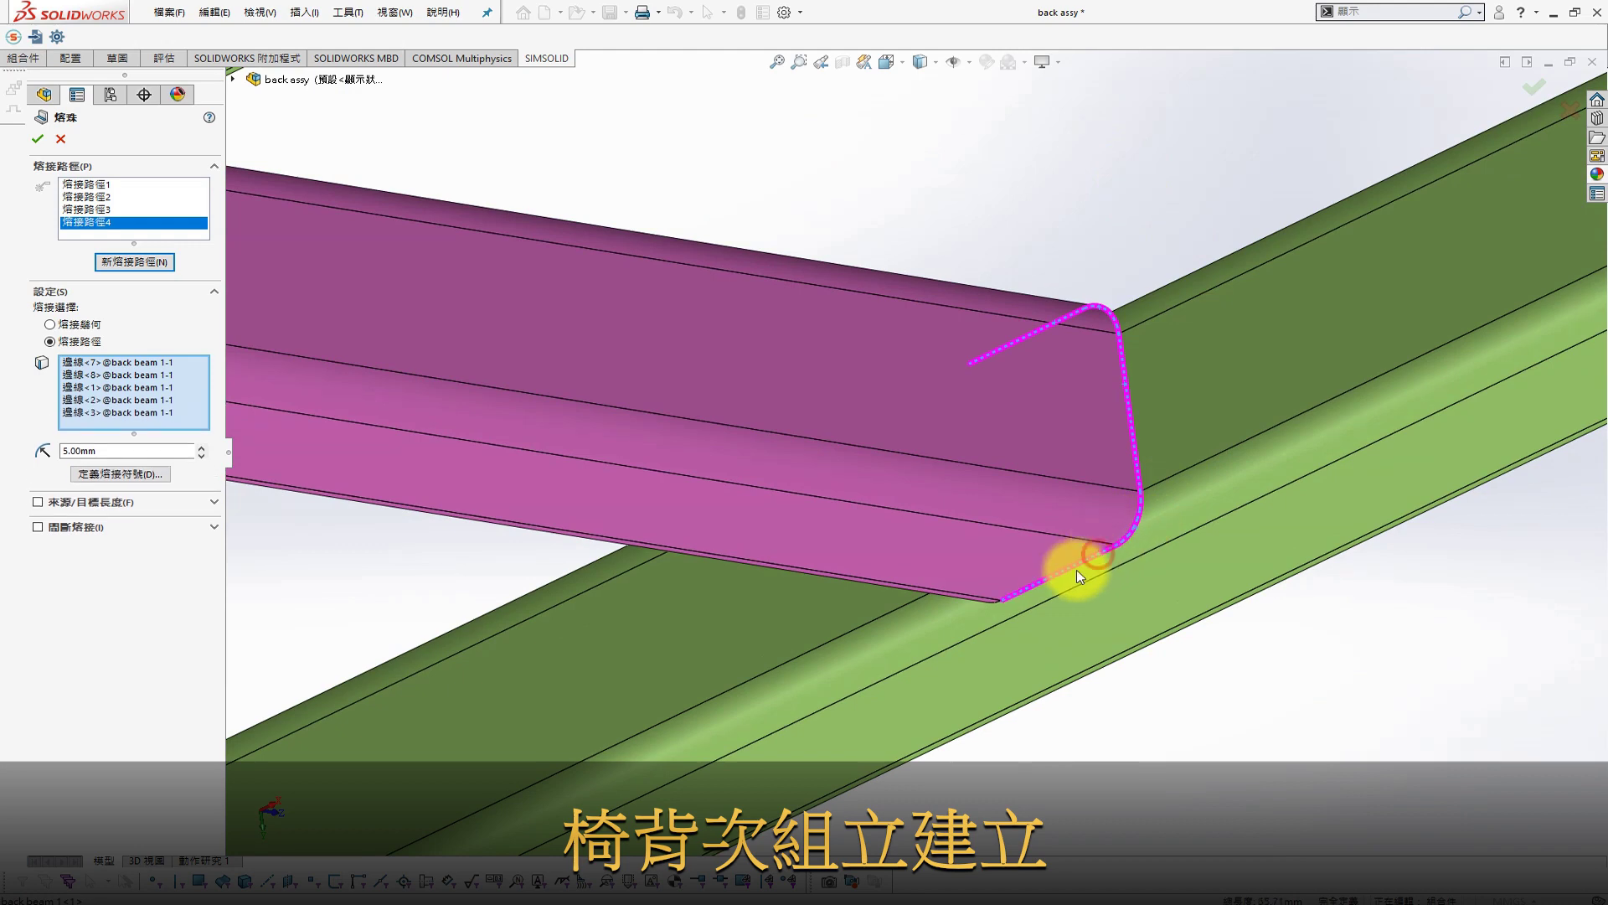
Finish path 4's edges and apply all four 5.00 mm weld beads
middle_drag(1077, 570, 1024, 591)
click(1001, 591)
click(772, 492)
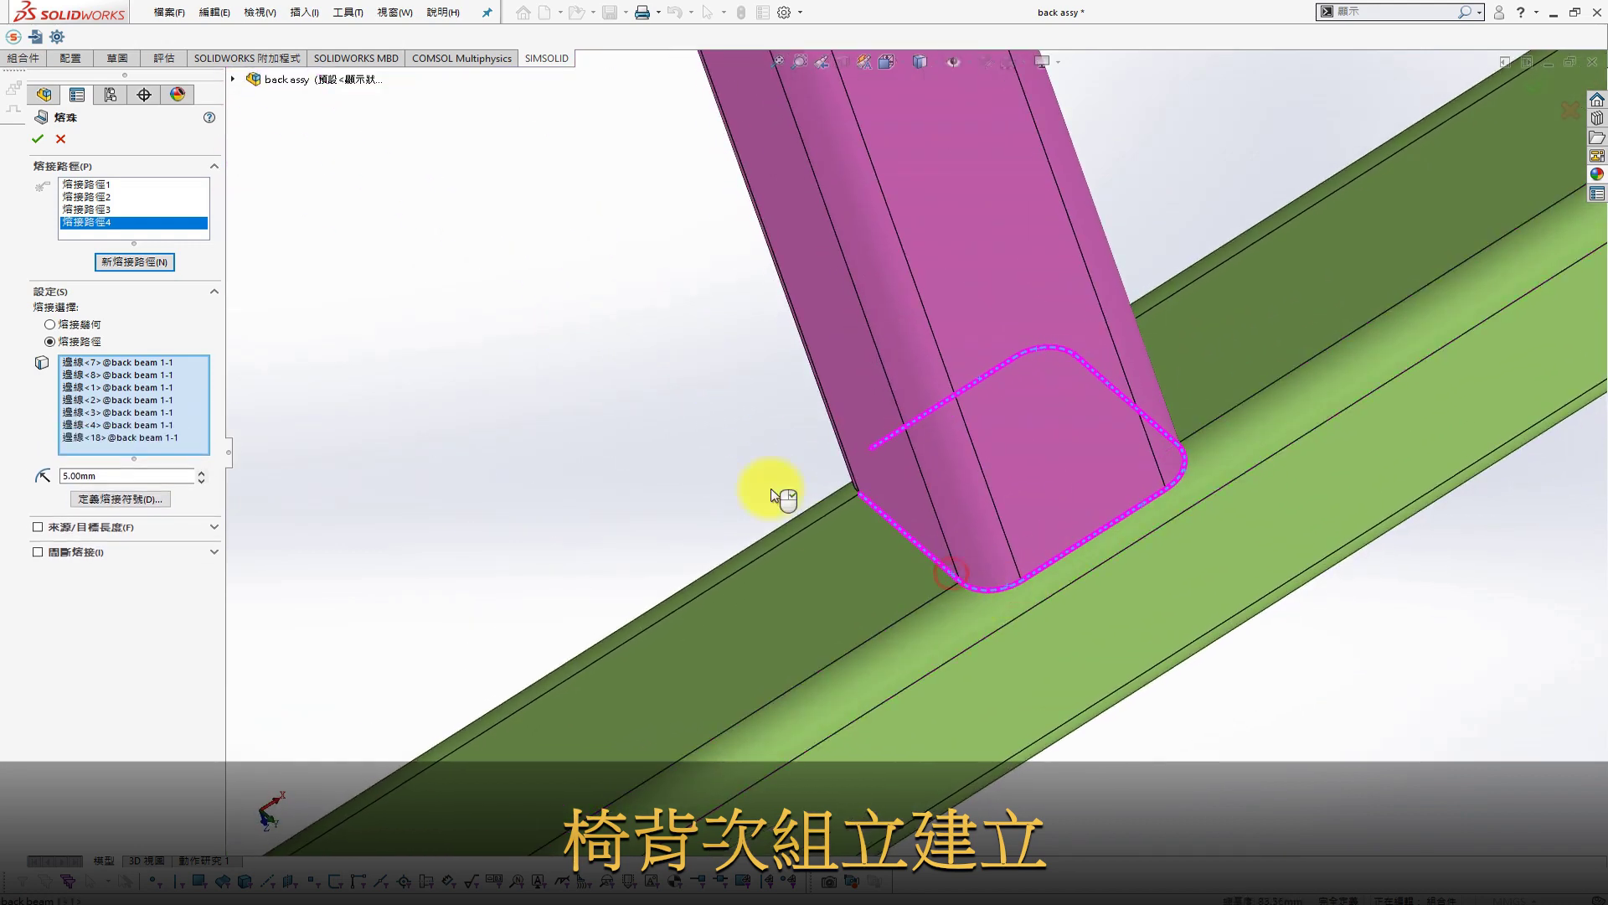
middle_drag(771, 492, 809, 481)
click(809, 481)
click(38, 140)
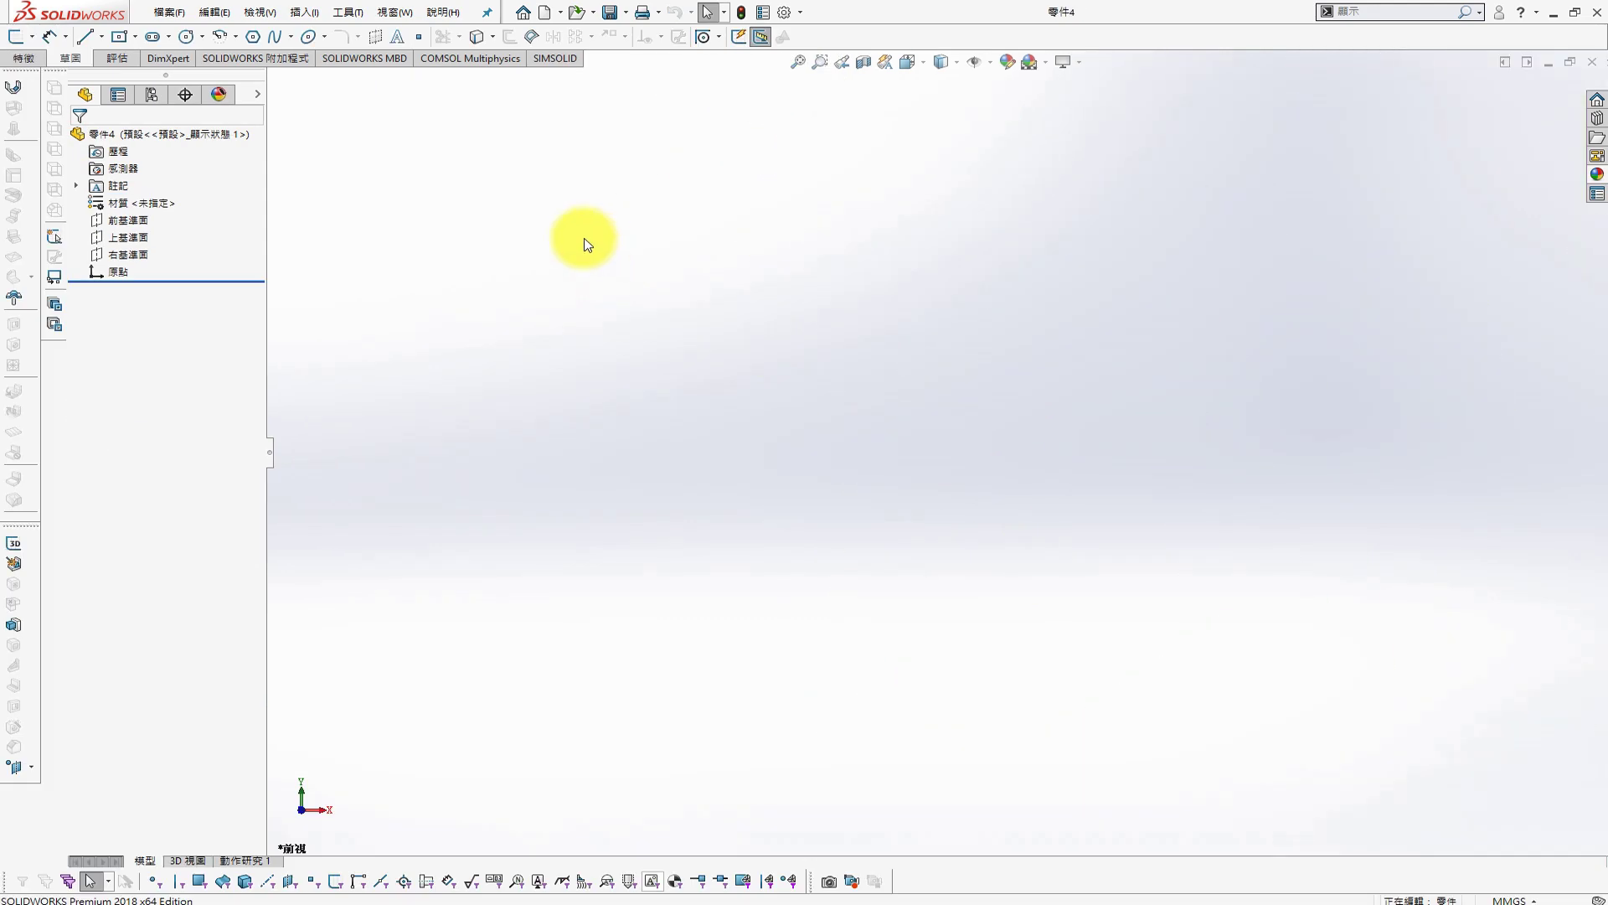
Sketch a centre rectangle at the origin on the Front plane
click(127, 220)
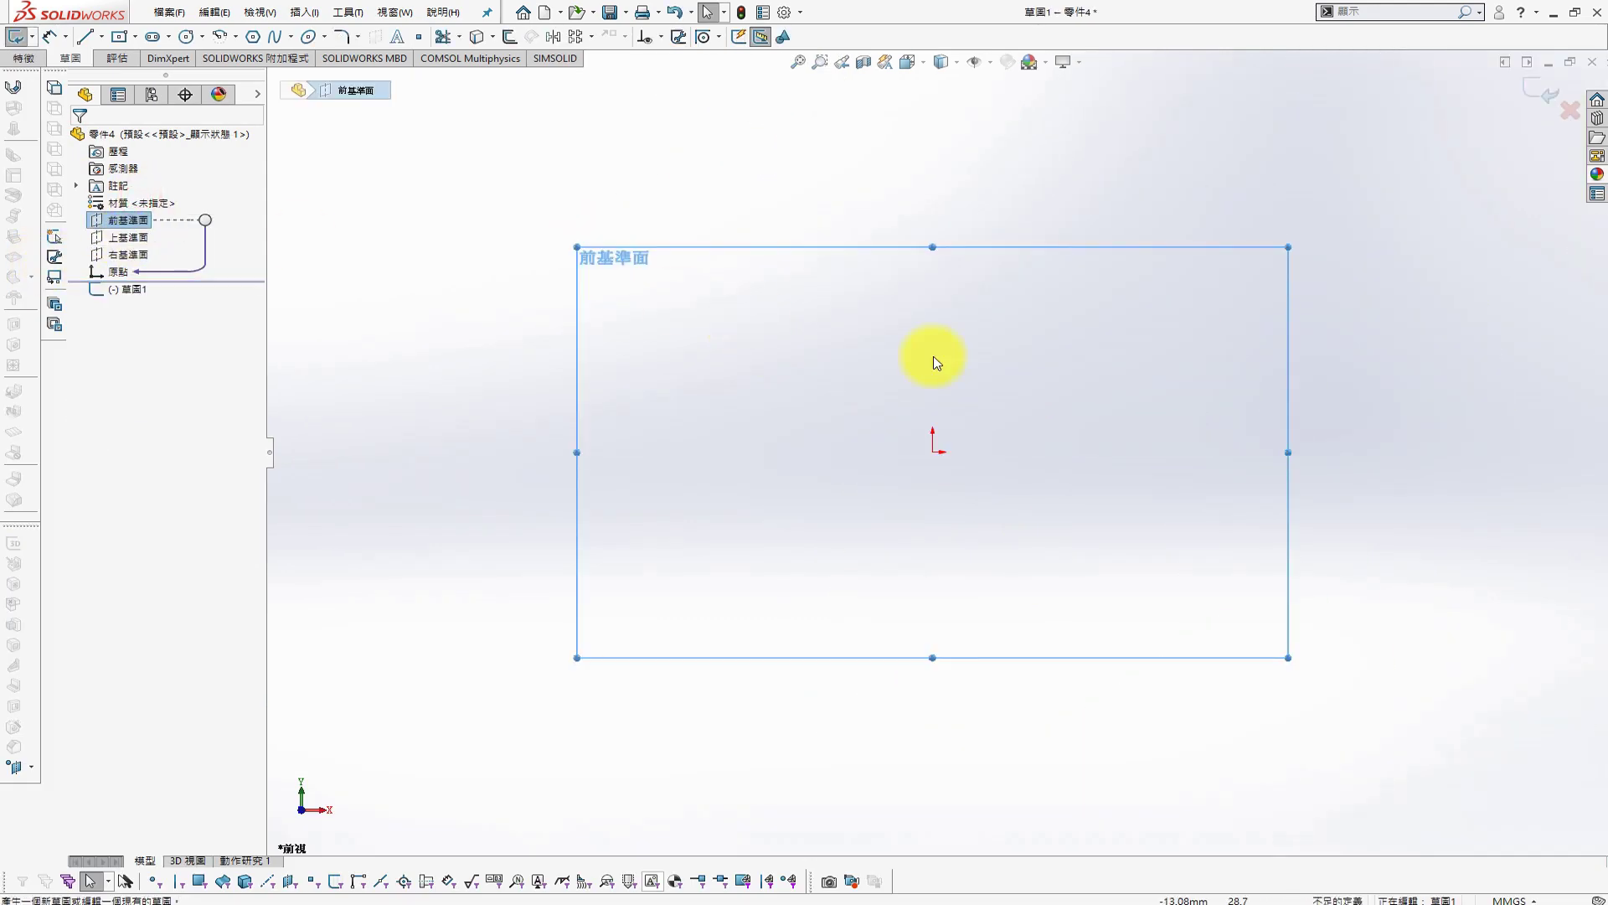
click(124, 43)
click(933, 453)
click(656, 320)
Dimension the rectangle 100 mm wide and 30 mm high
key(s)
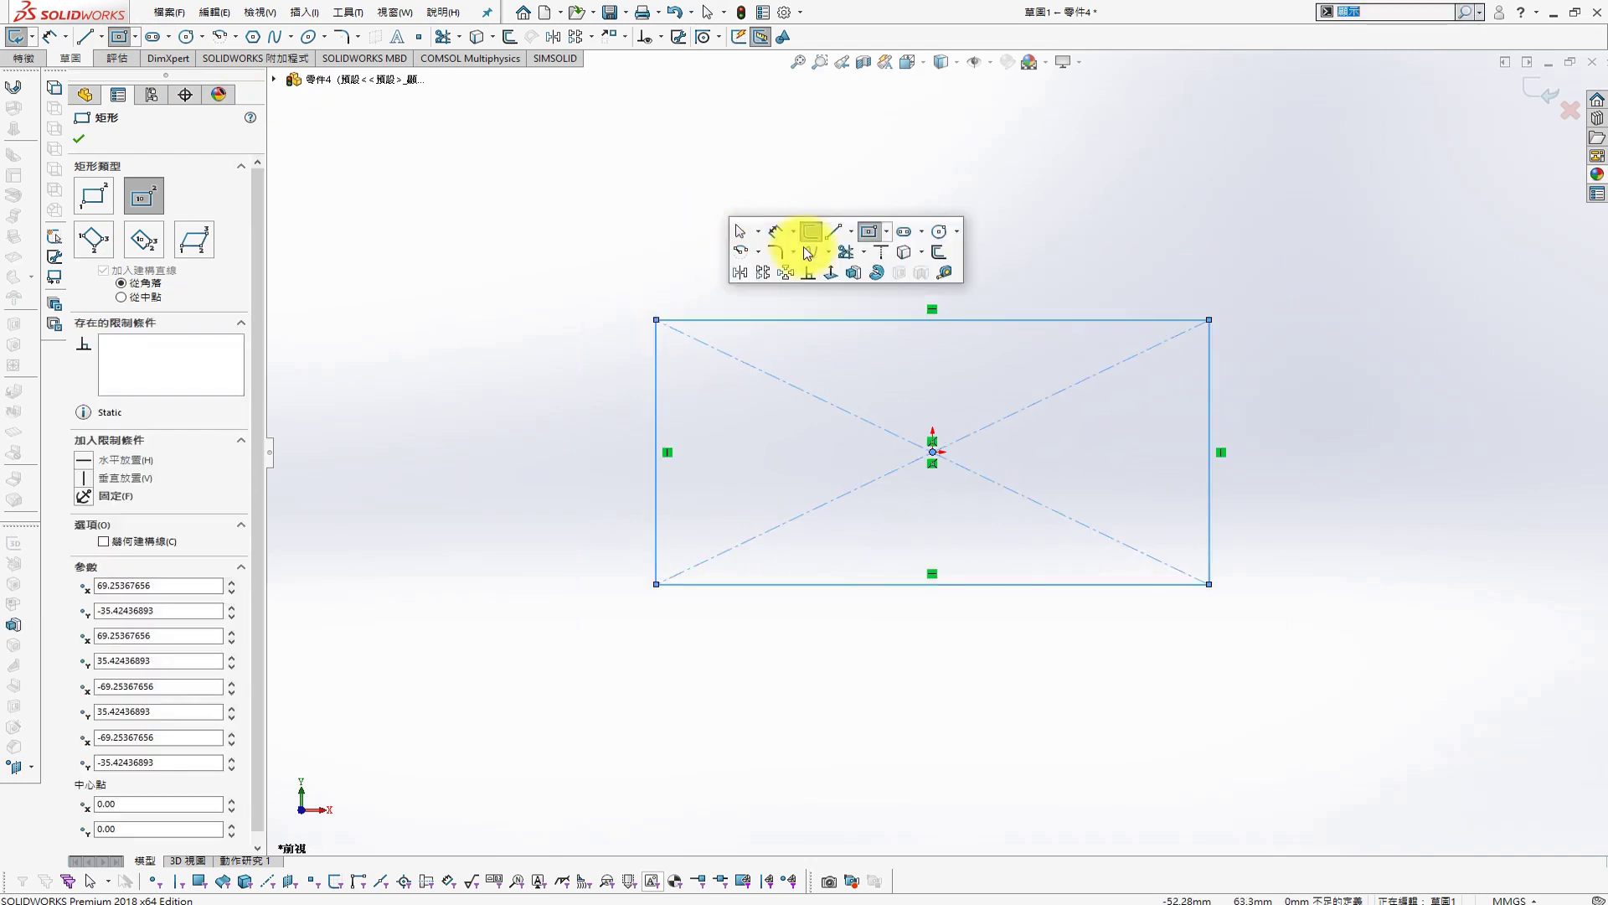
click(779, 229)
click(856, 320)
click(871, 231)
key(Return)
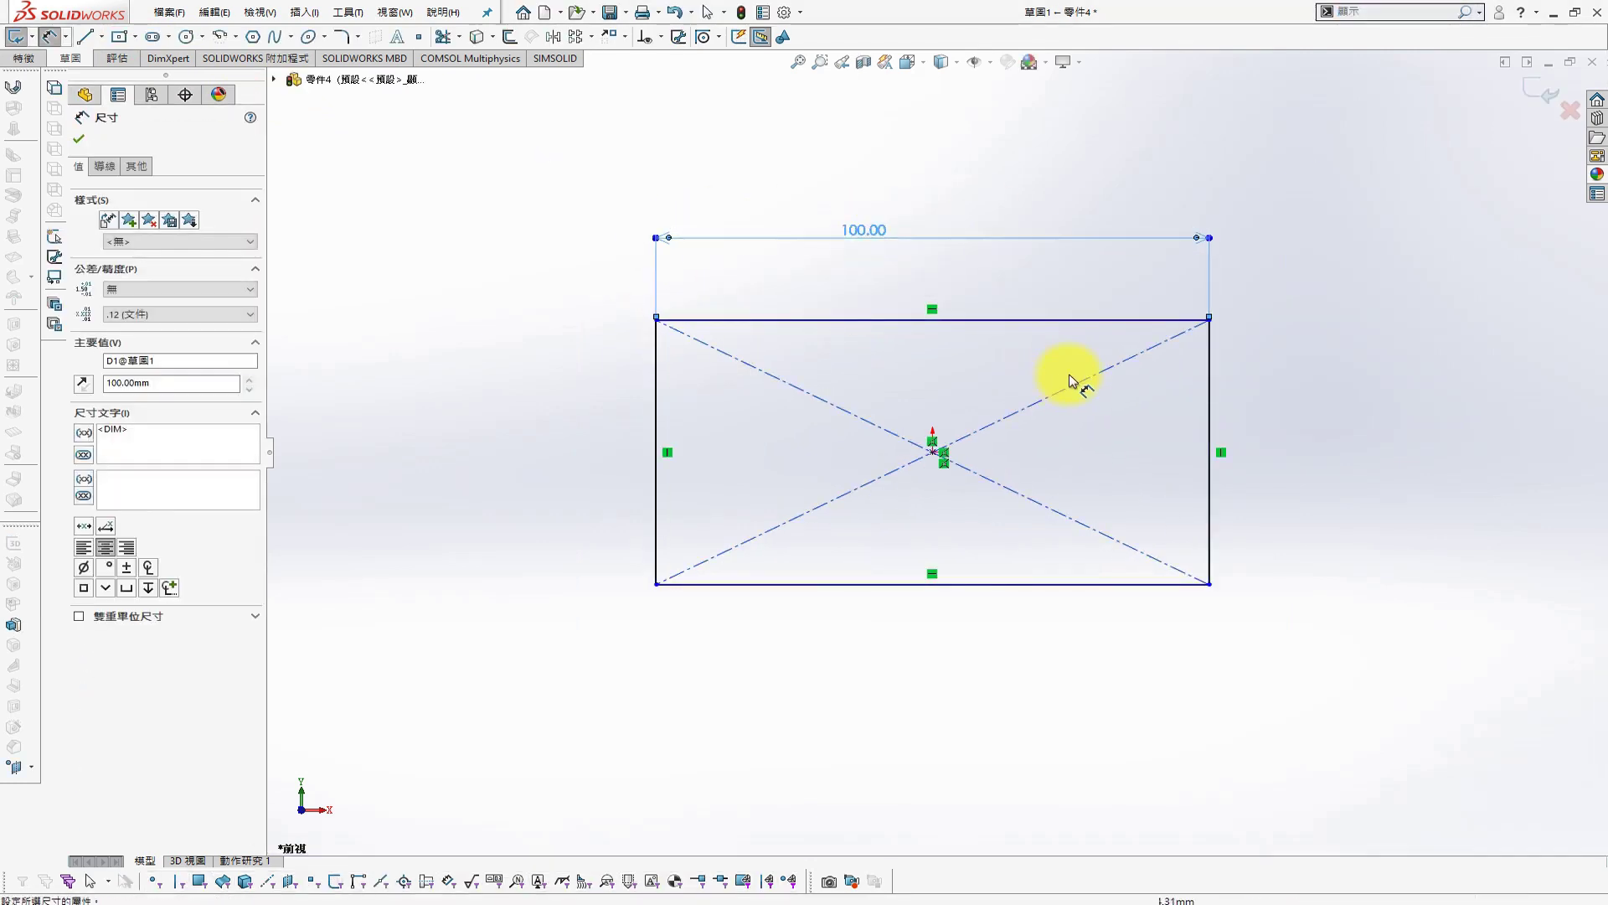
click(1297, 427)
text(30)
key(Return)
key(s)
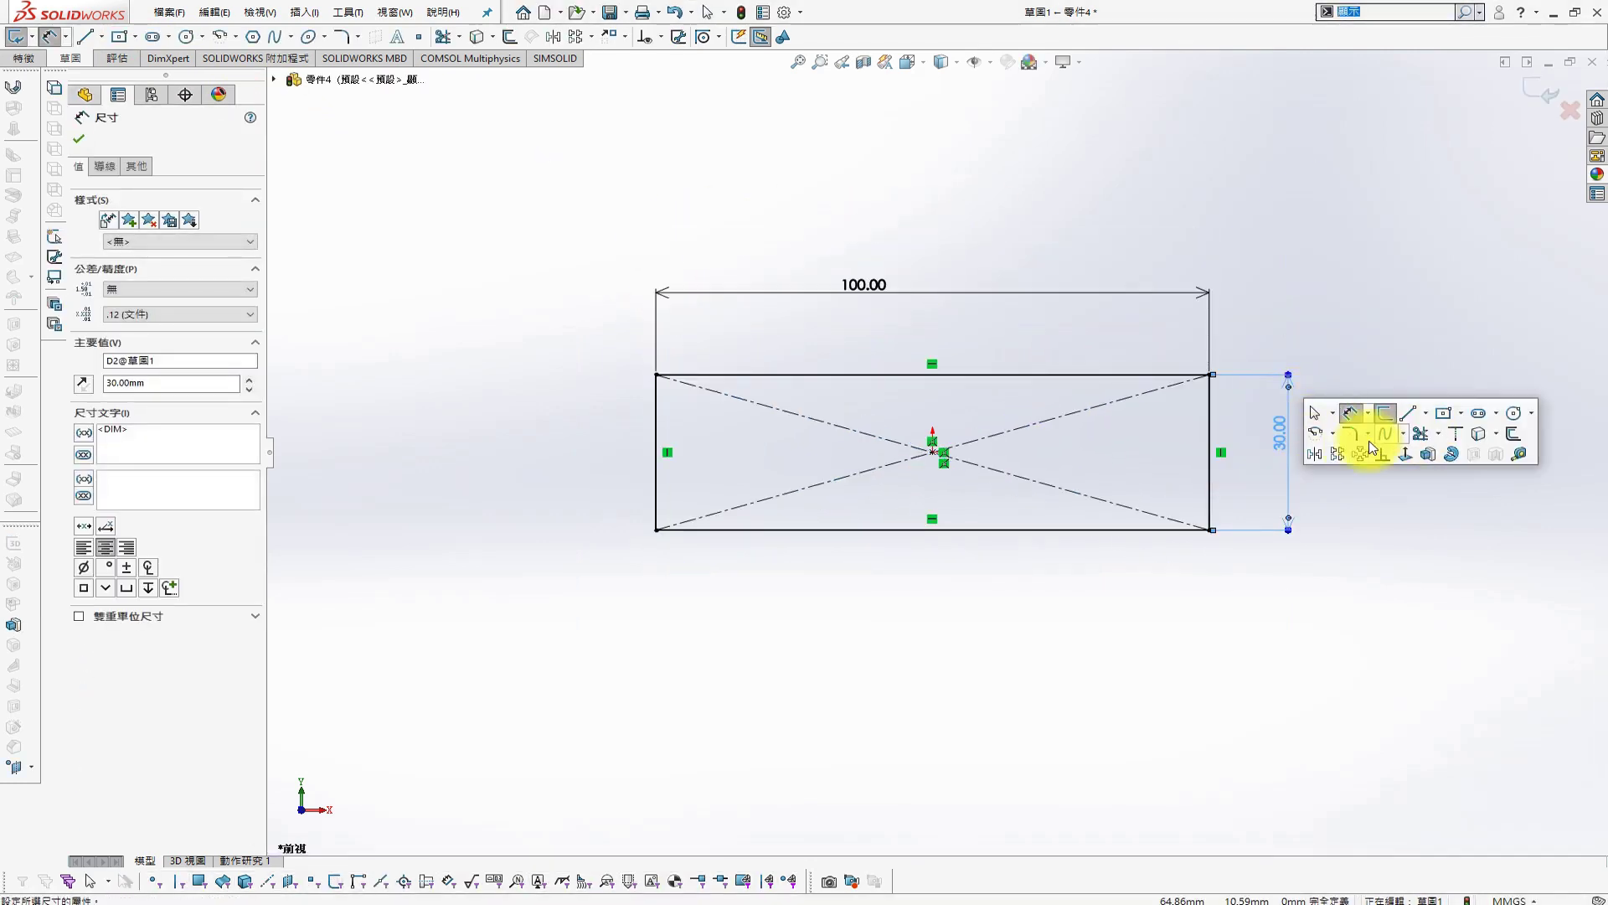
Round all four rectangle corners with R10 sketch fillets
click(1359, 434)
click(1209, 375)
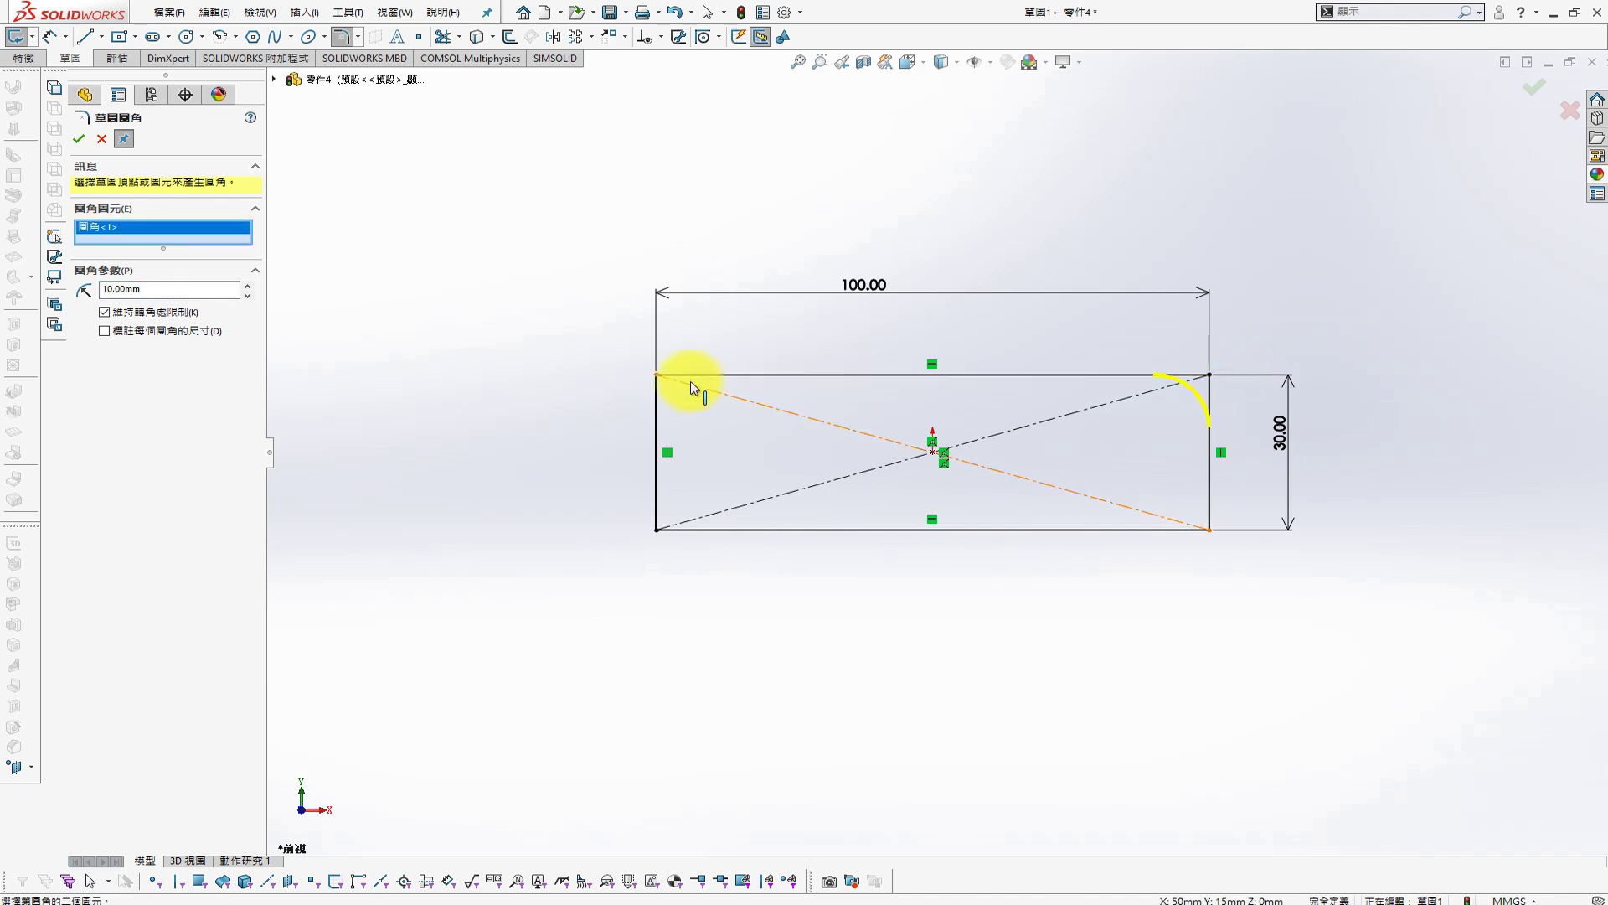
click(657, 374)
click(660, 530)
click(1210, 529)
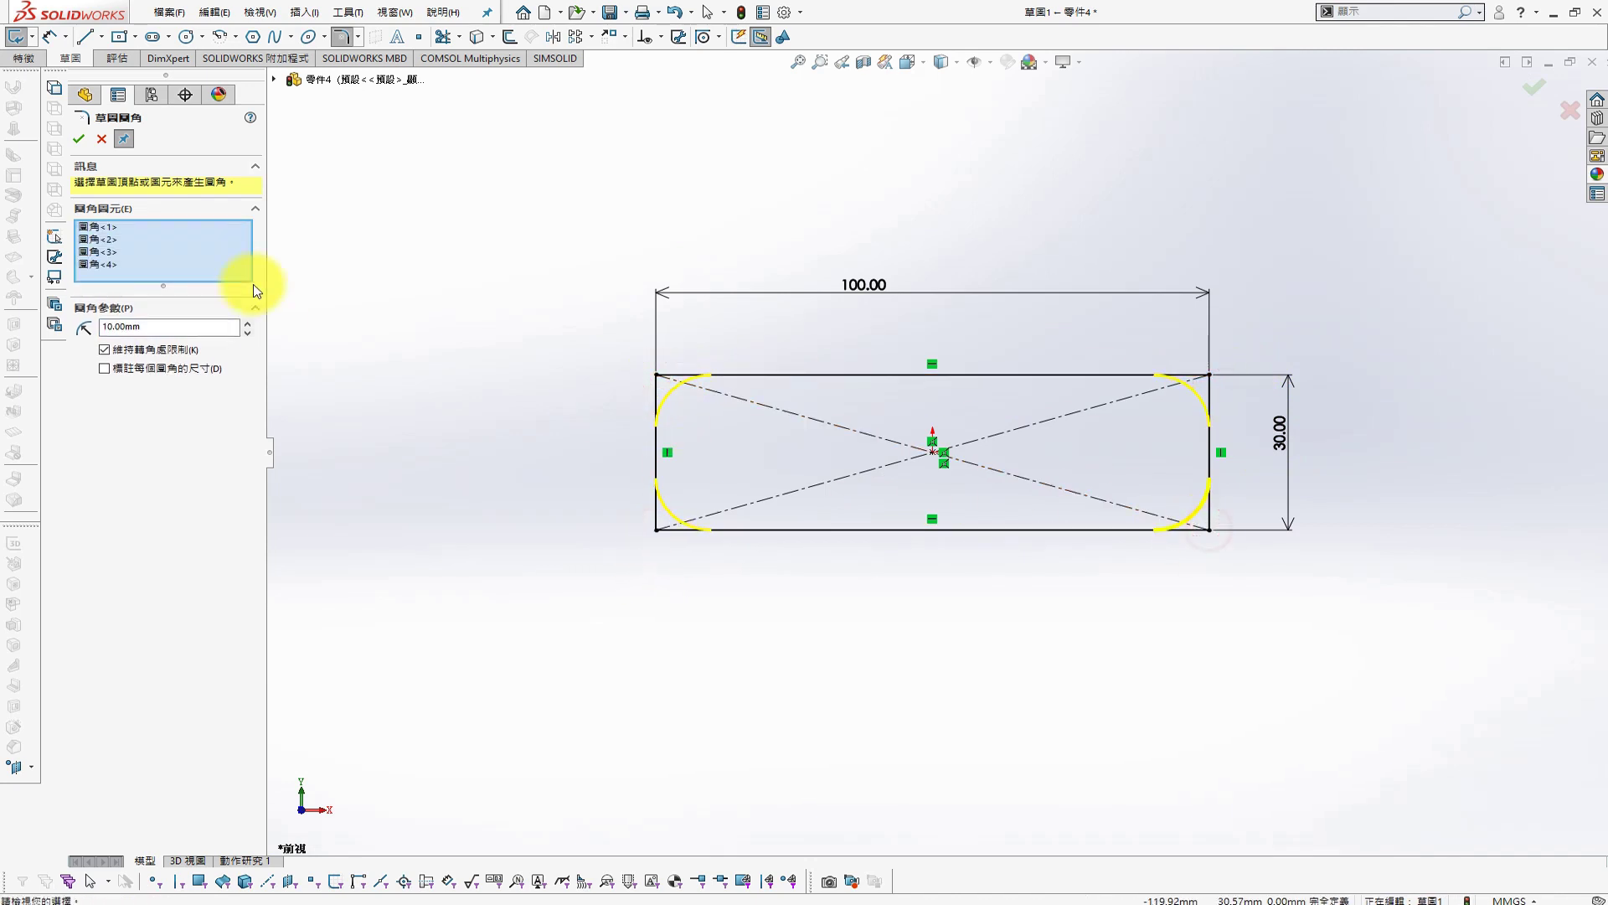
click(79, 138)
middle_drag(1017, 253, 1106, 364)
key(s)
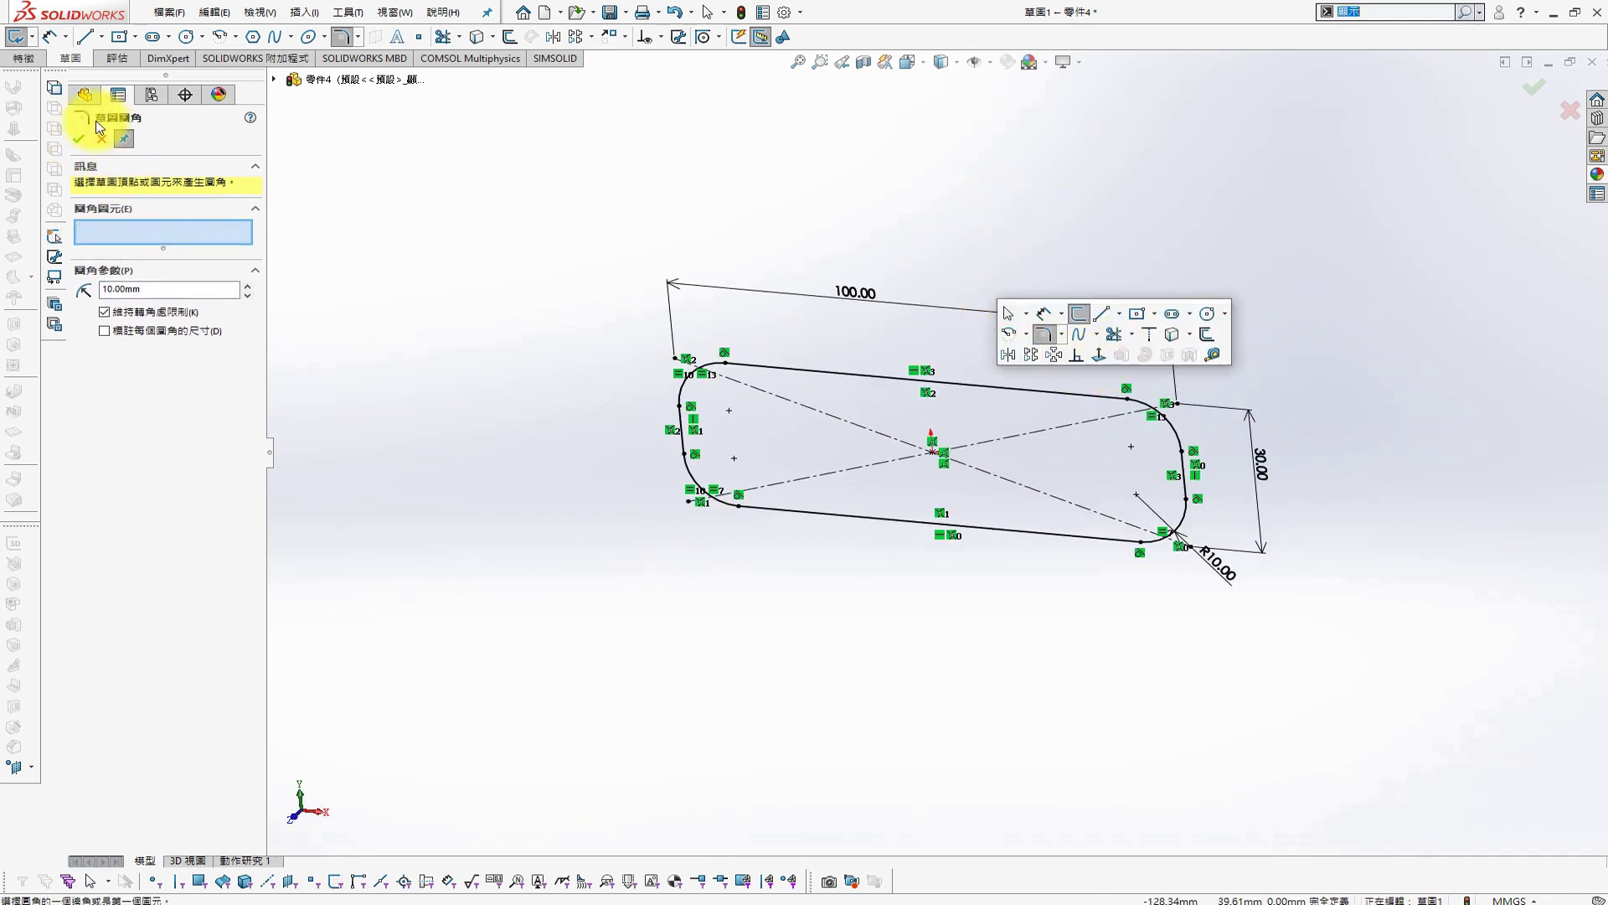
click(102, 138)
Extrude the rounded profile 10 mm into a solid block
key(s)
click(1022, 216)
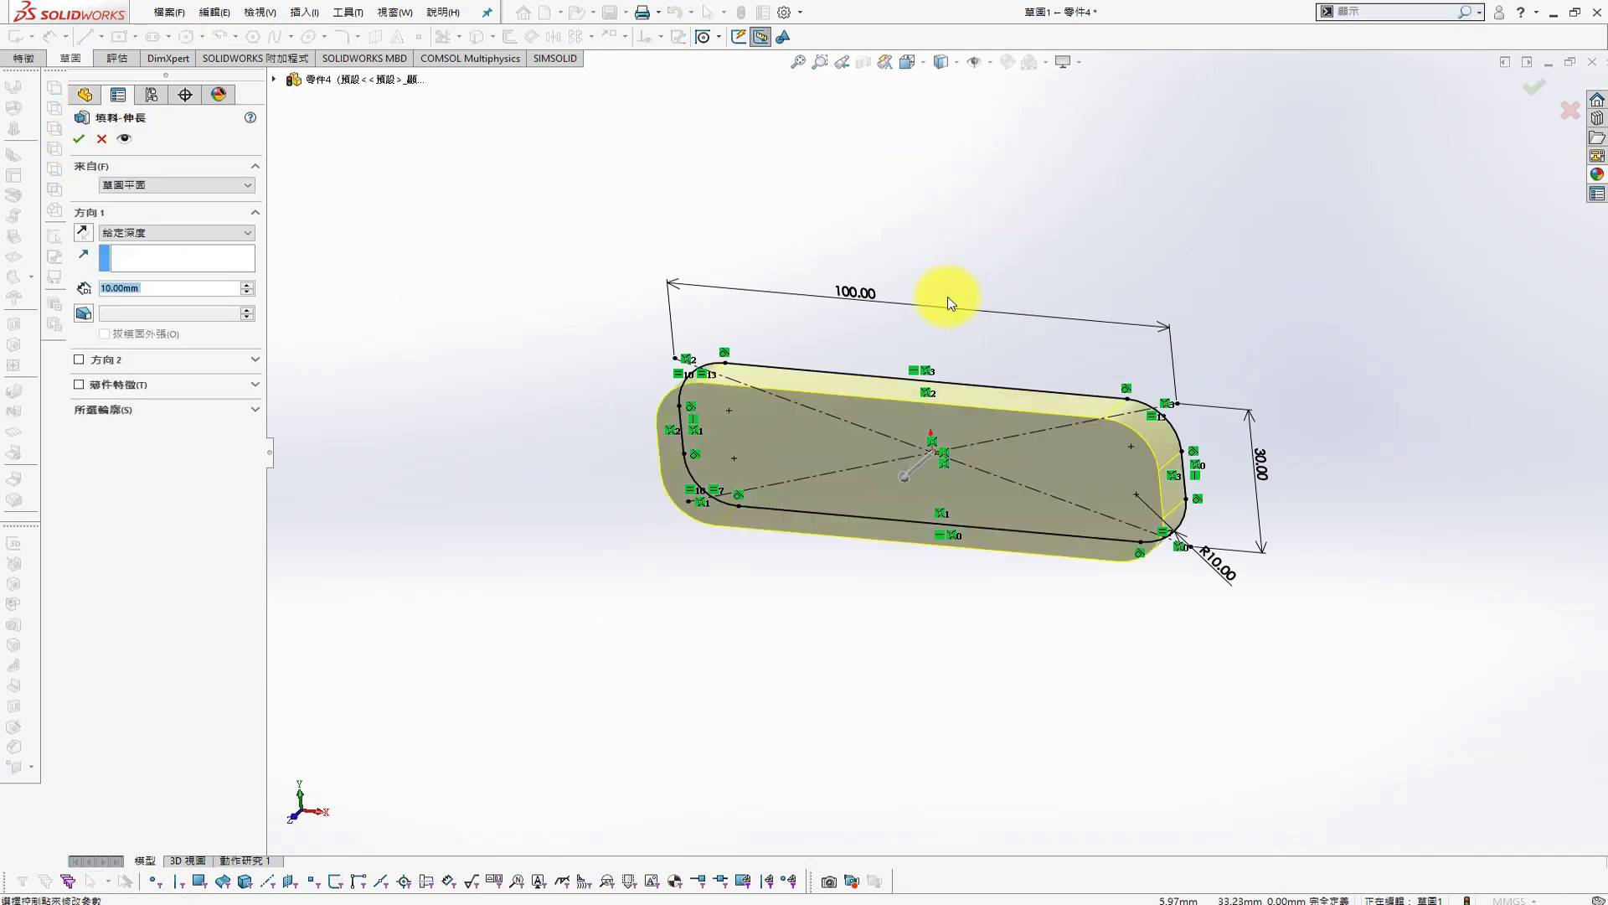
key(Return)
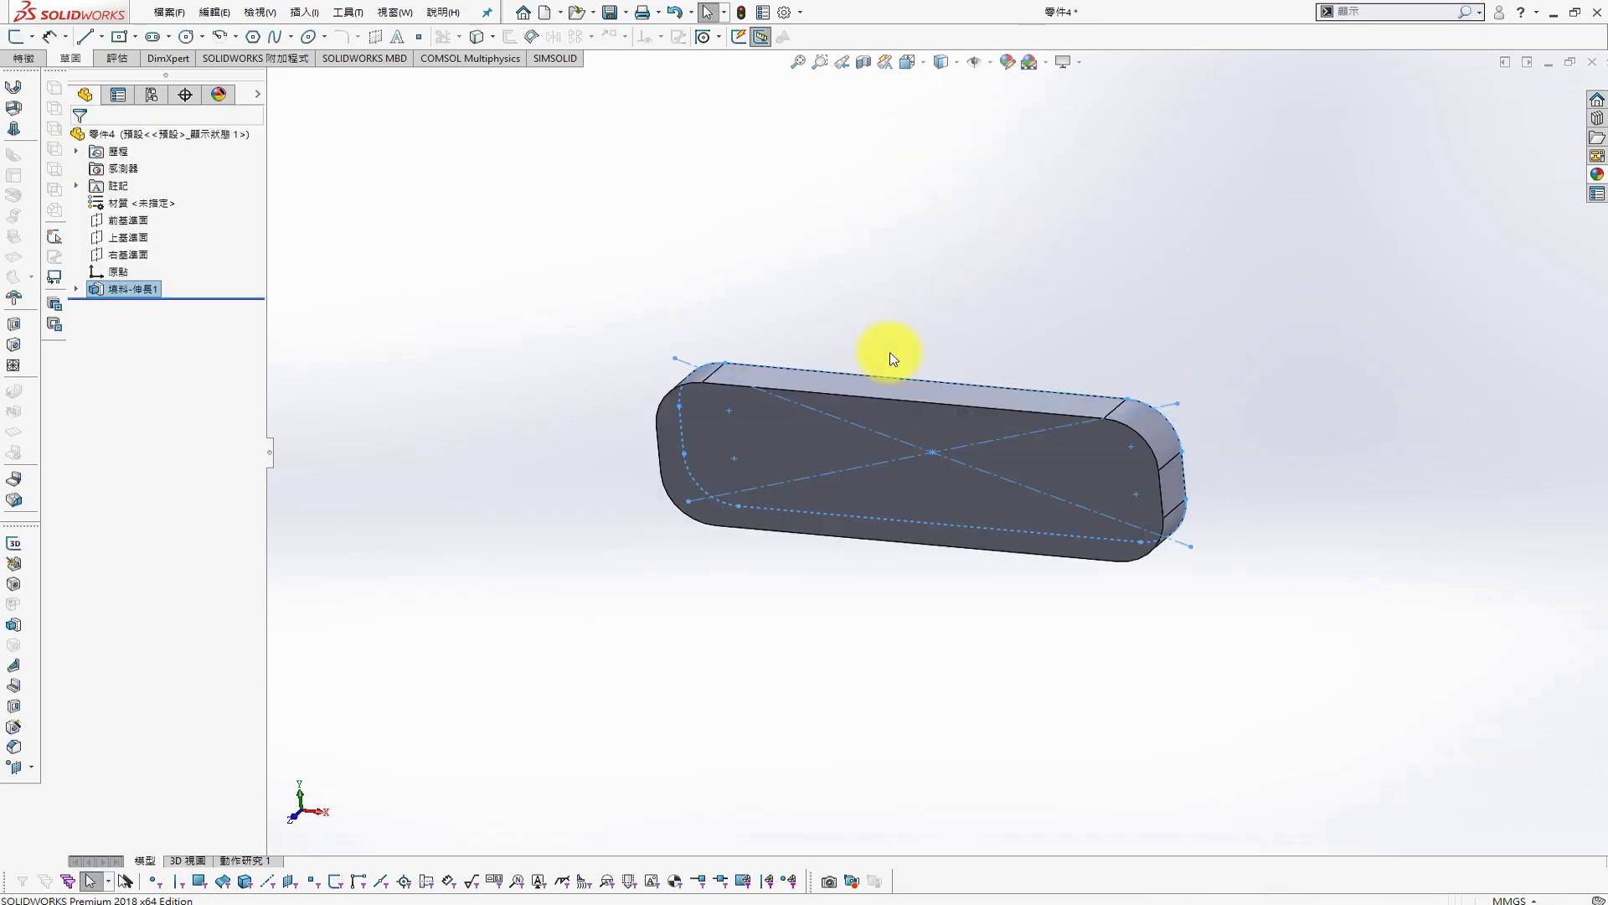
click(947, 418)
Sketch a 2 mm inward offset of the block's front face outline
click(1021, 382)
key(s)
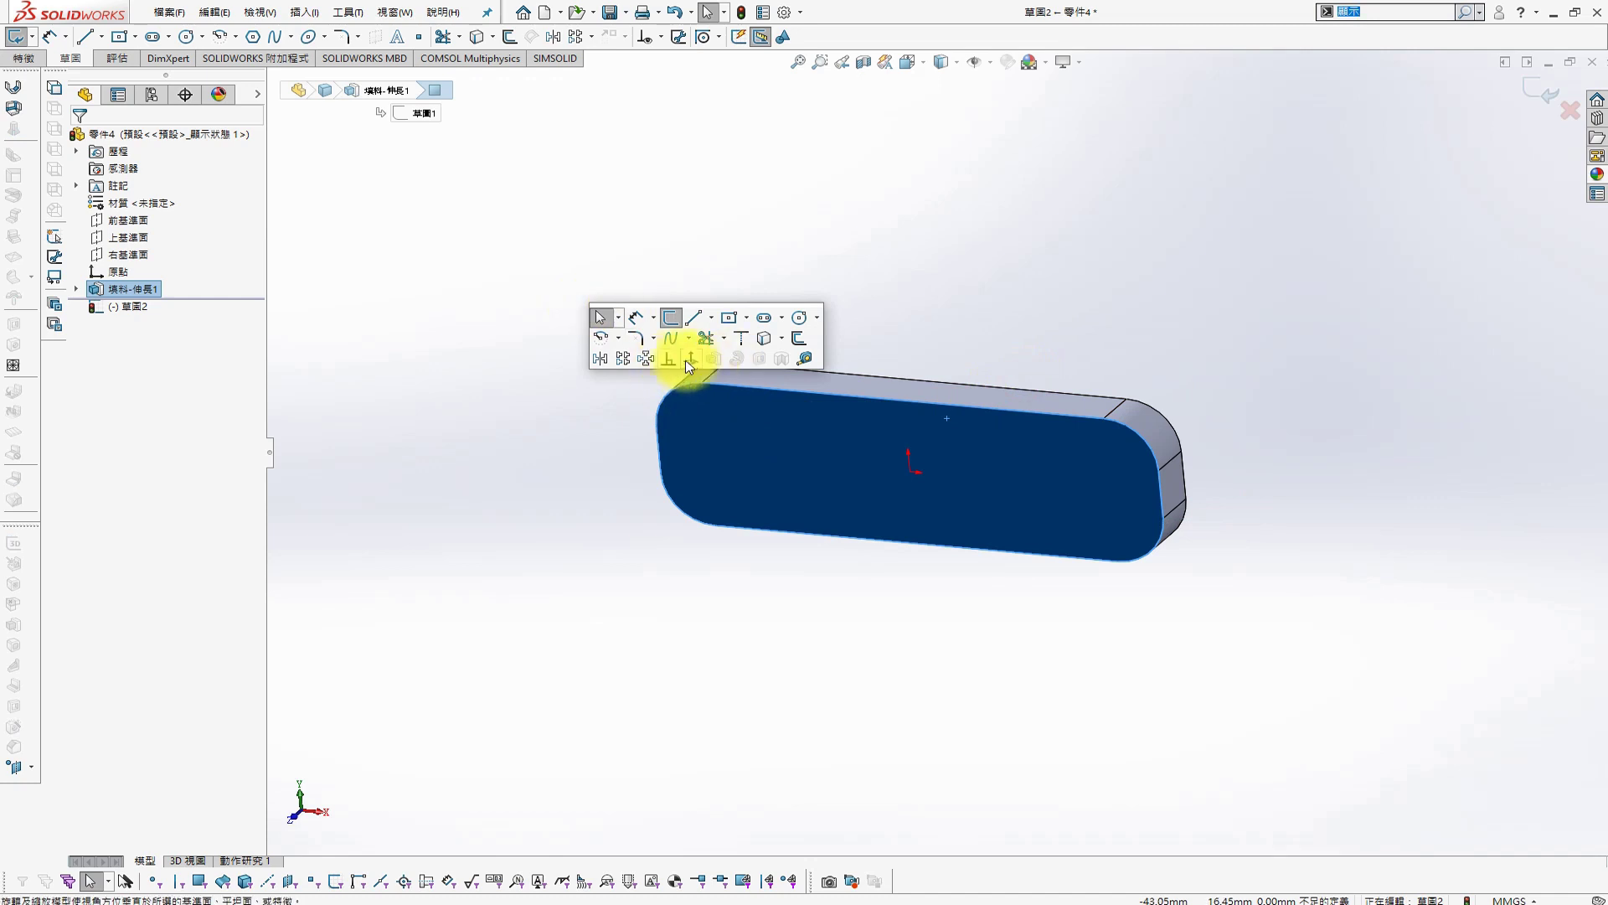
click(691, 359)
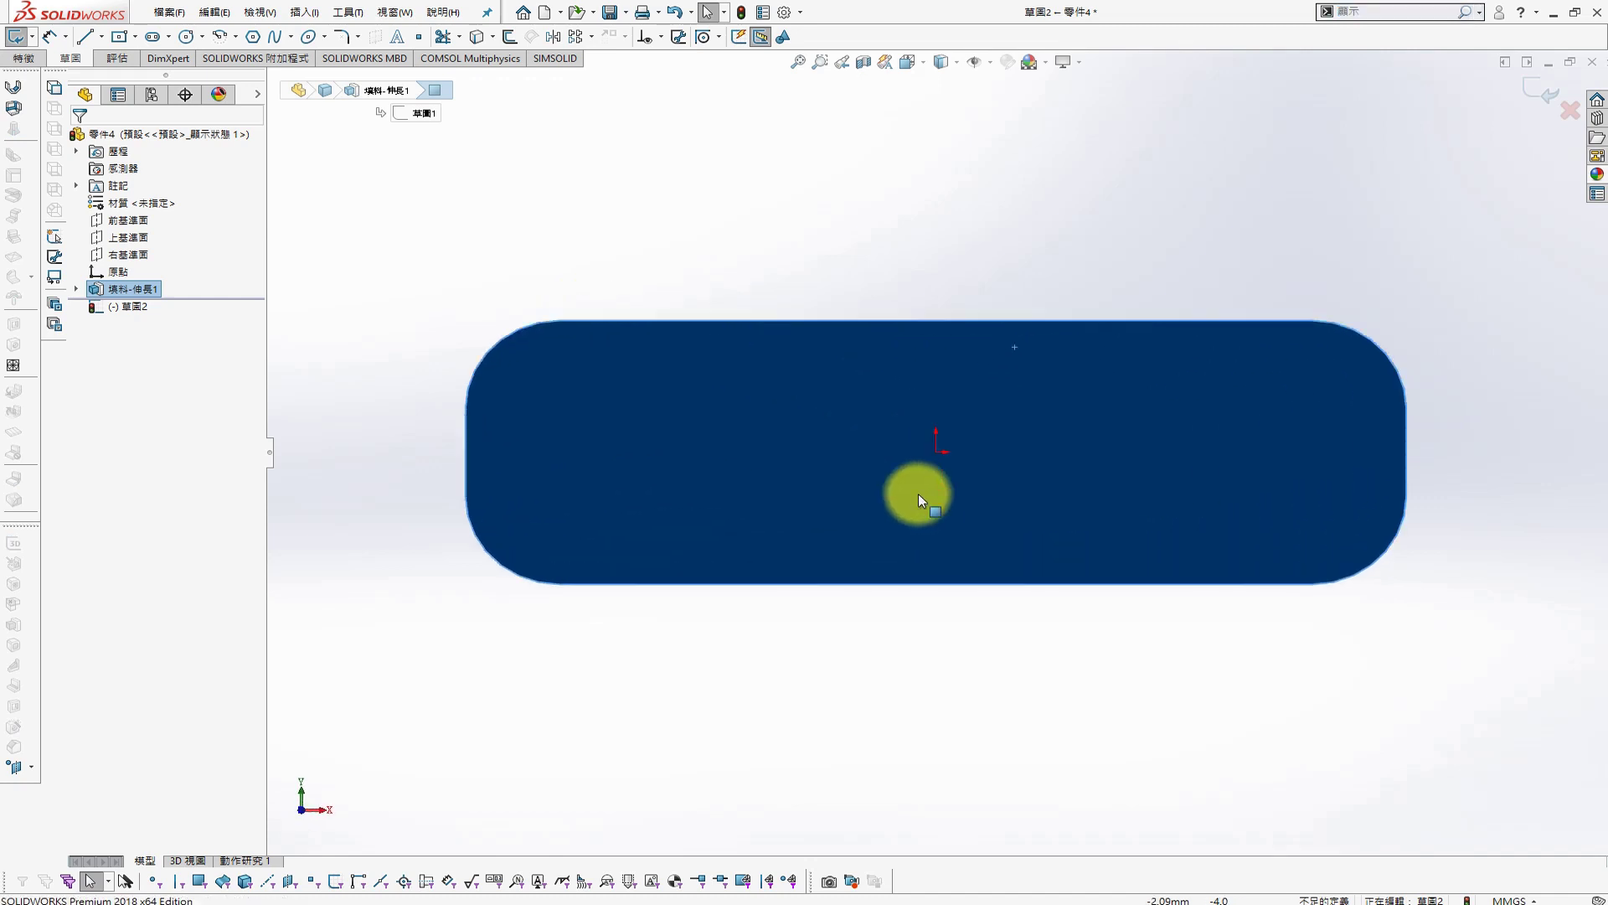
key(s)
click(1198, 449)
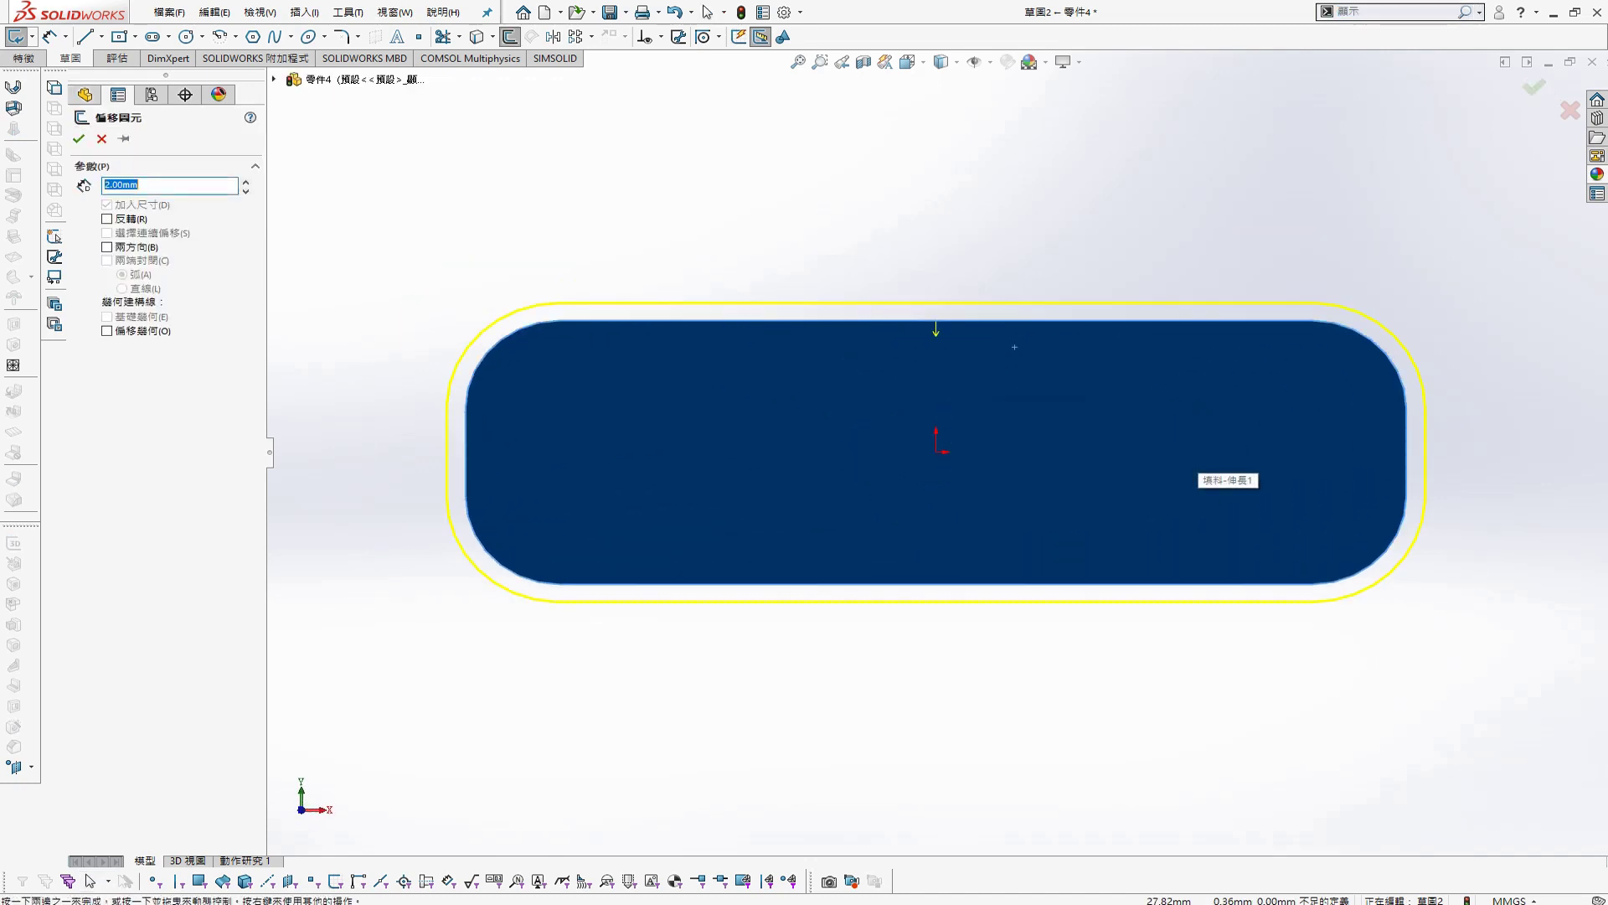
key(alt+r)
click(76, 141)
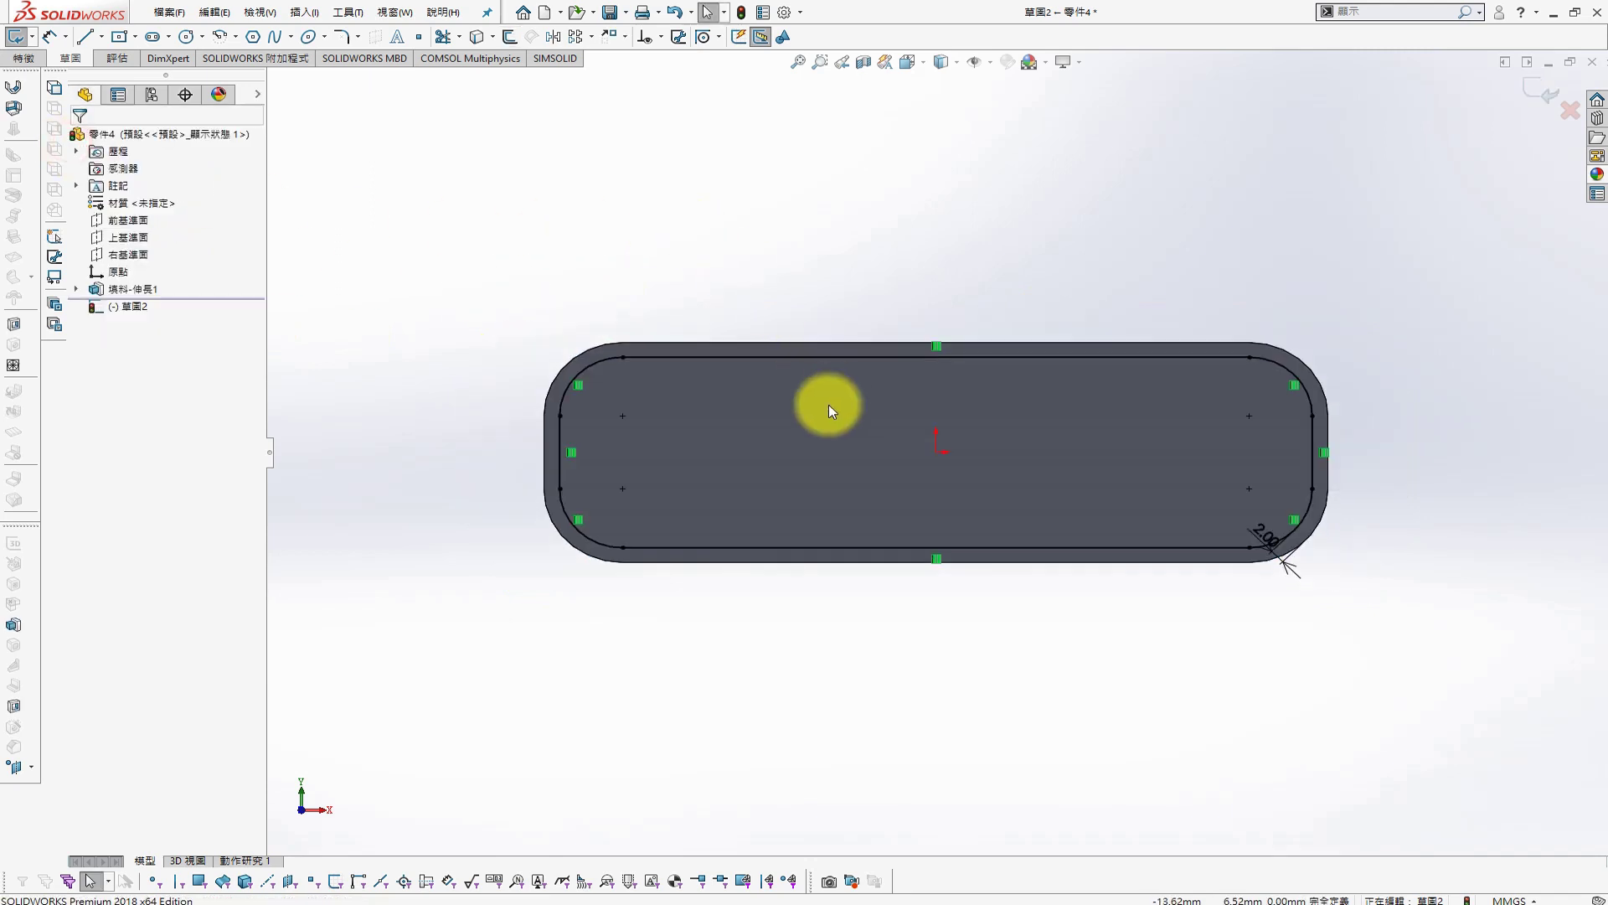
Extrude the offset contour as a 20 mm boss
key(s)
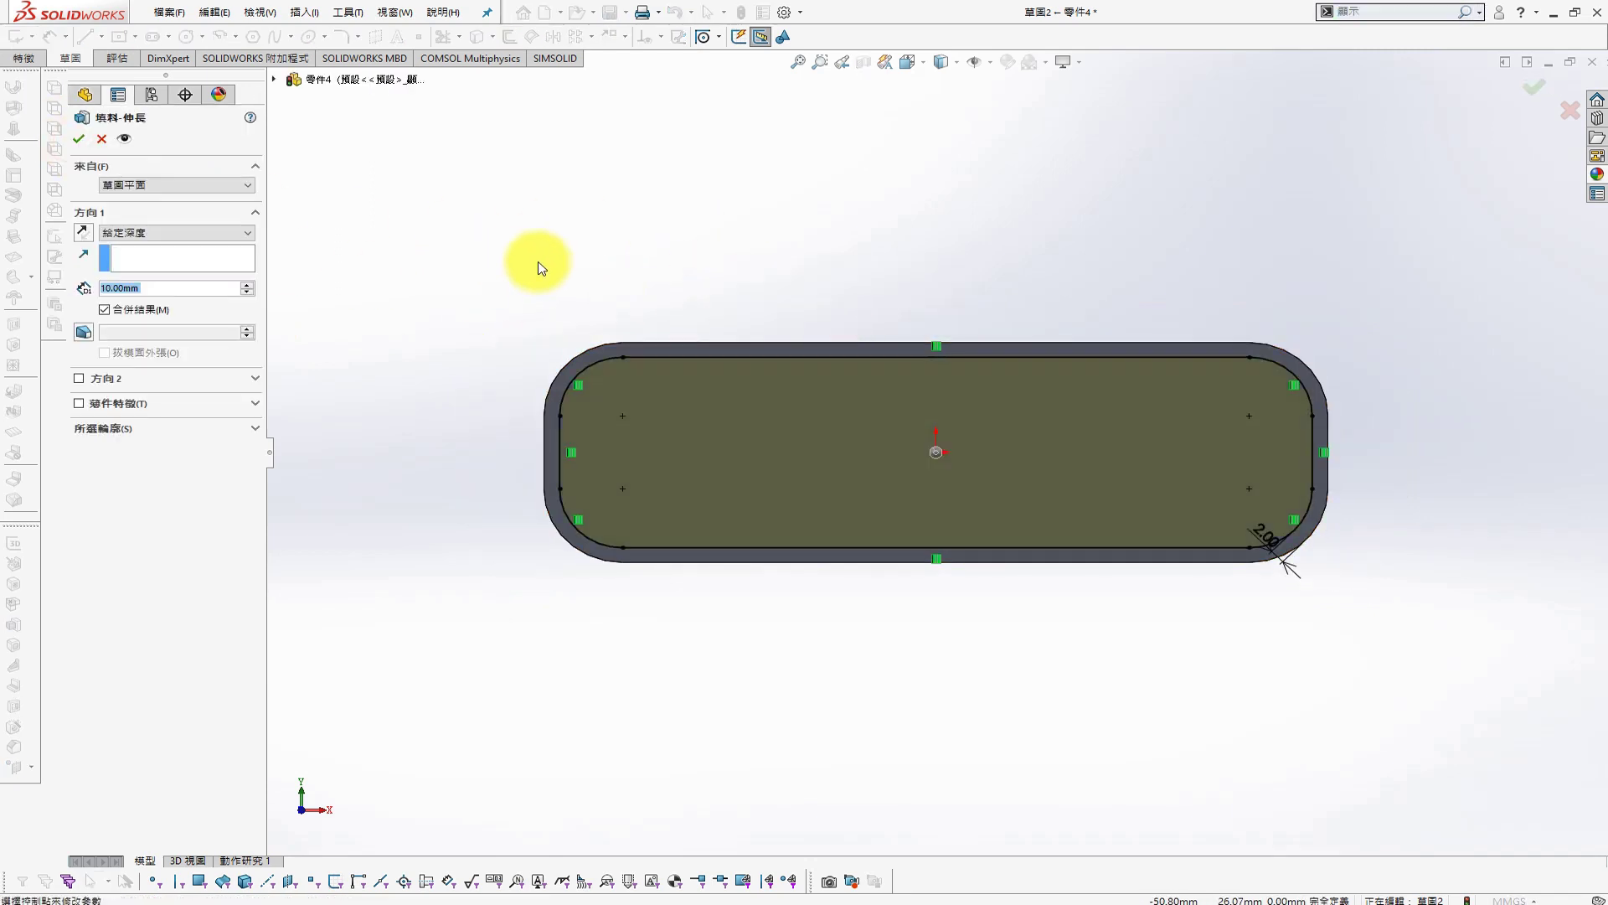
text(0)
key(Return)
click(76, 144)
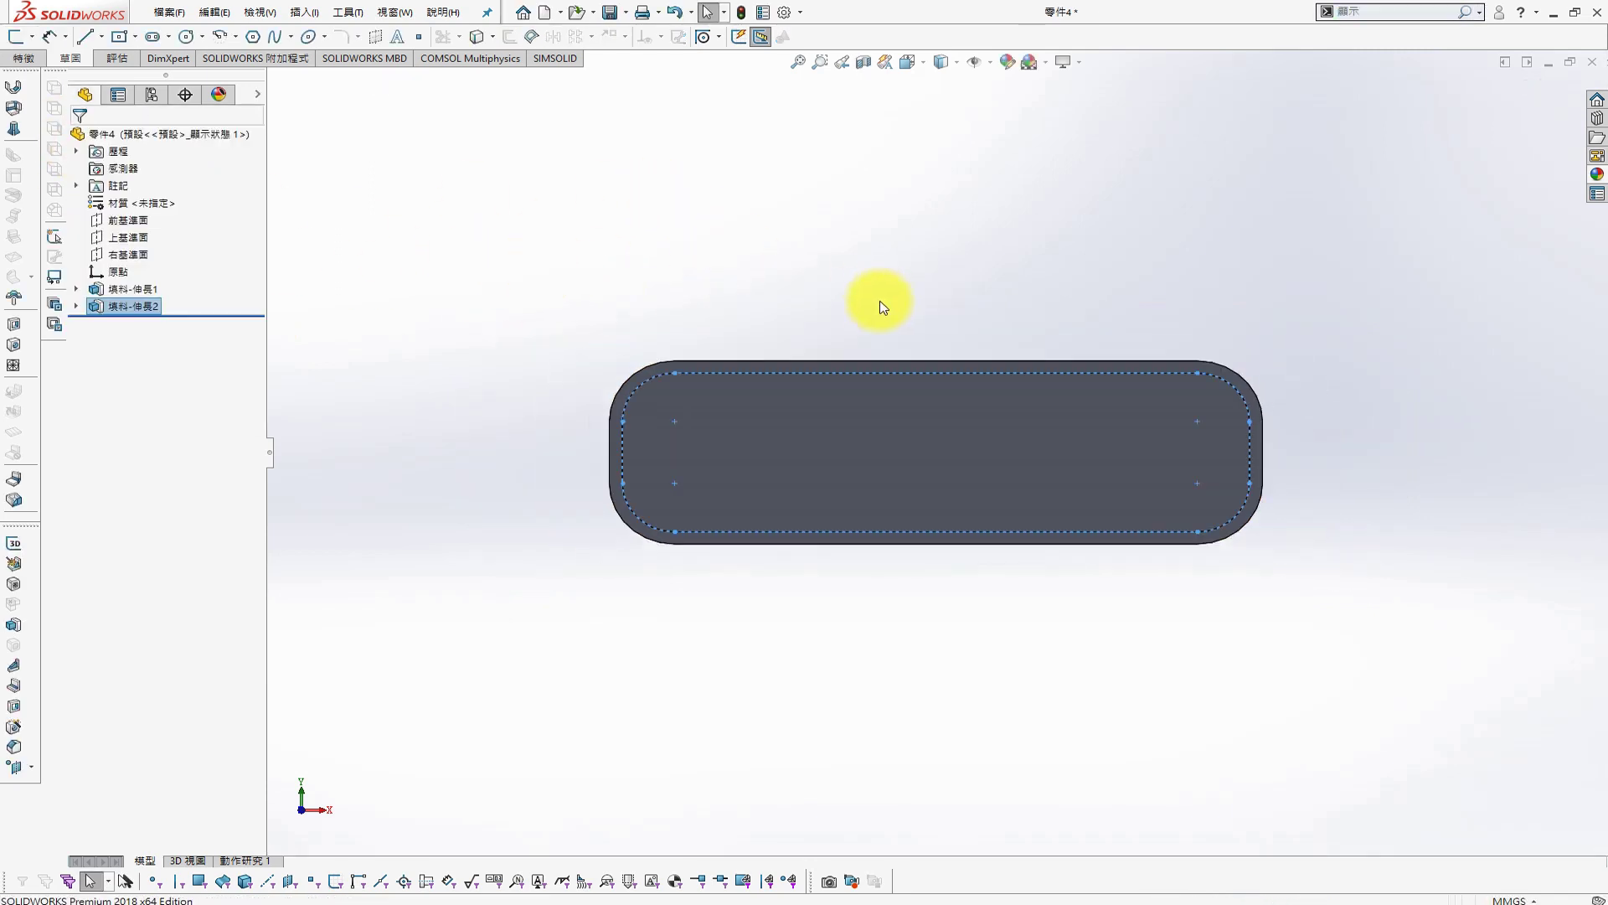
mouse_move(879, 301)
middle_down()
mouse_move(1516, 687)
mouse_move(1283, 596)
middle_up()
Fillet the boss's end face edges 3 mm
key(s)
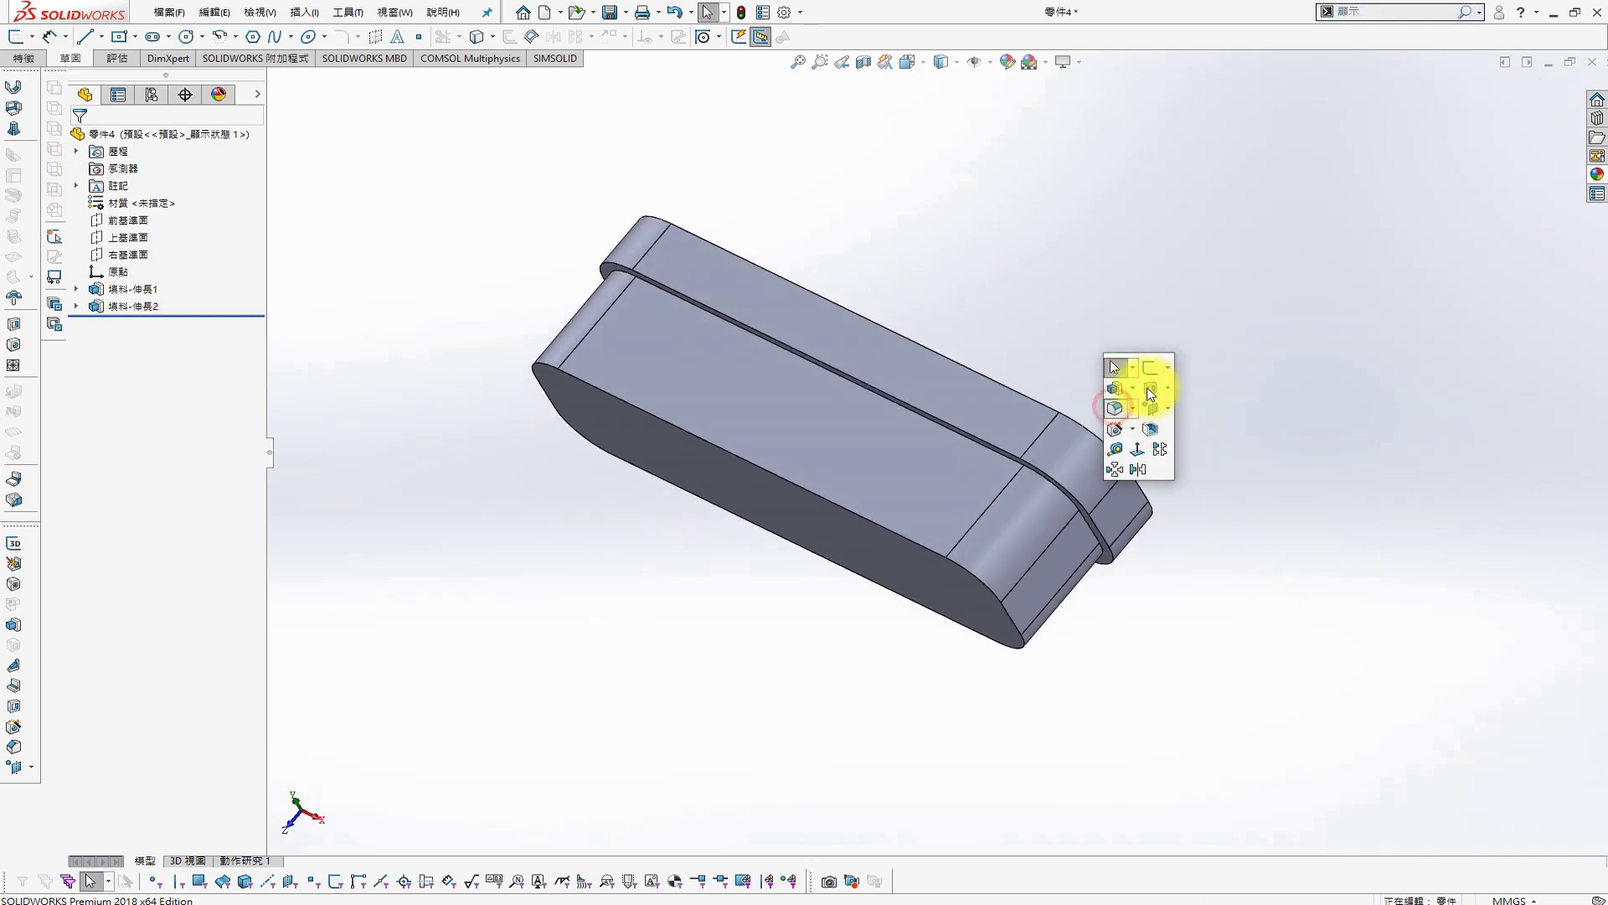
click(1150, 390)
middle_drag(1044, 399, 977, 470)
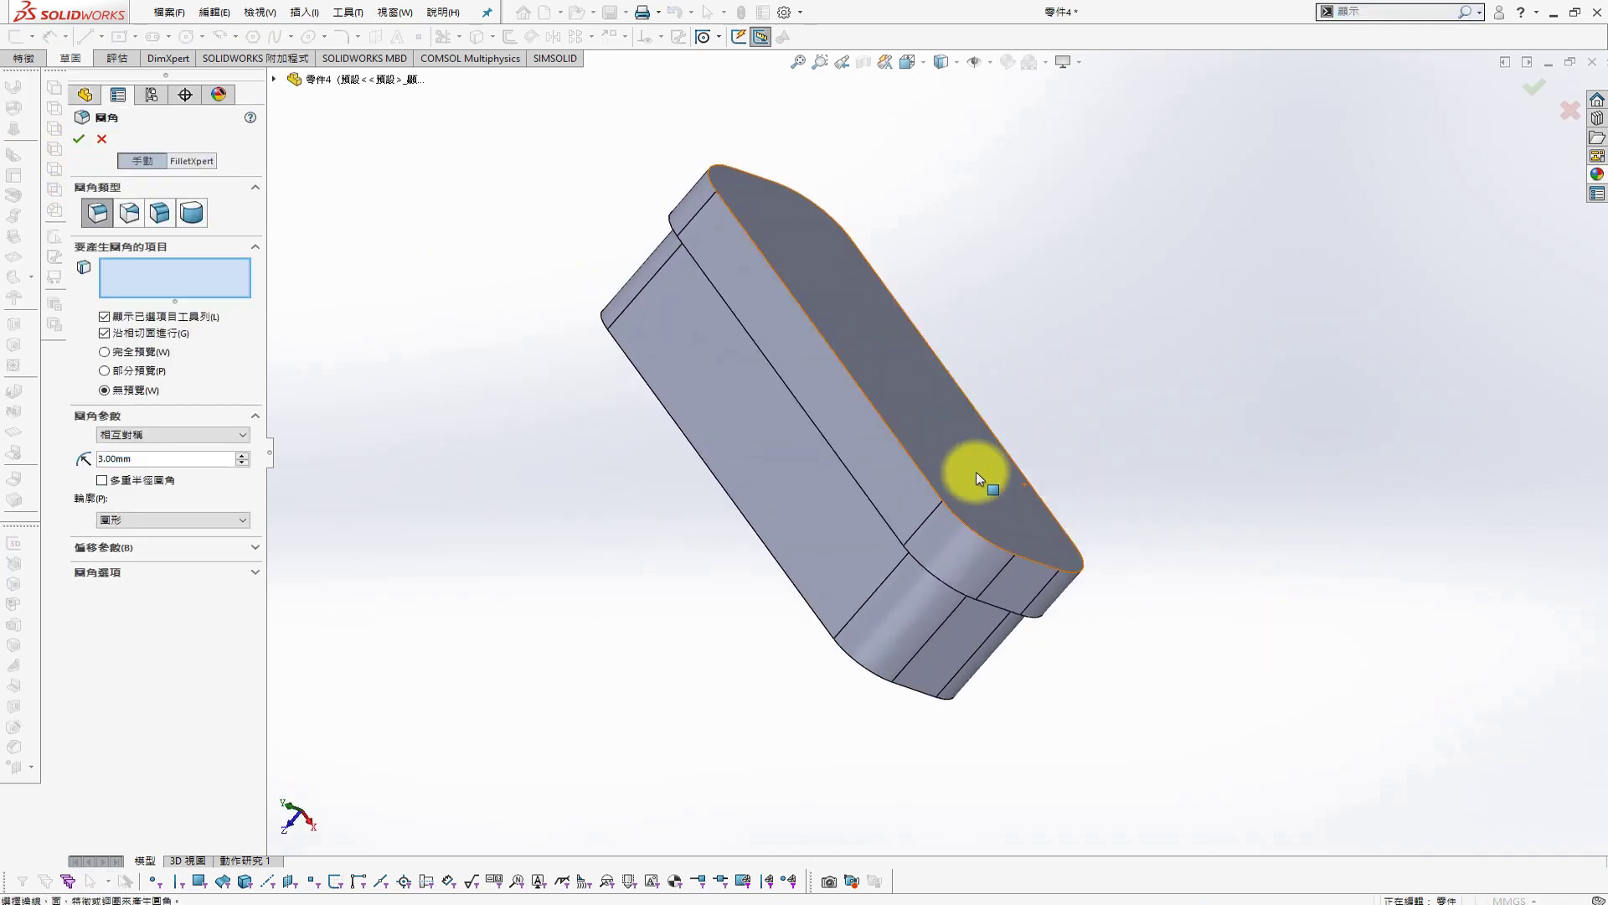
click(991, 469)
key(Return)
mouse_move(1034, 334)
middle_down()
mouse_move(1195, 378)
mouse_move(1239, 273)
mouse_move(1095, 430)
middle_up()
Start a 5 mm shell removing the front face, with 7 mm multi-thickness
key(s)
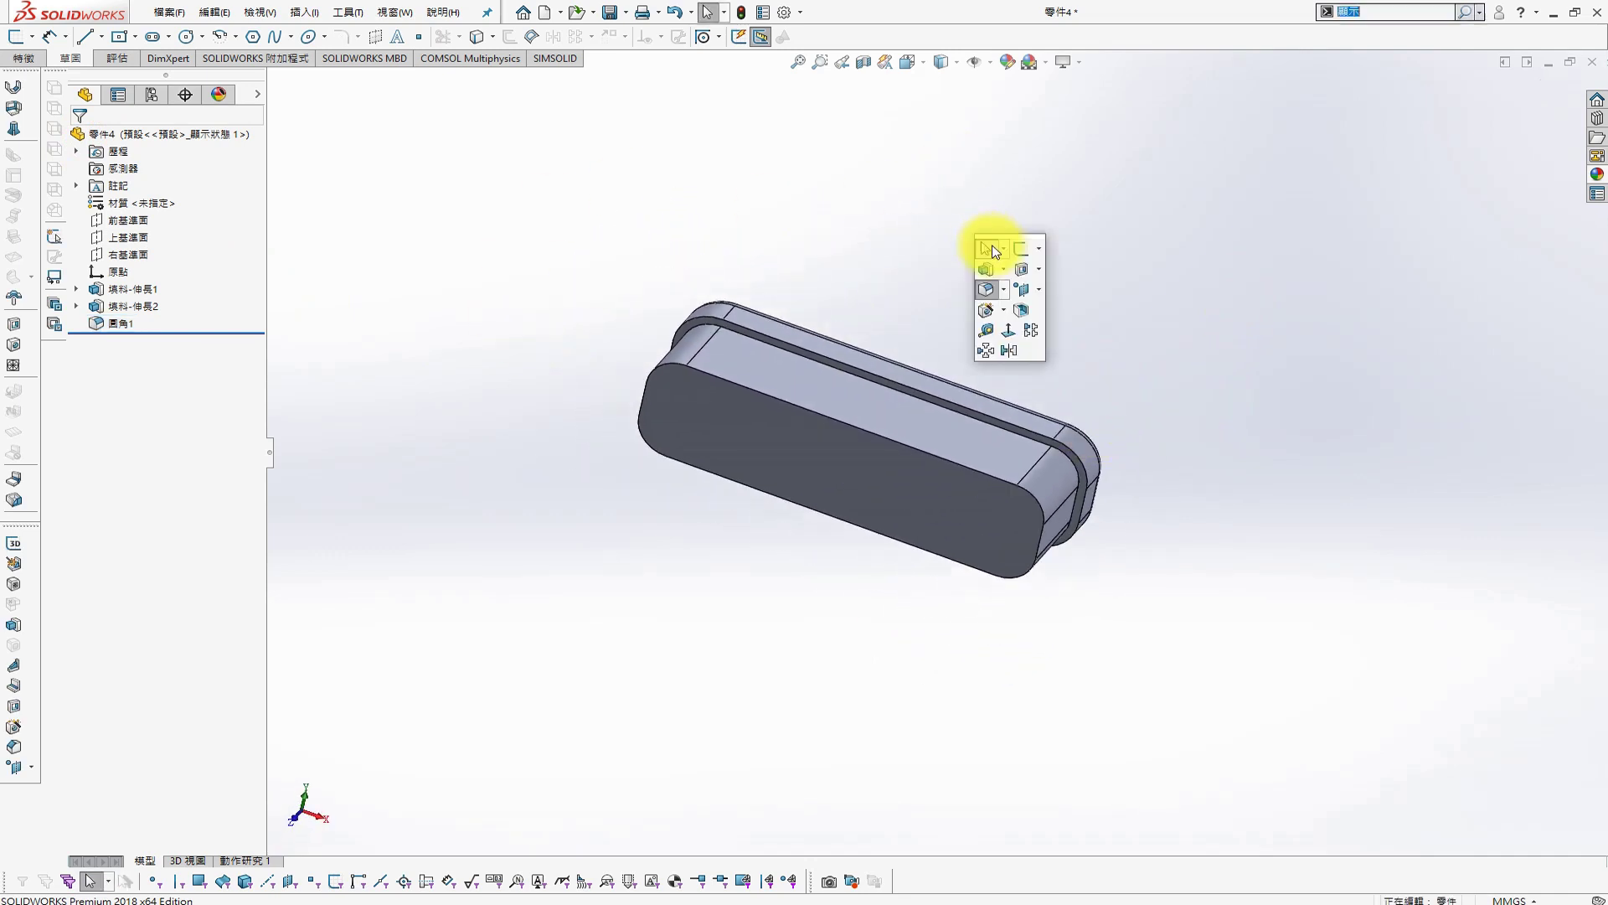
key(s)
click(1089, 373)
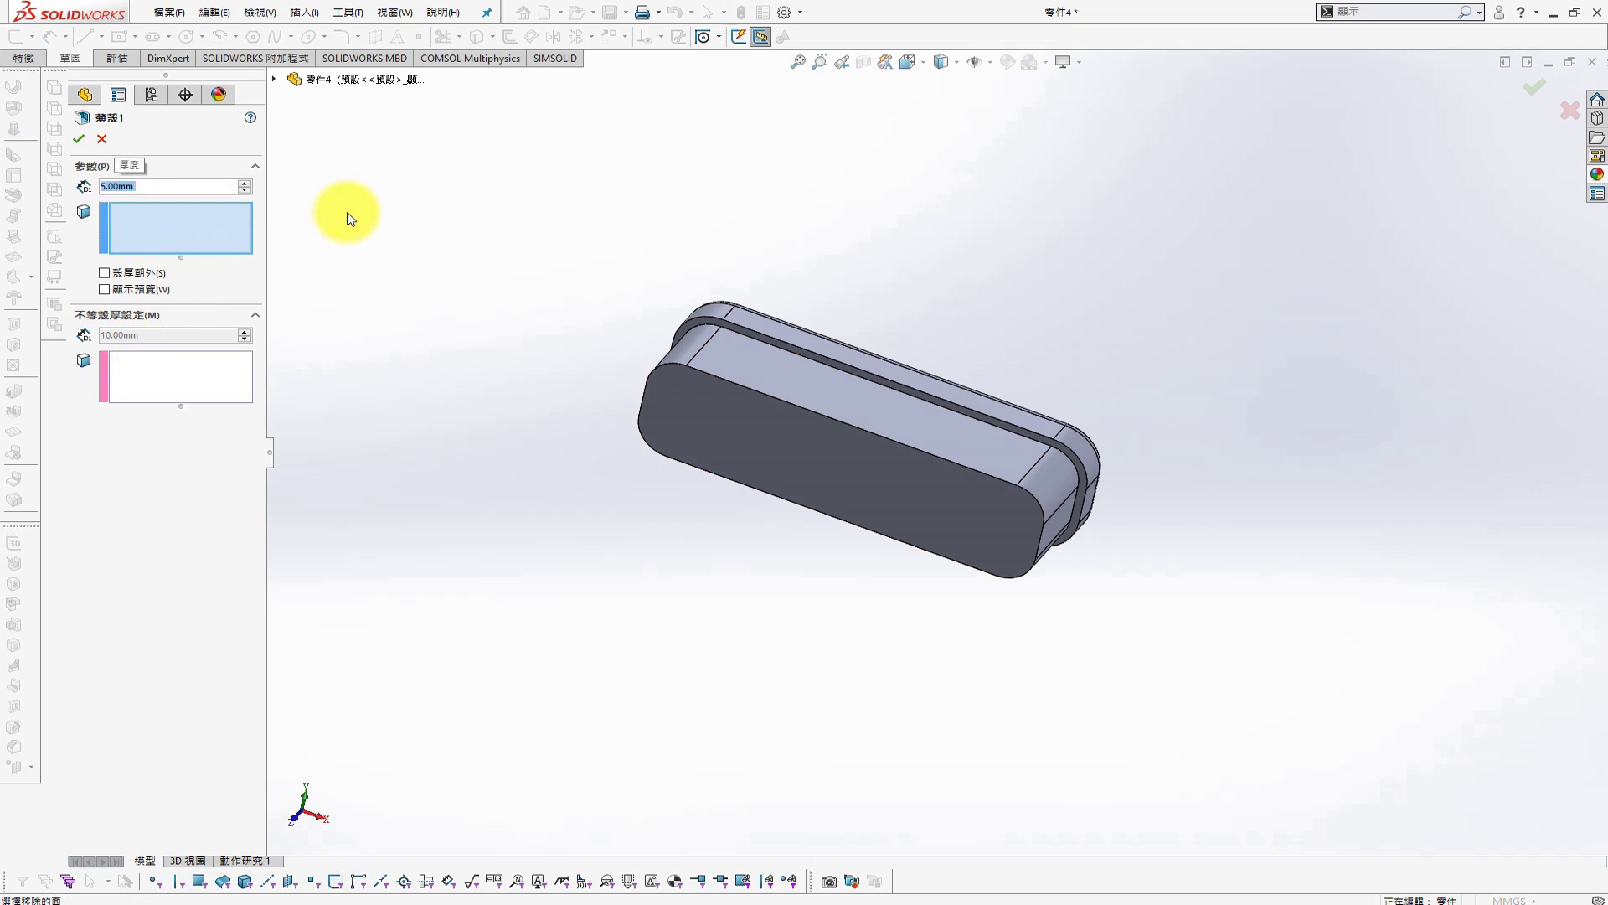
click(729, 435)
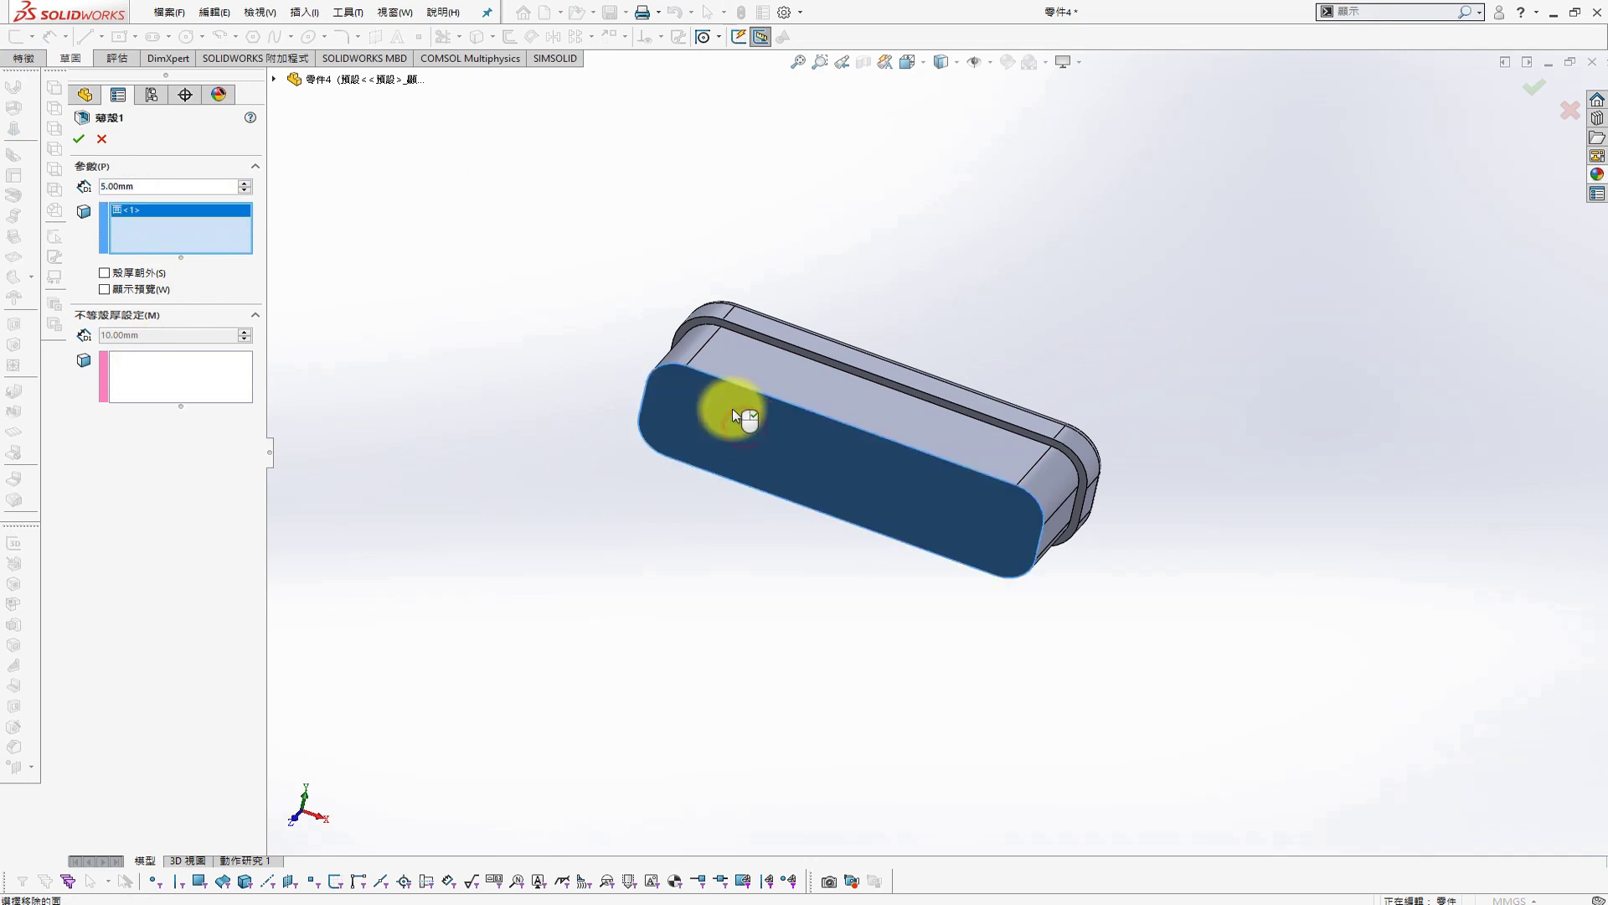
click(151, 380)
text(7)
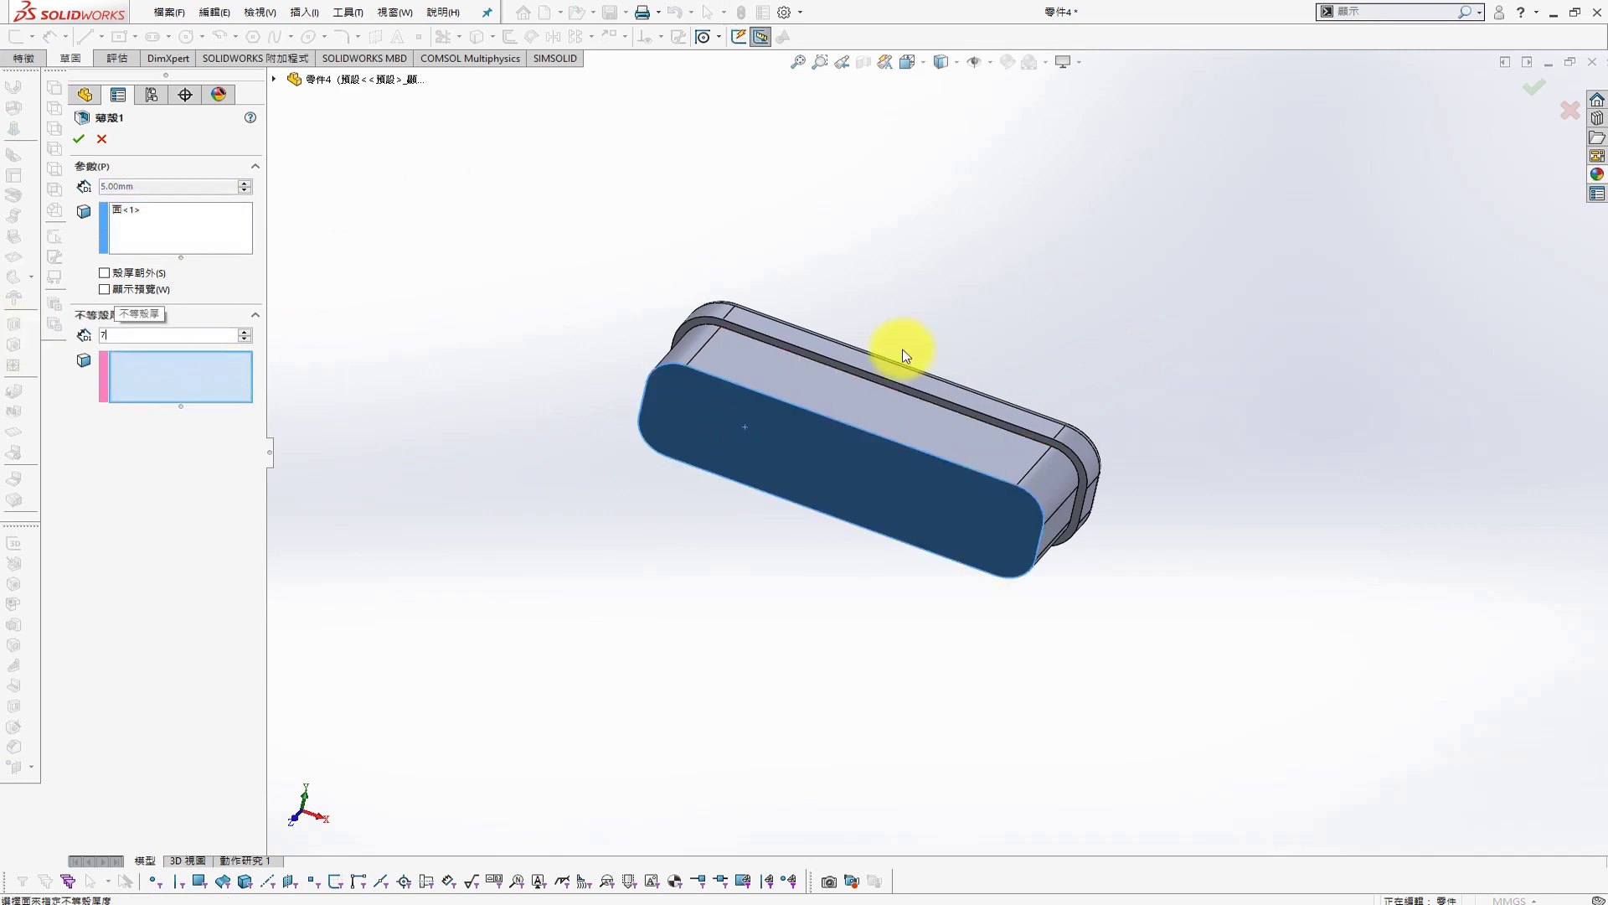
Add the first rim faces to the 7 mm multi-thickness set
scroll(905, 355, down, 5)
click(890, 402)
scroll(1325, 581, up, 3)
click(1324, 582)
scroll(1279, 639, up, 2)
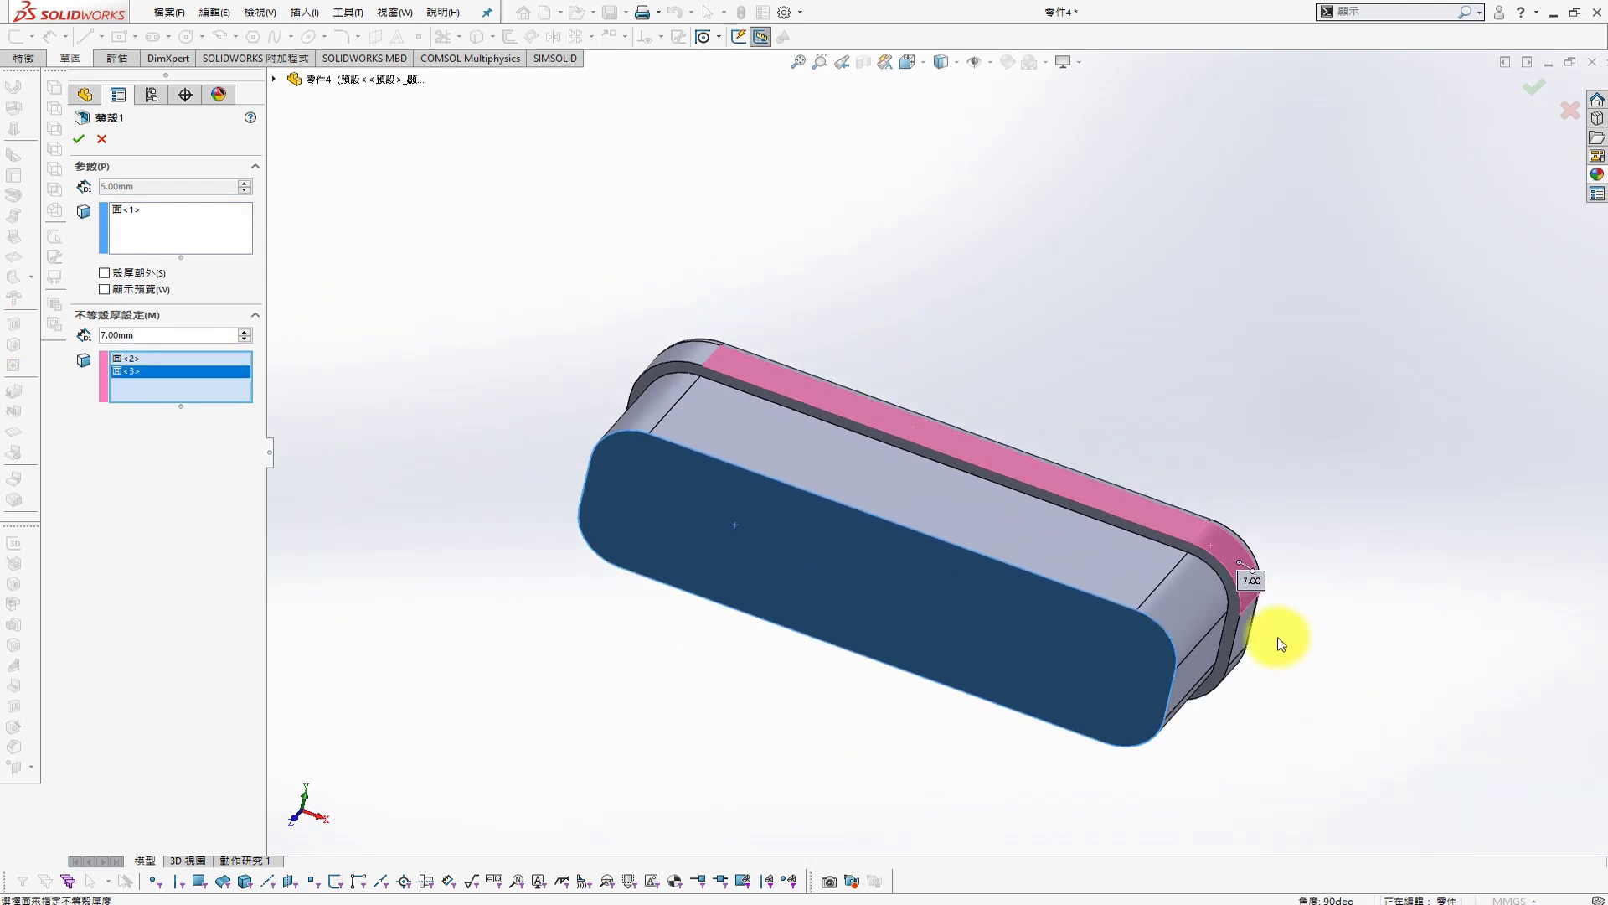
middle_drag(1279, 639, 1300, 531)
click(1299, 531)
click(1194, 681)
click(897, 664)
click(616, 565)
mouse_move(898, 664)
middle_down()
mouse_move(615, 565)
mouse_move(627, 642)
mouse_move(772, 681)
middle_up()
click(593, 521)
Add the remaining rim faces and apply the shell, which fails to rebuild
click(772, 680)
click(861, 772)
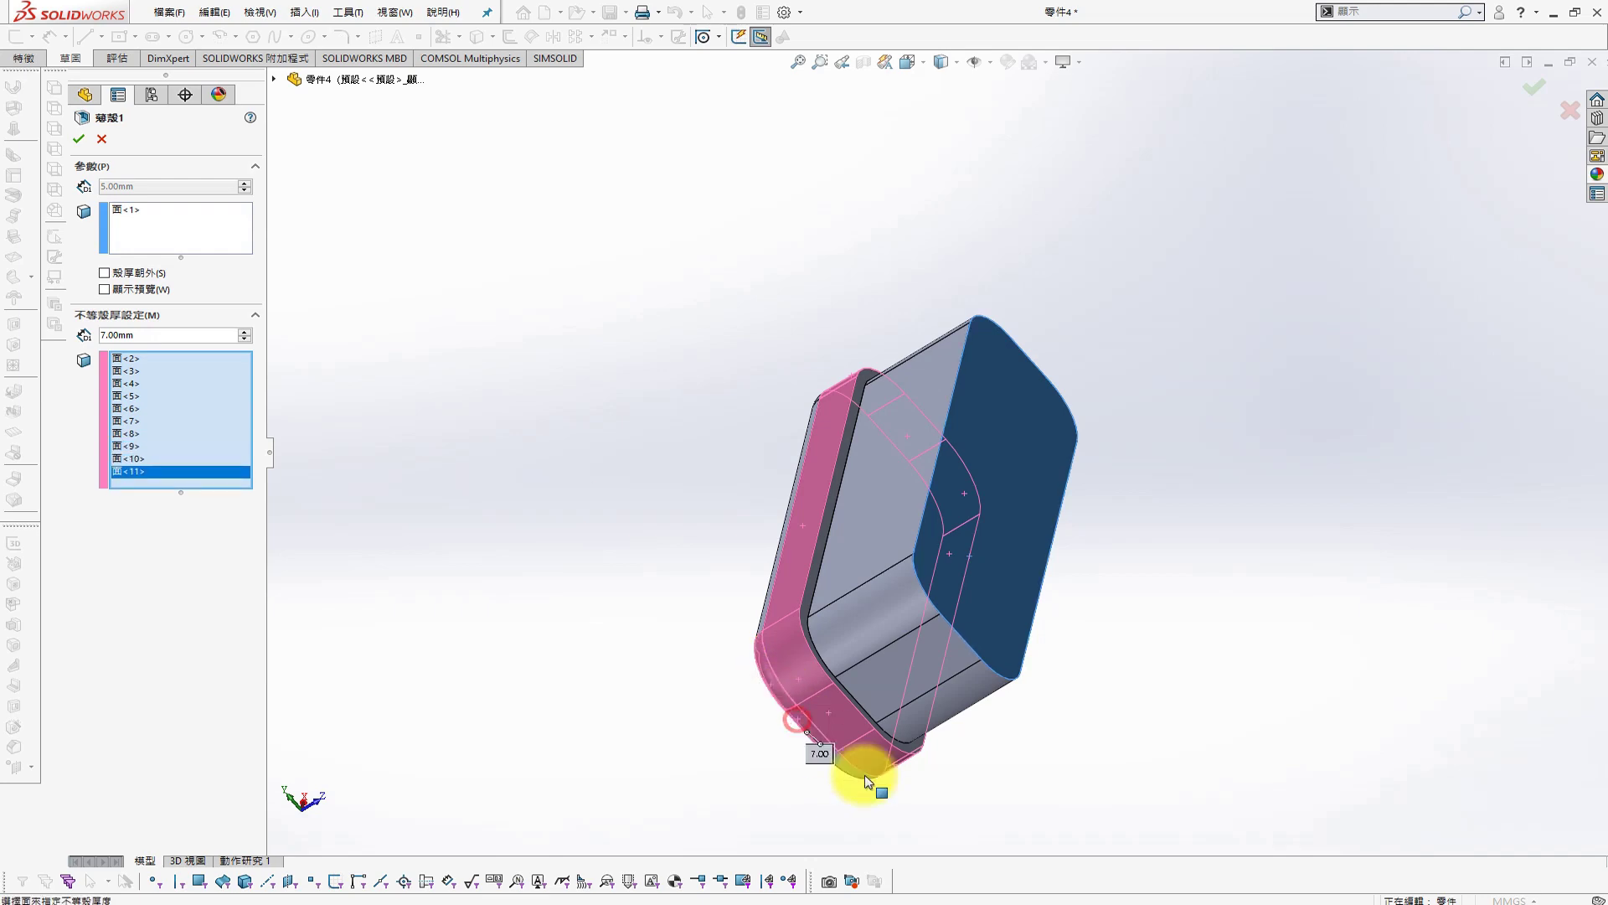
middle_drag(862, 771, 711, 575)
click(799, 616)
middle_drag(799, 617, 700, 469)
click(958, 653)
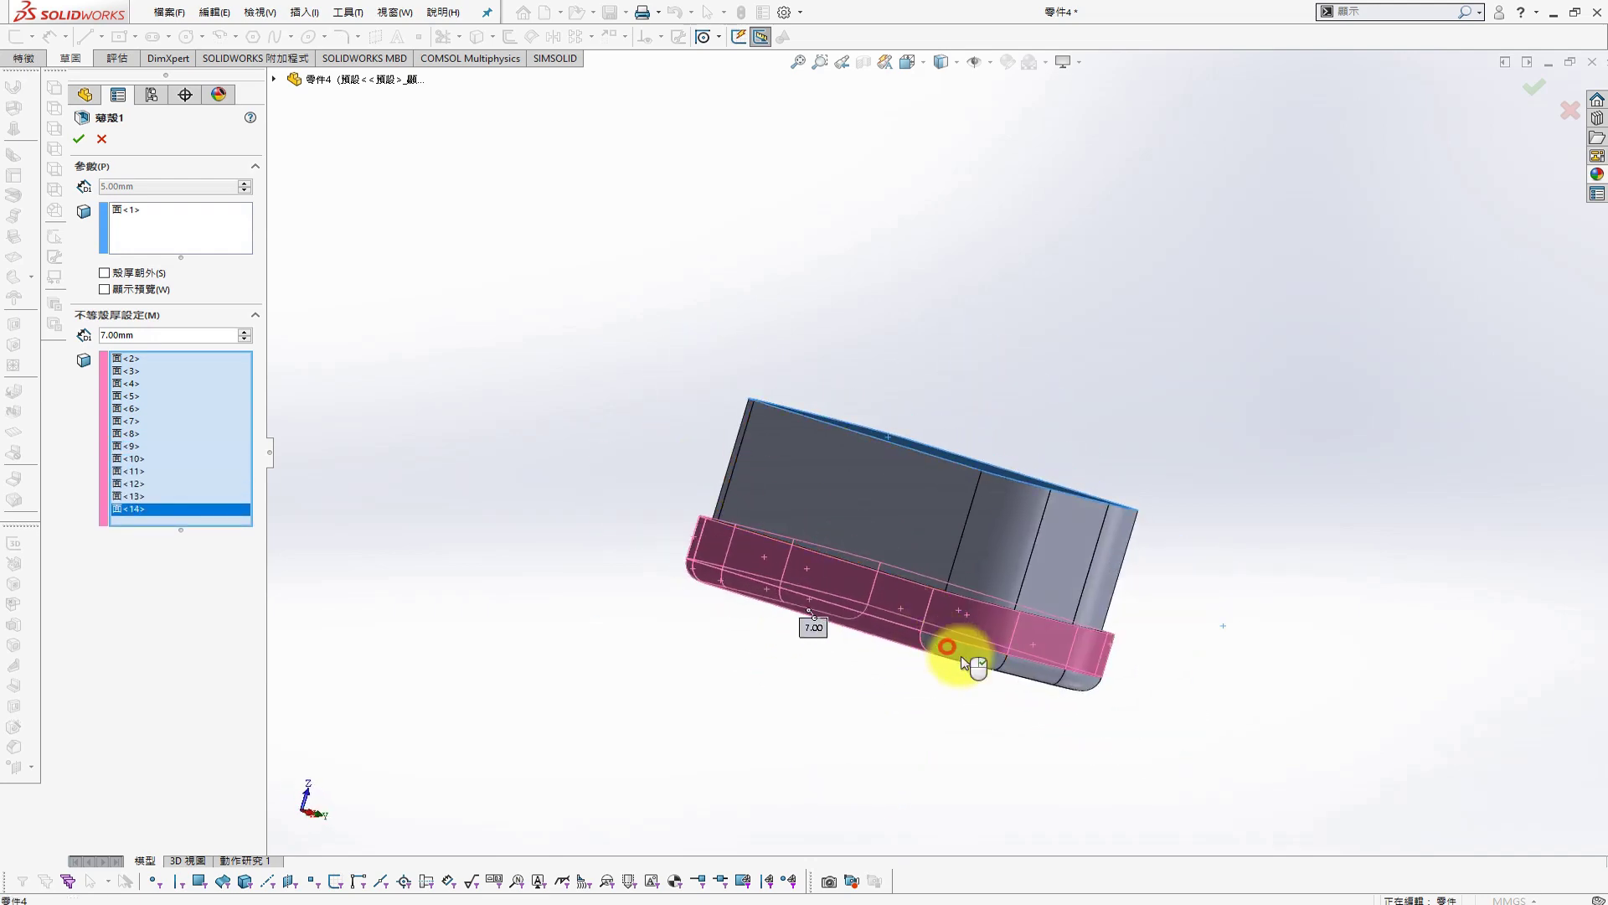
click(1067, 682)
middle_drag(1067, 682, 949, 631)
click(949, 631)
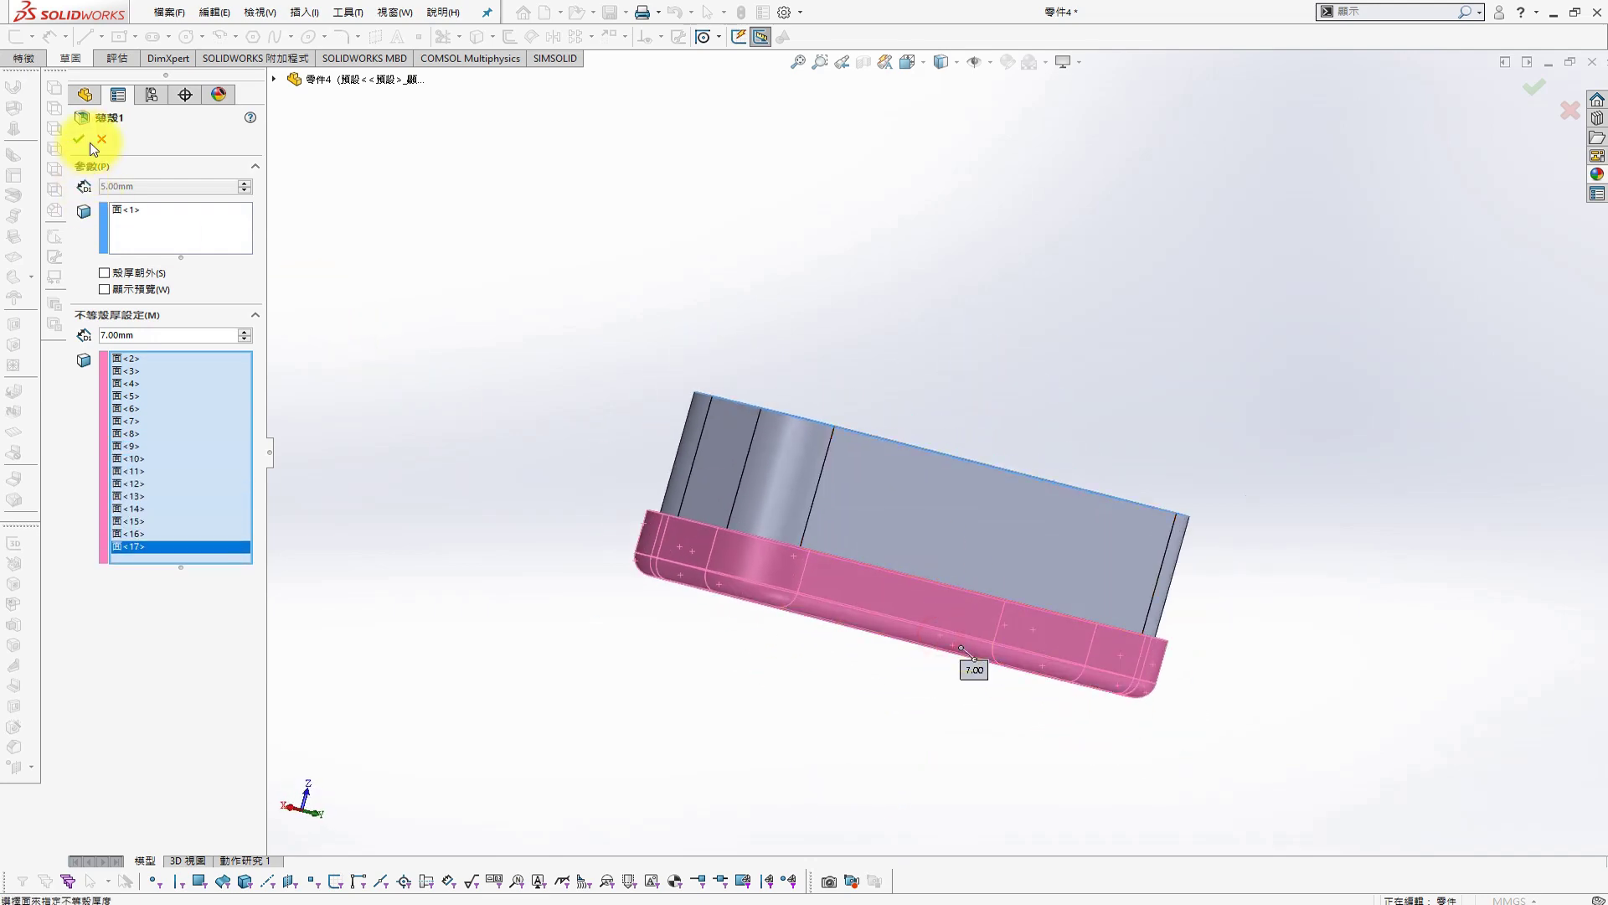
click(78, 139)
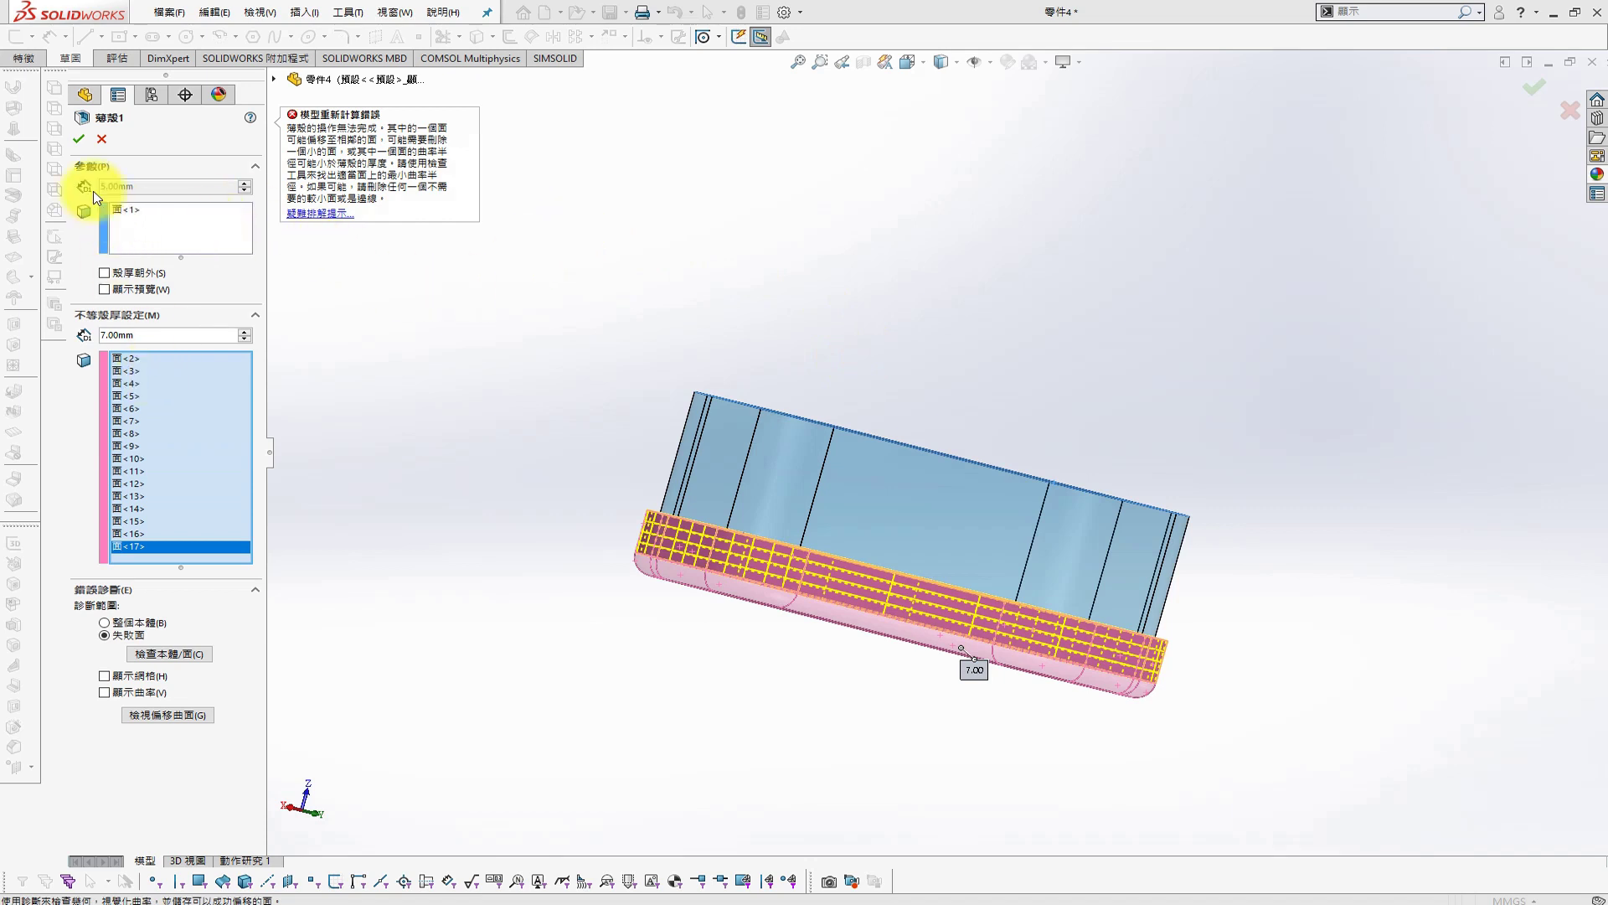
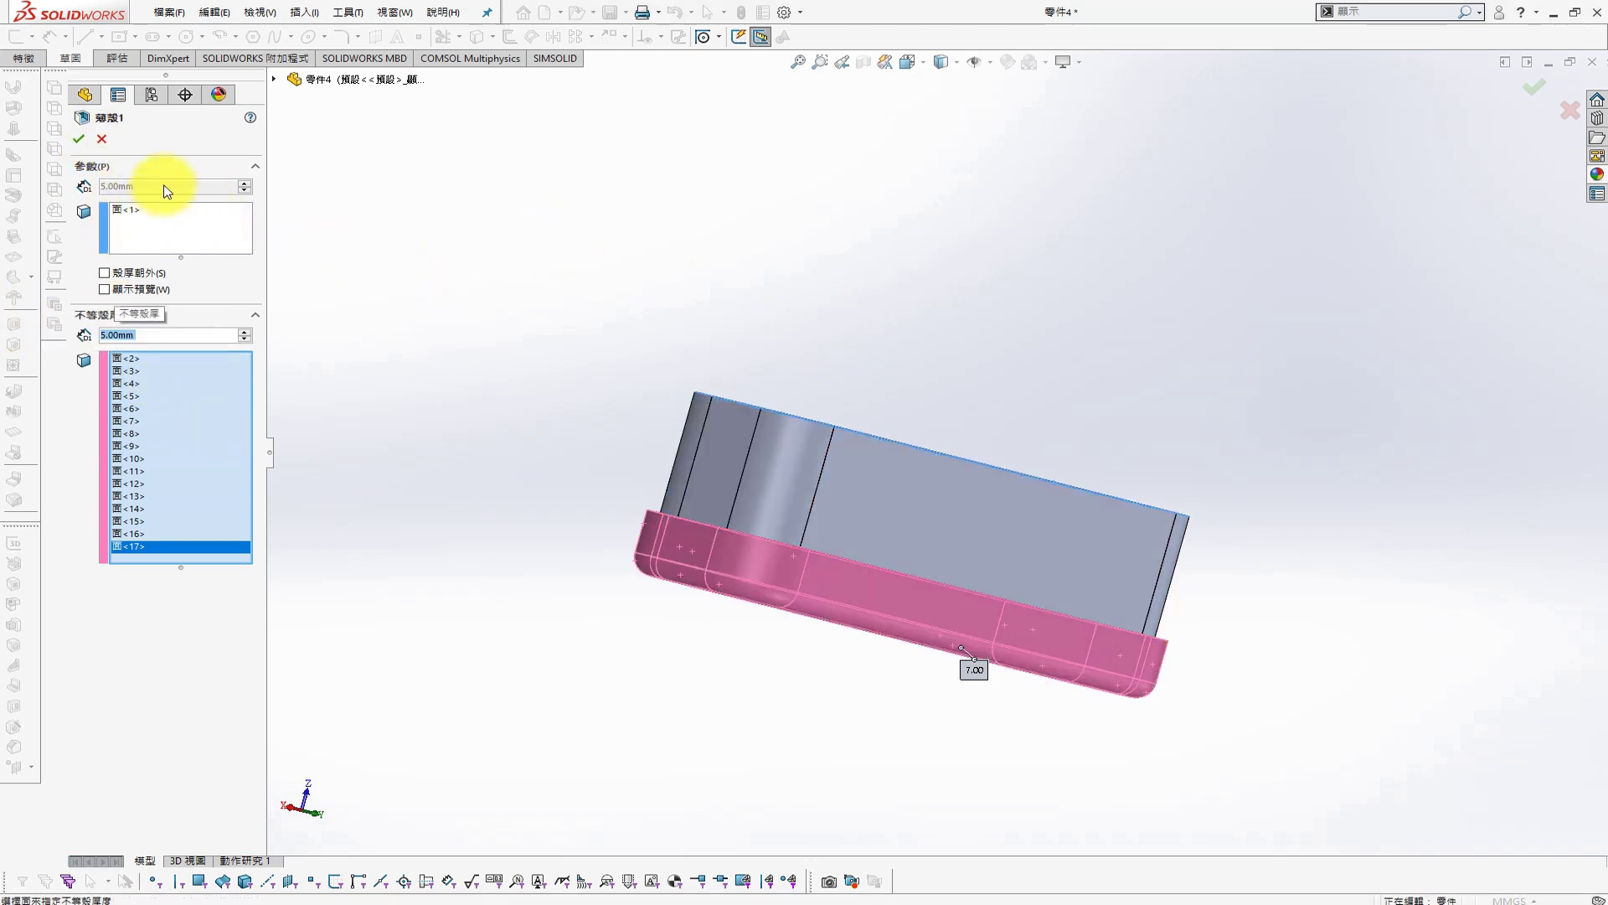
Preview a 3 mm shell, check its failing faces, then cancel the Shell feature
click(139, 217)
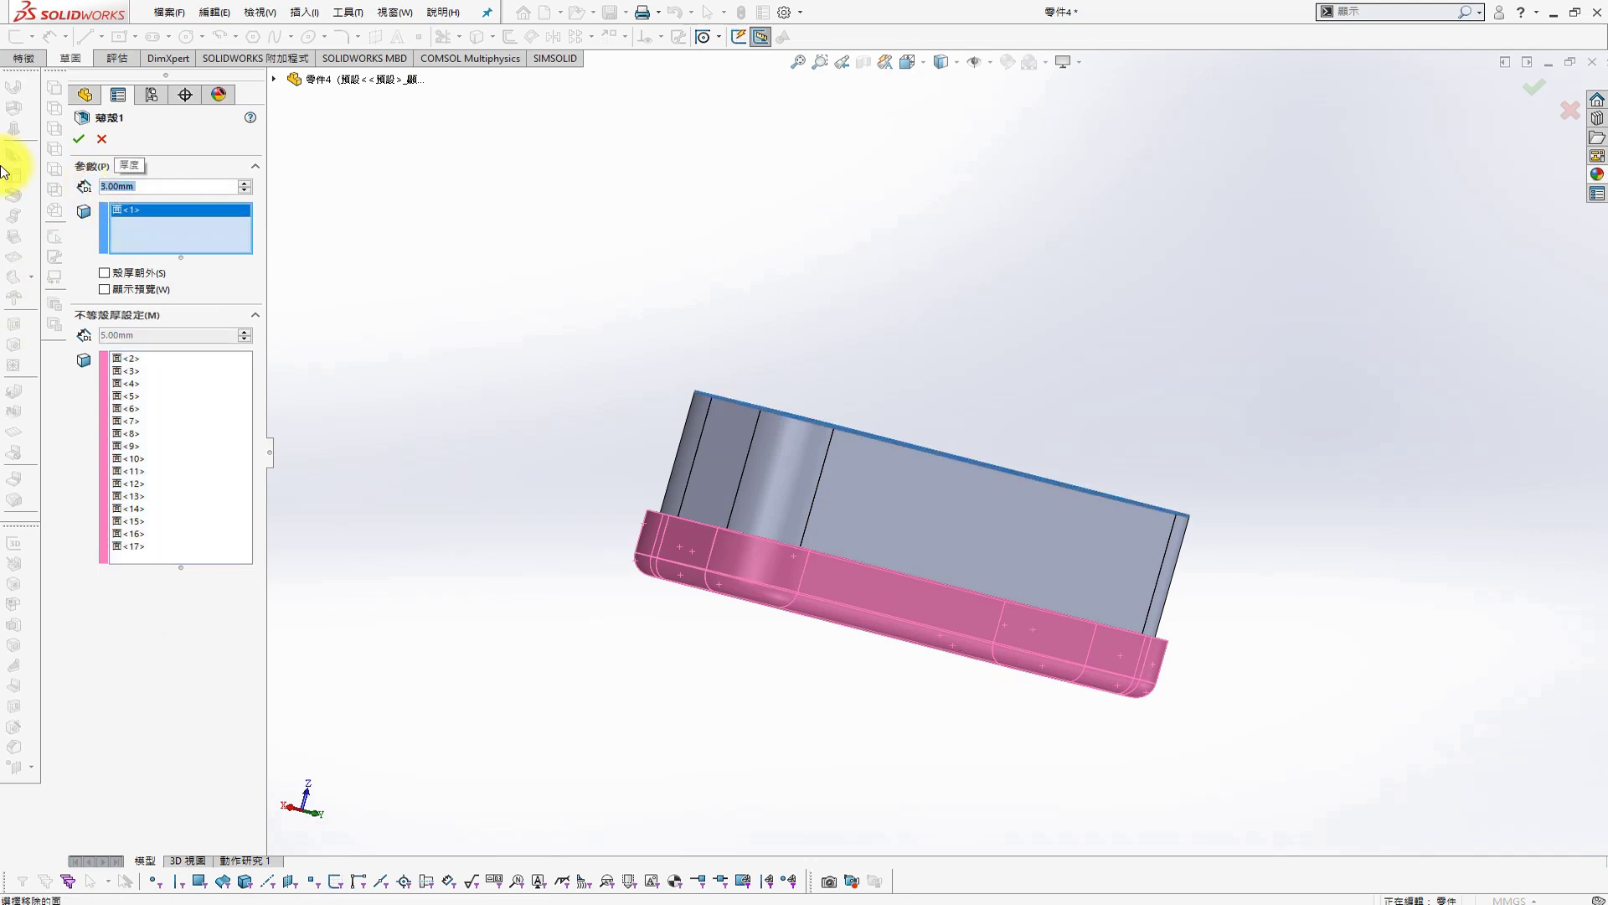
click(79, 139)
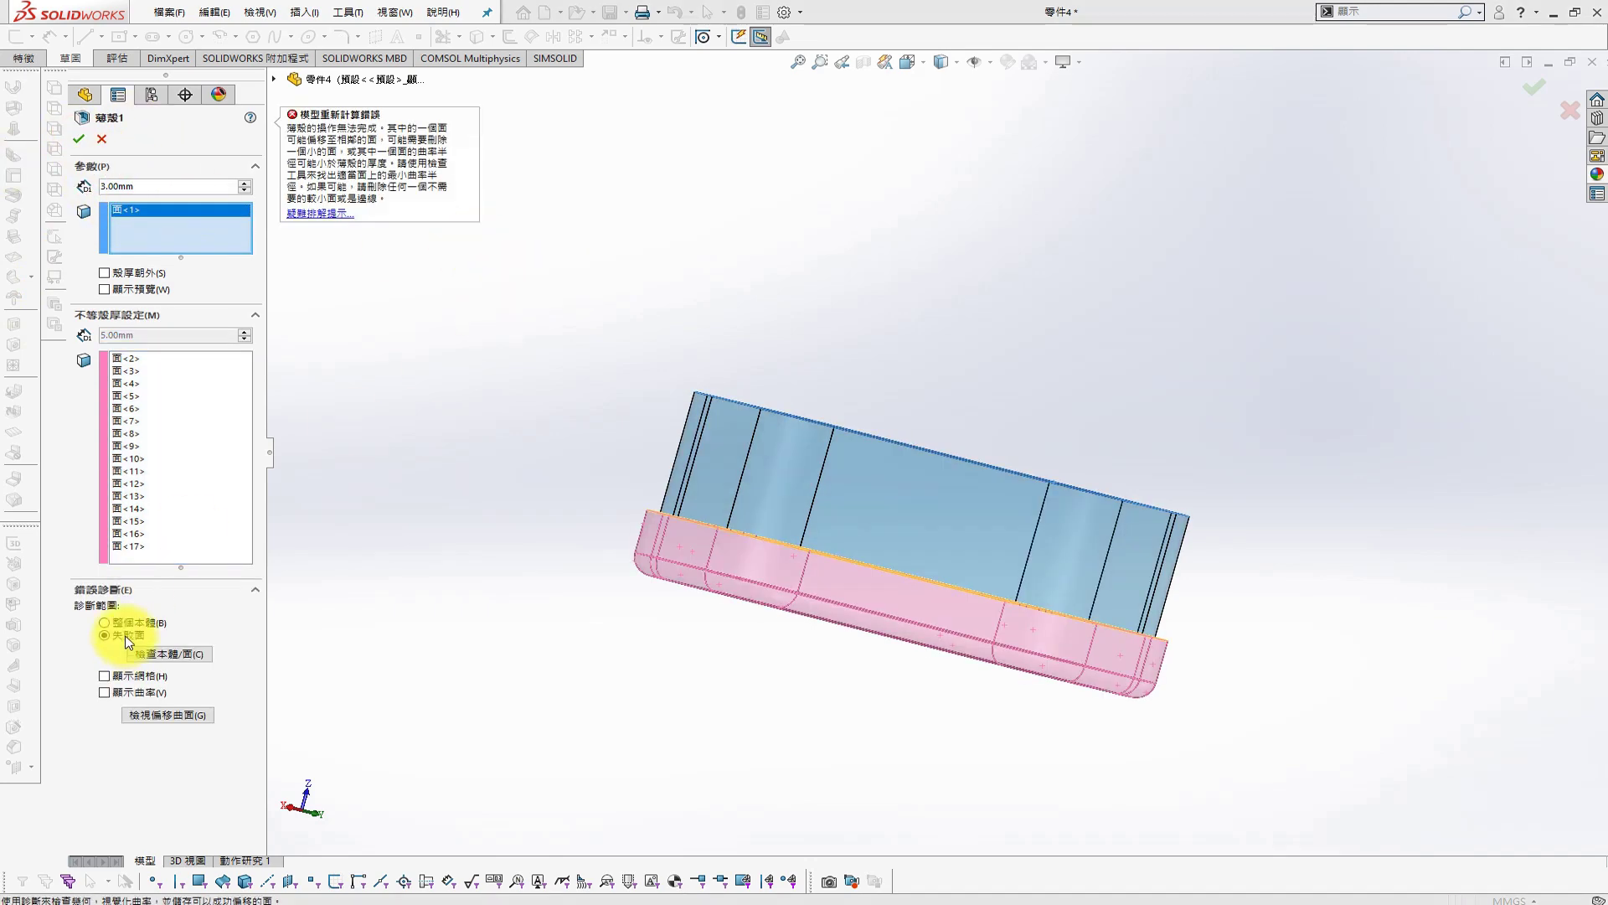
click(138, 653)
mouse_move(438, 503)
middle_down()
mouse_move(747, 503)
mouse_move(719, 611)
mouse_move(718, 478)
mouse_move(640, 411)
middle_up()
click(78, 139)
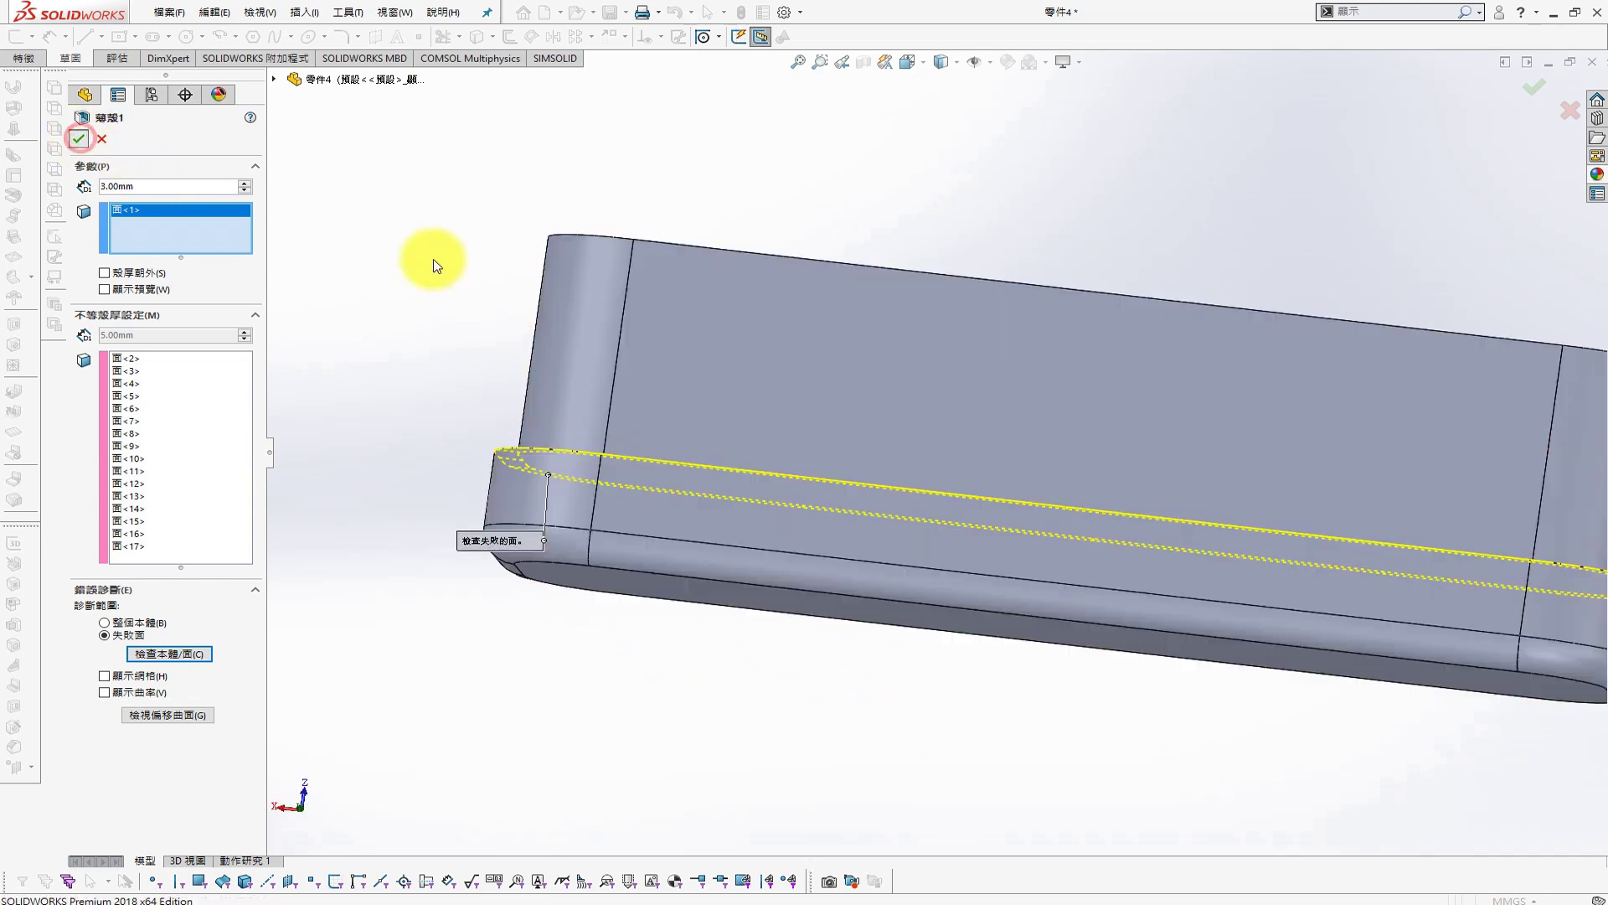
click(101, 139)
mouse_move(711, 255)
middle_down()
mouse_move(723, 387)
mouse_move(952, 244)
mouse_move(958, 388)
mouse_move(1027, 251)
middle_up()
Shorten the upper block's Boss-Extrude2 height, then measure between its faces
key(s)
click(923, 359)
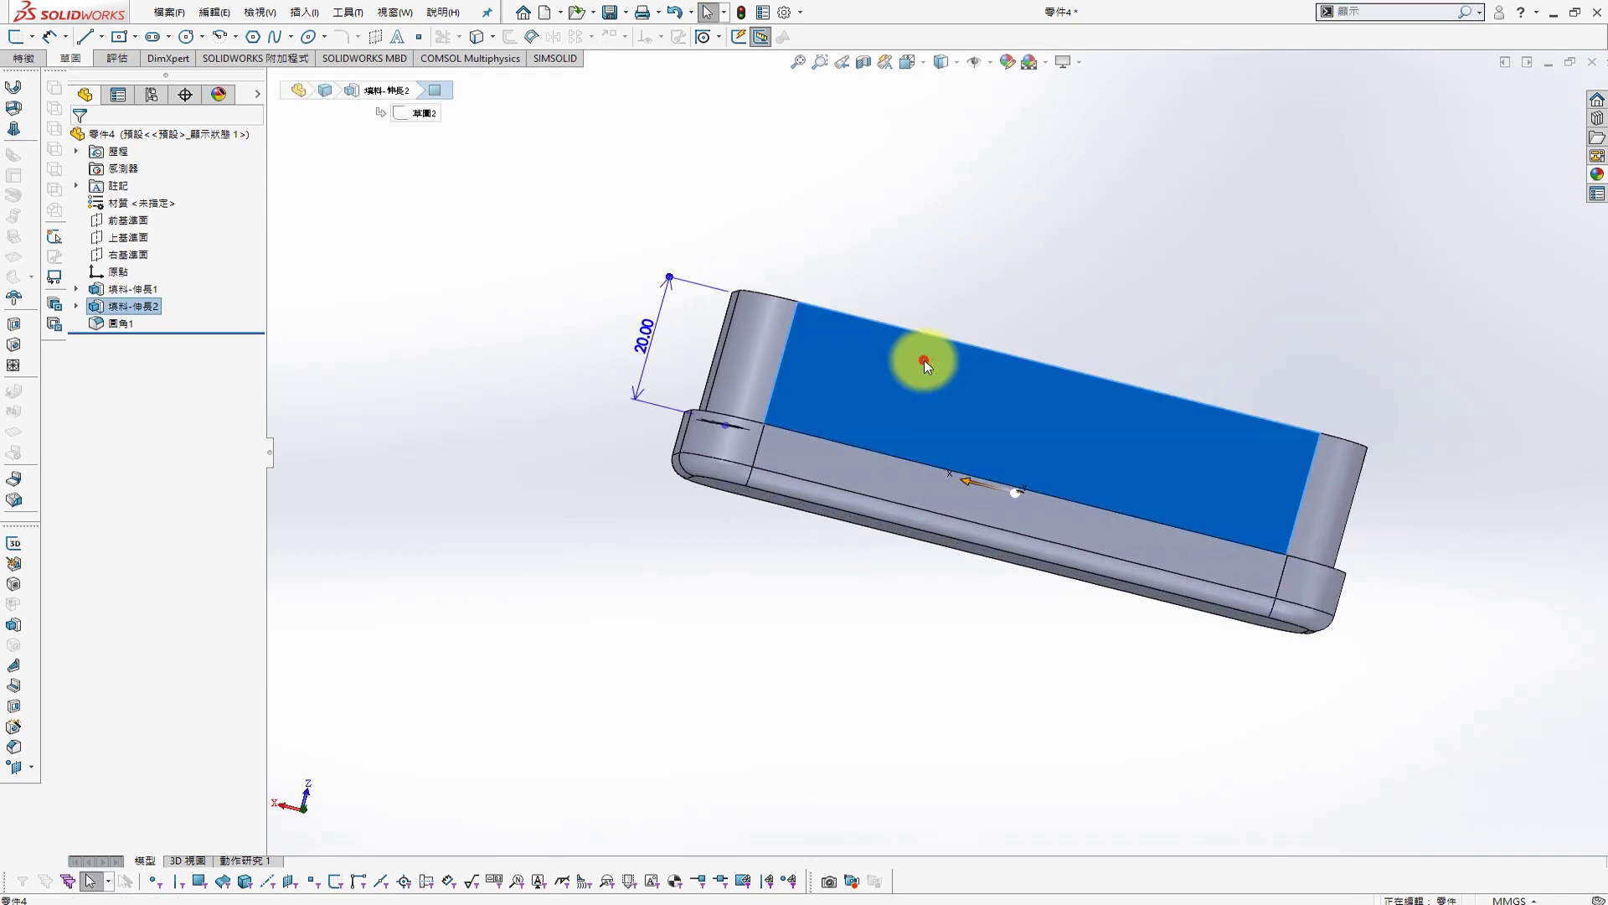
double_click(652, 339)
click(742, 12)
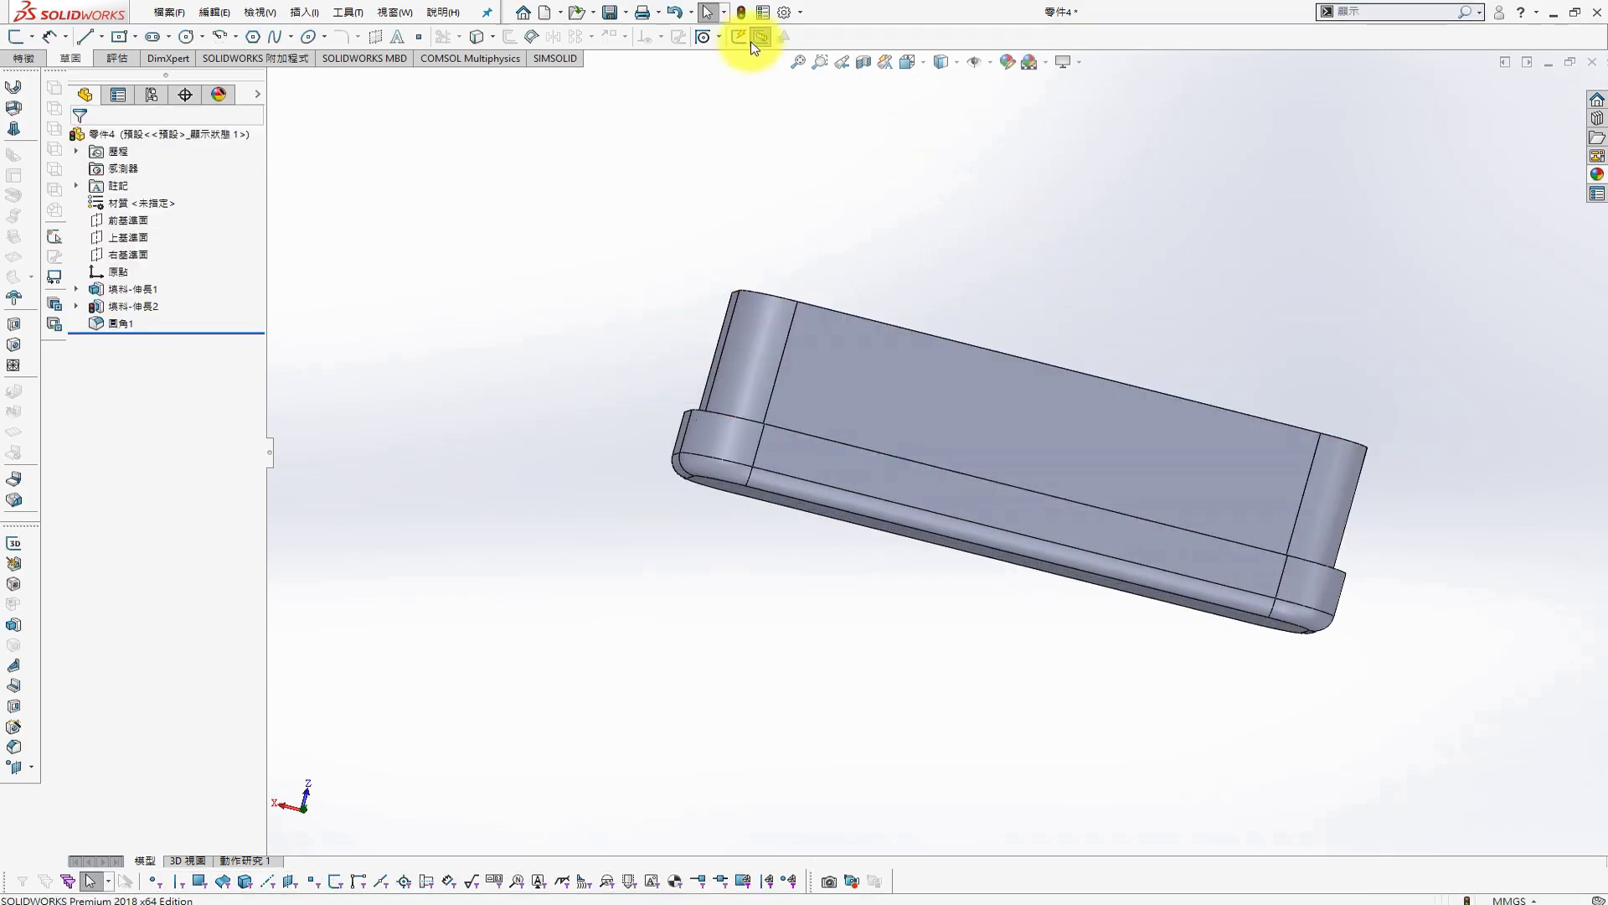
middle_drag(951, 225, 959, 287)
key(s)
click(1016, 394)
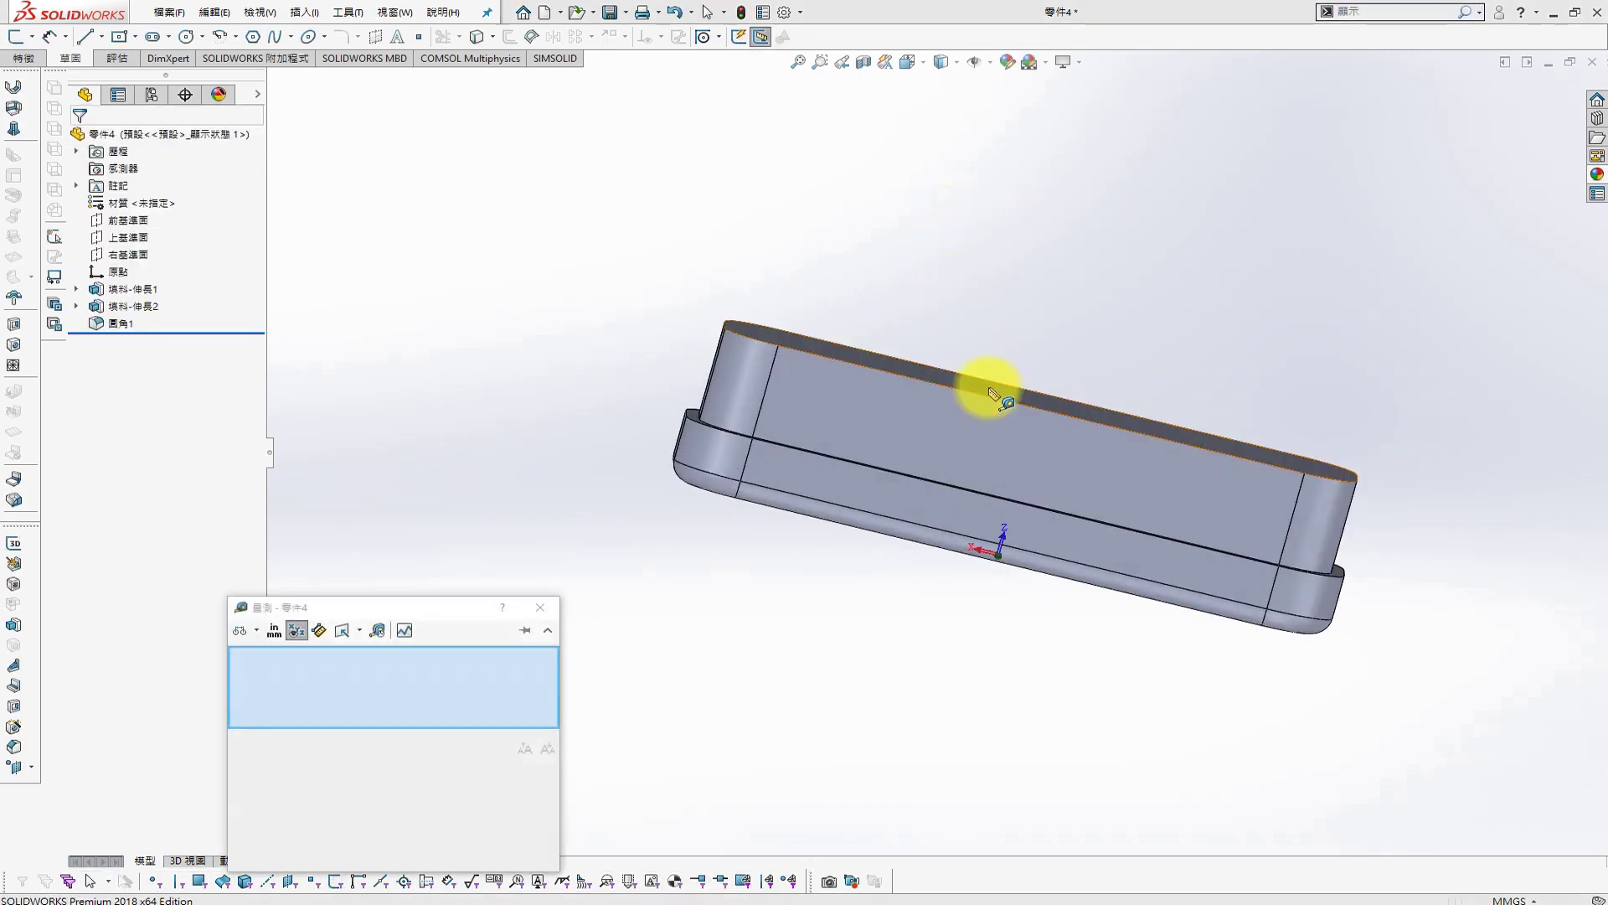
click(996, 452)
click(898, 467)
key(Escape)
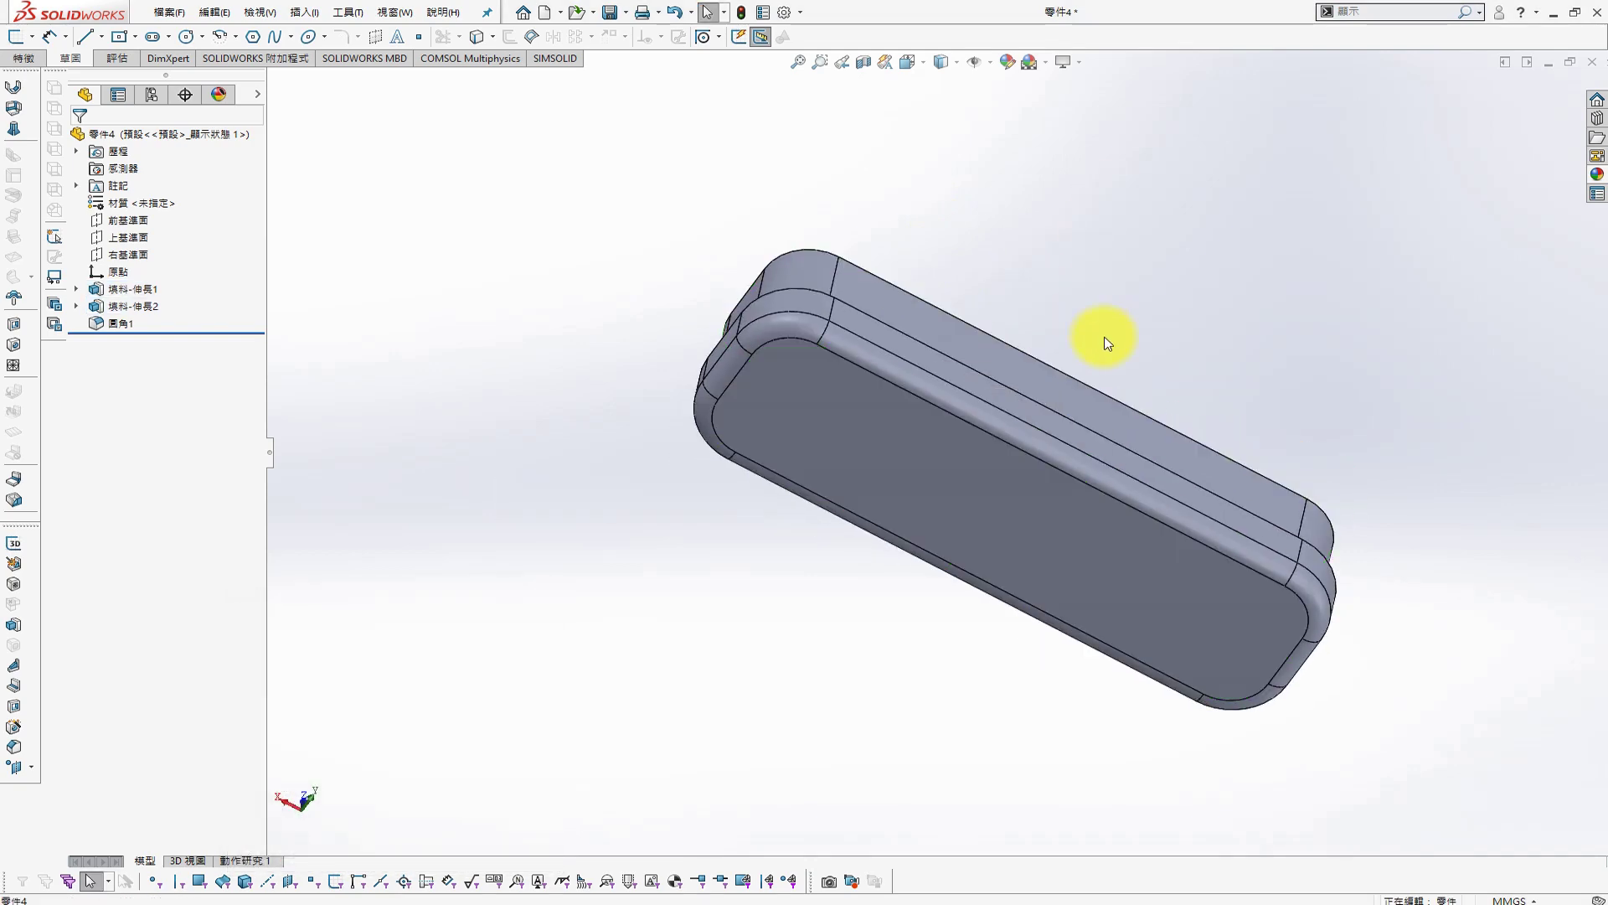
Sketch on the upper block's top face and offset its outline 5 mm inward
middle_drag(1110, 341, 1052, 407)
click(1052, 407)
click(823, 285)
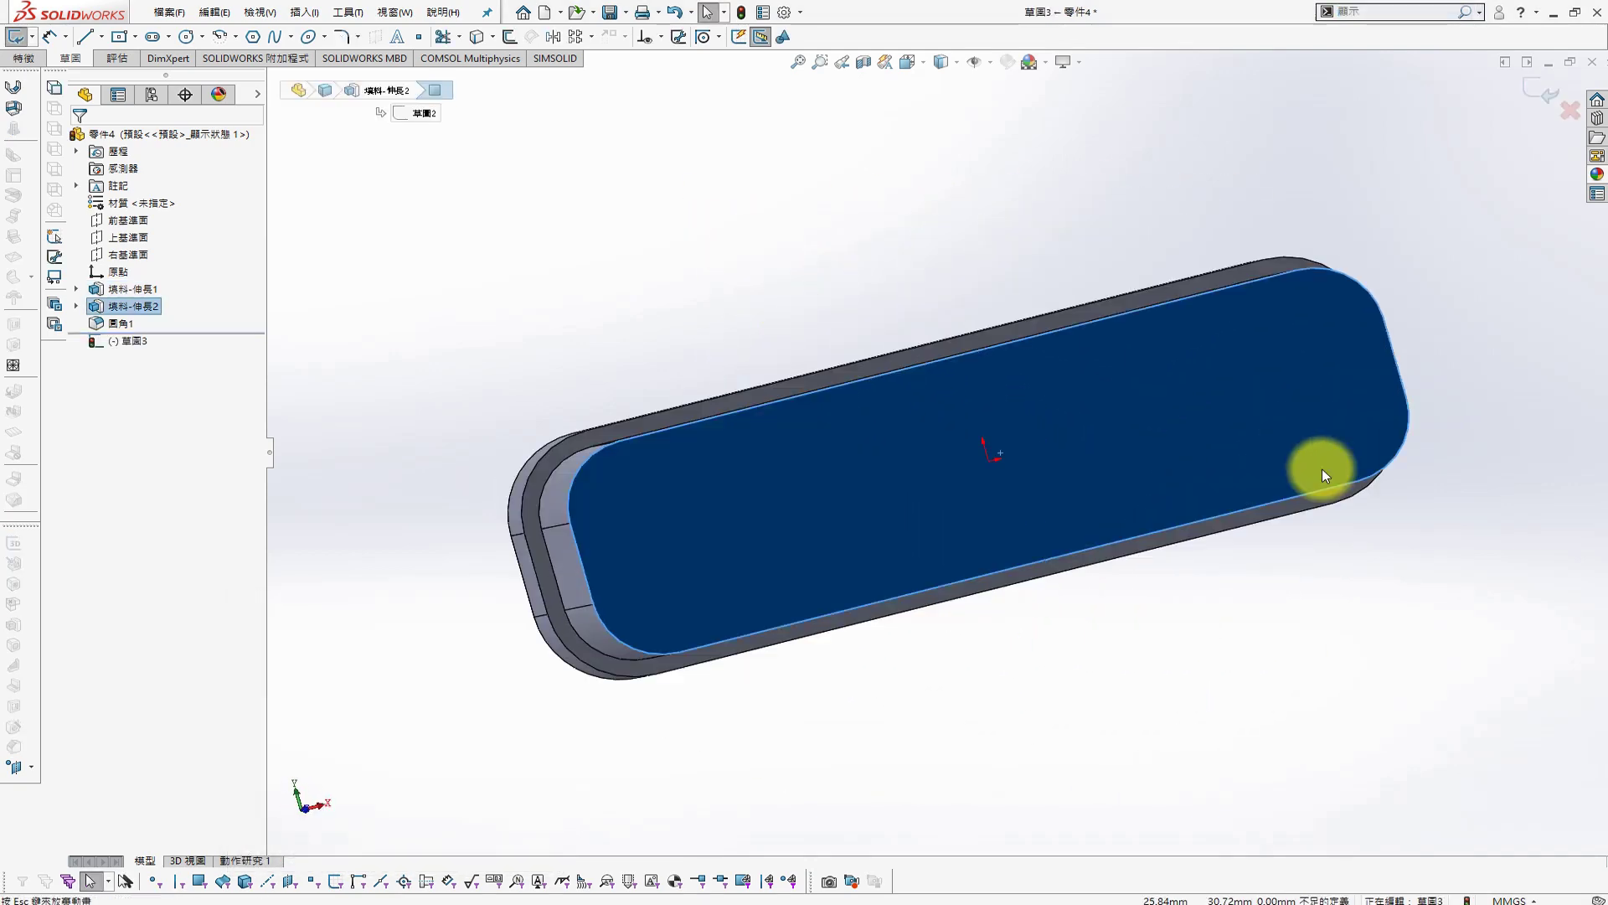
key(s)
click(1128, 603)
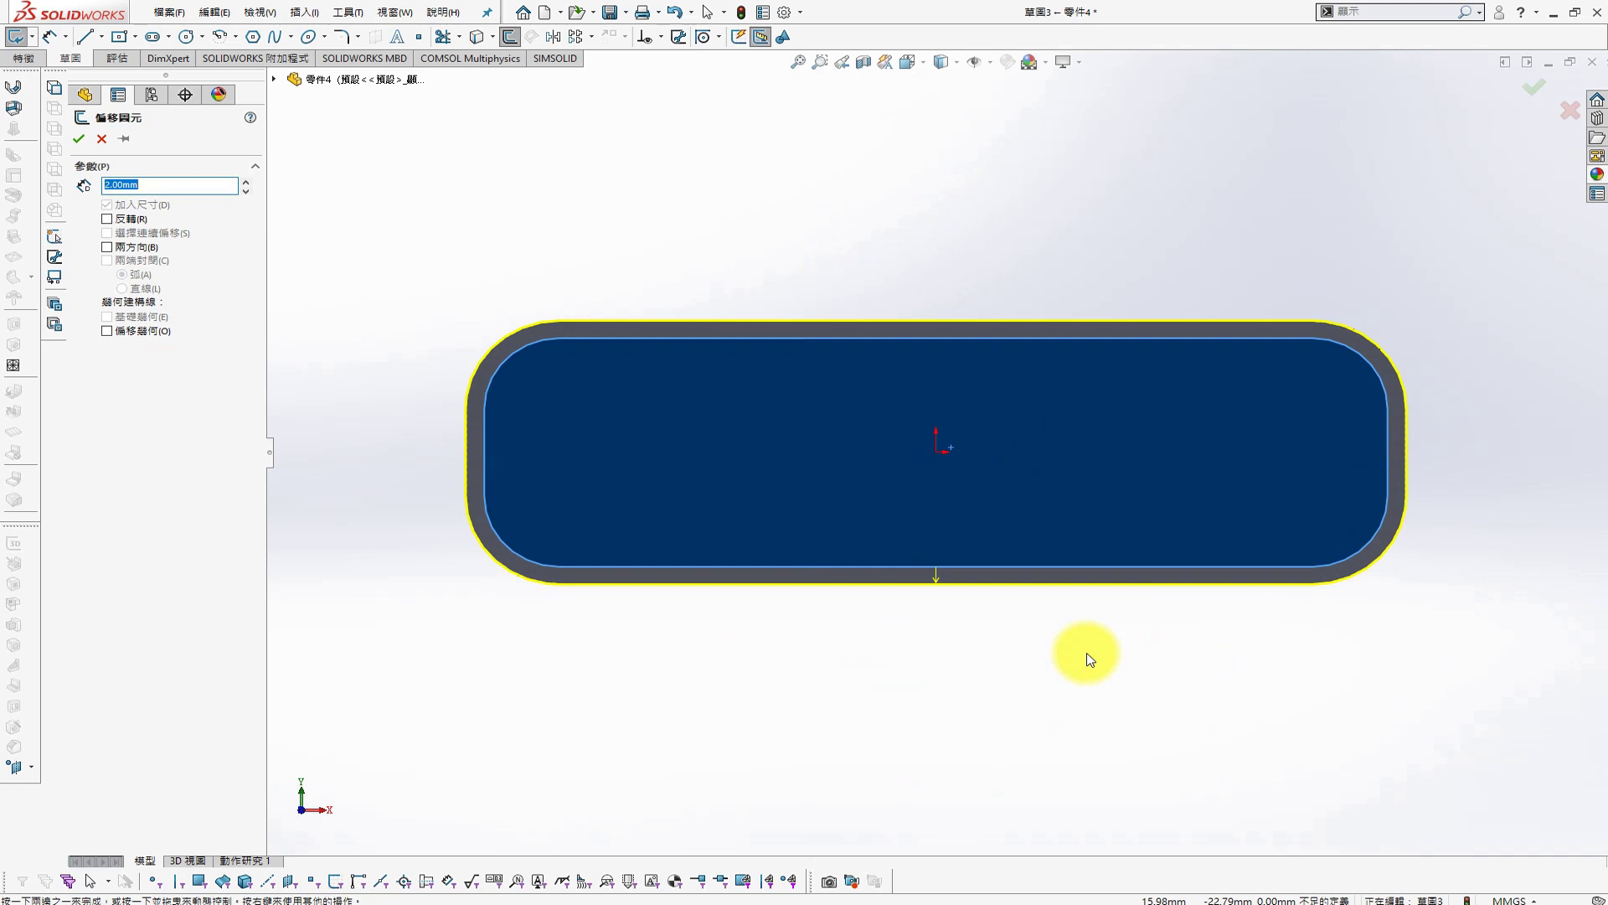
text(5)
key(Return)
click(123, 219)
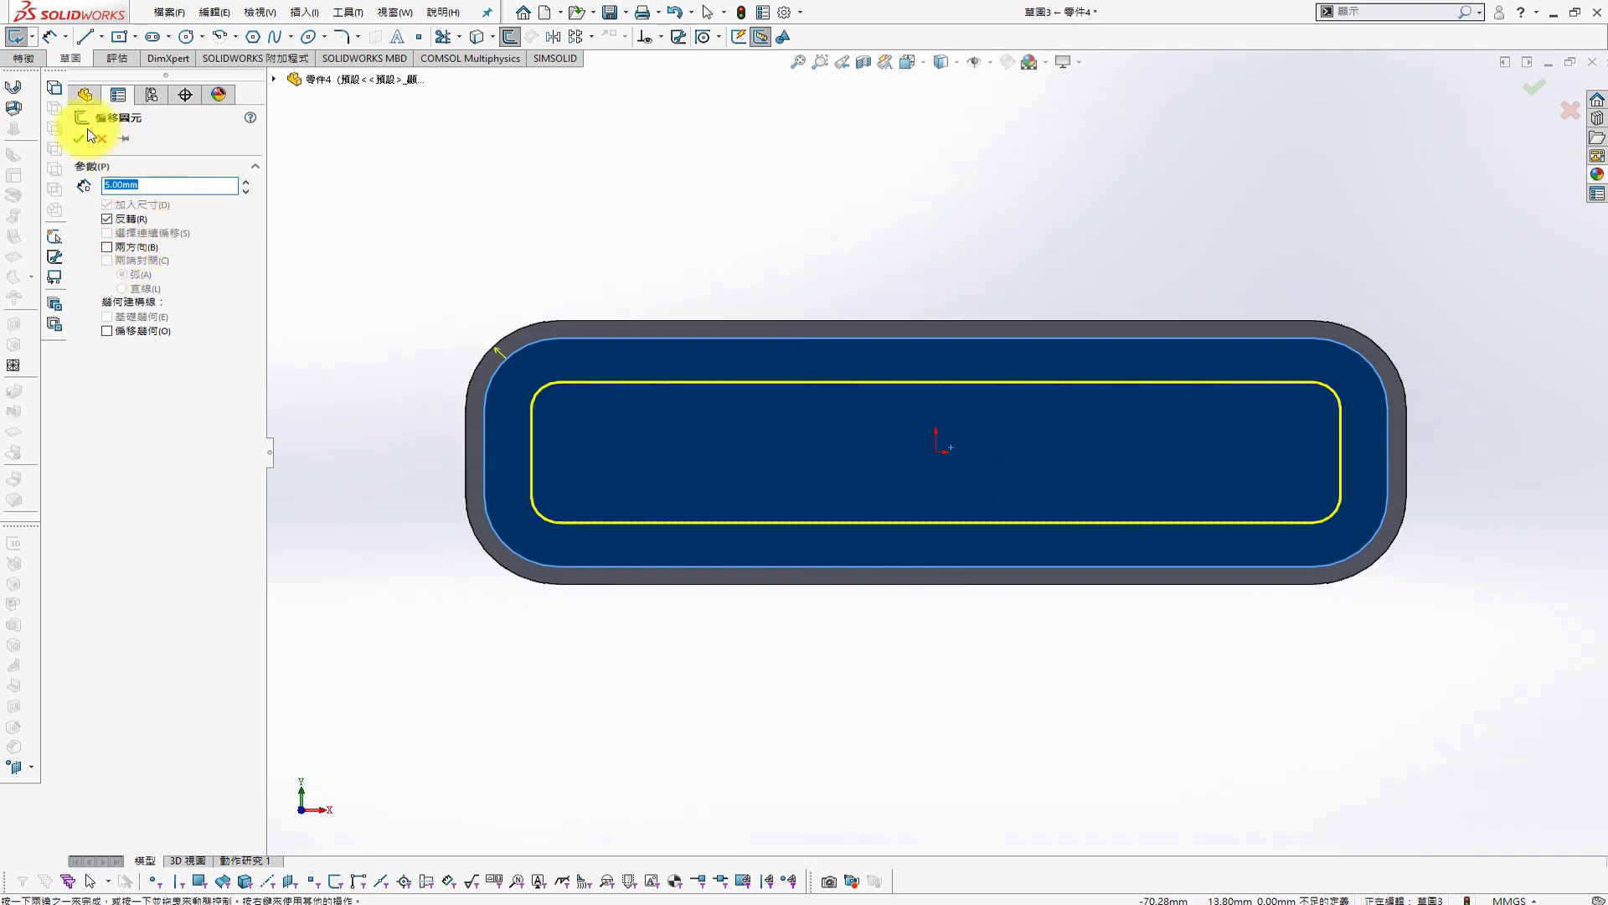
click(79, 138)
Cut the offset outline 20 mm deep into the block to form a pocket
key(s)
click(712, 304)
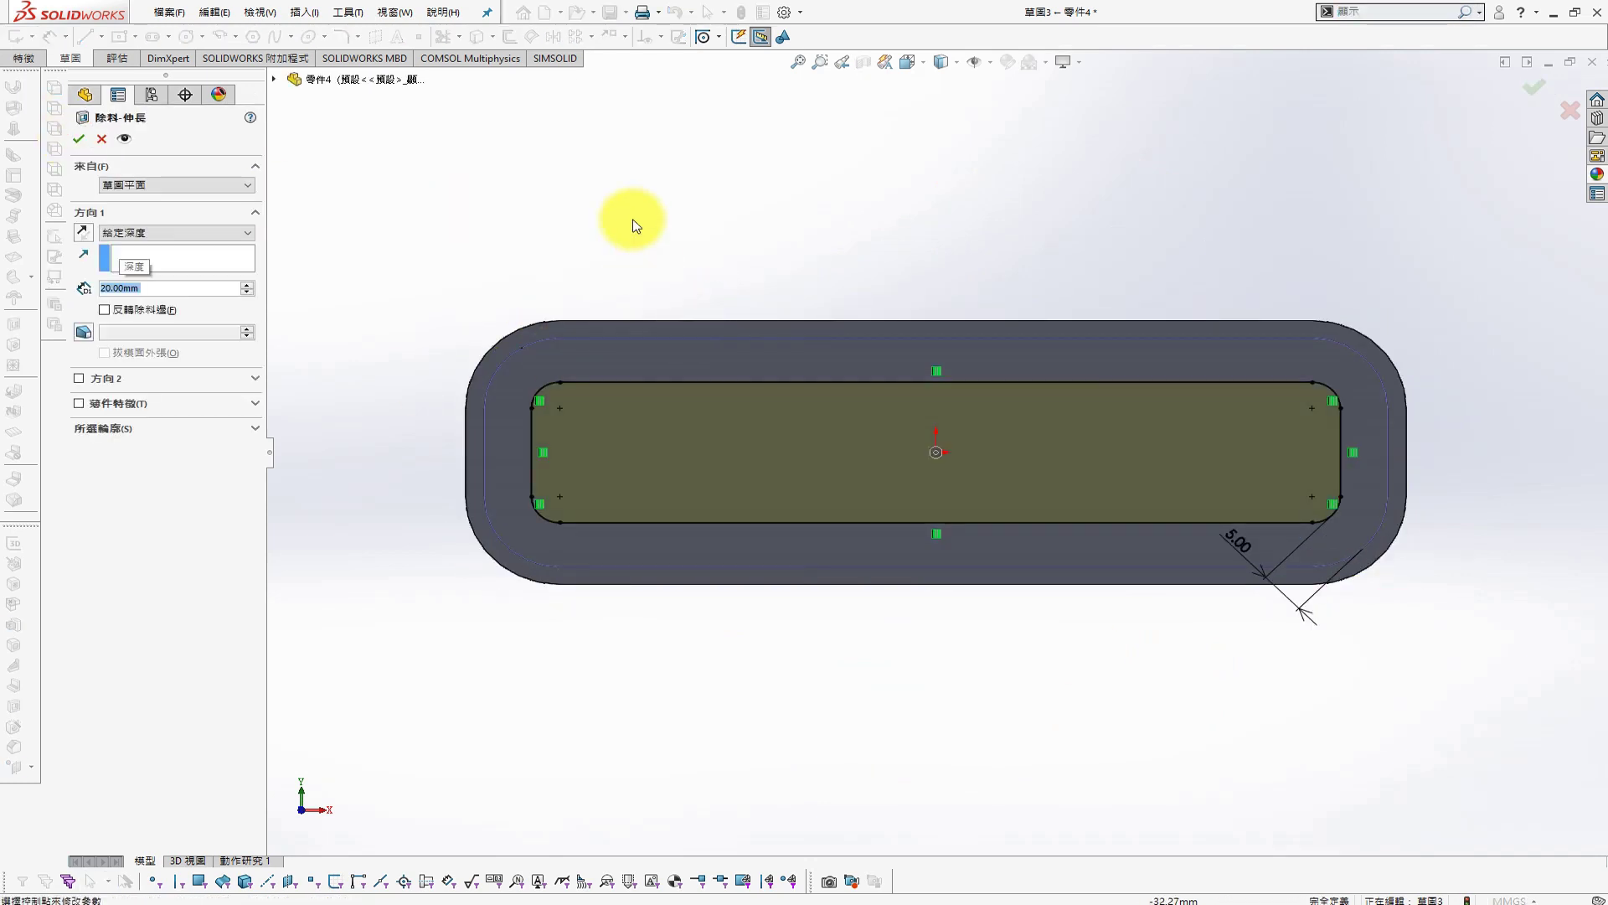
click(78, 140)
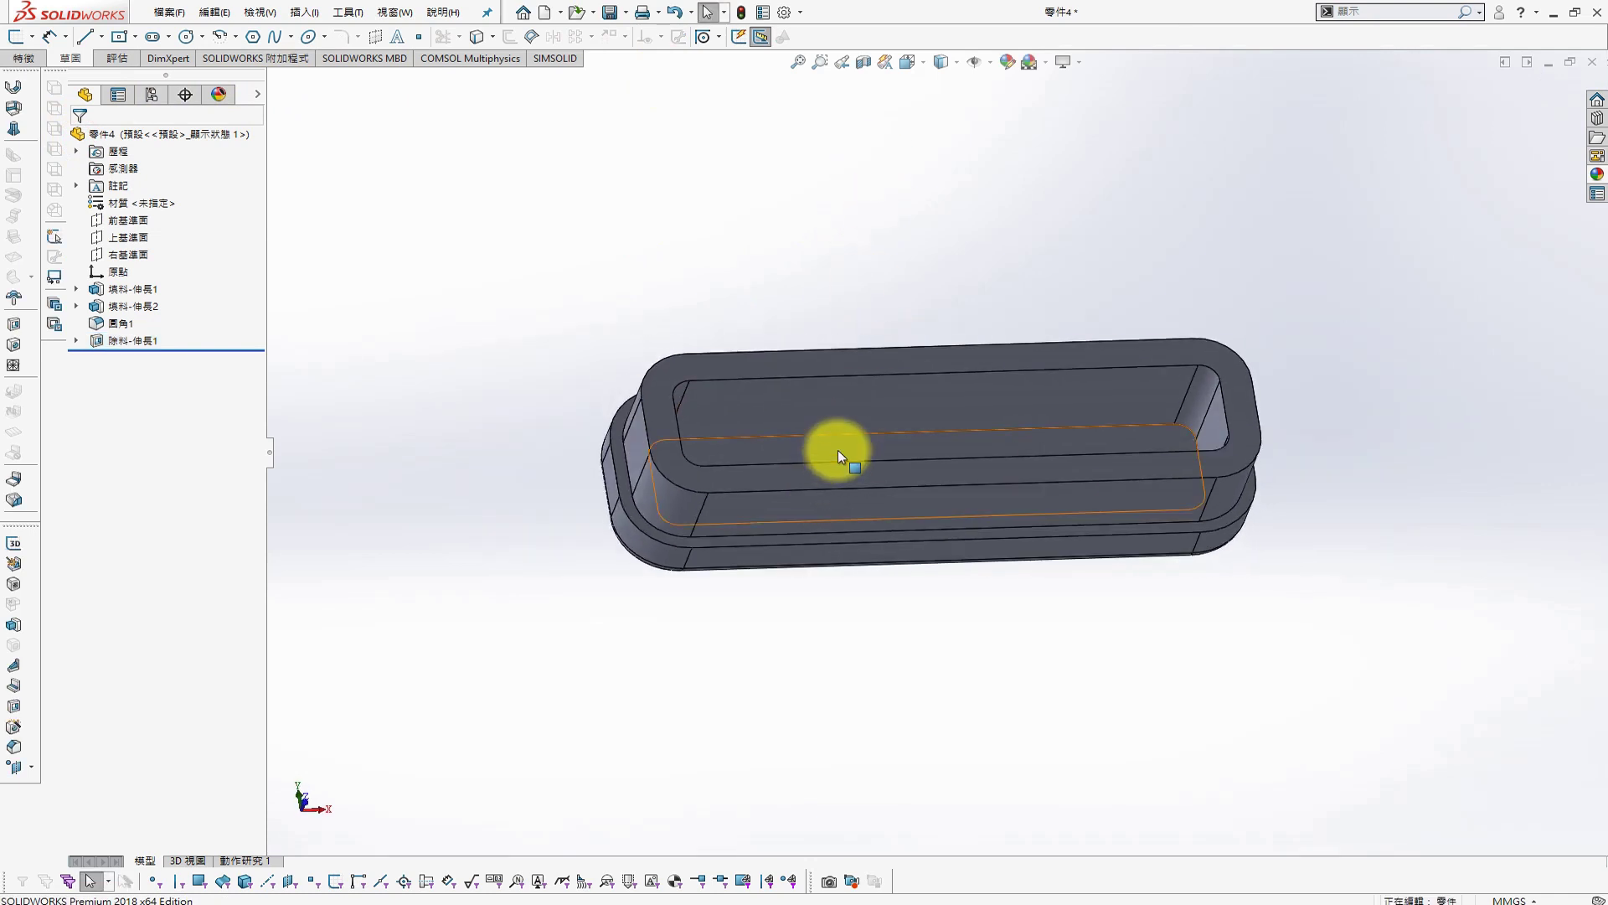
scroll(655, 335, down, 2)
Start a sketch on the rim face and draw the first vertical rib line across the pocket
click(304, 12)
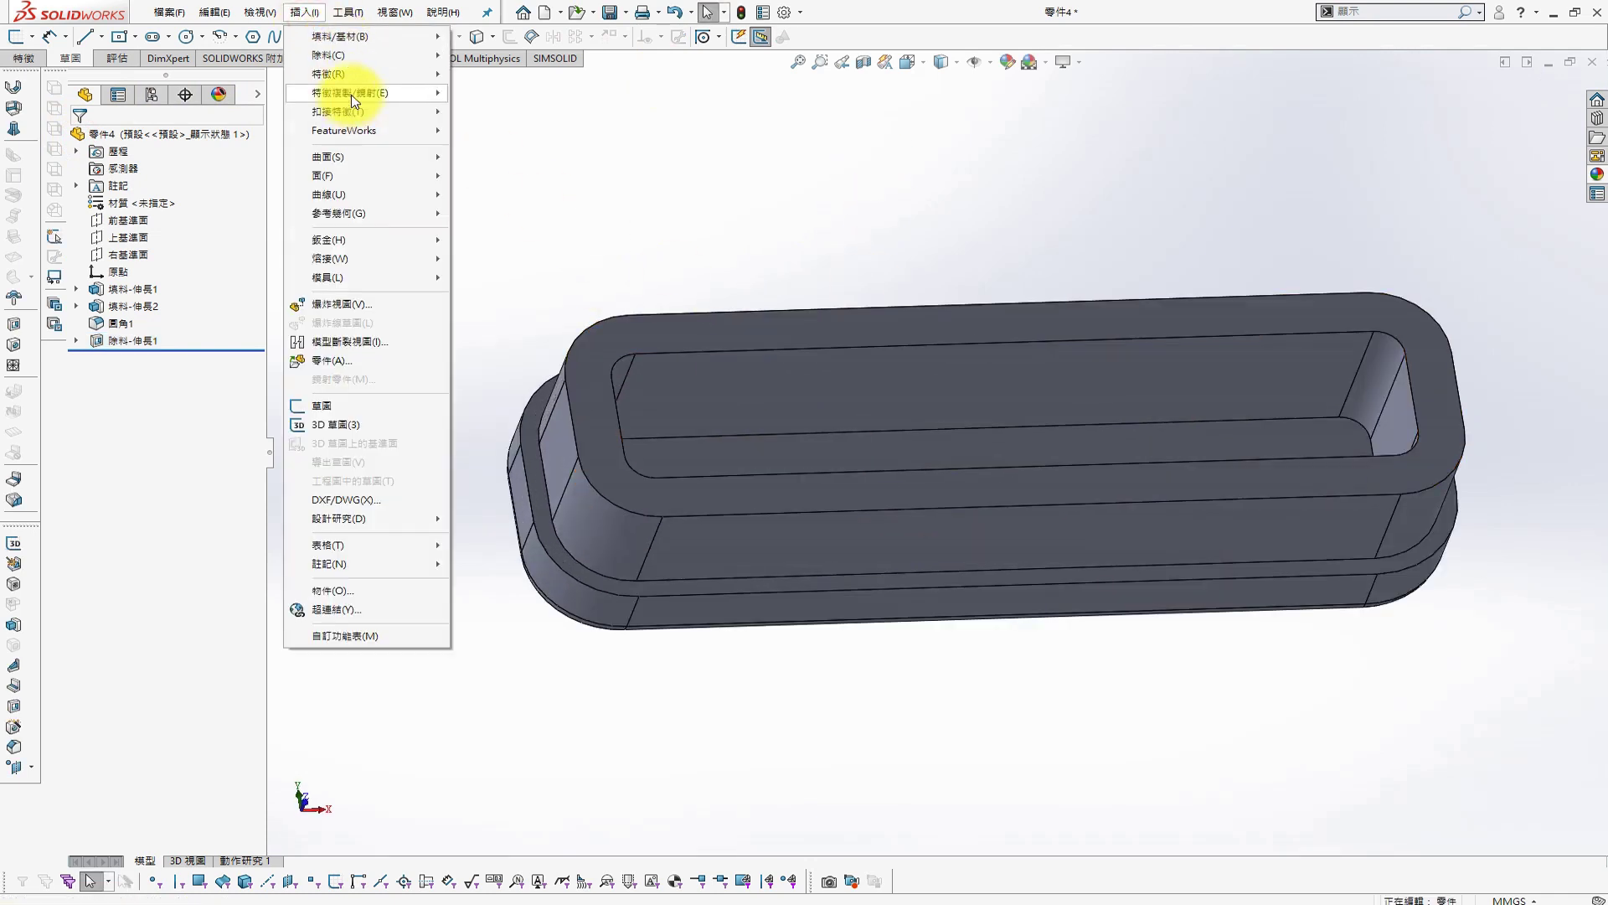
click(783, 186)
click(930, 327)
key(s)
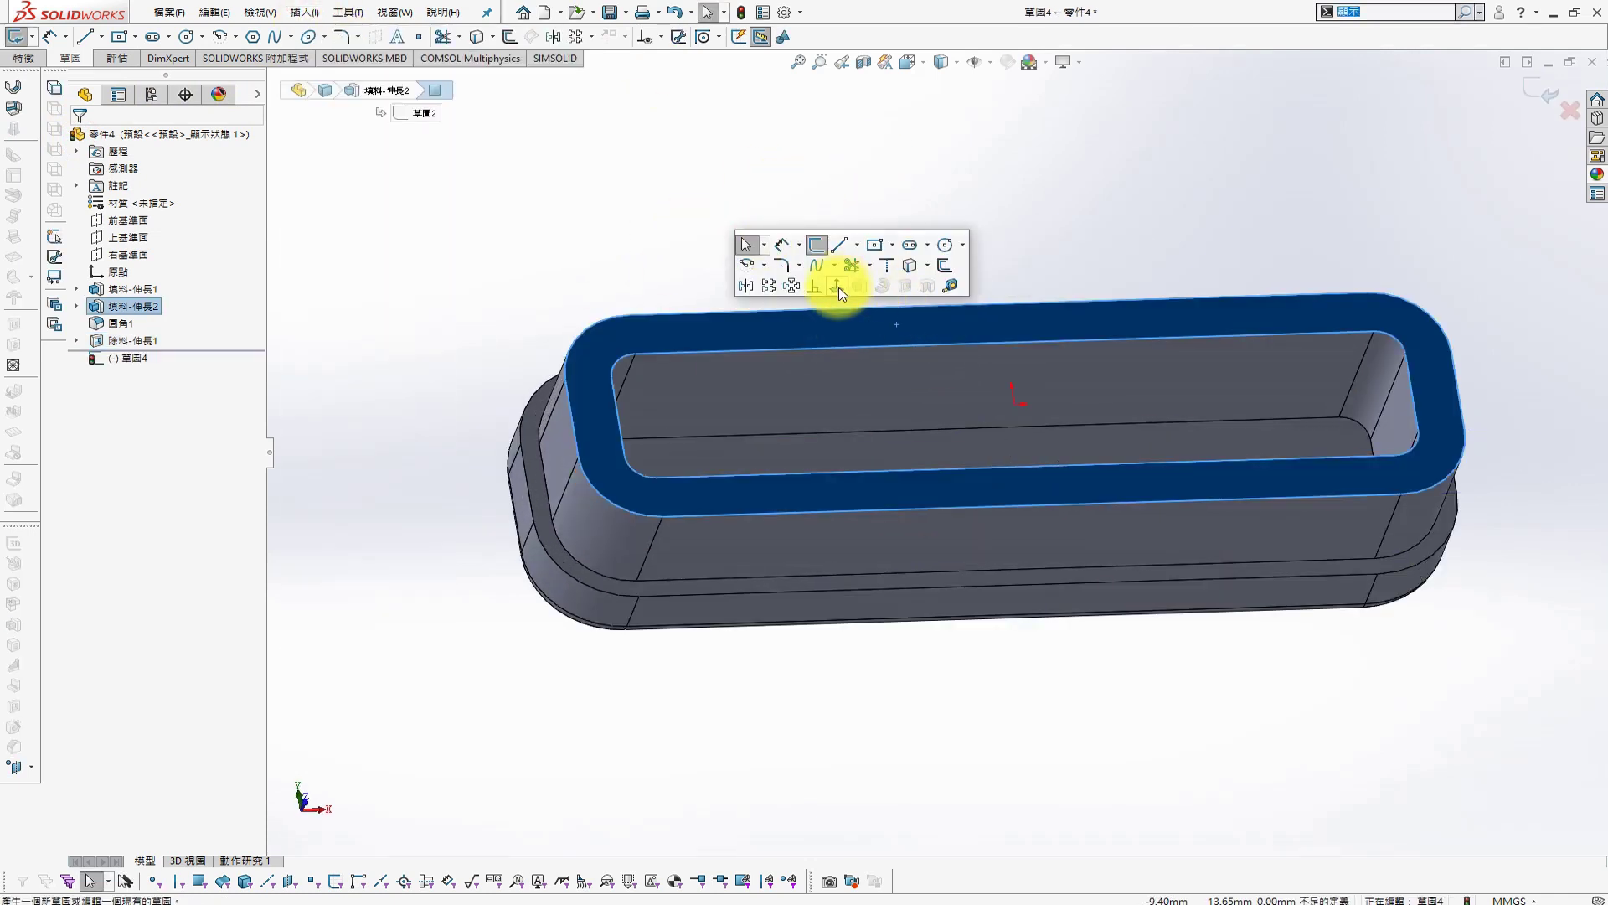
click(833, 285)
key(s)
click(1016, 549)
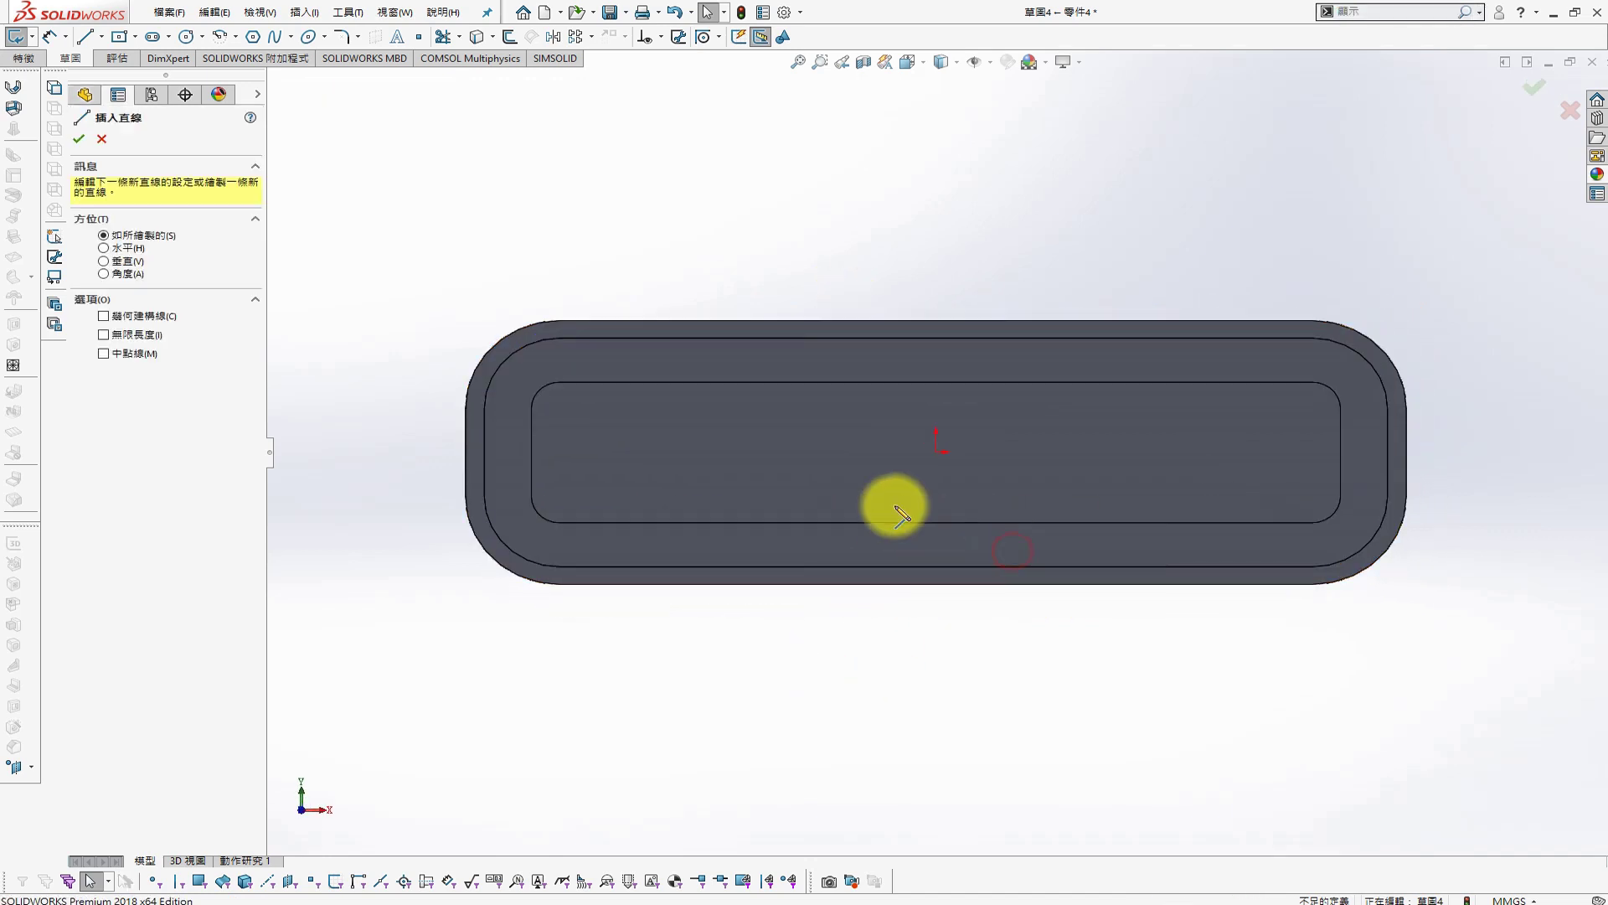
click(936, 382)
click(936, 522)
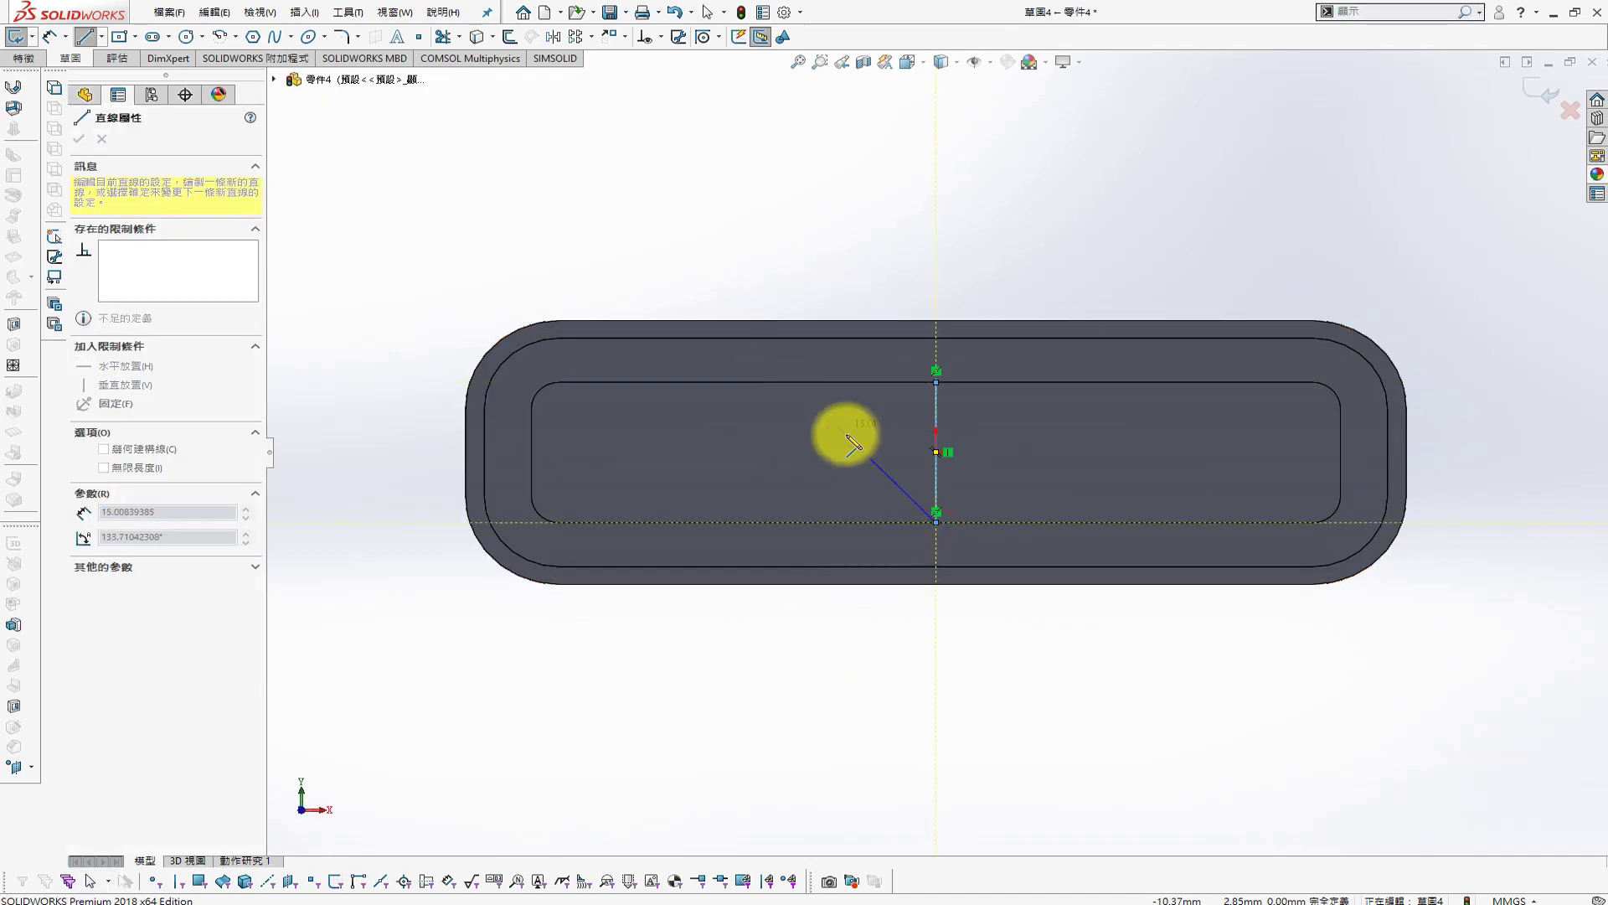
key(Escape)
Measure the pocket length between its end faces as 86 mm
middle_drag(616, 310, 674, 348)
key(s)
click(778, 329)
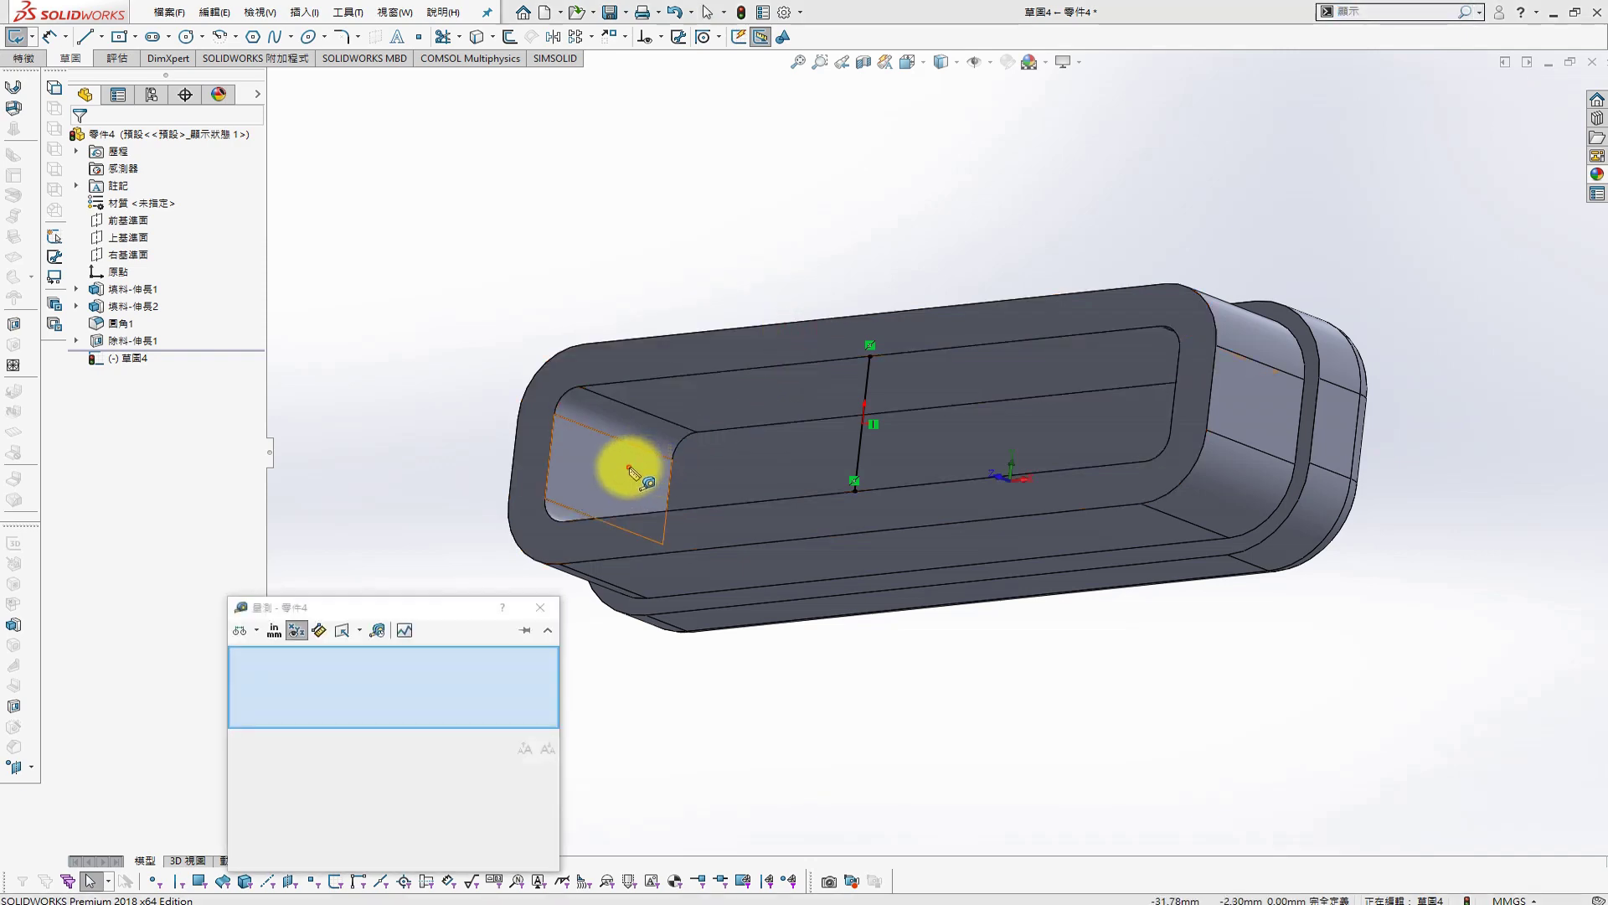
click(628, 471)
middle_drag(628, 471, 1157, 441)
click(1156, 442)
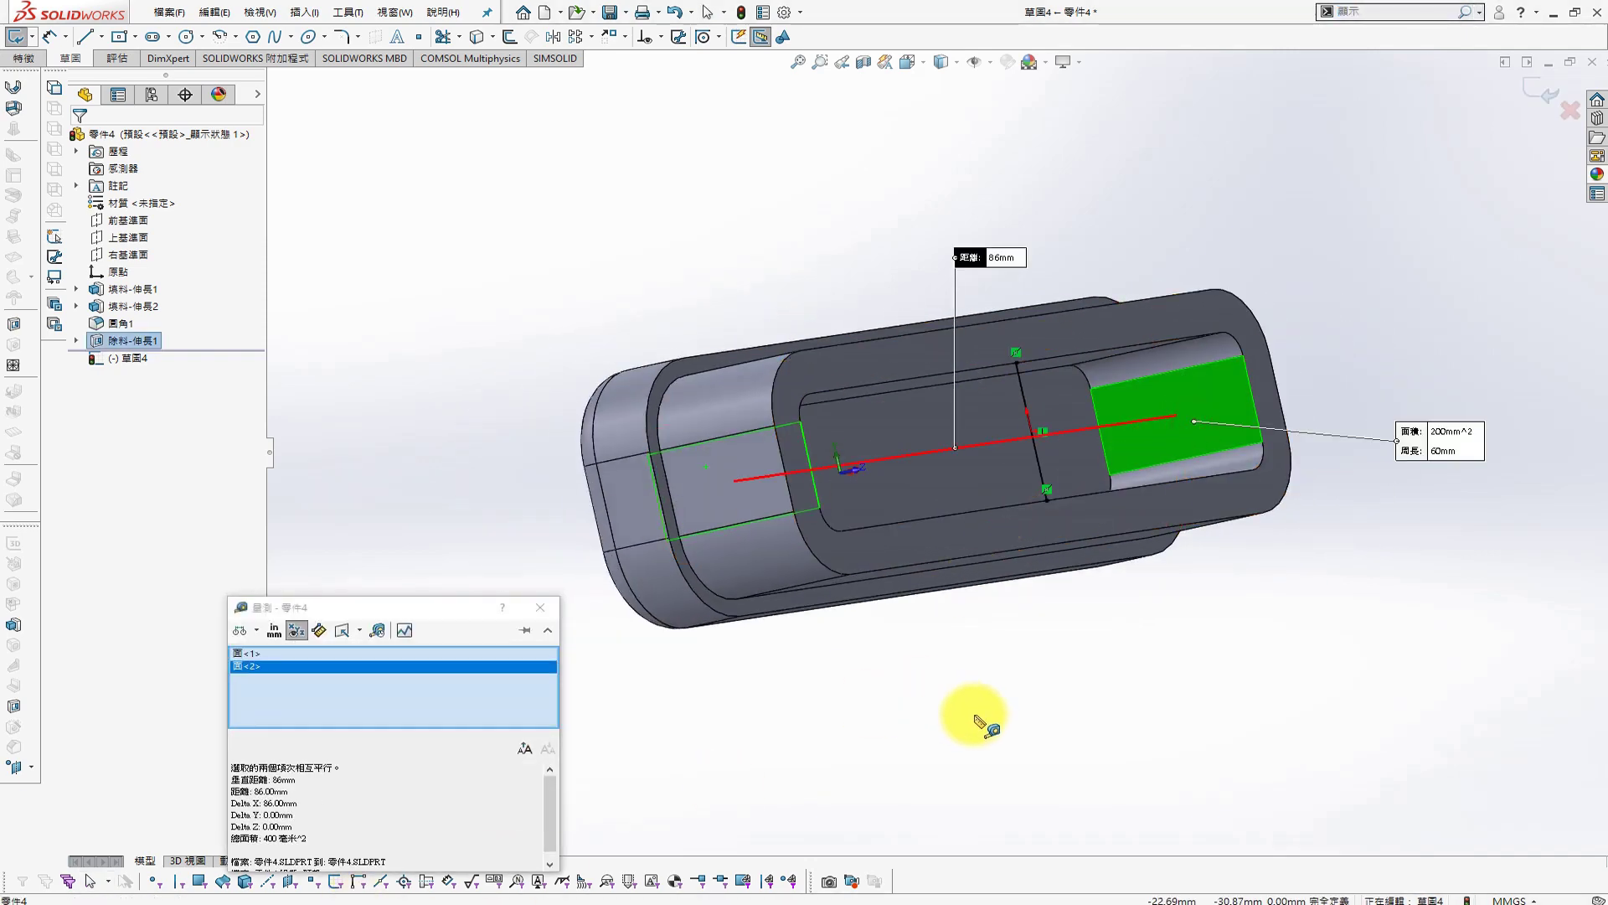
key(Escape)
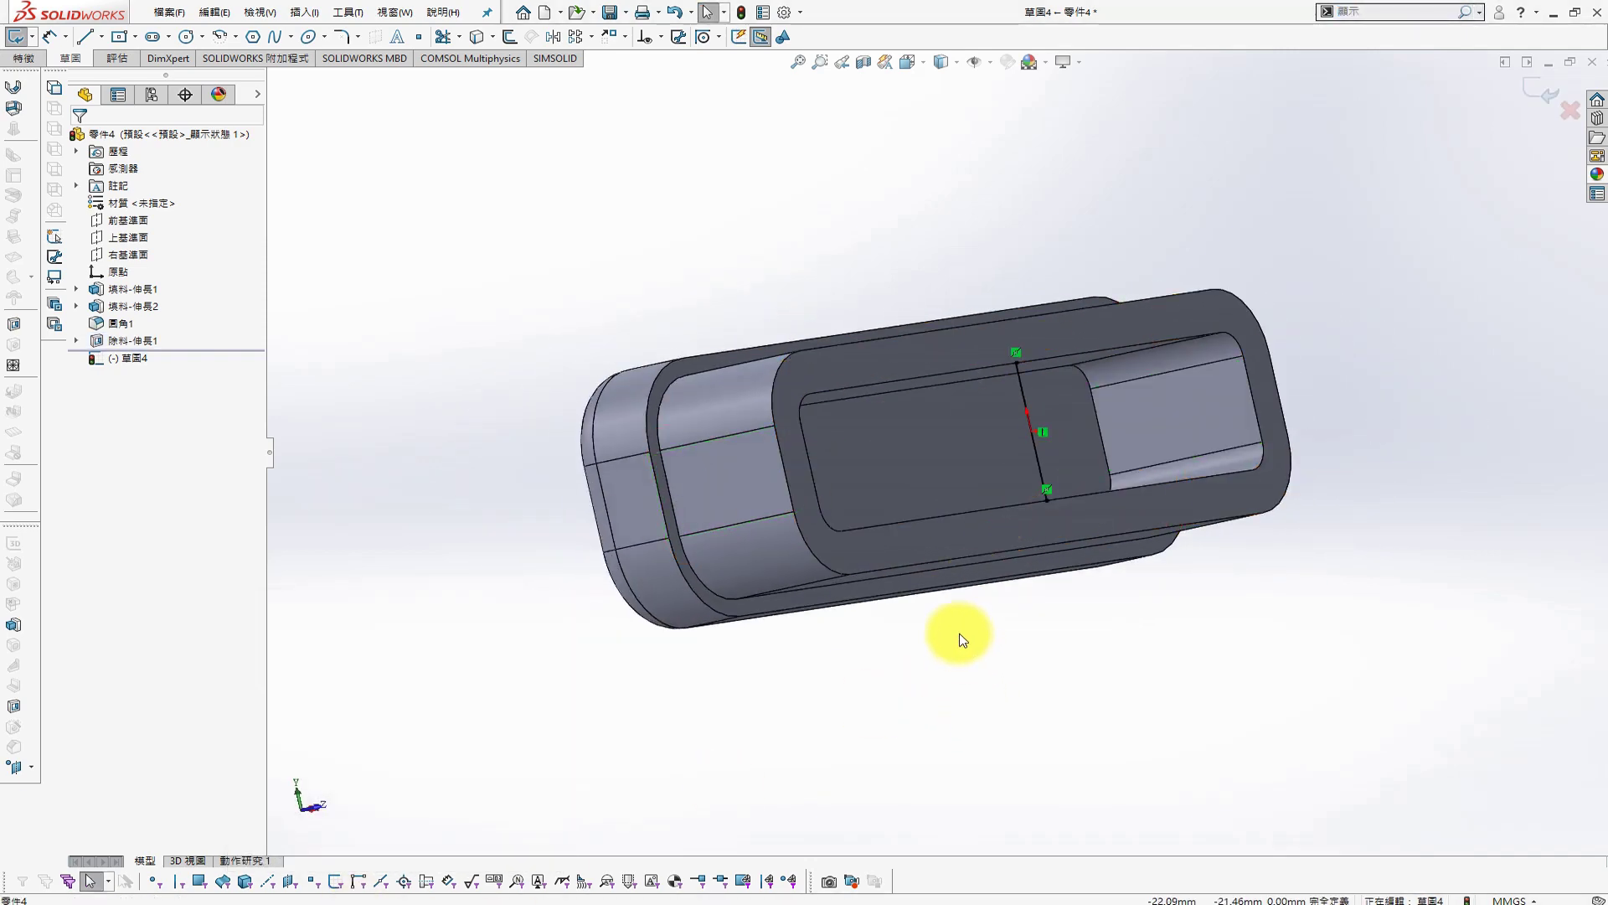
Draw the second and third vertical rib lines across the pocket
middle_drag(951, 639, 975, 620)
key(s)
click(962, 594)
click(778, 362)
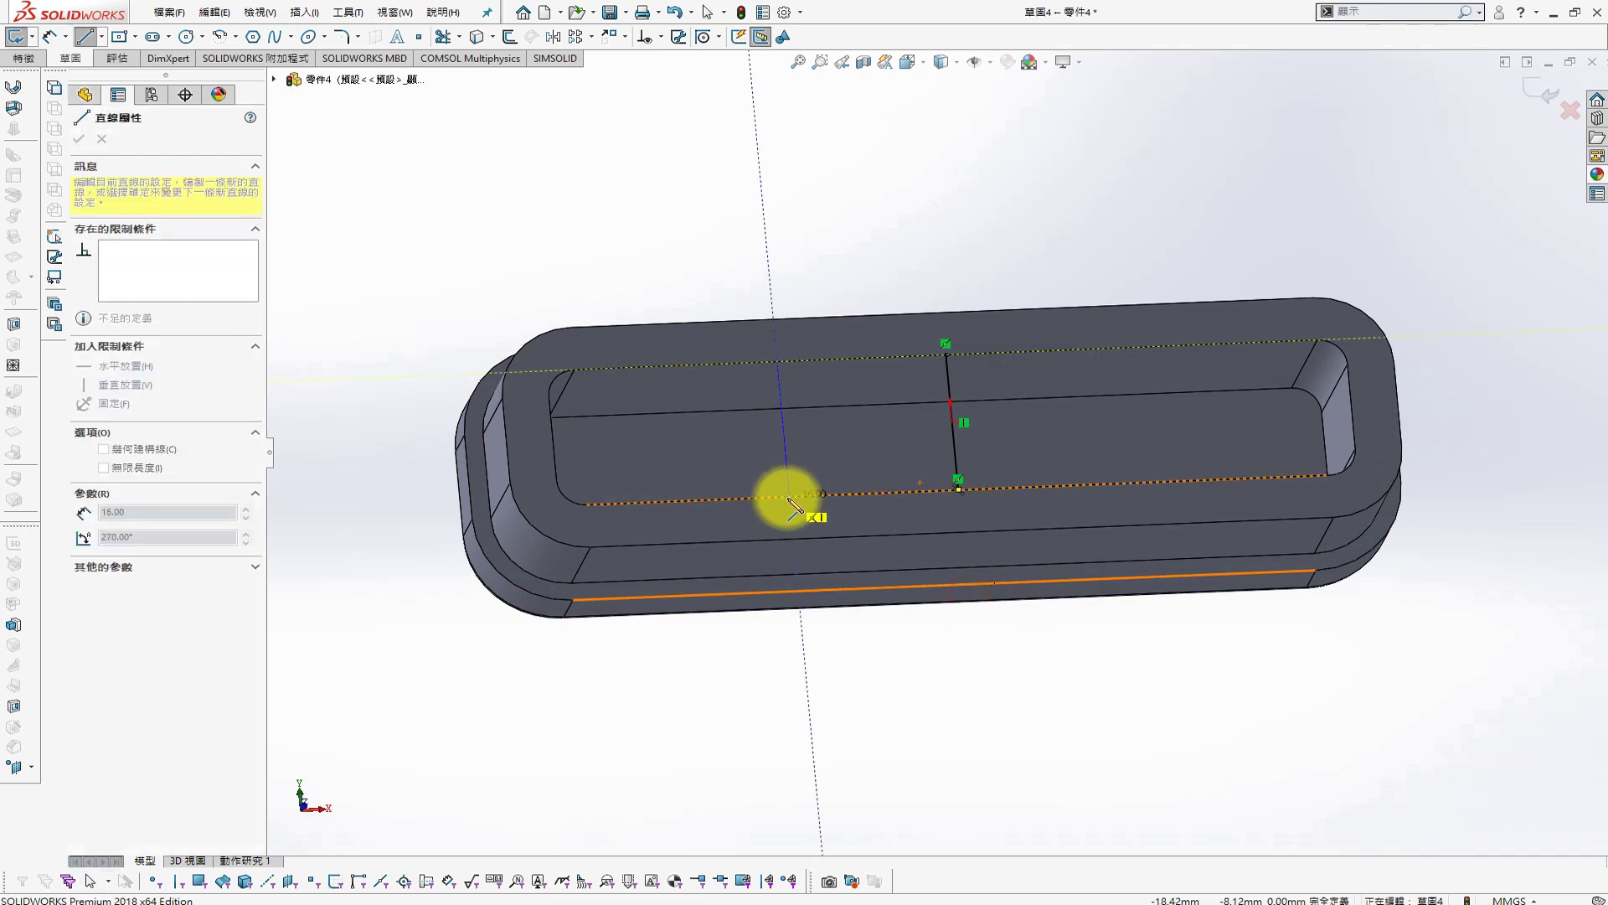
click(790, 507)
key(Escape)
key(s)
click(1066, 252)
click(1123, 337)
click(1135, 481)
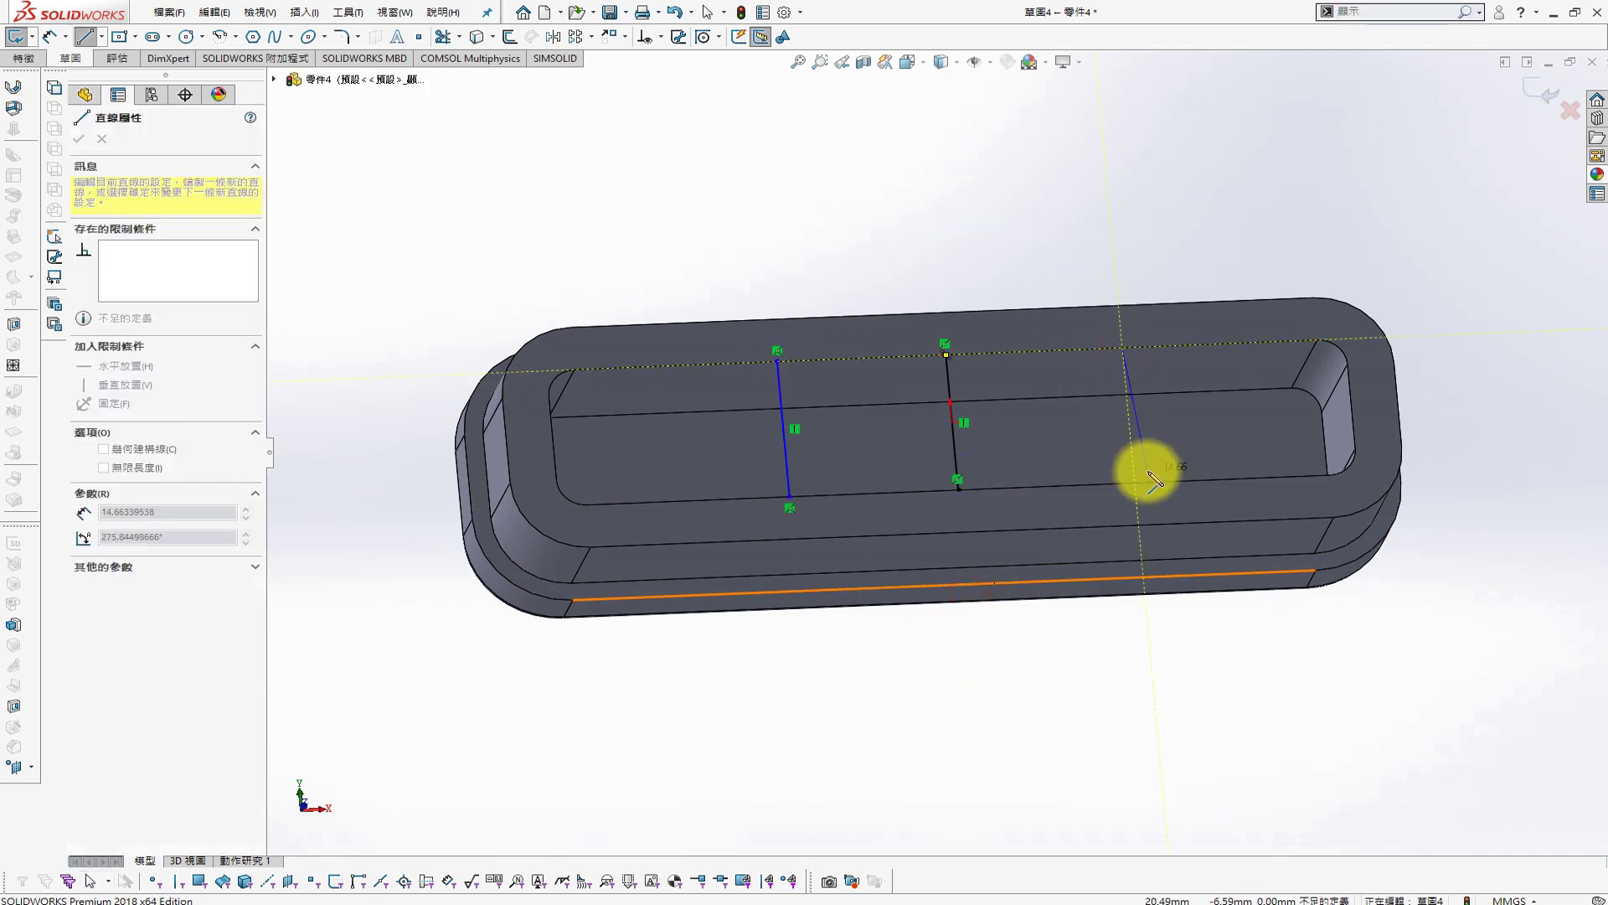
key(Escape)
key(s)
Dimension the three rib lines 21.50 mm apart
click(926, 244)
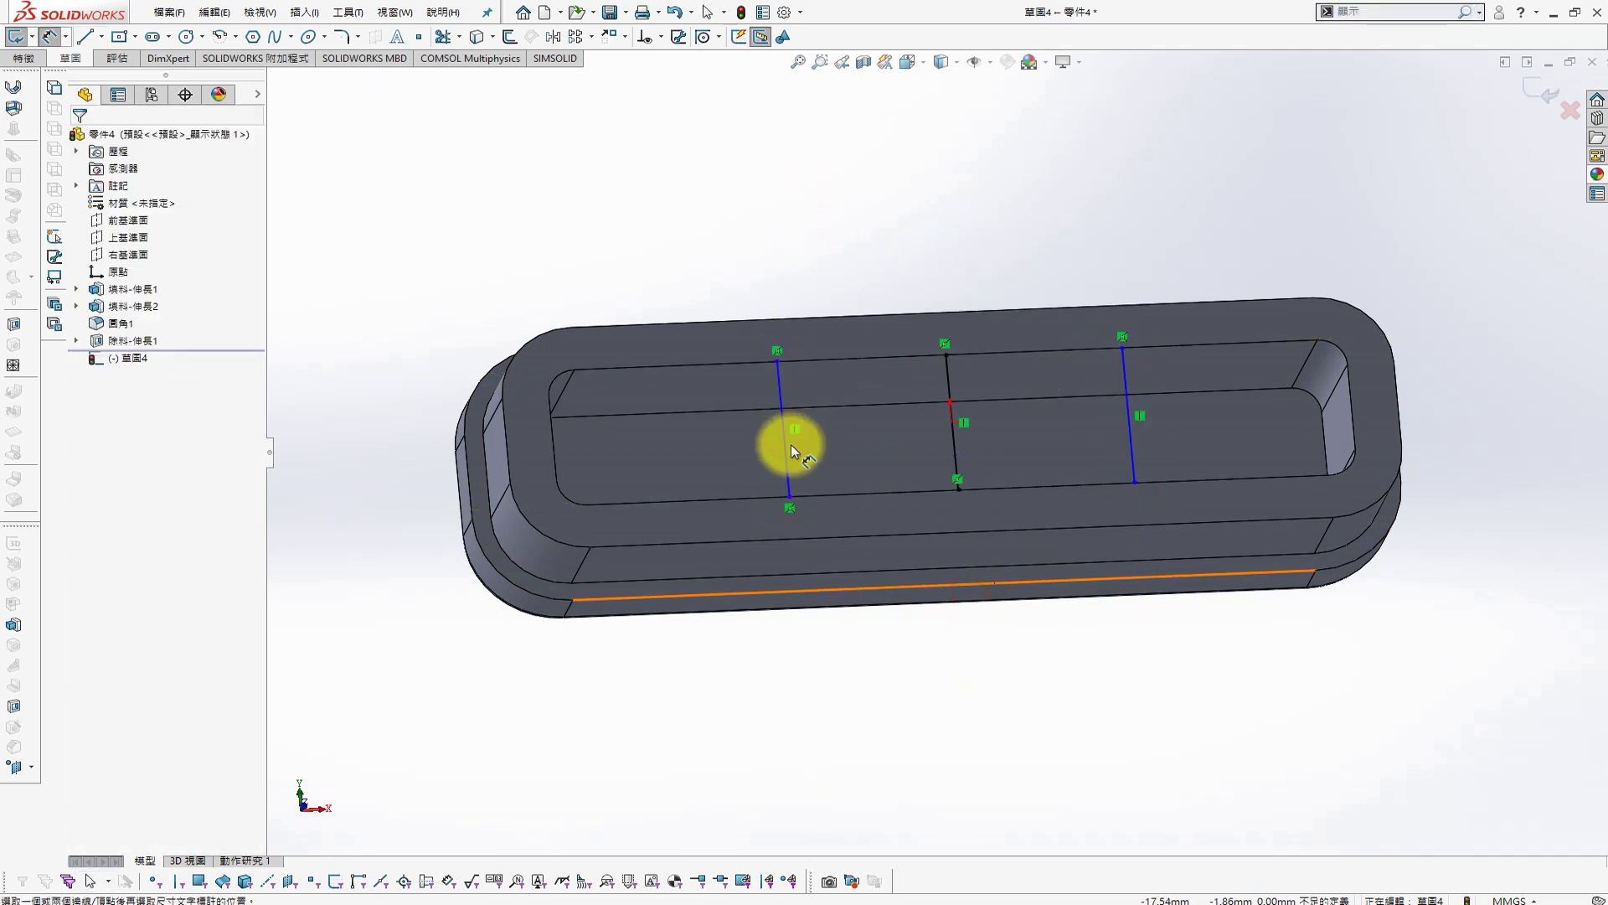
click(791, 444)
click(955, 449)
click(926, 661)
key(Return)
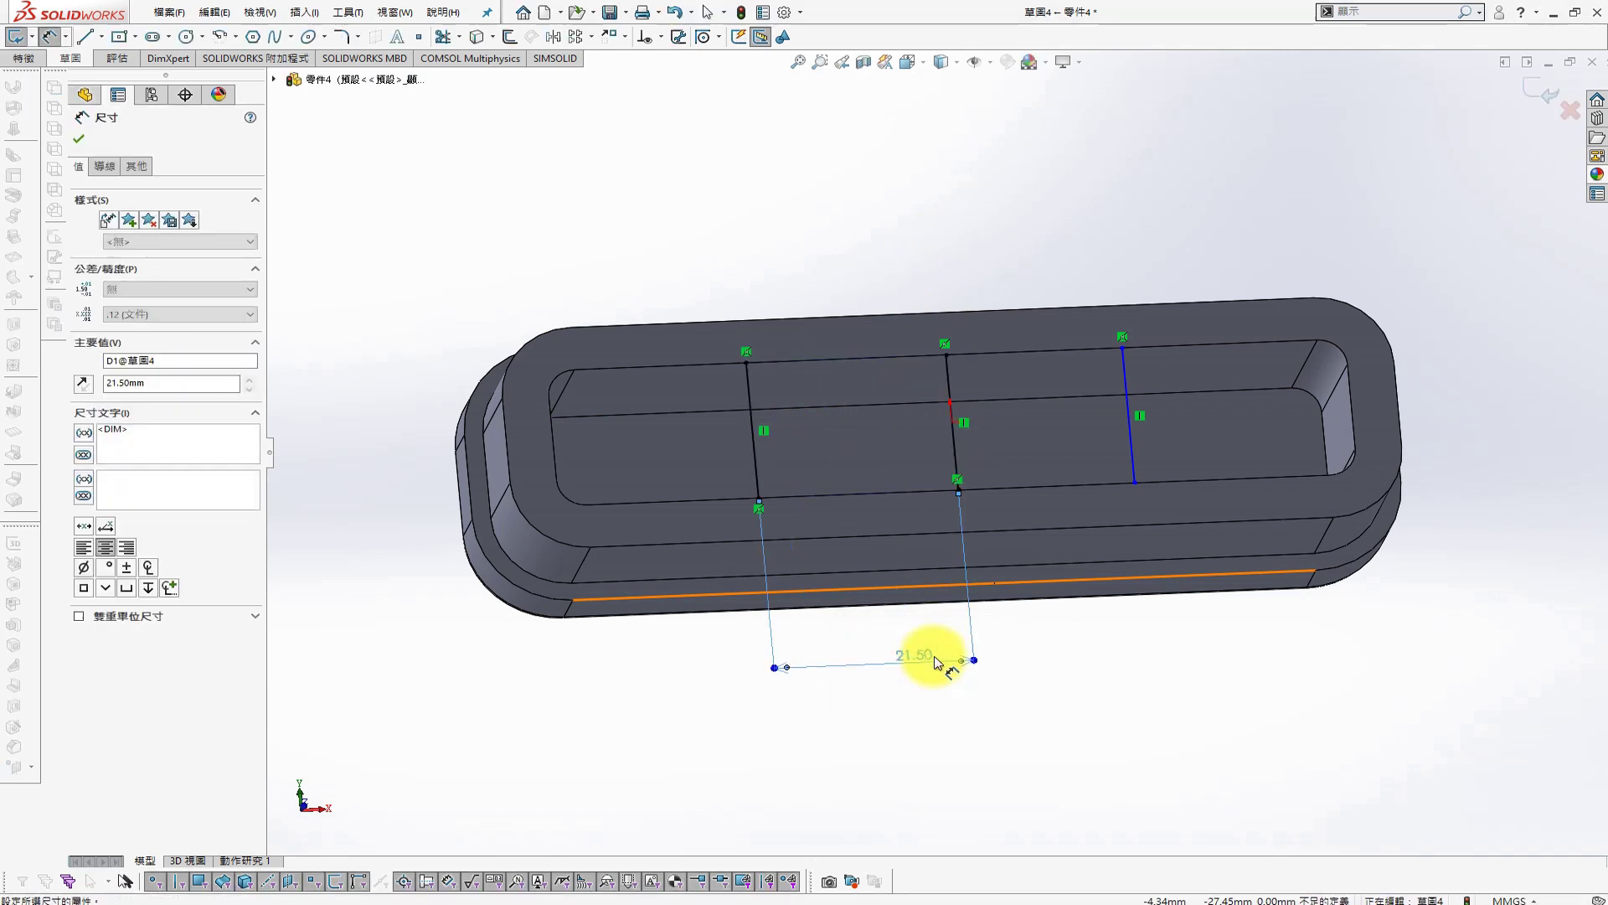
click(953, 453)
click(1130, 439)
click(1124, 652)
text(21.)
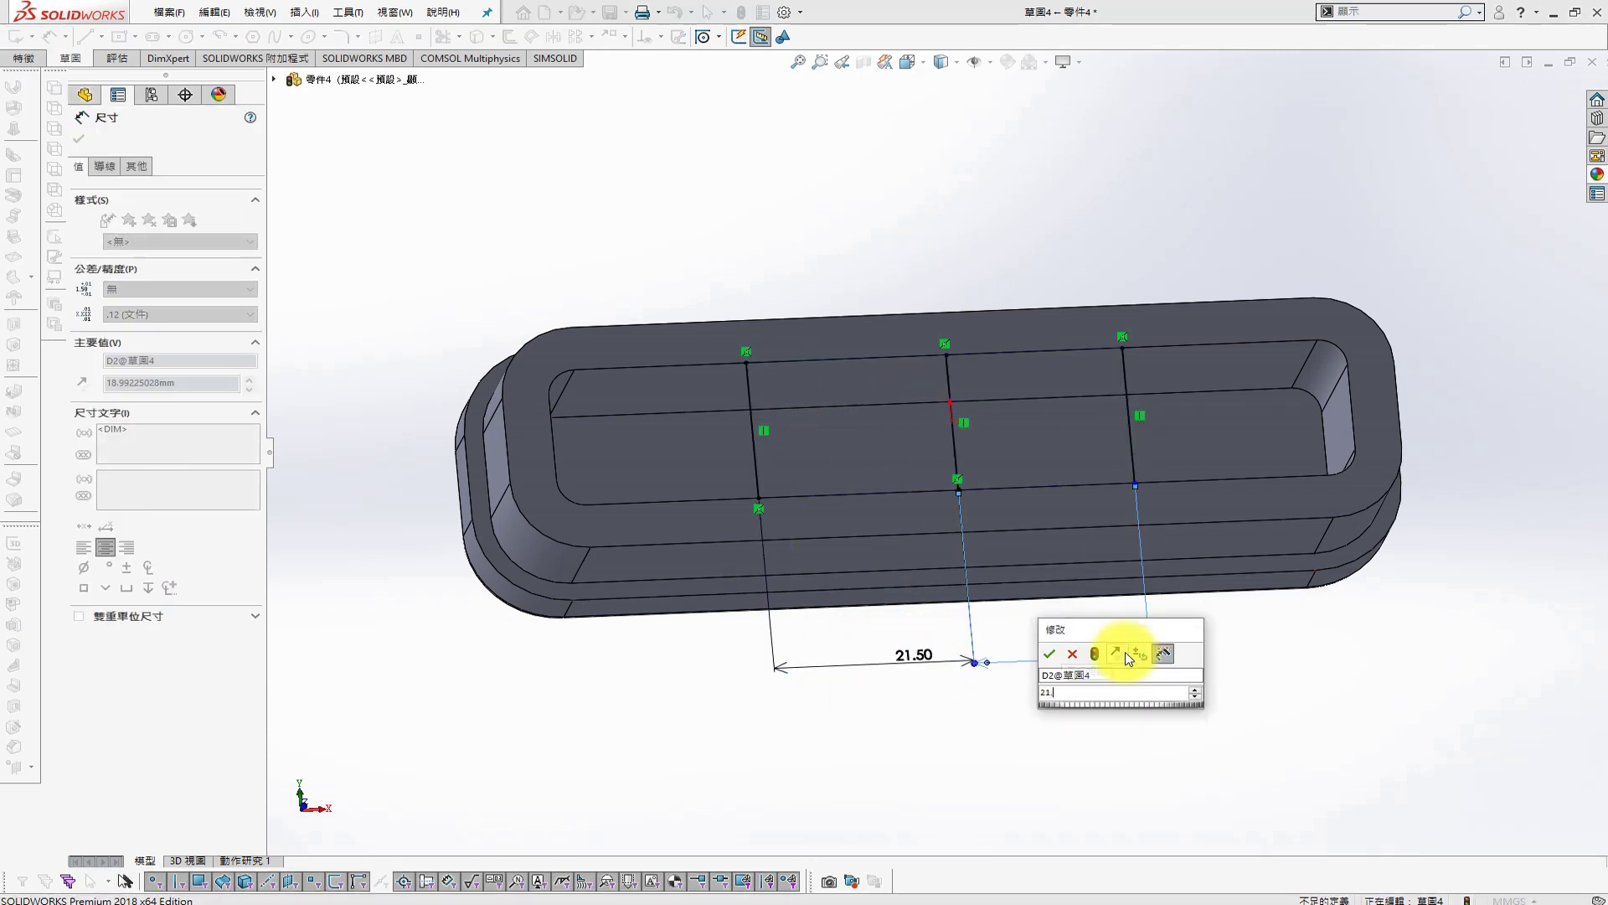
text(5)
key(Return)
key(Escape)
Add a 2 mm thick Rib feature along the three sketch lines
middle_drag(1193, 323, 977, 223)
click(304, 12)
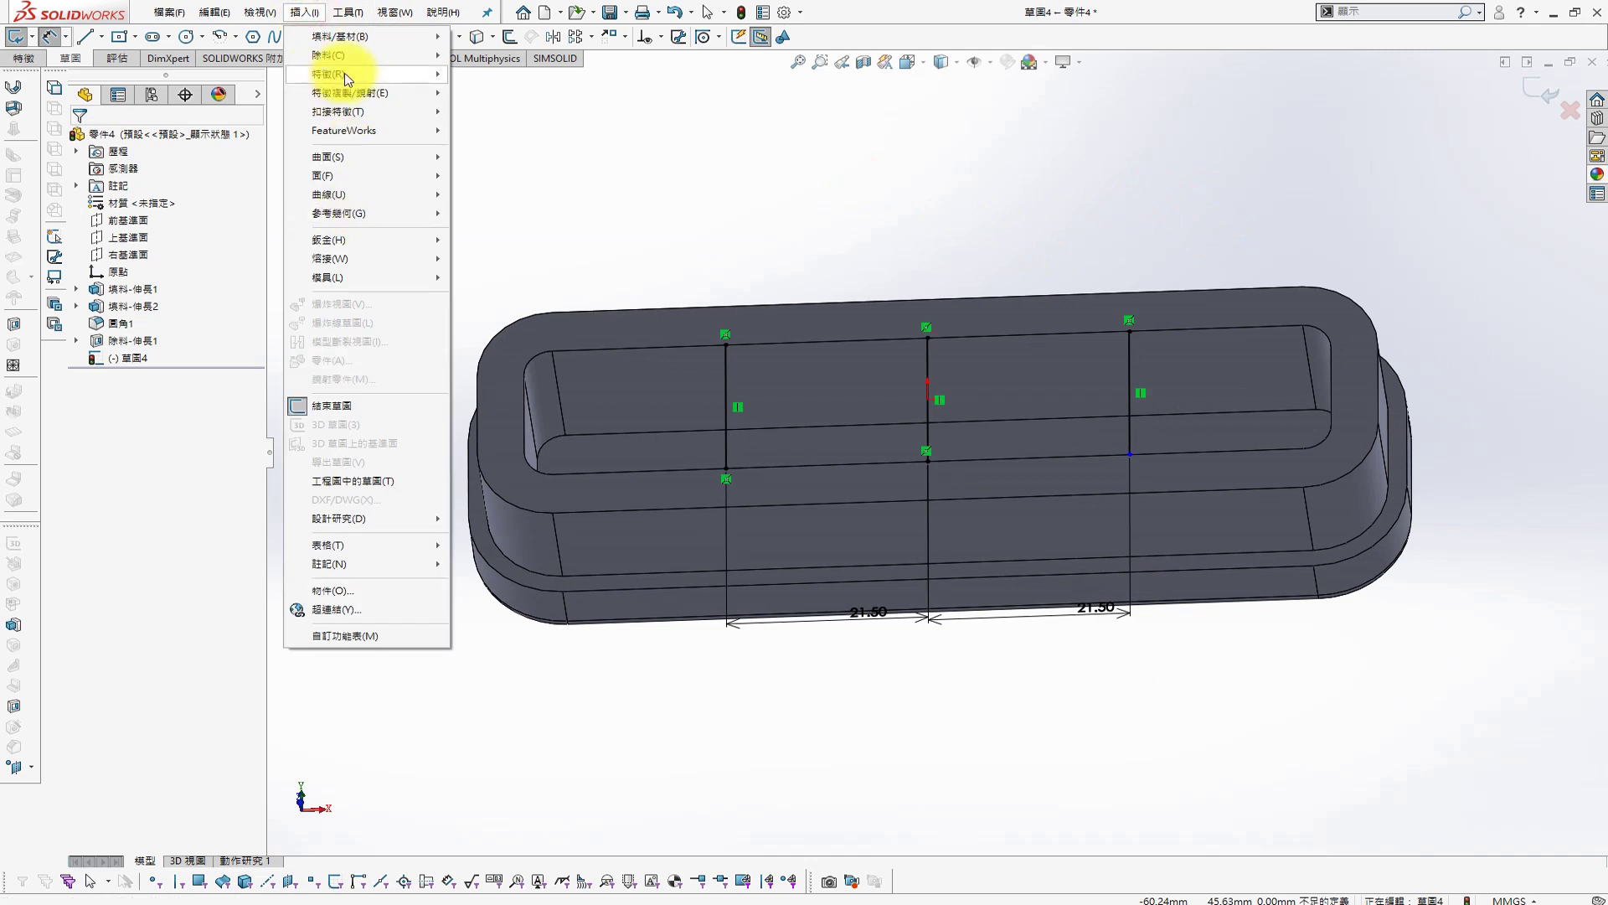
click(503, 239)
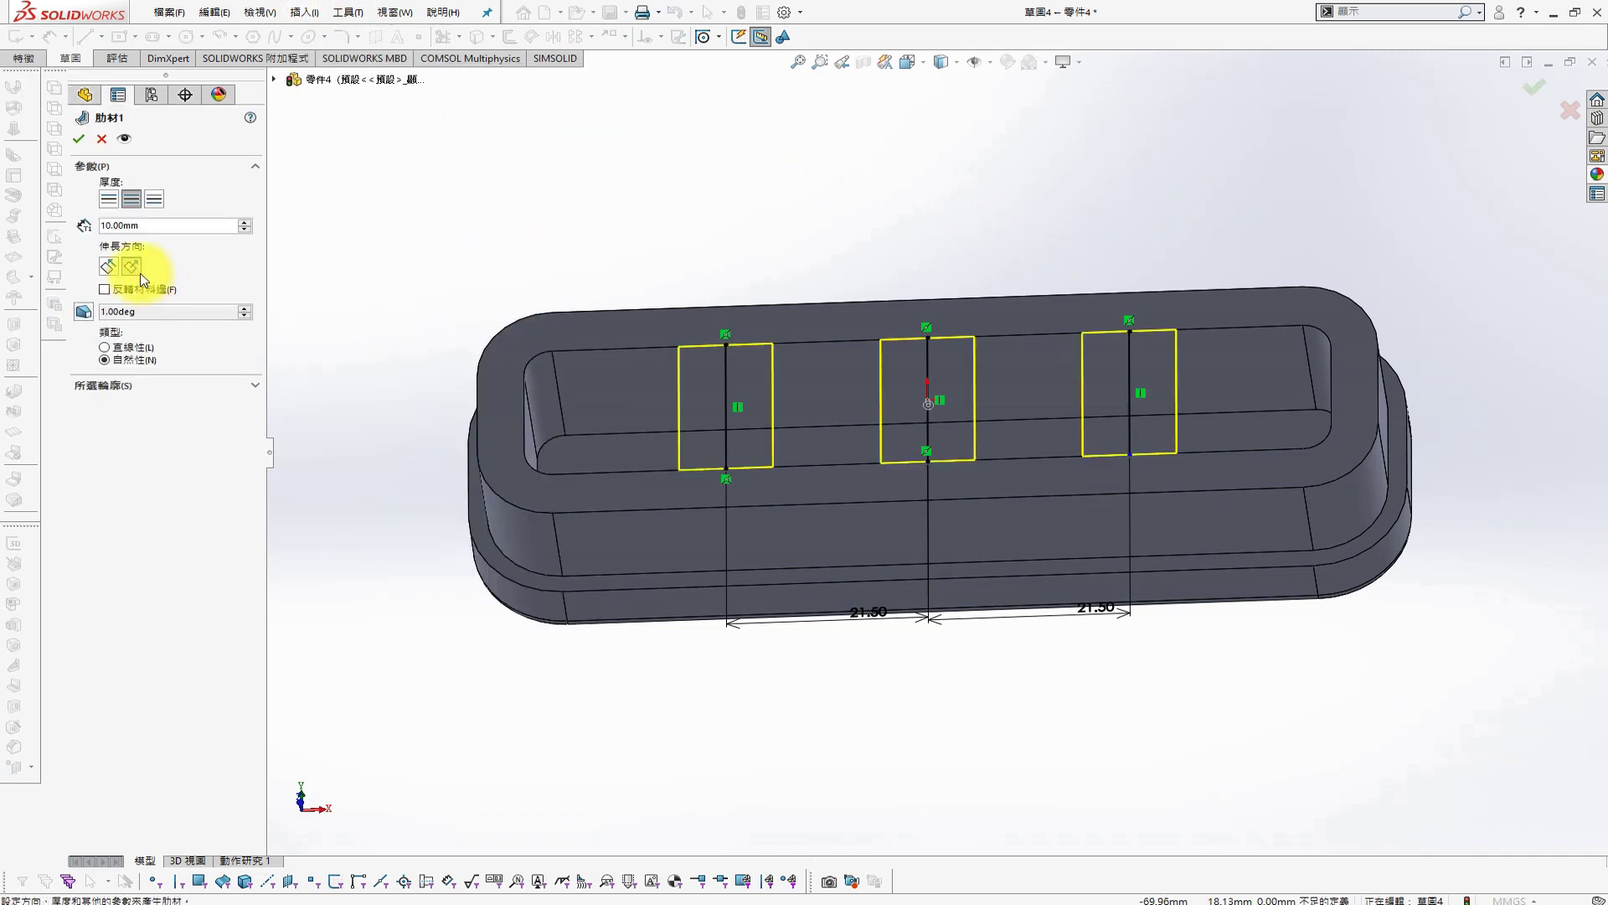
scroll(165, 225, up, 2)
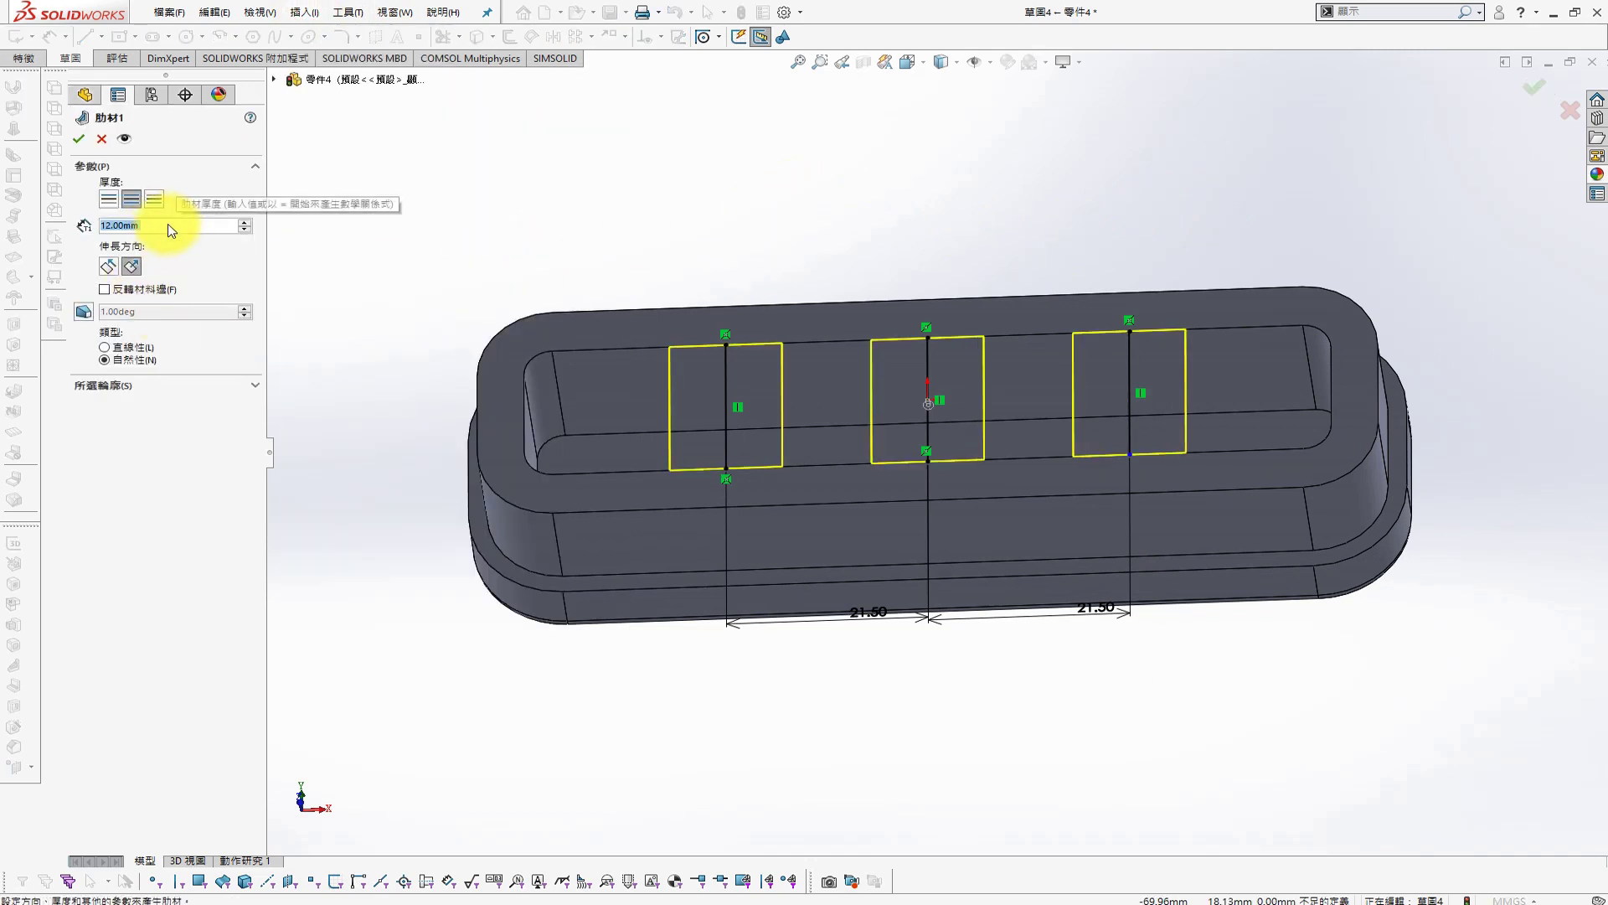
scroll(171, 230, down, 10)
middle_drag(419, 268, 506, 287)
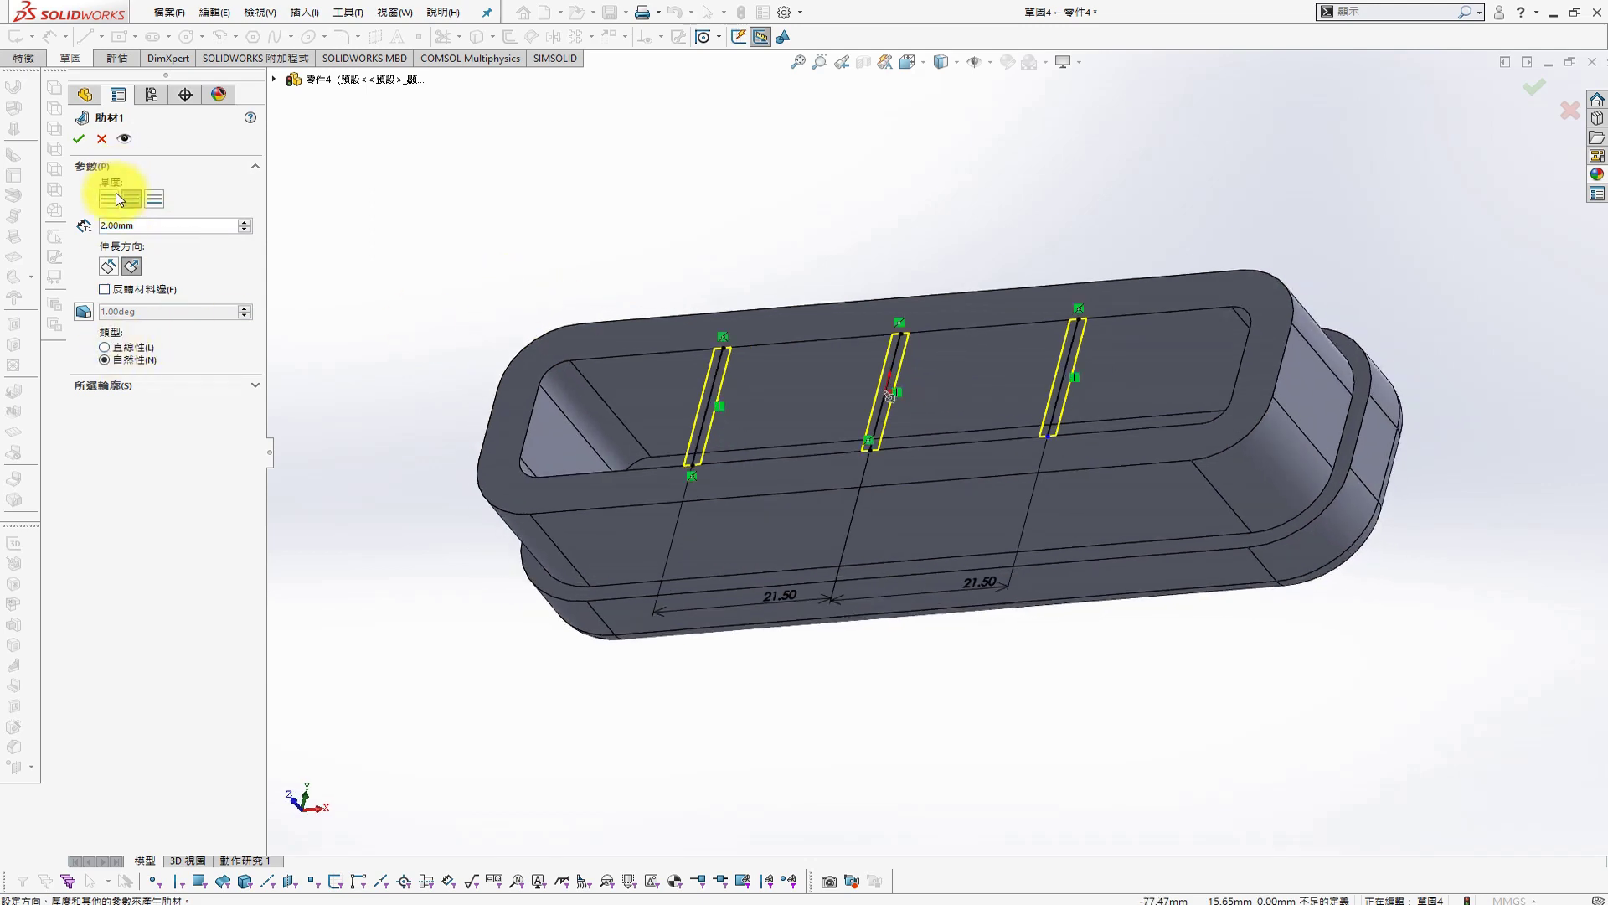
mouse_move(700, 240)
middle_down()
mouse_move(797, 355)
mouse_move(763, 456)
middle_up()
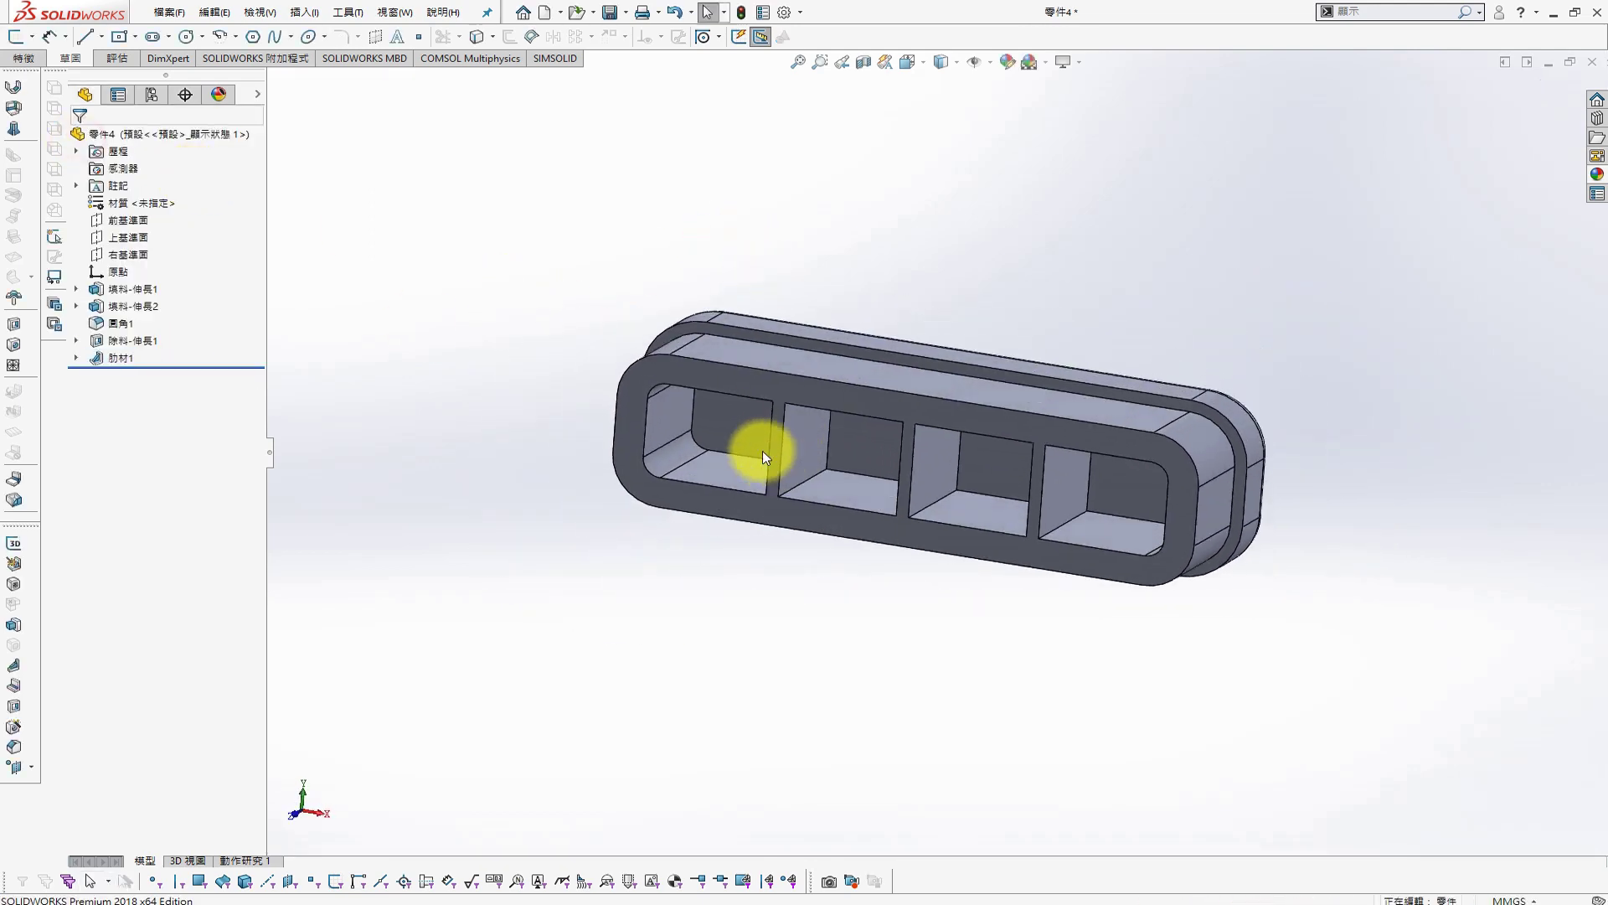
Save the part as 'leg bkt' in the chair folder
key(ctrl+s)
text(leg bkt)
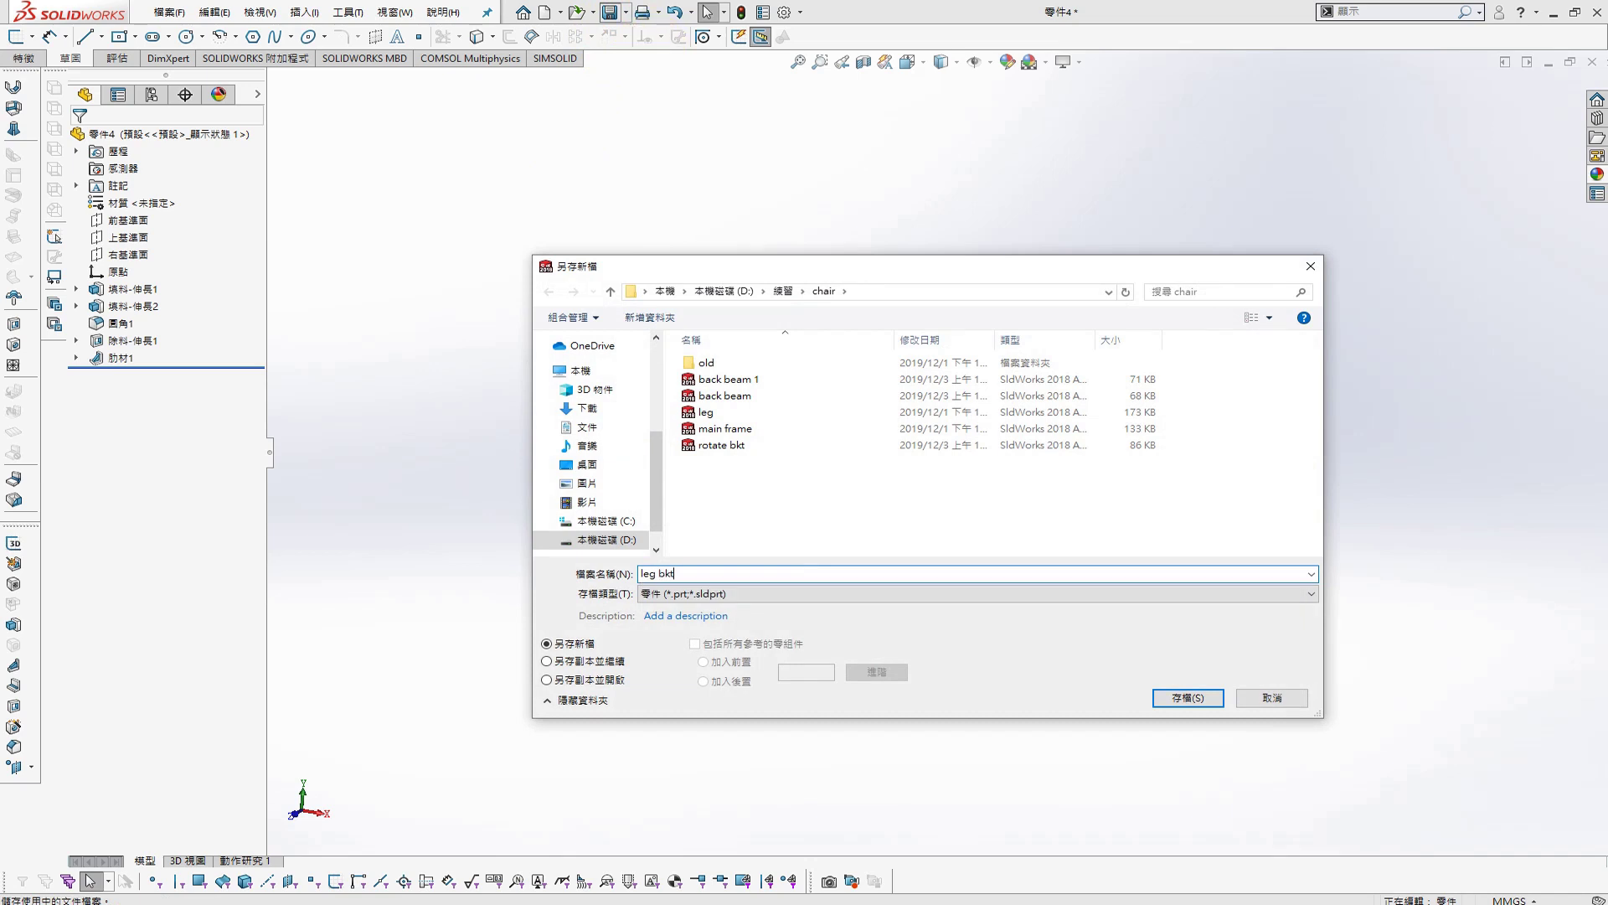
key(Return)
Colour the whole part blue (RGB 72, 55, 255)
right_click(222, 134)
click(477, 354)
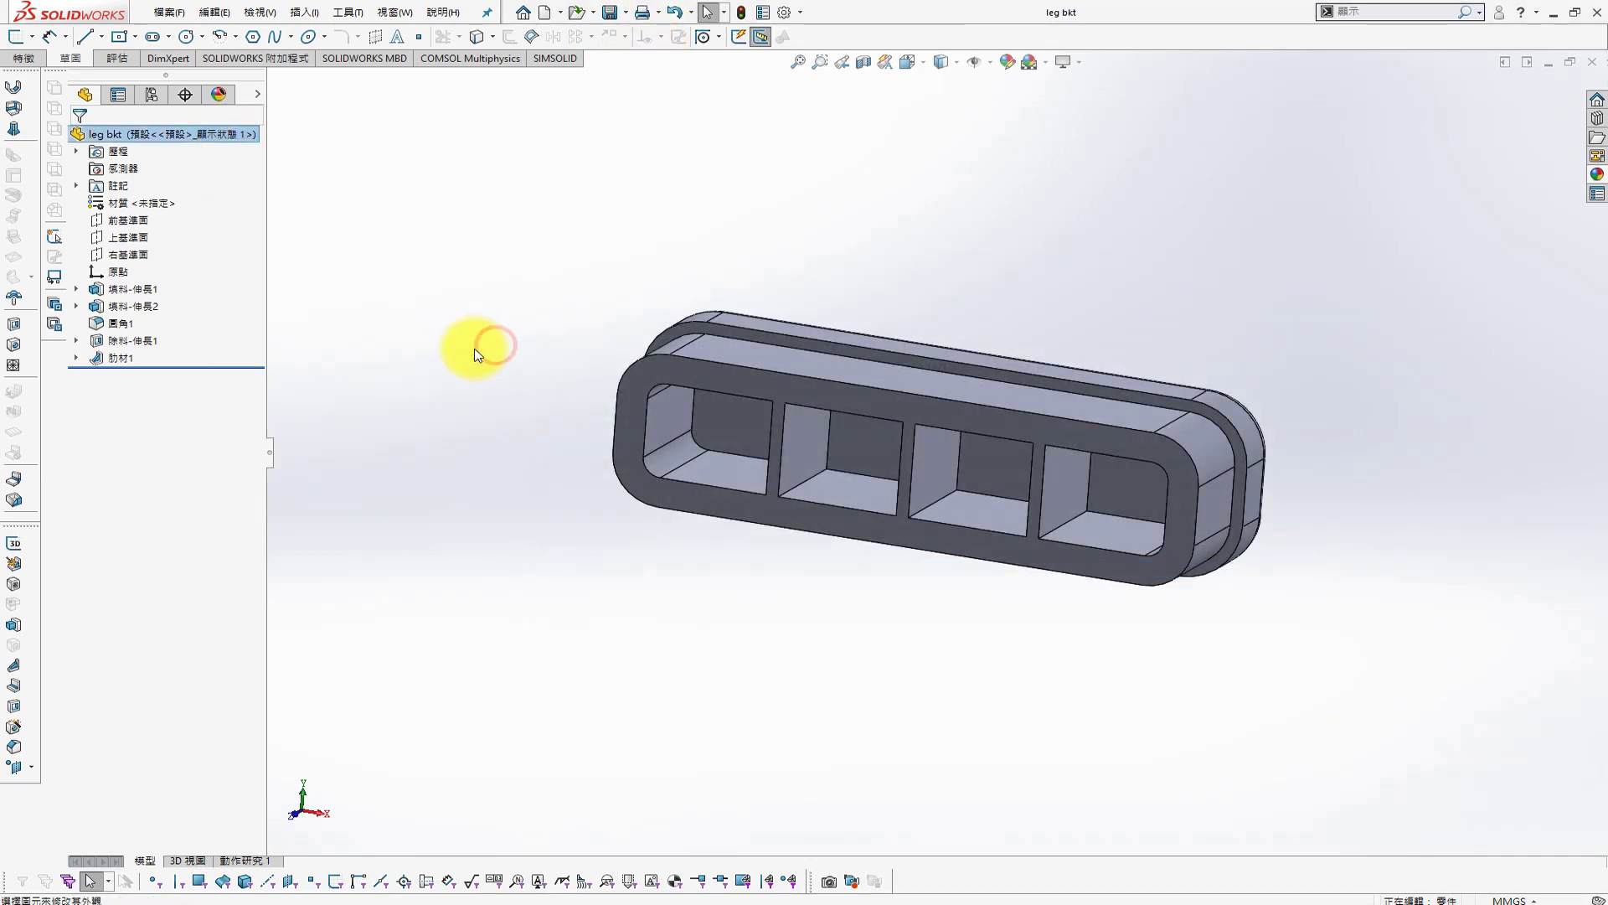
click(208, 519)
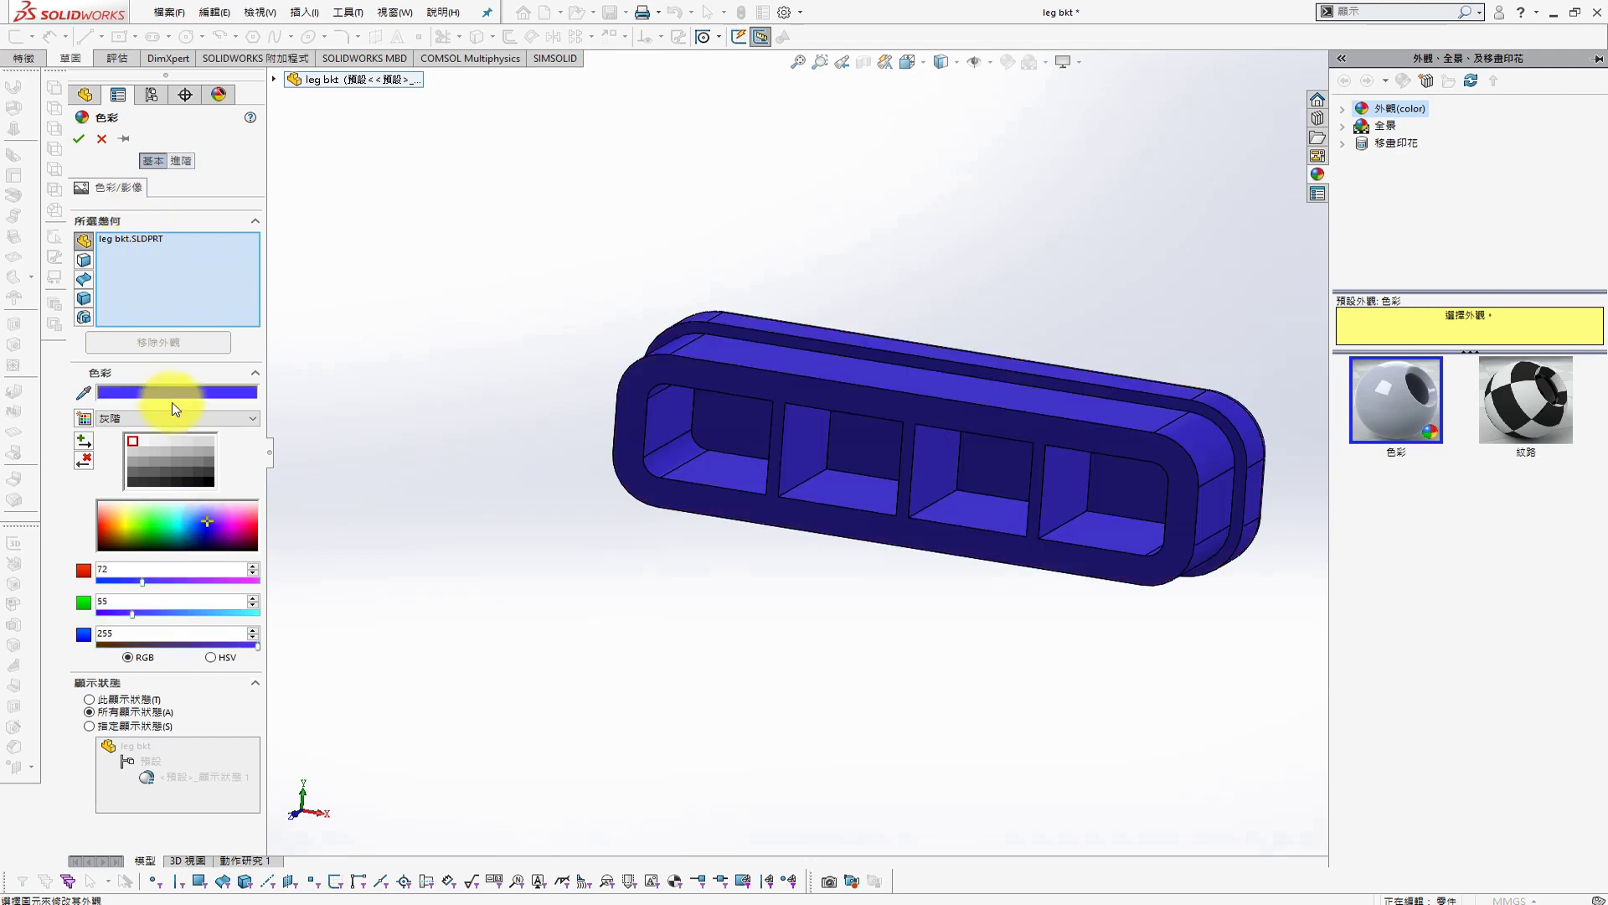
click(78, 138)
Switch to the chair assembly and insert the leg bkt component
click(395, 12)
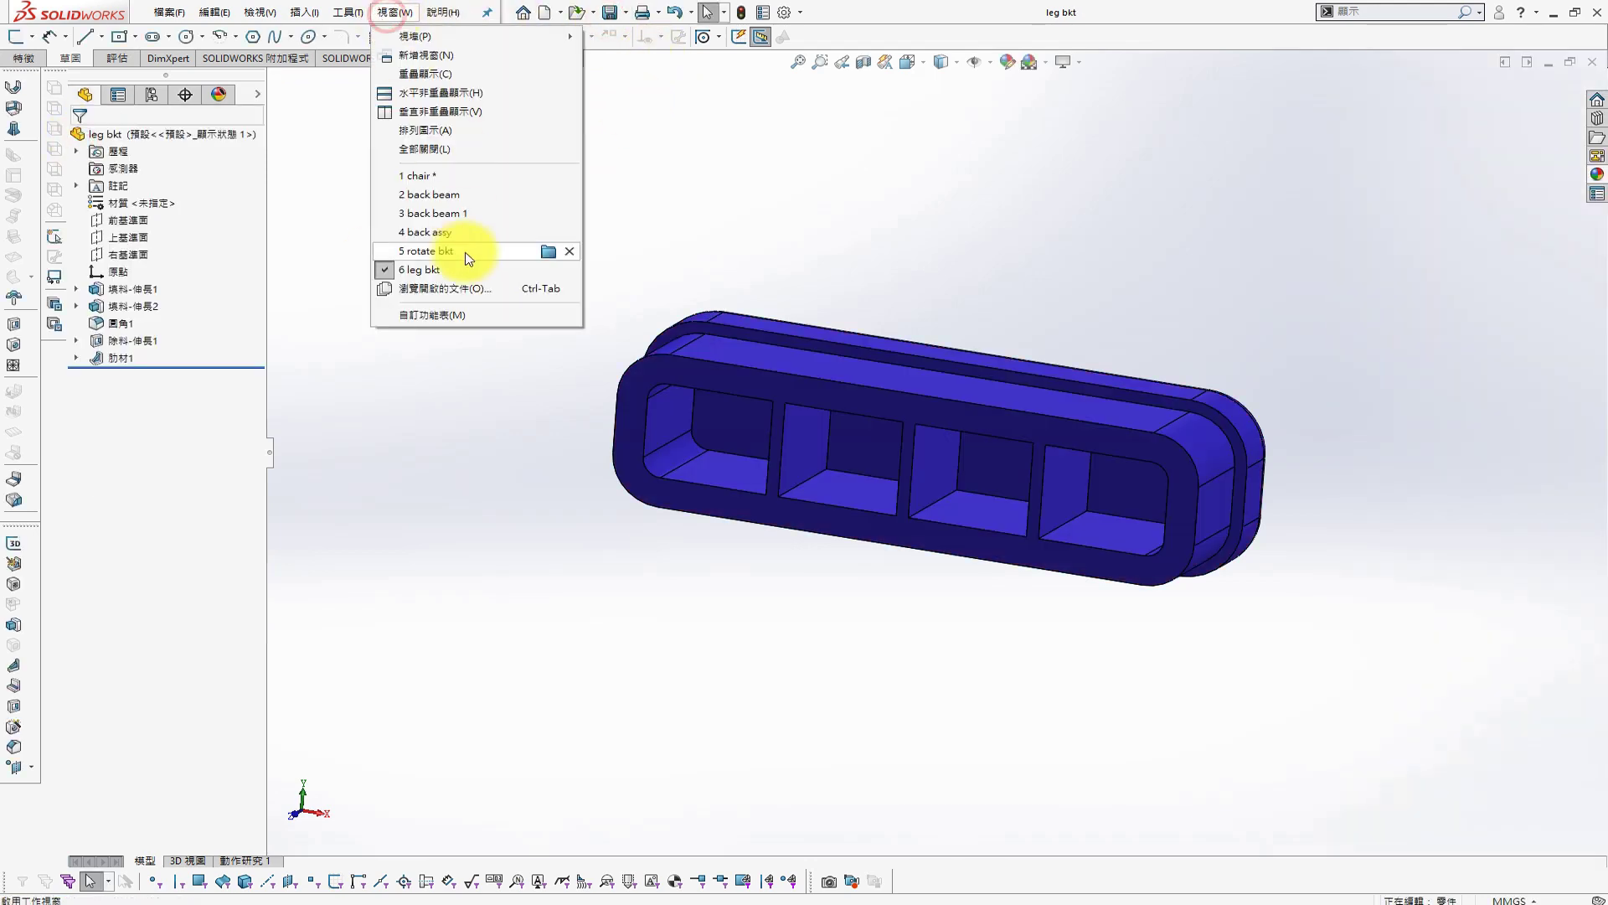
click(431, 176)
scroll(1075, 385, down, 5)
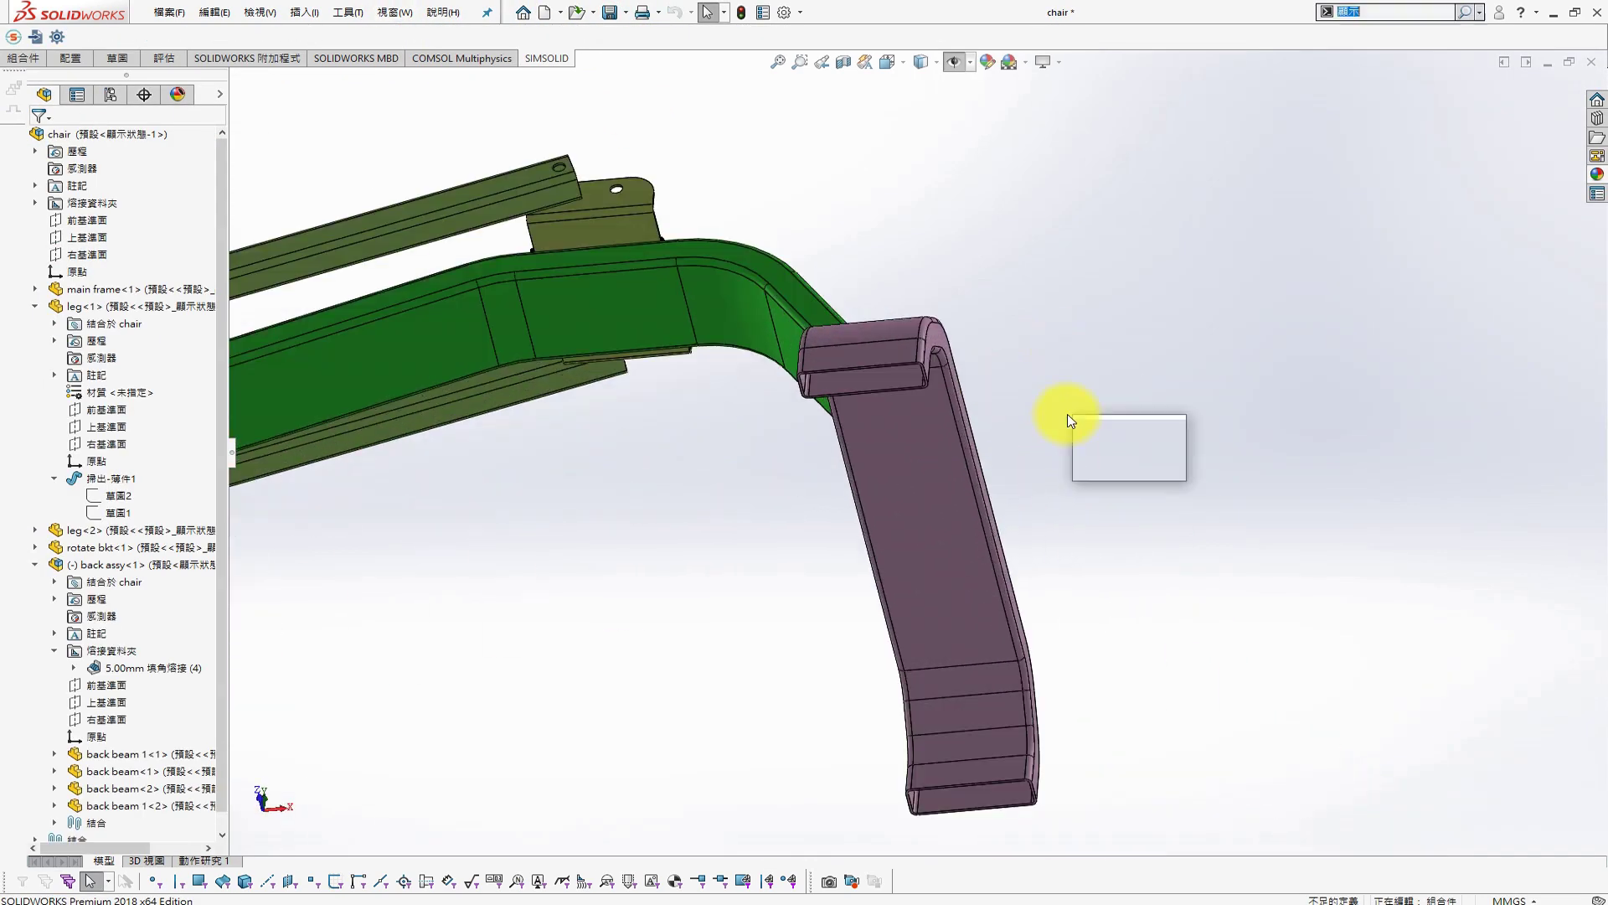
click(1115, 429)
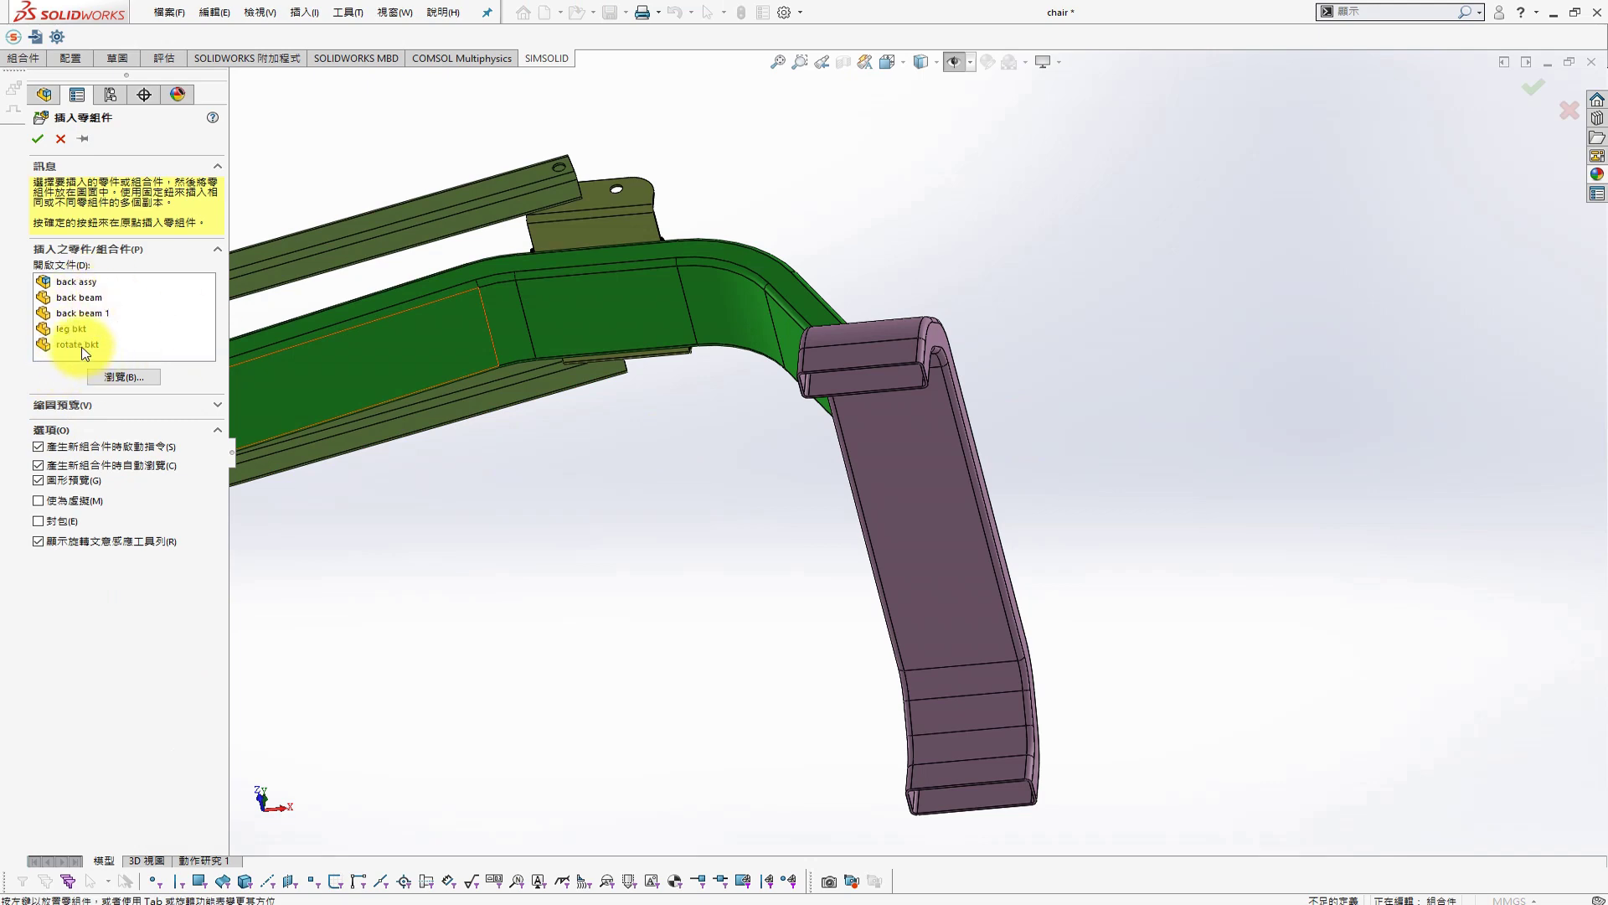
click(72, 328)
click(989, 375)
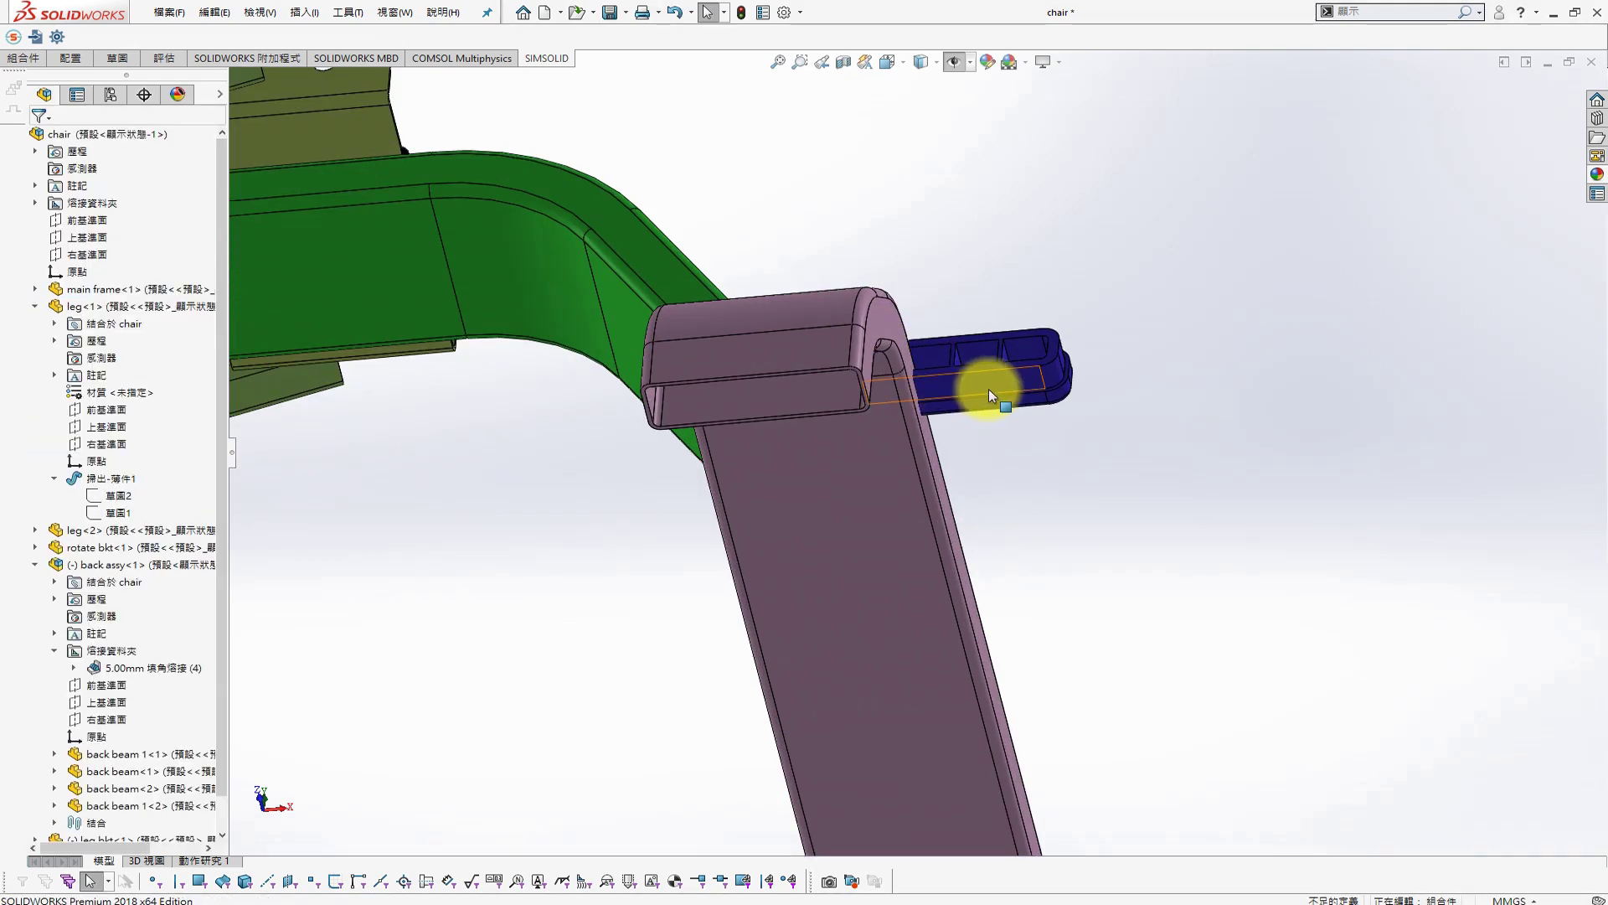
Seat the bracket in the leg tube's top opening, picking its faces and edge loop
middle_drag(829, 404, 852, 270)
drag(824, 144, 828, 145)
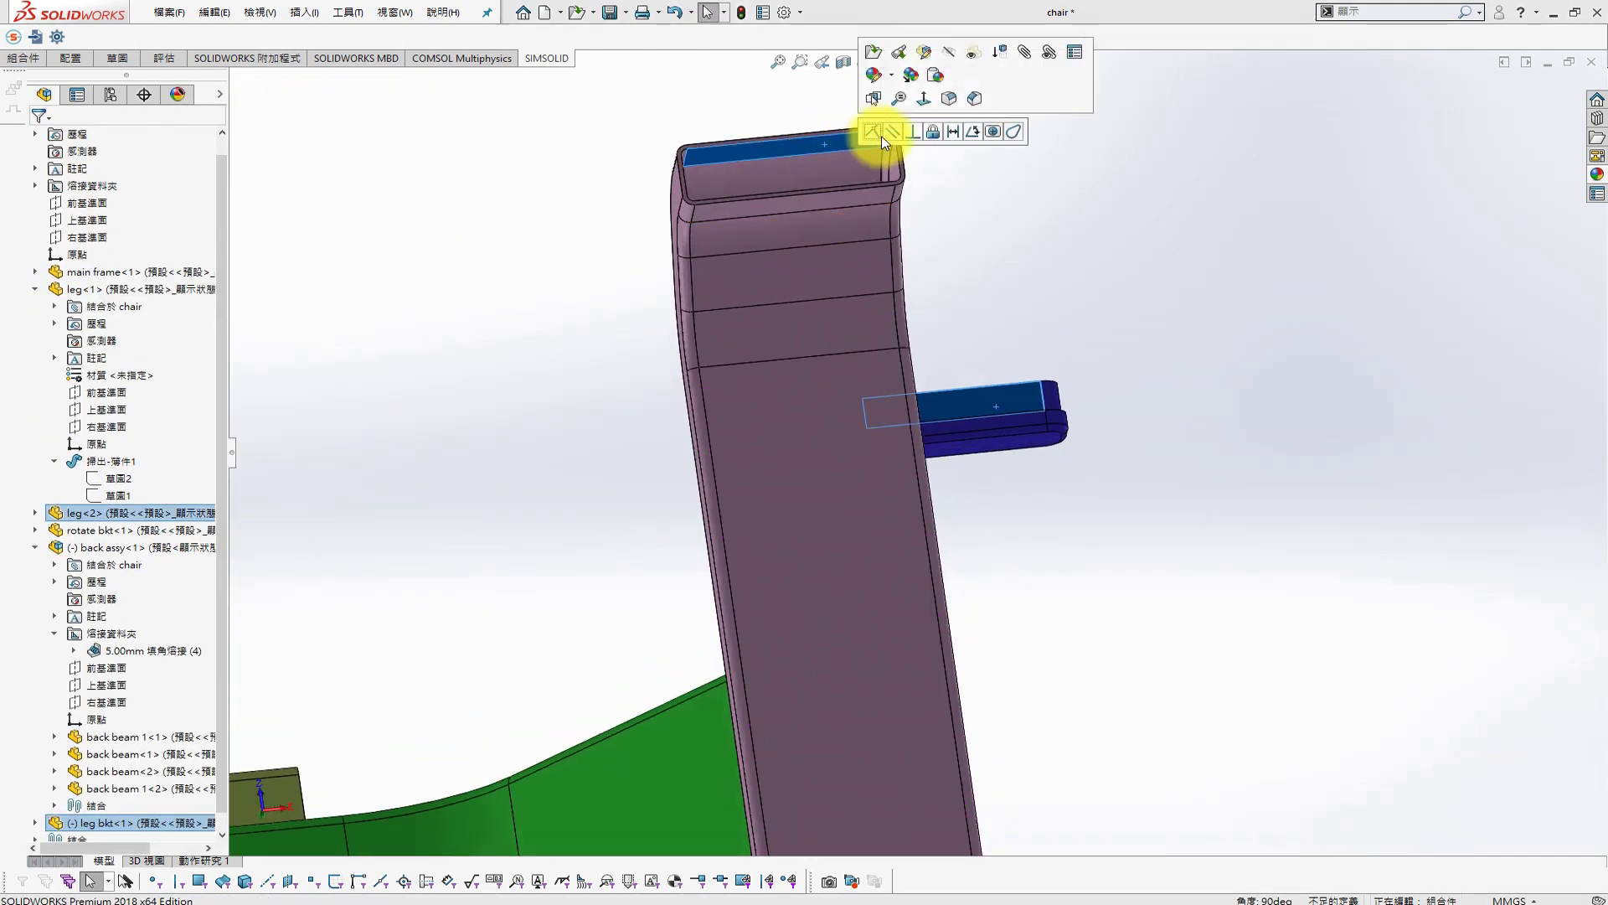
mouse_move(873, 139)
middle_down()
mouse_move(881, 387)
mouse_move(897, 299)
mouse_move(1127, 370)
middle_up()
click(827, 385)
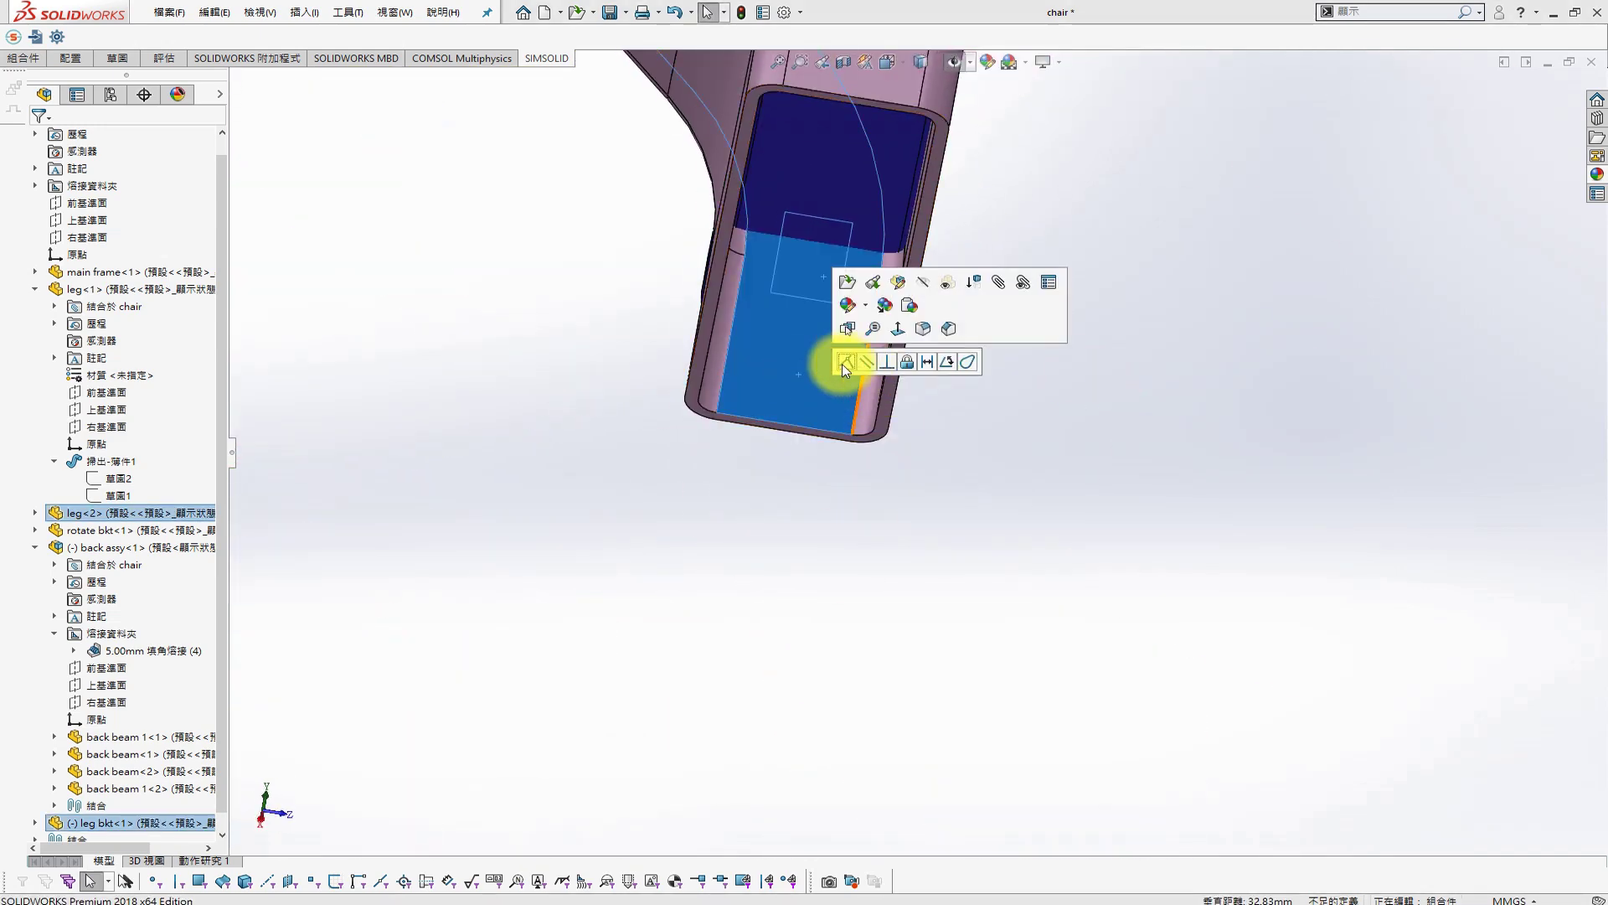
mouse_move(841, 364)
middle_down()
mouse_move(1010, 413)
mouse_move(1098, 334)
middle_up()
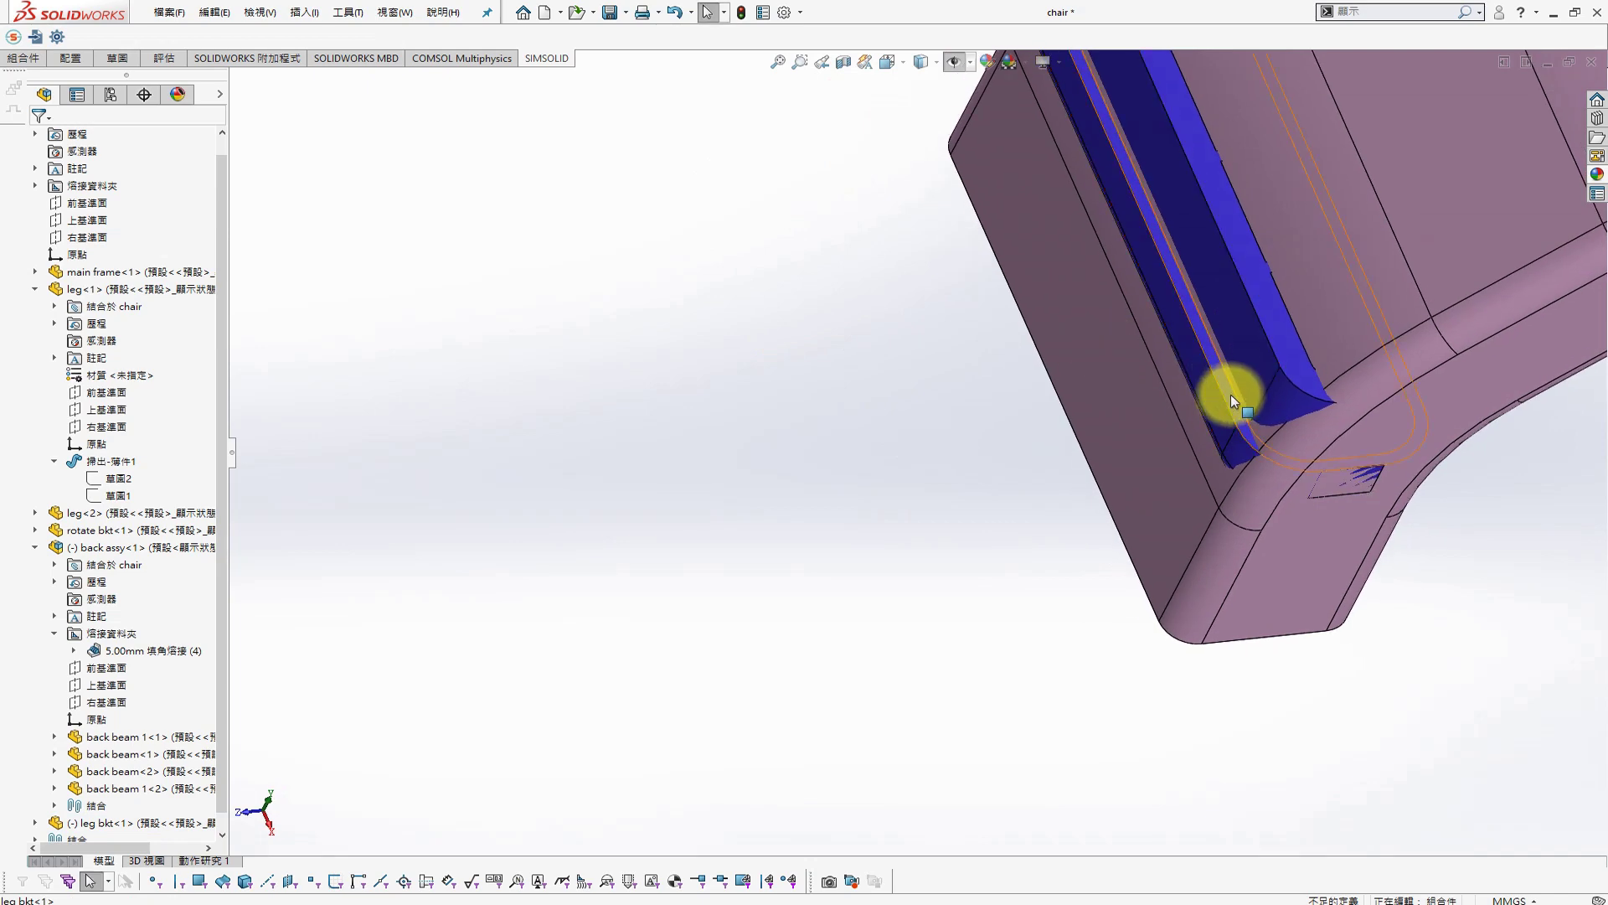
click(1222, 416)
mouse_move(1232, 394)
middle_down()
mouse_move(1042, 605)
mouse_move(1093, 578)
middle_up()
click(1093, 578)
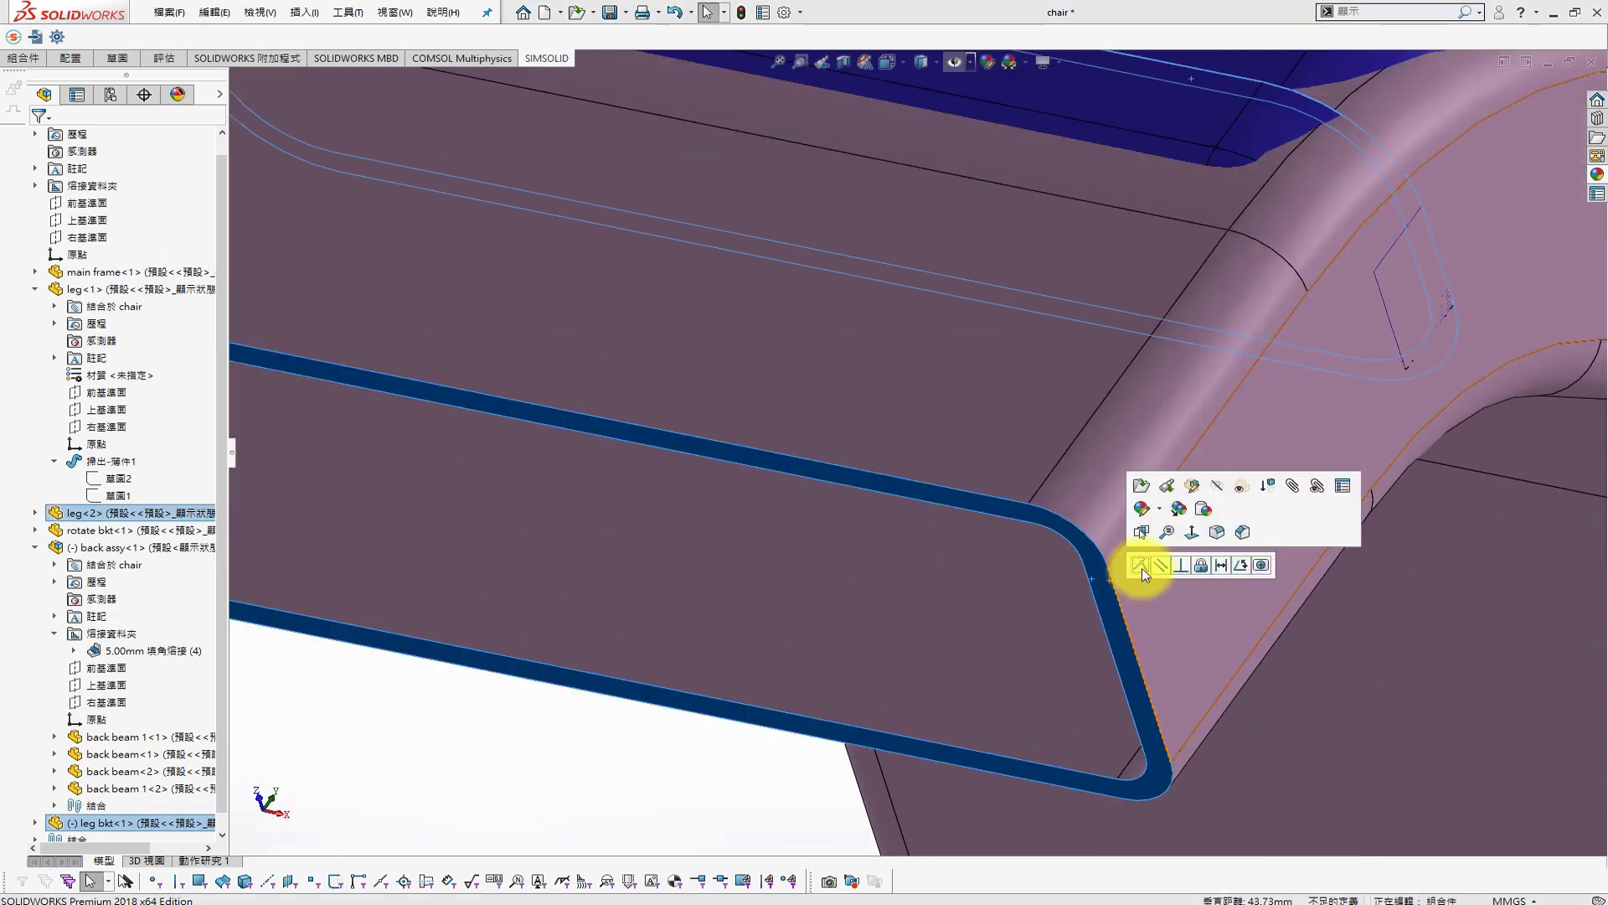
scroll(1104, 547, down, 3)
scroll(1104, 547, up, 5)
middle_drag(897, 467, 1142, 431)
click(872, 405)
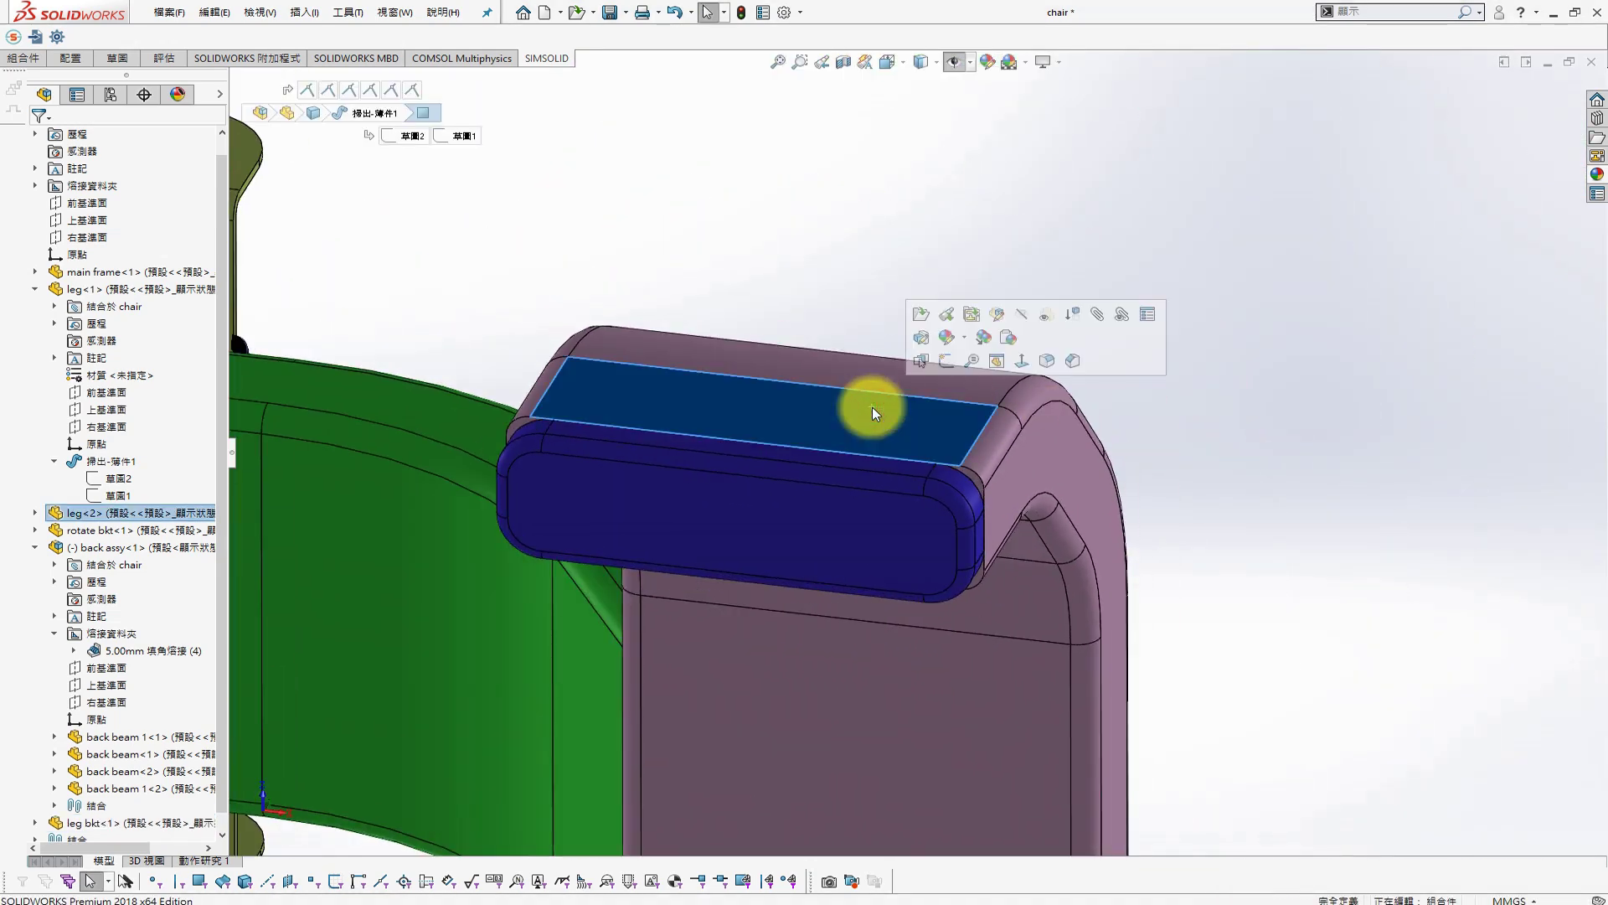
click(1069, 303)
Measure the leg's corner fillet radius
key(s)
click(1116, 355)
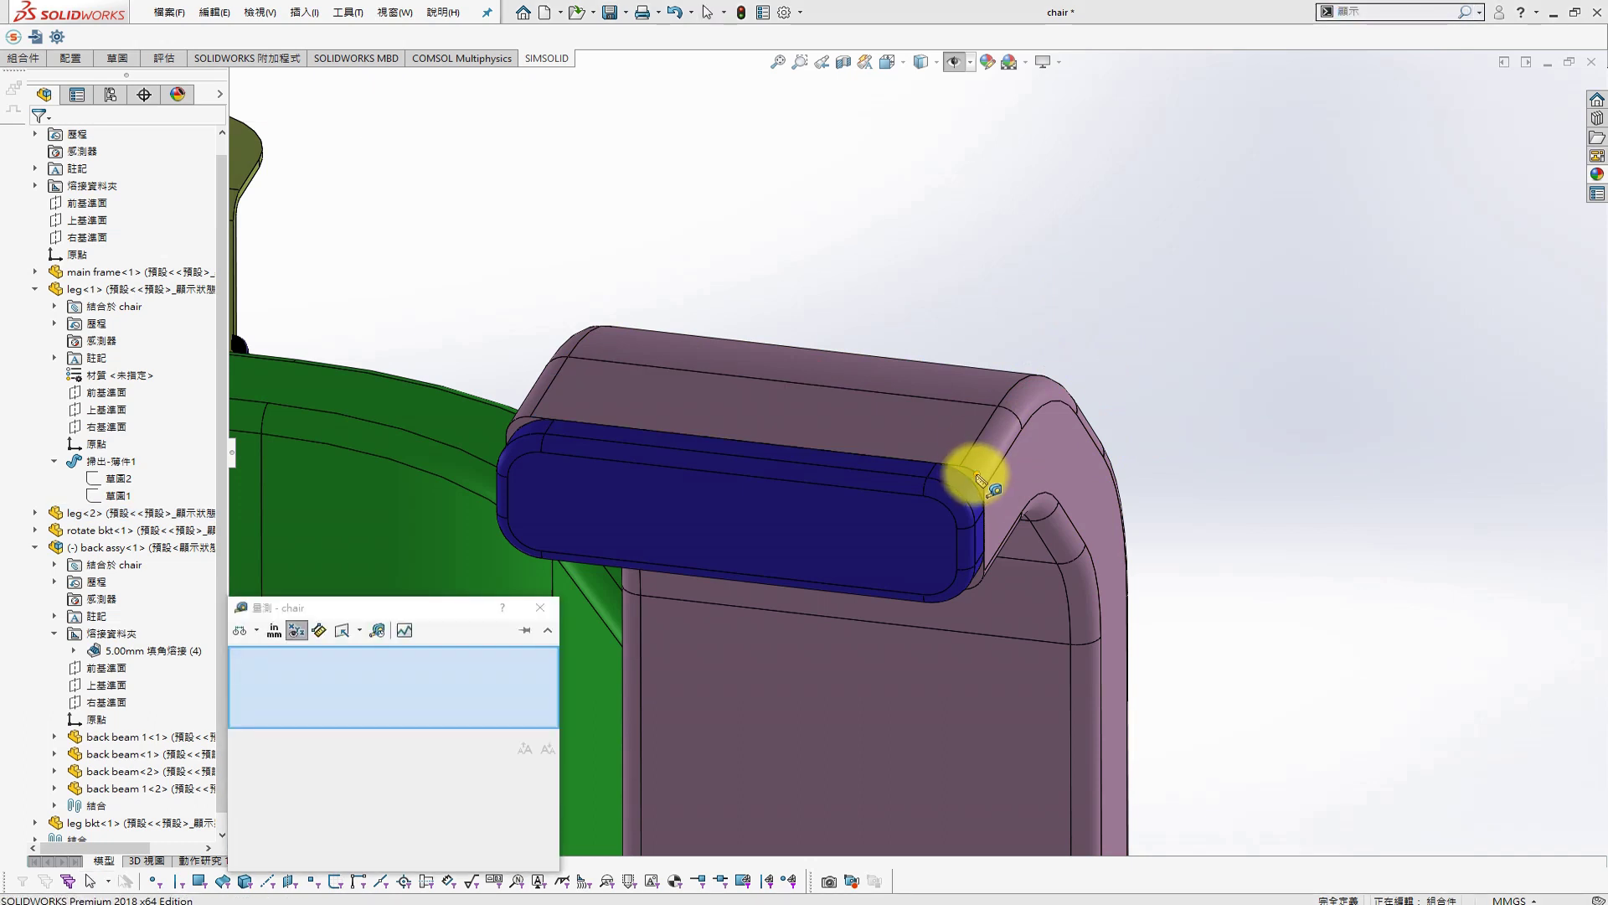
click(978, 483)
key(Escape)
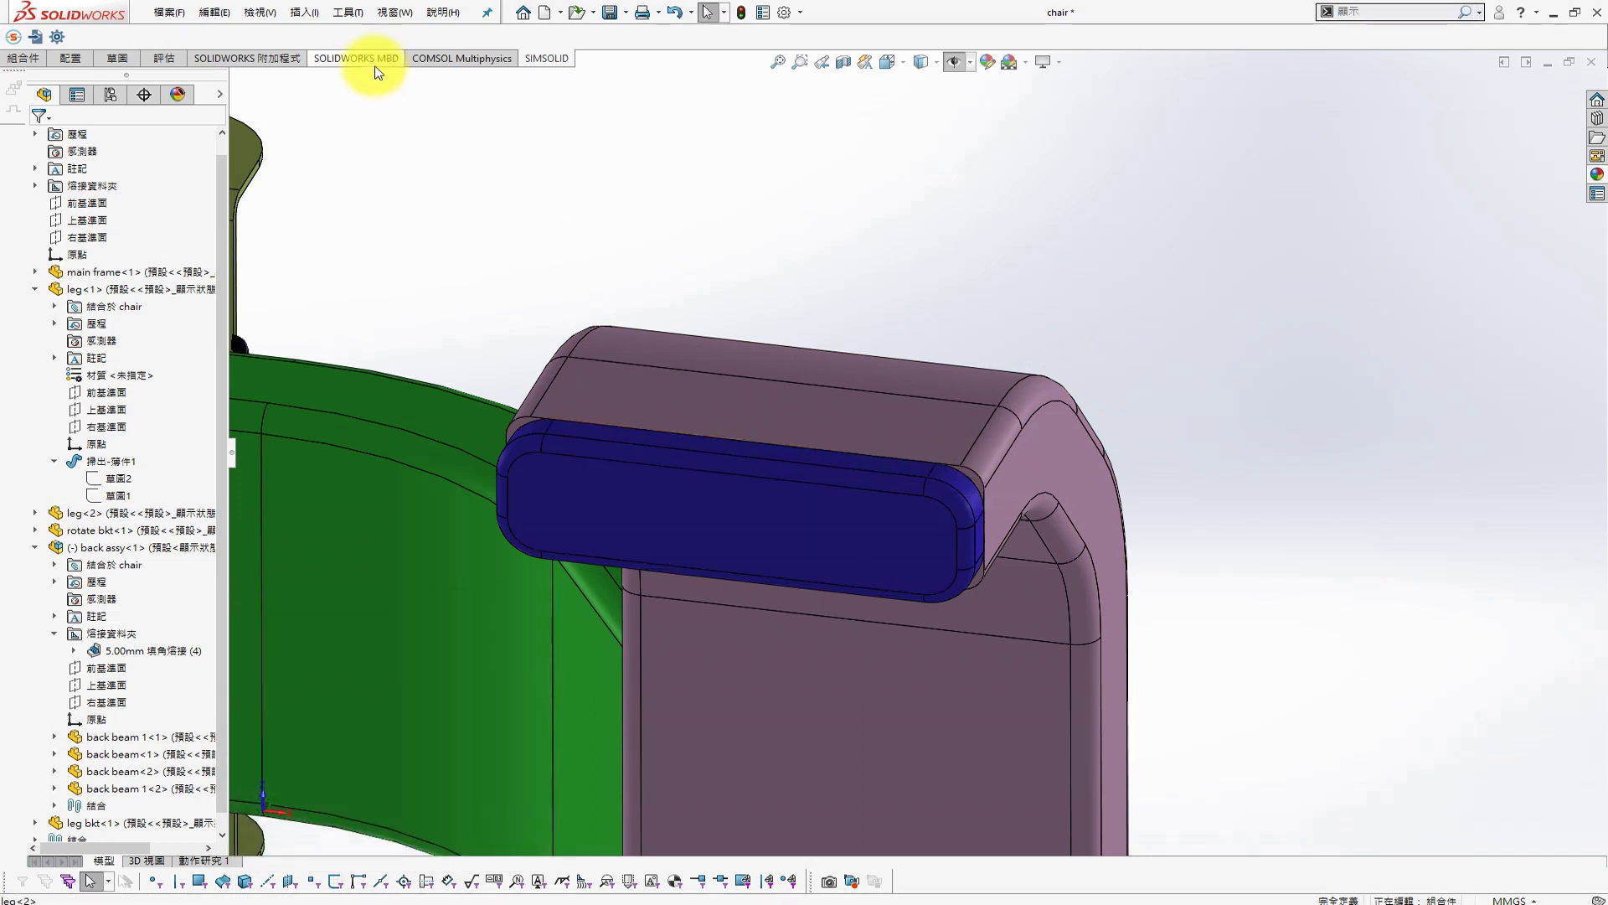
In leg bkt, change the R10 corner fillets to R5 and rebuild
click(394, 12)
click(420, 269)
click(1249, 440)
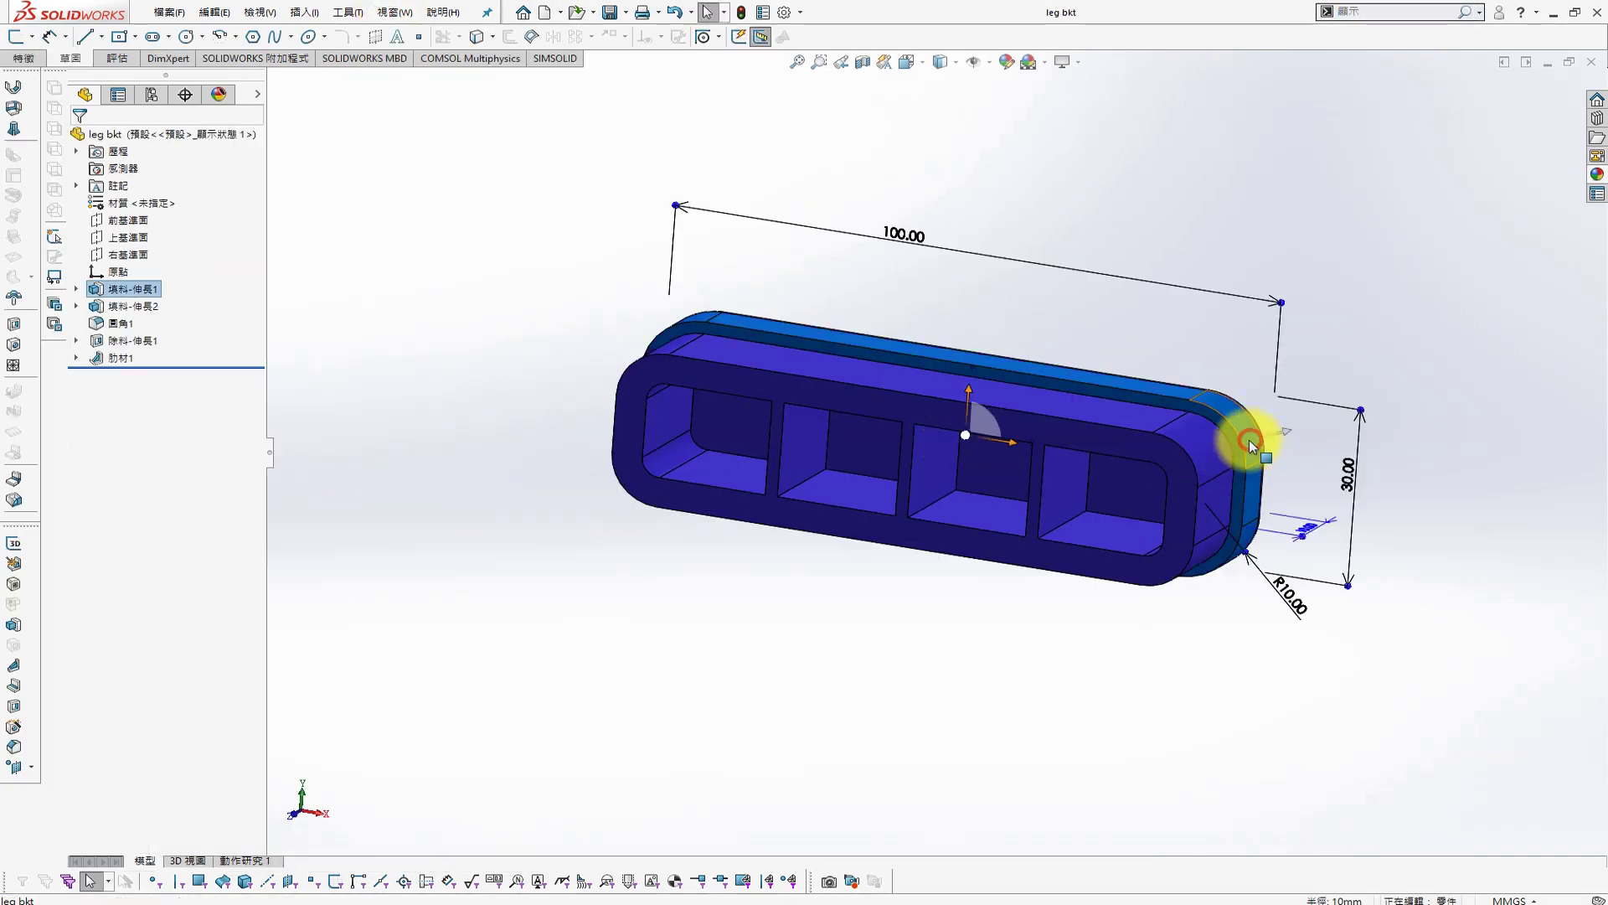
double_click(1290, 616)
text(5)
key(Return)
click(741, 11)
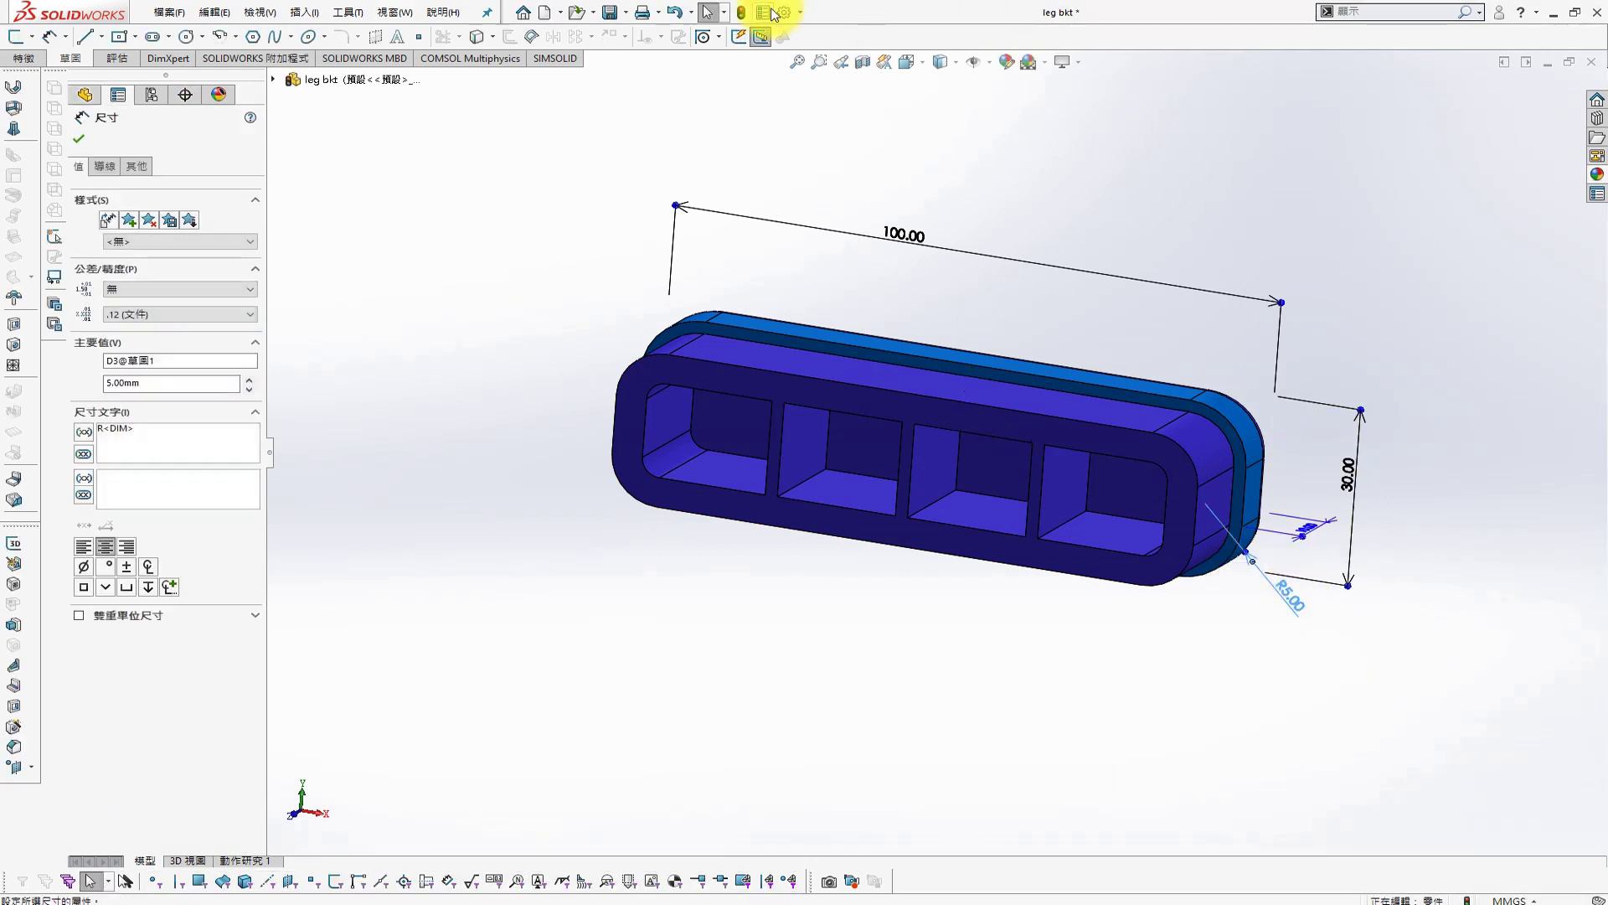
middle_drag(636, 184, 822, 329)
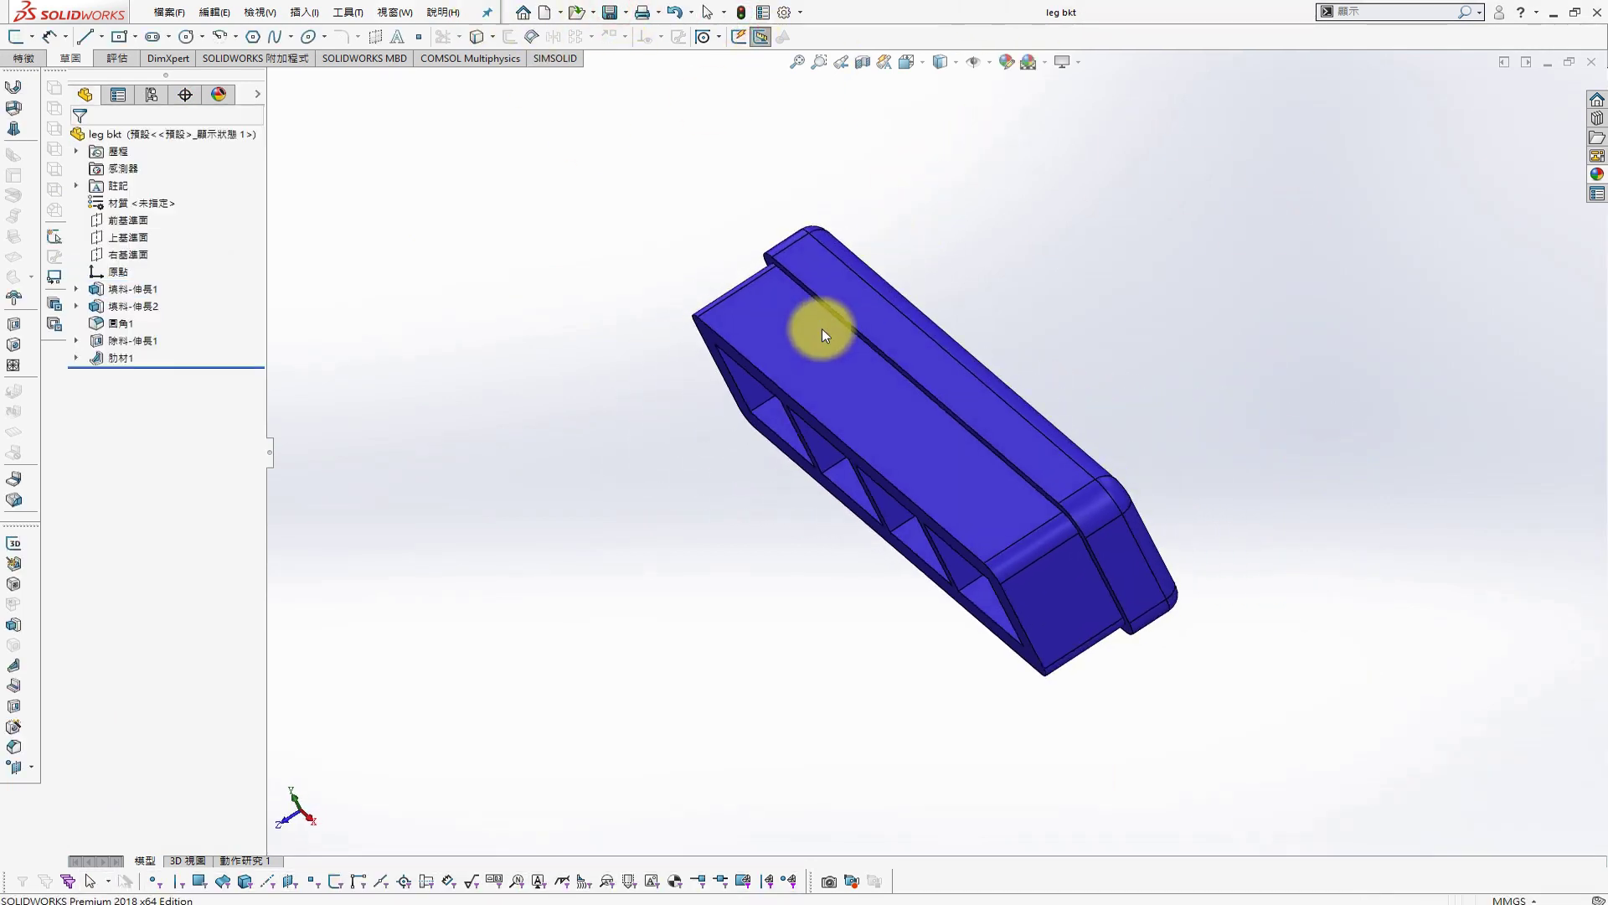
Return to the chair assembly and make leg<2> transparent
click(393, 12)
click(460, 169)
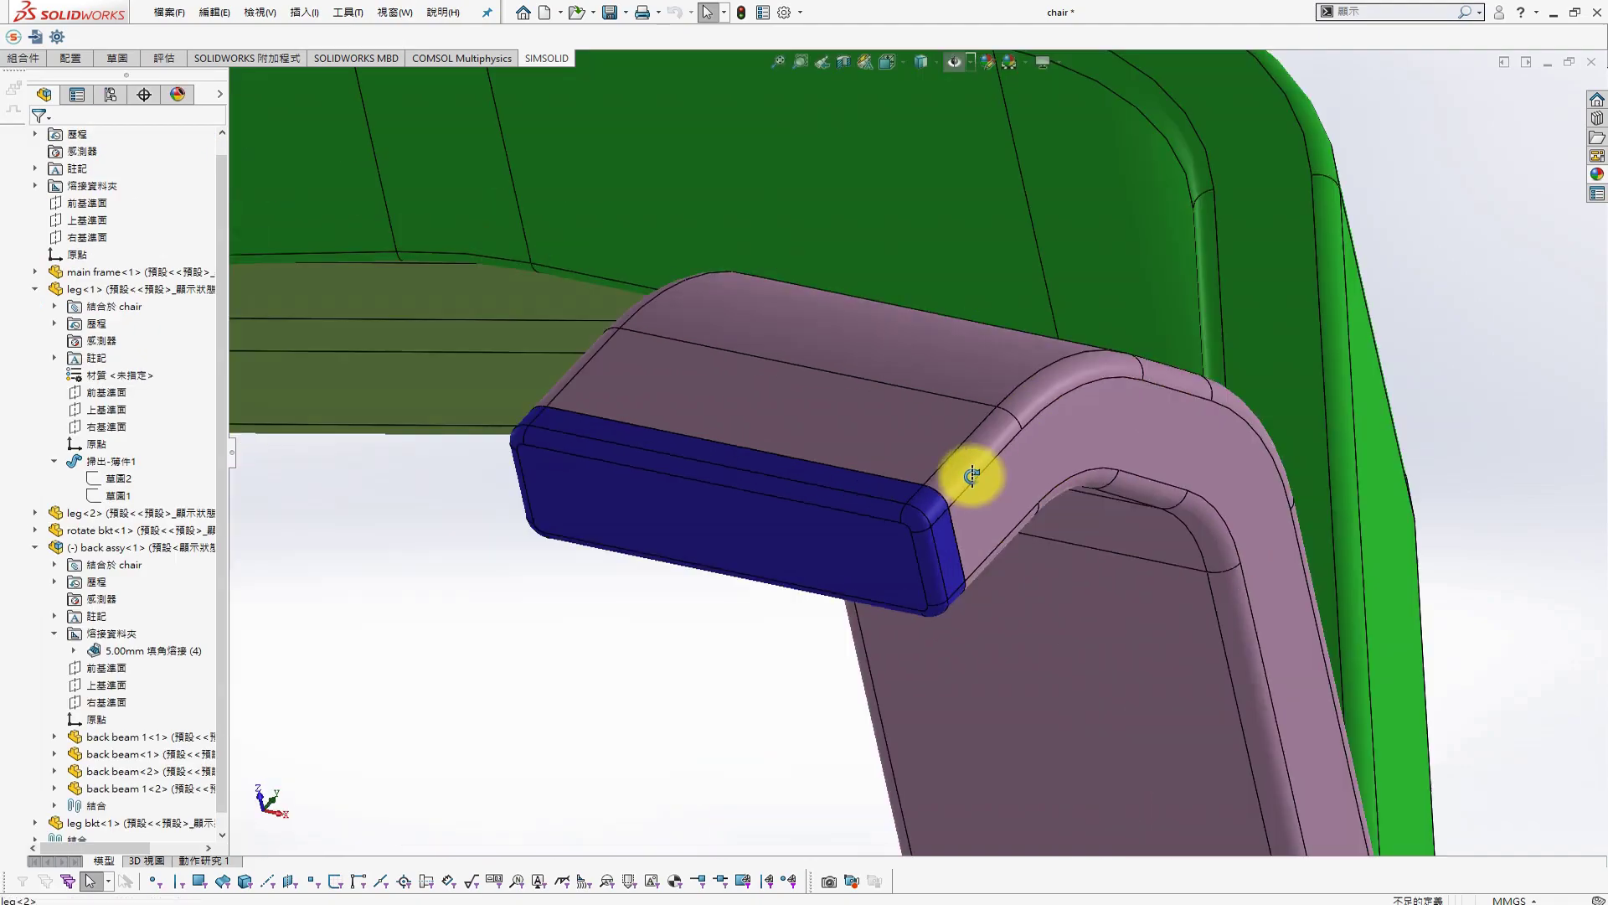
middle_drag(963, 466, 1052, 466)
click(1228, 374)
scroll(892, 484, up, 5)
scroll(892, 484, down, 5)
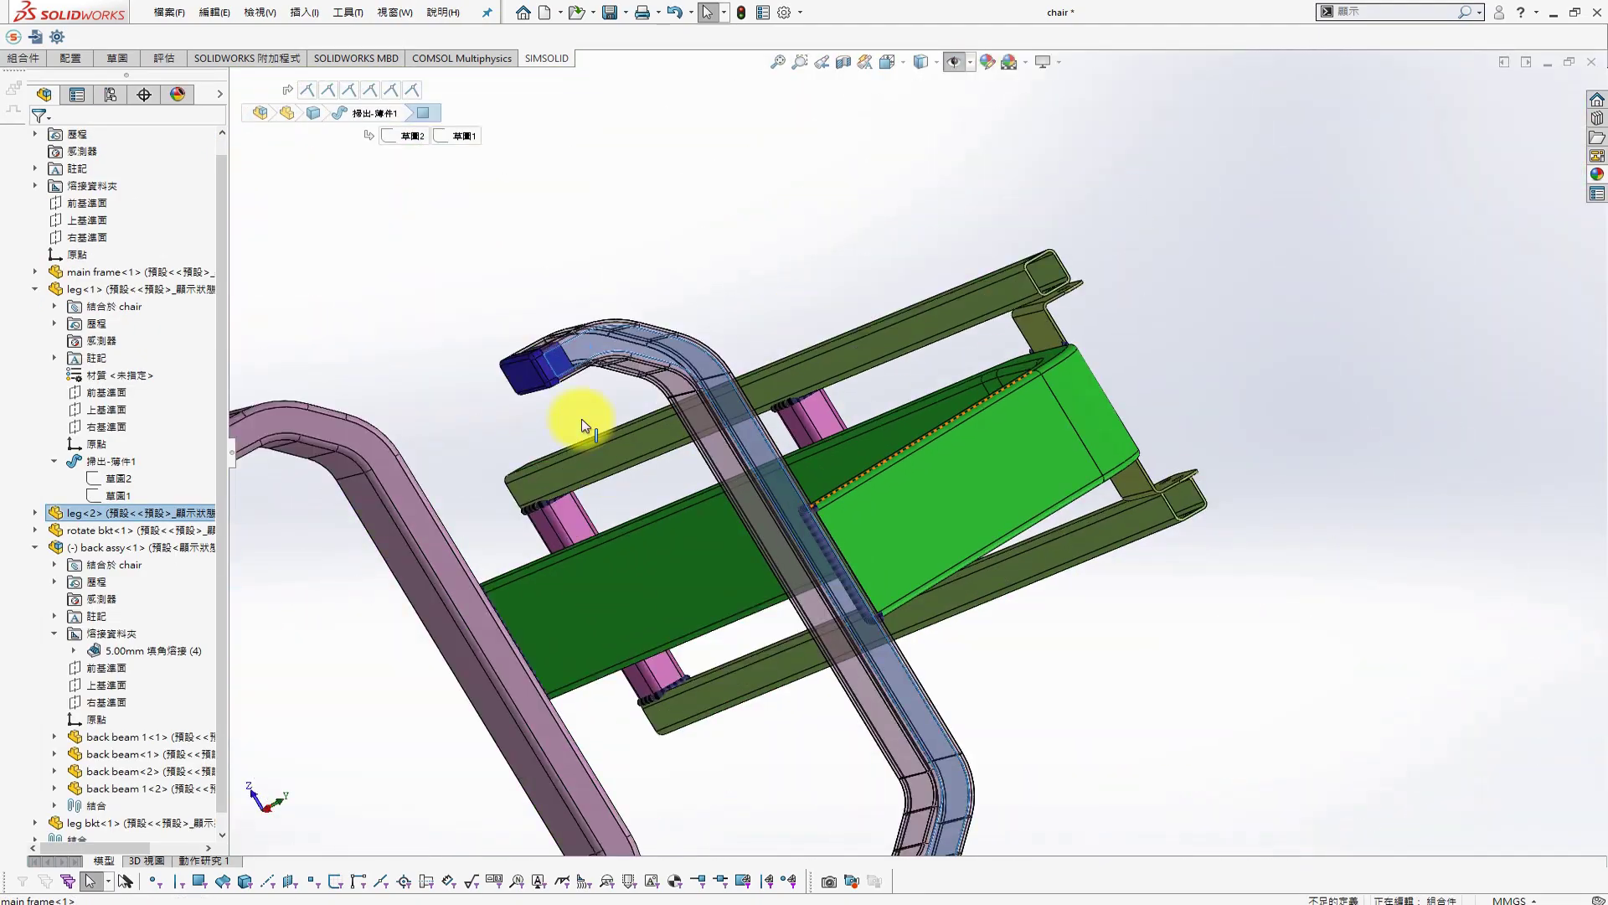
mouse_move(574, 424)
middle_down()
mouse_move(707, 460)
mouse_move(682, 419)
middle_up()
Zoom in on the leg end and check the cap's 15 mm depth dimension
scroll(525, 376, up, 5)
scroll(526, 375, up, 3)
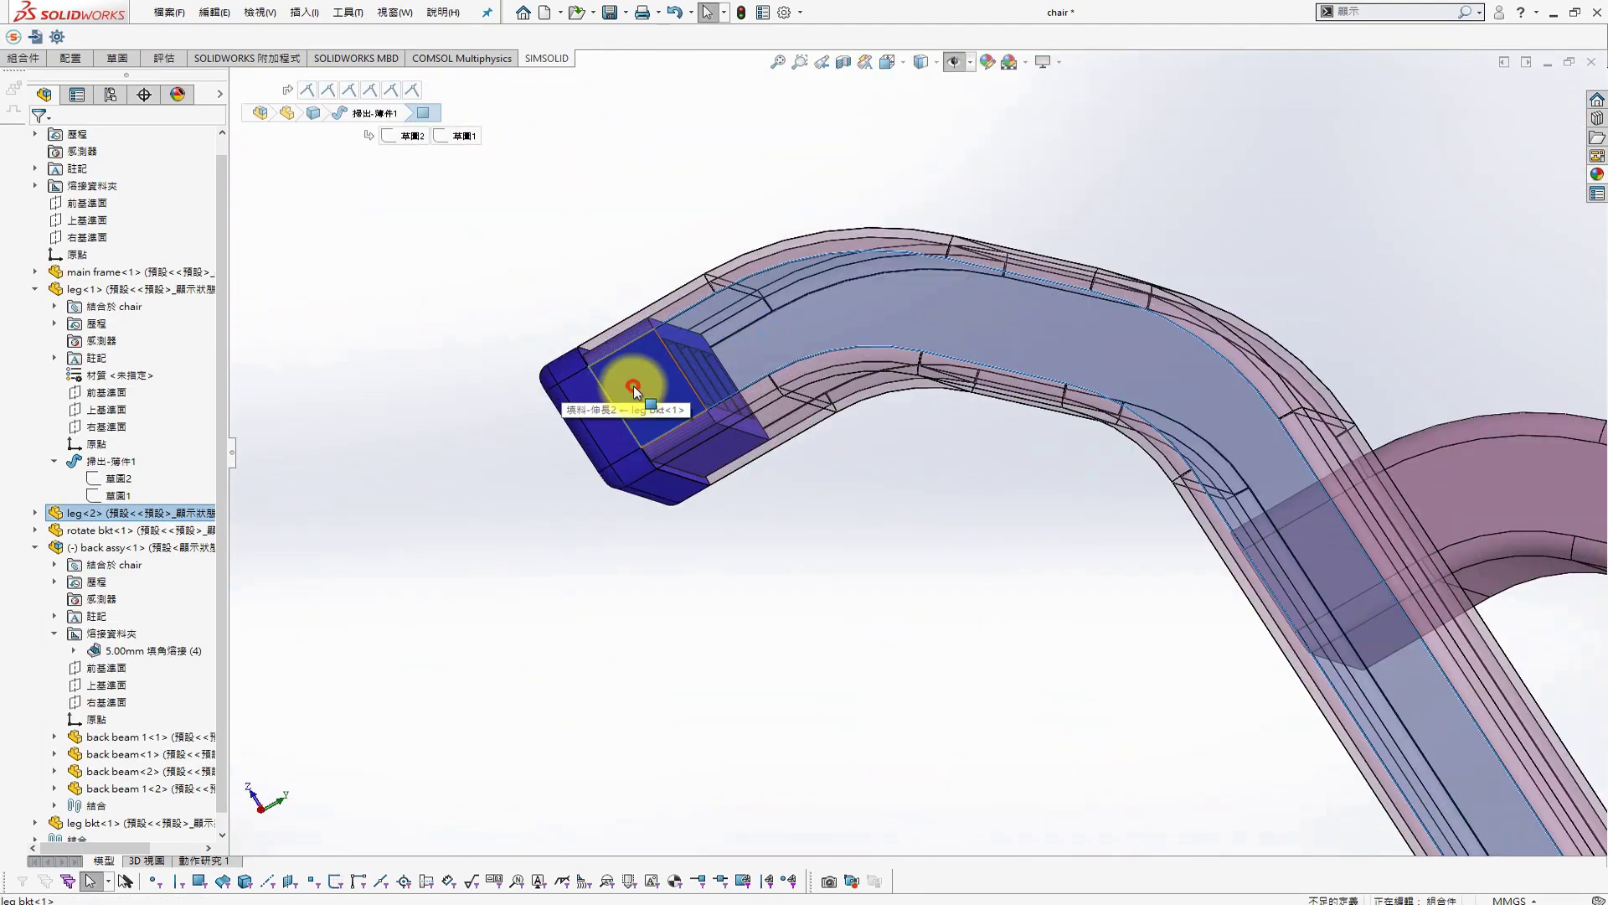
scroll(628, 377, up, 3)
click(620, 346)
double_click(616, 345)
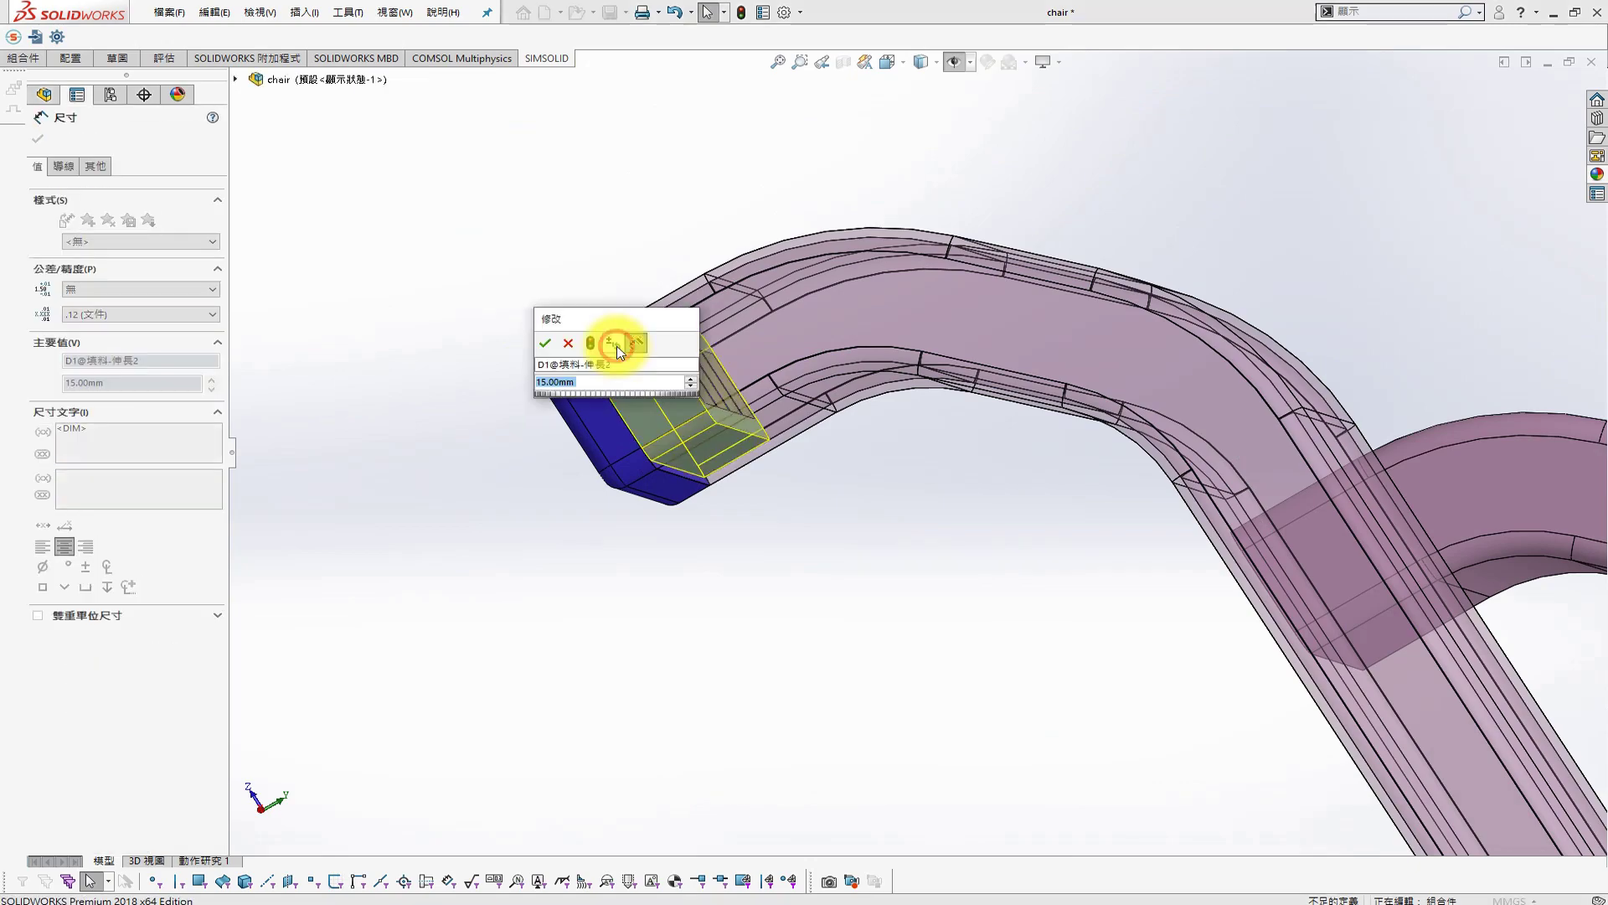
key(Escape)
key(Escape)
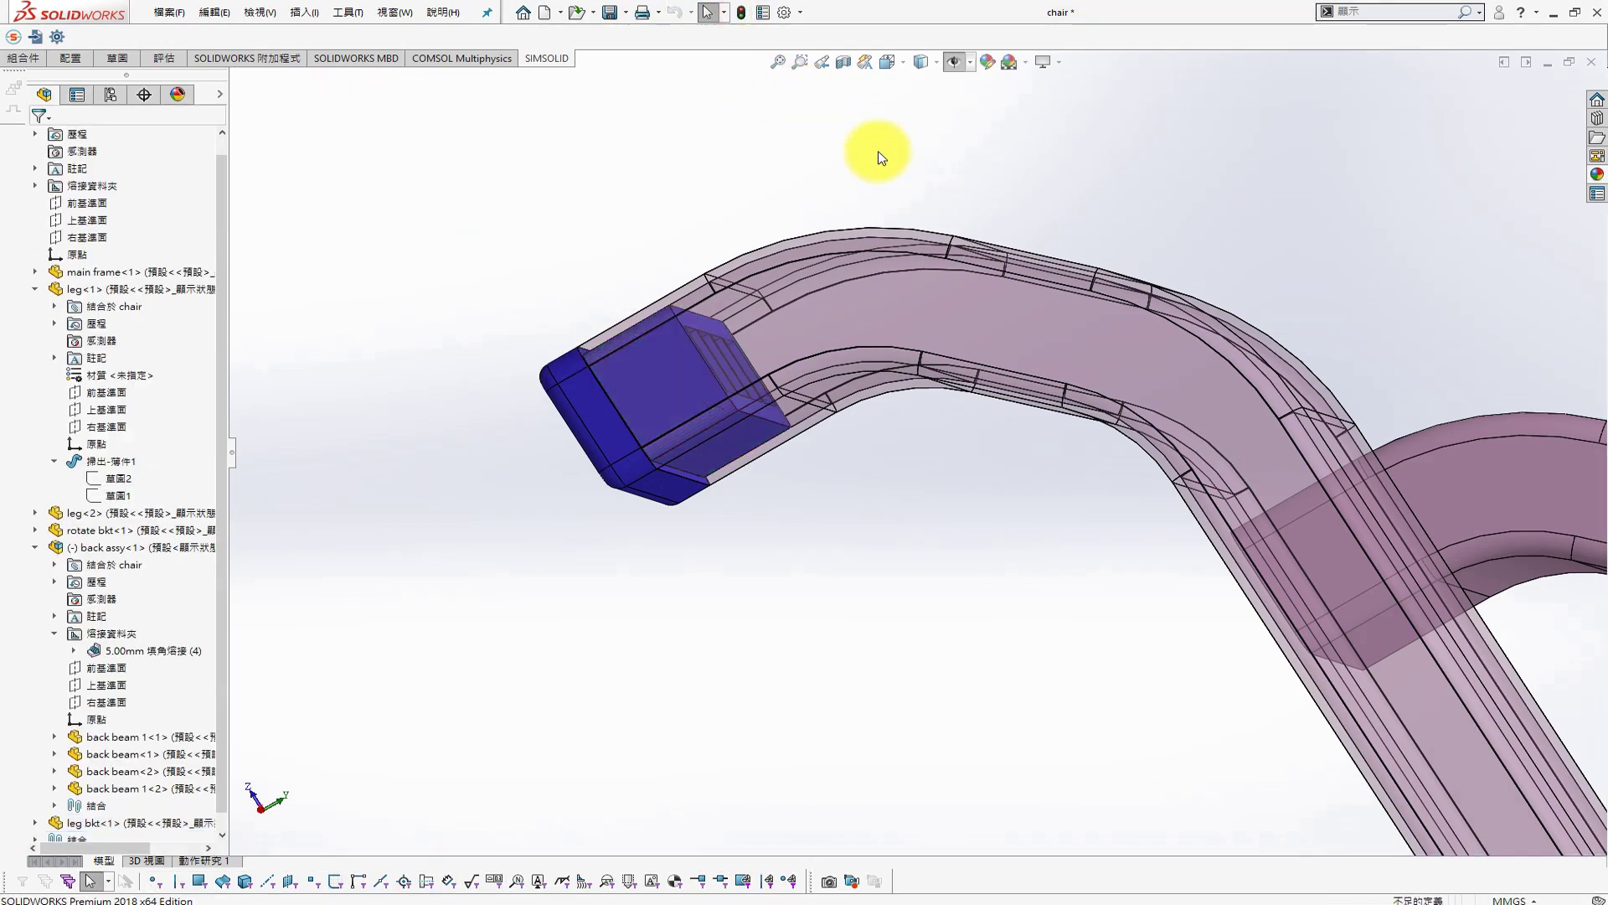
middle_drag(873, 143, 772, 312)
scroll(817, 439, up, 3)
scroll(813, 432, down, 5)
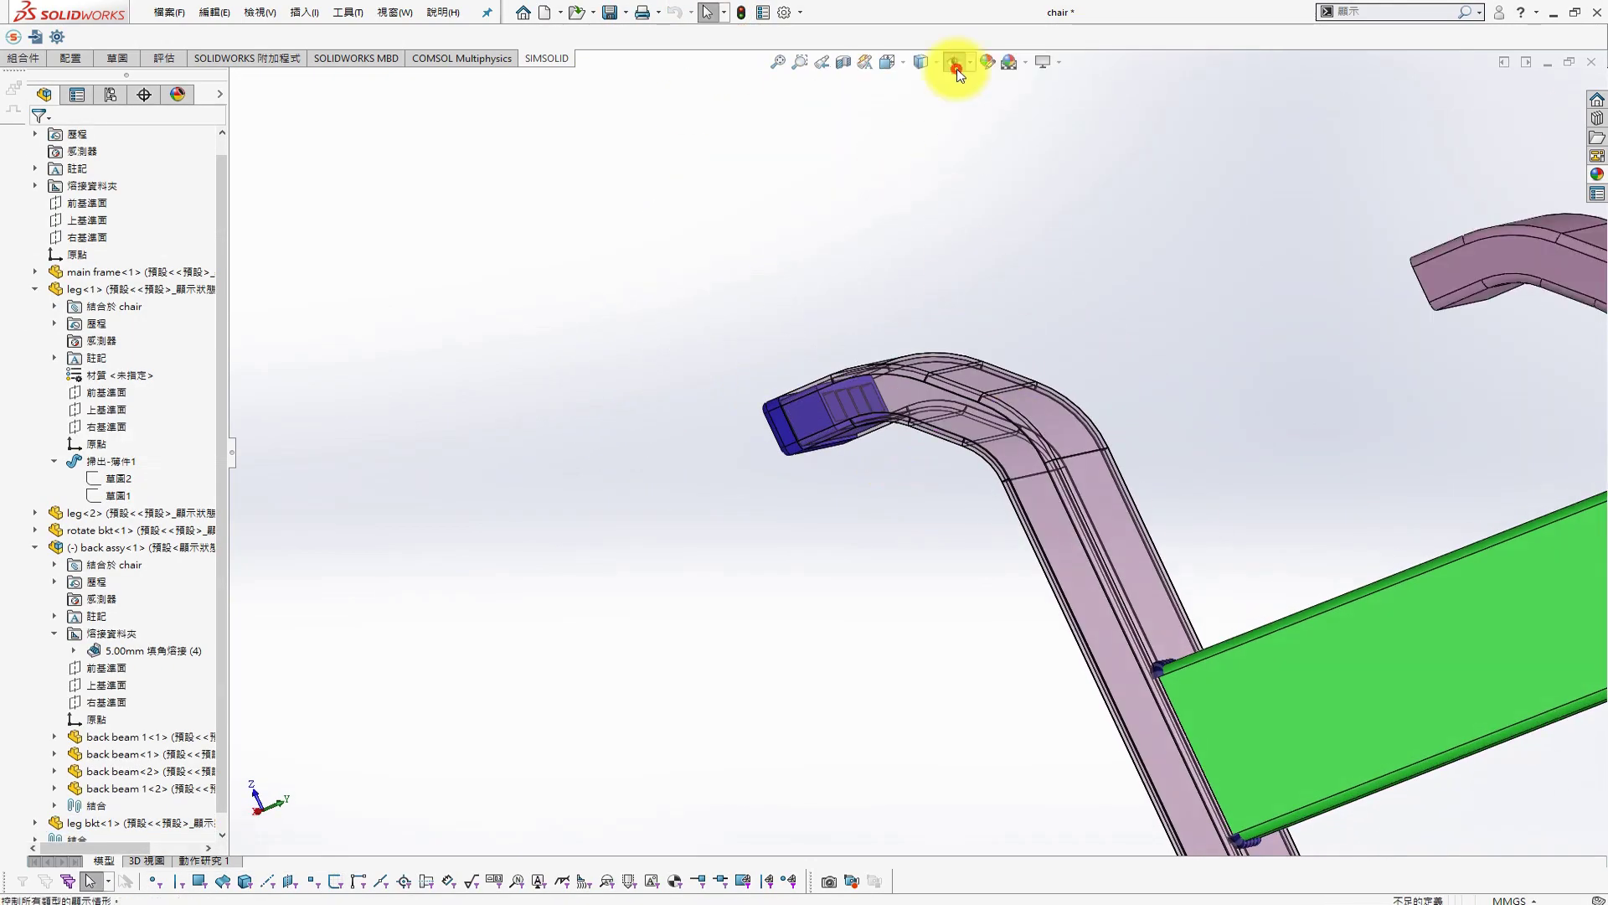
Make leg<2> opaque again and orbit to see the top of the leg
click(1044, 501)
click(1223, 413)
mouse_move(1222, 413)
middle_down()
mouse_move(963, 259)
mouse_move(939, 607)
middle_up()
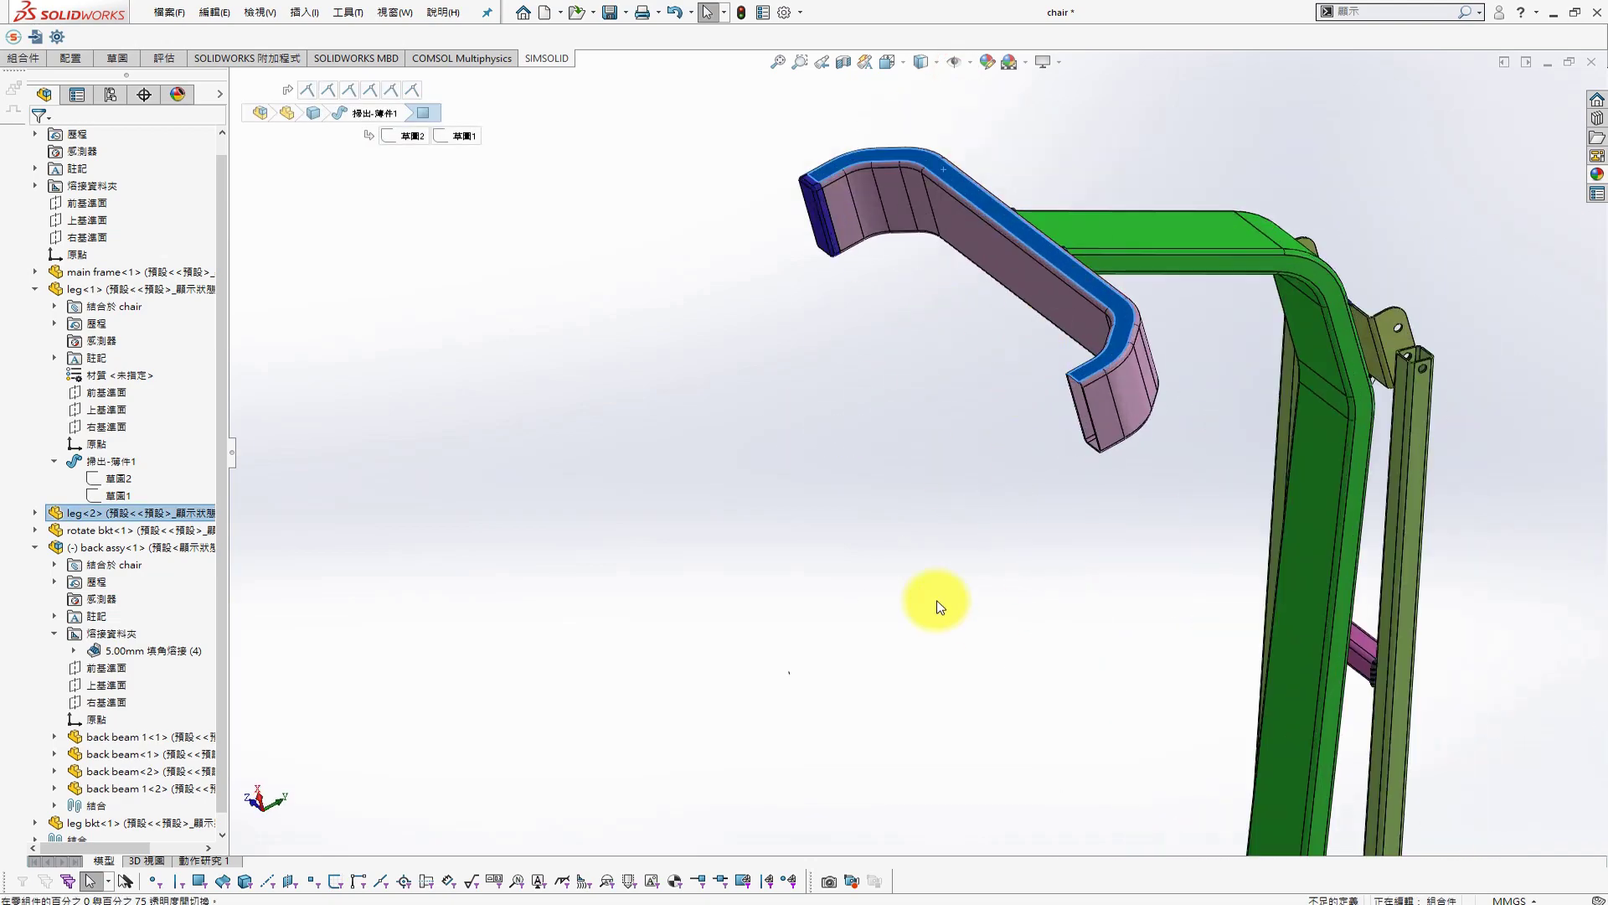
click(940, 608)
scroll(835, 234, up, 3)
Copy a leg bkt cap and mate its face coincident to the leg's open end face
drag(820, 308, 926, 581)
middle_drag(927, 581, 1156, 434)
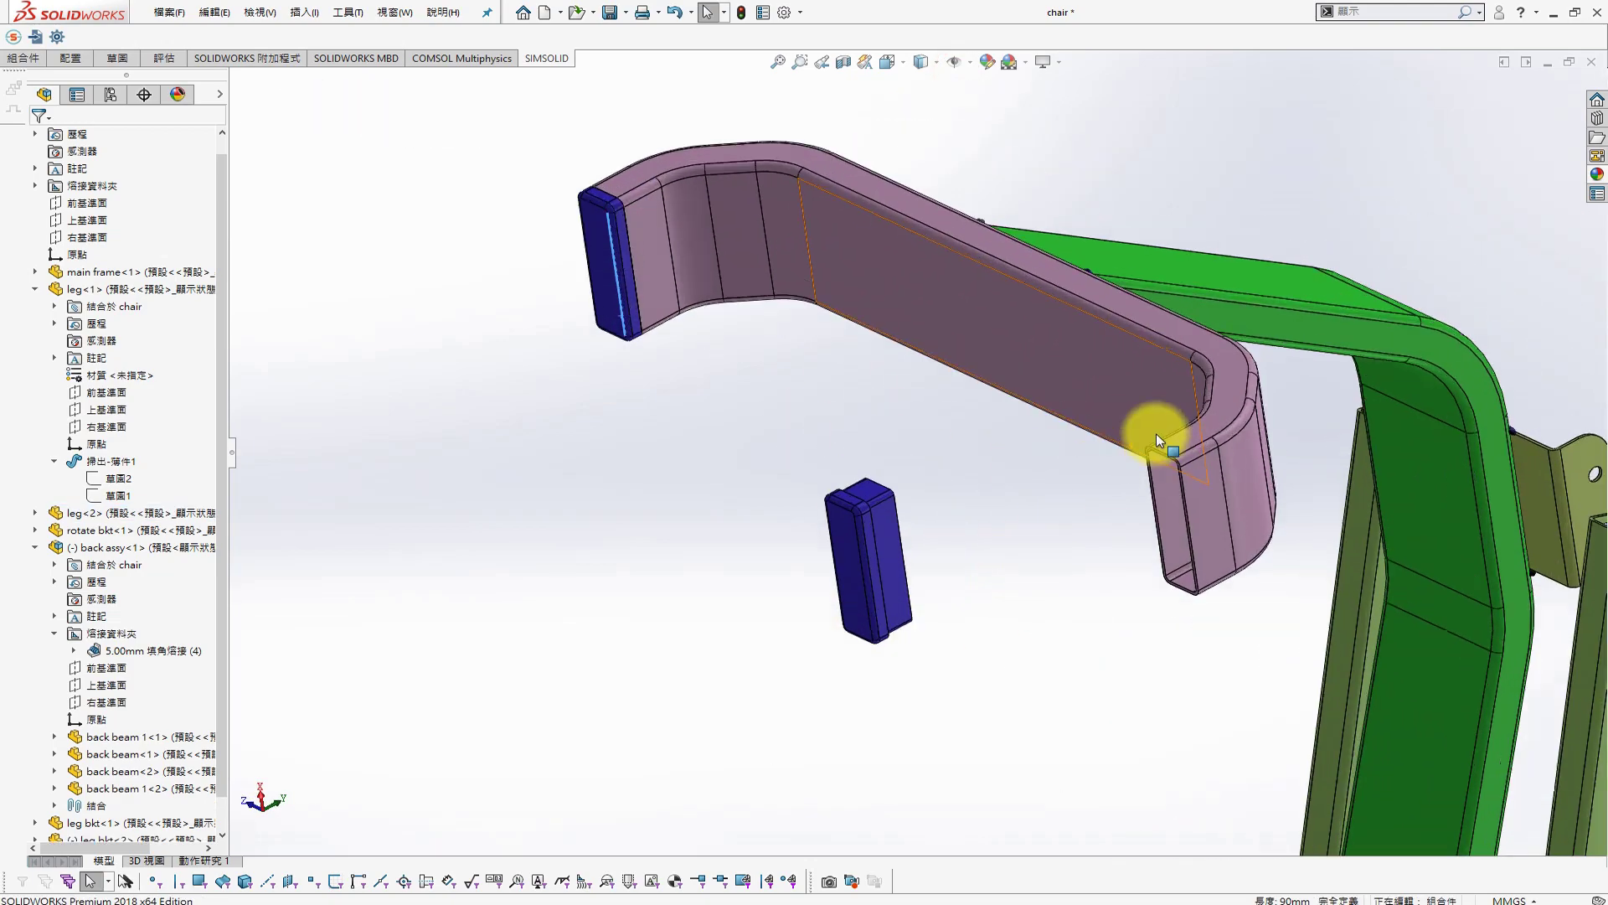
scroll(1048, 635, up, 3)
click(1047, 635)
scroll(754, 520, down, 1)
mouse_move(754, 519)
middle_down()
mouse_move(1210, 730)
mouse_move(1142, 693)
middle_up()
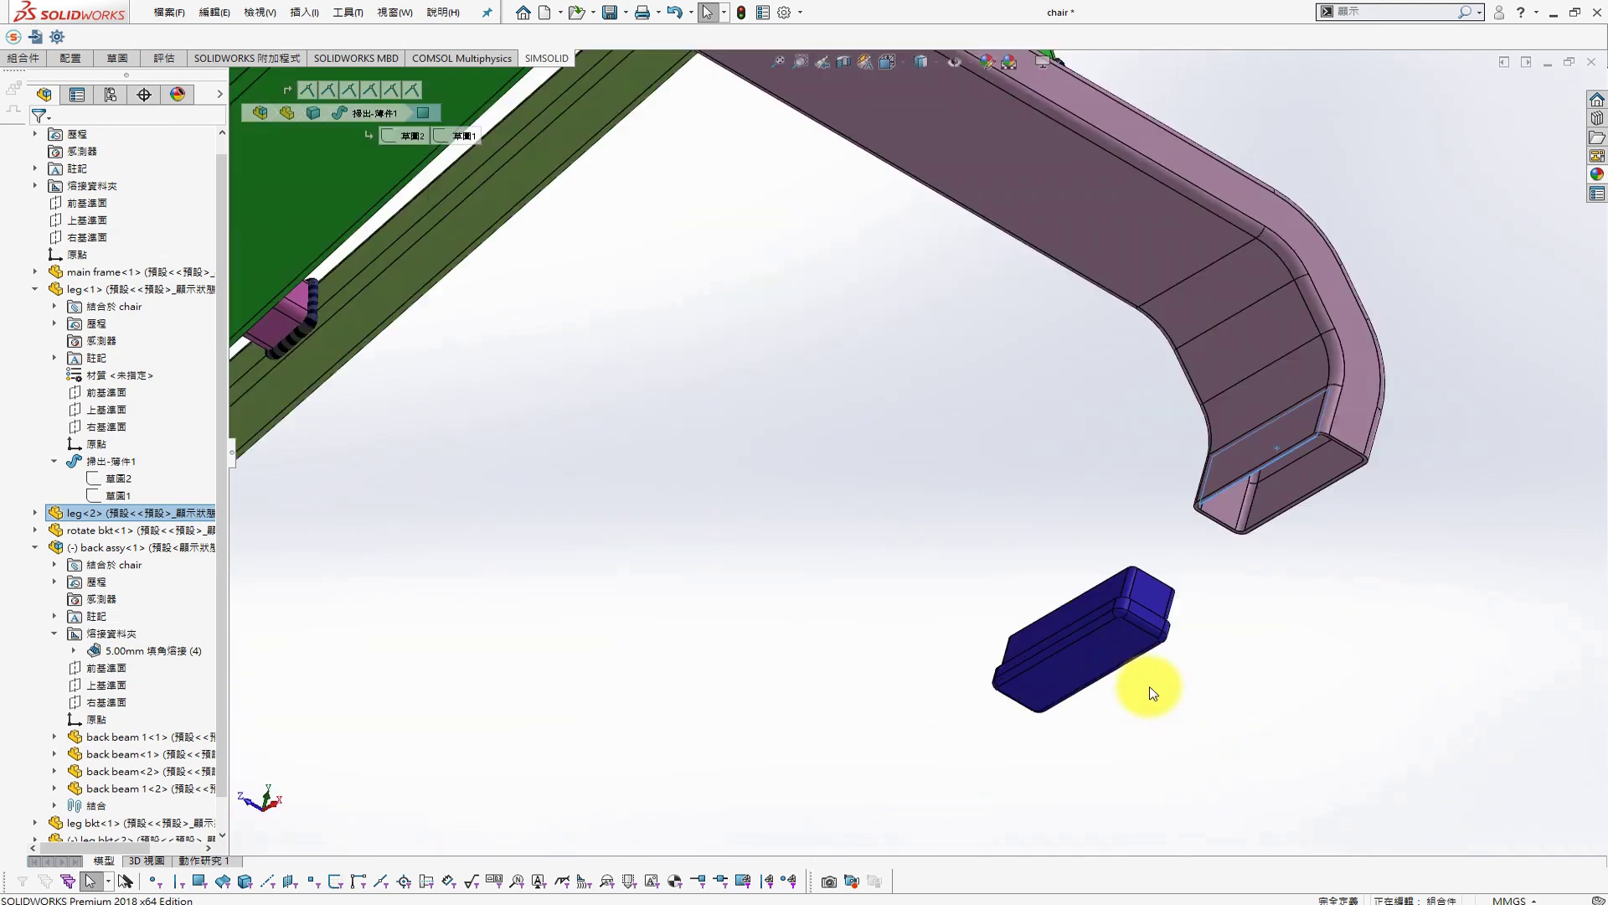
ctrl+click(1096, 595)
click(1153, 579)
mouse_move(1330, 467)
middle_down()
mouse_move(1427, 420)
mouse_move(1319, 442)
middle_up()
Move the loose leg bkt to the other leg end and mate its rim face there
drag(1349, 481, 1346, 646)
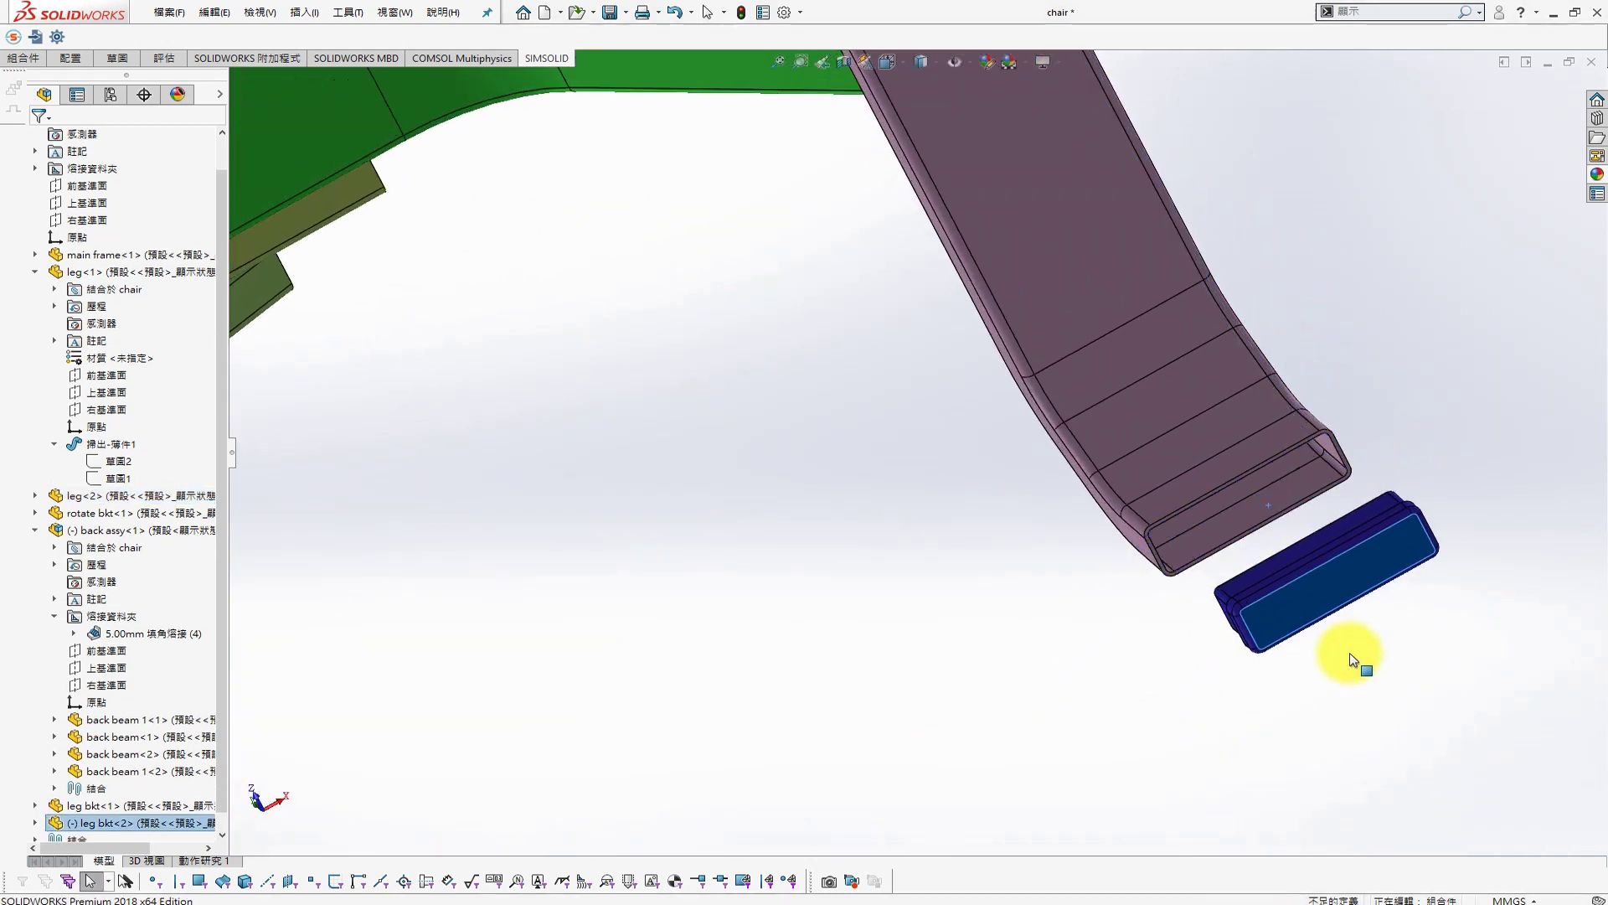
scroll(1309, 446, down, 3)
scroll(1179, 495, down, 2)
click(1180, 495)
scroll(991, 847, up, 3)
scroll(1142, 509, down, 3)
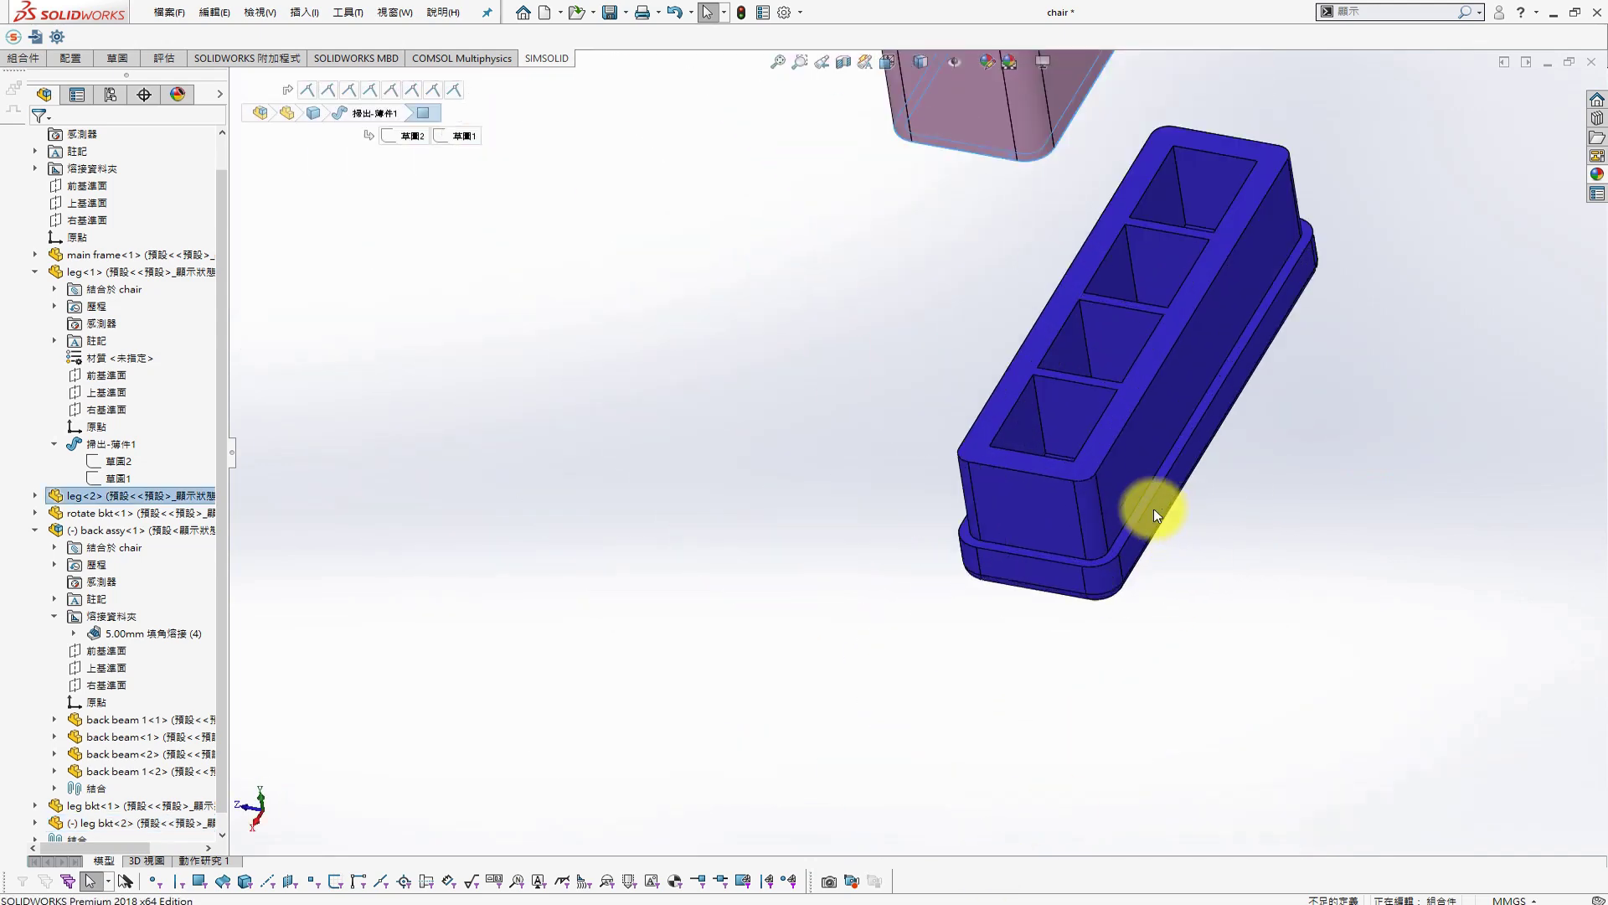
ctrl+click(1134, 514)
key(Escape)
scroll(1184, 527, up, 2)
scroll(953, 443, up, 2)
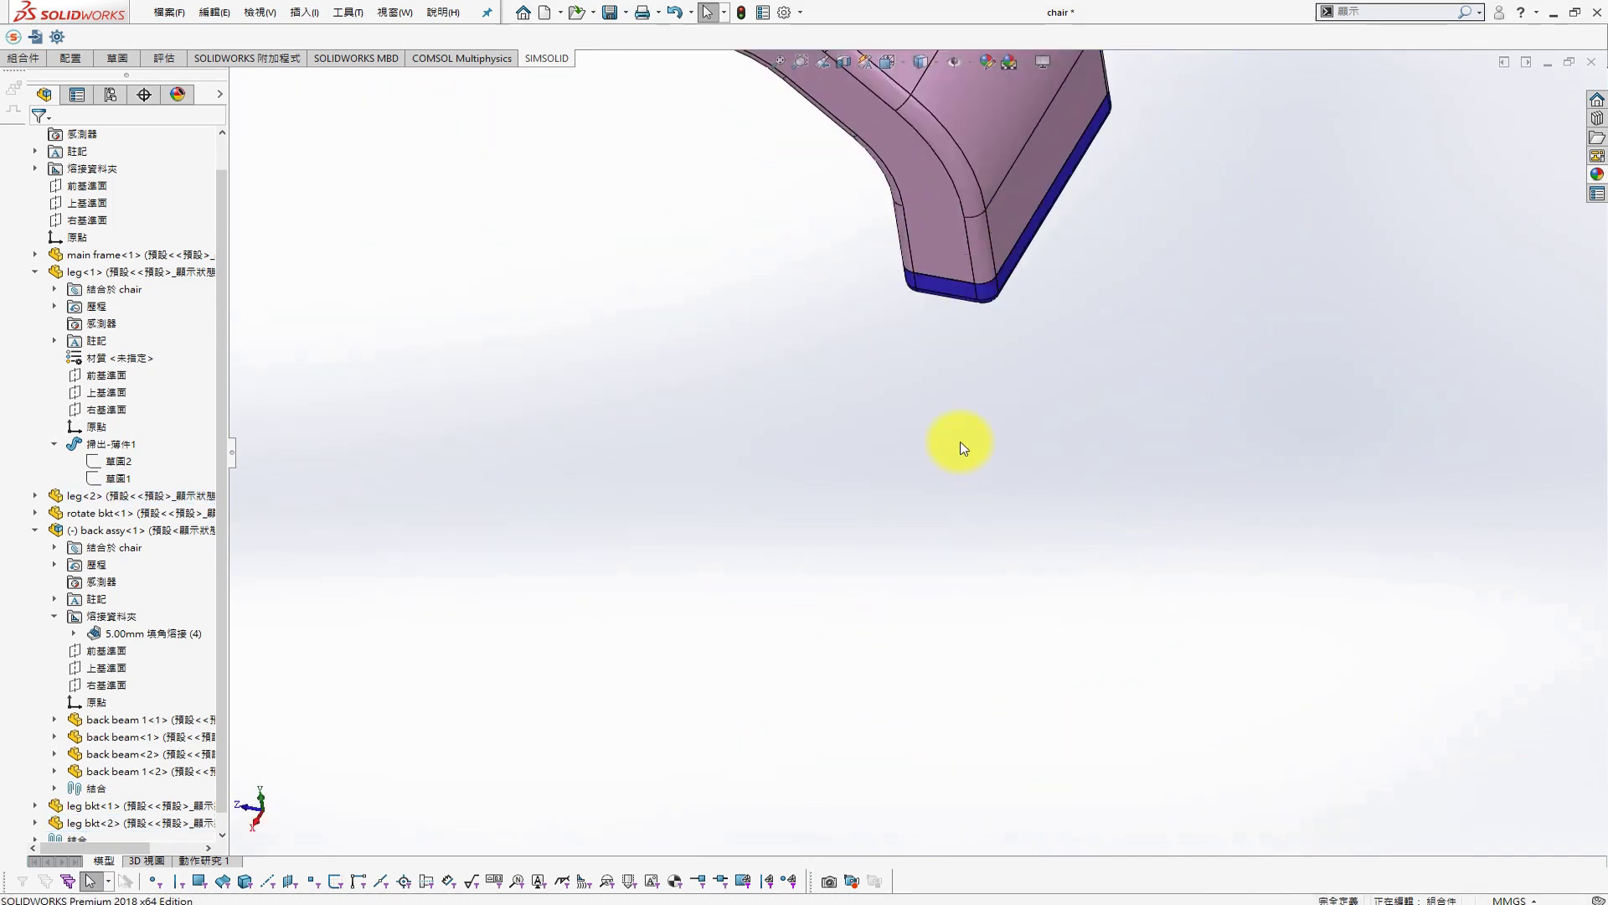
scroll(765, 370, up, 2)
scroll(937, 323, up, 2)
scroll(937, 323, down, 2)
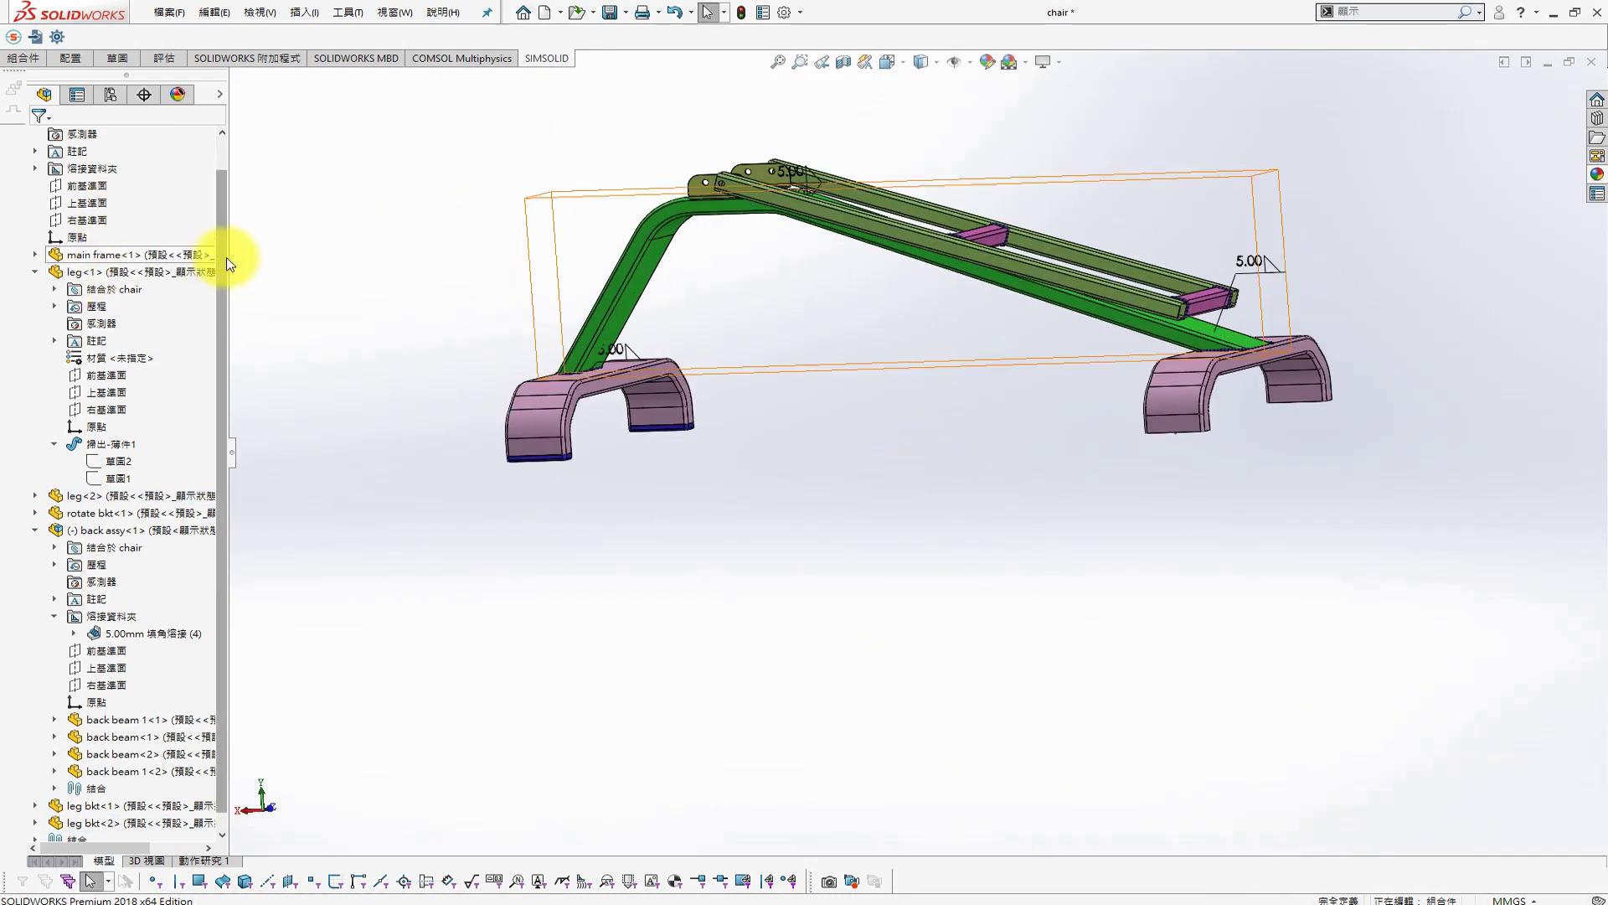
Turn off the weld annotation display in the Annotations Details options, then orbit to a side view
scroll(226, 258, up, 2)
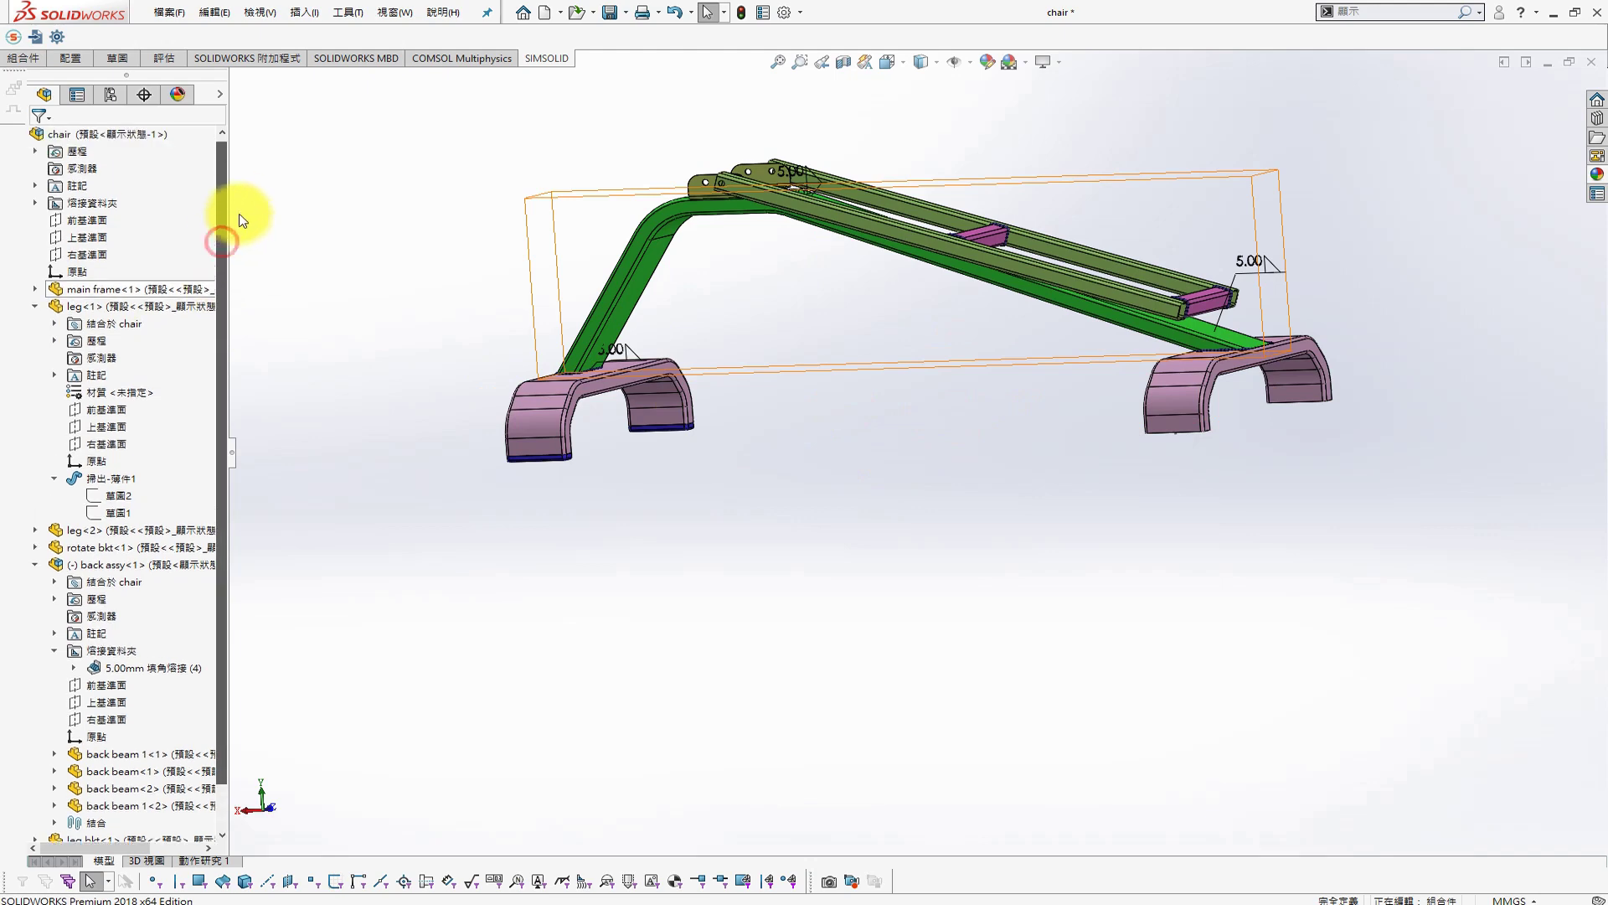
right_click(55, 186)
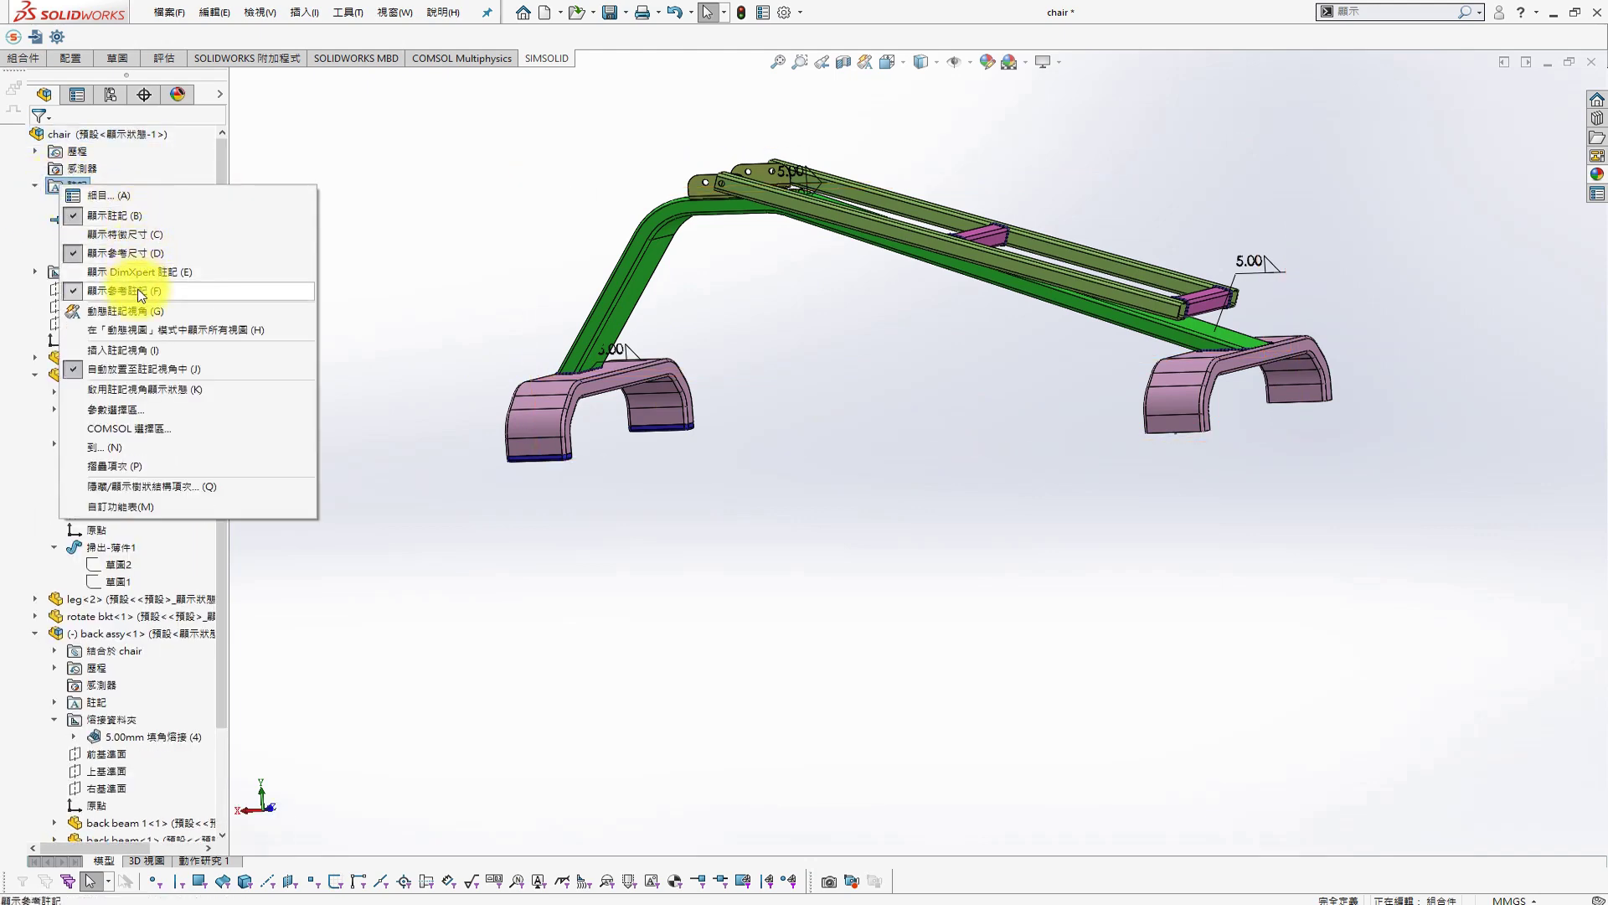
click(117, 196)
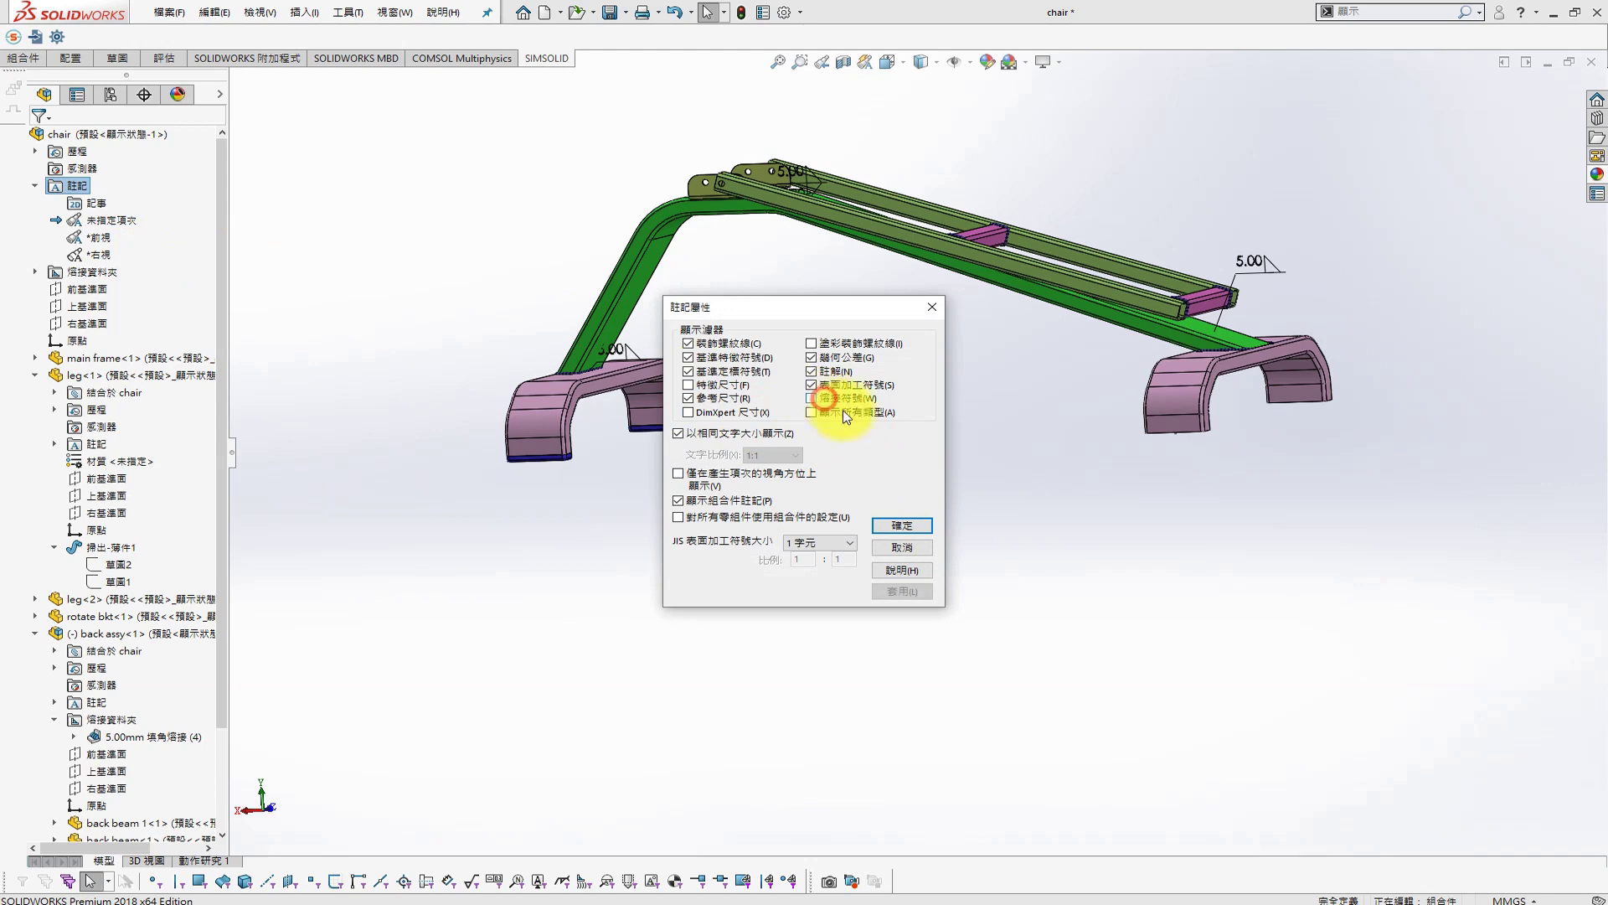
click(902, 525)
mouse_move(1149, 416)
middle_down()
mouse_move(1128, 340)
mouse_move(907, 404)
middle_up()
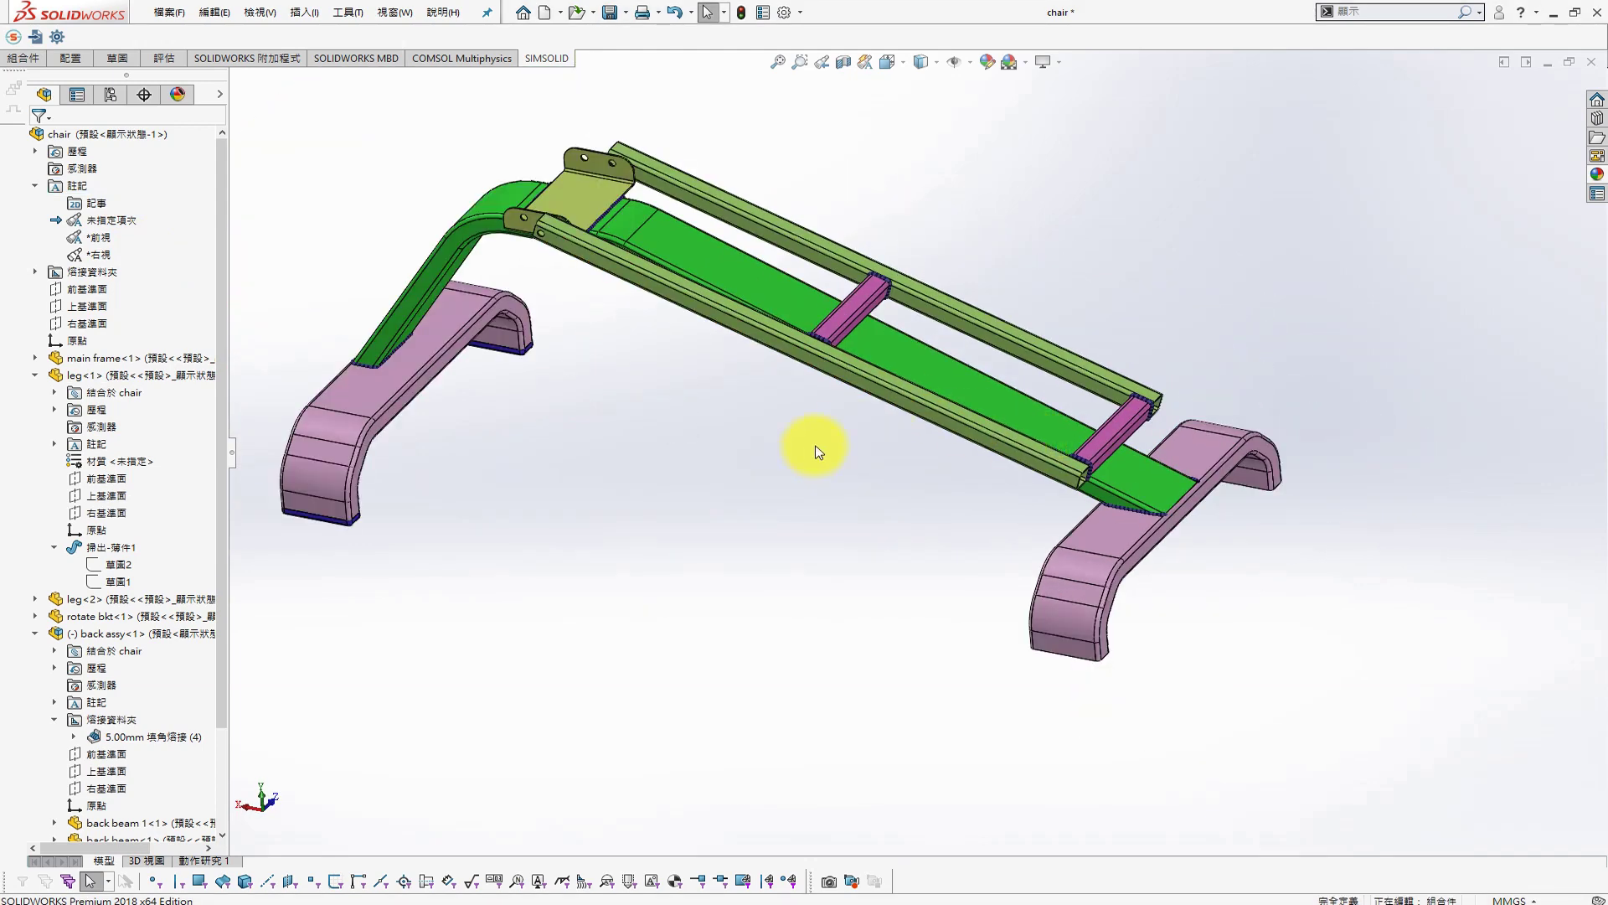
middle_drag(700, 402, 556, 520)
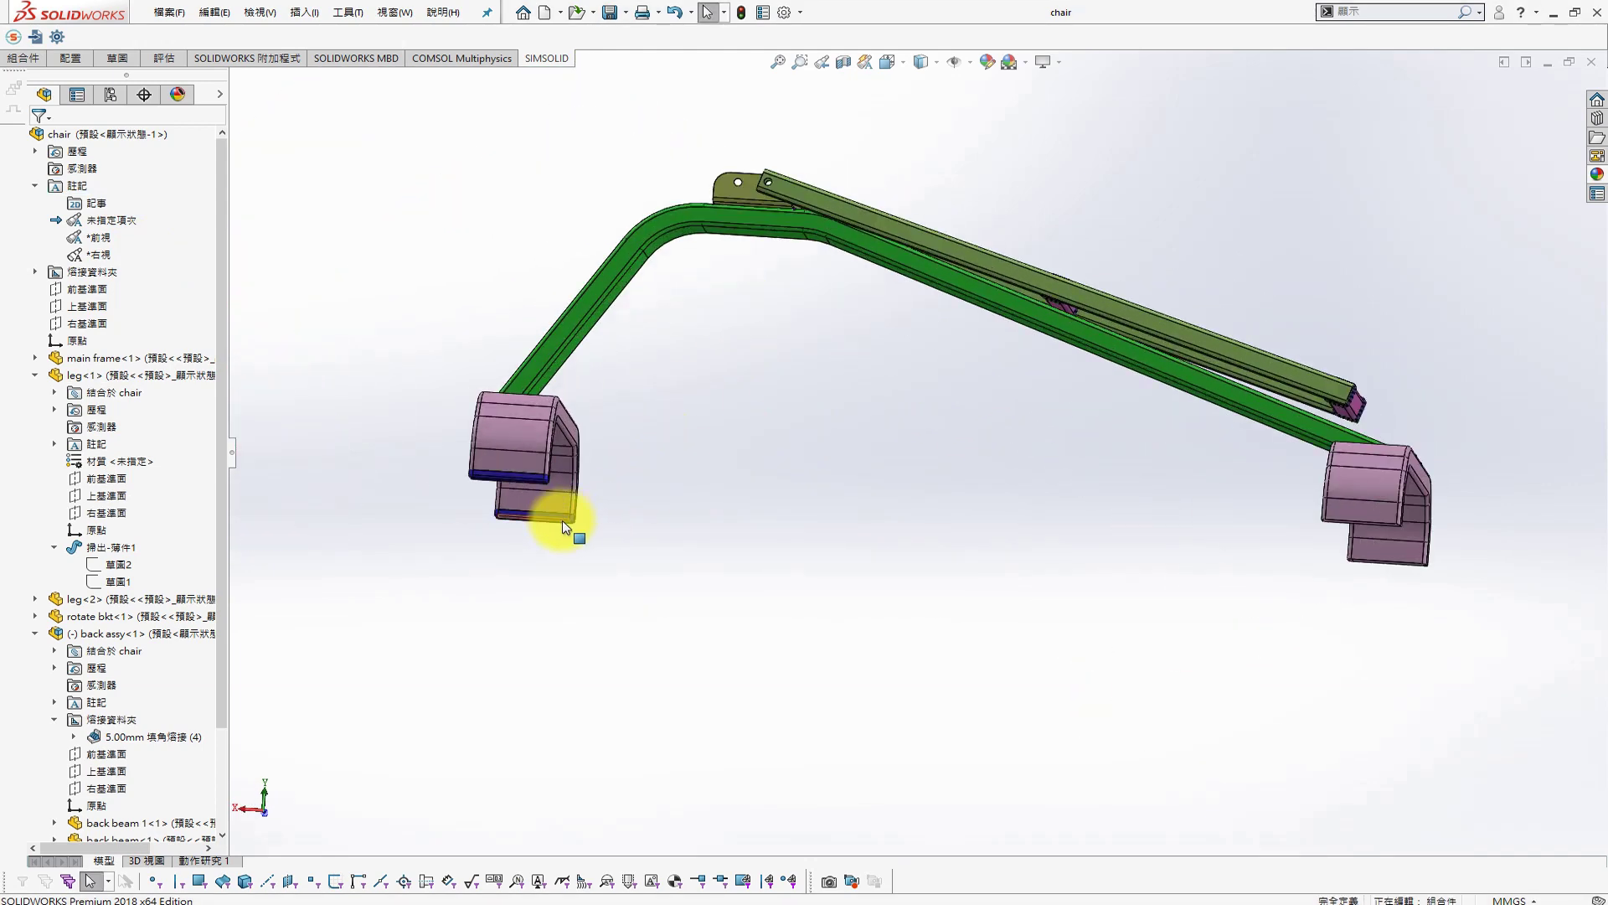
Drag a copy of a blue leg cap and orbit toward the top of the pink leg
click(1234, 576)
ctrl+drag(1234, 576, 1374, 556)
mouse_move(1375, 557)
middle_down()
mouse_move(1185, 514)
mouse_move(1221, 582)
mouse_move(1173, 338)
mouse_move(1309, 523)
mouse_move(1318, 461)
middle_up()
click(1299, 500)
click(1310, 479)
scroll(1320, 461, down, 3)
scroll(1207, 441, down, 2)
mouse_move(1124, 485)
middle_down()
mouse_move(1174, 539)
mouse_move(1009, 456)
middle_up()
Copy leg bkt<3> as a new floating leg bkt<4> and bring the open leg end into view
click(1094, 506)
click(1089, 505)
scroll(963, 494, up, 5)
ctrl+drag(928, 521, 611, 375)
mouse_move(612, 375)
middle_down()
mouse_move(611, 399)
mouse_move(480, 123)
middle_up()
mouse_move(685, 389)
middle_down()
mouse_move(861, 520)
mouse_move(528, 598)
middle_up()
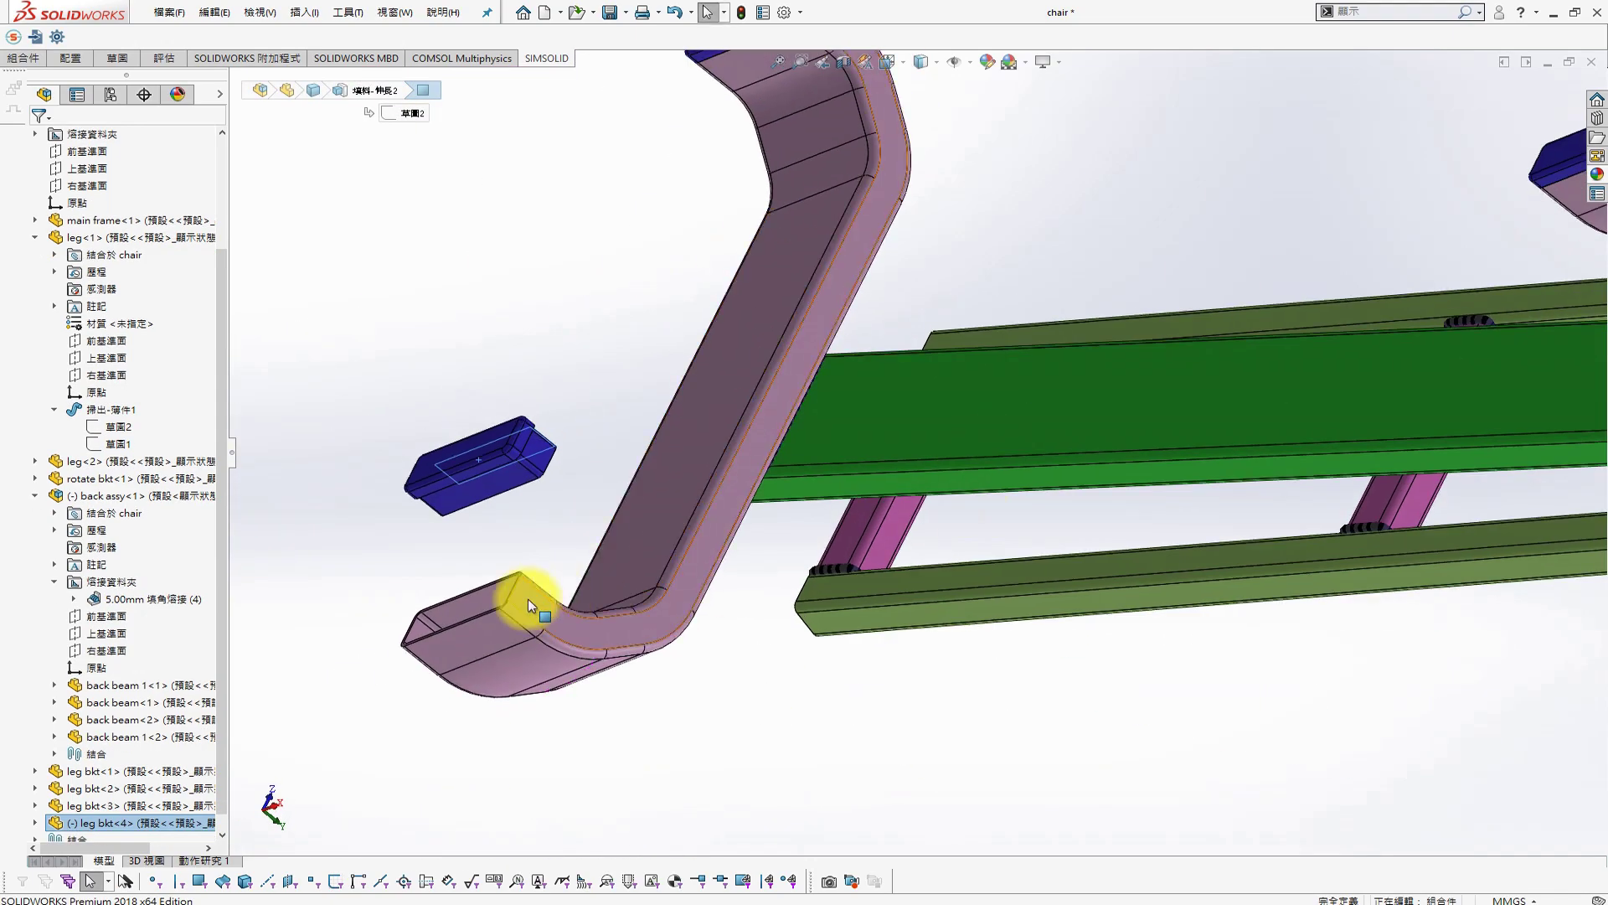
Mate the leg bkt<4> face coincident with the pink leg's open end face
click(515, 586)
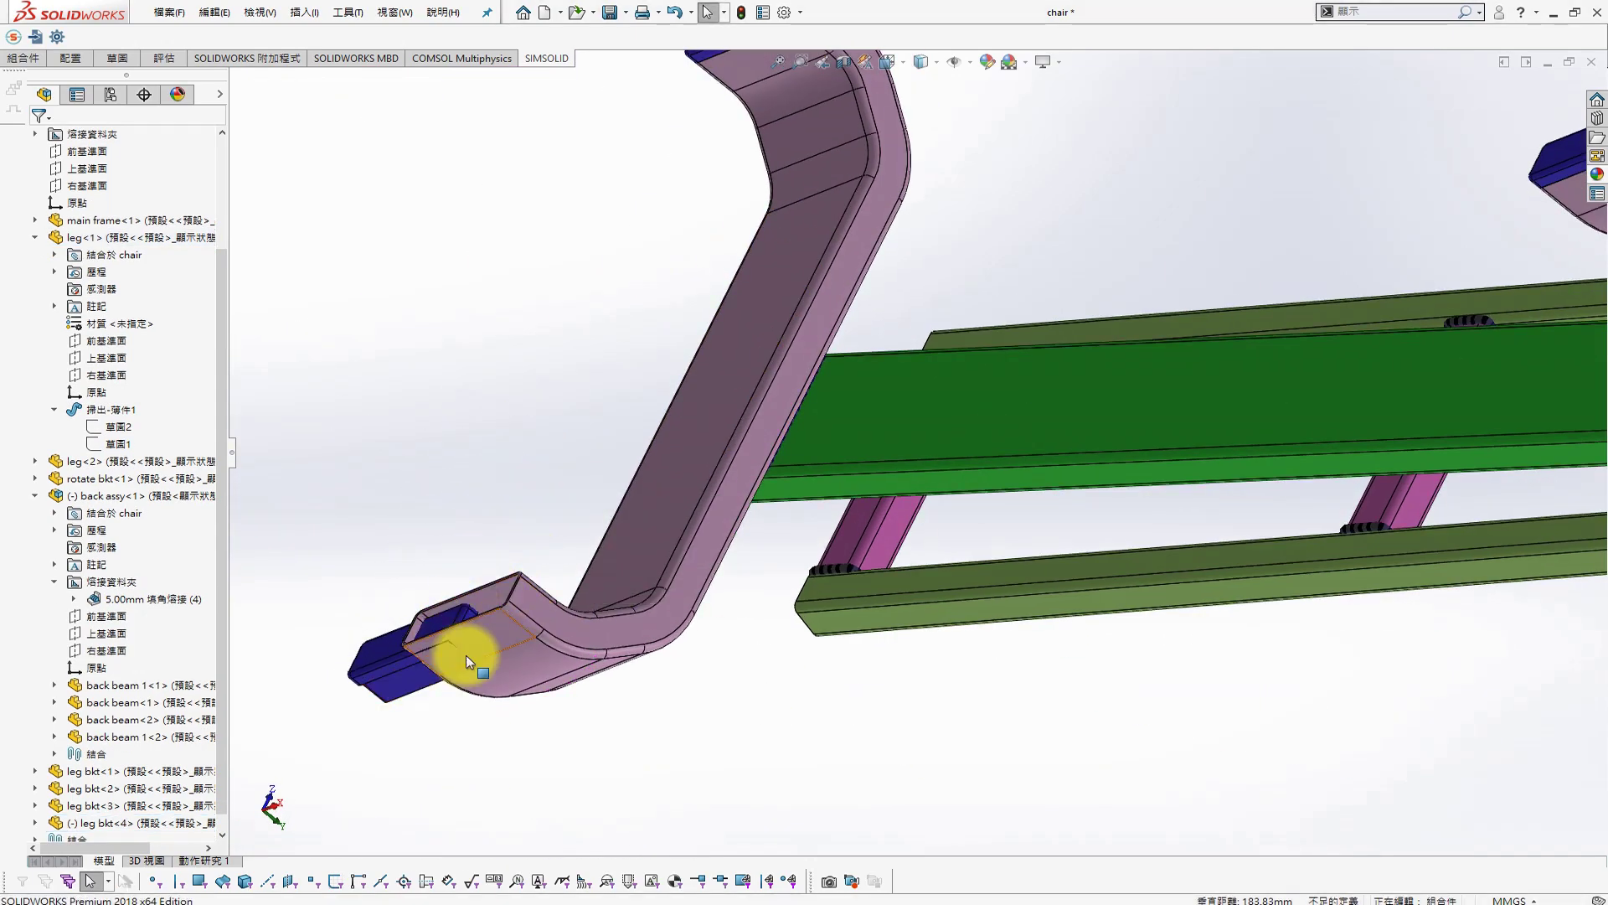
mouse_move(466, 655)
middle_down()
mouse_move(480, 625)
mouse_move(550, 613)
mouse_move(700, 280)
mouse_move(525, 439)
middle_up()
click(528, 628)
ctrl+click(546, 612)
click(606, 613)
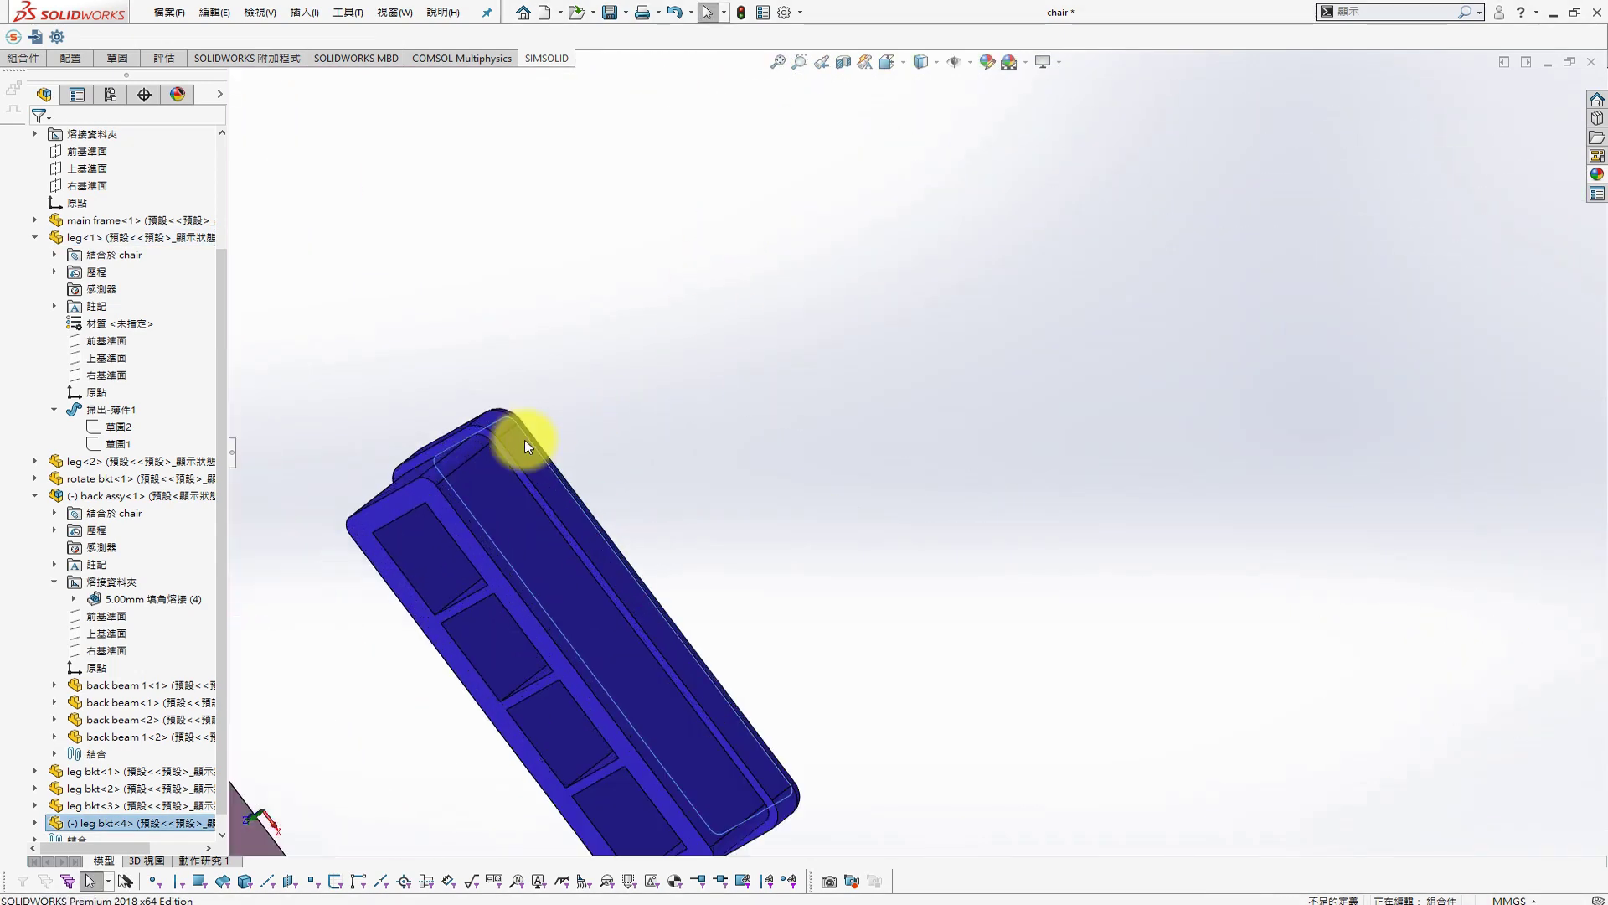
Align the cap with the pink leg's top edge using a second coincident mate
scroll(501, 446, up, 5)
mouse_move(610, 466)
middle_down()
mouse_move(438, 592)
mouse_move(460, 539)
middle_up()
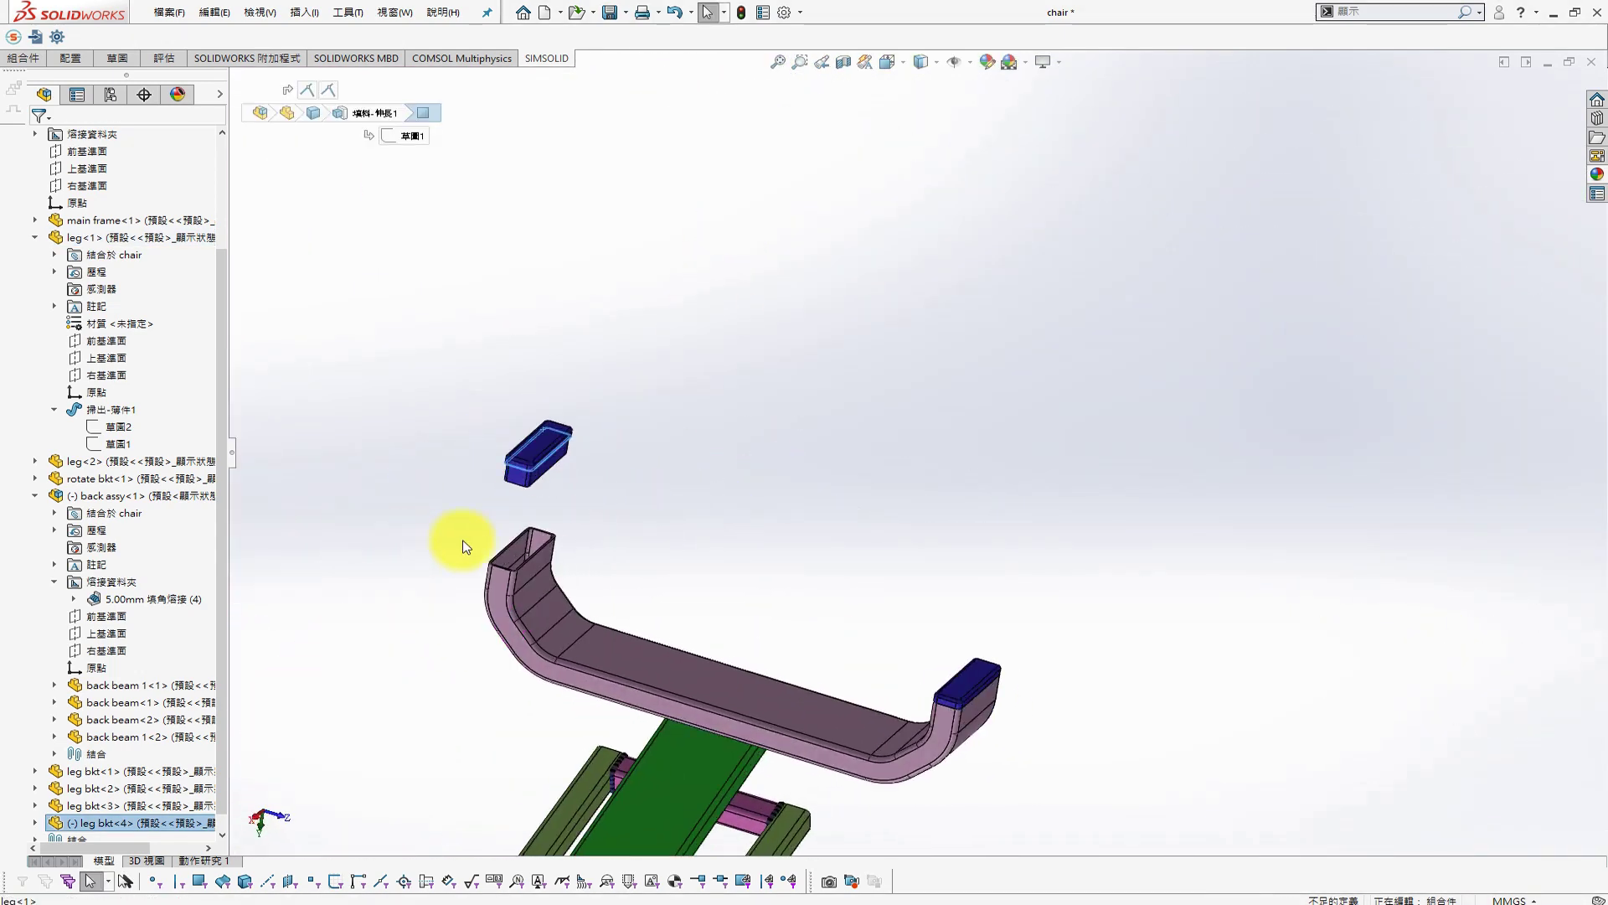
scroll(692, 601, down, 5)
ctrl+click(655, 584)
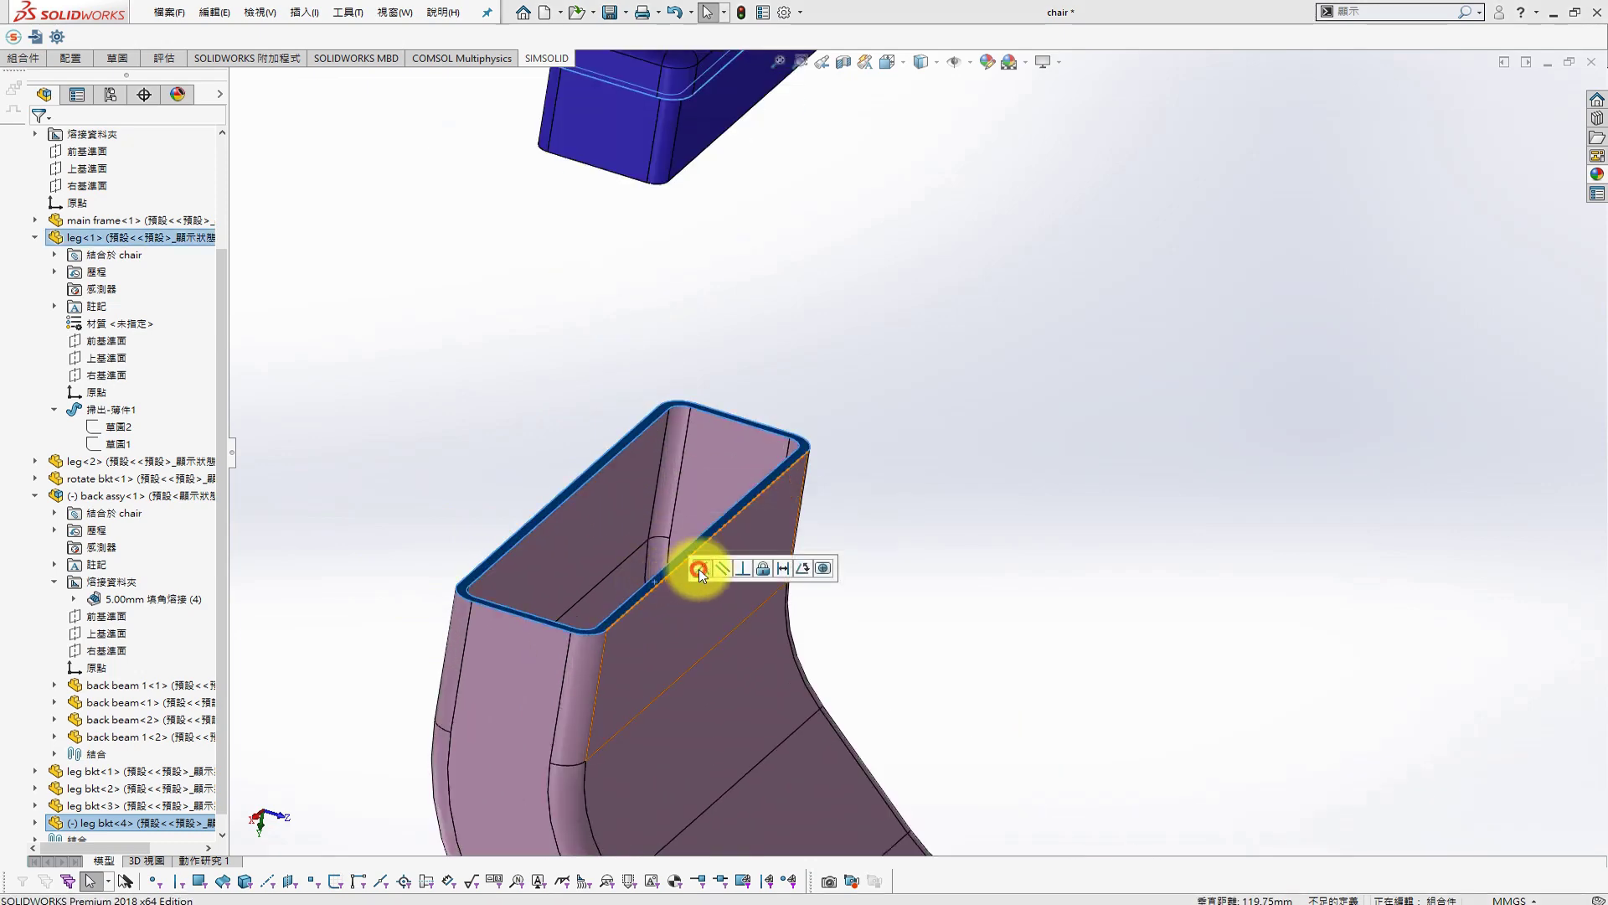
click(719, 569)
click(984, 475)
Save the chair assembly and orbit to show the frame and both legs
click(611, 12)
scroll(897, 263, up, 5)
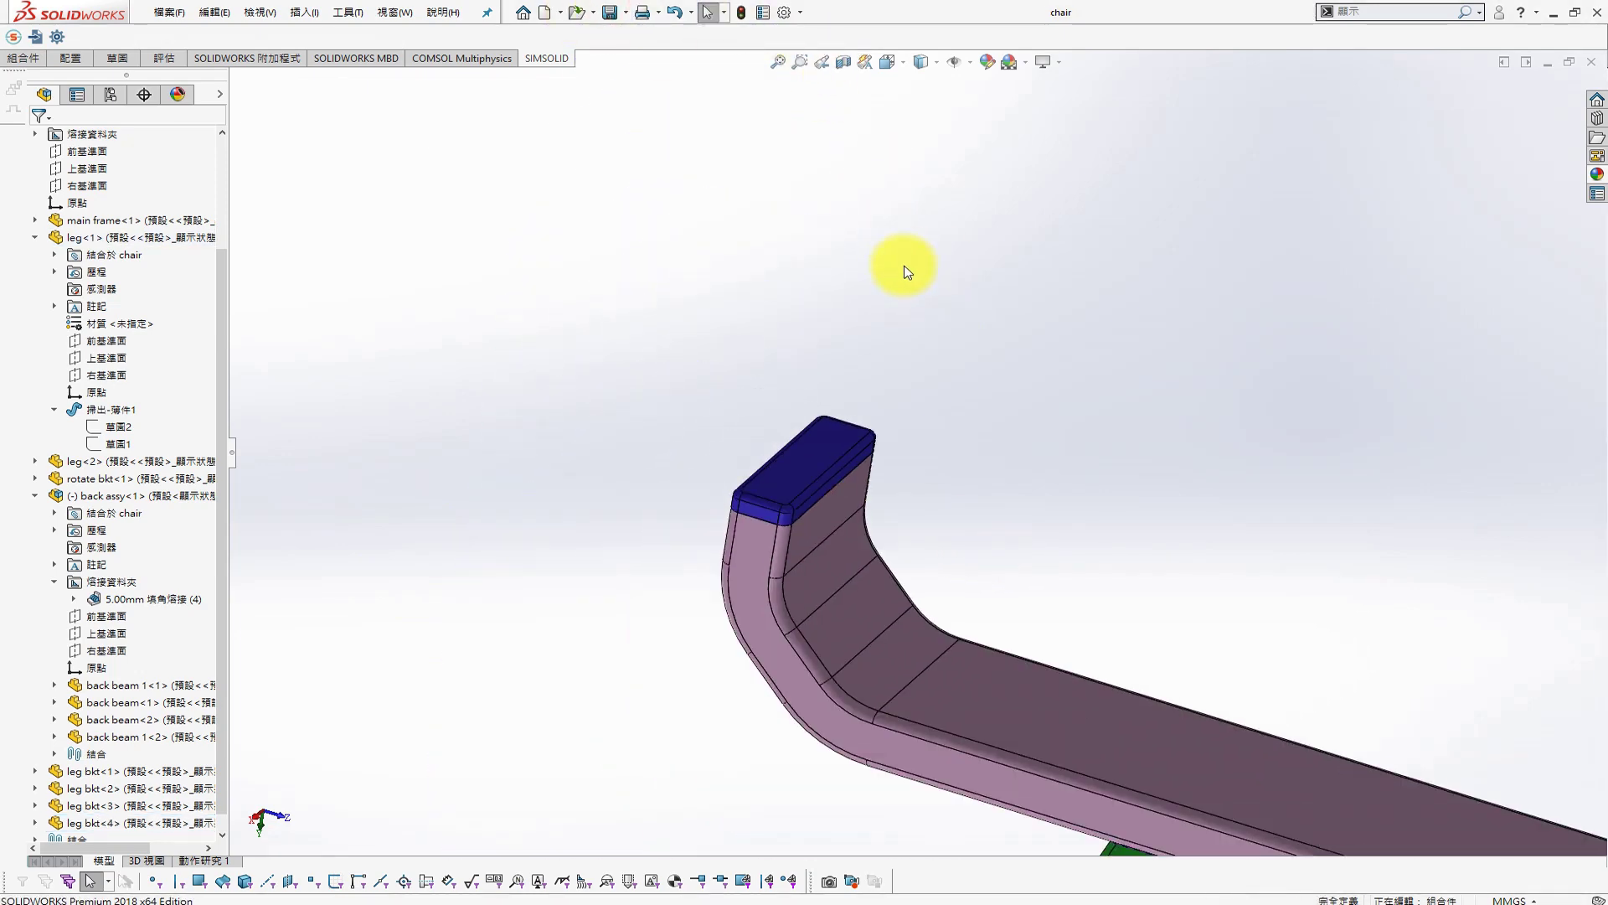
mouse_move(898, 263)
middle_down()
mouse_move(1016, 427)
mouse_move(872, 330)
mouse_move(696, 480)
mouse_move(736, 467)
mouse_move(655, 481)
middle_up()
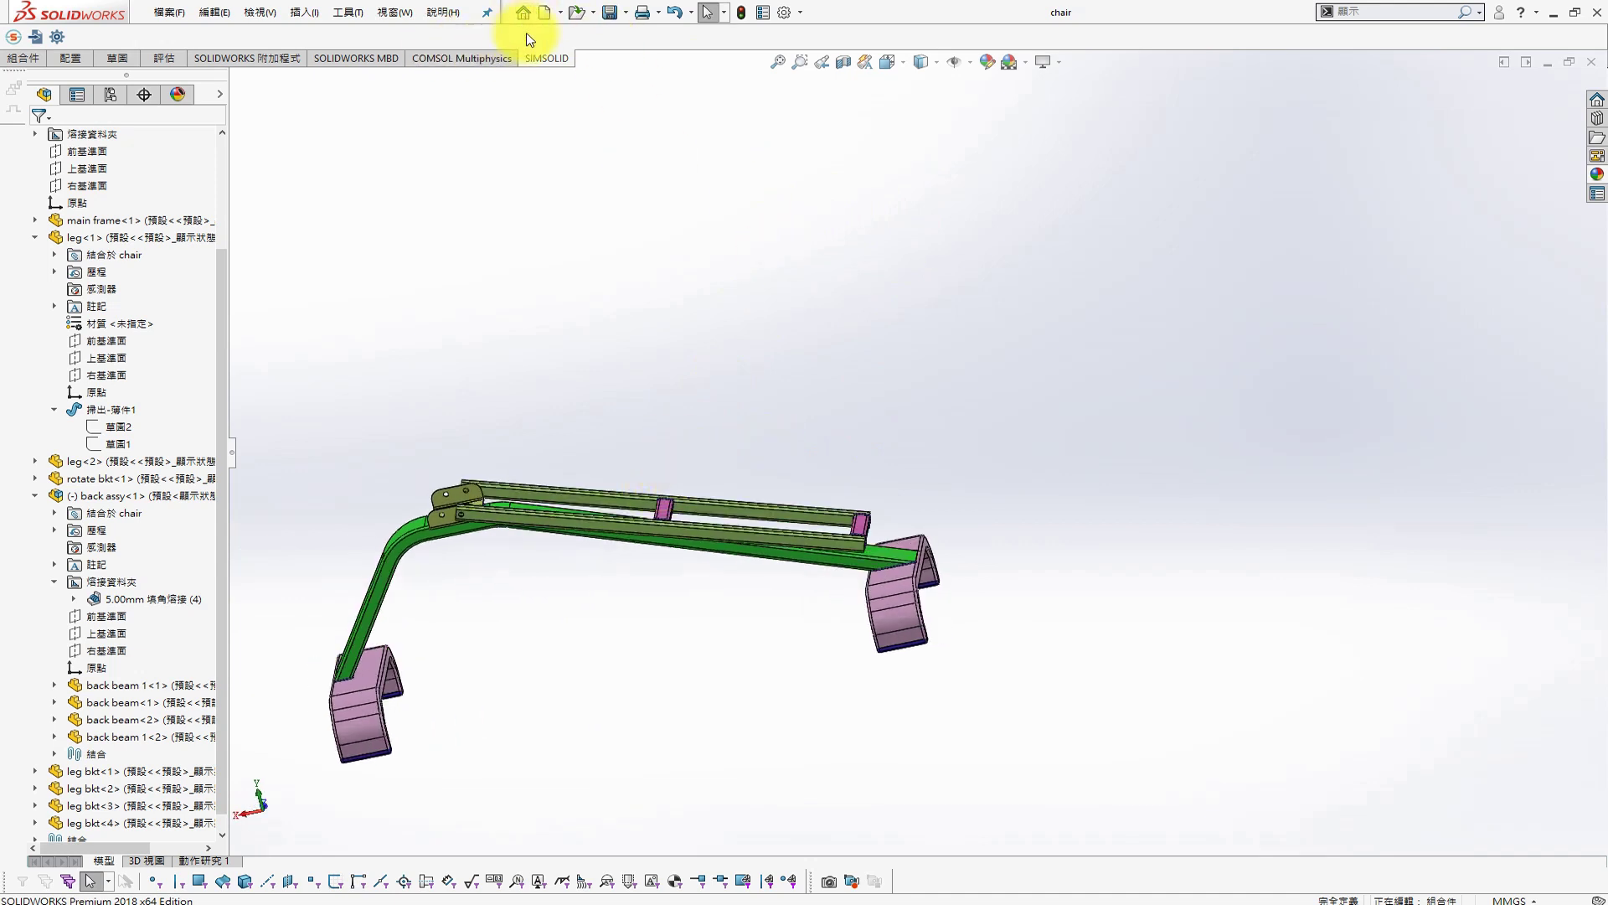
click(921, 61)
click(916, 108)
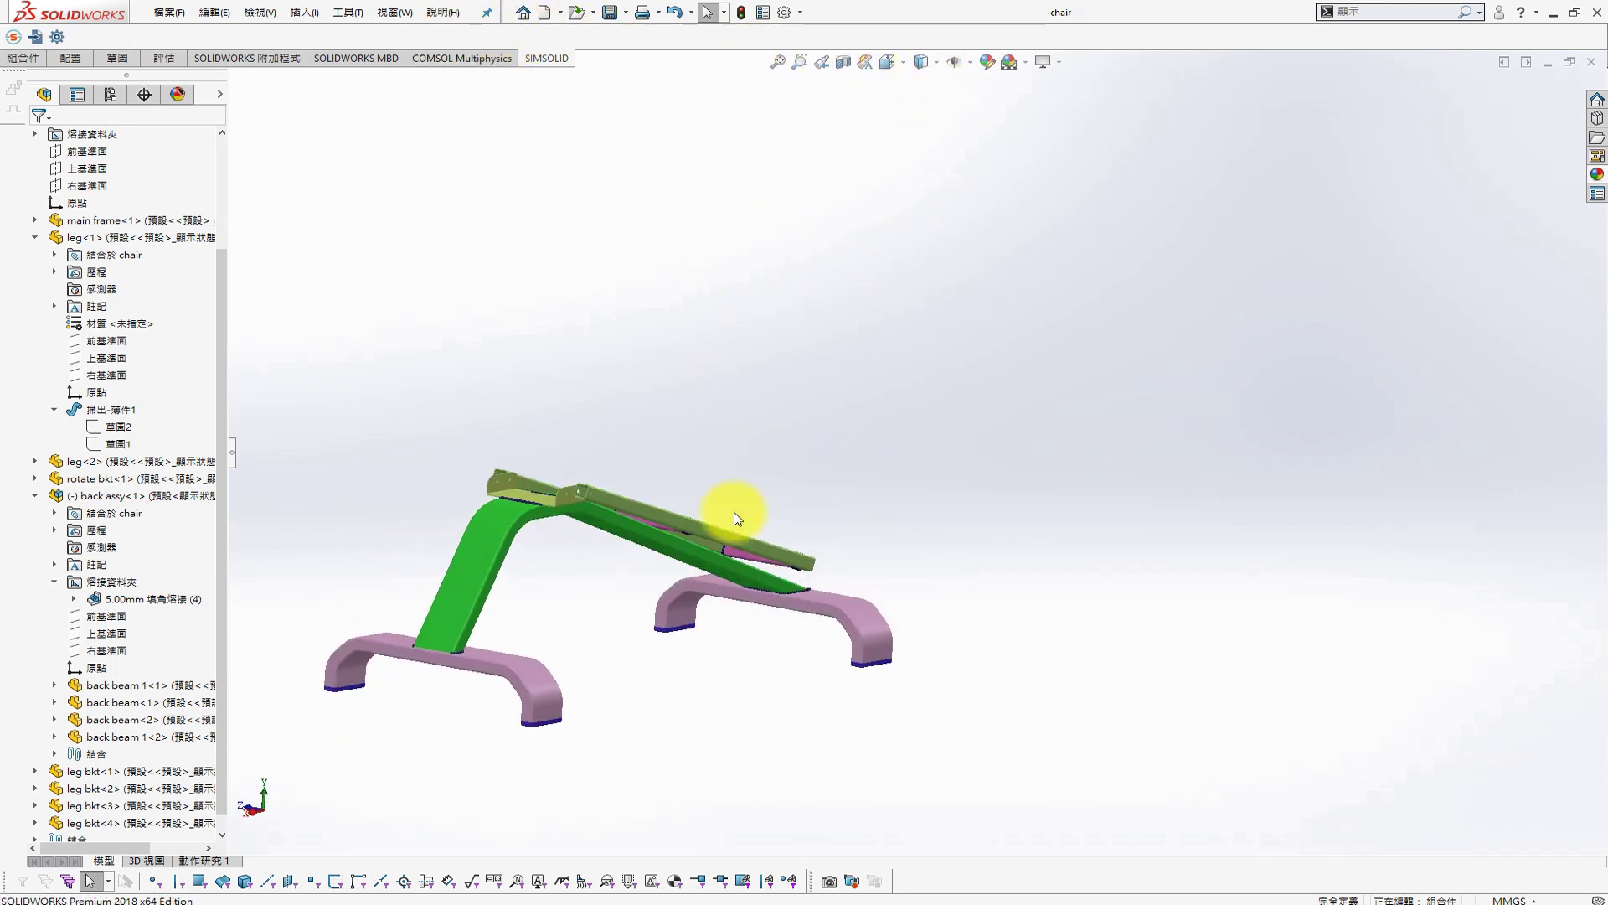
mouse_move(1073, 102)
middle_down()
mouse_move(945, 483)
mouse_move(922, 465)
mouse_move(989, 449)
mouse_move(928, 545)
middle_up()
scroll(945, 482, down, 3)
click(1025, 406)
scroll(1037, 374, up, 3)
scroll(735, 612, down, 3)
scroll(761, 531, down, 2)
scroll(761, 556, down, 2)
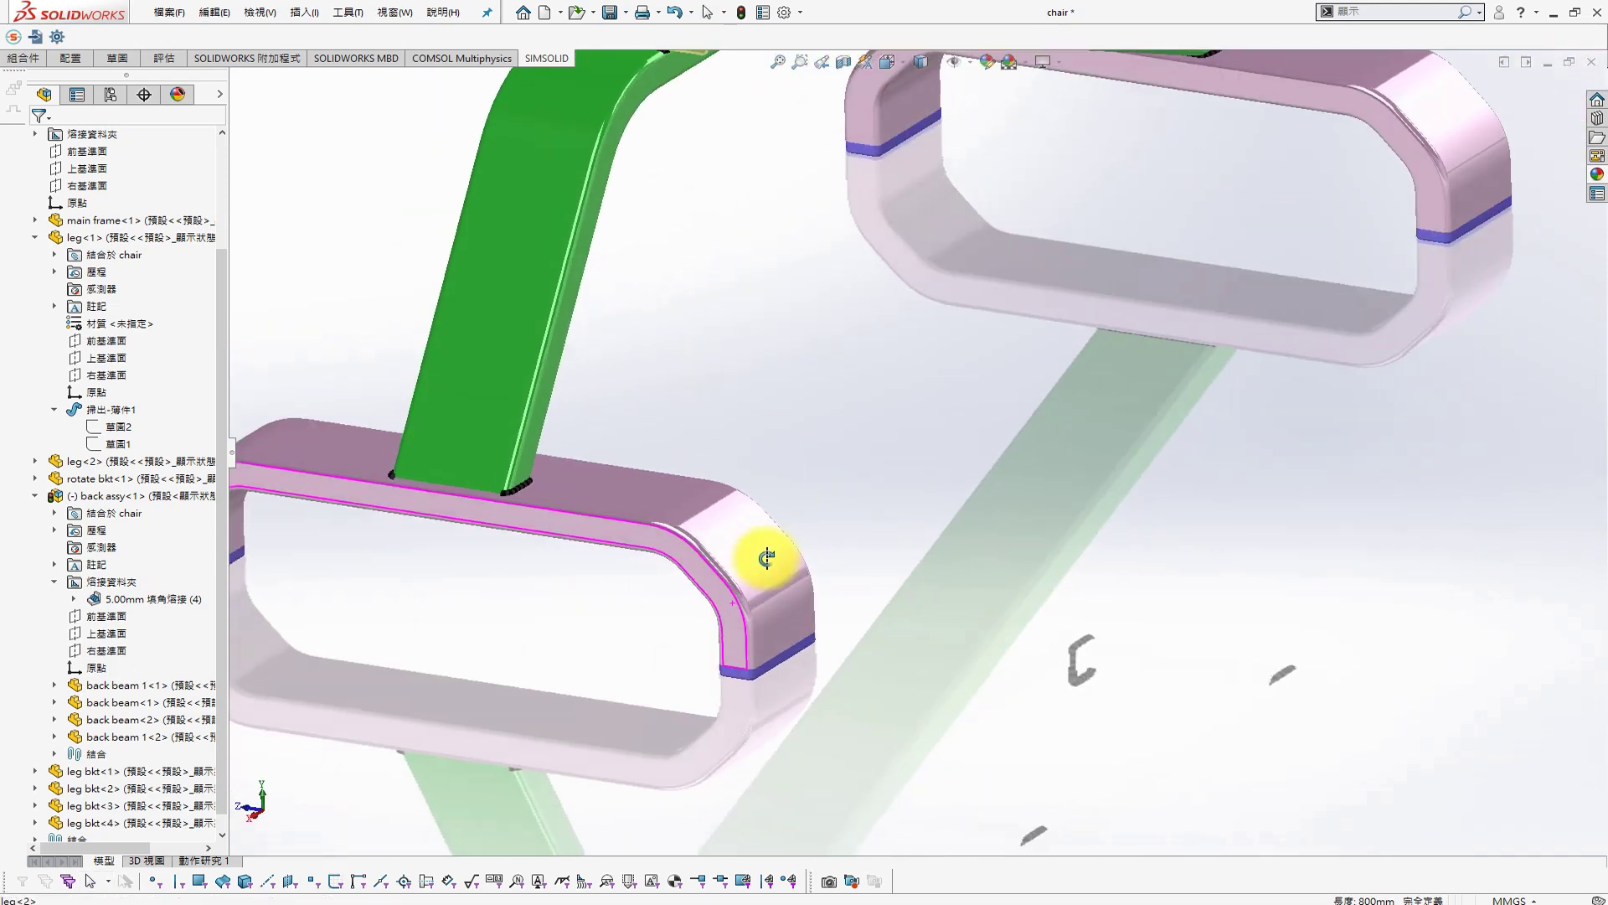
scroll(958, 352, up, 2)
scroll(970, 259, up, 3)
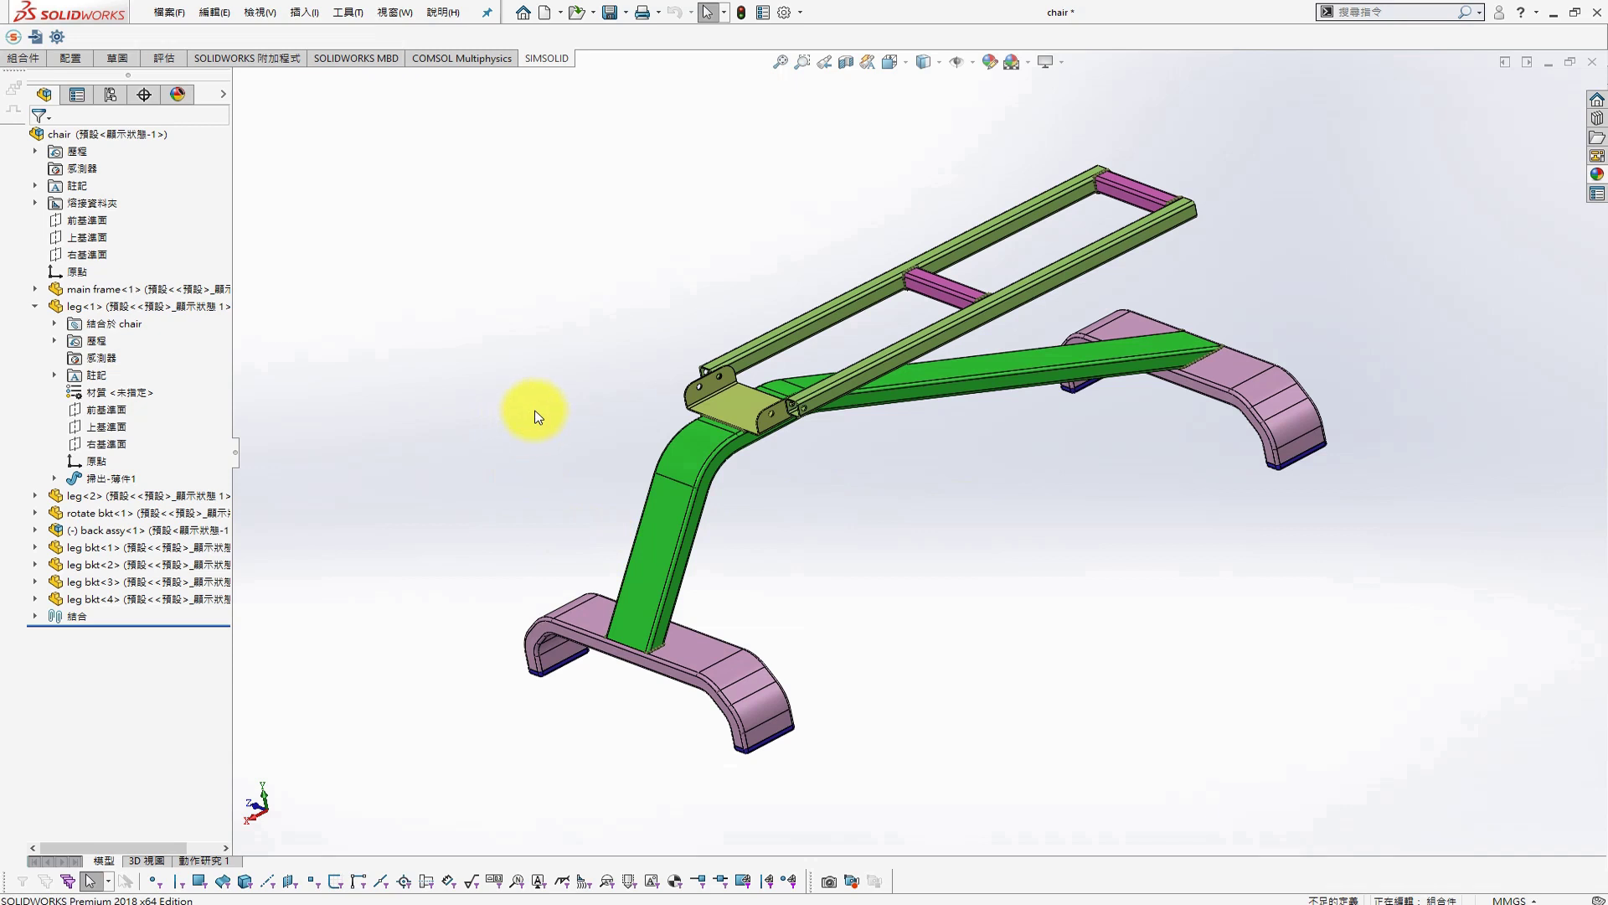
right_click(149, 530)
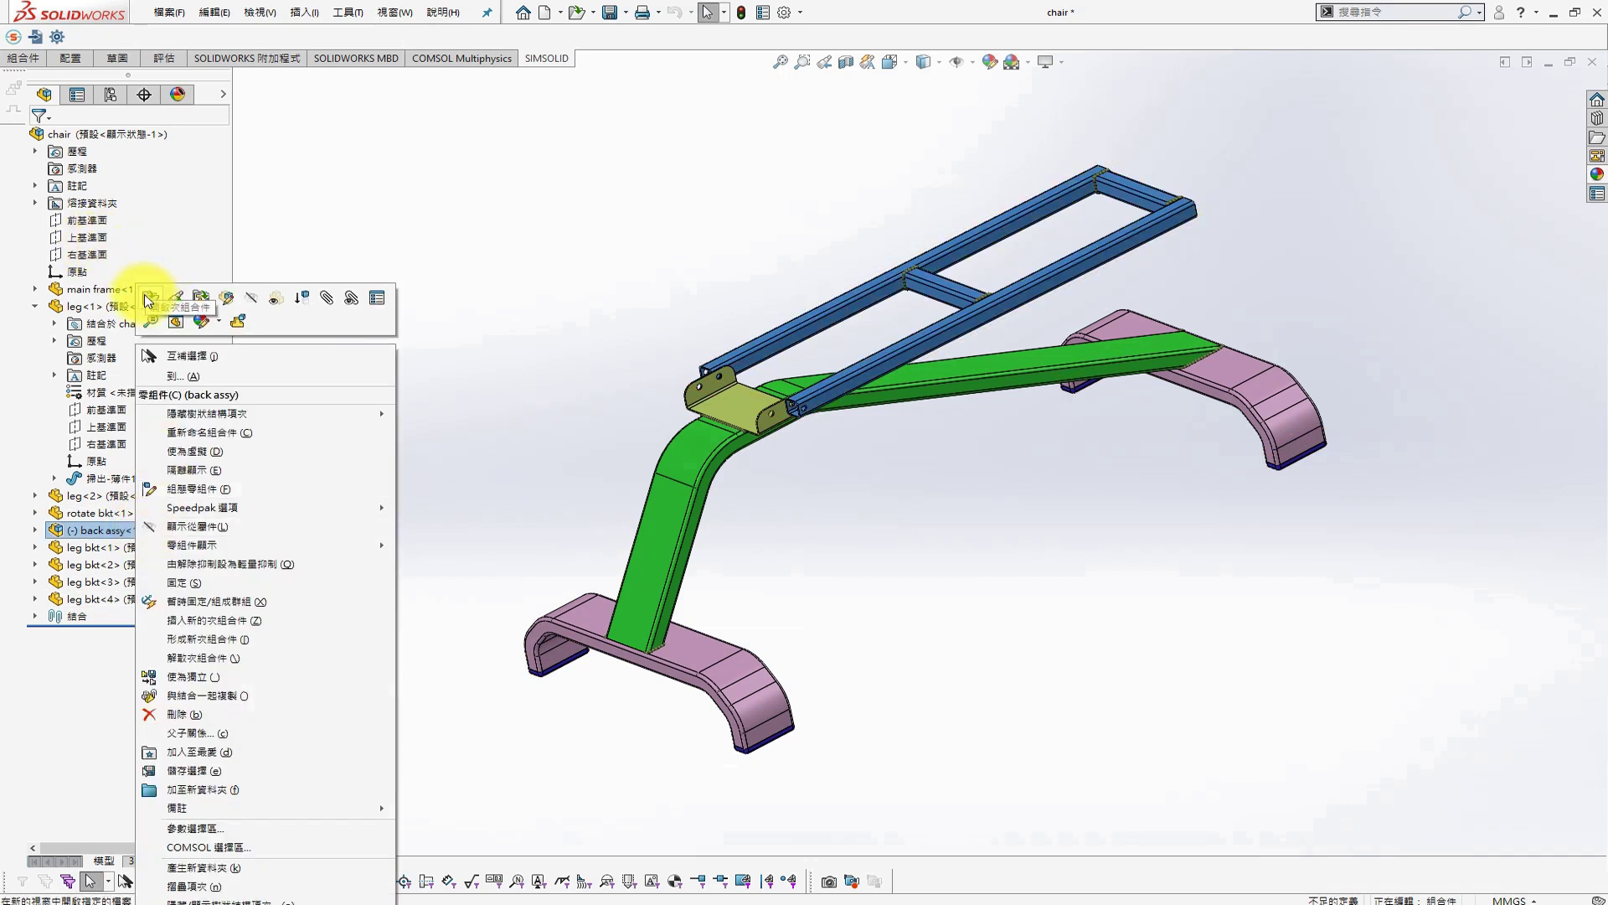
click(941, 502)
scroll(743, 383, down, 2)
scroll(737, 379, down, 3)
scroll(817, 428, down, 3)
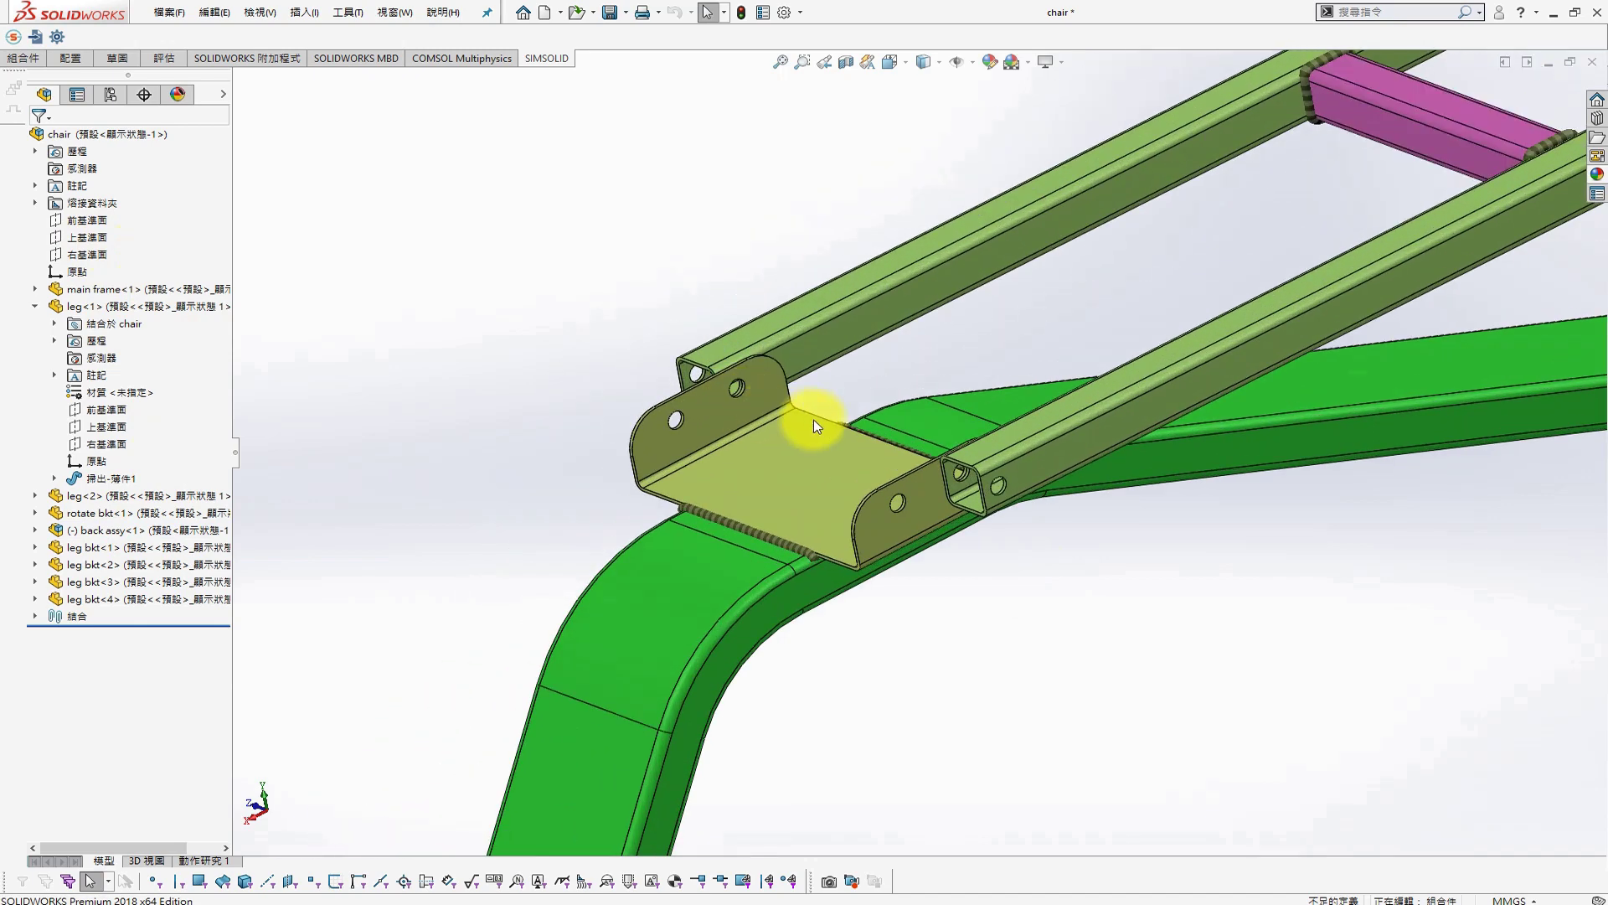
scroll(816, 427, down, 1)
key(s)
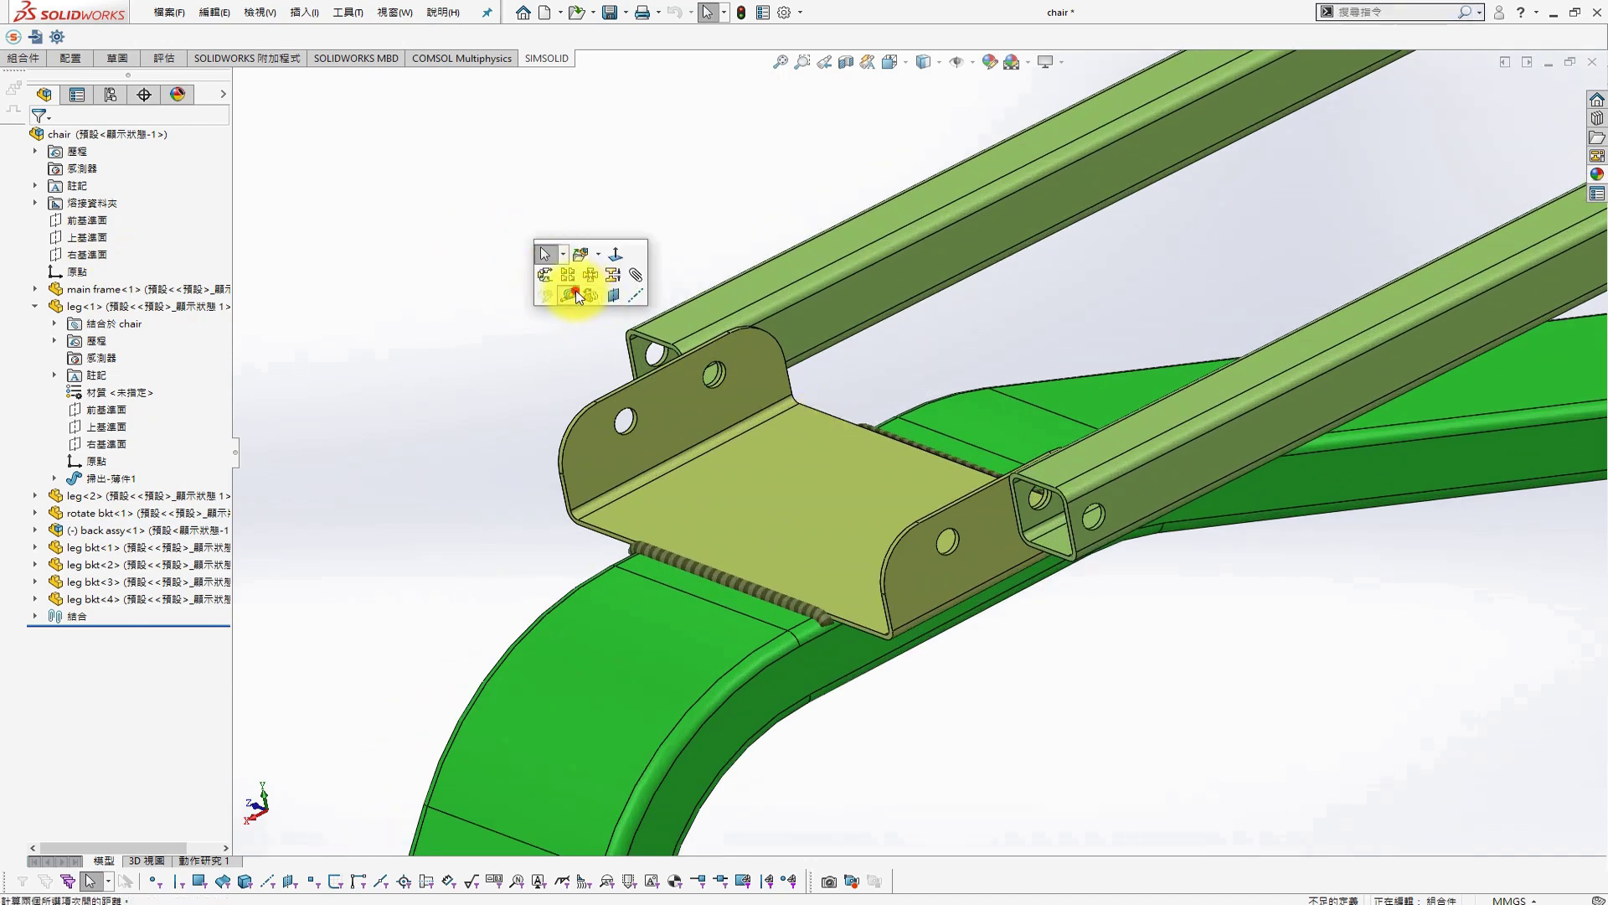
click(574, 292)
click(862, 424)
mouse_move(862, 424)
middle_down()
mouse_move(927, 475)
mouse_move(1118, 551)
middle_up()
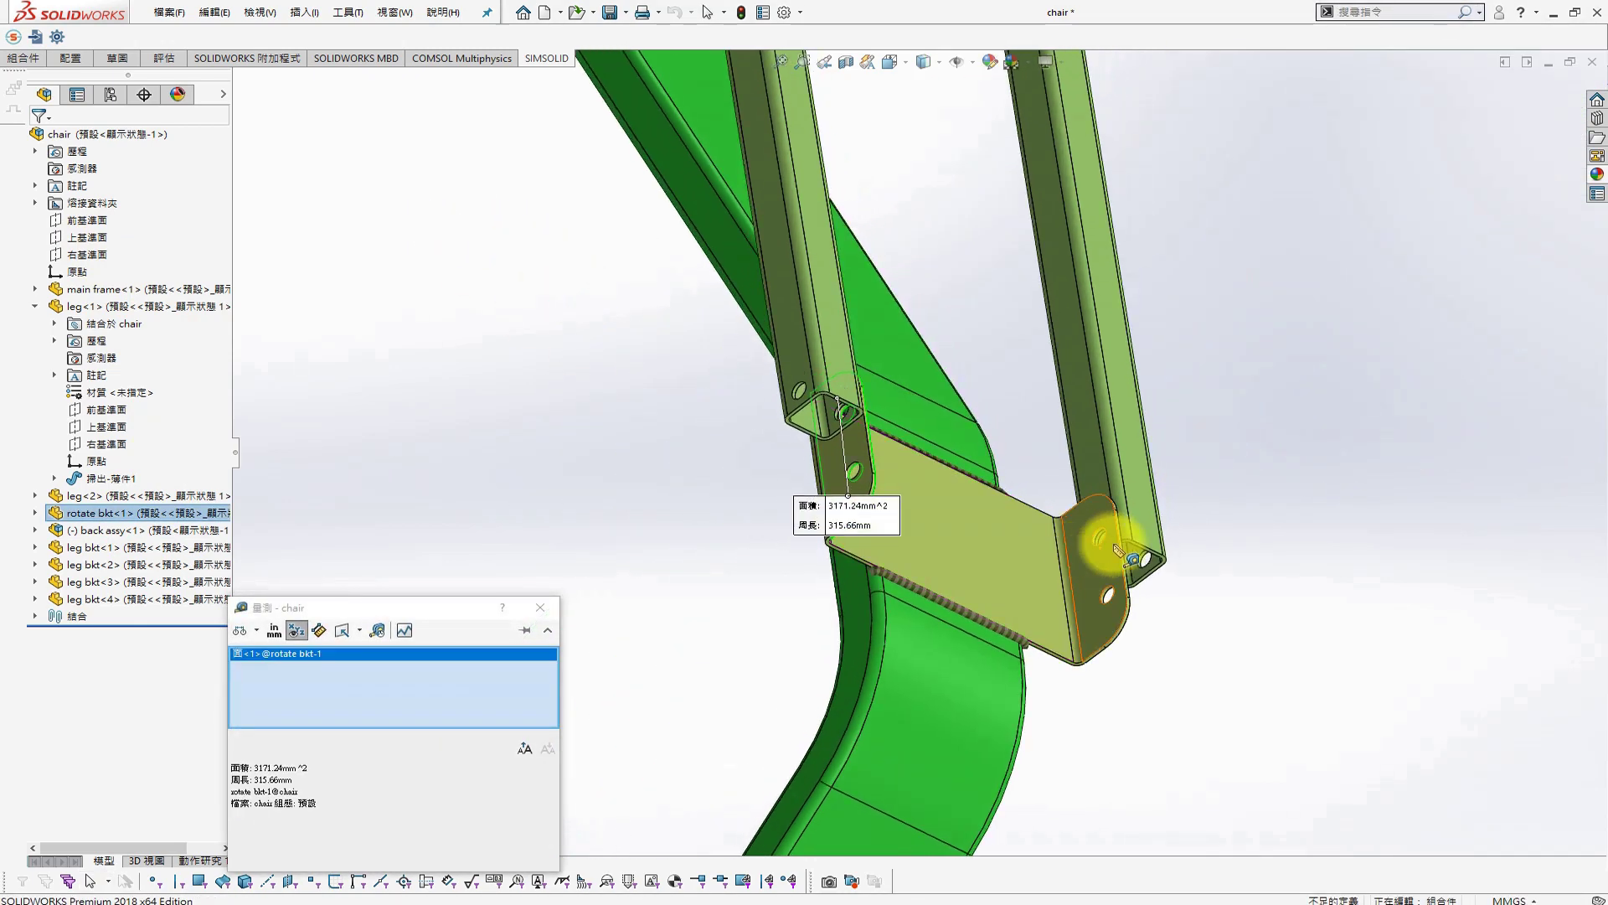
click(1111, 545)
mouse_move(1270, 624)
middle_down()
mouse_move(1095, 575)
mouse_move(1185, 682)
middle_up()
click(1184, 682)
scroll(851, 431, down, 3)
scroll(846, 444, down, 3)
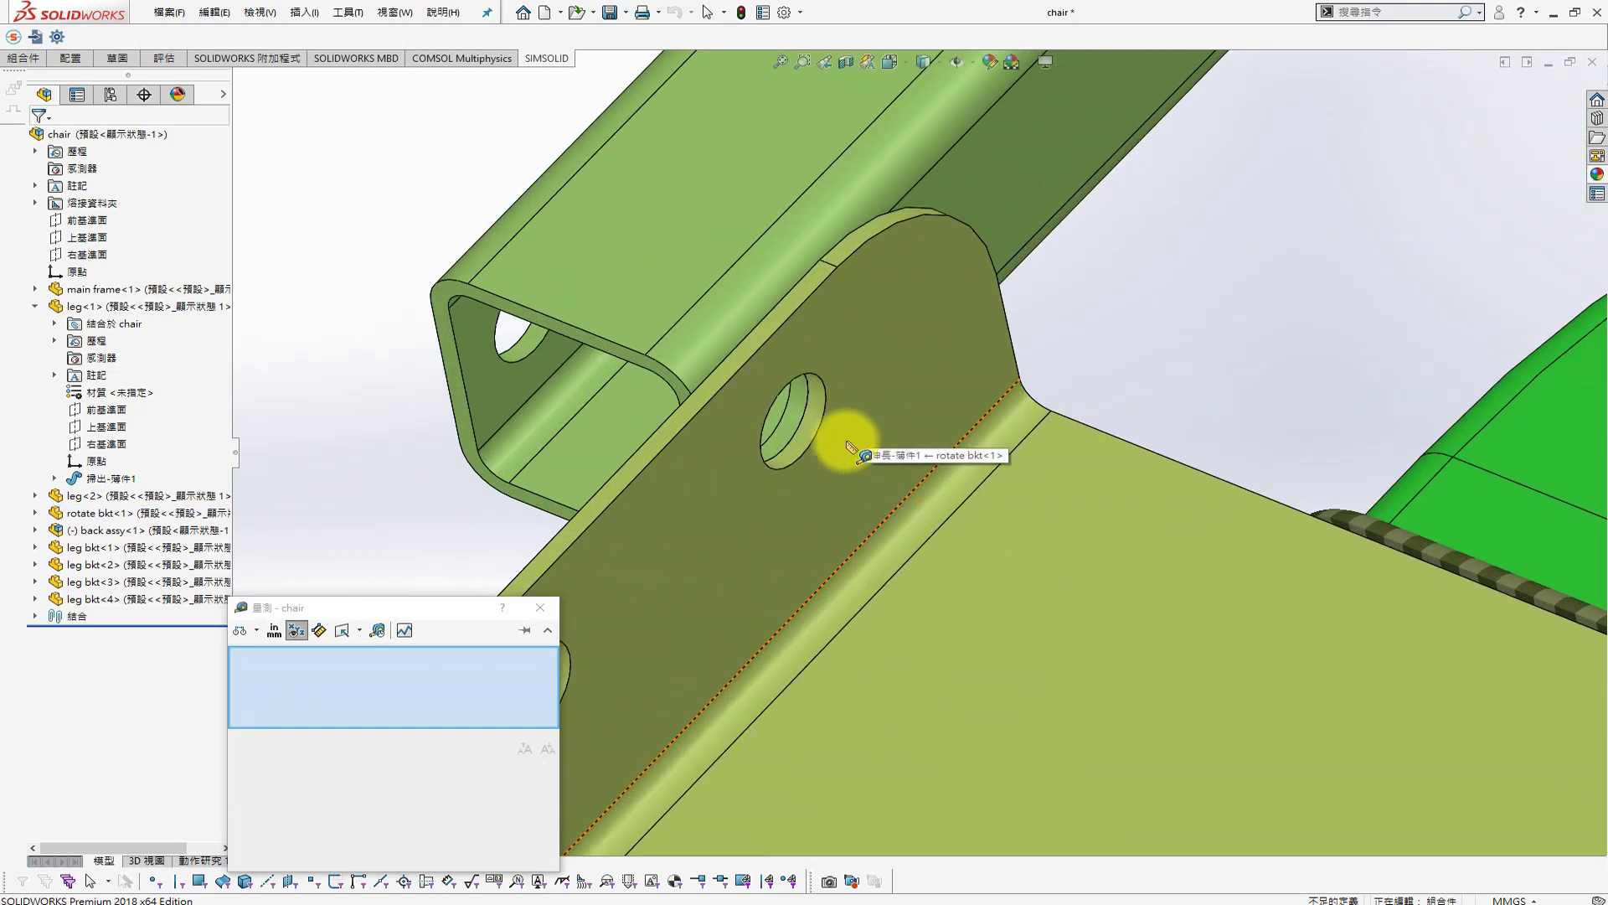
click(802, 444)
click(755, 337)
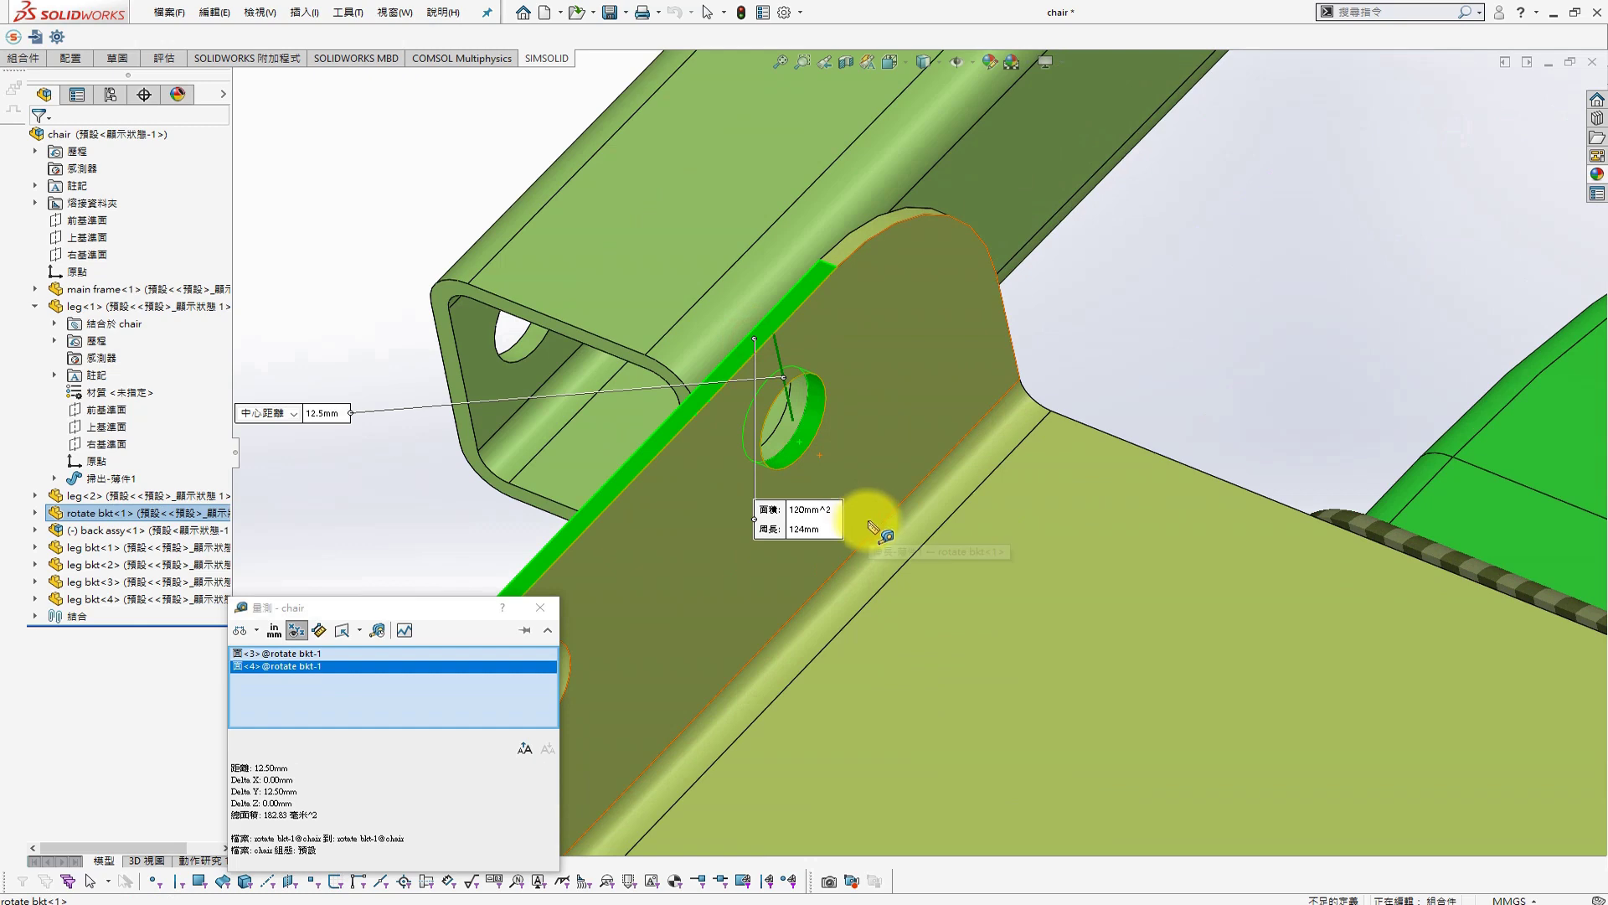
scroll(874, 528, up, 2)
scroll(925, 556, up, 2)
scroll(1030, 567, up, 2)
key(Escape)
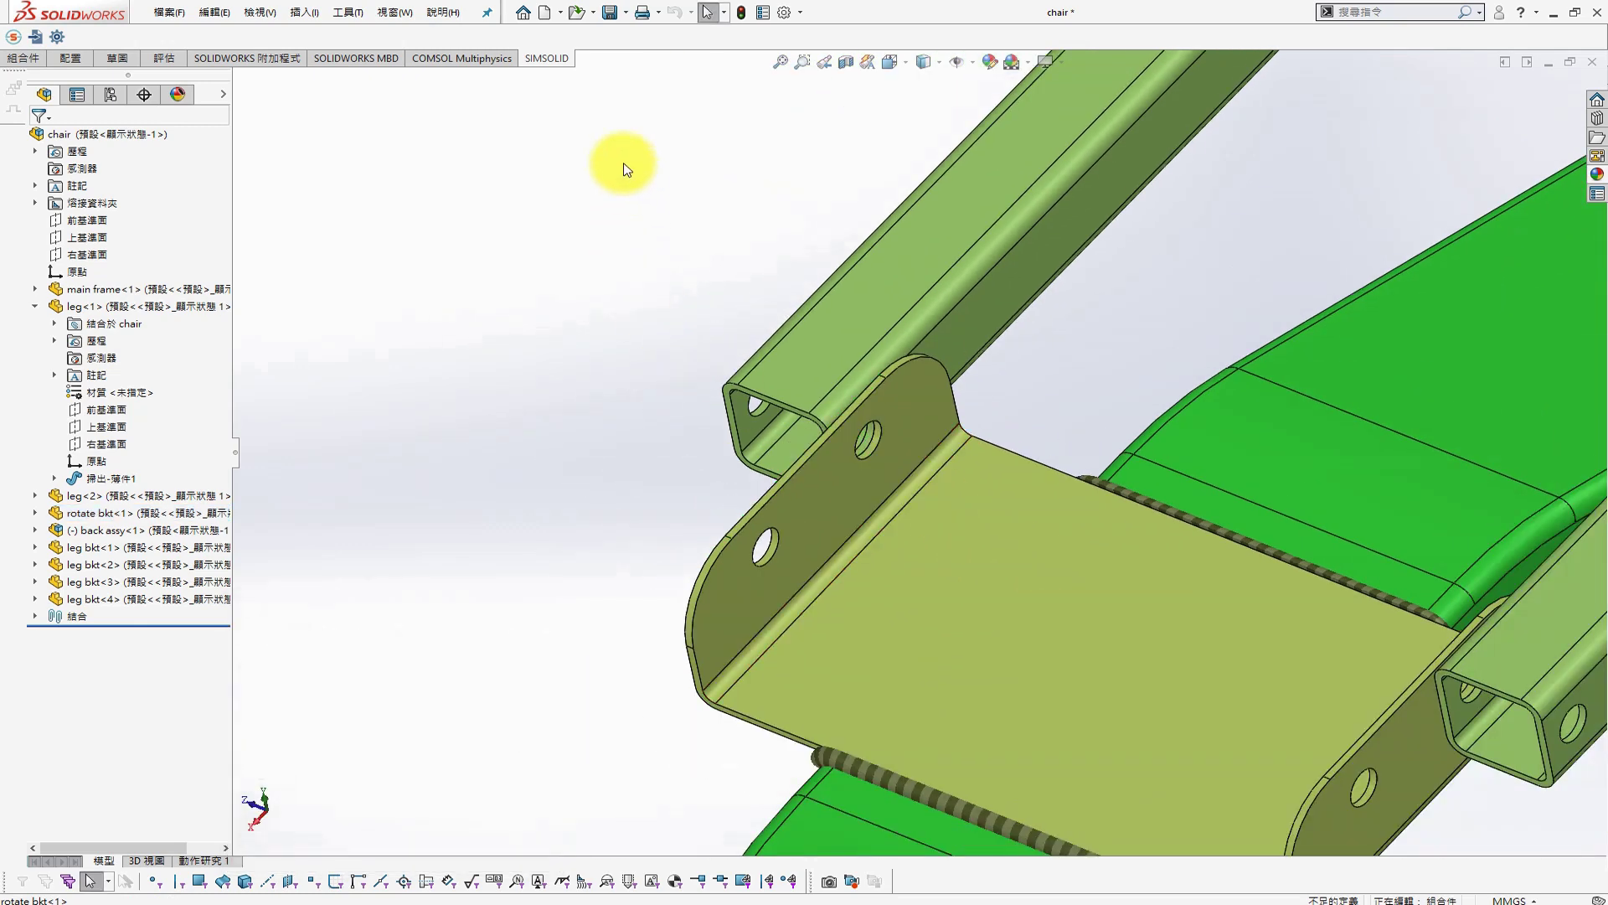
Create a new part and start a sketch on its Front Plane
click(543, 14)
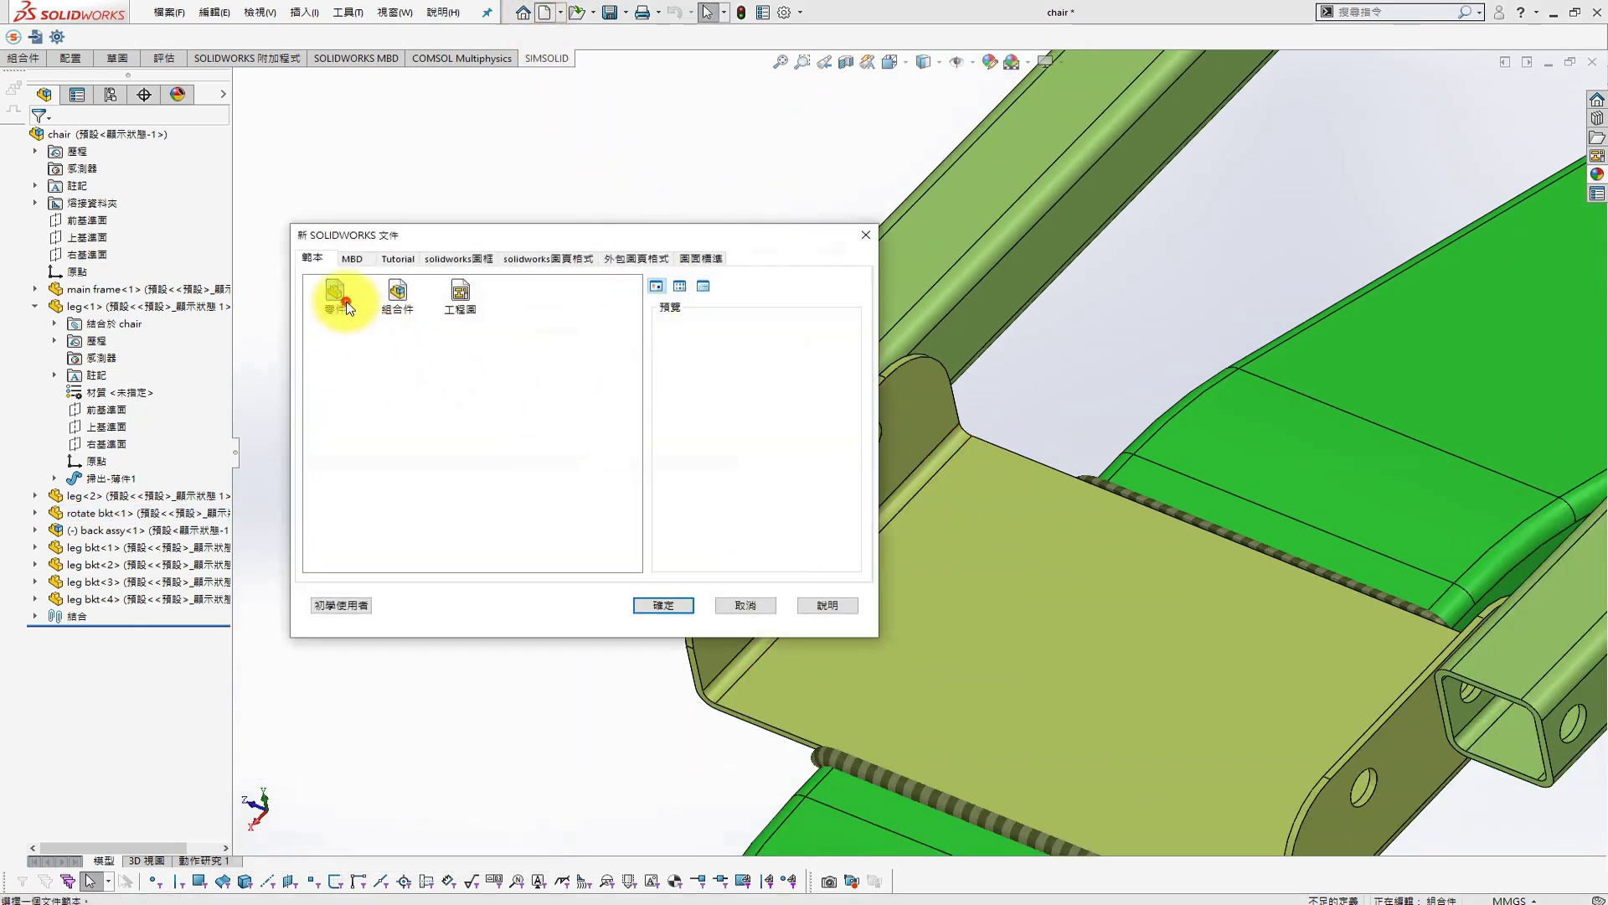
click(335, 295)
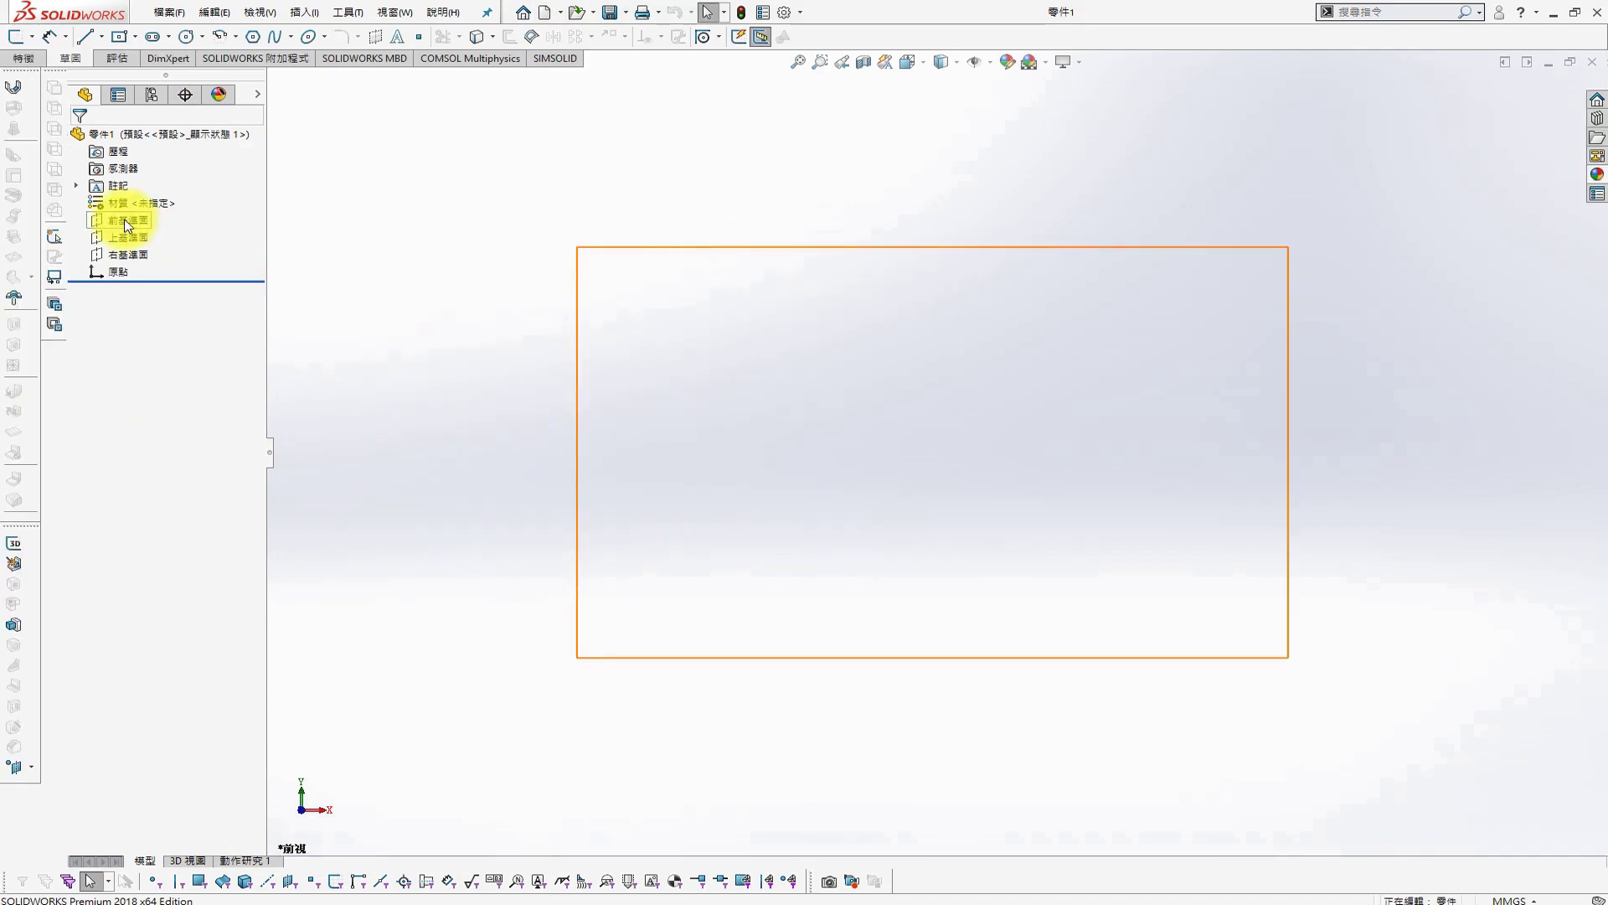
click(147, 222)
click(138, 197)
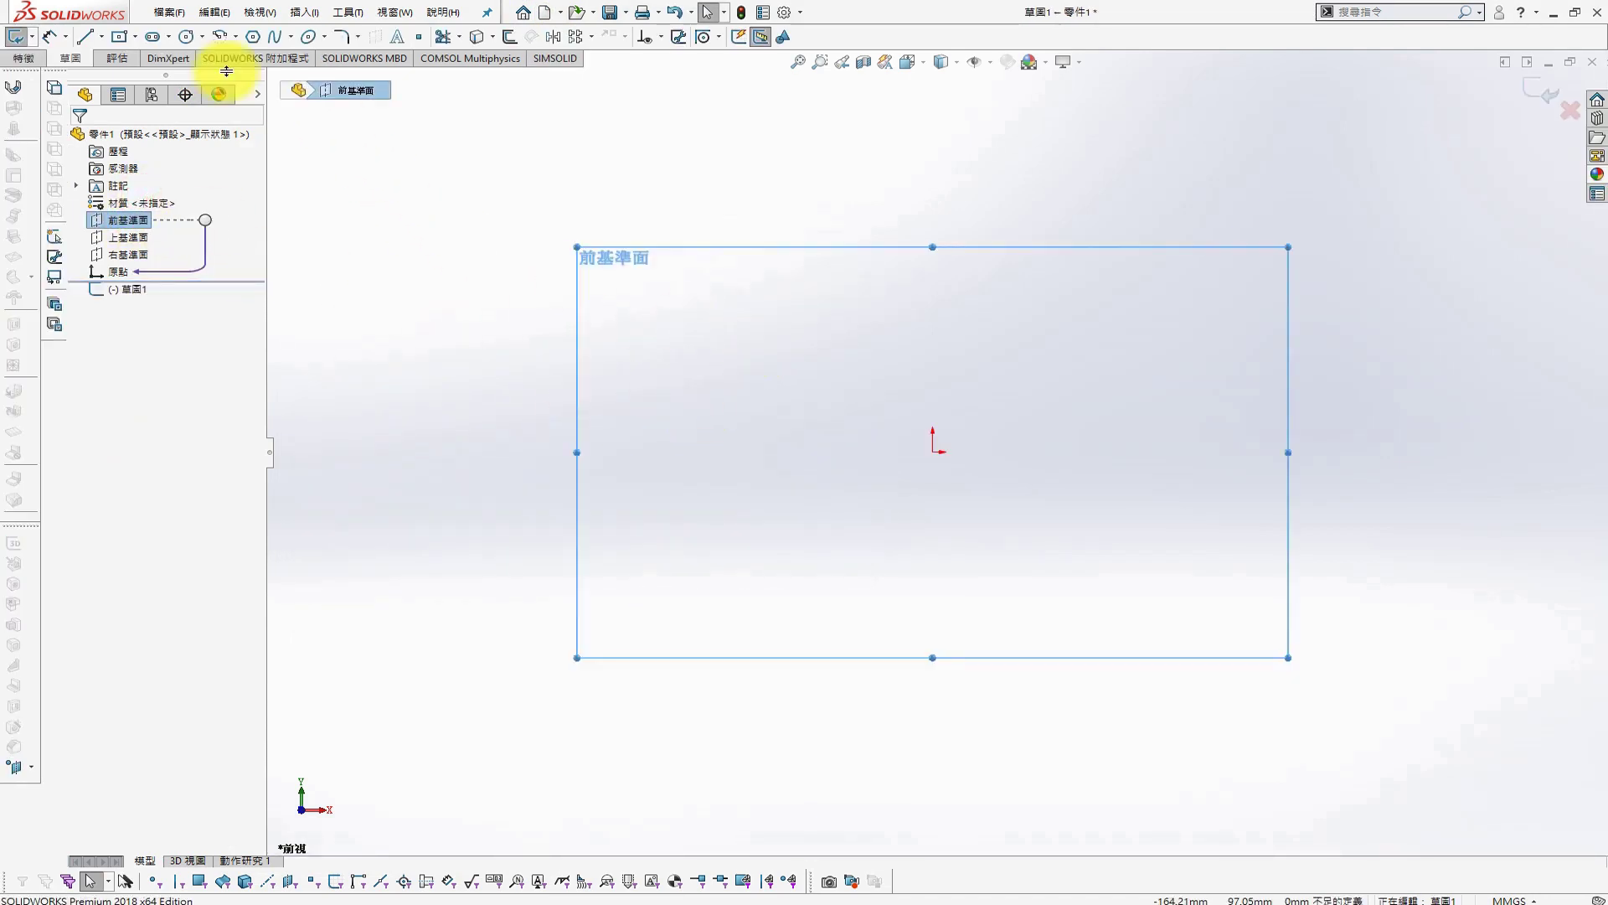
Draw two concentric circles centred on the origin
click(933, 453)
click(980, 527)
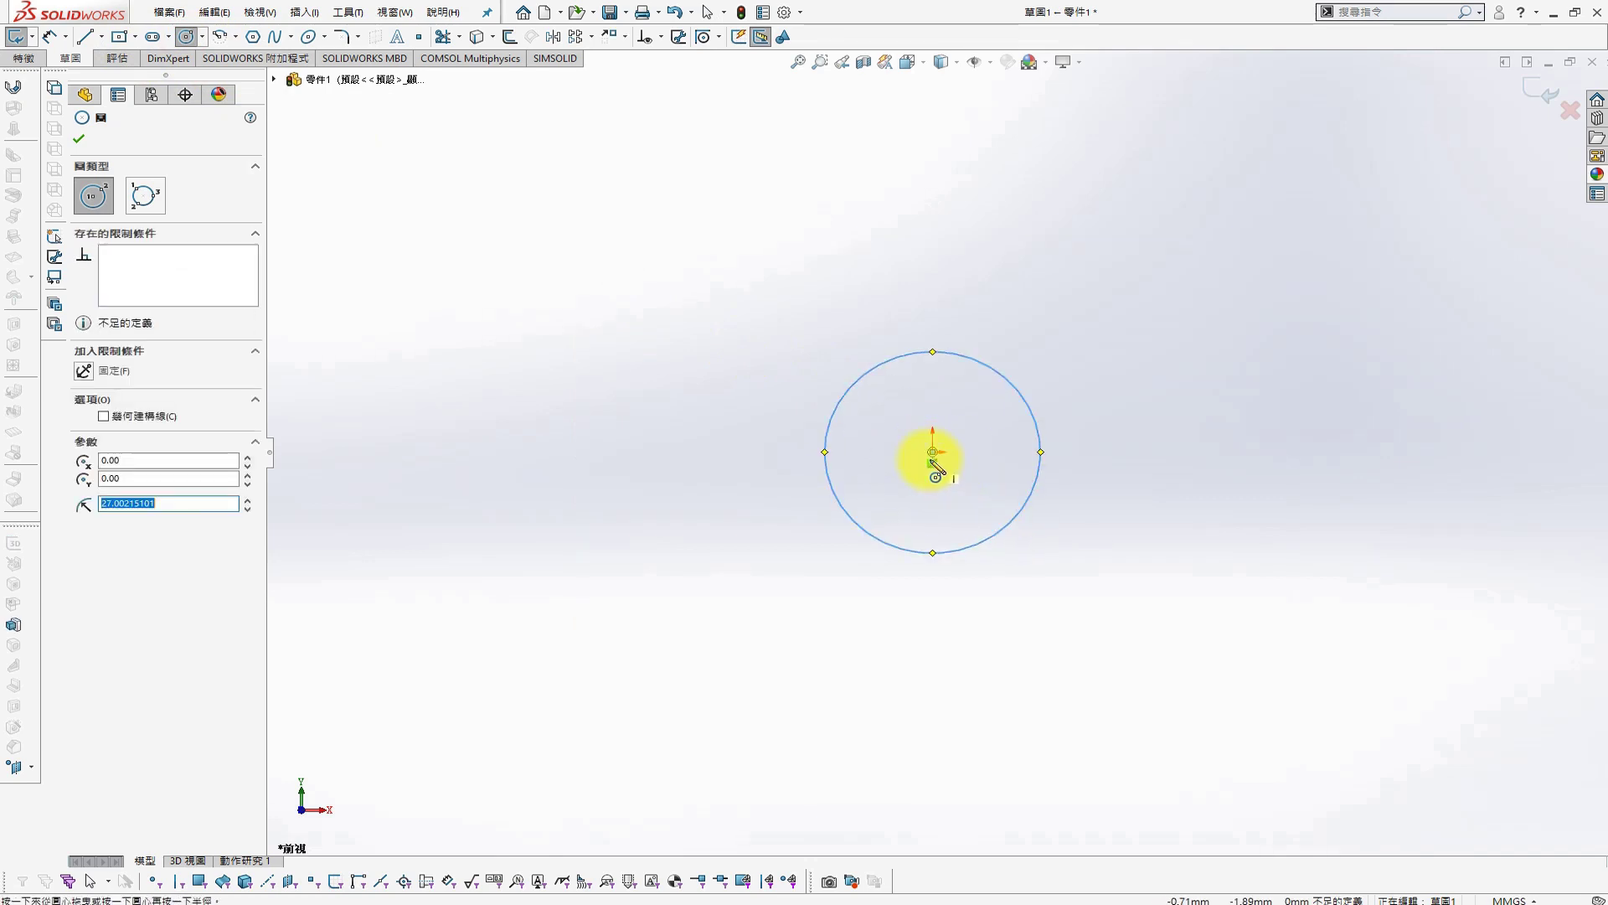
click(933, 453)
click(963, 482)
Dimension the outer circle to a 25 mm diameter
key(s)
click(1111, 341)
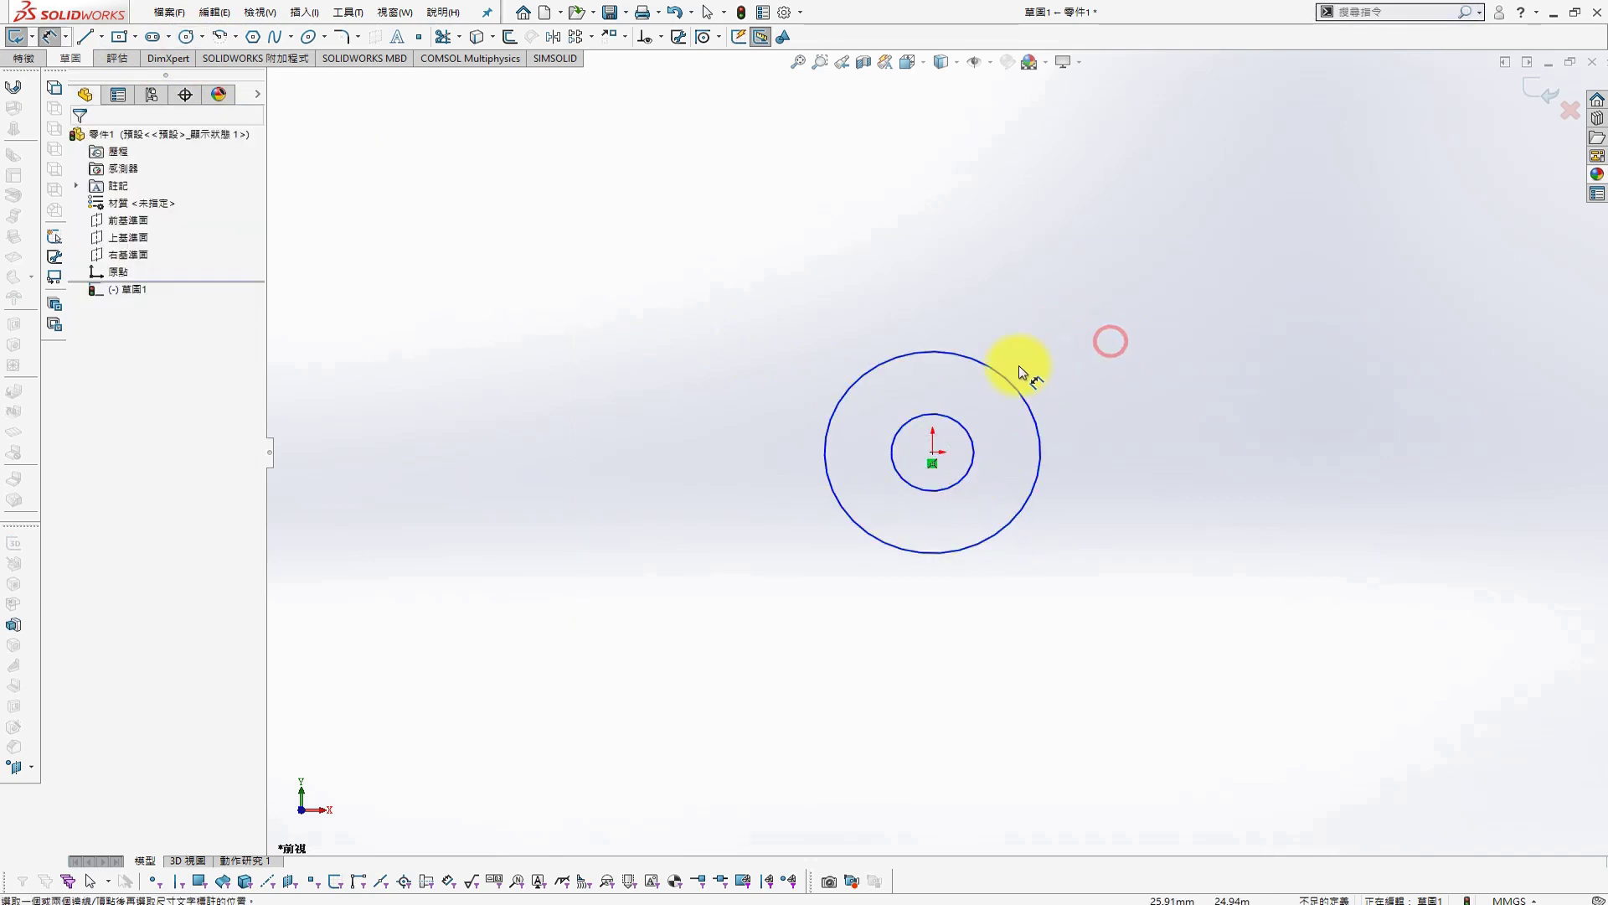
click(1020, 392)
click(1063, 354)
text(25)
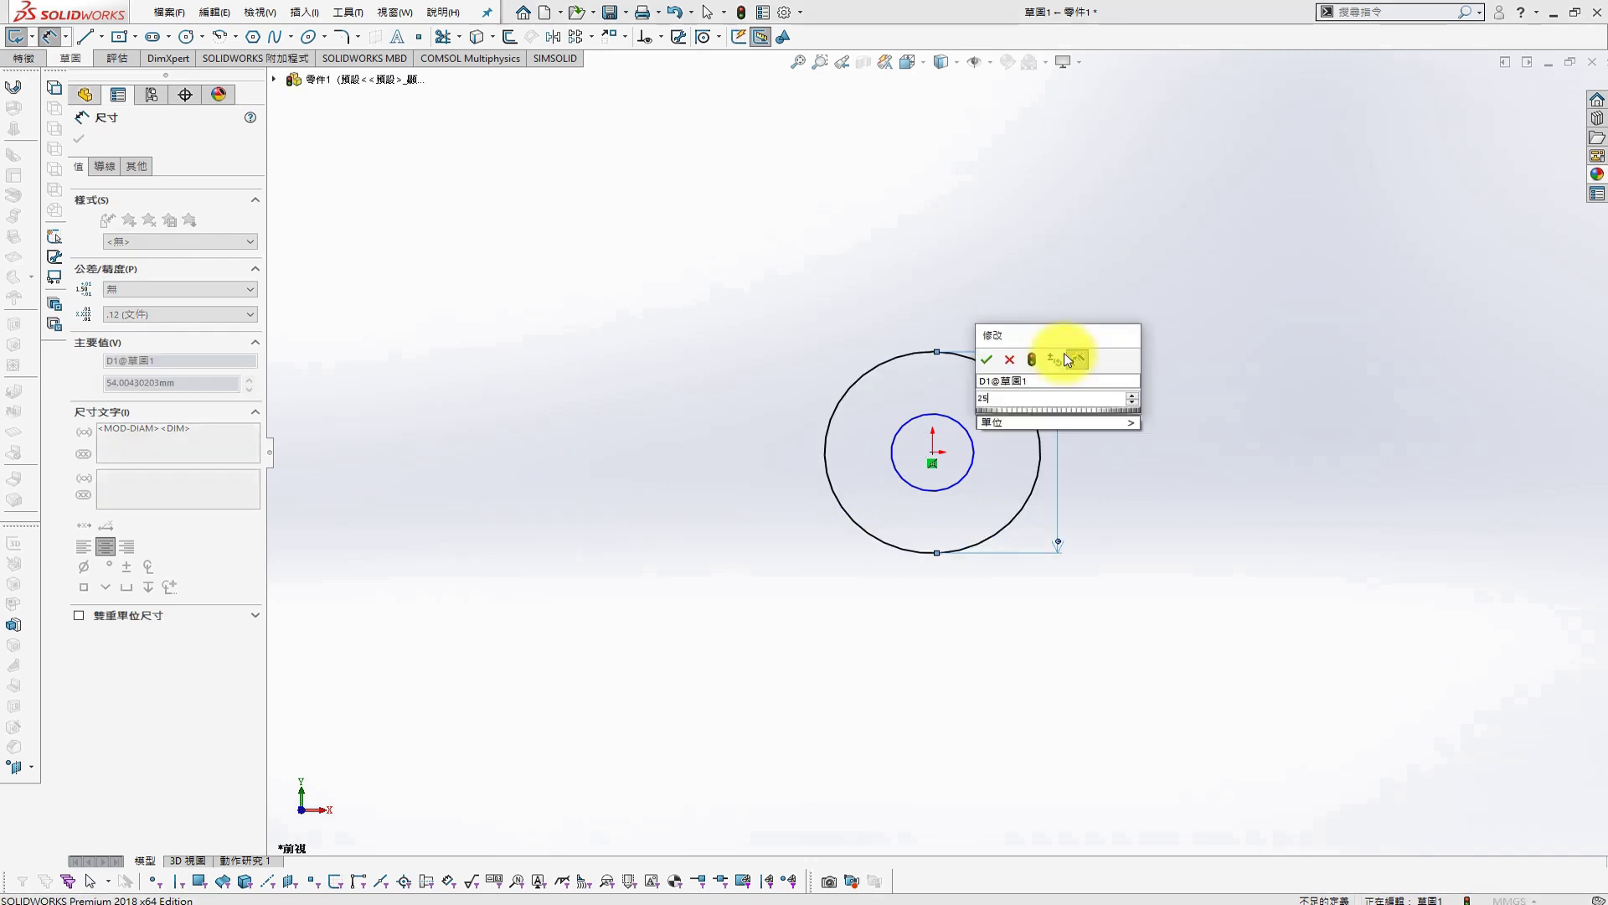
key(Return)
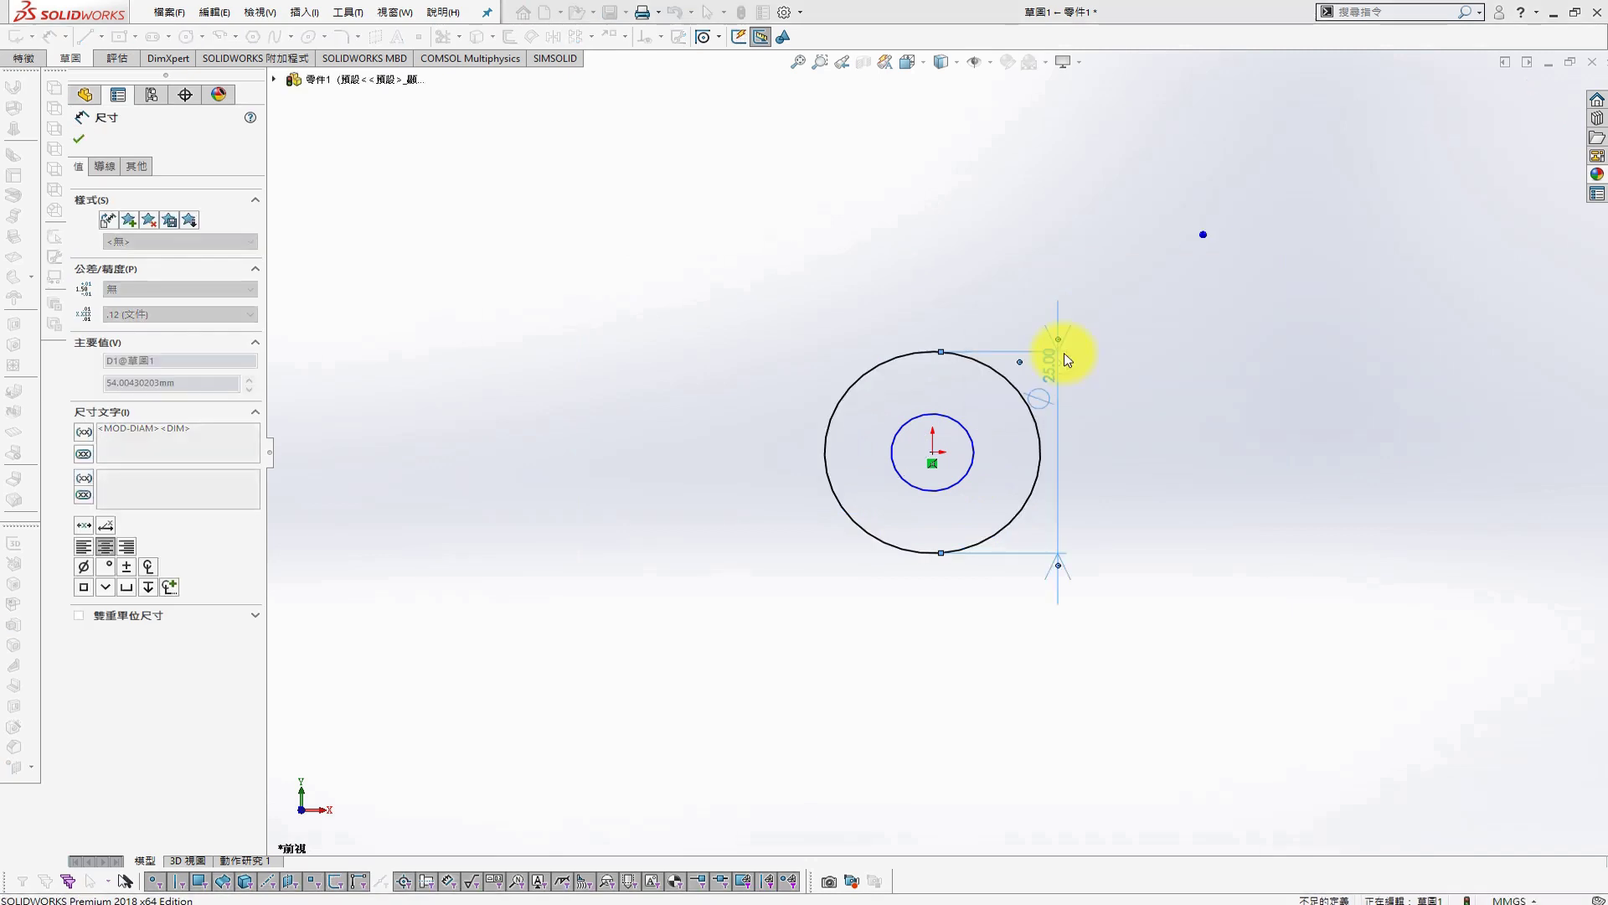
Dimension the inner circle to 10.5 mm diameter and exit the dimension tool
click(961, 433)
click(942, 285)
text(10.)
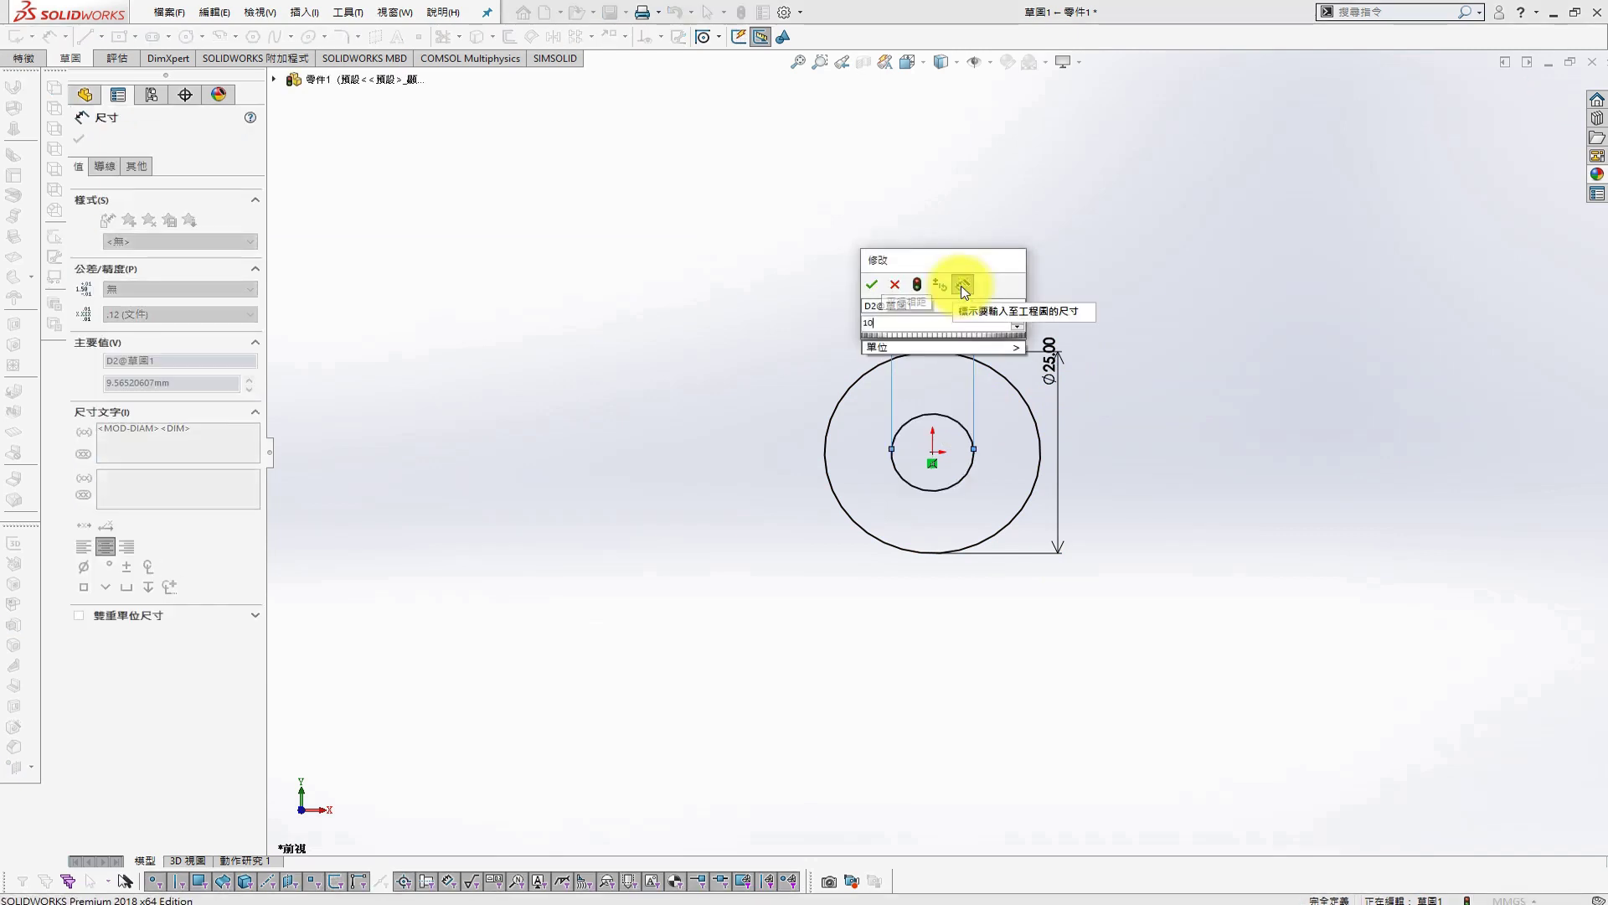
text(5)
key(Return)
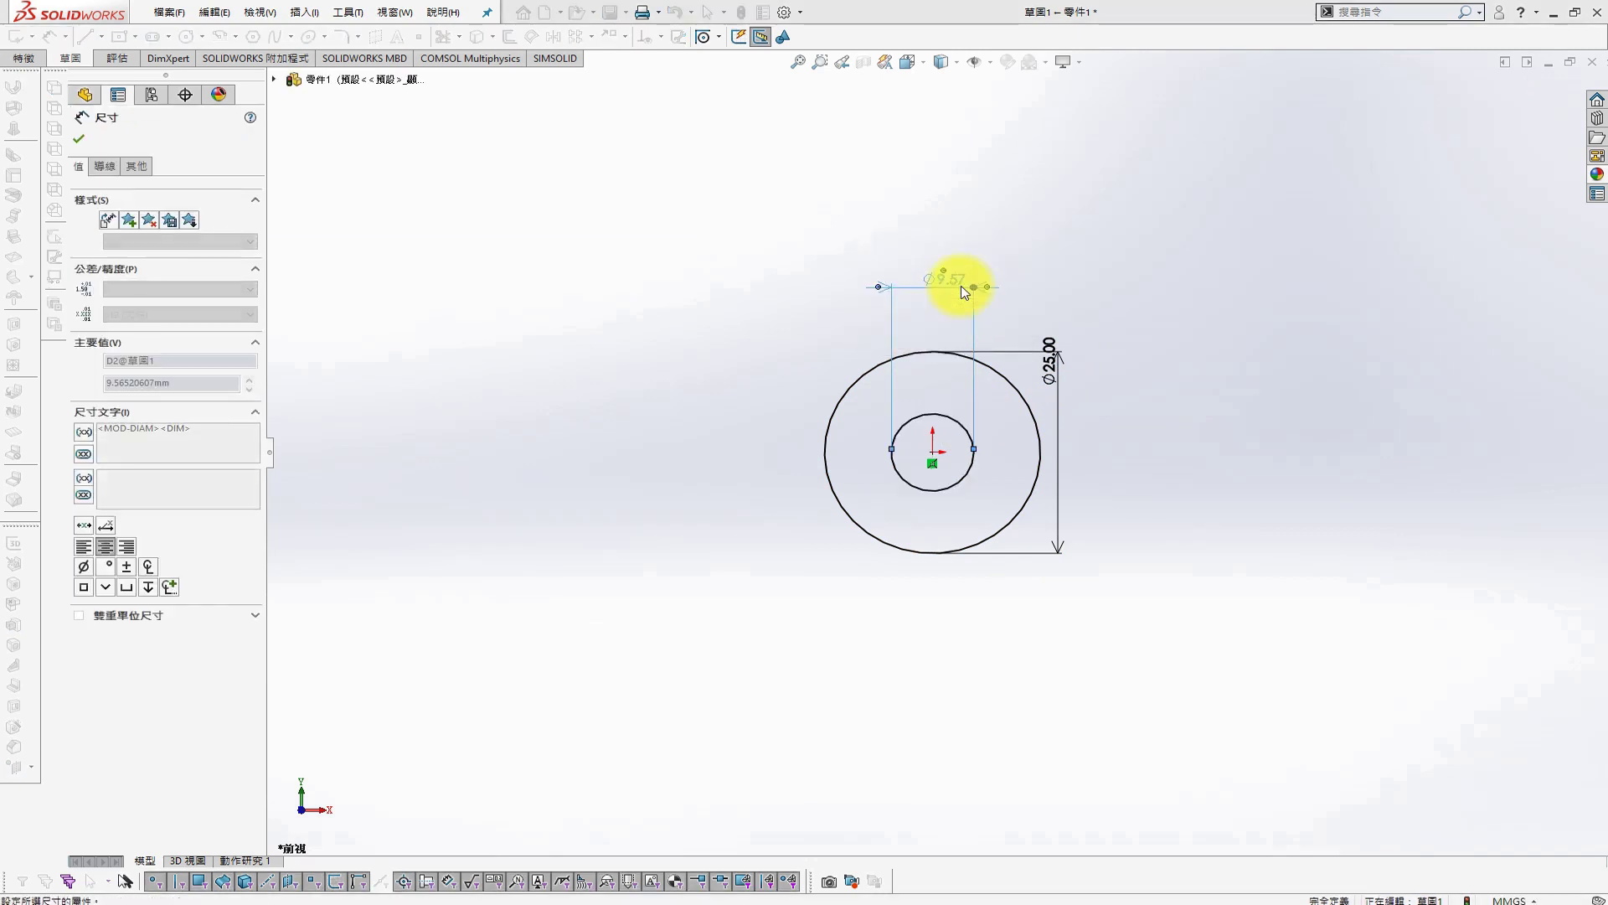
key(Escape)
key(s)
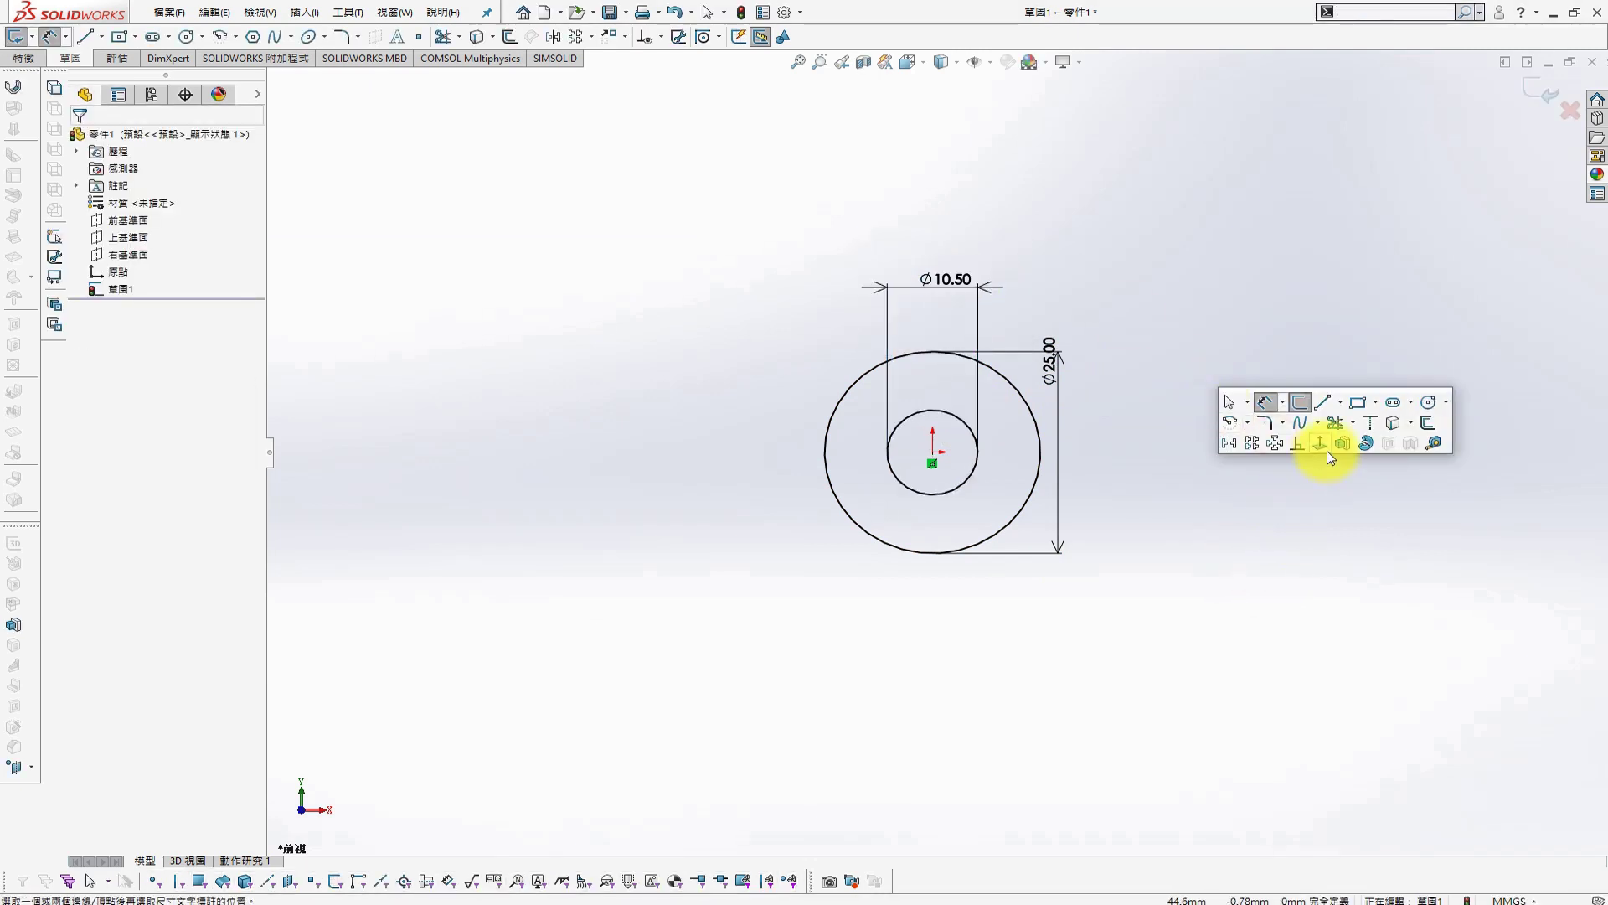
click(1336, 447)
Extrude the ring sketch Mid Plane to a 166 mm depth
click(172, 234)
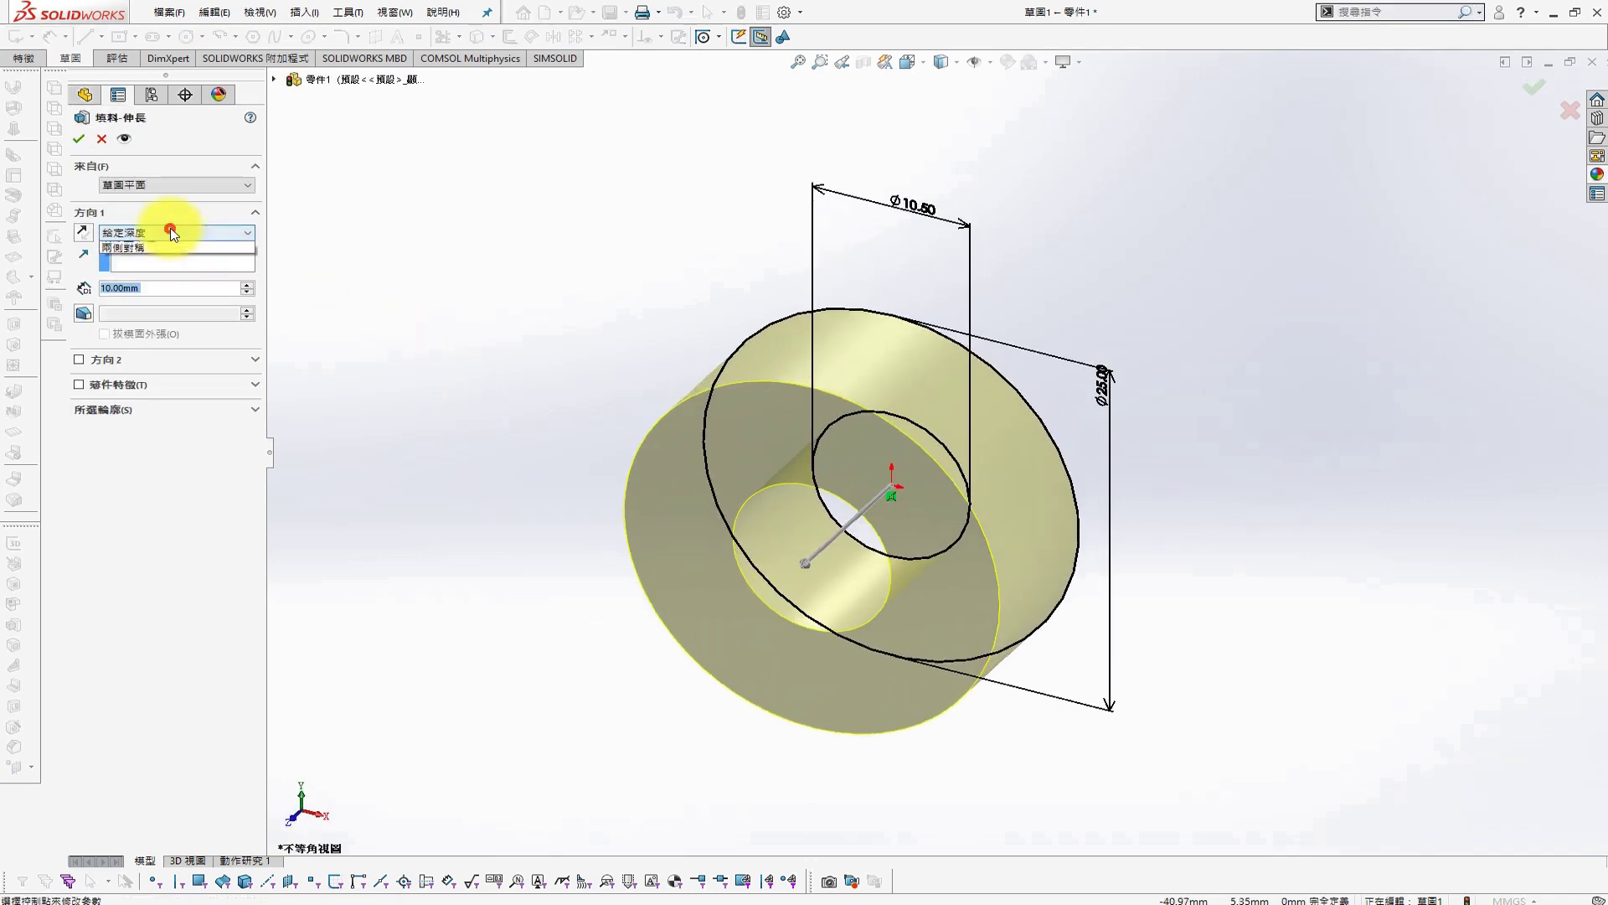
click(167, 298)
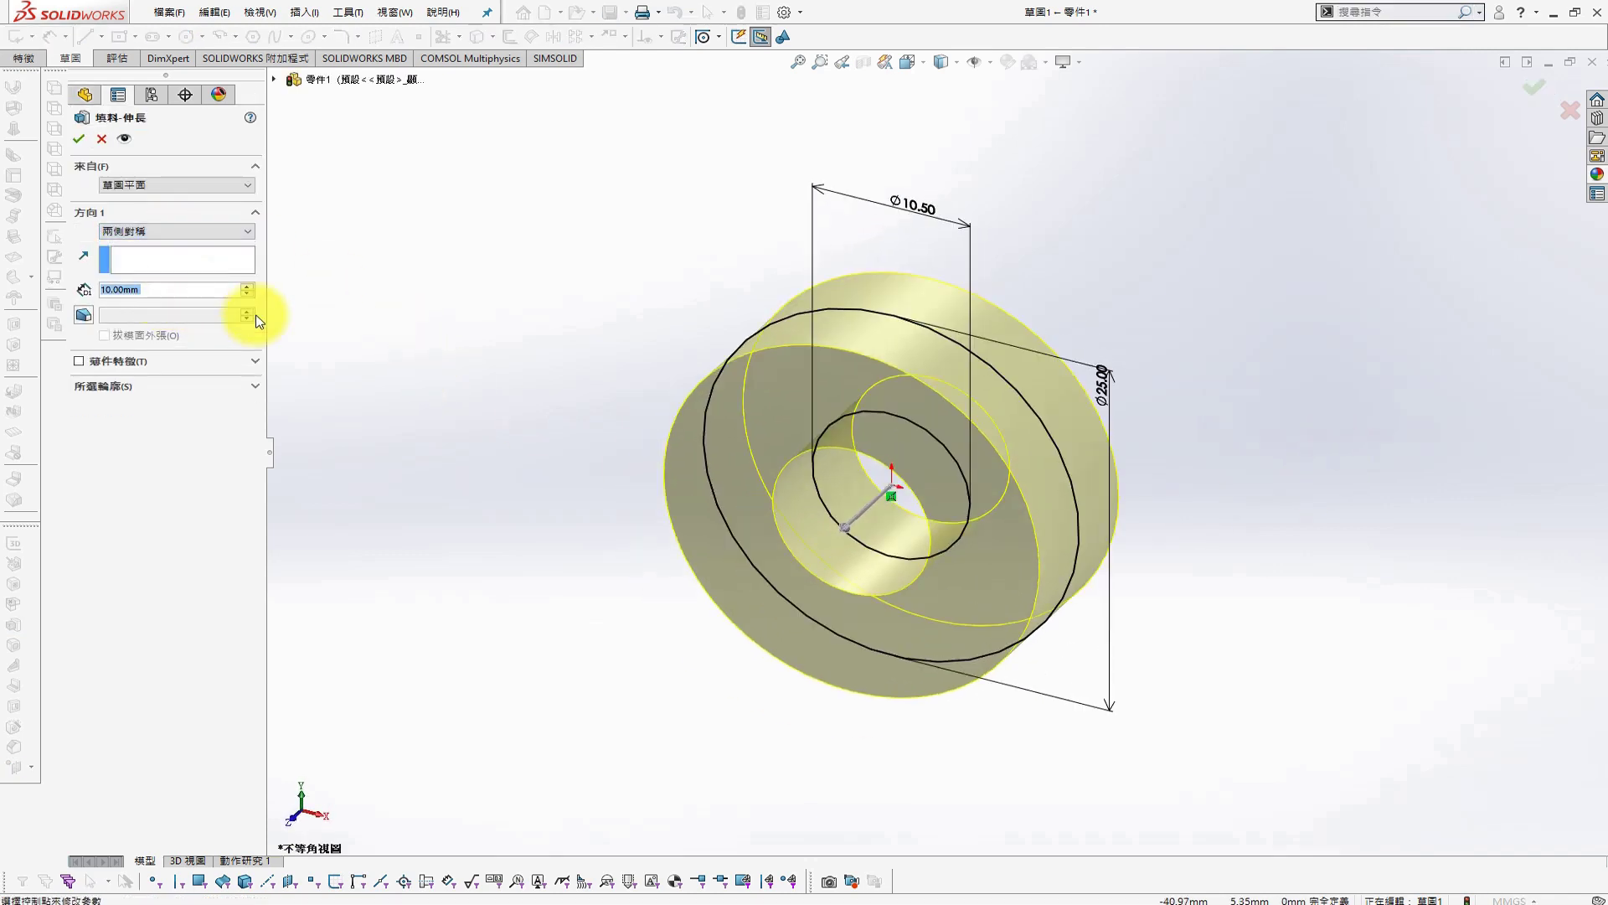
text(6)
key(Return)
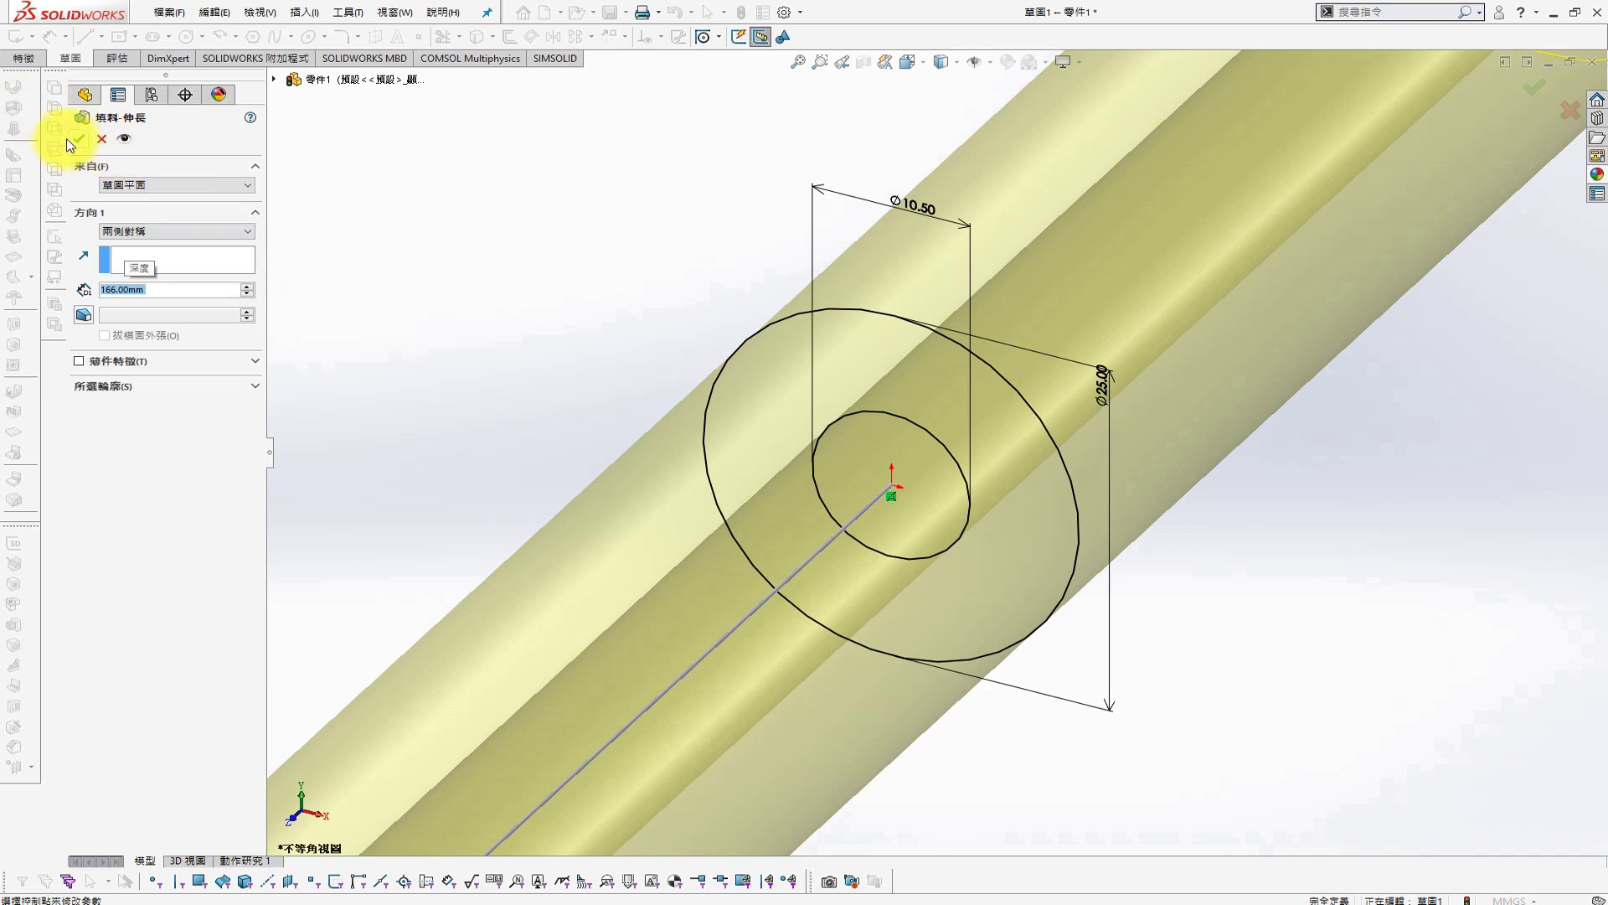
click(76, 139)
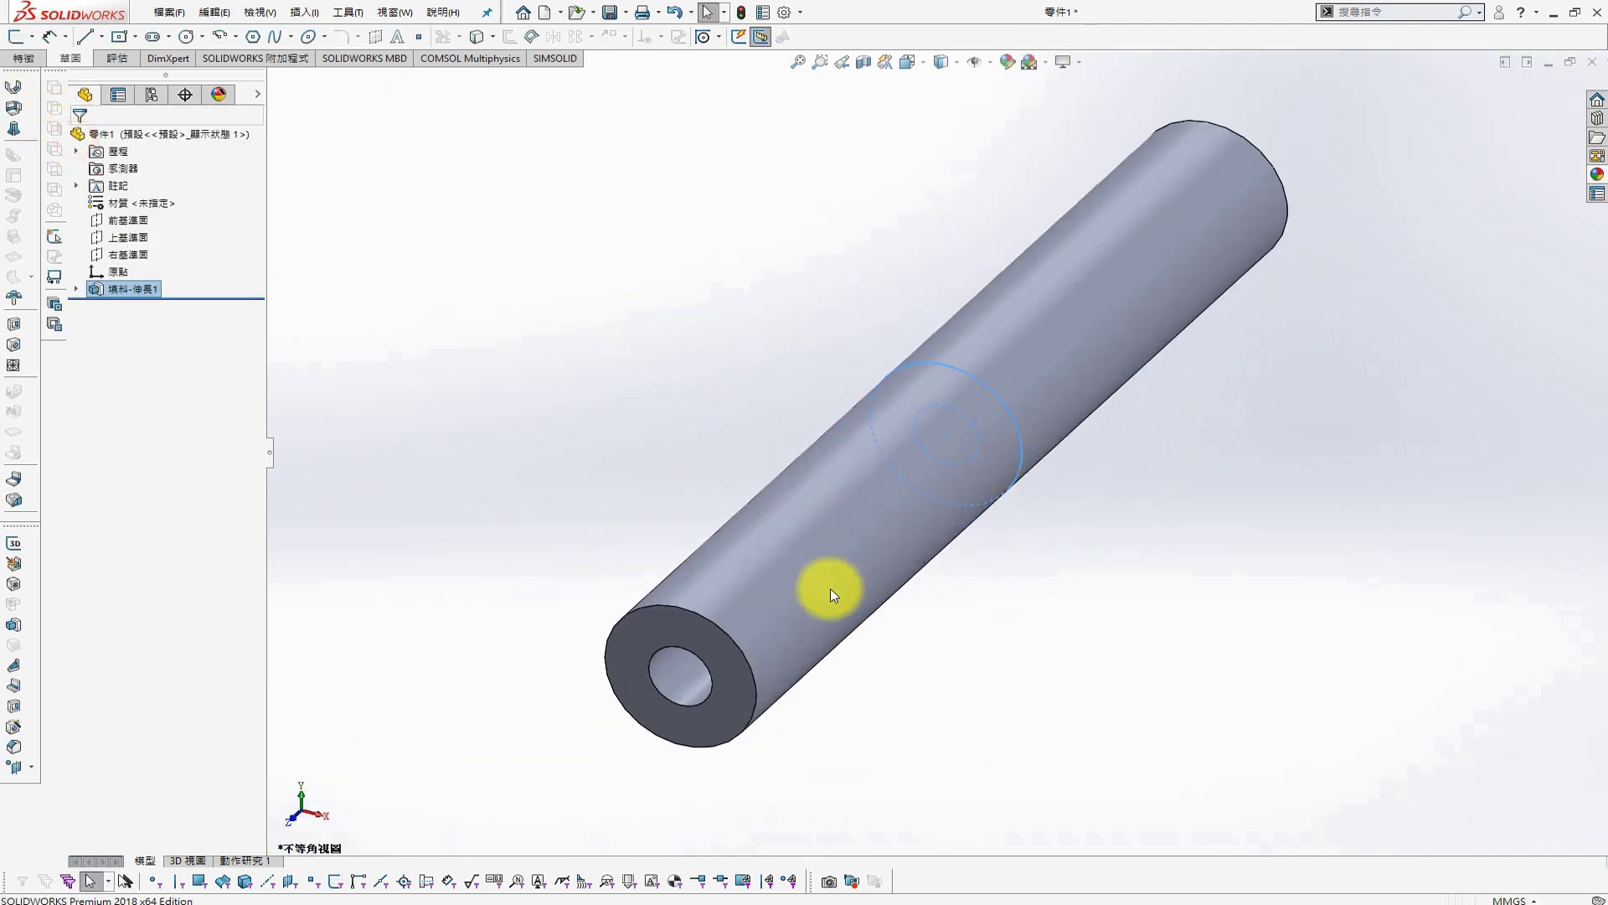
Start a Chamfer on the tube with a 1 mm distance
scroll(831, 588, down, 3)
click(819, 604)
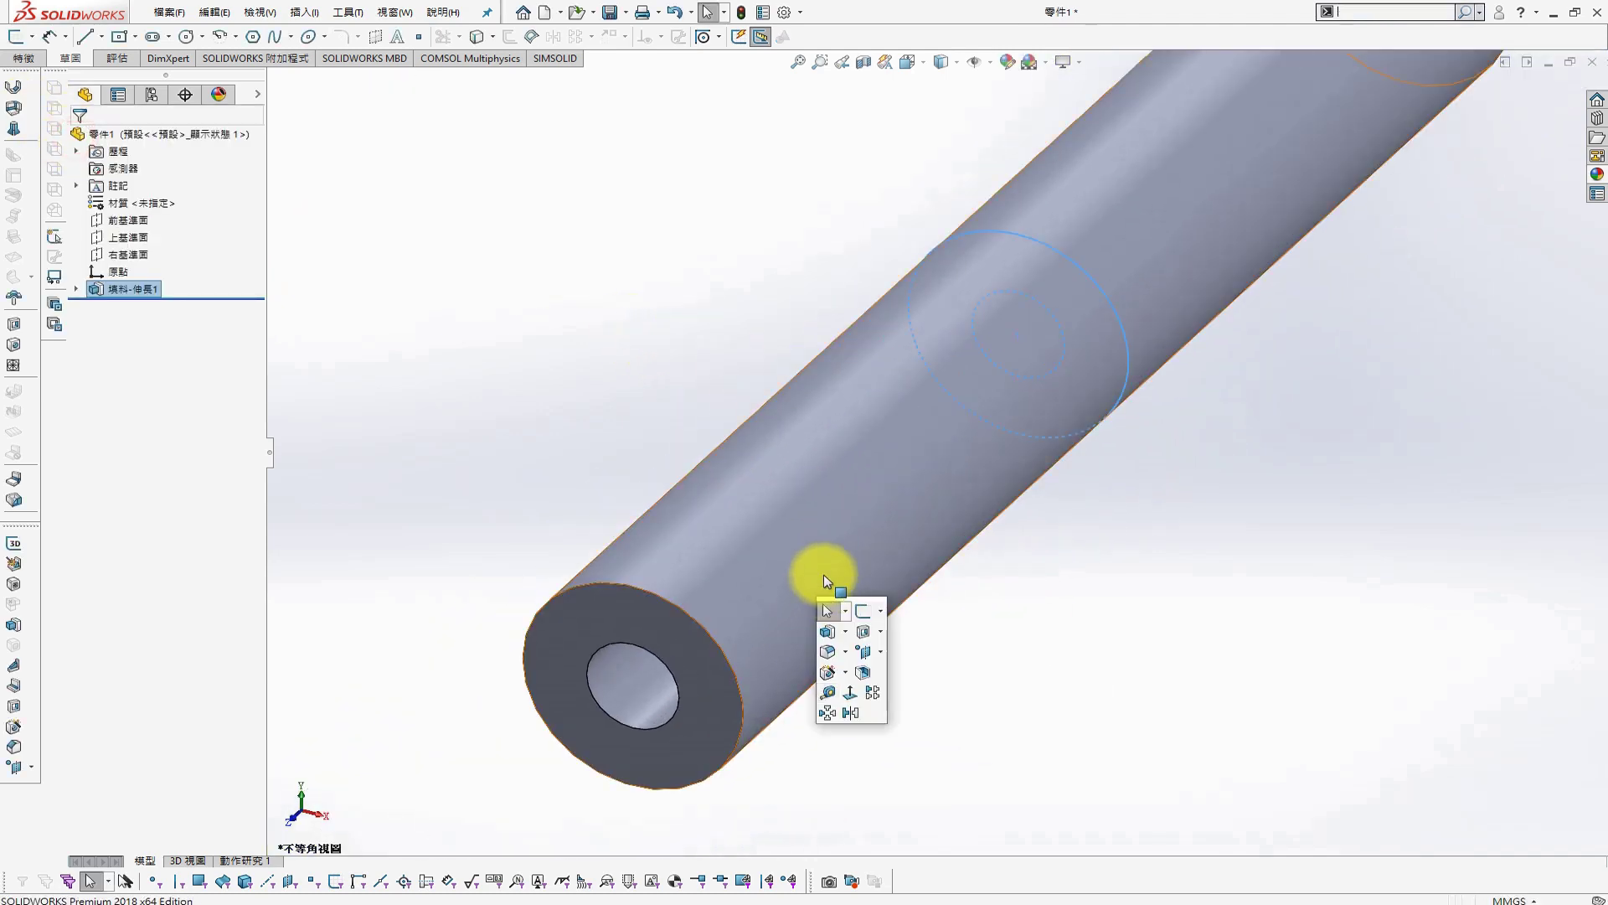
click(846, 652)
click(829, 690)
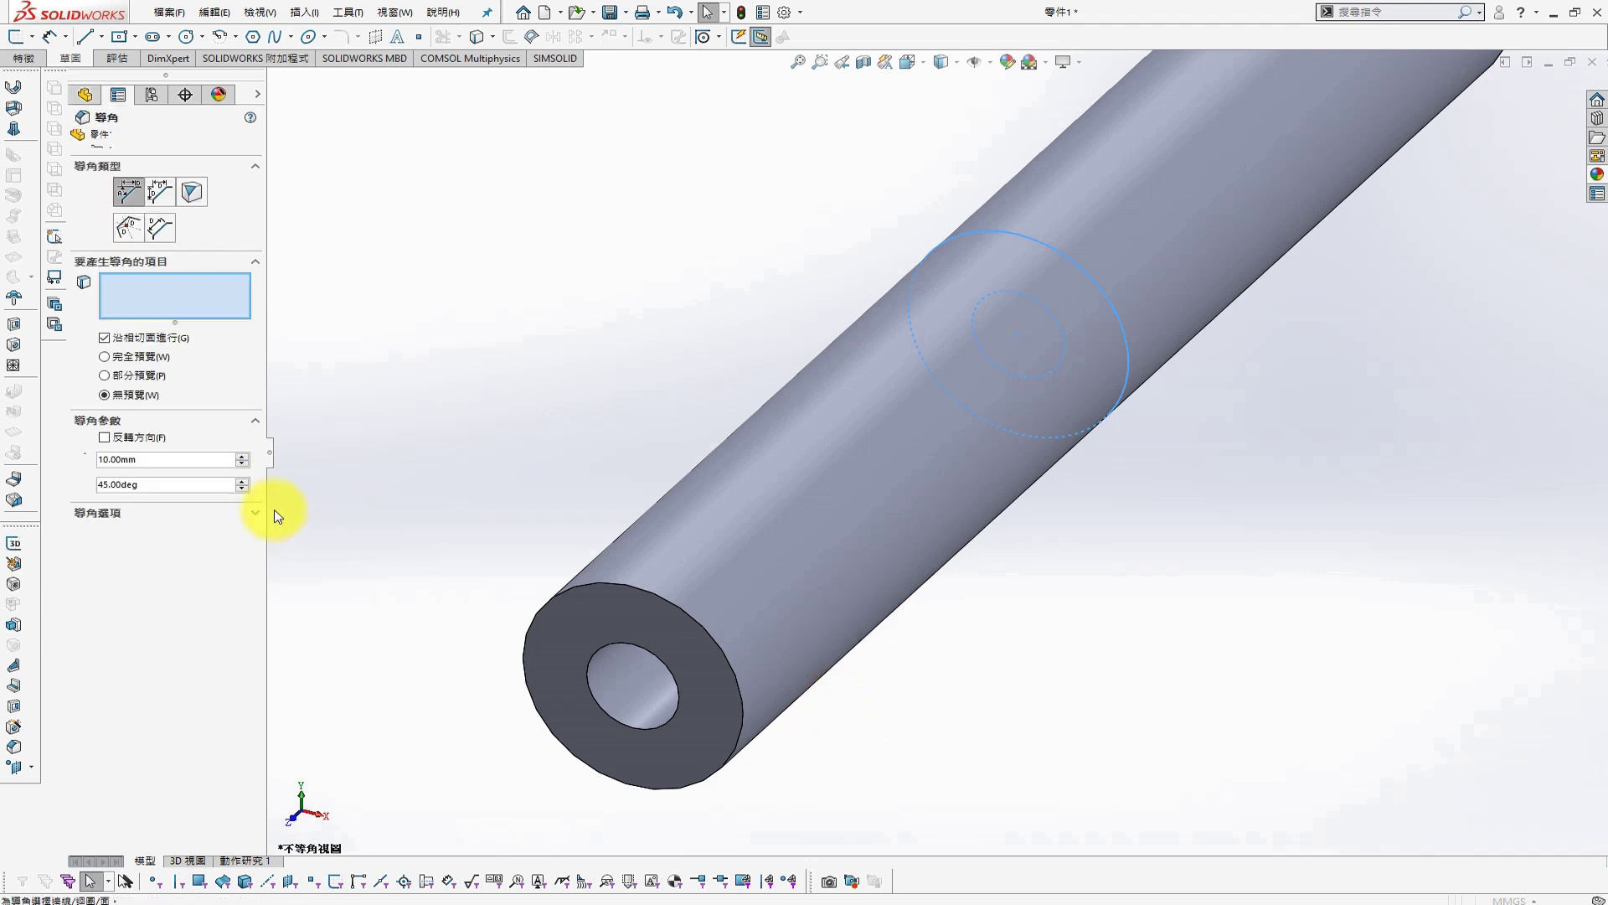
text(1)
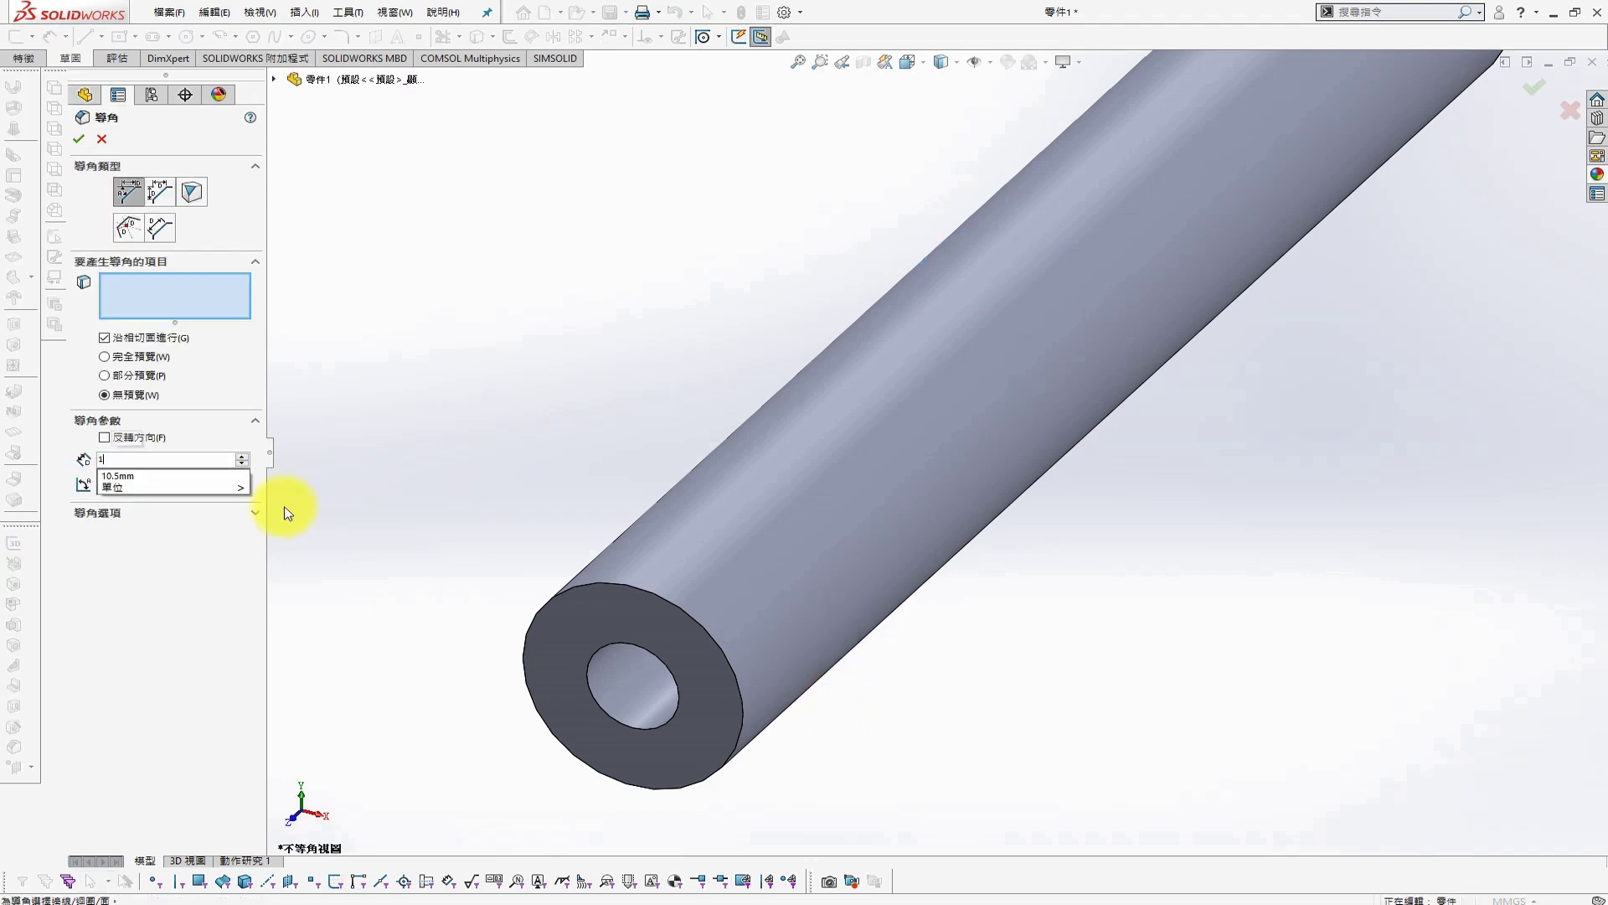
key(Return)
Apply the 1 mm × 45° chamfer to both the near and far end faces
click(689, 610)
scroll(1049, 420, up, 5)
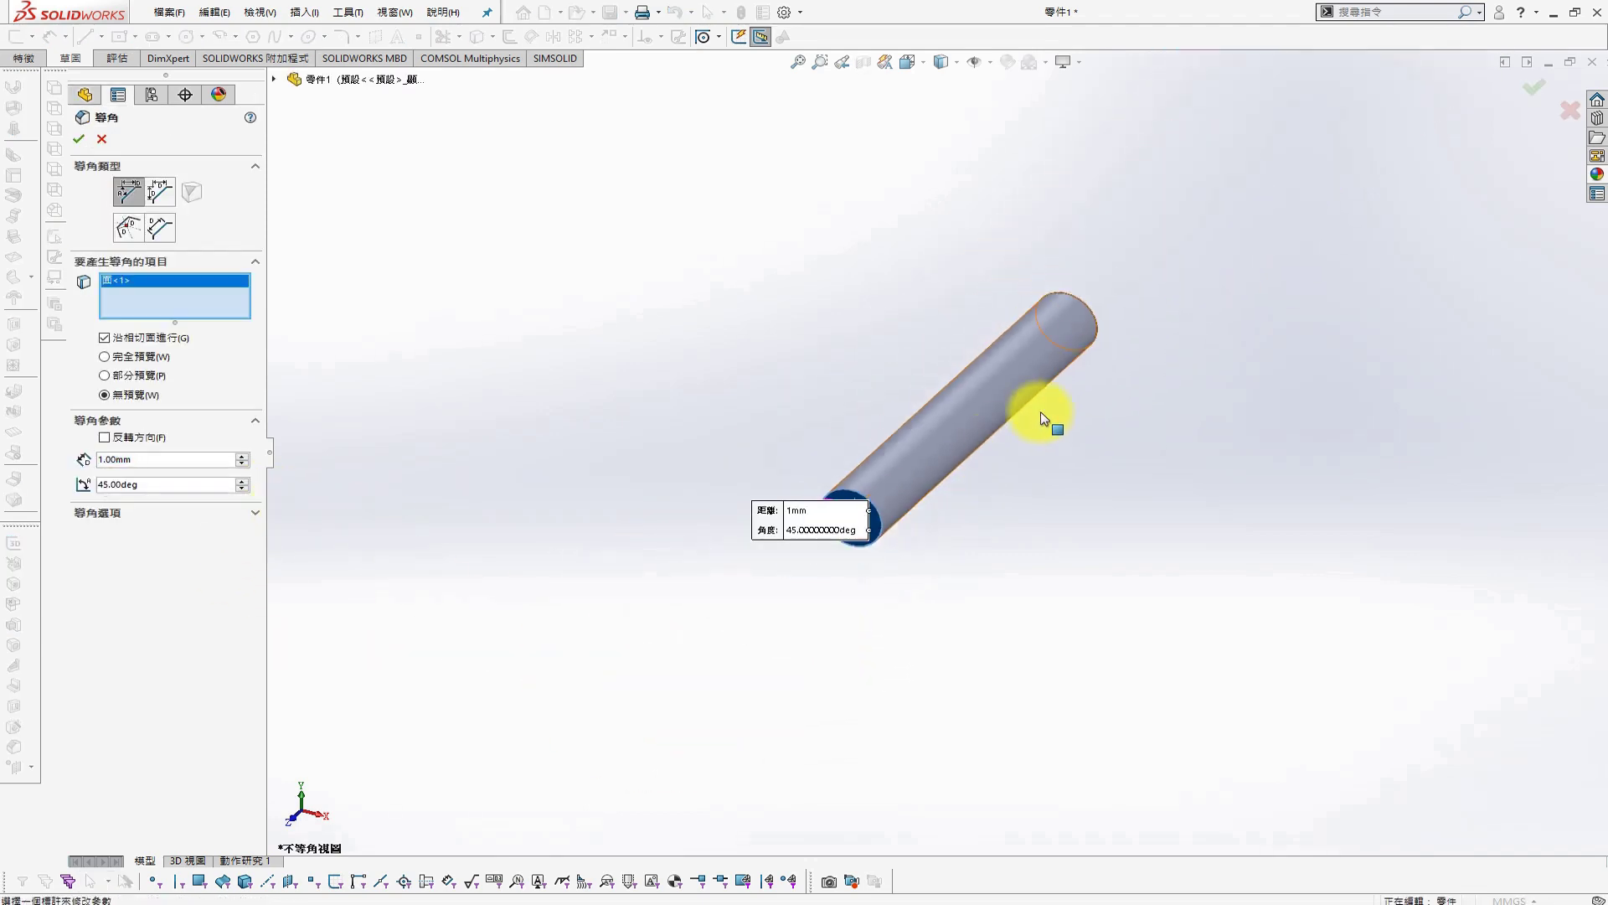
middle_drag(1049, 420, 1059, 306)
click(1137, 329)
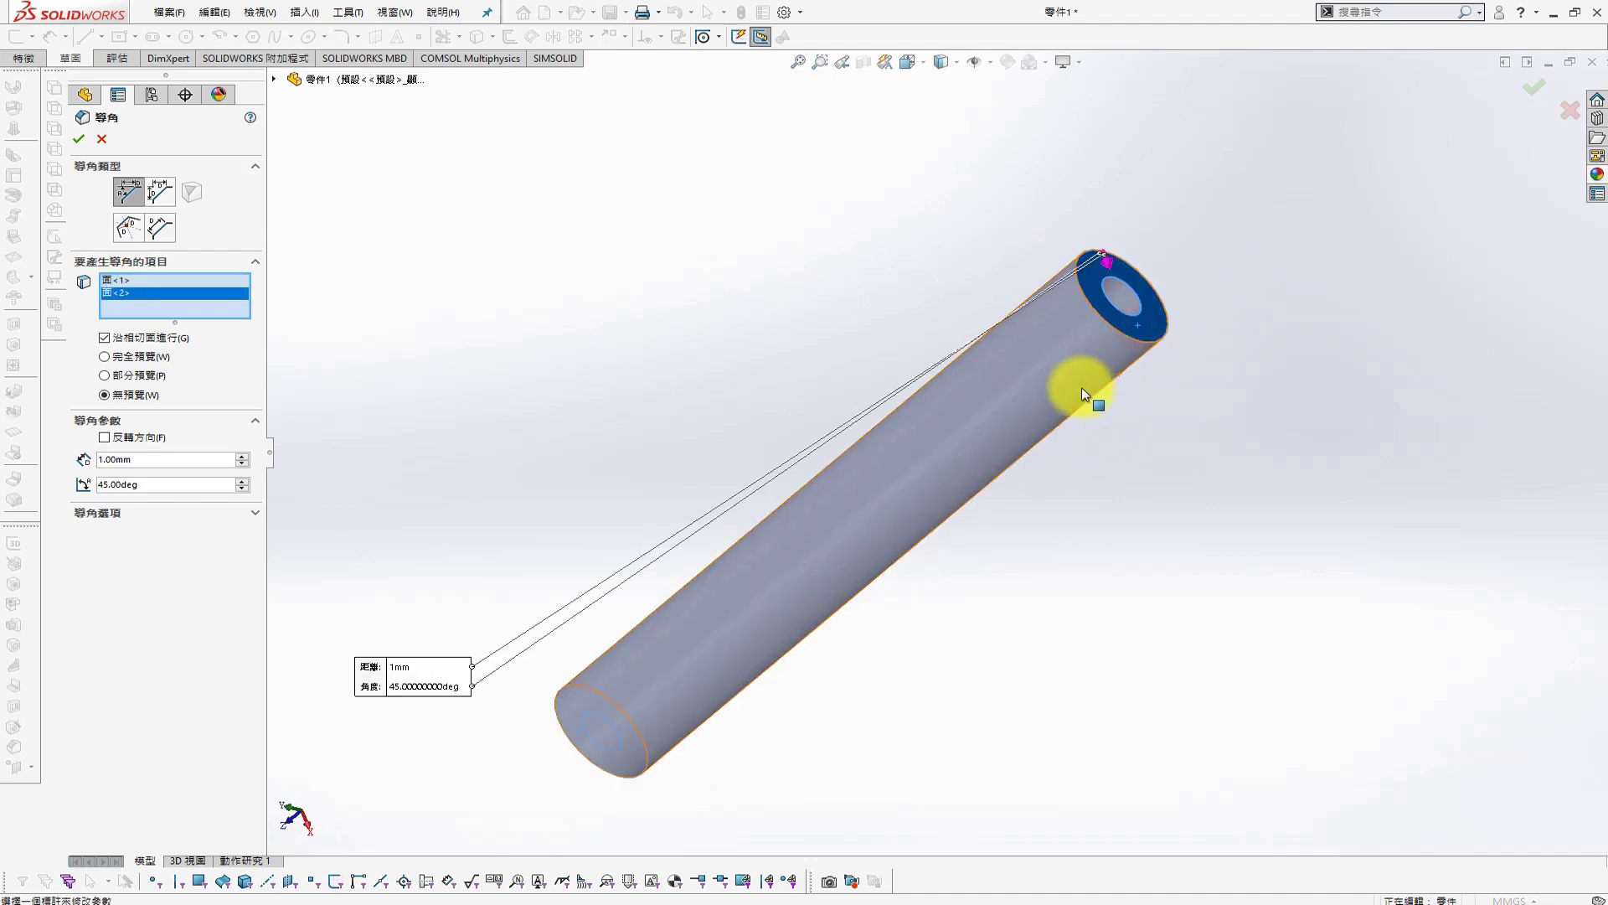
click(74, 135)
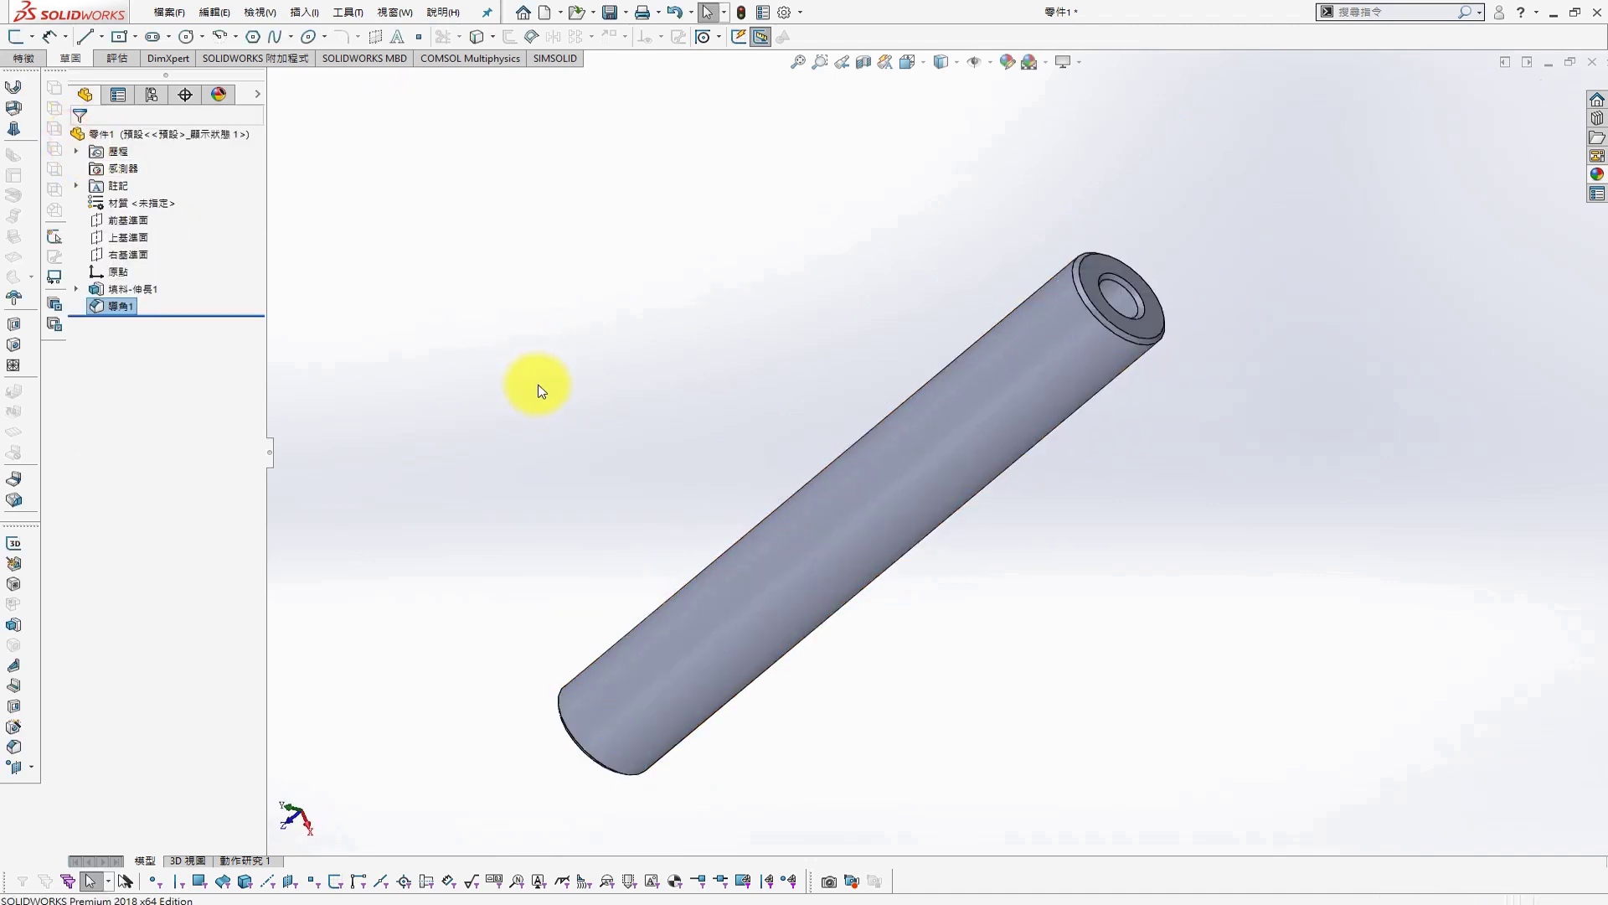
middle_drag(539, 391, 158, 298)
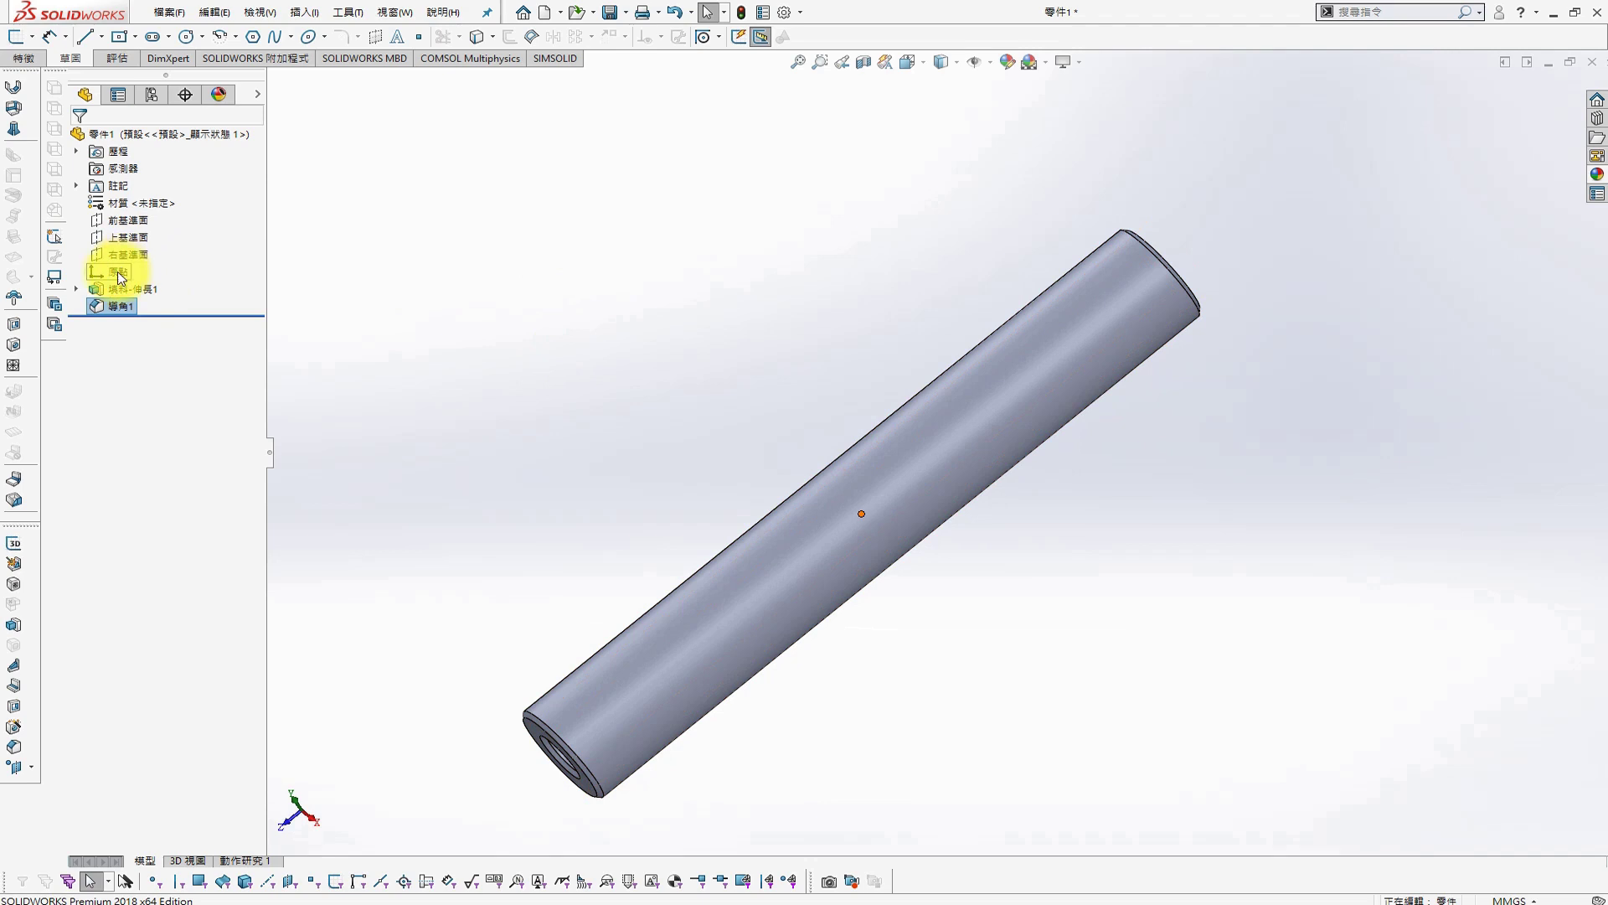
Assign Plain Carbon Steel (純碳鋼) and Save As 'rotate center bar'
right_click(125, 206)
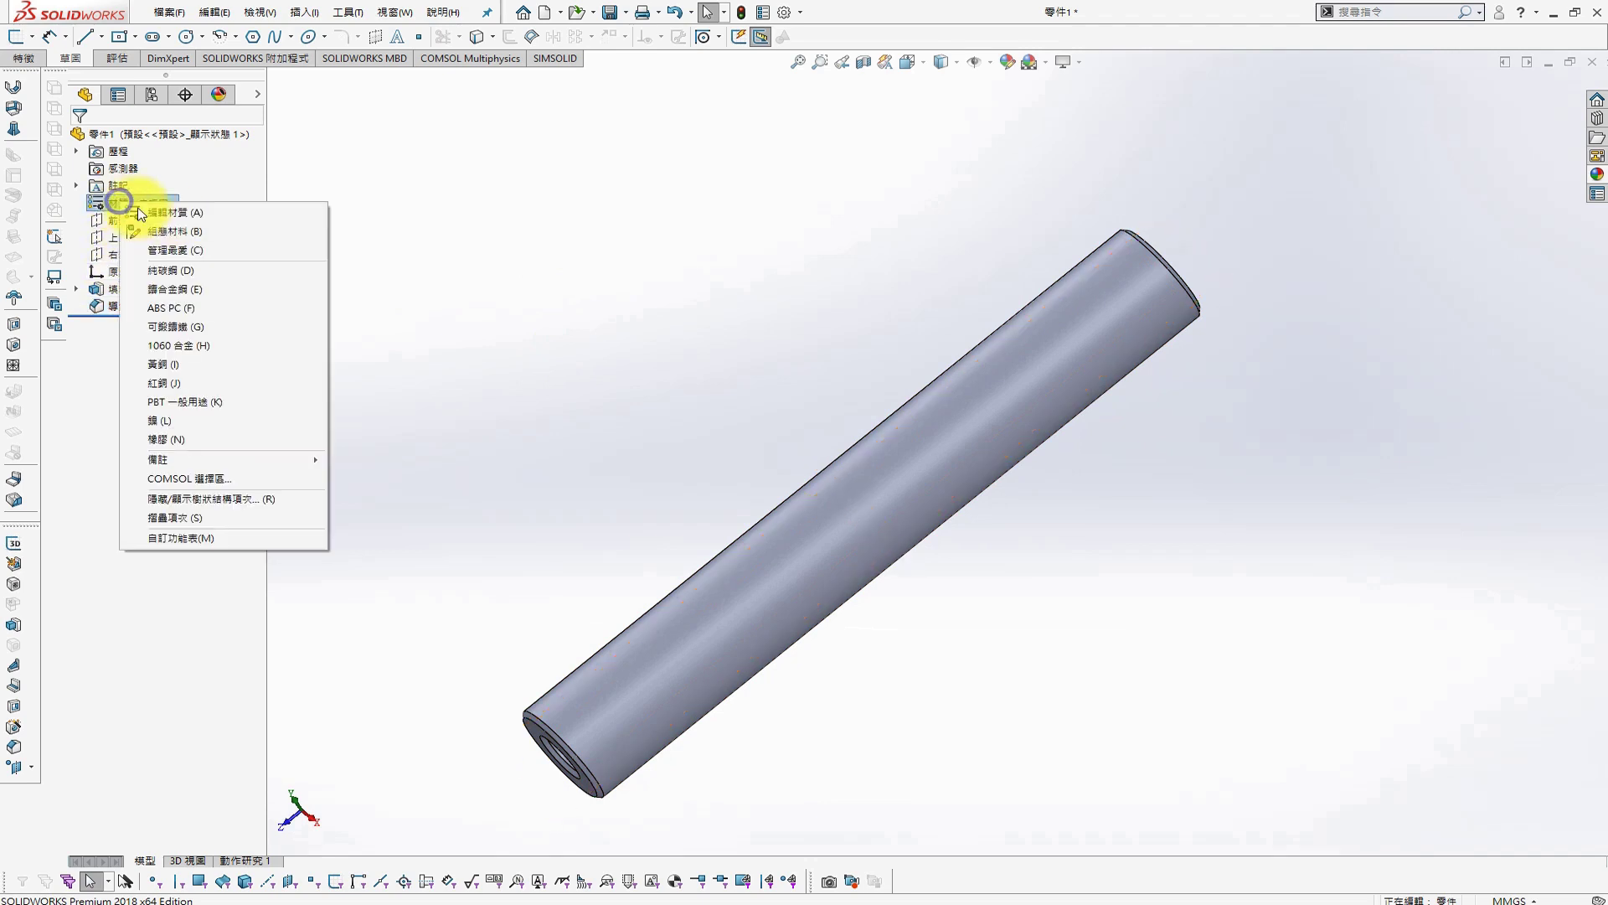
click(206, 271)
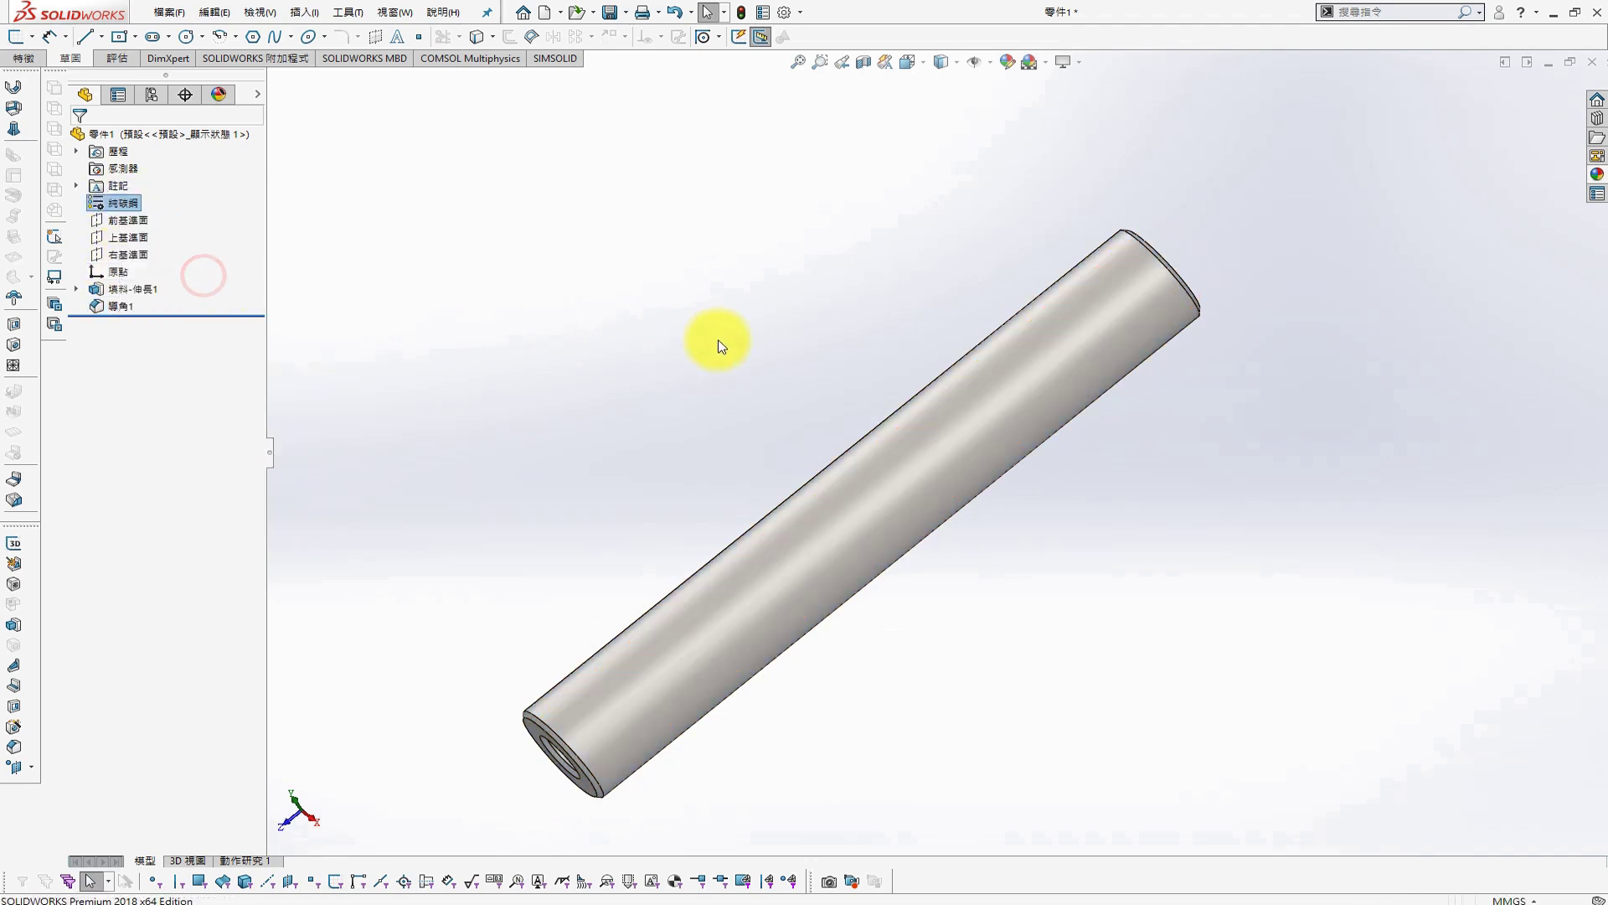
click(609, 14)
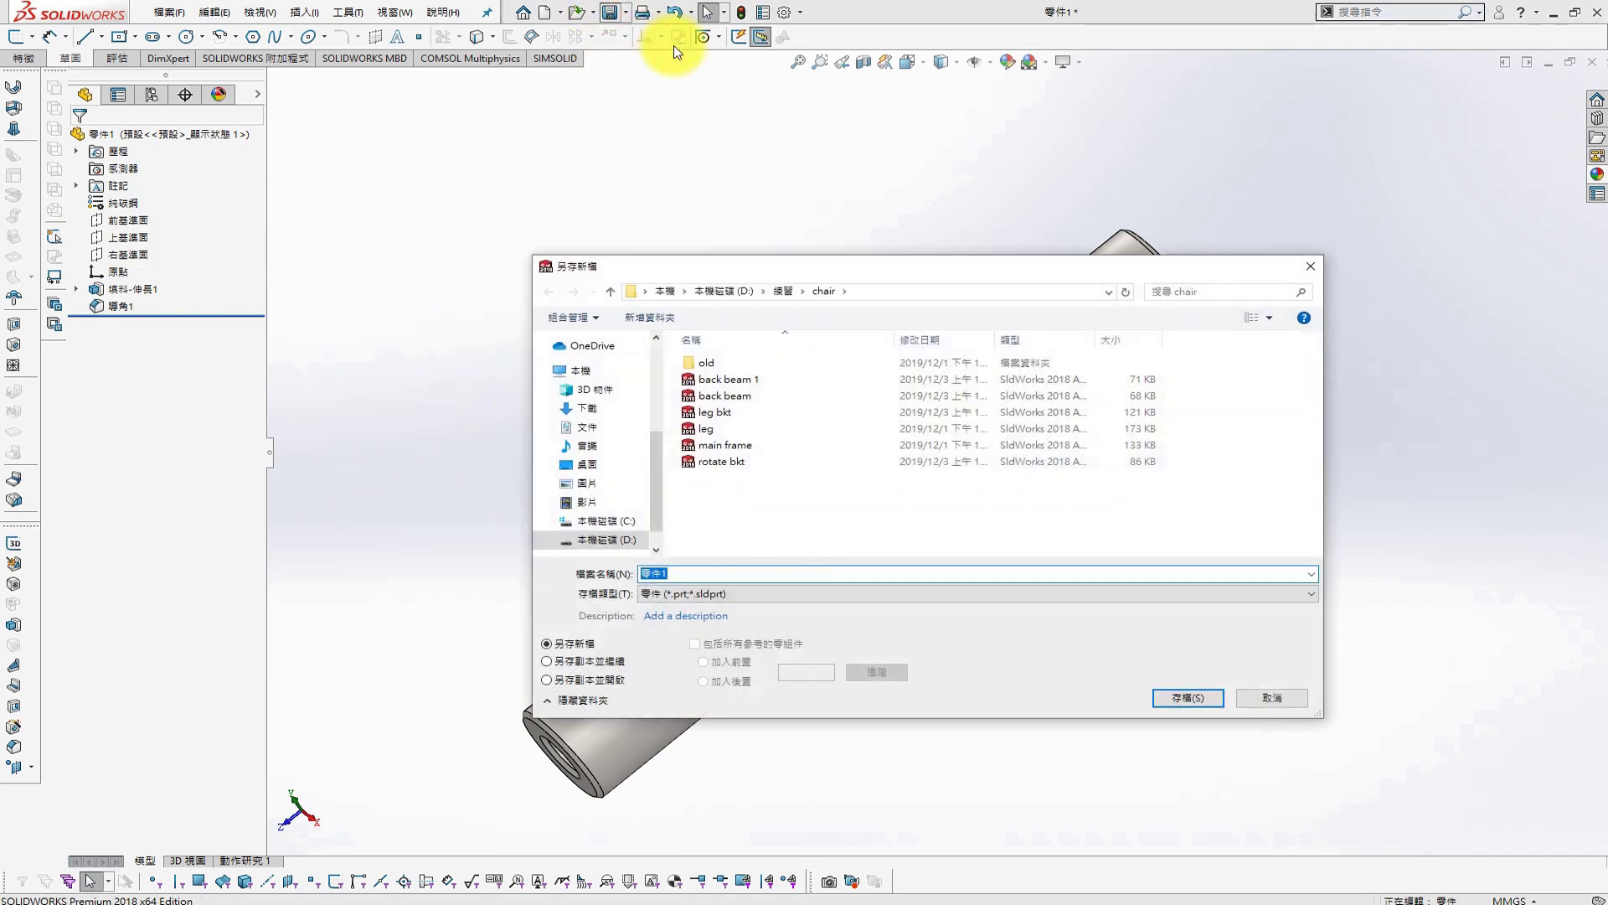
text(rotate)
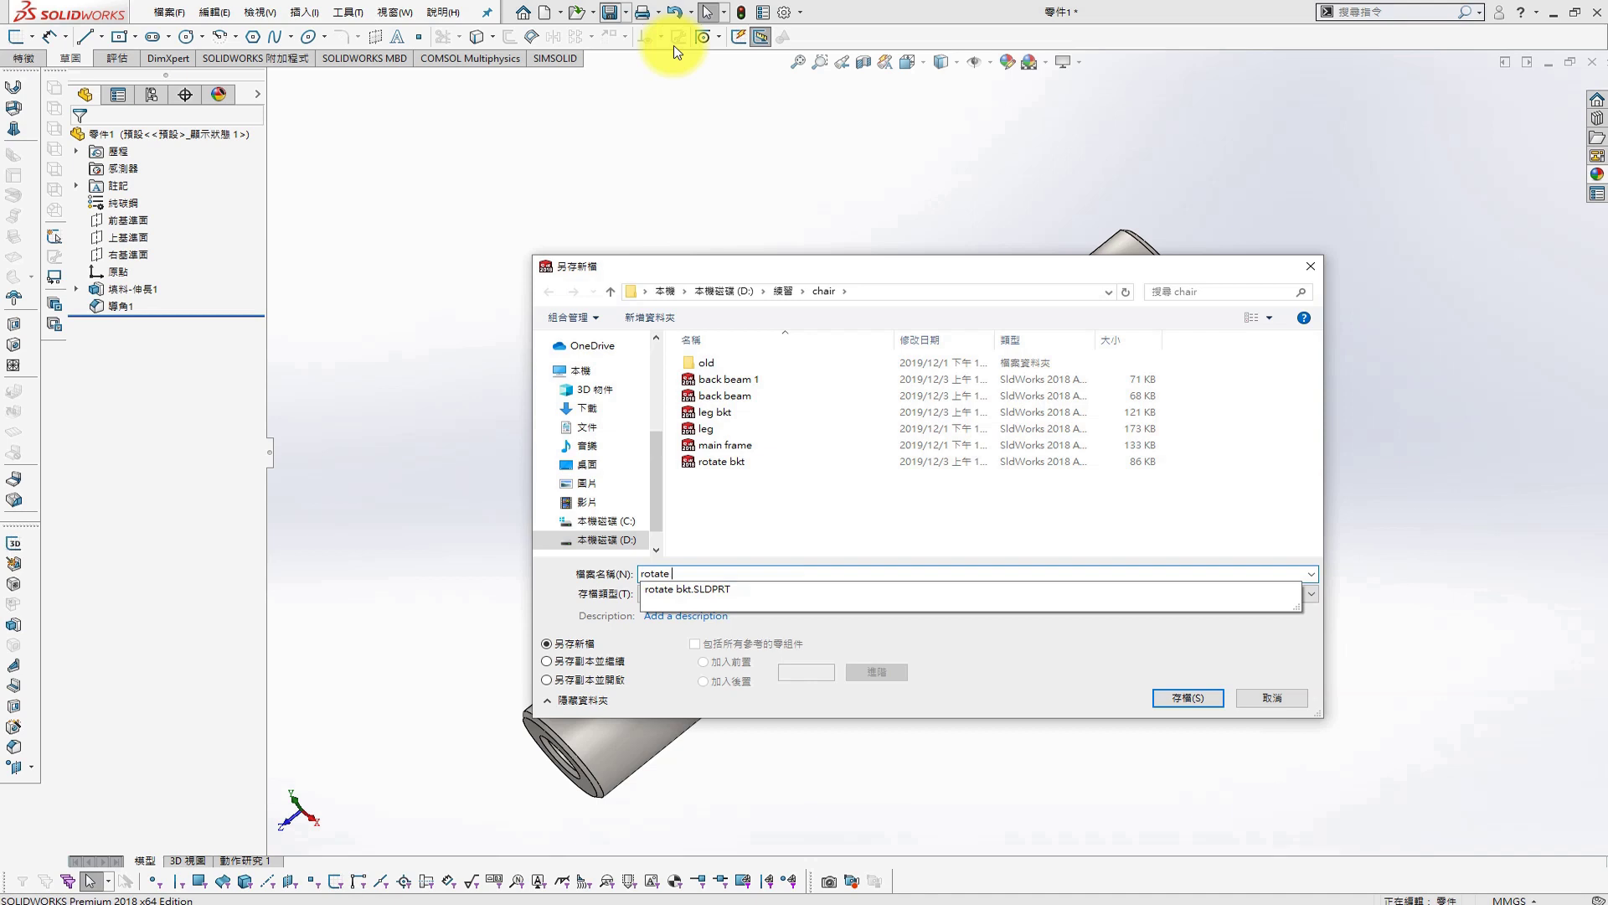
text(center bar)
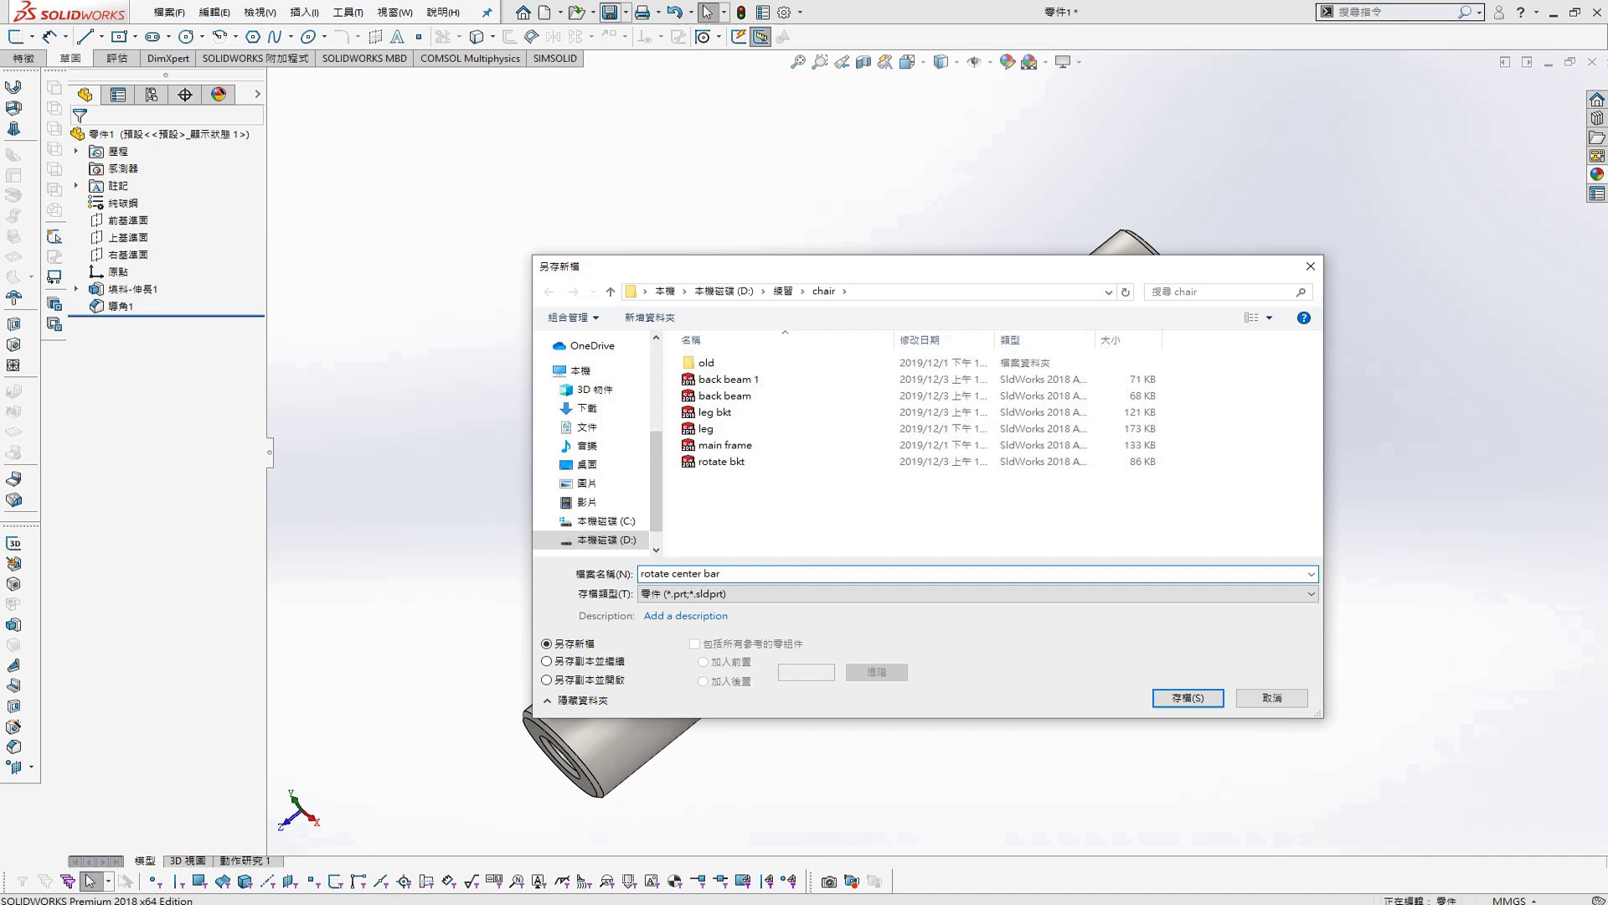
key(Return)
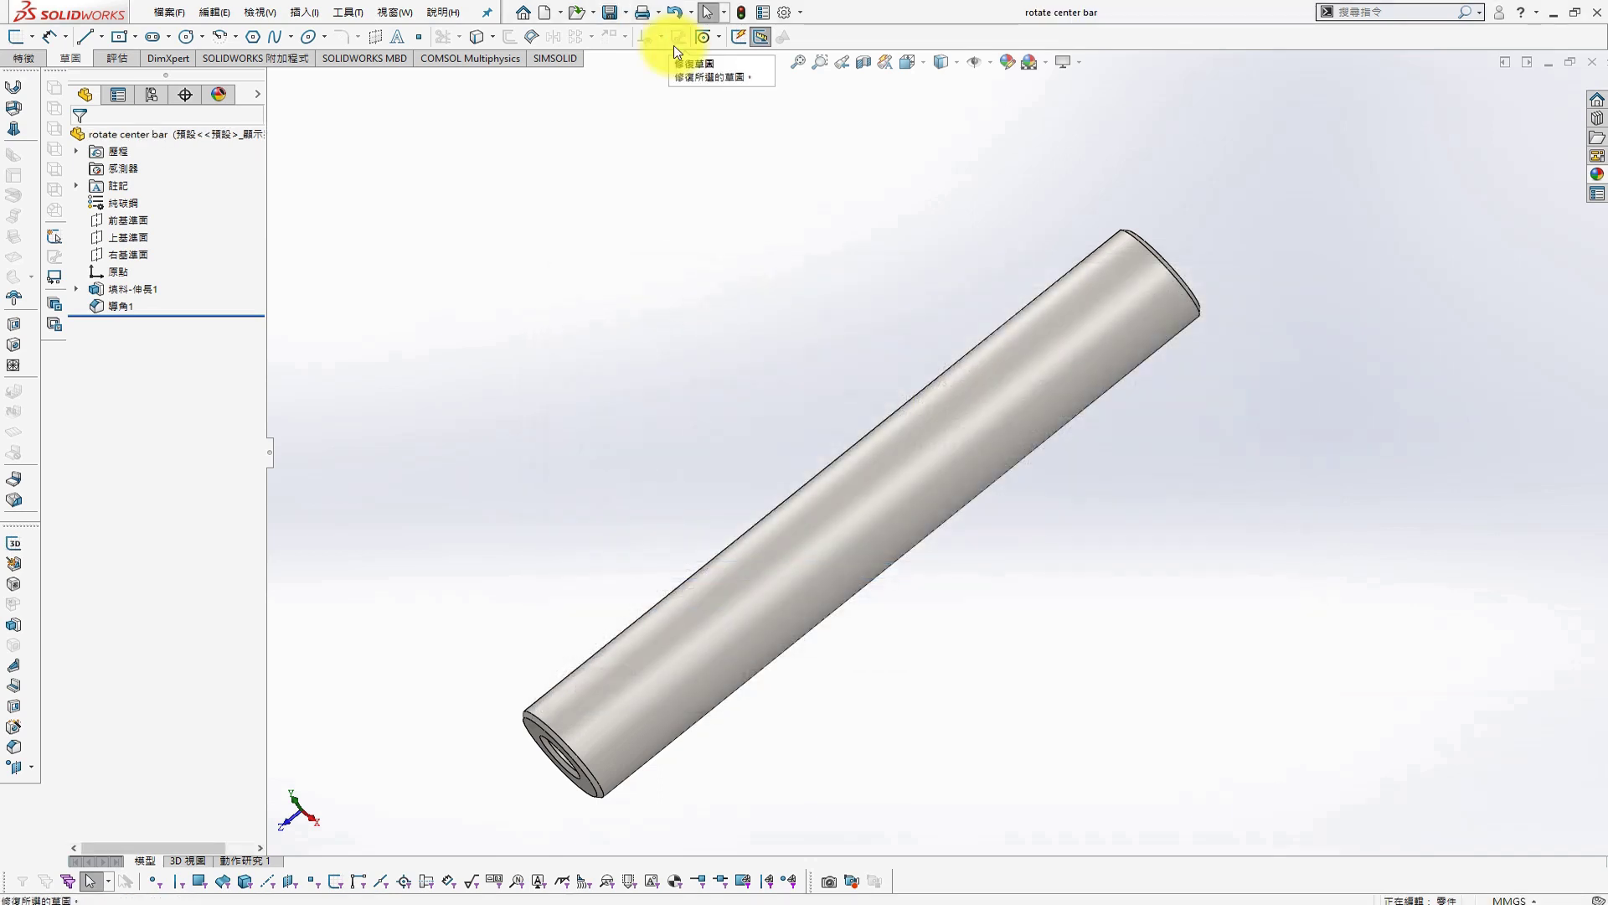
Switch to the chair assembly and insert the rotate center bar beside the frame
click(394, 12)
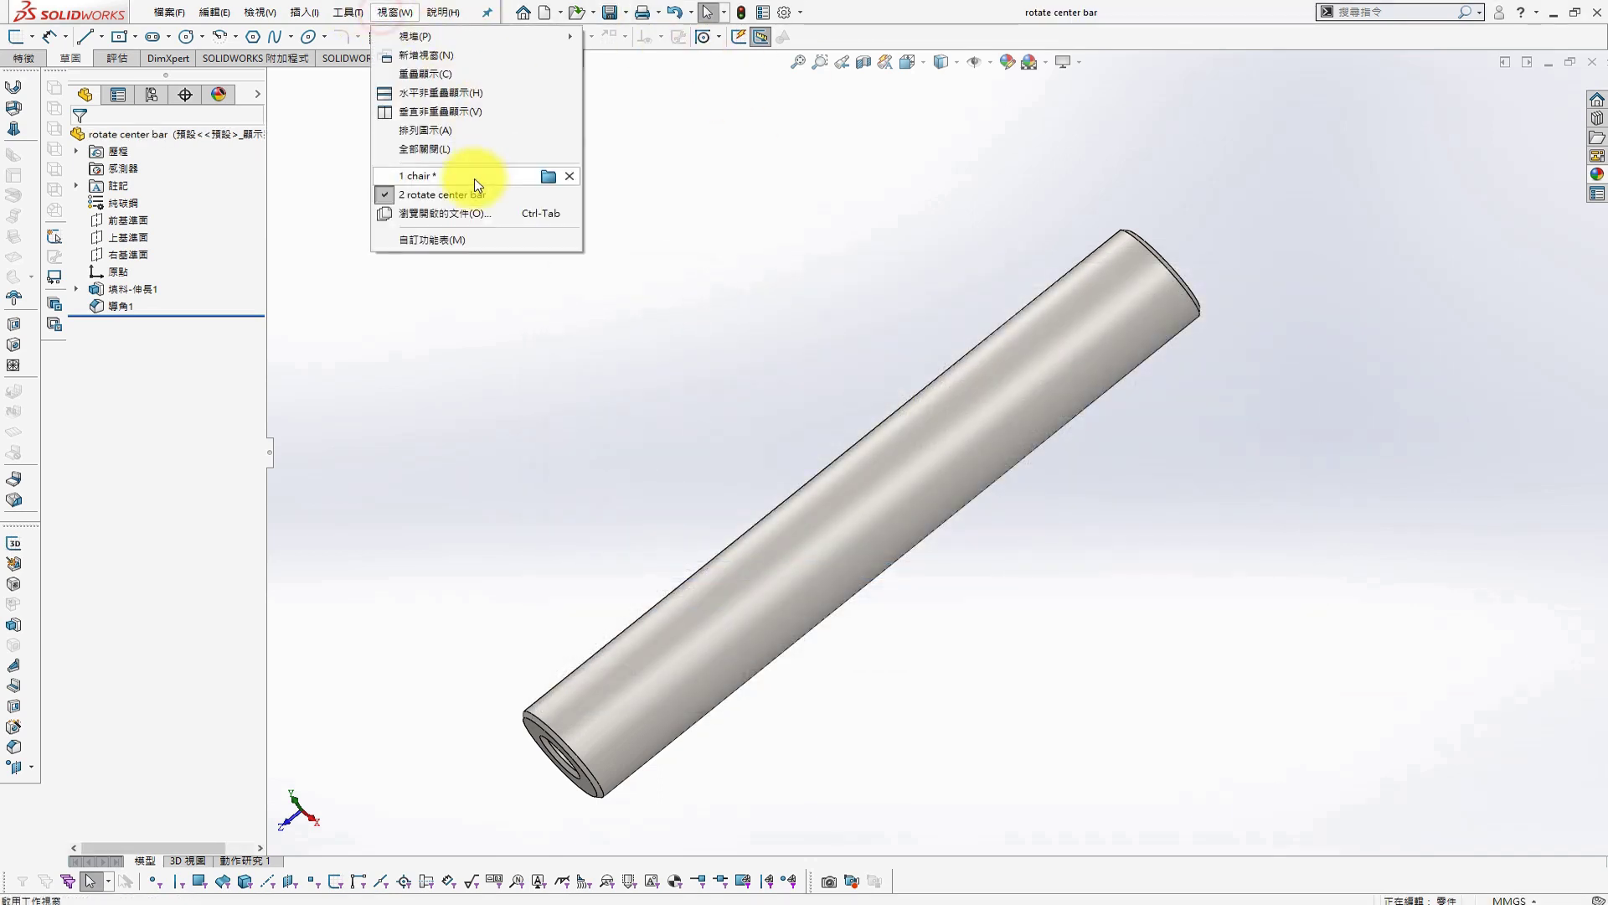
click(475, 185)
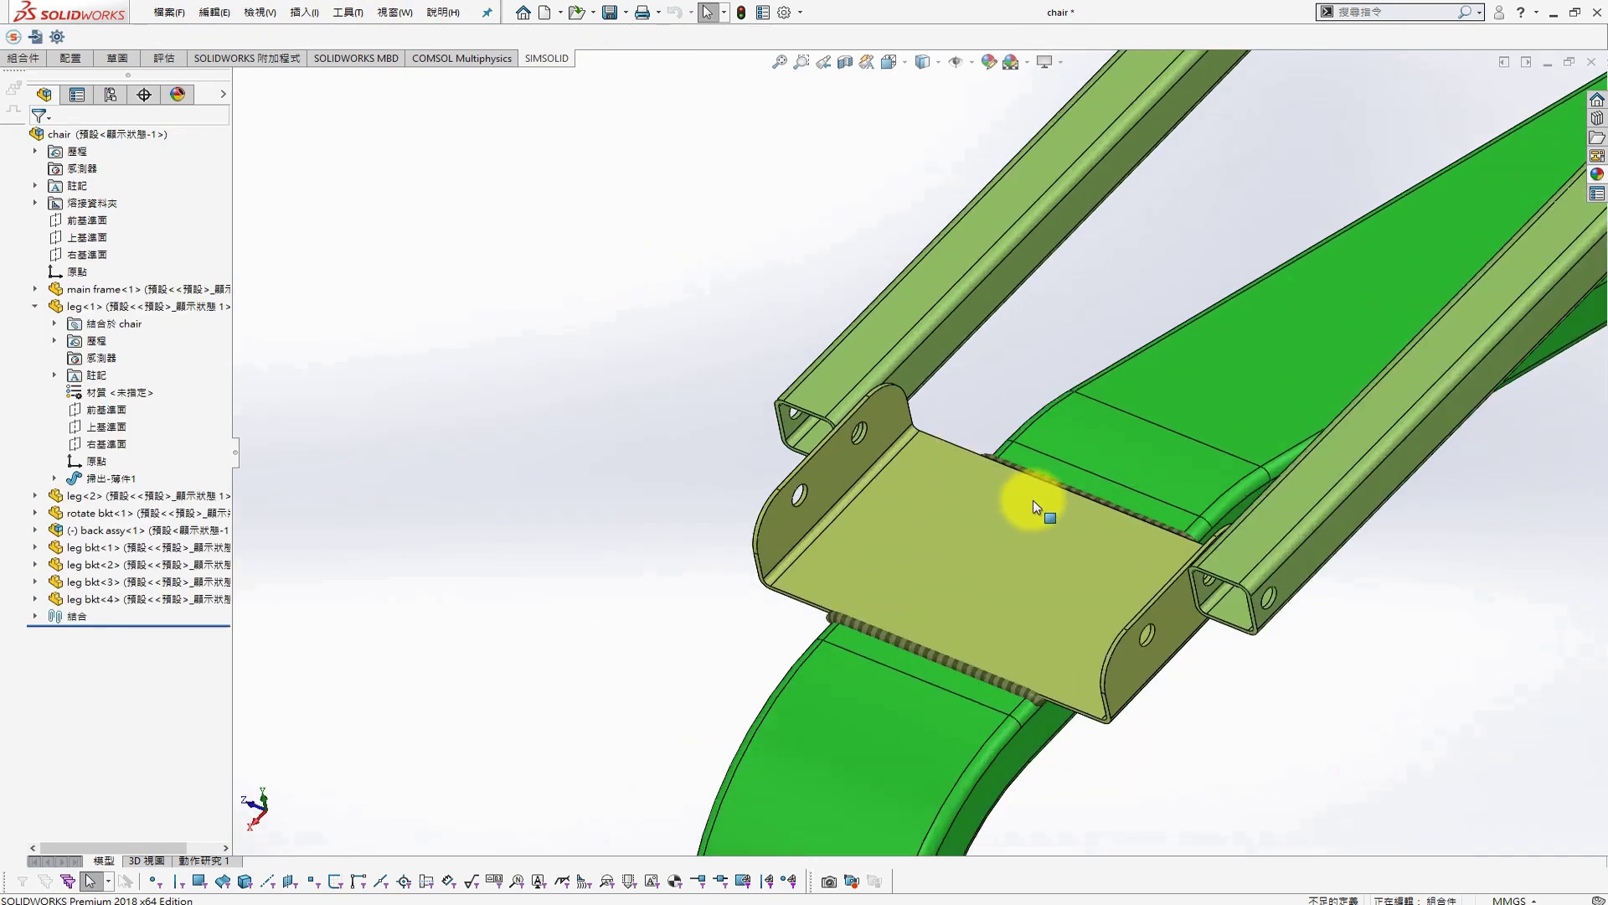
scroll(978, 494, up, 2)
right_click(672, 396)
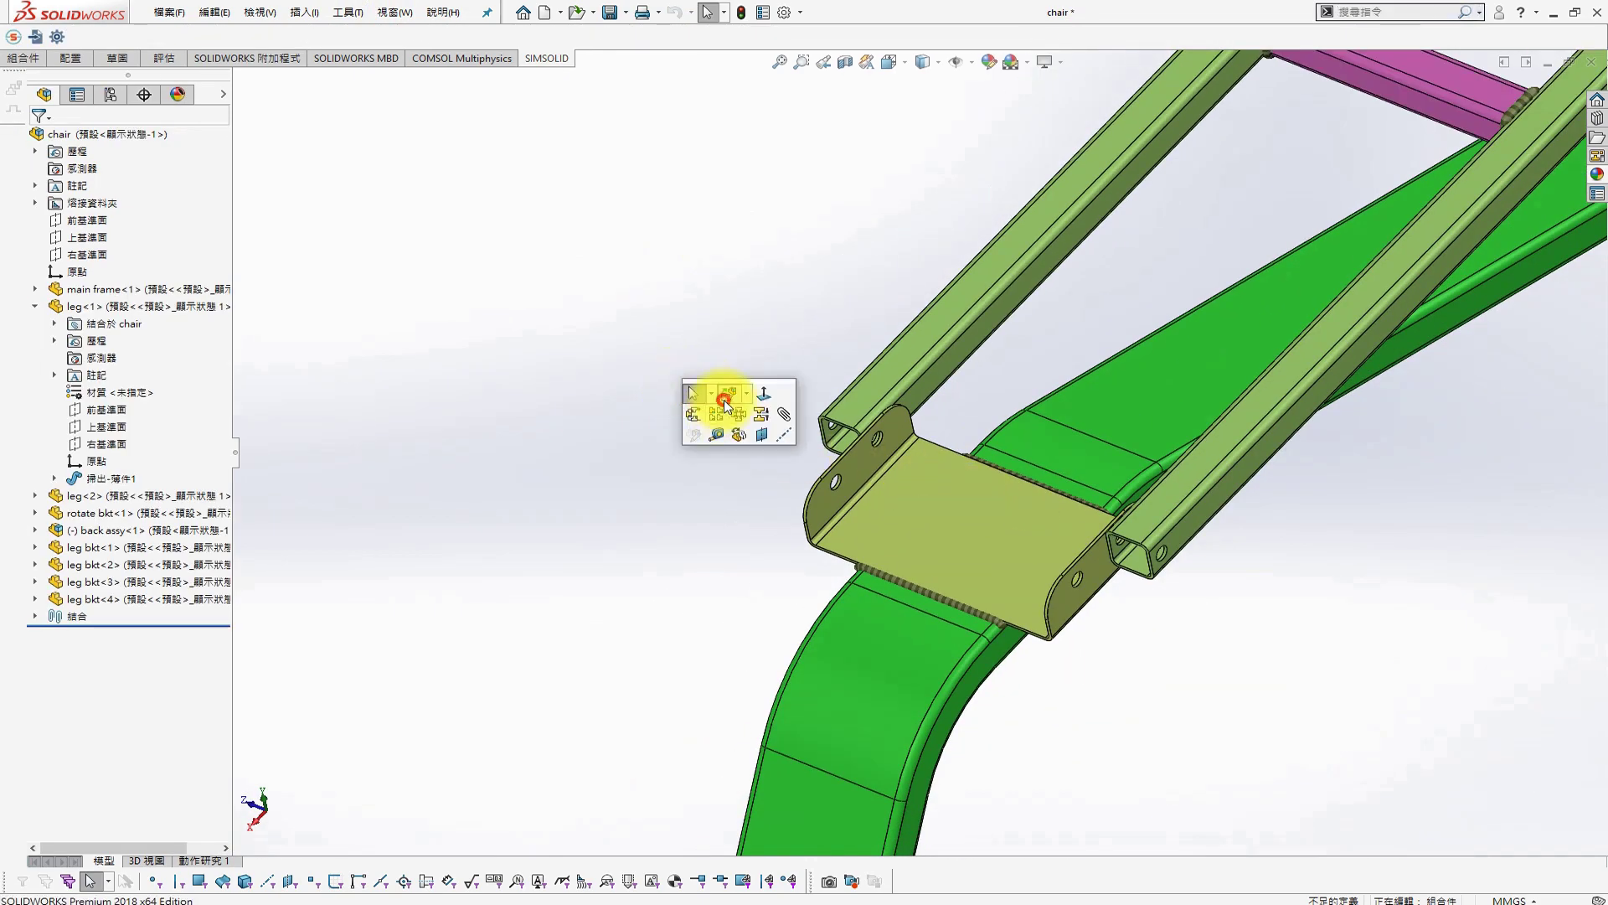
click(725, 404)
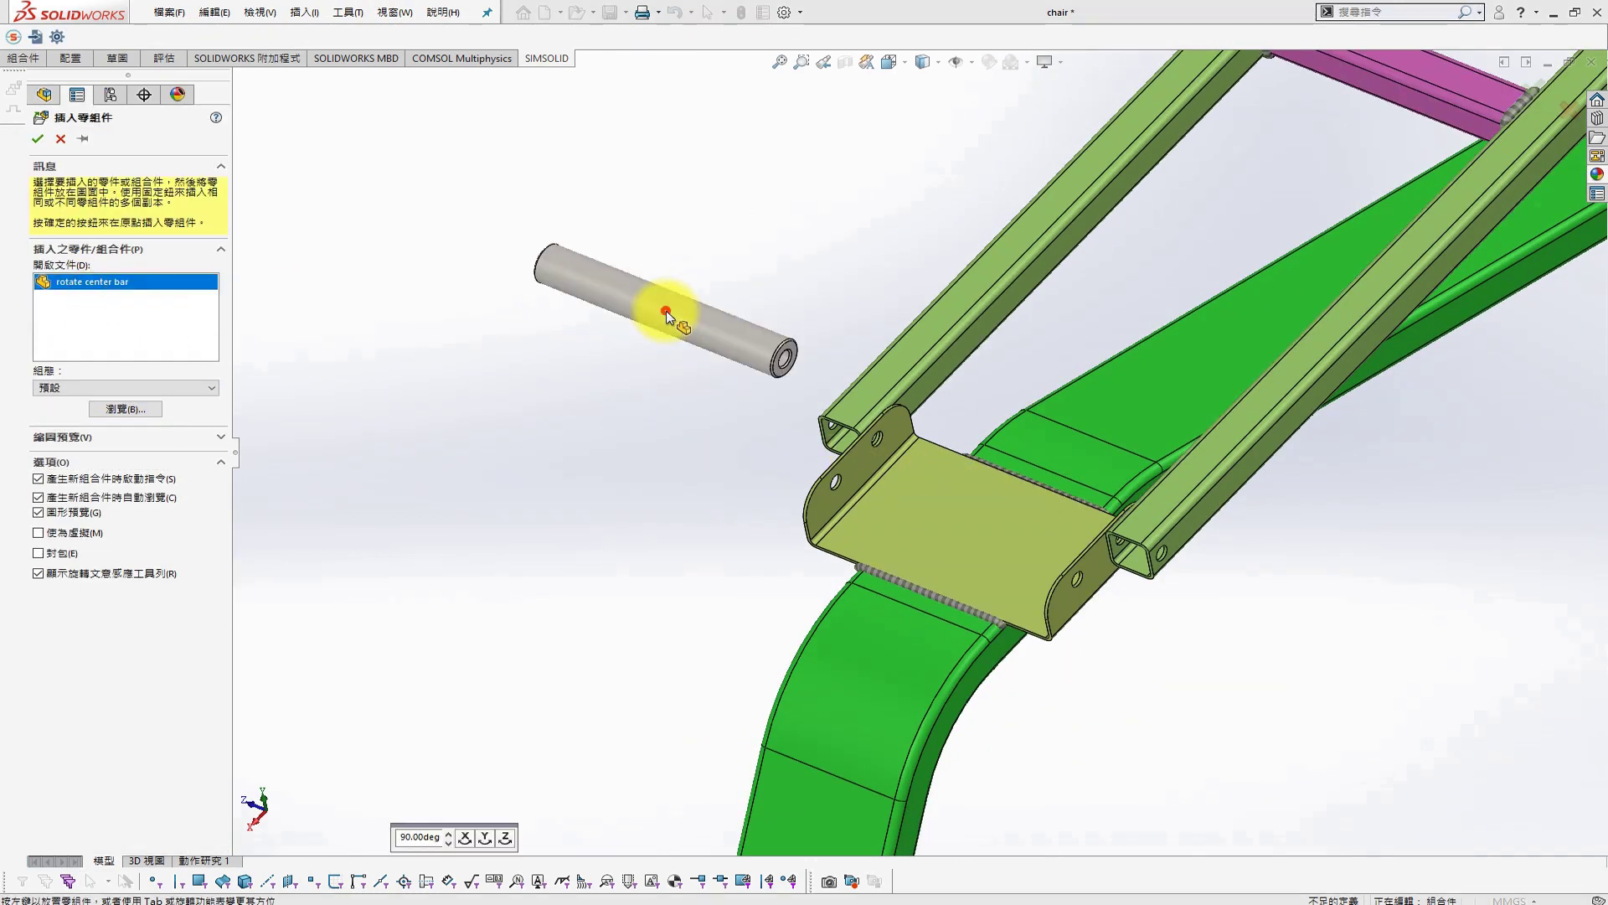
scroll(813, 374, down, 1)
click(812, 374)
Mate the bar concentric with the rotate bkt bracket hole
scroll(829, 381, down, 3)
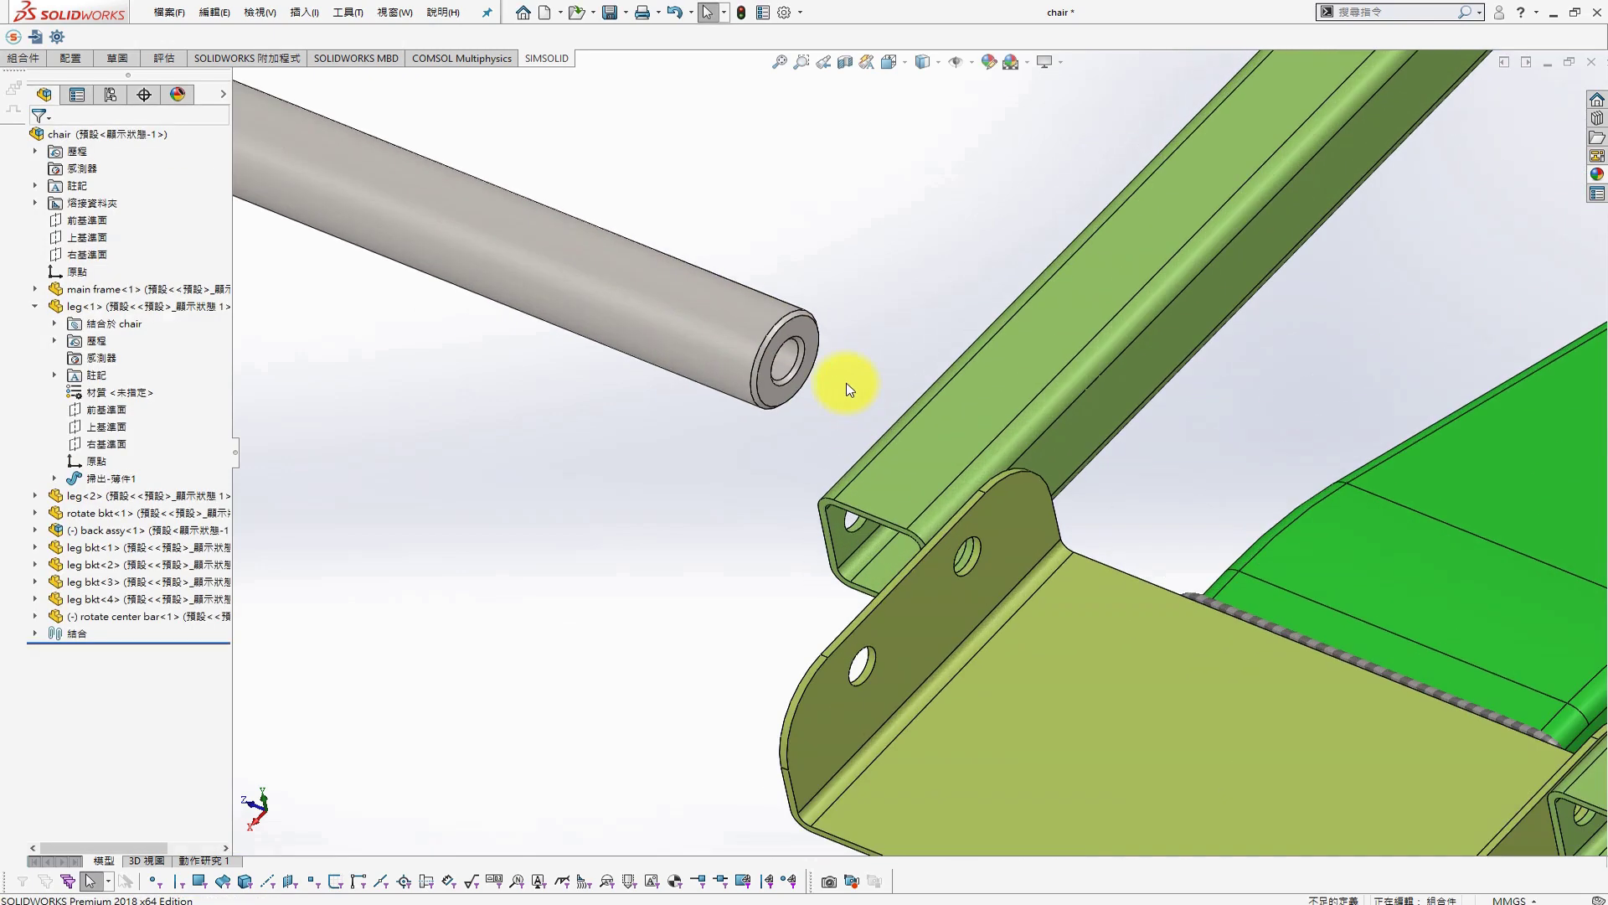
click(779, 366)
scroll(974, 548, down, 3)
ctrl+click(962, 566)
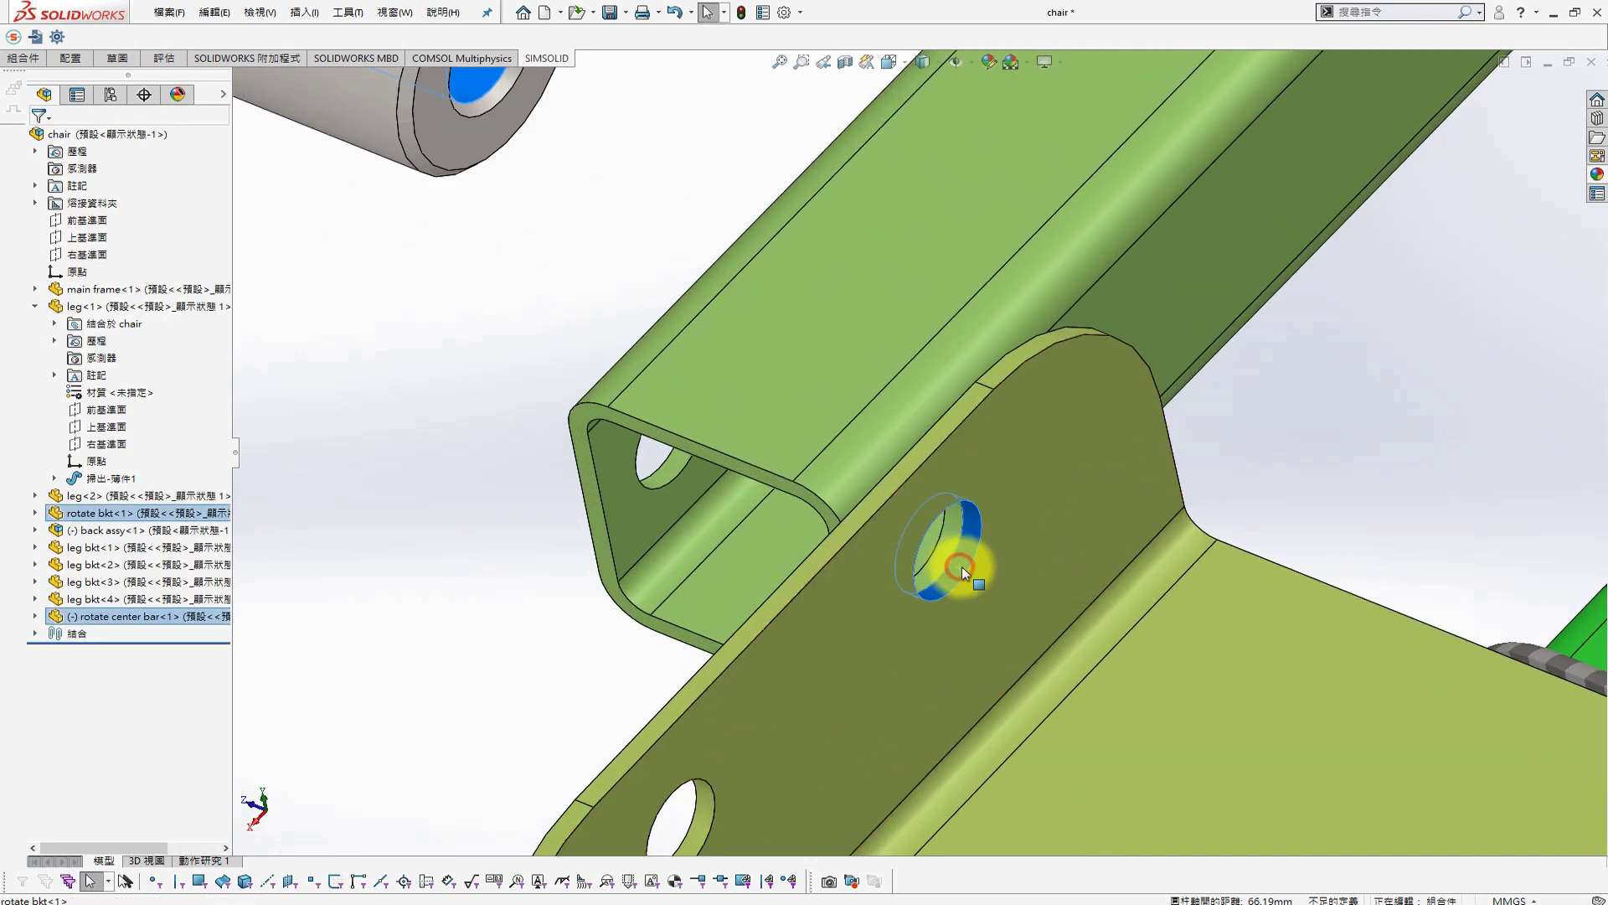
click(1079, 553)
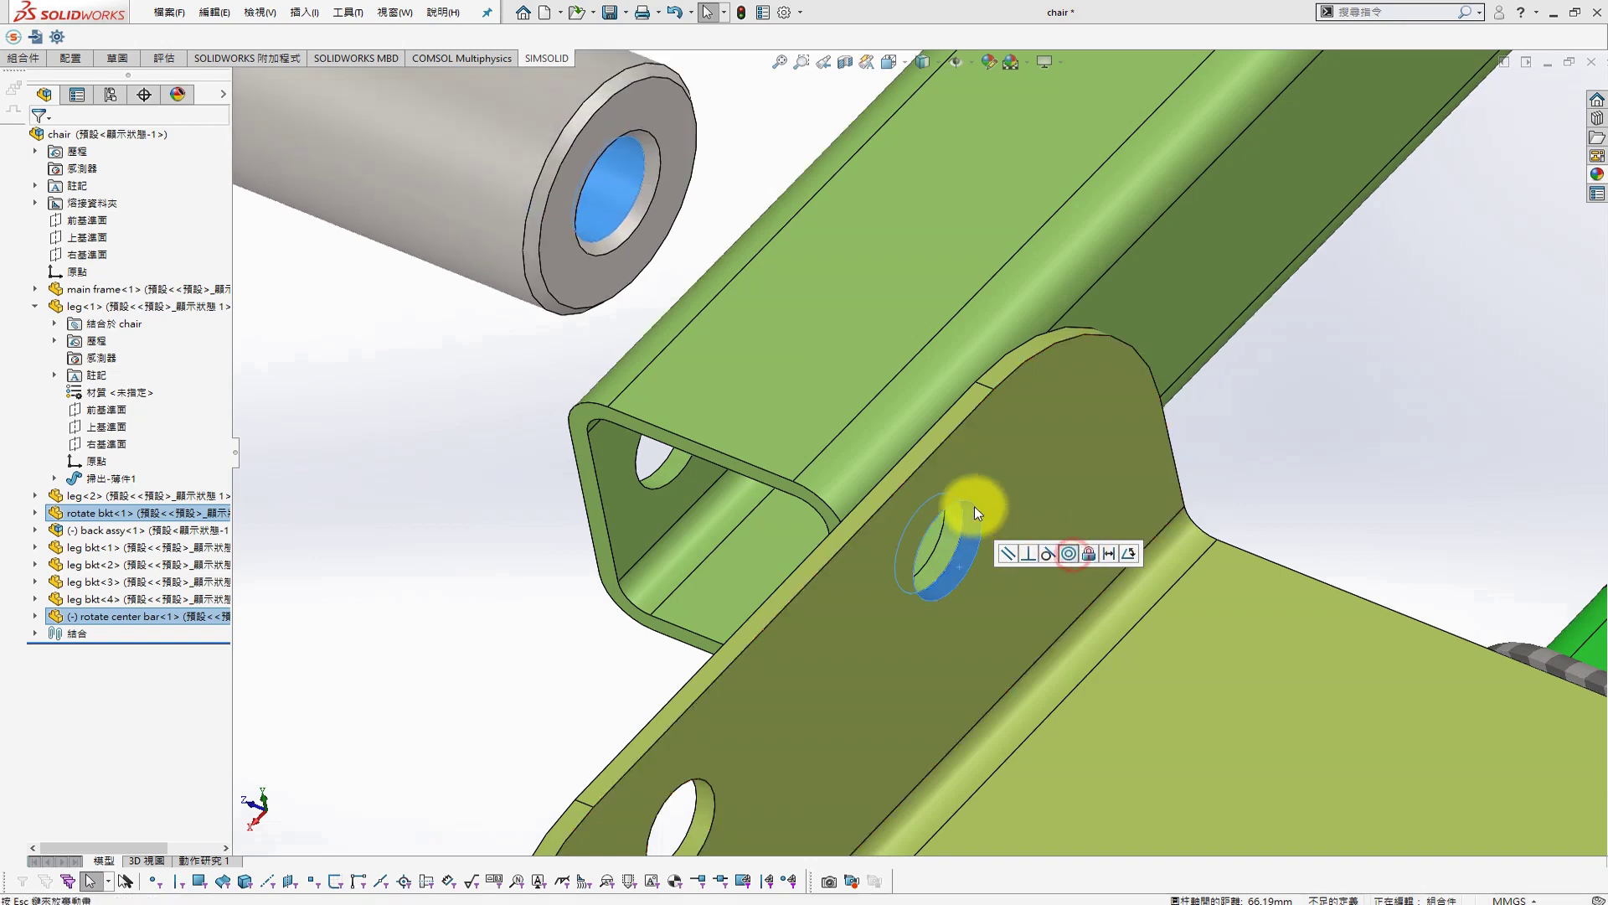
Add a coincident mate making the bar's end flush with the bracket's end face
click(1102, 657)
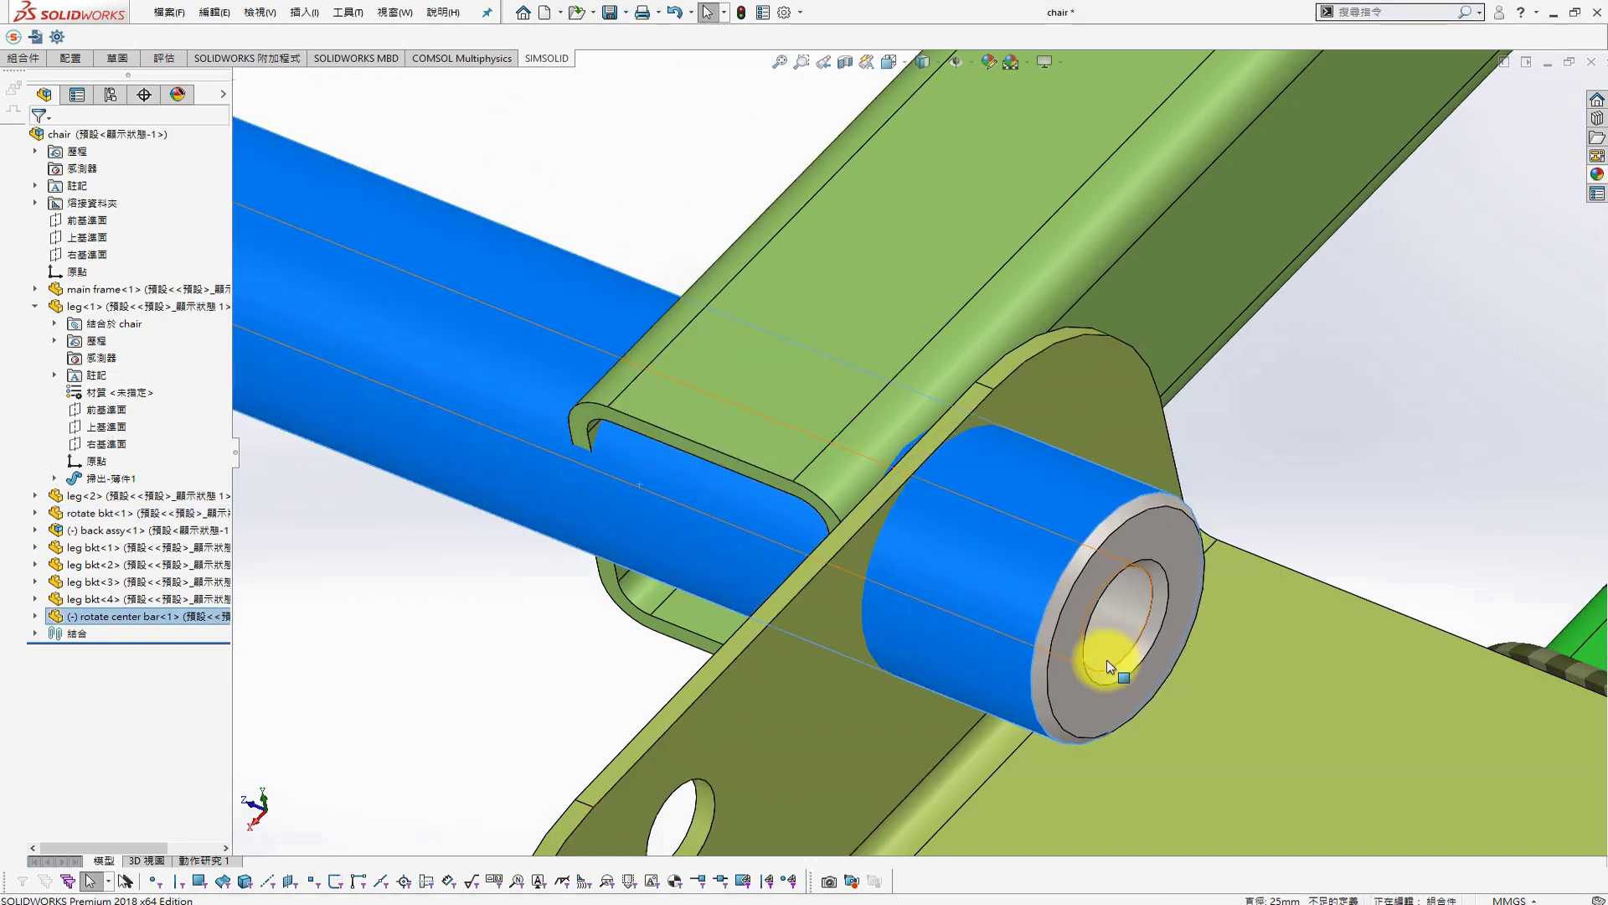
scroll(1050, 597, up, 3)
scroll(1076, 574, up, 3)
mouse_move(1076, 575)
middle_down()
mouse_move(1173, 592)
mouse_move(1174, 609)
middle_up()
click(1186, 596)
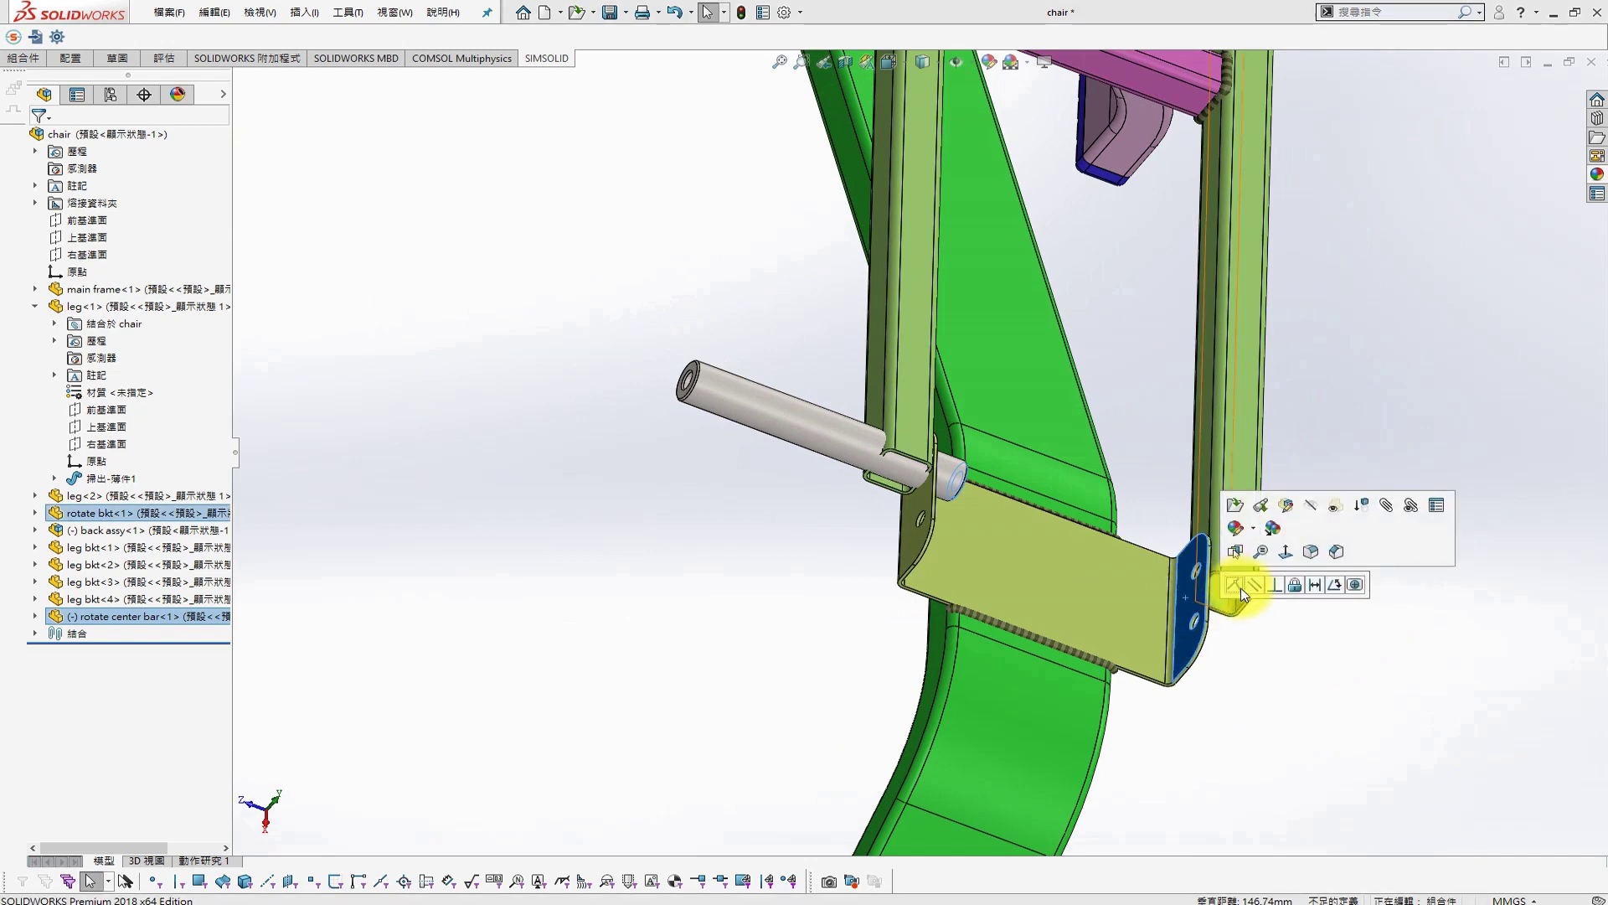
click(1237, 585)
mouse_move(1355, 670)
middle_down()
mouse_move(1234, 556)
mouse_move(1123, 585)
middle_up()
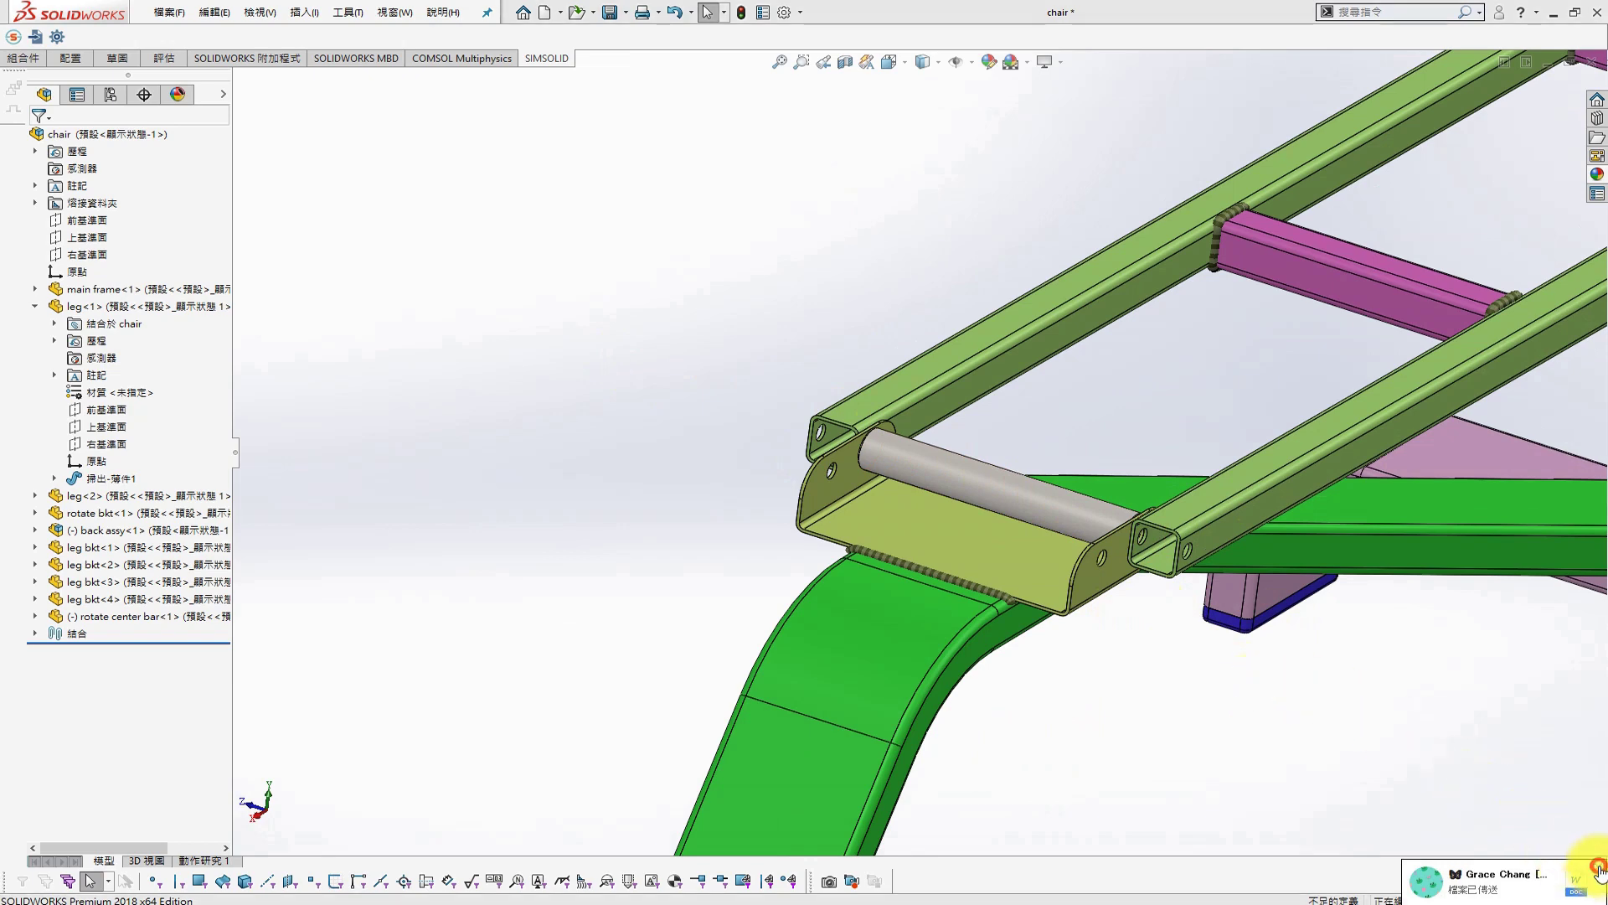
Copy rotate center bar<2> and mate it concentric with a bracket hole
click(1383, 748)
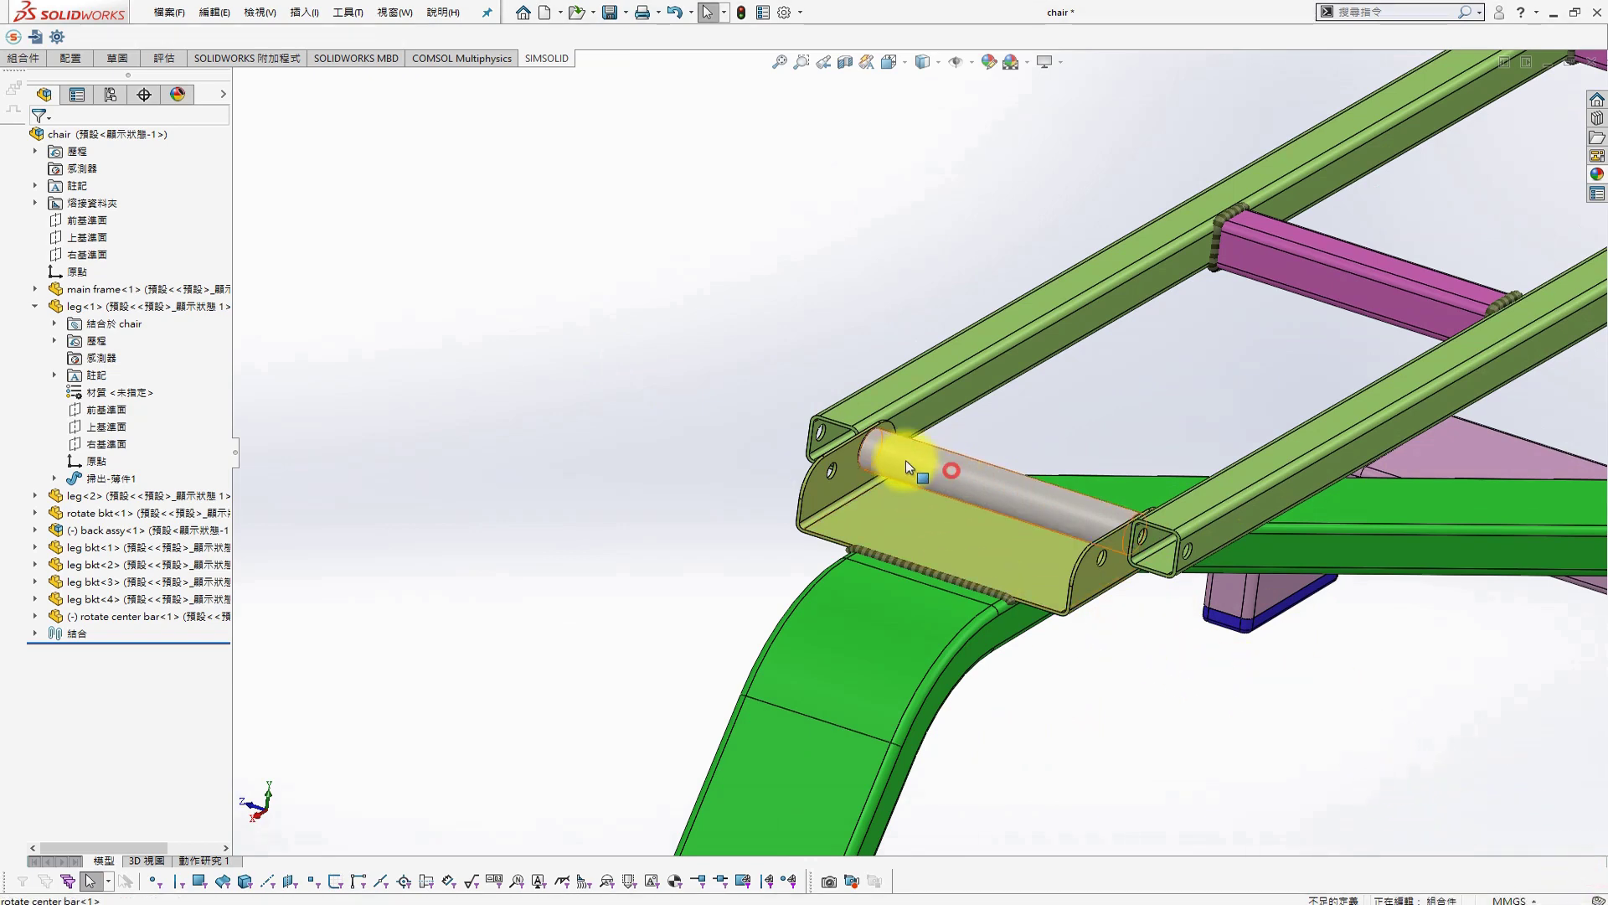
ctrl+drag(906, 460, 616, 361)
scroll(712, 394, down, 5)
scroll(771, 411, down, 3)
click(752, 418)
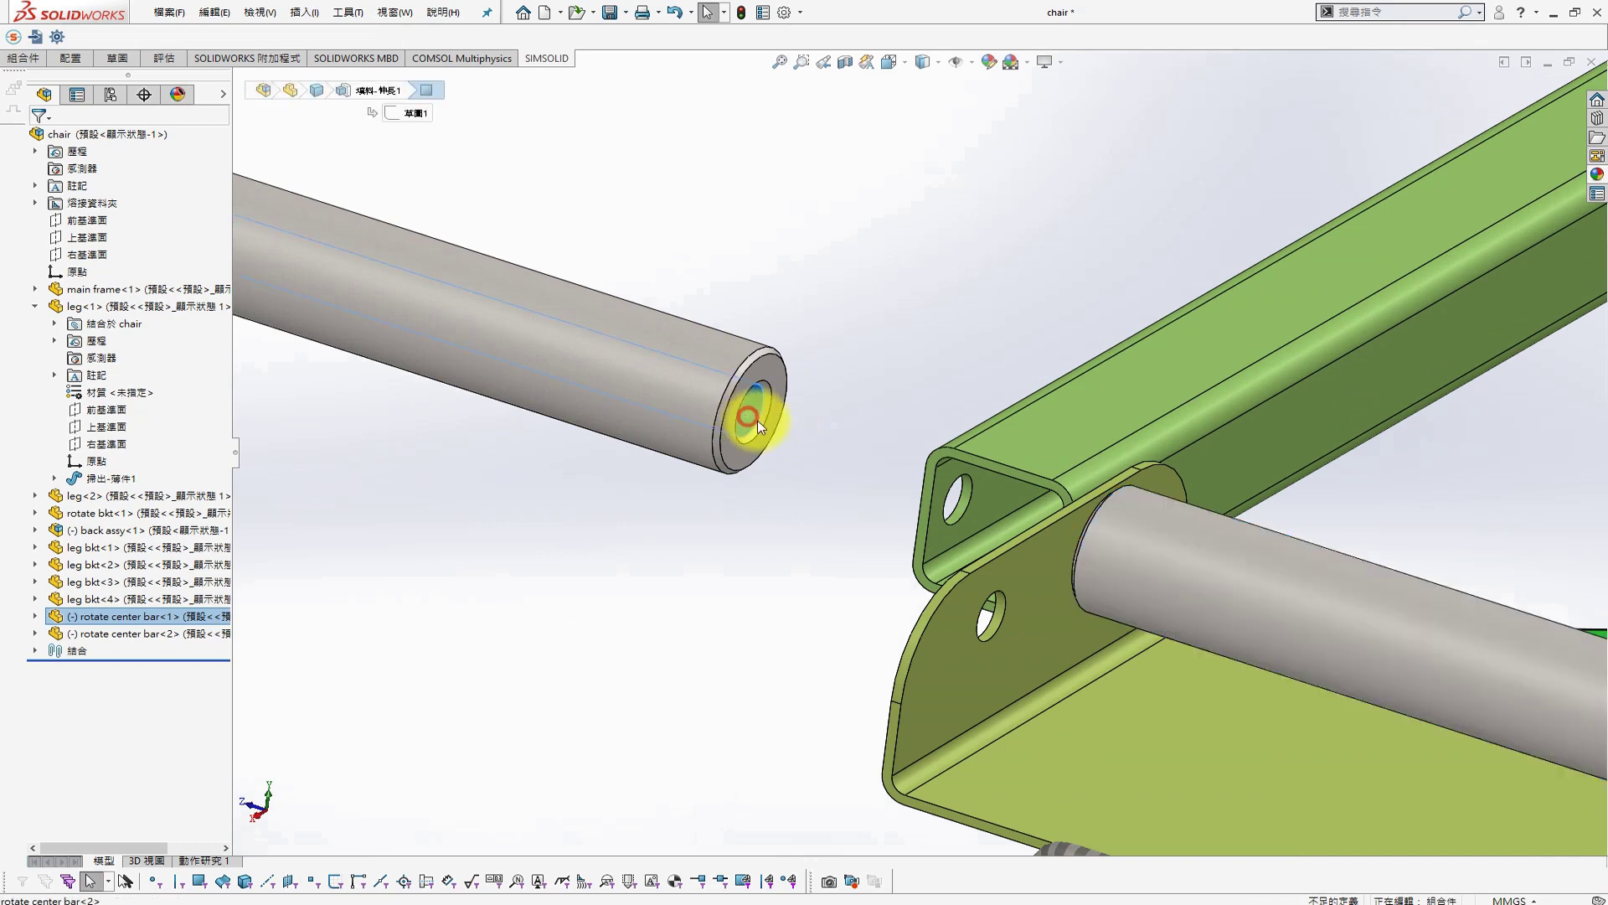
scroll(988, 617, down, 3)
ctrl+click(1007, 579)
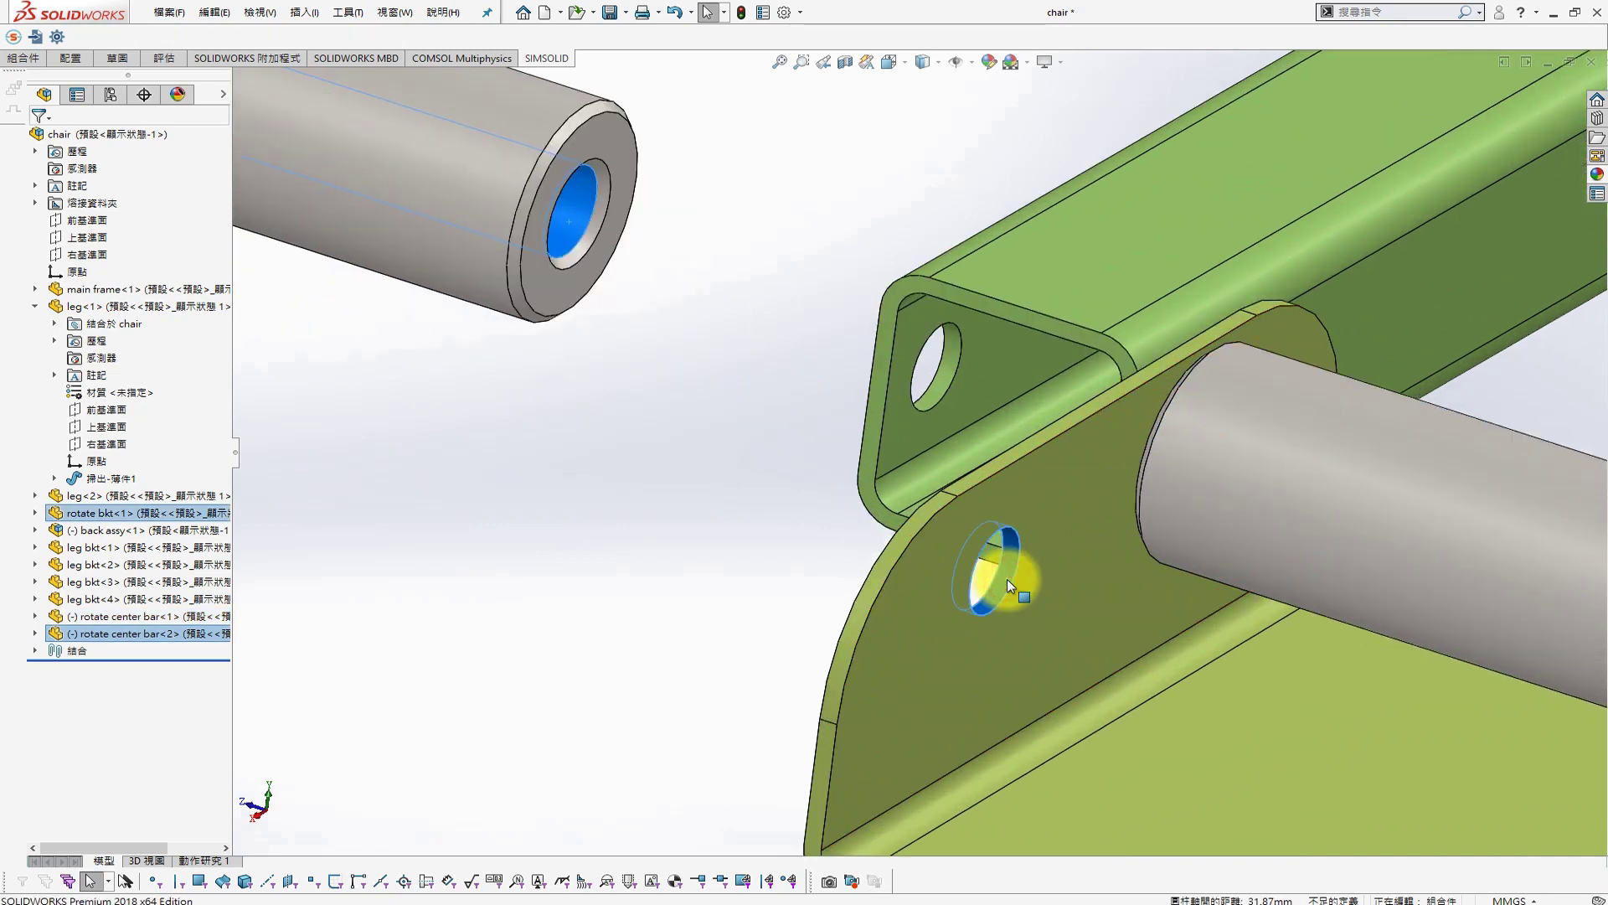
click(1115, 566)
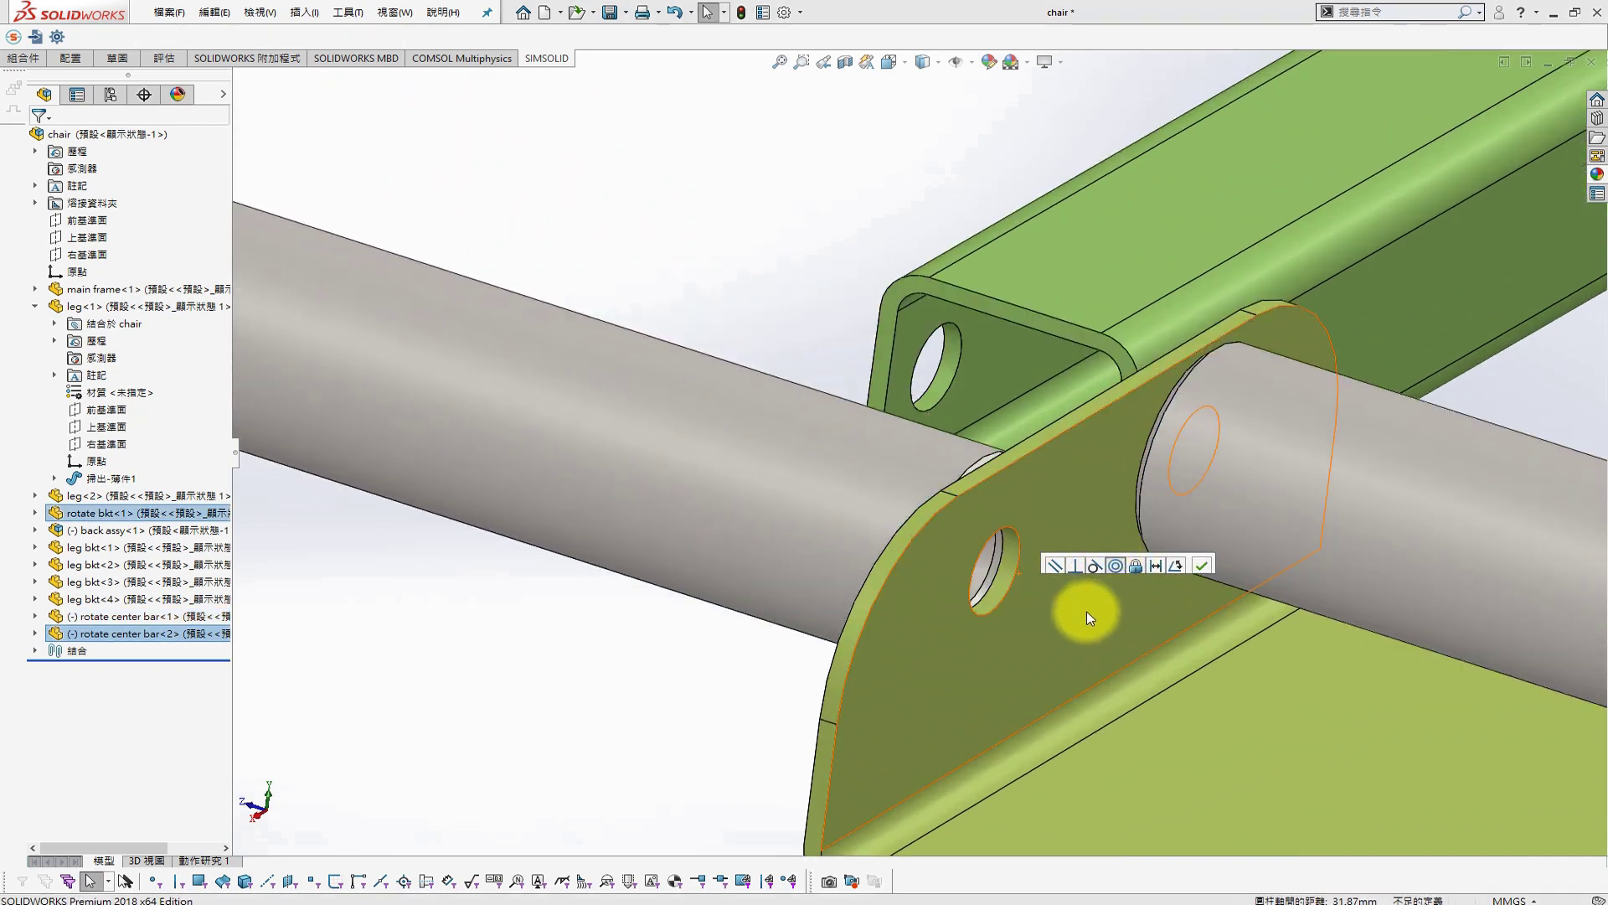
Mate the second rod concentric with the opposite bracket hole
click(777, 494)
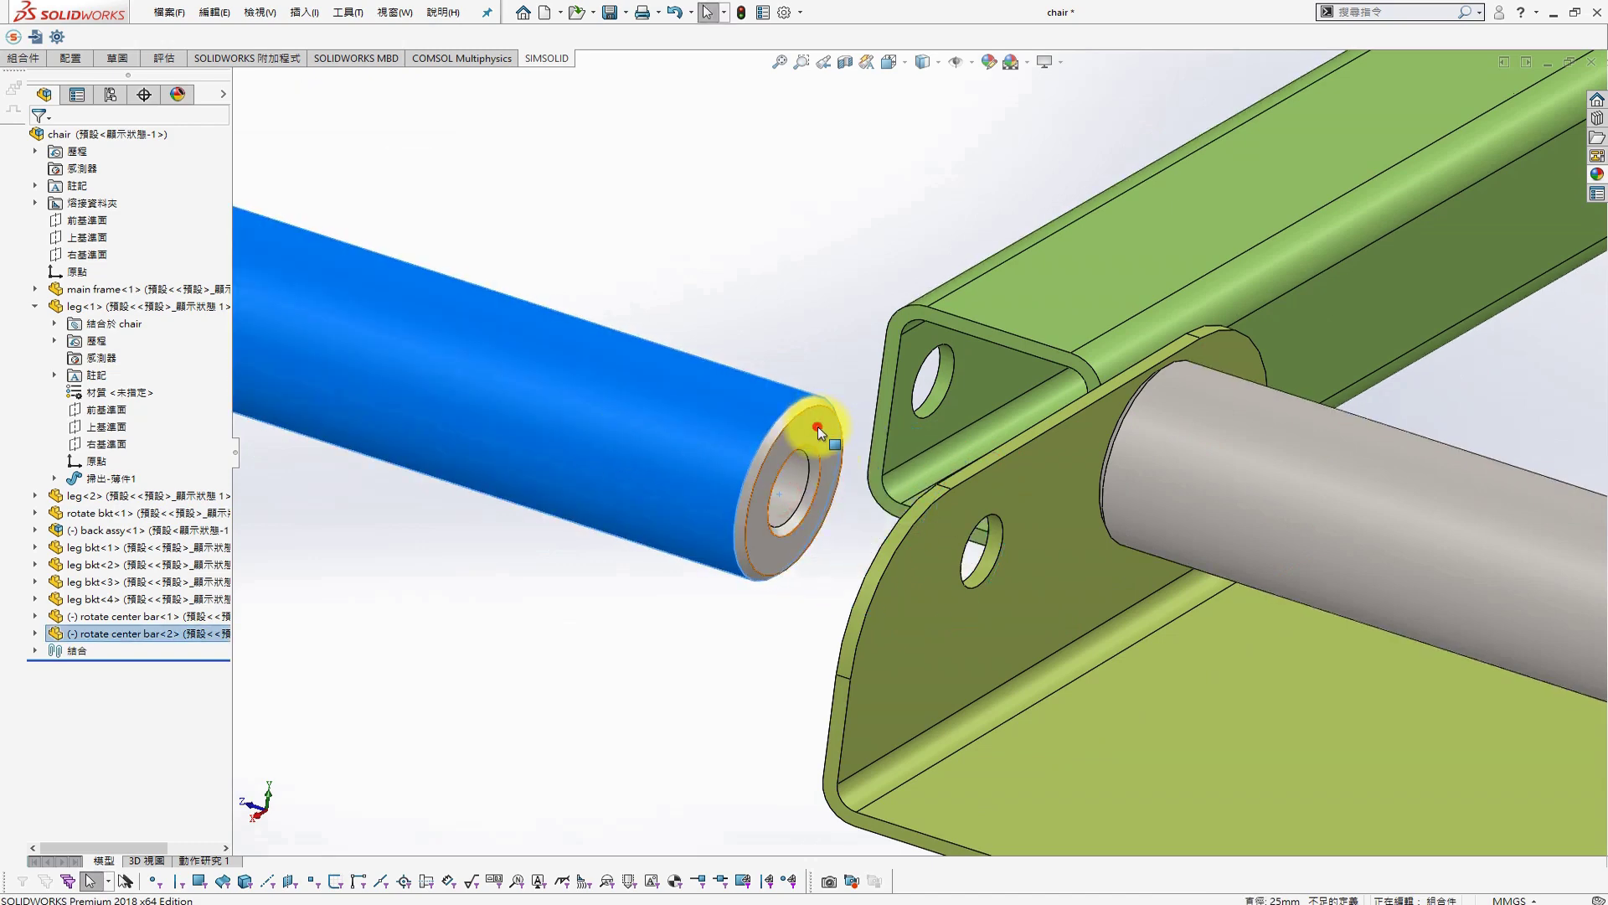
scroll(907, 481, up, 5)
middle_drag(978, 490, 1135, 575)
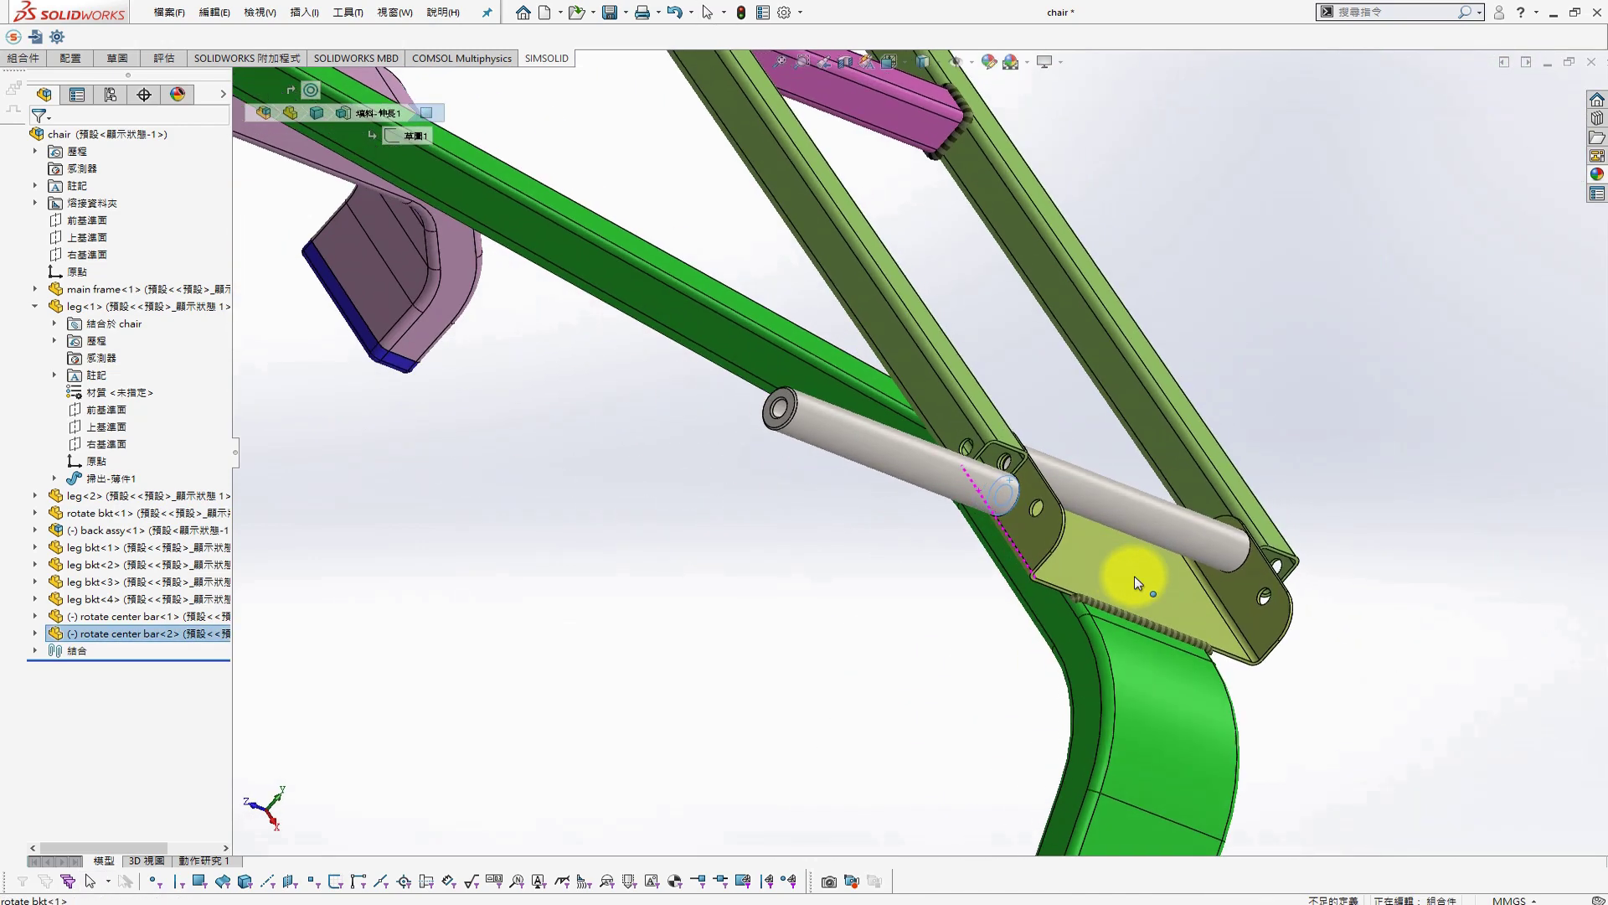
ctrl+click(1236, 602)
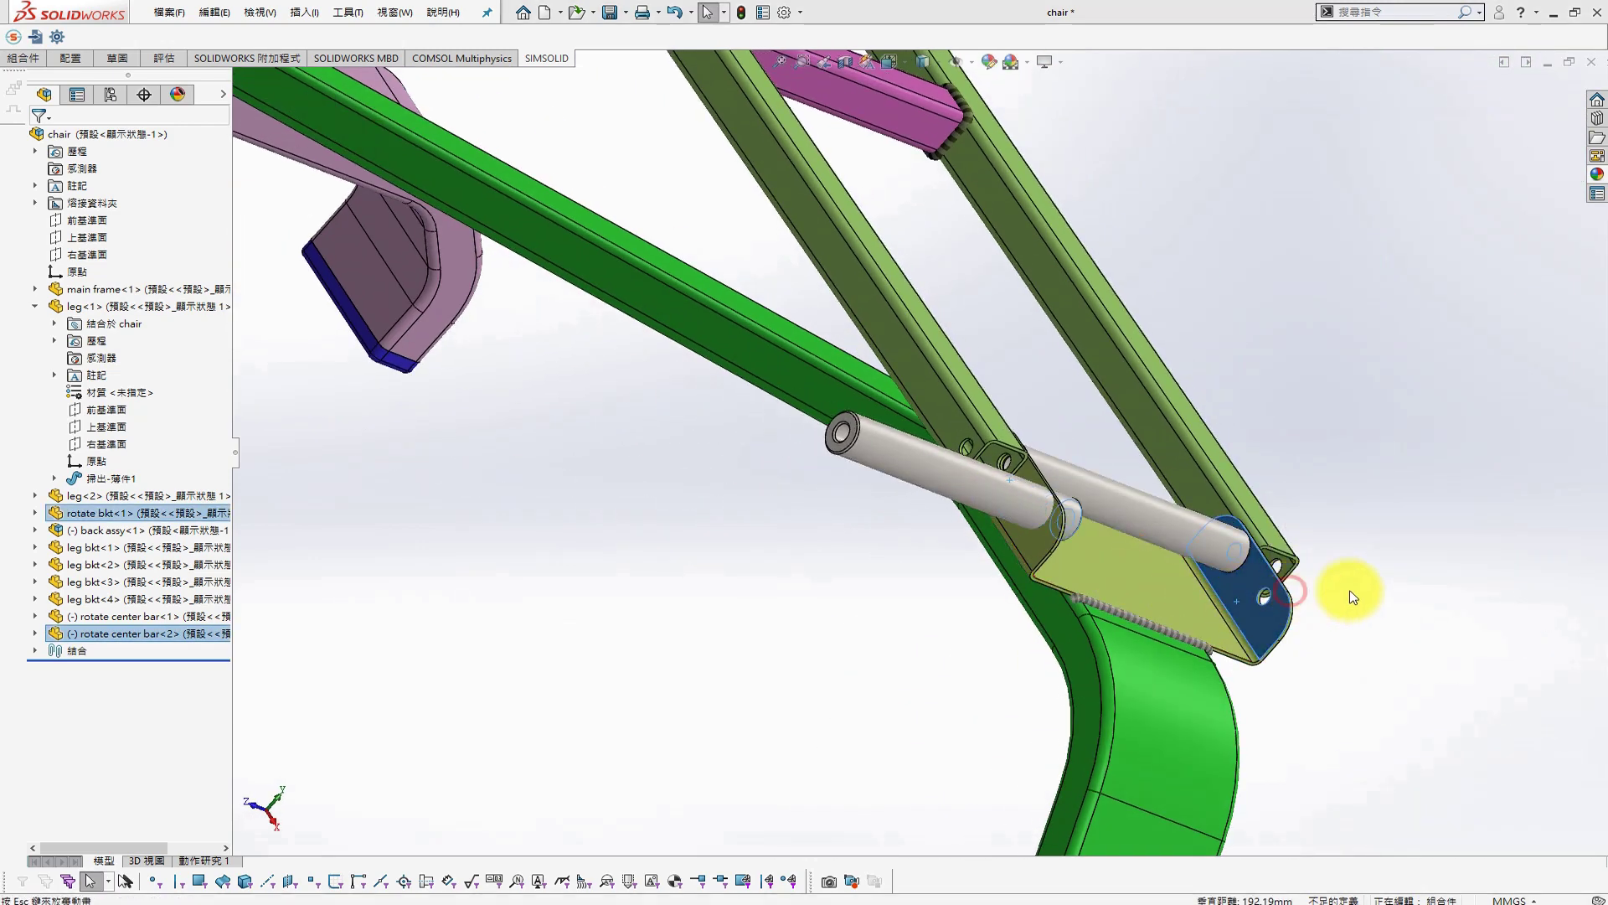
Save the chair assembly and open the back assy subassembly in its own window
mouse_move(1429, 619)
middle_down()
mouse_move(1110, 555)
mouse_move(1224, 541)
middle_up()
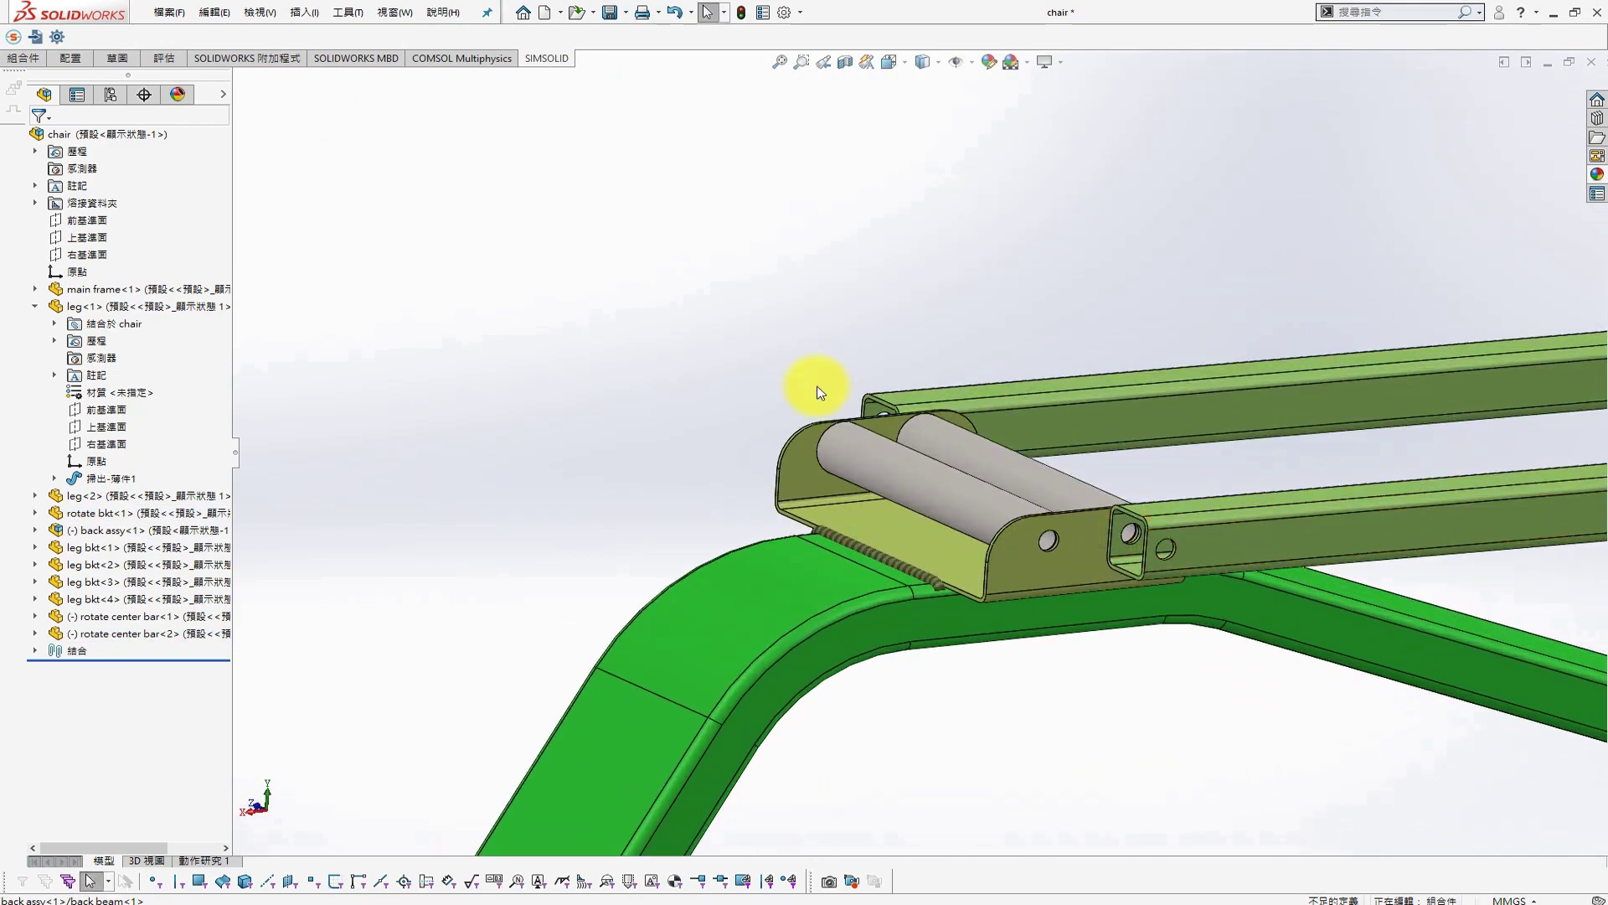
click(609, 14)
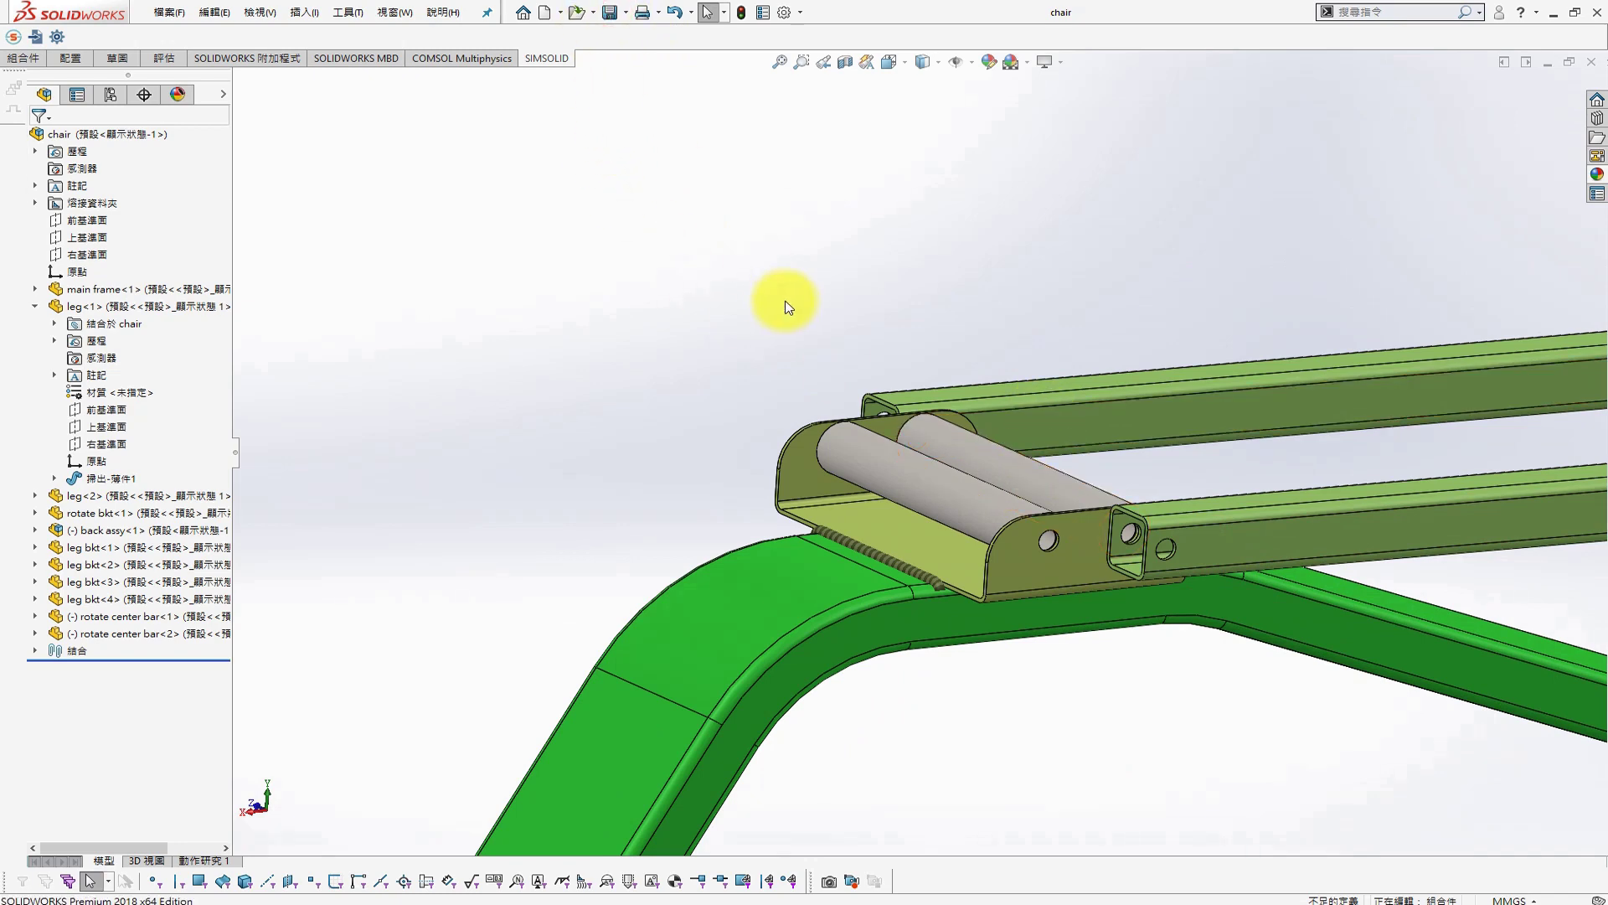
middle_drag(779, 300, 796, 334)
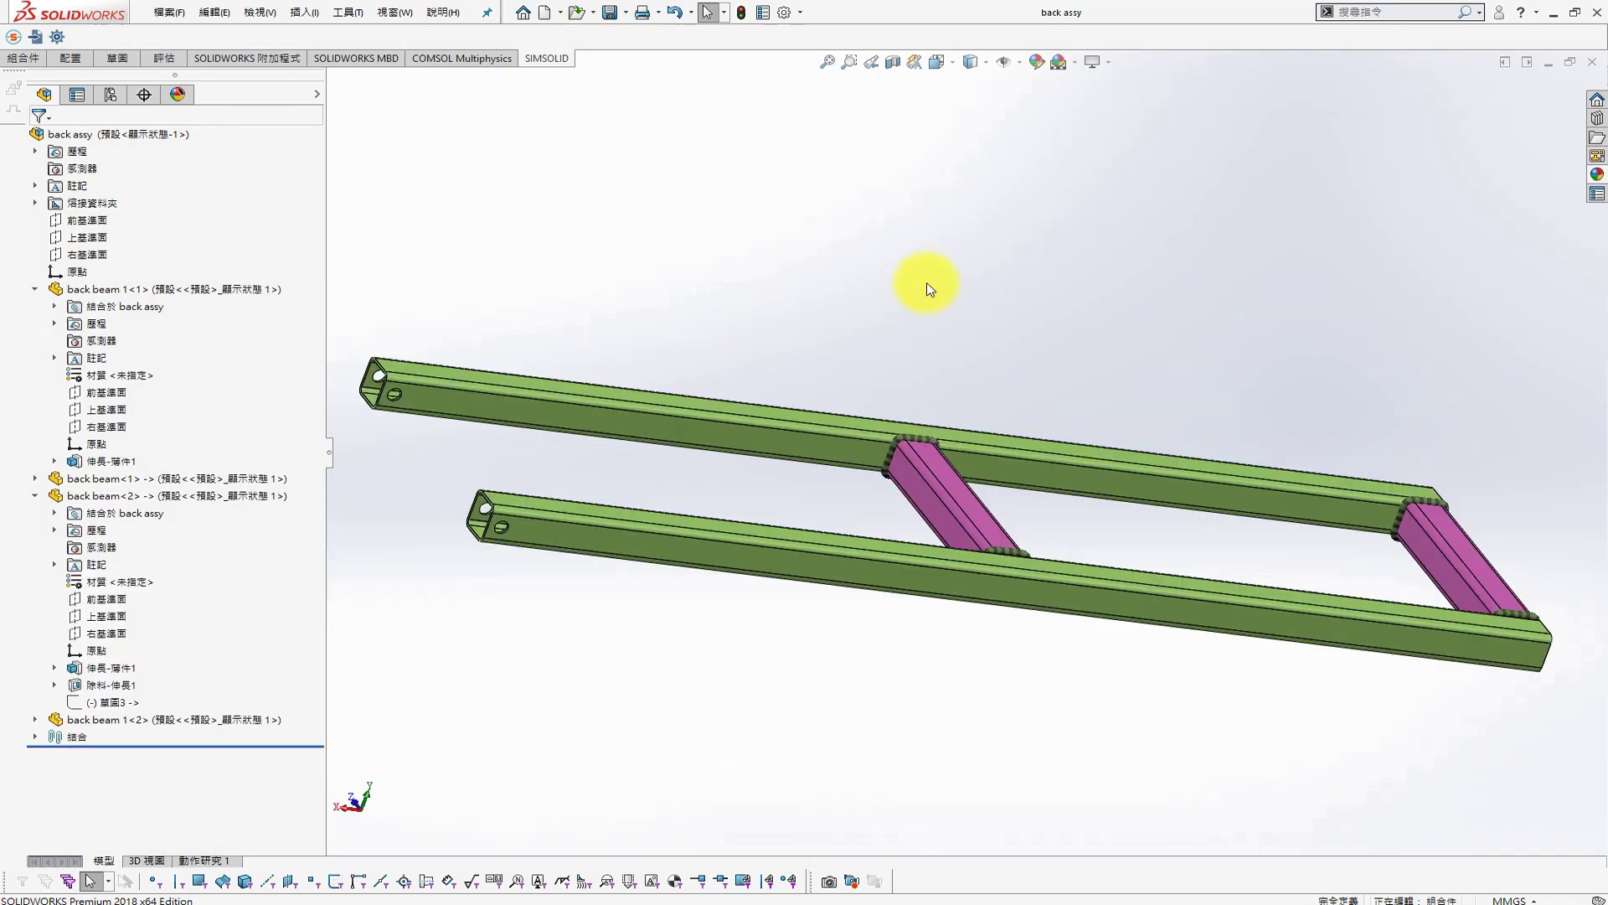
Insert a new part into the back assy, then discard its empty sketch
click(479, 216)
click(533, 236)
click(521, 270)
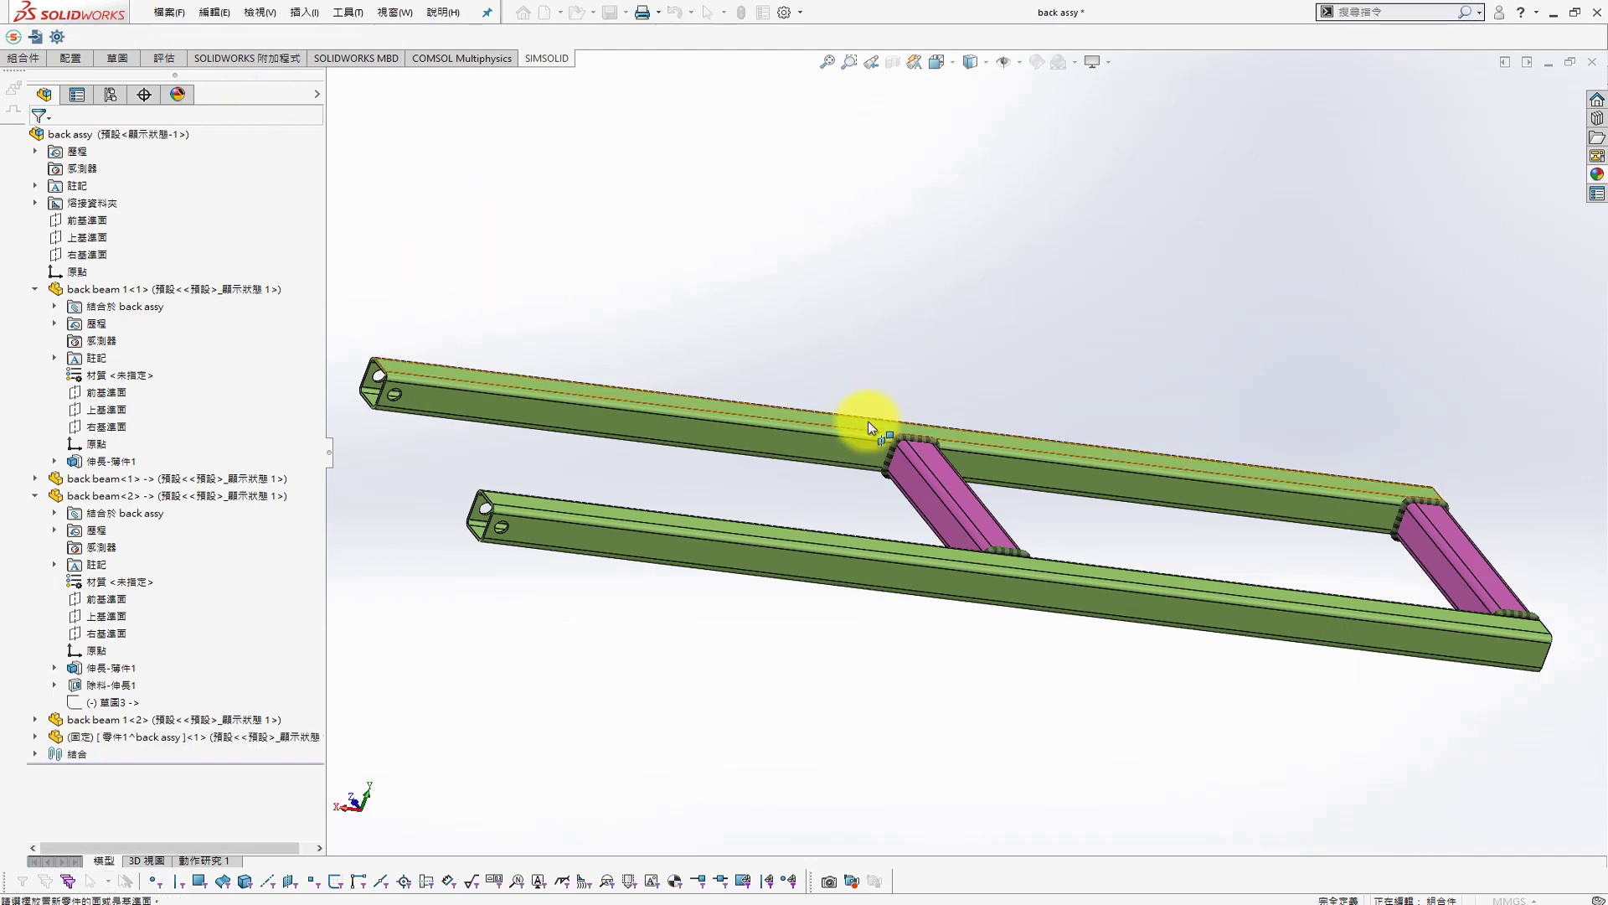
click(868, 420)
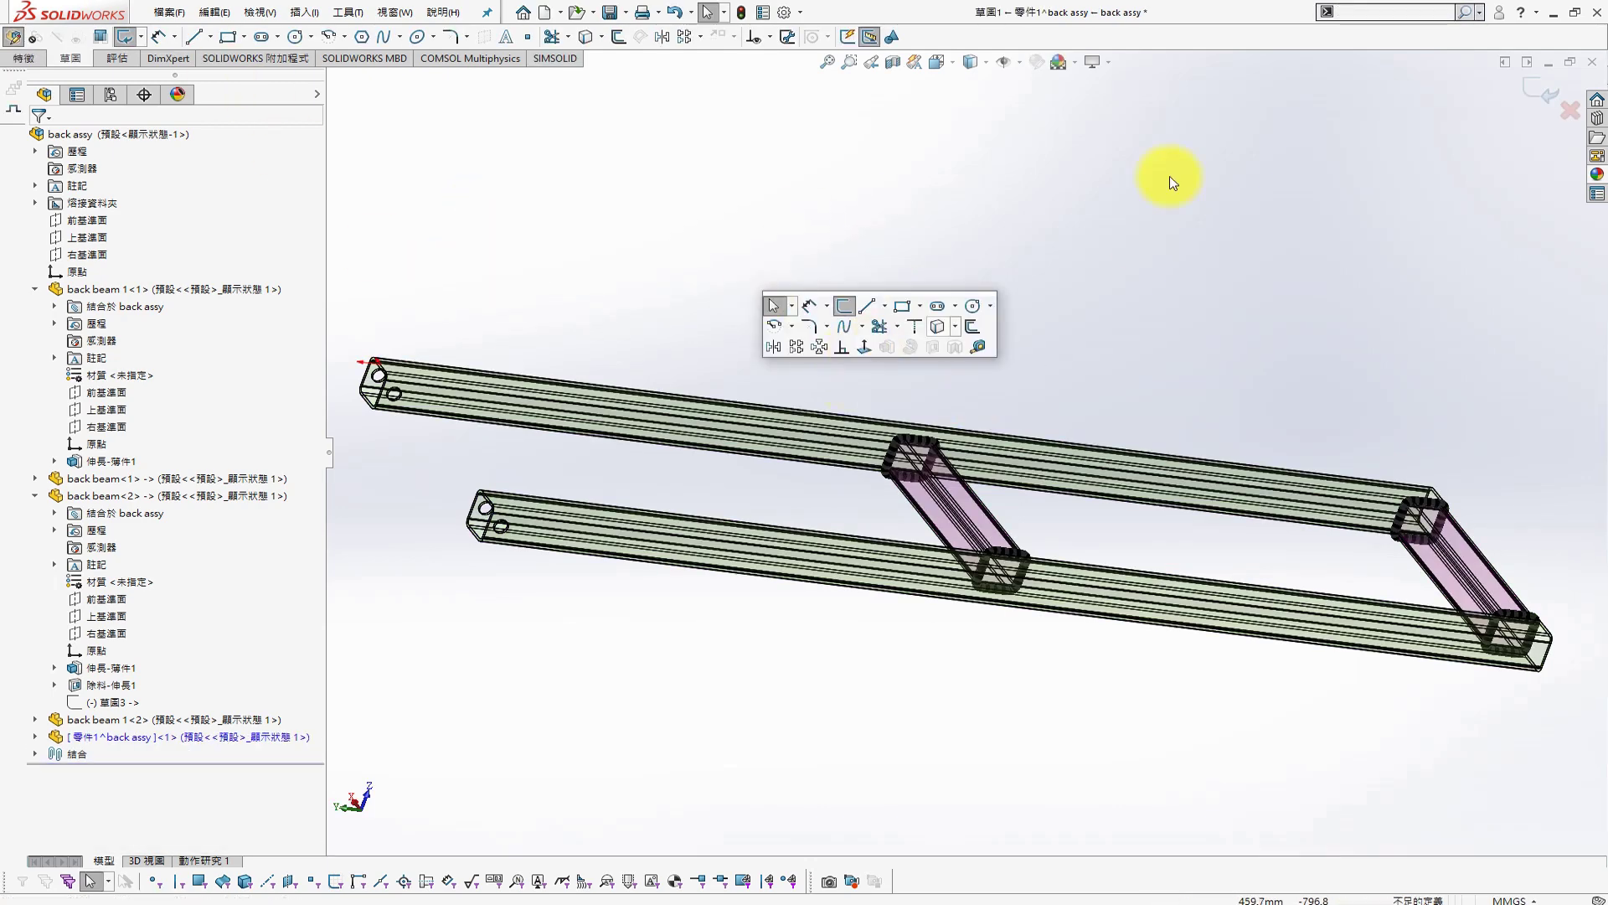
click(1556, 113)
click(838, 466)
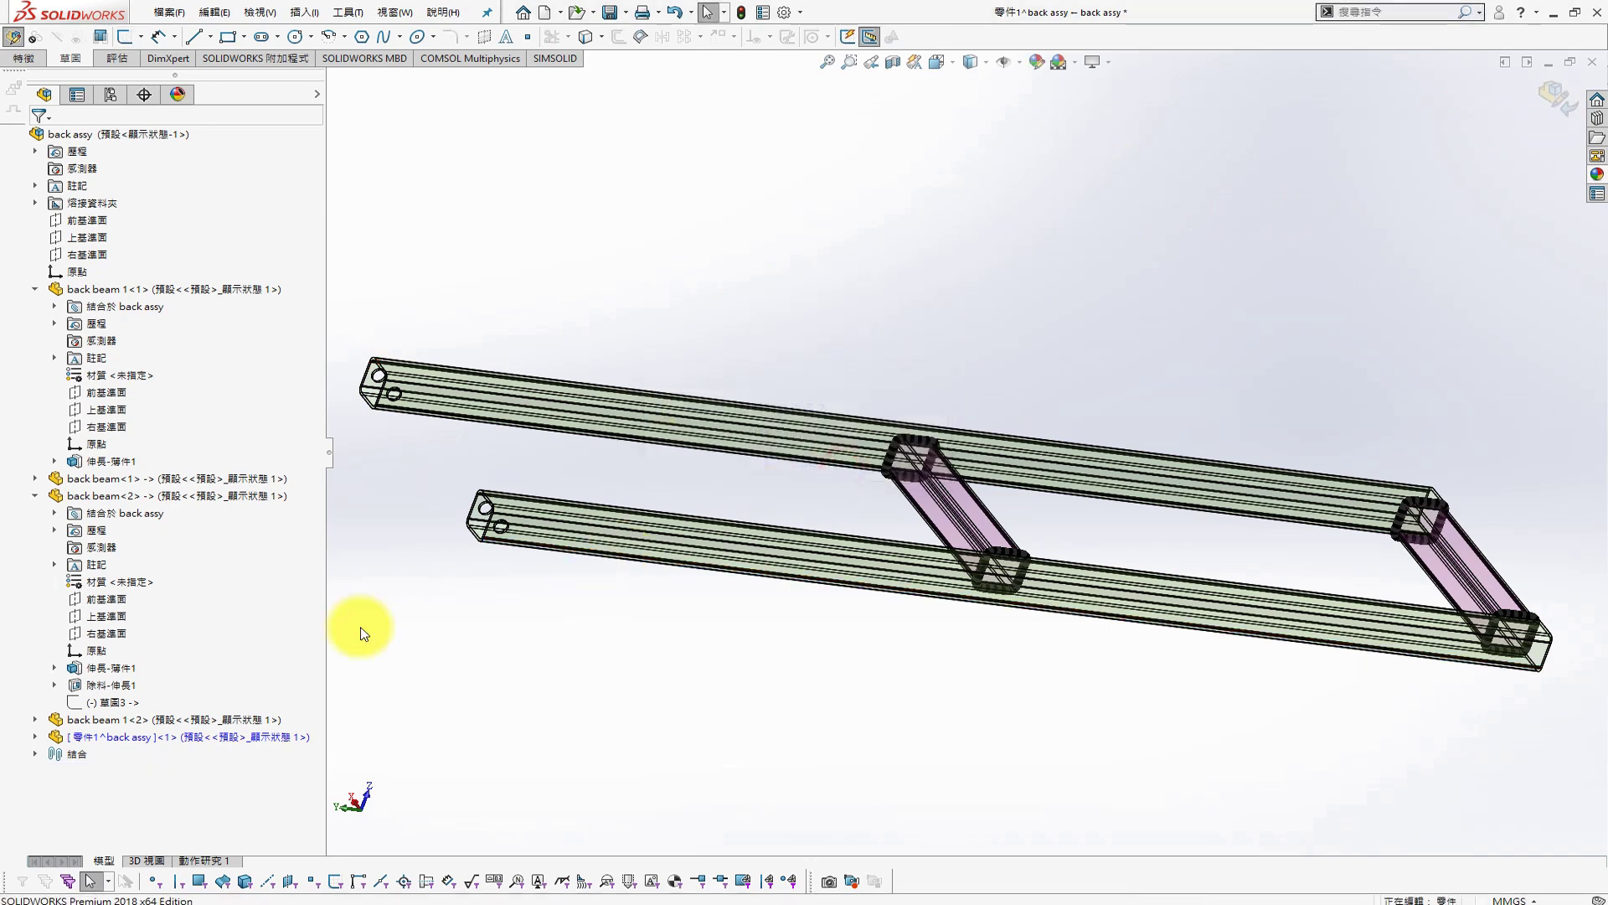
Stop editing and delete the unwanted part 零件1 from the assembly
click(134, 737)
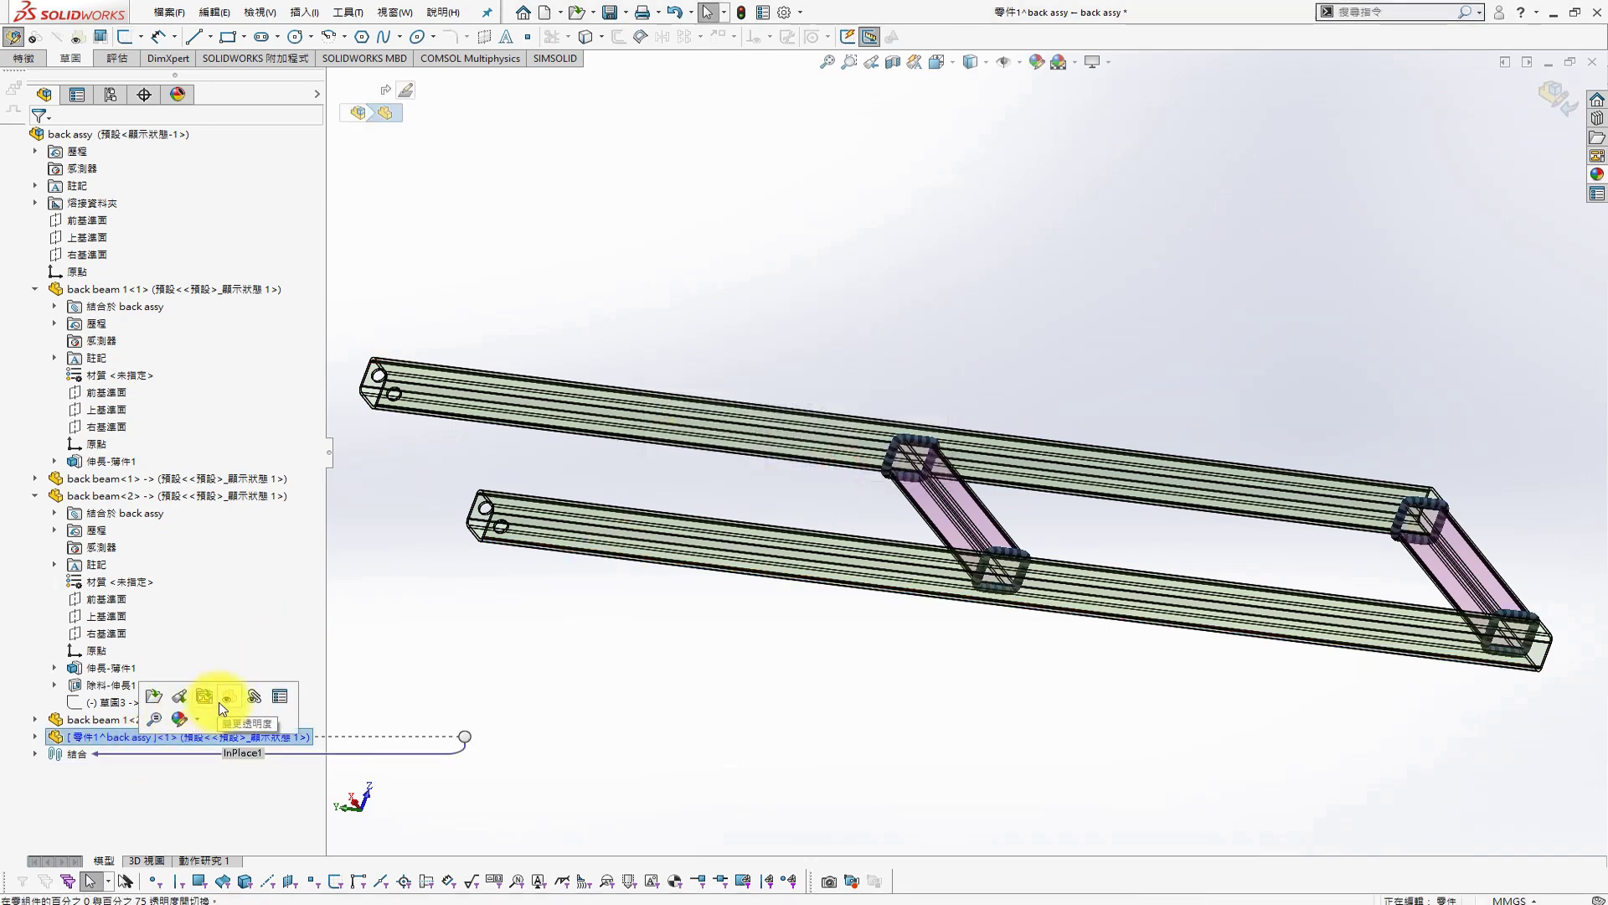
click(221, 705)
right_click(241, 737)
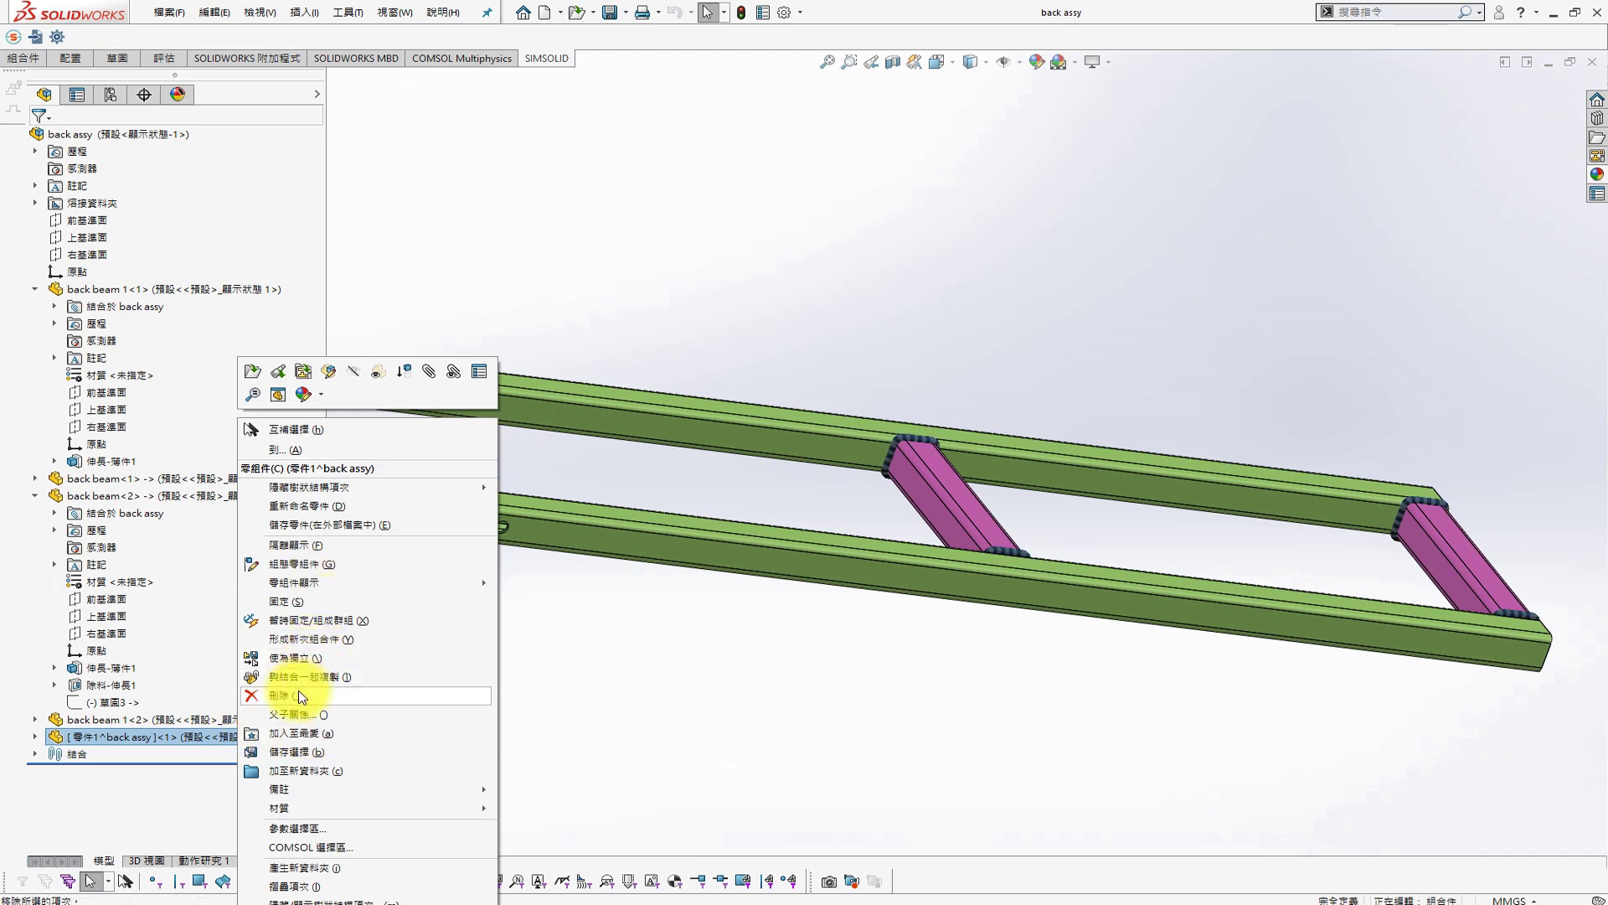
click(302, 697)
Insert a fresh new part 零件2 placed on the Top plane
right_click(586, 239)
click(589, 266)
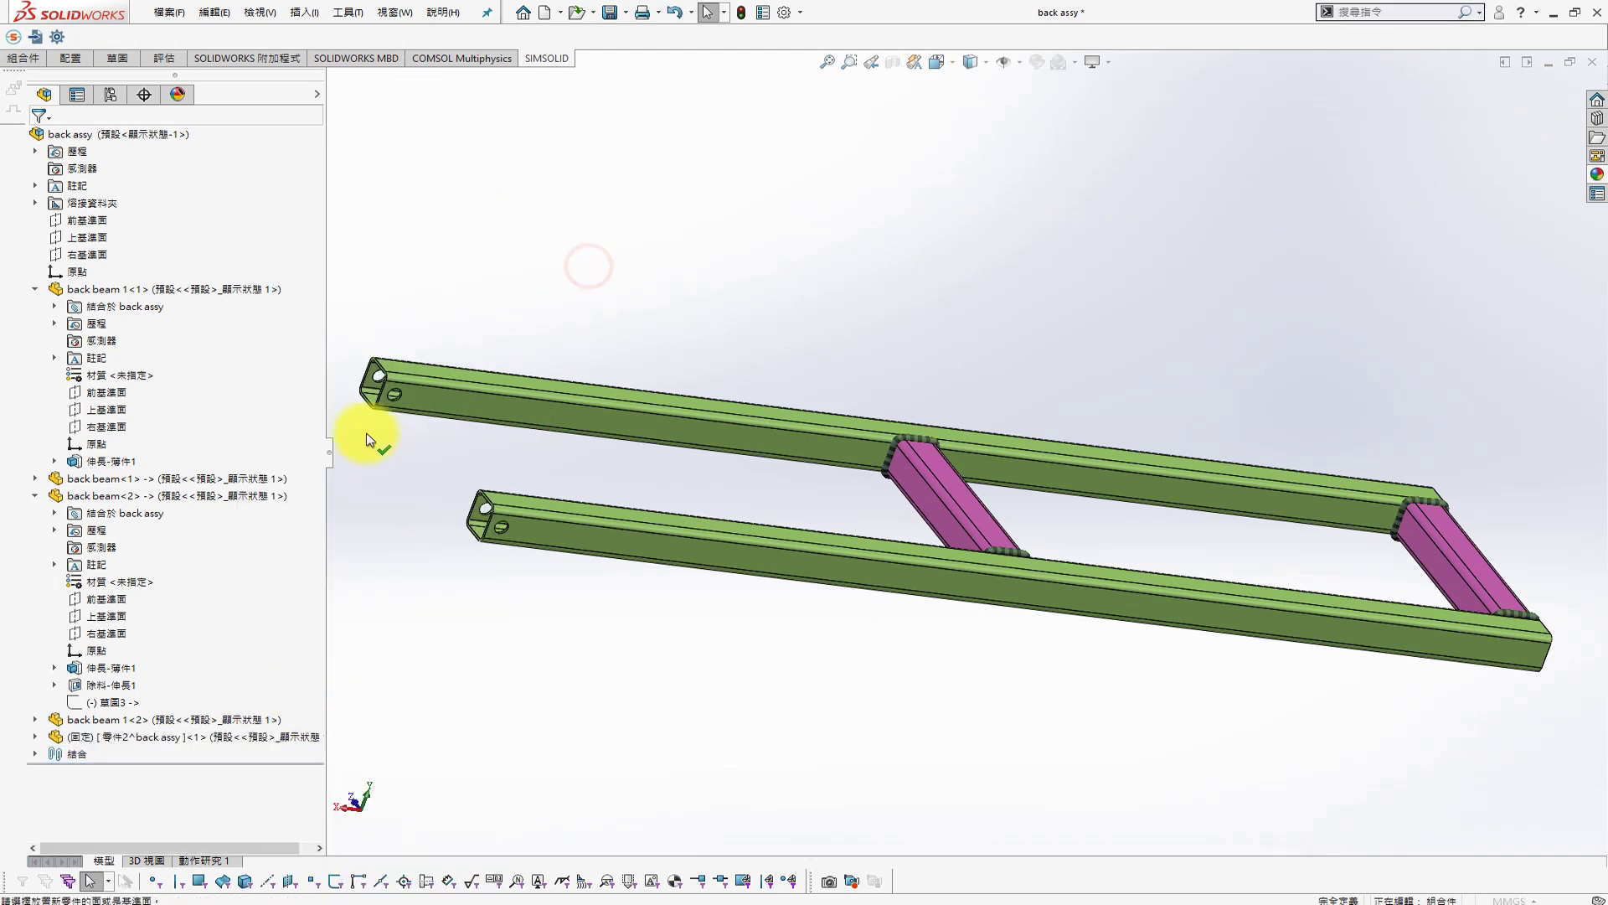
click(151, 237)
Start a new sketch on the back beam's top face, viewed normal to it
click(1530, 93)
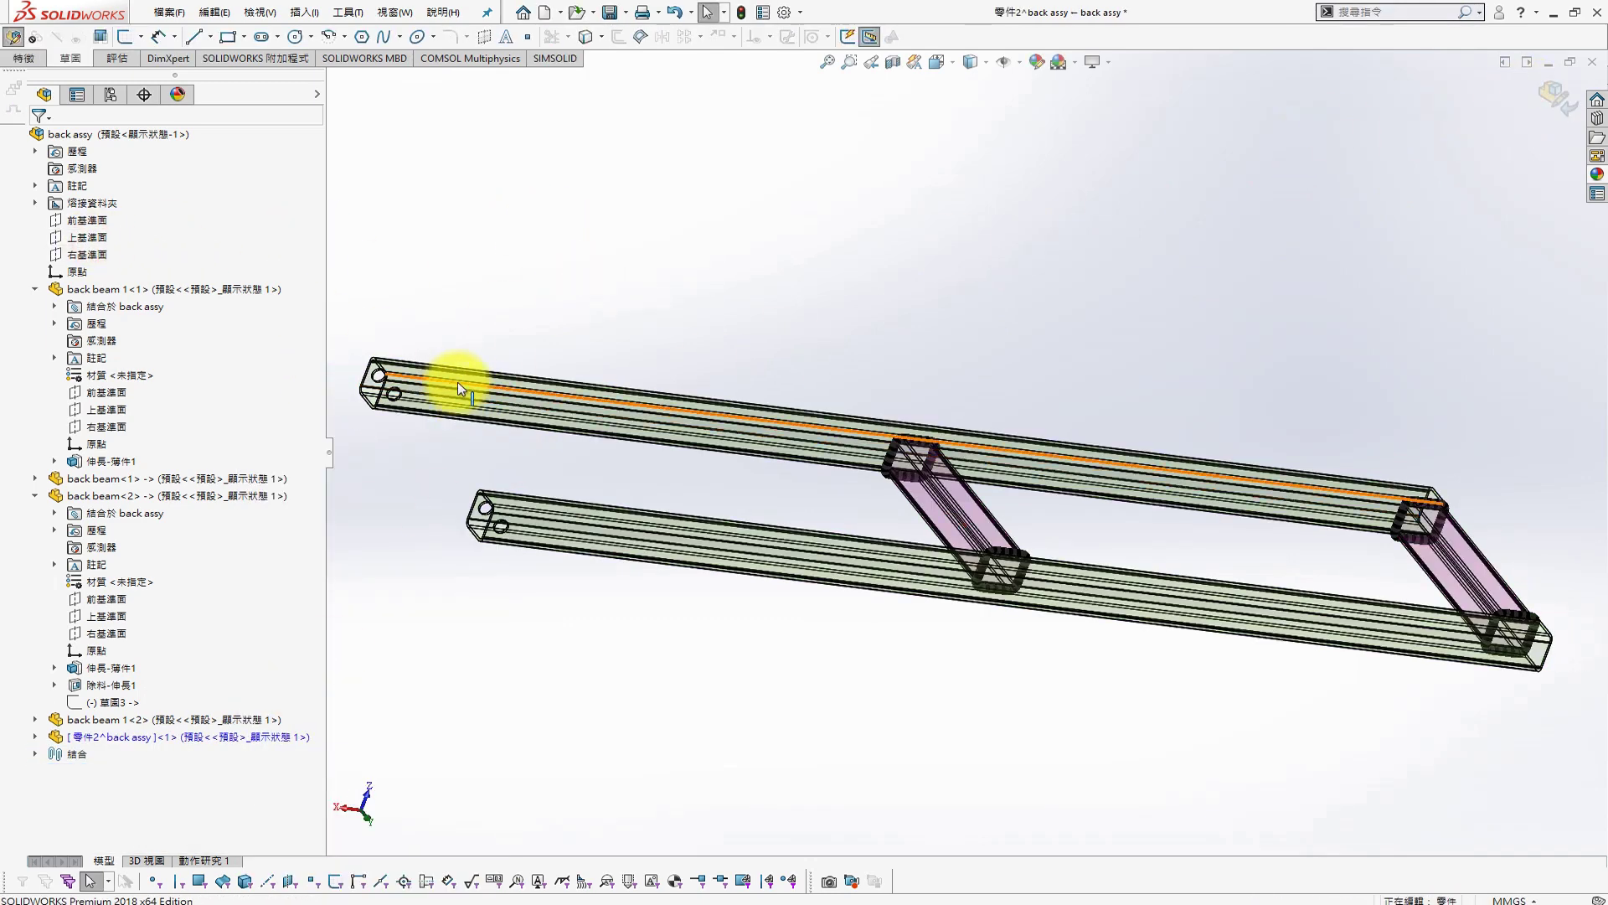
click(454, 374)
click(514, 317)
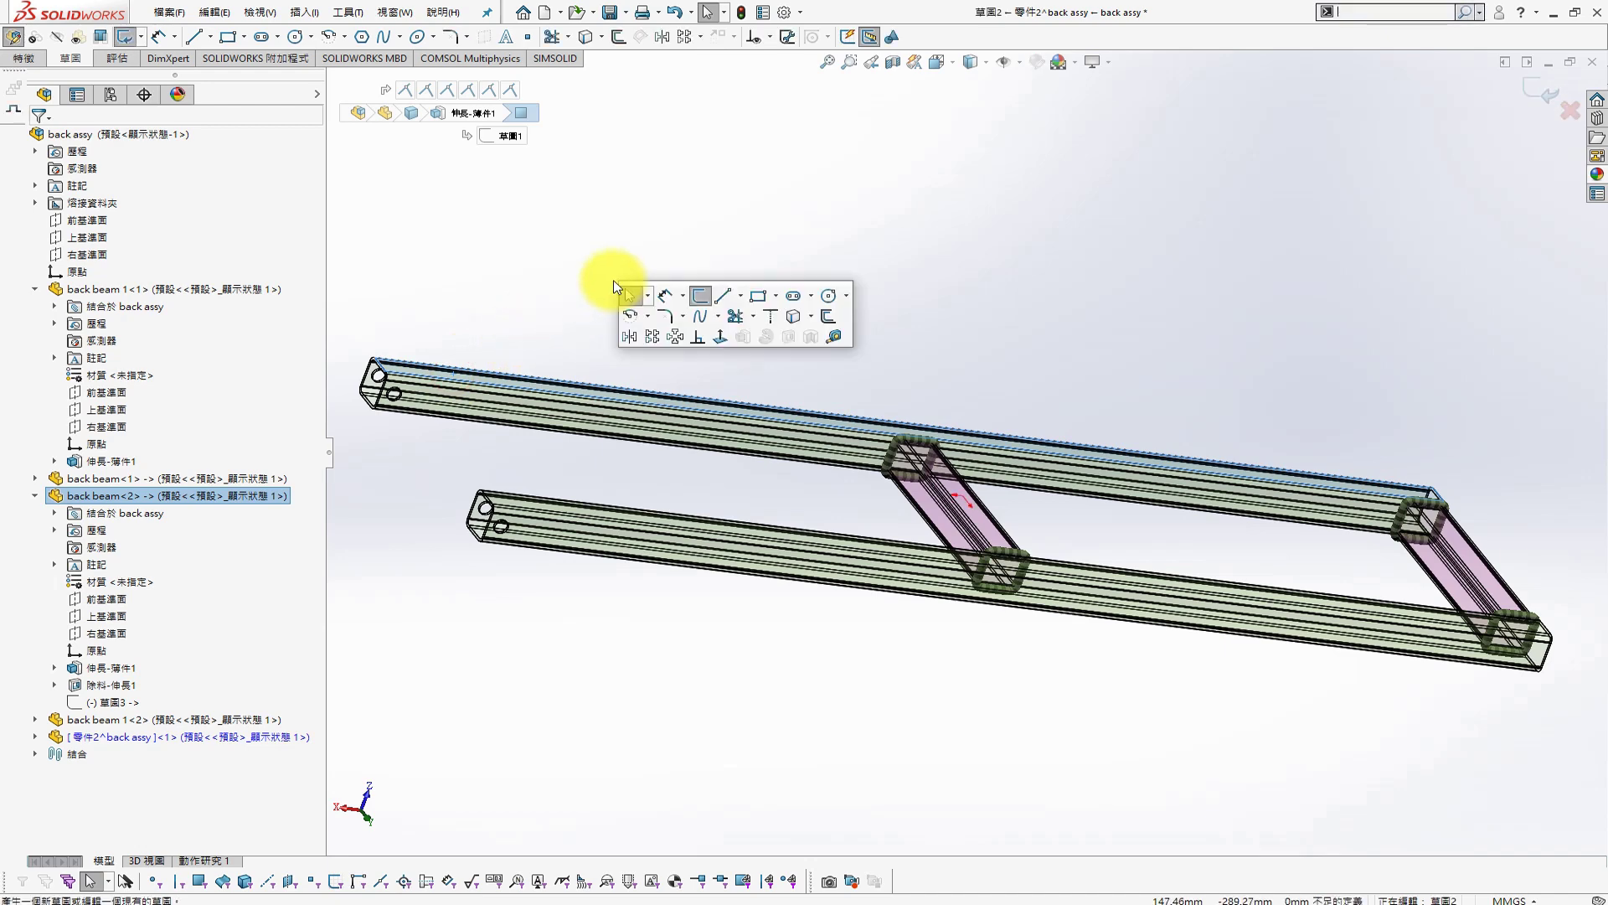
click(699, 336)
Draw a horizontal centerline from the frame's middle out past its left end
key(s)
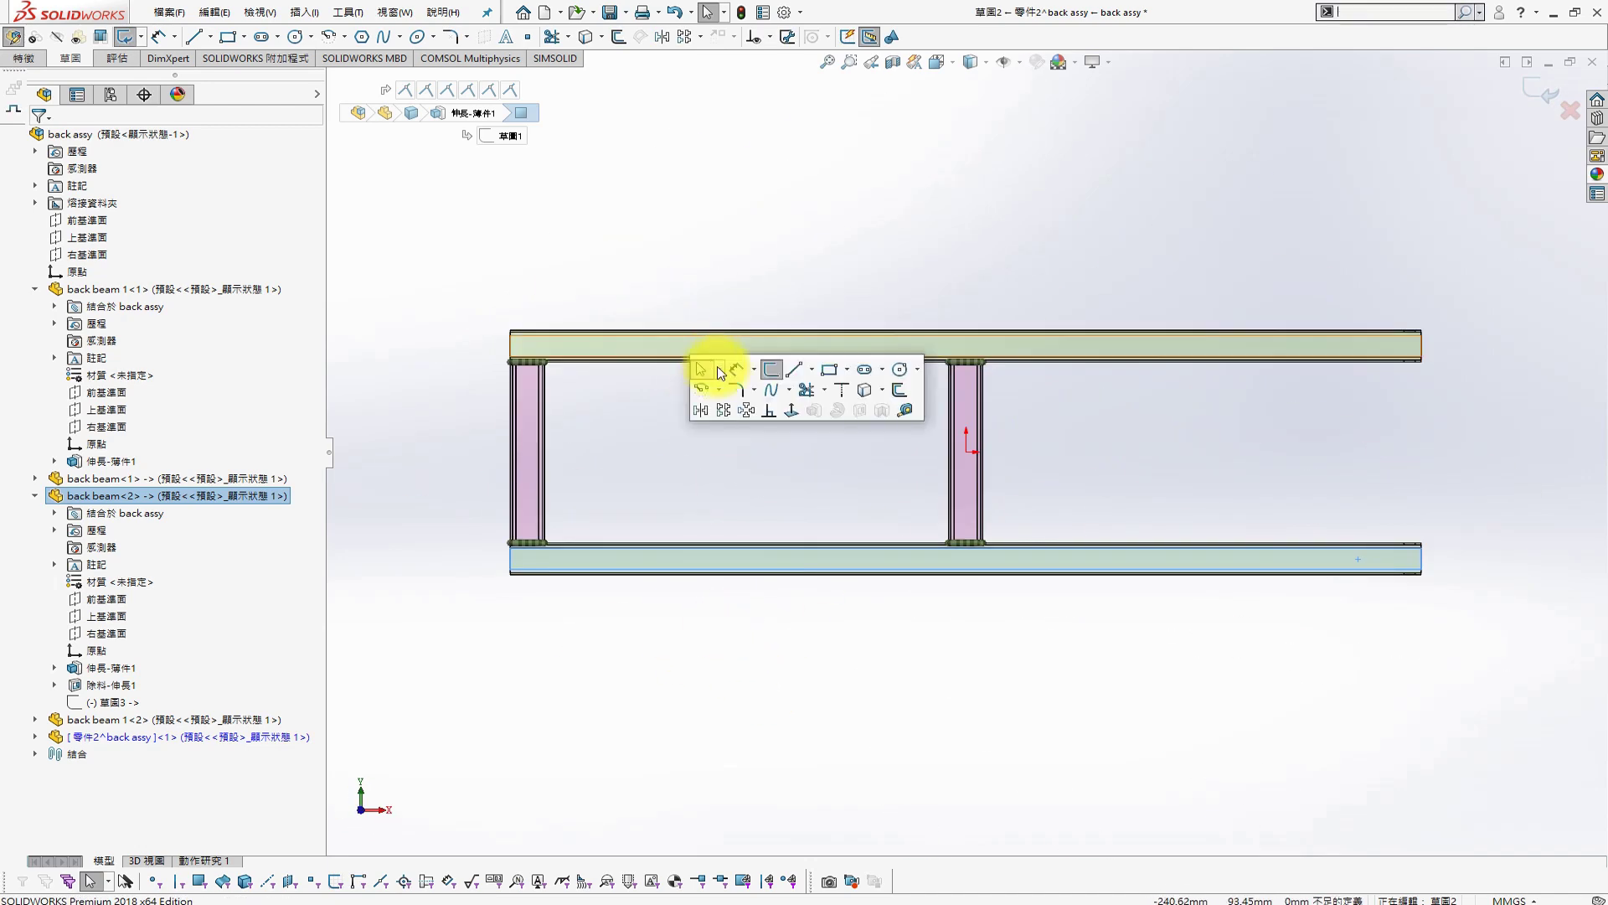
click(833, 375)
key(Escape)
key(s)
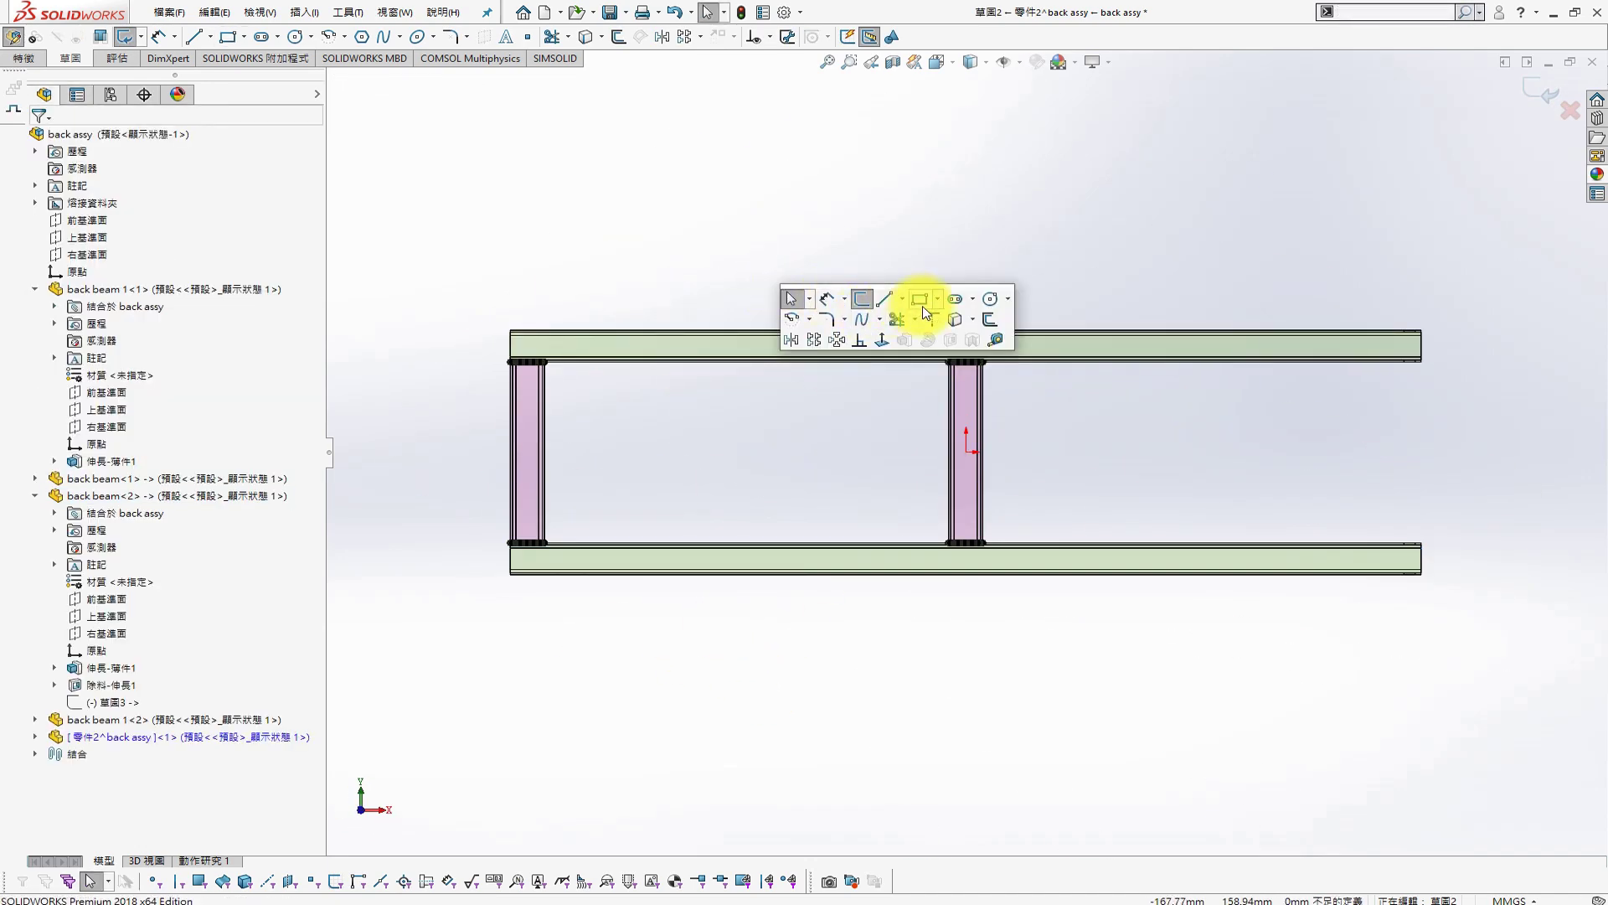
click(897, 299)
click(913, 339)
click(966, 453)
click(388, 453)
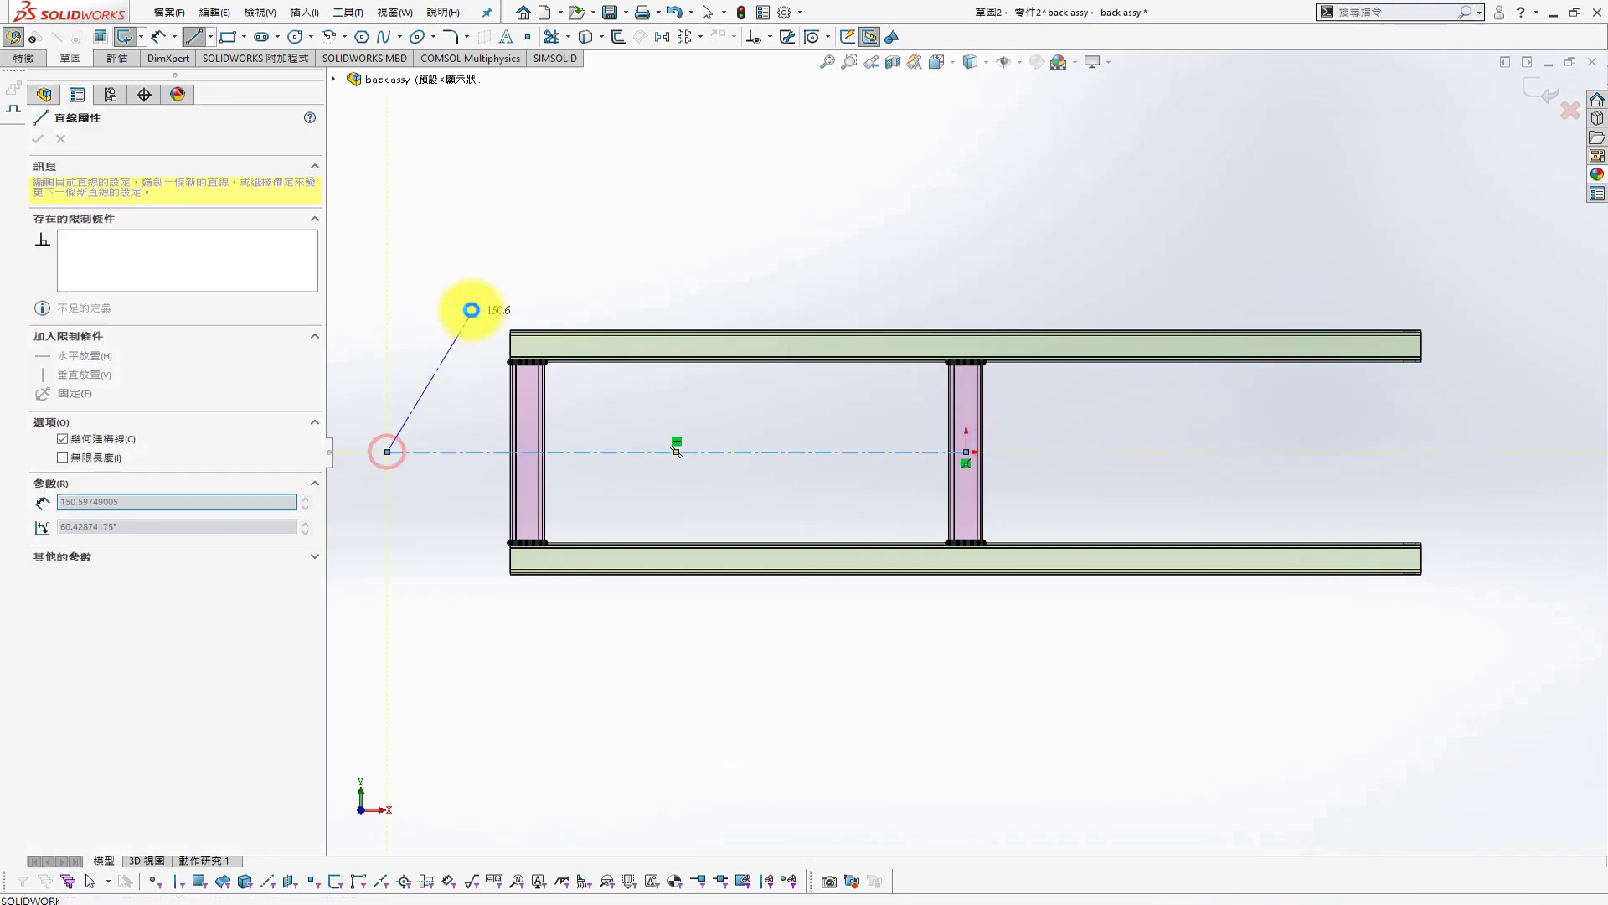
key(Escape)
Draw a closed four-sided line outline enclosing the back frame
key(s)
click(672, 253)
click(481, 316)
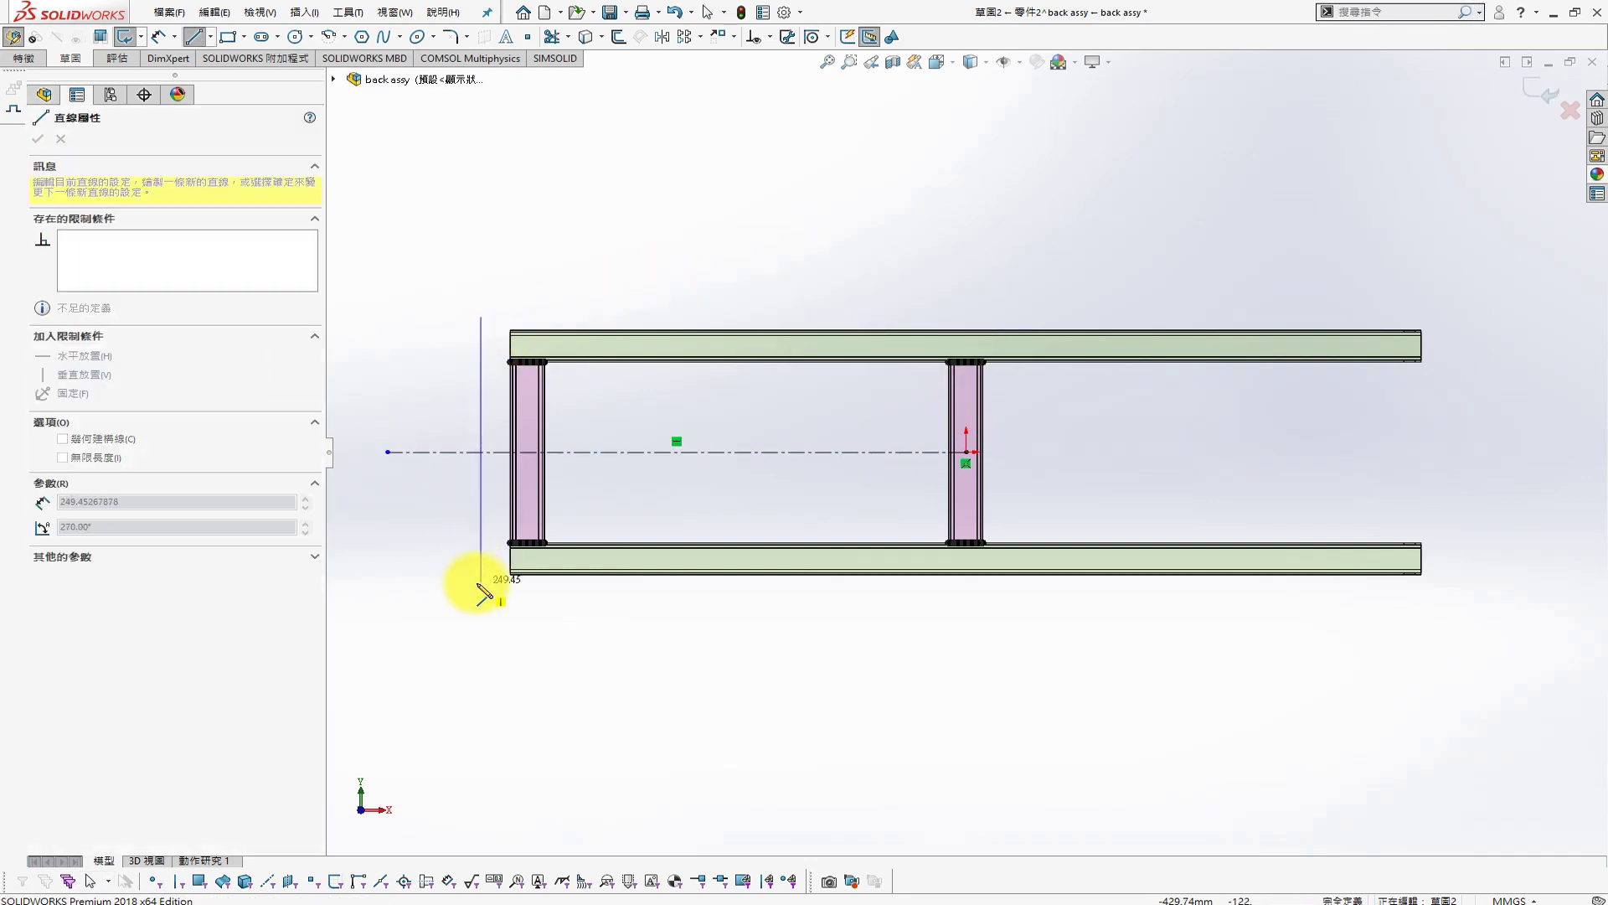
click(481, 584)
click(1359, 610)
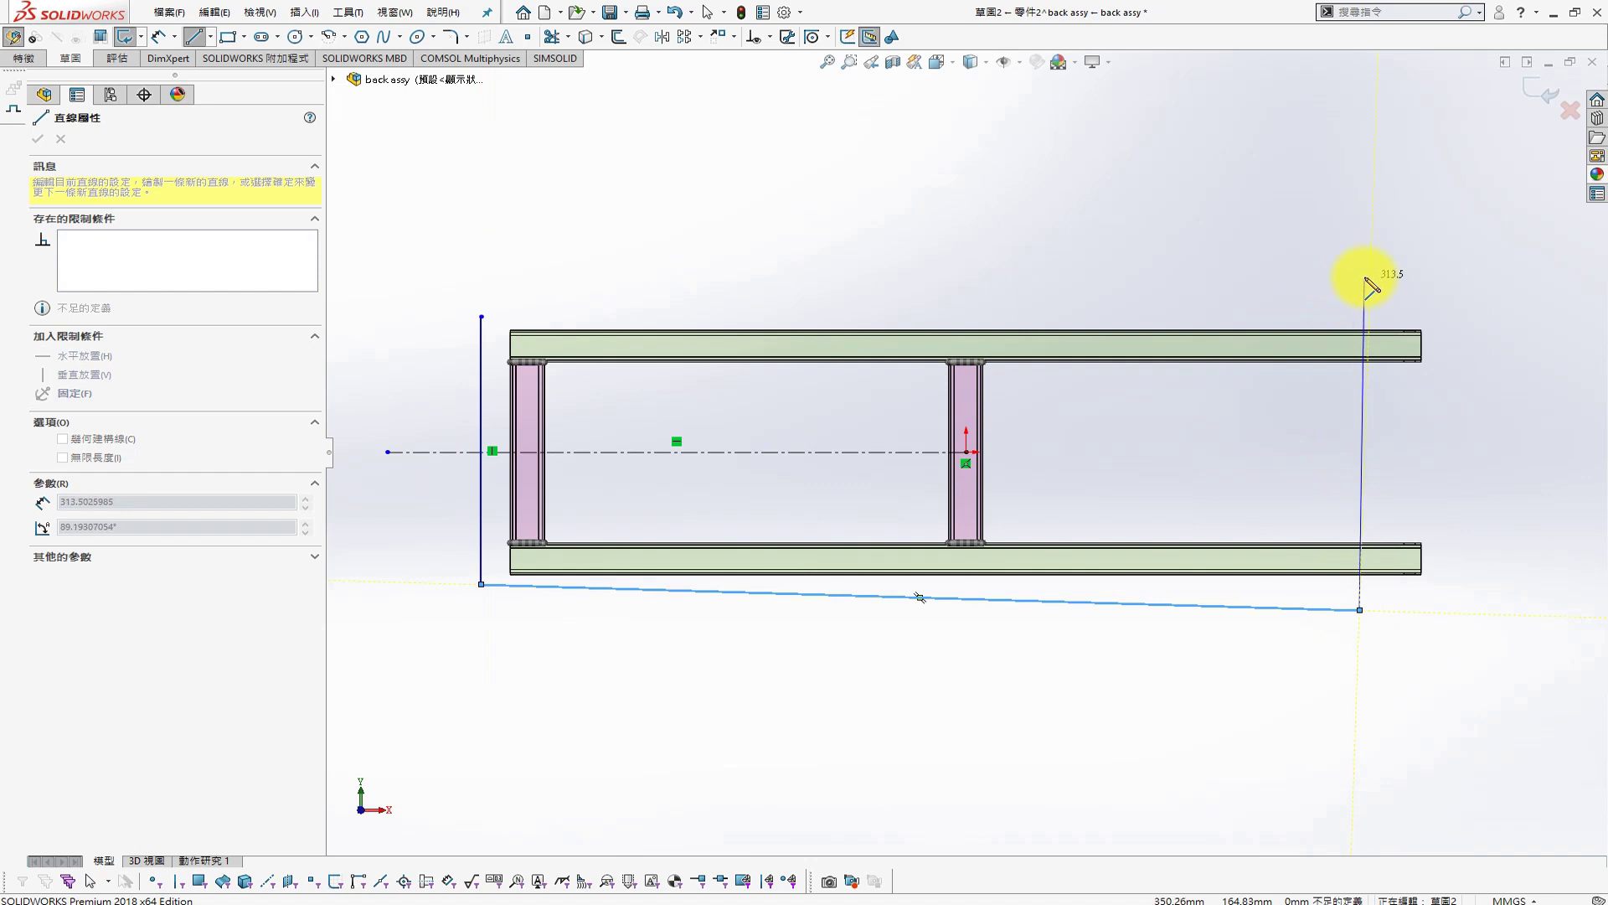
click(1359, 277)
click(481, 317)
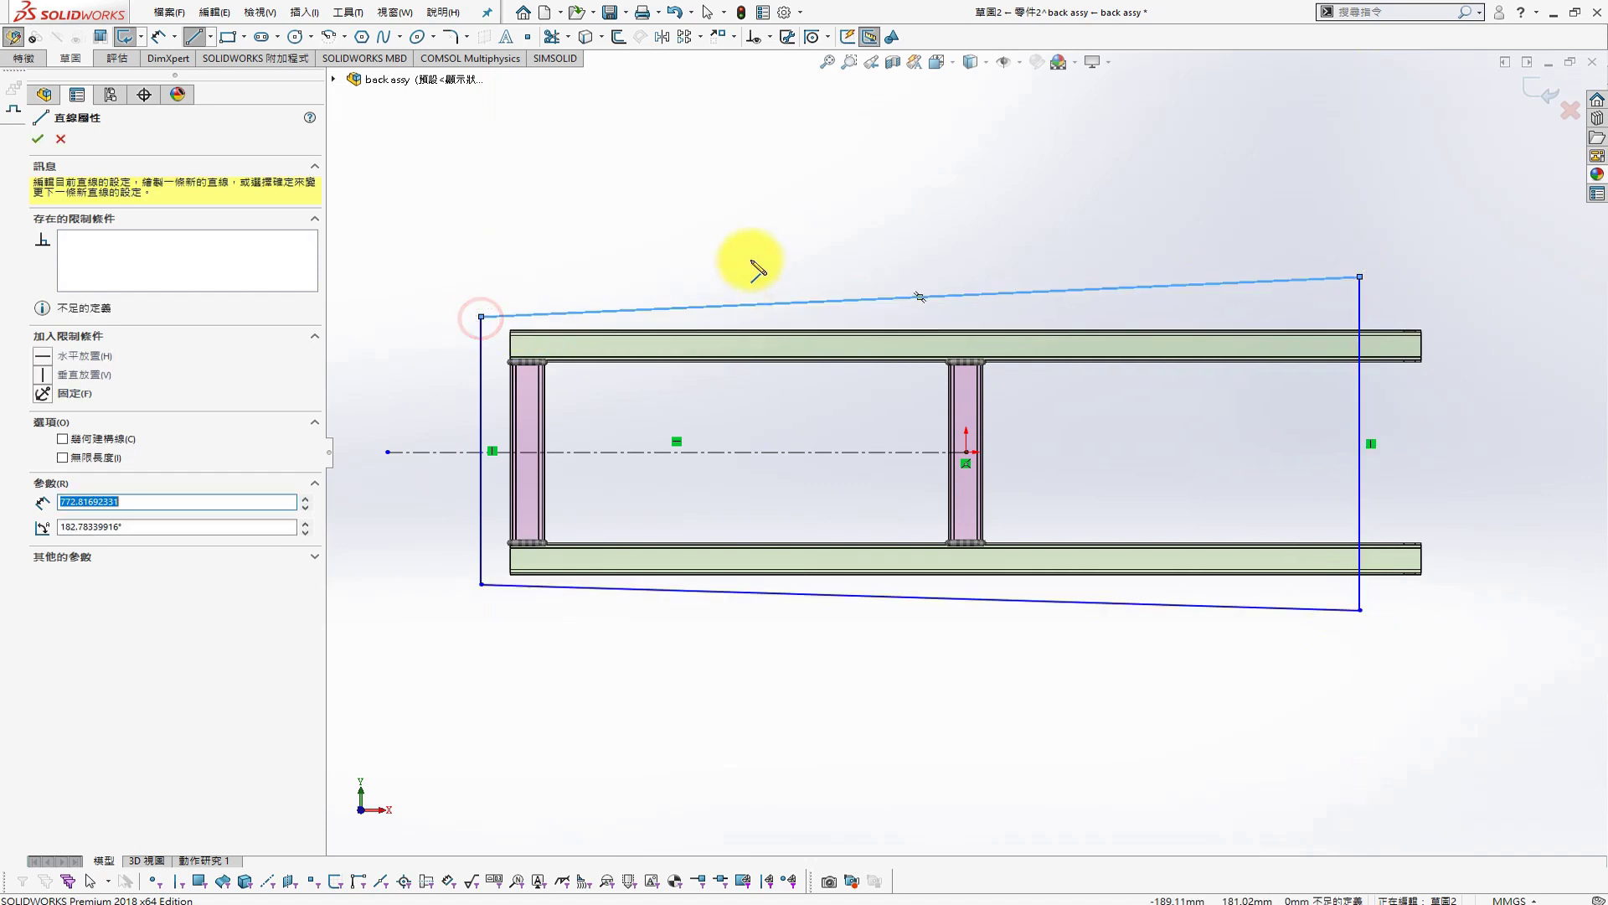
key(Escape)
Make the outline's top and bottom lines symmetric about the centerline
click(670, 453)
ctrl+click(922, 297)
ctrl+click(922, 596)
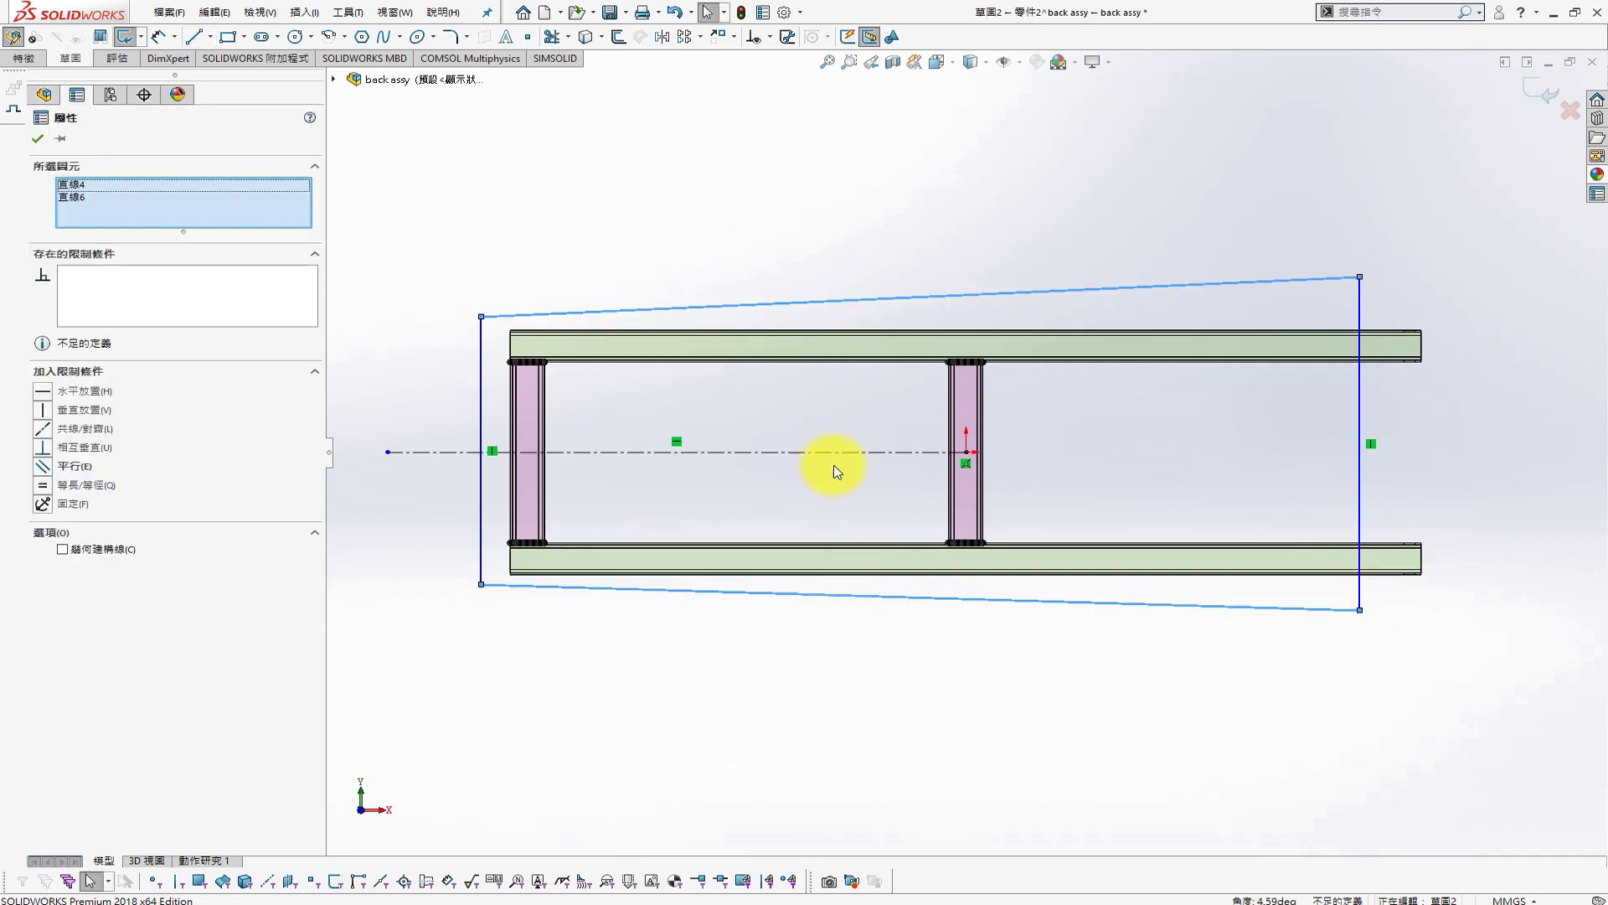
click(42, 484)
click(888, 155)
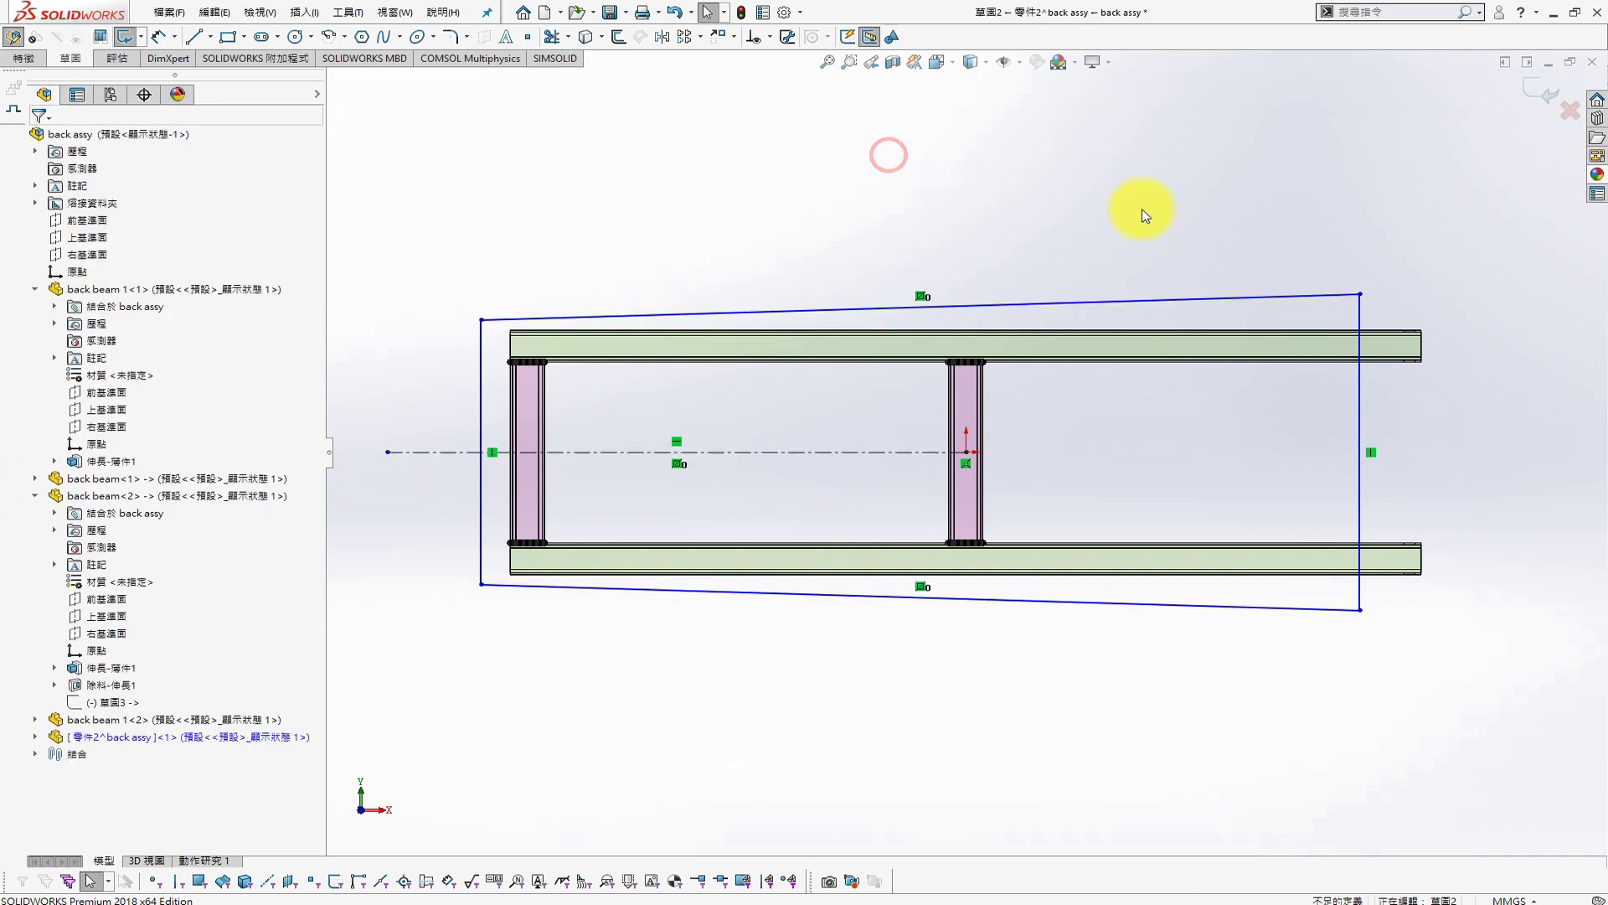
Dimension the outline's right and left edges 30 mm beyond the beam ends
key(s)
click(1414, 167)
click(1358, 388)
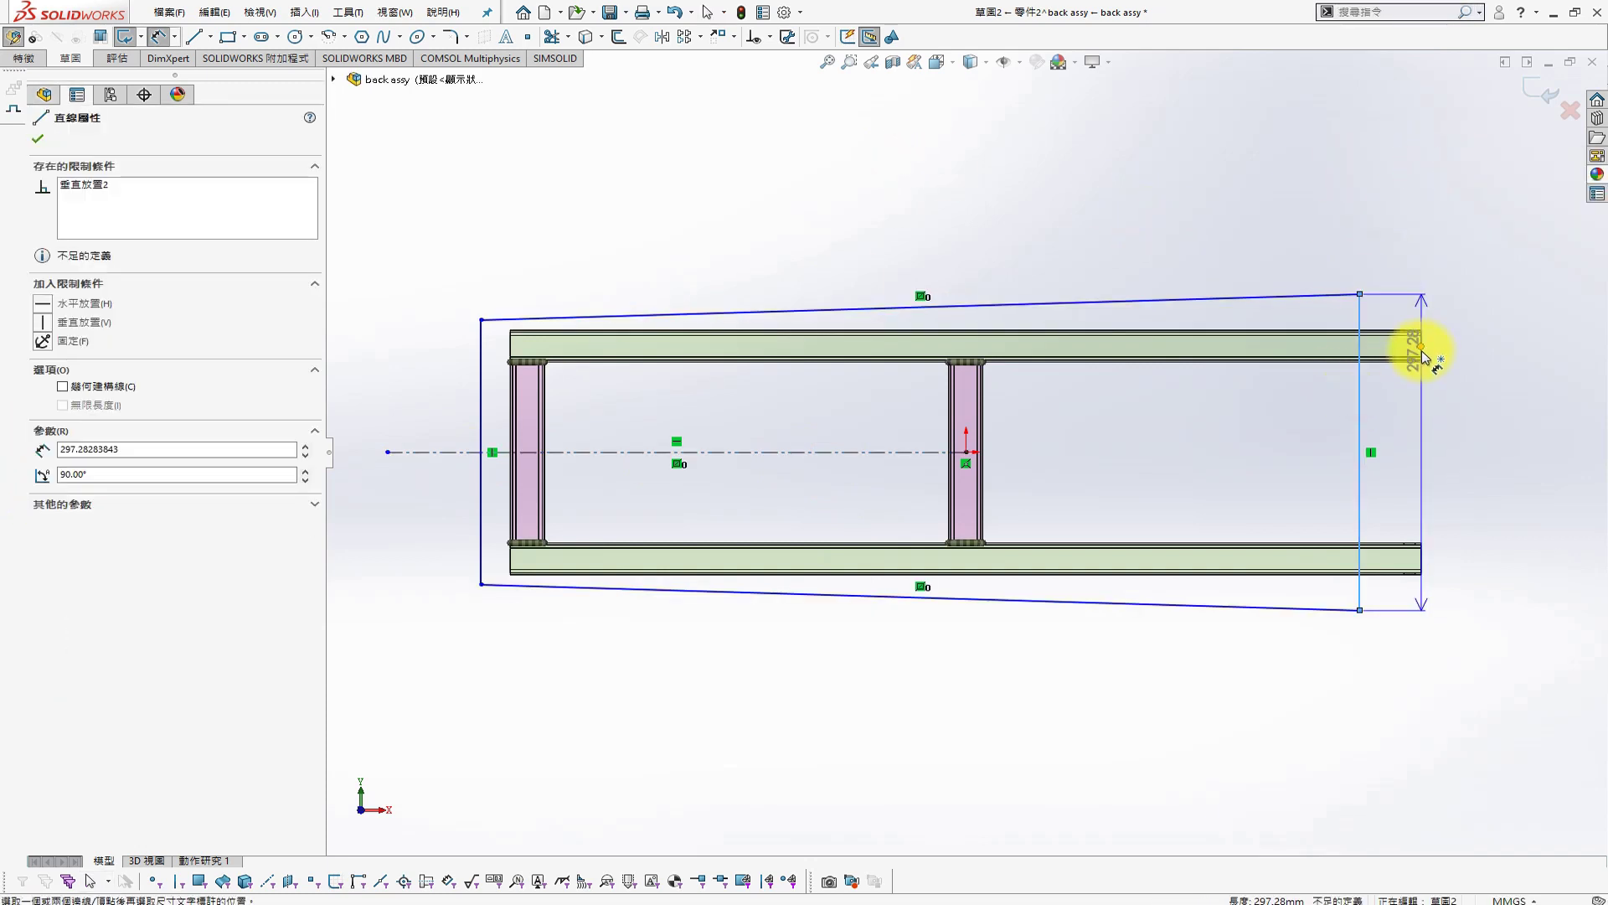
click(1421, 345)
click(1441, 277)
text(30)
key(Return)
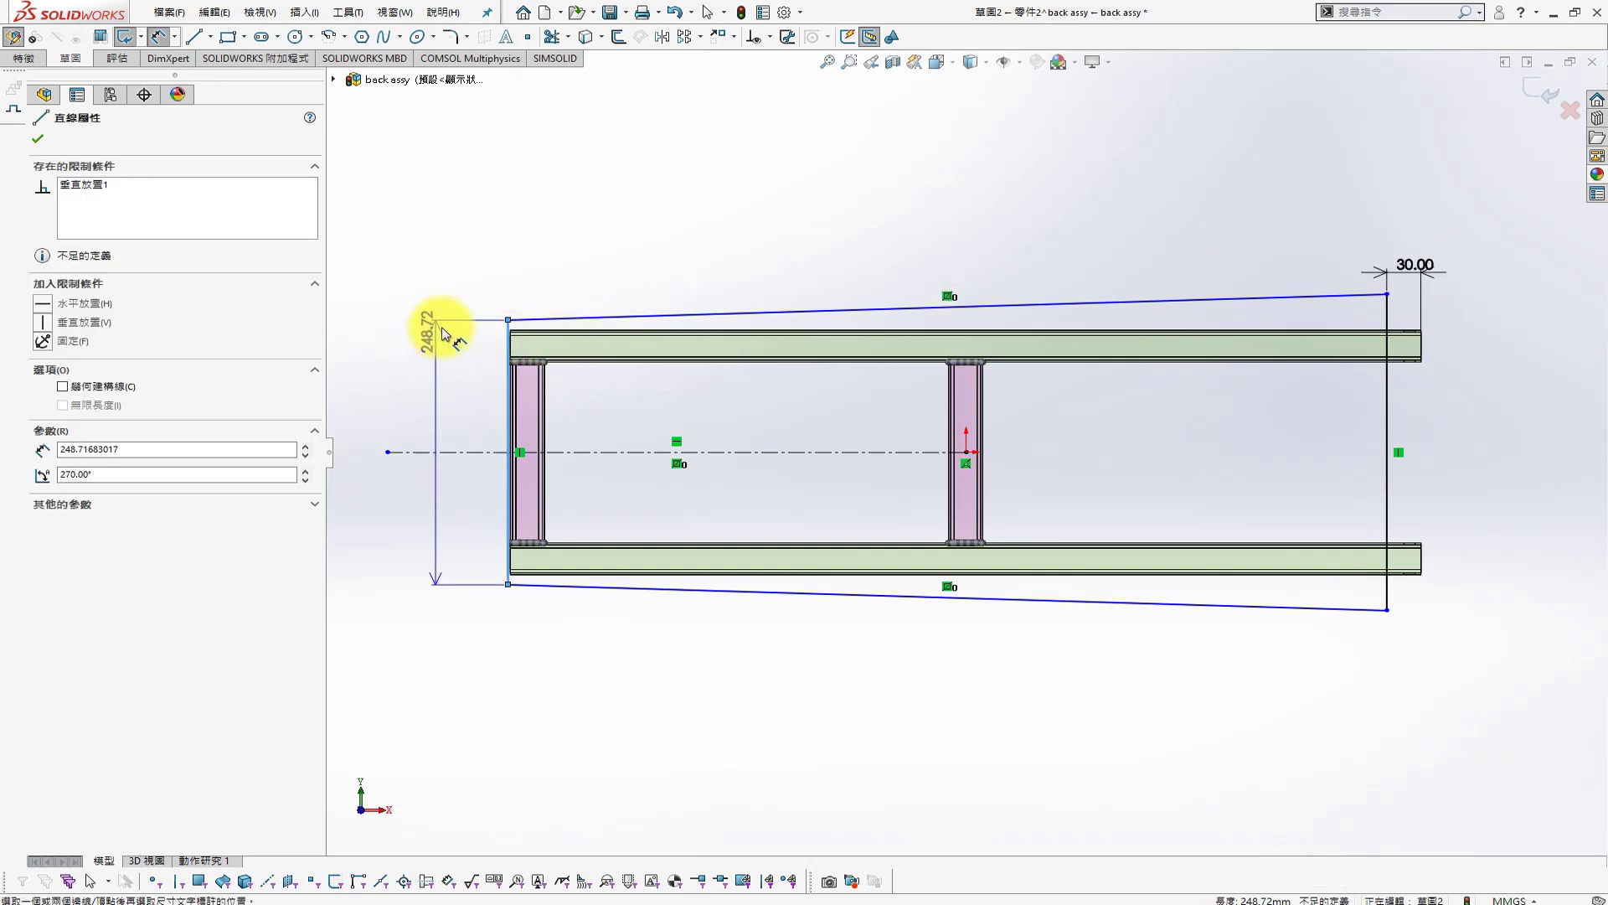
mouse_move(506, 329)
mouse_down()
mouse_move(460, 331)
mouse_move(467, 243)
mouse_up()
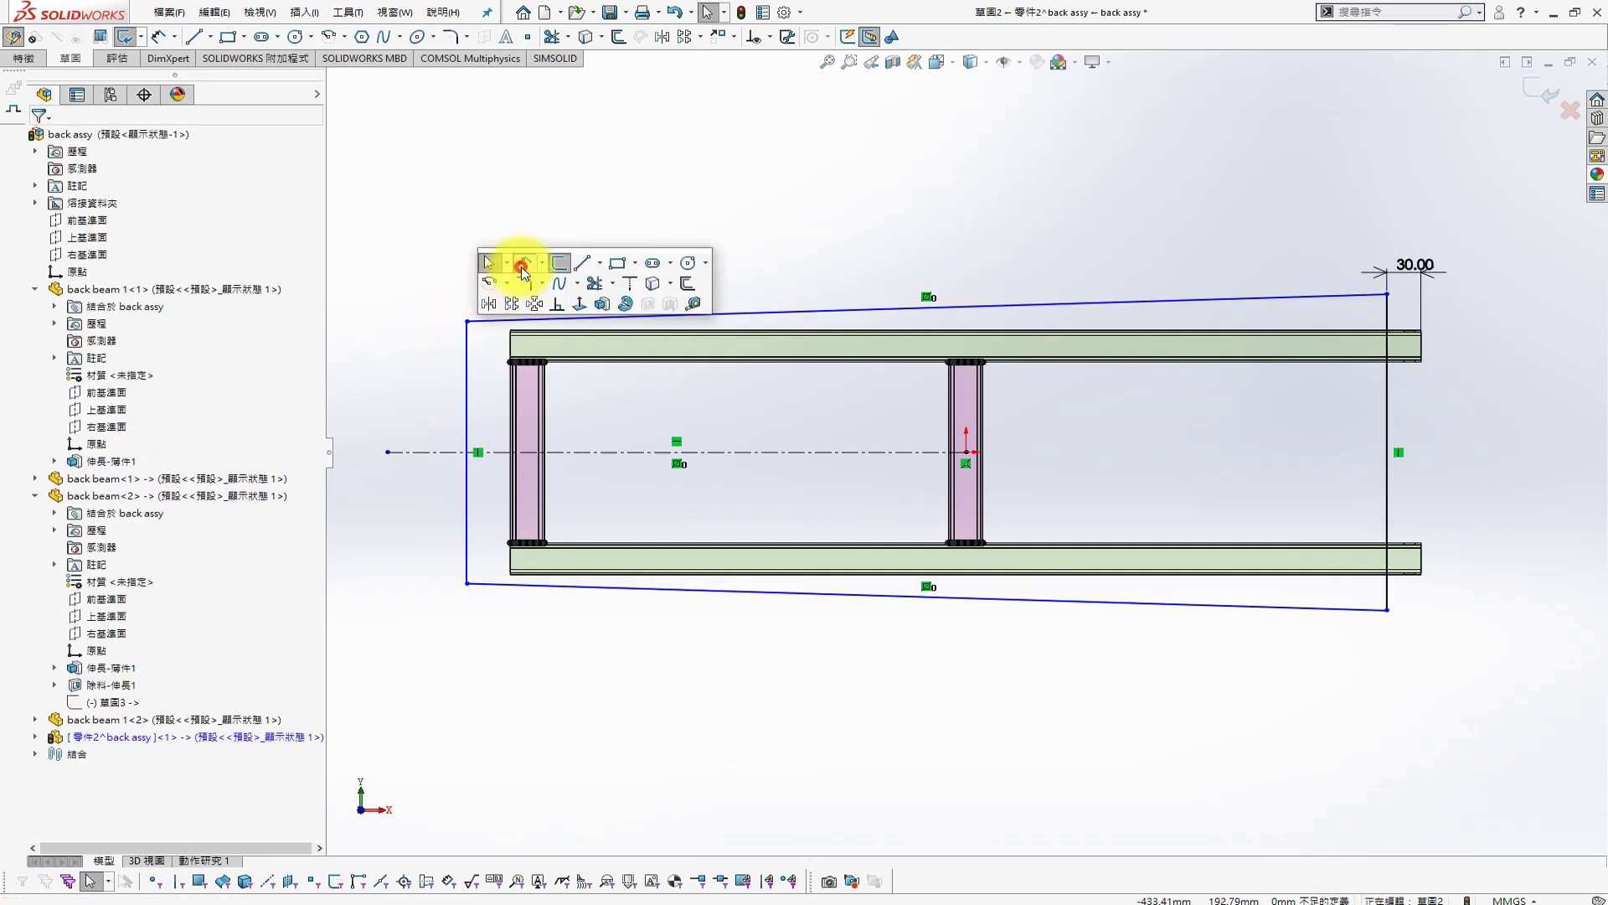
click(467, 405)
click(510, 335)
click(481, 281)
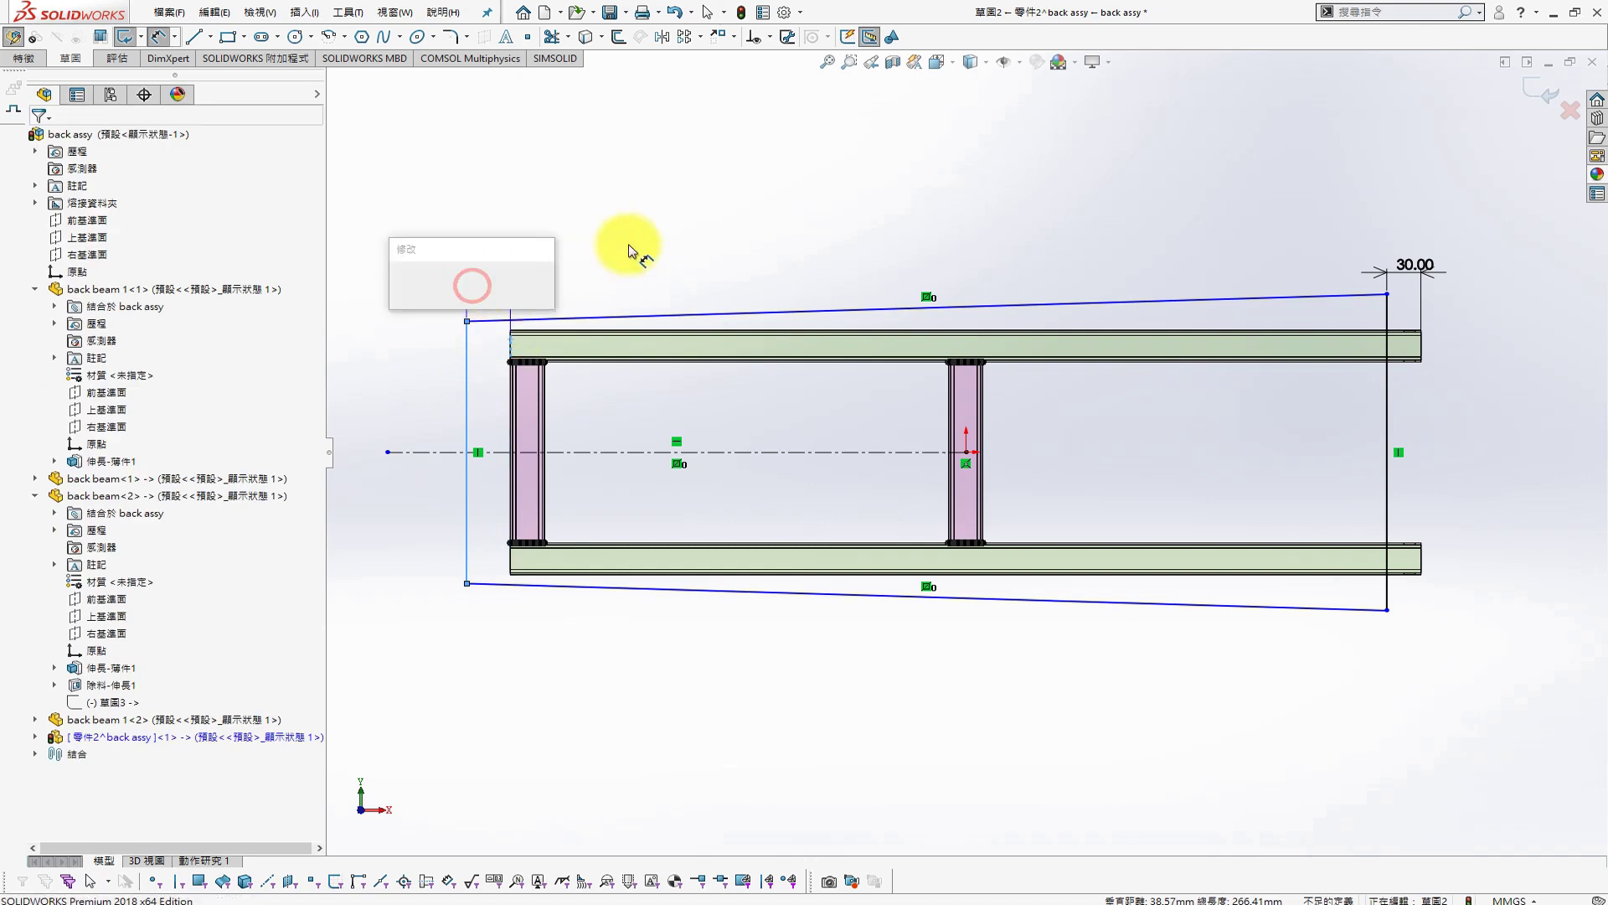
text(30)
key(Return)
Dimension the outline's right side 285 mm and its left side 240 mm
click(1388, 431)
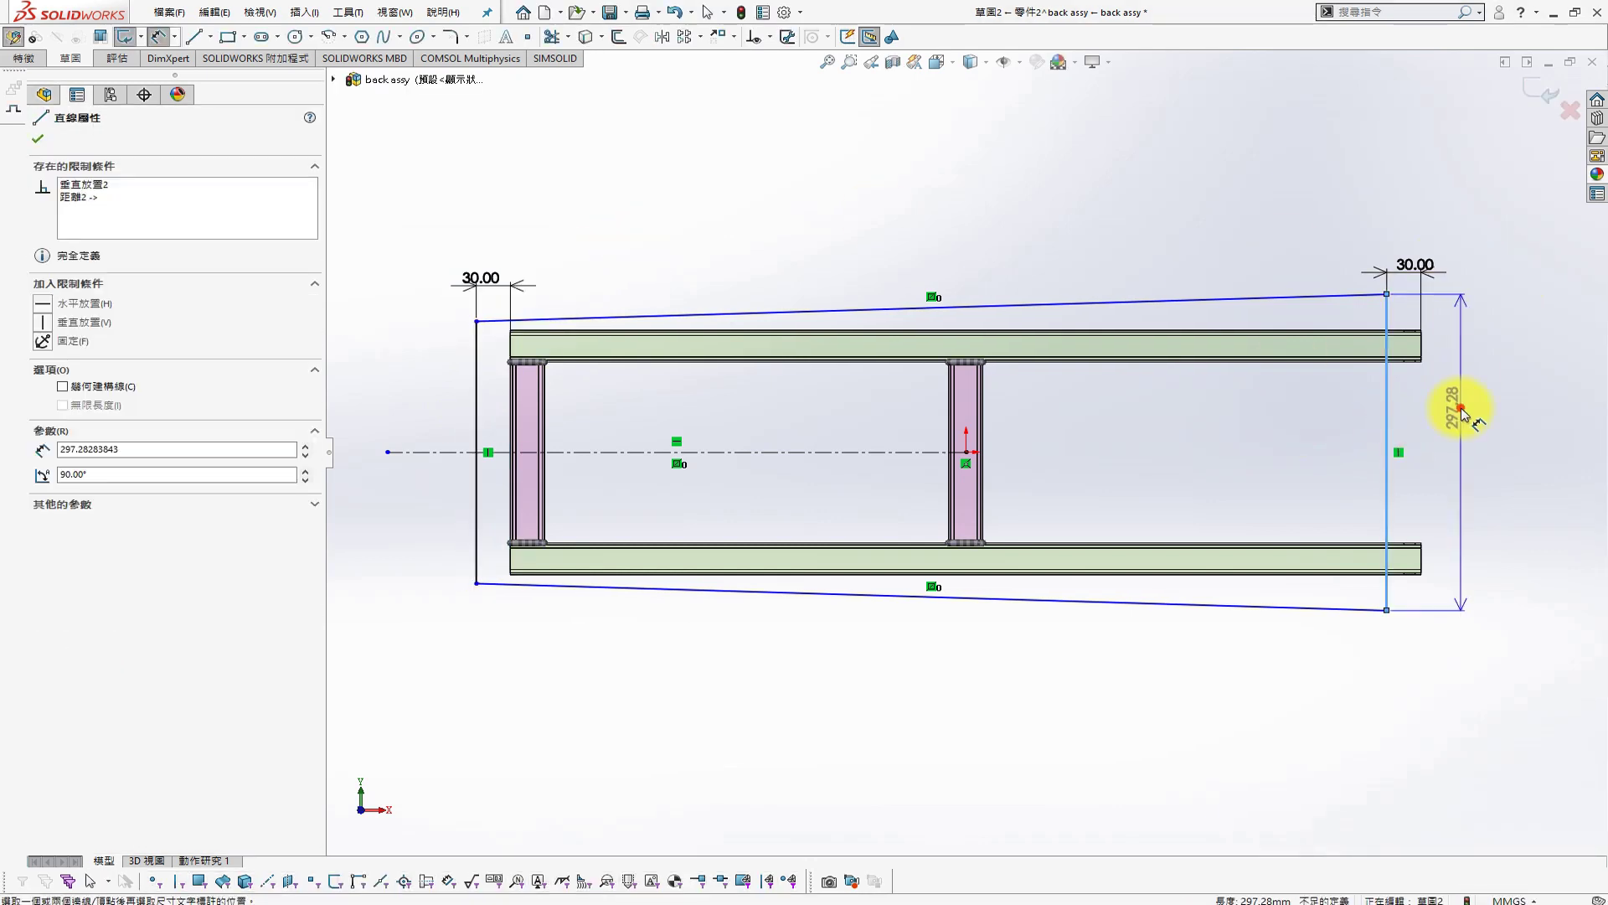
click(1465, 409)
text(285)
key(Return)
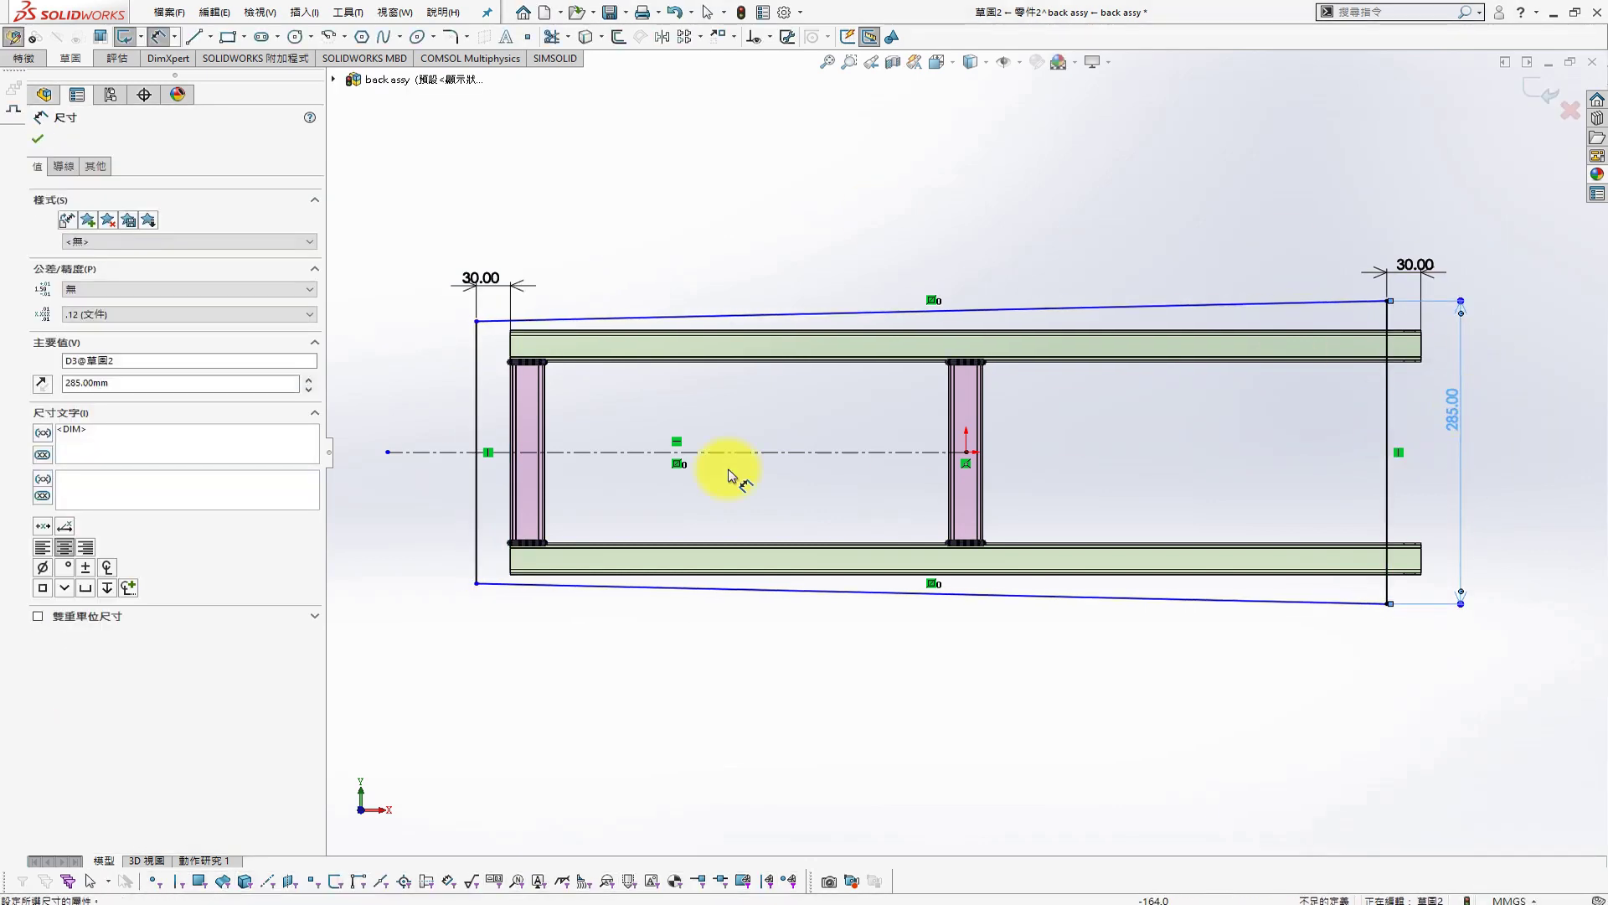
click(475, 393)
click(418, 395)
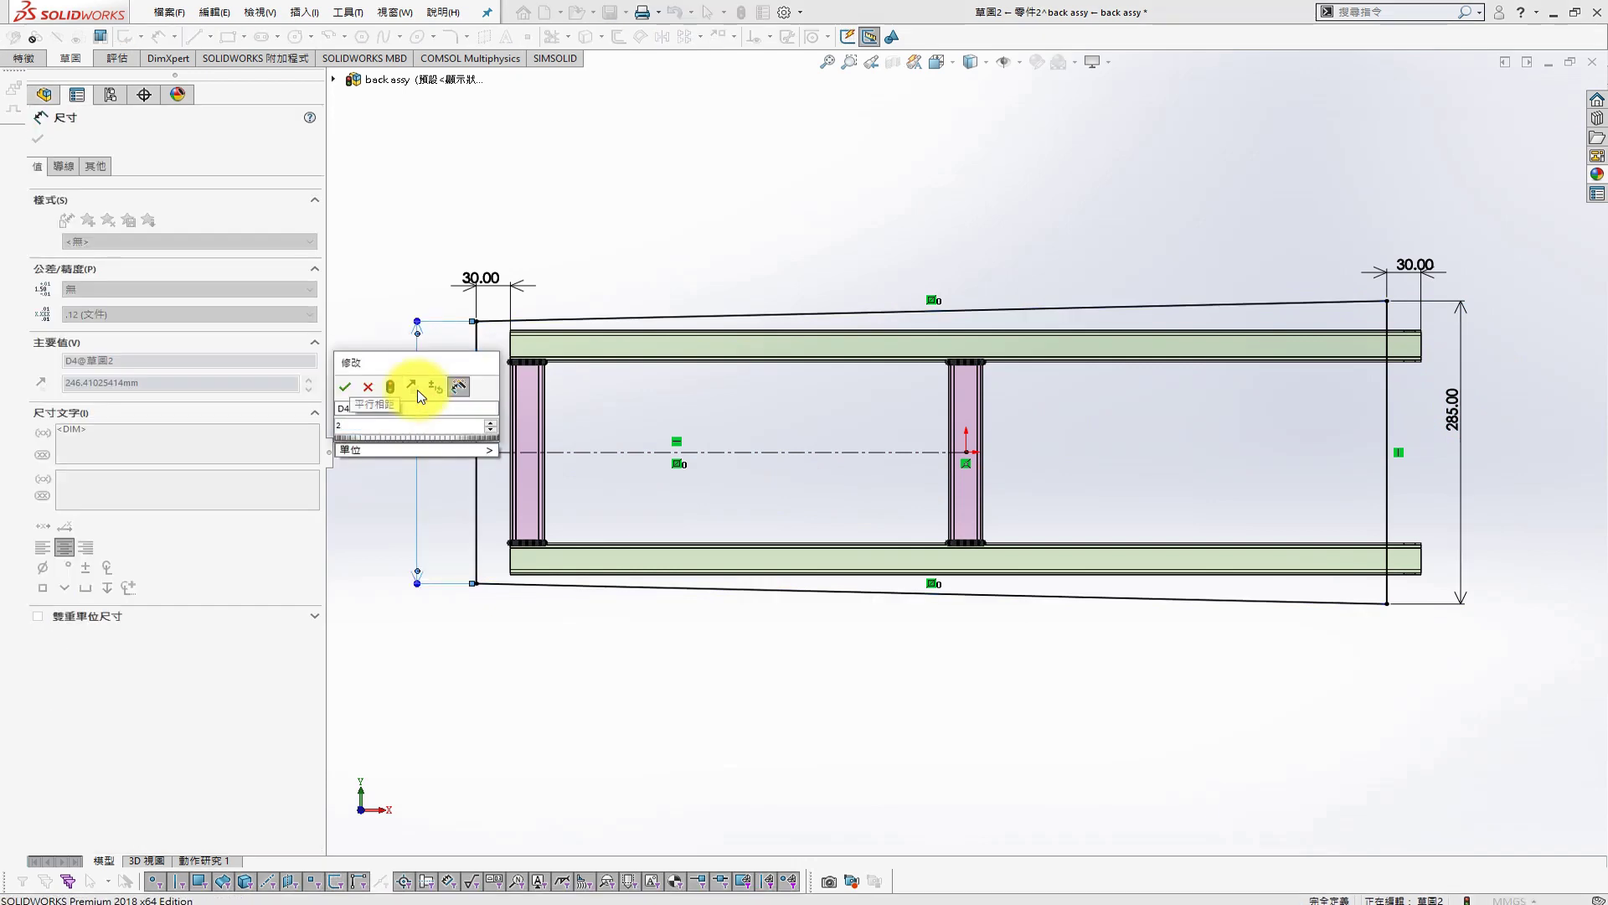
text(240)
key(Return)
key(Escape)
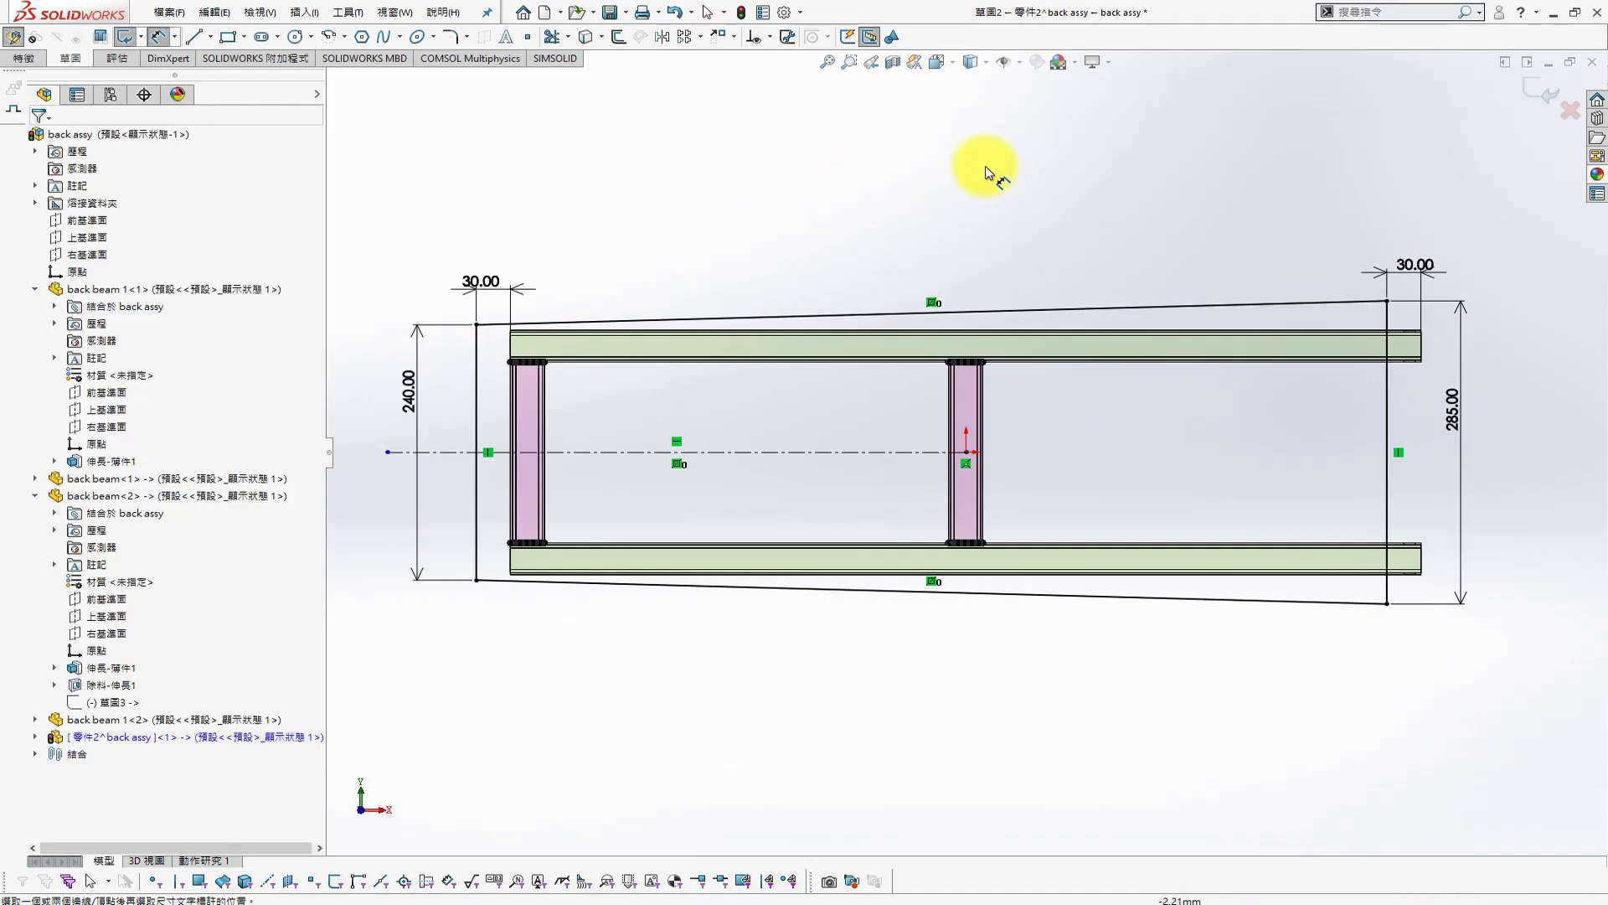
key(s)
click(1037, 201)
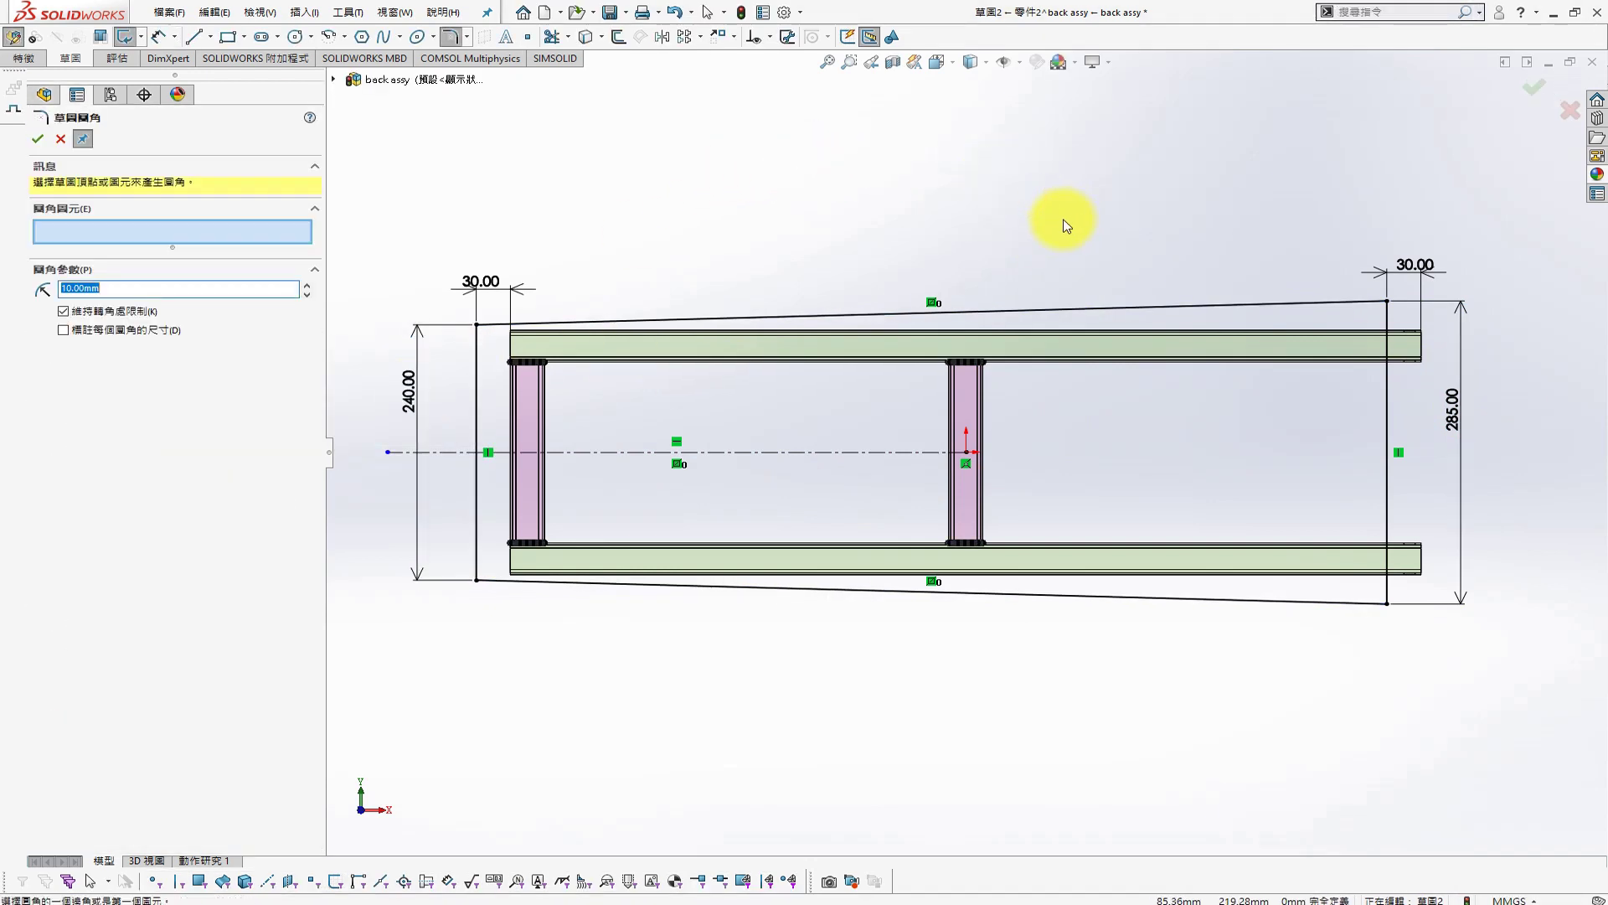
Fillet all four outline corners with a 30 mm radius
click(1290, 304)
key(Escape)
key(s)
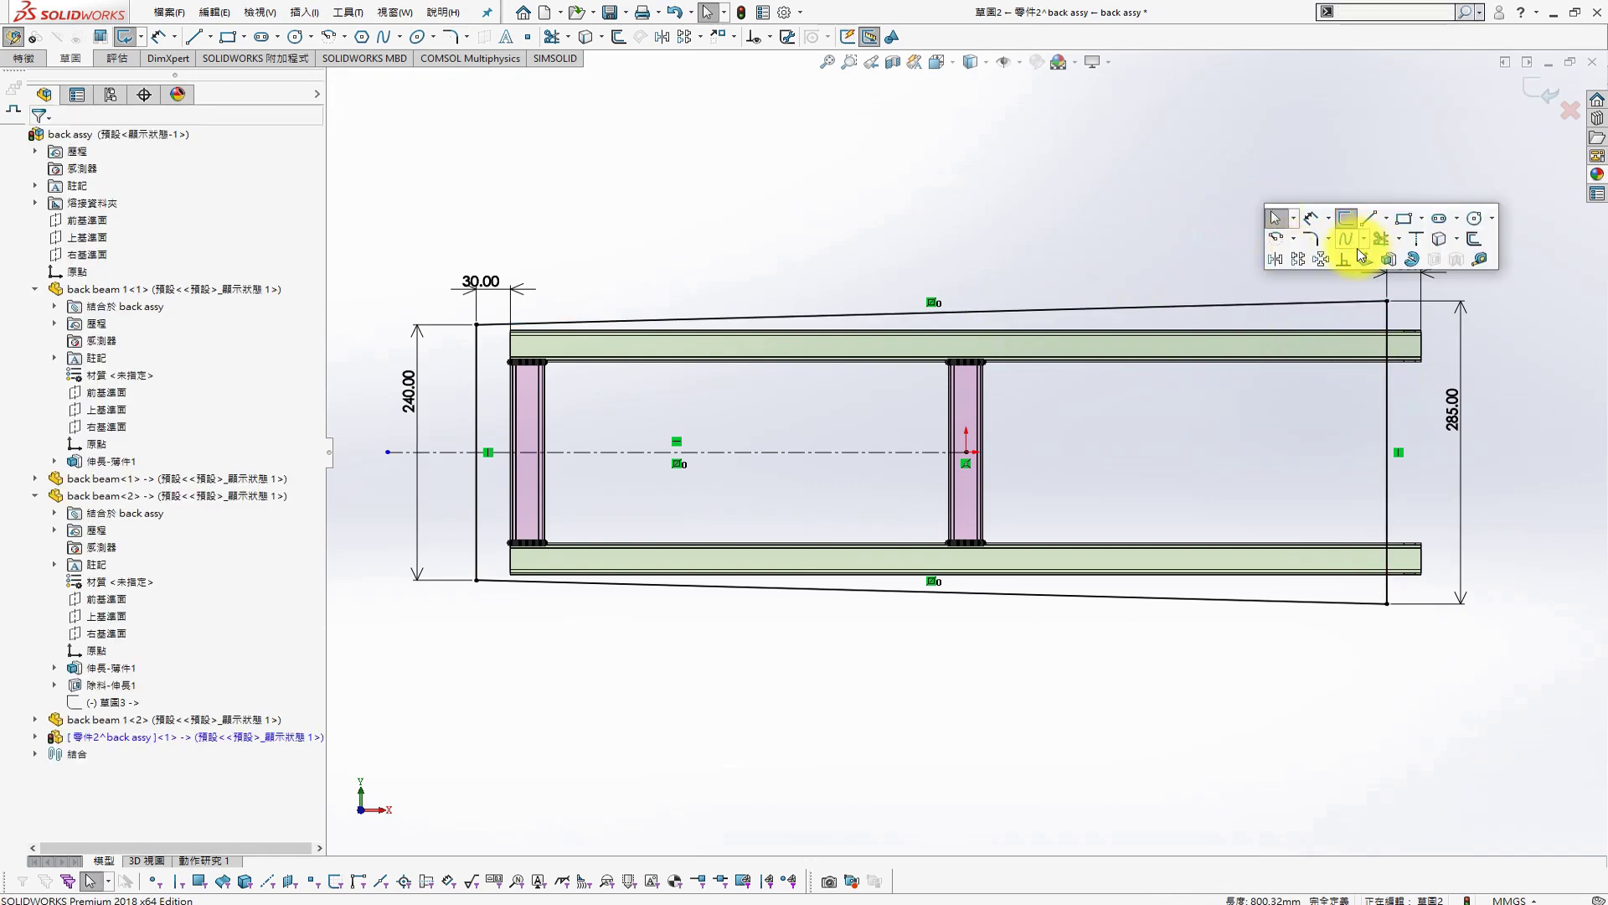
click(1329, 244)
text(30.00mm)
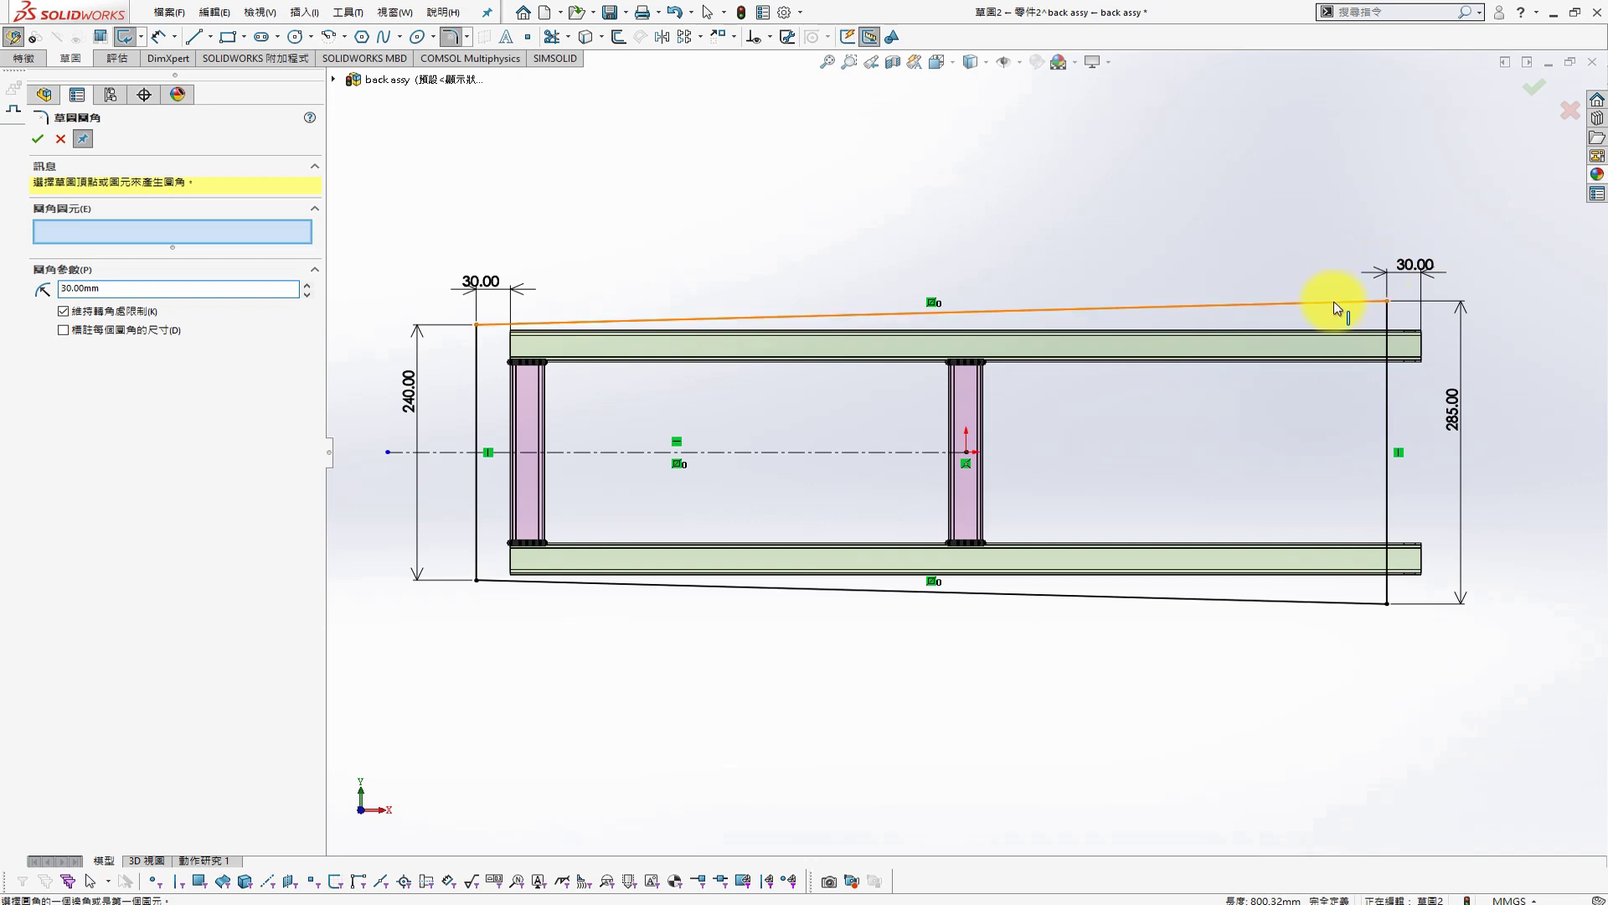
click(1336, 307)
click(1388, 391)
click(1341, 614)
click(1389, 511)
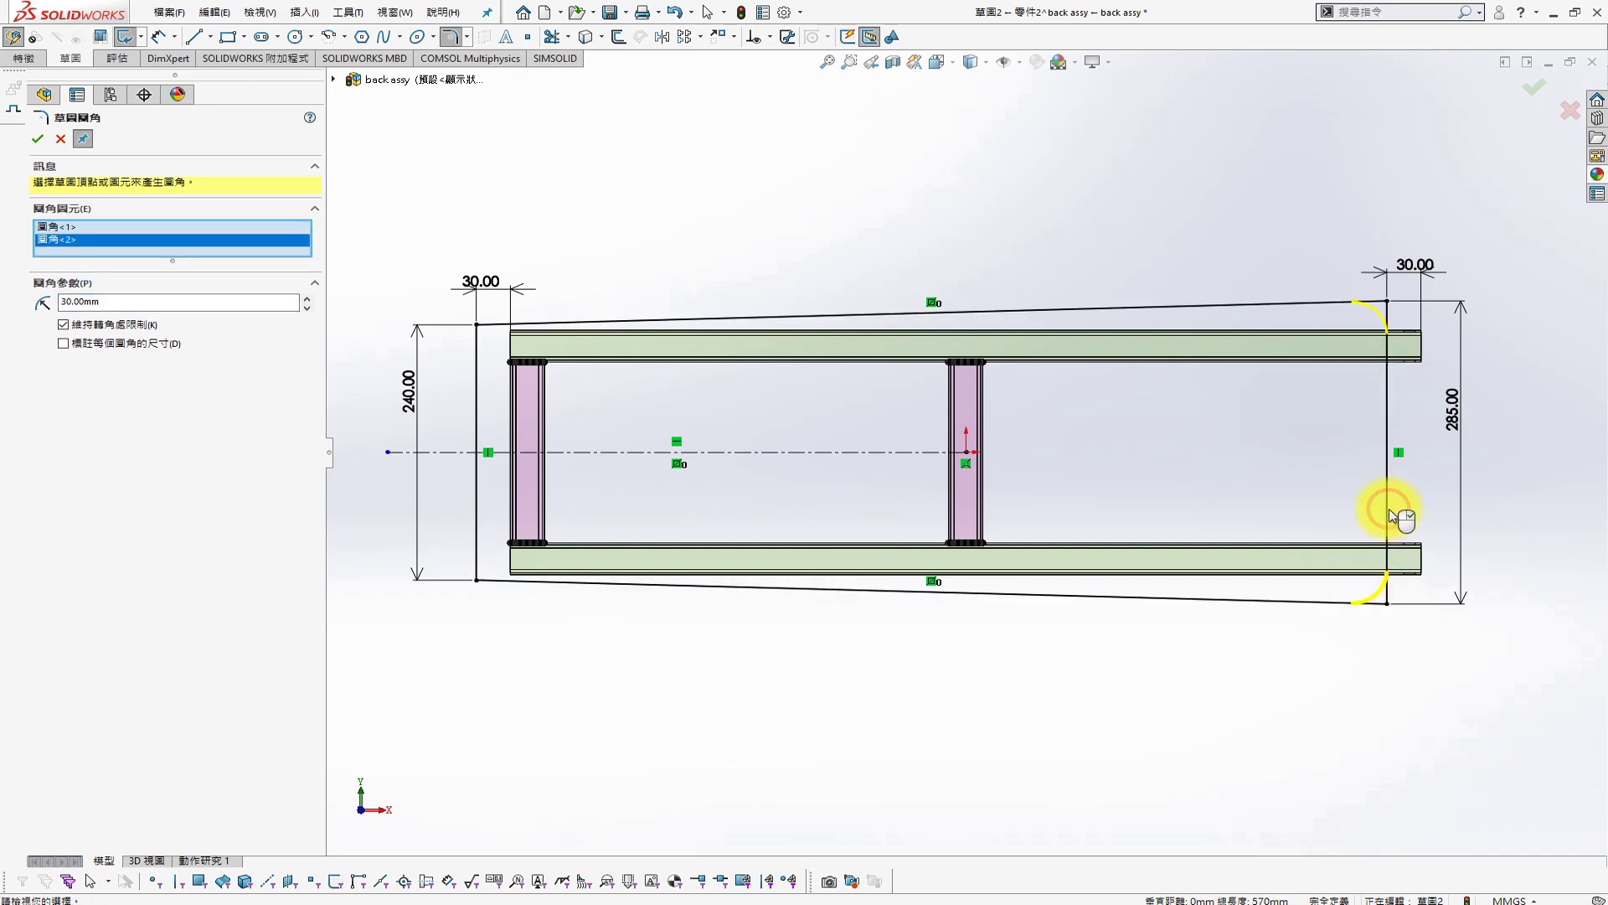
click(727, 590)
click(476, 514)
click(629, 320)
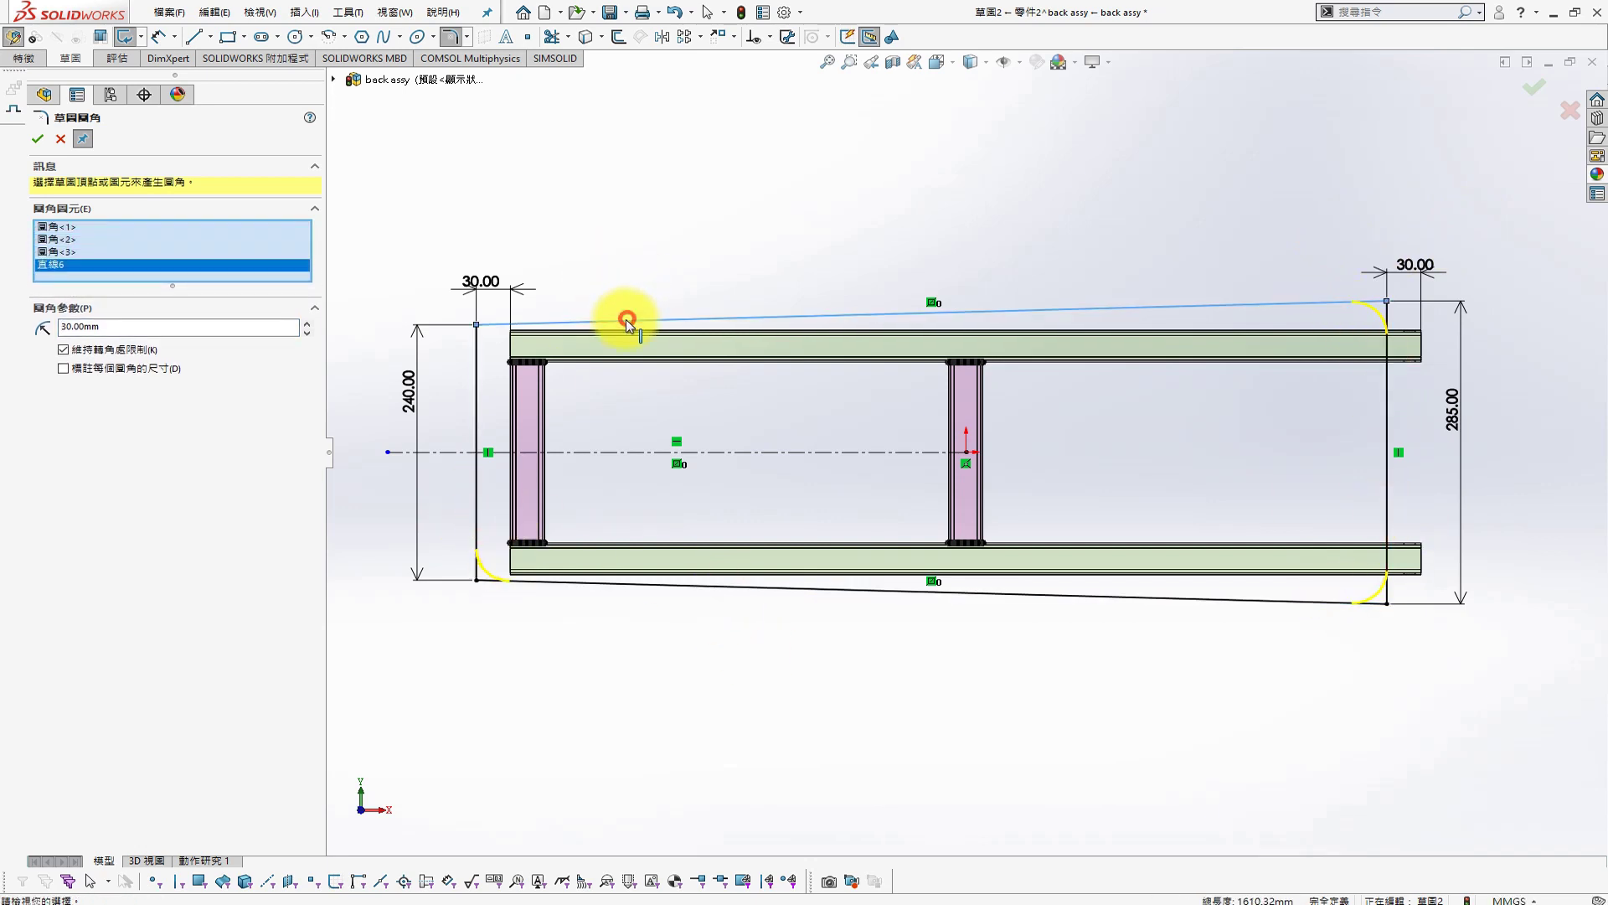
click(475, 391)
Extrude the rounded outline into a 10 mm board and return to the assembly
middle_drag(531, 198, 858, 276)
key(s)
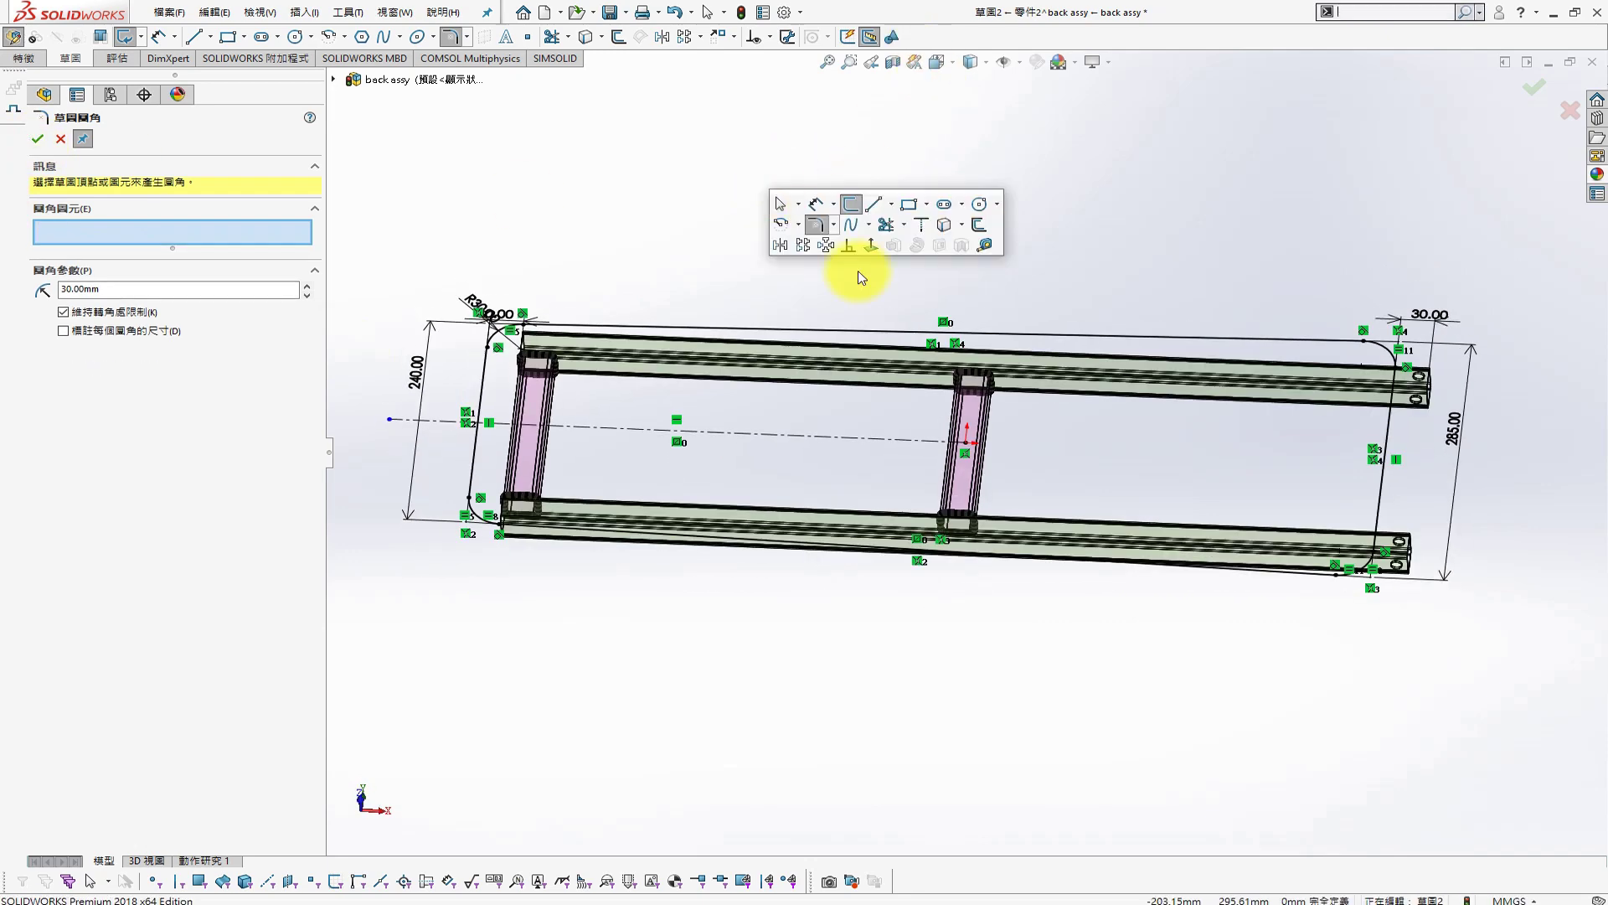
click(37, 138)
key(s)
click(845, 244)
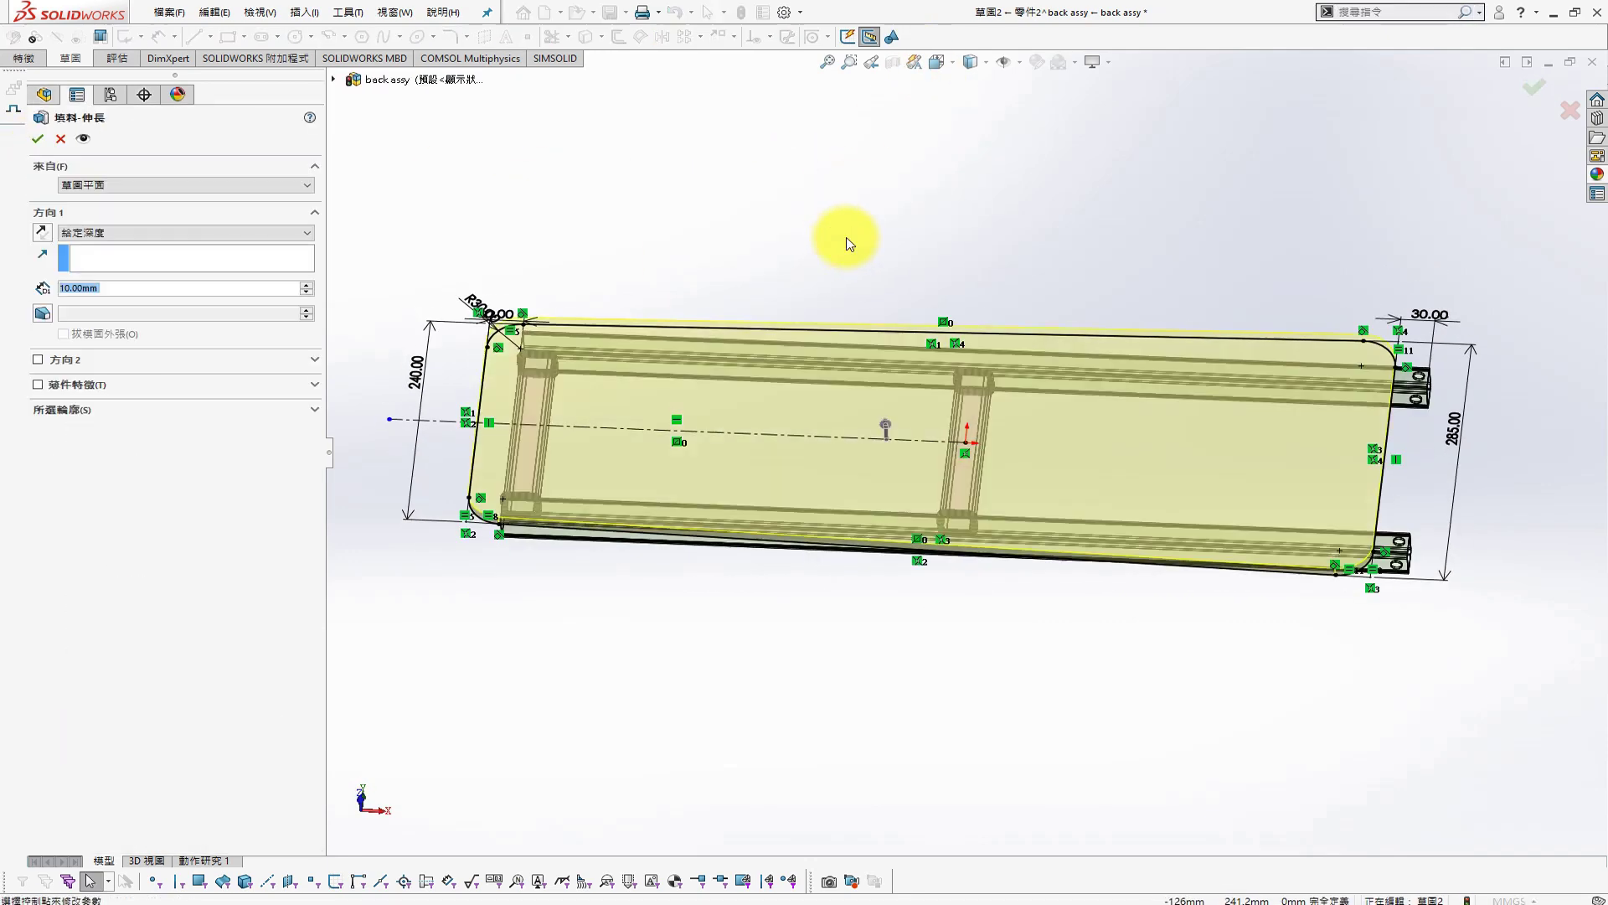
key(Return)
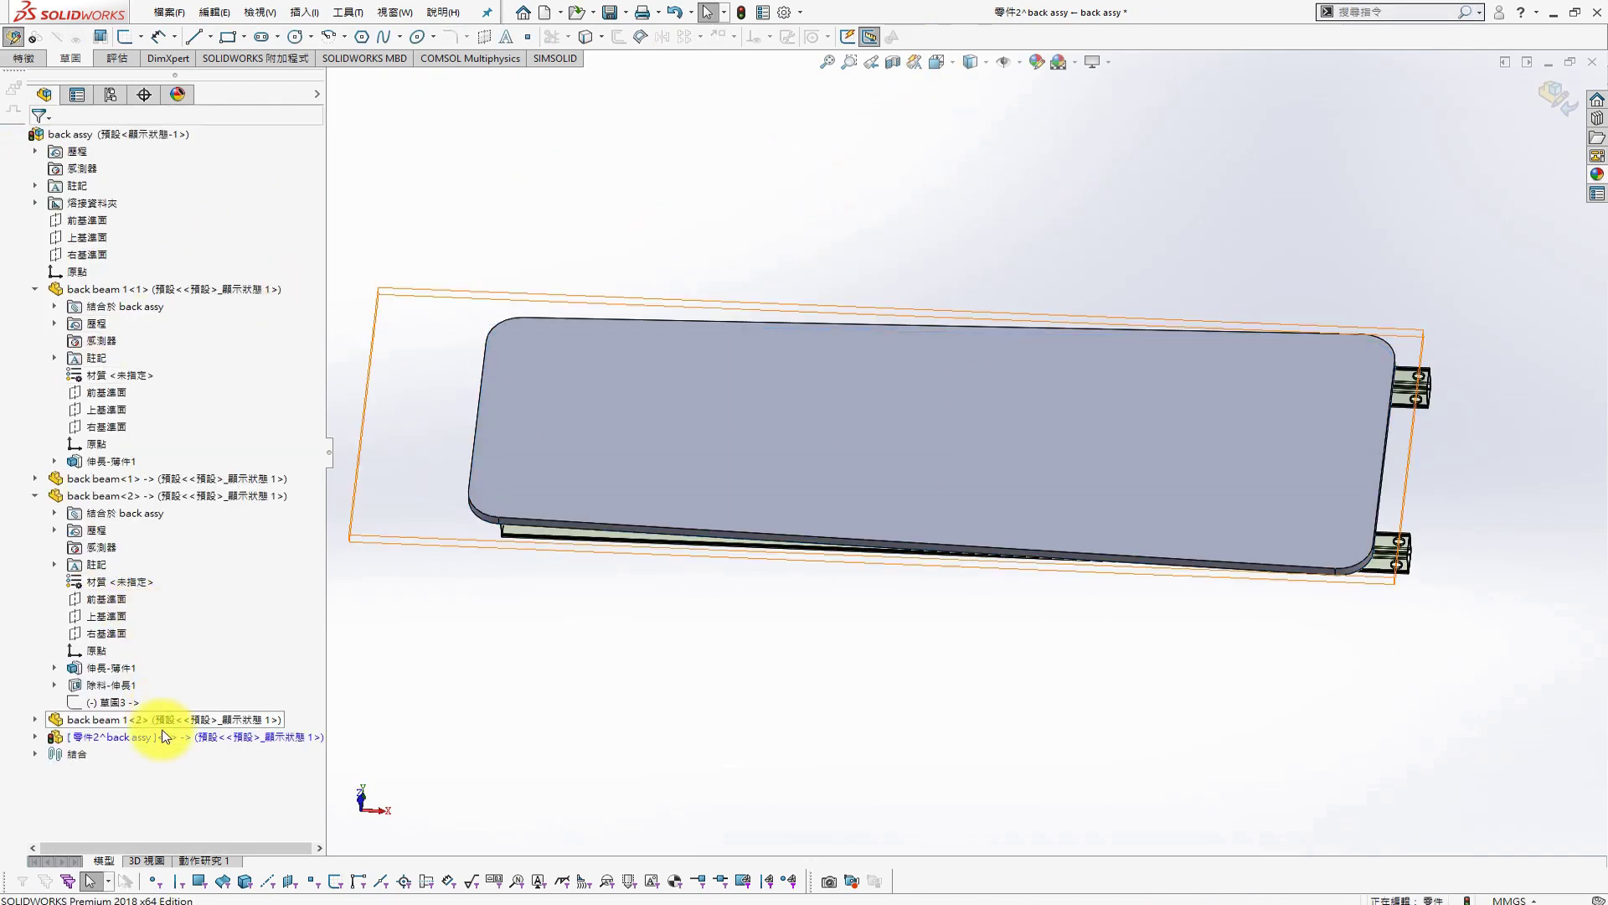
right_click(211, 736)
click(251, 584)
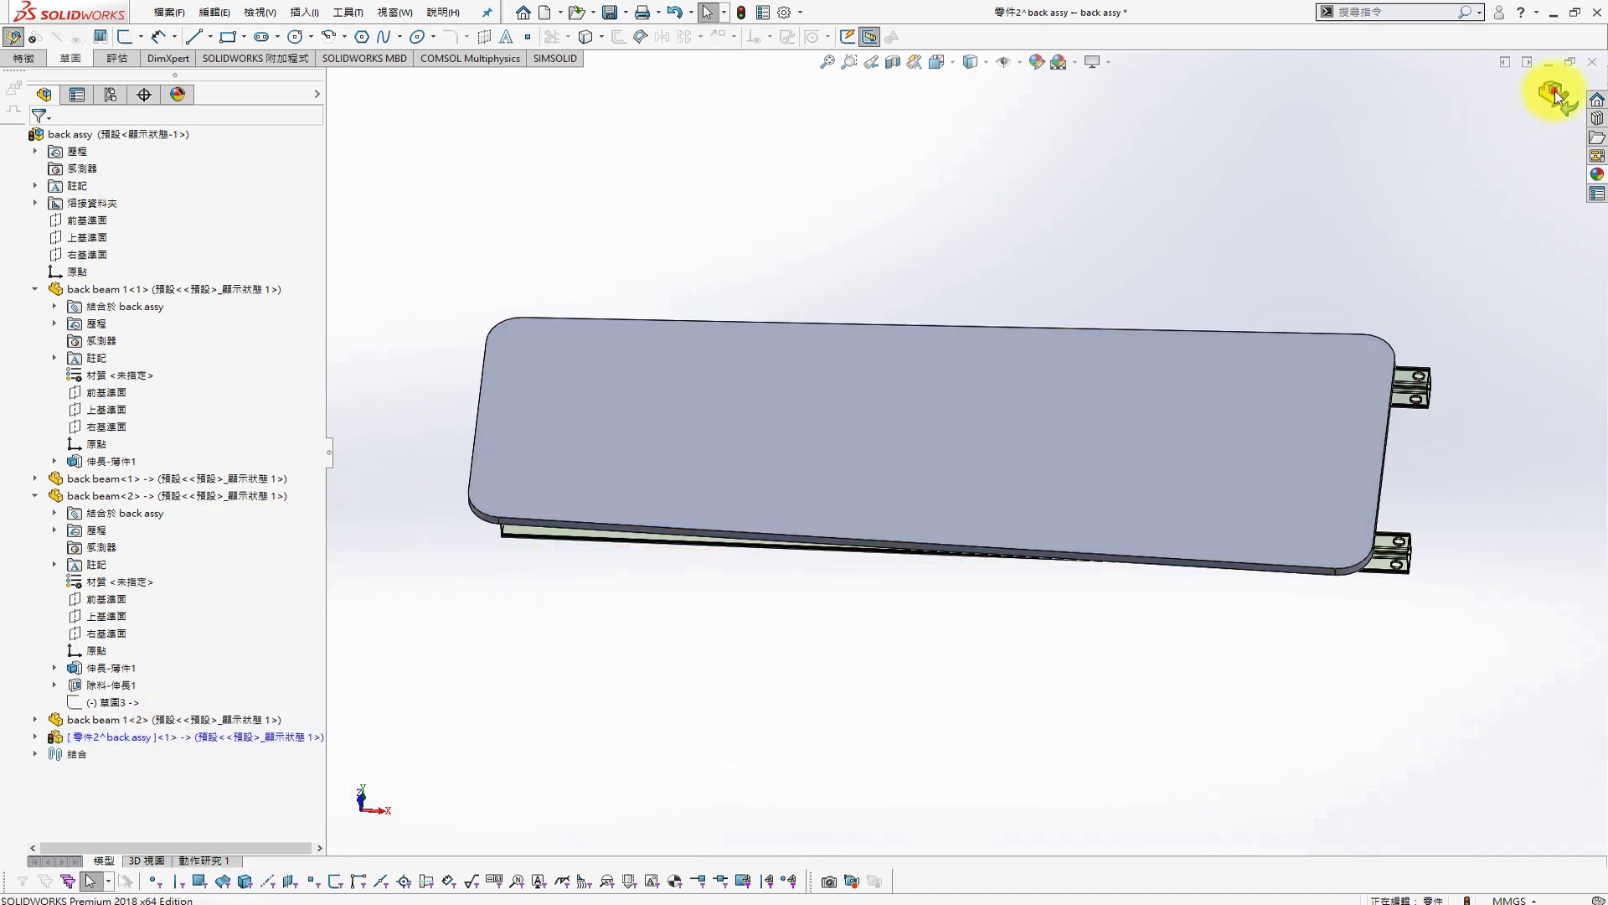
Open the board part and assign it the pine wood (松木) material
right_click(168, 734)
click(183, 351)
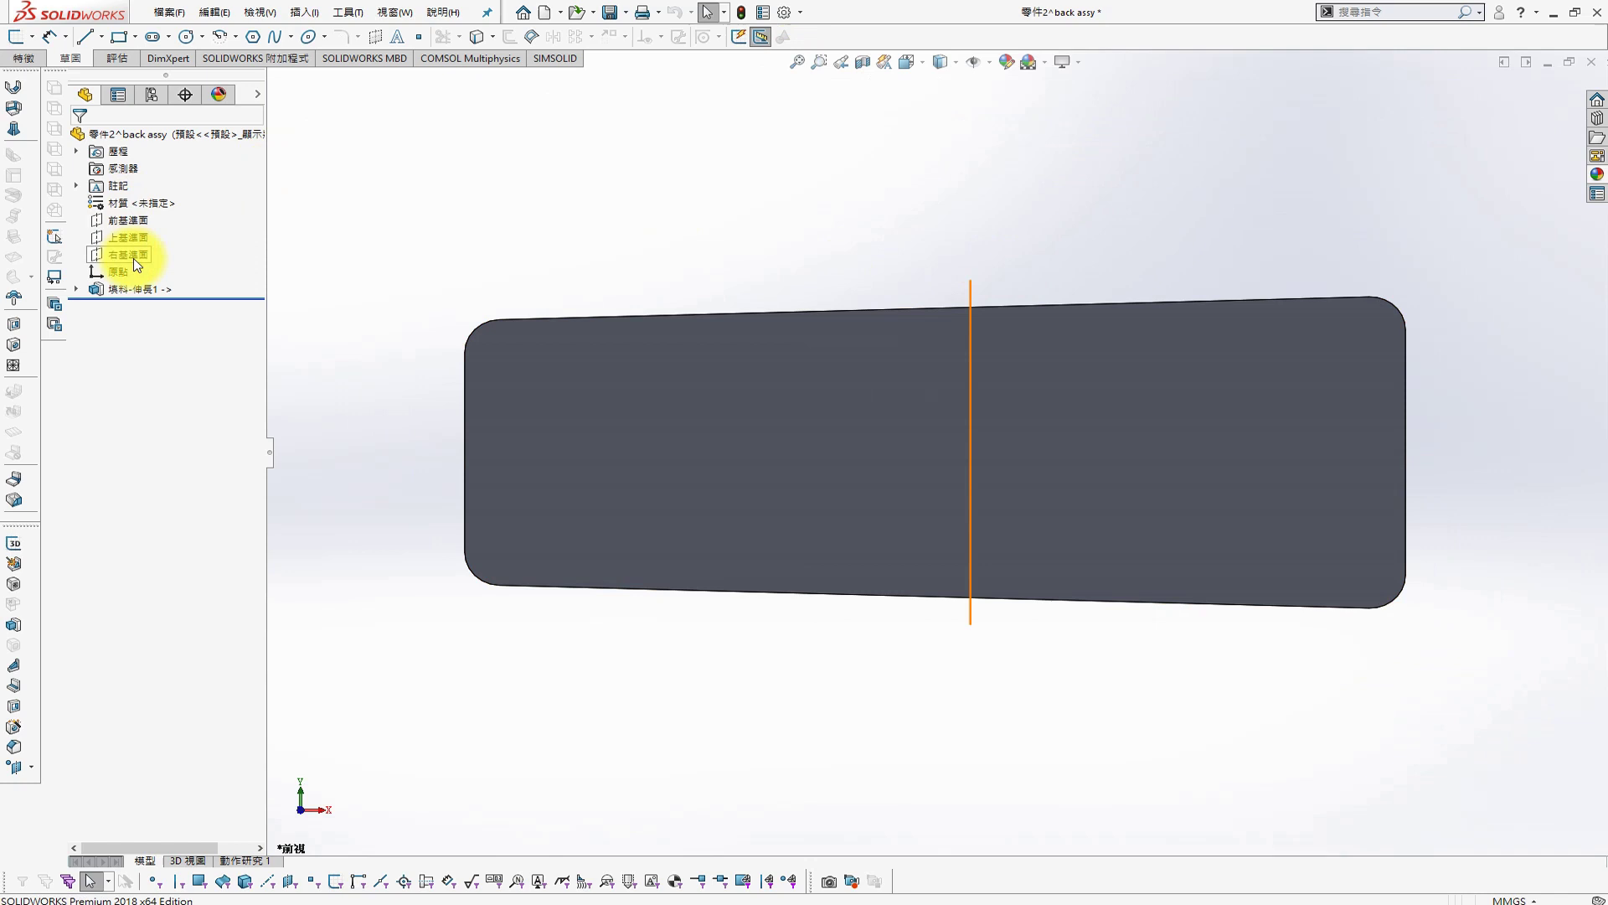
right_click(126, 203)
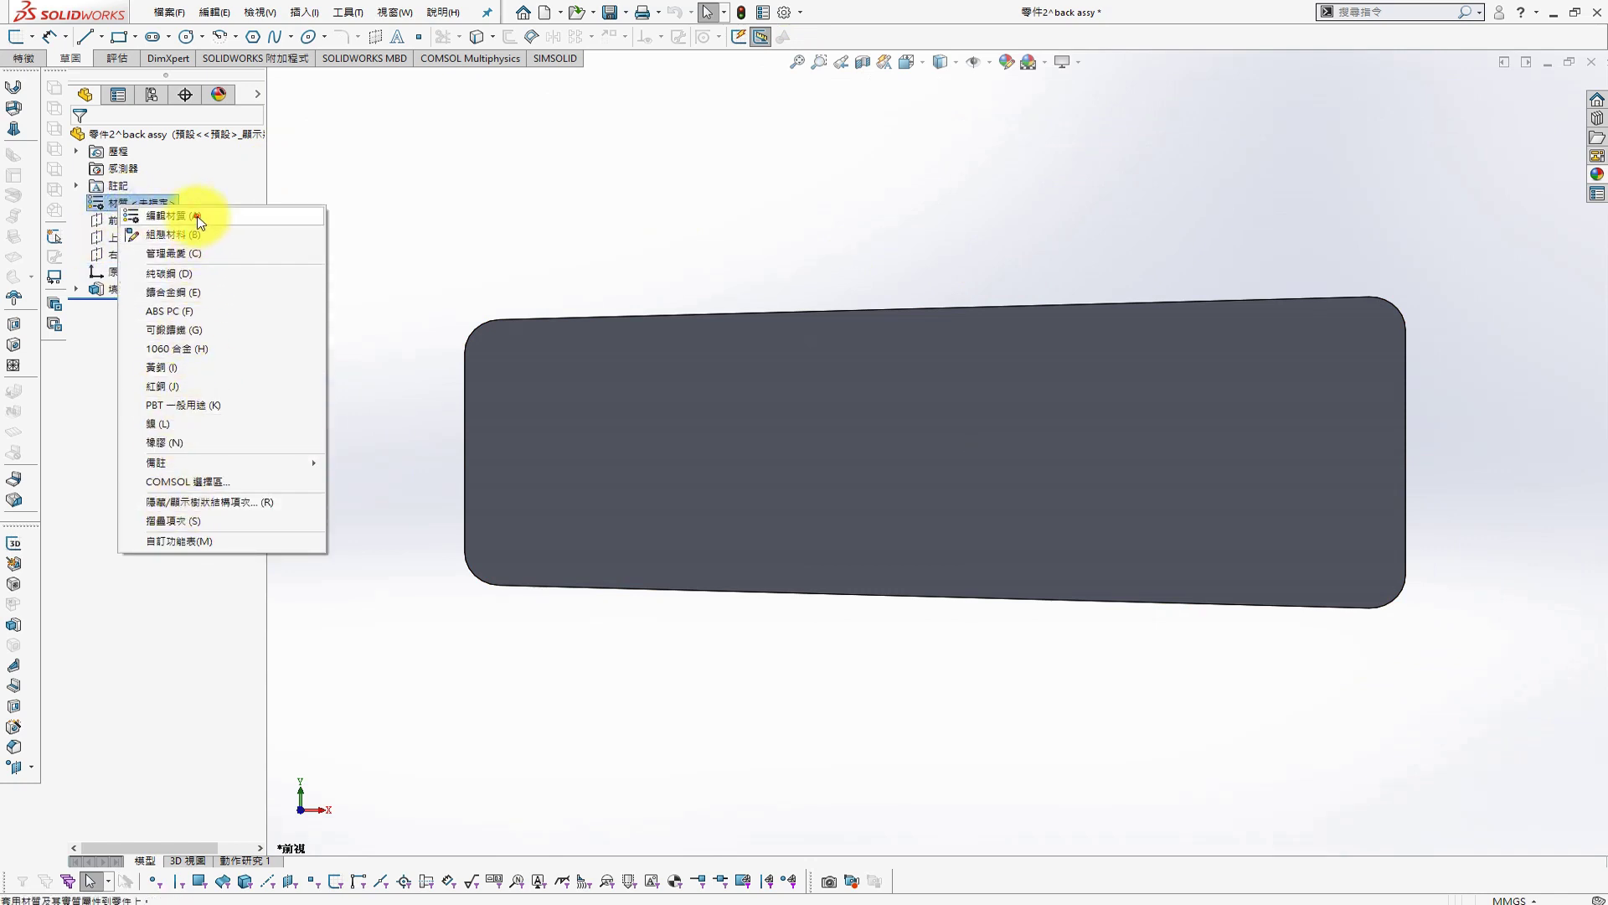
click(194, 215)
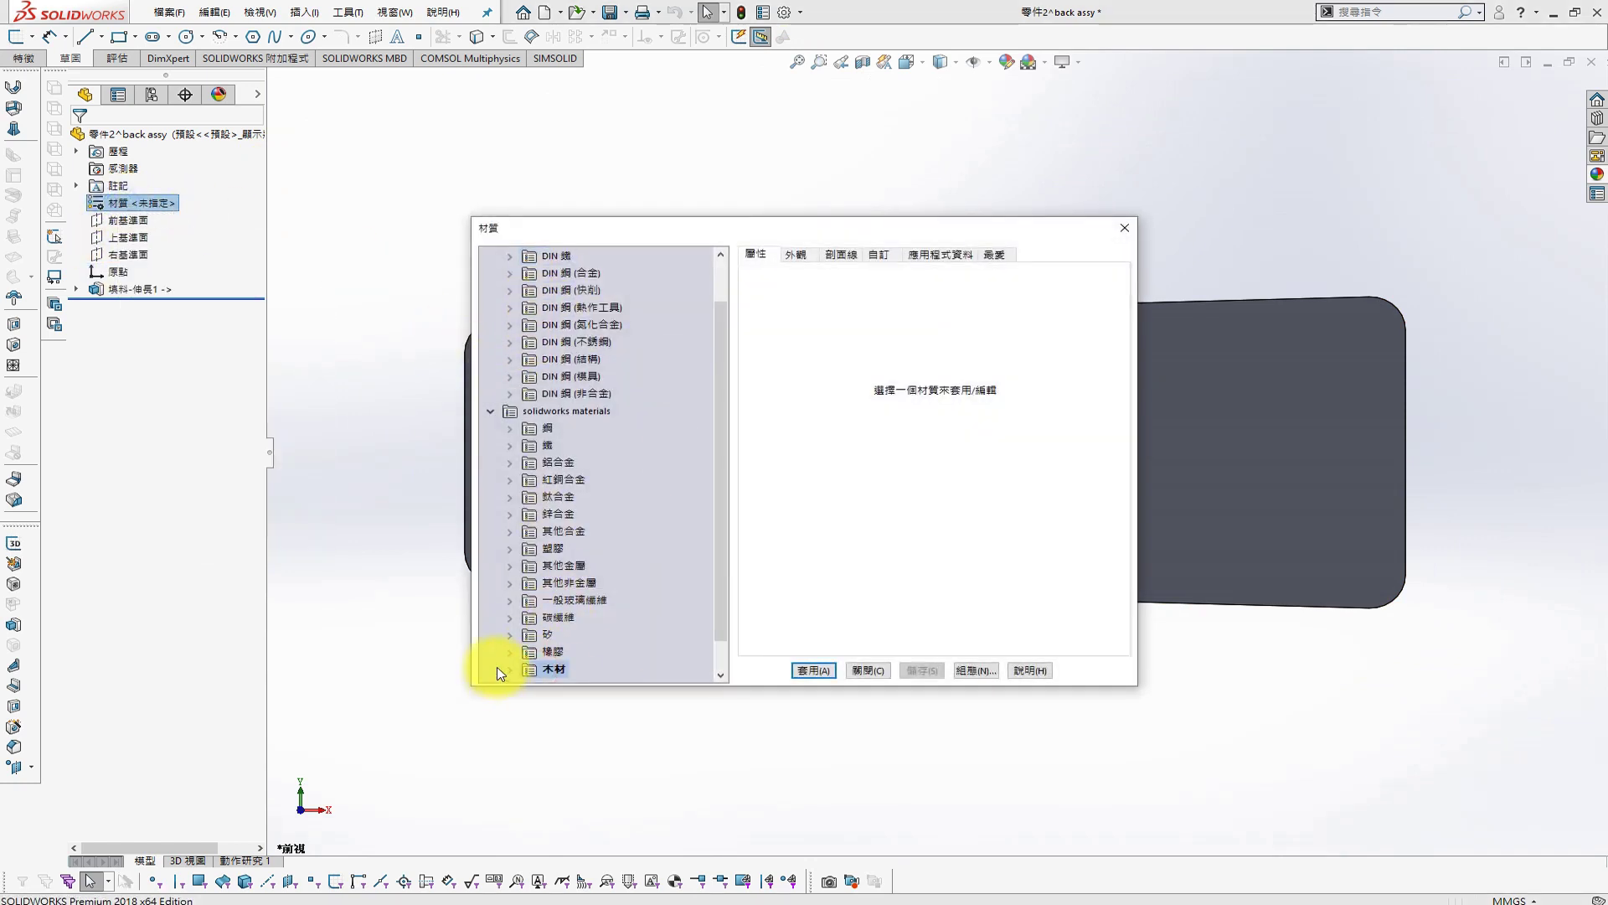
click(507, 669)
click(570, 651)
click(813, 671)
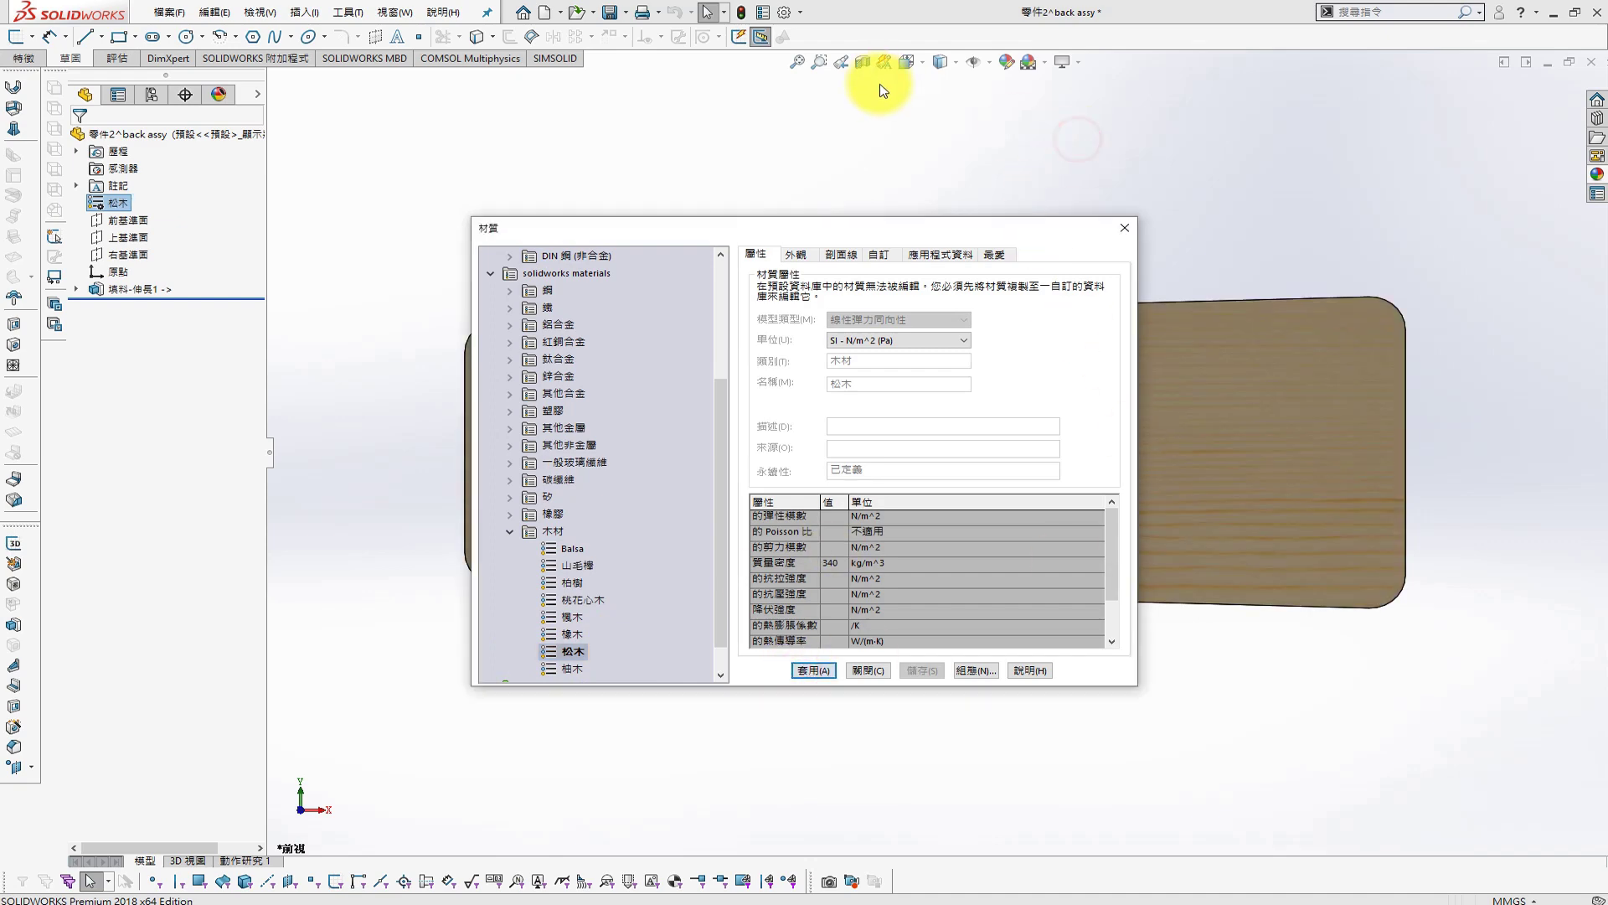
click(889, 664)
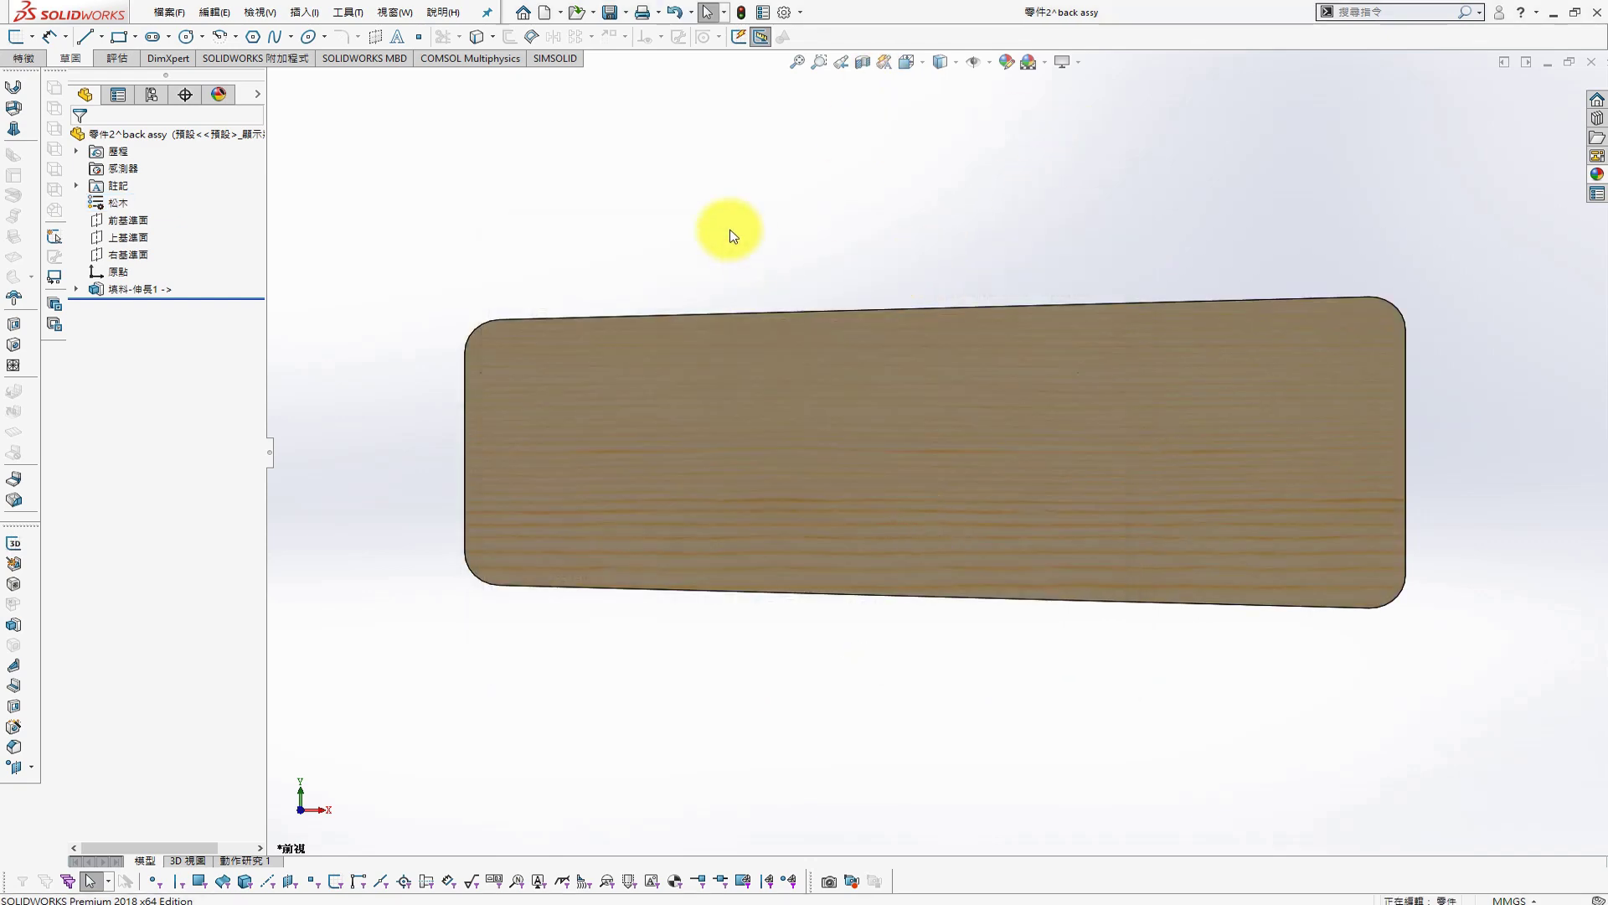
Save the board part as 'back wood', overwriting the existing file
click(626, 12)
click(624, 51)
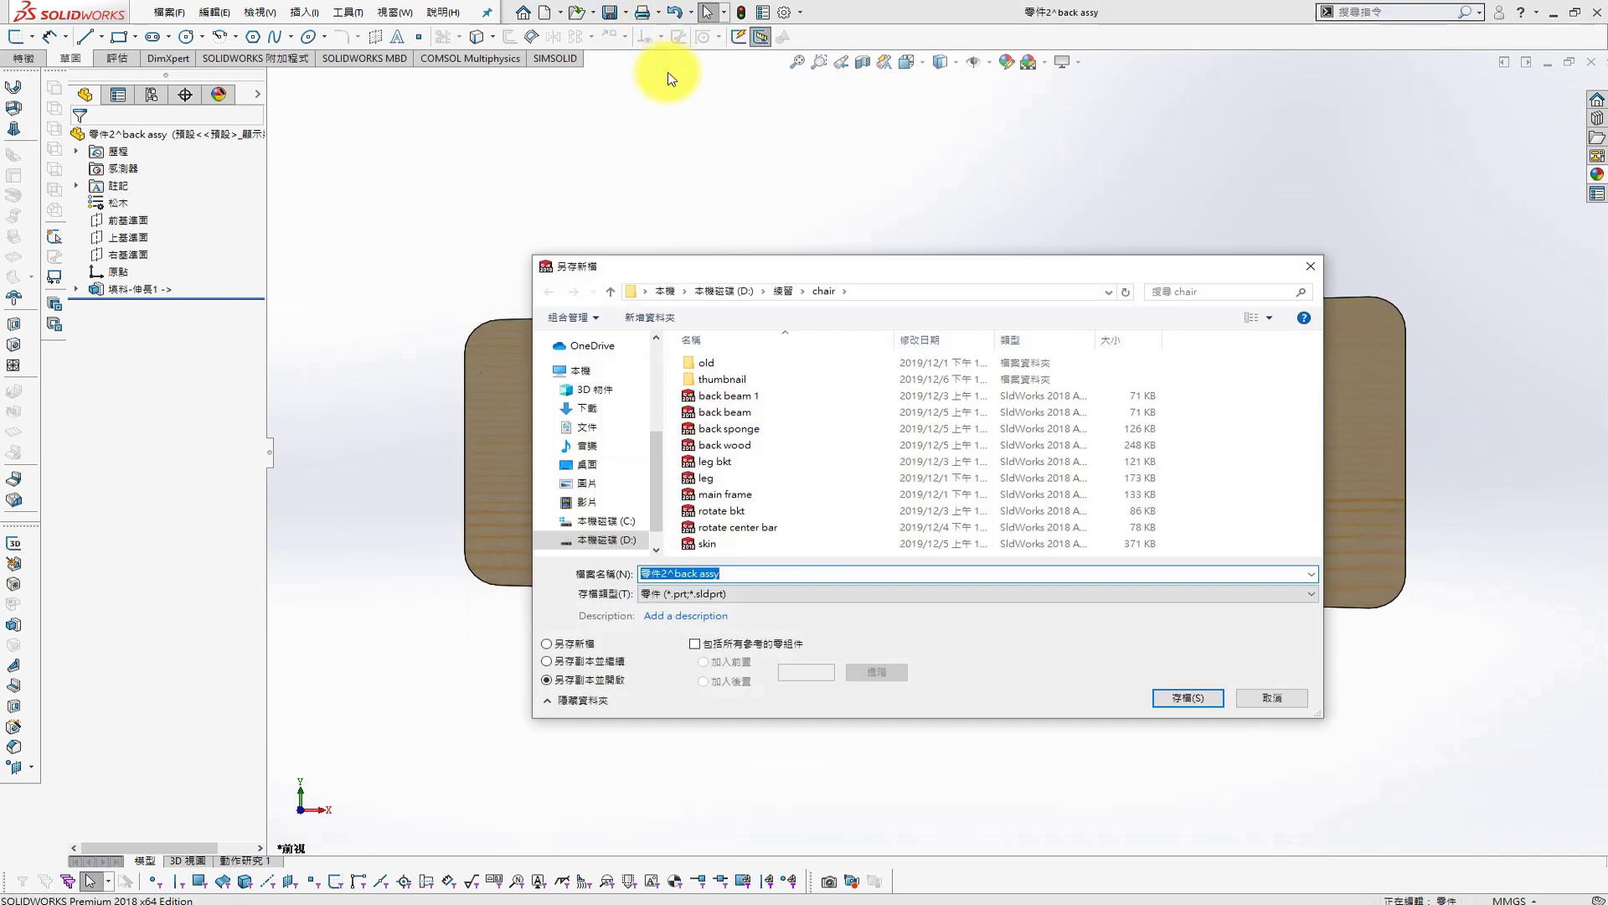
text(back wood)
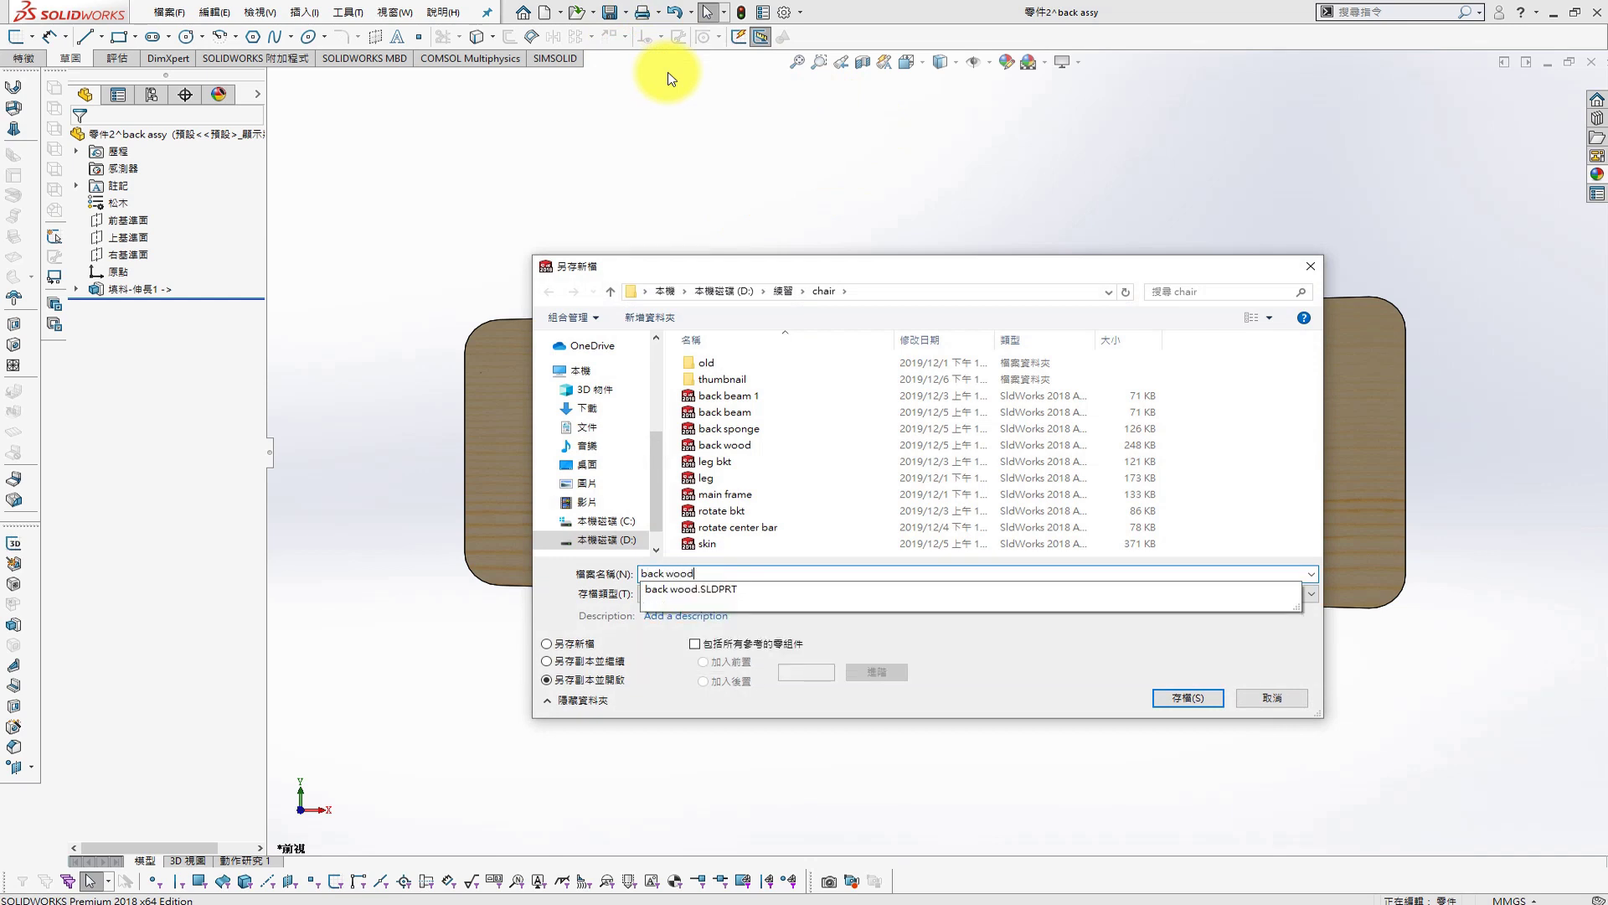
key(Return)
click(847, 456)
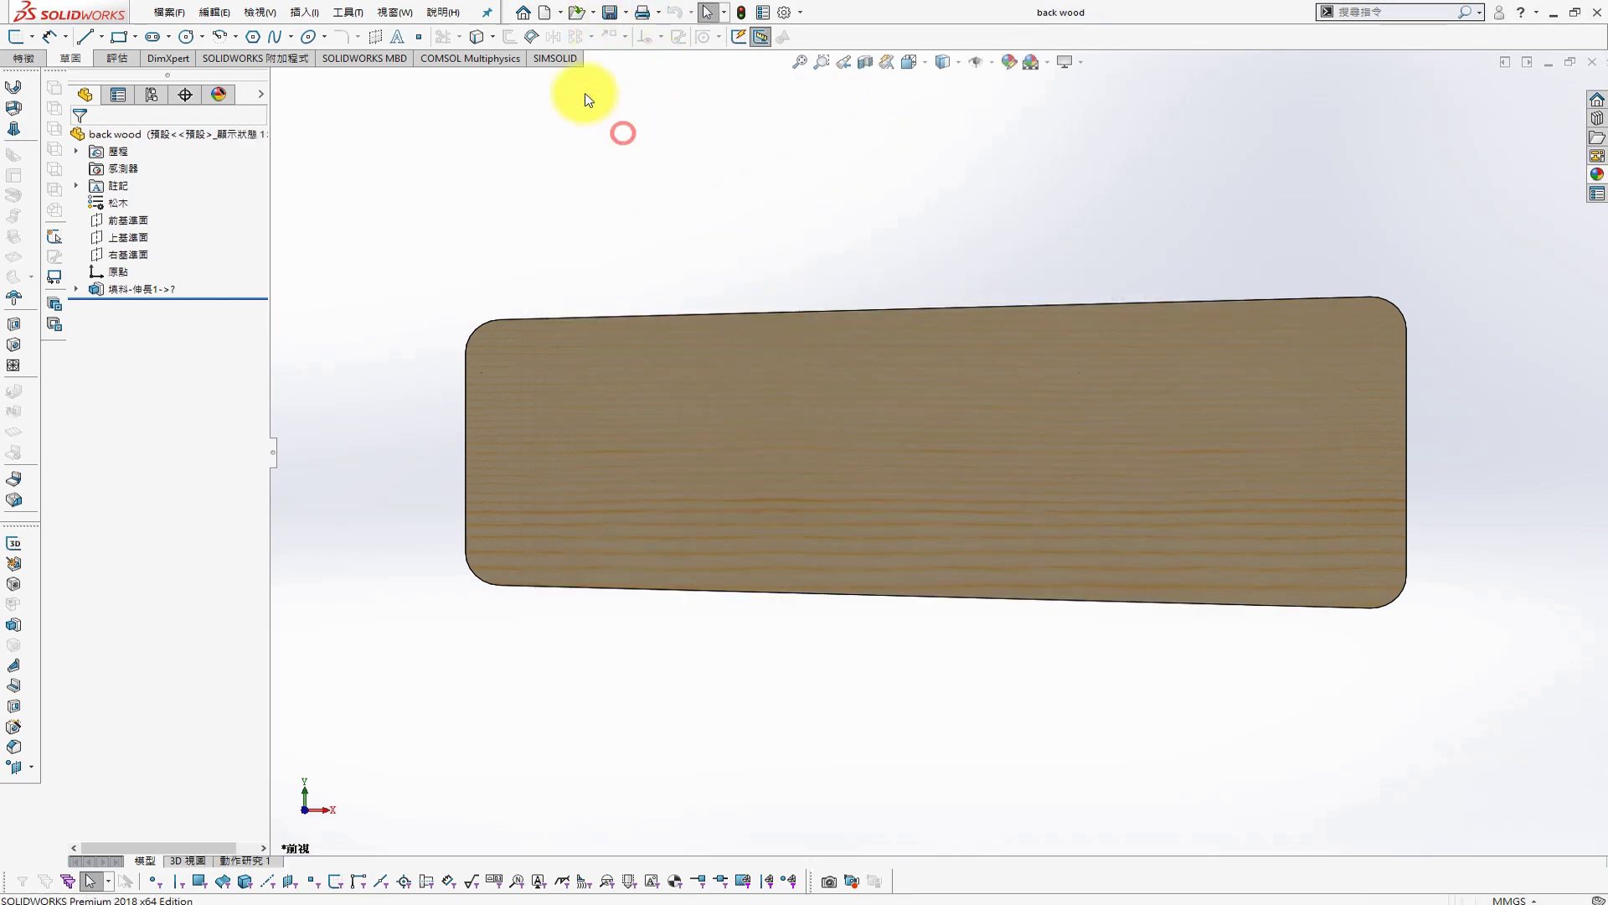
In back assy, replace the board component with back wood and save
click(403, 14)
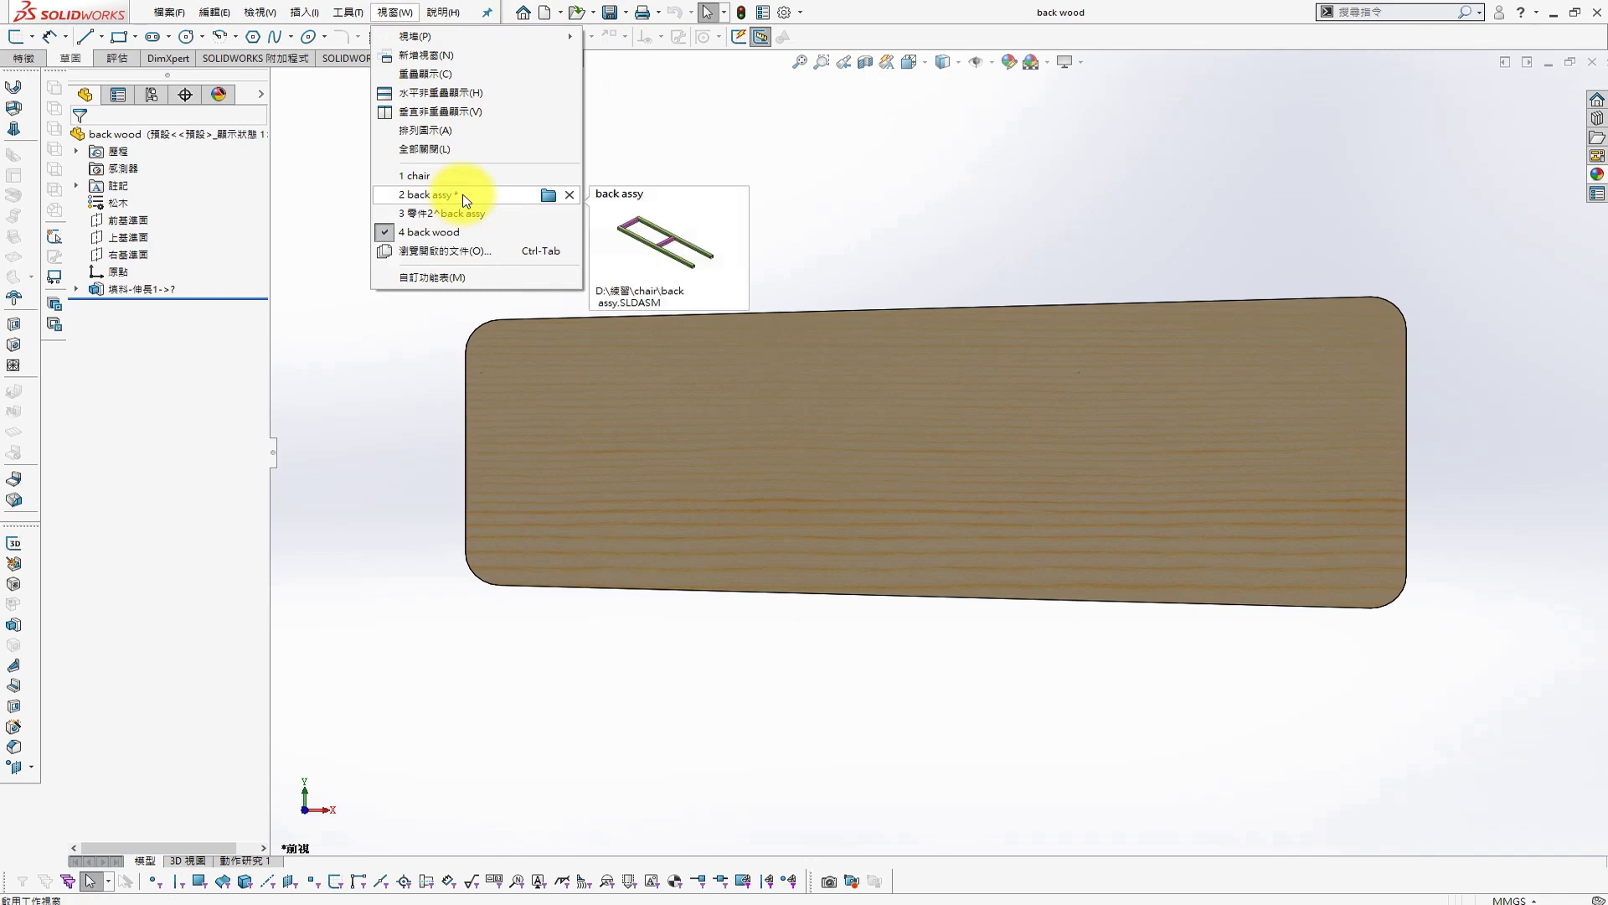
click(463, 195)
right_click(167, 736)
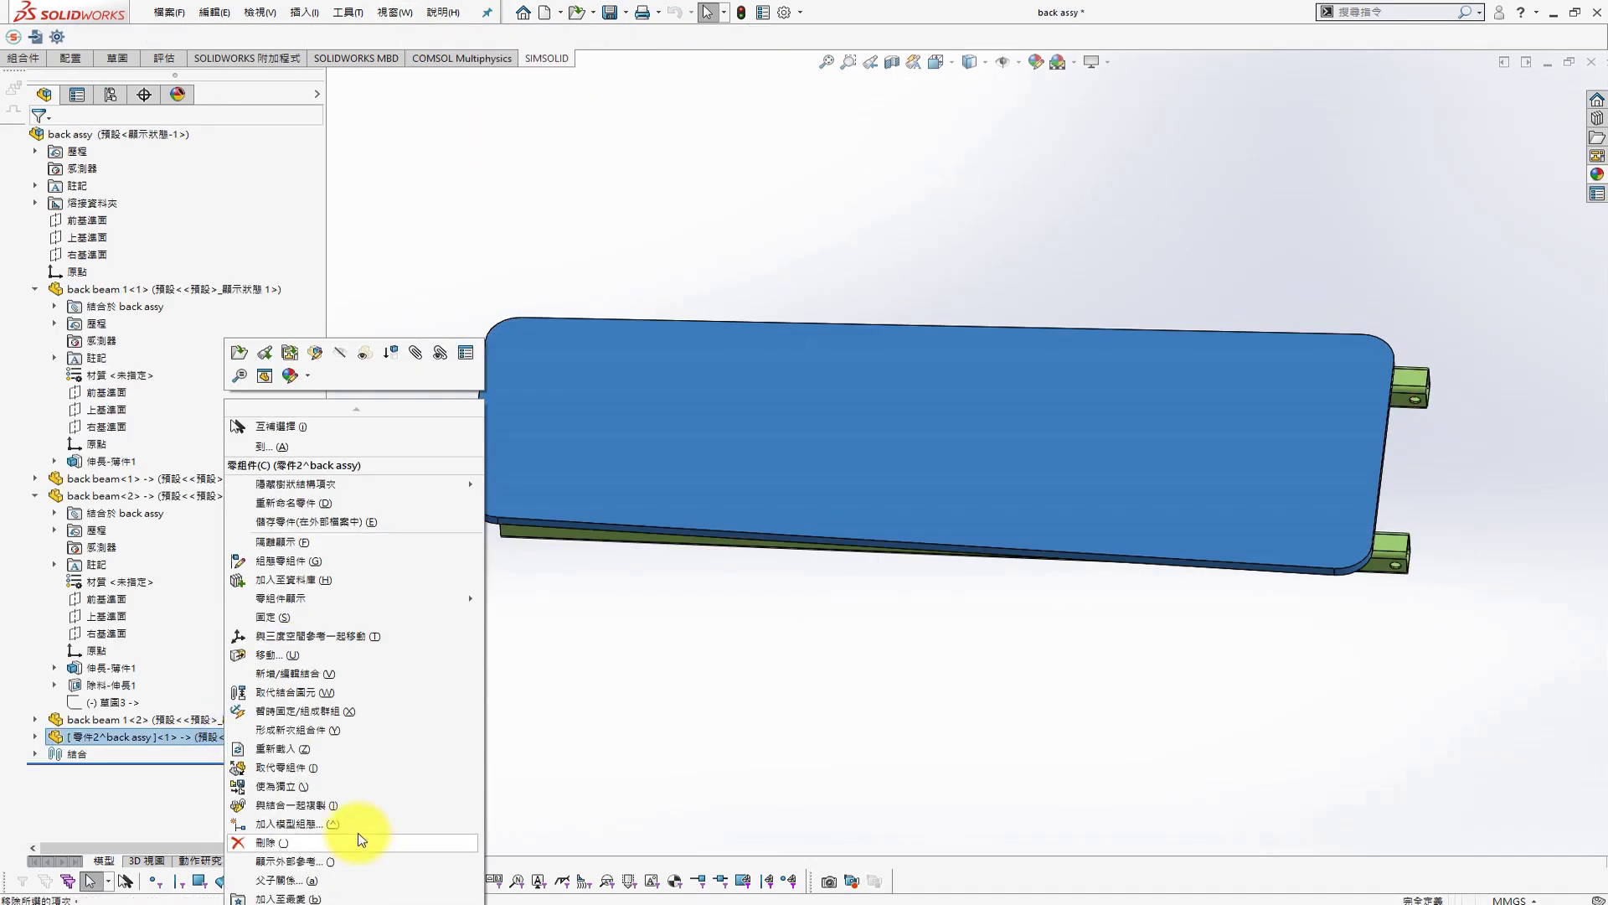
click(324, 765)
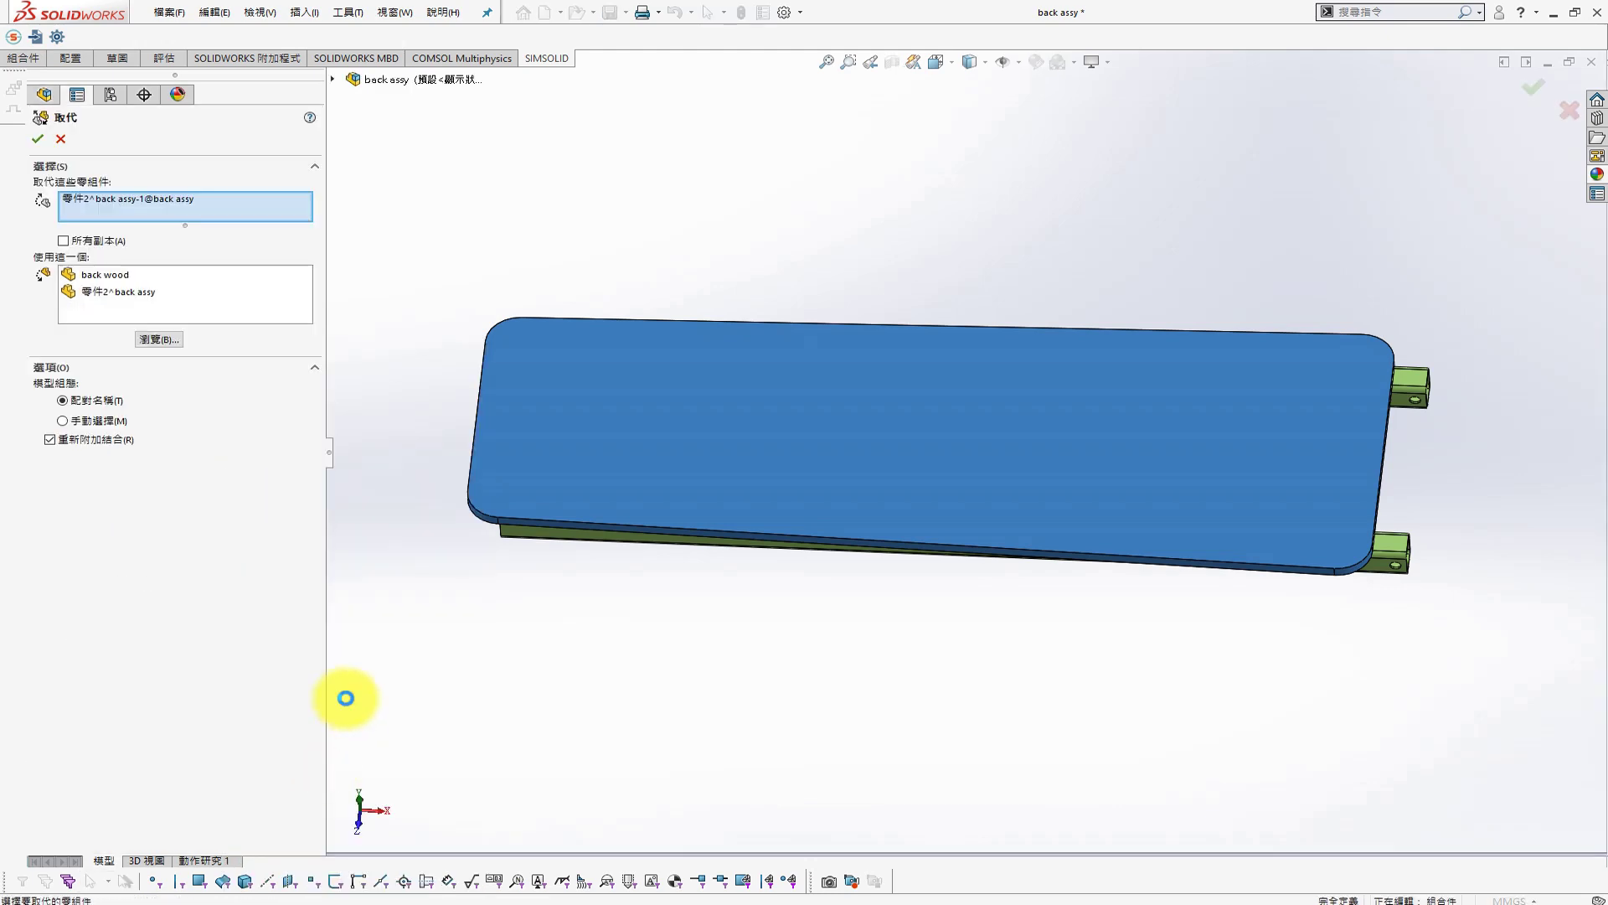
click(105, 275)
click(37, 139)
key(ctrl+s)
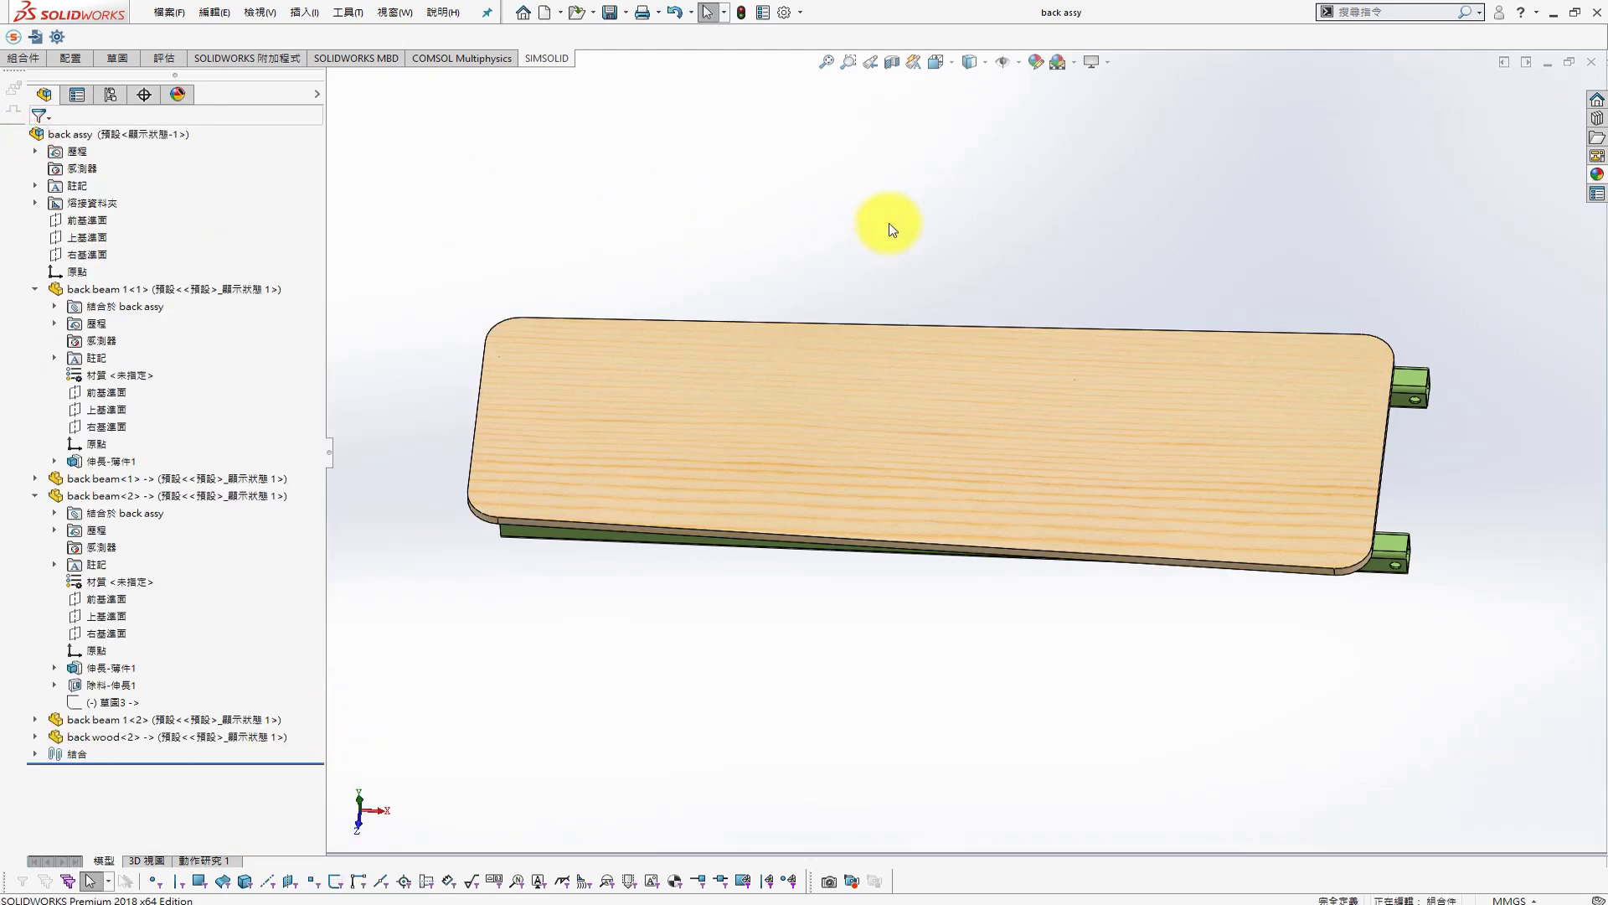
middle_drag(888, 223, 925, 321)
Add new part 零件3 and save back assy with it stored externally
click(304, 12)
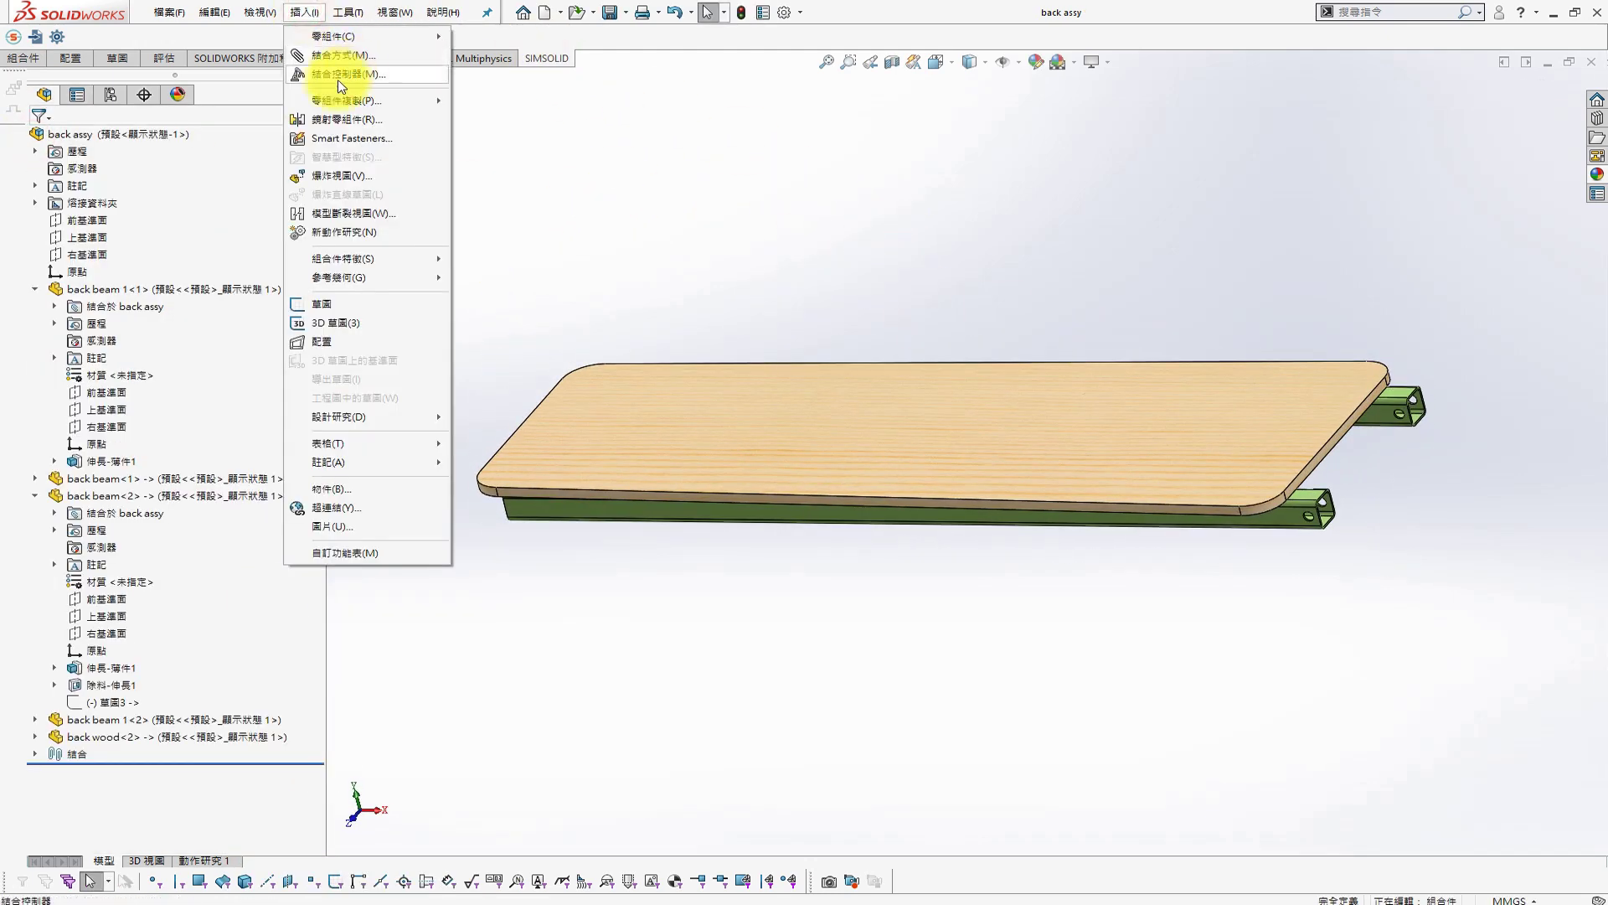
click(519, 53)
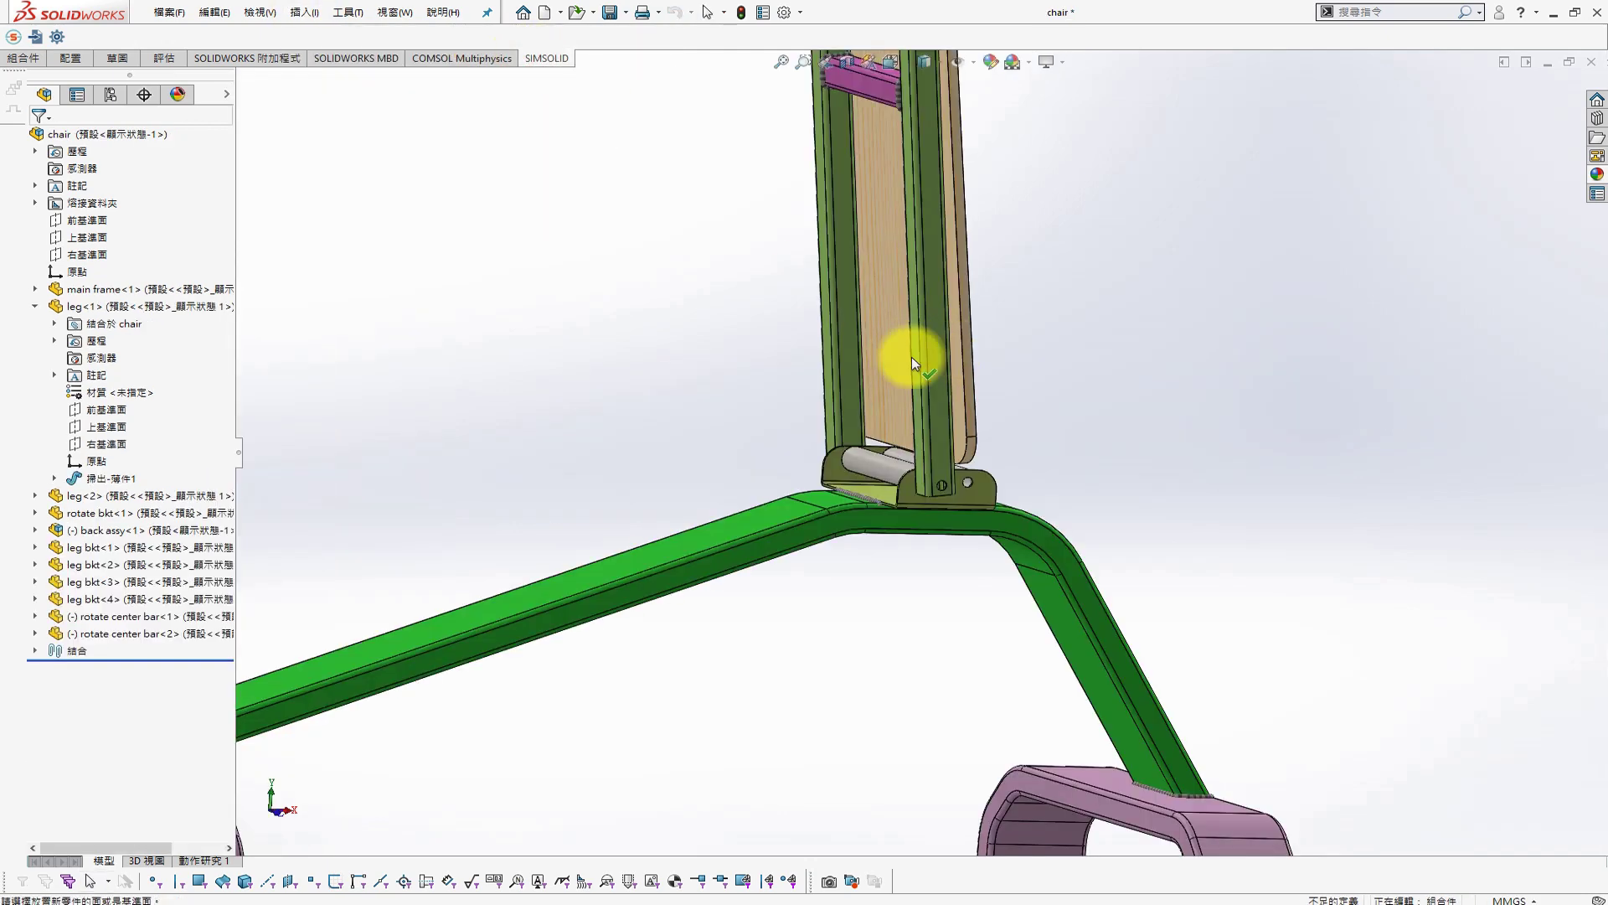
click(395, 12)
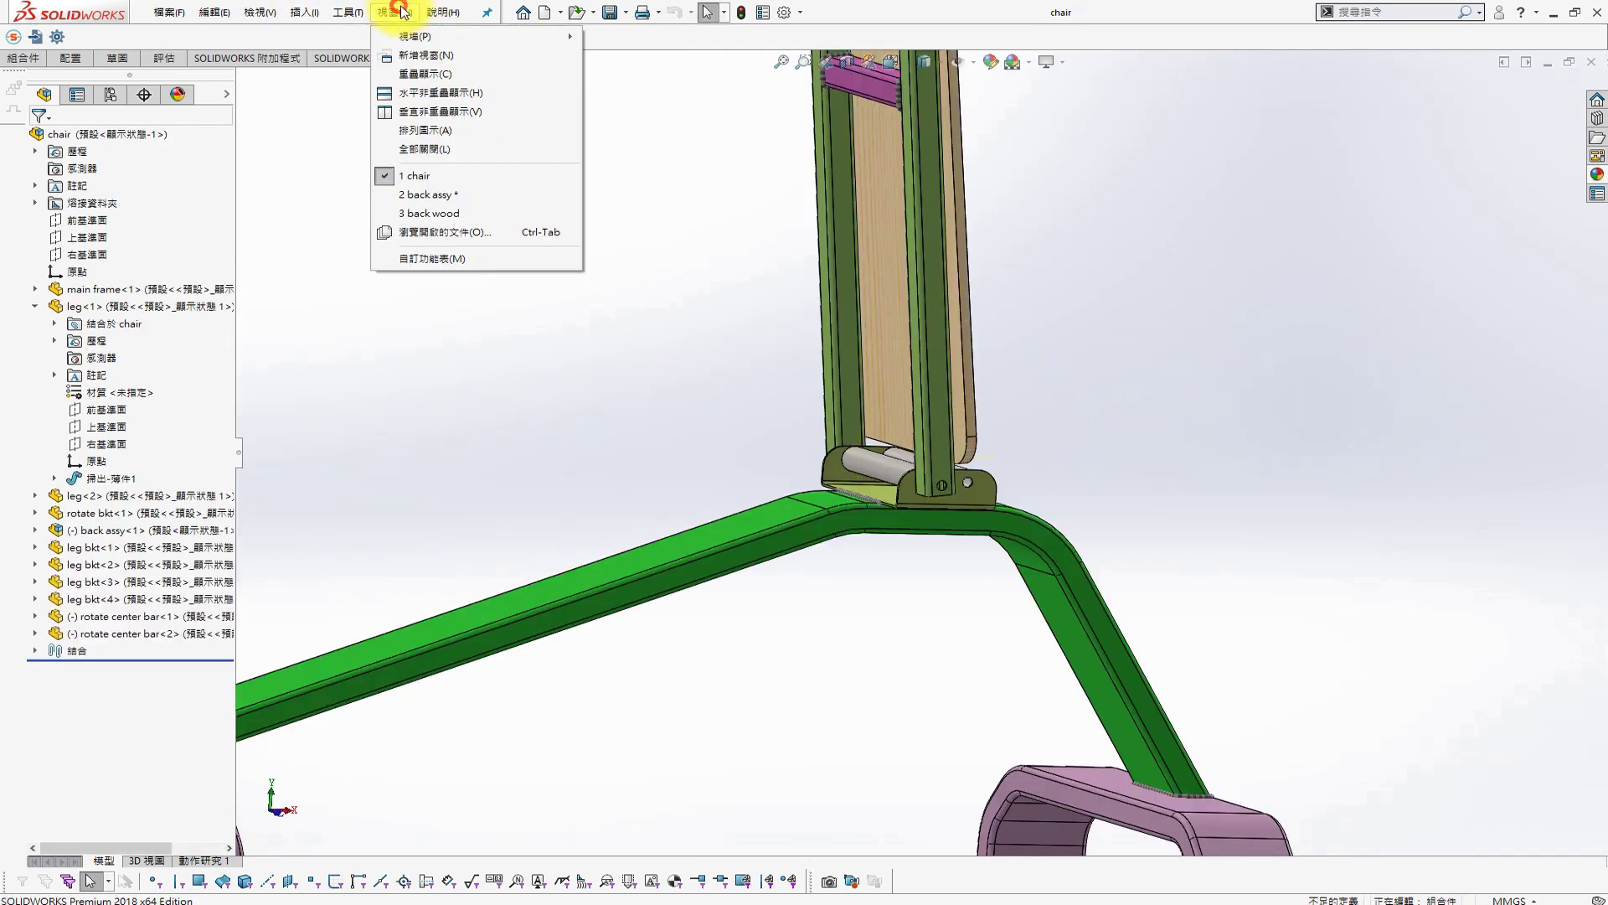
click(402, 201)
key(ctrl+s)
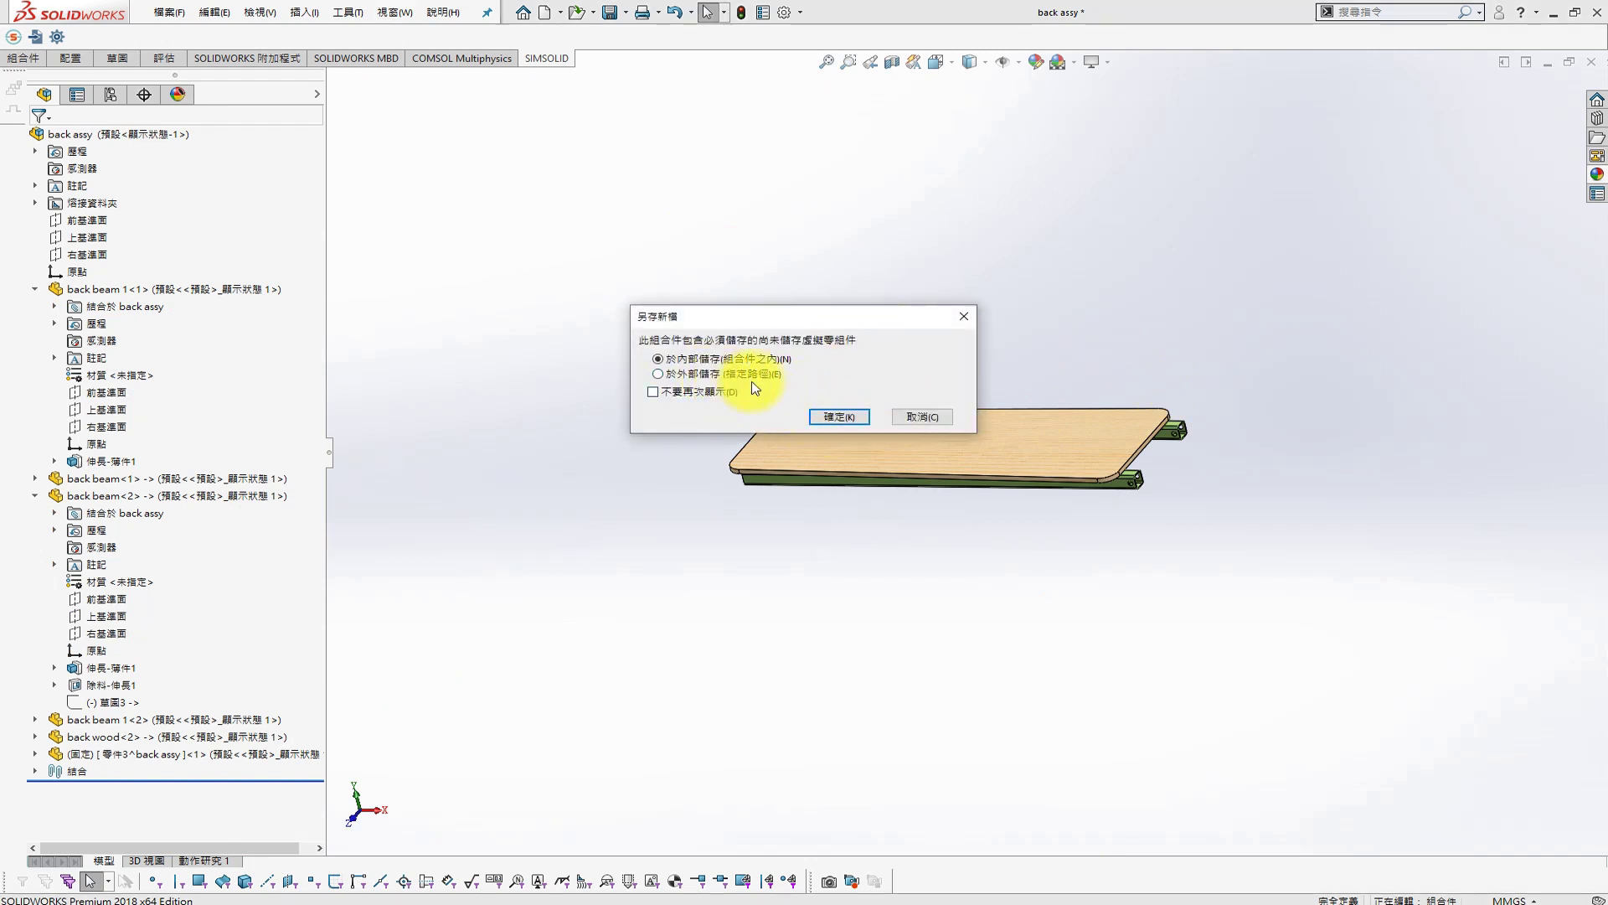
click(714, 375)
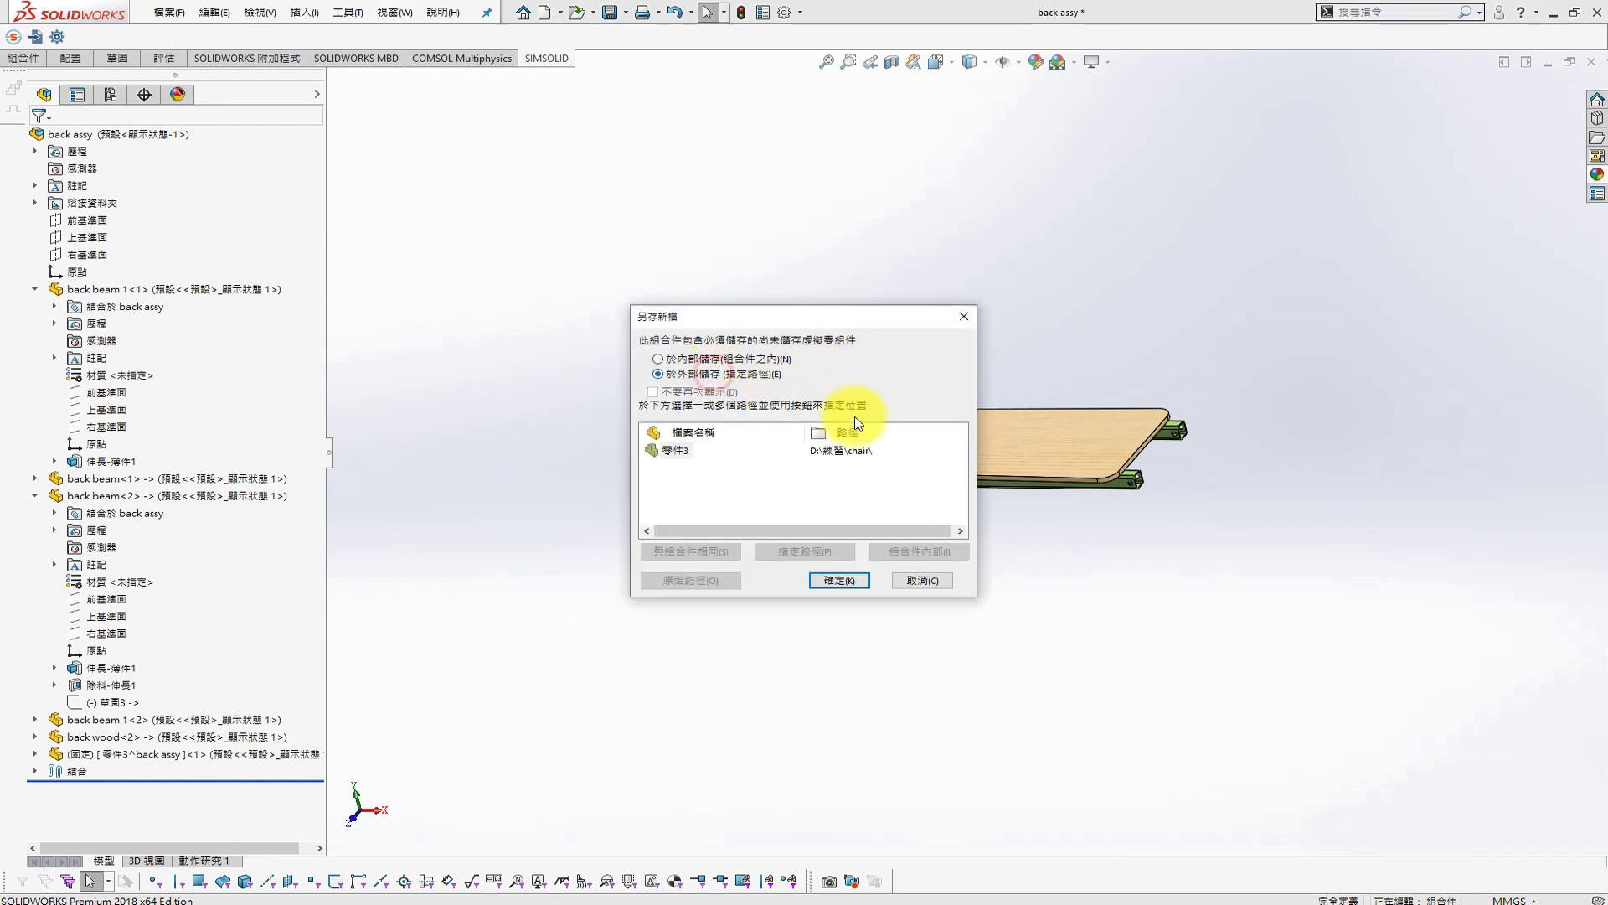
click(694, 455)
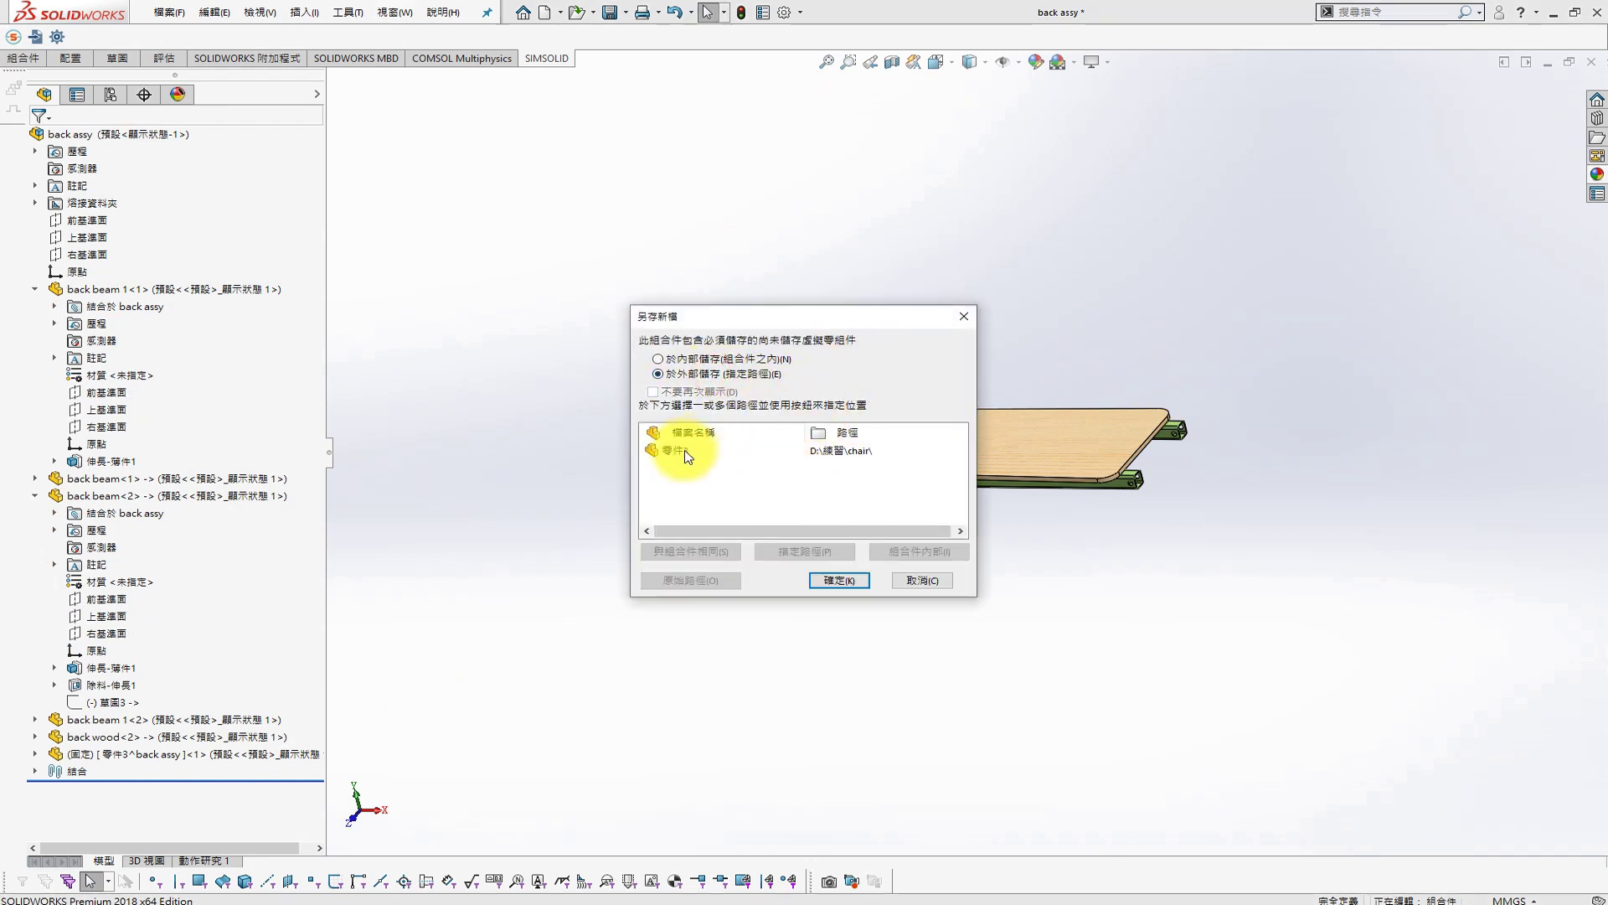
click(836, 582)
Edit 零件3 in context, sketching the board outline converted from its top face
click(975, 437)
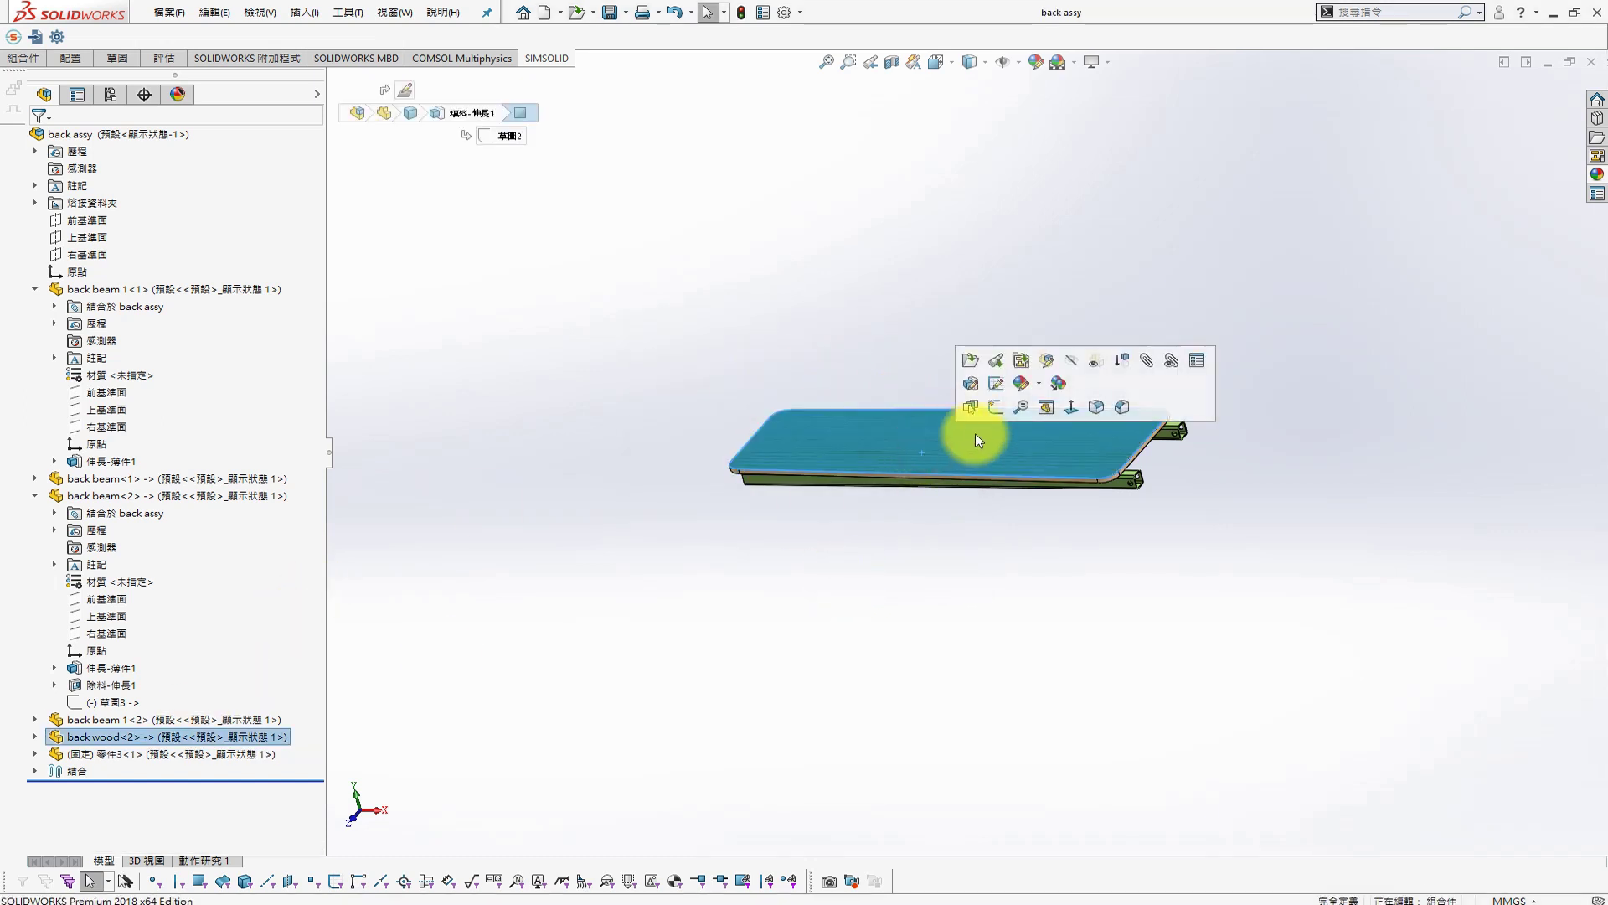
click(219, 753)
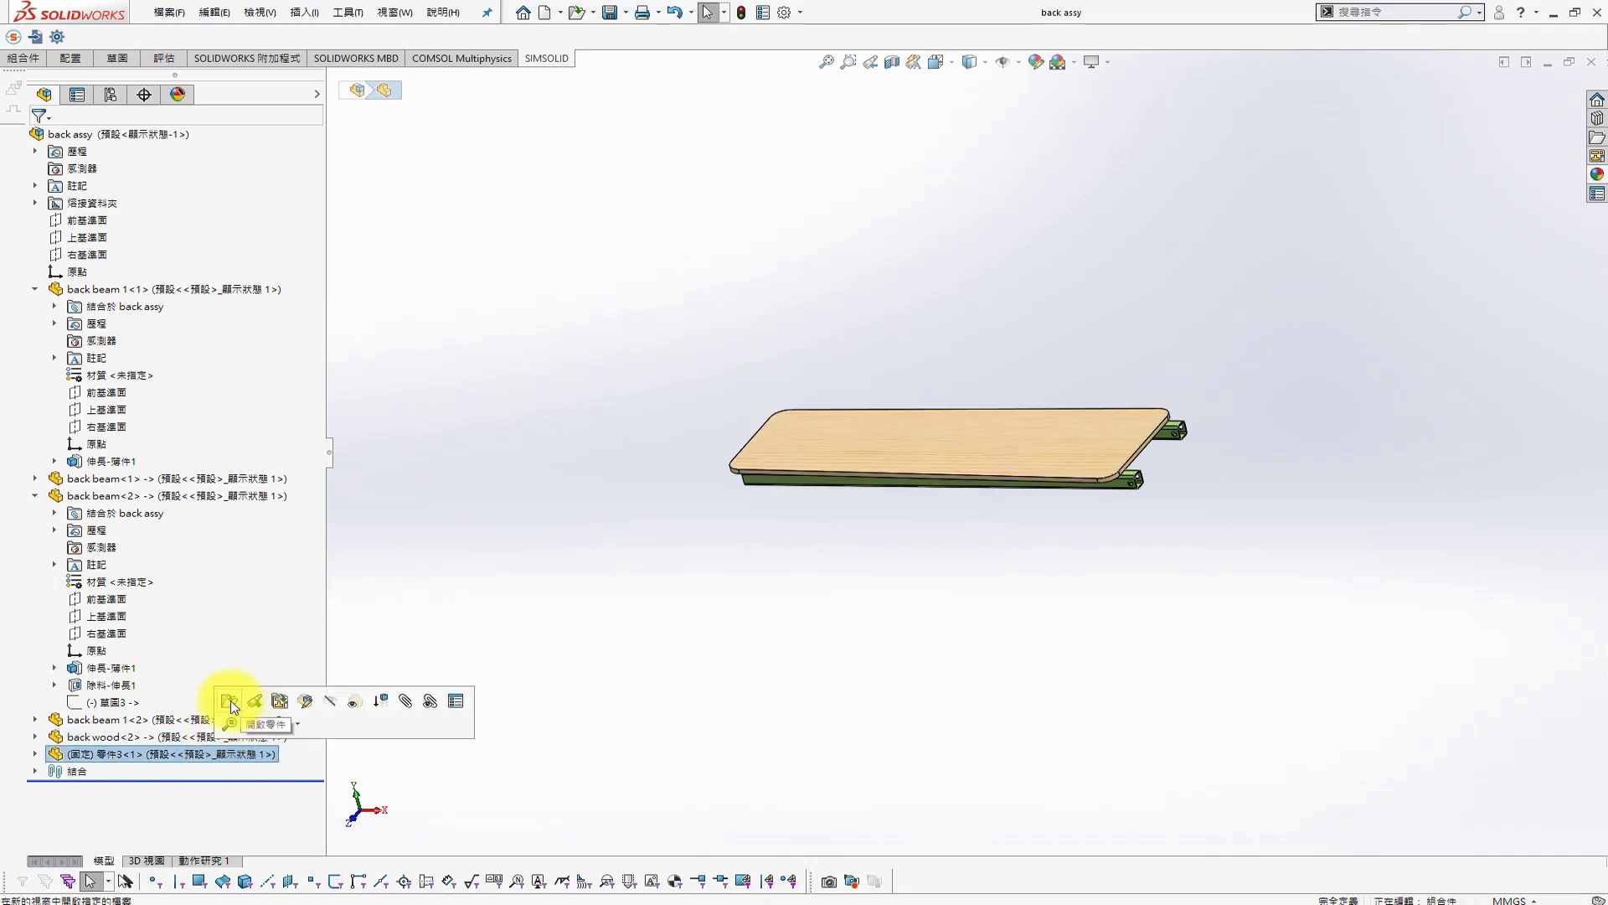
click(305, 706)
click(765, 435)
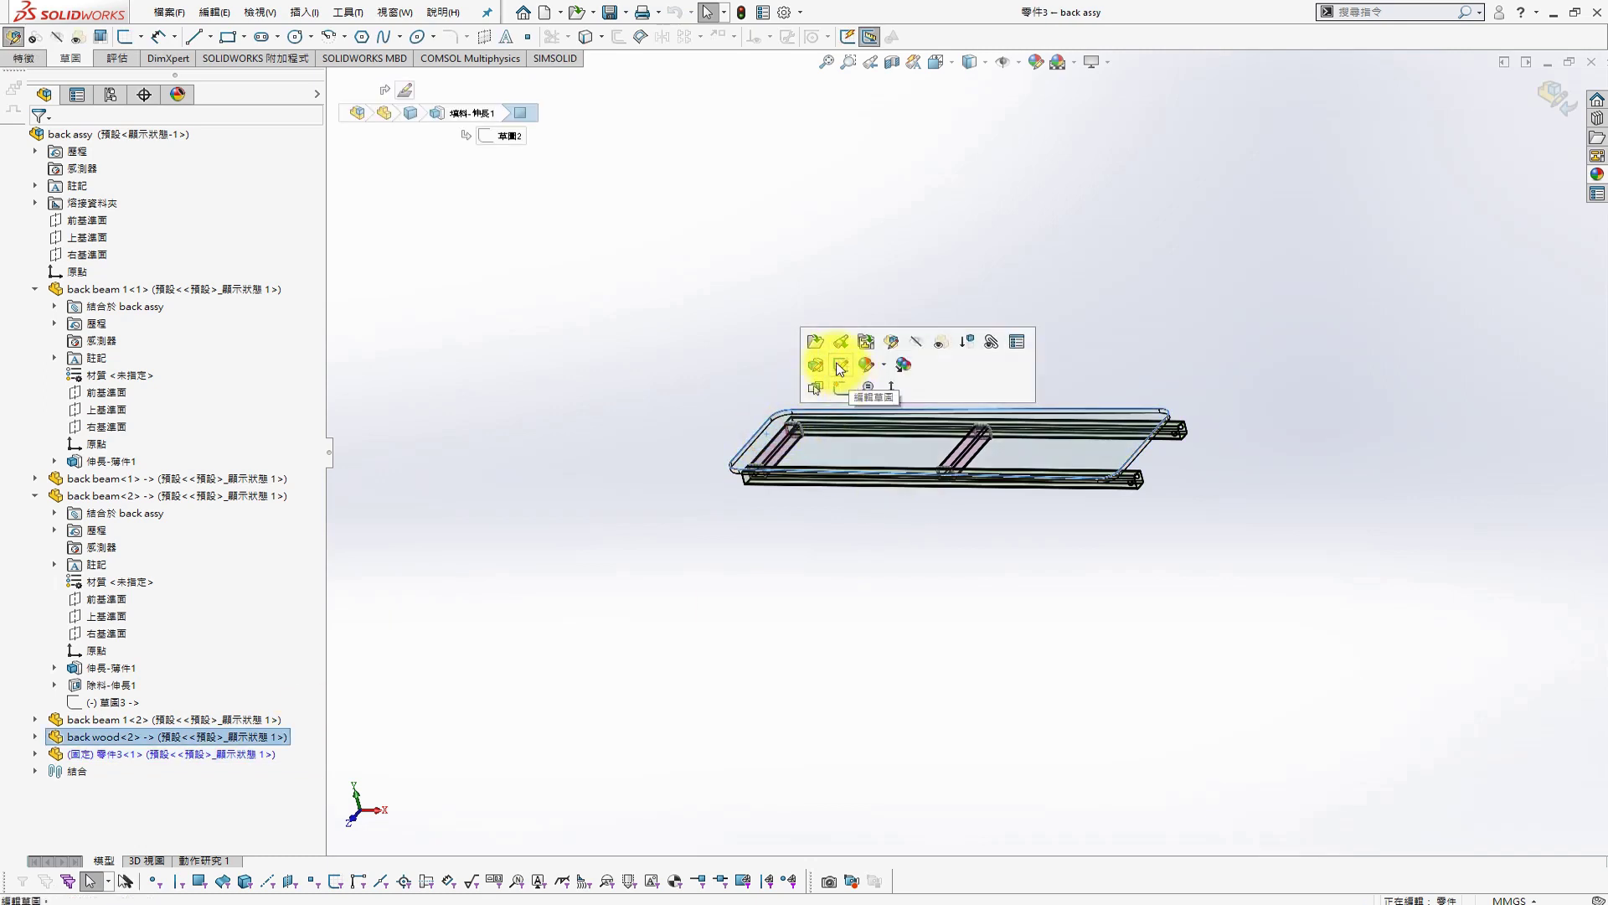
click(837, 387)
key(s)
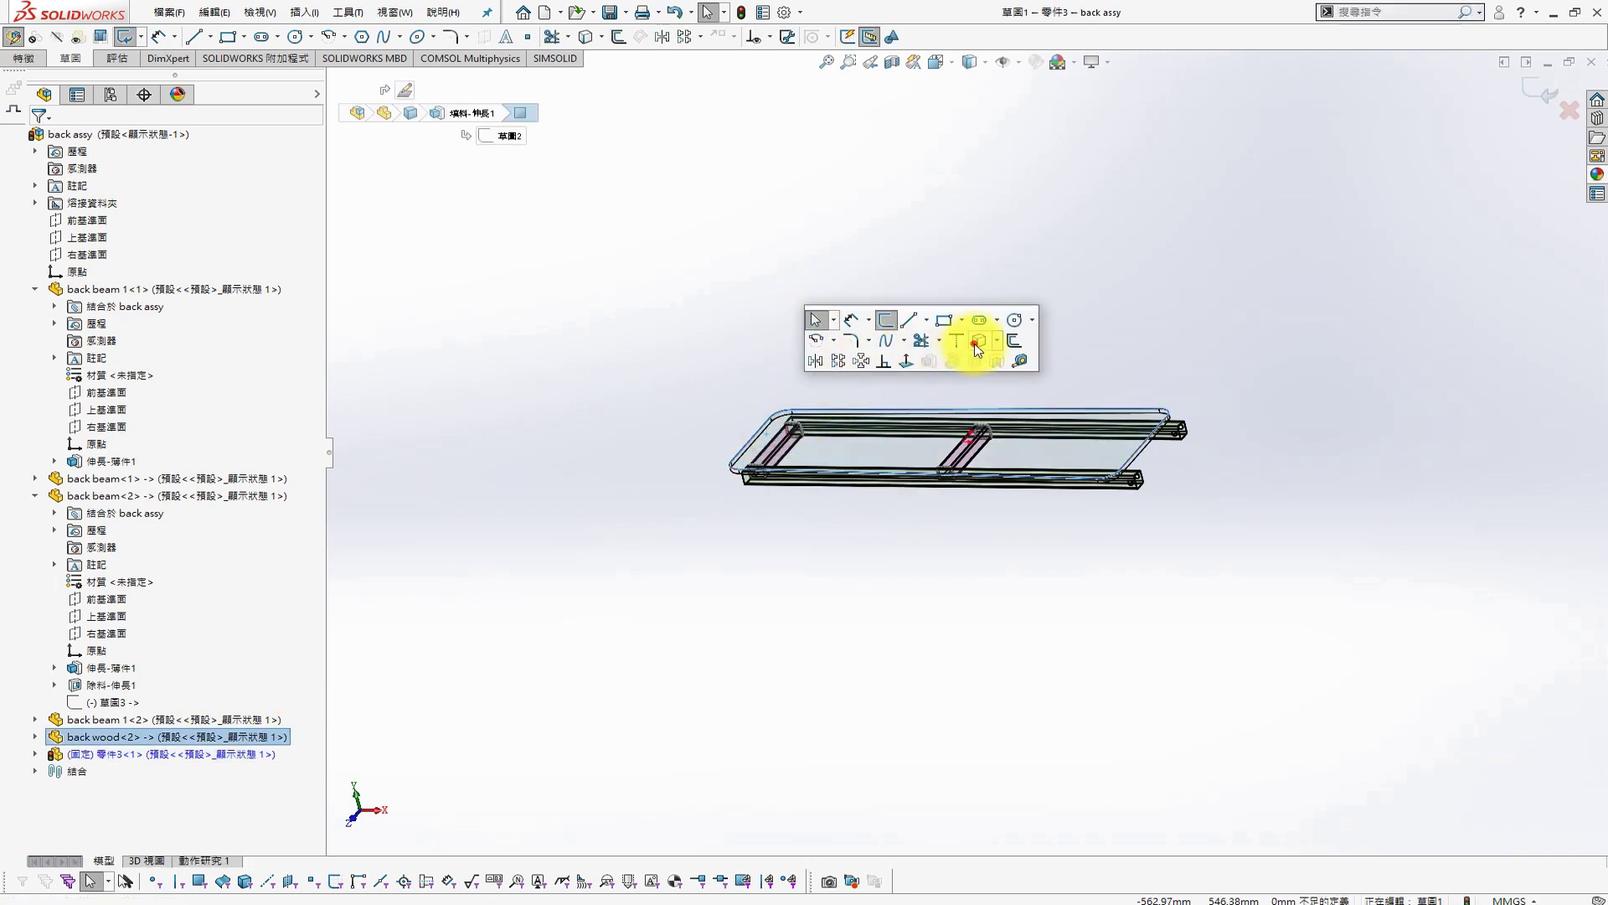
click(976, 346)
Extrude the outline 25 mm with a 10° draft into a cushion block
click(927, 362)
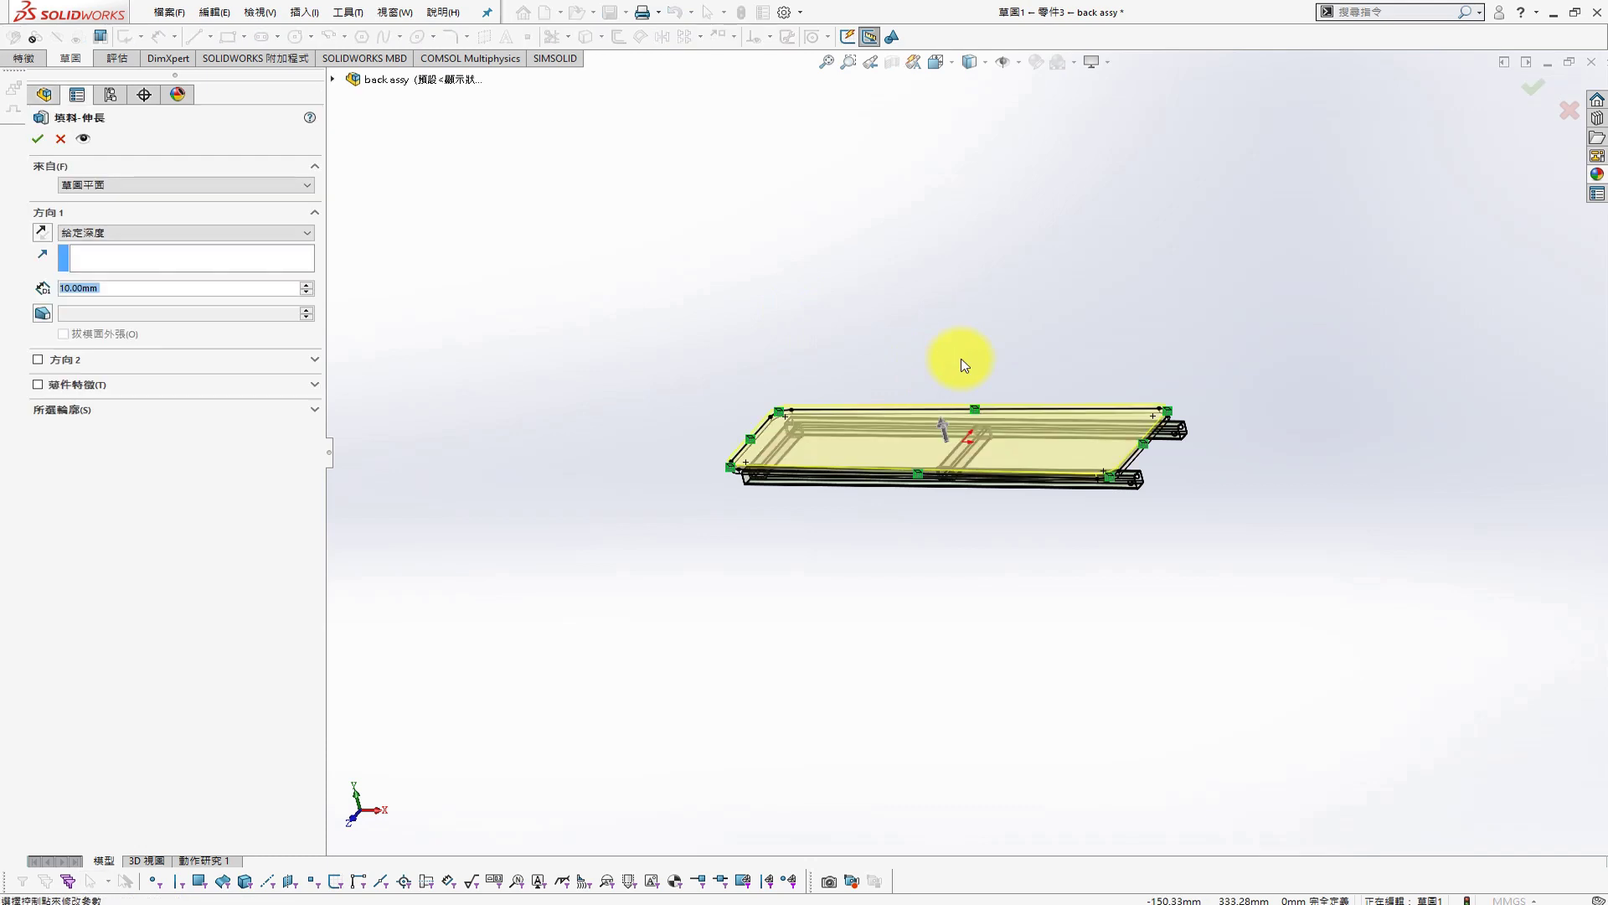
text(20)
key(Return)
text(25)
key(Return)
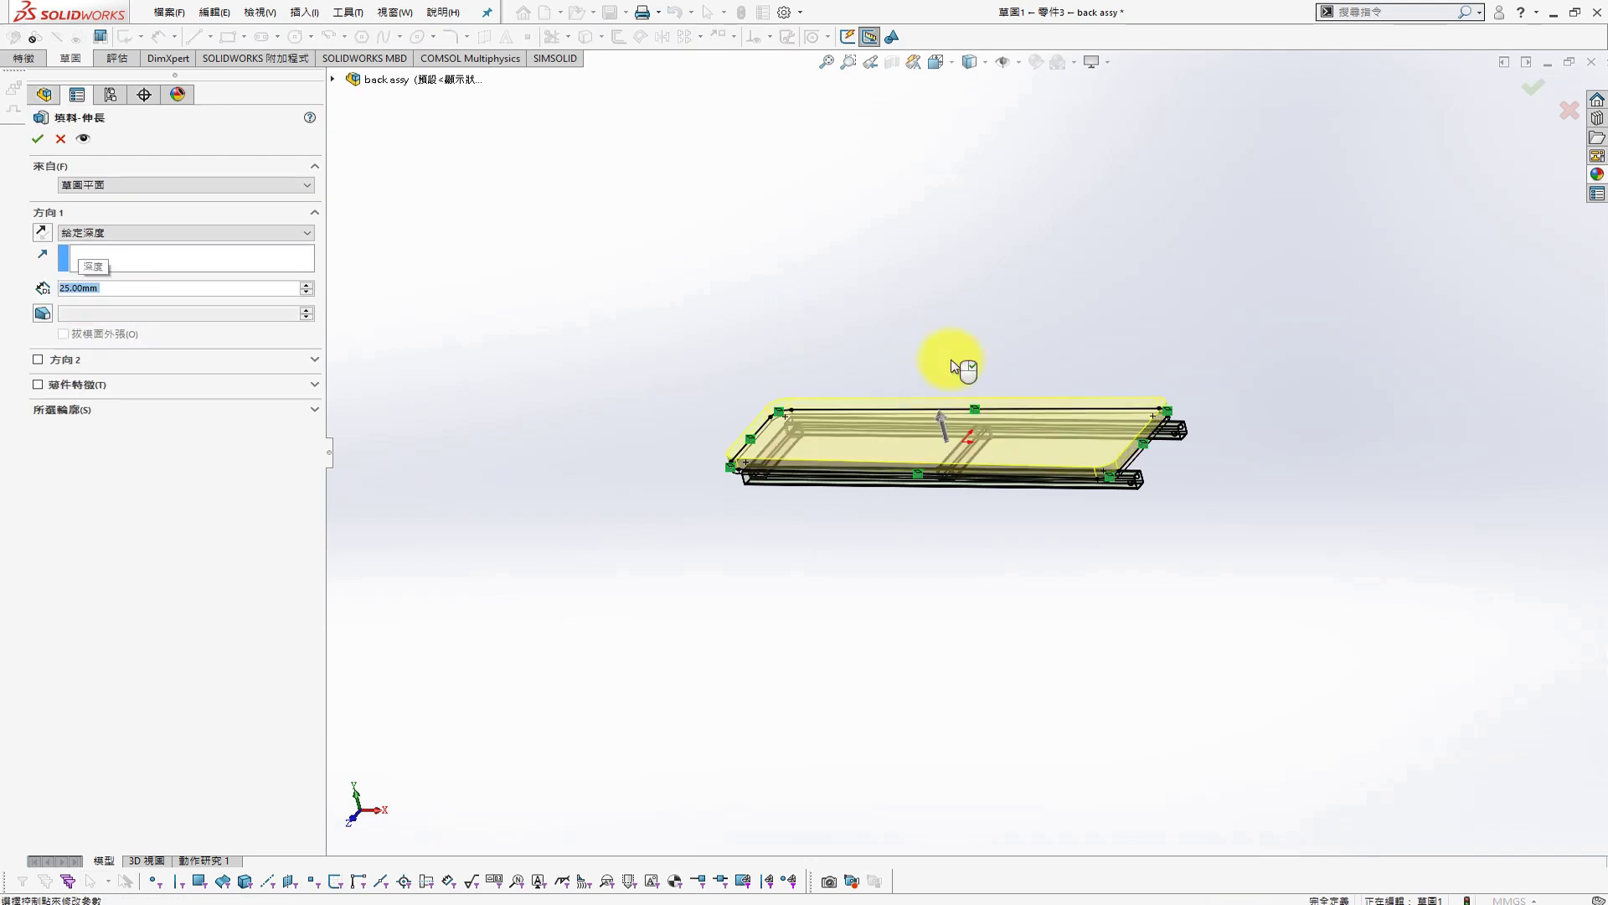
click(42, 313)
text(10)
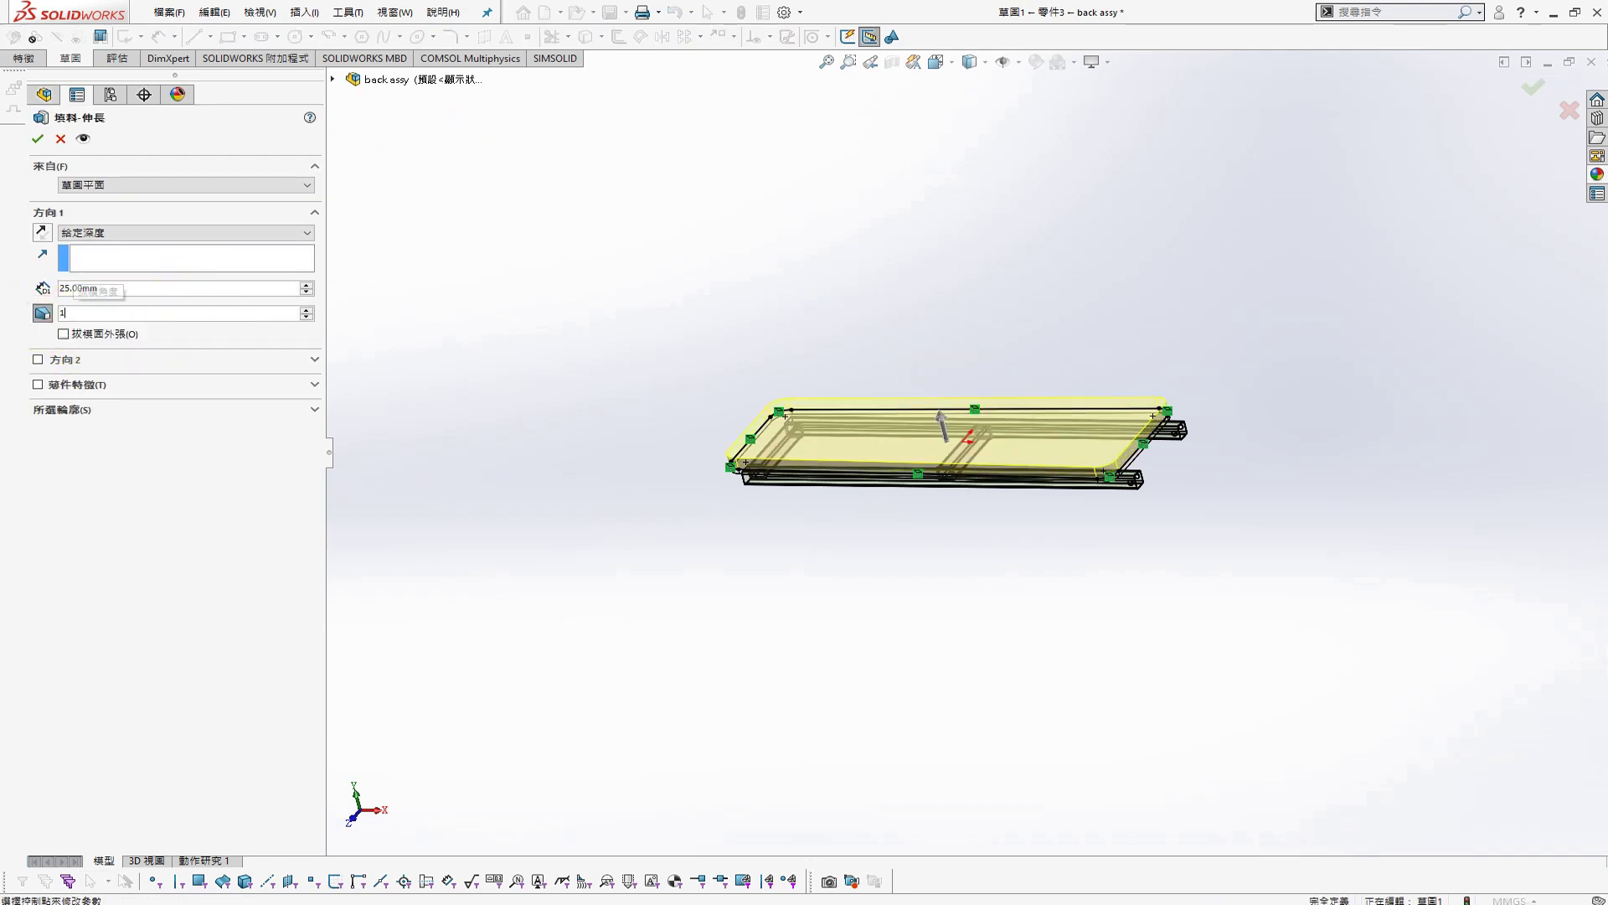
key(Return)
middle_drag(1015, 394, 897, 448)
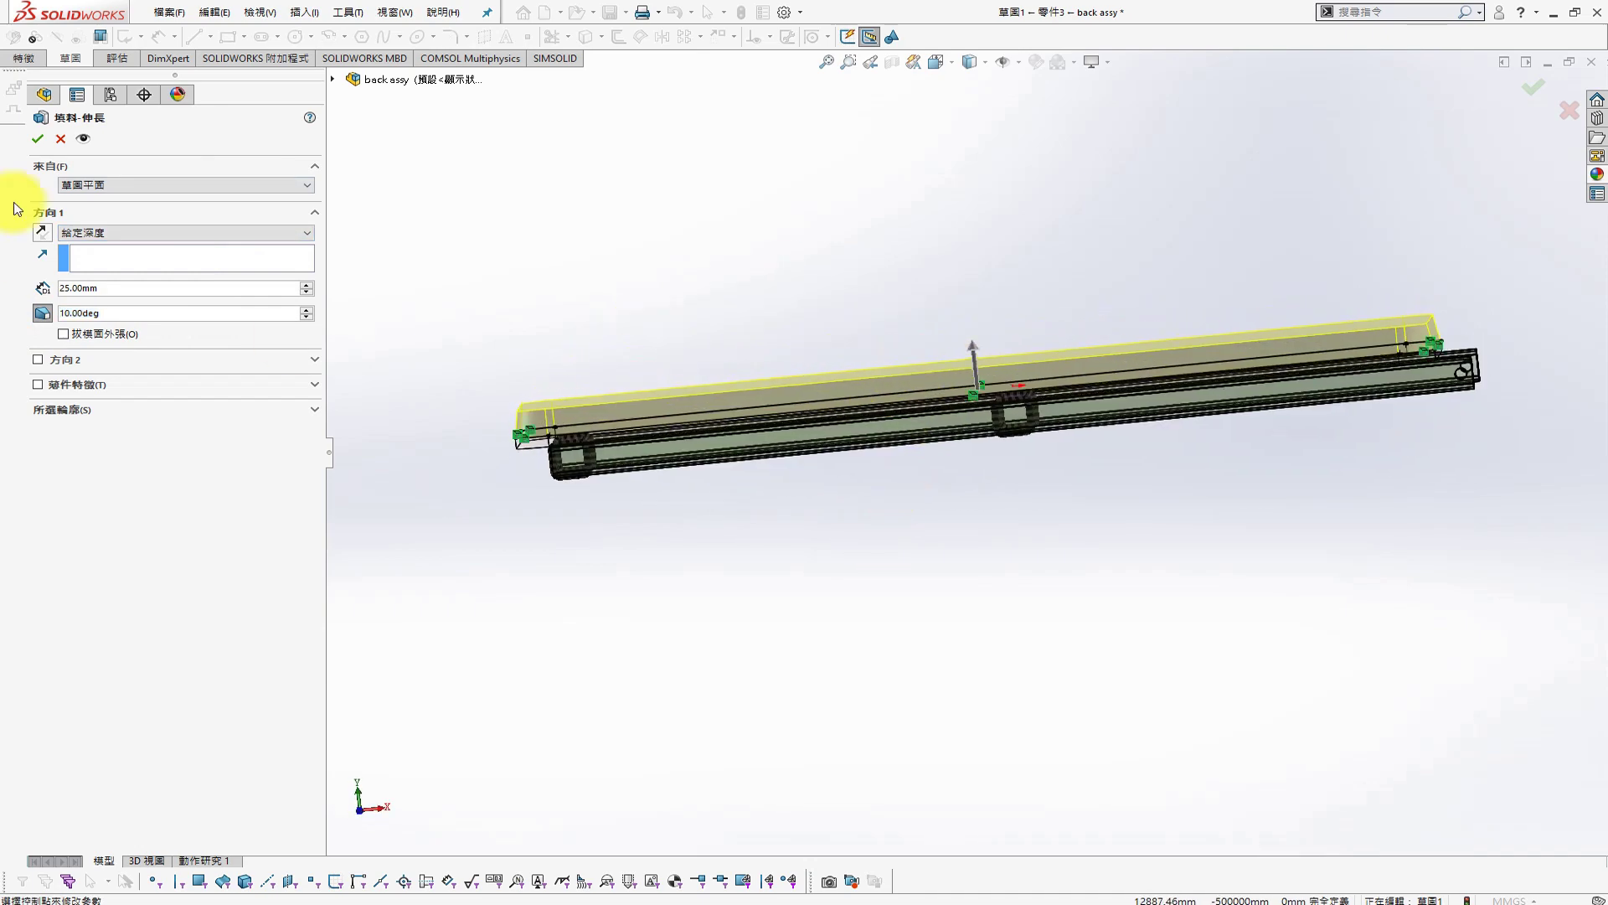
key(s)
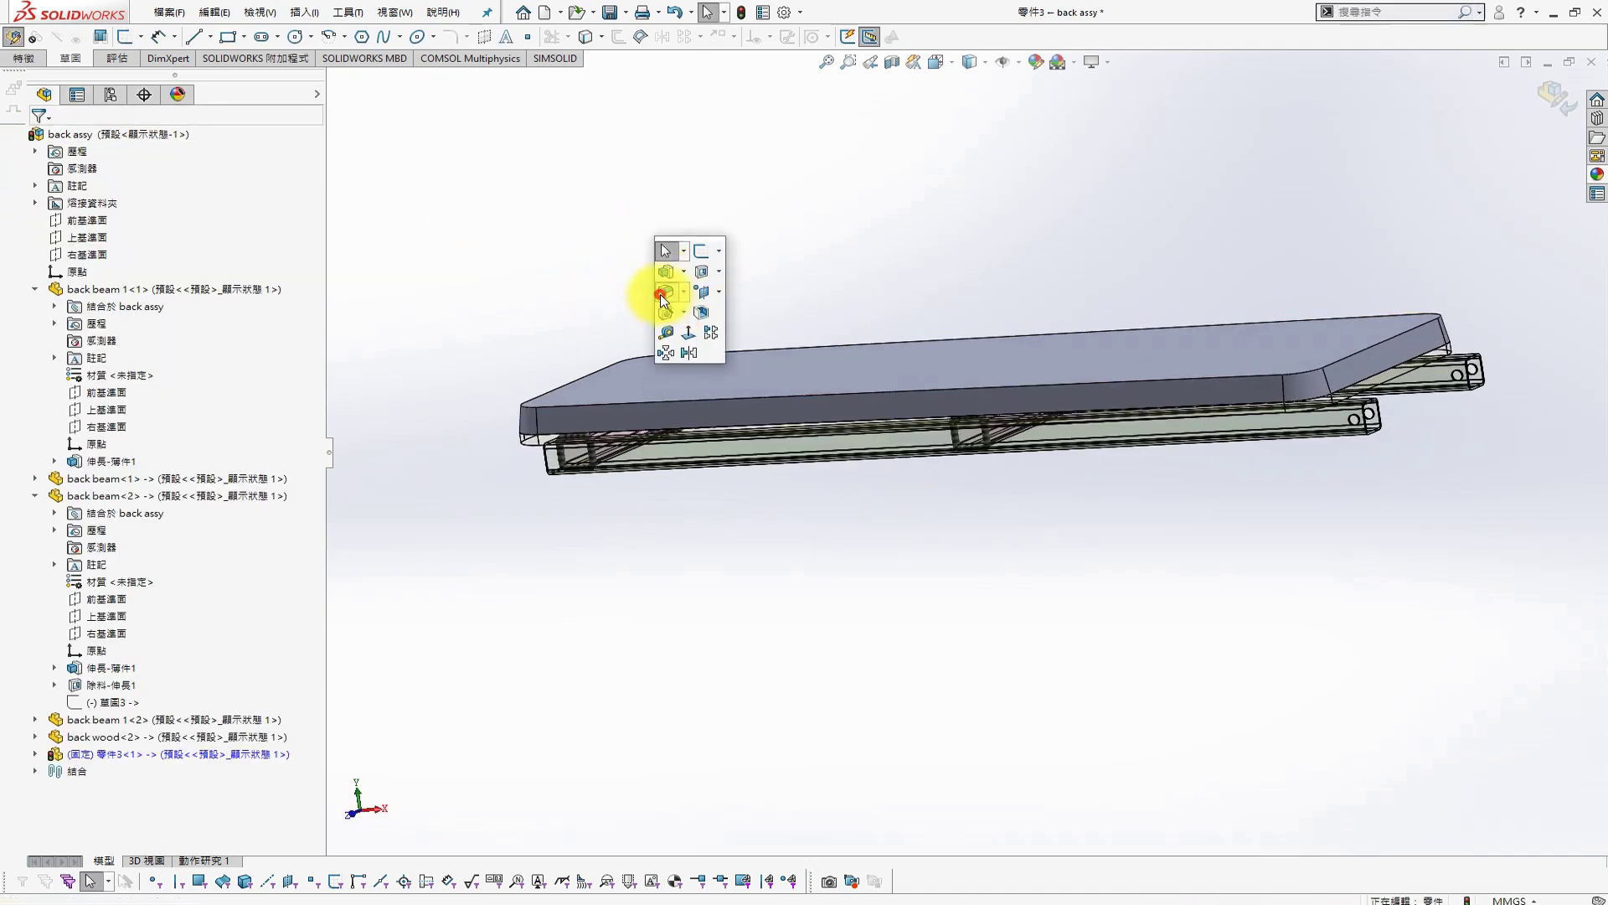
Fillet the cushion's top-face edges at 10 mm and exit part editing
click(663, 293)
click(932, 337)
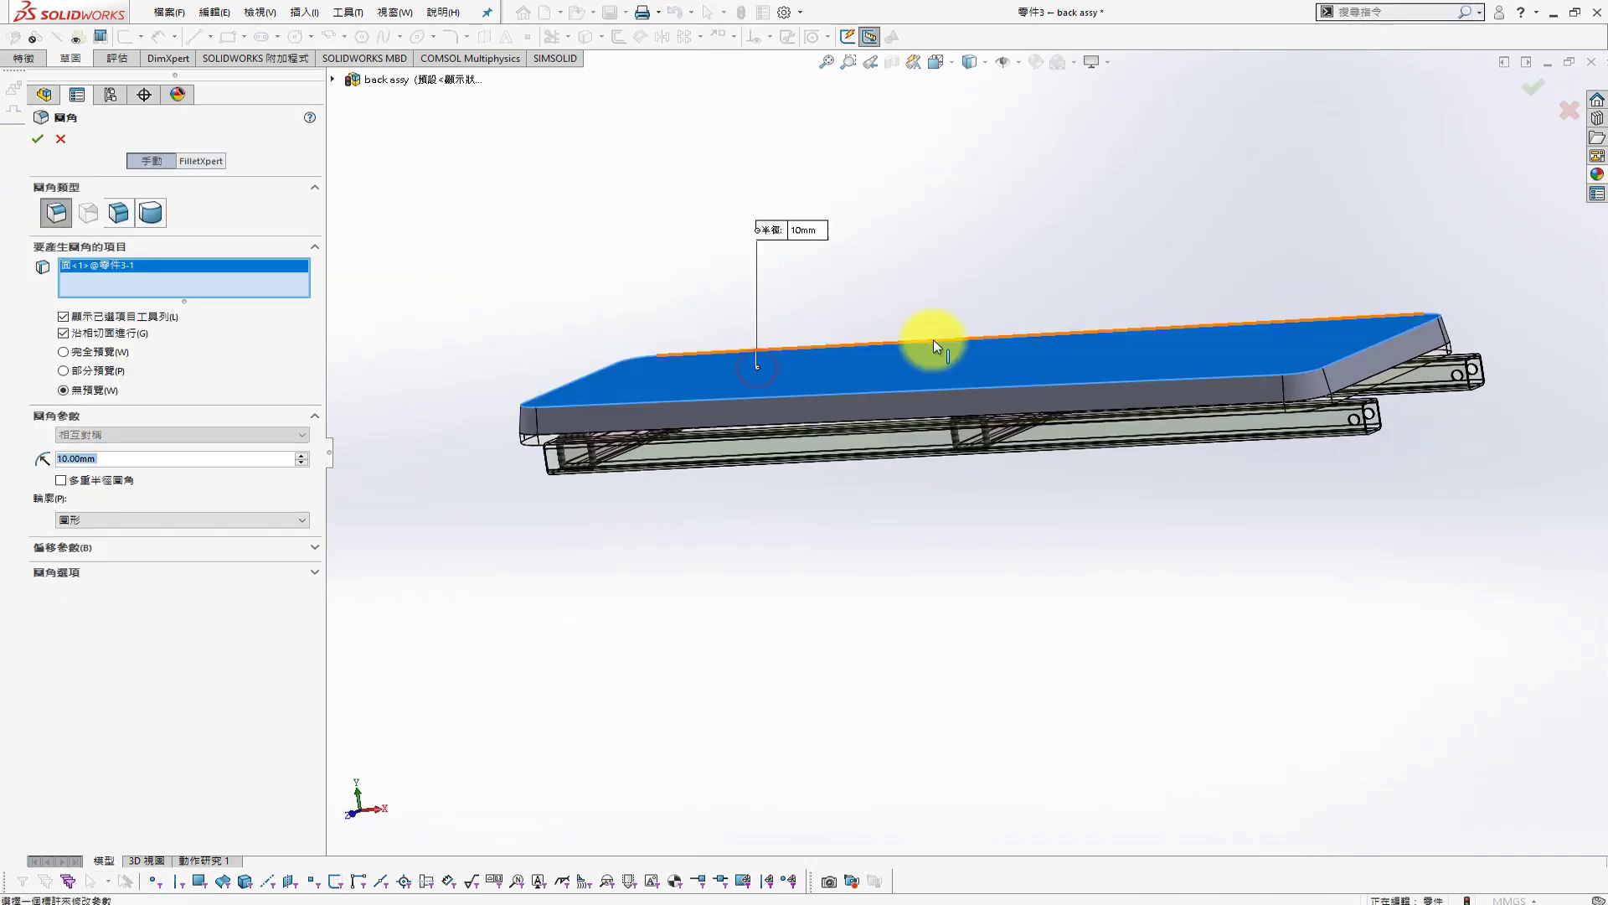
click(38, 138)
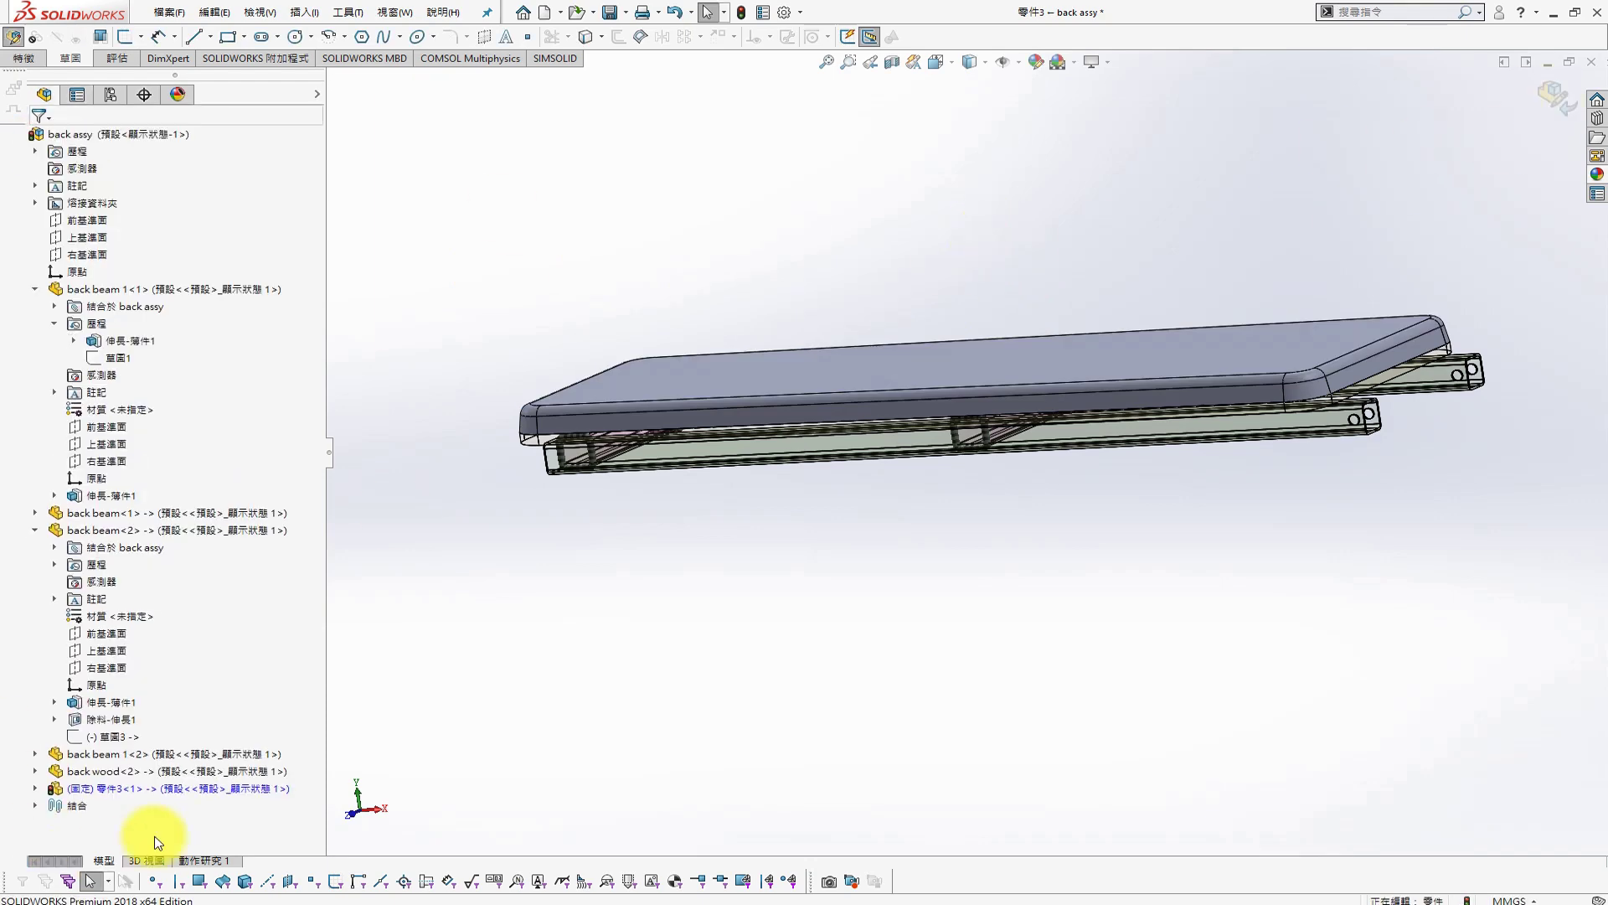
right_click(176, 788)
click(1569, 102)
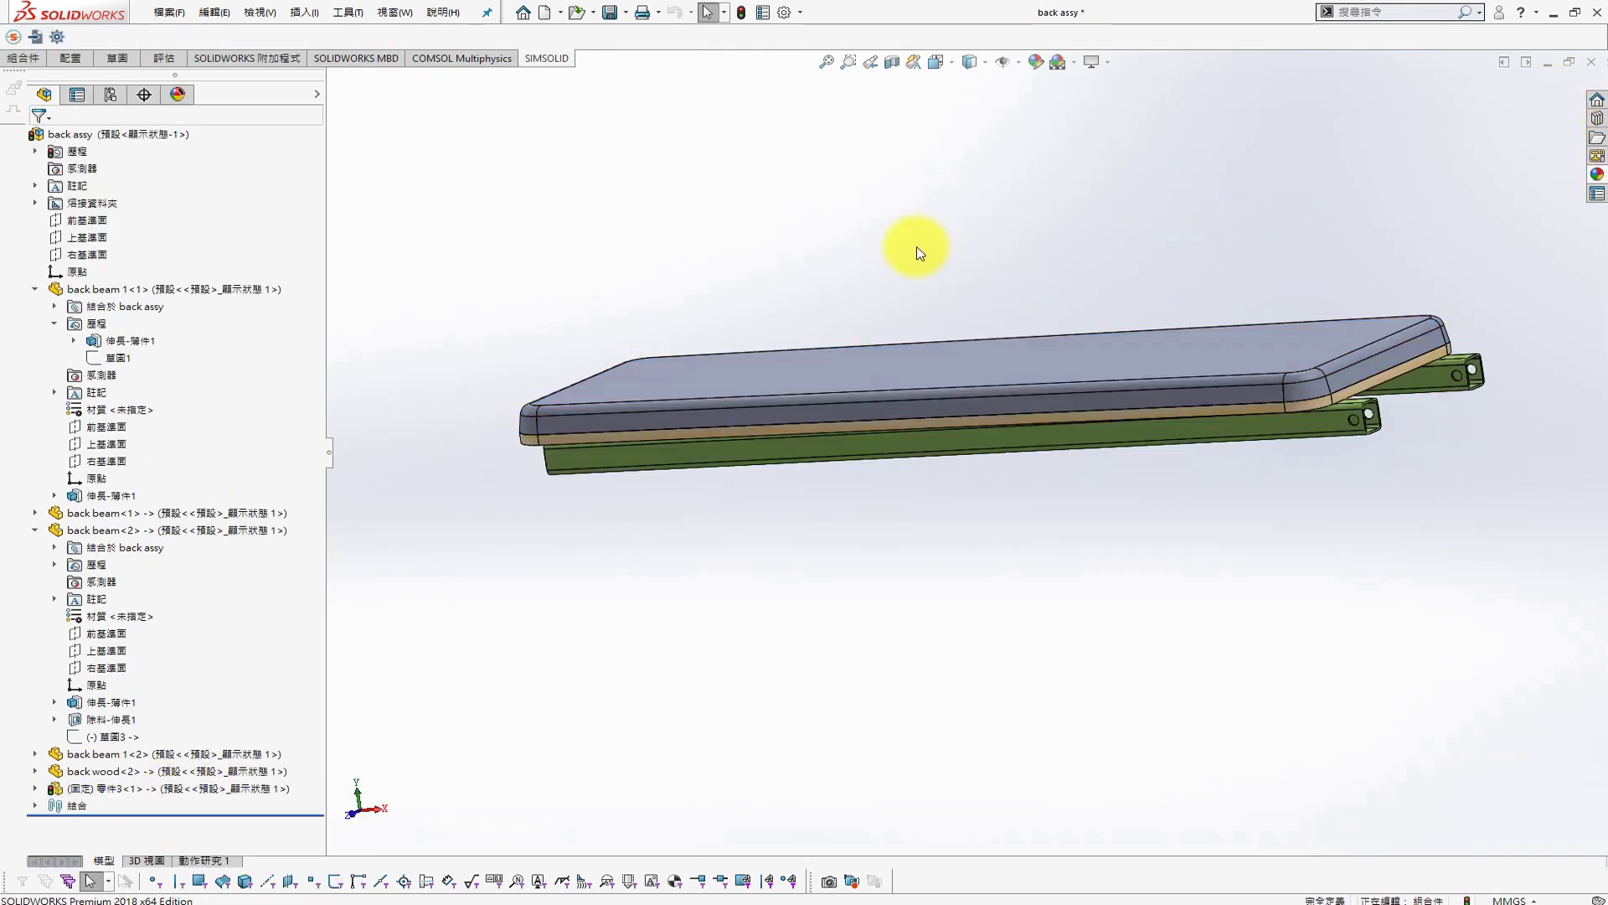
Rename the cushion part 零件3 to 'back poron' and save the back assembly
right_click(214, 787)
click(280, 490)
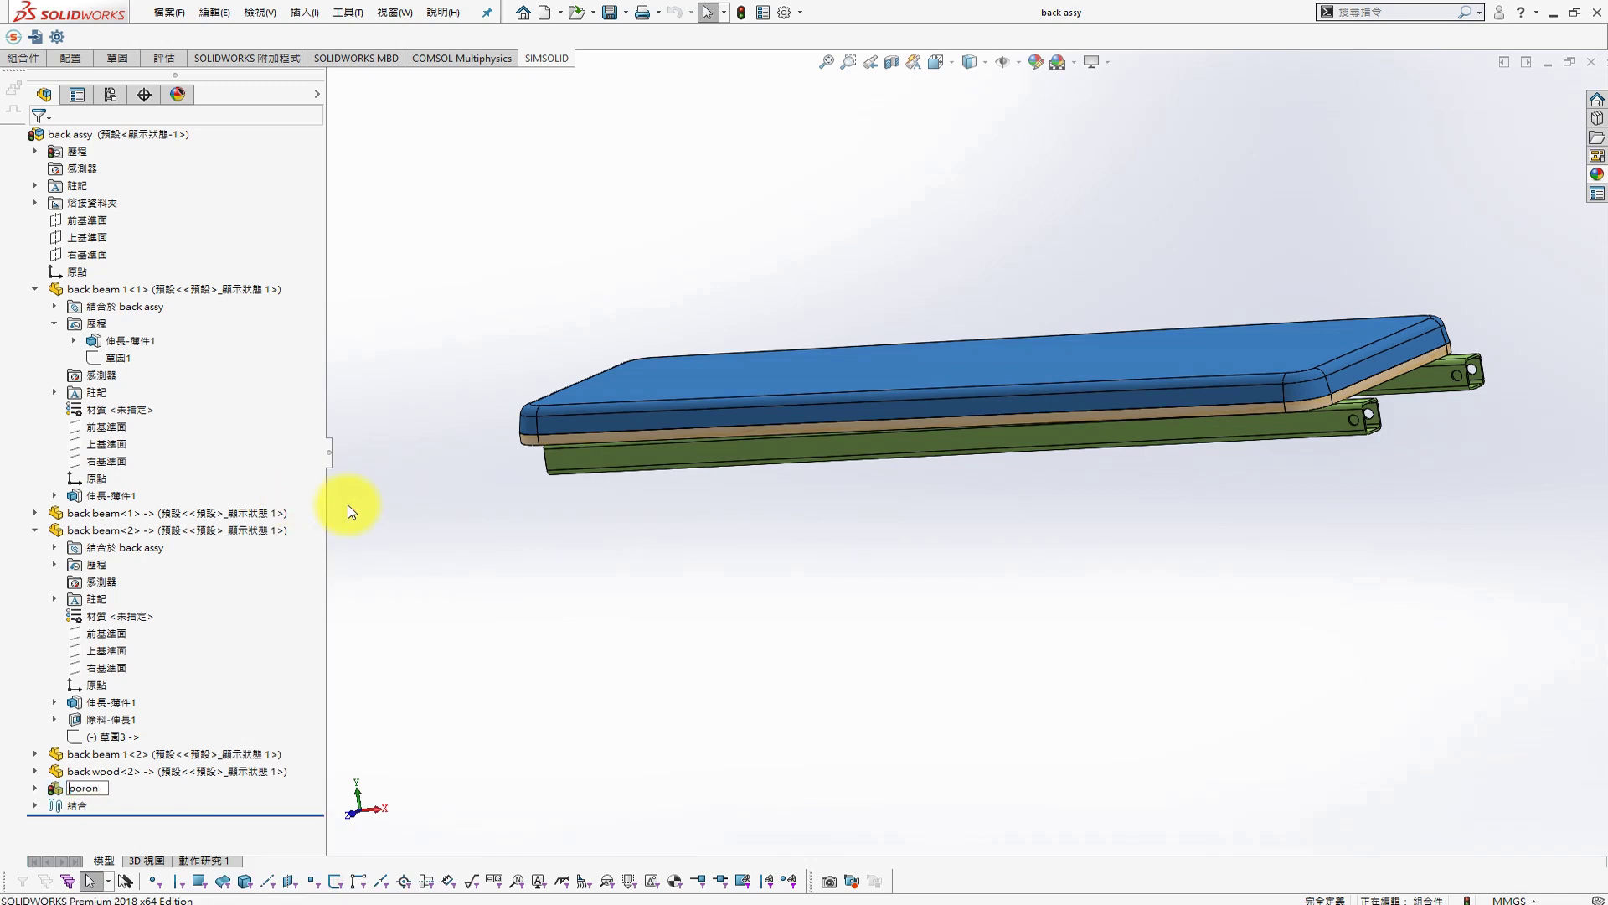
text(back)
key(Return)
click(746, 431)
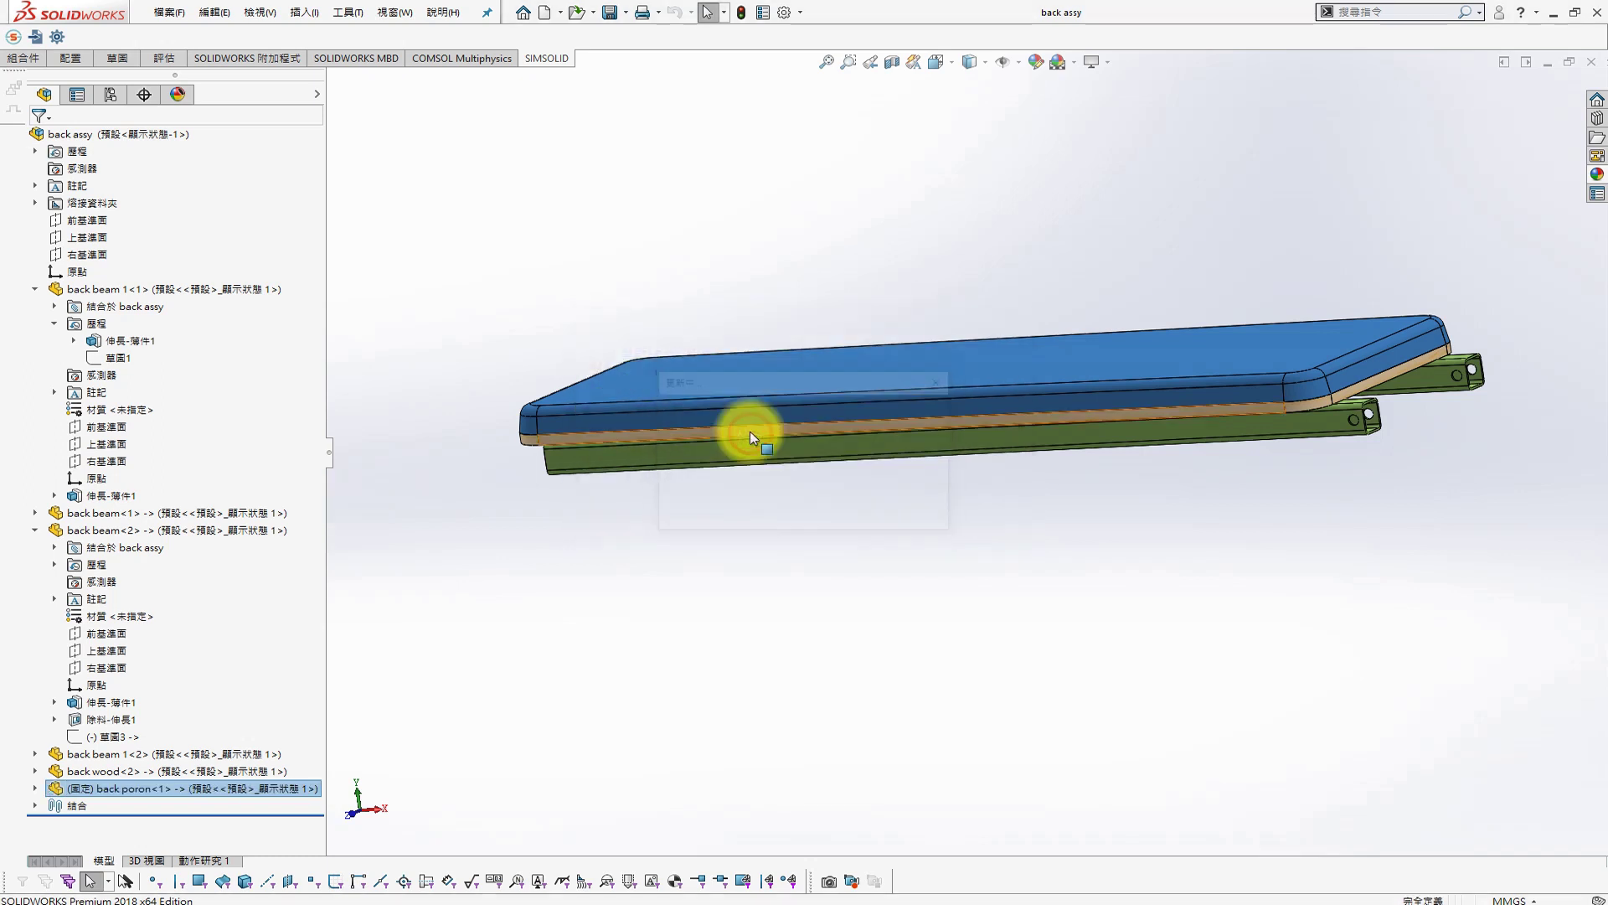
click(516, 264)
click(610, 12)
click(825, 370)
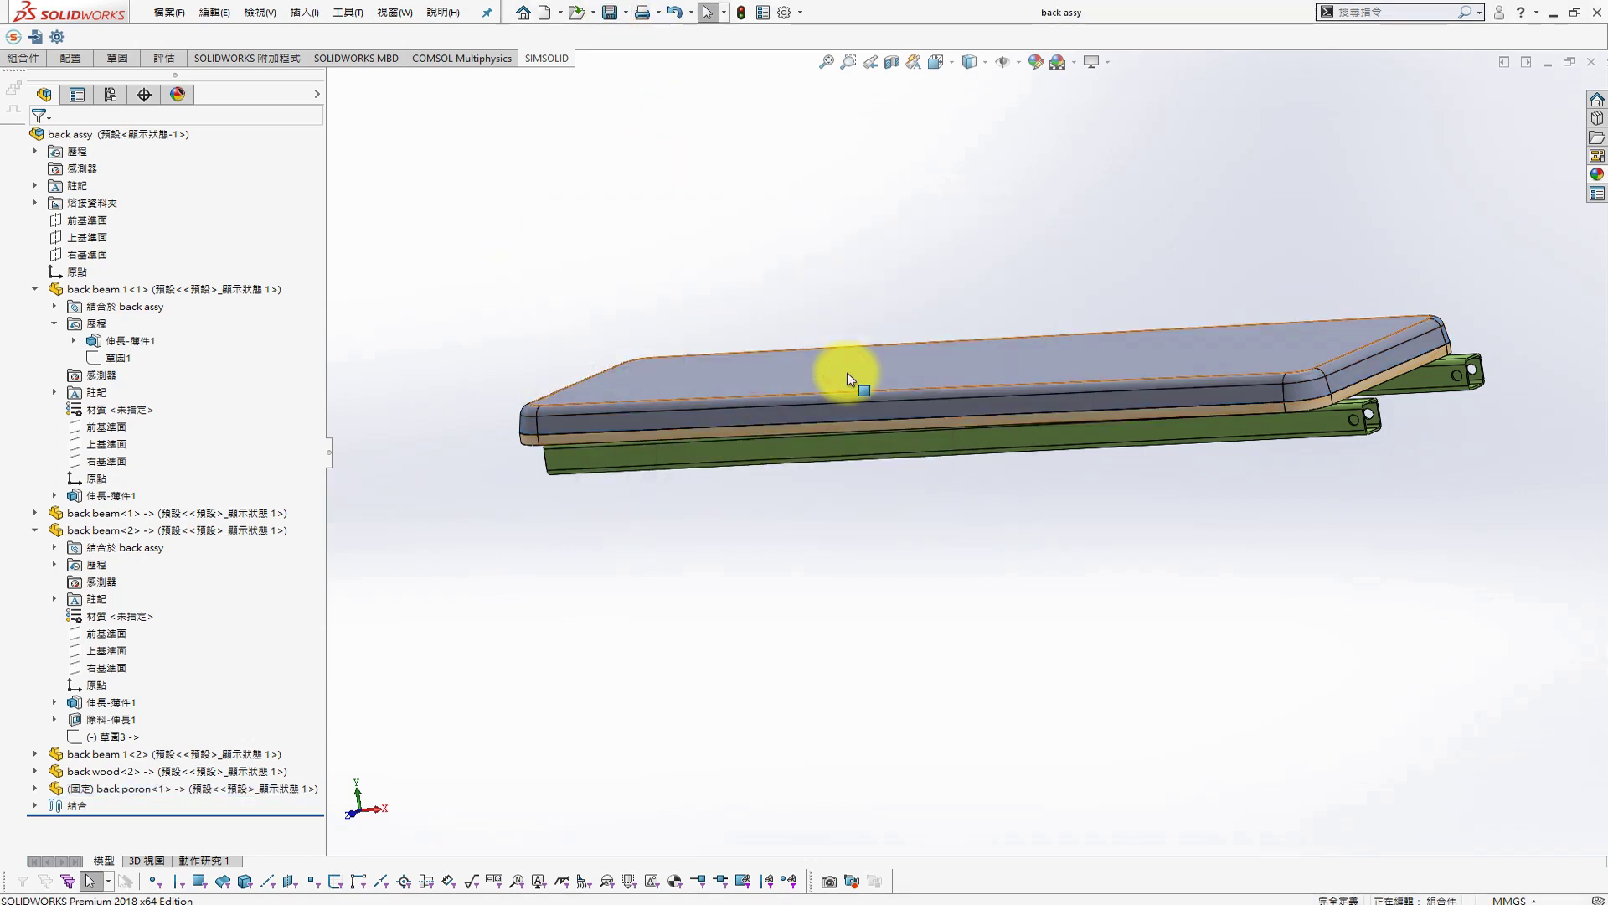
Browse the back poron material list's other non-metals, then close it without assigning a material
right_click(178, 788)
mouse_move(314, 808)
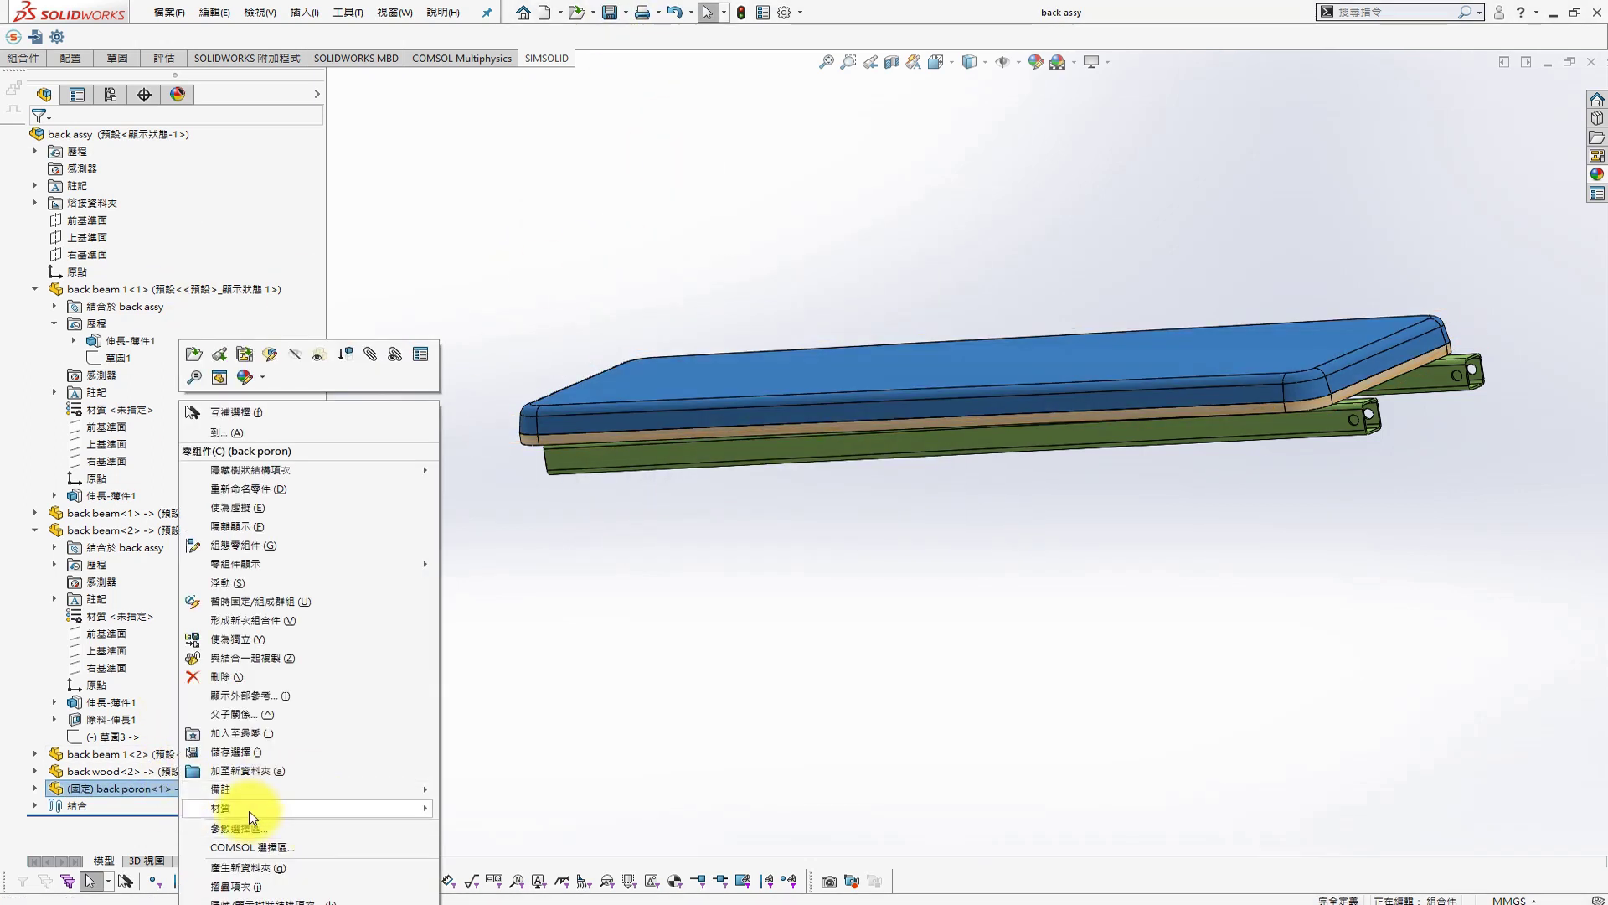
click(483, 809)
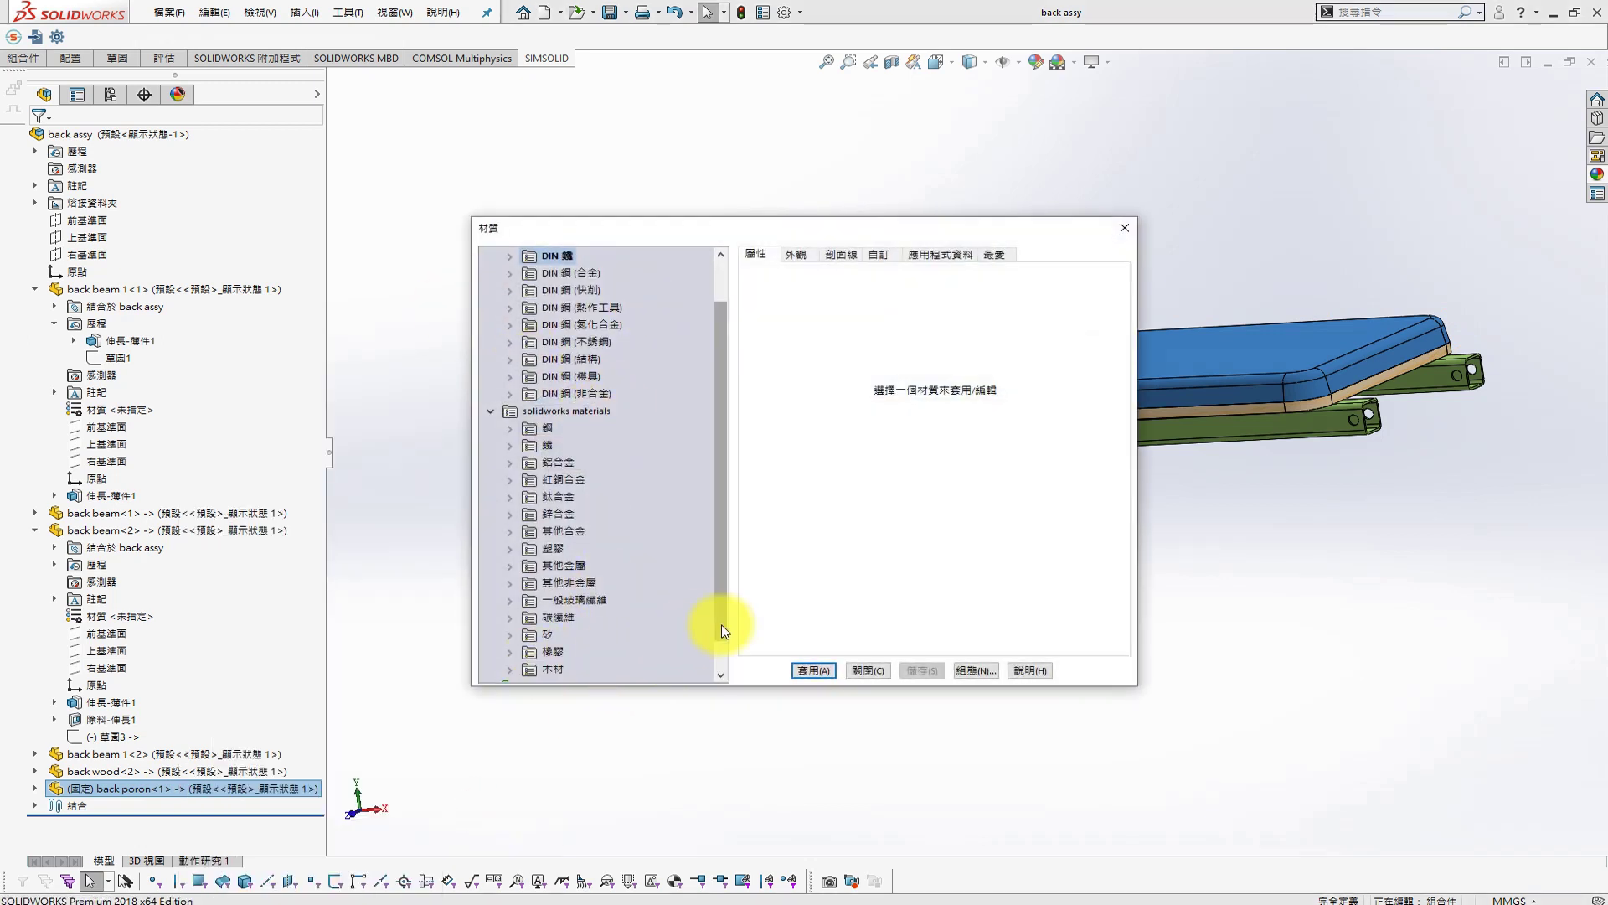
scroll(722, 625, down, 2)
click(508, 549)
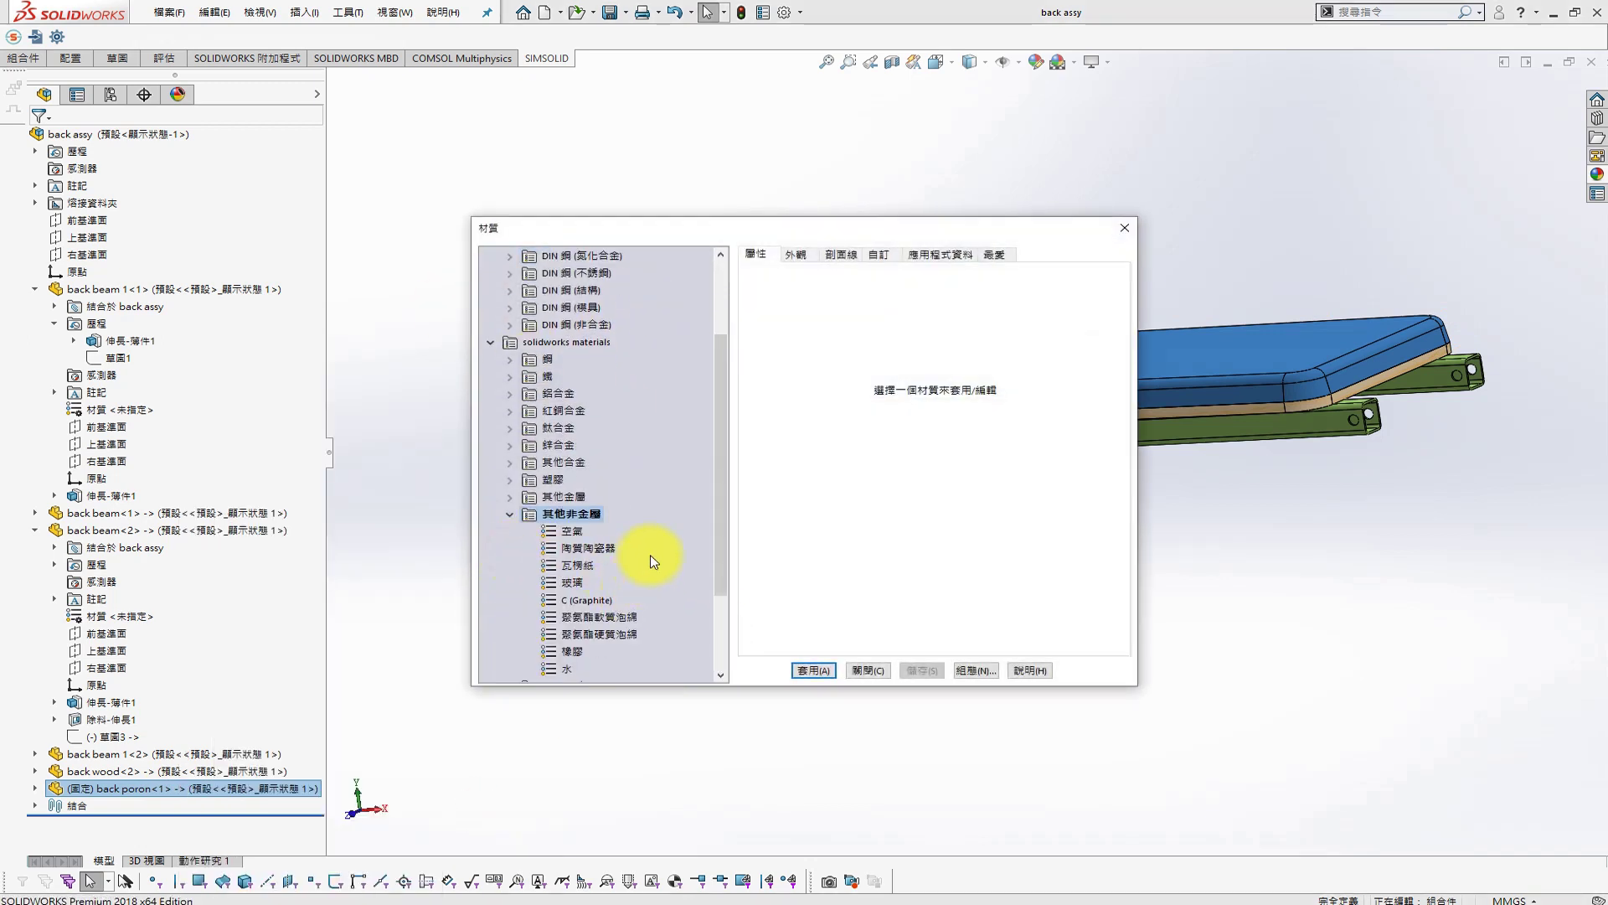
scroll(713, 590, down, 2)
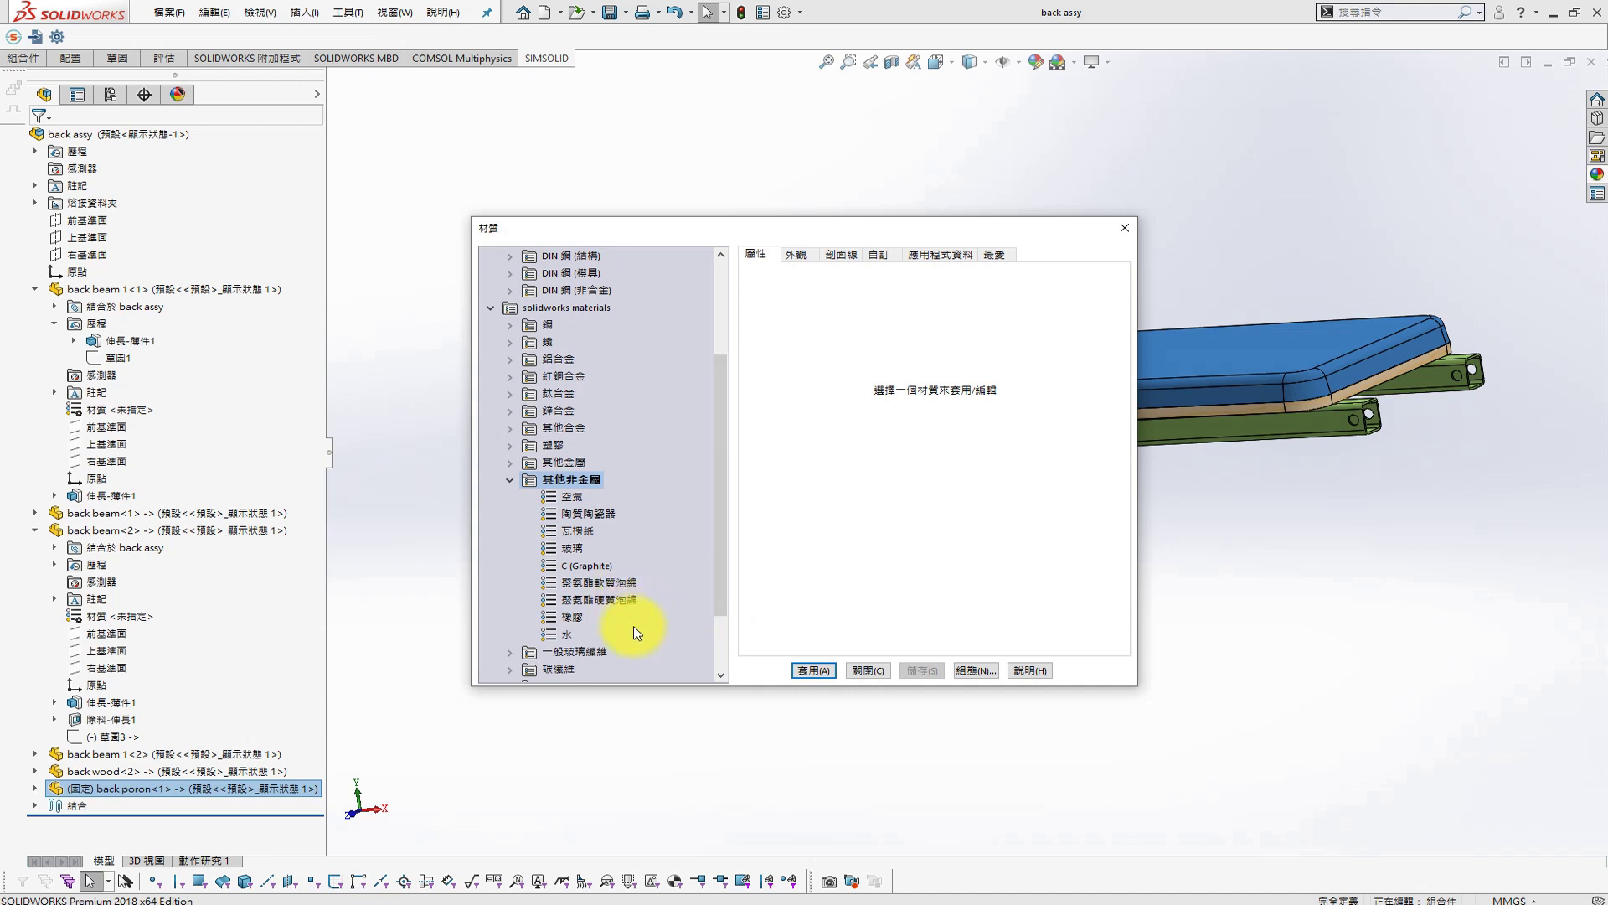
click(866, 672)
Apply the burlap fabric appearance from 織品 to the back poron cushion and save the assembly
click(1597, 174)
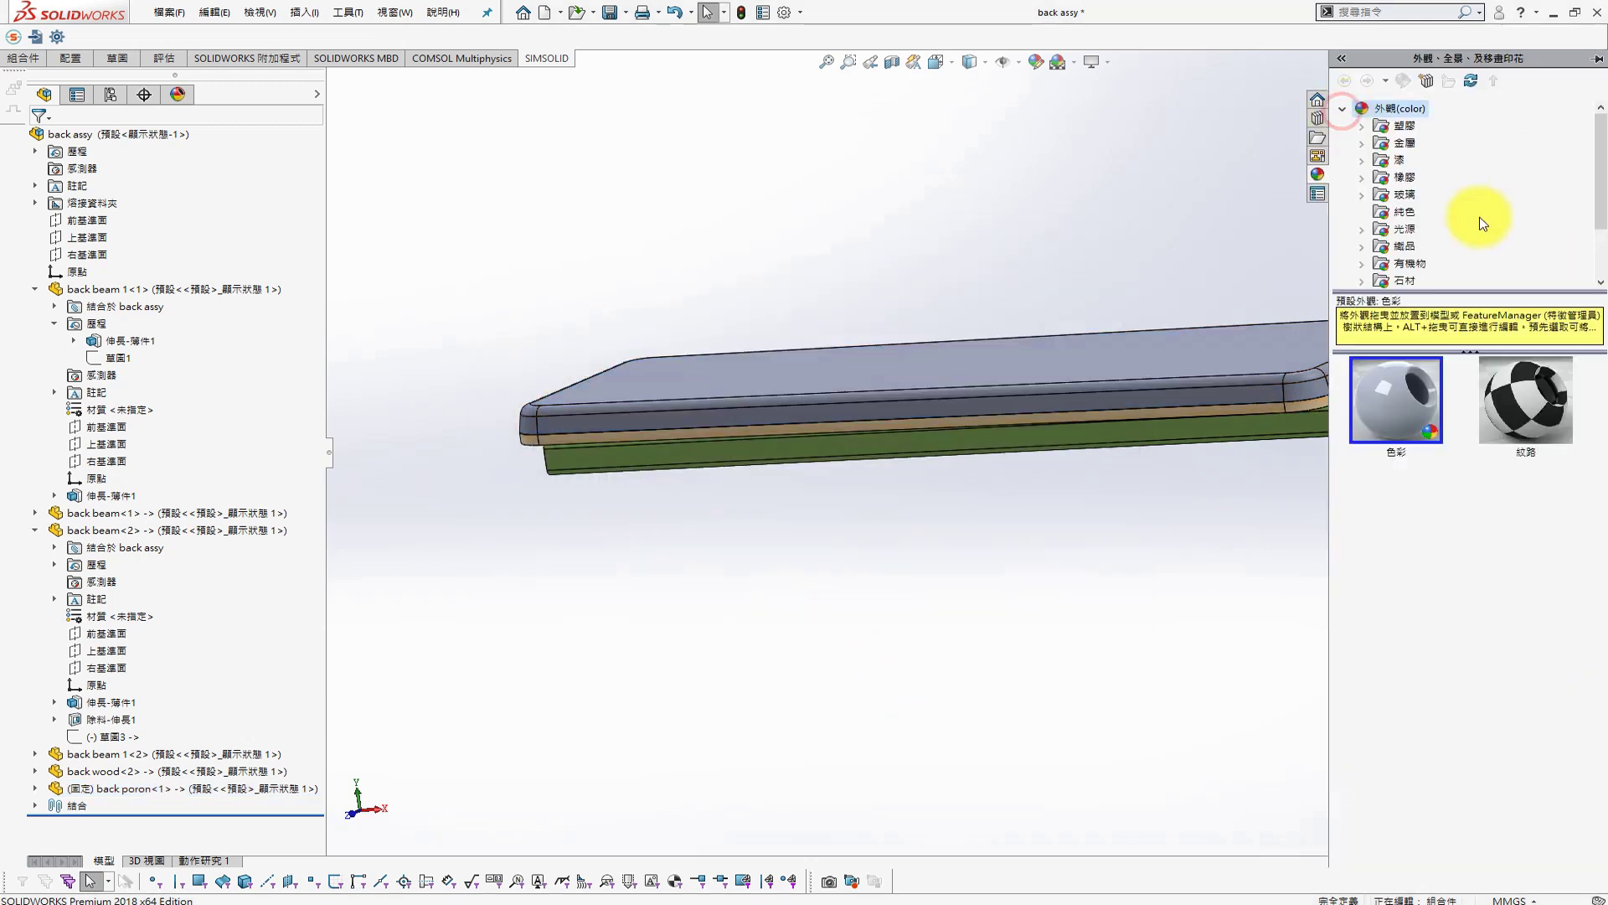
click(1362, 263)
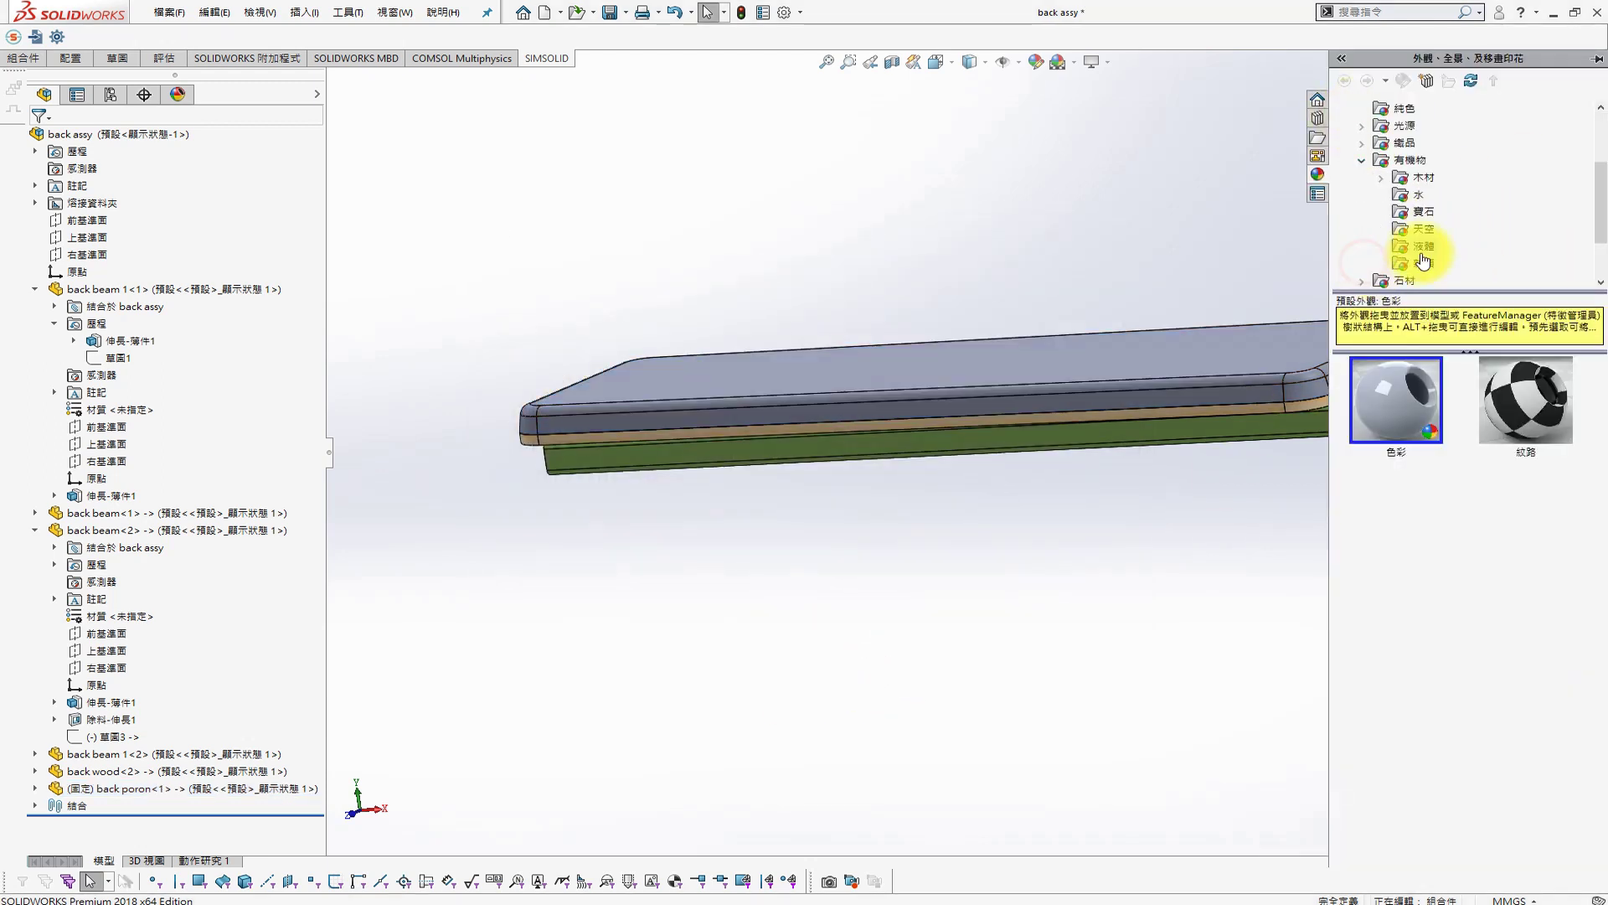
click(1382, 158)
click(1364, 145)
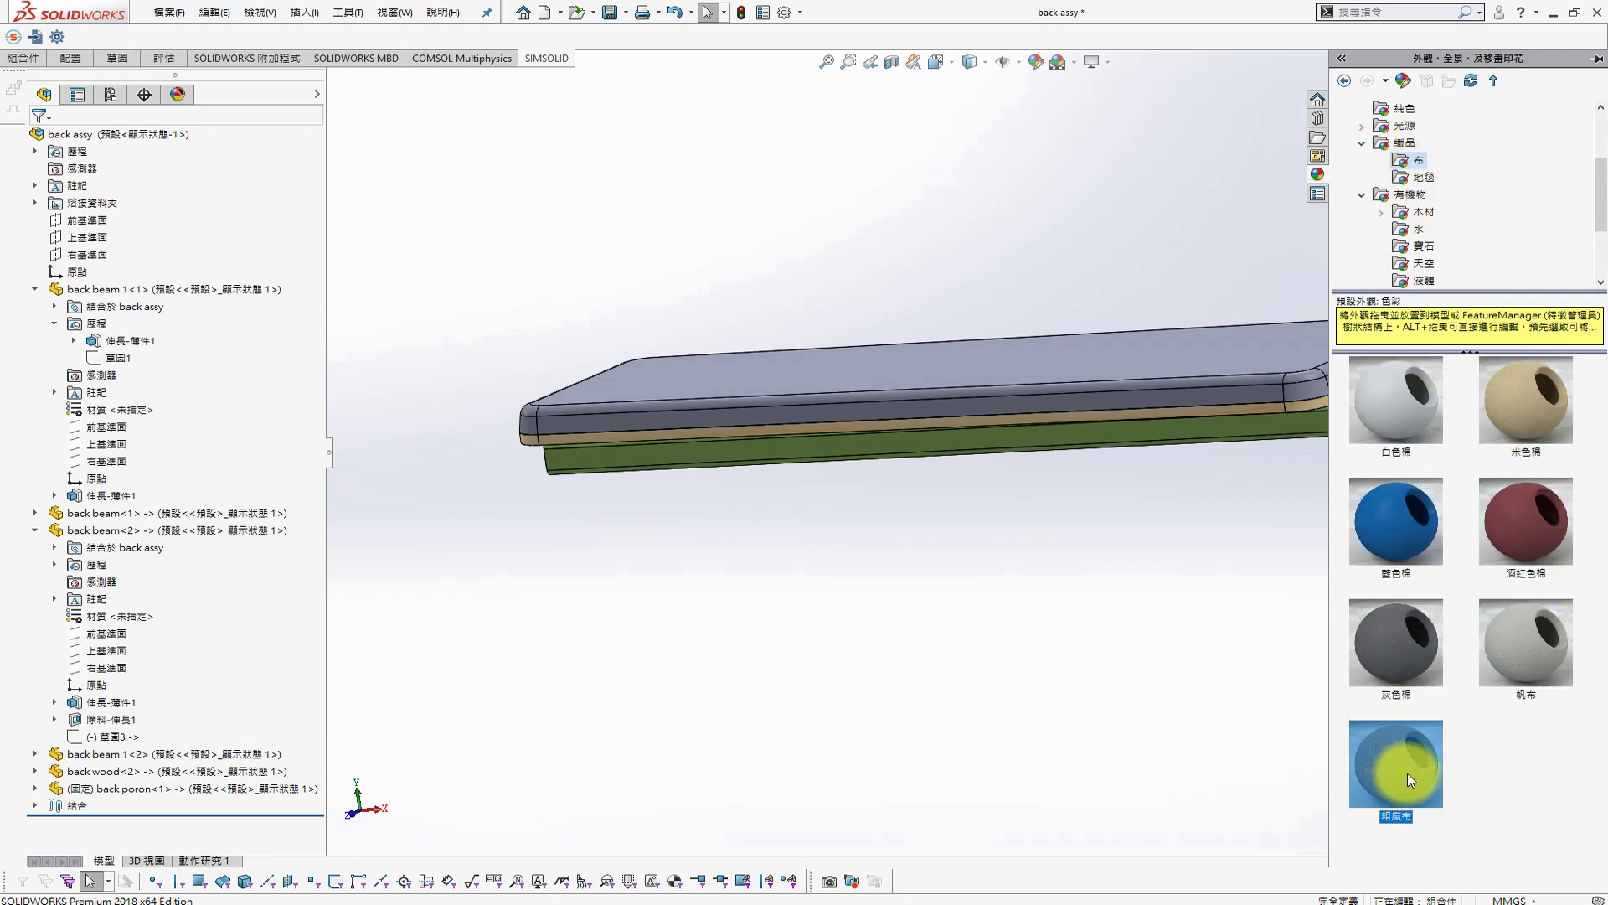
drag(1401, 775, 1097, 344)
click(946, 559)
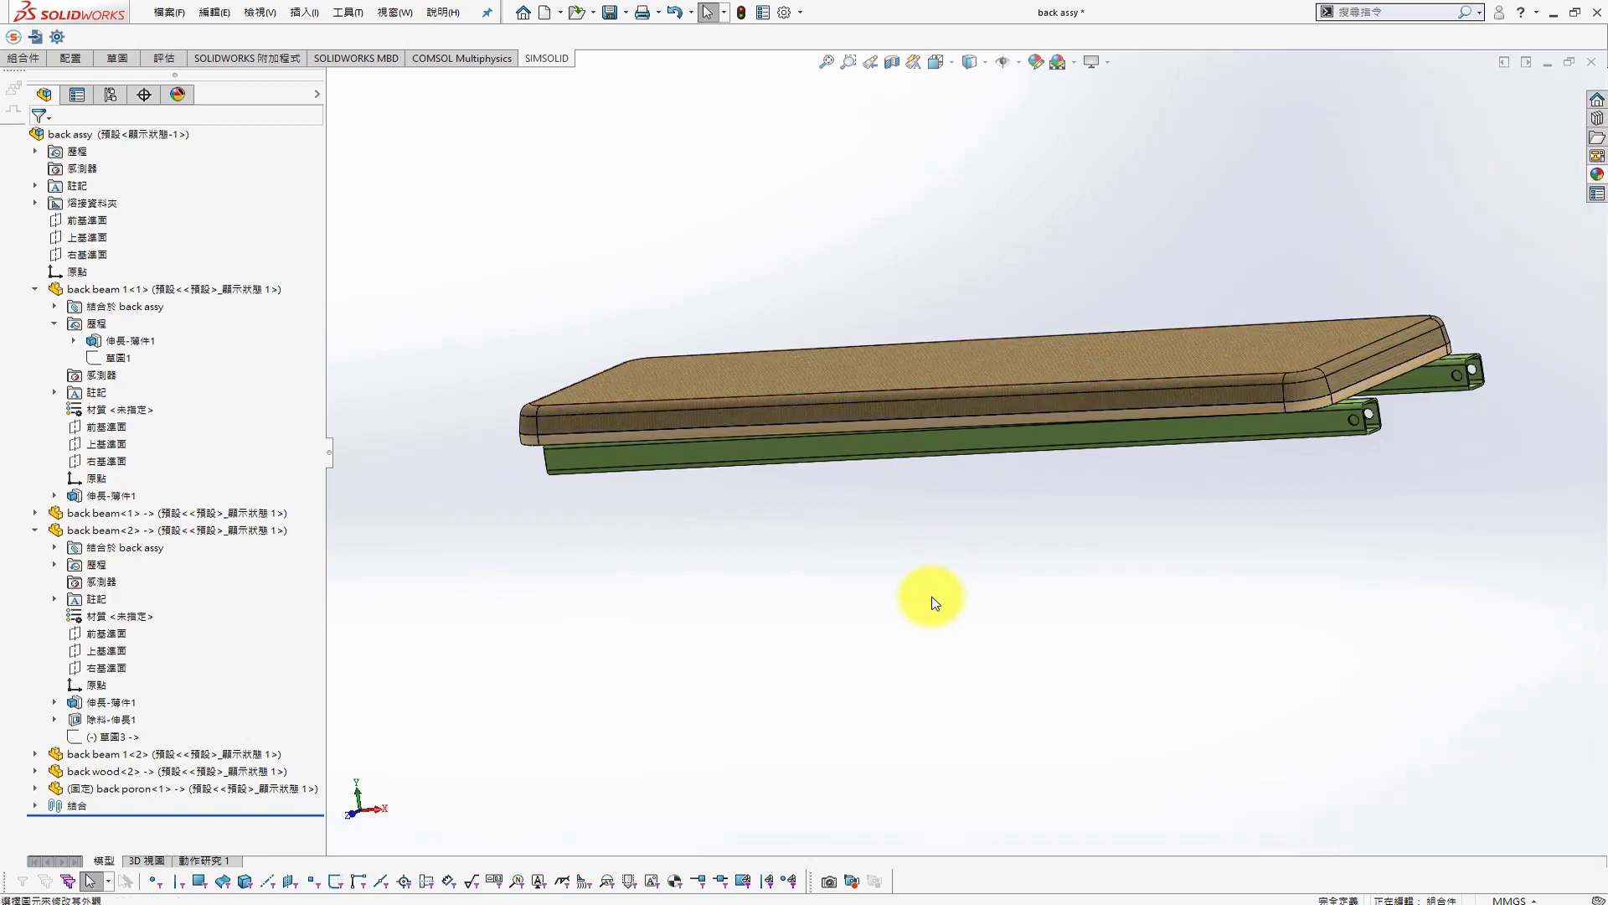
middle_drag(935, 603, 736, 359)
click(590, 12)
Delete the second roller, rotate center bar<2>, from the chair's backrest pivot
click(435, 176)
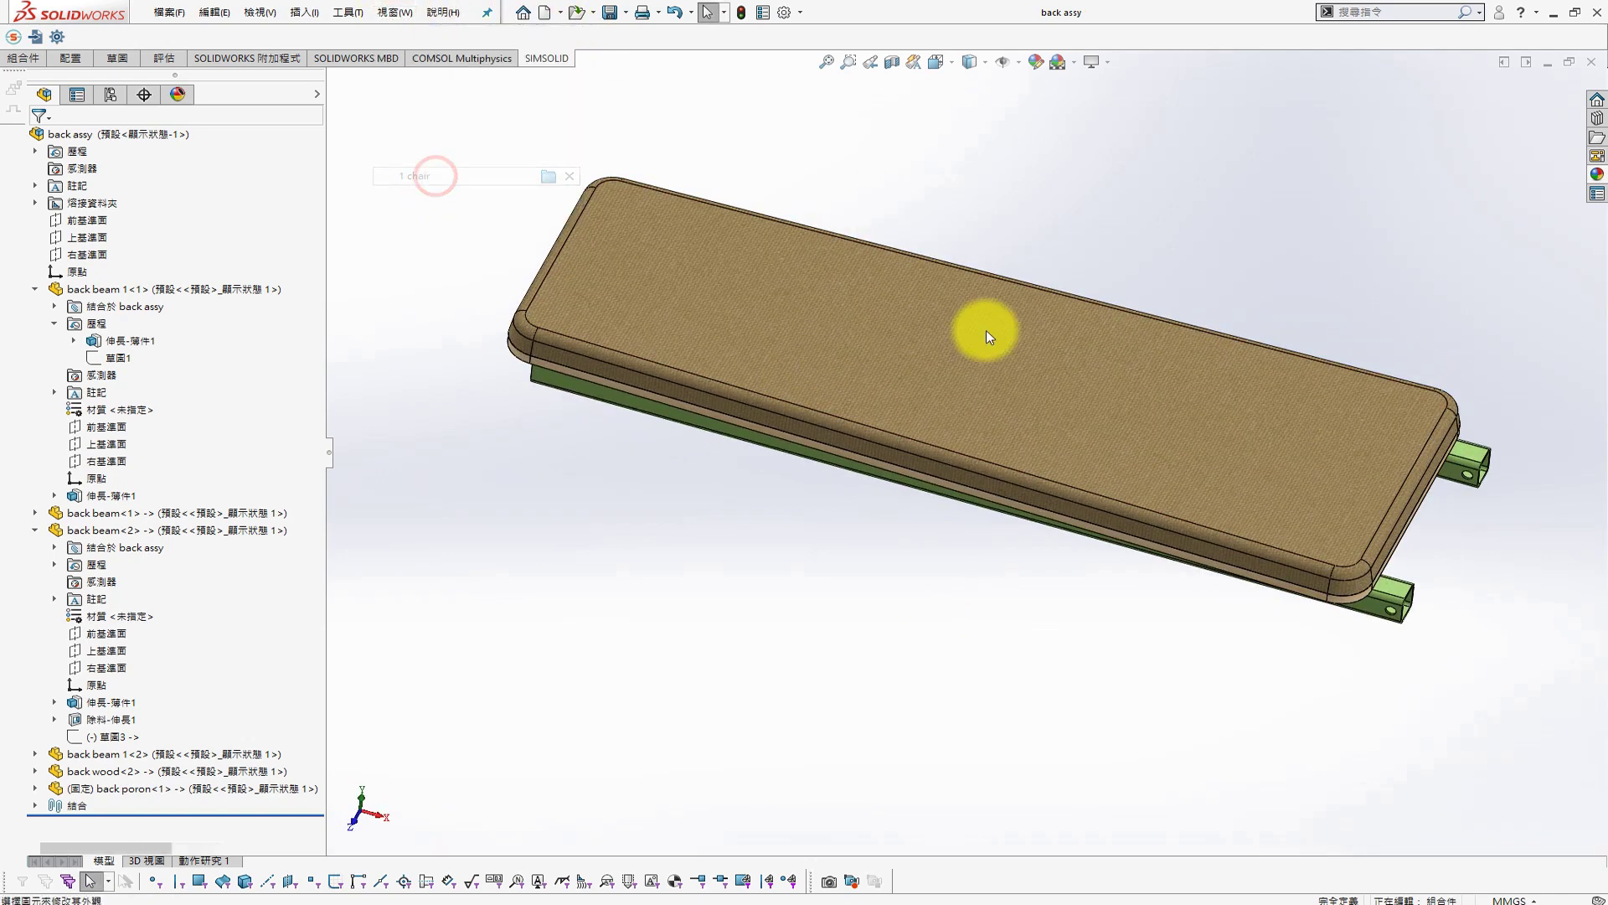
mouse_move(927, 316)
mouse_down()
mouse_move(817, 404)
mouse_move(711, 430)
mouse_up()
middle_drag(711, 431, 935, 465)
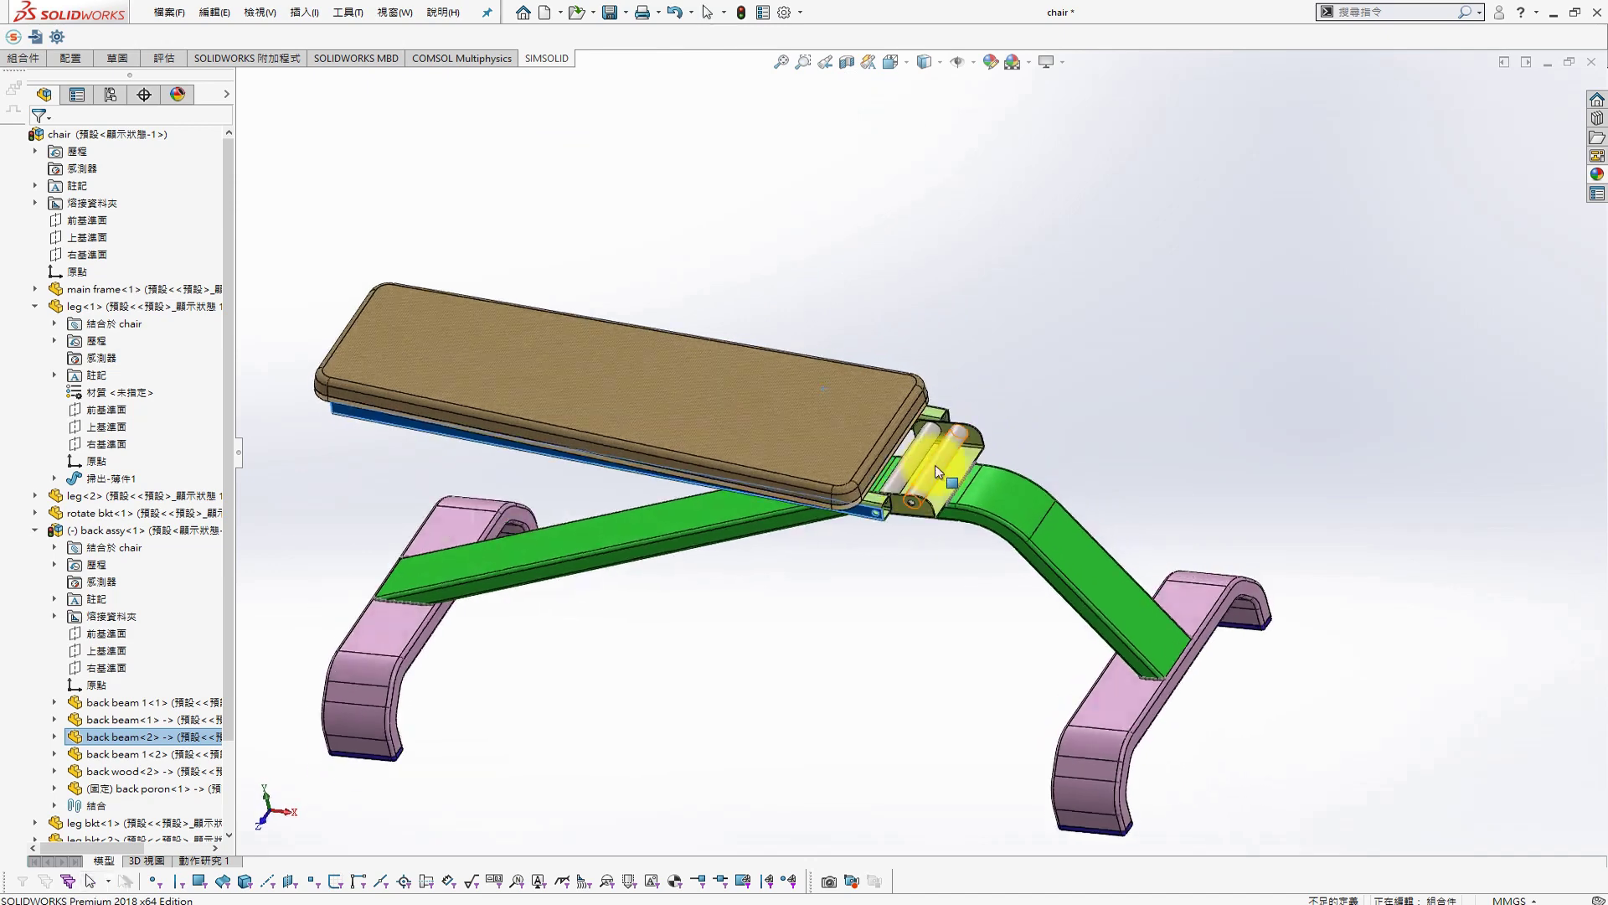
scroll(934, 465, down, 5)
click(933, 465)
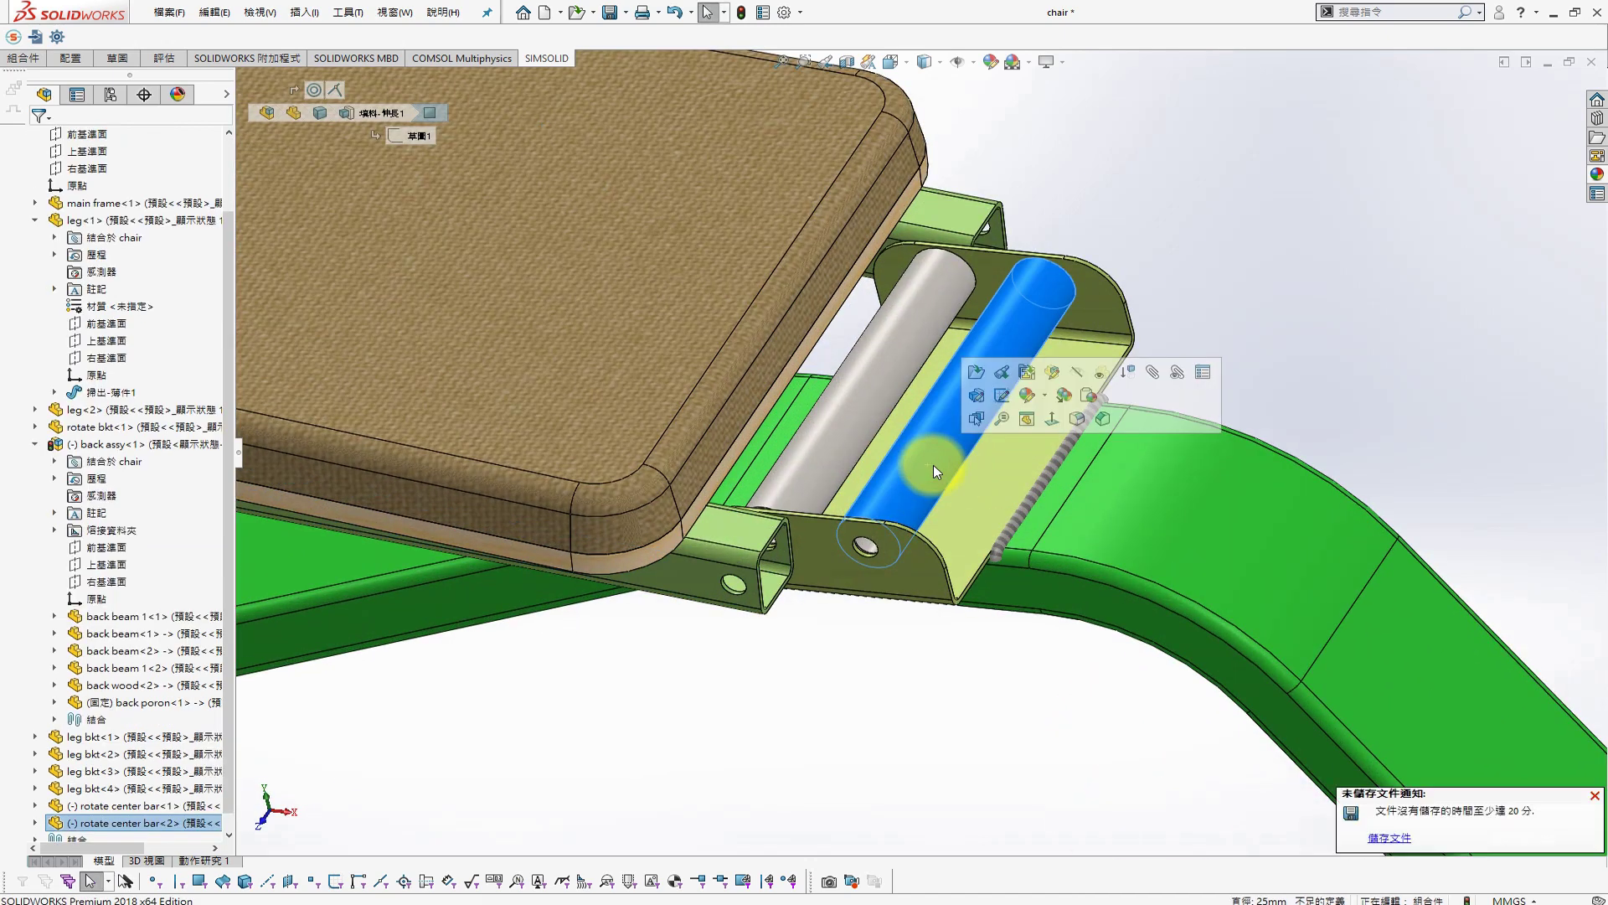
key(Delete)
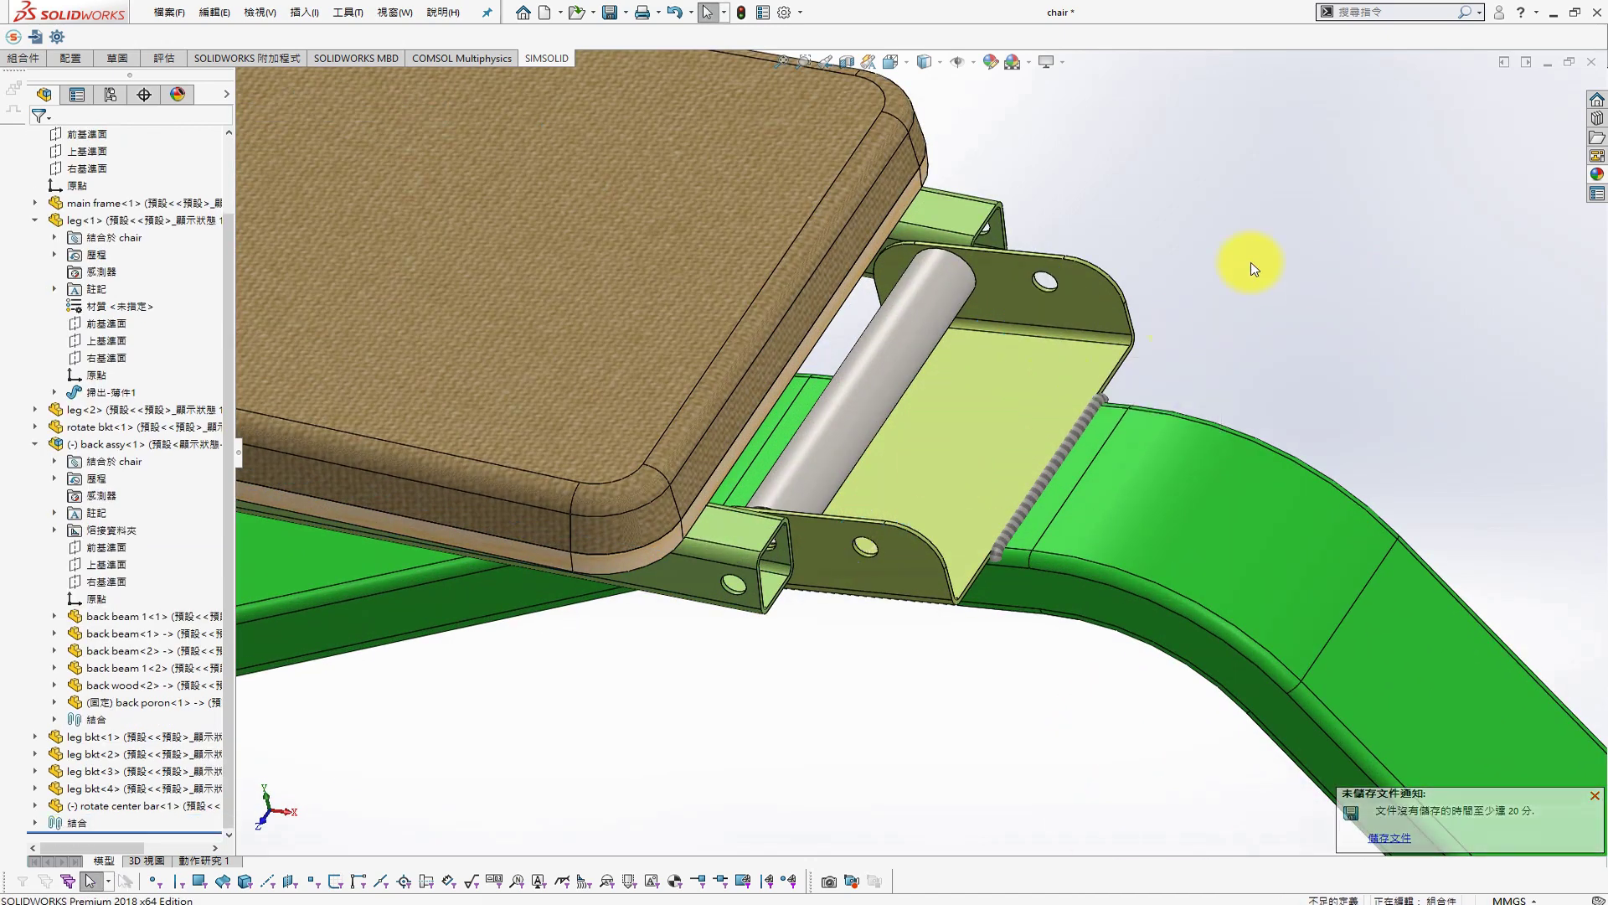
Measure faces of the rotate bracket, then start a new document
click(1283, 336)
click(1114, 371)
middle_drag(1114, 370, 916, 557)
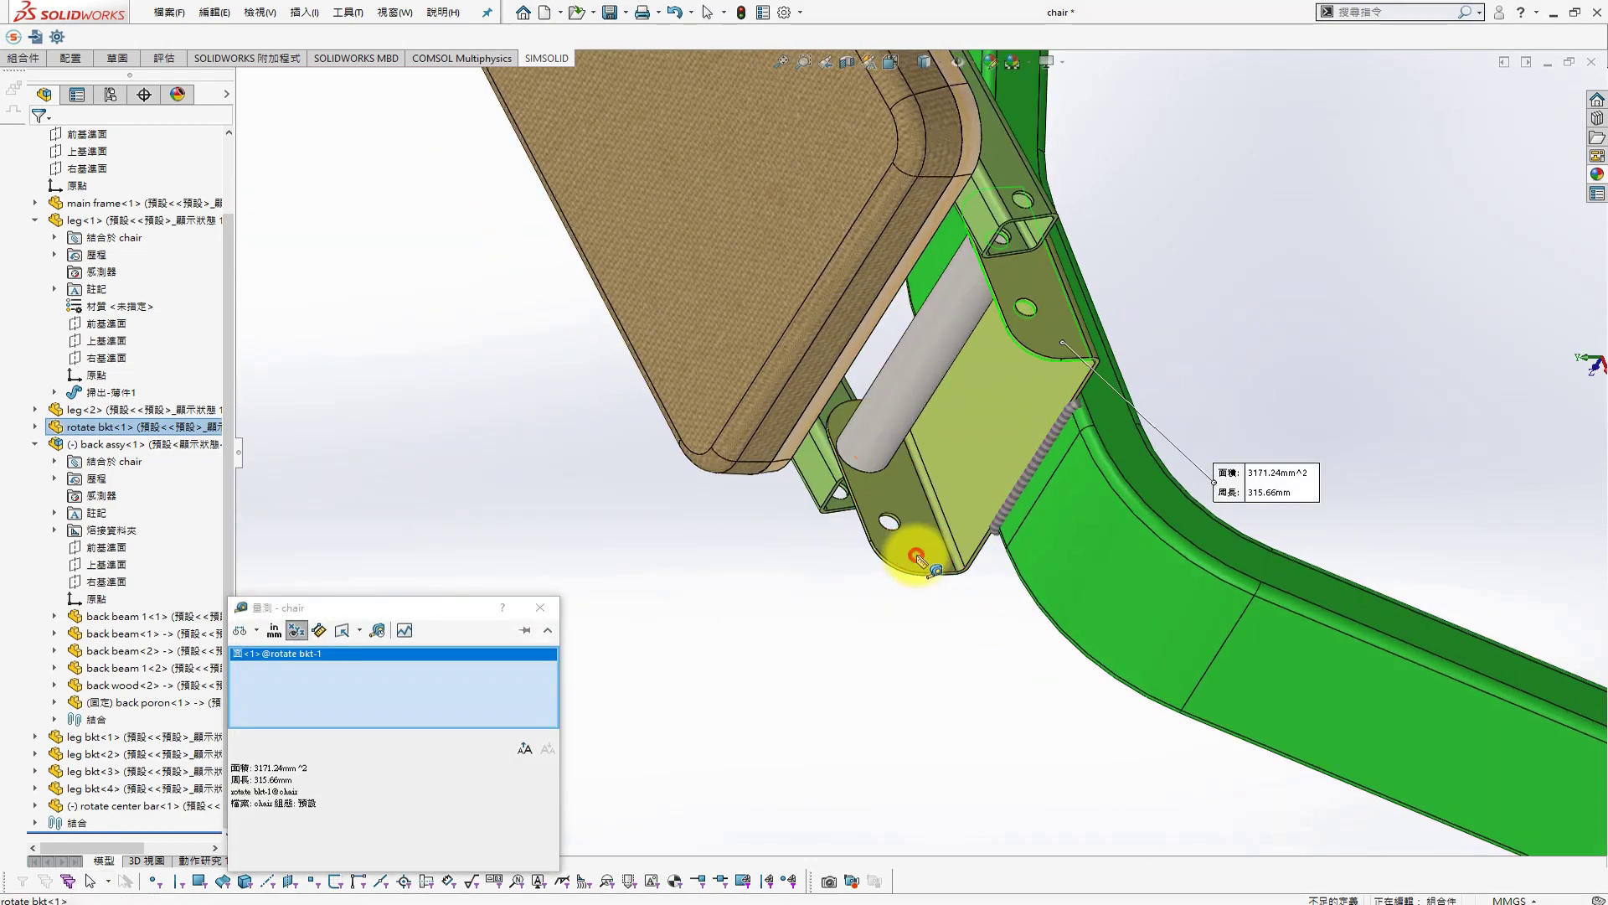
click(916, 555)
key(Escape)
key(Escape)
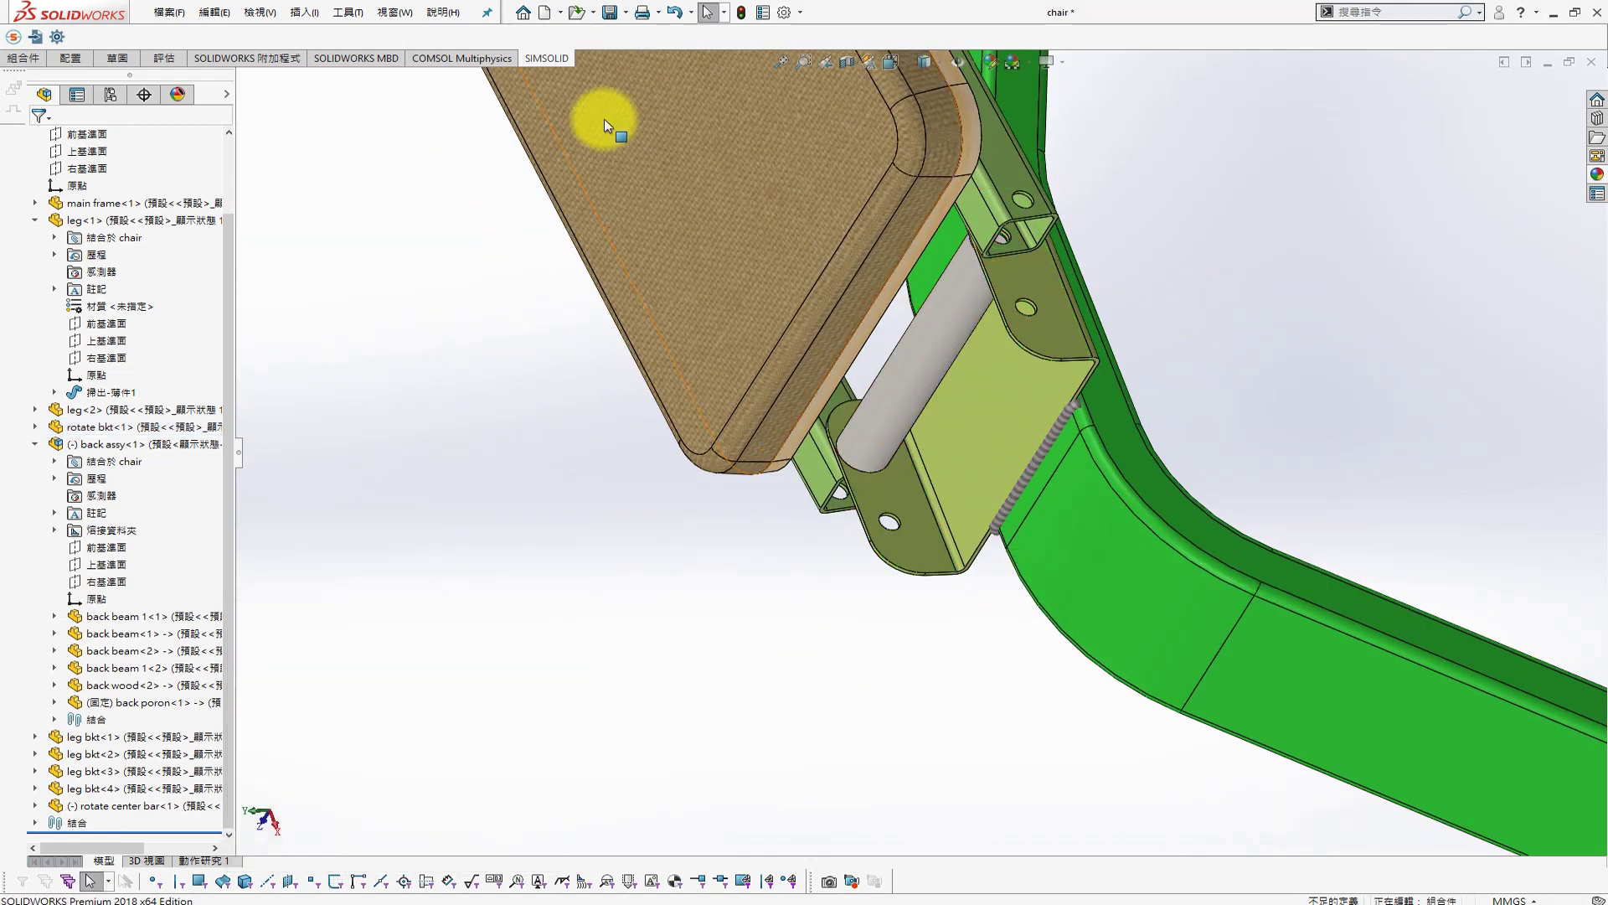
click(545, 11)
Create a new part and draw a center rectangle at the origin on the Front Plane
double_click(339, 296)
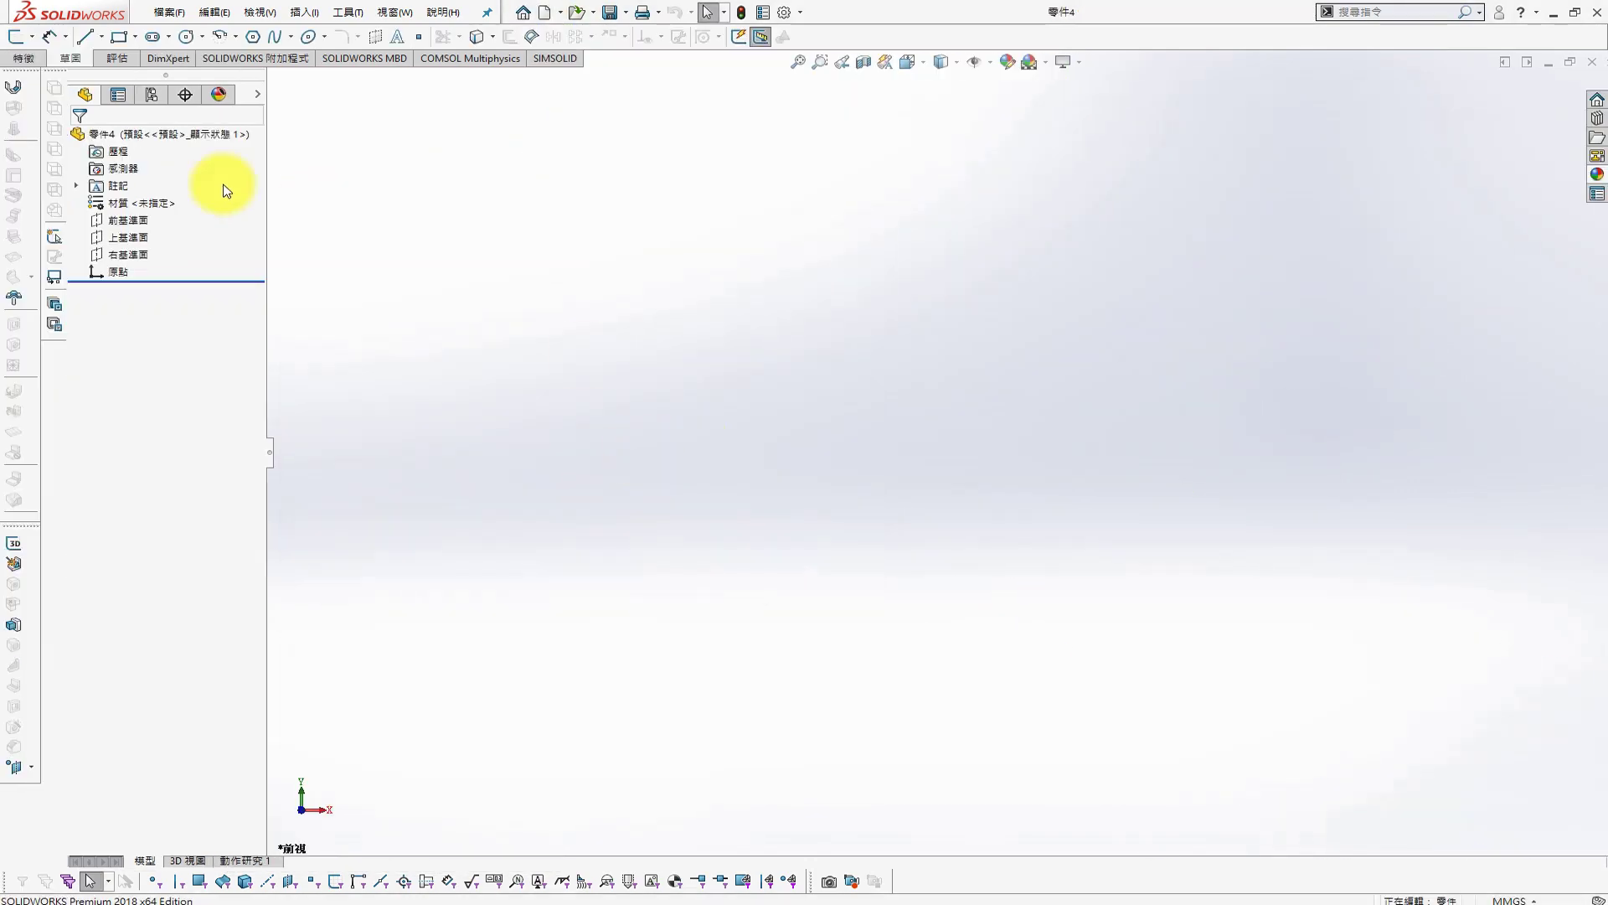
click(126, 220)
click(151, 198)
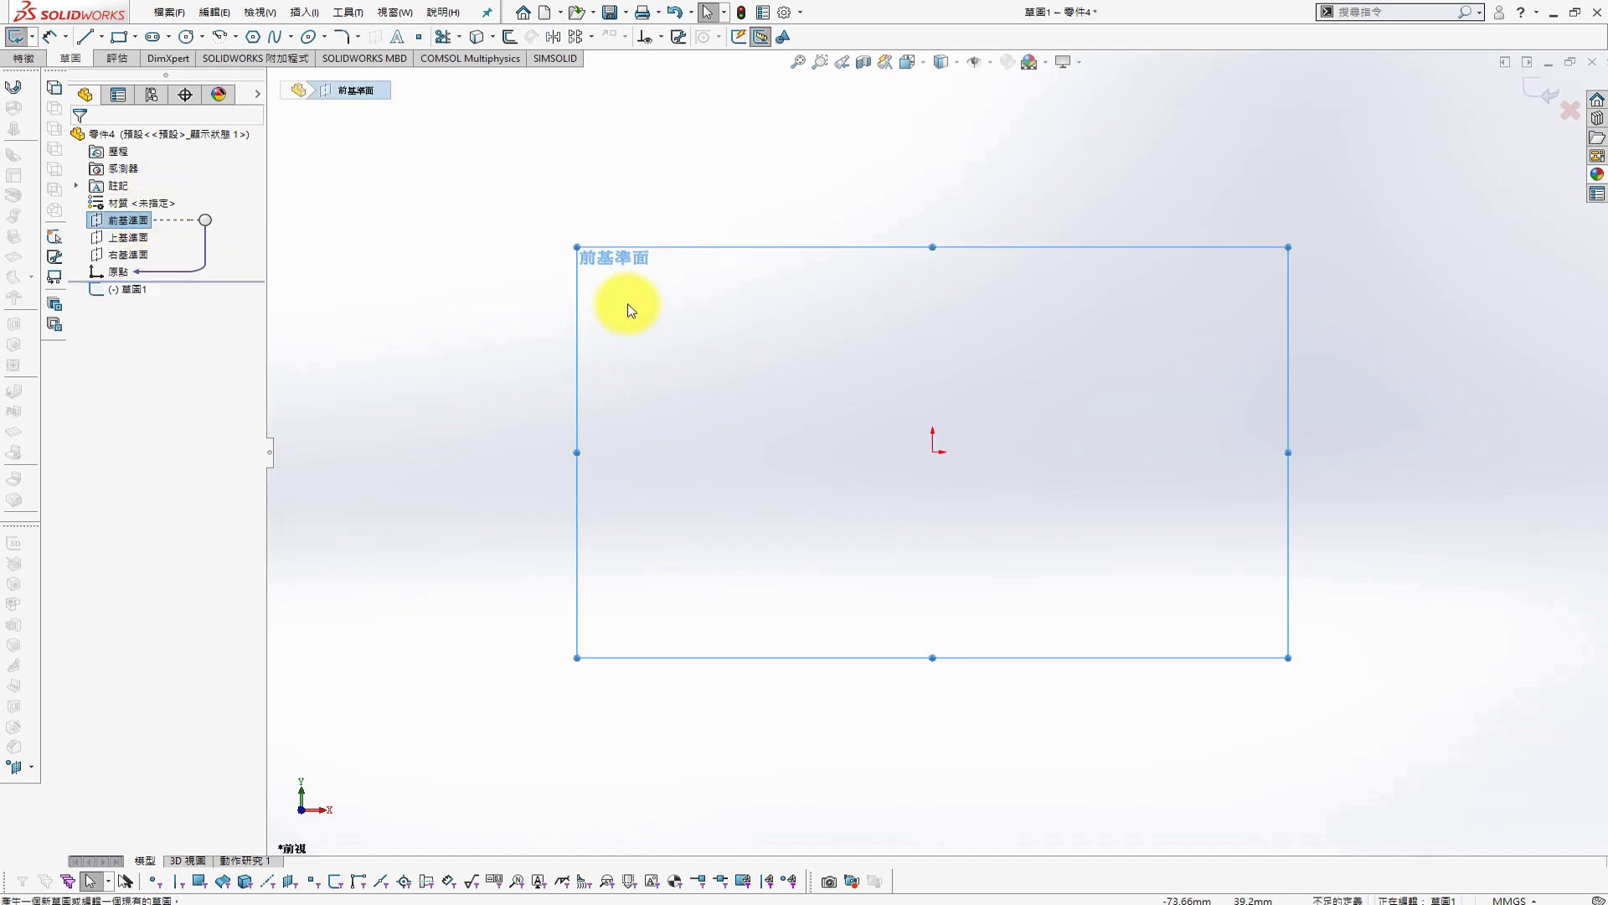
click(134, 40)
click(932, 452)
click(1012, 517)
key(s)
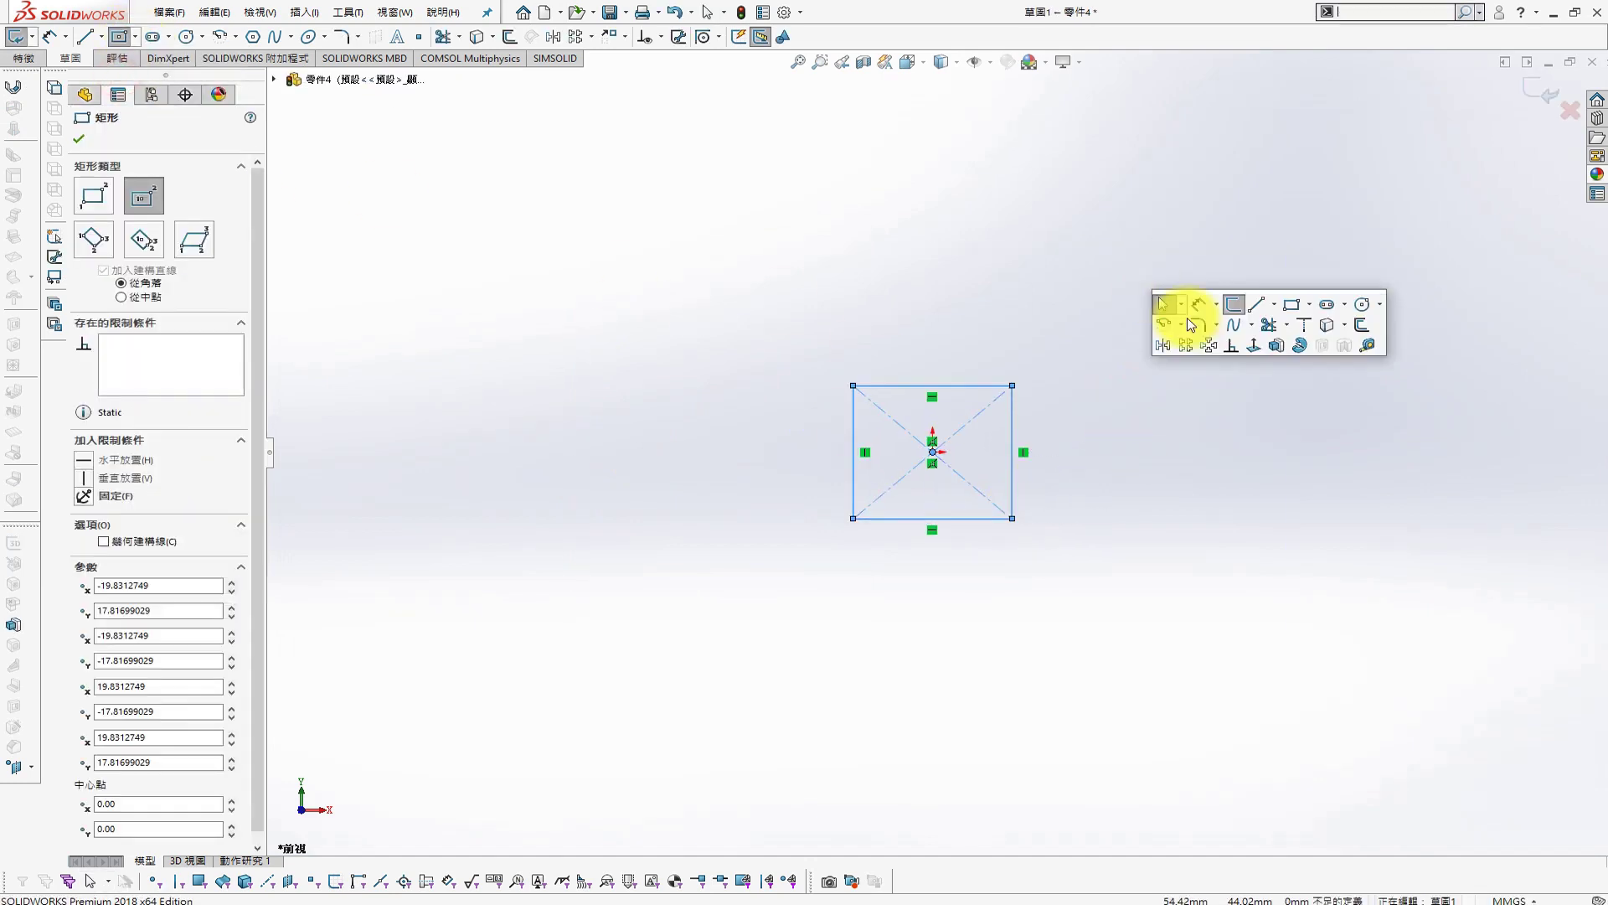
Dimension the square's width and height to 30 mm each
click(1201, 329)
click(964, 385)
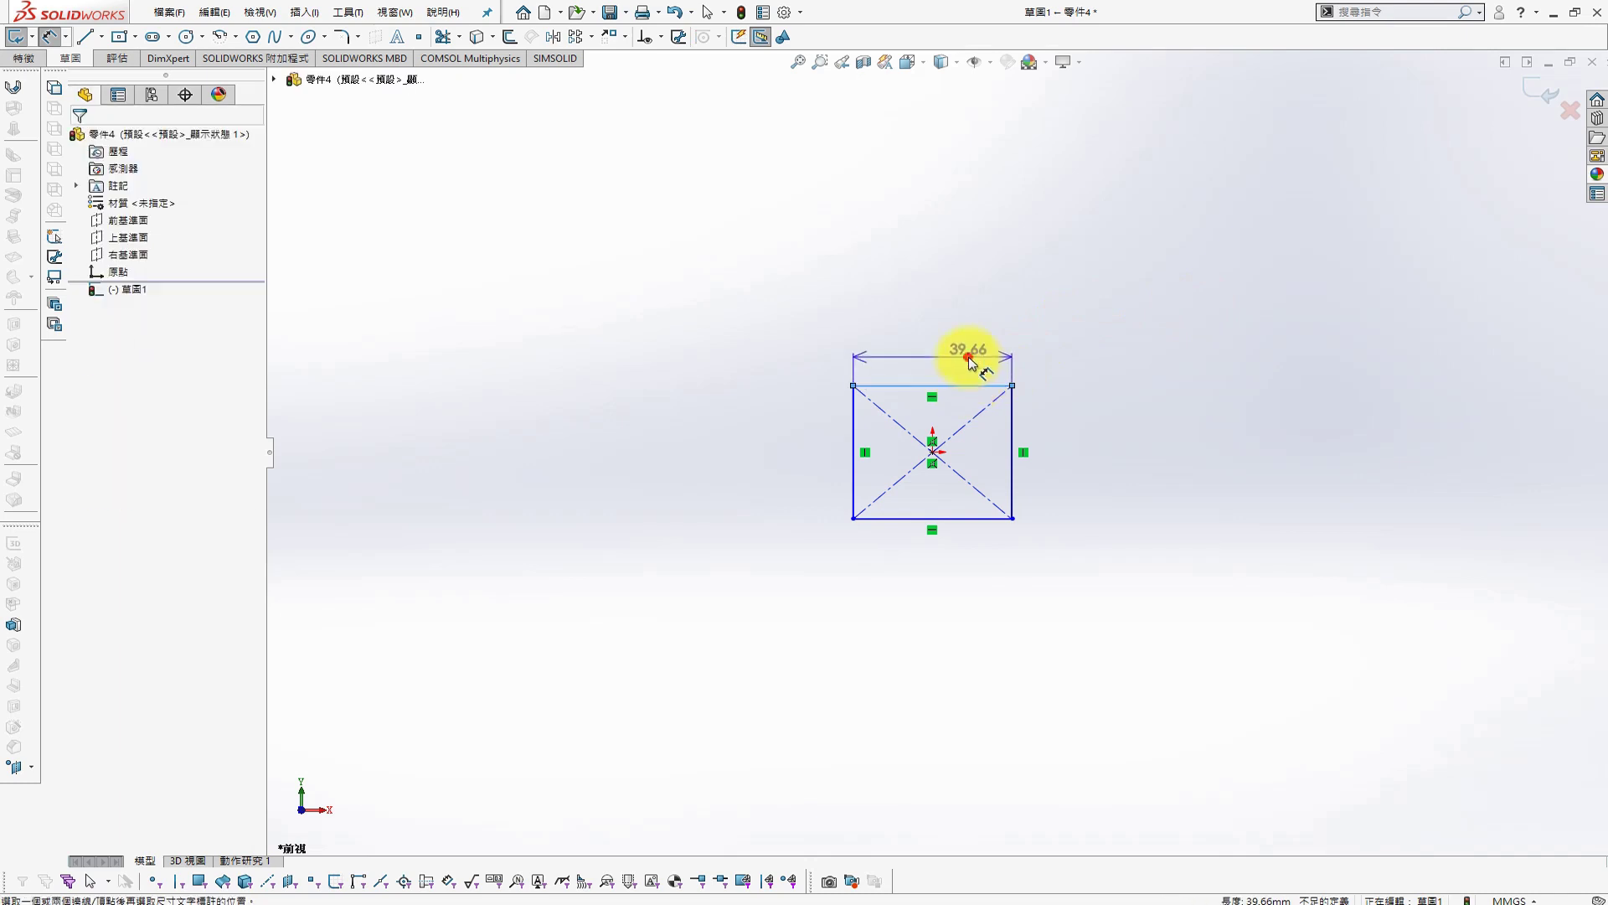
click(968, 352)
text(30)
key(Return)
click(1016, 466)
click(1093, 442)
text(30)
key(Return)
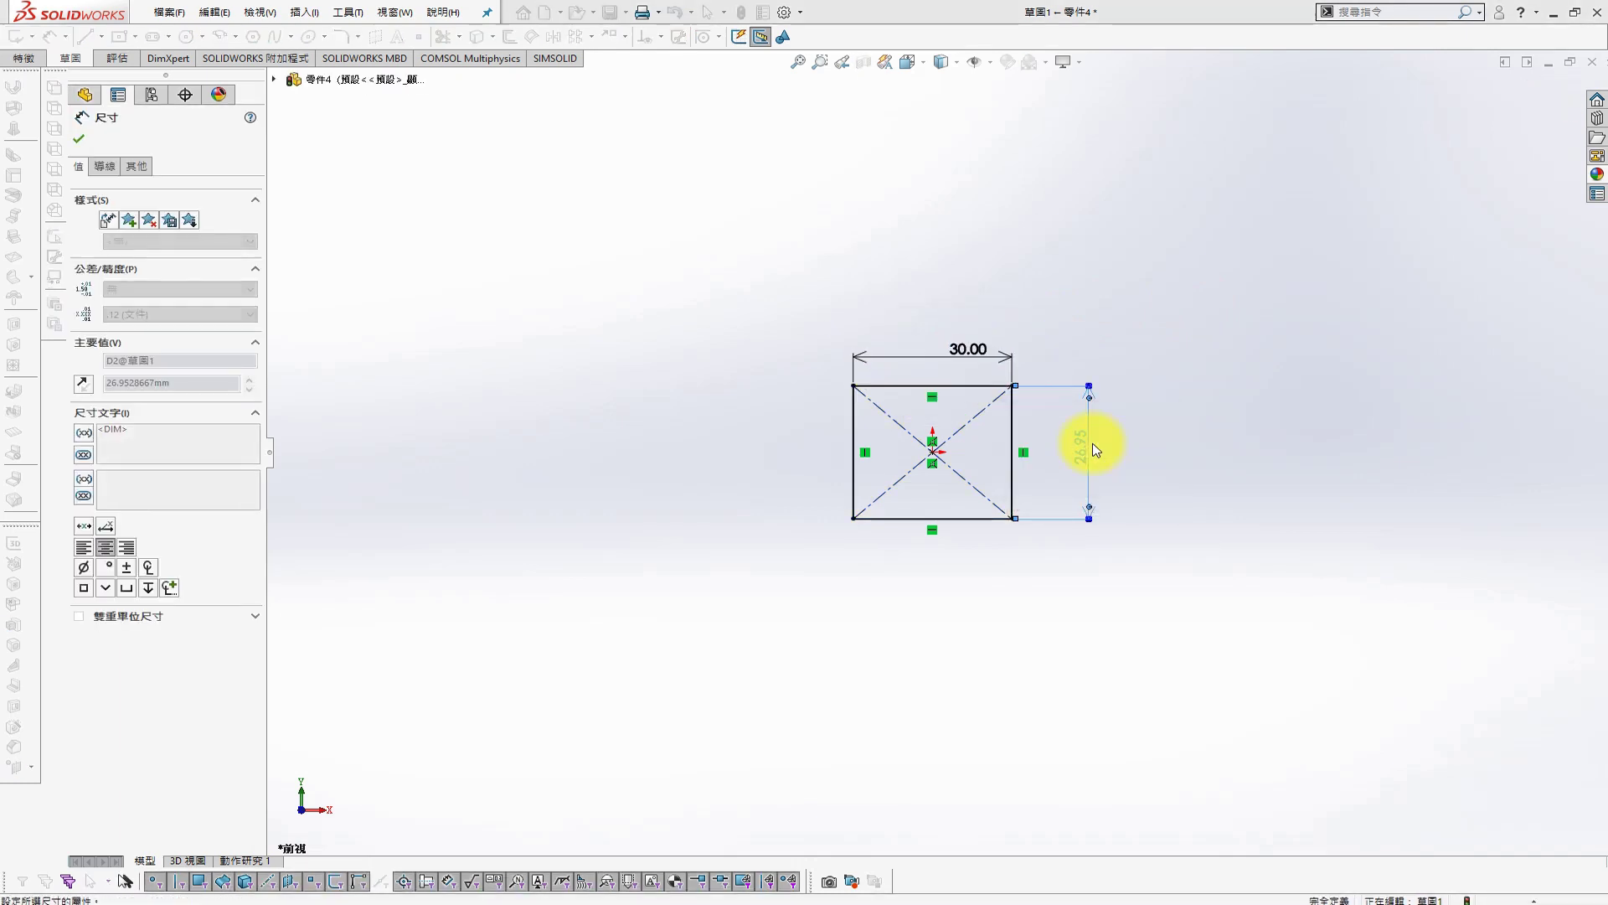
key(Escape)
Round all four corners of the square with 5 mm sketch fillets
drag(682, 279, 1195, 637)
key(s)
click(1133, 581)
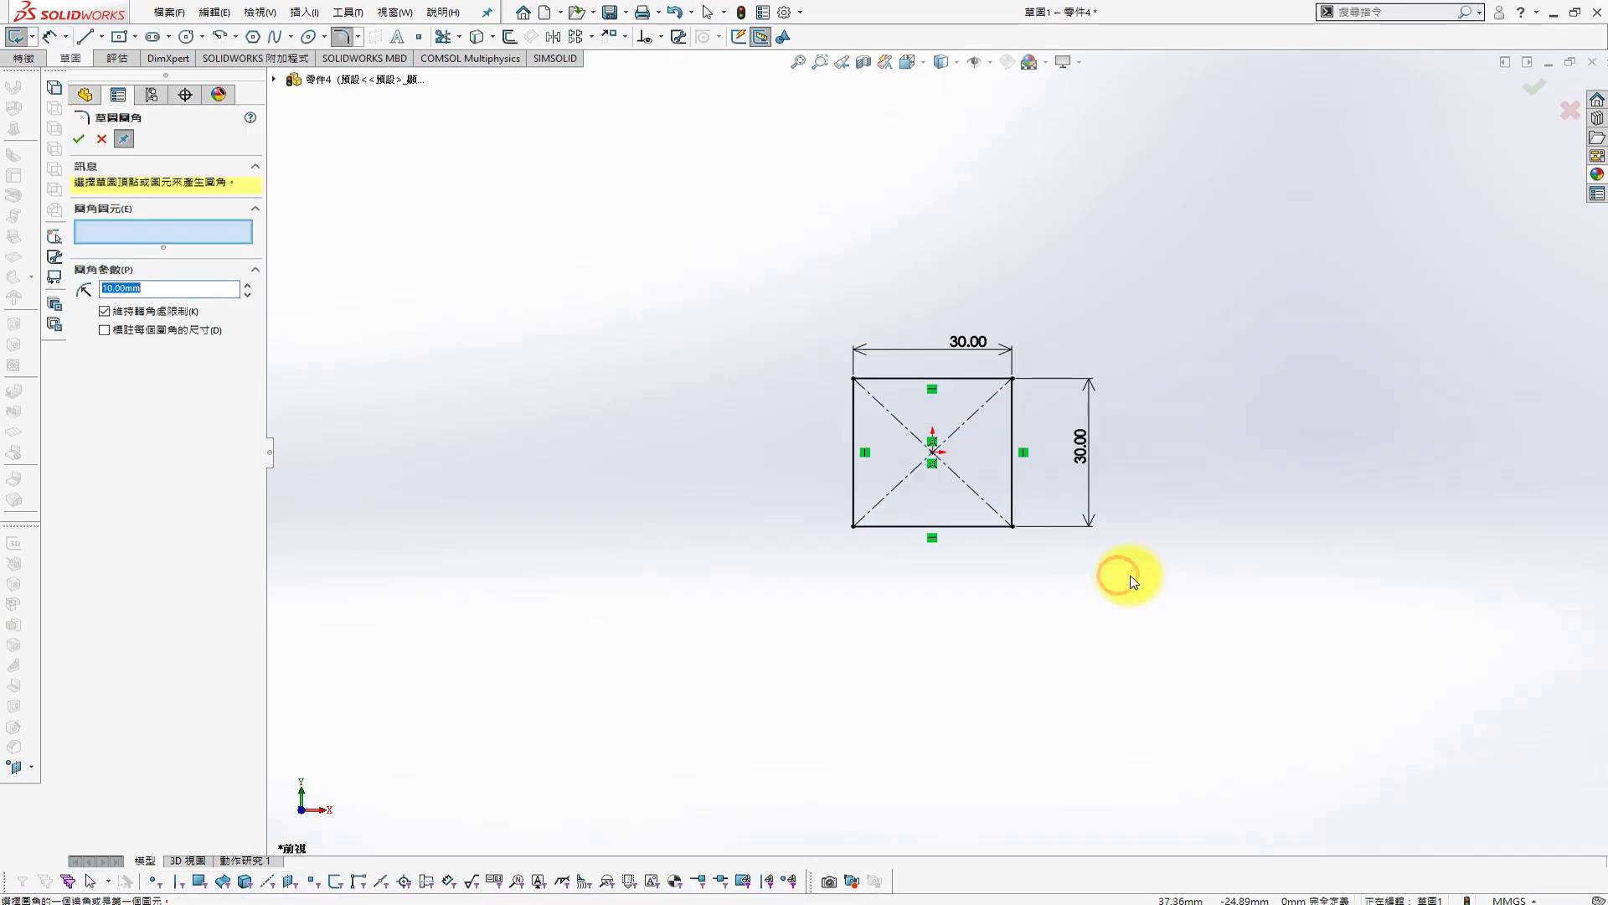
drag(639, 215, 1264, 614)
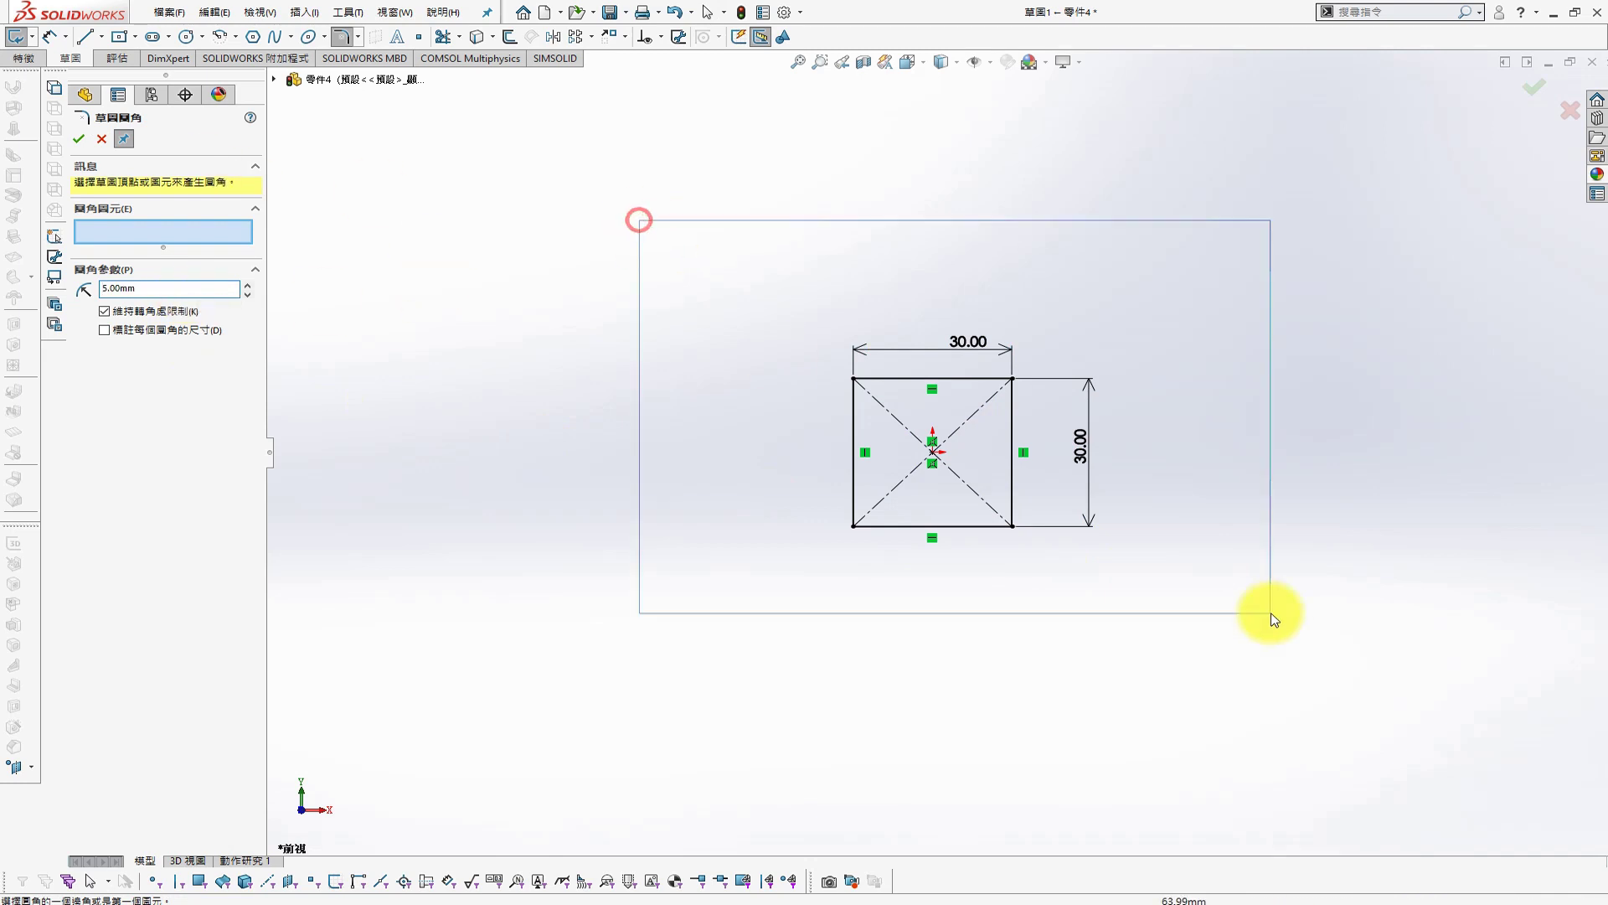
click(78, 138)
middle_drag(984, 257, 964, 475)
key(s)
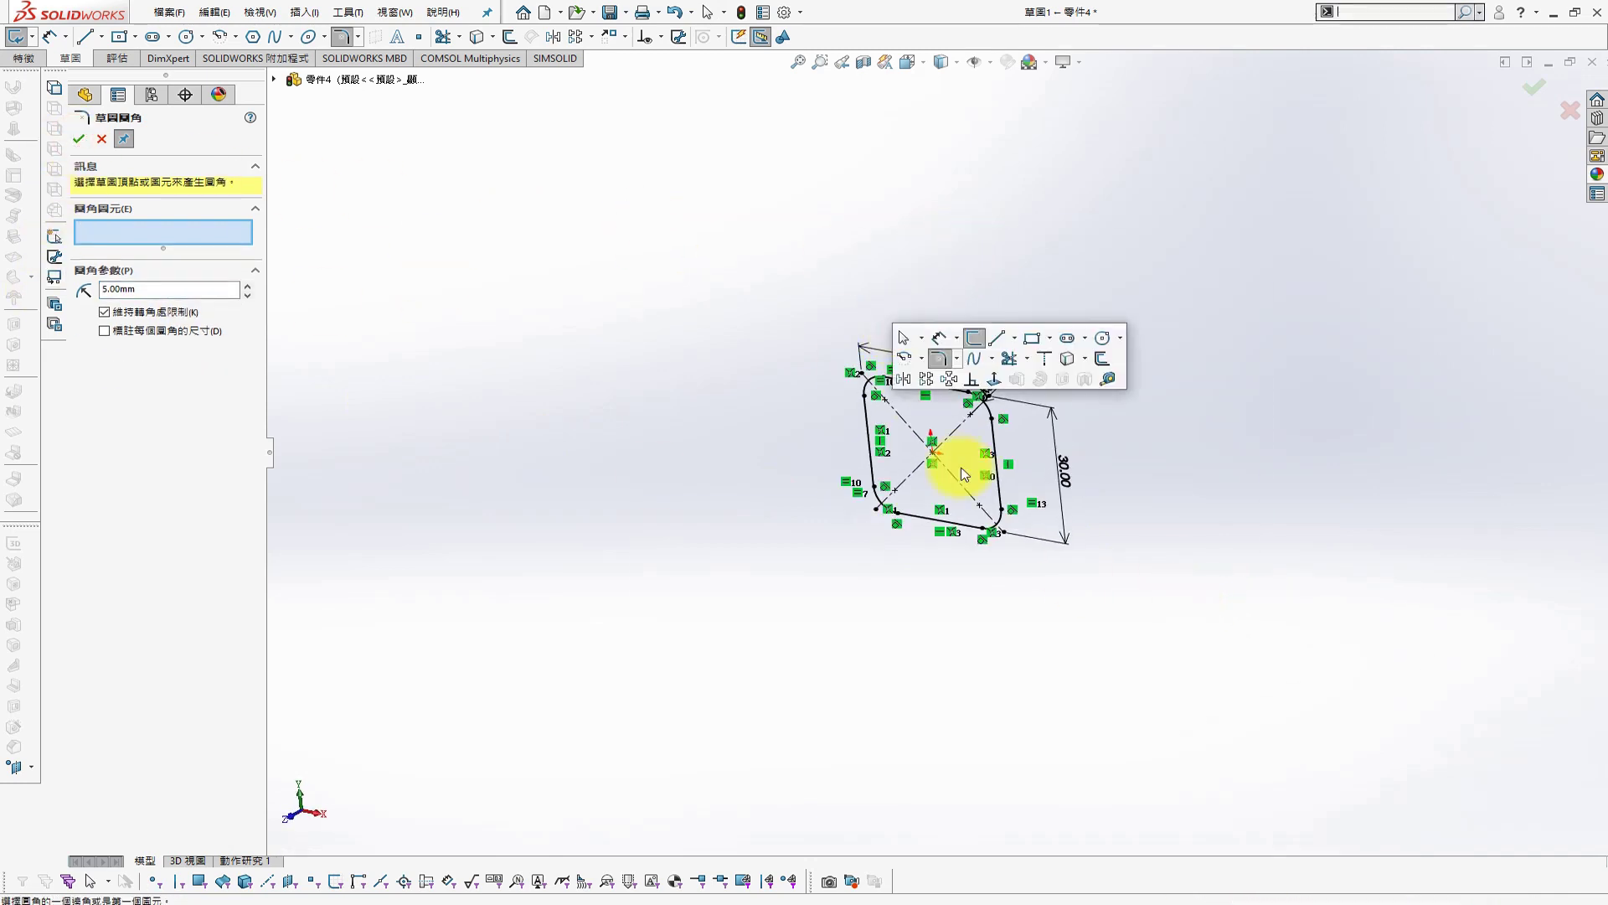
key(ctrl+8)
key(Escape)
scroll(1066, 420, up, 3)
middle_drag(1066, 419, 1016, 294)
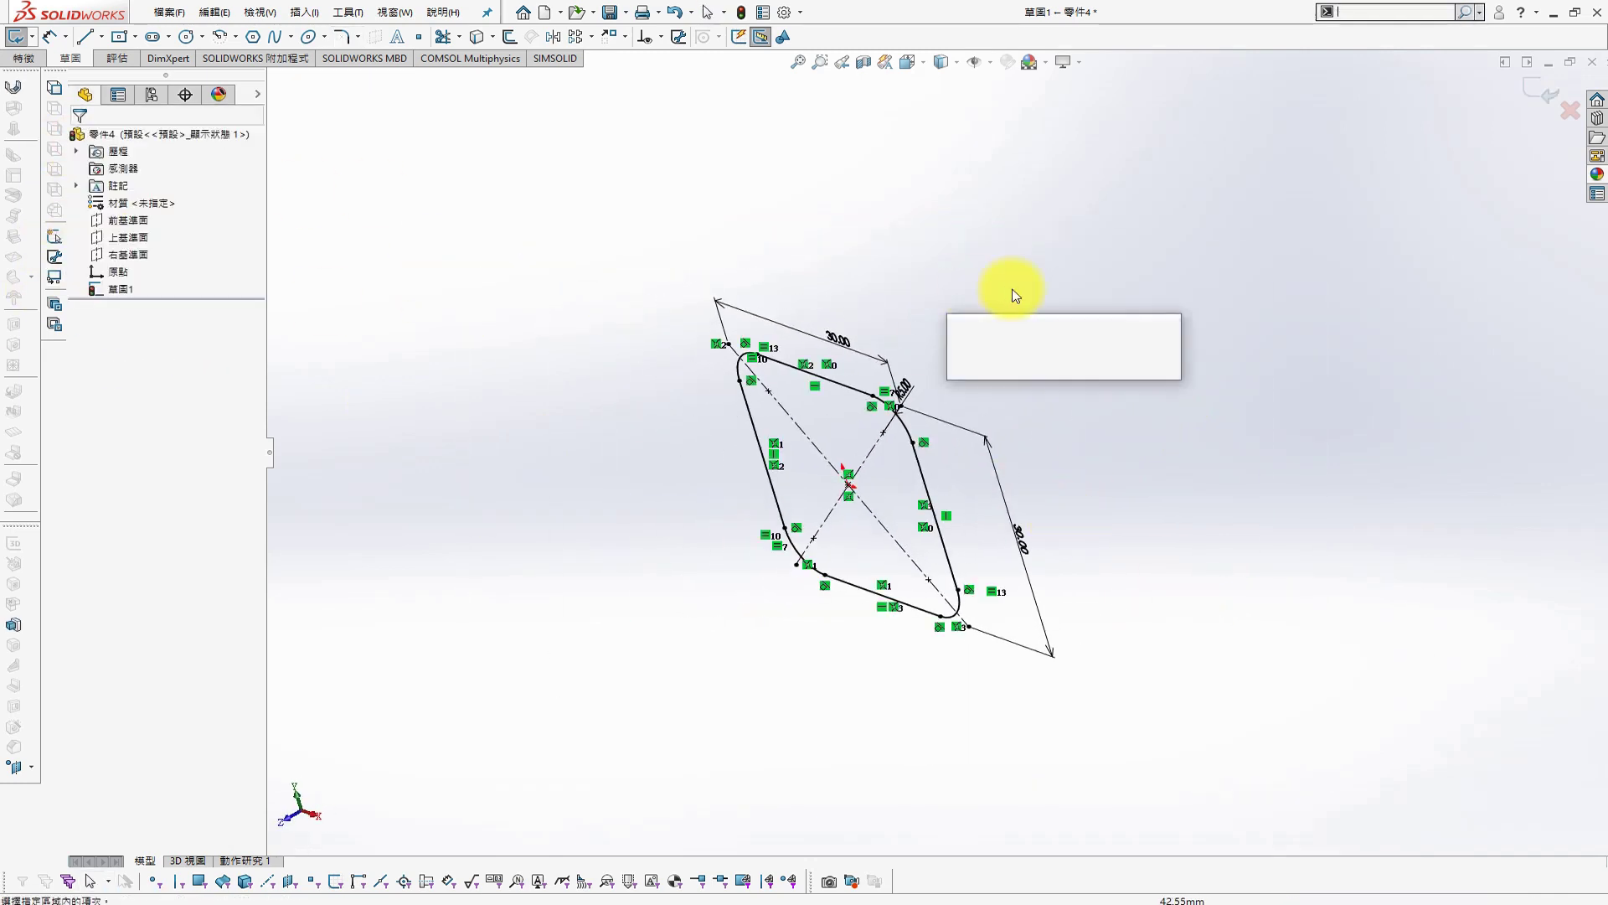
Extrude the rounded square 400 mm with a fixed-depth (Blind) end condition
text(e400)
key(Return)
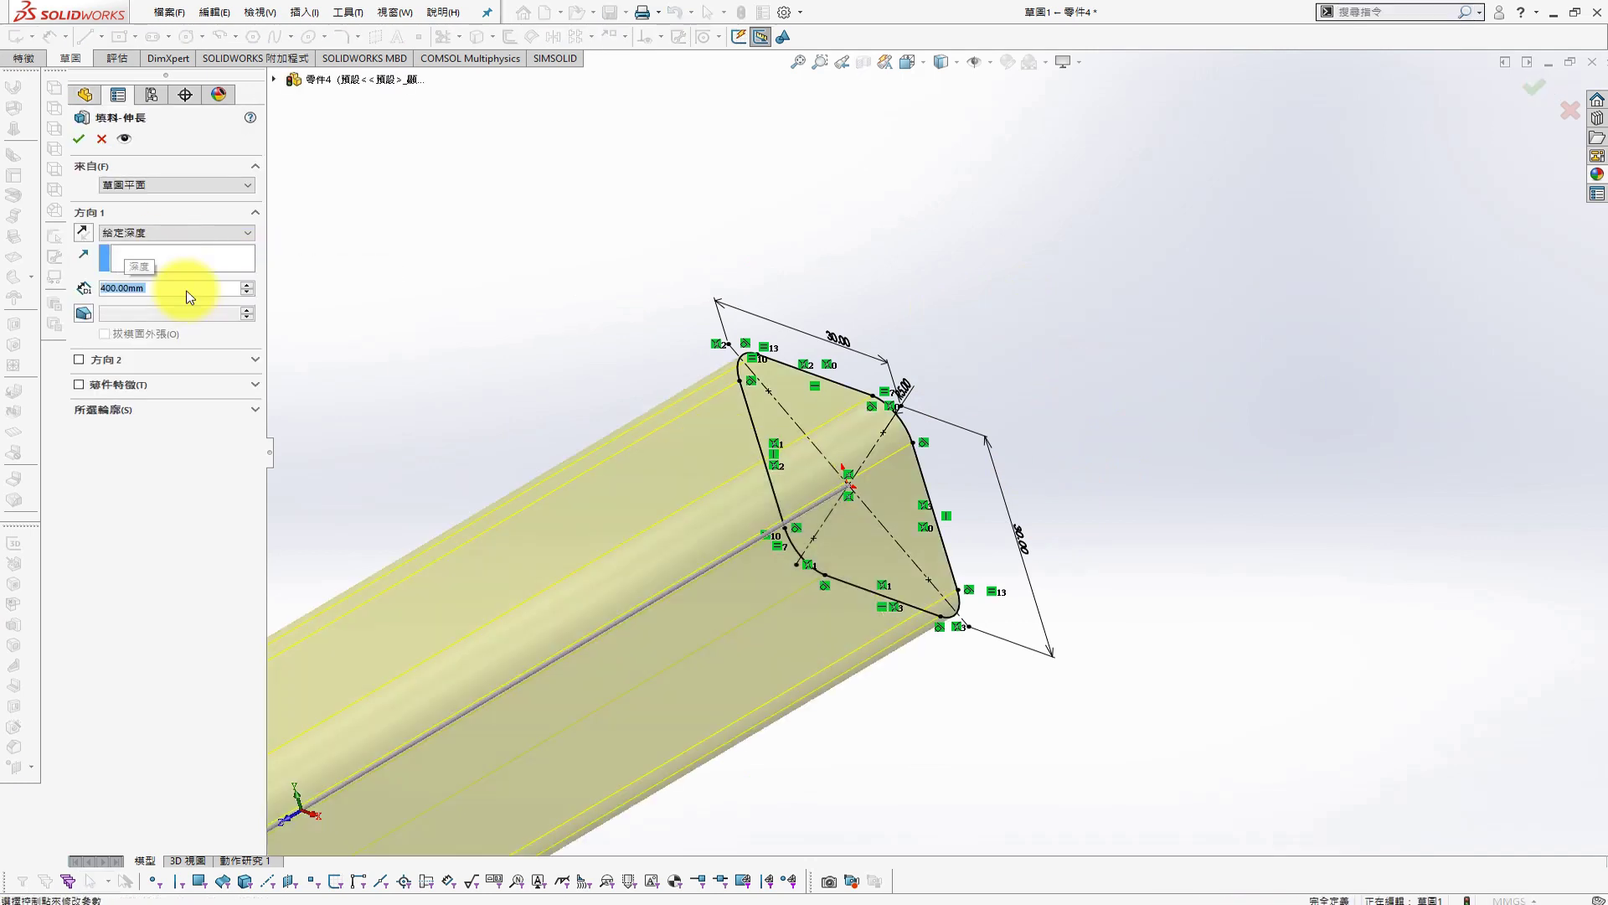
scroll(754, 330, up, 2)
scroll(718, 583, up, 2)
scroll(593, 676, up, 1)
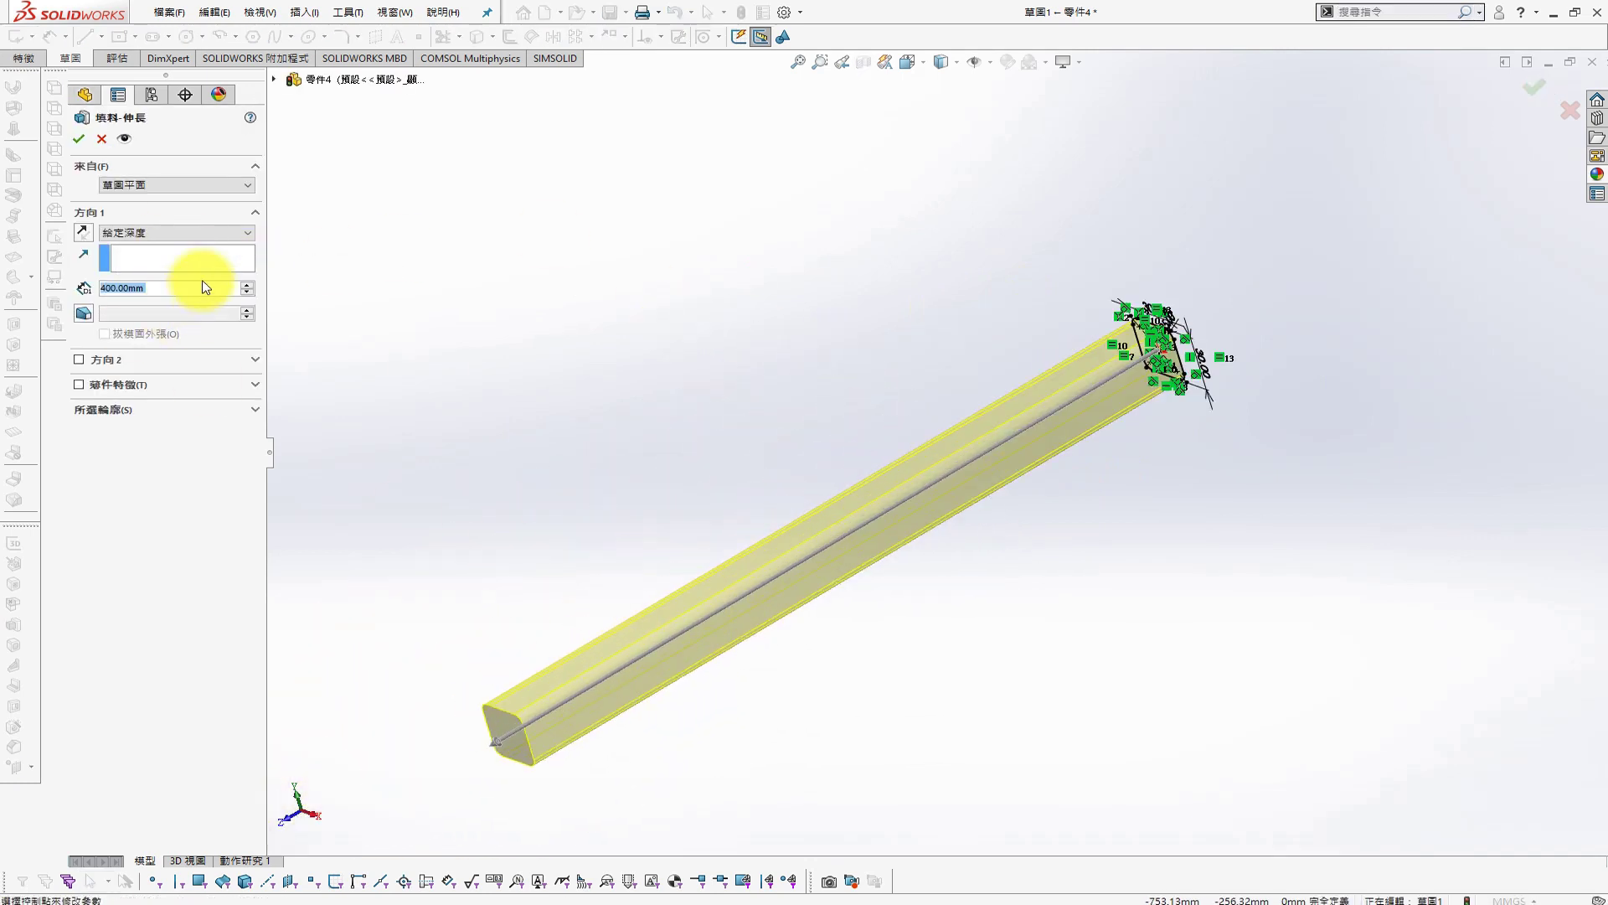
click(163, 231)
Make the extrusion a 2 mm reversed thin-wall tube, then start a sketch on its side face
click(79, 383)
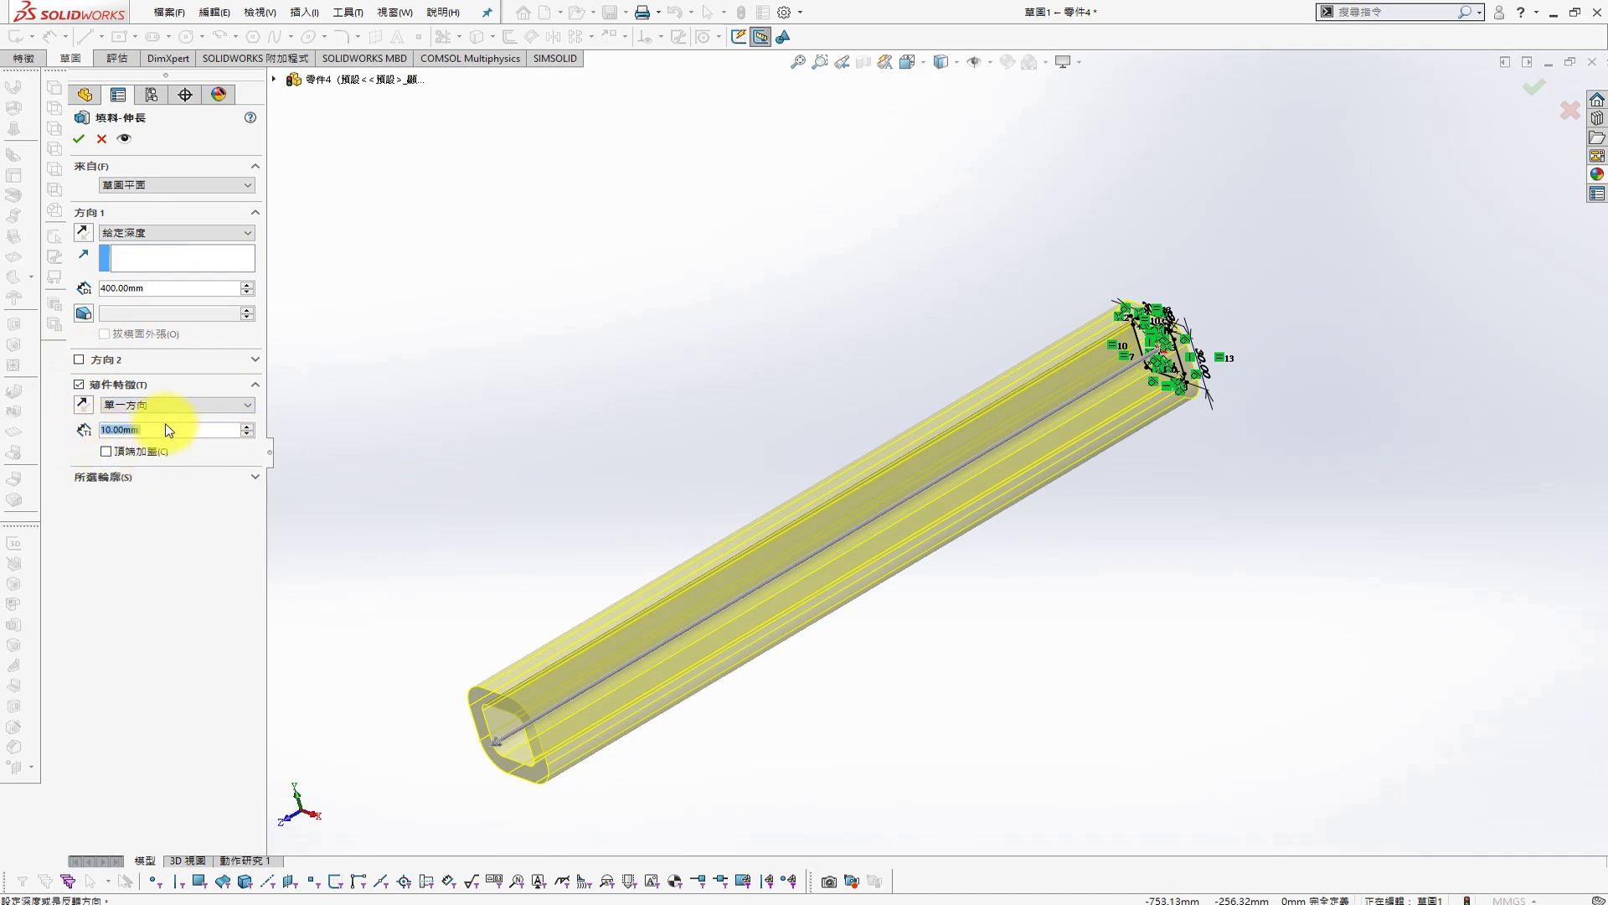
text(2)
key(Return)
click(83, 405)
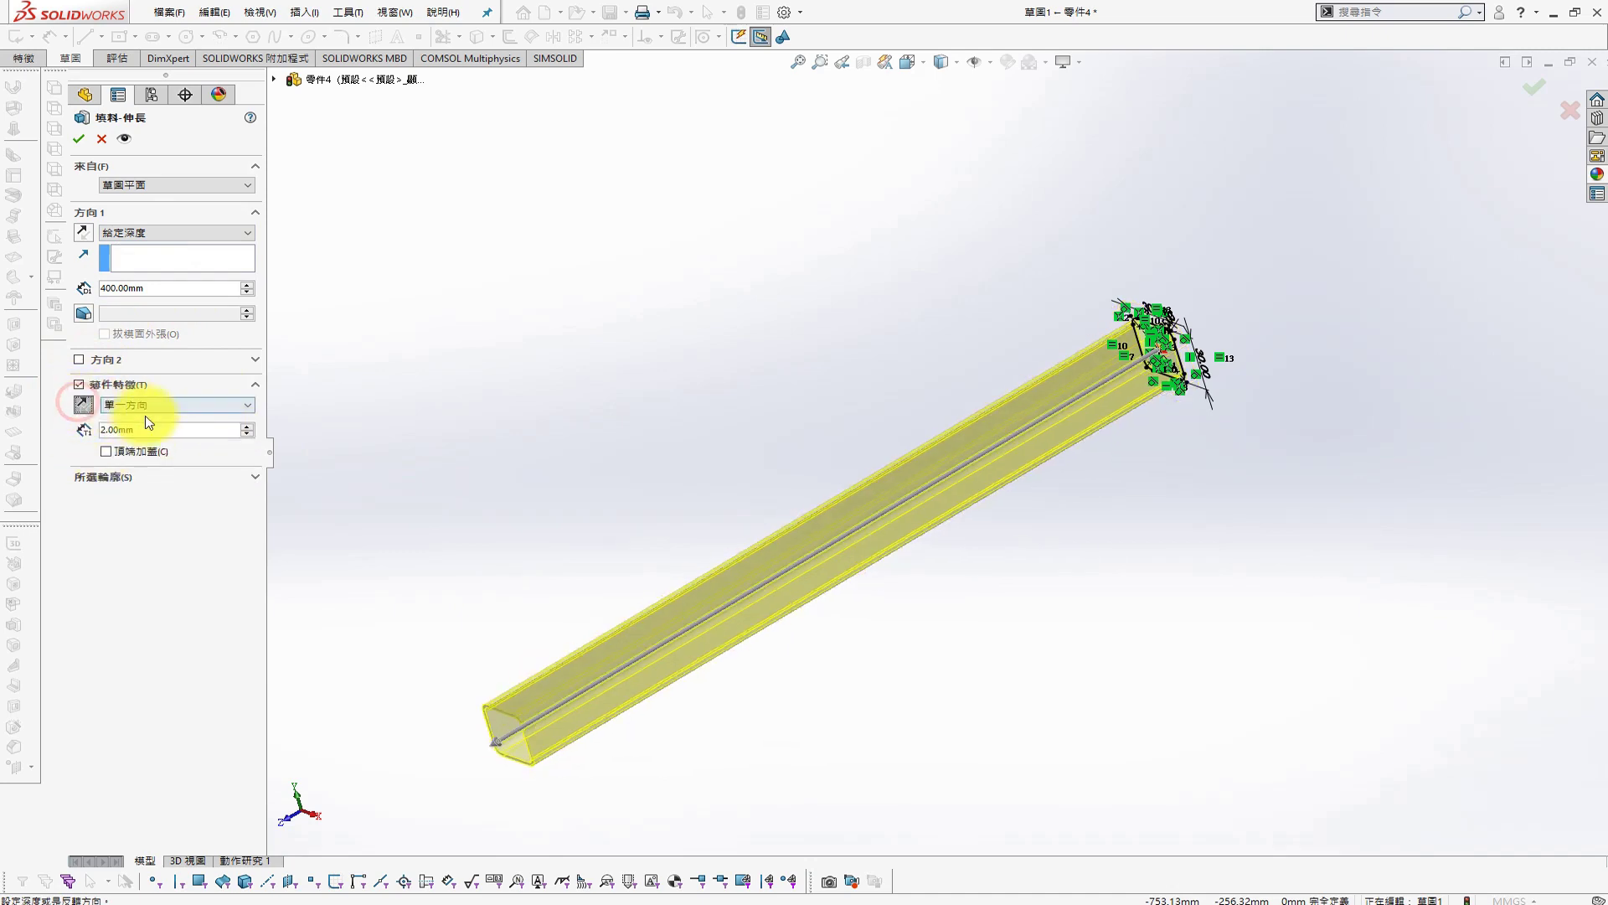
click(78, 138)
scroll(1140, 375, down, 3)
click(1139, 375)
Face the side-face sketch head-on and draw a circle near the tube end
key(s)
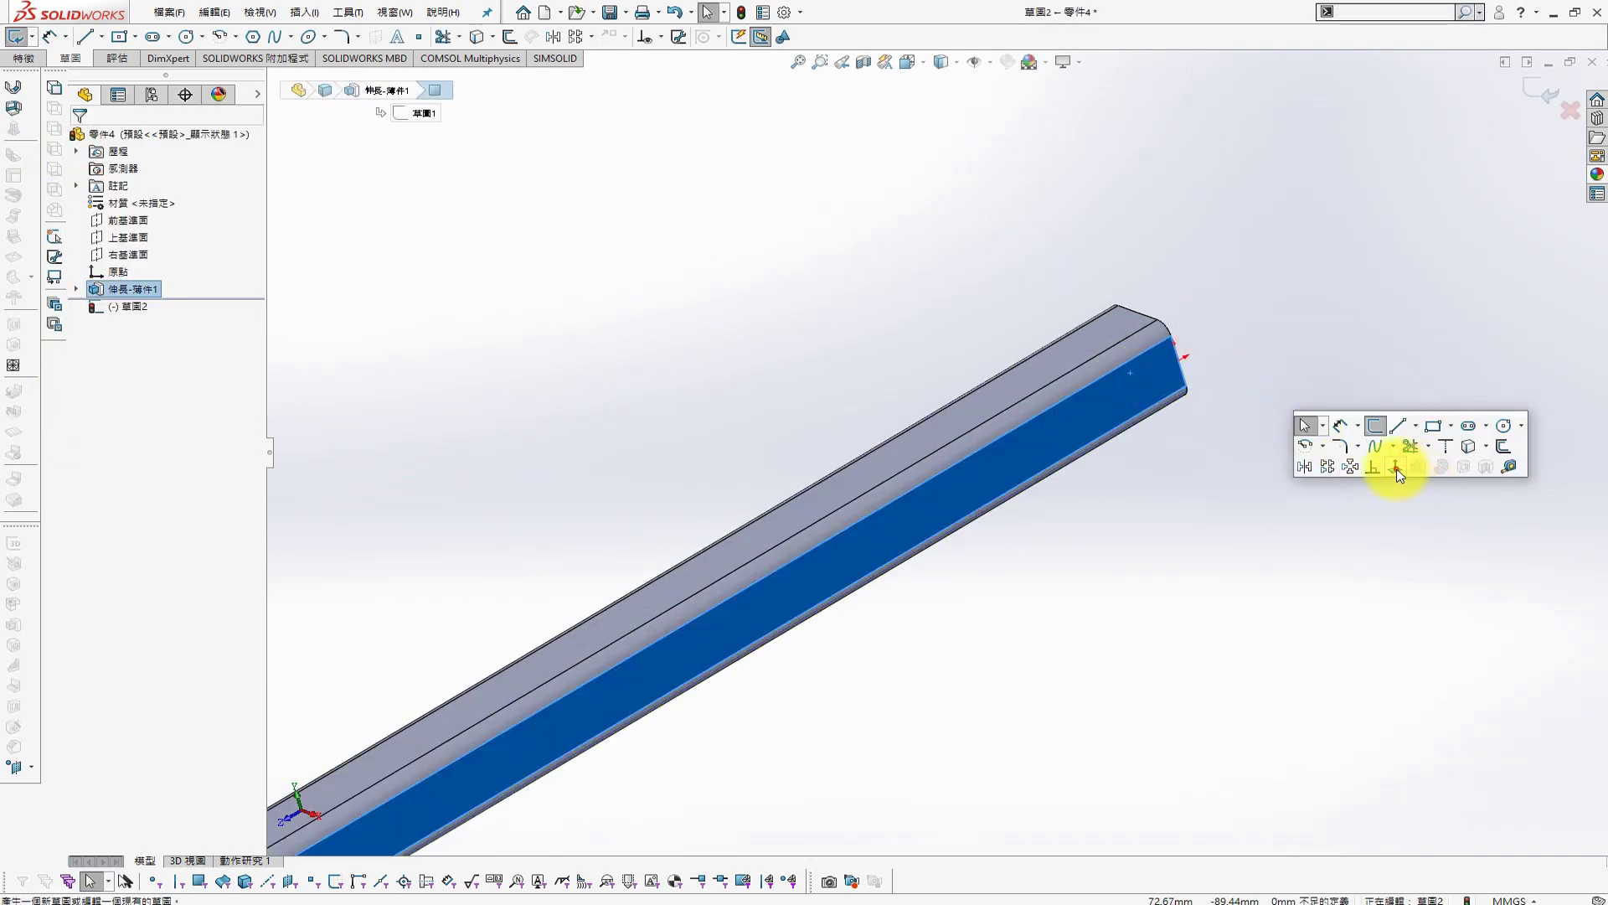
click(1395, 467)
click(1476, 461)
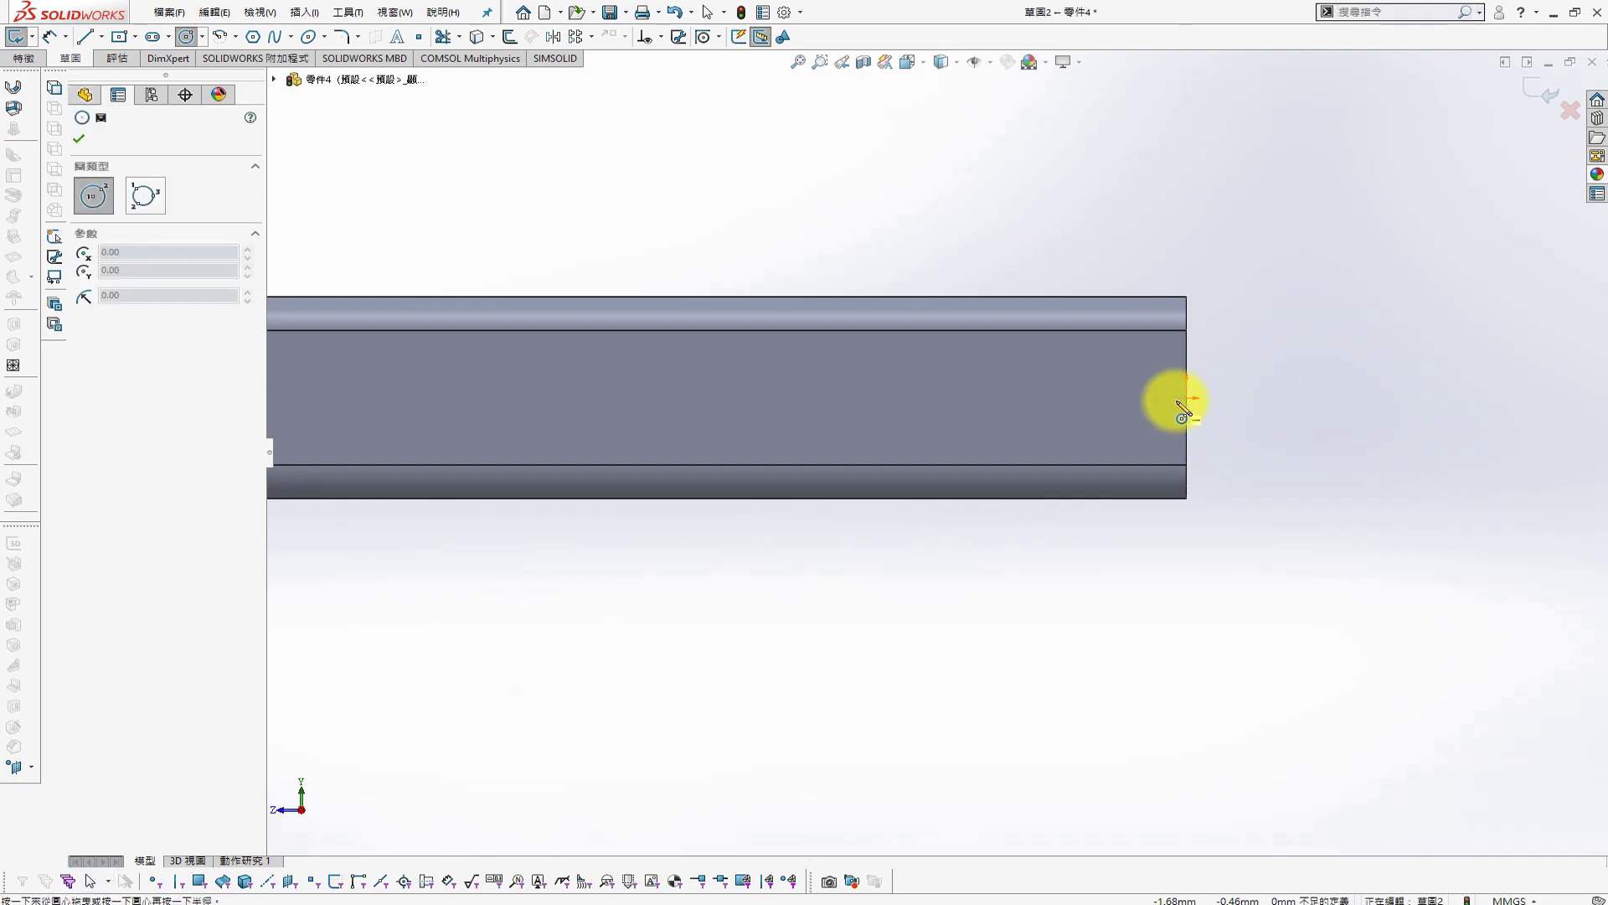
click(1107, 398)
key(s)
Dimension the circle to Ø10 and its centre 10 mm from the tube's end edge
click(1284, 372)
click(1132, 374)
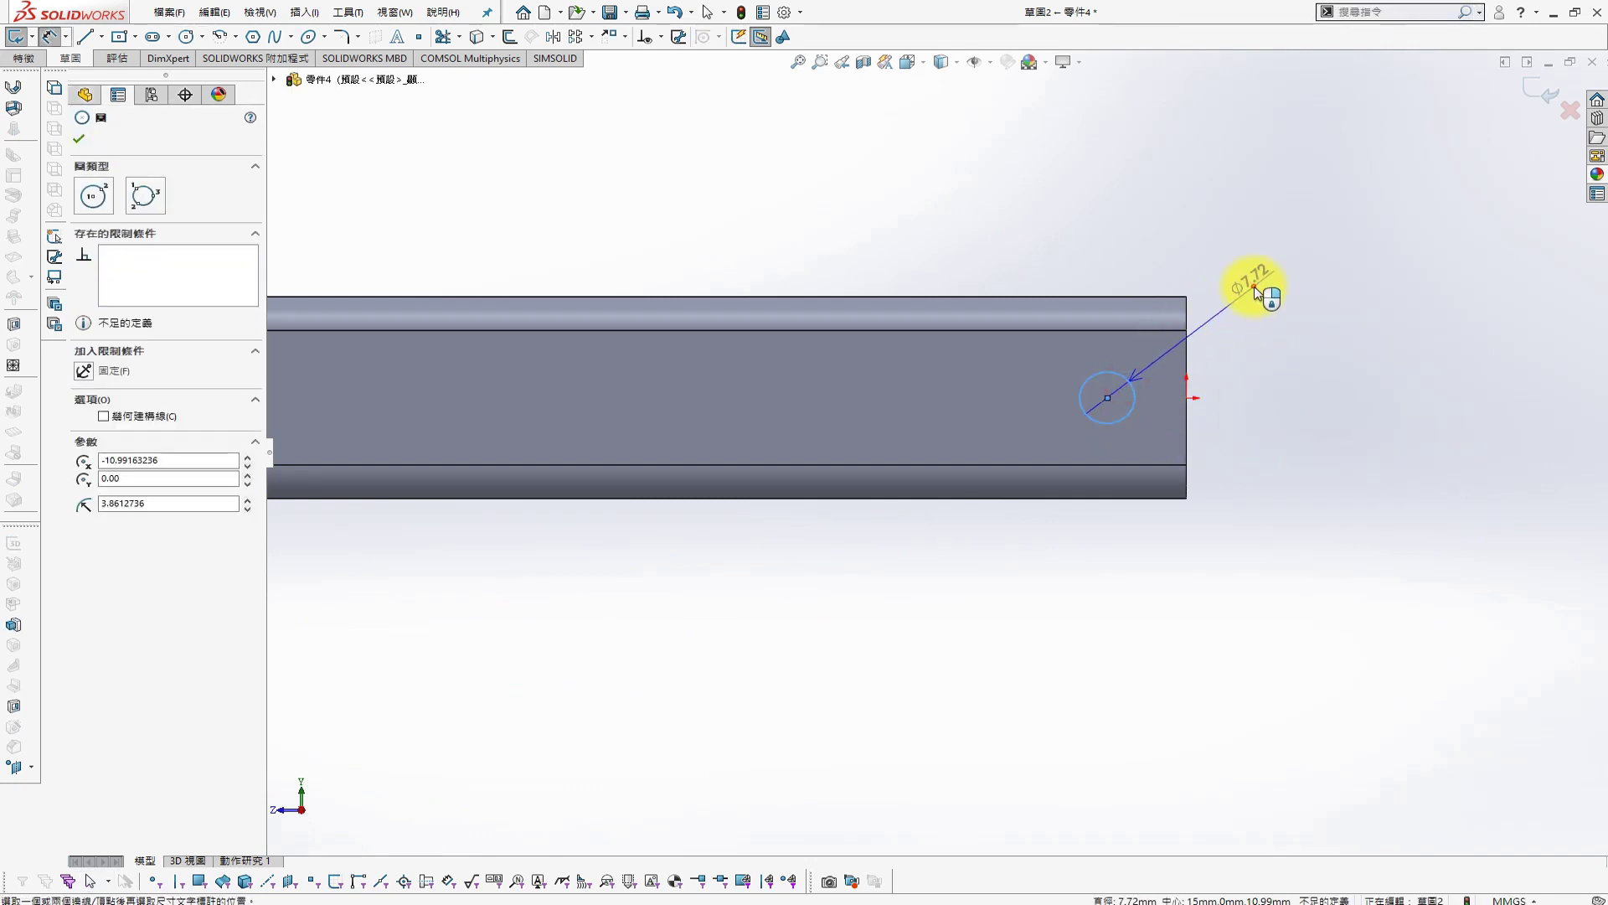
click(1249, 290)
text(10)
key(Return)
click(1126, 423)
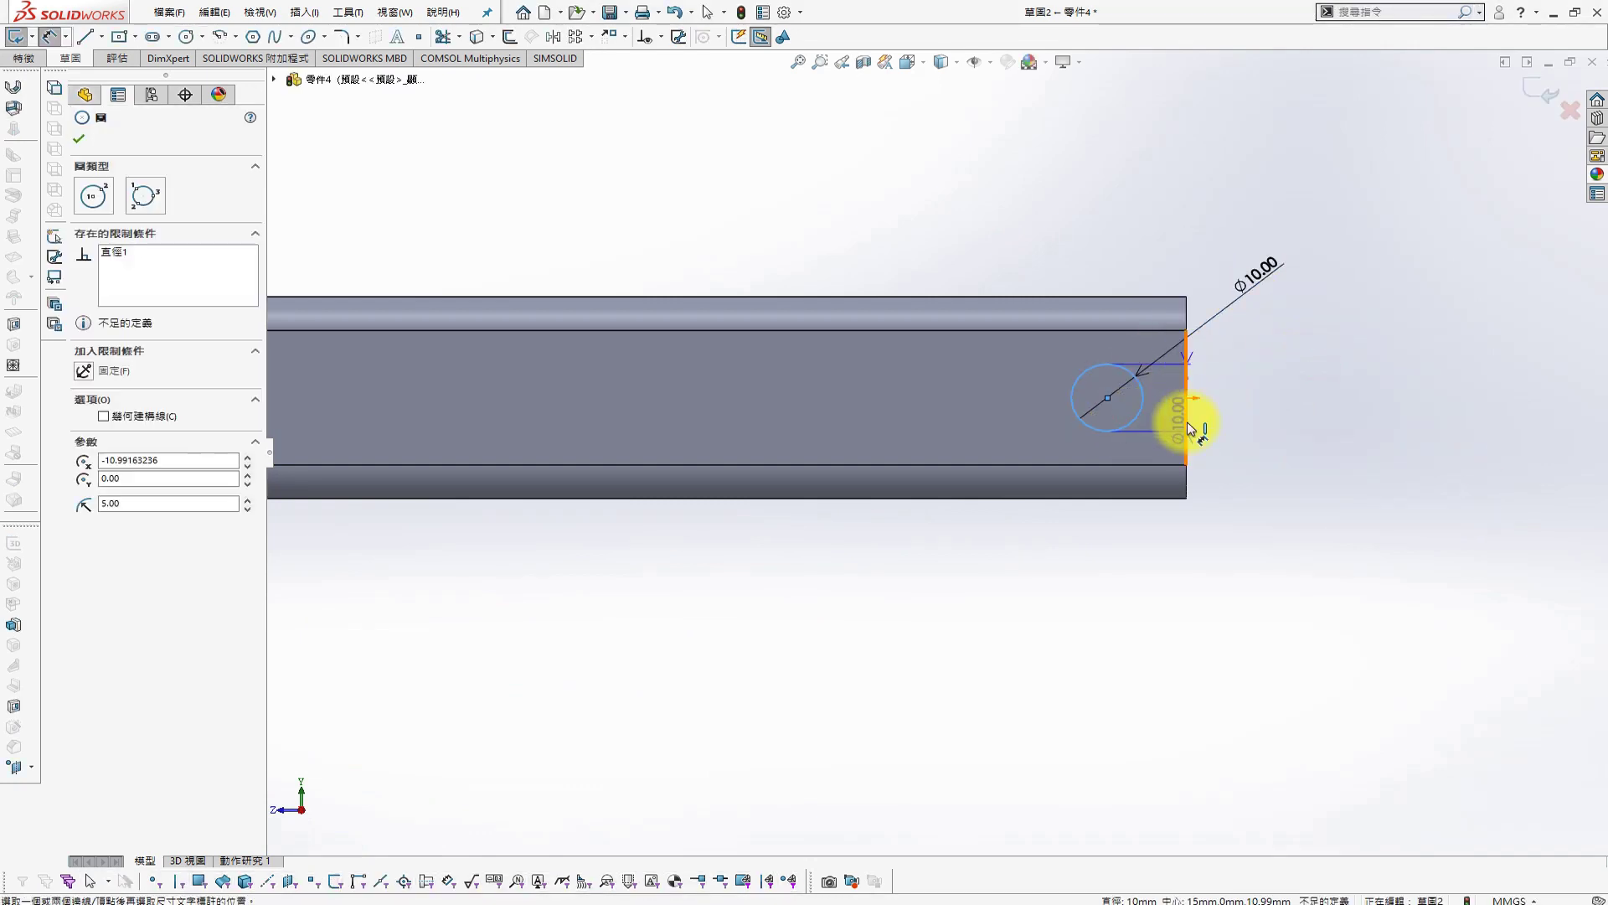
click(1186, 415)
click(1283, 437)
text(10)
key(Return)
key(Escape)
Make the circle centre horizontal with the origin and cut the hole Through All
click(1113, 399)
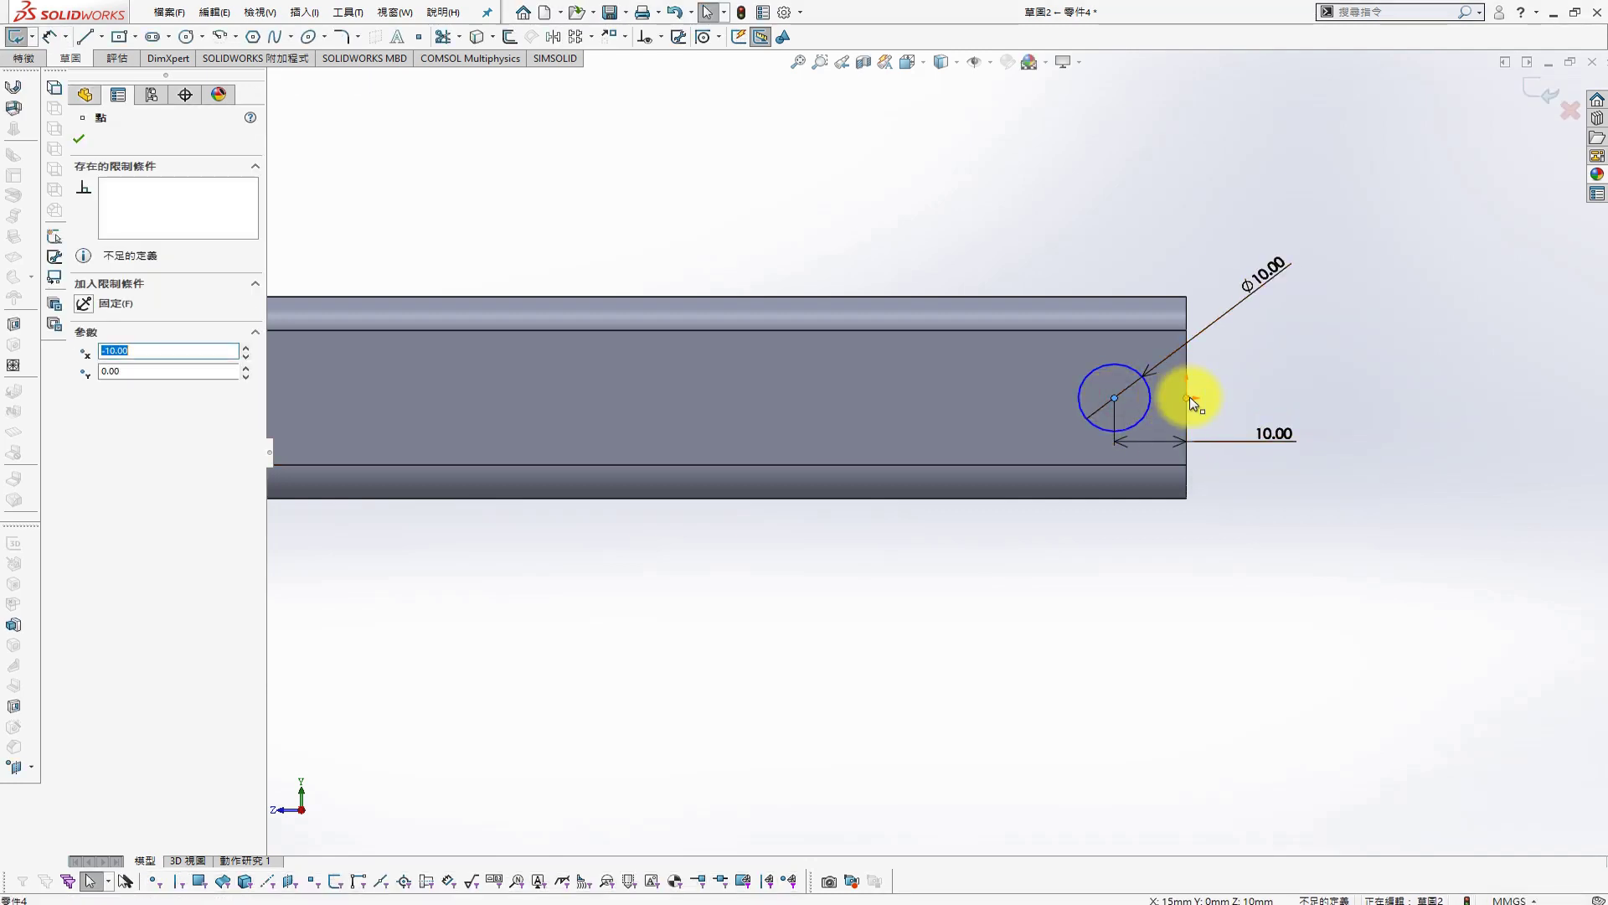
ctrl+click(1188, 397)
click(87, 411)
click(737, 187)
key(s)
click(1069, 245)
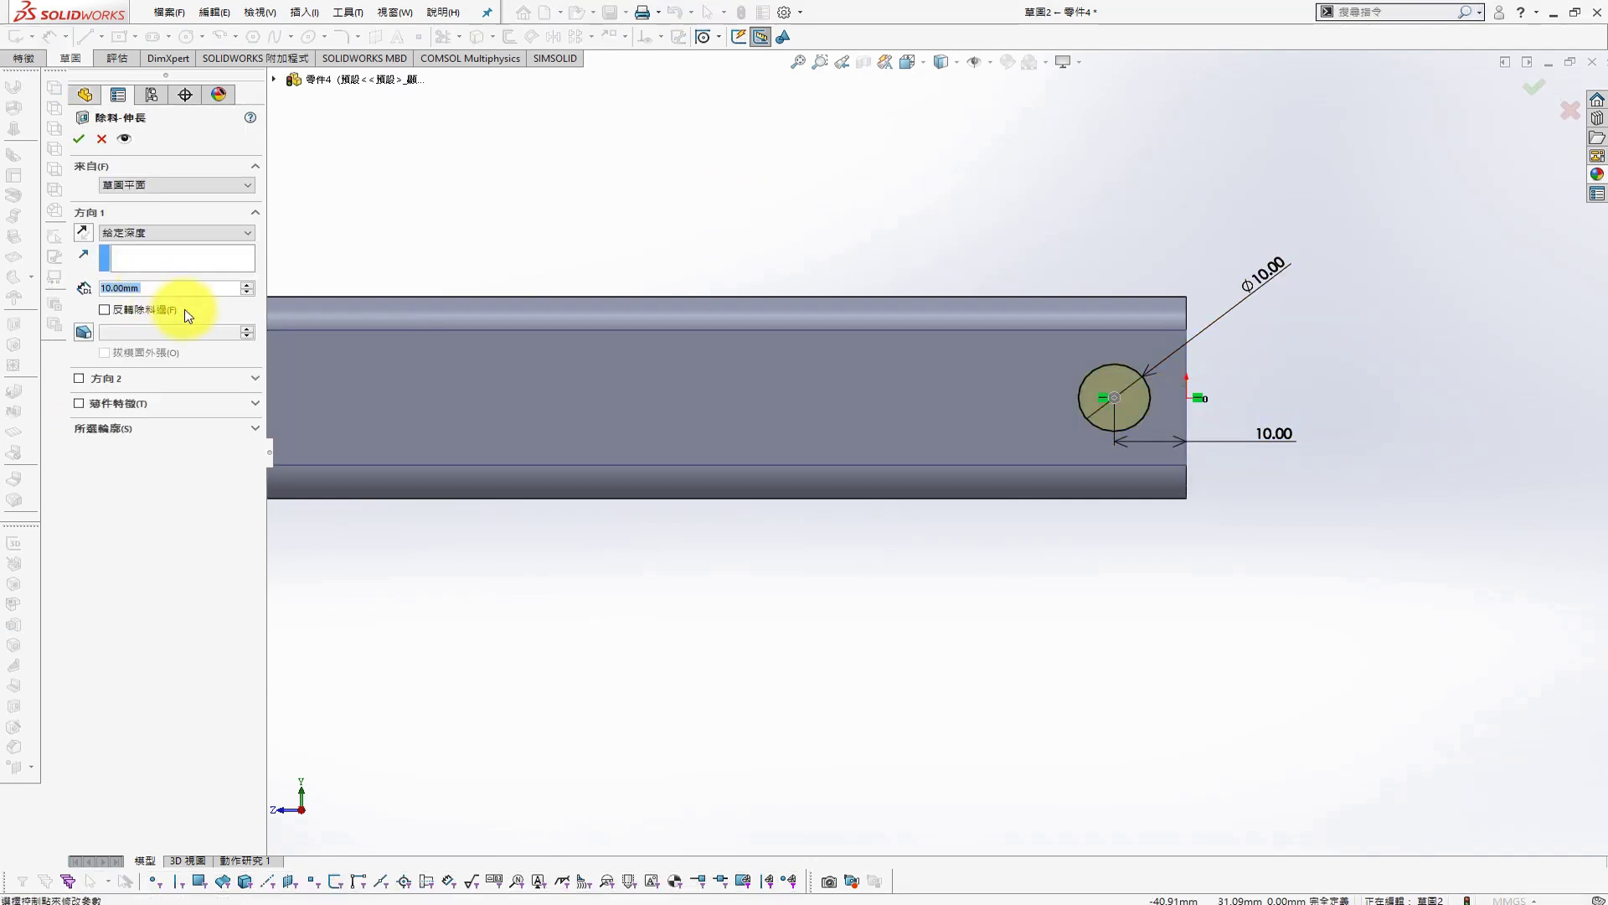
click(153, 256)
click(78, 138)
Save the tube part as 'chair bar 1'
scroll(829, 295, up, 2)
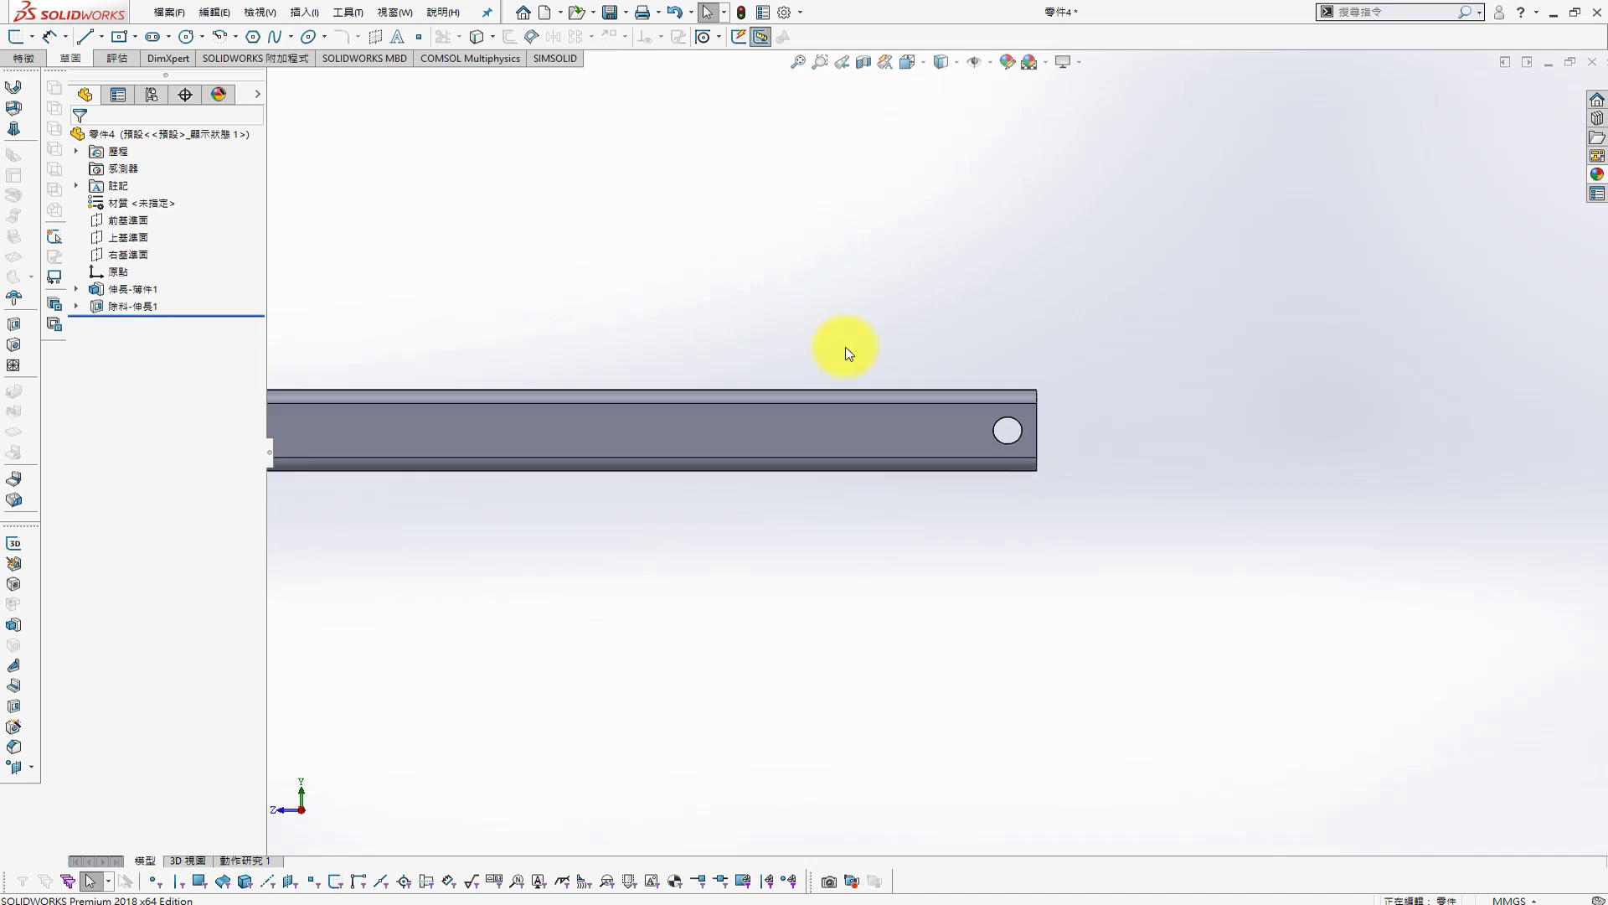
mouse_move(836, 348)
middle_down()
mouse_move(966, 452)
mouse_move(669, 360)
middle_up()
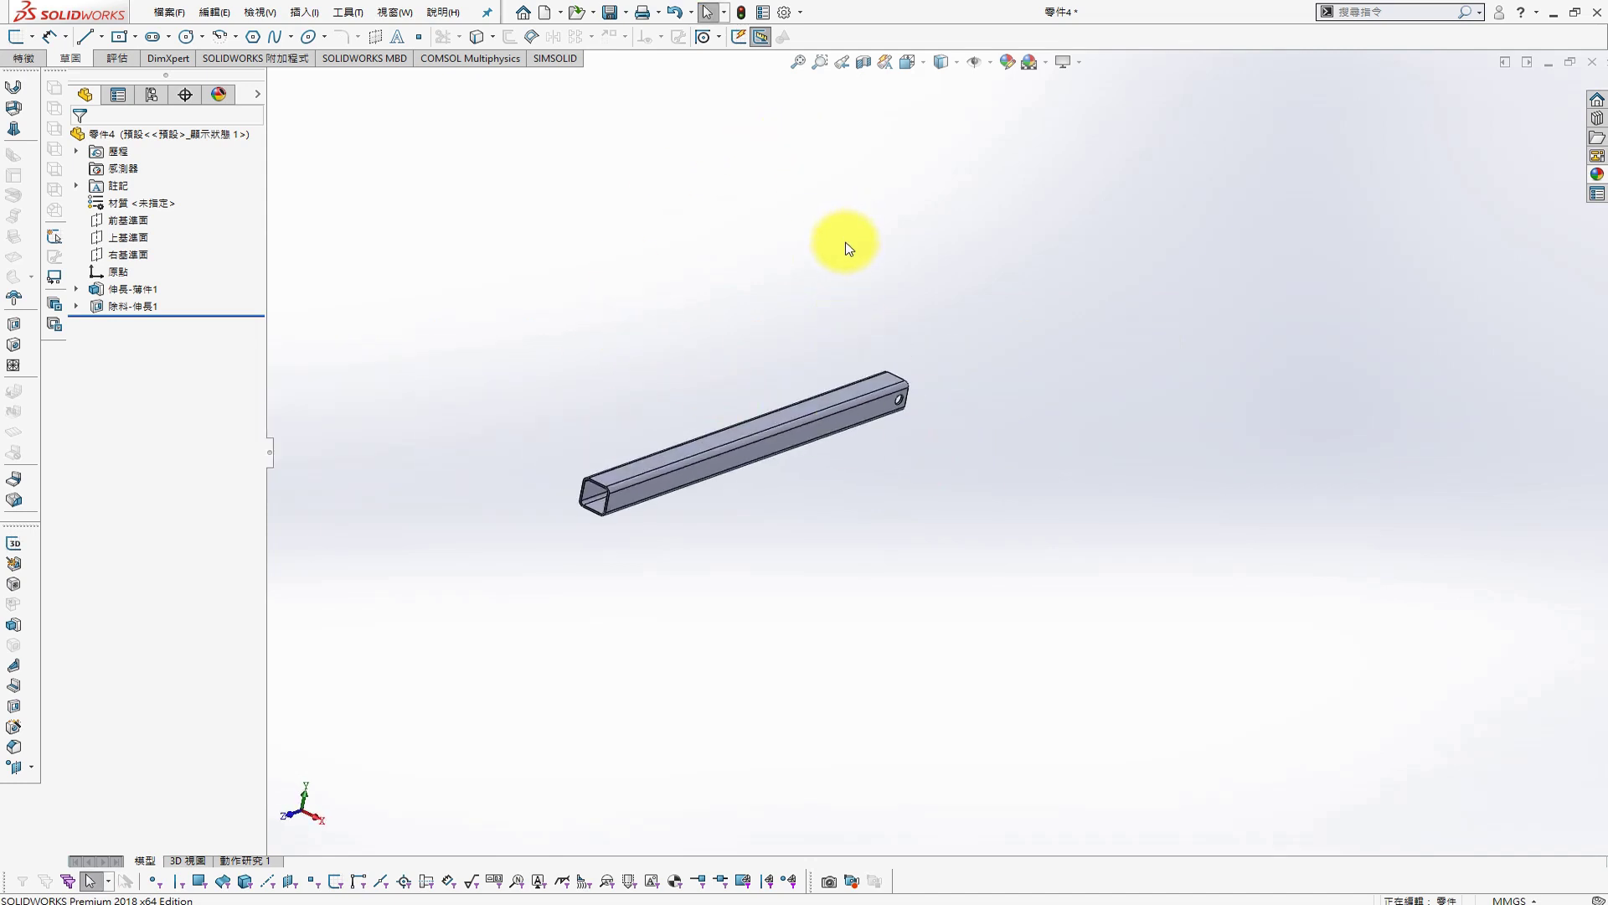
key(ctrl+s)
text(ch)
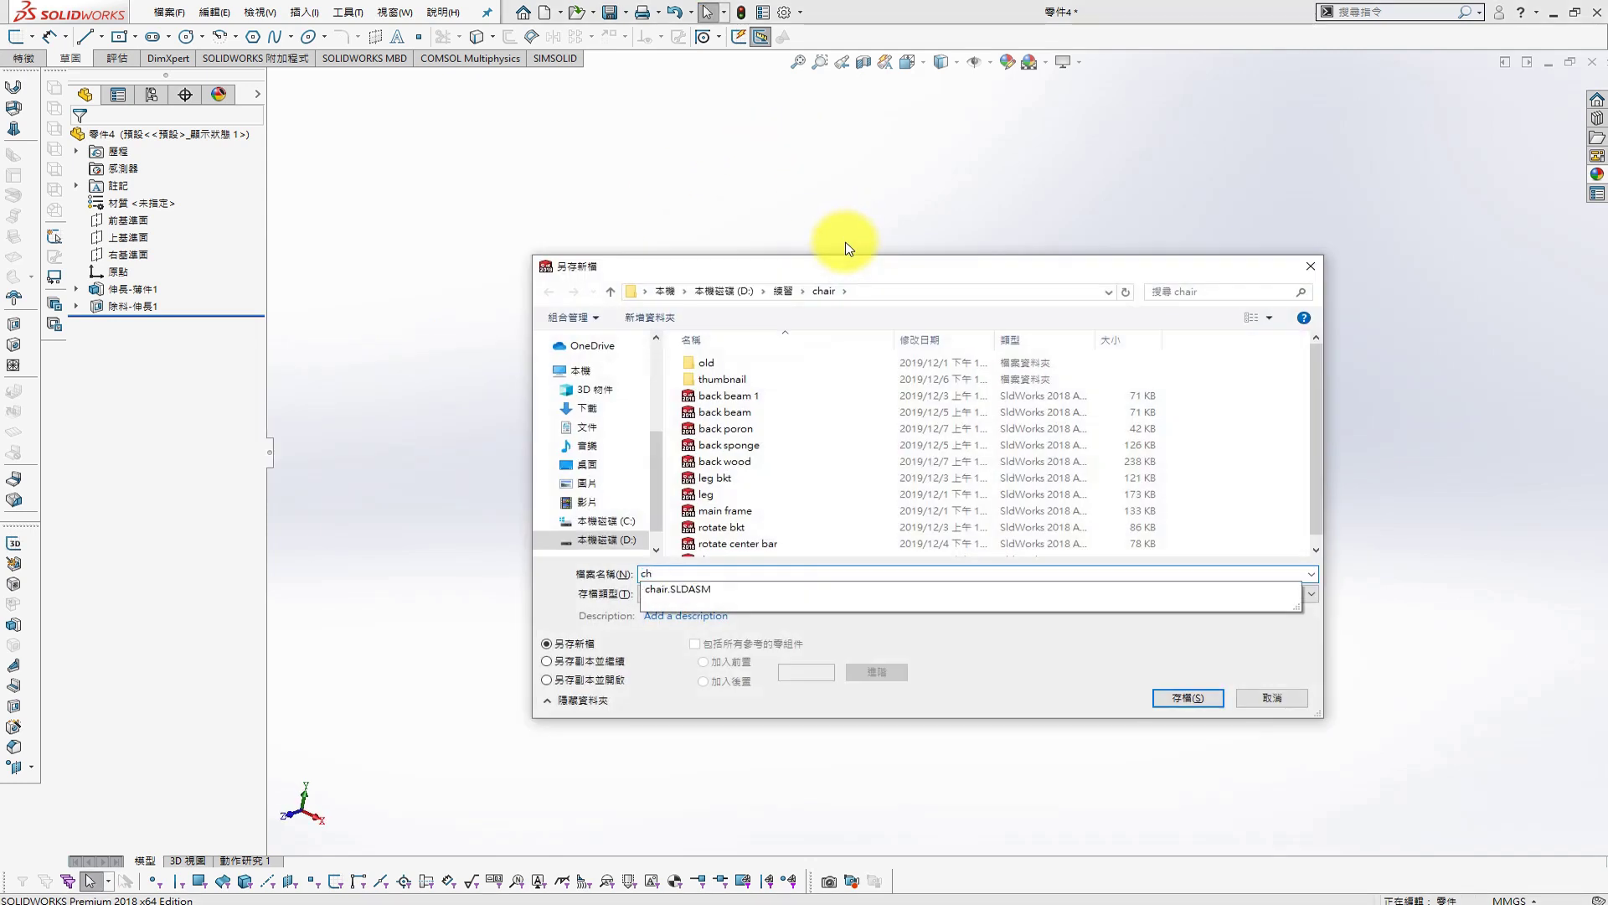
text(air bar 1)
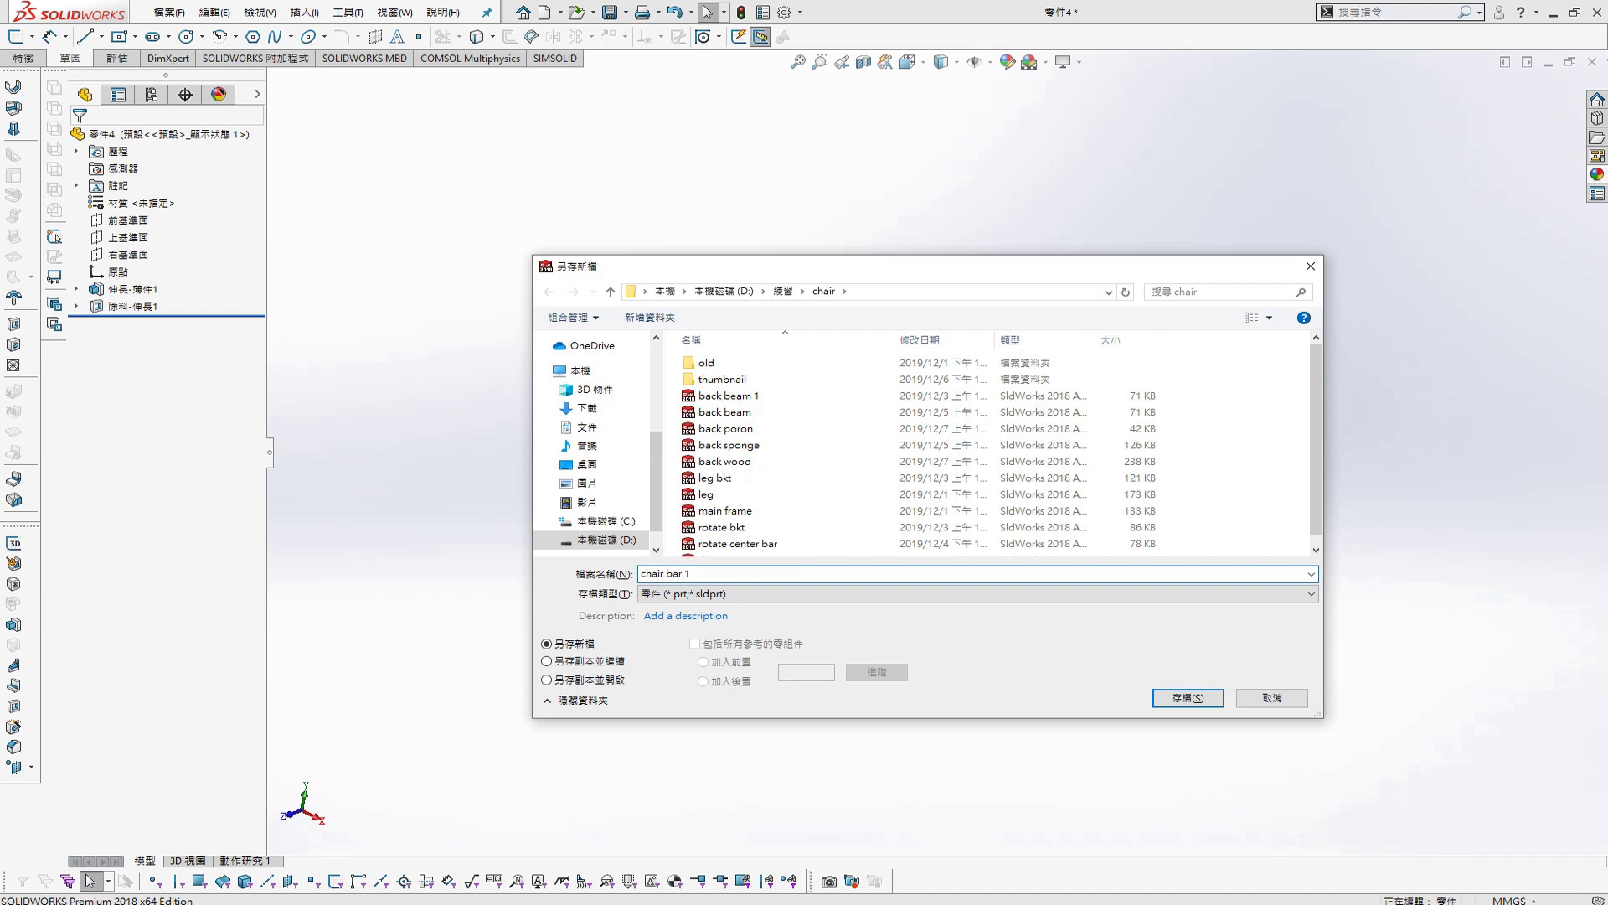
key(Return)
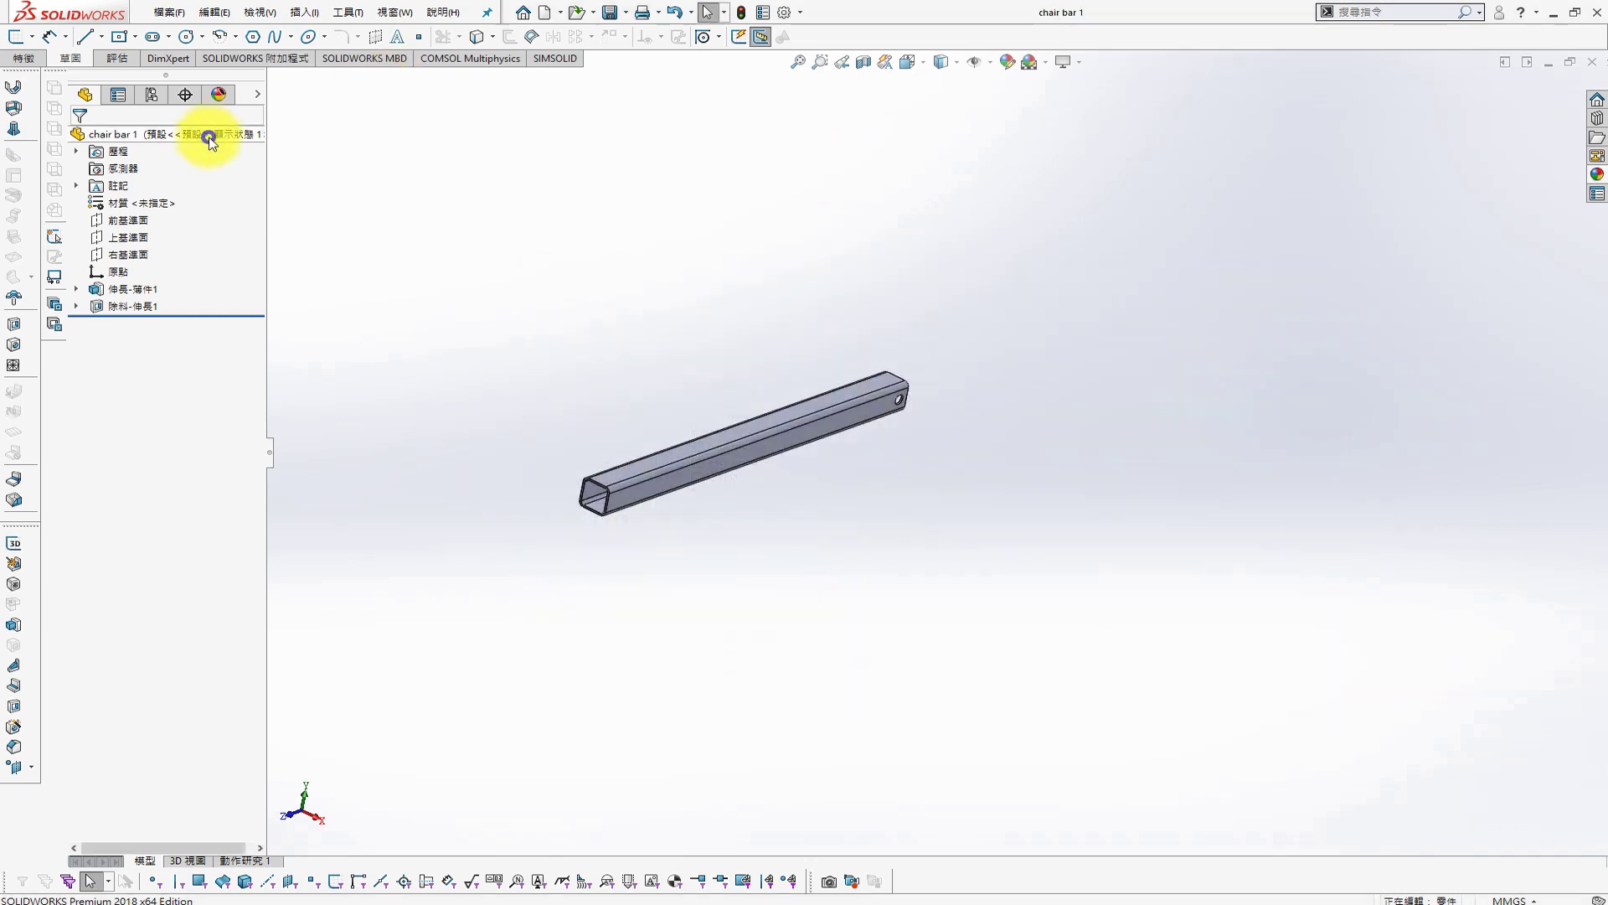
Colour the whole part bright green (RGB 155, 255, 31)
right_click(210, 138)
click(447, 339)
click(136, 523)
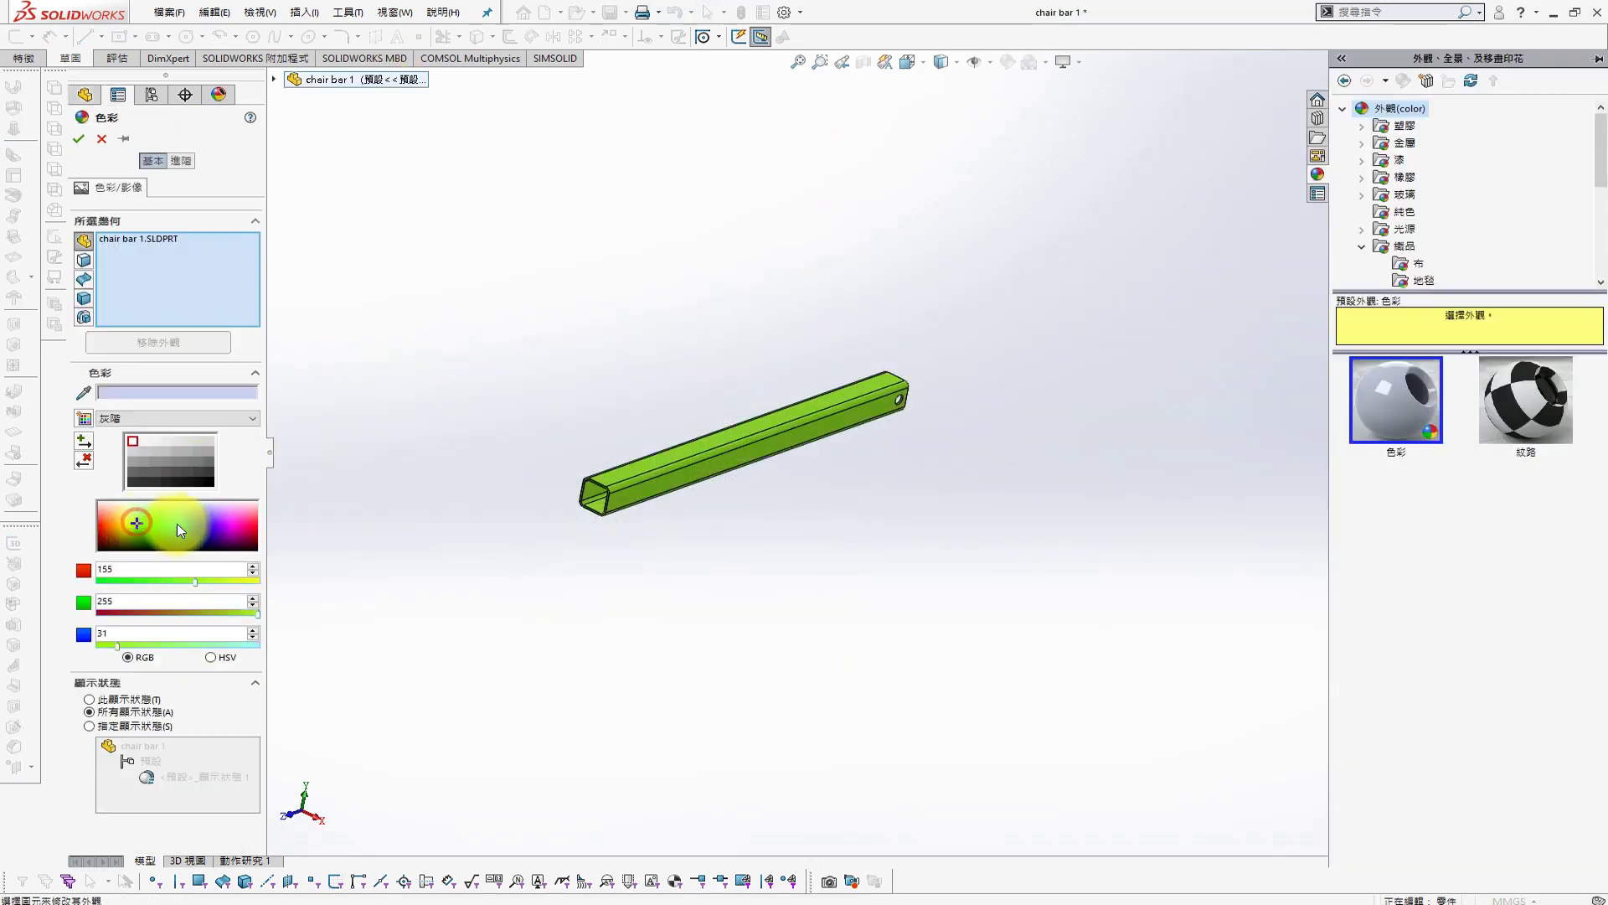
click(80, 139)
Create another new part and draw a center rectangle at the origin on the Front Plane
click(546, 12)
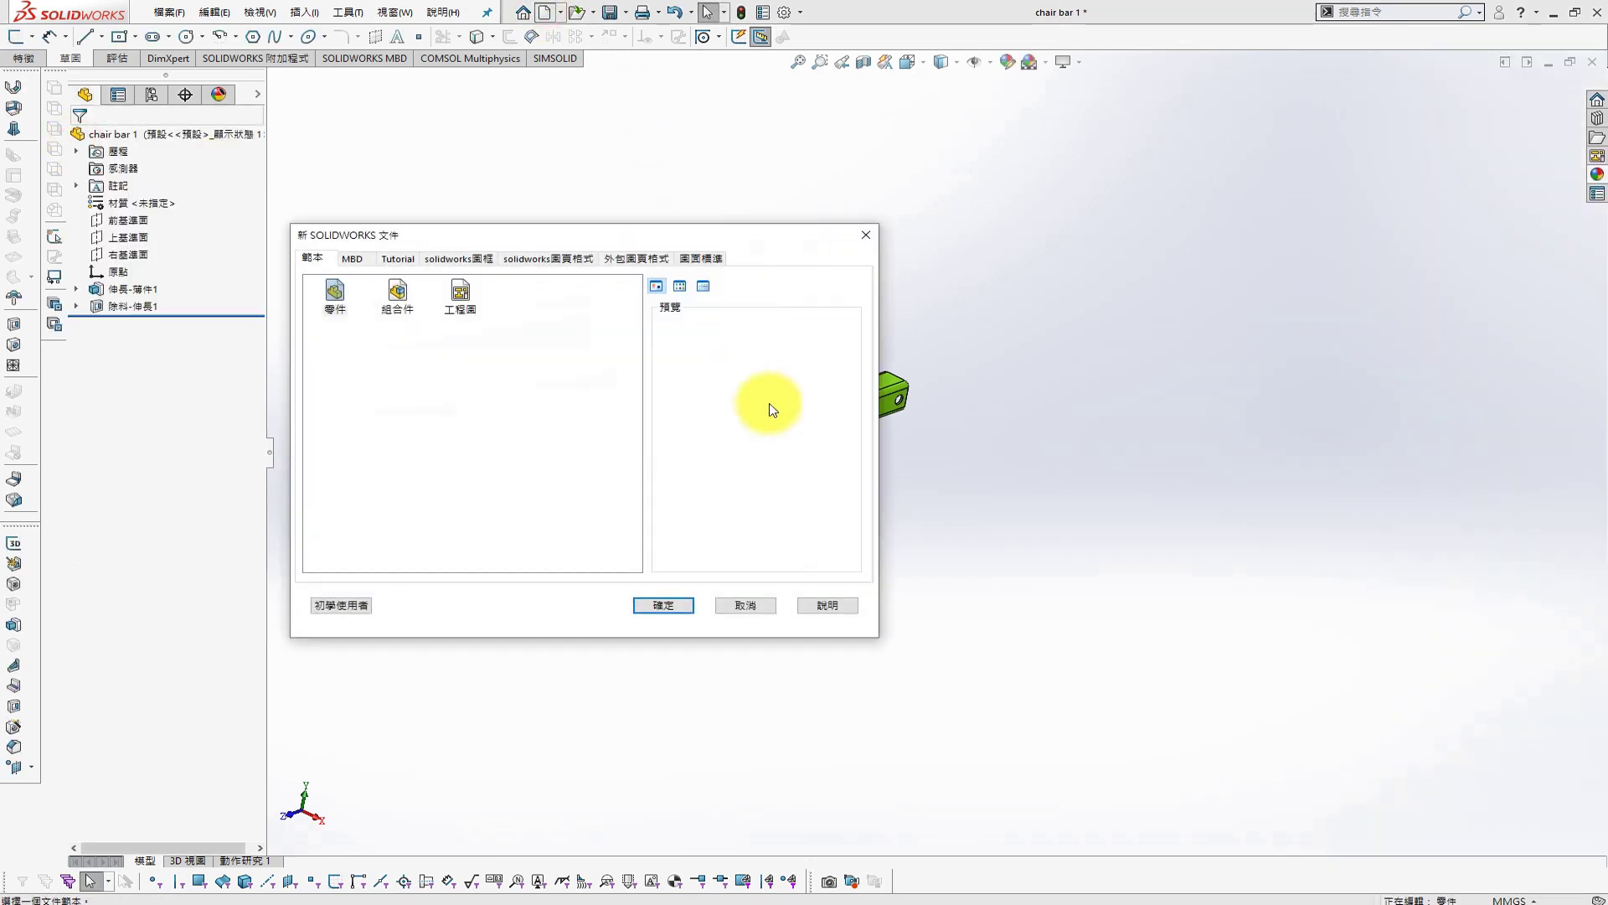
double_click(341, 294)
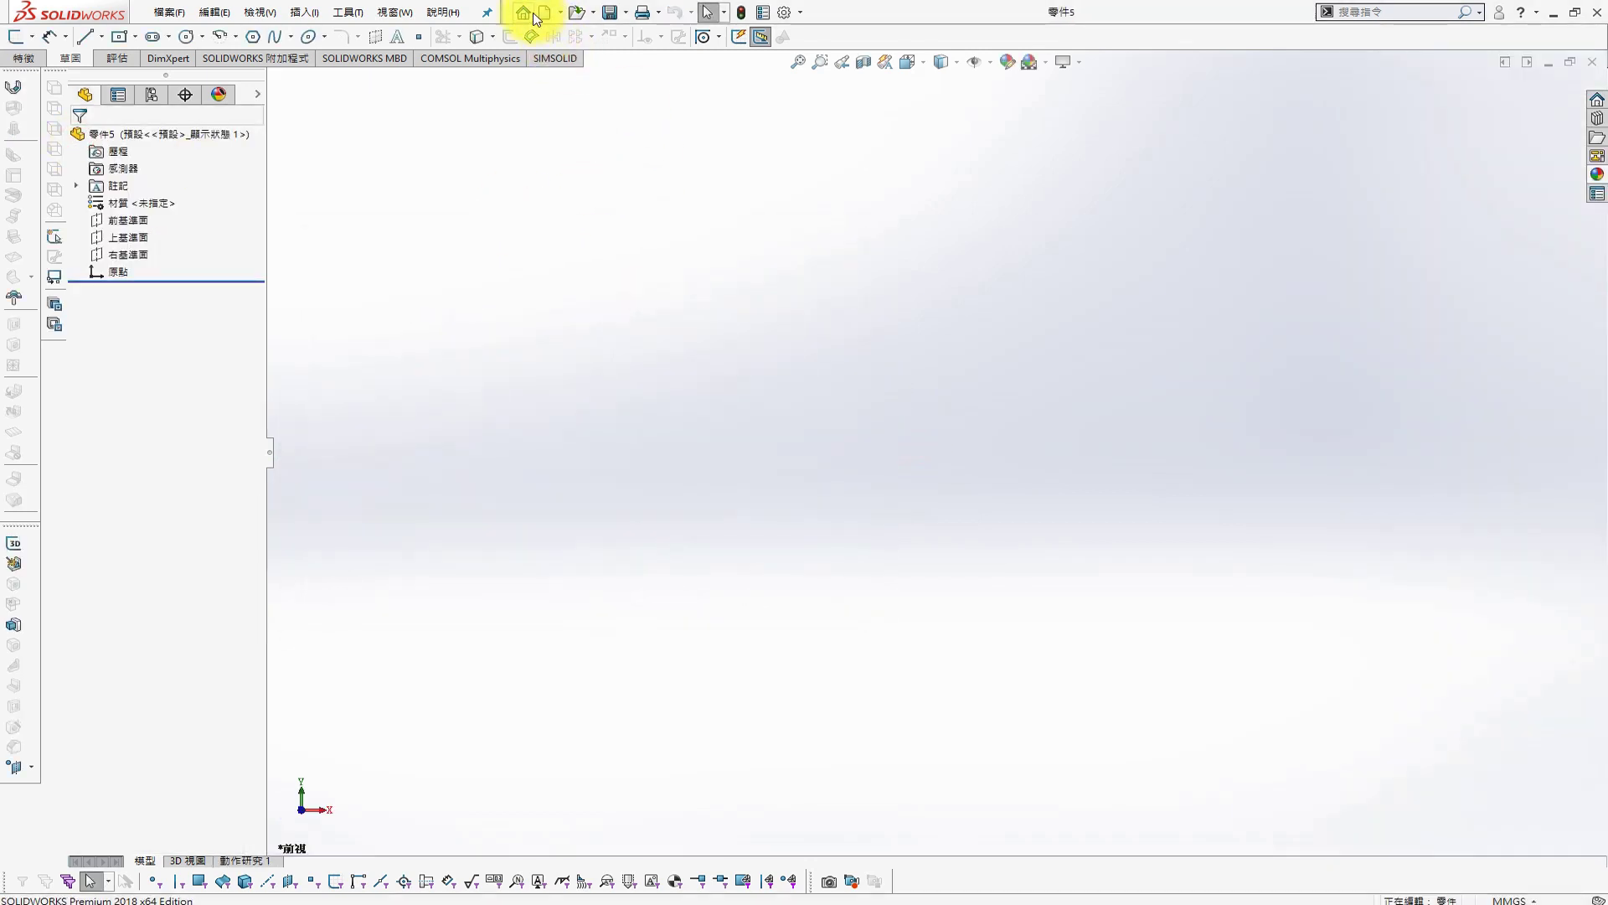
click(168, 220)
click(119, 36)
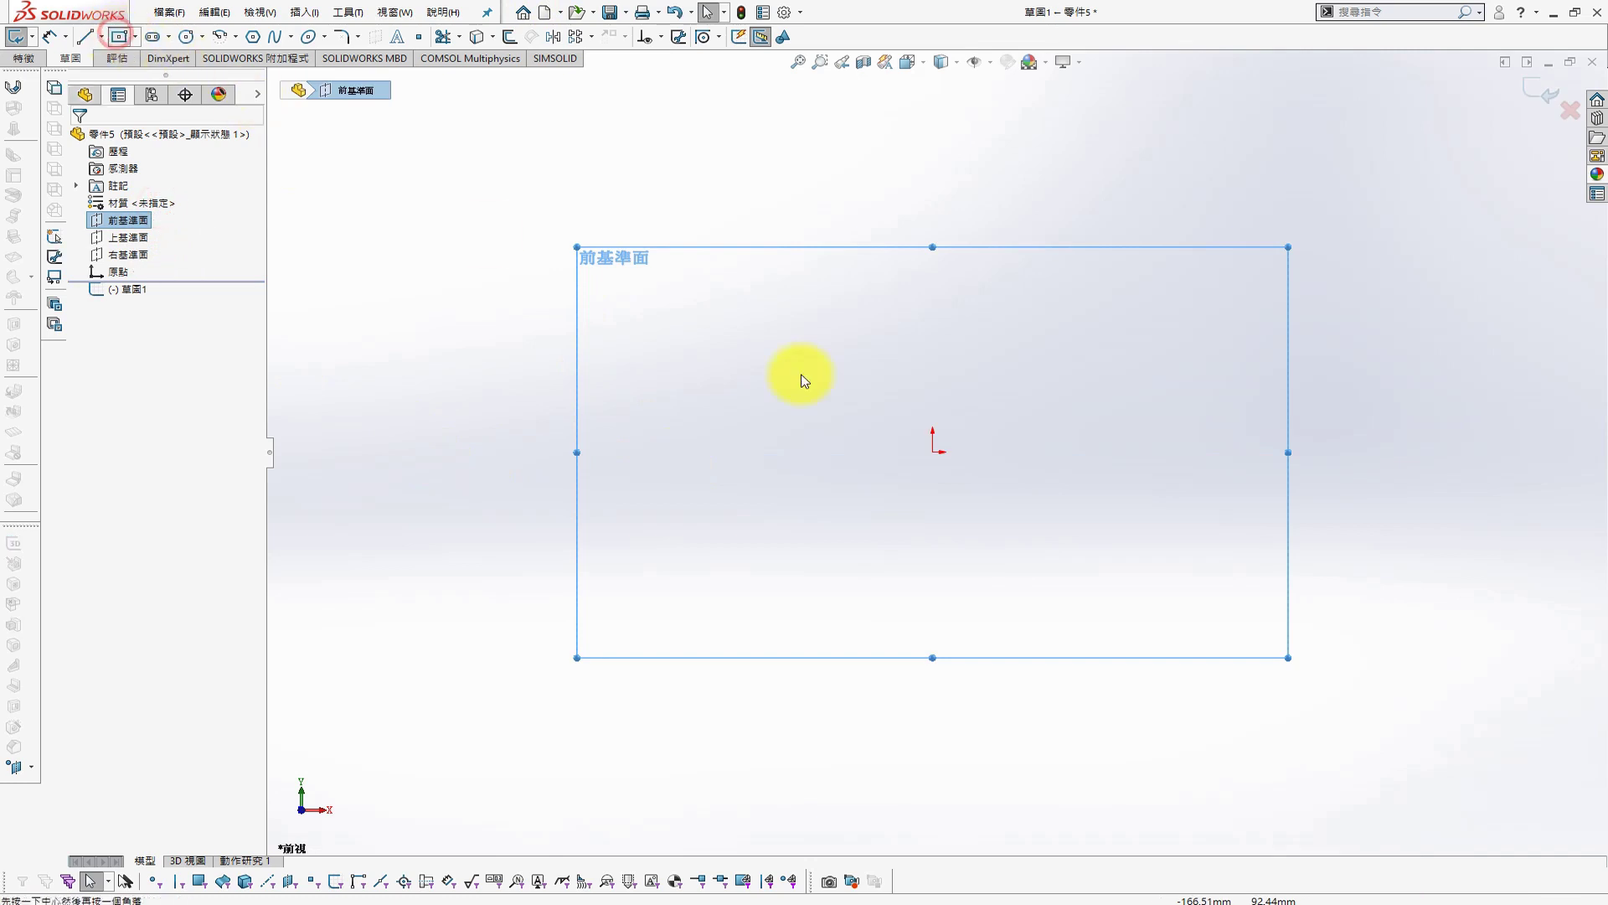
click(932, 453)
click(1038, 357)
key(s)
Dimension the rectangle's width and height as a 30 mm square
click(1114, 265)
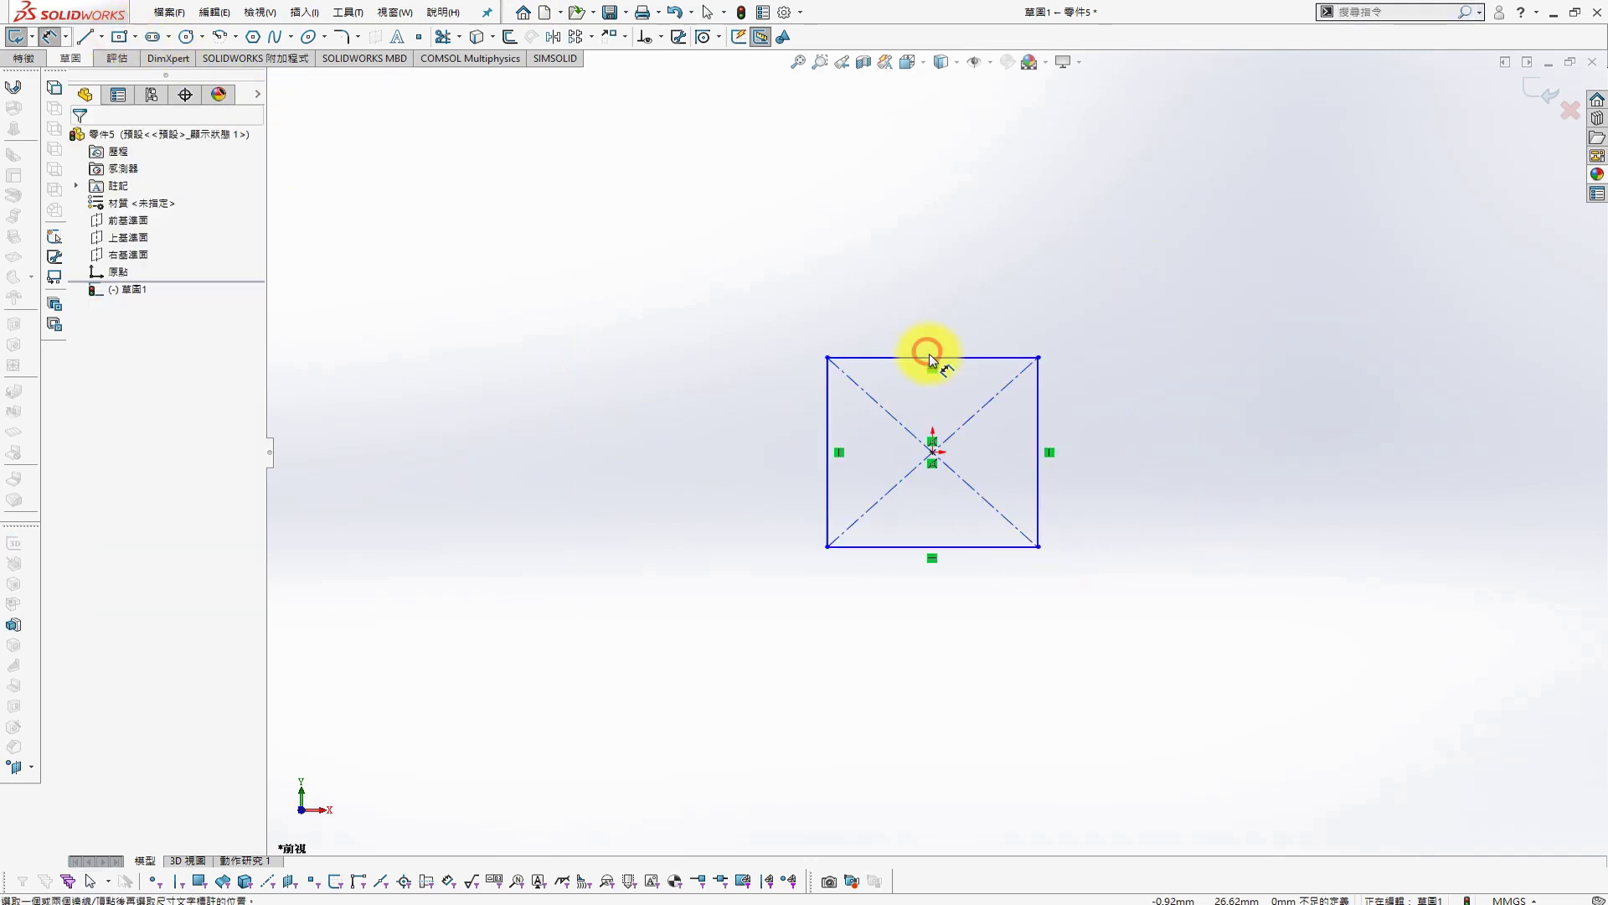
click(928, 357)
click(953, 303)
click(1043, 431)
click(1093, 414)
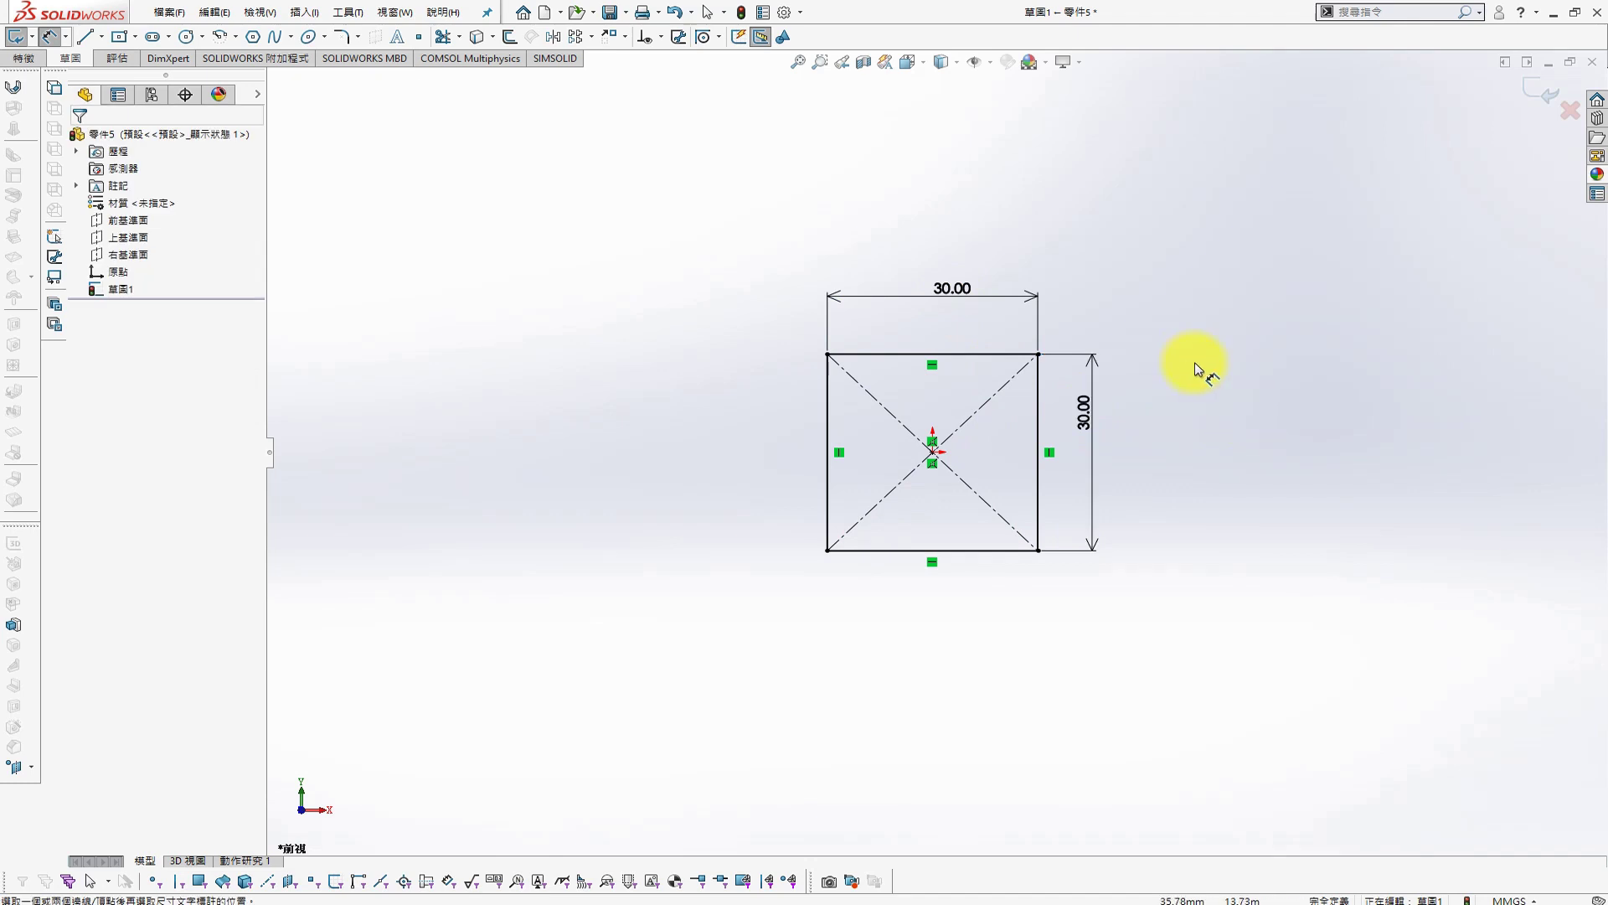
key(Escape)
Round all four square corners with 5 mm sketch fillets
click(753, 299)
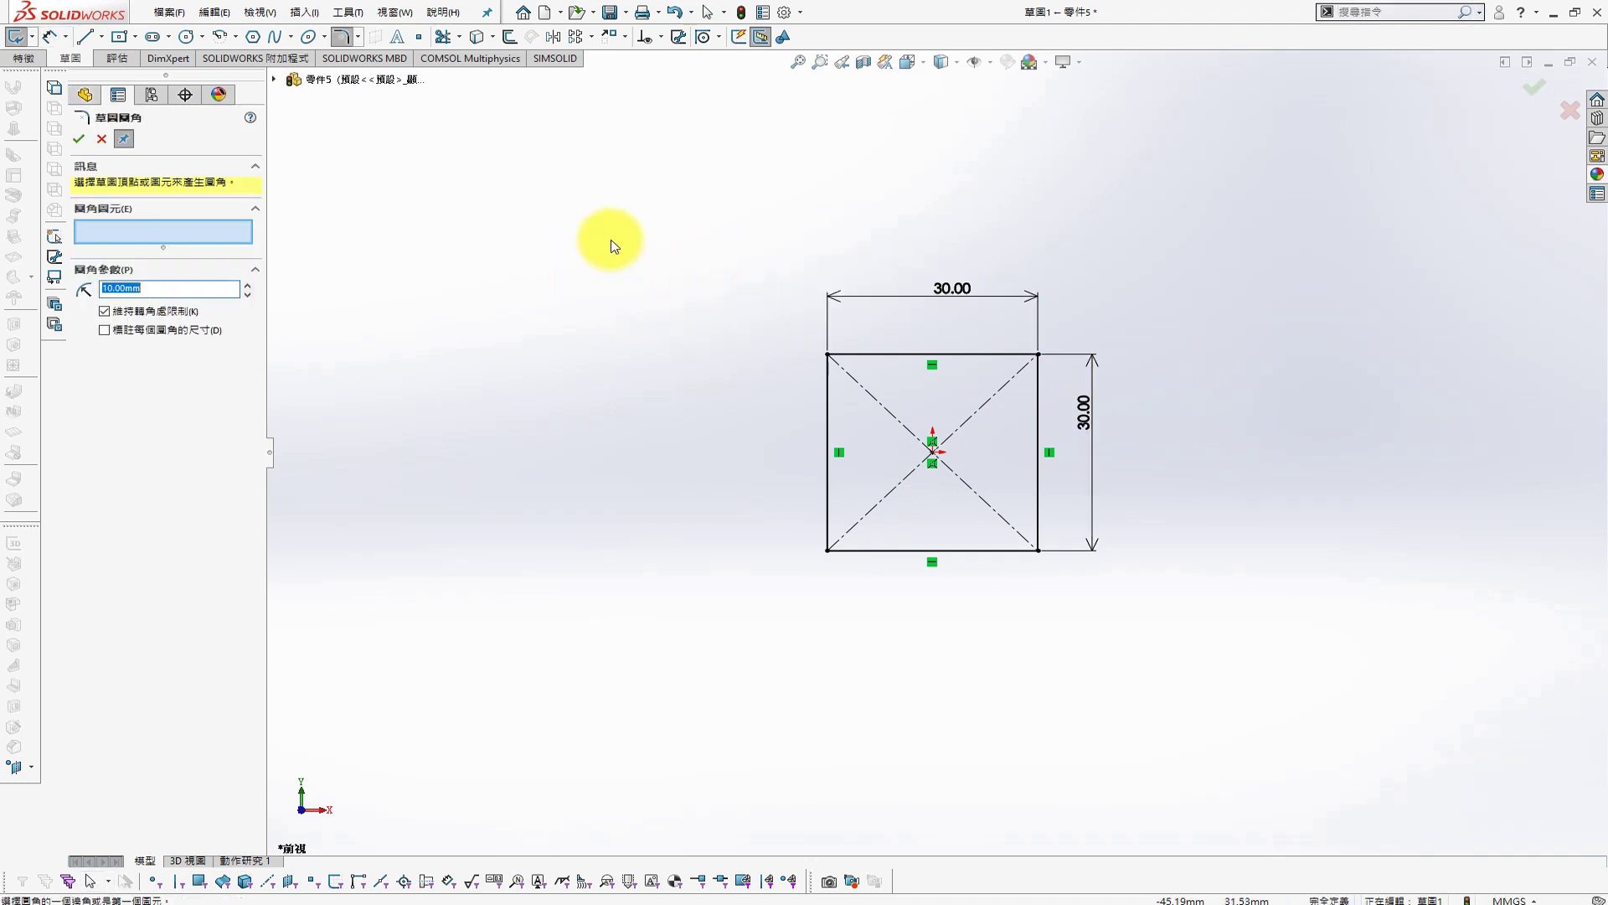
text(5)
drag(667, 222, 1307, 649)
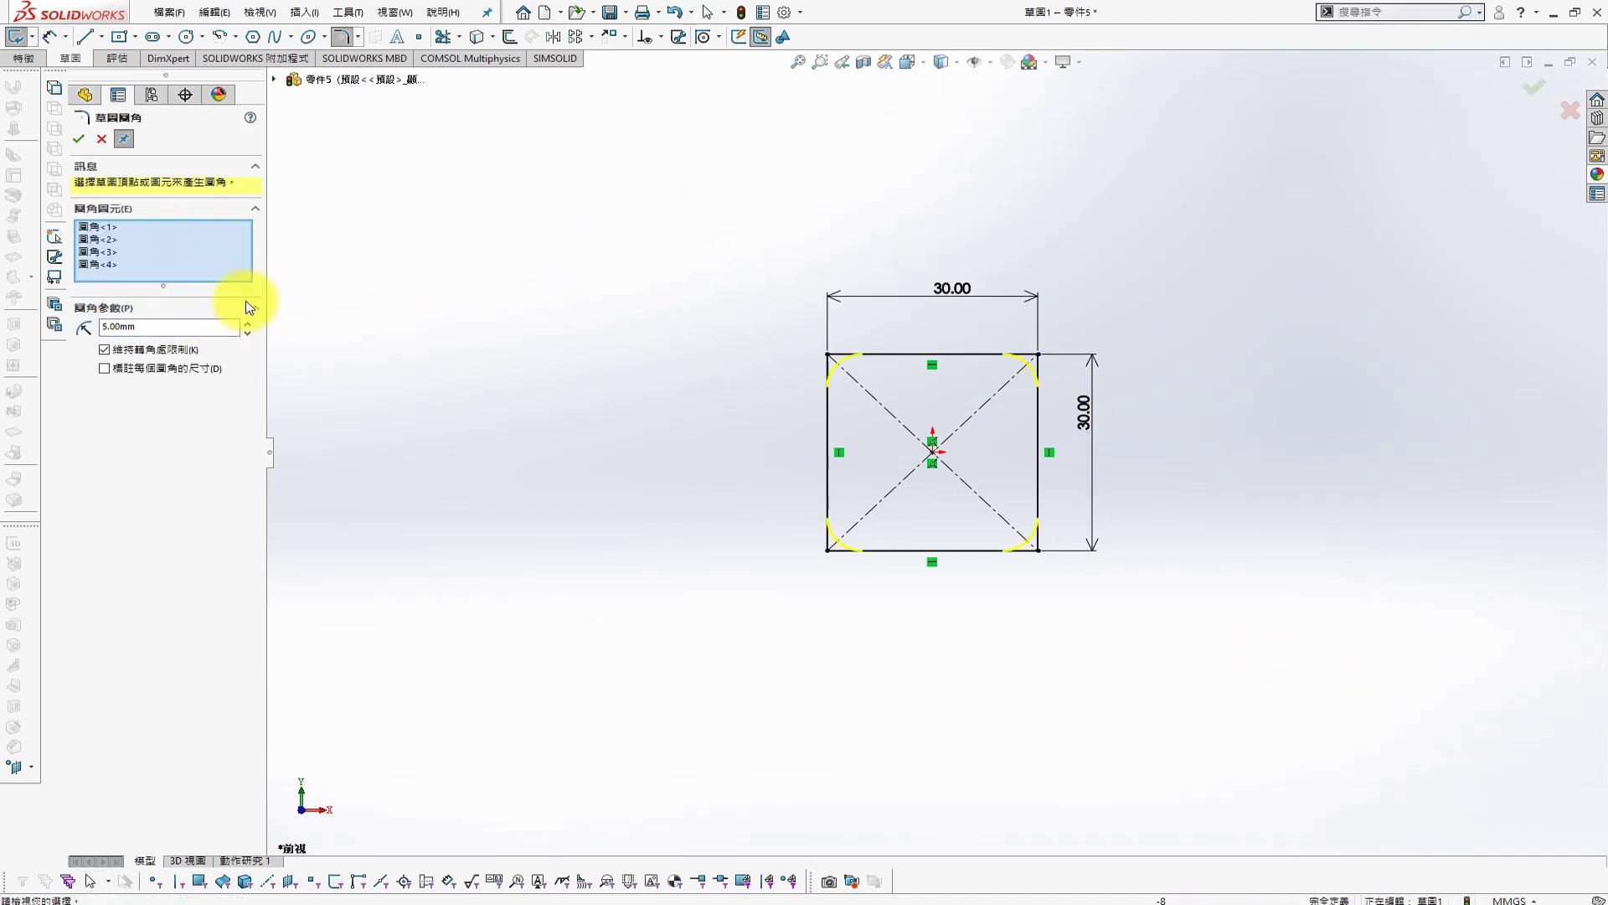
key(Return)
middle_drag(862, 277, 991, 436)
key(s)
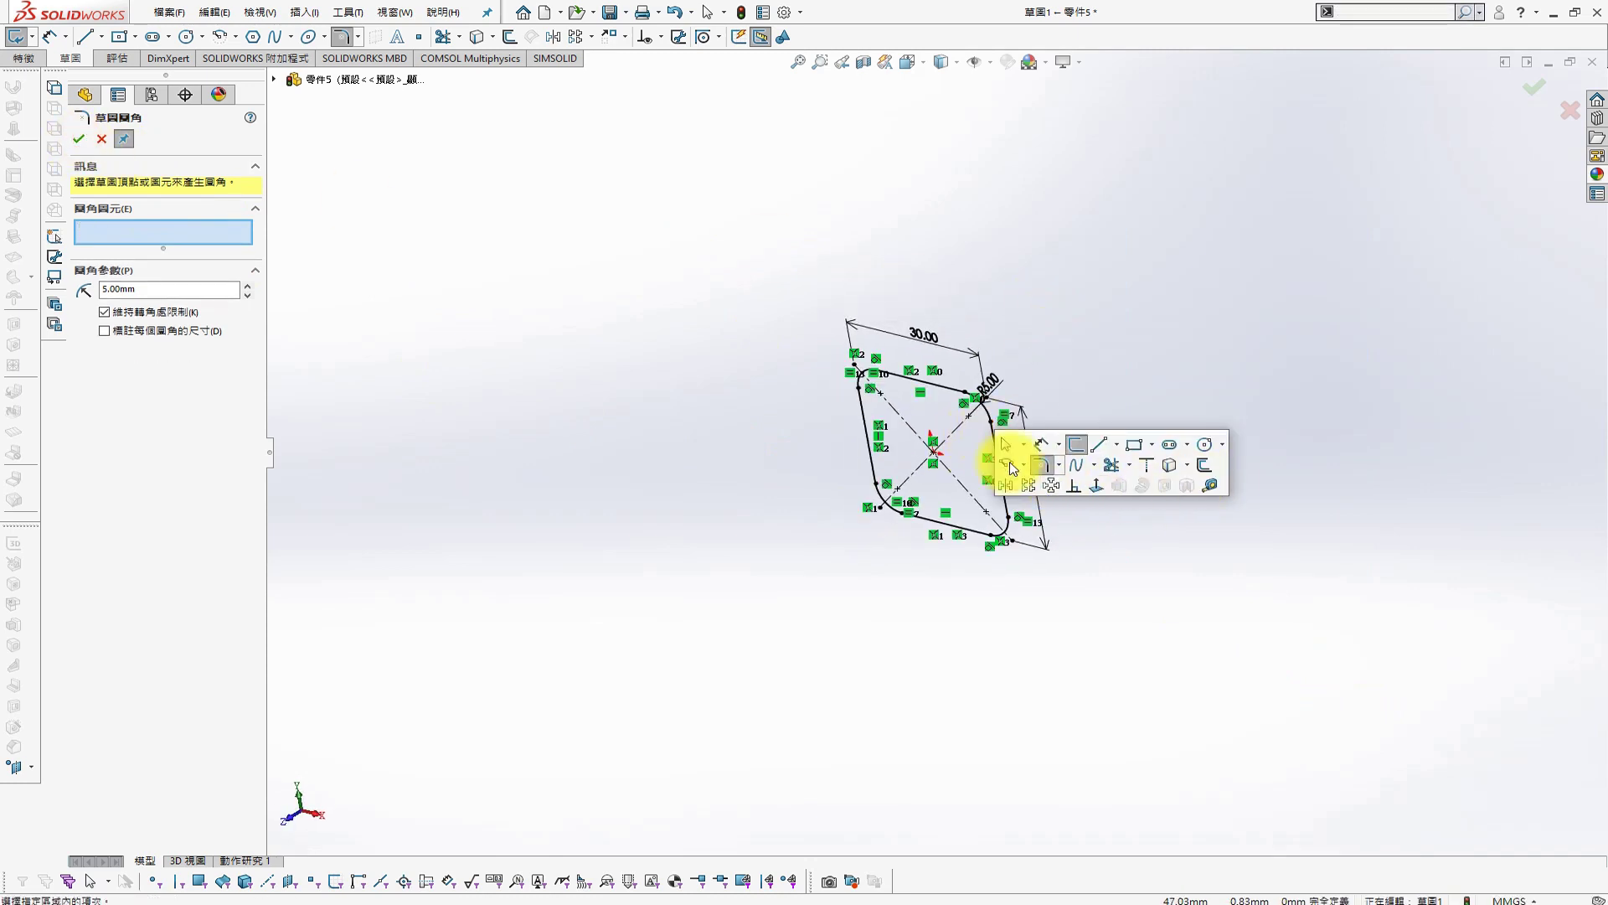
key(Escape)
key(s)
Extrude the square Mid Plane 106 mm as a thin-walled tube with 2 mm walls
click(738, 408)
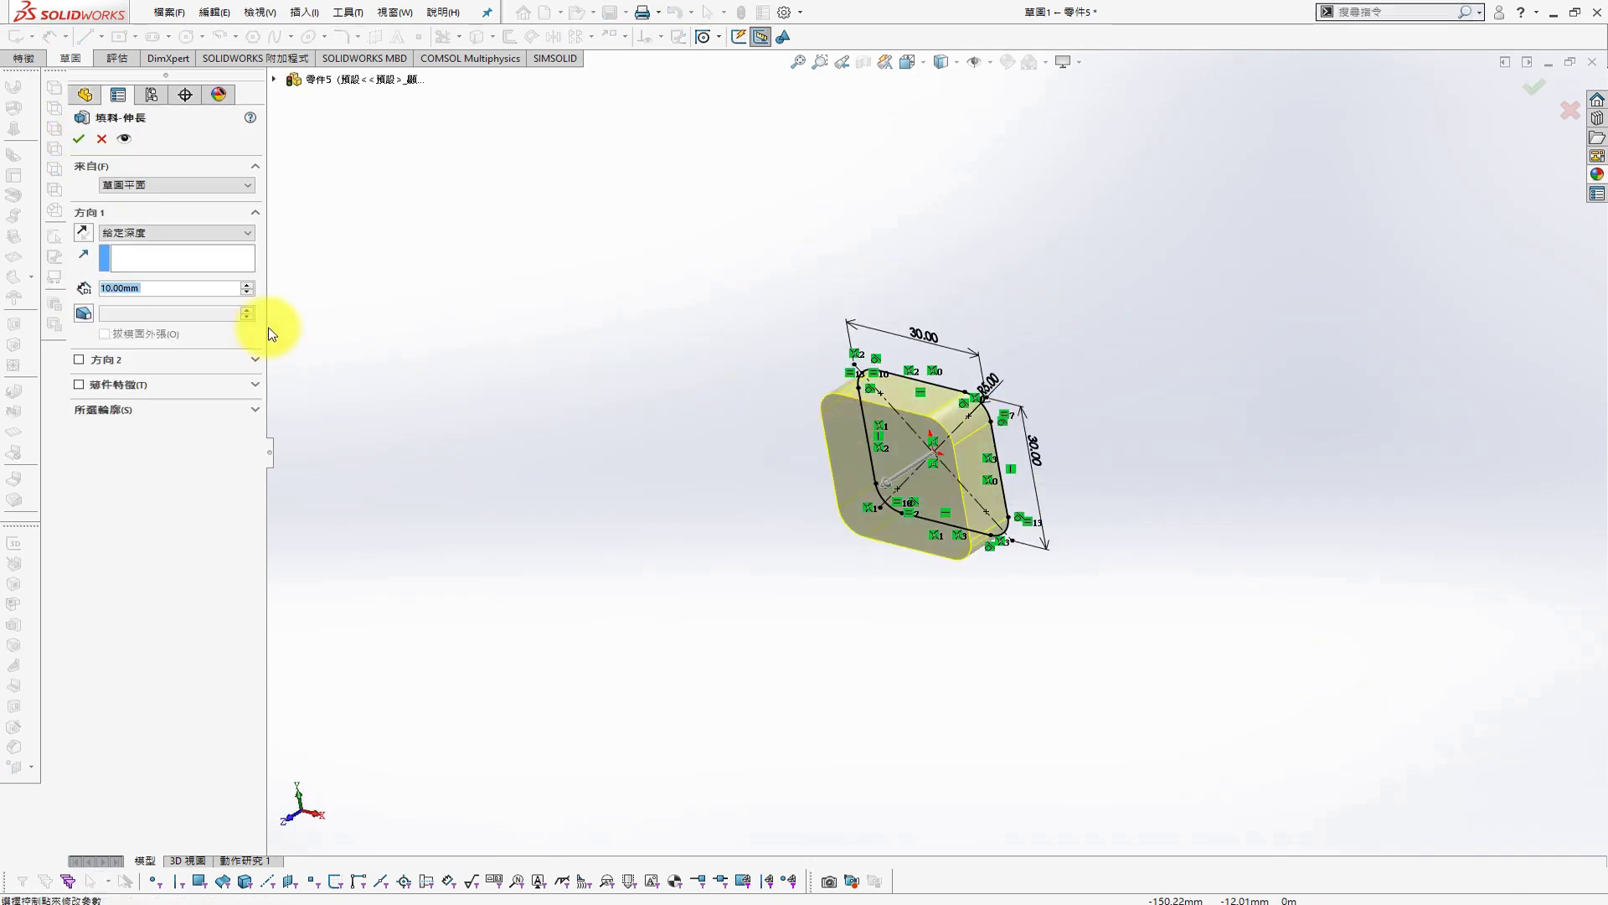
click(177, 298)
text(100)
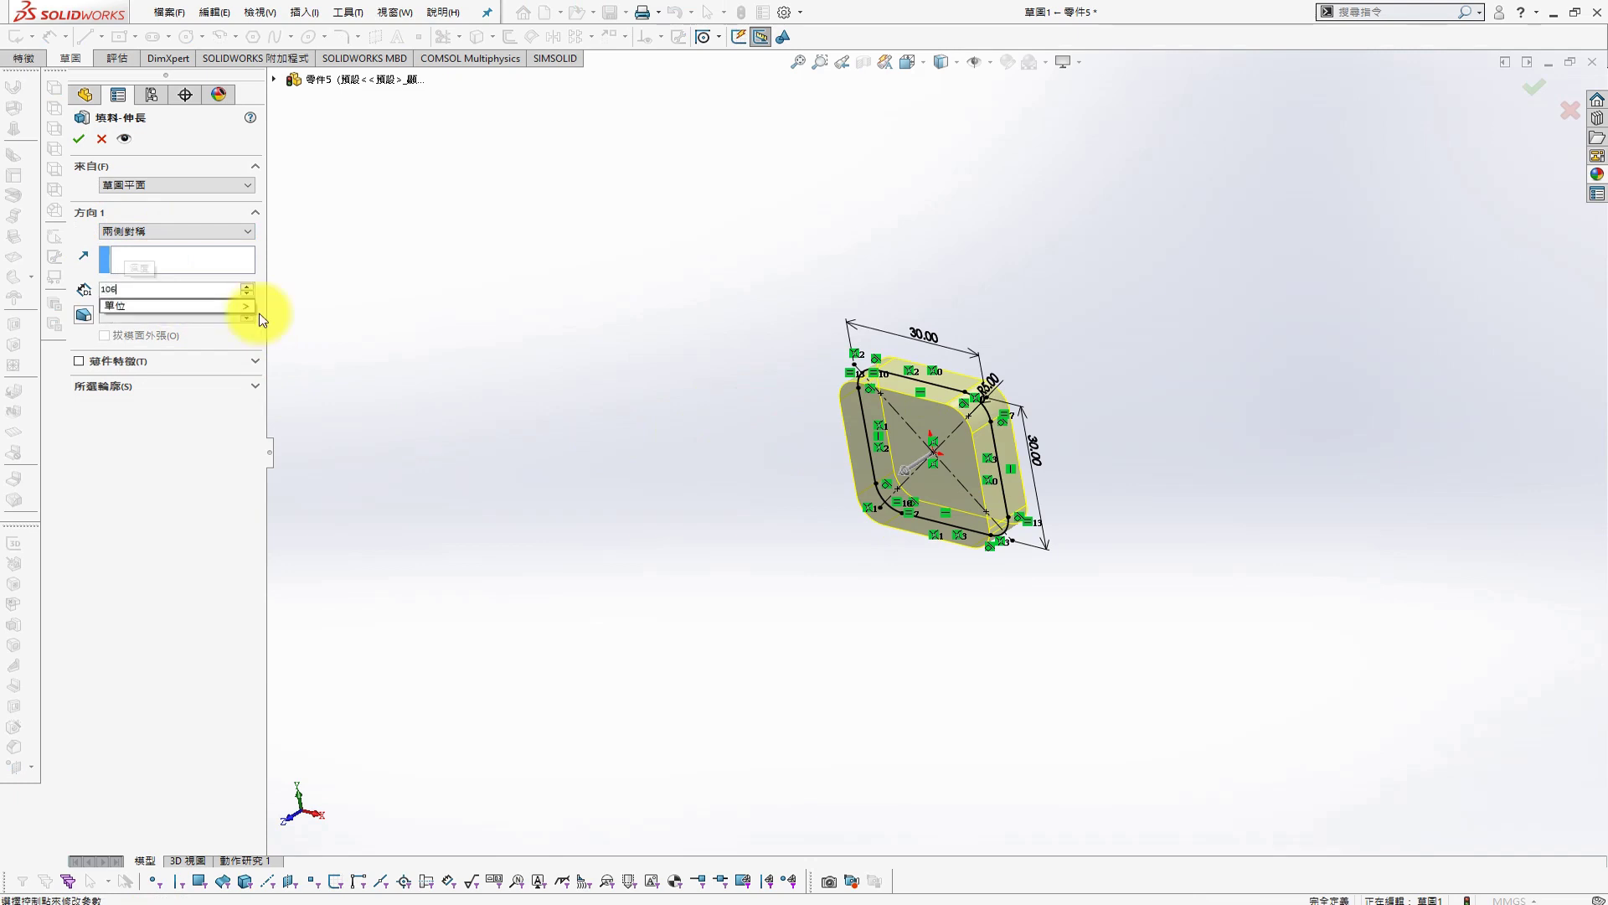
key(Return)
click(79, 361)
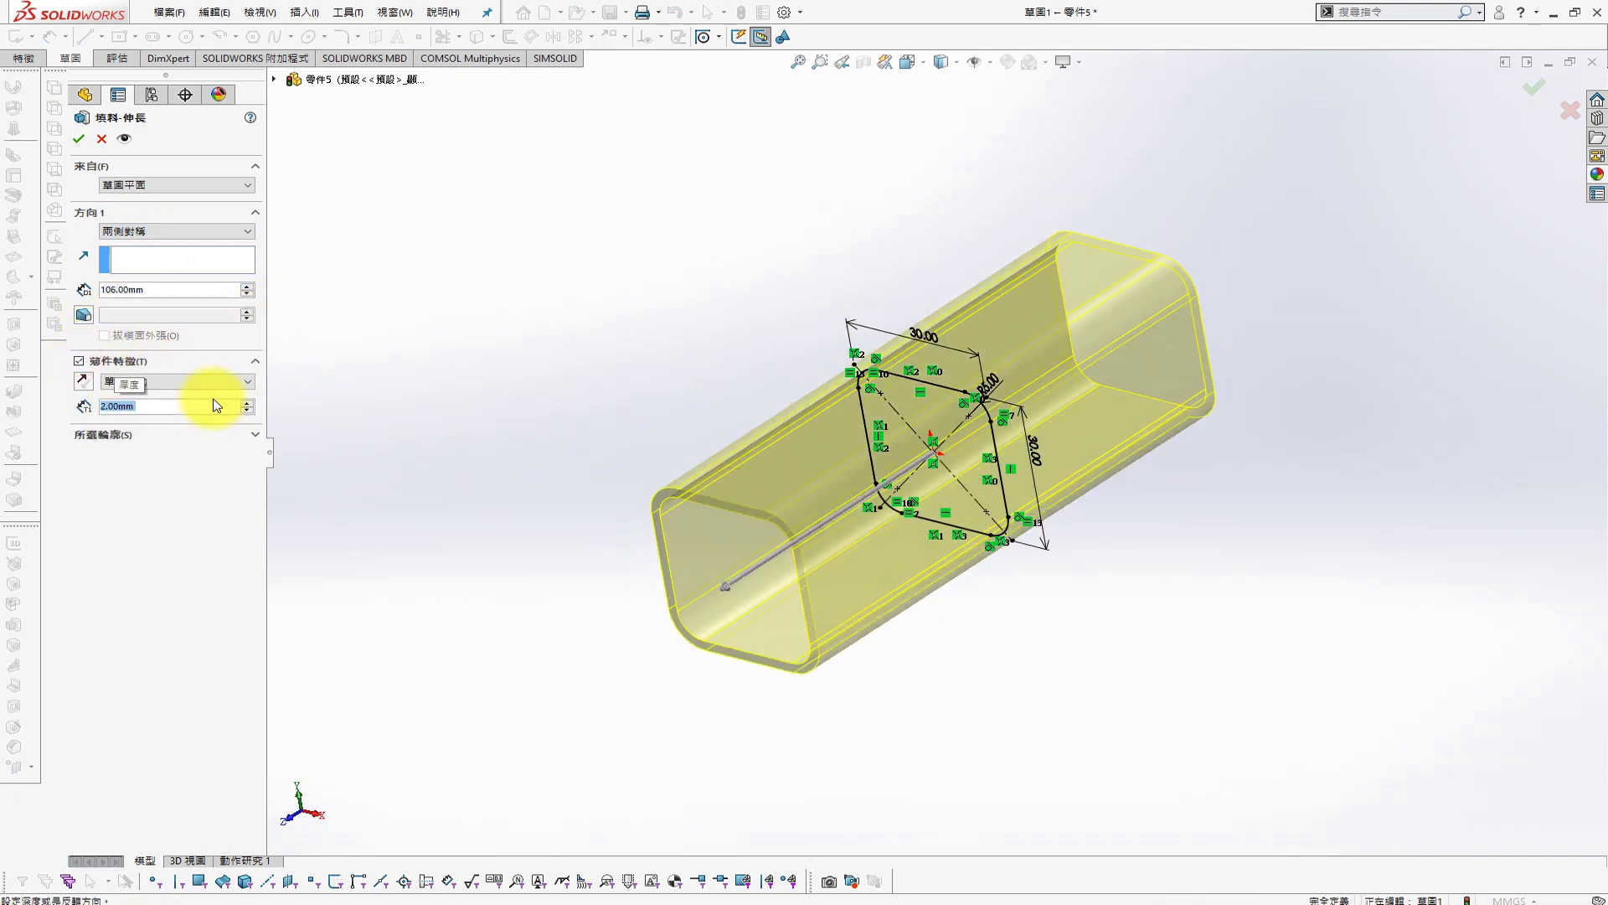
click(78, 138)
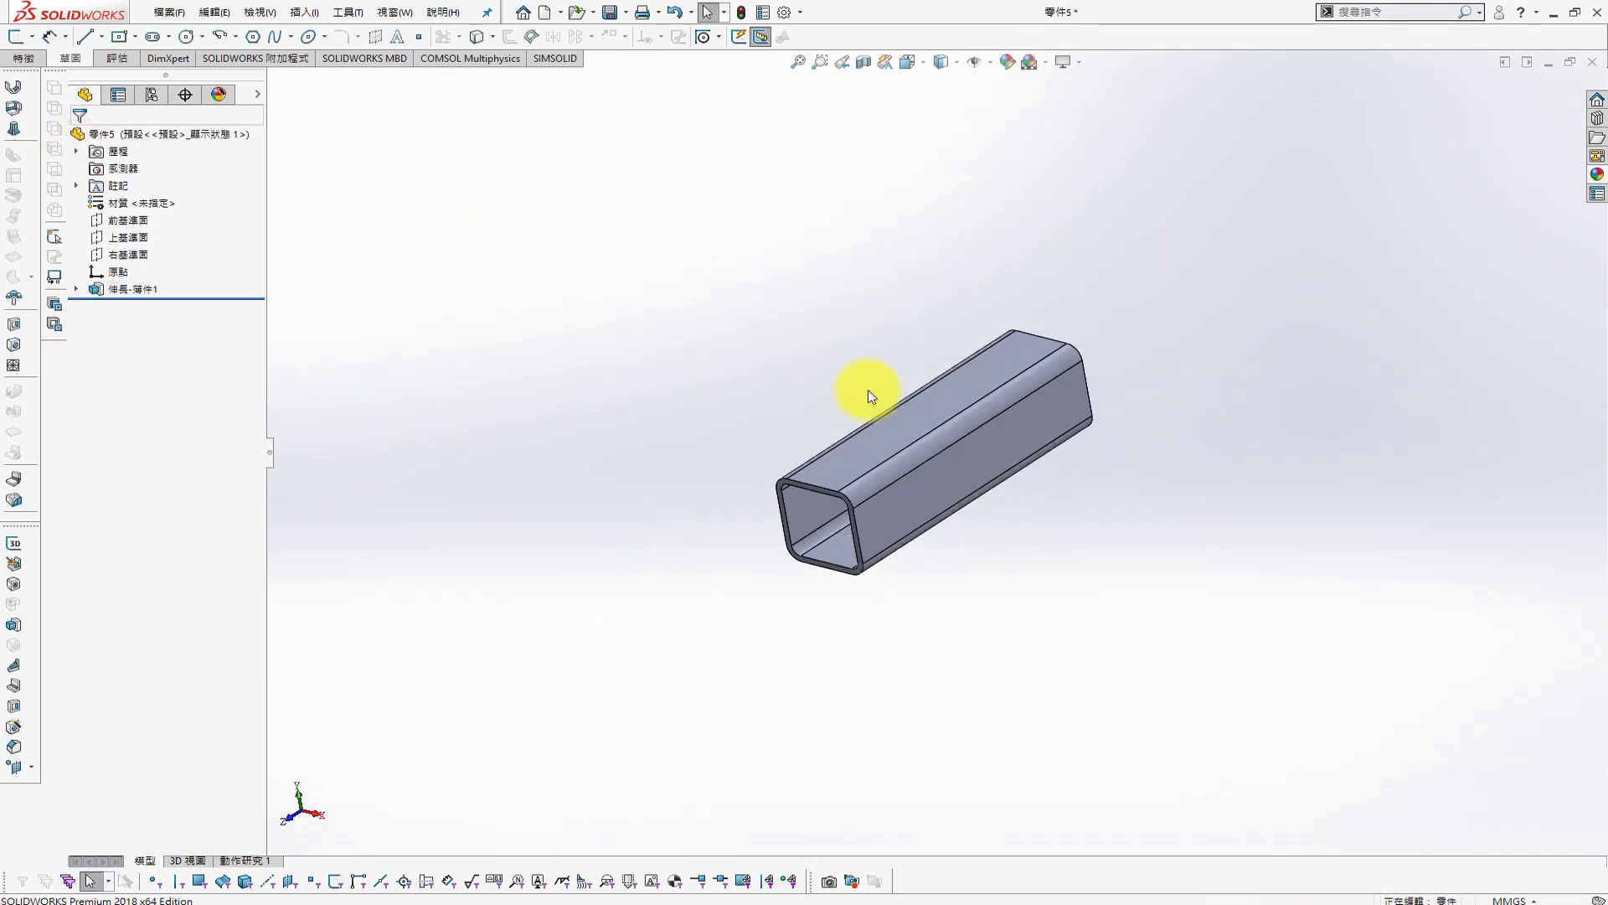
Give the whole tube part a pink (magenta) appearance
right_click(165, 139)
click(418, 336)
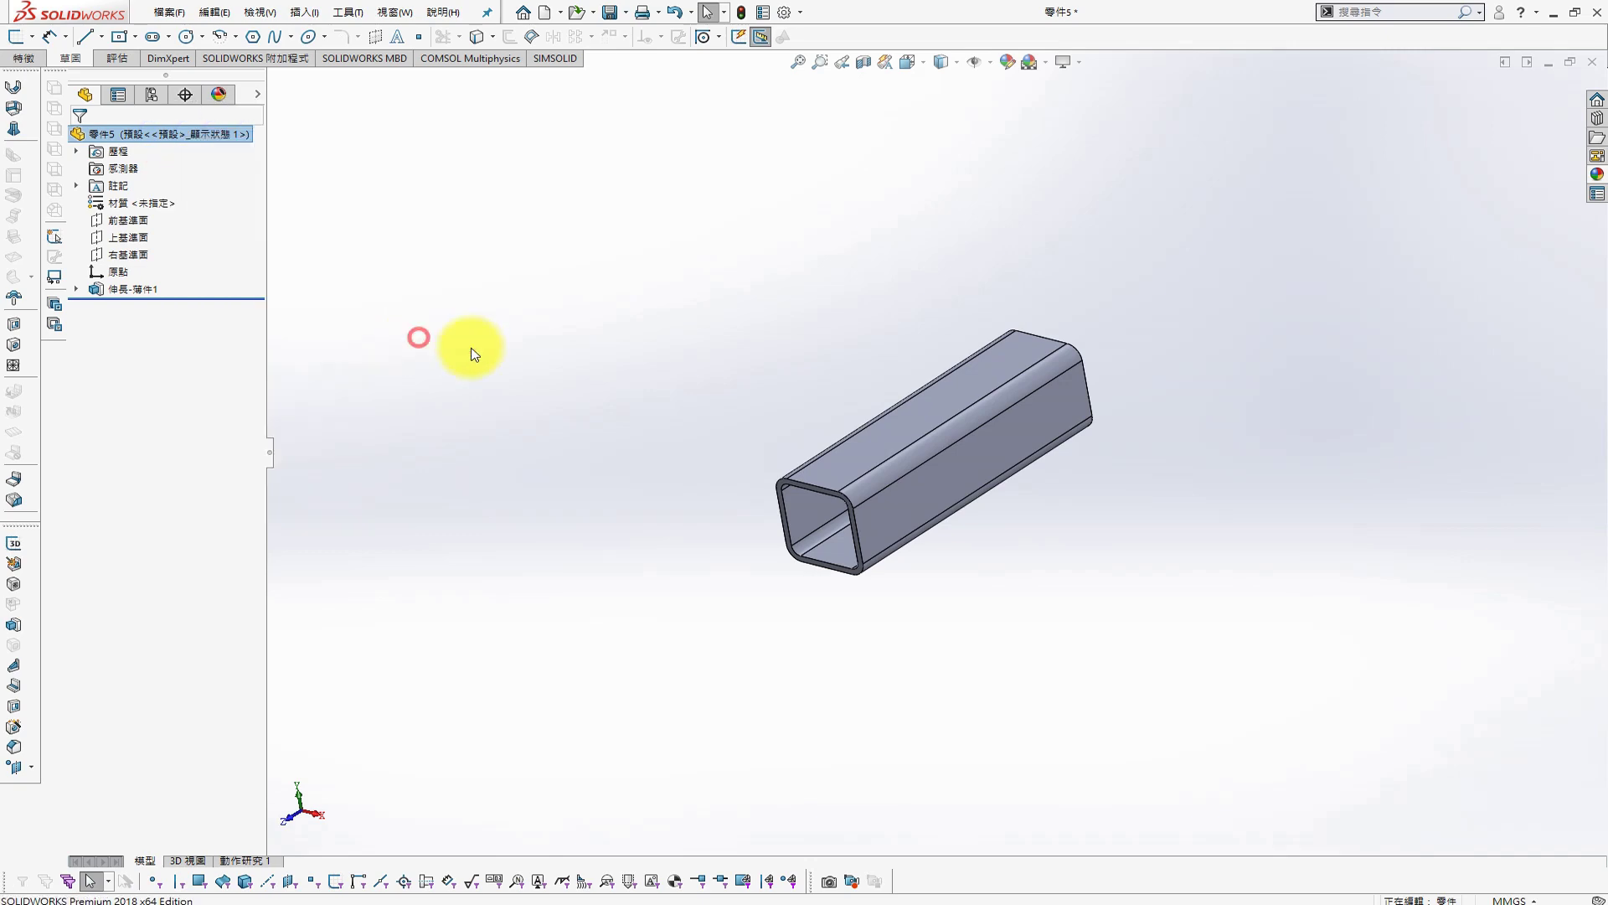
click(243, 517)
click(78, 138)
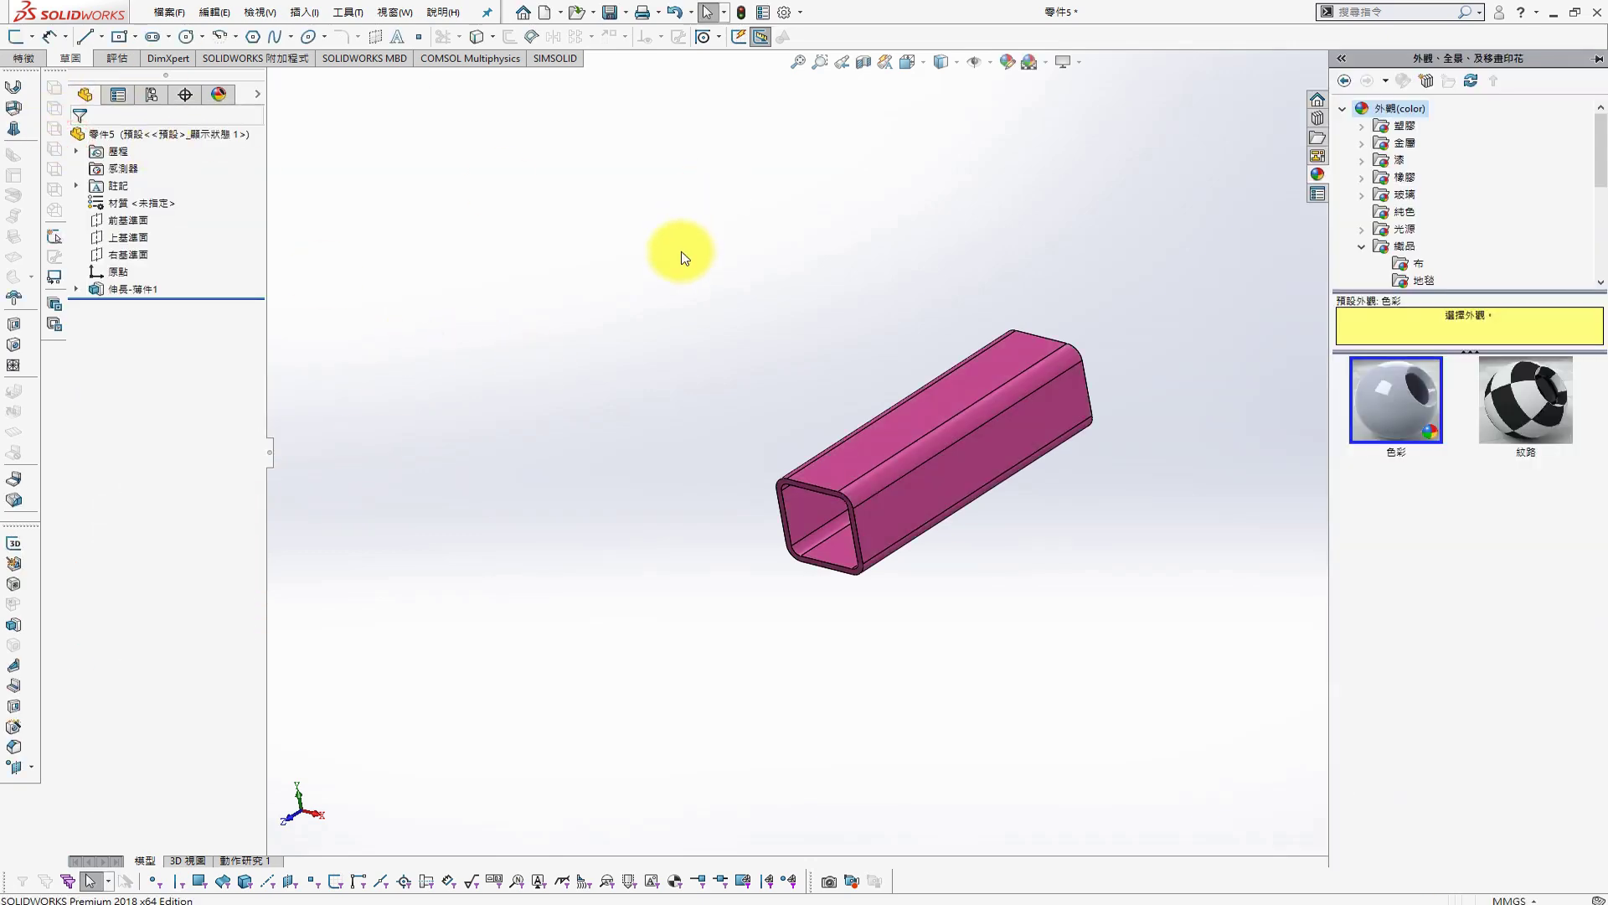
Save the part as 'chair bar 2'
key(ctrl+s)
text(chair bar )
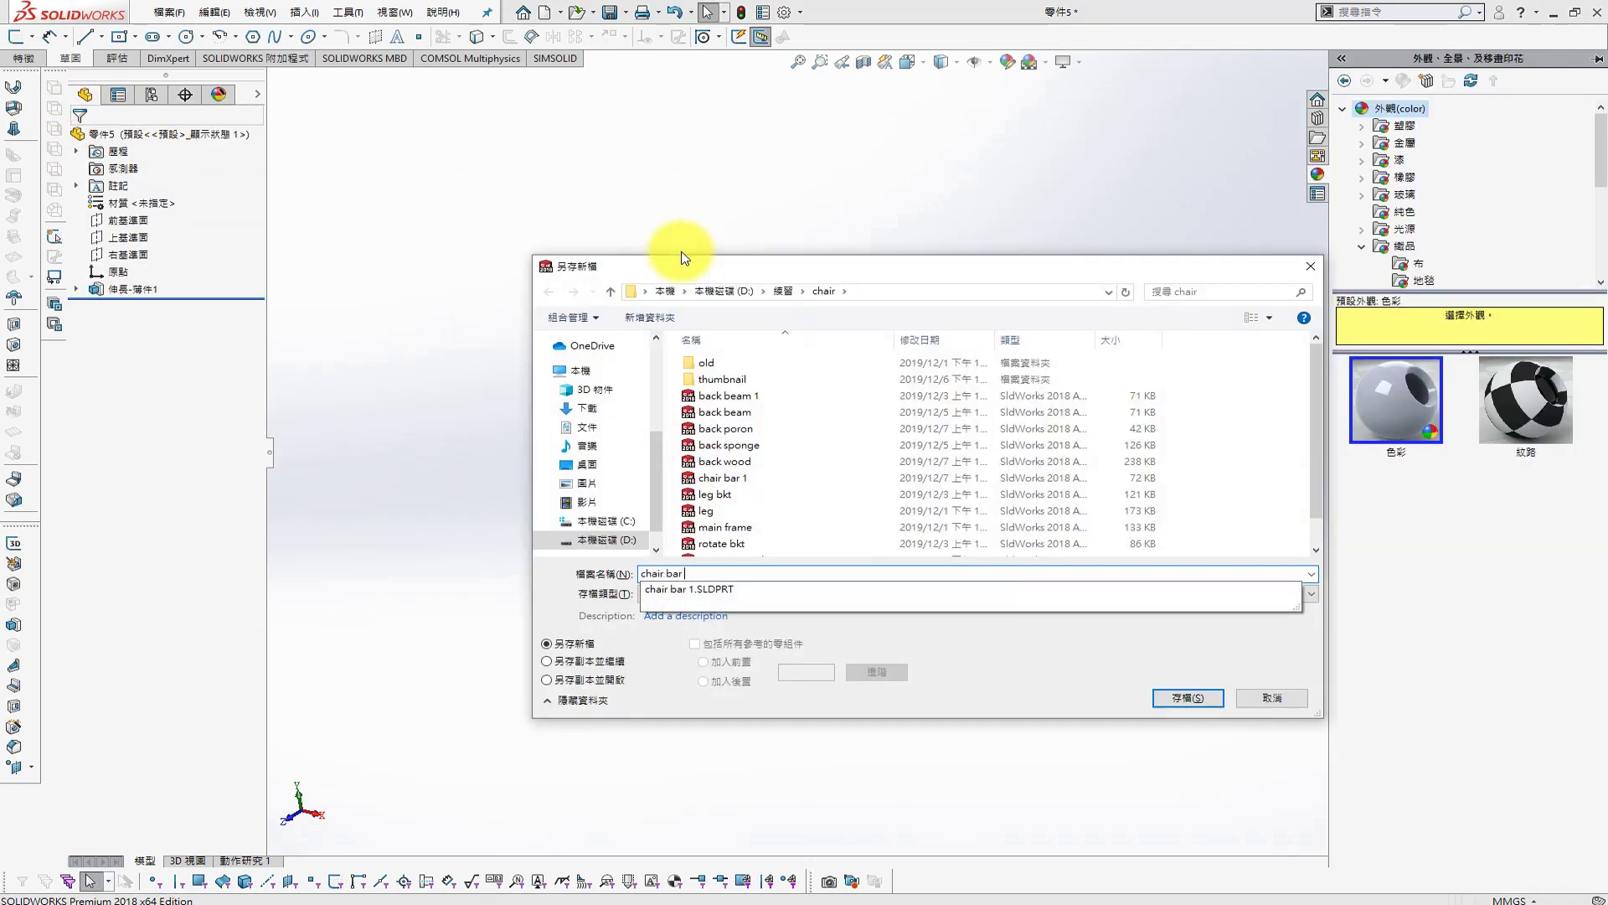
text(2)
key(Return)
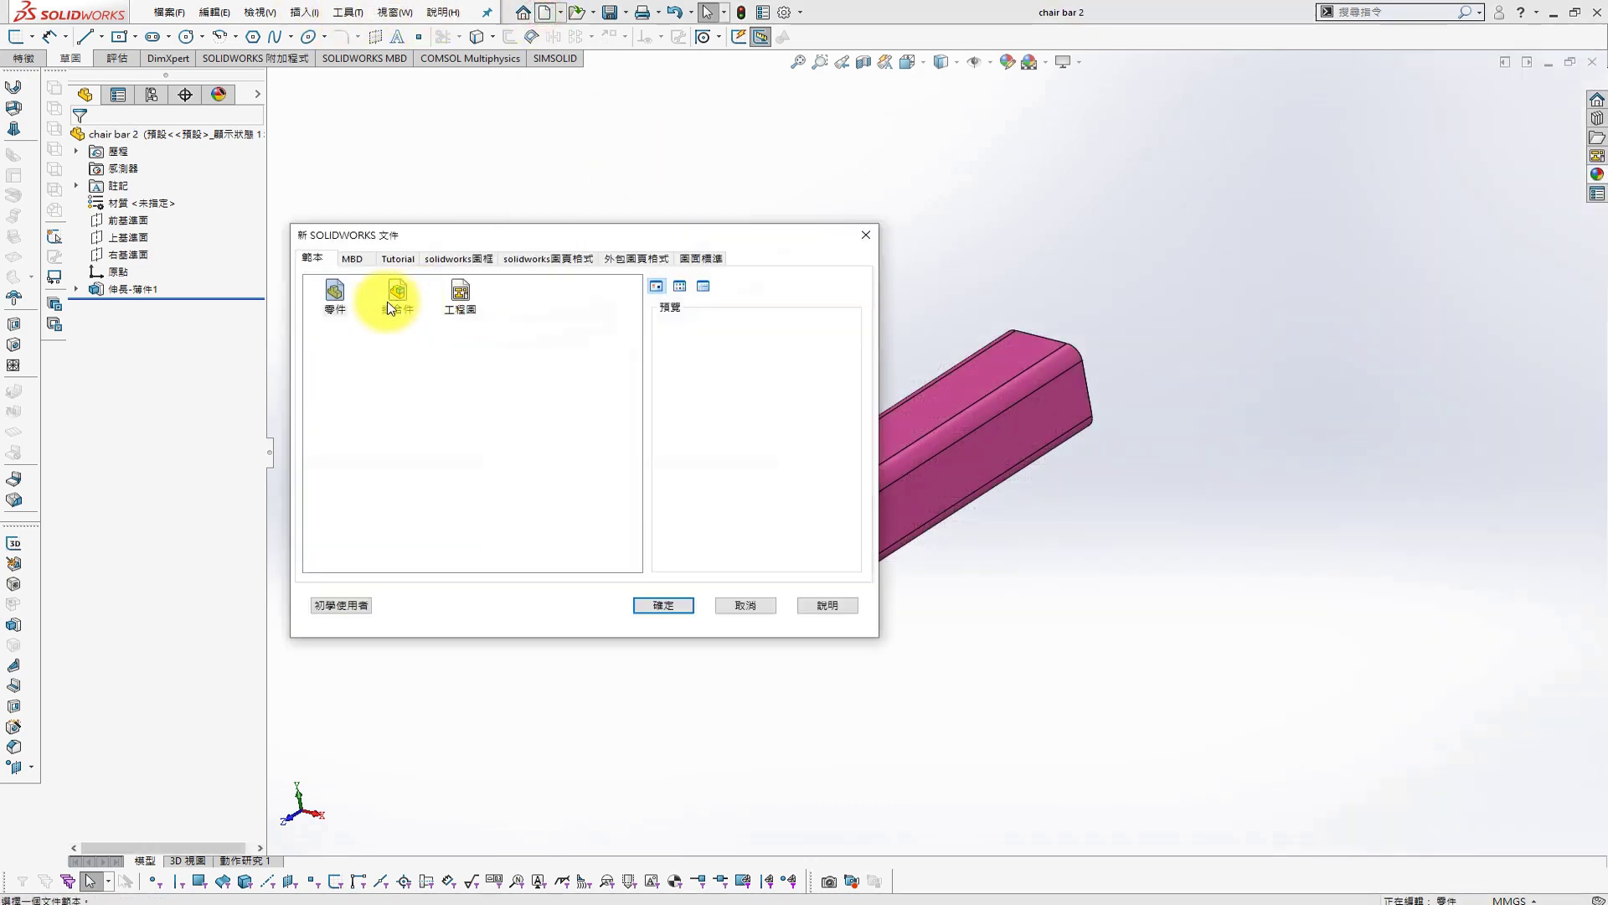
Create a new assembly, place chair bar 2 in it, and set it to float
double_click(390, 305)
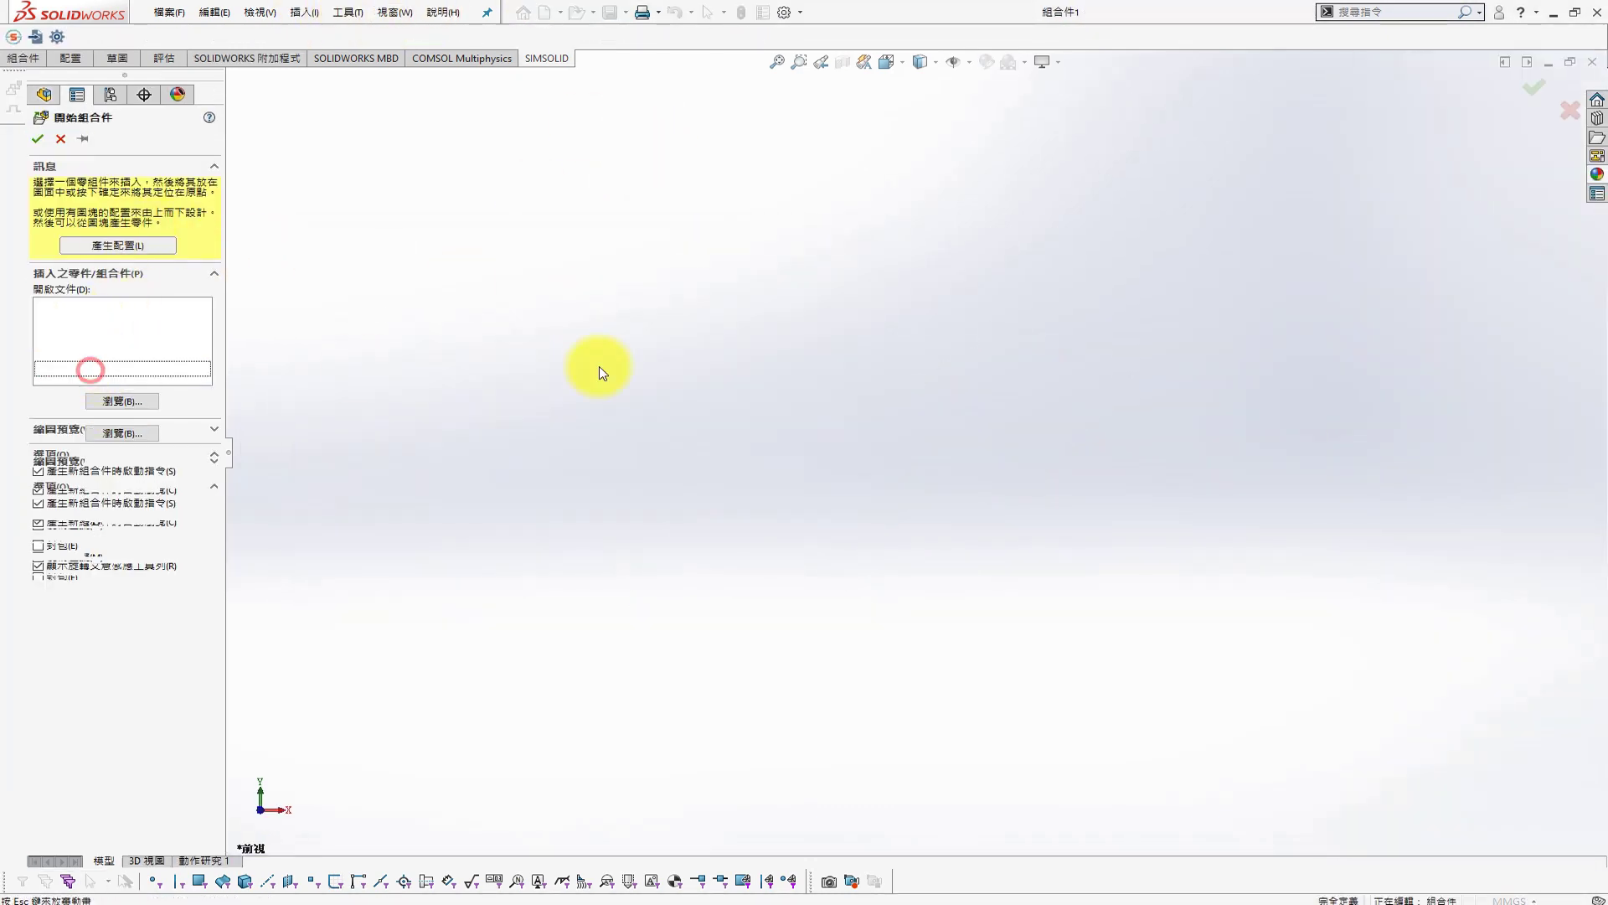
click(843, 374)
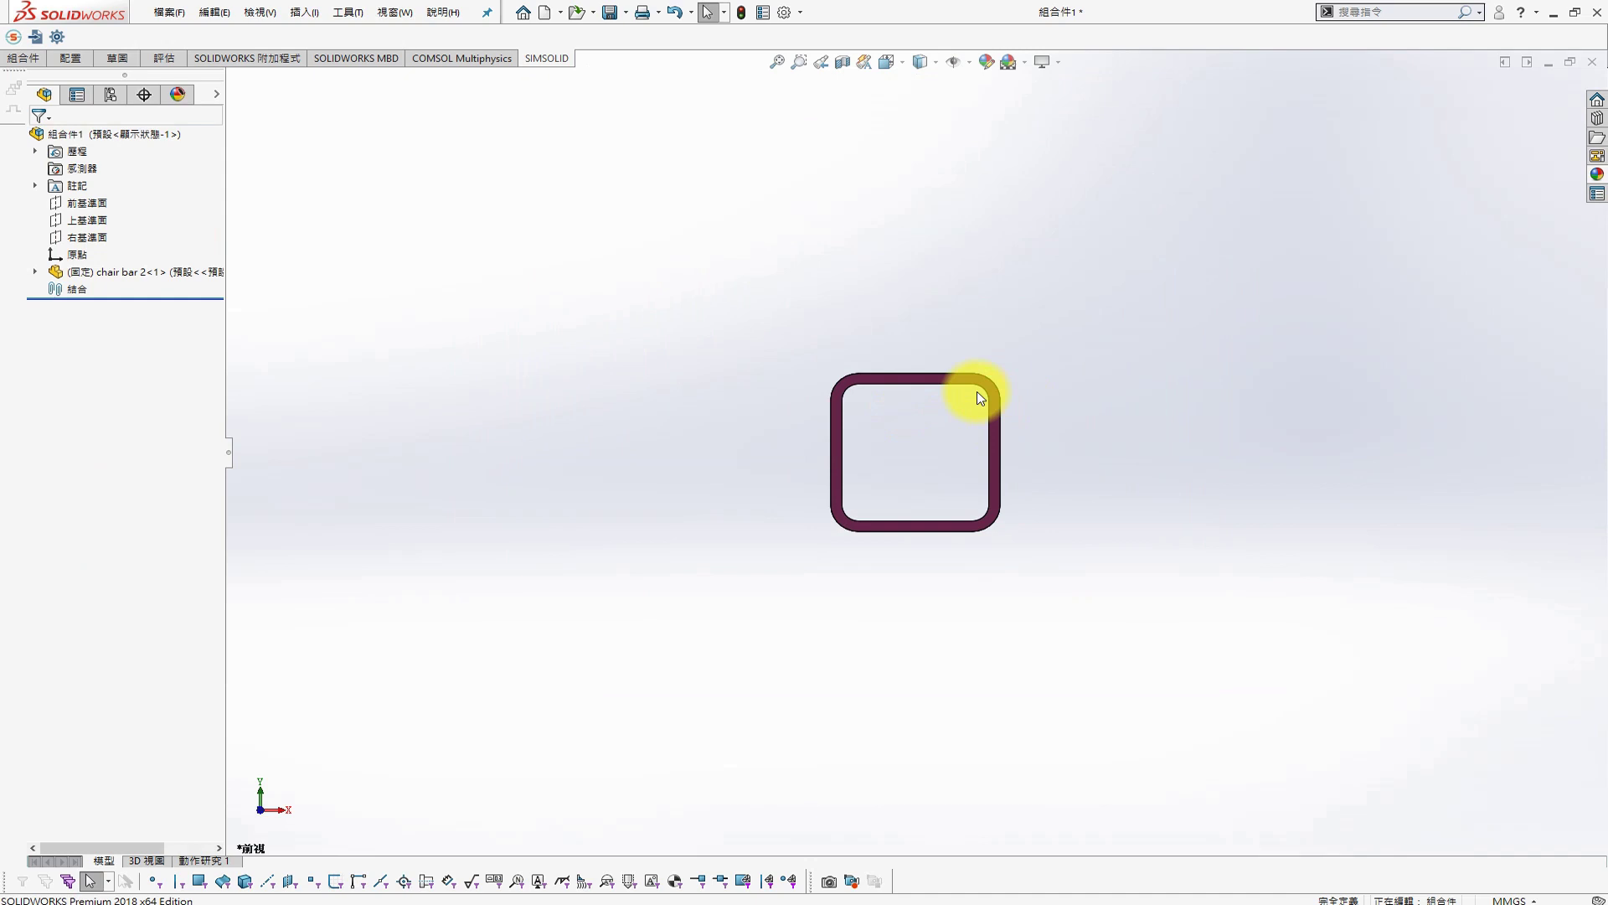
right_click(132, 282)
click(197, 460)
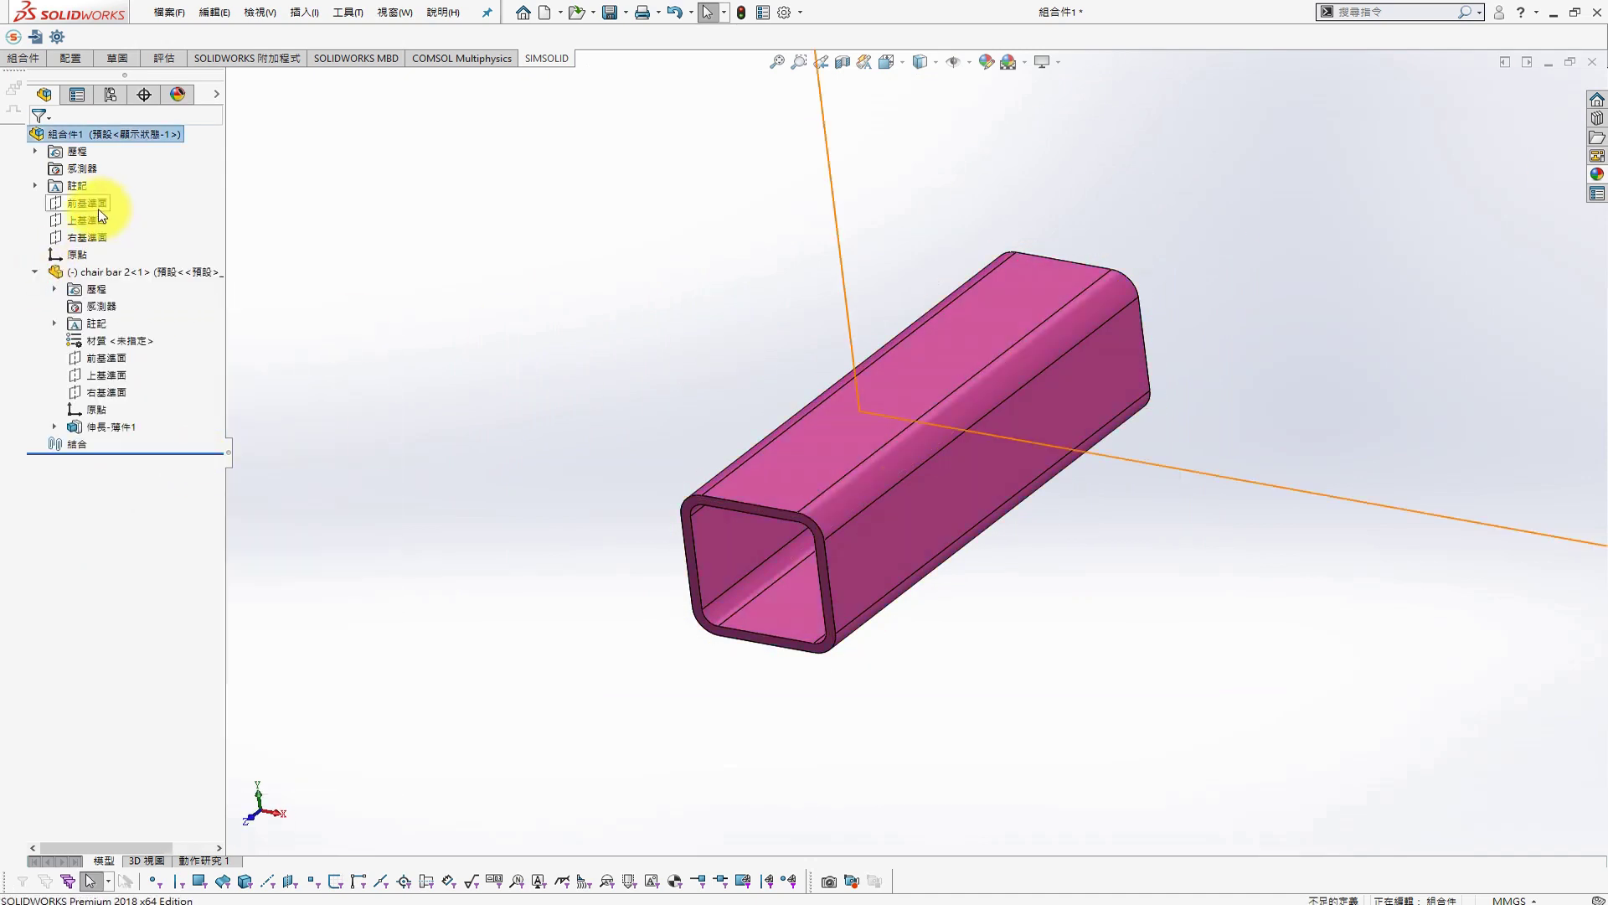
Align chair bar 2's front and right planes with the assembly's planes
ctrl+click(101, 359)
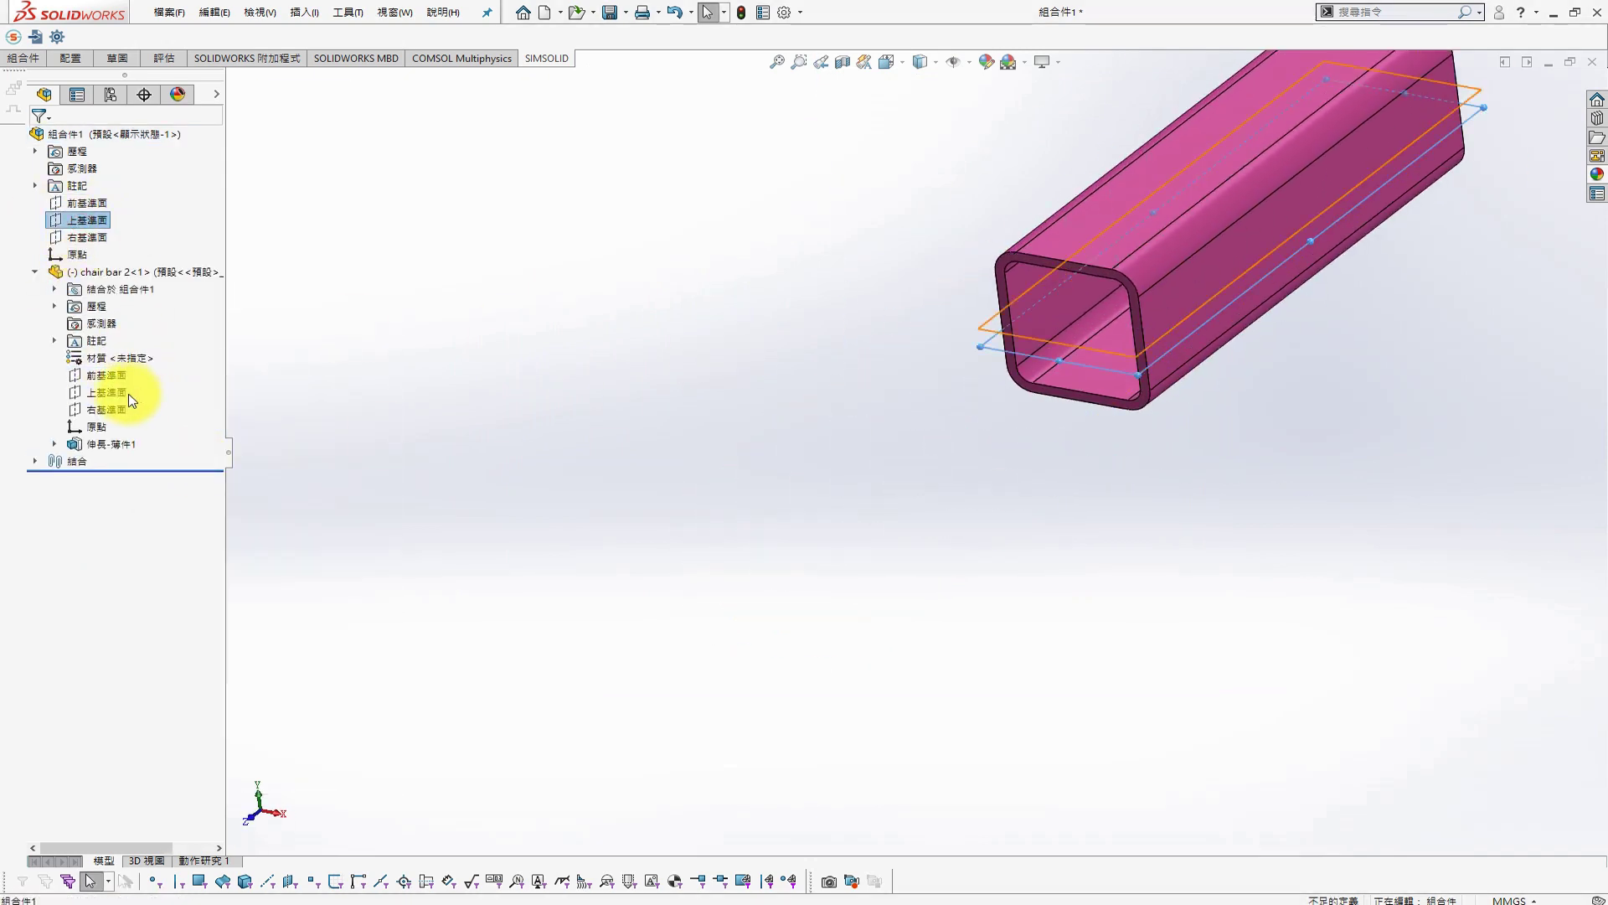
ctrl+click(128, 394)
click(87, 237)
ctrl+click(107, 411)
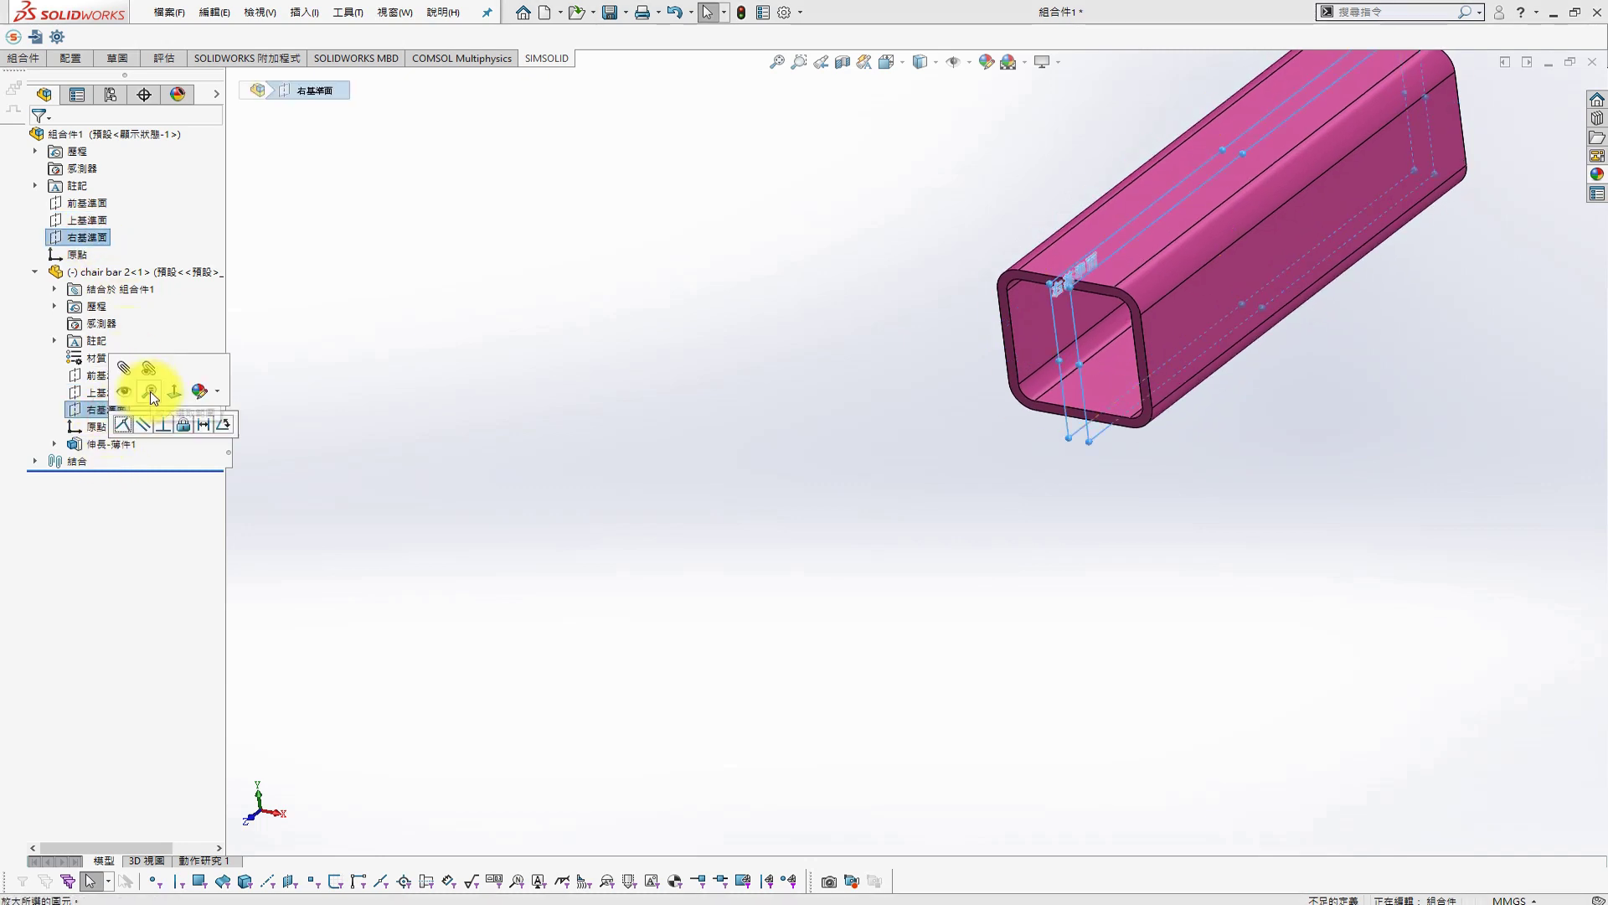
mouse_move(886, 364)
middle_down()
mouse_move(1099, 394)
mouse_move(1223, 304)
middle_up()
Insert the green chair bar 1 into the assembly
key(s)
click(1221, 289)
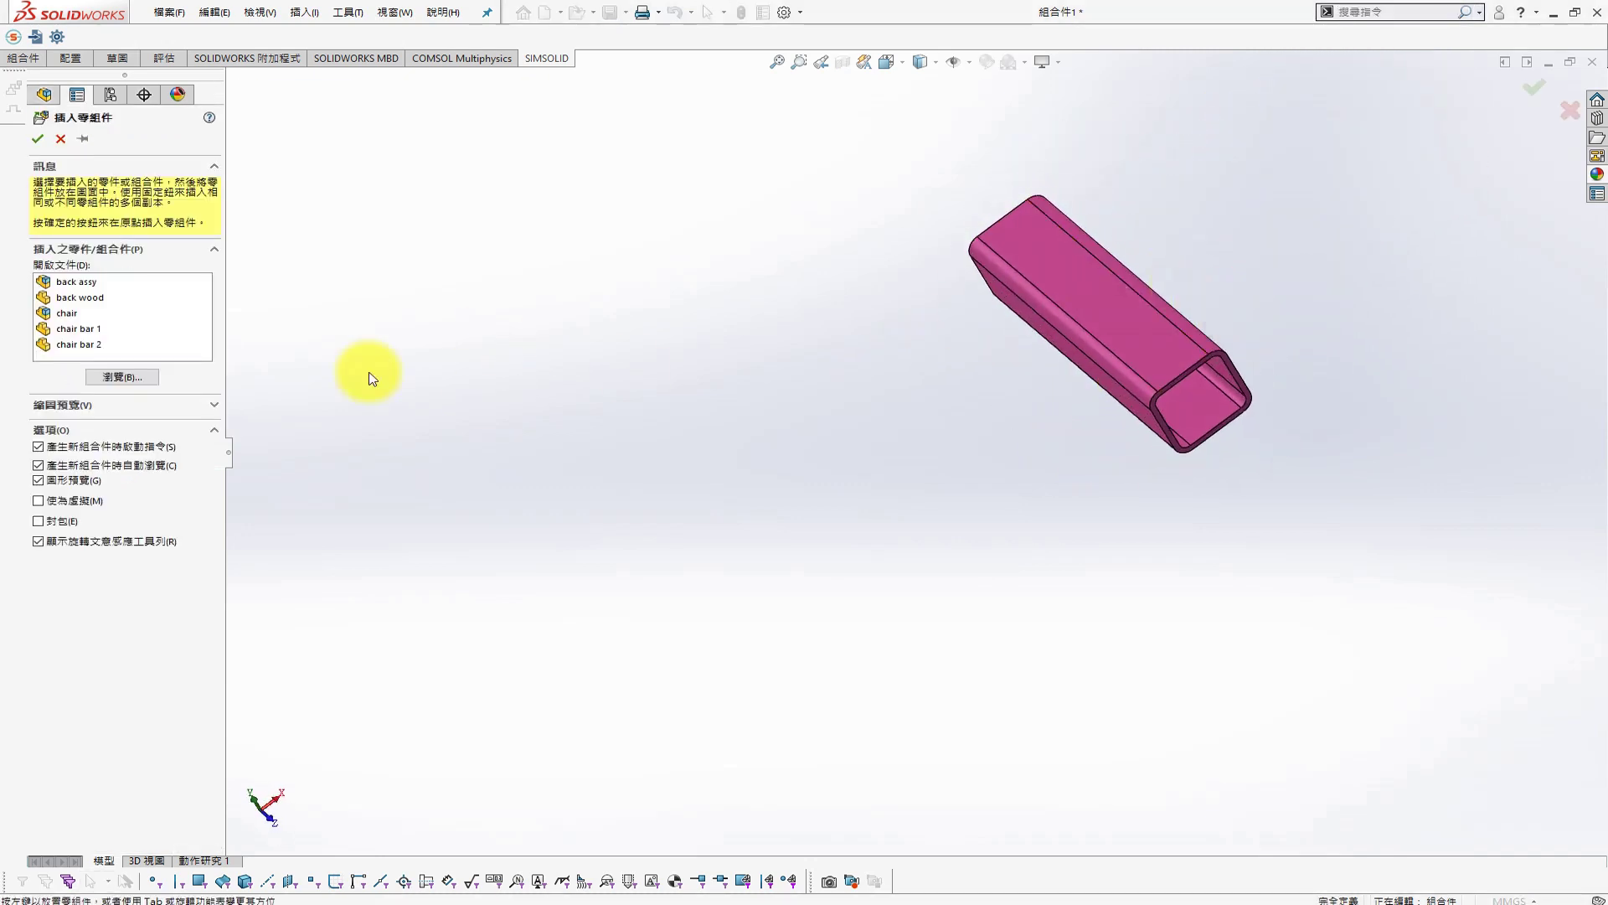
click(87, 335)
click(505, 239)
middle_drag(757, 416, 685, 396)
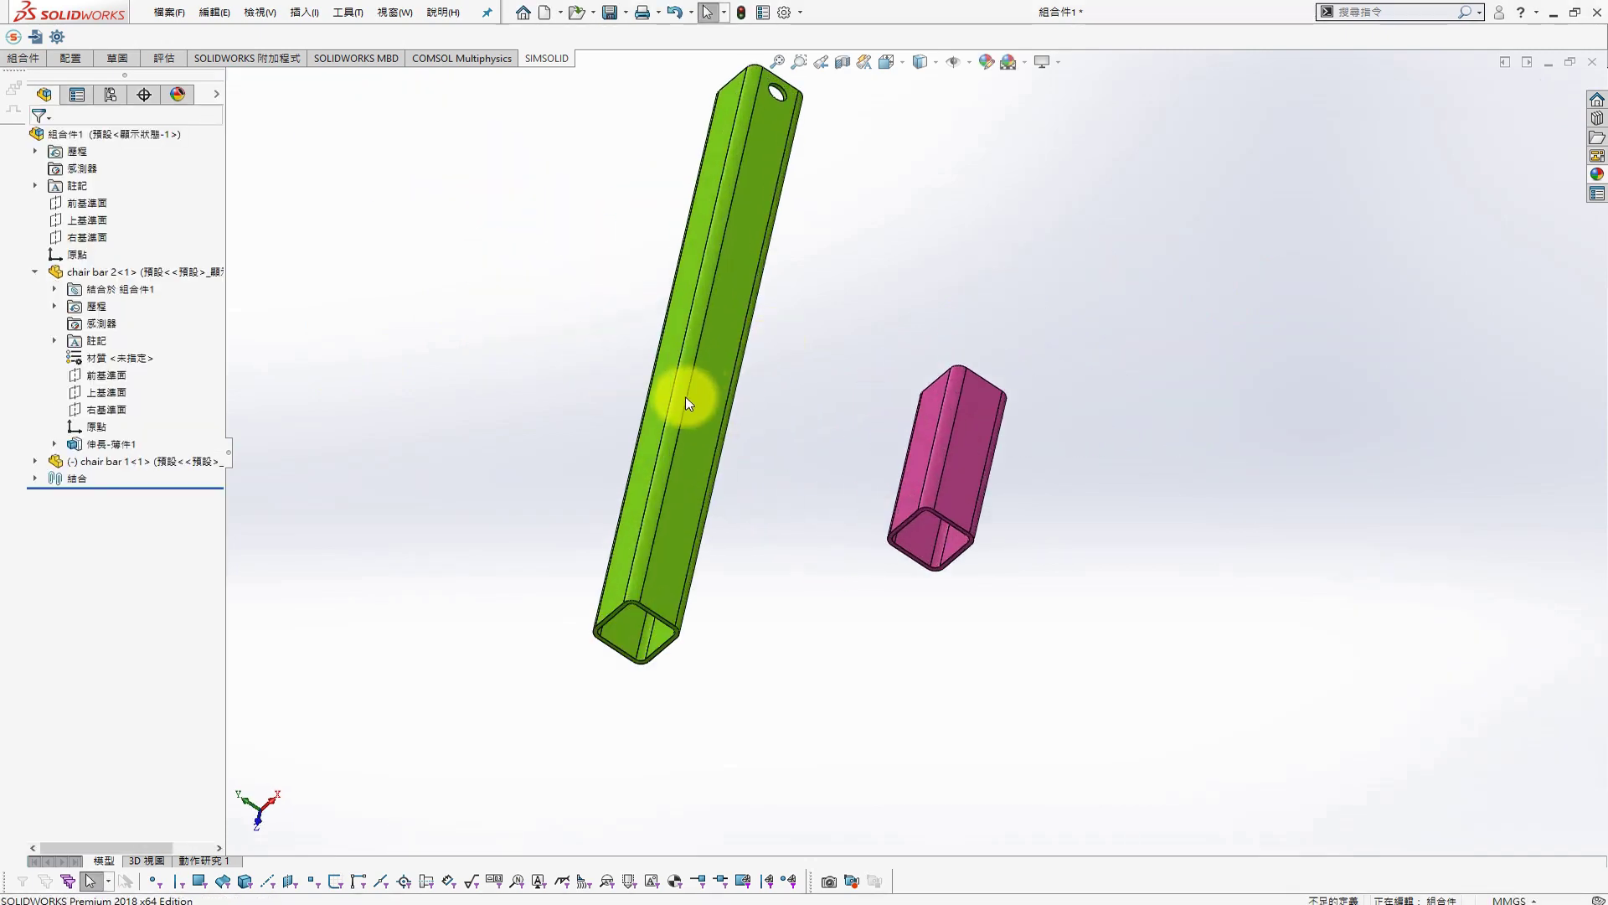
Mate a face of the green bar against the pink tube's end edge
click(685, 395)
scroll(849, 502, down, 3)
scroll(854, 586, down, 3)
scroll(857, 597, down, 2)
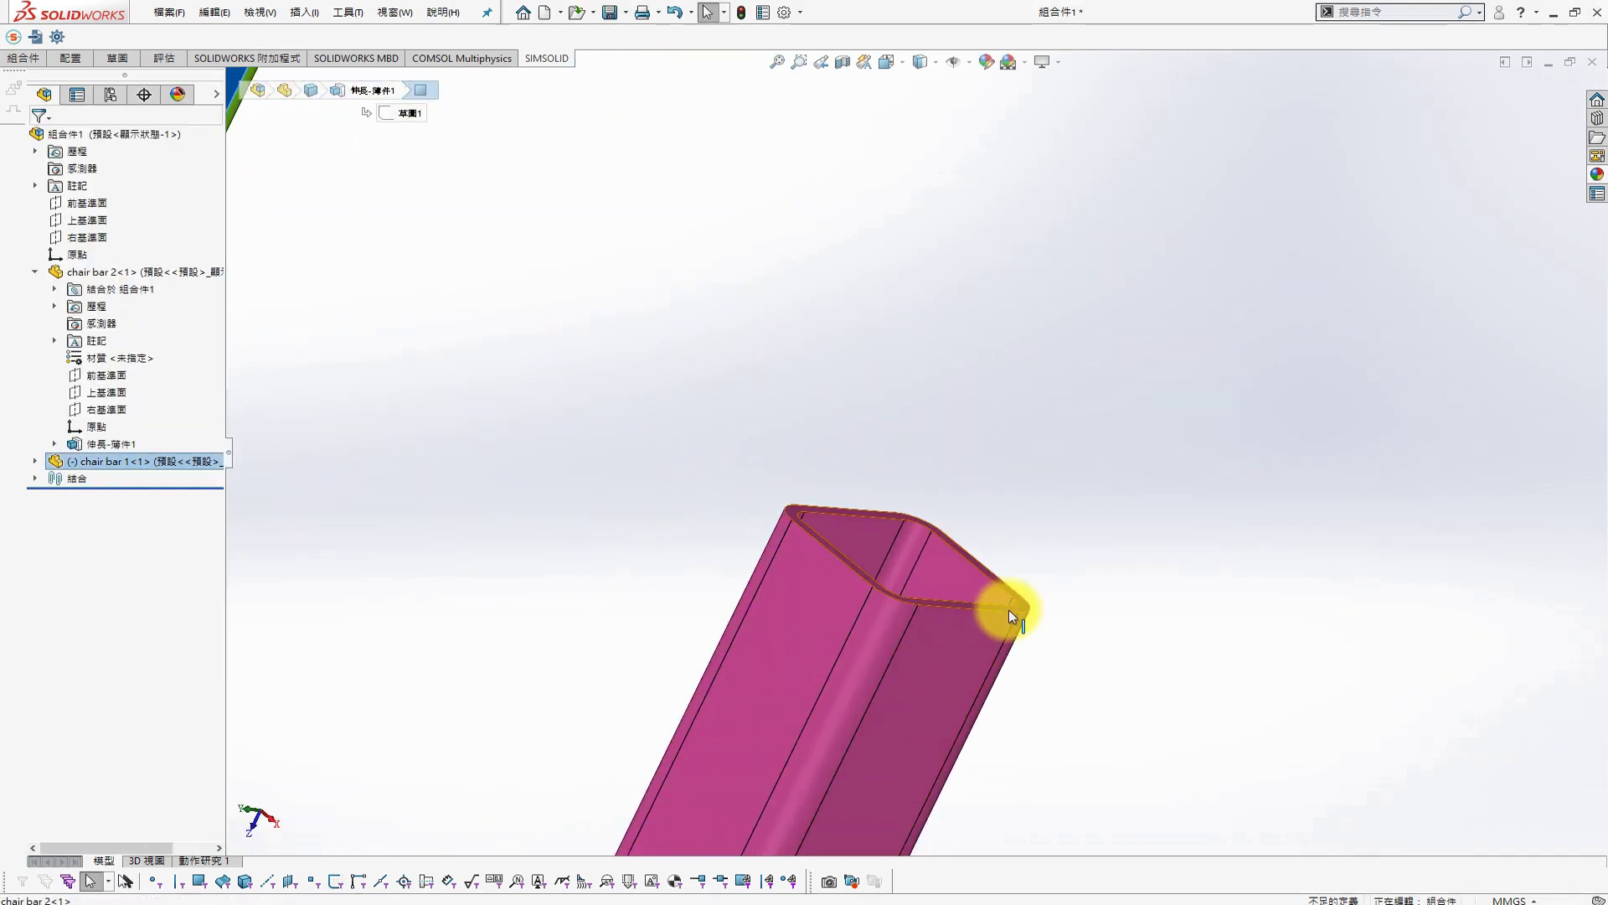
ctrl+click(1022, 605)
click(1073, 591)
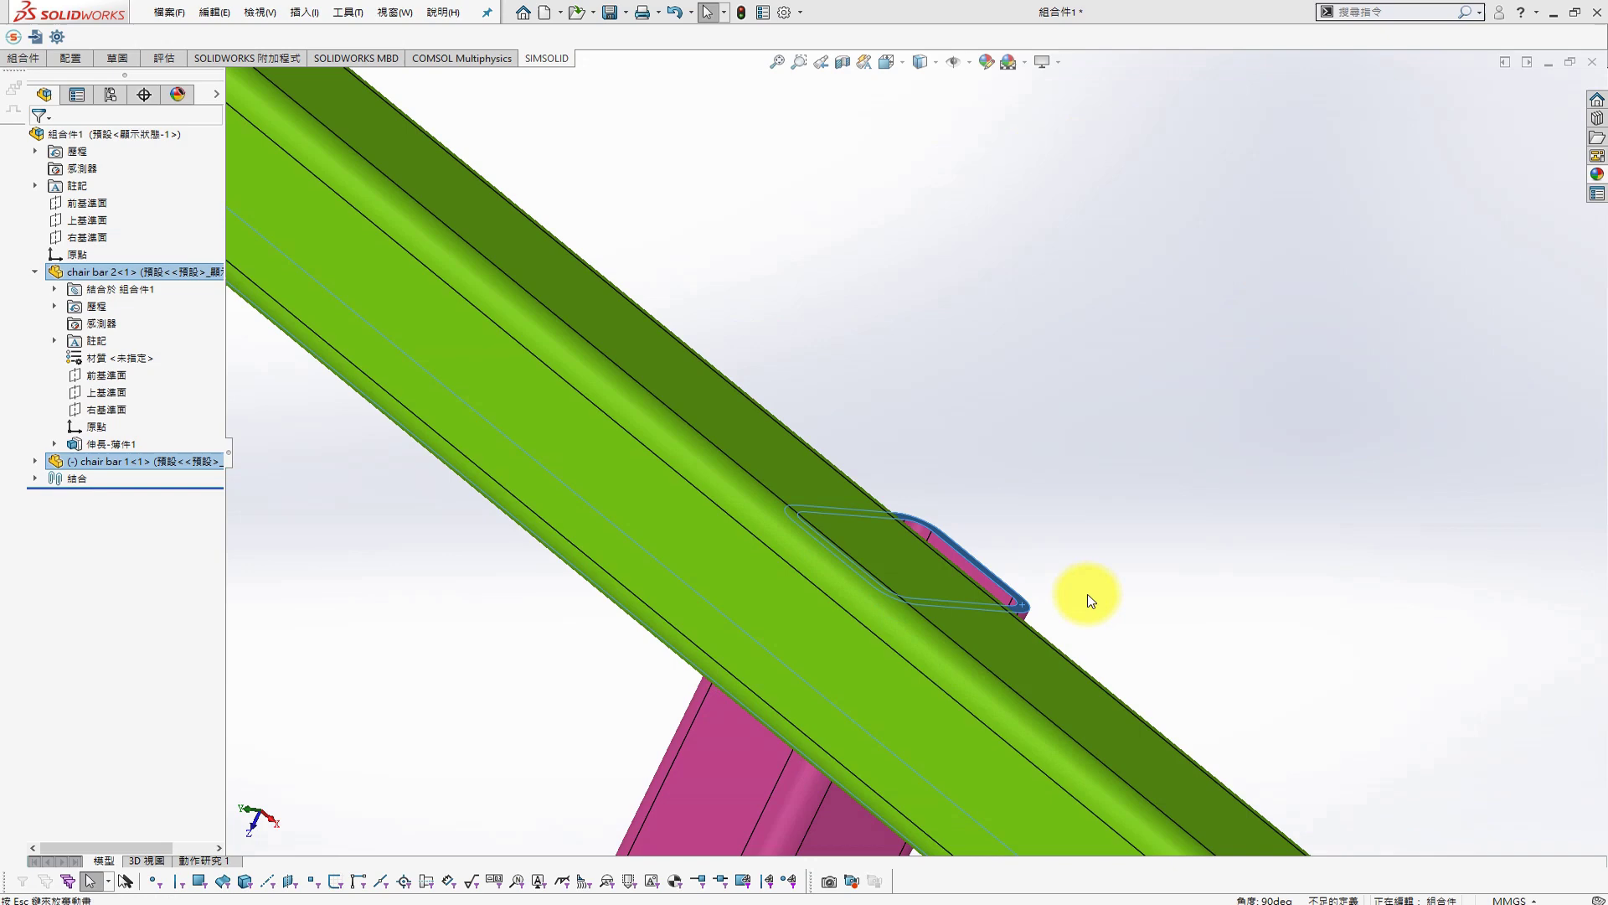
Mate the green bar's end edge to the pink tube
click(866, 648)
scroll(980, 520, up, 5)
middle_drag(1043, 534, 1087, 575)
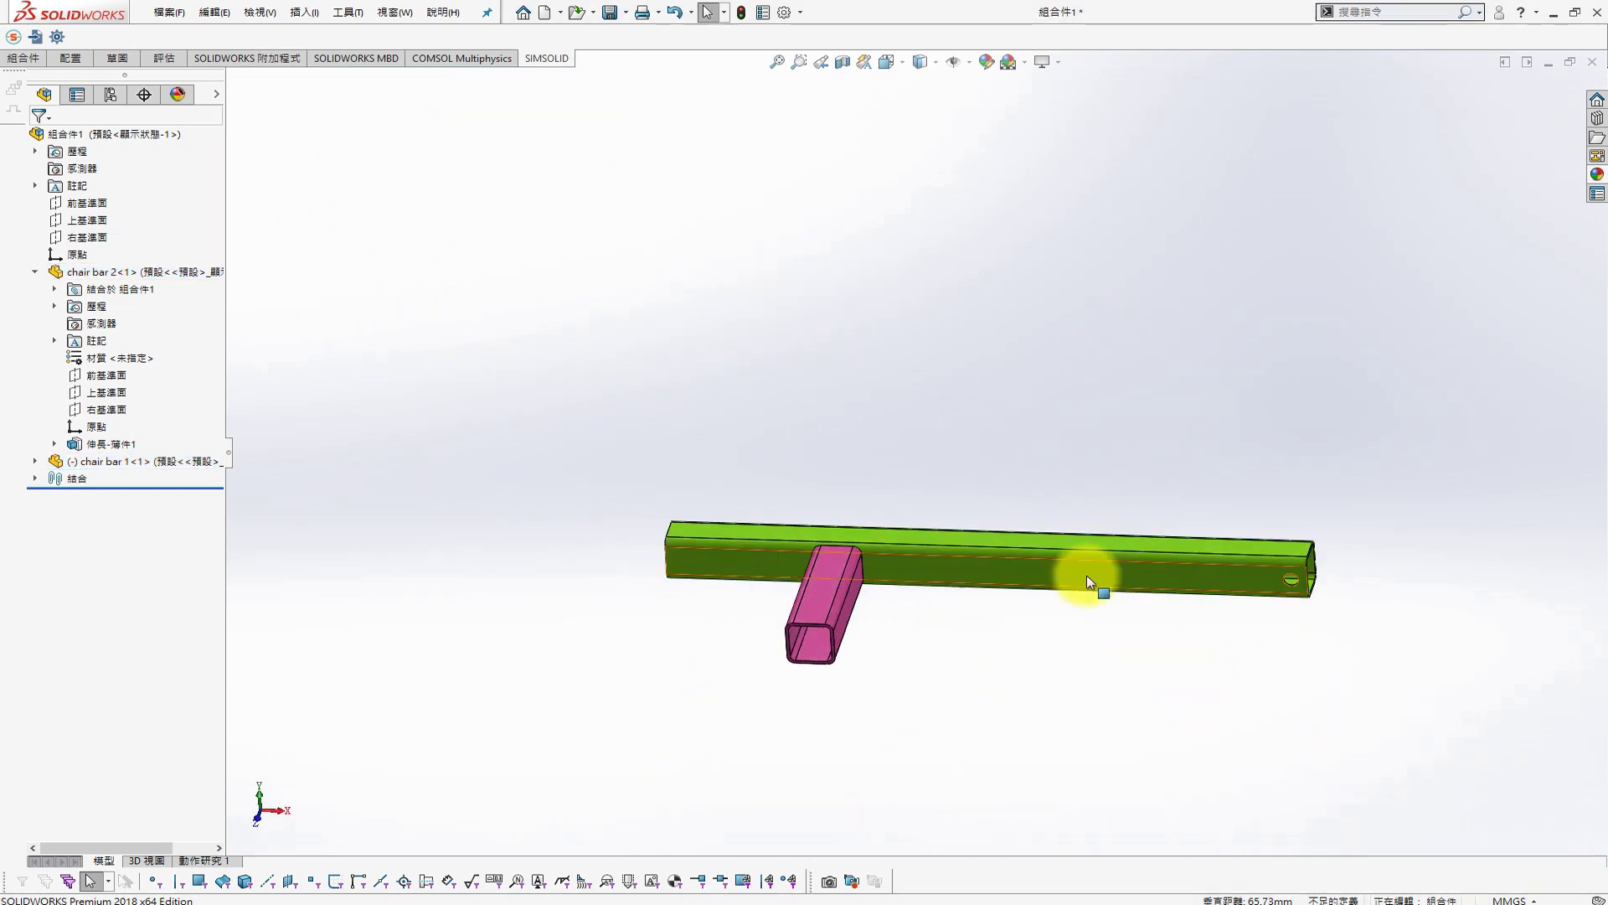
scroll(888, 603, down, 3)
click(819, 610)
scroll(941, 611, up, 2)
scroll(1256, 520, down, 5)
scroll(1193, 551, down, 3)
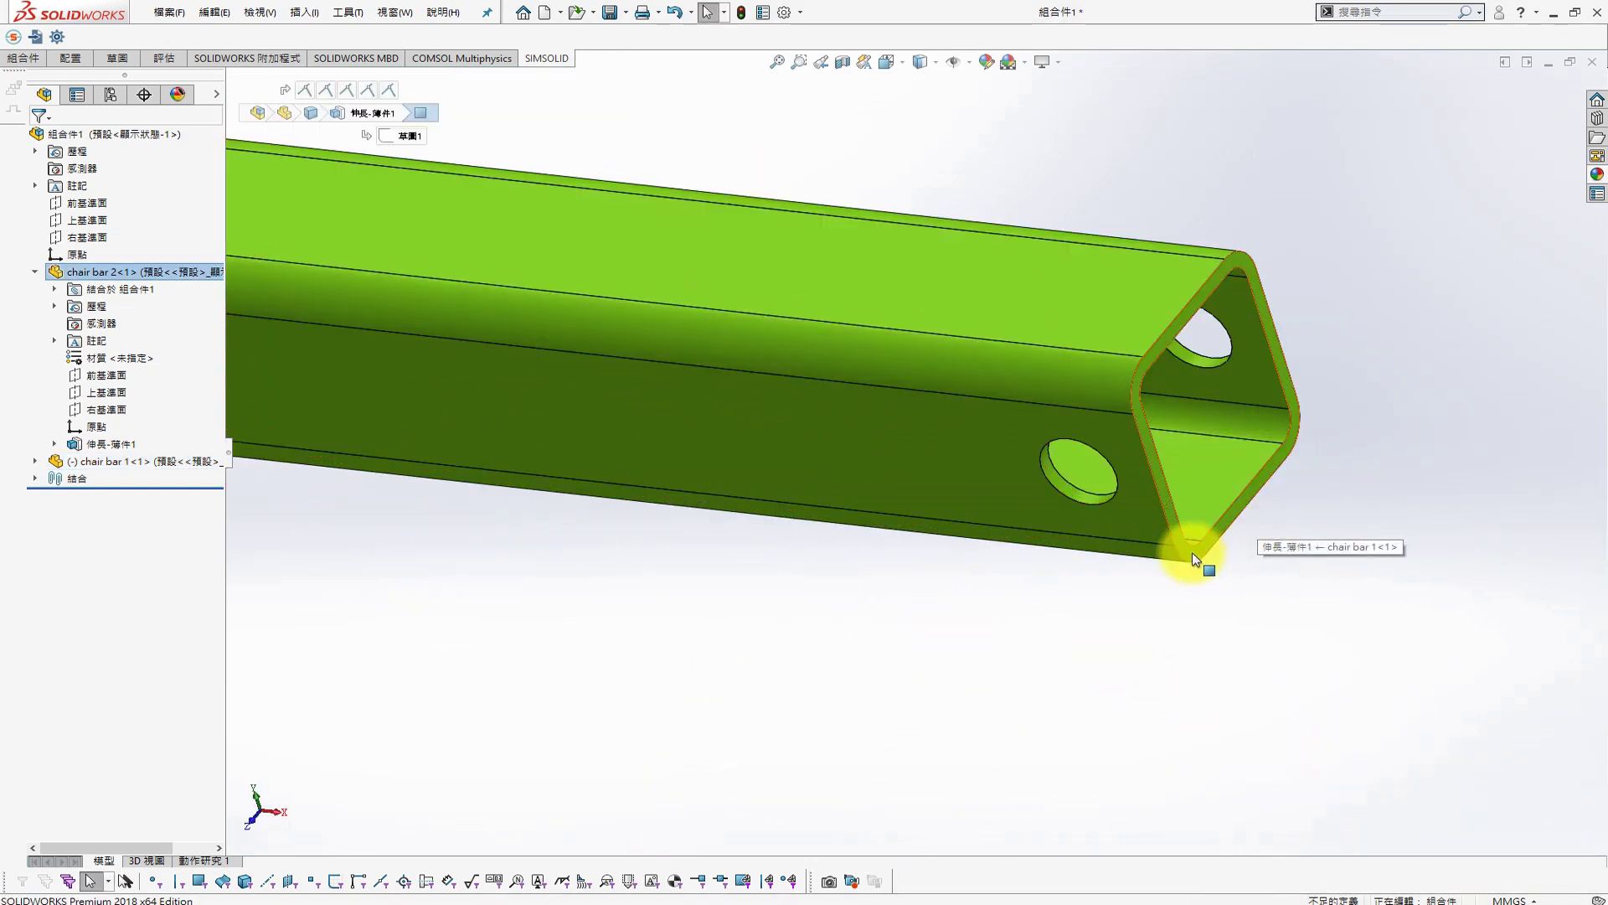
ctrl+click(1193, 551)
click(1231, 537)
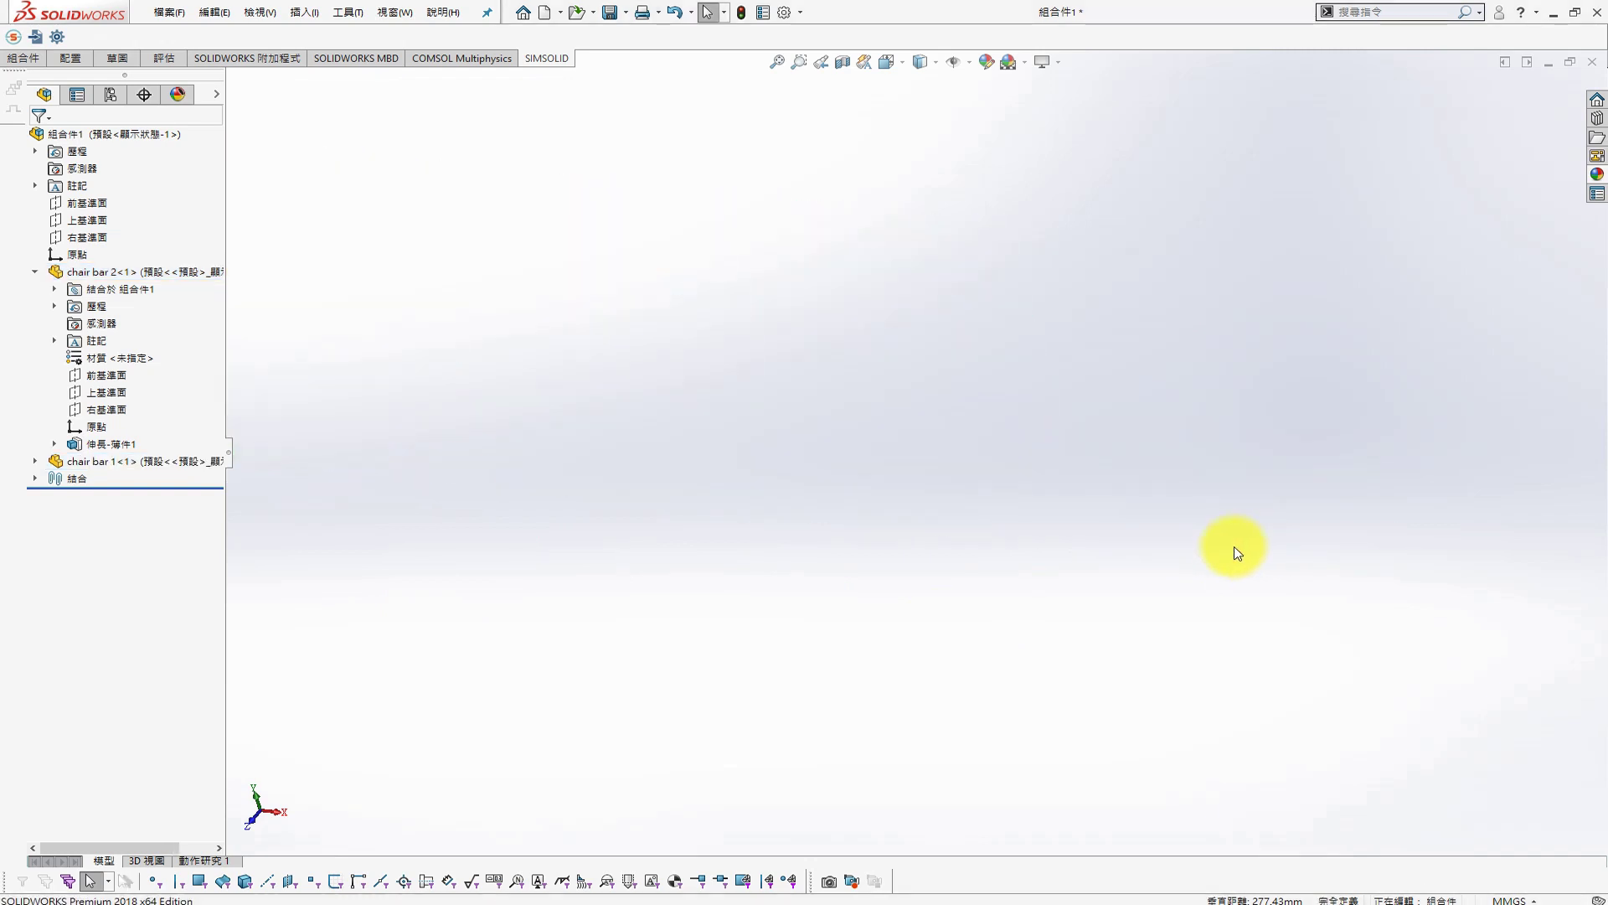
Undo the mistaken mate and add a 100 mm distance mate between the bar and tube
click(673, 12)
scroll(556, 470, up, 3)
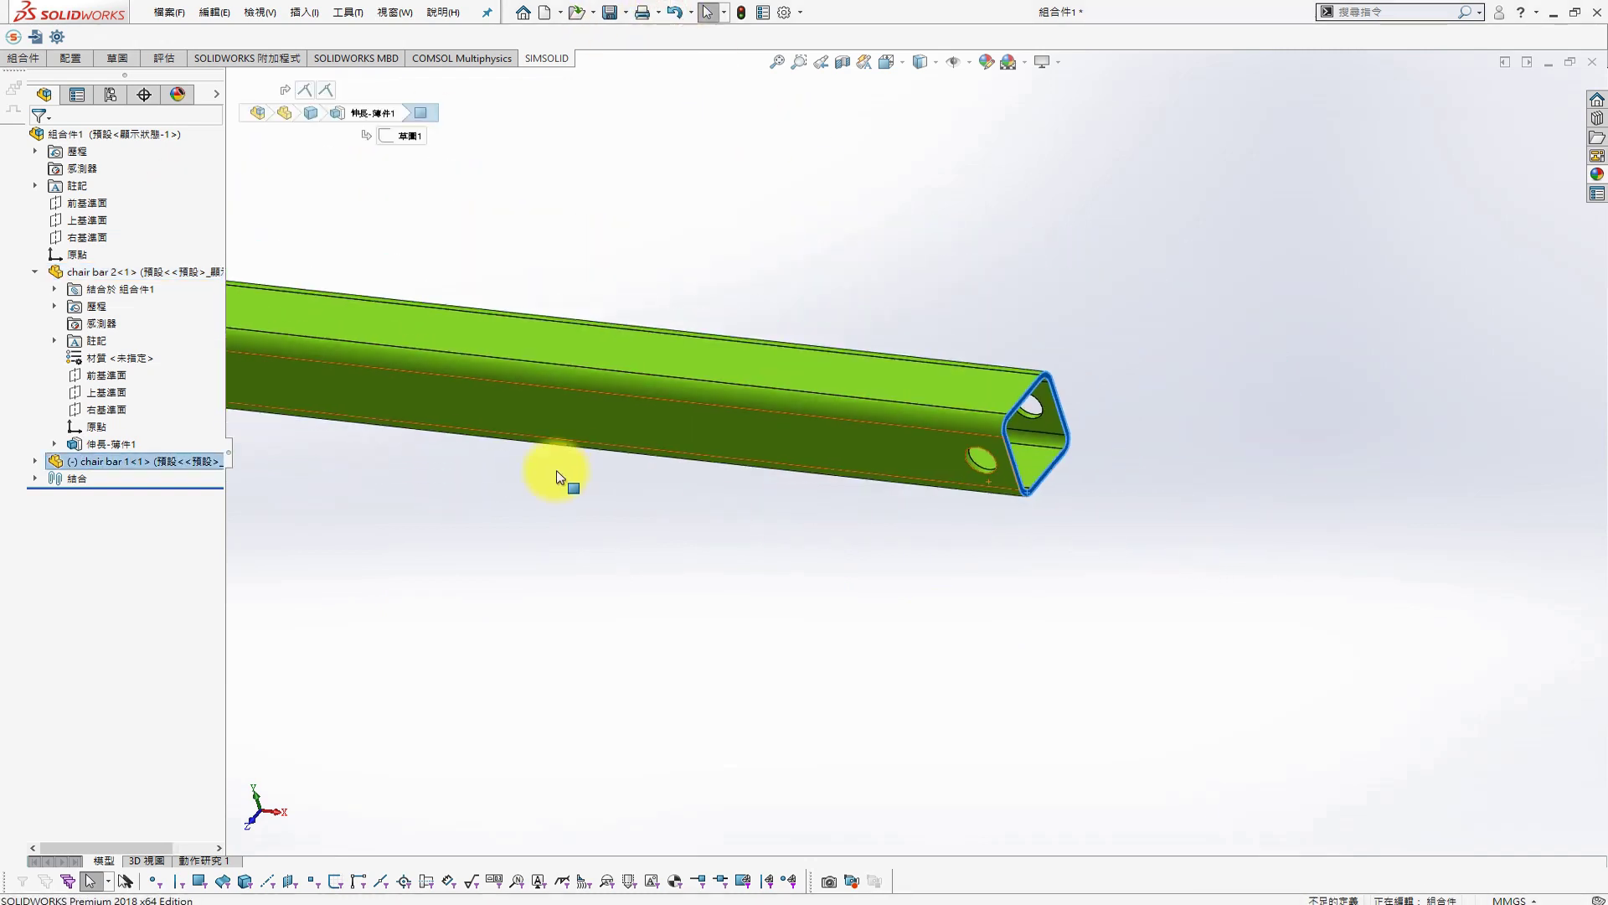
ctrl+click(351, 454)
click(484, 445)
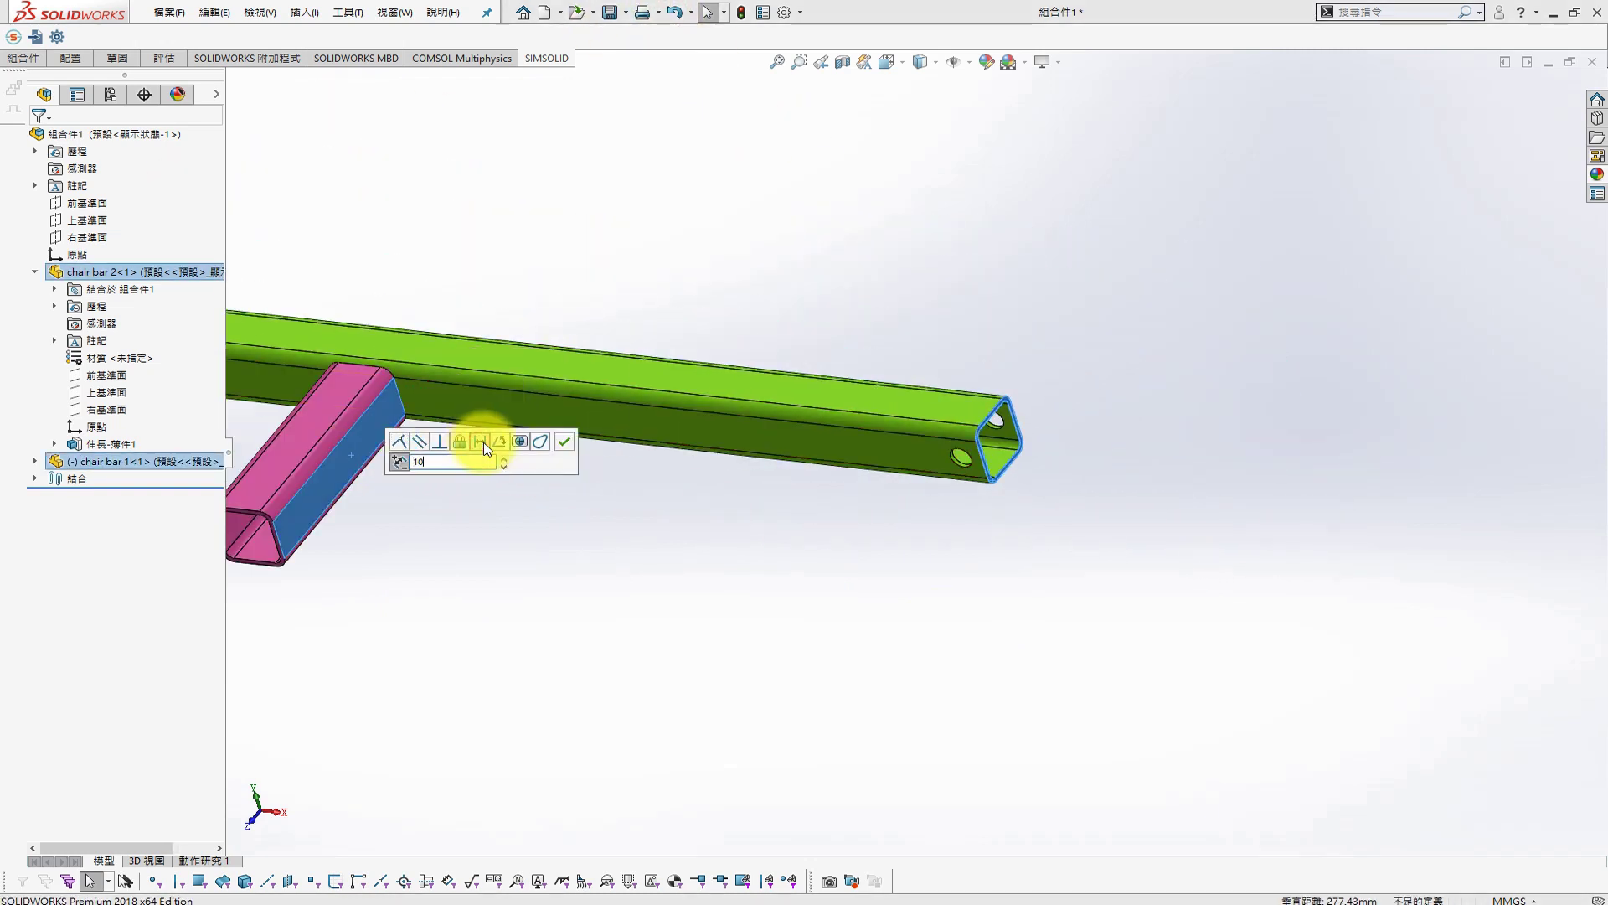
text(0)
key(Return)
click(564, 442)
Mate the second pink tube under the green bar
scroll(729, 427, up, 2)
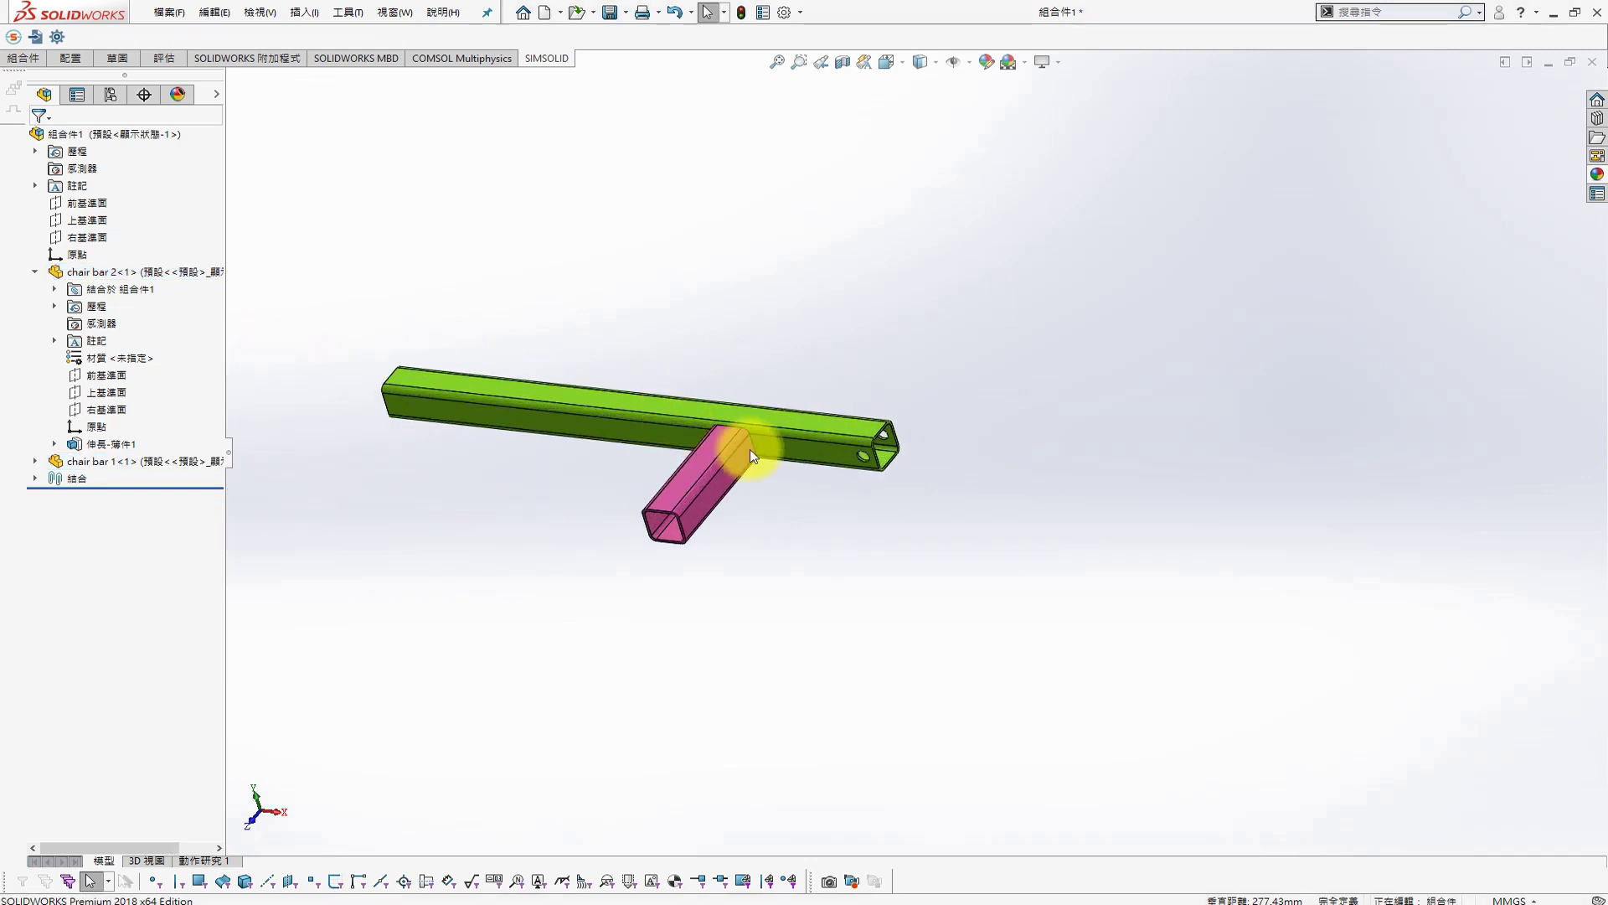
click(498, 486)
ctrl+click(501, 389)
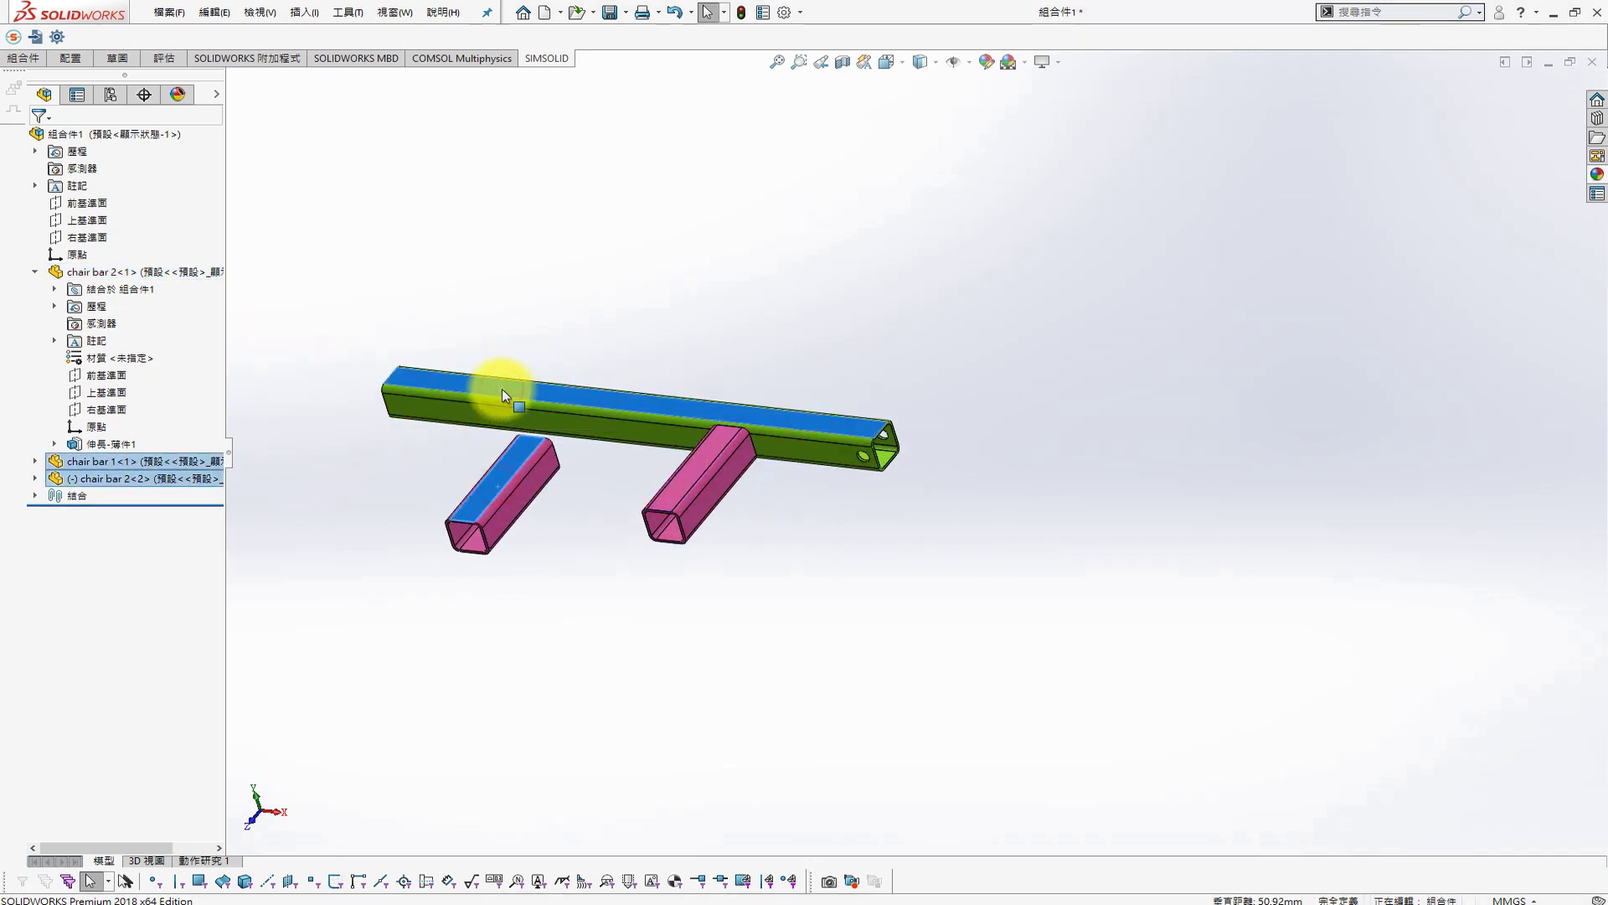
scroll(602, 414, down, 2)
mouse_move(603, 416)
middle_down()
mouse_move(660, 408)
mouse_move(697, 444)
mouse_move(764, 204)
middle_up()
scroll(764, 204, down, 3)
Select the pink tube's end face and the green bar's end face for a mate
click(775, 253)
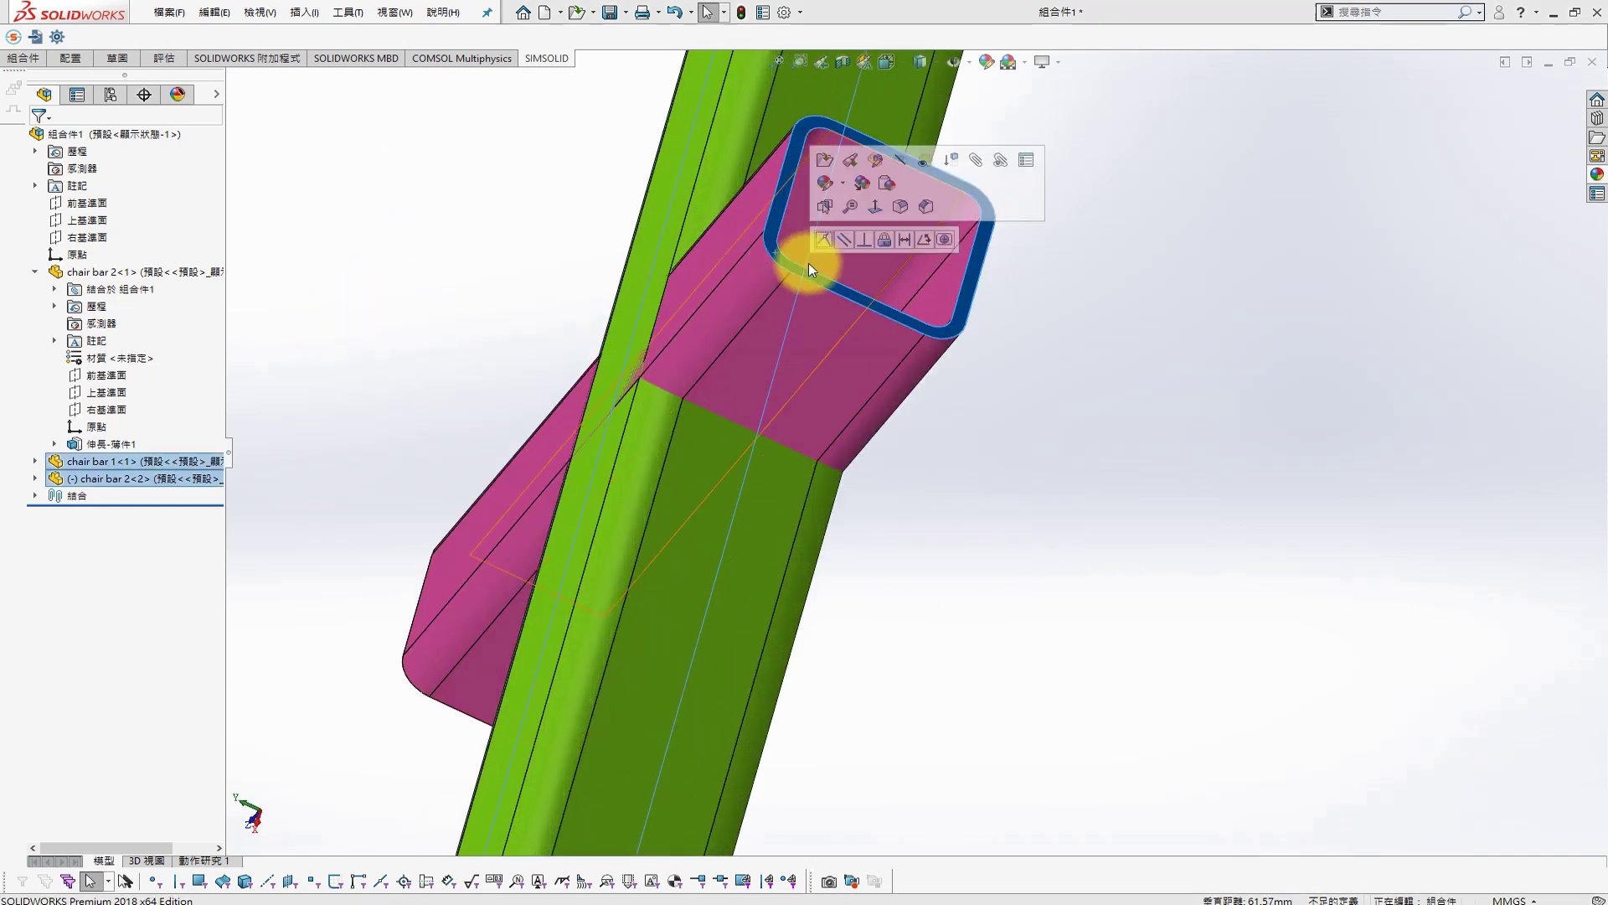
scroll(765, 377, up, 3)
mouse_move(765, 377)
middle_down()
mouse_move(926, 460)
mouse_move(521, 477)
middle_up()
scroll(596, 178, down, 2)
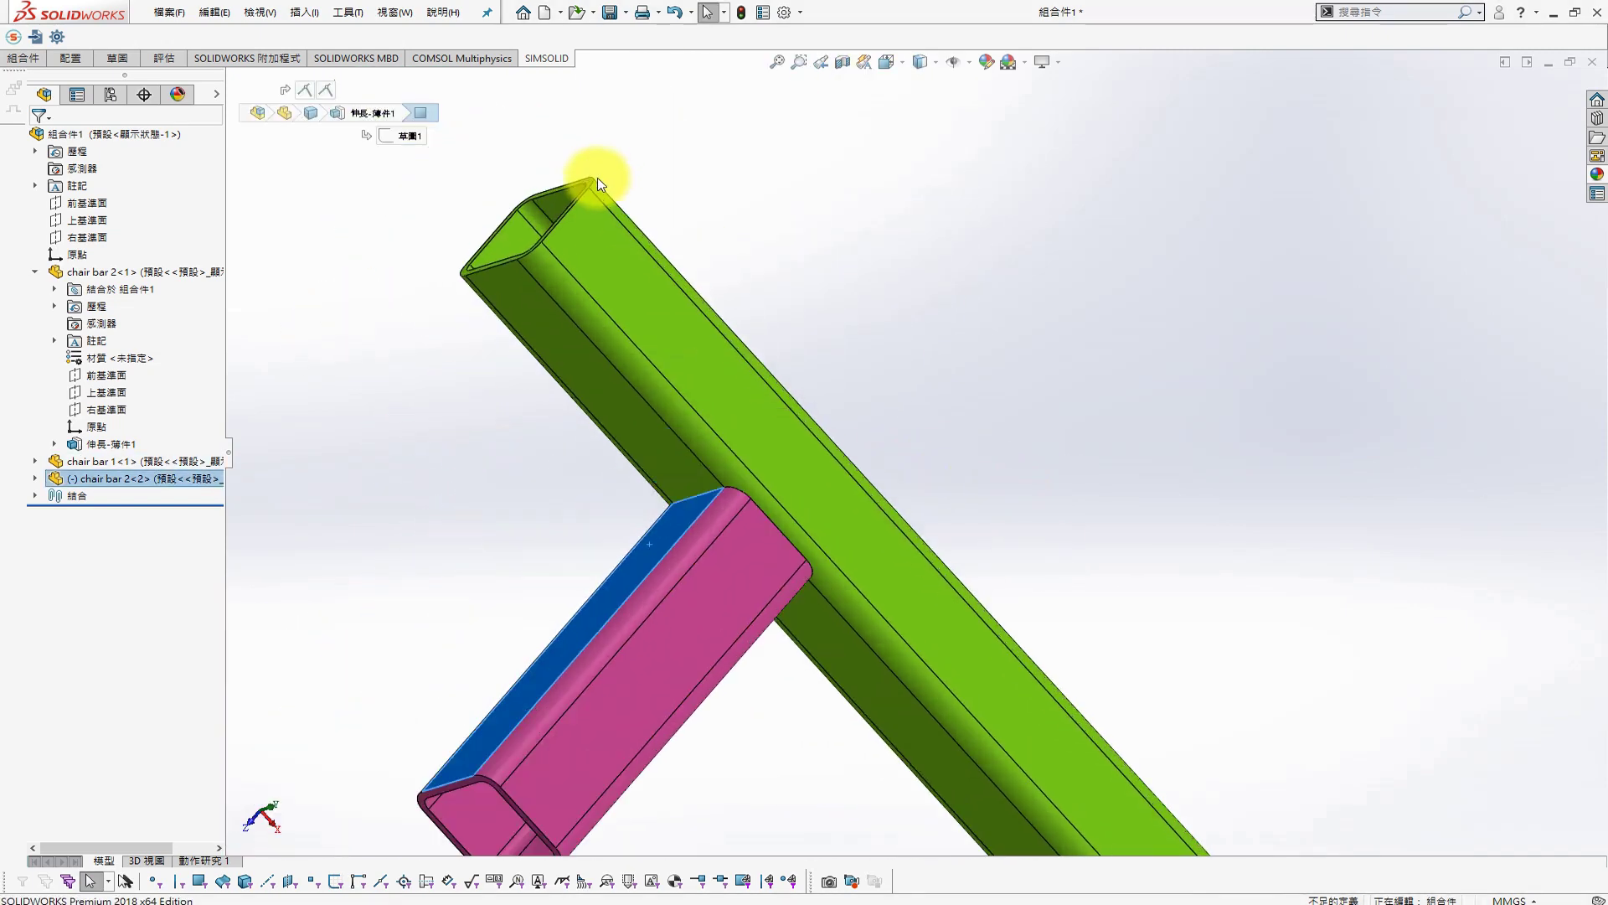
scroll(597, 177, down, 2)
click(747, 261)
scroll(927, 344, up, 2)
scroll(1011, 400, up, 2)
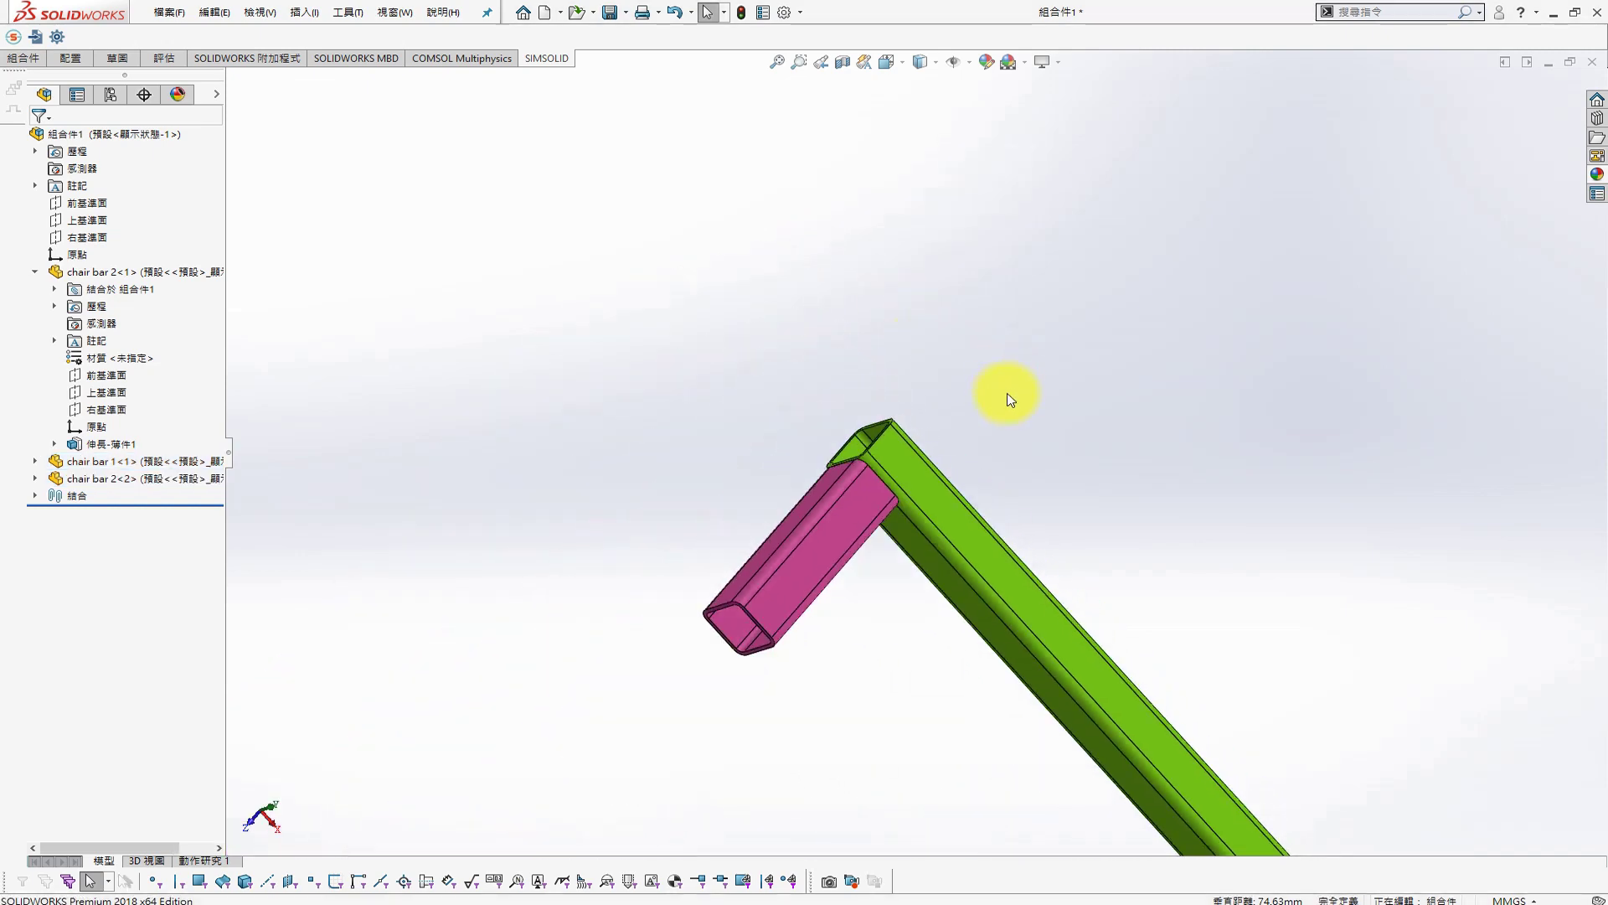
scroll(1012, 400, up, 3)
Add a copy of the green chair bar 1 to the assembly
drag(143, 460, 809, 677)
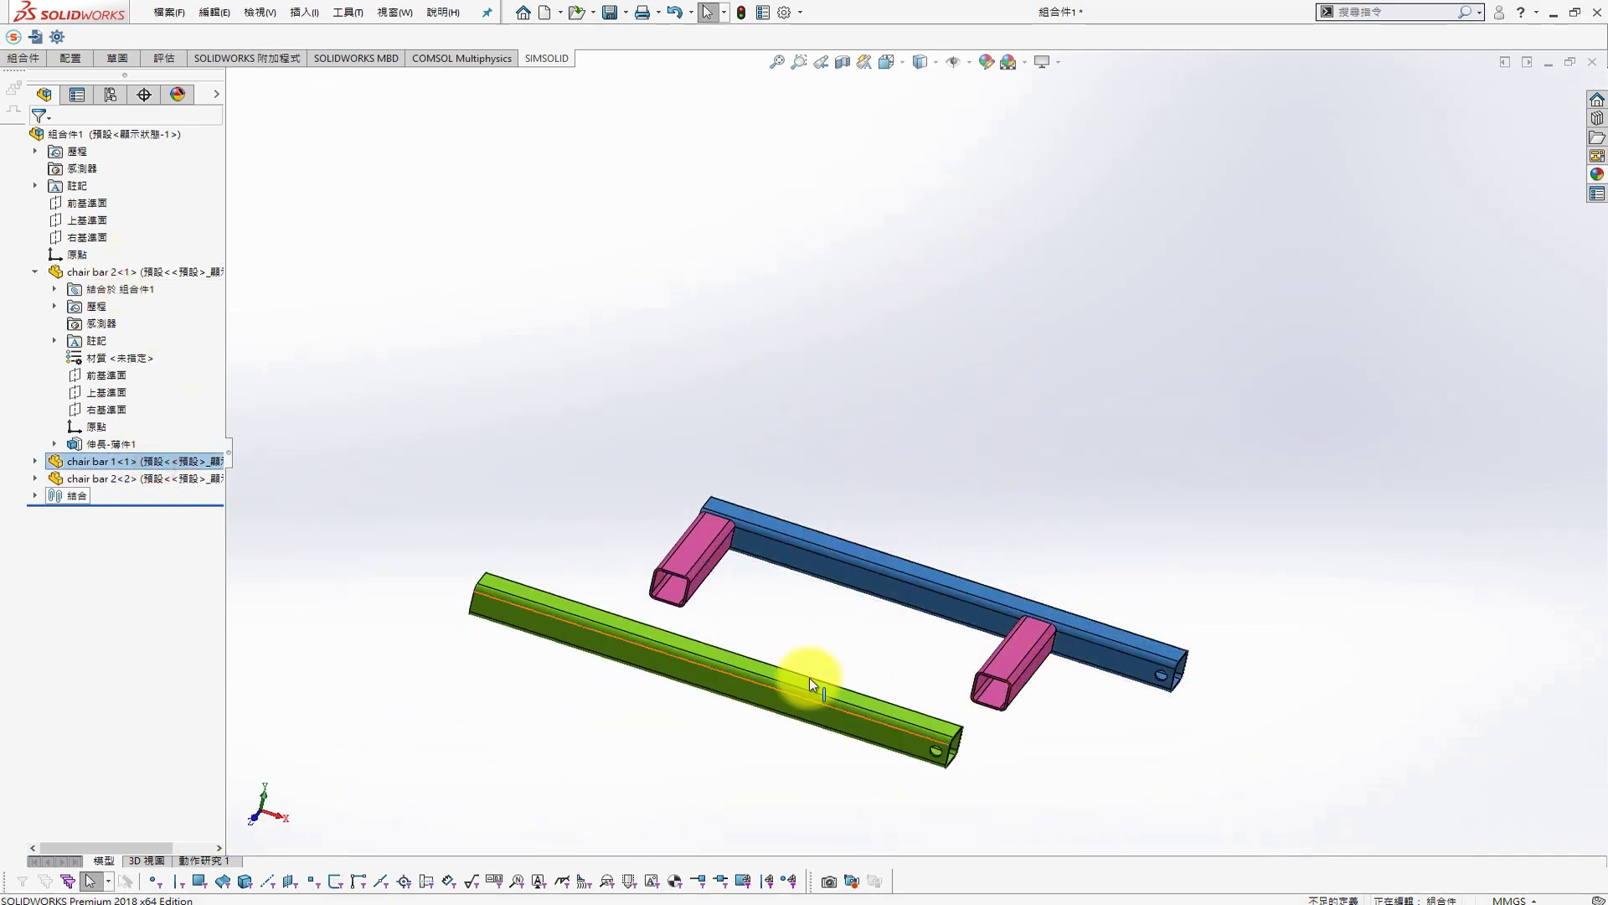
scroll(998, 657, down, 2)
mouse_move(998, 656)
middle_down()
mouse_move(603, 646)
mouse_move(438, 689)
mouse_move(662, 547)
mouse_move(757, 577)
mouse_move(822, 430)
middle_up()
scroll(661, 547, down, 3)
scroll(821, 431, up, 3)
scroll(917, 514, down, 3)
scroll(882, 595, down, 3)
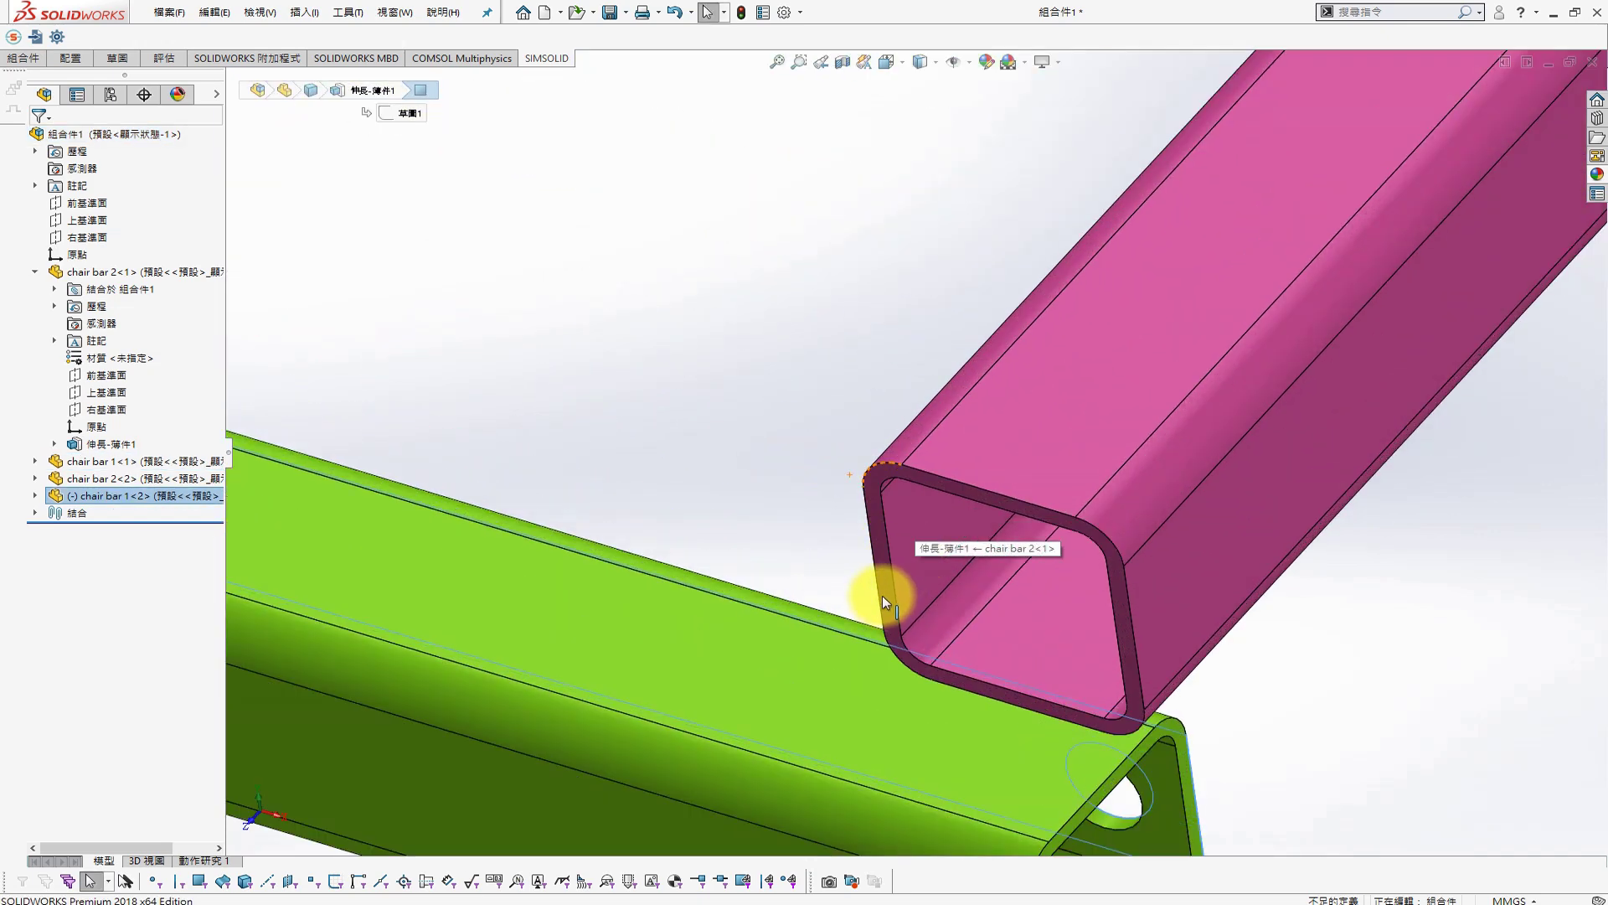
Add a coincident mate seating the magenta tube flush on the green bar faces
click(882, 596)
click(1049, 495)
ctrl+click(851, 696)
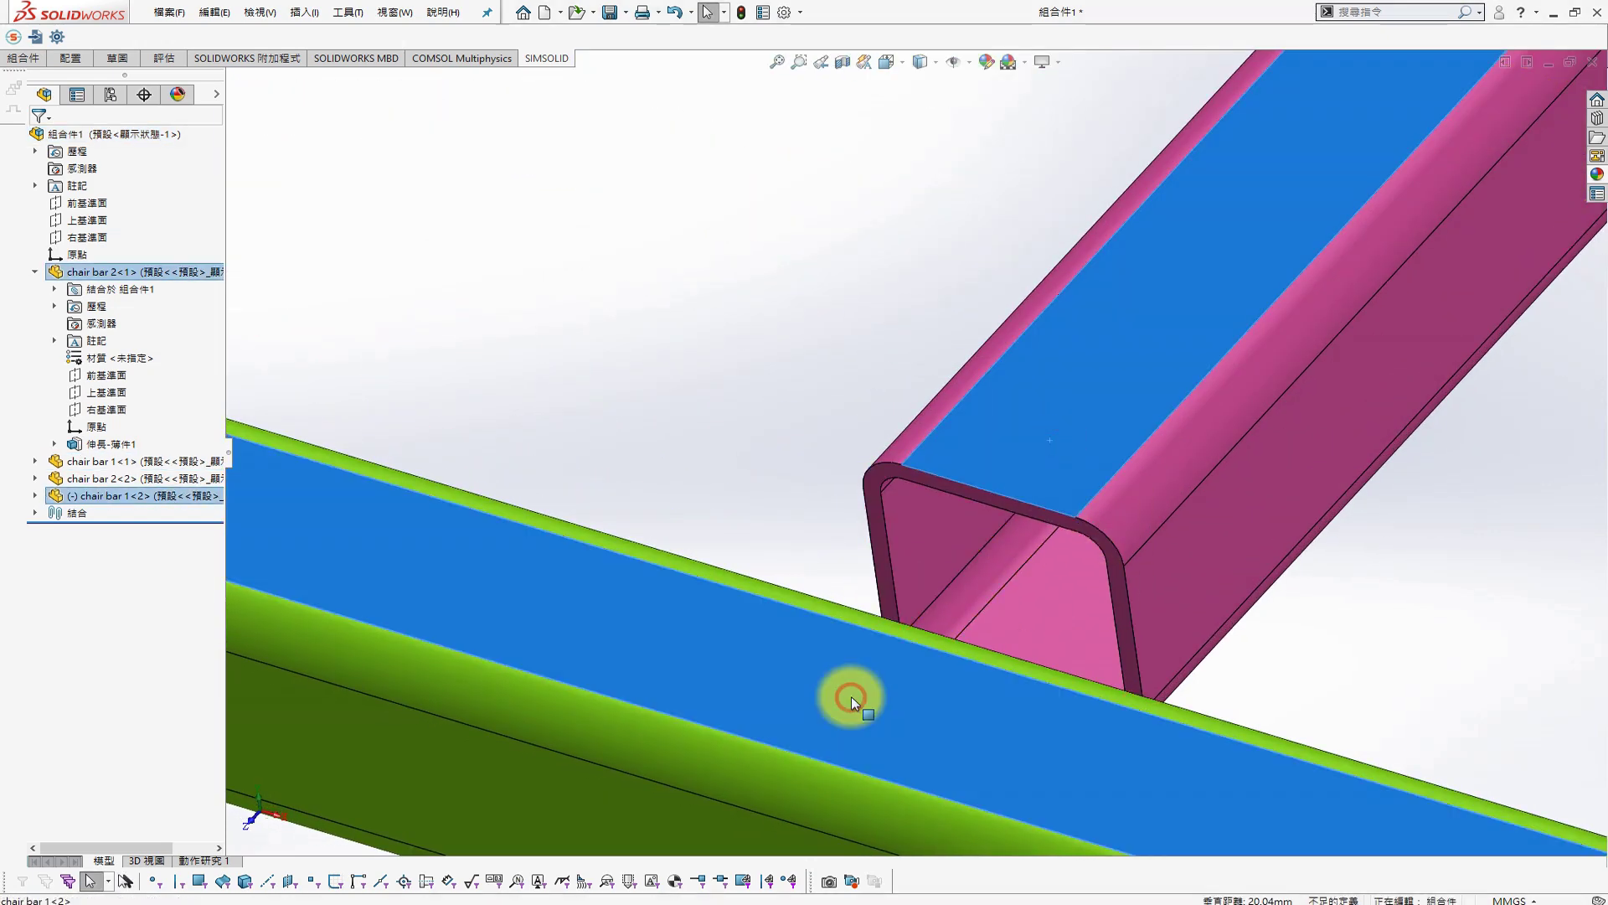
click(901, 605)
scroll(979, 610, up, 2)
scroll(1146, 521, up, 2)
scroll(1117, 557, down, 4)
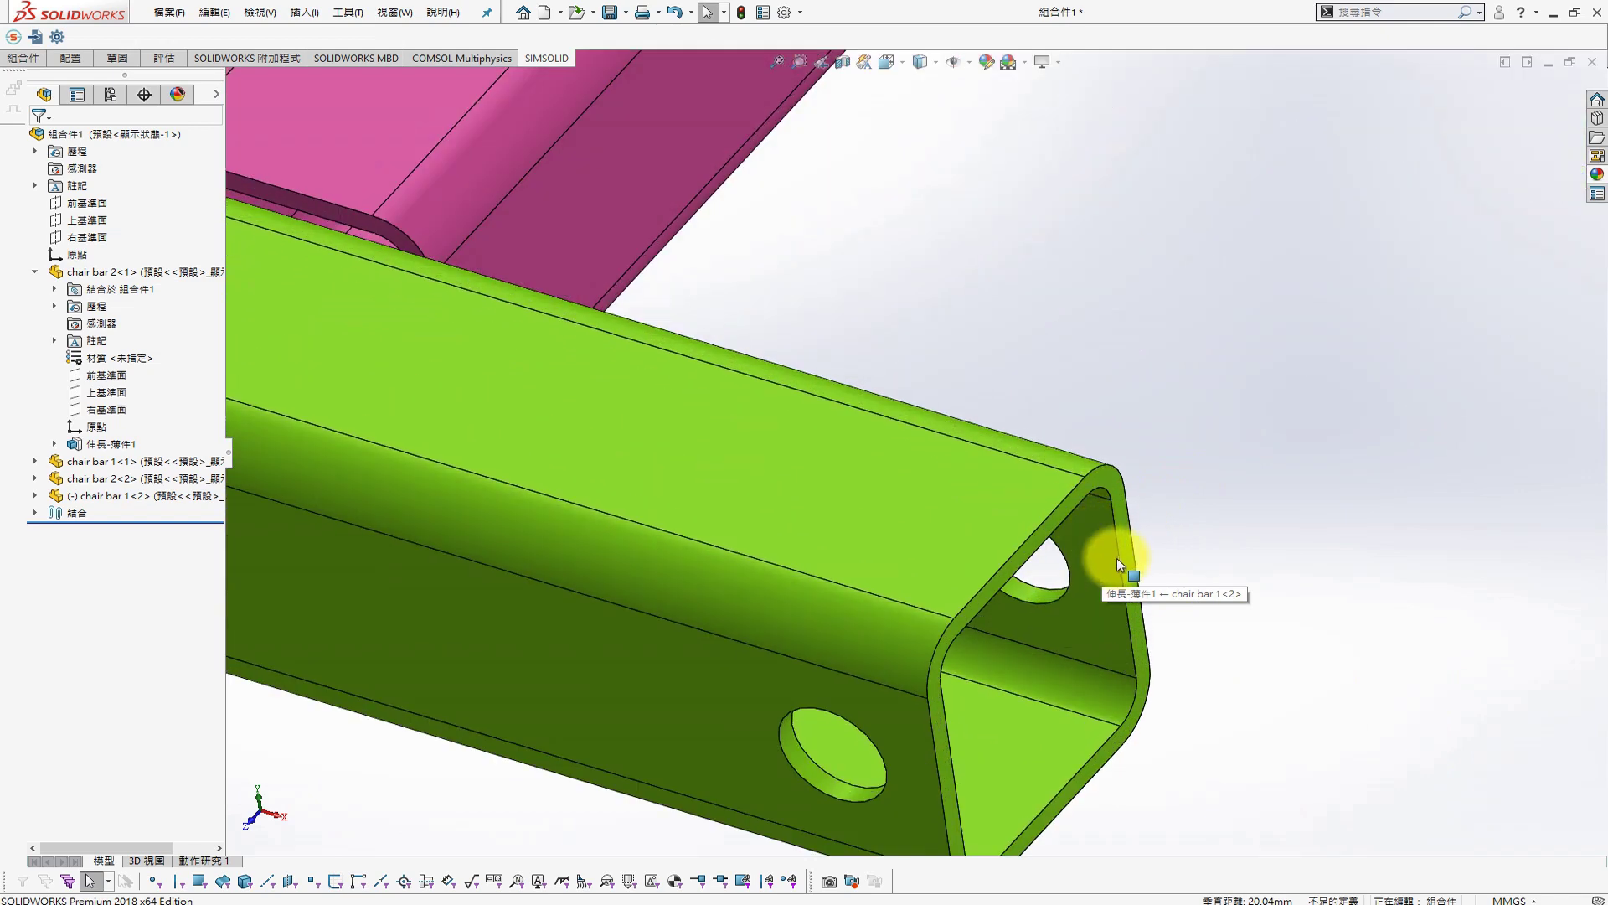
Mate the two green bars' end edges so the bars line up
click(1118, 558)
scroll(1149, 376, up, 3)
scroll(1255, 343, down, 3)
scroll(1280, 451, down, 2)
ctrl+click(1280, 451)
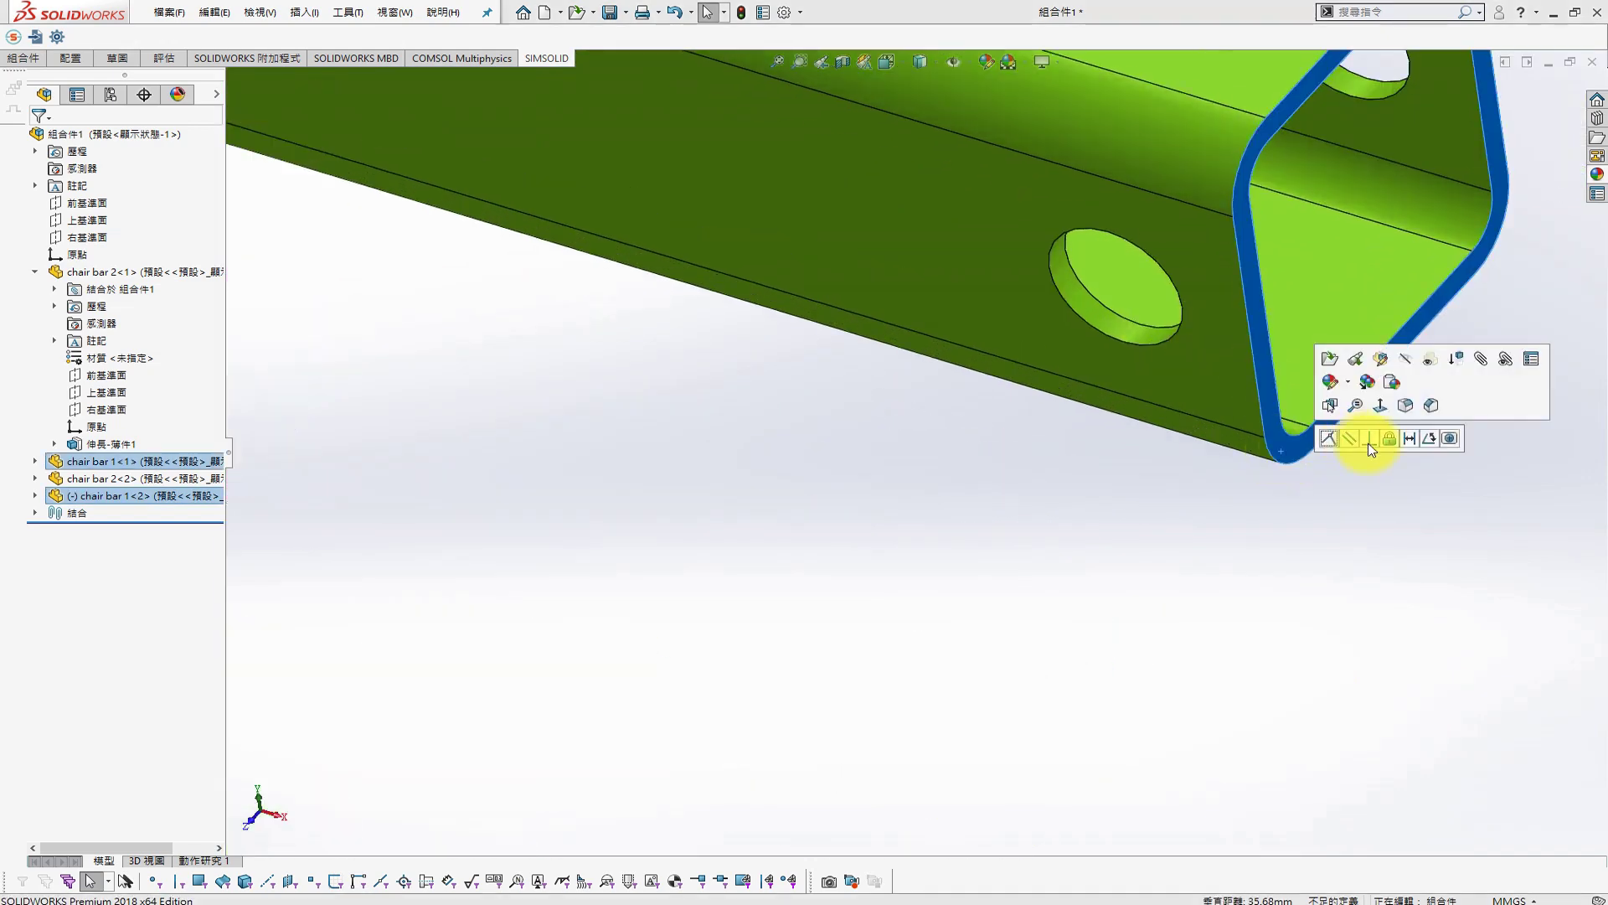
click(1329, 438)
scroll(769, 525, up, 3)
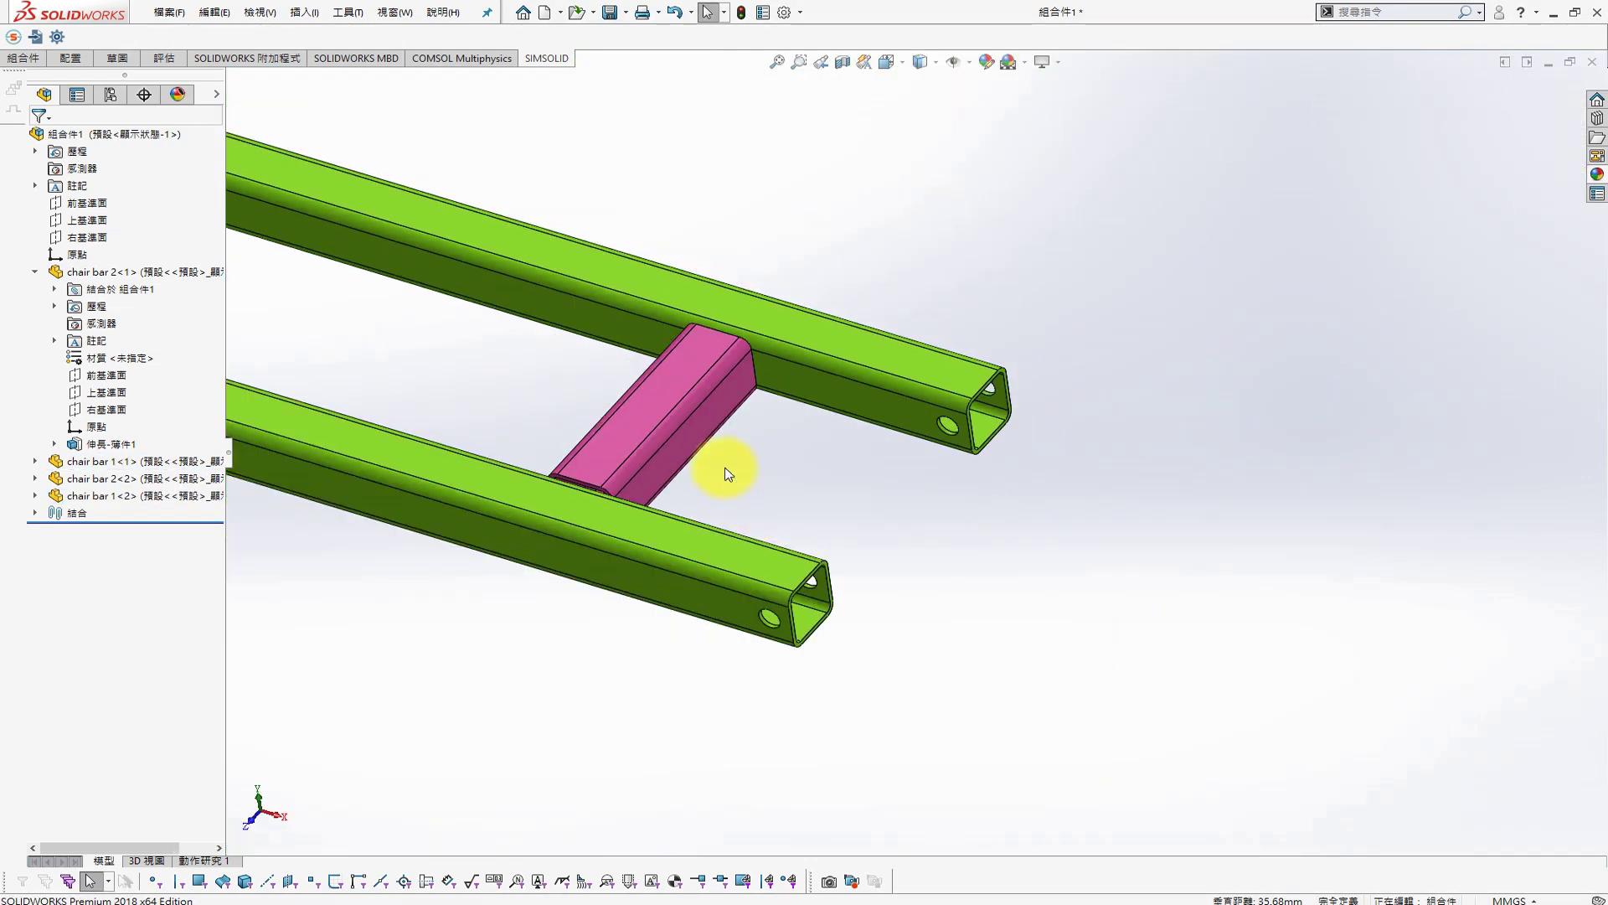
Save the assembly as 'seat'
key(ctrl+s)
text(seat)
key(Return)
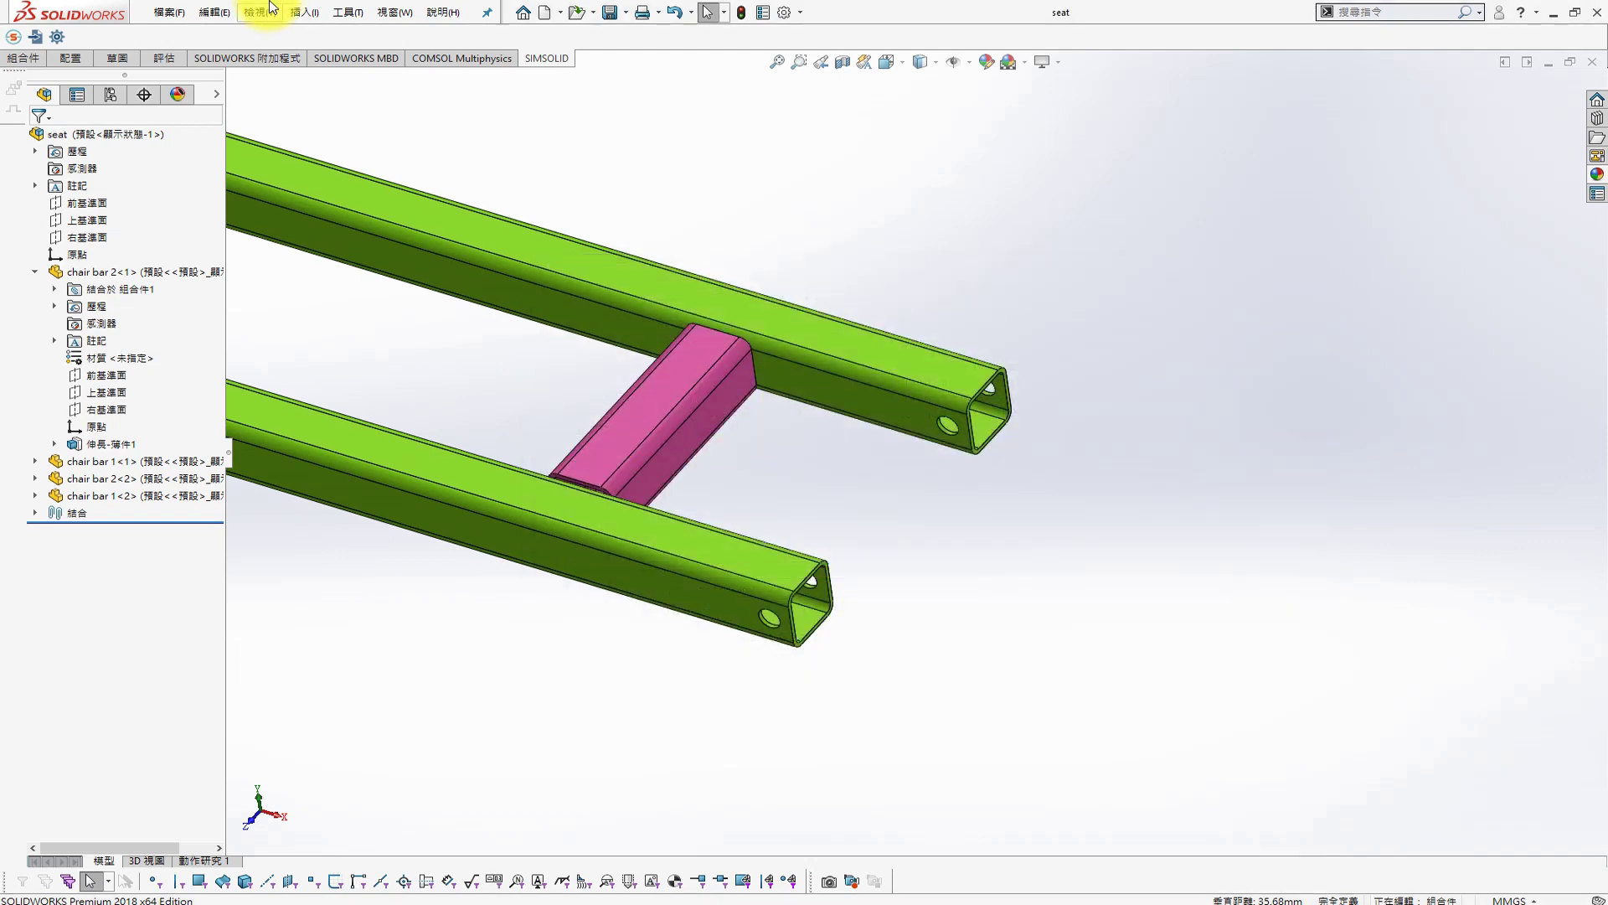
click(293, 15)
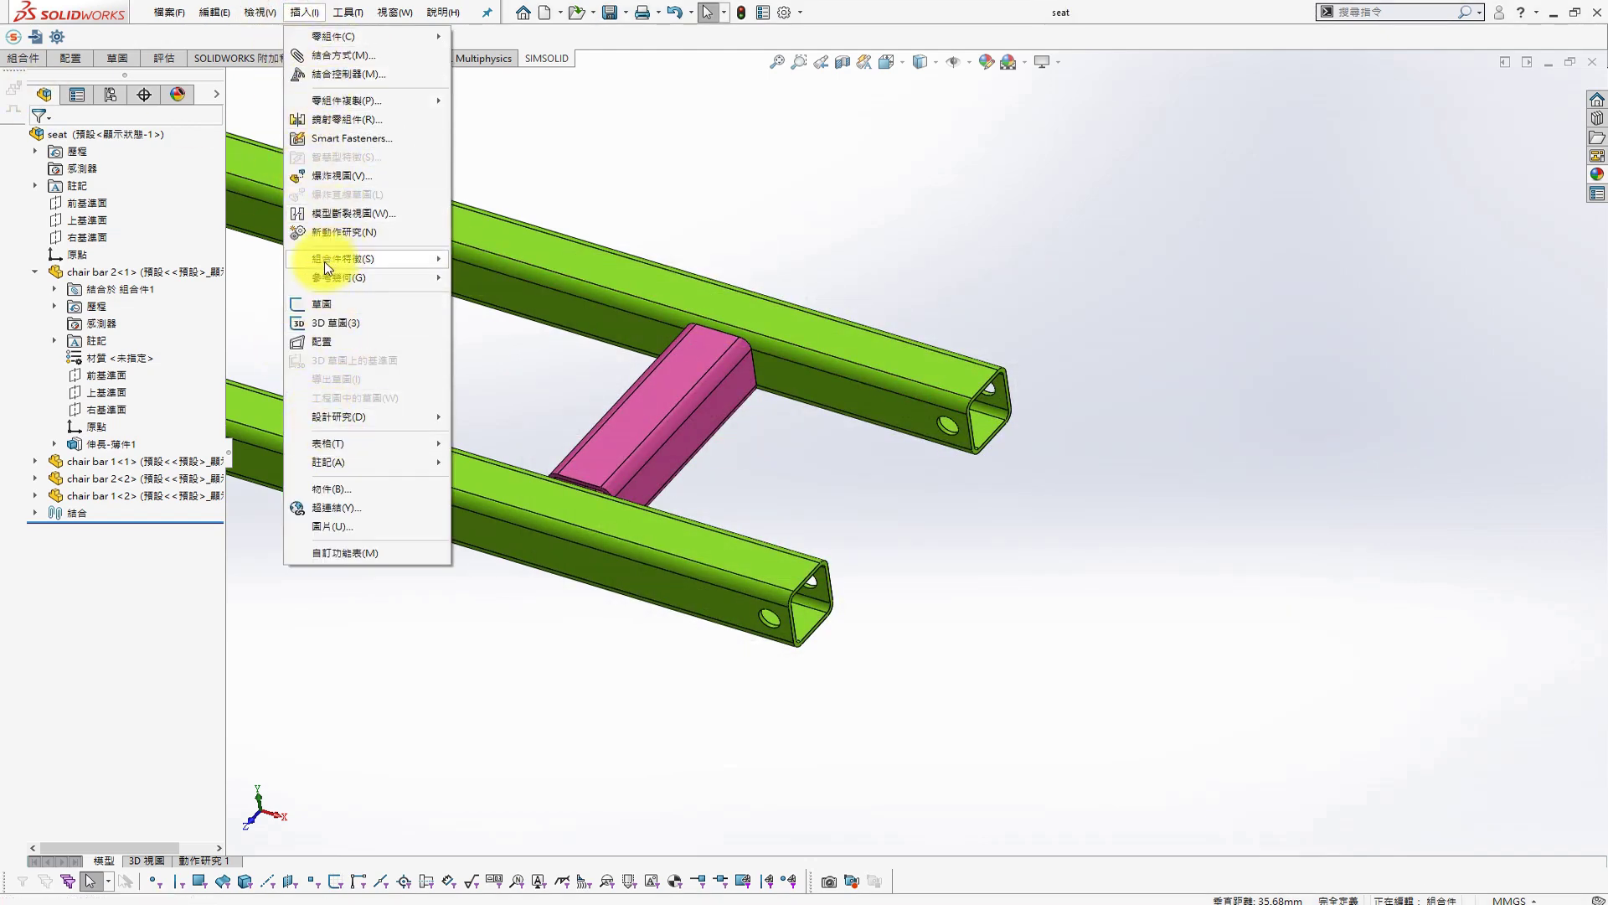
Start a weld bead by weld path and select the first joint's edge loop
mouse_move(344, 258)
click(507, 330)
click(68, 302)
scroll(740, 367, down, 2)
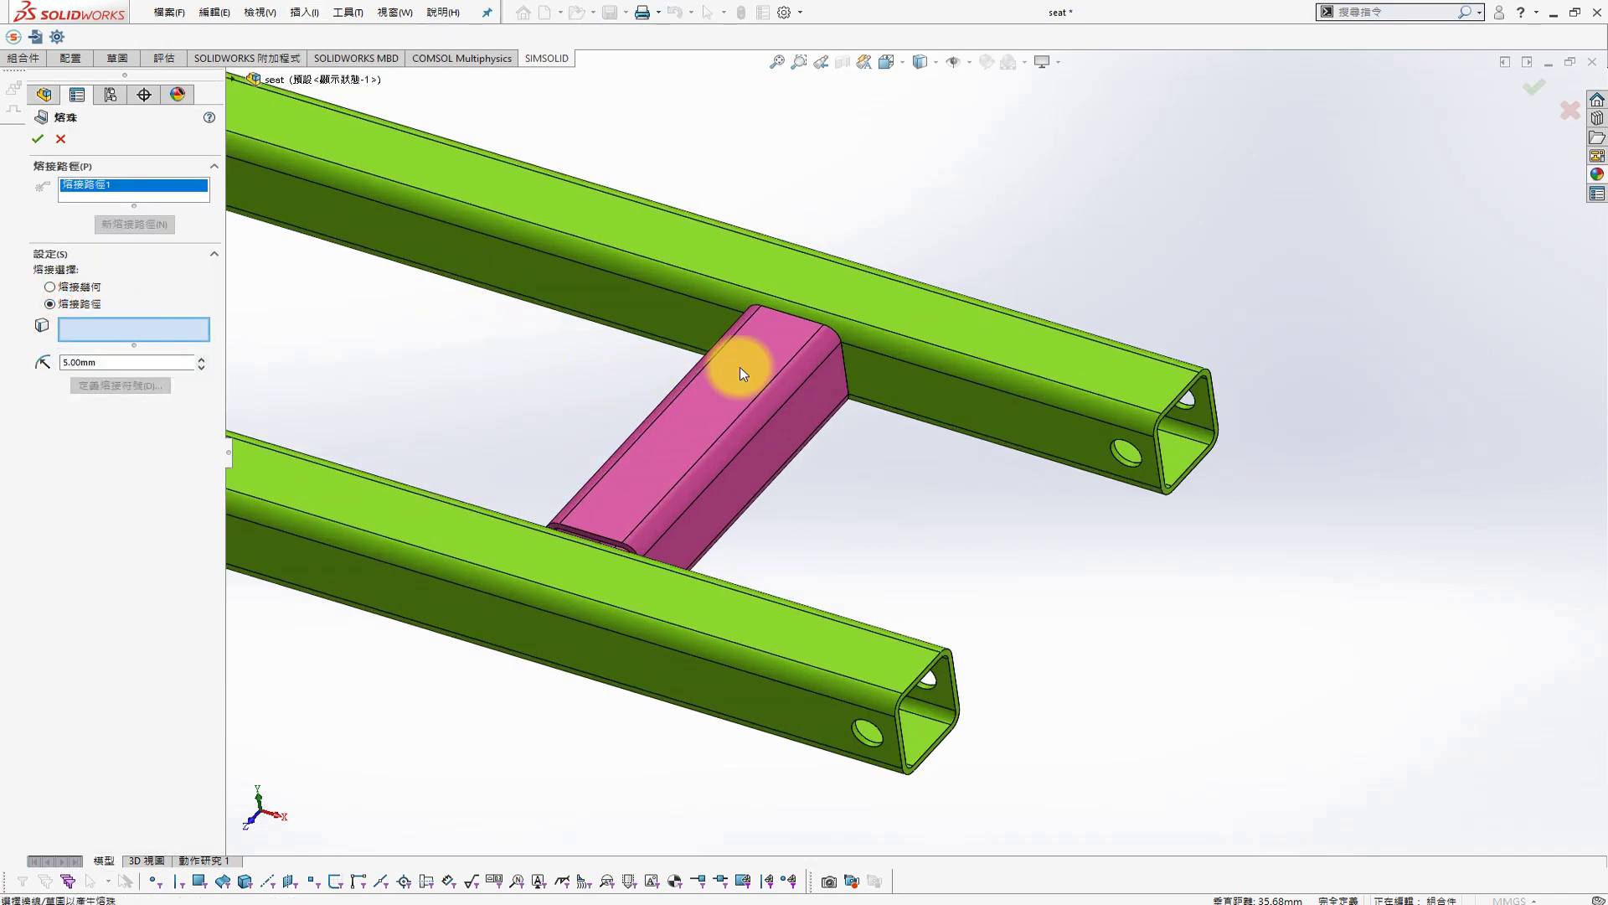
scroll(773, 304, down, 2)
click(799, 302)
click(841, 318)
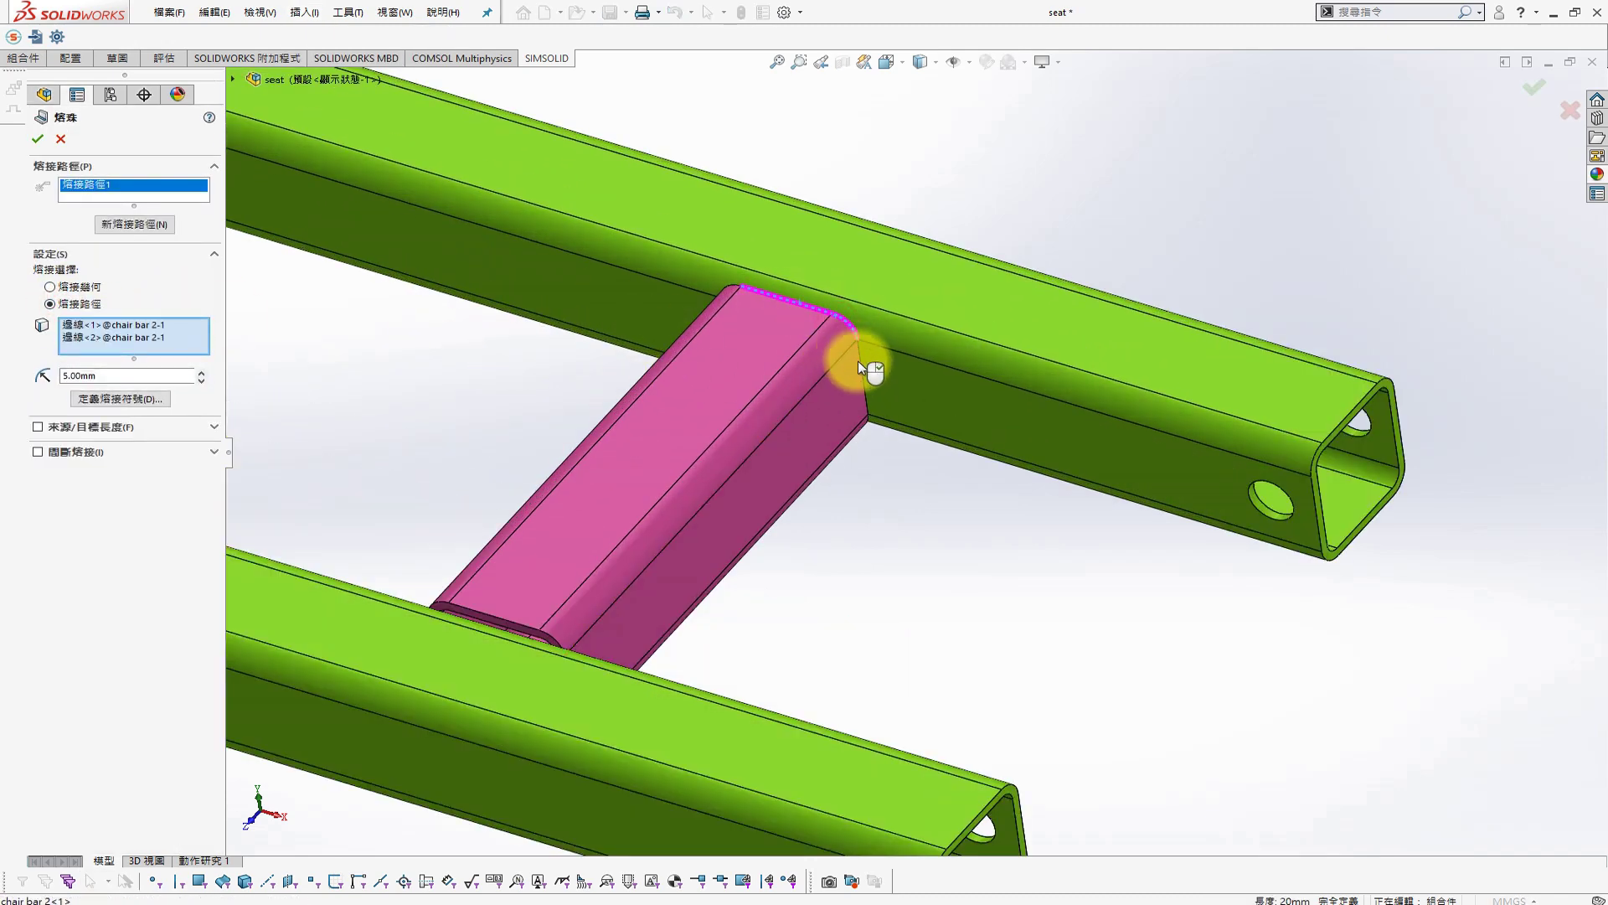
click(863, 385)
mouse_move(872, 484)
middle_down()
mouse_move(897, 495)
mouse_move(739, 551)
middle_up()
click(867, 501)
click(841, 524)
click(714, 537)
click(638, 489)
mouse_move(638, 491)
middle_down()
mouse_move(915, 377)
mouse_move(796, 232)
middle_up()
Add a second weld path around the other end of that cross tube
click(127, 223)
scroll(714, 492, up, 3)
click(802, 228)
click(852, 244)
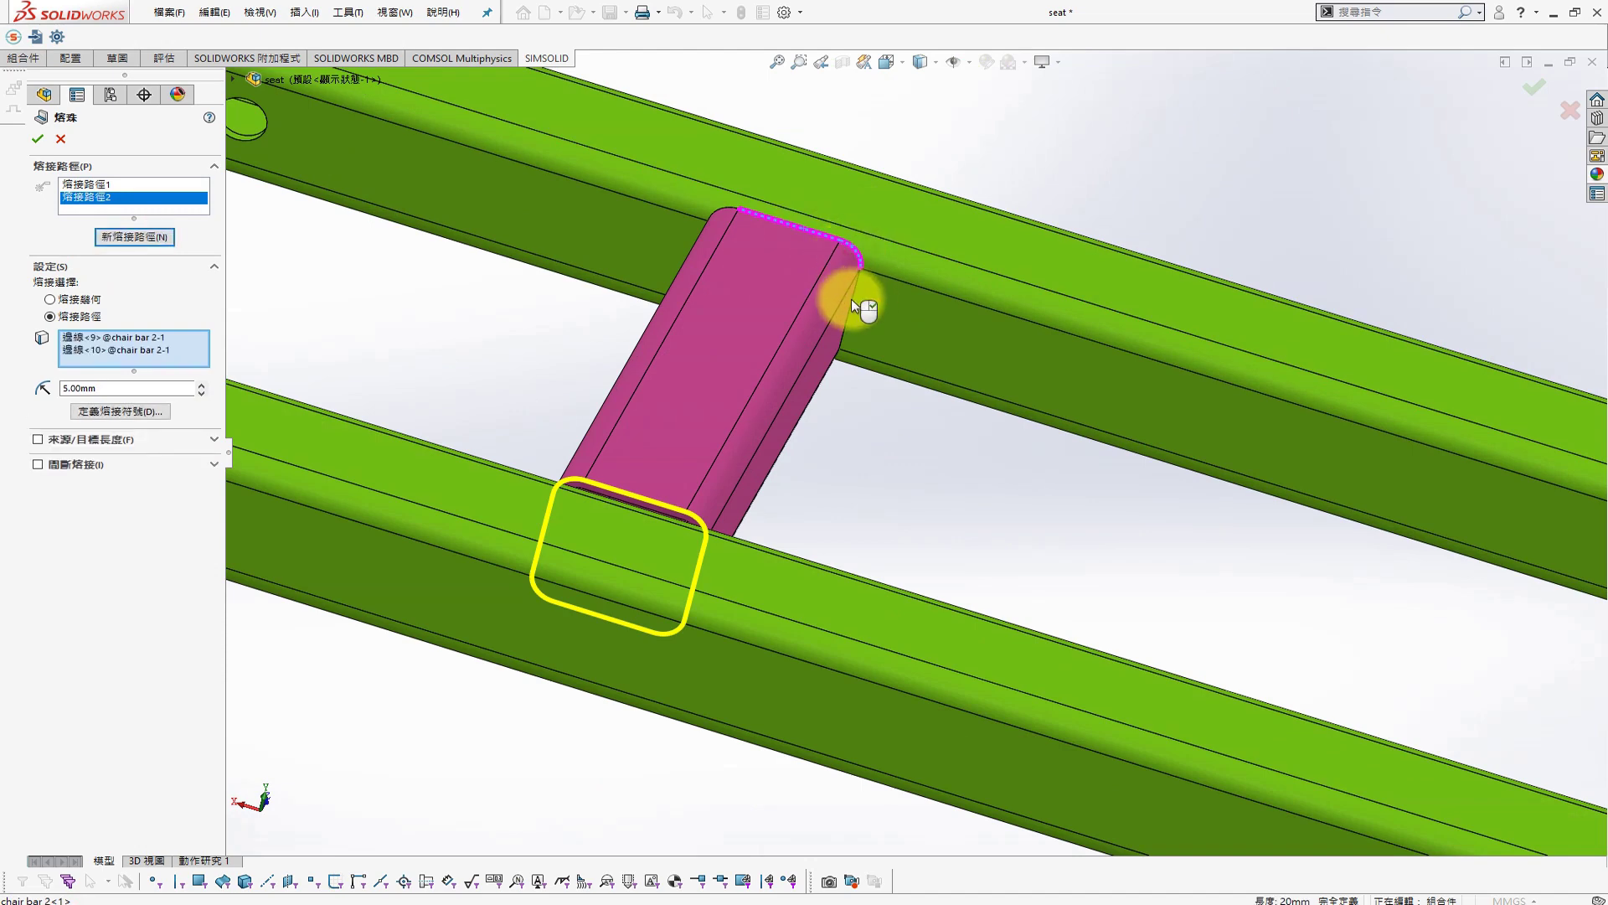
click(853, 296)
mouse_move(853, 297)
middle_down()
mouse_move(831, 235)
mouse_move(877, 538)
middle_up()
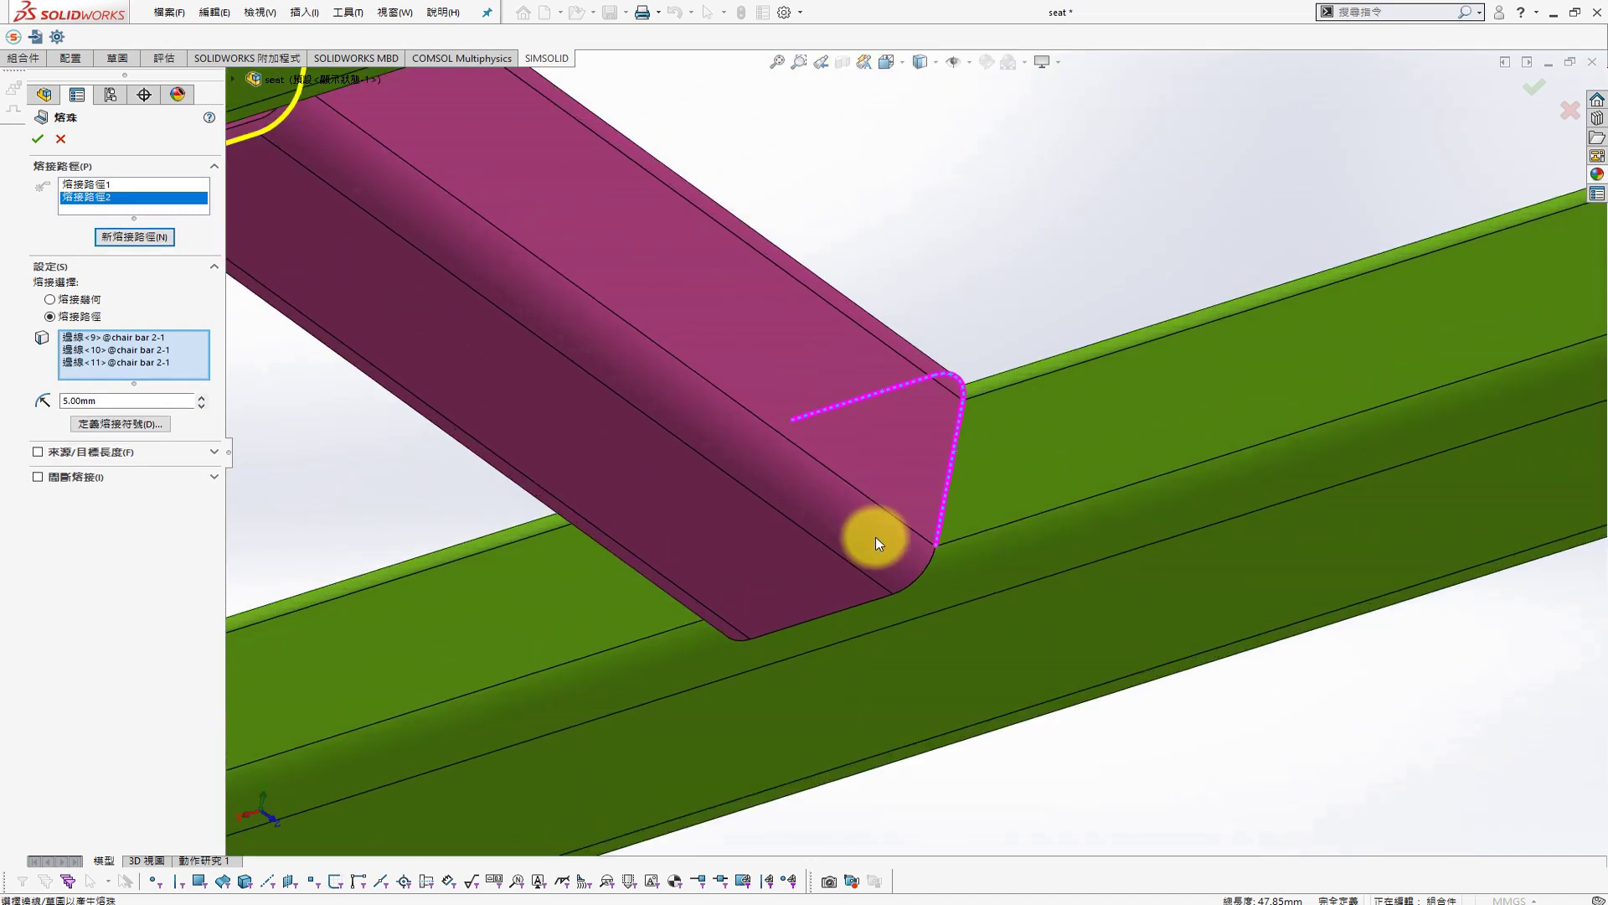
click(926, 576)
click(746, 636)
middle_drag(746, 635, 771, 632)
click(680, 621)
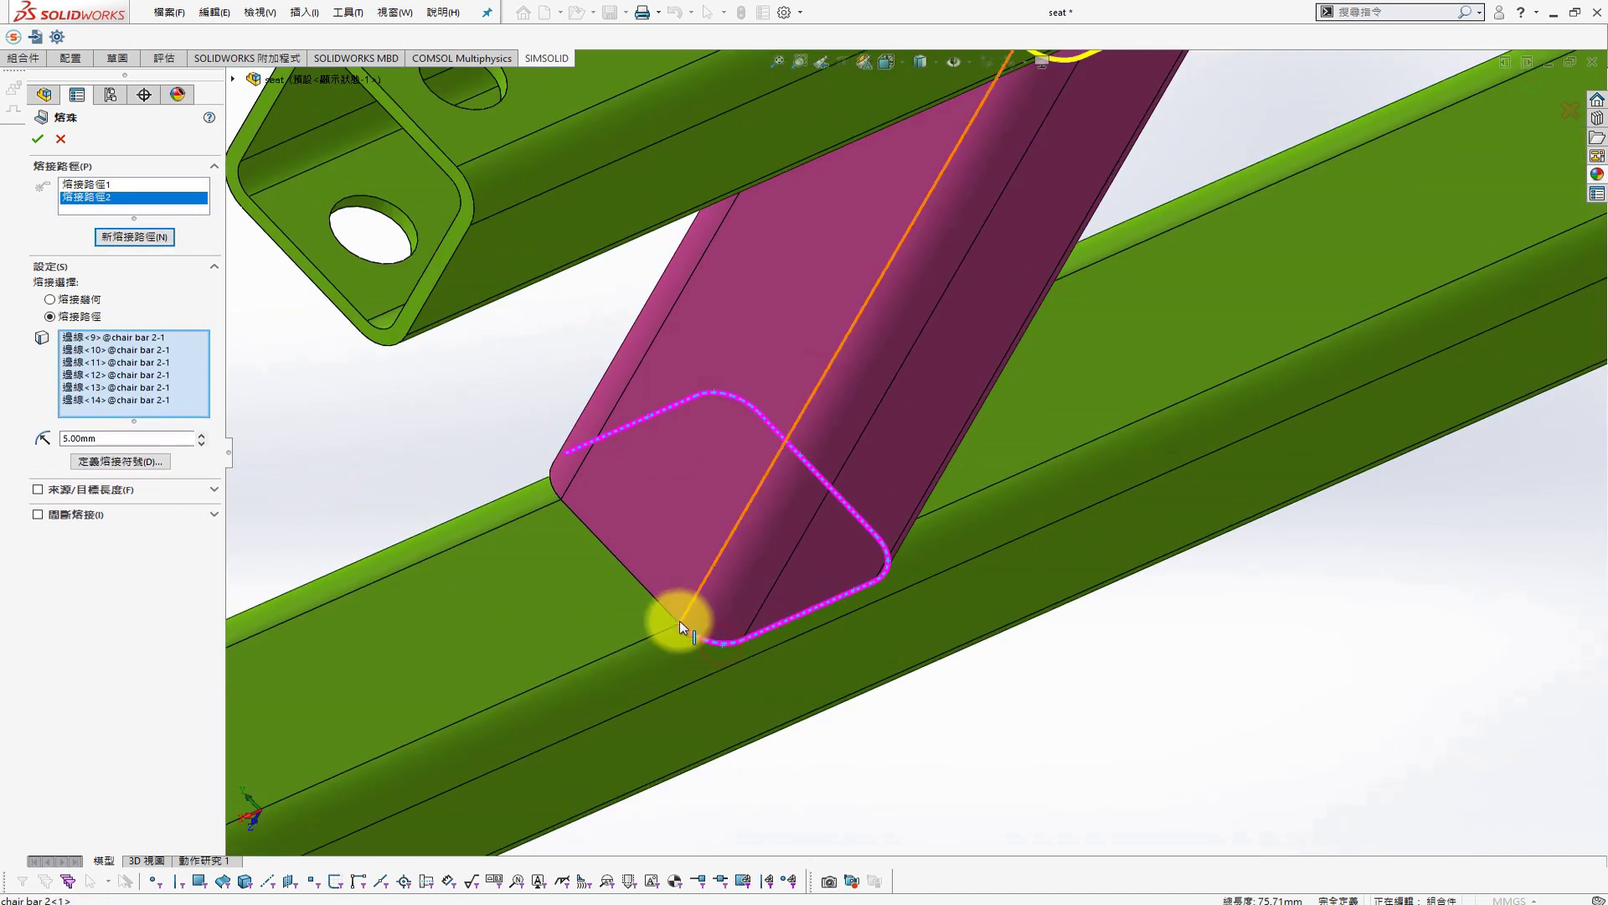
click(556, 552)
middle_drag(556, 551, 505, 491)
click(505, 491)
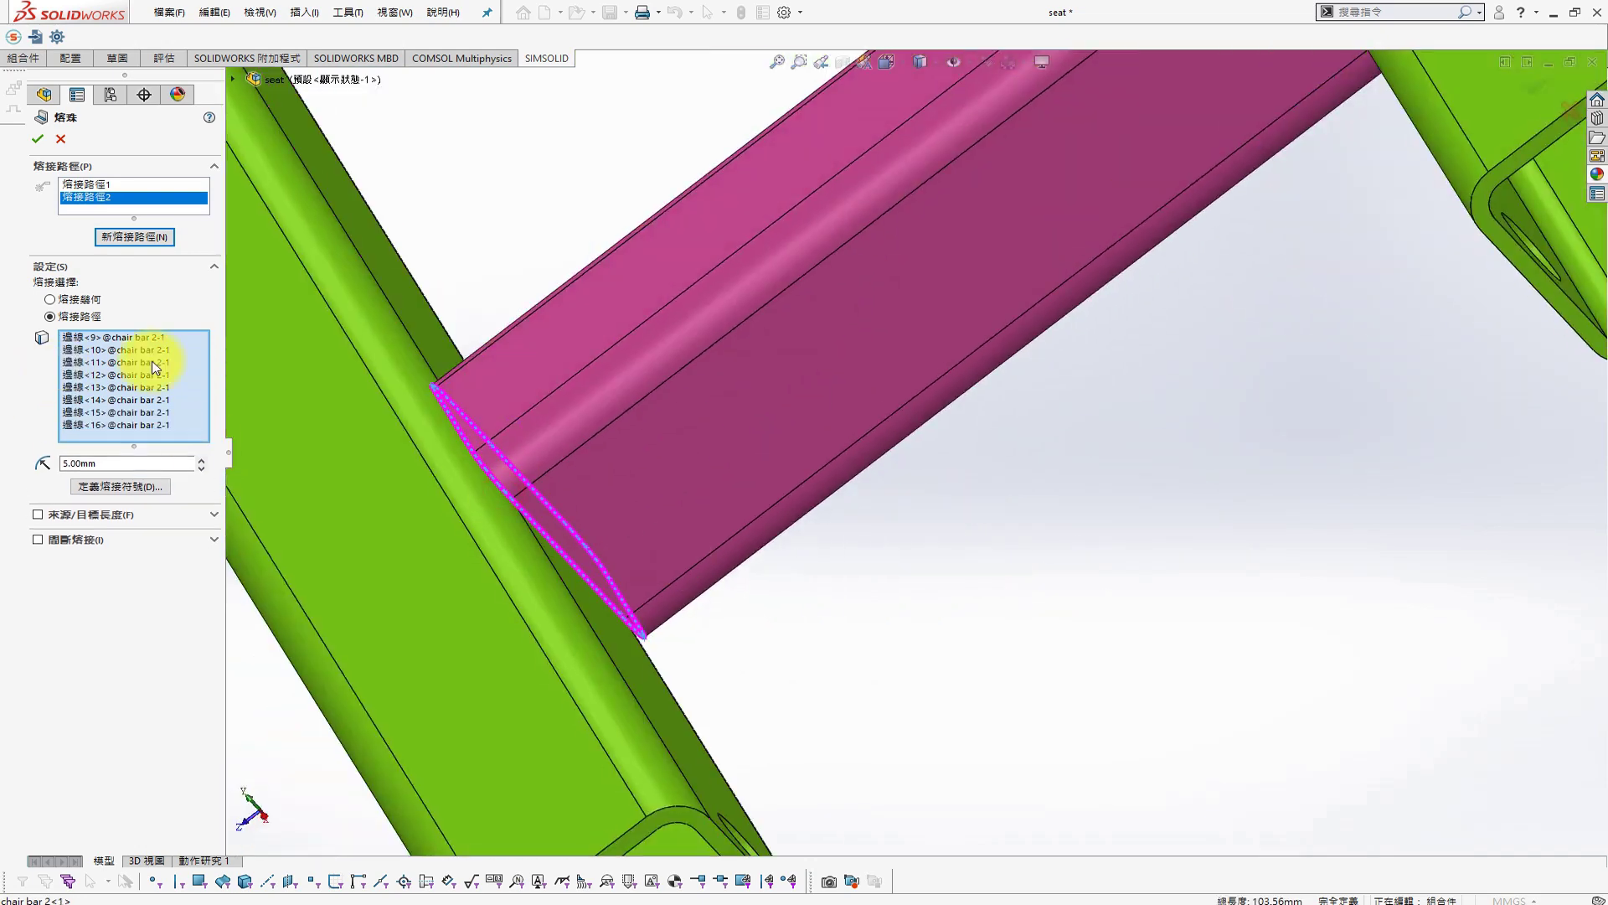
Add a third weld path around the second cross tube's joint edges
click(103, 184)
click(134, 236)
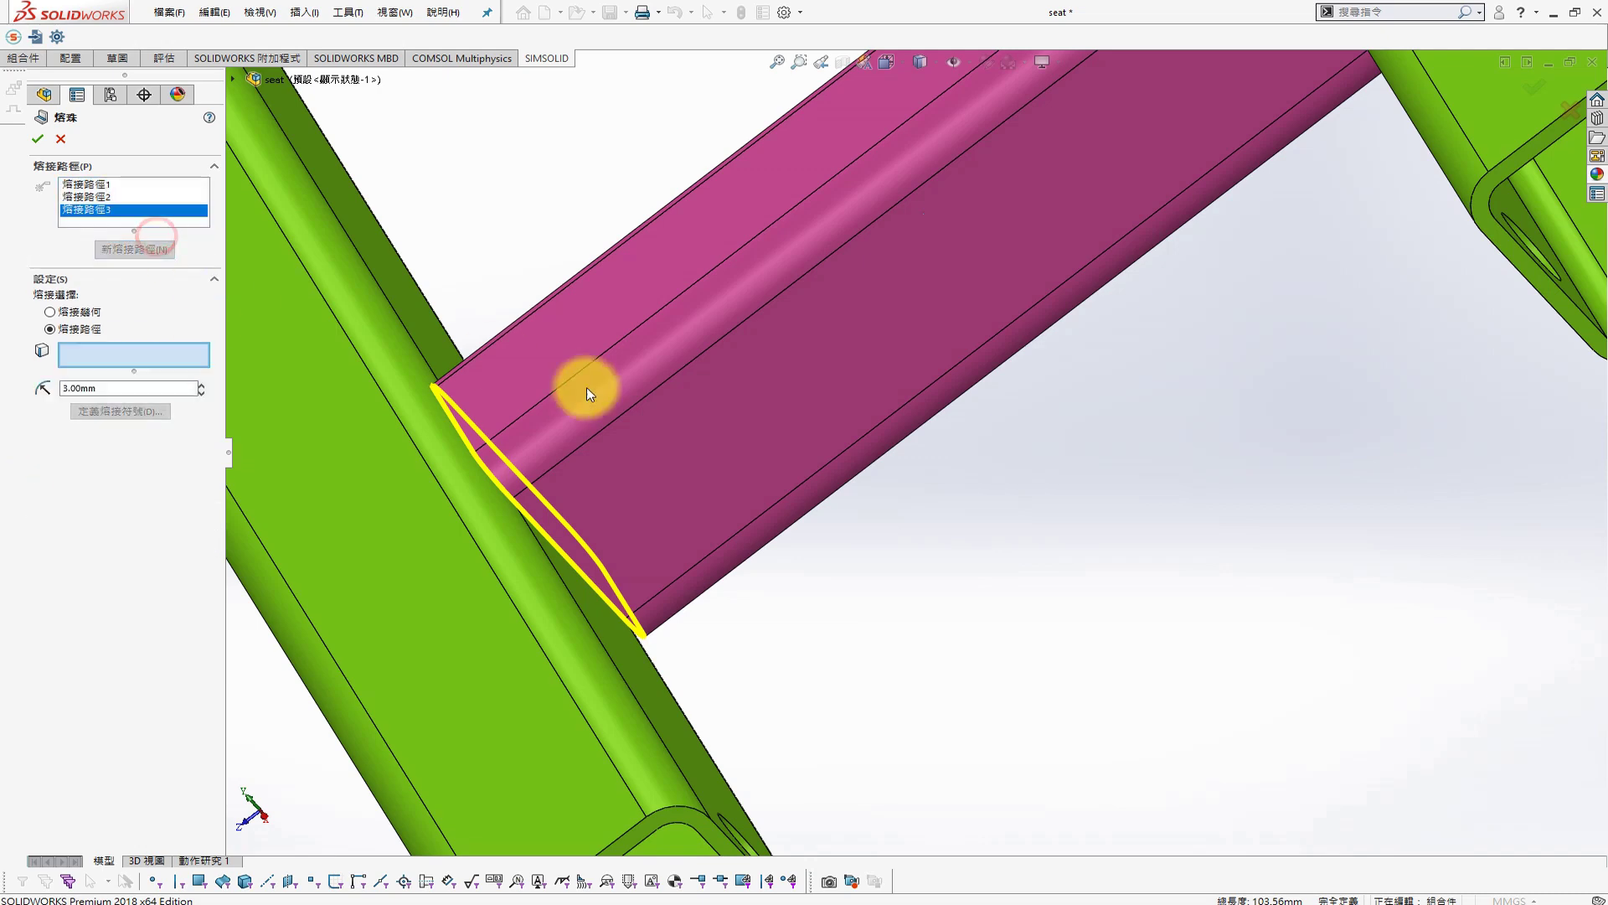
scroll(908, 355, up, 5)
middle_drag(908, 355, 997, 227)
scroll(880, 329, down, 5)
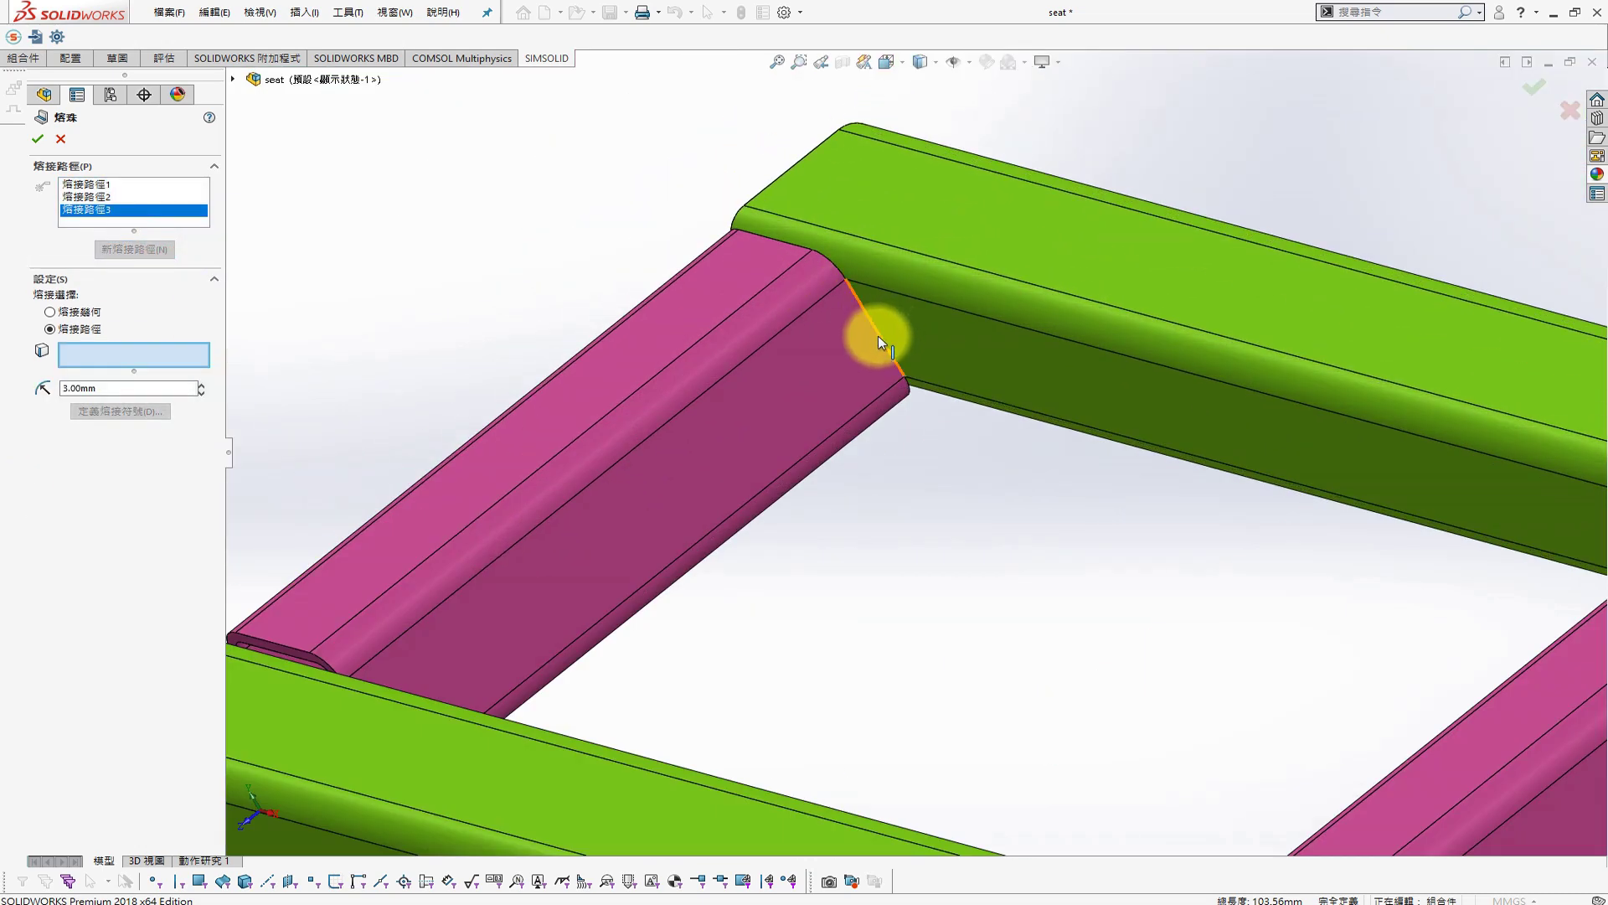
click(878, 335)
click(839, 273)
click(797, 250)
click(889, 386)
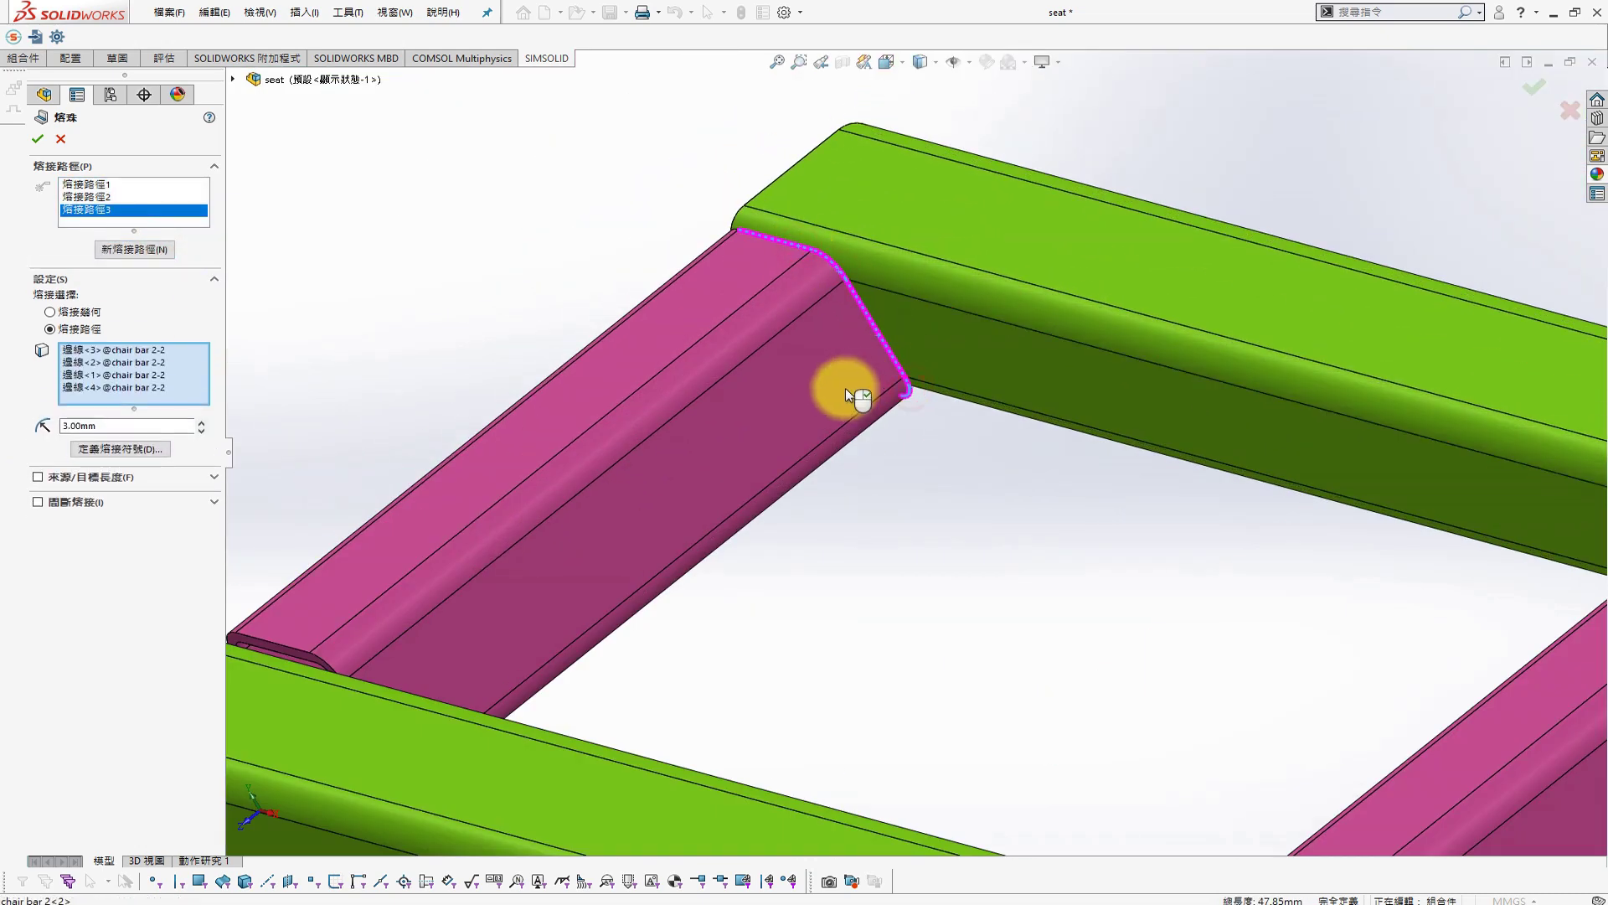
middle_drag(846, 389, 751, 290)
click(658, 356)
click(680, 466)
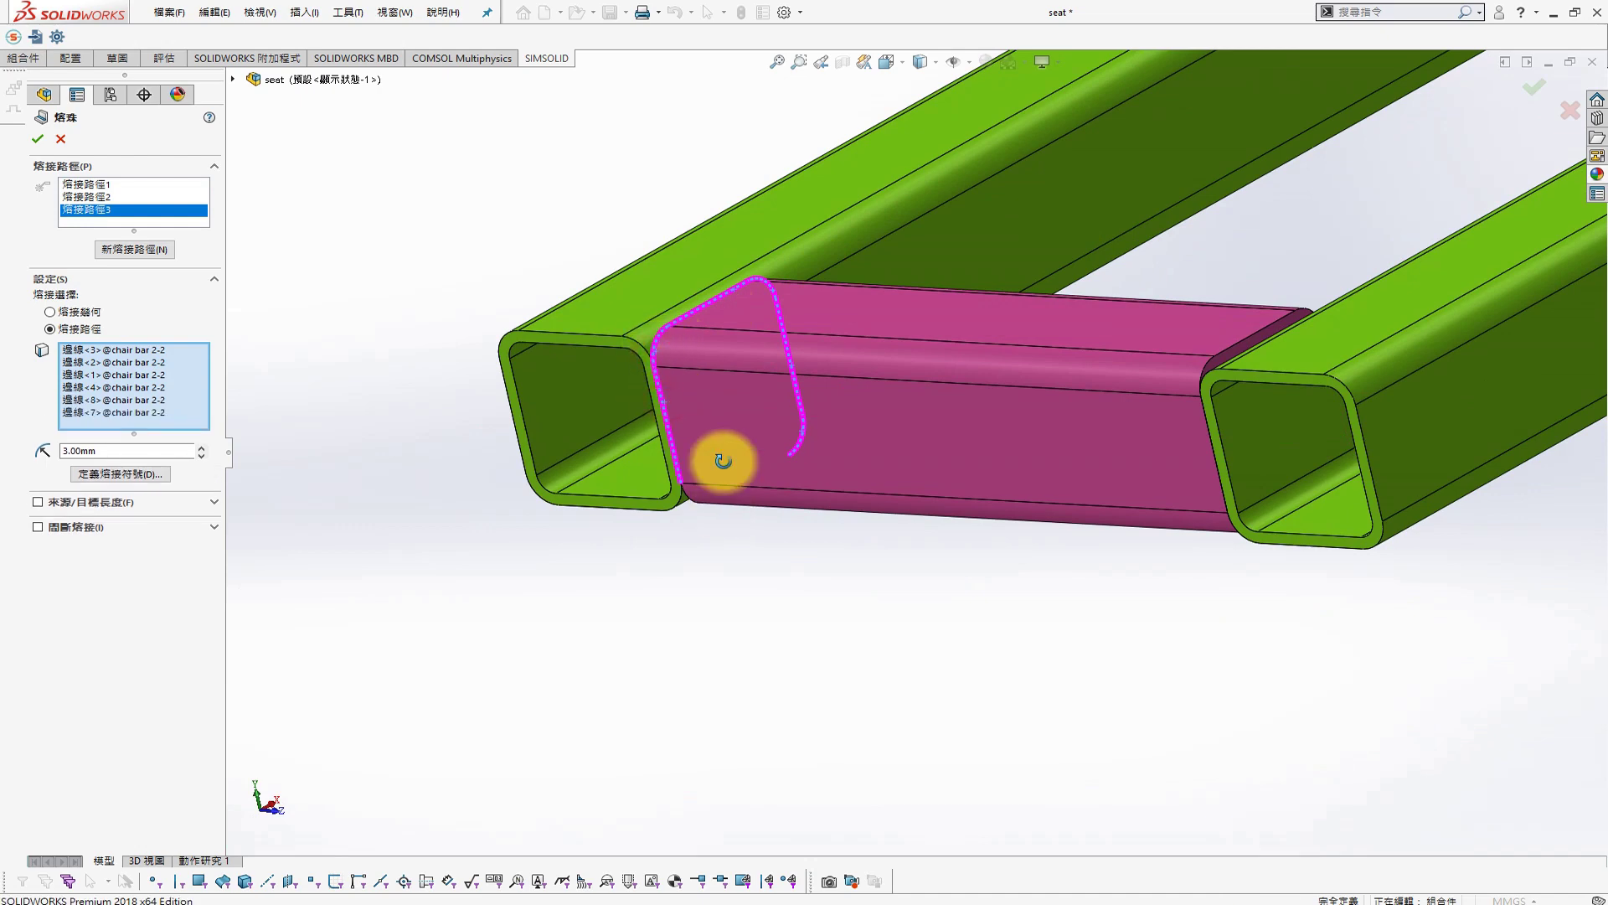
middle_drag(720, 462, 677, 531)
click(710, 589)
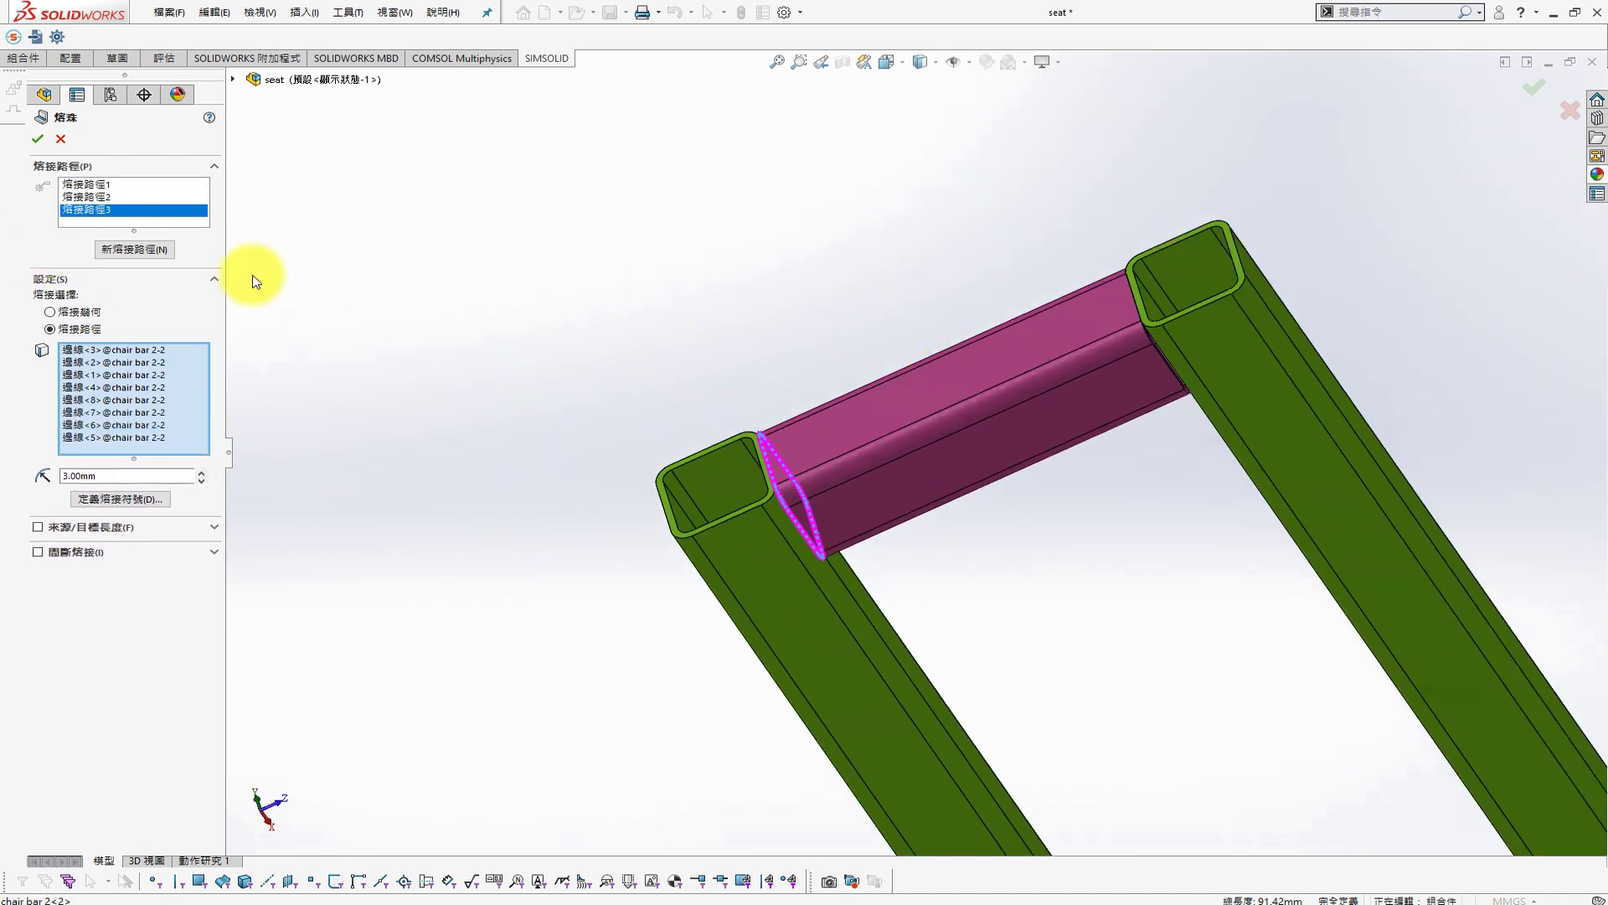
Add a fourth weld path around the last cross tube joint
click(134, 249)
middle_drag(330, 288, 1121, 523)
scroll(1022, 317, down, 5)
click(1031, 320)
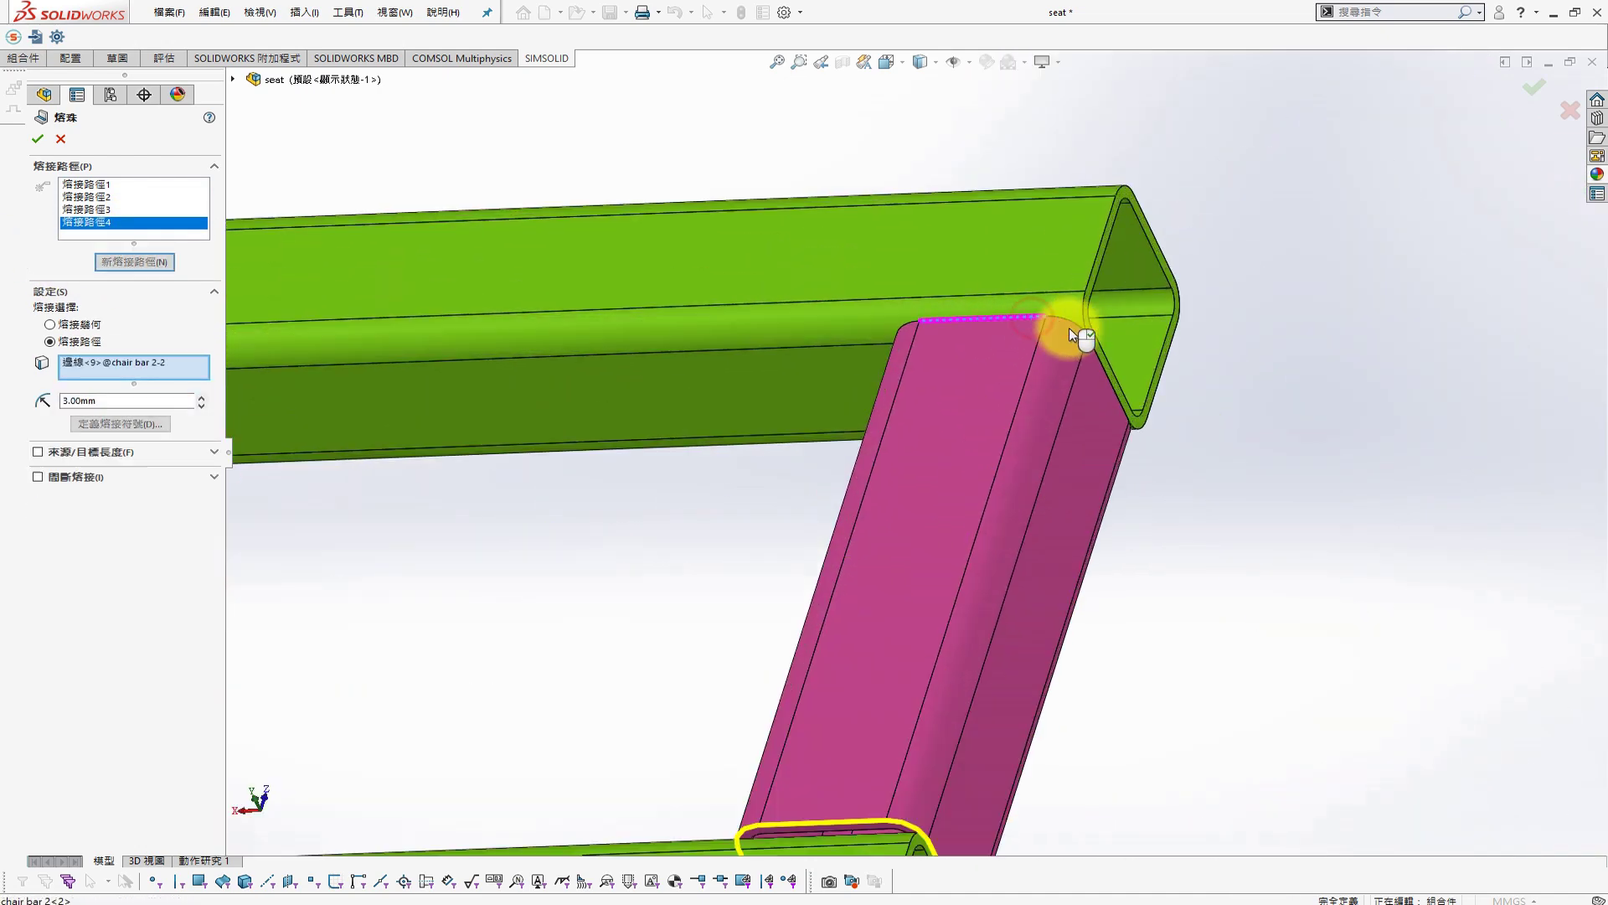
click(1077, 335)
click(1110, 381)
click(912, 321)
mouse_move(912, 322)
middle_down()
mouse_move(1034, 198)
mouse_move(1174, 587)
mouse_move(1069, 611)
mouse_move(1027, 712)
middle_up()
click(1169, 590)
click(1148, 620)
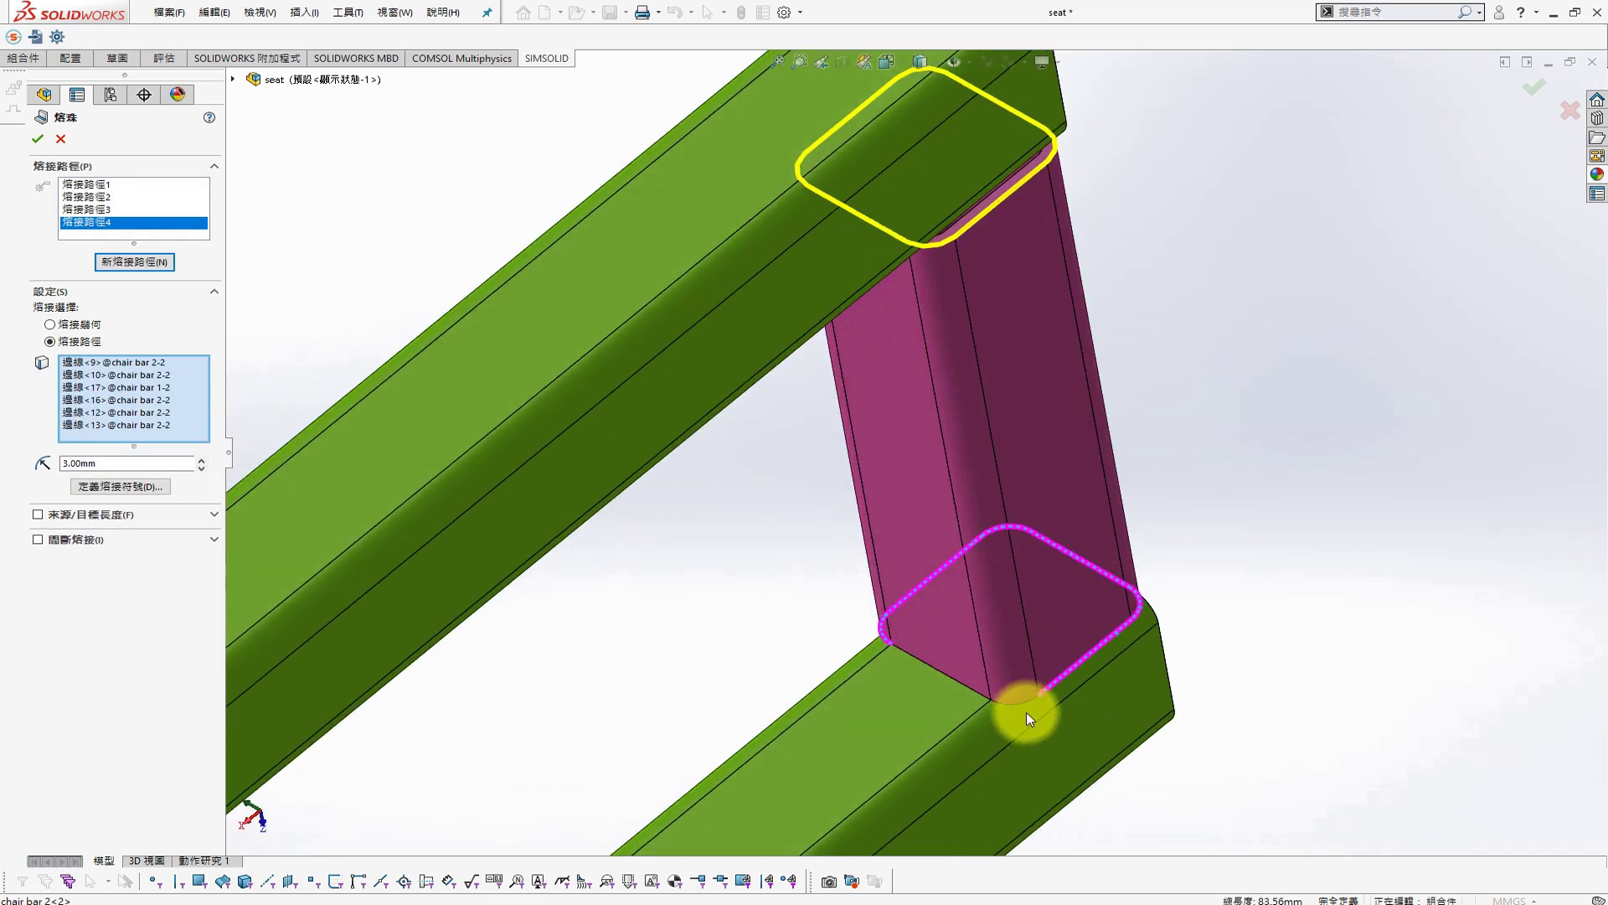
click(997, 708)
click(955, 682)
Confirm the weld bead and review the 3mm fillet weld group's properties without changing anything
click(48, 145)
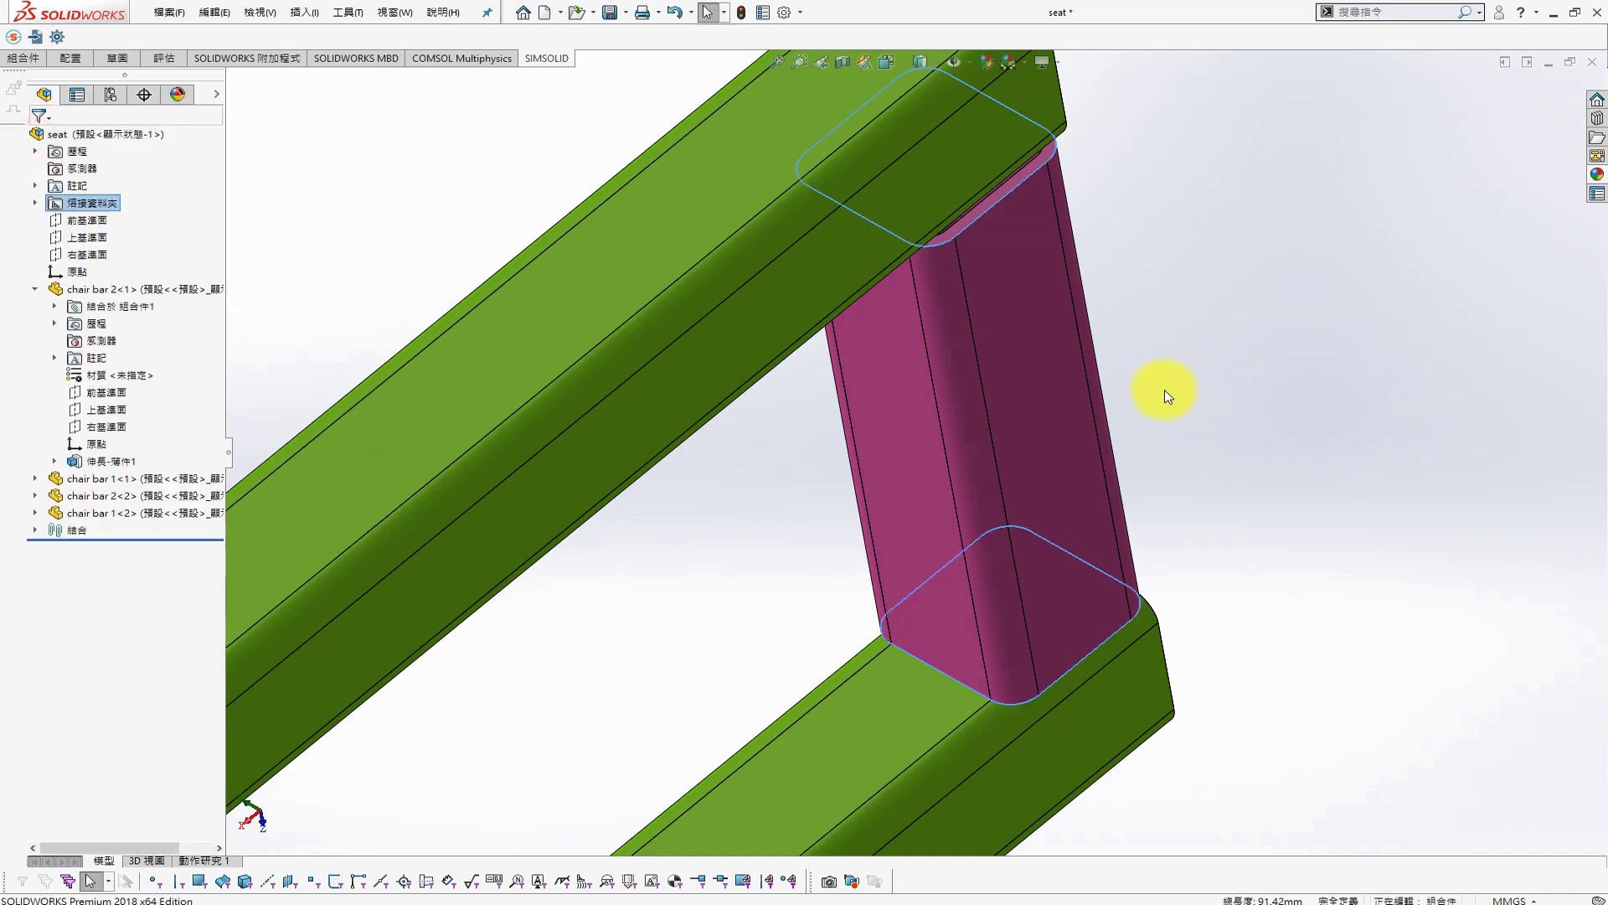
click(34, 203)
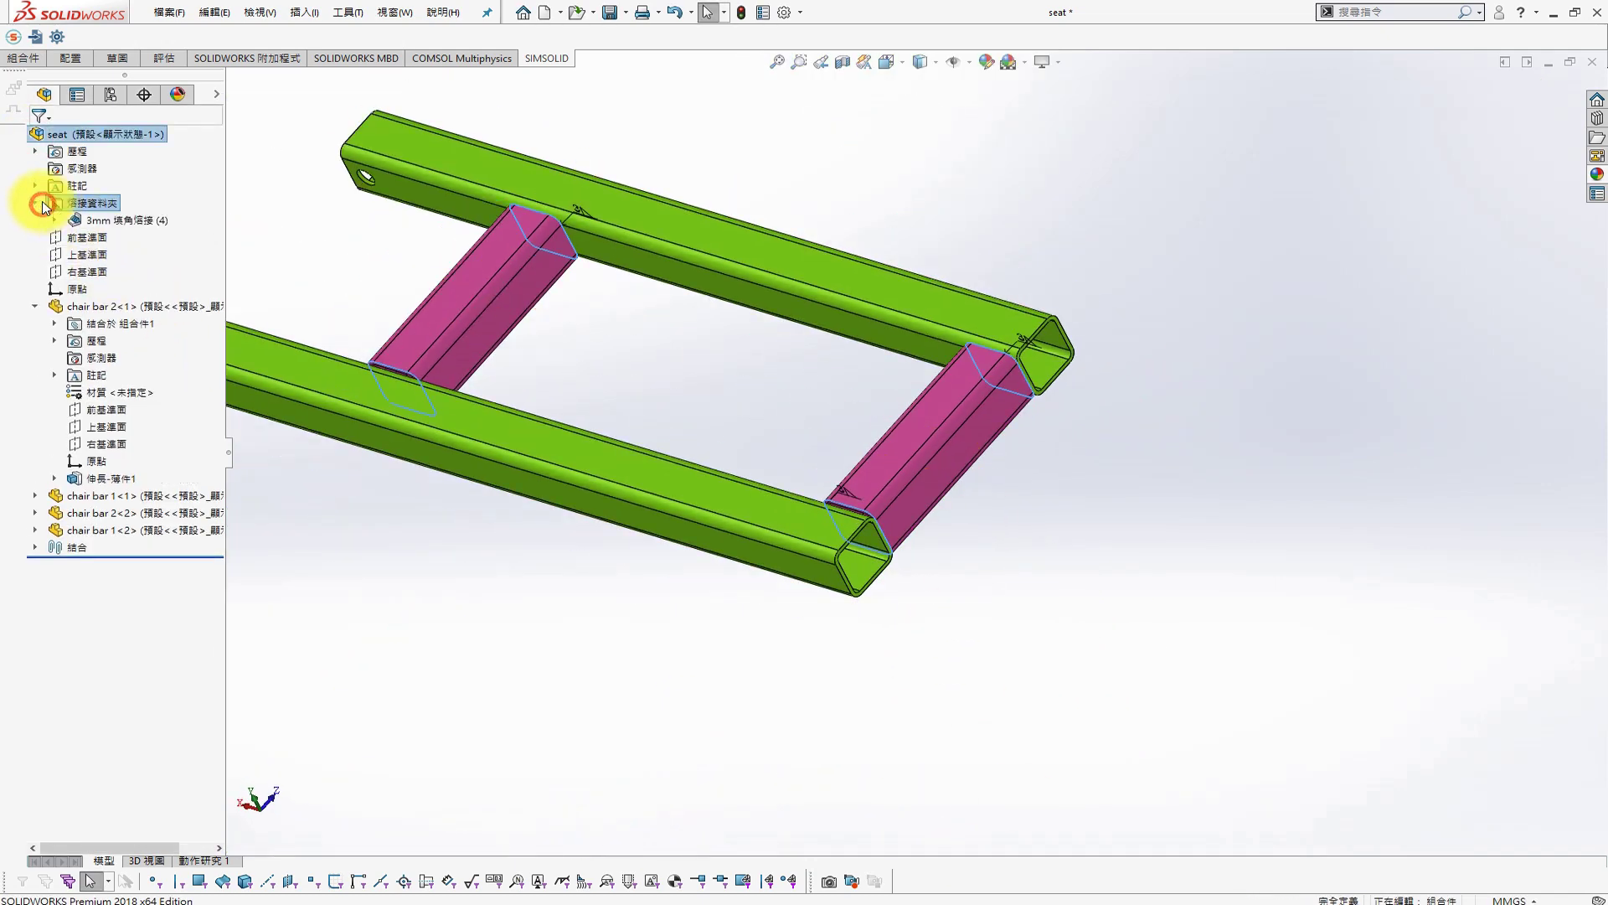
right_click(109, 220)
click(159, 256)
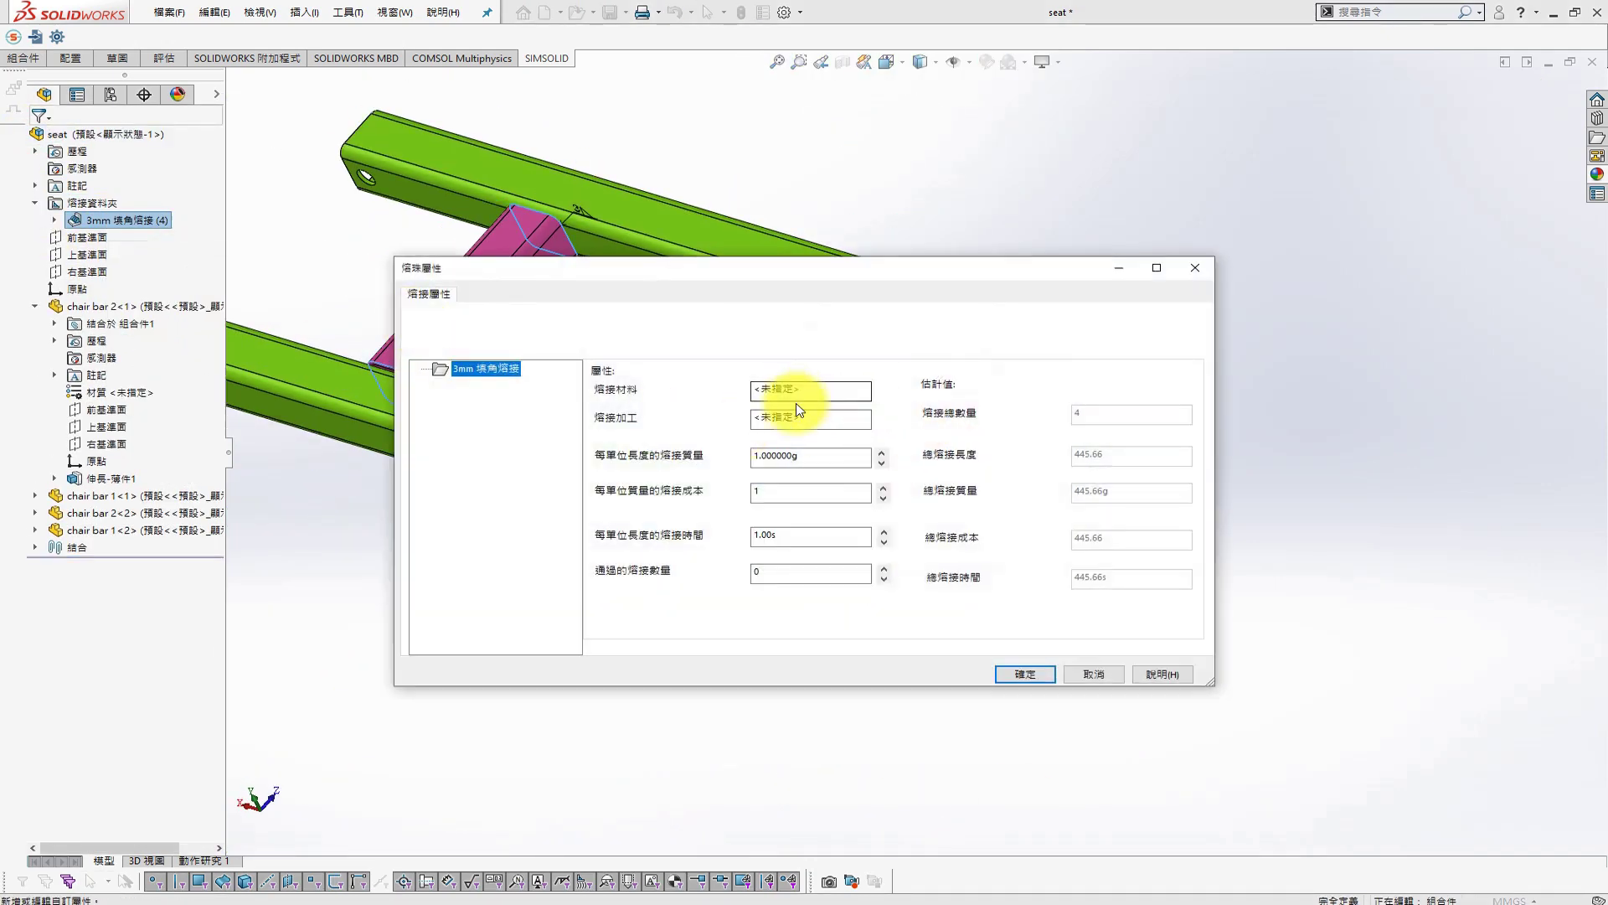
click(1085, 673)
Check the item visibility options and select the Notes annotation in the Annotations folder
click(960, 62)
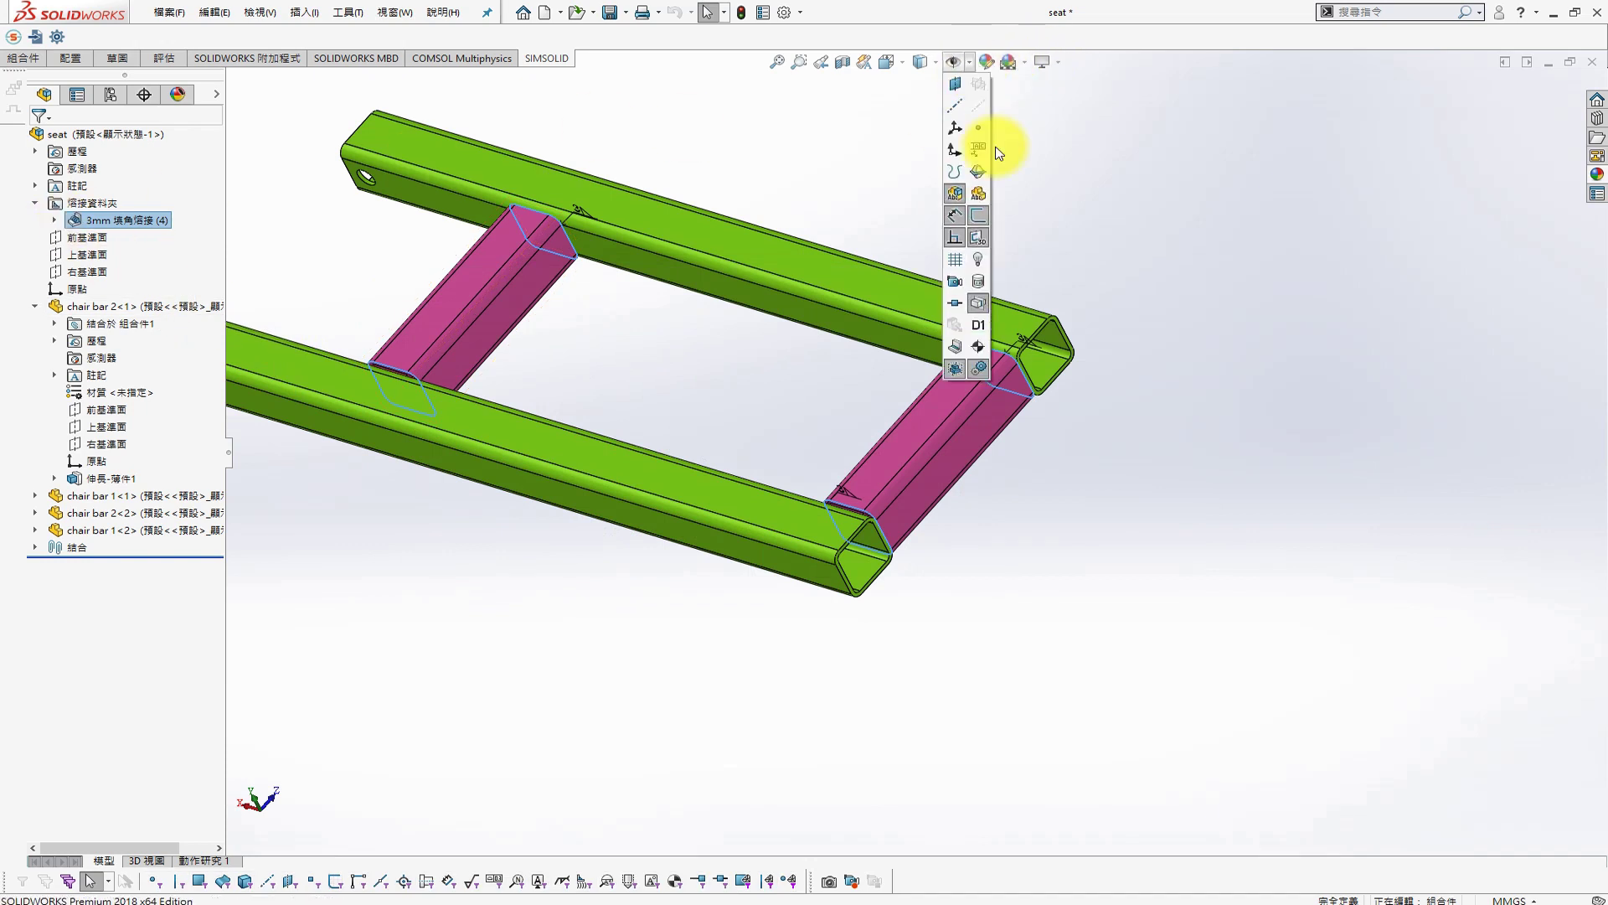
click(1060, 530)
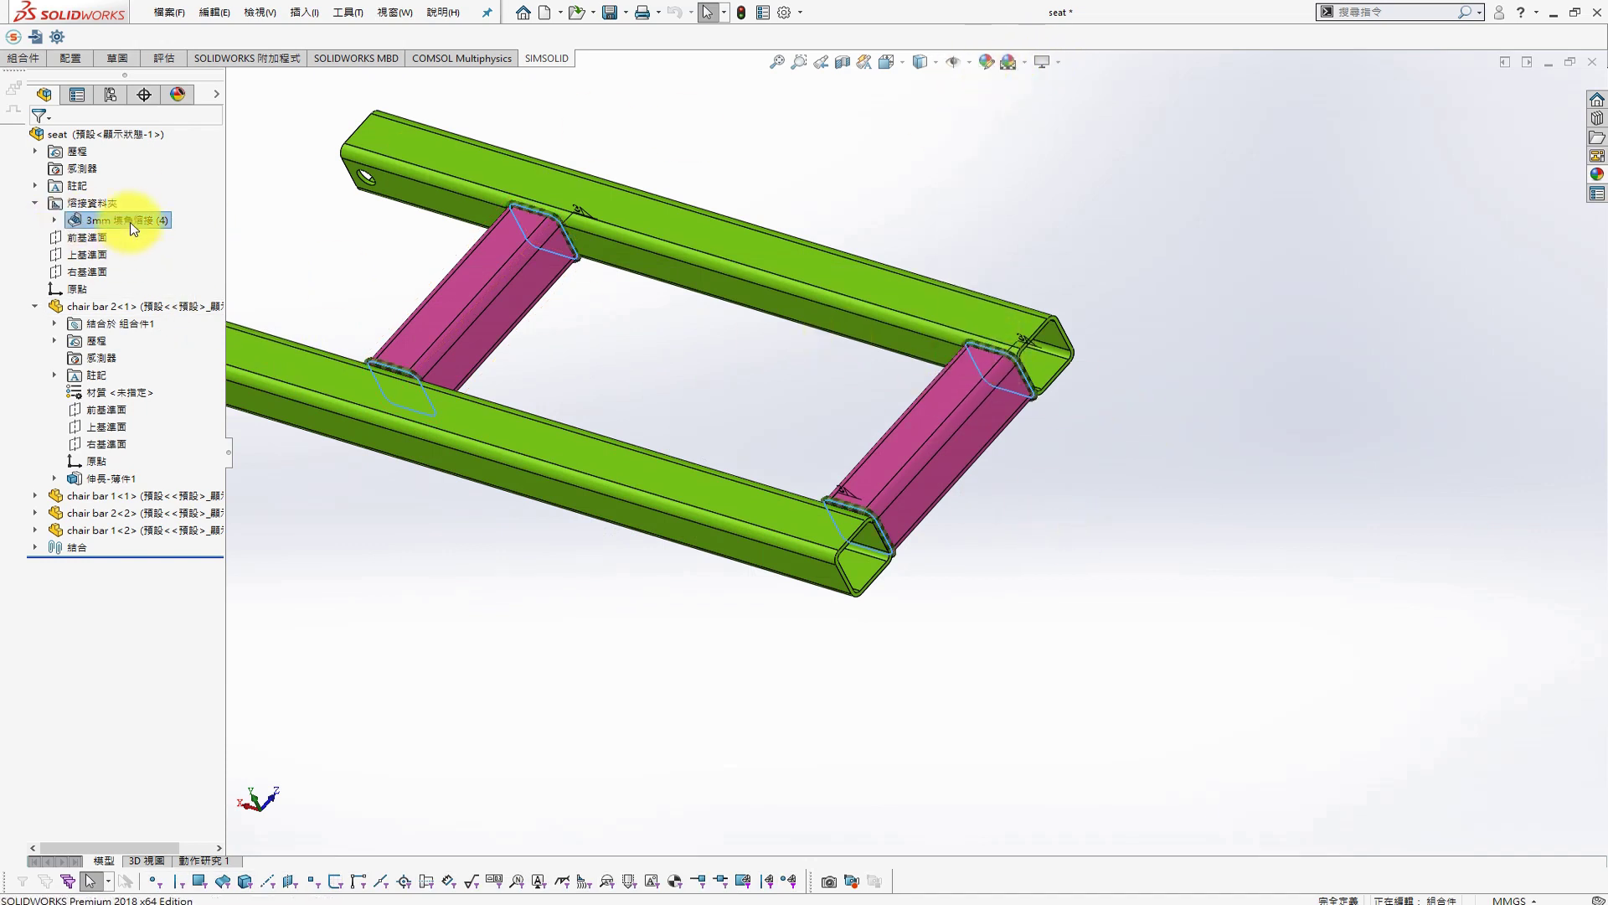
click(35, 186)
click(76, 207)
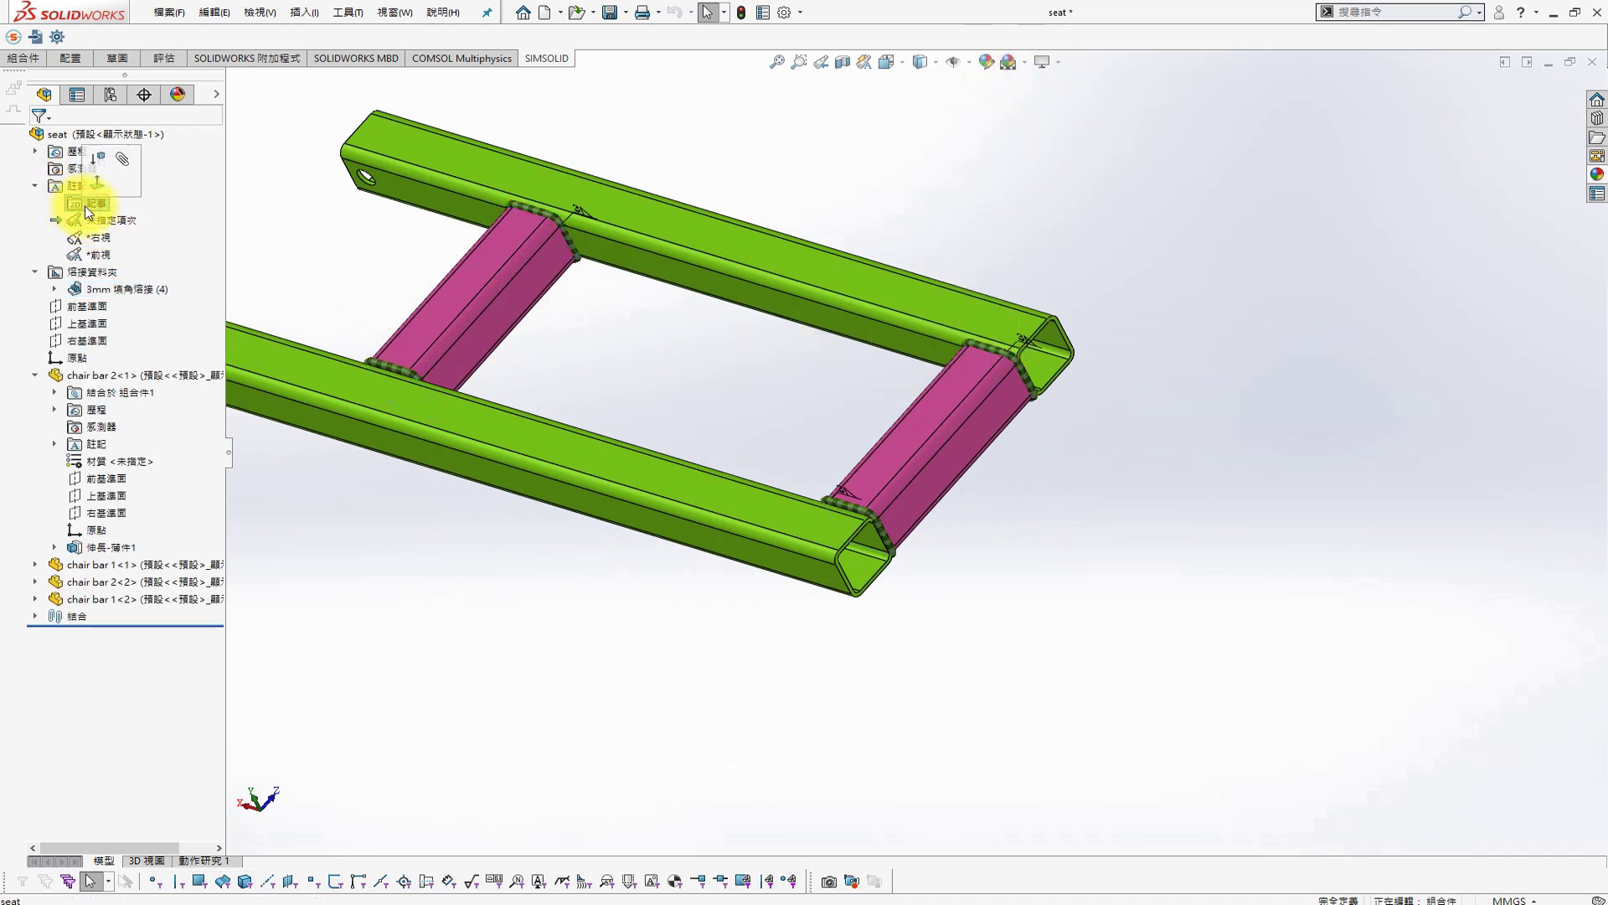
Expand the 3mm fillet weld group to list its four 111.42 mm beads, then open View > Display
click(53, 290)
right_click(116, 293)
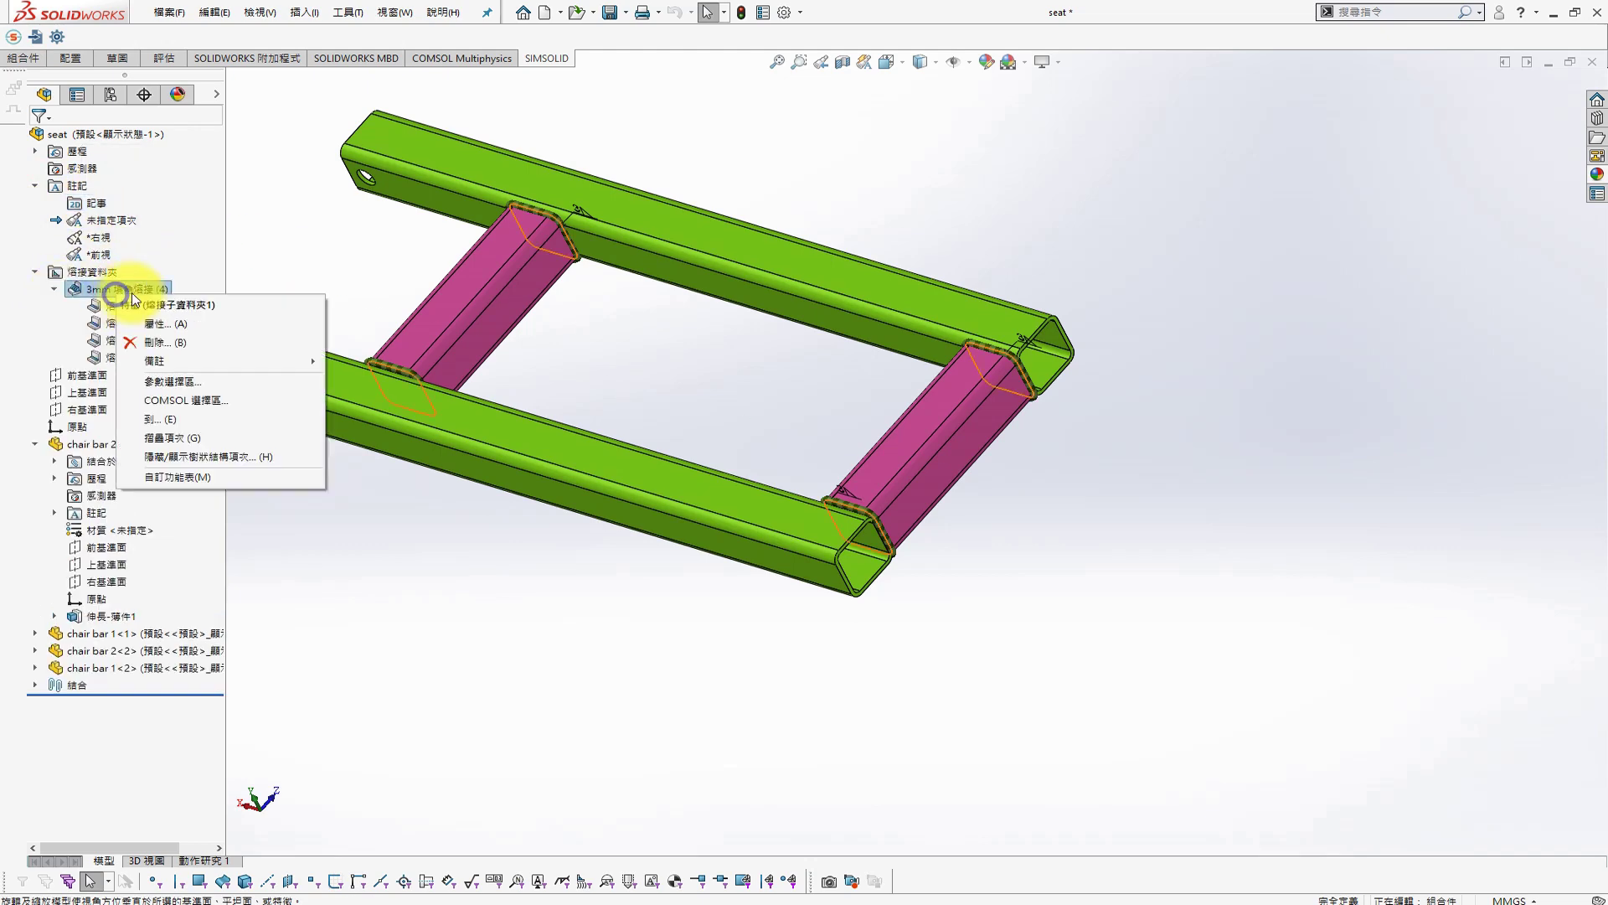
click(182, 324)
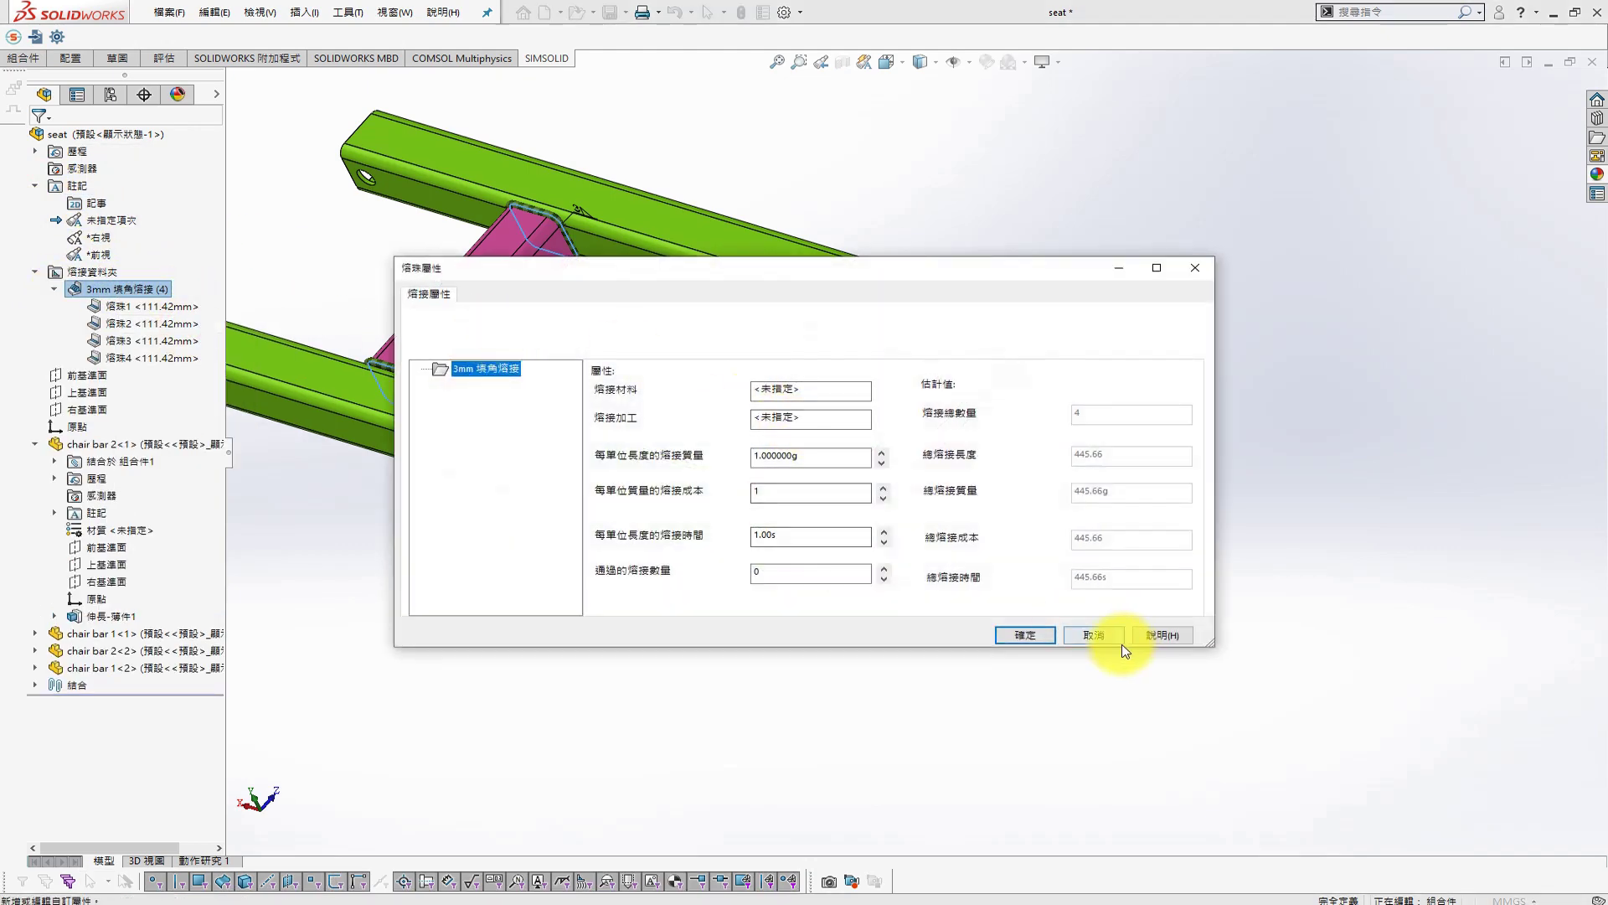
click(1102, 630)
click(265, 12)
mouse_move(284, 82)
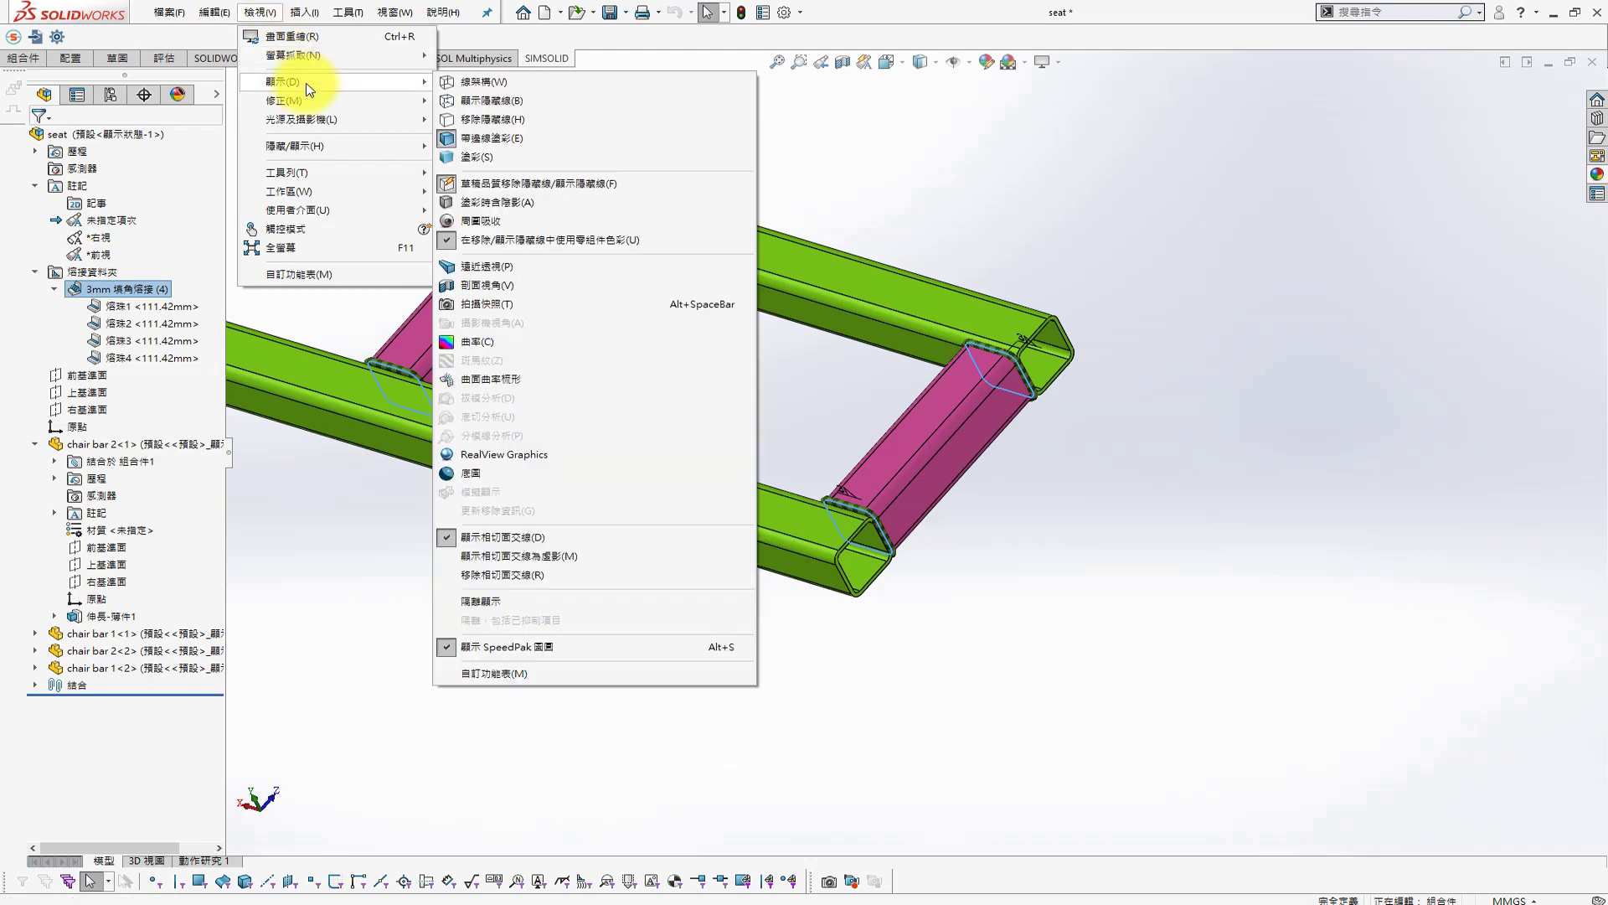
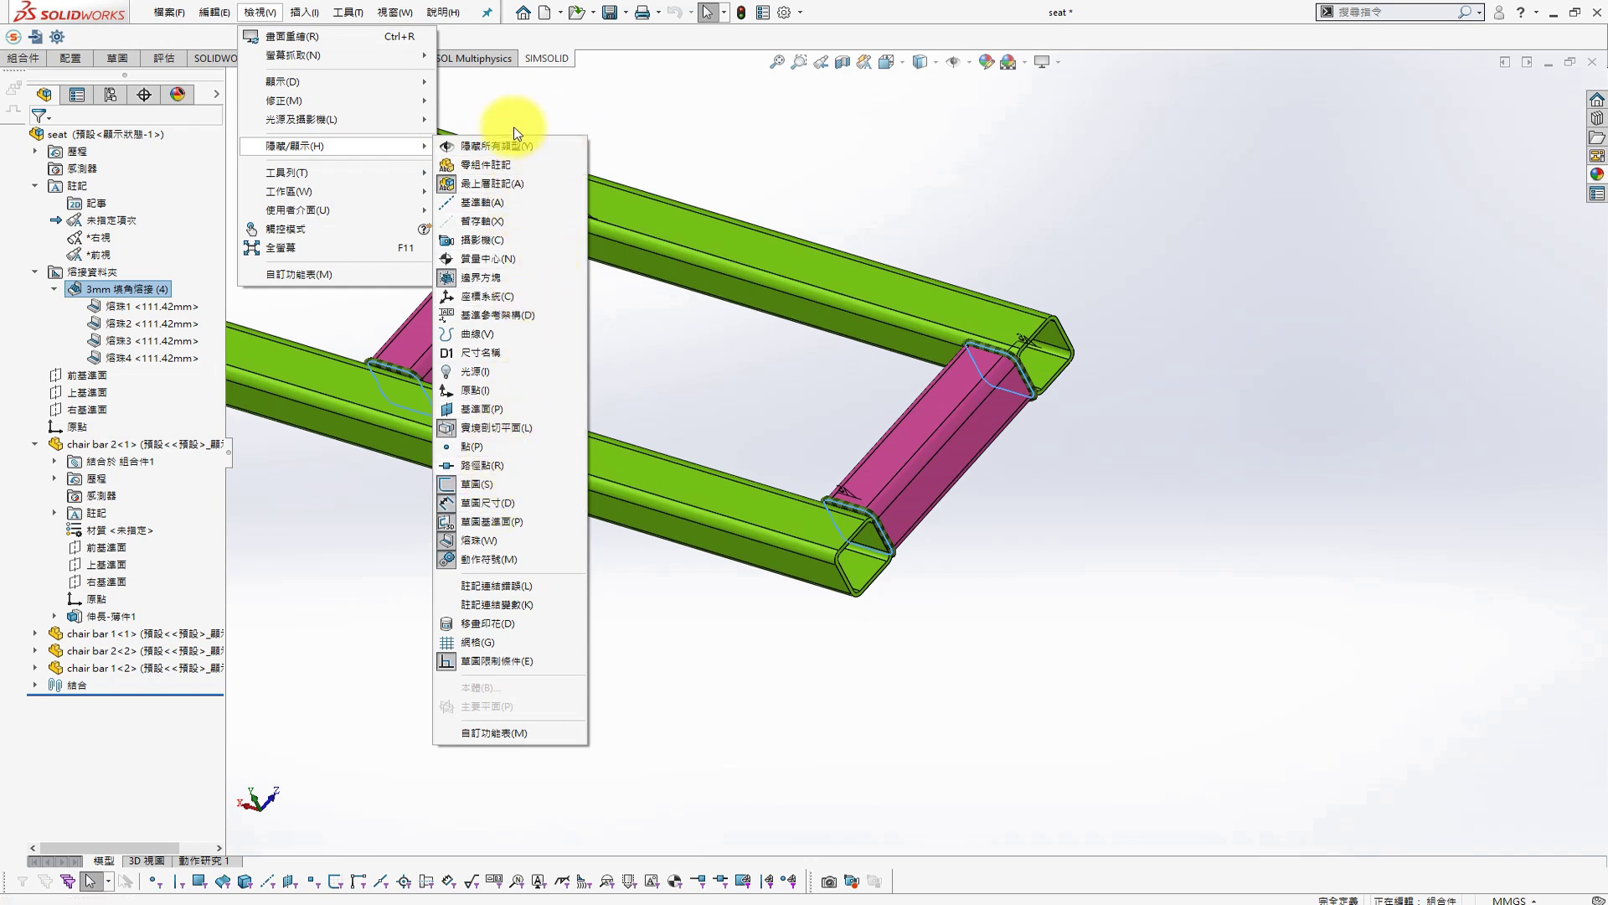
Switch to the chair assembly and insert the seat frame beside it
click(821, 201)
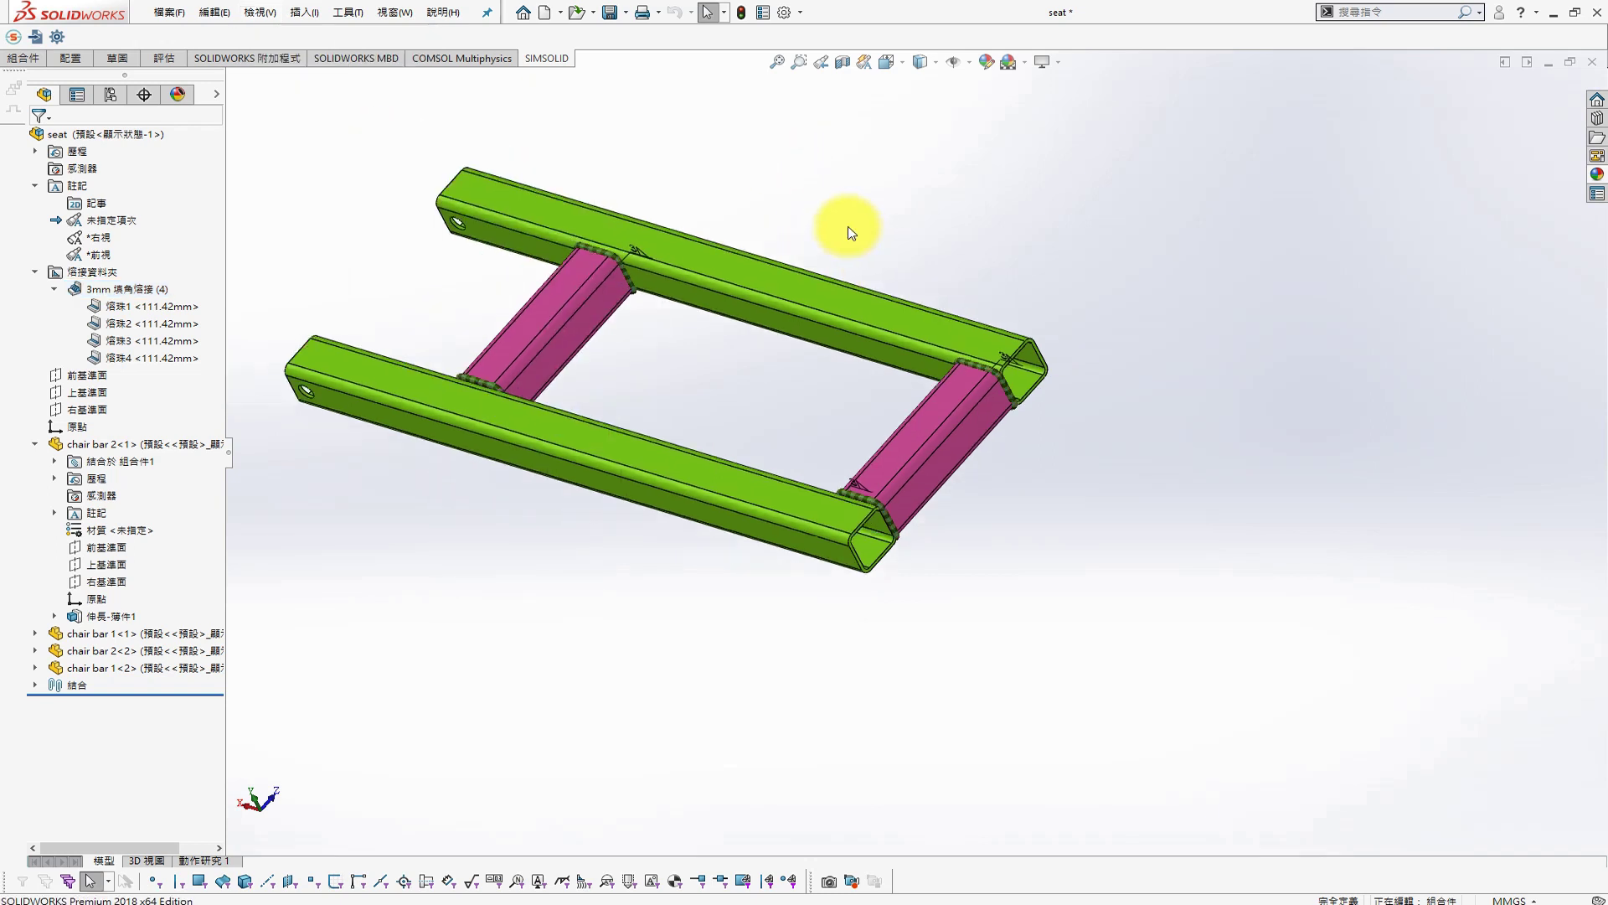
click(395, 12)
click(439, 177)
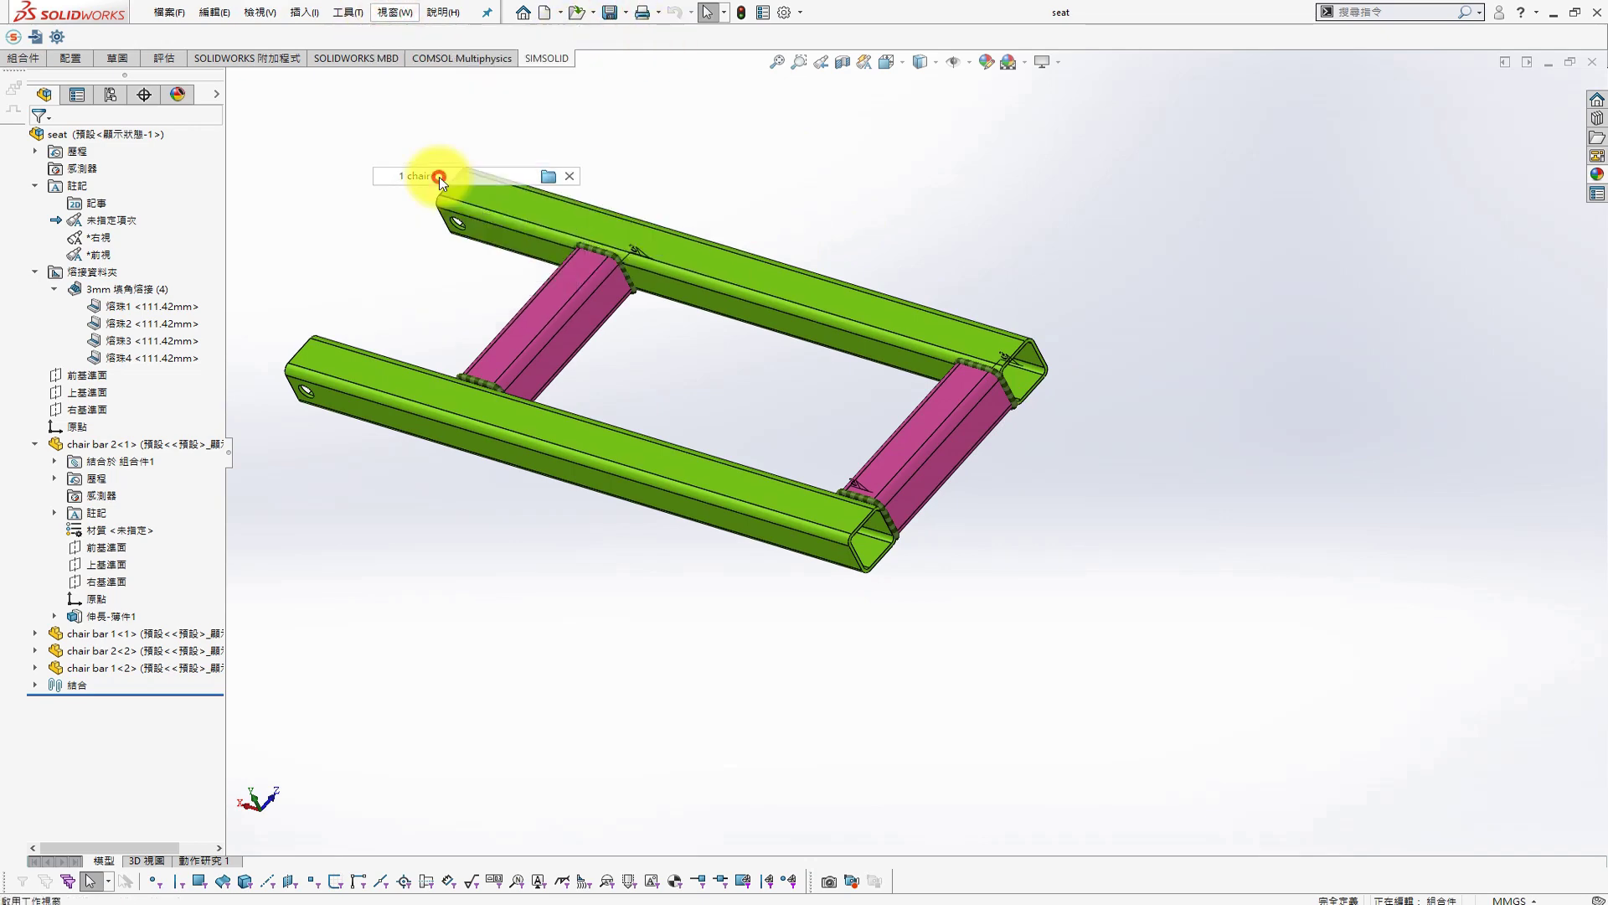
mouse_move(946, 318)
middle_down()
mouse_move(1177, 149)
mouse_move(1131, 316)
middle_up()
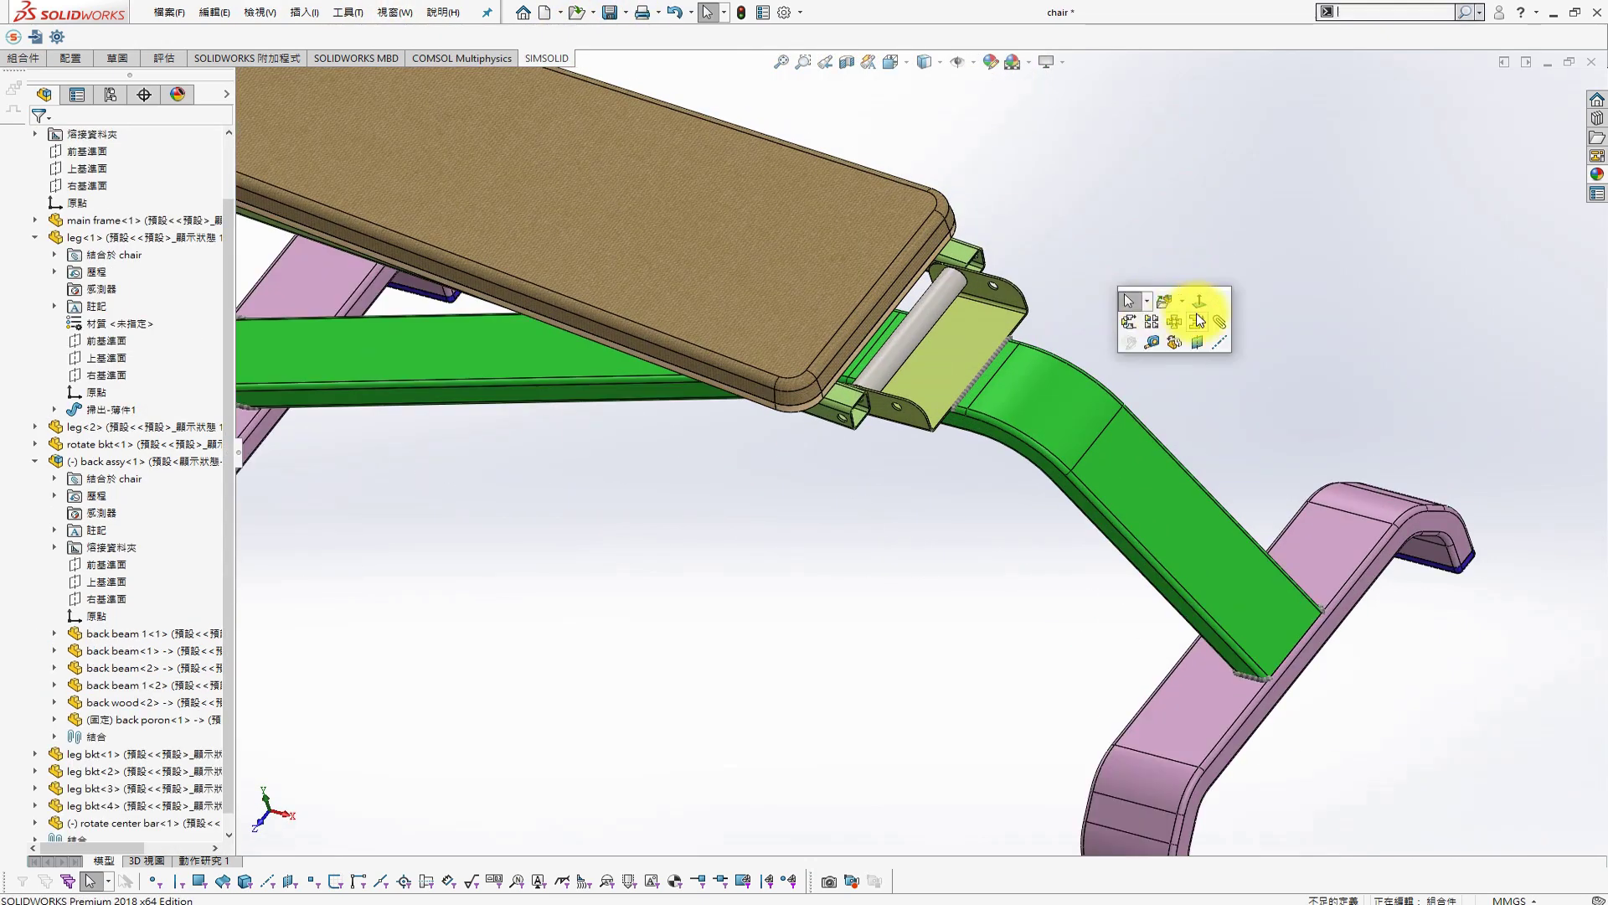
right_drag(1131, 316, 1206, 328)
click(77, 346)
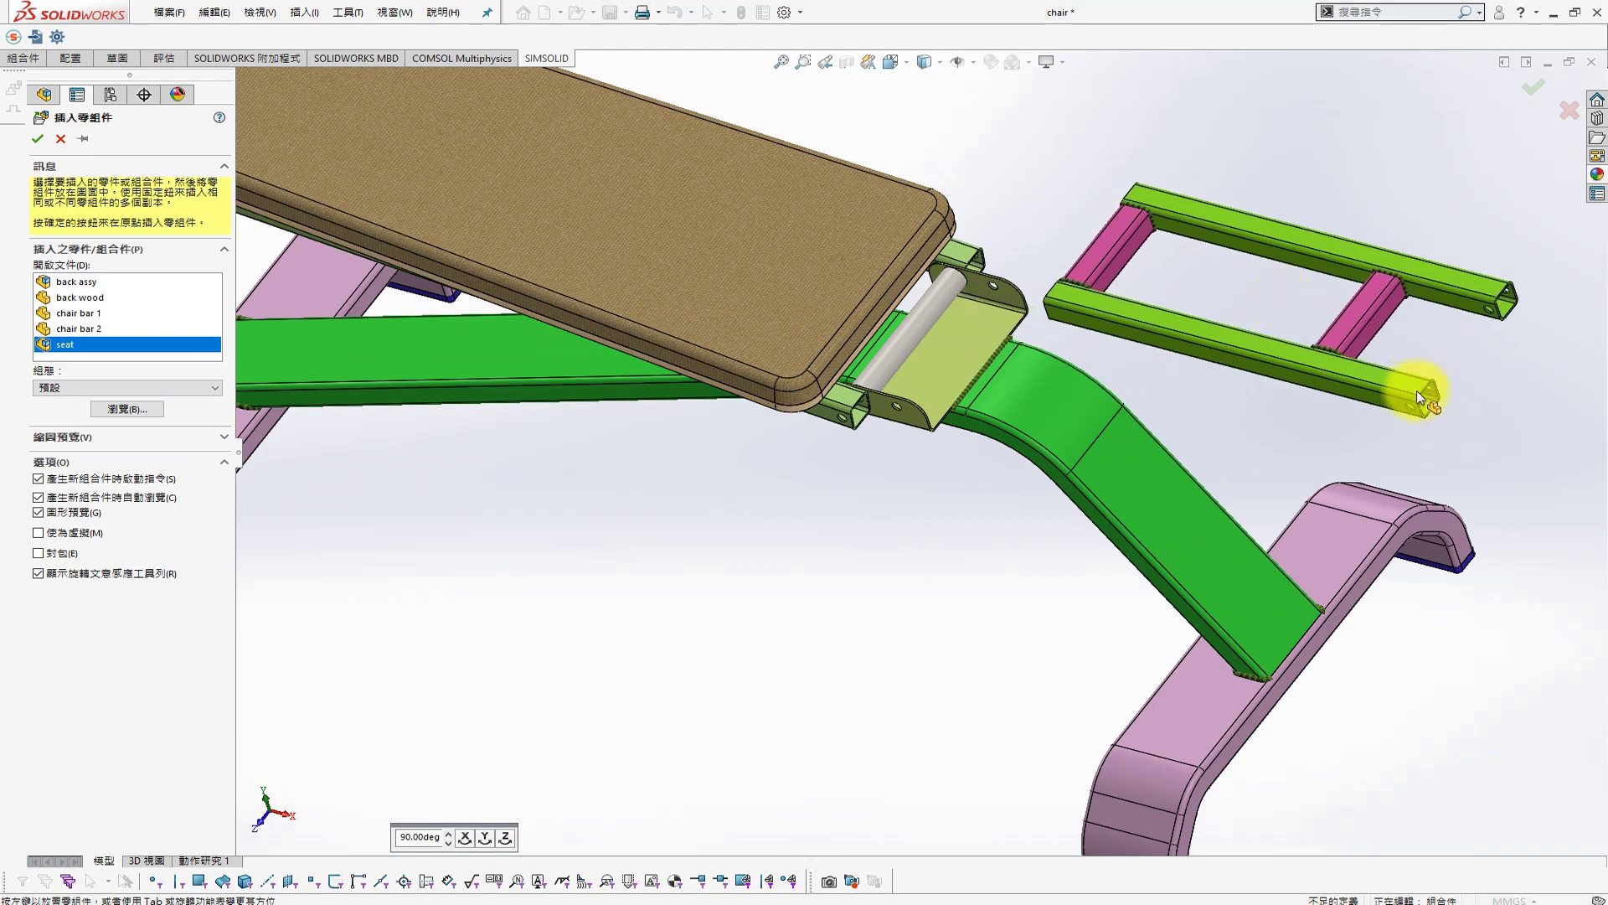
click(1418, 394)
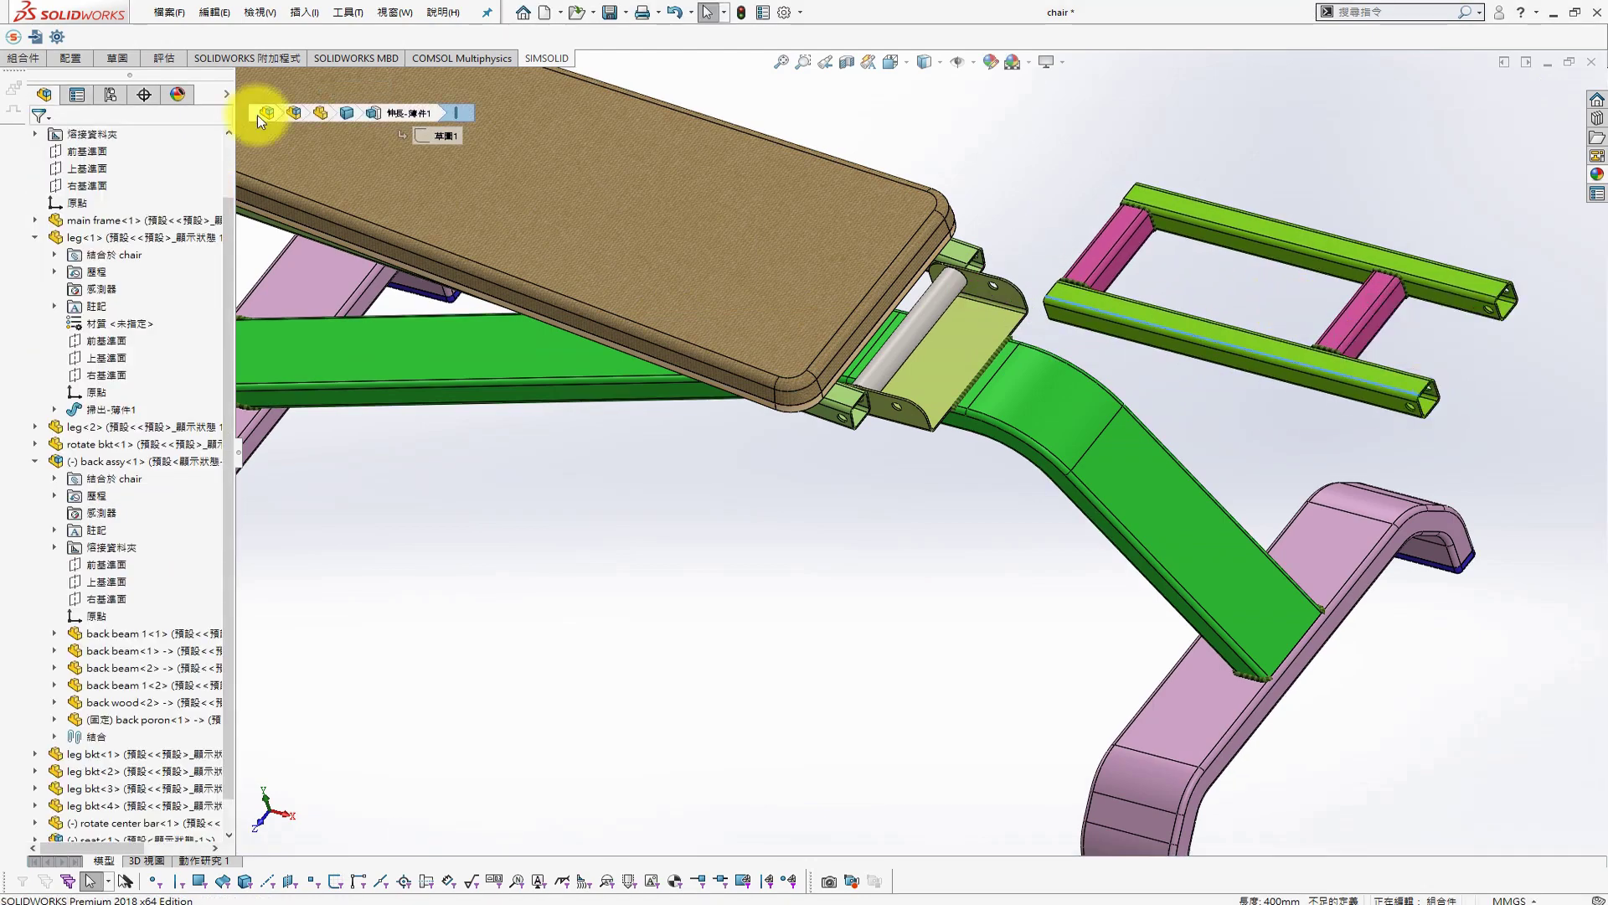
Rotate the seat frame and move it against the seat bracket
click(34, 63)
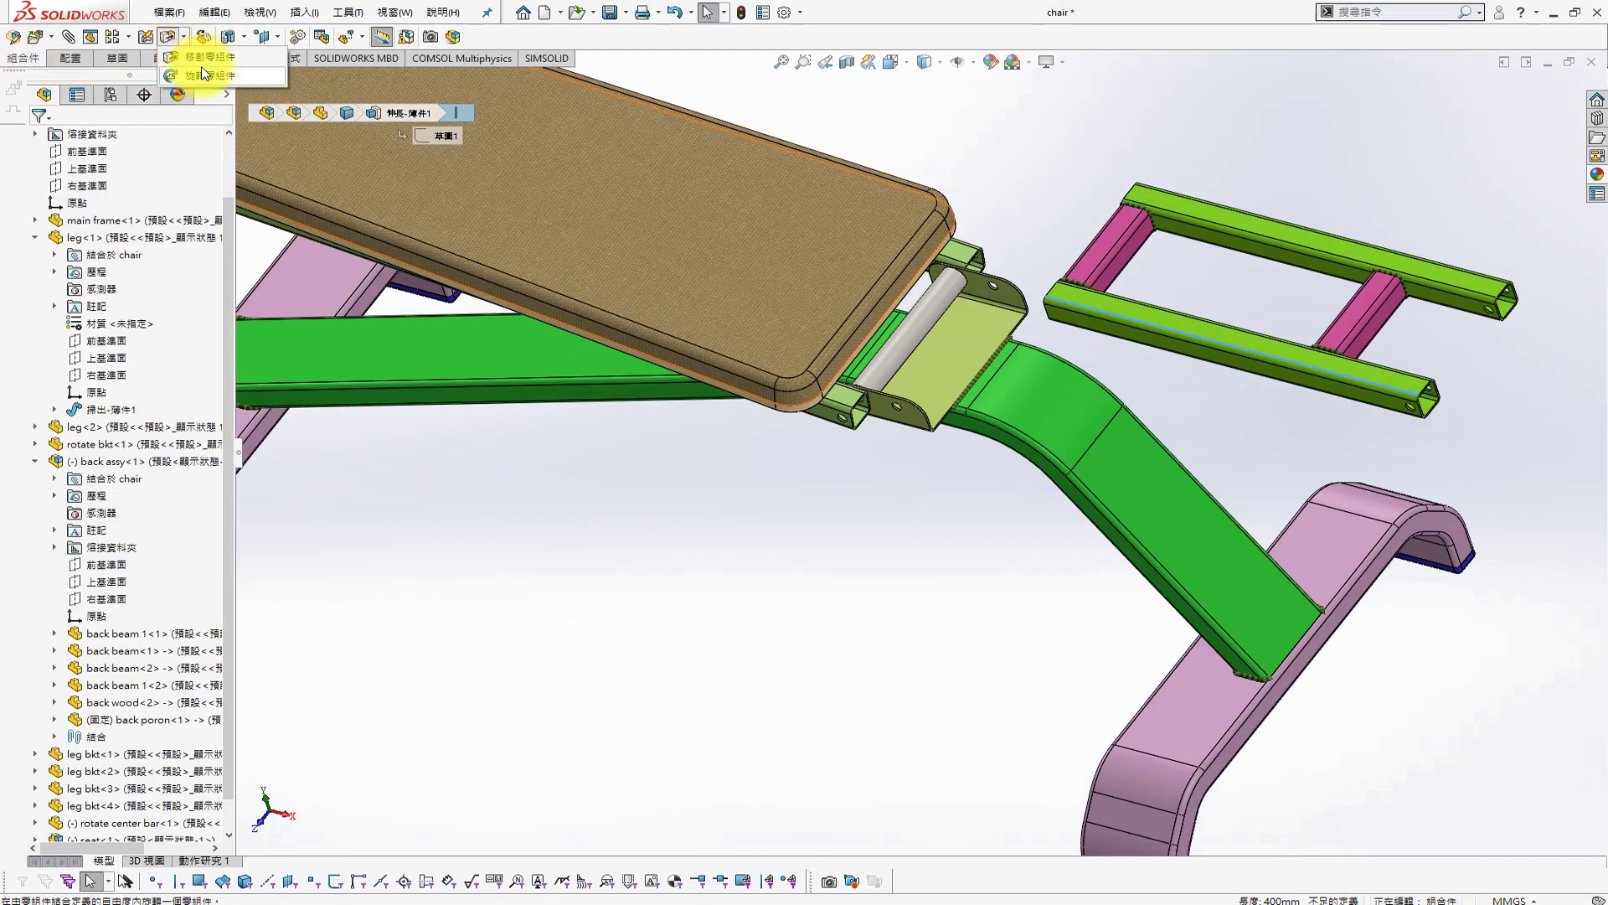
click(203, 74)
drag(1429, 316, 1198, 690)
click(47, 147)
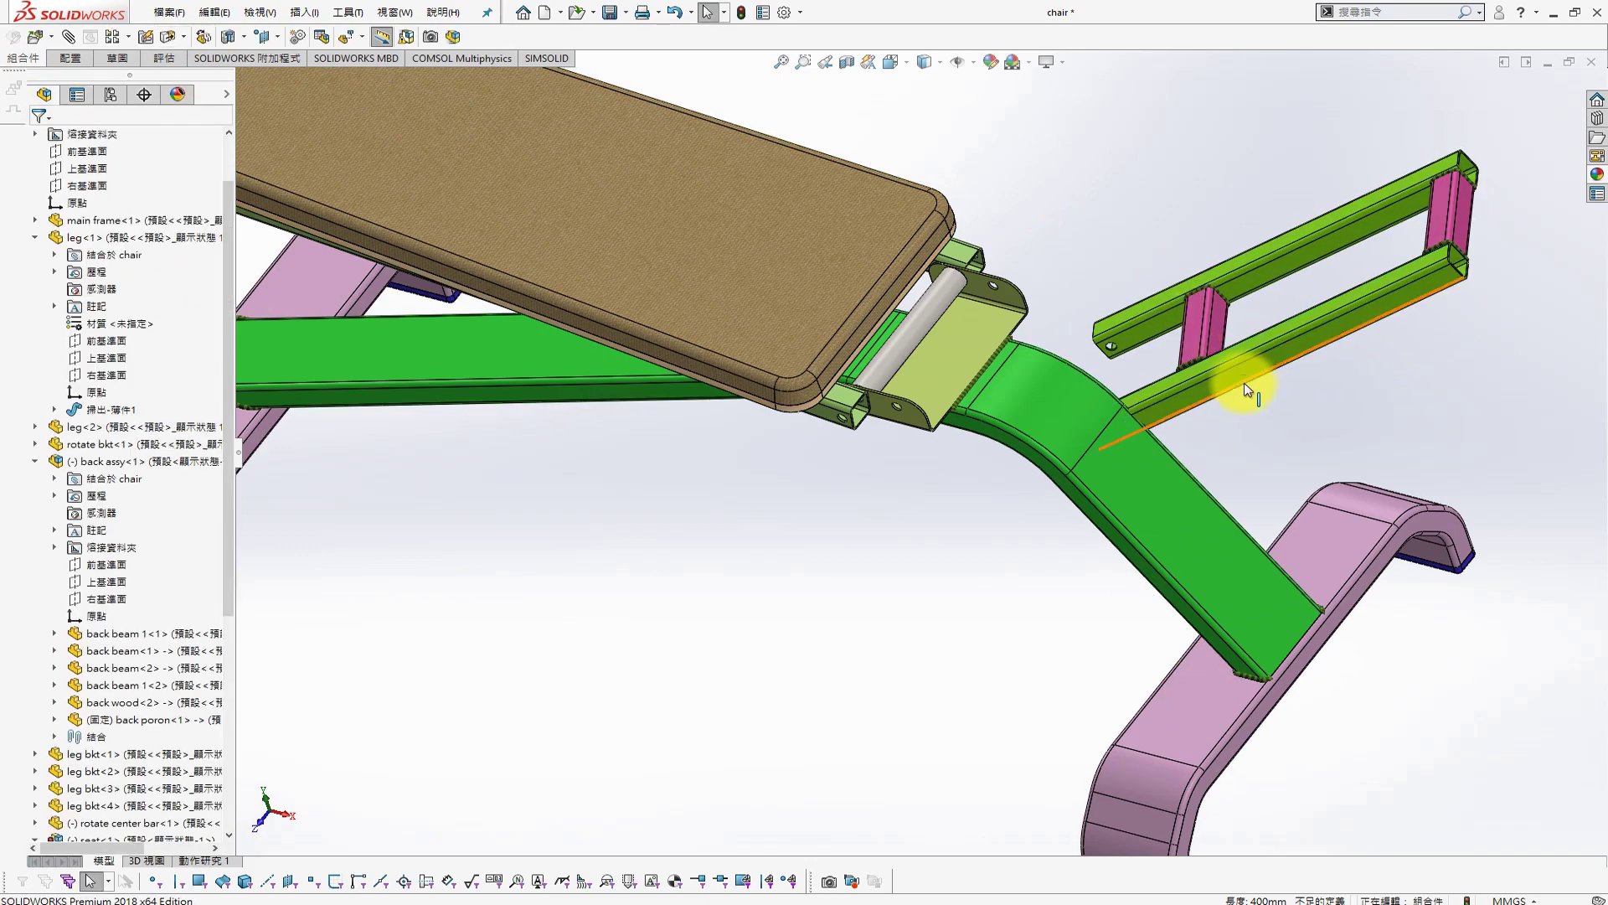
scroll(908, 506, down, 5)
click(901, 439)
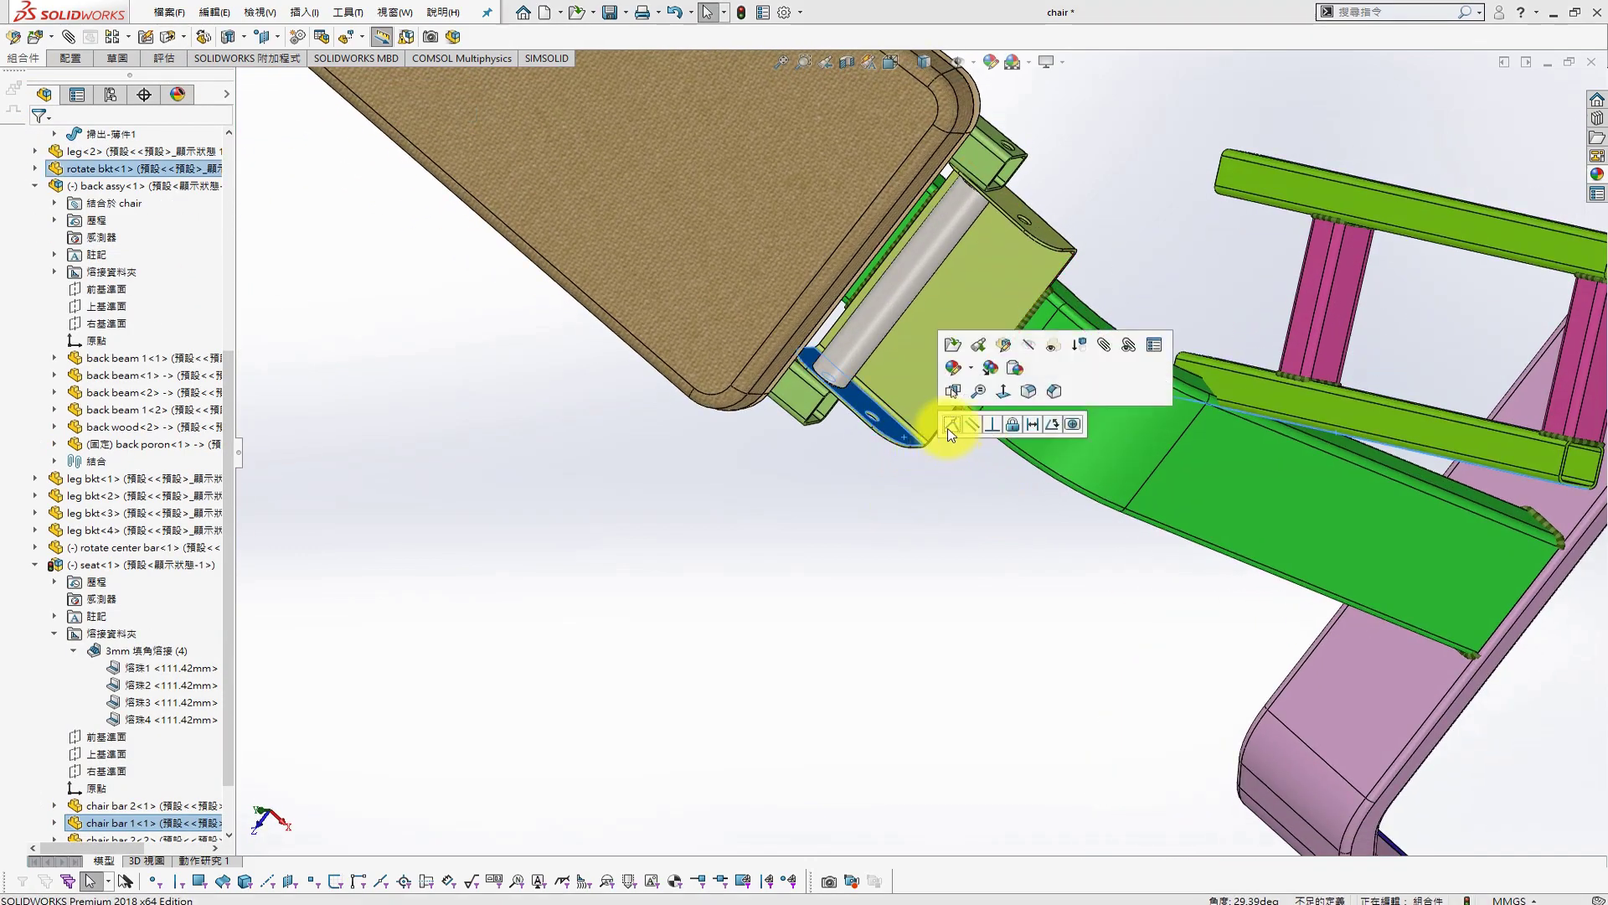
drag(940, 424, 536, 642)
Select the seat frame component and bring up the open-documents list
click(204, 564)
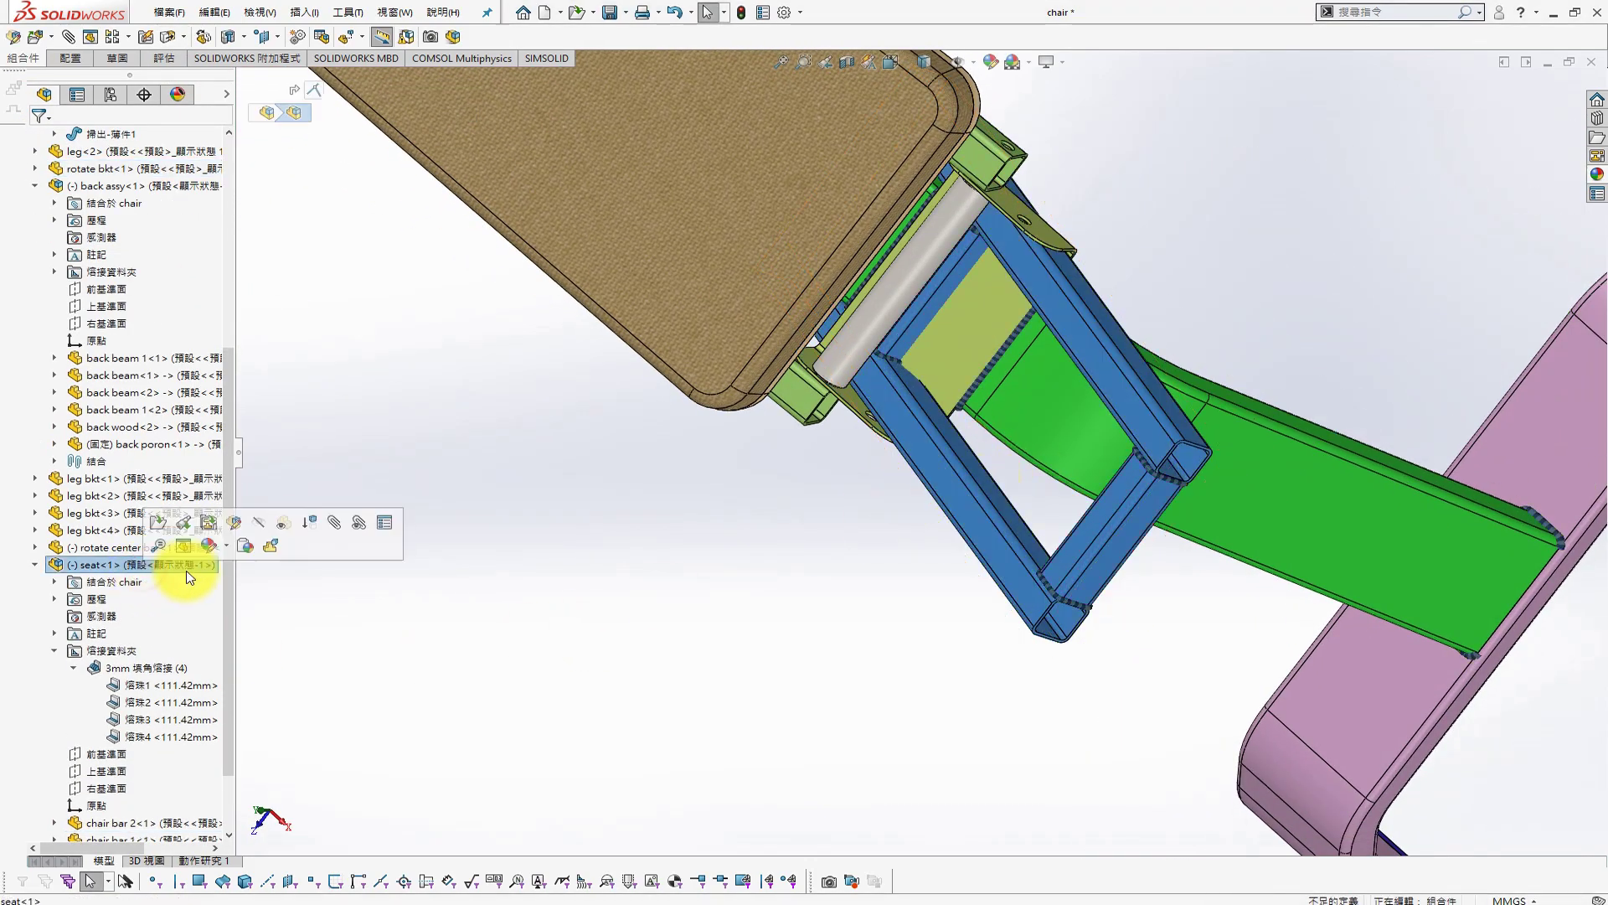
click(204, 536)
scroll(204, 575, up, 5)
click(394, 12)
In the seat document, hide the cosmetic weld beads and the weld size annotations
click(426, 270)
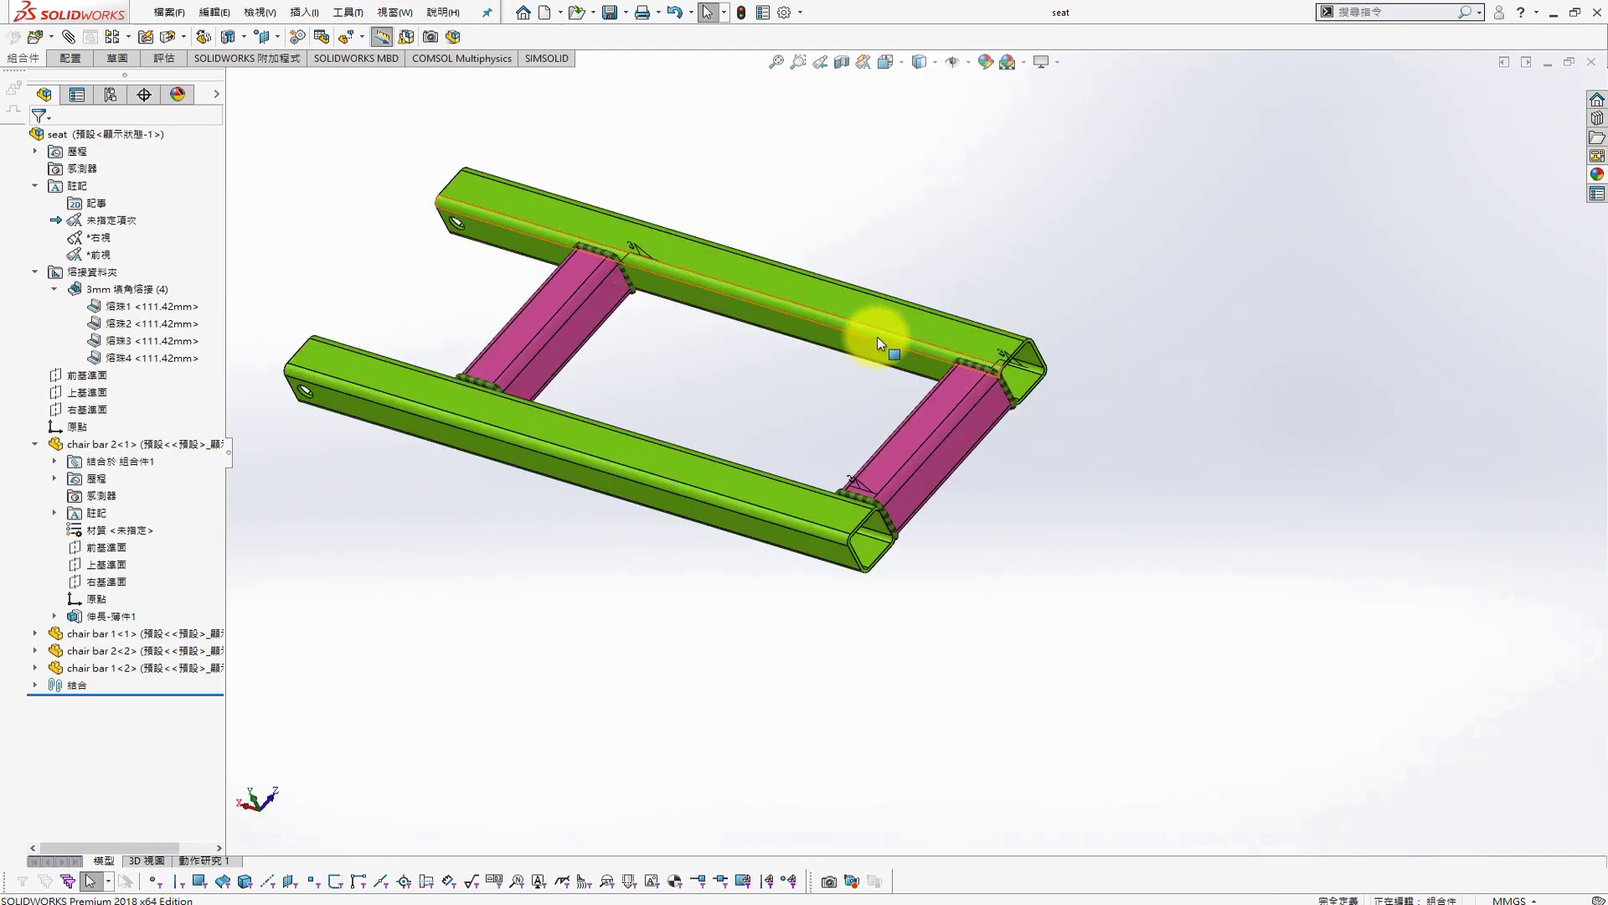
right_click(142, 307)
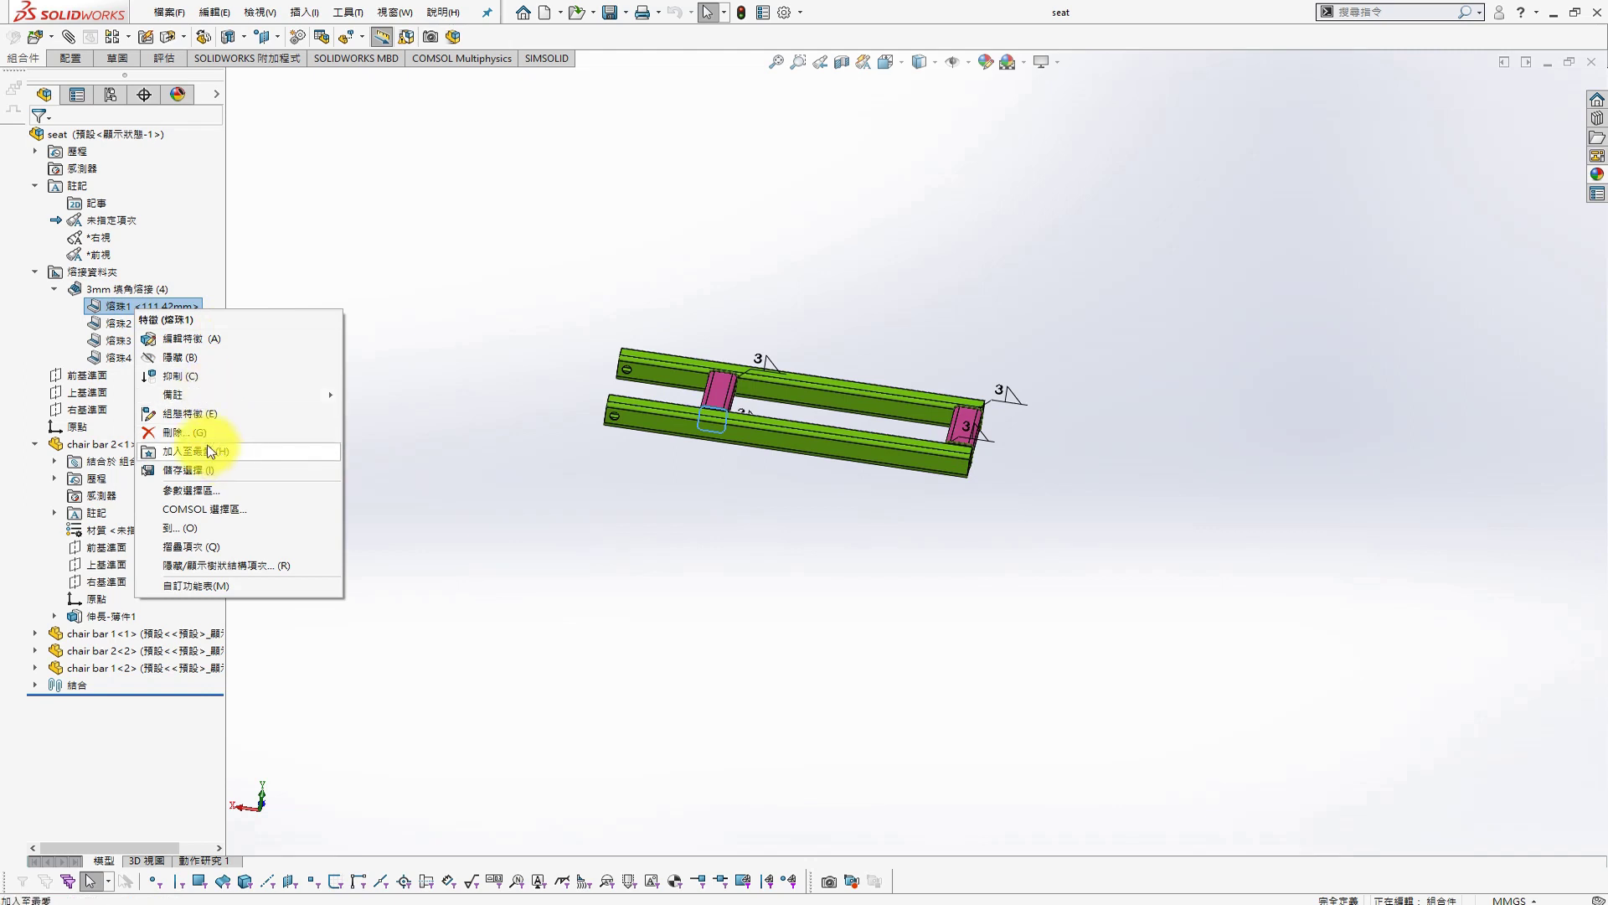
right_click(88, 272)
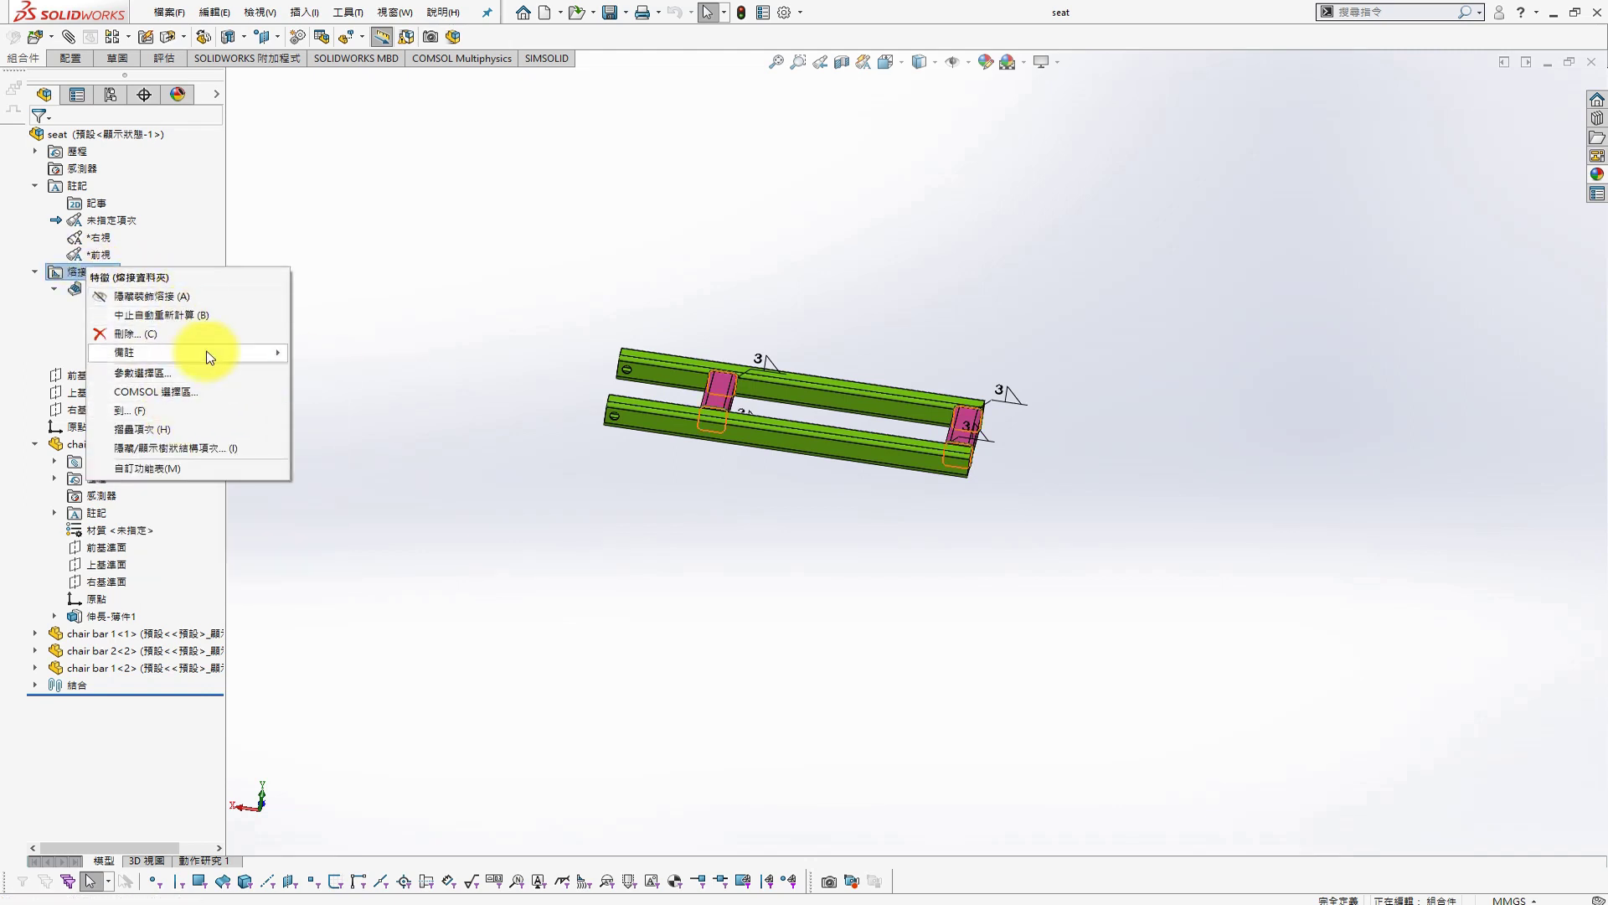
click(251, 296)
right_click(102, 207)
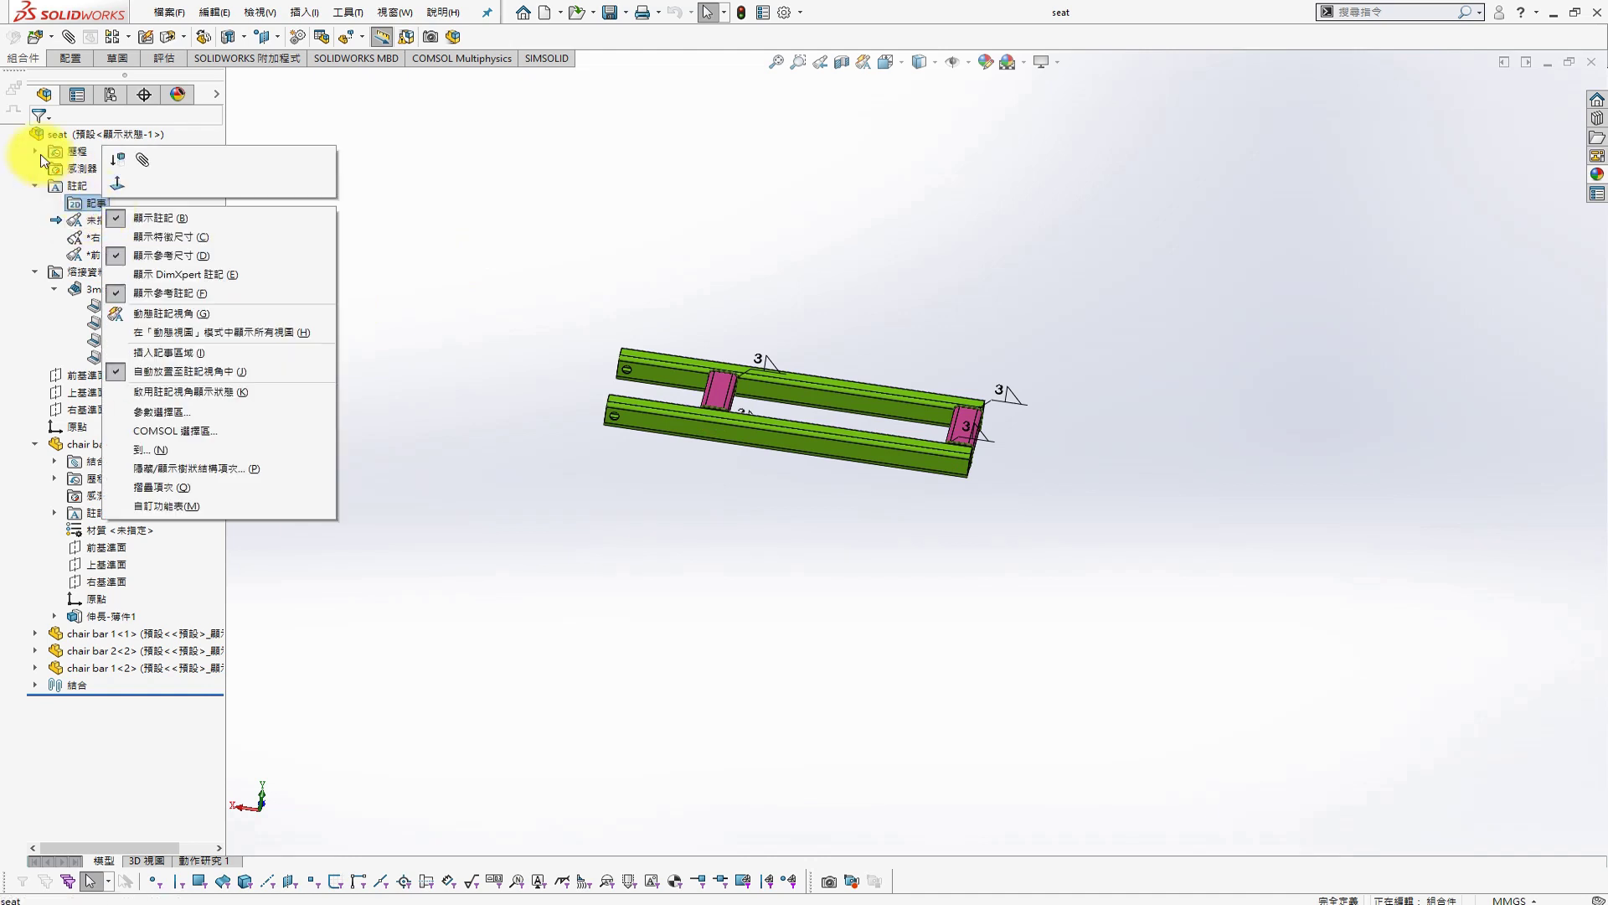
click(203, 295)
right_click(92, 205)
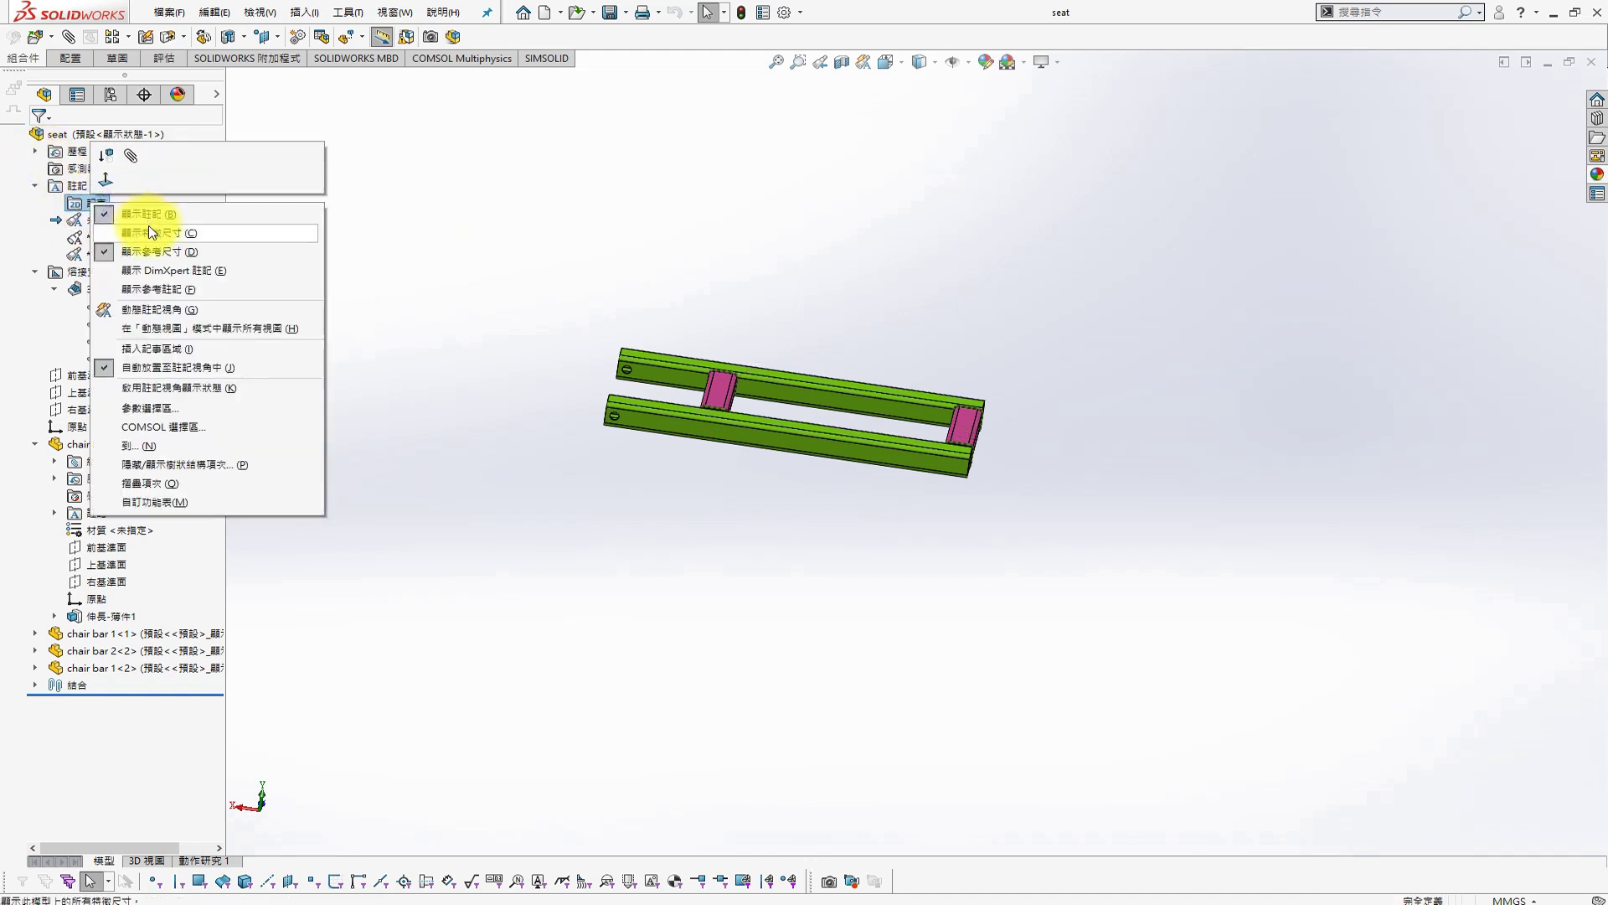
click(152, 232)
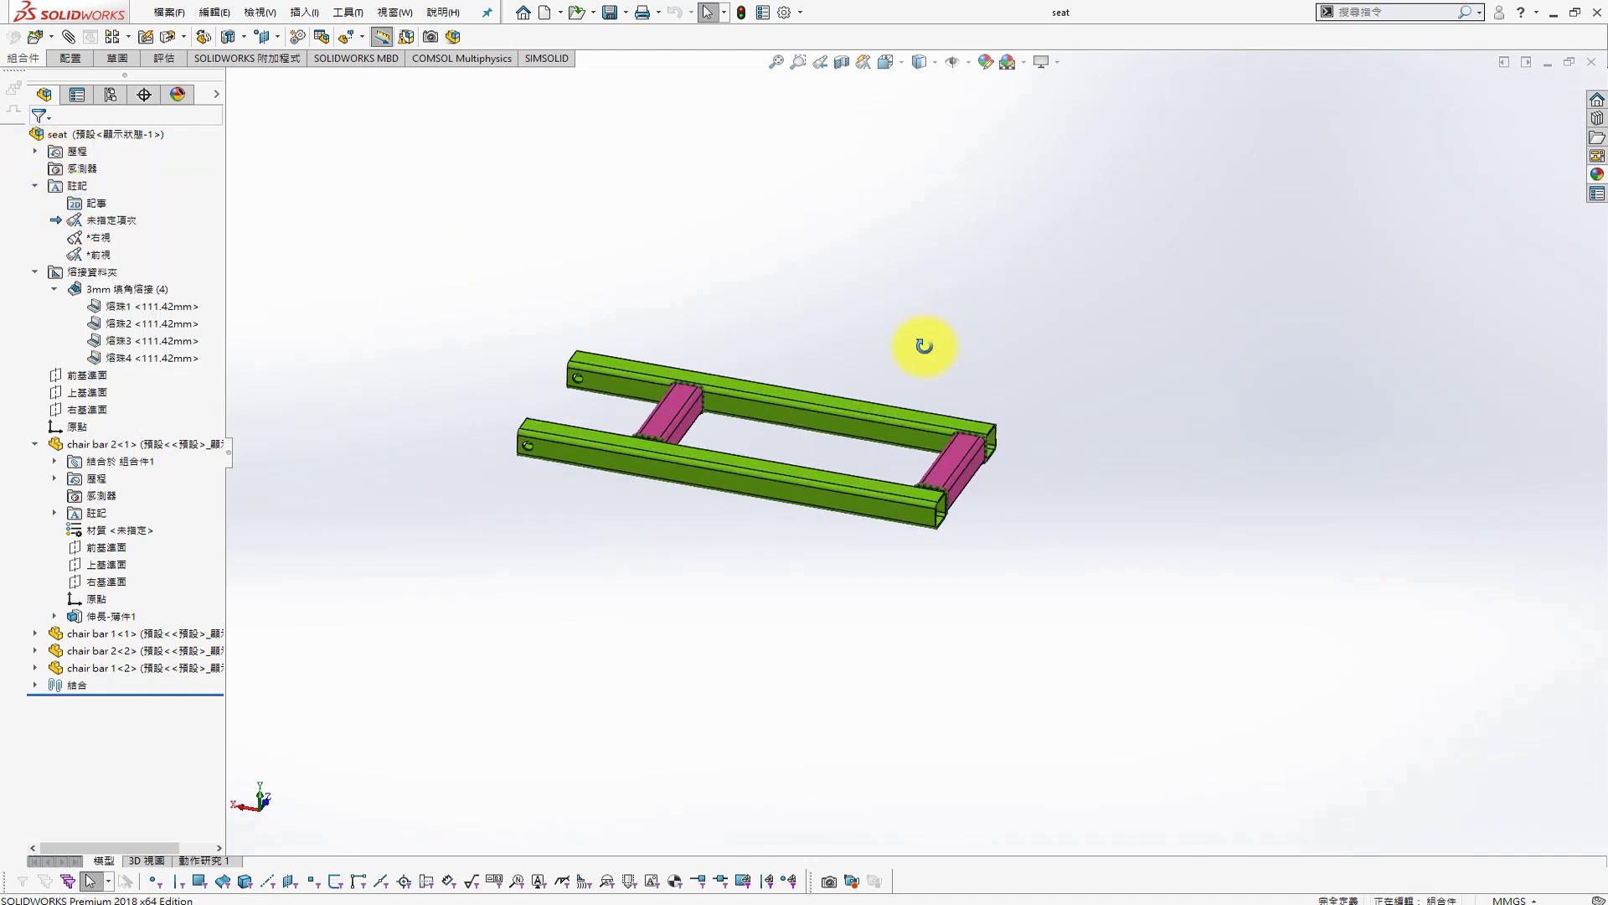
Add a new empty part to the seat assembly
click(759, 208)
click(679, 198)
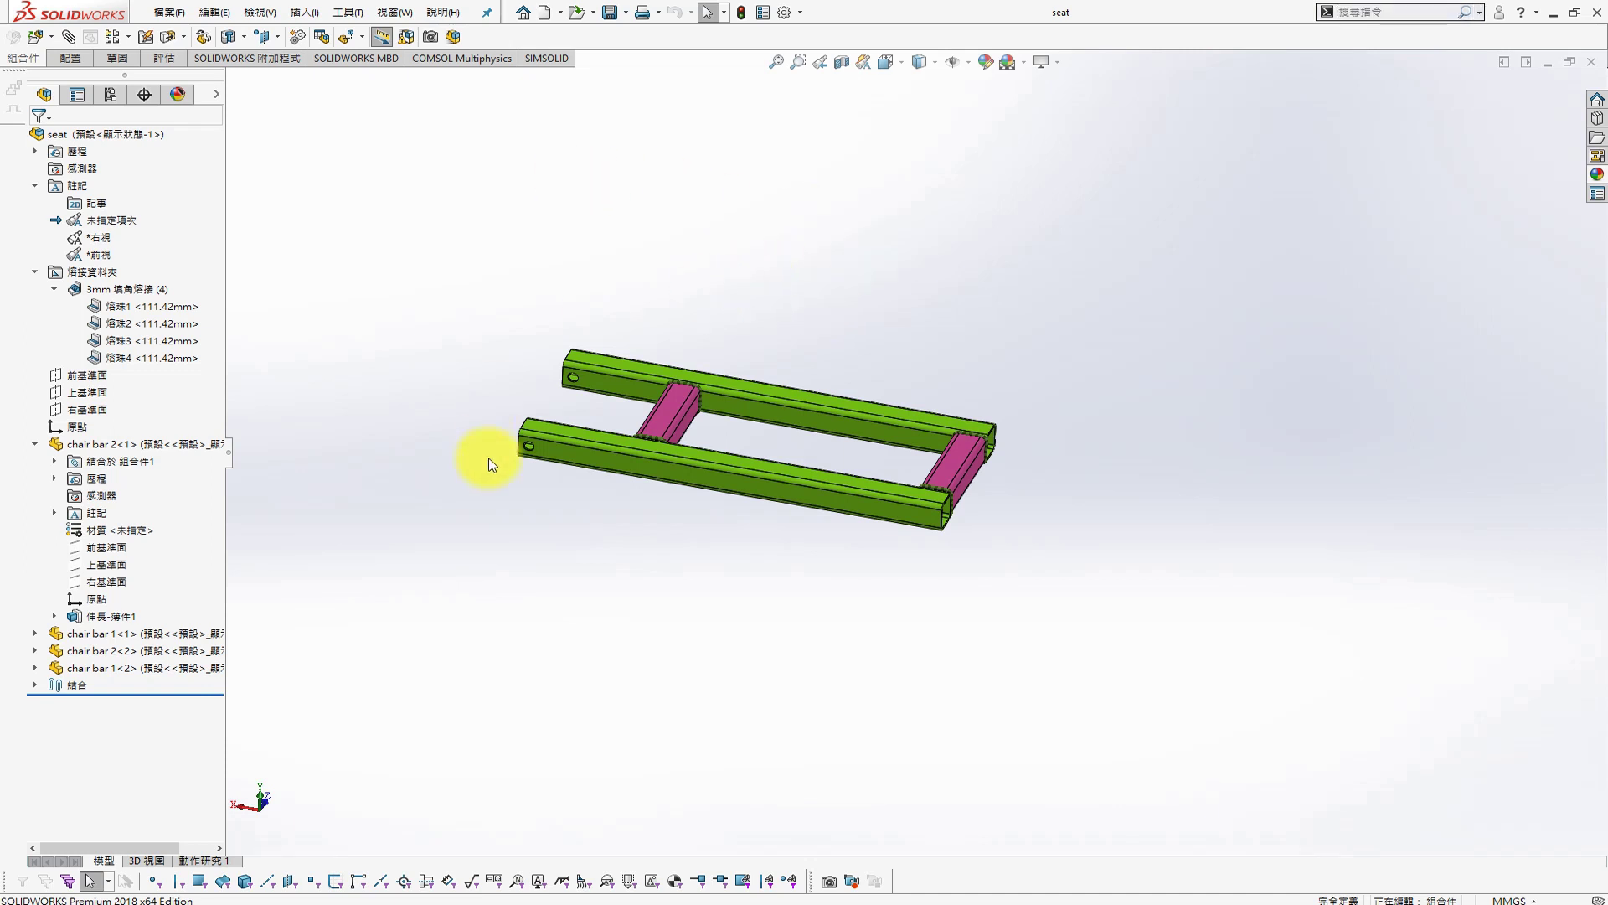
right_click(620, 255)
click(681, 315)
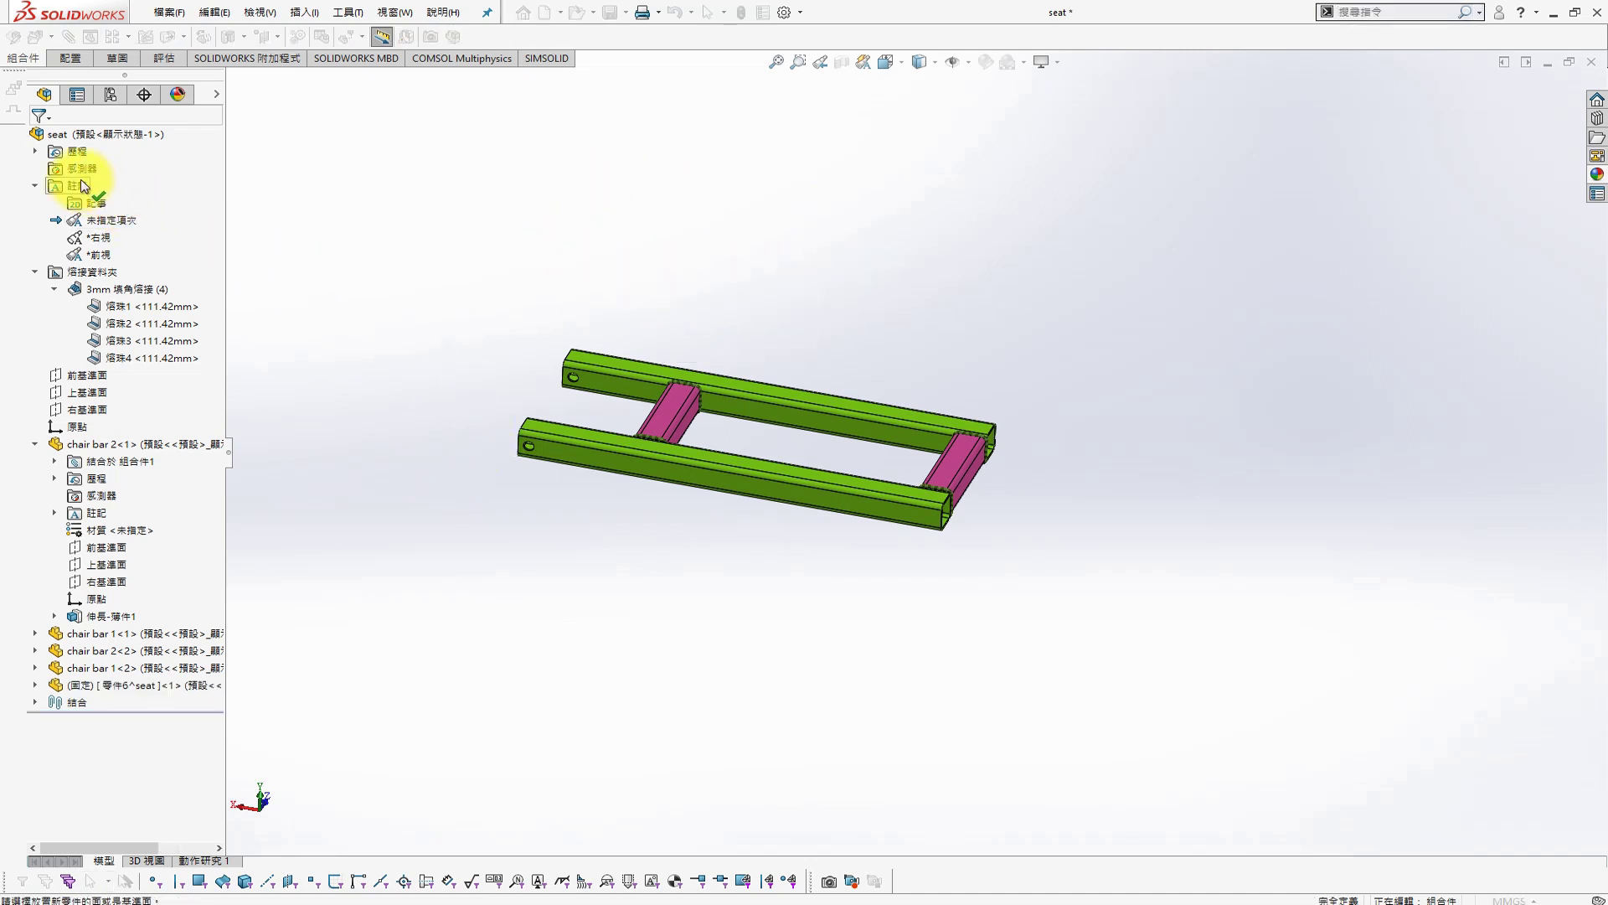
Start a sketch on the far bar's top face, viewed head-on
click(84, 391)
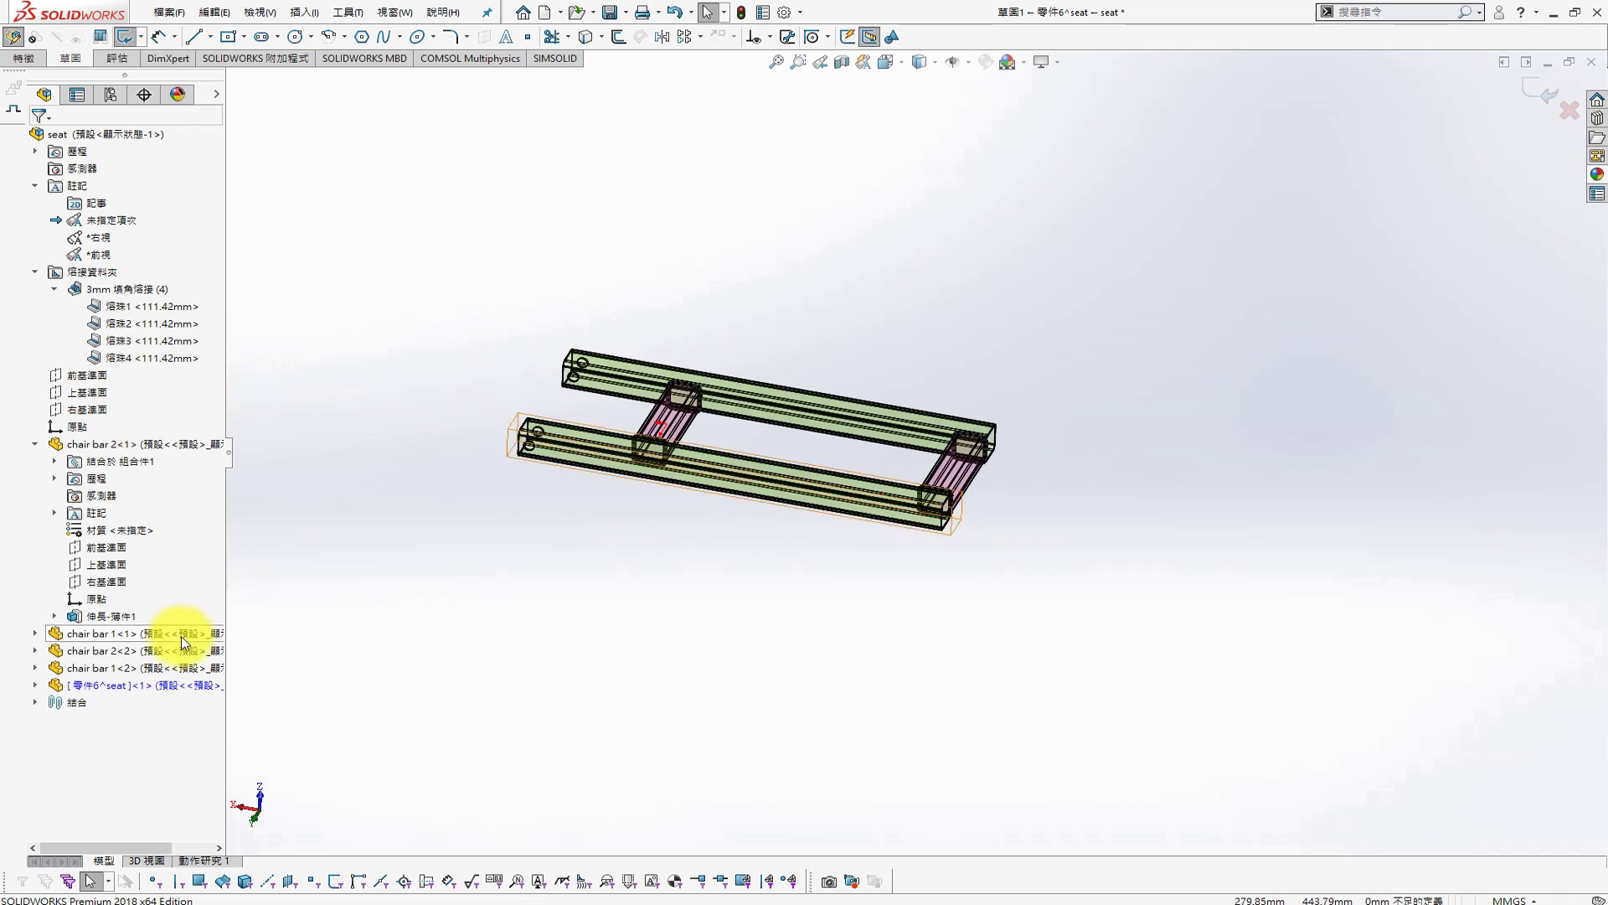
scroll(850, 402, down, 5)
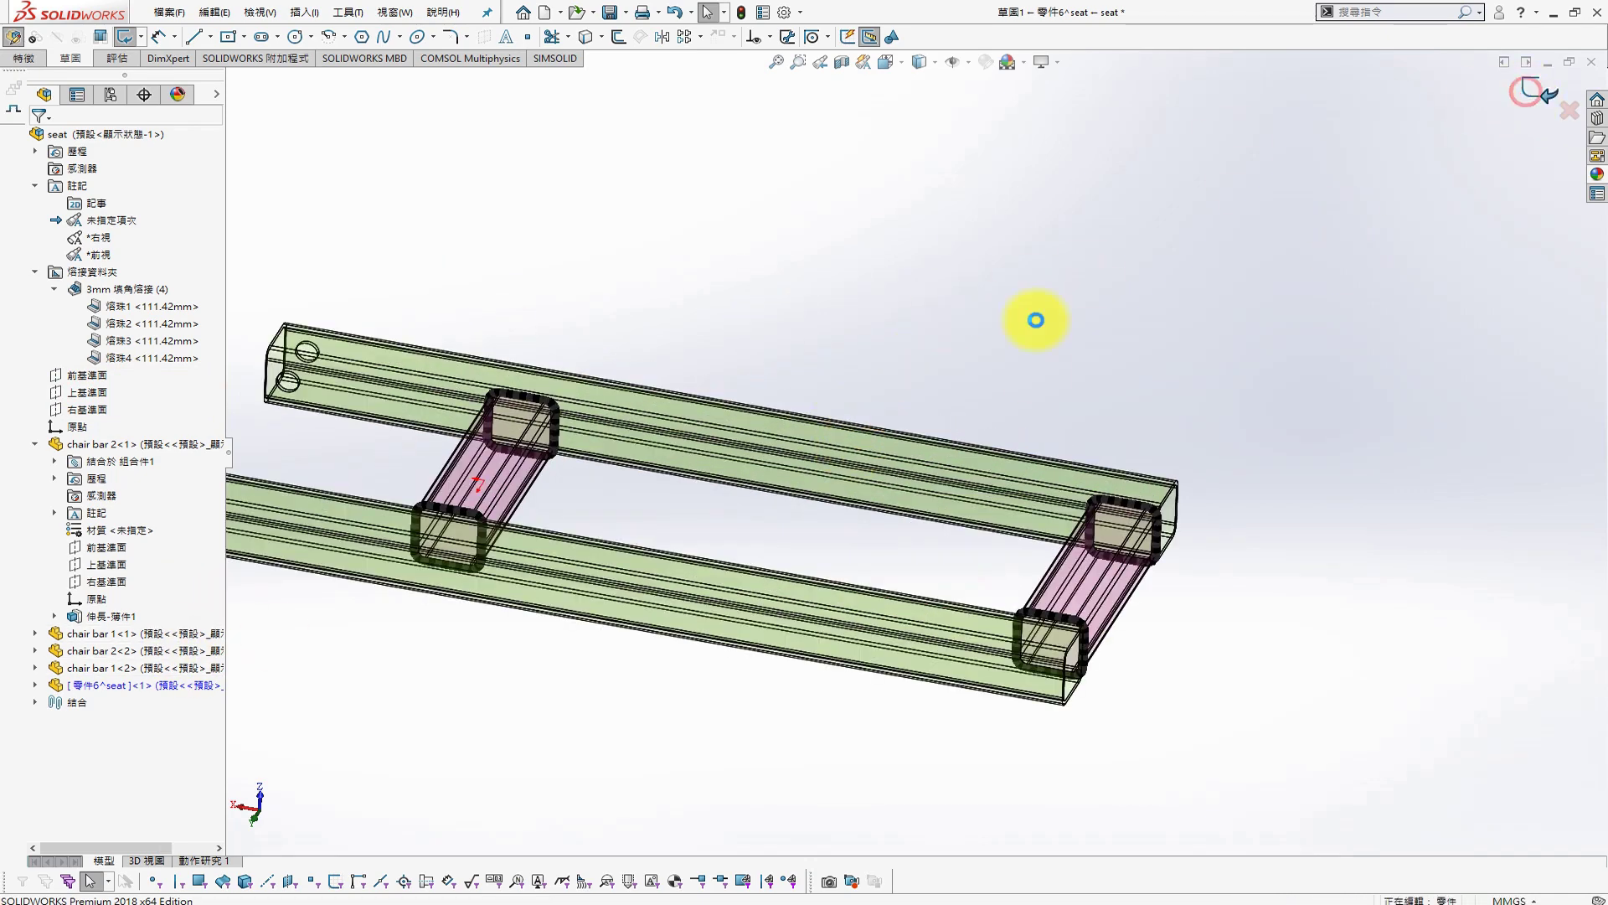
click(1076, 475)
click(1150, 429)
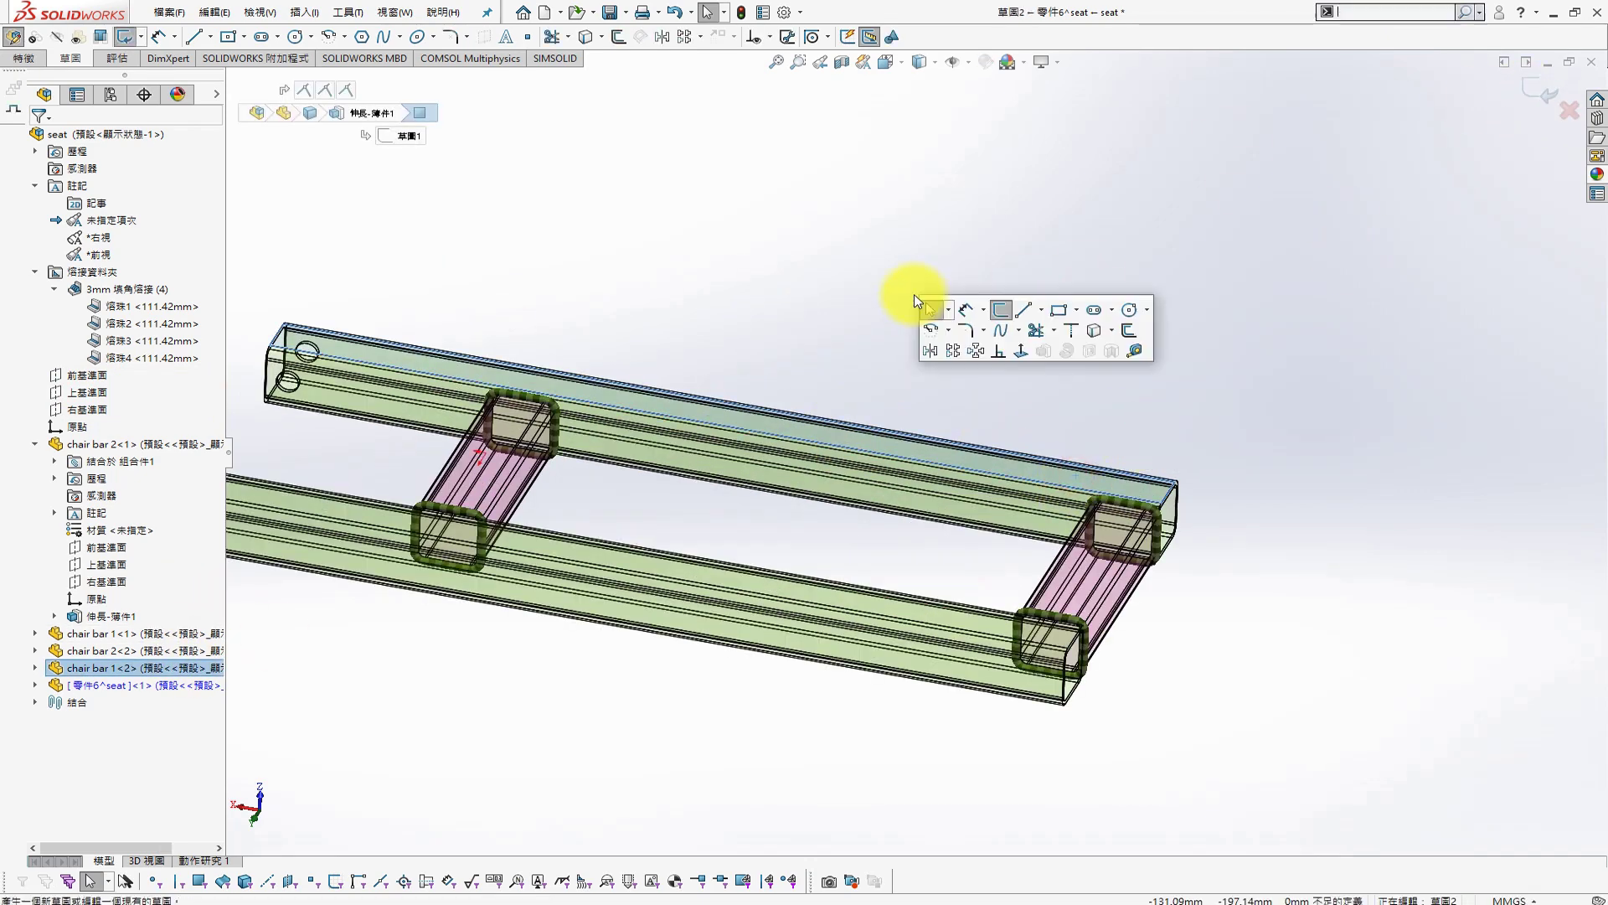
click(1021, 350)
scroll(816, 343, down, 1)
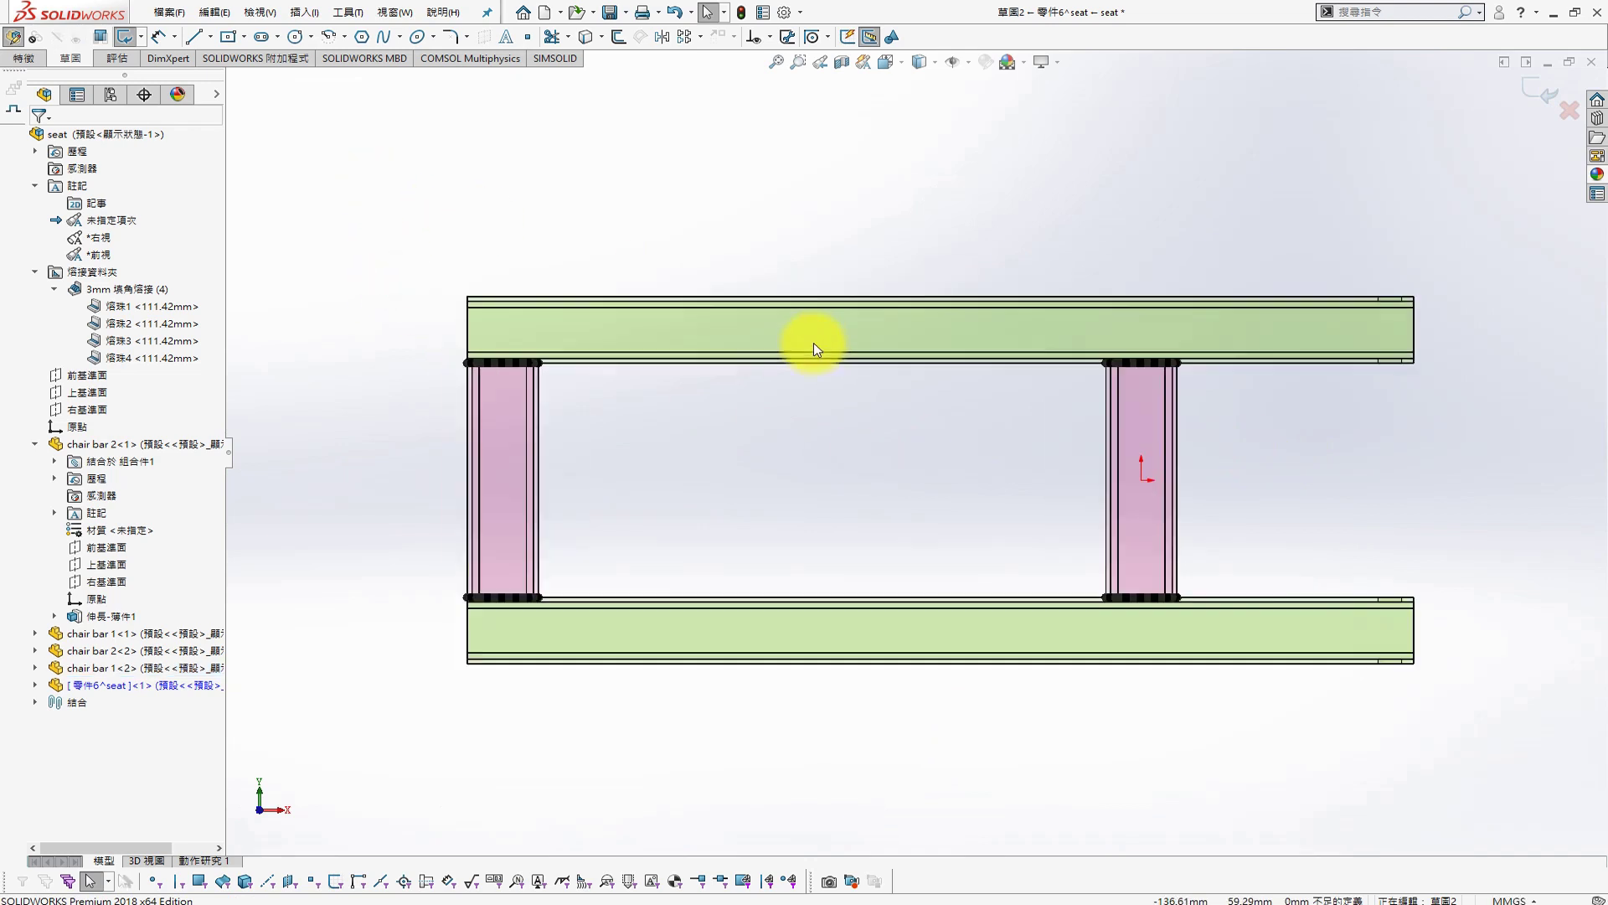
key(s)
Draw a corner rectangle enclosing the seat frame
click(945, 358)
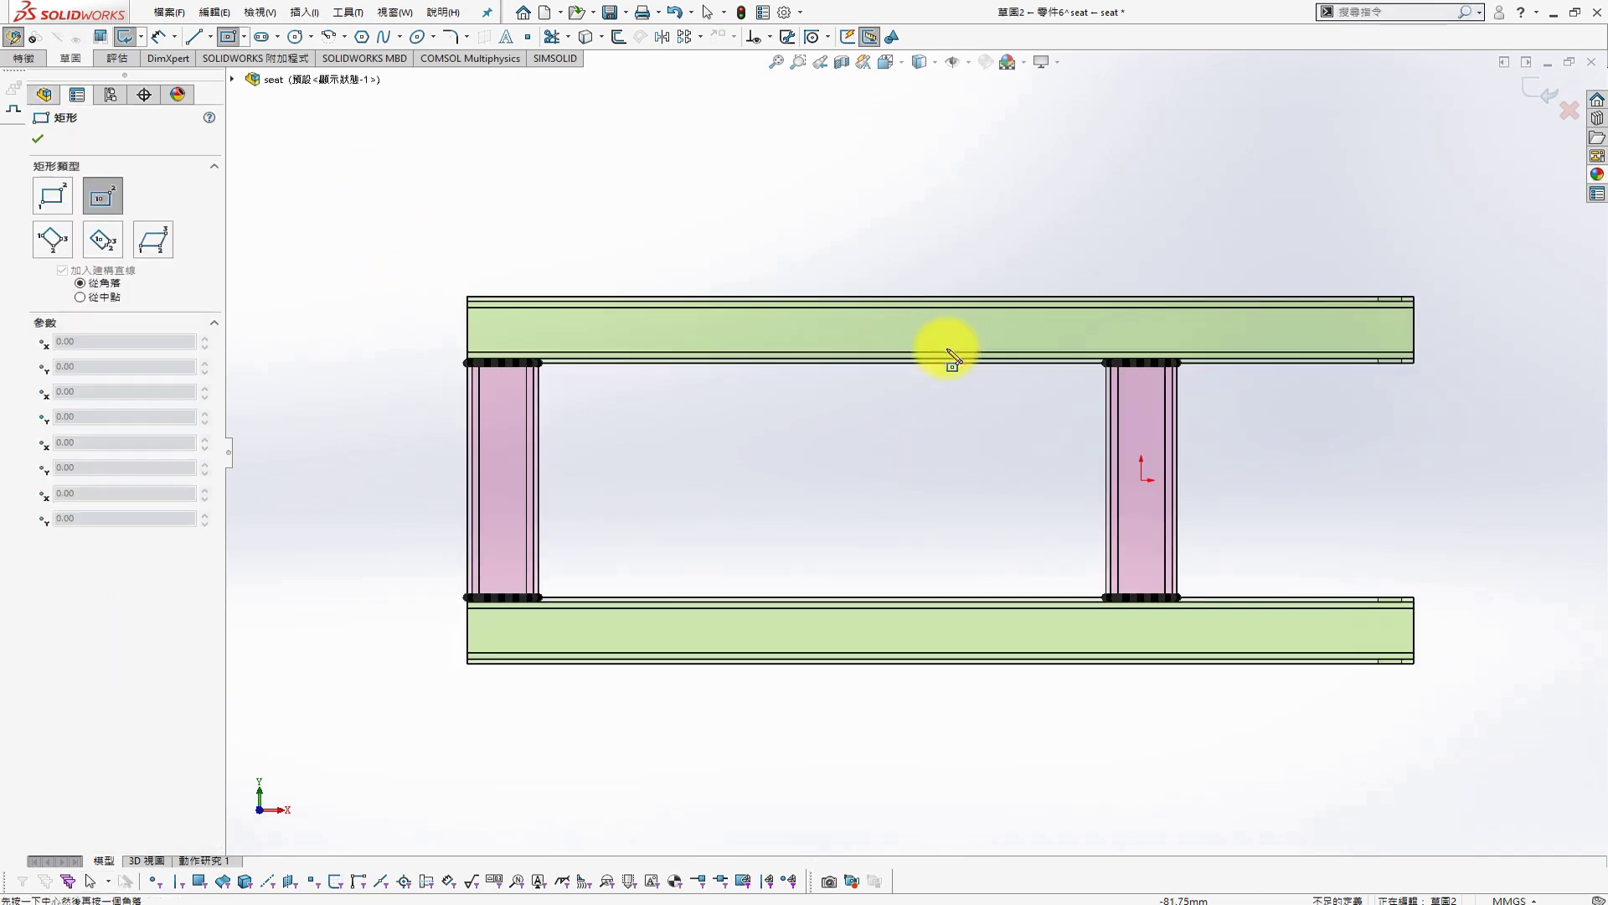
click(402, 262)
key(Escape)
key(s)
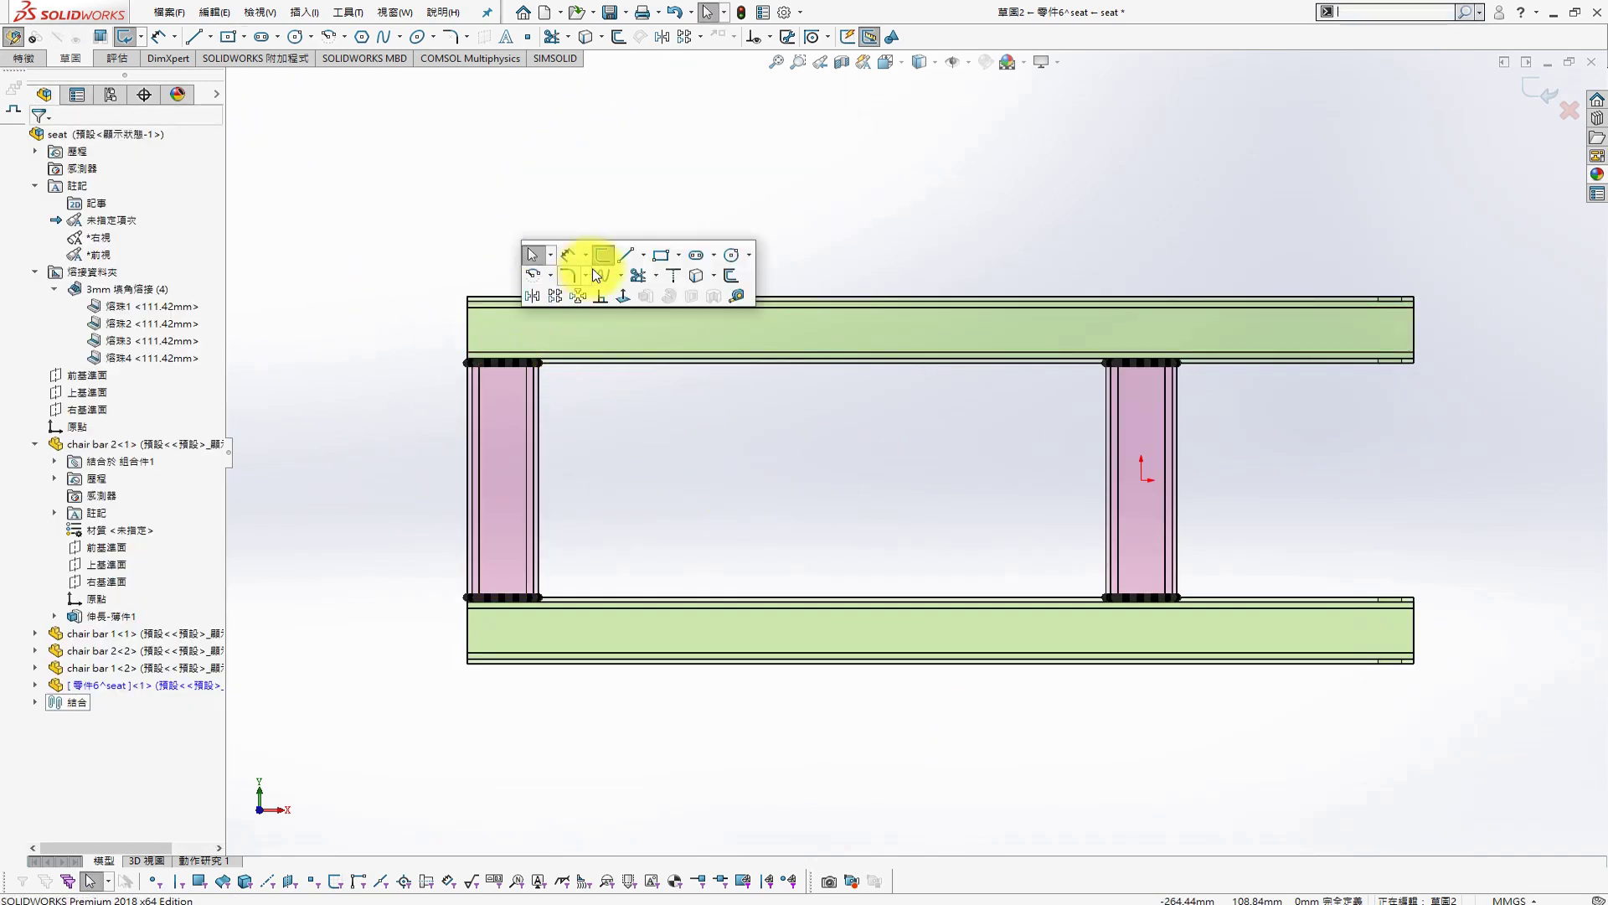
click(676, 257)
click(404, 271)
click(1310, 692)
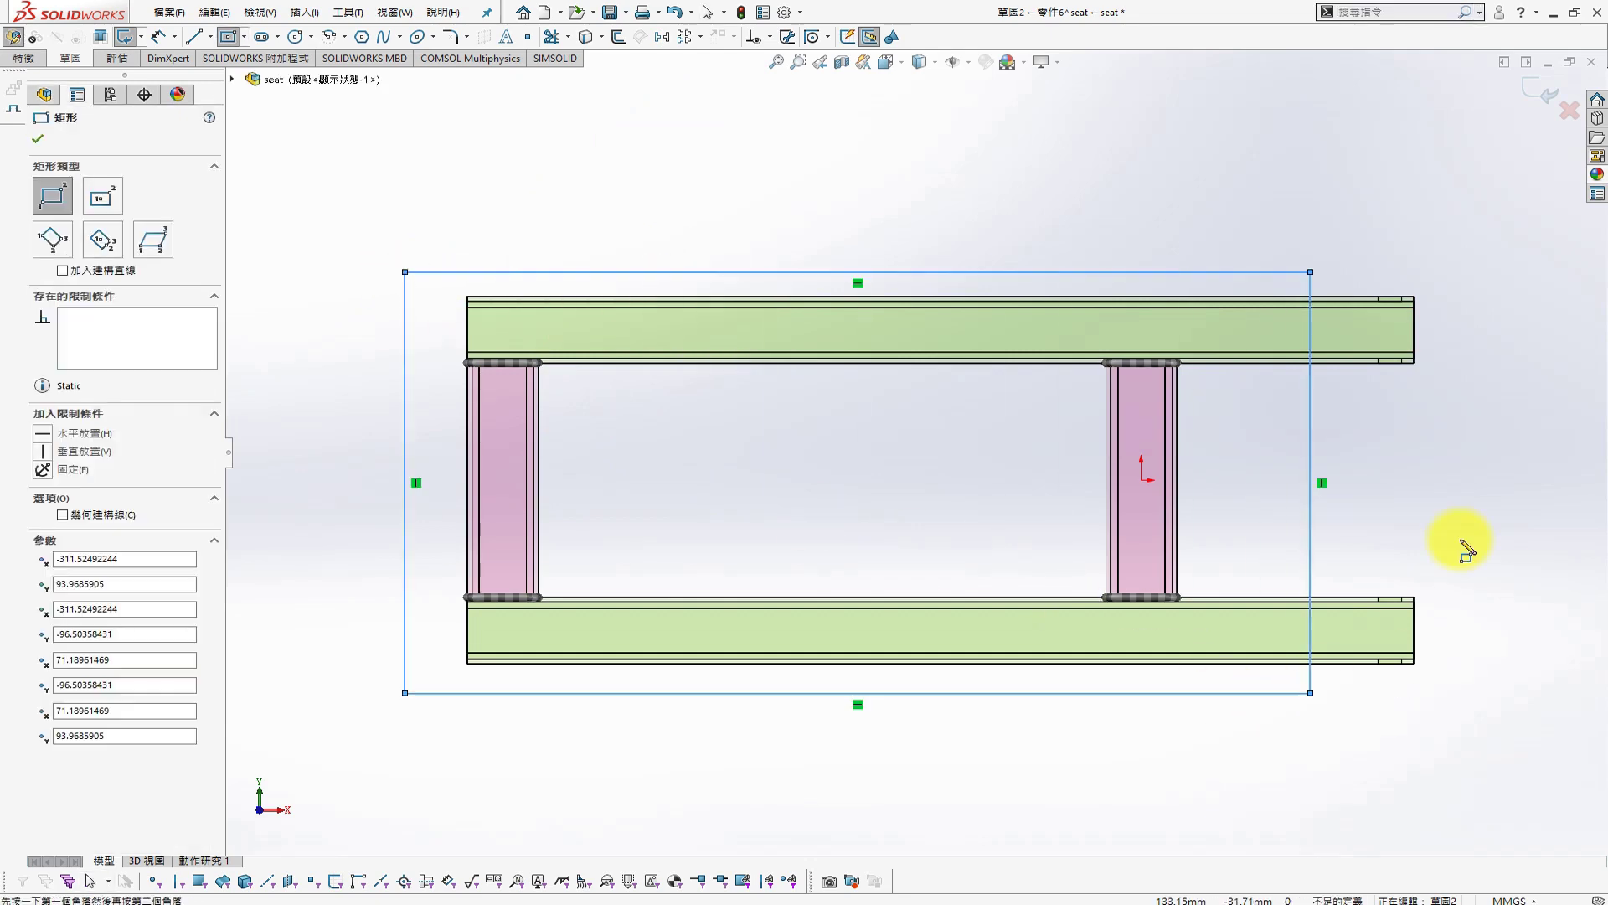
key(s)
Dimension the rectangle: 30 overhang right, 30 overhang left, 250 height
click(1414, 545)
click(1310, 519)
click(1414, 630)
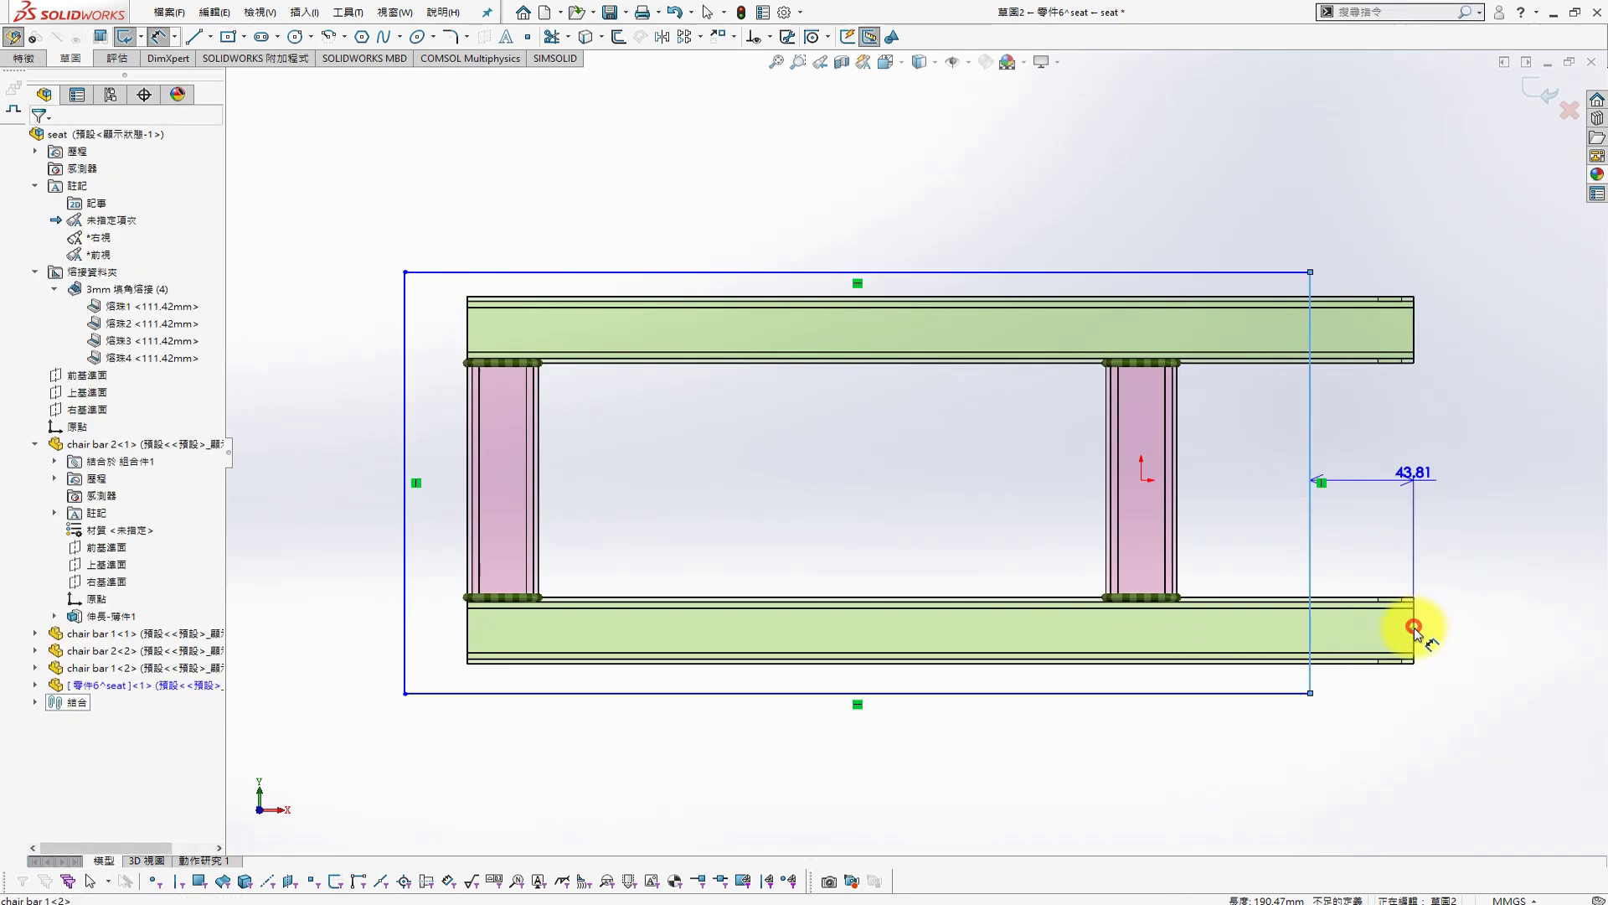
click(1404, 716)
text(30)
key(Return)
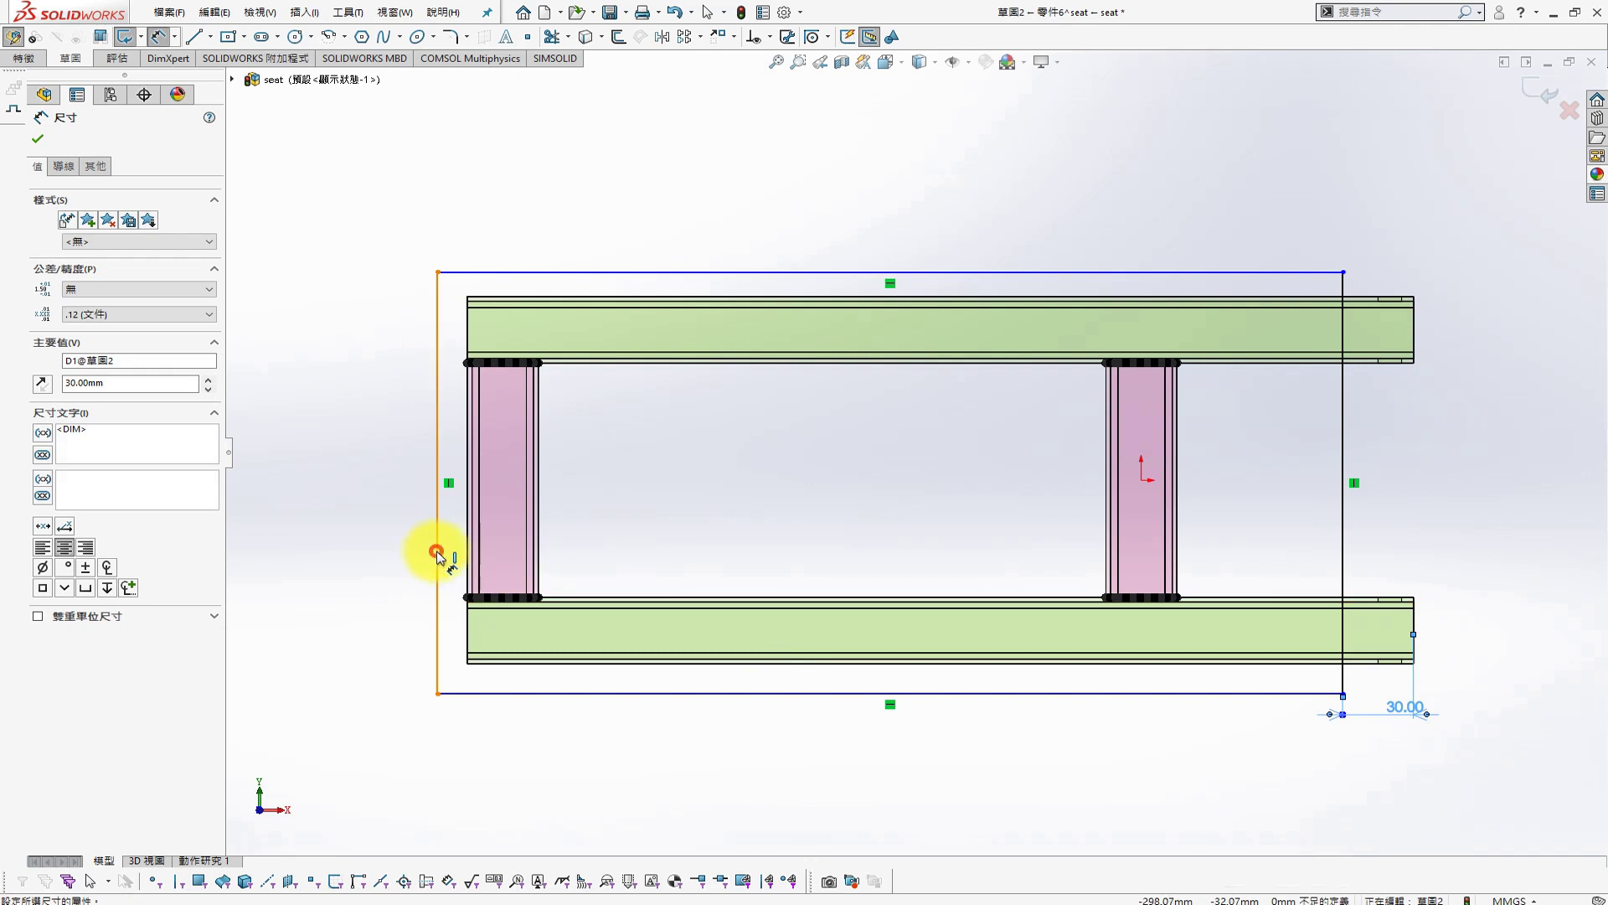
click(437, 556)
click(469, 638)
click(369, 581)
text(30)
key(Return)
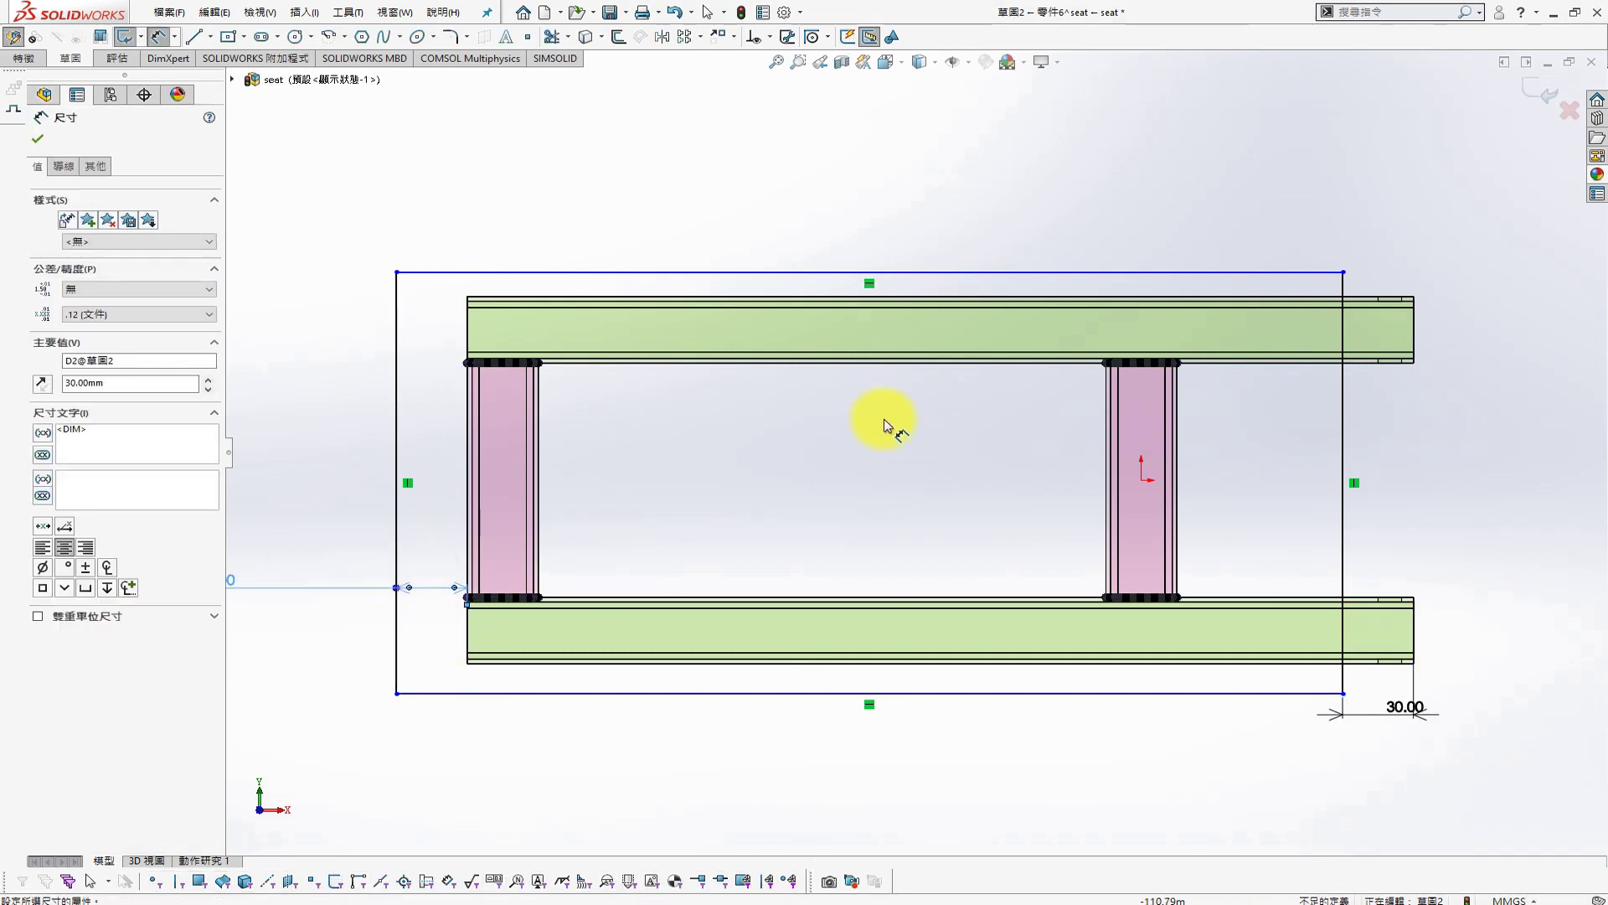
click(396, 472)
click(327, 473)
text(250)
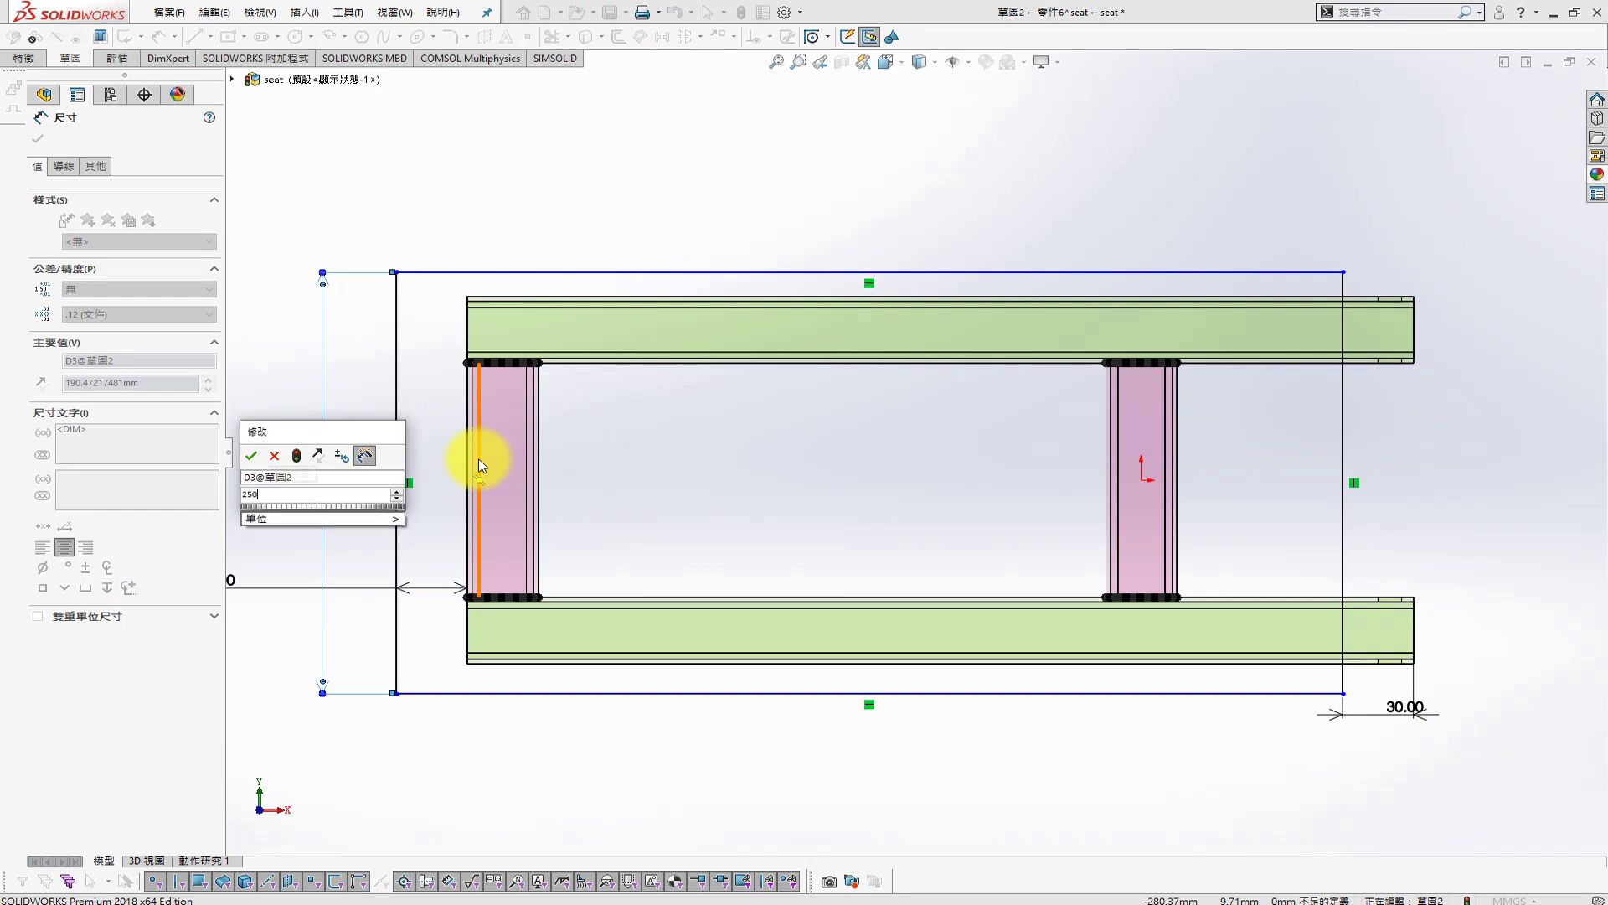
key(Return)
Draw a horizontal centerline from the origin and make top and bottom edges symmetric about it
key(s)
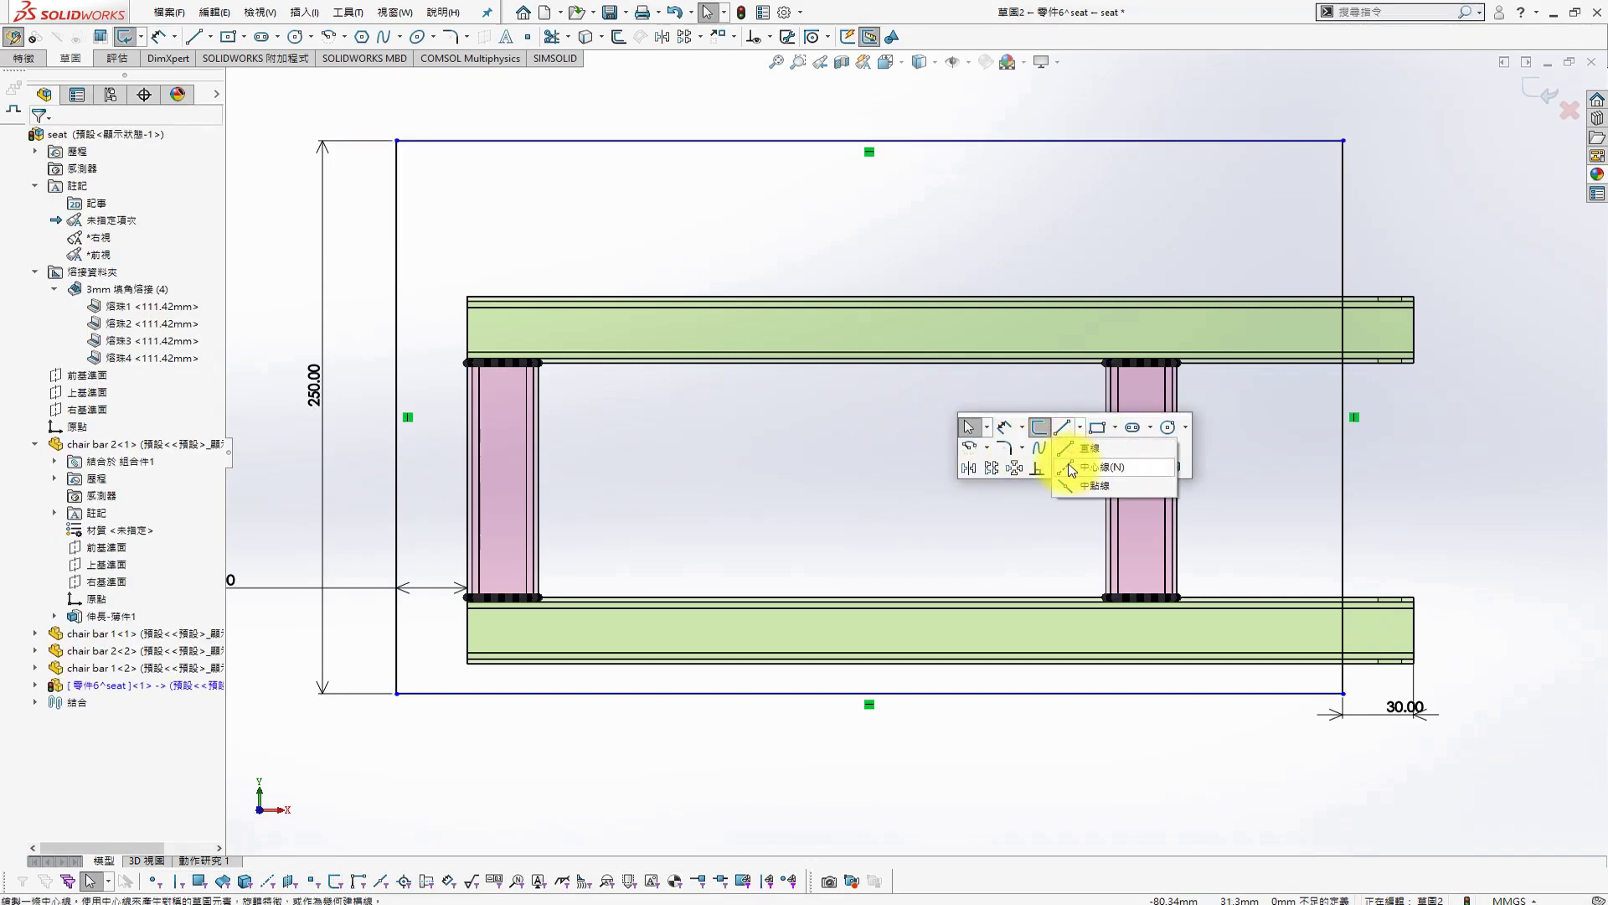
click(1080, 467)
click(1148, 480)
double_click(1468, 483)
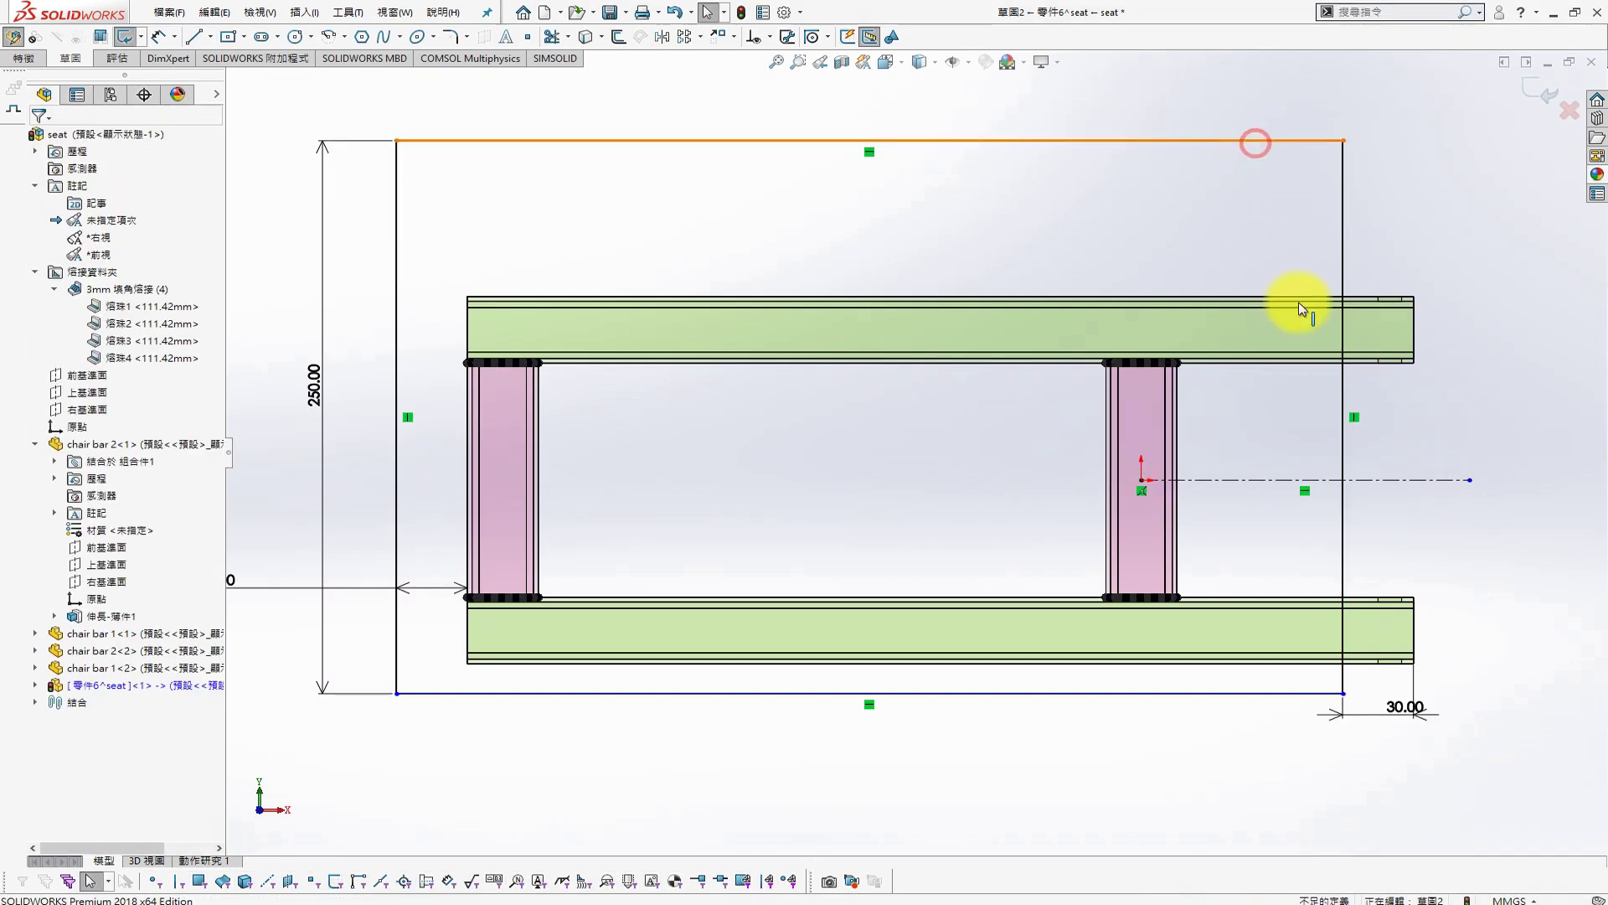
ctrl+click(1257, 693)
ctrl+click(1257, 479)
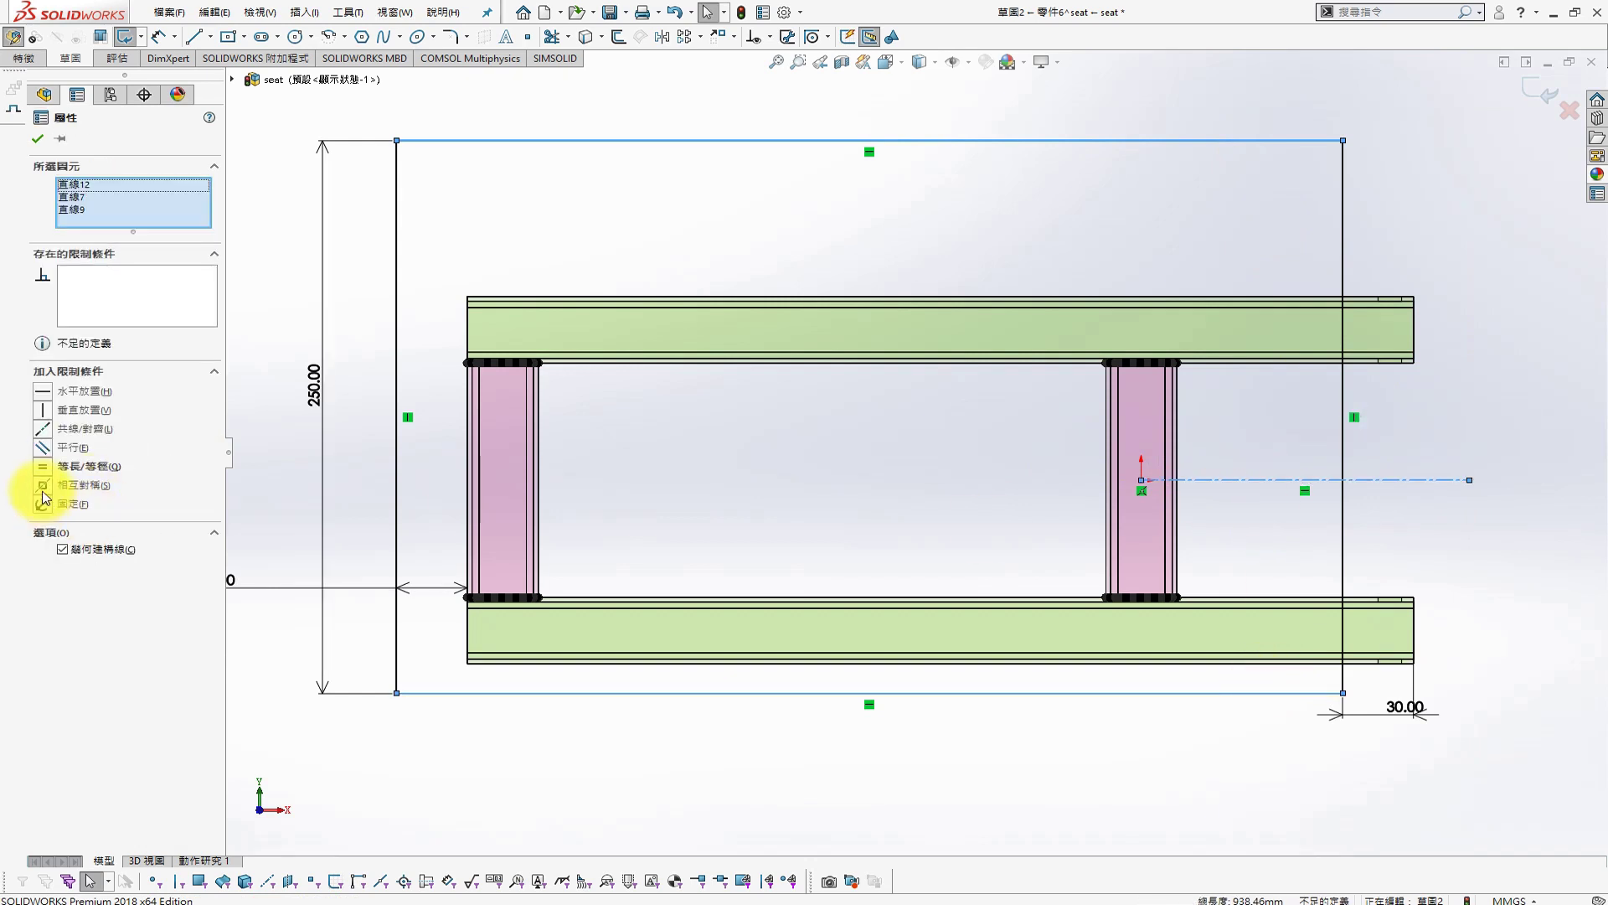
click(42, 486)
click(402, 424)
scroll(402, 424, up, 2)
Round all four rectangle corners with 30 mm sketch fillets
key(s)
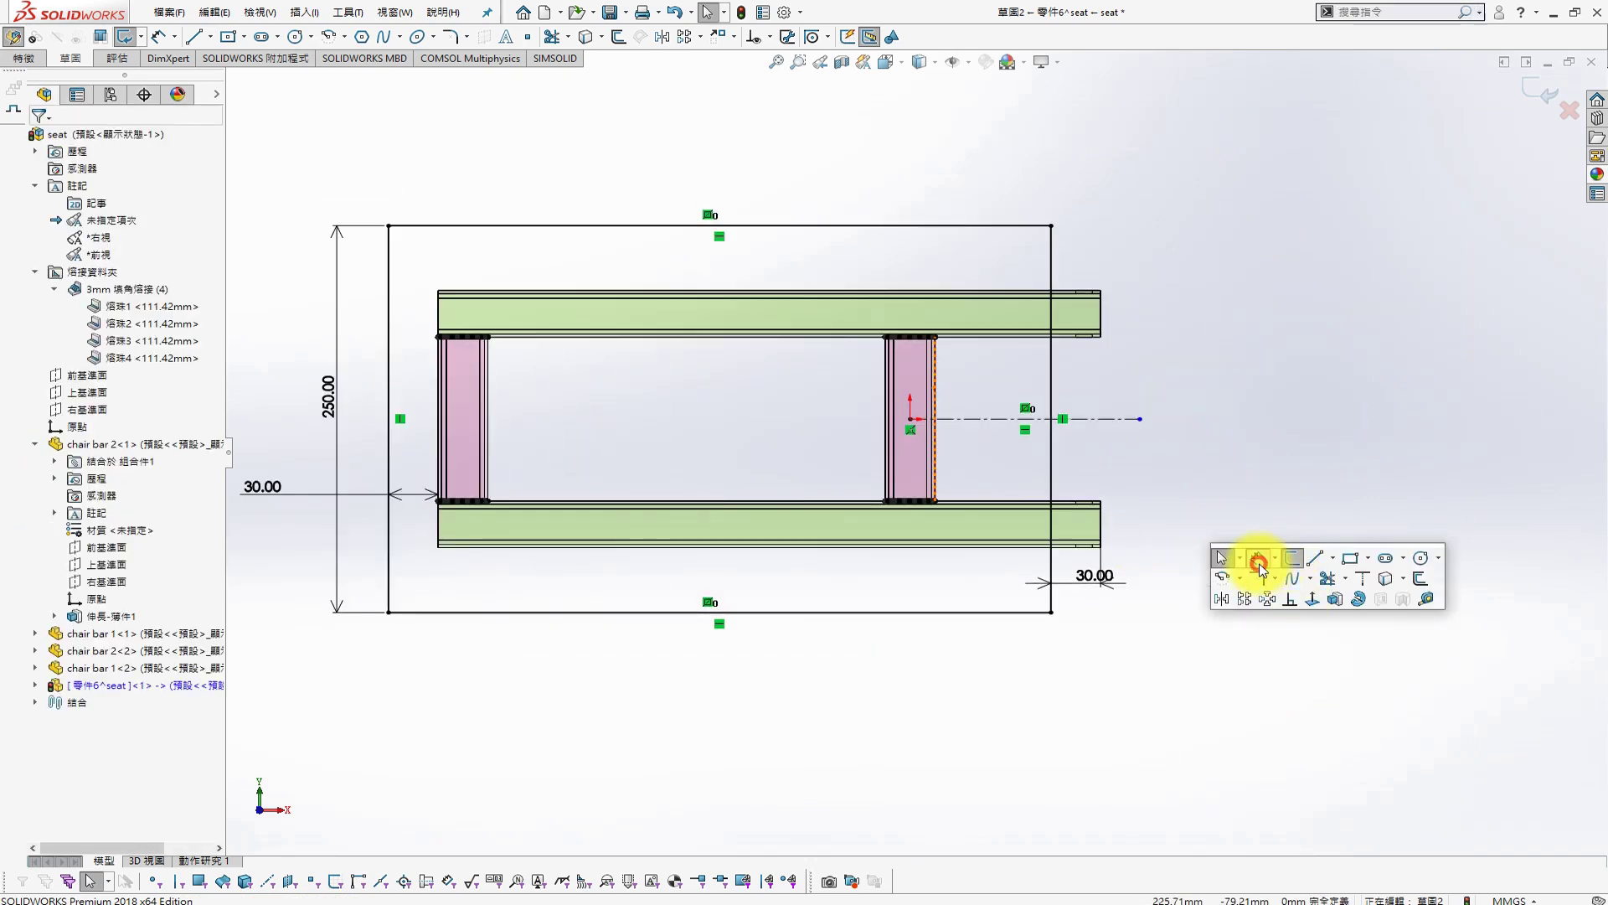
click(1258, 560)
text(30)
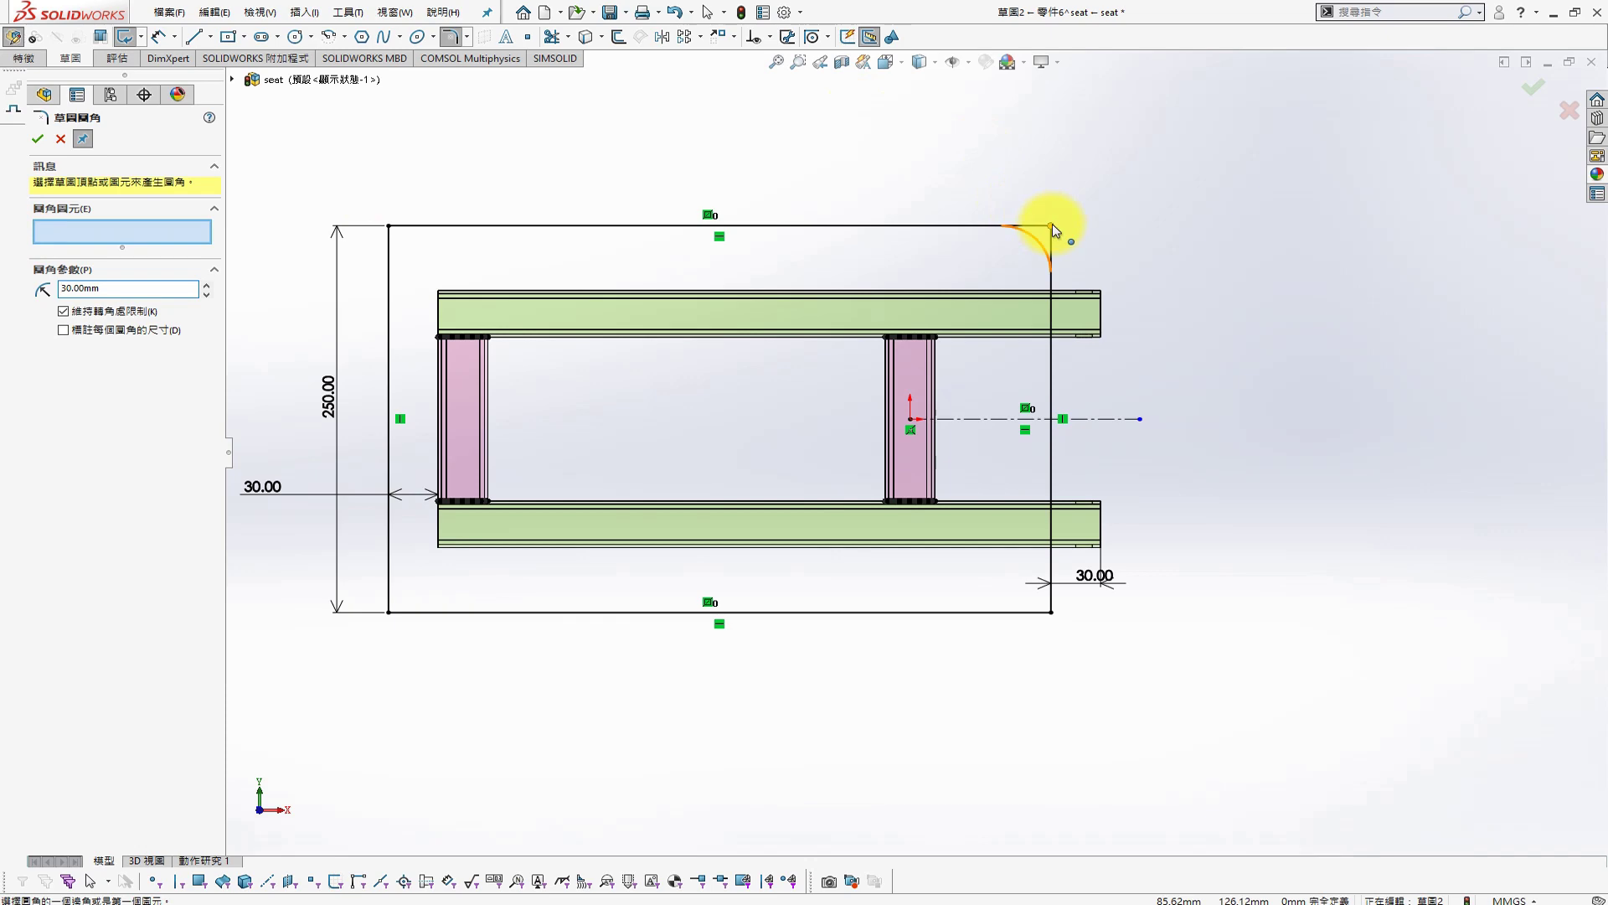
click(1051, 225)
click(1051, 613)
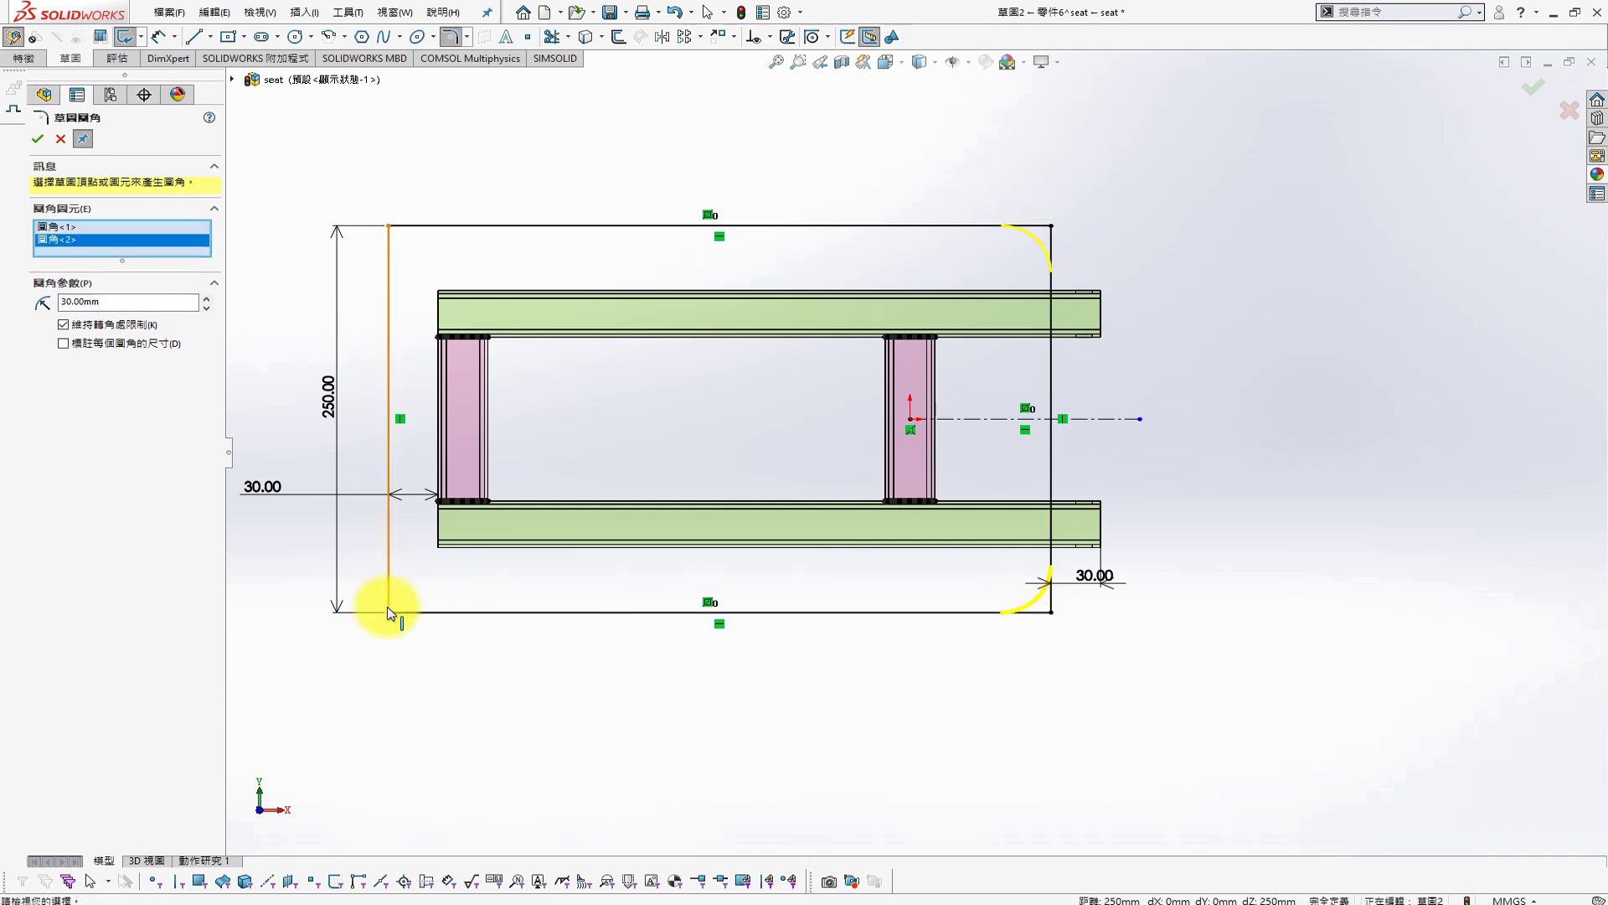
click(389, 613)
click(388, 226)
click(37, 138)
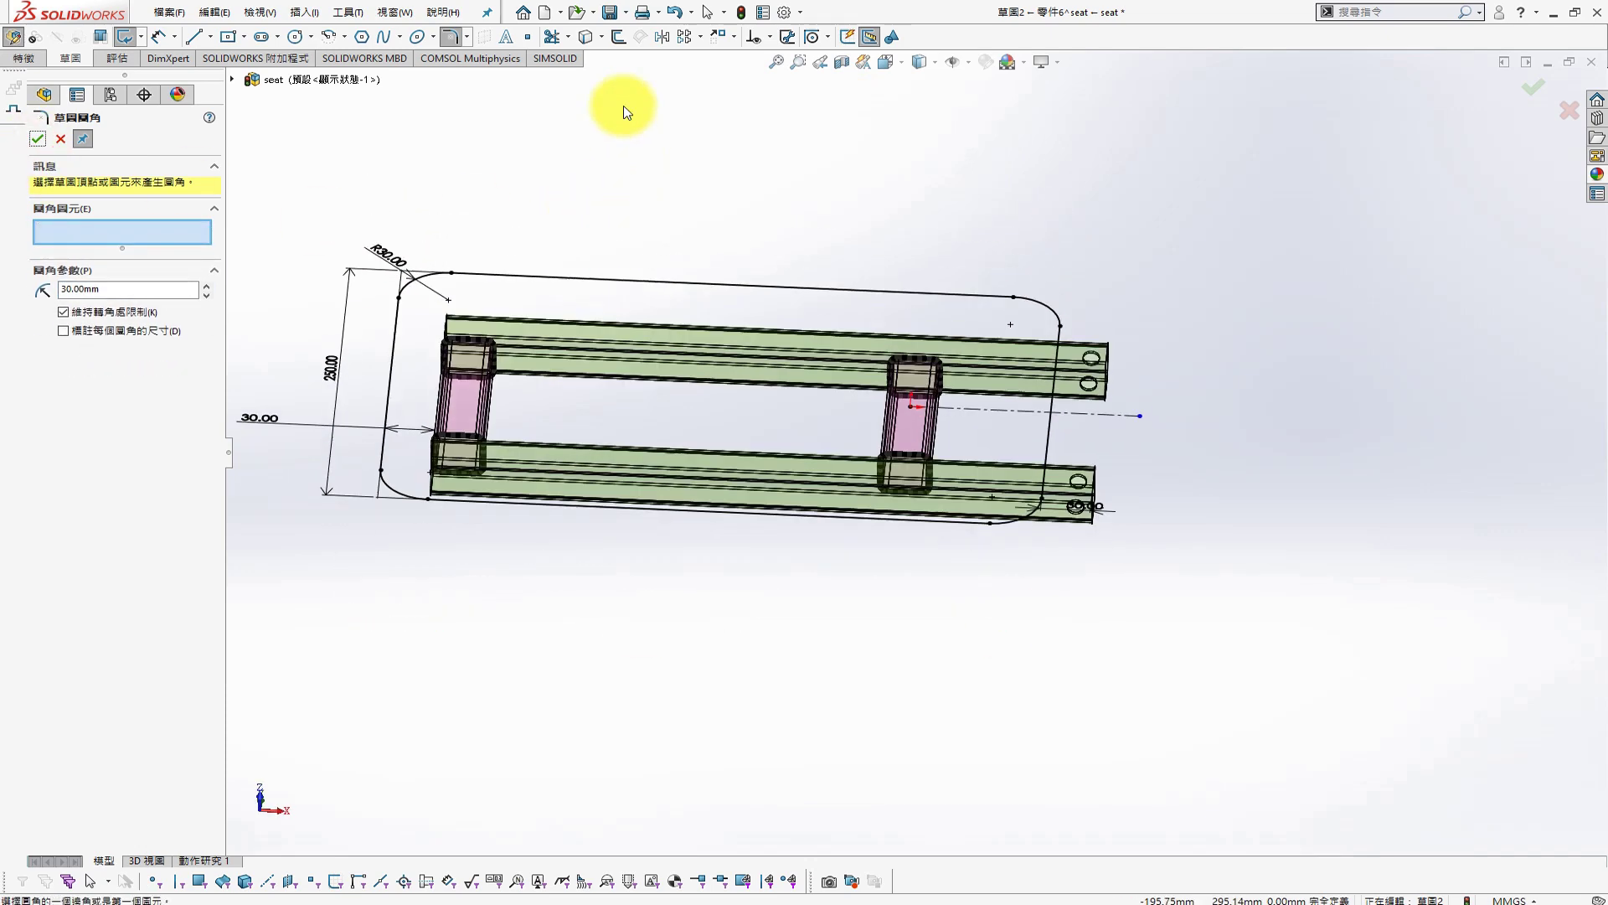
middle_drag(612, 118, 819, 316)
Extrude the rounded outline 10 mm into the seat plate
key(s)
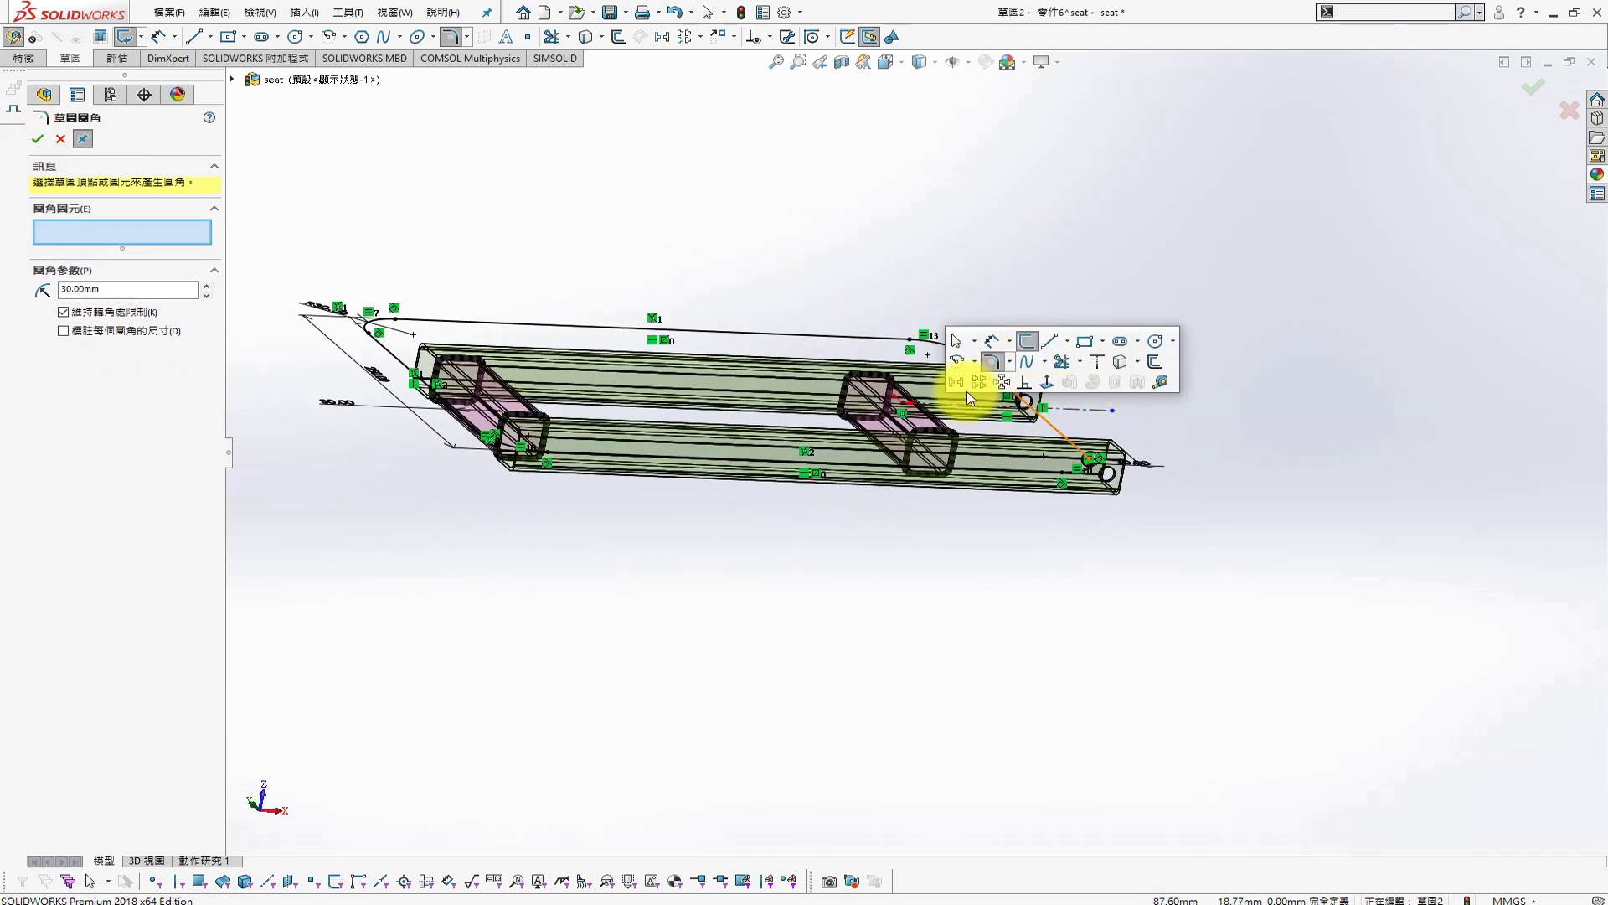
click(37, 138)
key(s)
click(700, 237)
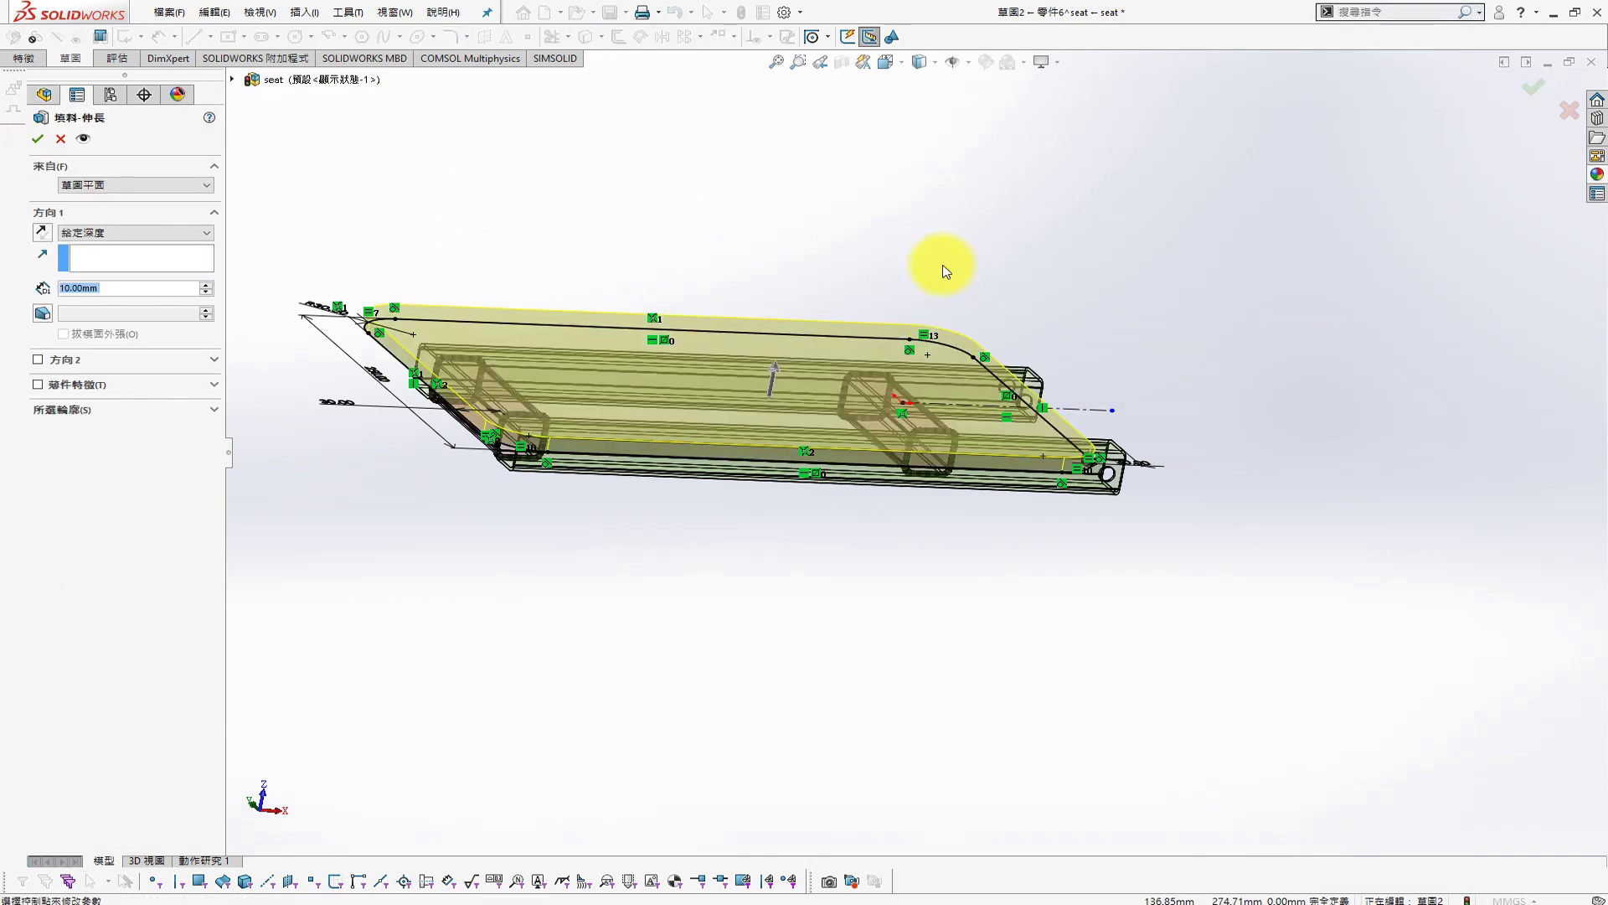
key(Return)
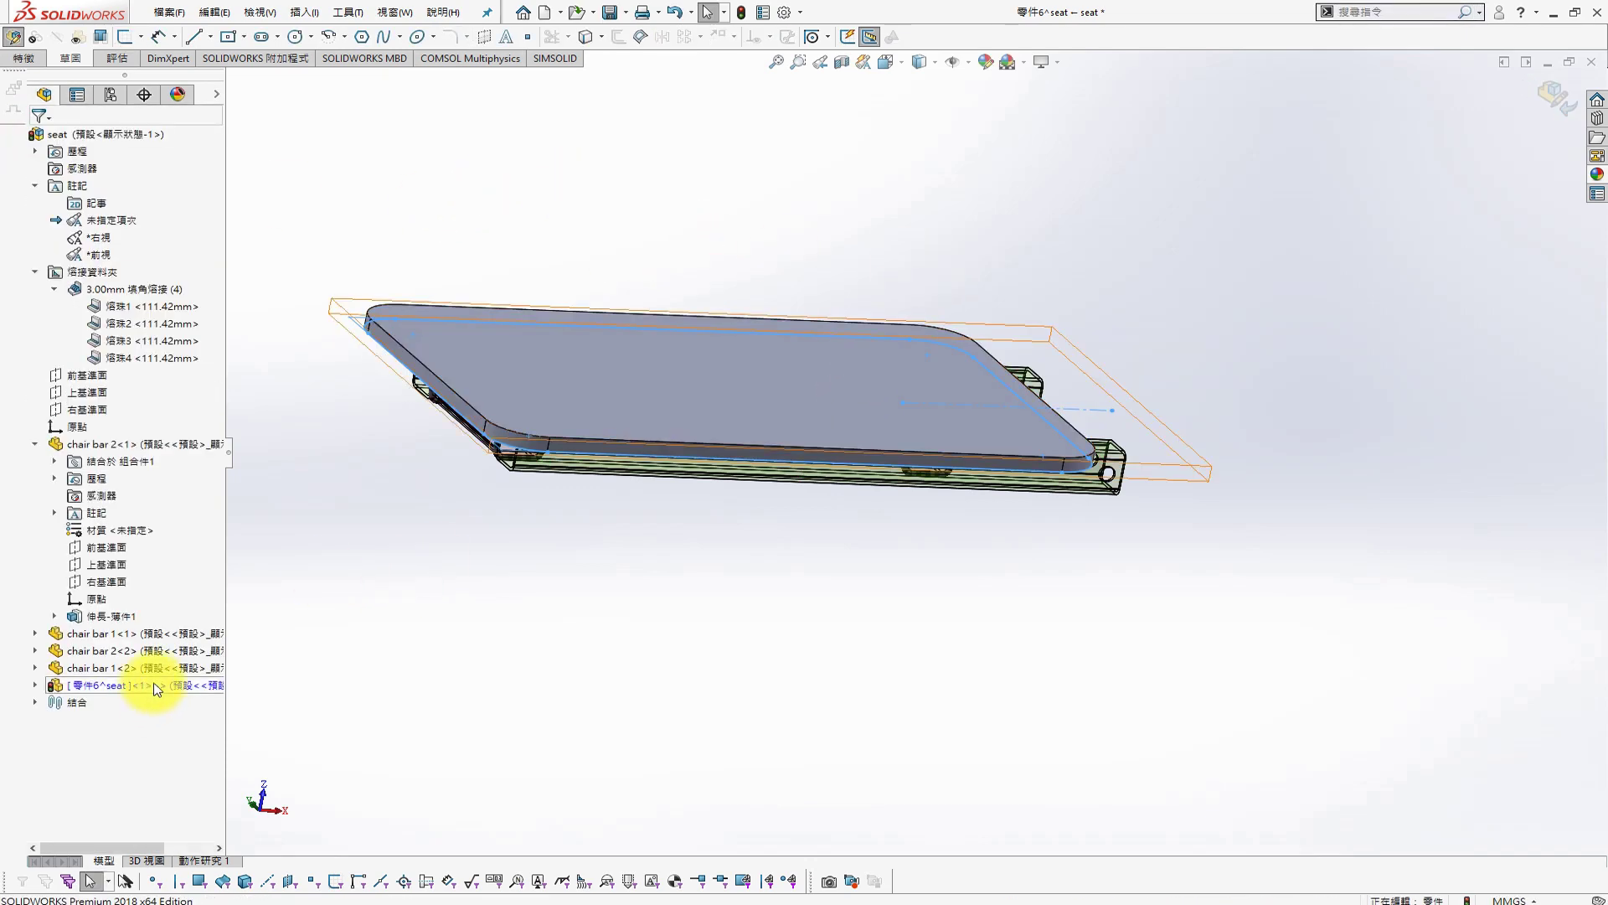
Rename the new part to seat wood and save it as an external file
click(1556, 94)
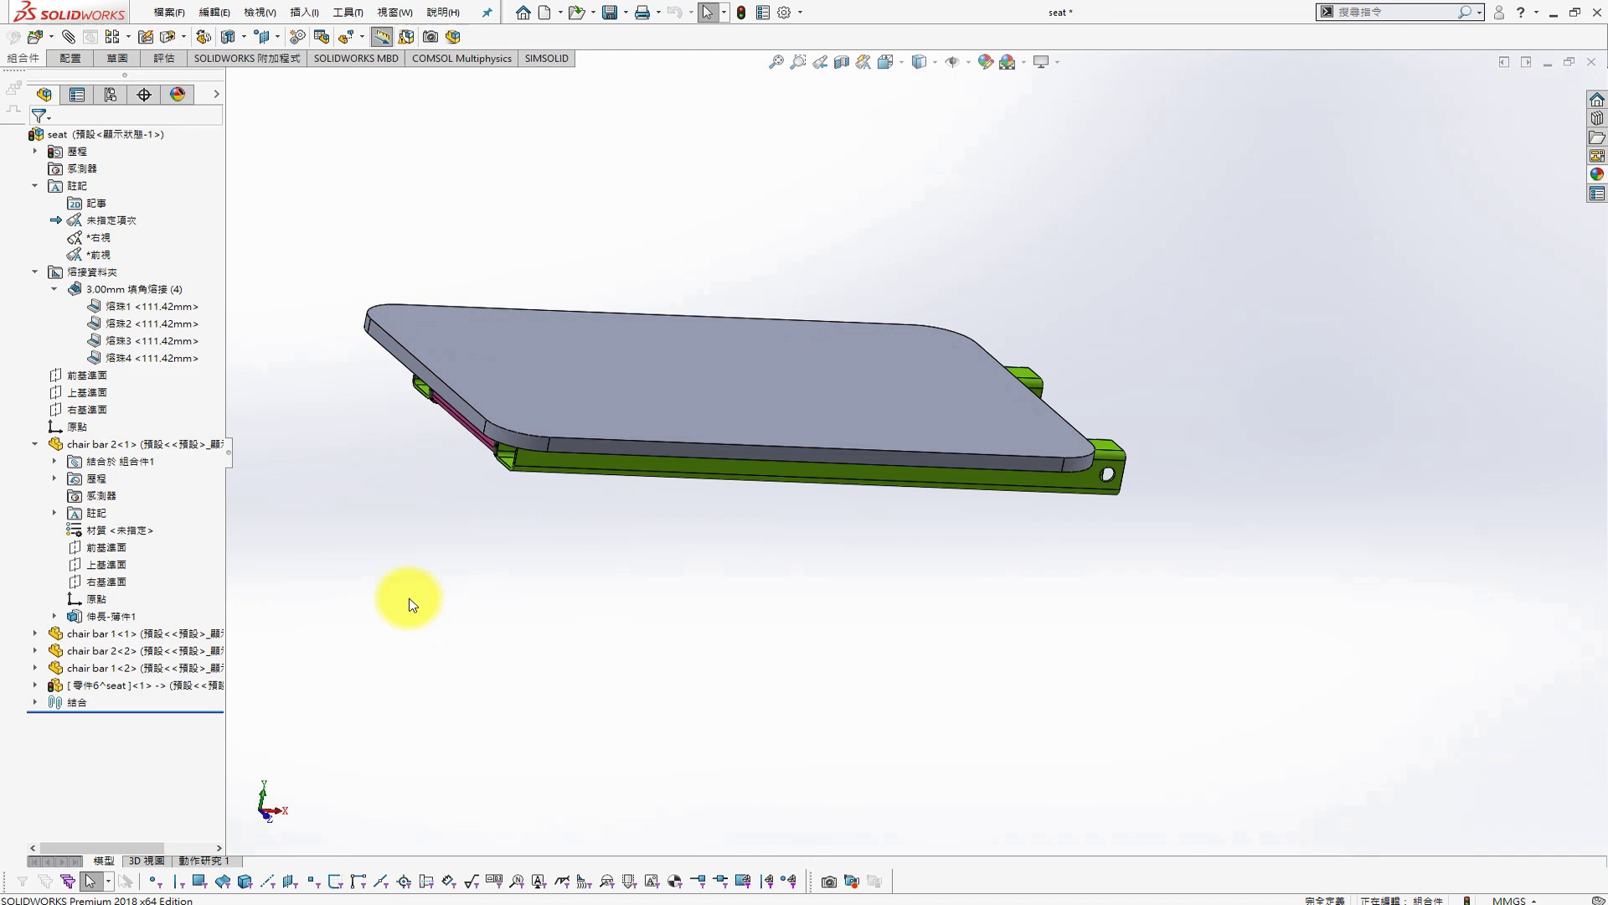
right_click(141, 685)
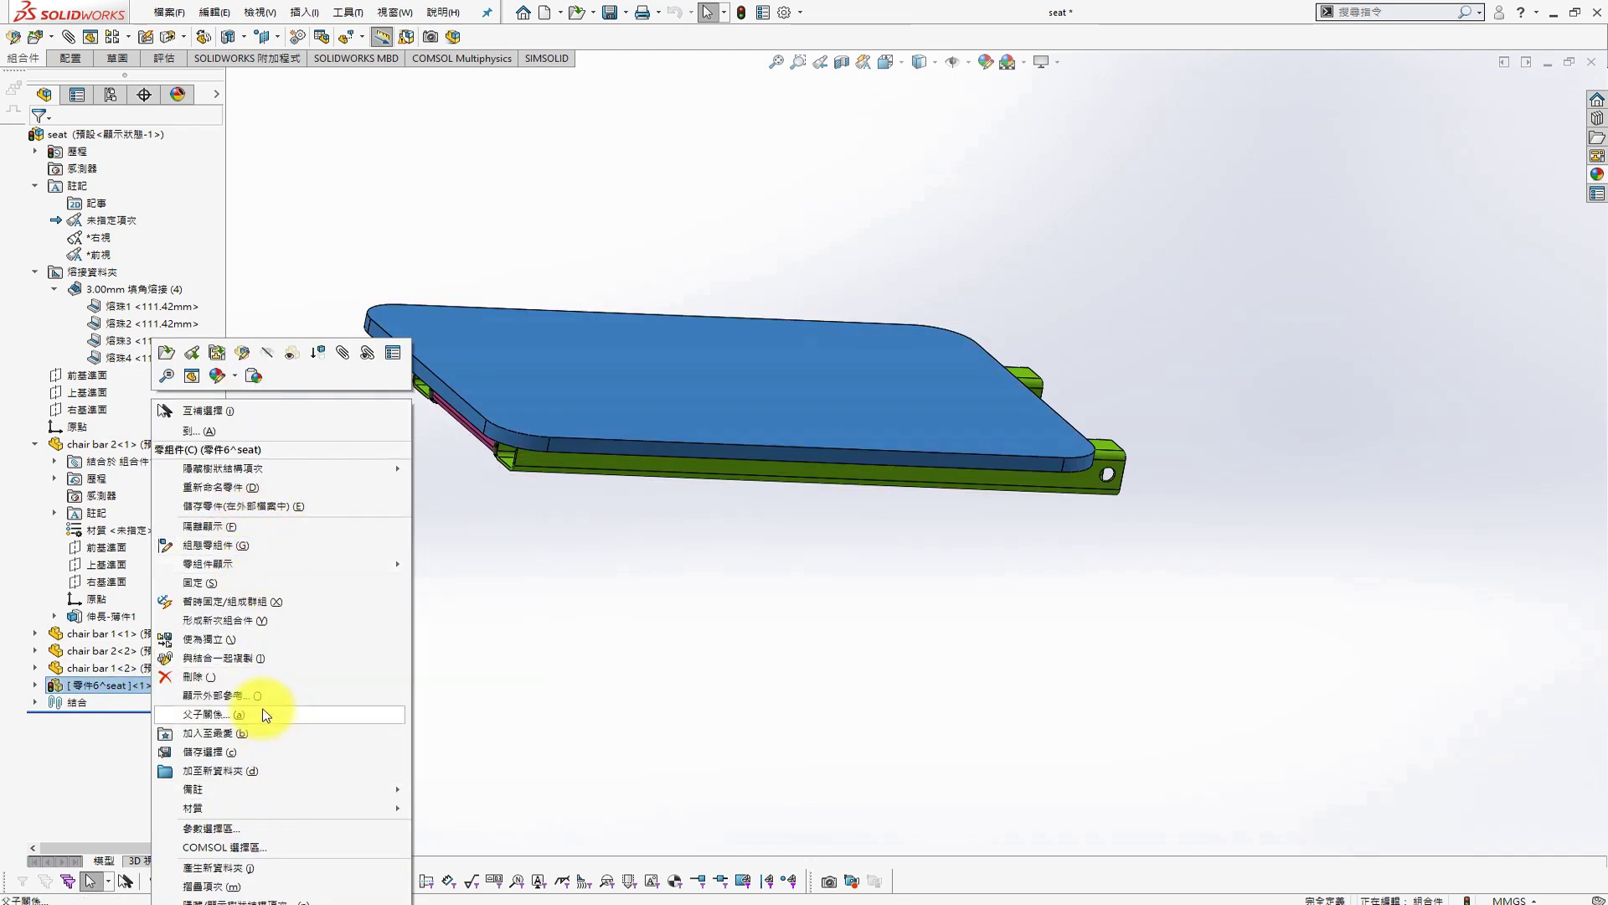
click(250, 488)
key(F2)
text(seat wood)
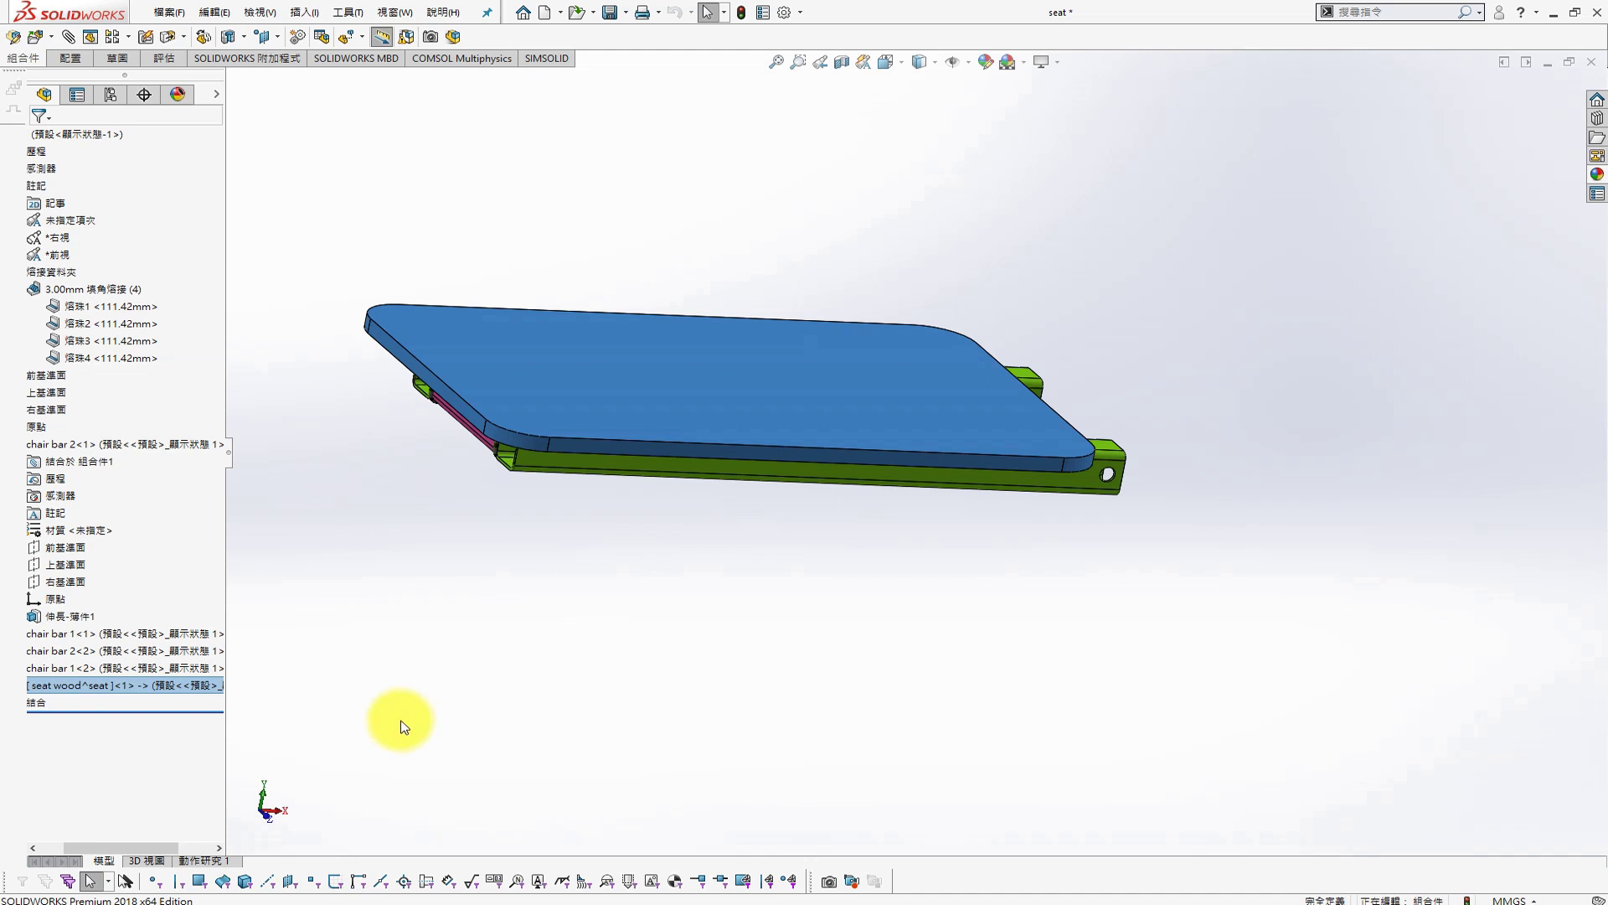
click(647, 516)
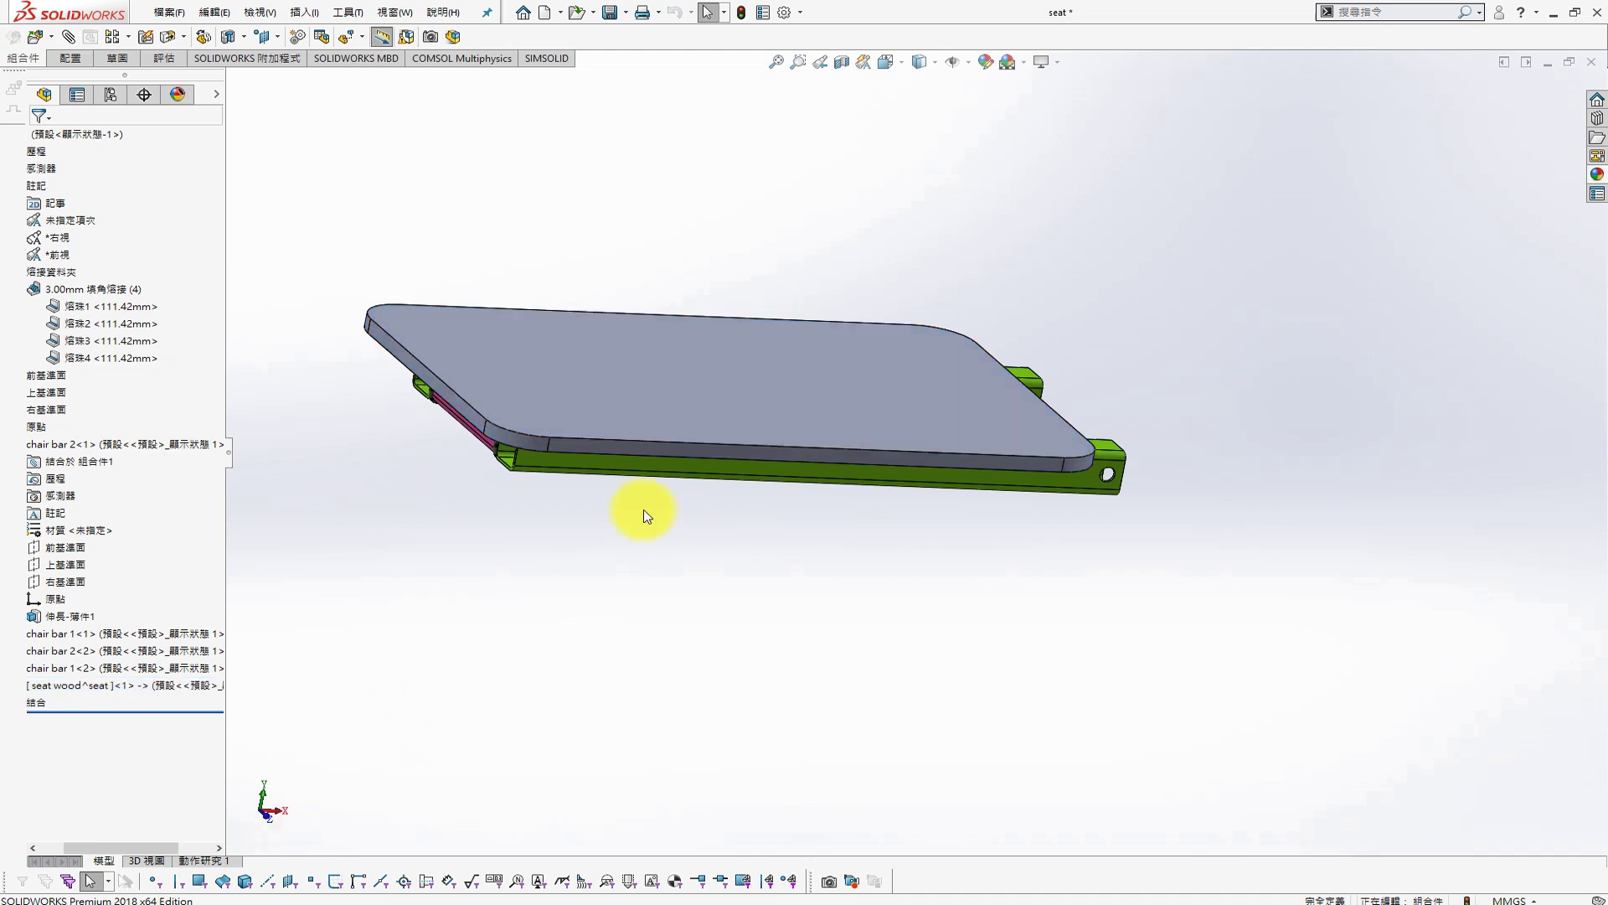
click(618, 18)
click(743, 374)
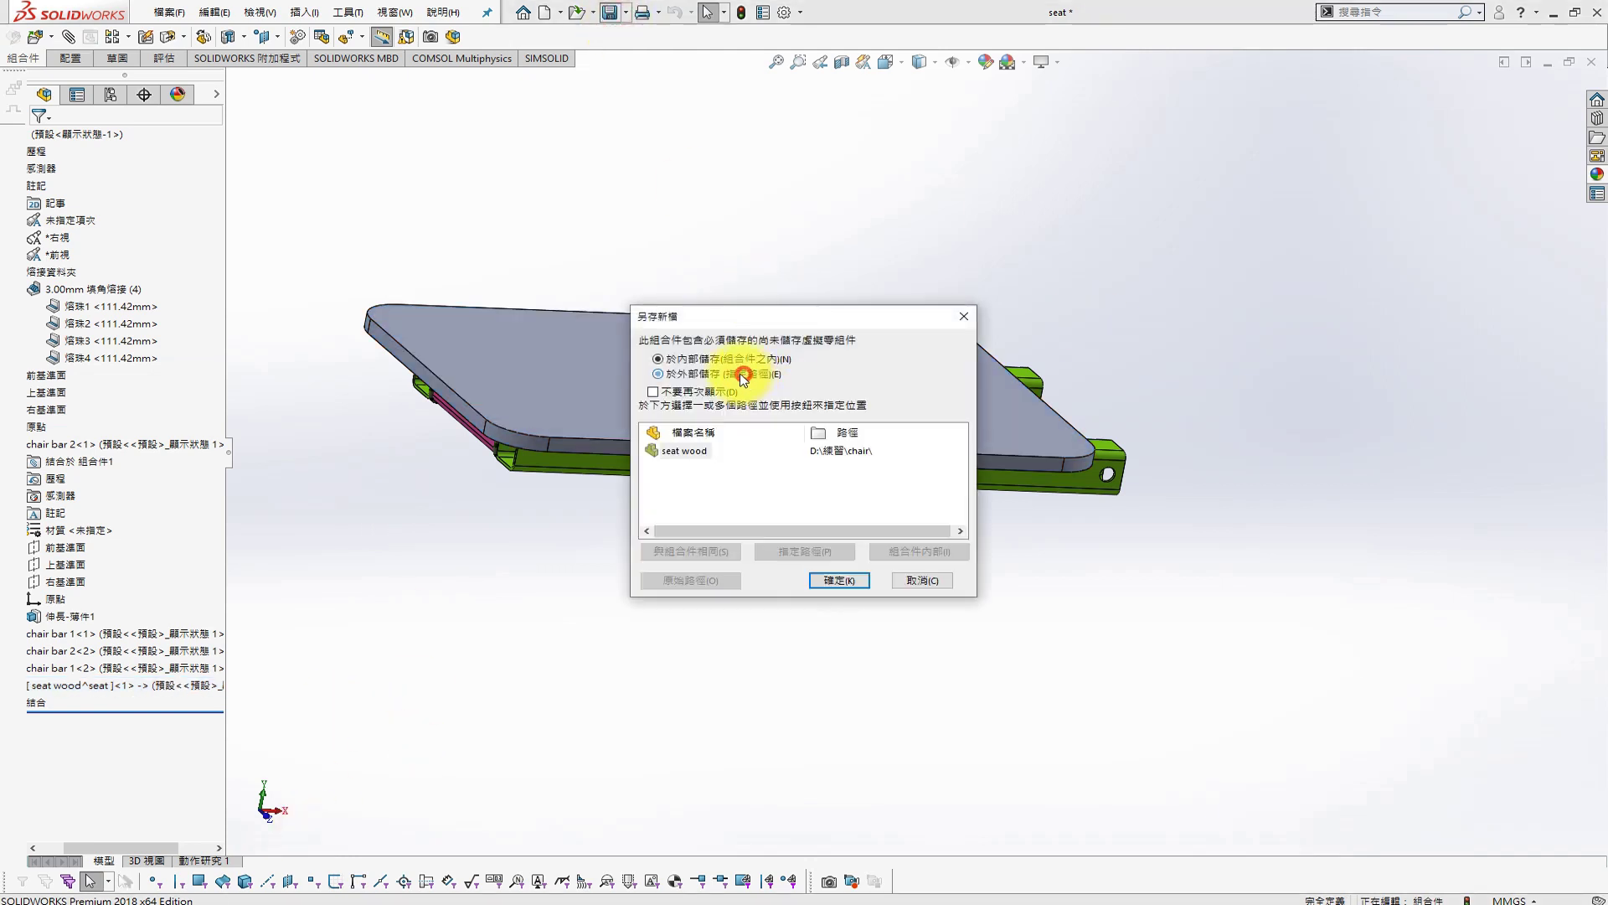
Confirm saving the seat wood file and review its component properties
click(833, 580)
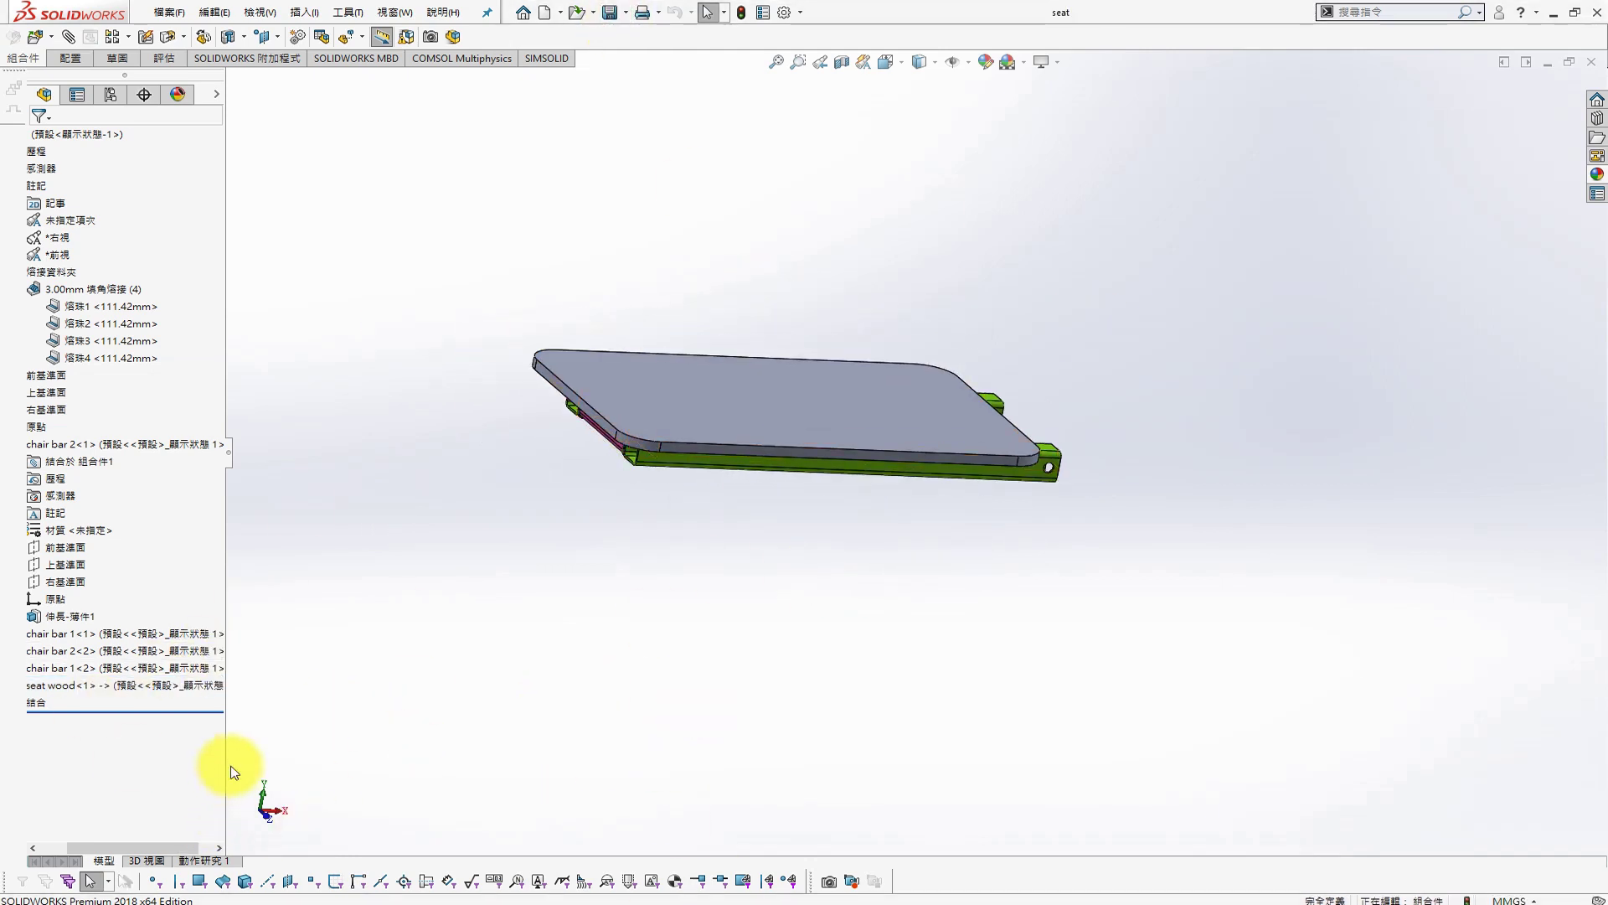
right_click(144, 685)
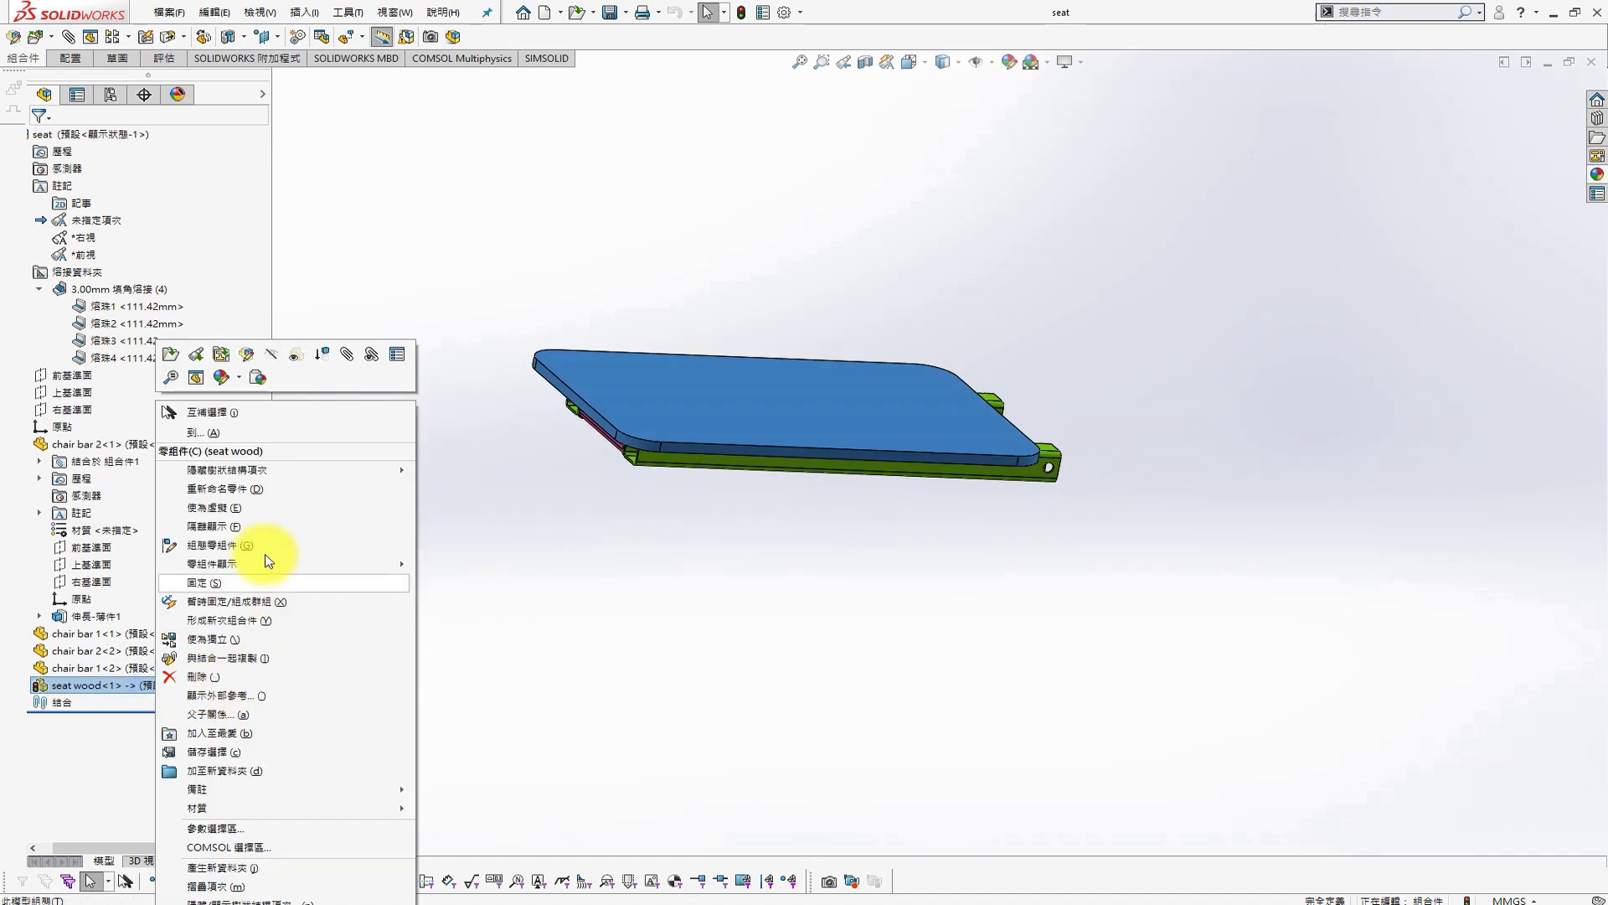
click(396, 354)
mouse_move(198, 808)
click(806, 689)
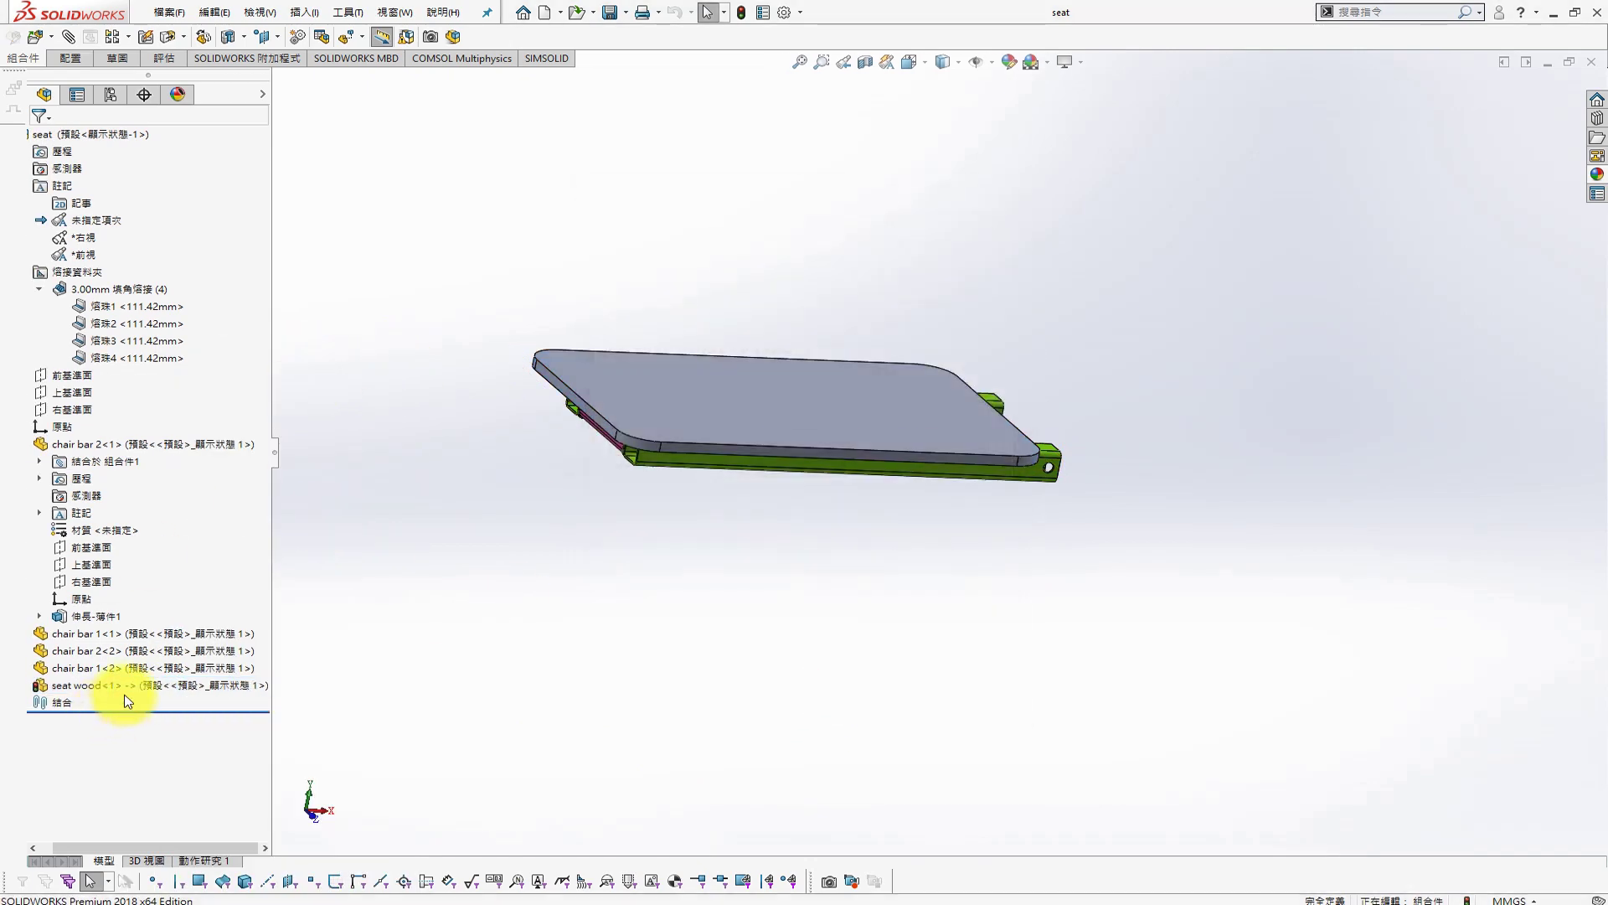
Apply the pine (松木) wood material to seat wood, then start a new part
right_click(109, 685)
click(445, 807)
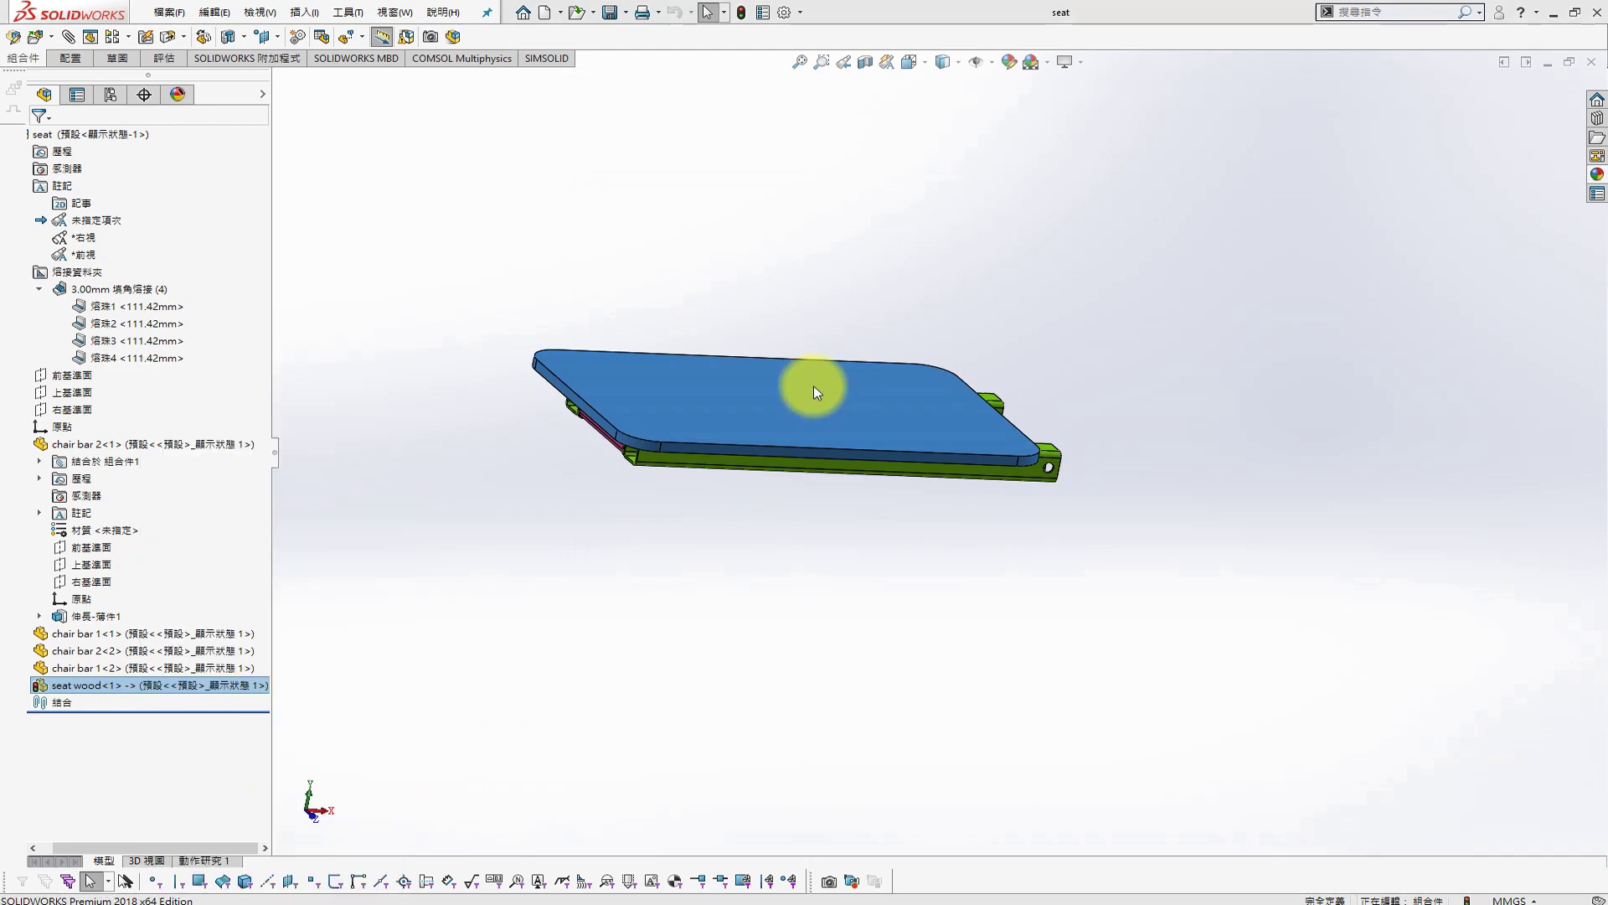
double_click(534, 671)
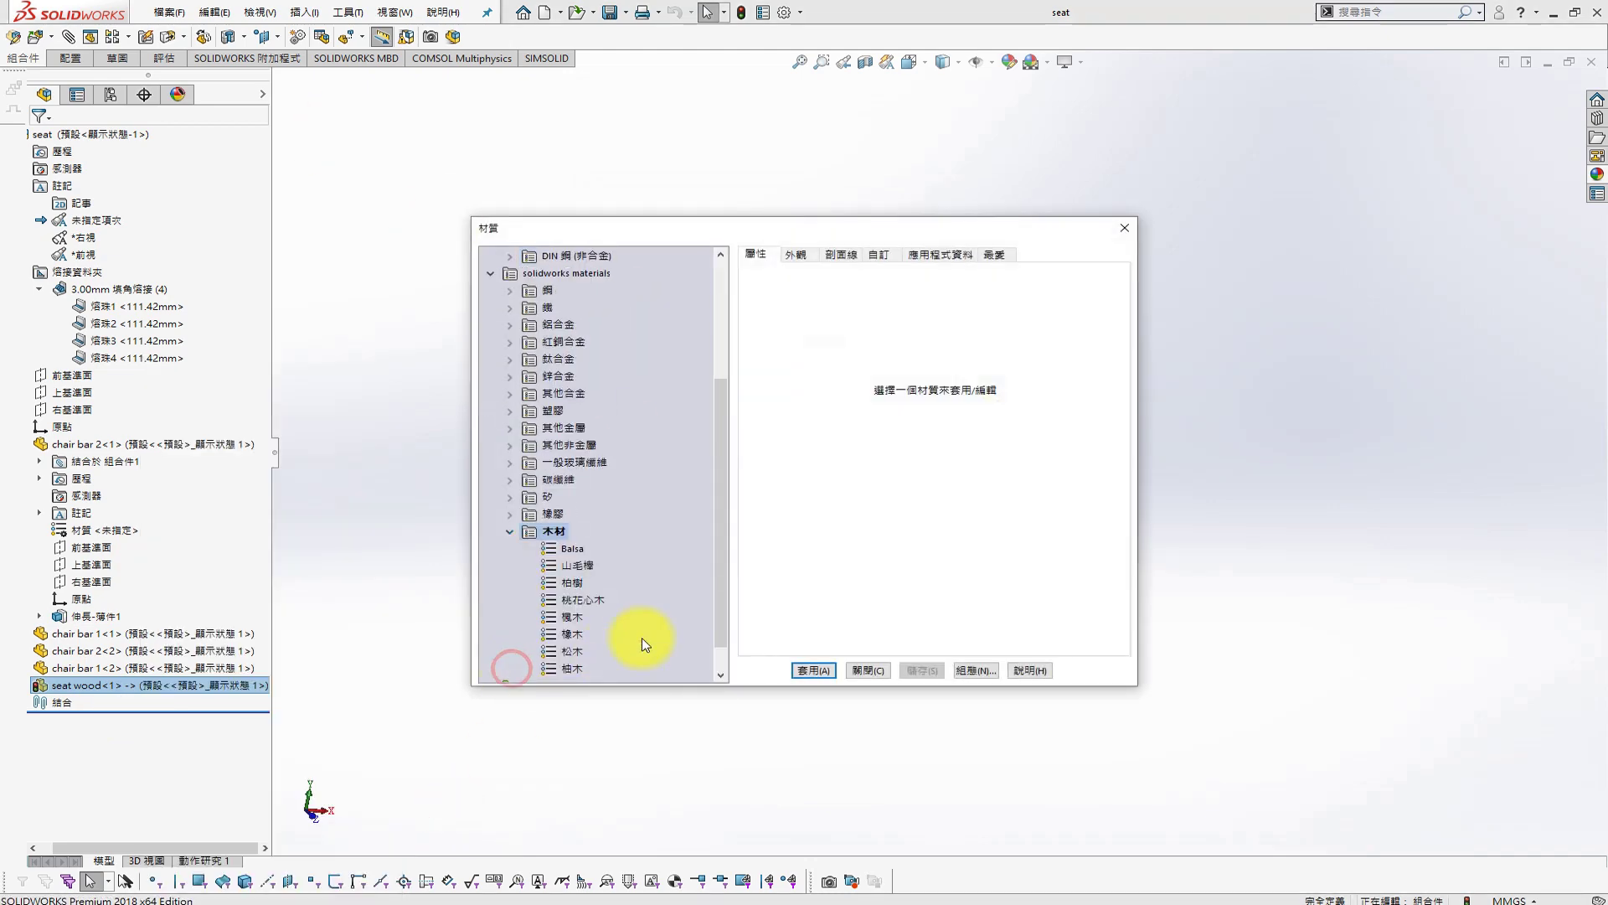
click(573, 654)
click(863, 671)
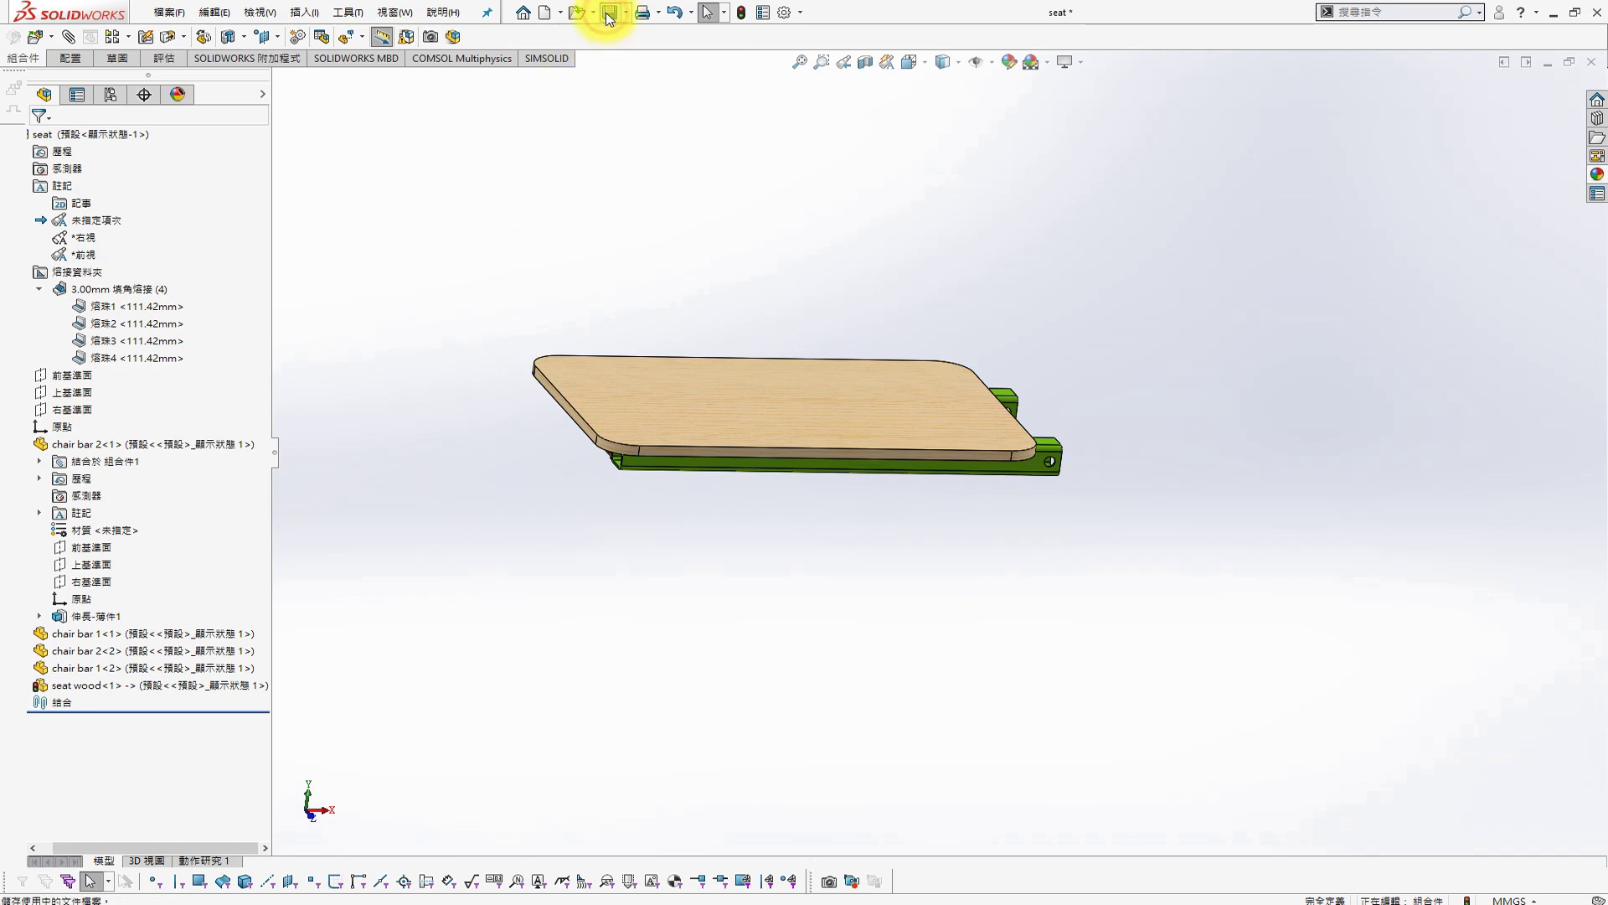
key(s)
click(658, 164)
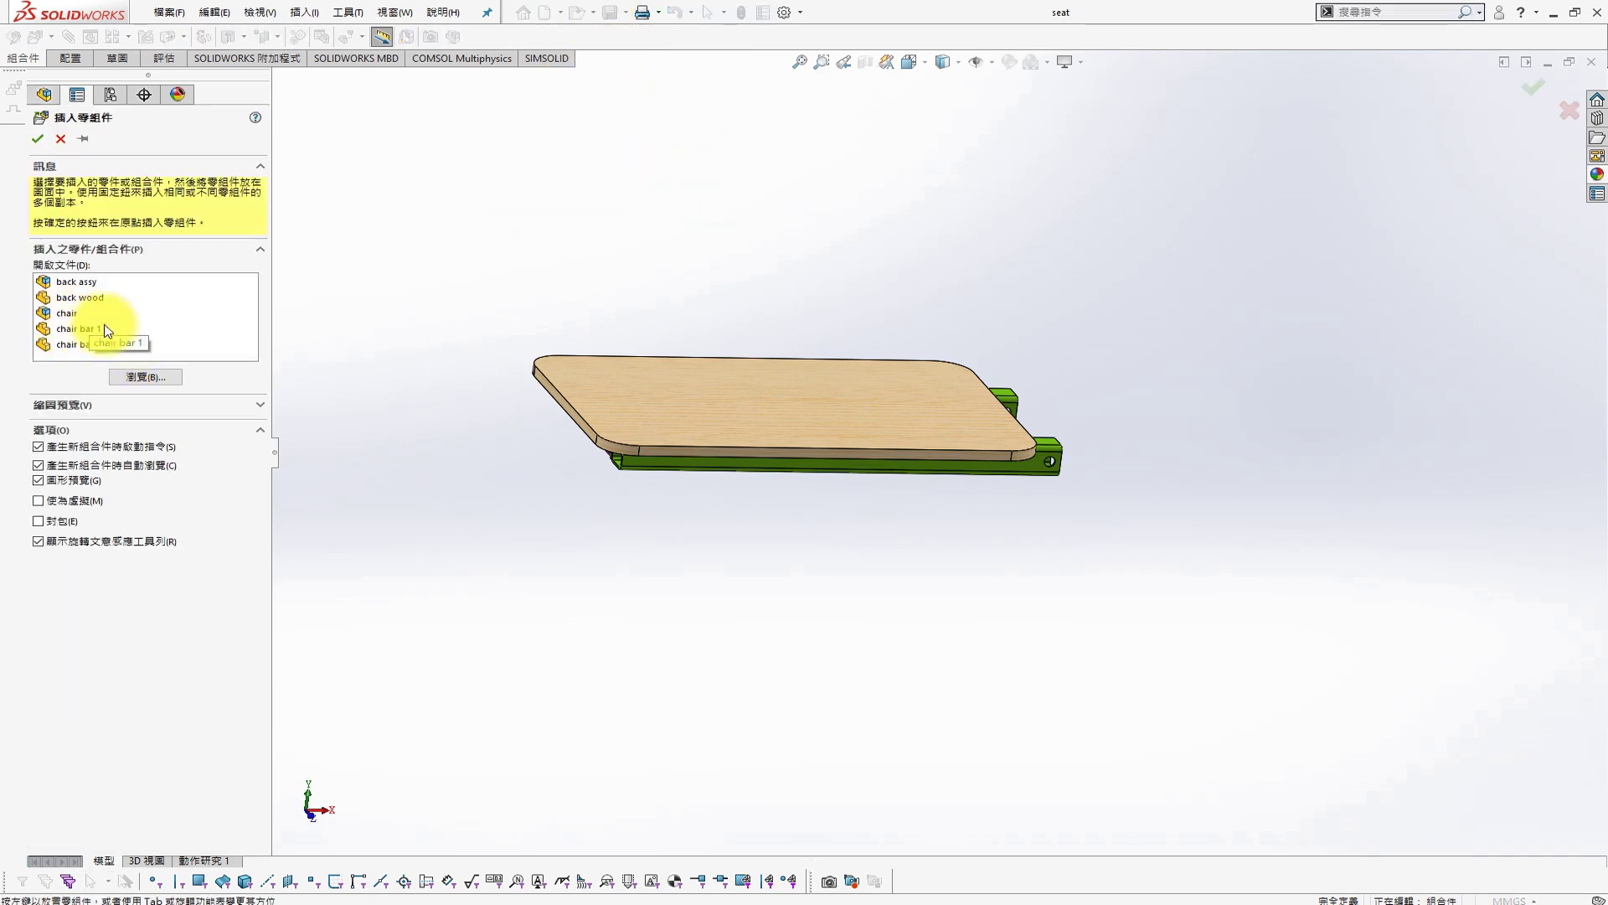
Convert the seat outline and extrude it 25 mm with a 10° draft
key(Escape)
key(s)
click(665, 206)
click(714, 362)
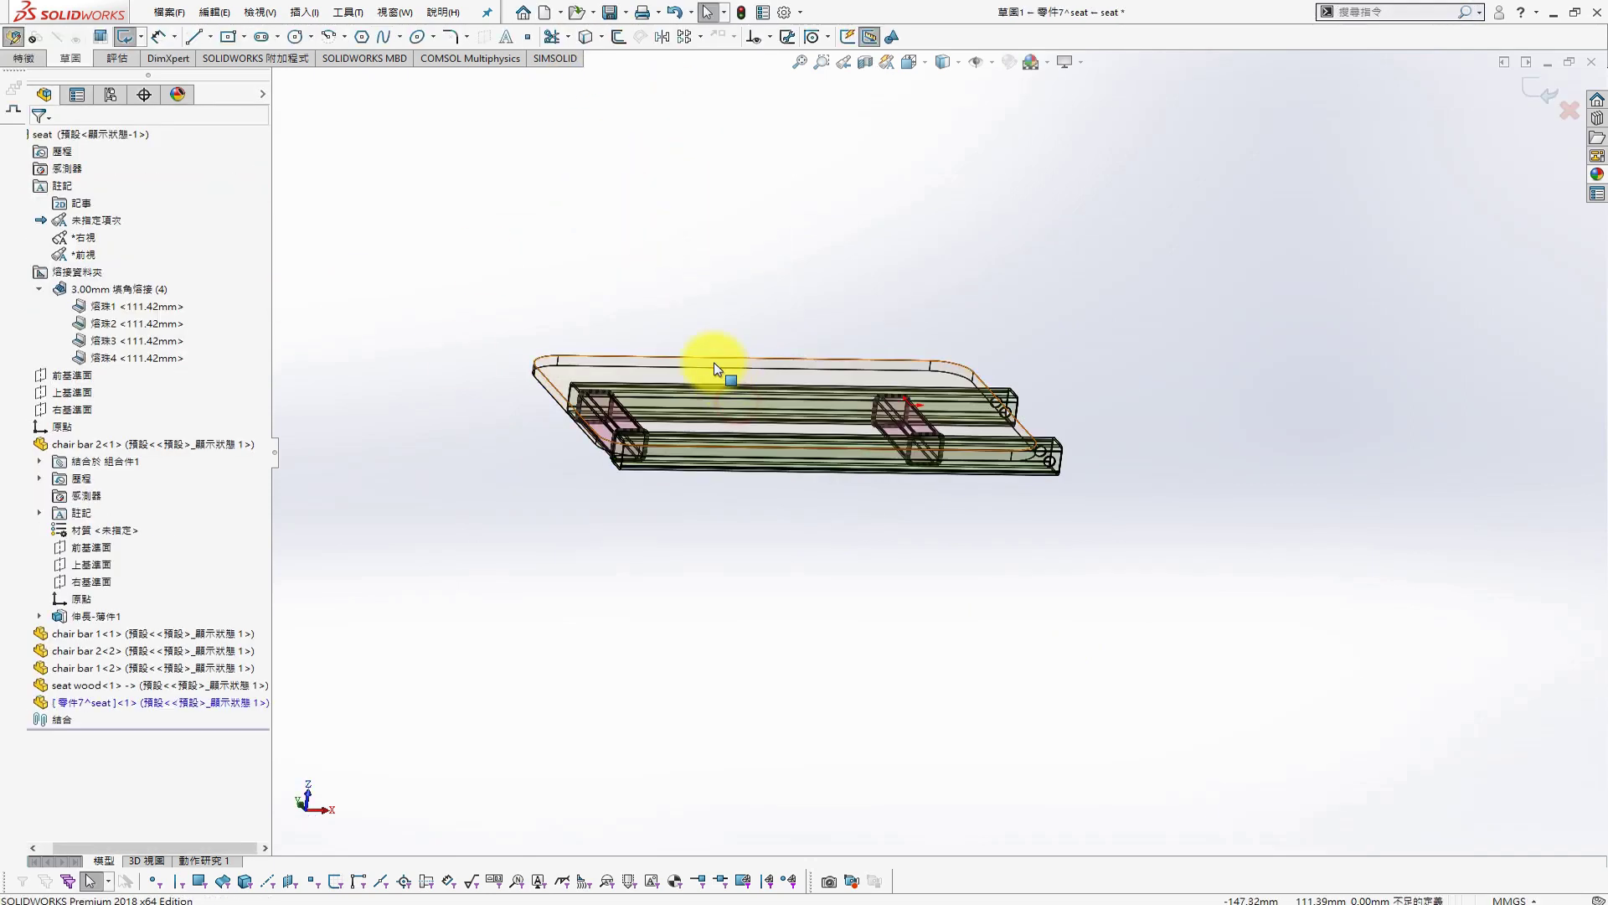
click(578, 370)
key(s)
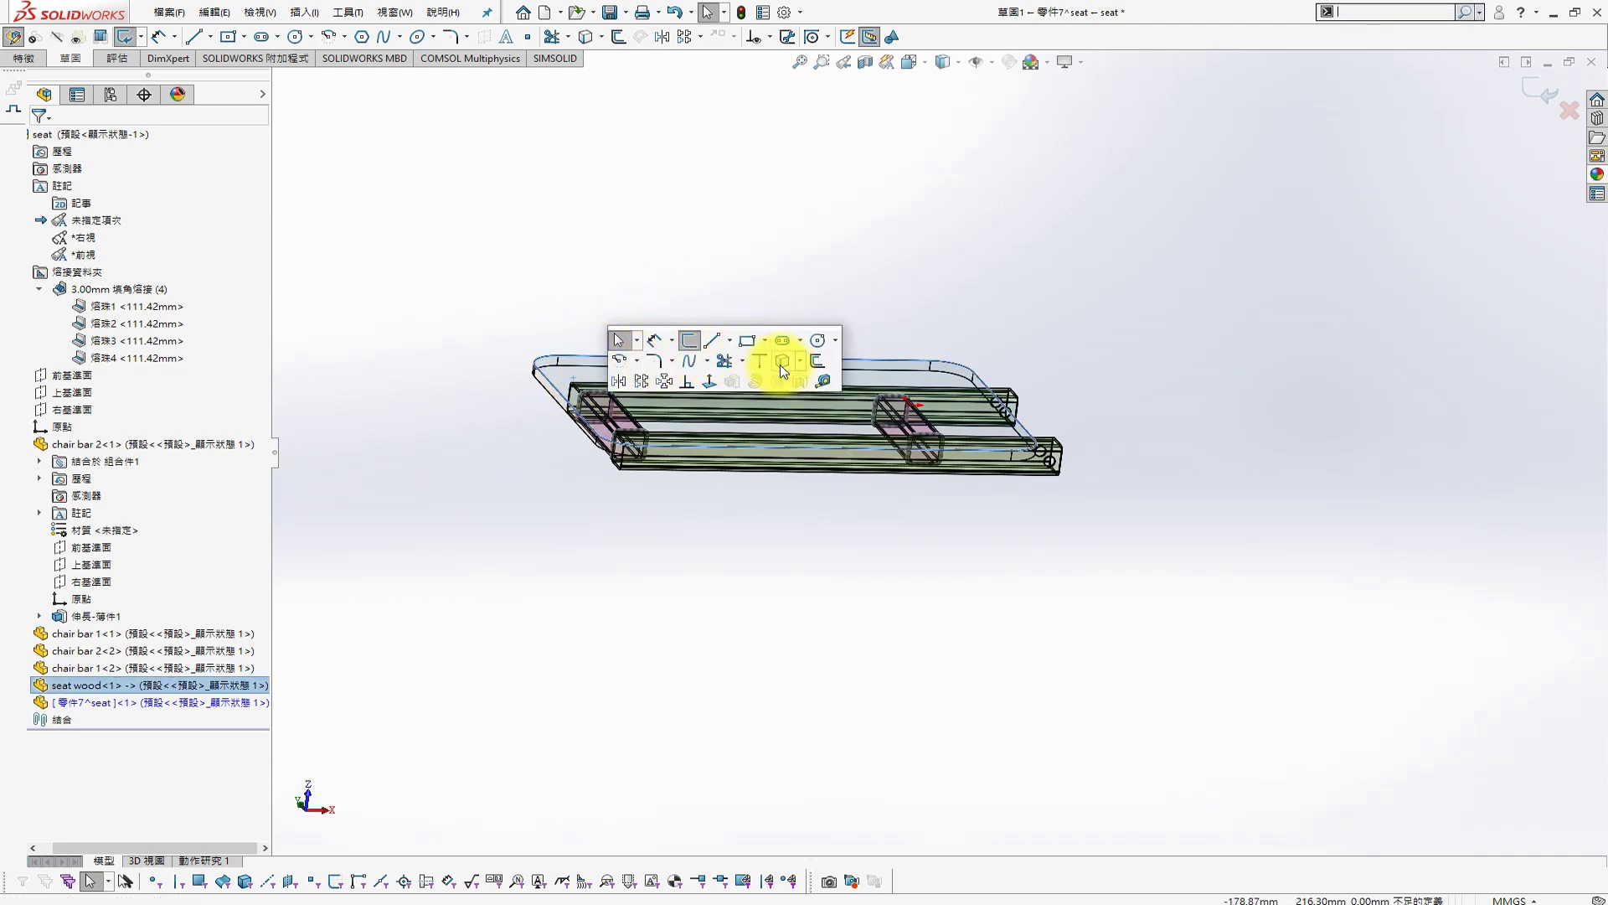
click(781, 366)
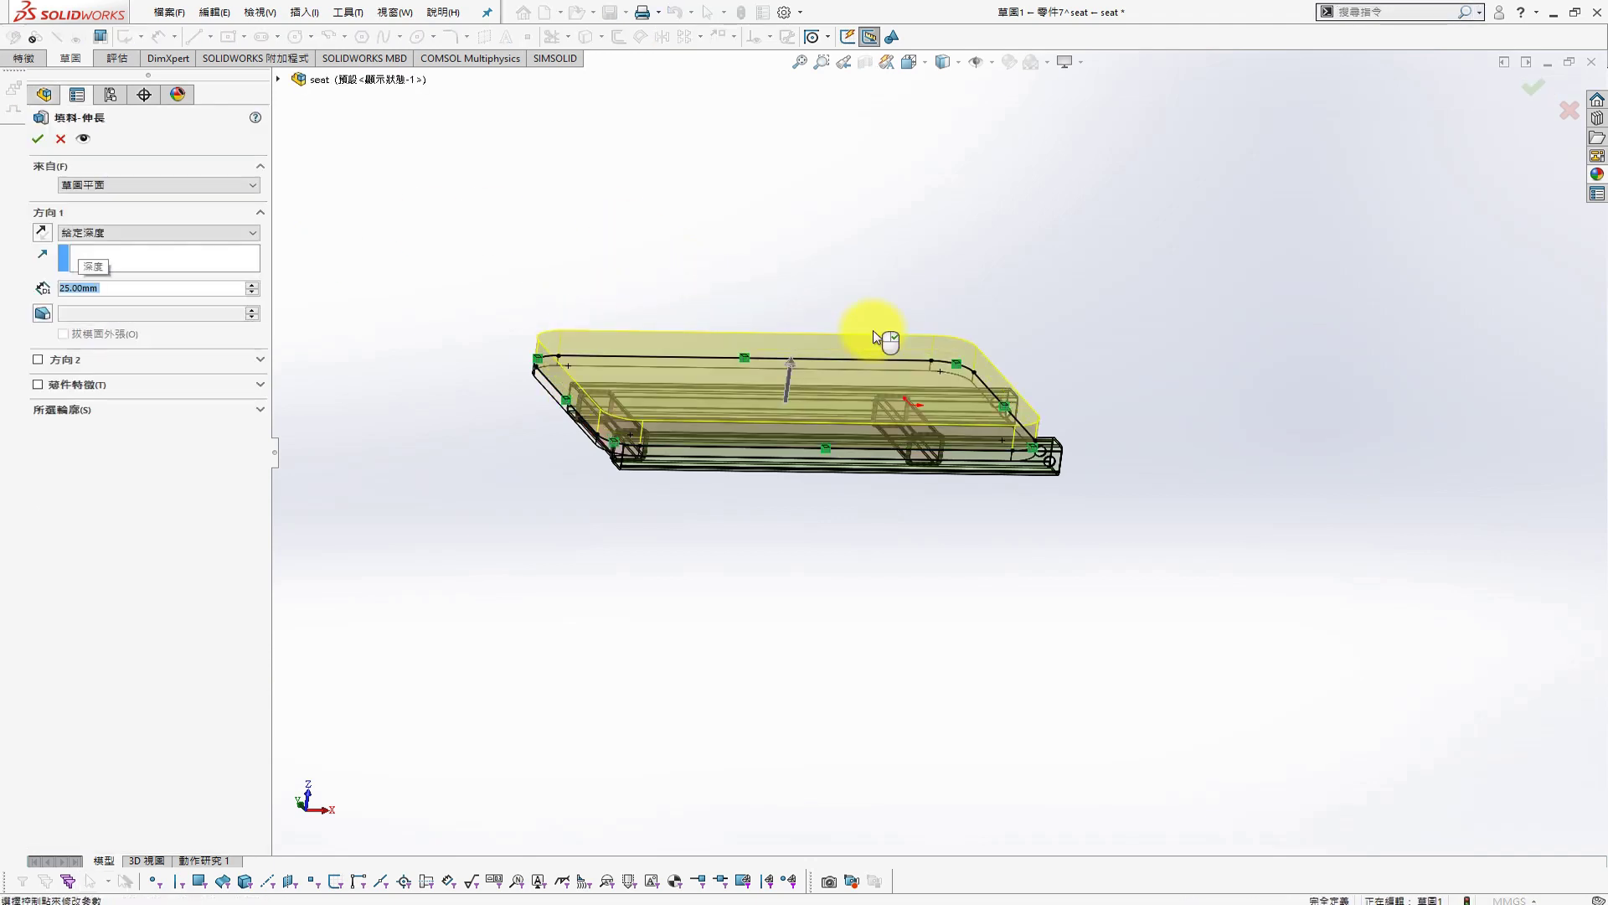
click(40, 314)
click(37, 138)
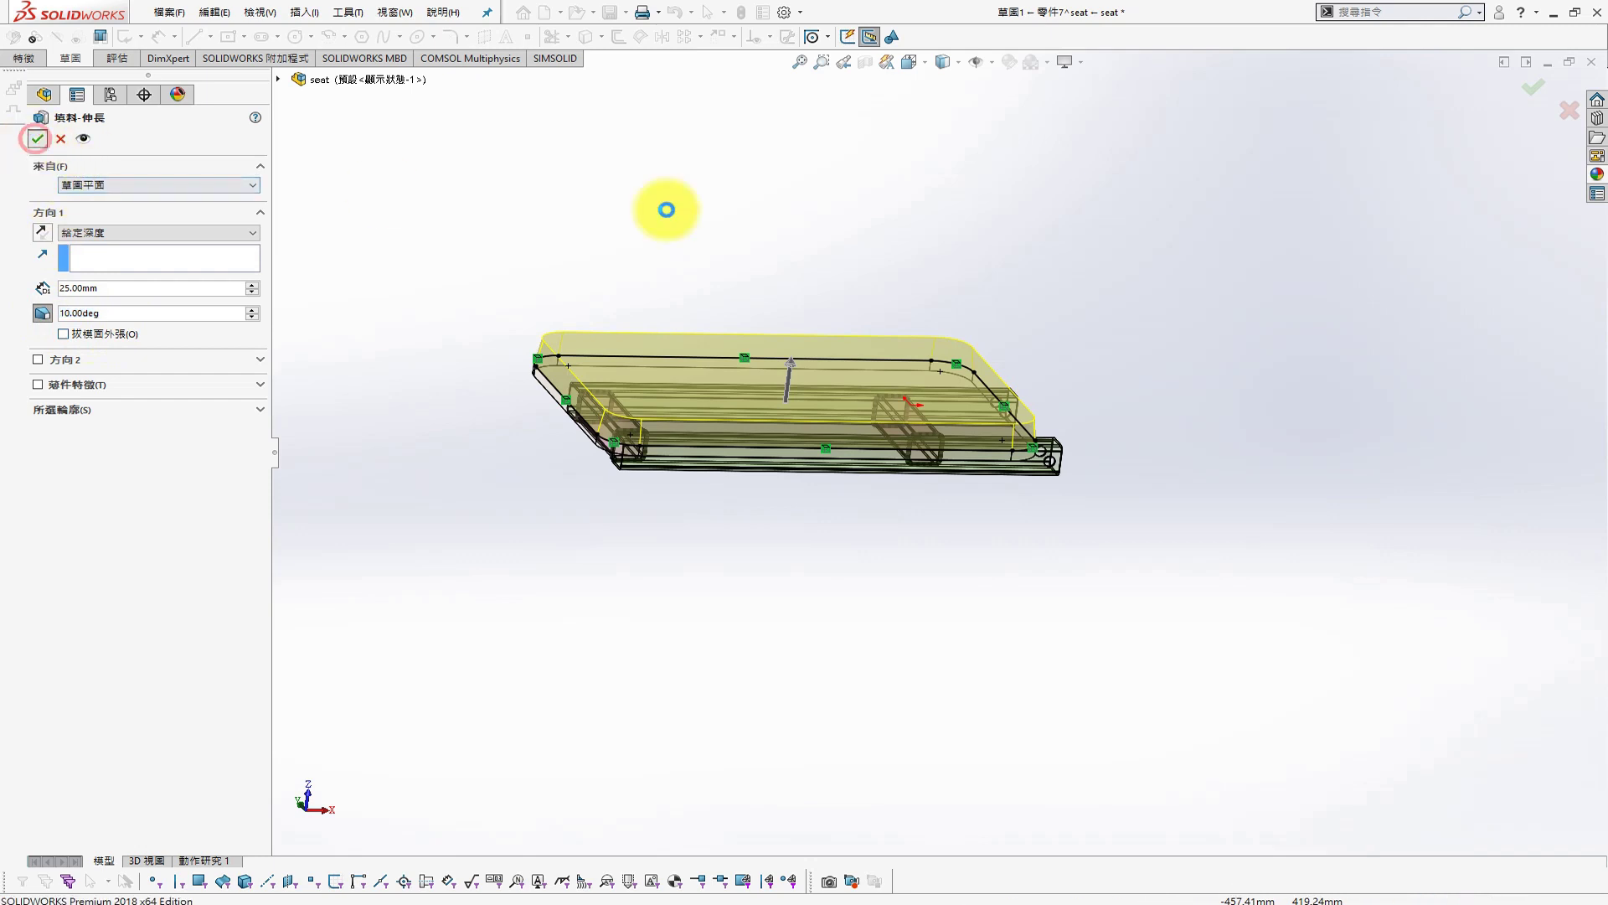
Fillet the cushion's top face edges at 10 mm and confirm the component name
key(s)
click(737, 283)
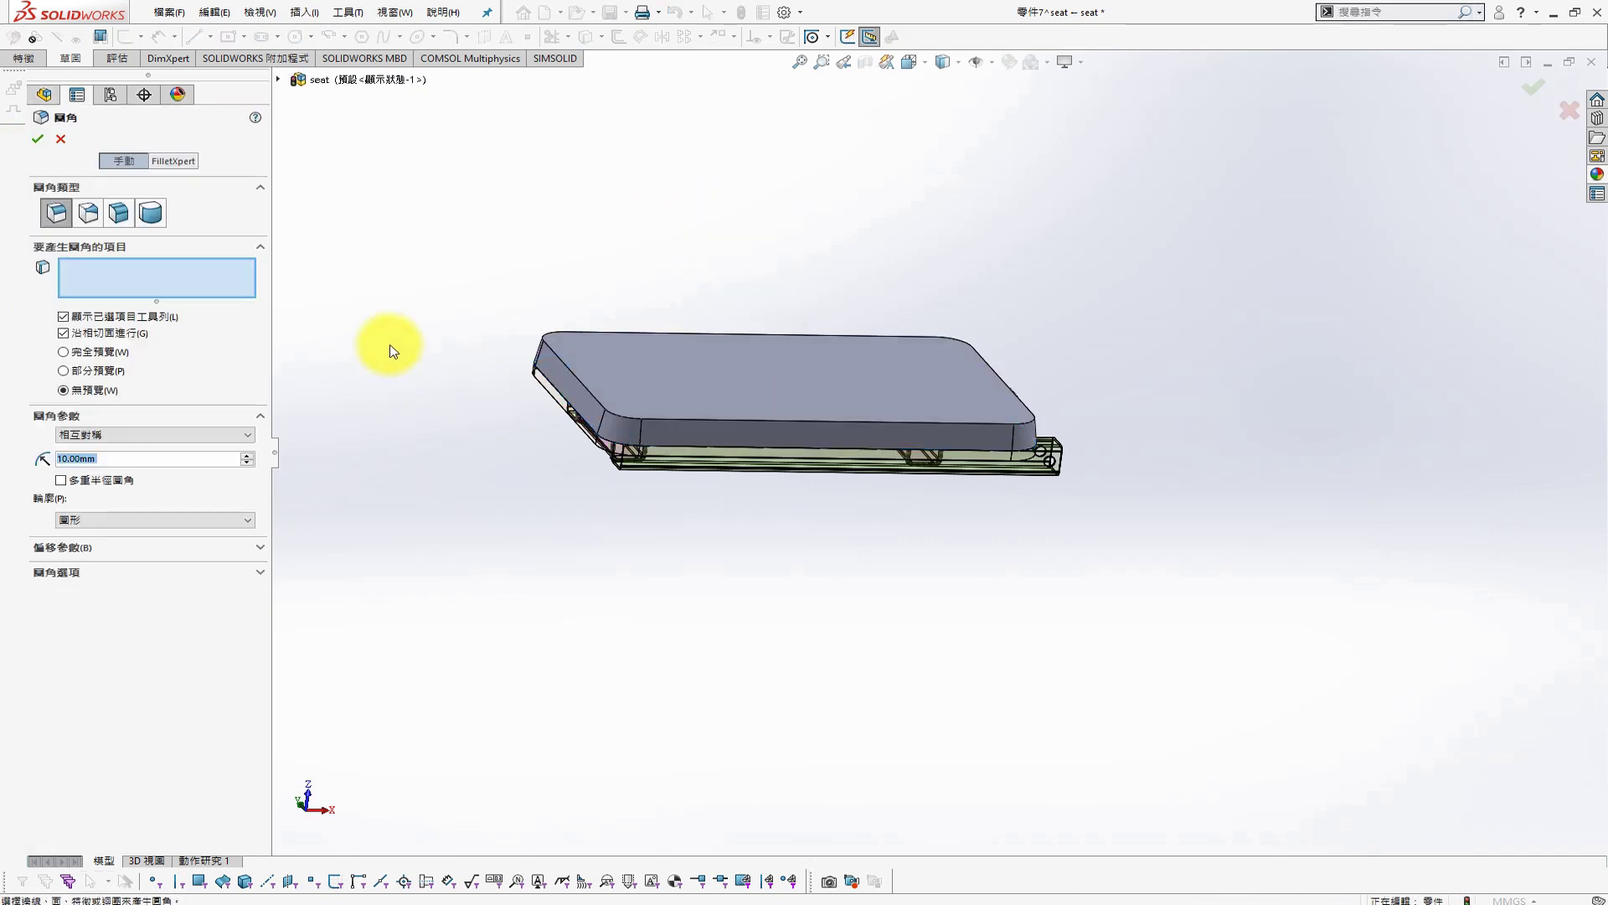
click(773, 379)
click(38, 139)
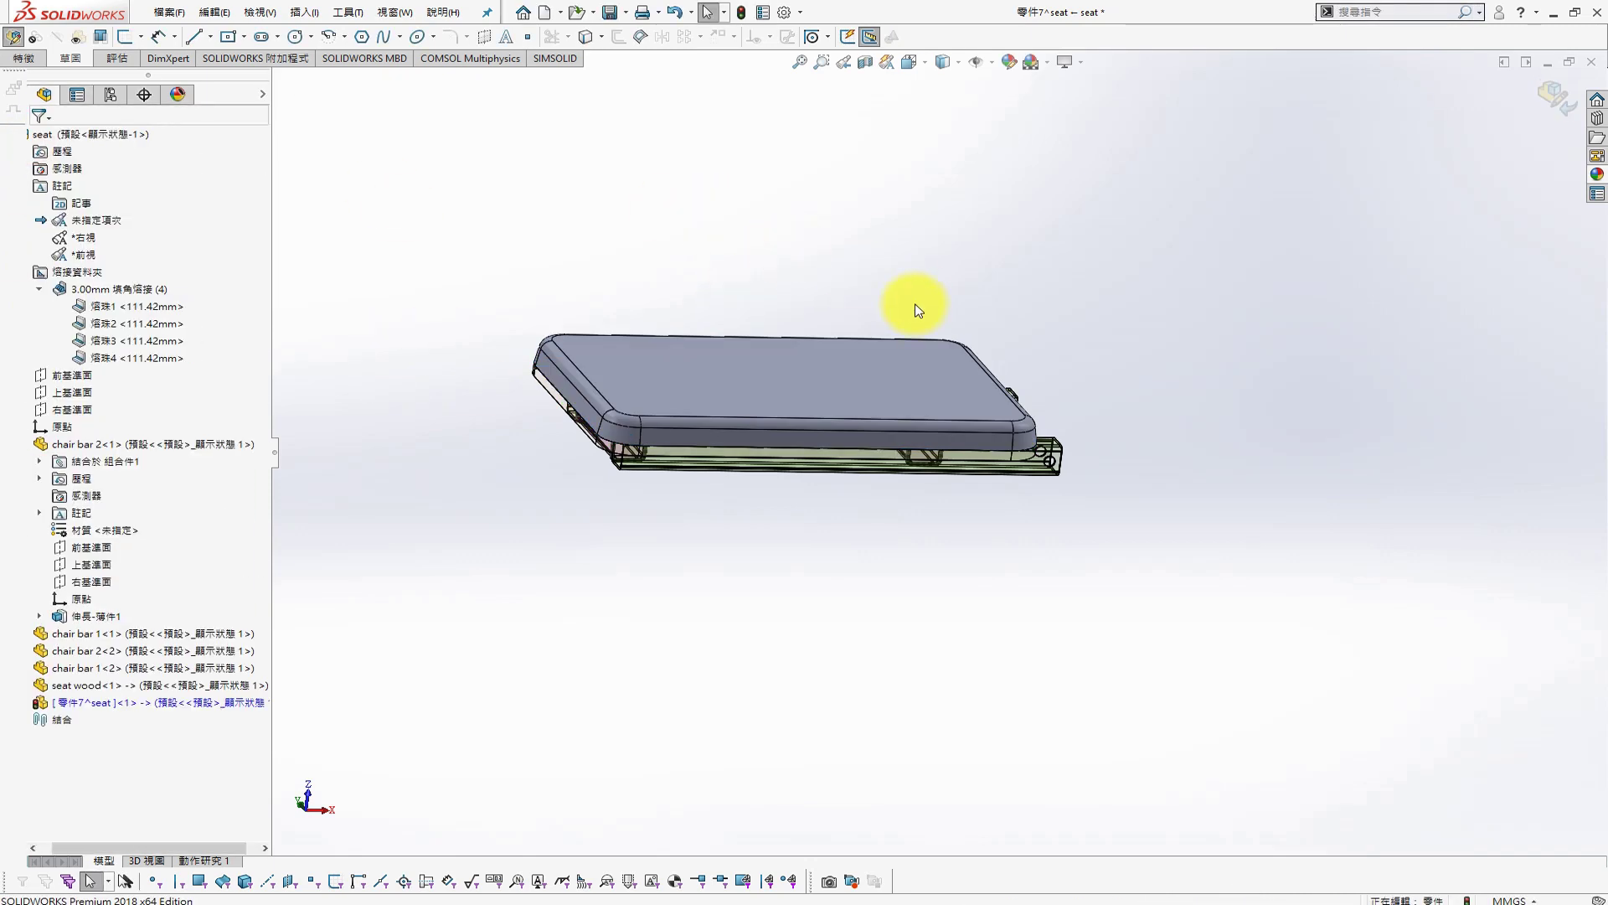
click(1540, 98)
right_click(201, 702)
click(442, 354)
text(seat poro)
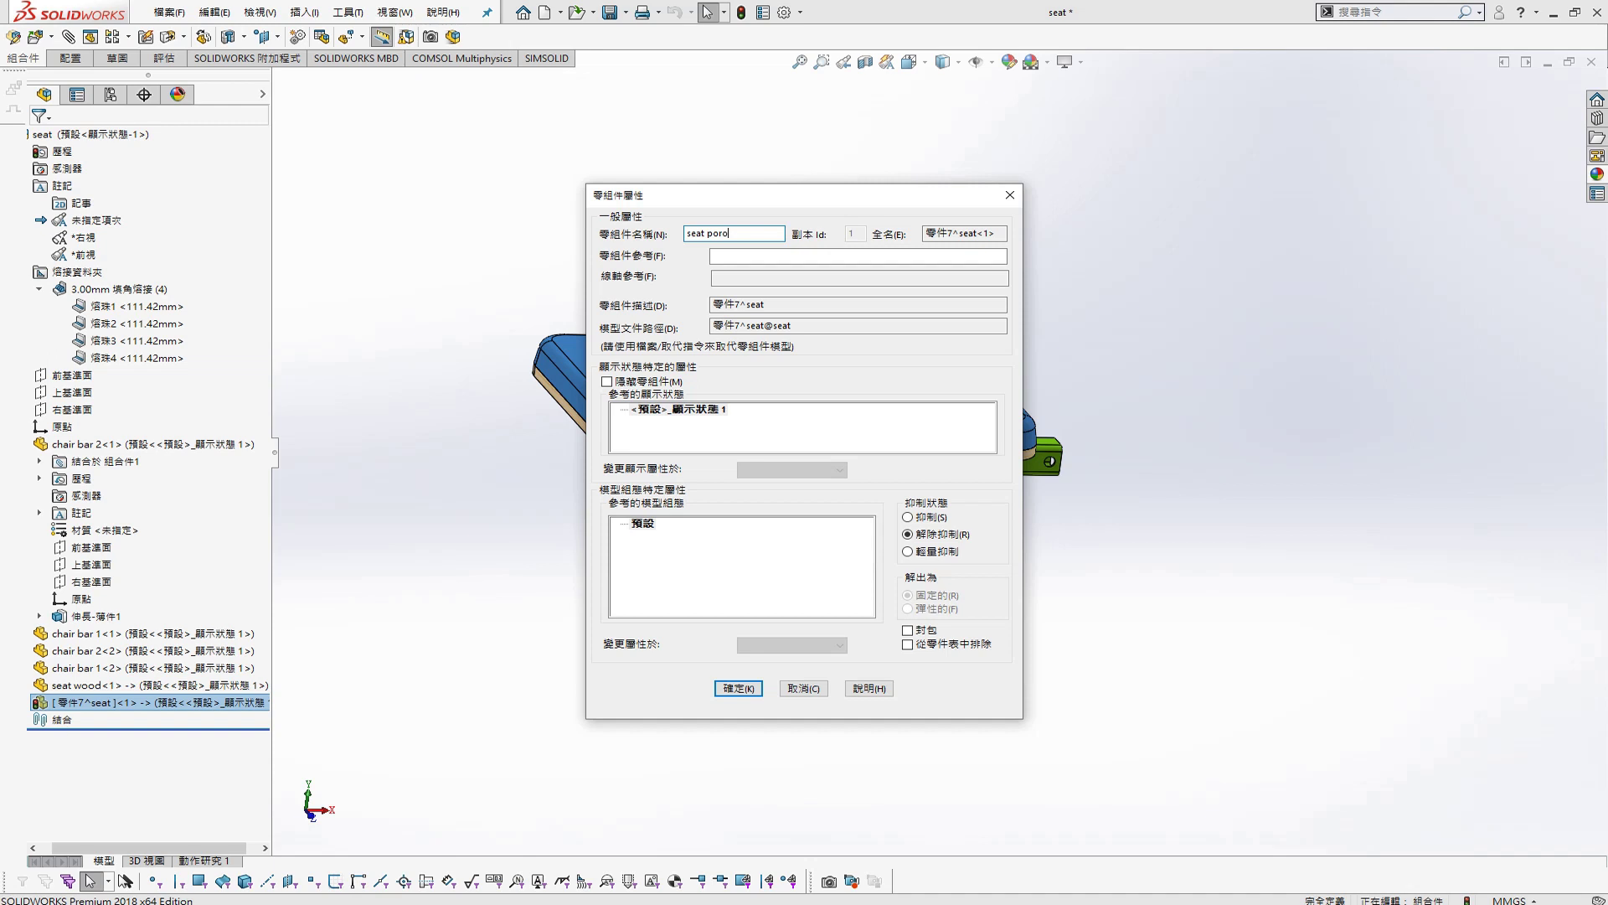
key(Return)
Rename the cushion to seat poron and save it externally with the seat assembly
click(903, 480)
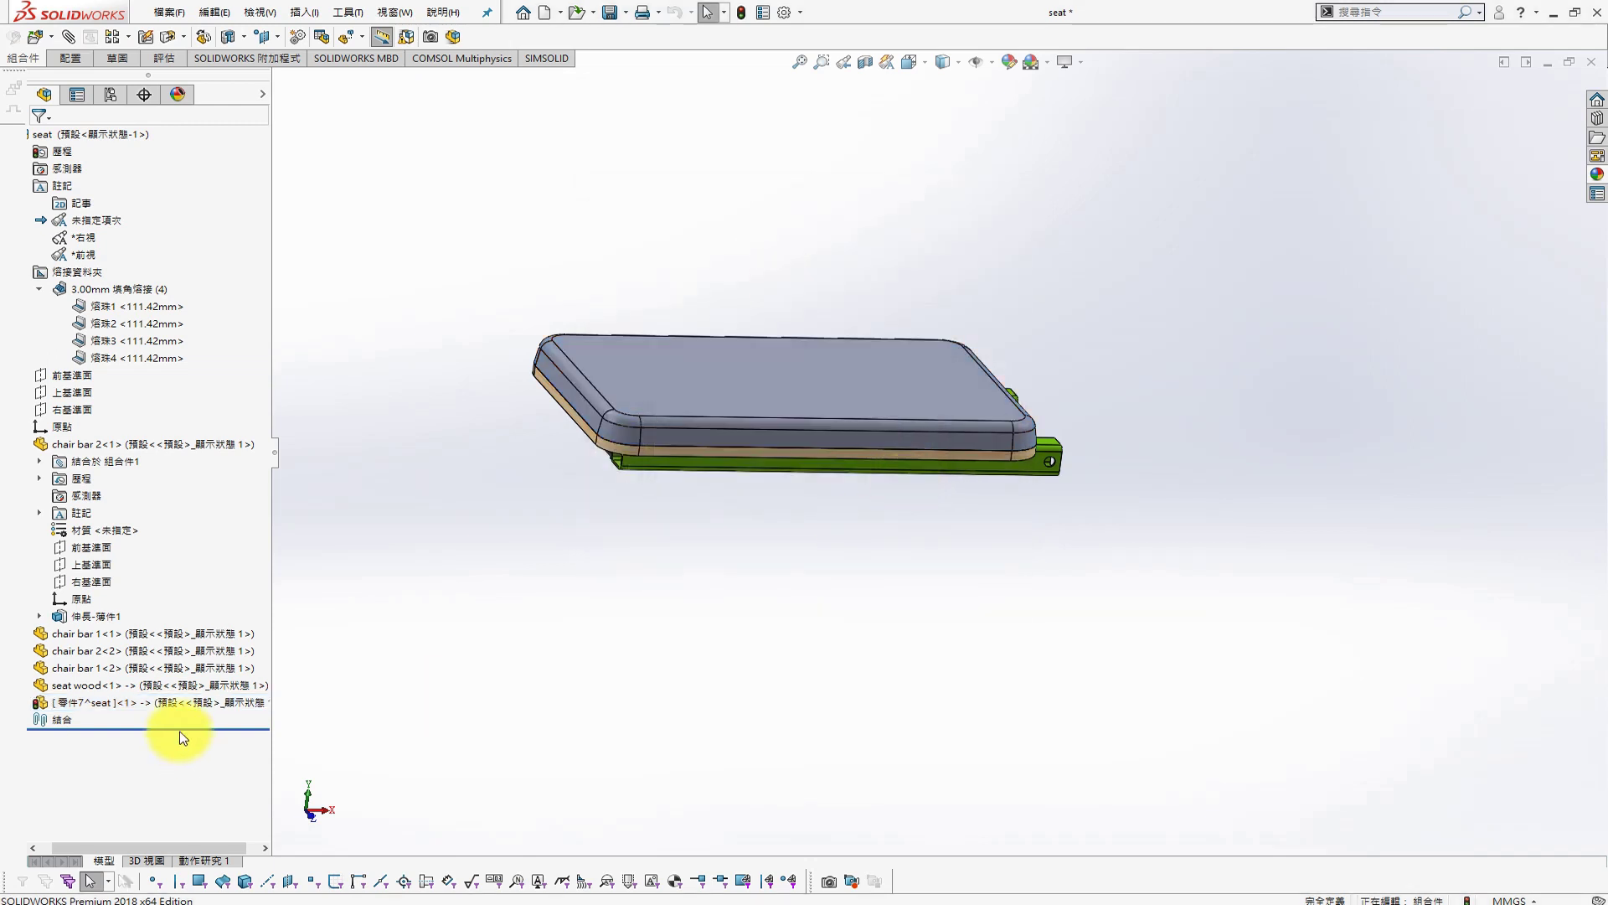
right_click(209, 704)
click(226, 463)
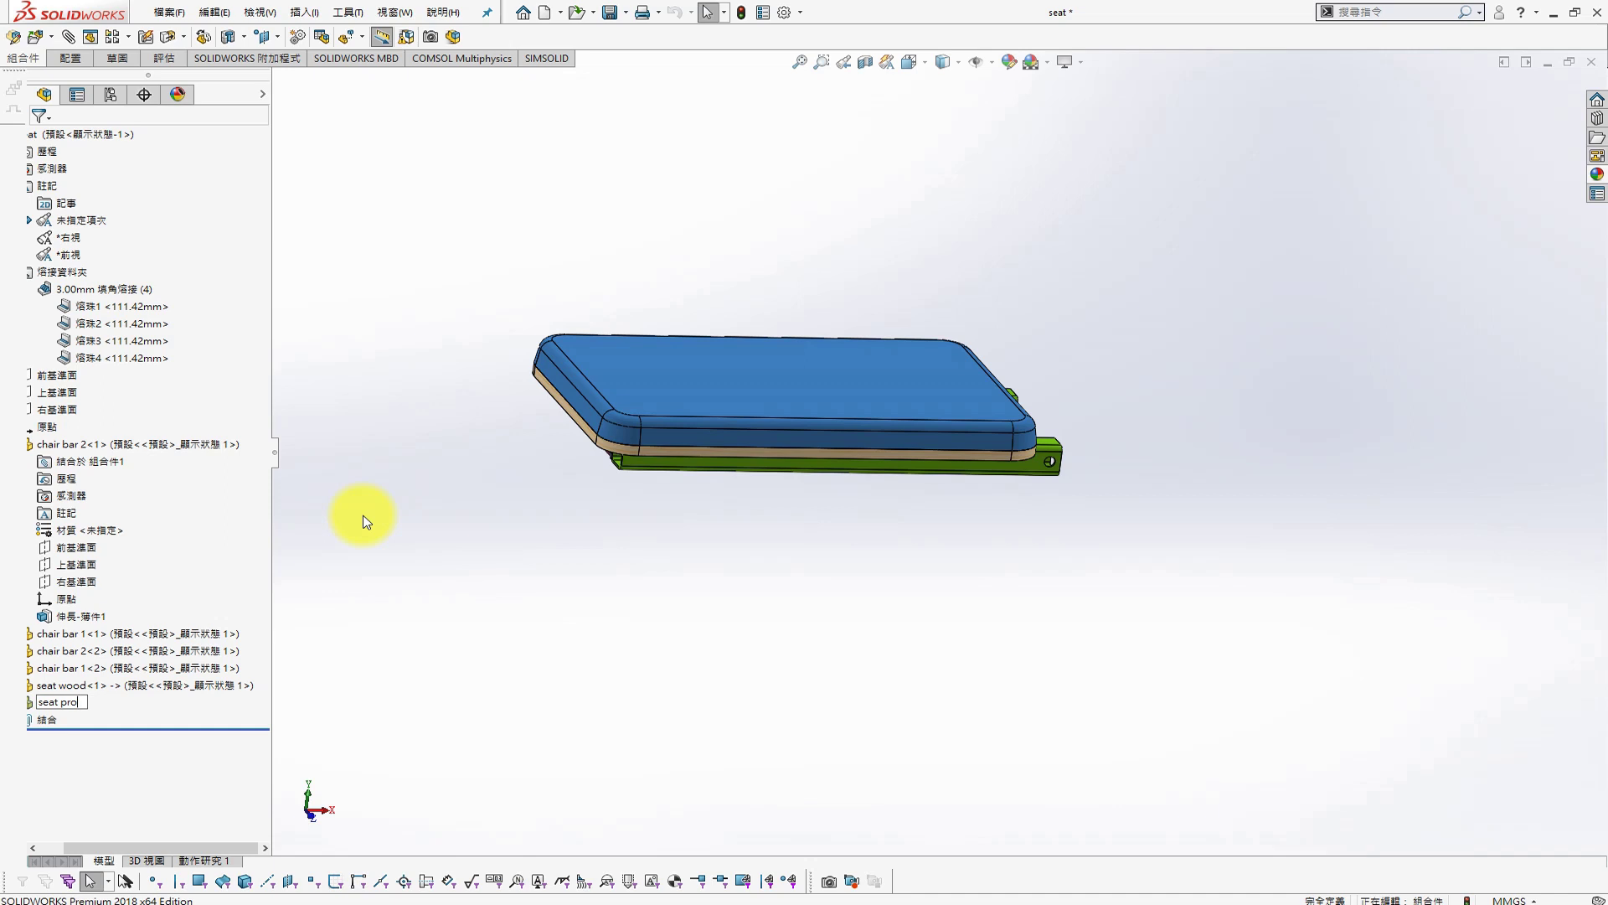
click(609, 12)
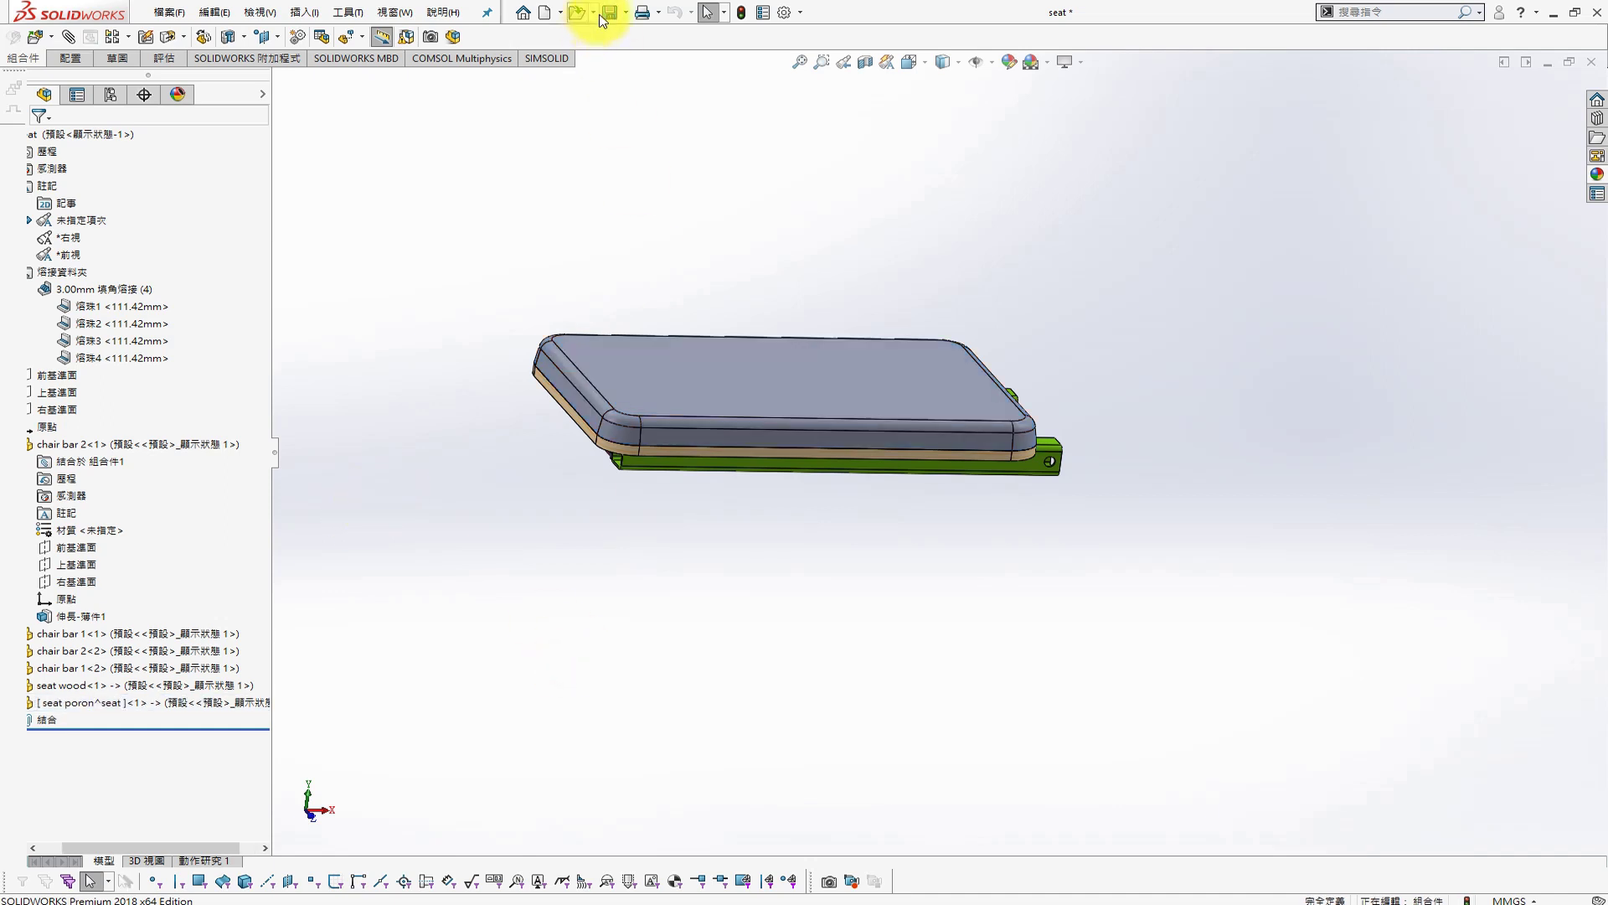
click(720, 374)
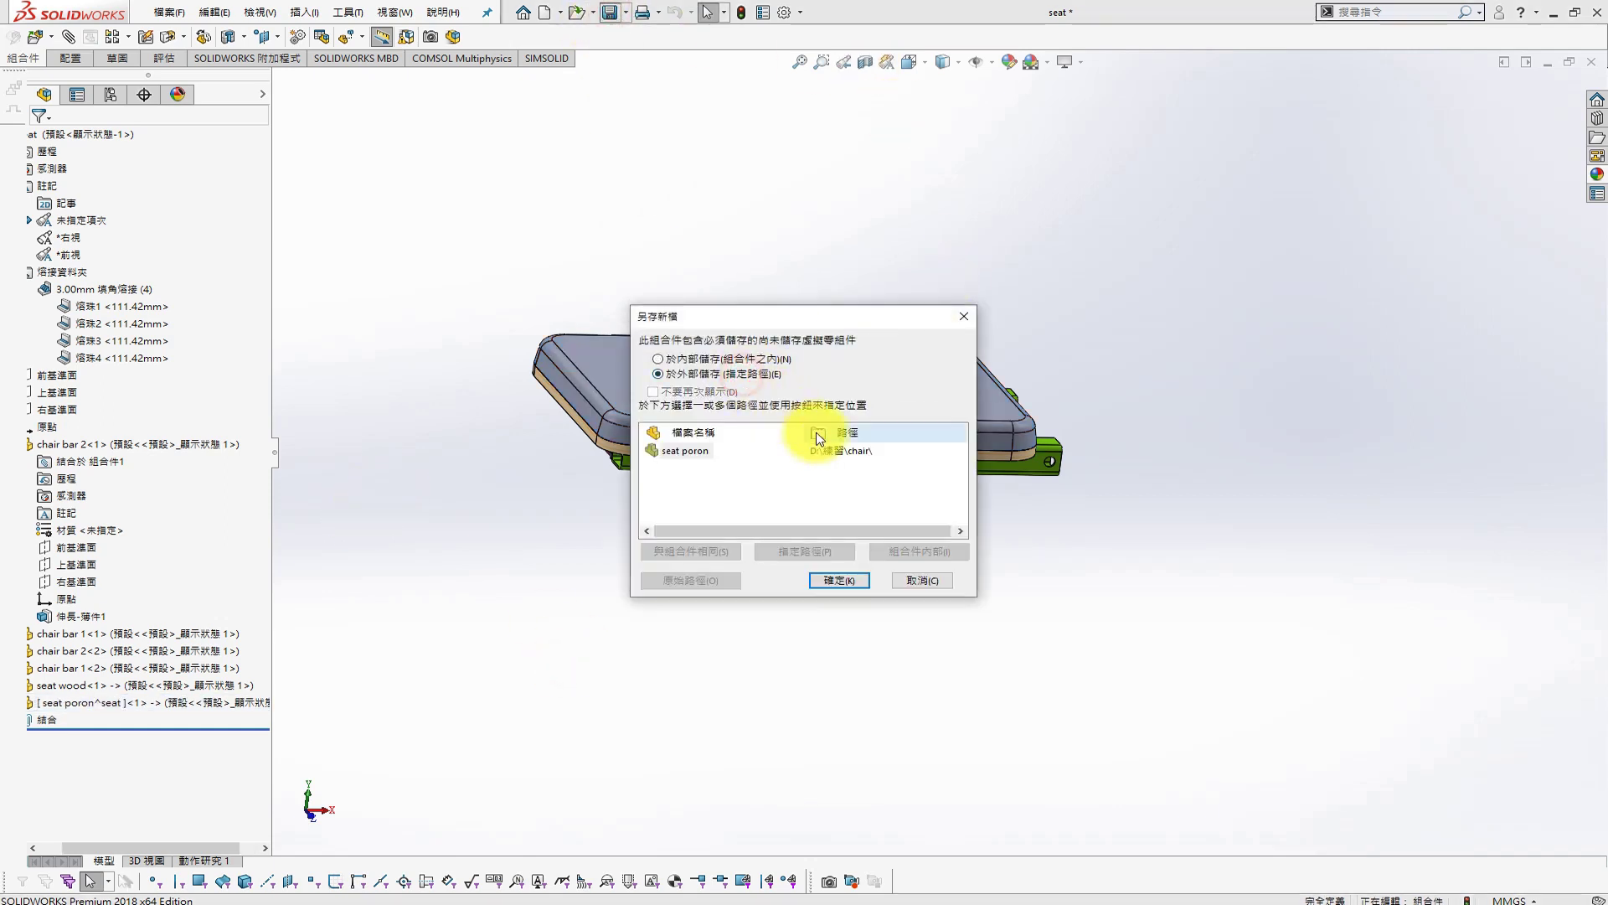
click(839, 580)
Colour the seat poron cushion brown and switch back to the chair assembly
click(1596, 179)
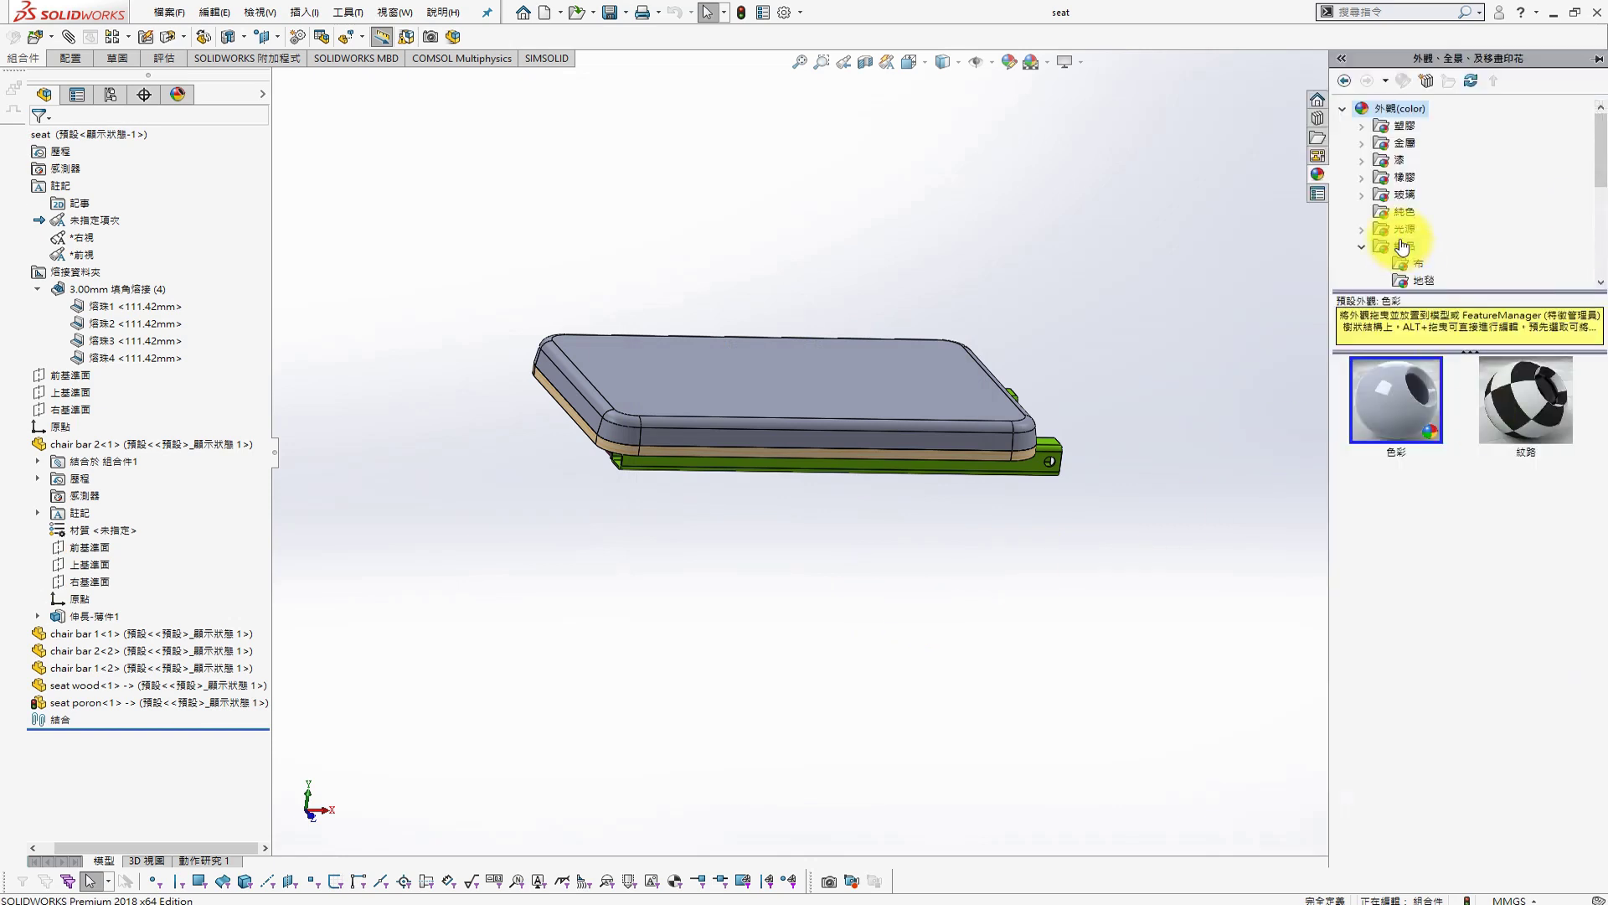
click(1411, 259)
drag(1537, 431, 719, 395)
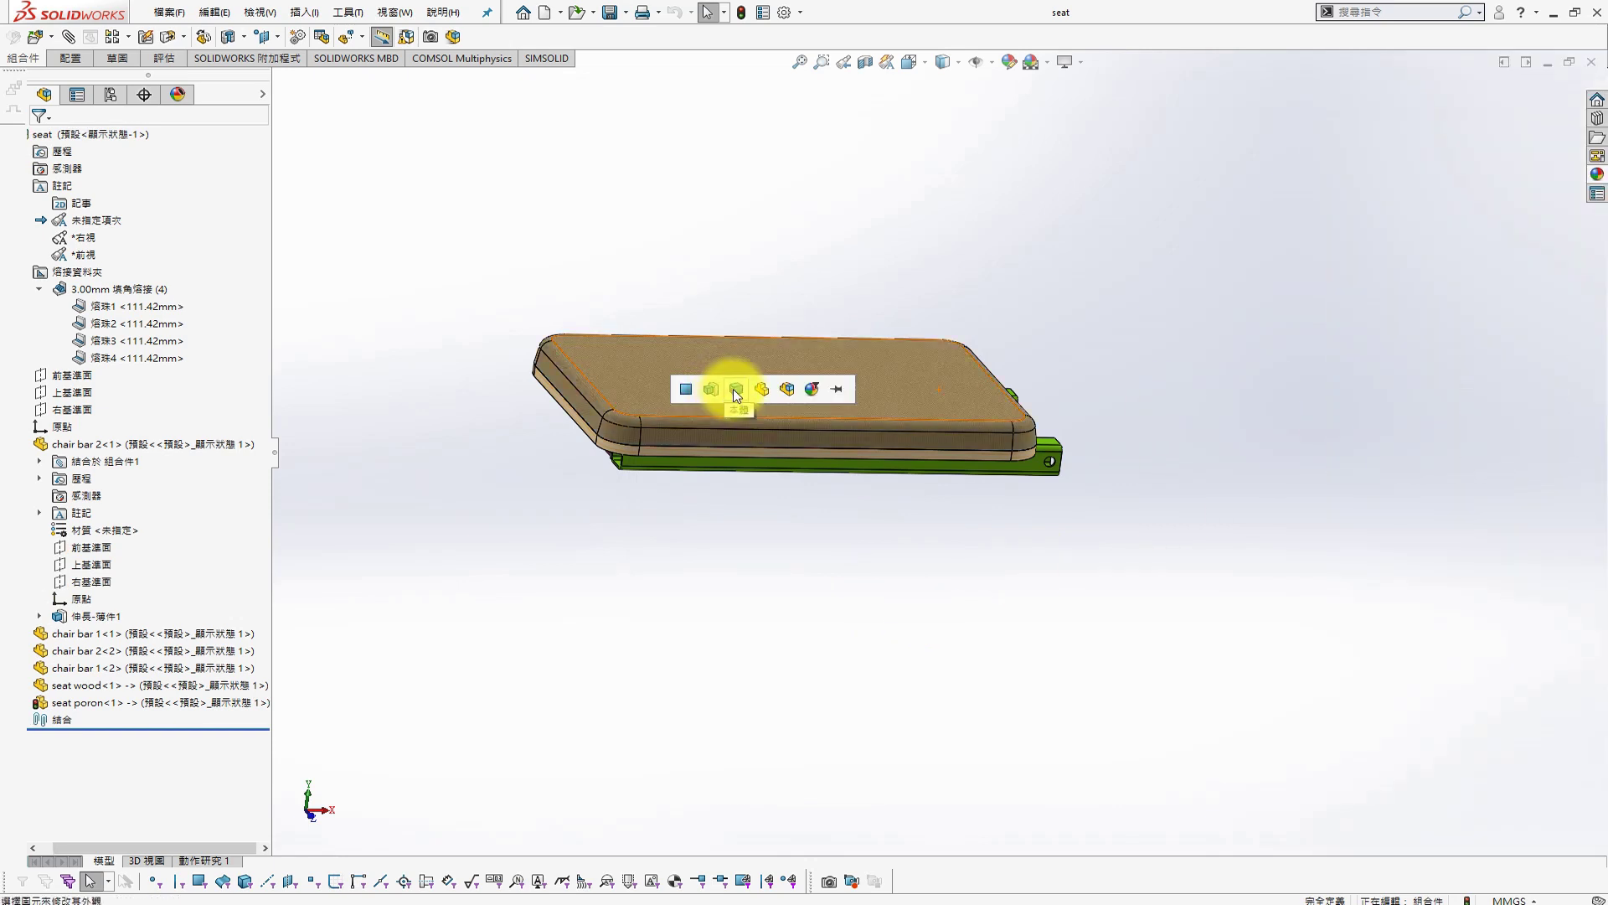
click(395, 12)
click(423, 175)
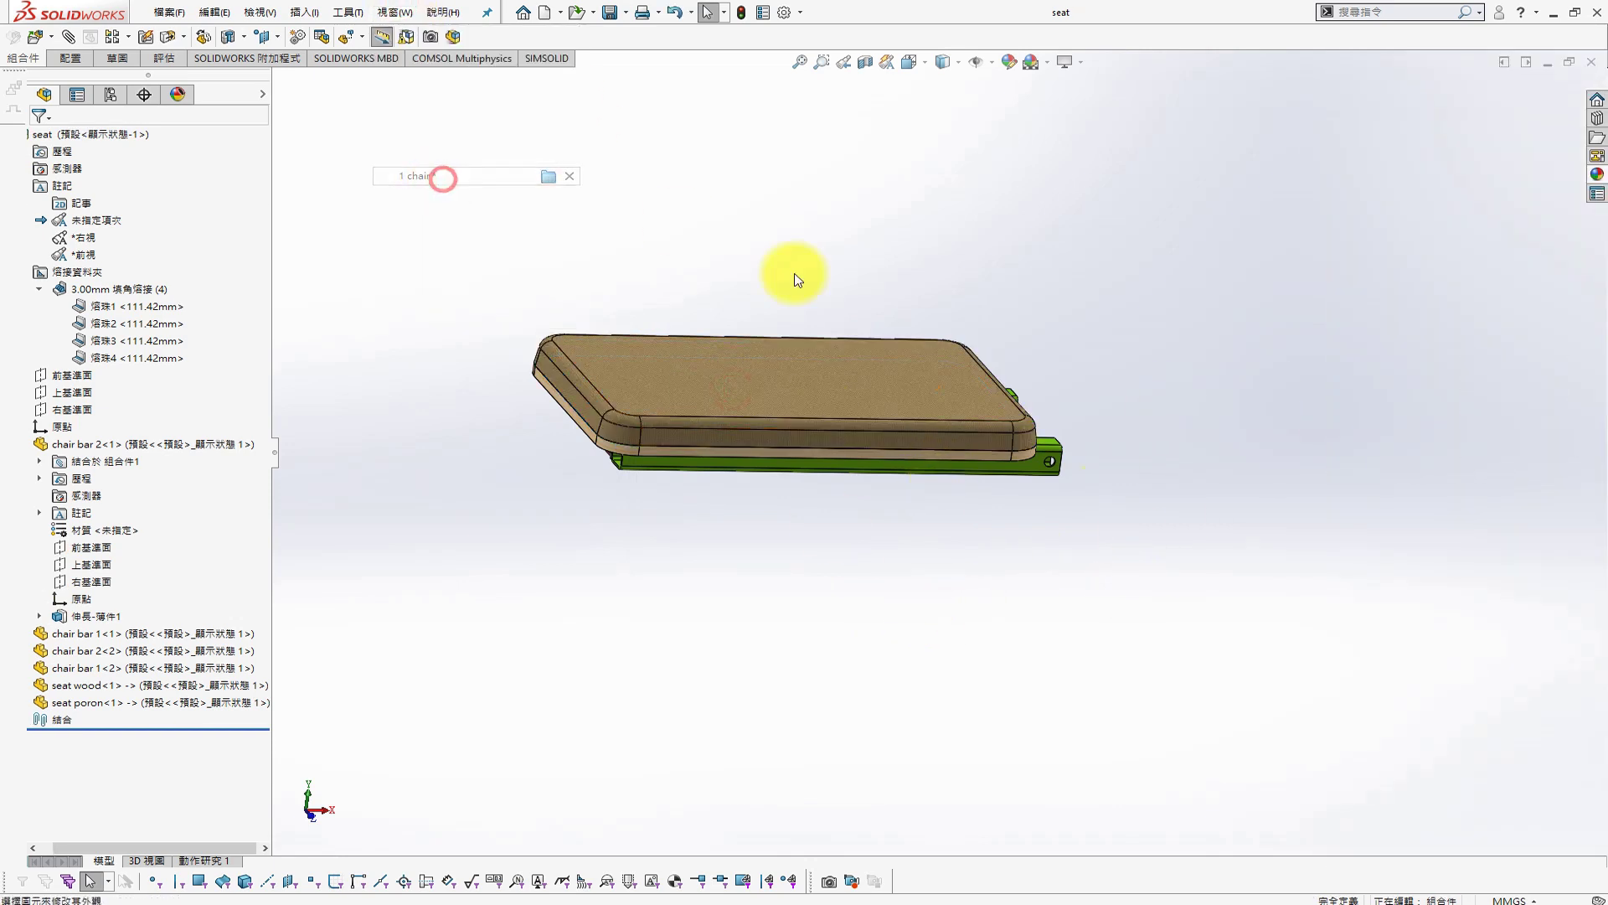
Insert a second seat assembly beside the existing seat and rotate it to face the chair
key(s)
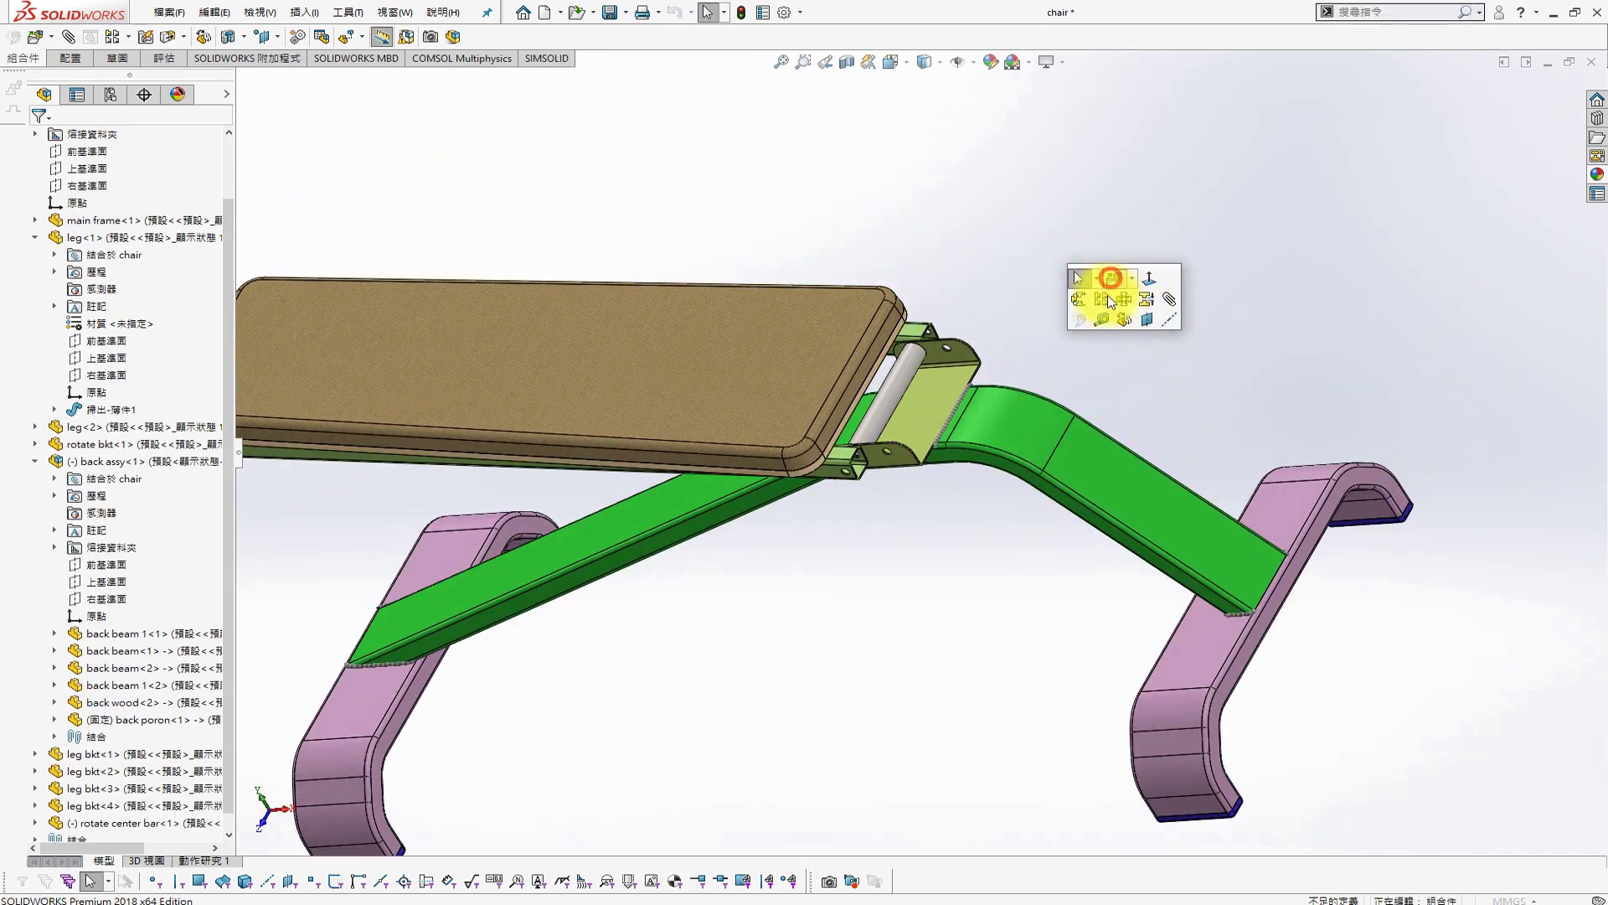
click(1122, 276)
click(66, 345)
click(1299, 302)
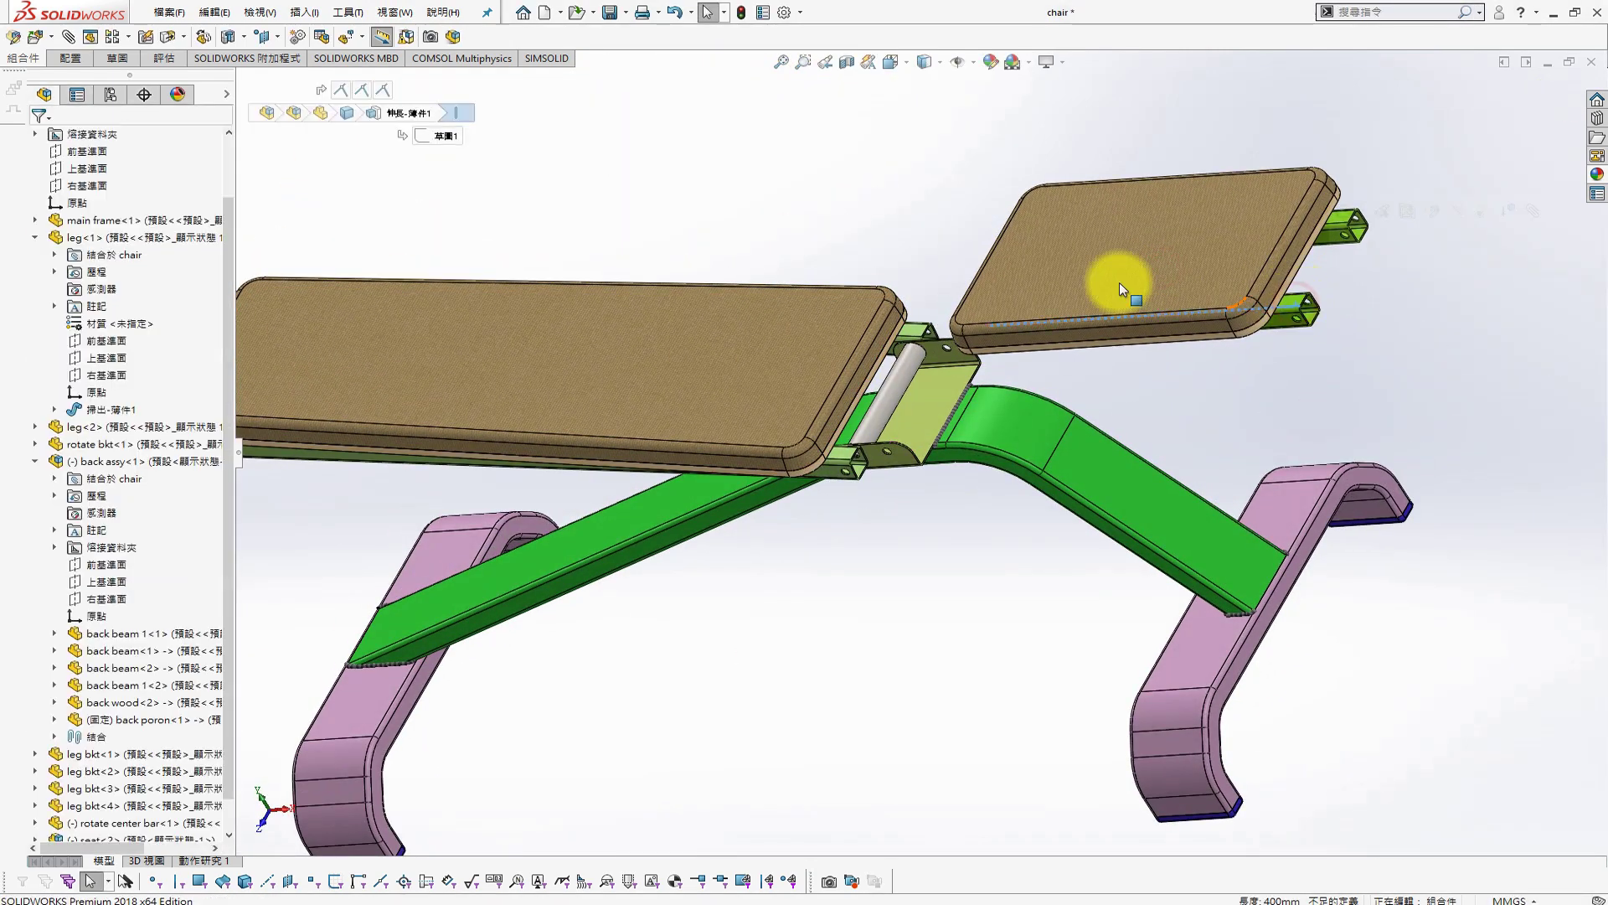
click(183, 36)
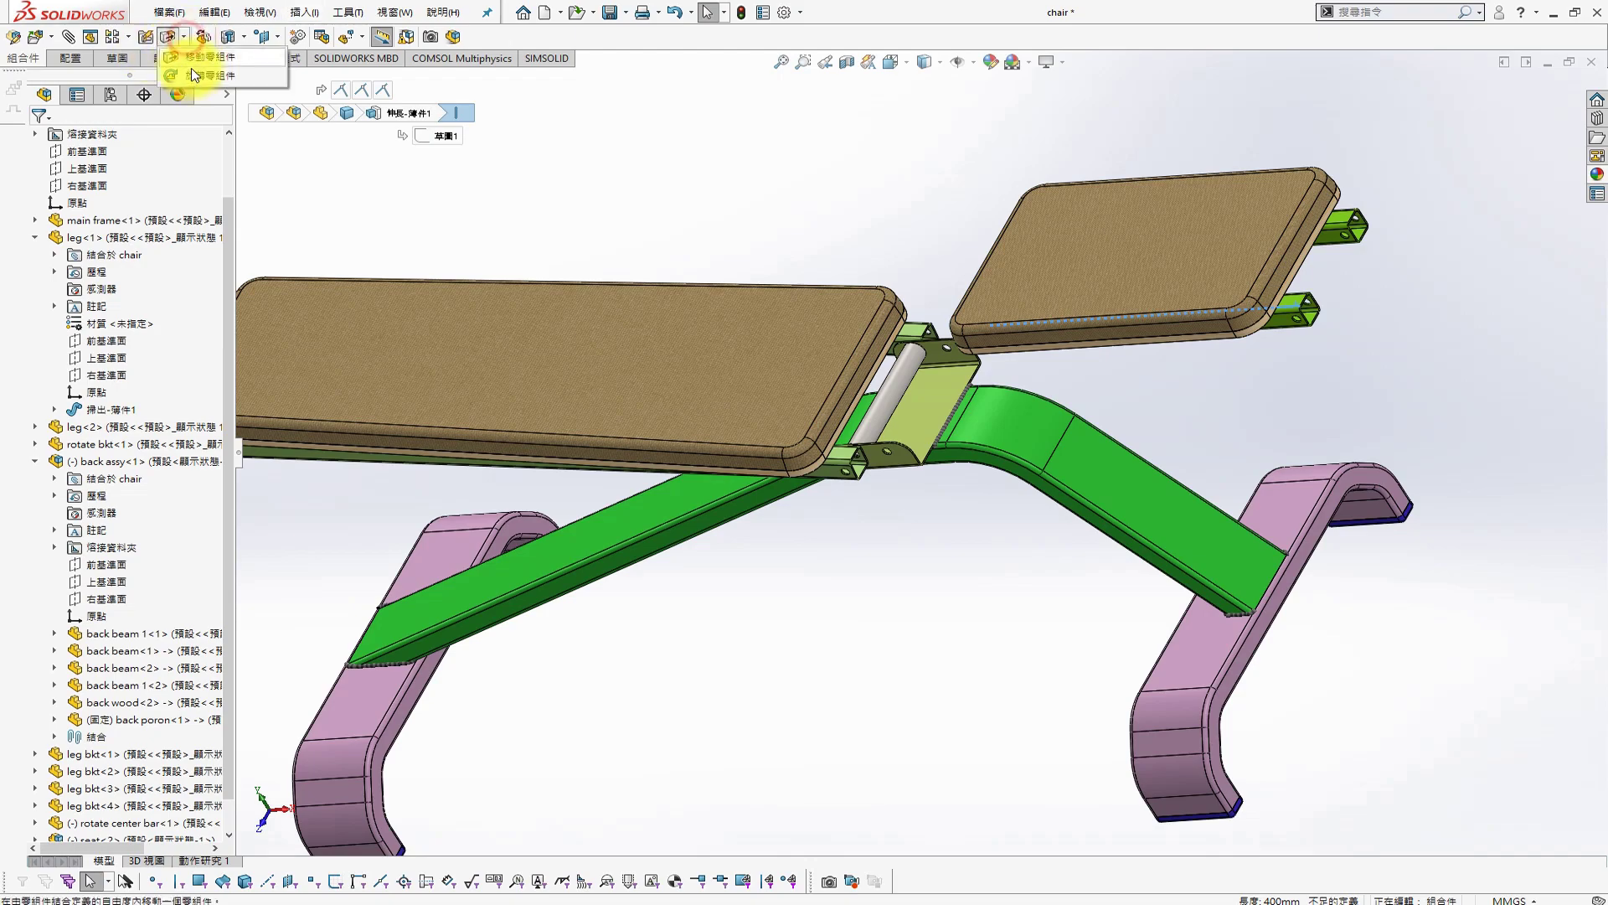
click(209, 67)
drag(1202, 269, 1017, 671)
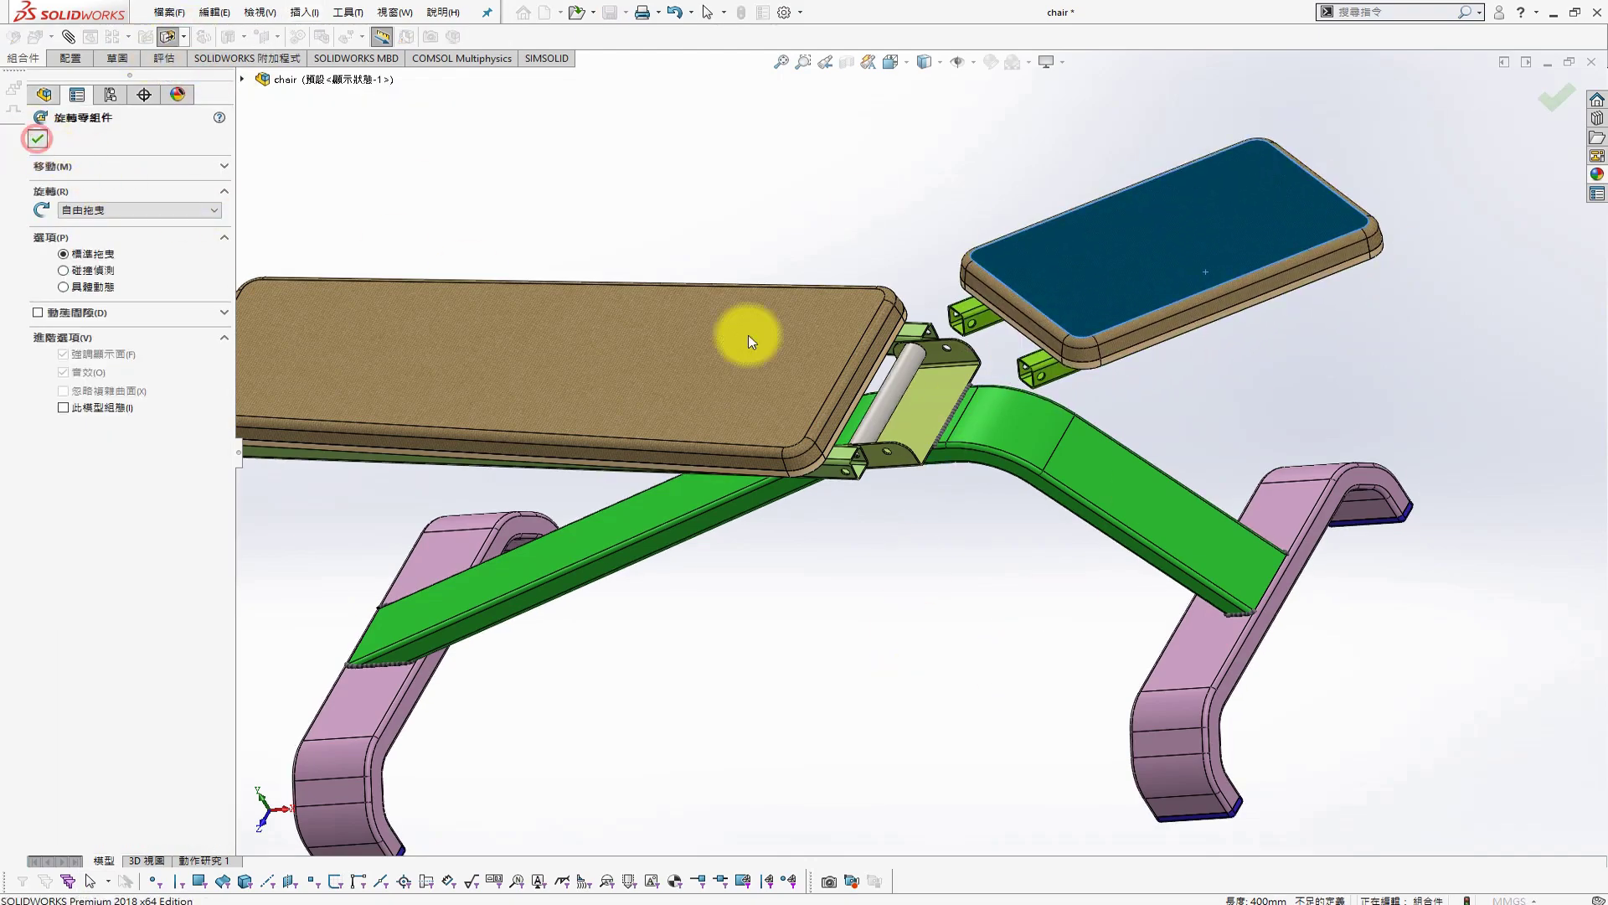
key(Escape)
Mate the chair bar's end hole concentric with the hinge bracket hole
scroll(1088, 410, down, 3)
mouse_move(1088, 411)
middle_down()
mouse_move(836, 475)
mouse_move(731, 596)
middle_up()
drag(731, 596, 1303, 725)
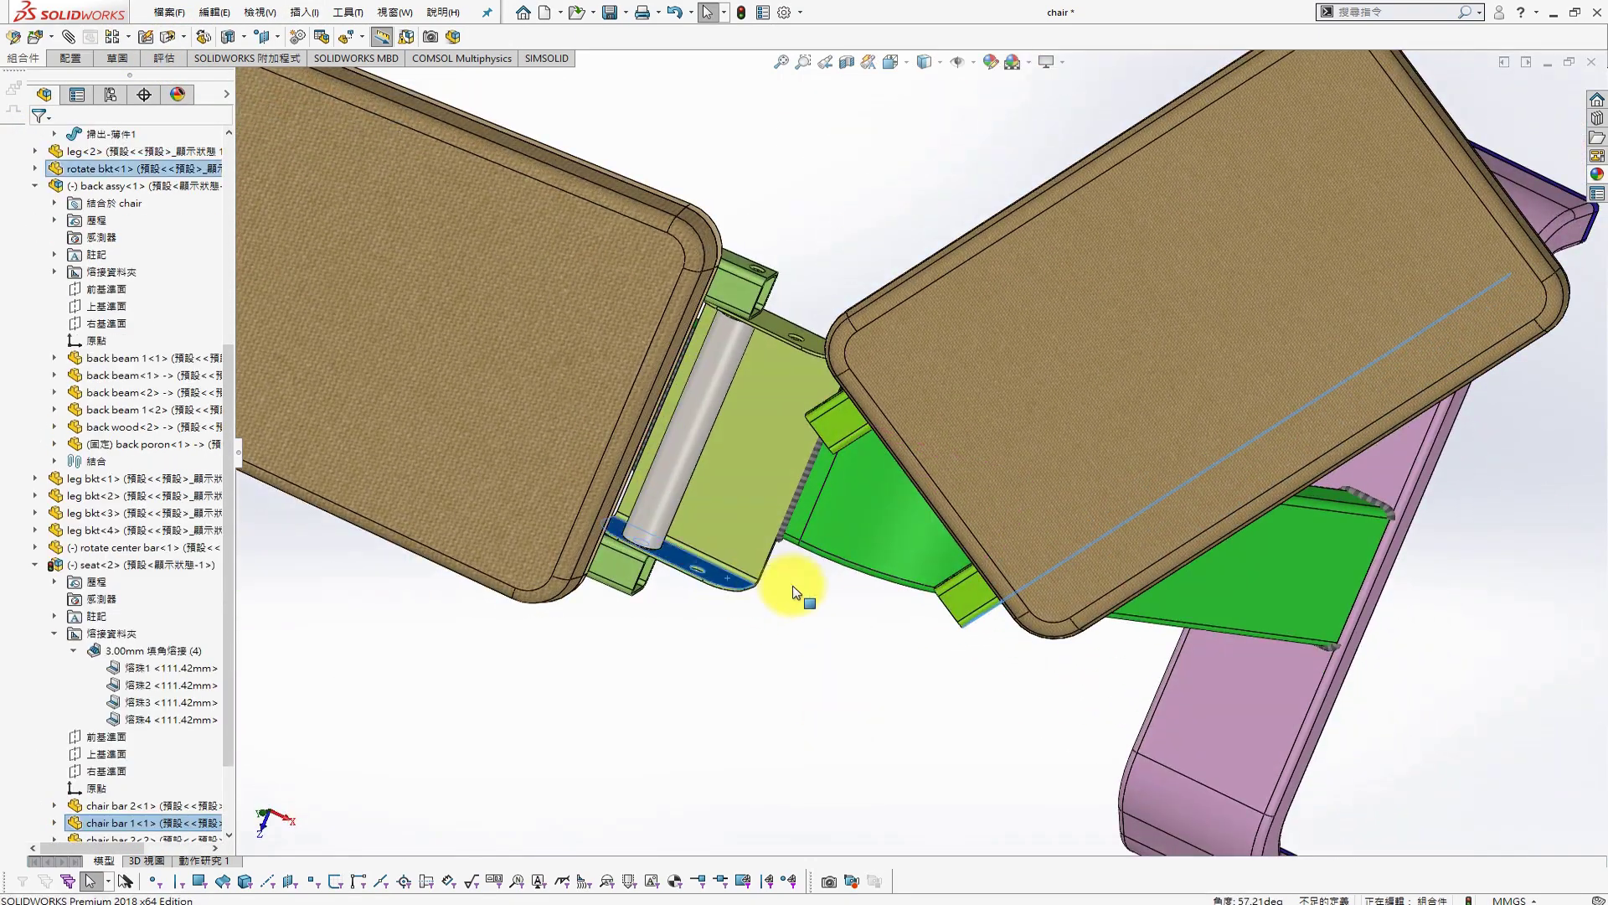
middle_drag(1303, 720, 847, 675)
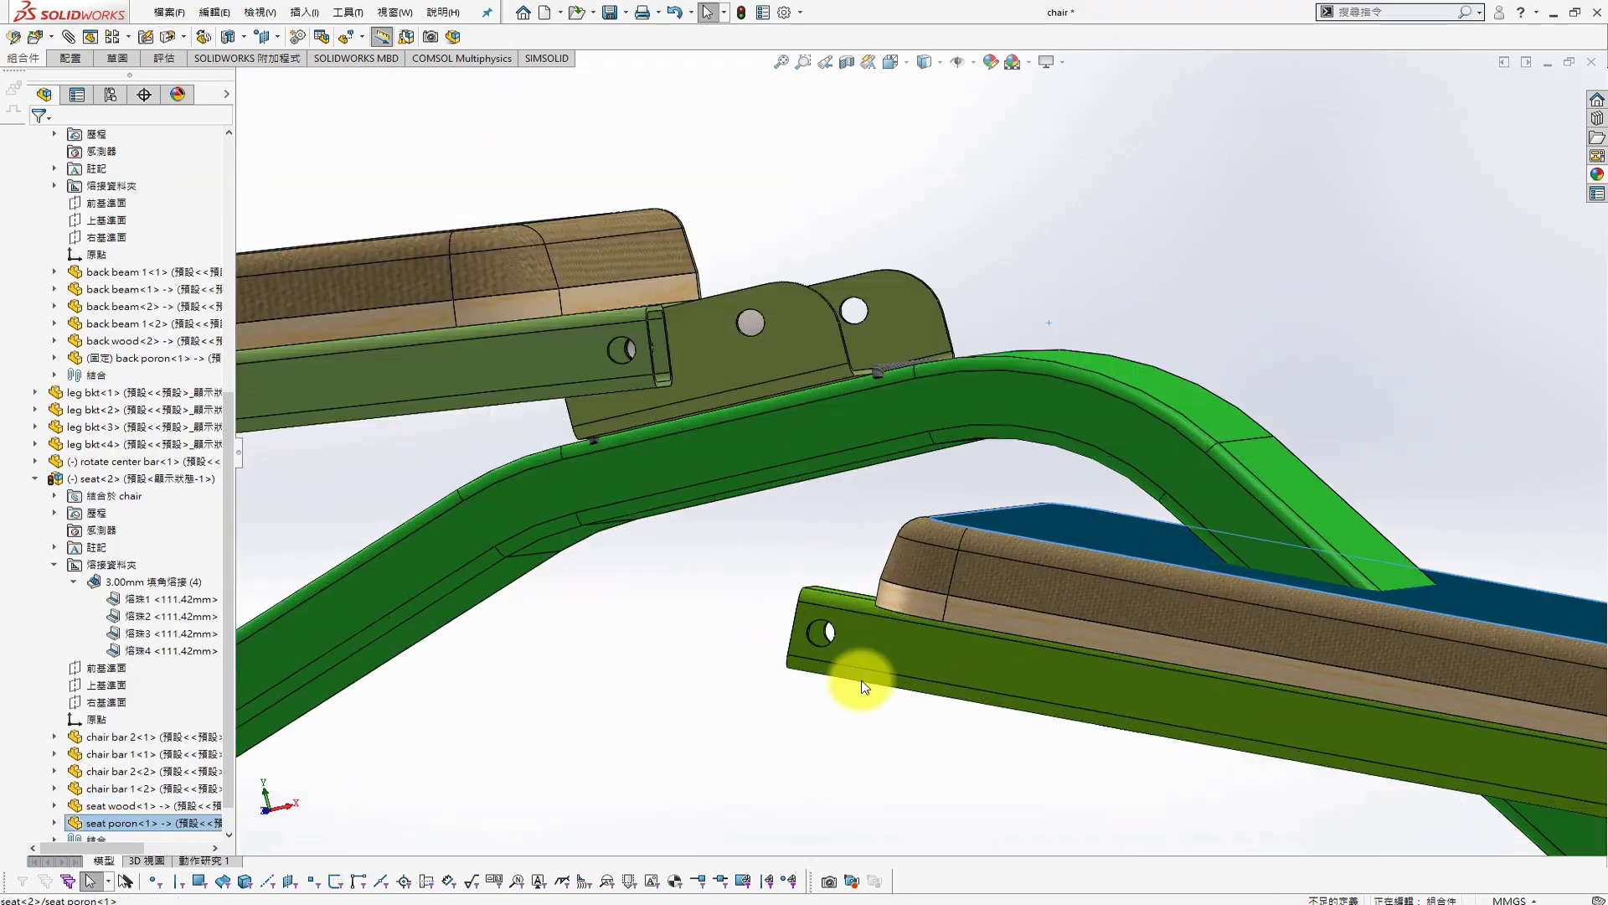
scroll(754, 546, down, 3)
scroll(847, 639, down, 2)
scroll(881, 435, up, 2)
click(881, 435)
scroll(882, 430, up, 3)
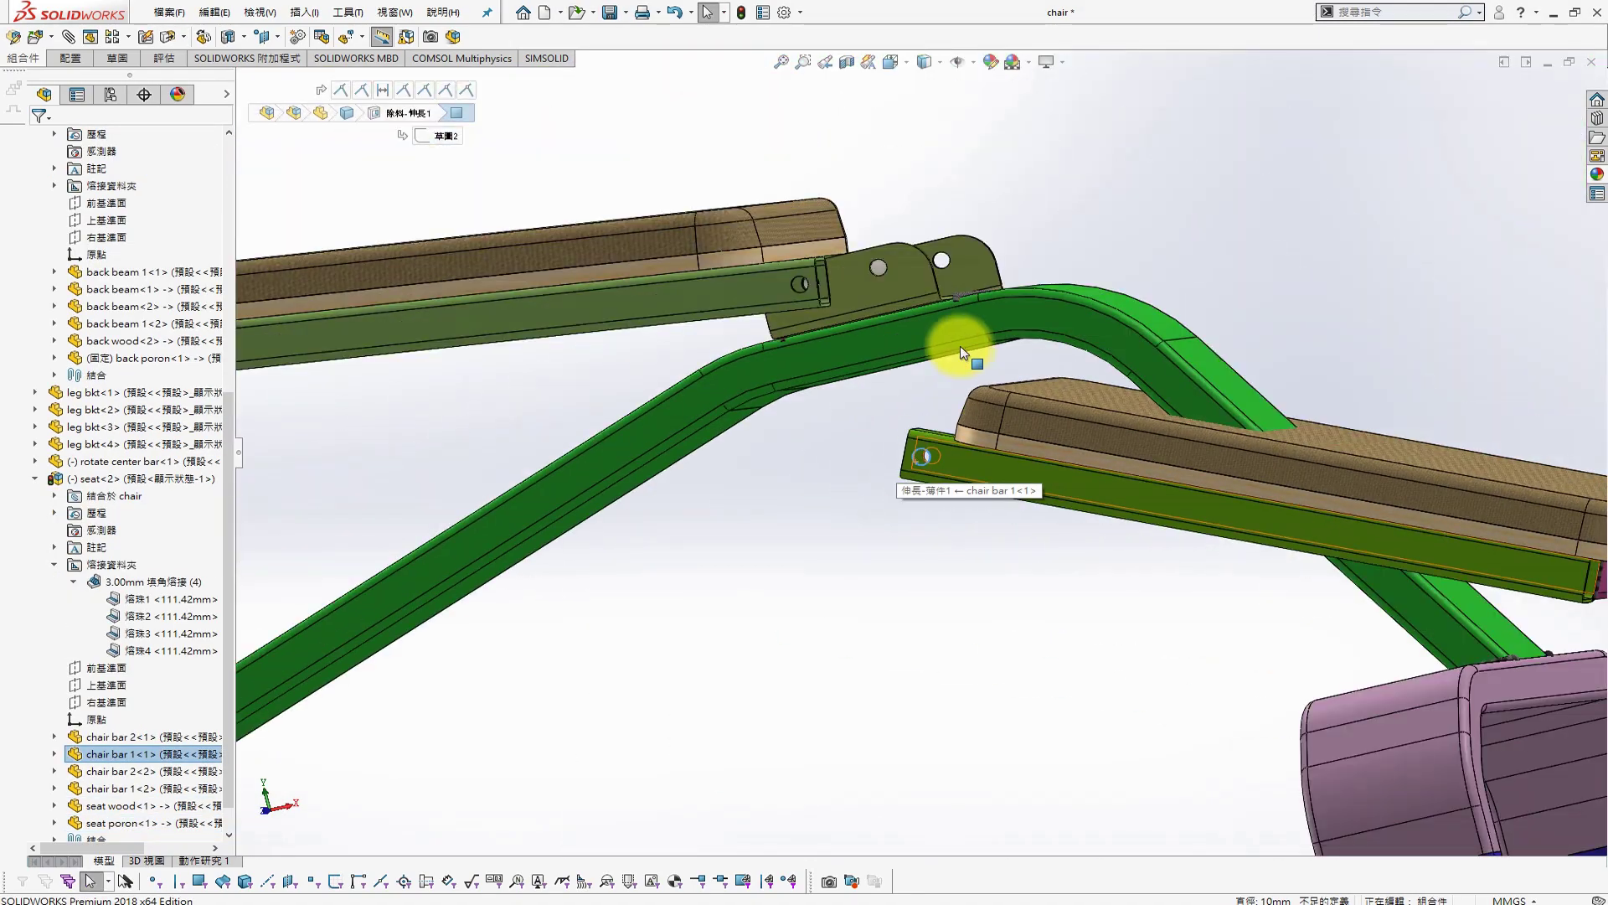
mouse_move(950, 341)
middle_down()
mouse_move(873, 413)
mouse_move(861, 269)
middle_up()
scroll(861, 269, down, 2)
scroll(867, 323, down, 2)
click(868, 323)
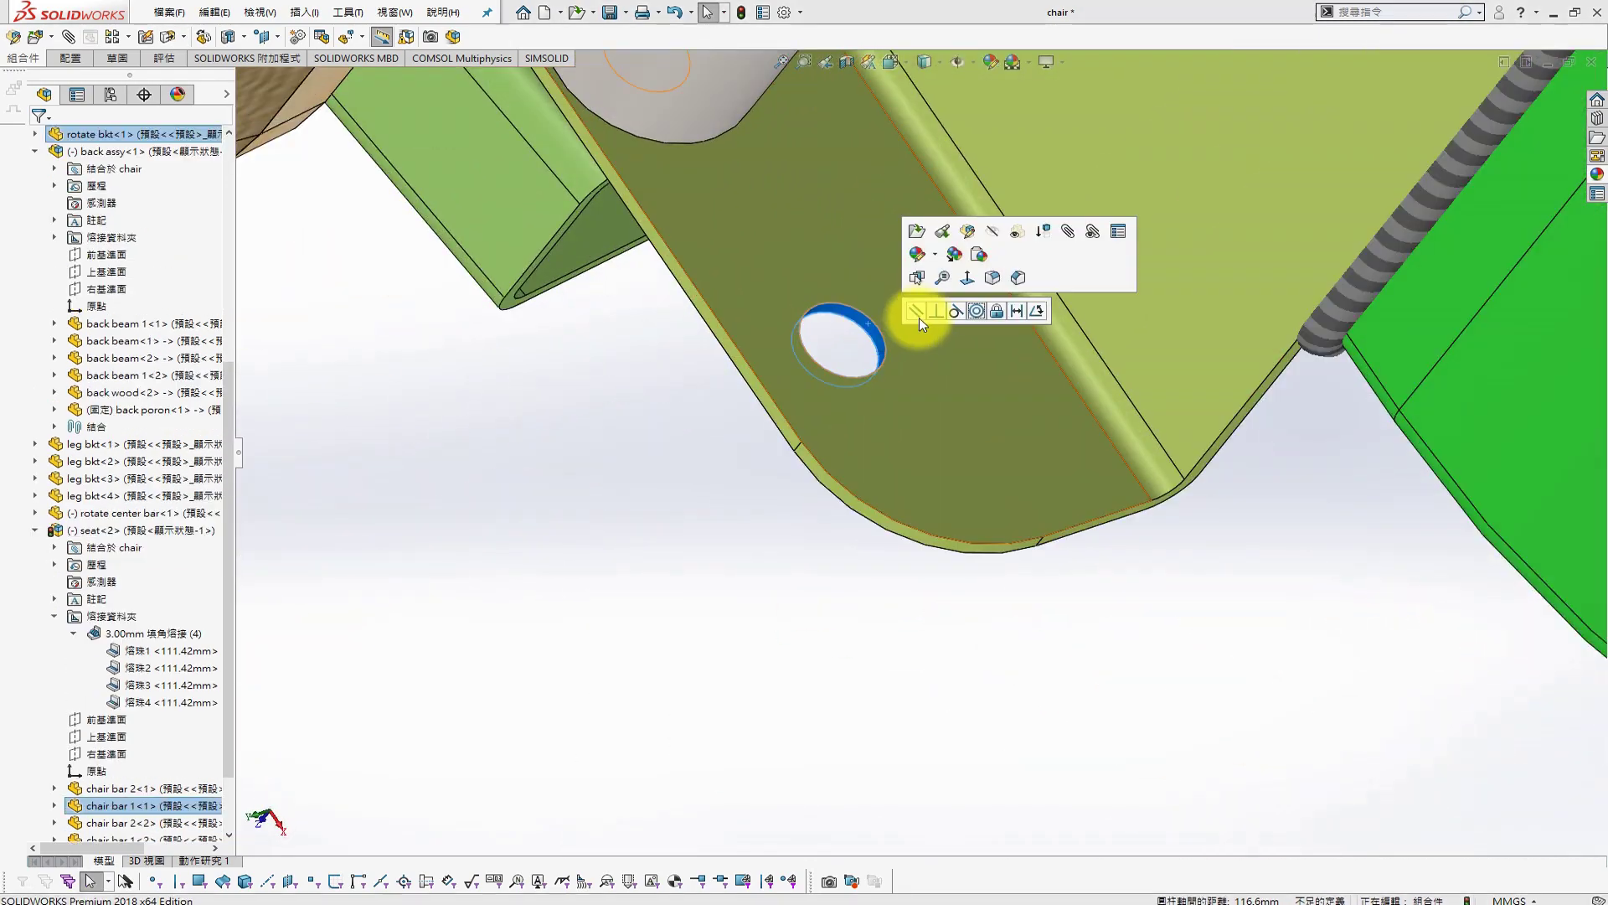
Drag the new seat to different angles to check it pivots at the hinge
scroll(973, 314, up, 3)
mouse_move(973, 314)
middle_down()
mouse_move(893, 477)
mouse_move(1034, 315)
middle_up()
scroll(862, 449, up, 2)
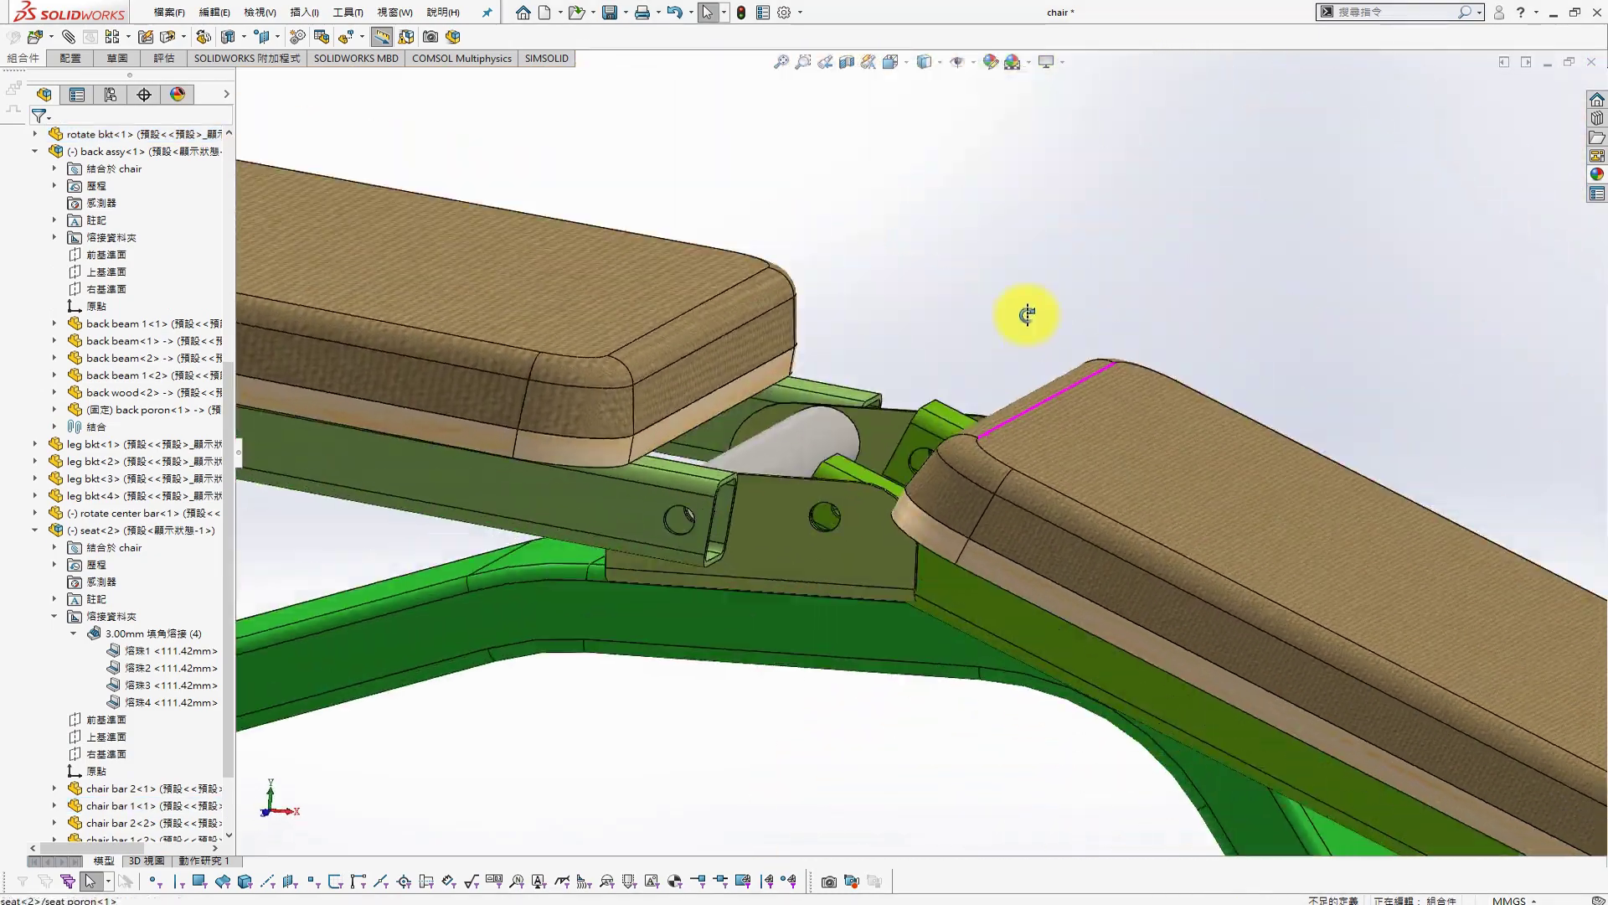
click(1247, 523)
mouse_move(1241, 446)
middle_down()
mouse_move(942, 565)
mouse_move(988, 557)
middle_up()
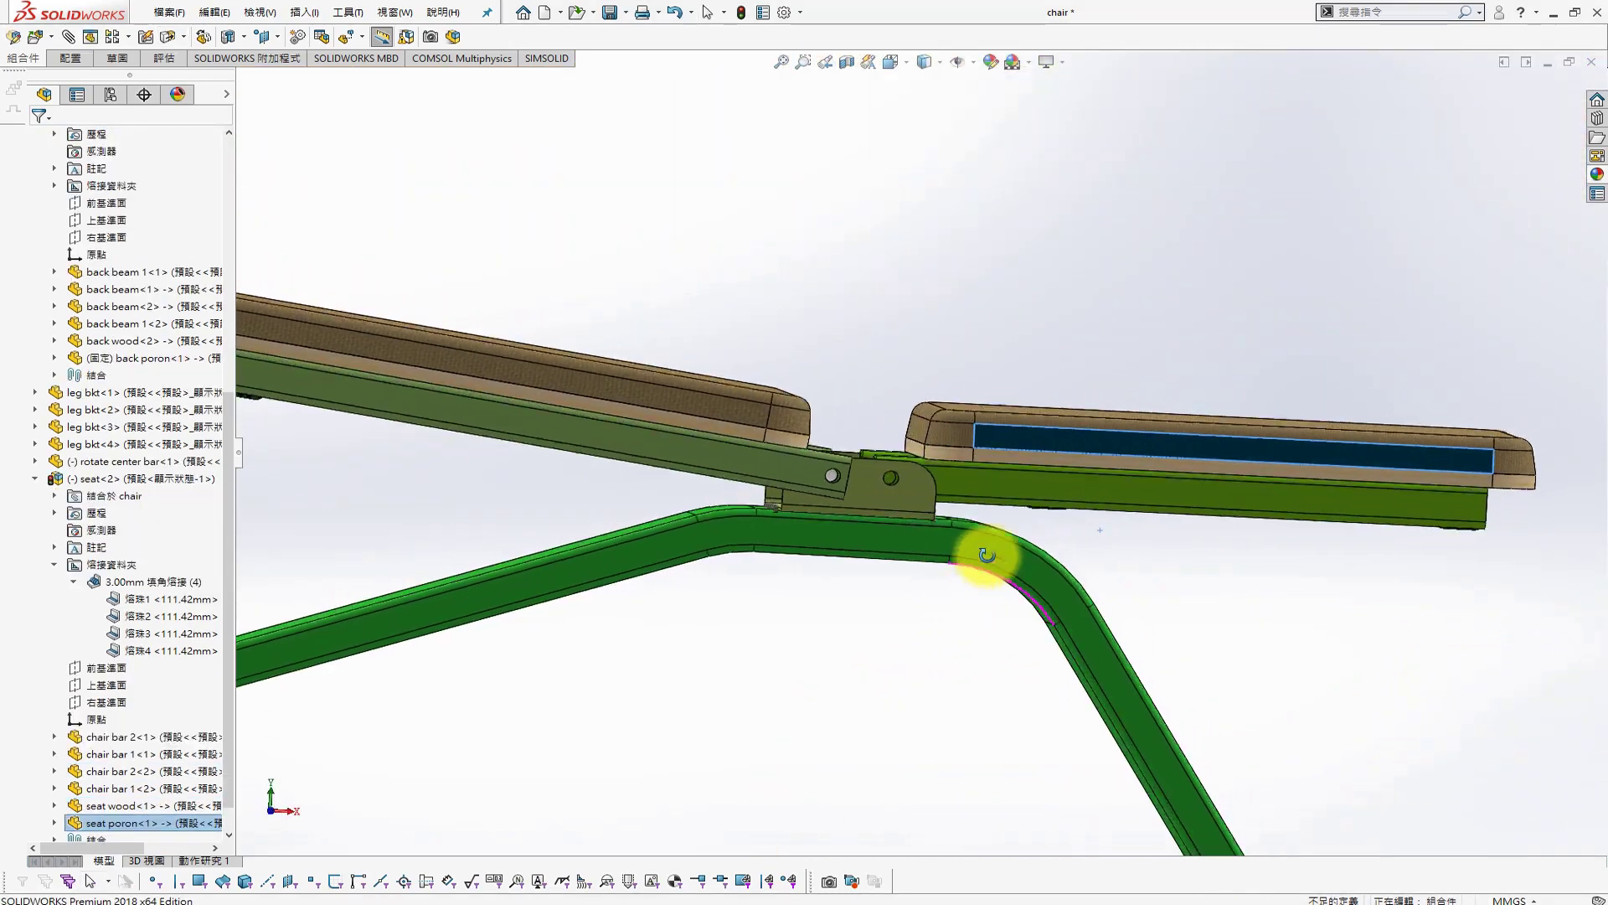
mouse_move(988, 557)
mouse_down()
mouse_move(667, 293)
mouse_move(870, 329)
mouse_move(897, 485)
mouse_move(893, 364)
mouse_move(660, 351)
mouse_move(841, 385)
mouse_move(868, 499)
mouse_up()
scroll(868, 500, down, 5)
scroll(804, 575, up, 5)
mouse_move(804, 575)
middle_down()
mouse_move(922, 574)
mouse_move(908, 502)
mouse_move(963, 446)
mouse_move(953, 459)
mouse_move(932, 414)
middle_up()
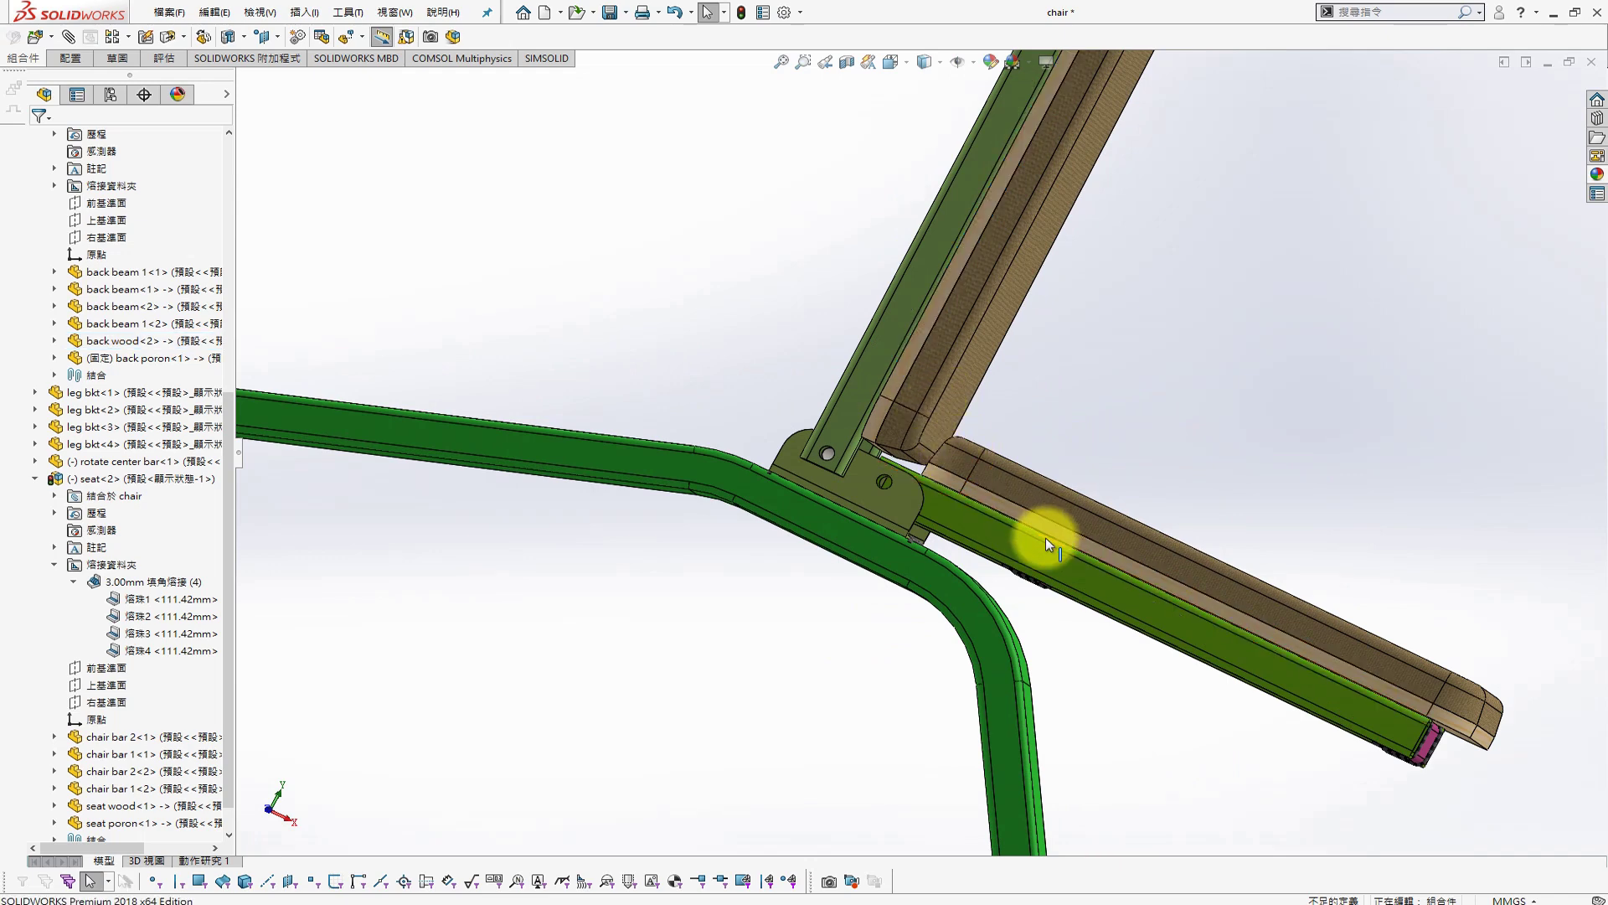
drag(1045, 545, 935, 550)
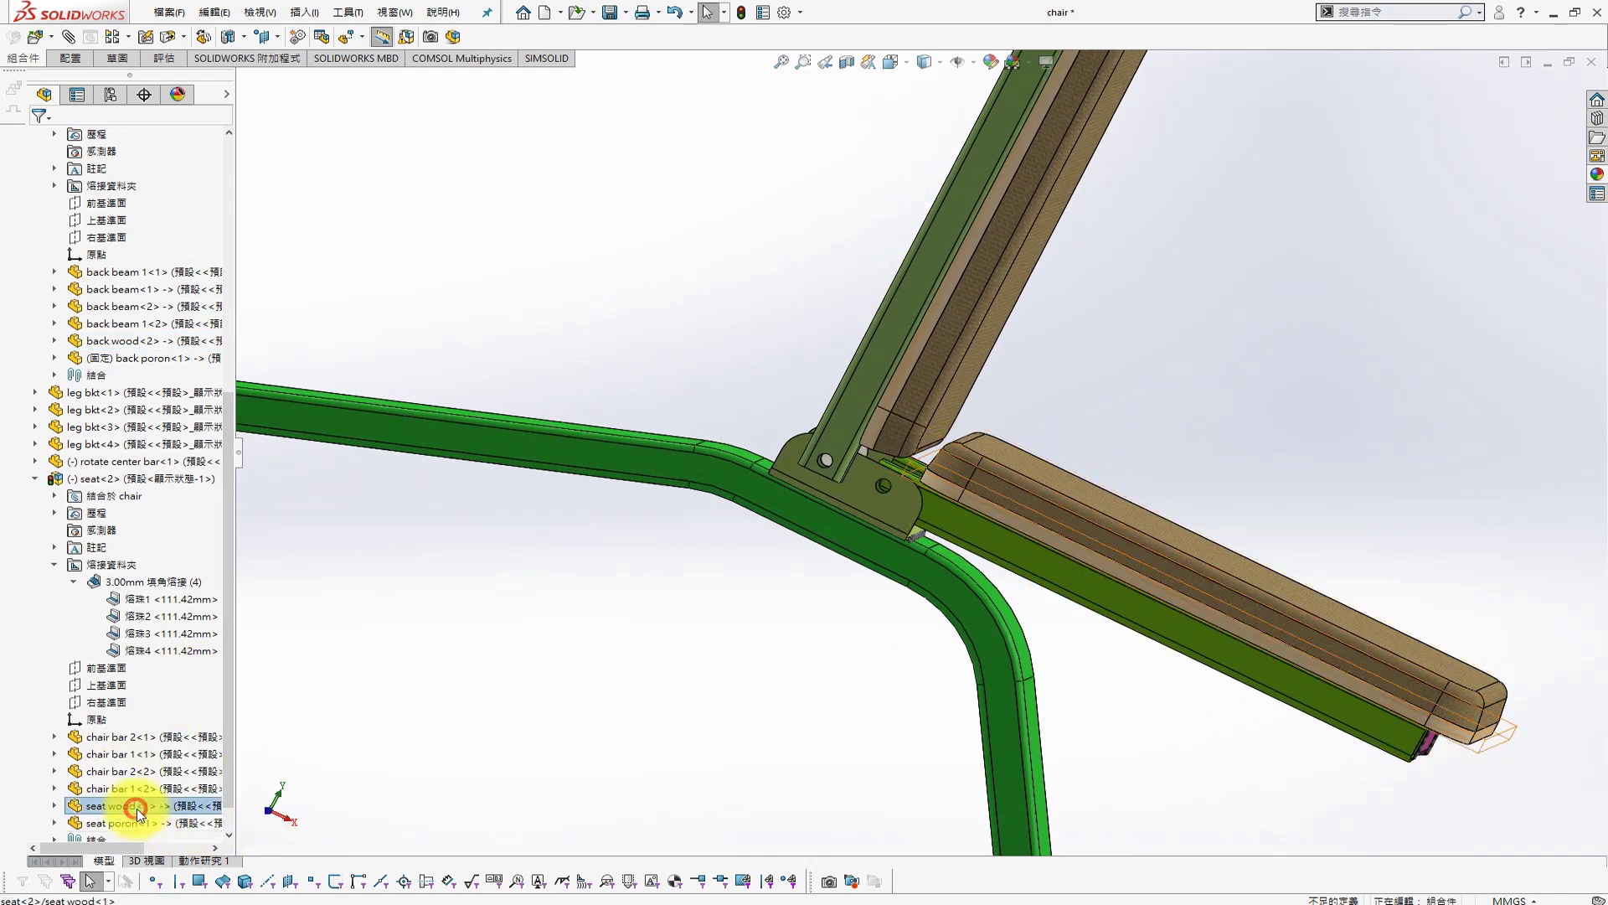
Edit the seat wood part and open its extrusion sketch in a normal view
click(134, 806)
click(240, 763)
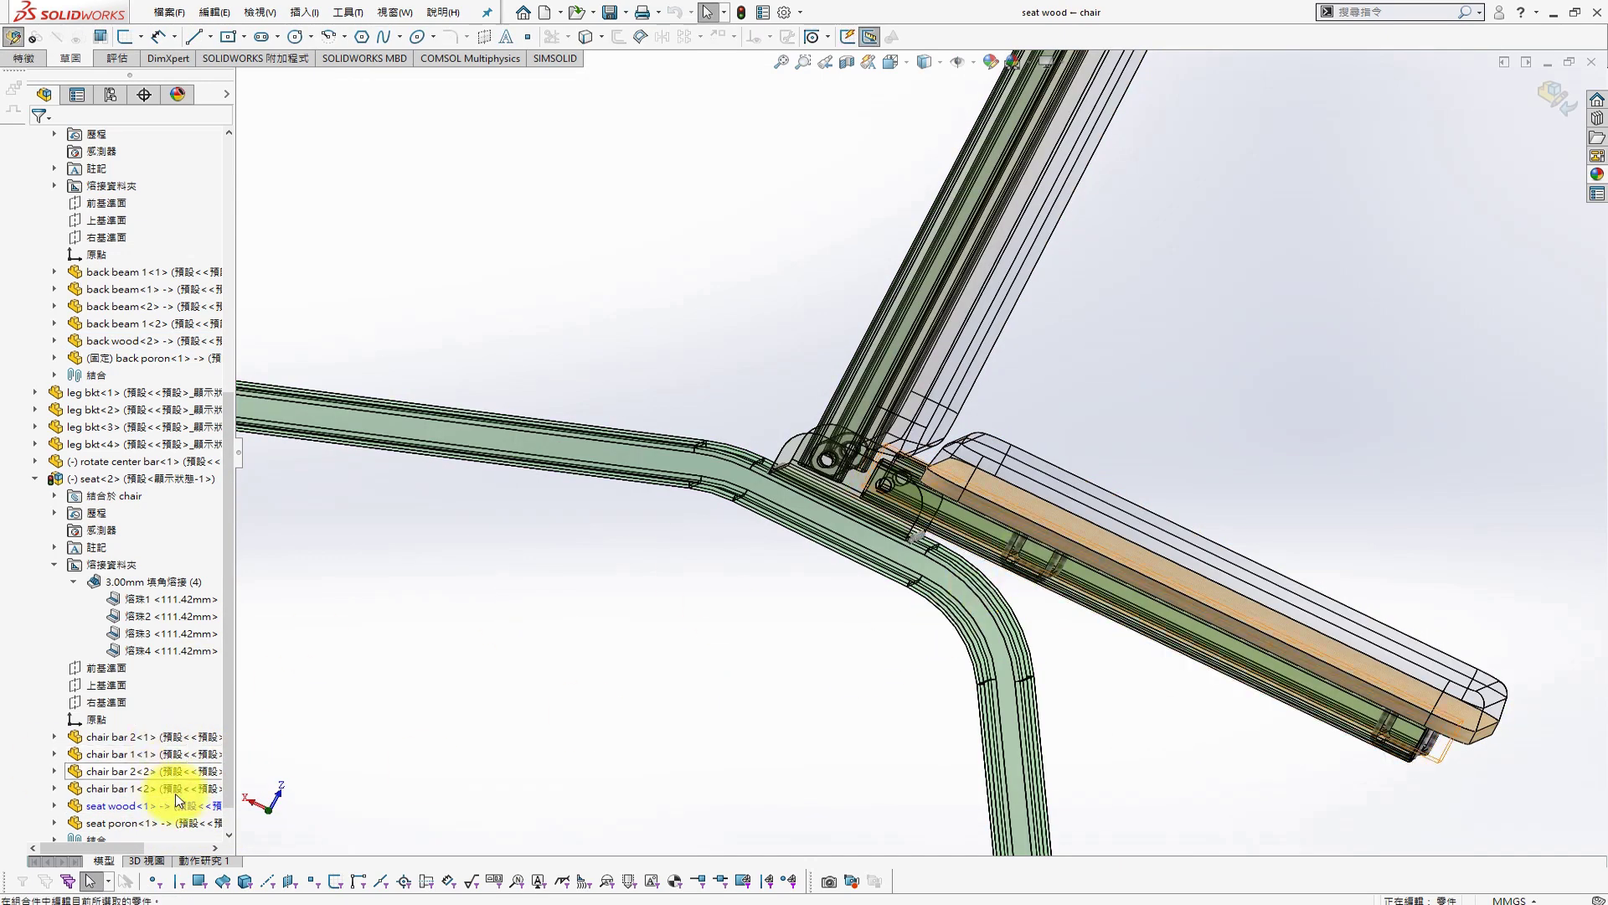
click(86, 828)
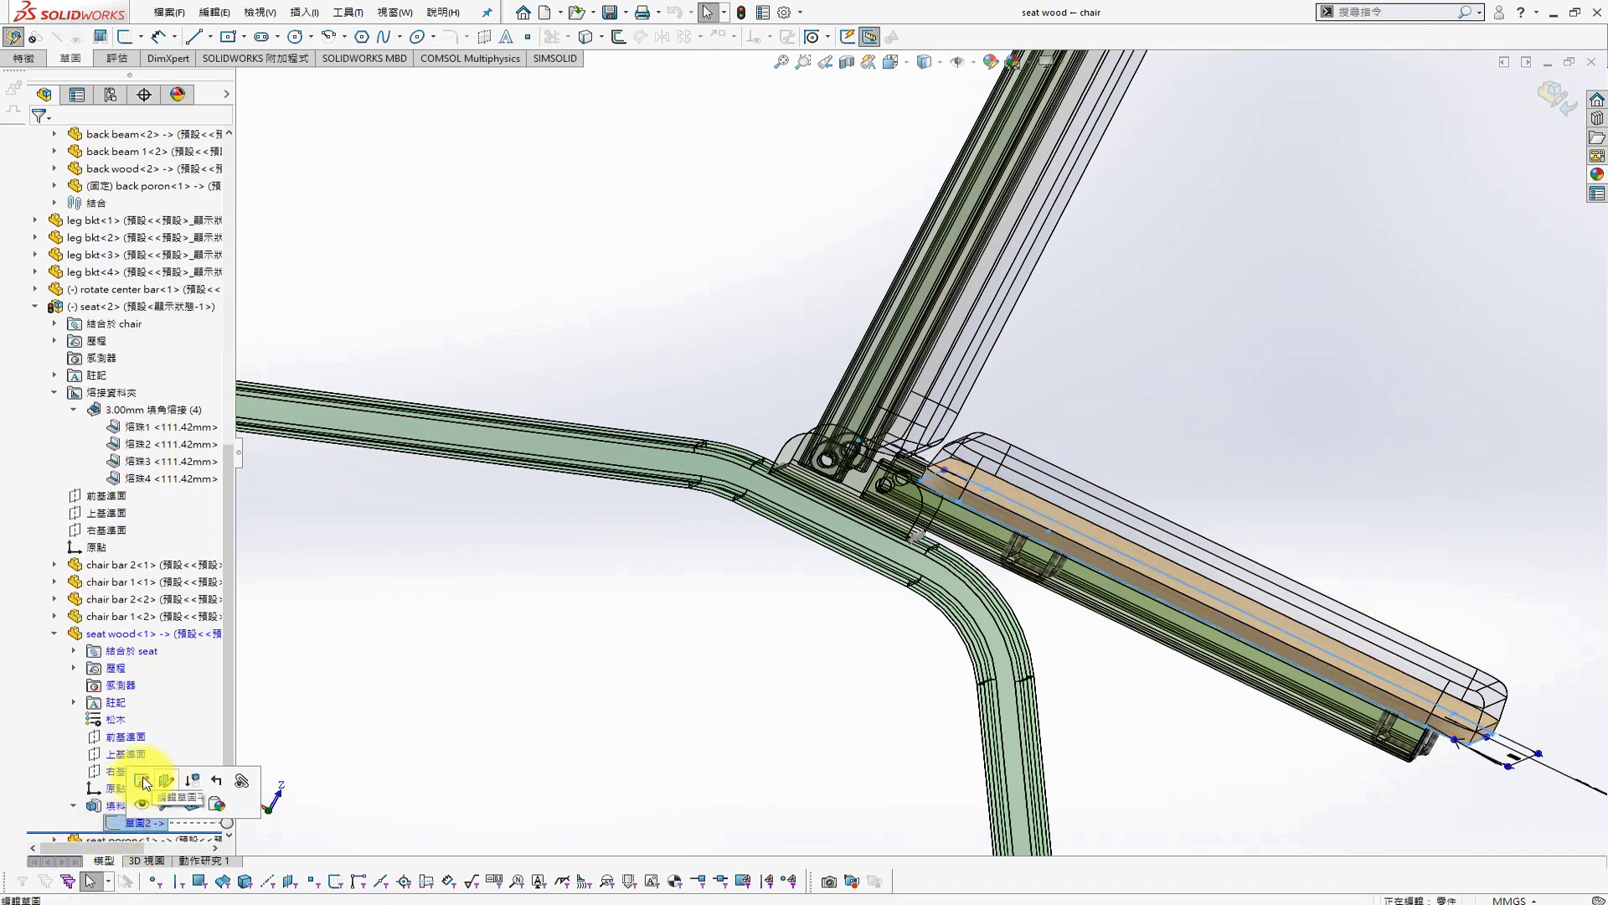
click(143, 804)
key(s)
key(ctrl+8)
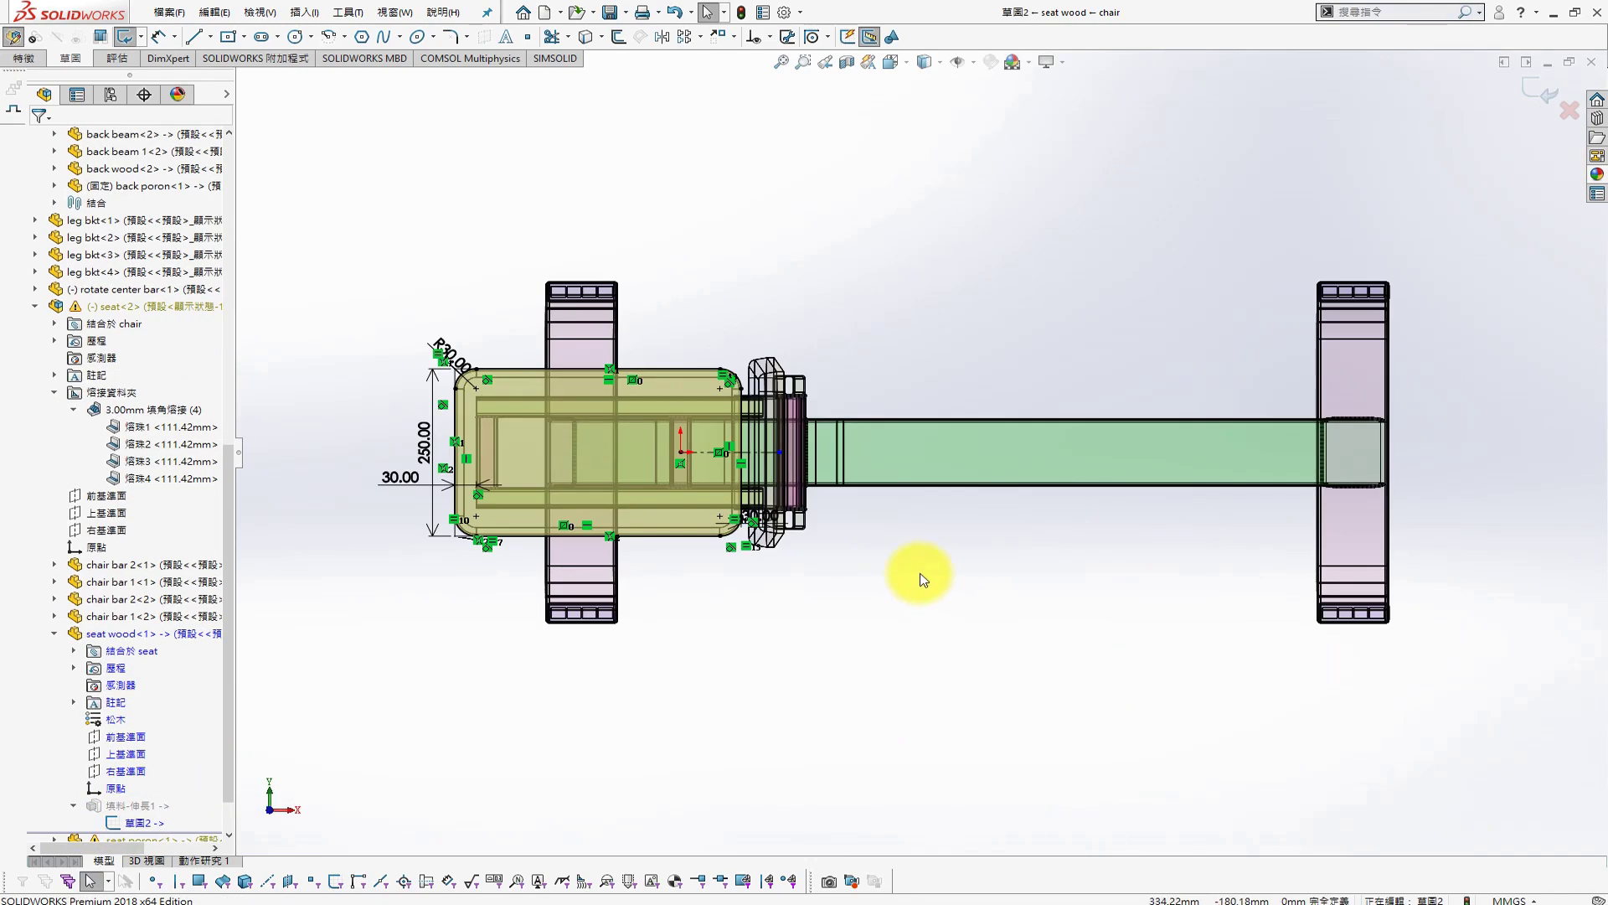
Change the 30 mm sketch dimension to 20 mm and return to the chair assembly
scroll(926, 574, down, 3)
scroll(787, 521, down, 2)
scroll(786, 521, down, 2)
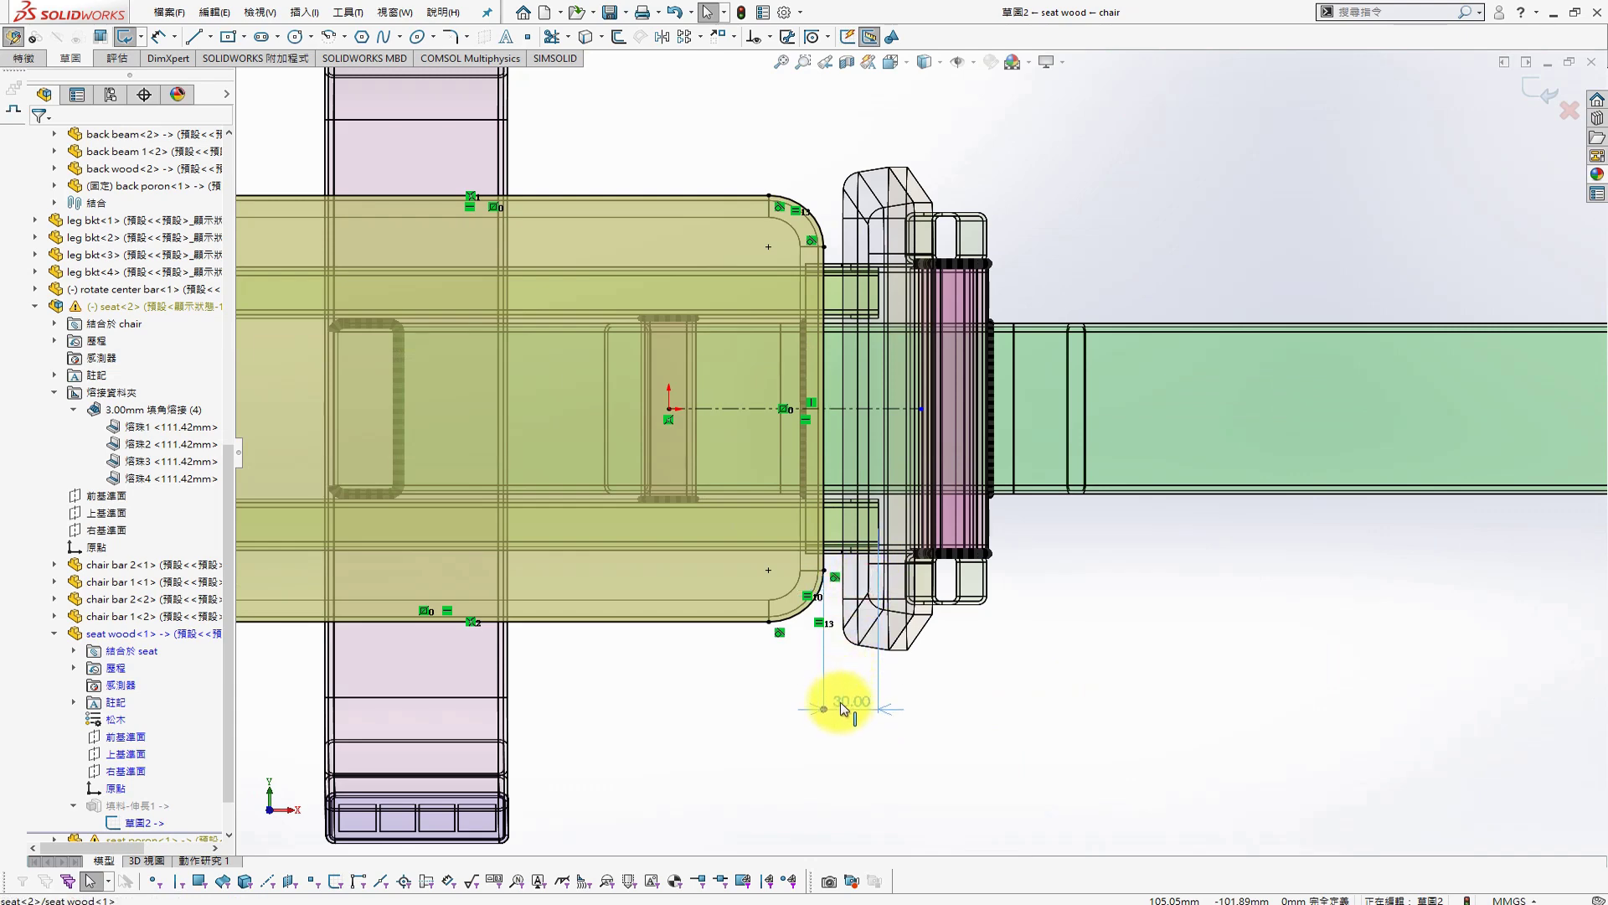
click(842, 707)
double_click(835, 702)
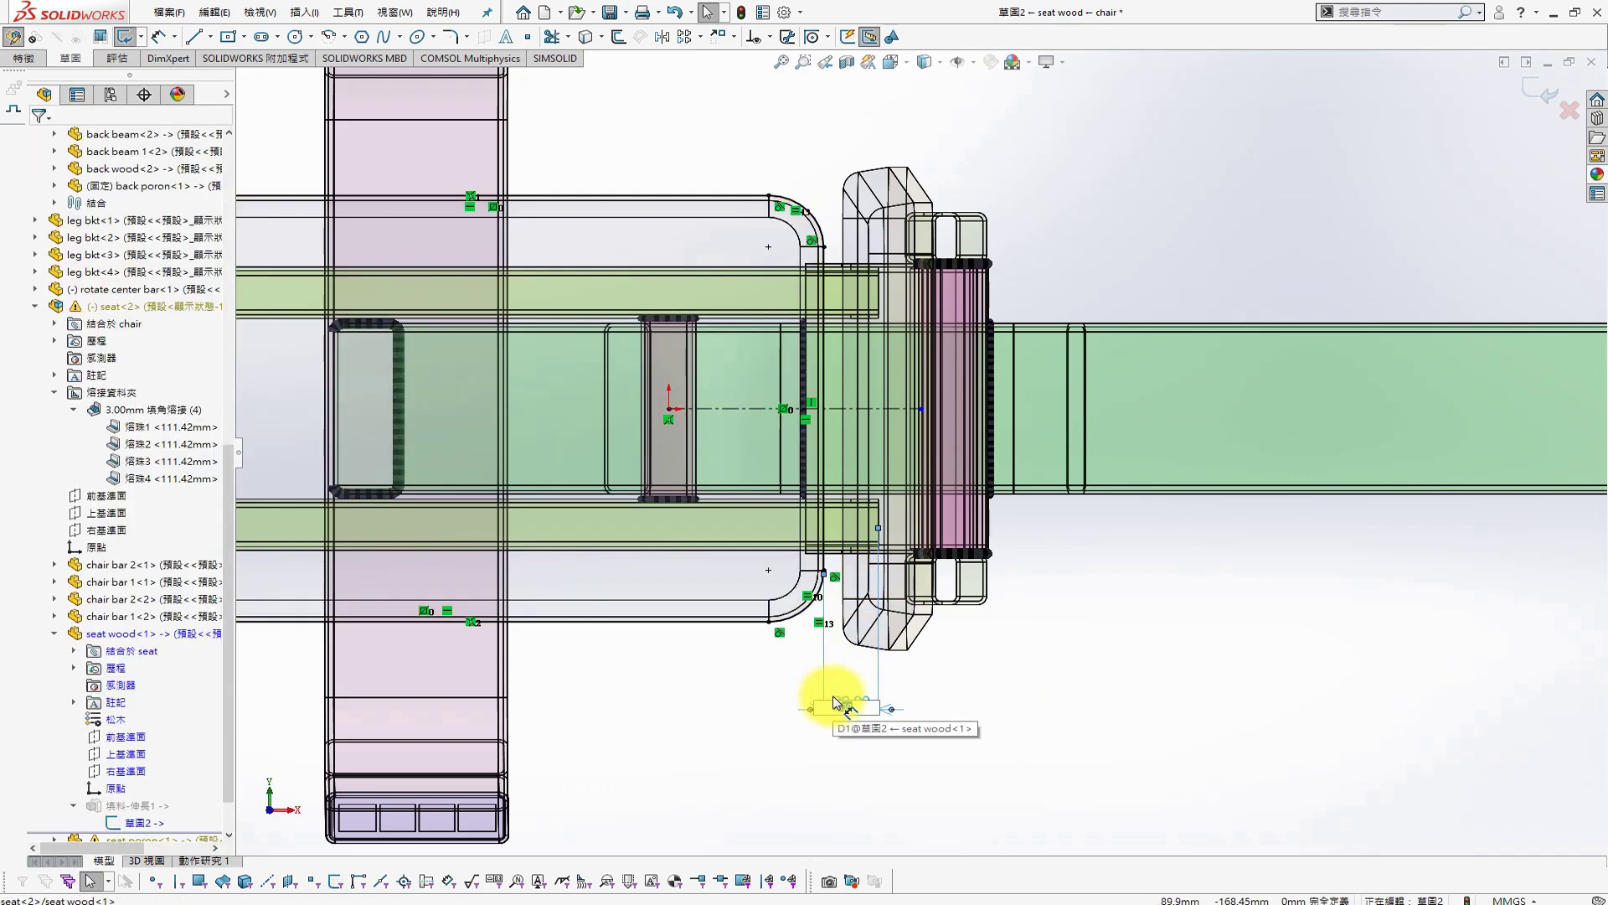
key(Return)
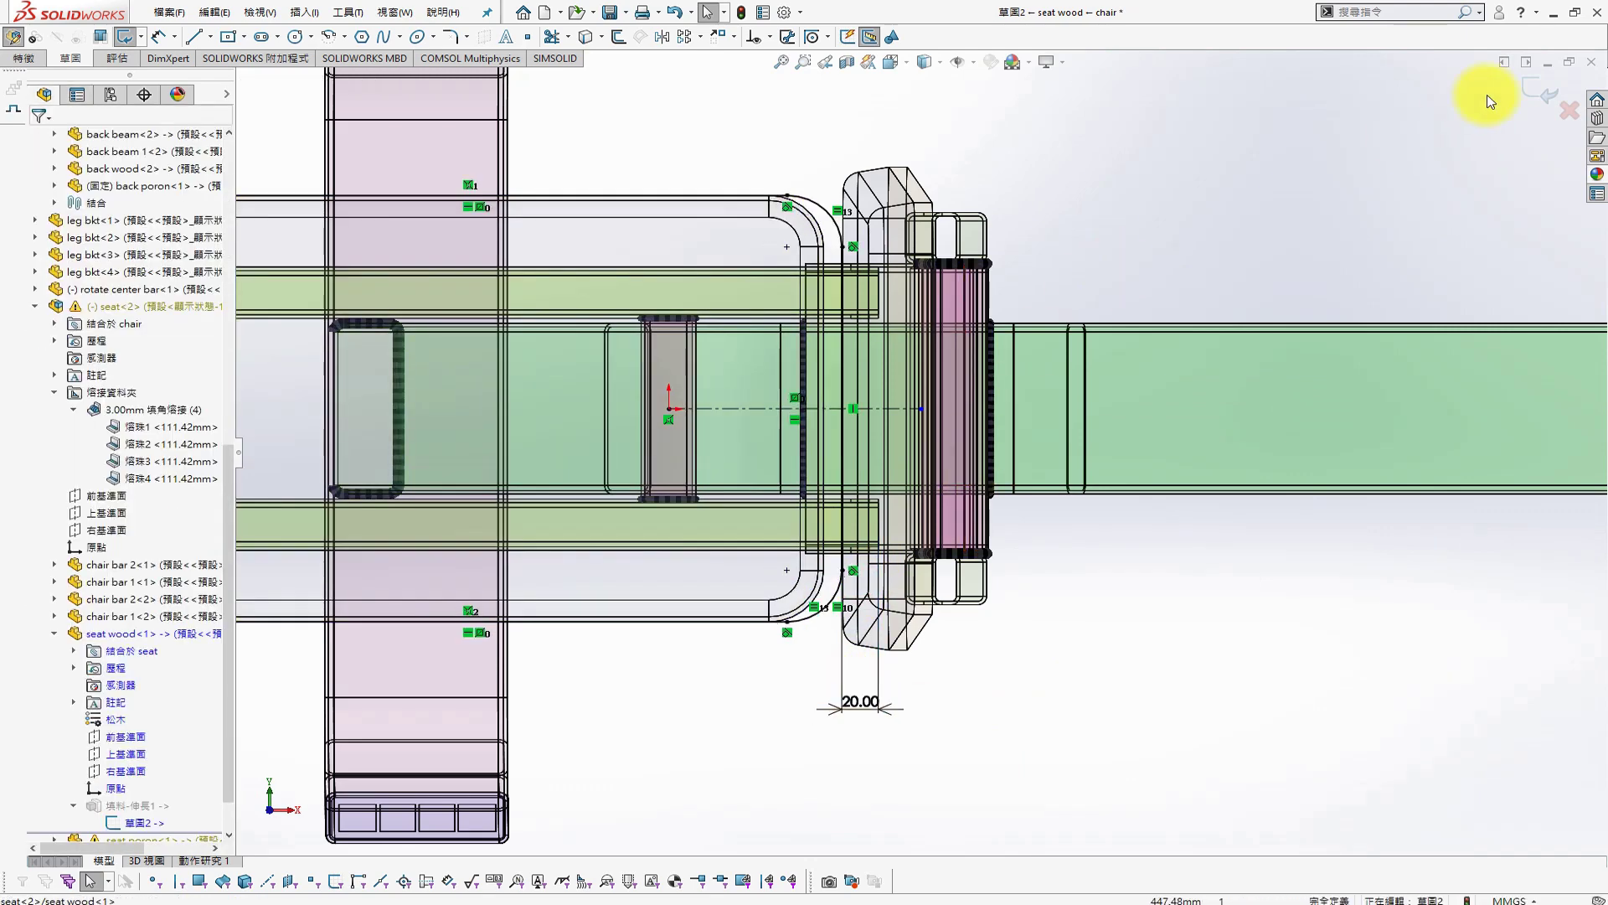
key(ctrl+b)
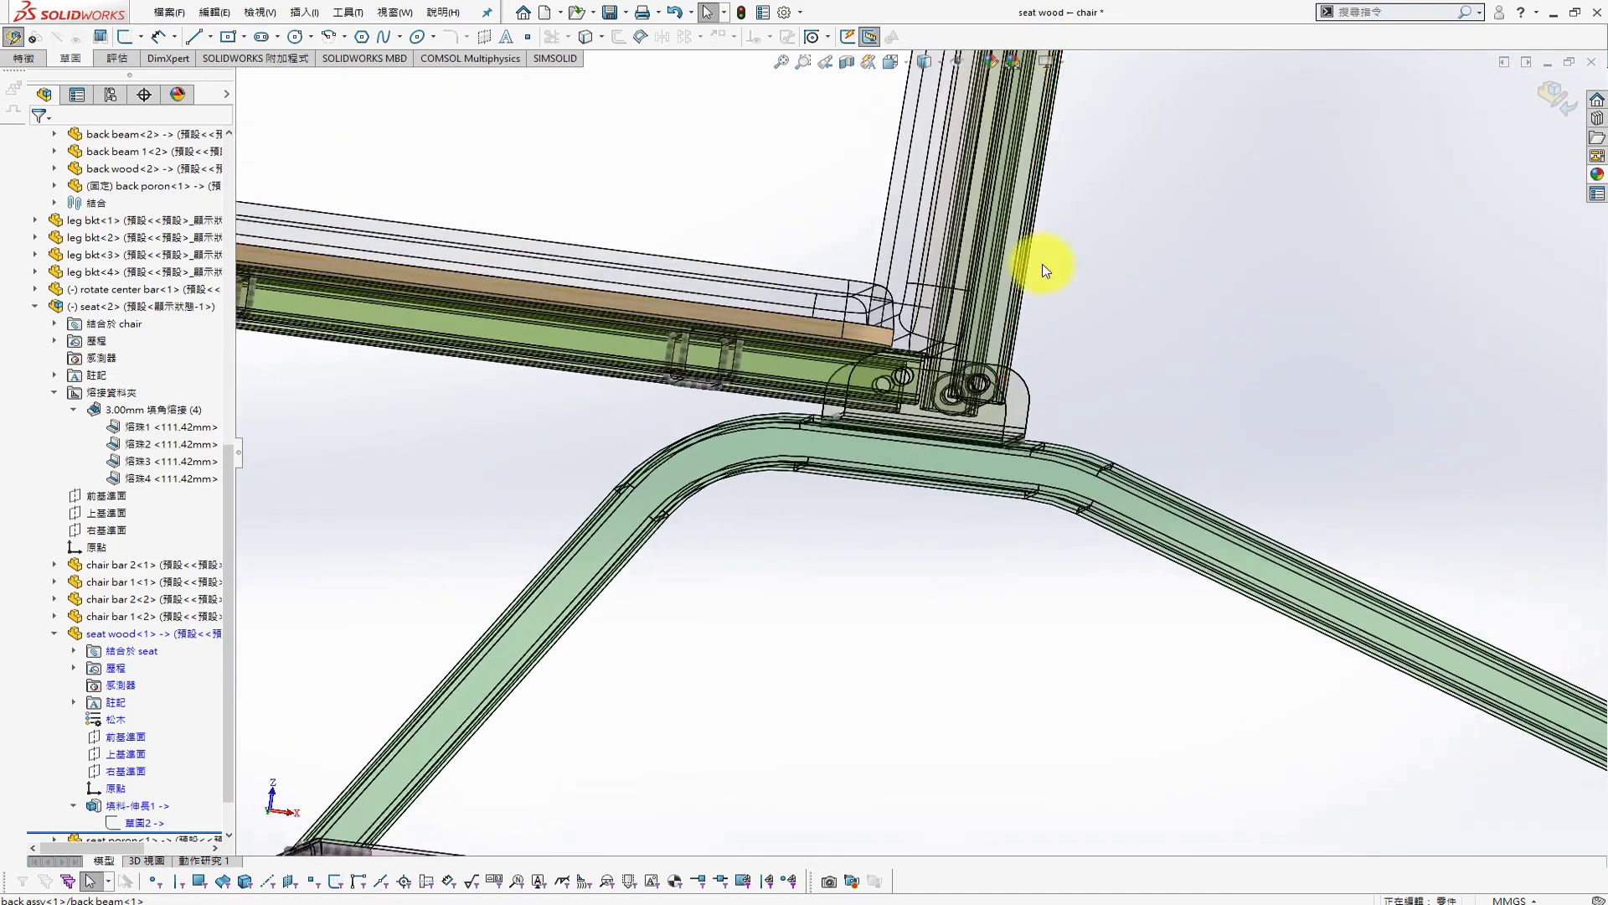
Swing the back rest to check its movement and select a face near the hinge
mouse_move(1052, 298)
mouse_down()
mouse_move(1078, 427)
mouse_move(1022, 290)
mouse_move(1053, 405)
mouse_up()
scroll(926, 330, down, 3)
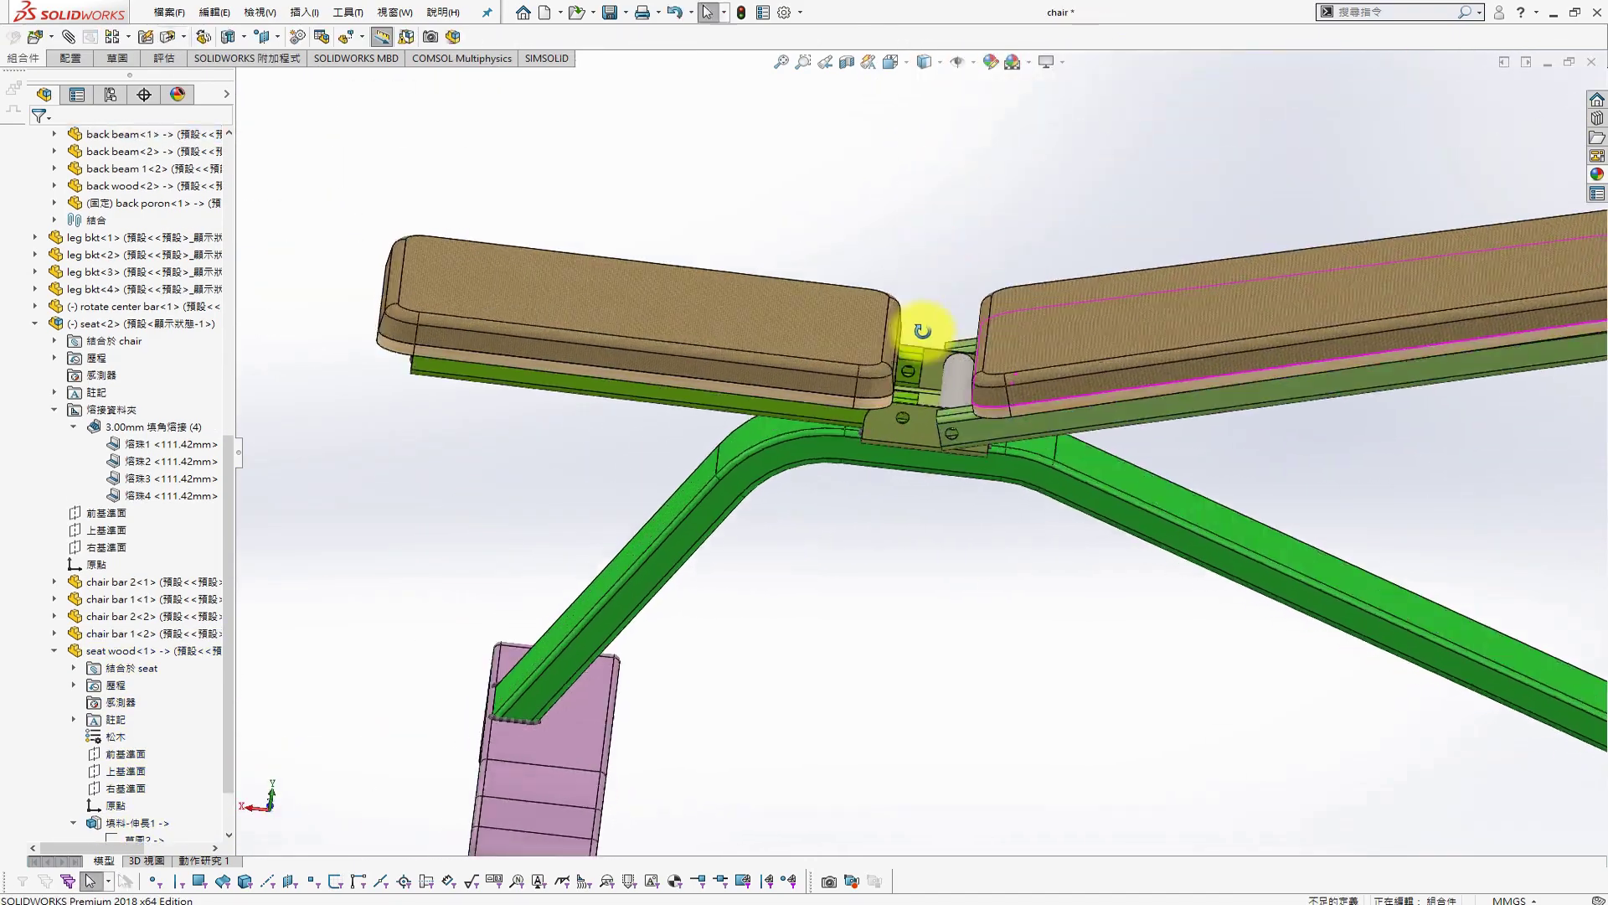
mouse_move(926, 330)
middle_down()
mouse_move(895, 409)
mouse_move(900, 394)
middle_up()
click(930, 156)
Measure the 106 mm gap between the two chair bars and the rotate center bar face
click(947, 198)
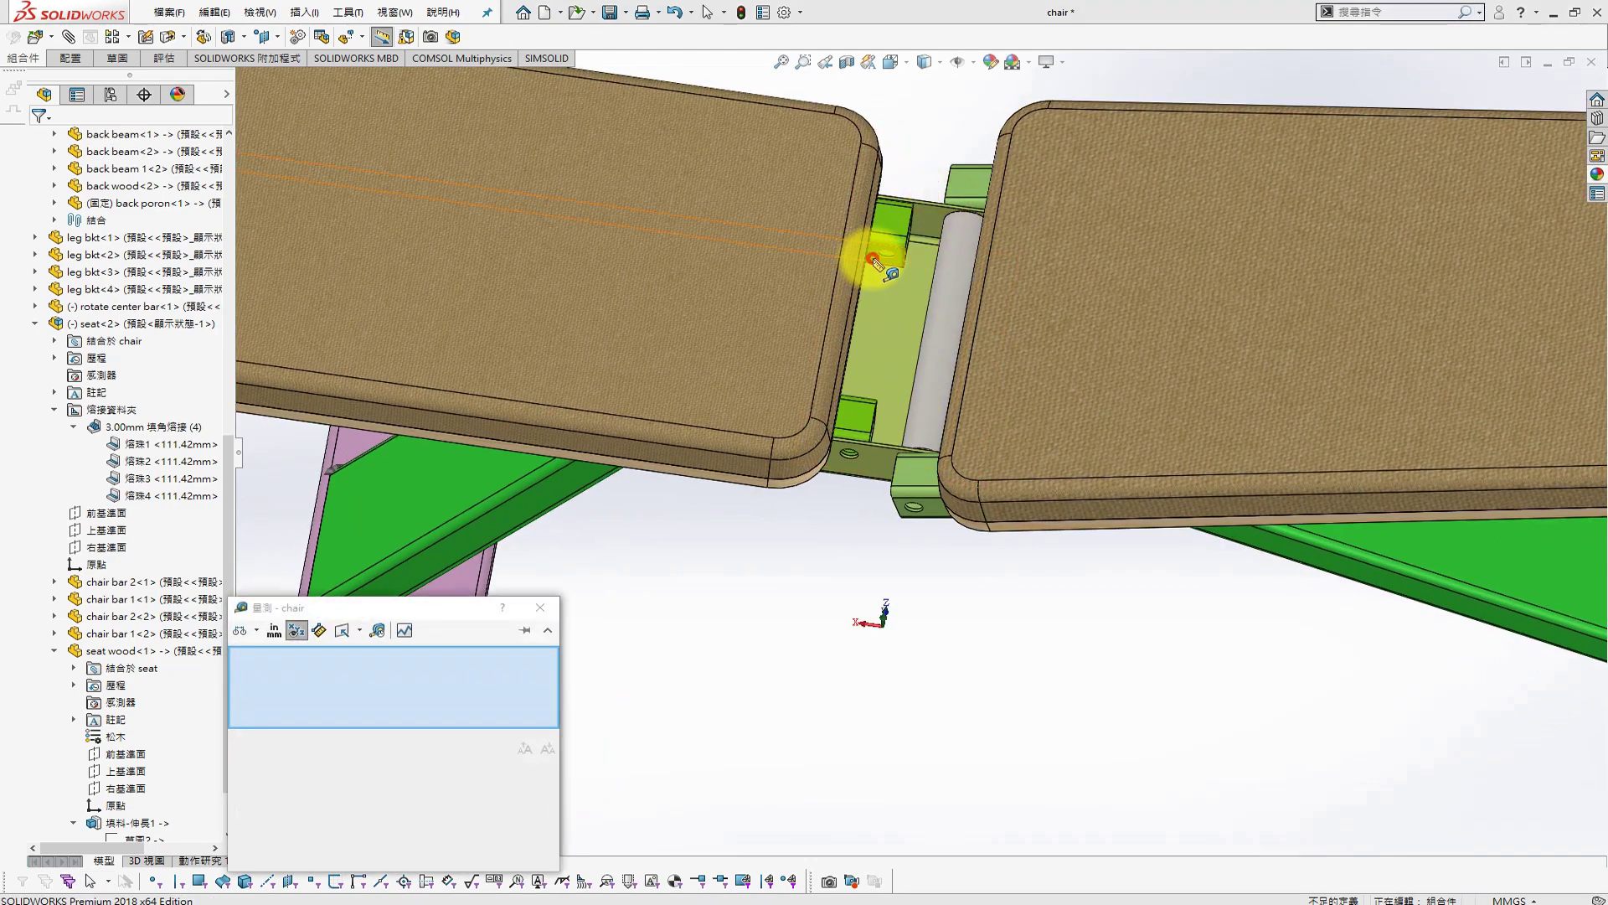
middle_drag(869, 252, 846, 528)
click(879, 456)
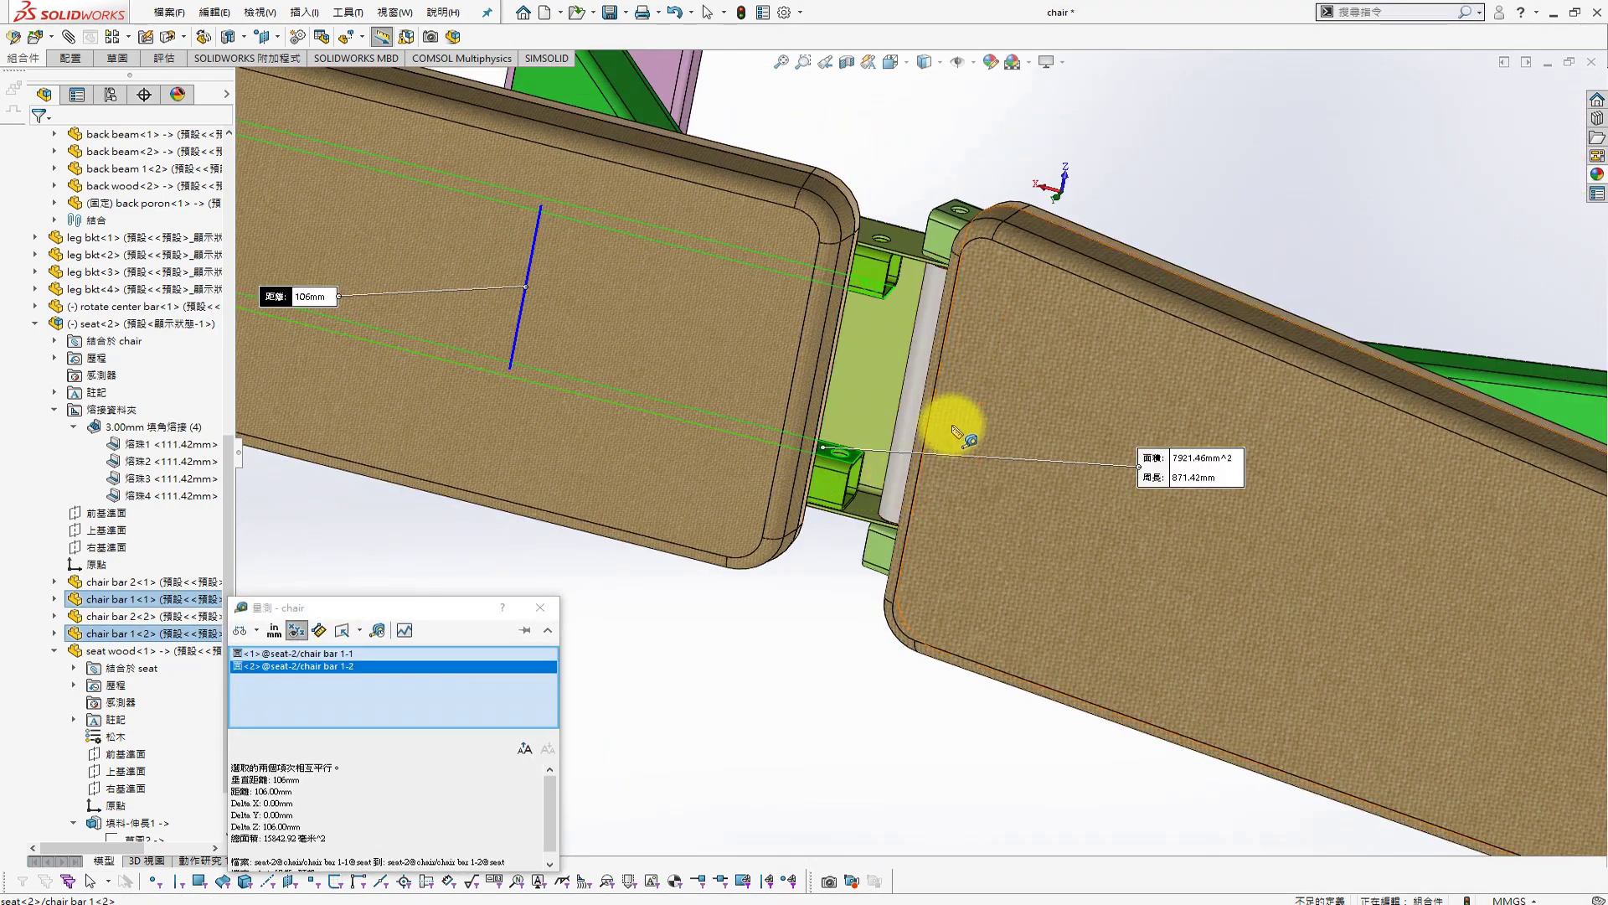
click(1167, 223)
click(913, 411)
click(700, 737)
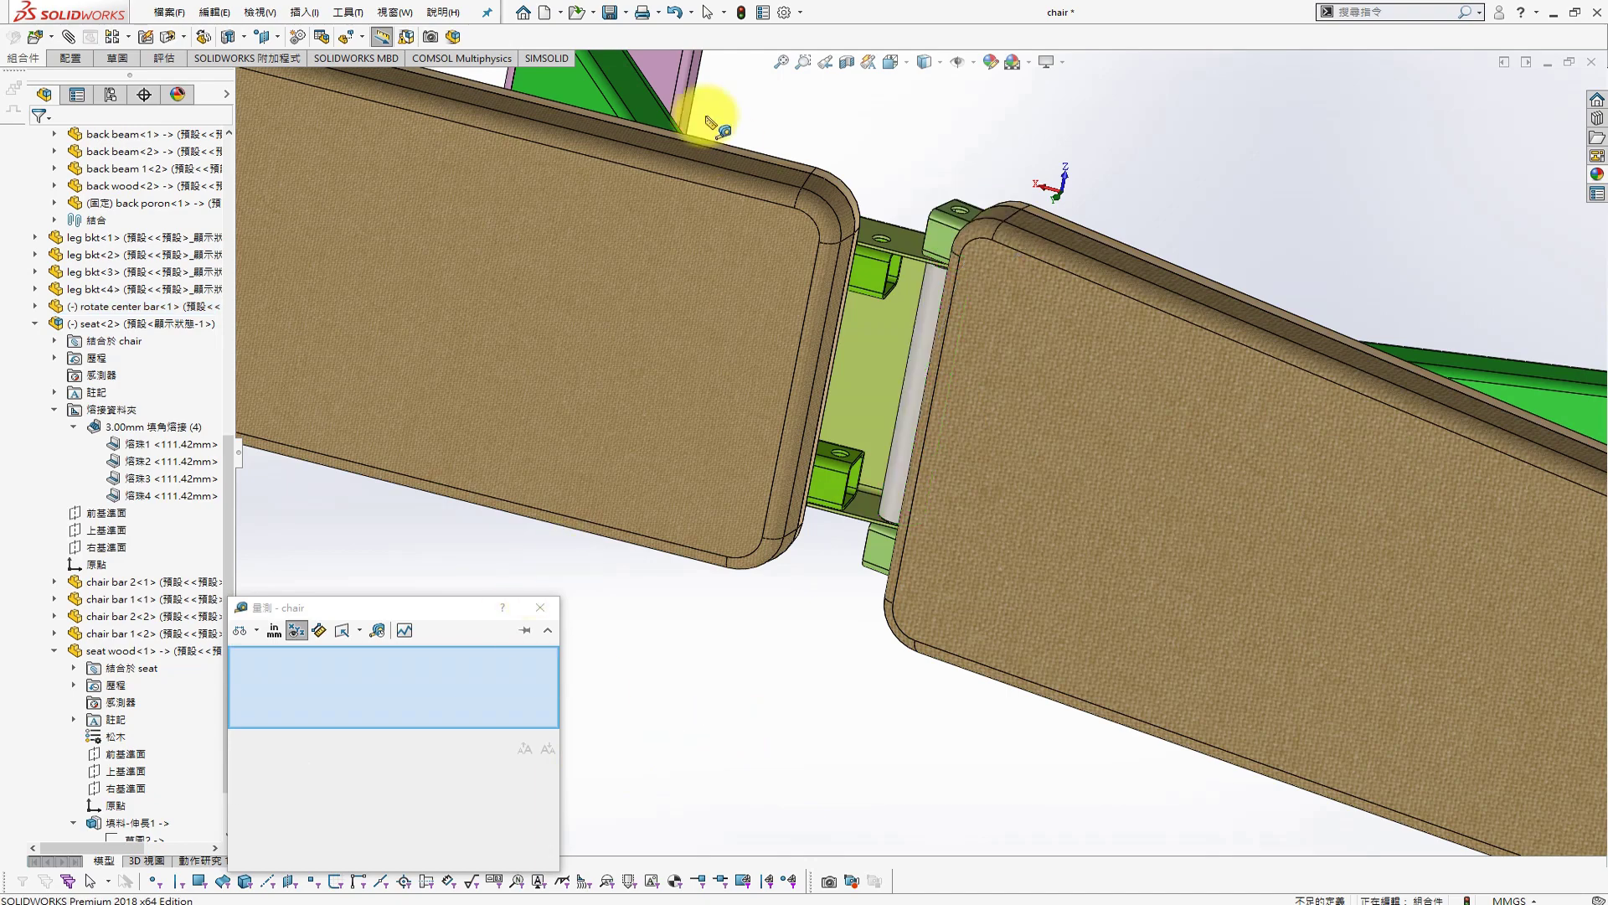
Cancel the Open dialog and start a new document
click(574, 15)
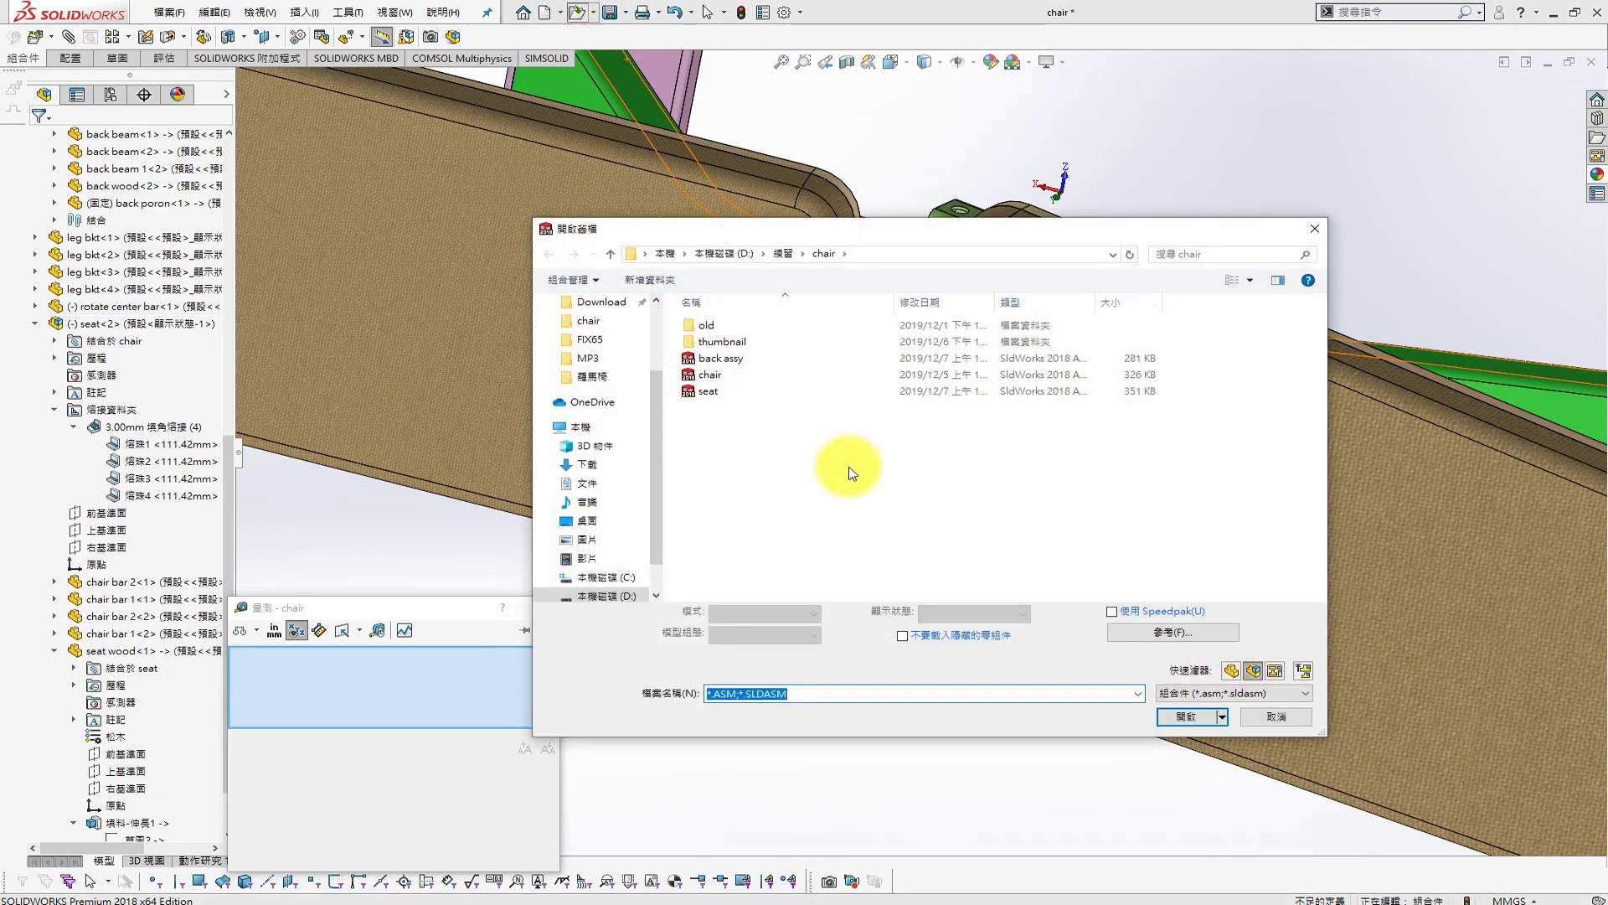
click(1244, 722)
click(545, 12)
Create a new part and sketch a circle on the Front Plane with its centre fixed at the origin
double_click(334, 293)
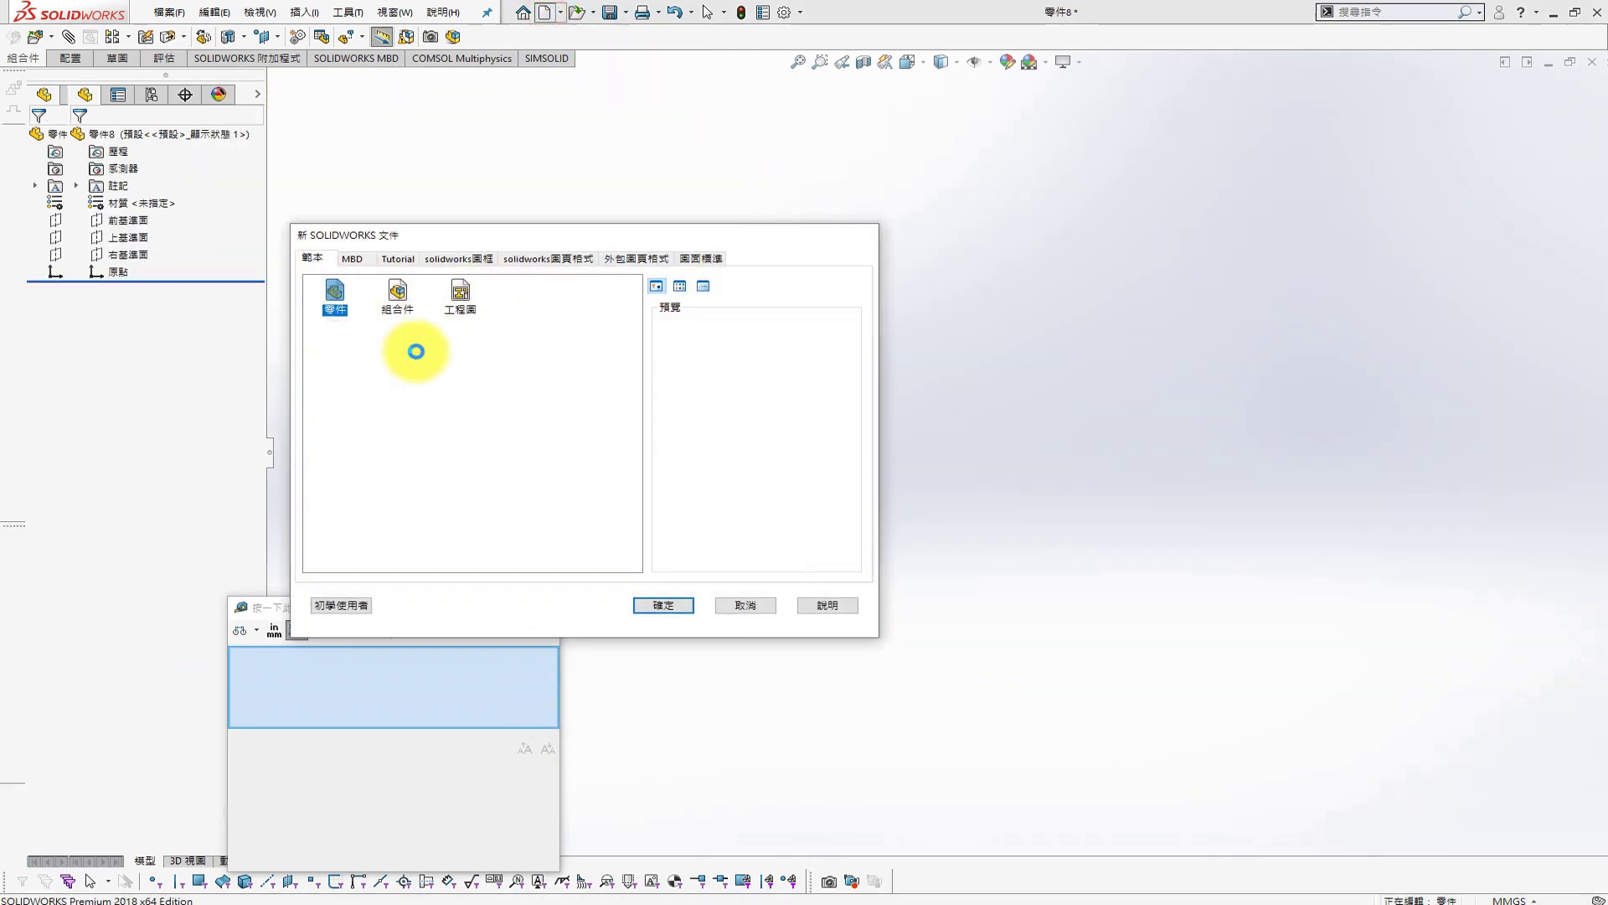
click(128, 220)
click(171, 201)
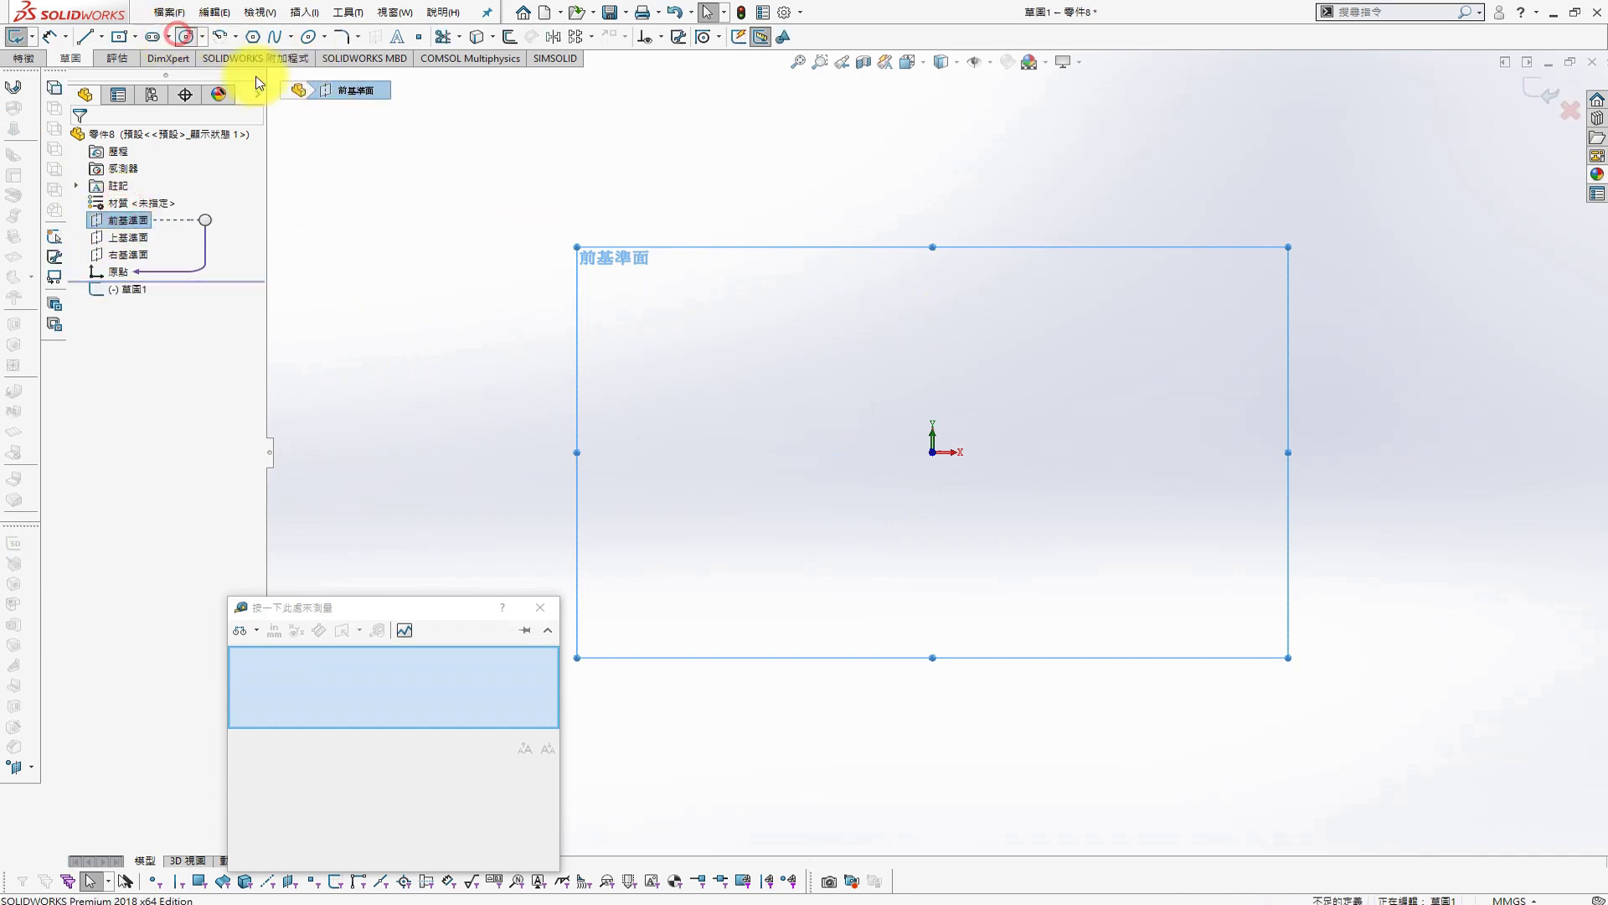
drag(938, 457, 1045, 456)
key(Escape)
click(936, 456)
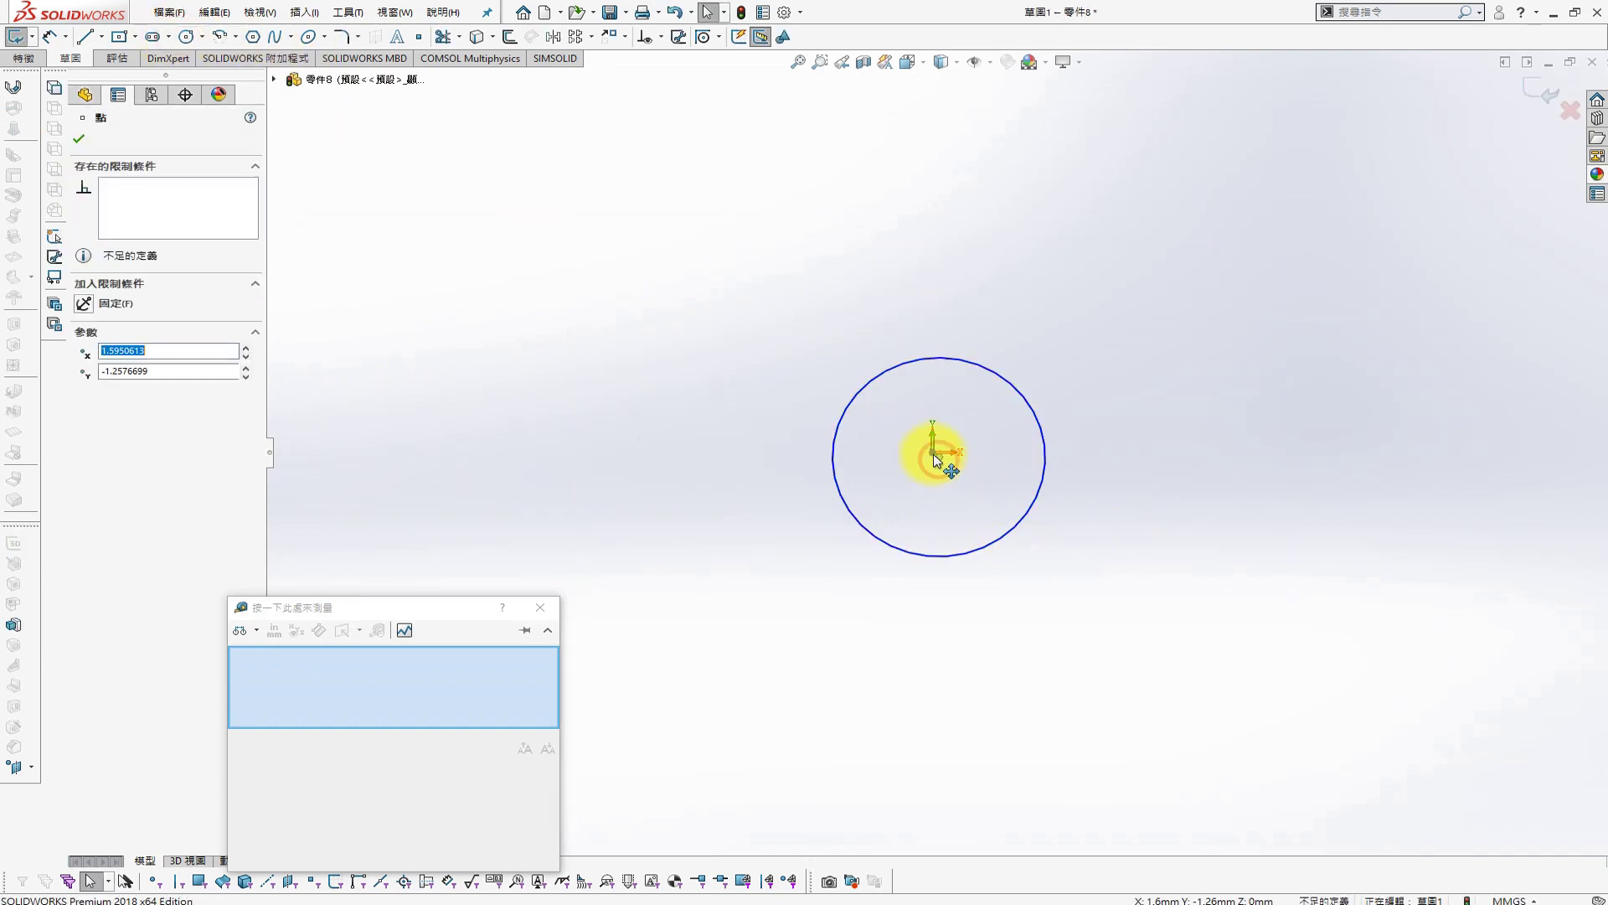
click(611, 330)
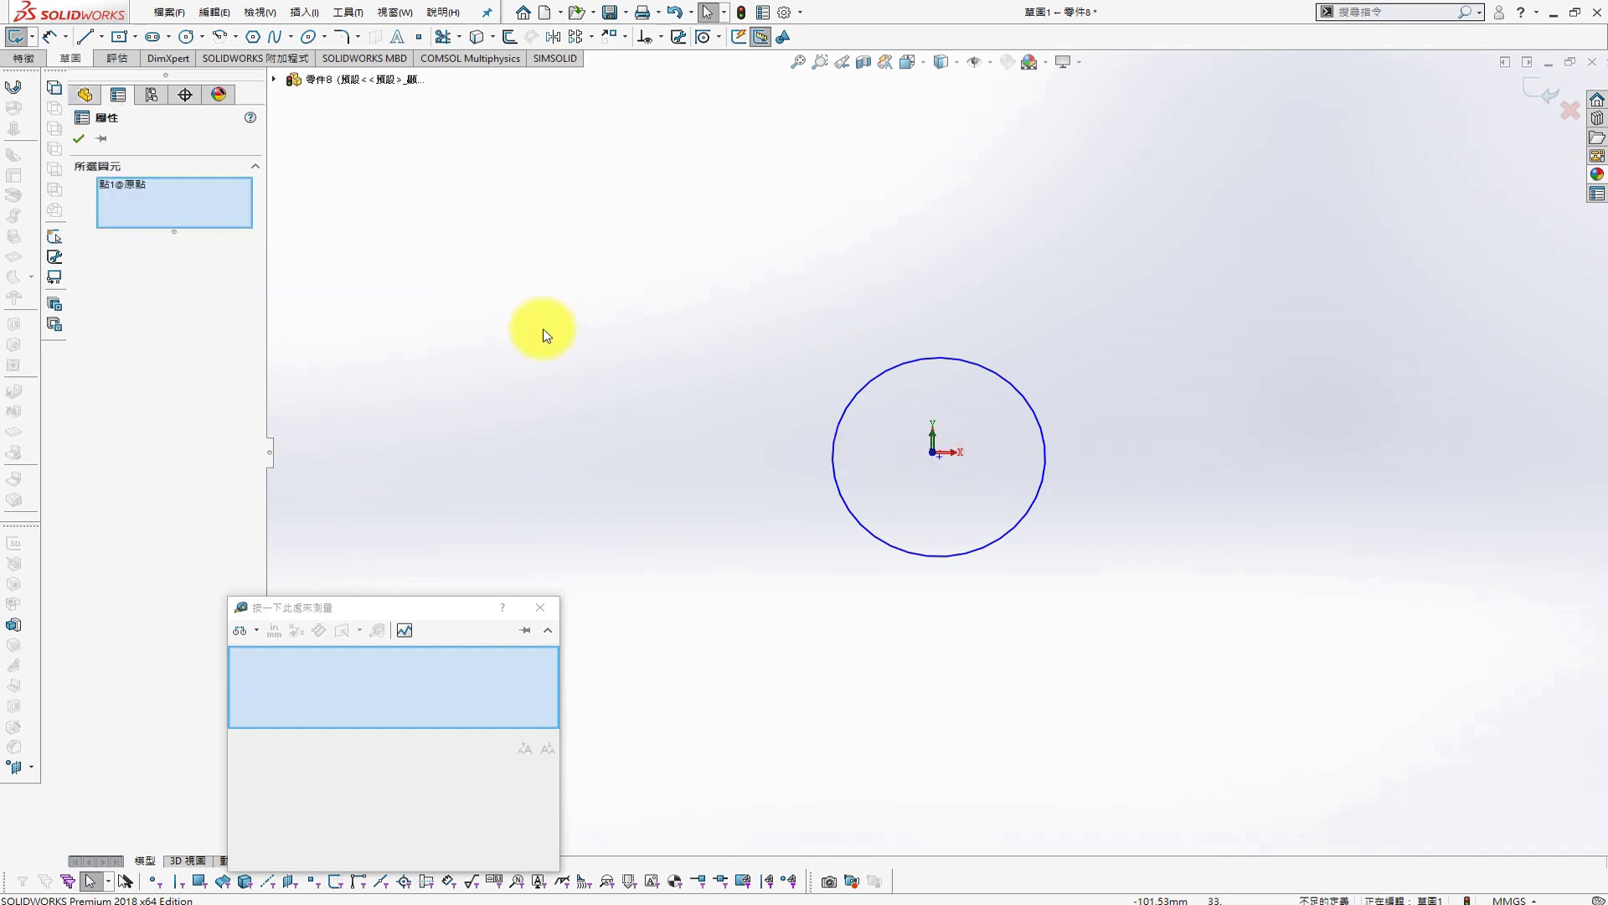
click(539, 607)
click(937, 457)
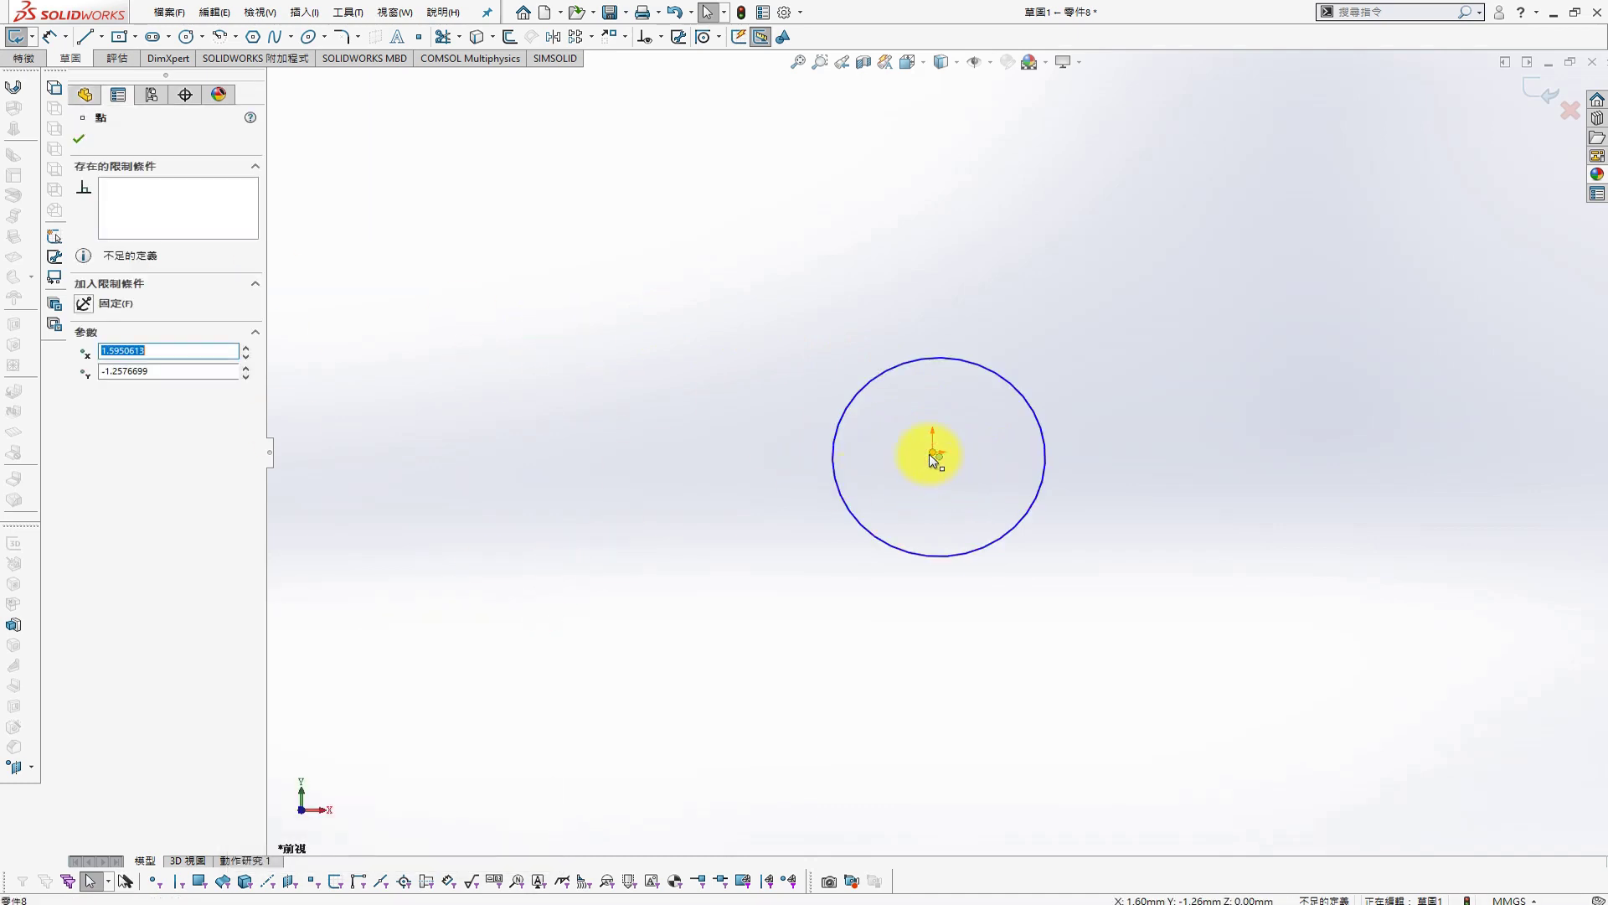
click(105, 421)
click(1123, 253)
Dimension the outer circle to Ø25 mm
key(s)
click(1183, 366)
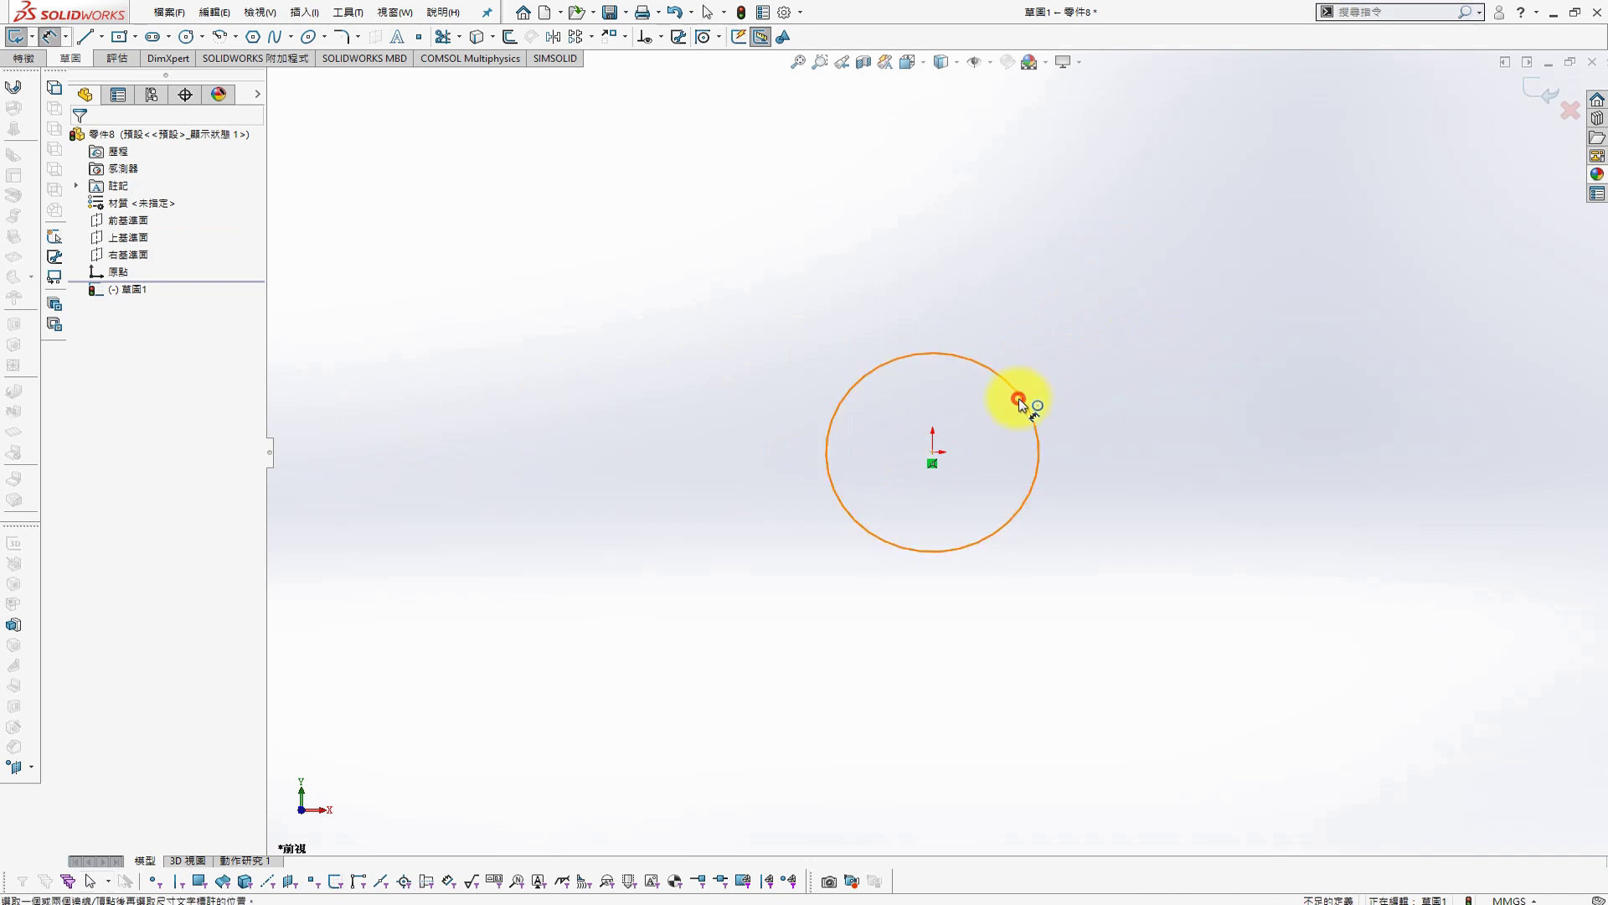
click(1023, 394)
click(1111, 328)
key(Return)
key(s)
Add a concentric inner circle dimensioned to Ø10.5 mm
click(1303, 413)
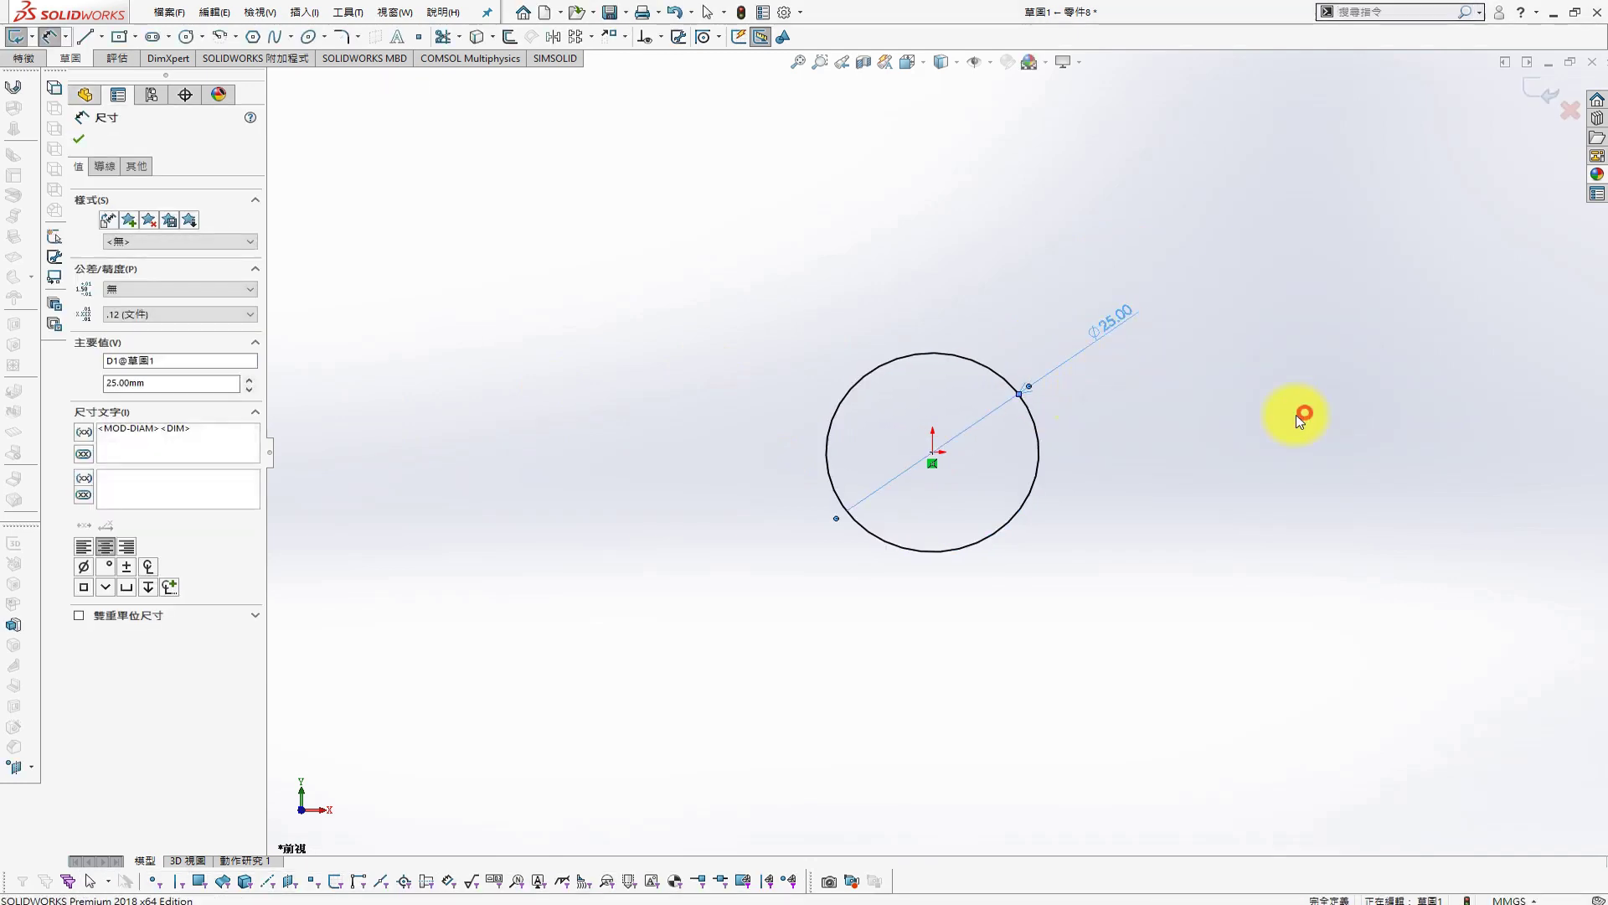
click(932, 456)
click(988, 452)
key(s)
click(995, 265)
click(975, 402)
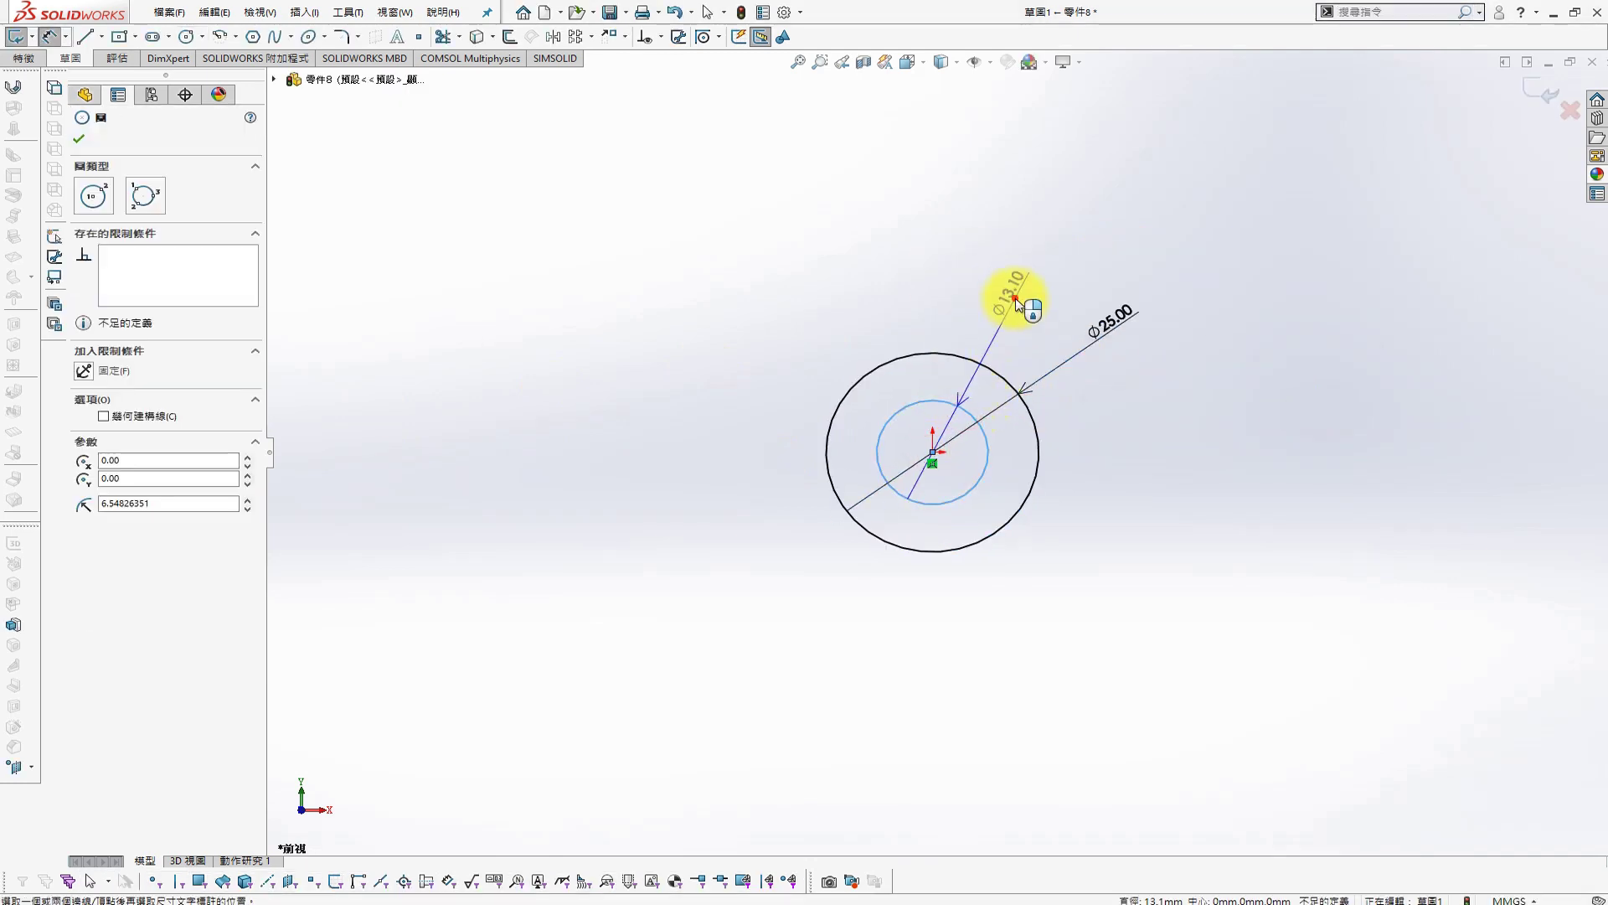
click(1023, 303)
text(10.5)
key(Return)
Extrude the ring 100 mm with a Mid Plane end condition
key(s)
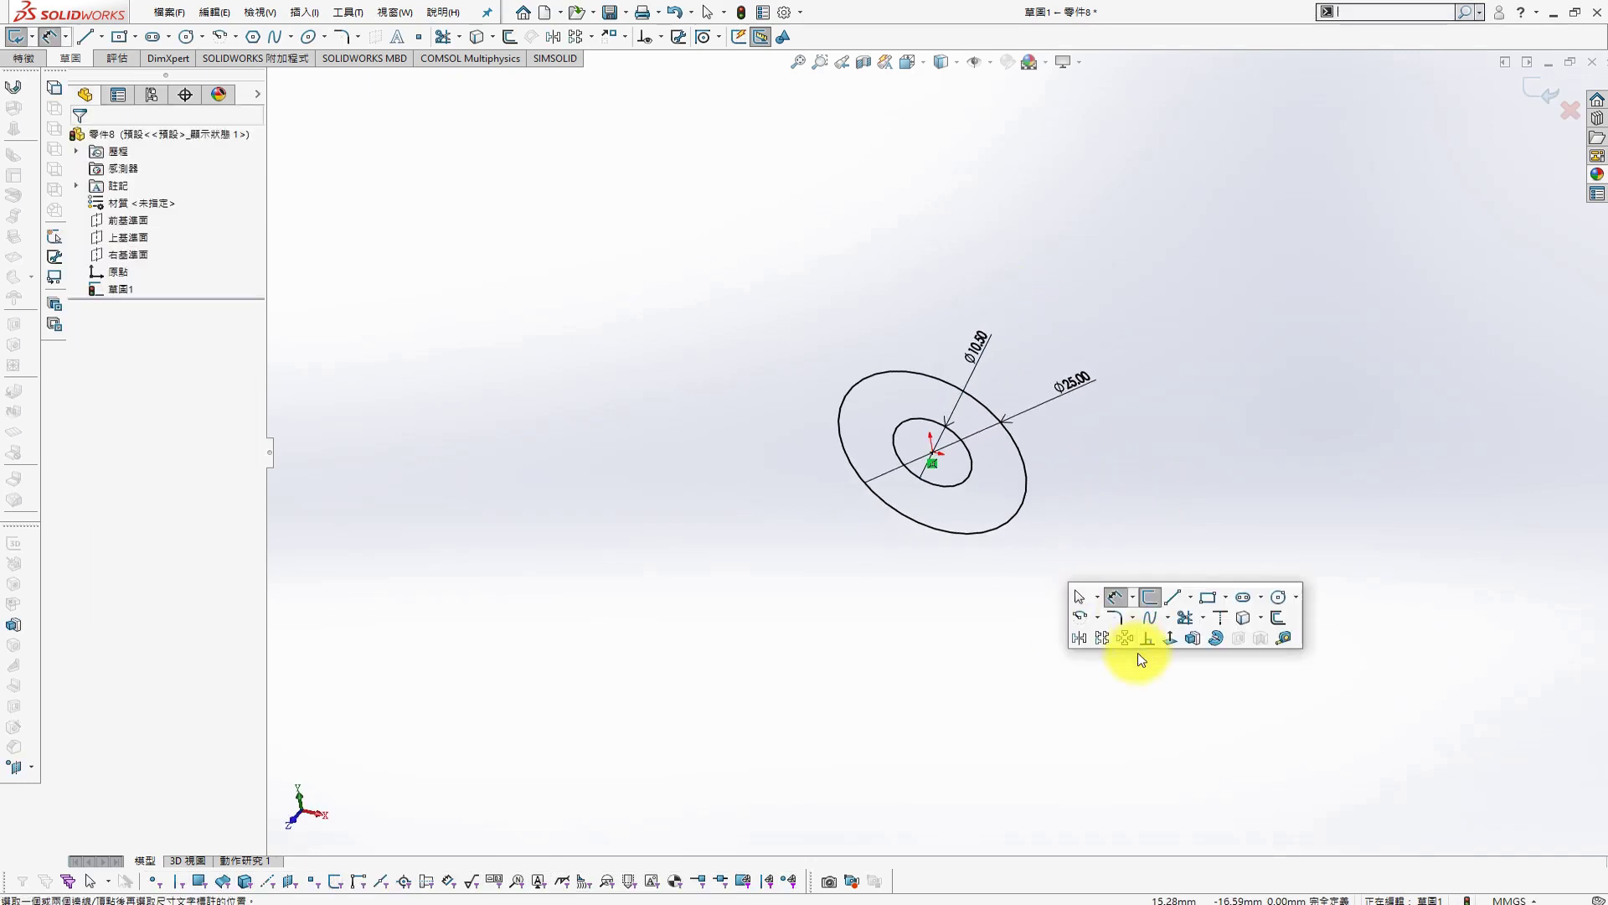
click(1122, 635)
click(176, 232)
click(184, 298)
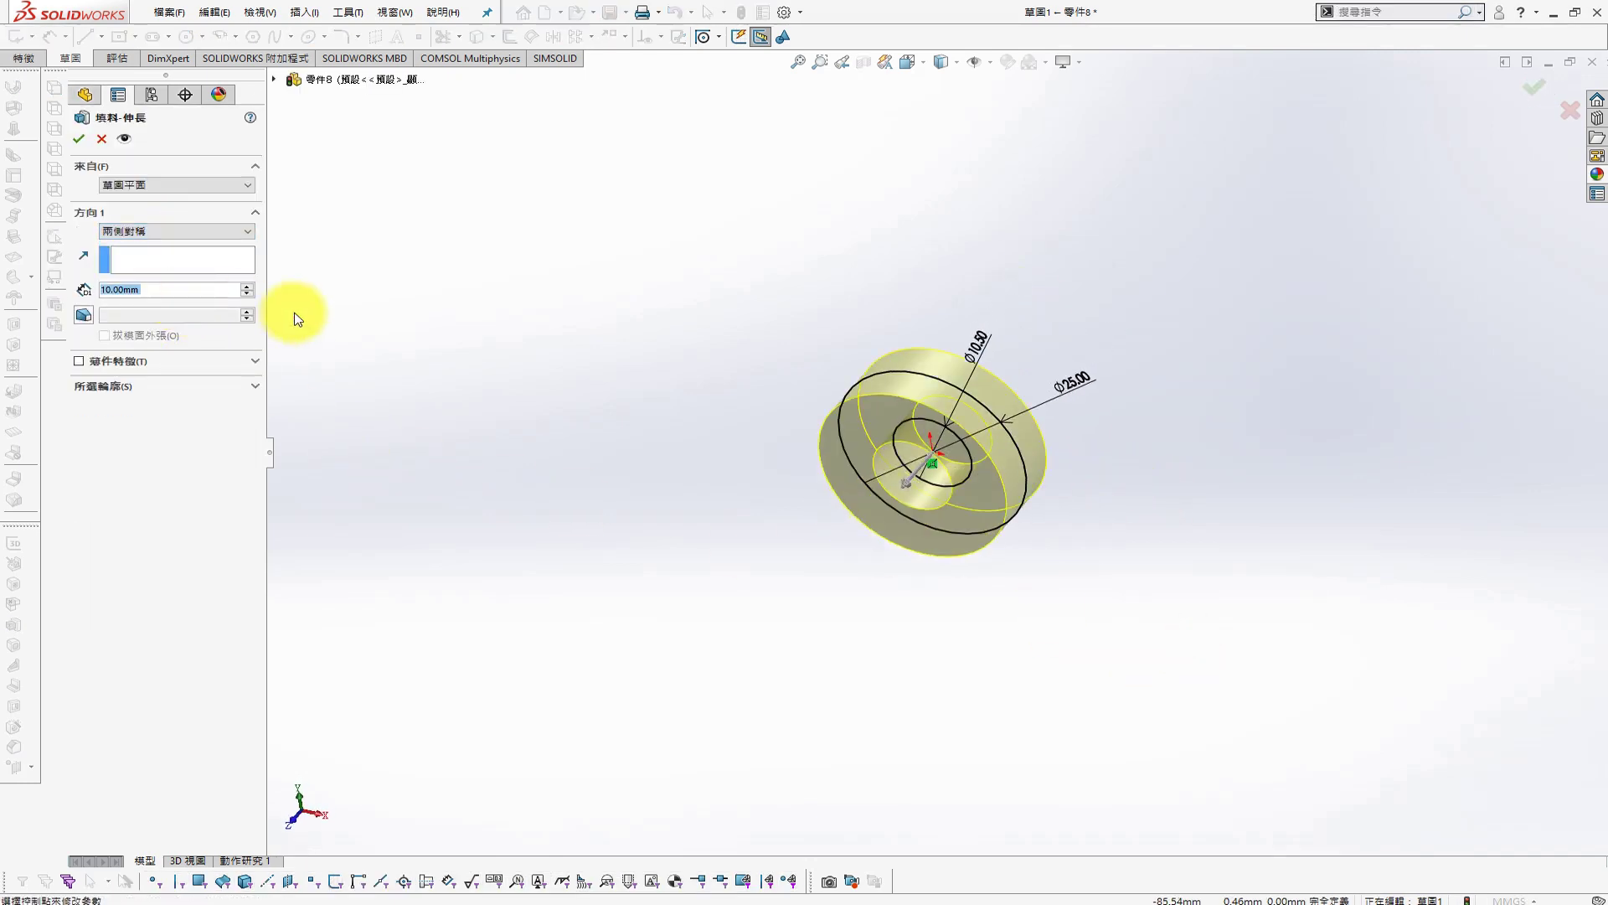
text(100)
click(79, 139)
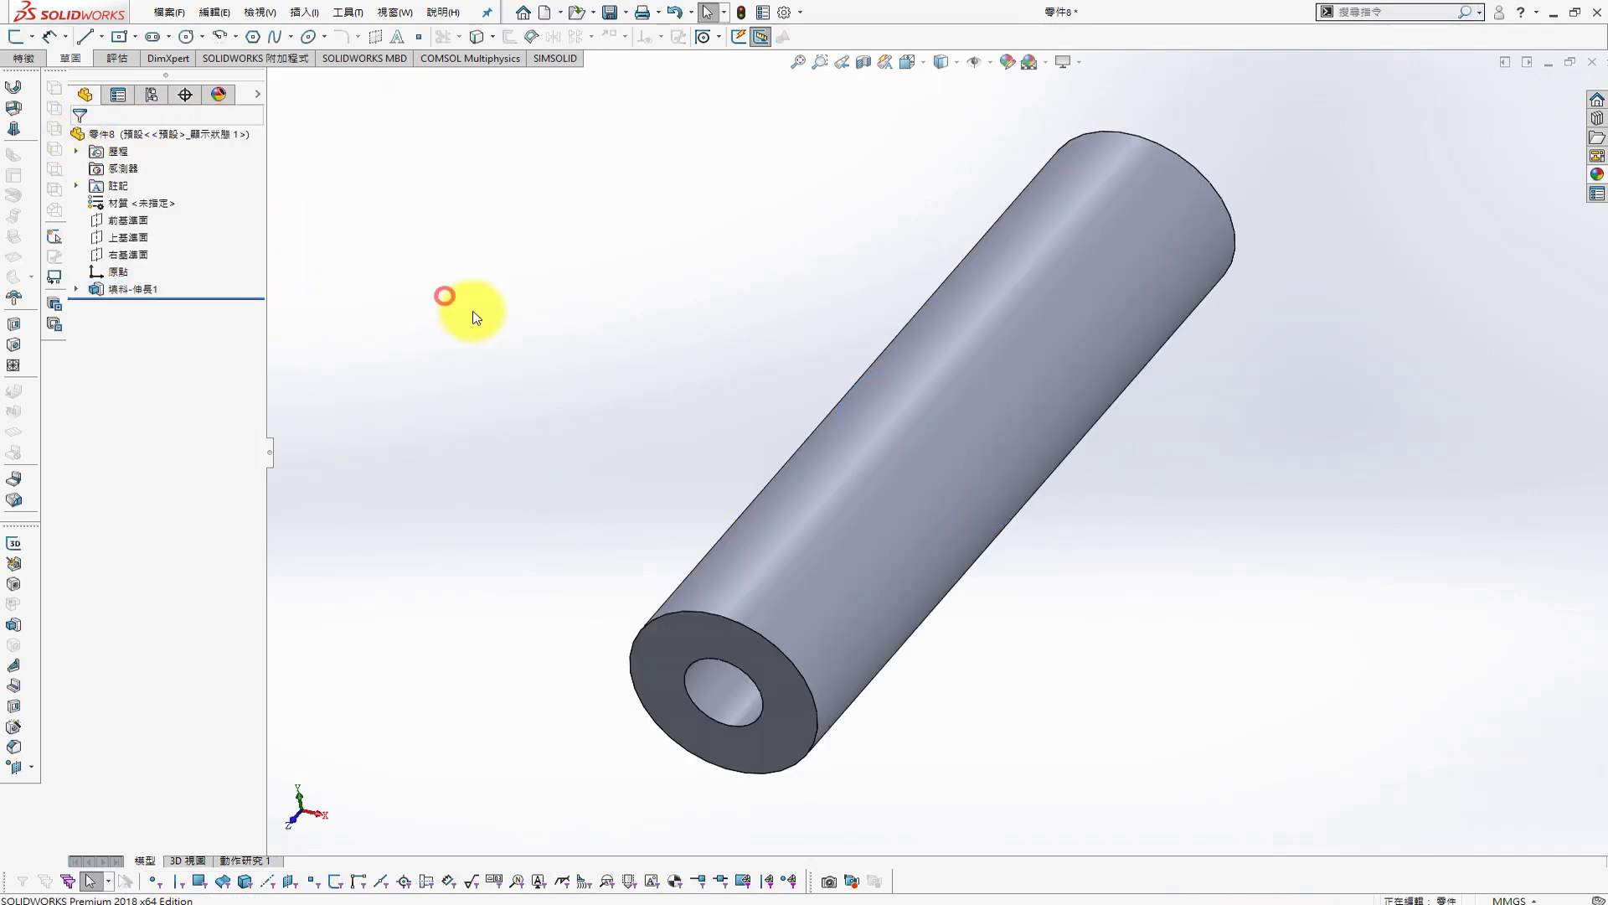
key(f)
Chamfer both tube ends by 1 mm and start saving the part
key(s)
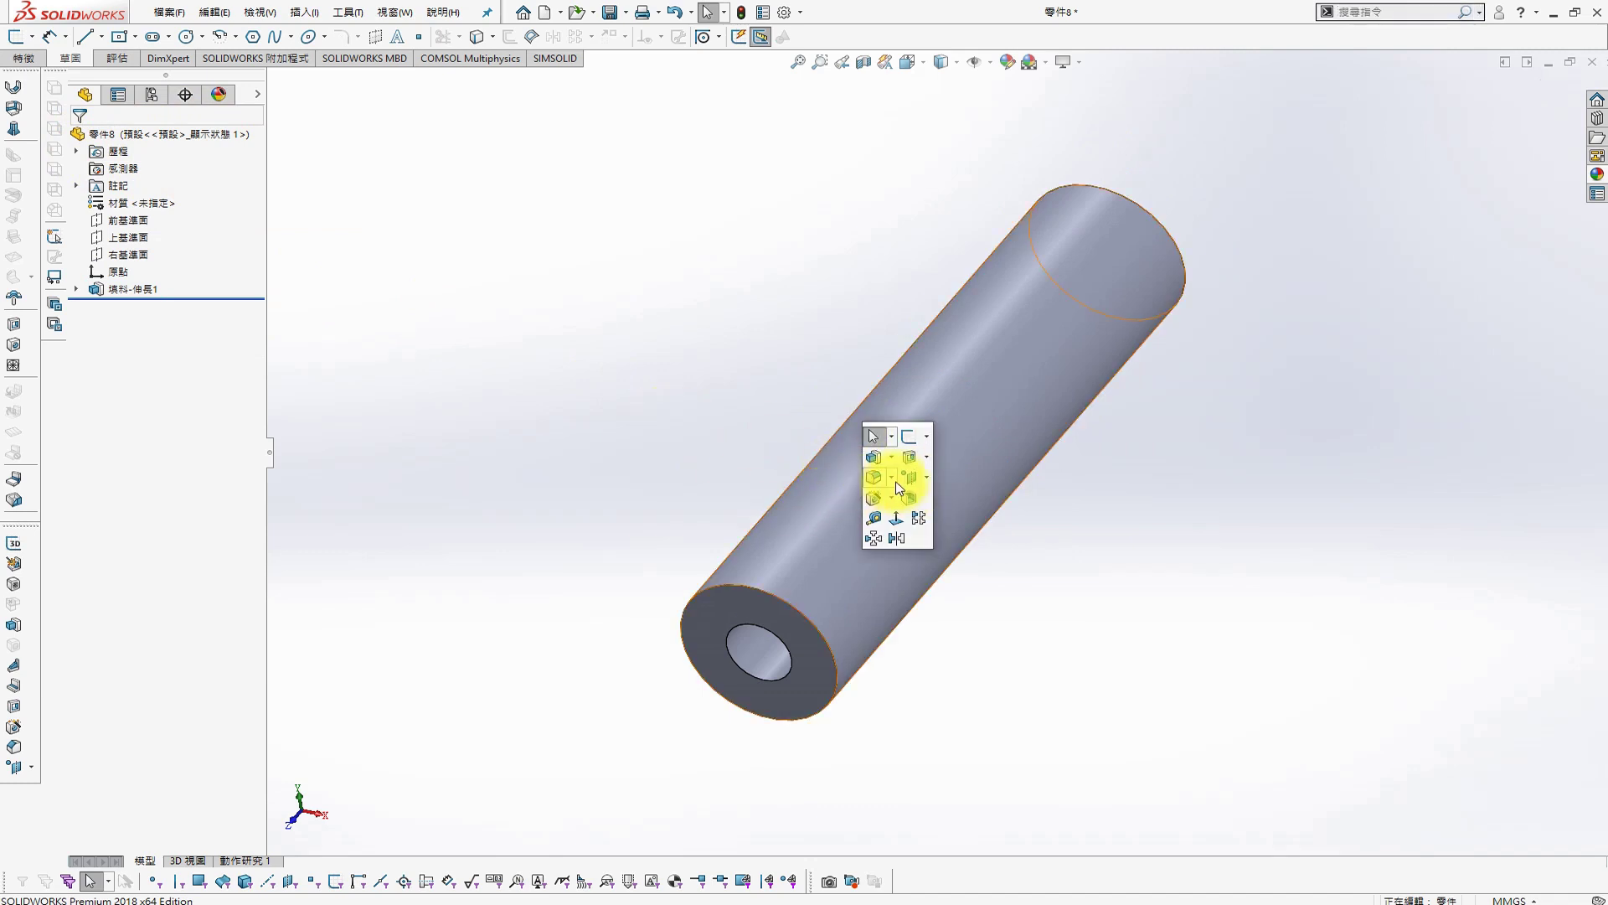
click(891, 477)
click(879, 518)
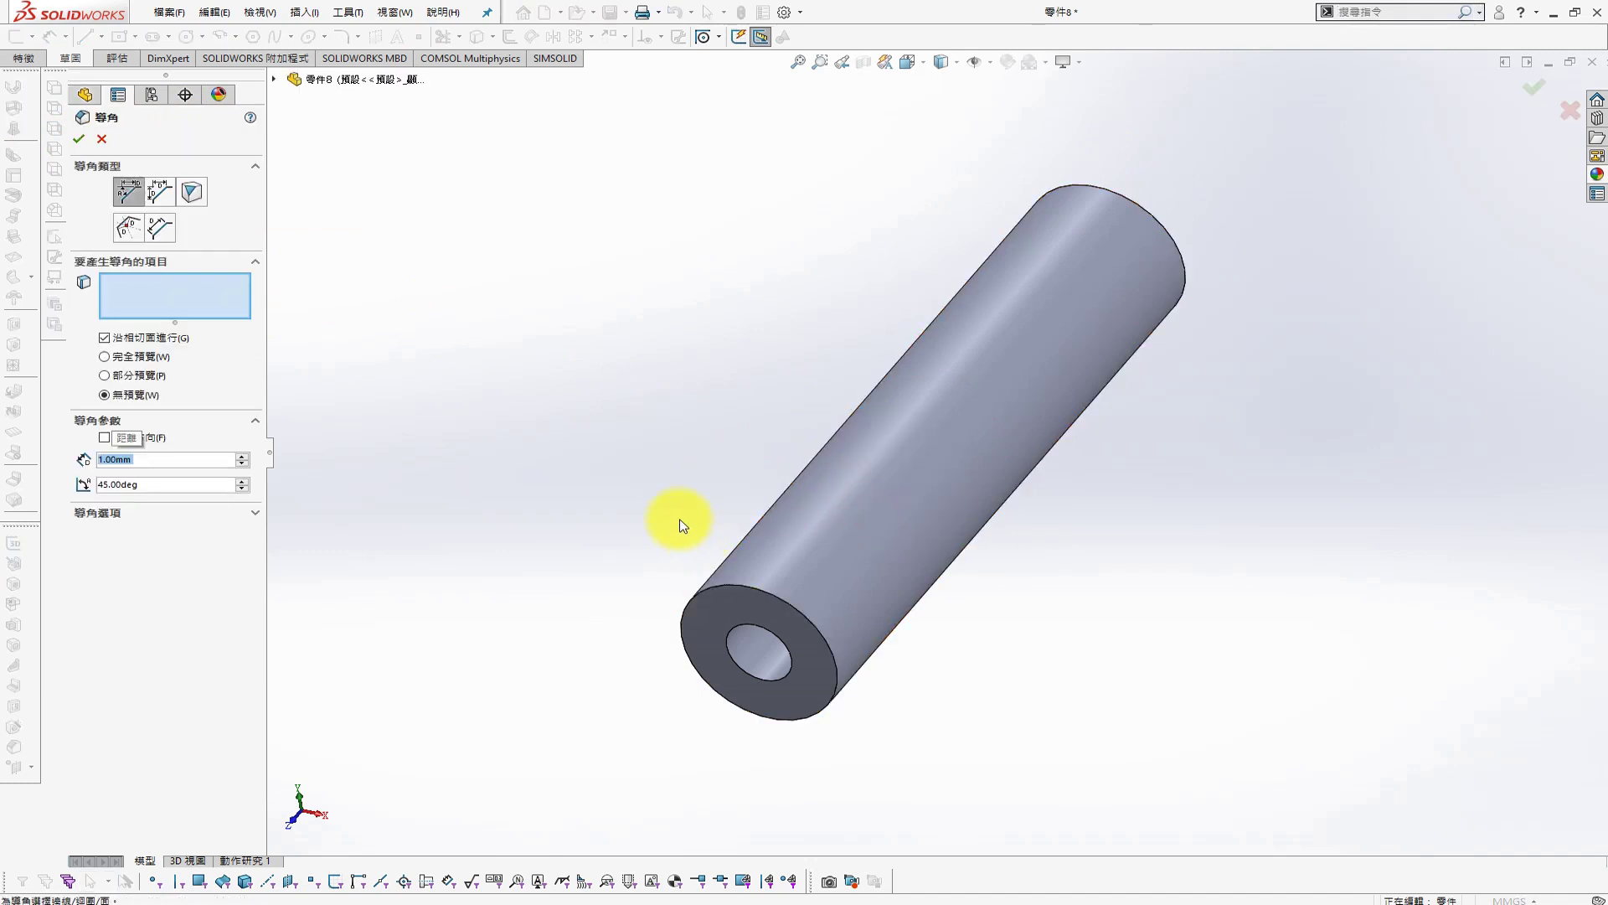
click(717, 616)
middle_drag(998, 470, 1059, 449)
click(1035, 419)
click(78, 138)
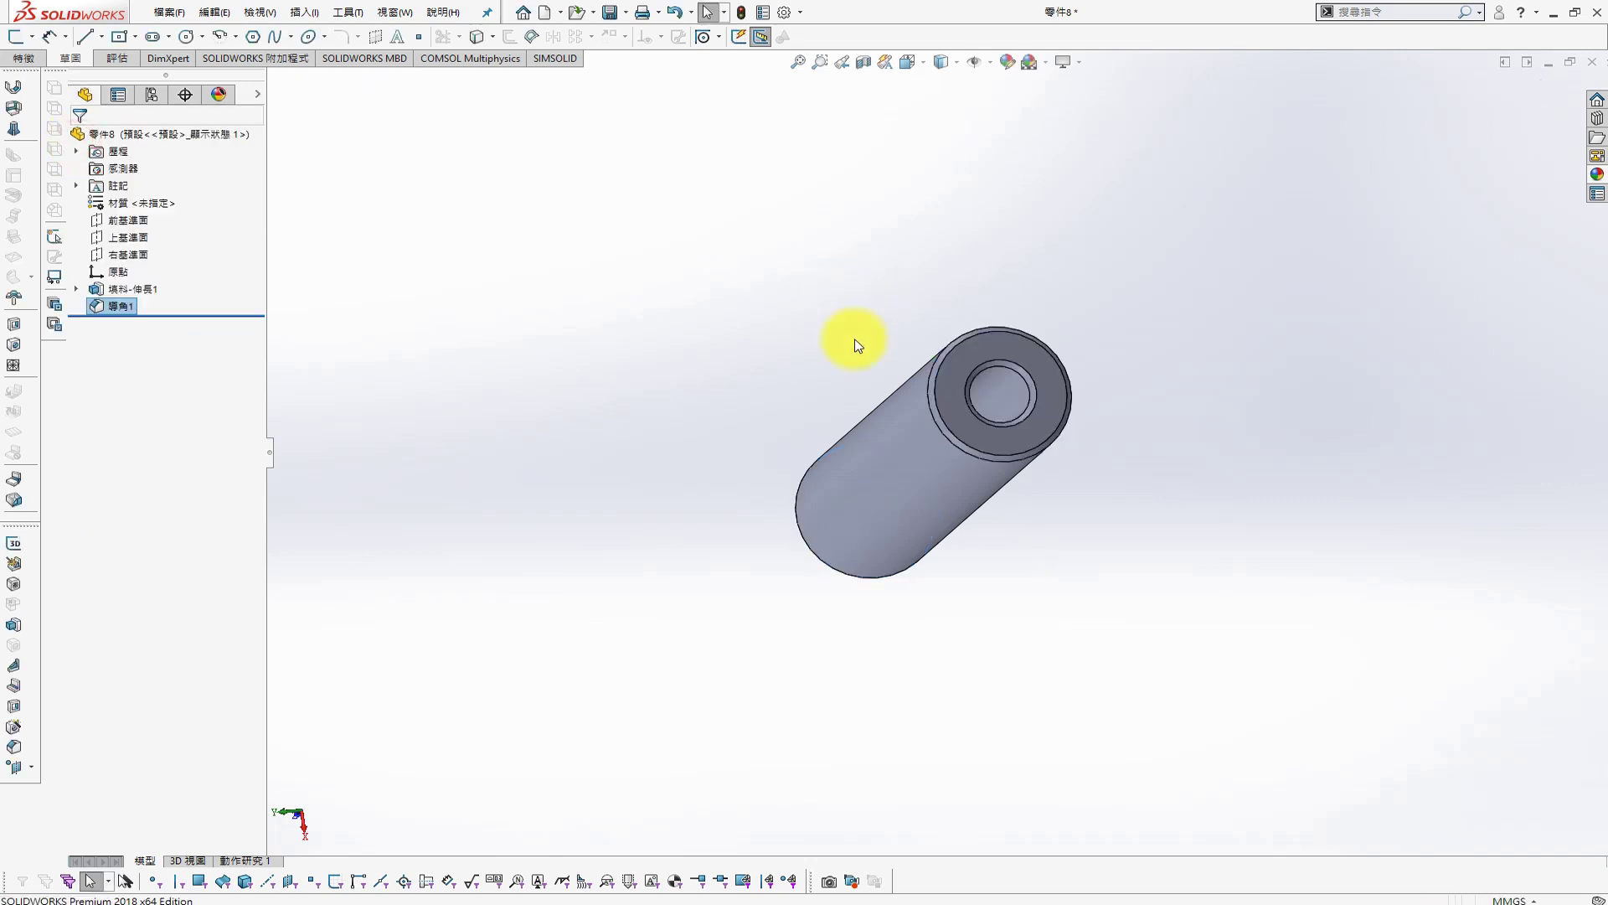
key(ctrl+7)
key(ctrl+s)
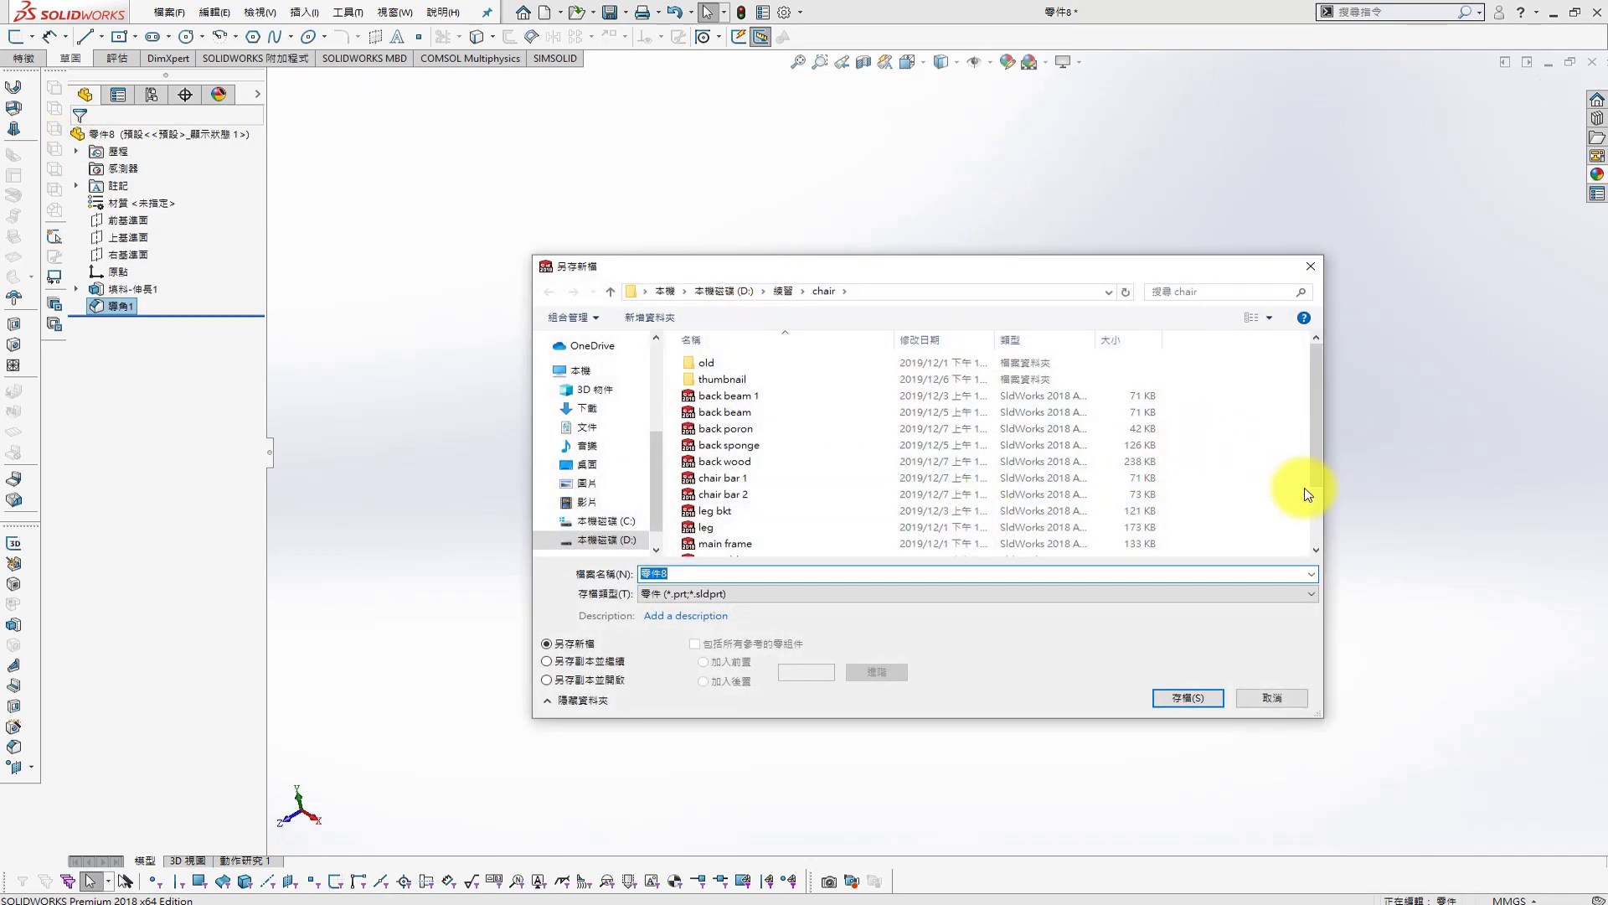
Save the tube part as rotate center bar 1
scroll(1313, 464, down, 1)
scroll(1313, 468, down, 1)
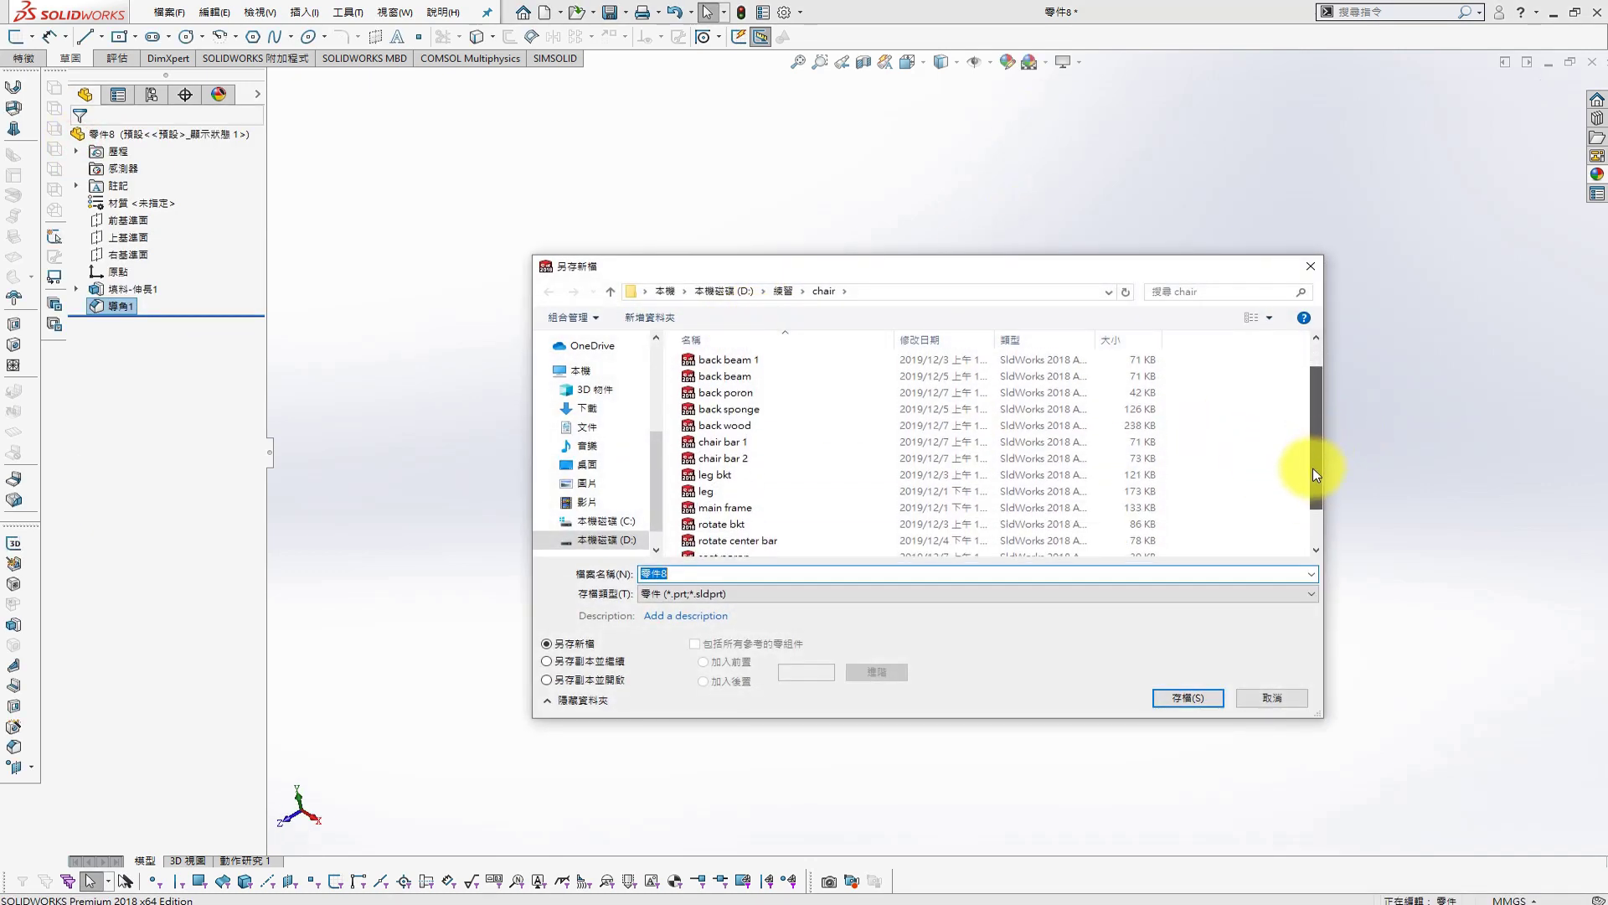
text(rotate)
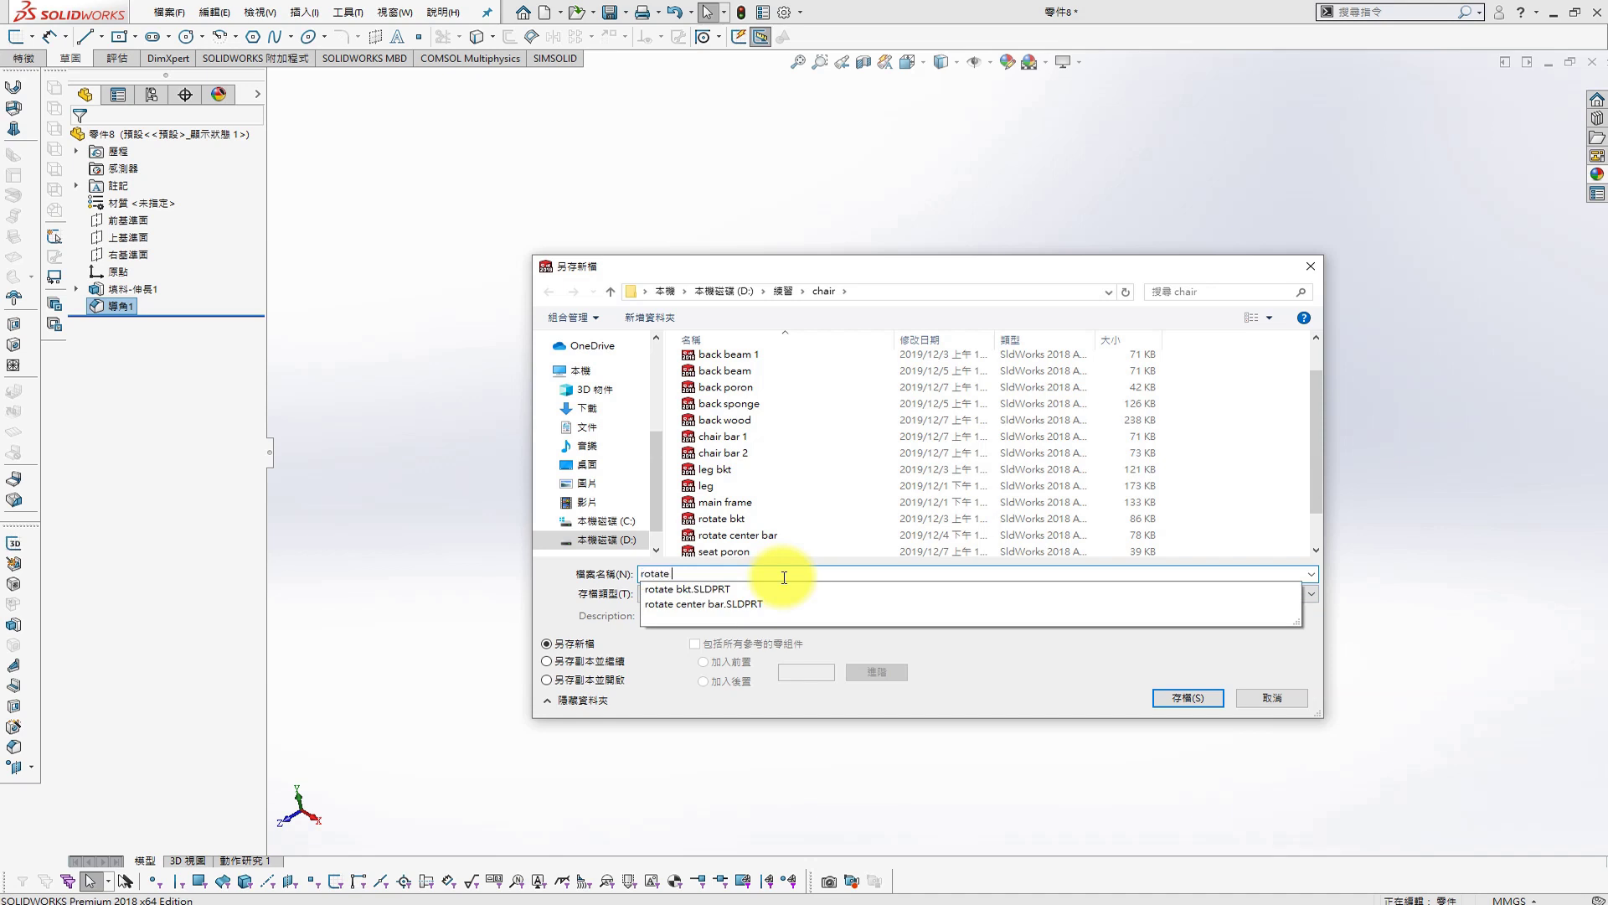
text(c)
text( 1)
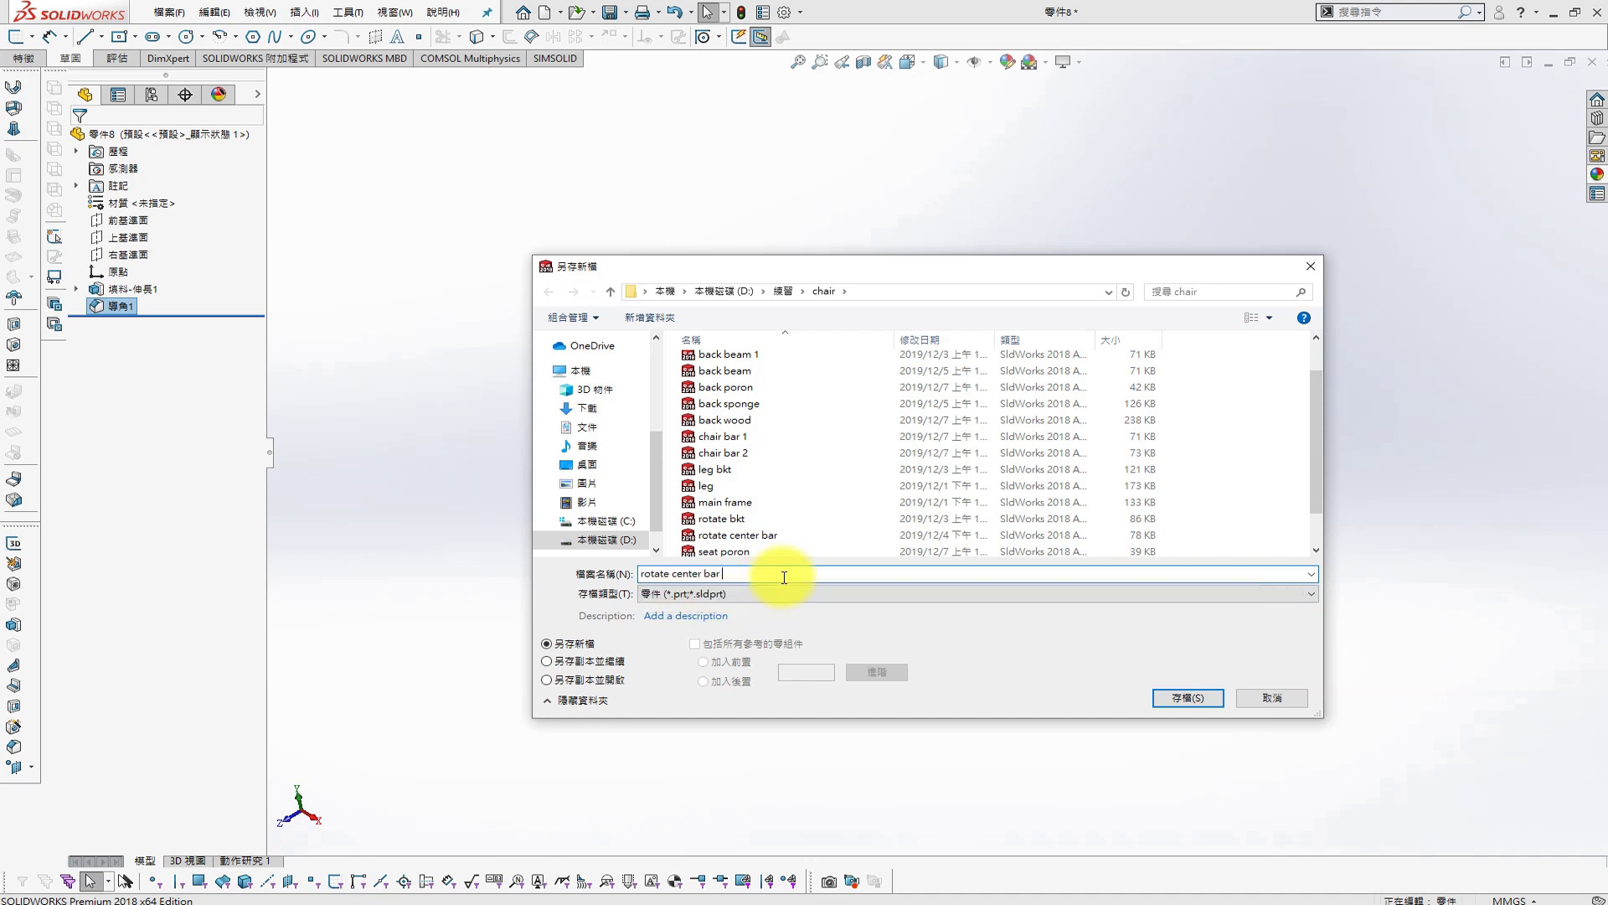
key(Return)
Apply a chrome appearance to the whole part and switch back to the chair assembly
click(1597, 174)
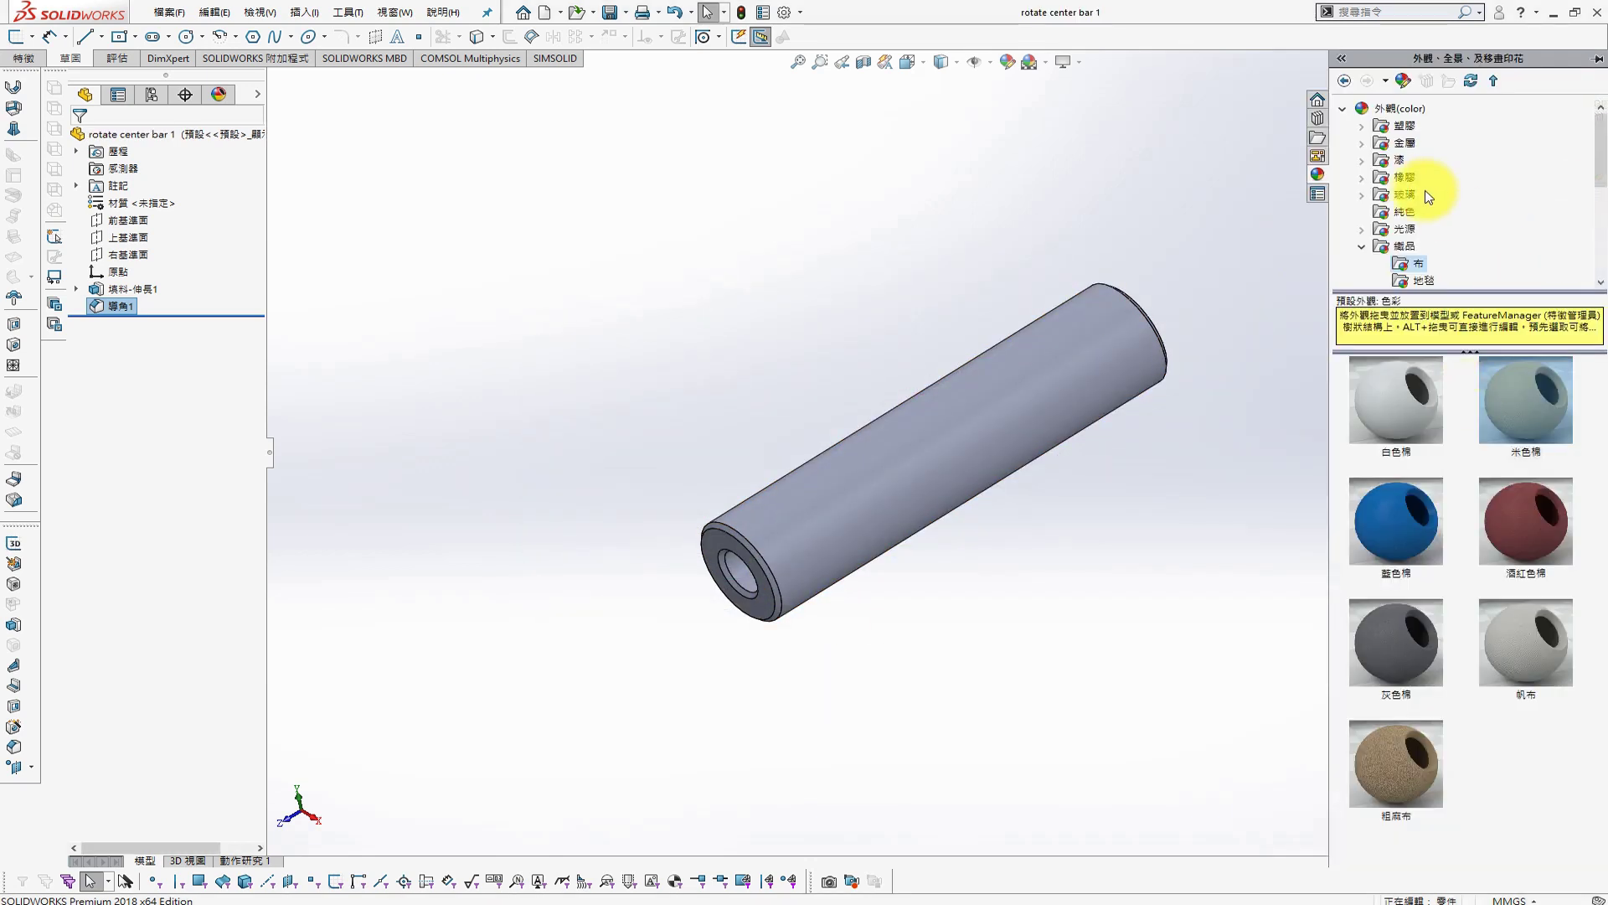
click(1378, 136)
mouse_move(1501, 397)
mouse_down()
mouse_move(1156, 442)
mouse_move(1032, 436)
mouse_up()
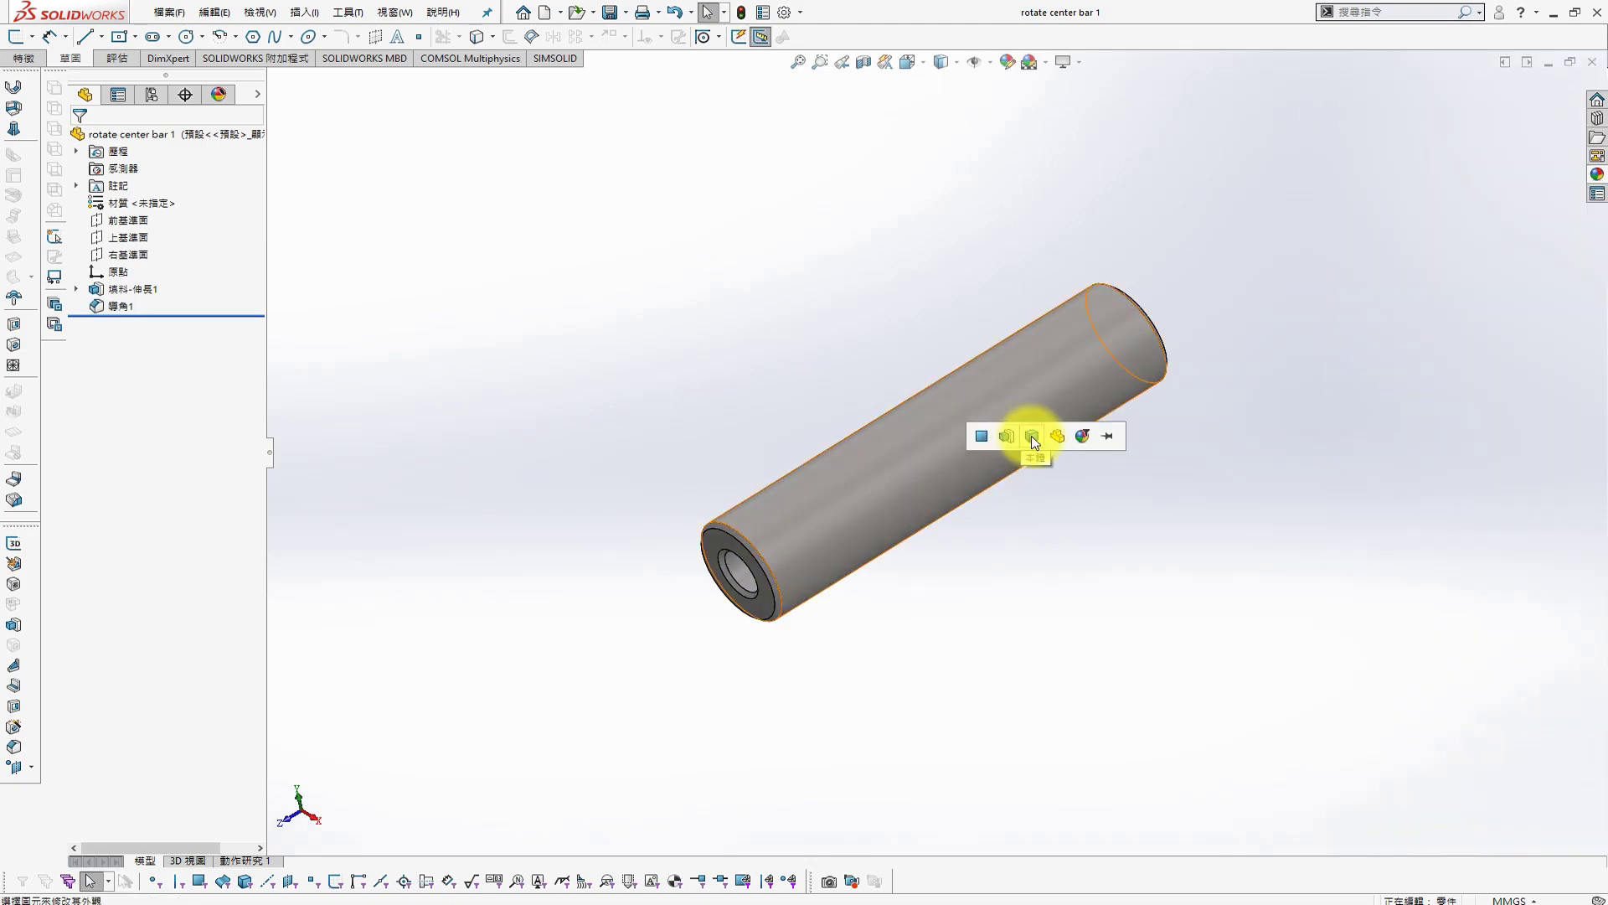
click(1032, 435)
click(395, 12)
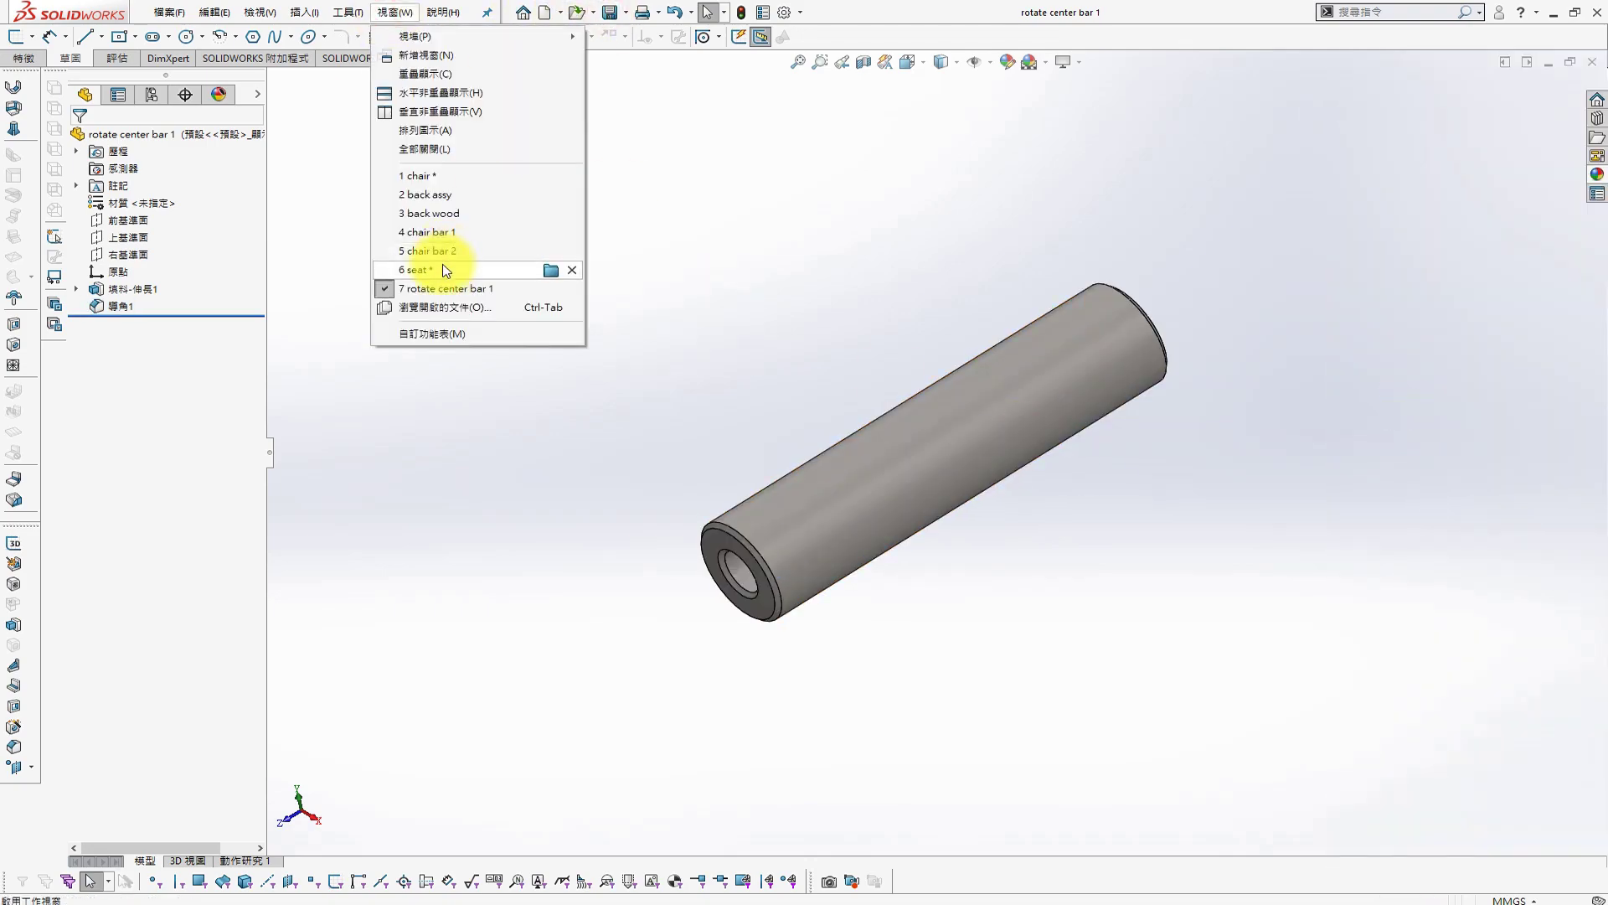
click(431, 176)
scroll(968, 514, up, 3)
Insert rotate center bar 1 and mate it concentric with the bracket hole
key(s)
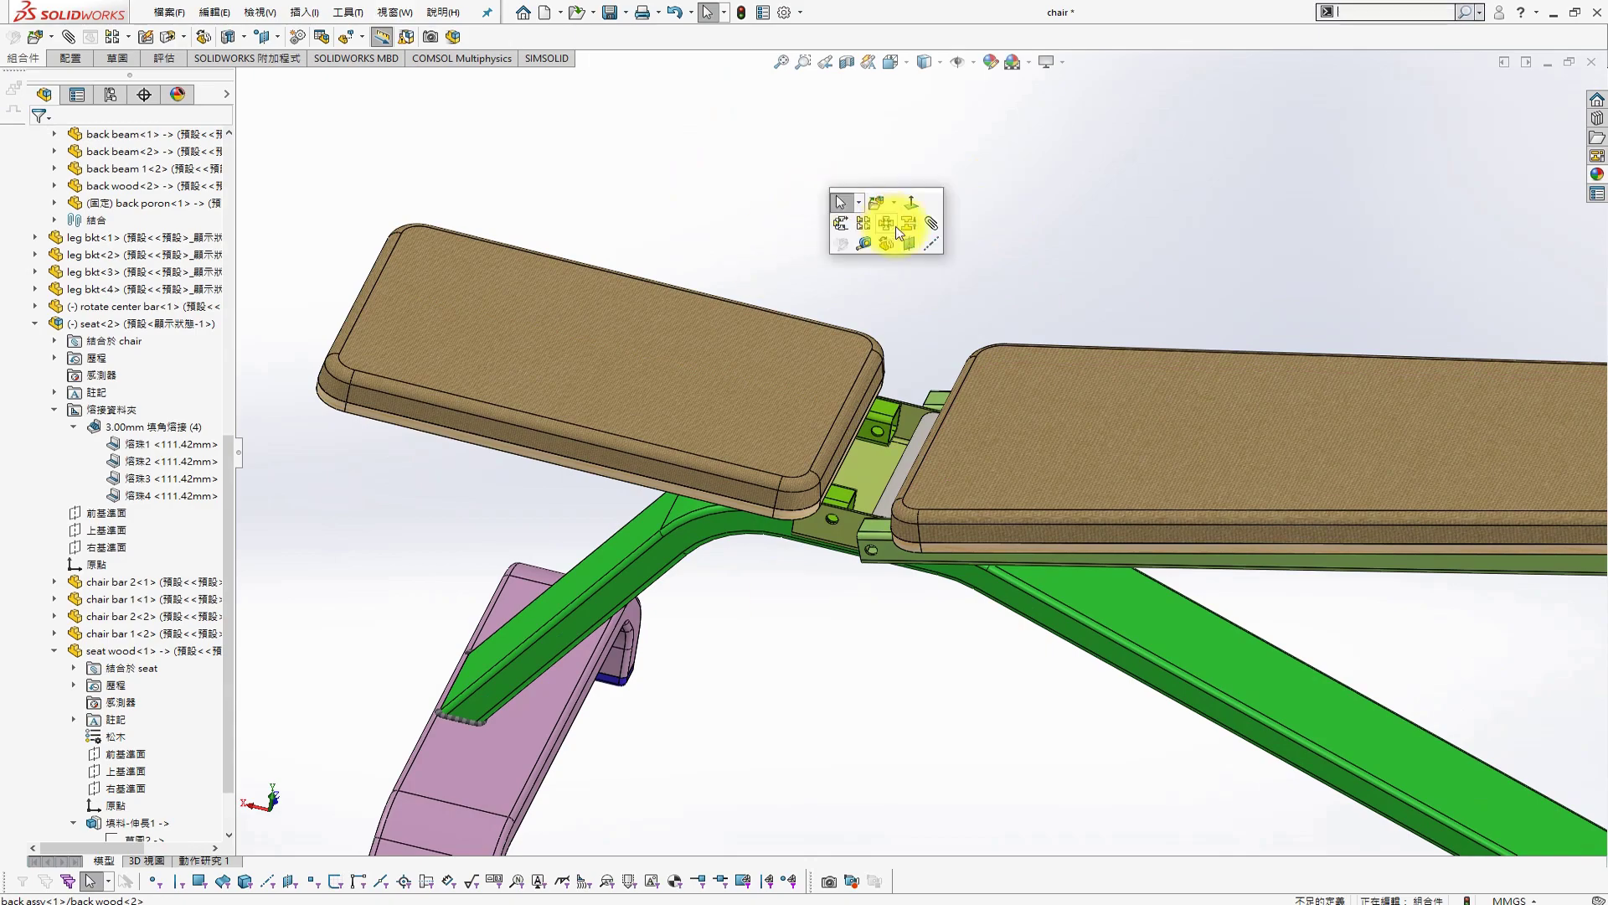
click(898, 232)
click(132, 344)
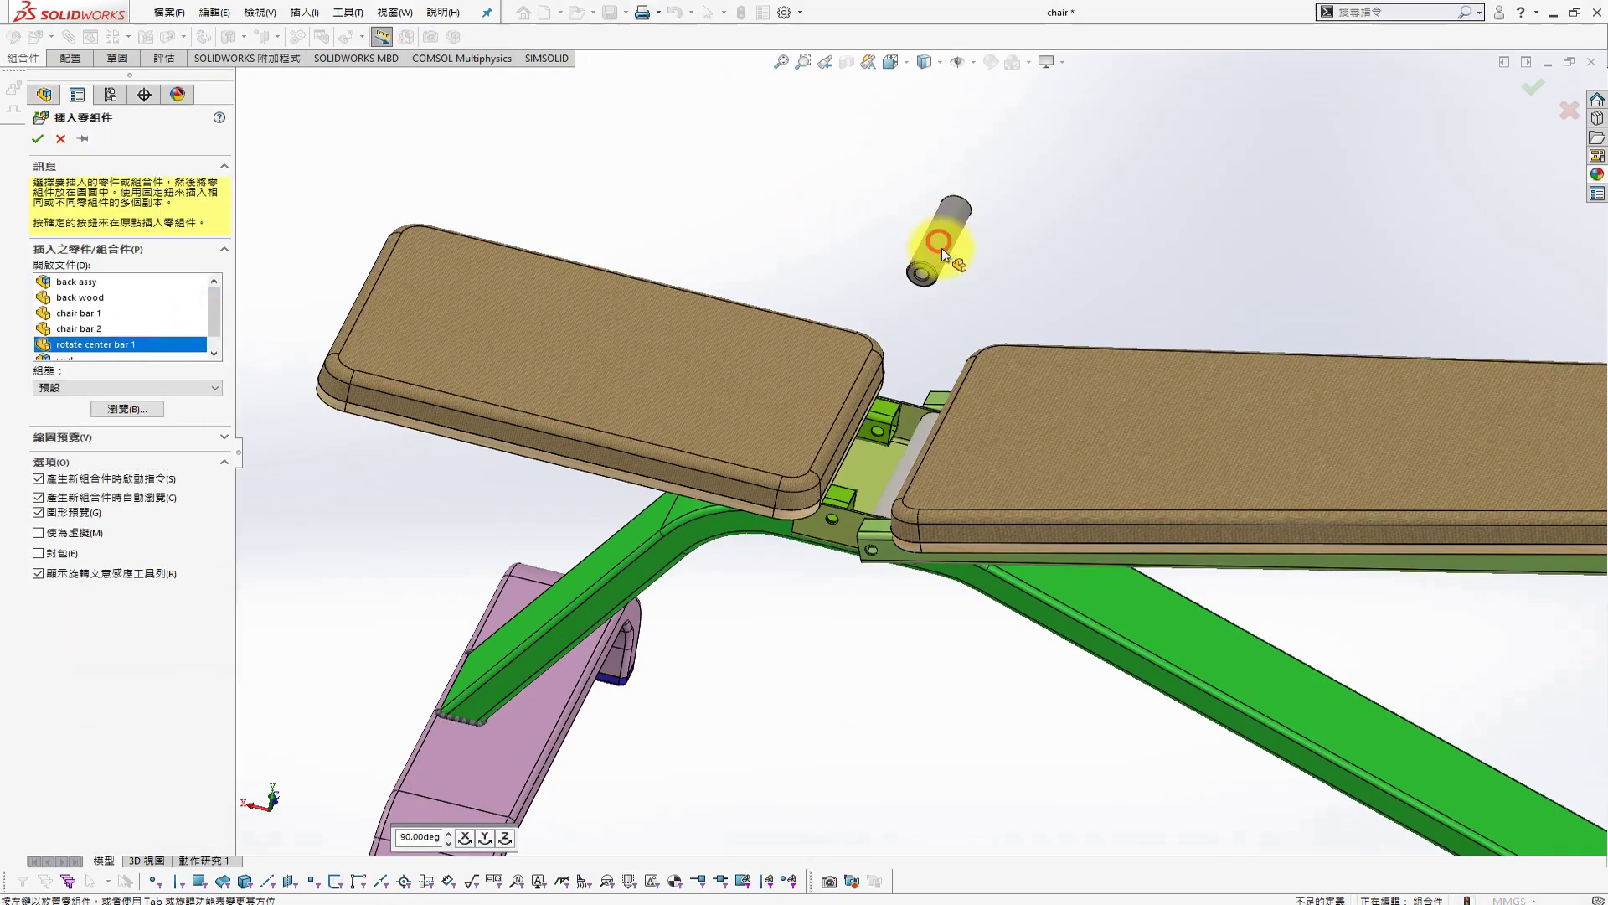
click(941, 248)
scroll(911, 305, down, 3)
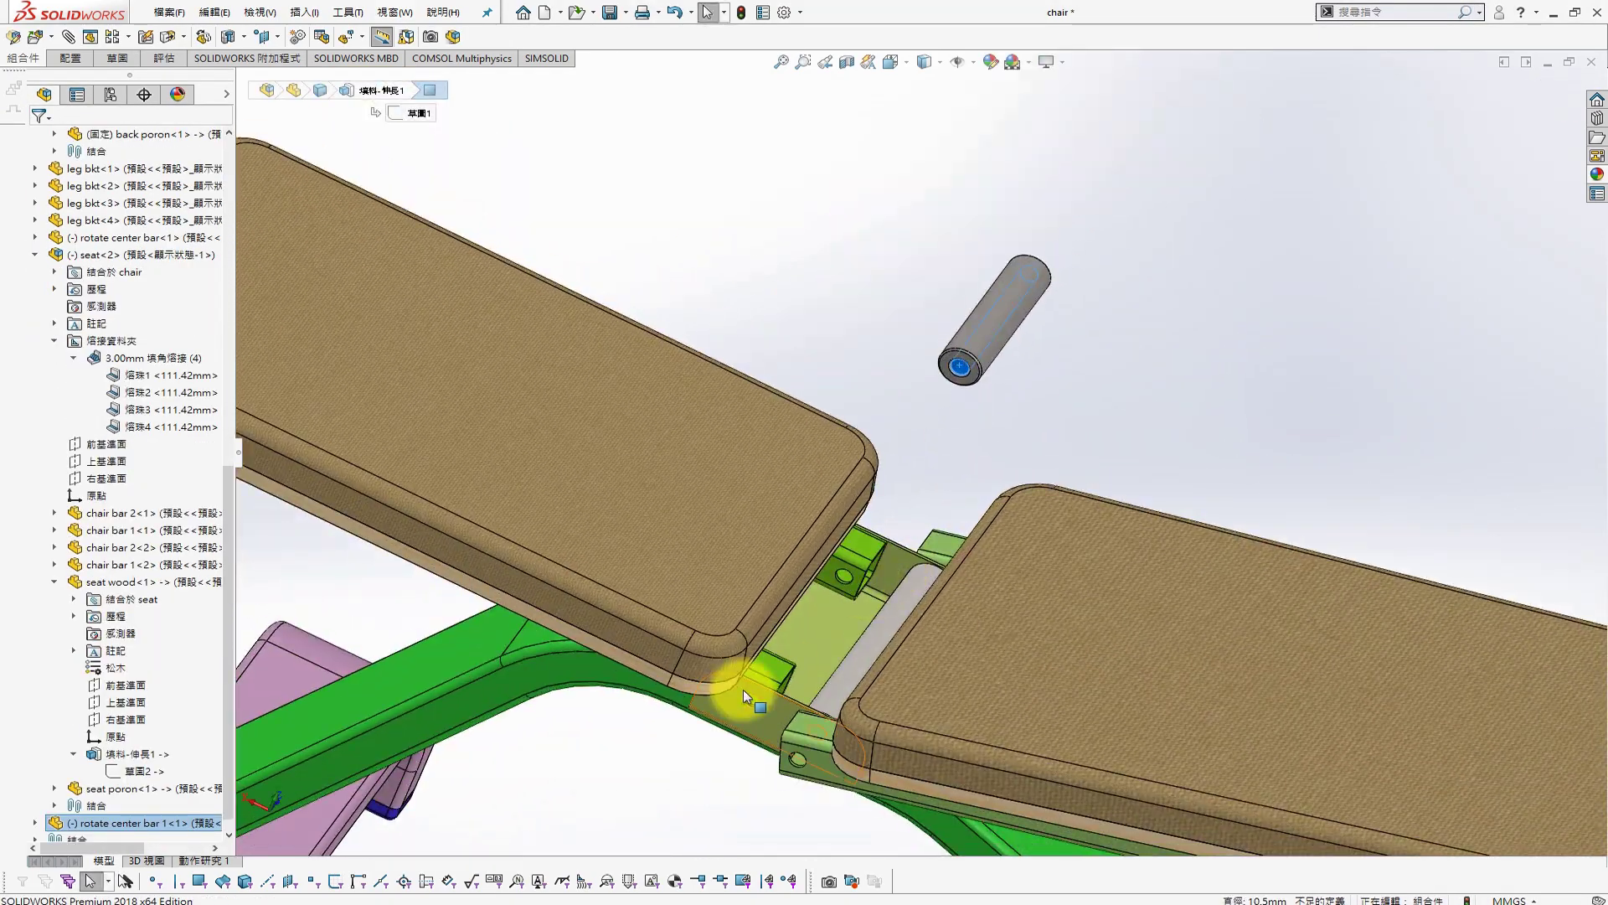
scroll(743, 690, down, 6)
click(844, 609)
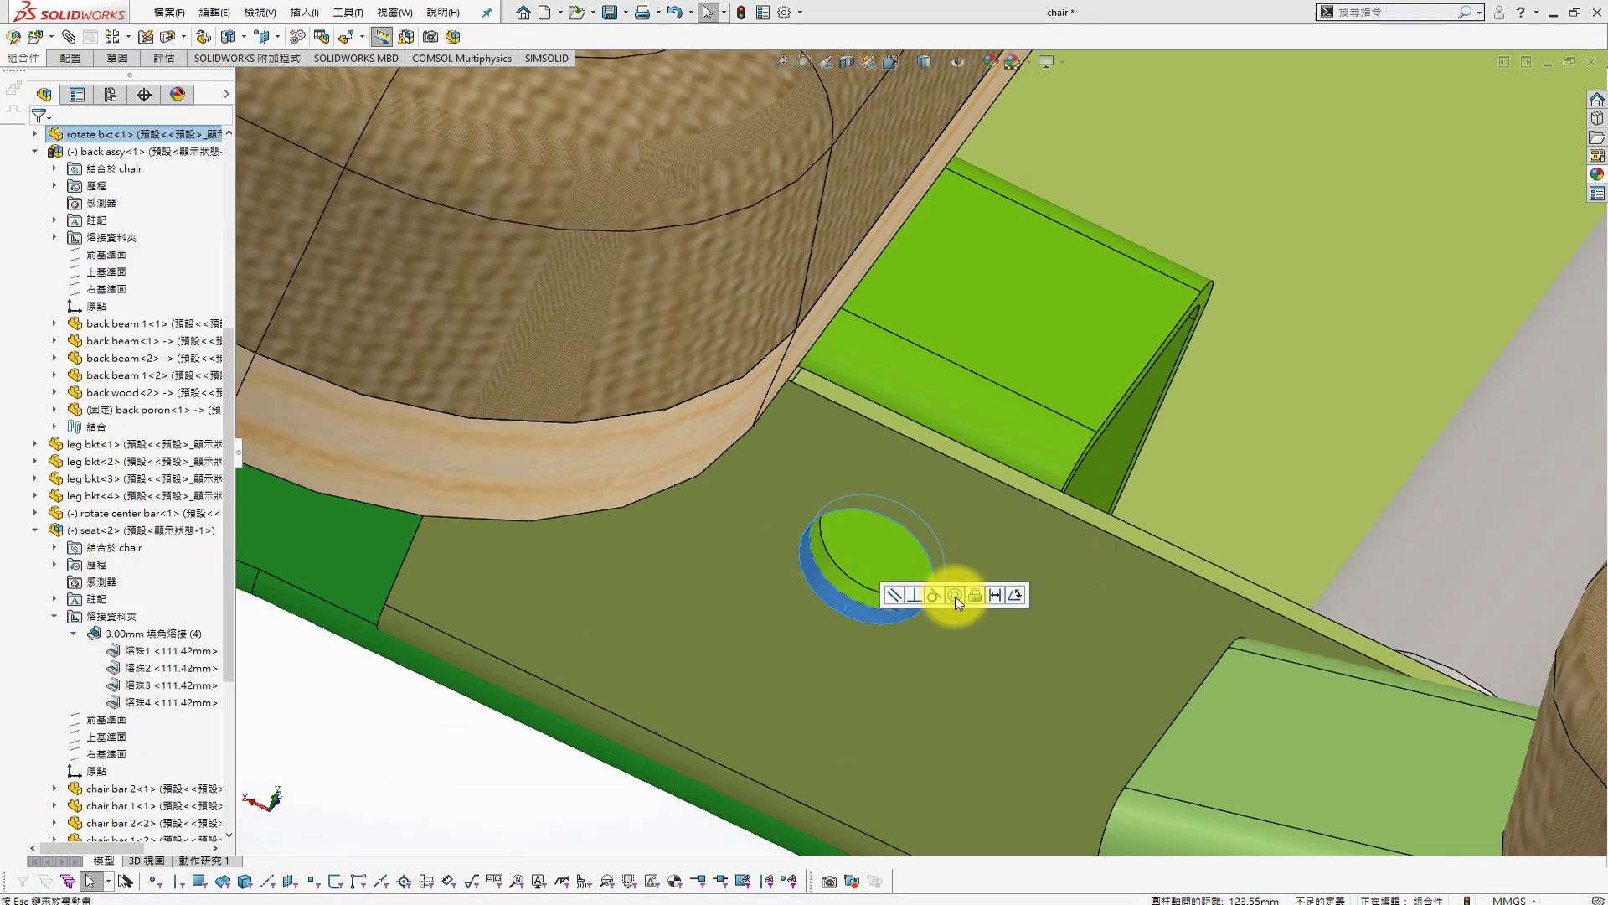
click(955, 597)
Mate the bar's Front Plane coincident with the assembly Front Plane
click(35, 151)
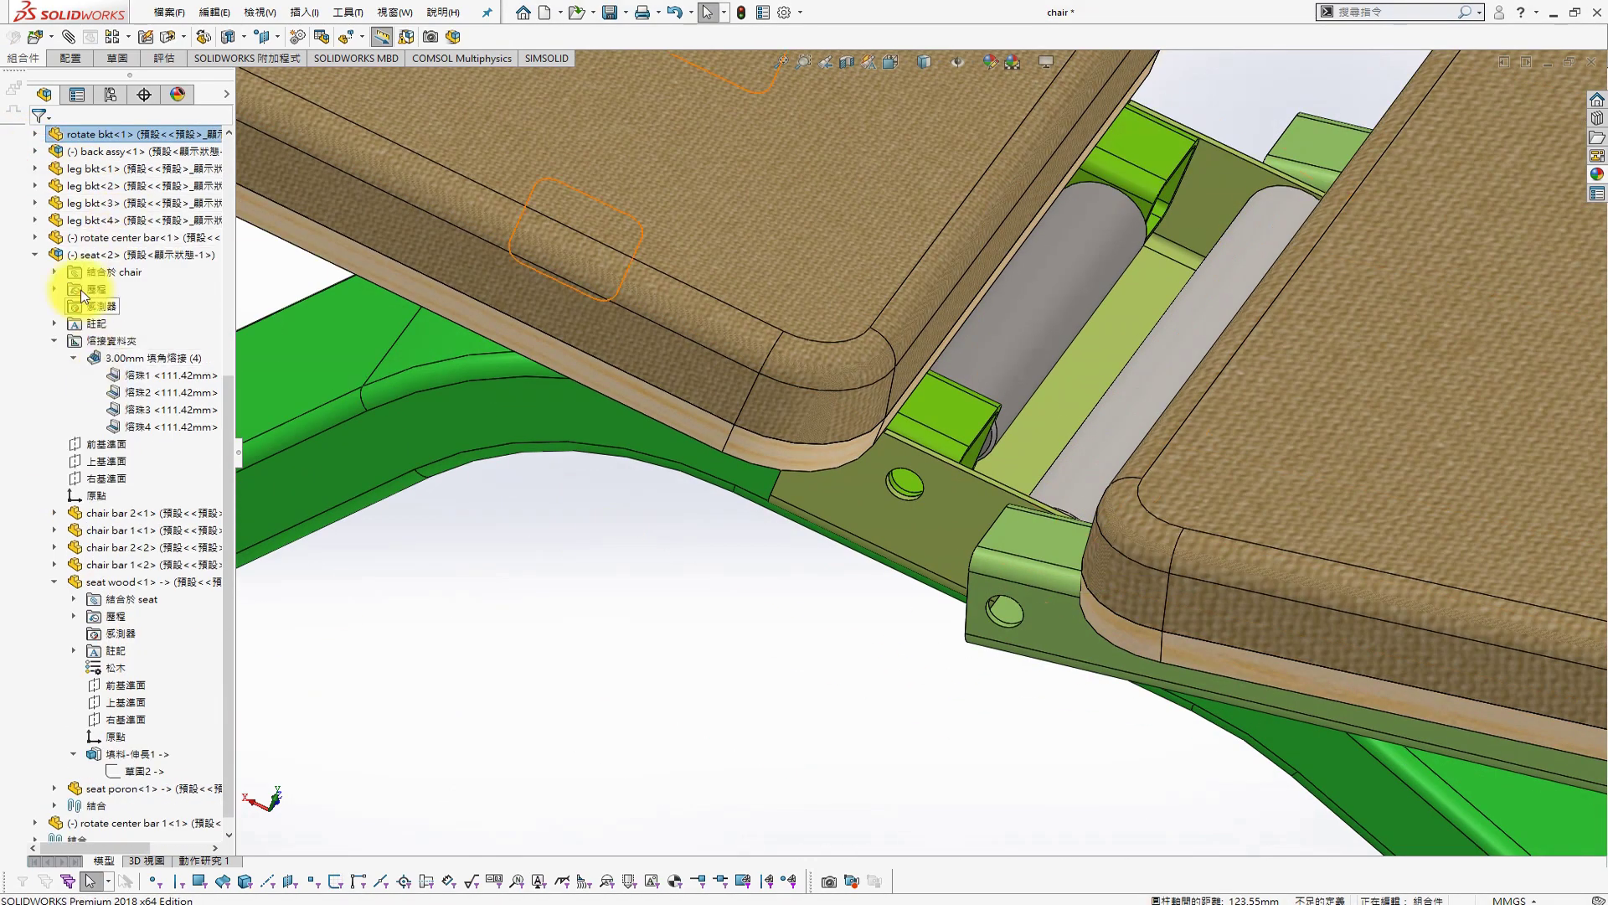
click(35, 269)
click(35, 633)
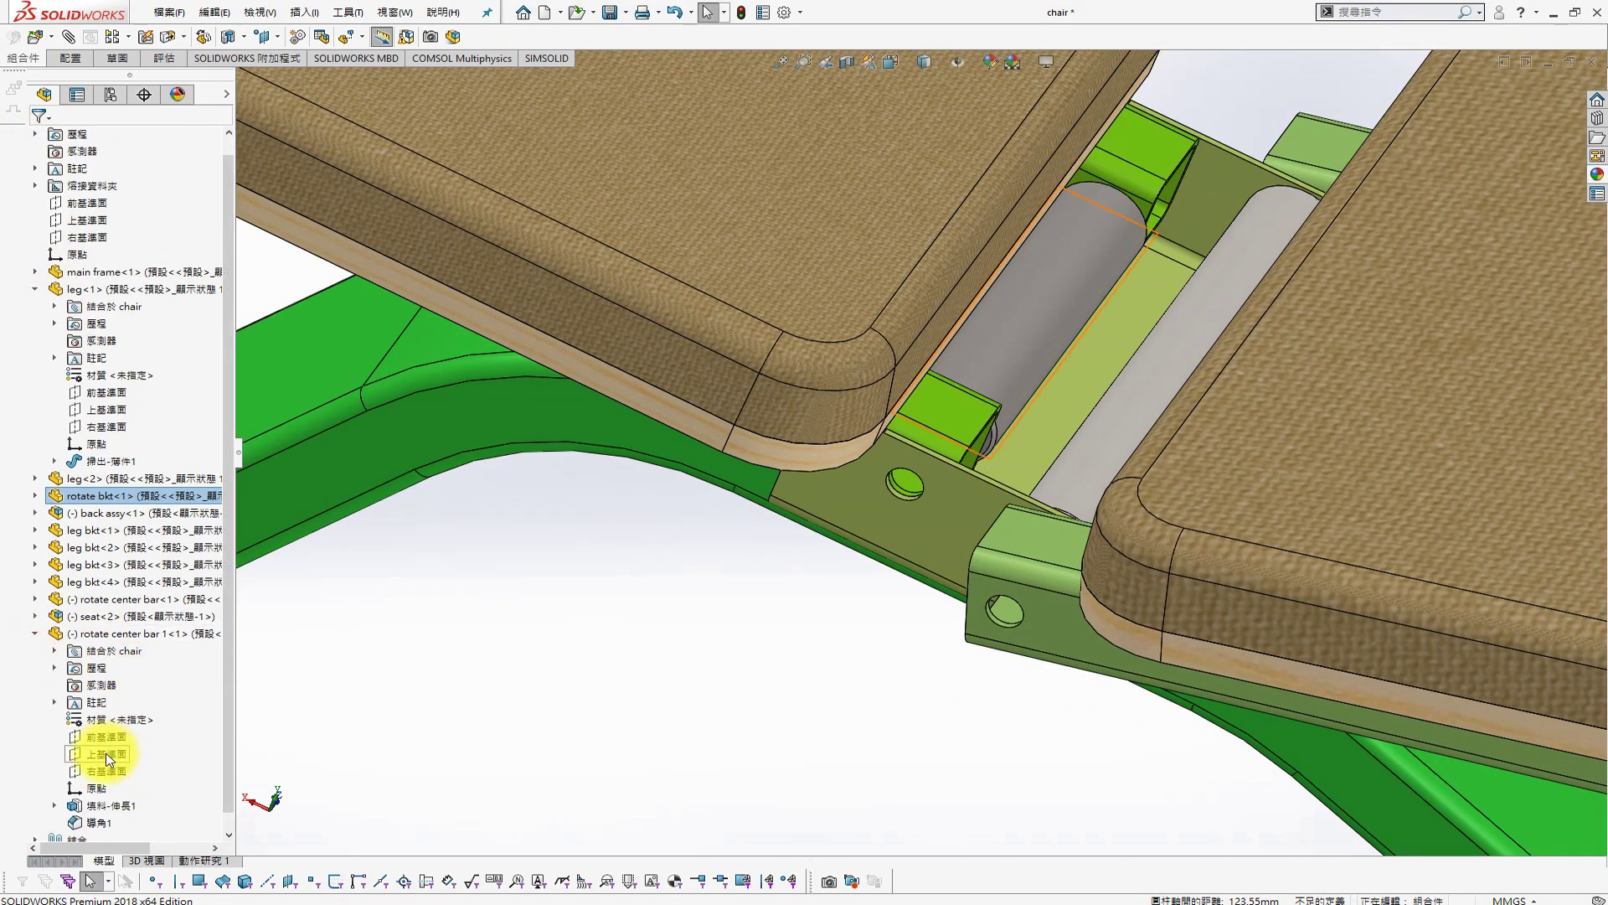
click(104, 736)
scroll(618, 675, up, 3)
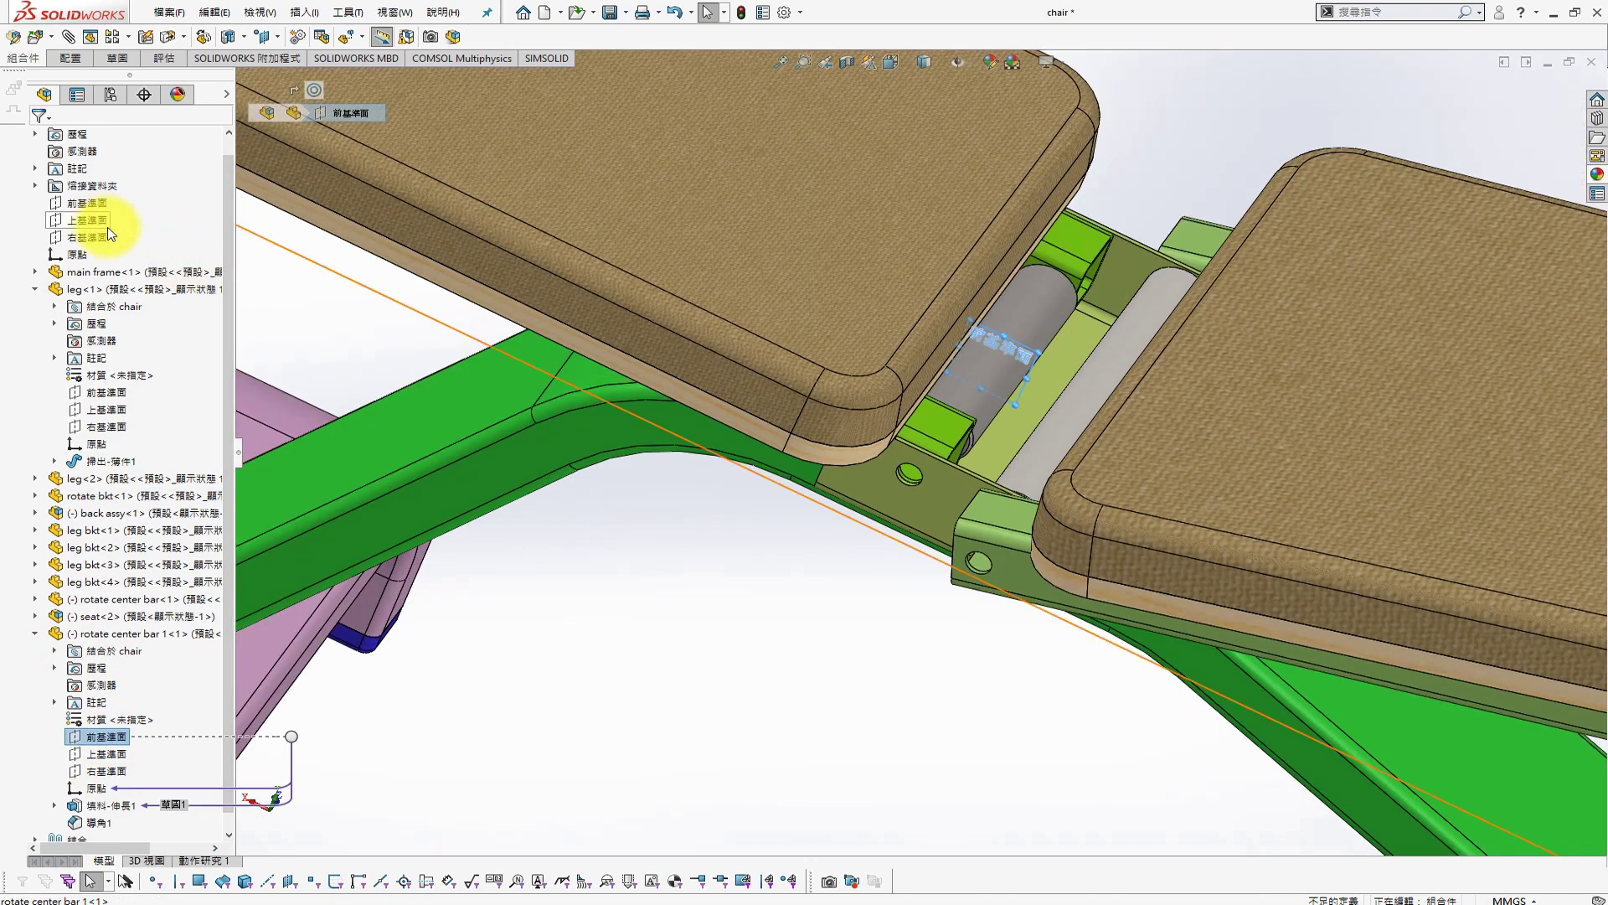
scroll(702, 484, up, 2)
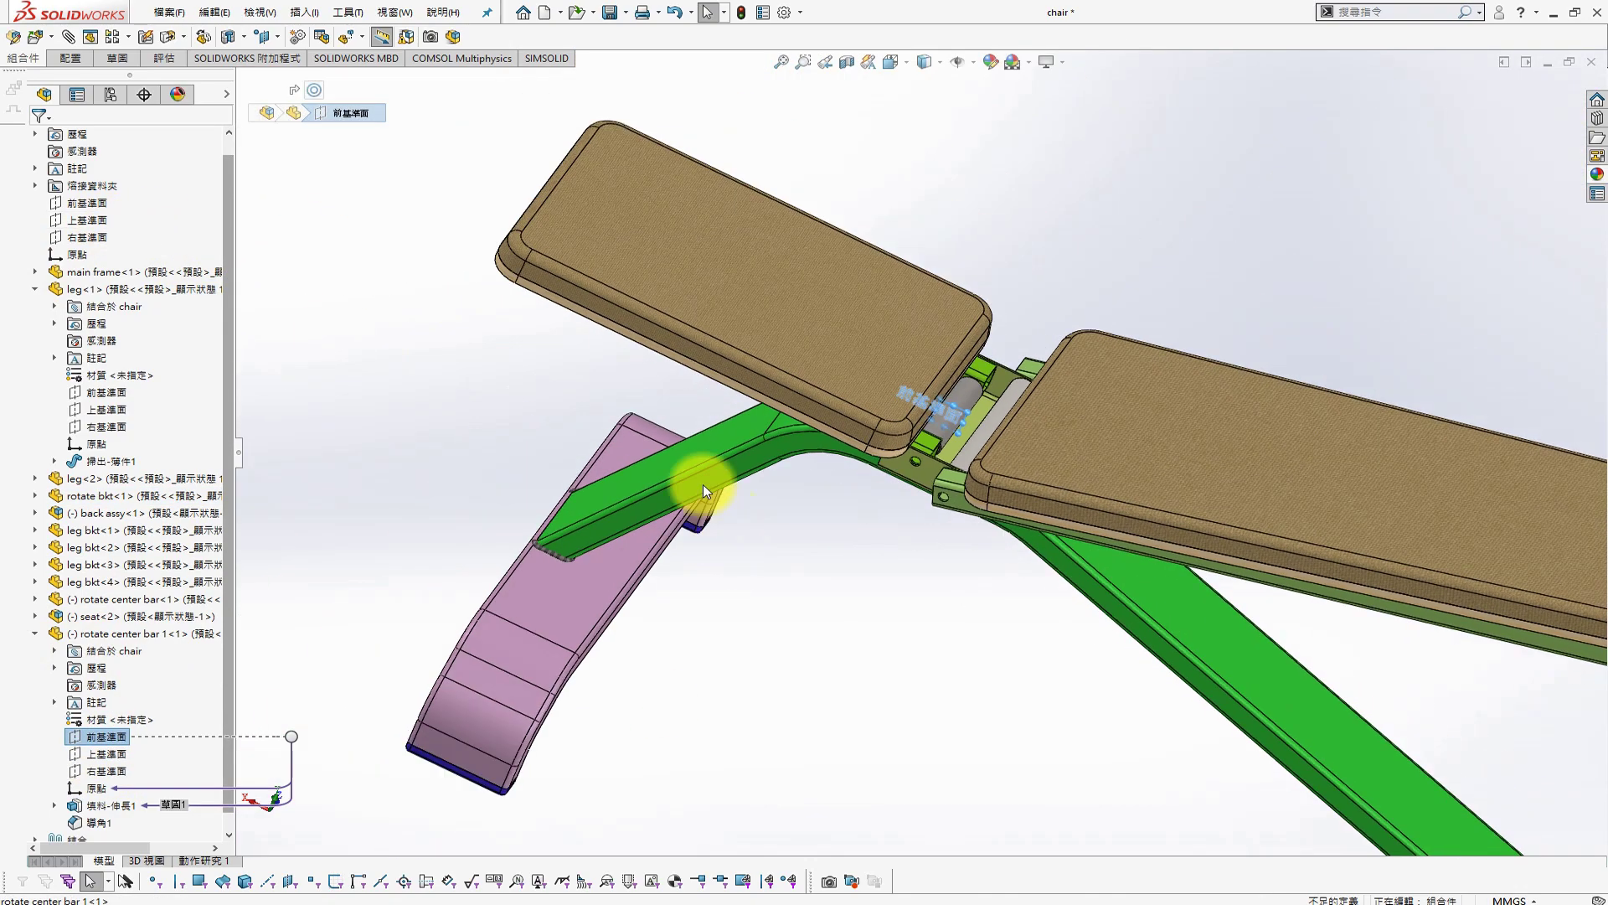
ctrl+click(92, 207)
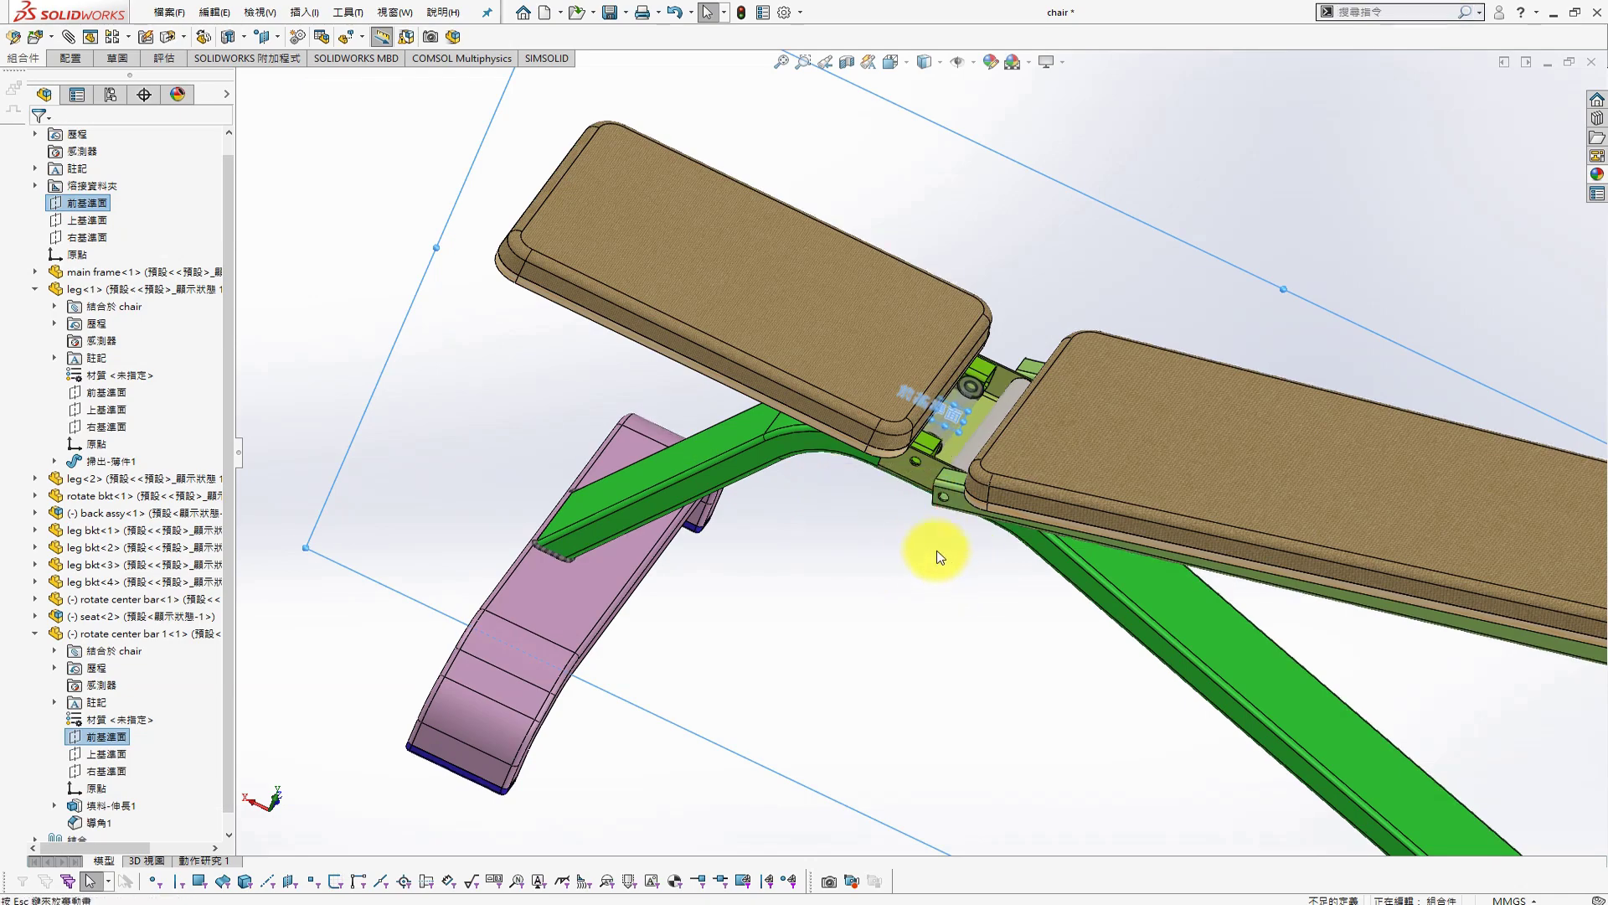
click(1103, 576)
mouse_move(696, 424)
middle_down()
mouse_move(883, 344)
mouse_move(951, 335)
mouse_move(844, 369)
mouse_move(916, 262)
mouse_move(850, 473)
mouse_move(872, 438)
mouse_move(872, 467)
mouse_move(991, 564)
mouse_move(1058, 558)
mouse_move(1238, 491)
mouse_move(1281, 563)
middle_up()
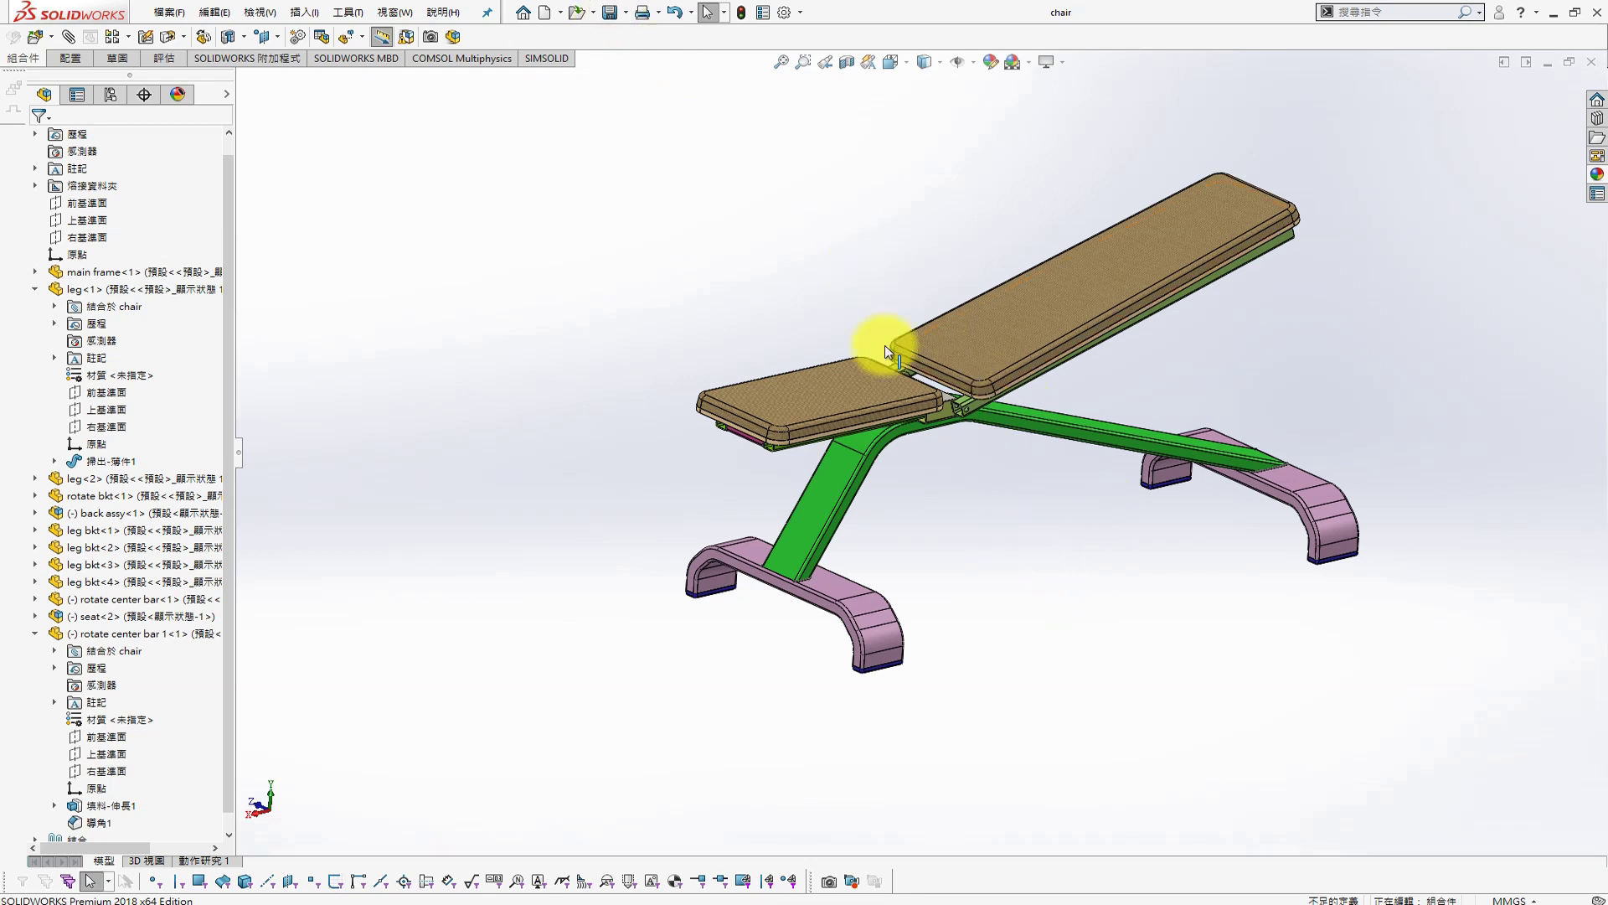
Start a new part and sketch two concentric circles at the origin on the Front Plane
click(545, 17)
click(672, 603)
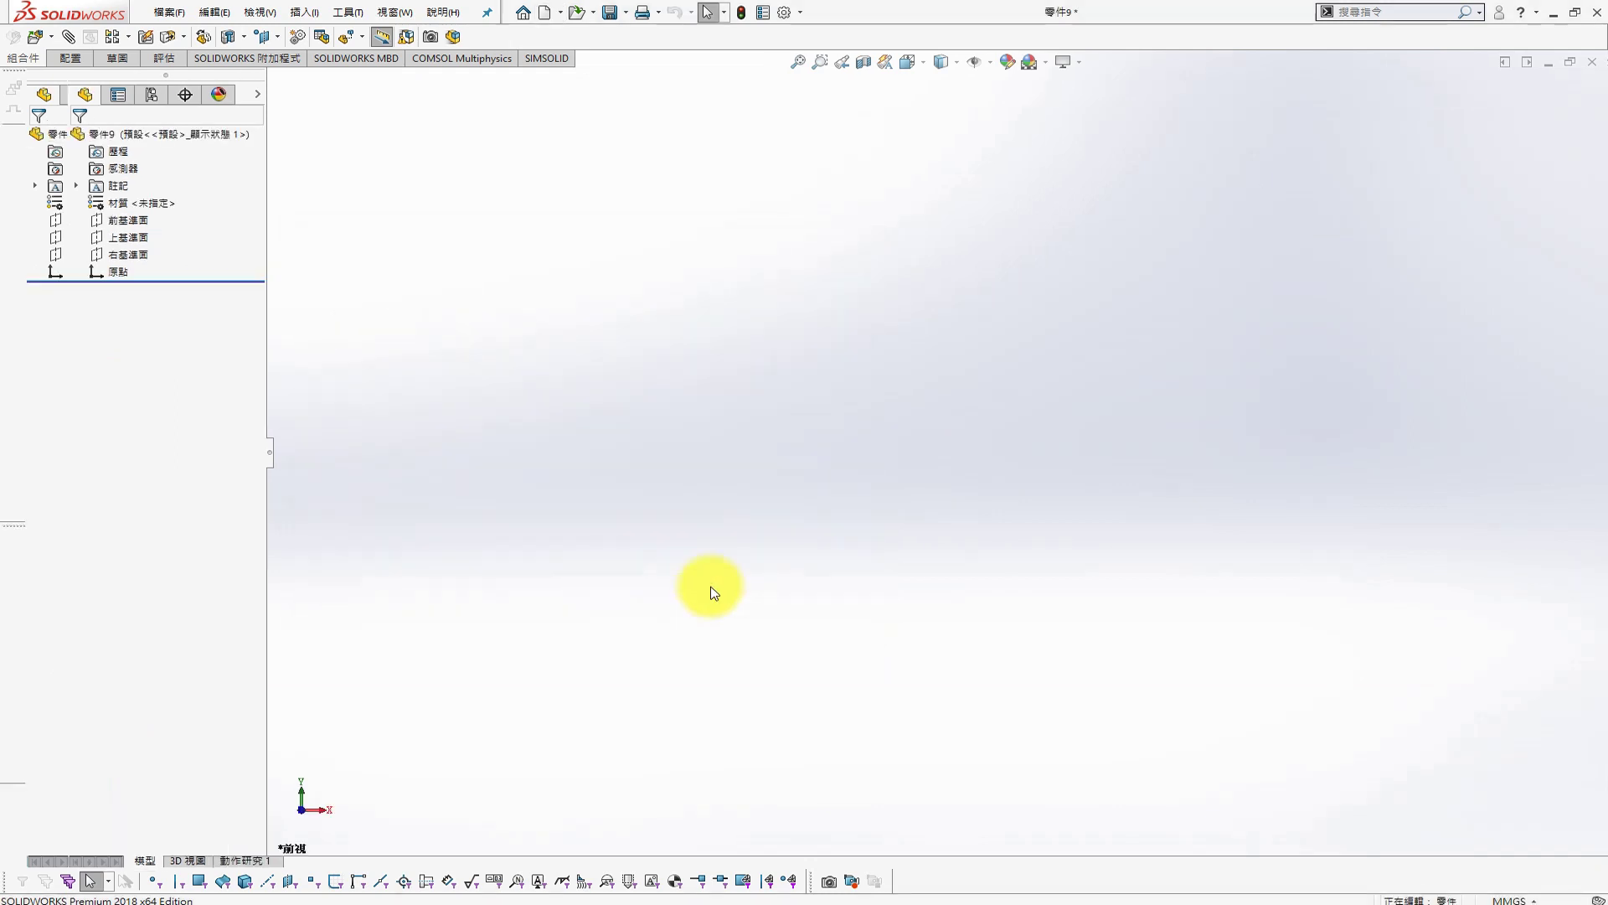
click(124, 225)
key(s)
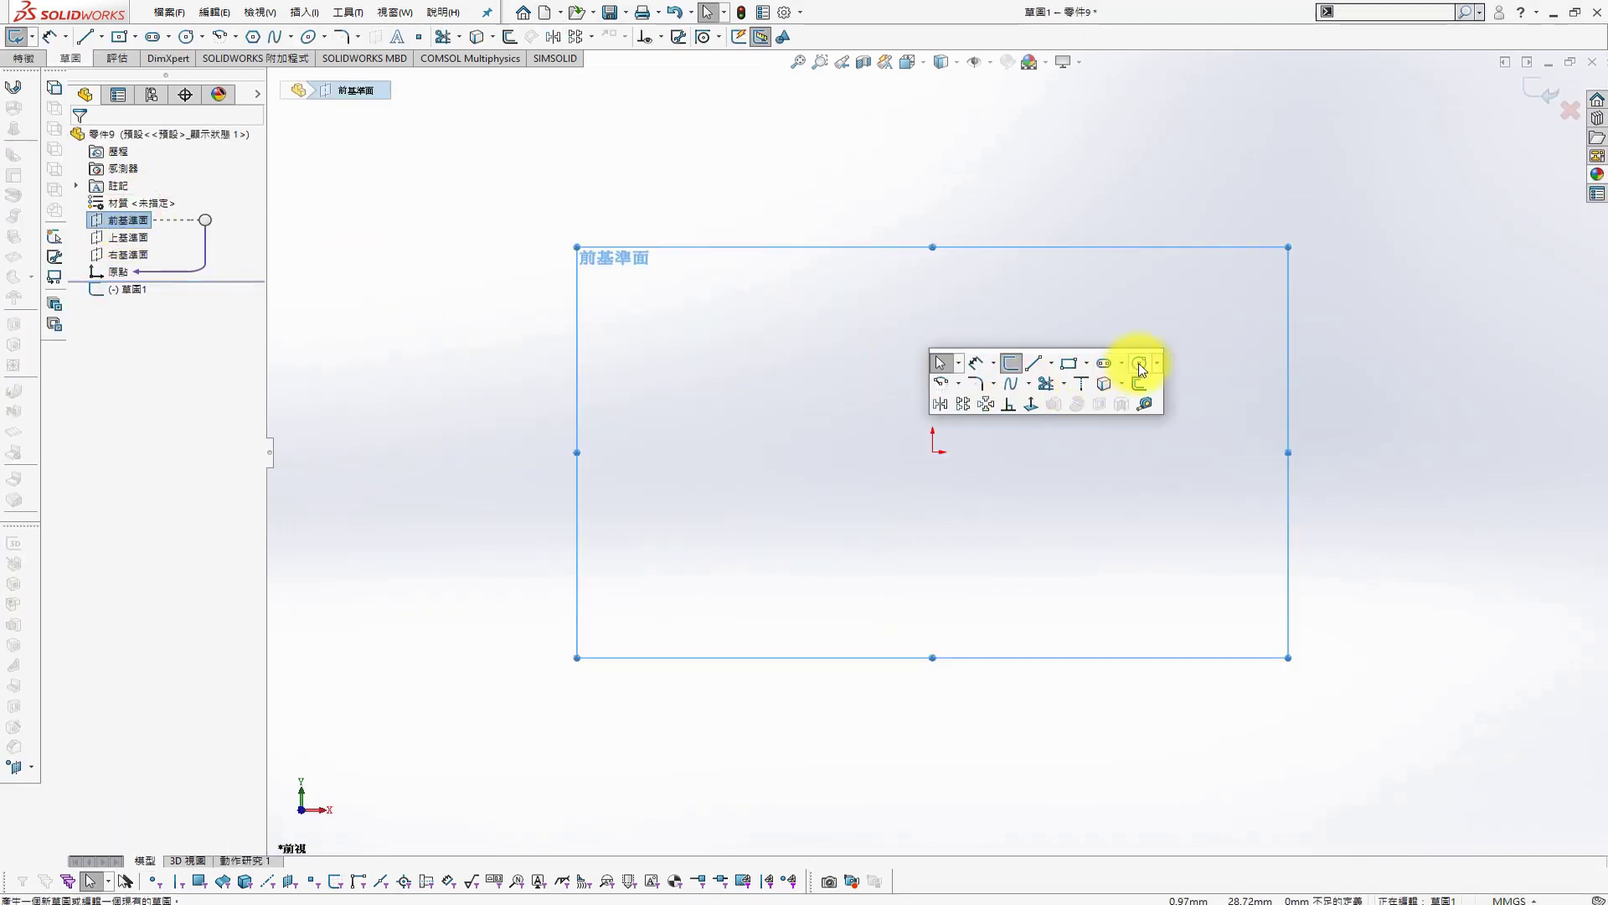
click(1131, 366)
click(932, 452)
click(1048, 531)
key(s)
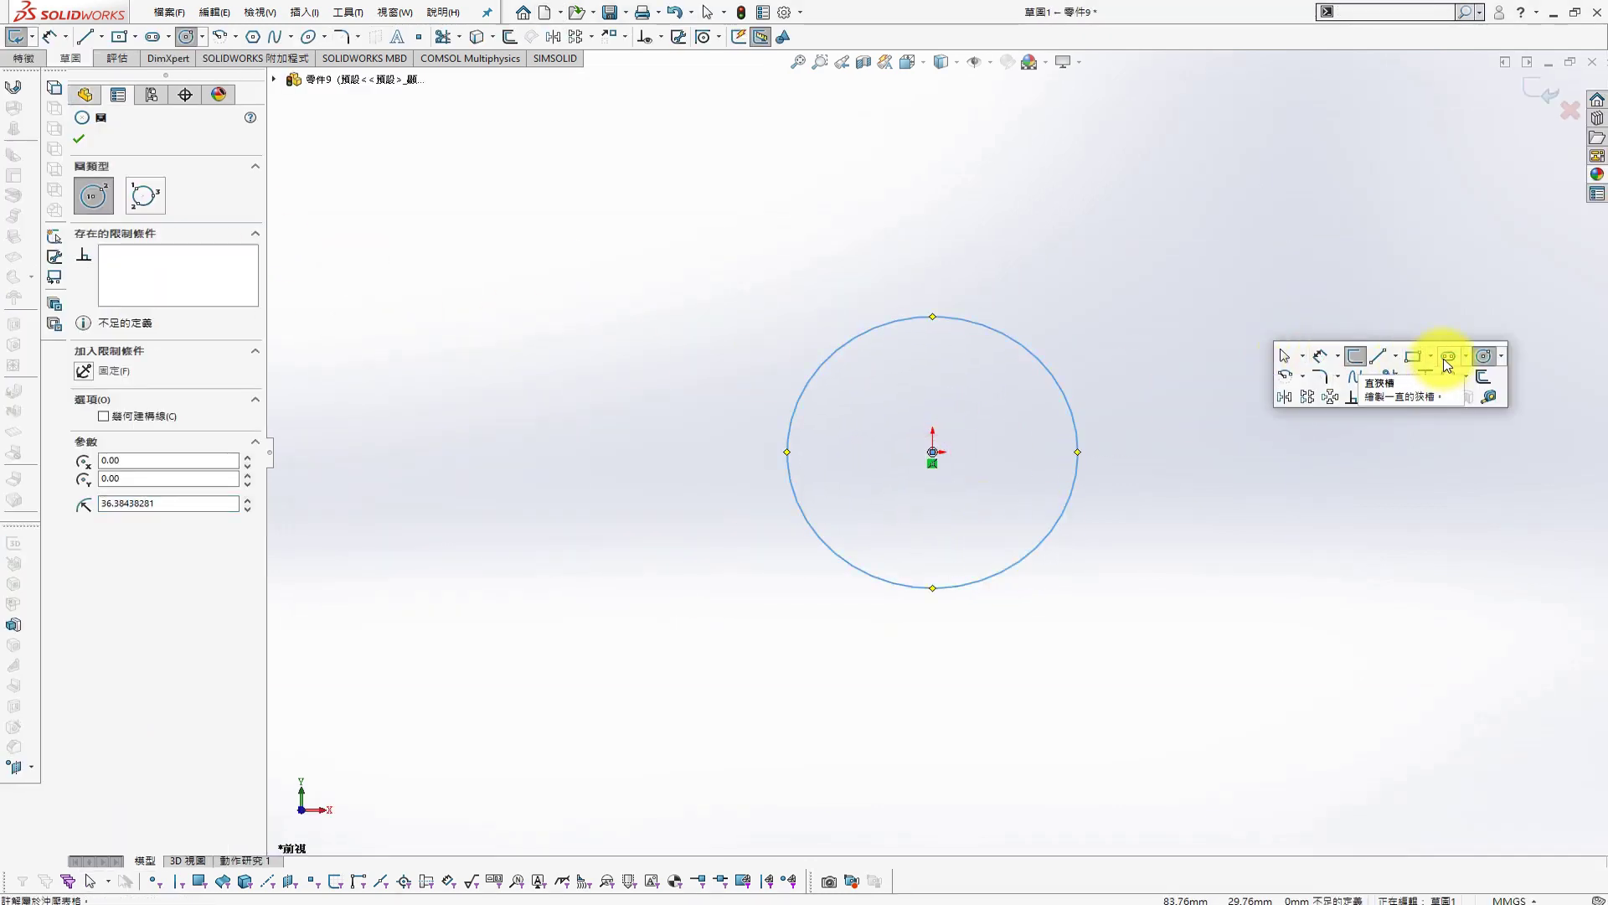
click(933, 453)
click(959, 482)
Dimension the circles to Ø50 outer and Ø10 inner diameter
key(s)
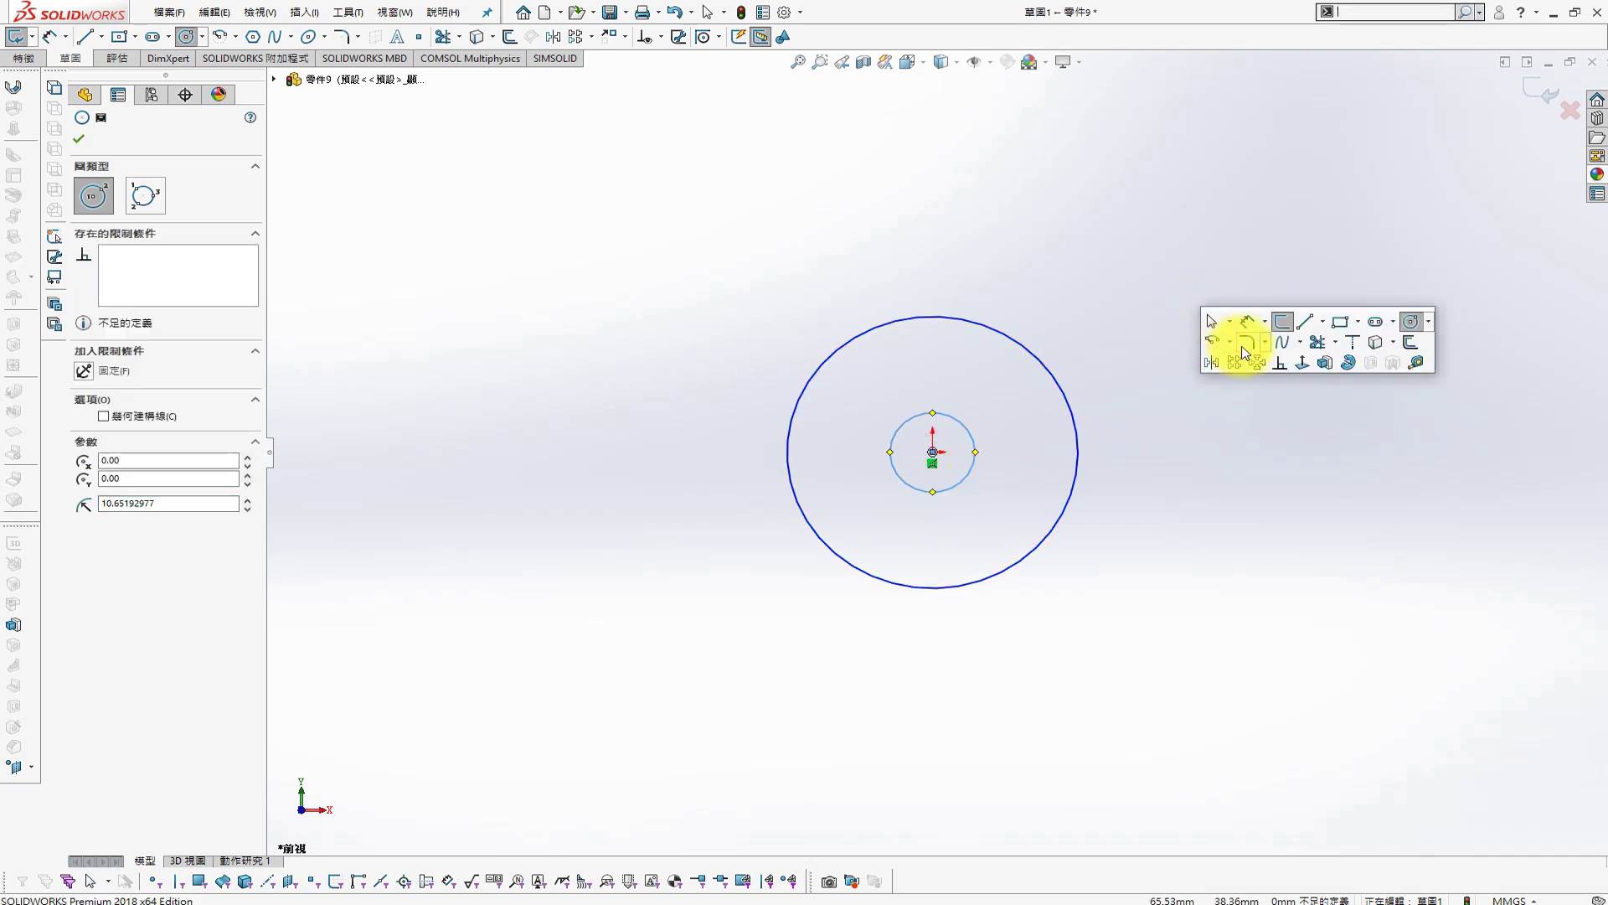
click(1249, 320)
click(973, 444)
click(1129, 294)
key(Return)
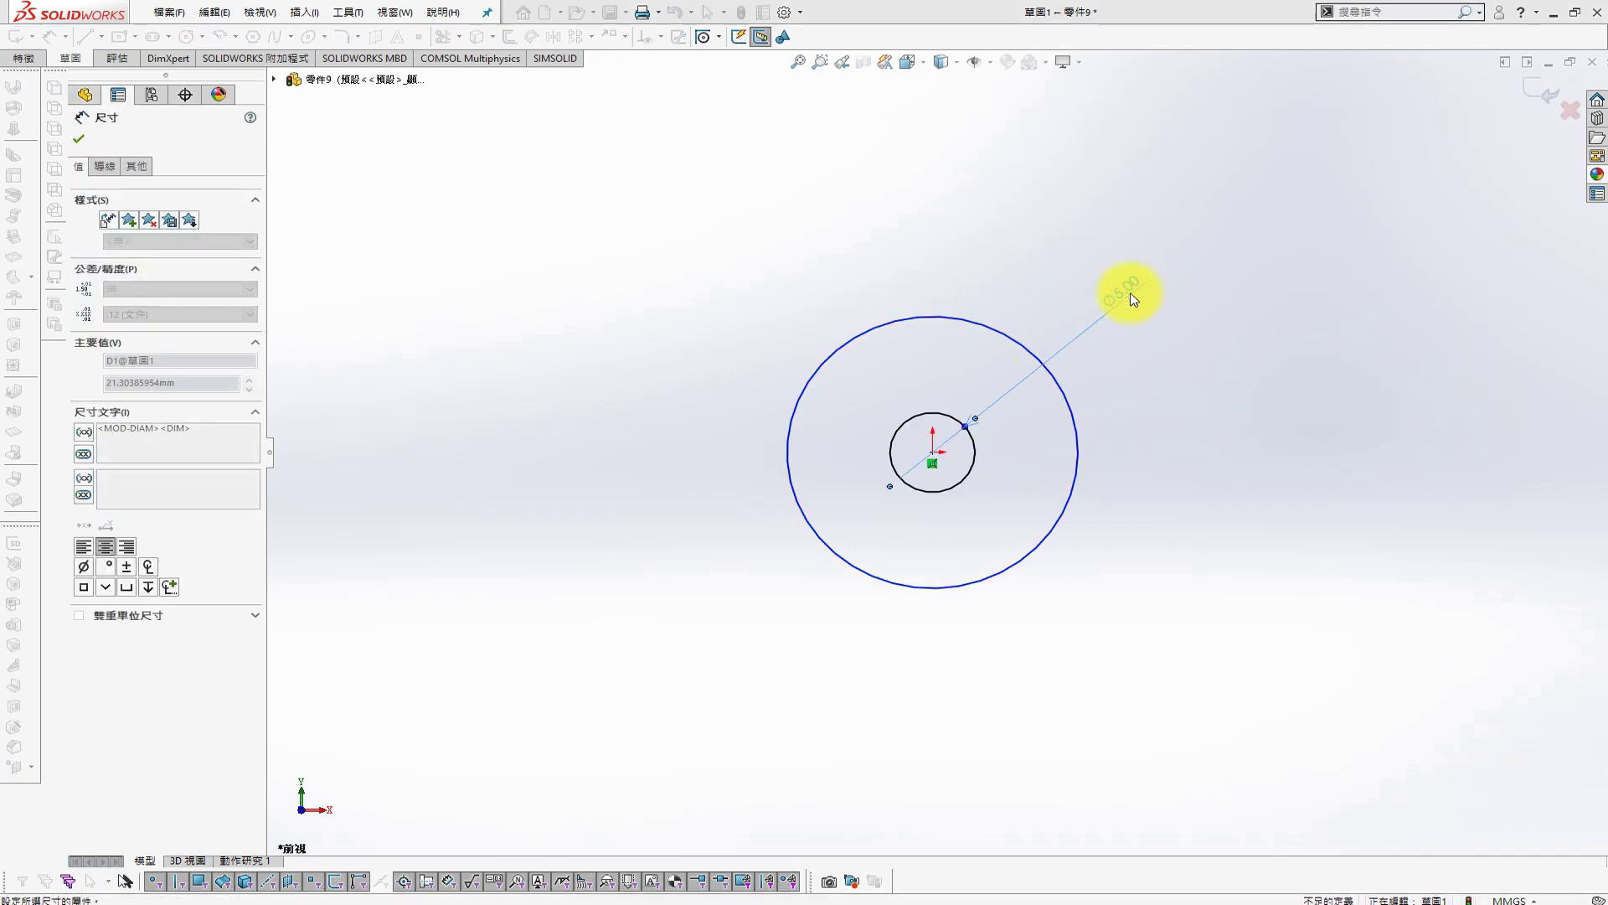
click(1076, 448)
click(1200, 382)
text(50)
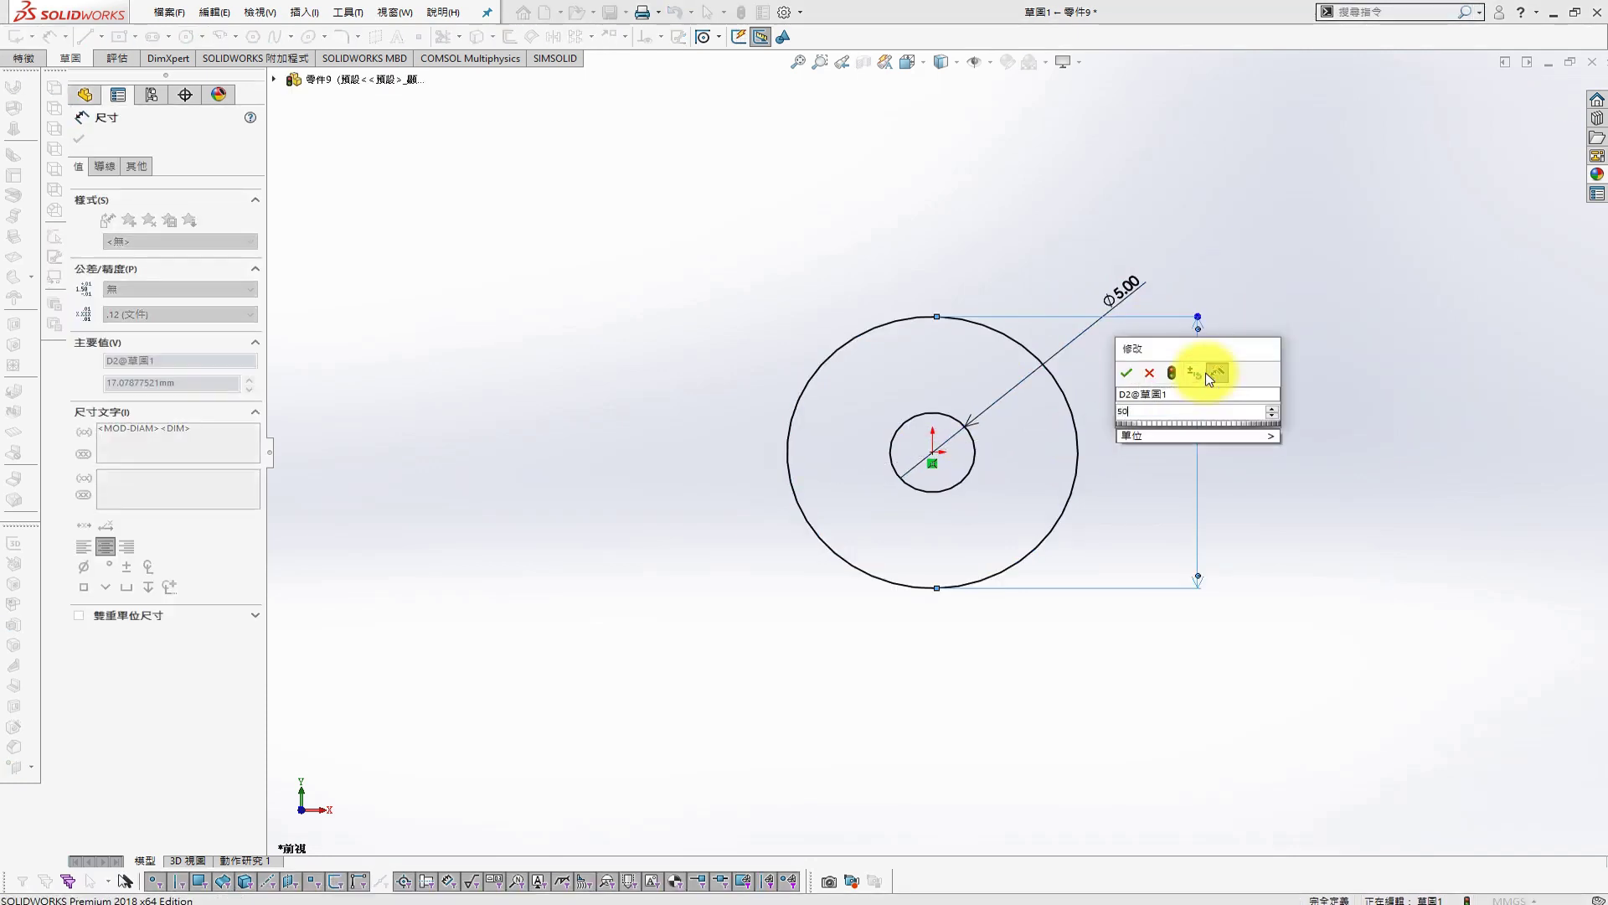
key(Return)
click(1114, 306)
text(10)
key(Return)
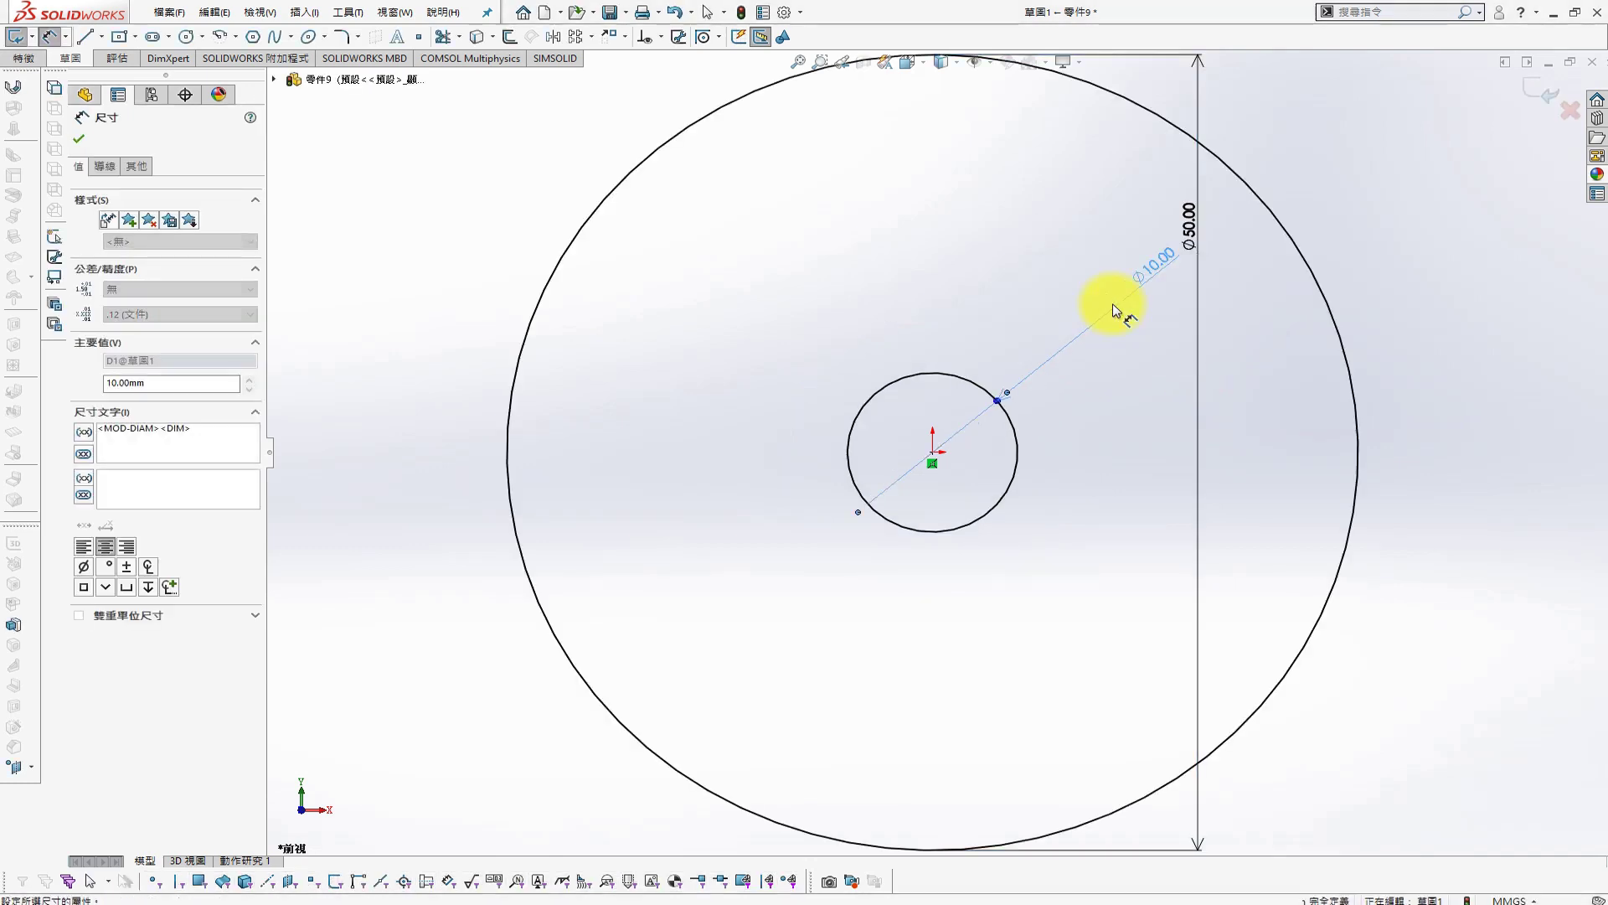
key(Escape)
middle_drag(1345, 536, 1101, 417)
Extrude the two-circle sketch 10 mm mid-plane into a disc with a centre hole
key(s)
click(1240, 496)
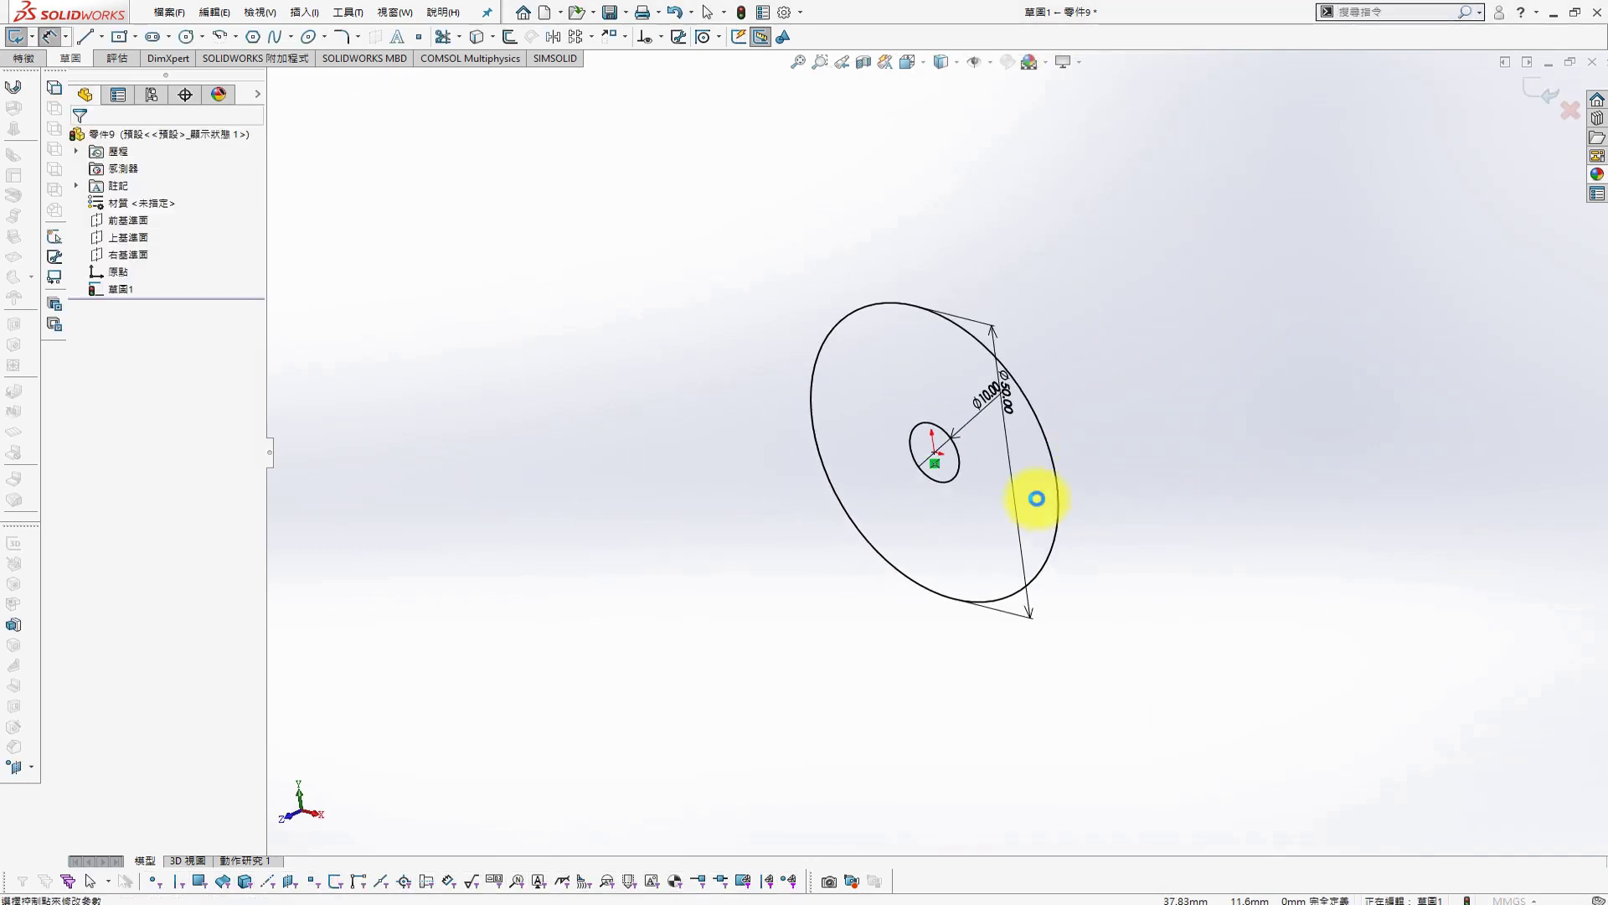
click(248, 232)
click(147, 298)
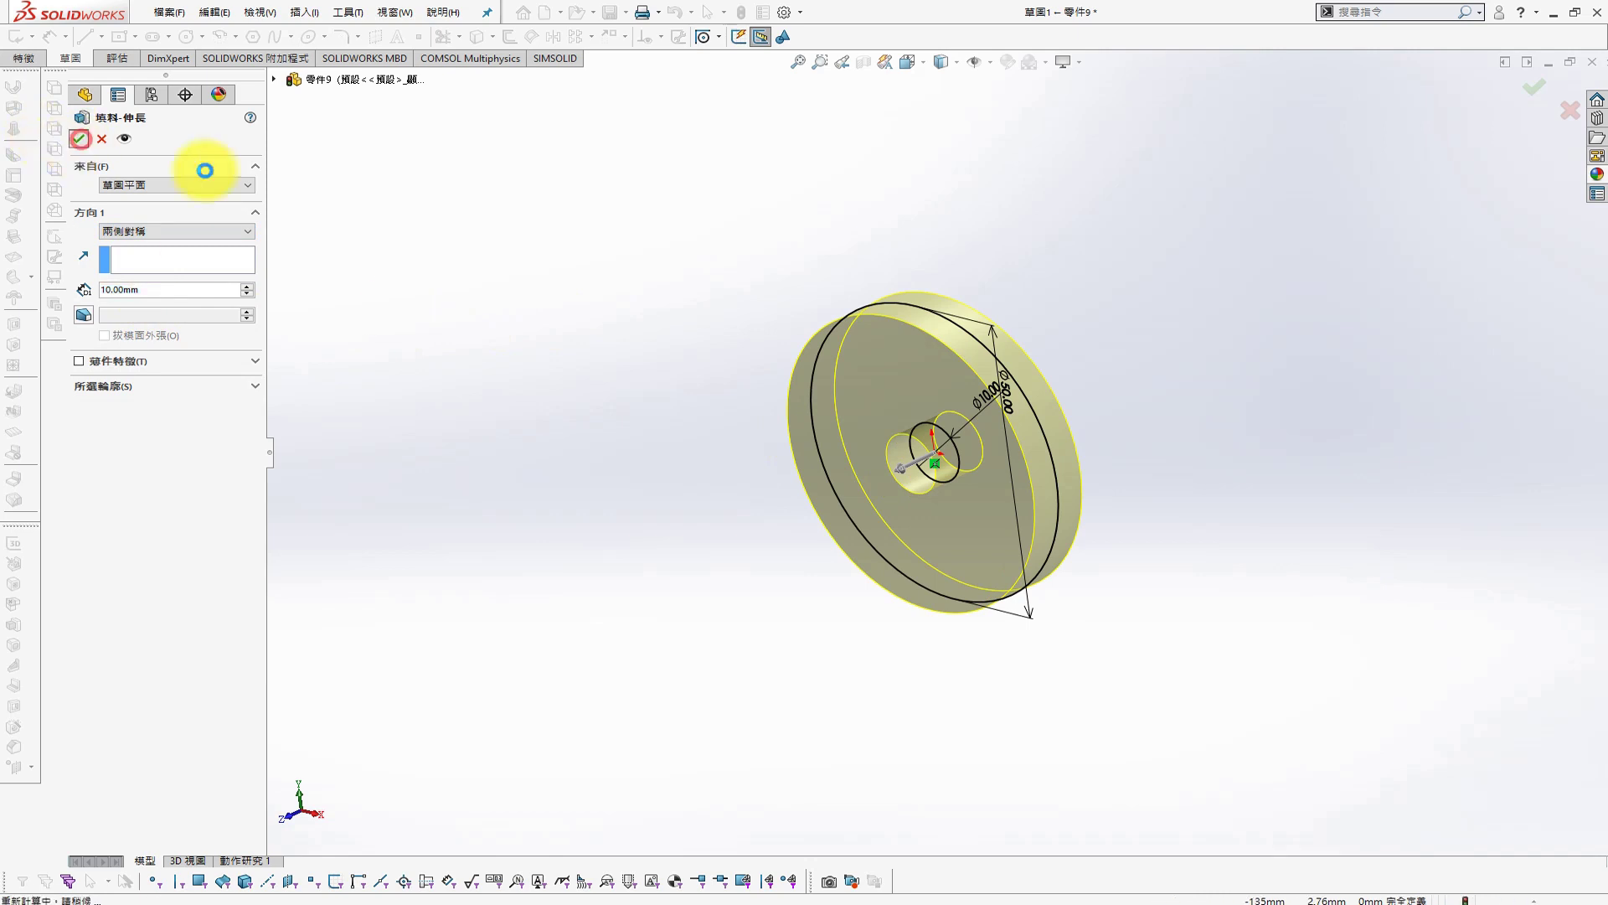
right_click(656, 200)
Round the disc's front and back outer edges with a 2 mm fillet
key(s)
click(789, 319)
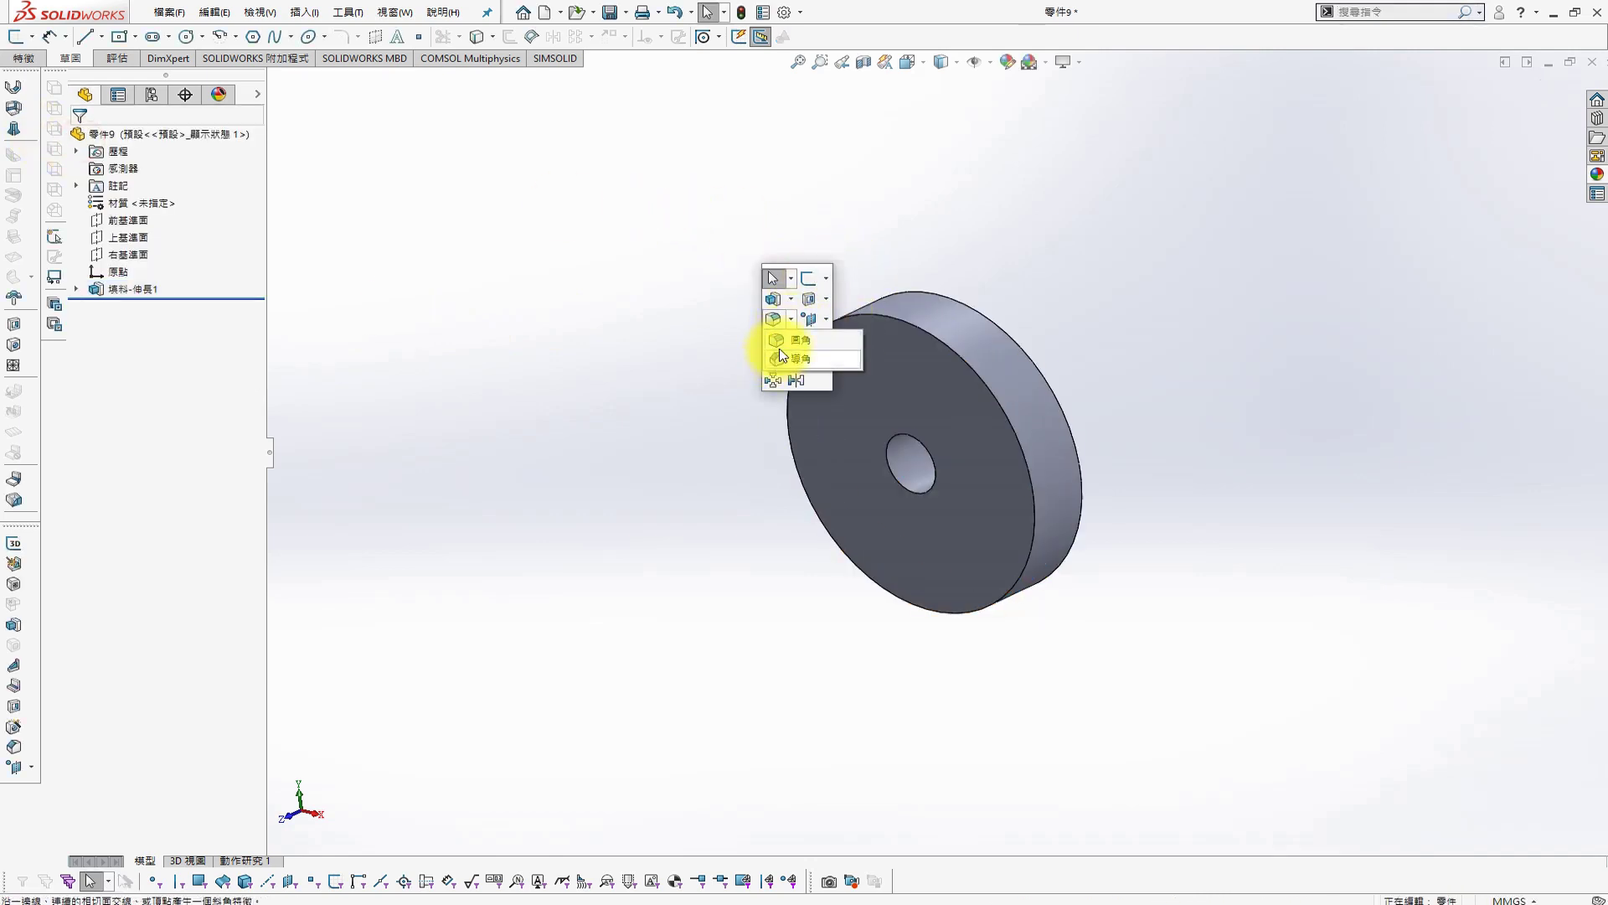
click(973, 367)
click(1029, 358)
click(79, 138)
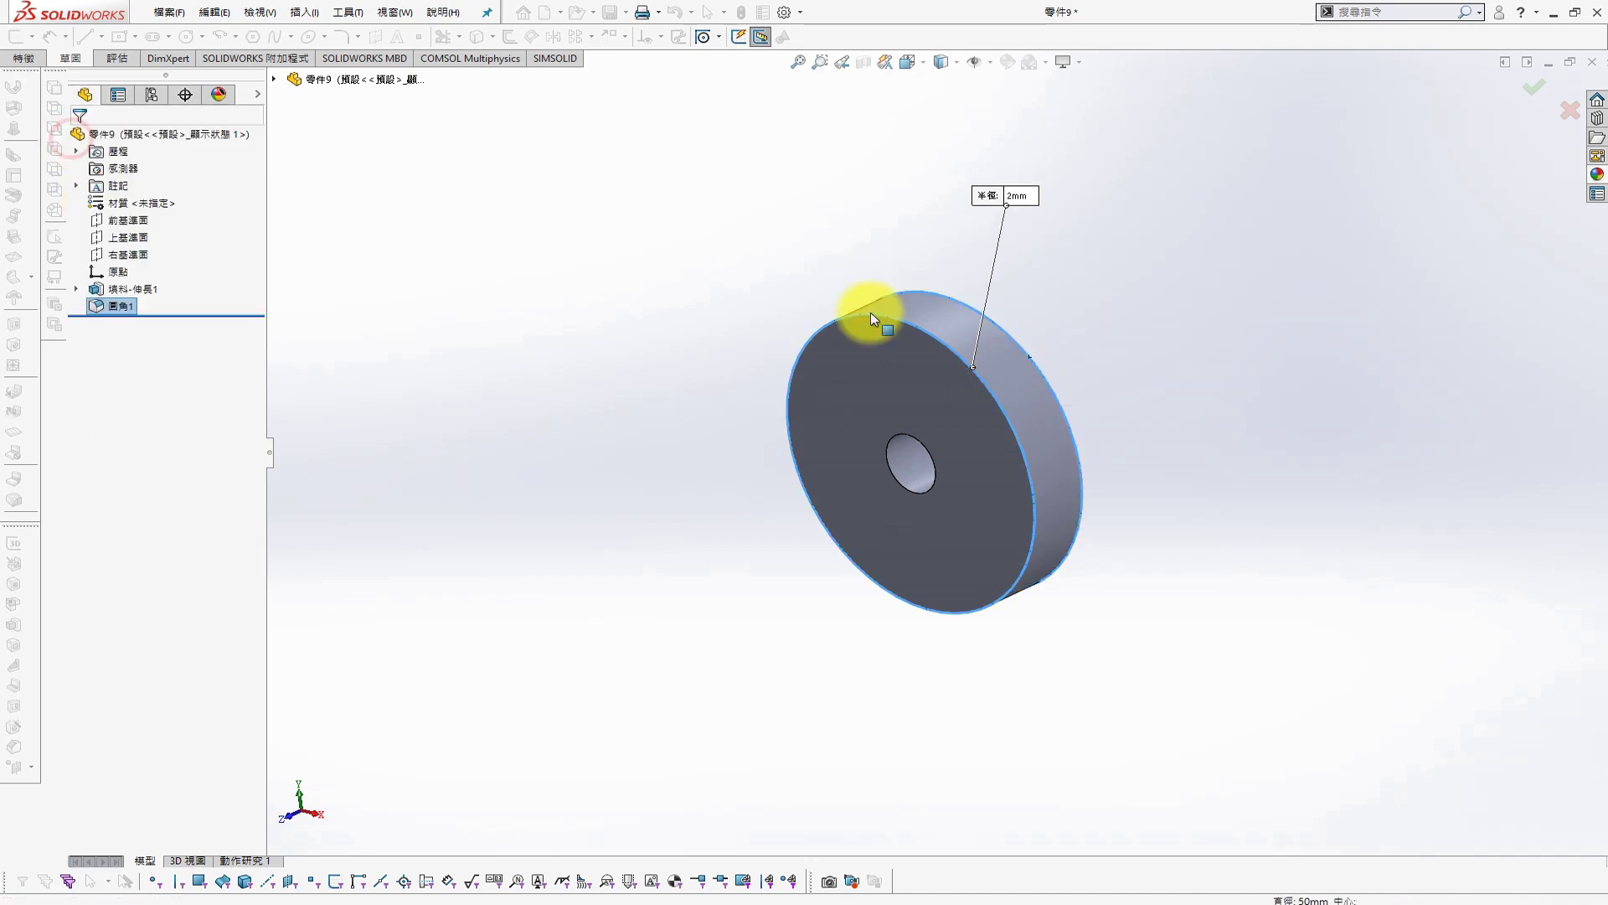
Save the new part under the name wheel
key(ctrl+s)
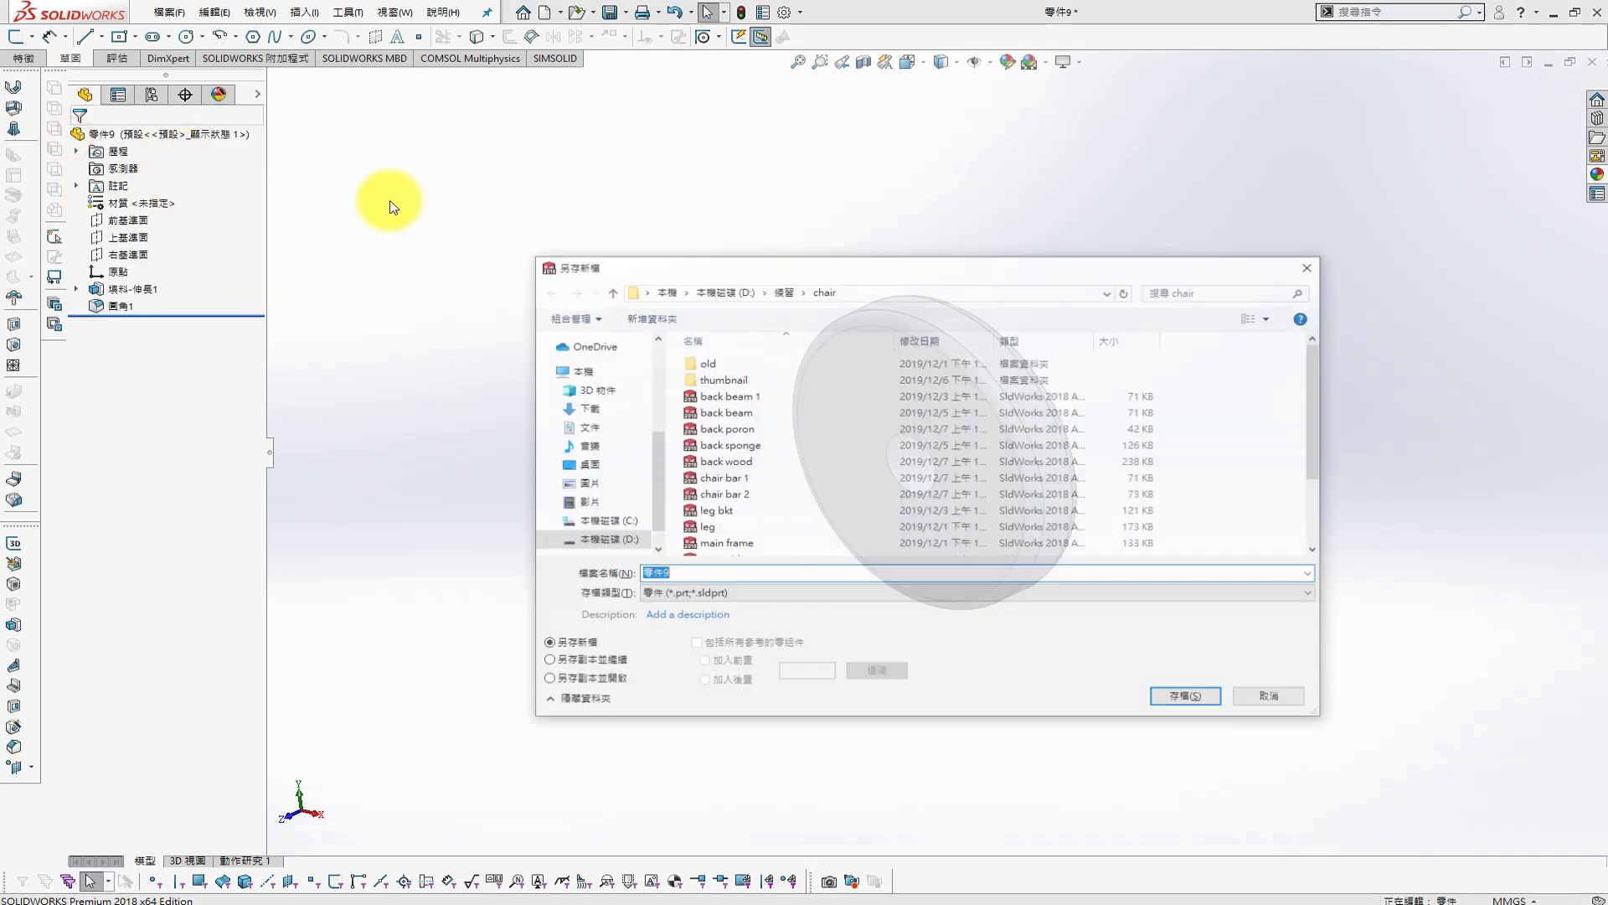
text(whel)
key(Return)
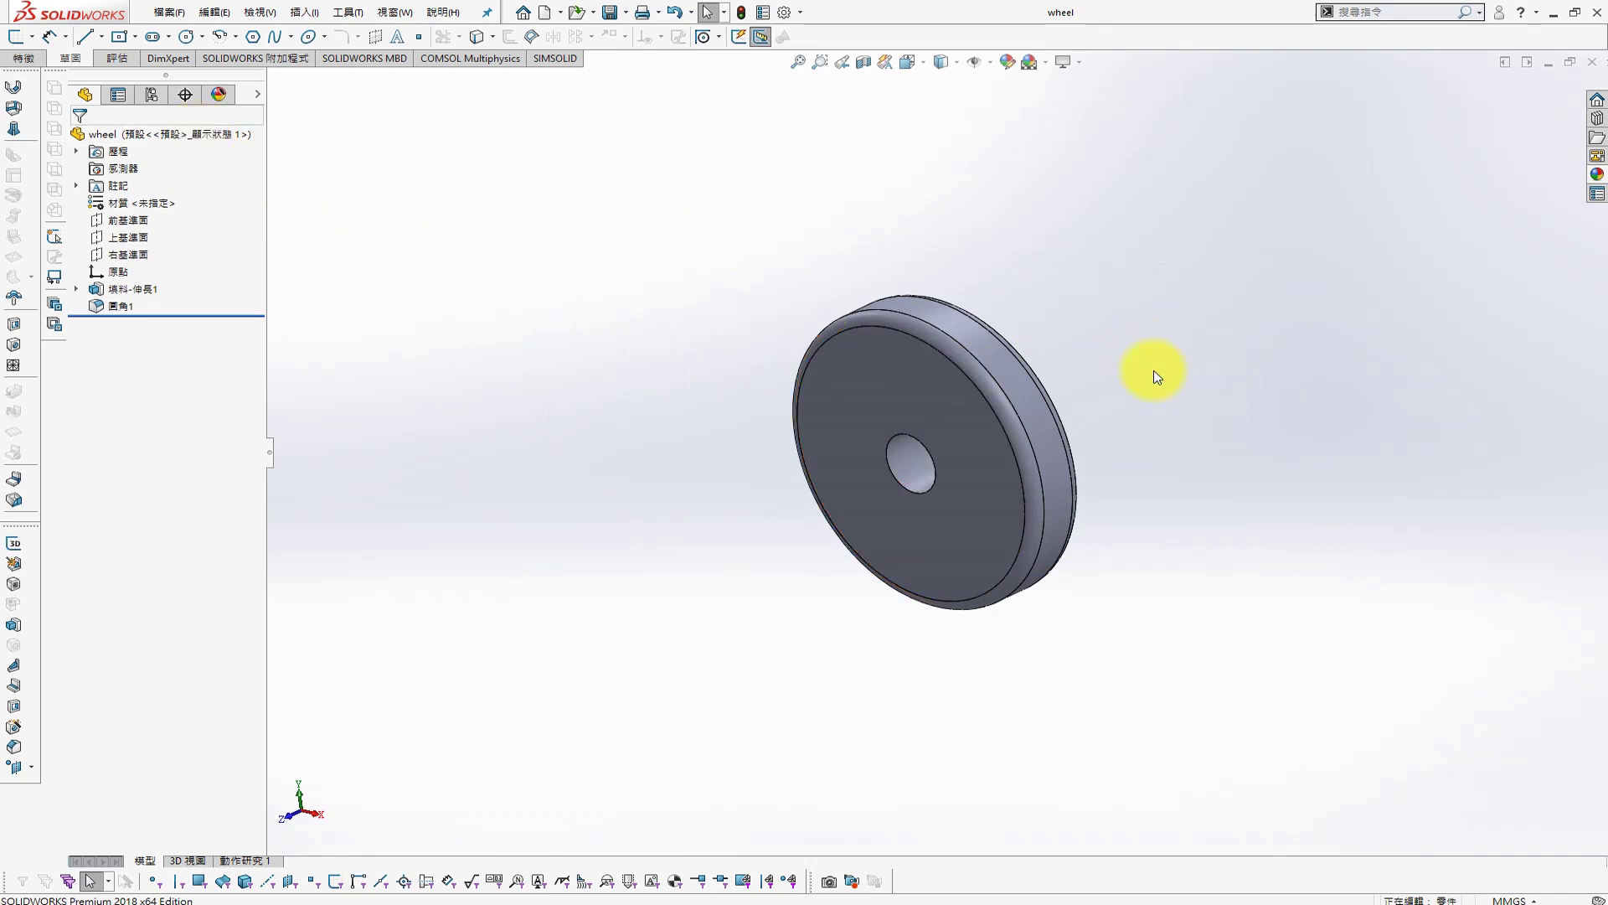
In the chair assembly, measure the area and perimeter of a leg end face
click(395, 12)
mouse_move(448, 288)
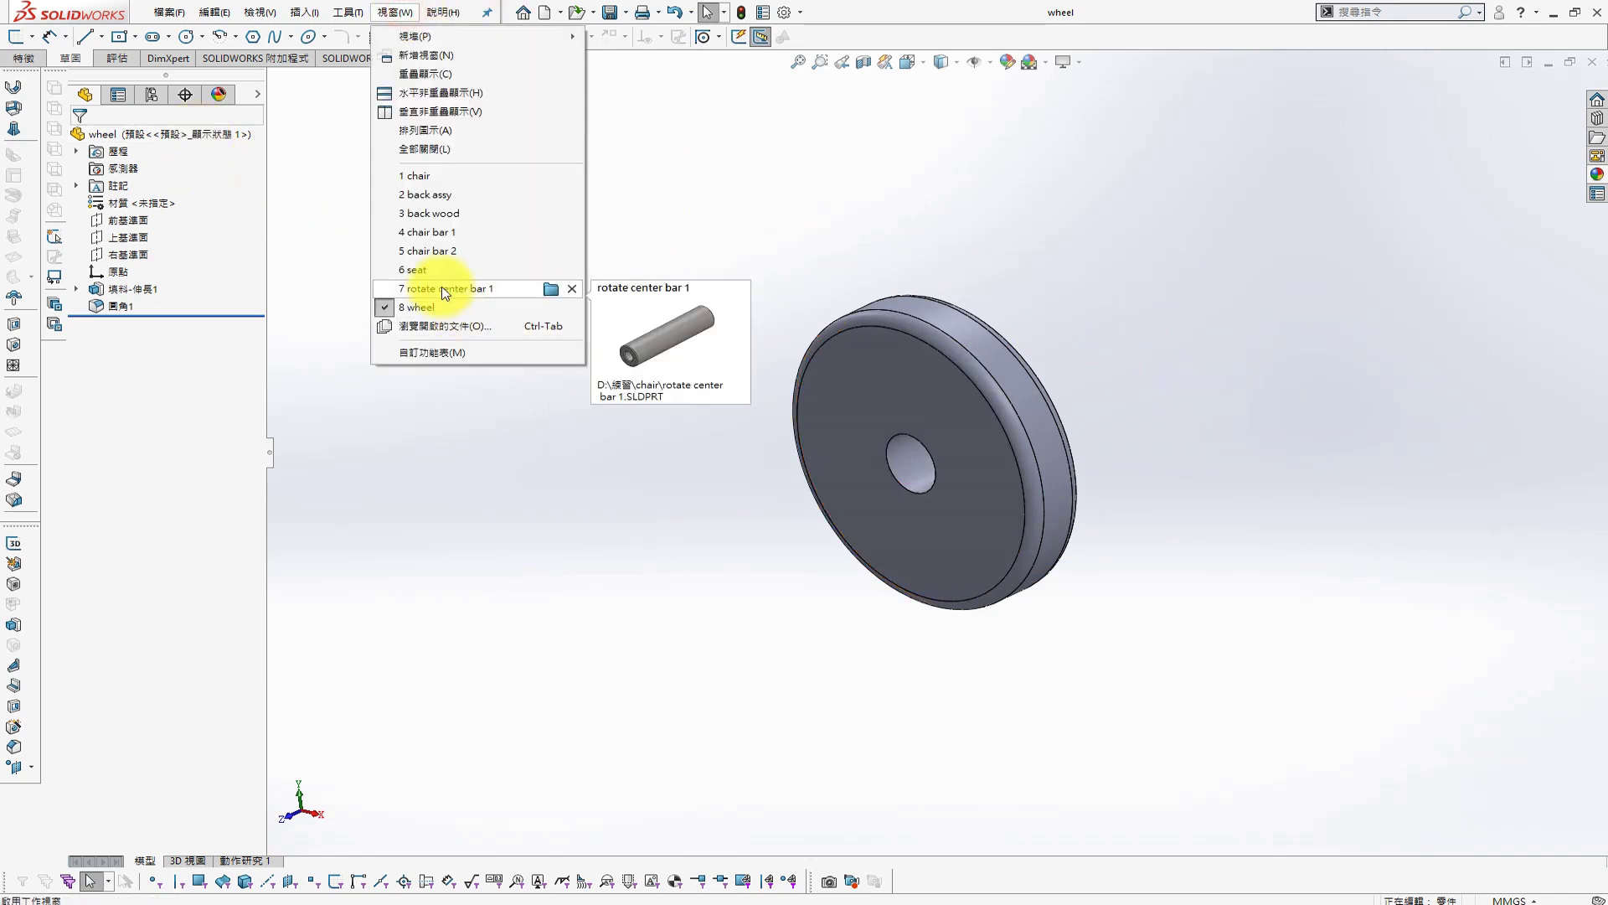
click(419, 176)
middle_drag(1263, 450, 1166, 484)
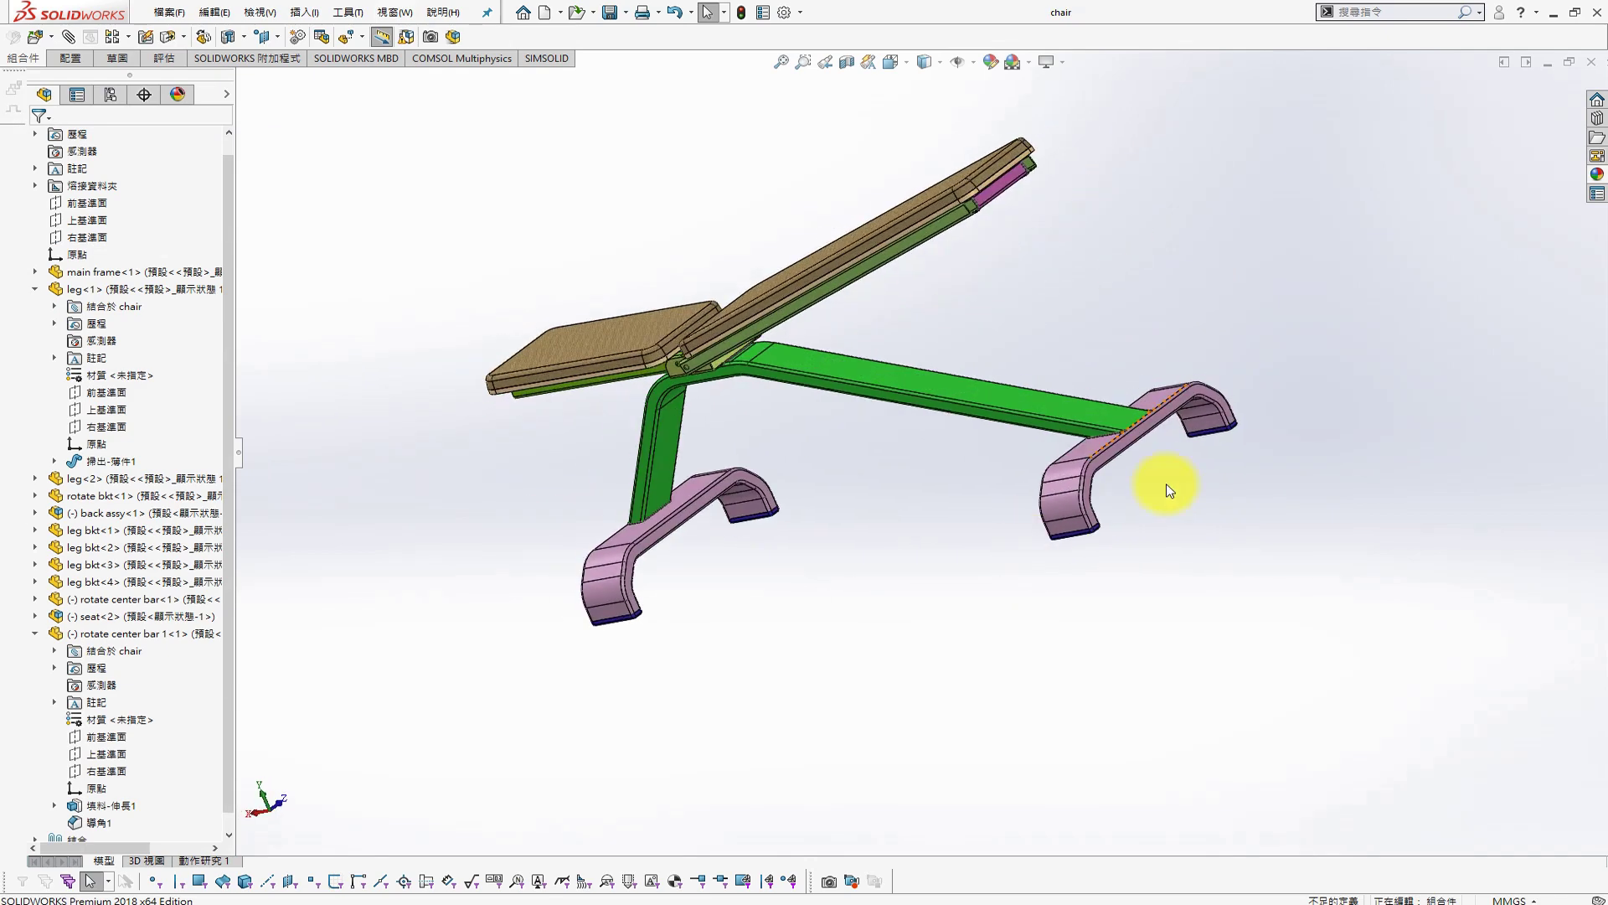
scroll(1215, 502, down, 5)
click(1199, 558)
click(987, 539)
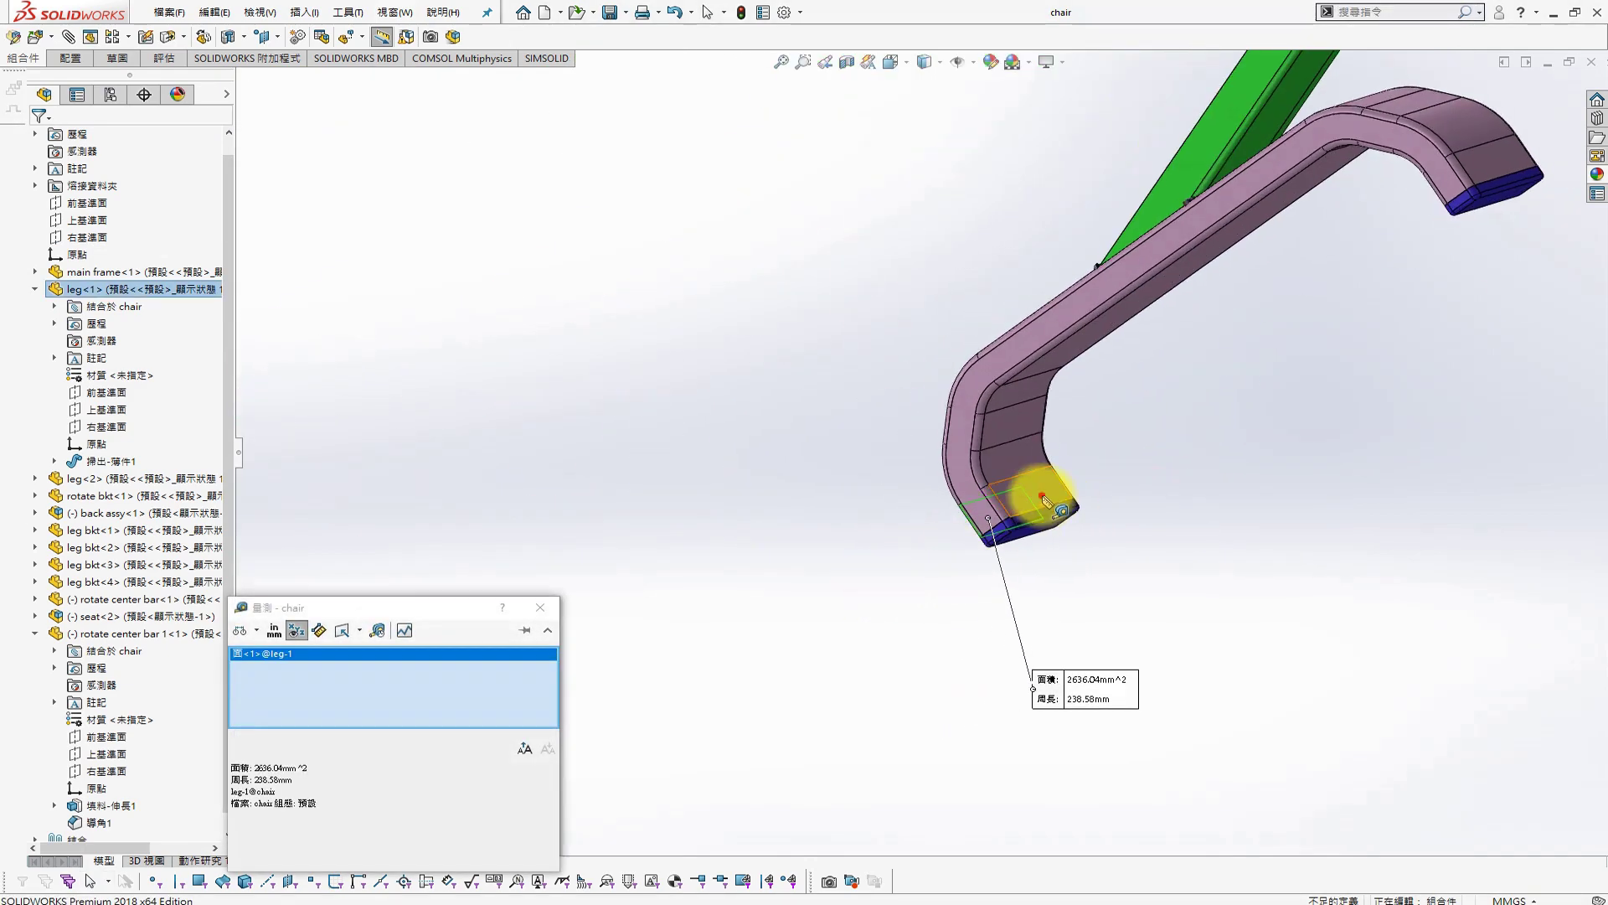
click(1030, 513)
Back in the wheel part, change the extrusion depth to 30 mm
click(394, 12)
click(467, 316)
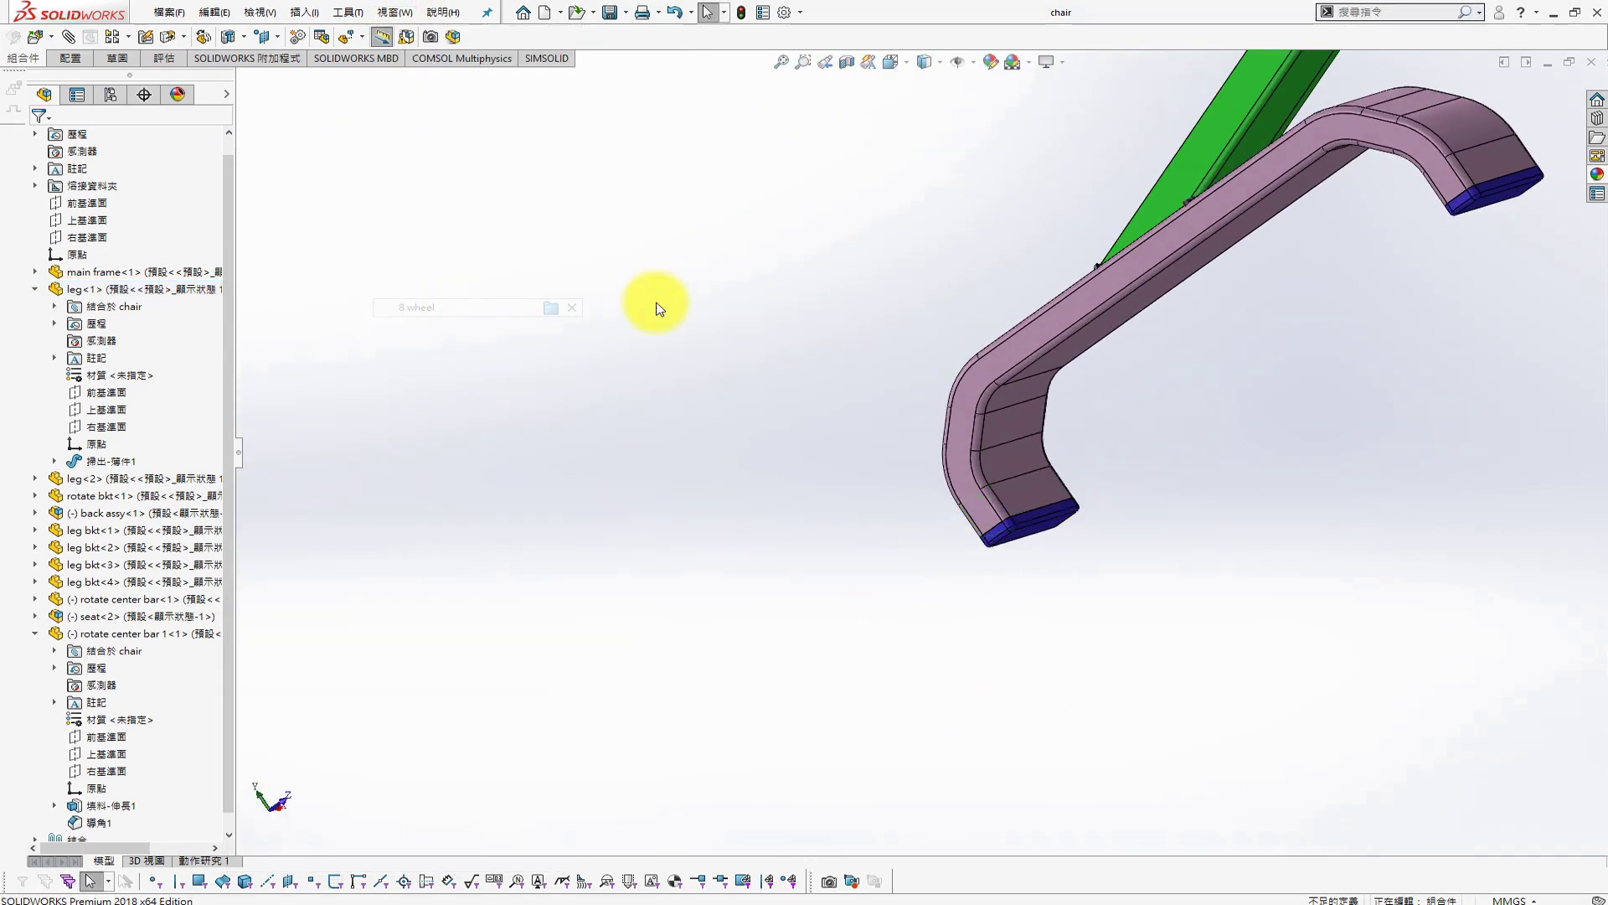
click(993, 513)
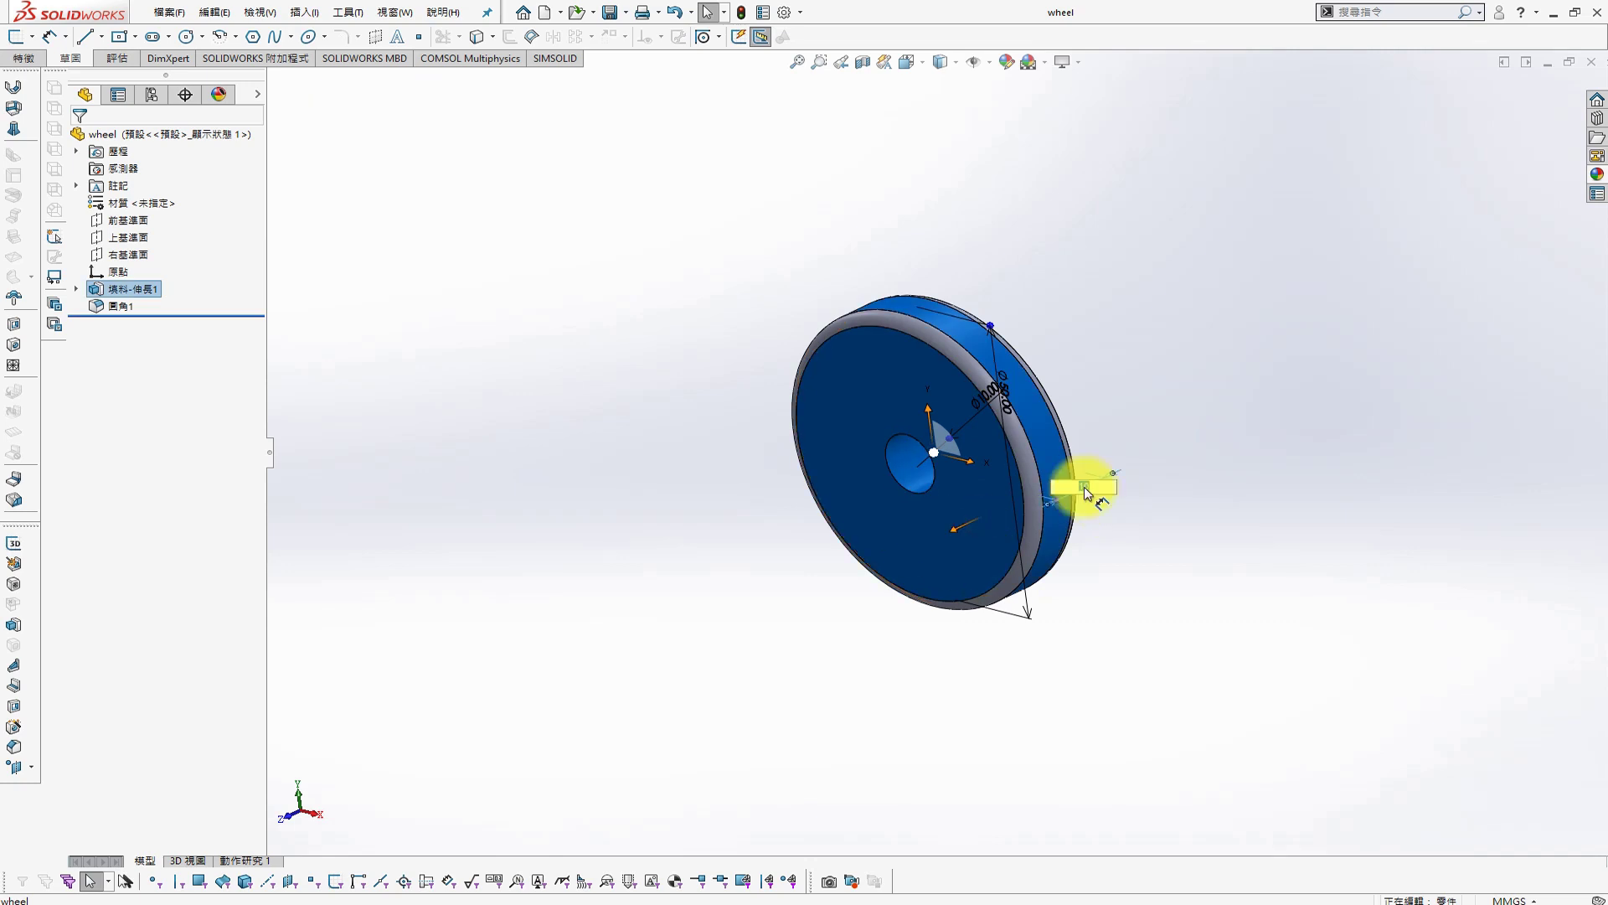
click(1316, 309)
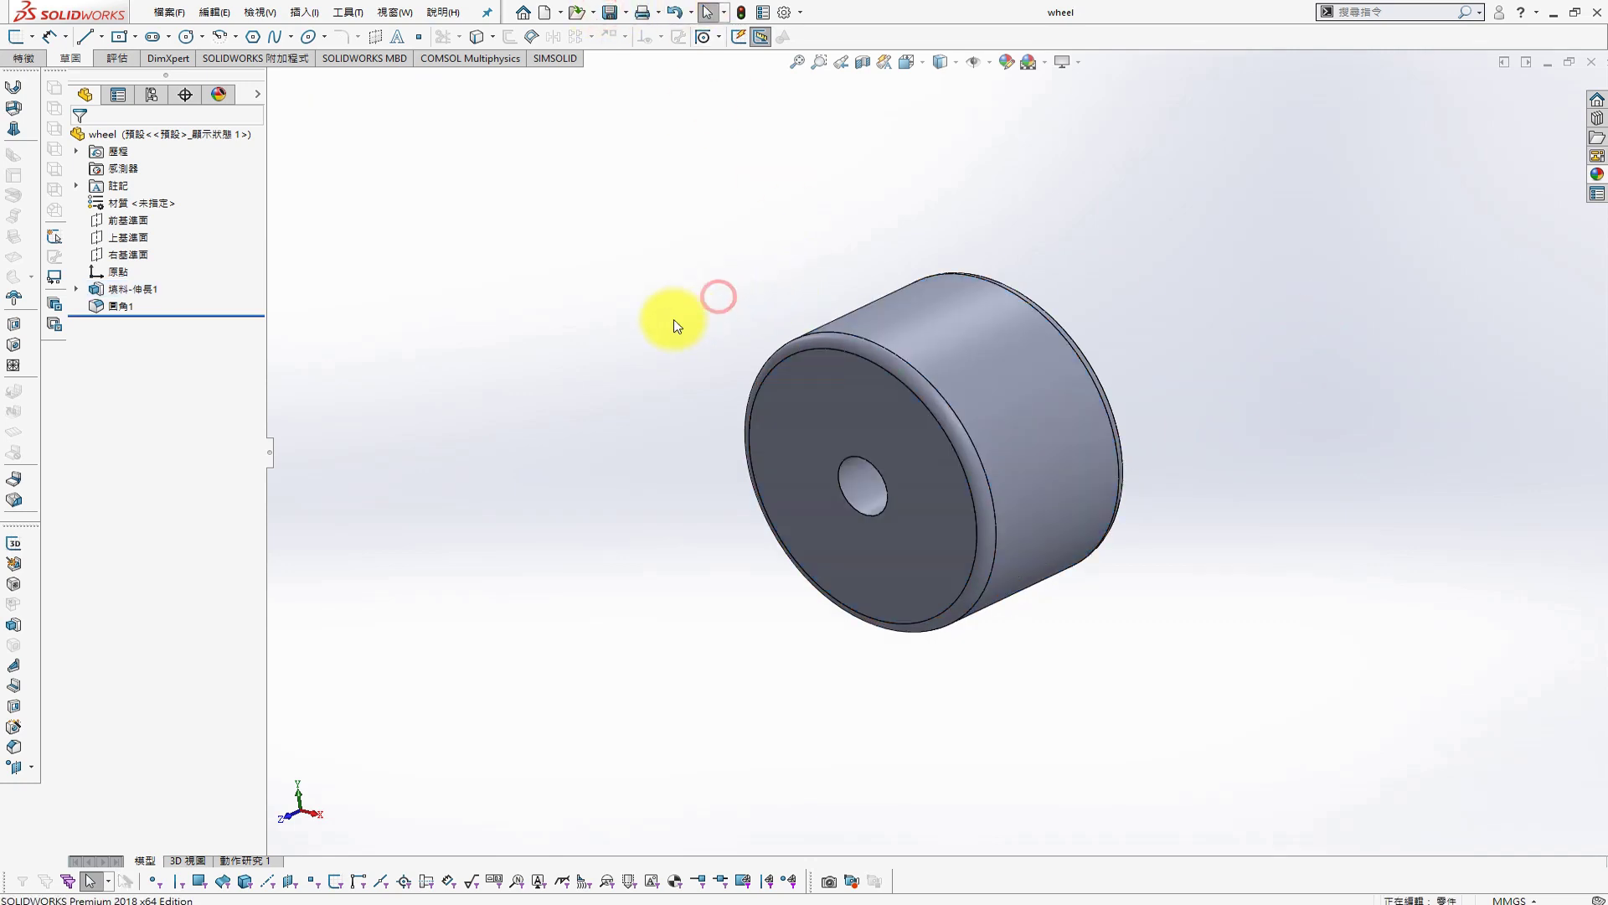
key(z)
Create a blank part, then return to the wheel and rebuild it at the new width
key(ctrl+n)
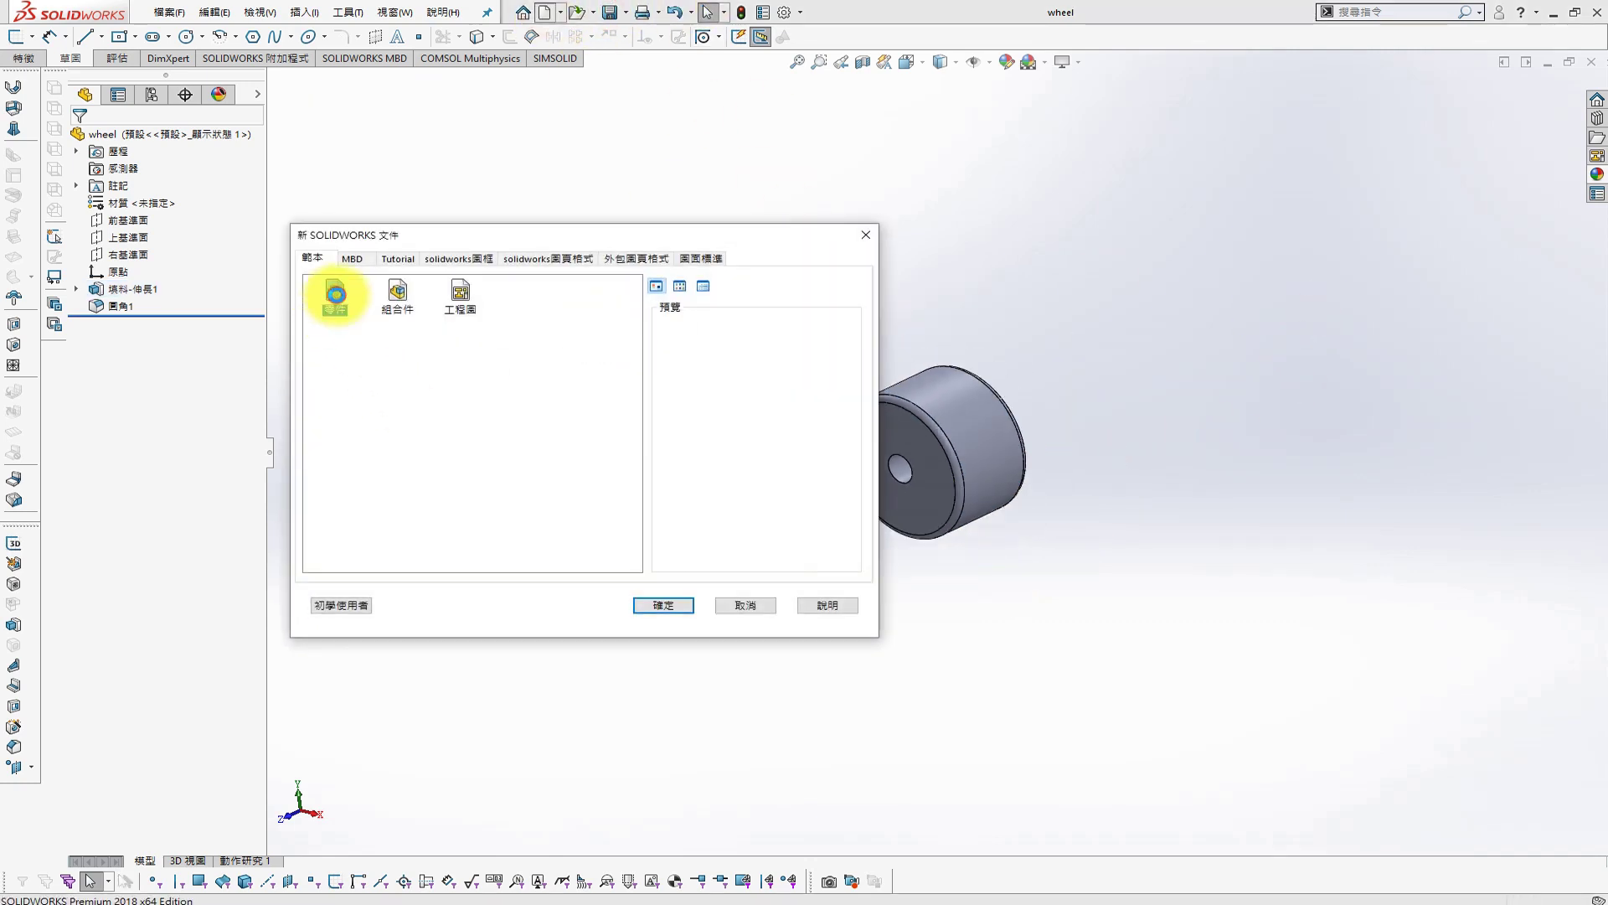
double_click(335, 293)
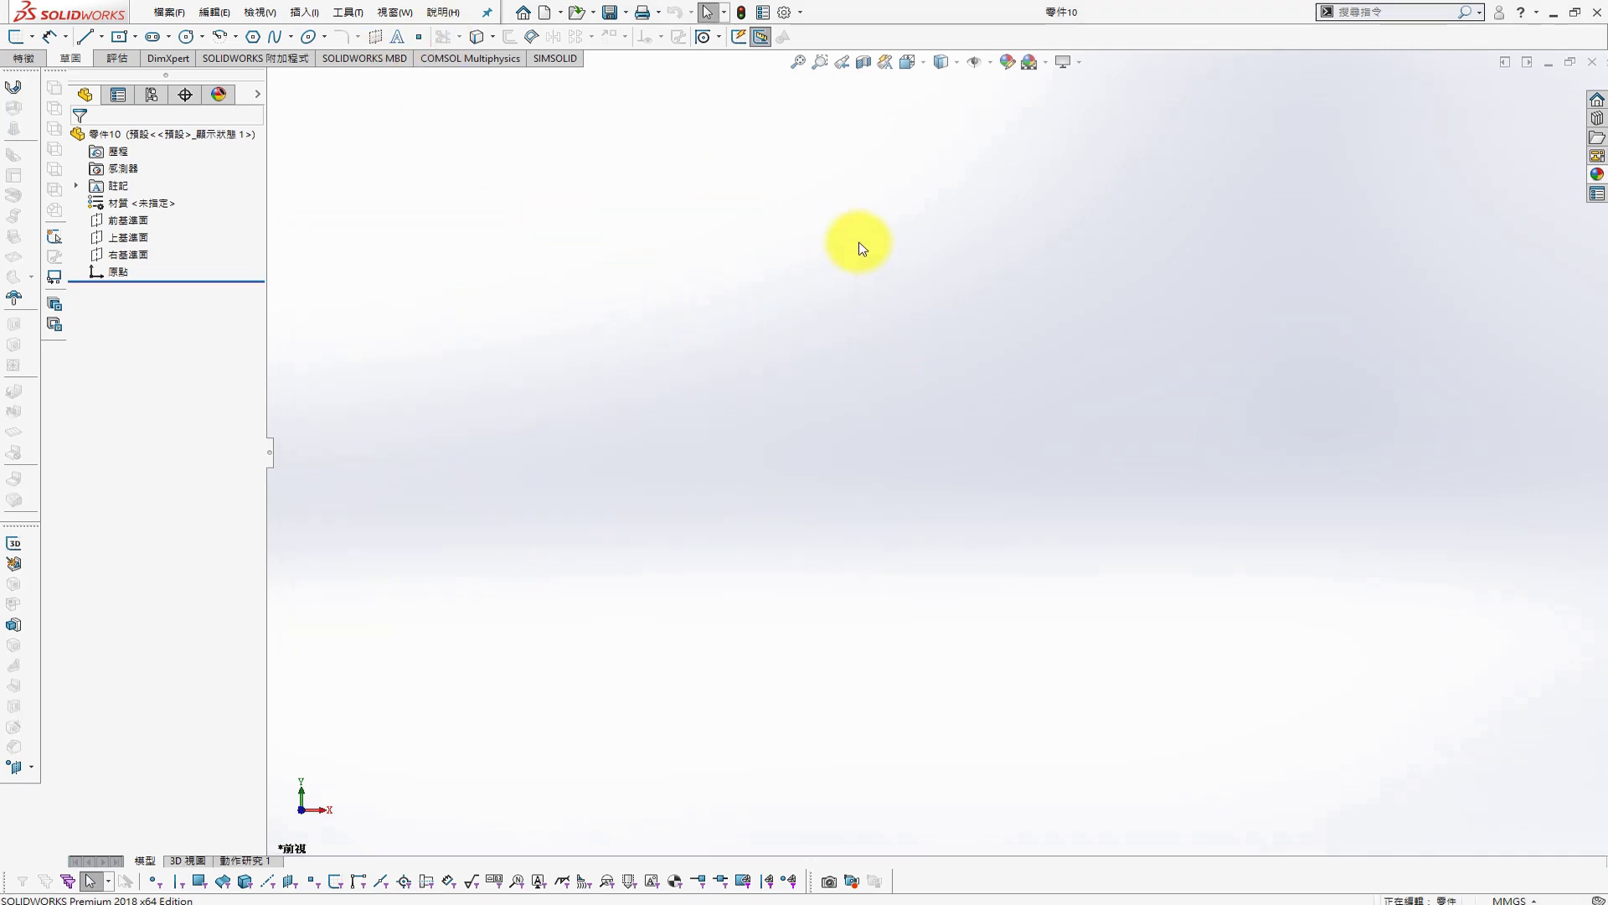
click(394, 13)
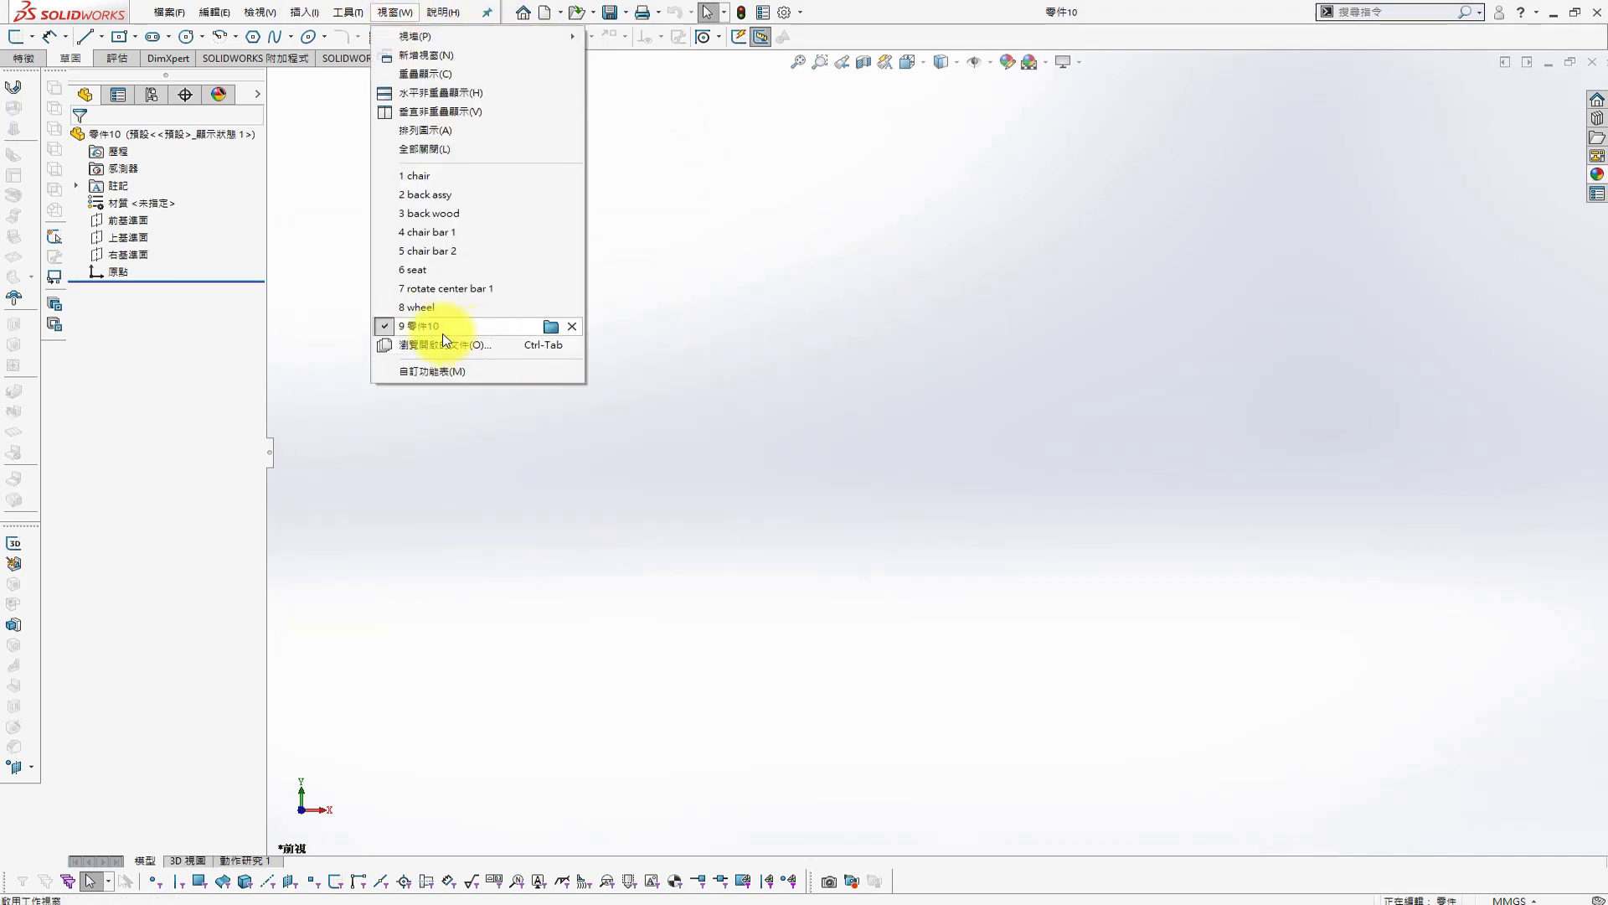
click(455, 332)
click(979, 439)
drag(993, 474, 1091, 436)
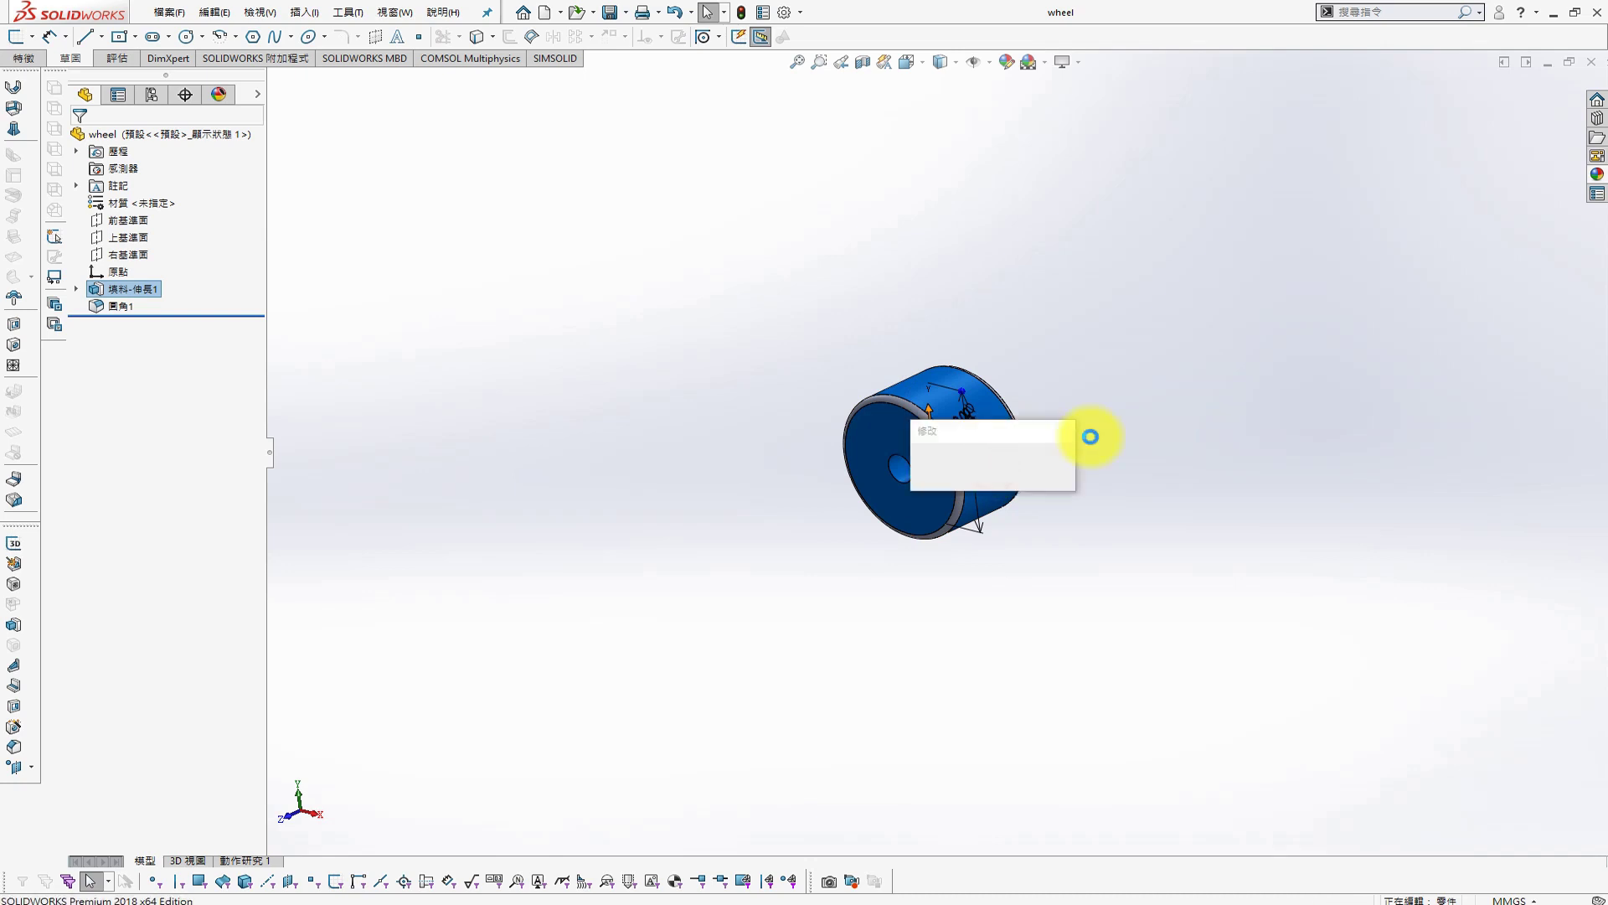
click(743, 16)
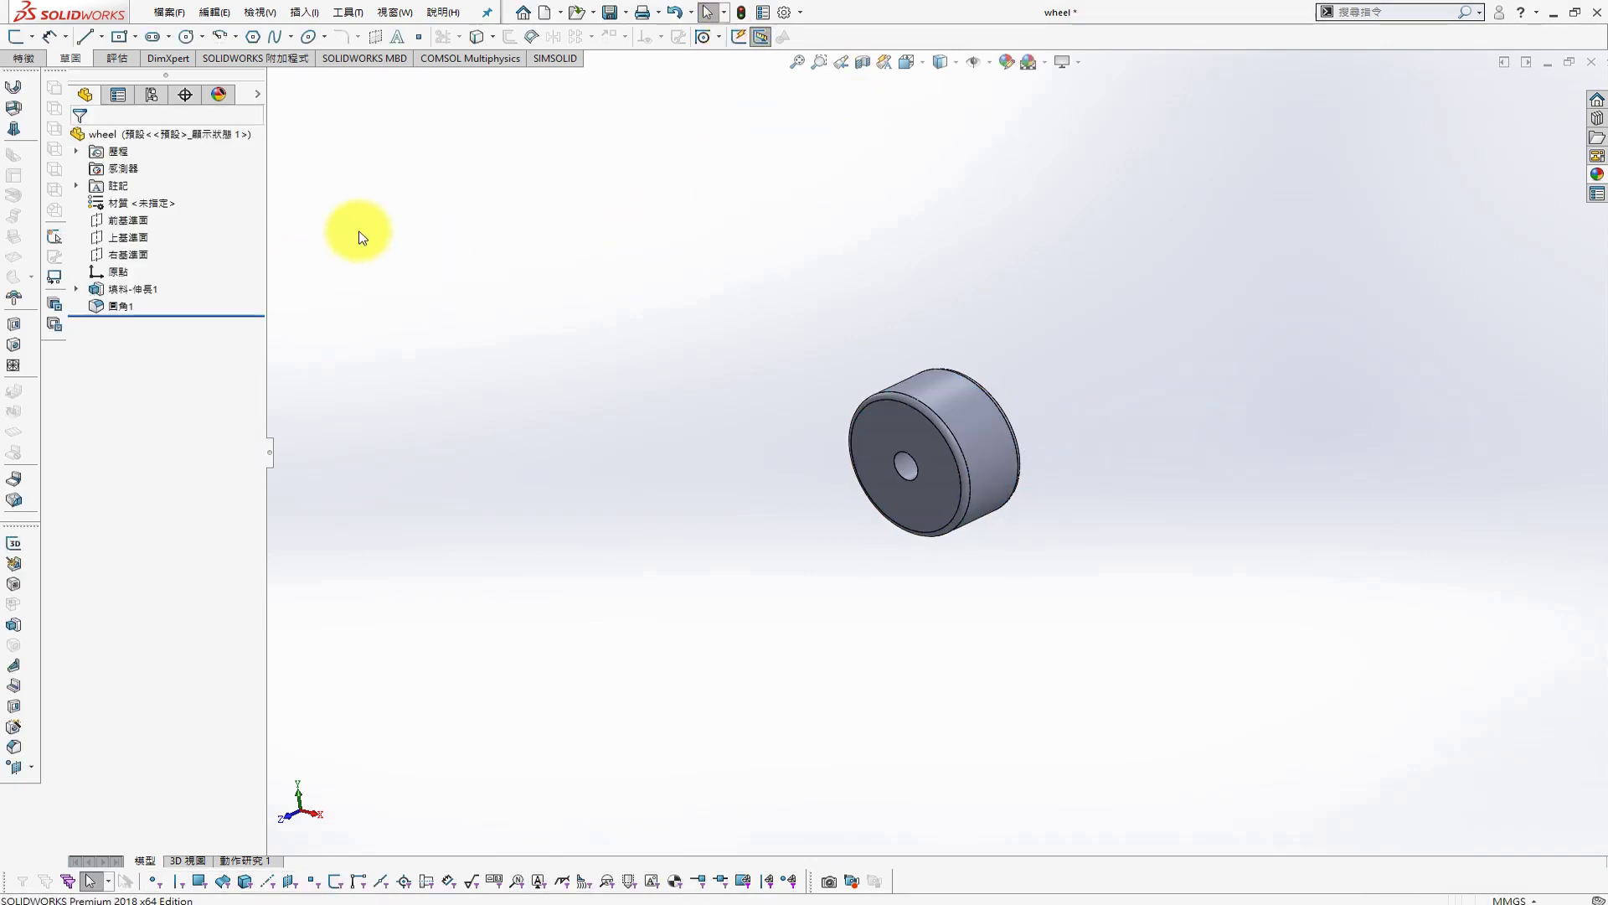
Give the whole wheel part a dark blue appearance
right_click(215, 135)
click(449, 351)
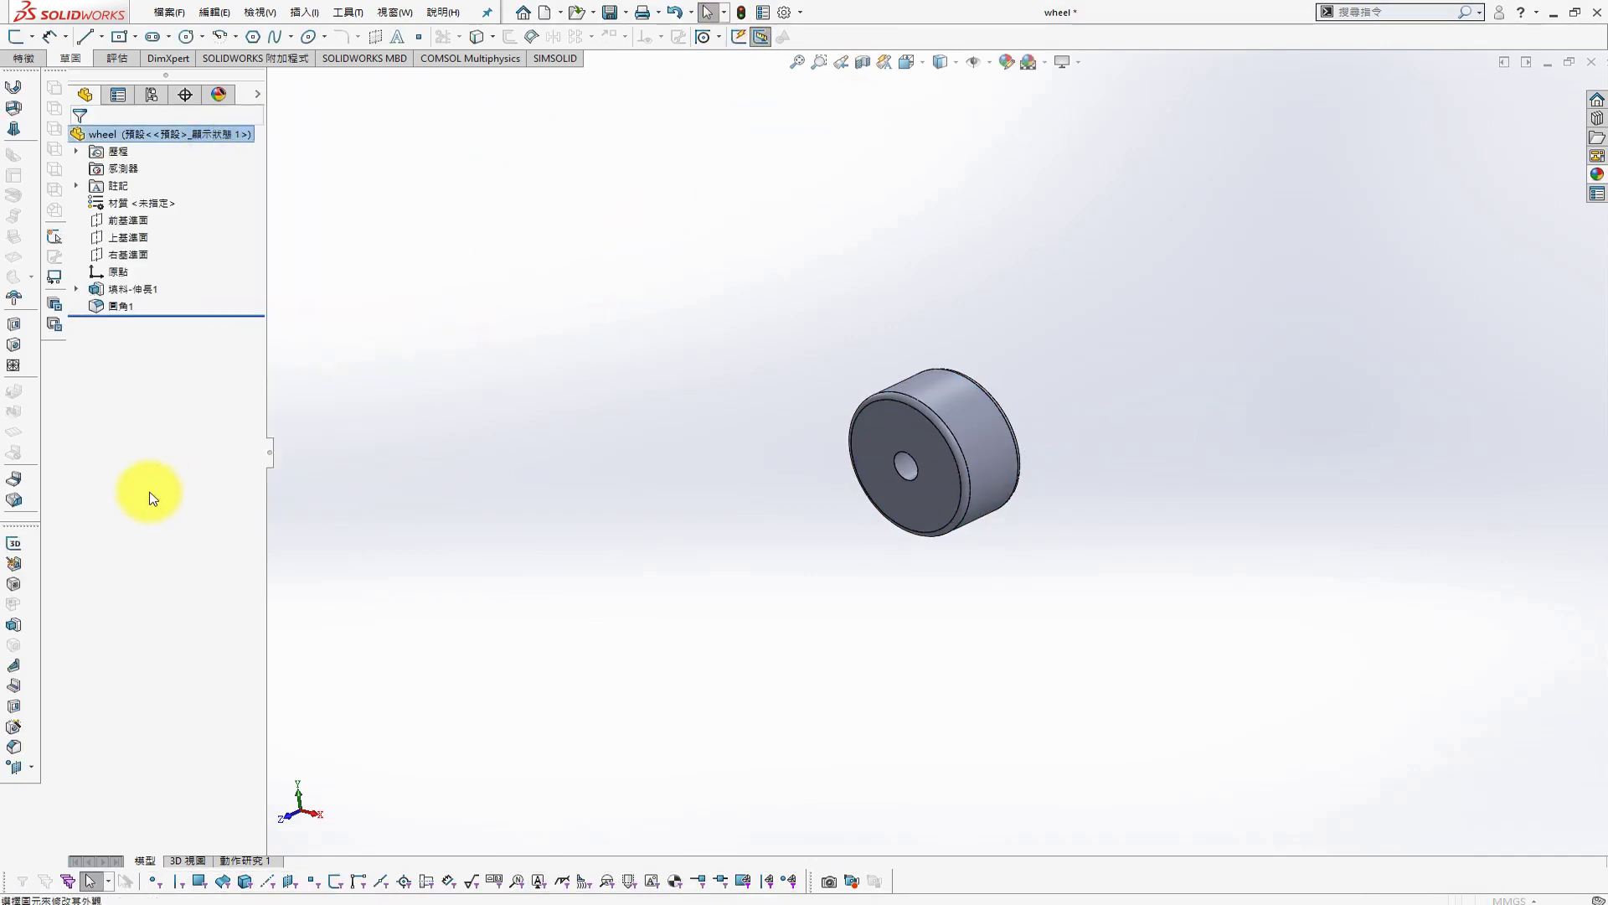
click(186, 525)
drag(186, 525, 186, 540)
click(79, 139)
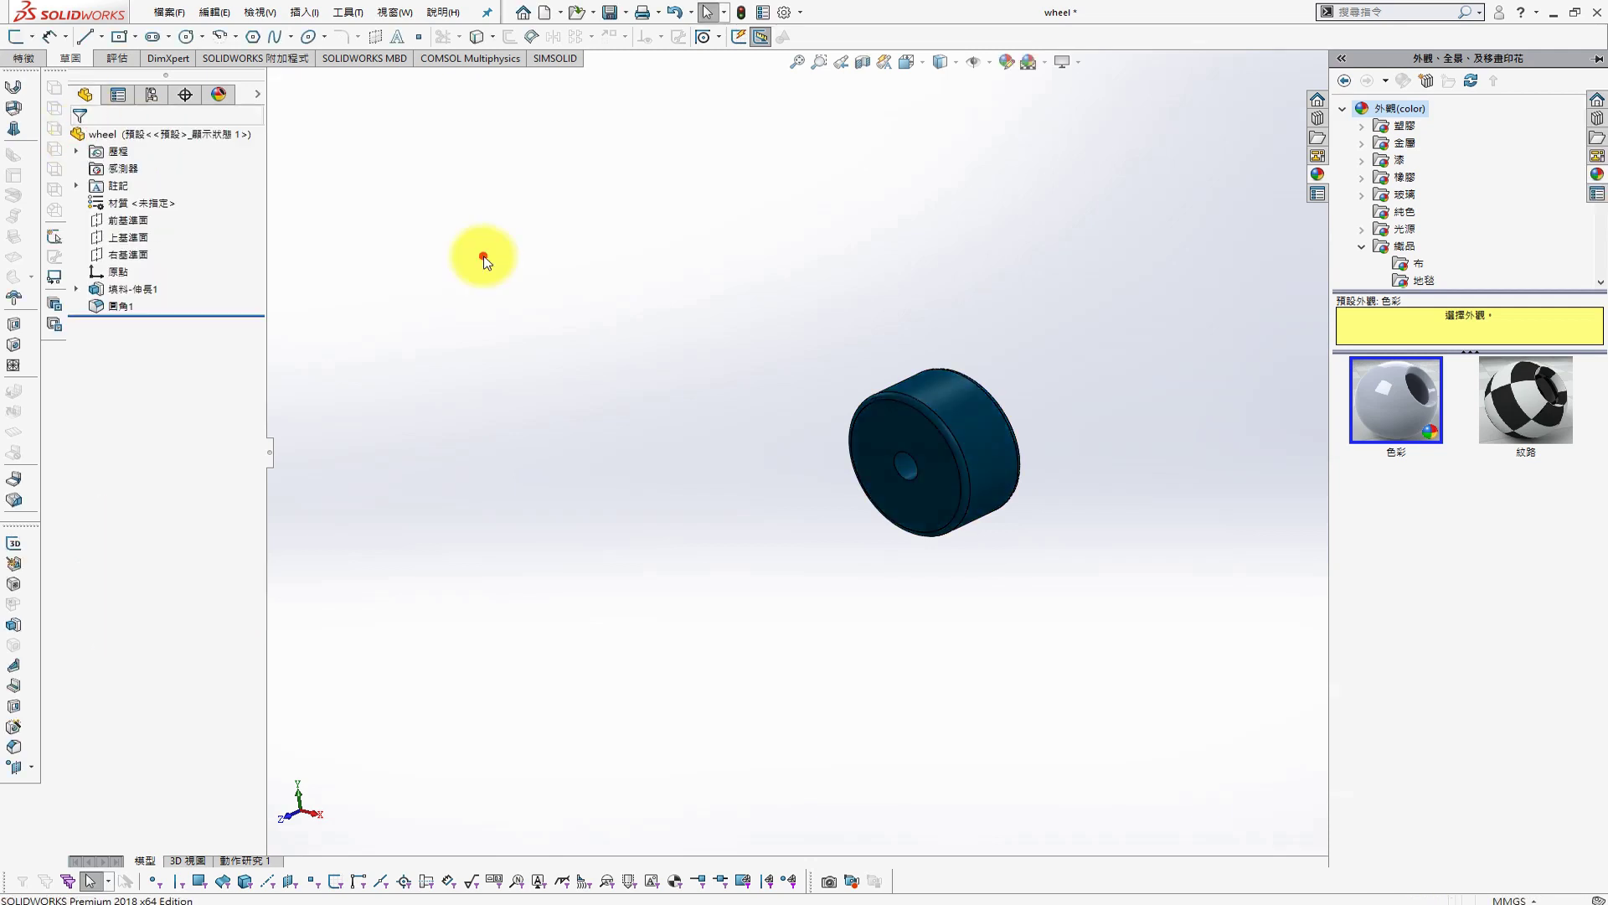
click(610, 11)
click(543, 14)
Start a new part and sketch a horizontal line from the origin on the Front Plane
click(665, 603)
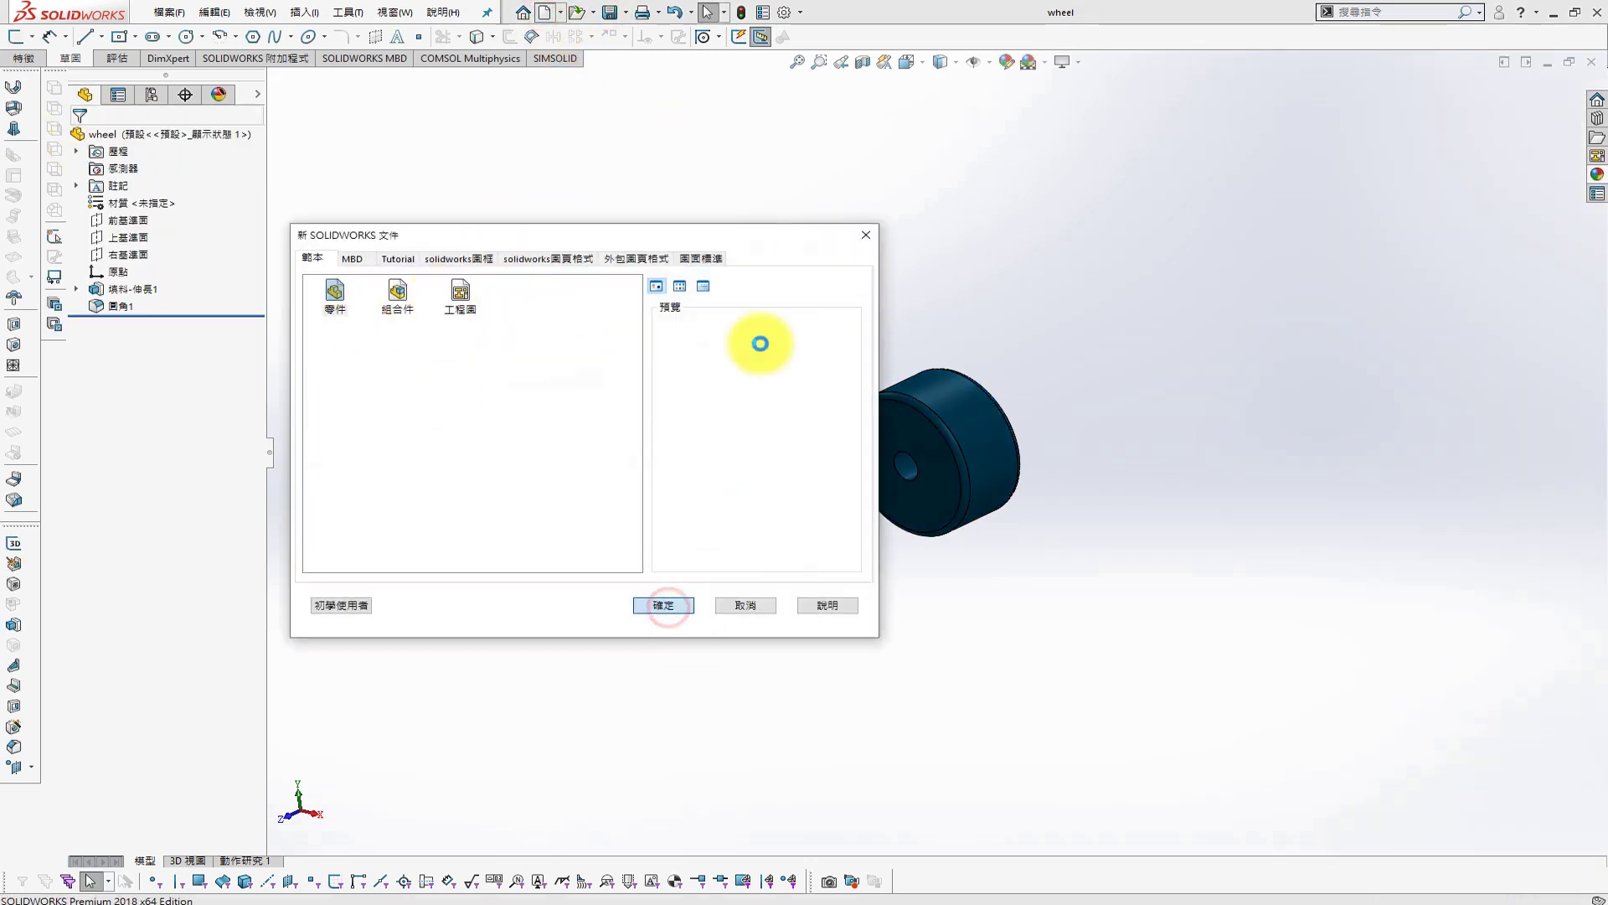
click(90, 37)
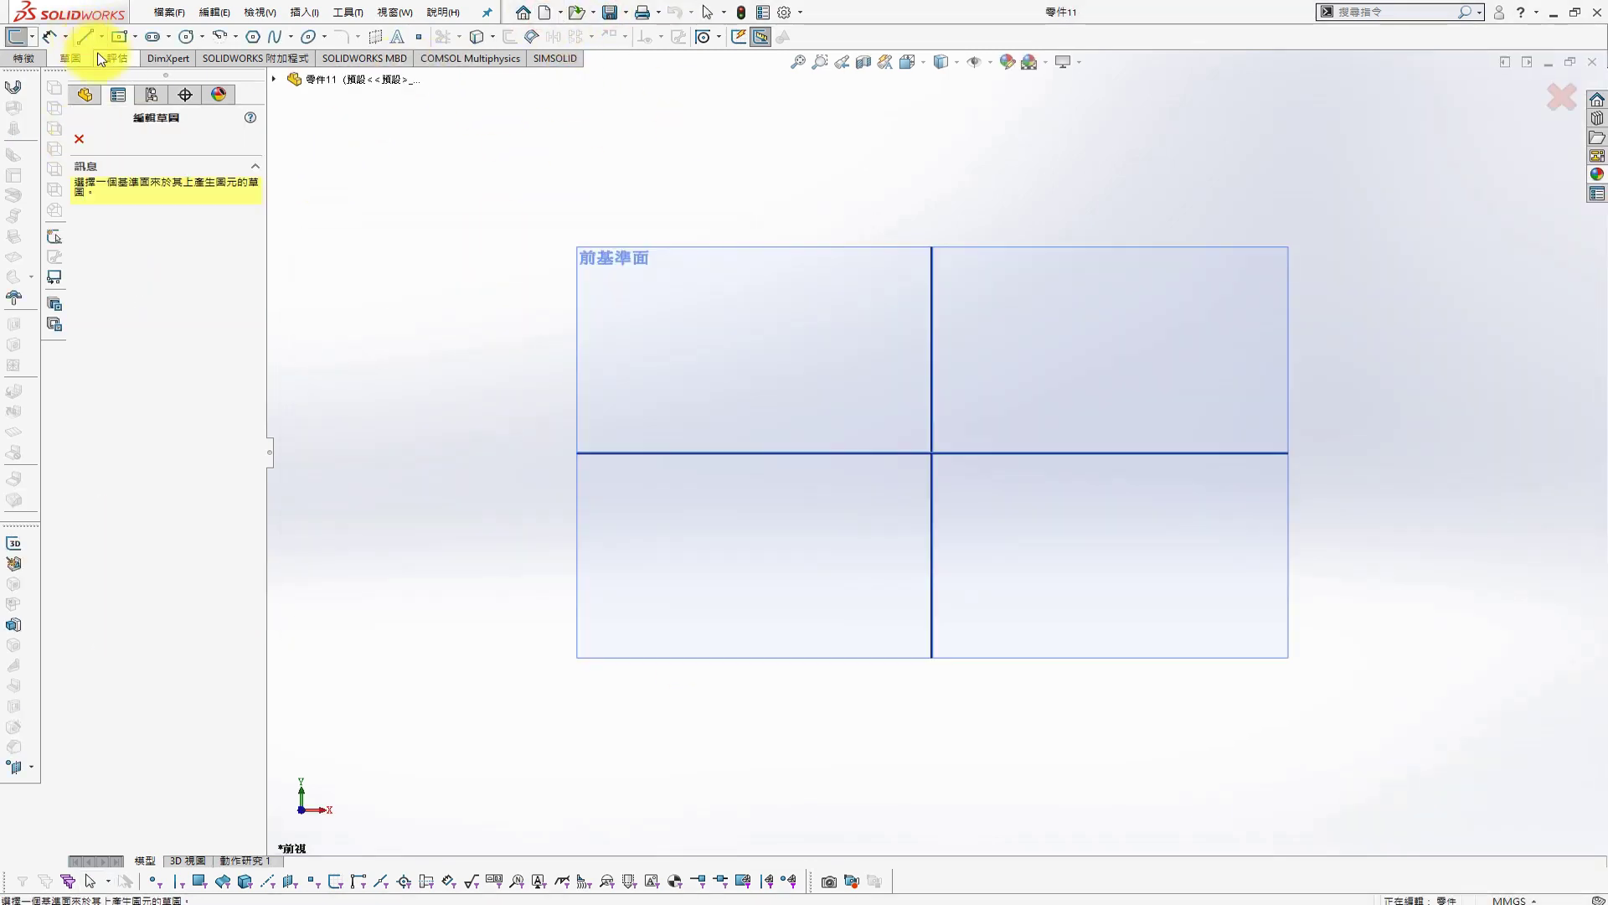
click(826, 370)
click(822, 453)
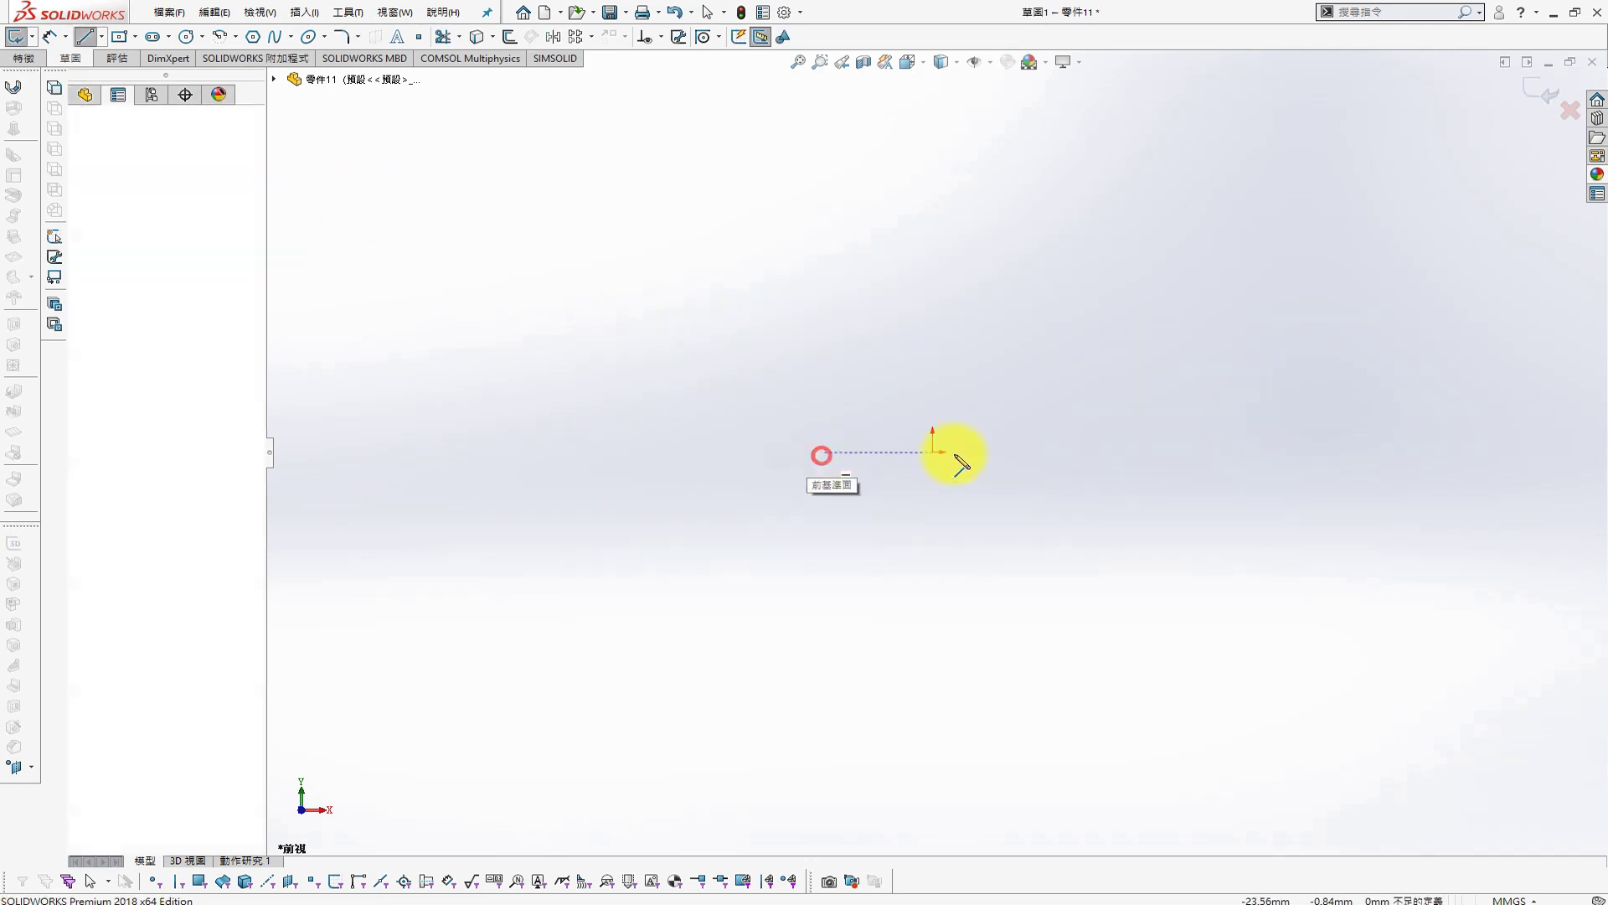
click(1036, 453)
key(Escape)
Dimension the sketched line to 30 mm long
ctrl+click(995, 454)
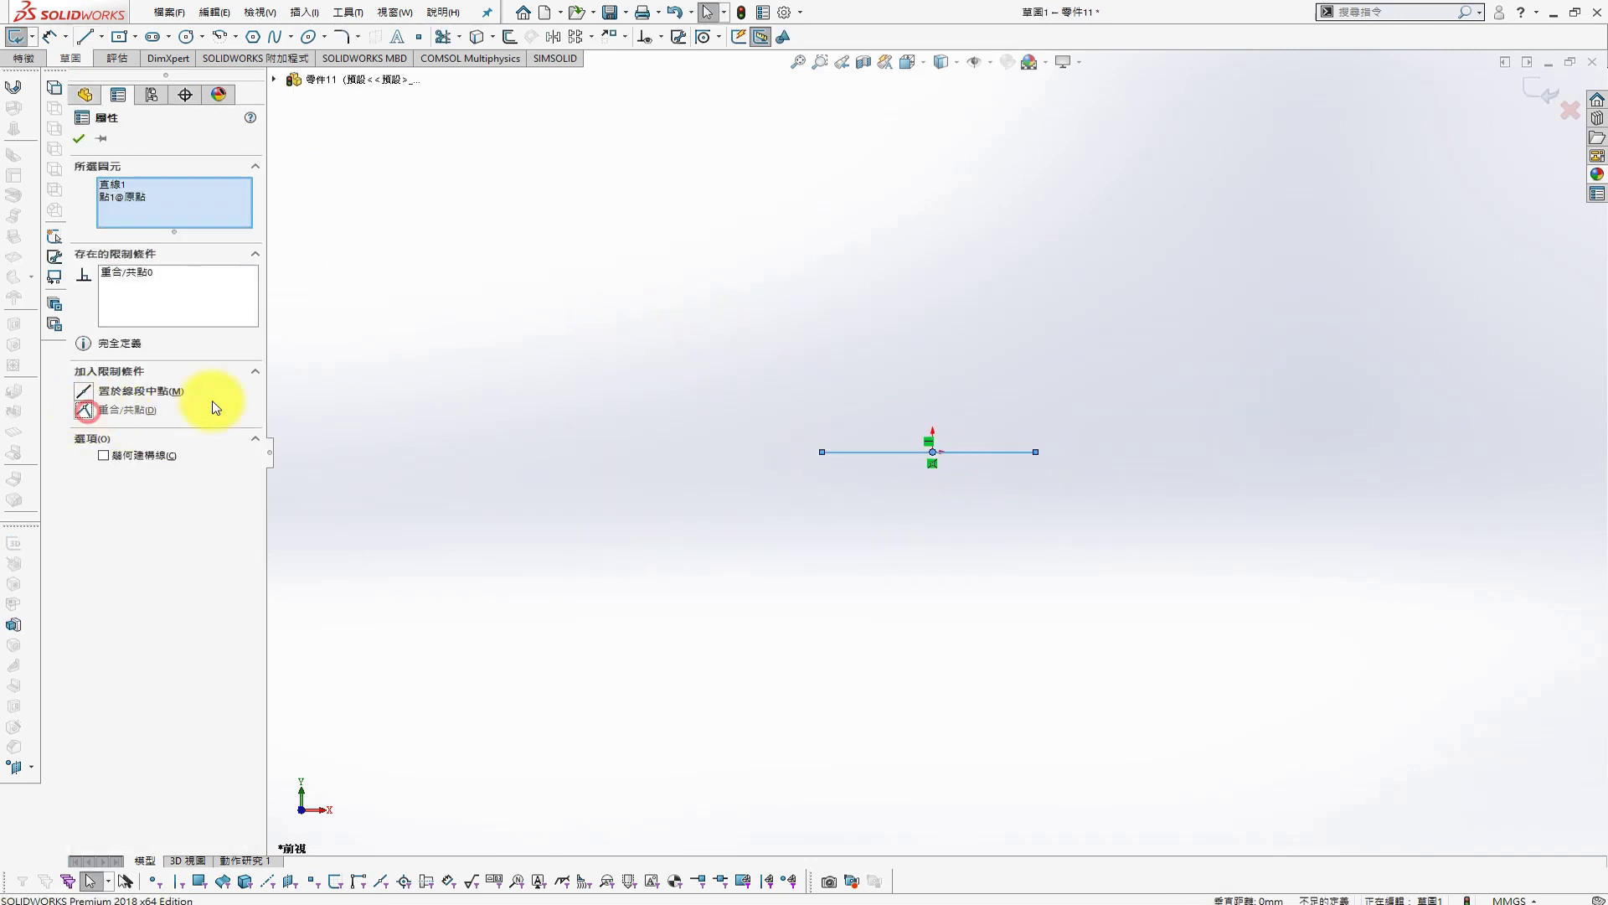
click(78, 138)
key(s)
click(951, 343)
click(913, 453)
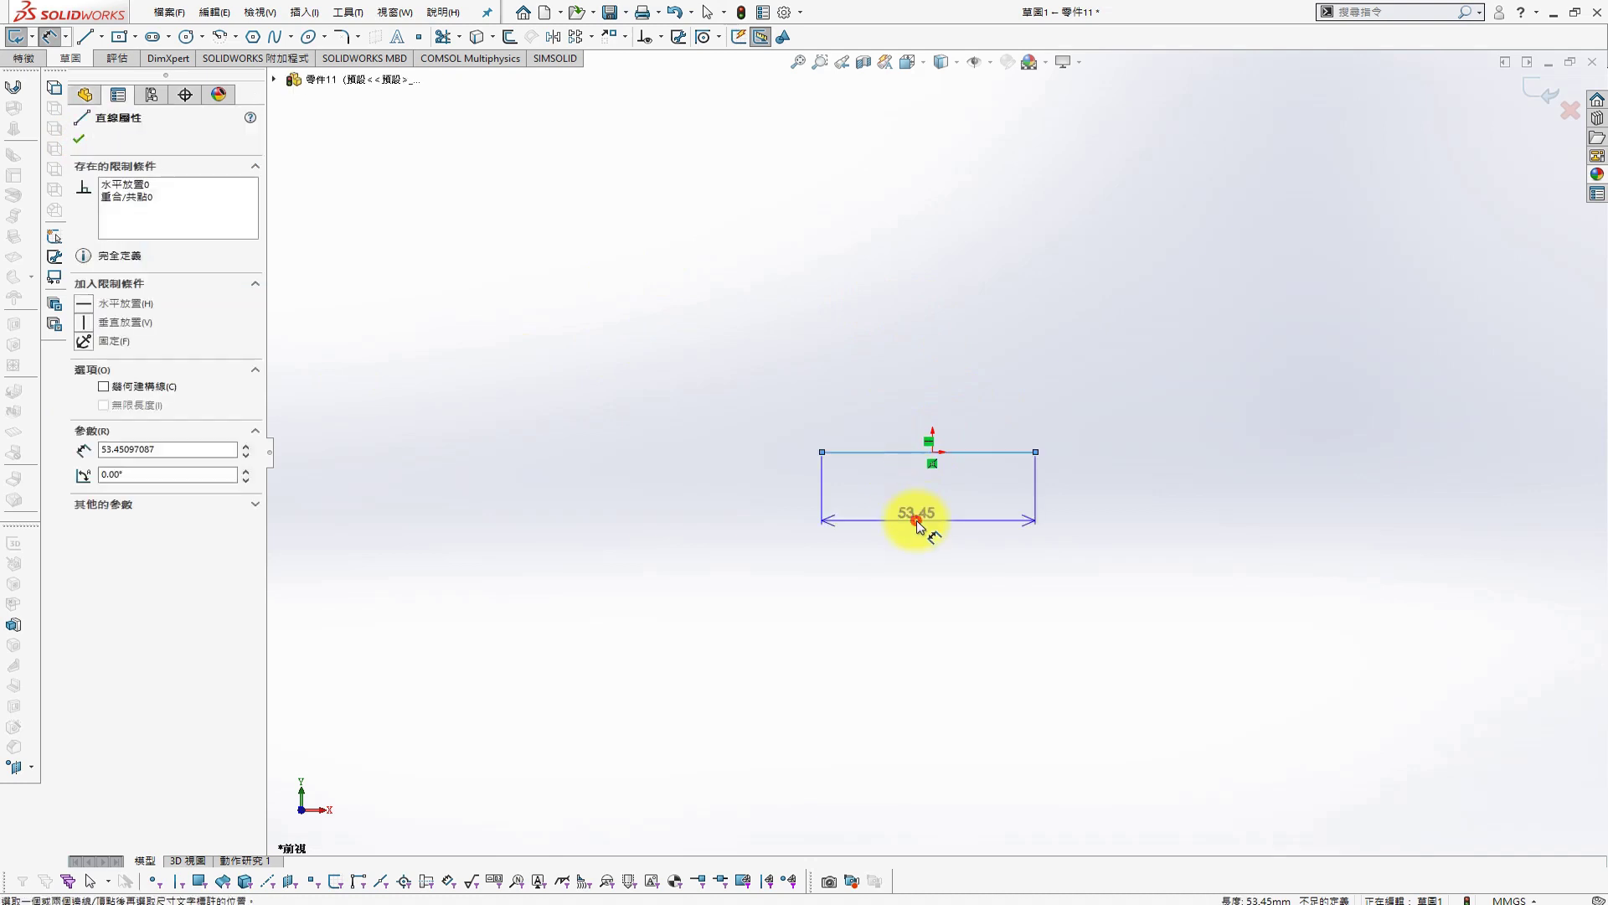
click(917, 523)
text(30)
key(Return)
key(Escape)
Thin-extrude the line 2 mm thick and 30 mm mid-plane into a square plate
middle_drag(1063, 323, 1109, 390)
key(s)
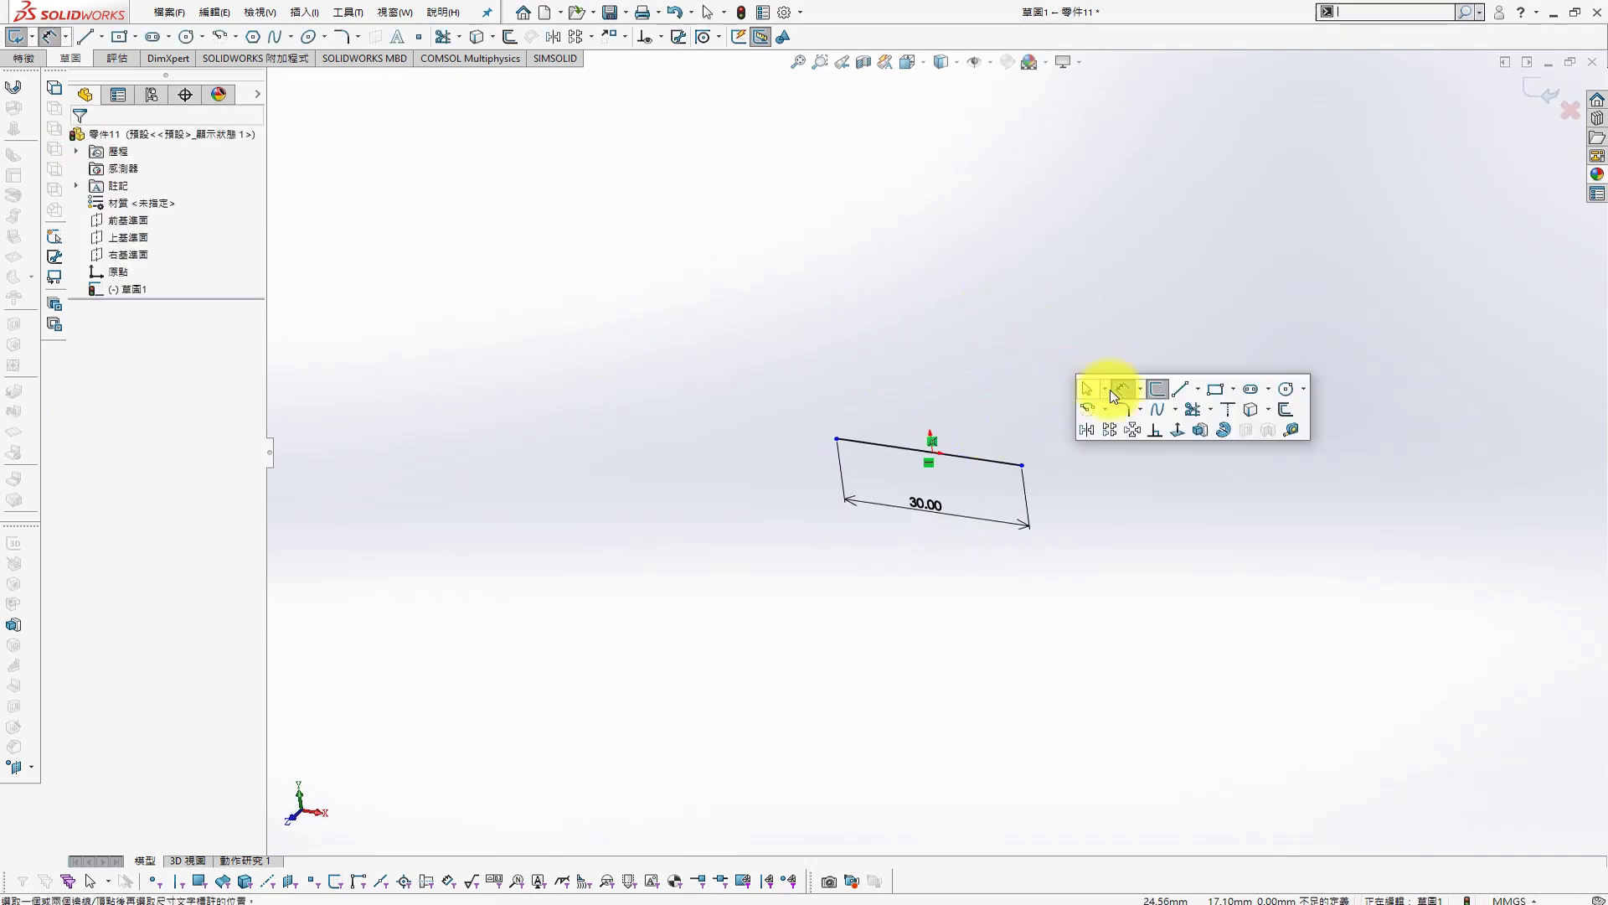
click(1200, 429)
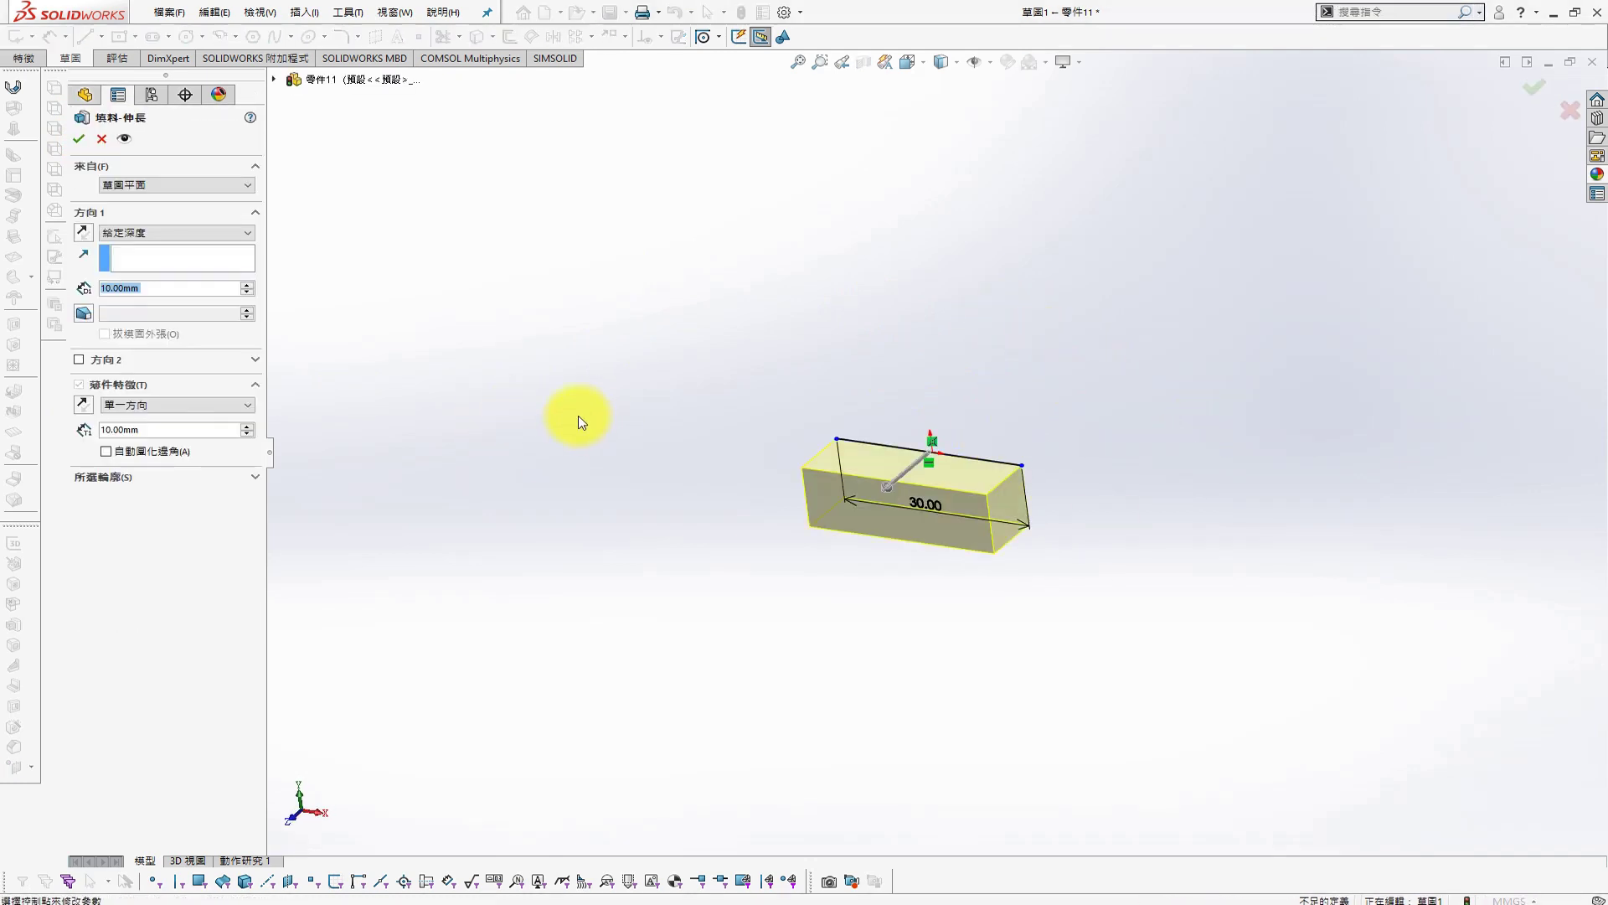
text(2)
key(Return)
click(82, 404)
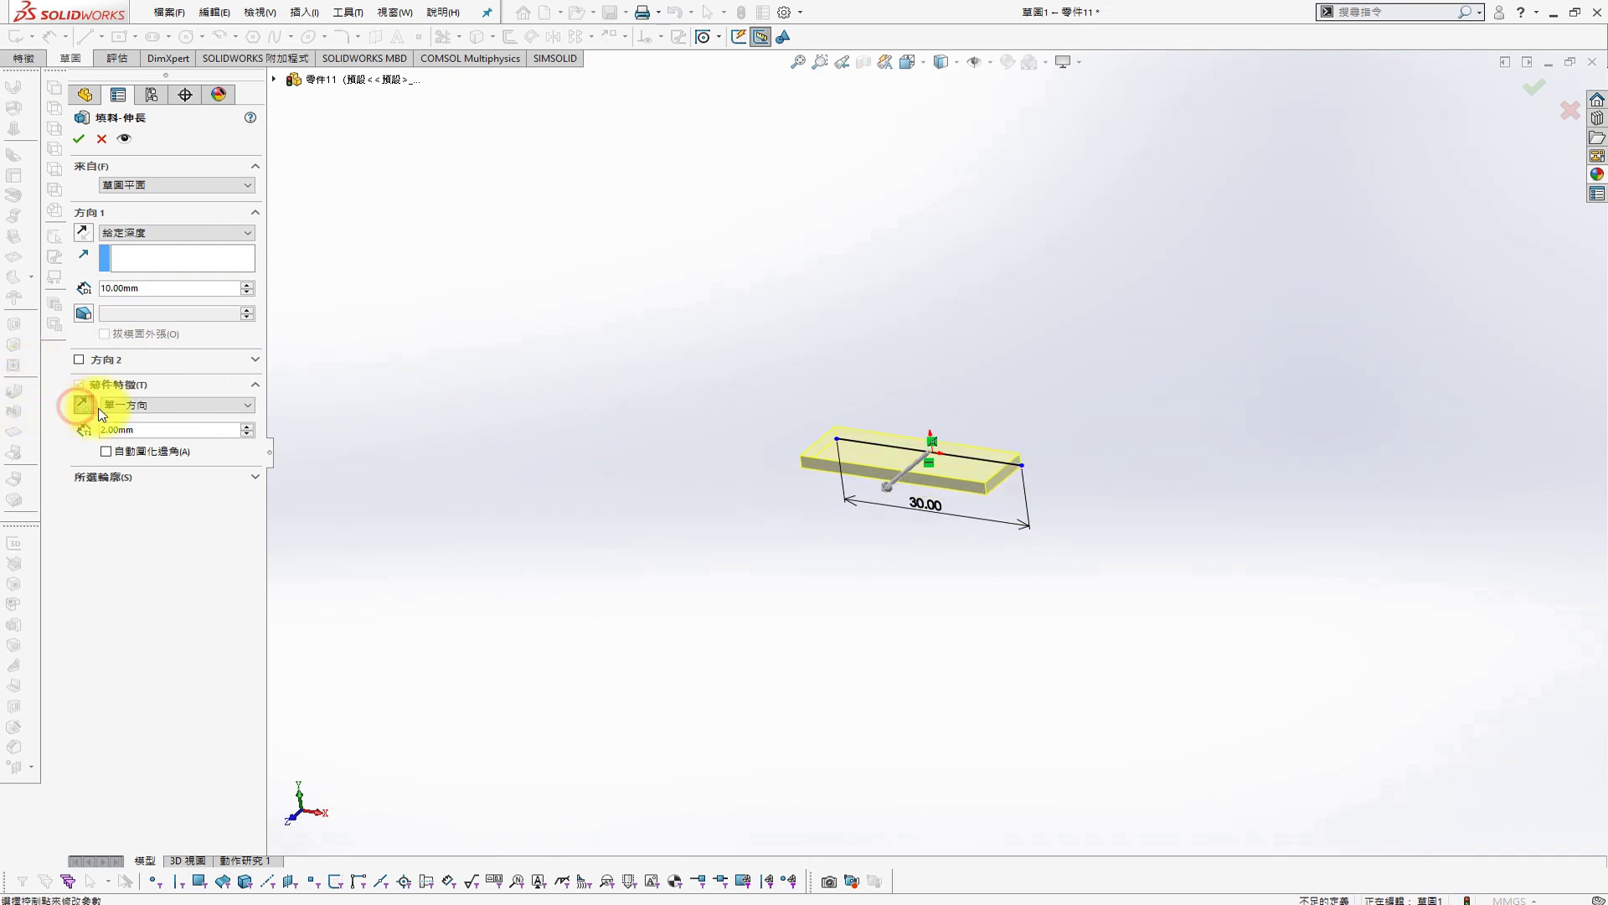
click(157, 290)
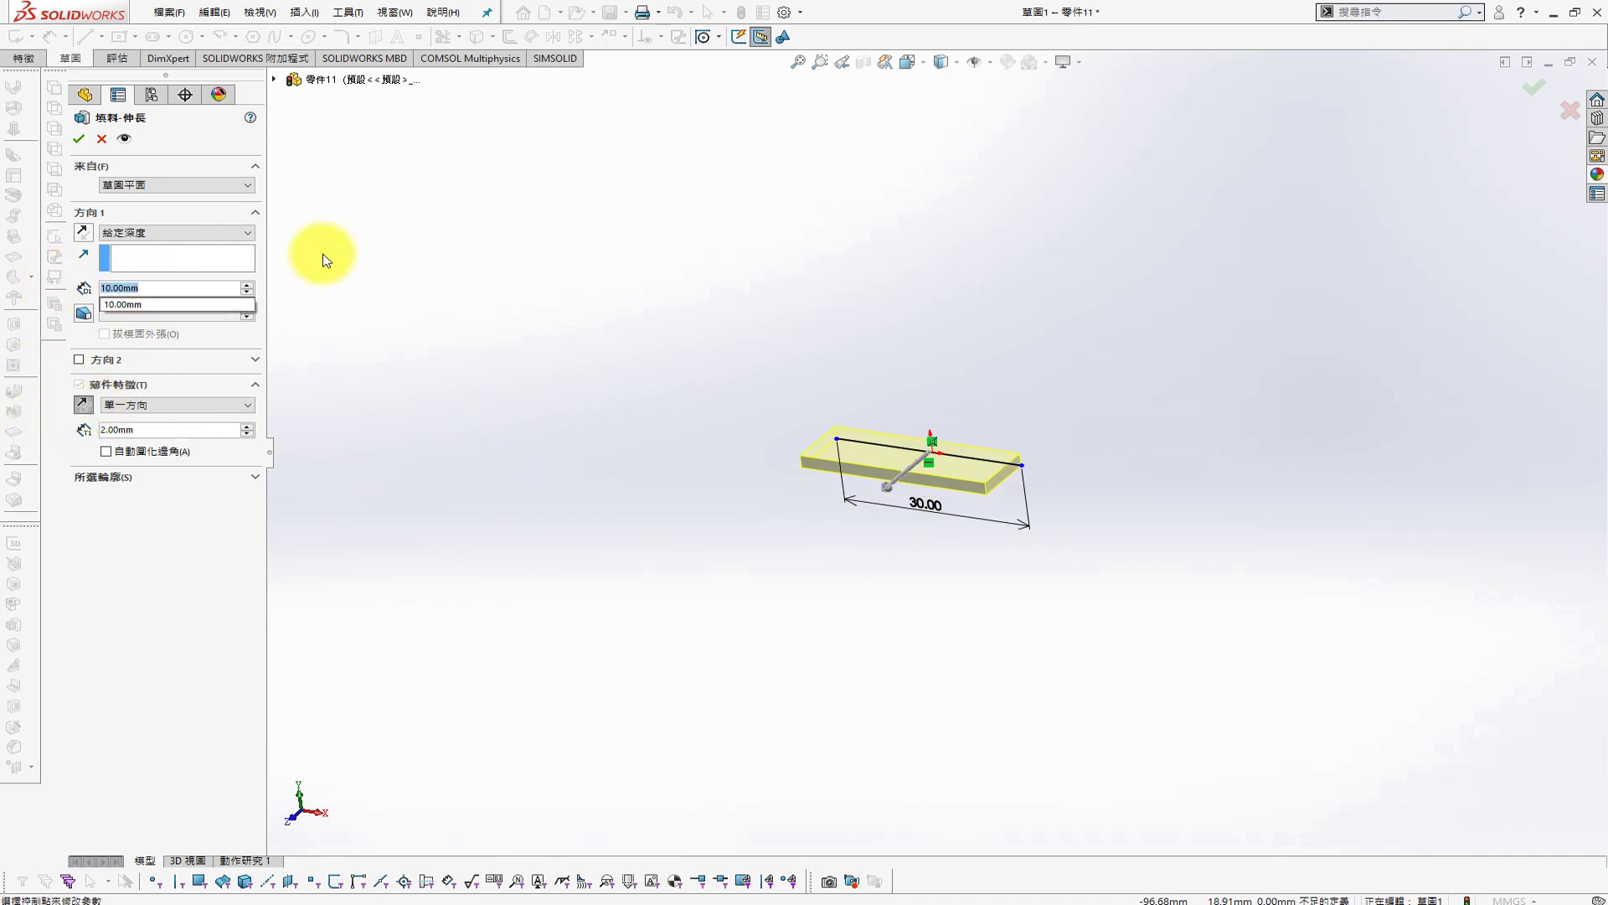
text(30)
key(Return)
click(166, 297)
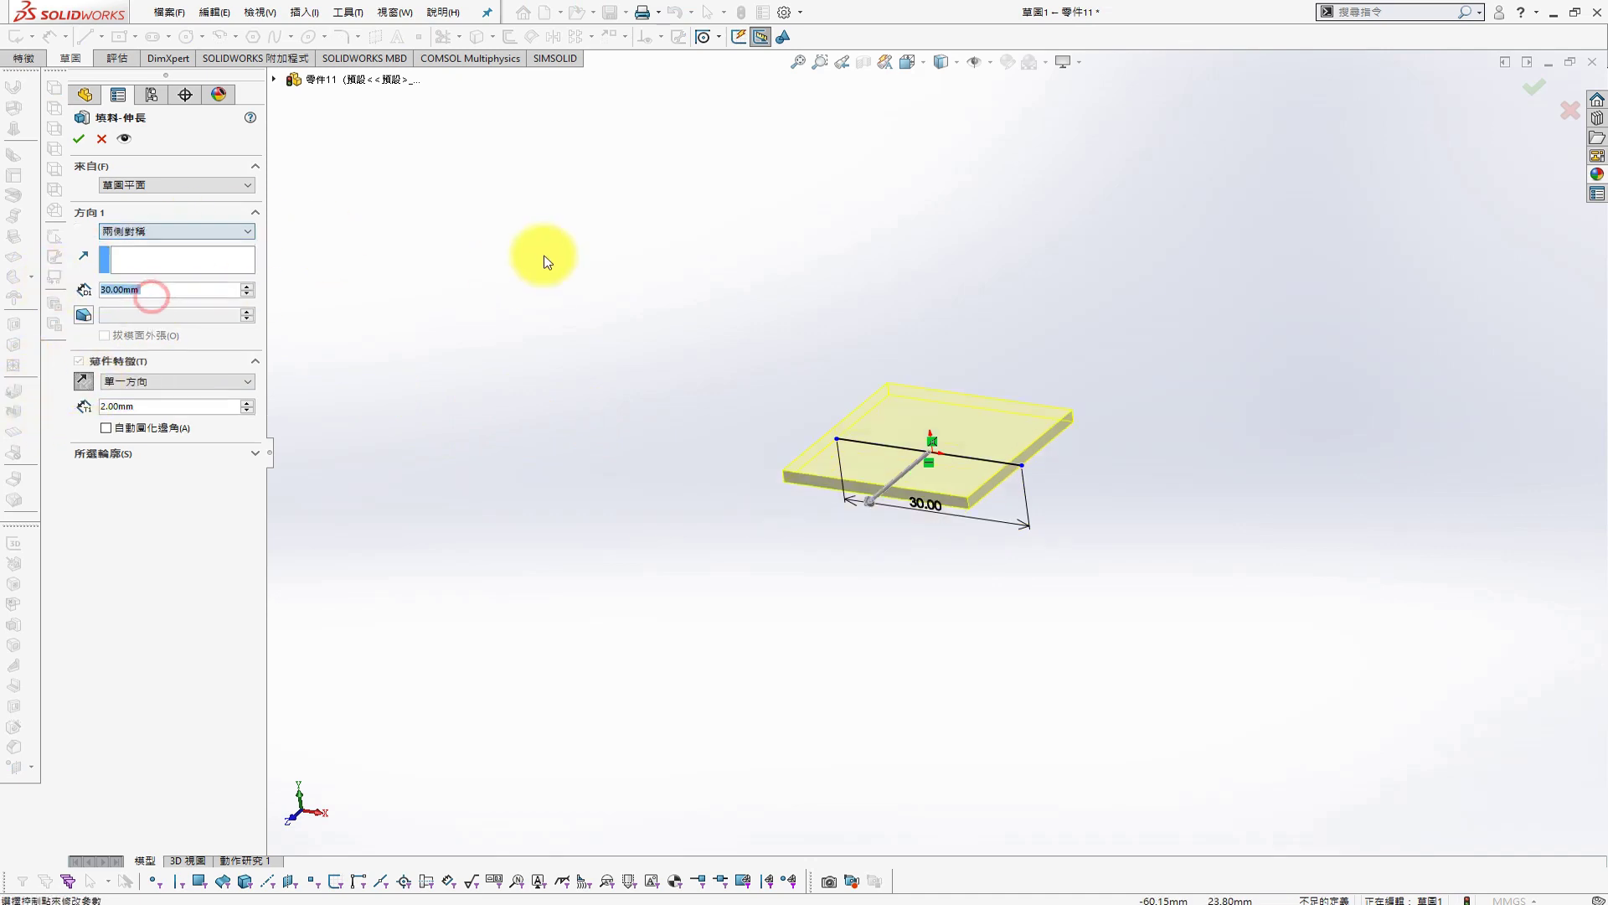
click(79, 138)
Convert the plate to sheet metal using its top face as the fixed face
key(s)
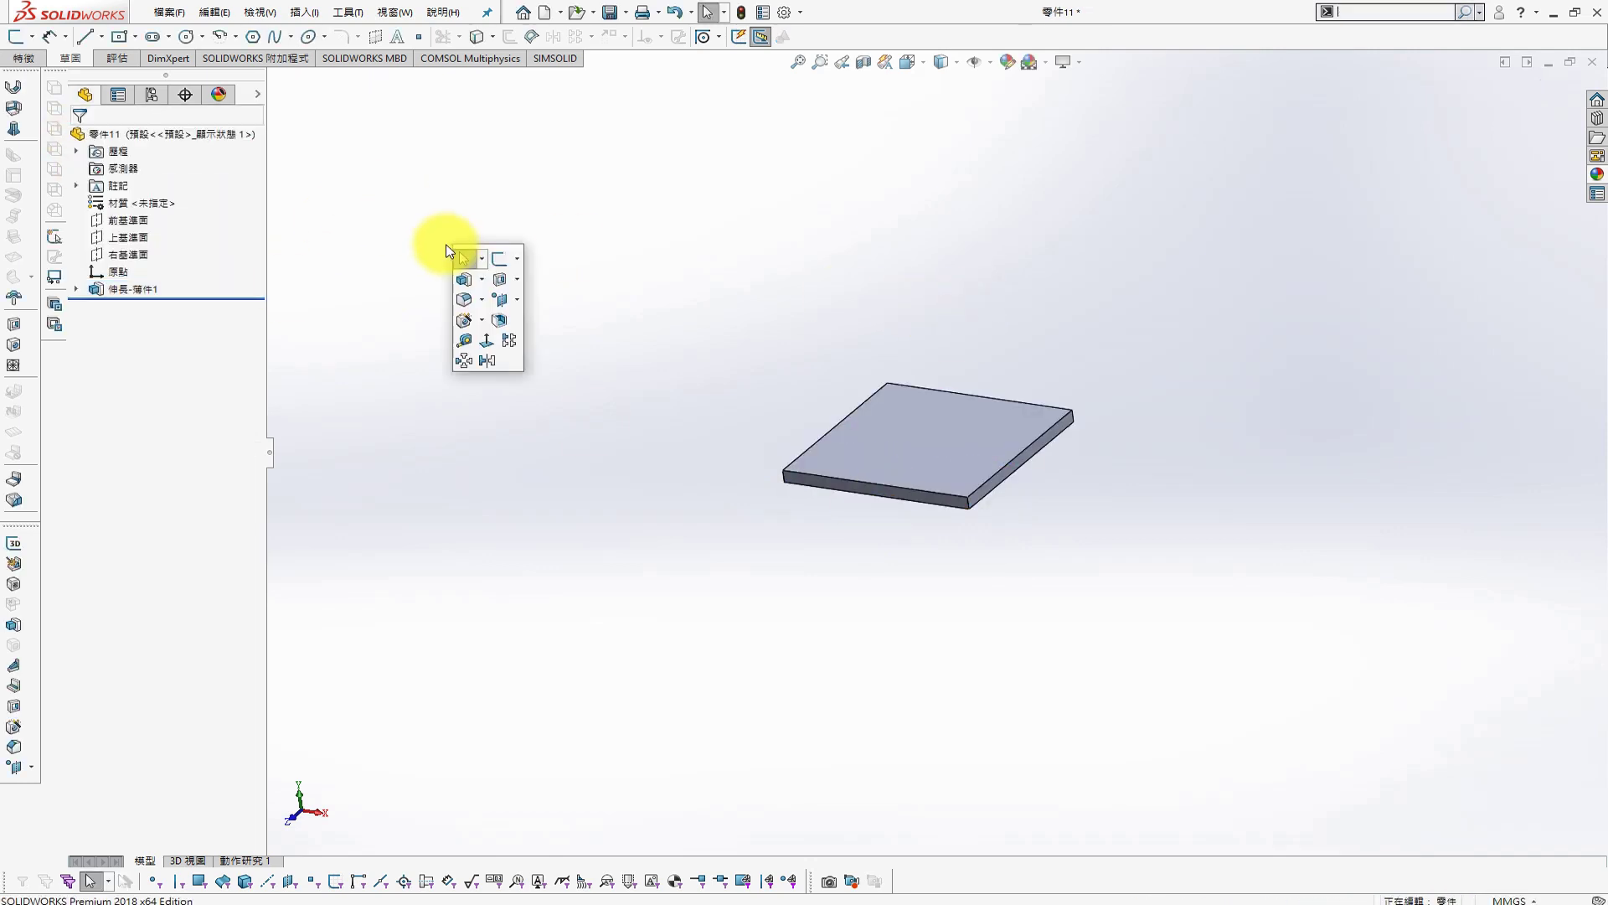
click(635, 201)
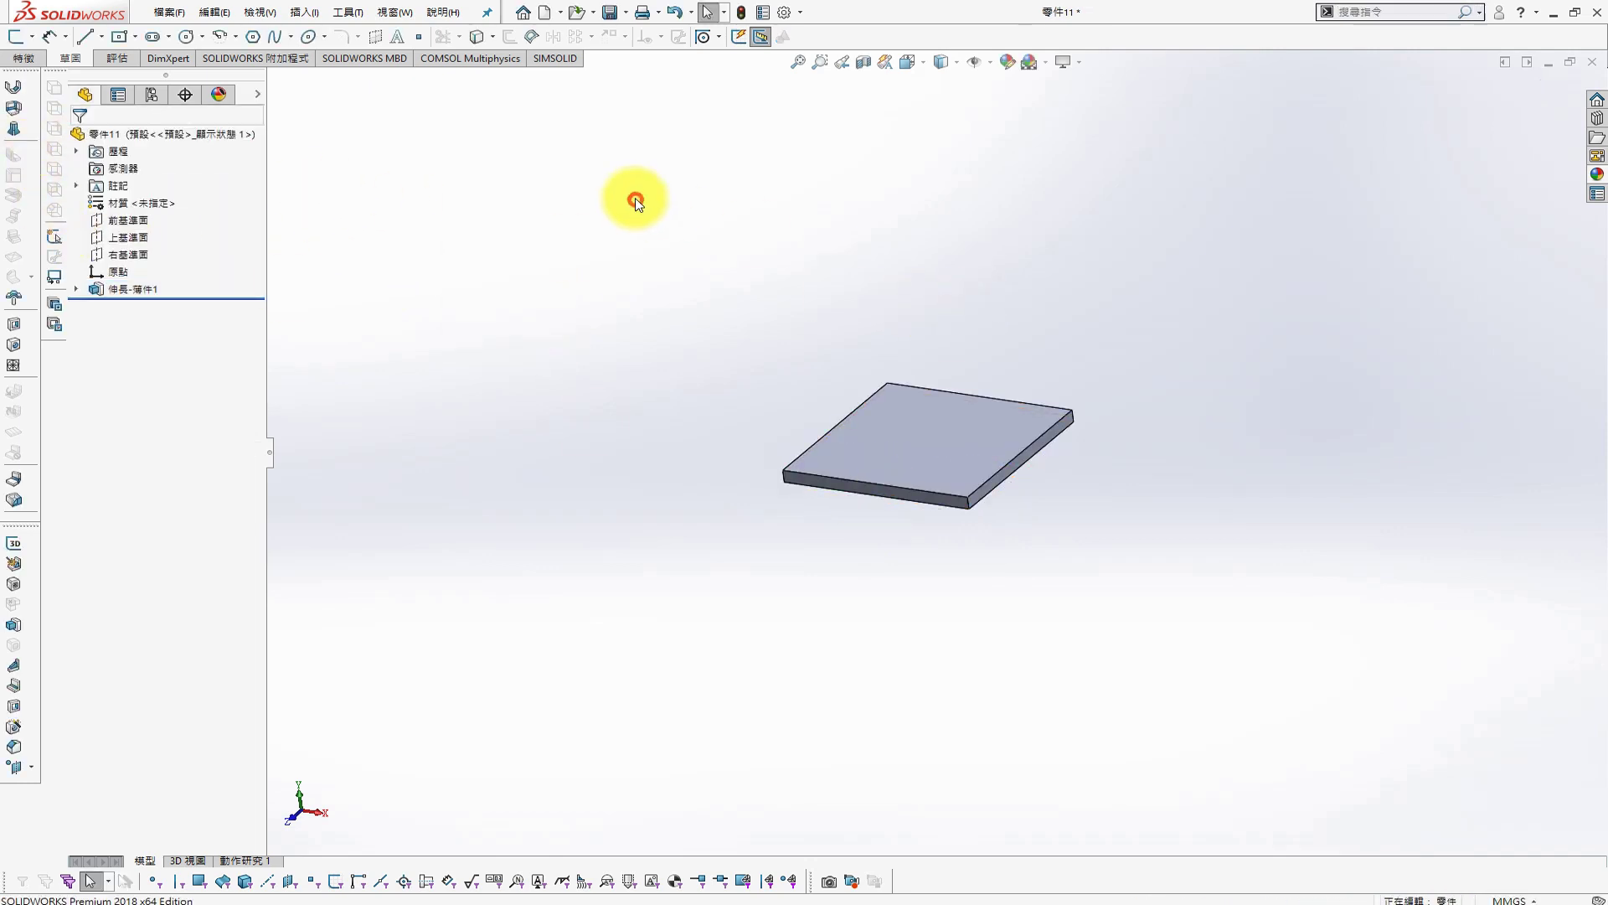
click(318, 12)
mouse_move(329, 239)
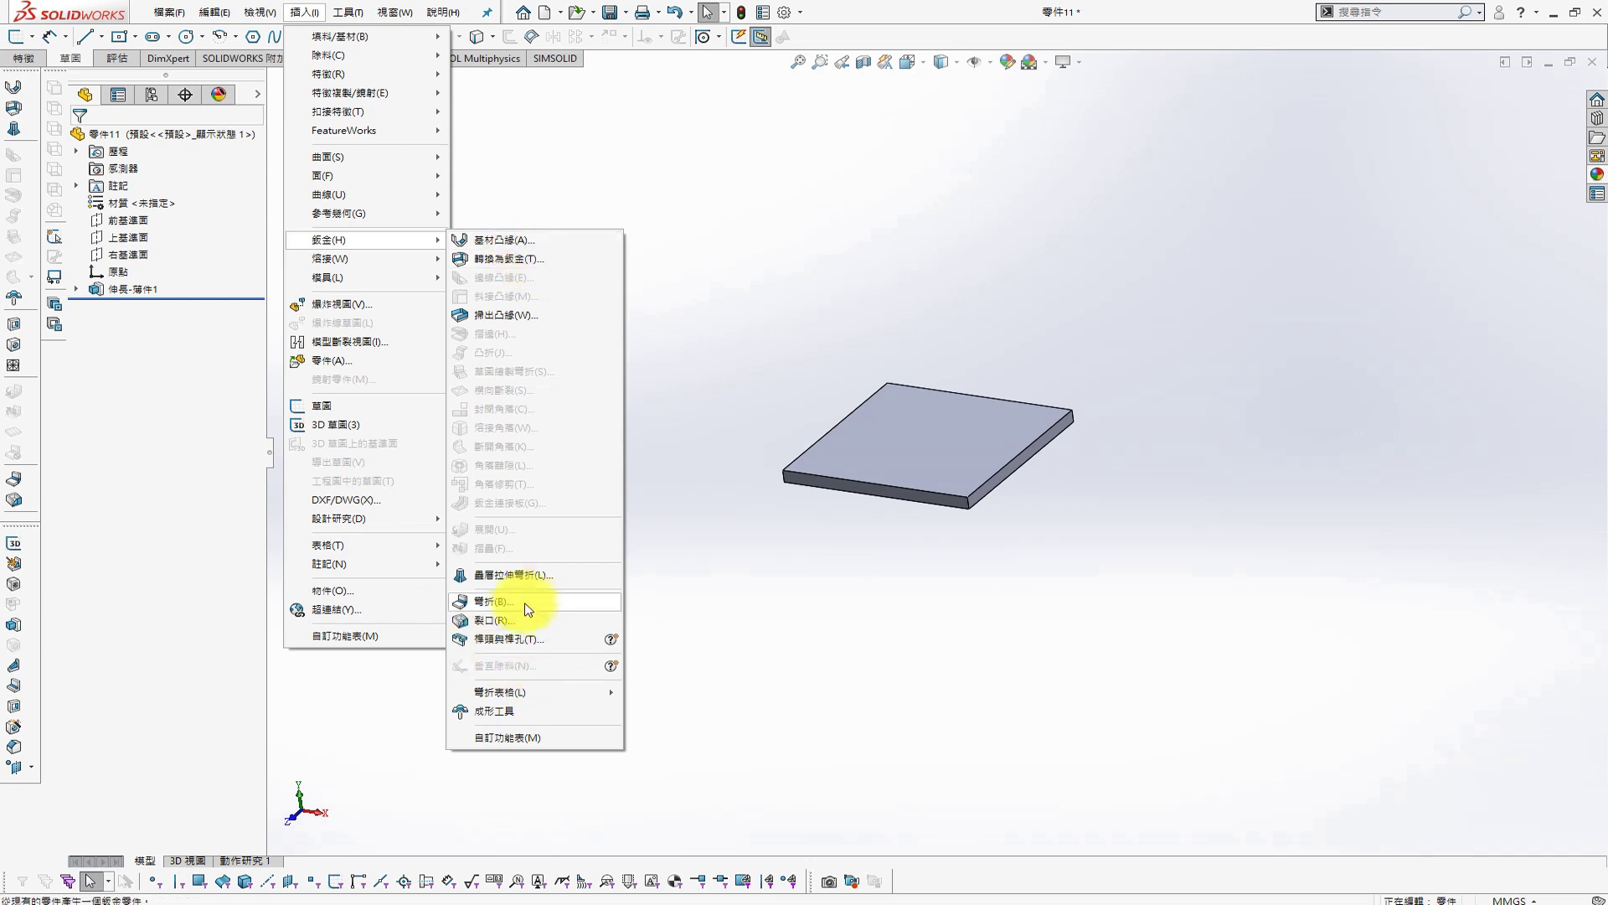
click(511, 259)
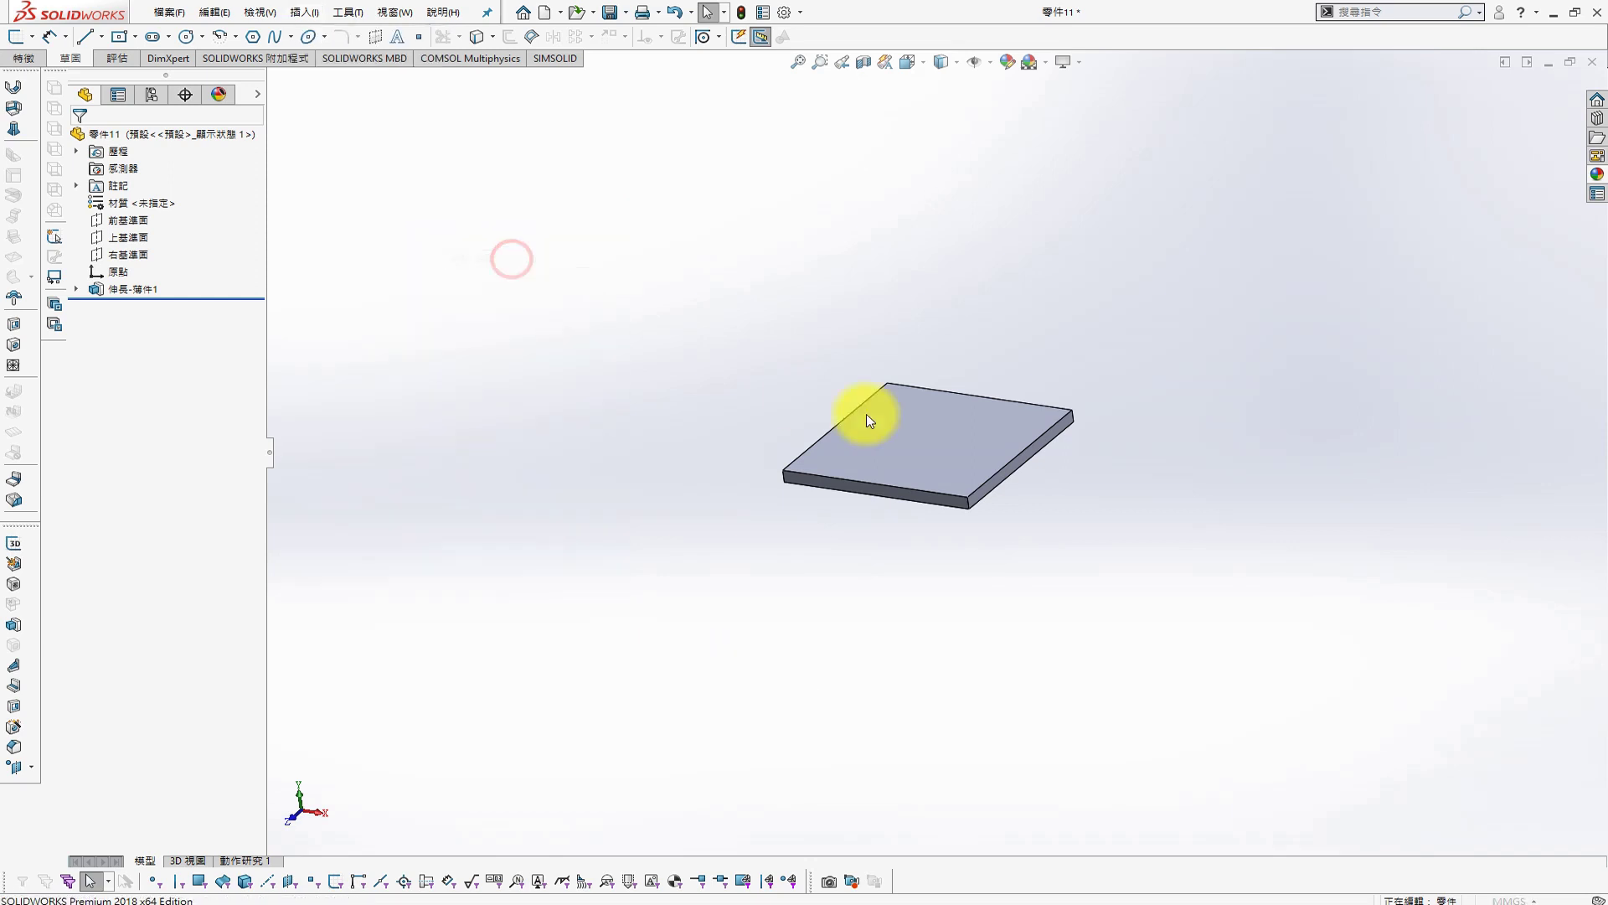
click(866, 414)
click(79, 142)
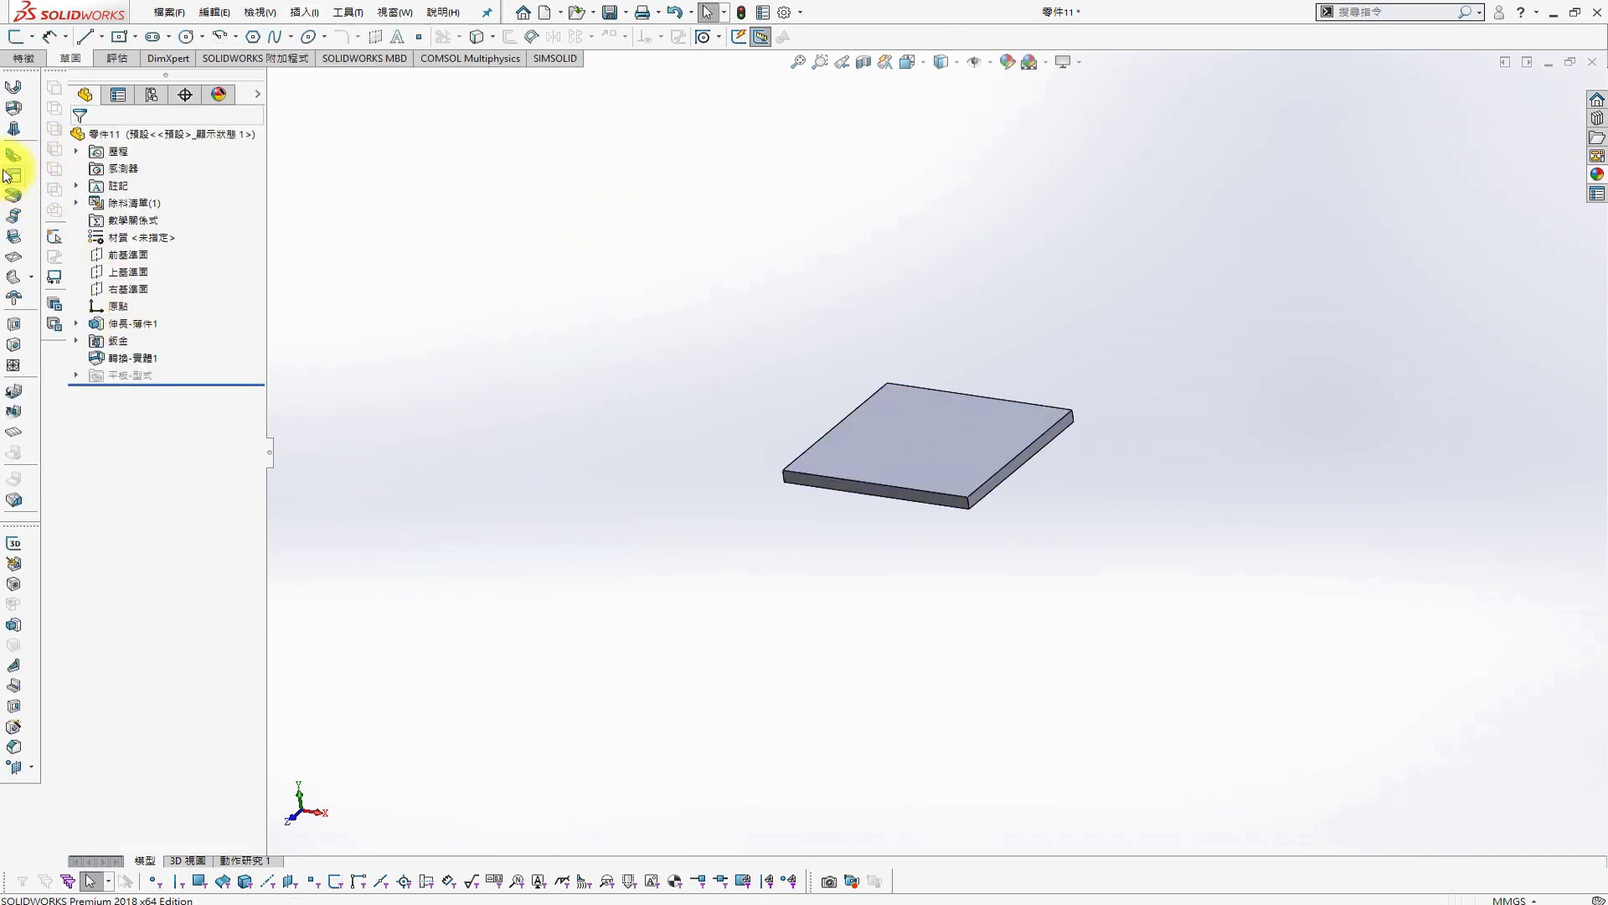
Add 30 mm edge flanges on two opposite plate edges, material inside
click(18, 158)
click(991, 479)
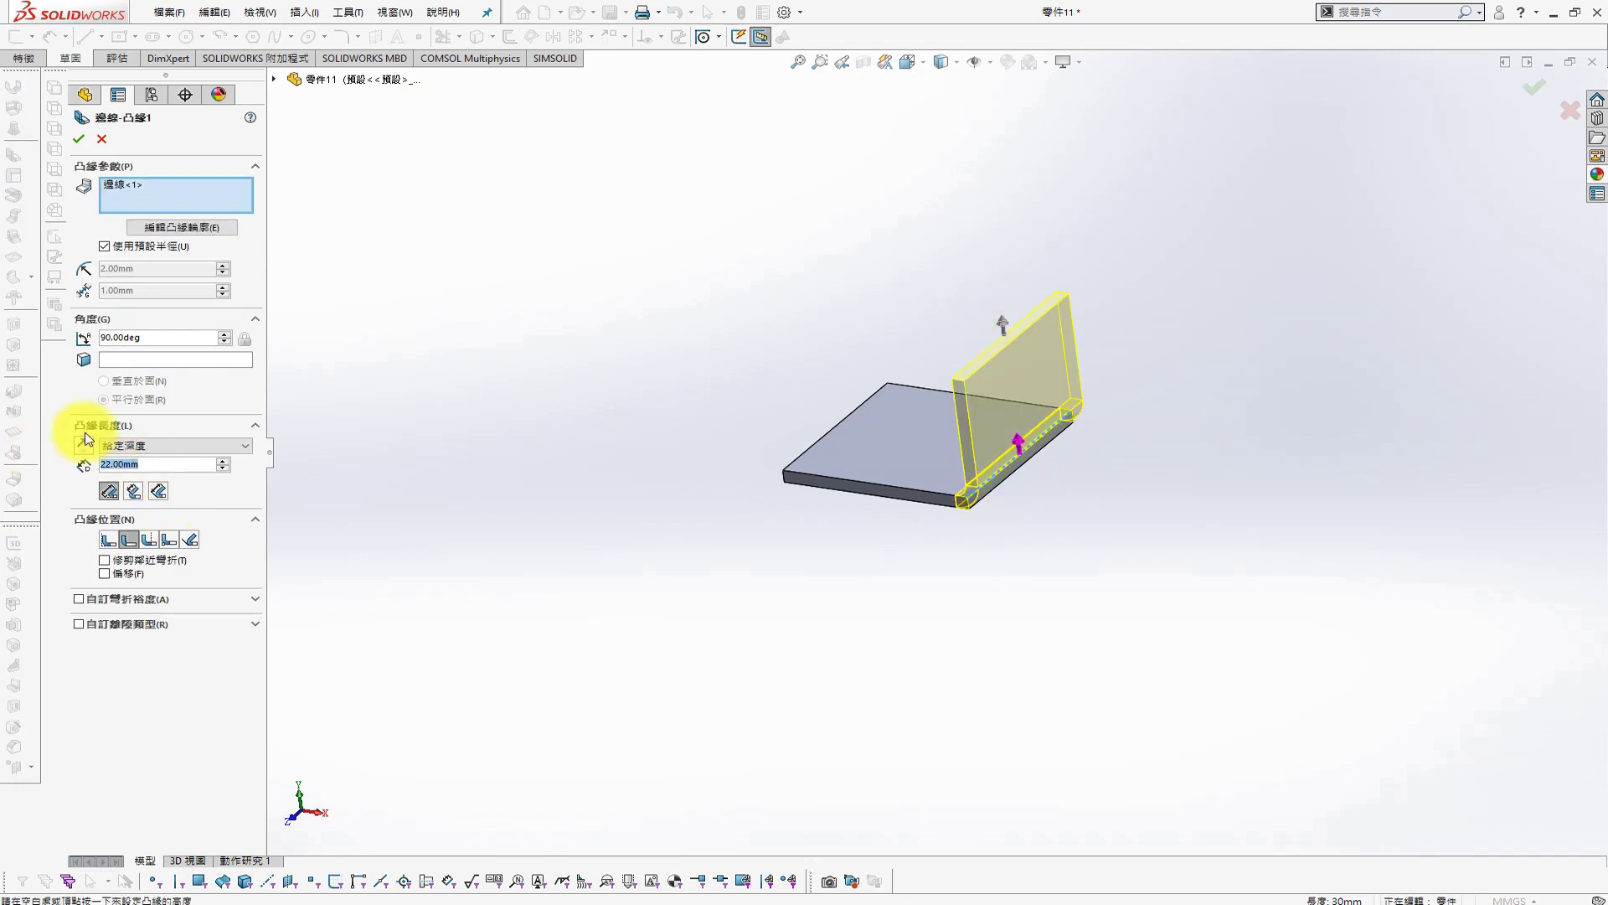
text(30)
key(Return)
click(109, 539)
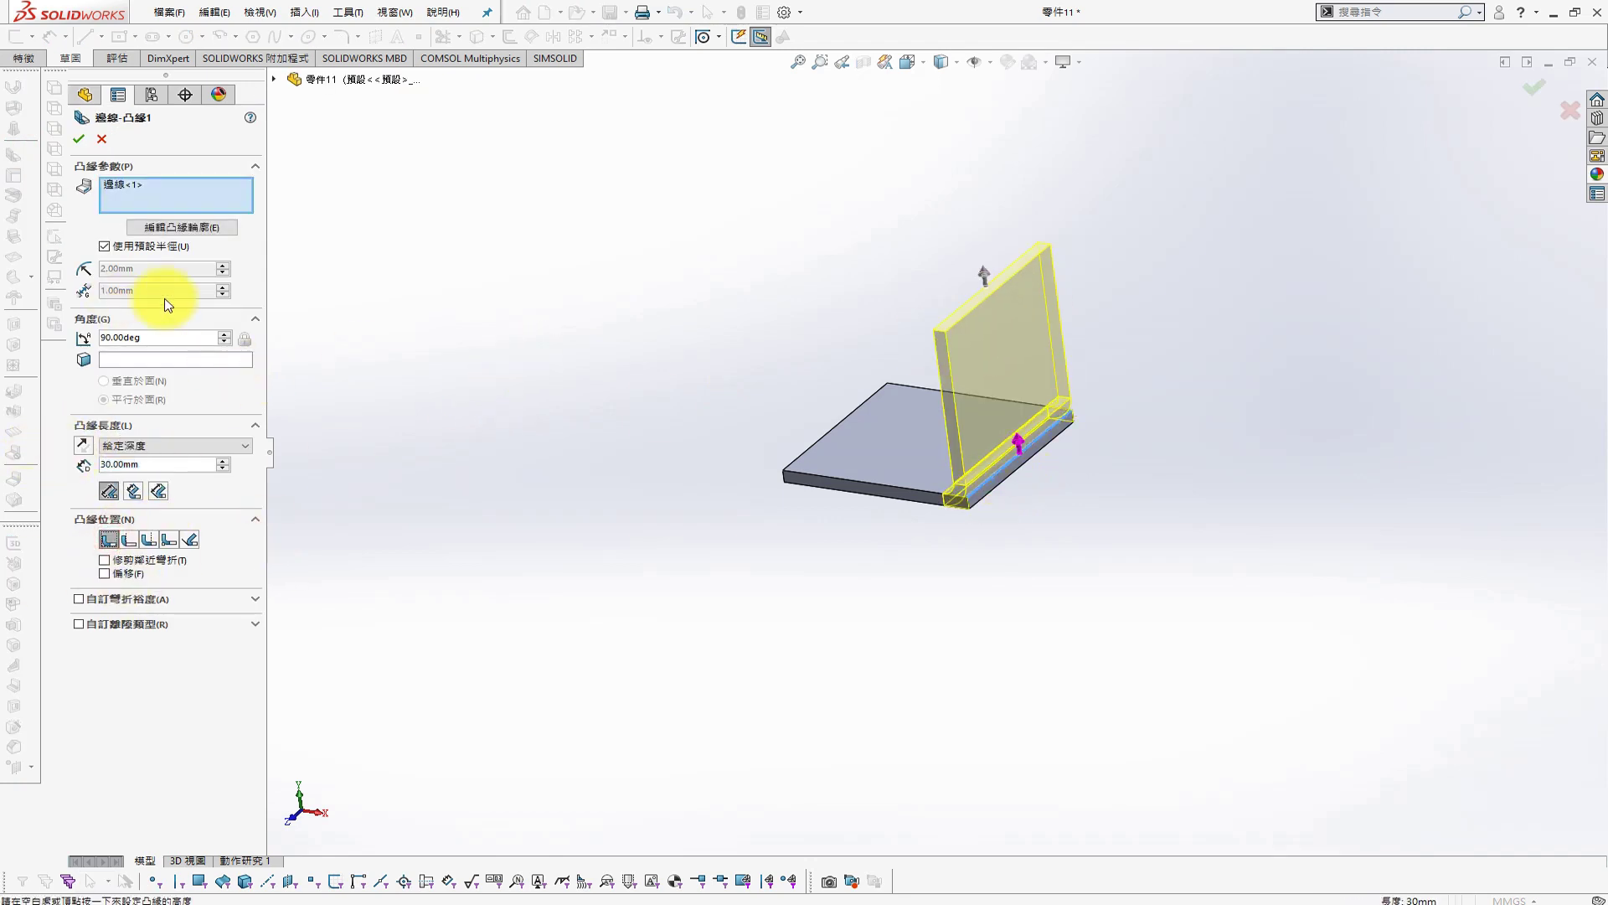
click(833, 438)
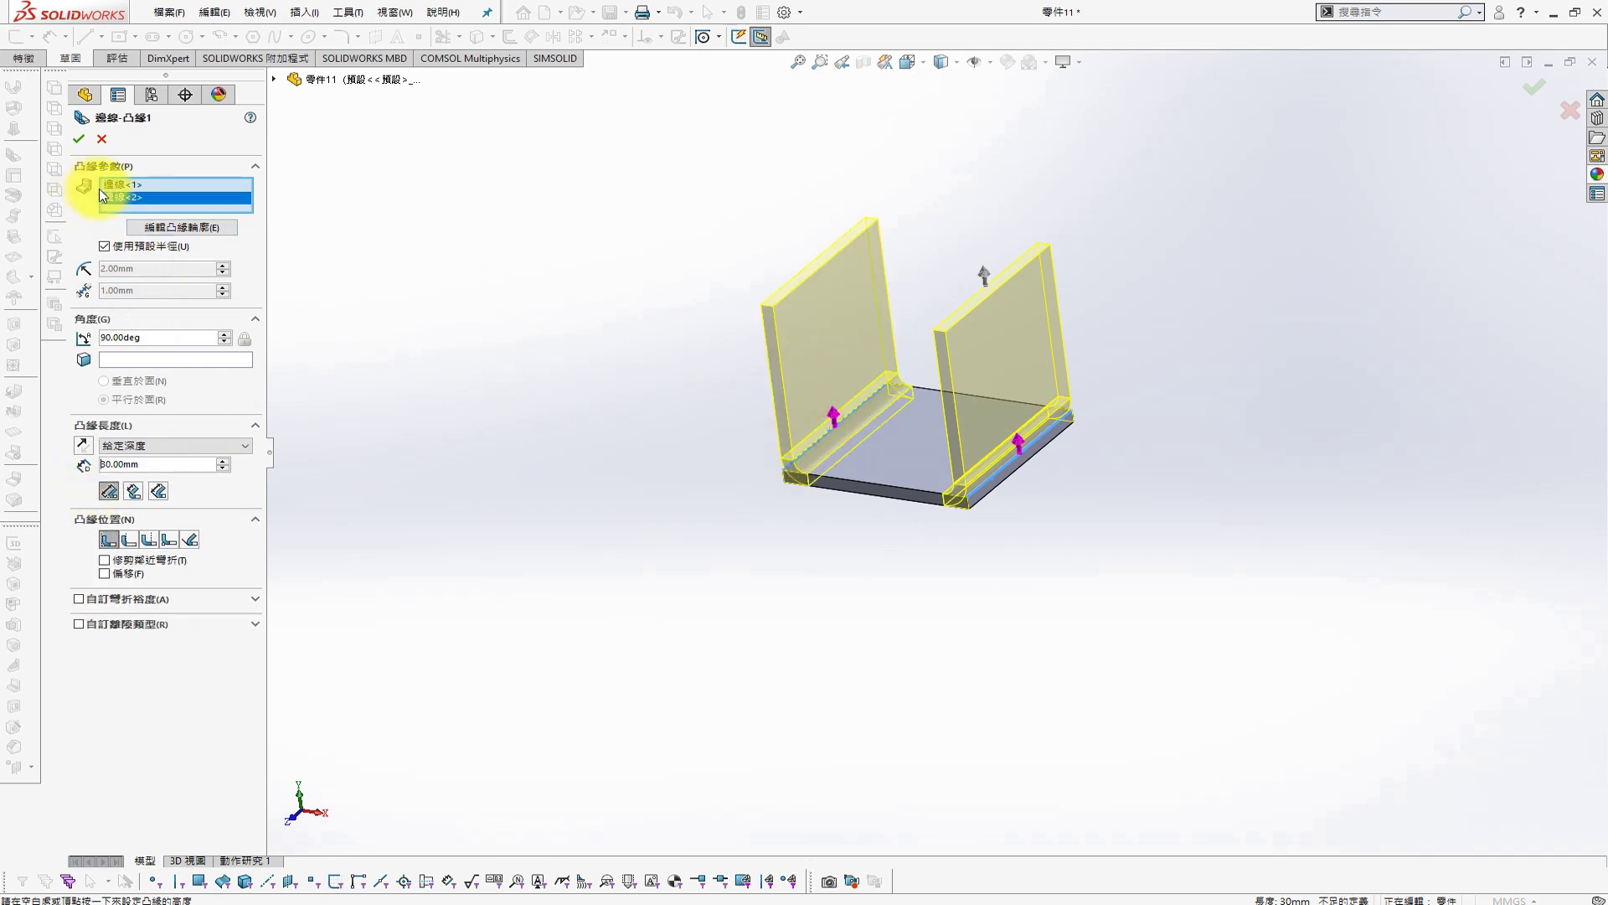
click(188, 227)
click(826, 503)
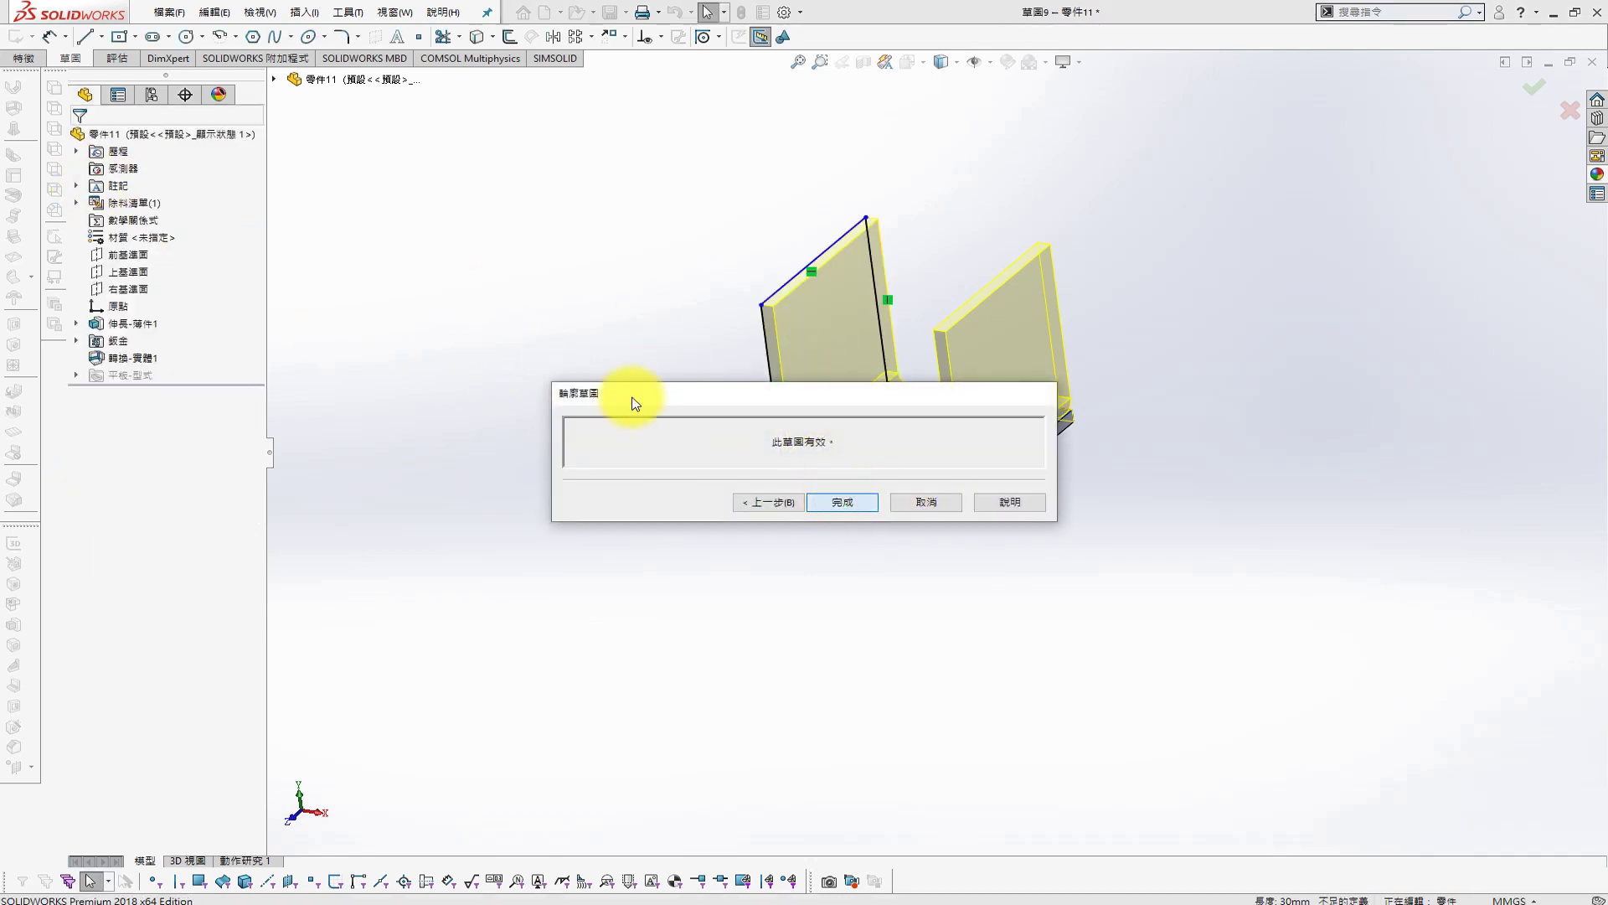
click(139, 391)
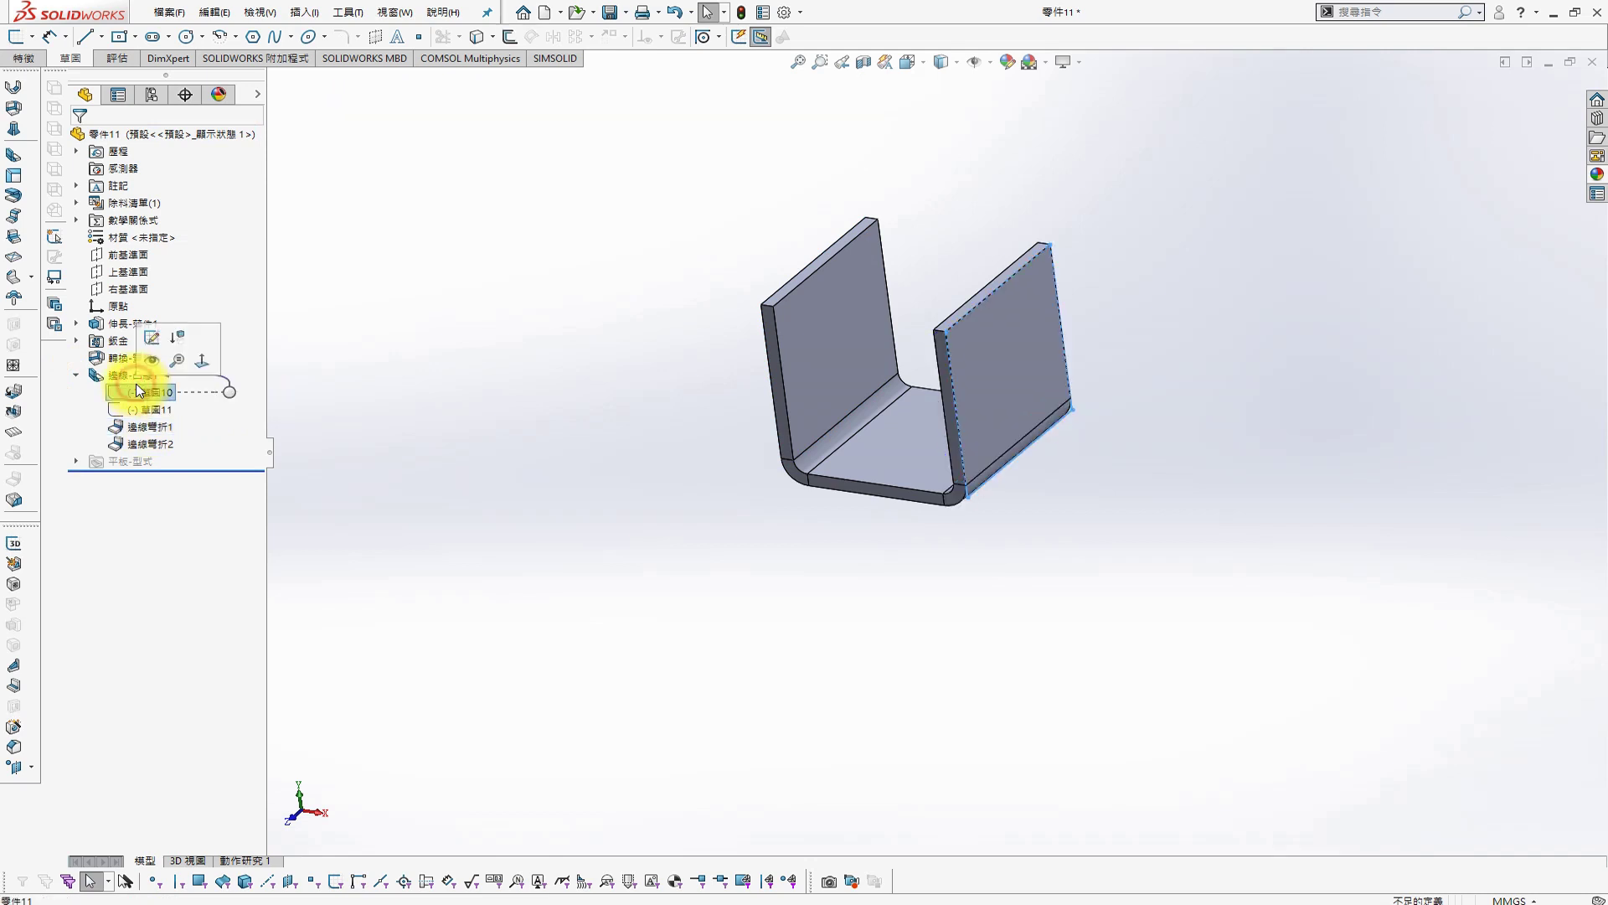
Edit the flange profile sketch face-on and draw a vertical centerline from the bottom midpoint
click(151, 338)
key(s)
click(1310, 467)
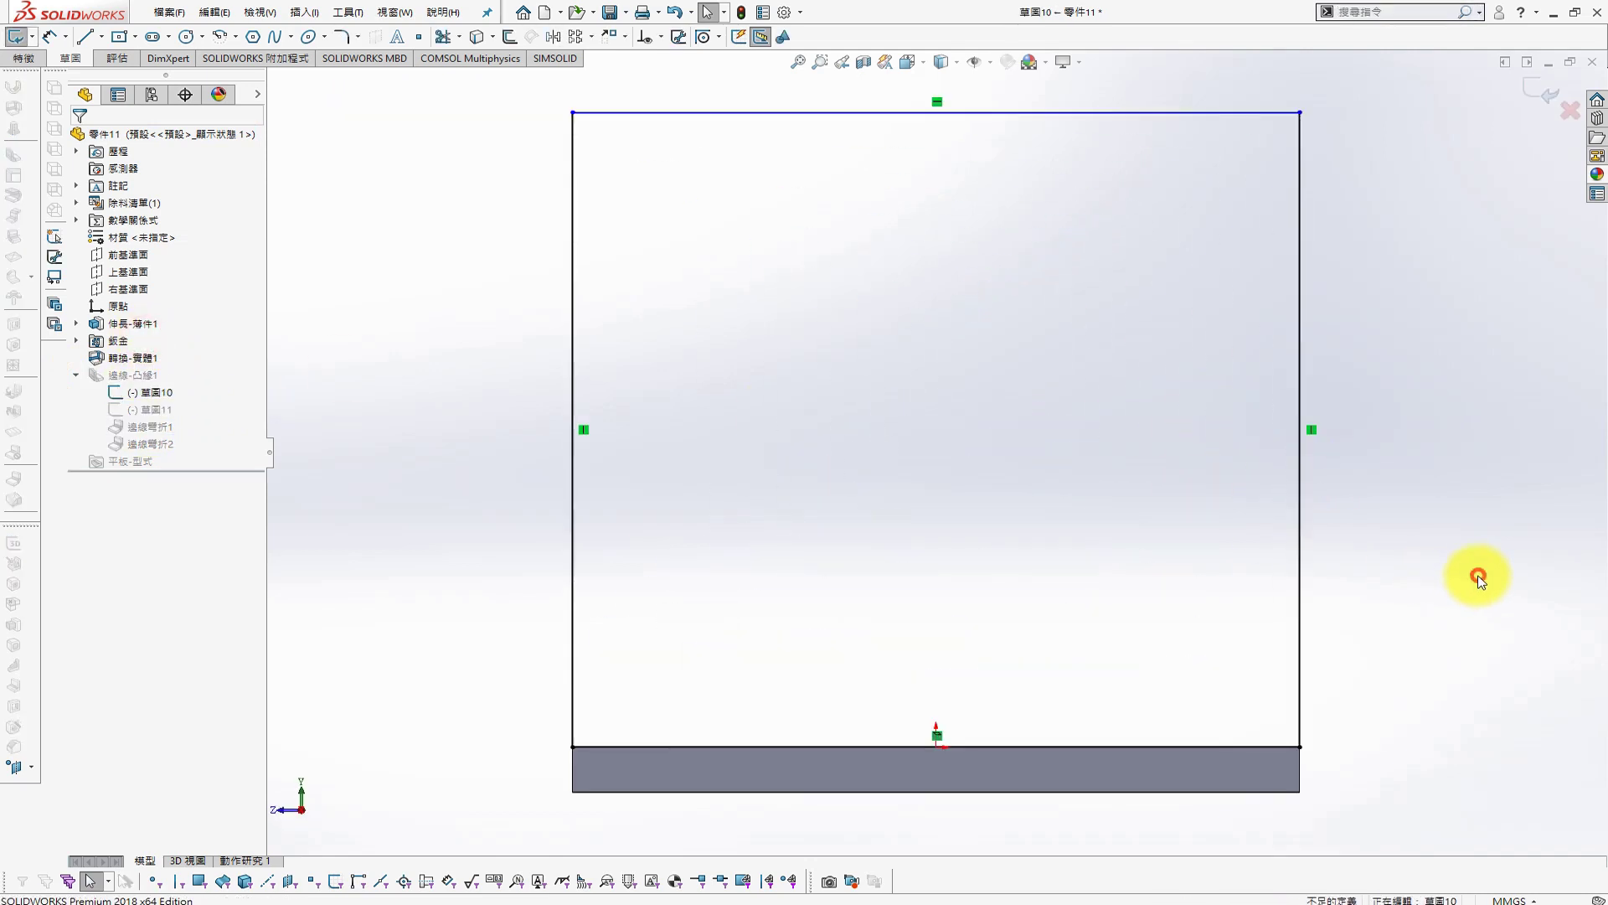
scroll(1080, 414, down, 1)
key(s)
click(1206, 434)
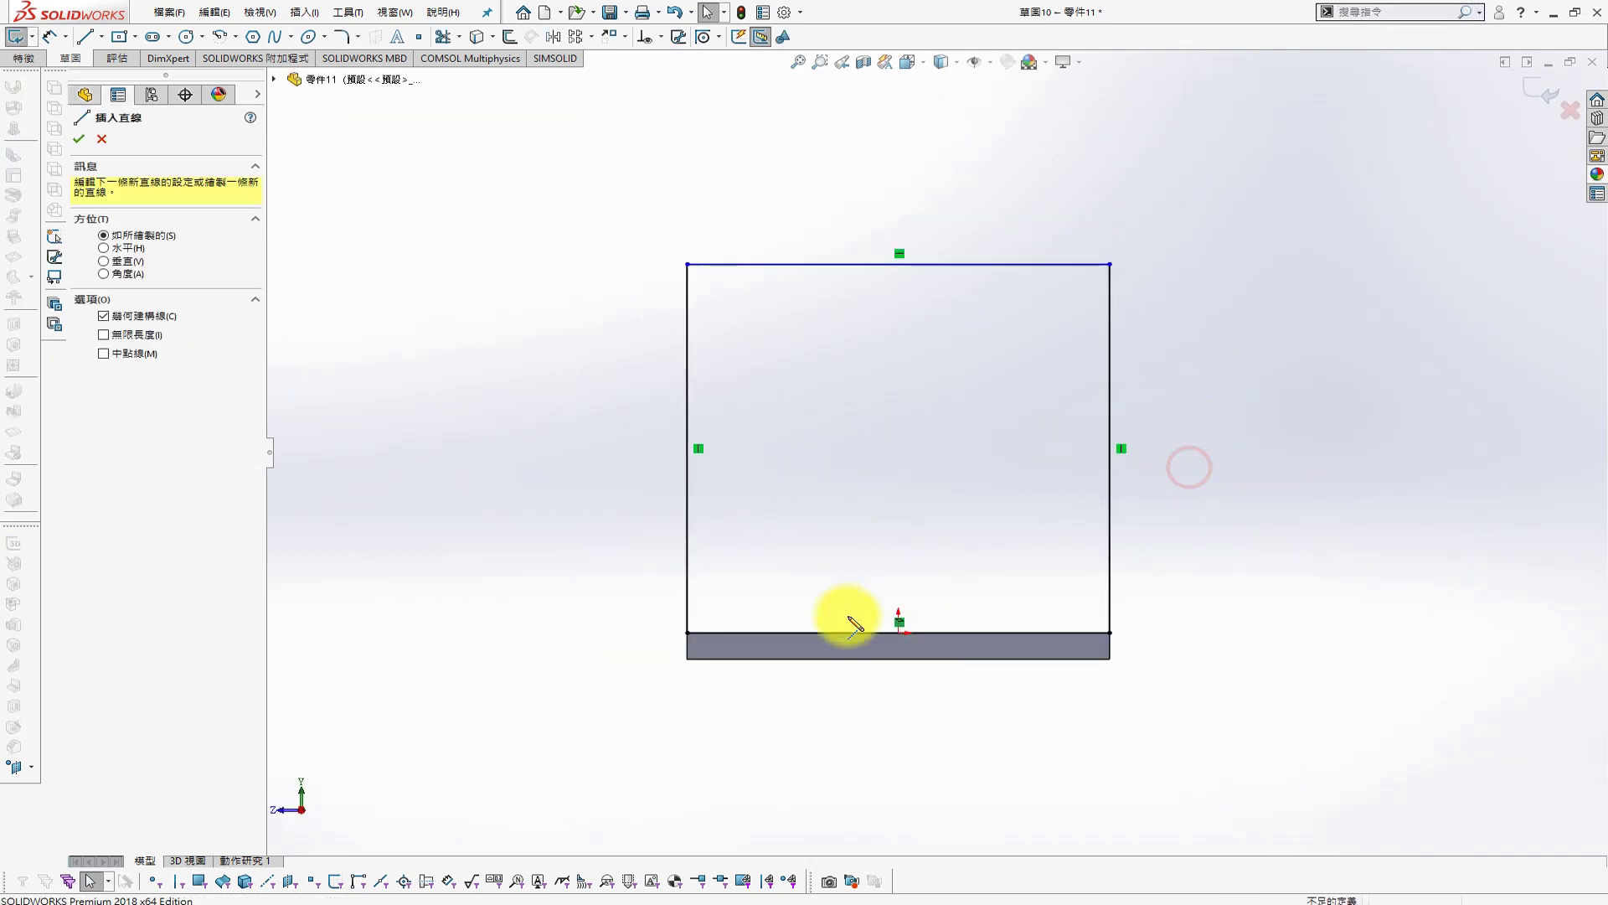
click(899, 633)
click(898, 181)
key(Escape)
Draw a slanted side line, mirror it about the centerline, and trim the excess pieces
key(s)
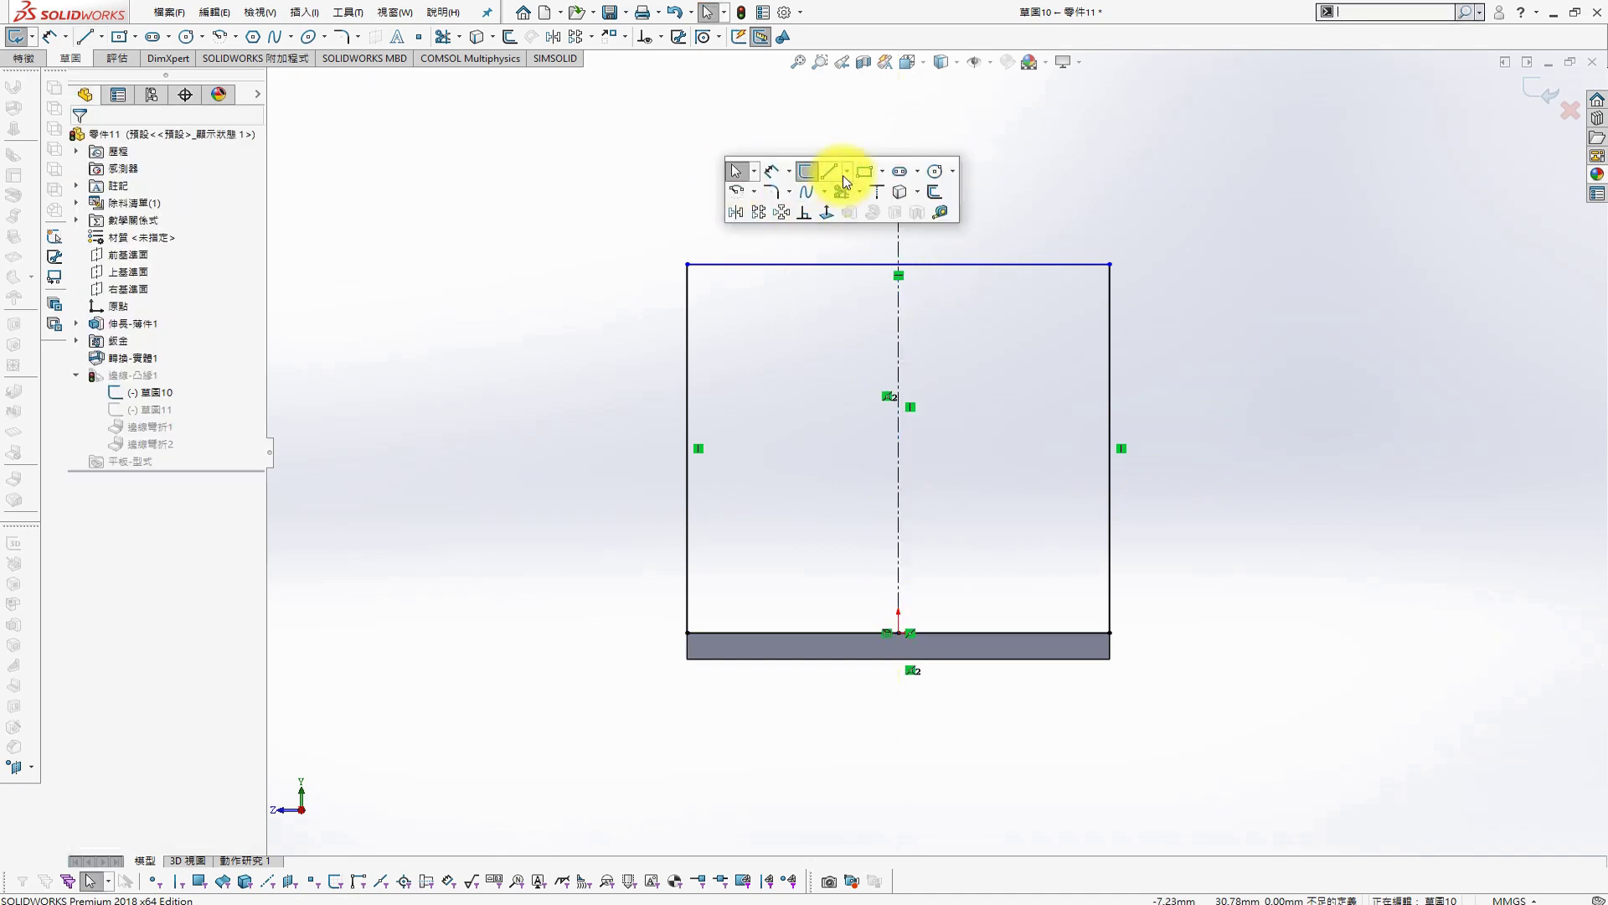
click(838, 172)
click(821, 181)
double_click(631, 600)
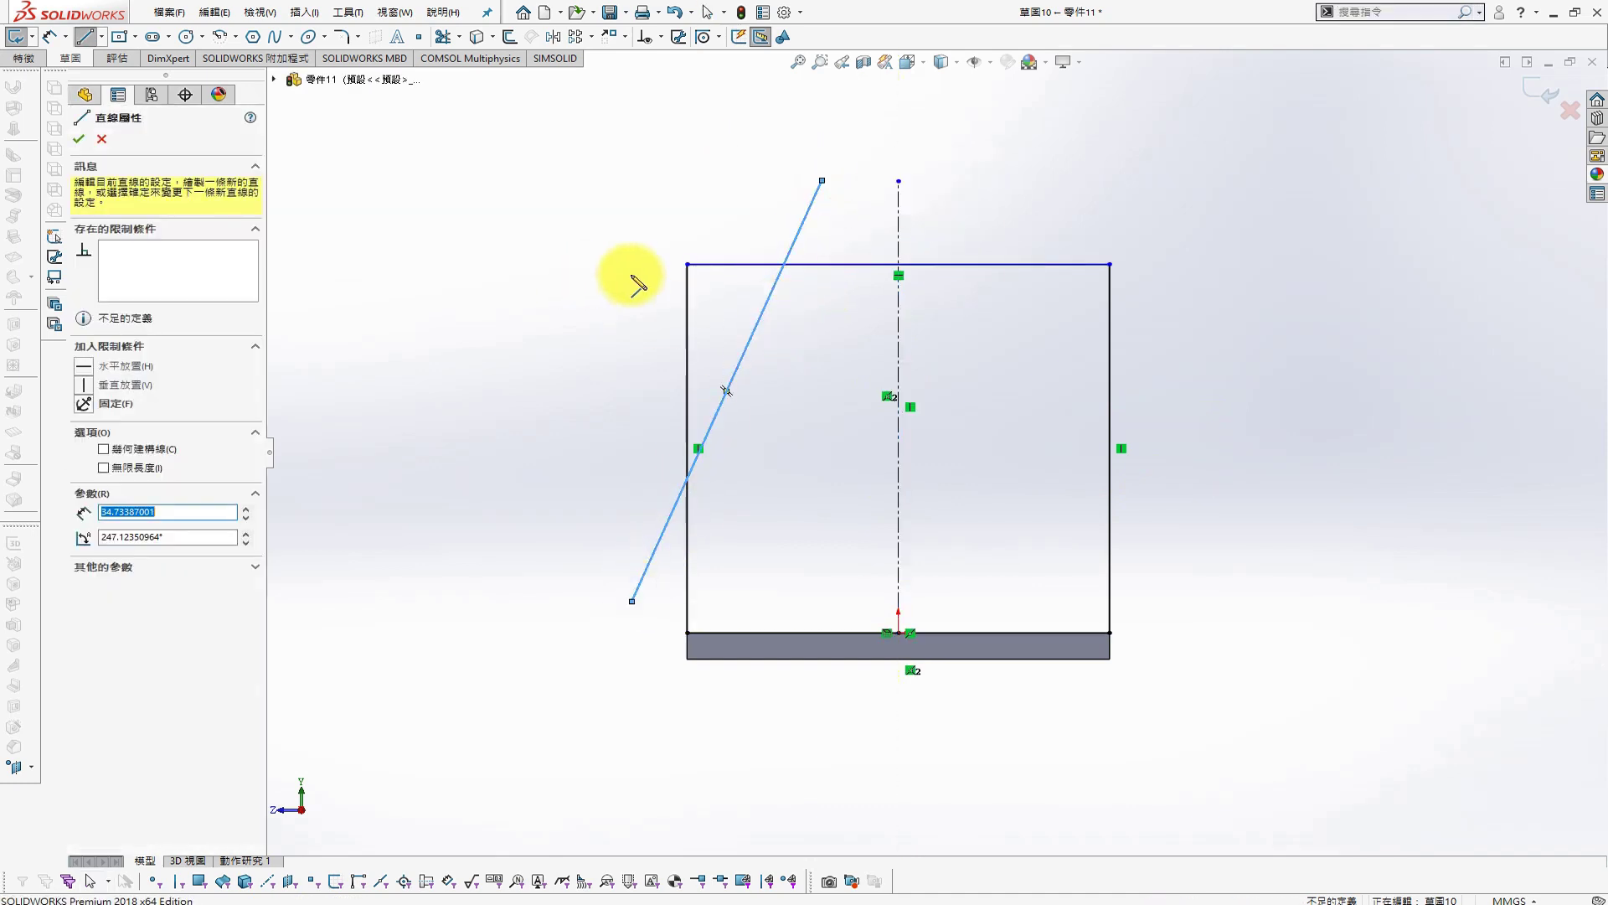
key(s)
click(578, 245)
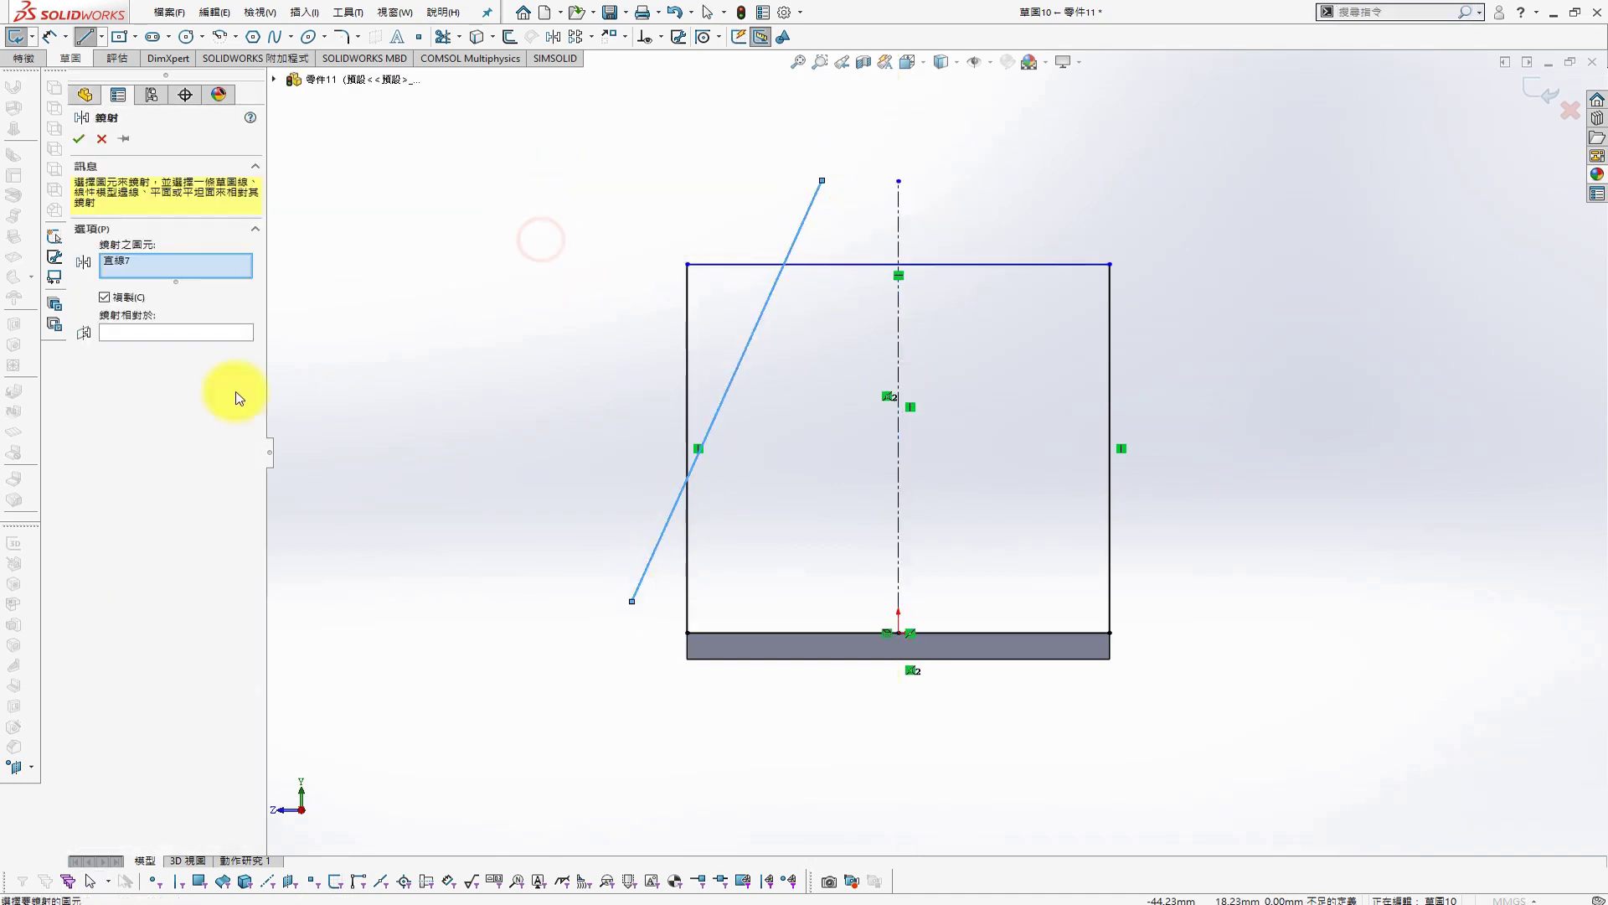
click(151, 332)
click(899, 389)
click(77, 139)
key(s)
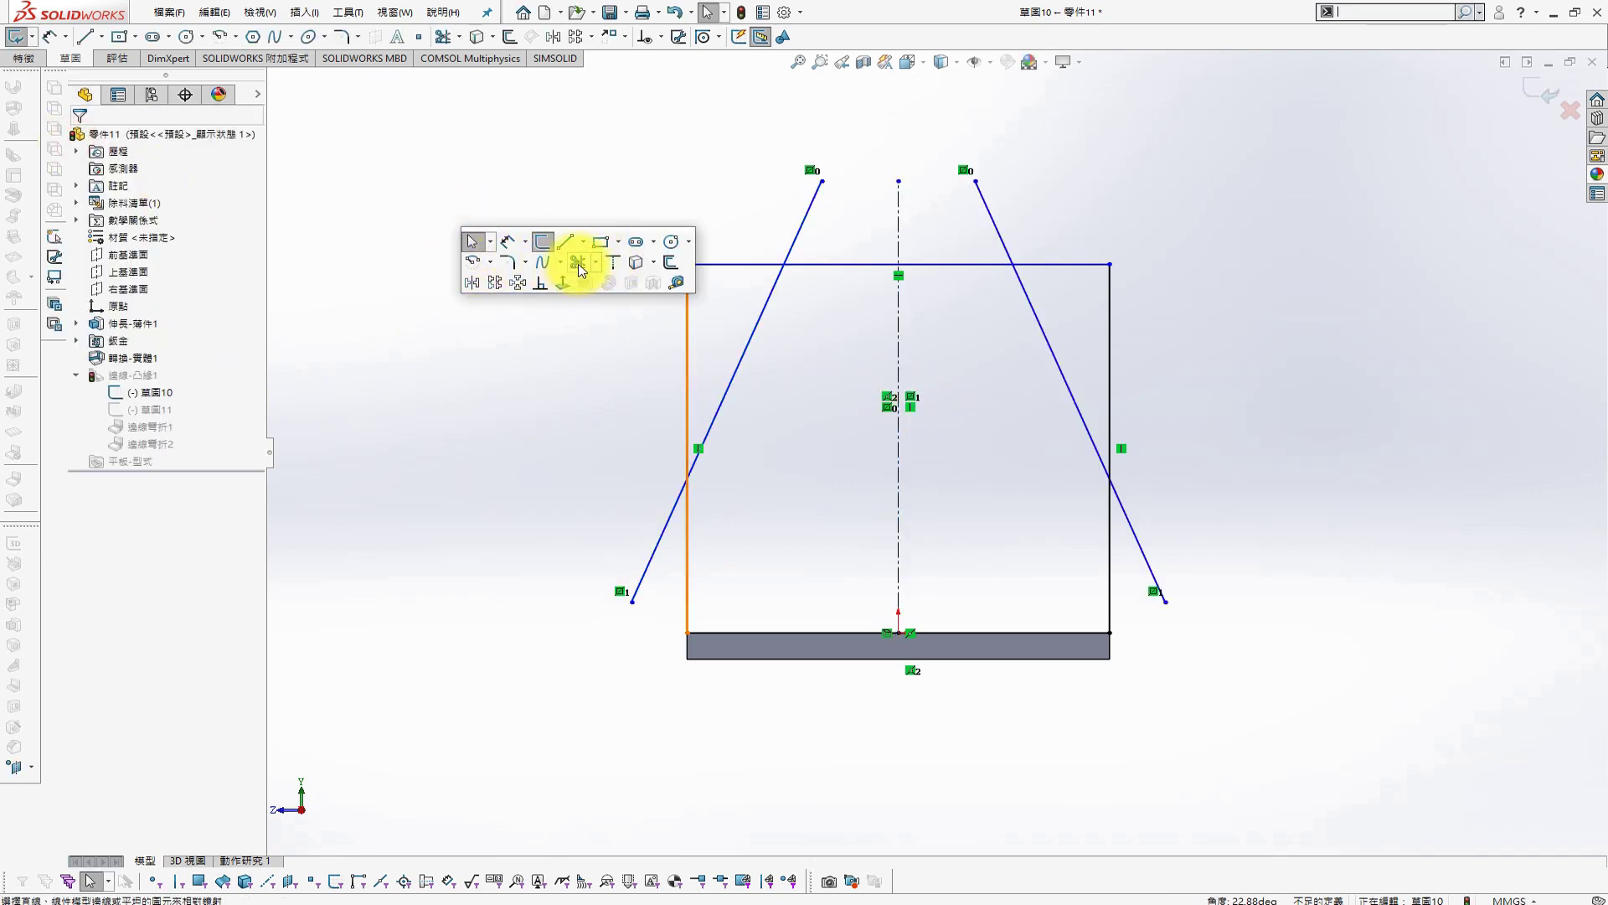
click(578, 264)
drag(845, 231, 635, 466)
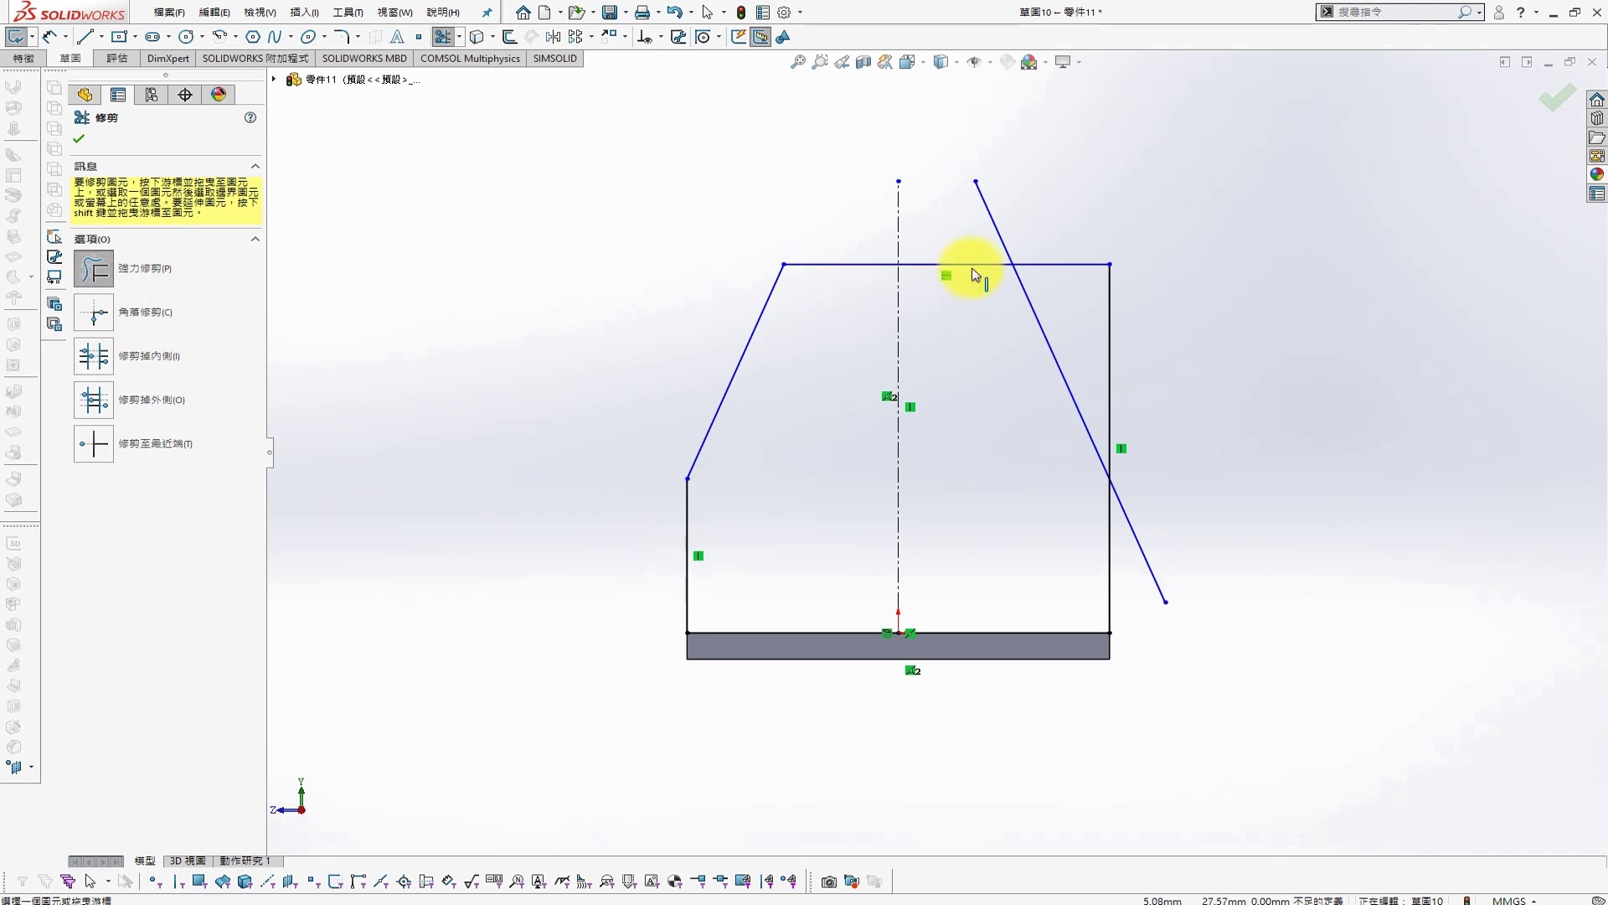
Dimension the side edge height to 15 mm and the top line width to 15 mm
key(s)
click(1304, 408)
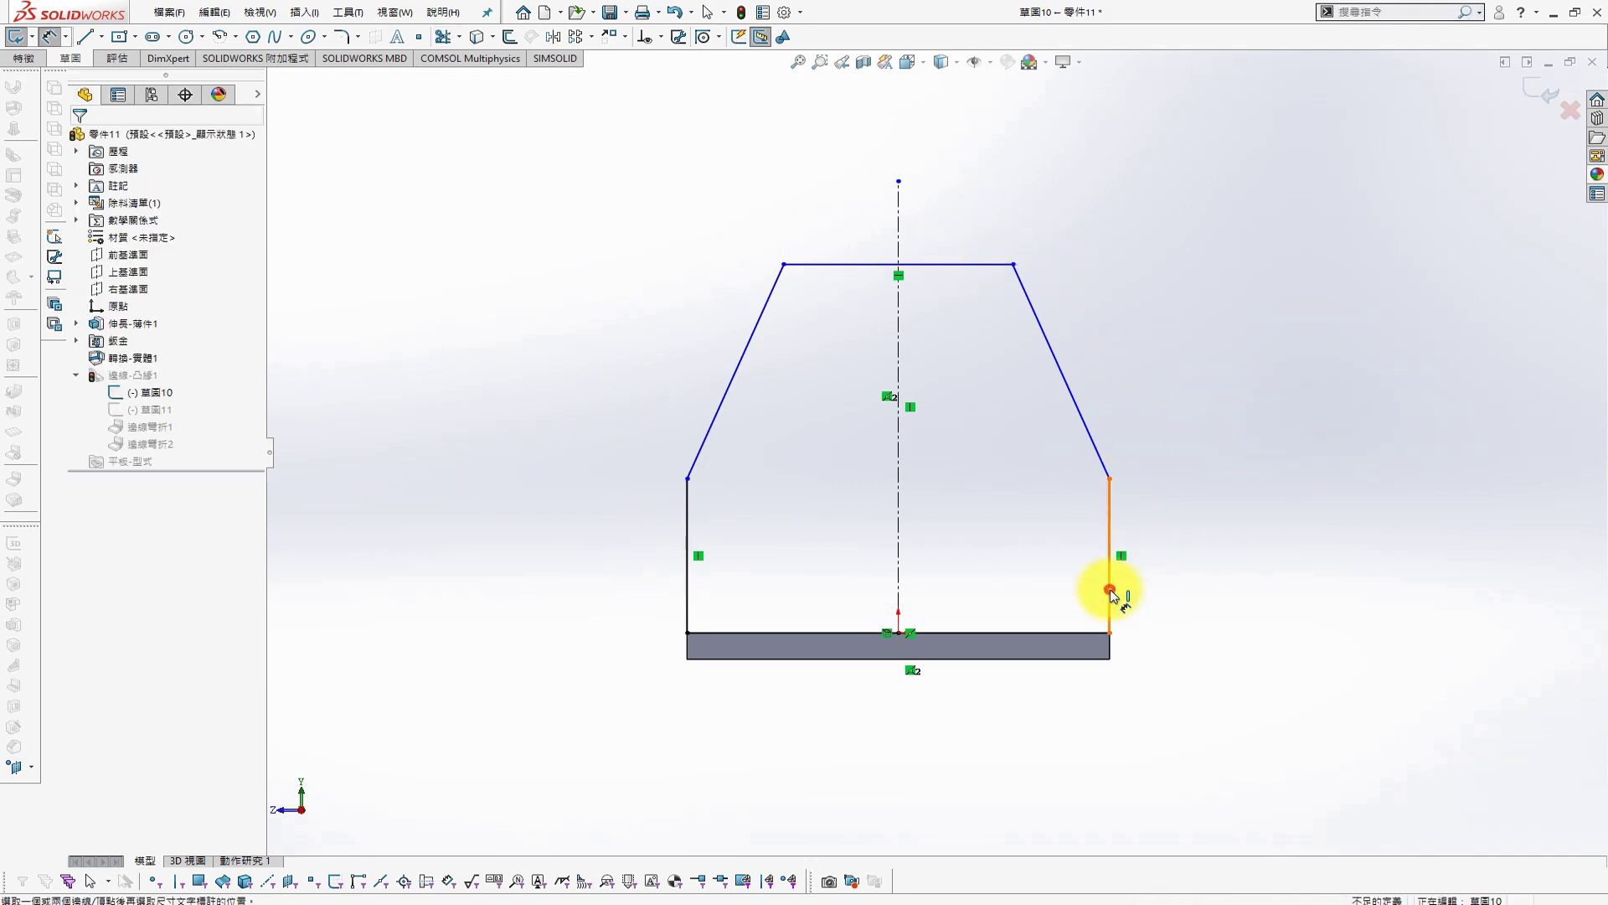
click(1110, 587)
click(1273, 546)
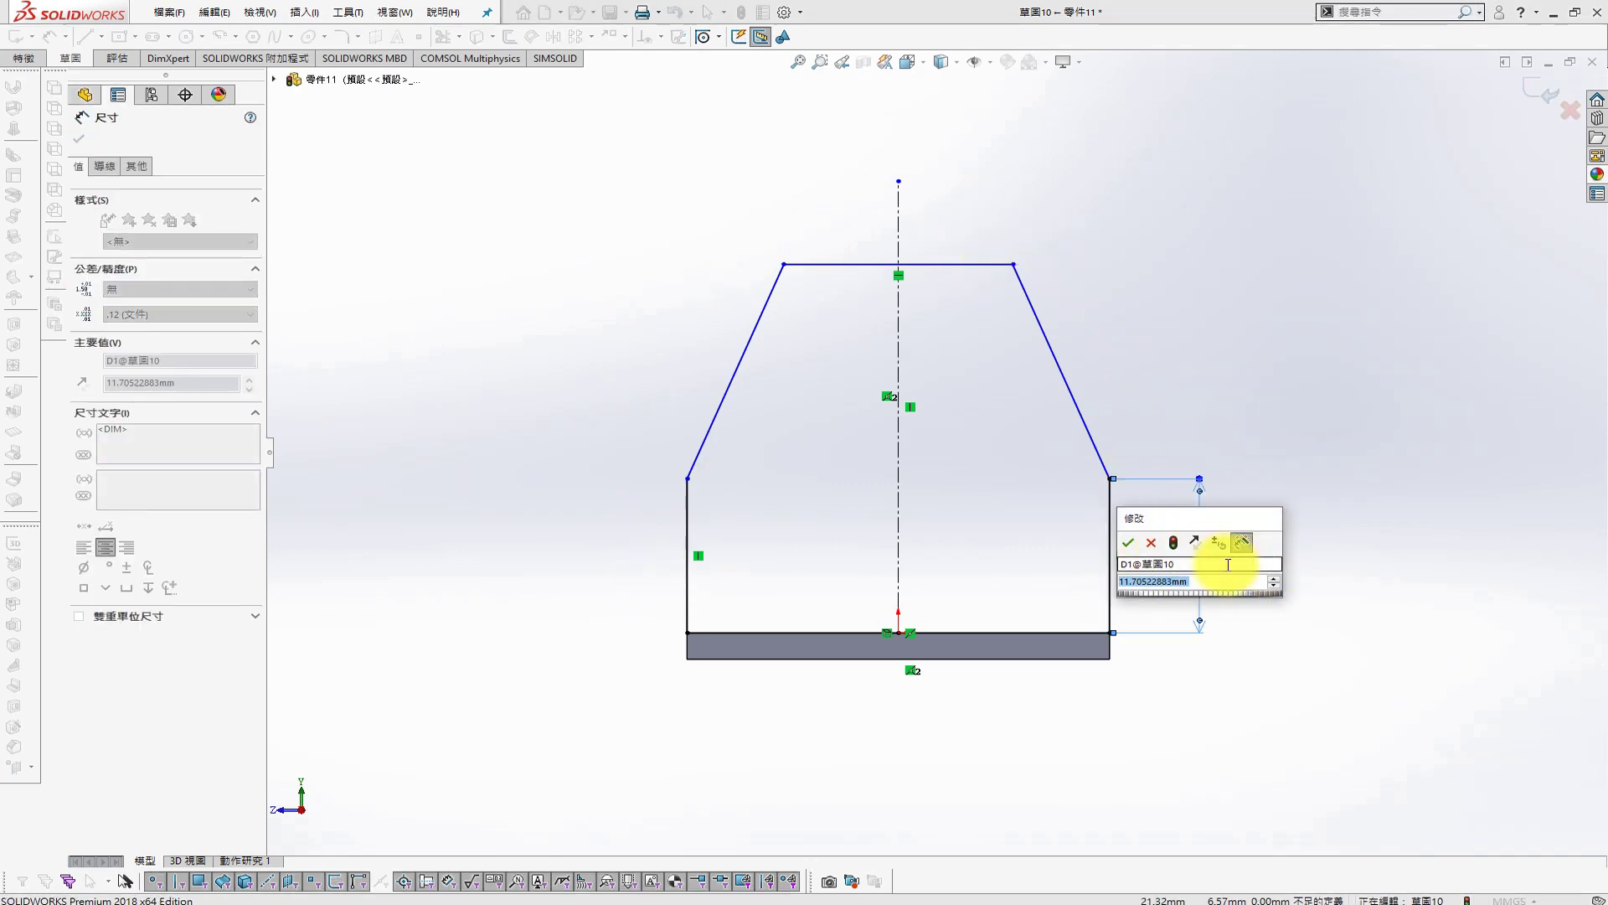
text(20)
key(Return)
double_click(1186, 486)
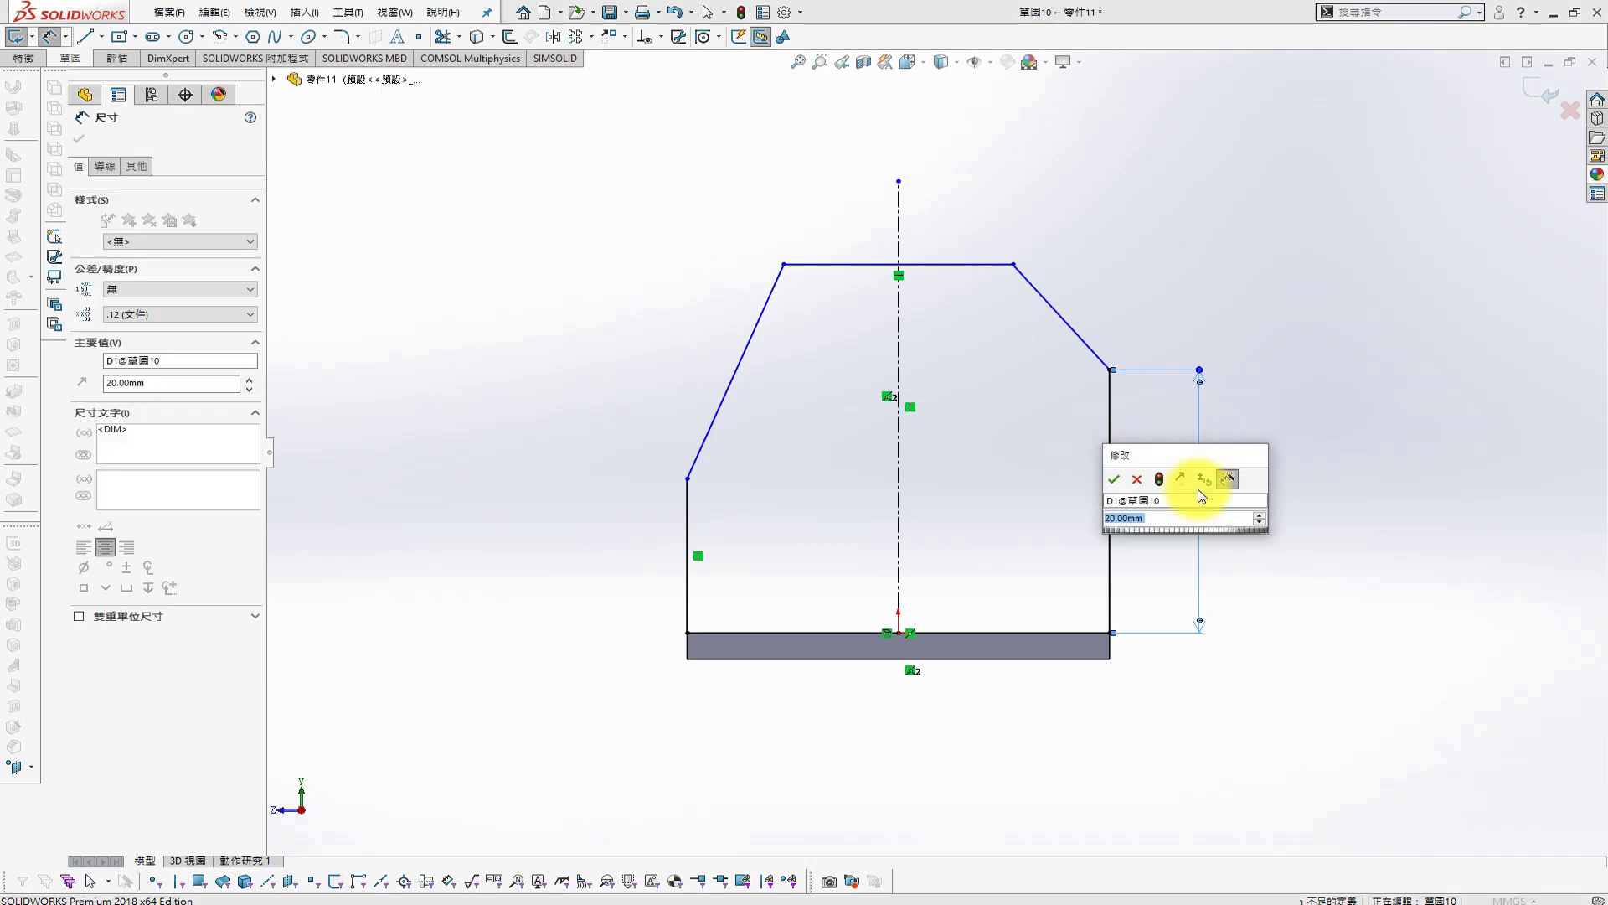
text(15)
key(Return)
click(1215, 519)
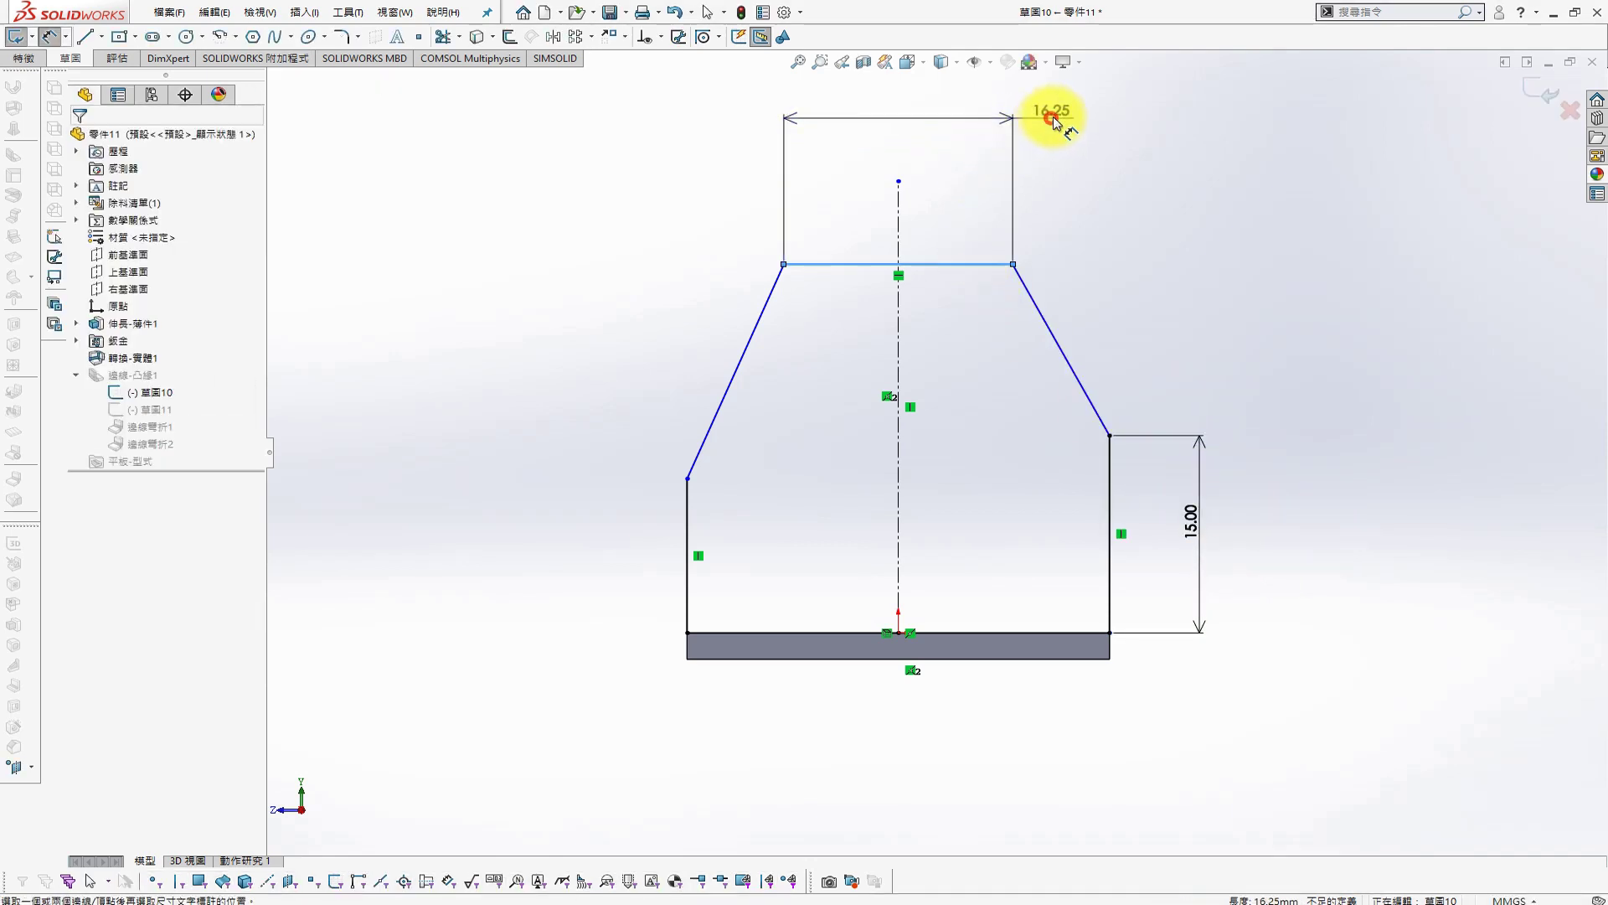
click(1051, 115)
key(Return)
key(Escape)
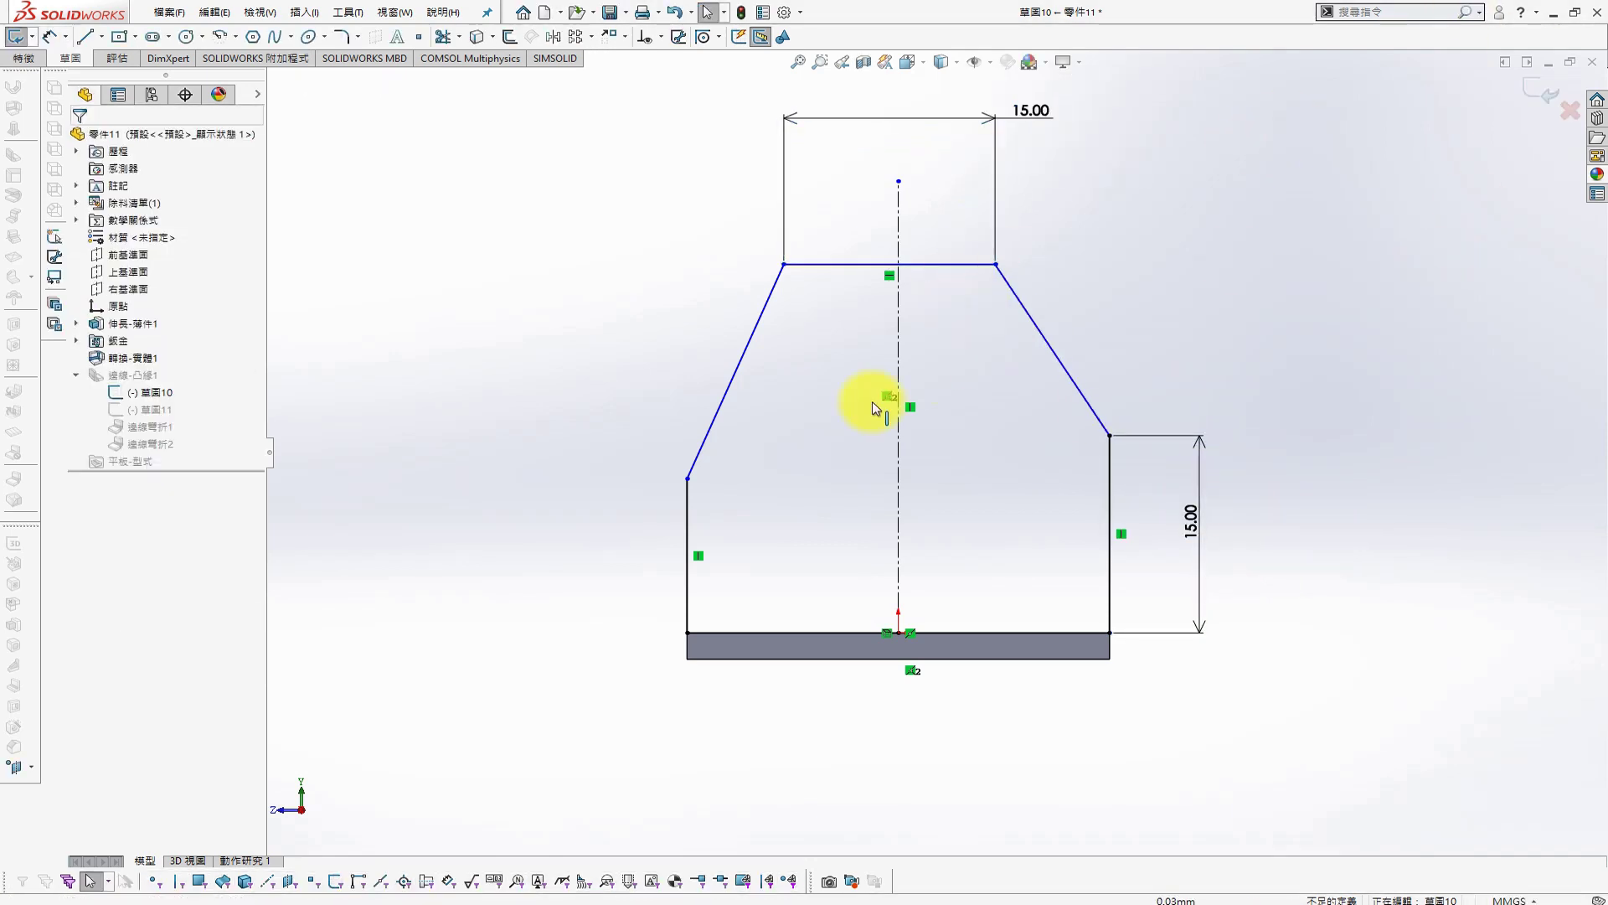
Make the two slanted lines symmetric about the centerline
click(713, 446)
ctrl+click(689, 518)
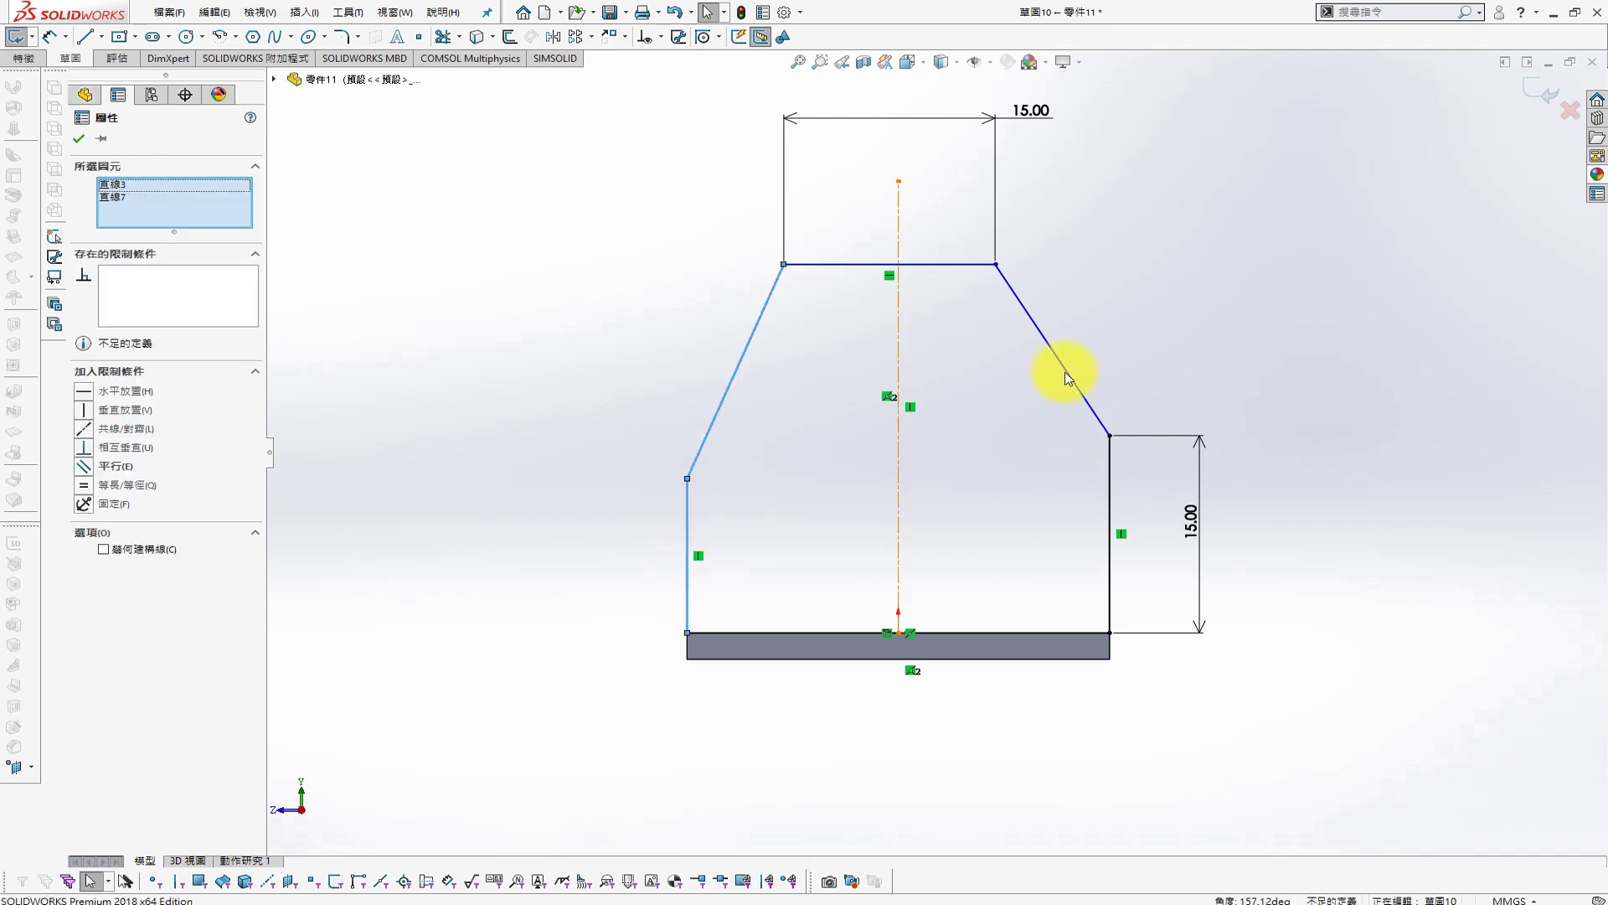
ctrl+click(1109, 498)
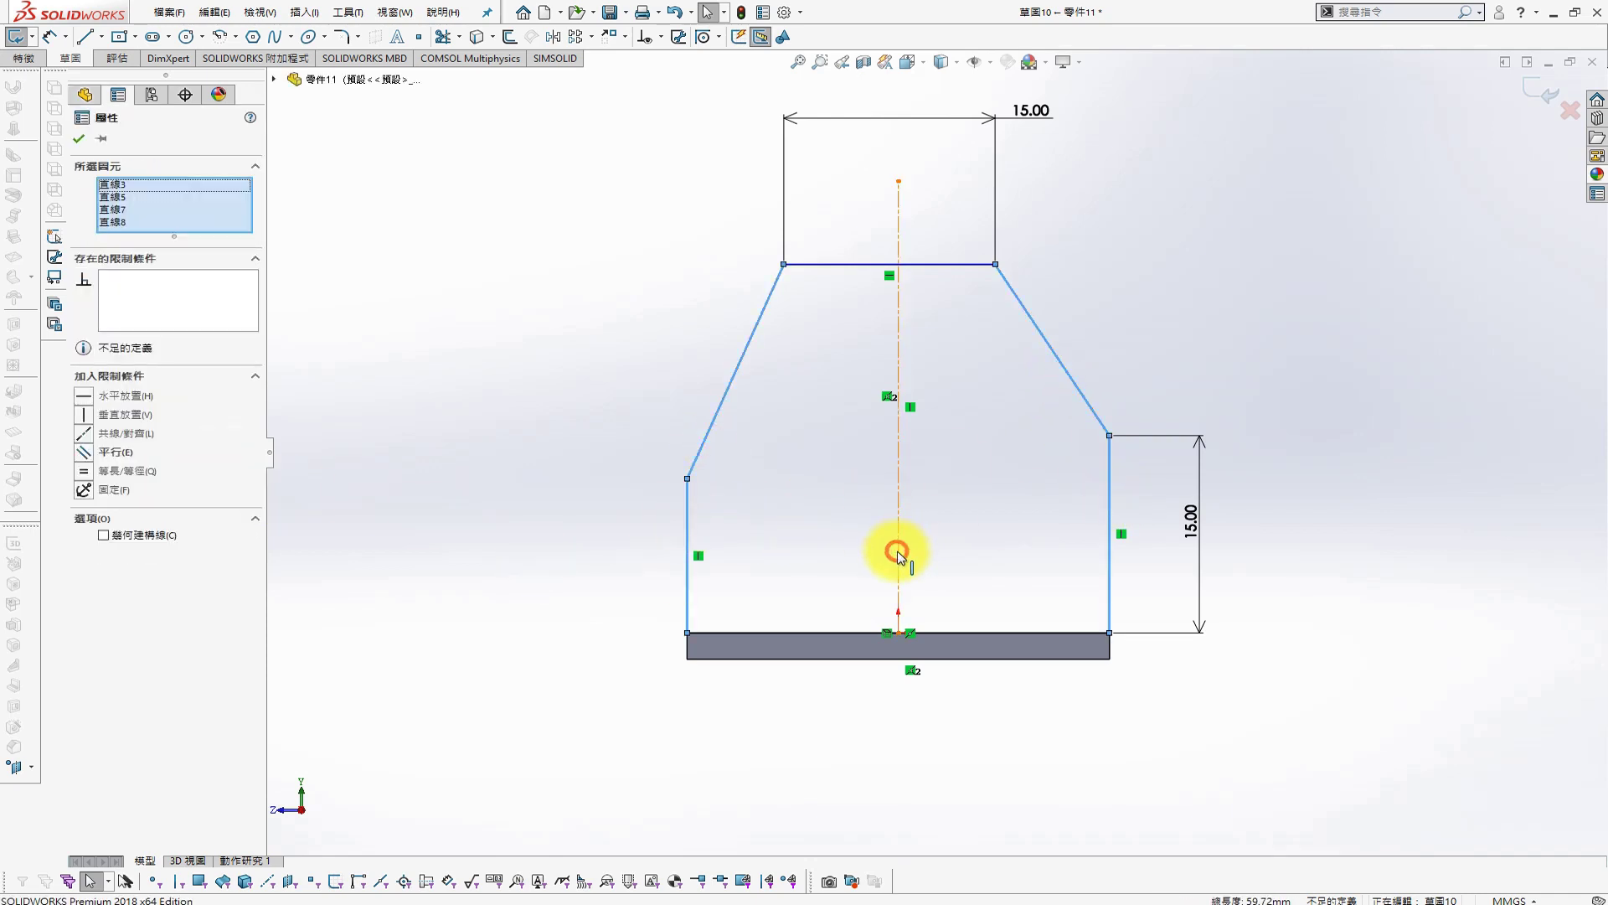
ctrl+click(897, 553)
click(382, 503)
click(722, 395)
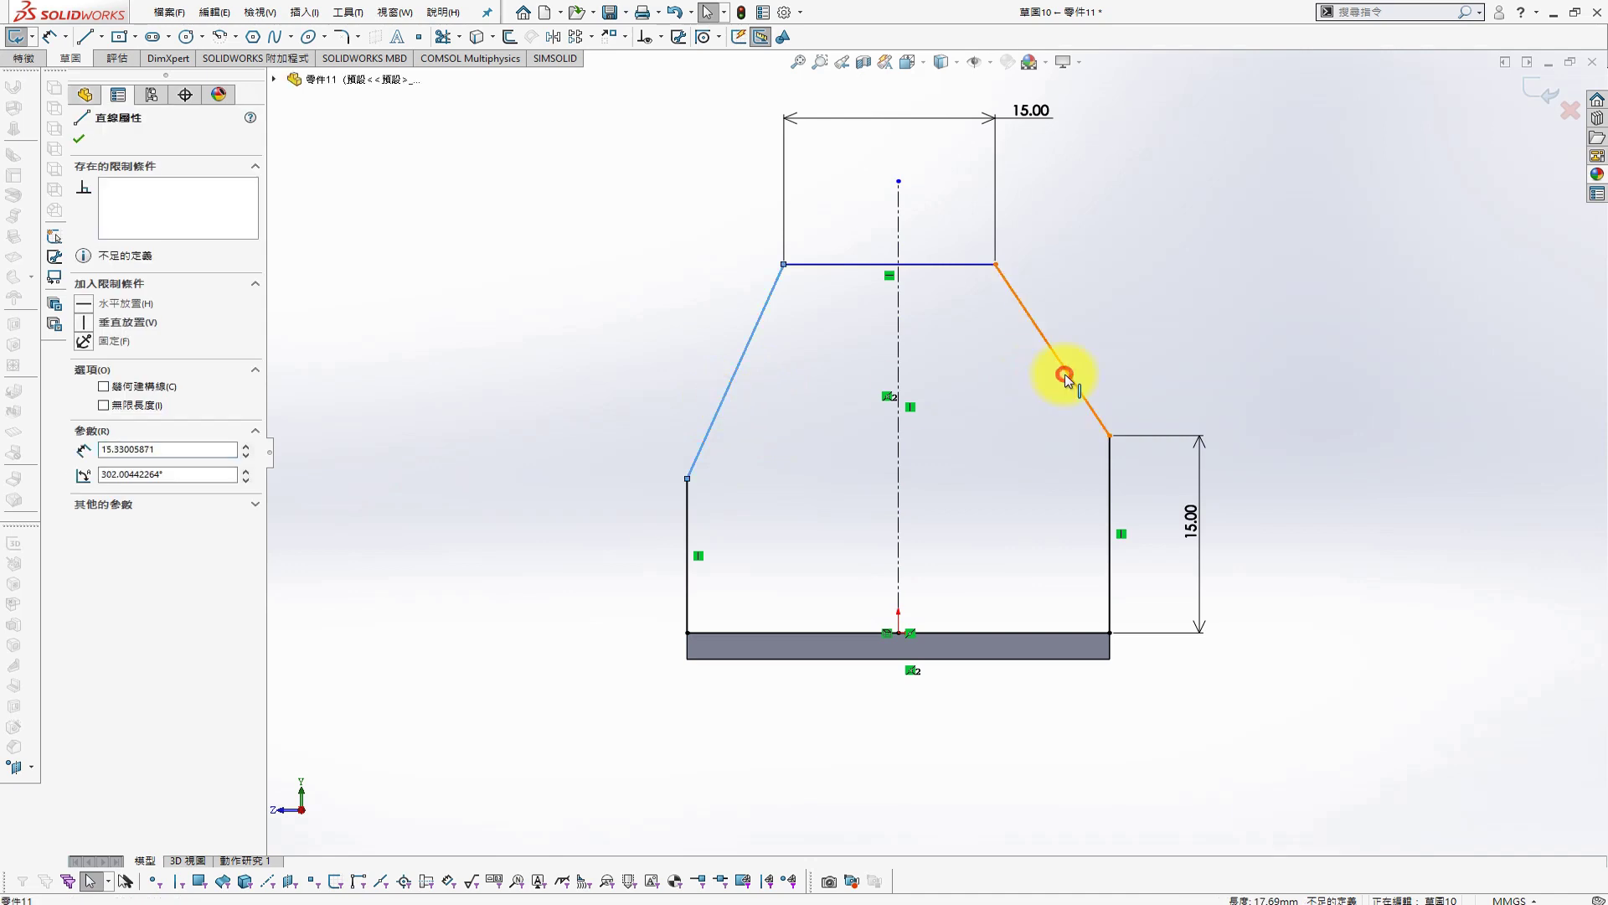
ctrl+click(1052, 351)
ctrl+click(902, 495)
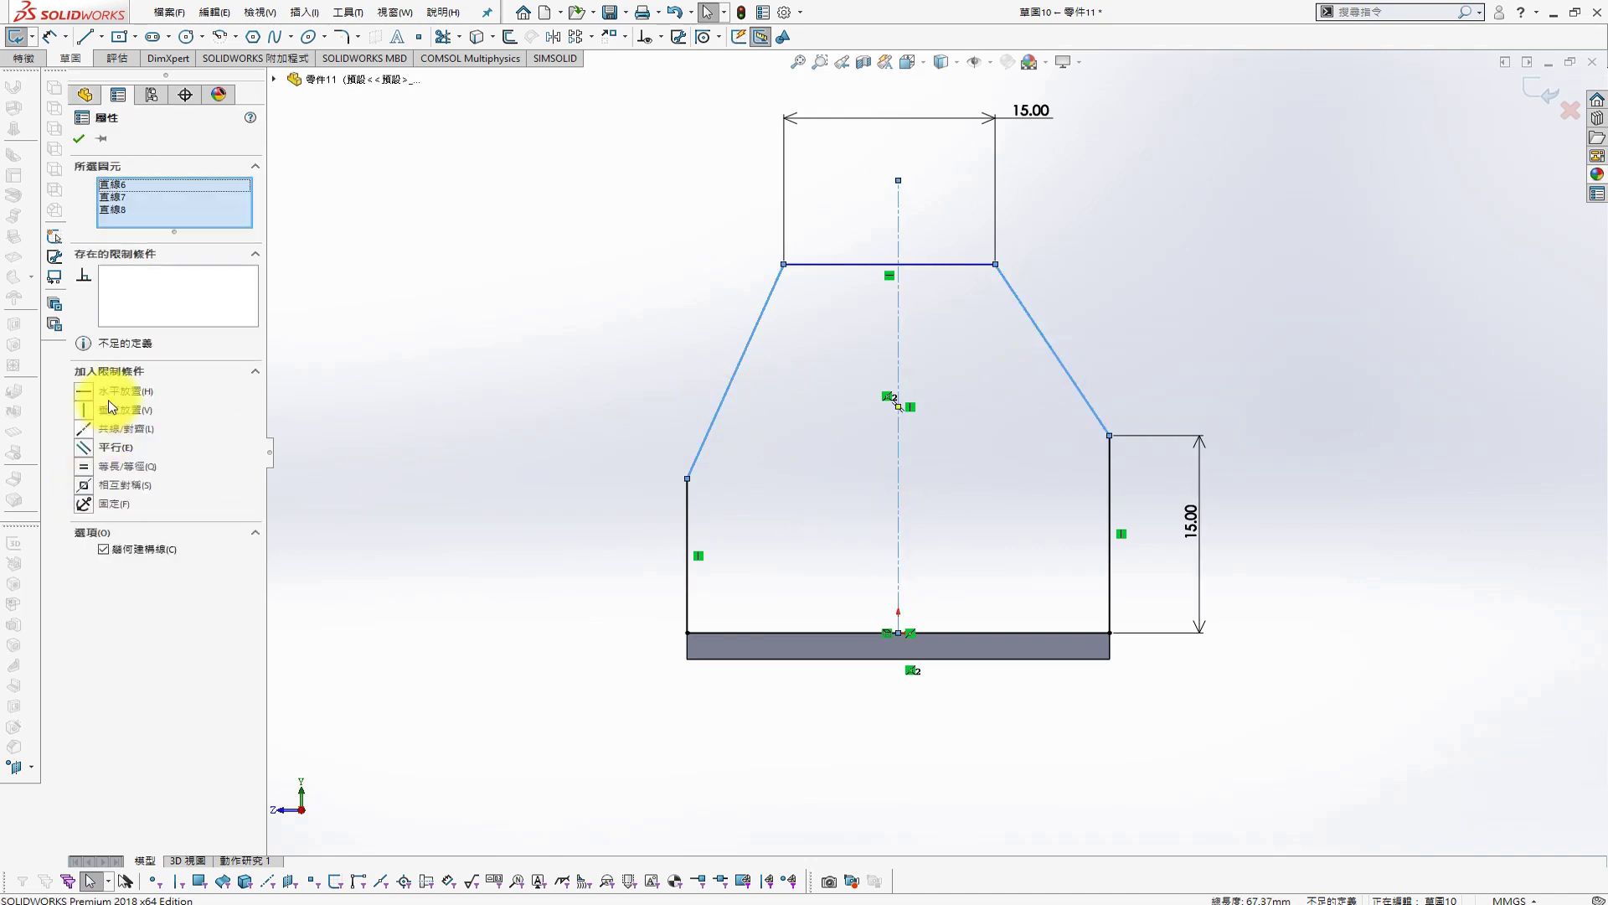
click(85, 485)
click(1245, 333)
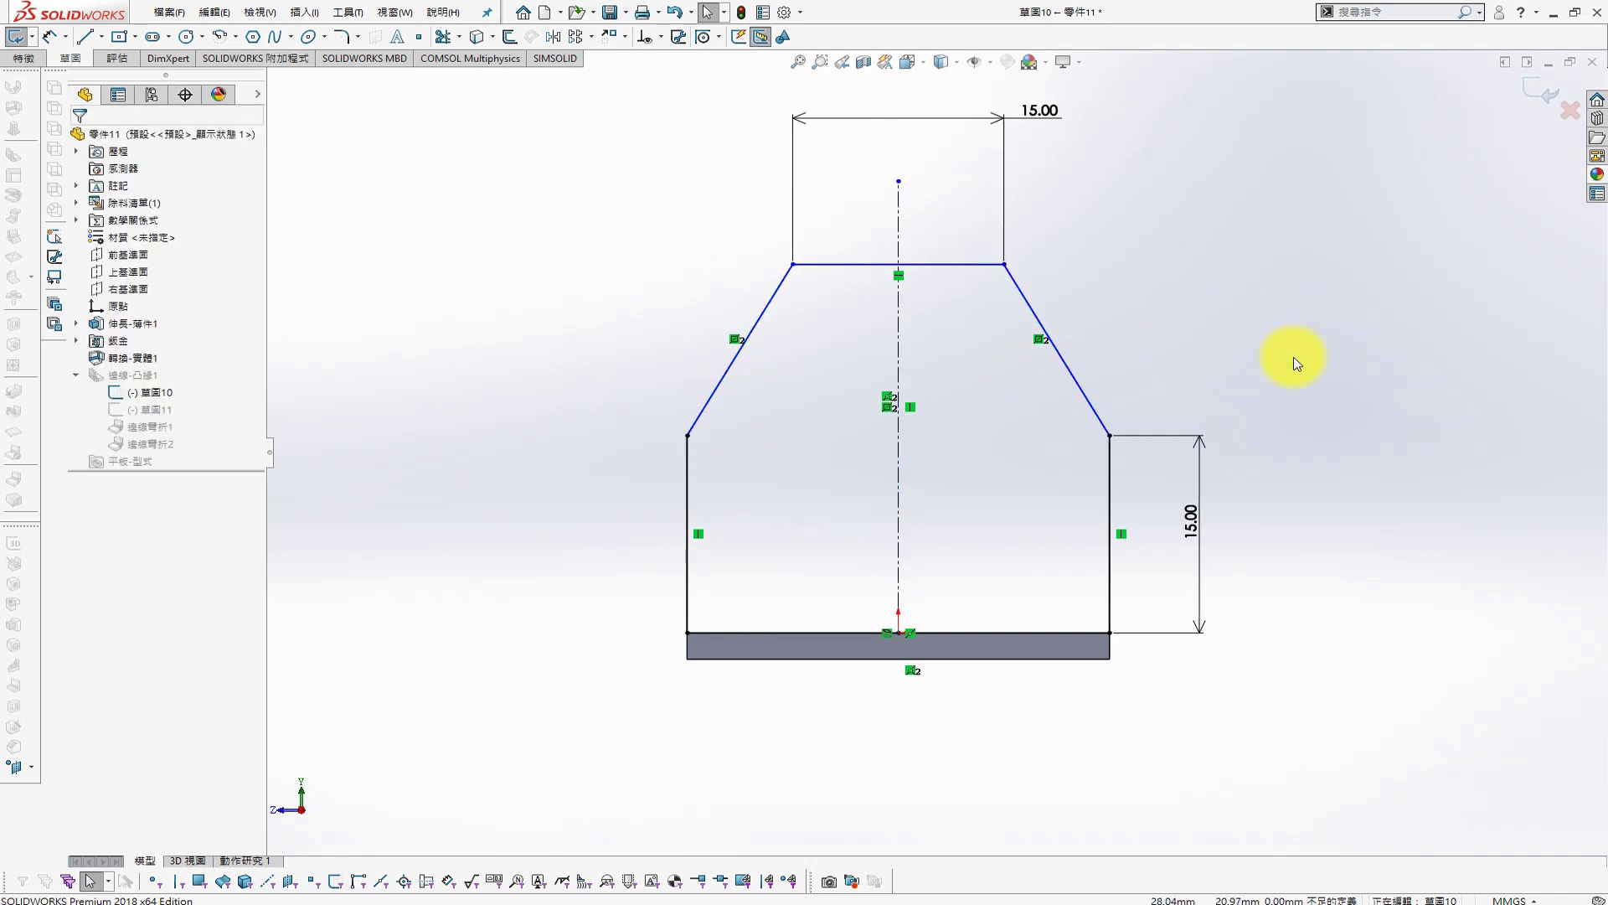
Dimension the overall profile height between top and bottom lines to 30 mm
key(s)
click(1250, 295)
click(963, 264)
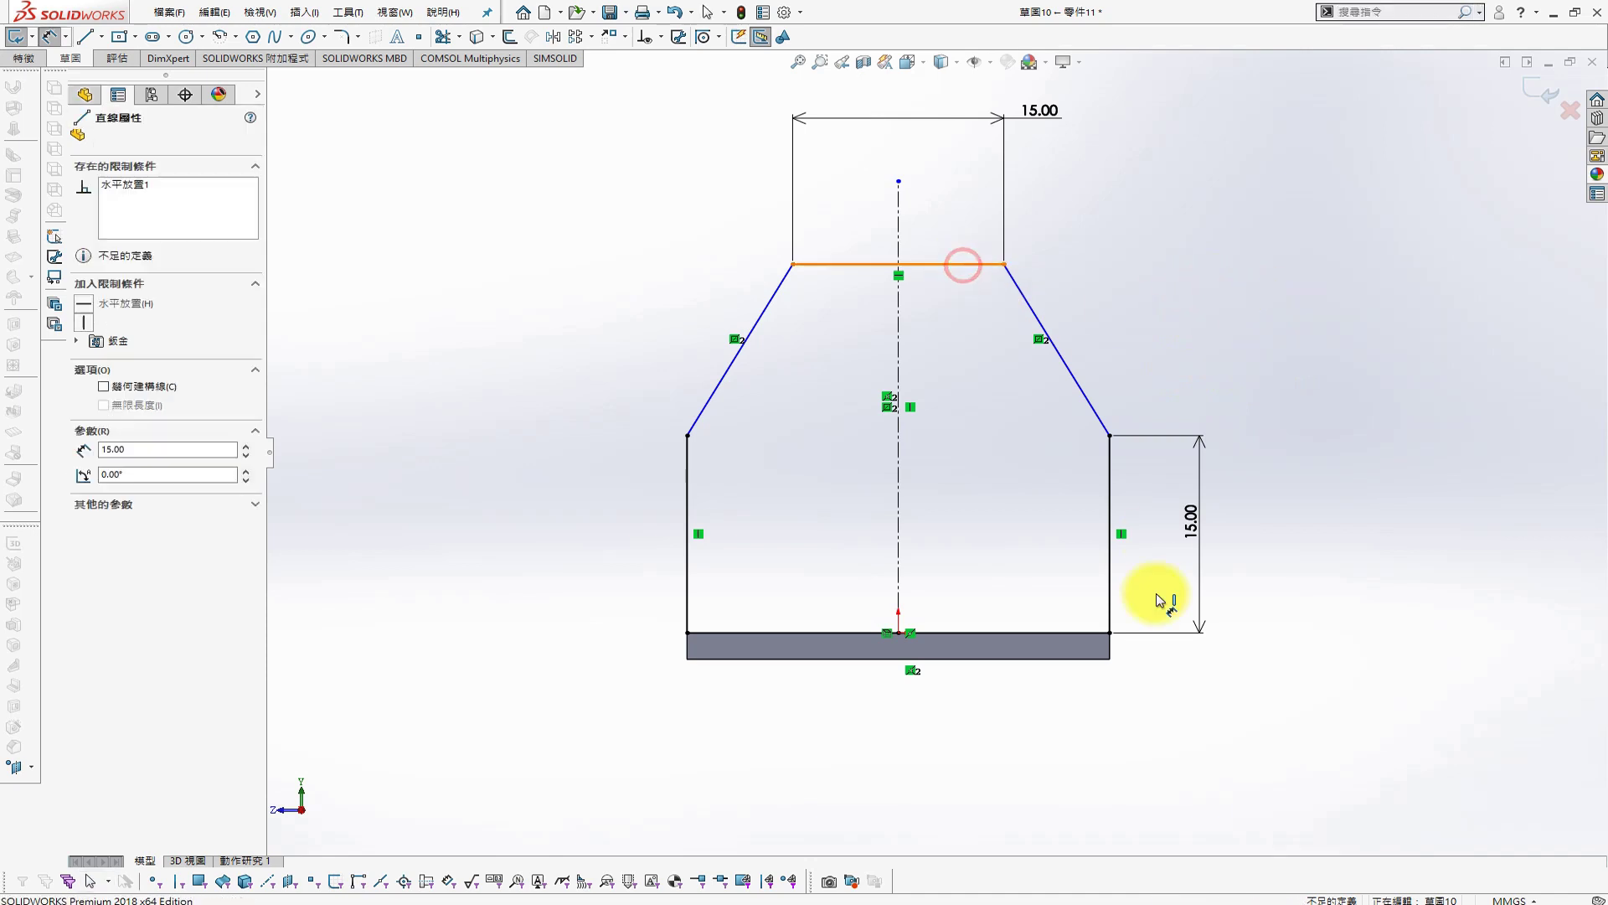
click(1078, 660)
click(1316, 503)
key(Return)
Round the four slope corners with 5 mm sketch fillets
key(s)
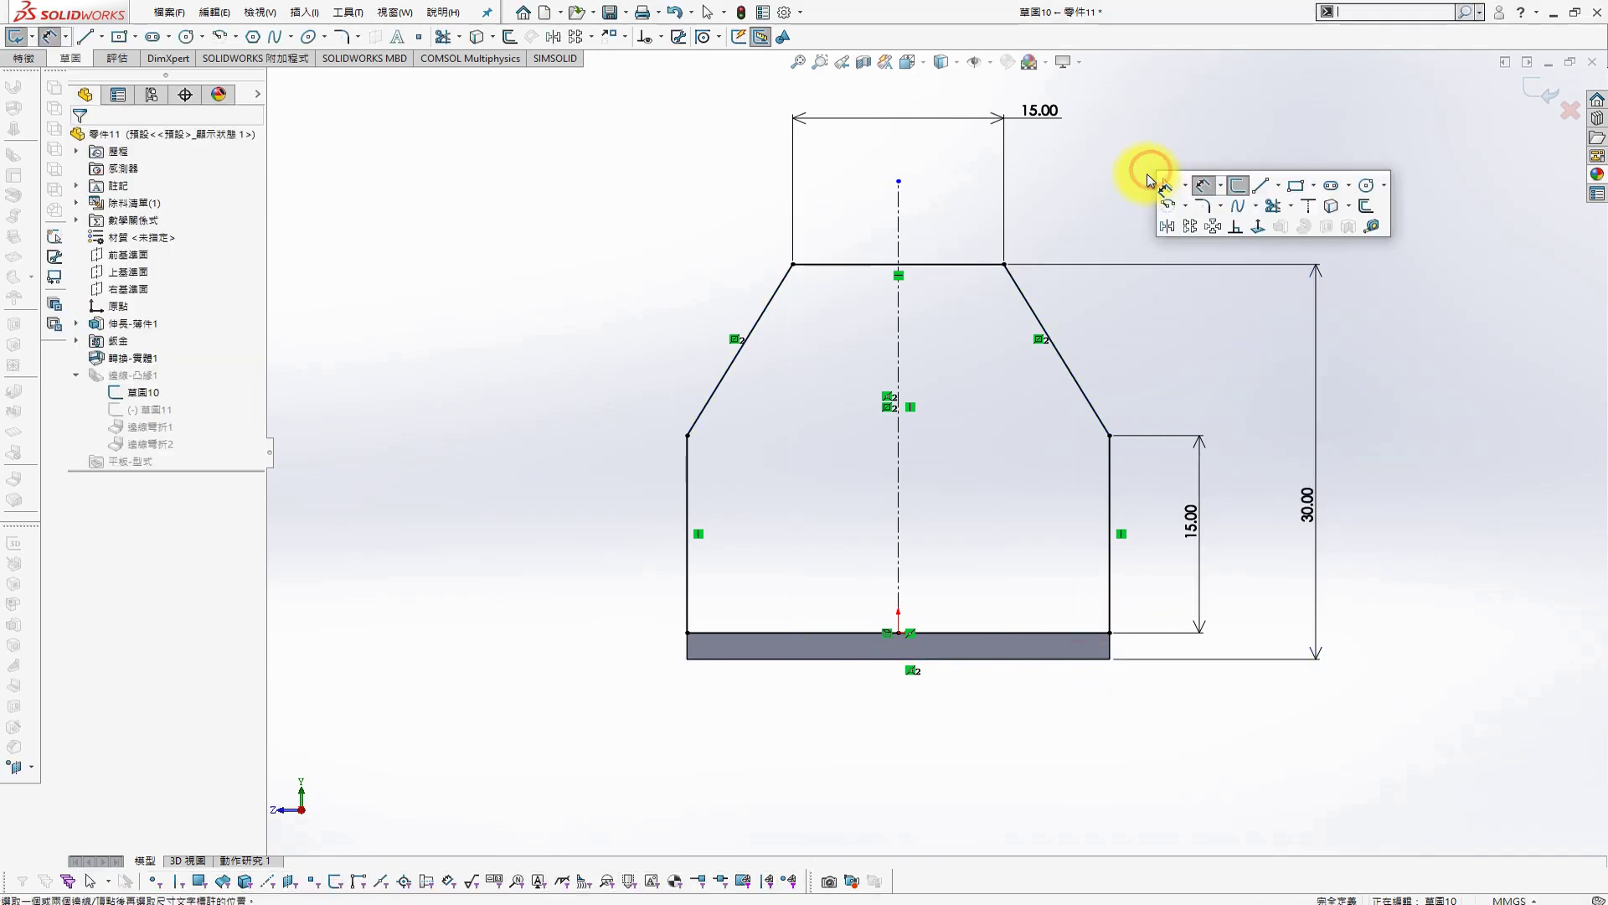
click(1204, 205)
text(20)
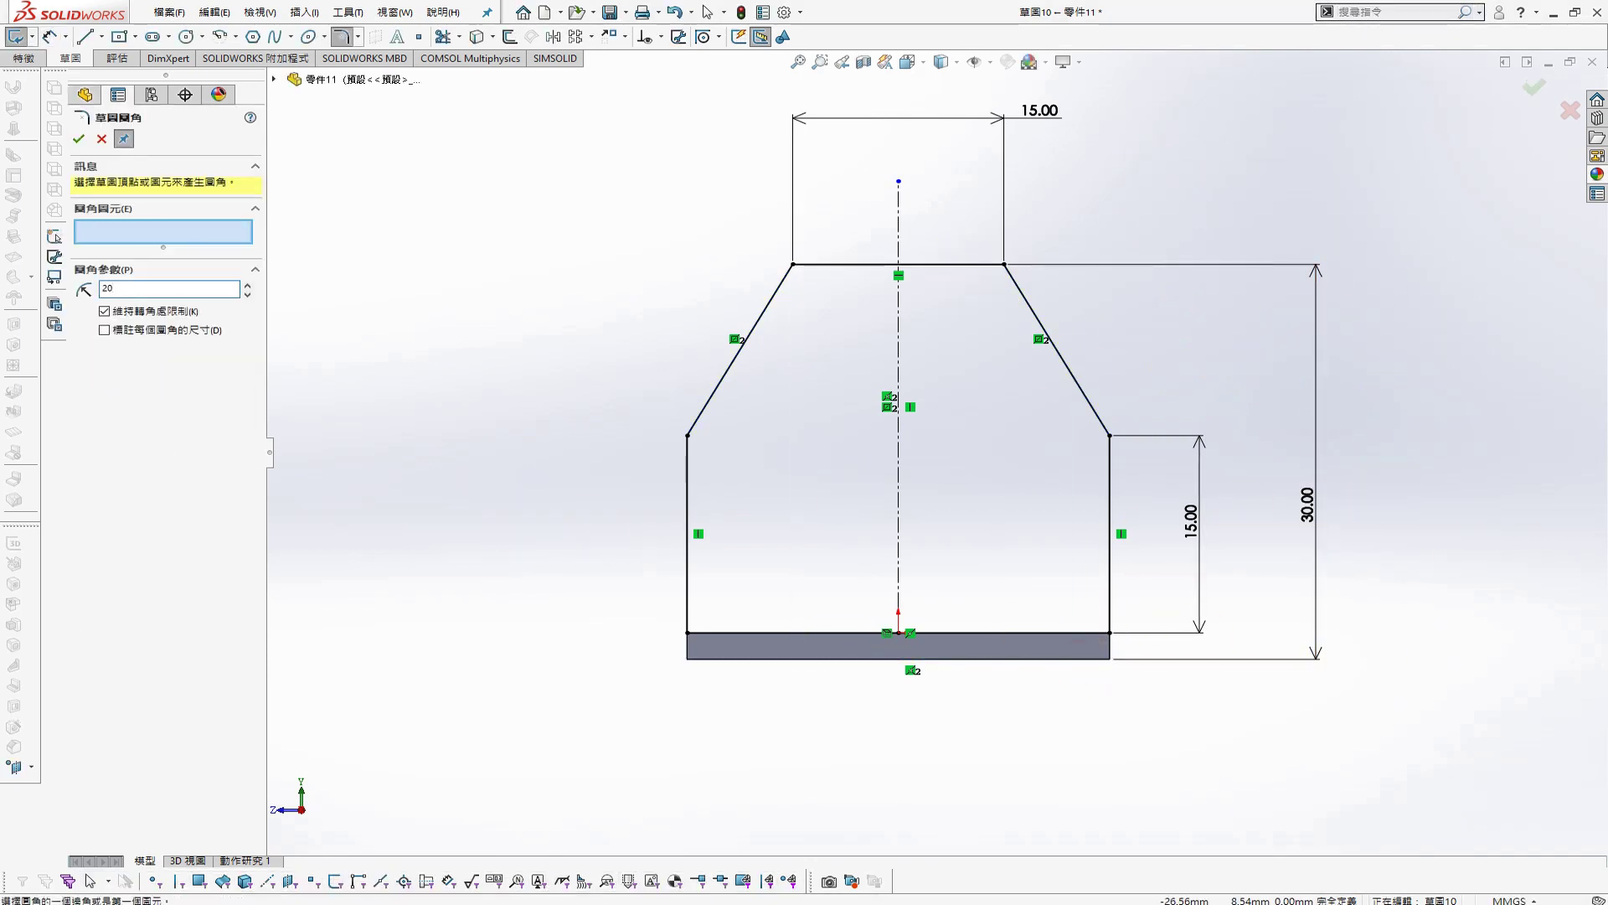
click(854, 264)
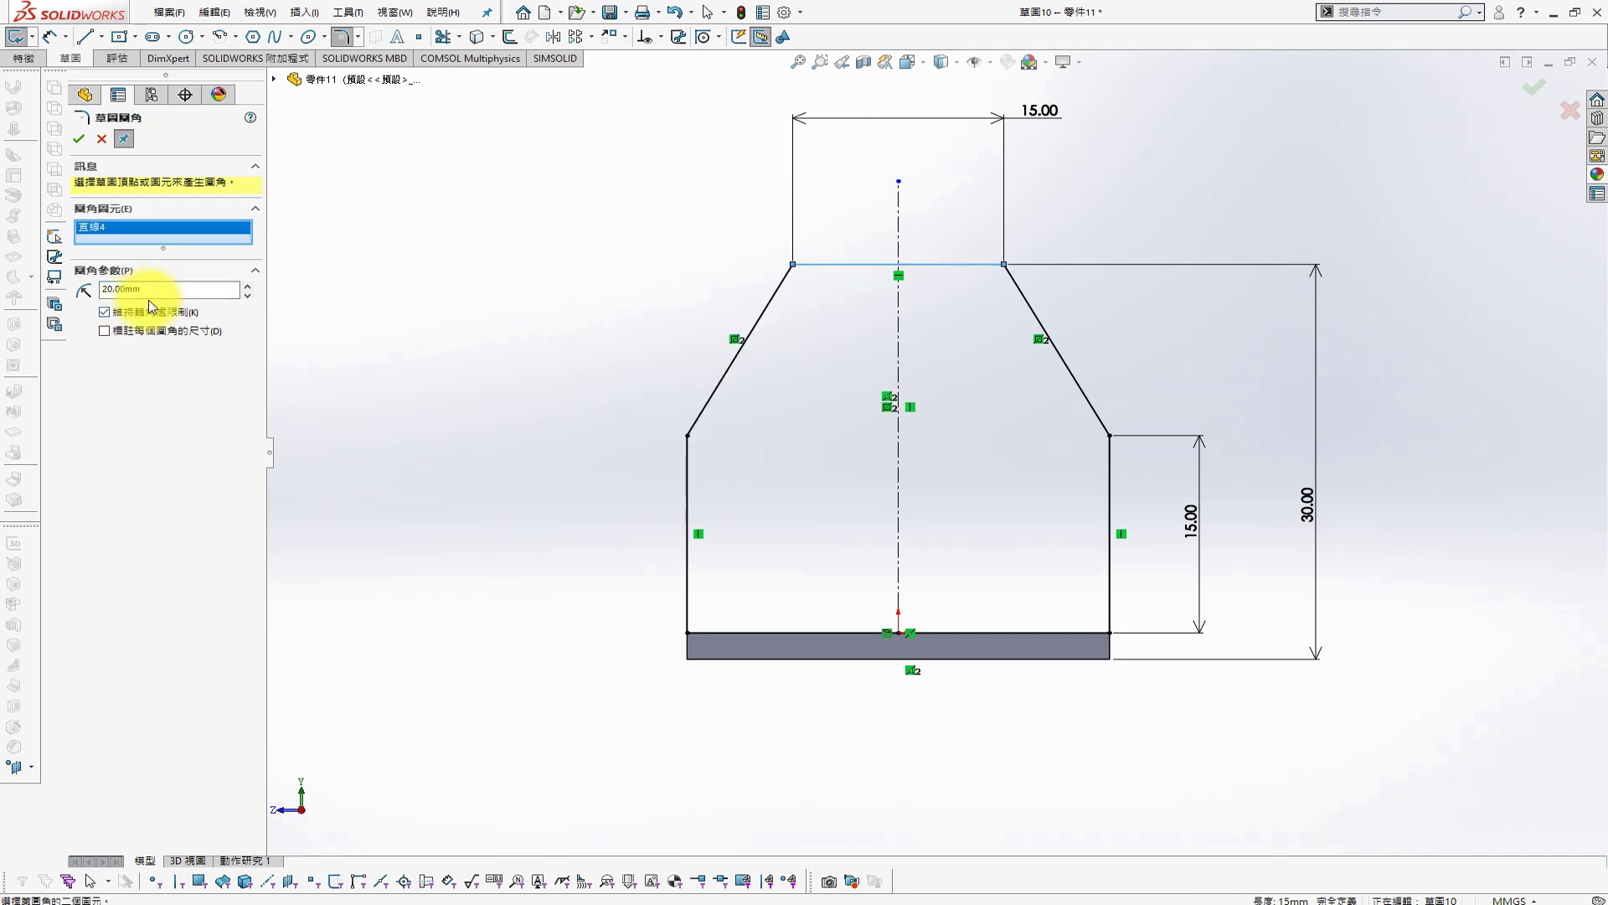
key(Escape)
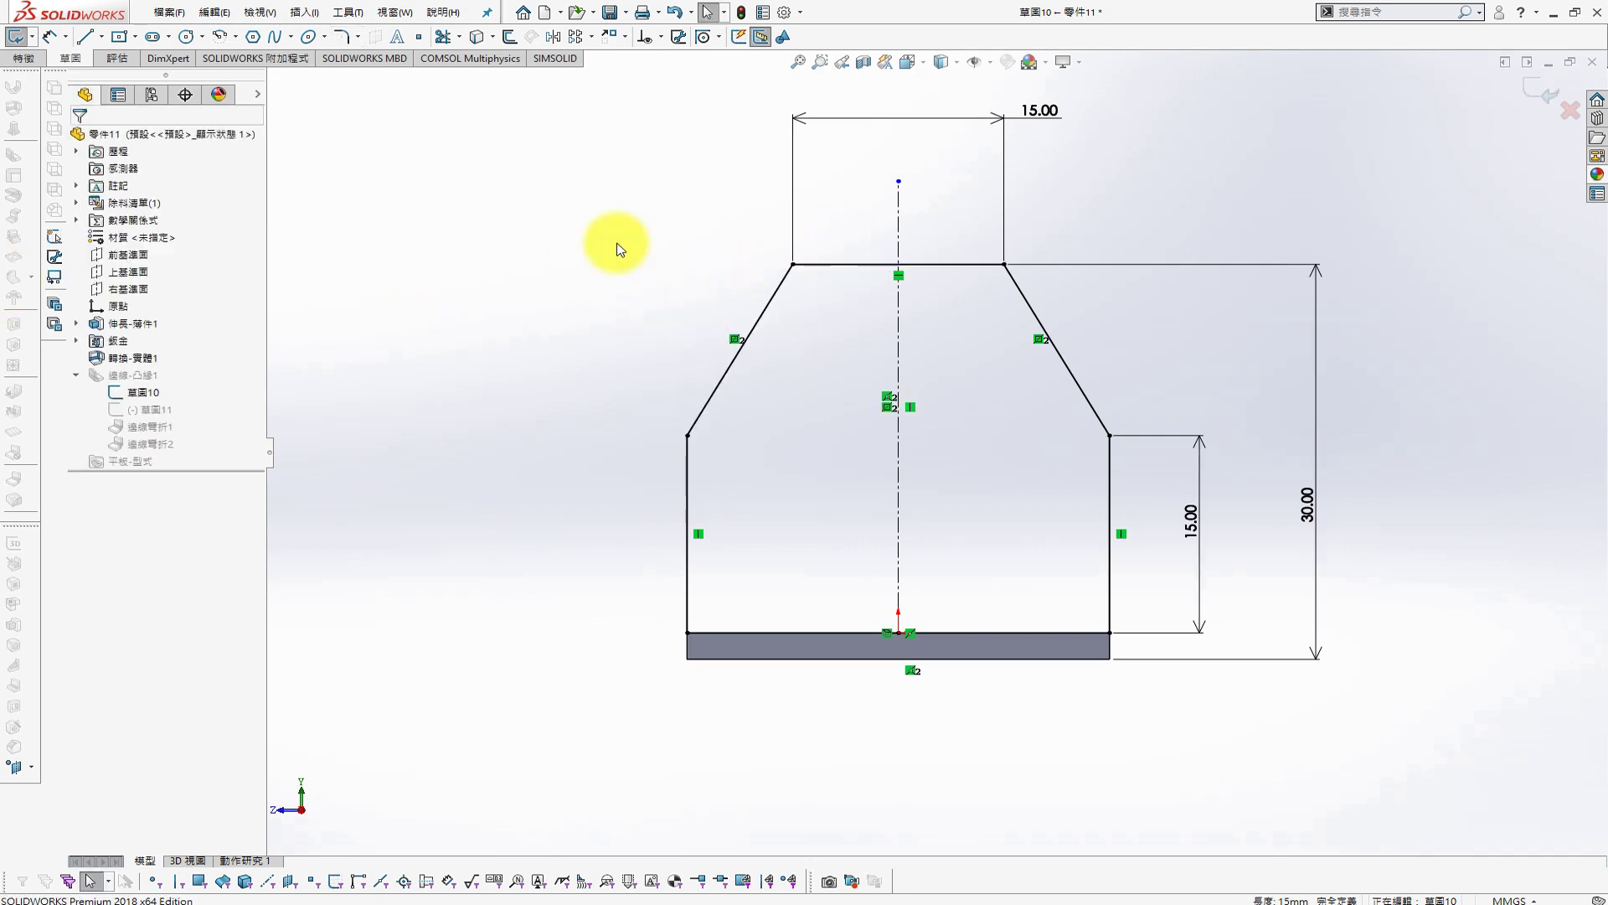
key(s)
click(653, 273)
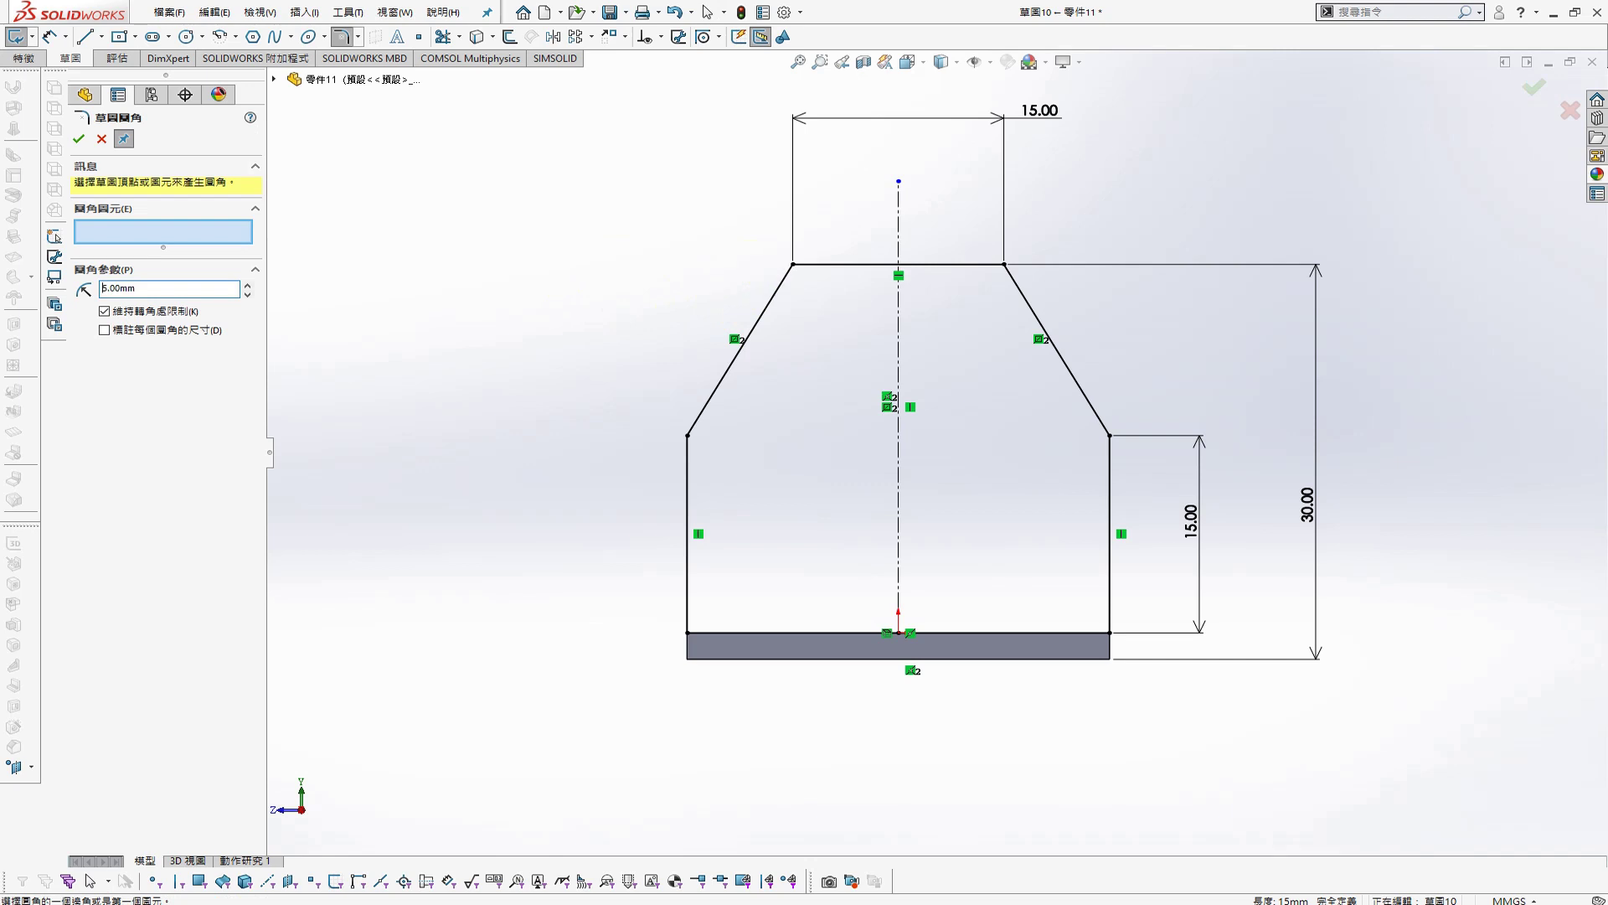
drag(484, 156, 1221, 503)
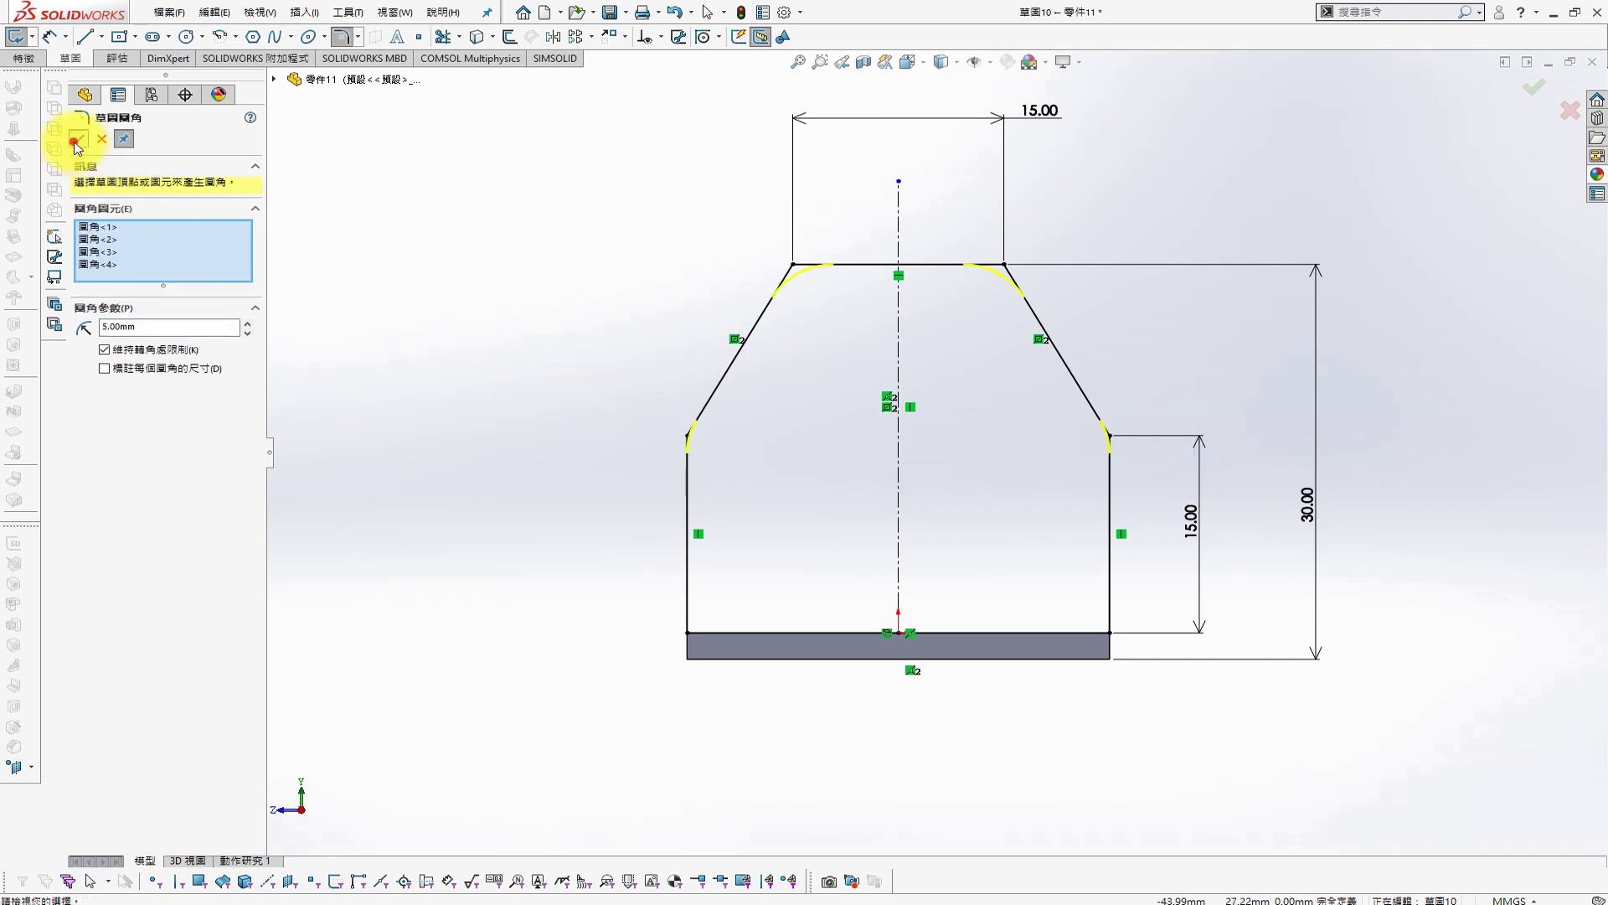
click(77, 140)
click(1534, 88)
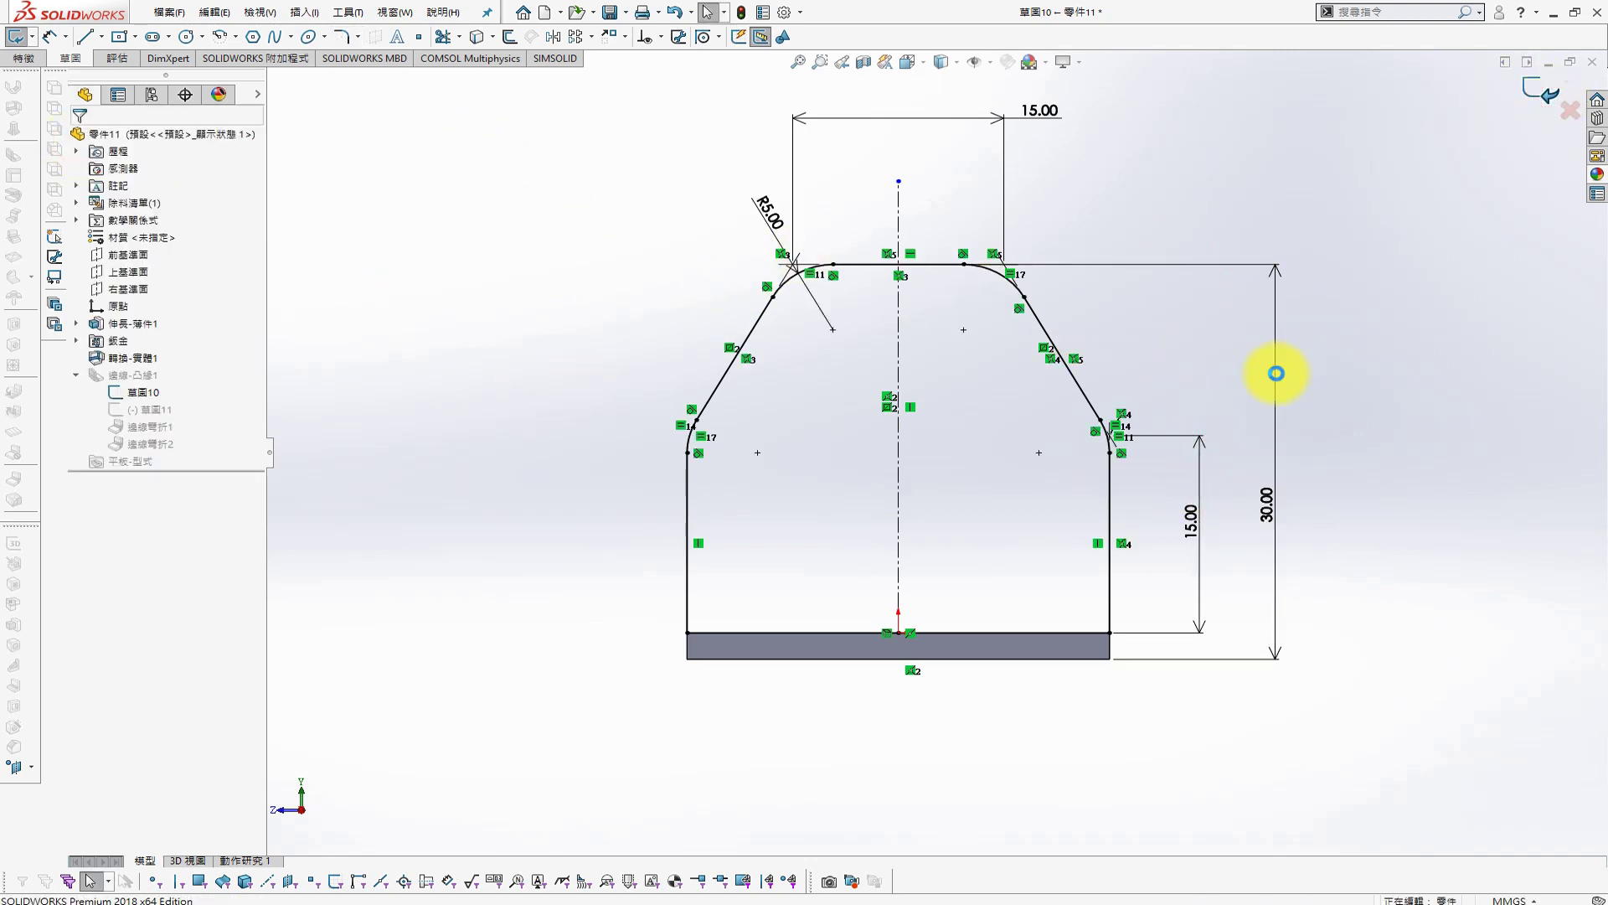
Edit the second flange's sketch and make its top line collinear with the first flange's
right_click(191, 404)
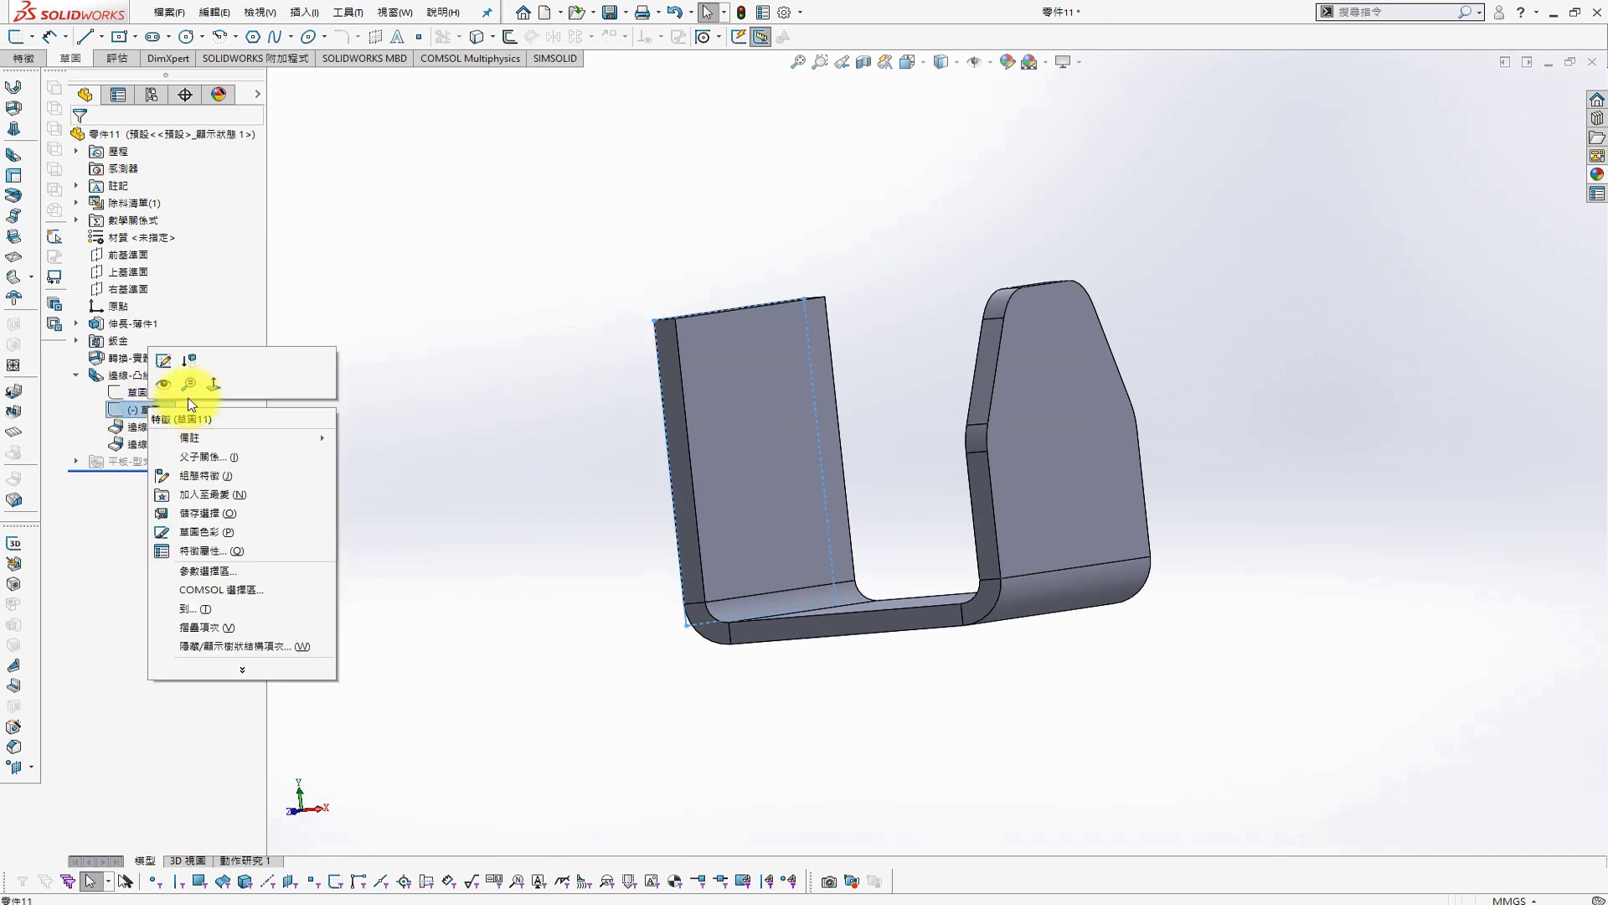
click(159, 360)
click(667, 429)
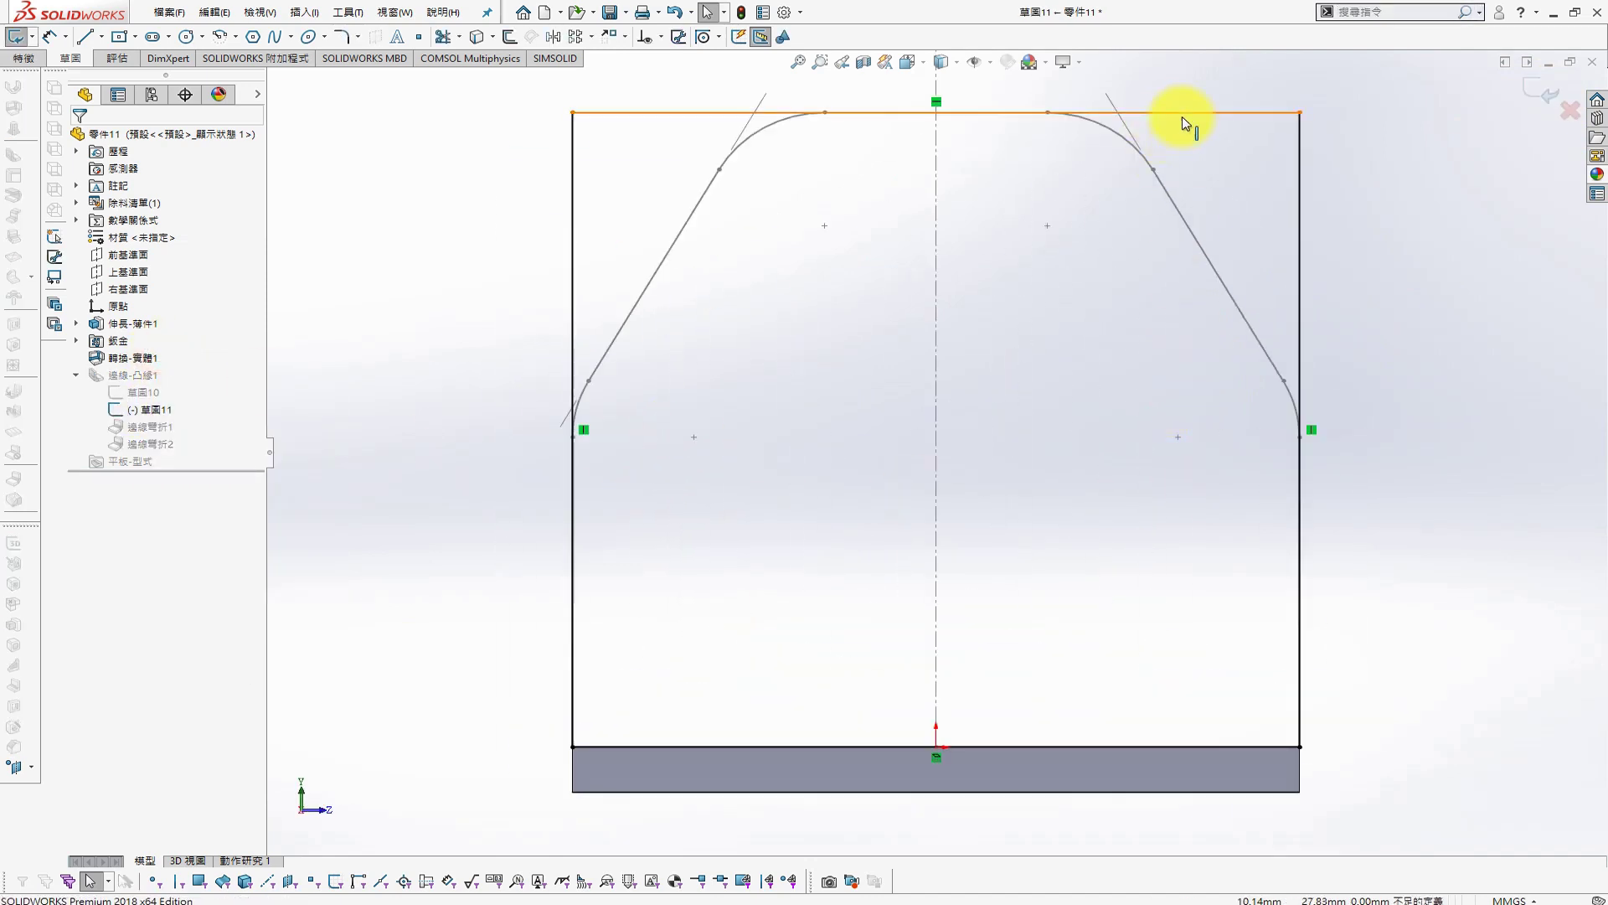
click(1183, 113)
mouse_move(1182, 113)
middle_down()
mouse_move(1035, 223)
mouse_move(971, 187)
middle_up()
ctrl+click(964, 165)
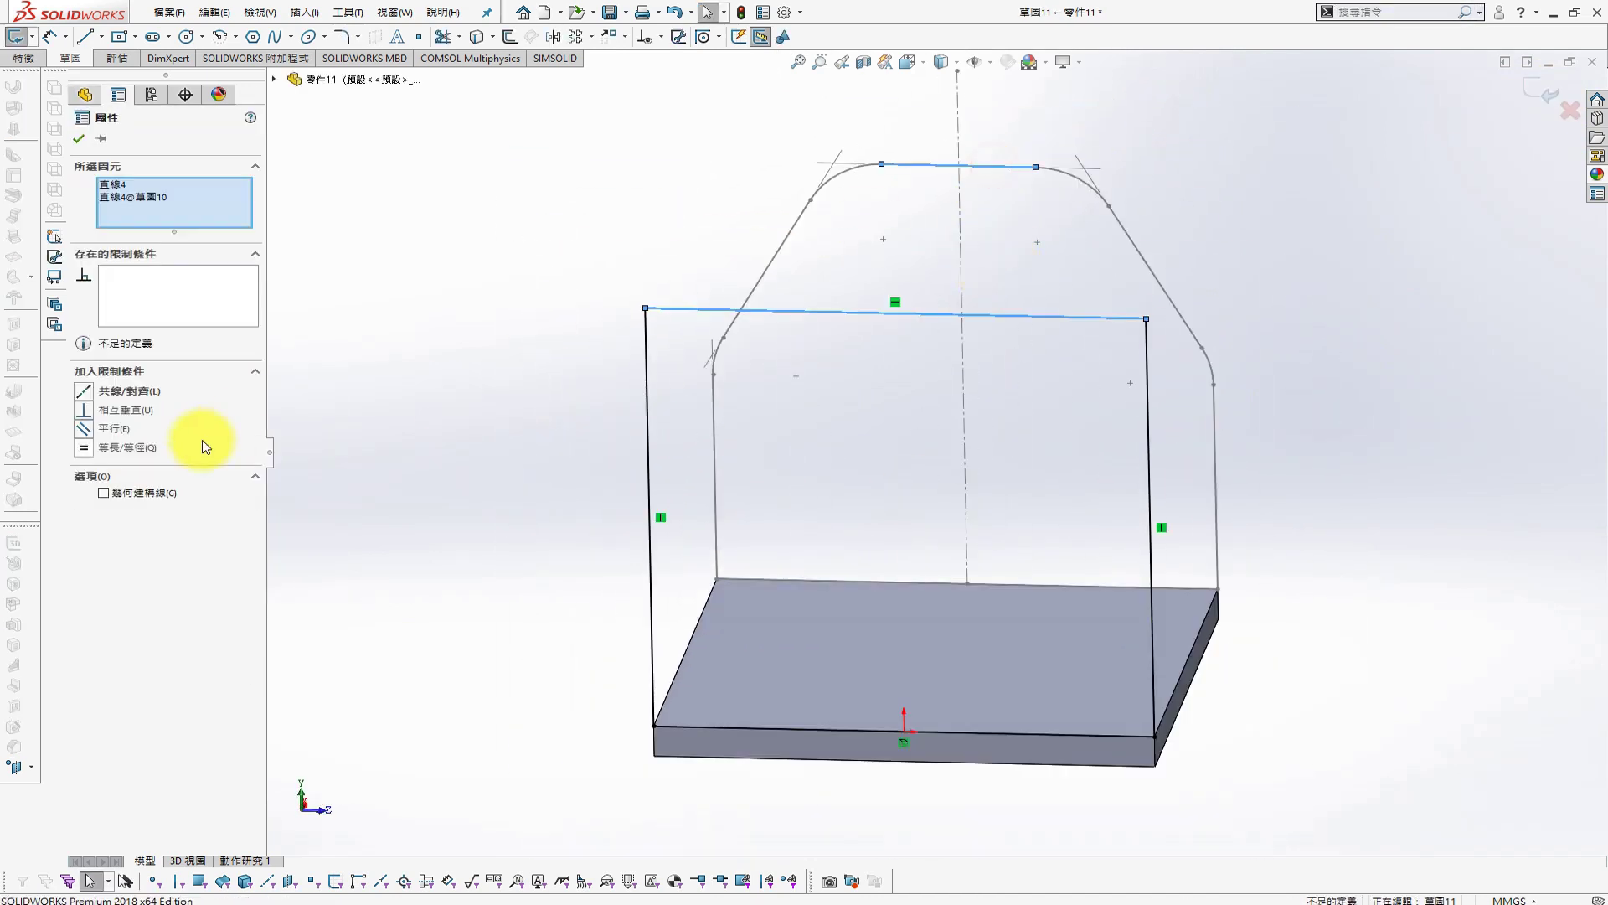
click(90, 392)
Convert the first flange's two slanted lines into the second flange sketch
key(Escape)
key(s)
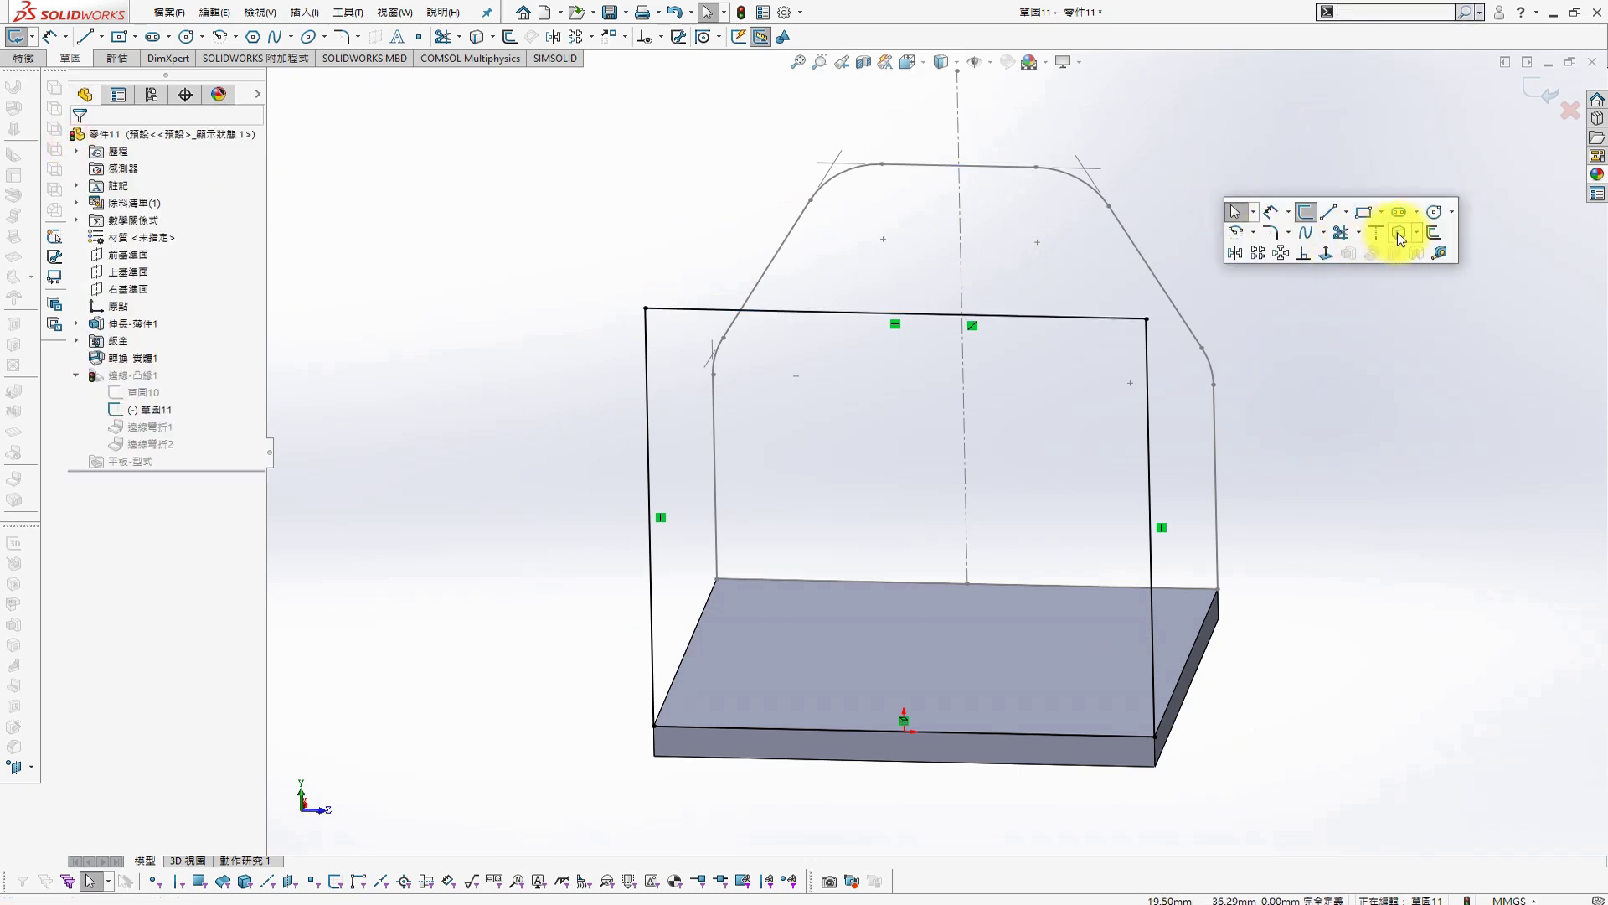
click(1397, 233)
click(1156, 278)
click(770, 263)
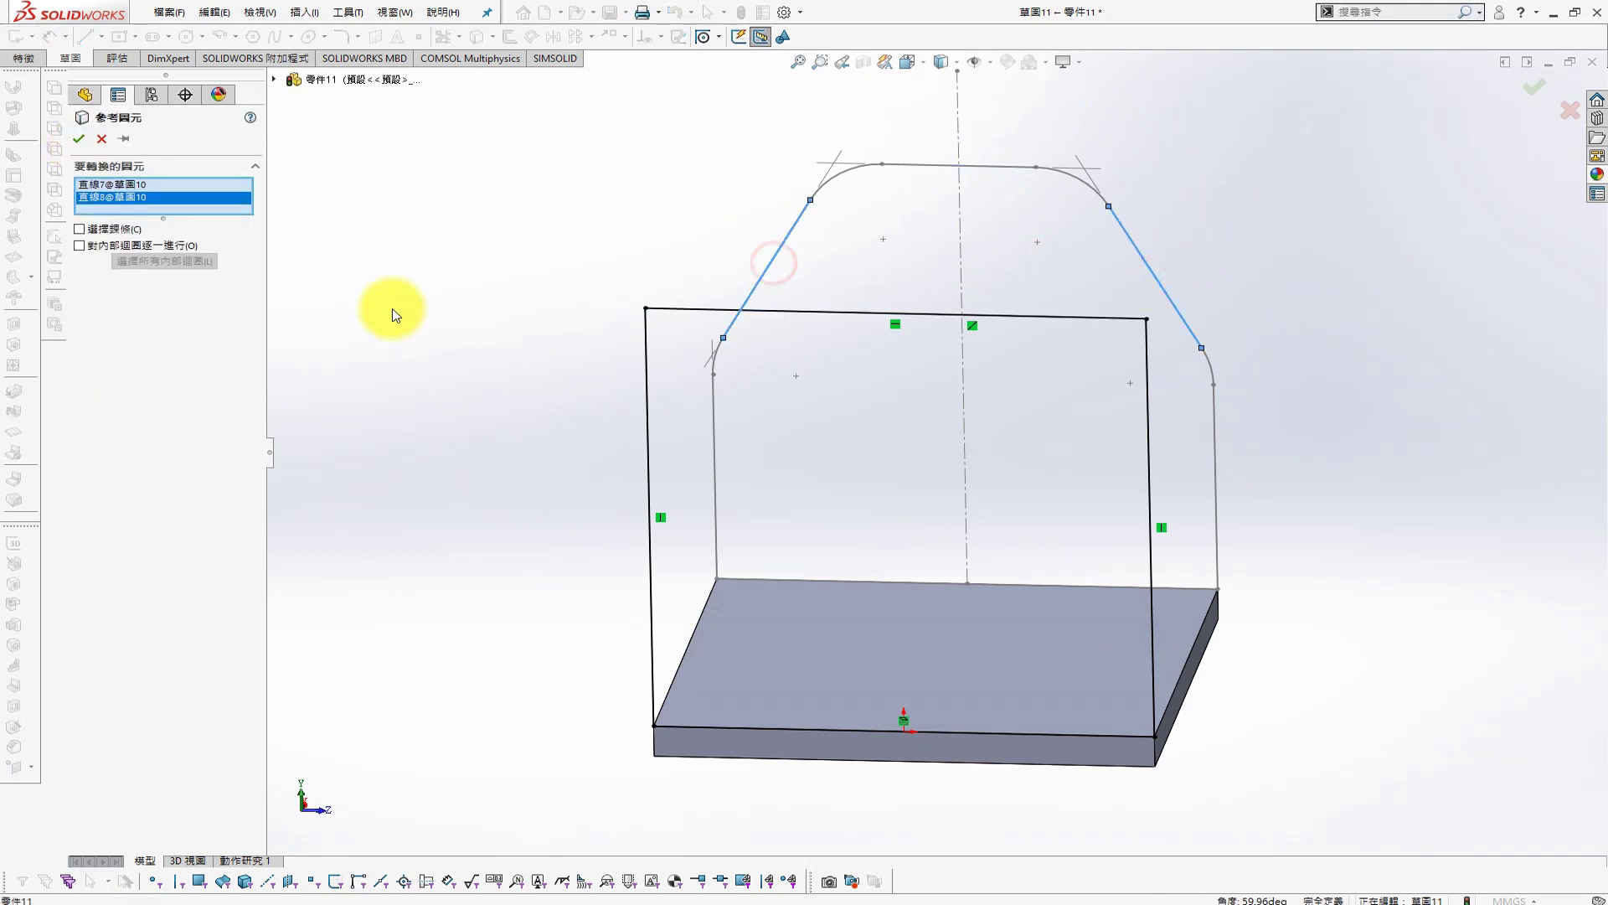
click(80, 140)
Fillet the second flange's corners at 5 mm and exit the sketch
key(s)
click(404, 275)
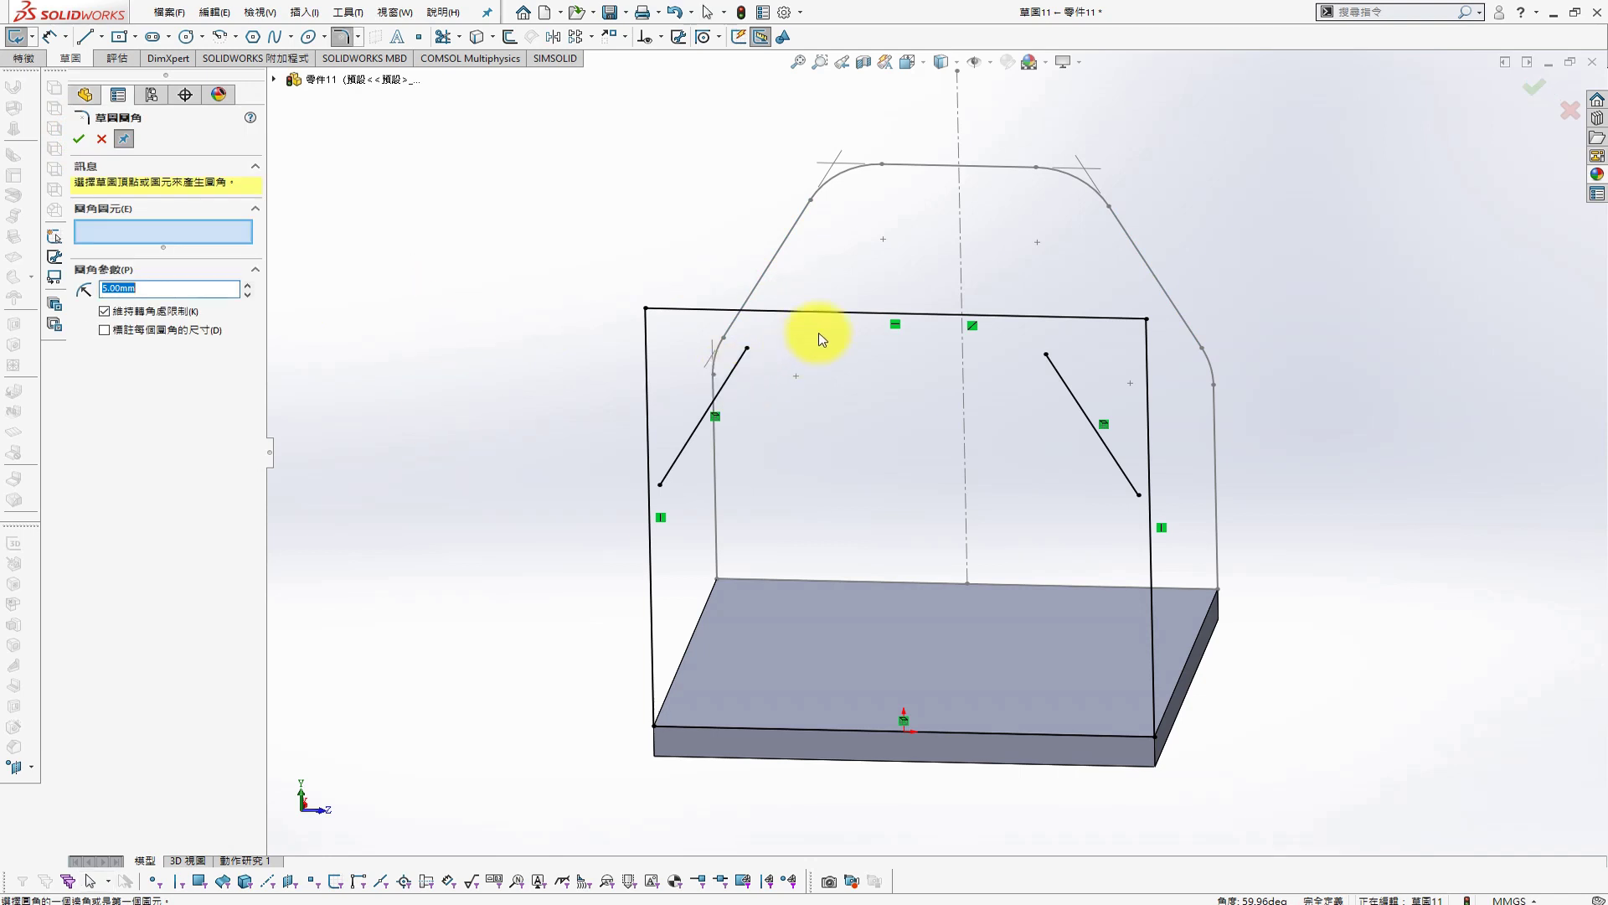
click(817, 315)
click(735, 381)
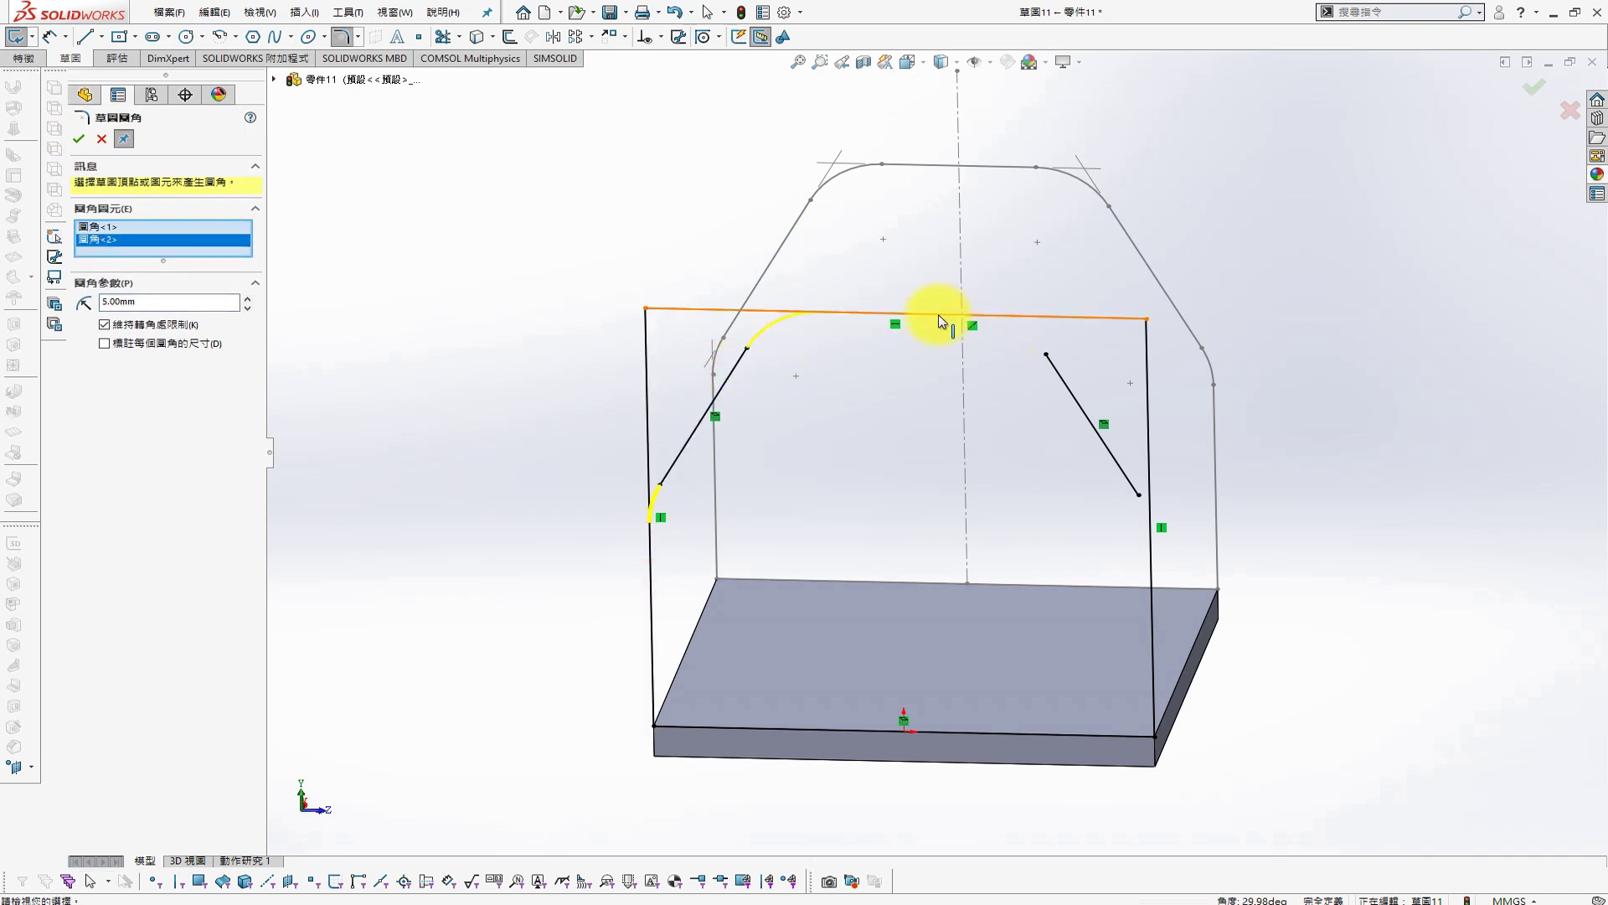
click(940, 318)
click(1060, 375)
click(78, 138)
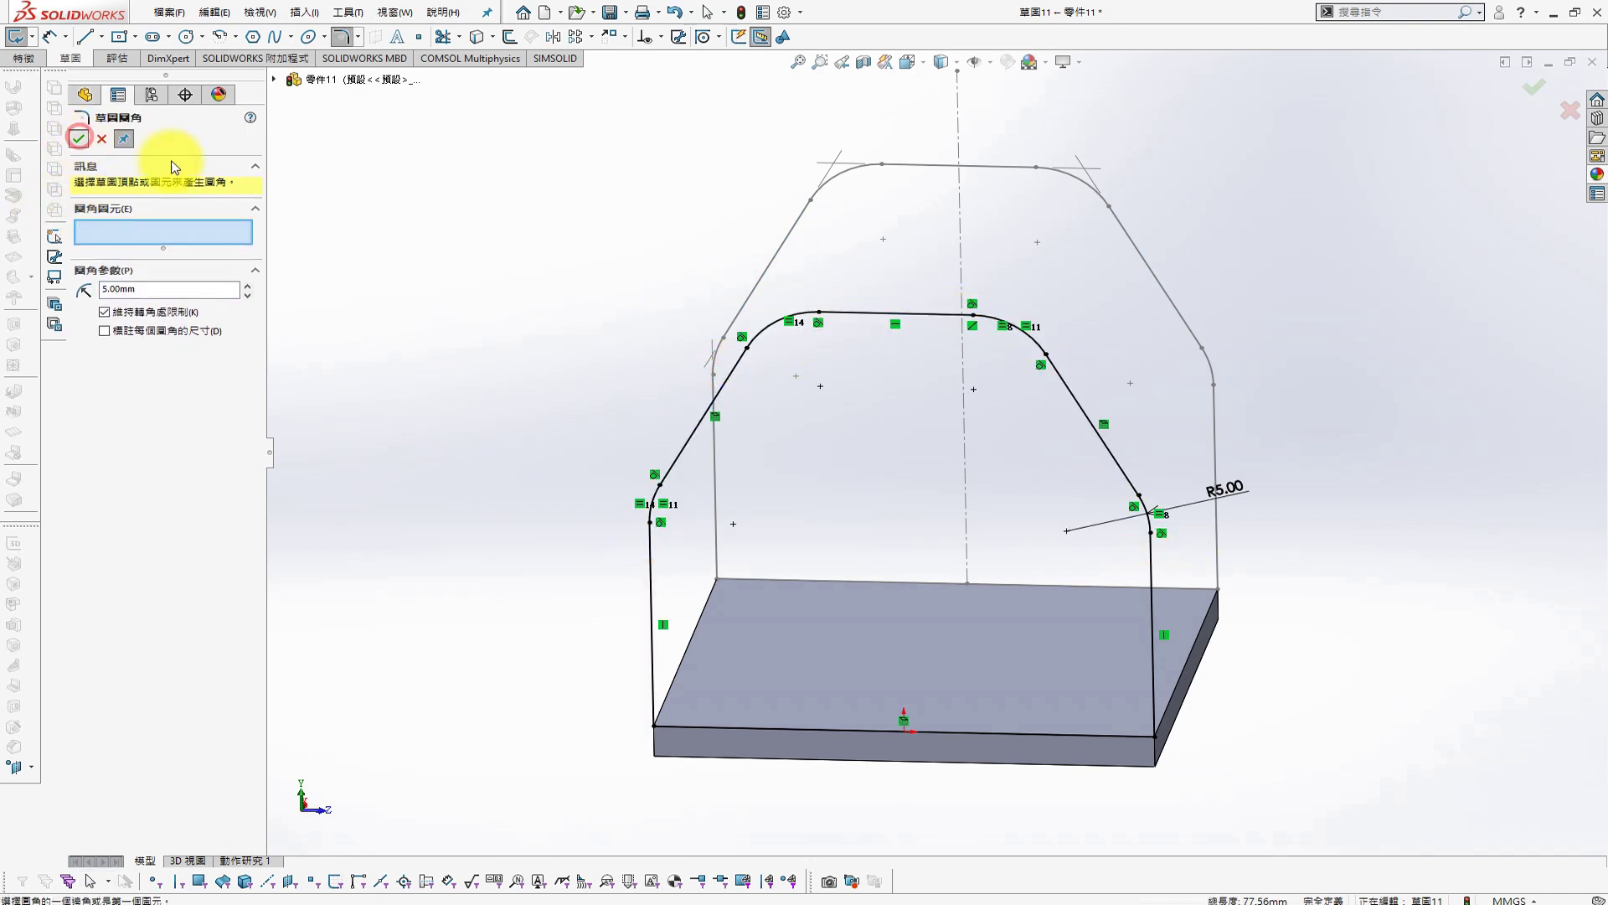
click(1540, 91)
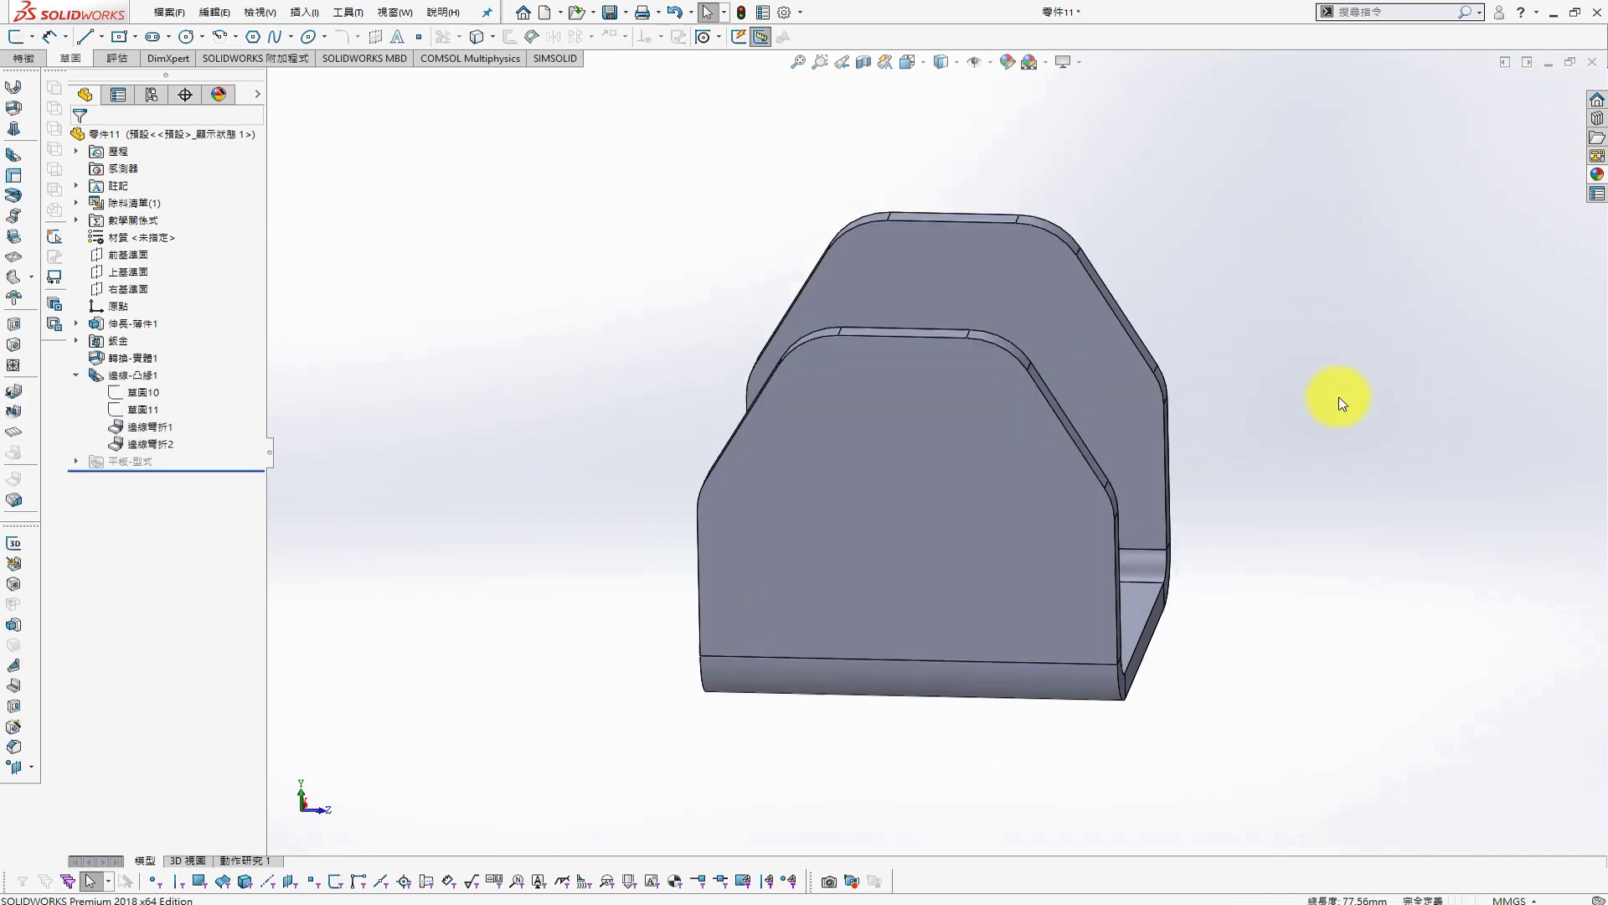
click(963, 528)
Sketch a 10 mm diameter circle on the upper flange face
key(s)
click(1472, 392)
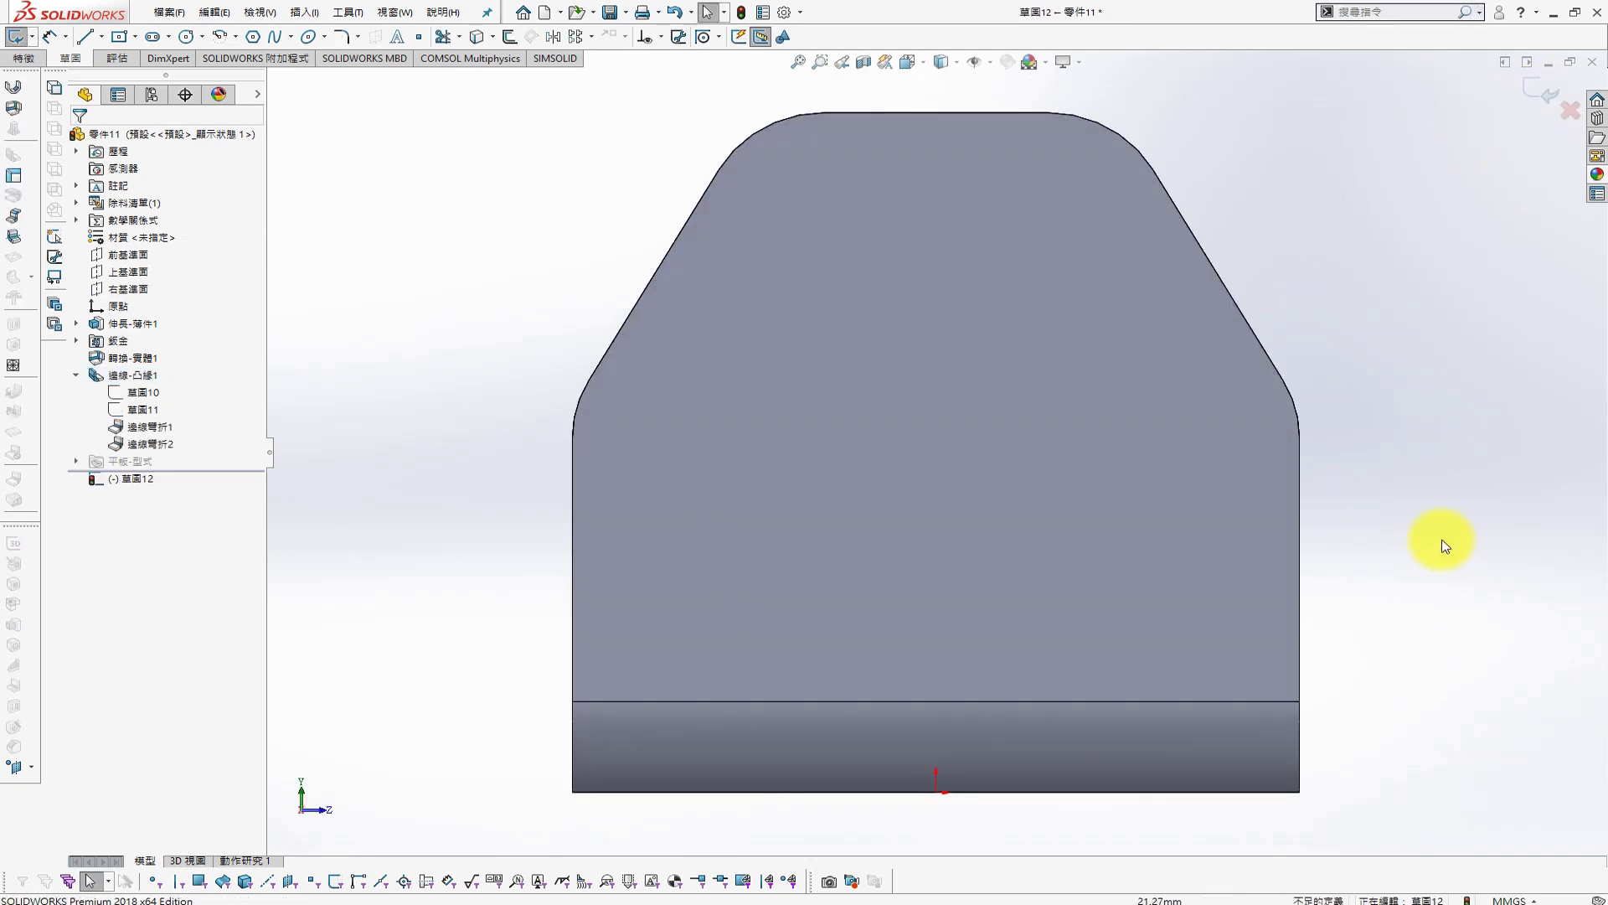
key(s)
click(1325, 449)
drag(949, 295, 1028, 357)
key(s)
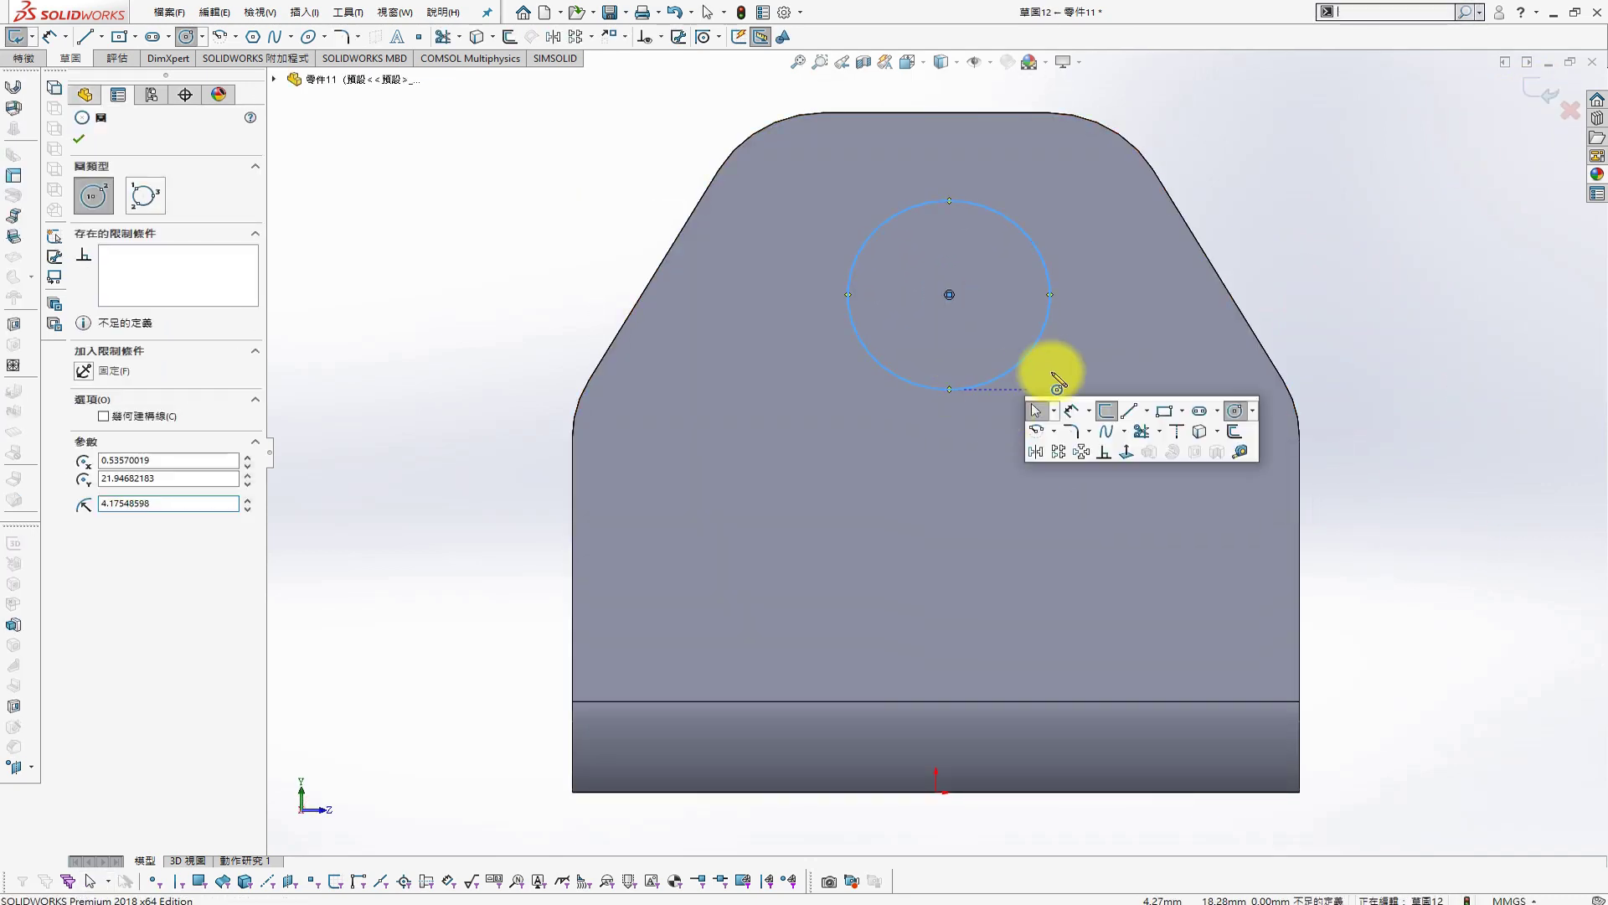
click(1067, 416)
click(1028, 357)
click(1232, 215)
text(10)
key(Return)
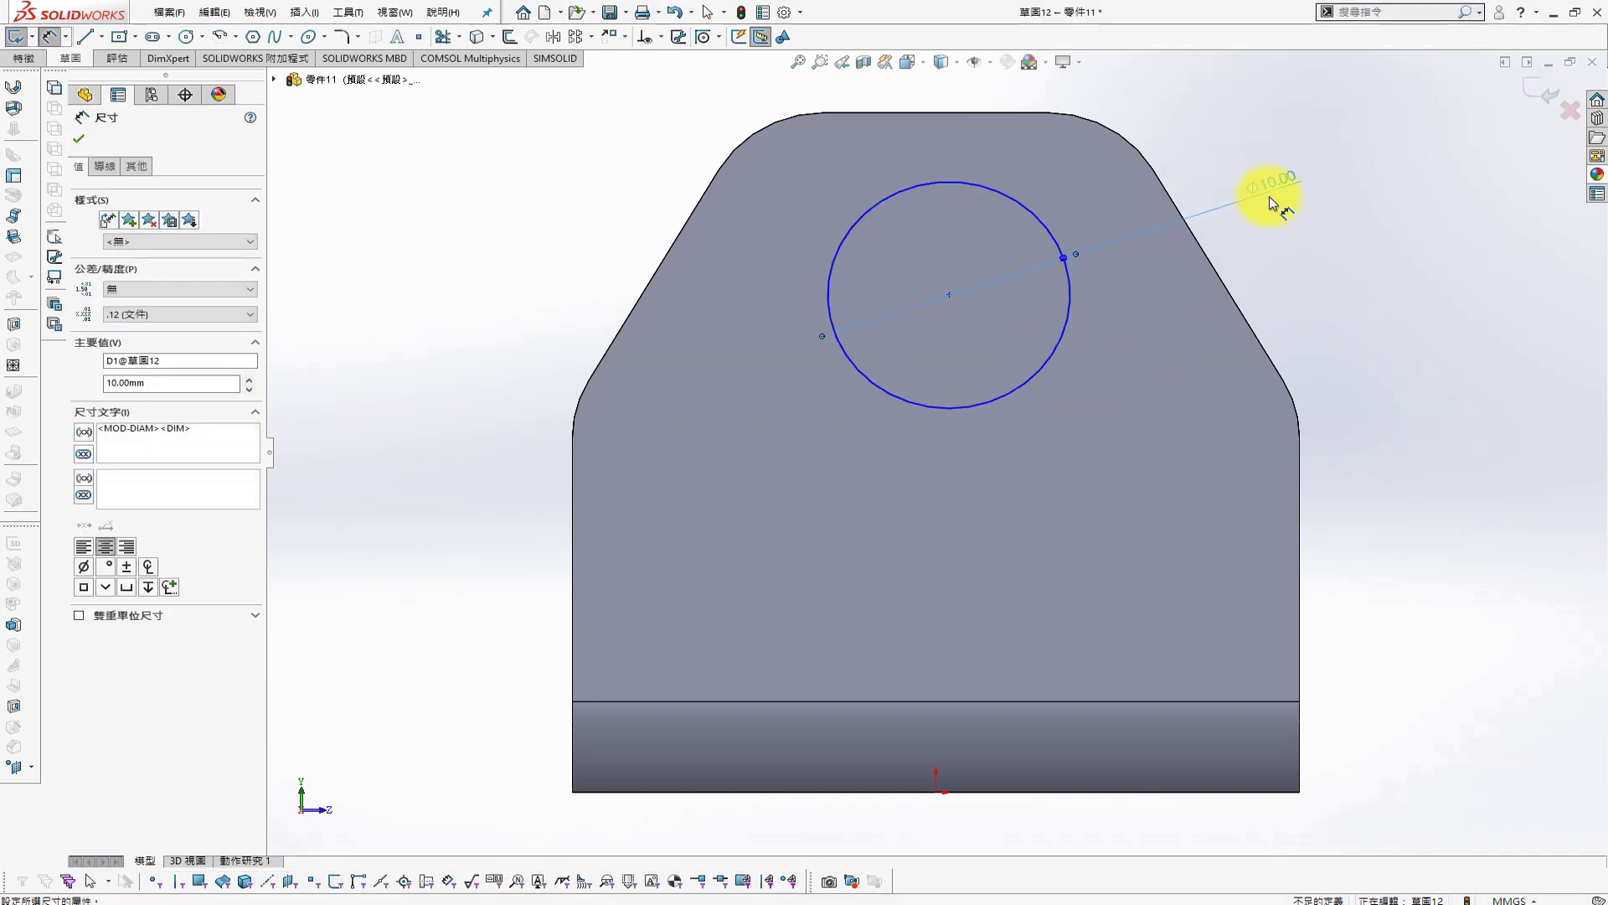
key(Escape)
Align the hole centre vertically with the origin with a Vertical relation
click(947, 294)
ctrl+click(936, 792)
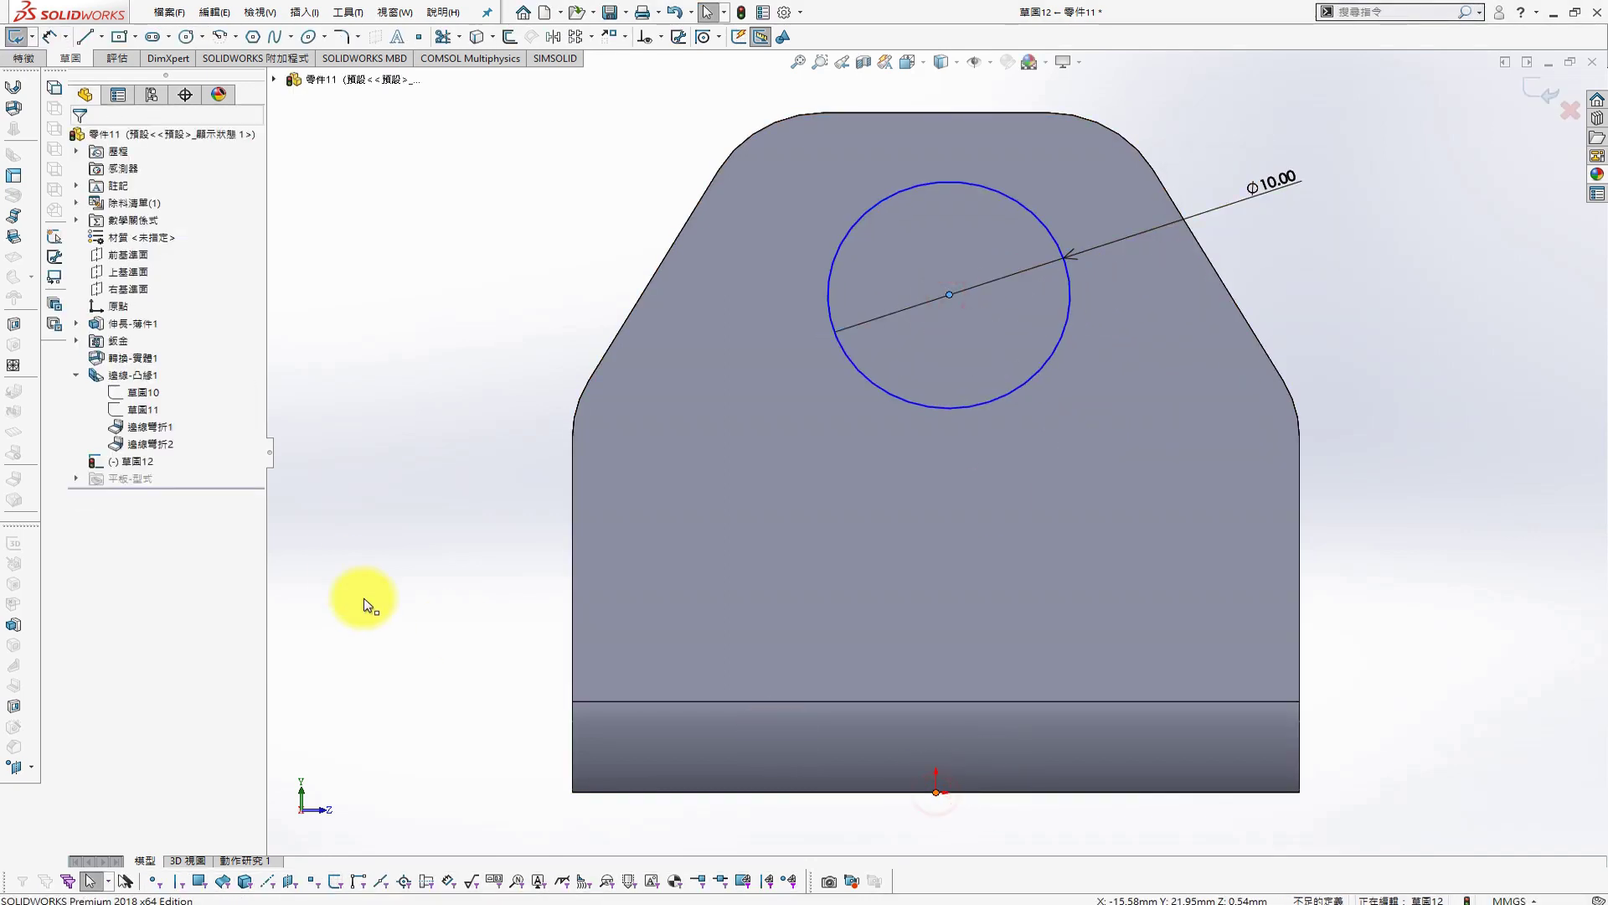
click(83, 410)
click(78, 138)
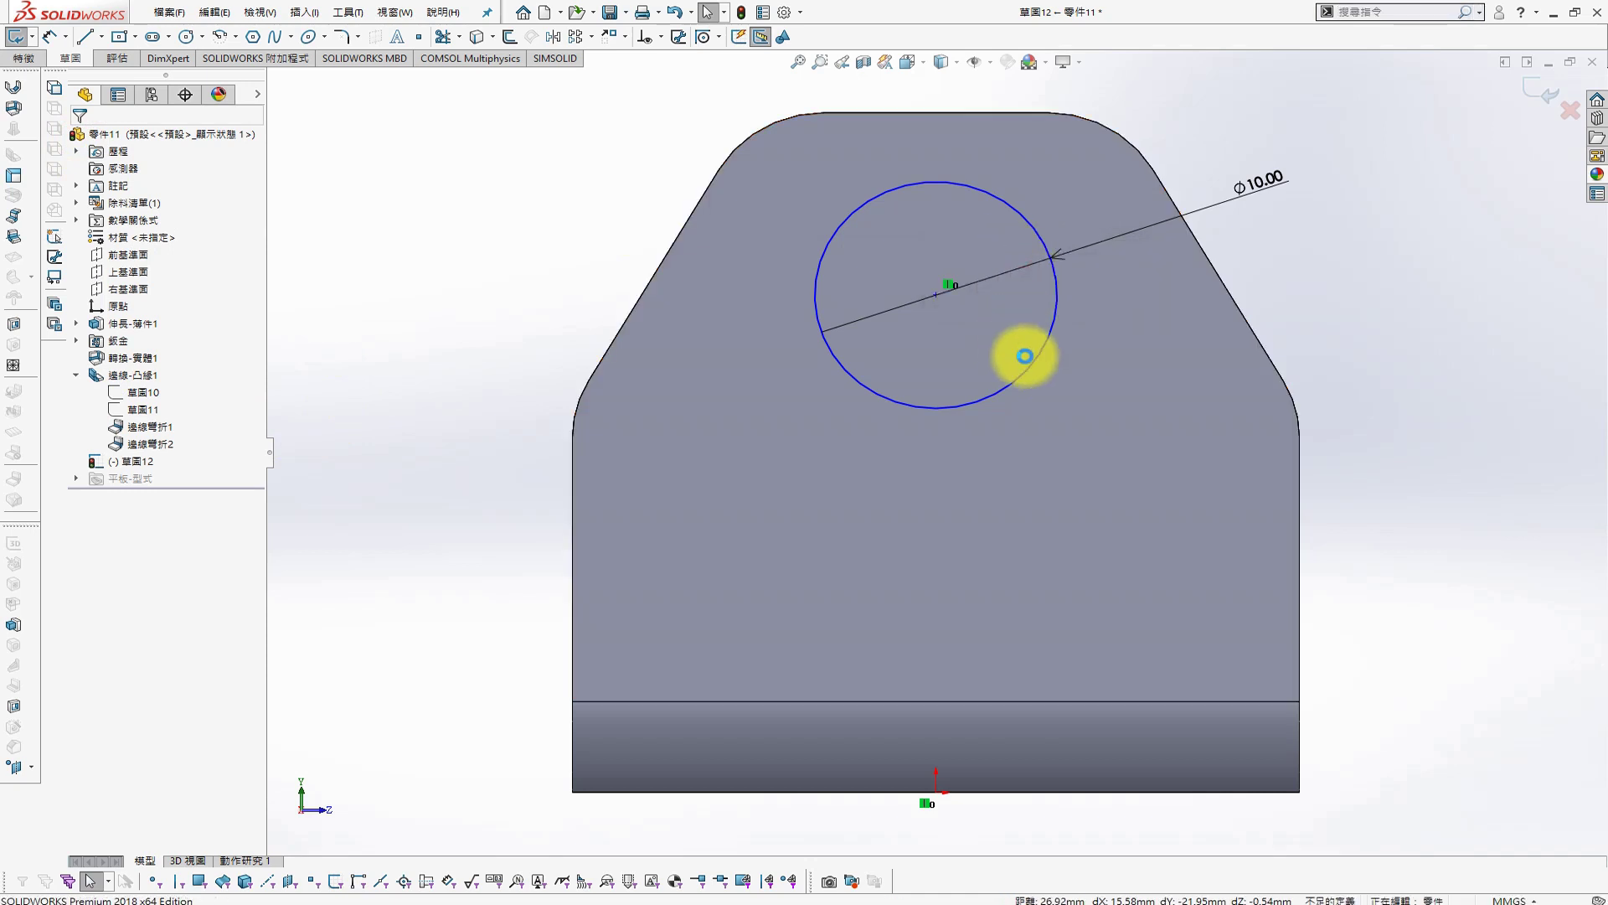
key(ctrl+b)
click(131, 461)
click(159, 415)
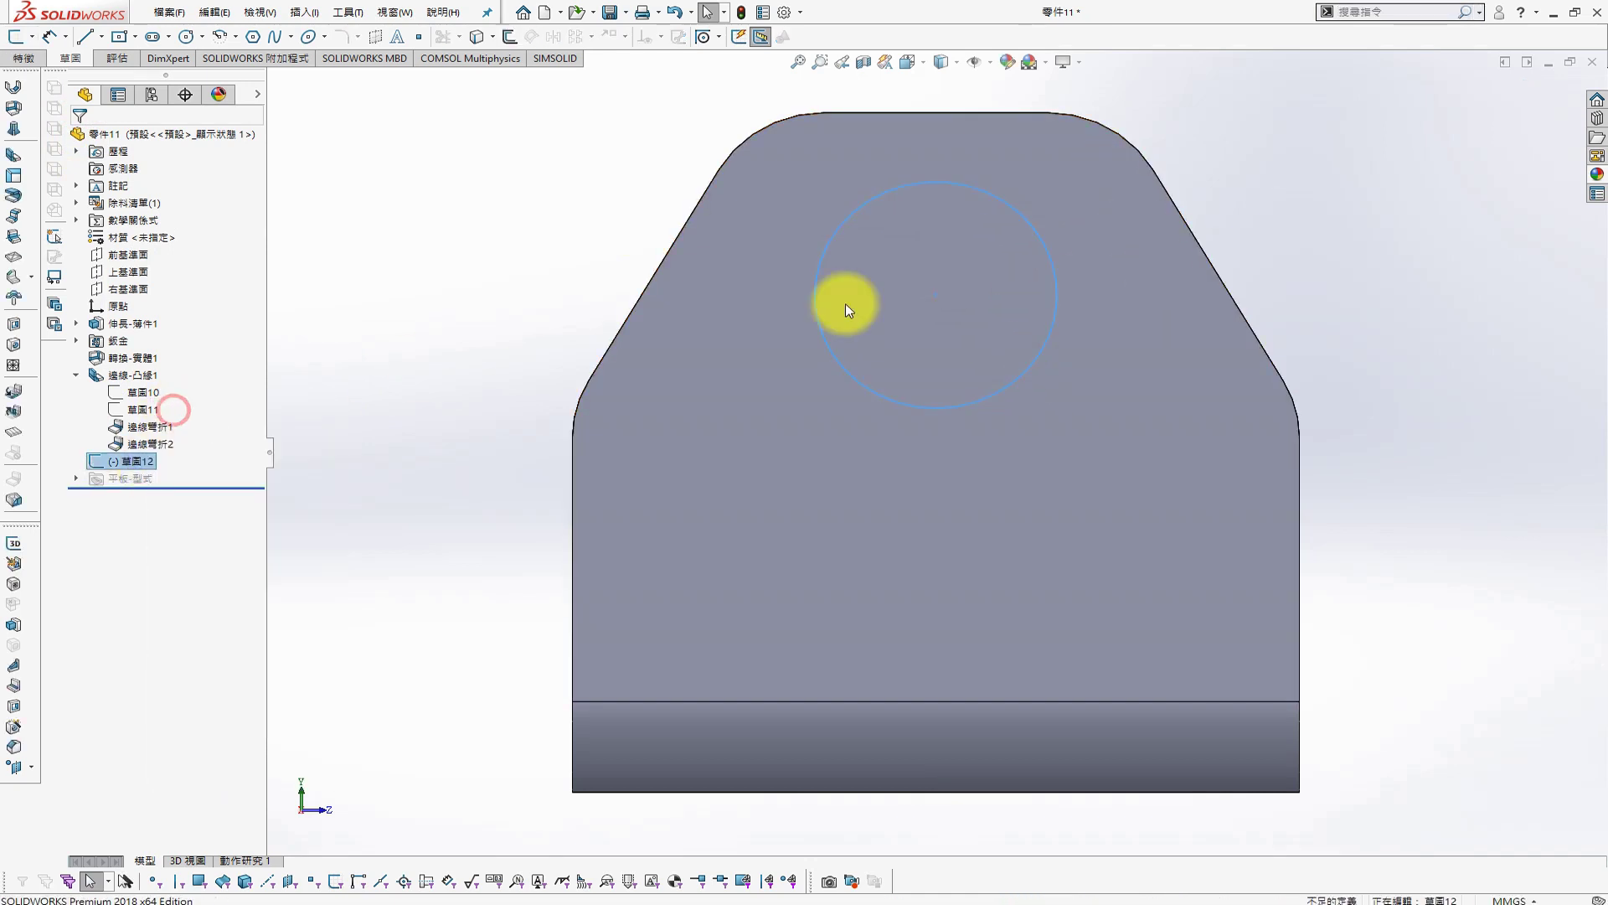
Locate the hole centre 10 mm below the flange's top edge
key(s)
click(1030, 133)
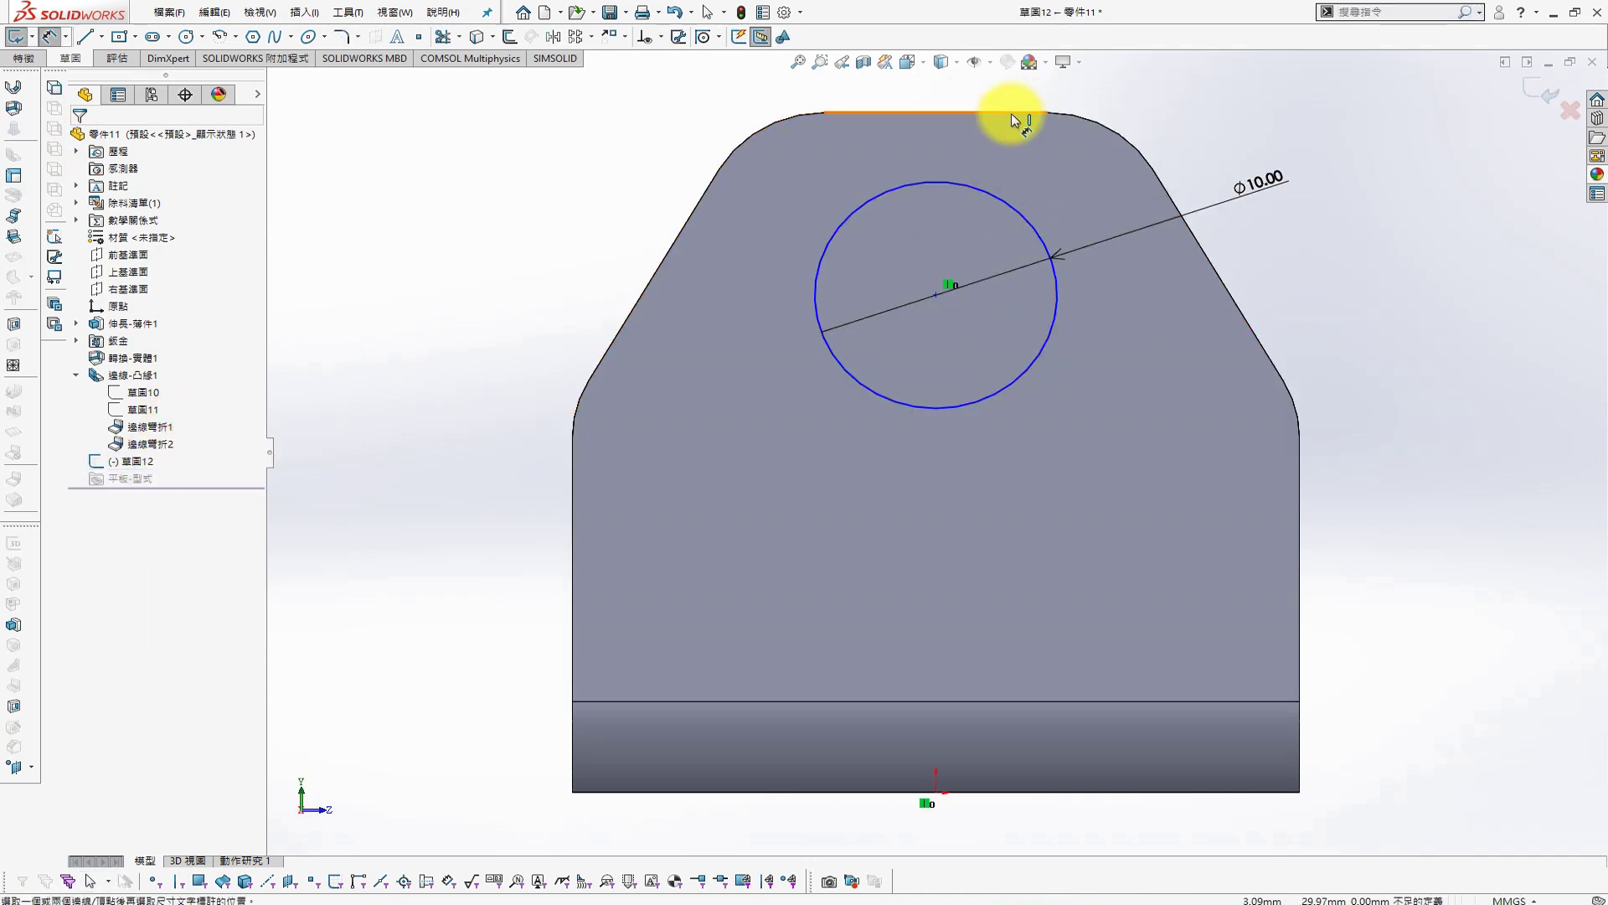
click(1023, 222)
click(1479, 281)
text(10)
key(Return)
key(s)
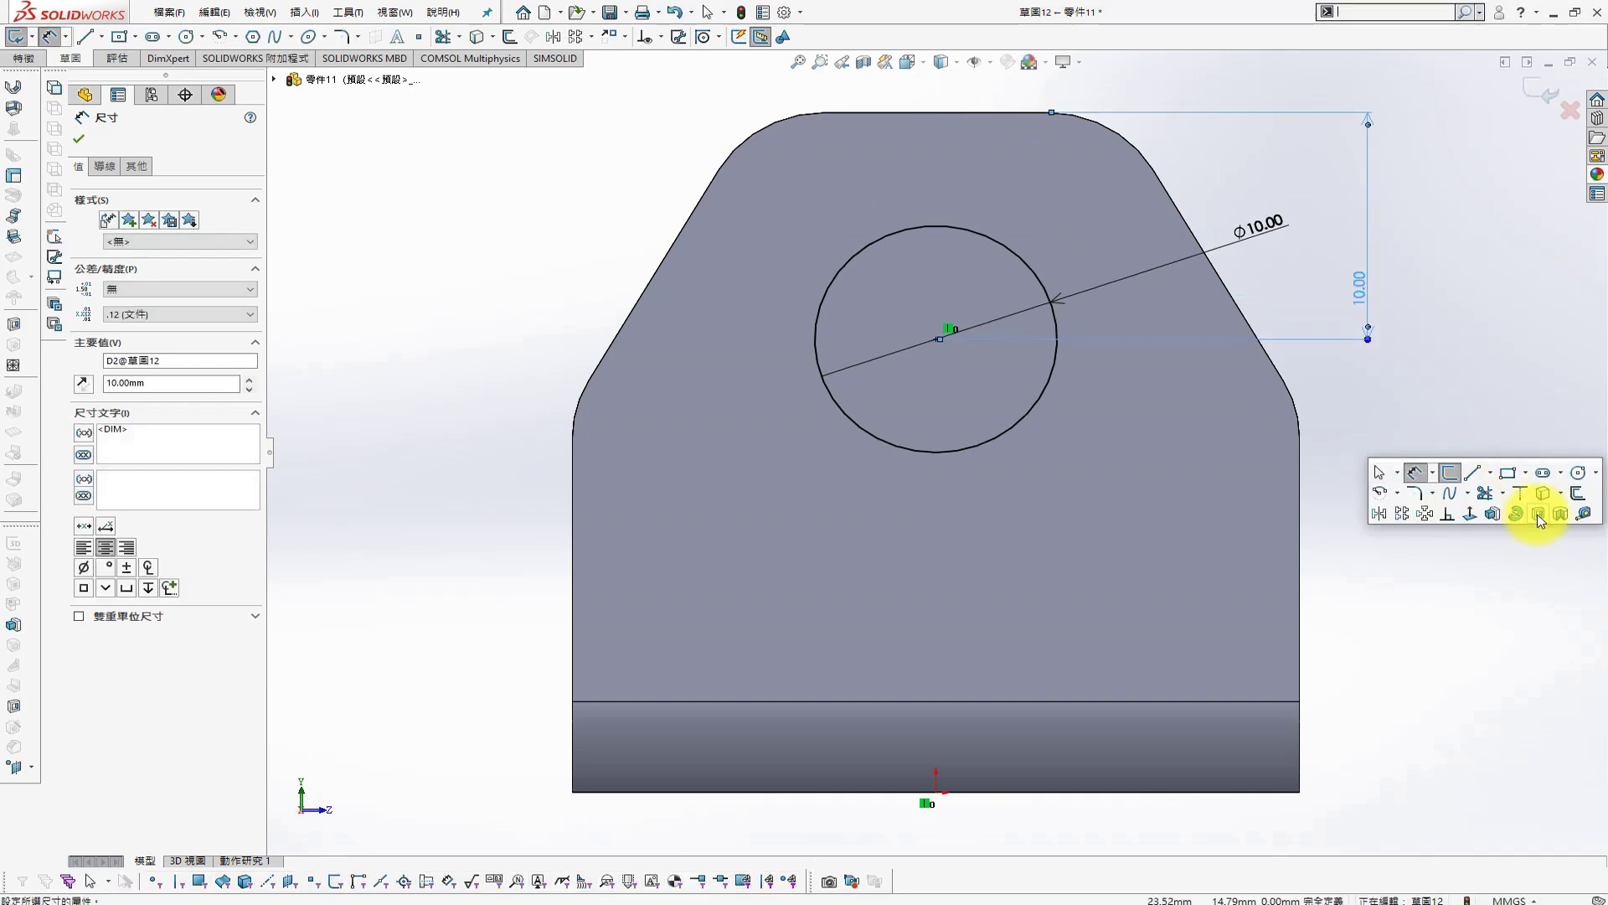
Extrude-cut the Ø10 hole Through All across both flanges
click(1539, 513)
click(157, 242)
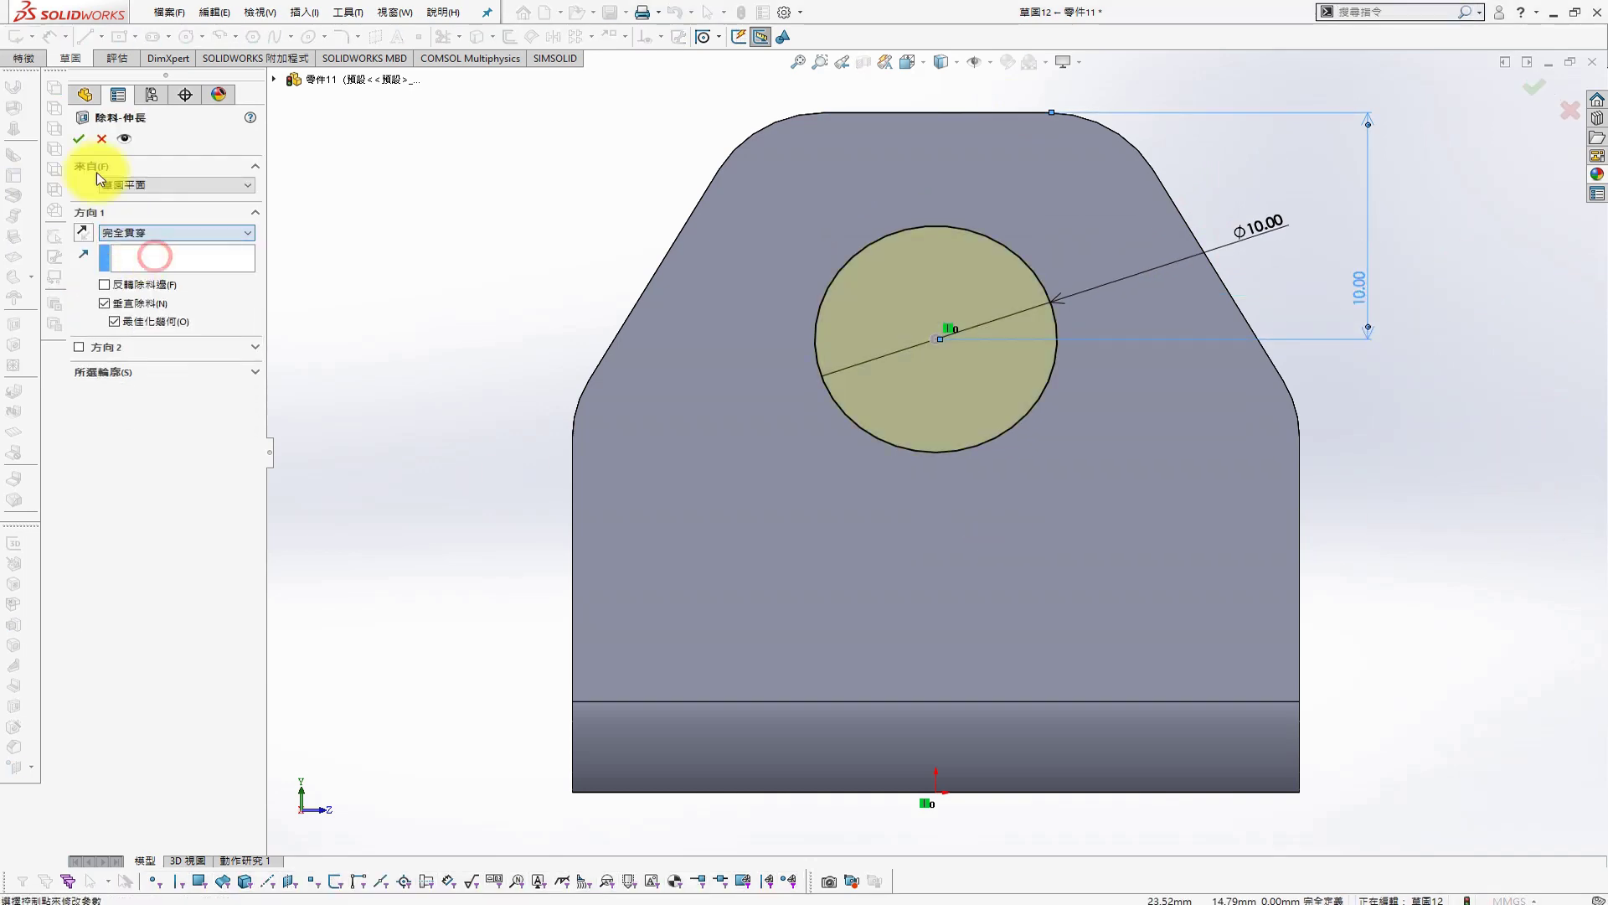
click(78, 139)
Set the whole part's appearance to red
right_click(177, 135)
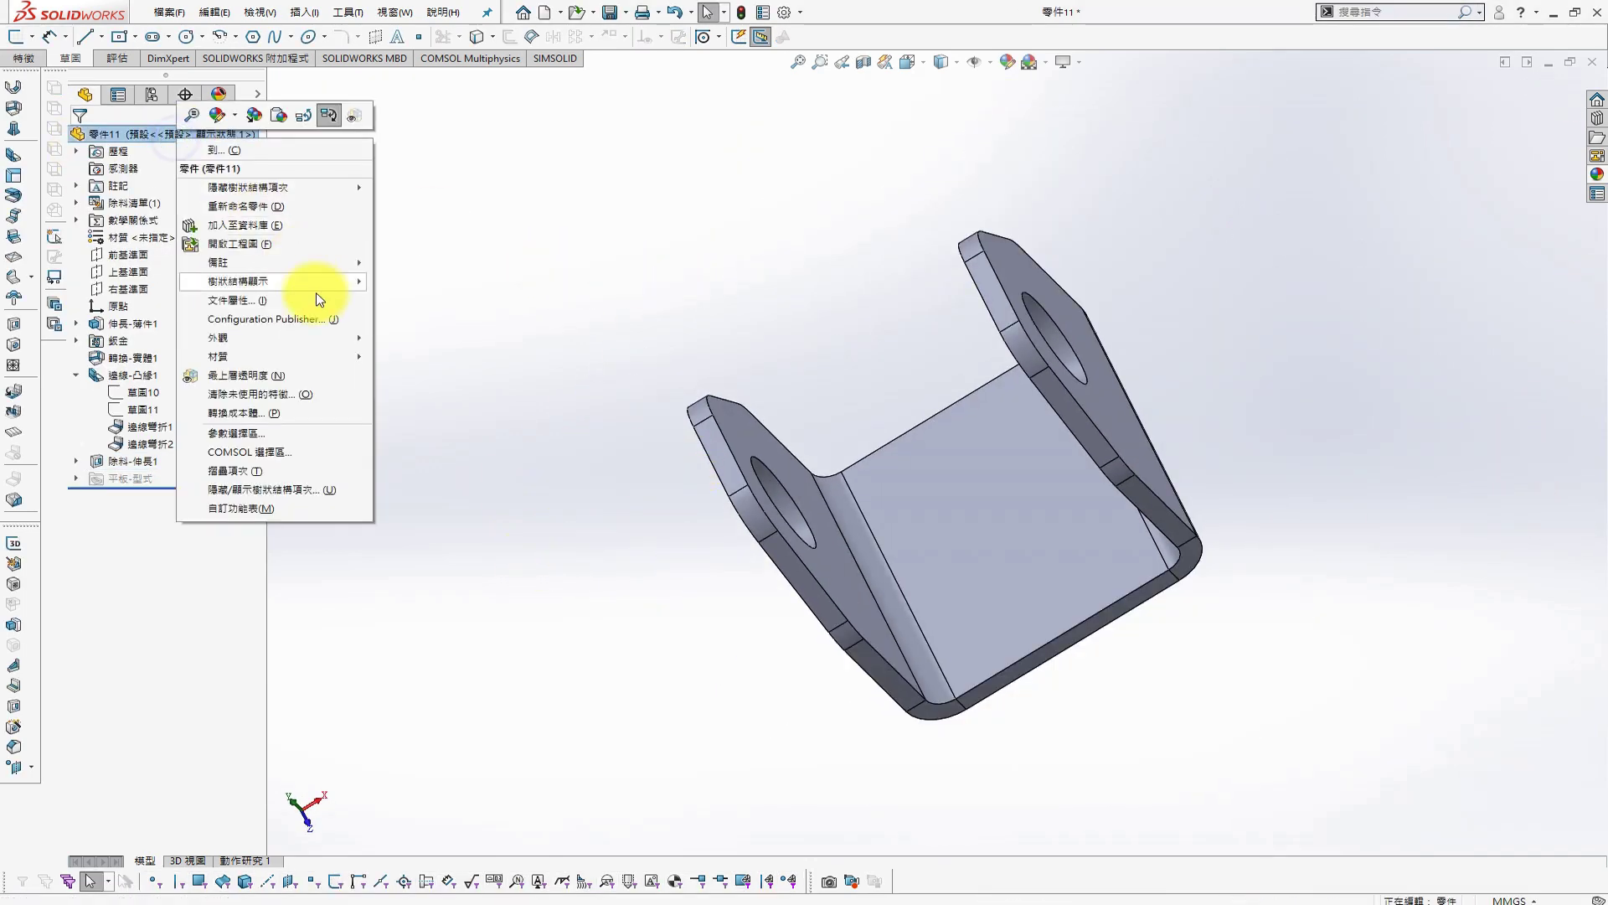
click(423, 338)
click(255, 534)
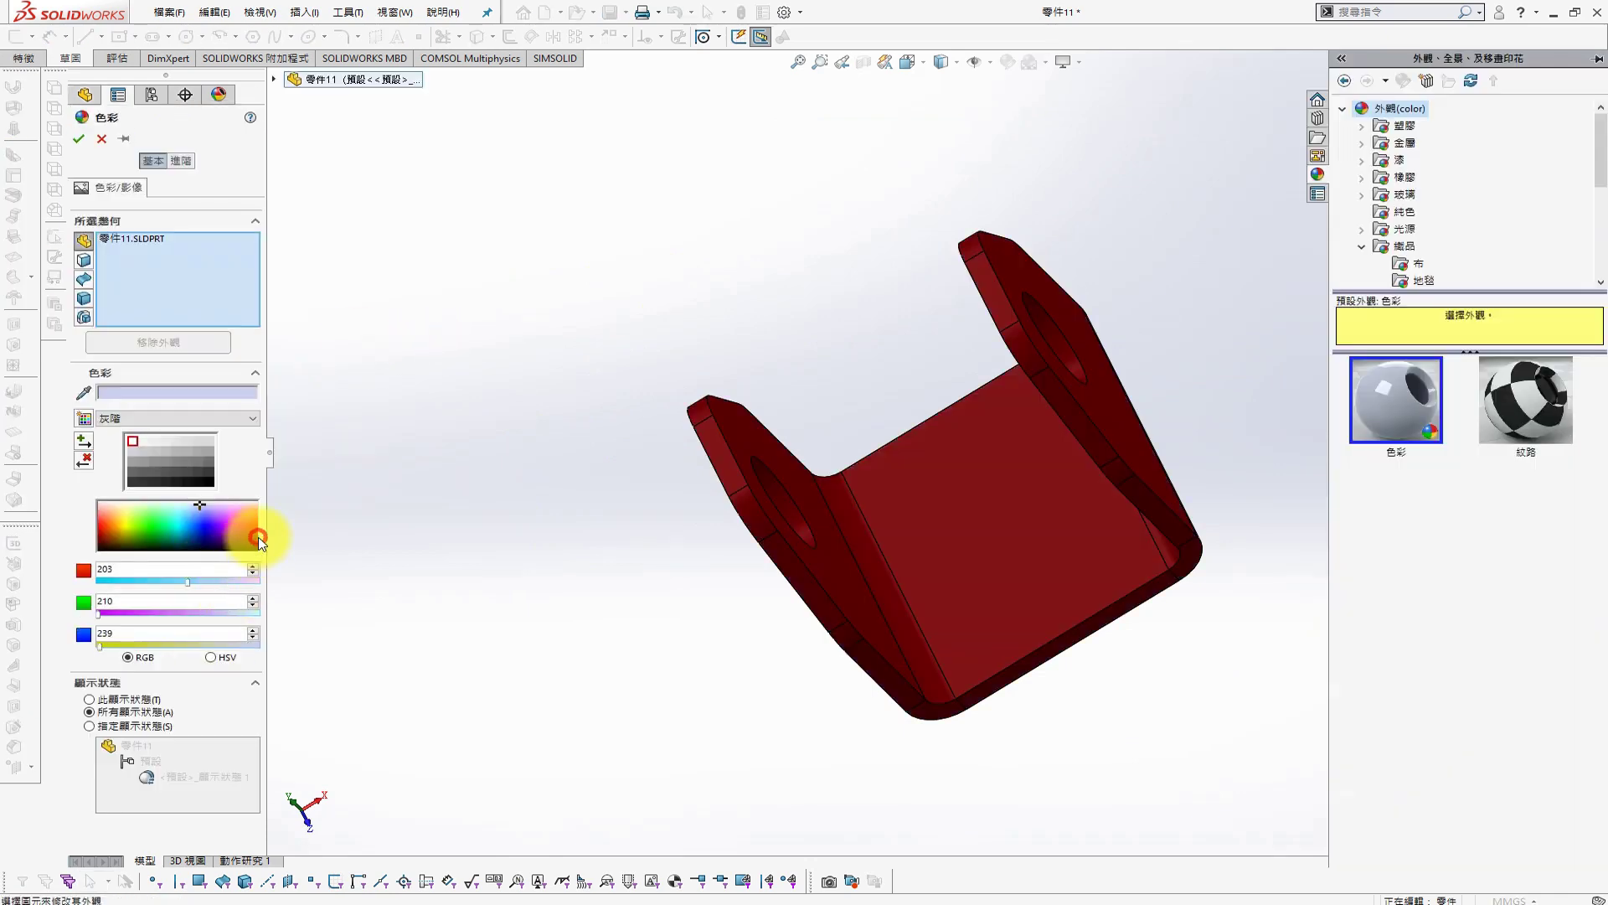
click(87, 136)
key(ctrl+s)
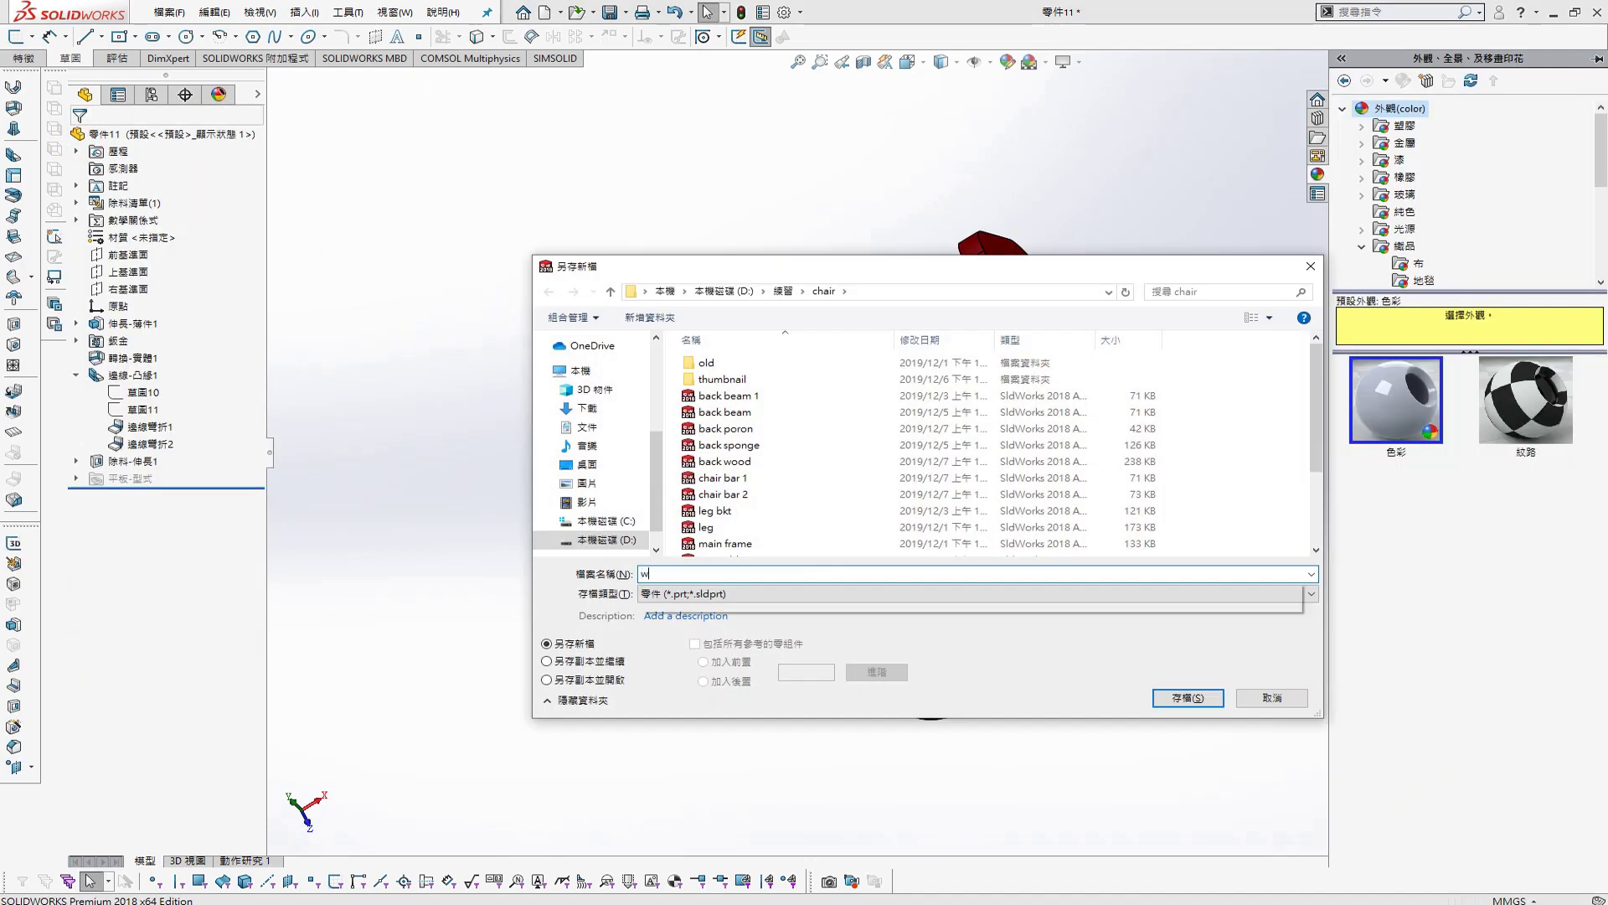
Save the part as 'wheel bkt' and place it in a new assembly
text(w)
text( bkt)
key(Return)
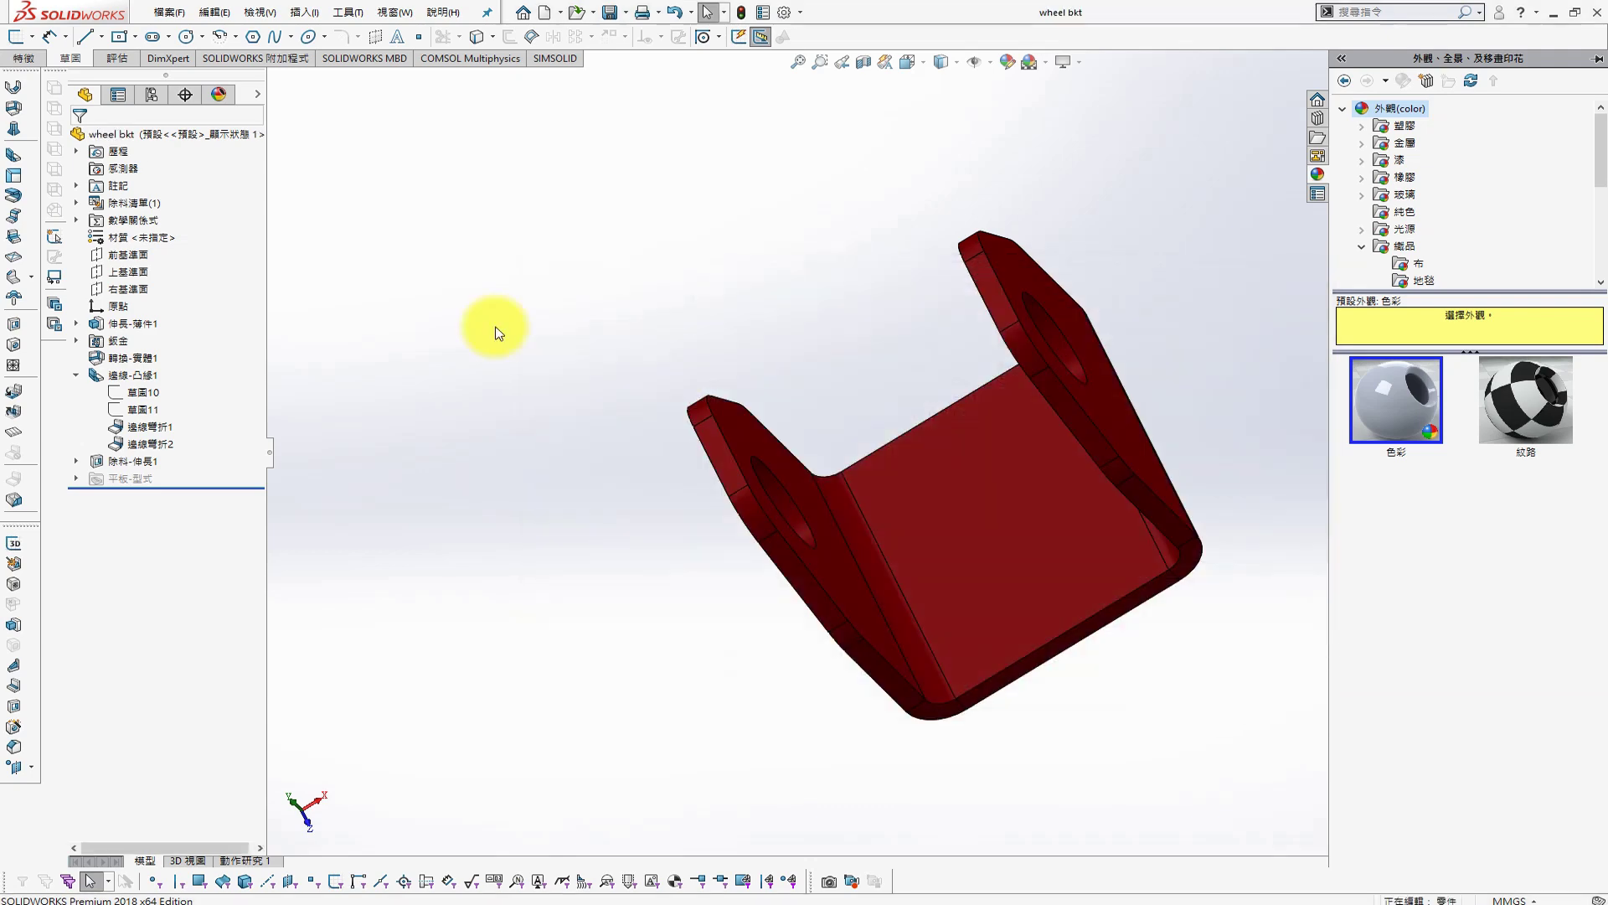
click(544, 12)
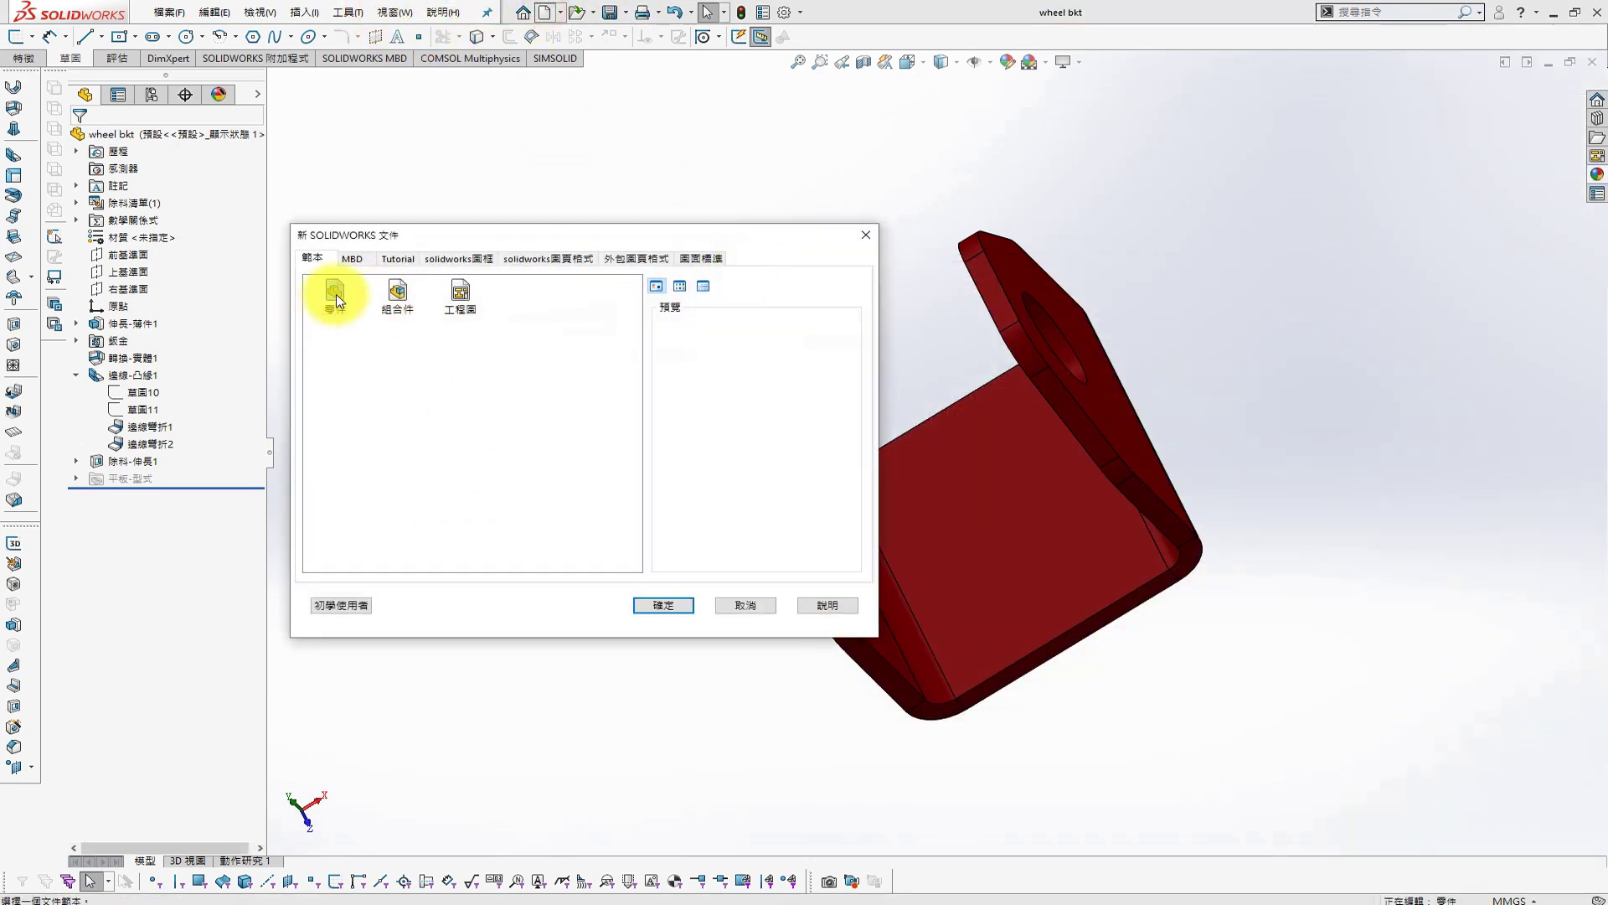
double_click(391, 297)
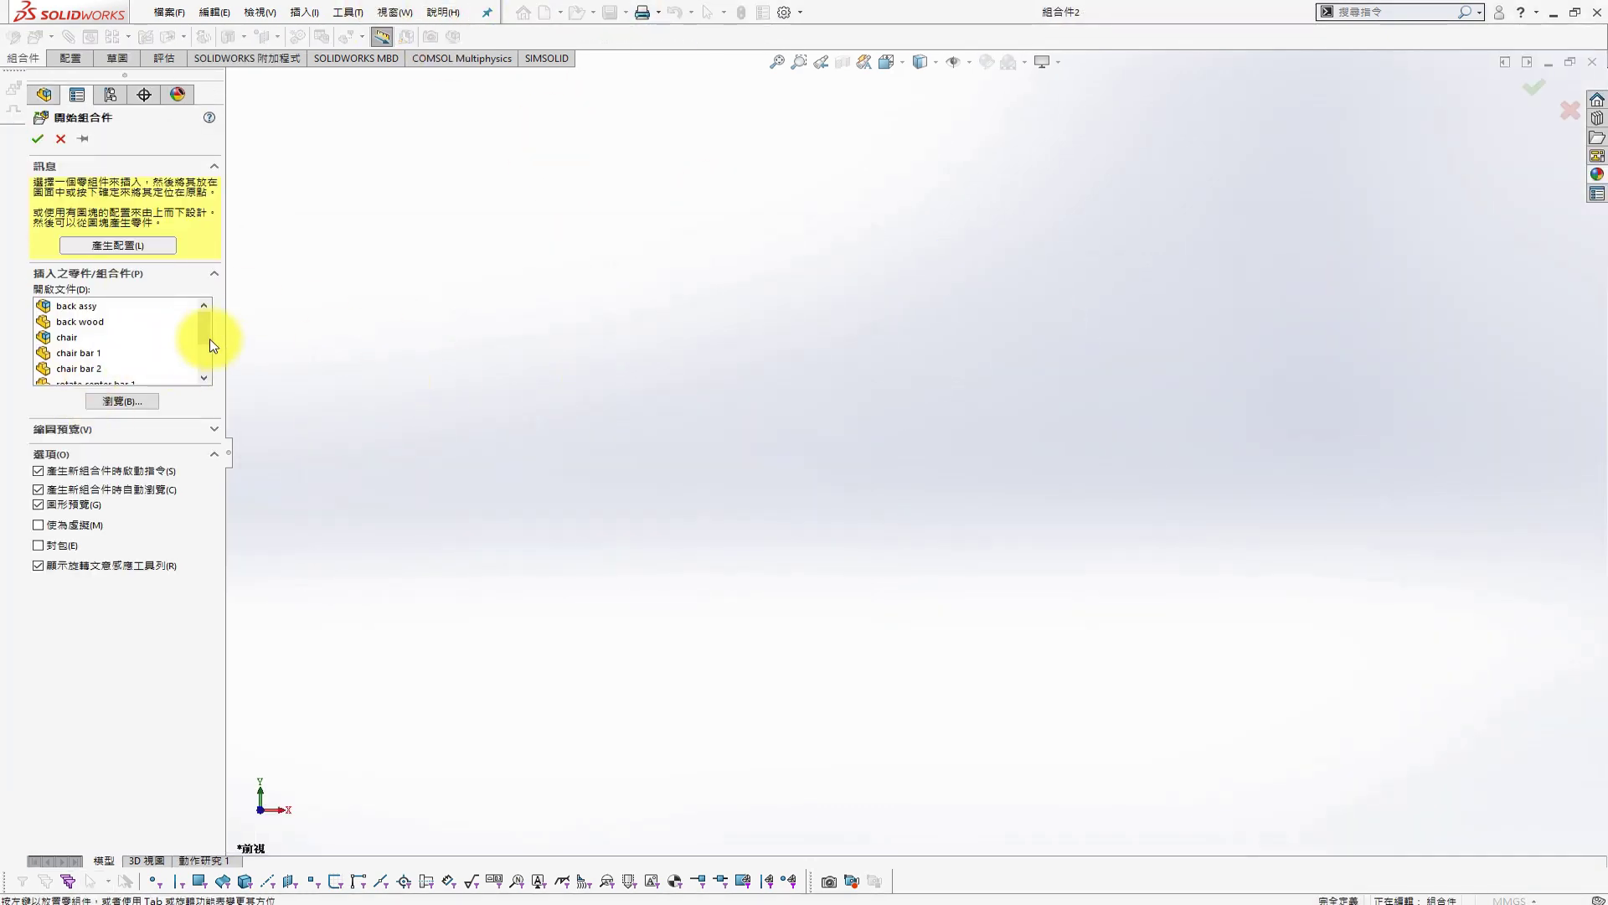
click(132, 376)
click(735, 442)
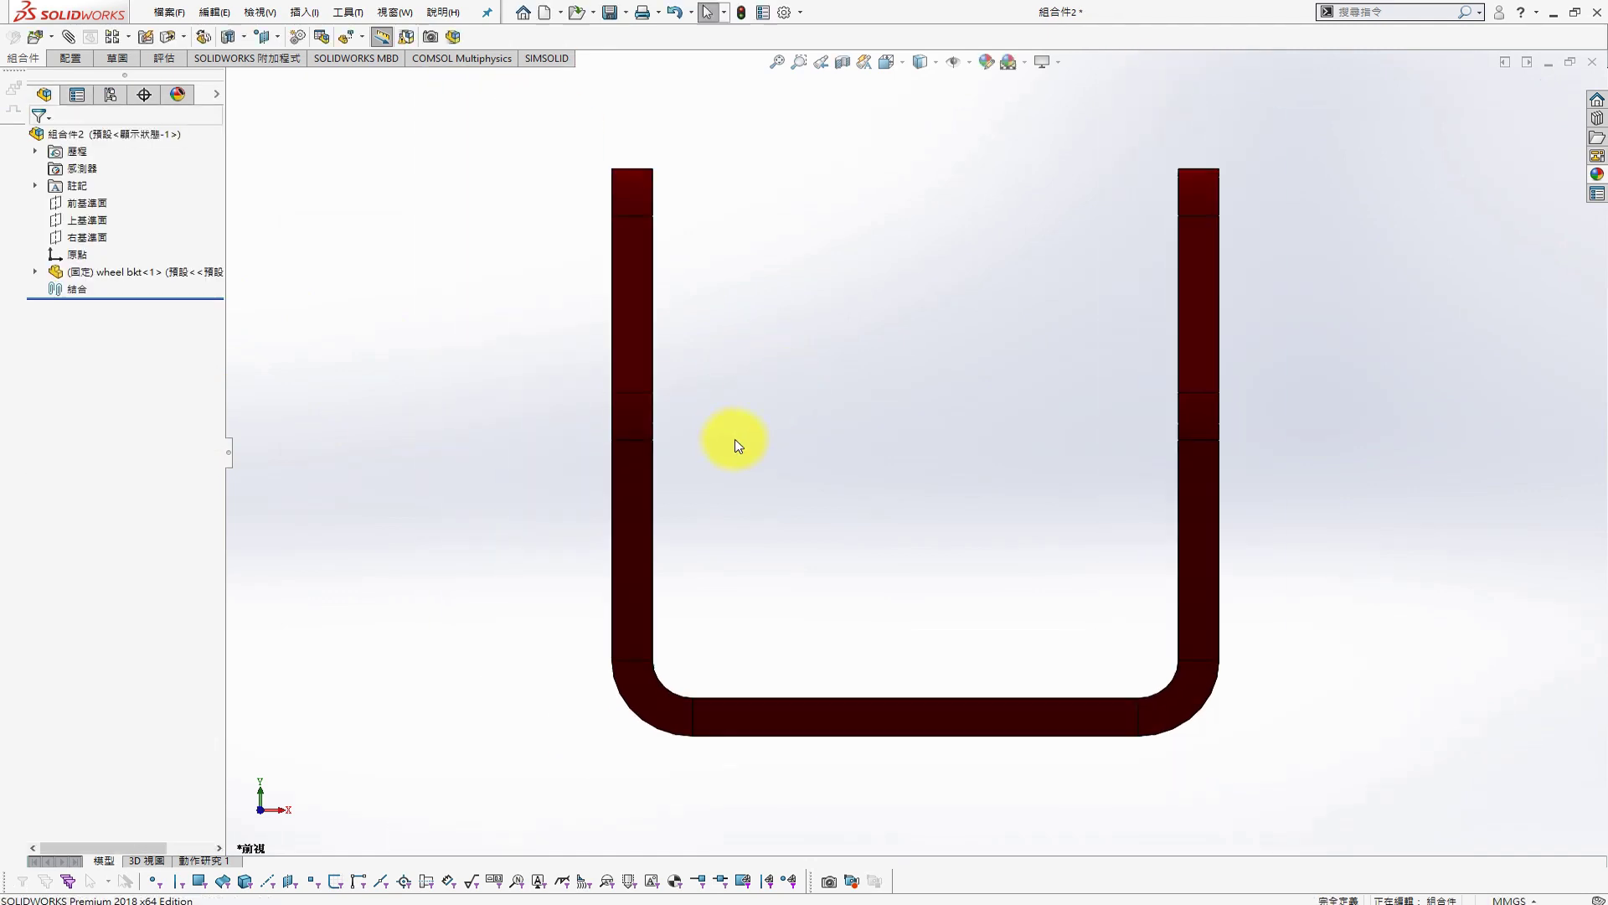
Insert the wheel component beside the bracket and view the assembly isometrically
key(s)
click(322, 339)
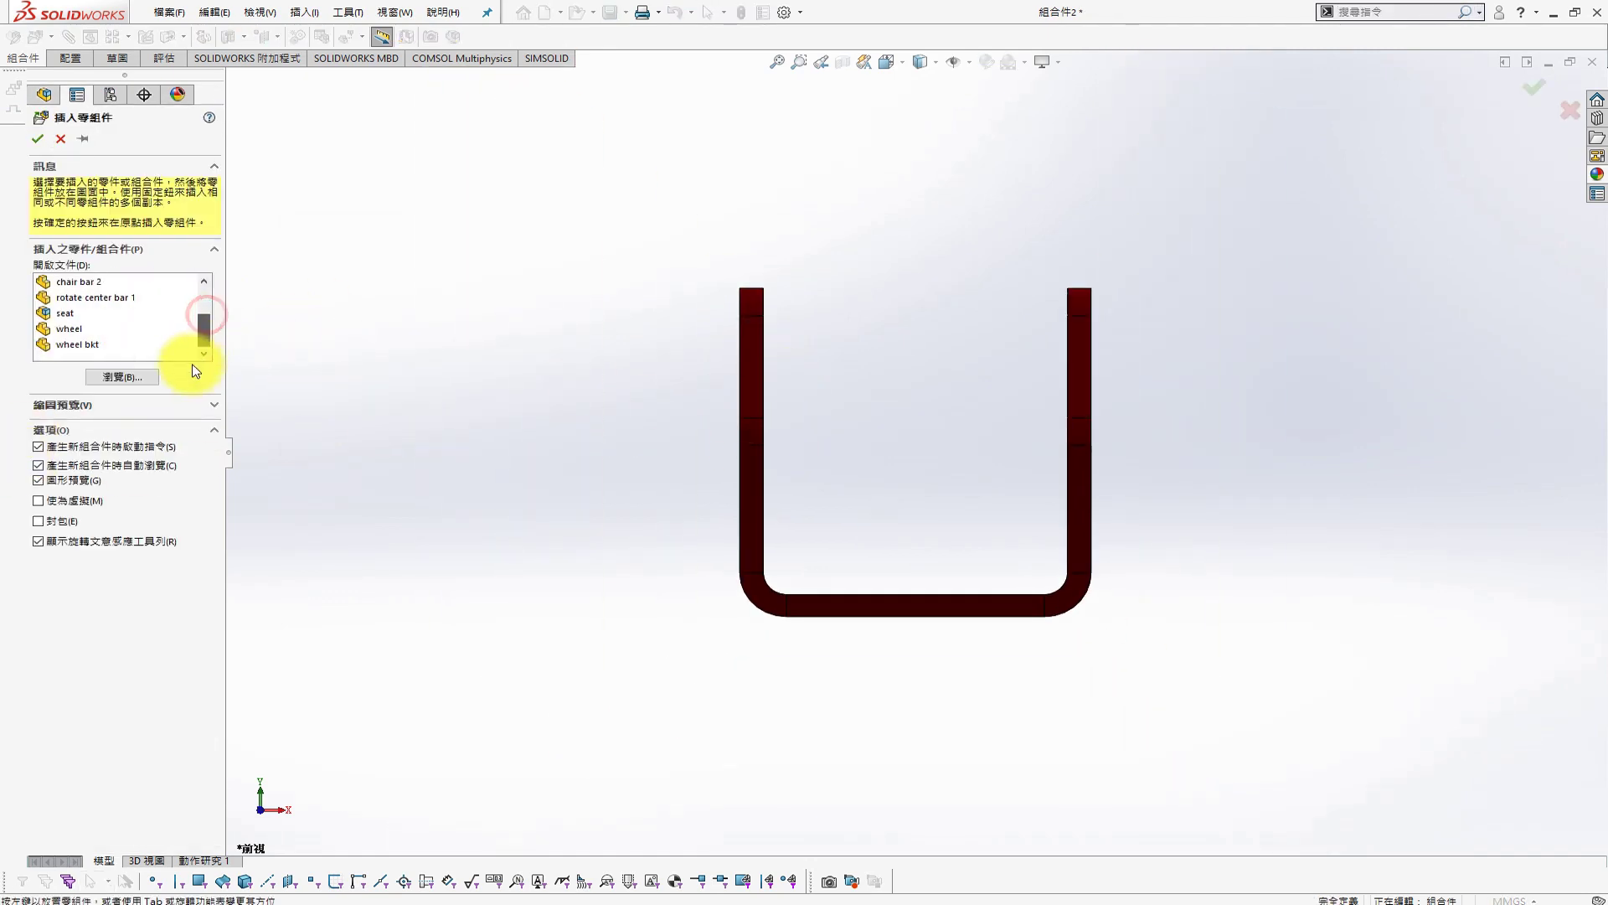
click(71, 328)
click(772, 386)
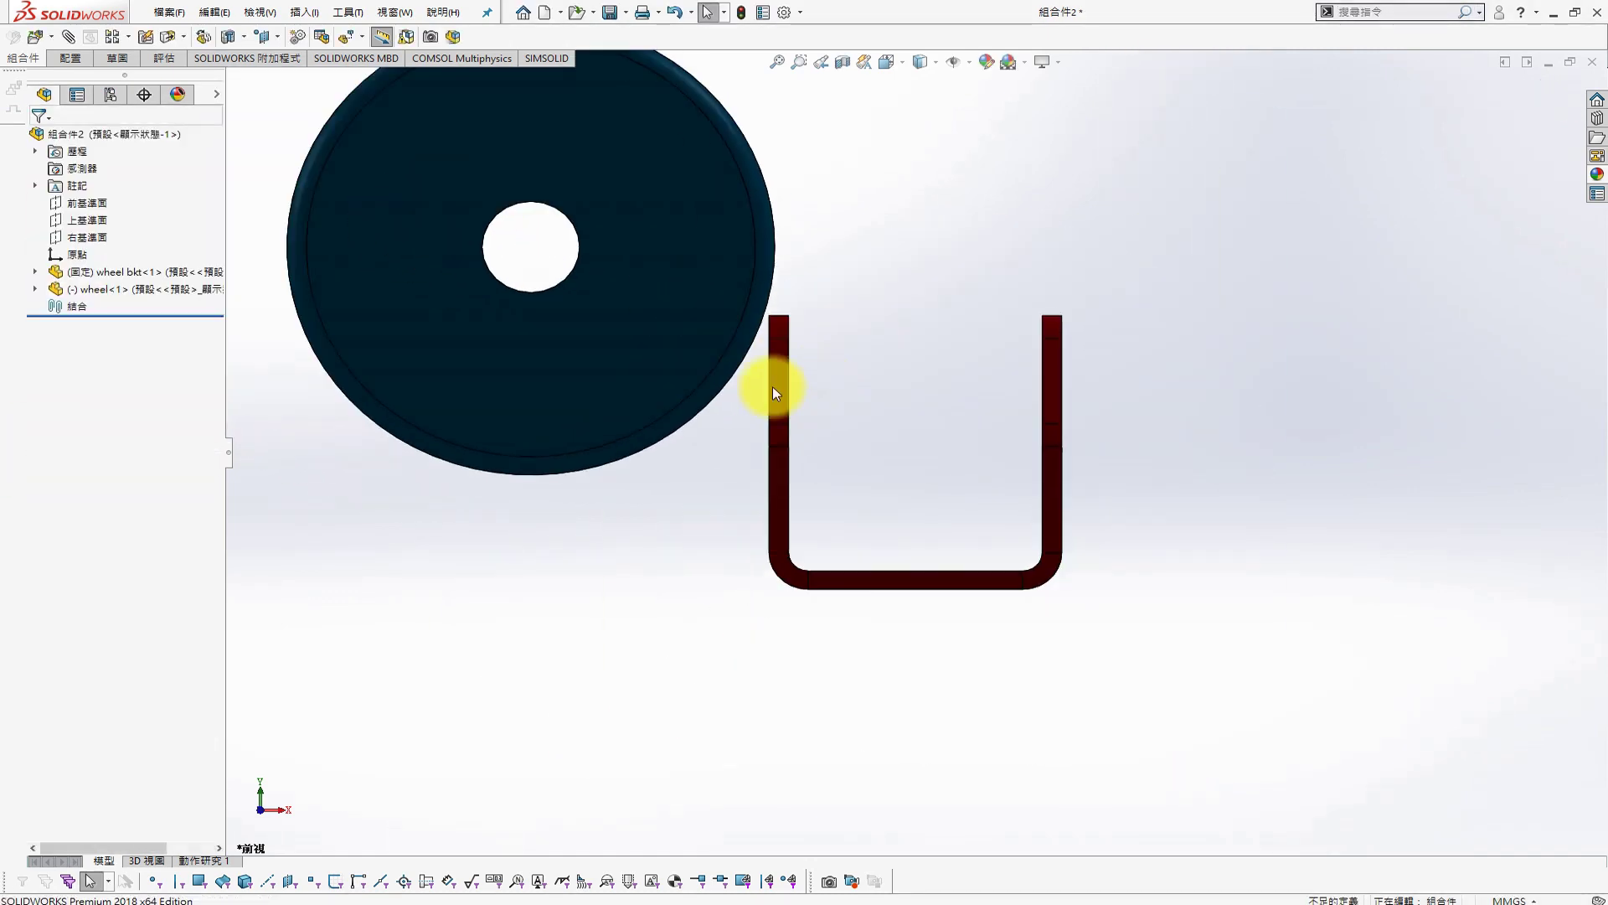
key(ctrl+7)
right_click(117, 271)
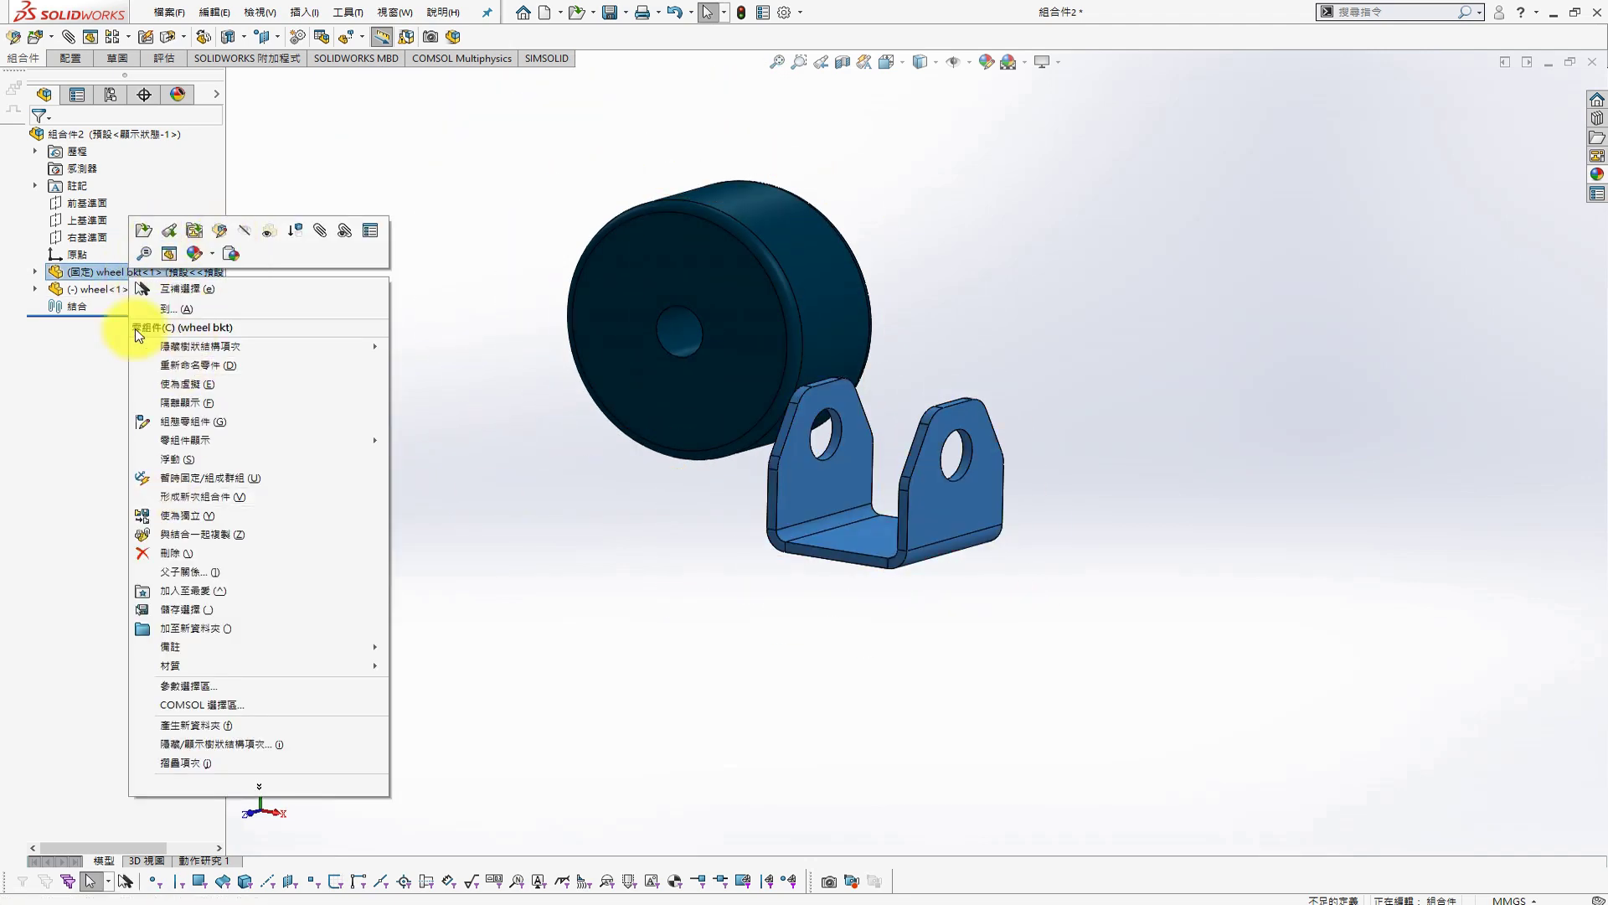
Float the wheel bracket and mate its planes coincident with the assembly's front and right planes
click(177, 459)
click(34, 272)
click(88, 203)
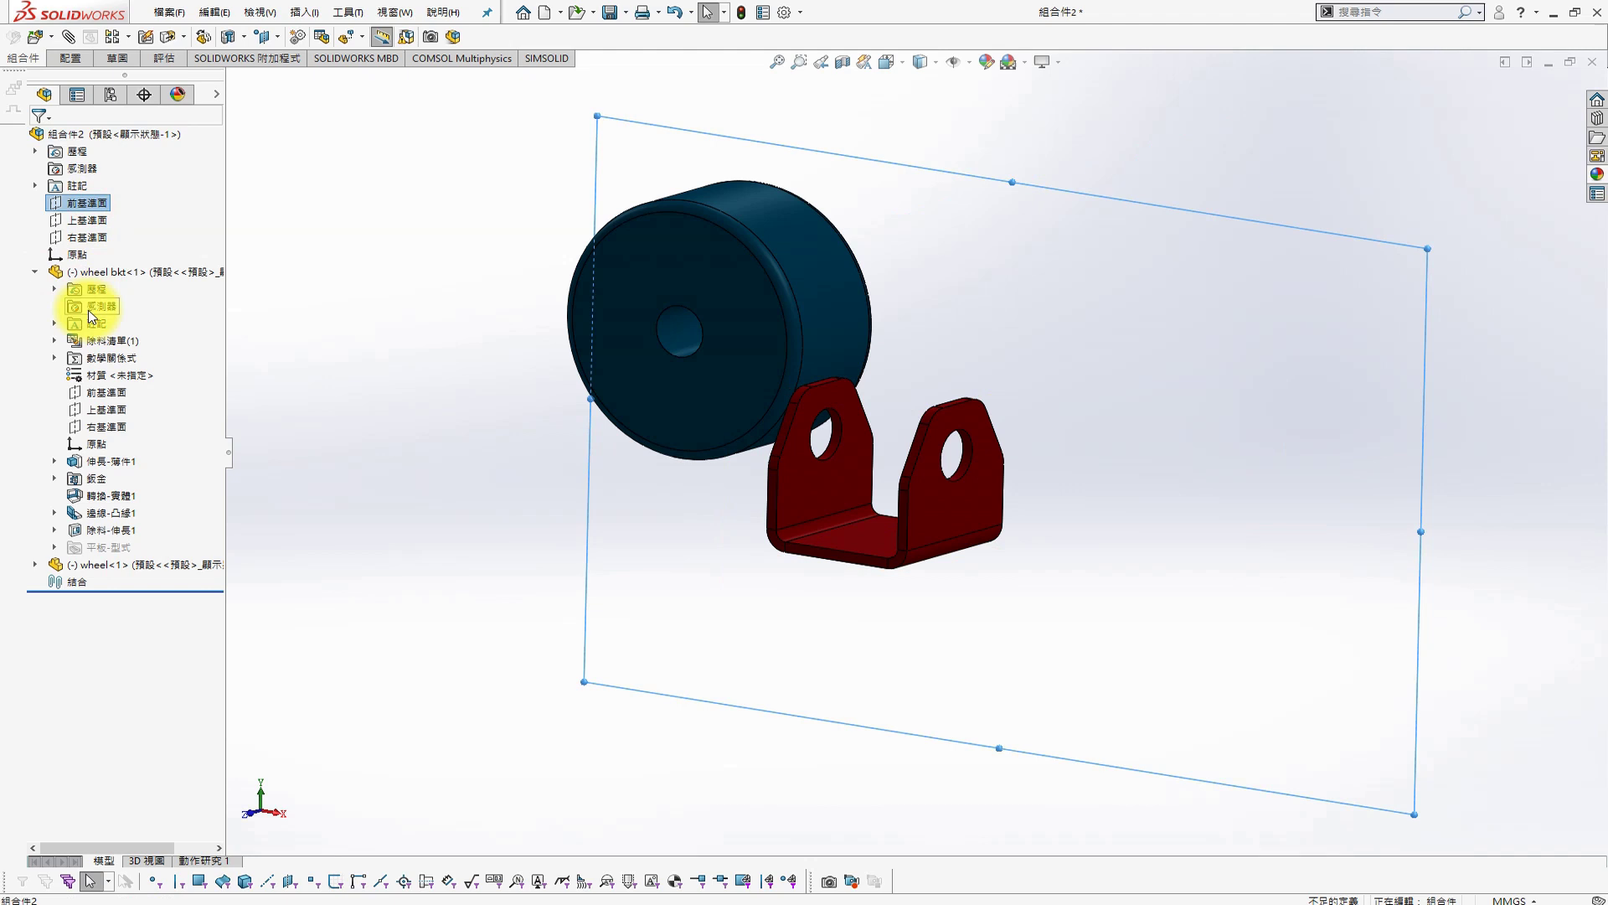
click(101, 383)
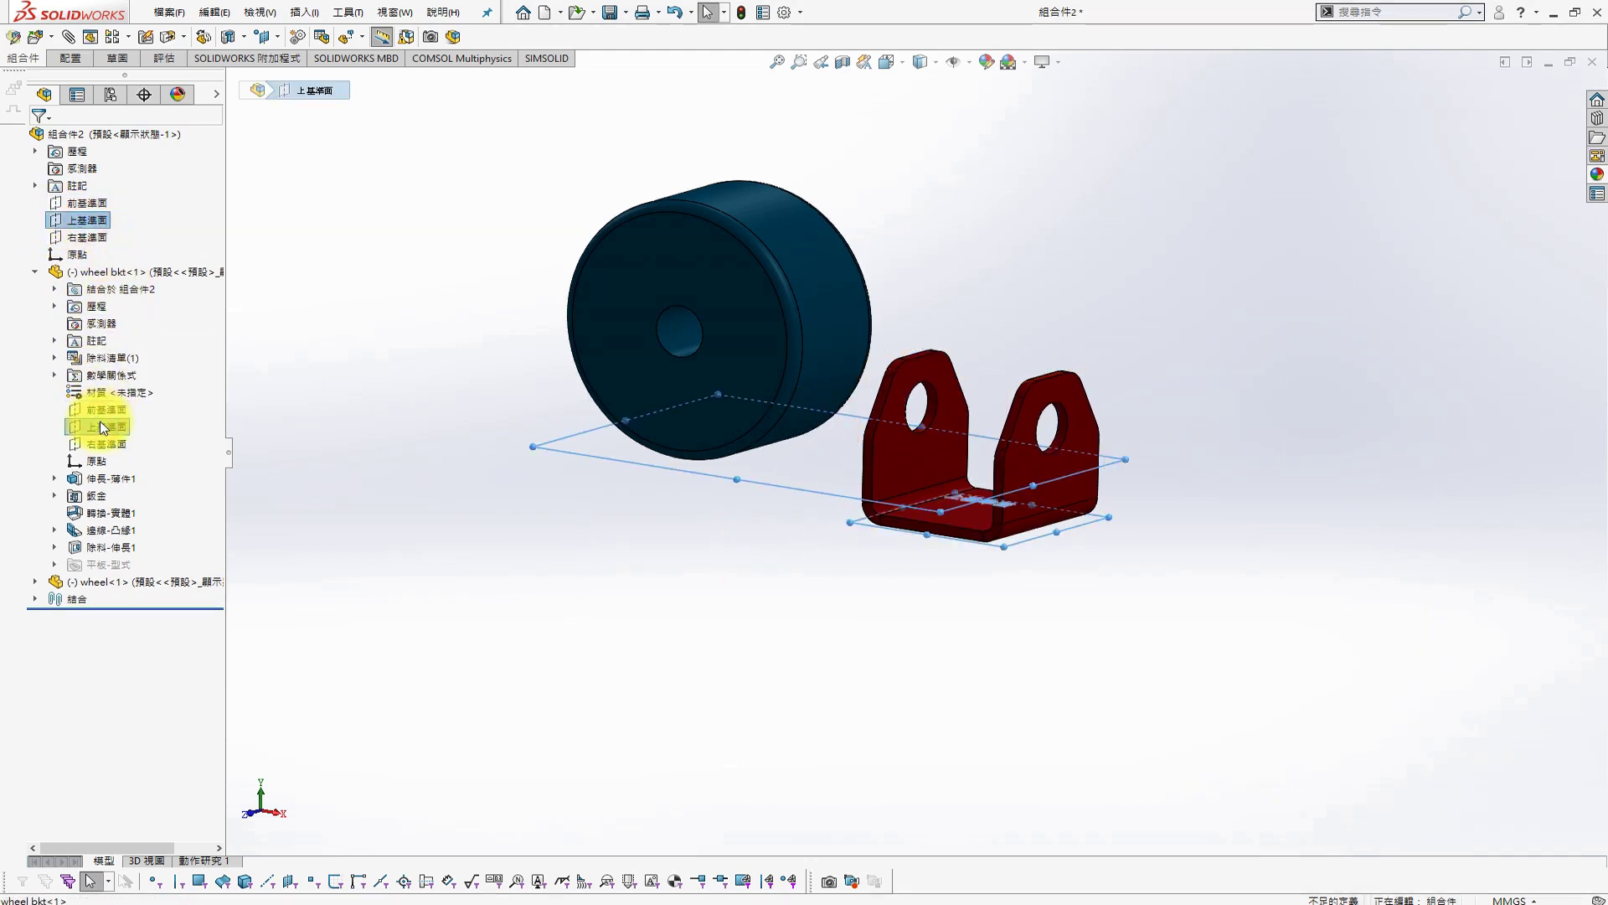
click(100, 428)
click(87, 237)
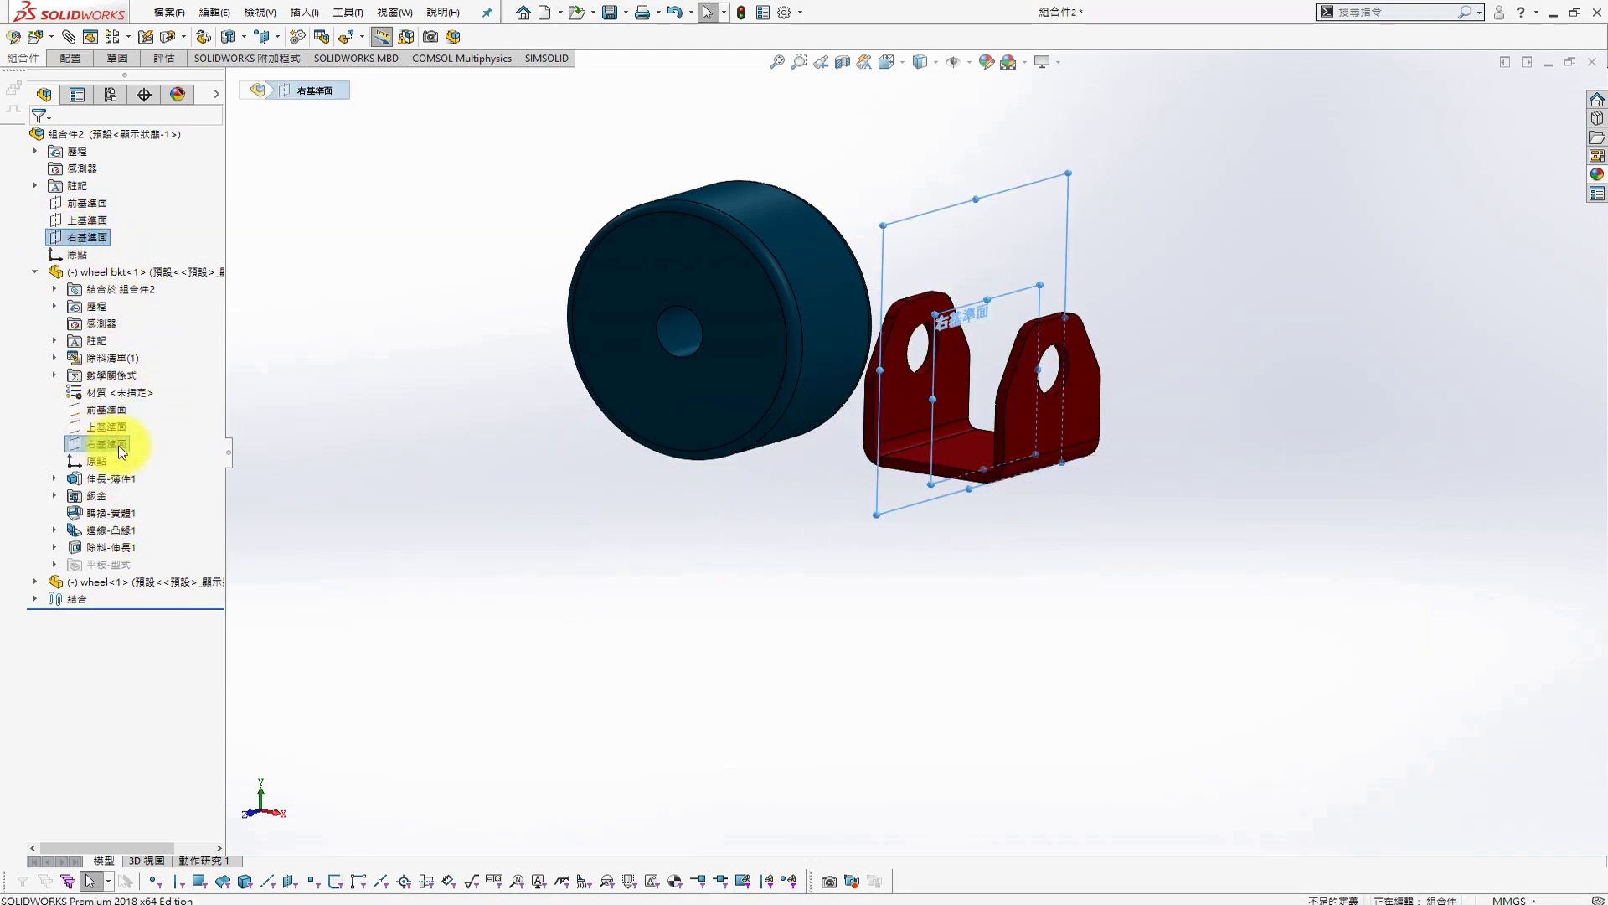
click(122, 451)
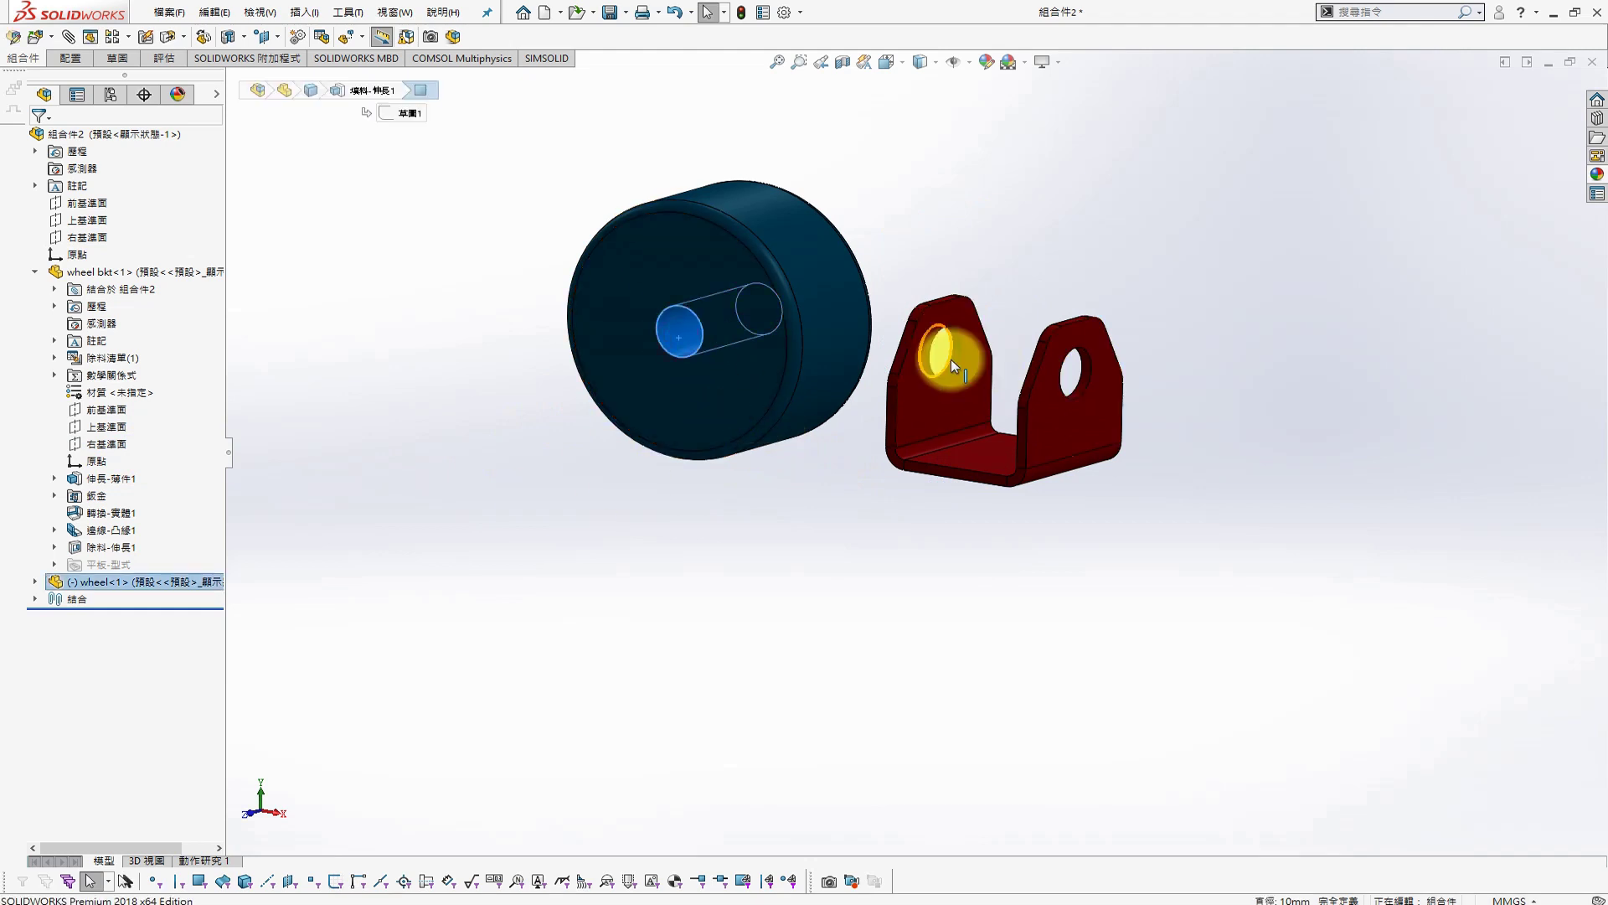
Make the wheel concentric with the bracket hole and coincide its front plane with the assembly's
scroll(961, 362, down, 4)
click(923, 399)
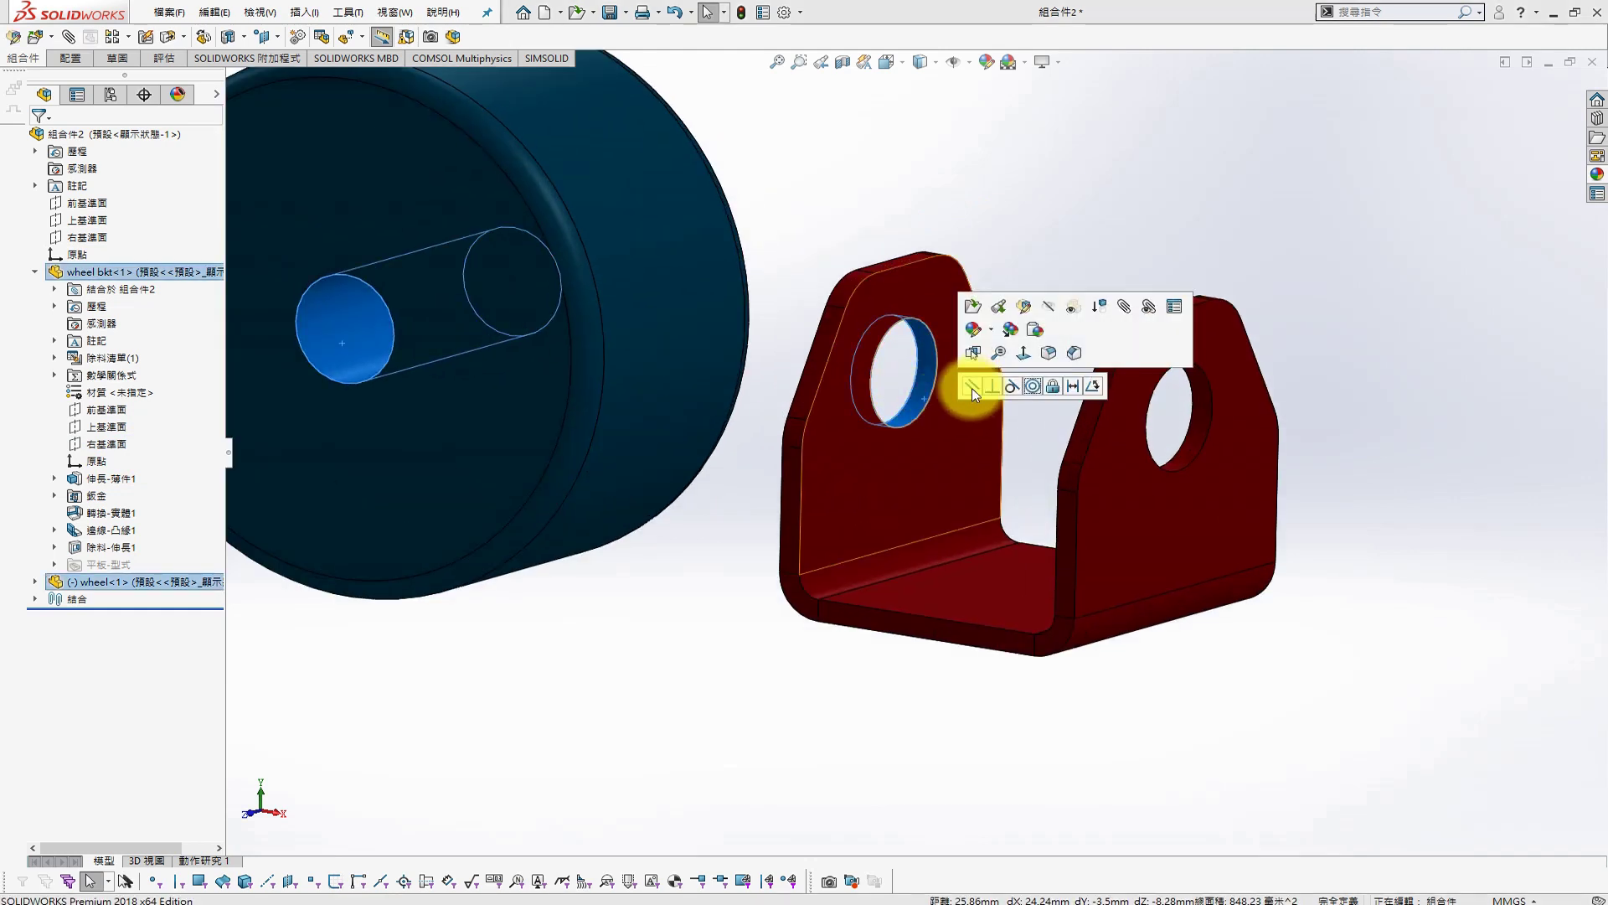
click(1032, 386)
click(34, 581)
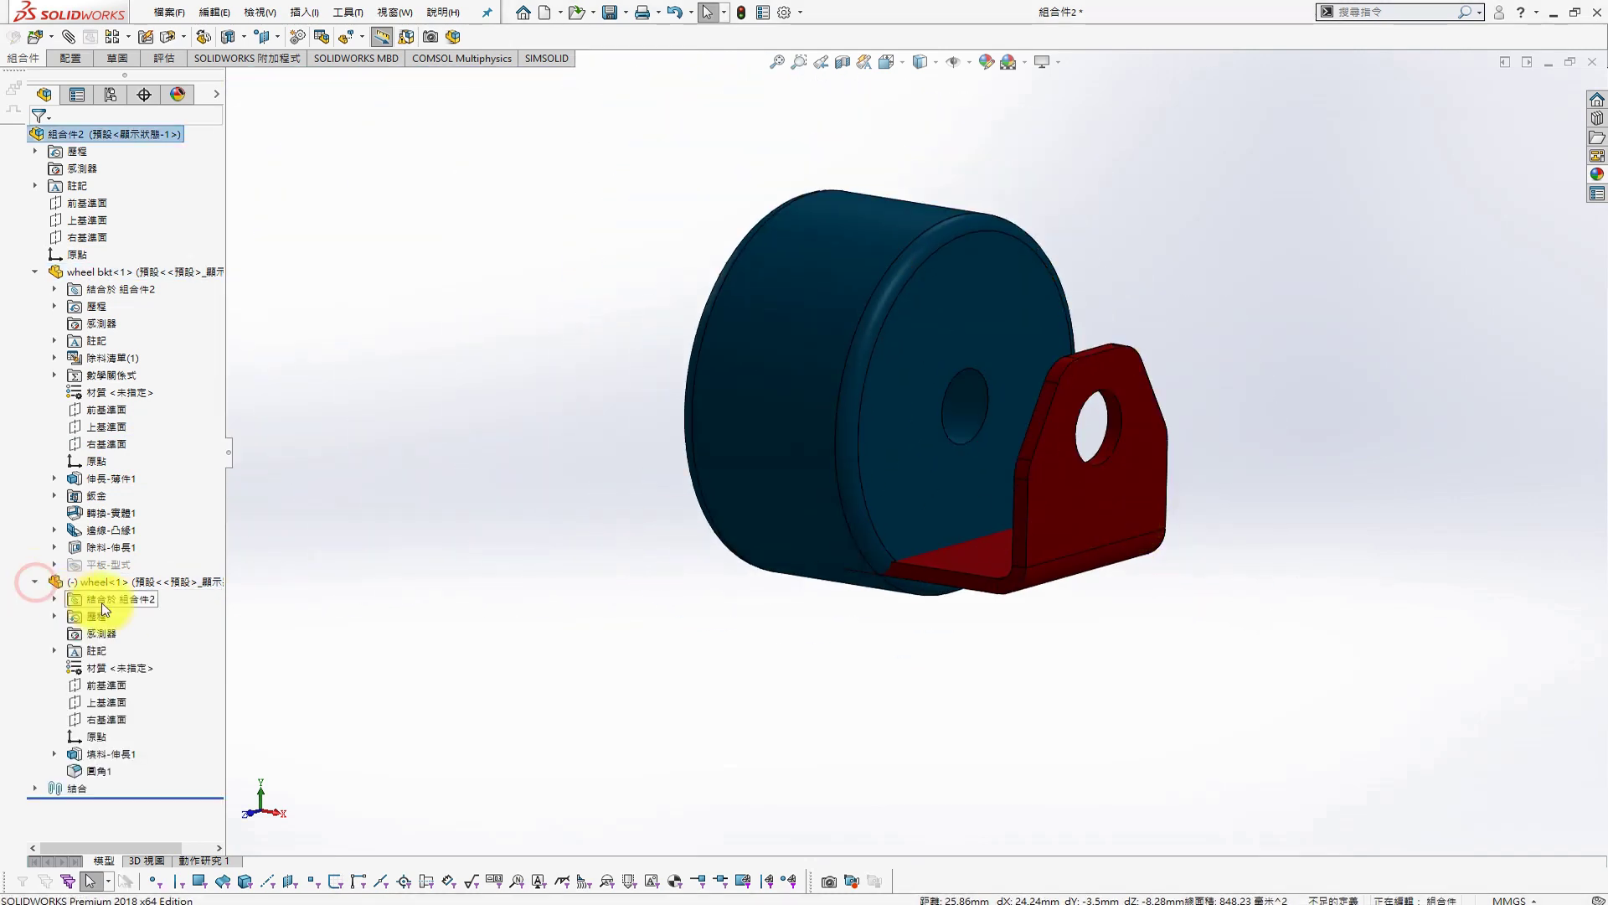
click(95, 685)
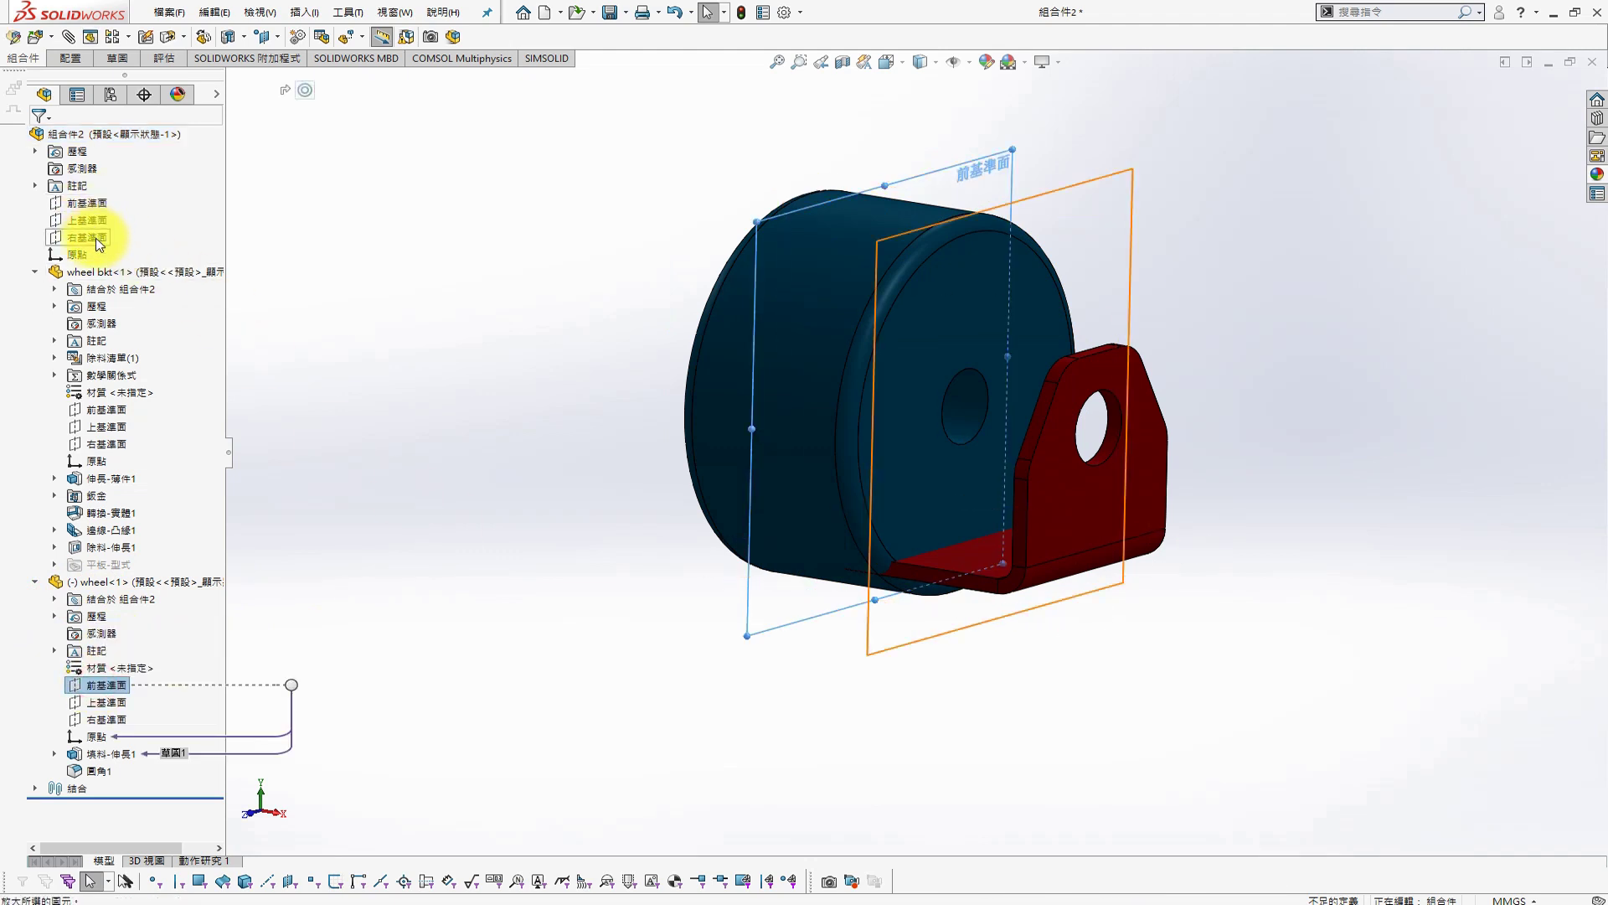
ctrl+click(93, 209)
click(251, 114)
Select the bracket's edge flange feature for editing
middle_drag(1114, 511, 1130, 455)
click(119, 530)
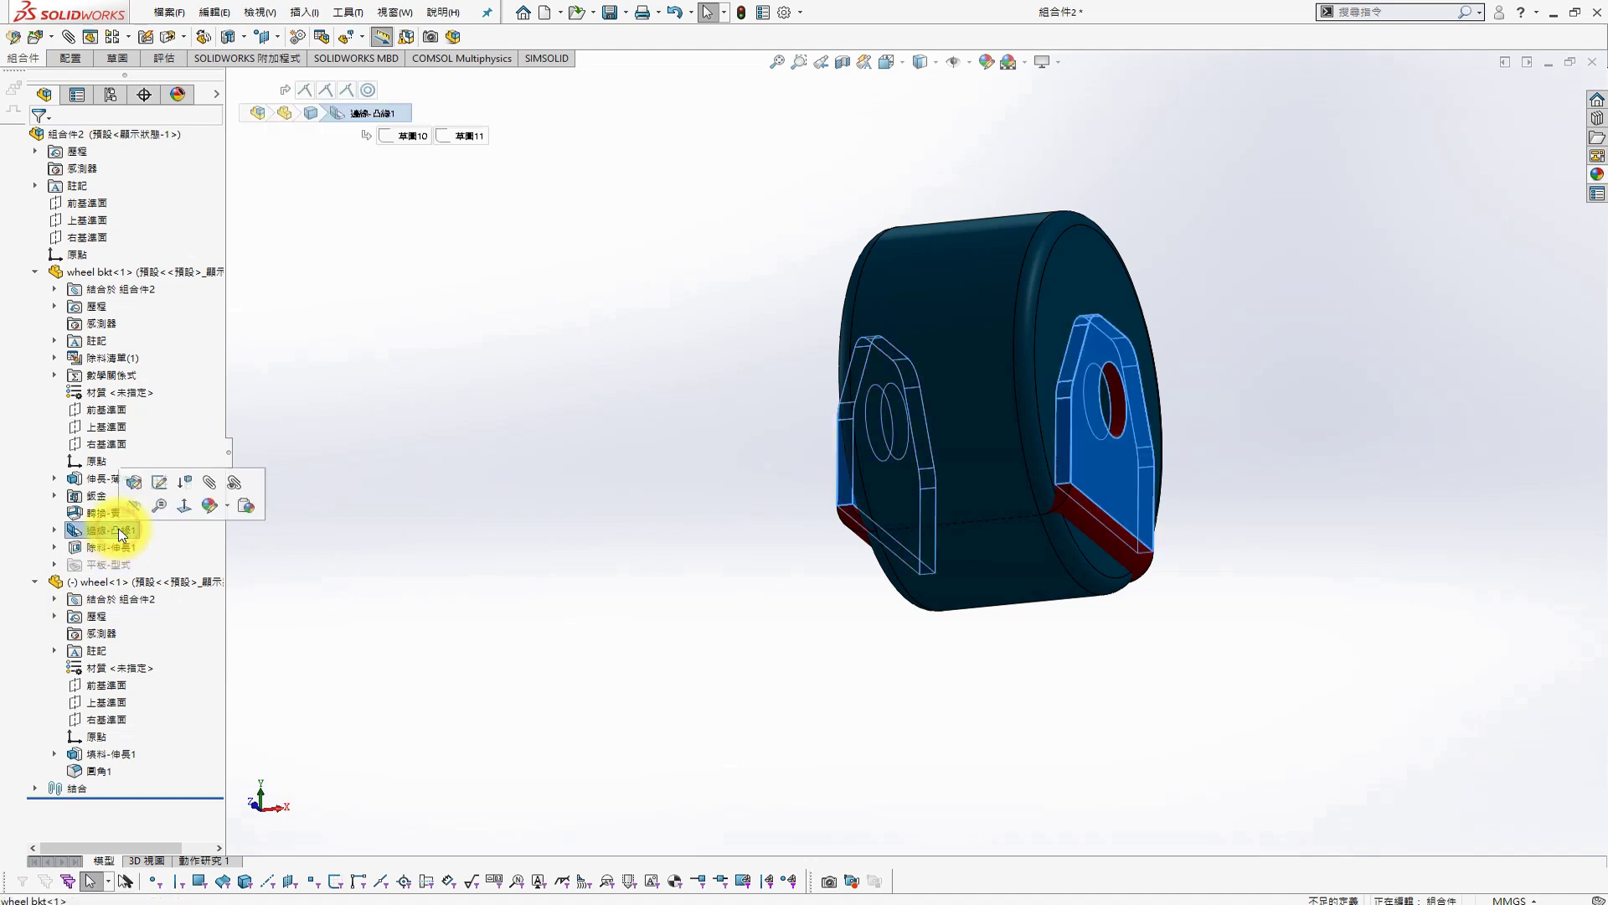
click(133, 484)
Save the file as 'wheel bkt'
click(858, 471)
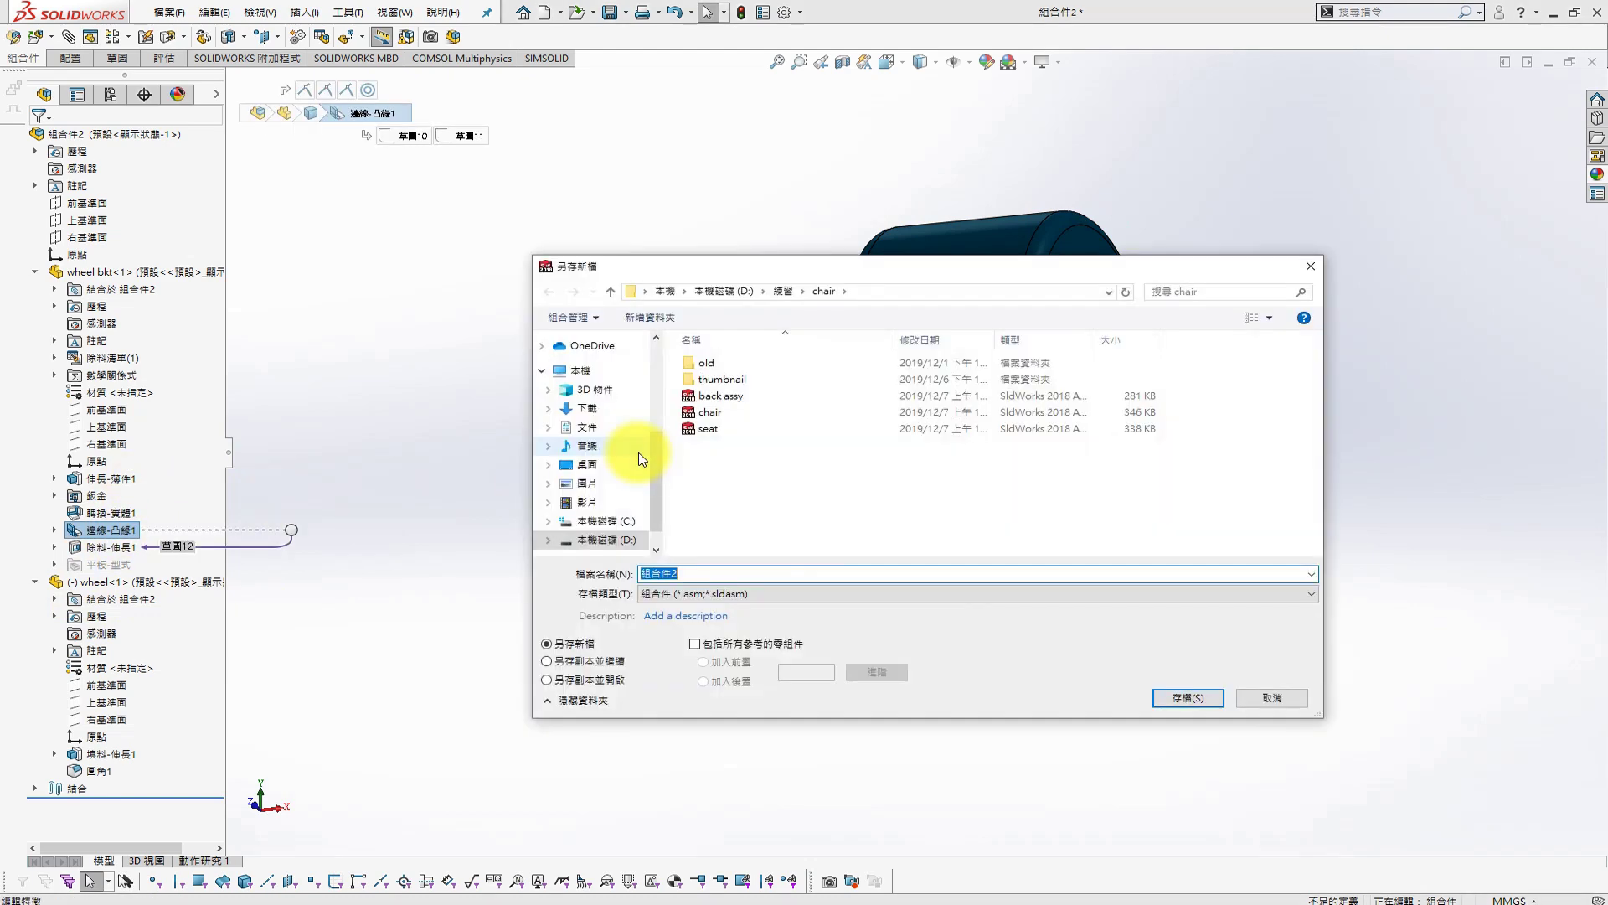
text(wheel bkt)
key(Return)
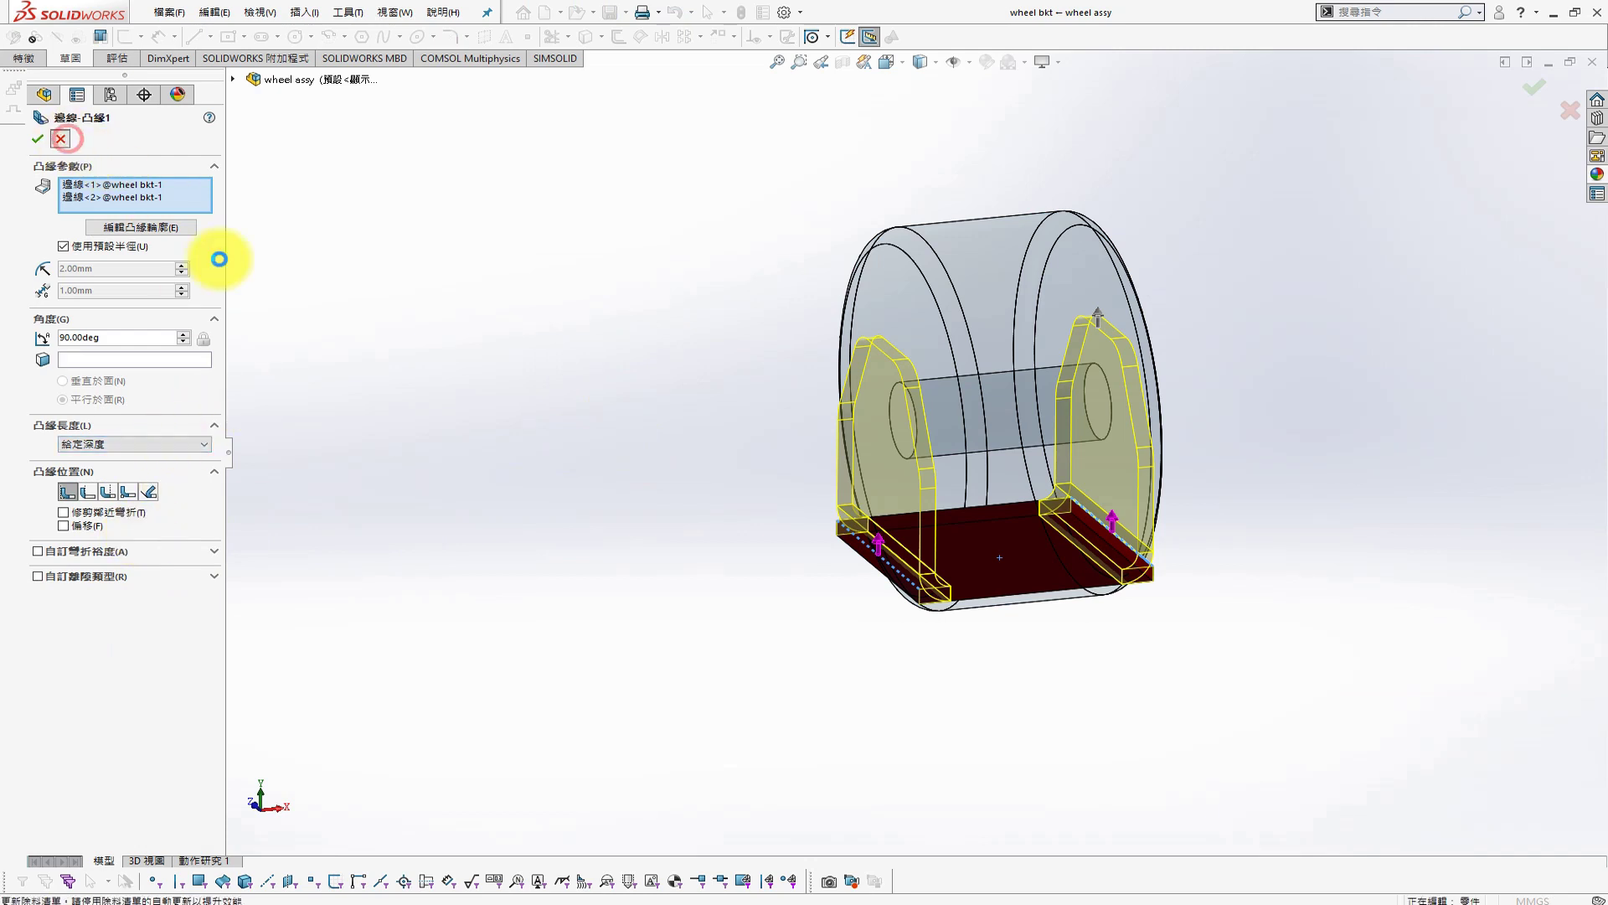
Open the flange's profile sketch and edit its height dimension
click(55, 530)
click(122, 547)
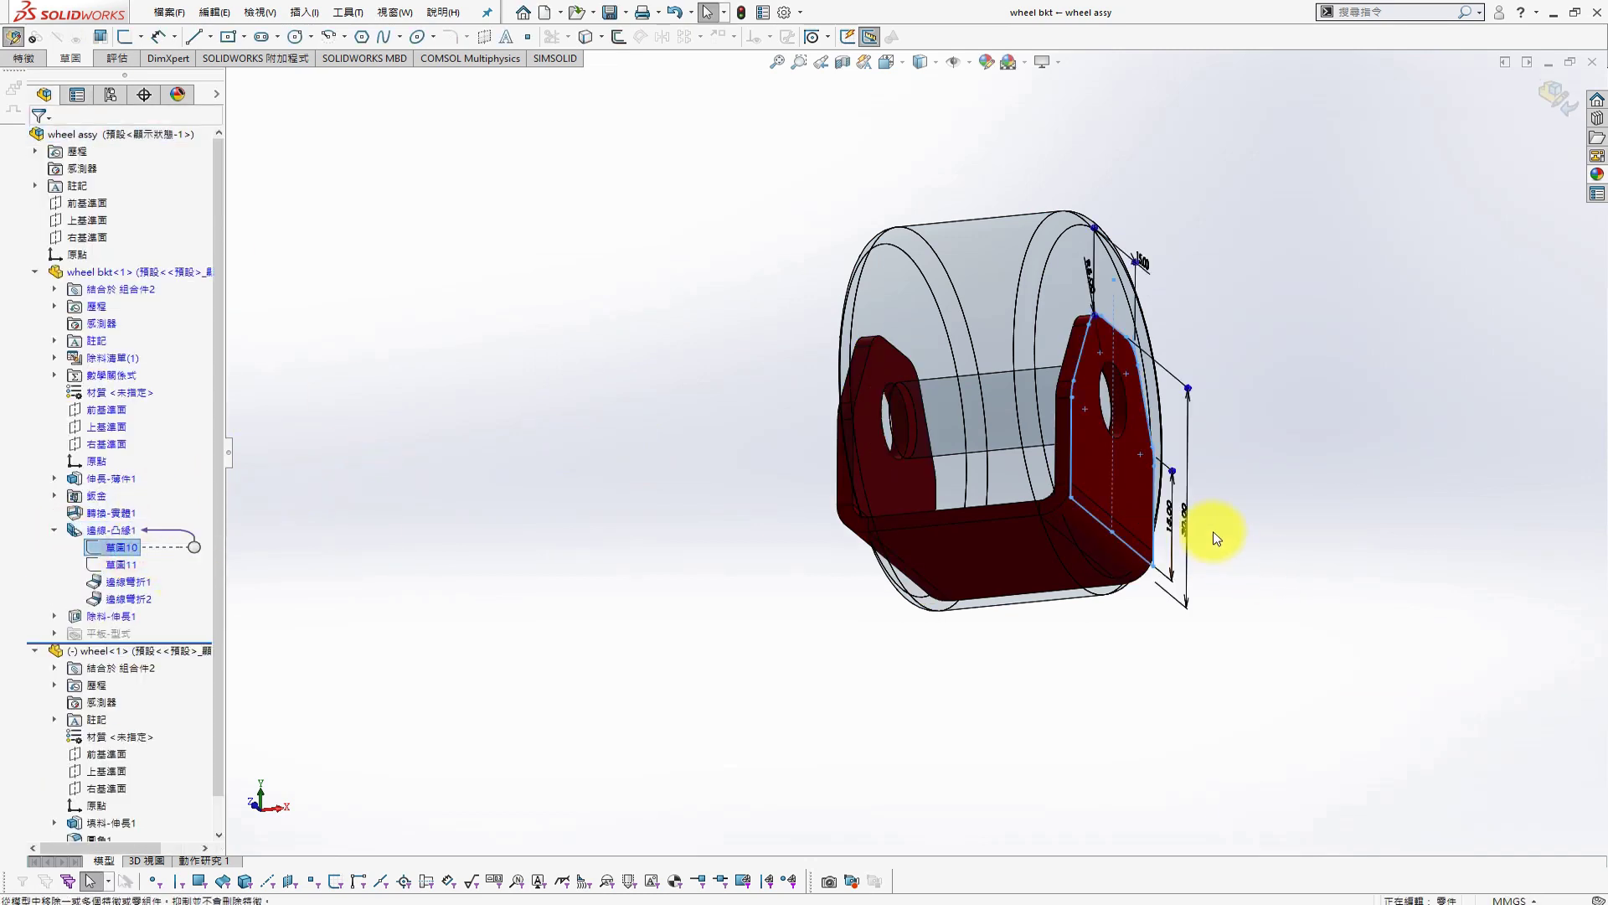
double_click(1185, 524)
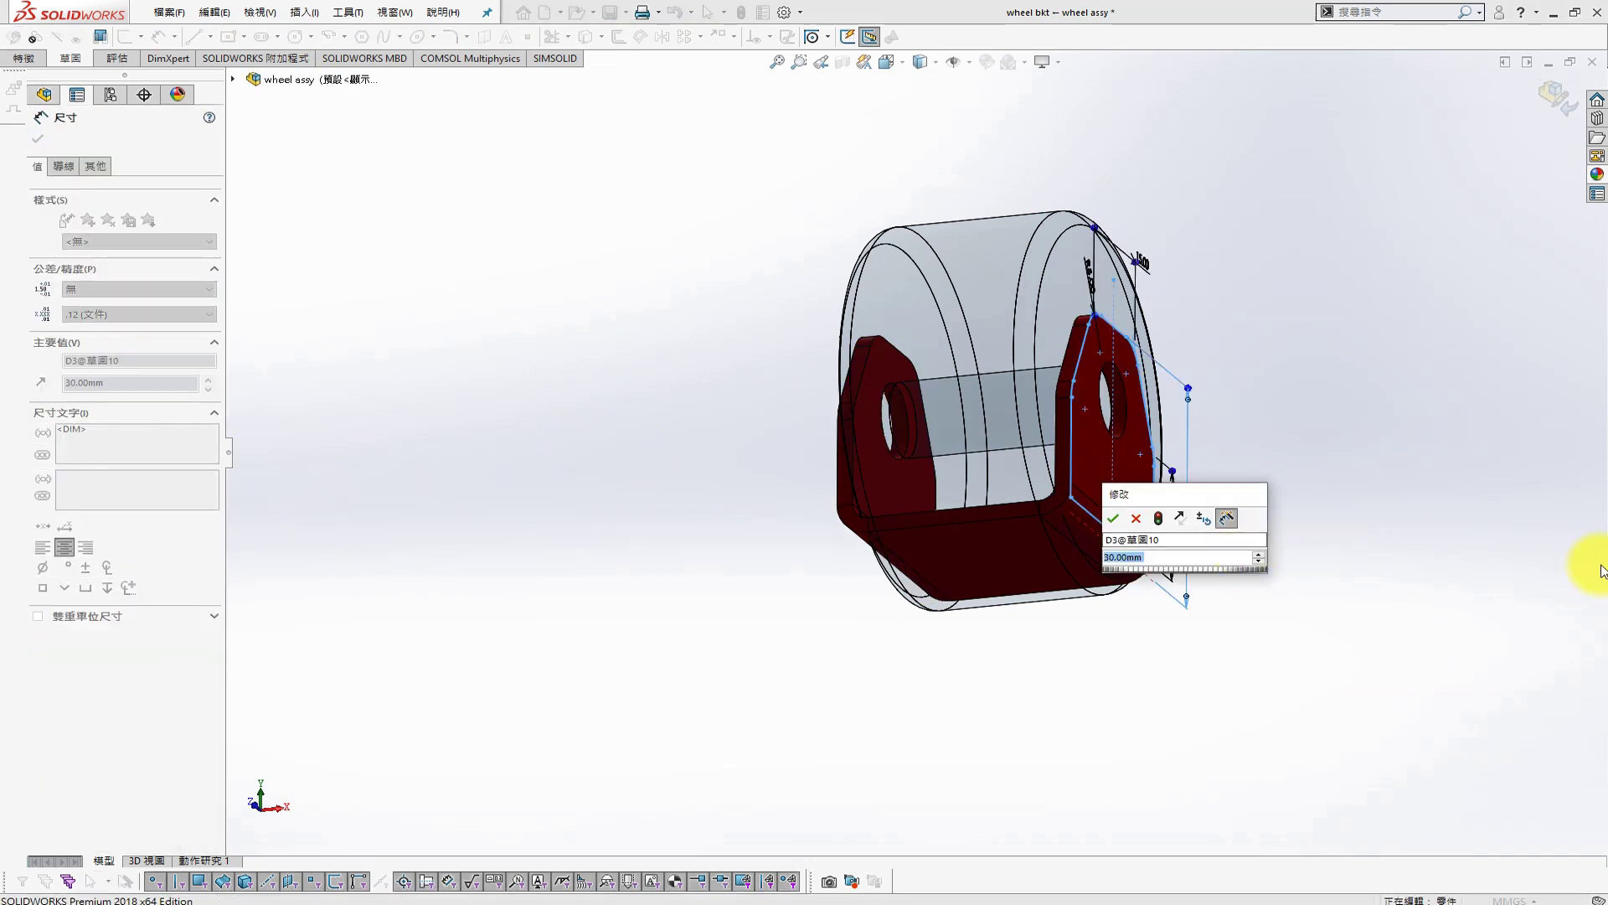
key(Return)
click(742, 12)
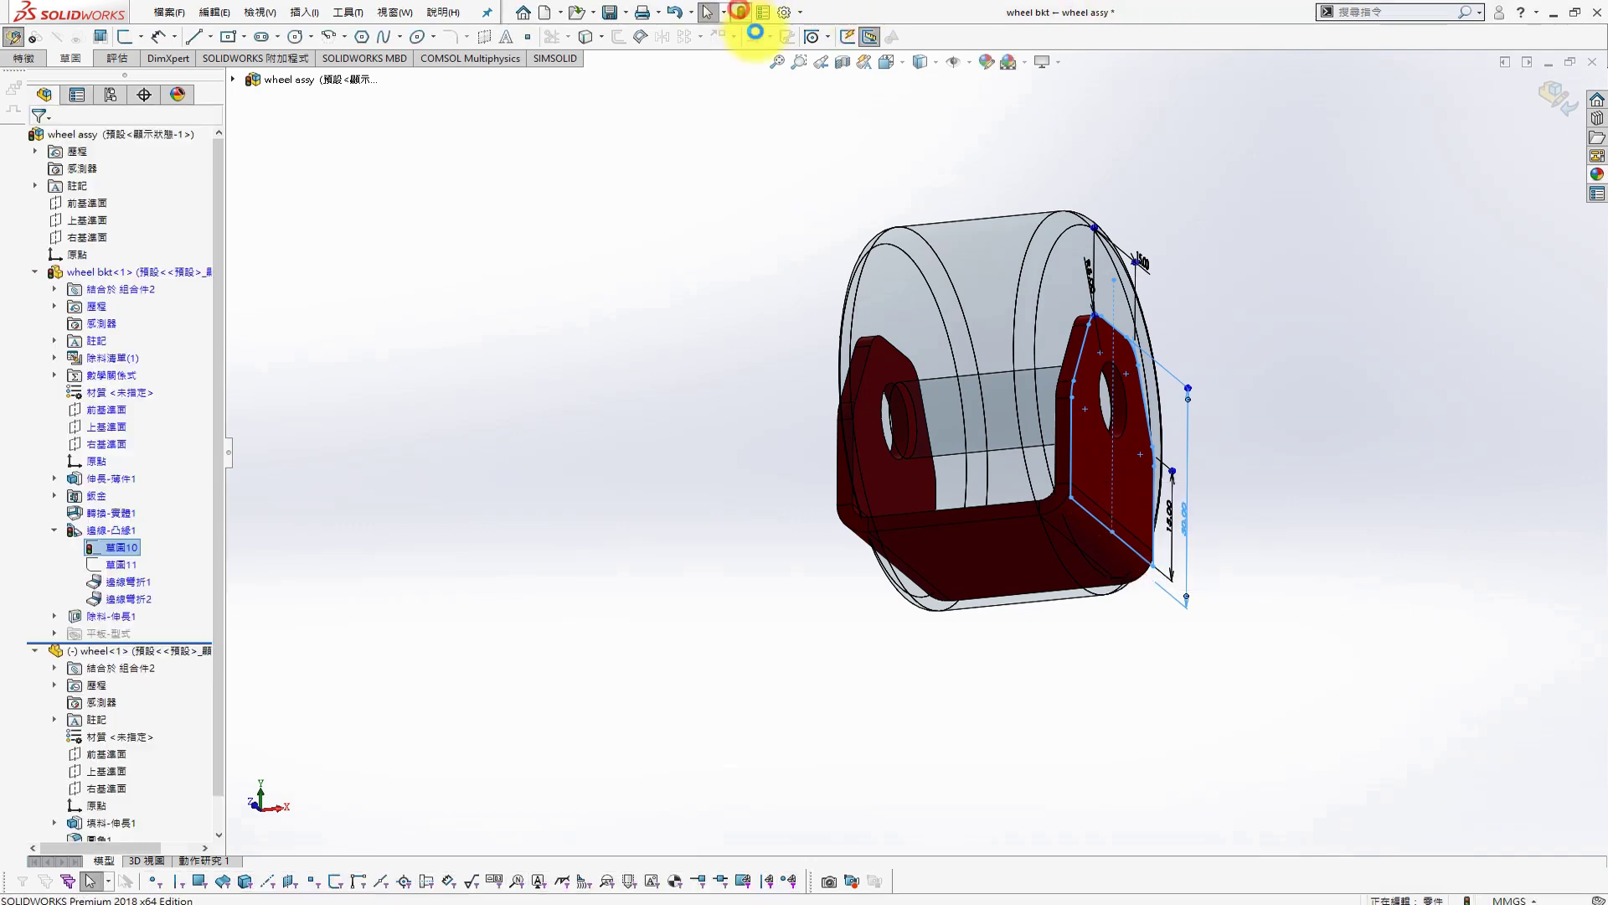
Set the flange height dimension to 40 mm and check the rebuilt bracket
double_click(1080, 431)
double_click(1188, 449)
text(3)
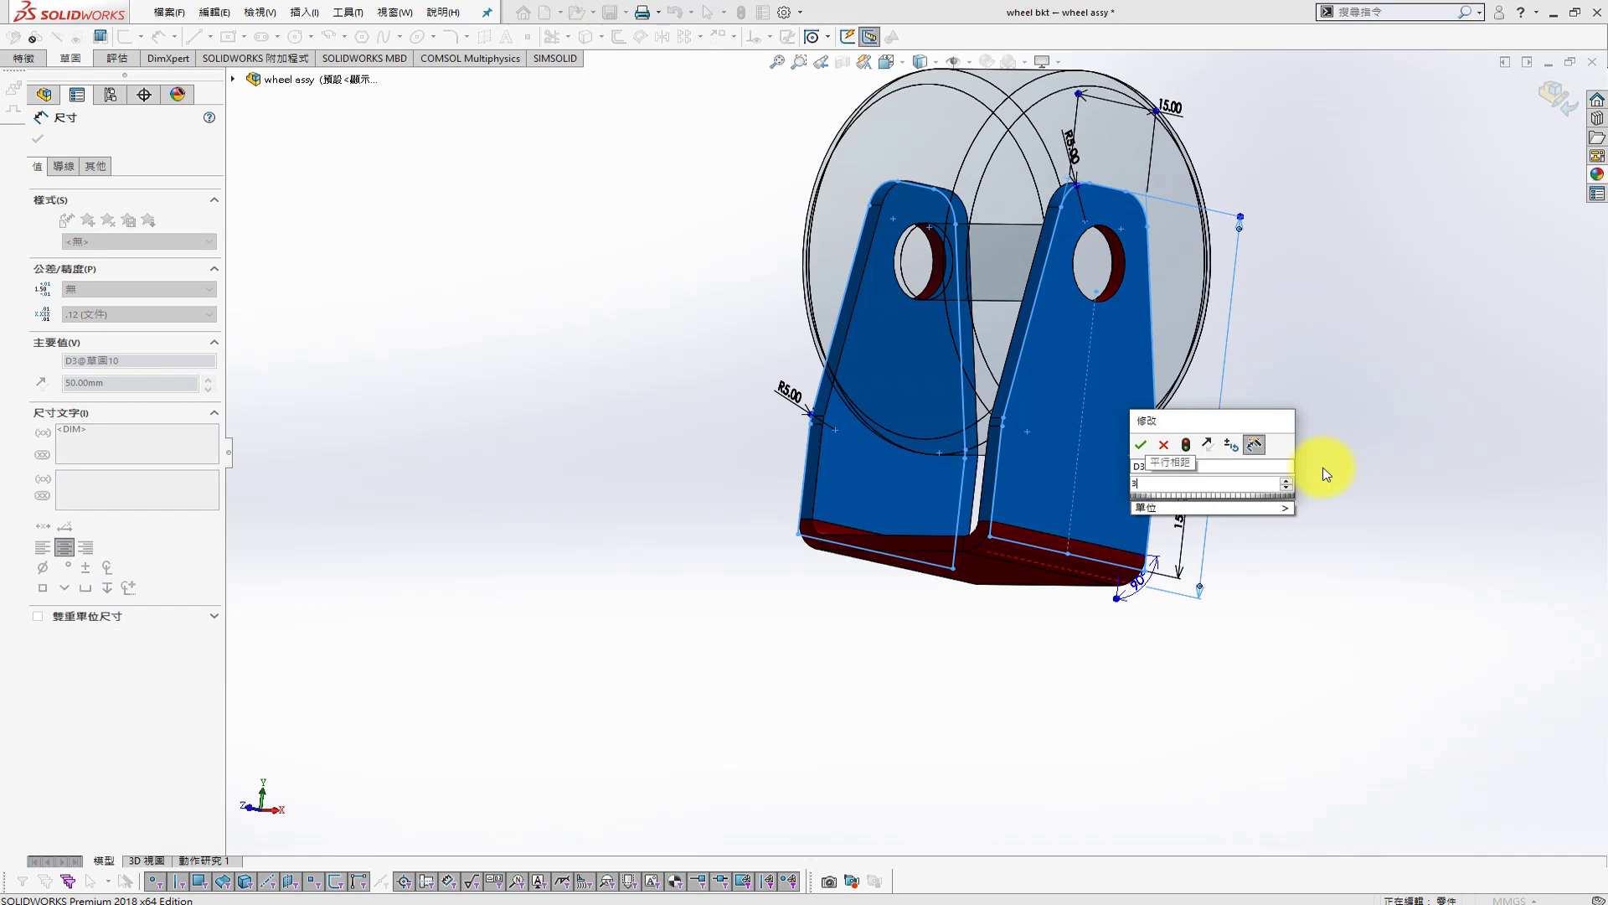
text(0)
key(Return)
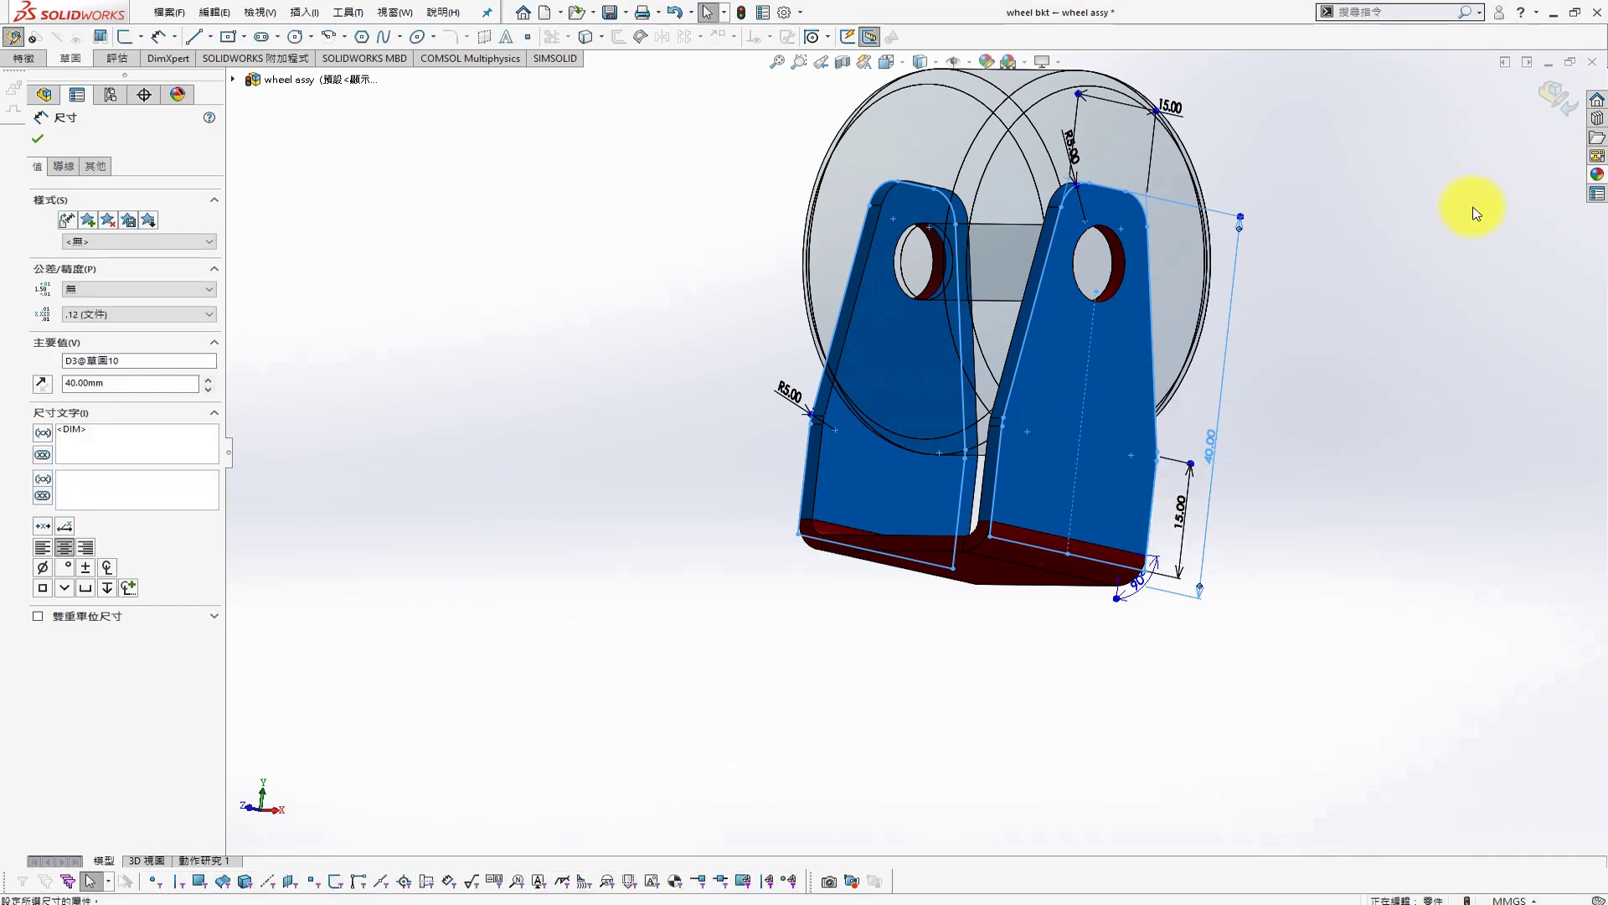
click(742, 12)
mouse_move(1364, 363)
middle_down()
mouse_move(1300, 438)
mouse_move(1128, 499)
middle_up()
middle_drag(1245, 554, 1307, 436)
Return to the assembly and drag a JIS Toolbox hex flange bolt onto the wheel hub
click(1558, 94)
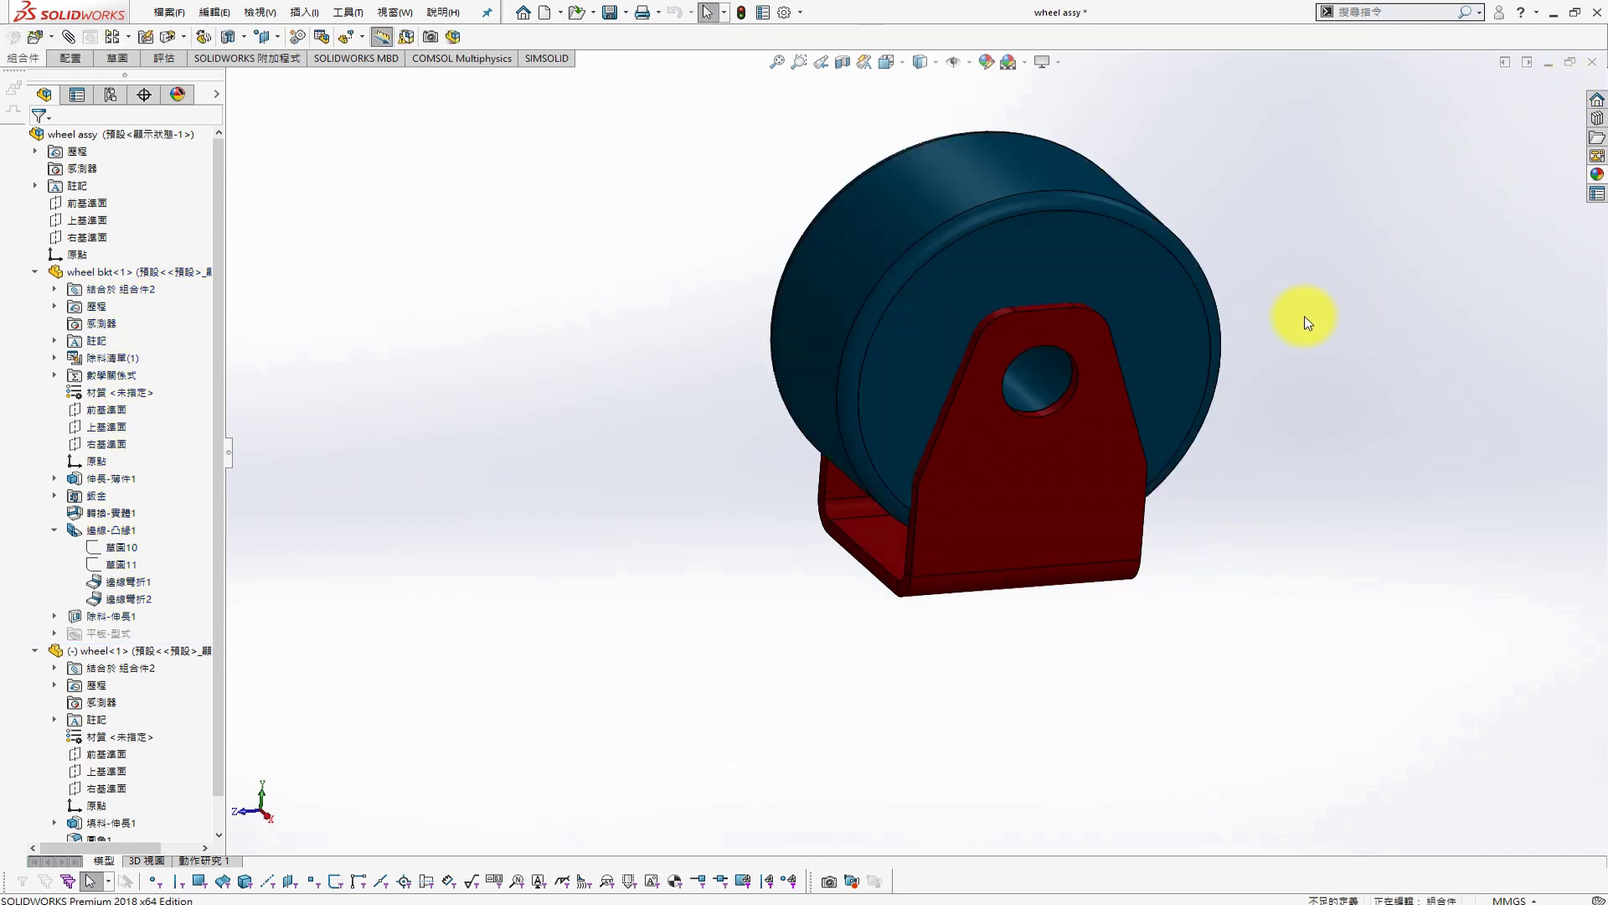
mouse_move(1304, 315)
middle_down()
mouse_move(1056, 556)
mouse_move(1086, 594)
mouse_move(1070, 628)
mouse_move(1089, 578)
middle_up()
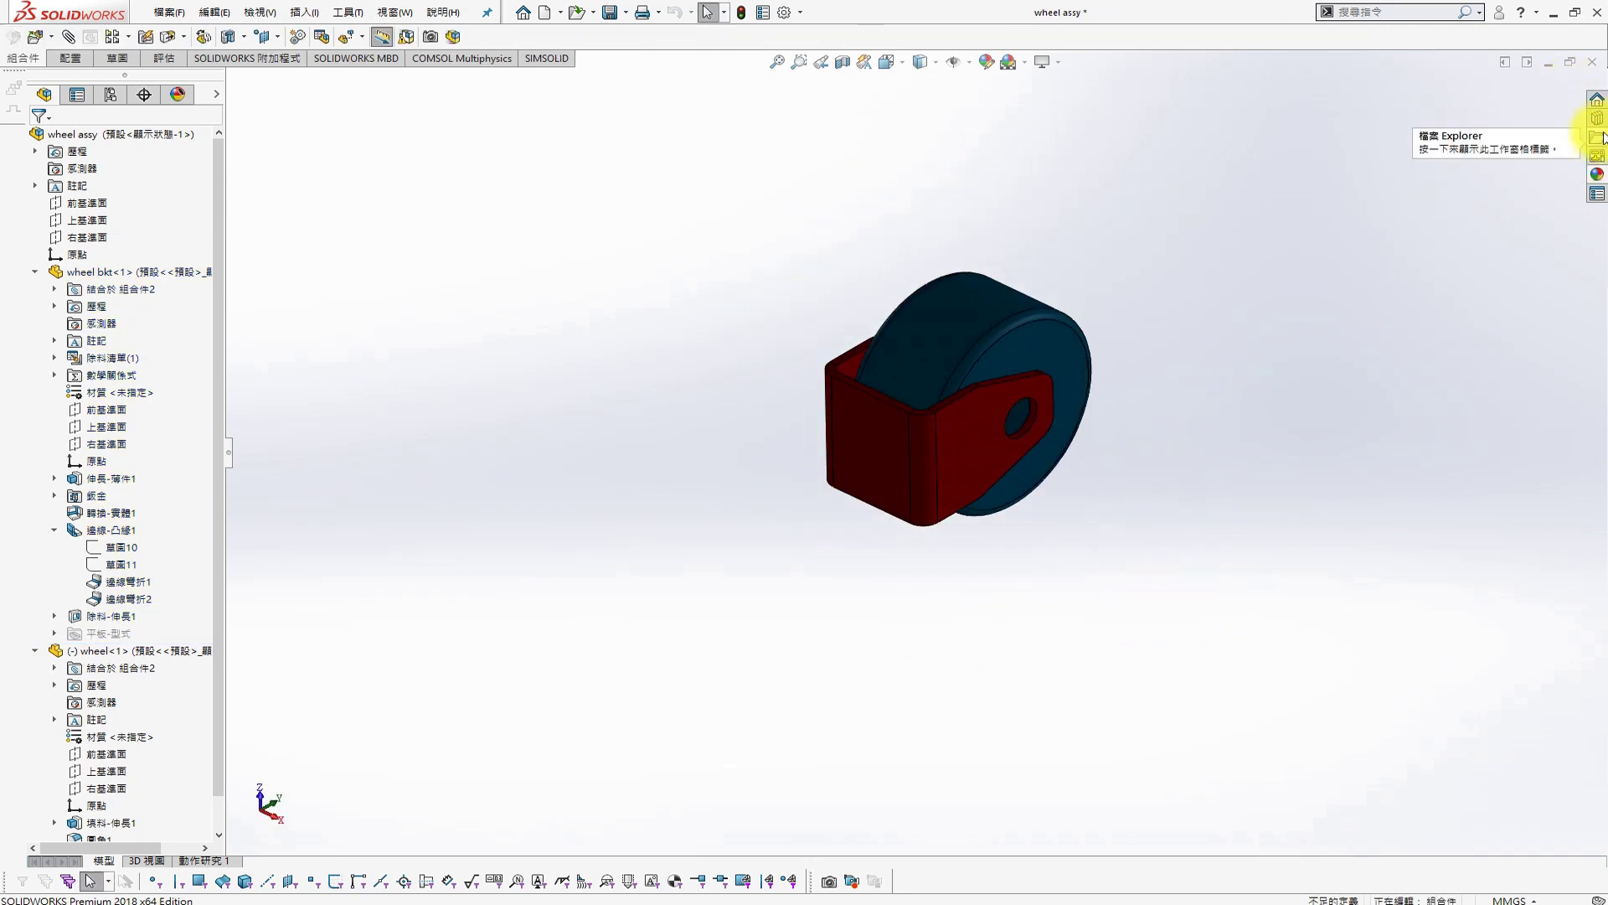
click(1597, 119)
click(1392, 126)
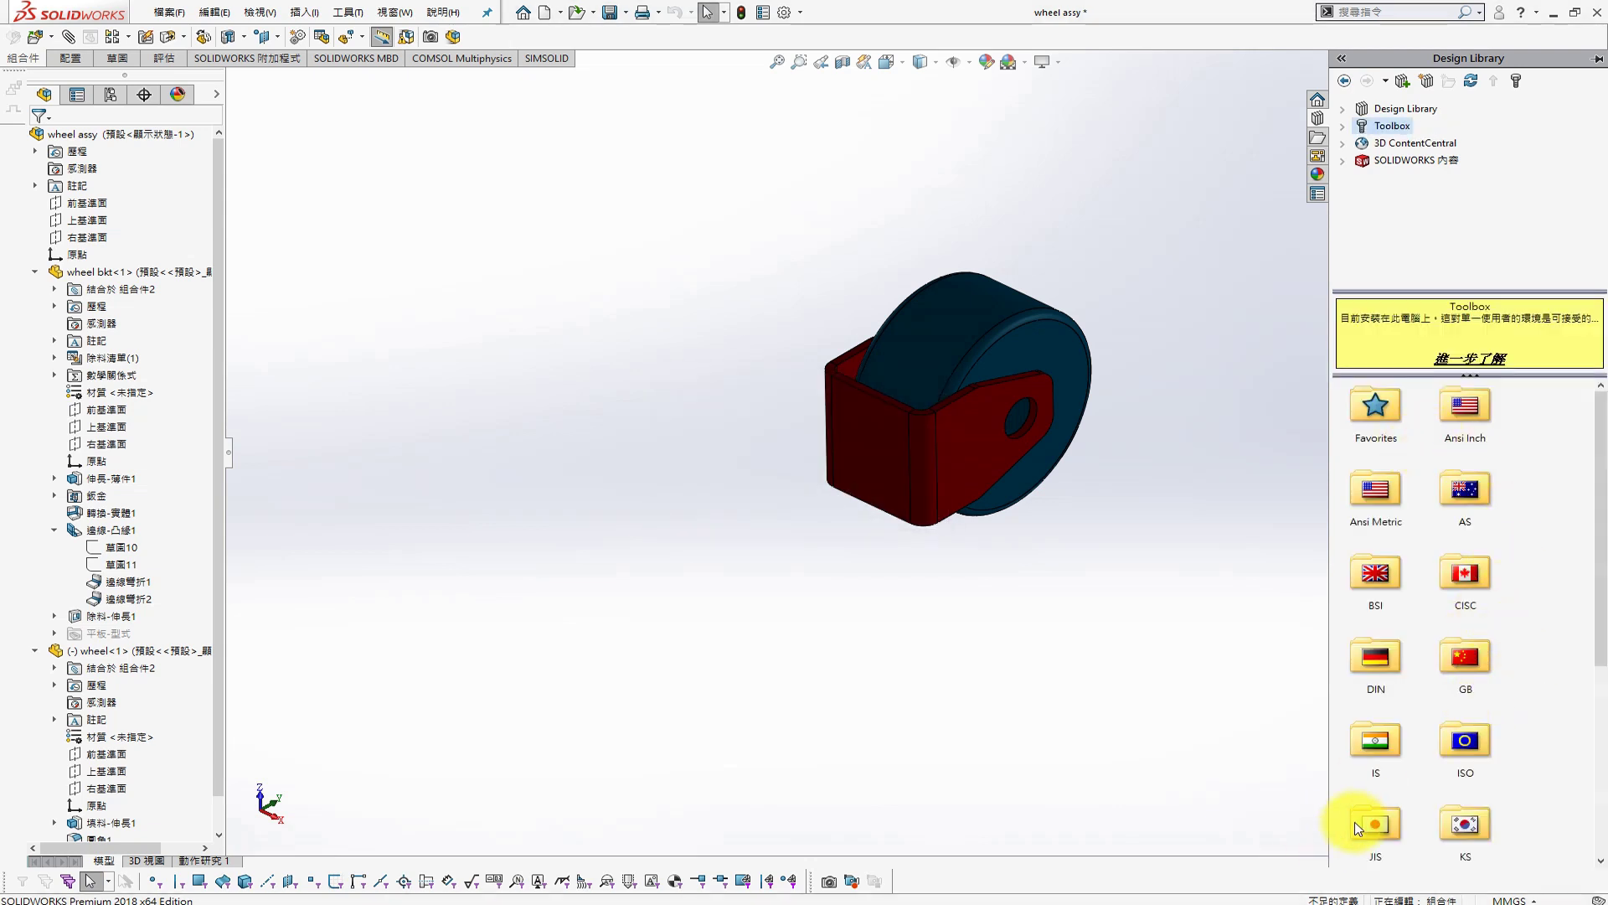
double_click(1359, 829)
double_click(1558, 406)
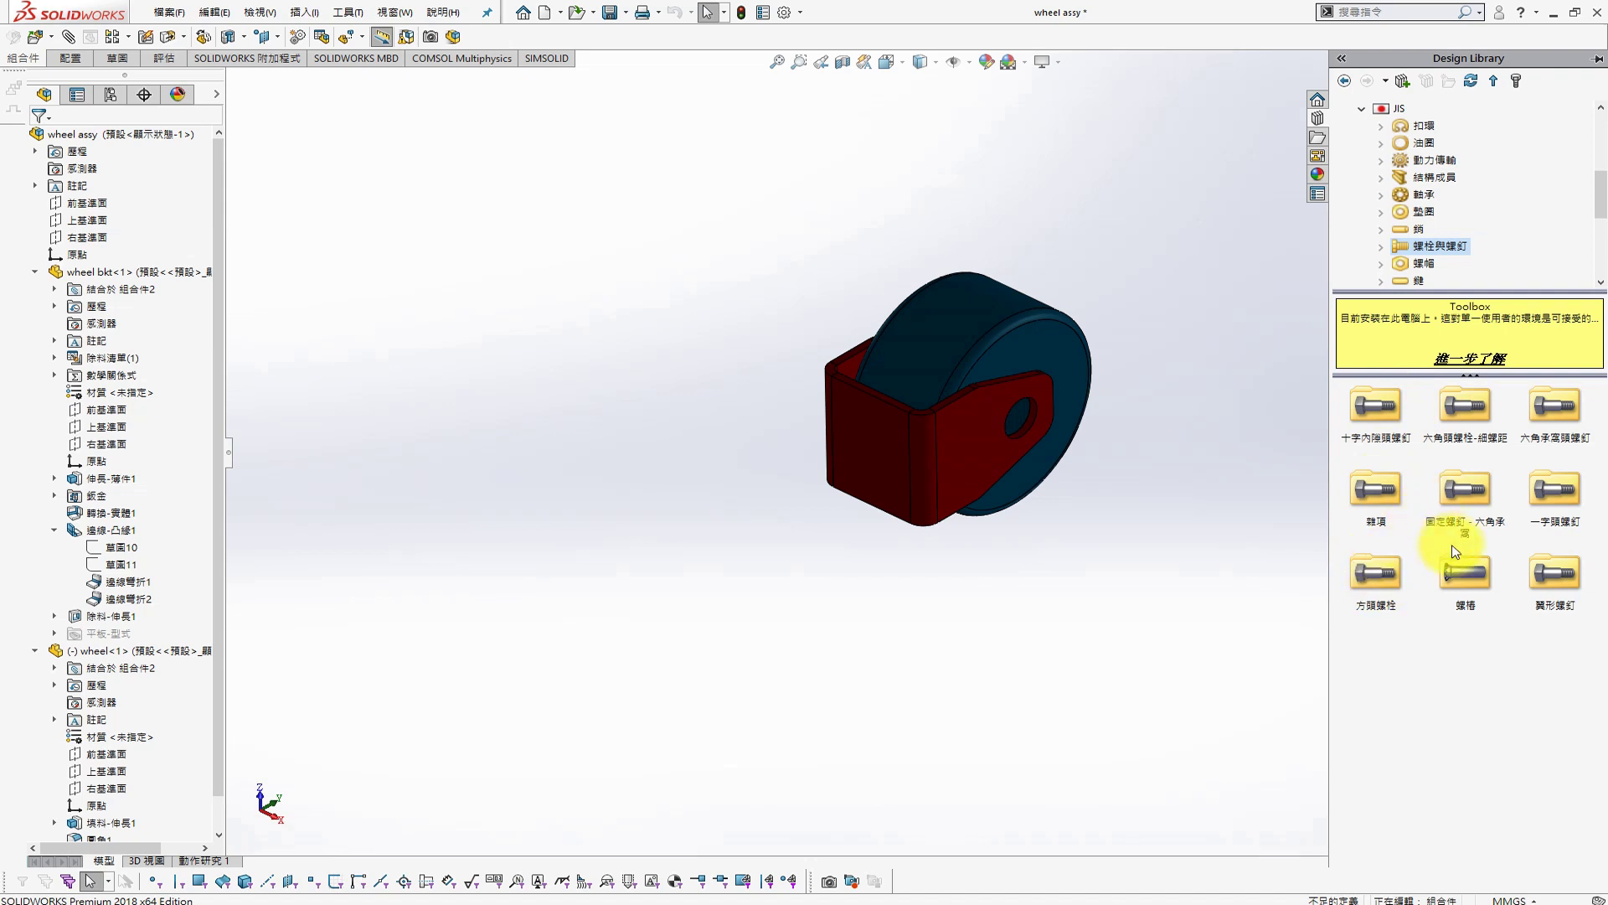
double_click(1464, 406)
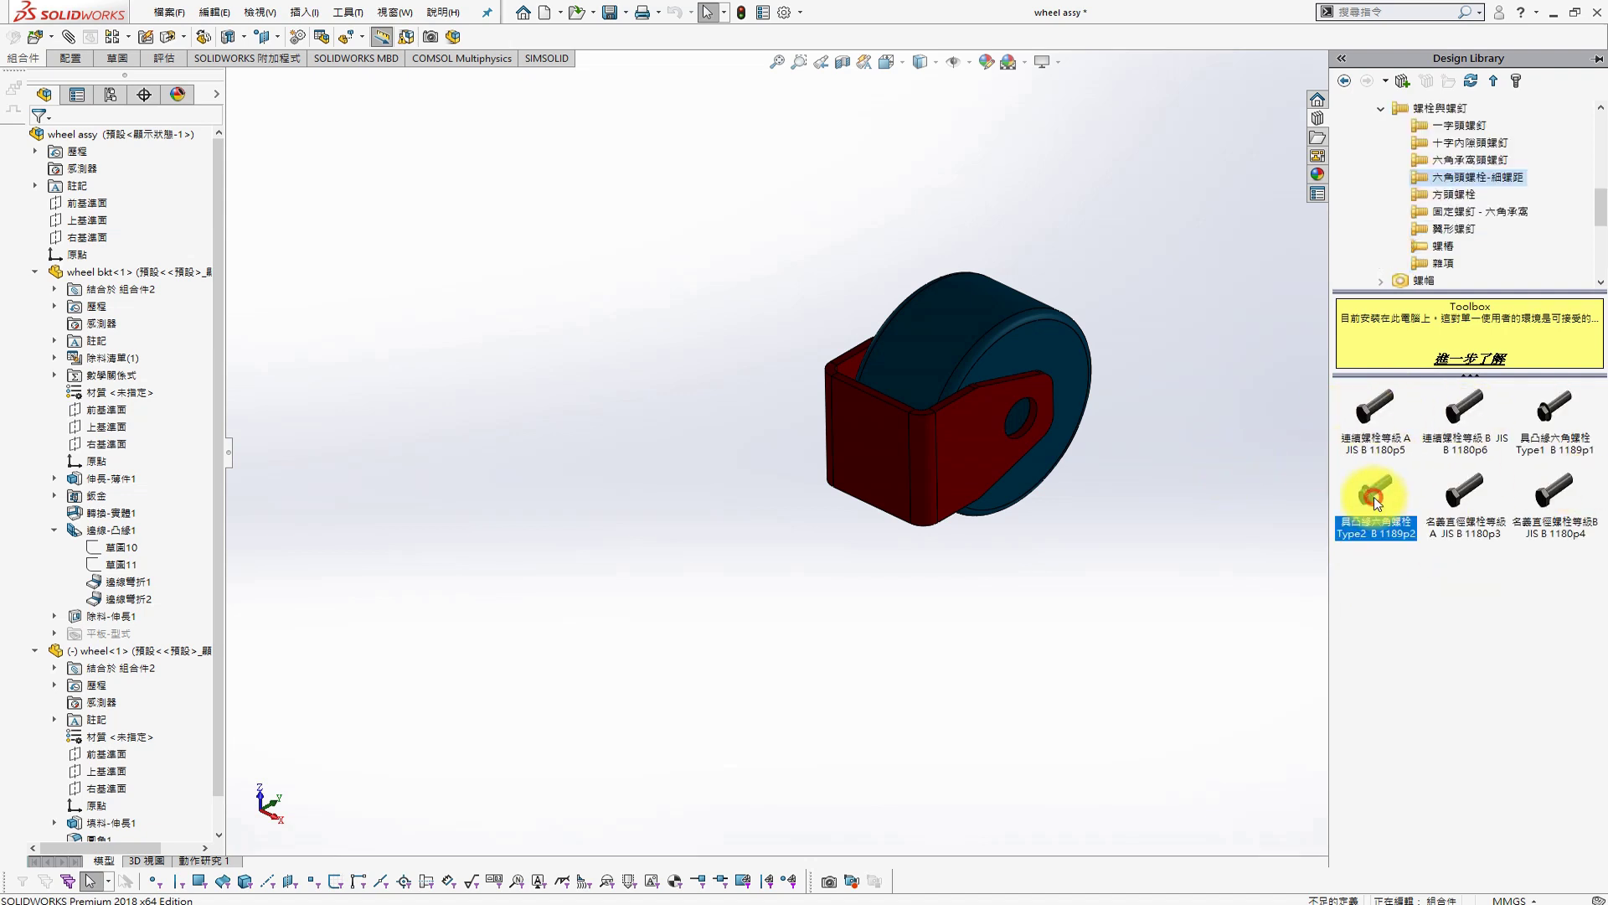
drag(1374, 496, 1139, 482)
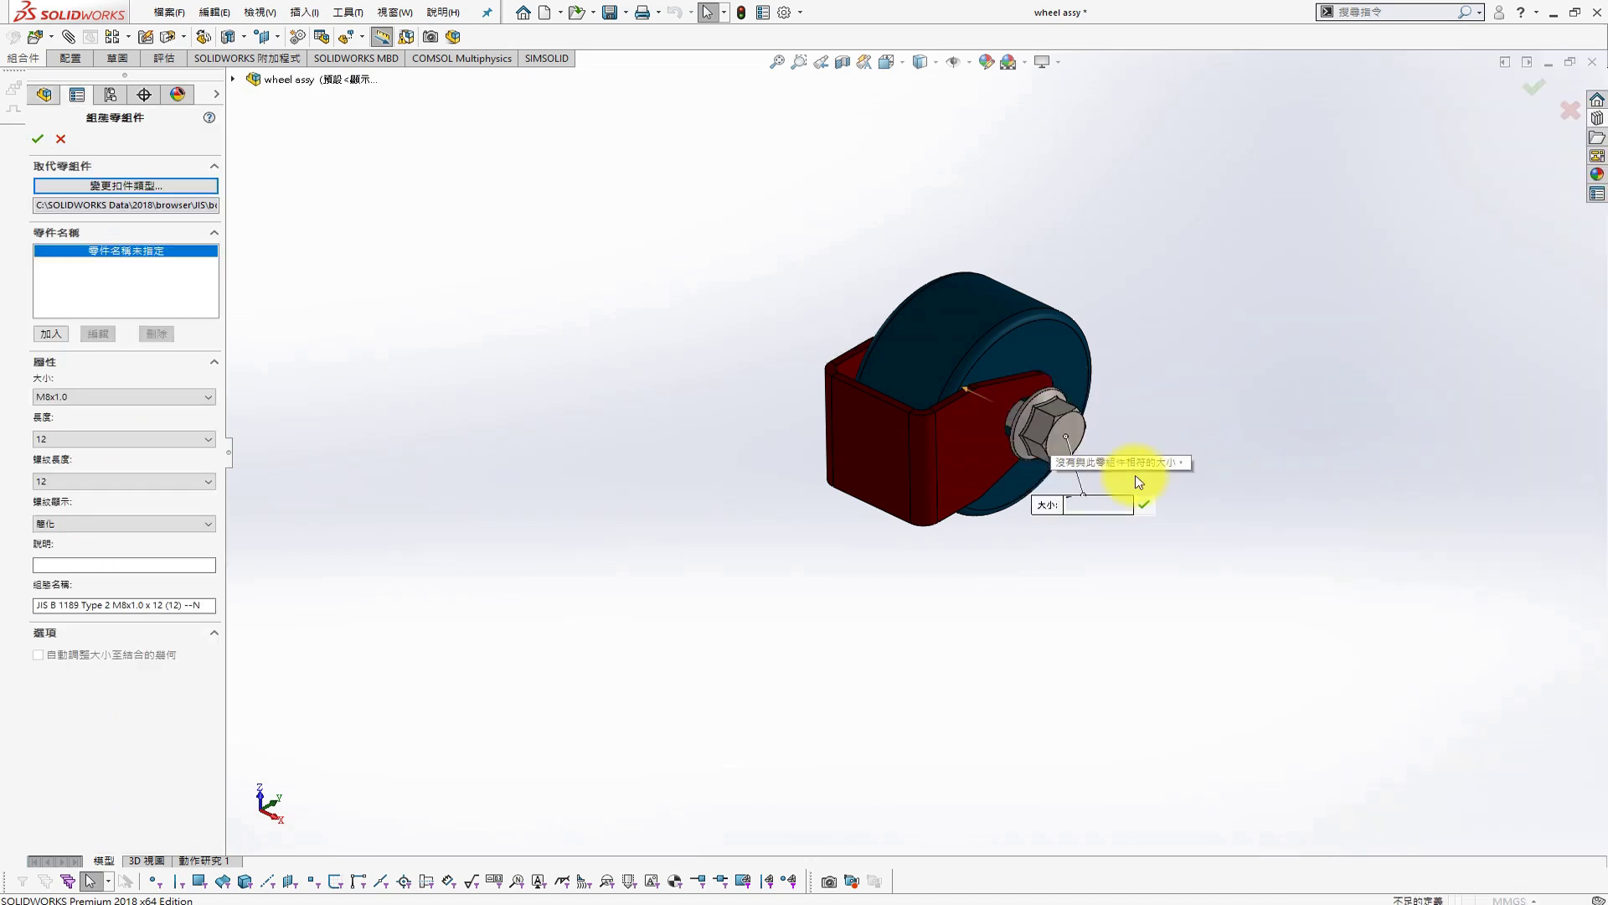
Set the bolt to M8x1.0 with length 40 and accept it
middle_drag(610, 421, 576, 419)
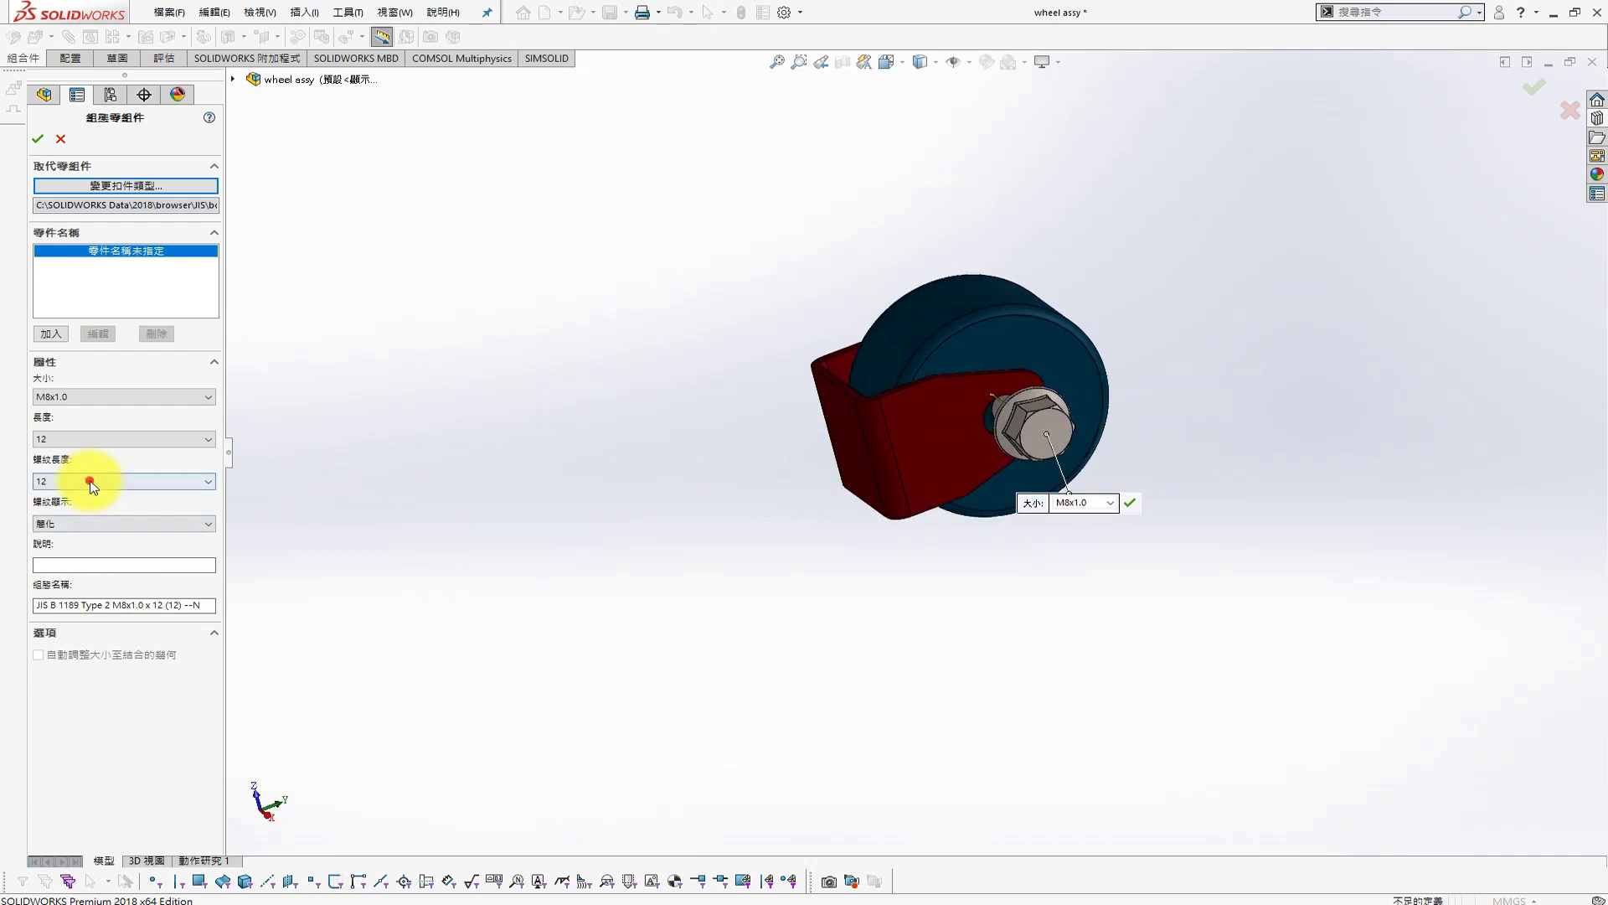
click(105, 441)
click(82, 551)
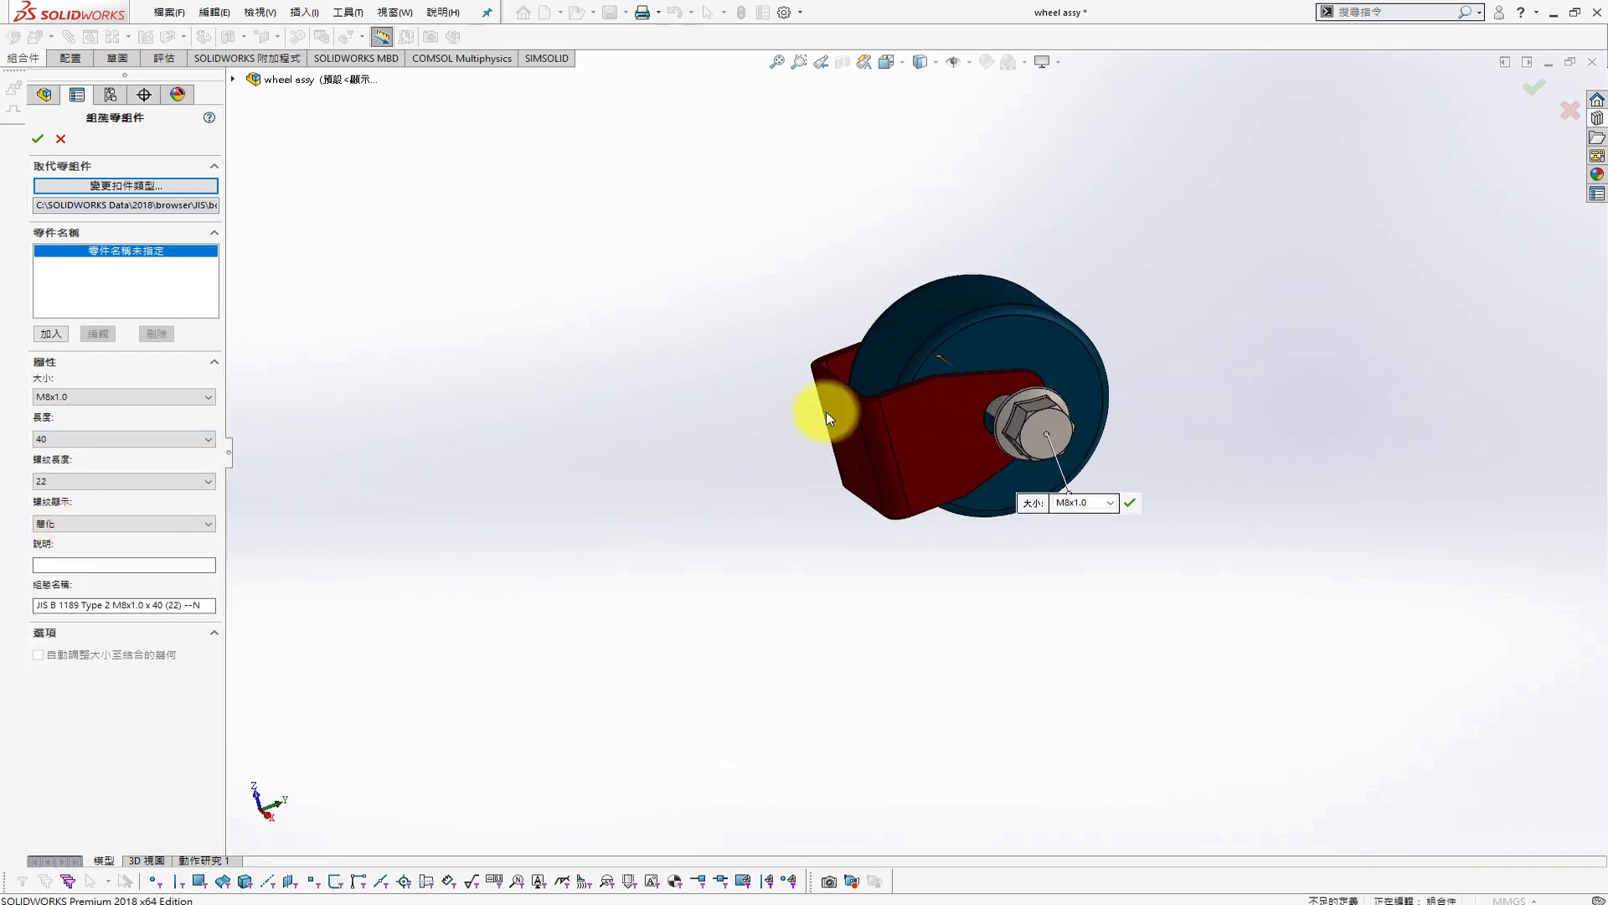
click(37, 139)
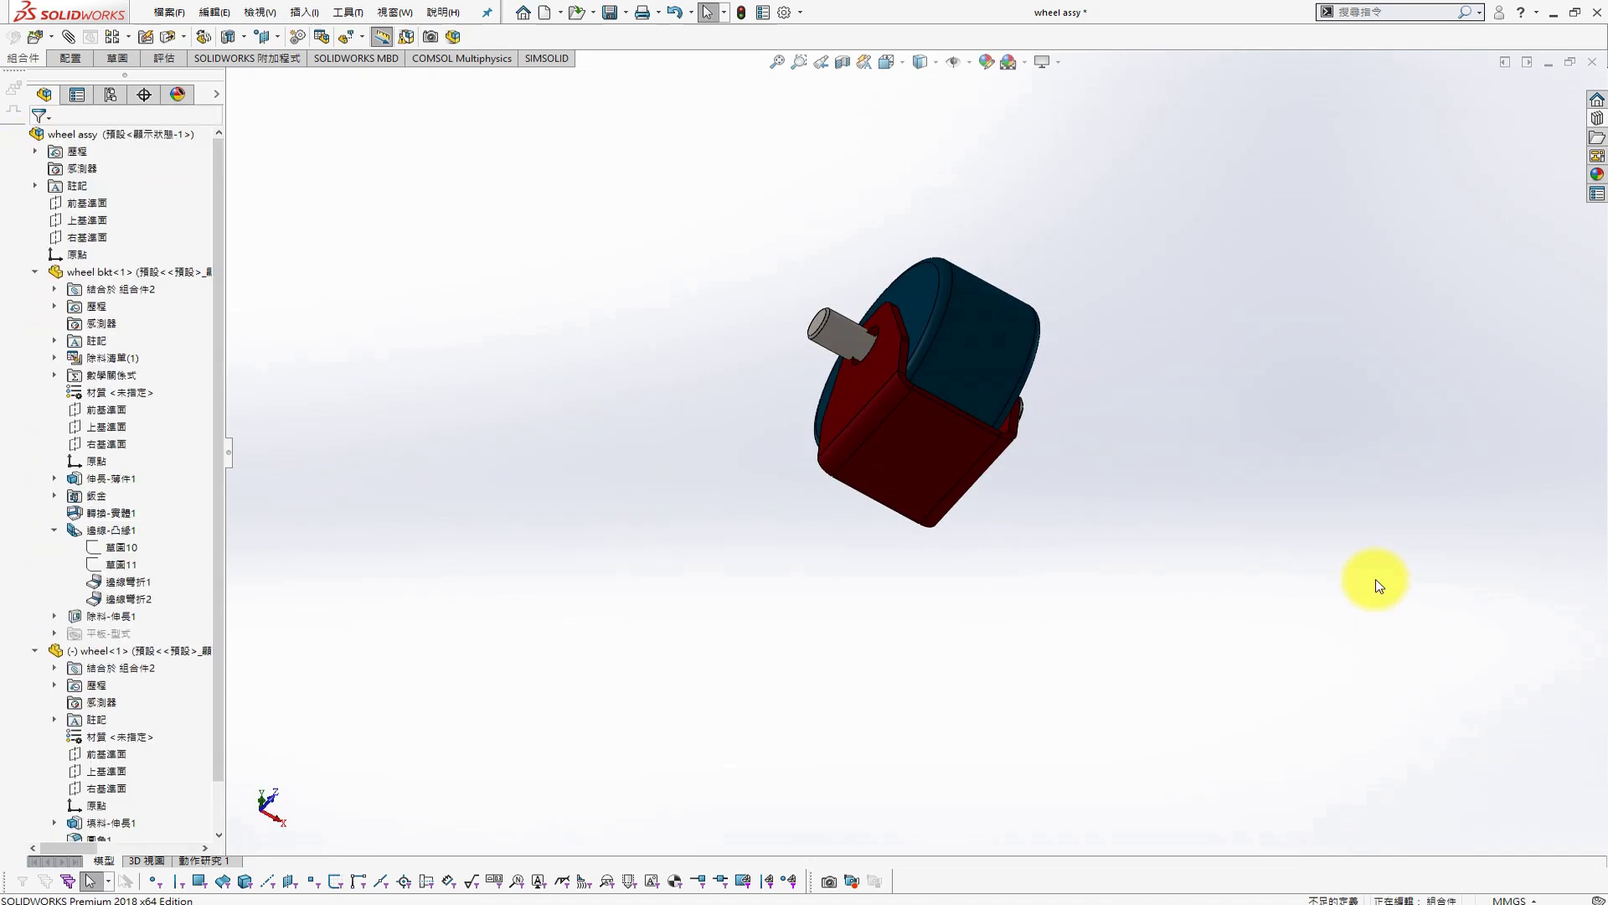
Place the bolt and locate its concentric mate 同軸心2 in the bolt's Mates folder
click(863, 350)
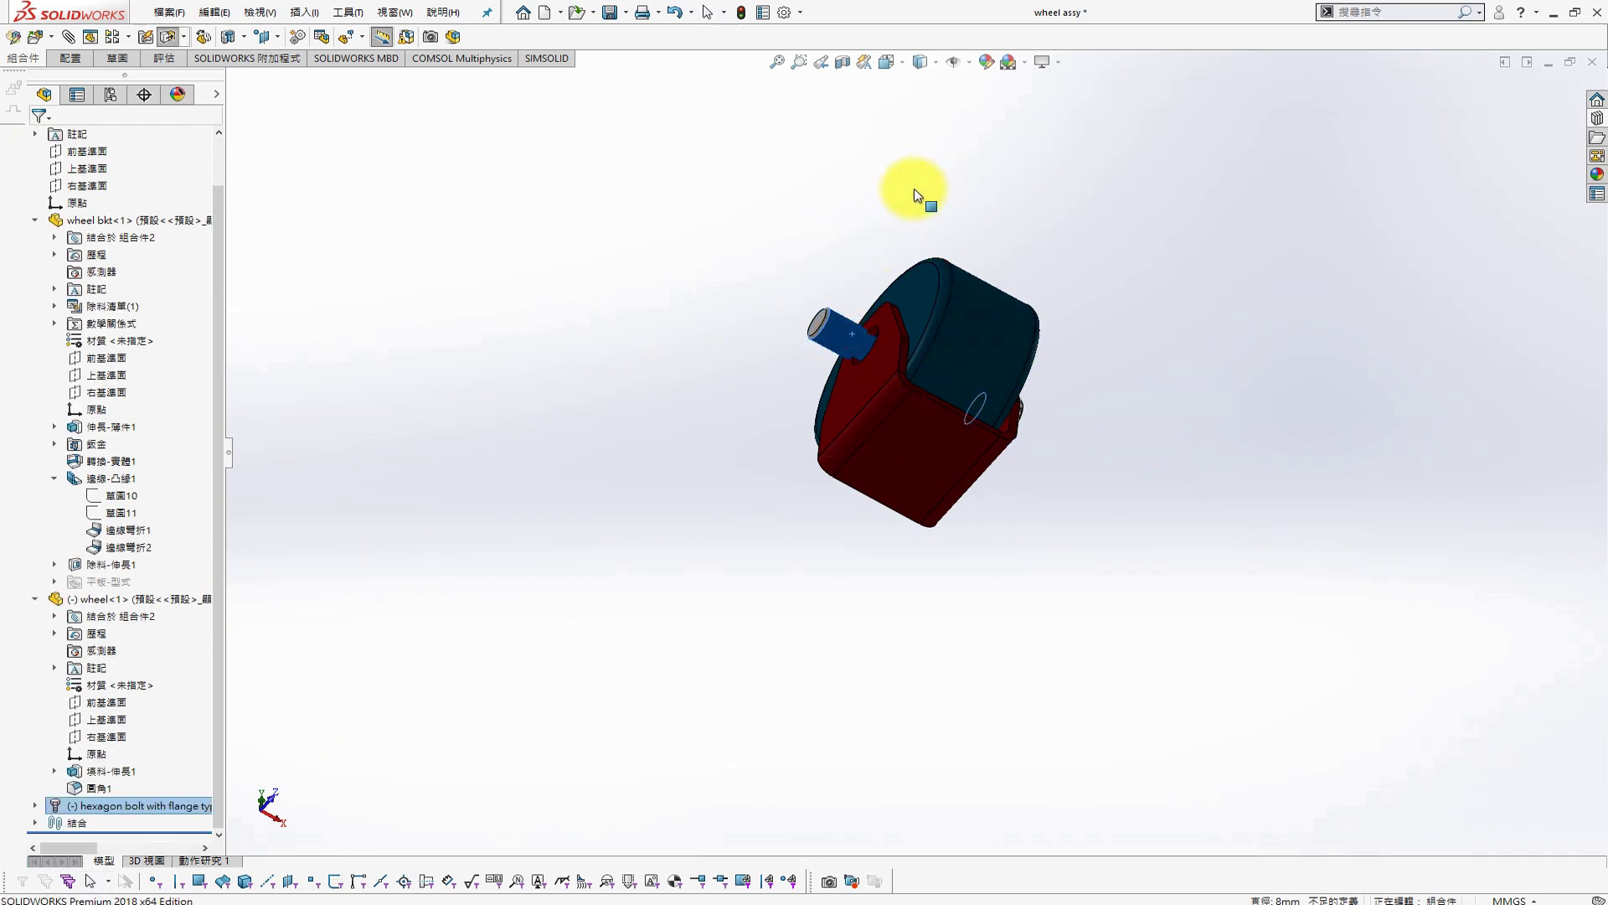
click(35, 822)
right_click(104, 683)
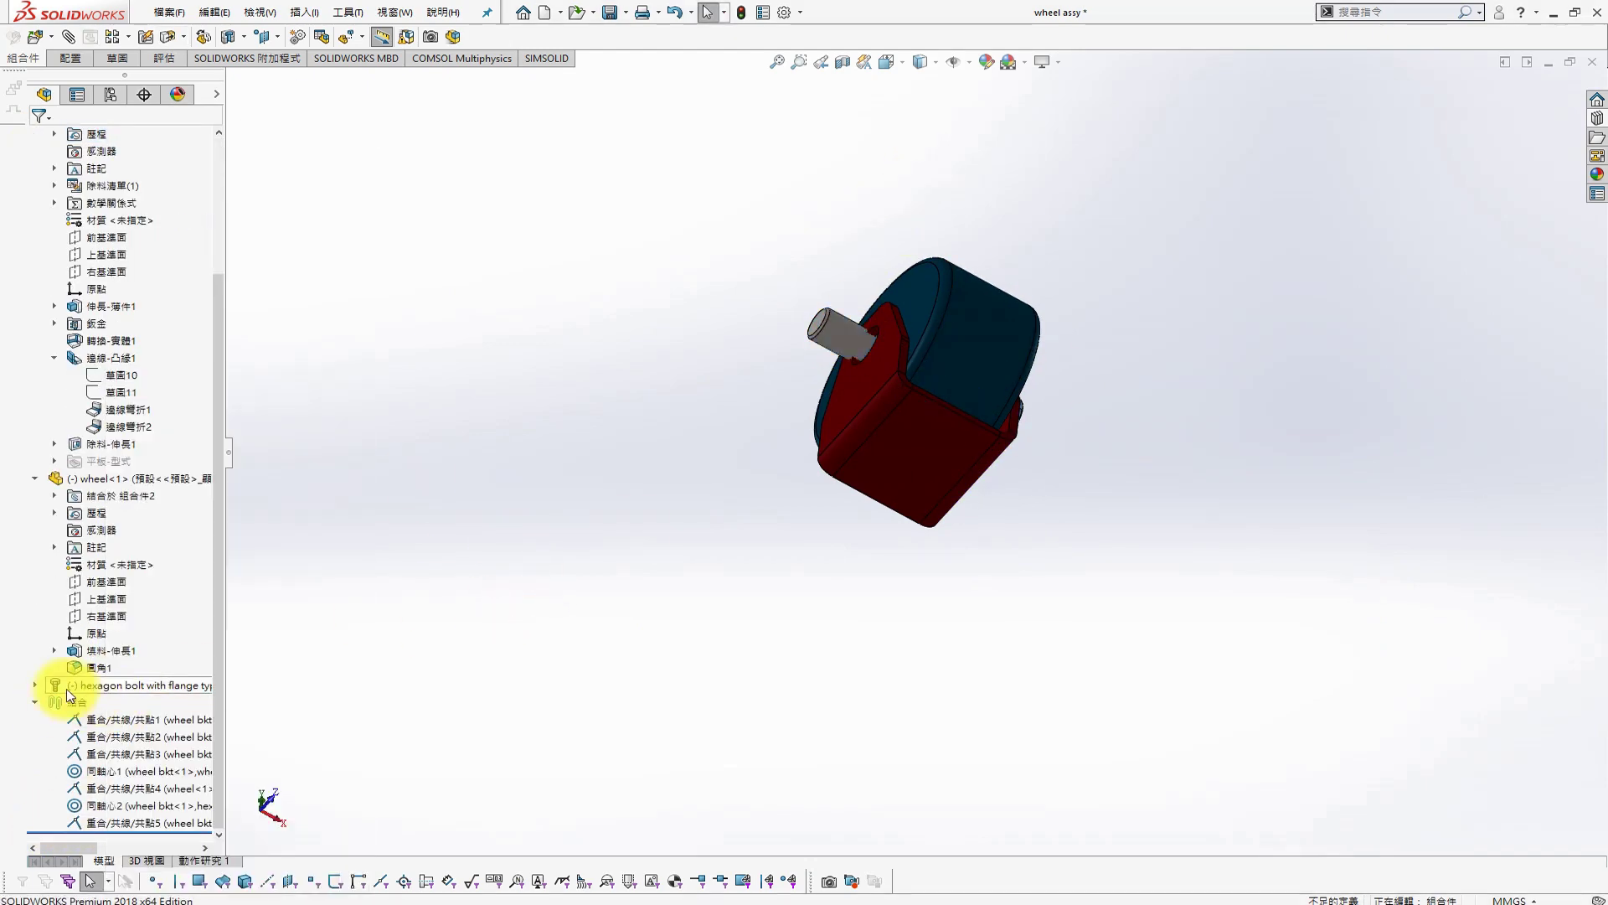
click(35, 685)
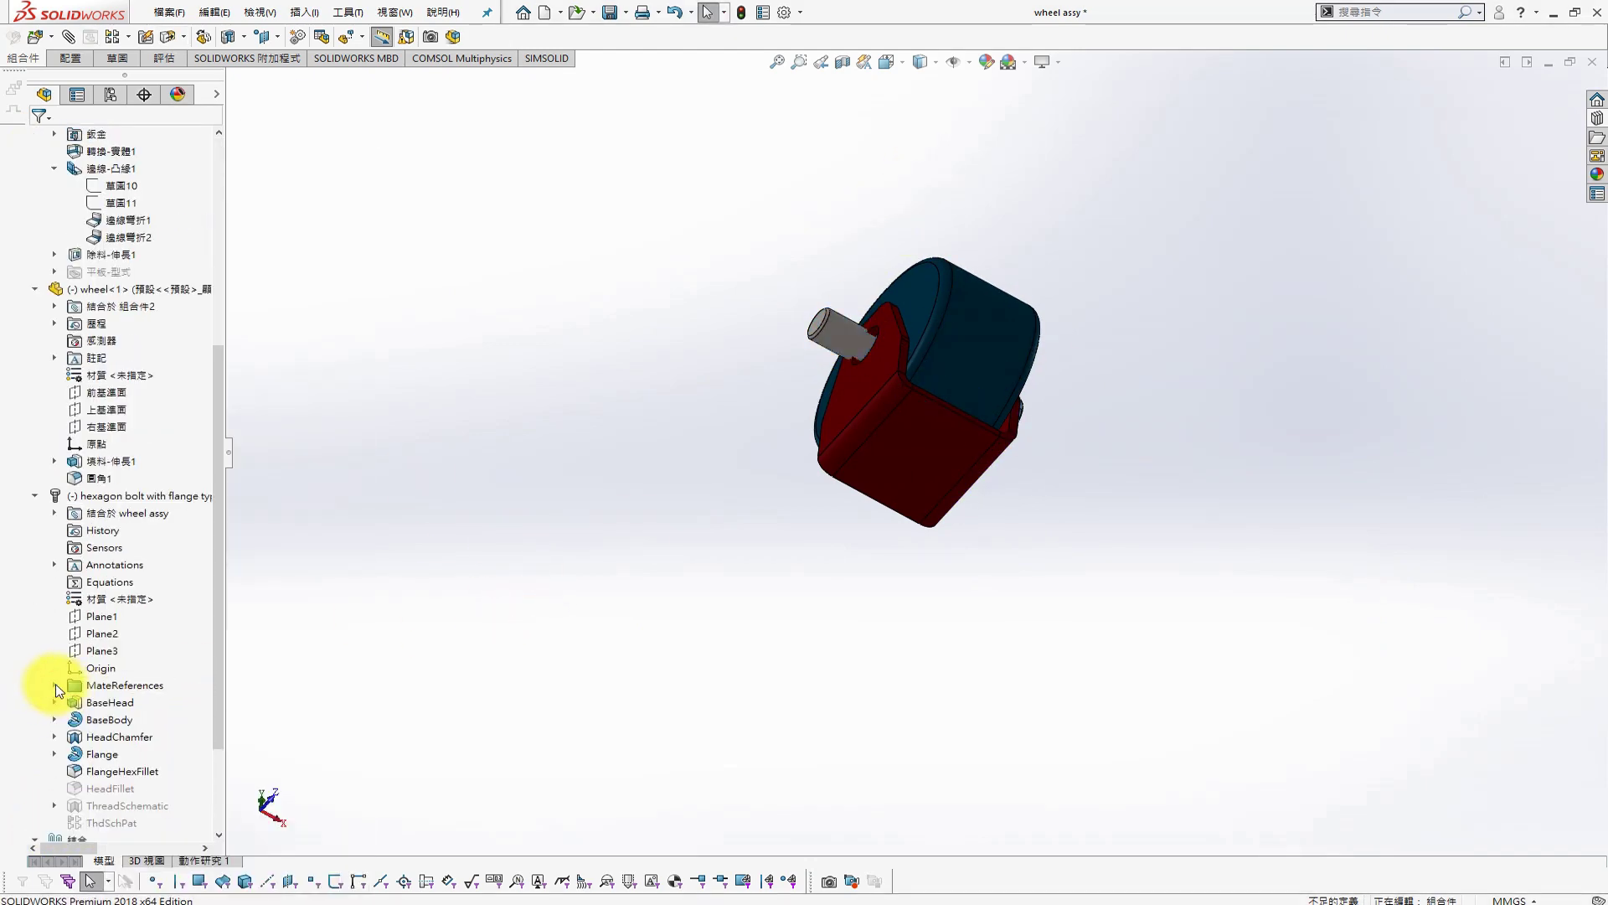
click(55, 513)
click(142, 531)
Redefine mate 同軸心2 by replacing the old face with the bracket hole face
middle_drag(521, 474, 629, 600)
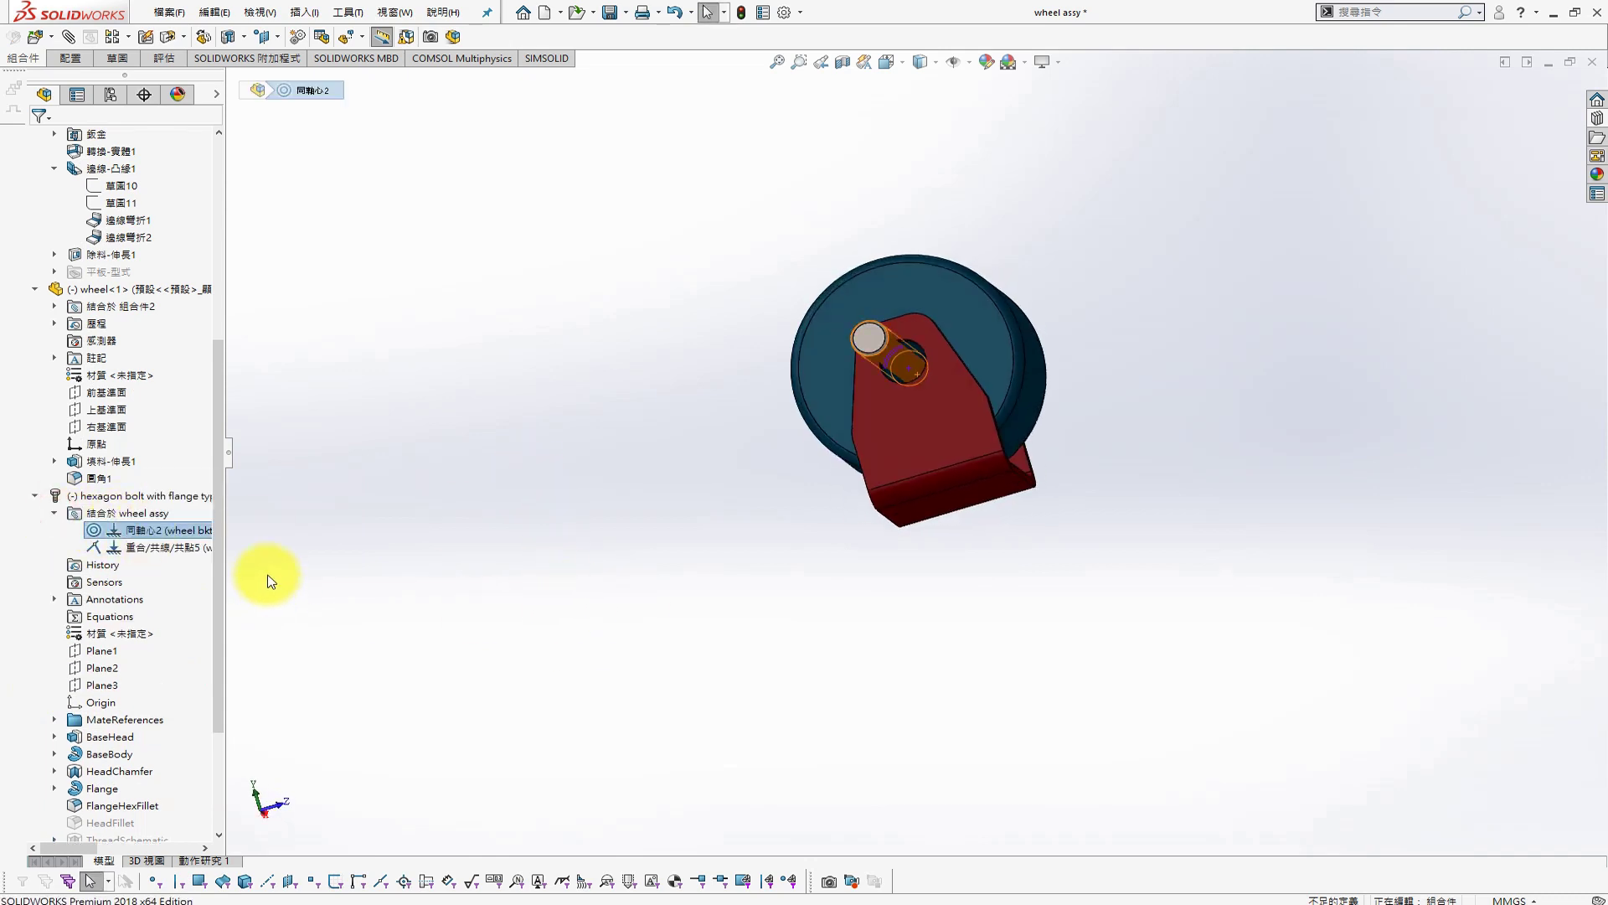
right_click(192, 531)
click(217, 491)
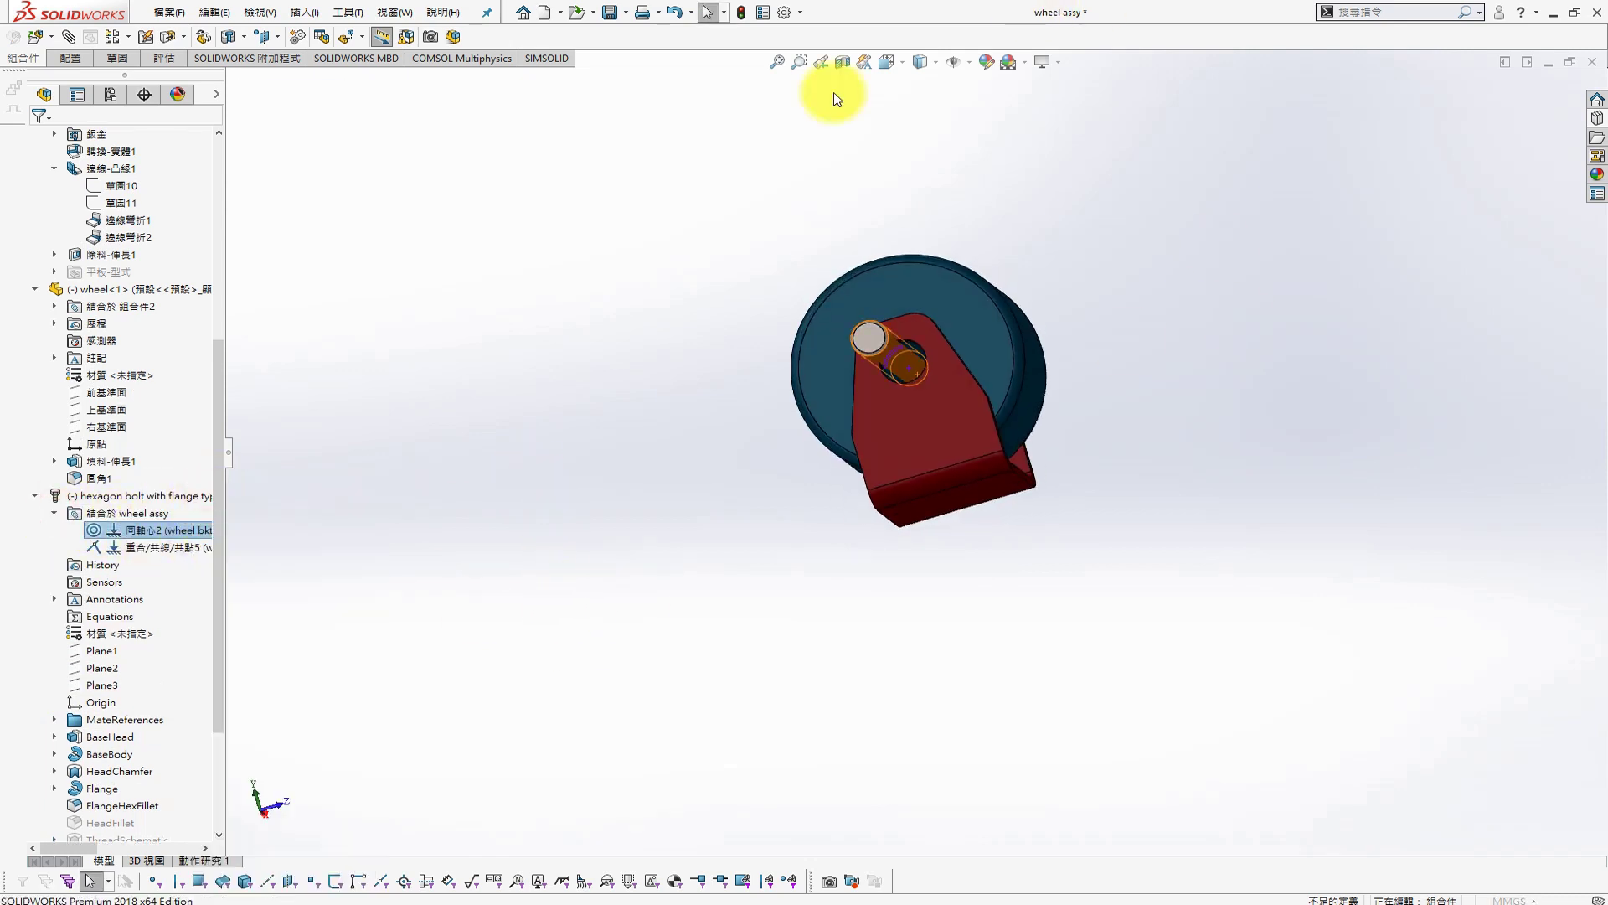
click(142, 218)
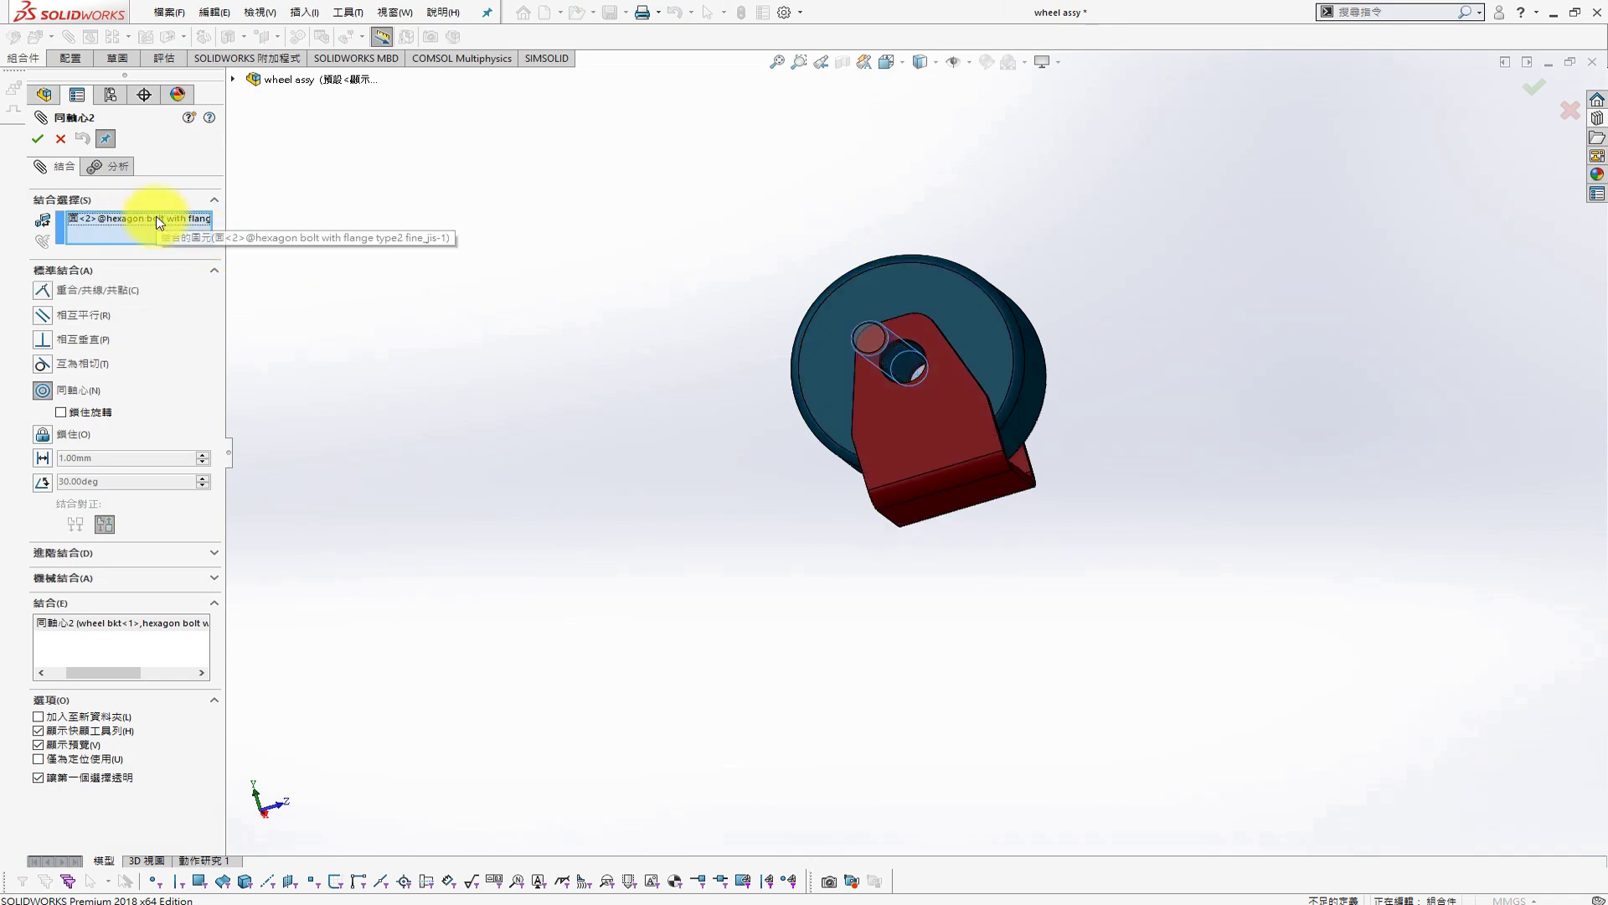
key(Delete)
scroll(967, 350, down, 3)
scroll(823, 412, down, 5)
scroll(867, 374, down, 3)
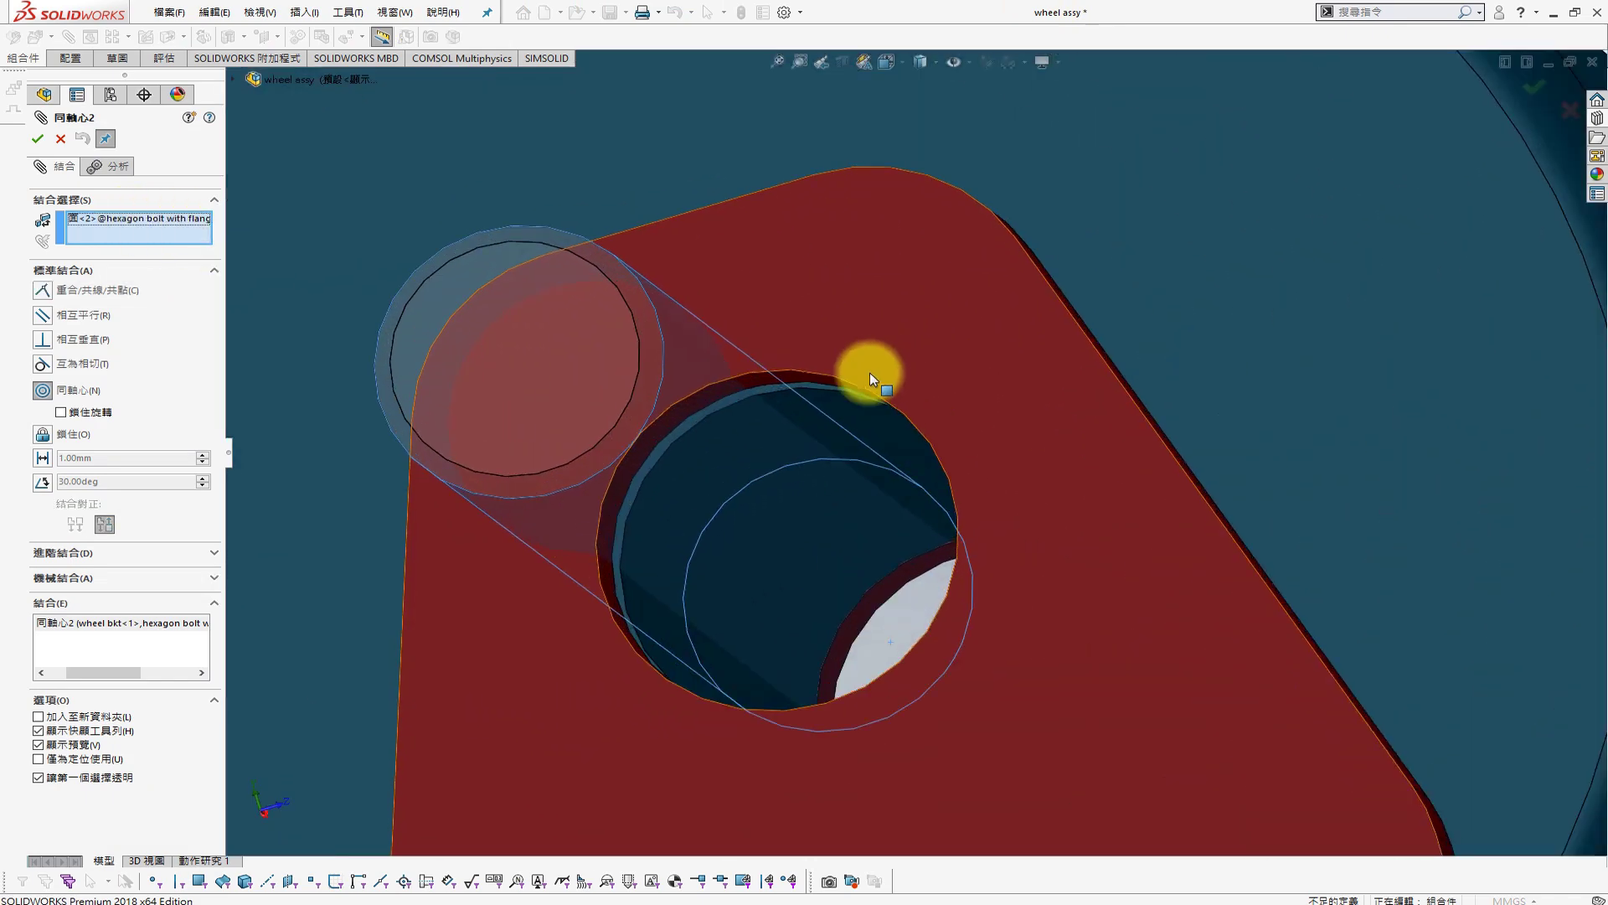
click(826, 379)
click(1030, 350)
Finish the mate edit and select the bolt to check its size
scroll(1002, 470, up, 5)
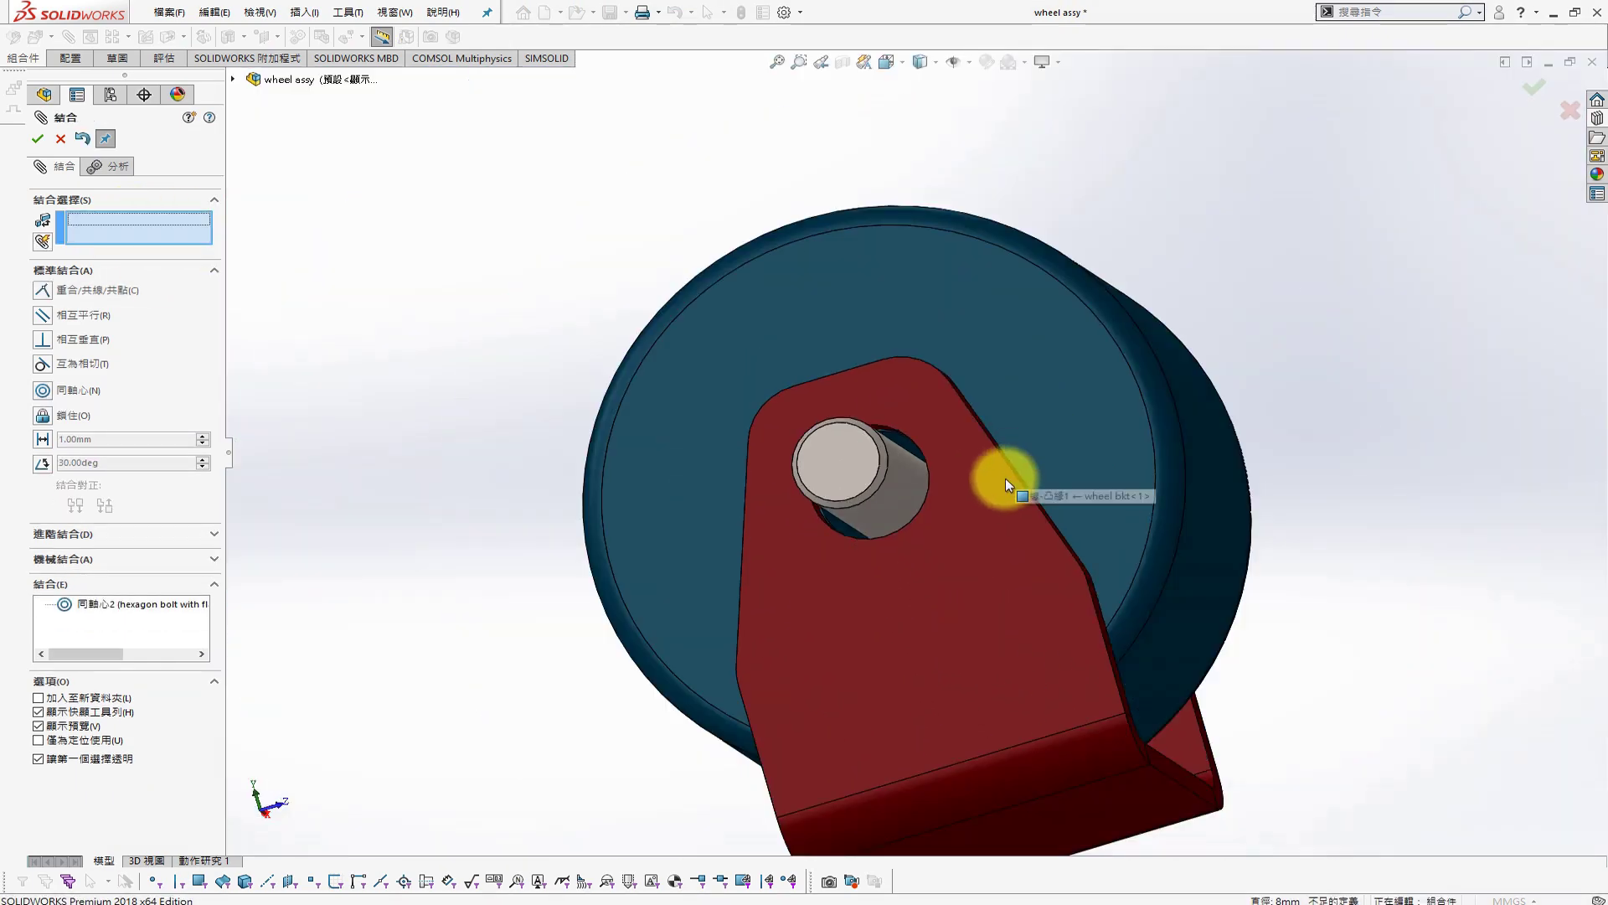
mouse_move(1006, 413)
middle_down()
mouse_move(1317, 499)
mouse_move(1414, 499)
middle_up()
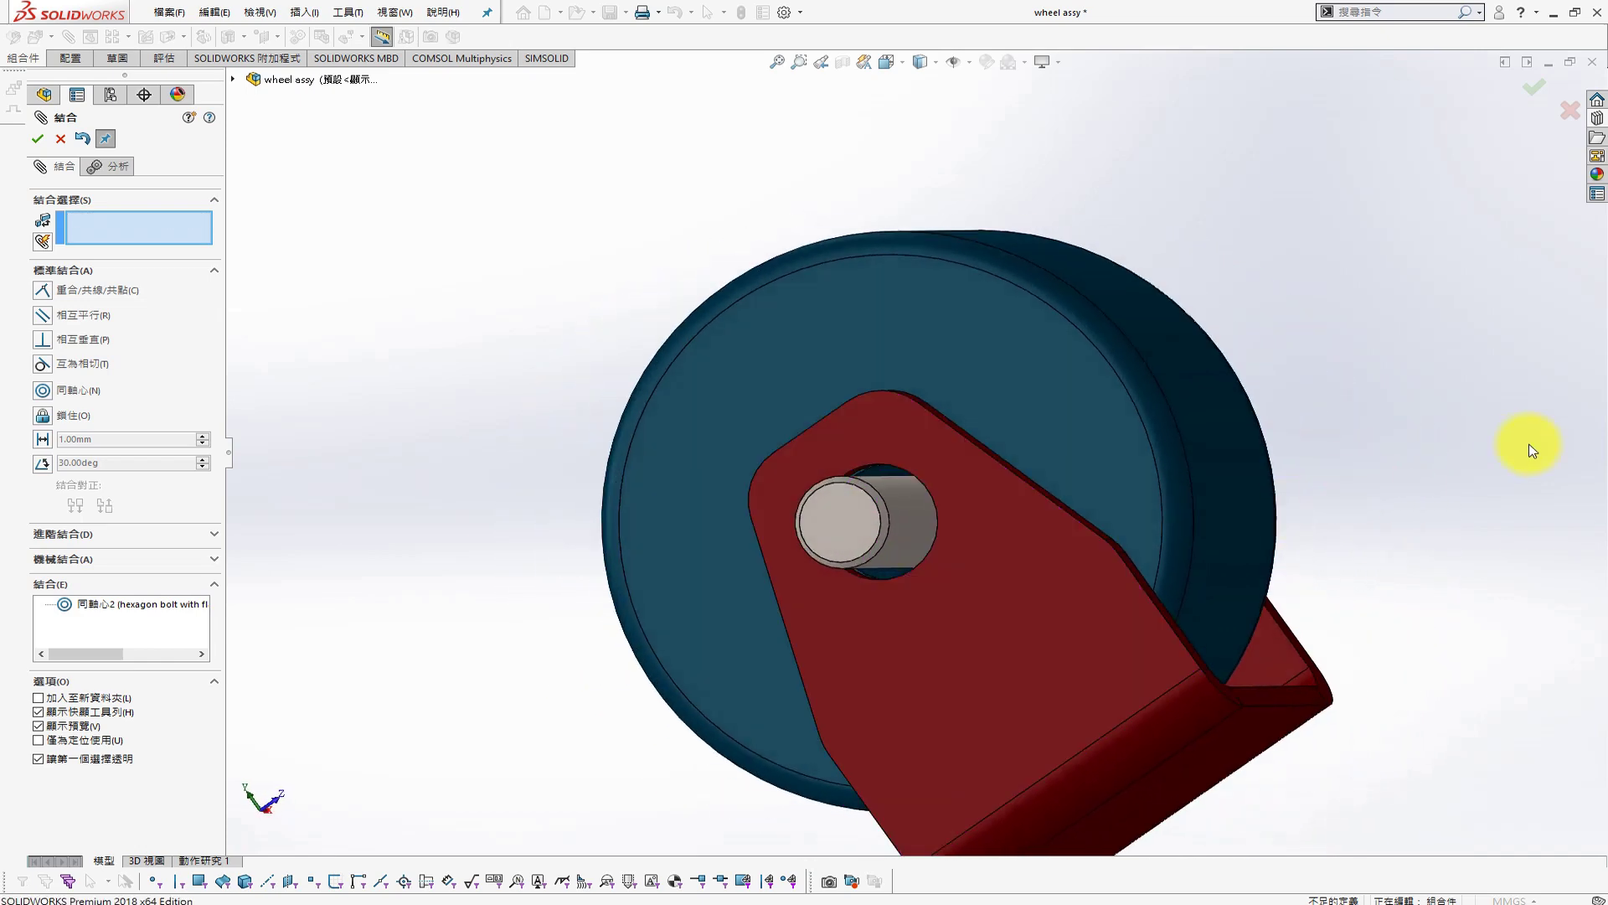
click(37, 138)
click(608, 268)
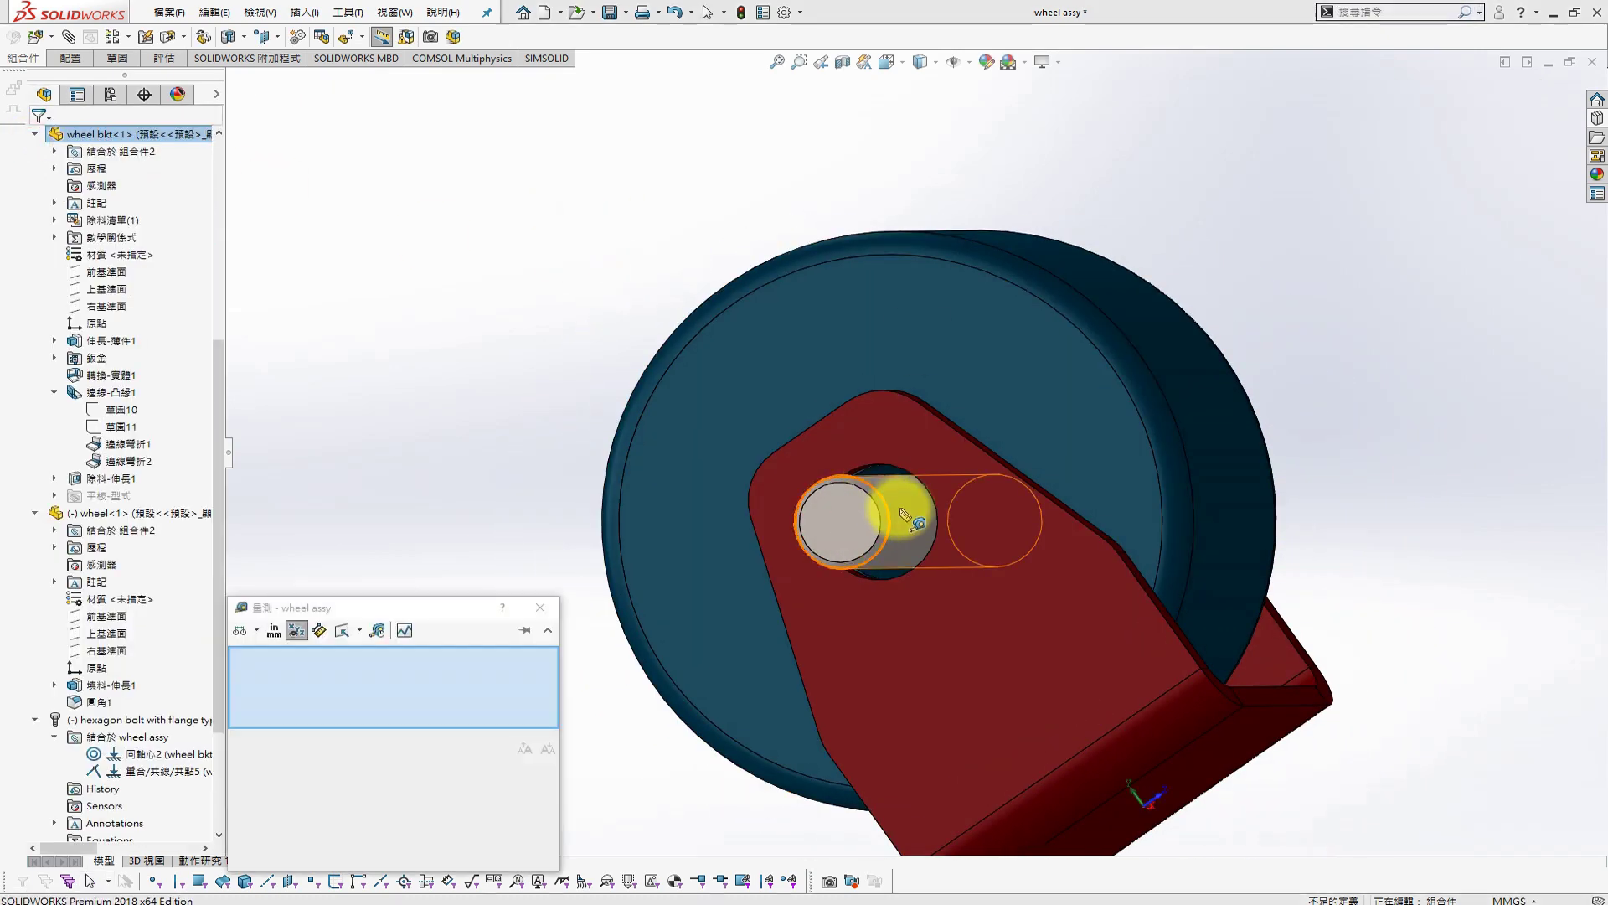
key(Escape)
Delete the M8 bolt and insert an M10x1.25 hex flange bolt from the Design Library
click(140, 497)
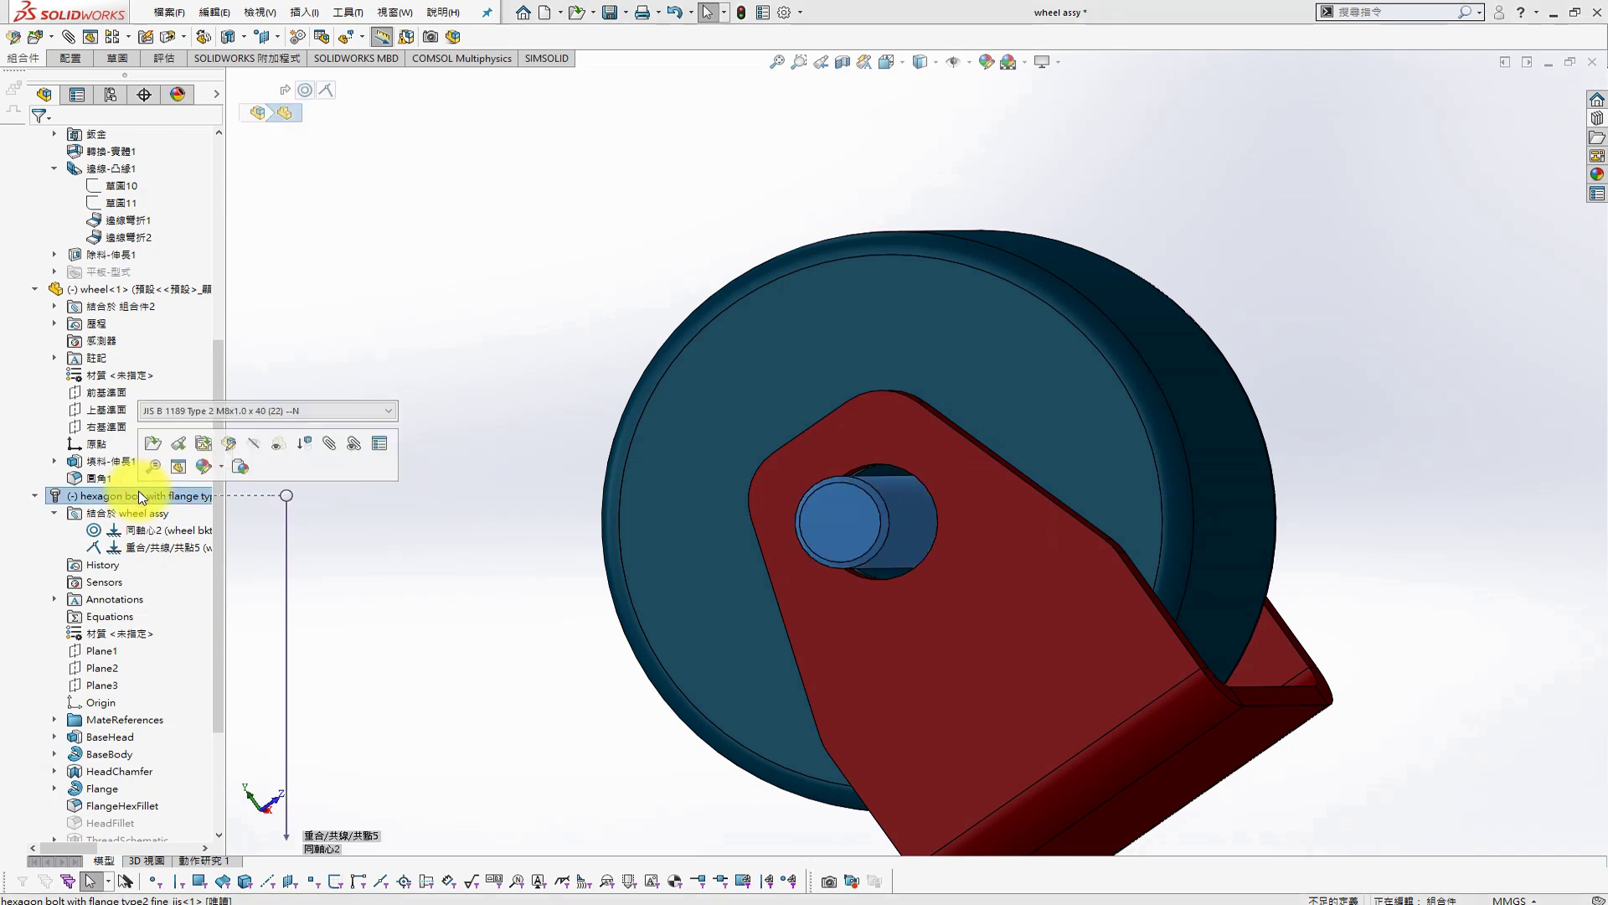
key(Delete)
click(1597, 118)
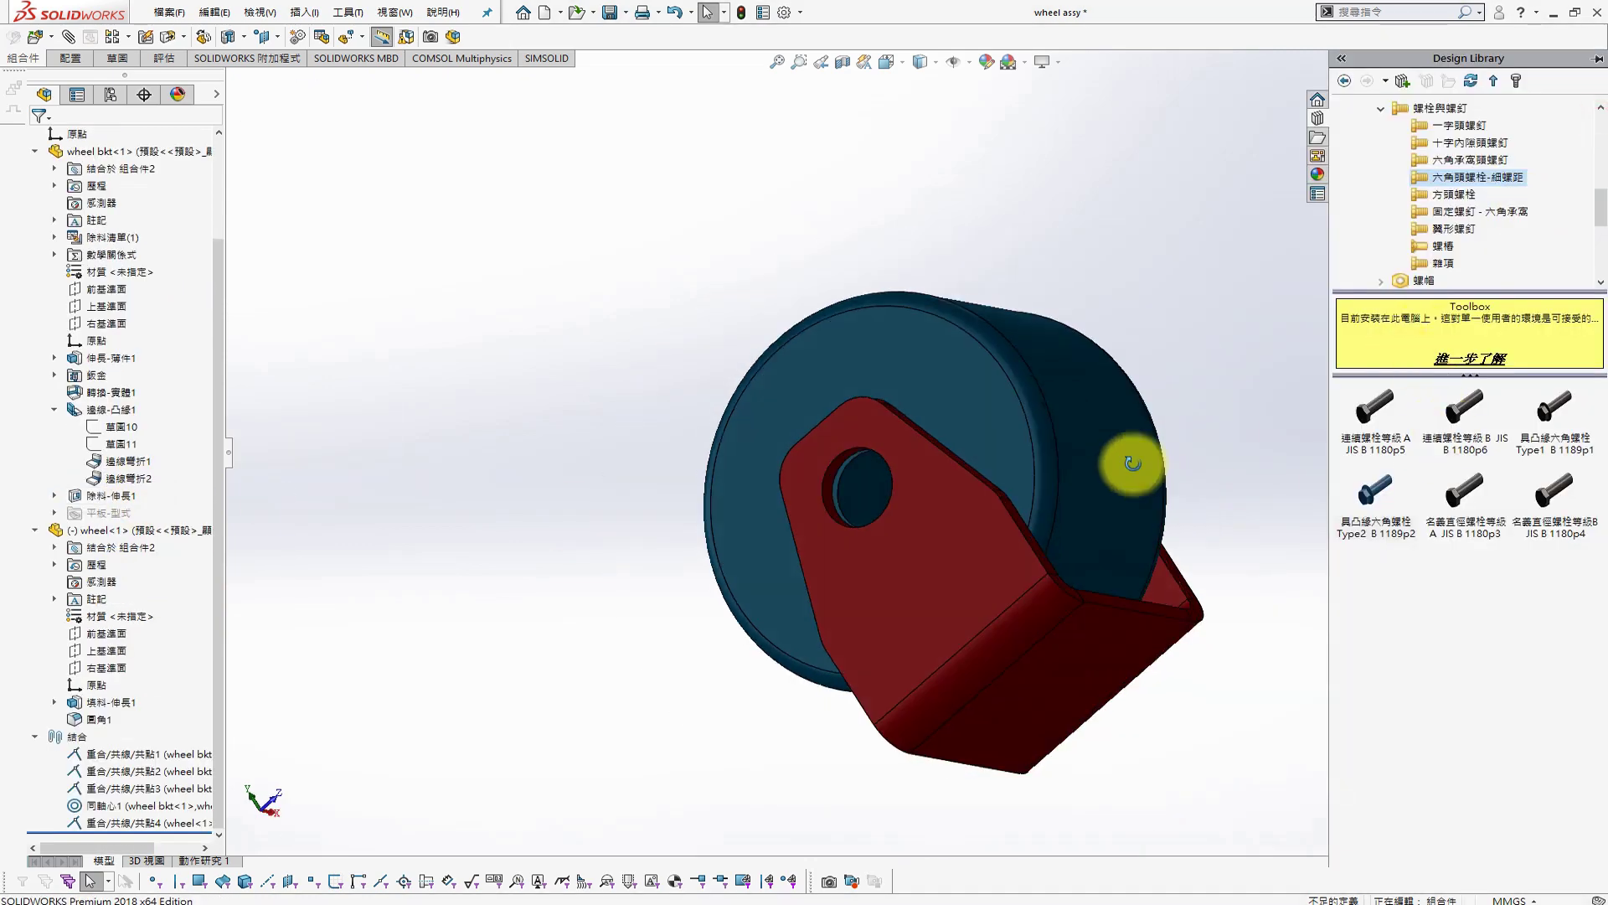
middle_drag(927, 474, 1089, 470)
drag(1464, 406, 1350, 374)
click(75, 426)
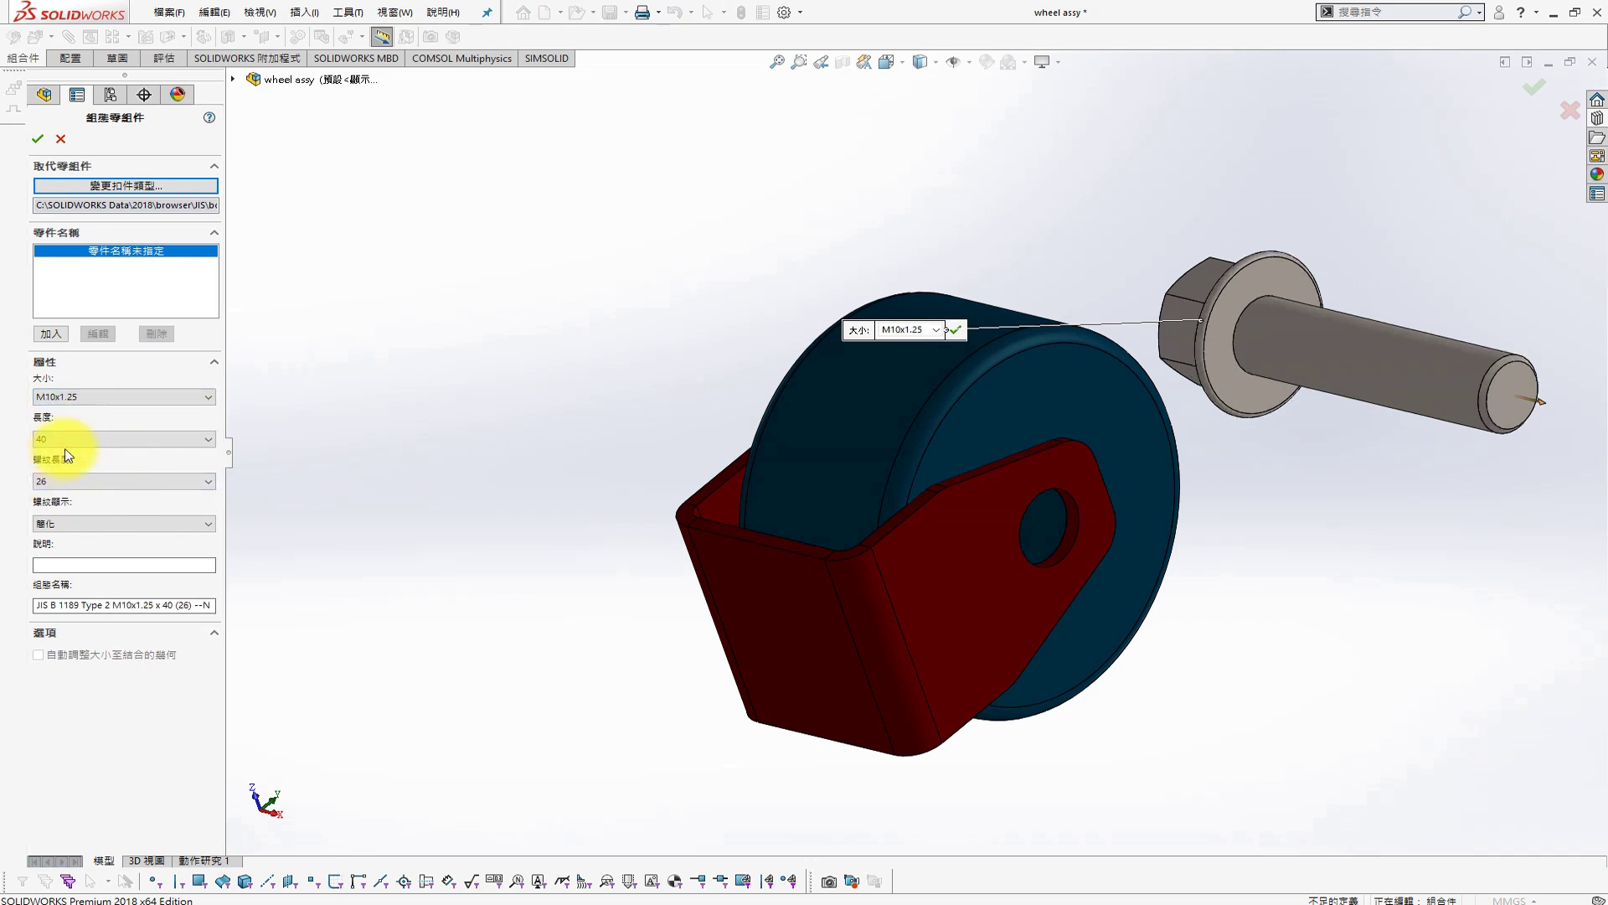
middle_drag(479, 568, 465, 566)
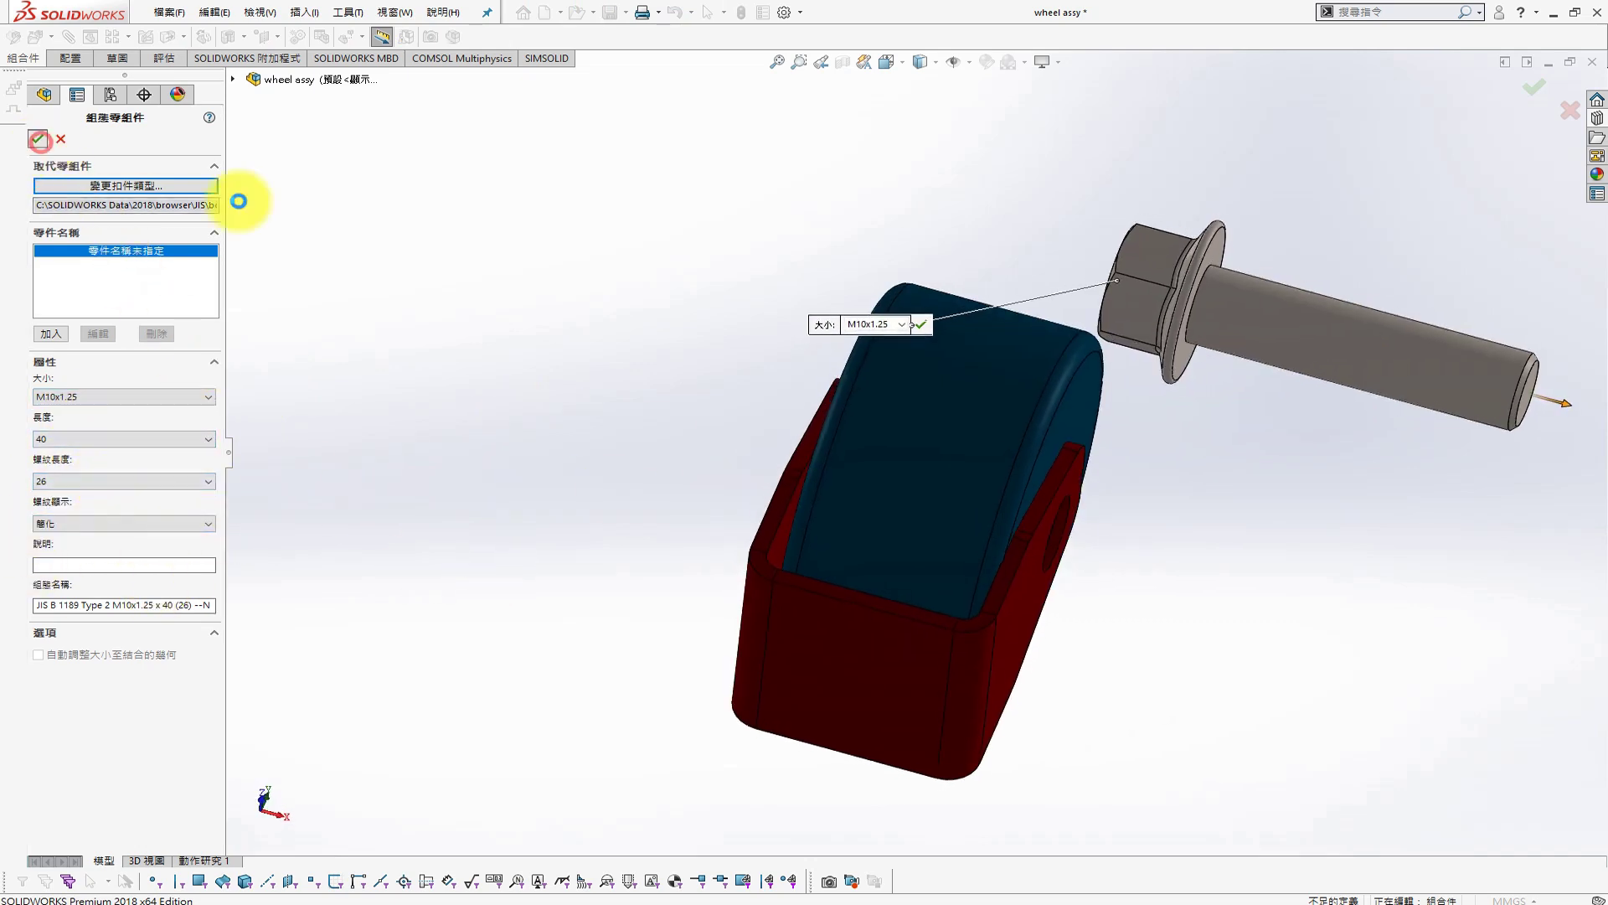
click(1206, 381)
Mate the M10 bolt shaft concentric with the bracket hole edge
middle_drag(847, 511, 736, 548)
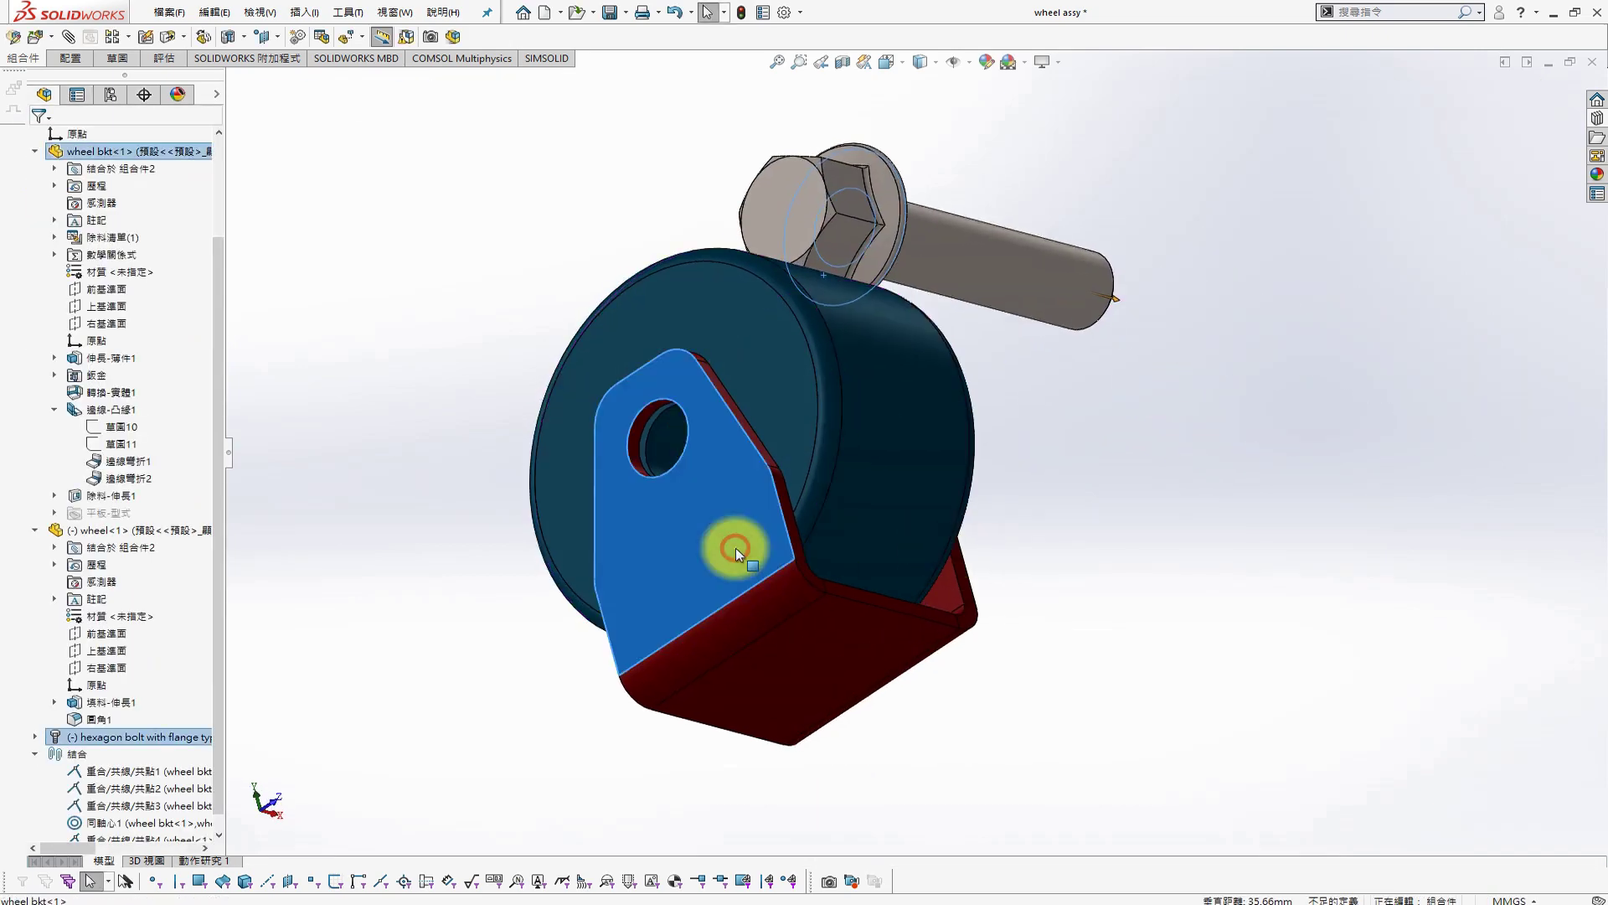
click(736, 548)
middle_drag(826, 510, 866, 245)
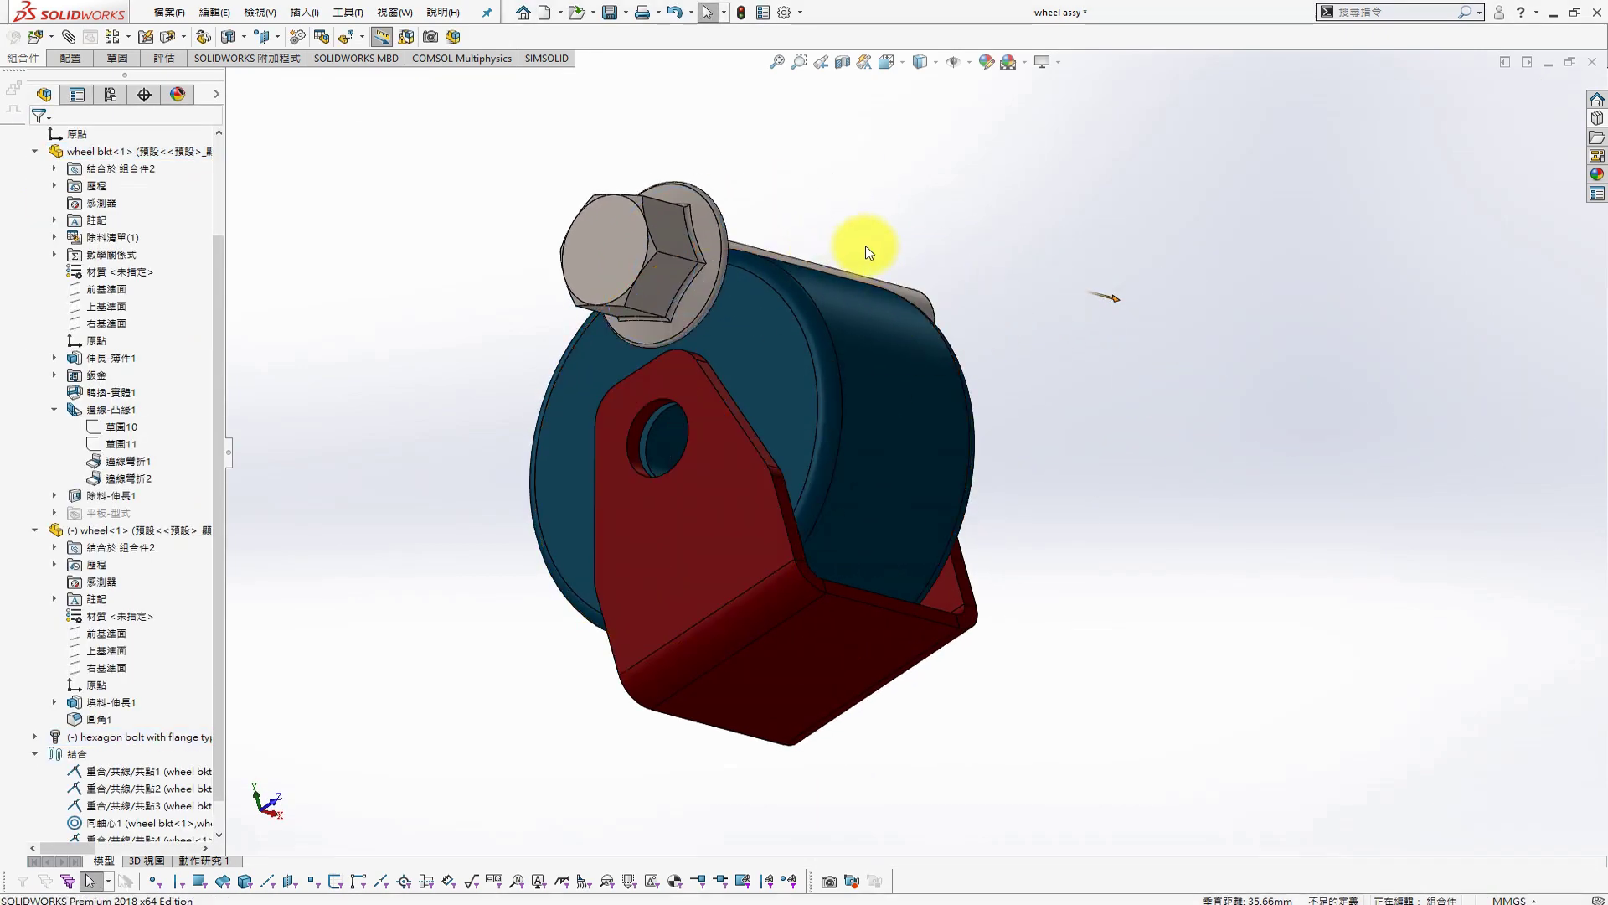
click(872, 253)
ctrl+click(637, 511)
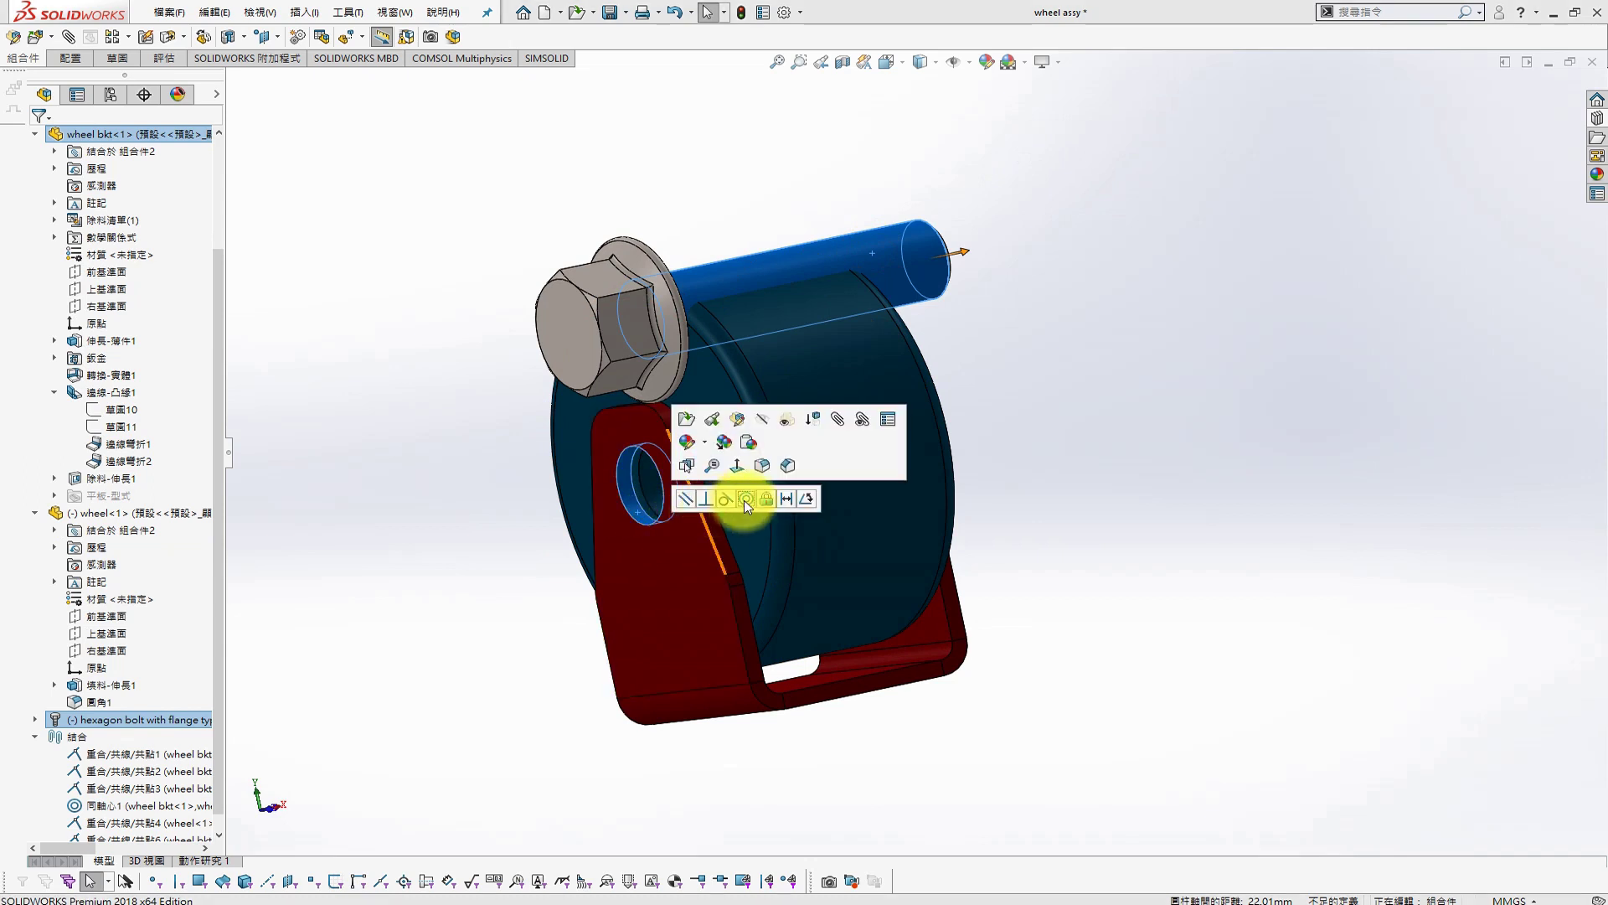
click(743, 500)
mouse_move(1129, 533)
middle_down()
mouse_move(889, 544)
mouse_move(930, 537)
middle_up()
Add a JIS hex nut from the Toolbox onto the bolt shaft
click(1597, 138)
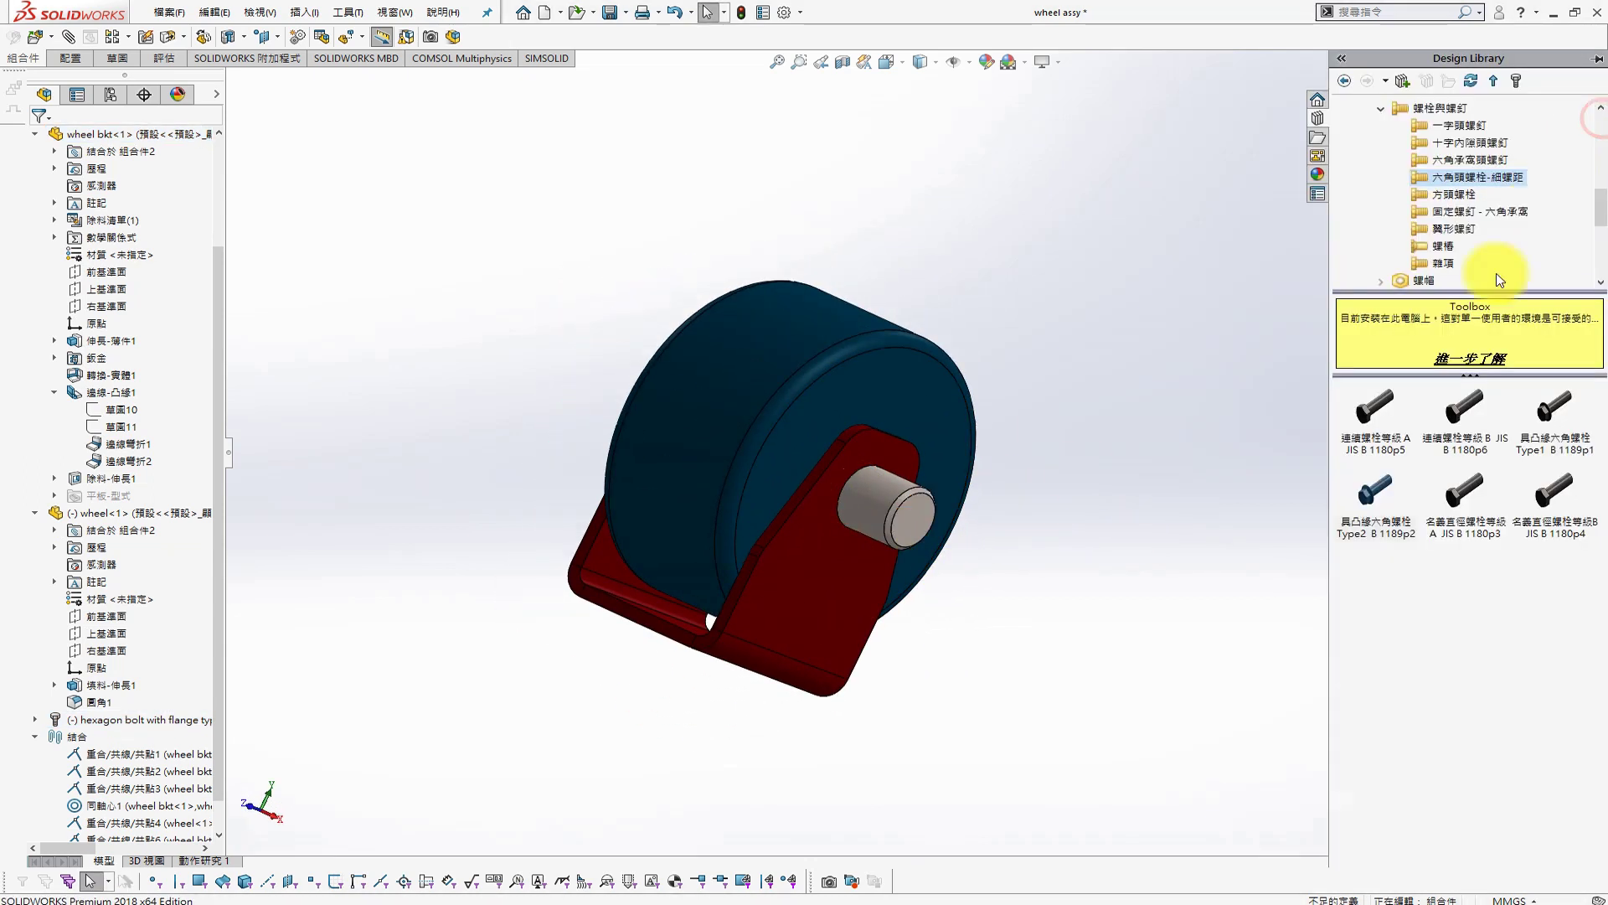
click(1427, 285)
click(1440, 204)
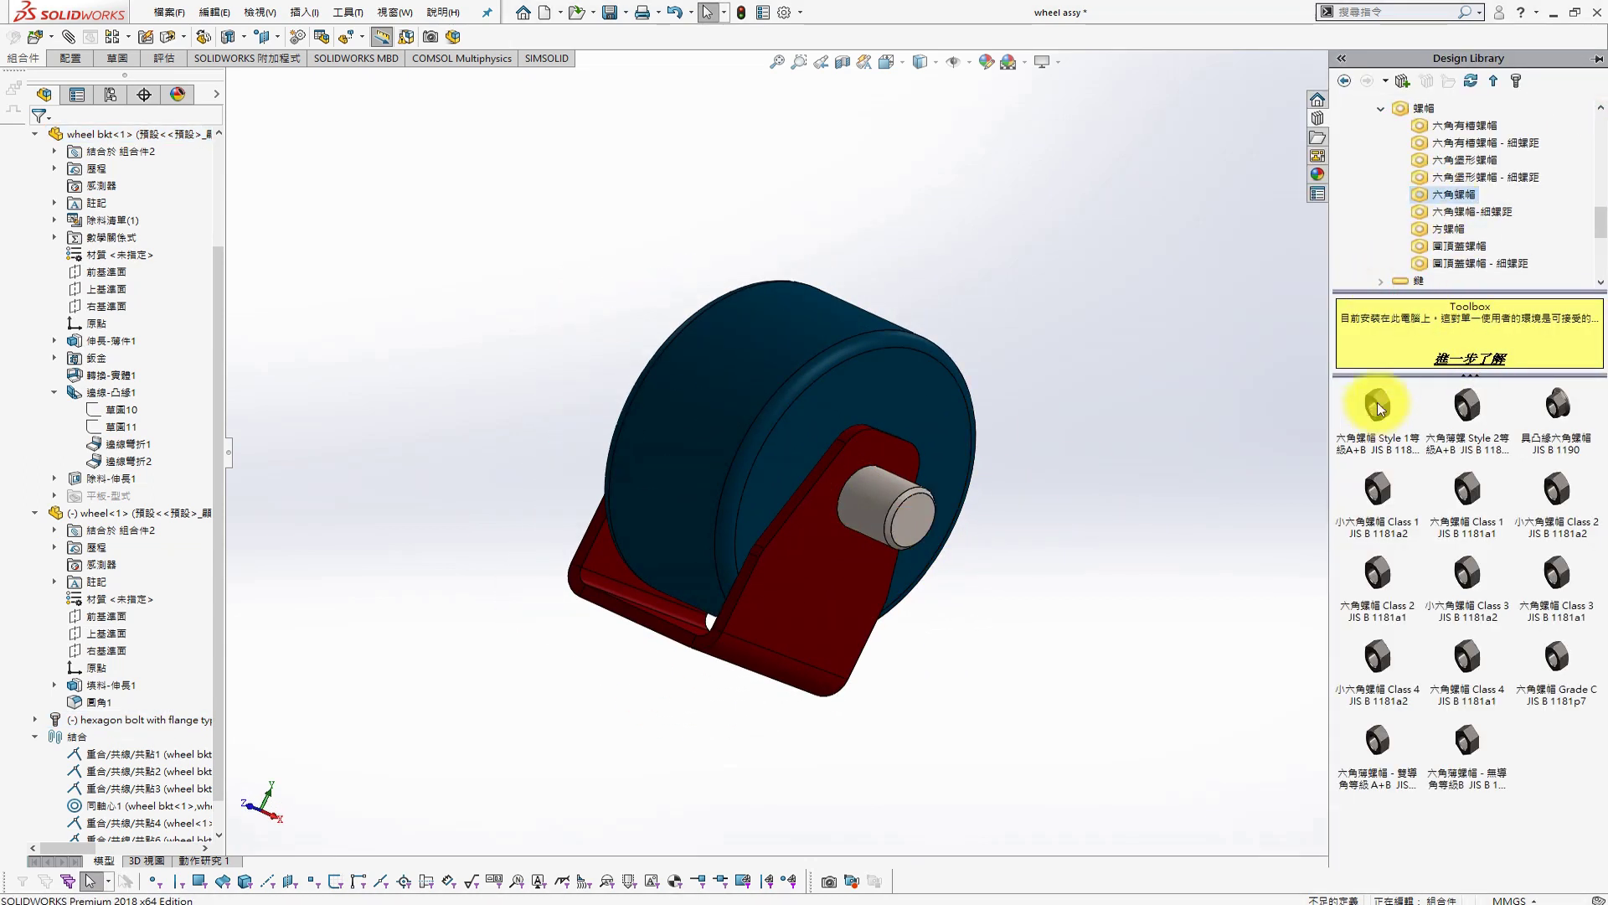
mouse_move(1377, 402)
mouse_down()
mouse_move(875, 526)
mouse_move(873, 476)
mouse_up()
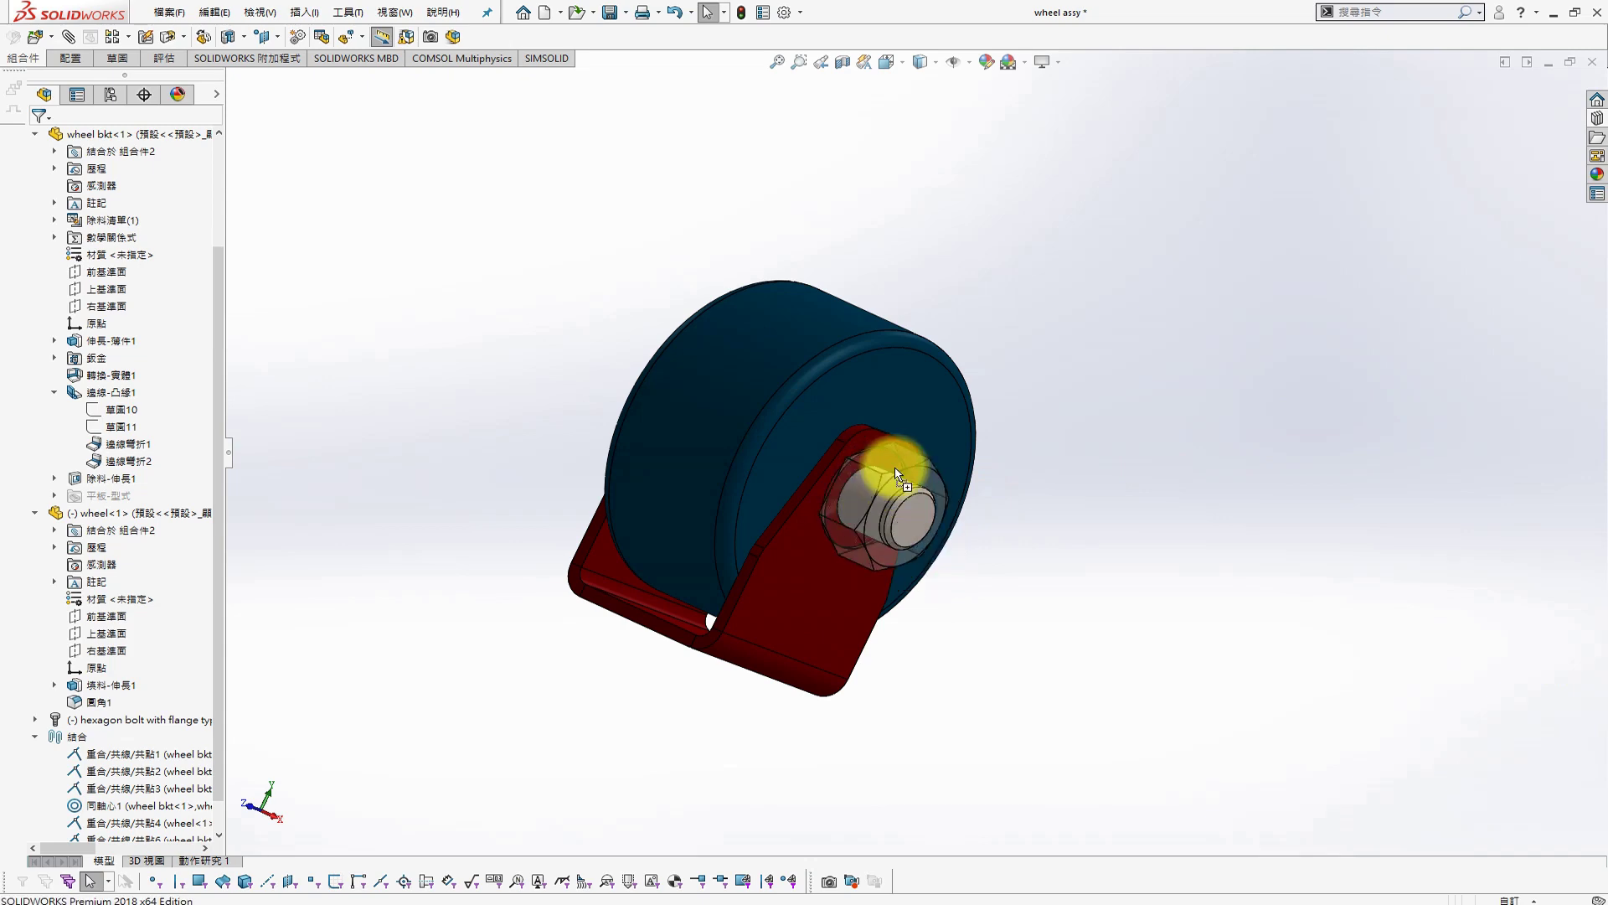
click(37, 134)
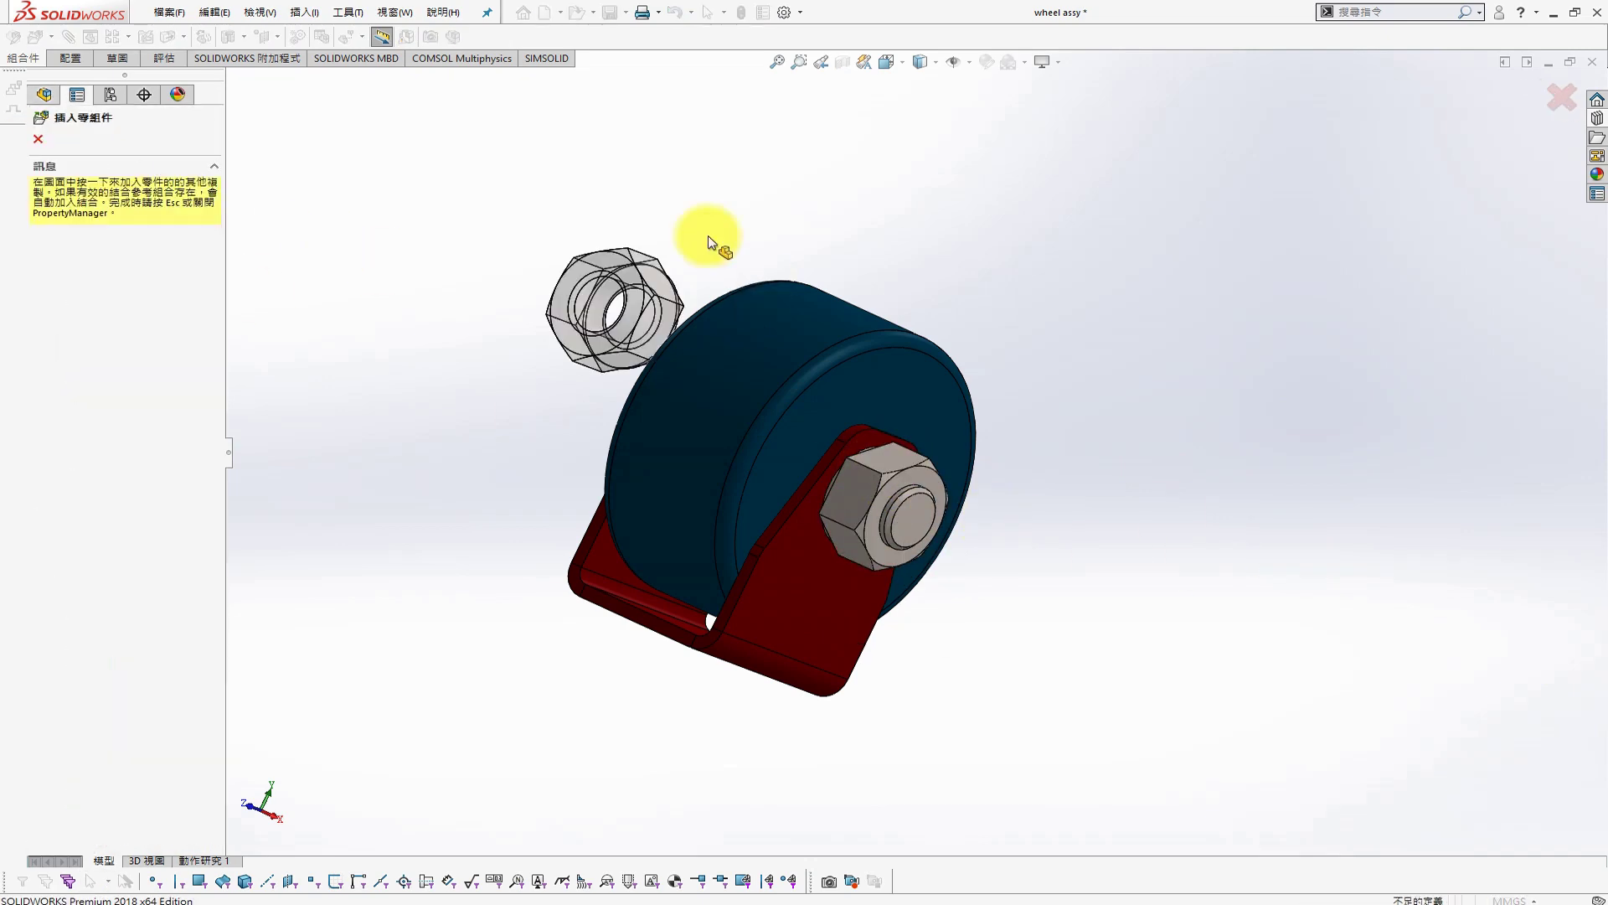
key(Escape)
middle_drag(1235, 236, 941, 665)
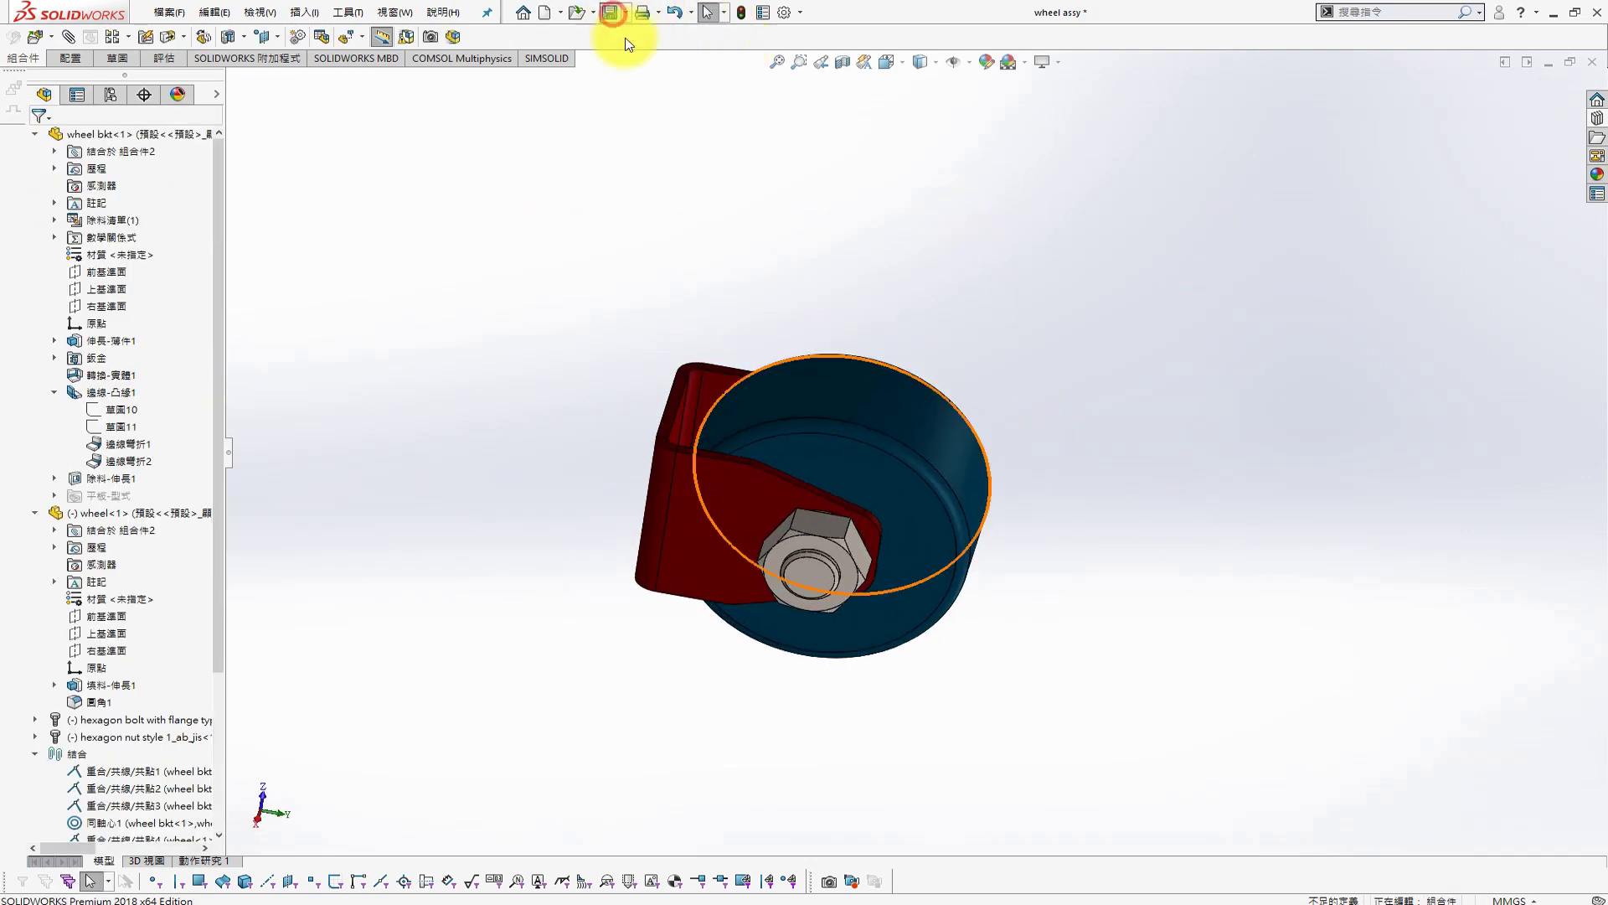
Switch to the chair assembly and insert the wheel assy beside the front leg
click(394, 11)
click(419, 197)
mouse_move(998, 486)
middle_down()
mouse_move(1041, 581)
mouse_move(1204, 541)
mouse_move(1071, 438)
mouse_move(1175, 511)
mouse_move(588, 640)
middle_up()
key(s)
click(584, 638)
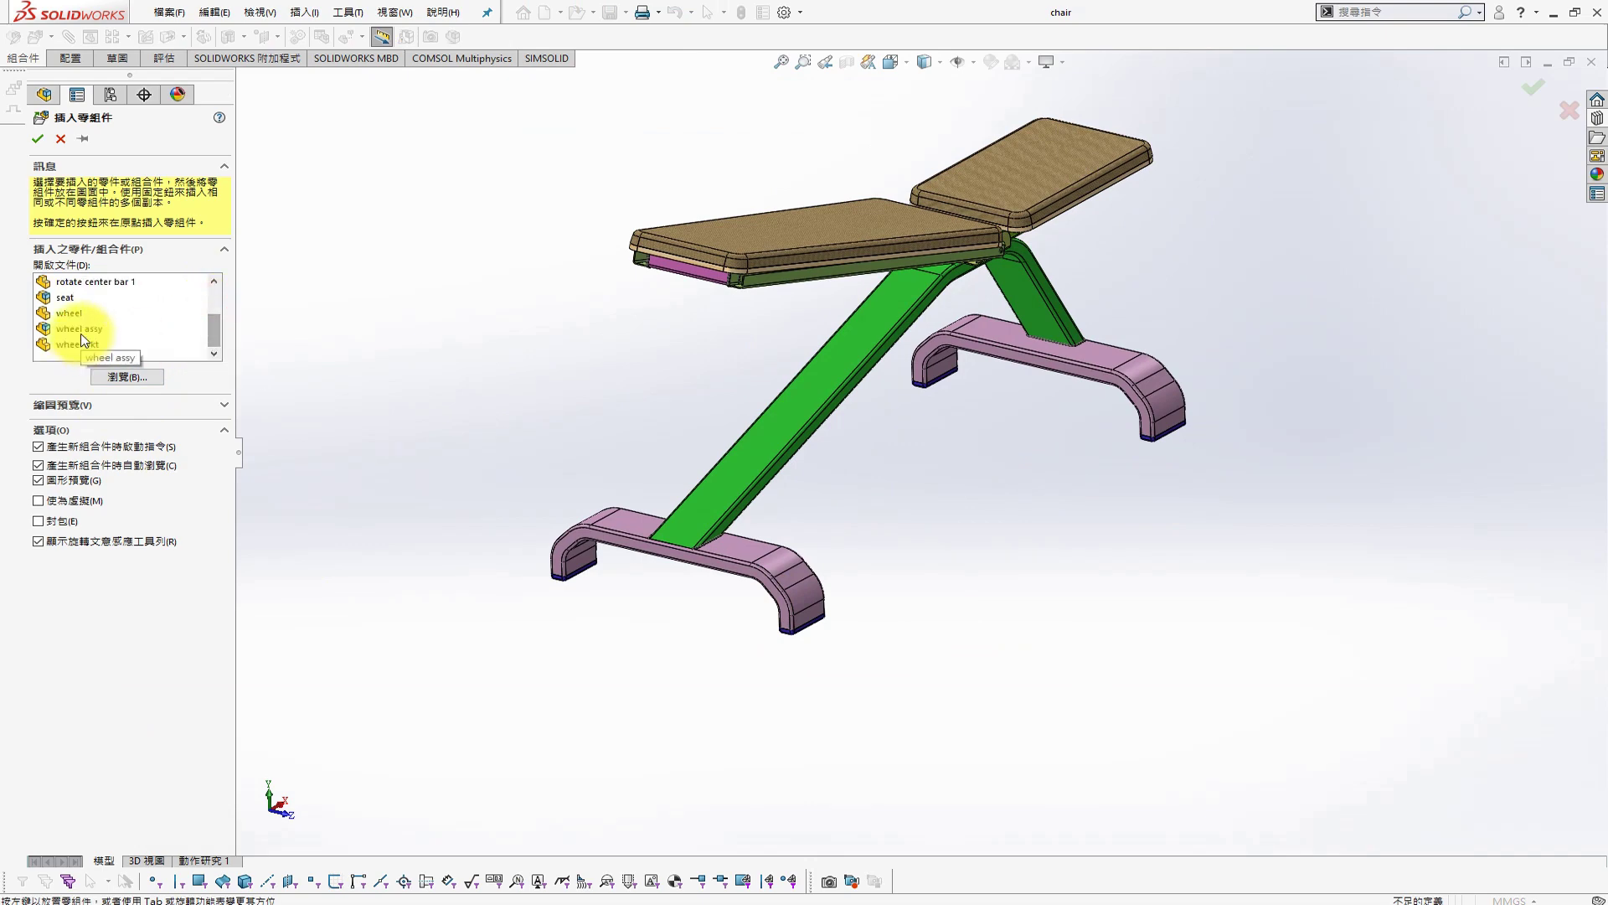
click(81, 336)
click(524, 579)
scroll(587, 580, down, 2)
Mate the wheel bracket's faces coincident with the leg-end faces, flipping alignment
scroll(640, 460, down, 3)
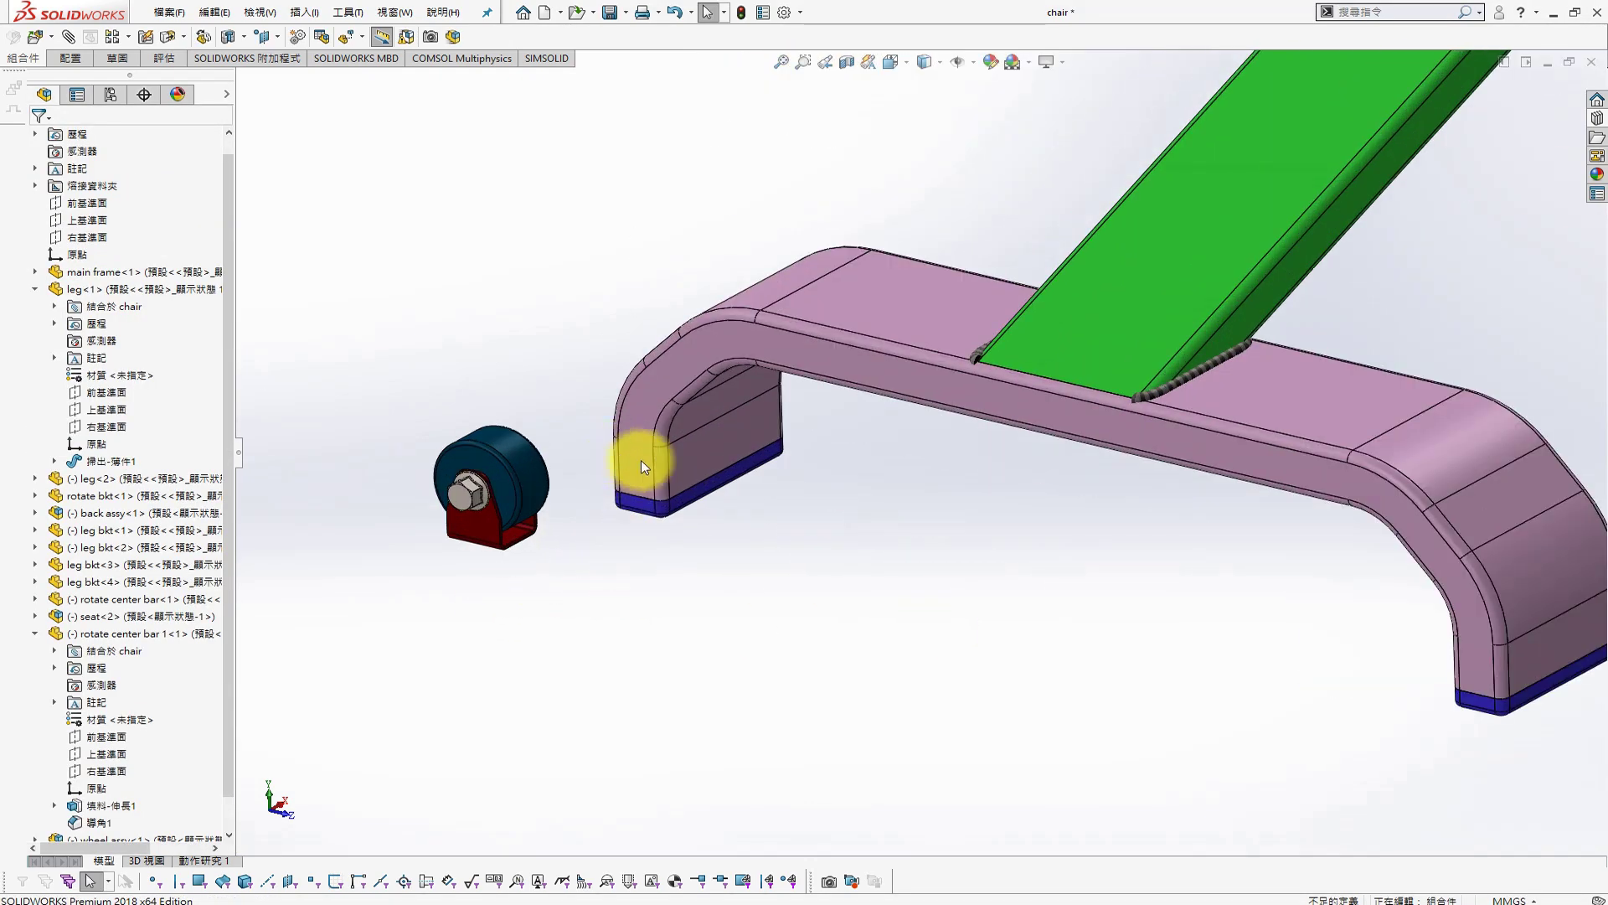
click(641, 460)
key(shift+Up)
click(499, 516)
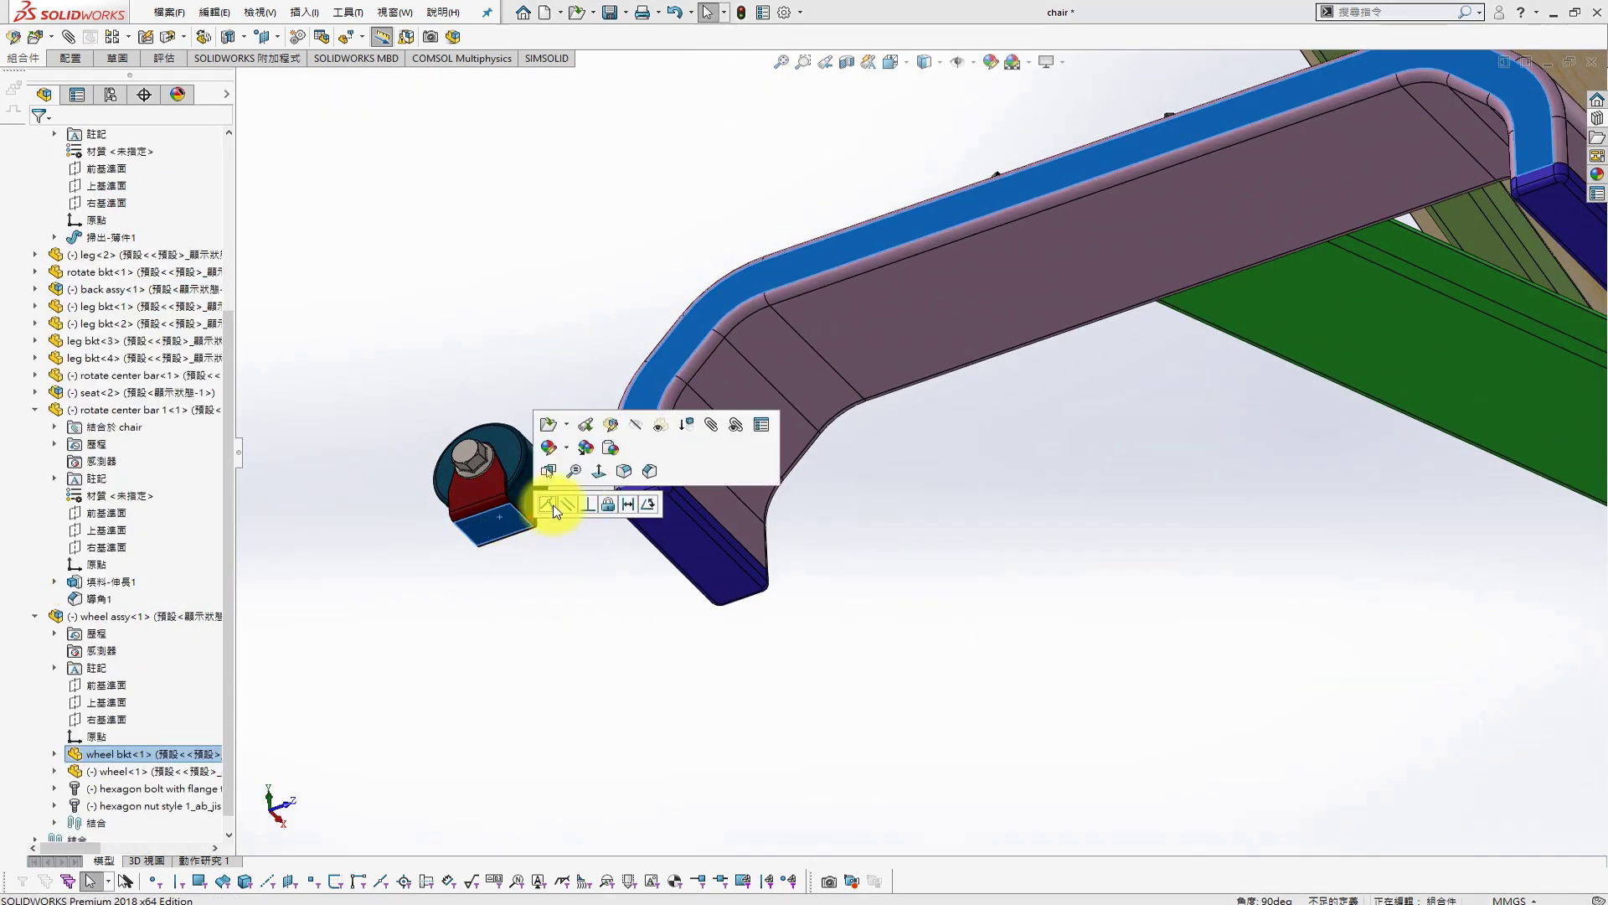
click(548, 505)
click(717, 501)
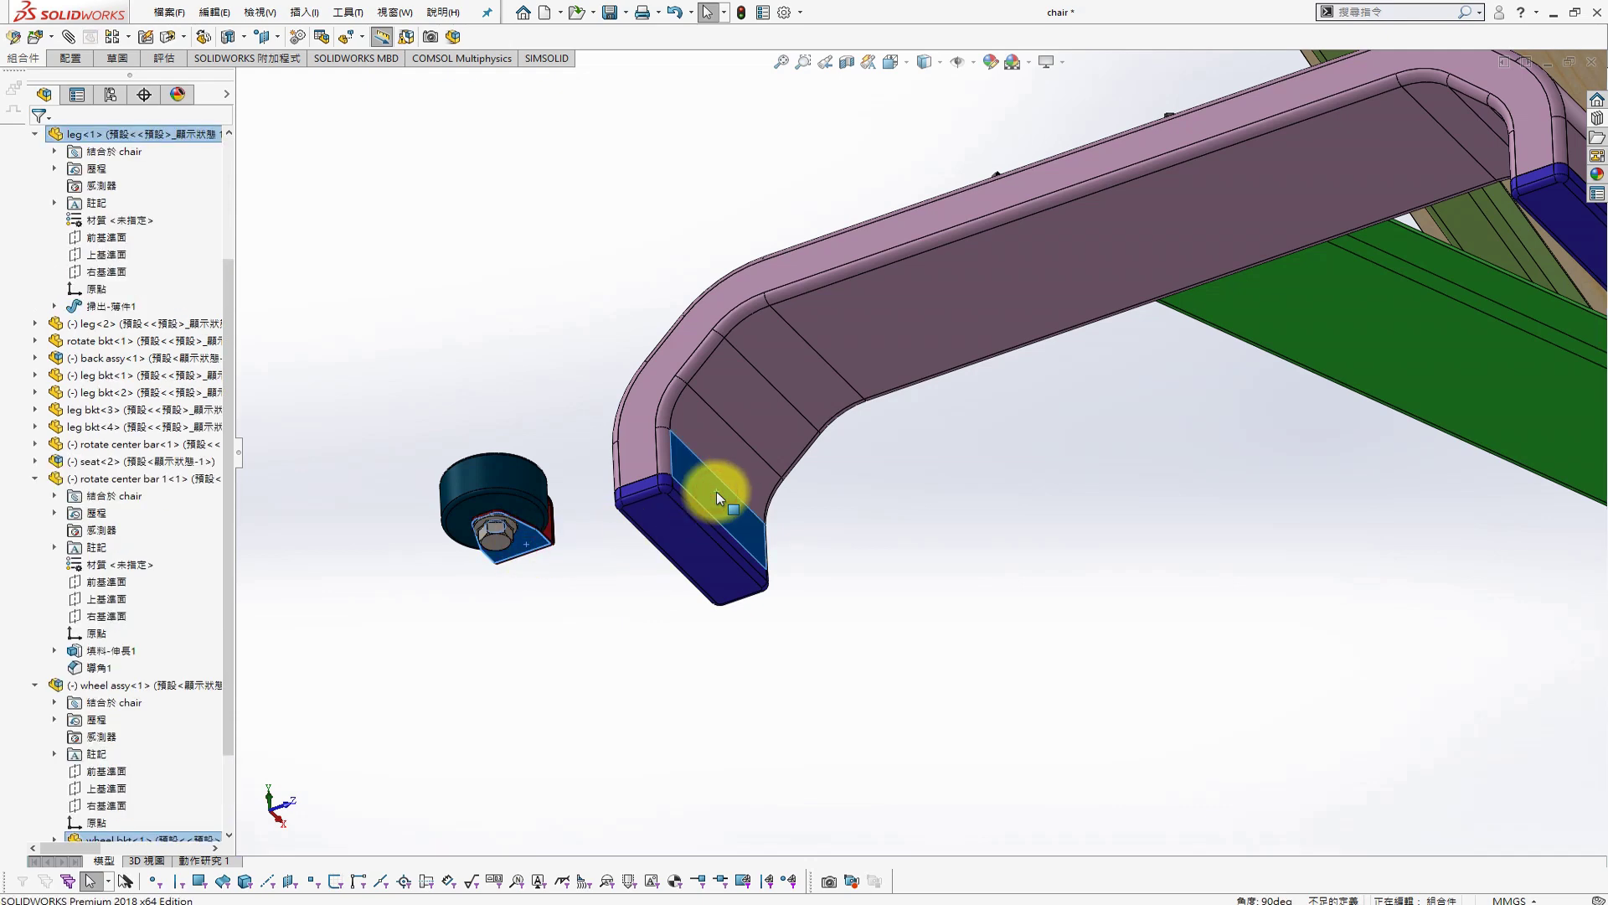
click(765, 472)
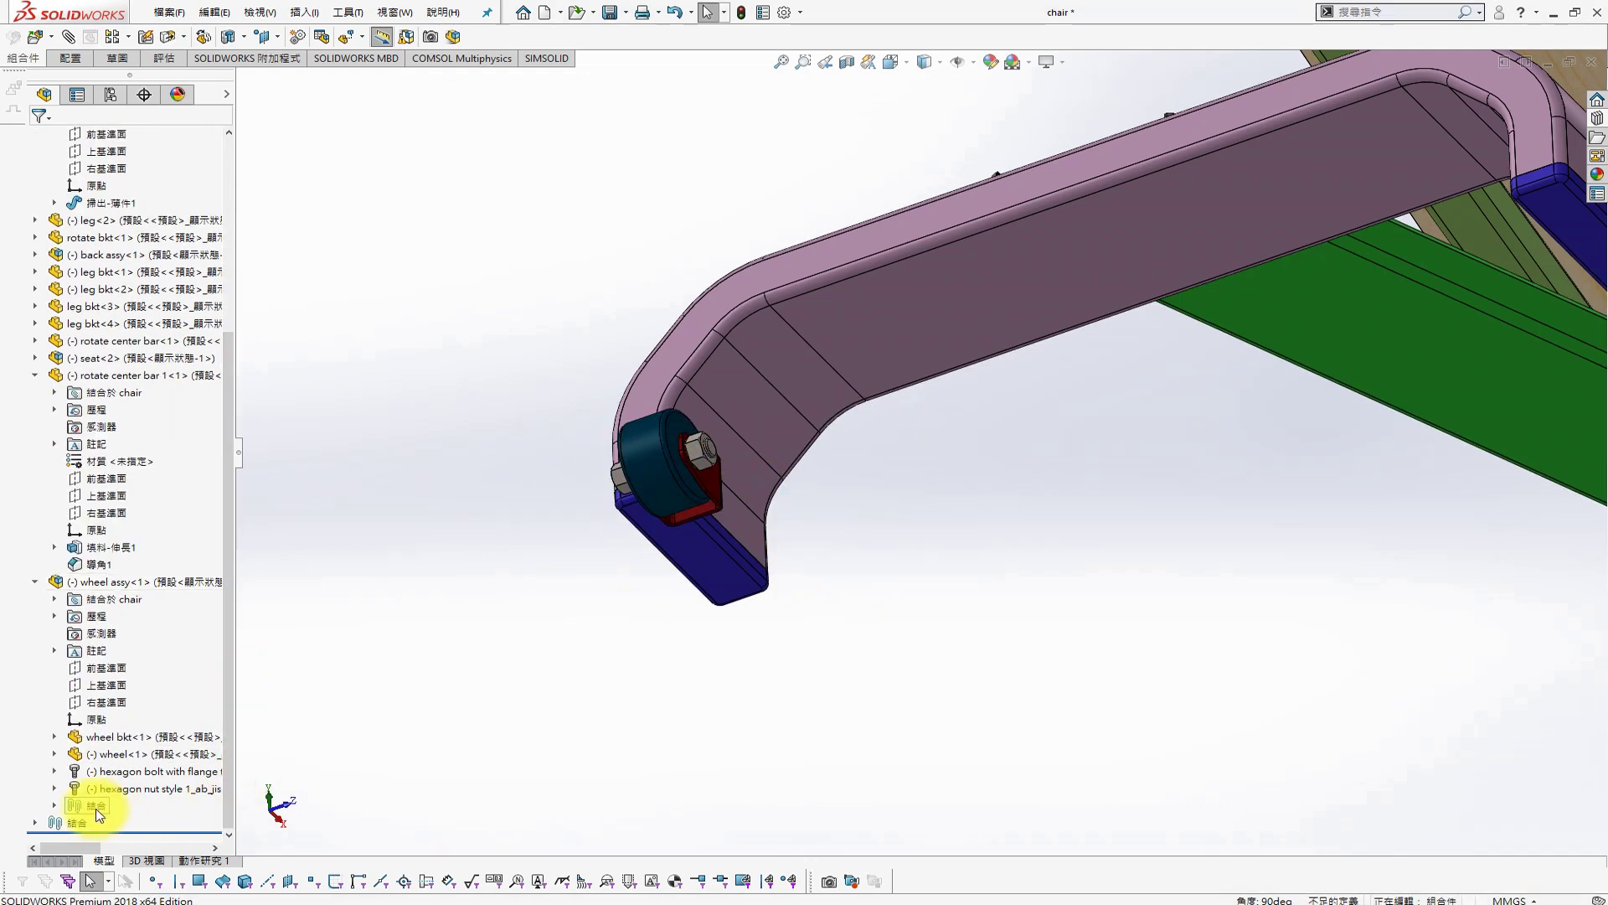
scroll(101, 808, down, 10)
click(100, 821)
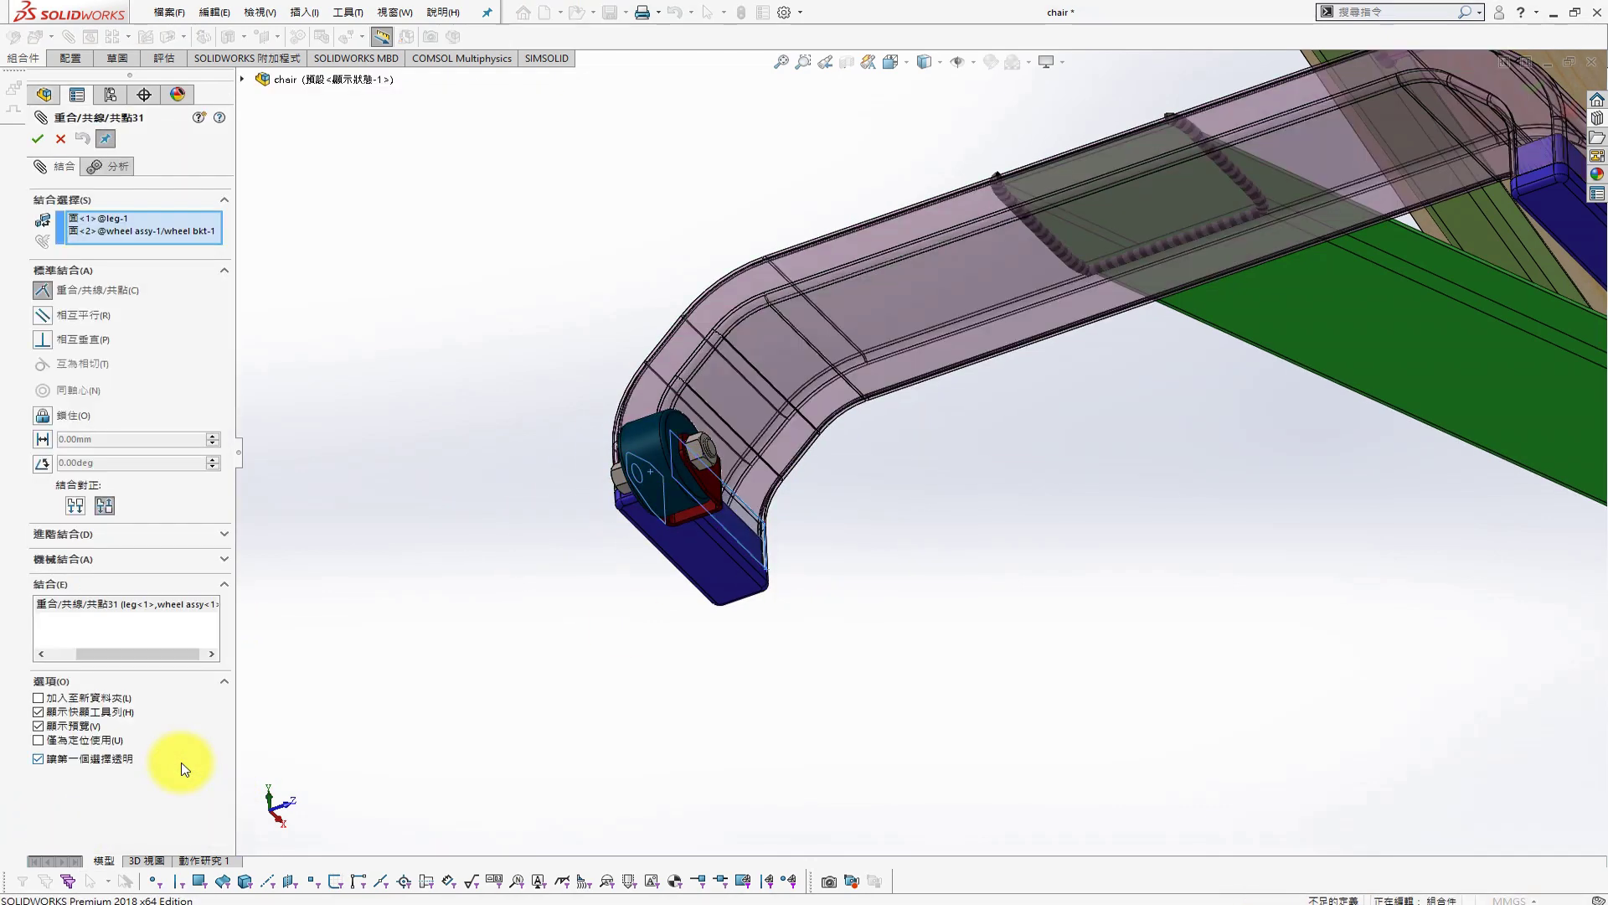
click(76, 505)
click(36, 139)
Align the bracket edge with the leg flange edge and select leg bkt<4>
scroll(707, 477, down, 3)
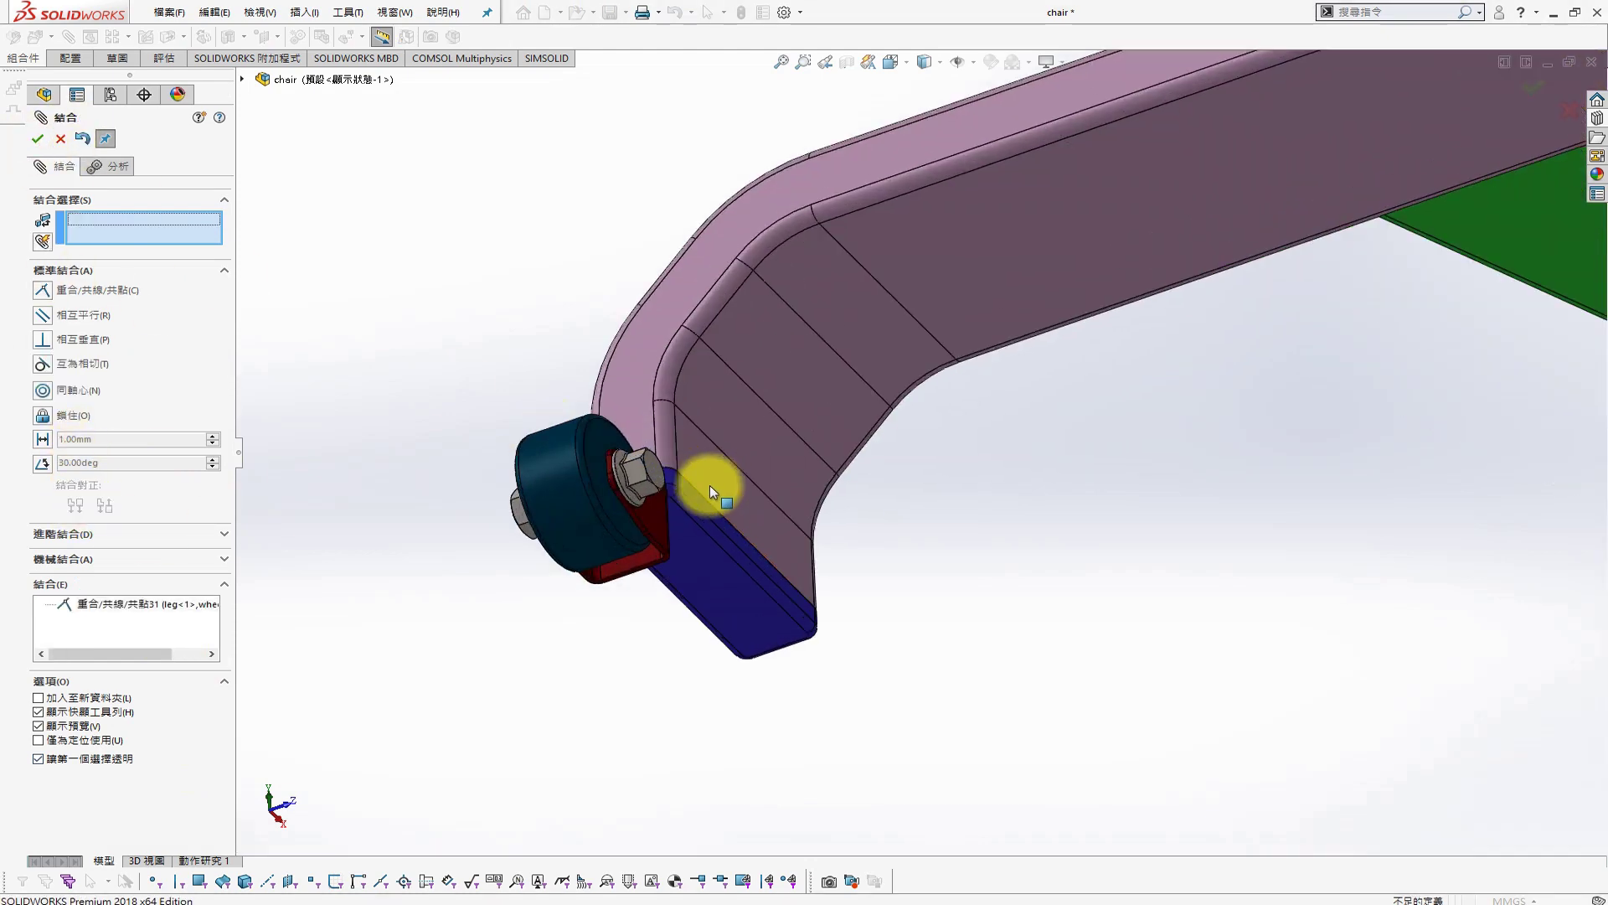
scroll(662, 566, down, 2)
click(646, 445)
key(Escape)
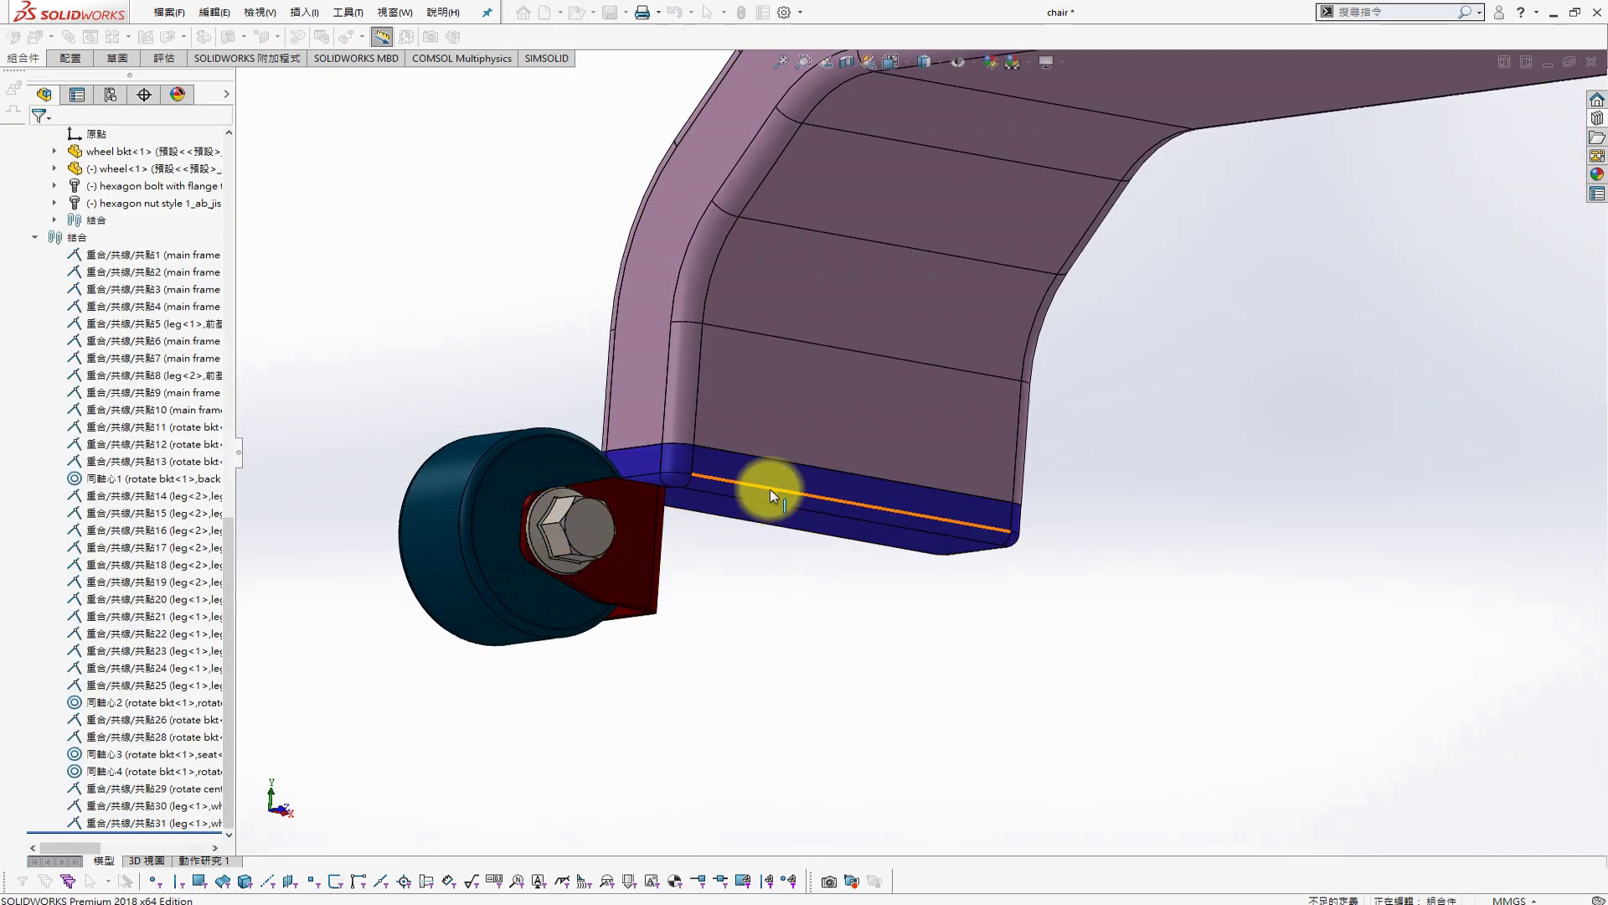
click(736, 477)
middle_drag(700, 466, 647, 532)
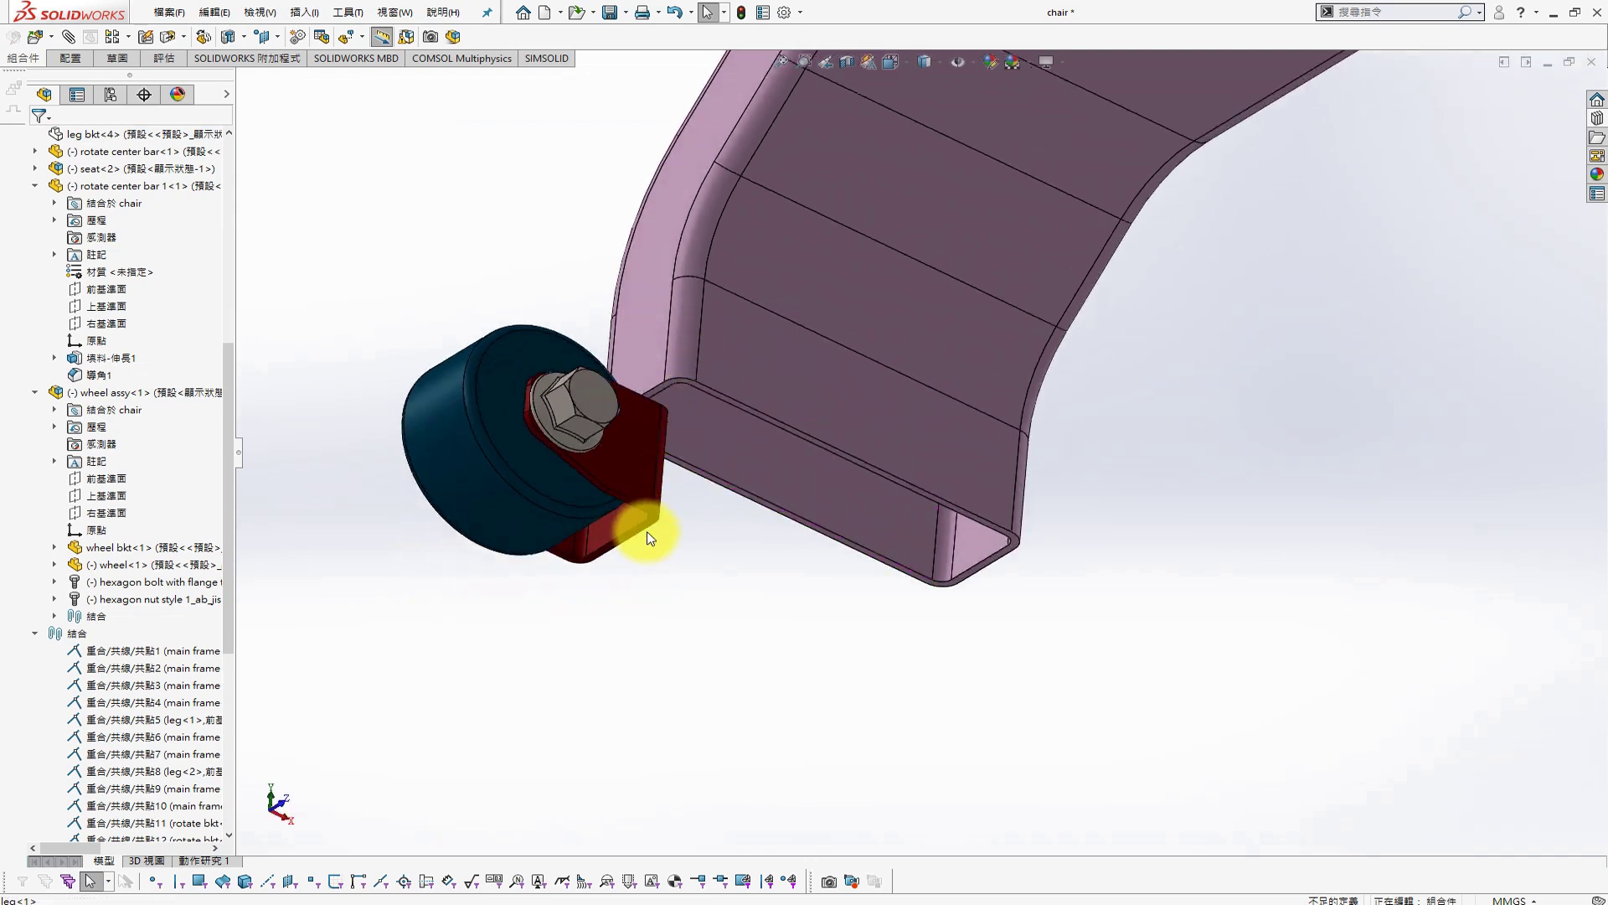
scroll(670, 531, down, 3)
alt+drag(687, 532, 743, 228)
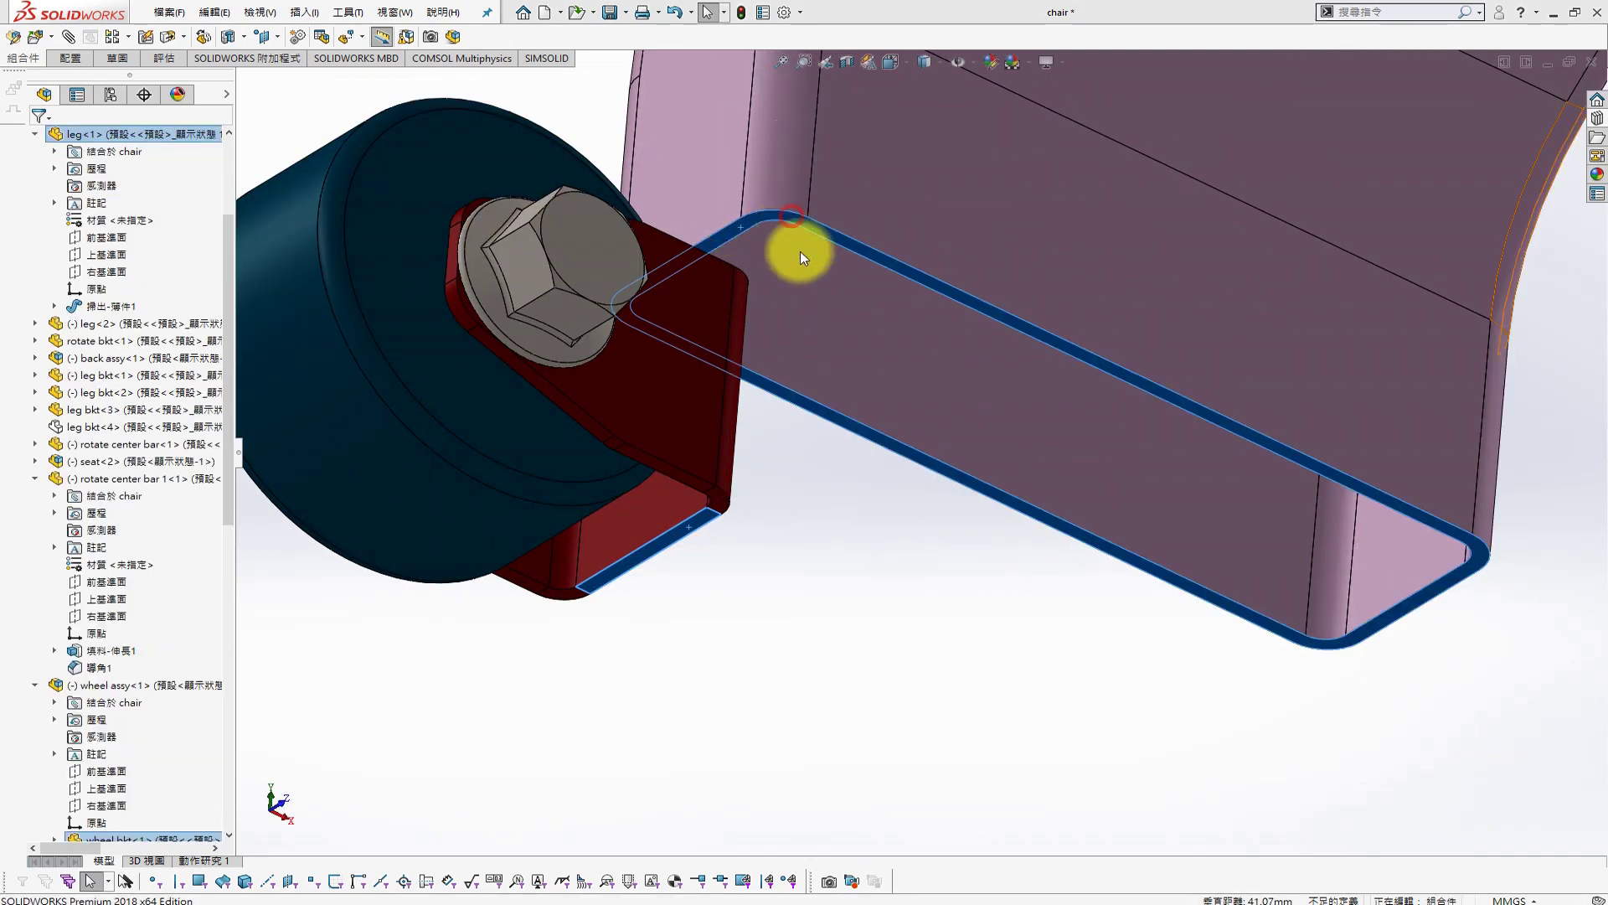
click(164, 424)
mouse_move(467, 521)
middle_down()
mouse_move(405, 619)
mouse_move(872, 610)
middle_up()
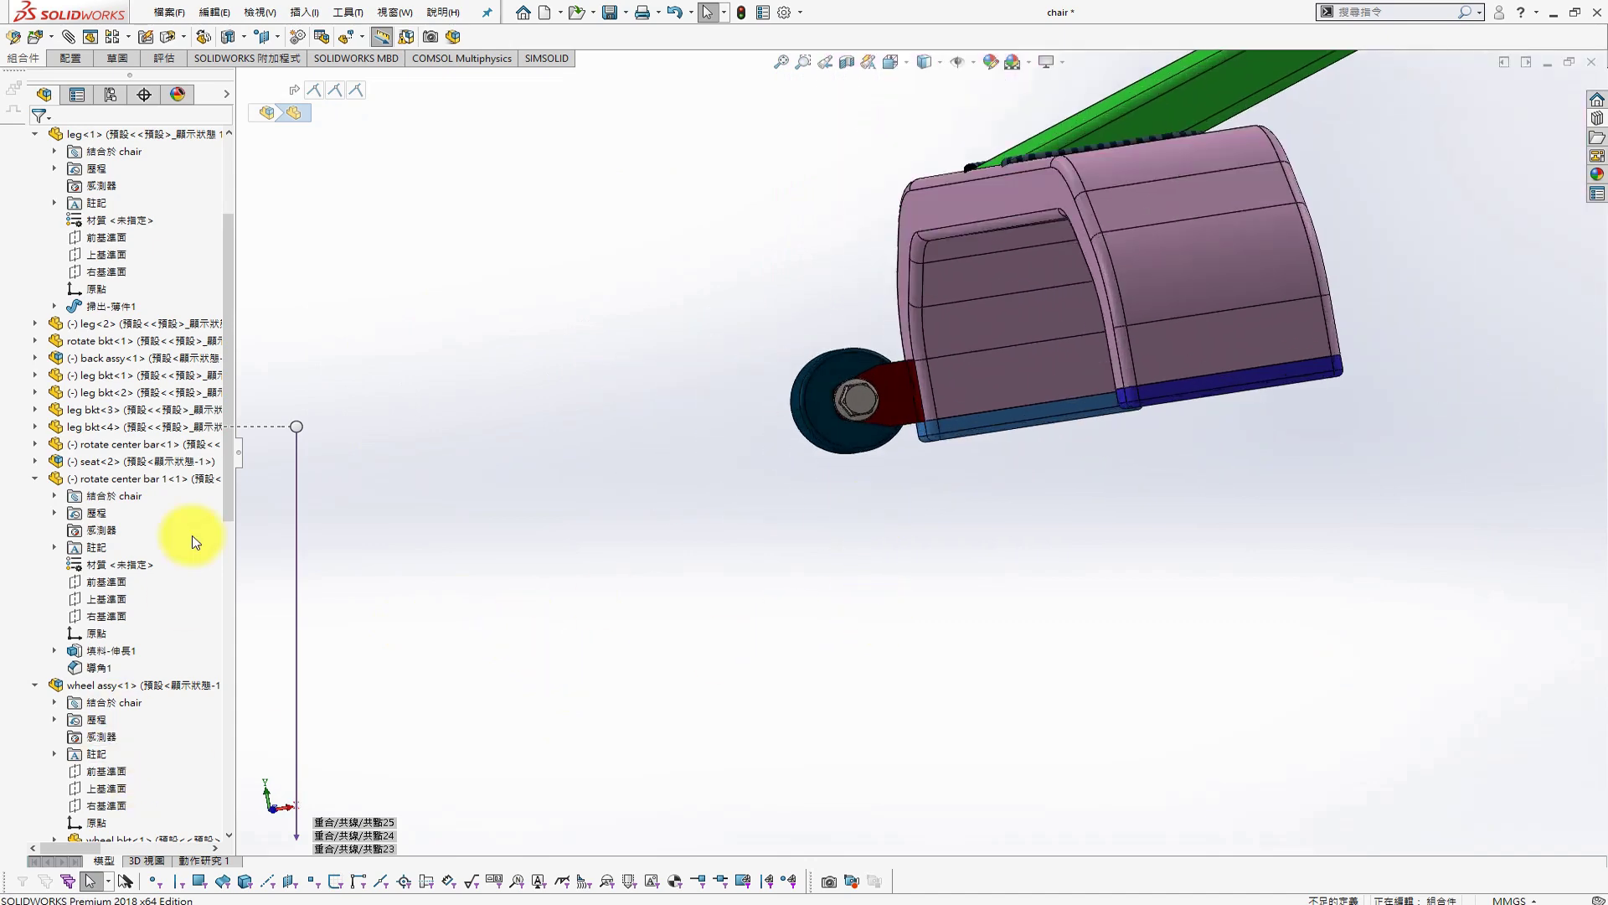
drag(228, 506, 210, 823)
Change mate 32 to a flipped 2.00mm distance mate
right_click(164, 827)
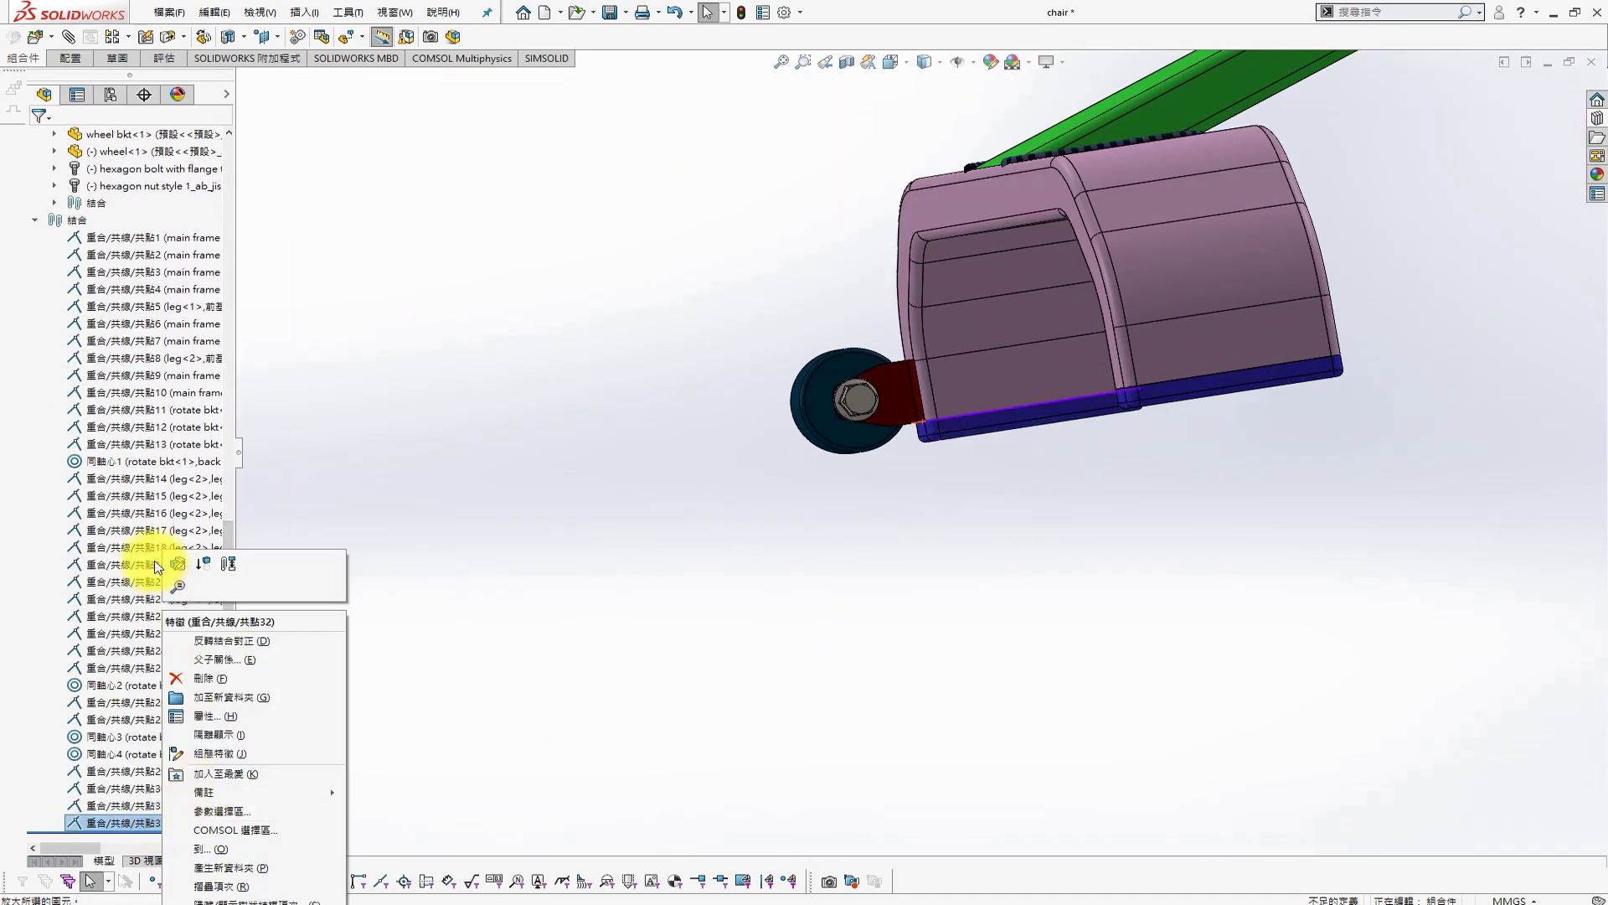
click(147, 561)
click(213, 645)
text(2)
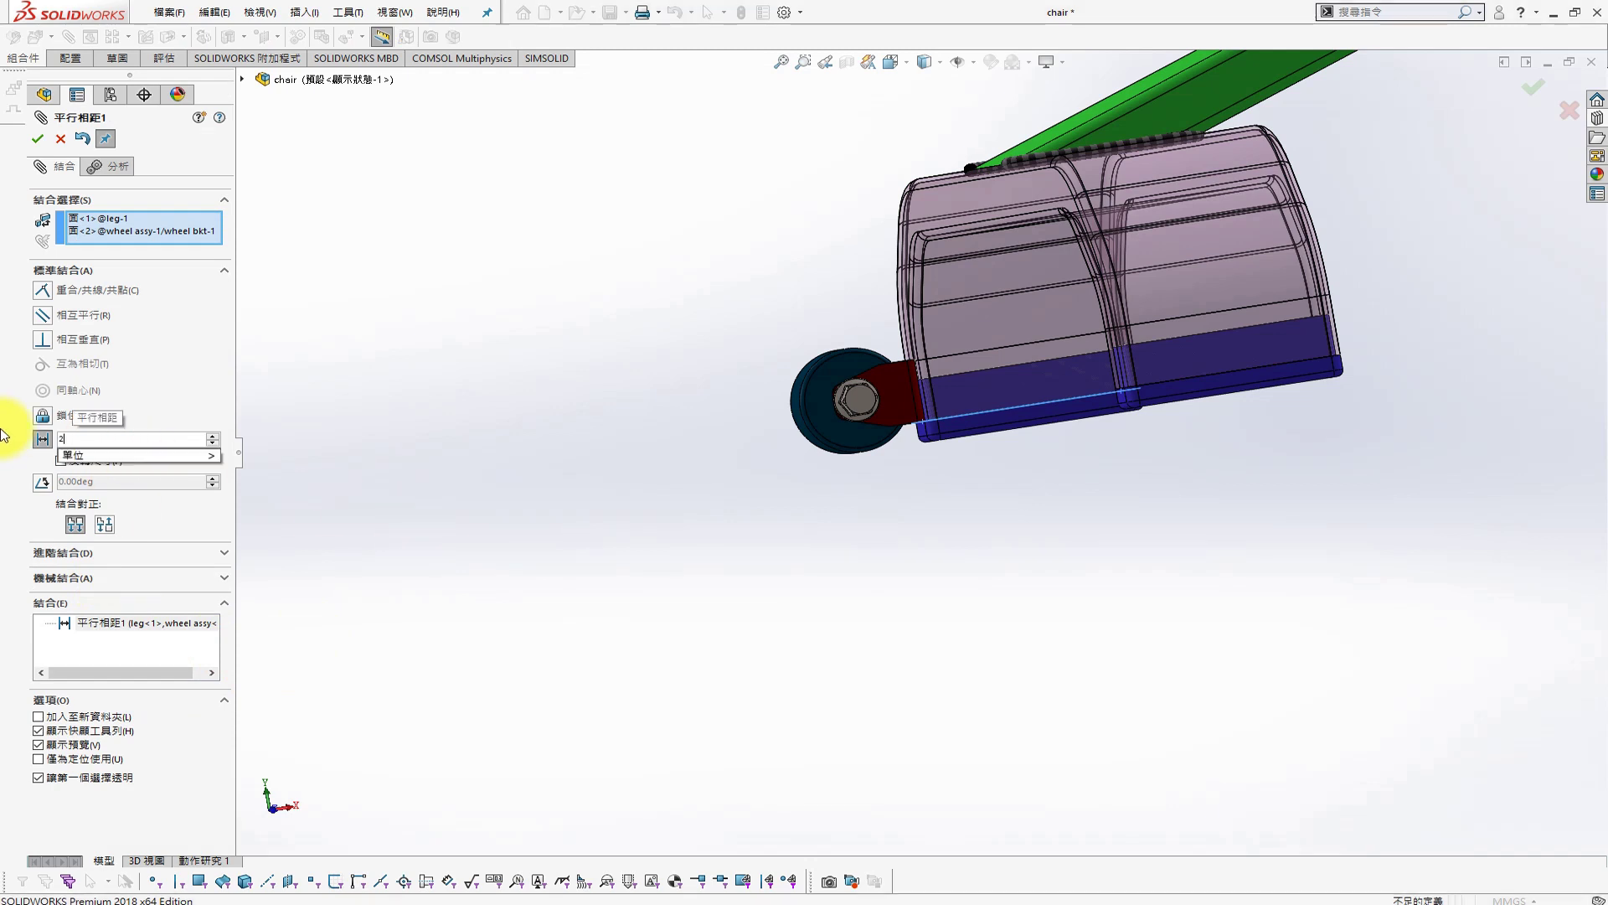
key(Return)
click(76, 461)
text(5)
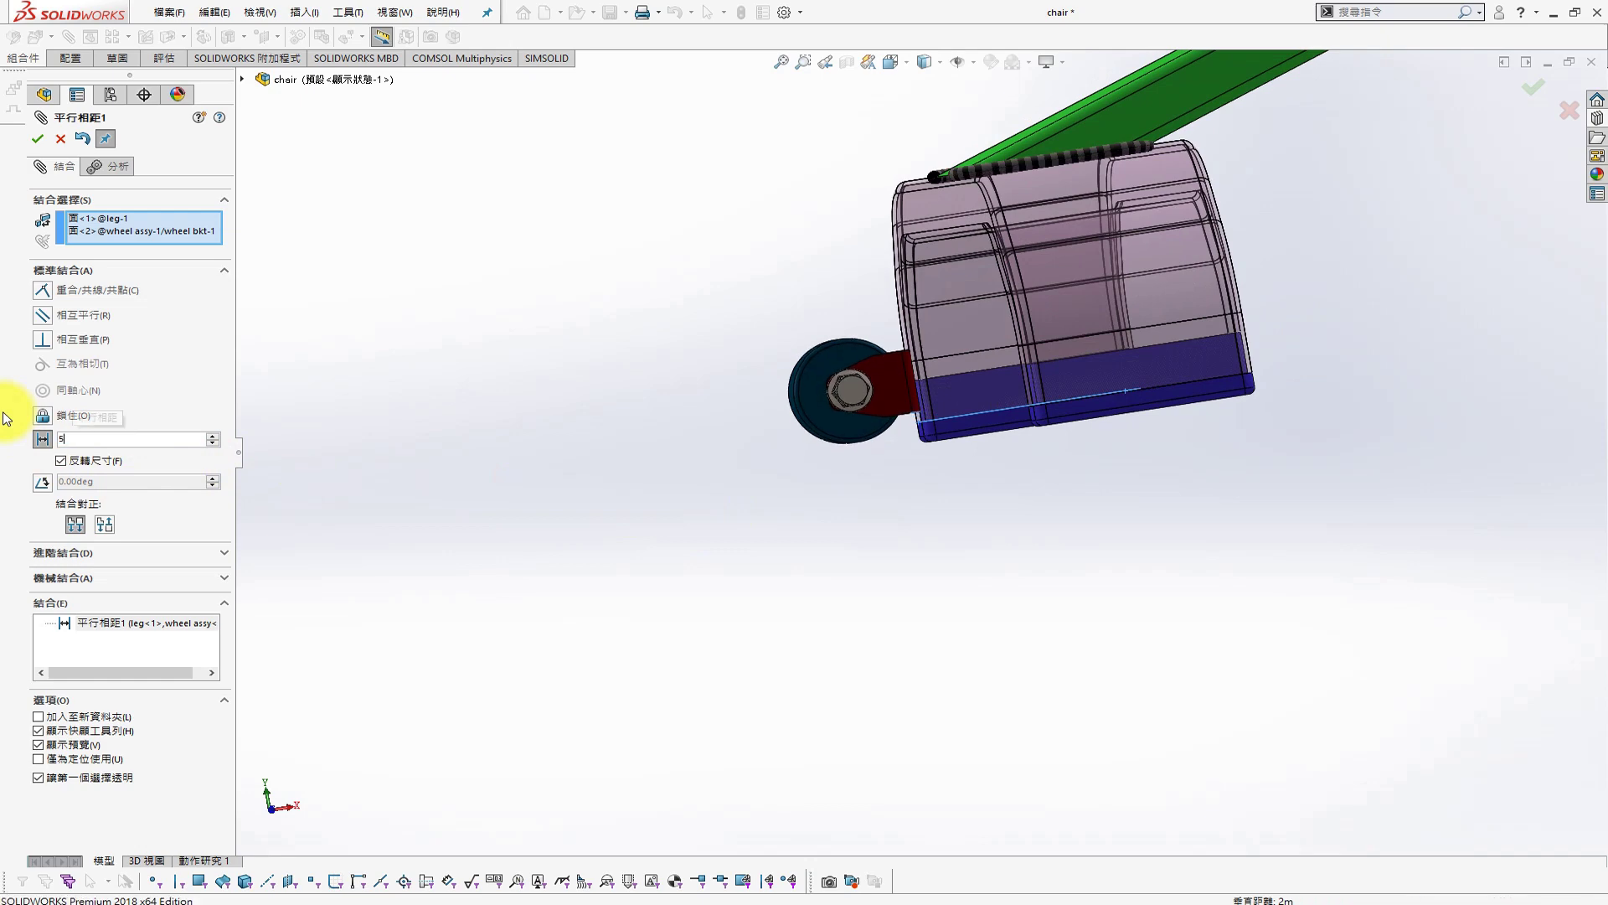
click(37, 138)
mouse_move(718, 424)
middle_down()
mouse_move(834, 460)
mouse_move(907, 530)
mouse_move(879, 484)
mouse_move(52, 224)
middle_up()
click(36, 138)
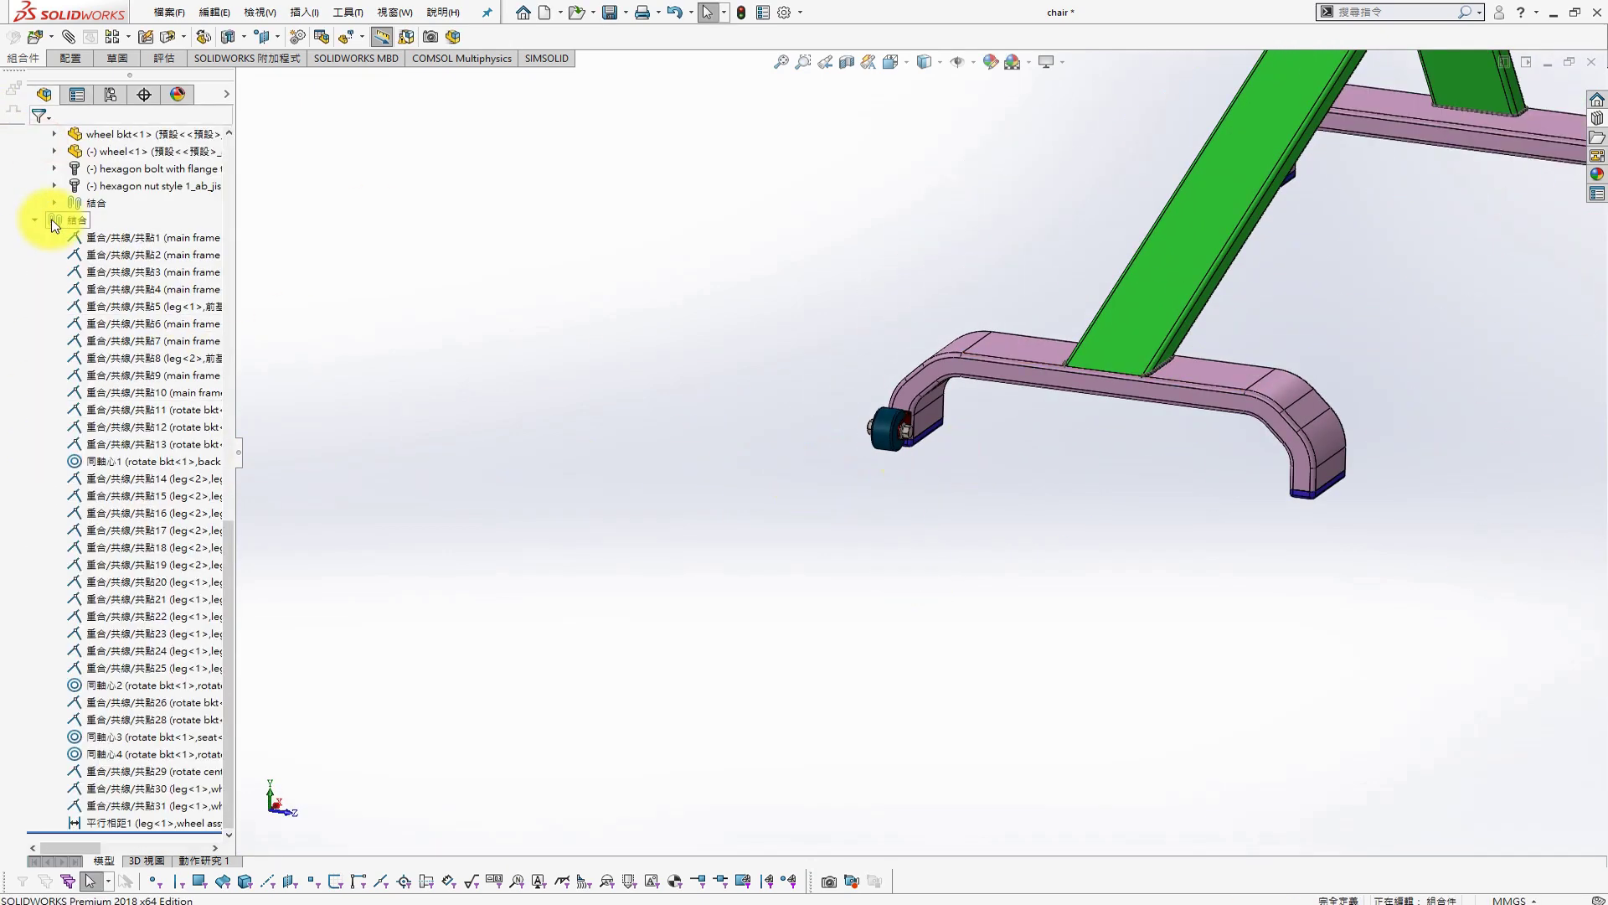
Drag a second wheel assembly copy, wheel assy<2>, into the chair near the front leg
click(35, 220)
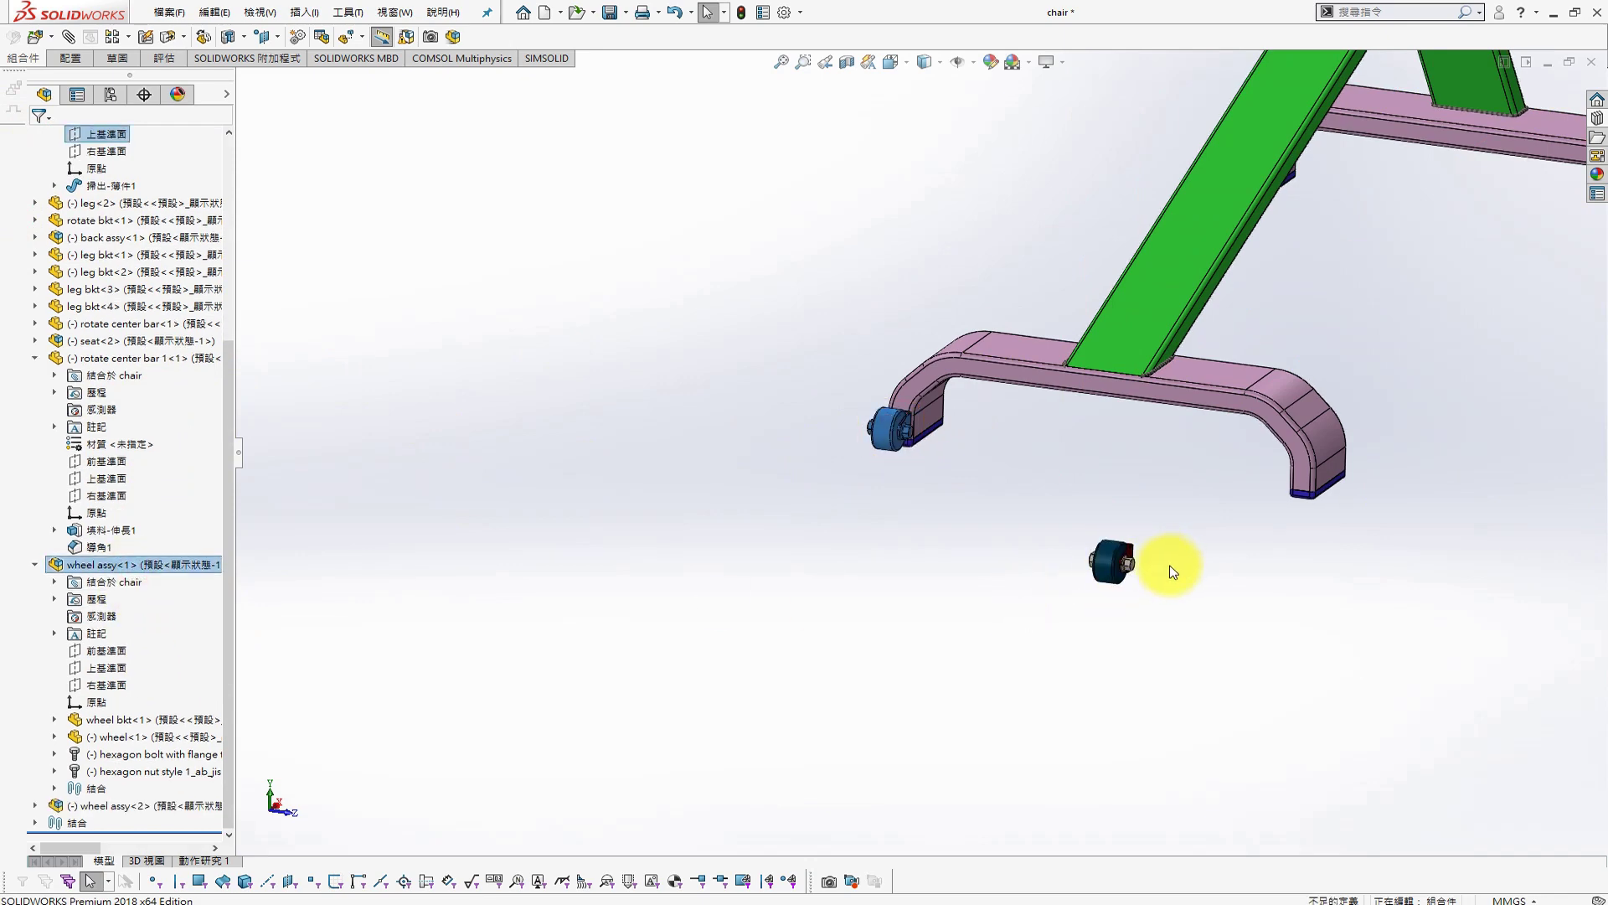
mouse_move(1175, 563)
middle_down()
mouse_move(1229, 546)
mouse_move(1323, 379)
mouse_move(1132, 469)
mouse_move(1486, 610)
middle_up()
click(1324, 379)
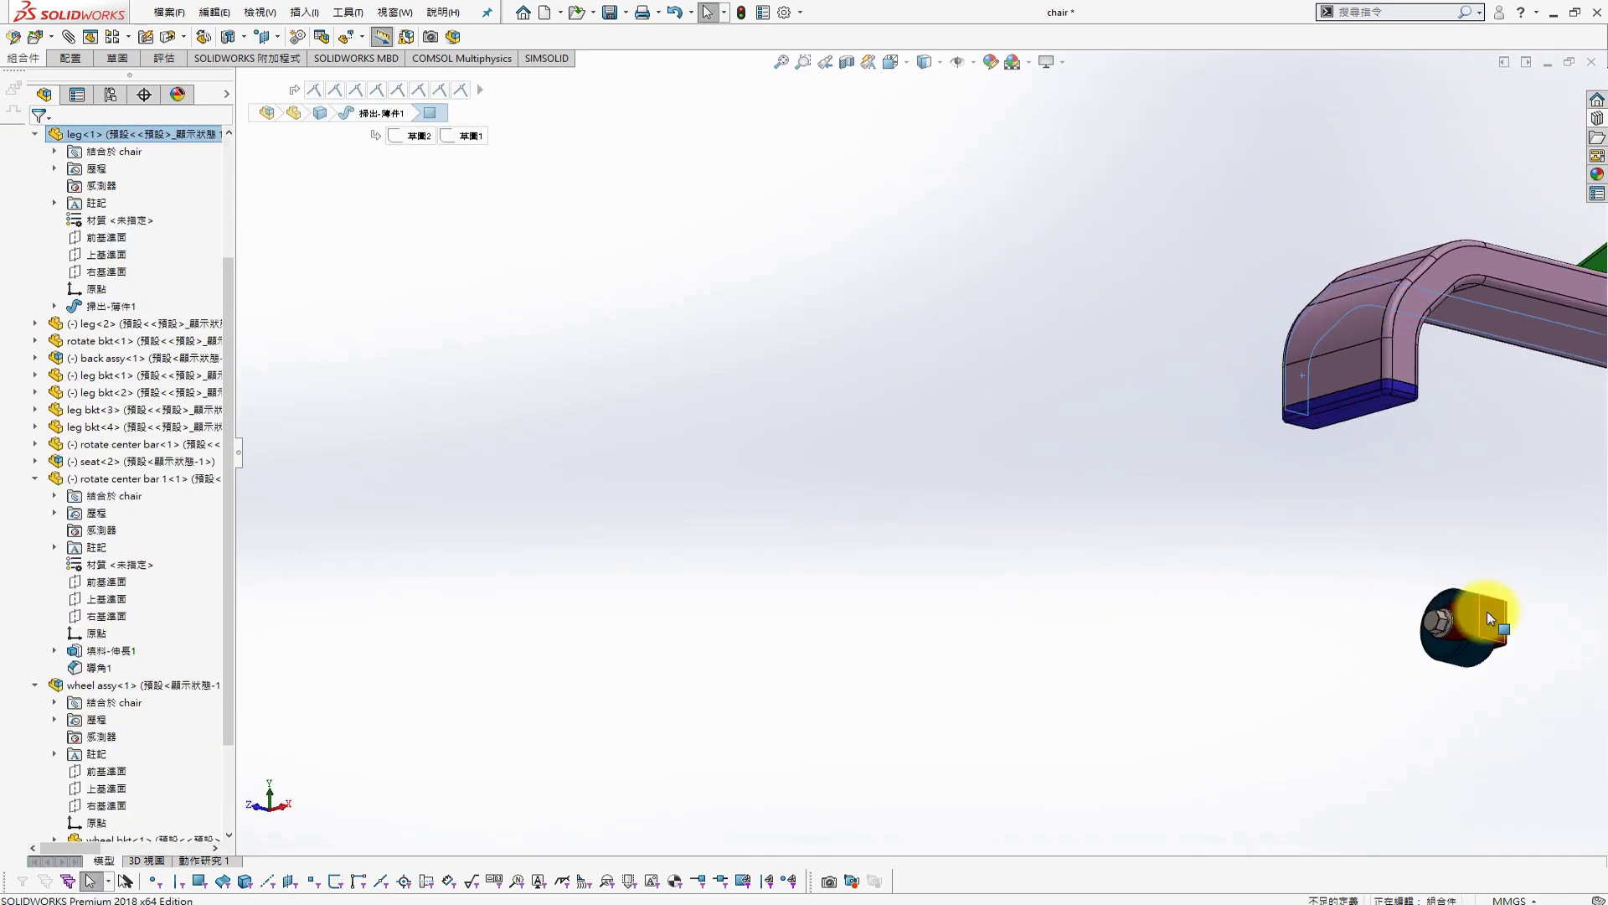
click(1487, 611)
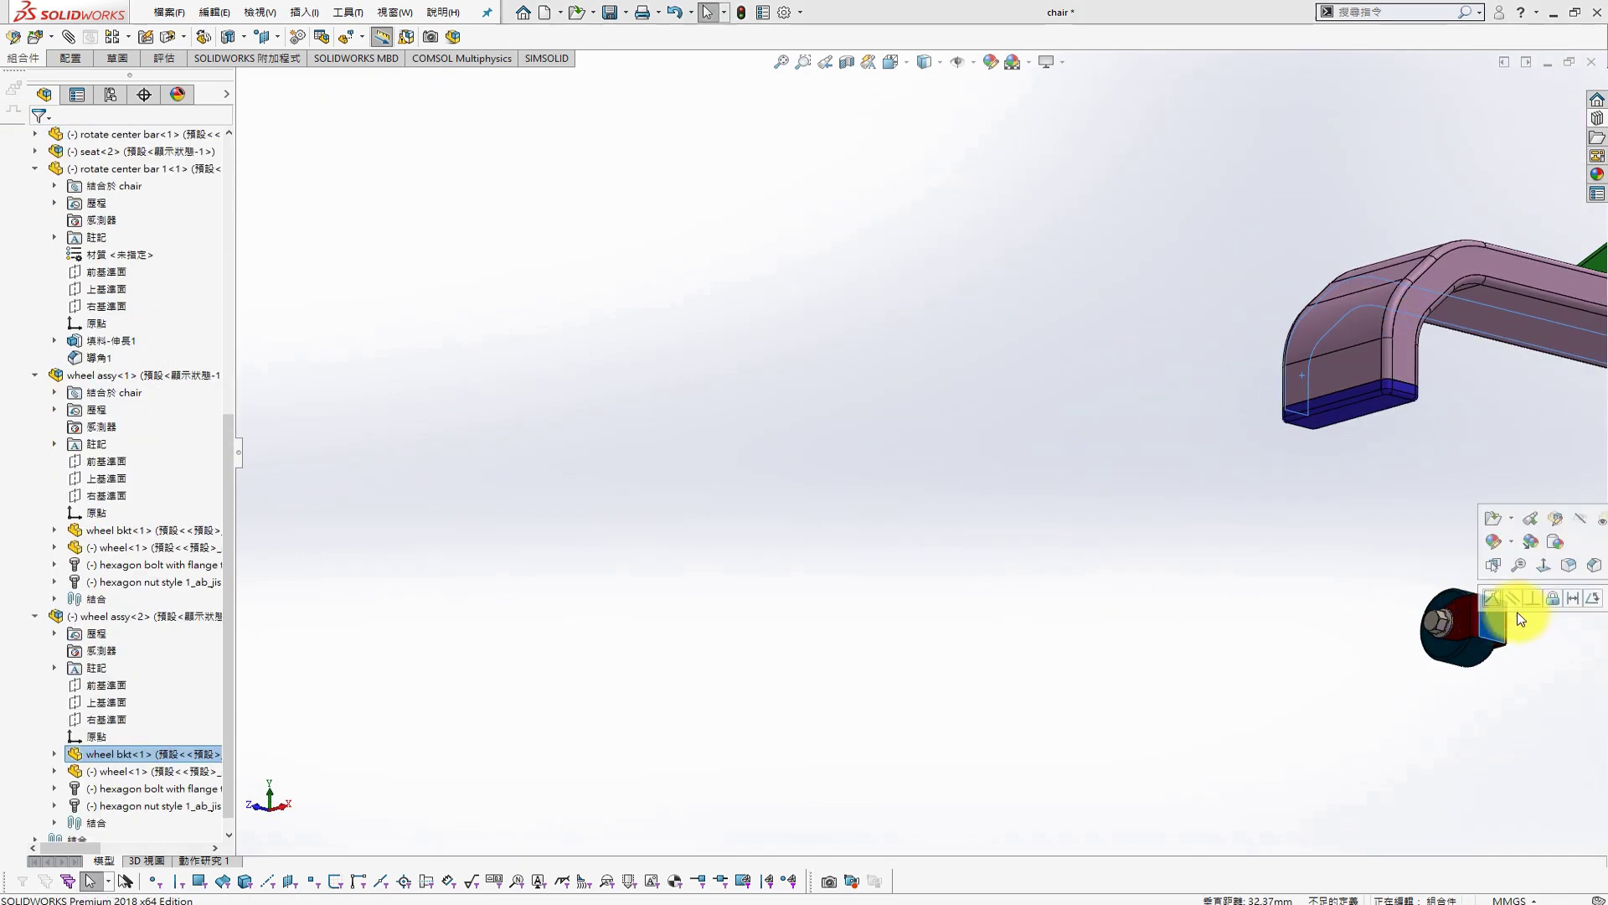
click(1321, 374)
Orbit and zoom around the chair to inspect the leg end and wheel bracket faces
middle_drag(1374, 365, 1438, 763)
scroll(1340, 695, down, 5)
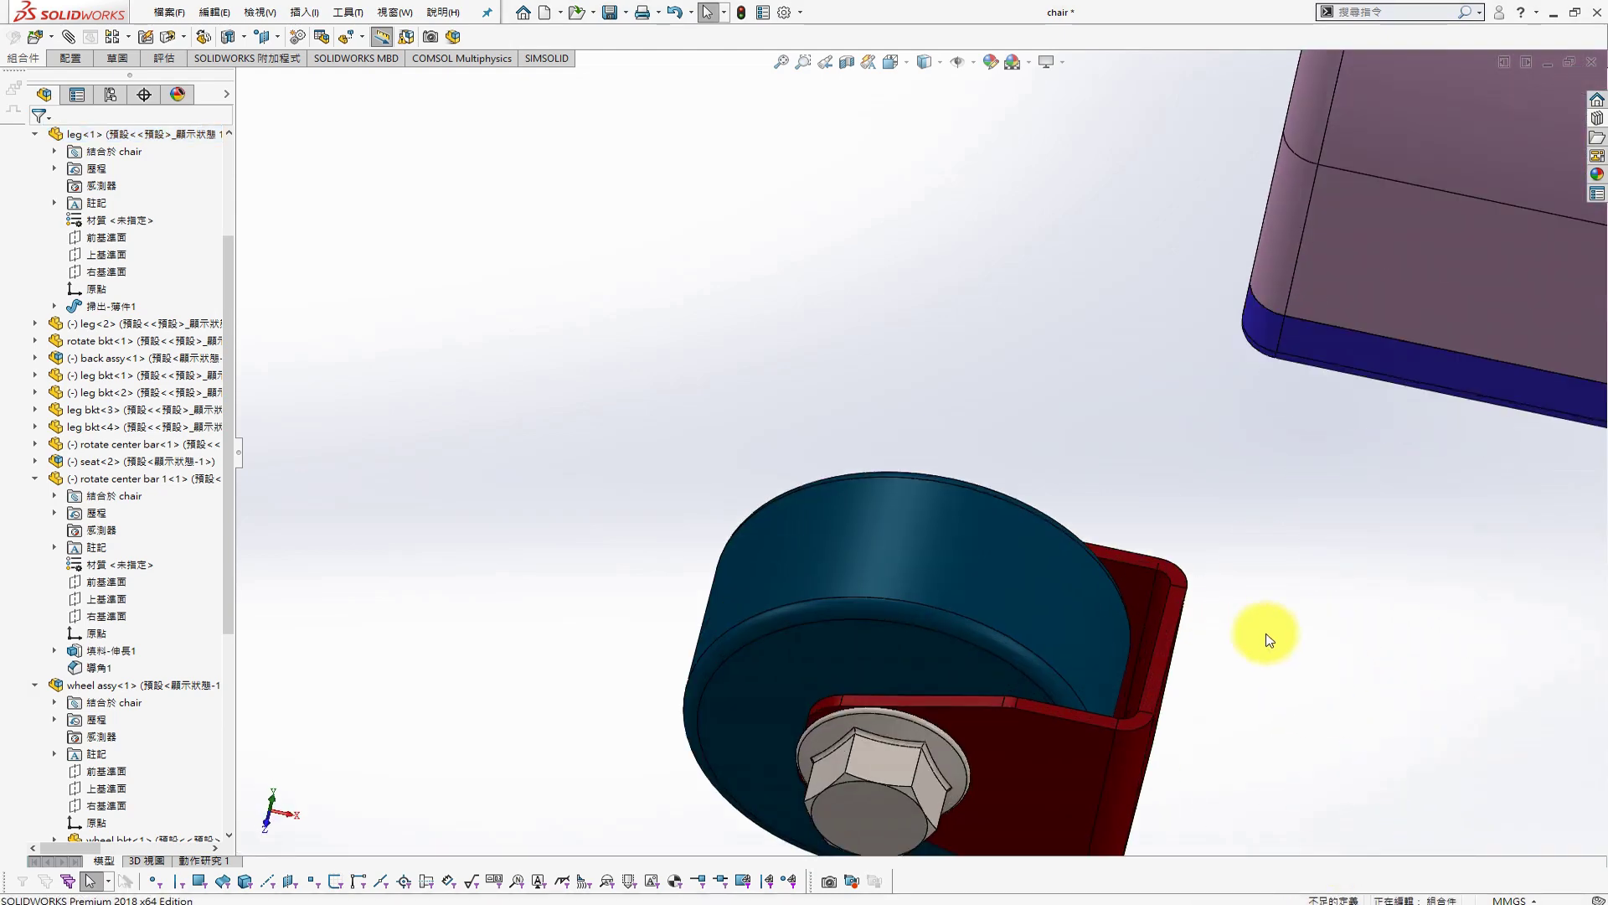
click(1088, 540)
scroll(1047, 335, up, 4)
scroll(1057, 243, down, 4)
scroll(1005, 293, down, 2)
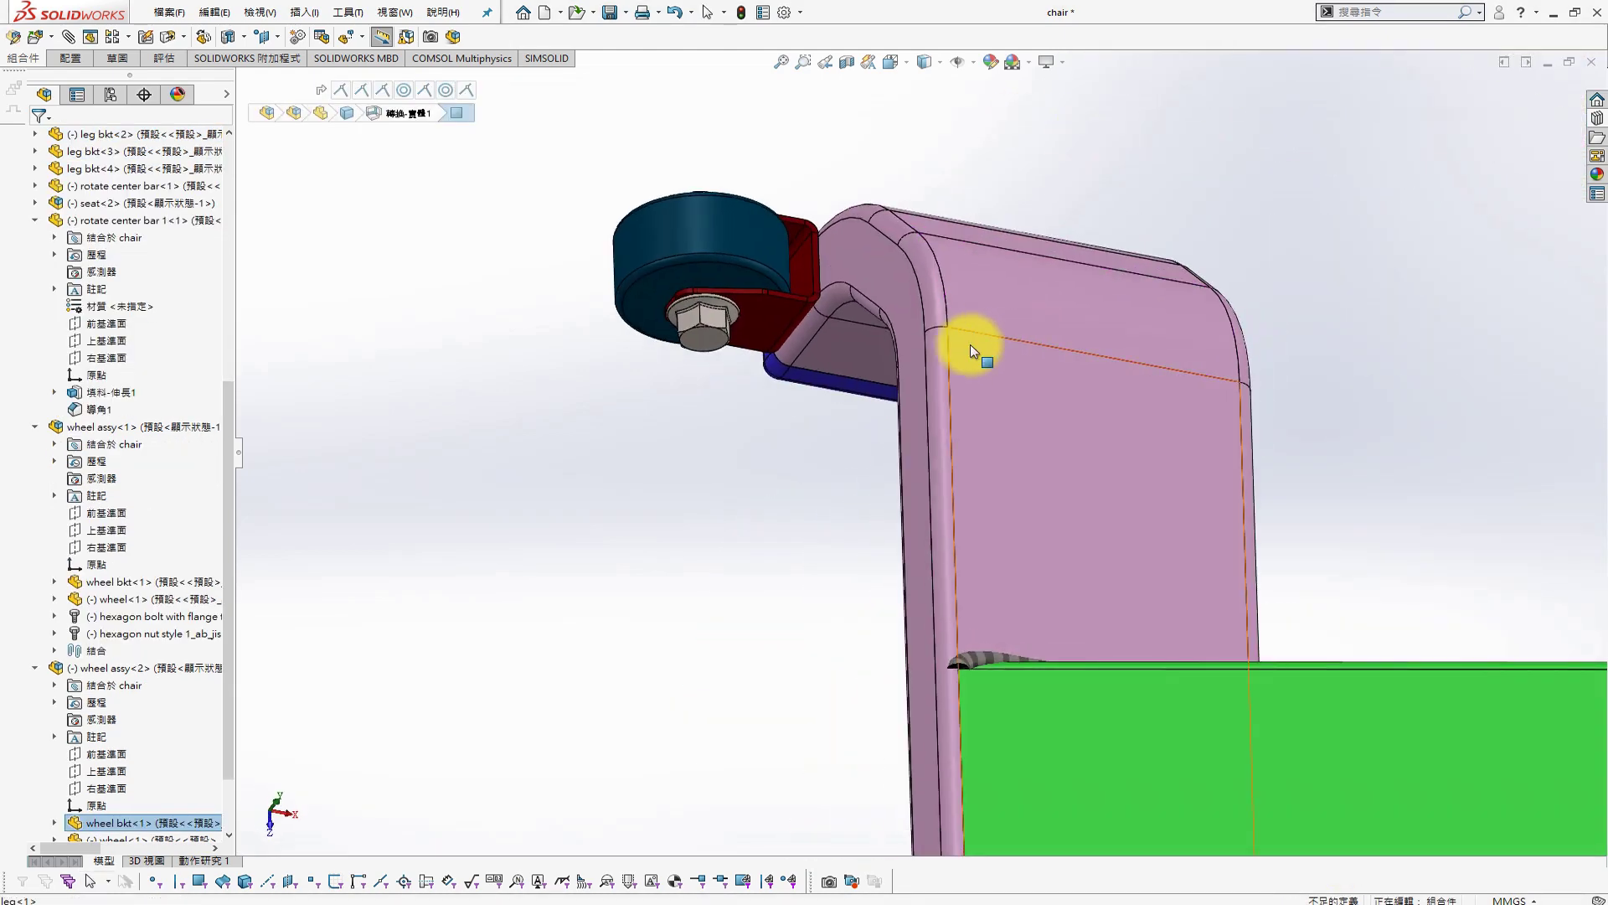
scroll(838, 340, down, 4)
click(786, 340)
scroll(1055, 404, up, 2)
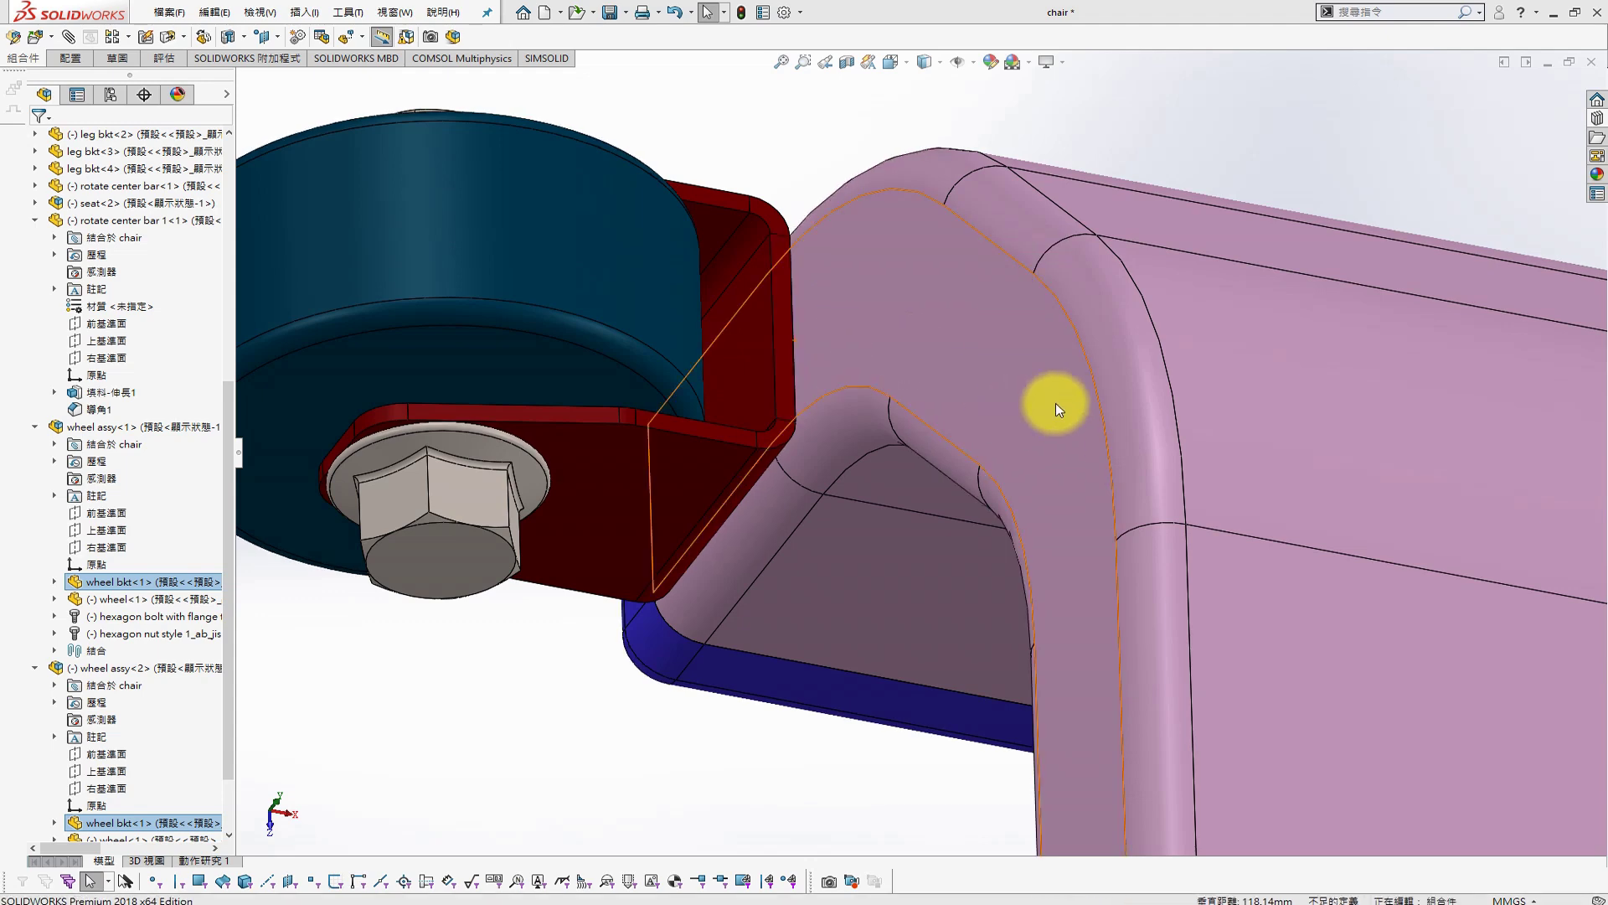
scroll(1099, 586, up, 4)
scroll(1151, 589, up, 3)
mouse_move(1164, 408)
middle_down()
mouse_move(1084, 539)
mouse_move(1153, 555)
middle_up()
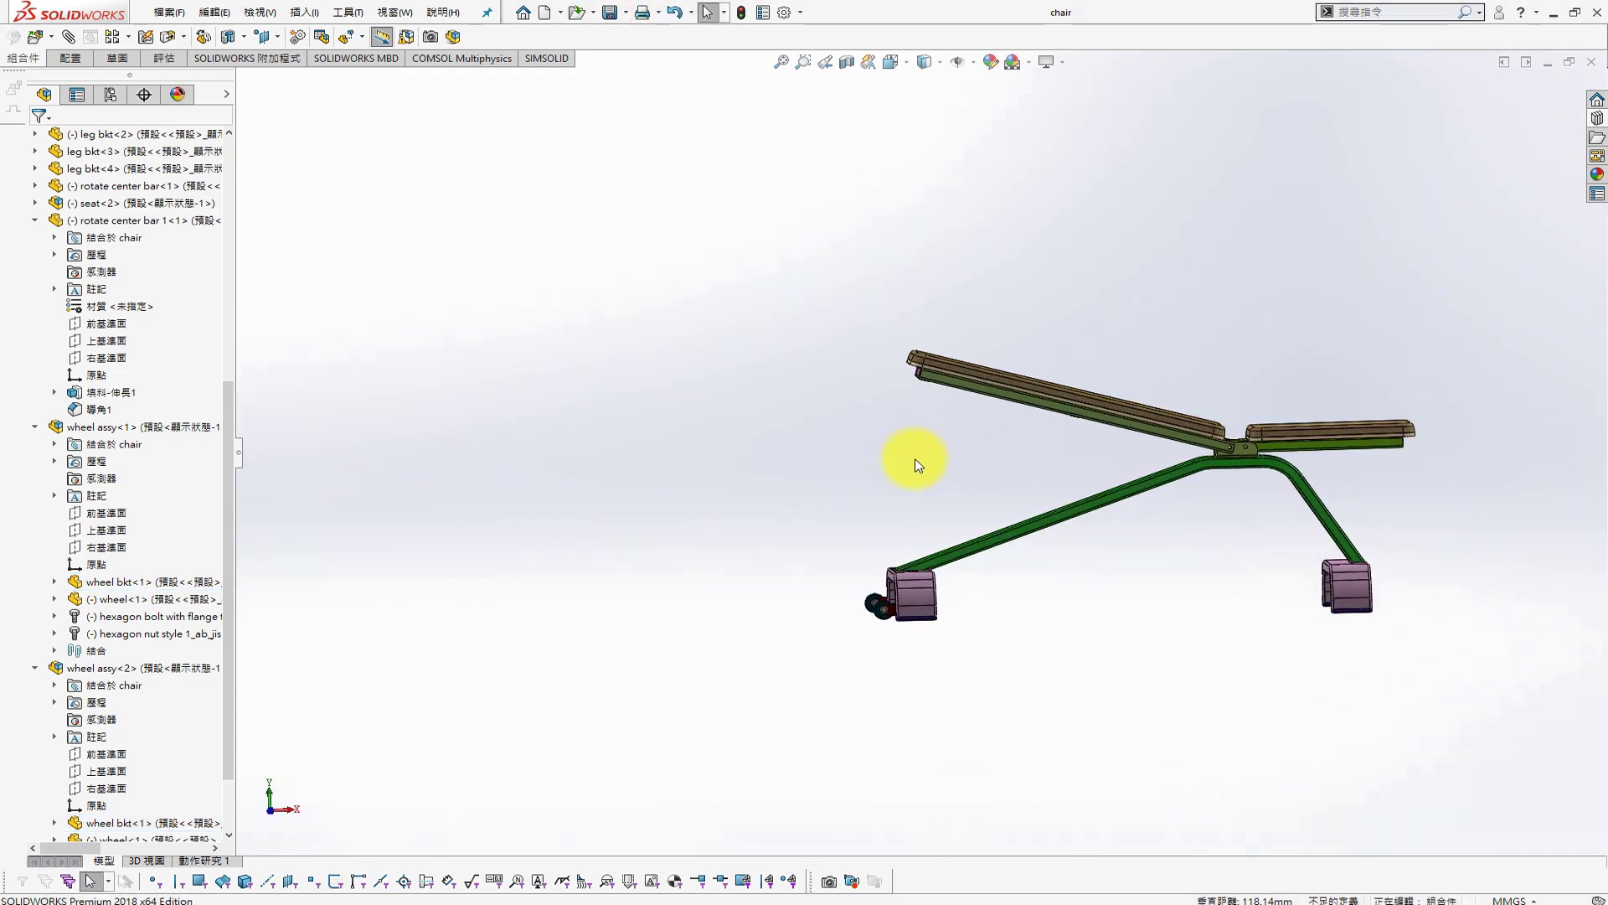
middle_drag(1058, 614, 951, 564)
scroll(951, 563, down, 2)
scroll(941, 531, down, 3)
scroll(894, 537, down, 3)
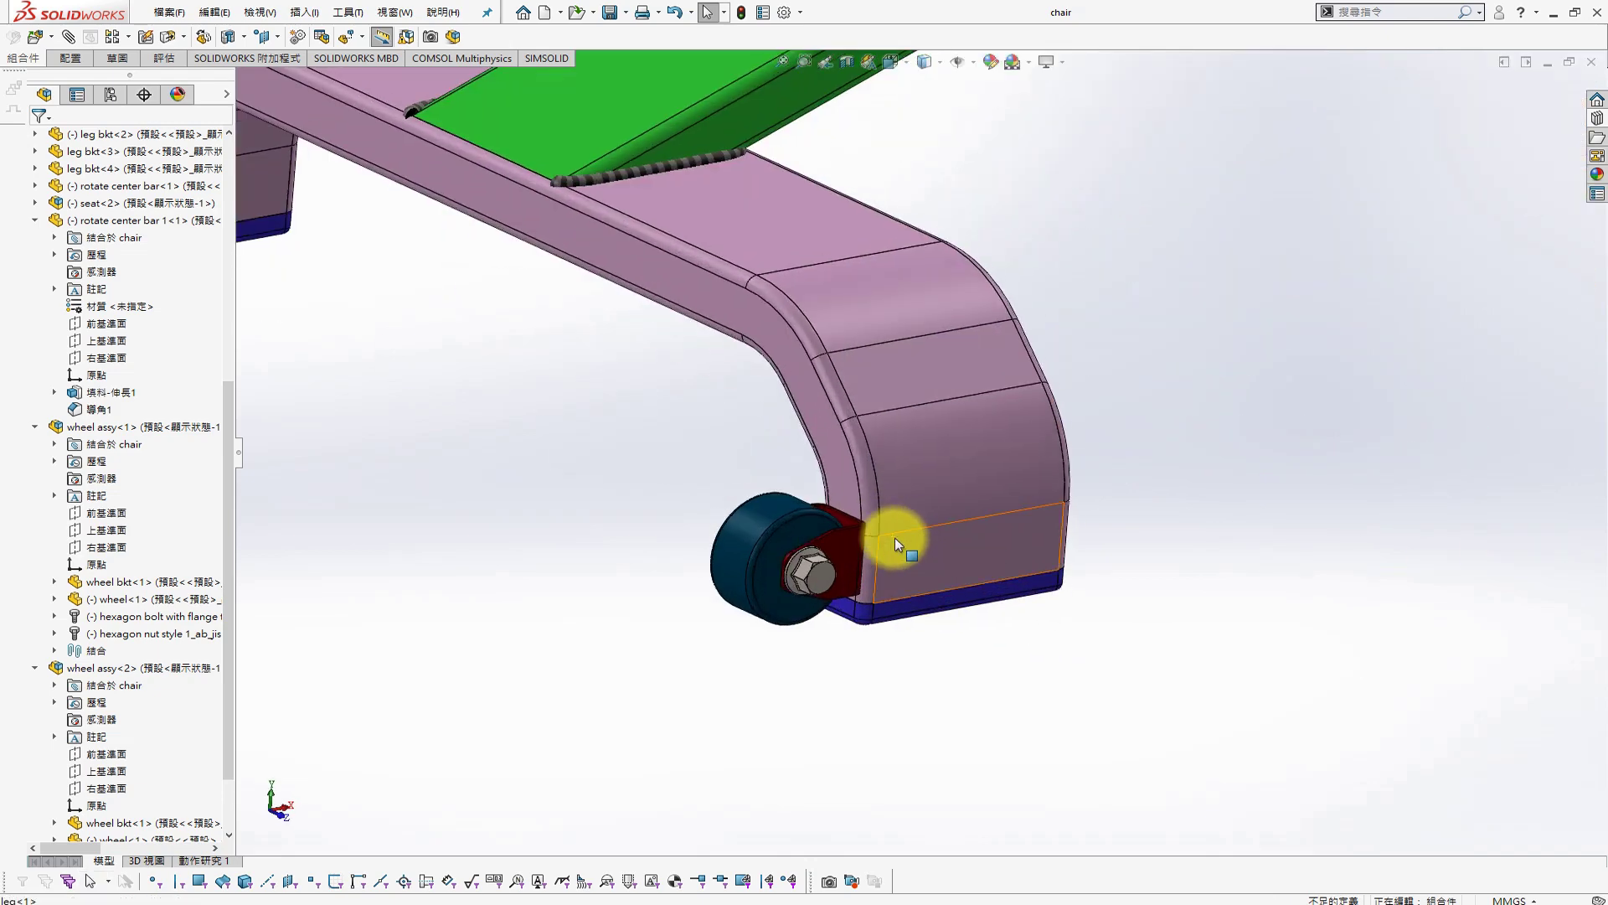
click(261, 11)
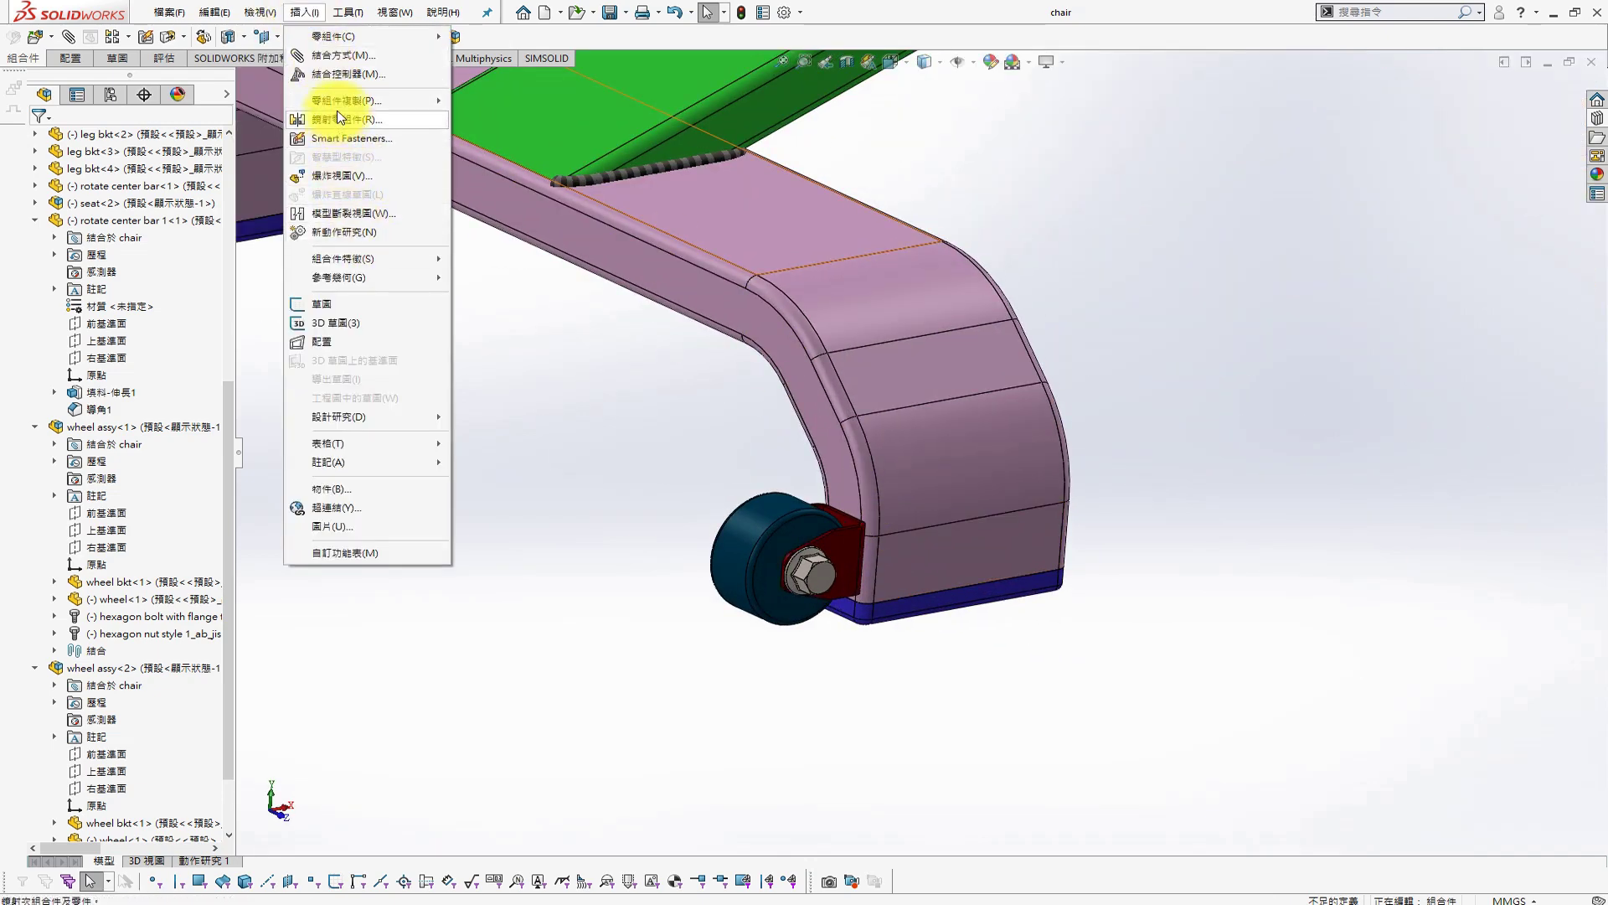
Start an assembly Weld Bead feature using the Weld Path option, with a 3.00mm bead size
click(346, 256)
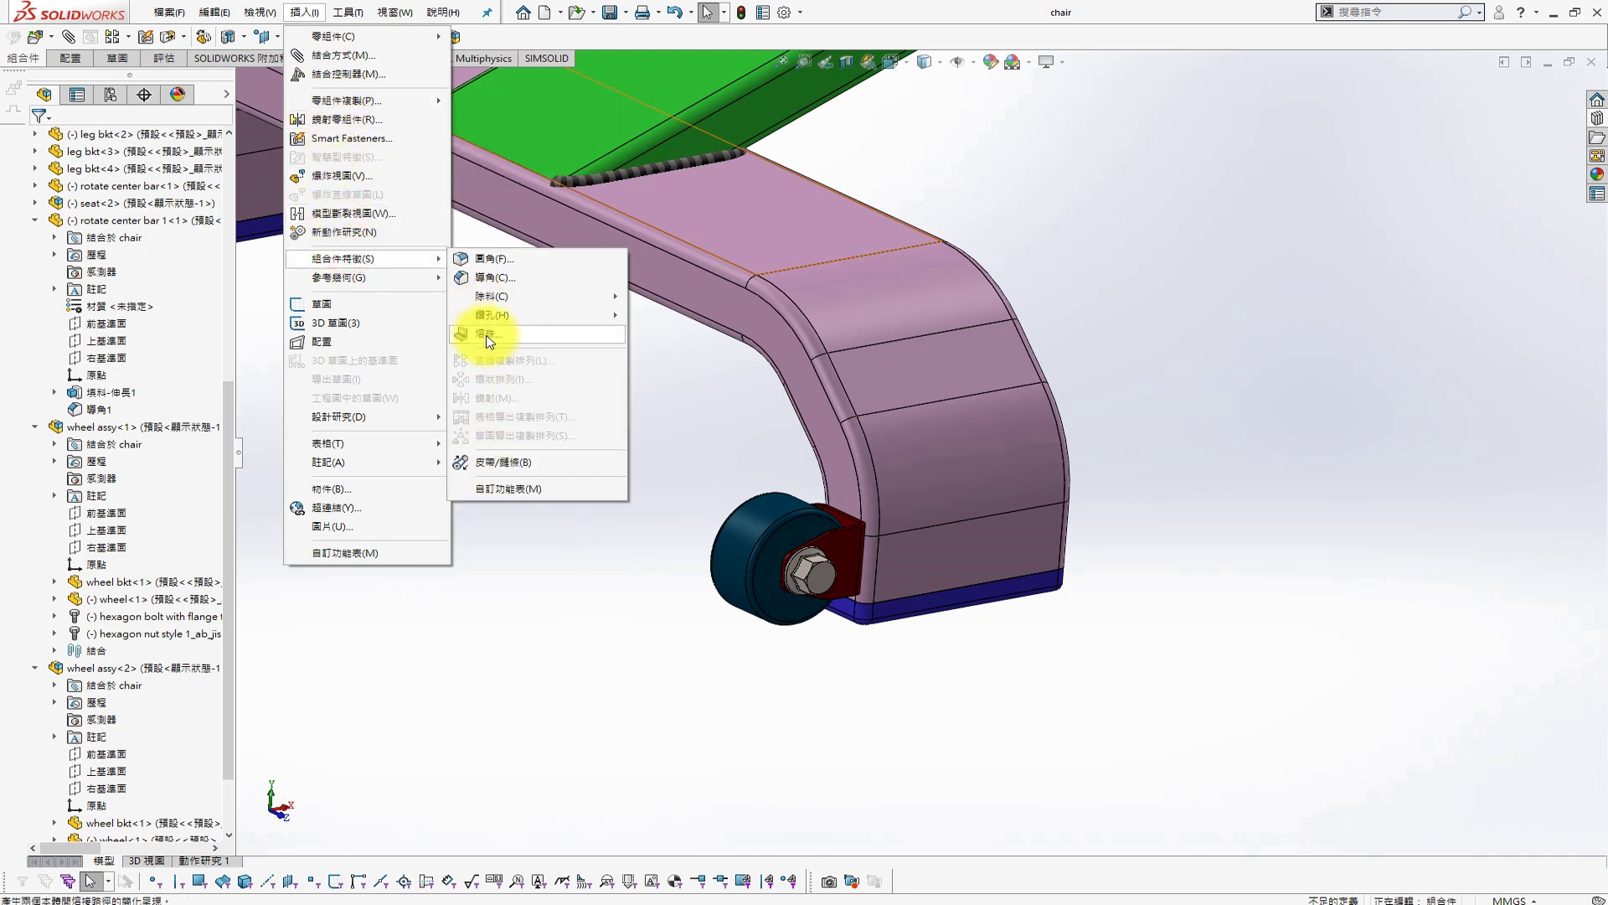
click(489, 334)
click(50, 304)
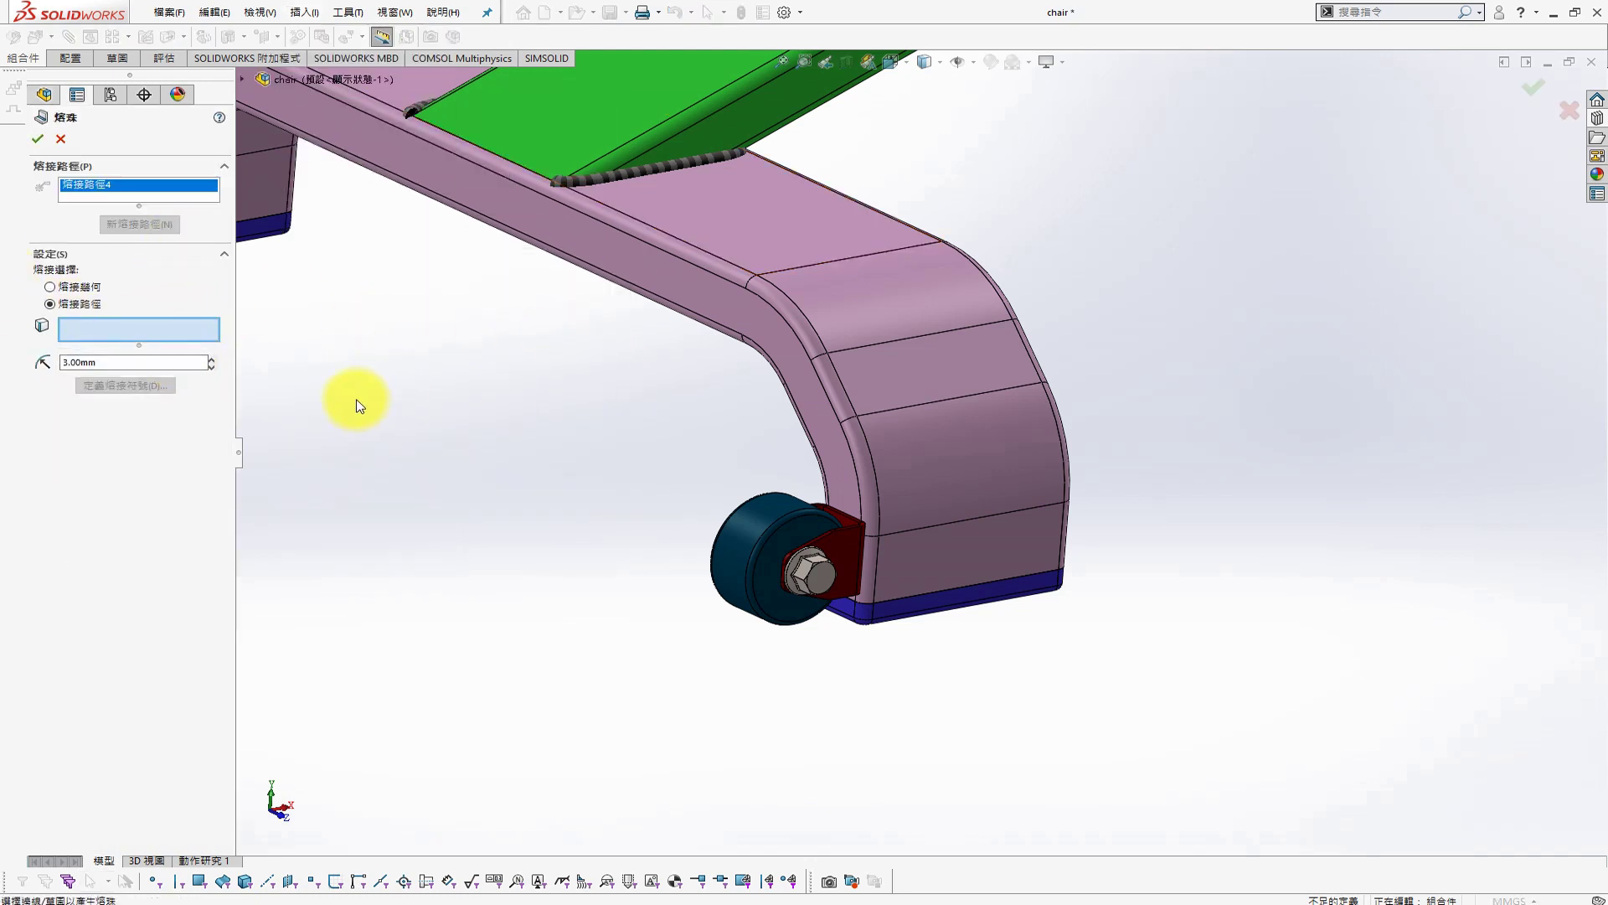
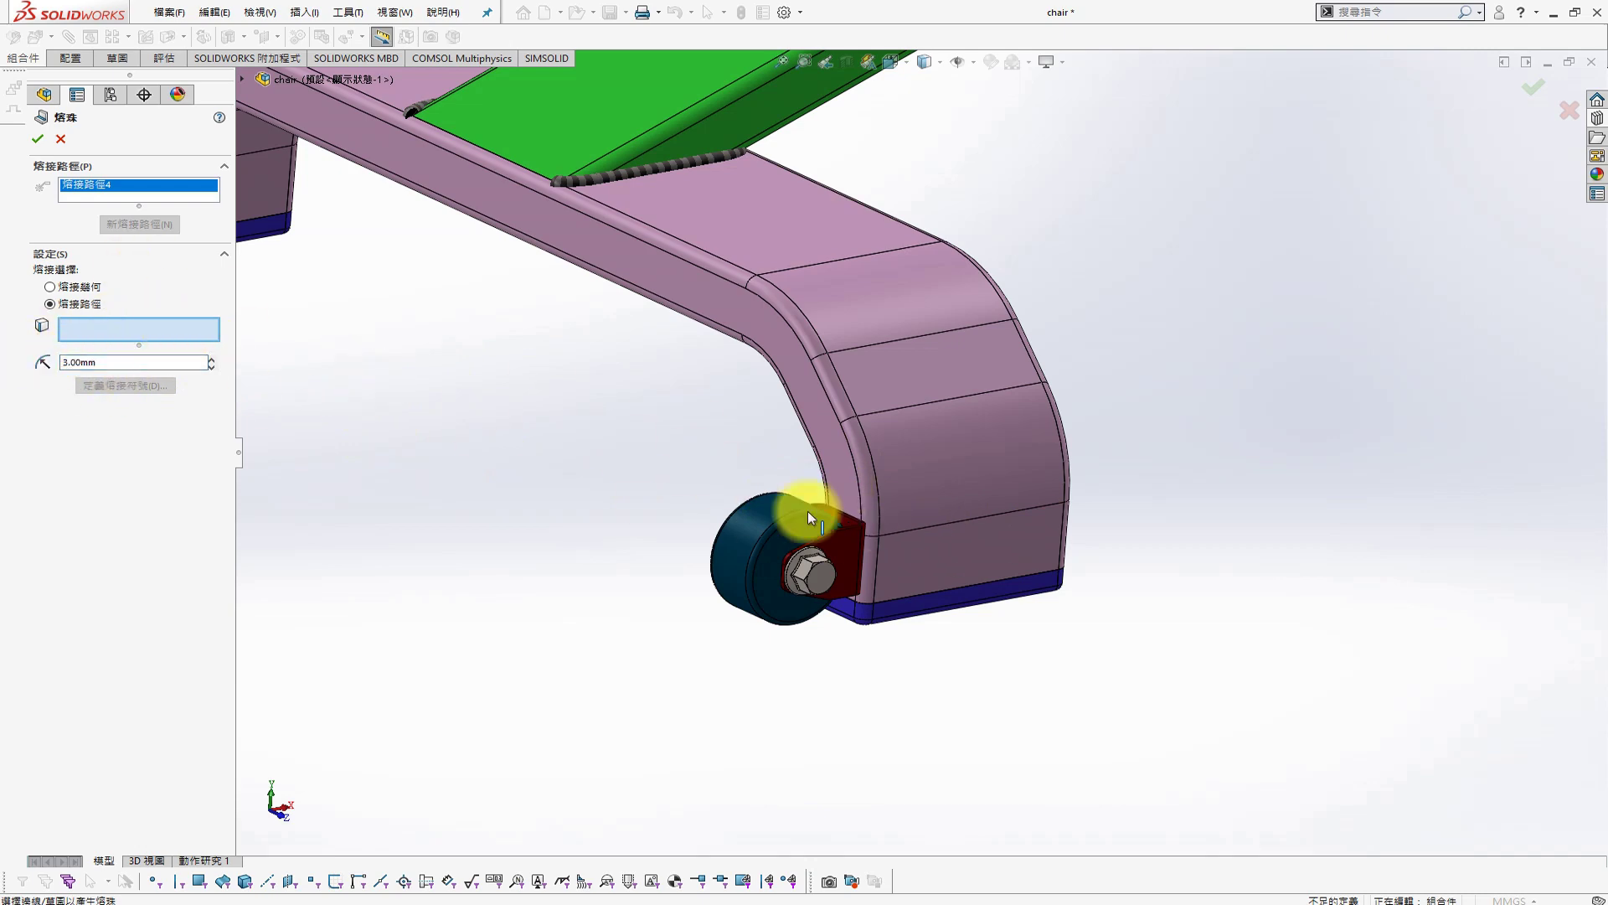
Pick the first wheel bracket's edges, including its bottom edge, for the 3.00 mm weld bead
scroll(872, 522, down, 5)
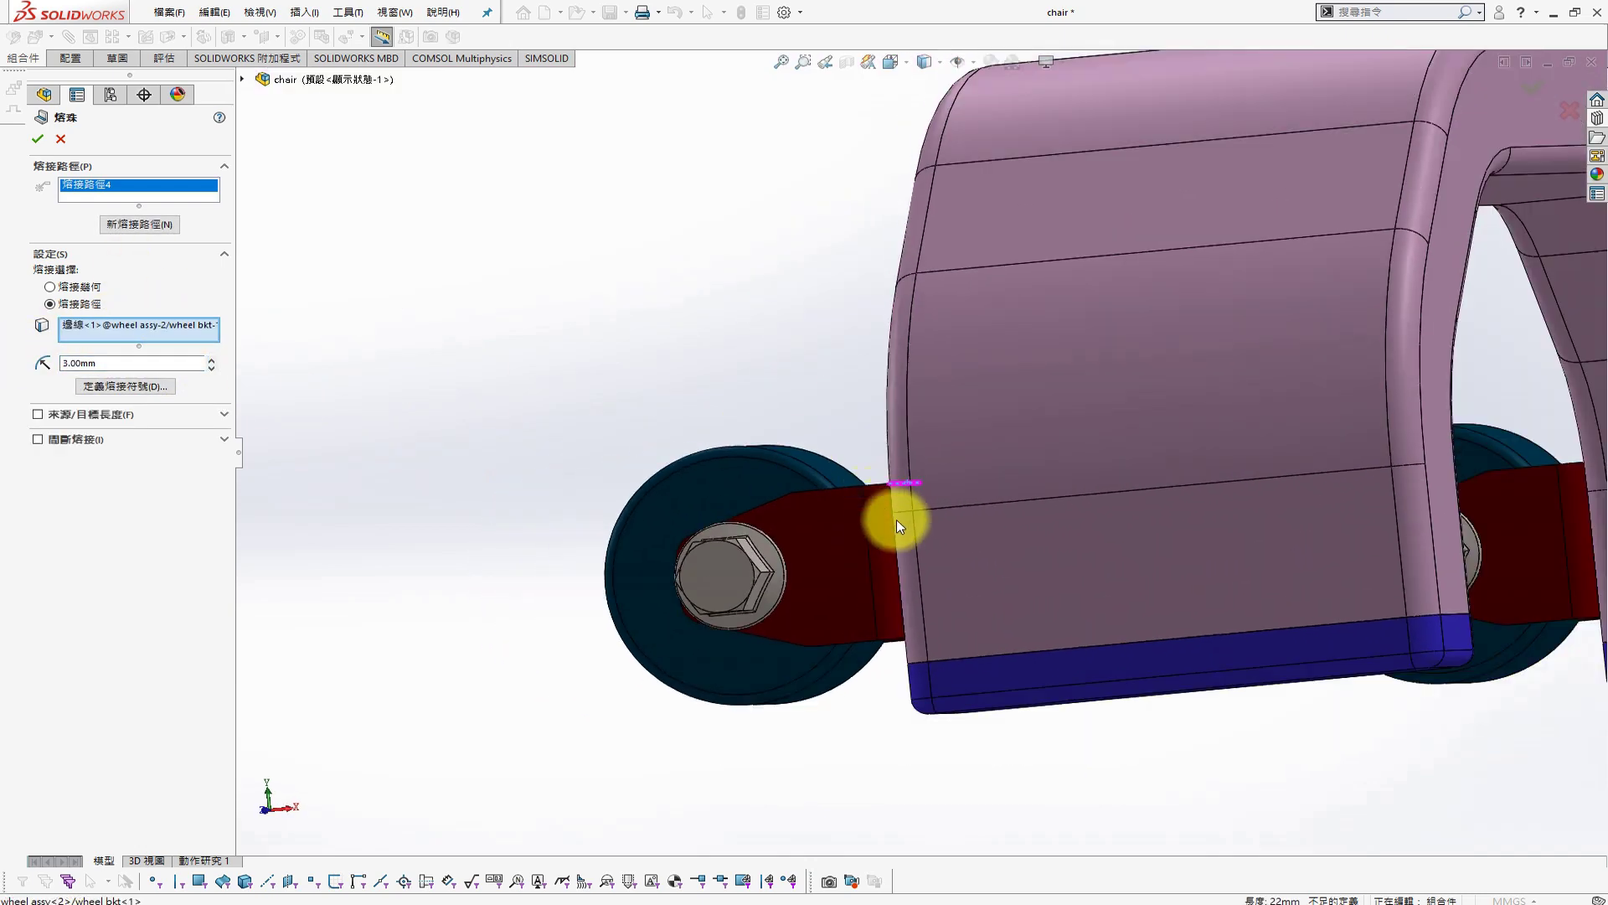
click(893, 526)
mouse_move(892, 535)
middle_down()
mouse_move(890, 610)
mouse_move(936, 557)
mouse_move(927, 653)
middle_up()
scroll(879, 617, down, 5)
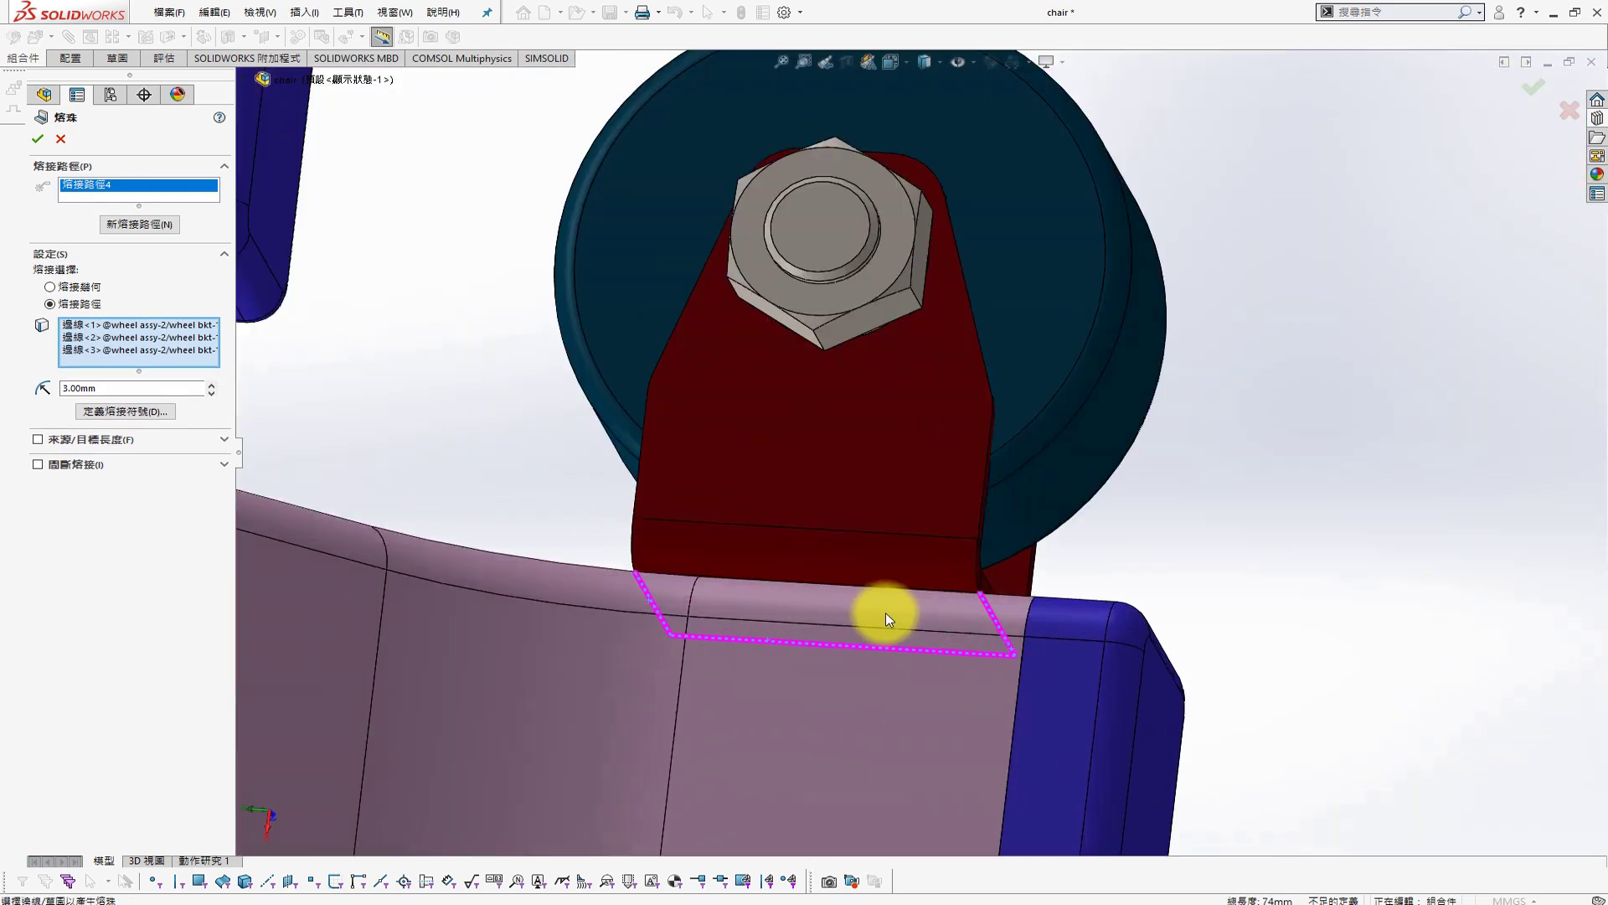
click(922, 587)
scroll(800, 592, up, 3)
Start a new weld path and pick the second bracket's top edges where it meets the leg
click(139, 224)
scroll(1094, 521, up, 3)
scroll(1094, 521, up, 5)
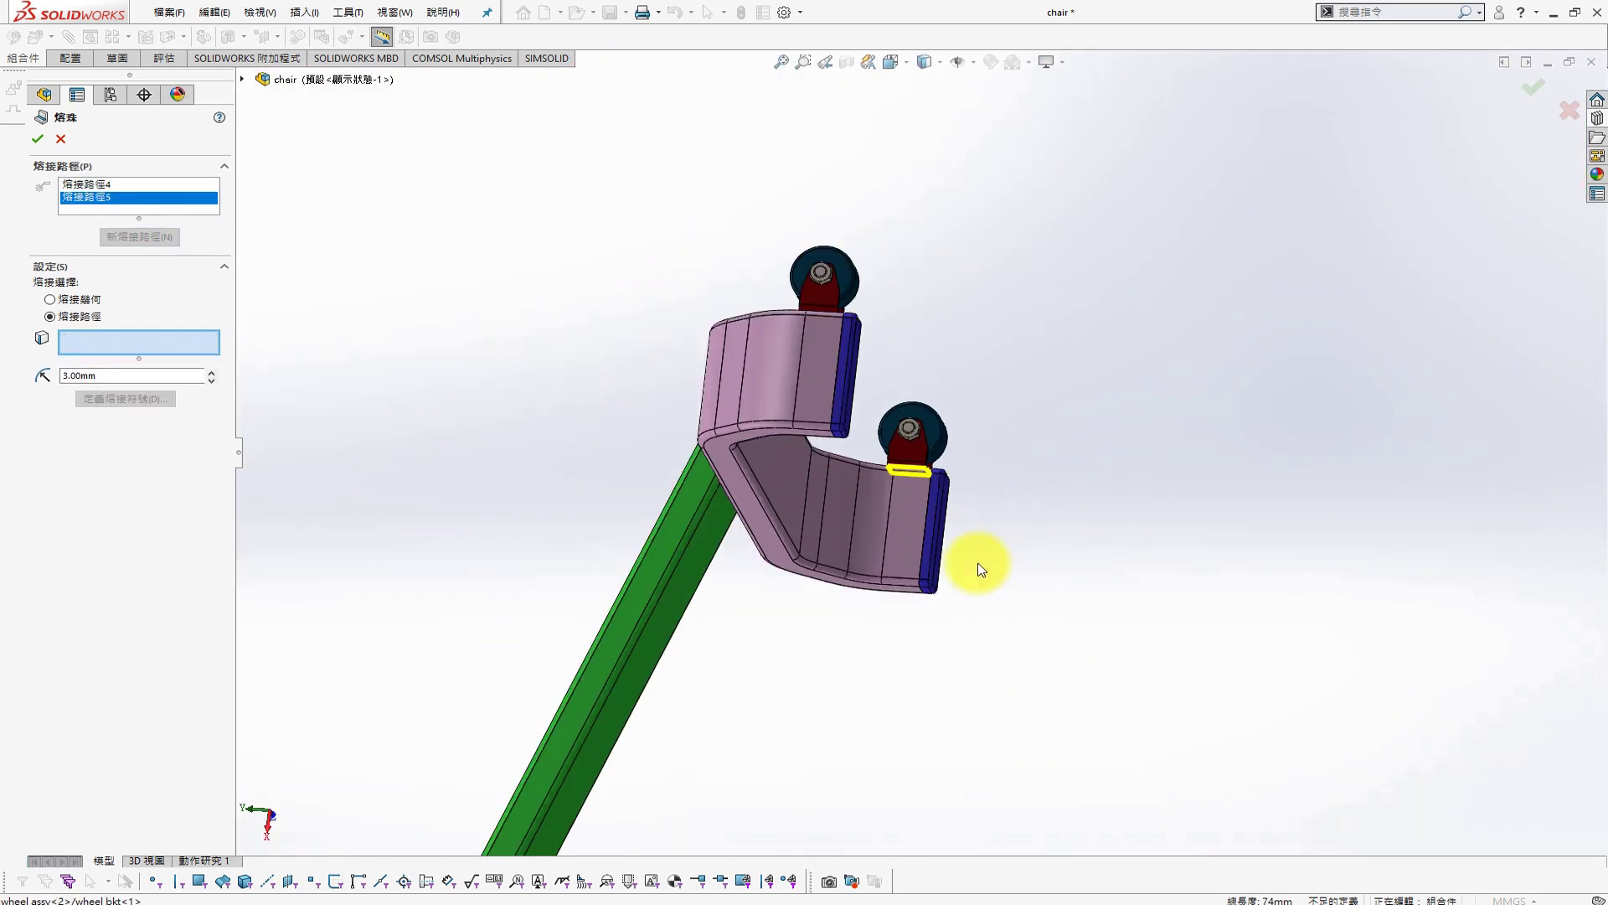
middle_drag(977, 564, 868, 390)
scroll(868, 389, down, 5)
scroll(836, 348, down, 5)
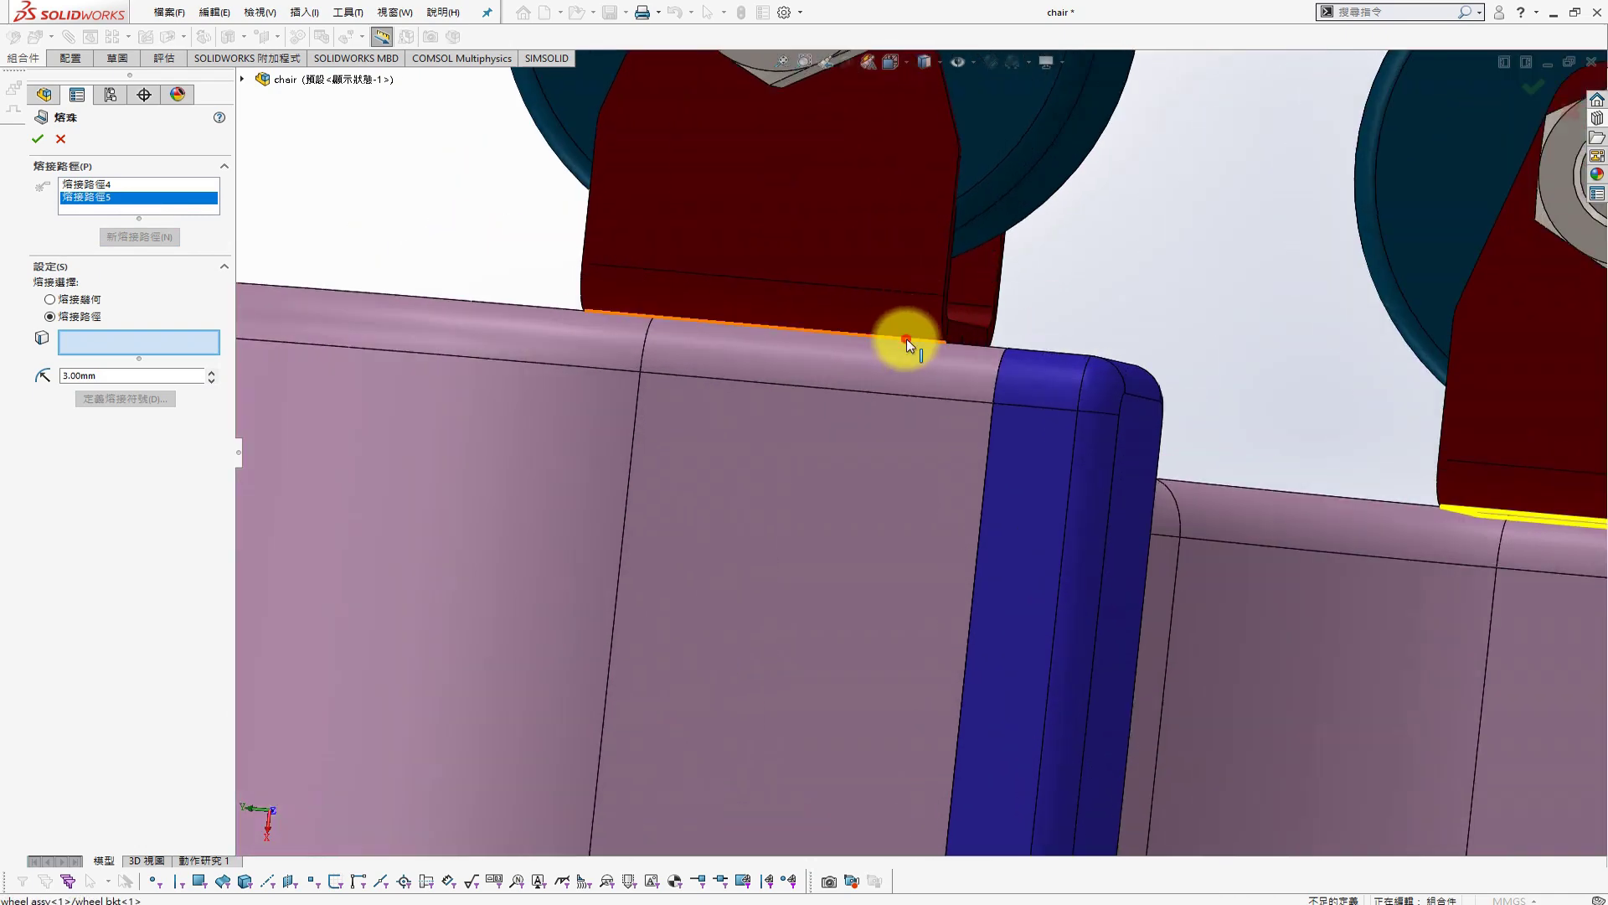
click(906, 339)
scroll(908, 377, down, 3)
scroll(910, 419, up, 3)
click(987, 329)
Add the second bracket's remaining edges and confirm the weld beads
middle_drag(773, 323, 727, 308)
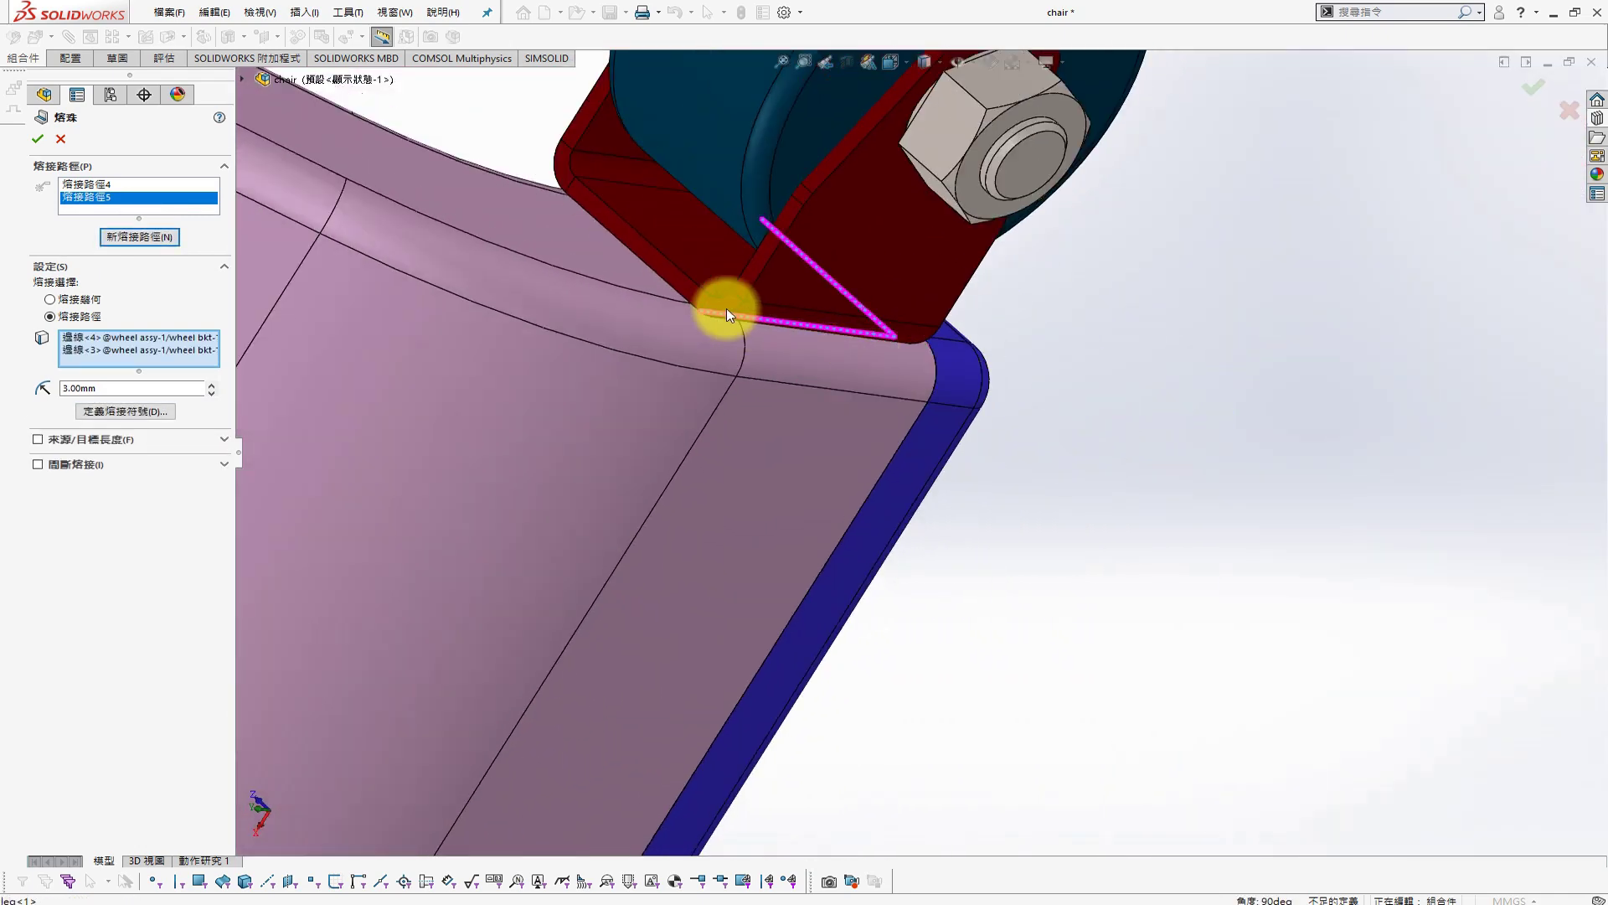
click(588, 219)
middle_drag(586, 214, 410, 329)
click(405, 330)
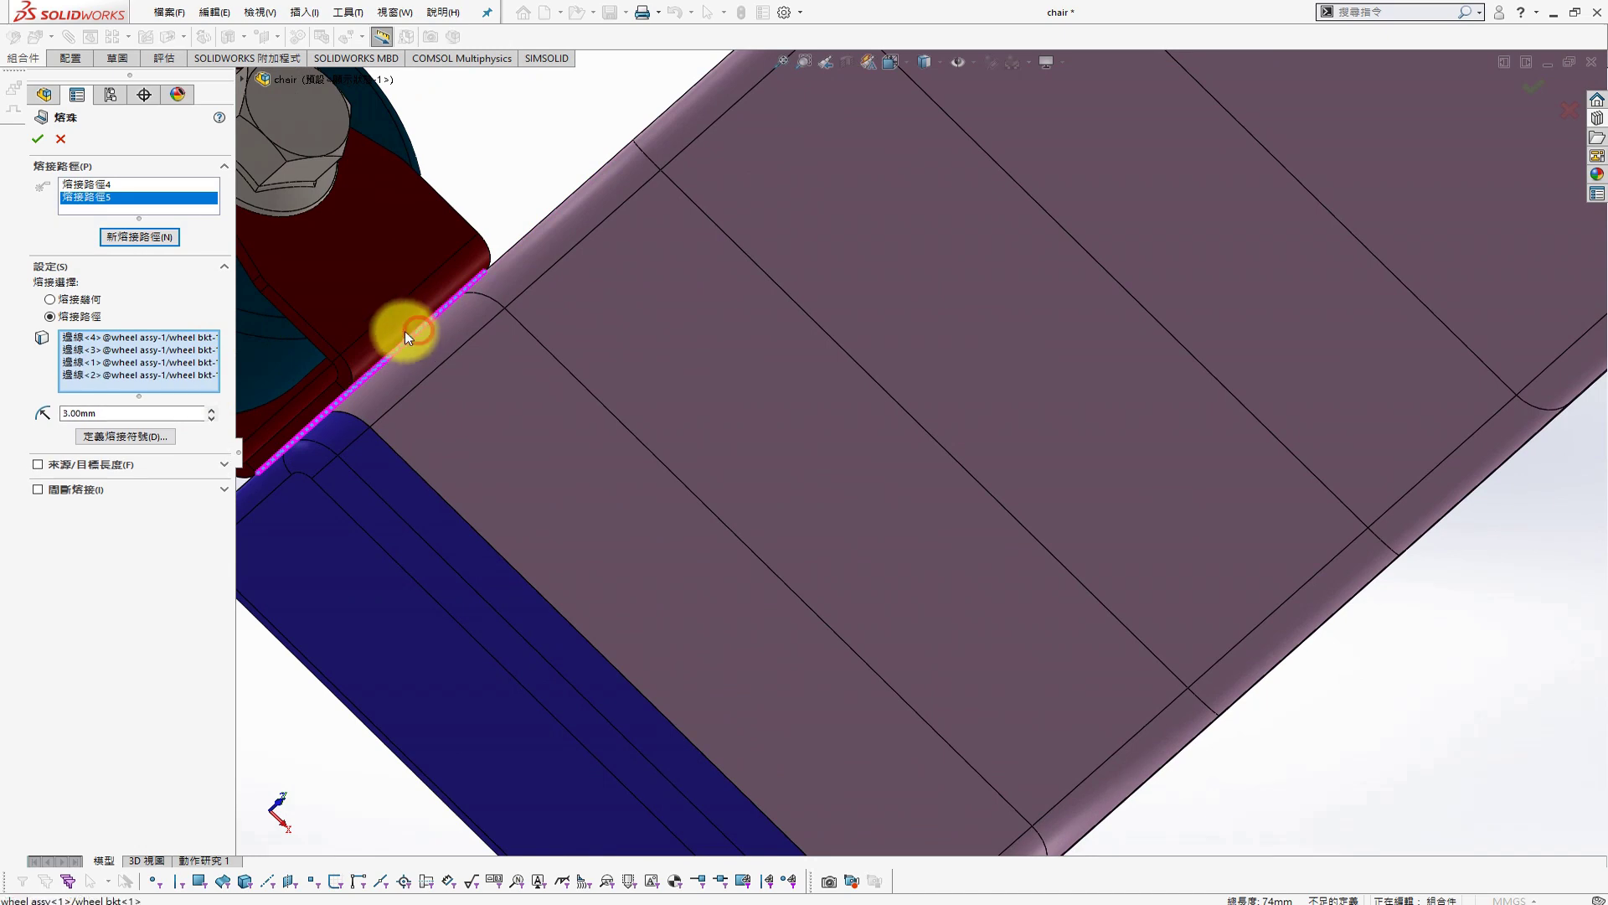
click(40, 141)
scroll(700, 316, up, 5)
mouse_move(701, 315)
middle_down()
mouse_move(872, 492)
mouse_move(1009, 428)
mouse_move(1202, 438)
mouse_move(1305, 474)
middle_up()
Save the chair assembly and inspect the seat hinge
scroll(1294, 475, down, 2)
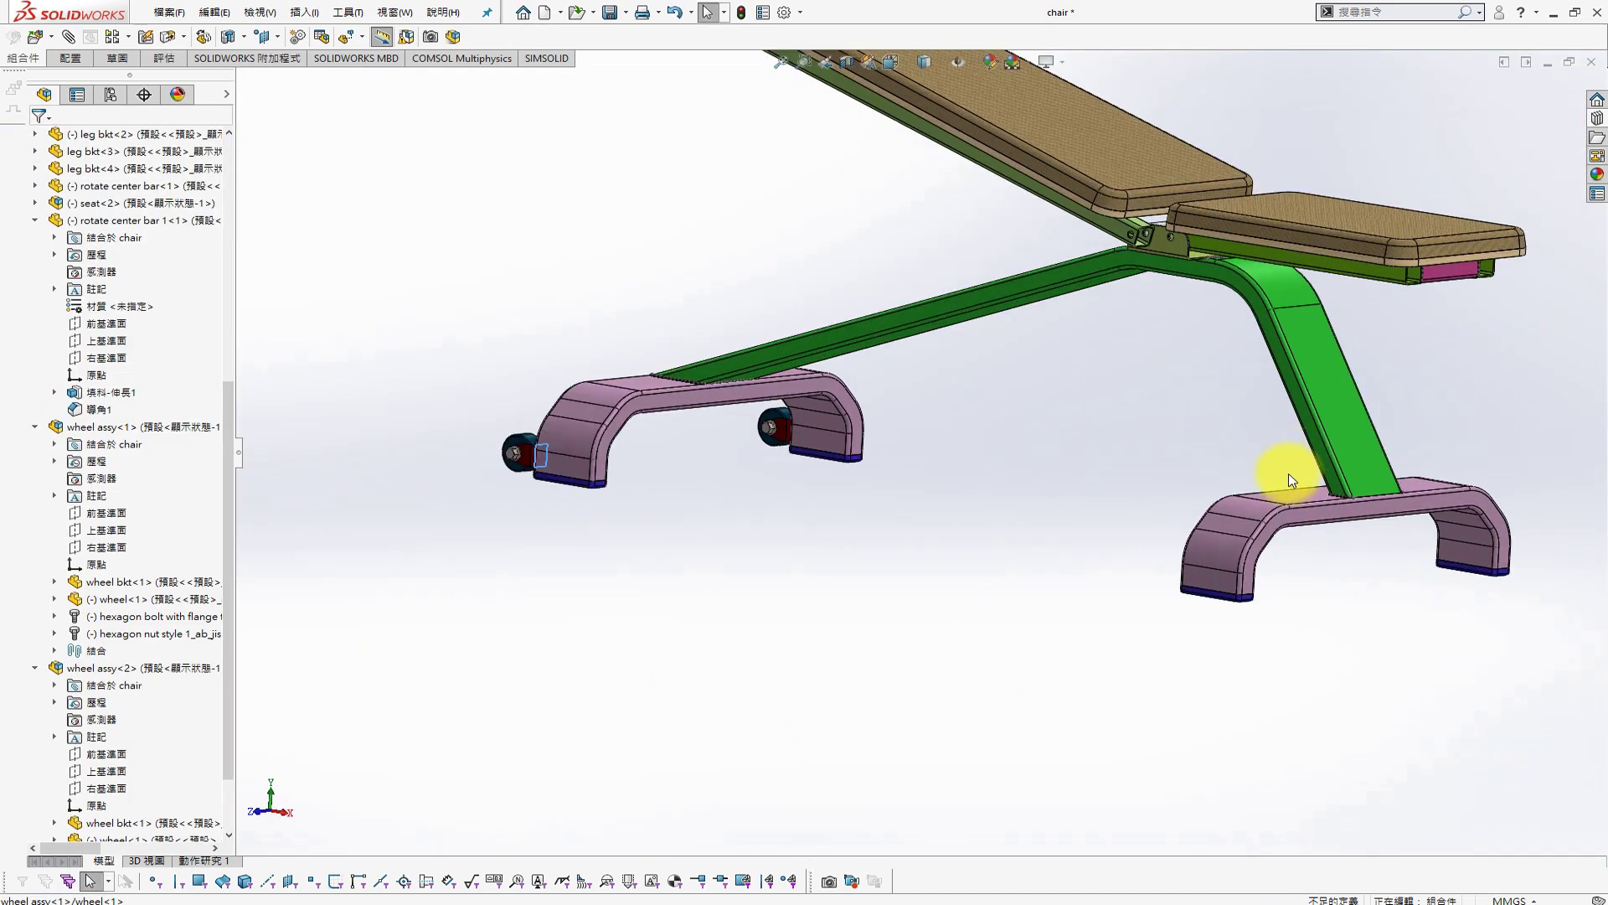
click(614, 17)
middle_drag(796, 251, 1149, 216)
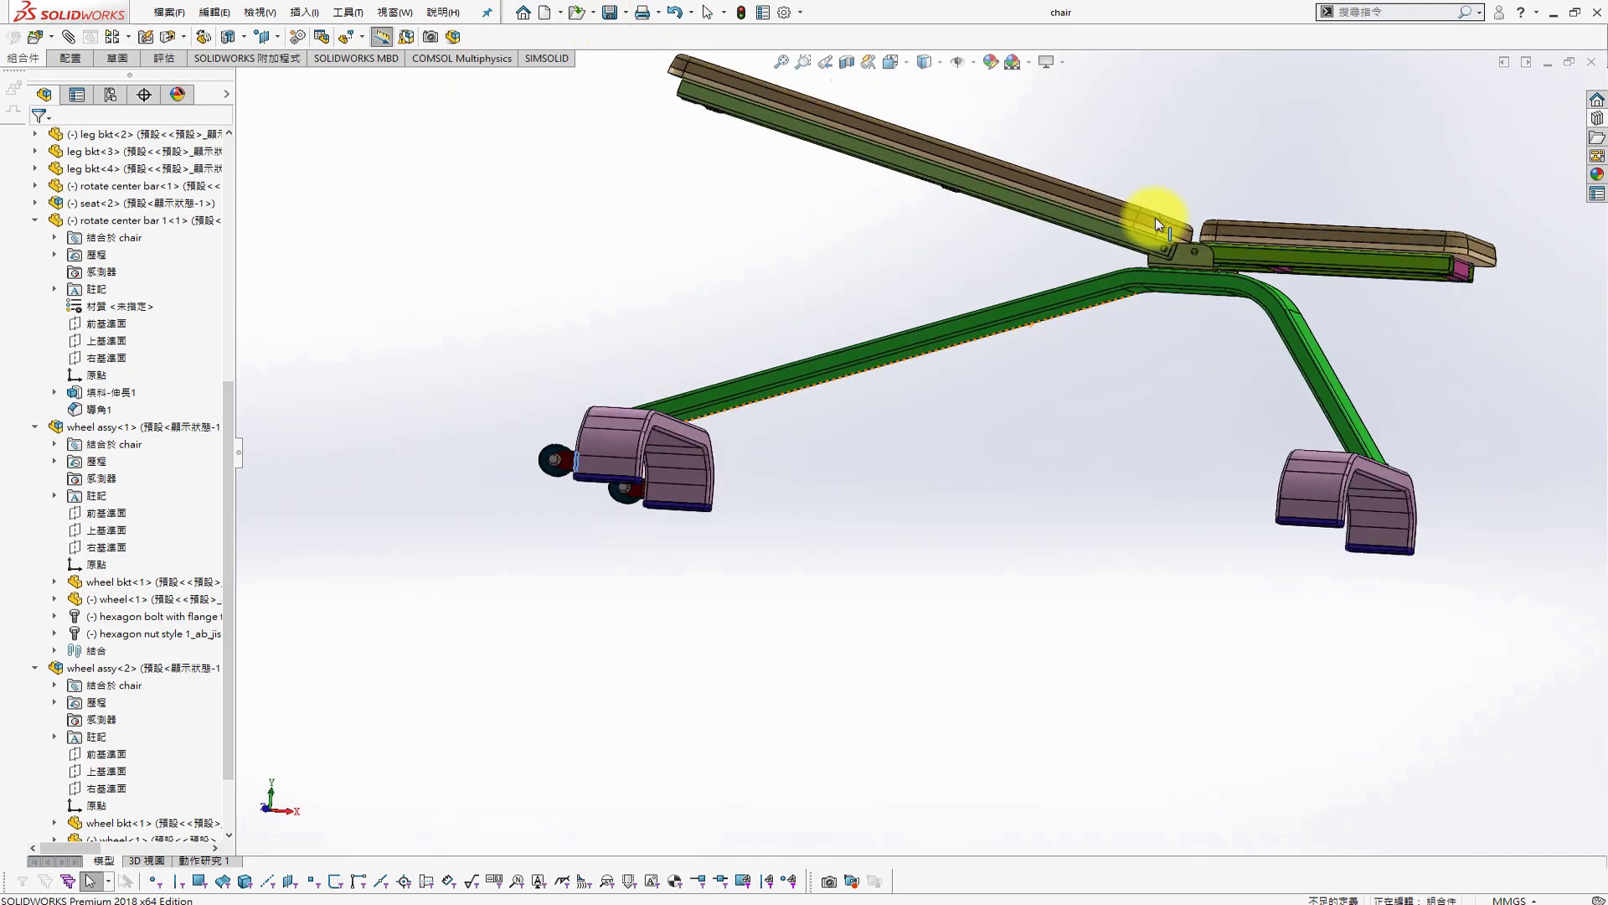
scroll(1131, 359, down, 3)
scroll(1139, 314, down, 2)
scroll(1127, 313, up, 2)
scroll(1098, 351, up, 3)
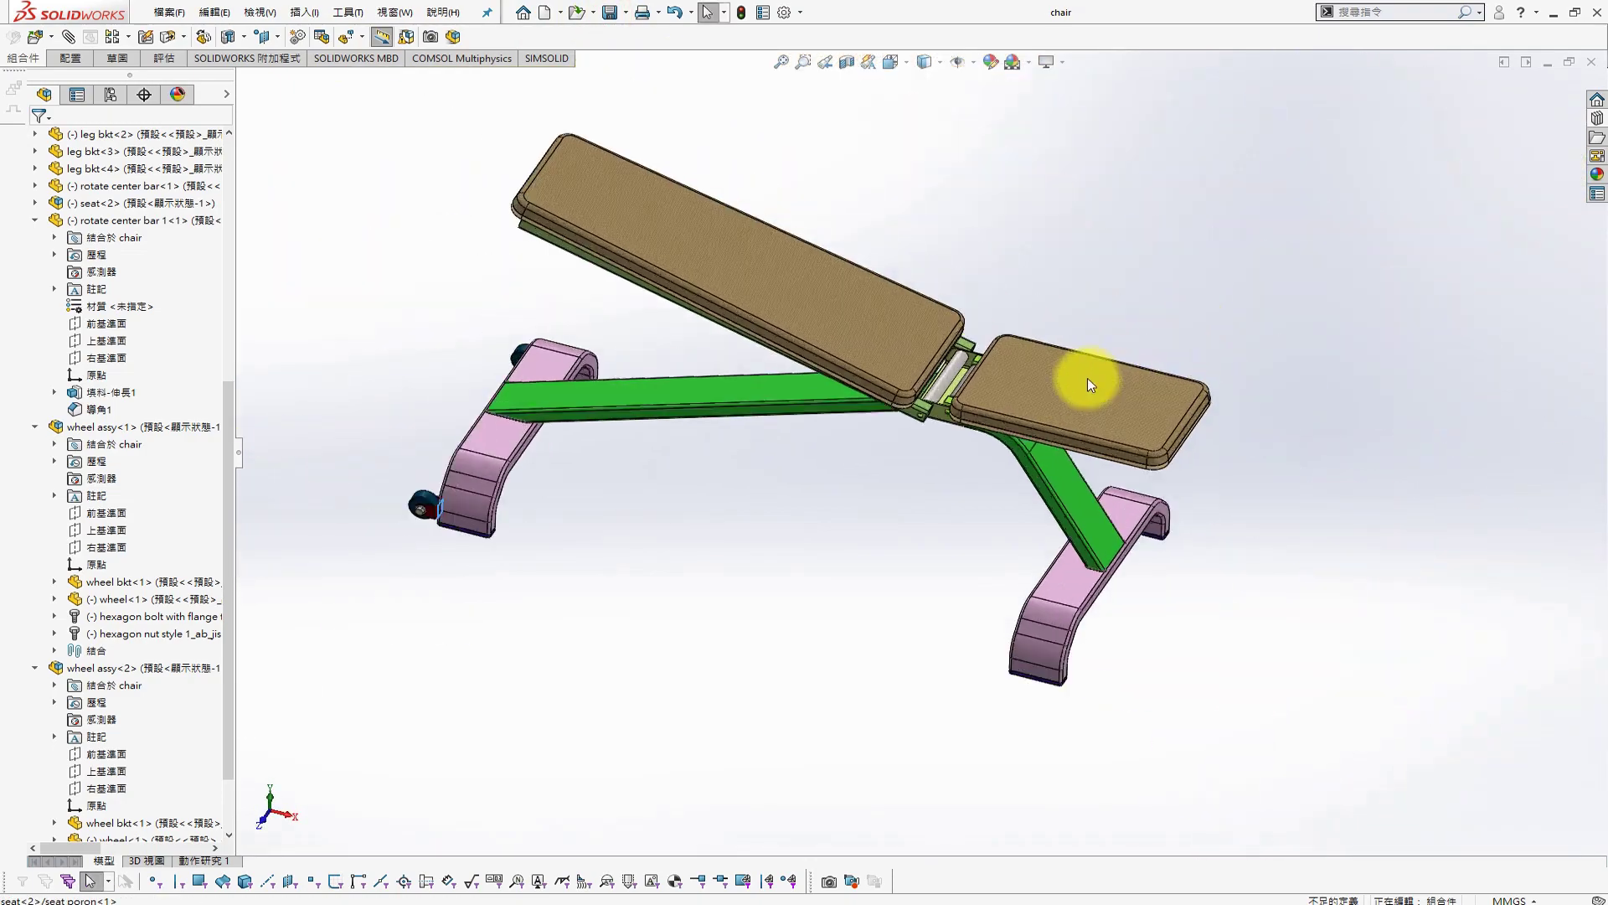
Inspect the chair from several angles, selecting the backrest and seat to locate them
middle_drag(1087, 373, 941, 377)
scroll(874, 524, down, 4)
middle_drag(874, 524, 958, 269)
scroll(958, 269, up, 3)
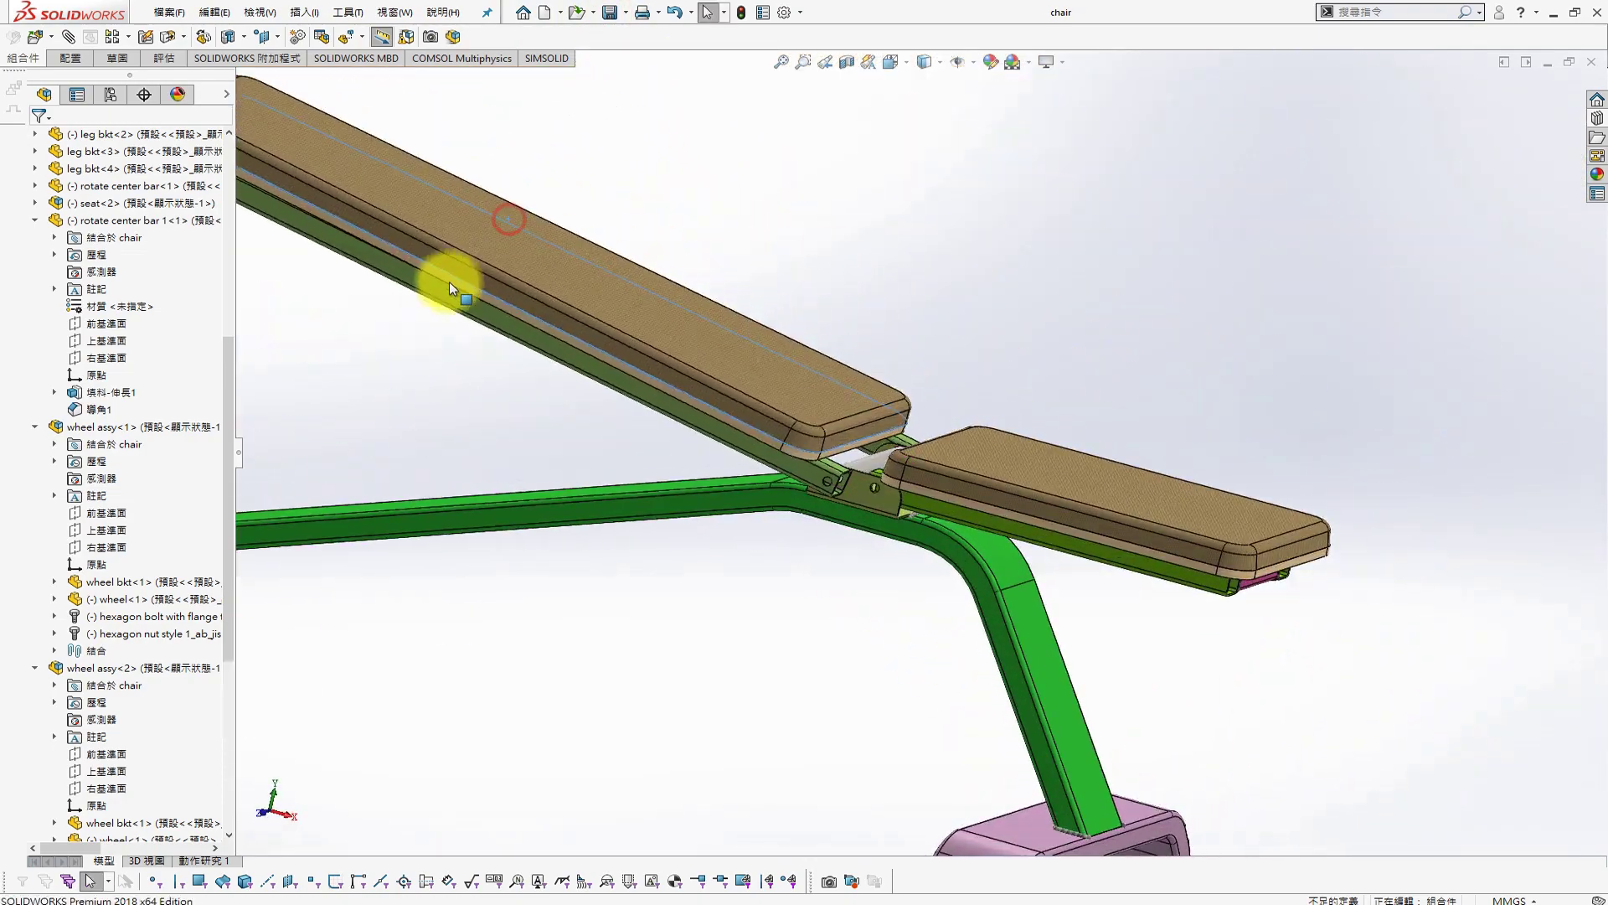
click(430, 322)
scroll(970, 575, down, 2)
mouse_move(969, 575)
middle_down()
mouse_move(995, 564)
mouse_move(1089, 390)
mouse_move(756, 304)
mouse_move(978, 341)
mouse_move(952, 324)
mouse_move(931, 350)
mouse_move(962, 345)
mouse_move(1067, 635)
middle_up()
click(1089, 391)
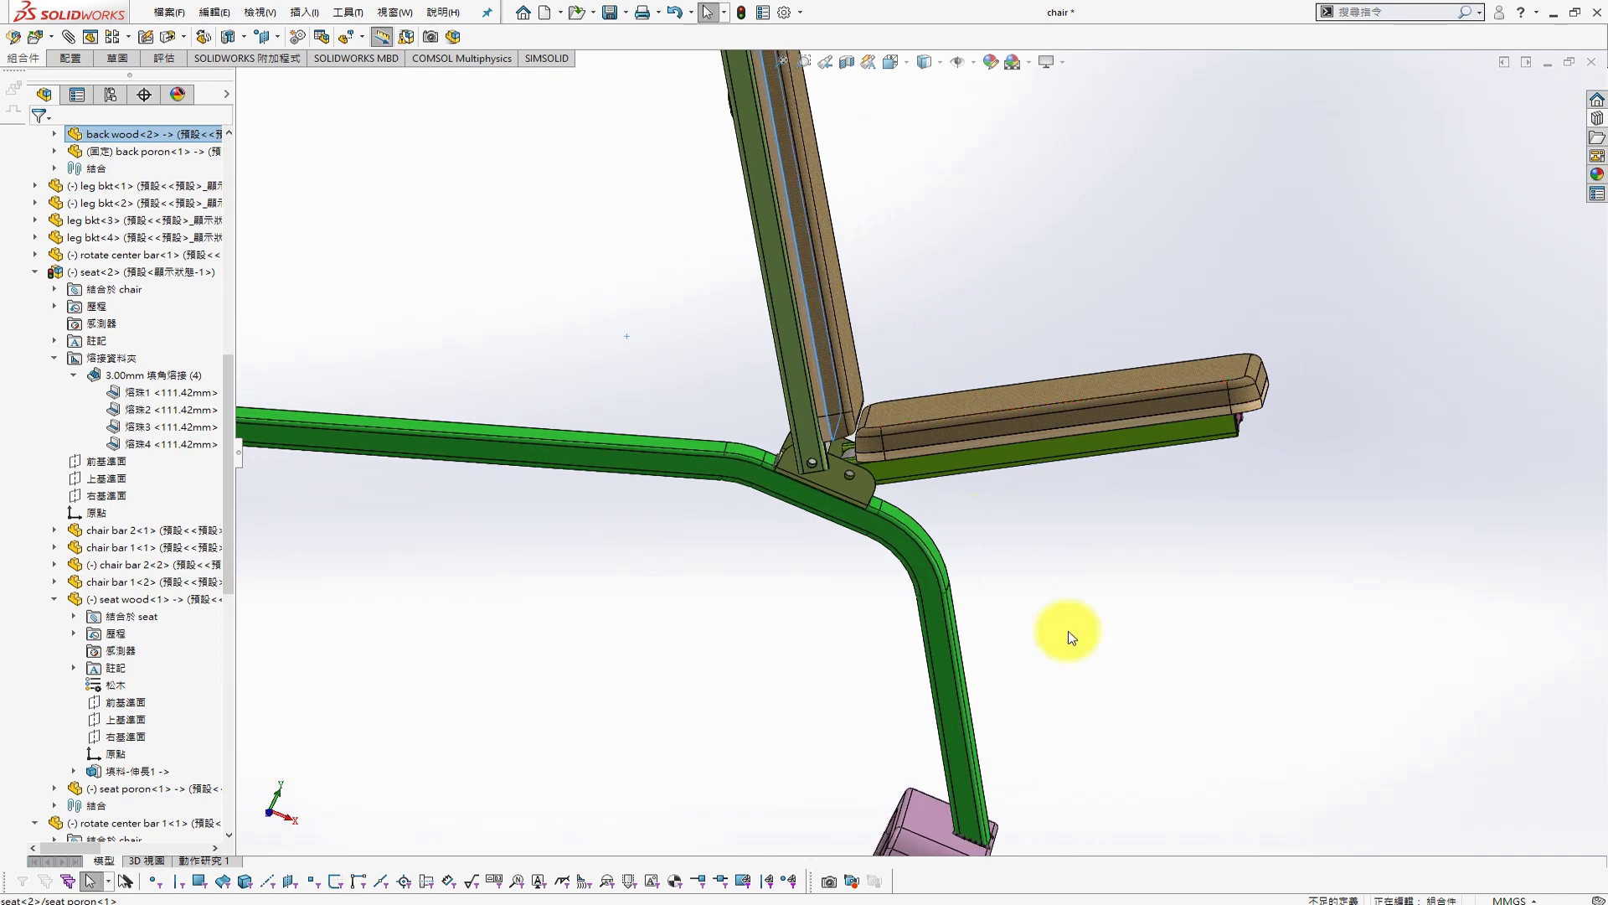
click(1054, 620)
scroll(1054, 620, up, 2)
scroll(1113, 556, up, 3)
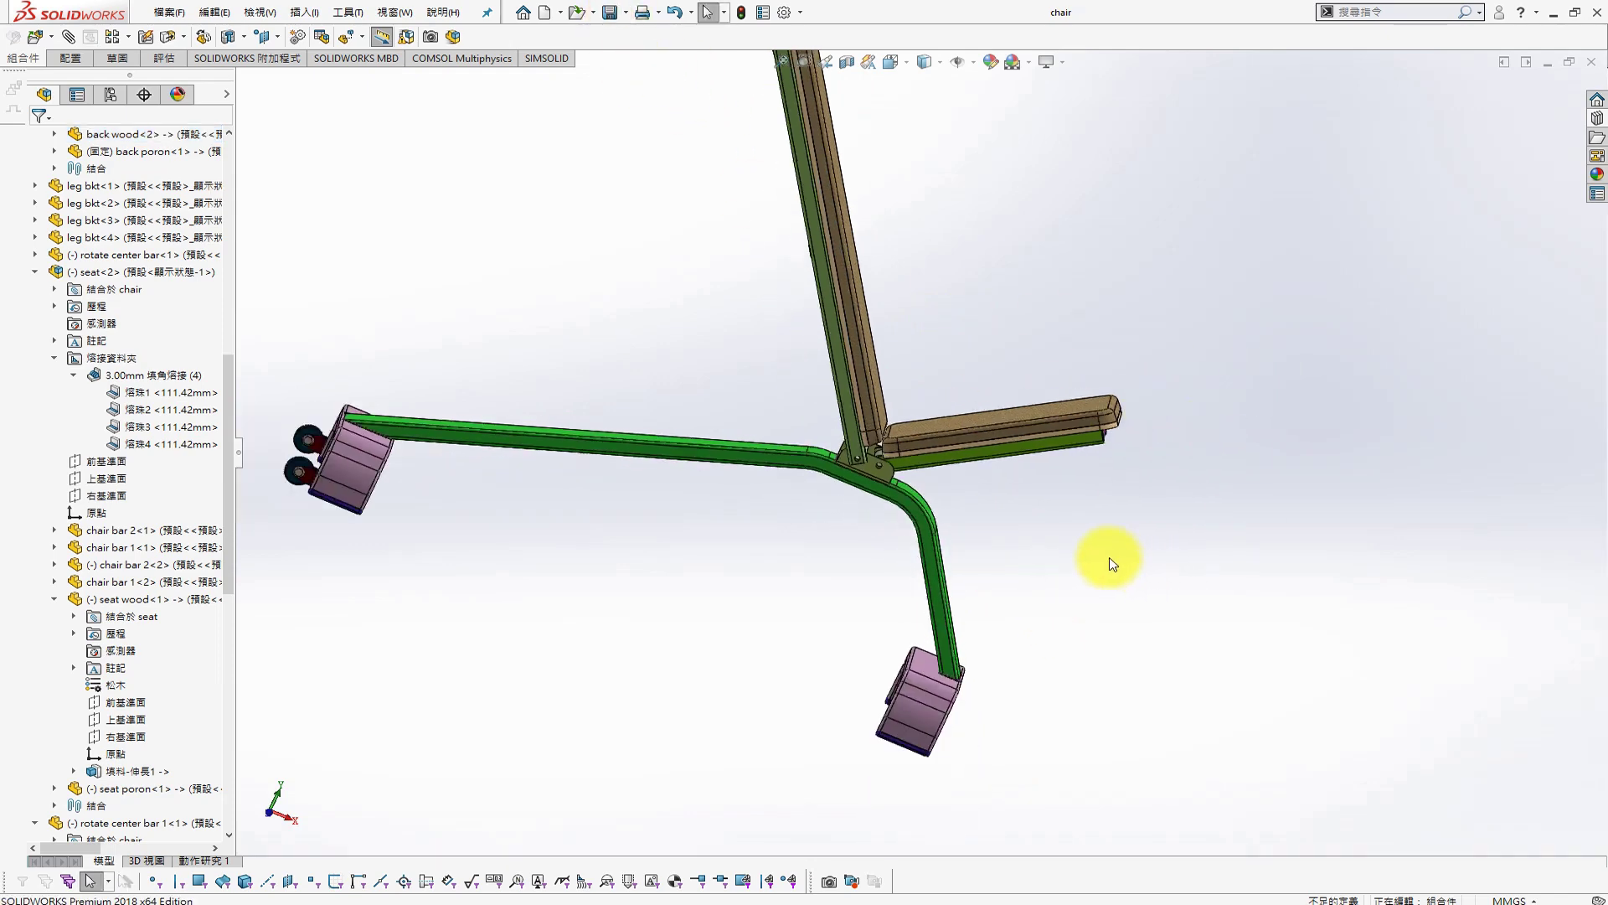
mouse_move(1113, 556)
middle_down()
mouse_move(991, 455)
mouse_move(1113, 485)
mouse_move(1113, 511)
middle_up()
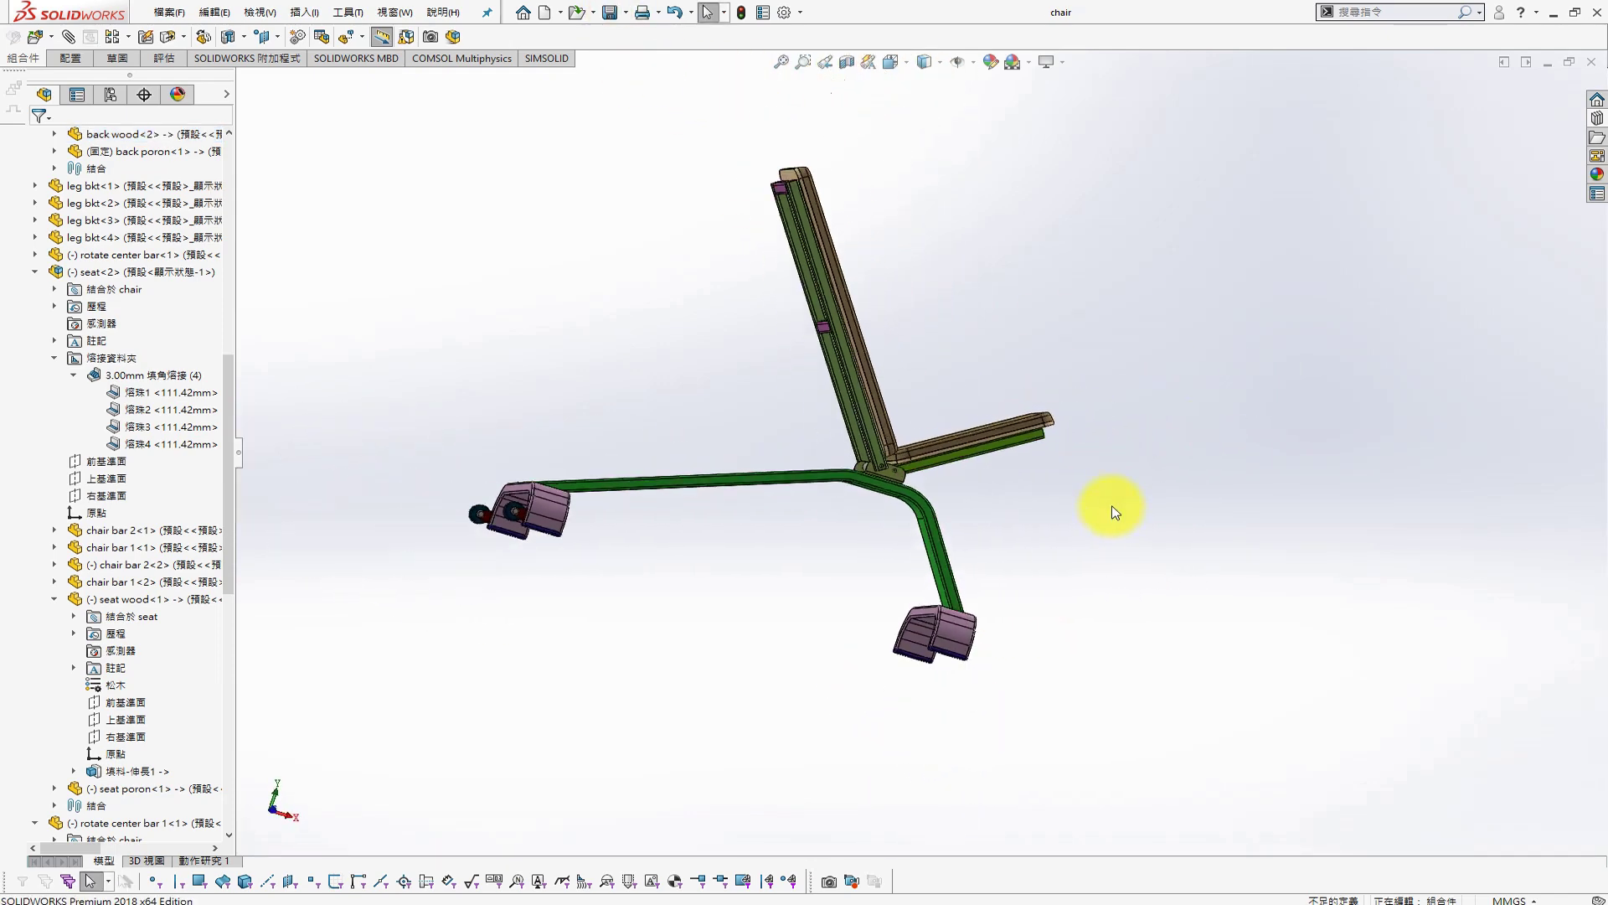
Add a new configuration named -10 from the Default configuration
click(113, 98)
right_click(143, 165)
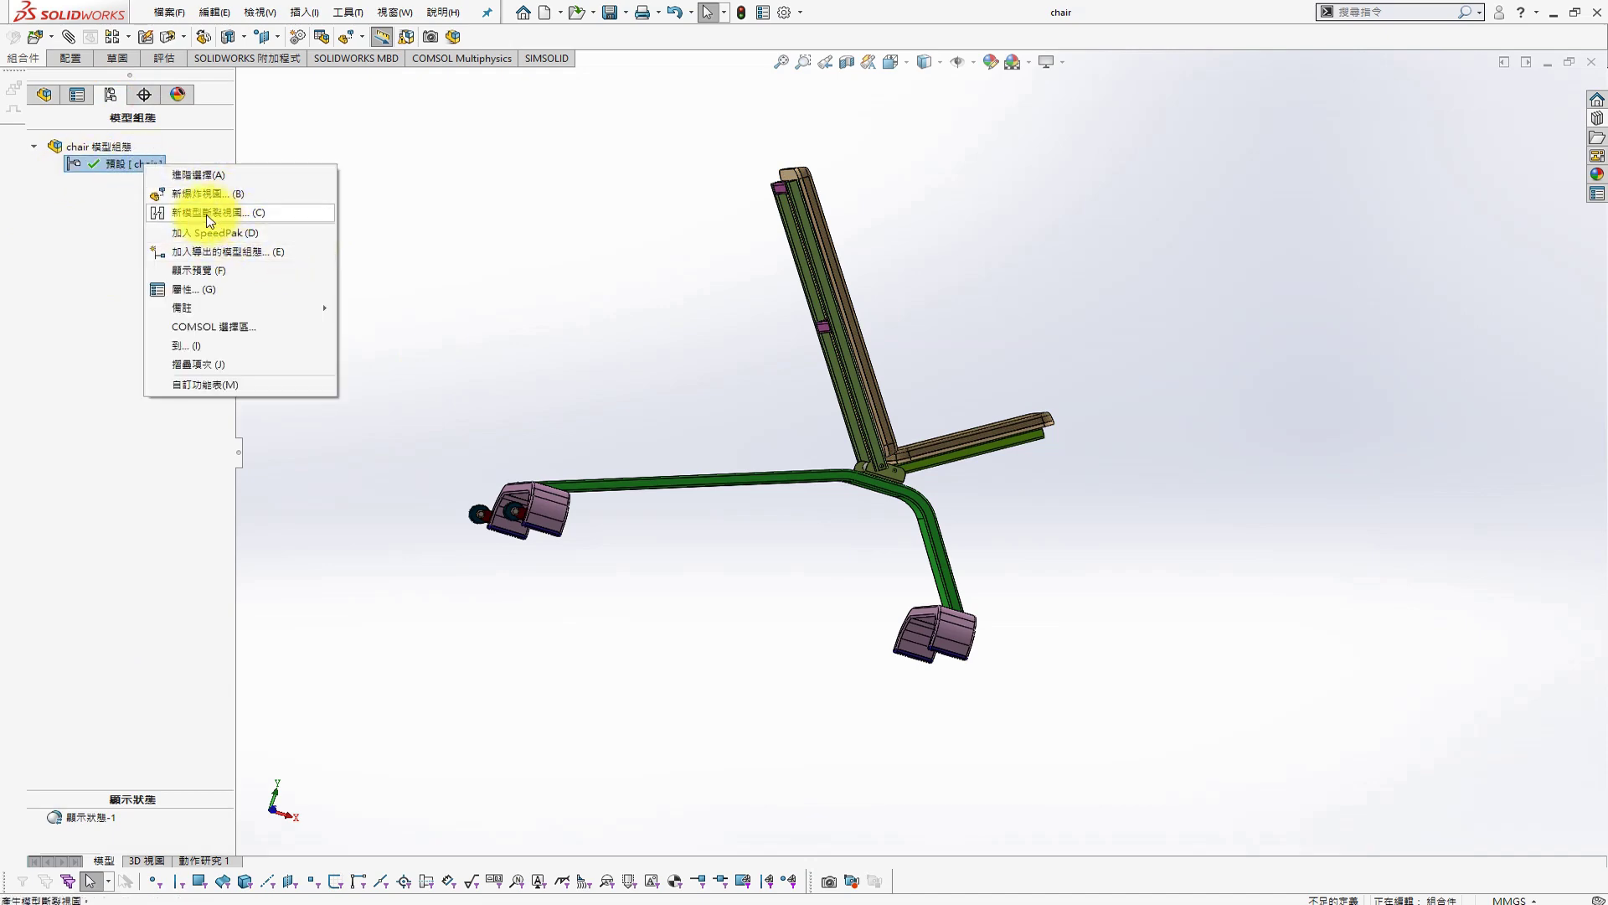
click(251, 252)
mouse_move(712, 402)
middle_down()
mouse_move(913, 374)
mouse_move(797, 434)
middle_up()
text(-10)
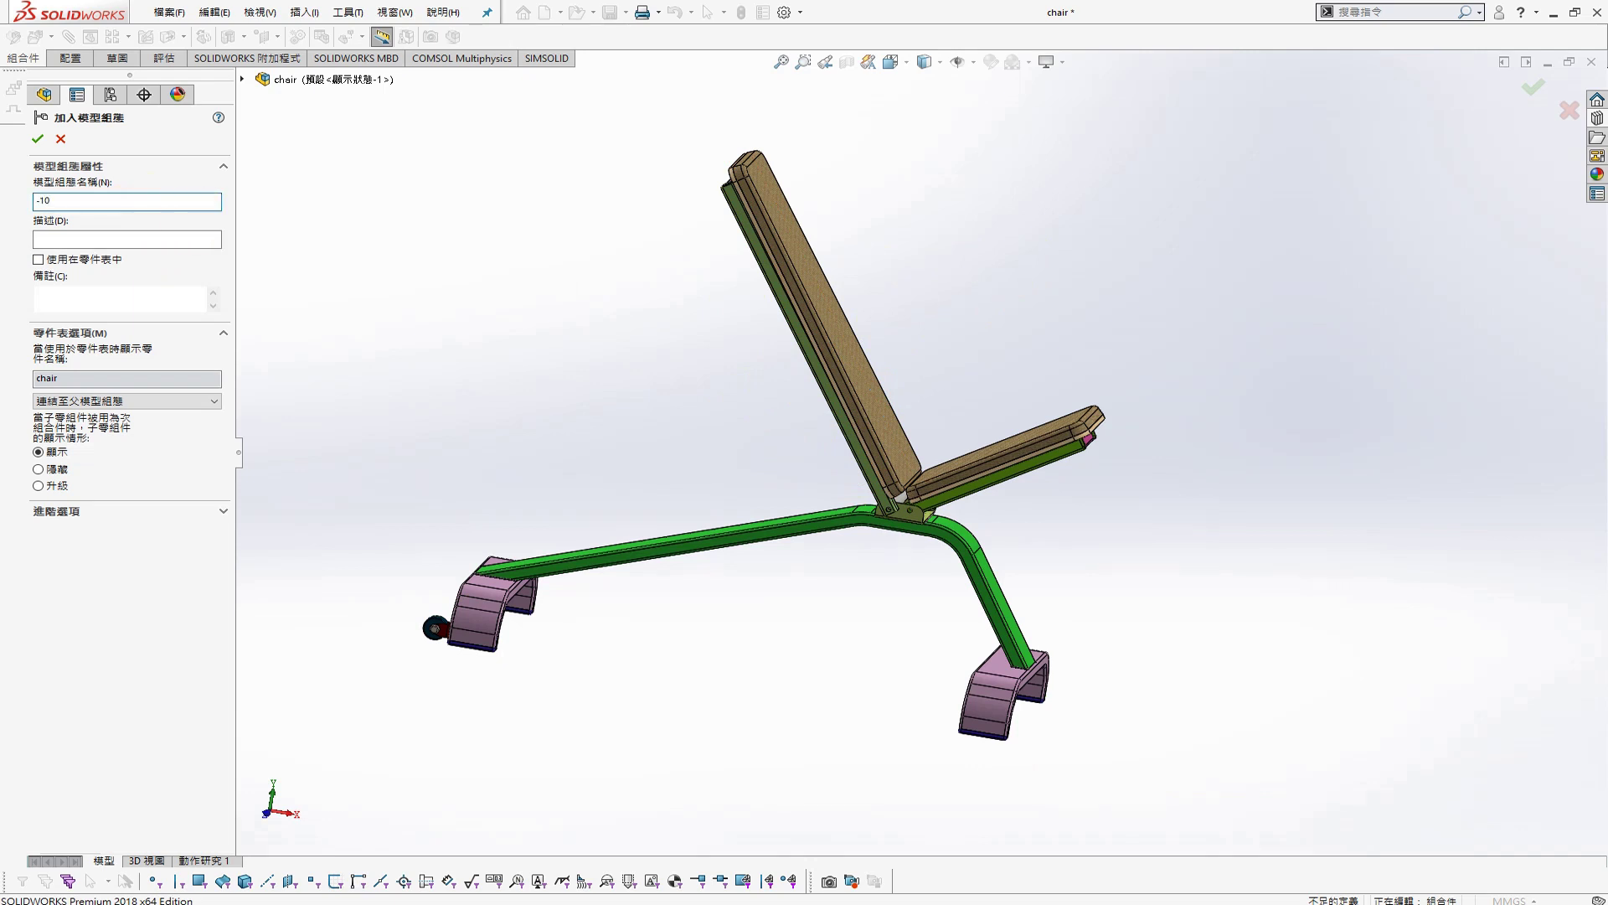
key(Return)
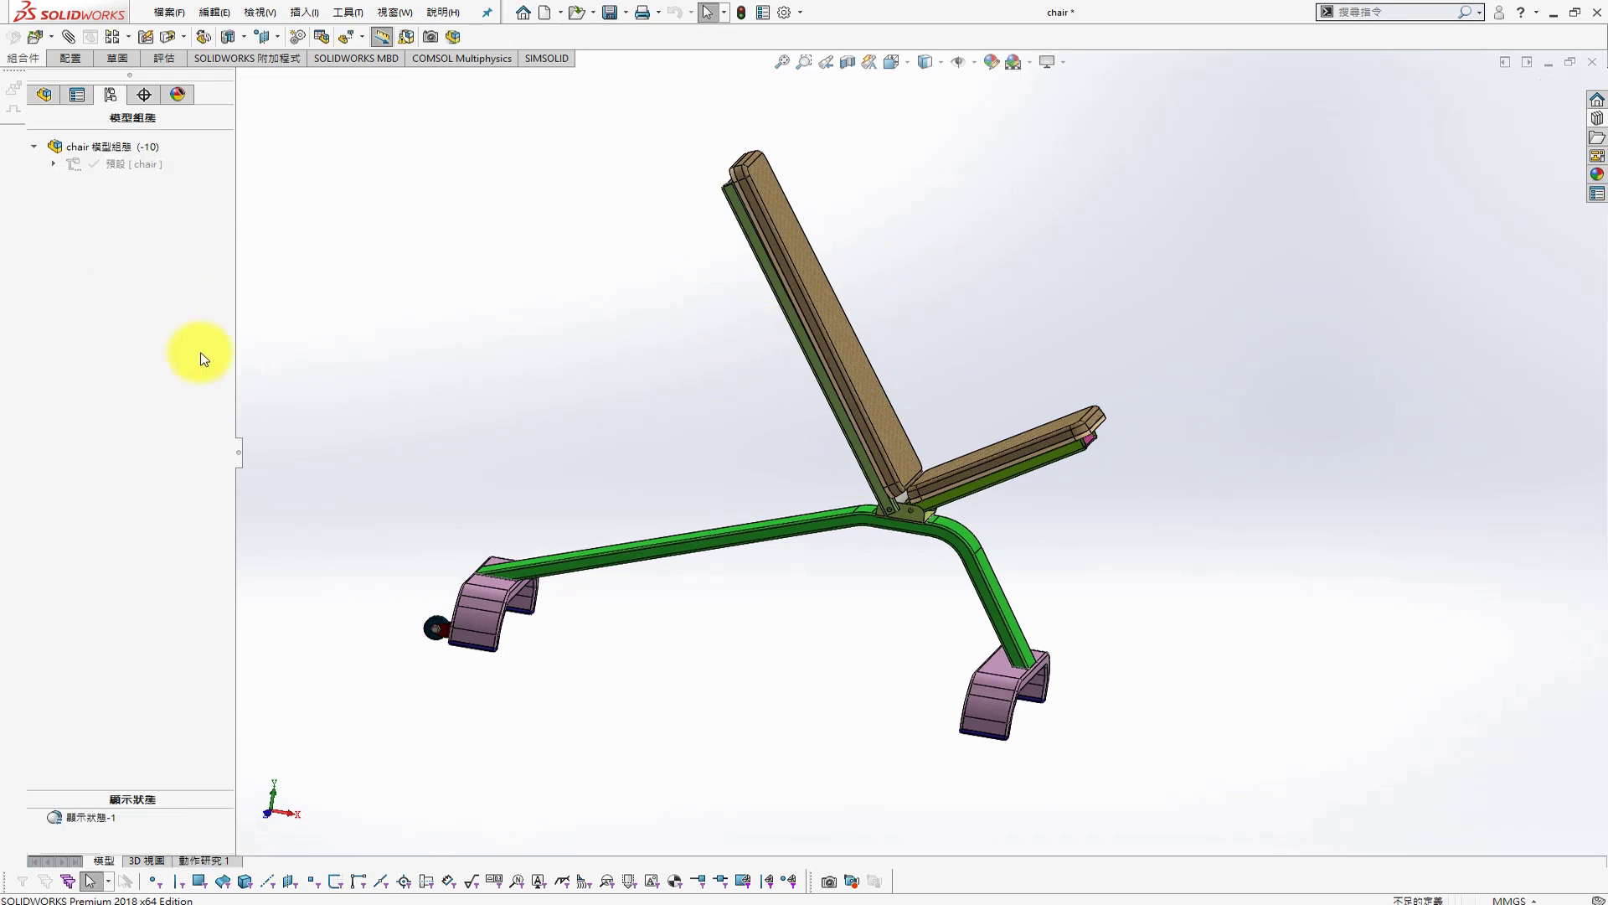
Tilt the backrest nearly flat and collapse the back assy and rotate center bar 1 branches
click(42, 94)
mouse_move(707, 366)
mouse_down()
mouse_move(620, 435)
mouse_move(736, 621)
mouse_move(796, 531)
mouse_up()
scroll(797, 534, down, 2)
scroll(225, 670, down, 2)
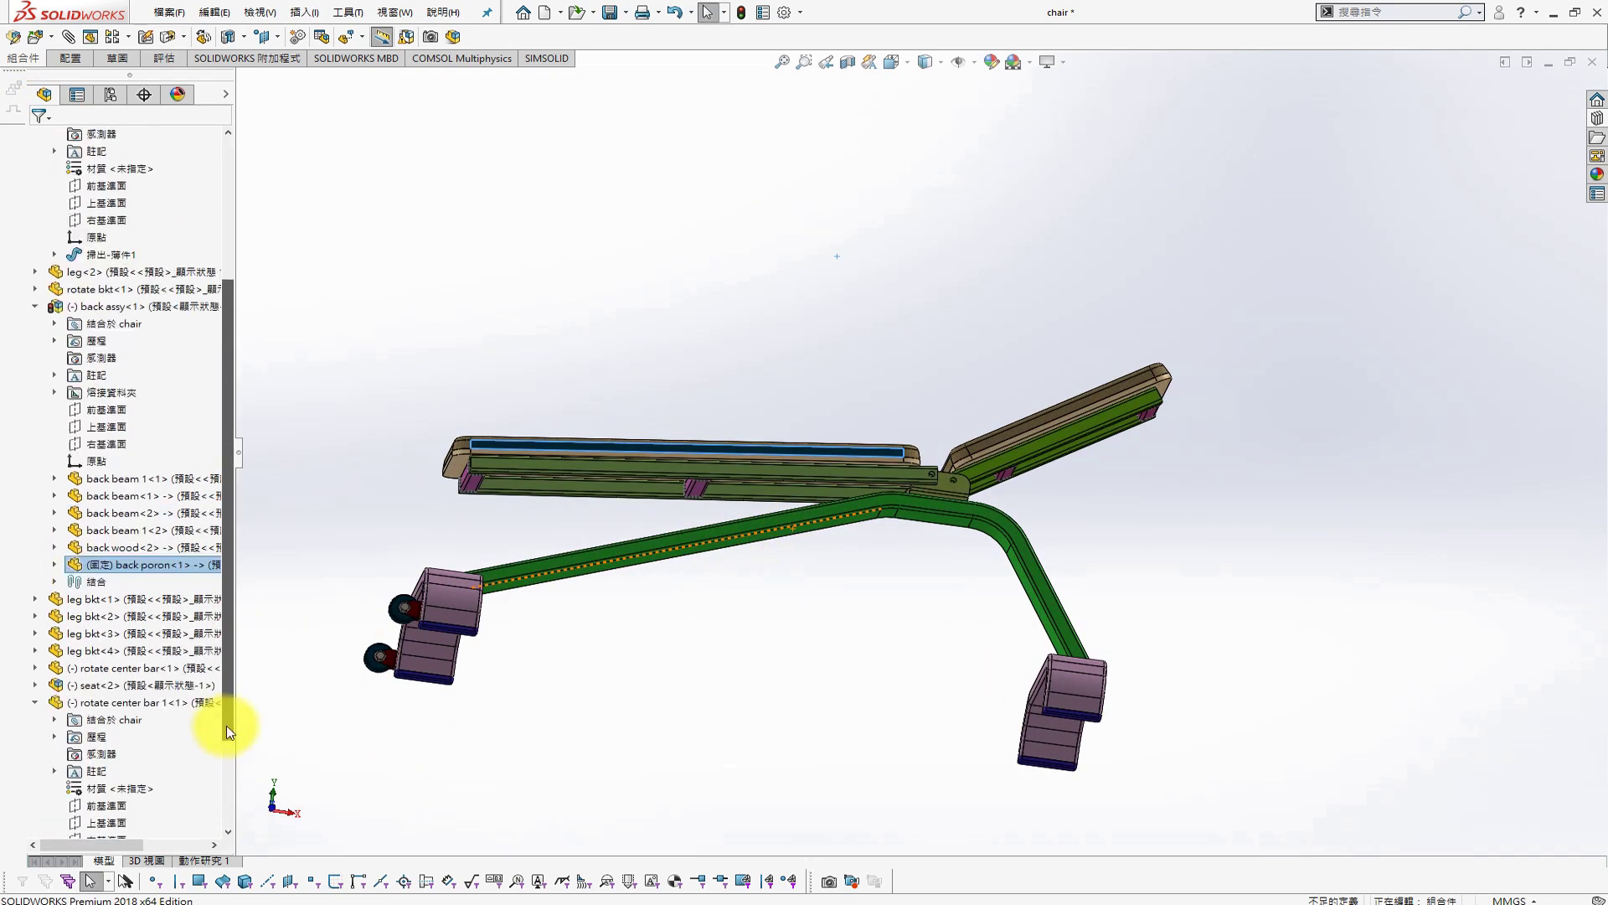
click(34, 358)
click(34, 581)
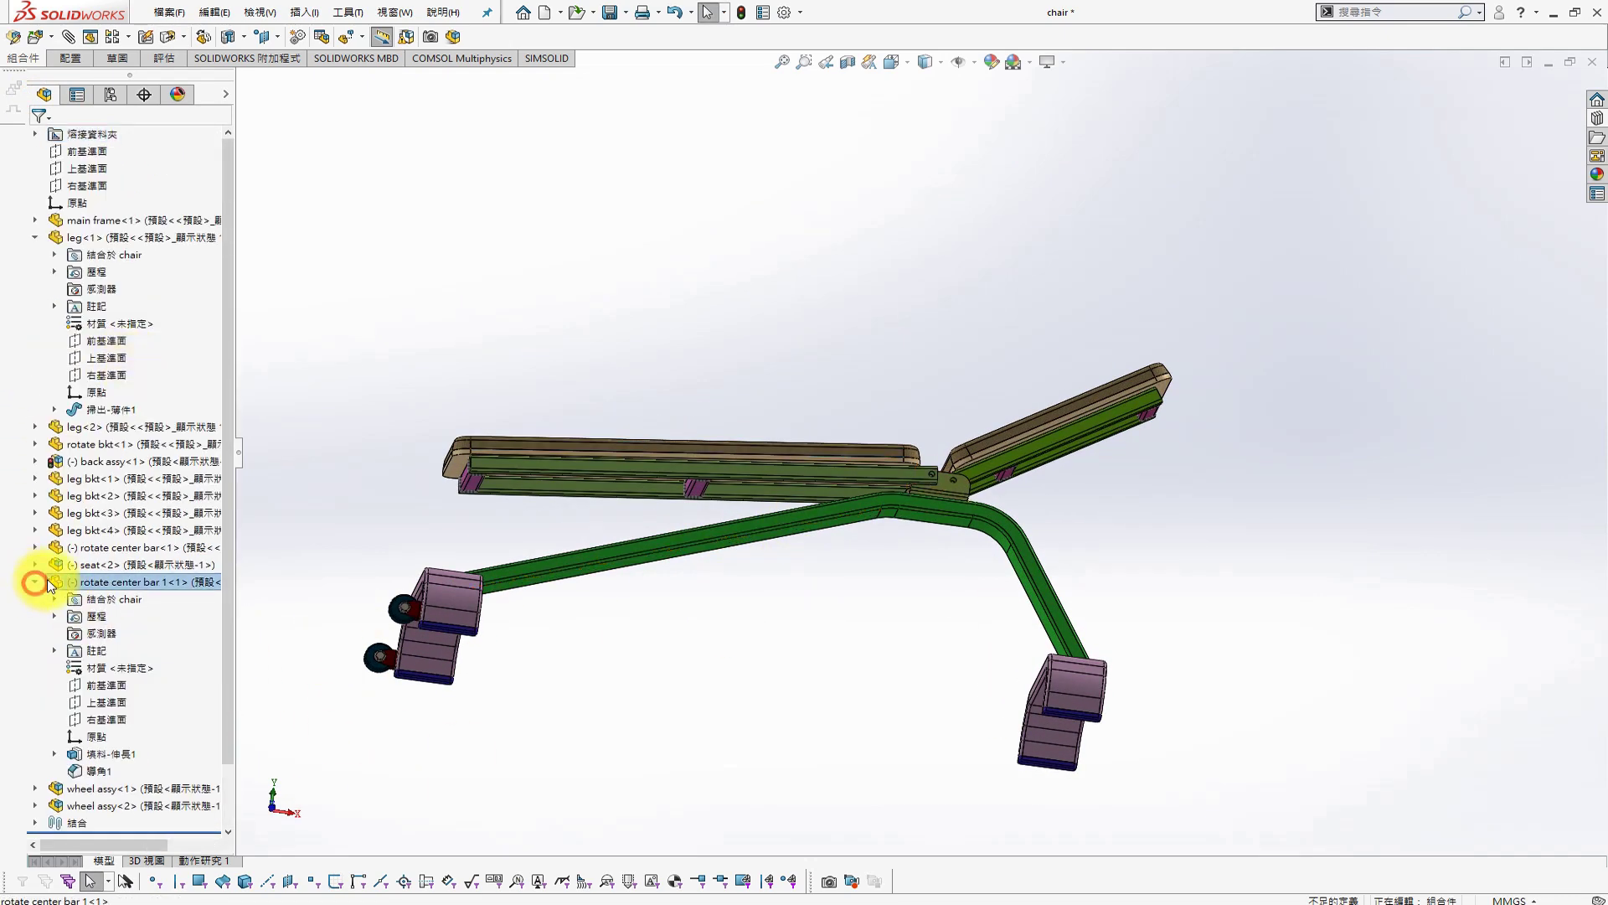
middle_drag(544, 326, 584, 394)
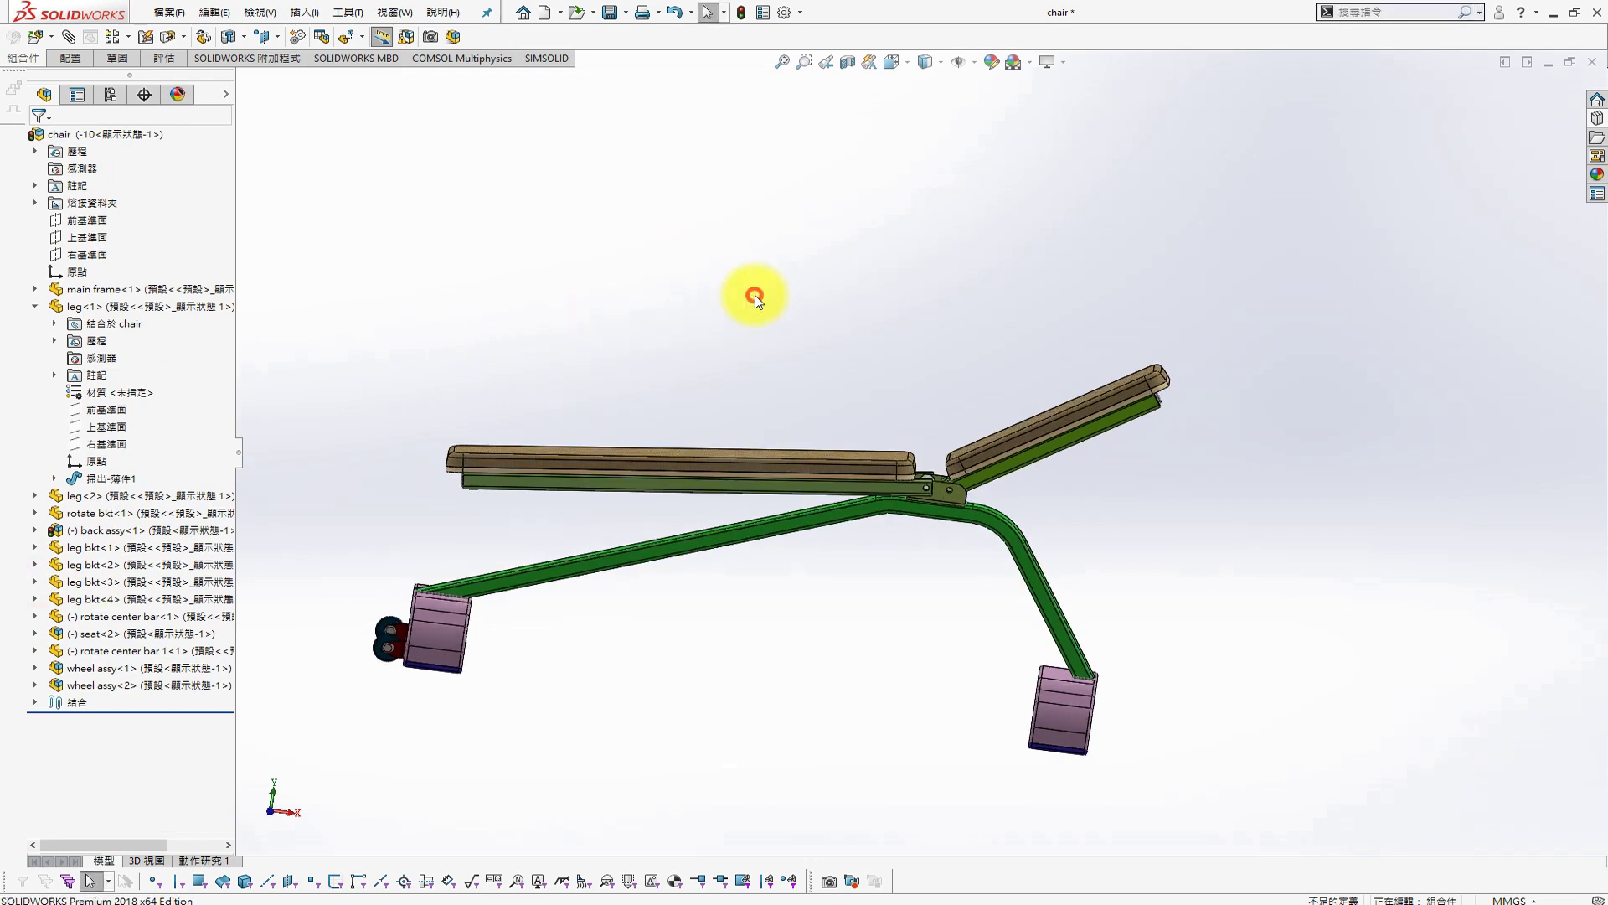
Mate the backrest face to Top Plane with a 10° angle mate
click(762, 448)
click(243, 79)
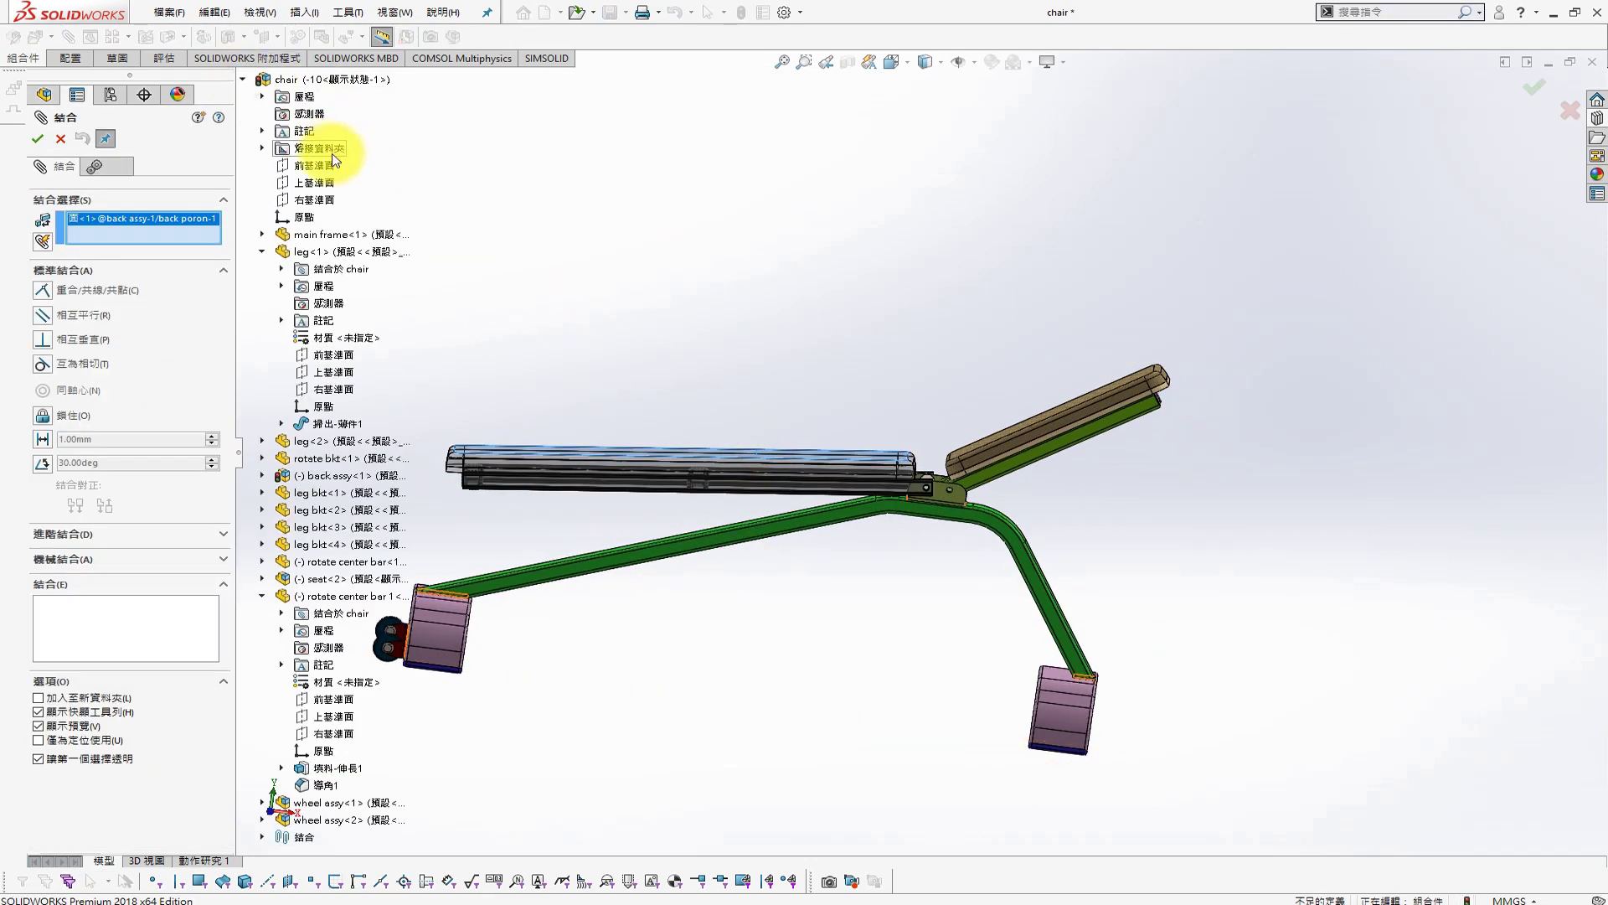
click(317, 182)
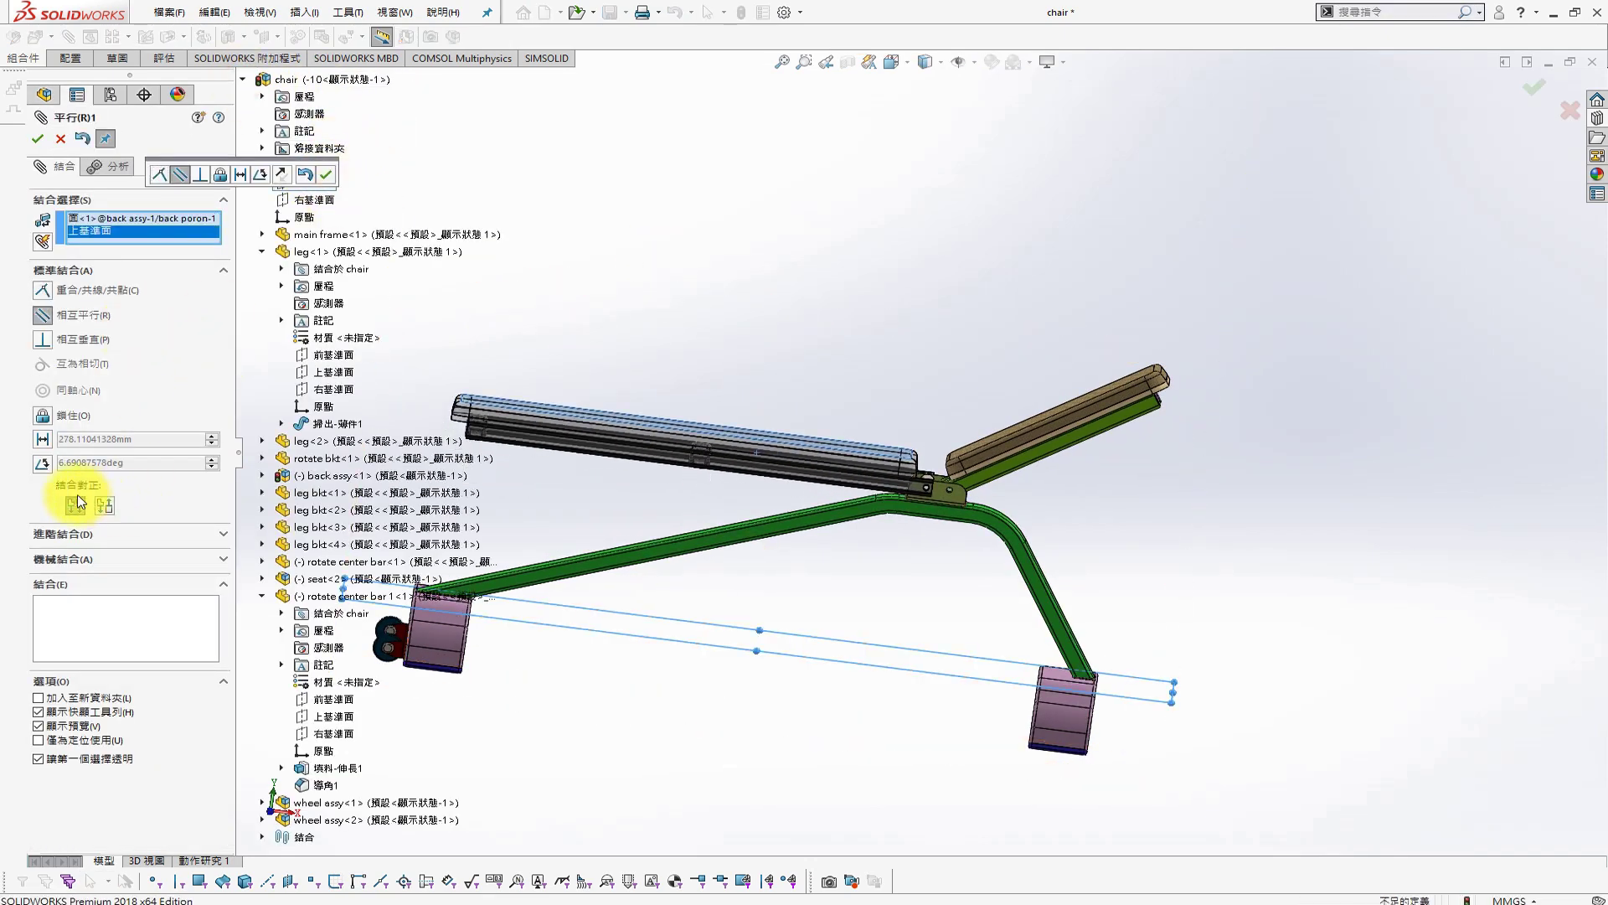
click(43, 463)
text(10)
key(Return)
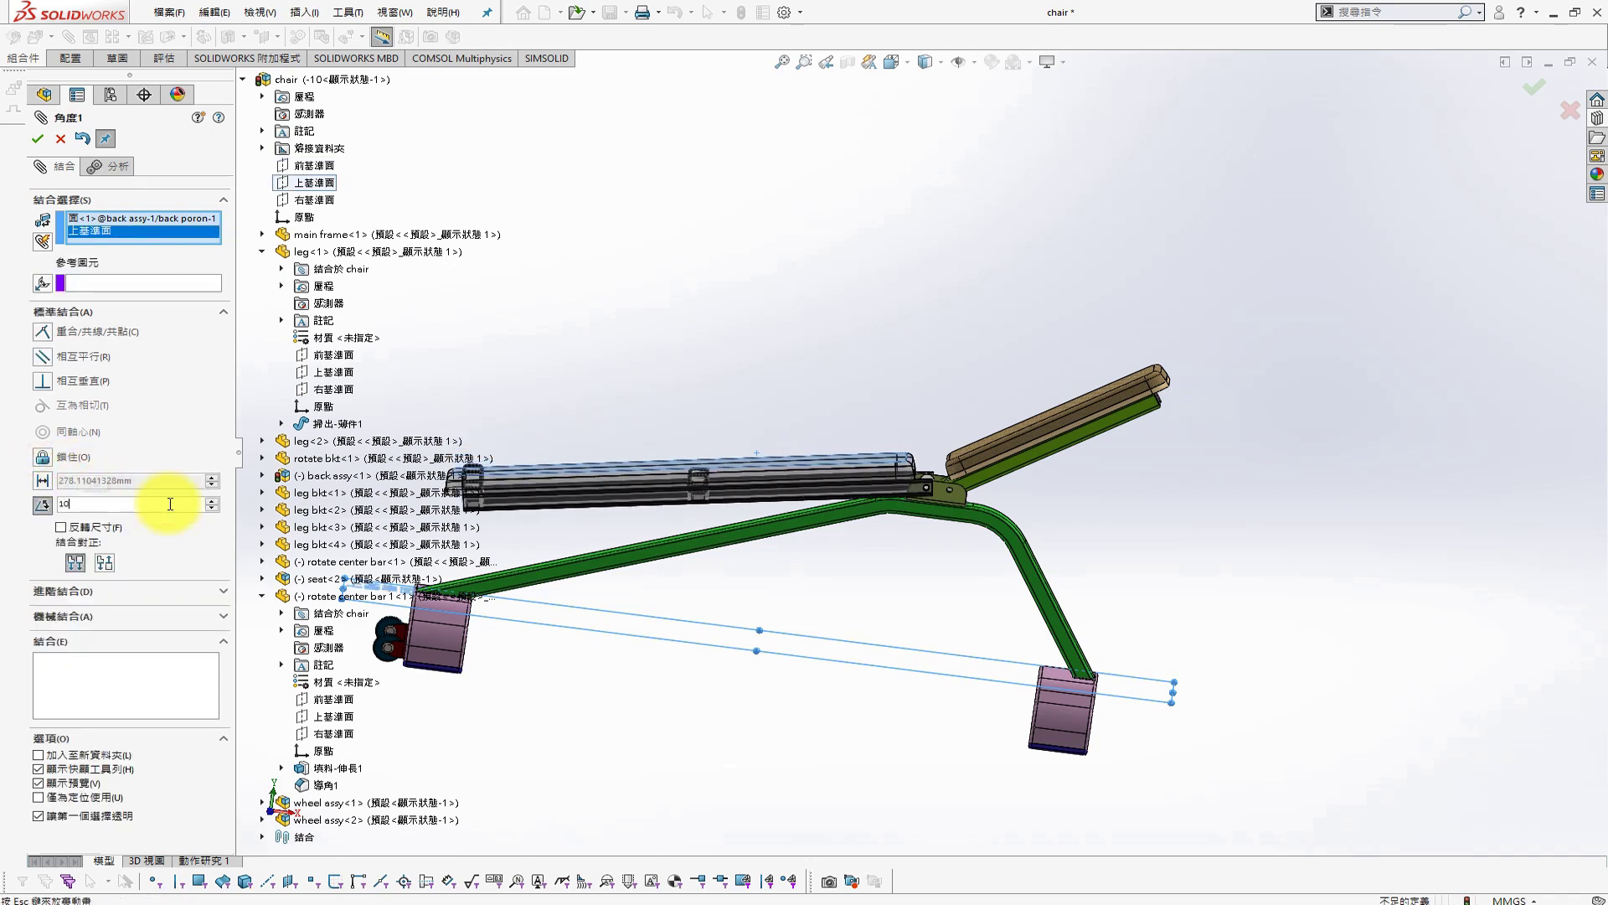
click(38, 139)
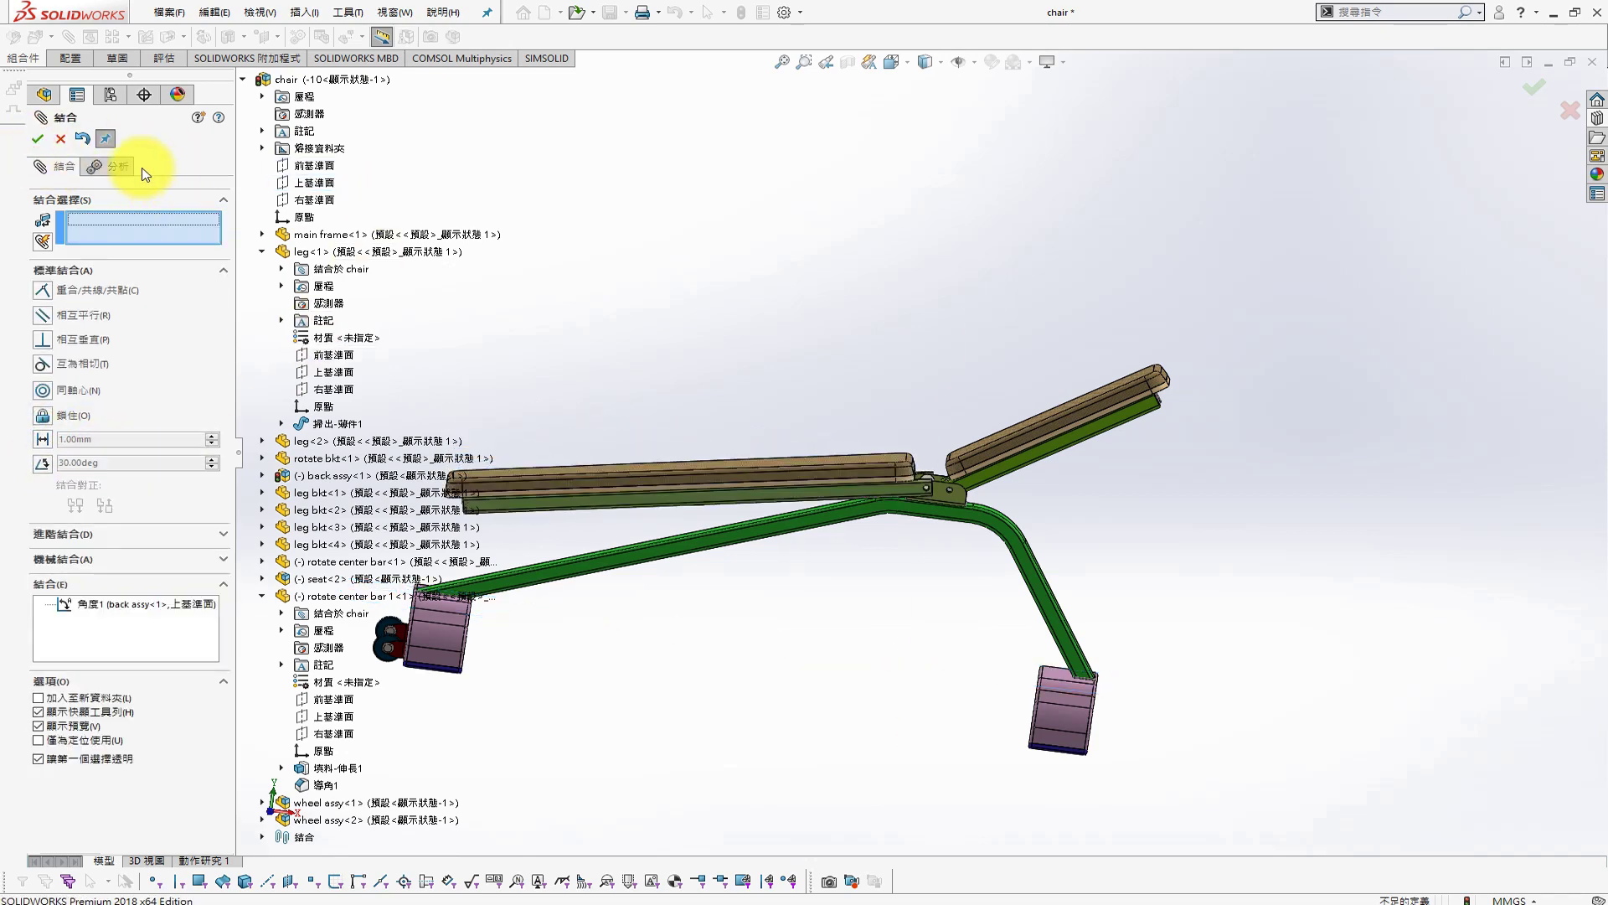
click(38, 139)
click(110, 93)
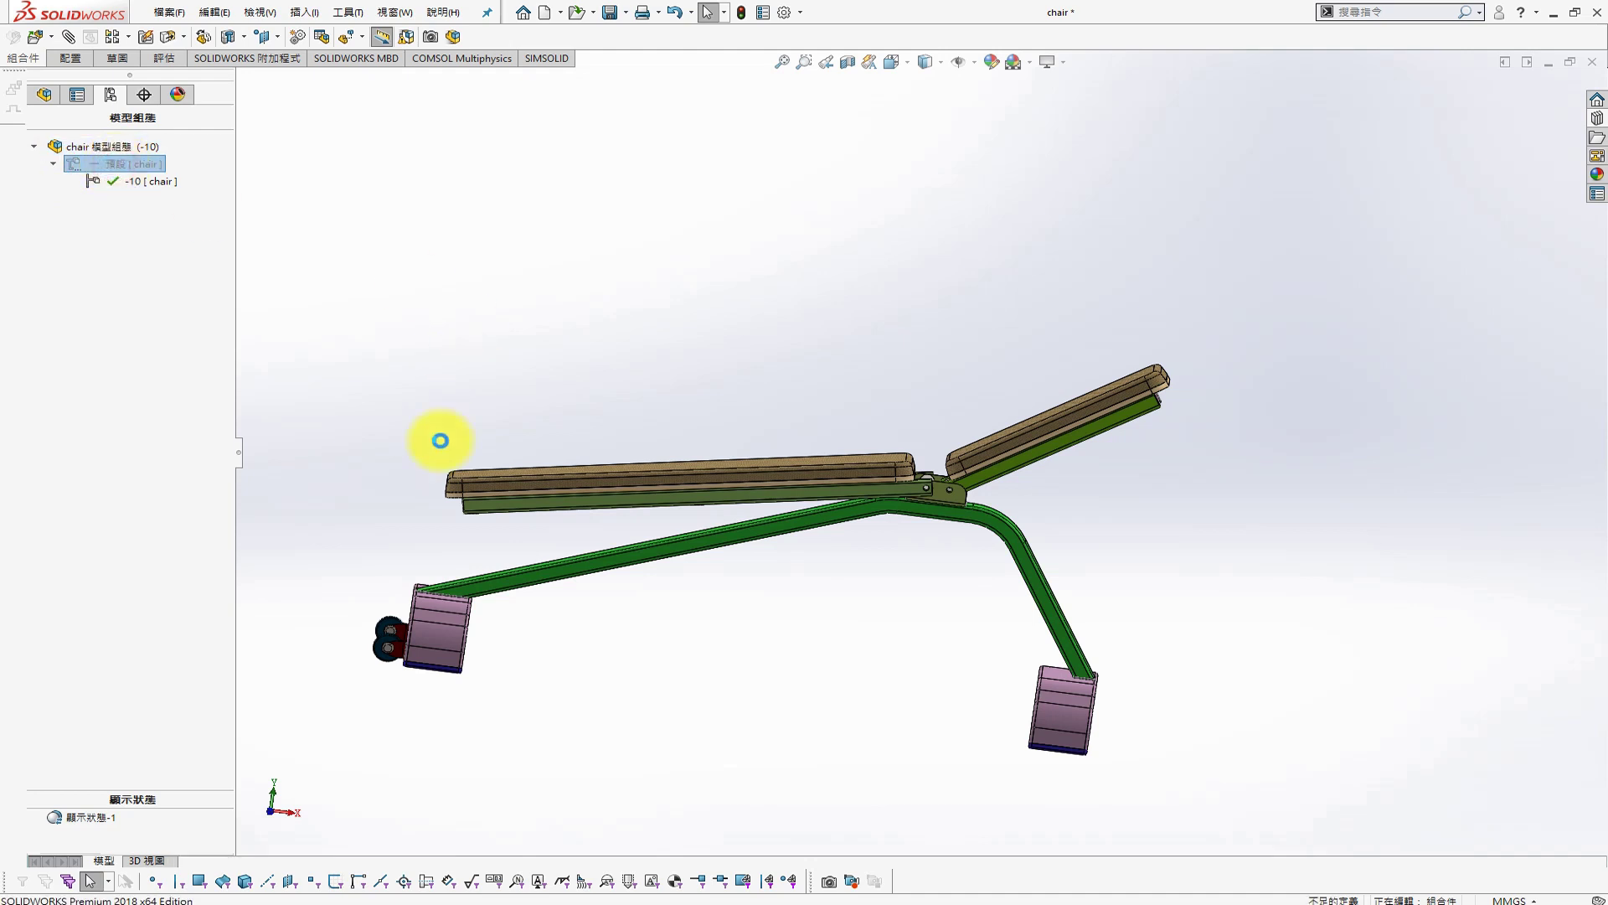
drag(440, 441, 546, 367)
Add configuration 0 with the backrest face mated parallel to Top Plane
right_click(114, 170)
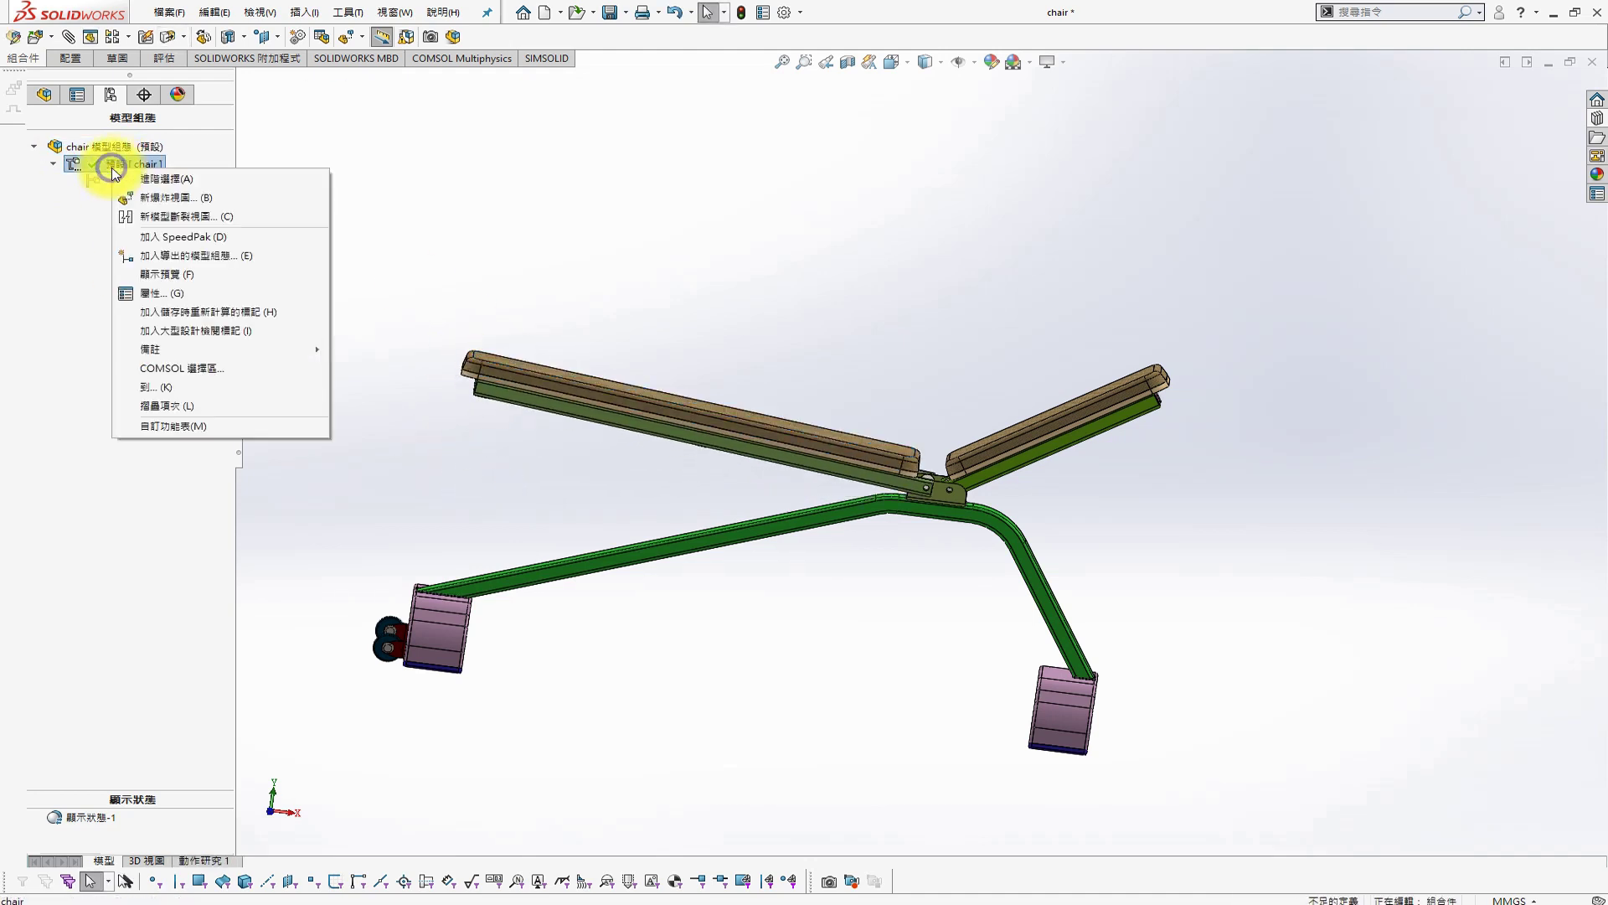
click(217, 259)
text(0)
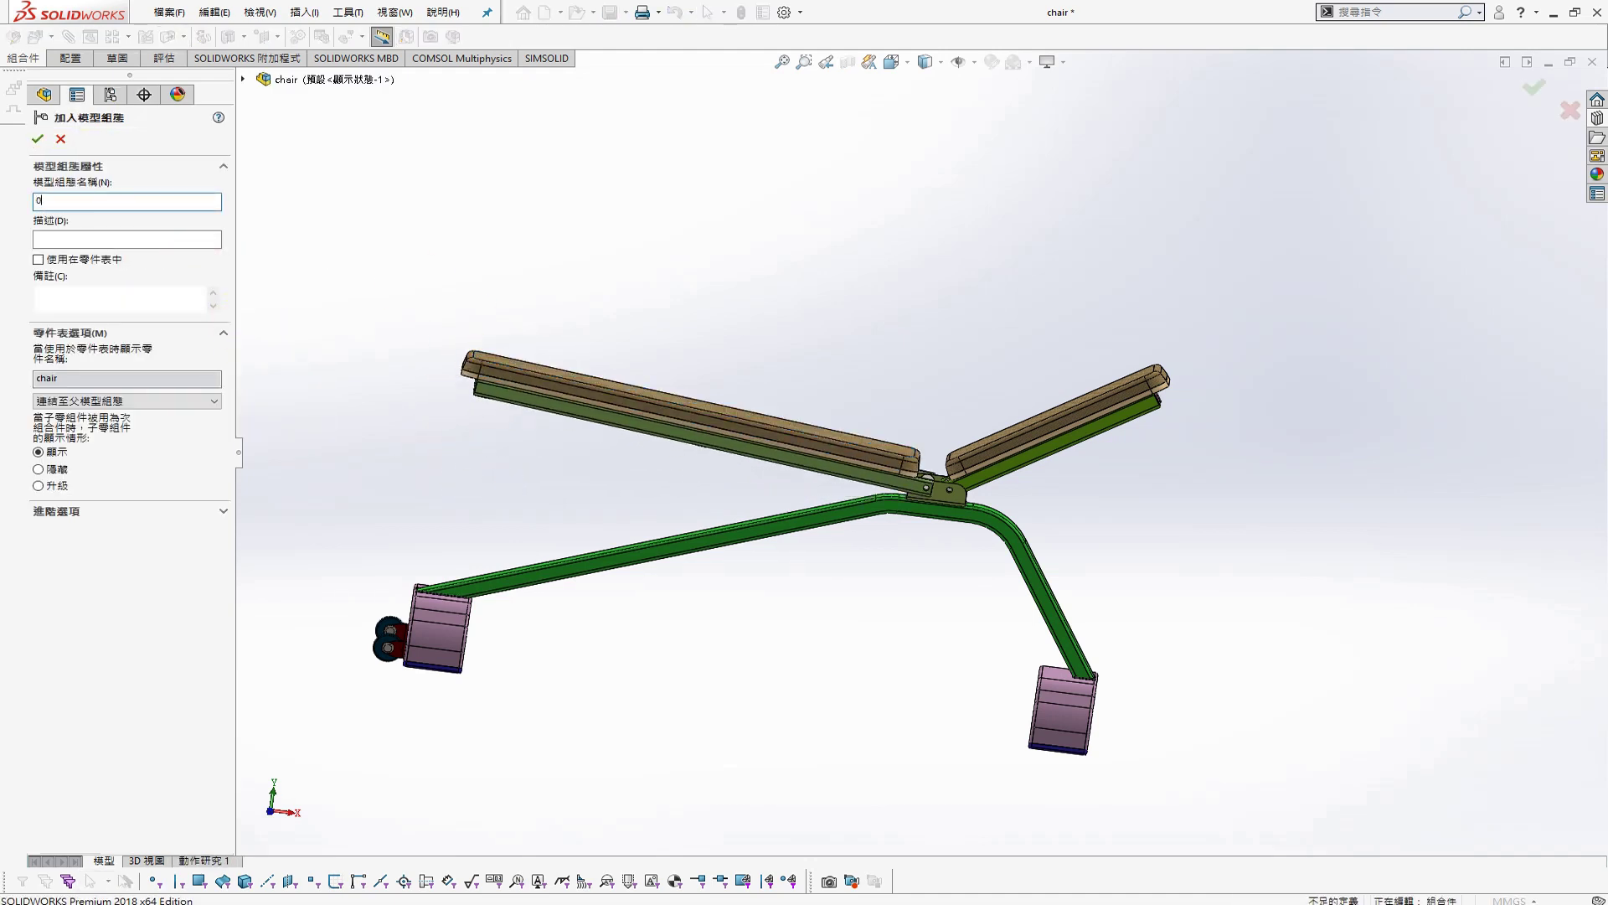
key(Return)
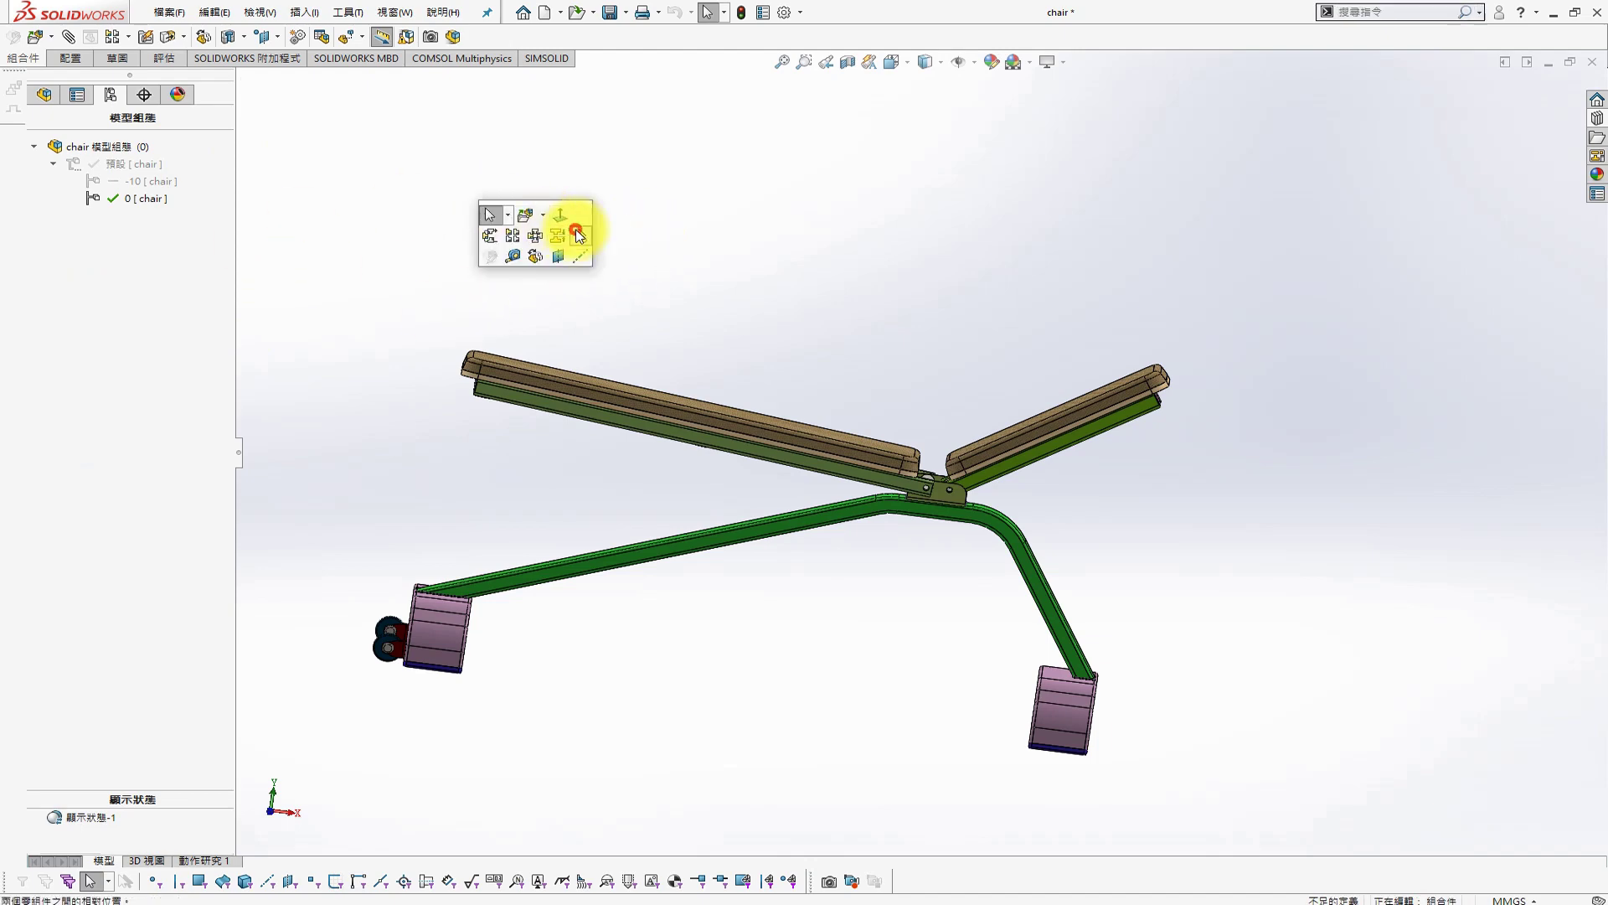
click(577, 235)
click(241, 79)
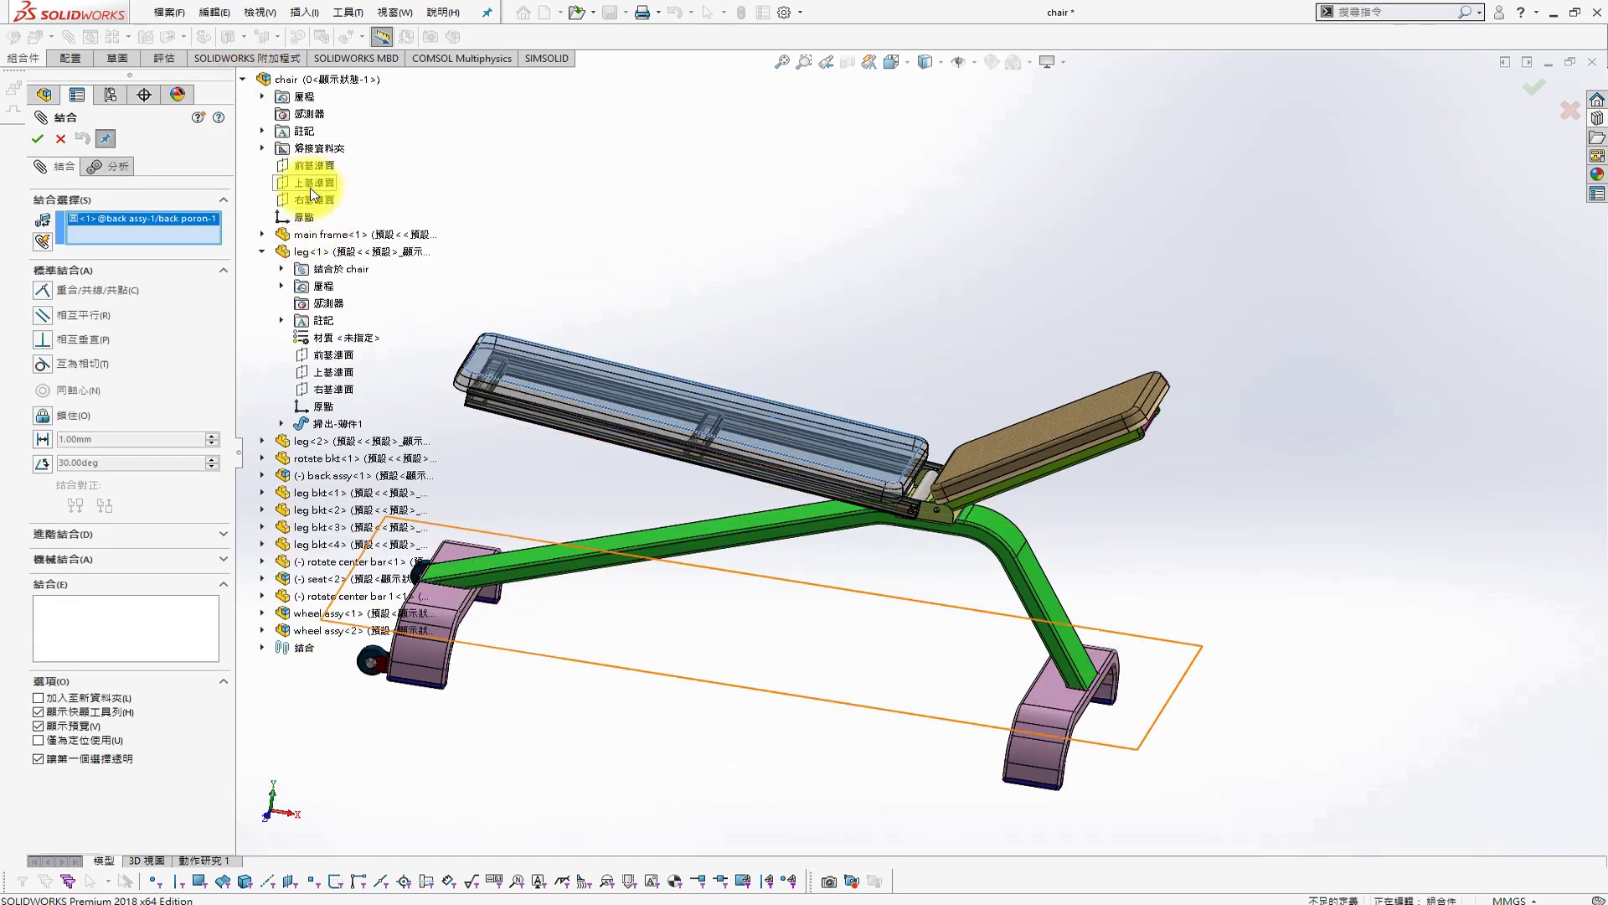
click(314, 182)
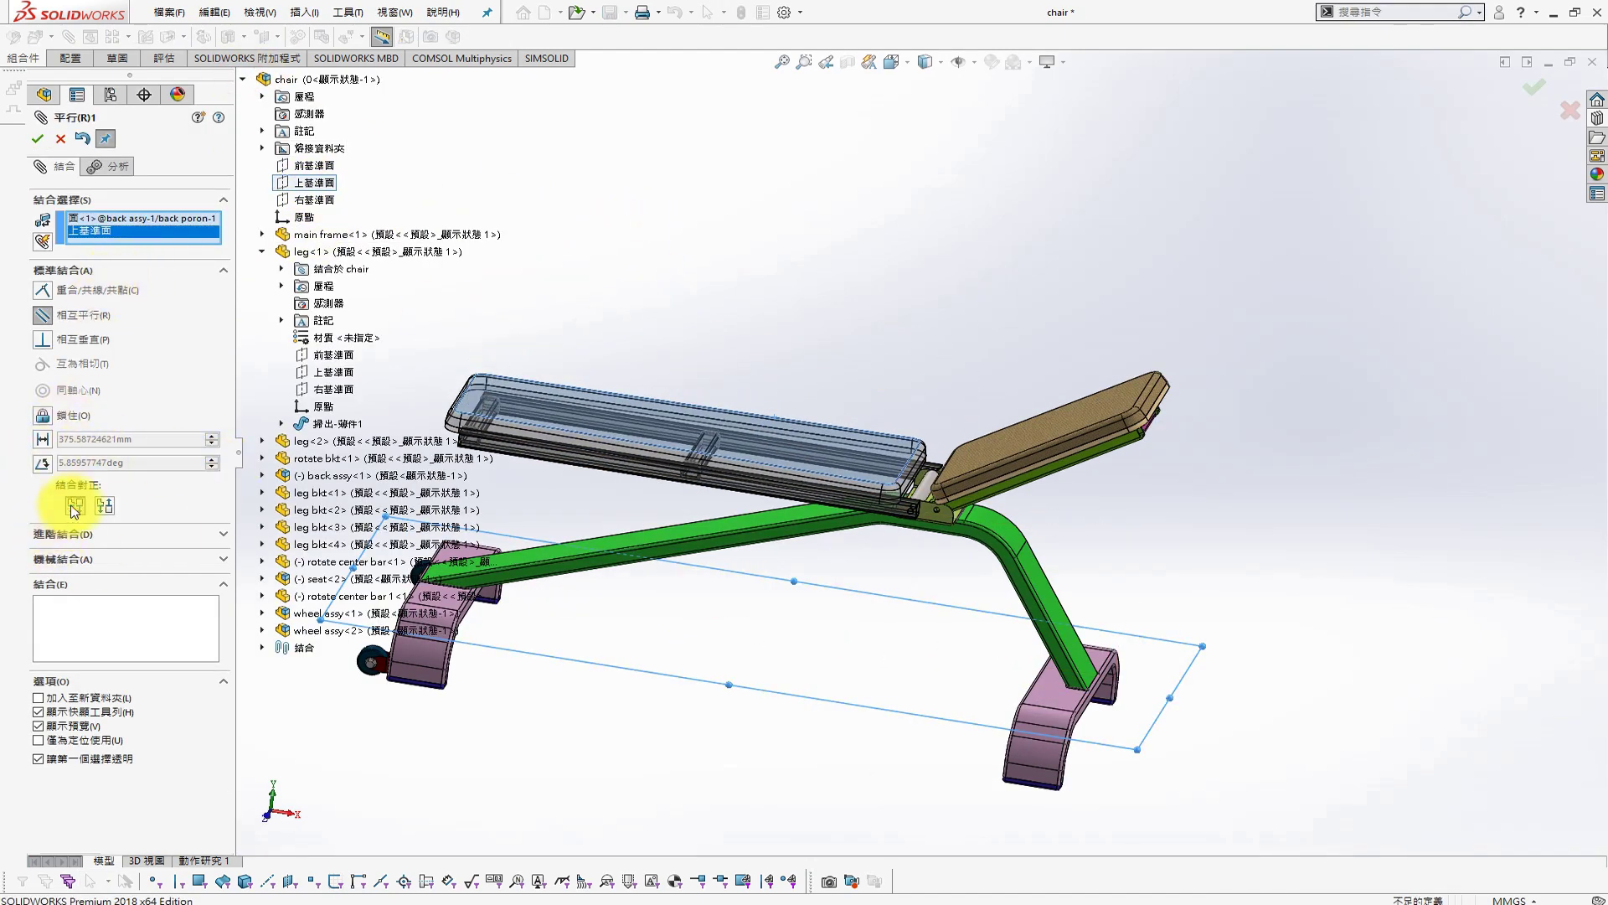
key(Return)
Add a configuration named 15 from Default and tilt the back pad upward
click(119, 98)
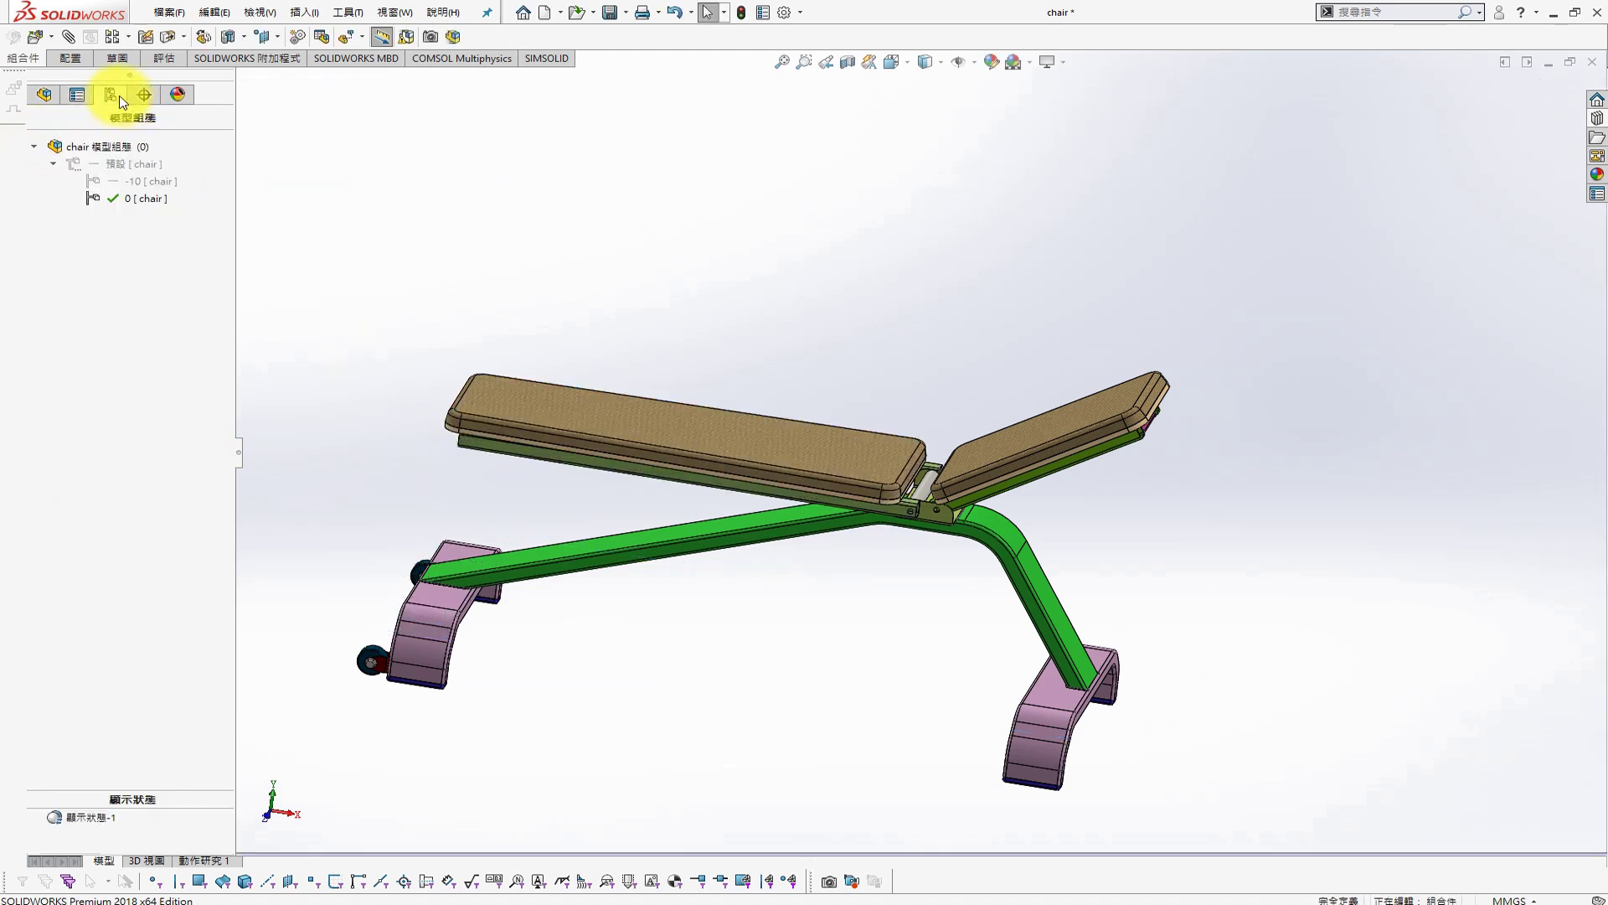
click(115, 163)
right_click(115, 165)
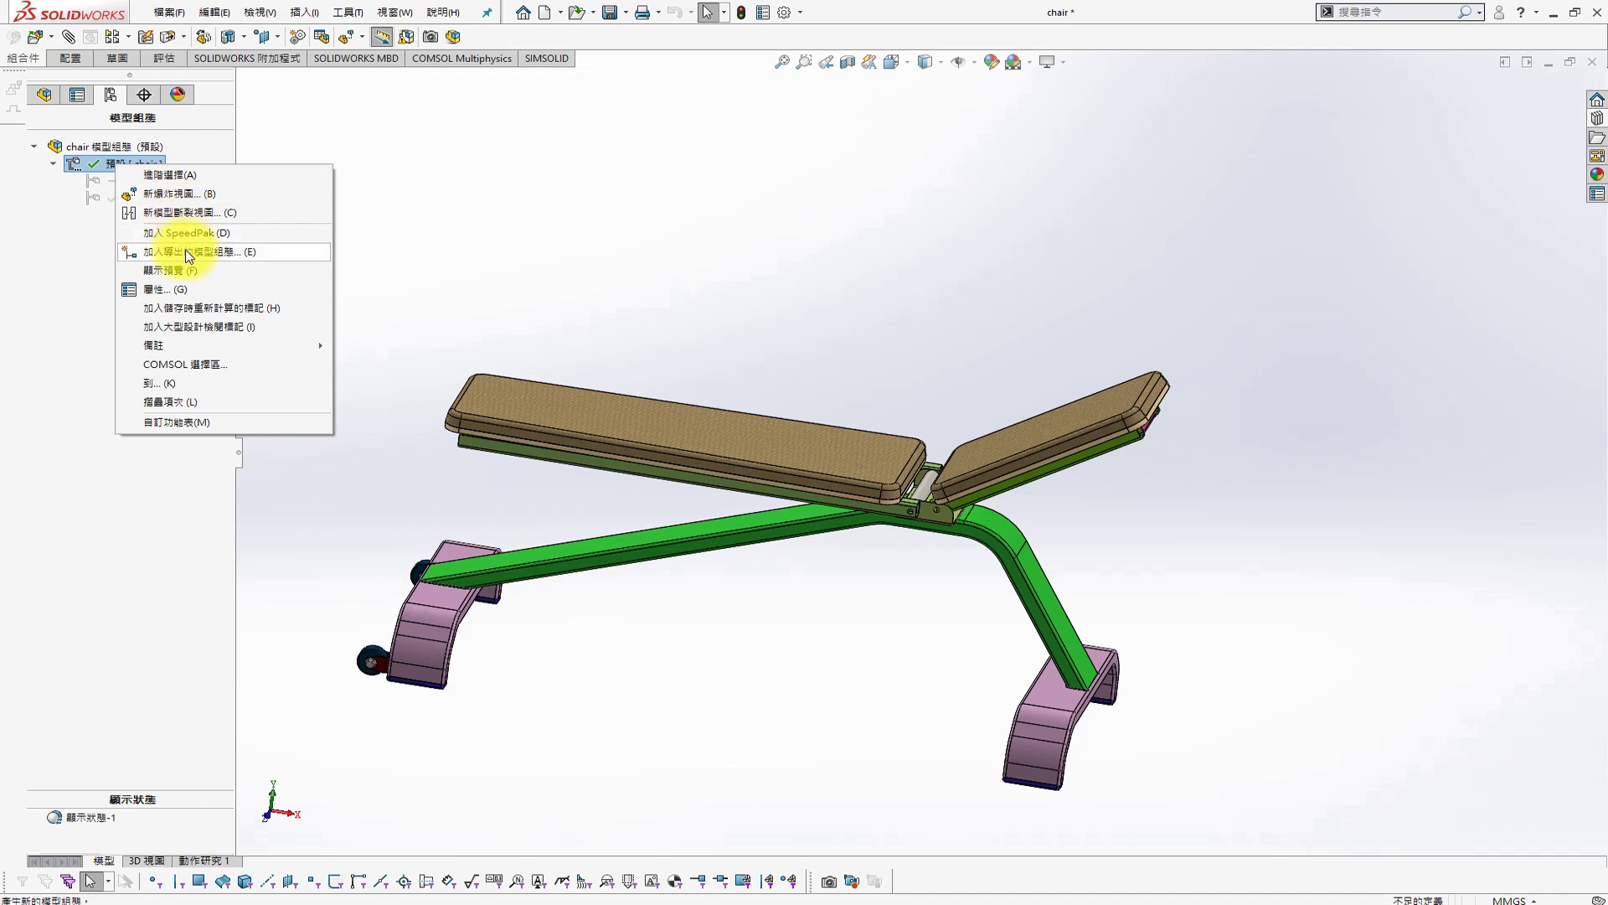
click(188, 253)
key(Return)
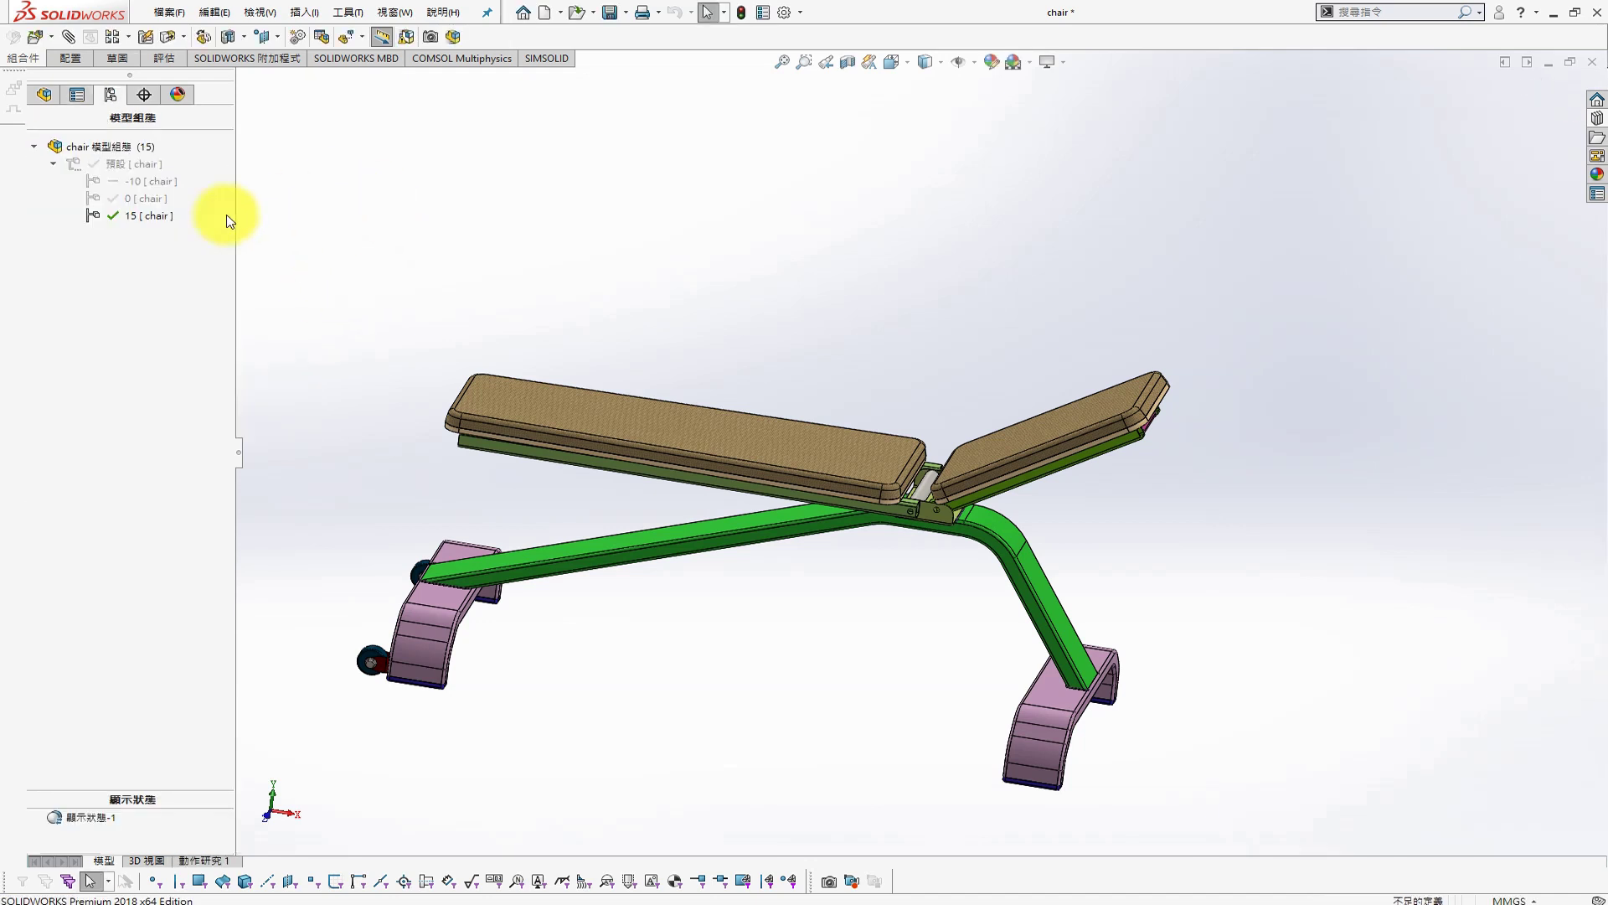
drag(640, 360, 718, 227)
Mate the back pad face to Top Plane with a 15° angle mate
key(s)
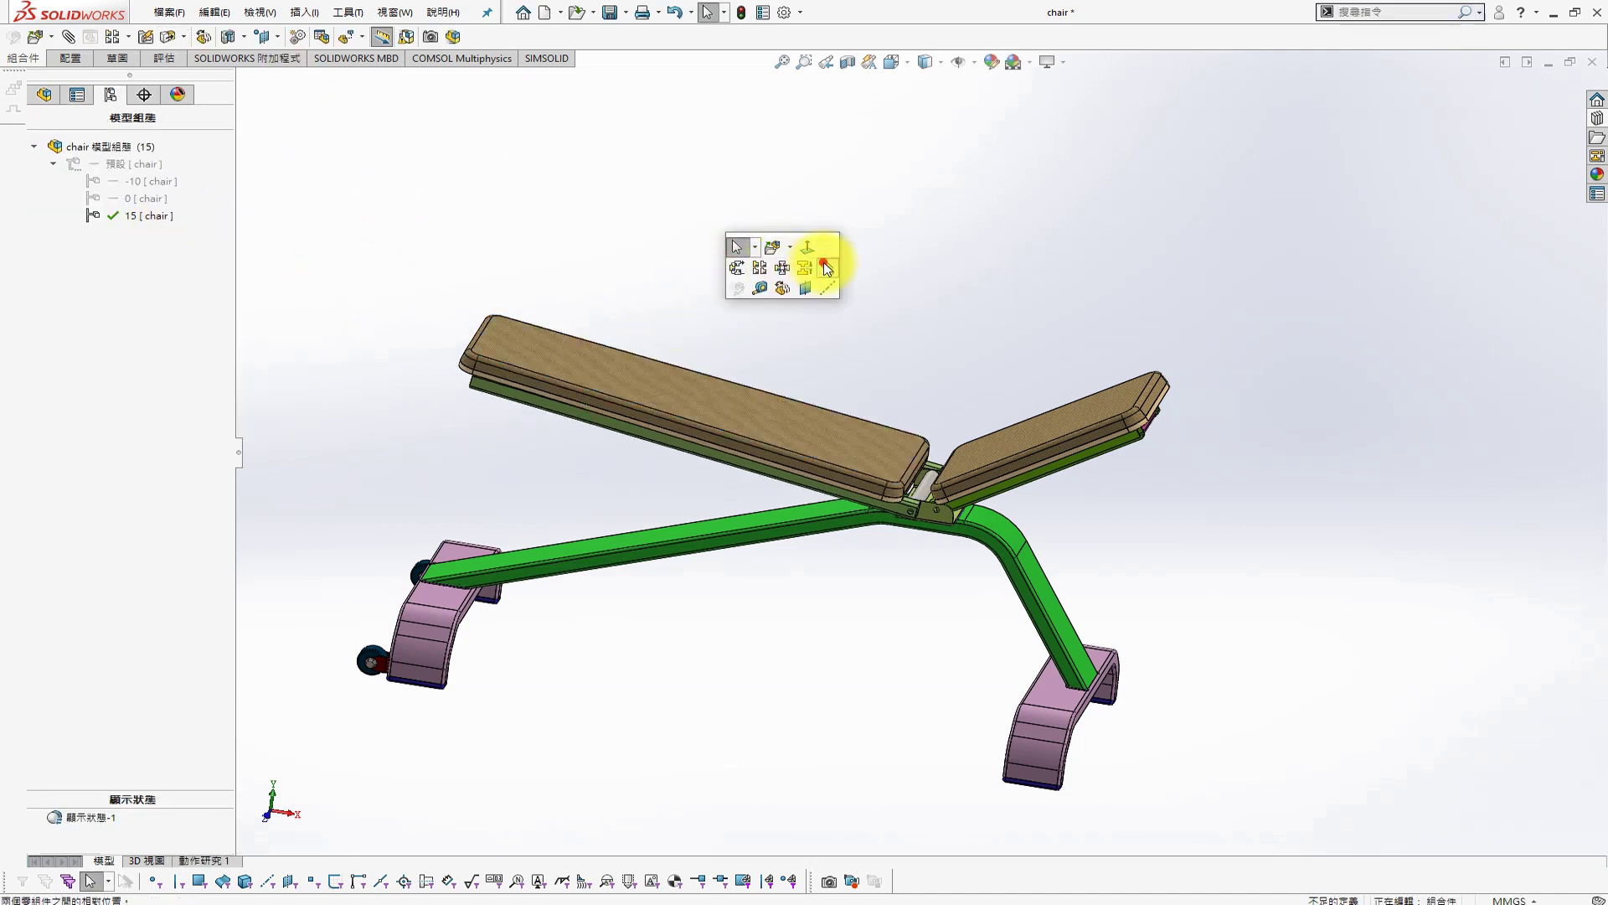
click(819, 258)
click(736, 408)
click(243, 80)
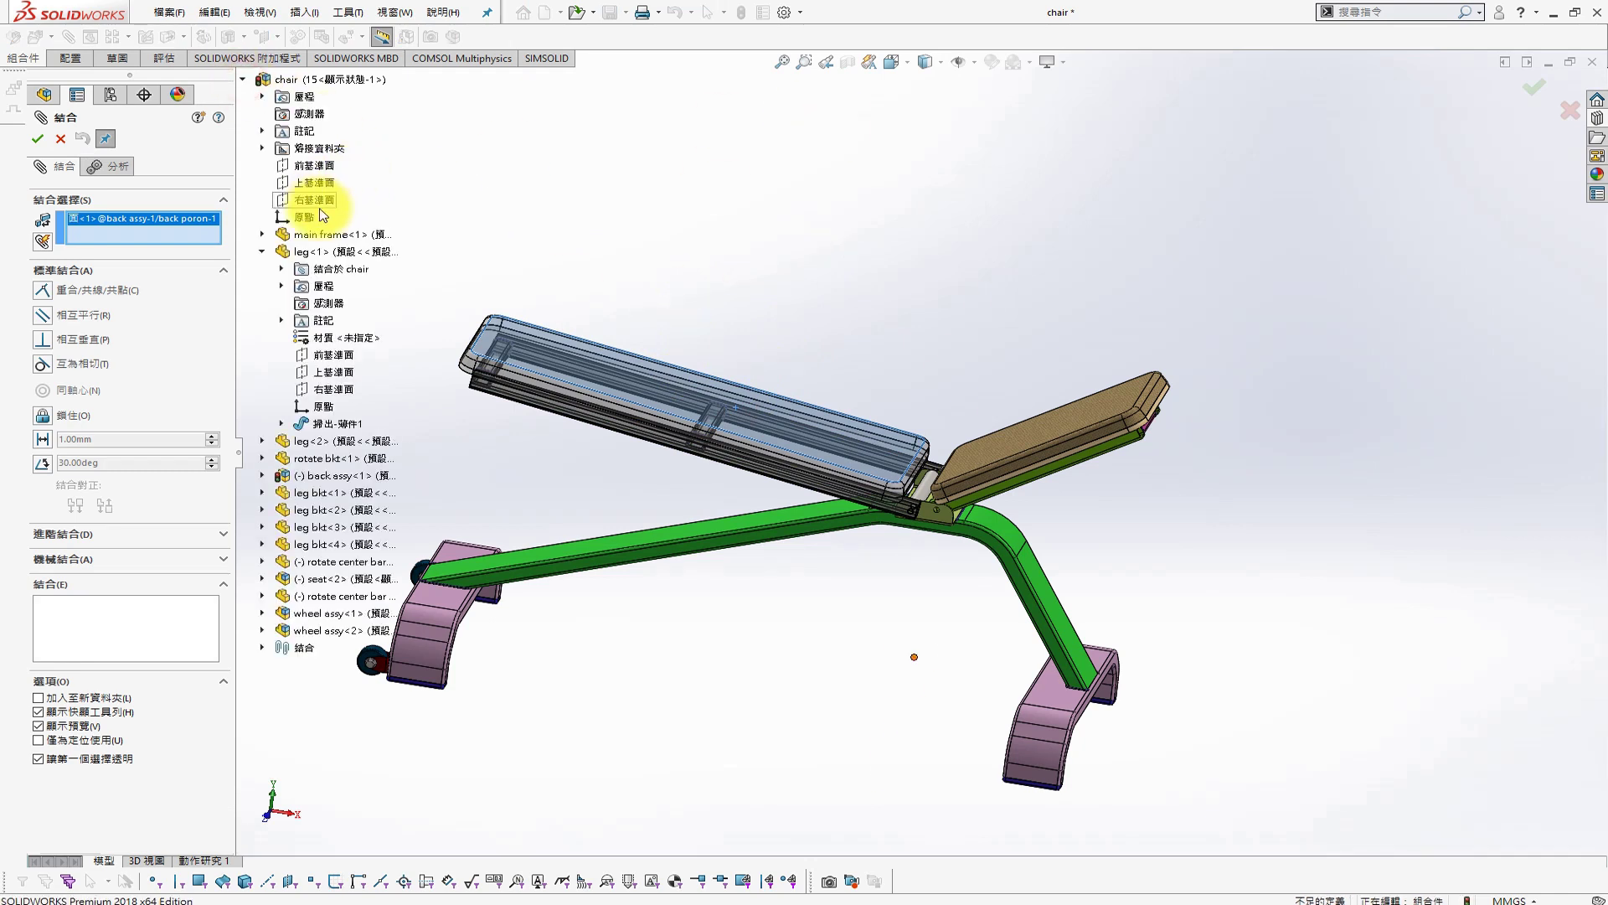
click(315, 183)
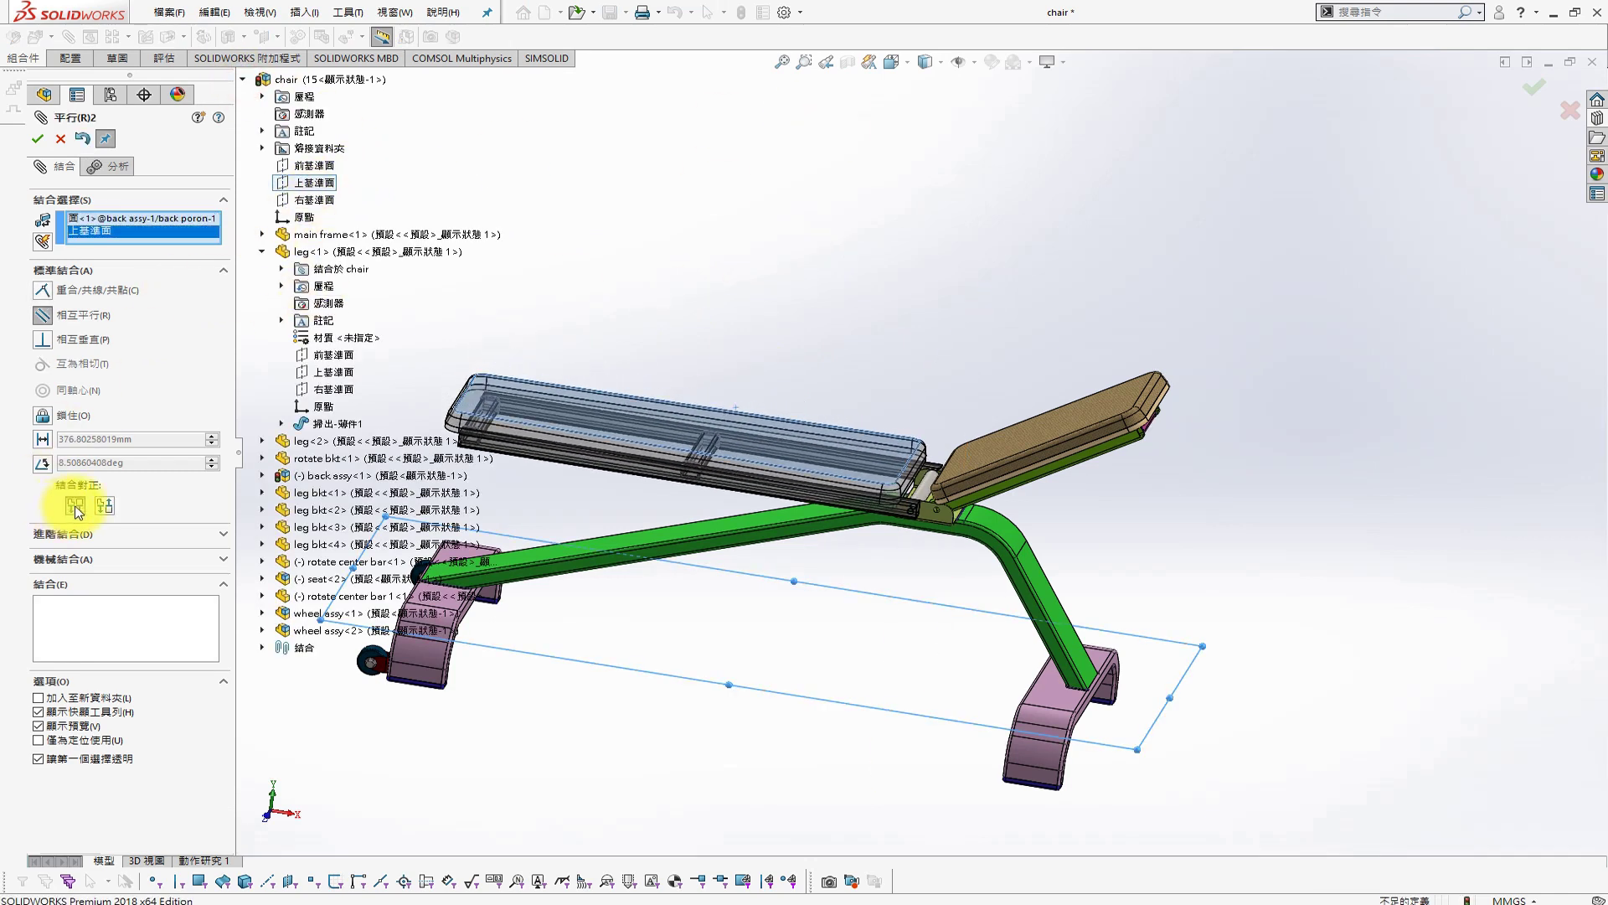
click(42, 463)
text(15)
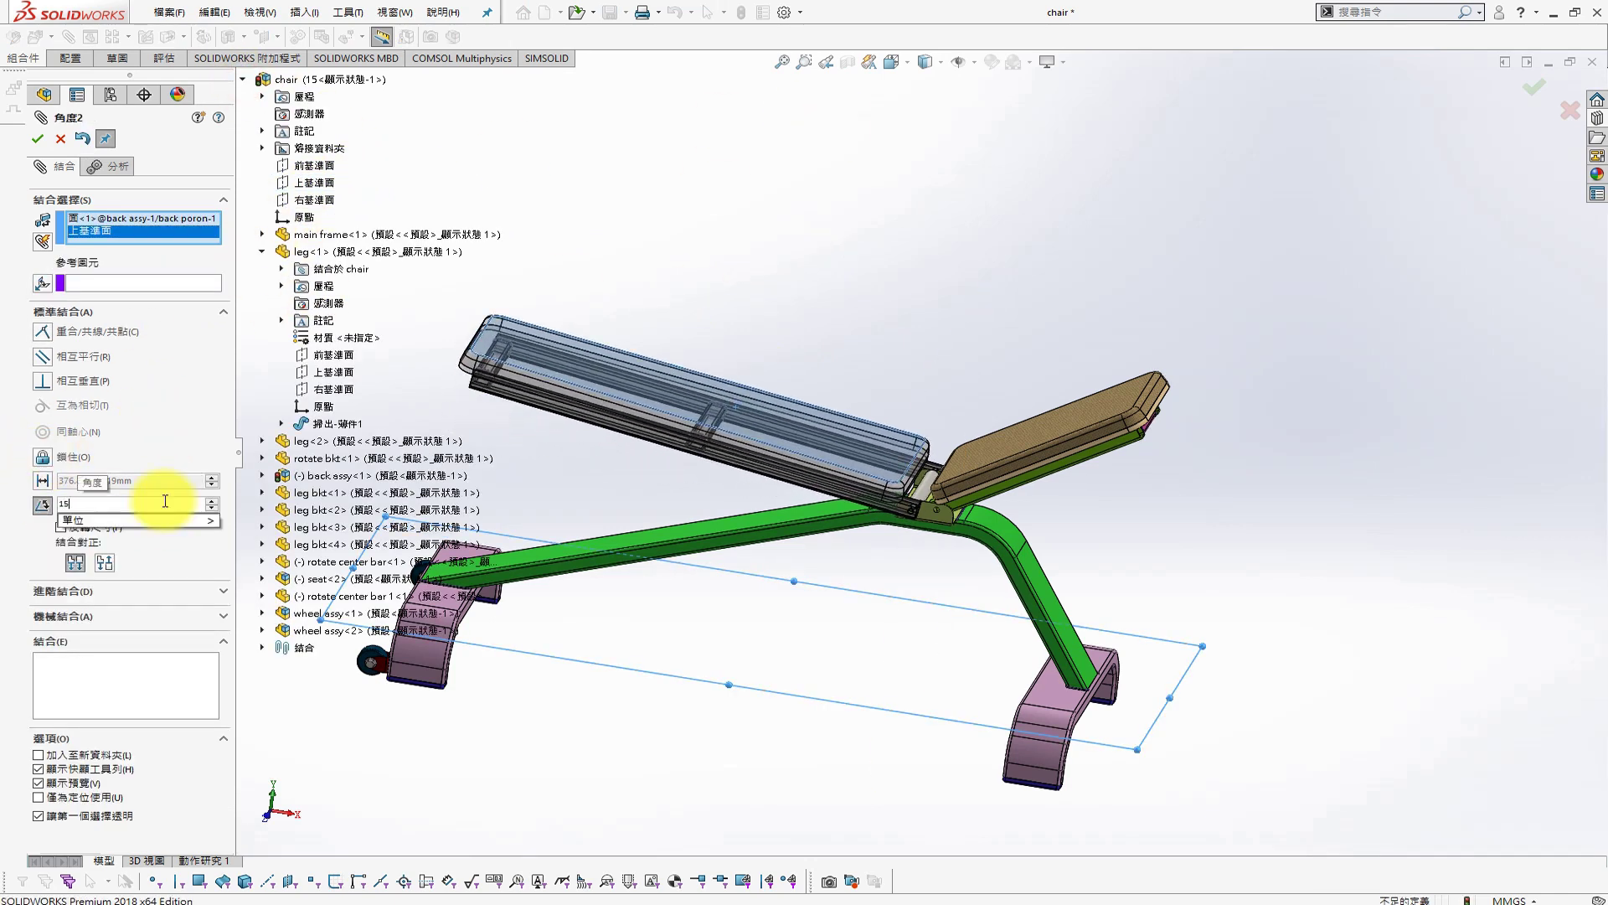
key(Return)
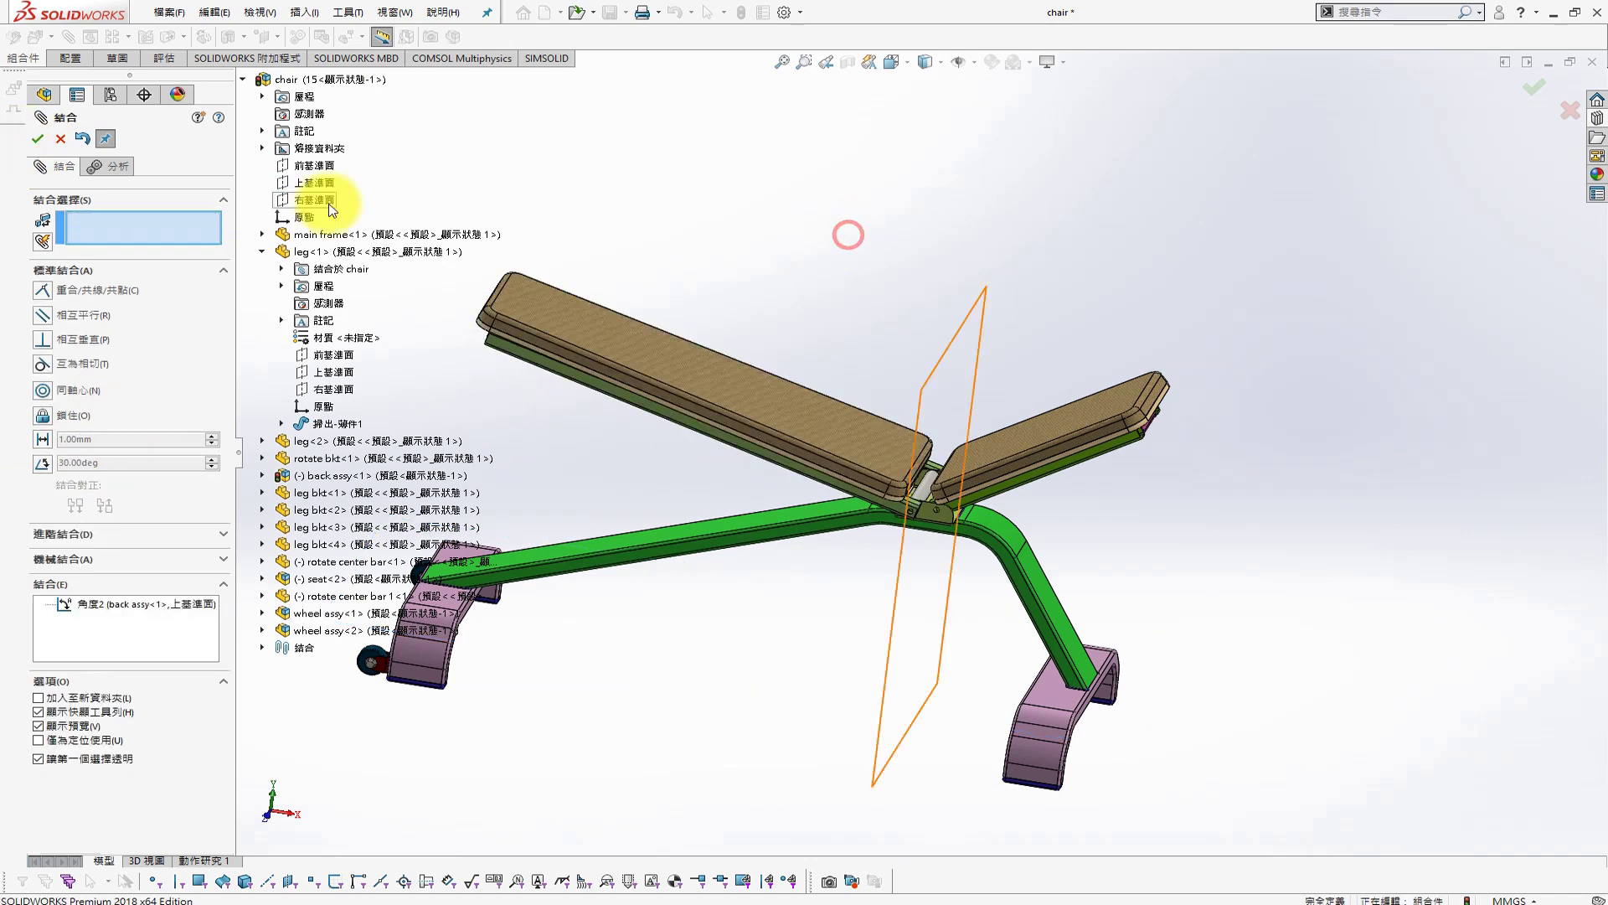
click(34, 138)
click(109, 93)
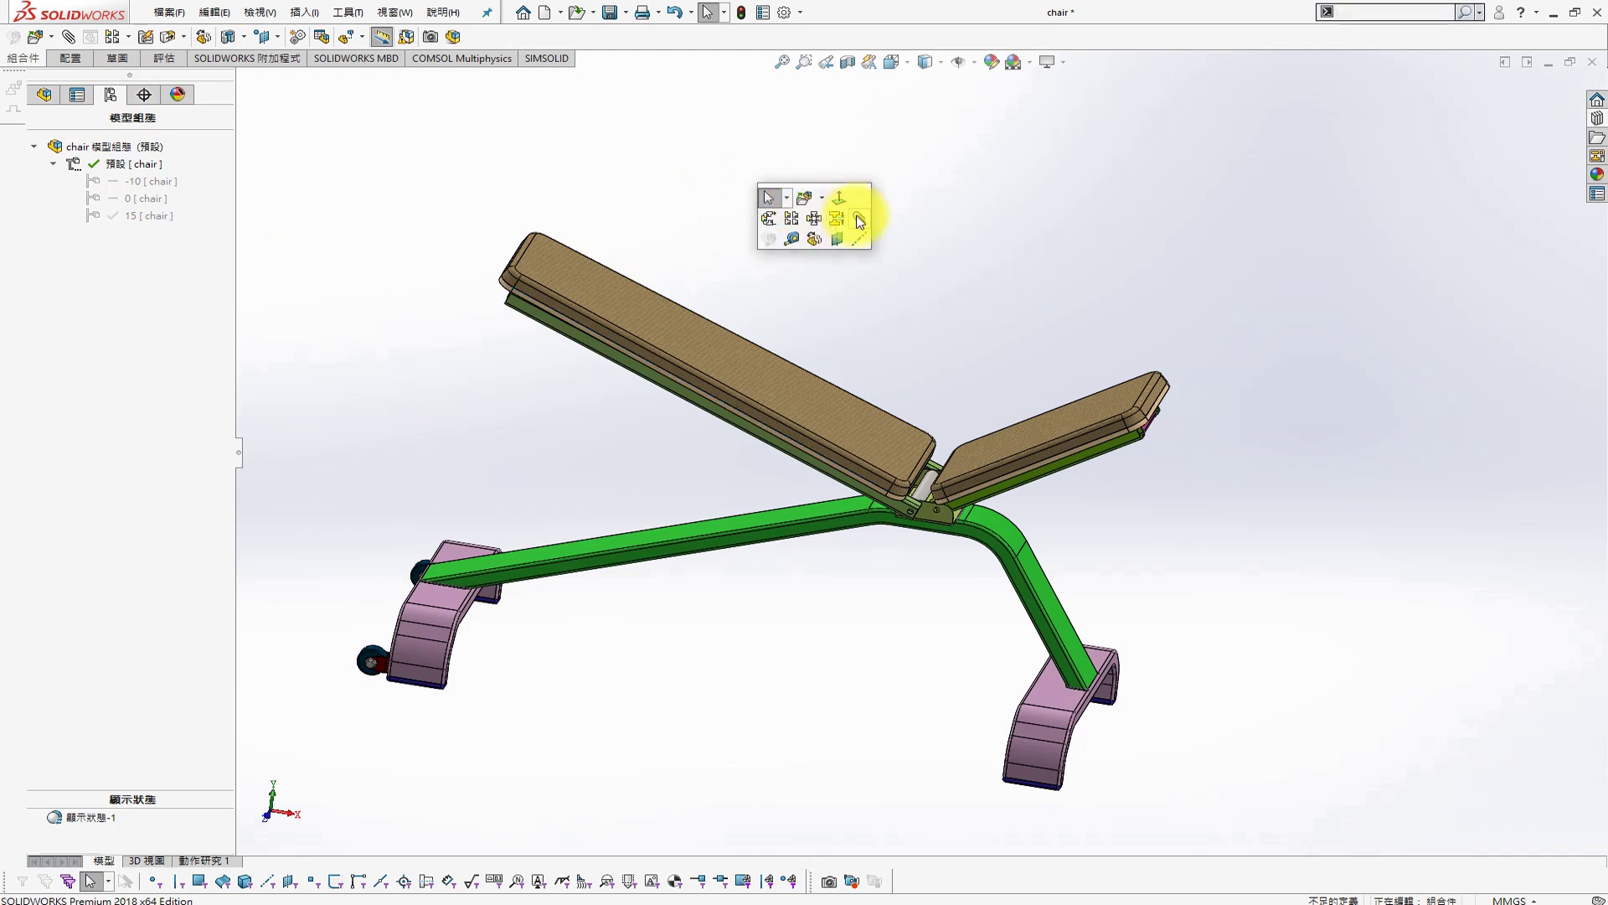
Add a 30° angle mate between the back pad and Top Plane, then activate configuration 15
click(731, 363)
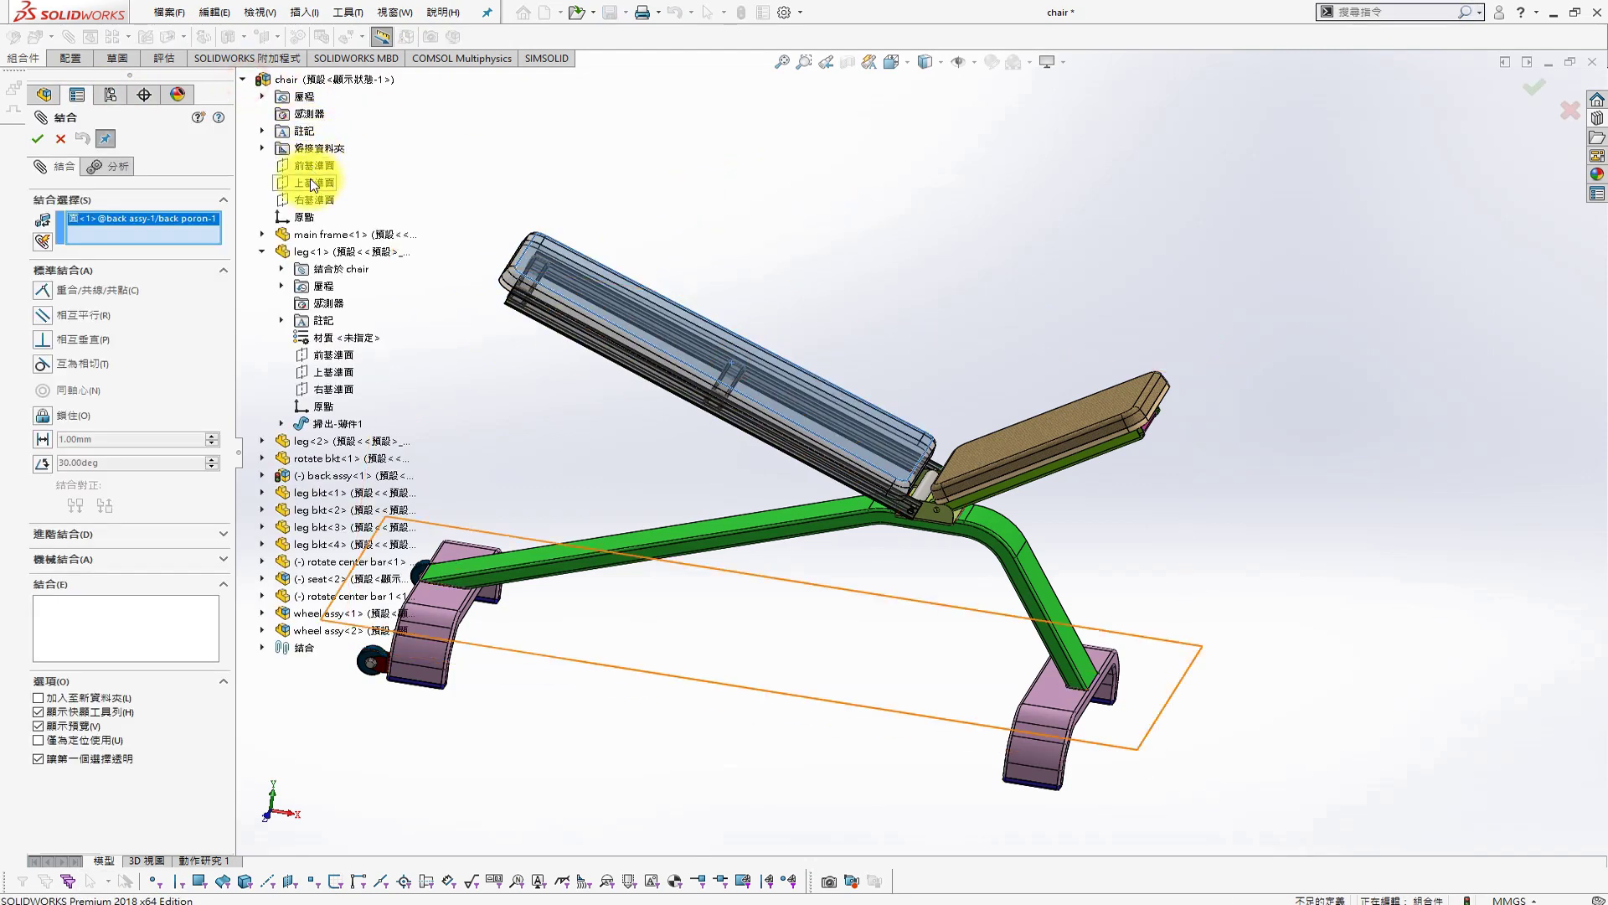
click(314, 183)
click(42, 462)
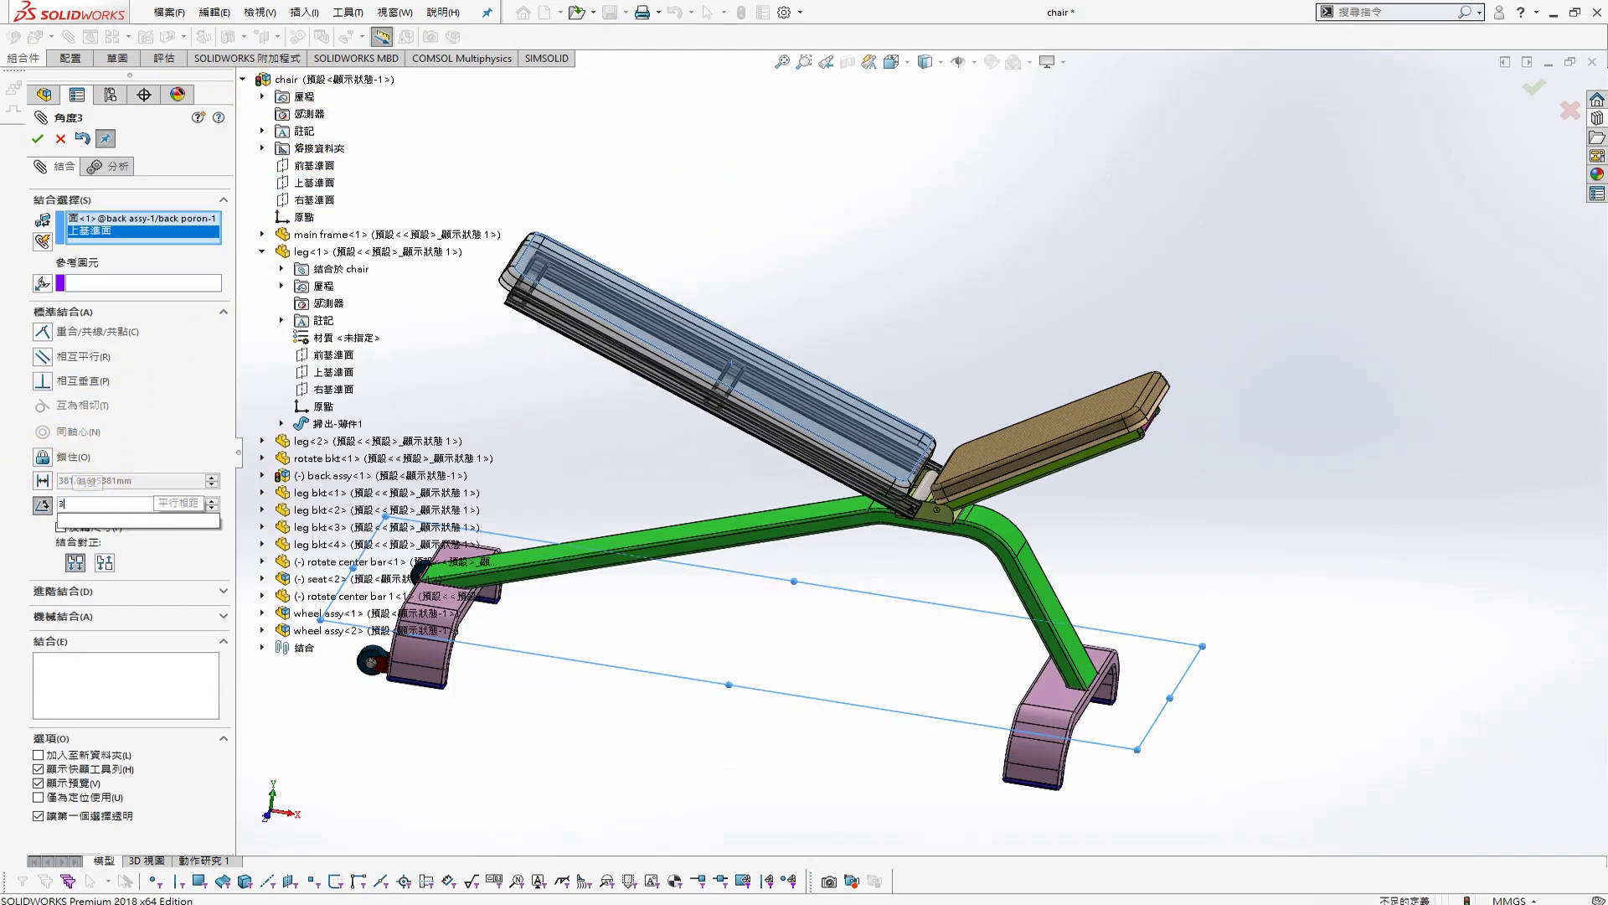
click(37, 140)
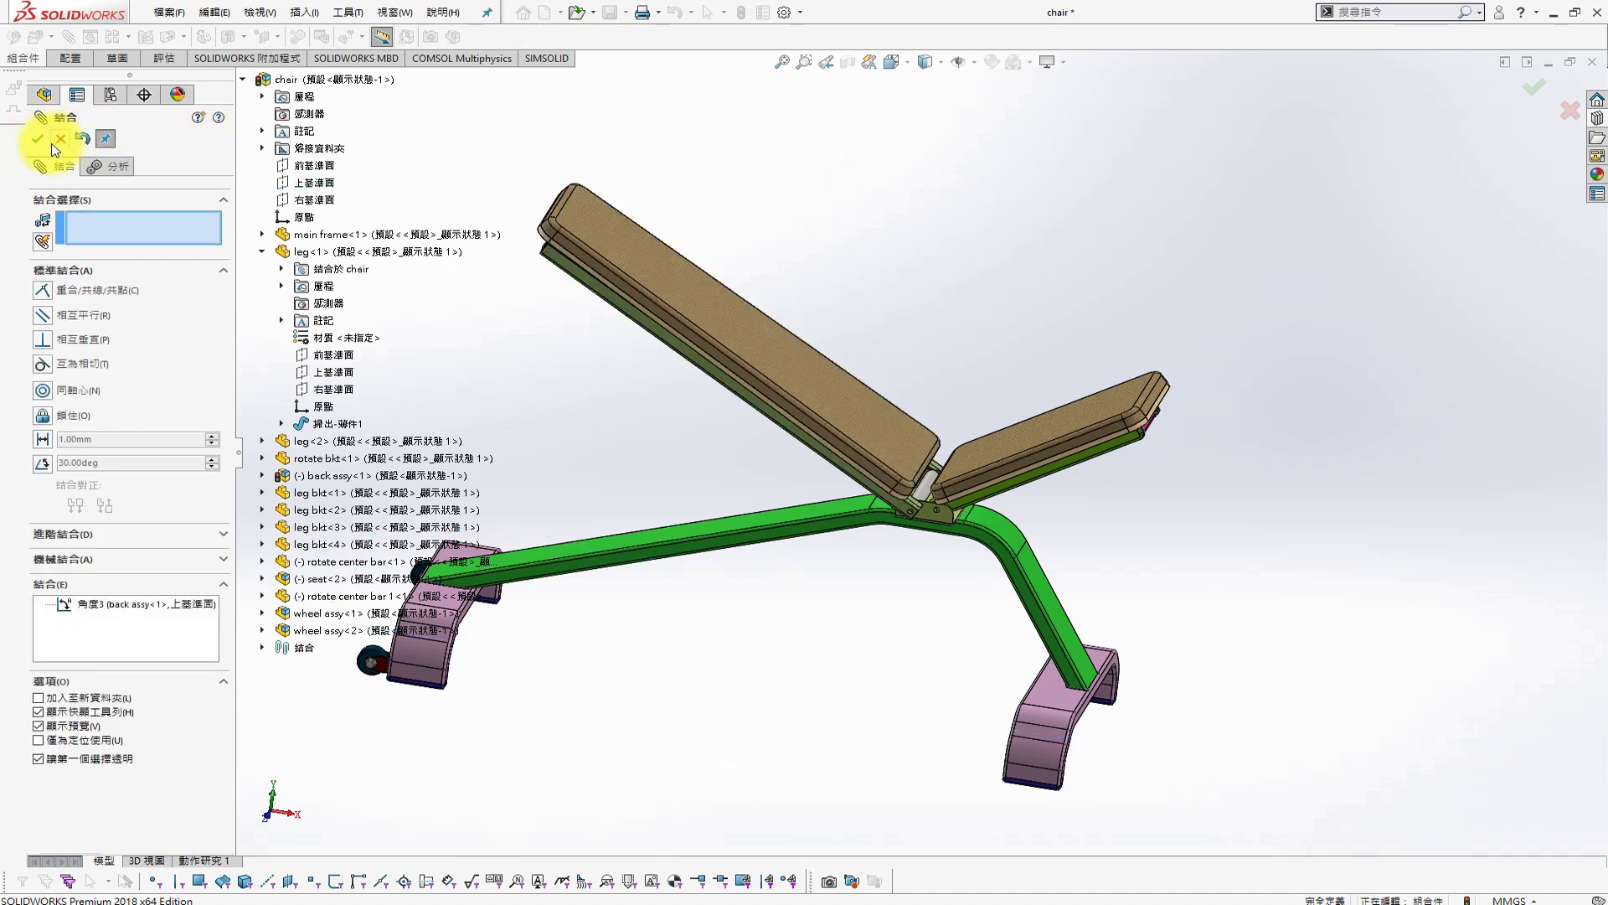
click(116, 96)
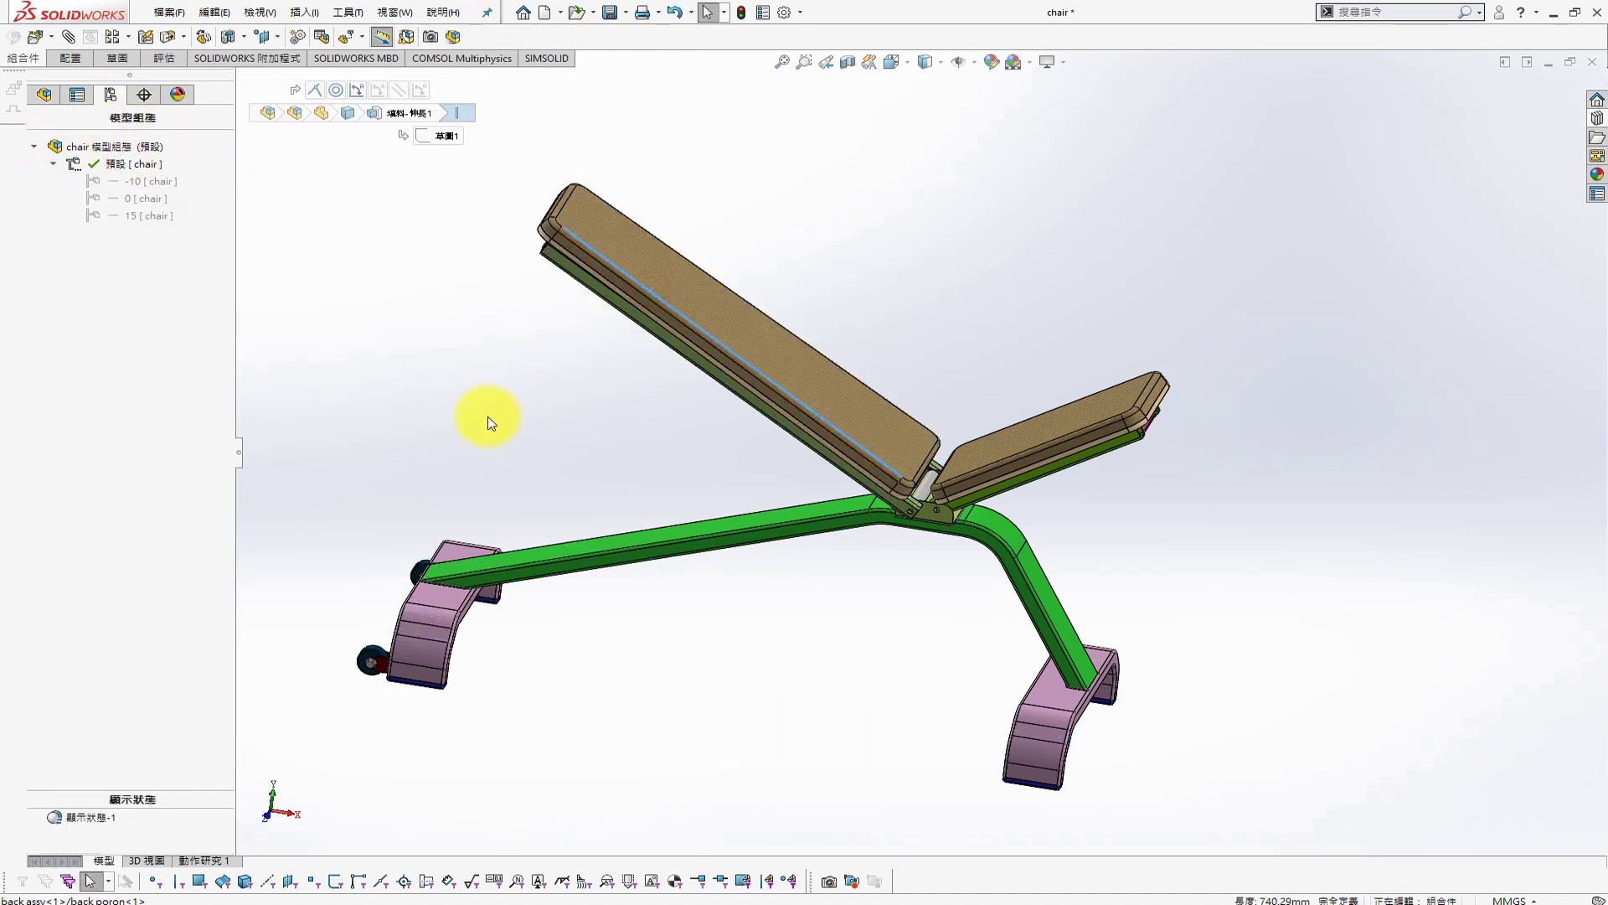
double_click(144, 216)
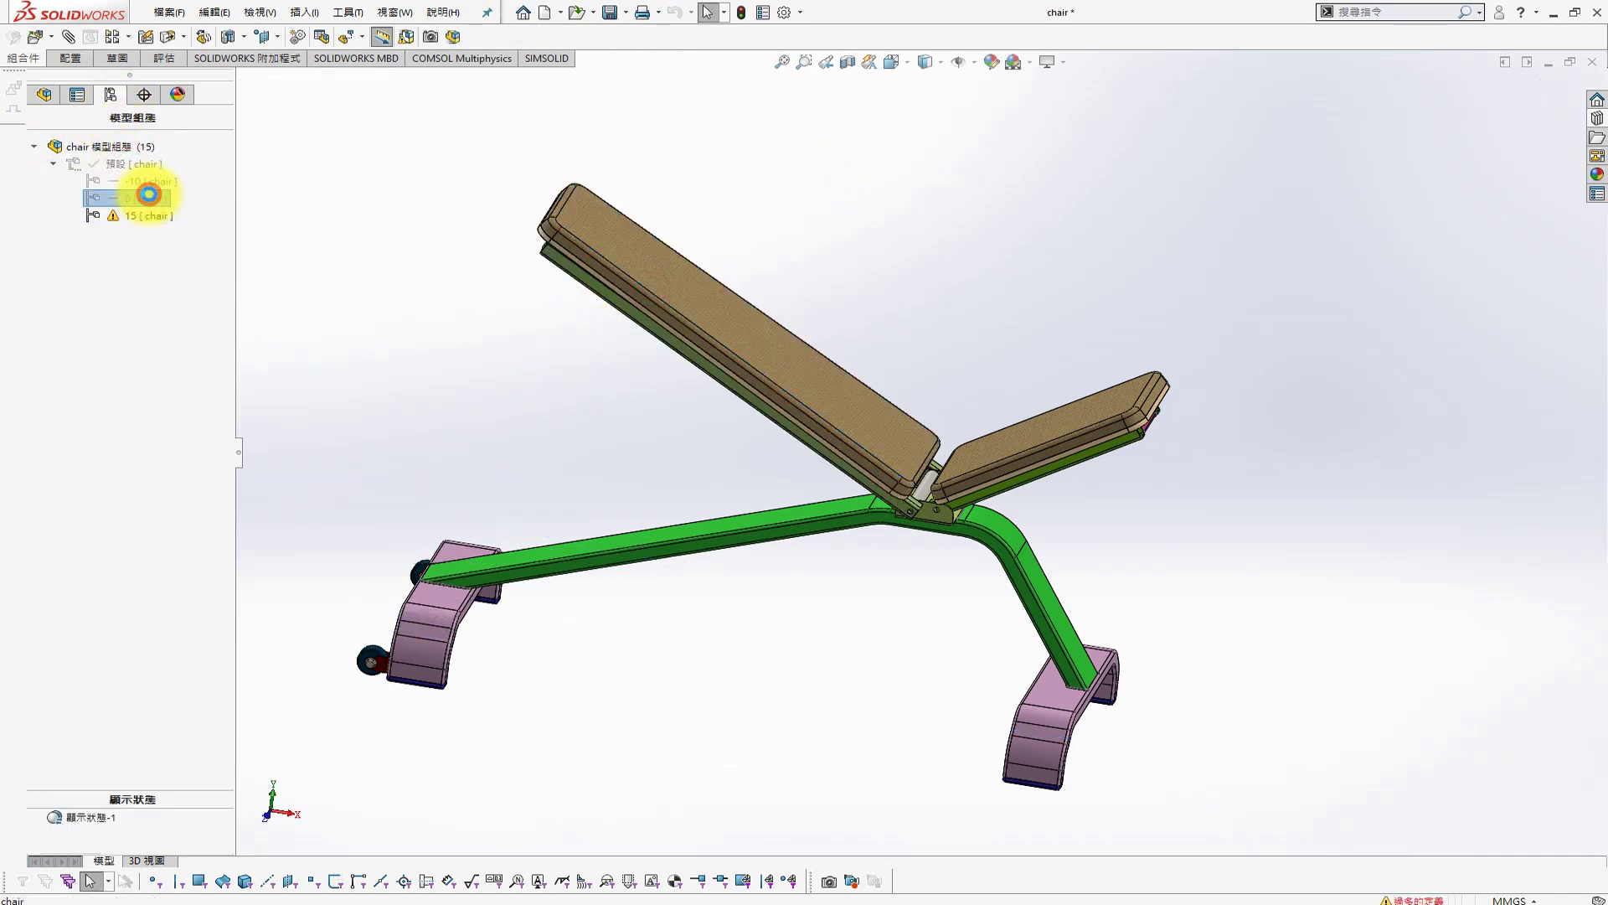
Inspect the failing 角度2 angle mate in the Mates folder
click(44, 94)
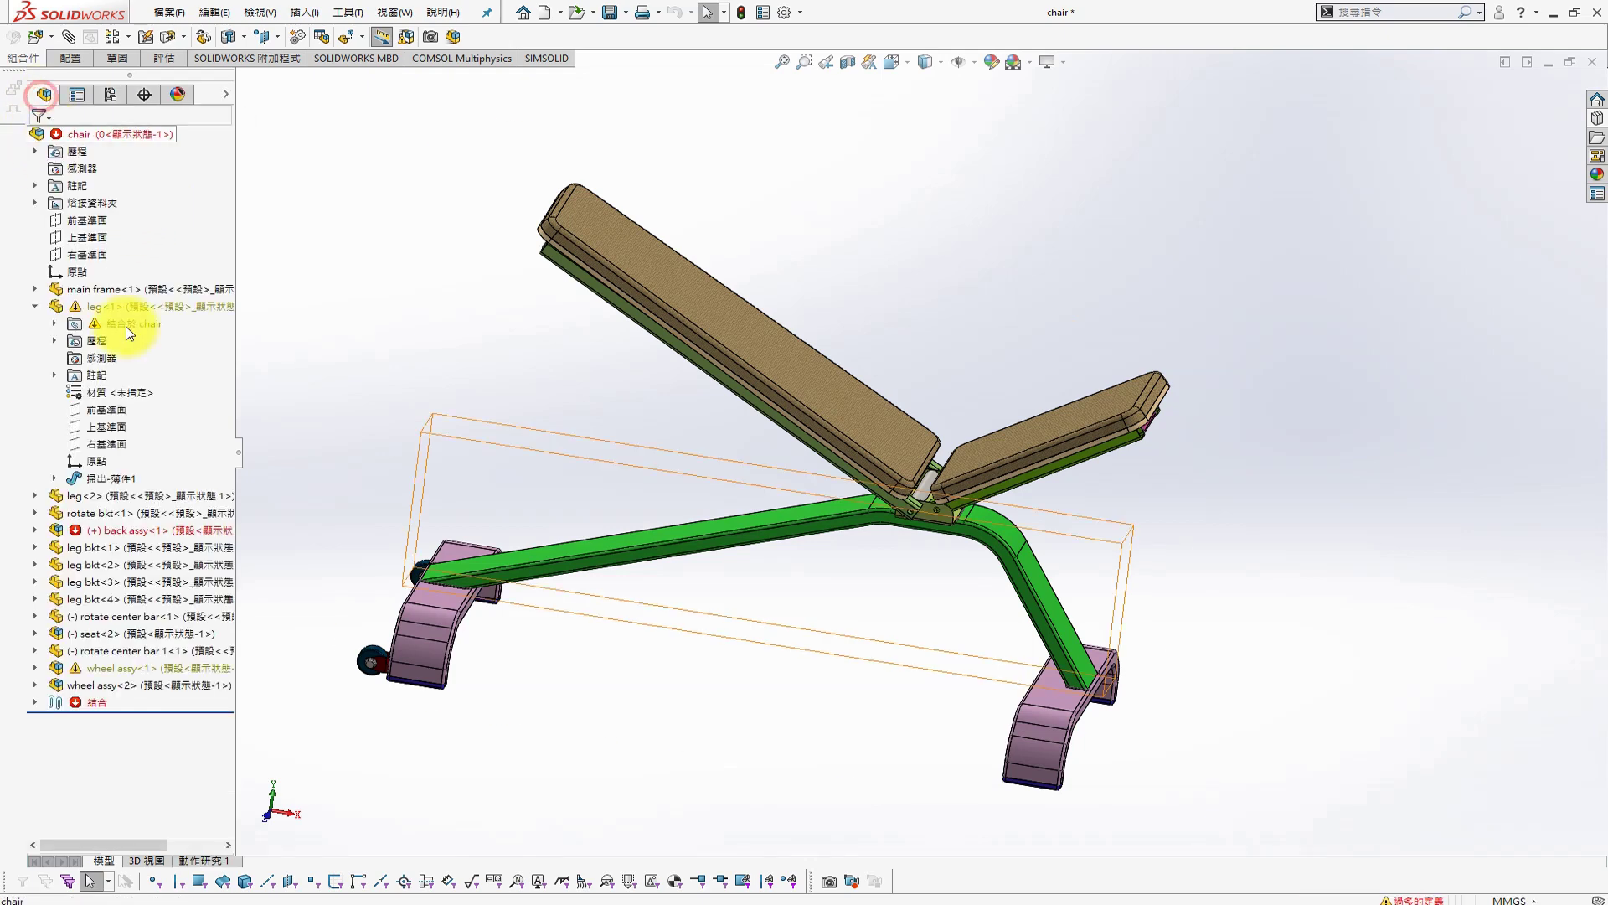
click(36, 700)
click(108, 95)
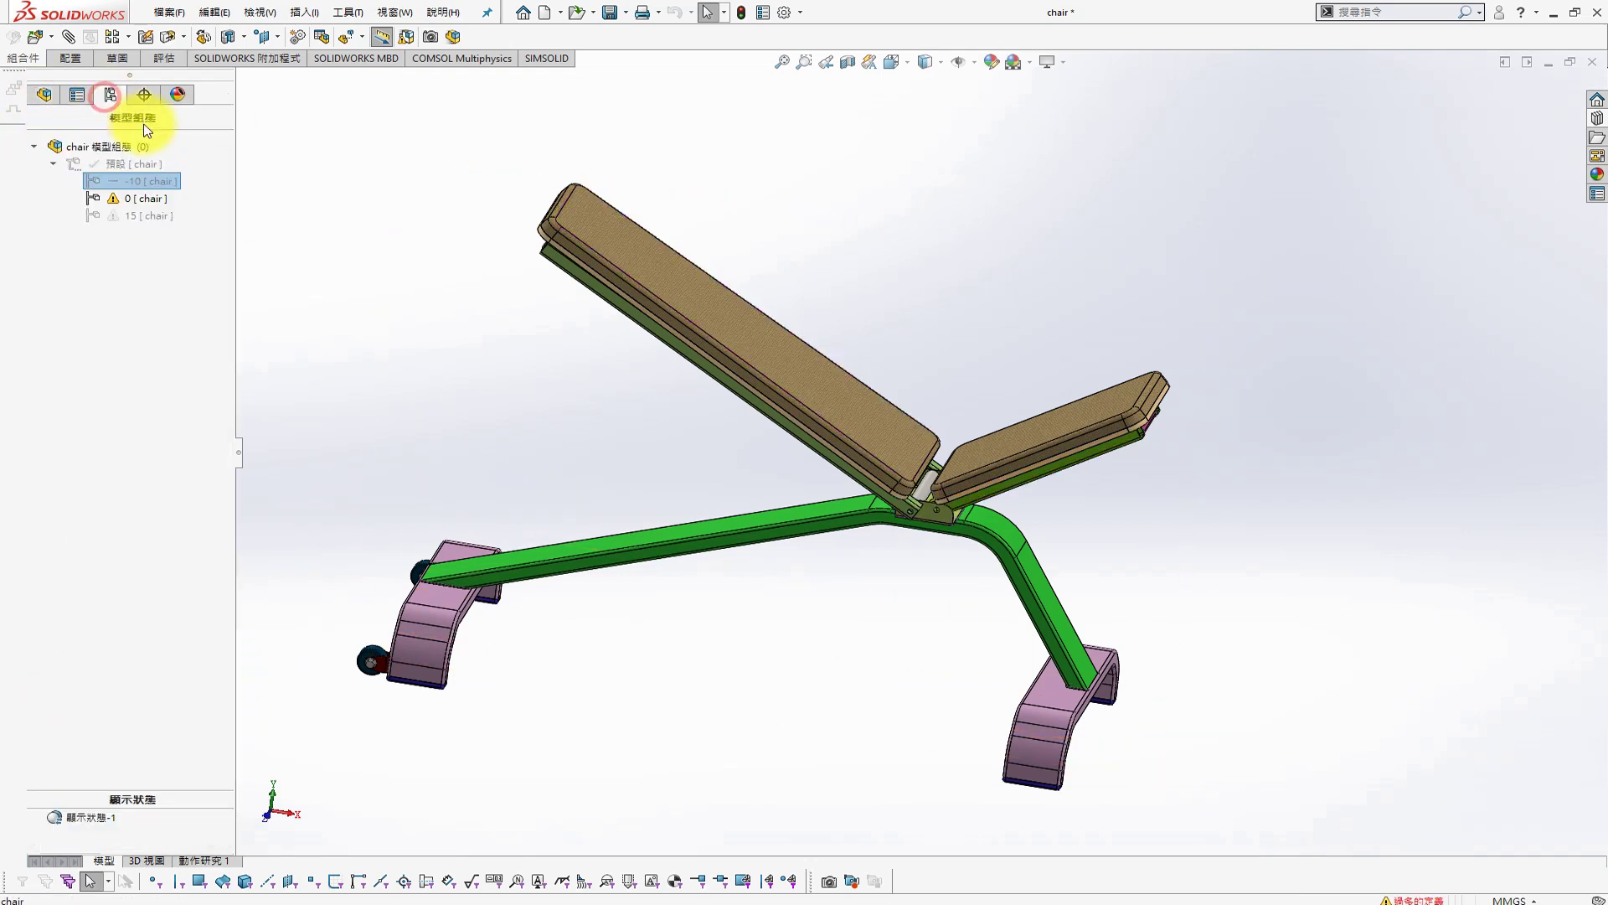
click(43, 102)
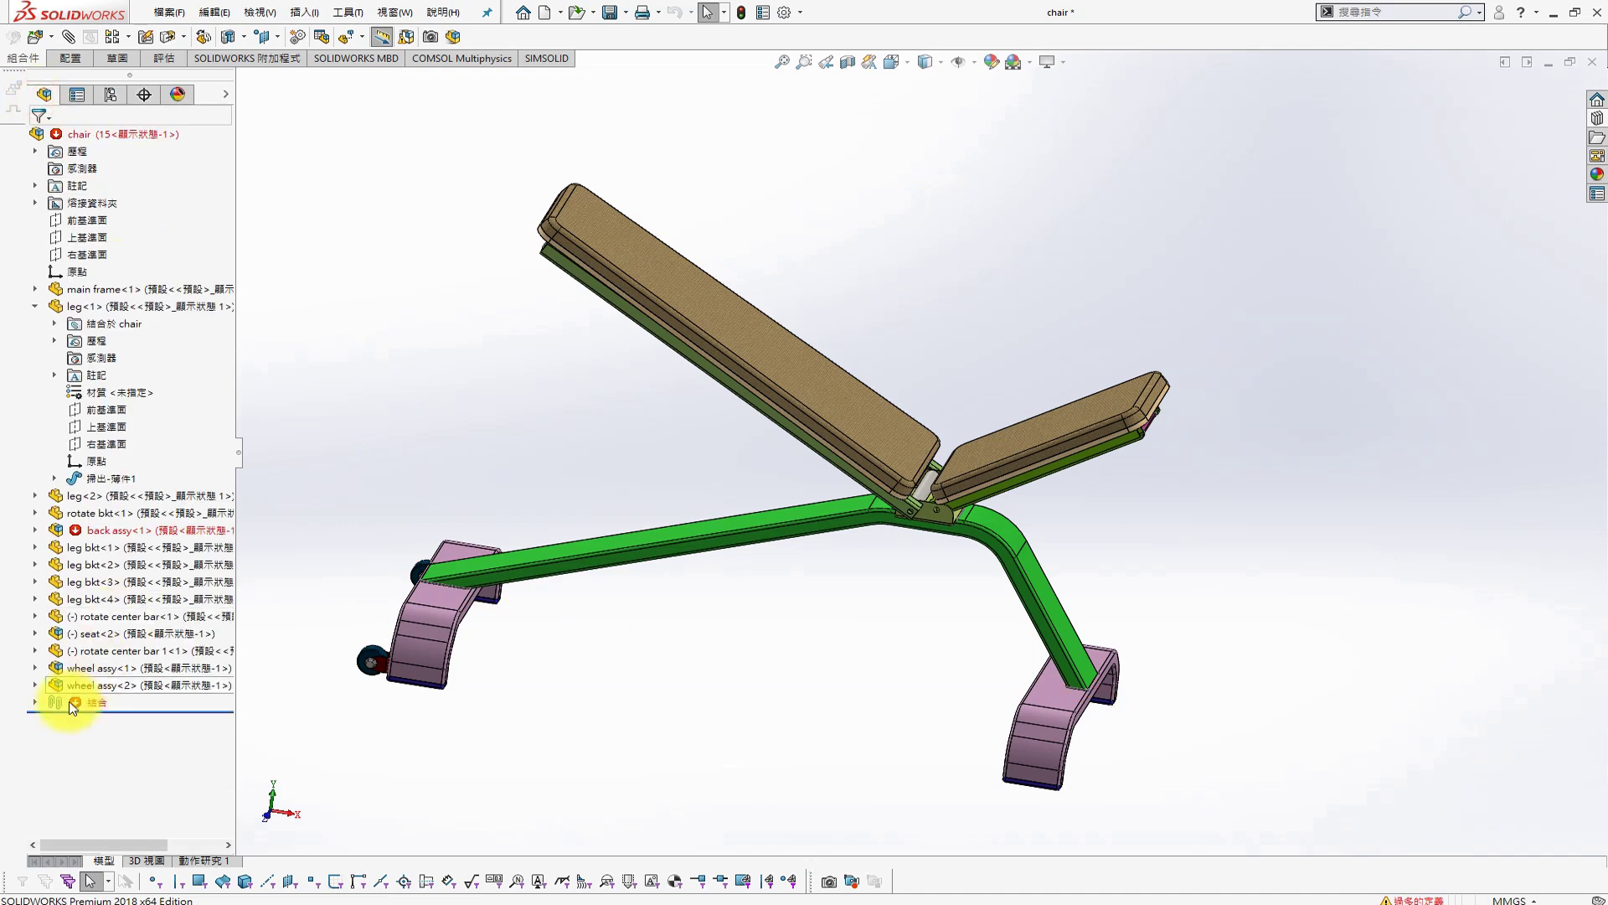
click(34, 704)
click(126, 805)
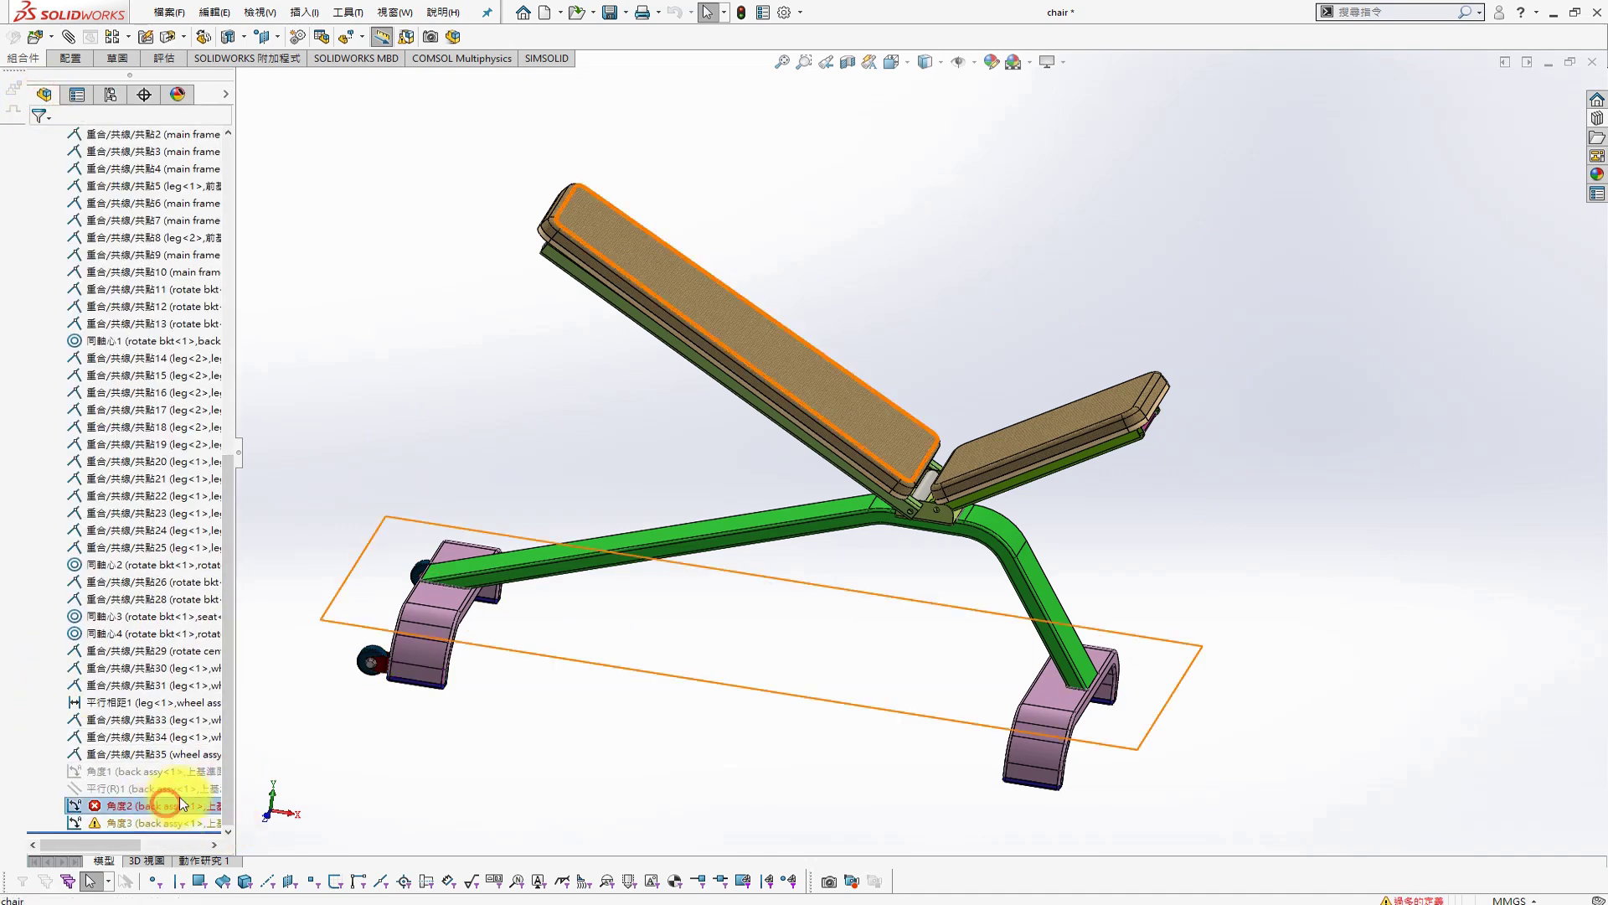
key(Up)
key(Up)
key(Up)
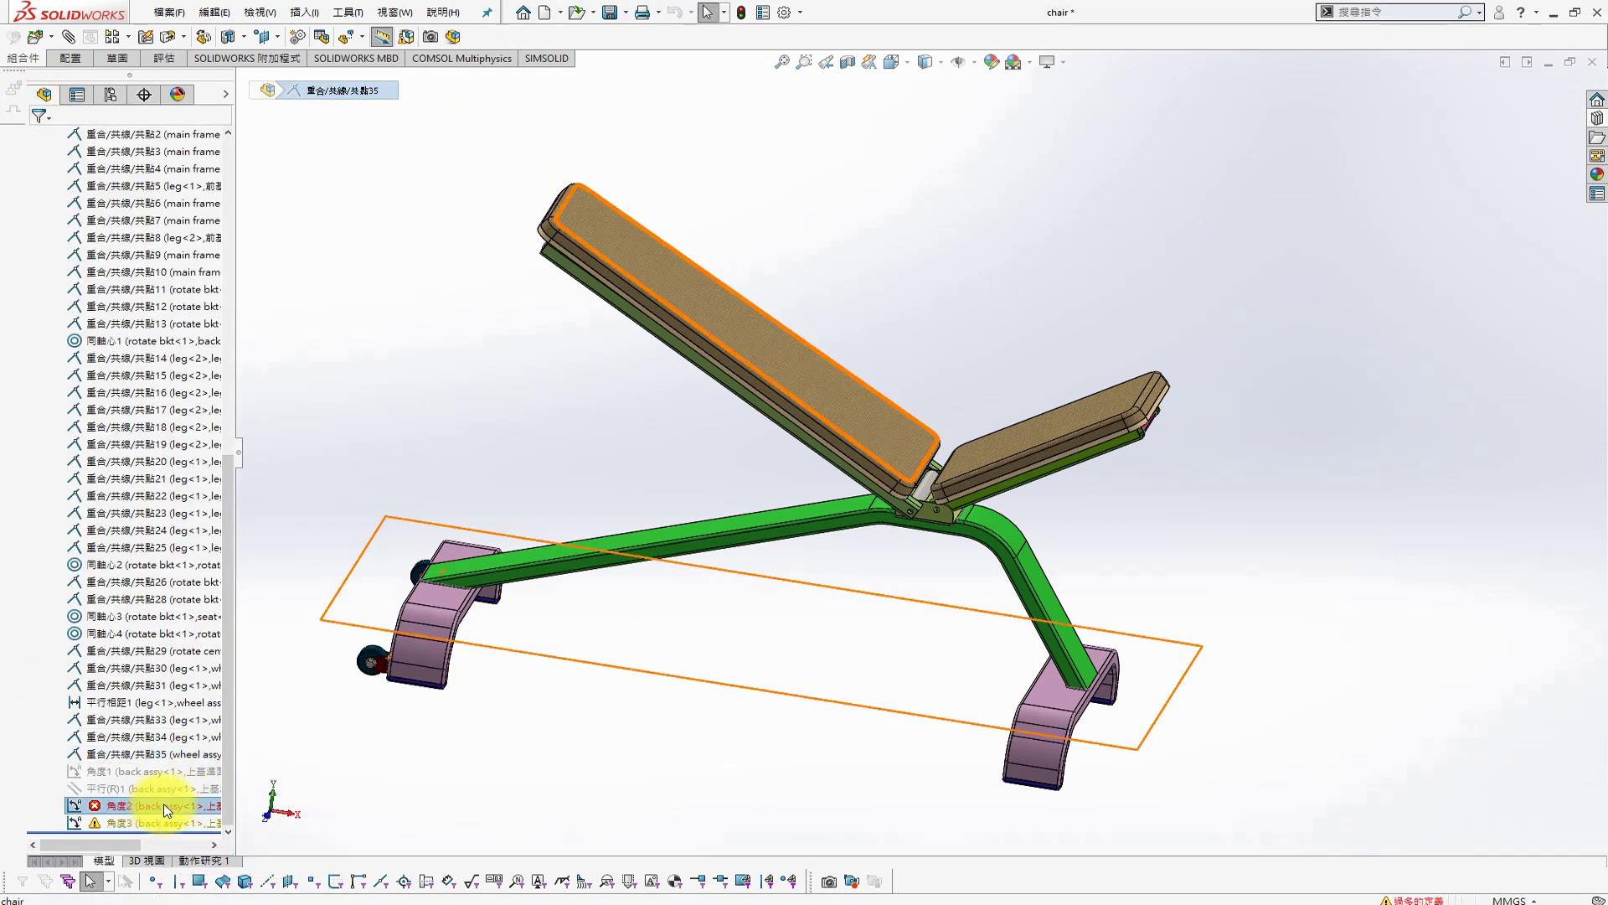
right_click(164, 805)
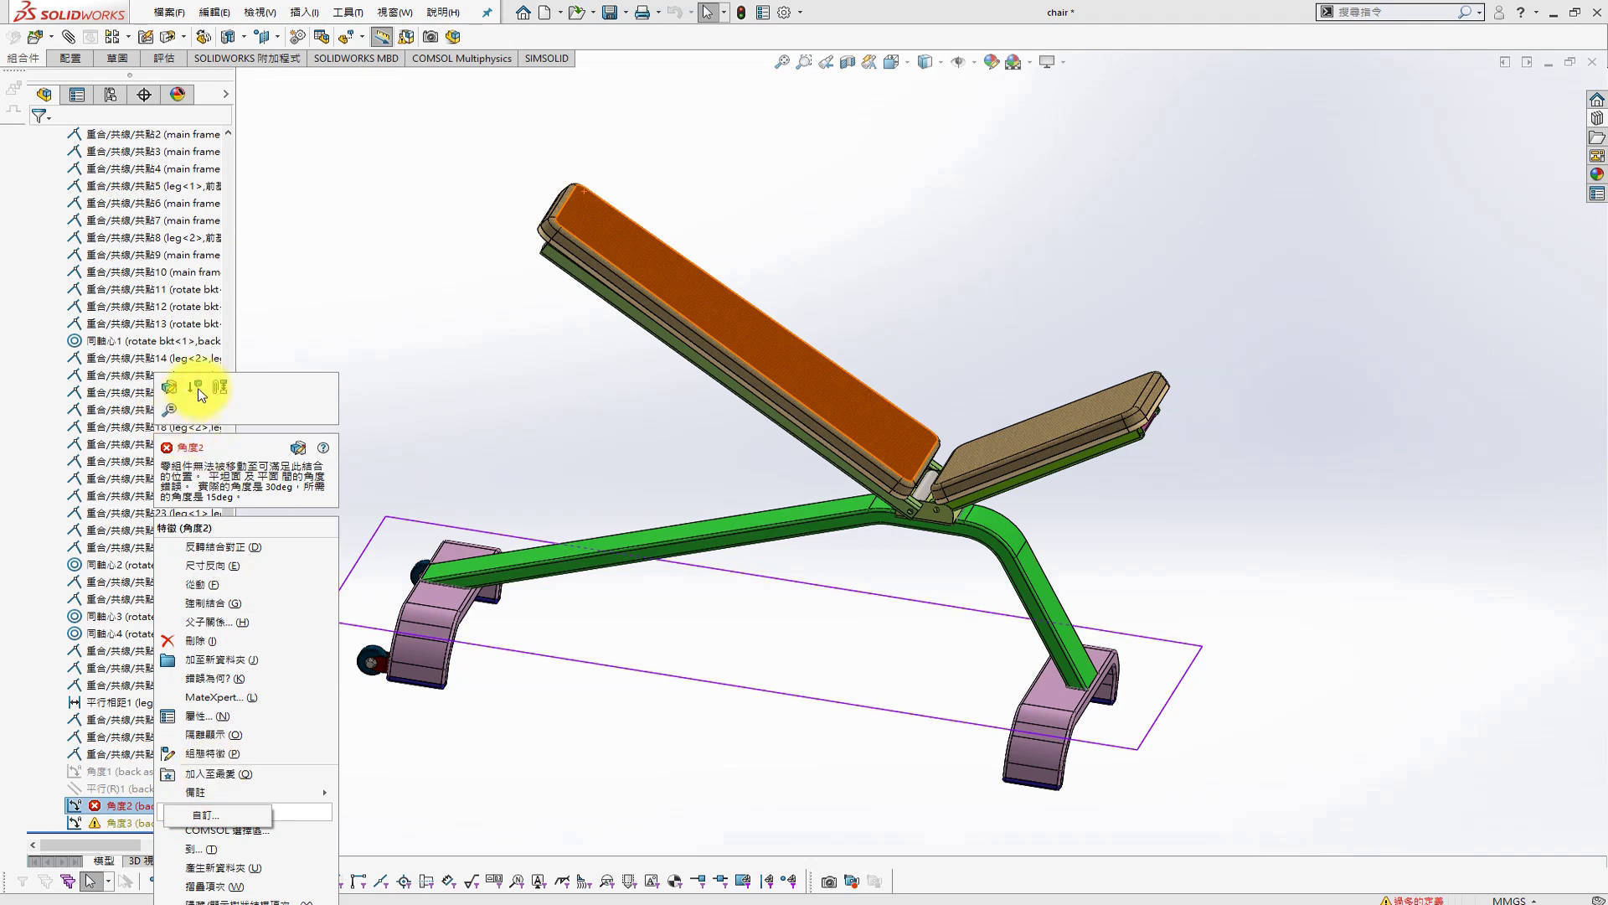
click(323, 420)
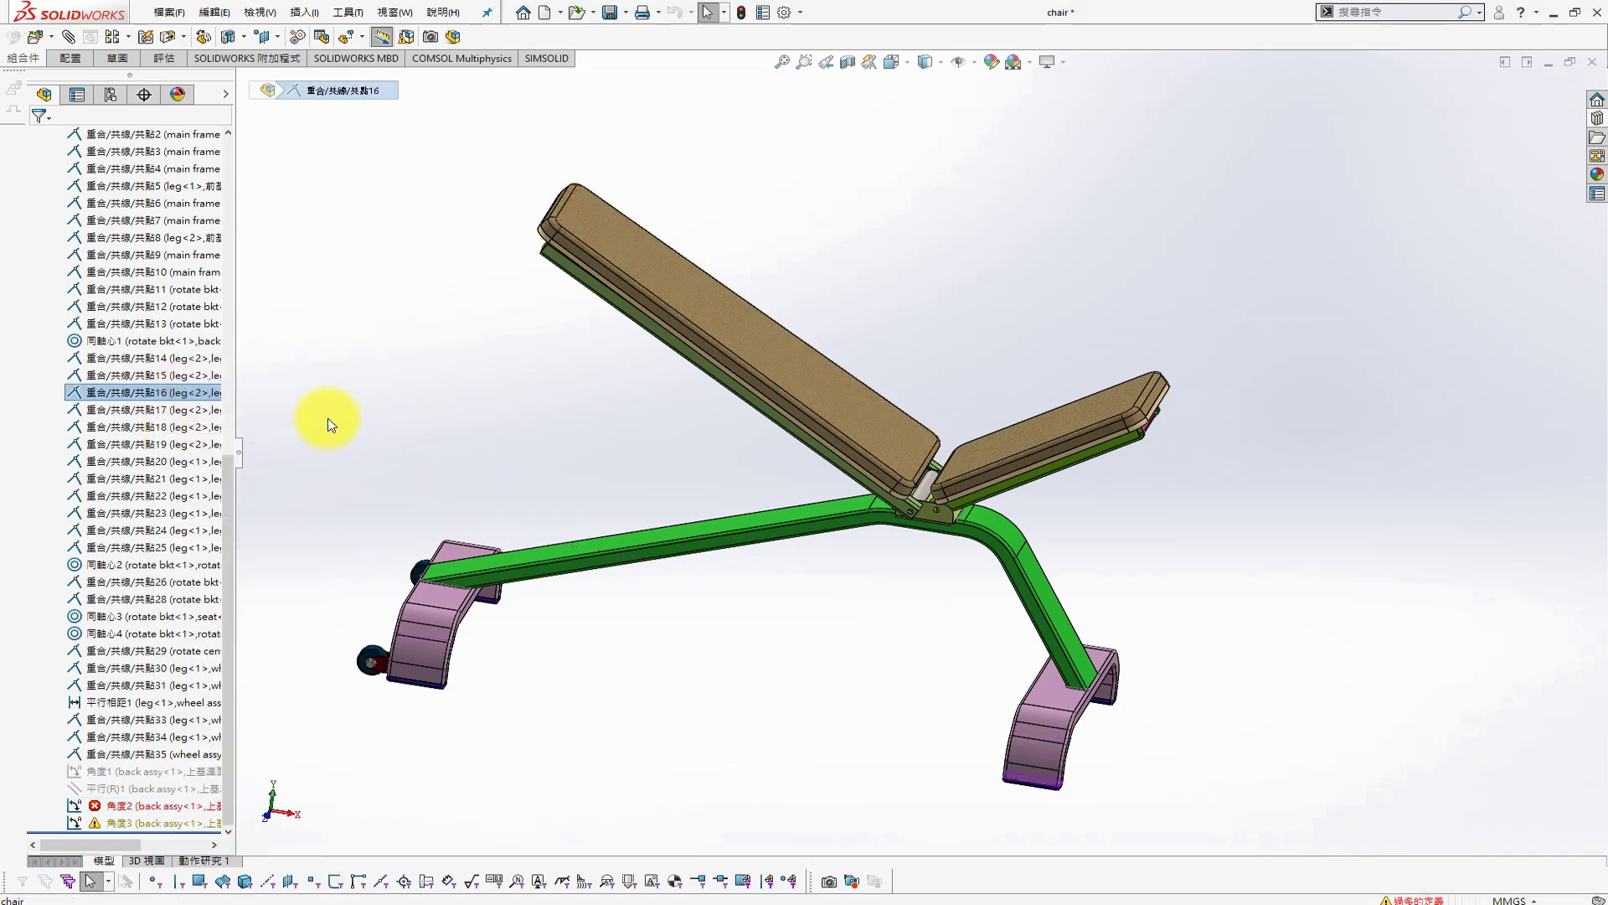
Fix the 平行(R)1 mate error, then activate configurations -10 and 15 to check them
click(110, 94)
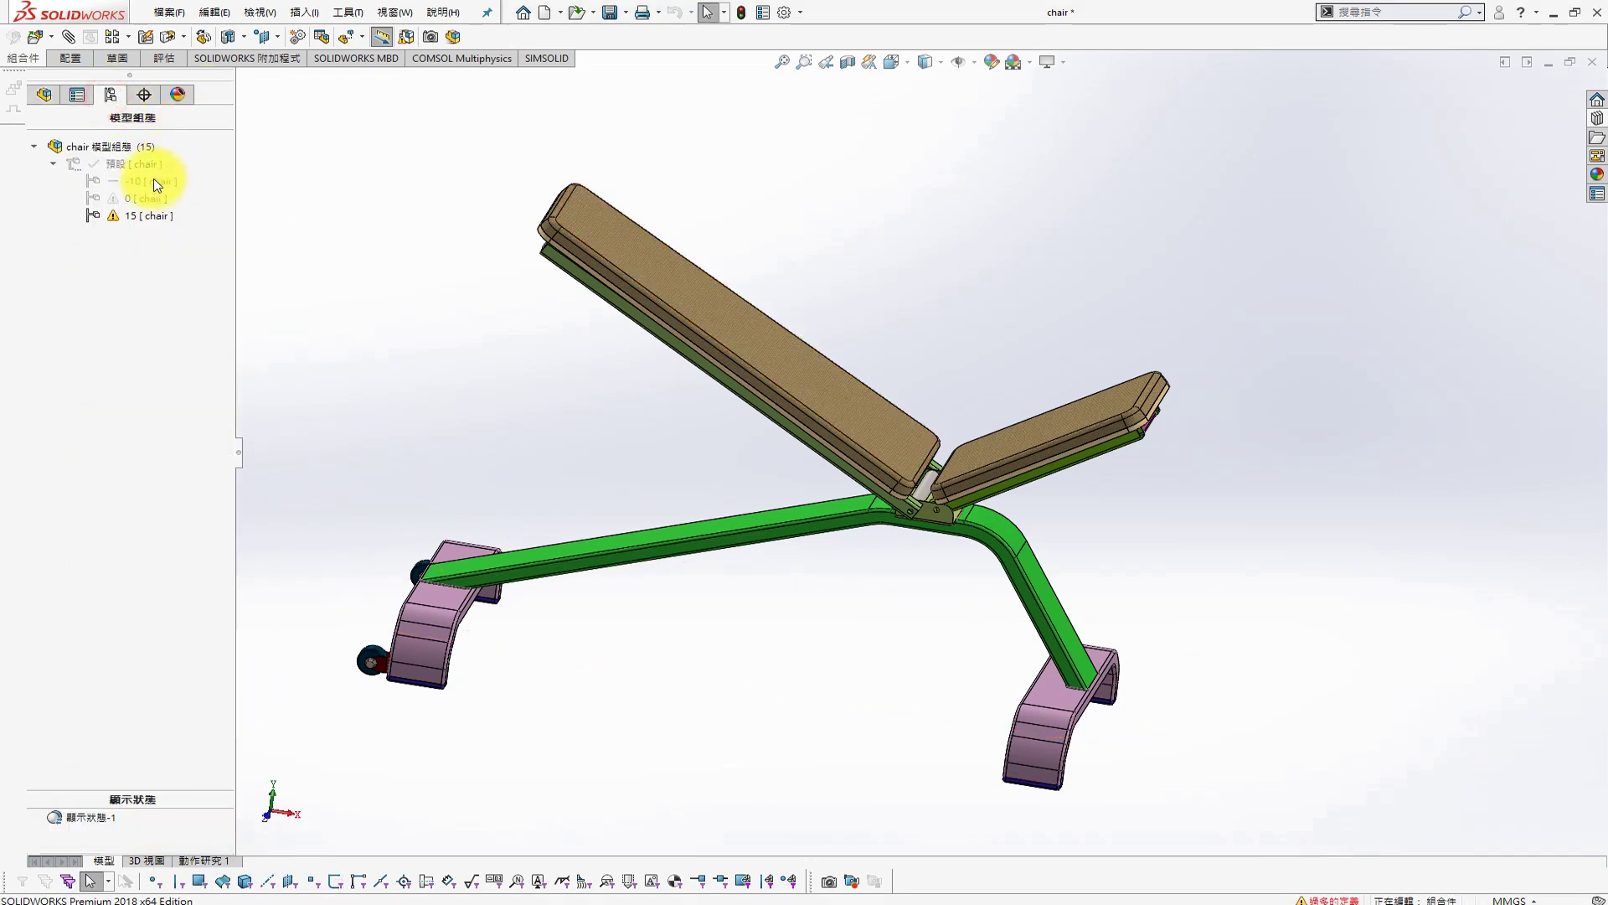
click(44, 94)
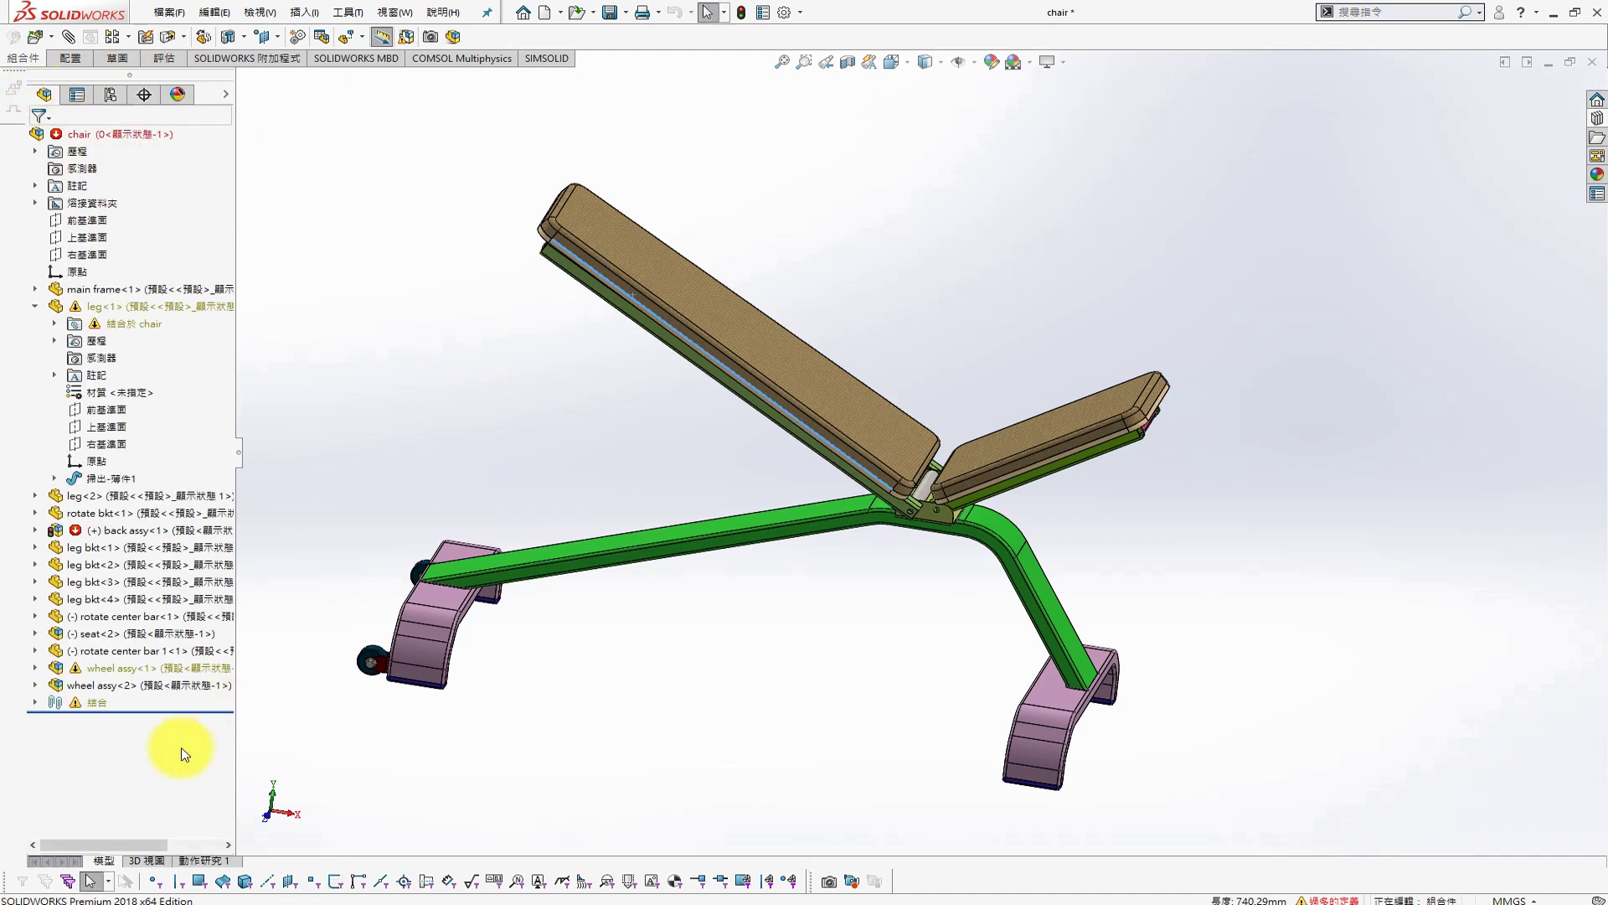
click(35, 702)
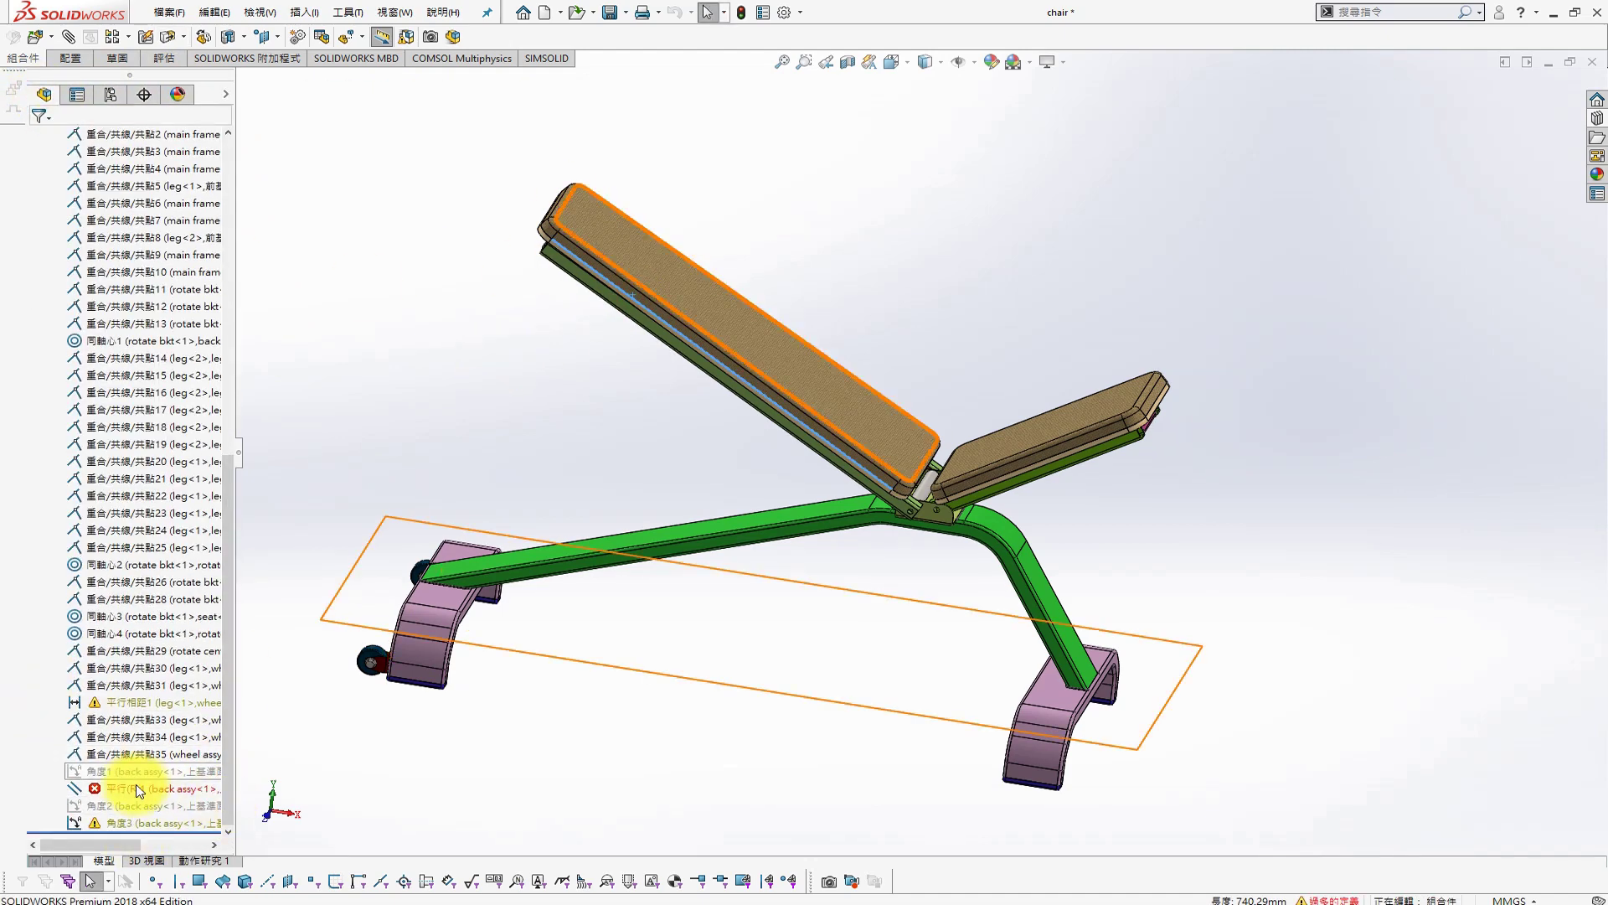
right_click(138, 796)
click(172, 436)
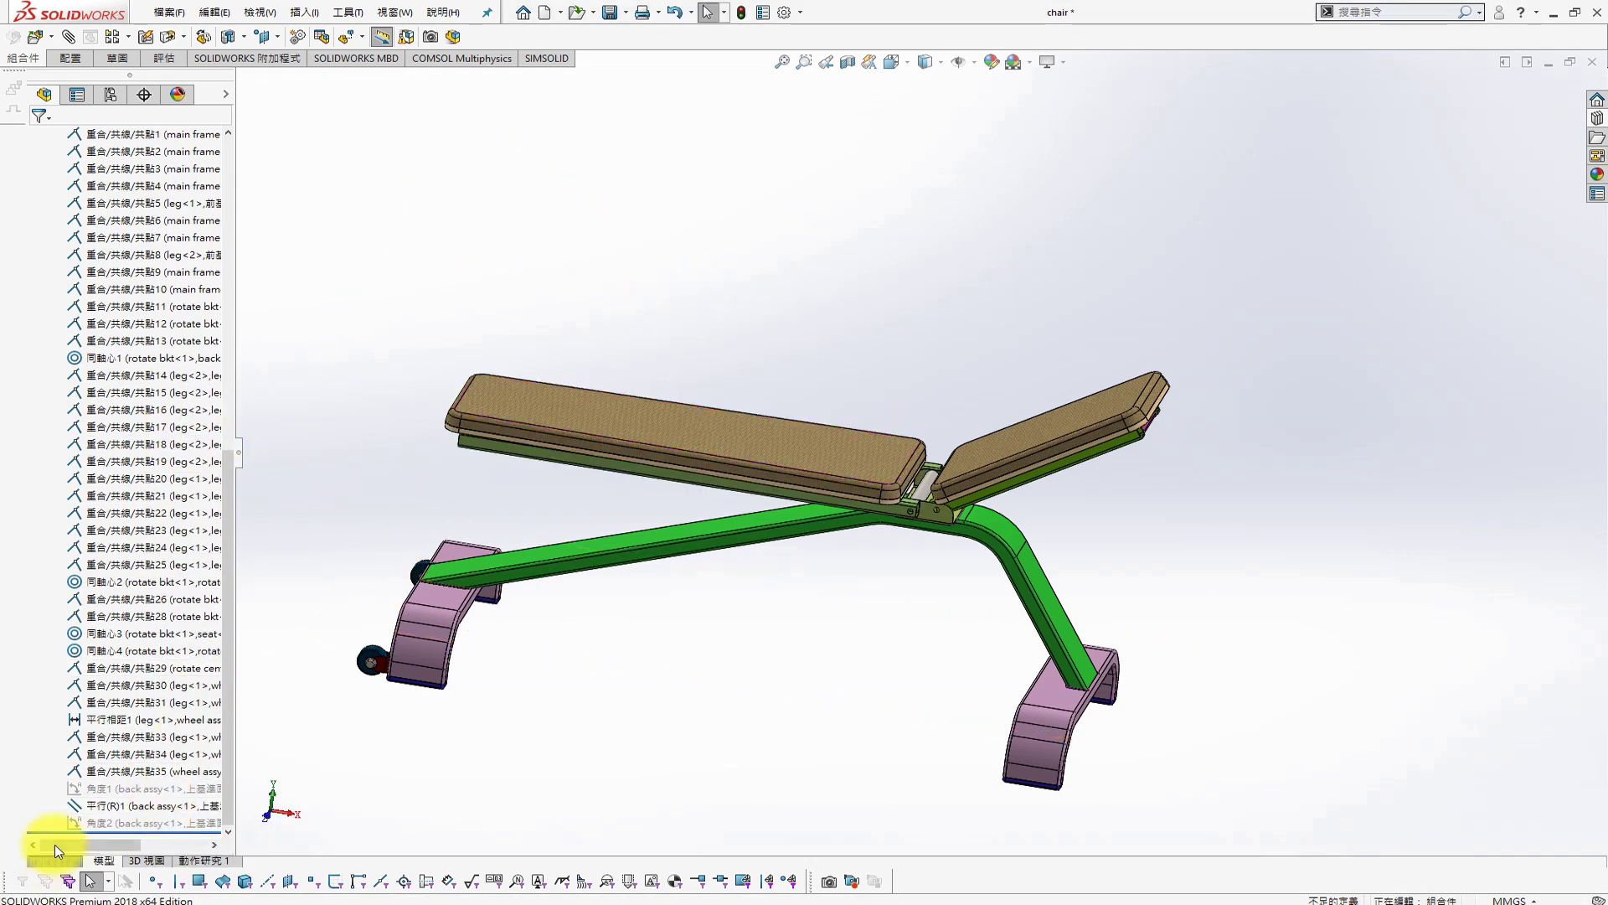
click(110, 94)
double_click(124, 180)
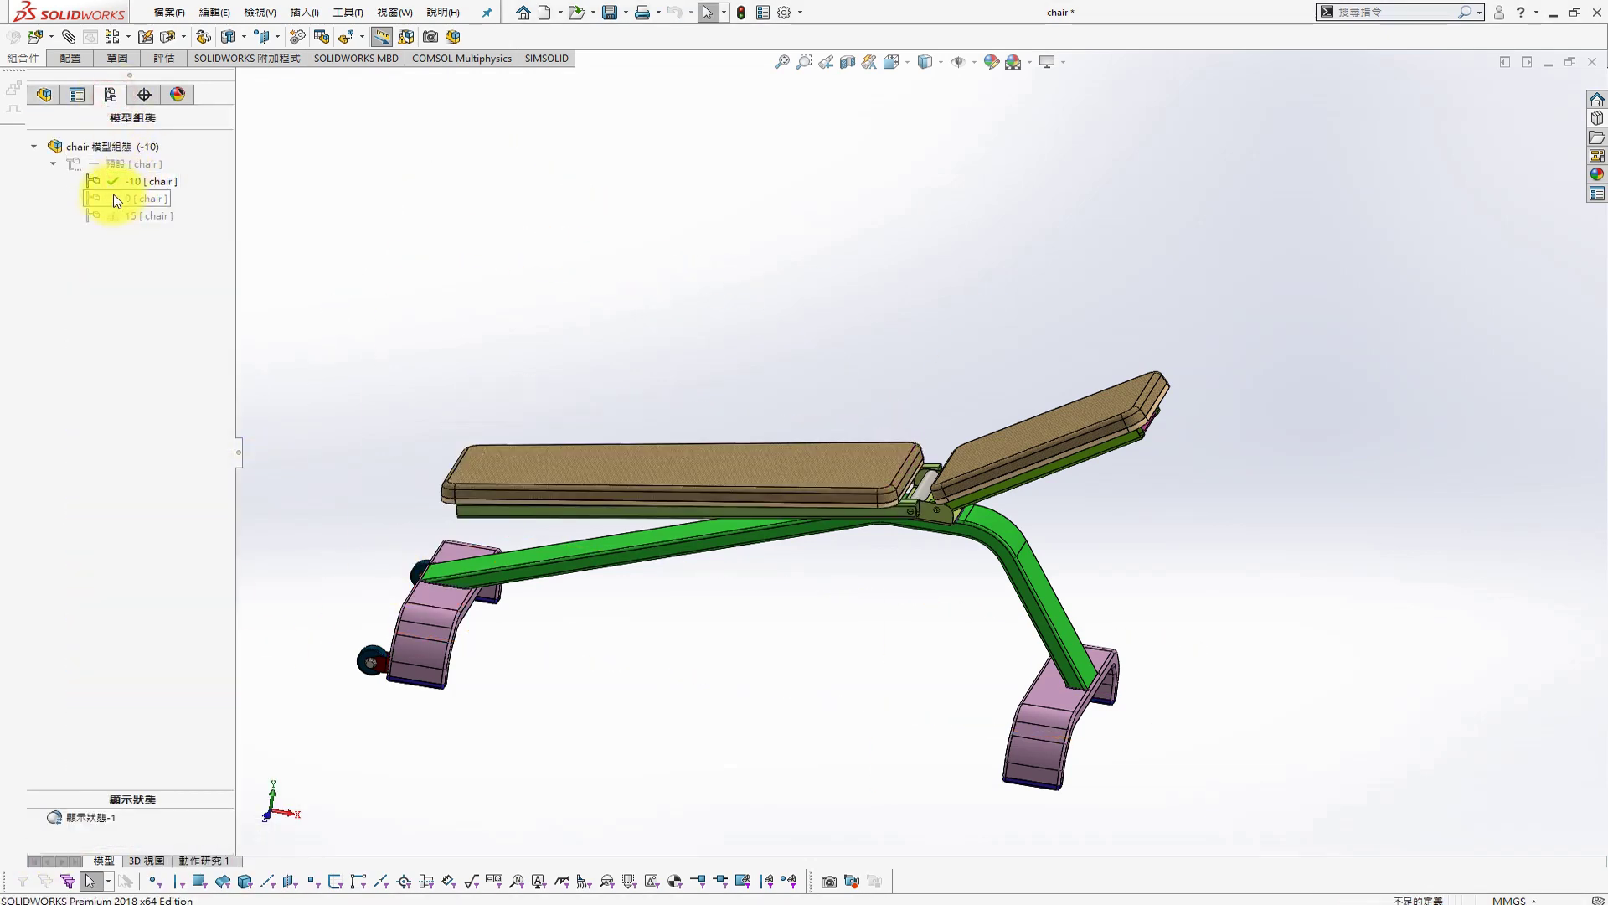
double_click(113, 216)
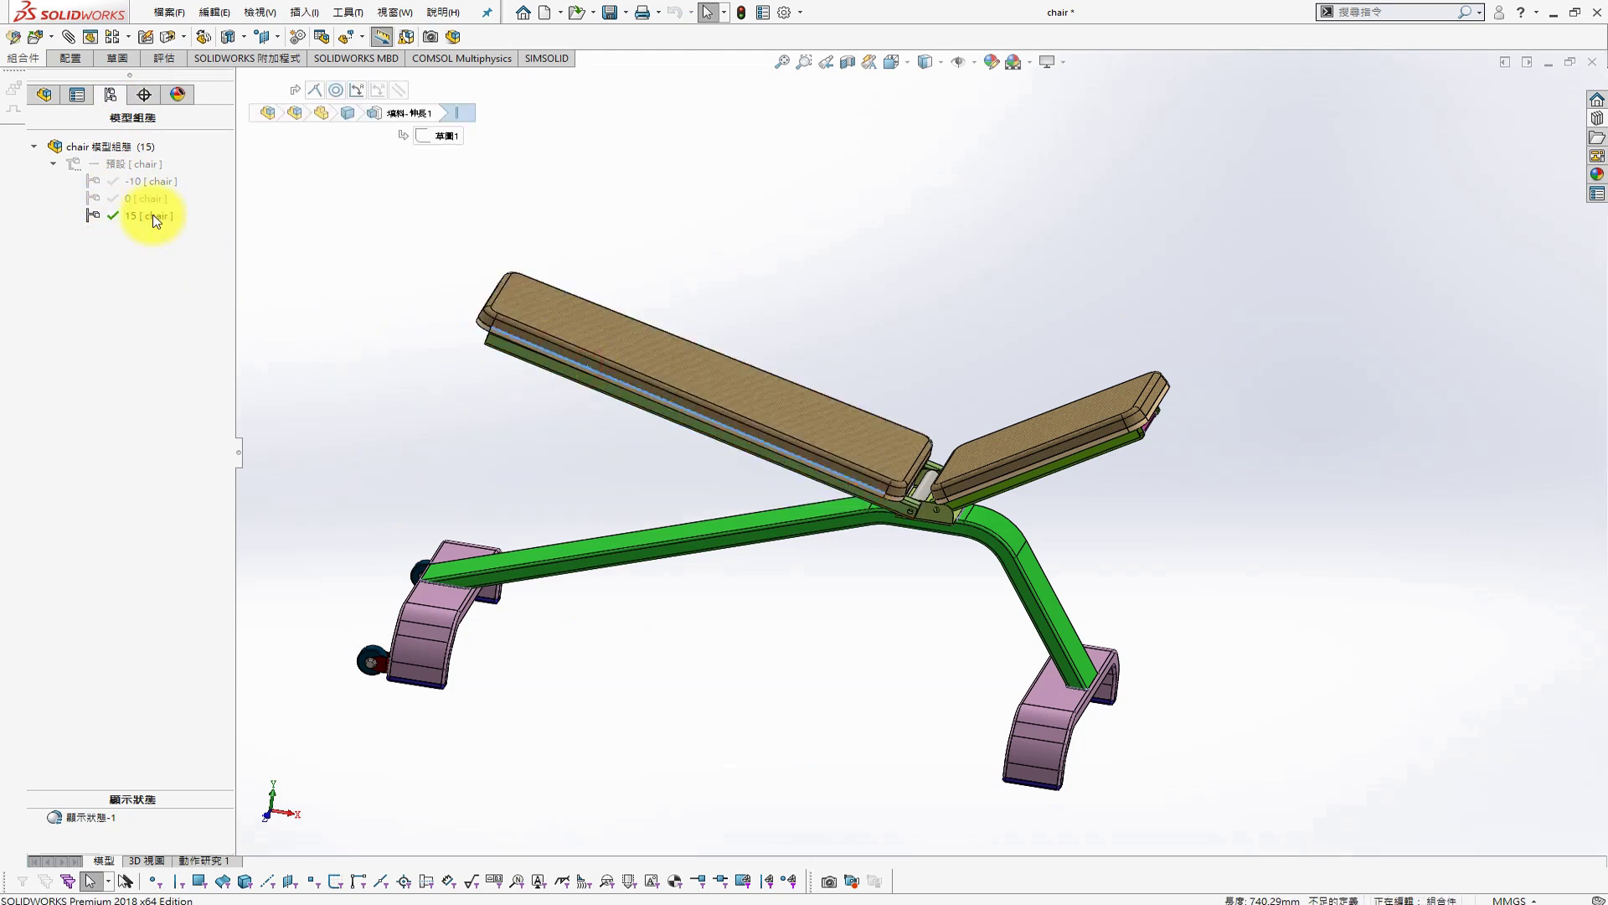
Add a configuration named 30 and tilt the back pad steeper
right_click(138, 169)
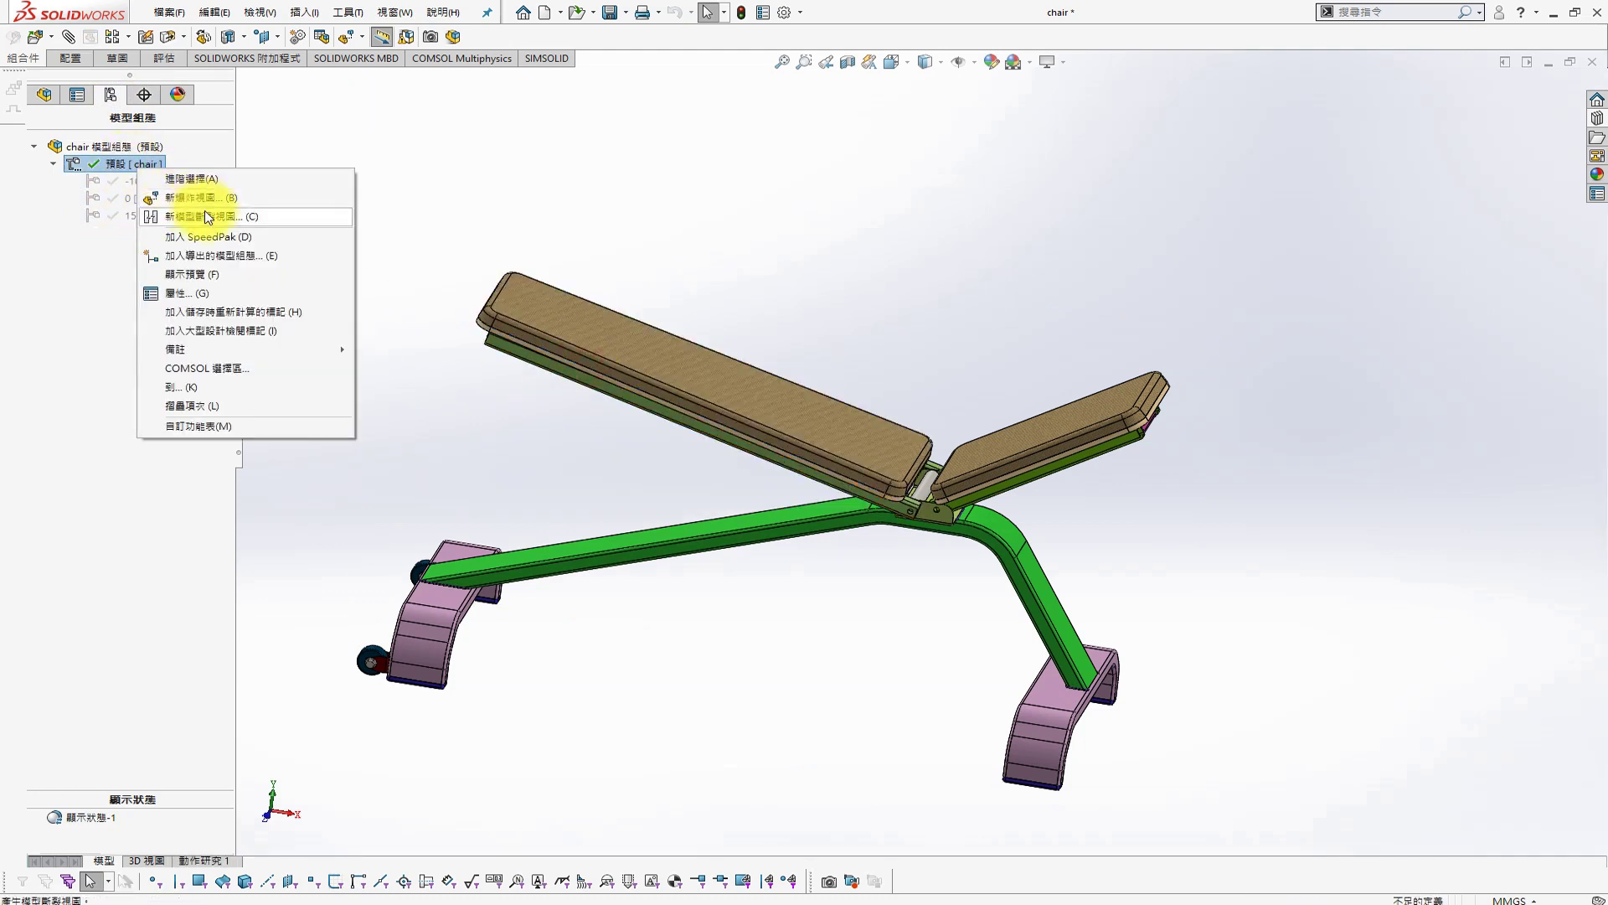
click(213, 256)
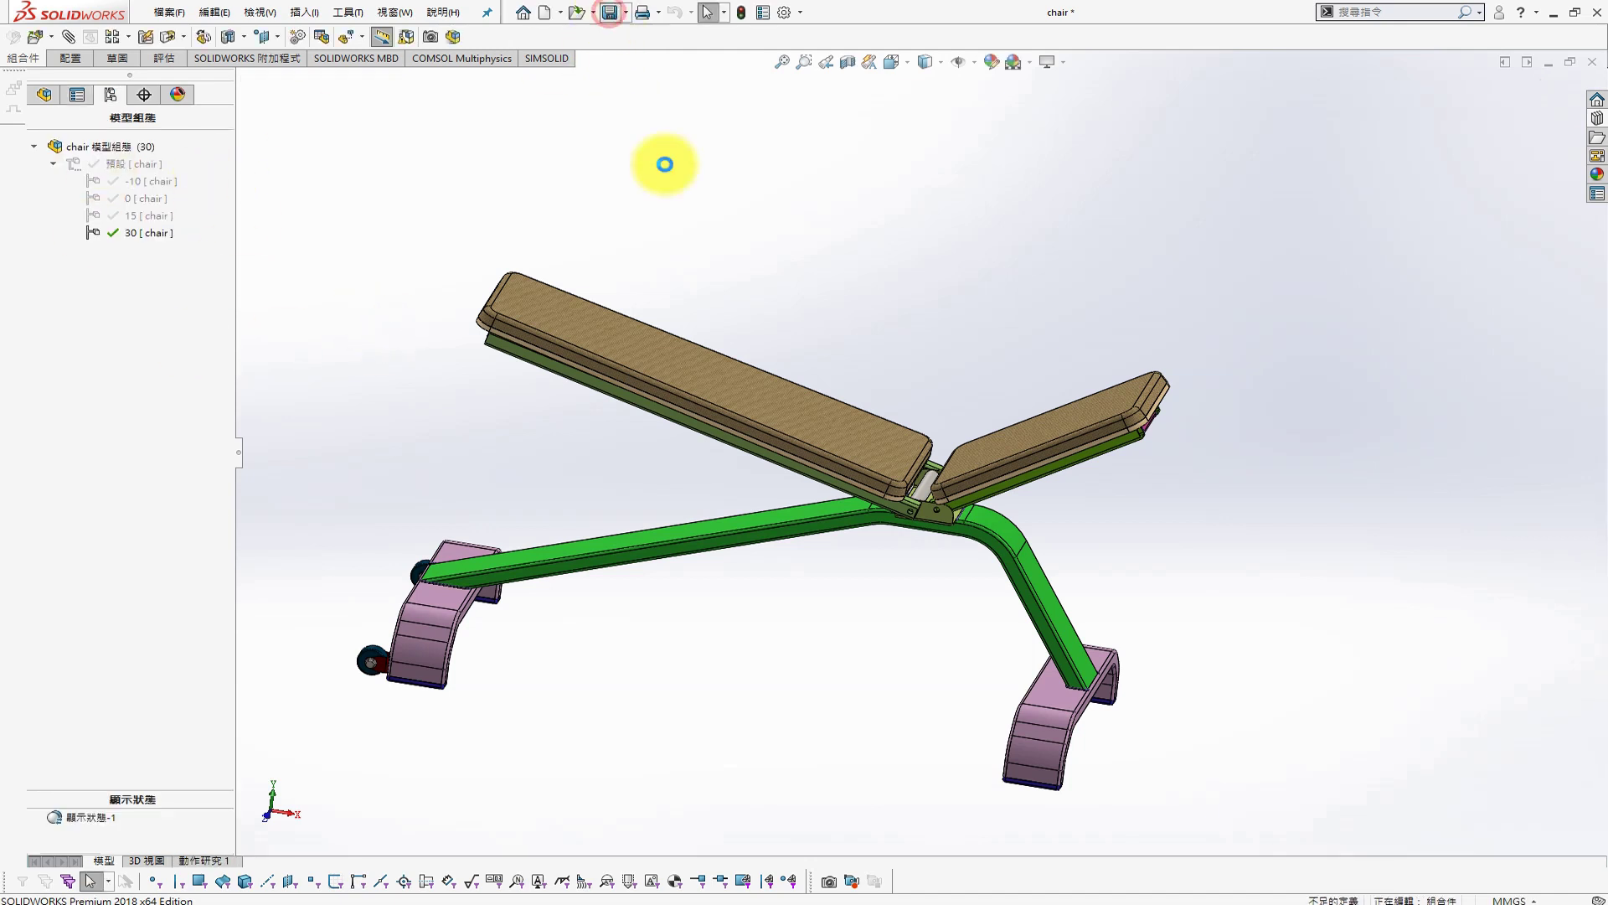
drag(689, 373, 811, 255)
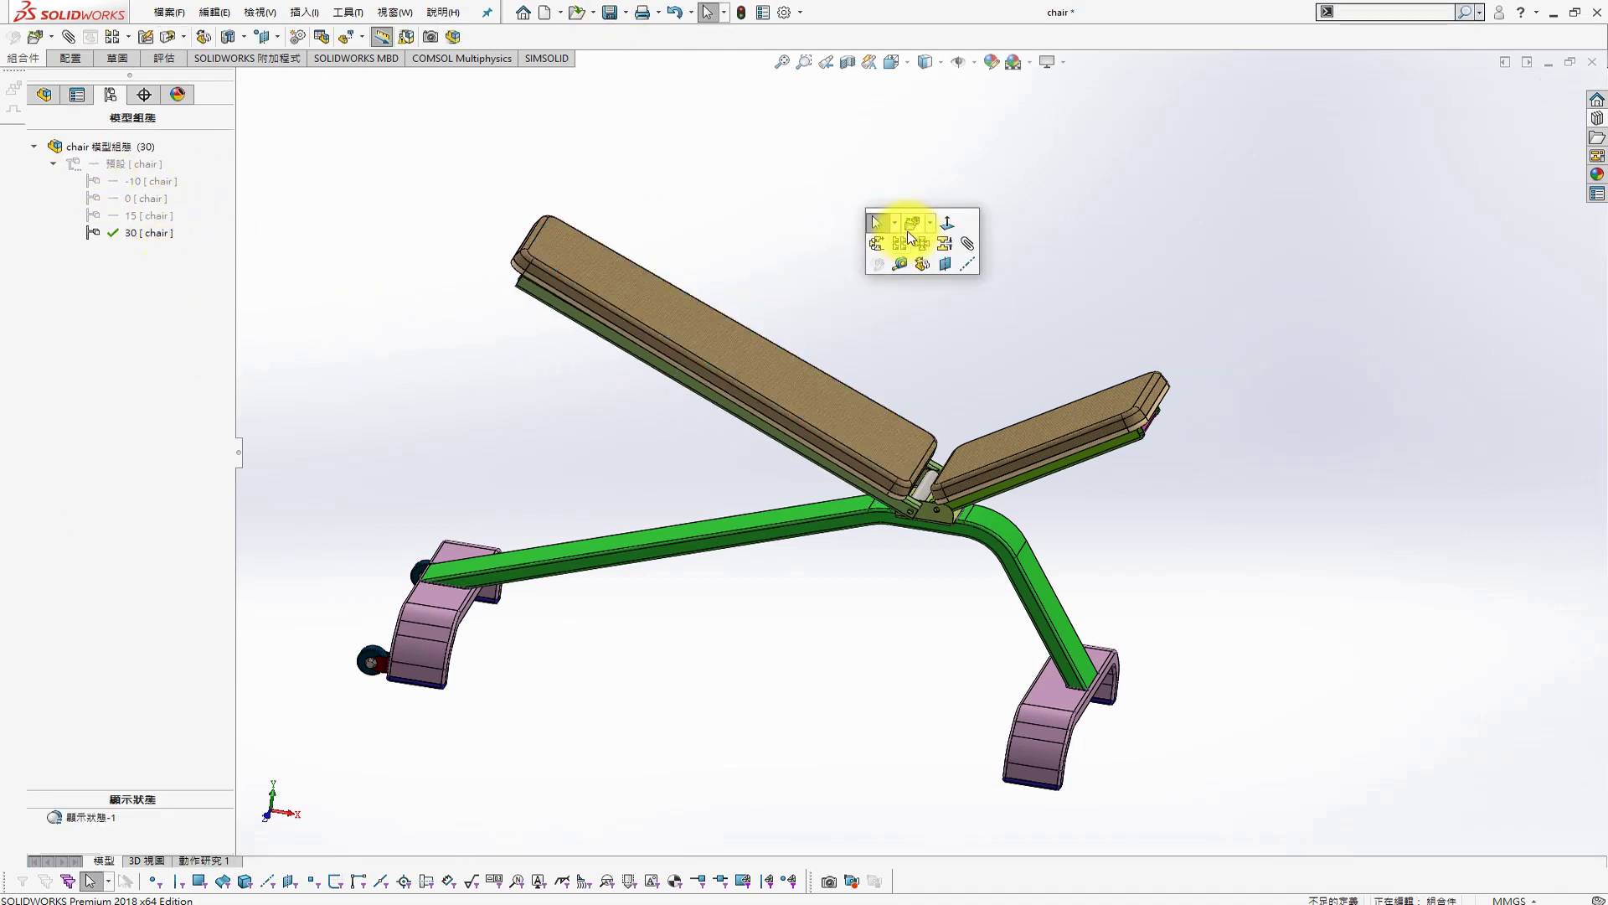
Mate the back pad face to Top Plane at 30°, then reactivate the Default configuration
click(764, 372)
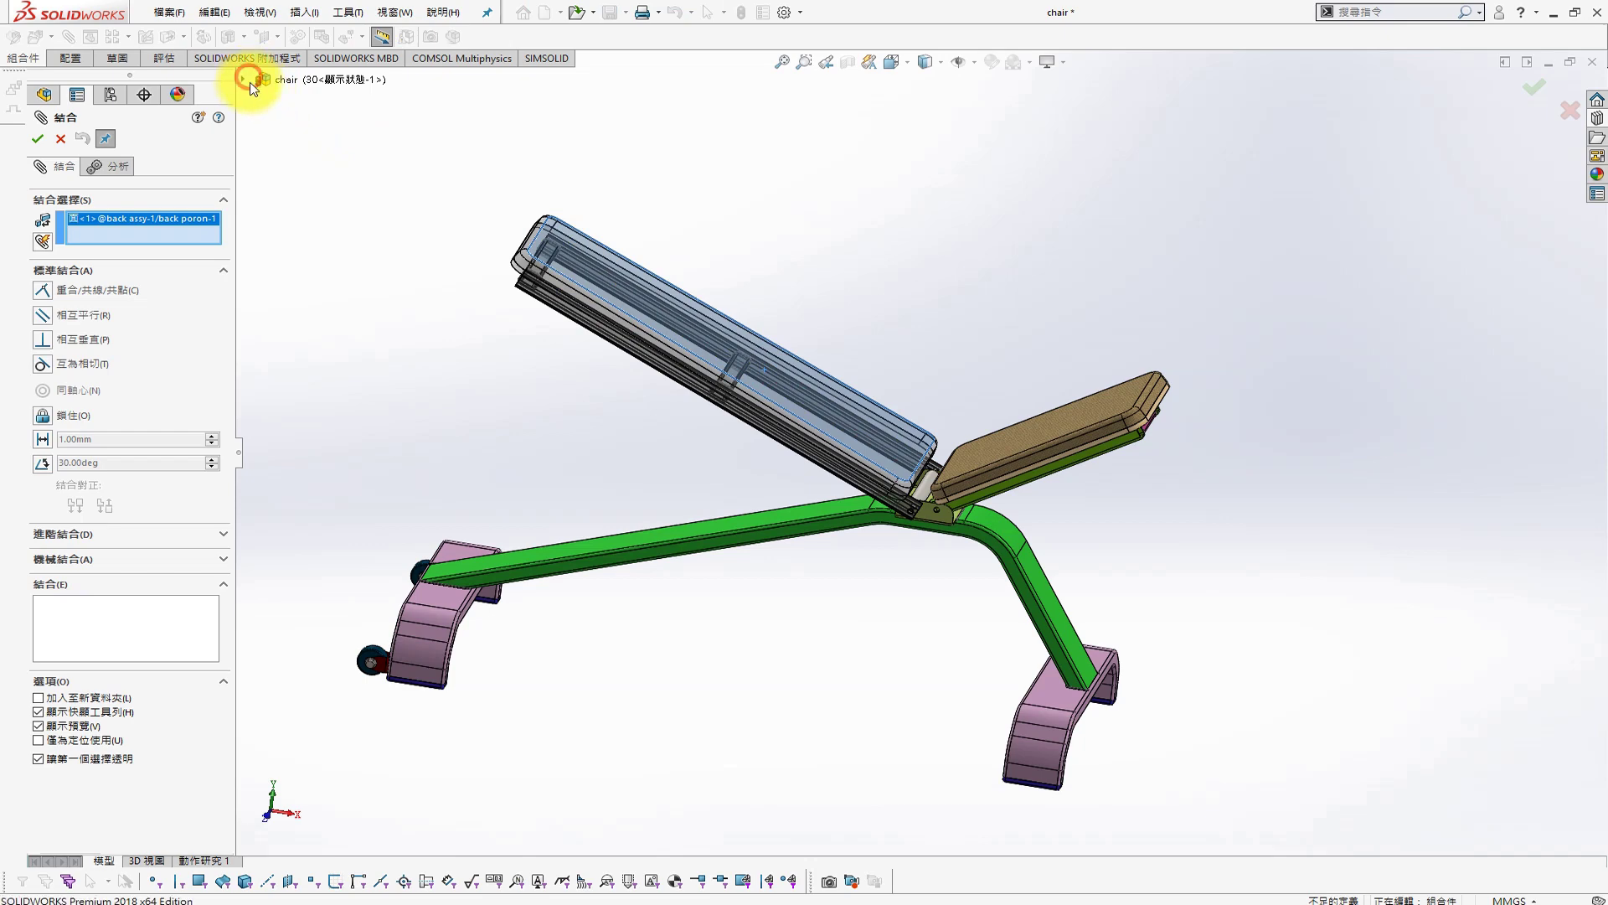
click(244, 80)
click(315, 182)
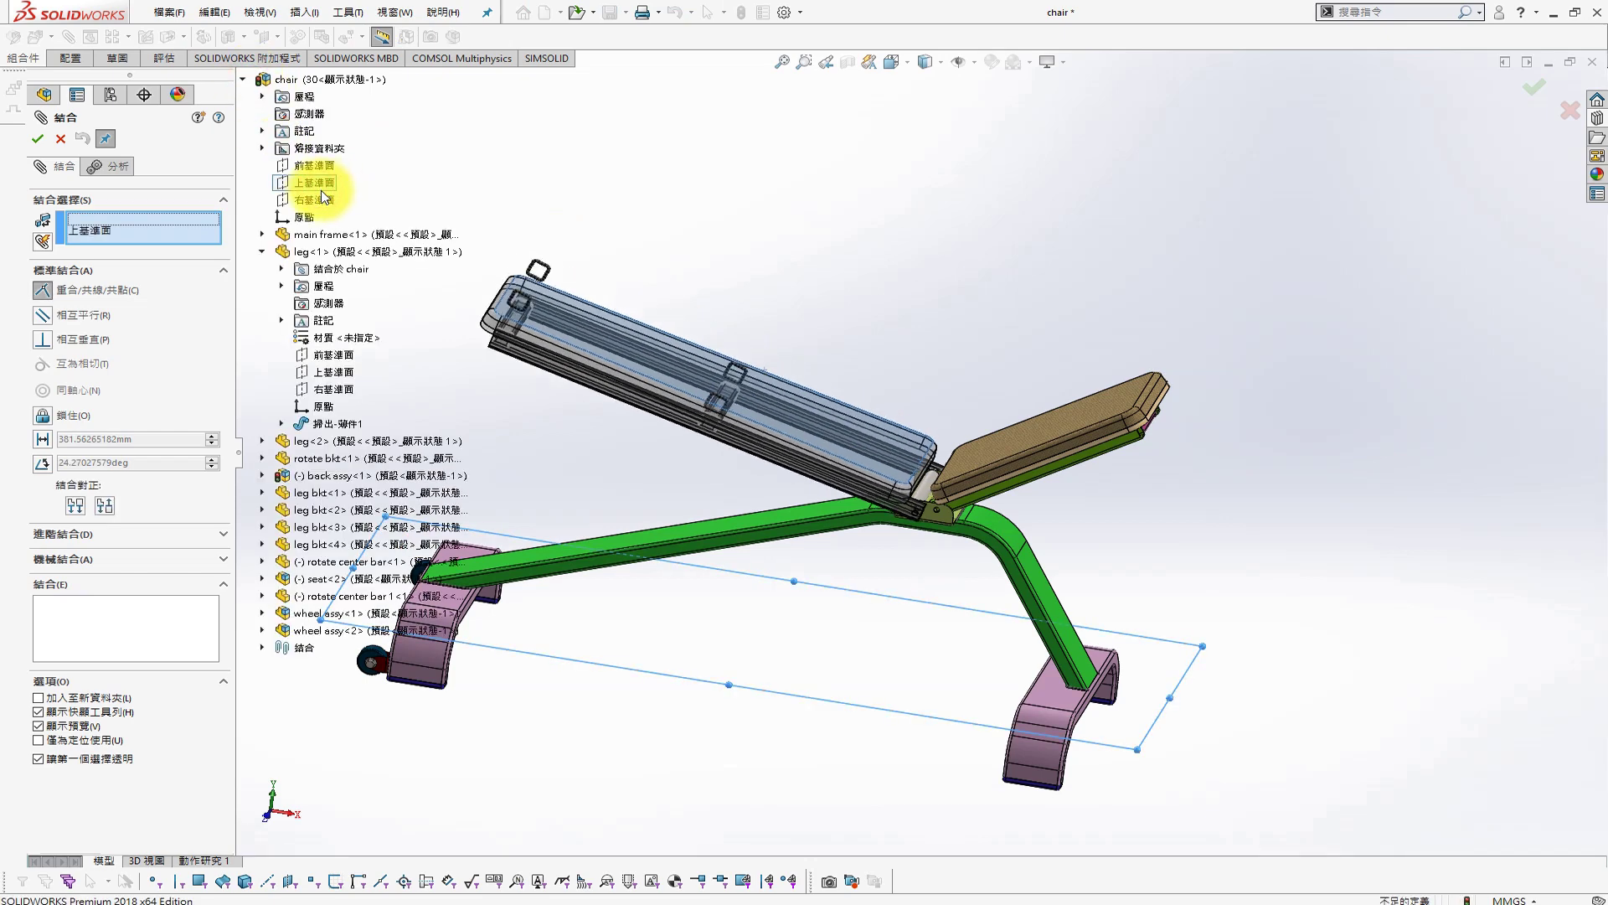
click(39, 464)
text(30.00deg)
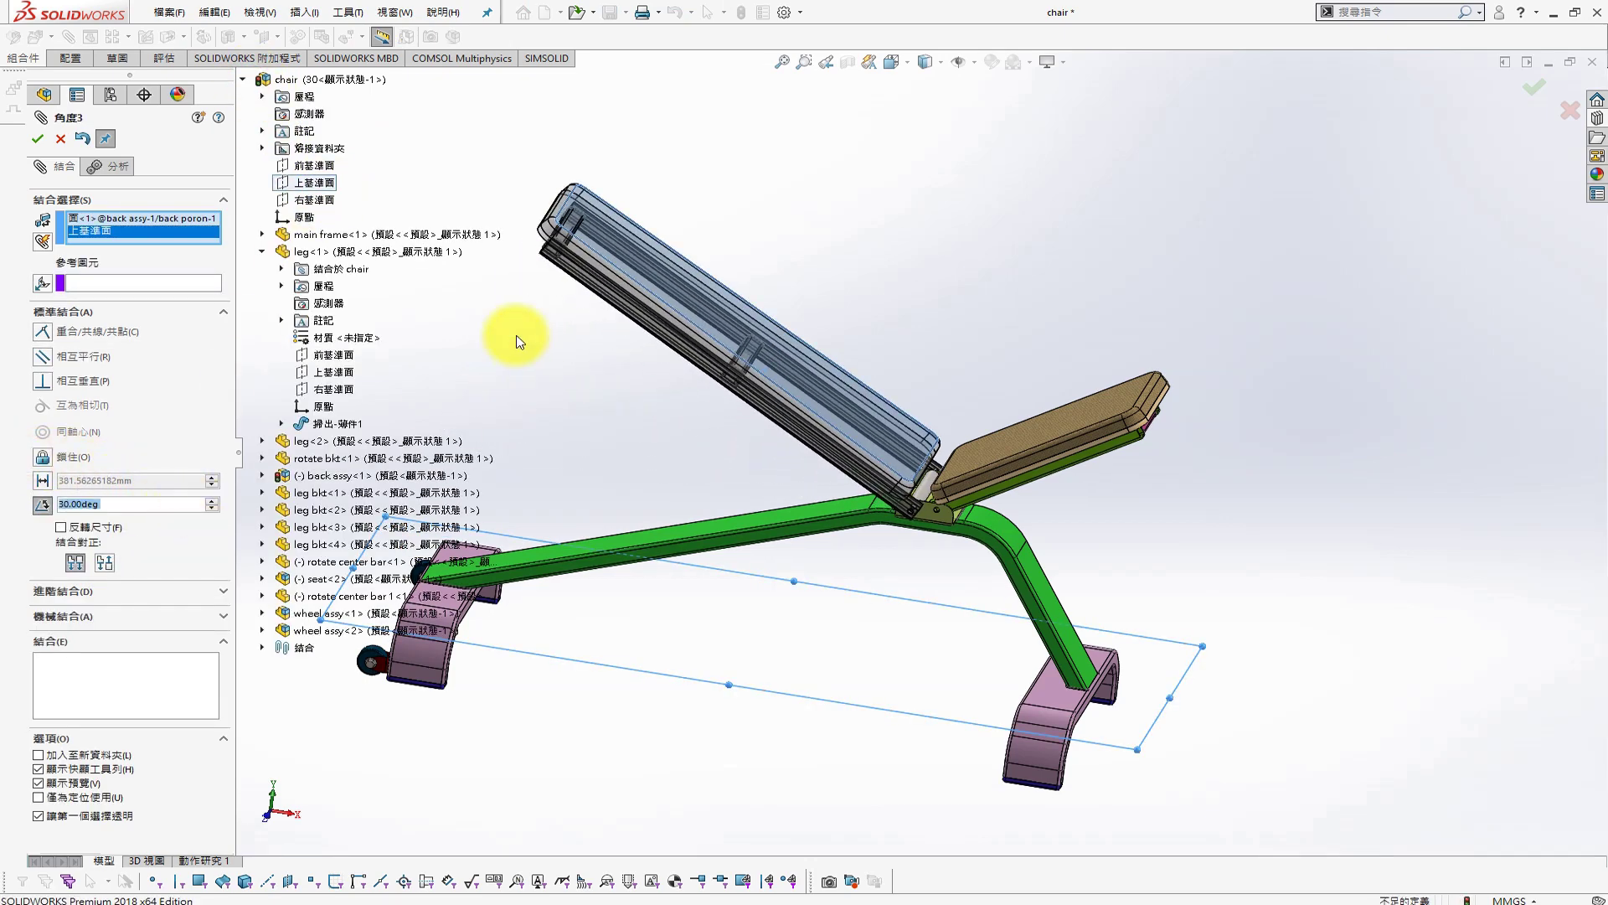
click(37, 139)
click(39, 140)
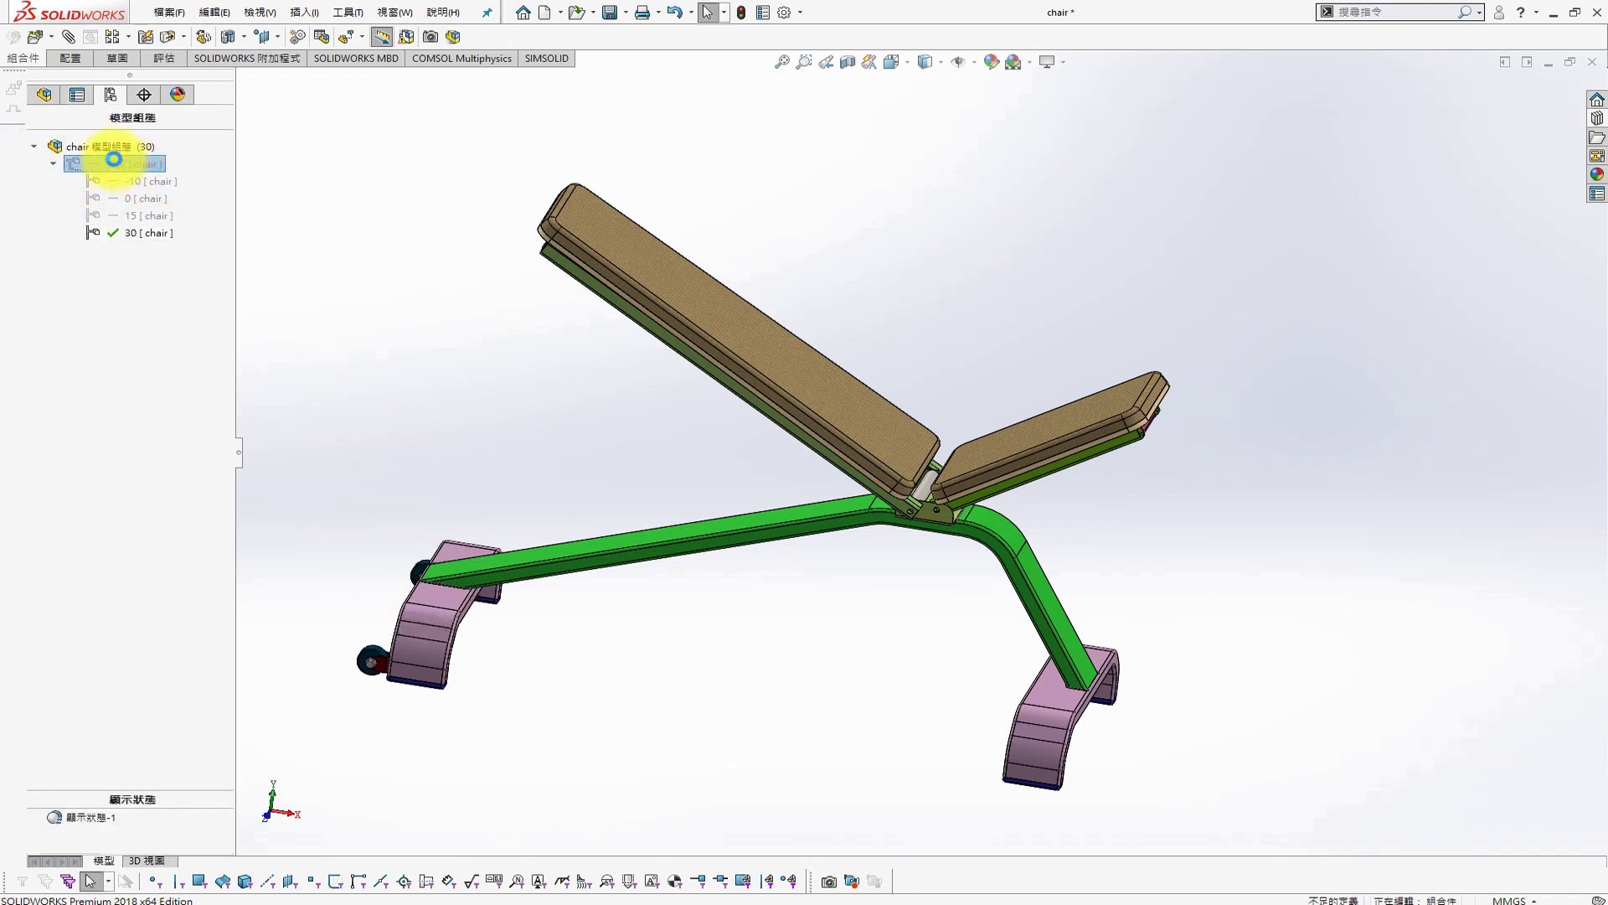
double_click(113, 160)
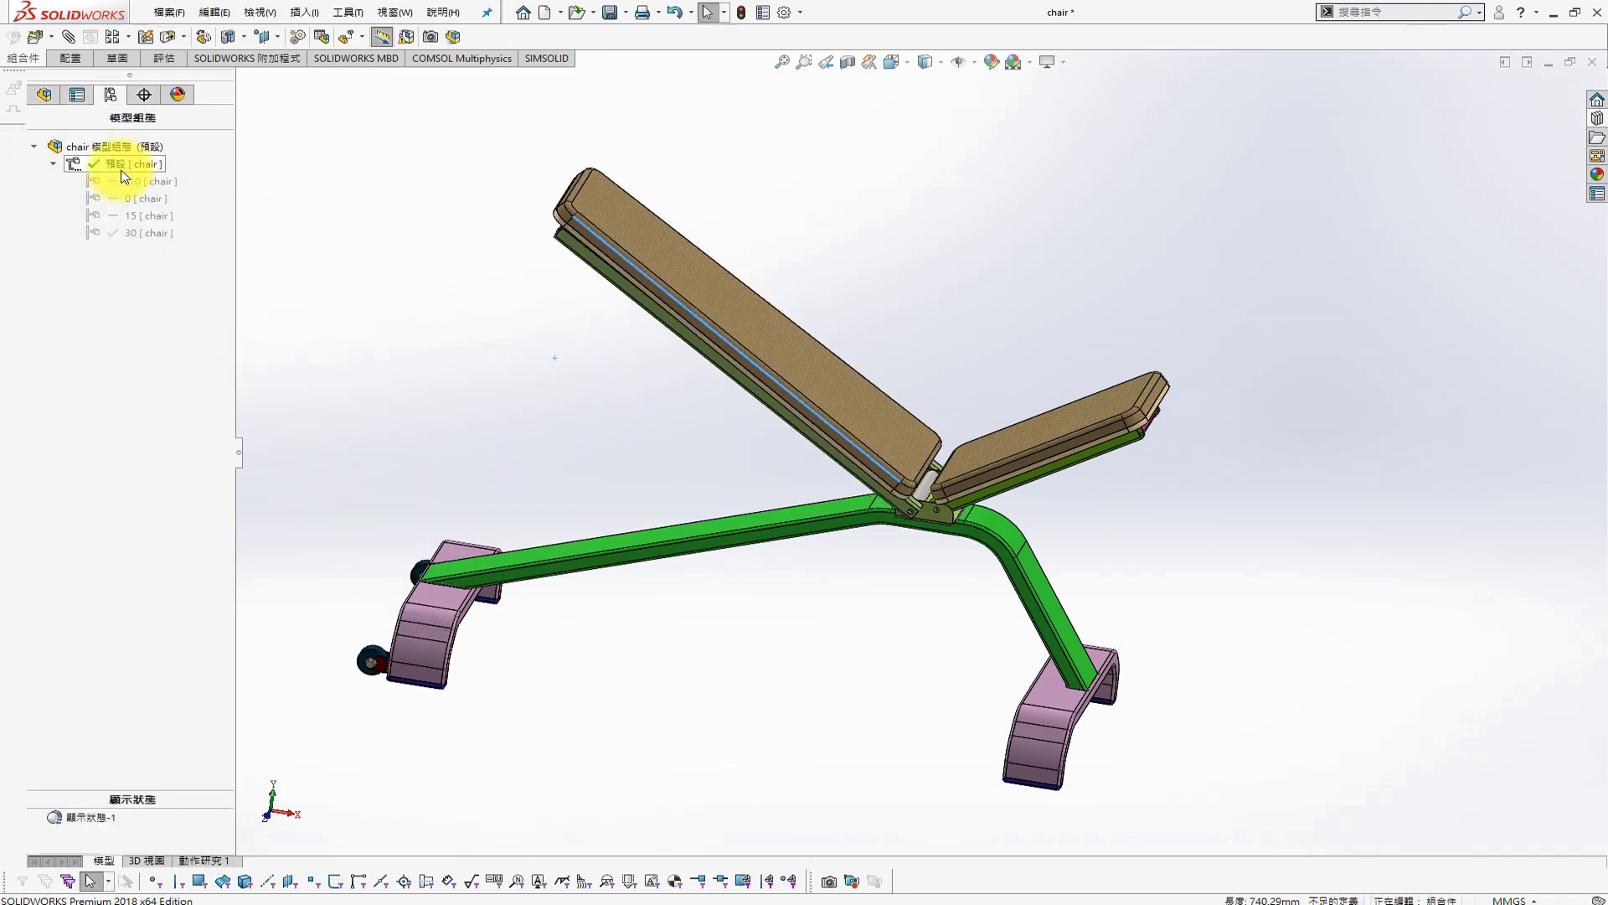
Add a configuration named 45 from Default and select the backrest face
right_click(123, 176)
click(186, 282)
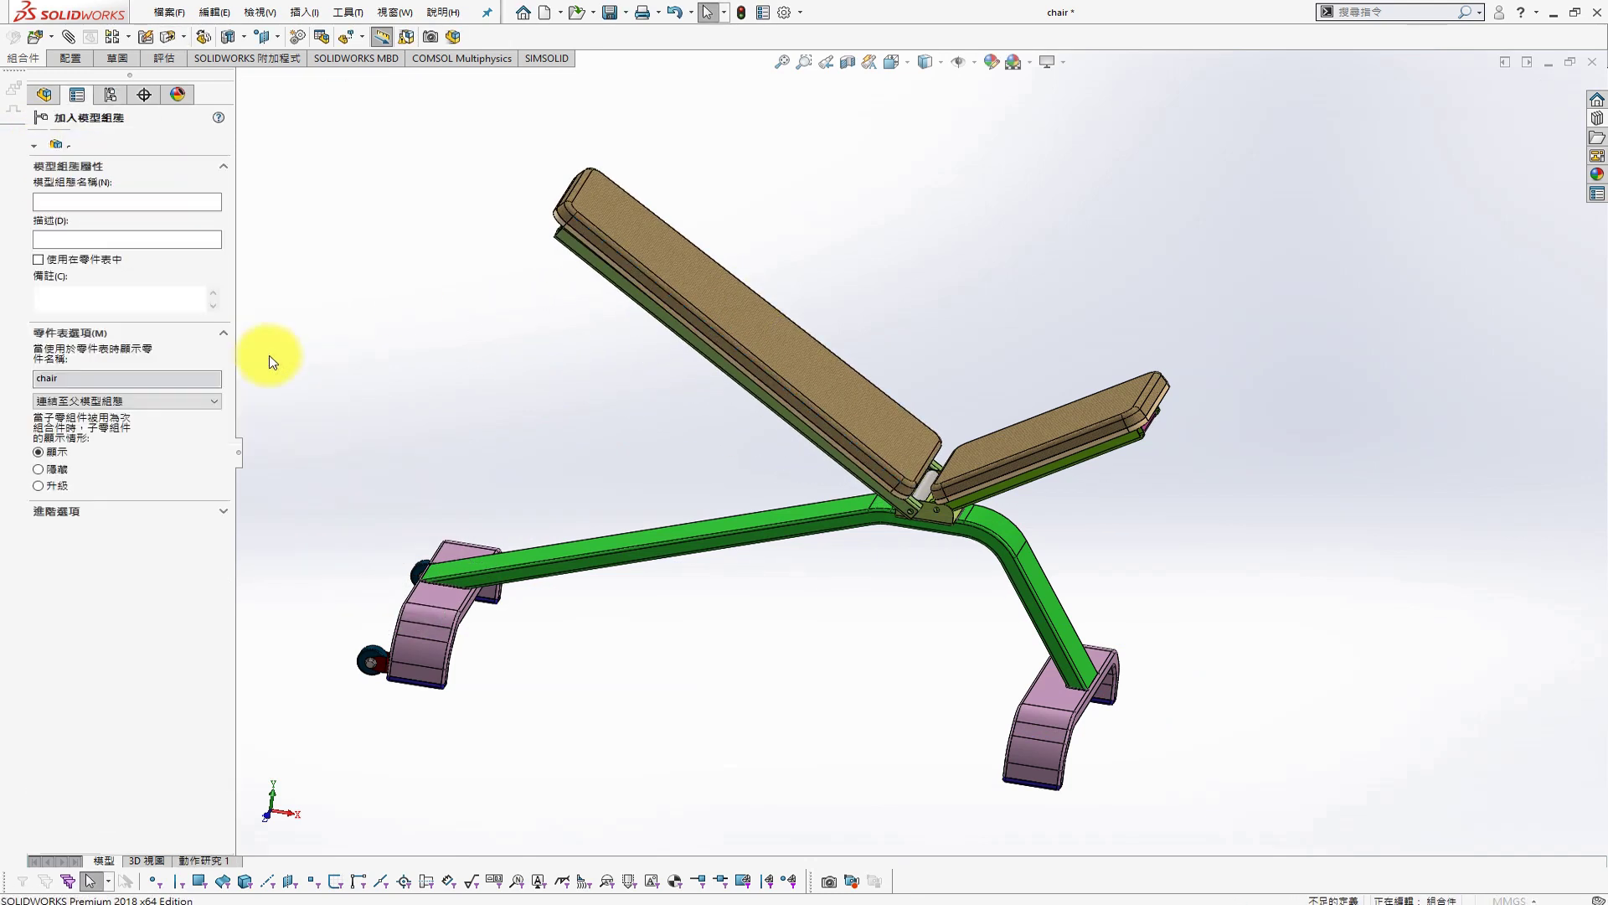
text(45)
key(Return)
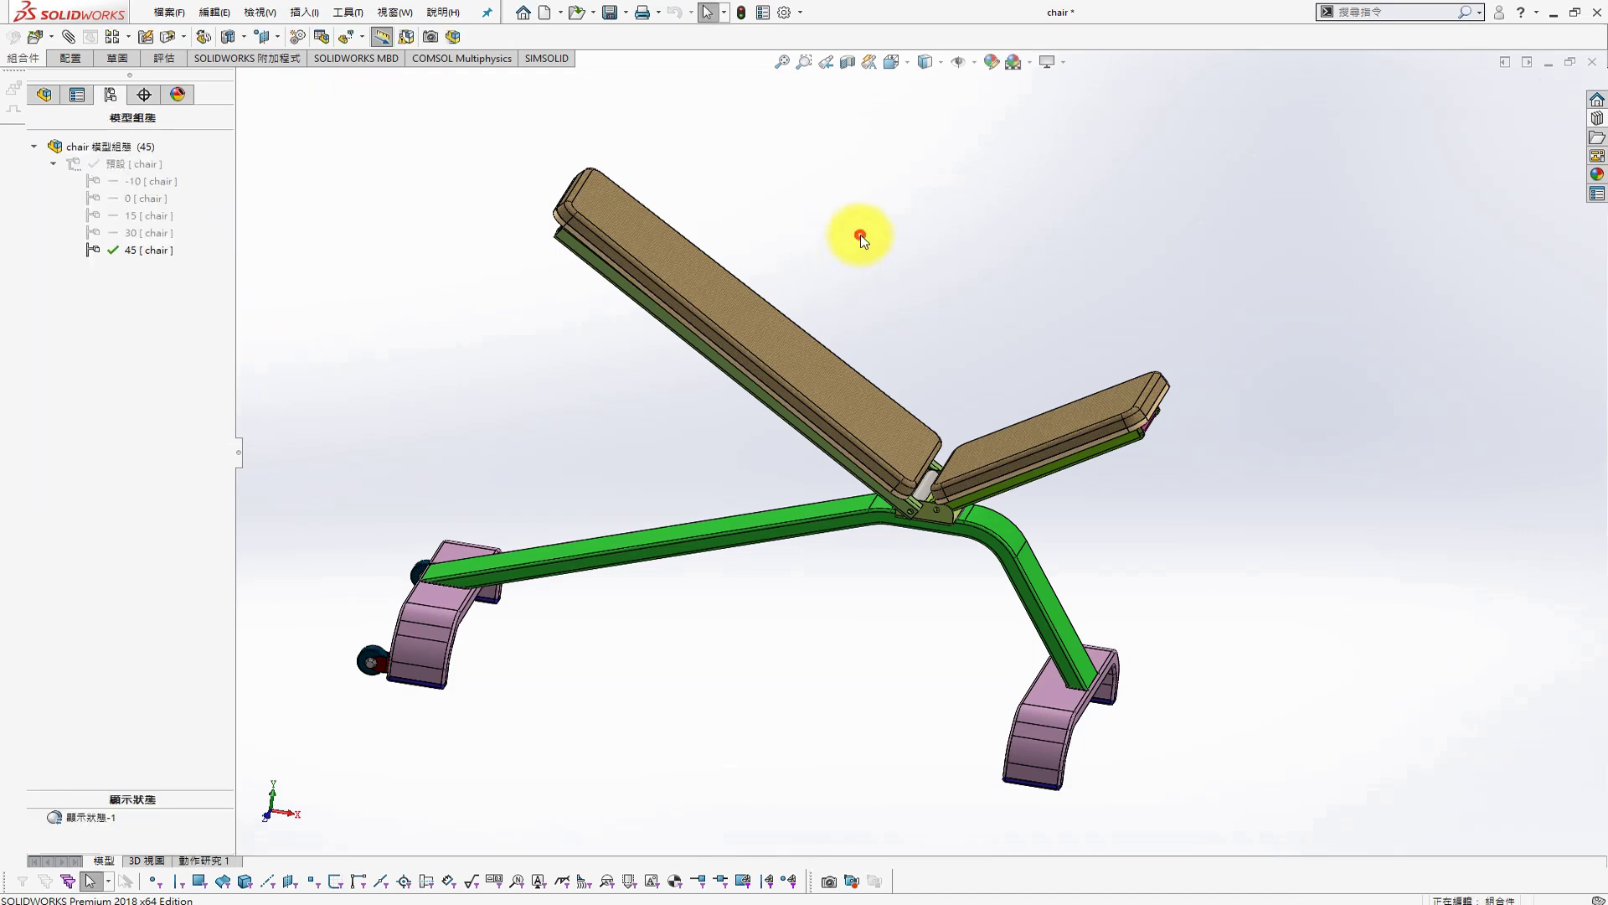
click(977, 275)
Mate the backrest face to Top Plane with a 30° angle mate
click(804, 348)
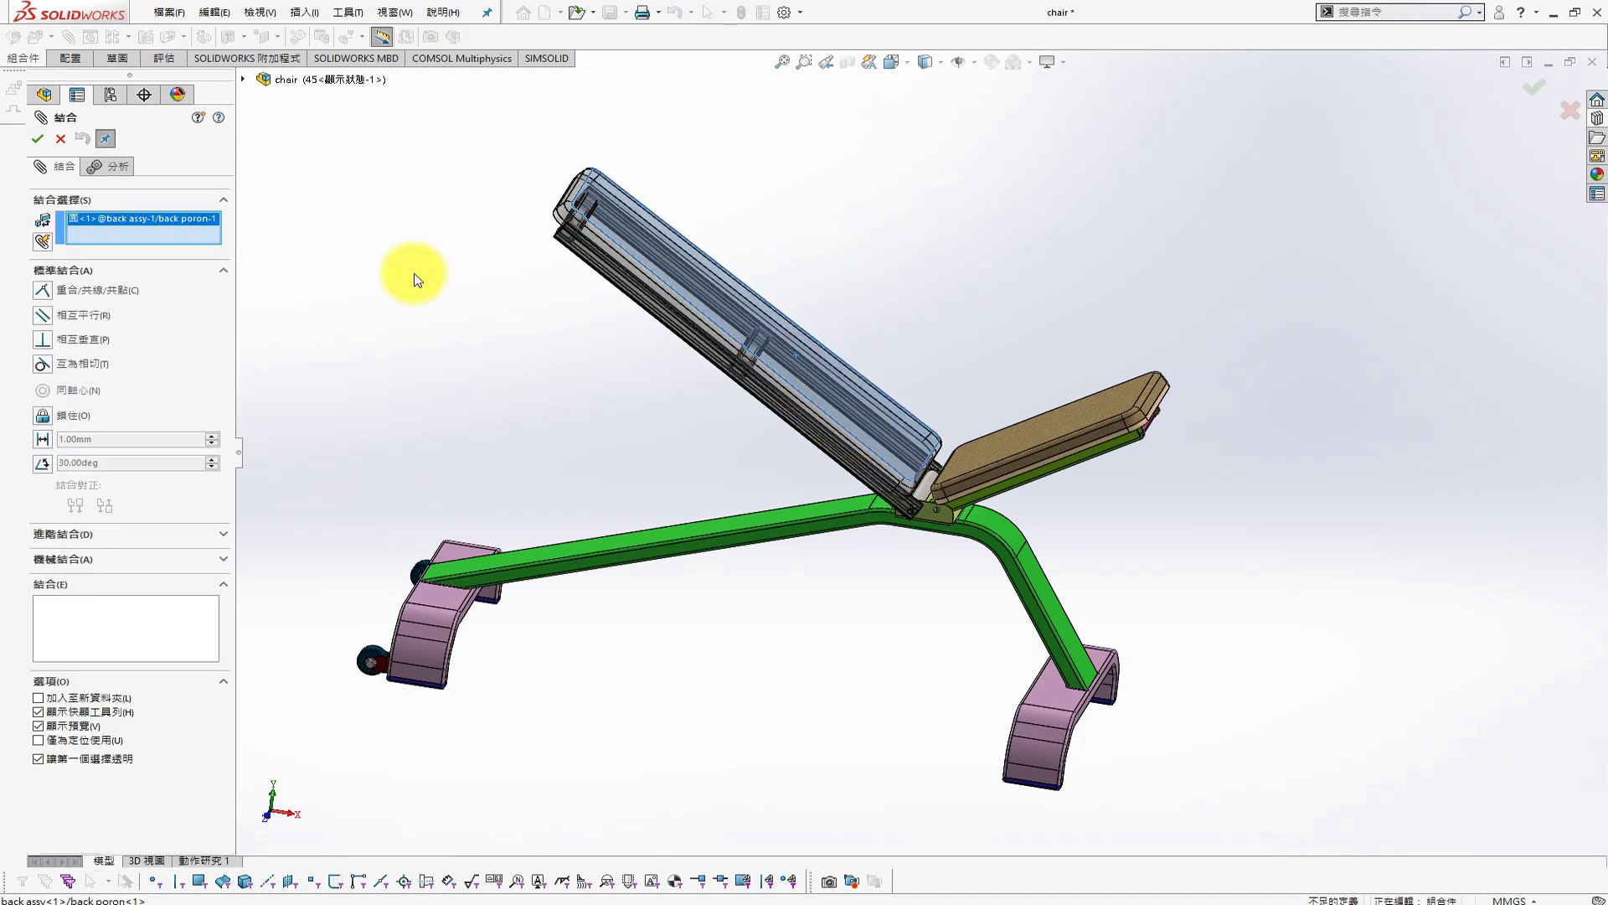
click(244, 79)
click(312, 181)
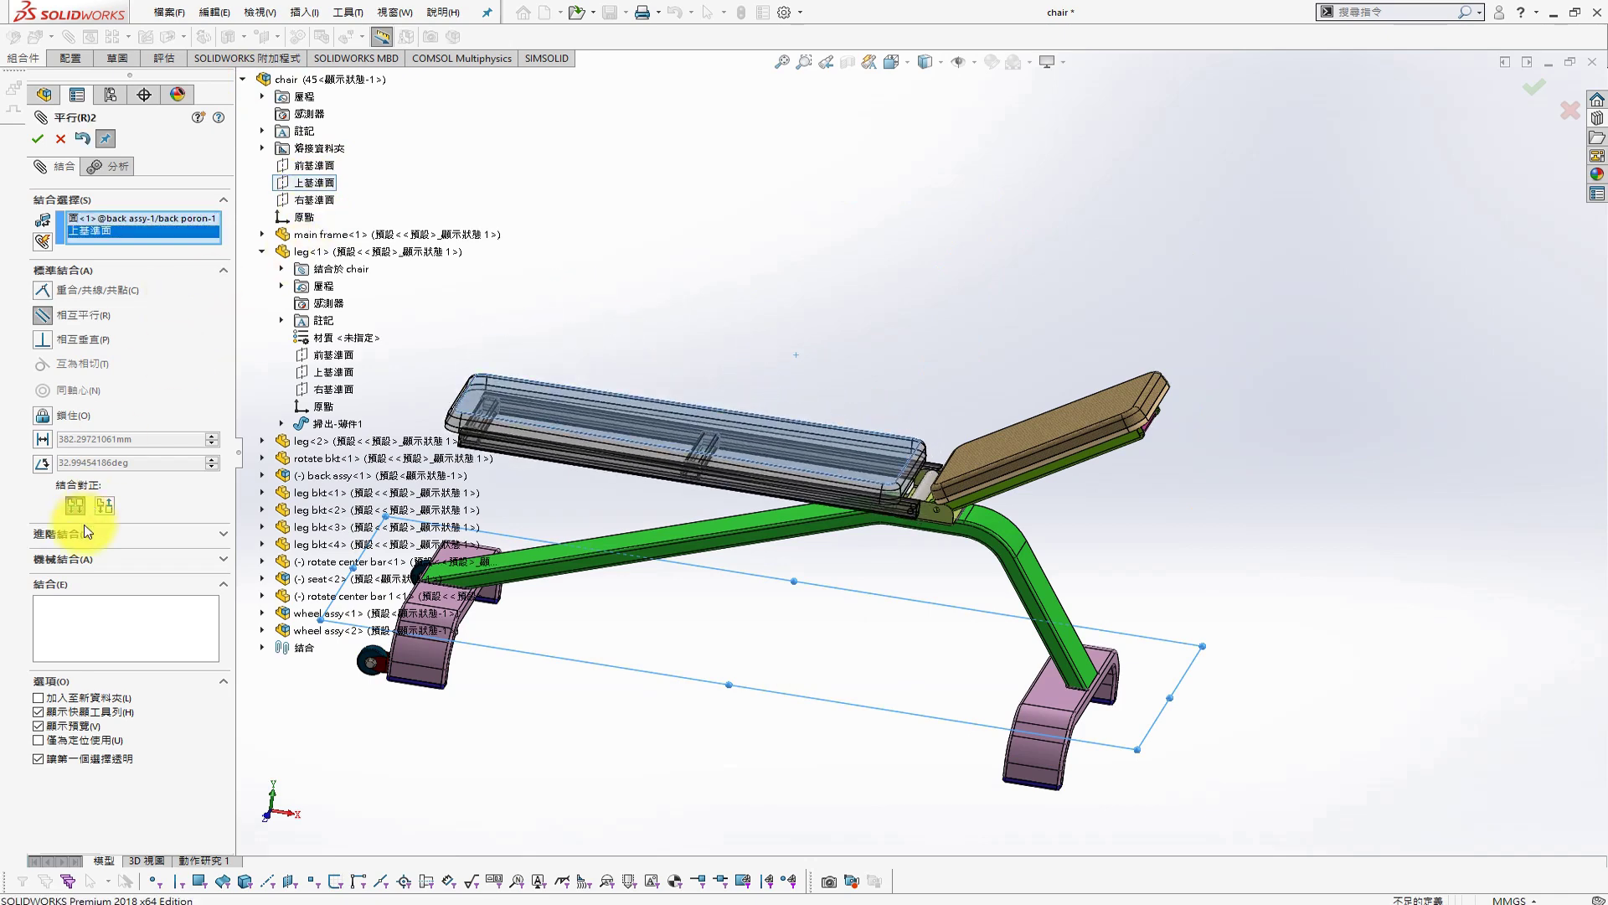
click(42, 462)
text(30)
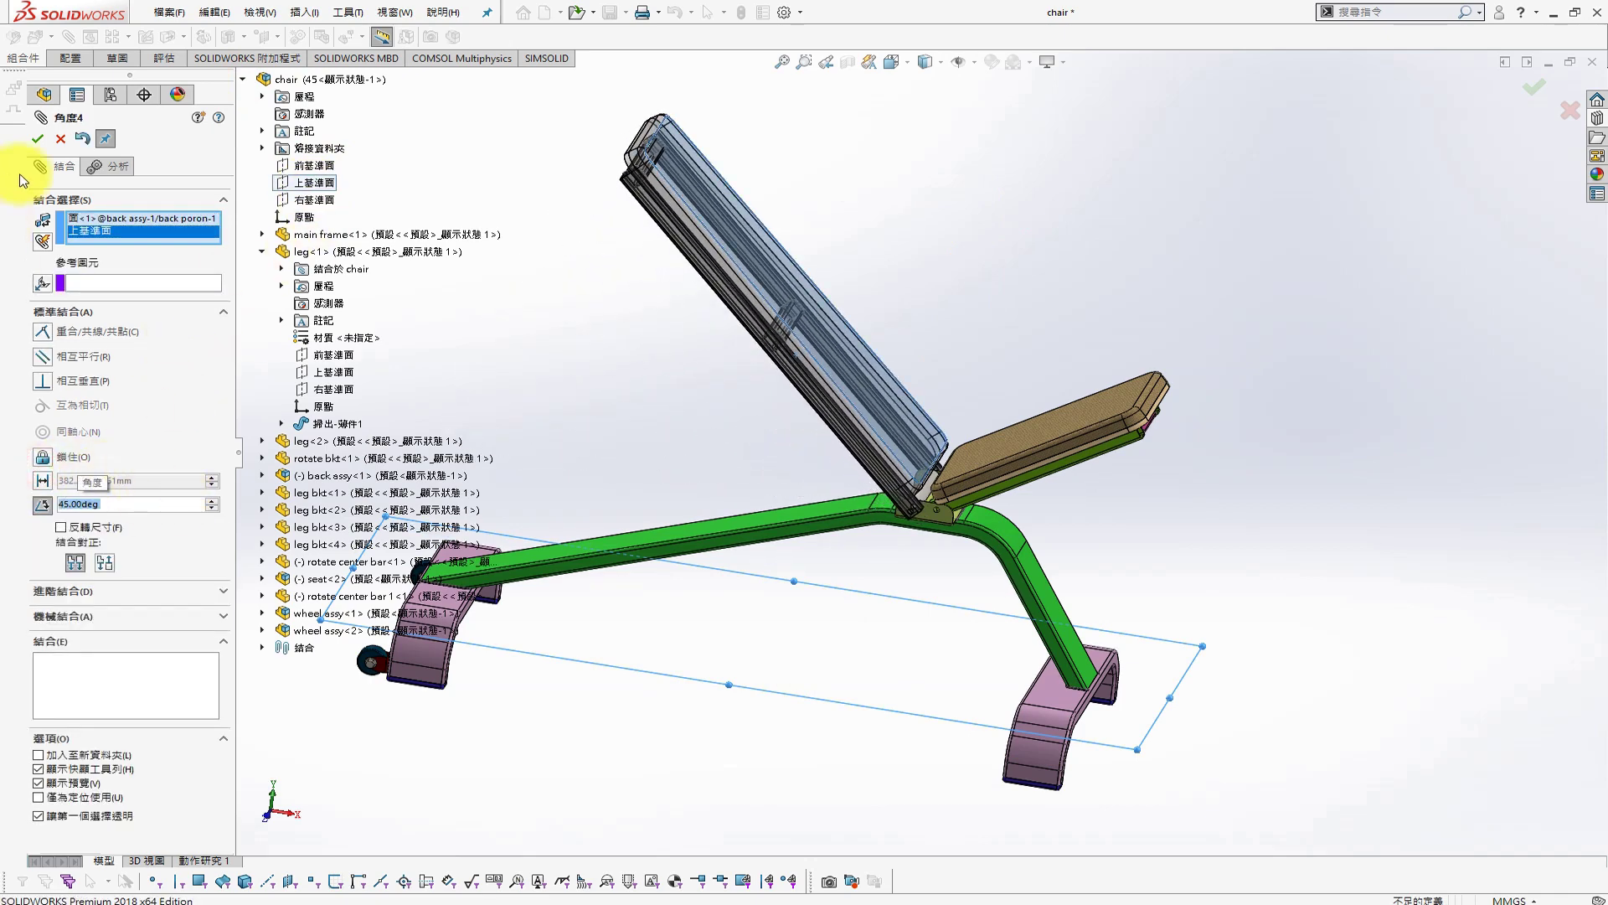
click(36, 138)
mouse_move(763, 124)
middle_down()
mouse_move(969, 132)
mouse_move(955, 239)
middle_up()
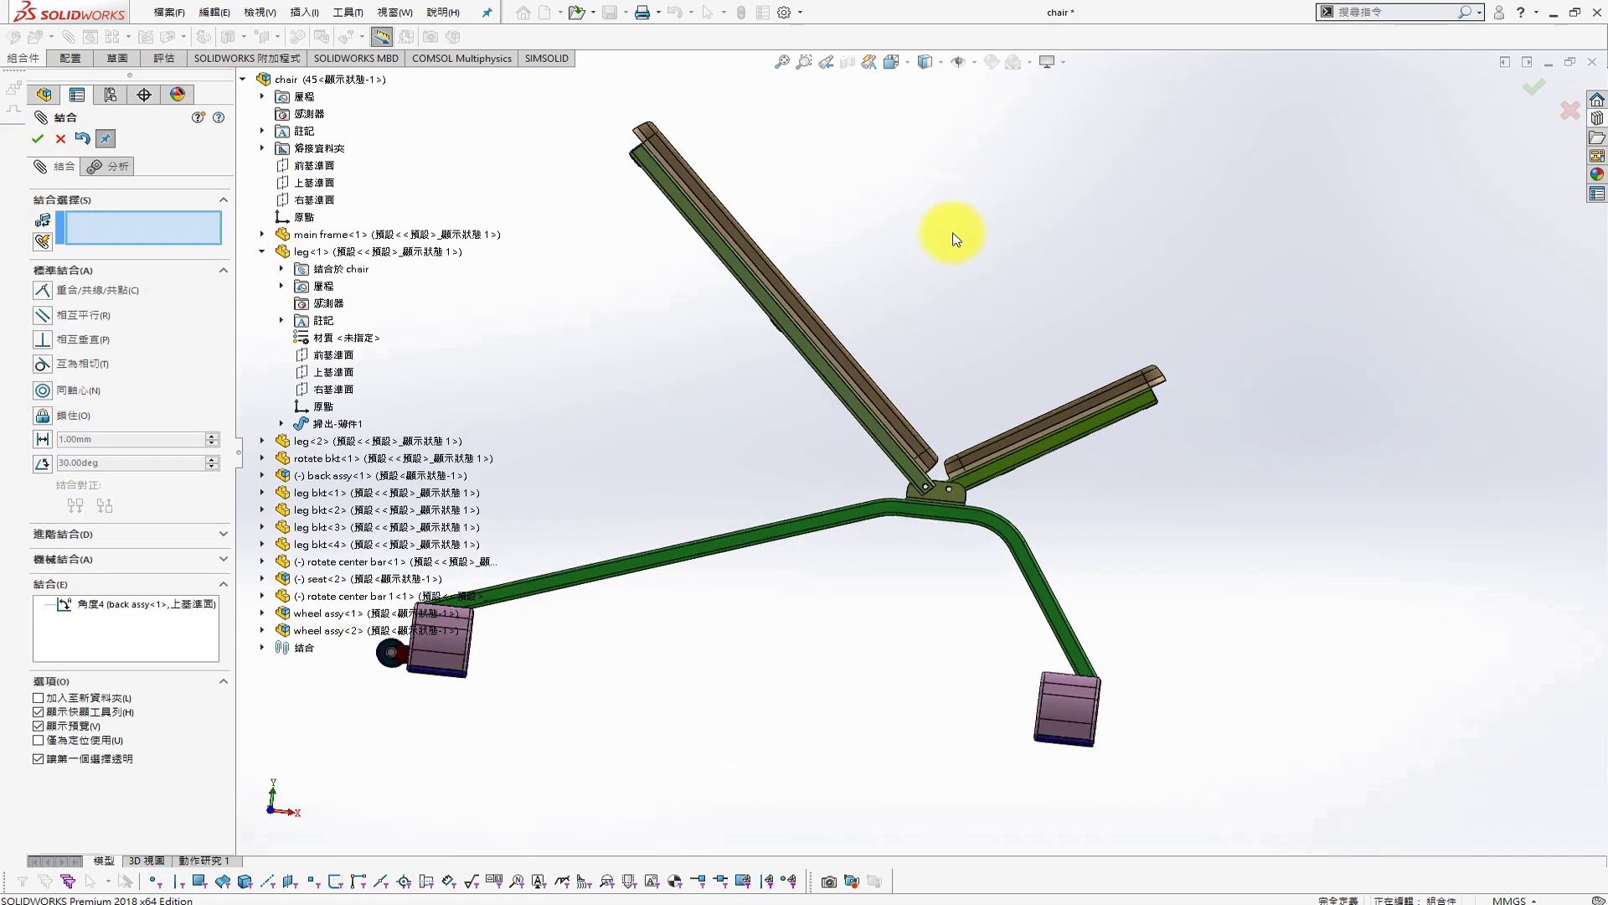
click(33, 139)
click(116, 98)
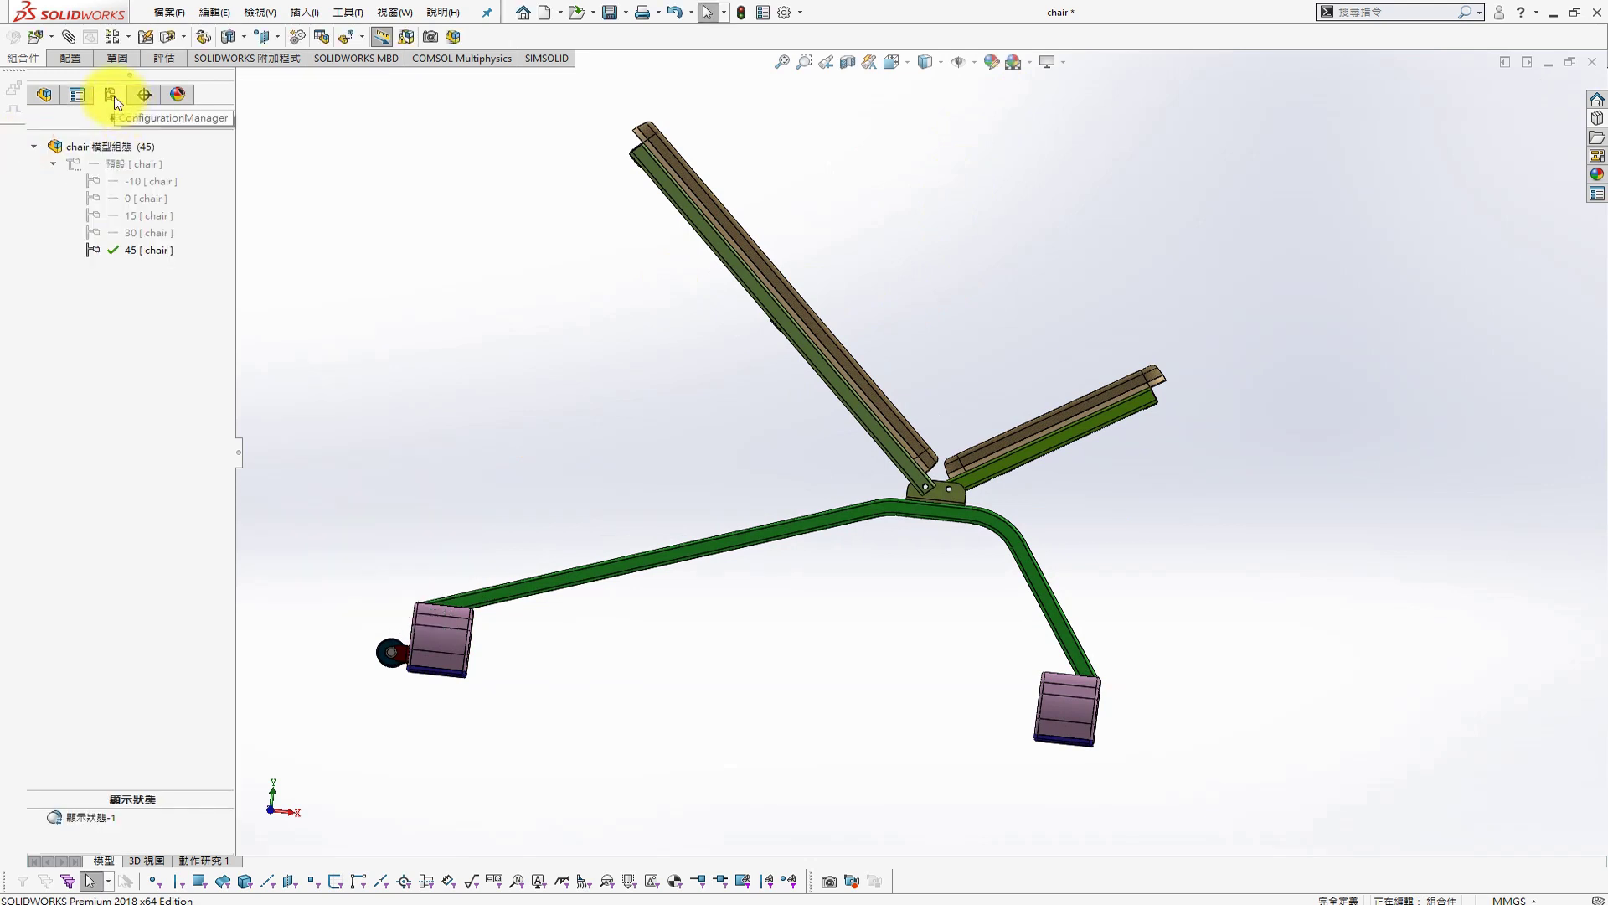
Add a new chair configuration named 60 from the Default configuration
double_click(138, 168)
right_click(139, 165)
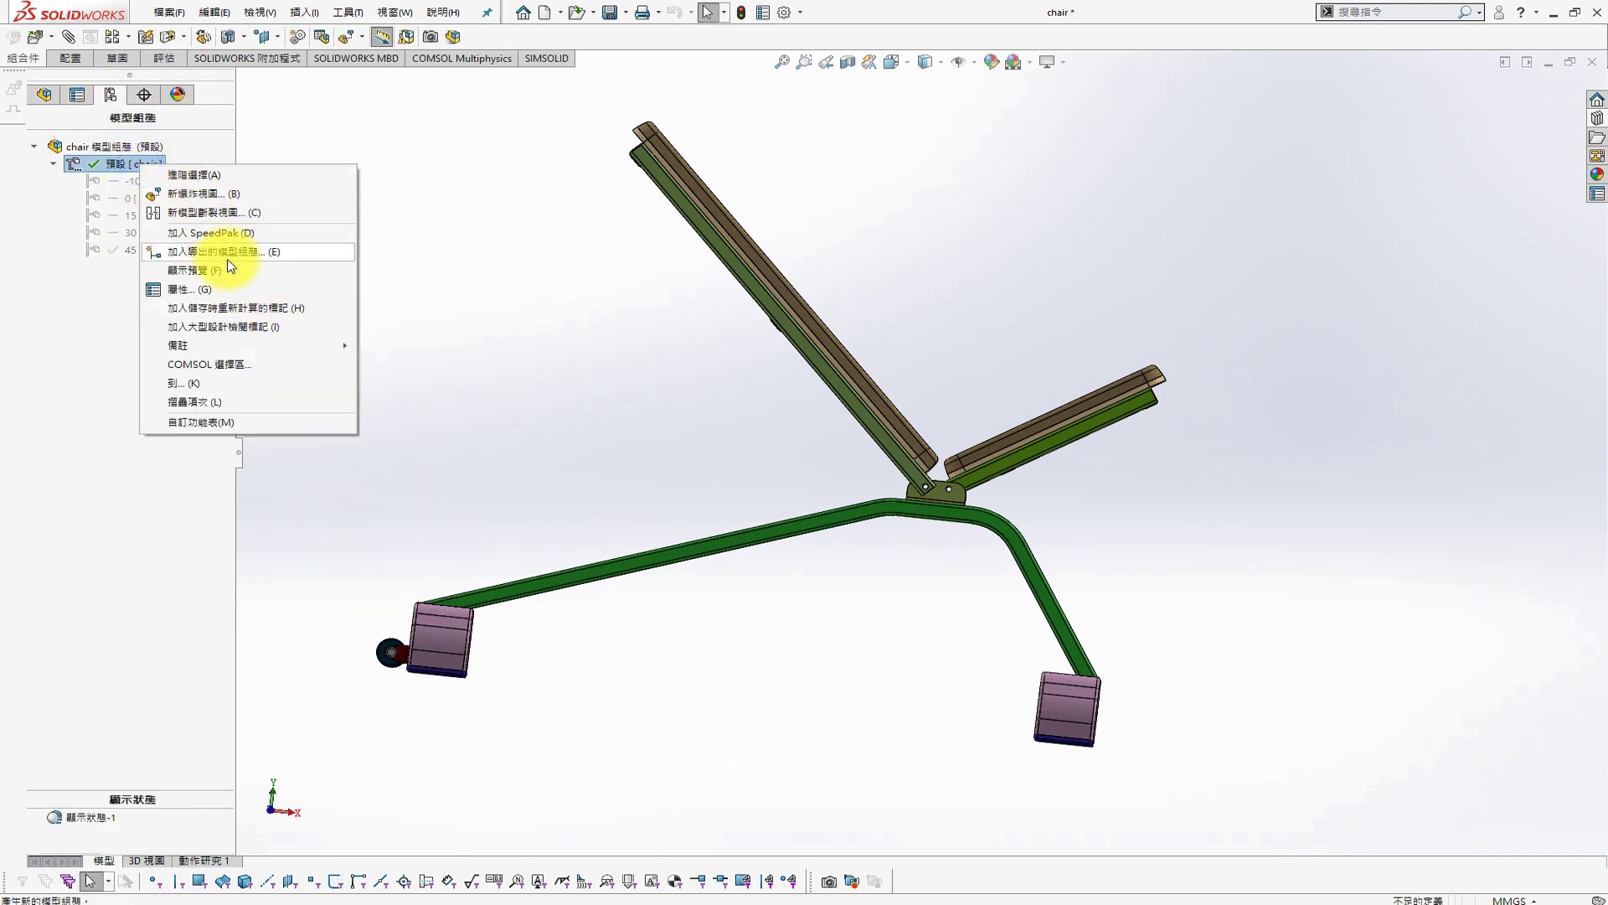
click(220, 255)
key(Return)
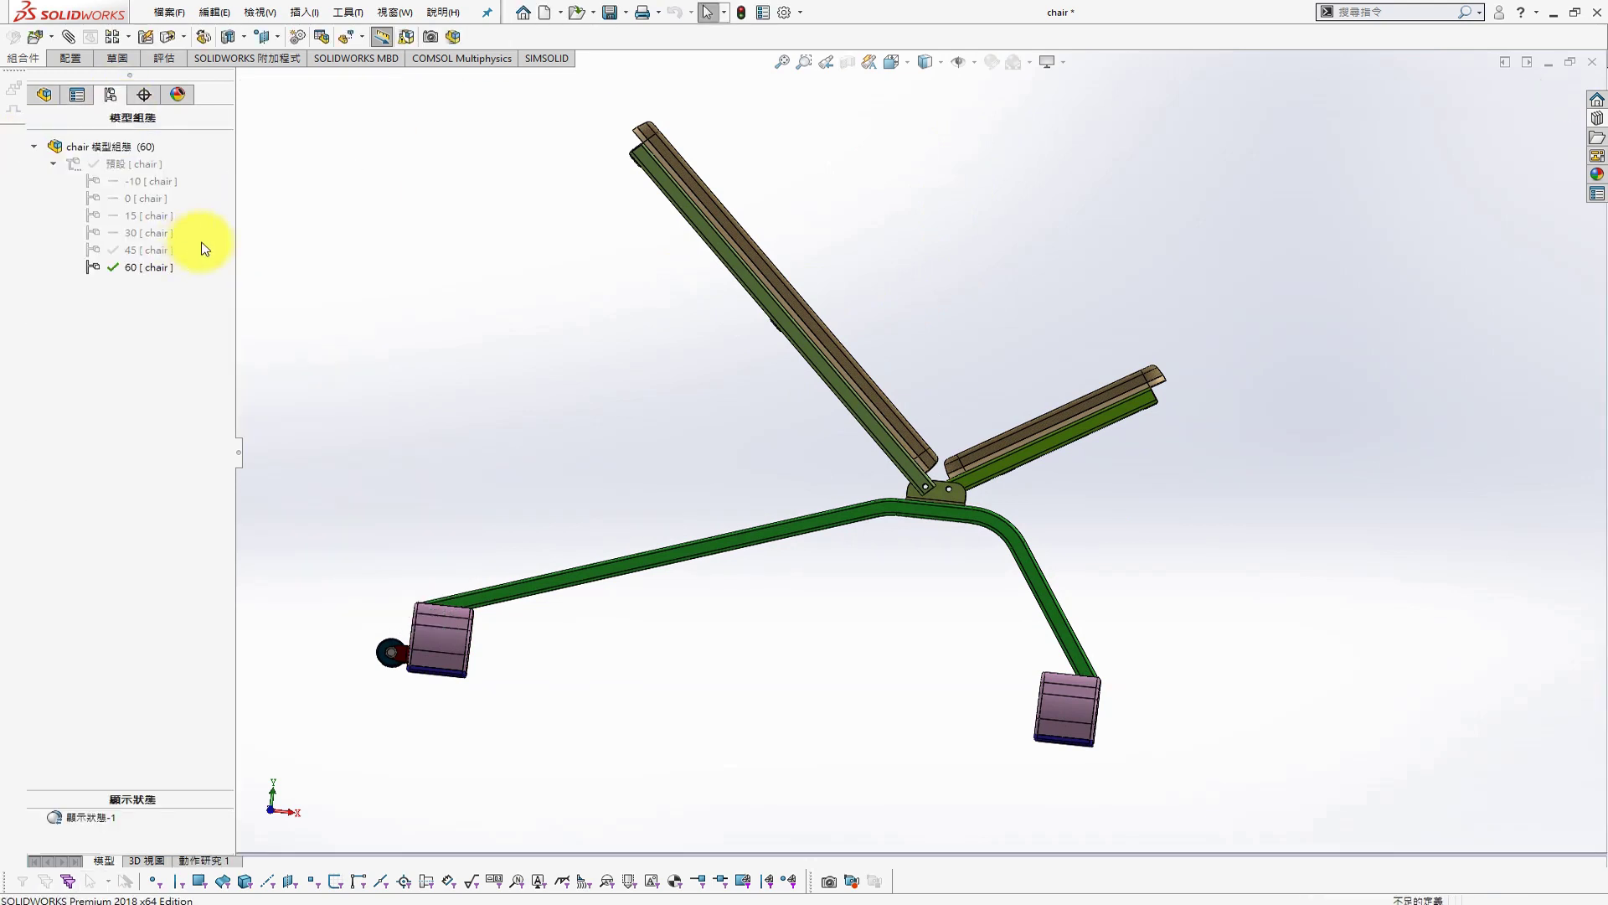
Angle-mate the backrest face to the Top Plane in configuration 60
click(790, 294)
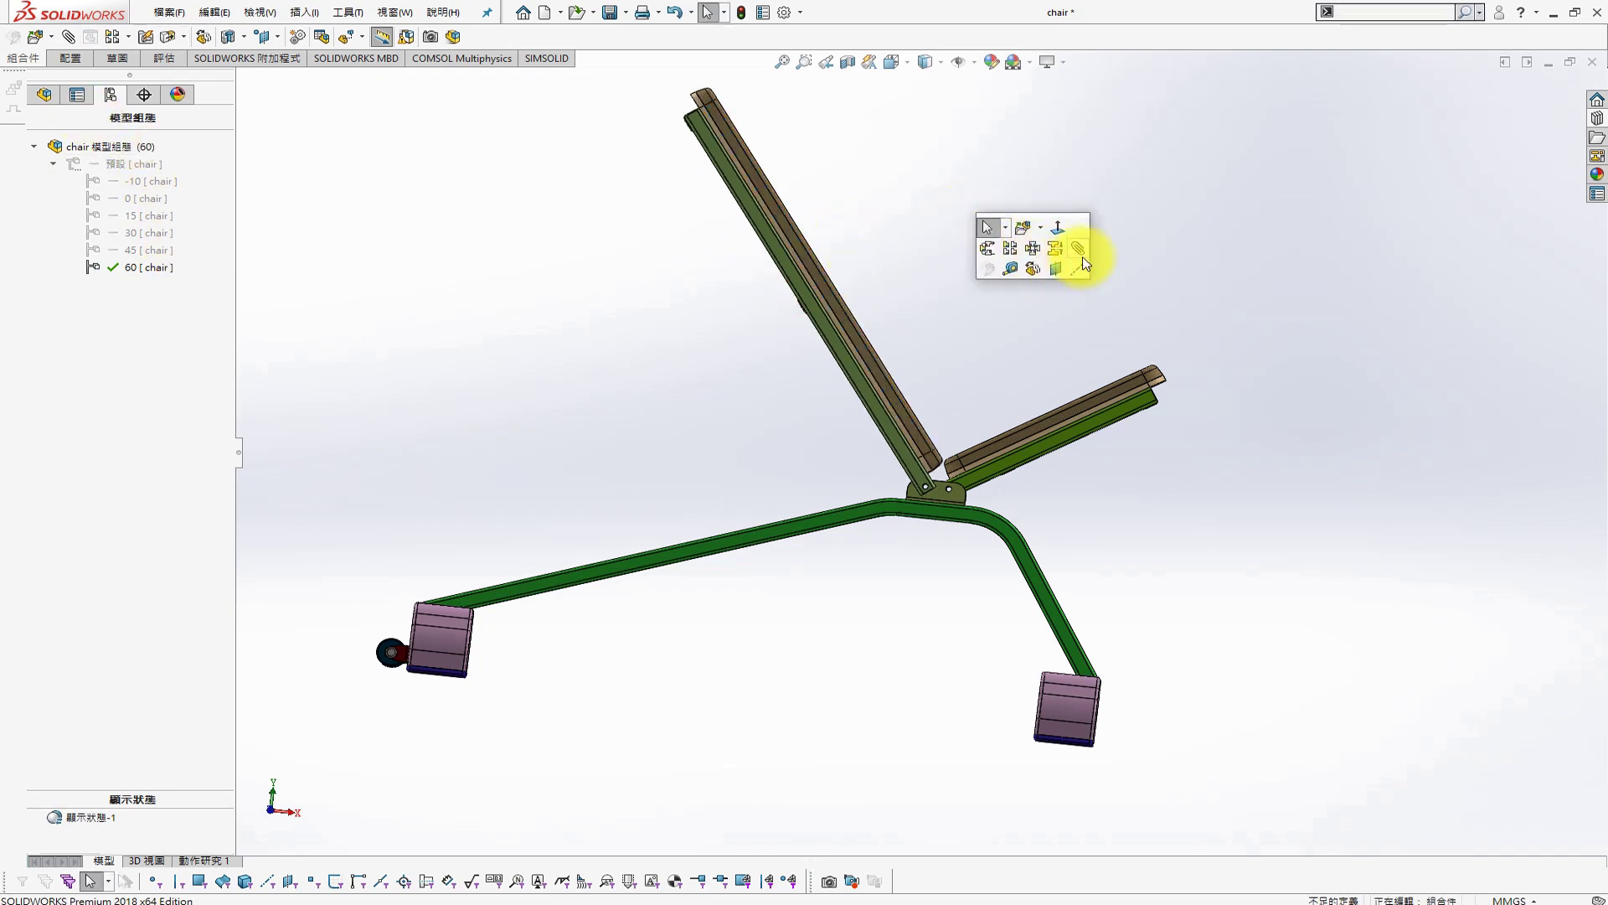
click(243, 79)
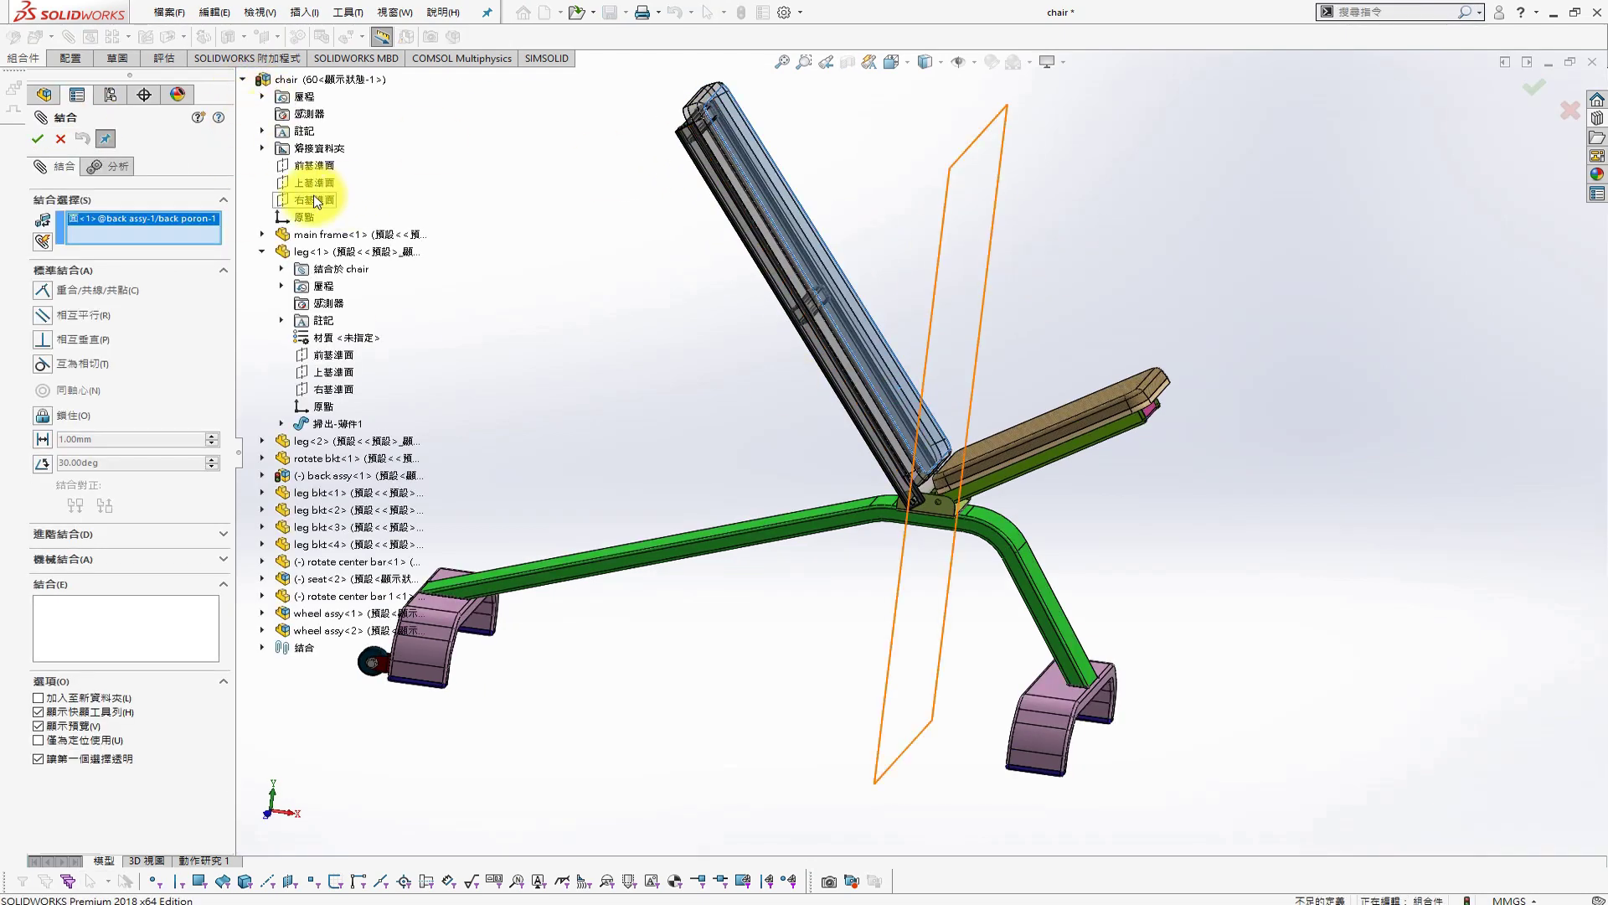
click(314, 182)
click(42, 442)
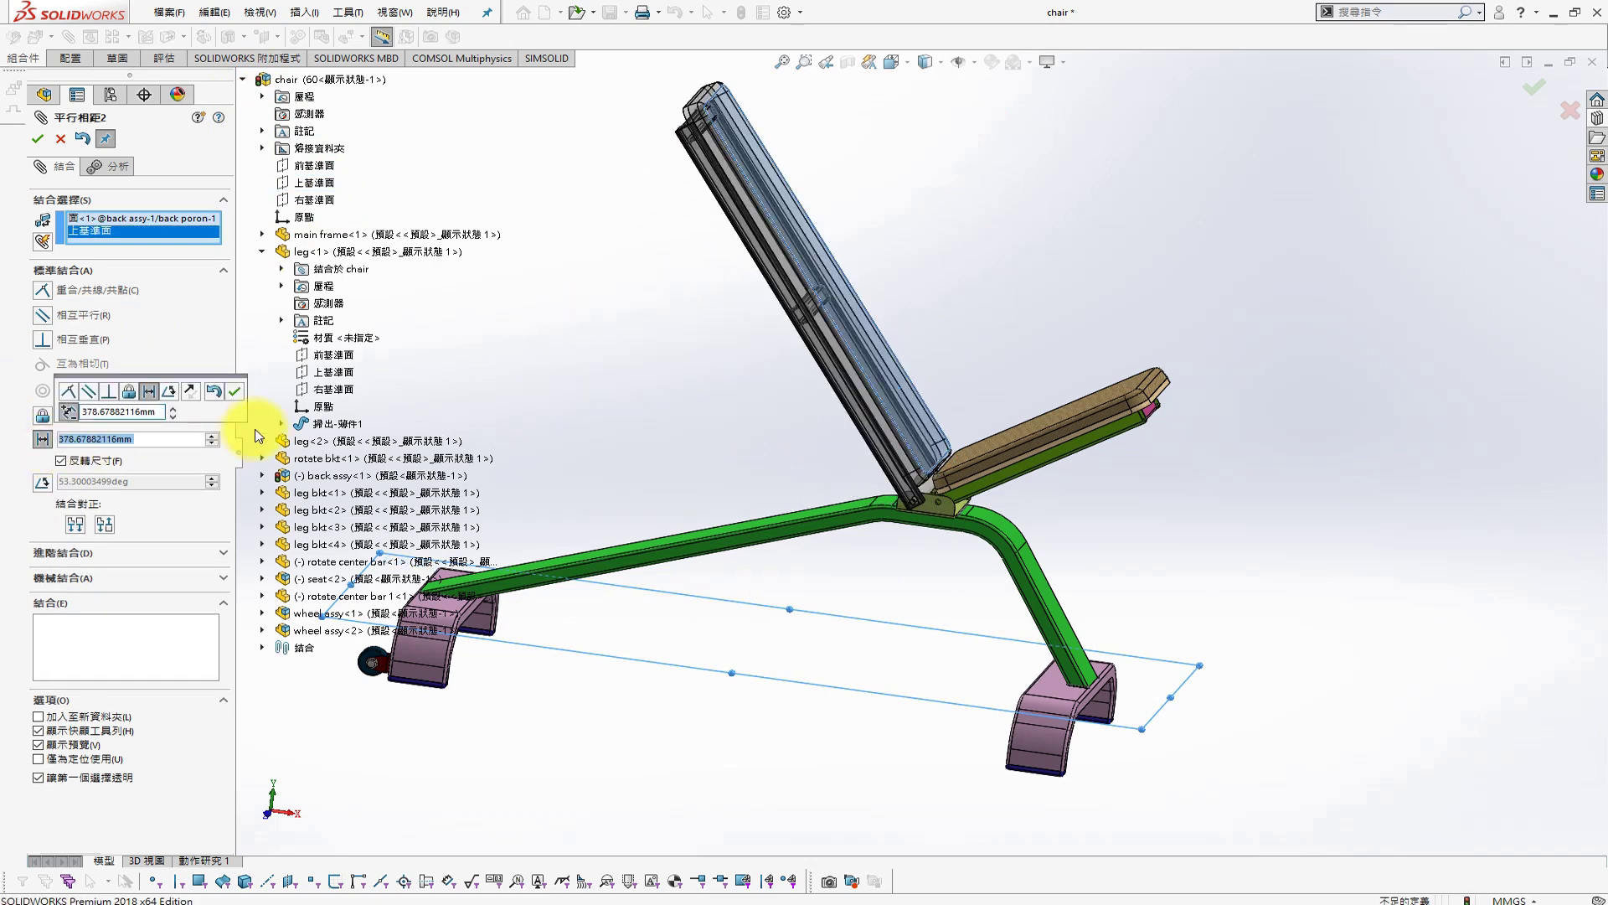
click(52, 483)
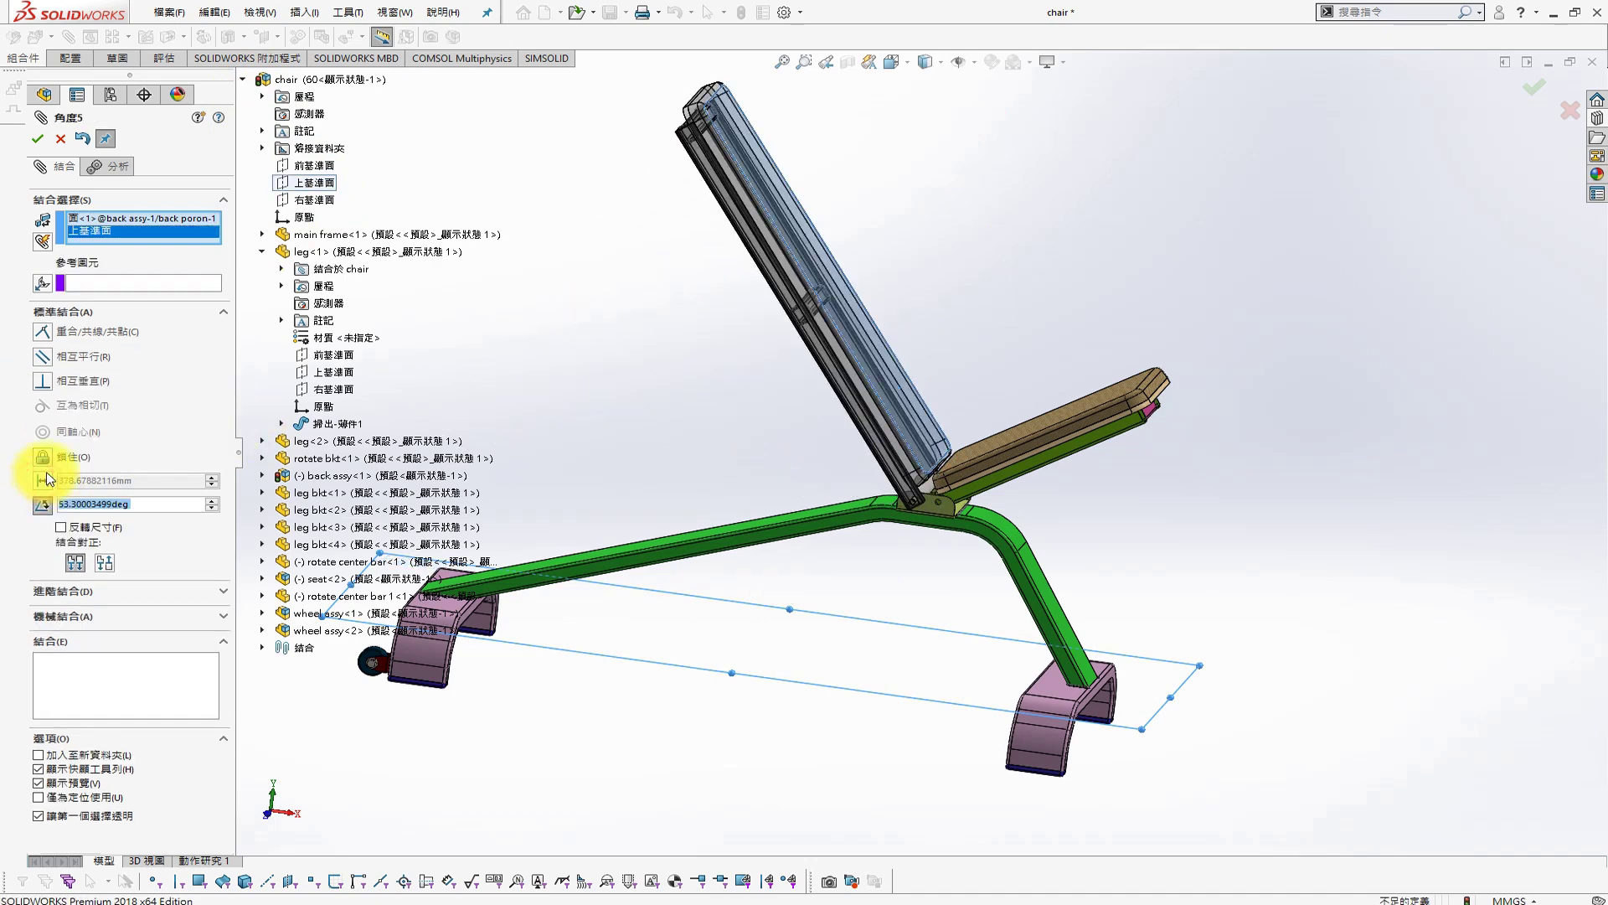
text(60)
click(37, 139)
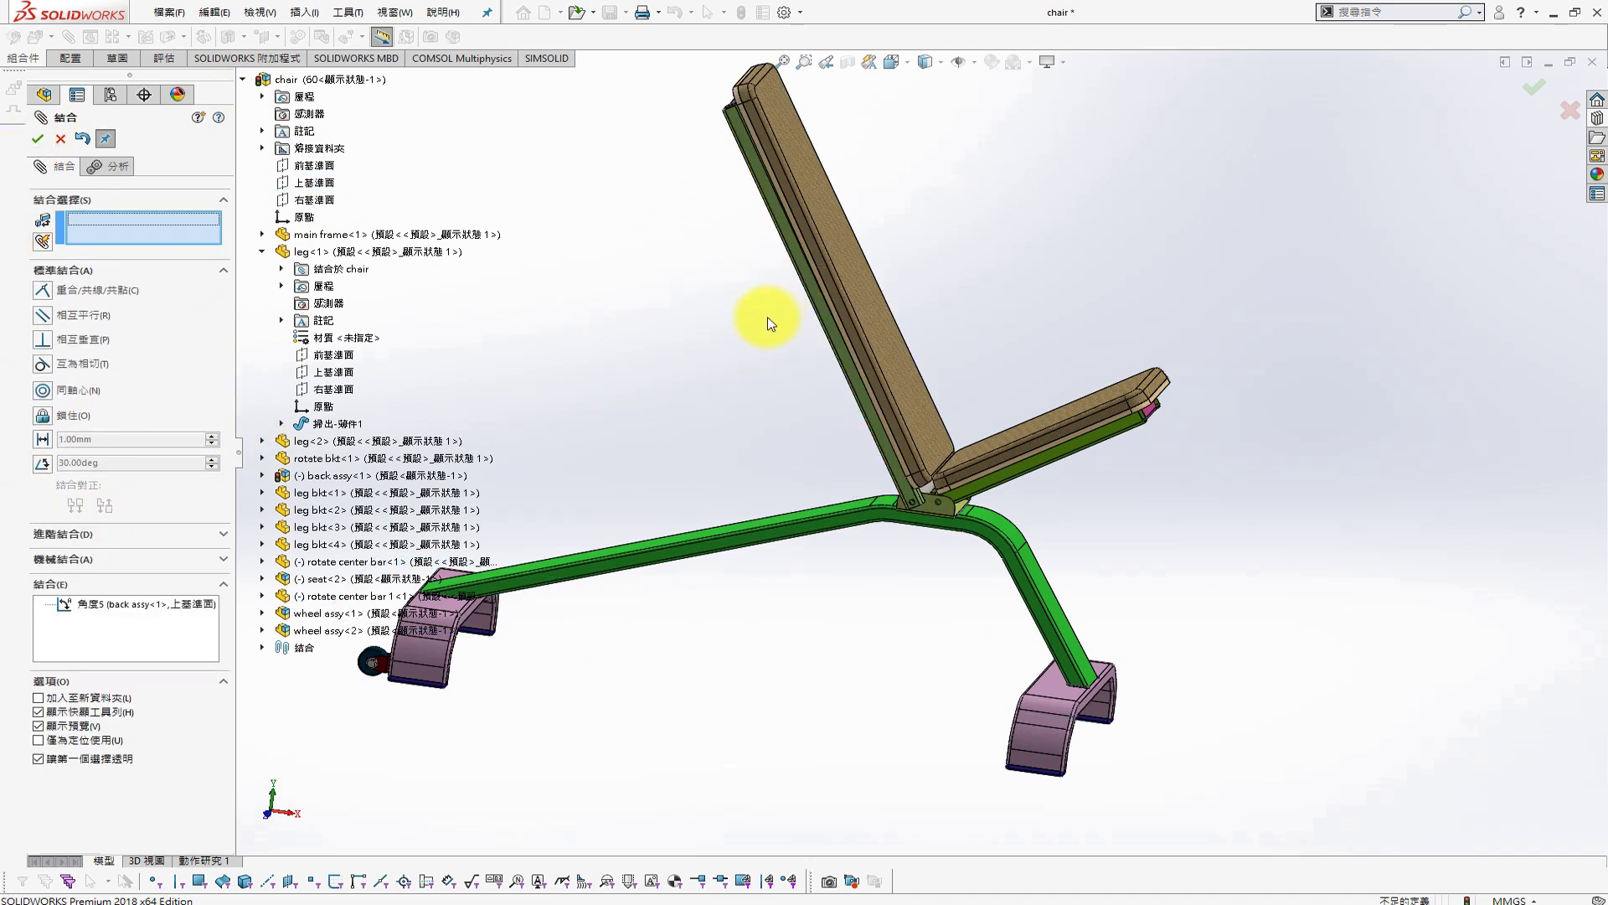
click(110, 93)
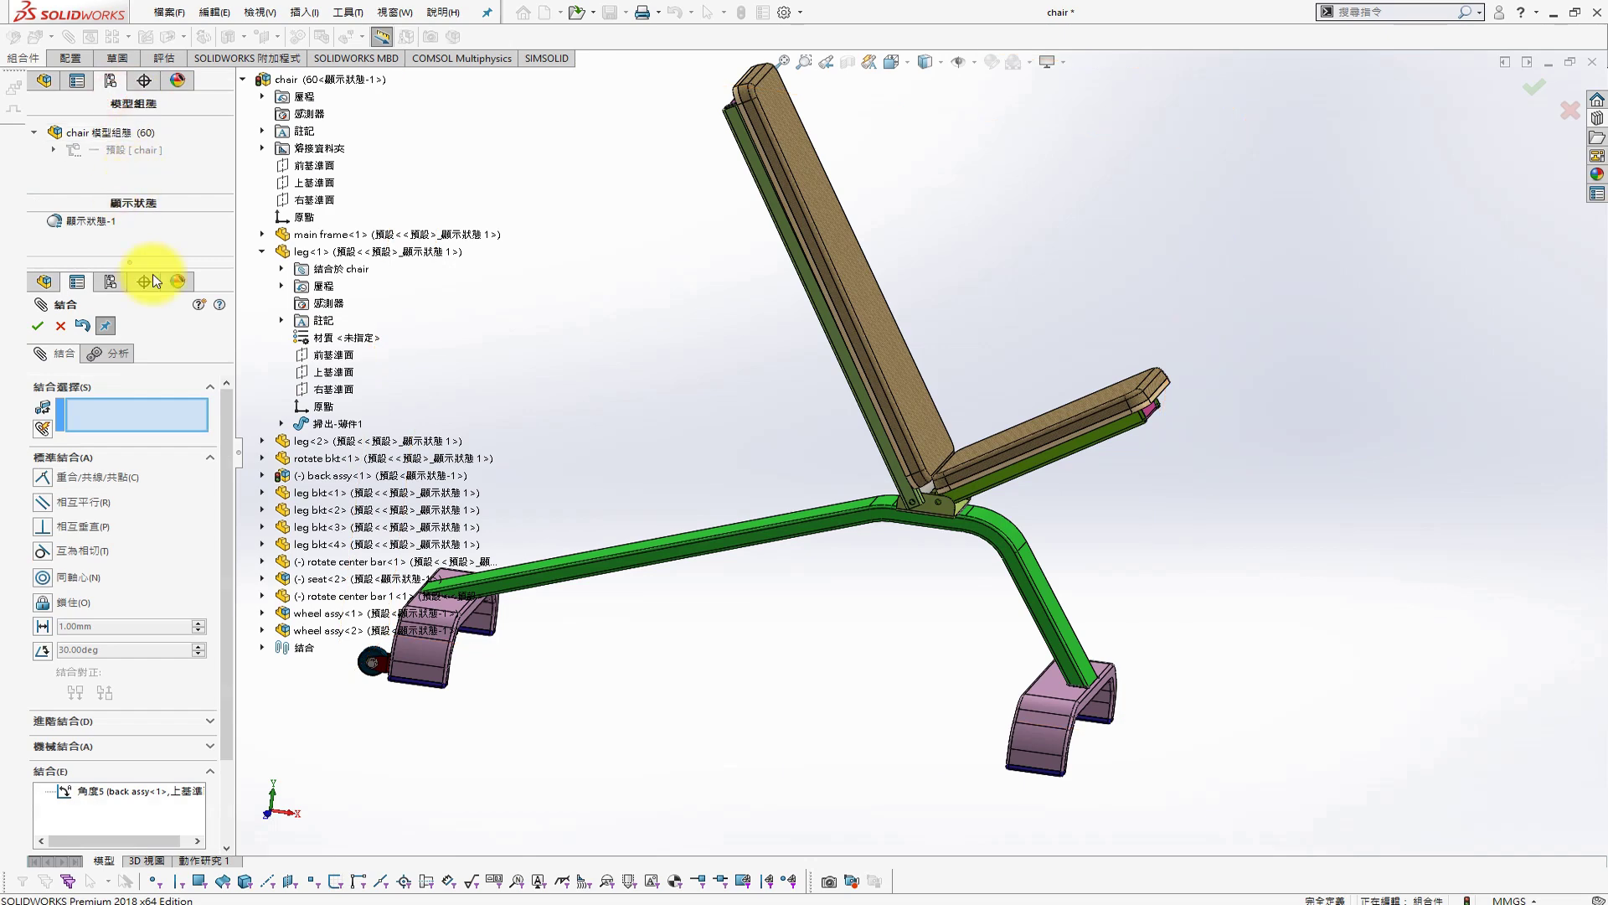
click(65, 153)
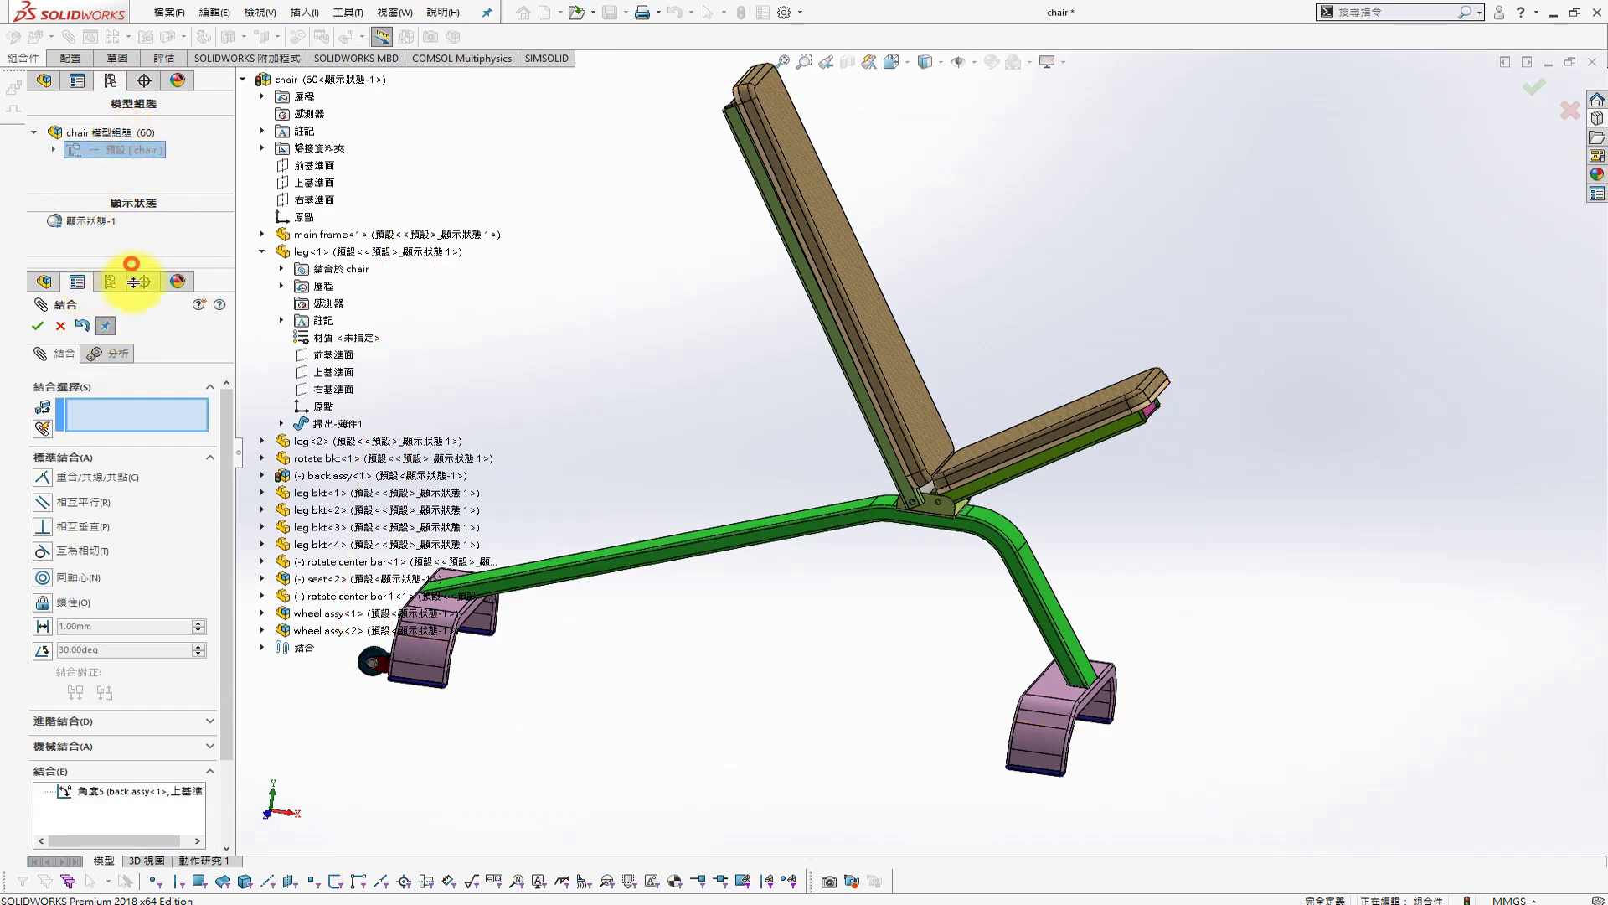
drag(114, 605, 114, 605)
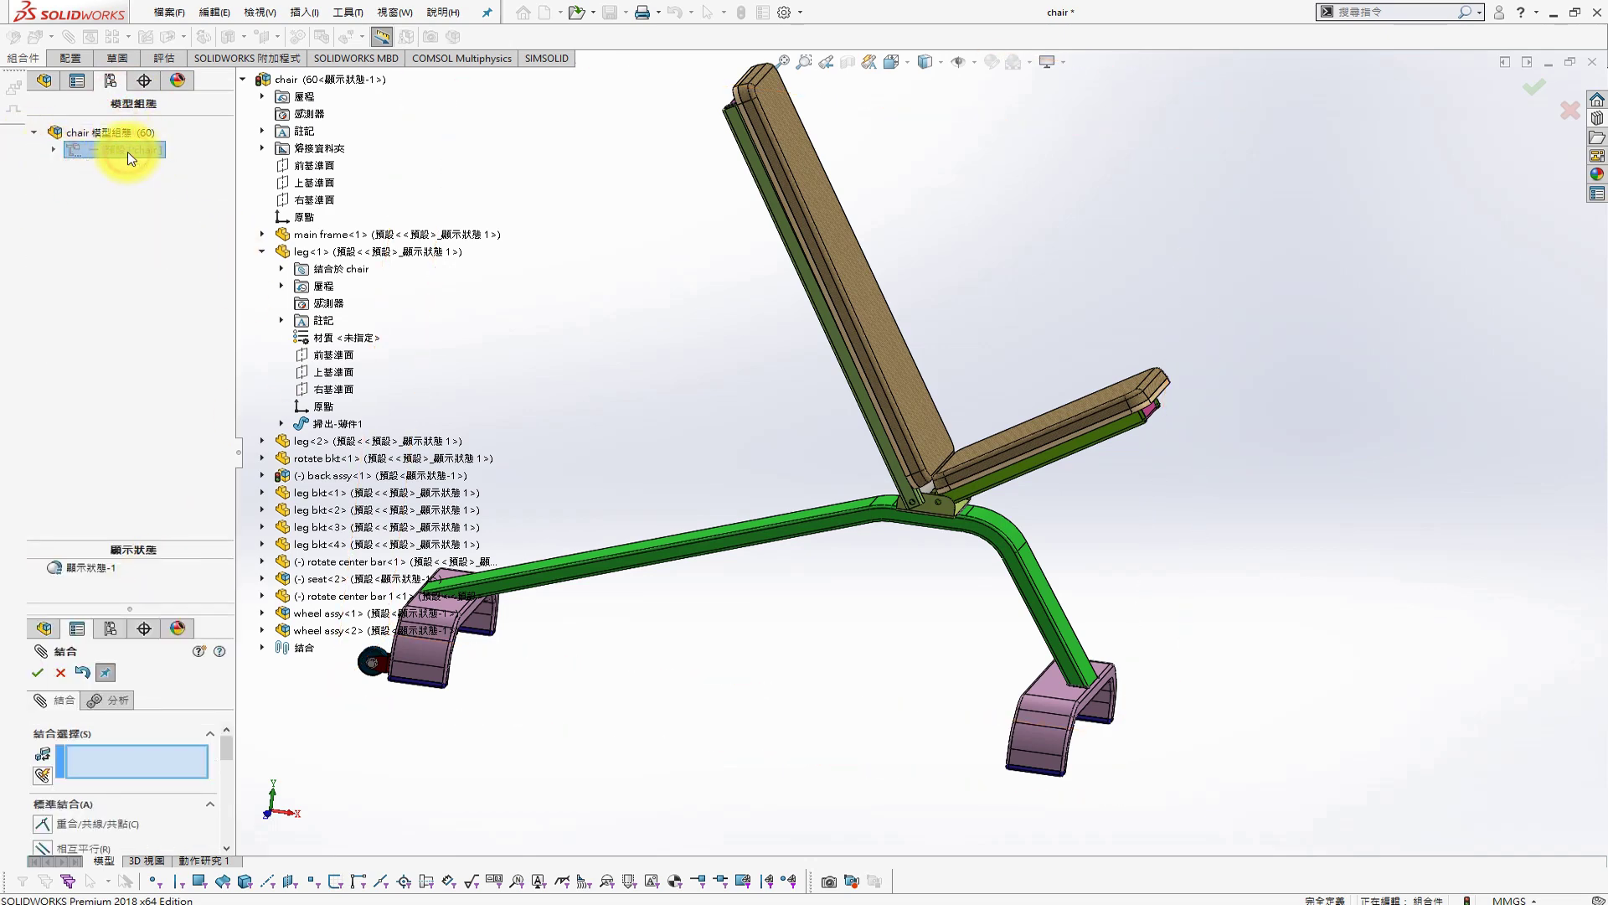
click(44, 80)
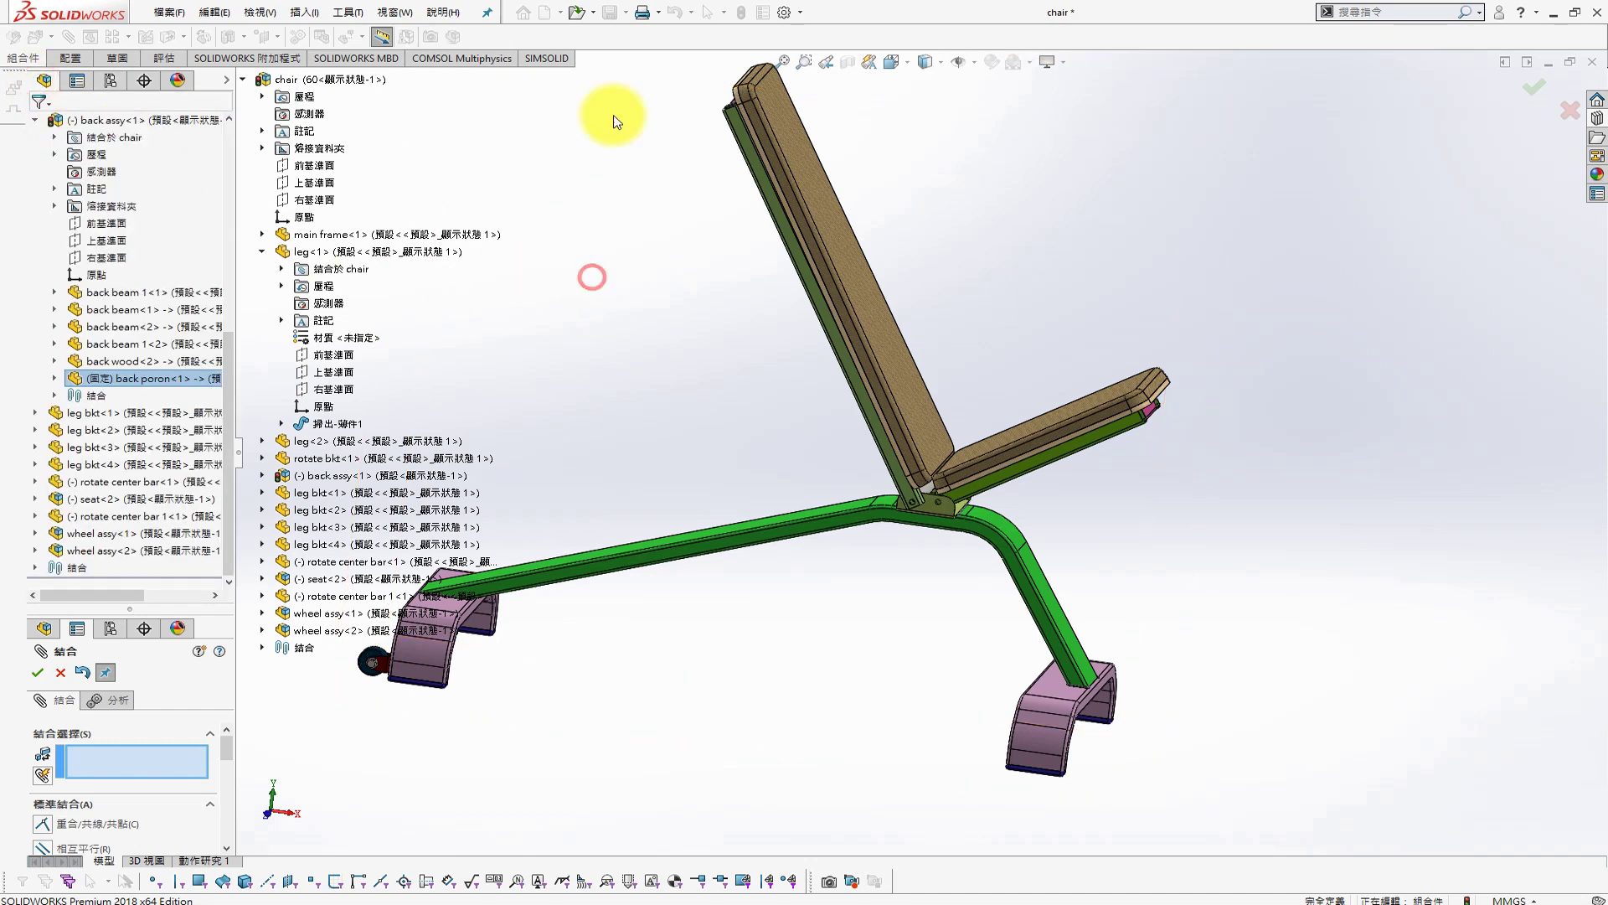
Compare the Default and 60 configurations, leaving Default active and viewing the chair from the side
click(60, 672)
double_click(125, 163)
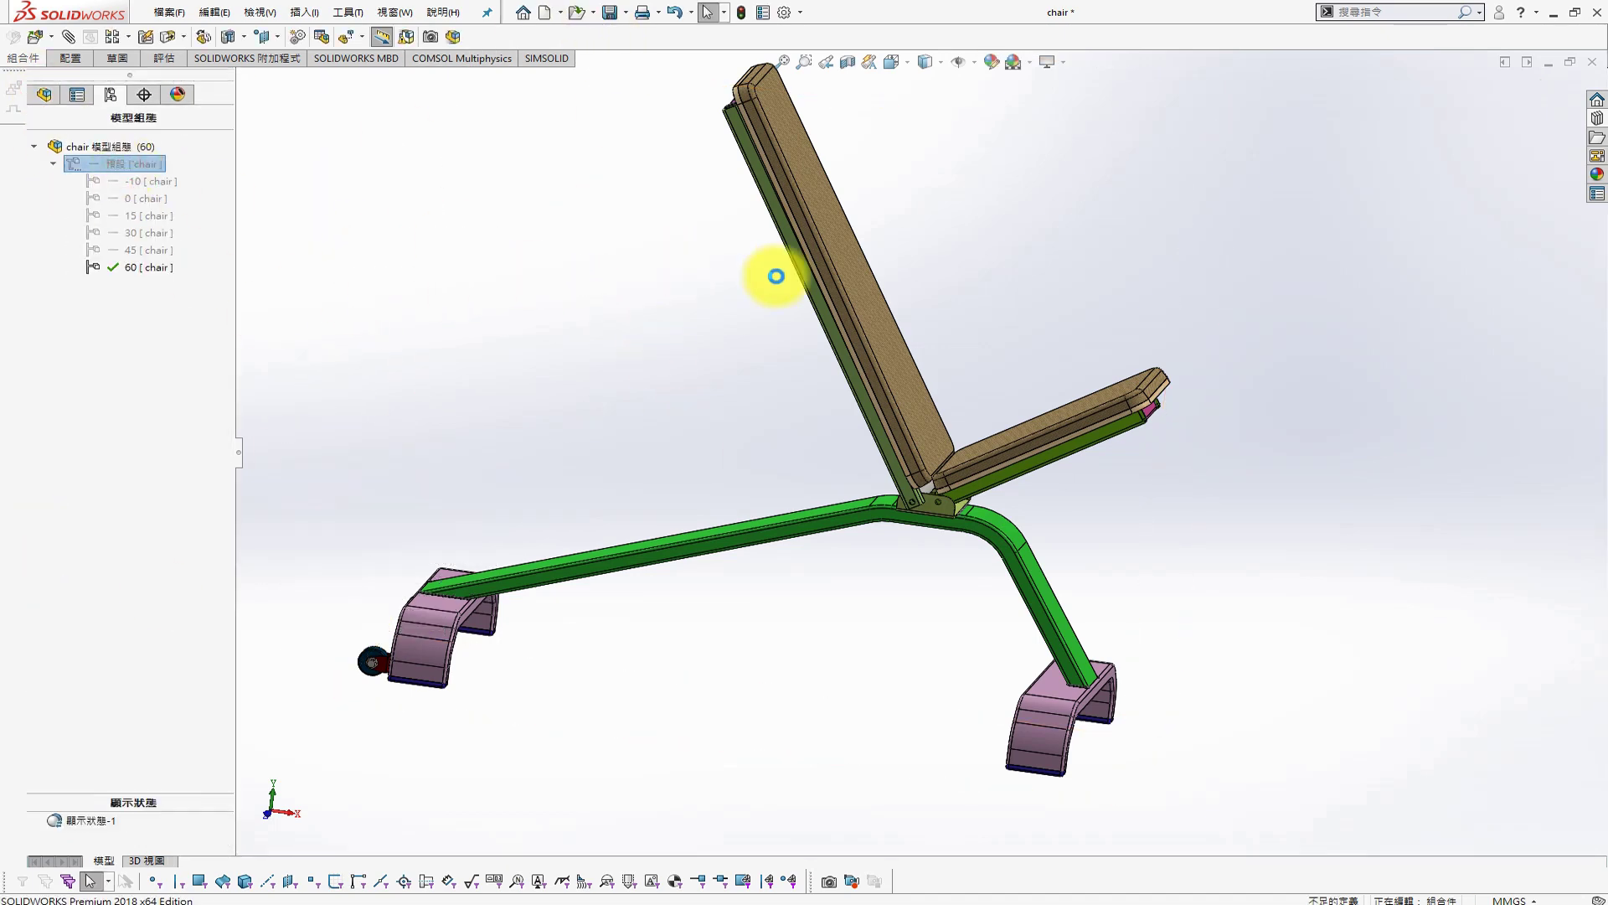
double_click(148, 268)
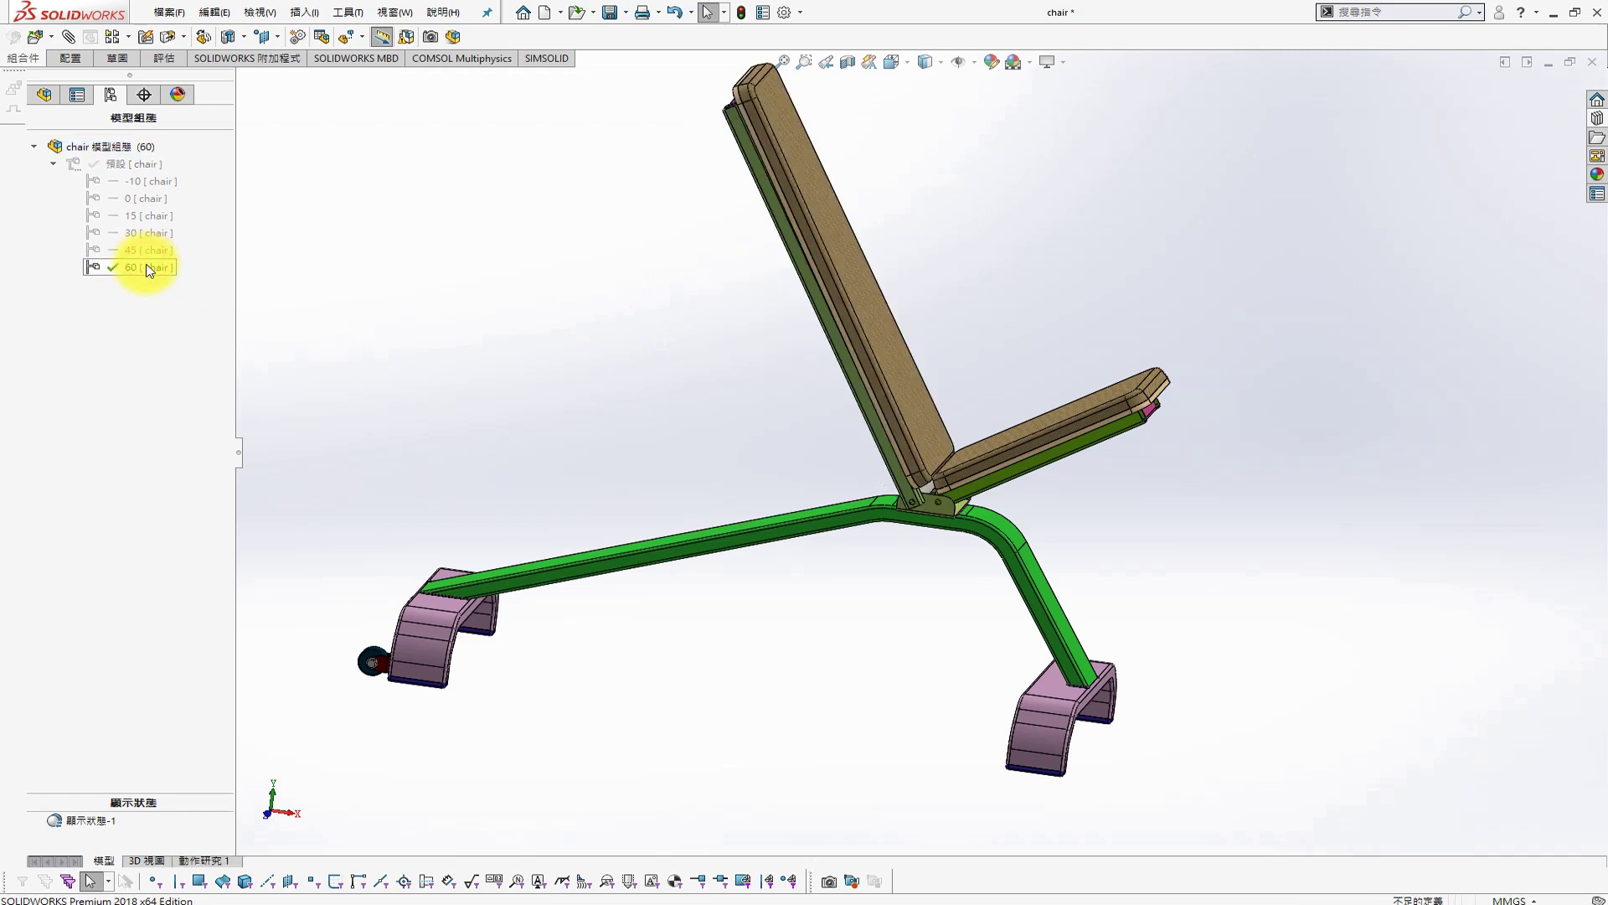
double_click(131, 163)
drag(721, 303, 843, 283)
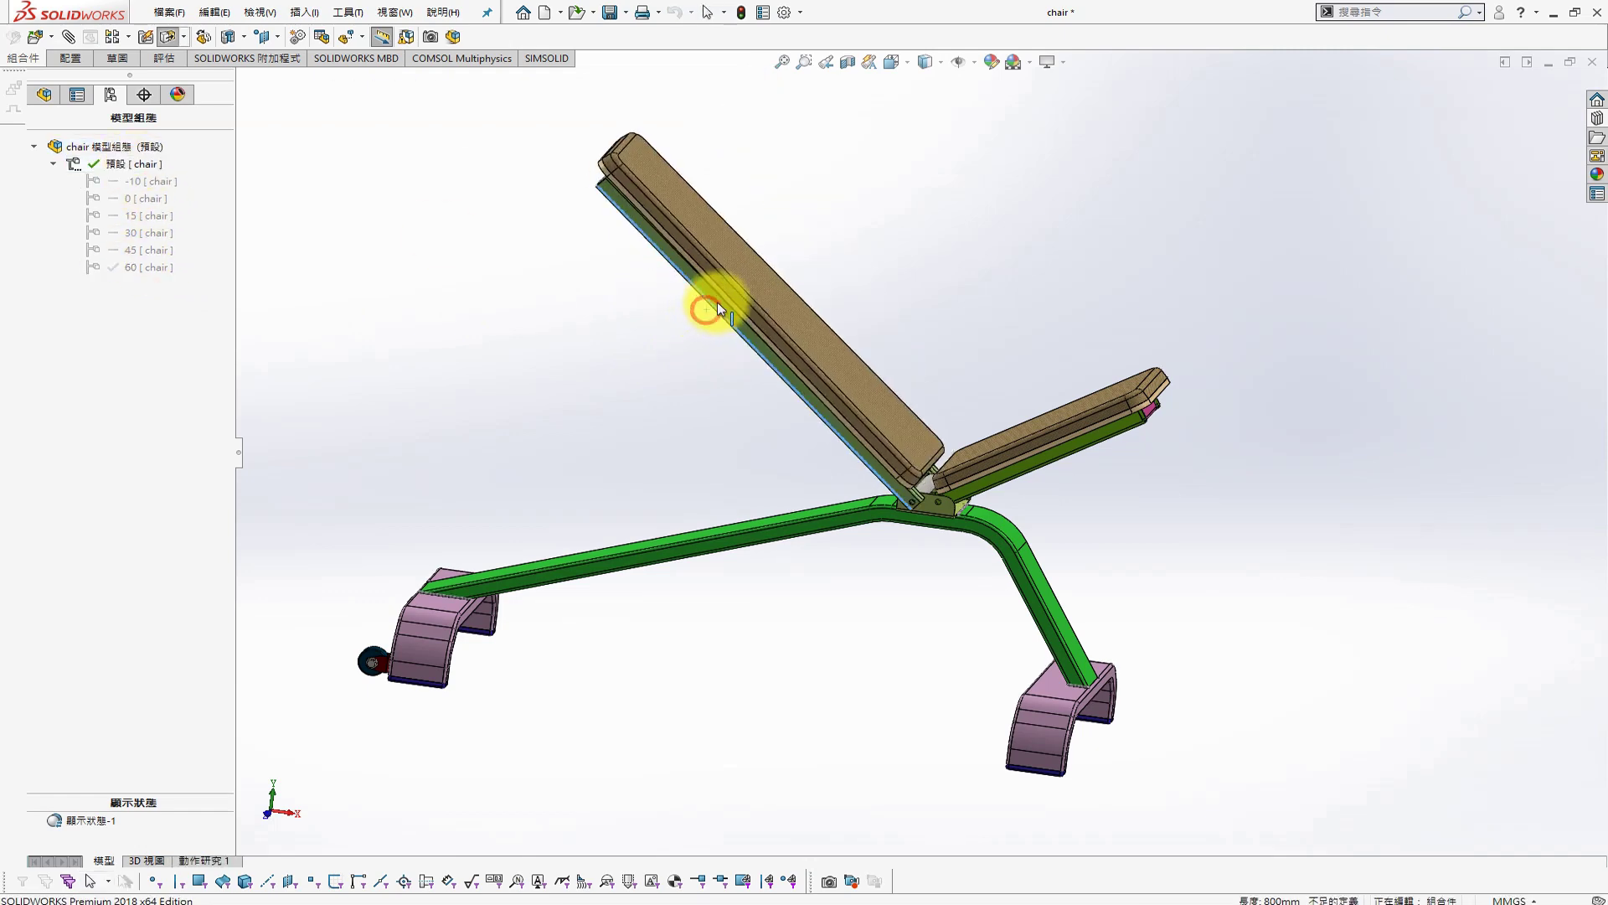
middle_drag(718, 396, 768, 344)
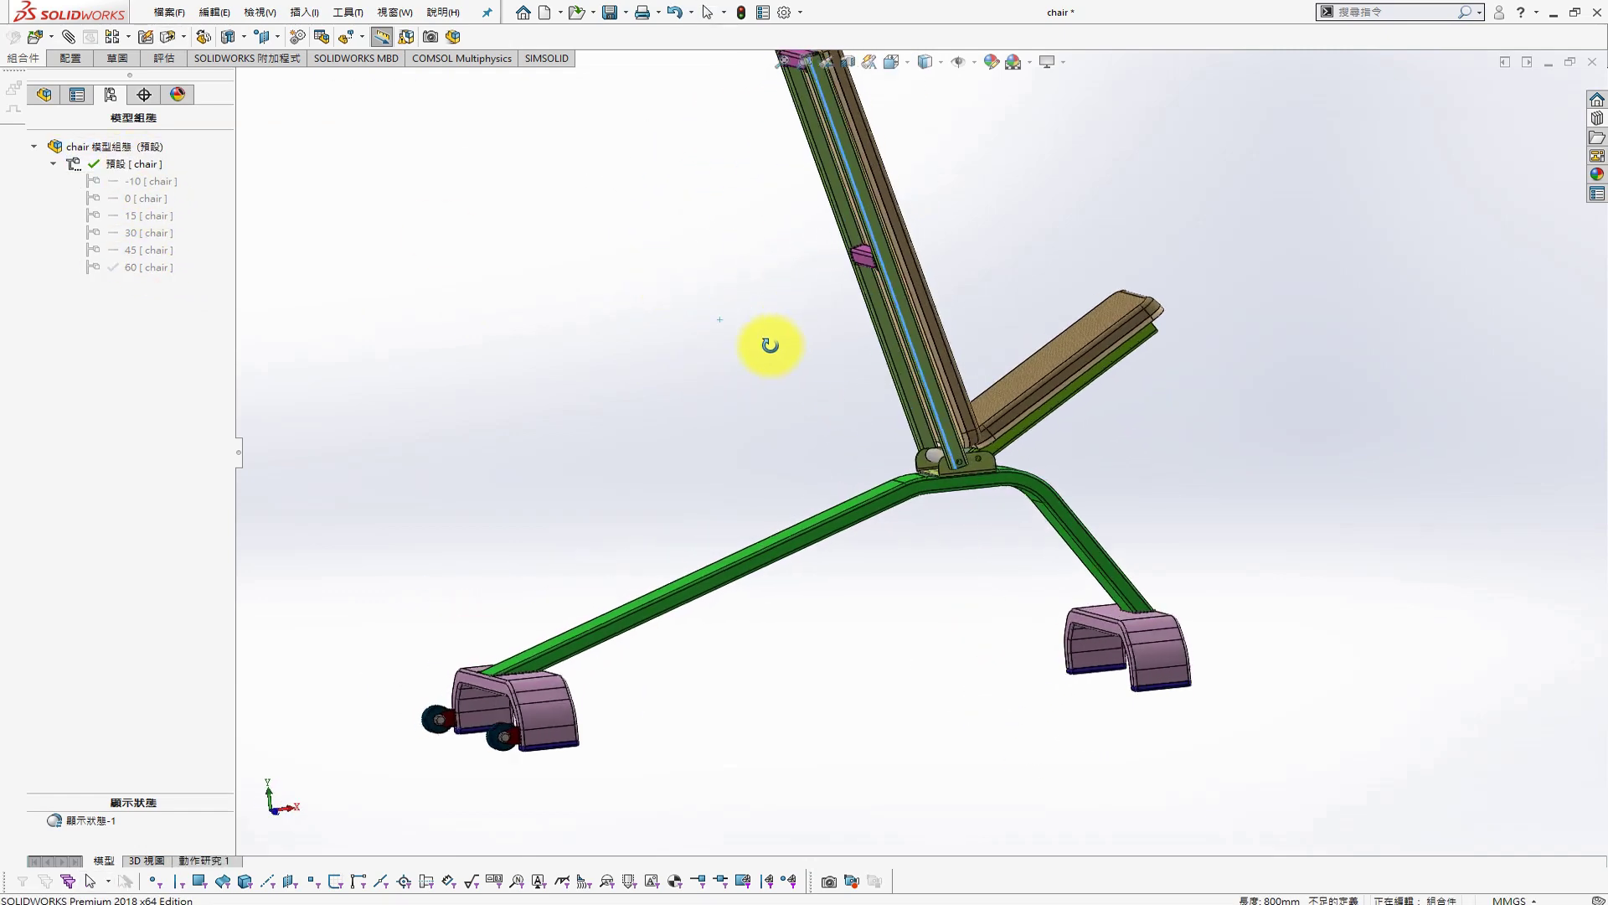
Add a new configuration named 75 from the Default configuration
right_click(118, 161)
click(262, 256)
text(75)
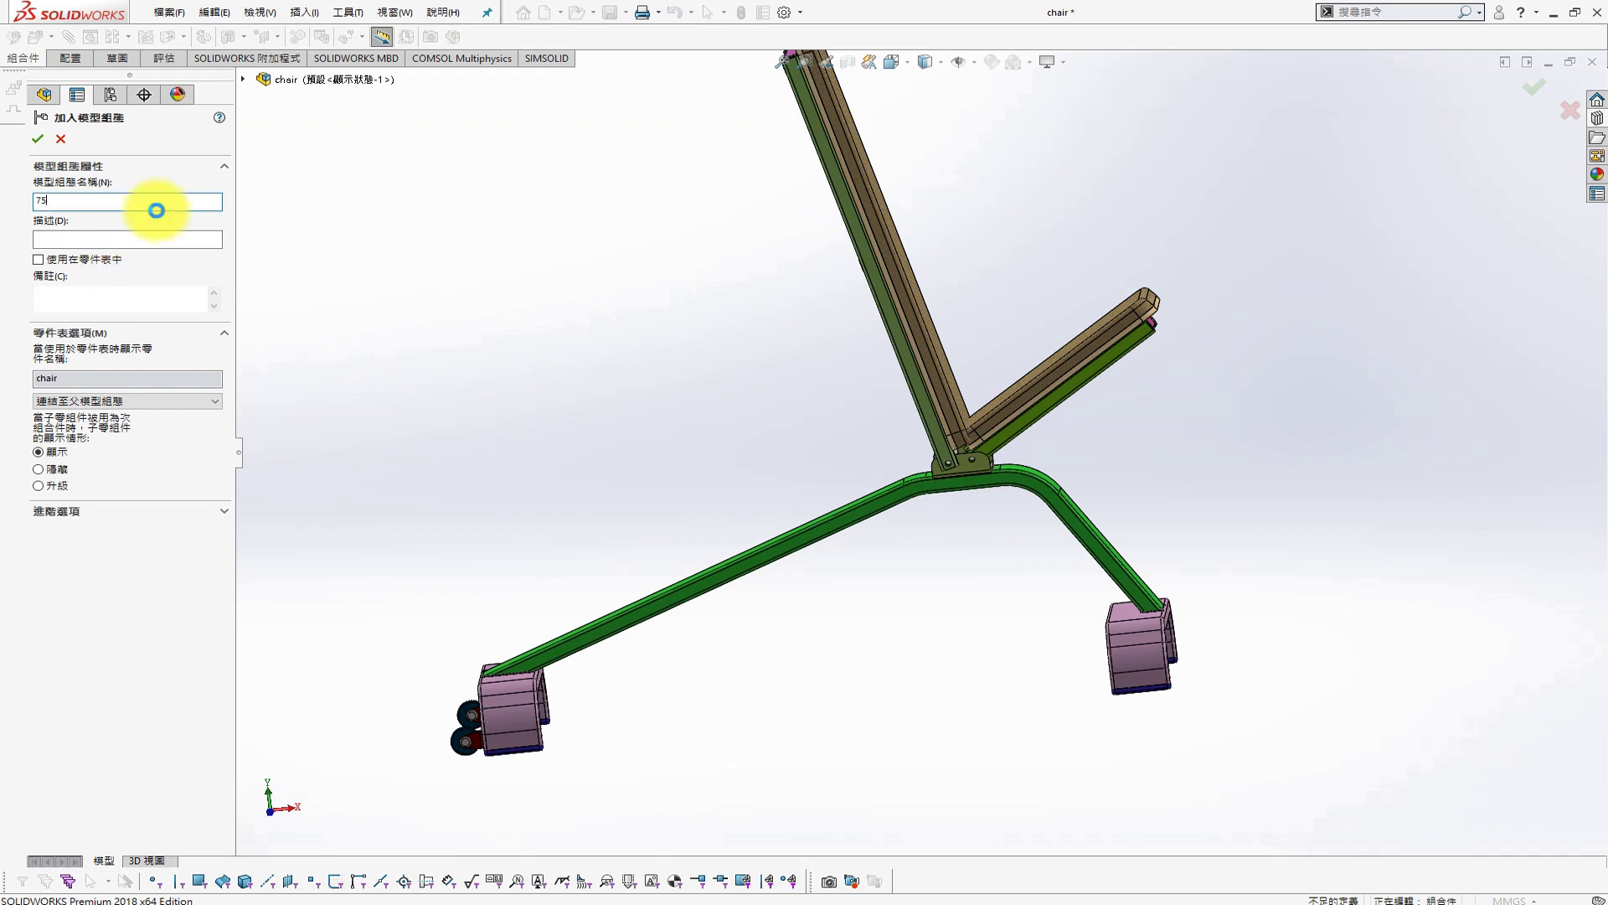
key(Return)
Angle-mate the backrest face to the Top Plane for configuration 75
key(s)
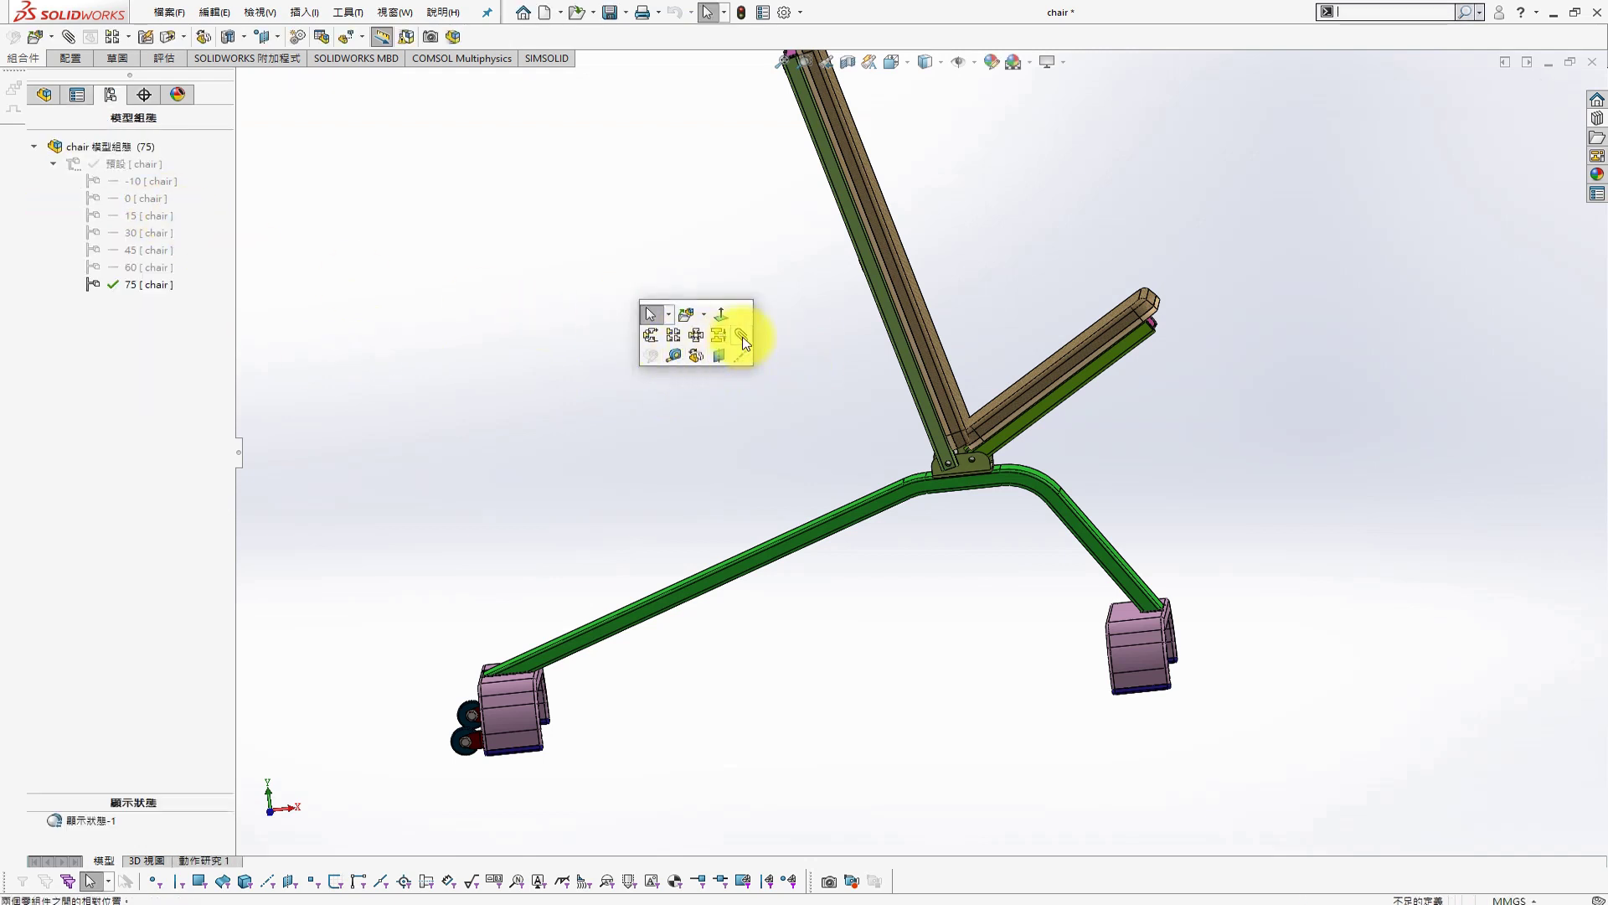
click(743, 344)
click(945, 335)
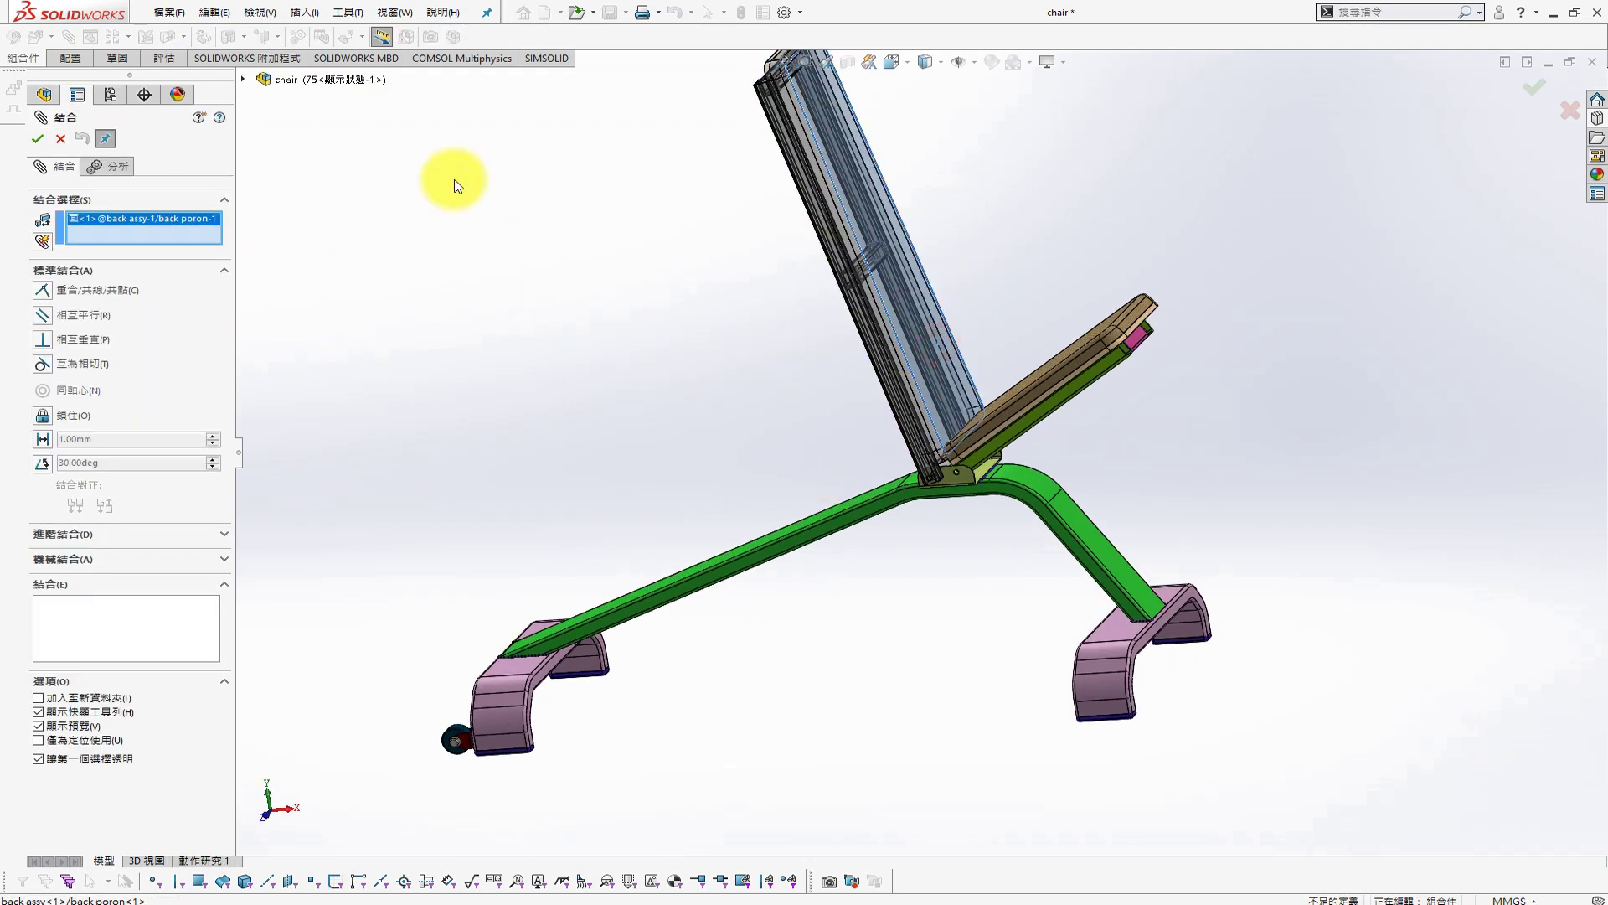
click(242, 79)
click(314, 182)
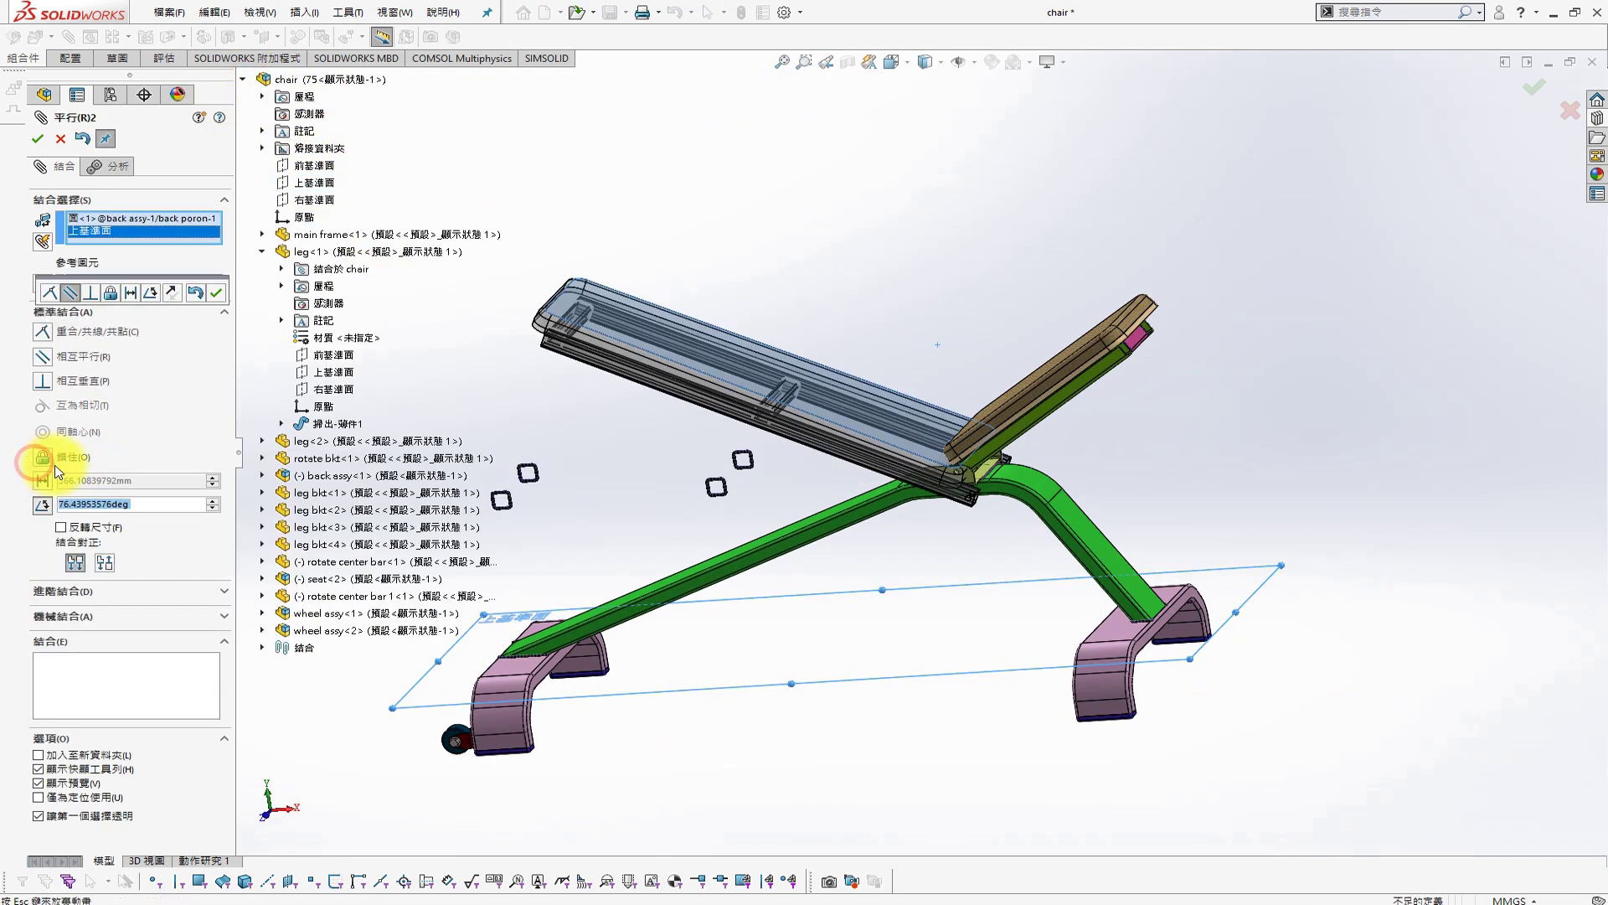
click(37, 138)
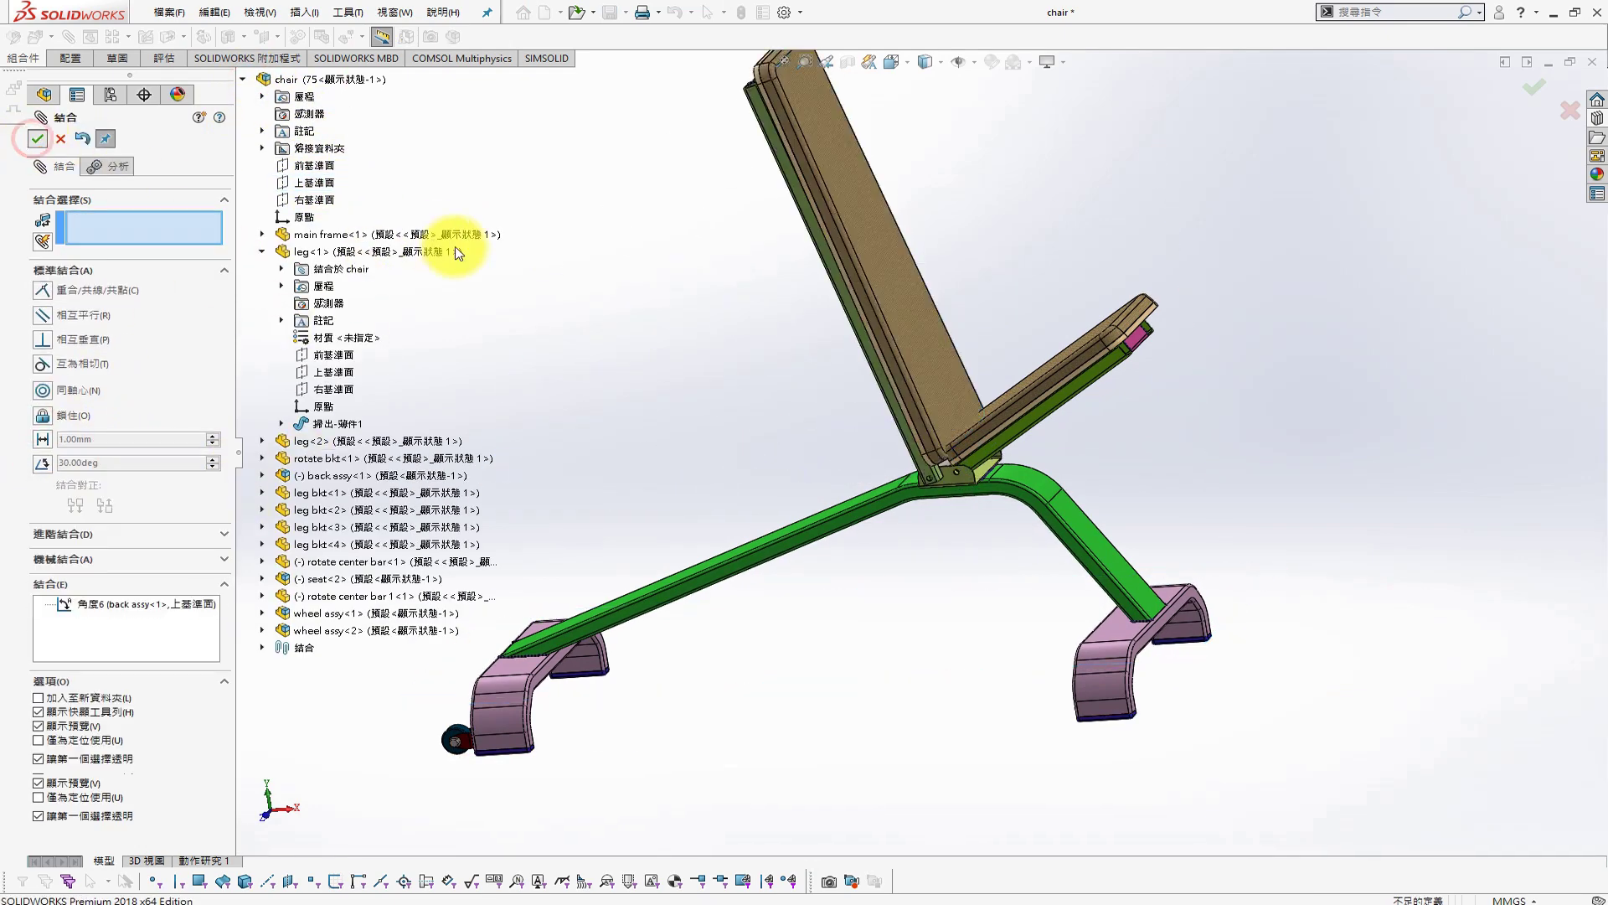
click(37, 138)
click(109, 93)
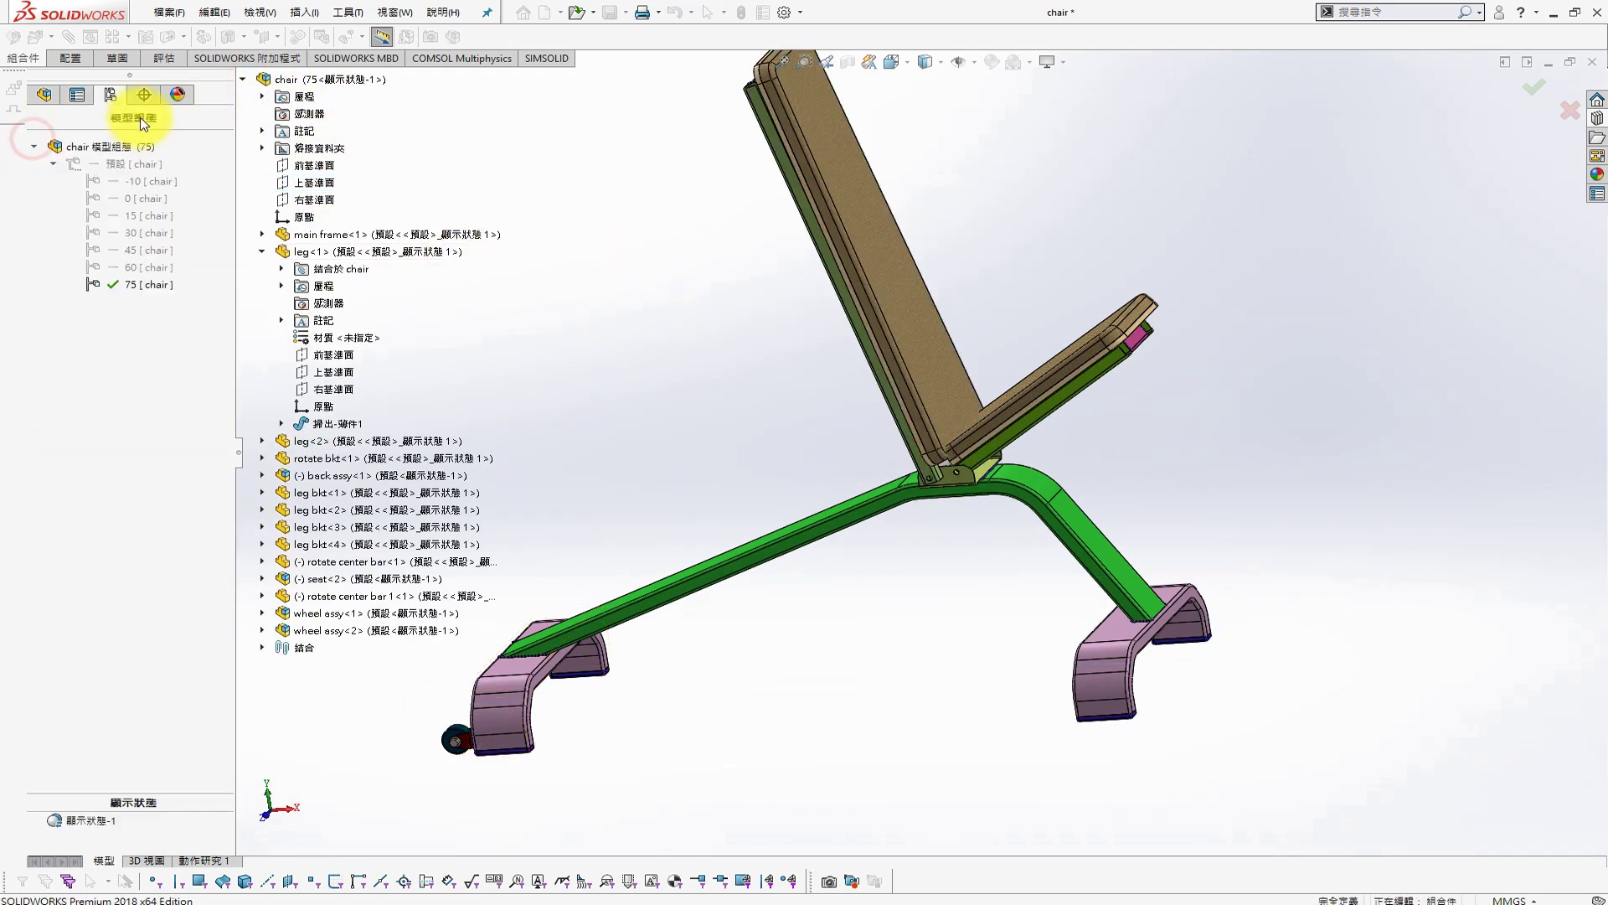
Add a new configuration (90) from the Default configuration's options
right_click(123, 177)
click(191, 201)
key(Escape)
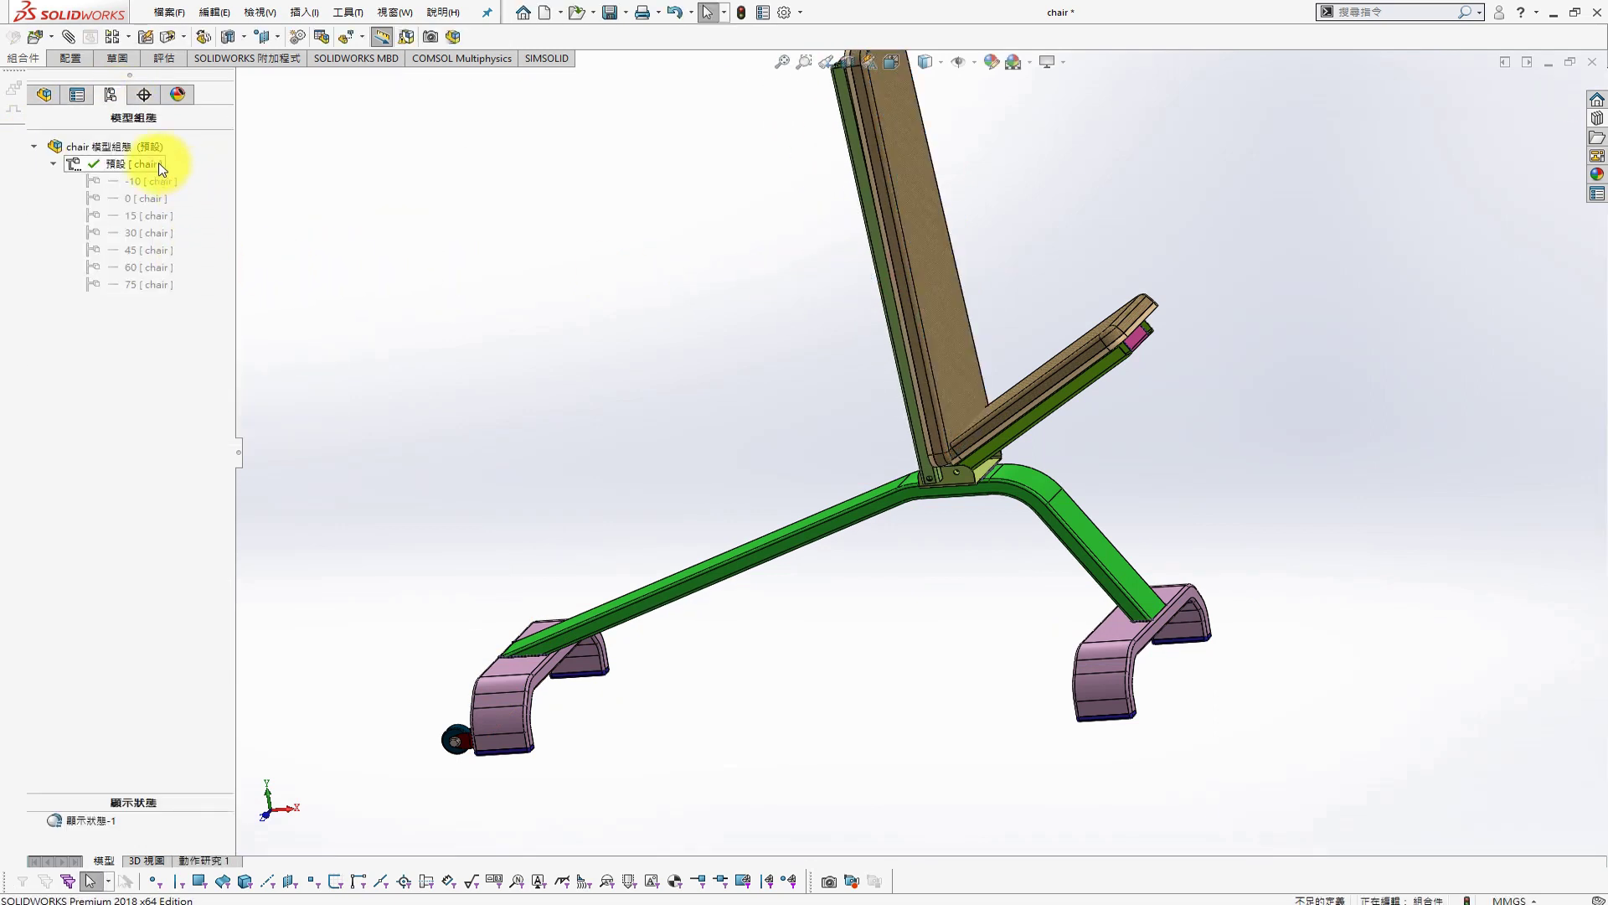
right_click(158, 166)
click(219, 176)
click(63, 148)
right_click(116, 174)
click(186, 251)
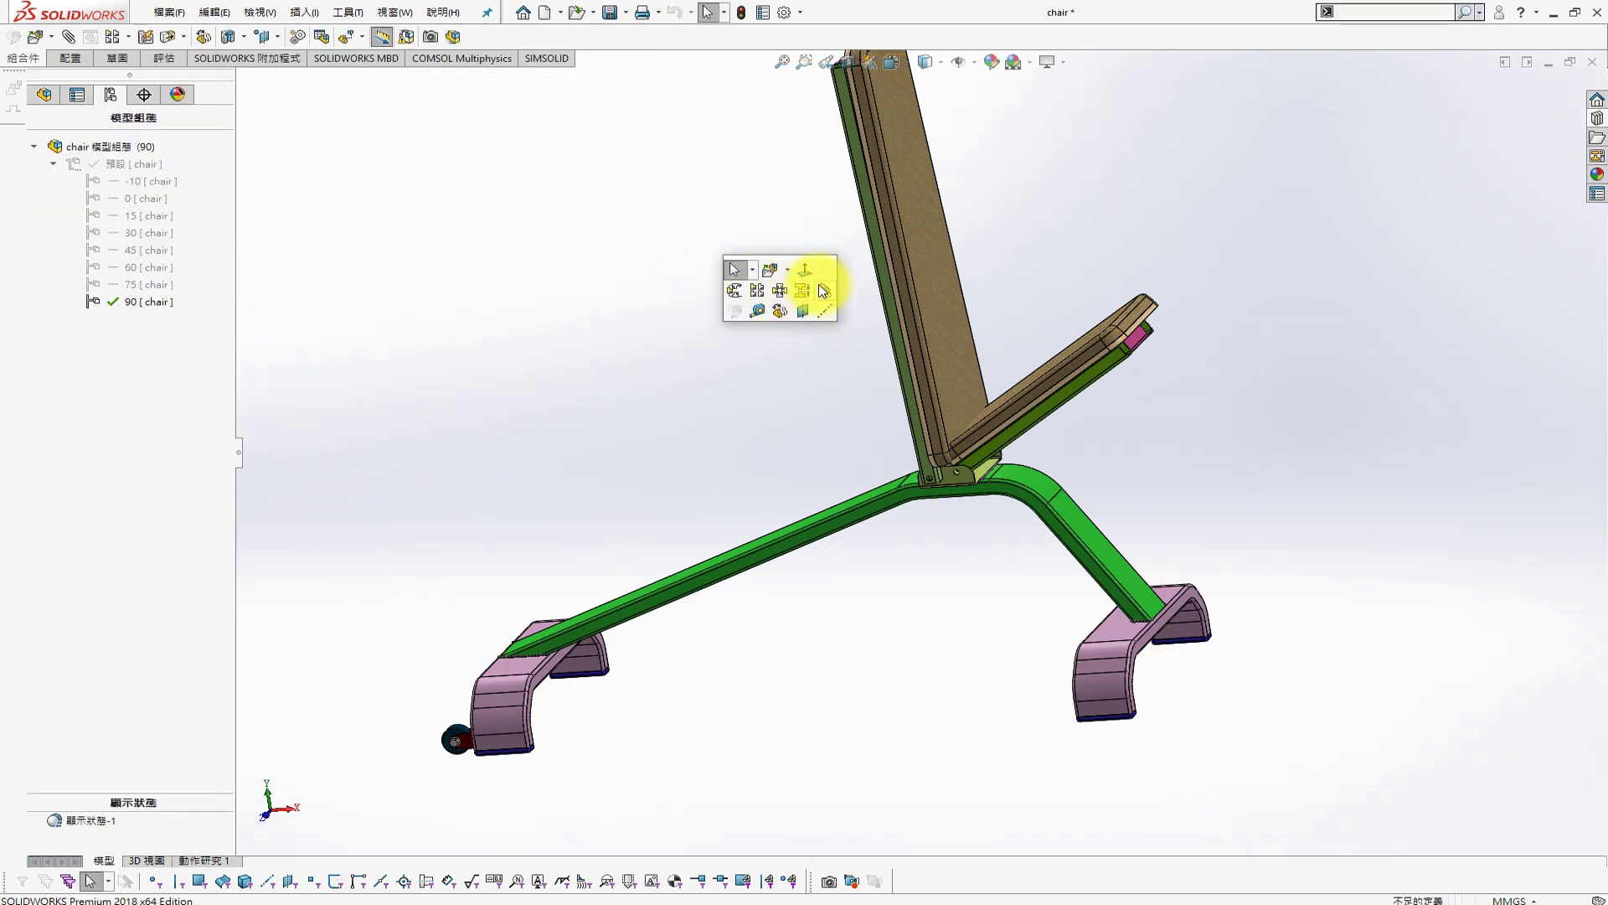
Mate the backrest perpendicular to the Top Plane and swing the seat horizontal
click(936, 305)
click(243, 79)
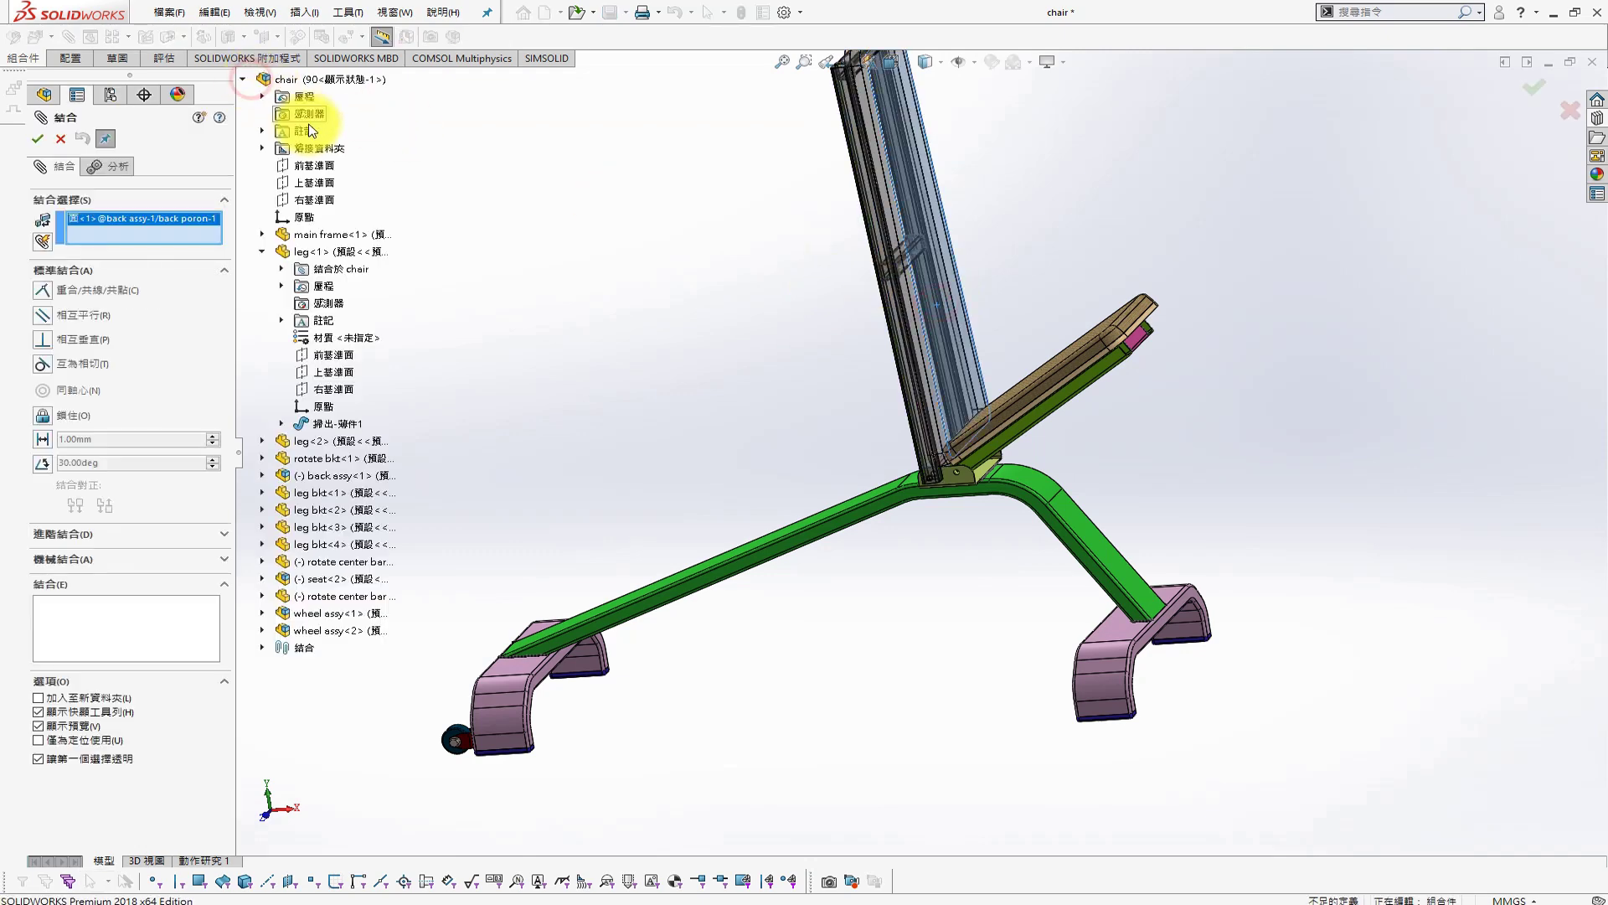
click(315, 182)
click(61, 341)
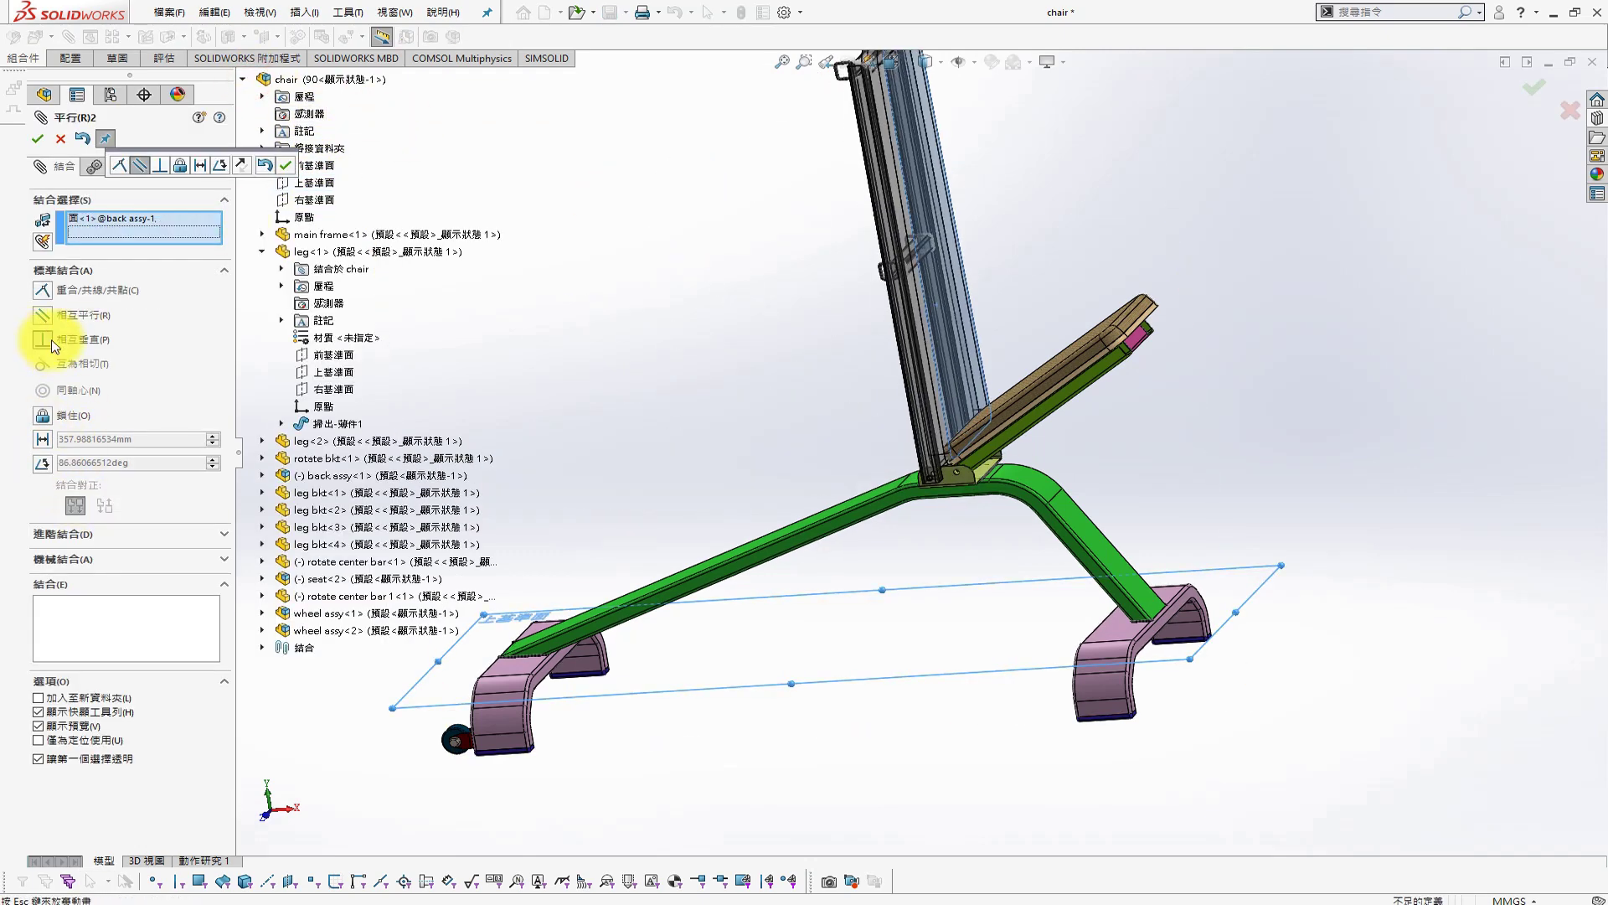
click(37, 138)
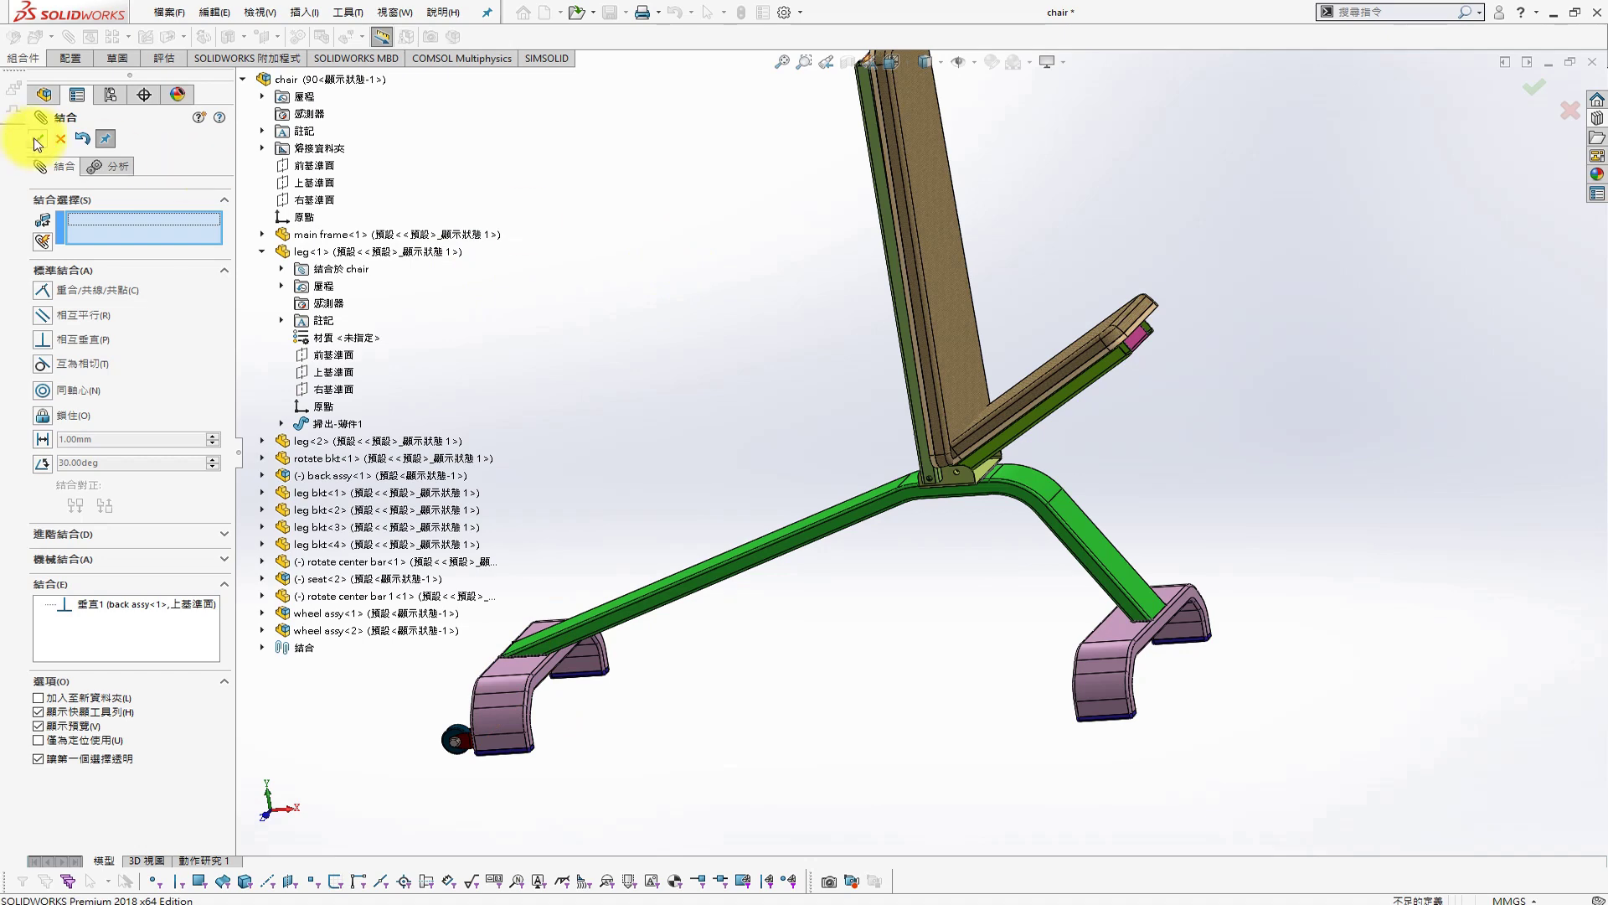
click(37, 138)
click(109, 94)
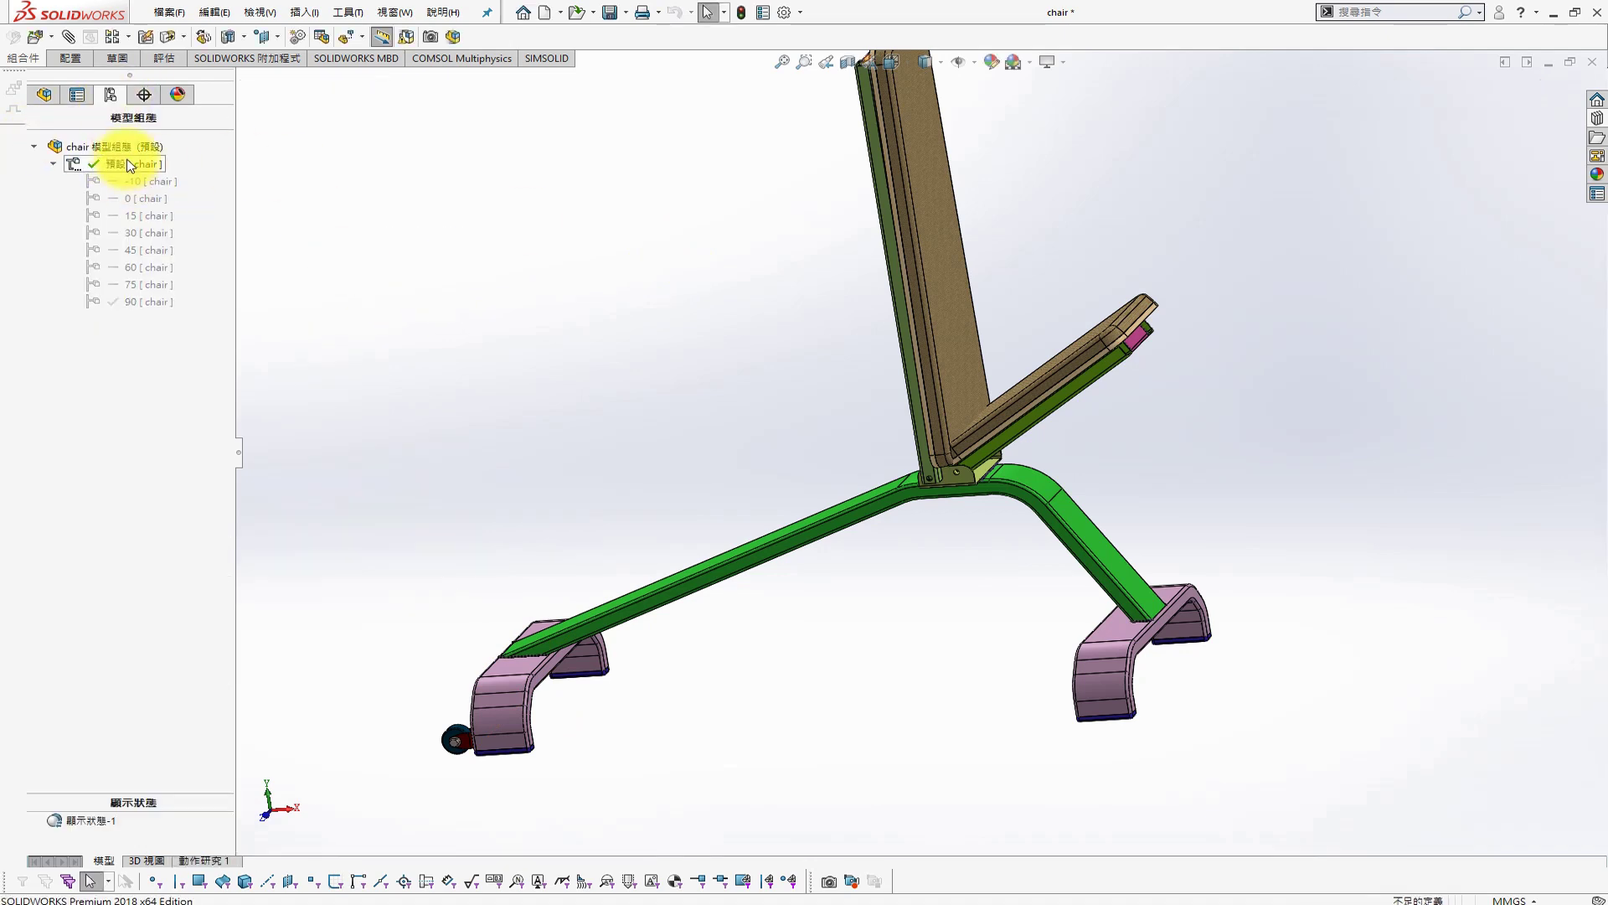
drag(1135, 388, 1257, 513)
mouse_move(1257, 514)
middle_down()
mouse_move(1312, 450)
mouse_move(1102, 470)
mouse_move(1016, 510)
mouse_move(915, 423)
middle_up()
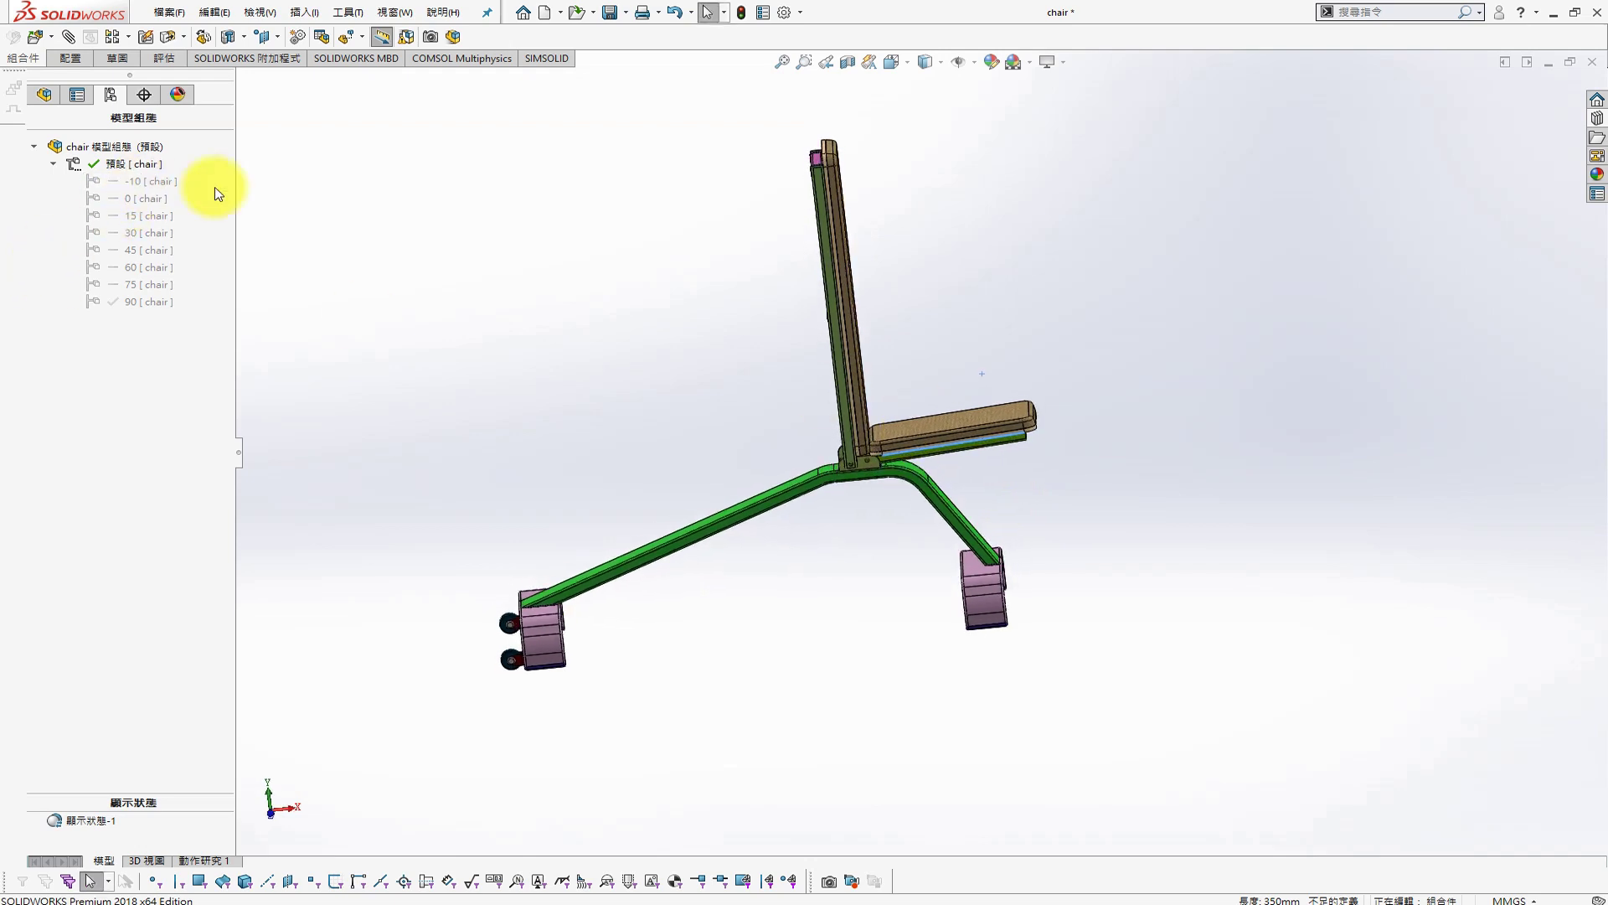
Add a derived configuration named 'seat 0' under Default
right_click(130, 164)
click(204, 248)
text(seat 0)
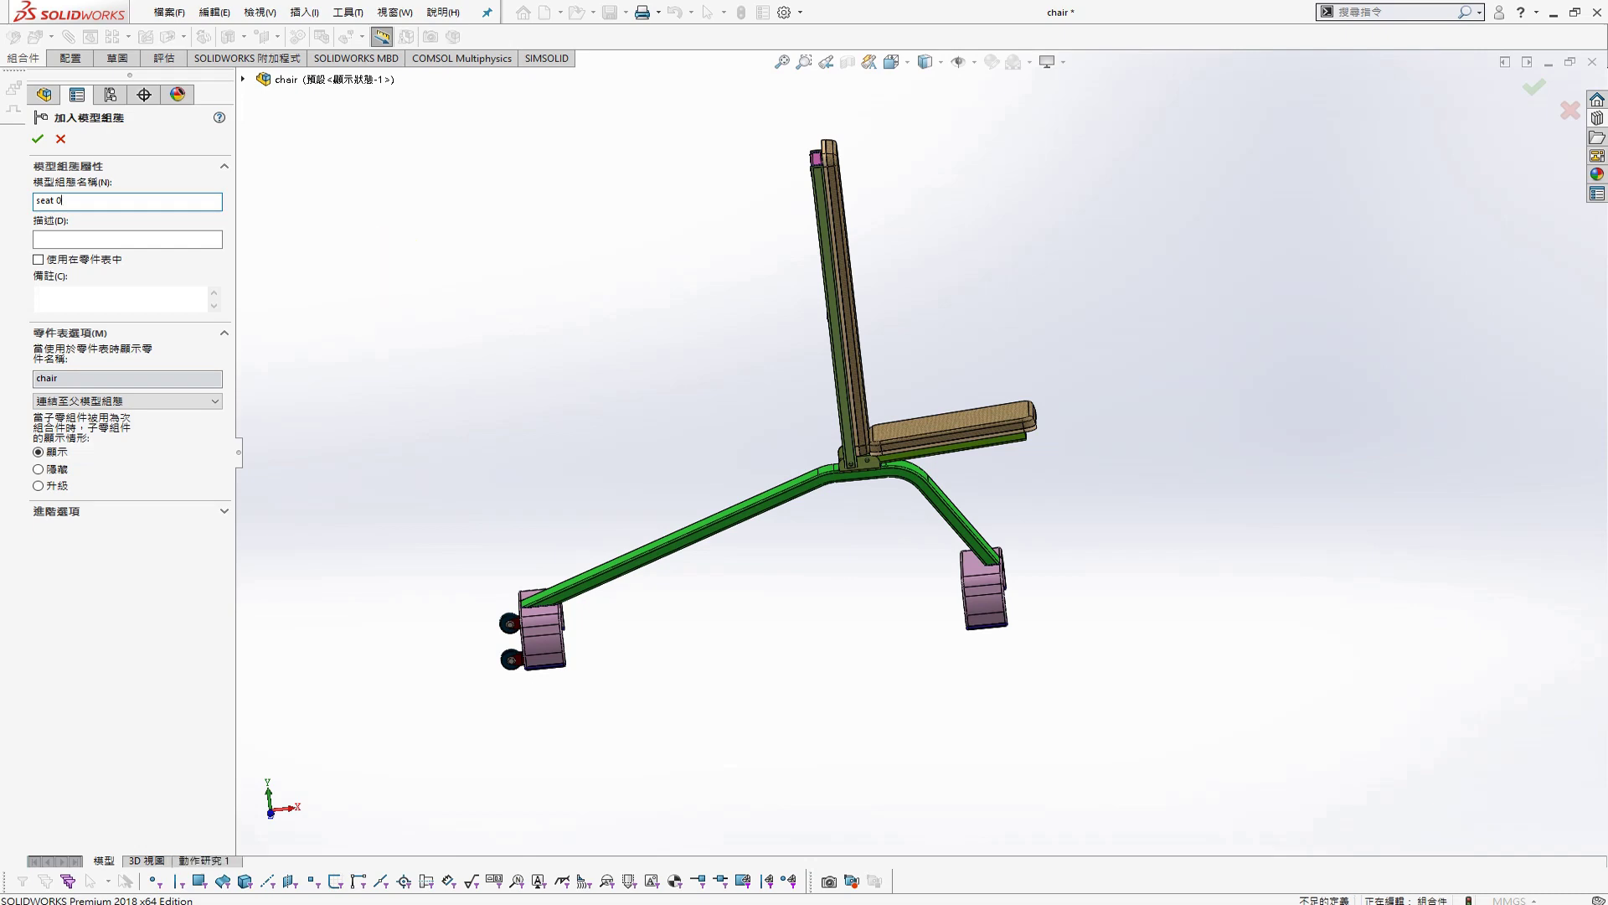
key(Return)
Mate the seat cushion face parallel to the Top Plane
mouse_move(880, 277)
middle_down()
mouse_move(981, 359)
mouse_move(905, 348)
mouse_move(933, 492)
middle_up()
click(913, 440)
key(f)
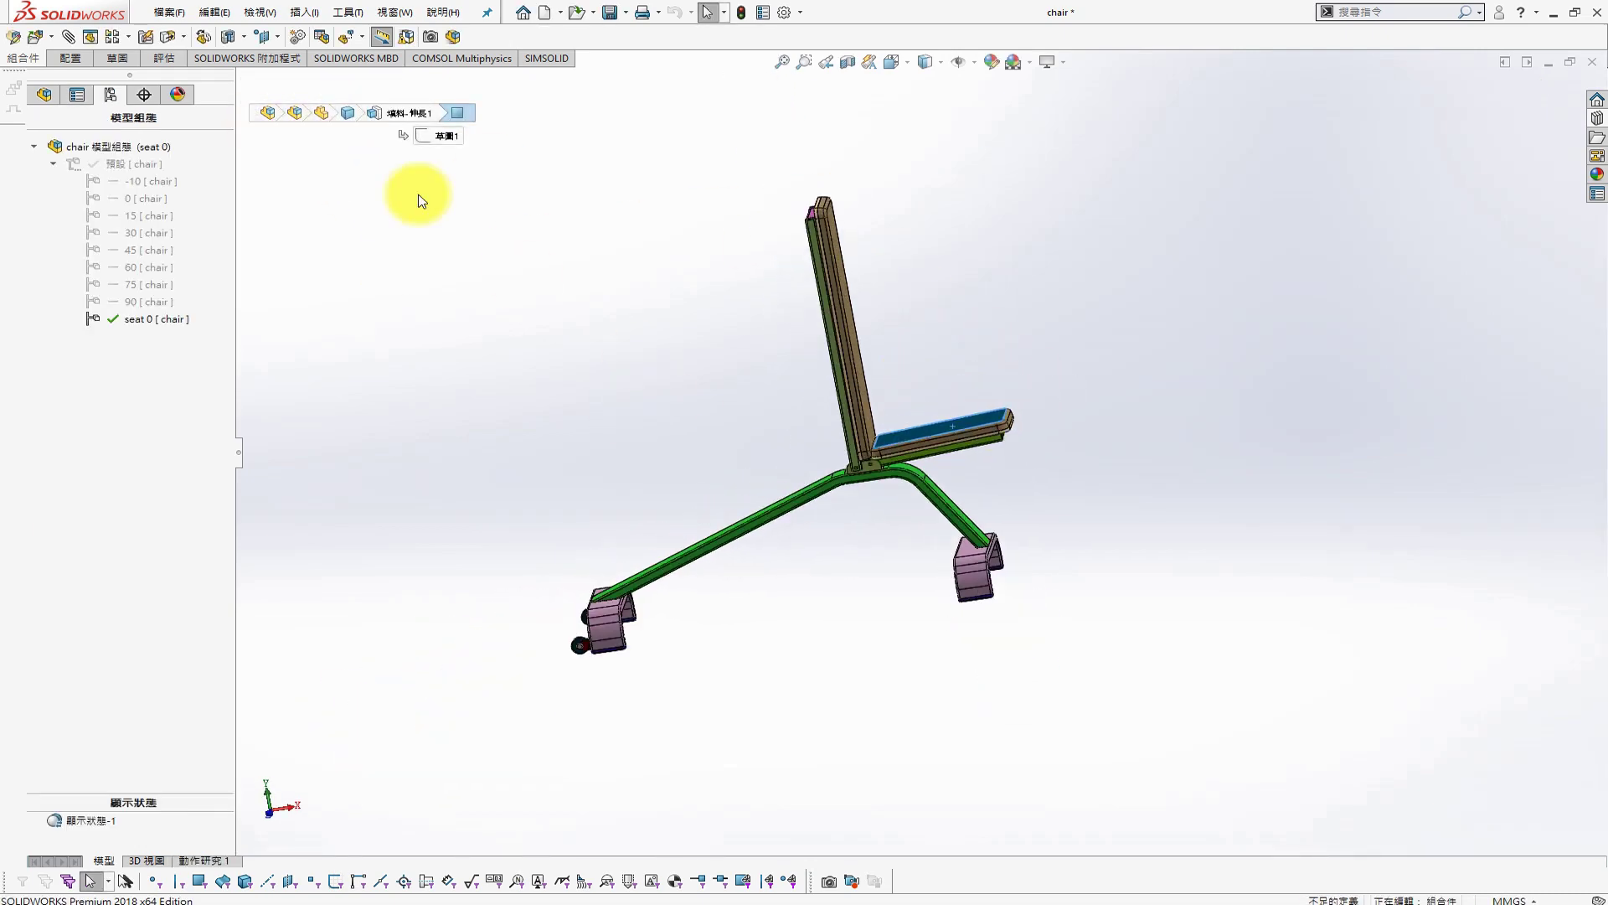
key(m)
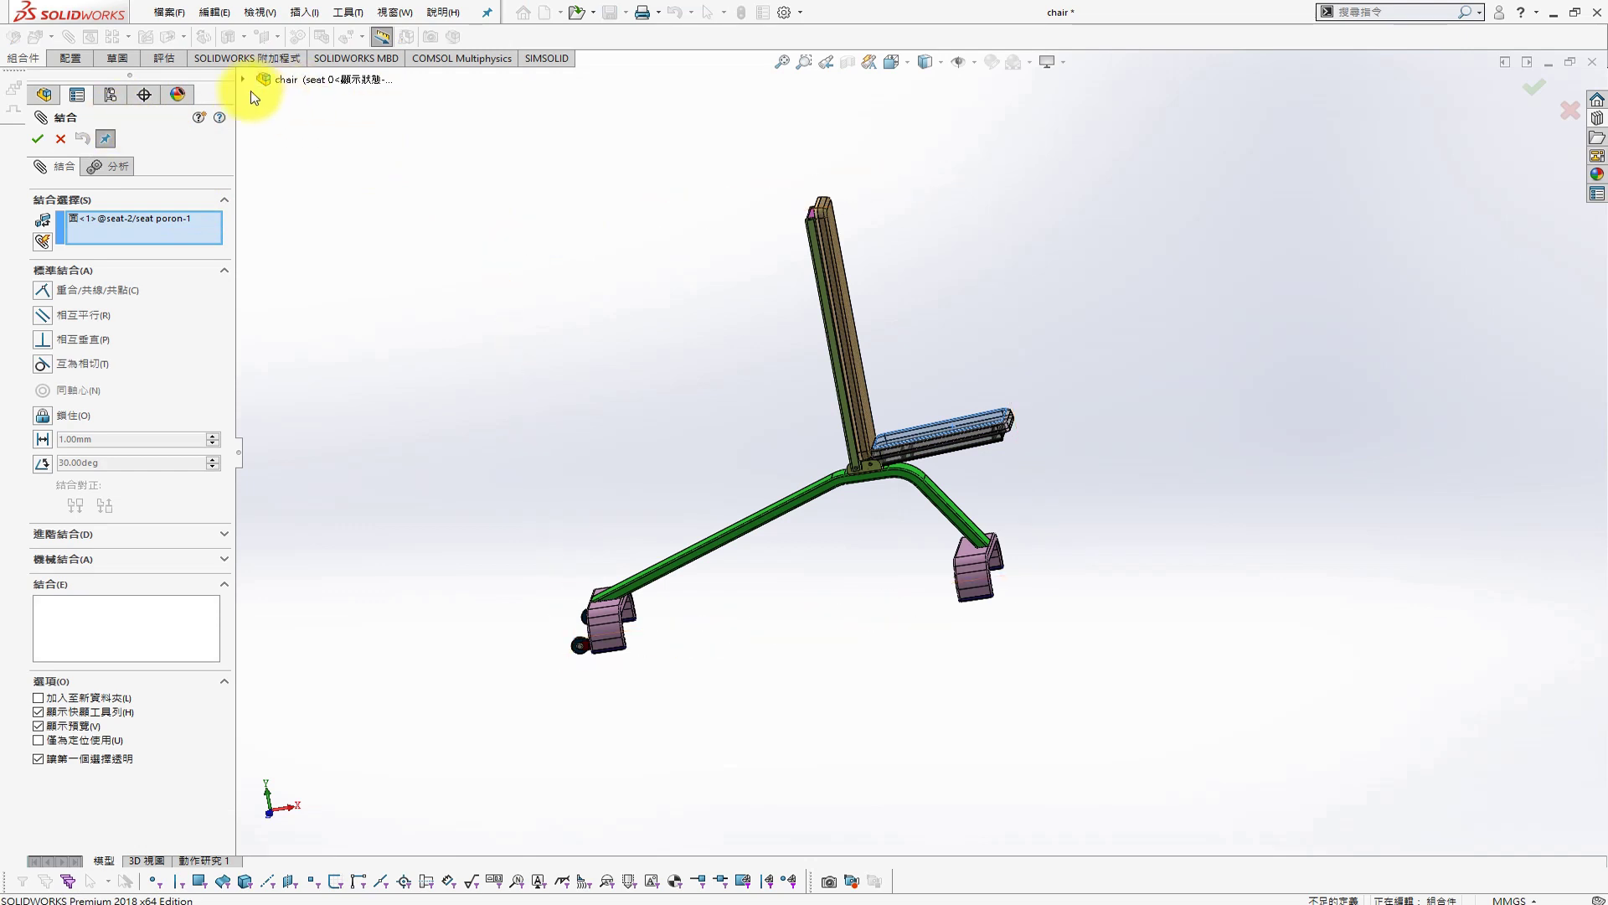
click(243, 79)
click(314, 183)
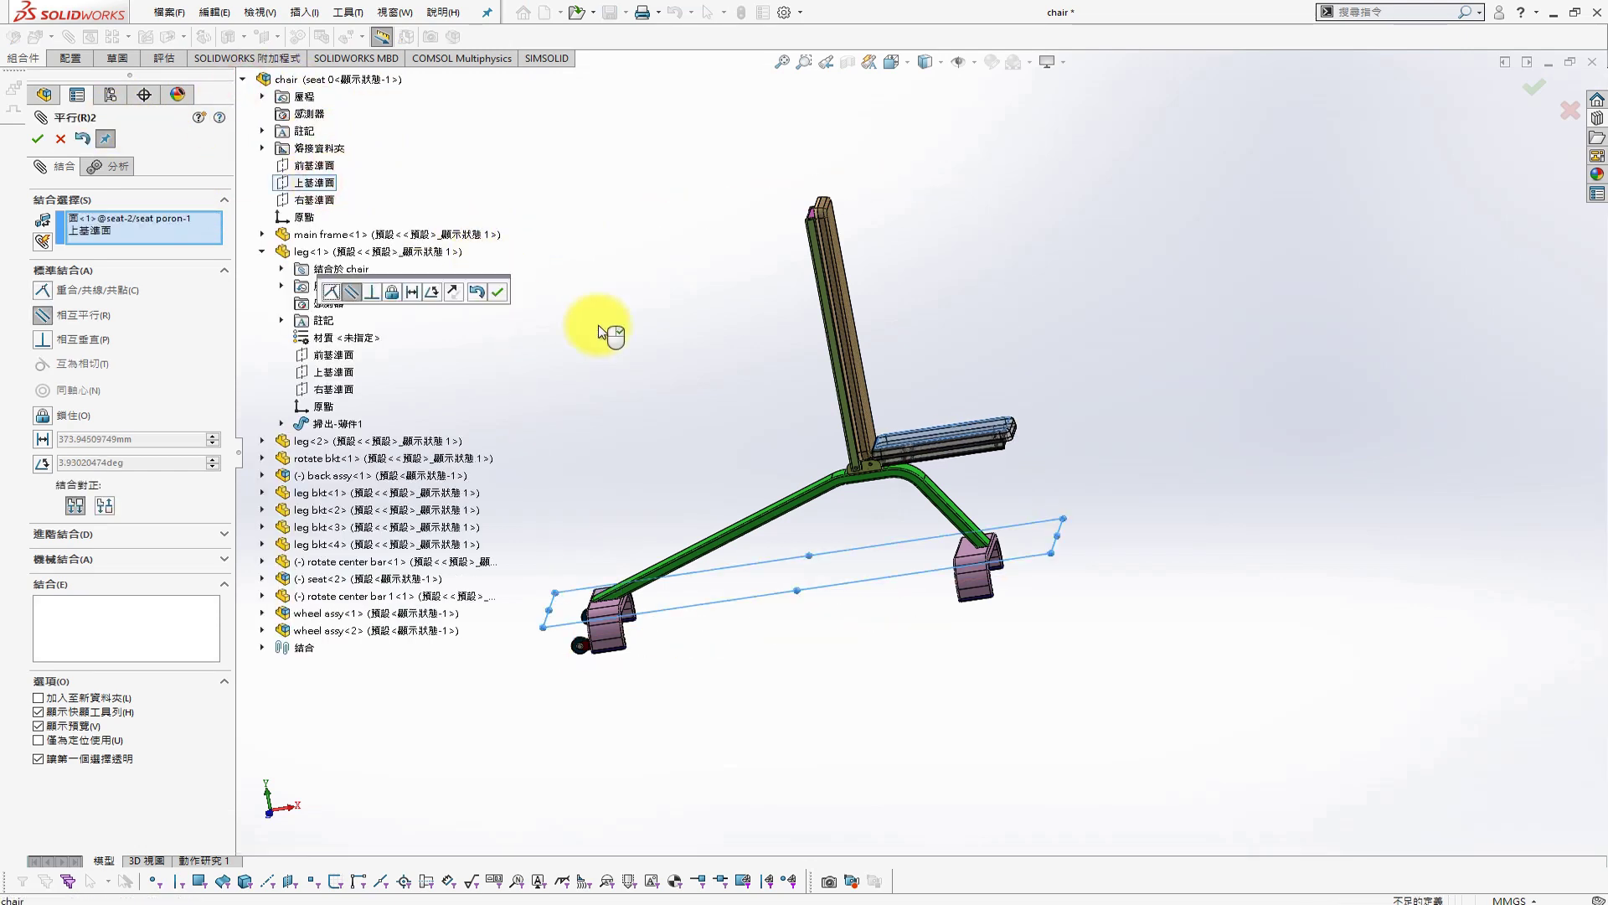
click(521, 289)
click(37, 139)
click(110, 95)
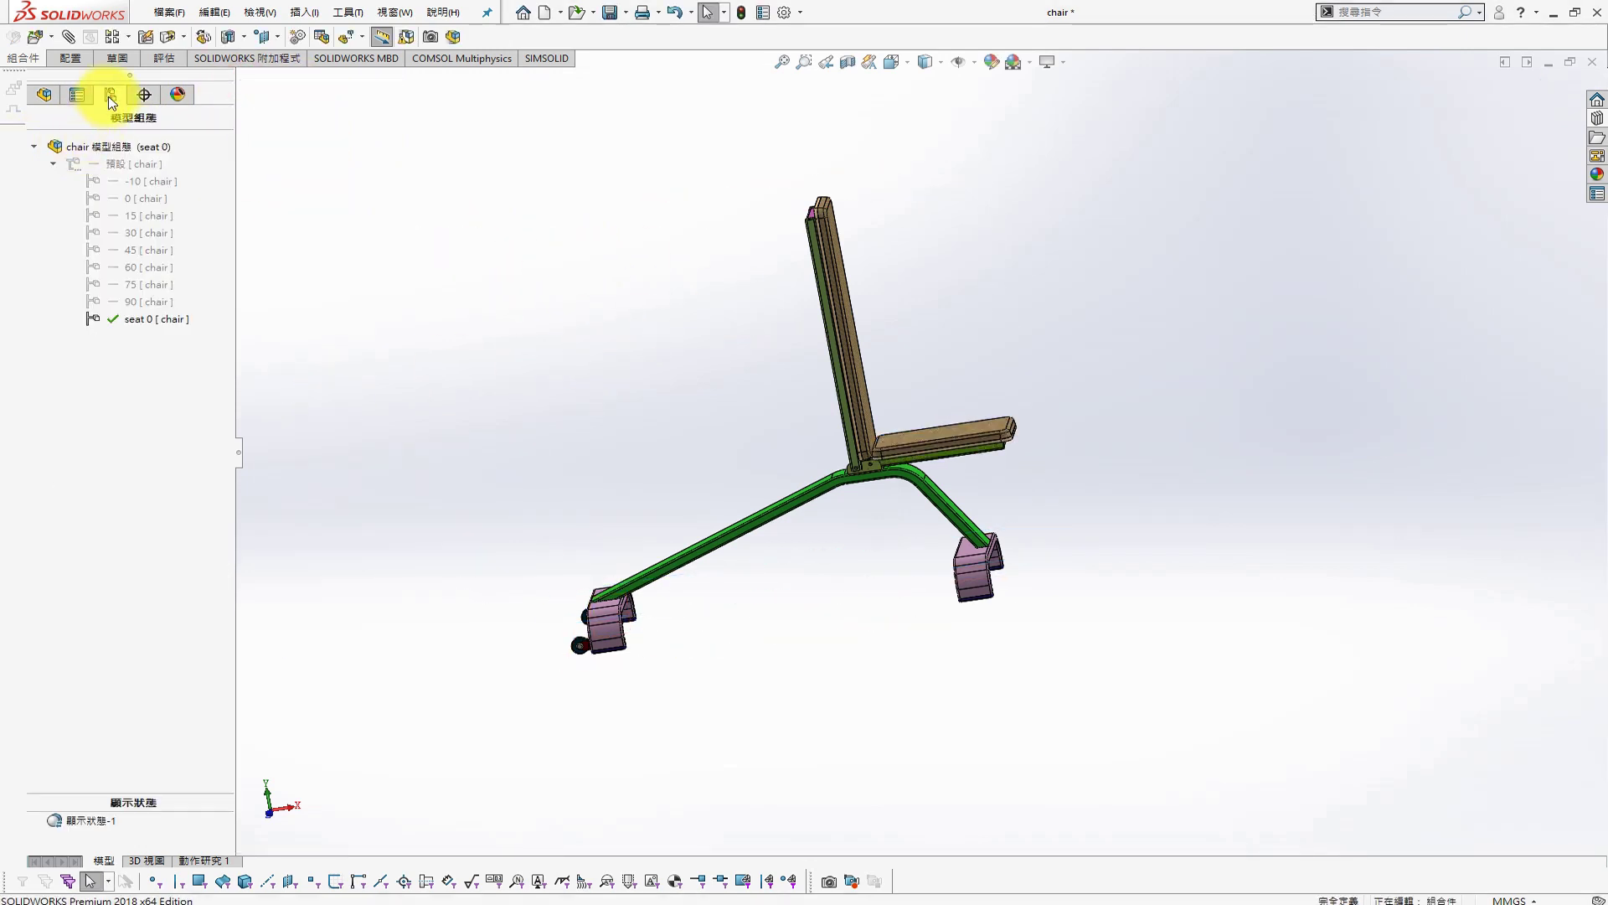
Reactivate Default and start another derived configuration
double_click(134, 164)
right_click(135, 166)
click(234, 253)
text(seat 15)
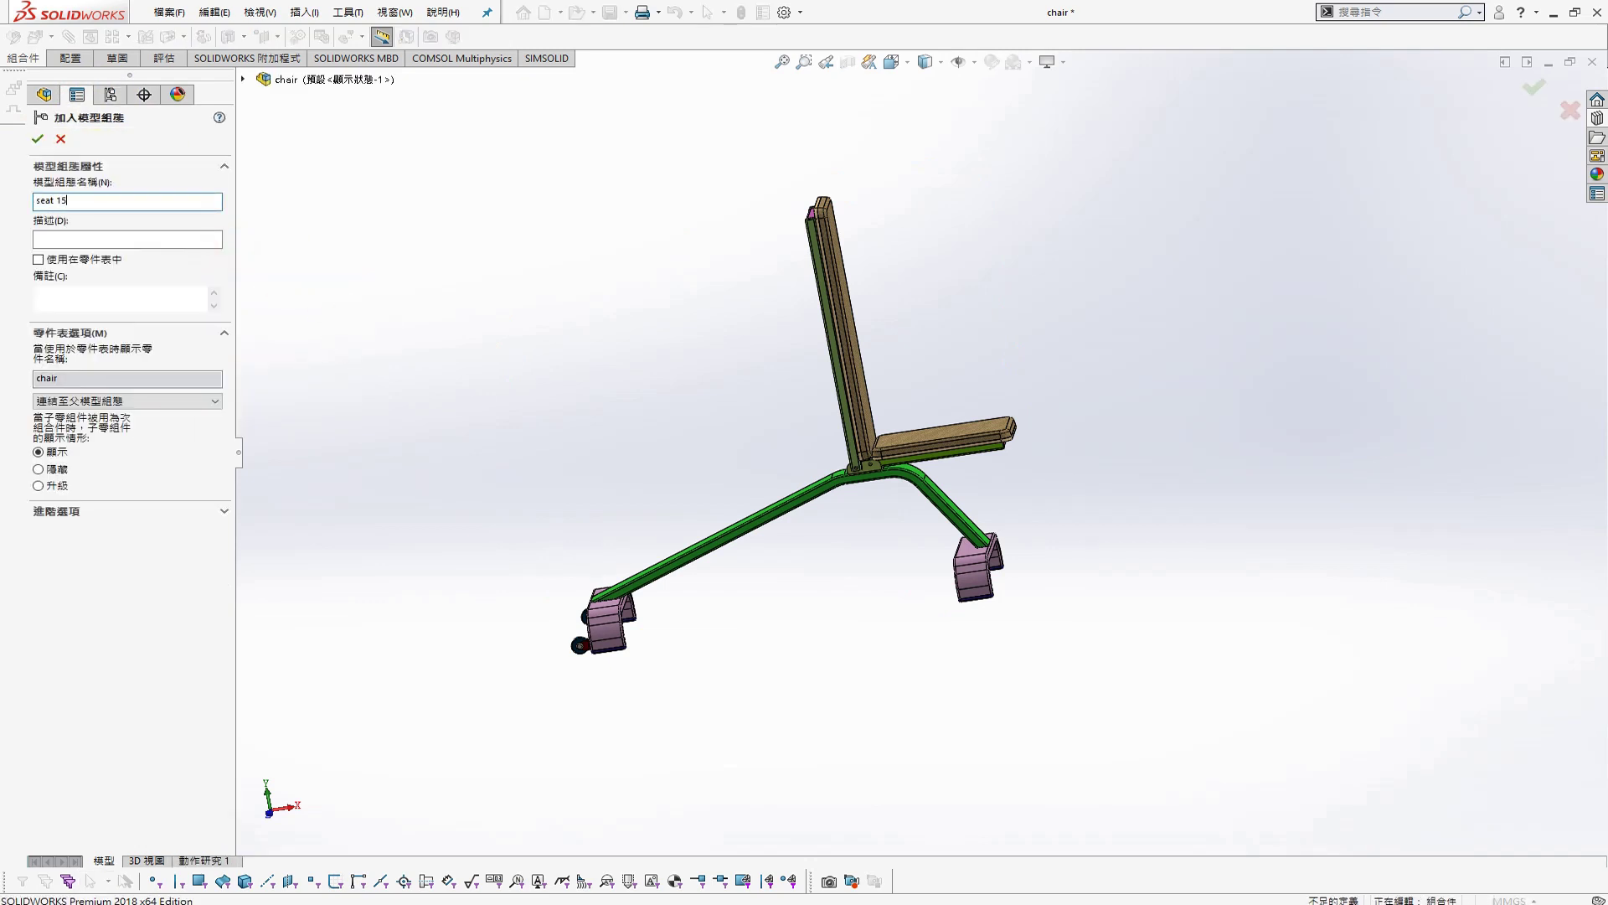
Create the 'seat 15' configuration and select the seat face for a mate
key(Return)
drag(995, 469, 975, 433)
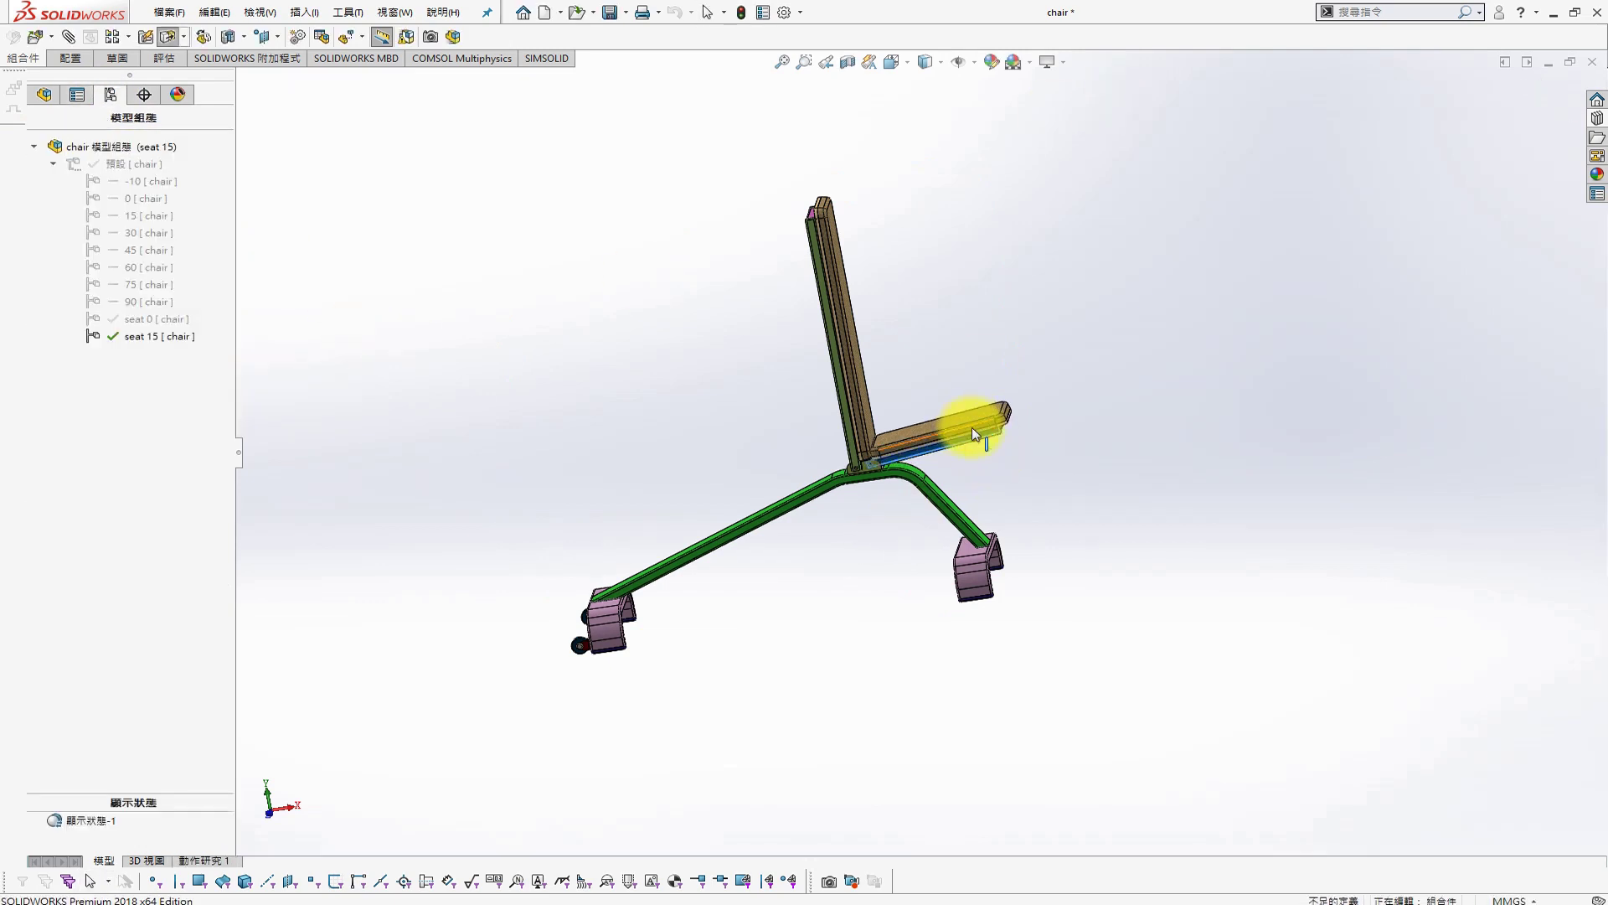
key(s)
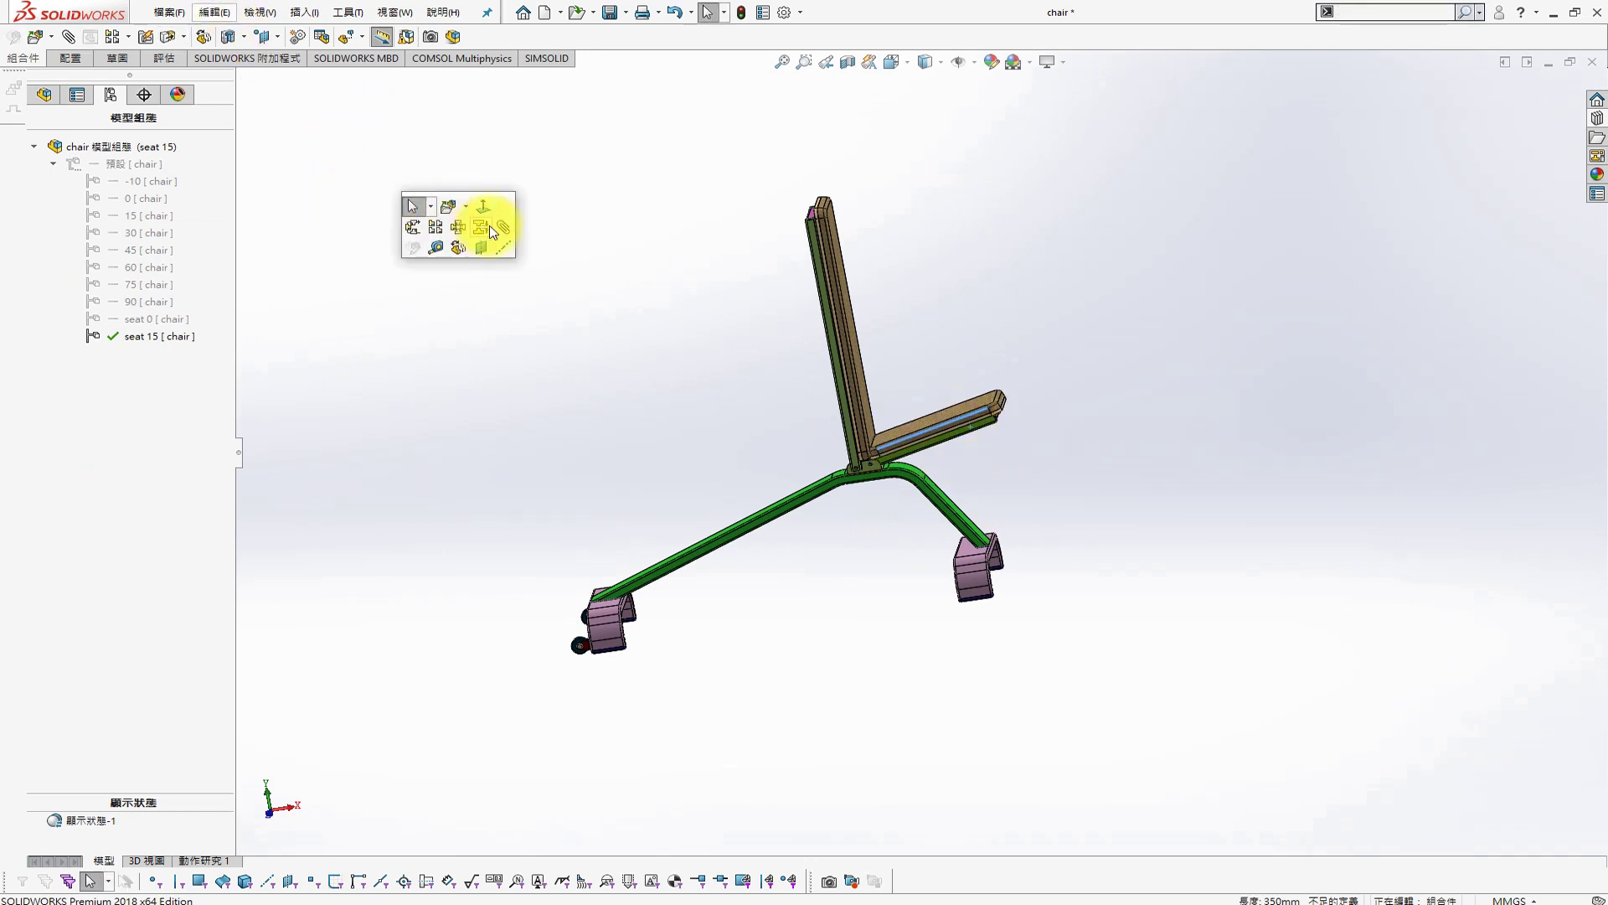
click(484, 220)
click(943, 414)
click(1214, 285)
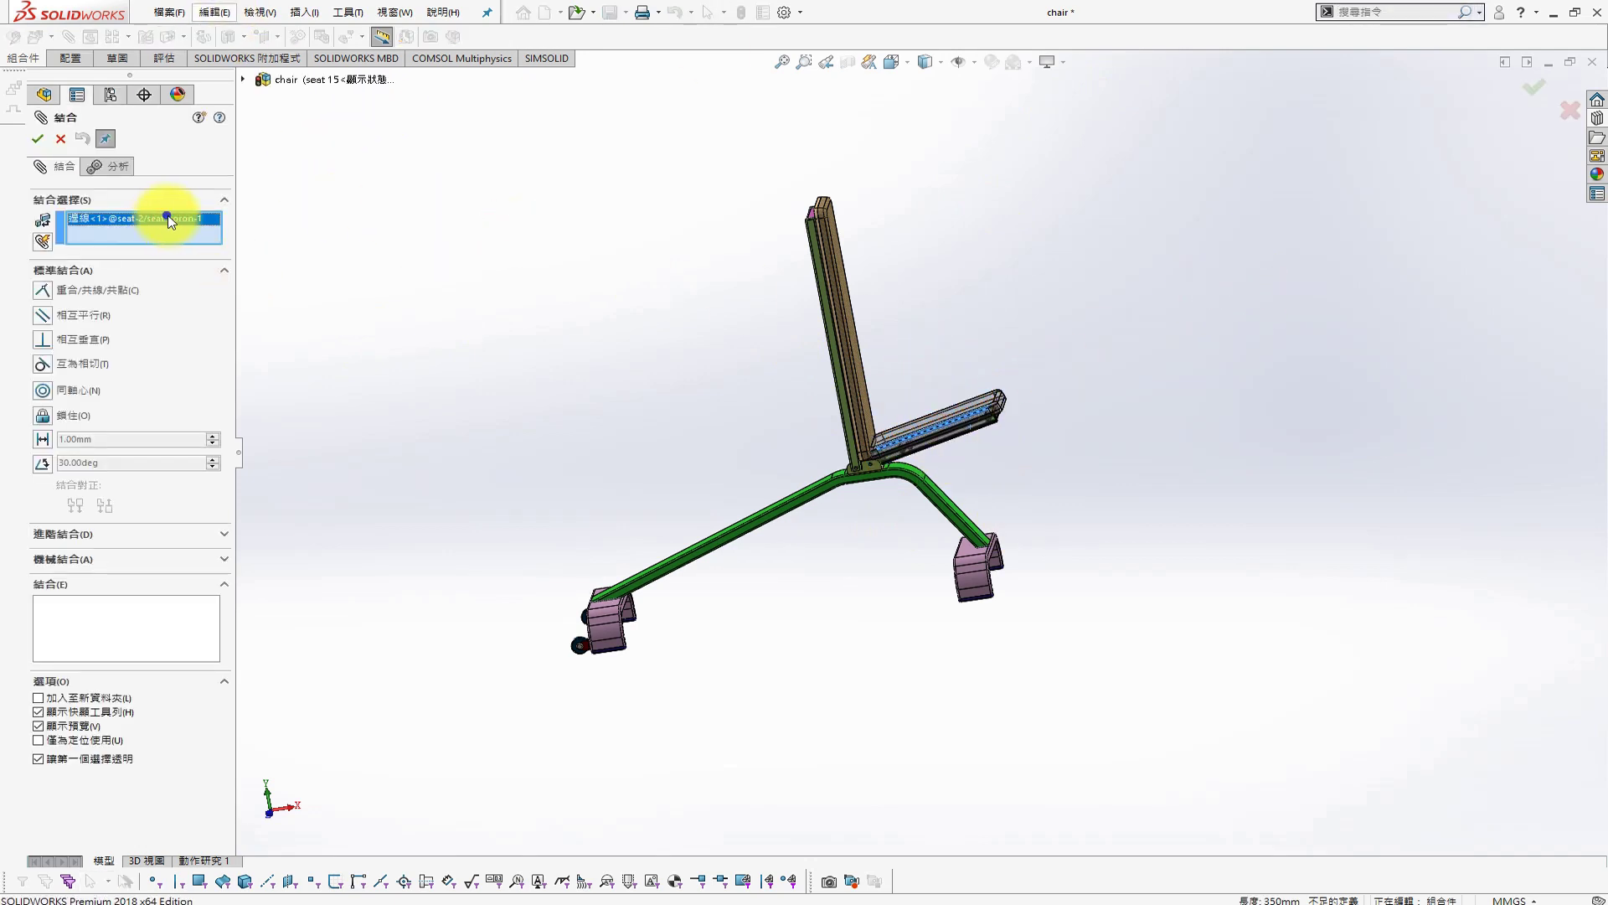
click(244, 247)
click(943, 411)
Angle-mate the seat 15° to the Top Plane and save the assembly
click(242, 78)
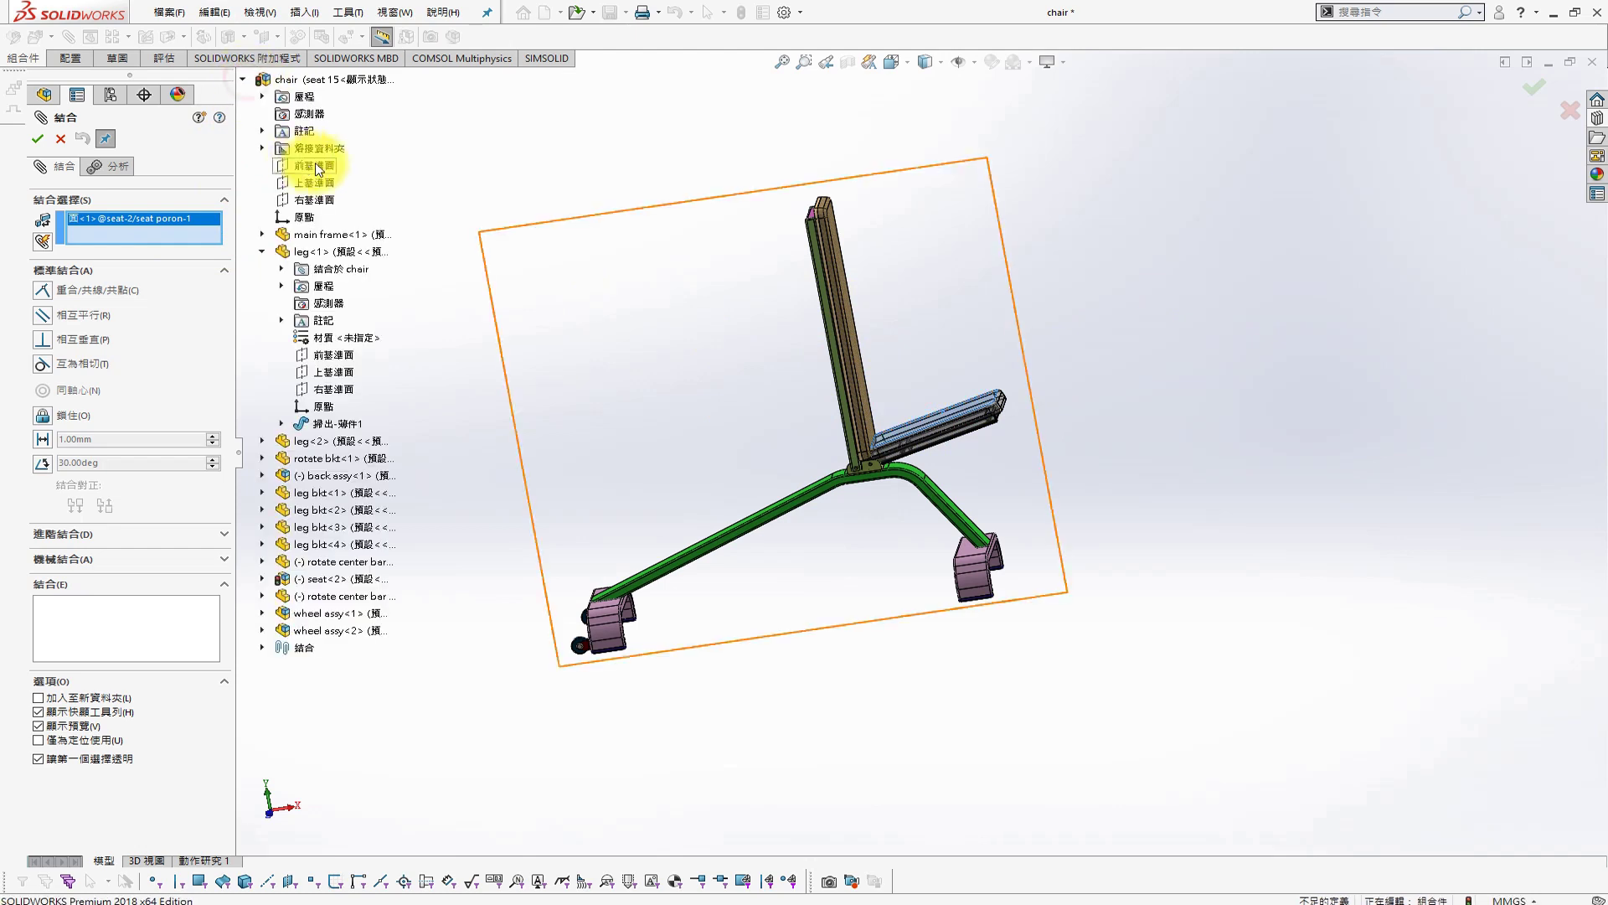
click(301, 183)
click(42, 463)
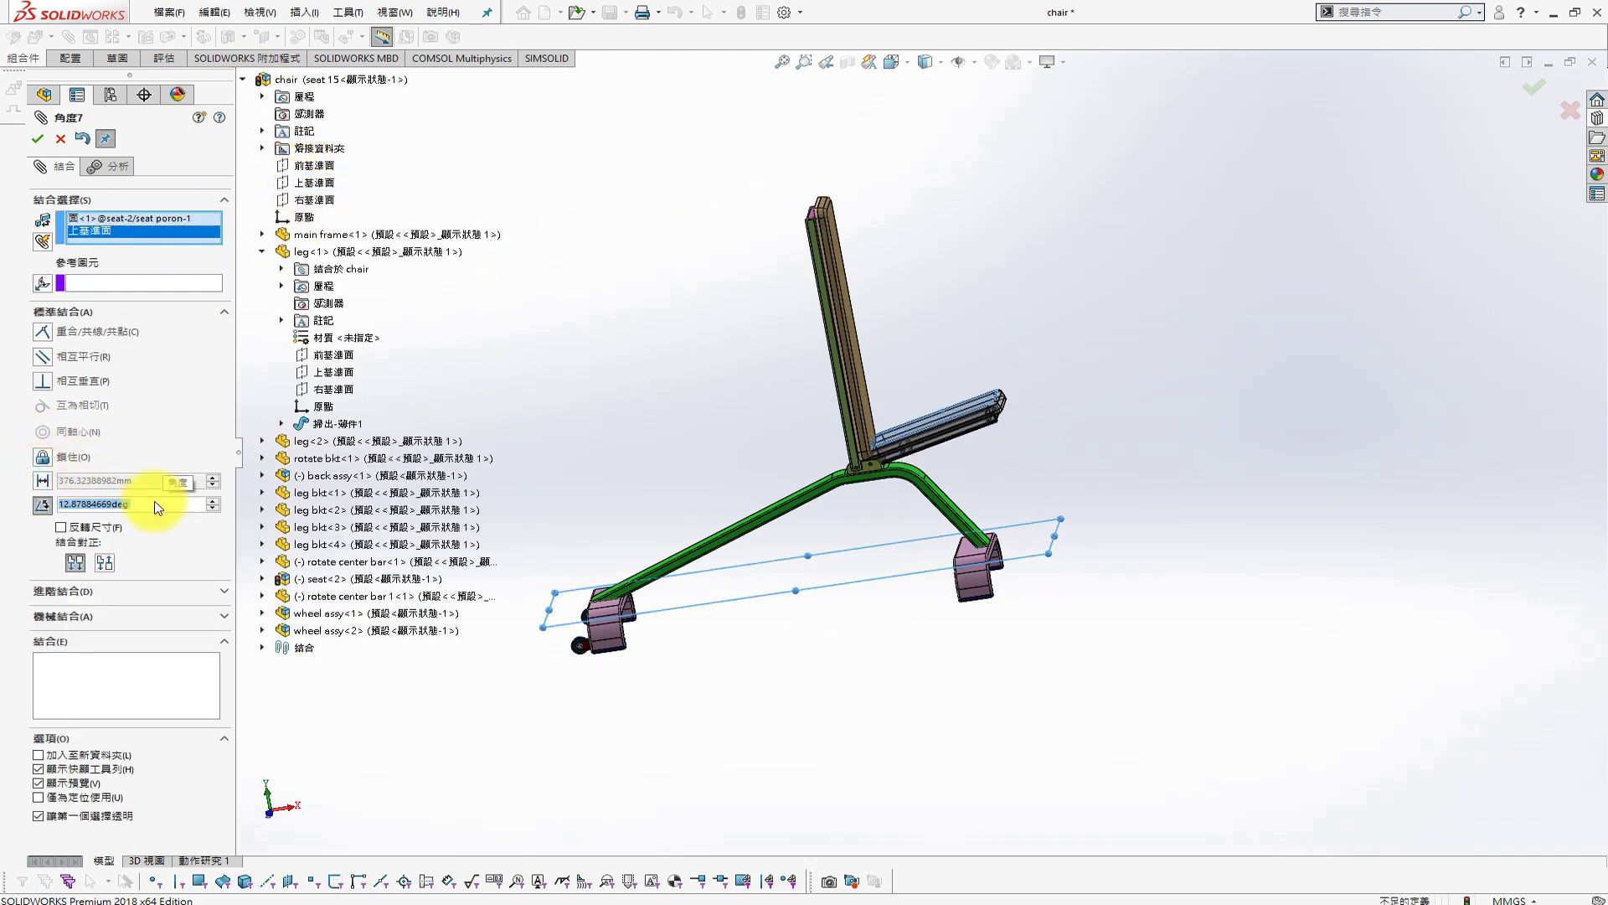
text(15)
key(Return)
click(38, 138)
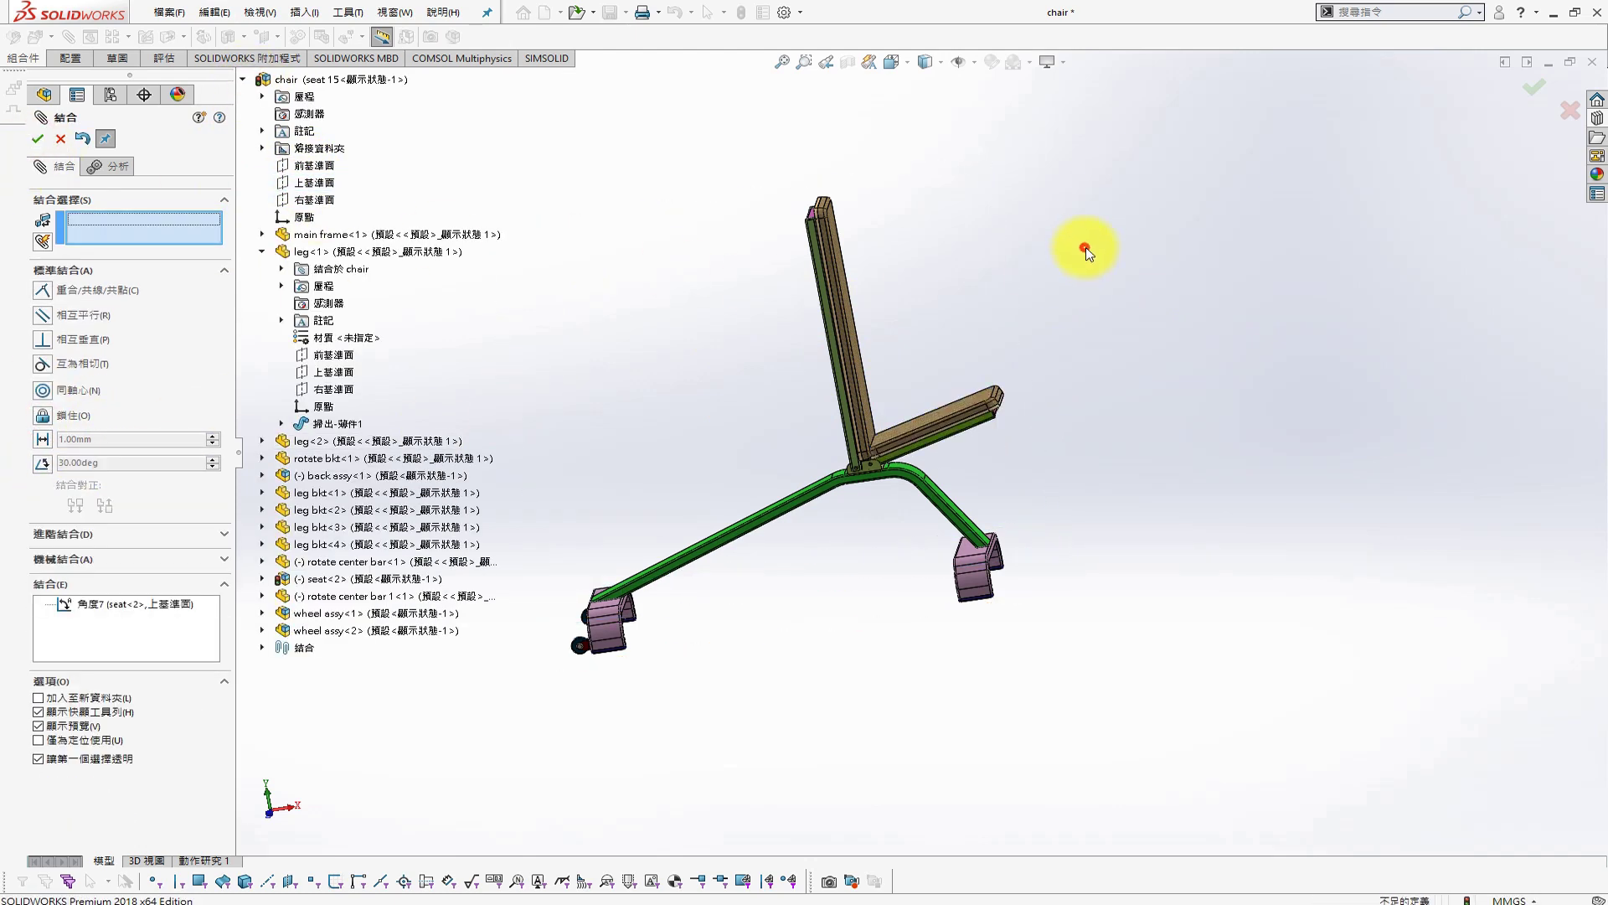
key(Return)
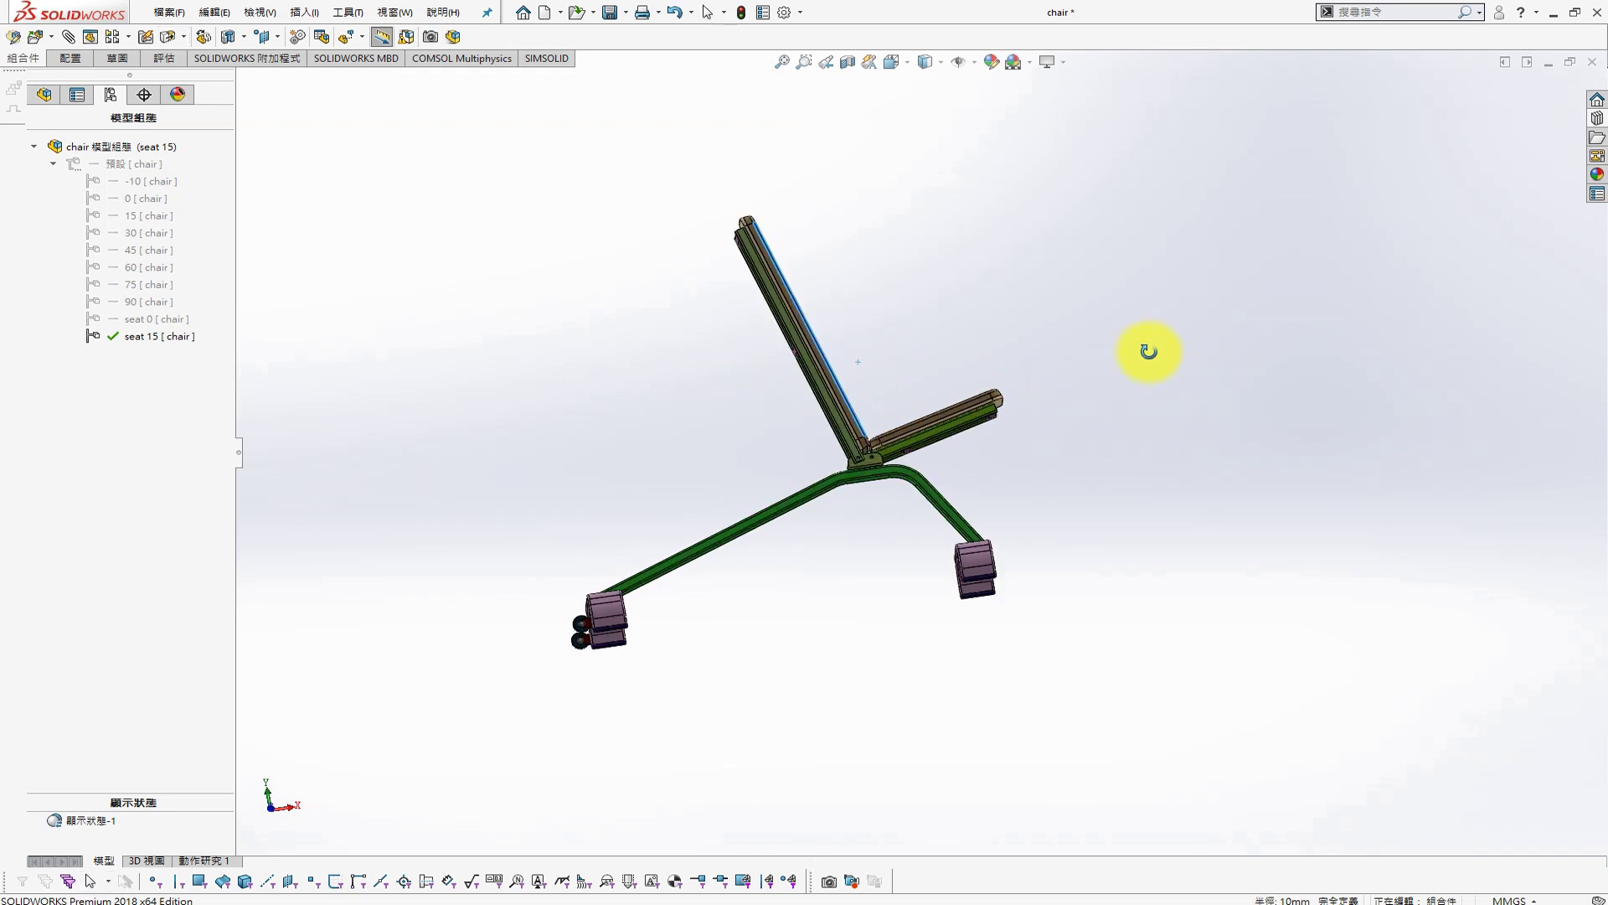
click(609, 12)
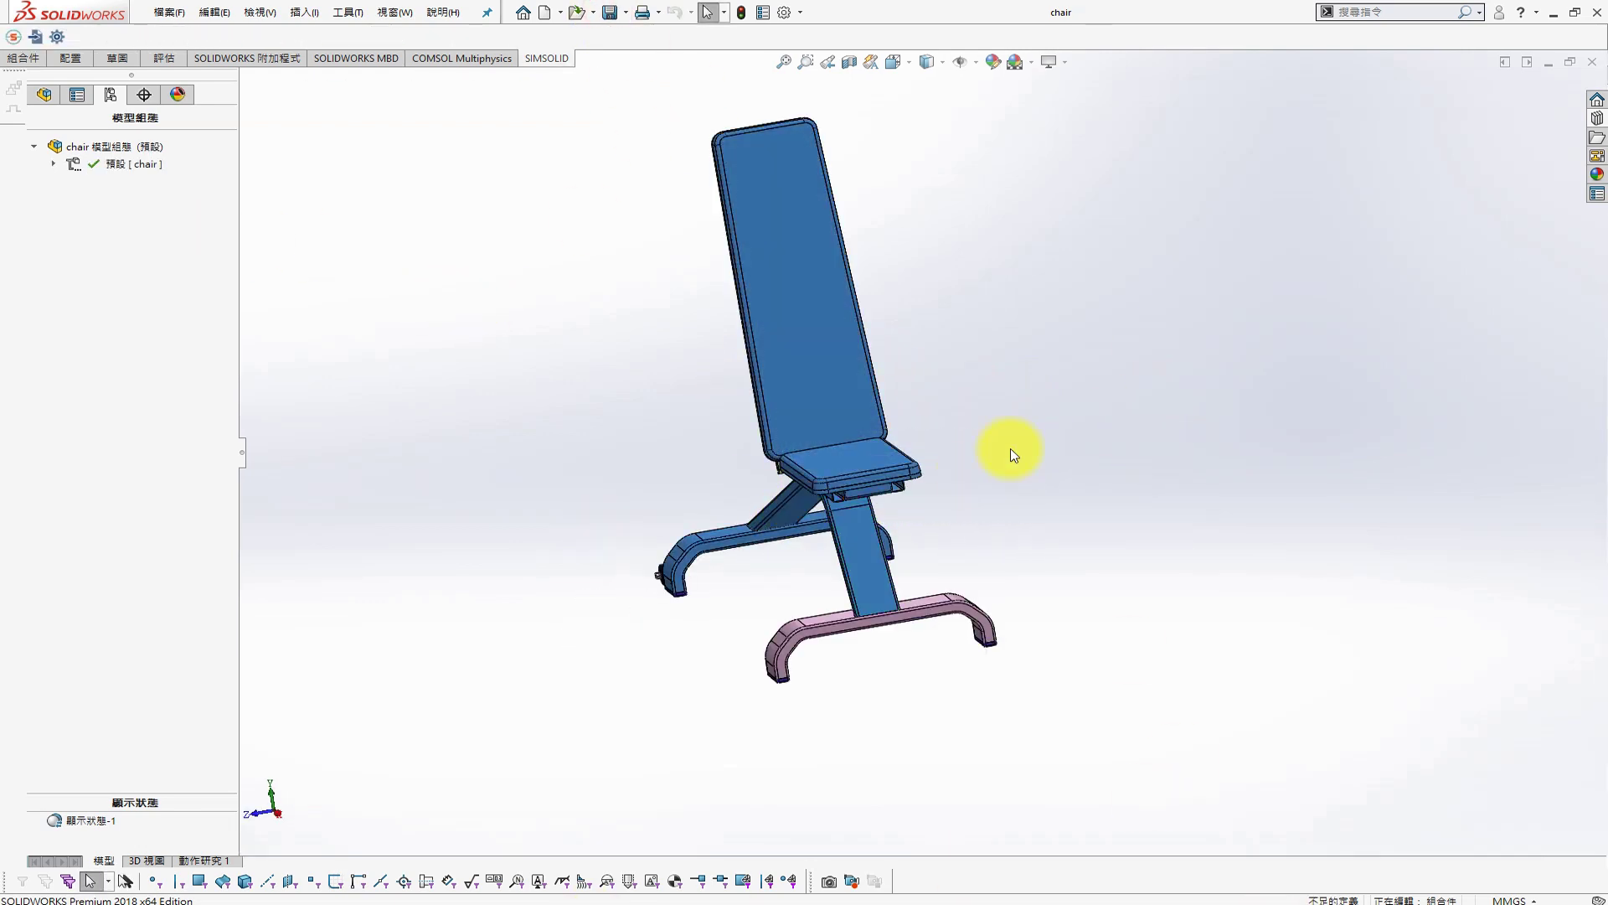
Create a new part and begin a sketch on the Front Plane
click(545, 12)
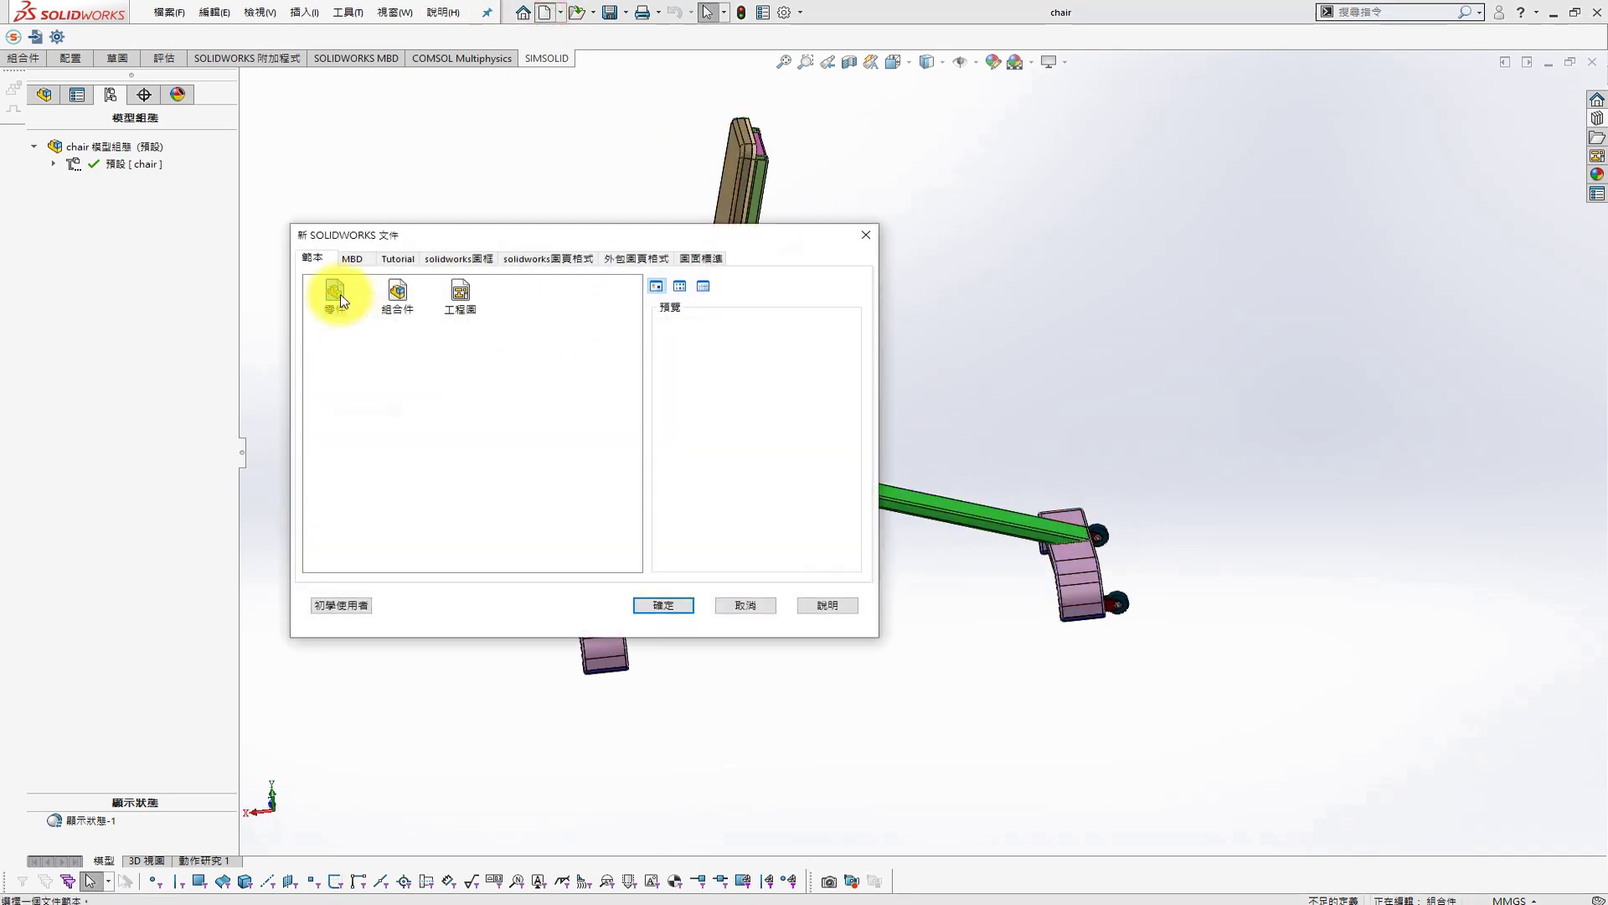
double_click(340, 294)
click(112, 221)
click(135, 210)
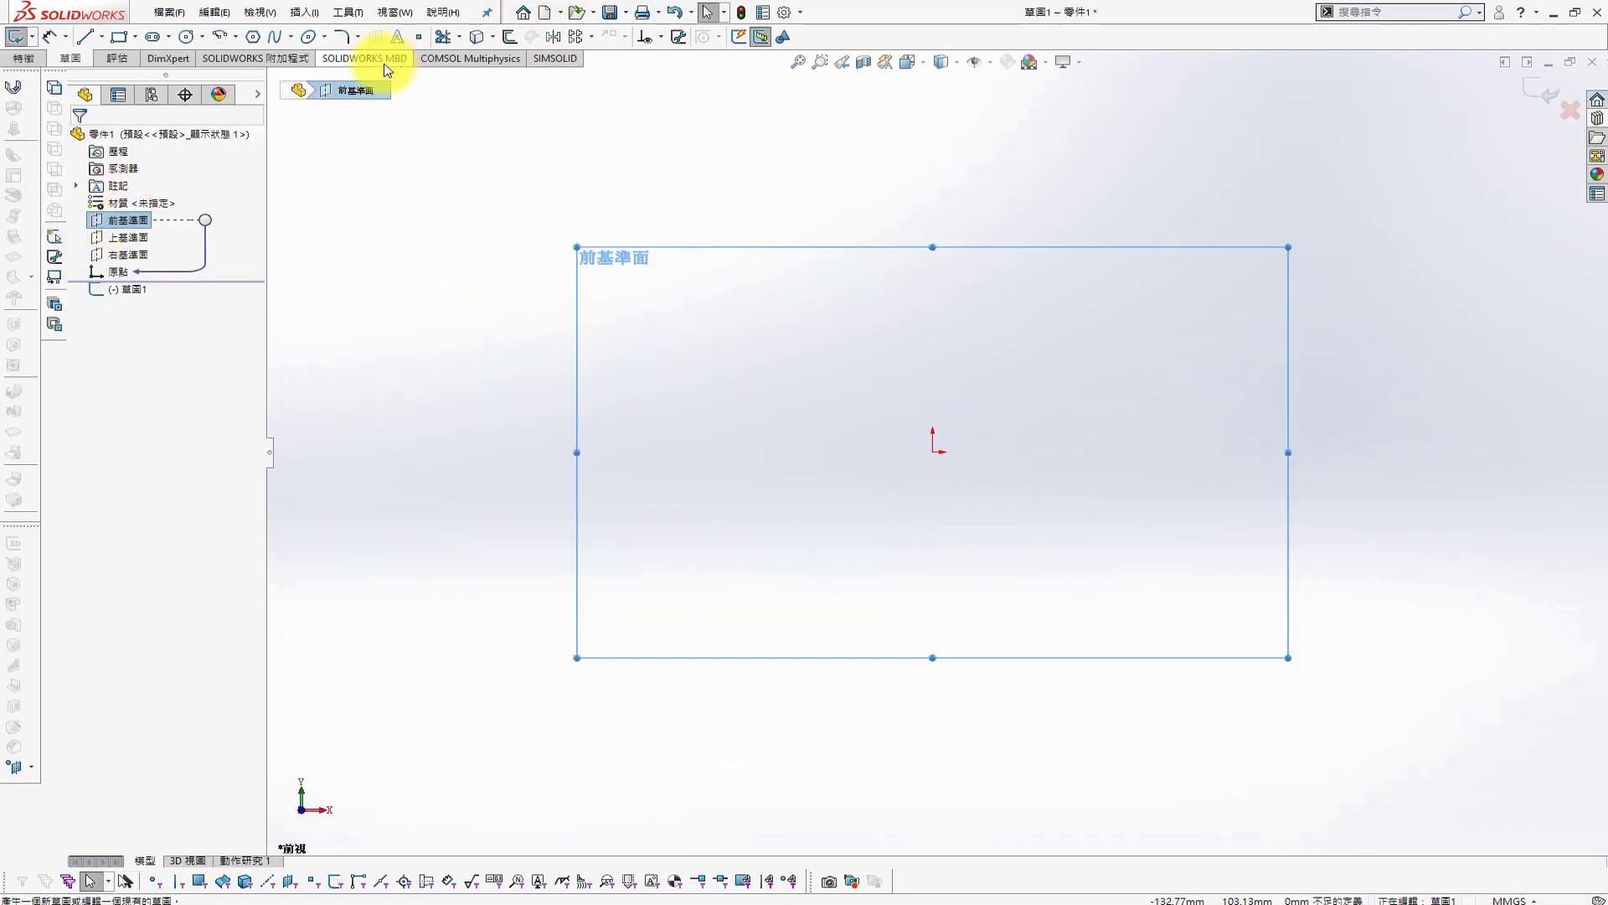
click(84, 36)
Draw an open U-shaped line profile with short flanges at both top corners
click(811, 291)
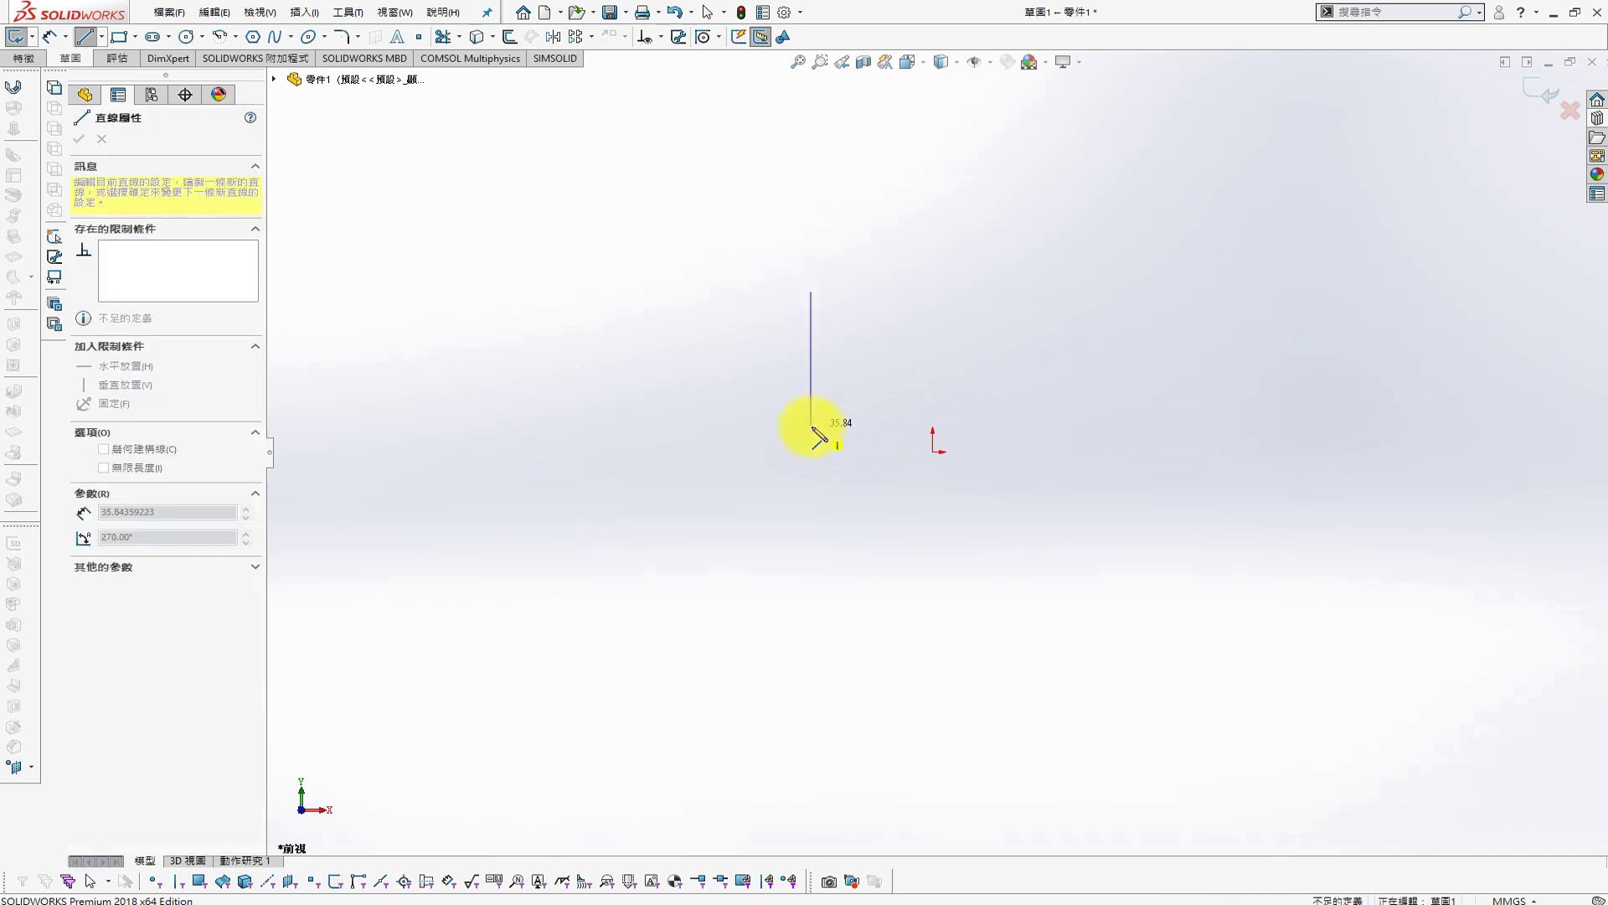
click(811, 429)
click(1084, 429)
click(1084, 292)
click(1038, 292)
key(Escape)
key(s)
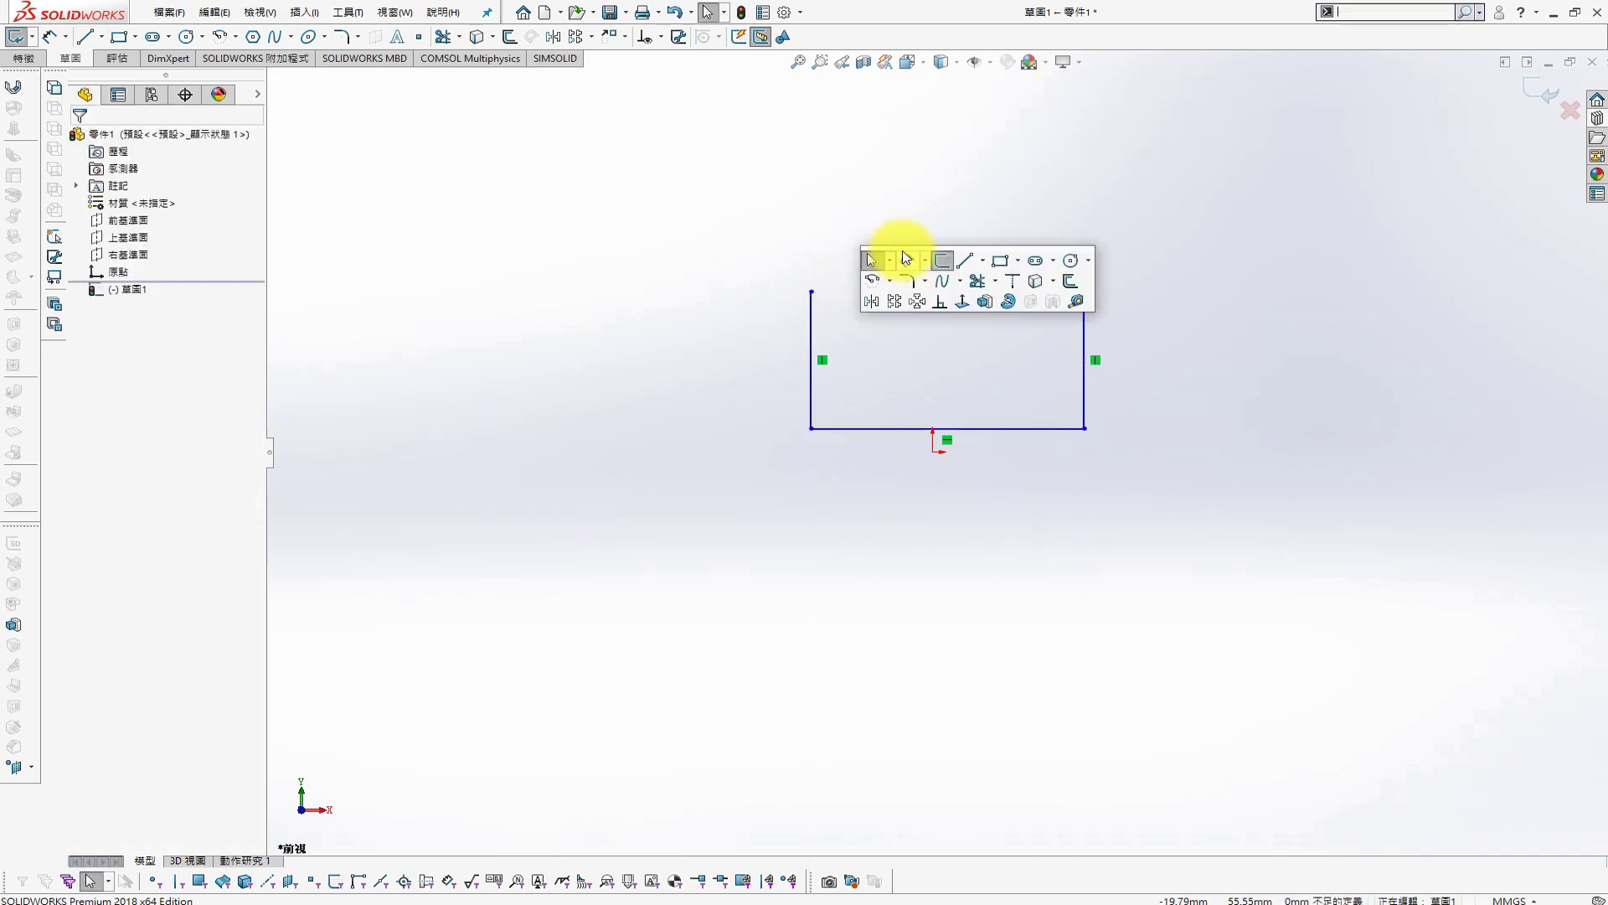
click(967, 263)
key(Escape)
key(s)
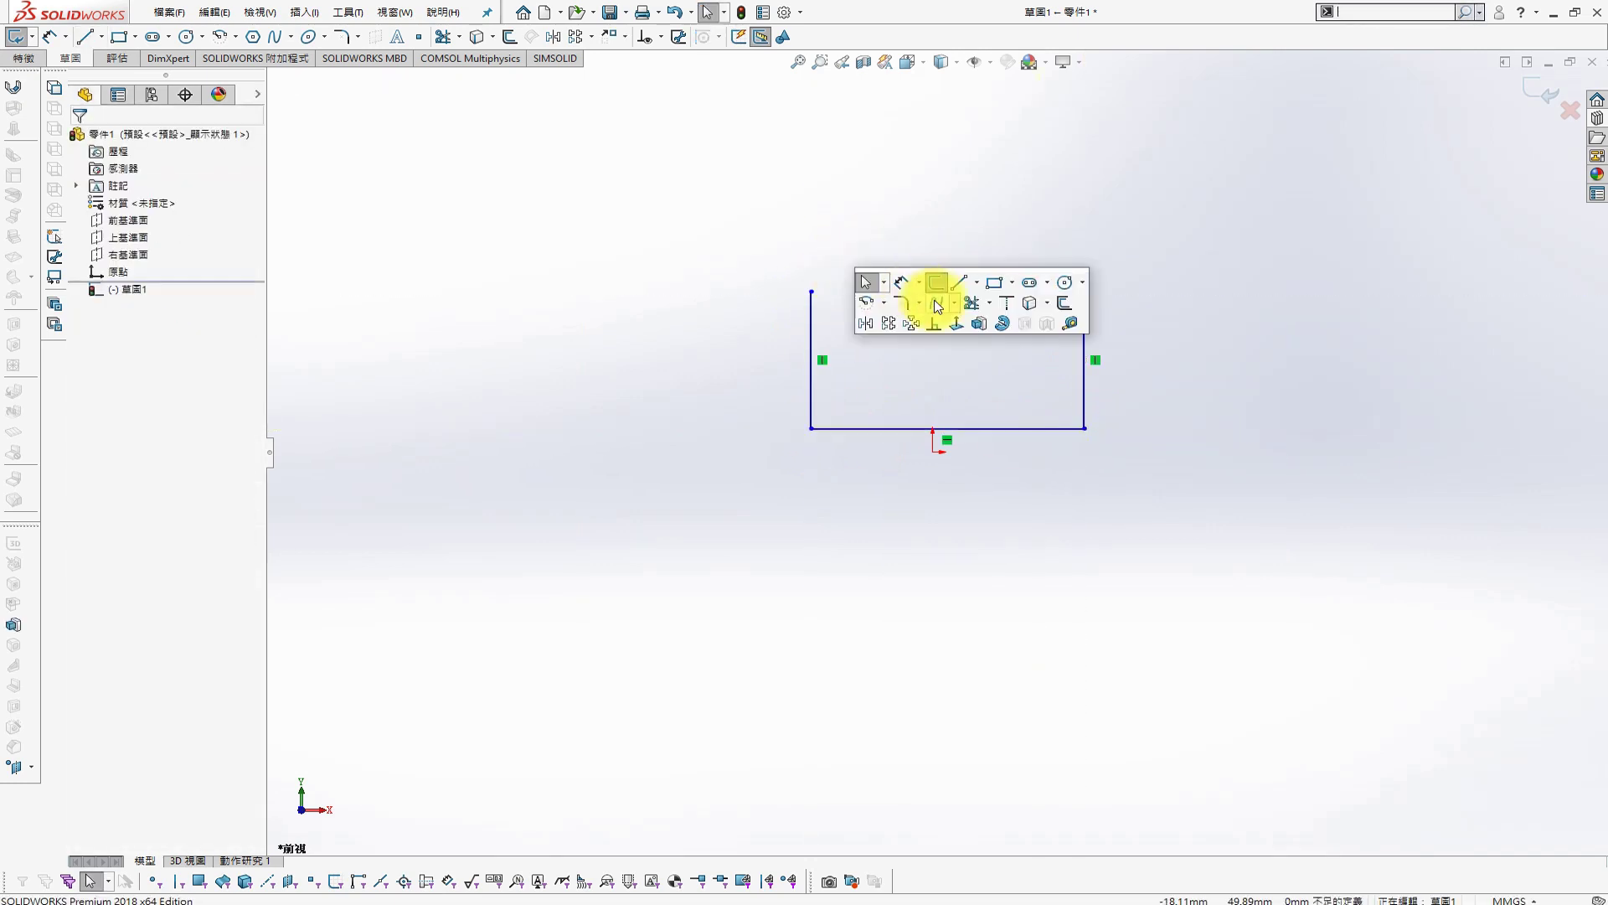
click(955, 281)
click(810, 292)
click(880, 291)
key(Escape)
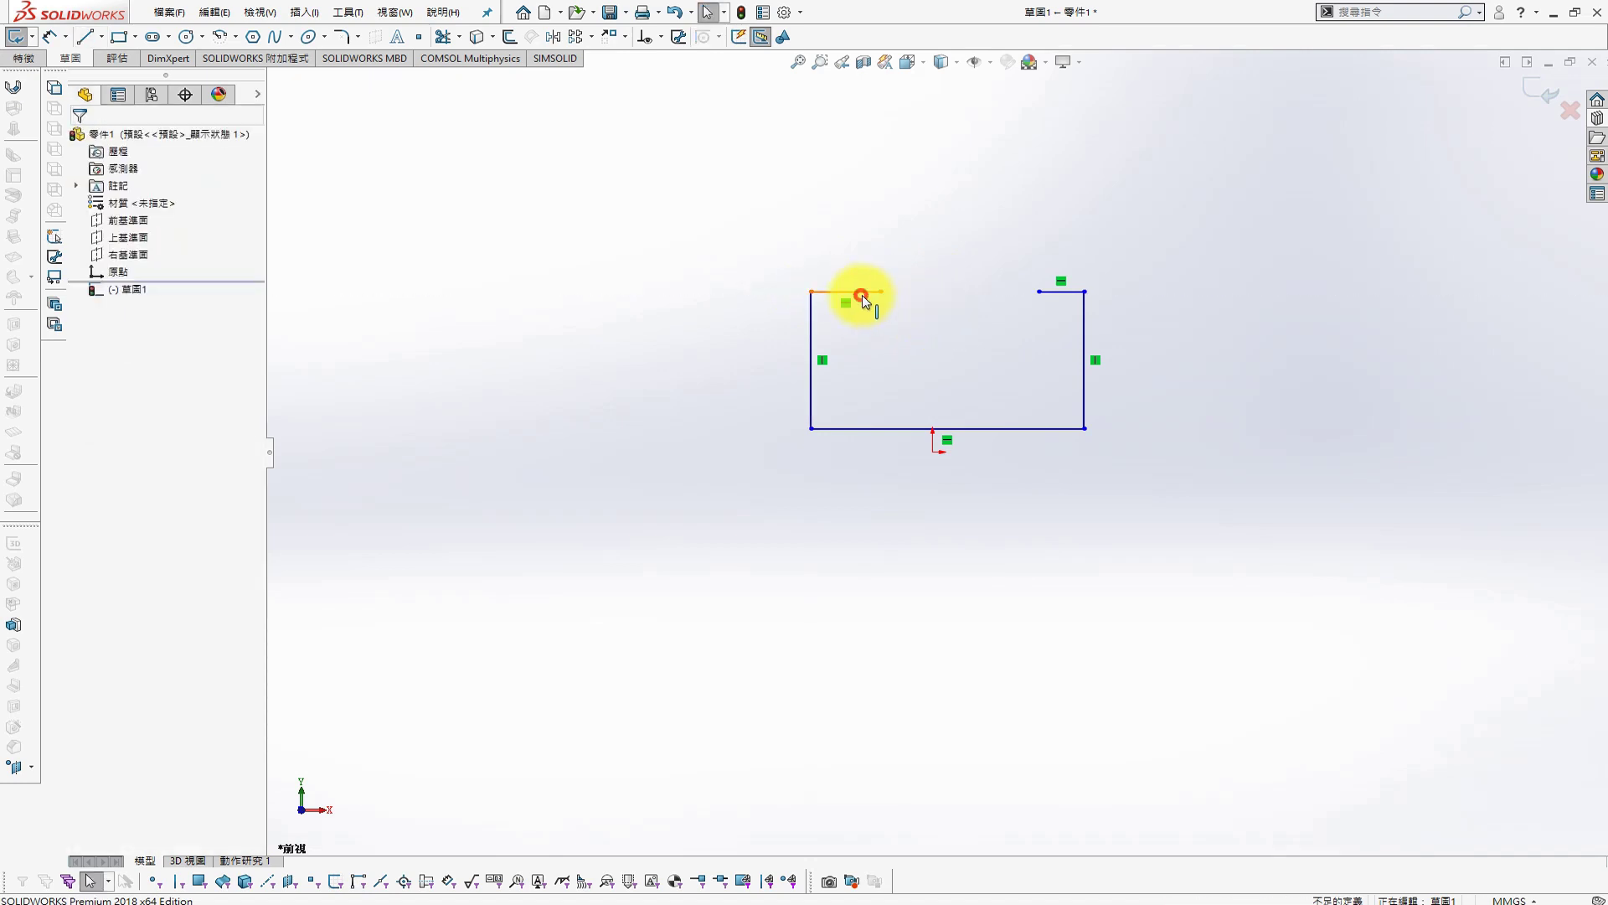
Make the flanges equal, the sides equal, and centre the bottom line on the origin
ctrl+click(1070, 293)
click(1240, 226)
click(744, 385)
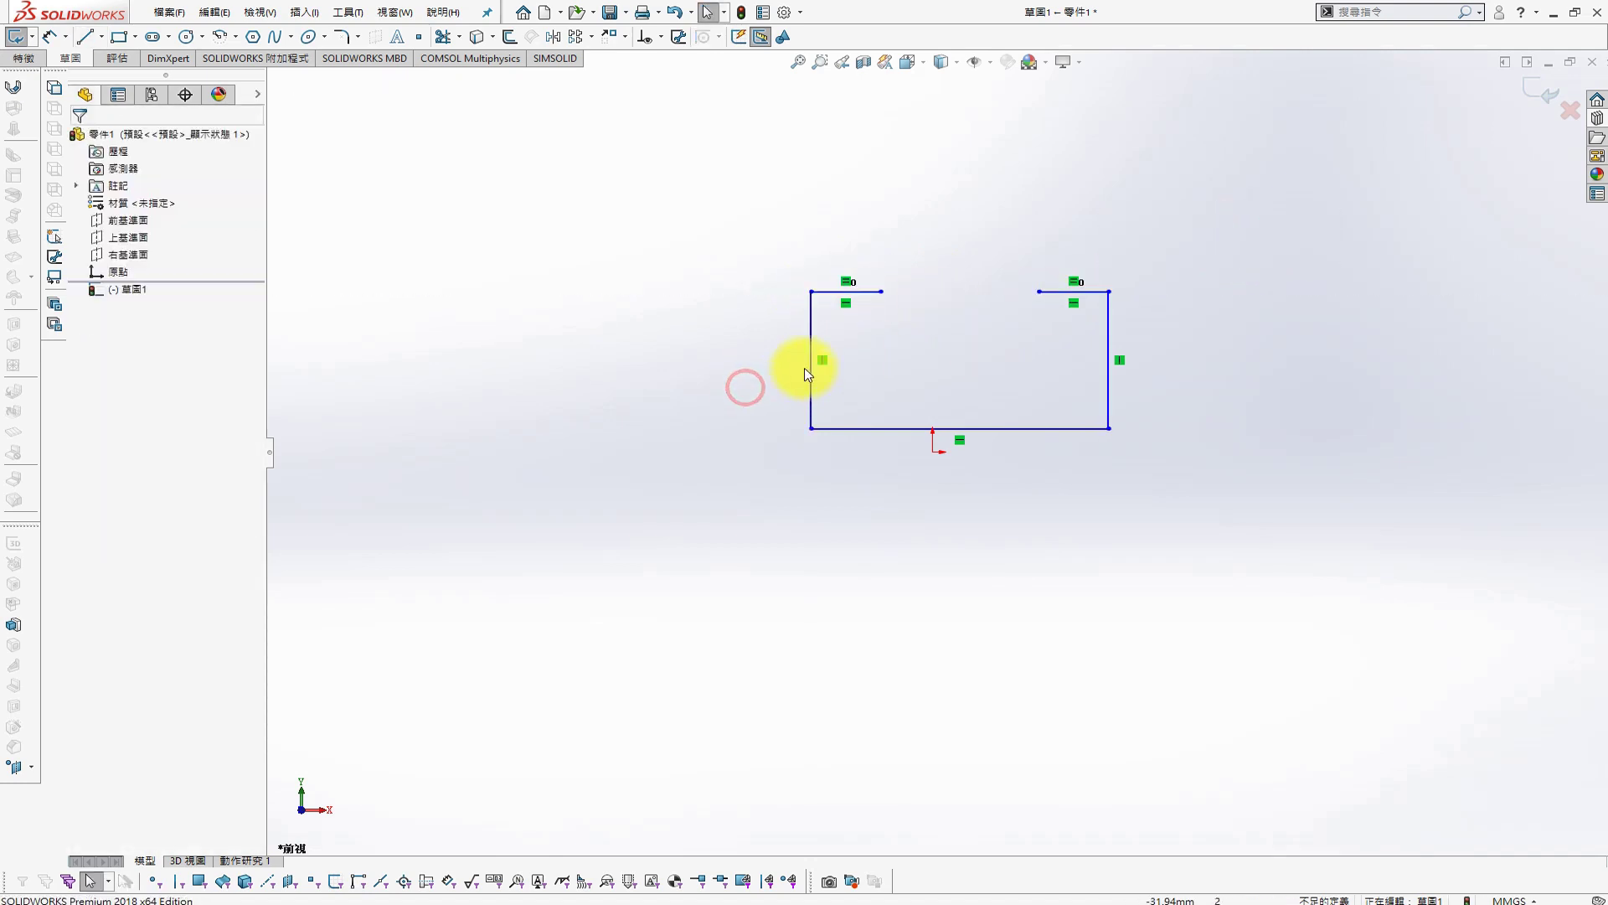
click(1109, 368)
ctrl+click(811, 377)
click(1275, 292)
click(951, 215)
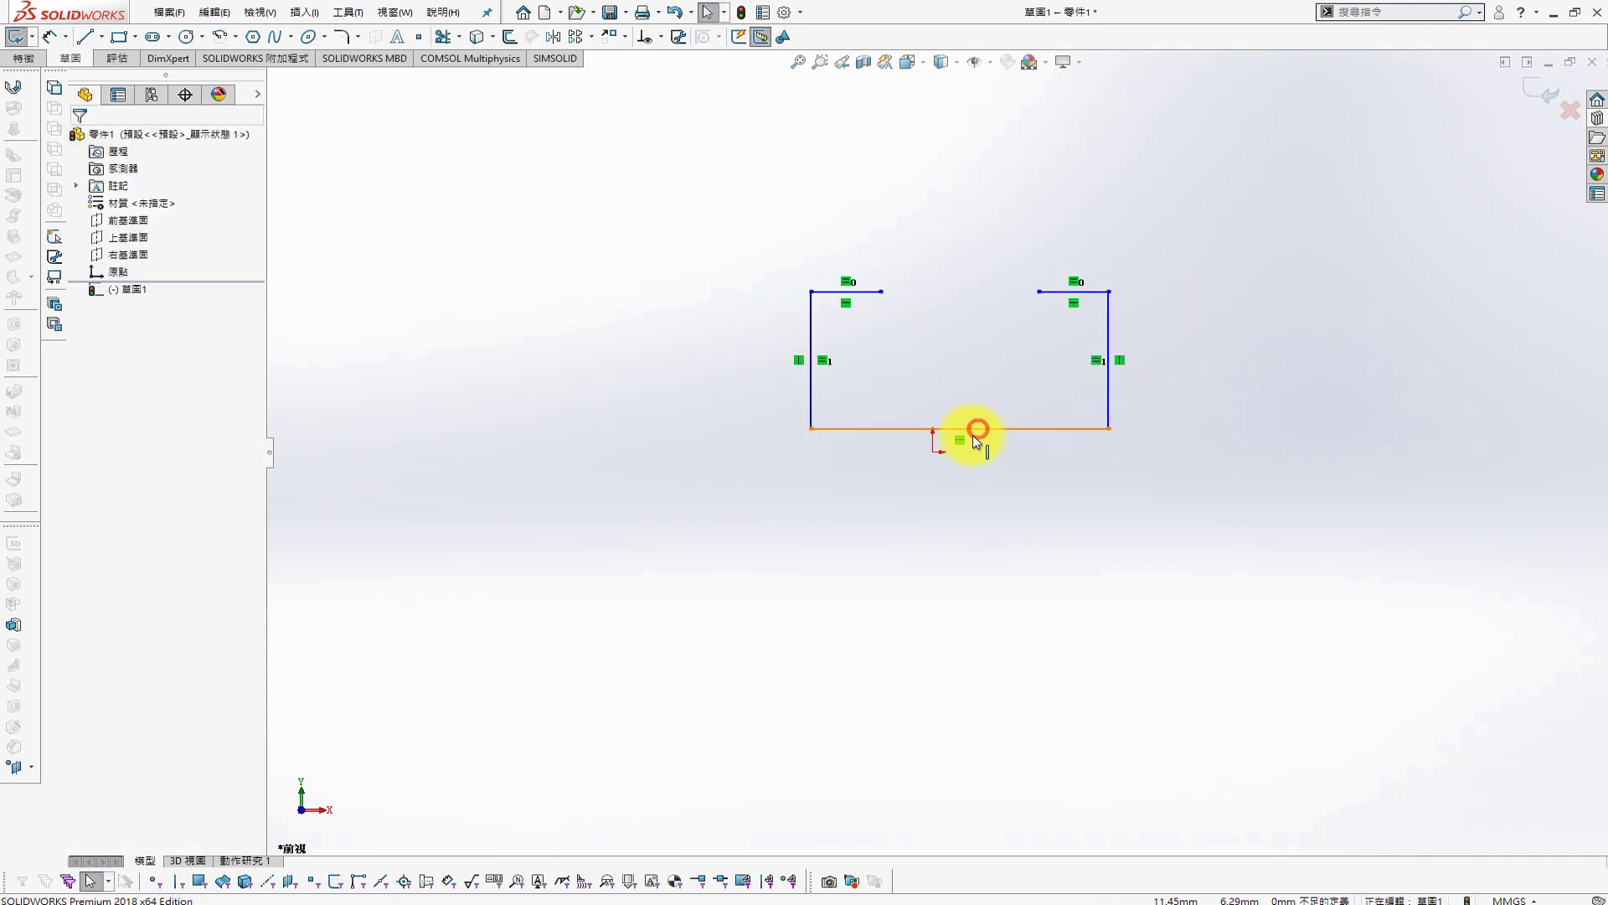
click(970, 428)
ctrl+click(932, 450)
click(122, 407)
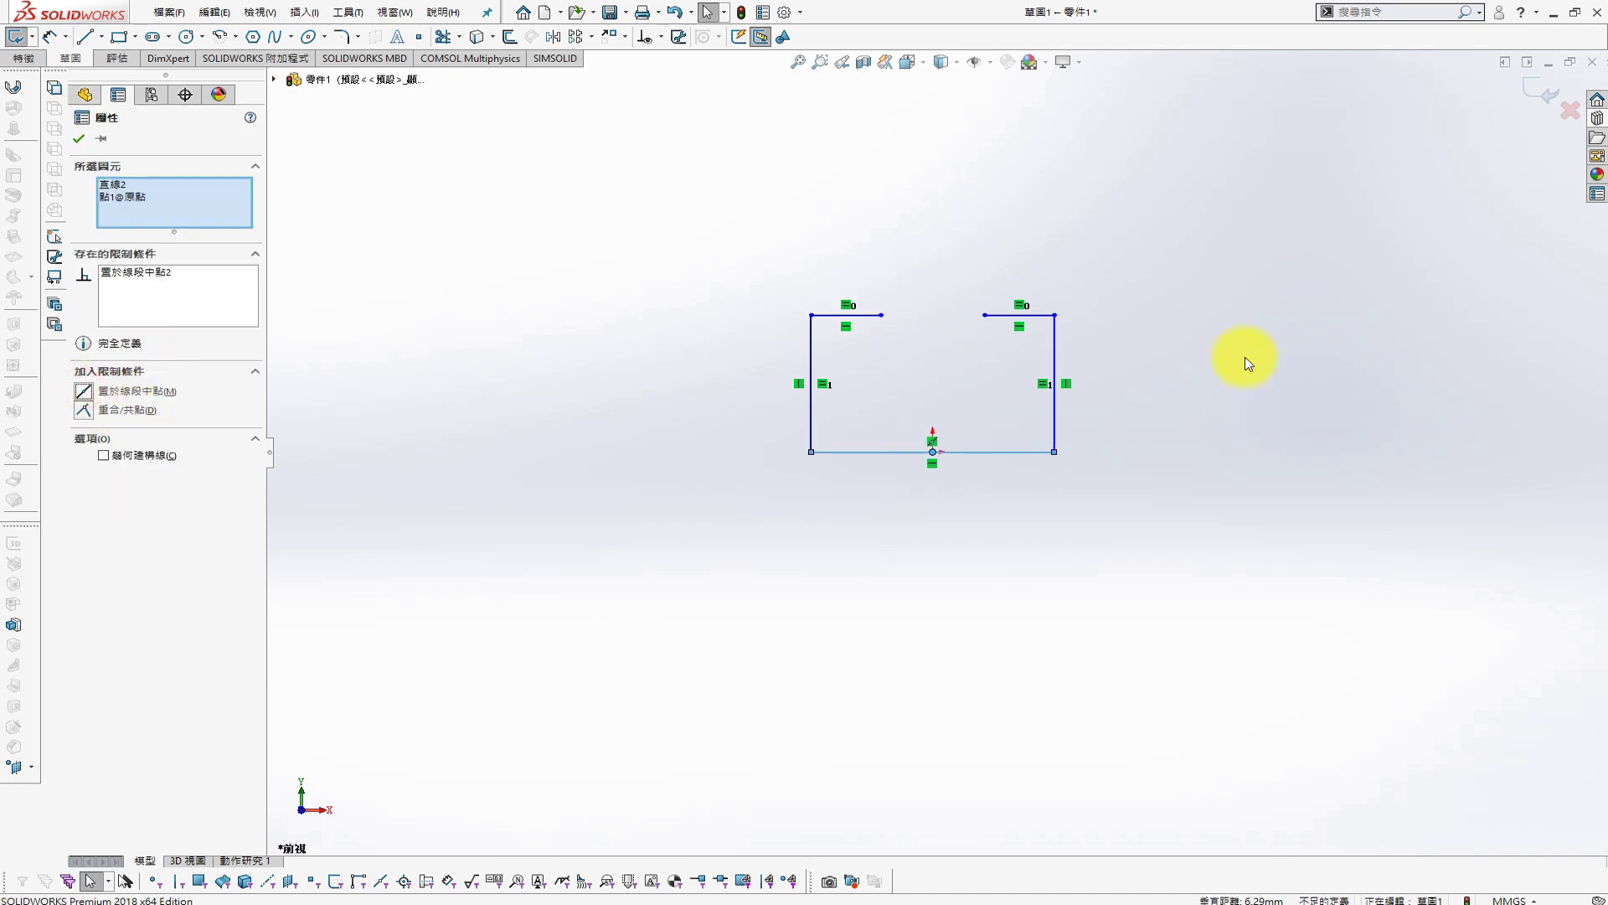
click(1246, 359)
key(s)
Dimension the profile 360 wide, 300 tall, with 50 top flanges
click(1015, 249)
click(997, 452)
click(926, 557)
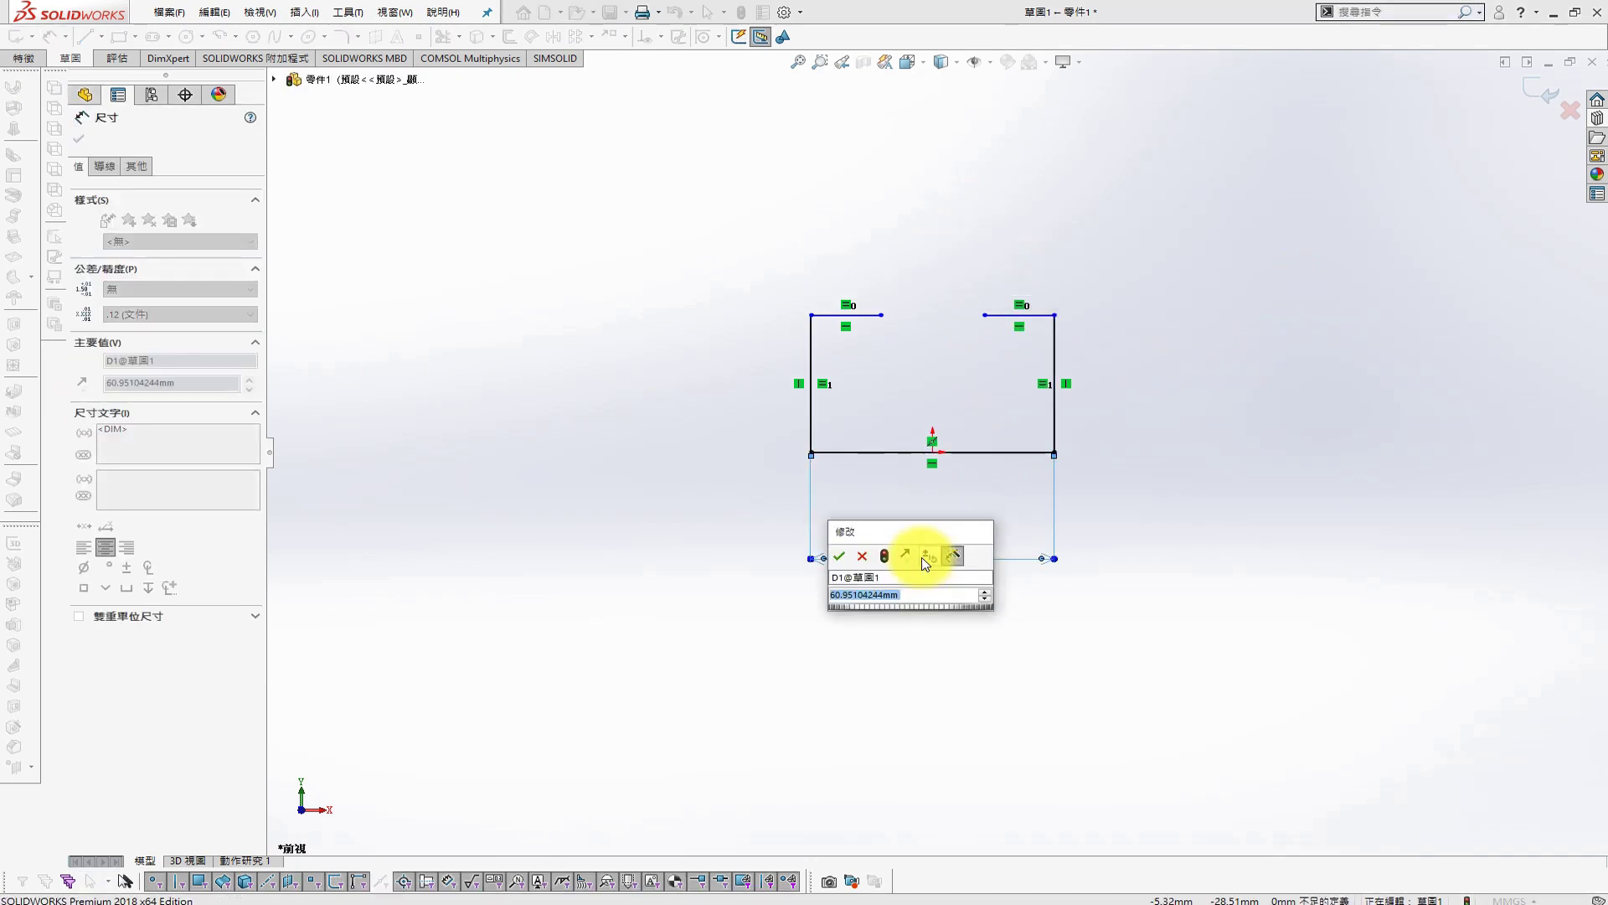
text(360)
key(Return)
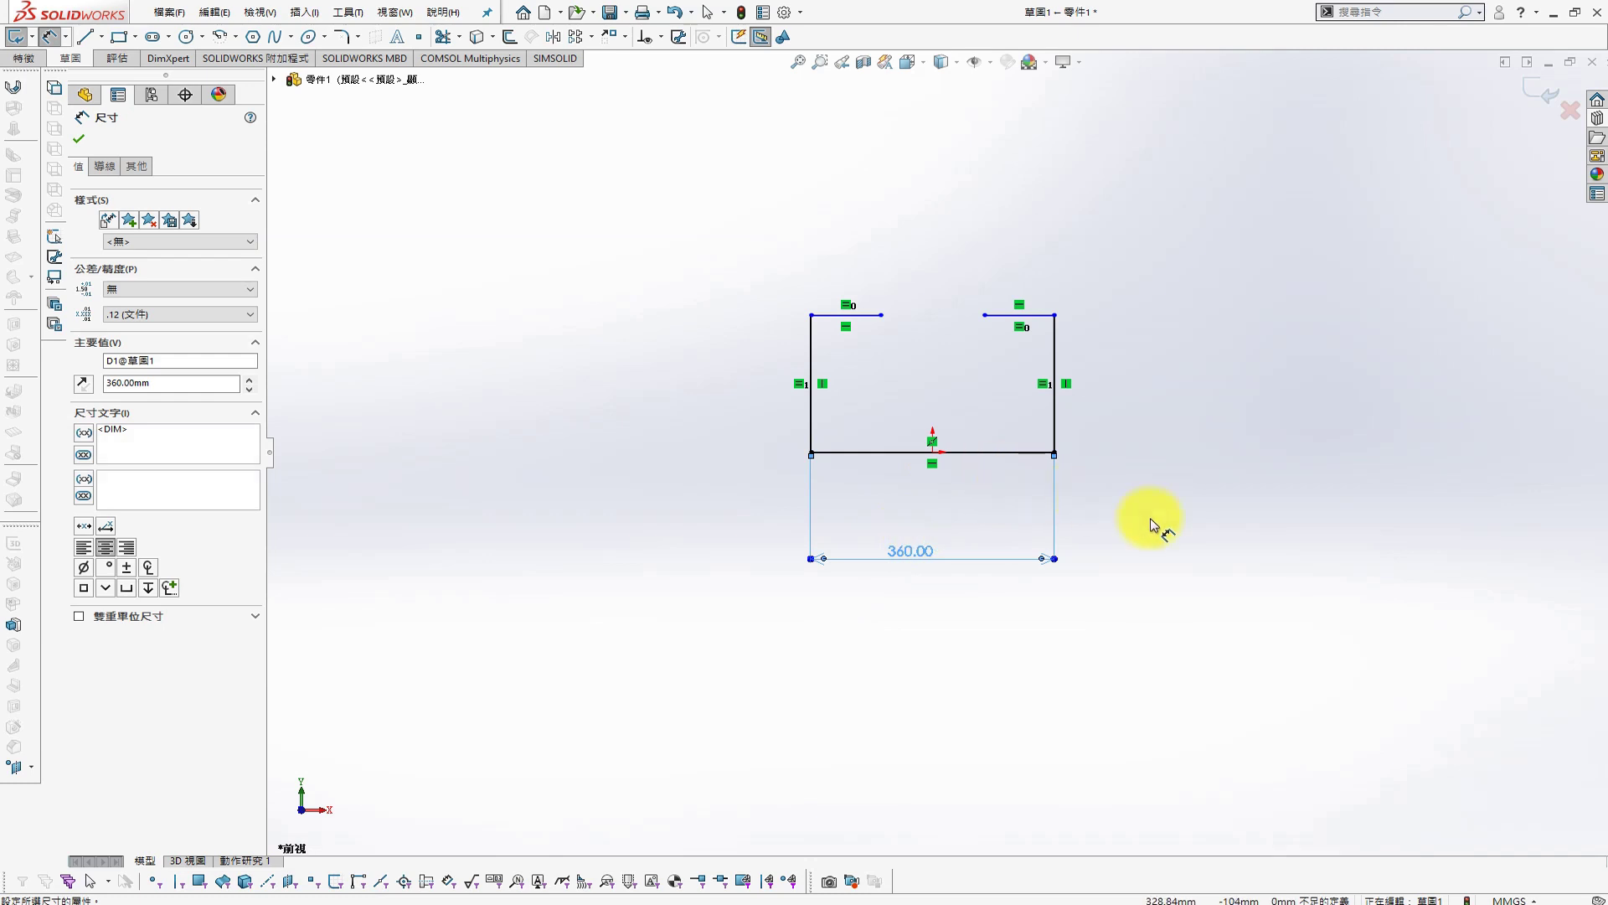
click(1060, 409)
click(1143, 373)
text(300)
key(Return)
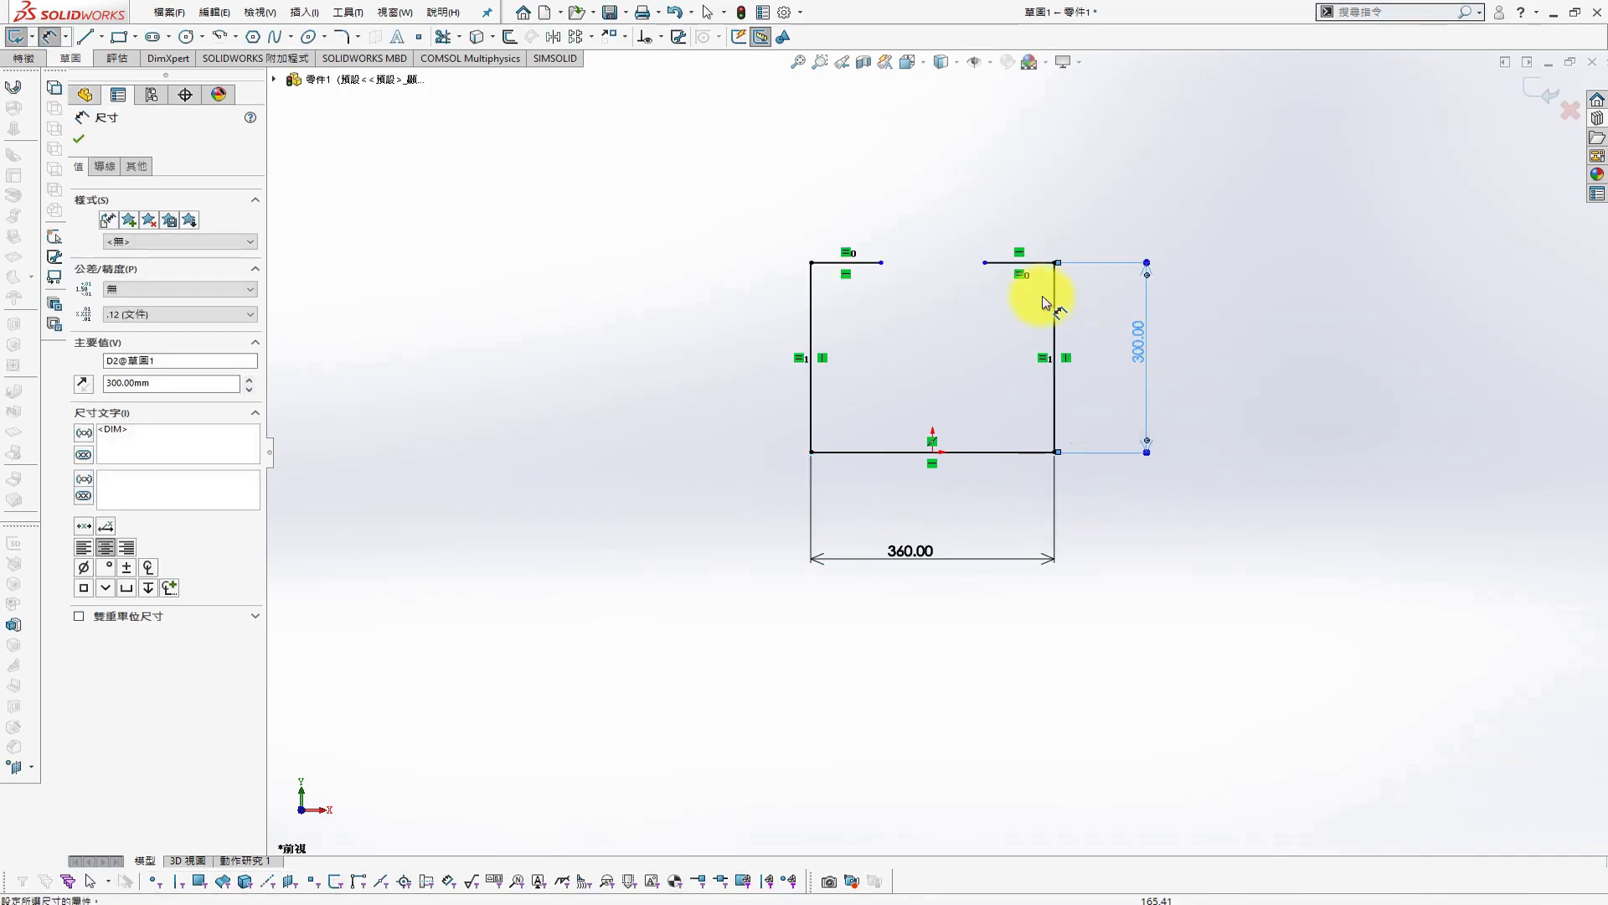
click(1029, 262)
click(1028, 189)
text(50)
key(Return)
key(Escape)
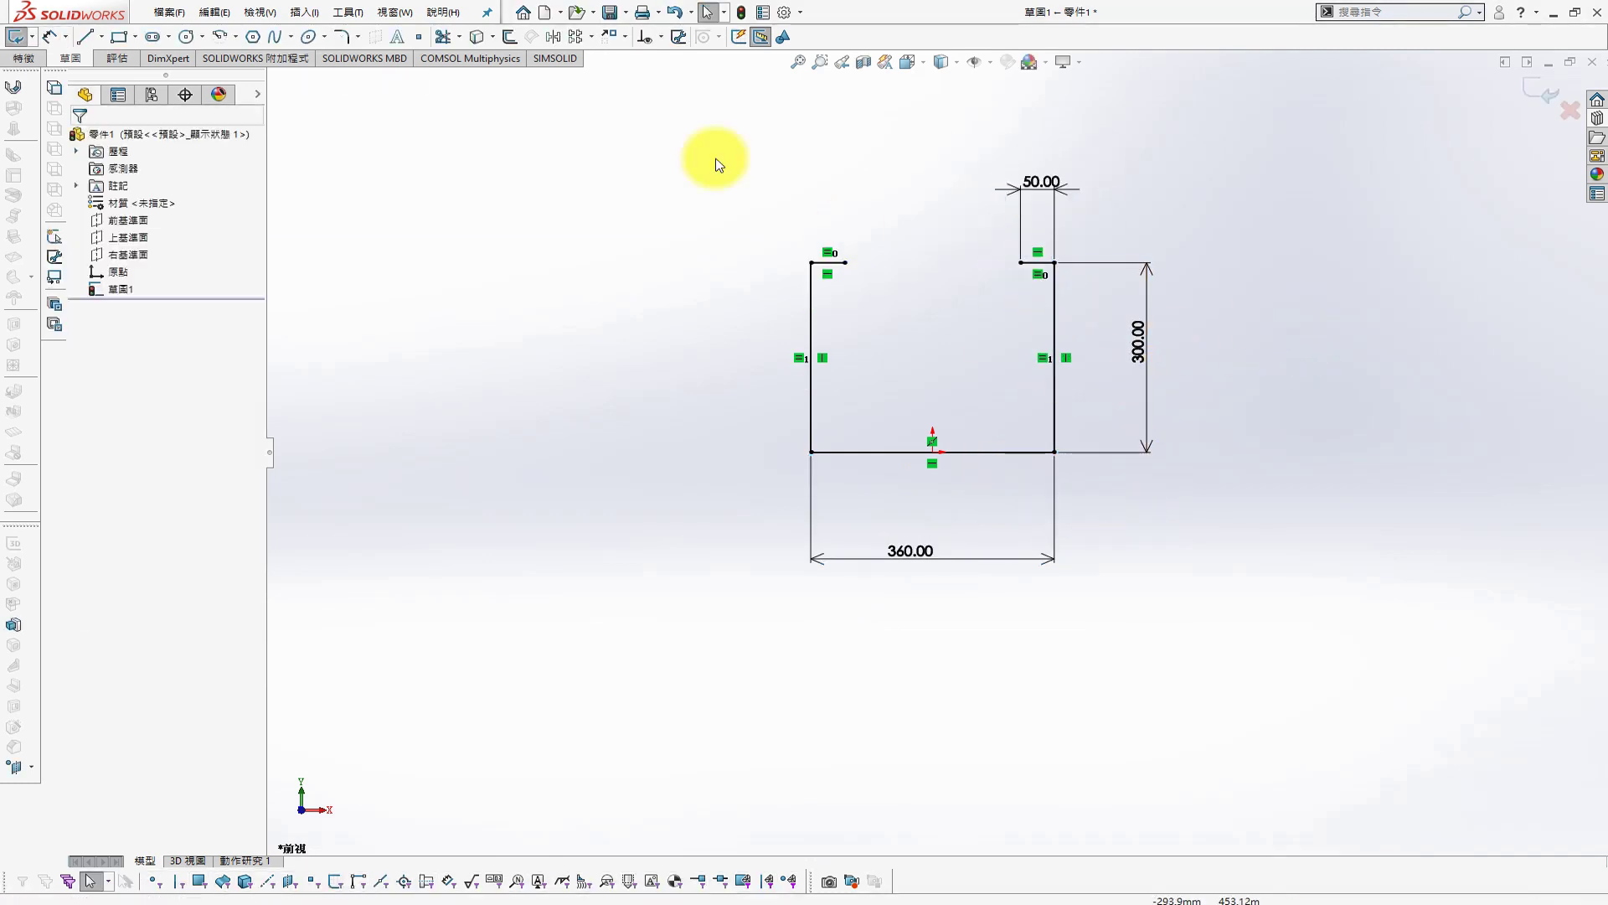
Try sketch fillets on the tube path corners, then undo them
key(s)
click(752, 206)
click(1055, 452)
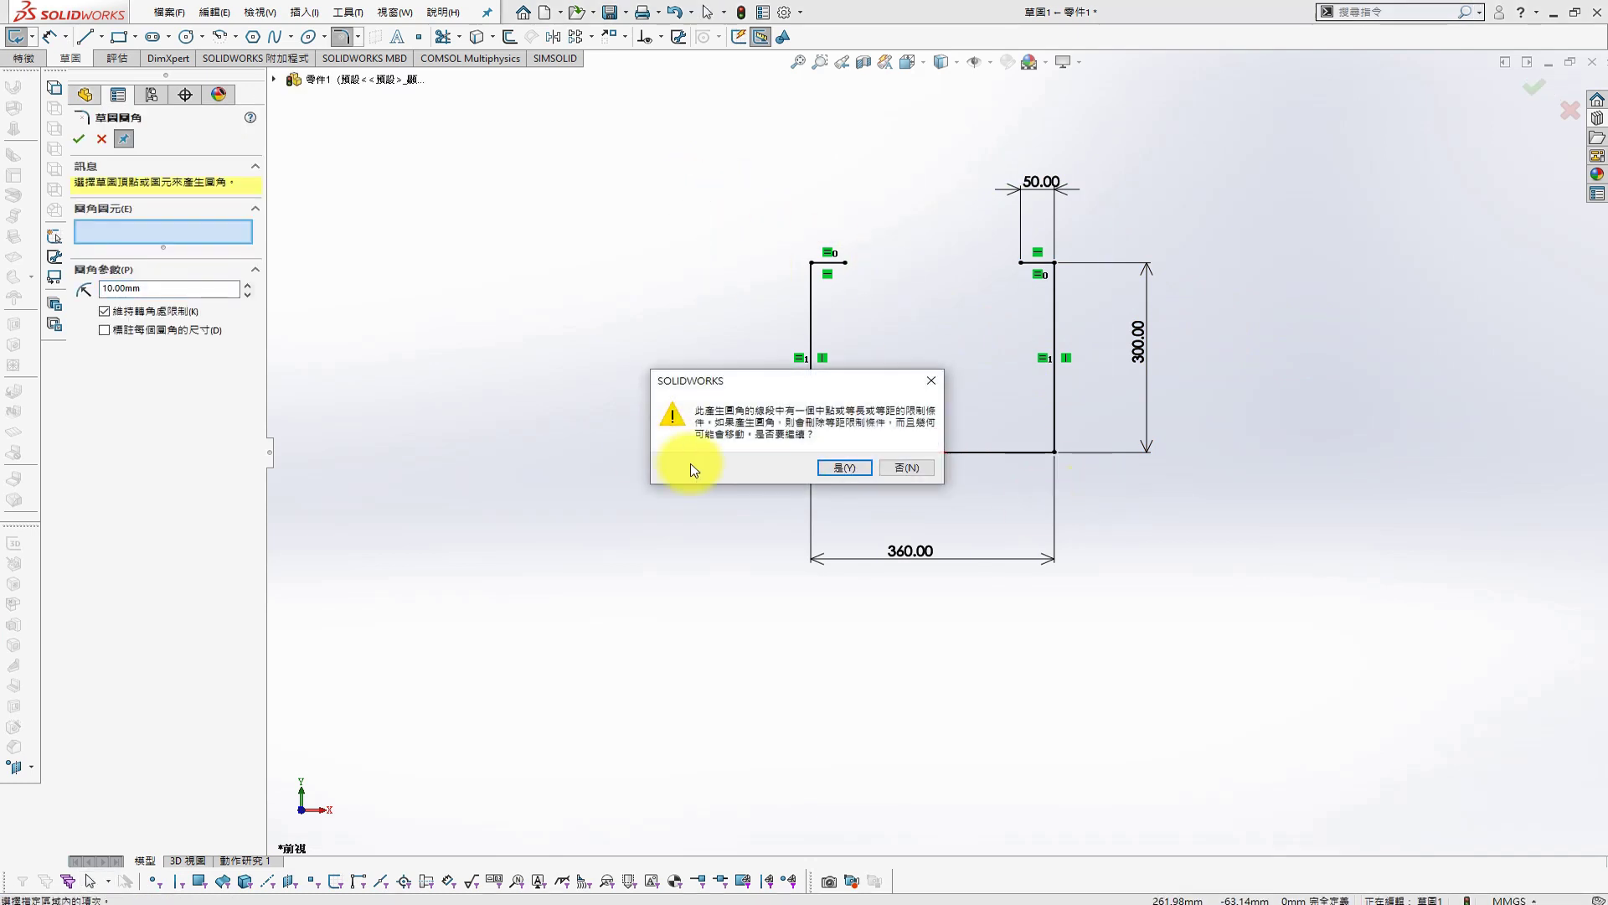
click(842, 466)
click(863, 467)
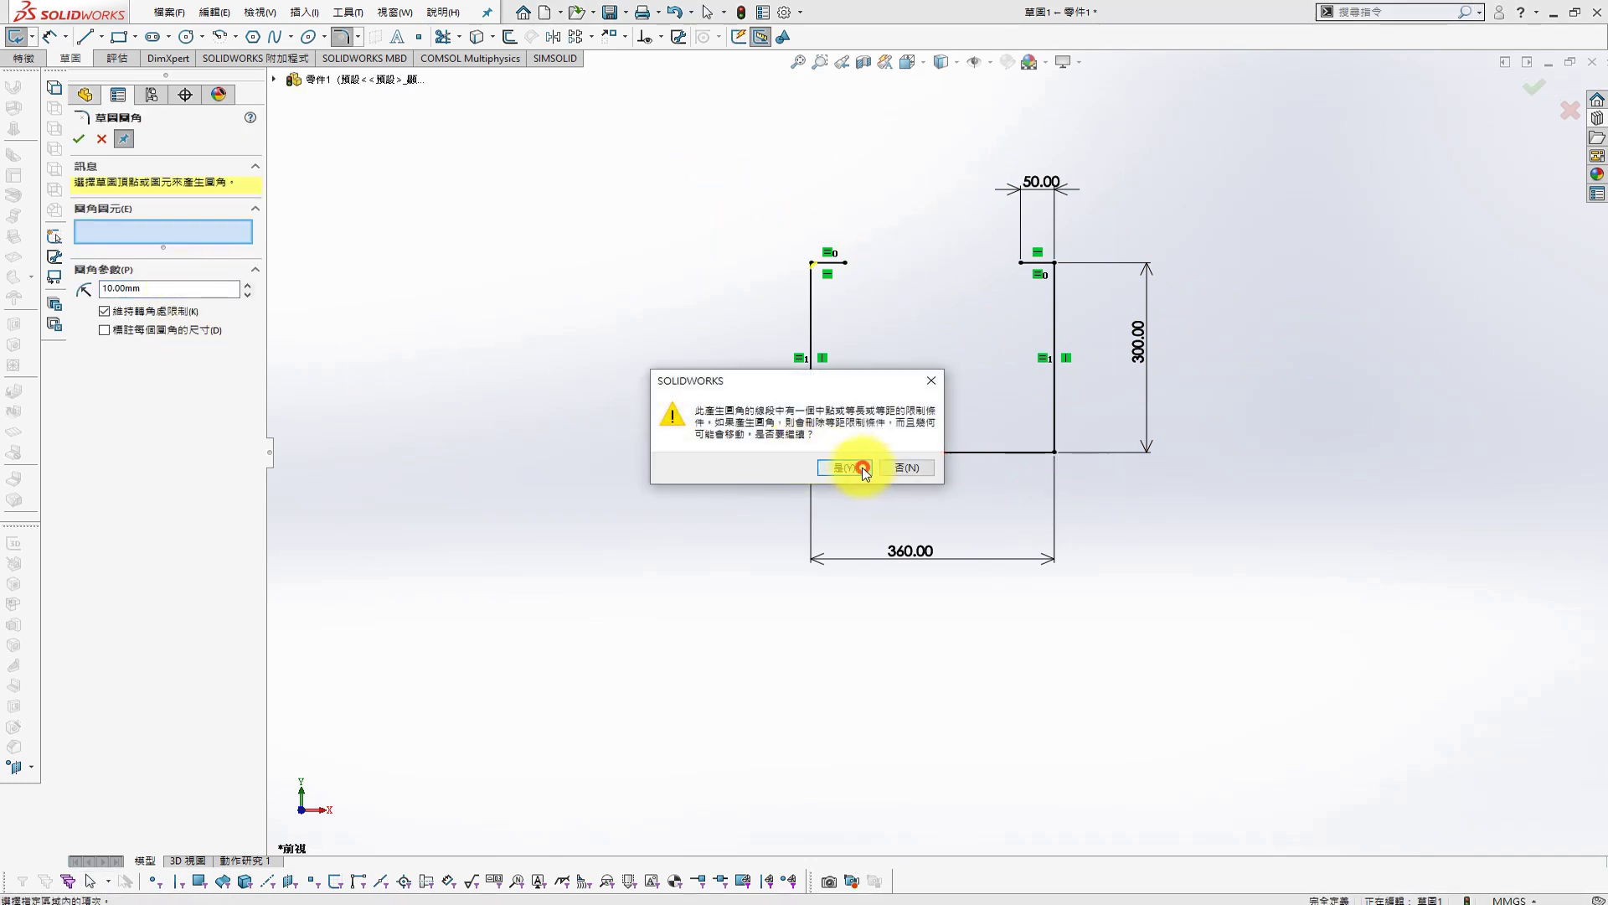
double_click(168, 327)
text(3)
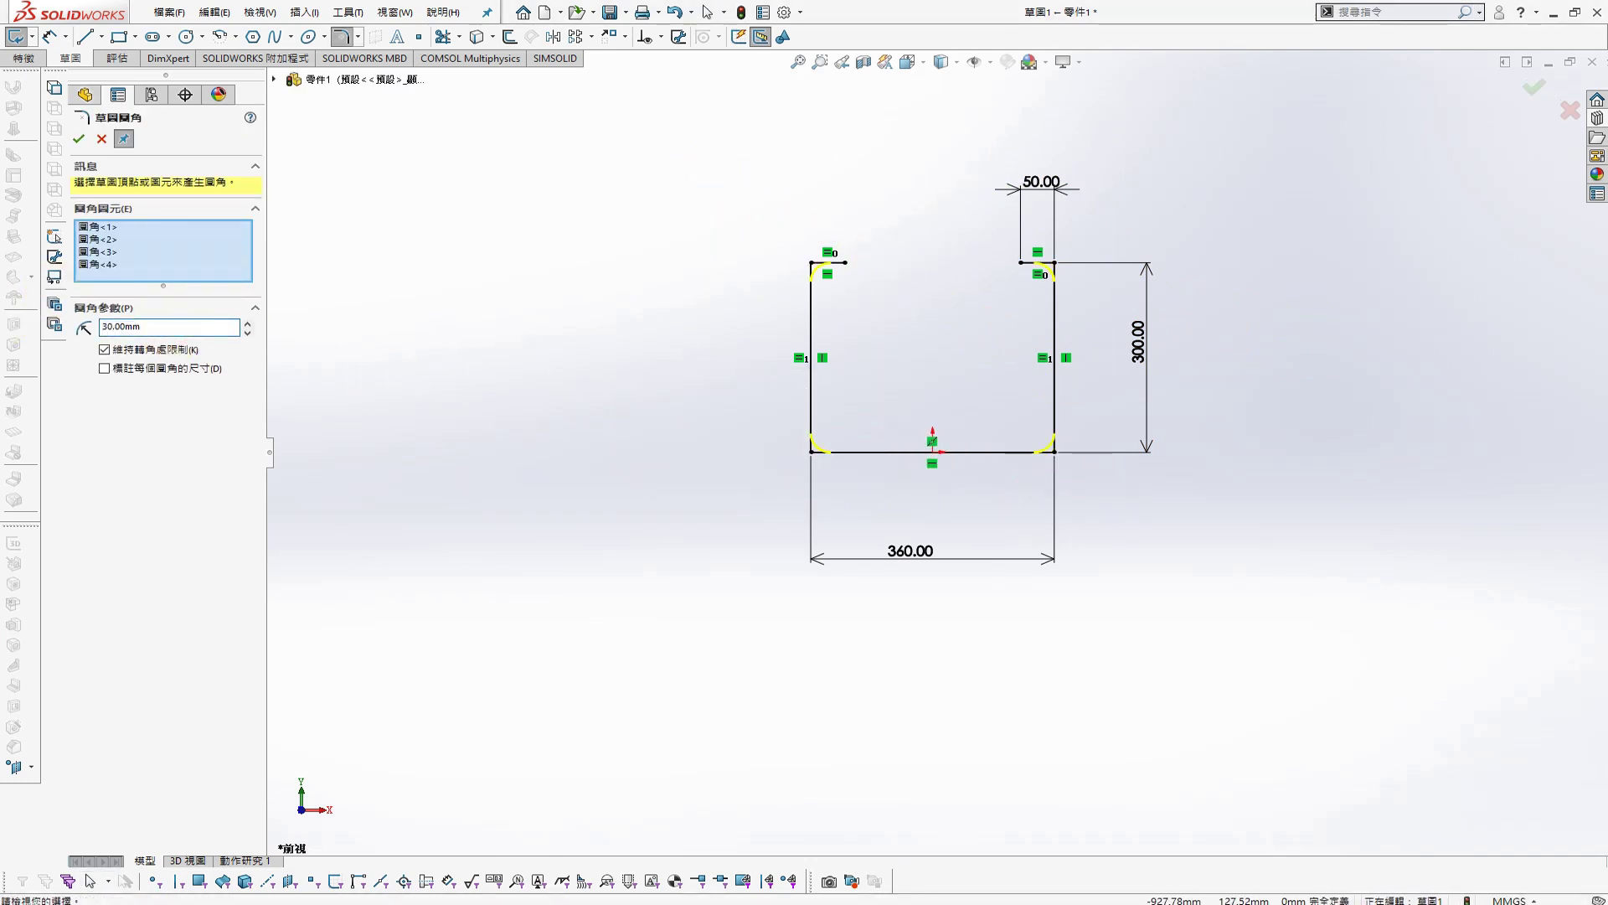
click(79, 138)
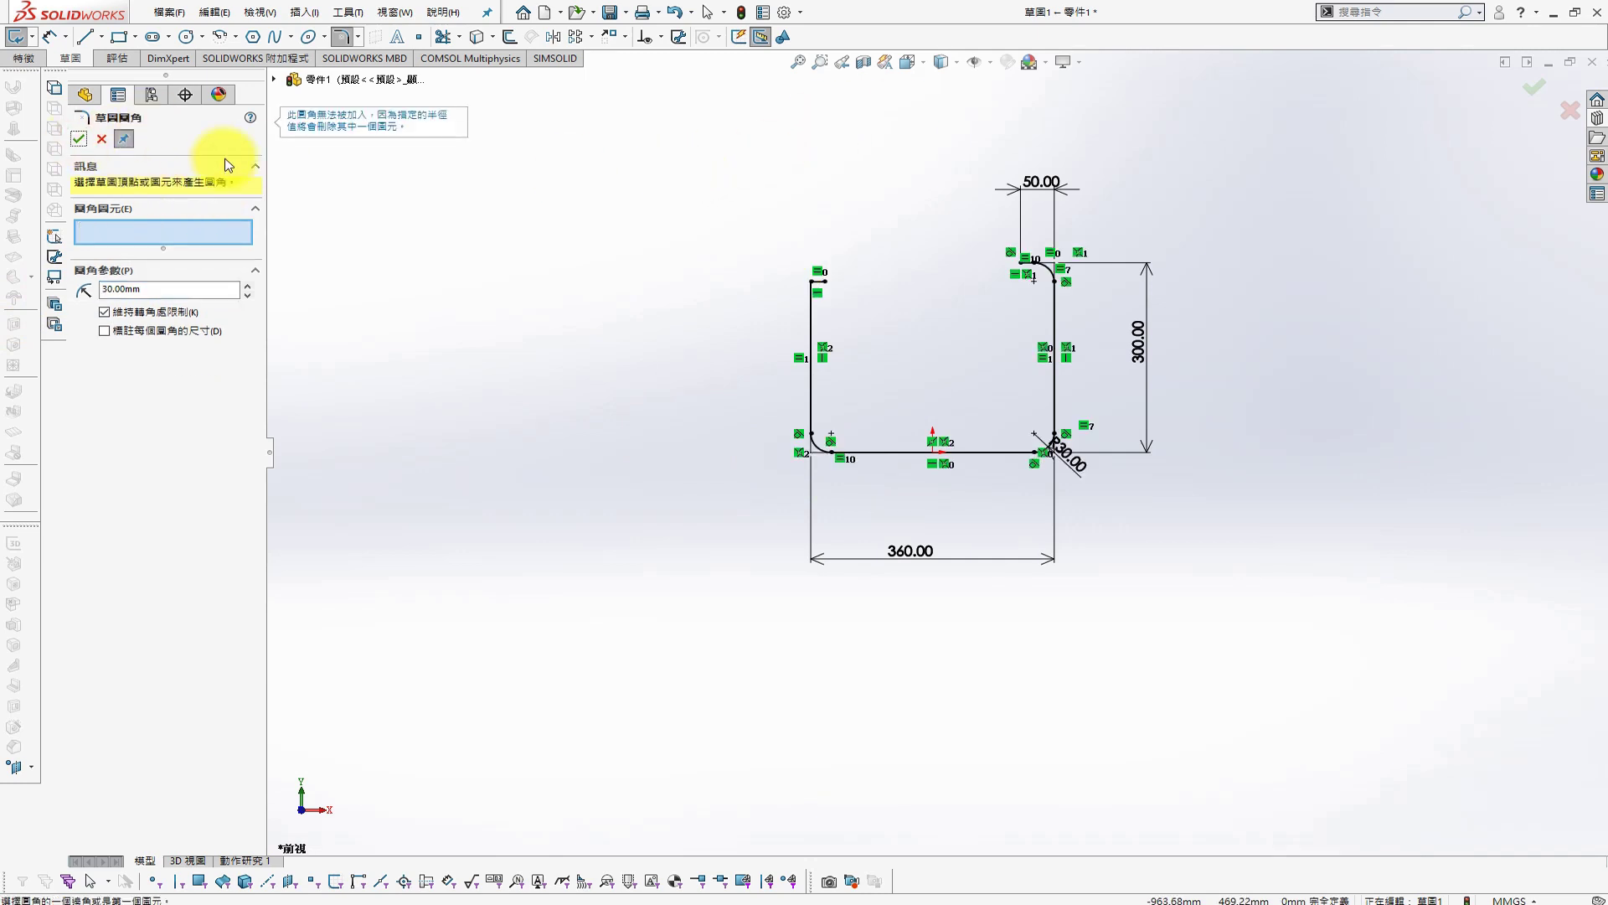
click(79, 138)
Reapply 20 mm sketch fillets to all four corners of the box-selected path
click(675, 12)
click(527, 259)
right_click(678, 293)
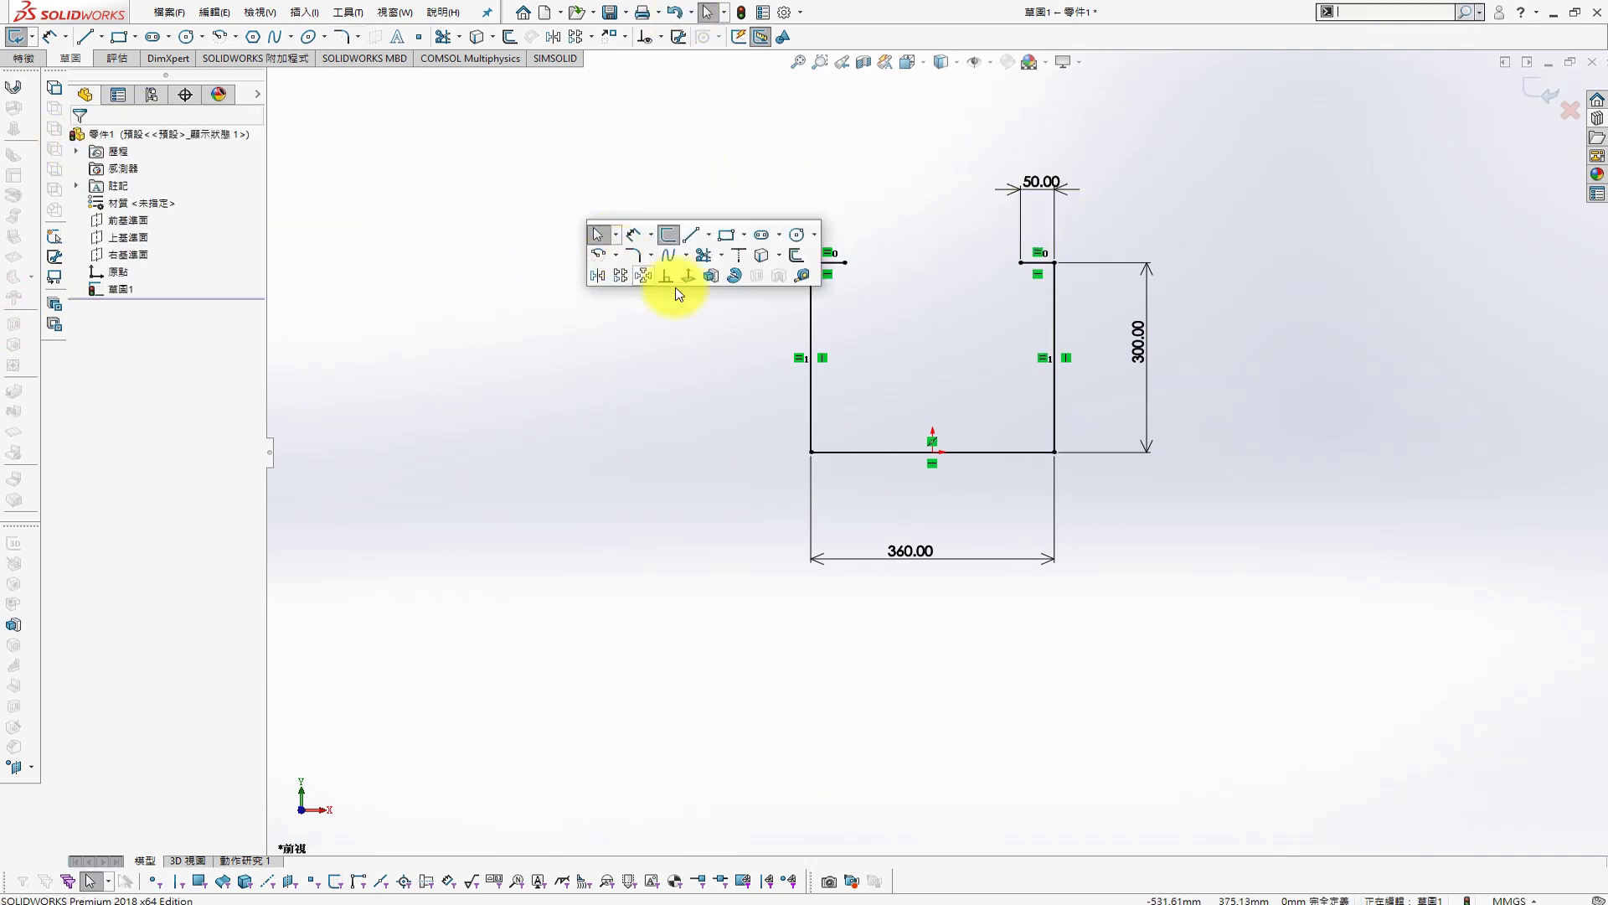
click(634, 255)
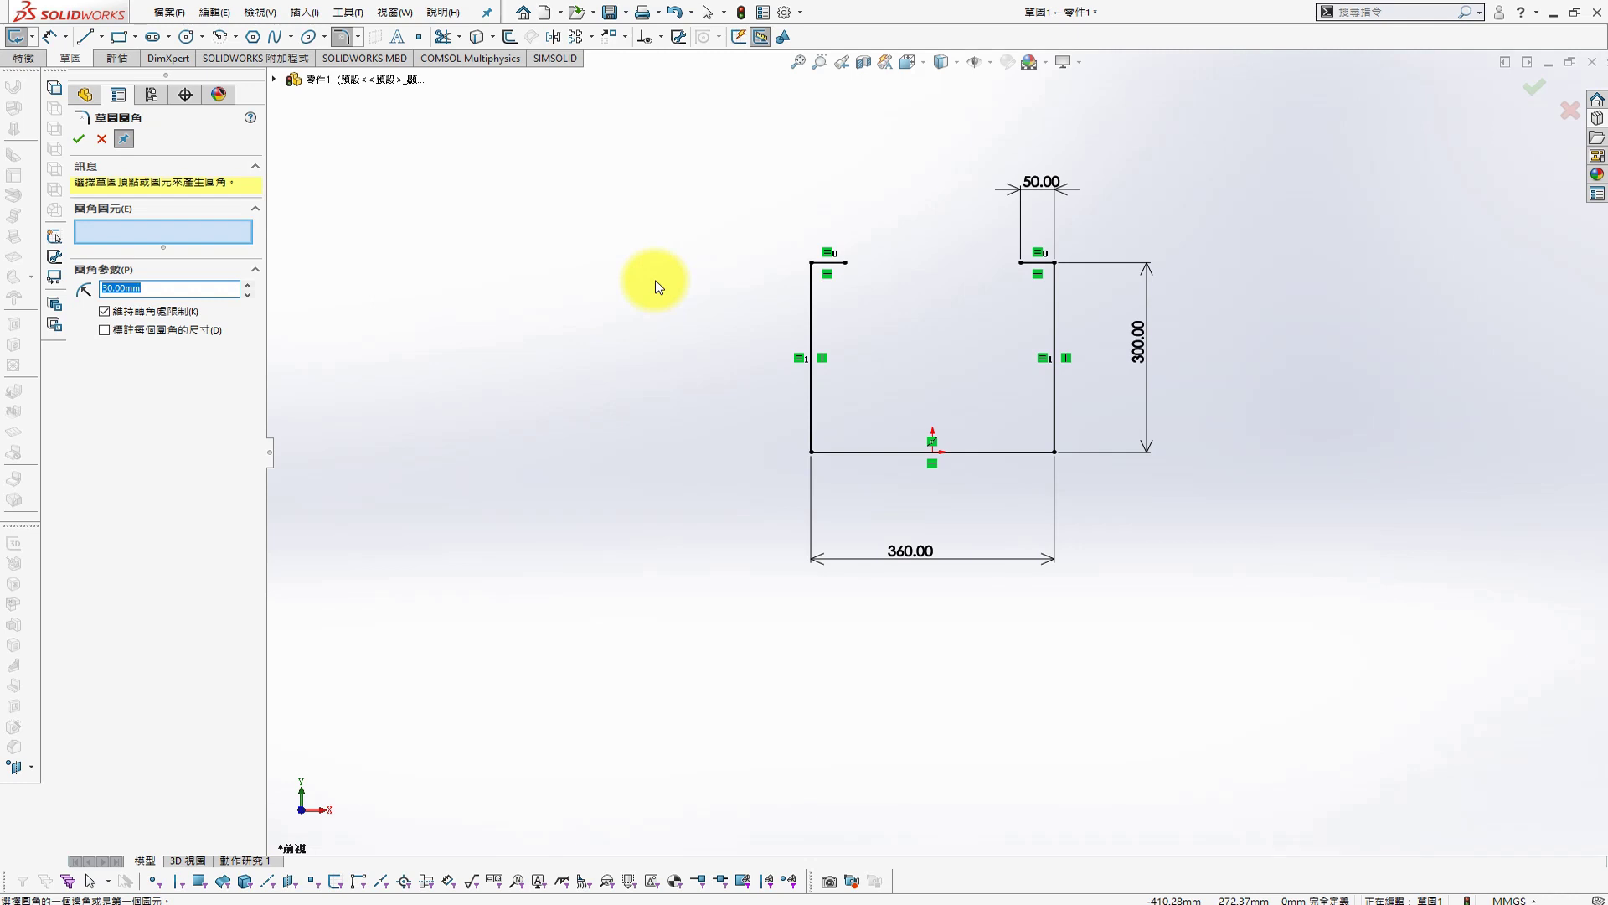
drag(622, 154, 1138, 442)
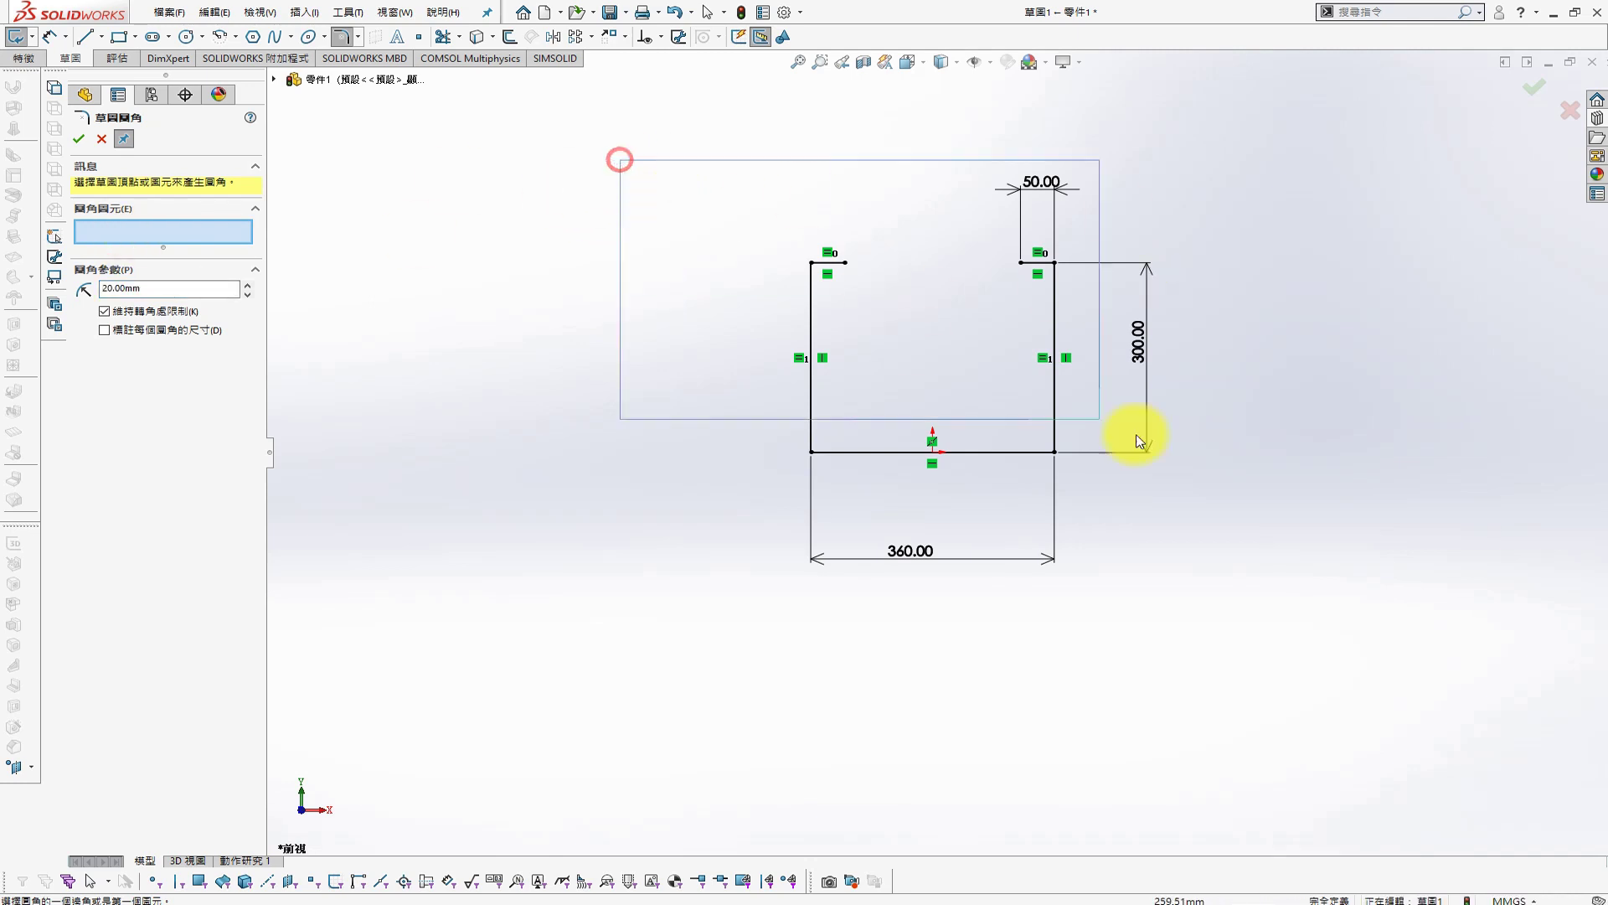
click(836, 467)
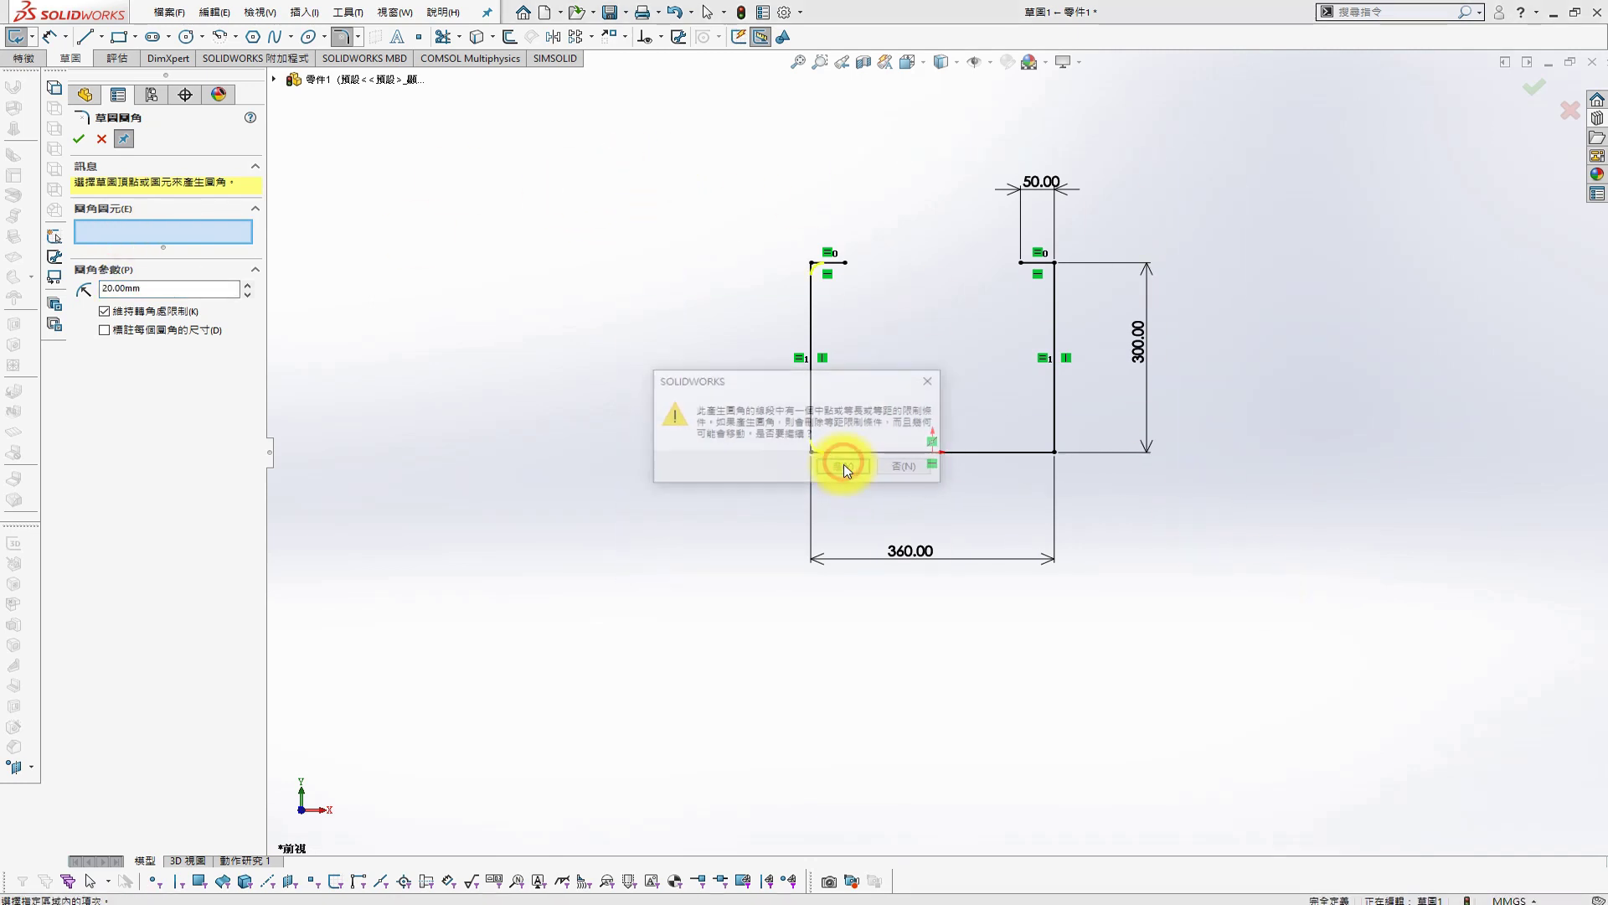
click(843, 464)
click(79, 139)
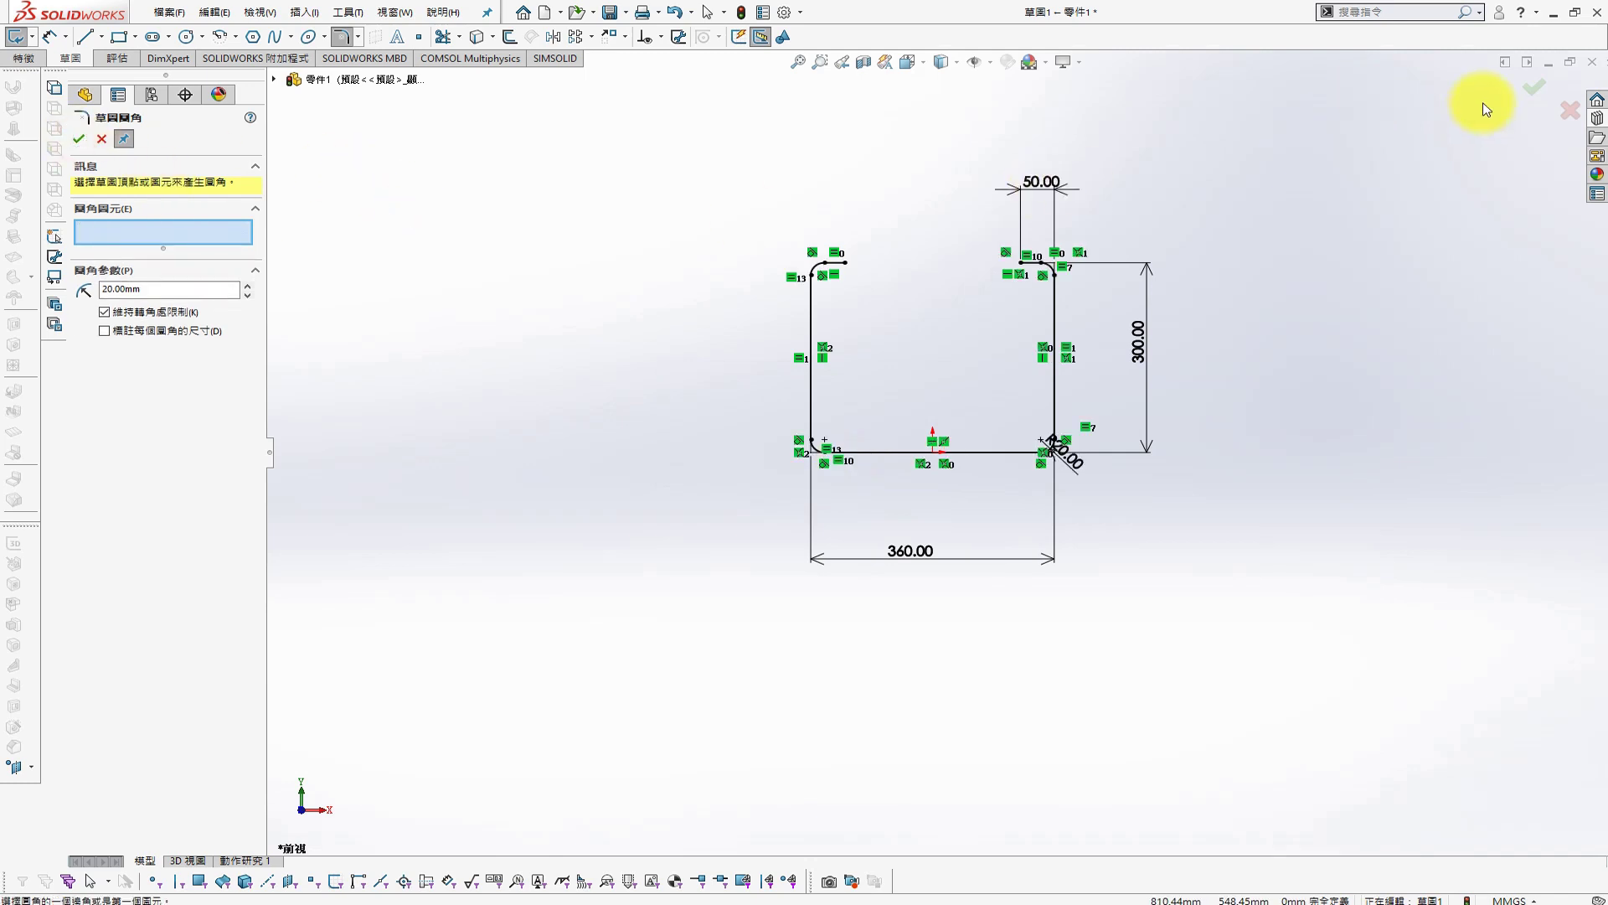
Sweep a circular profile along the rounded path to form a round tube
key(s)
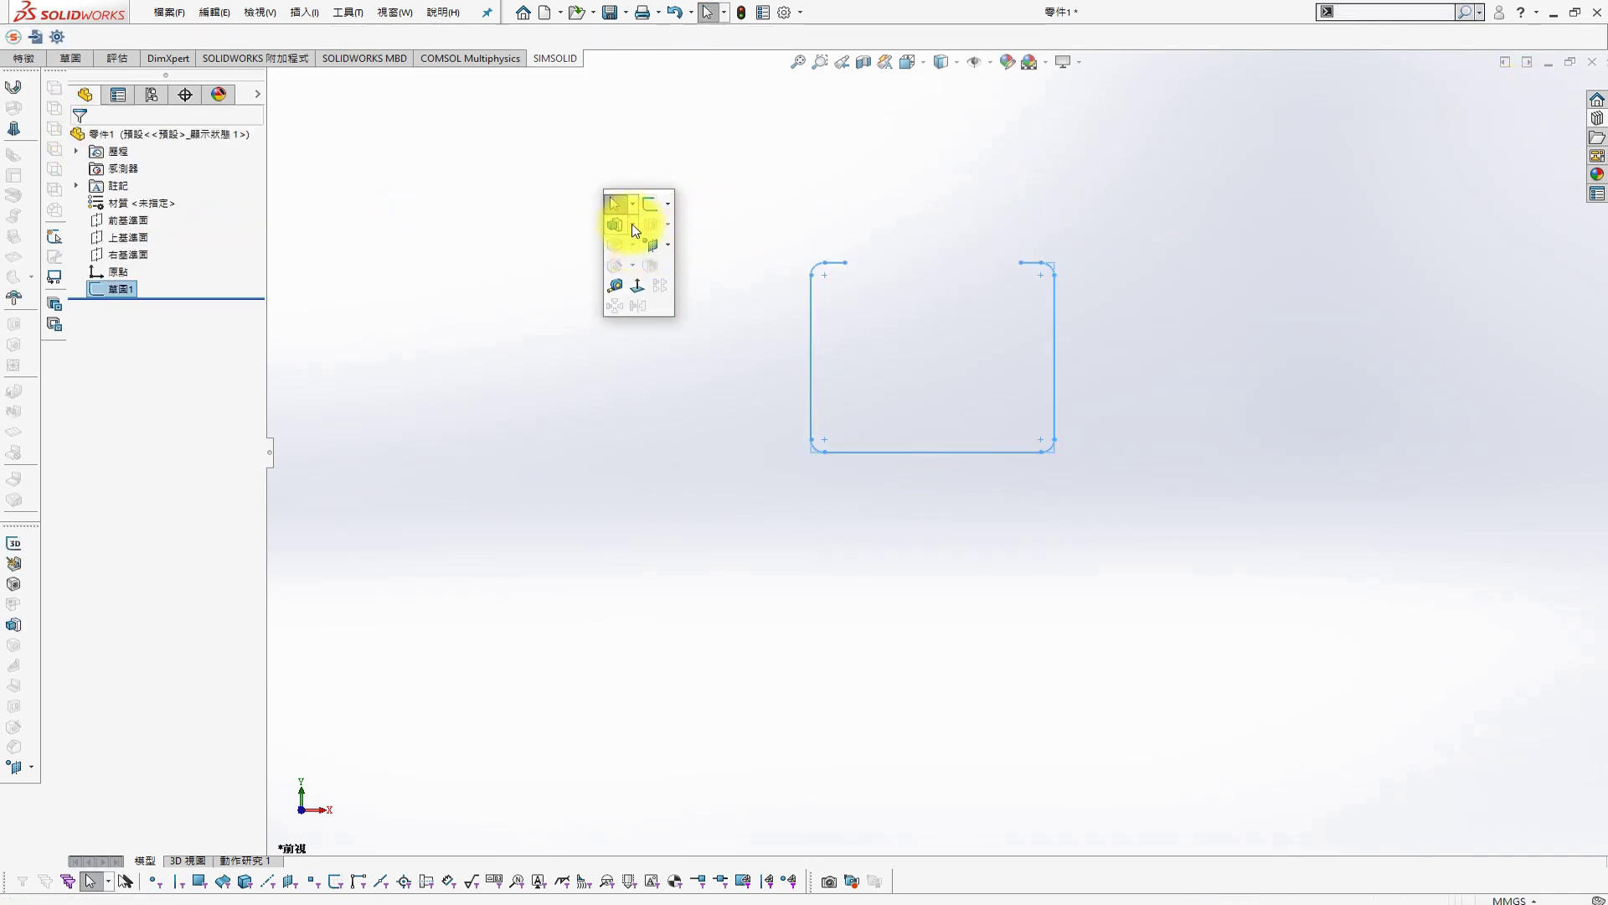
click(625, 259)
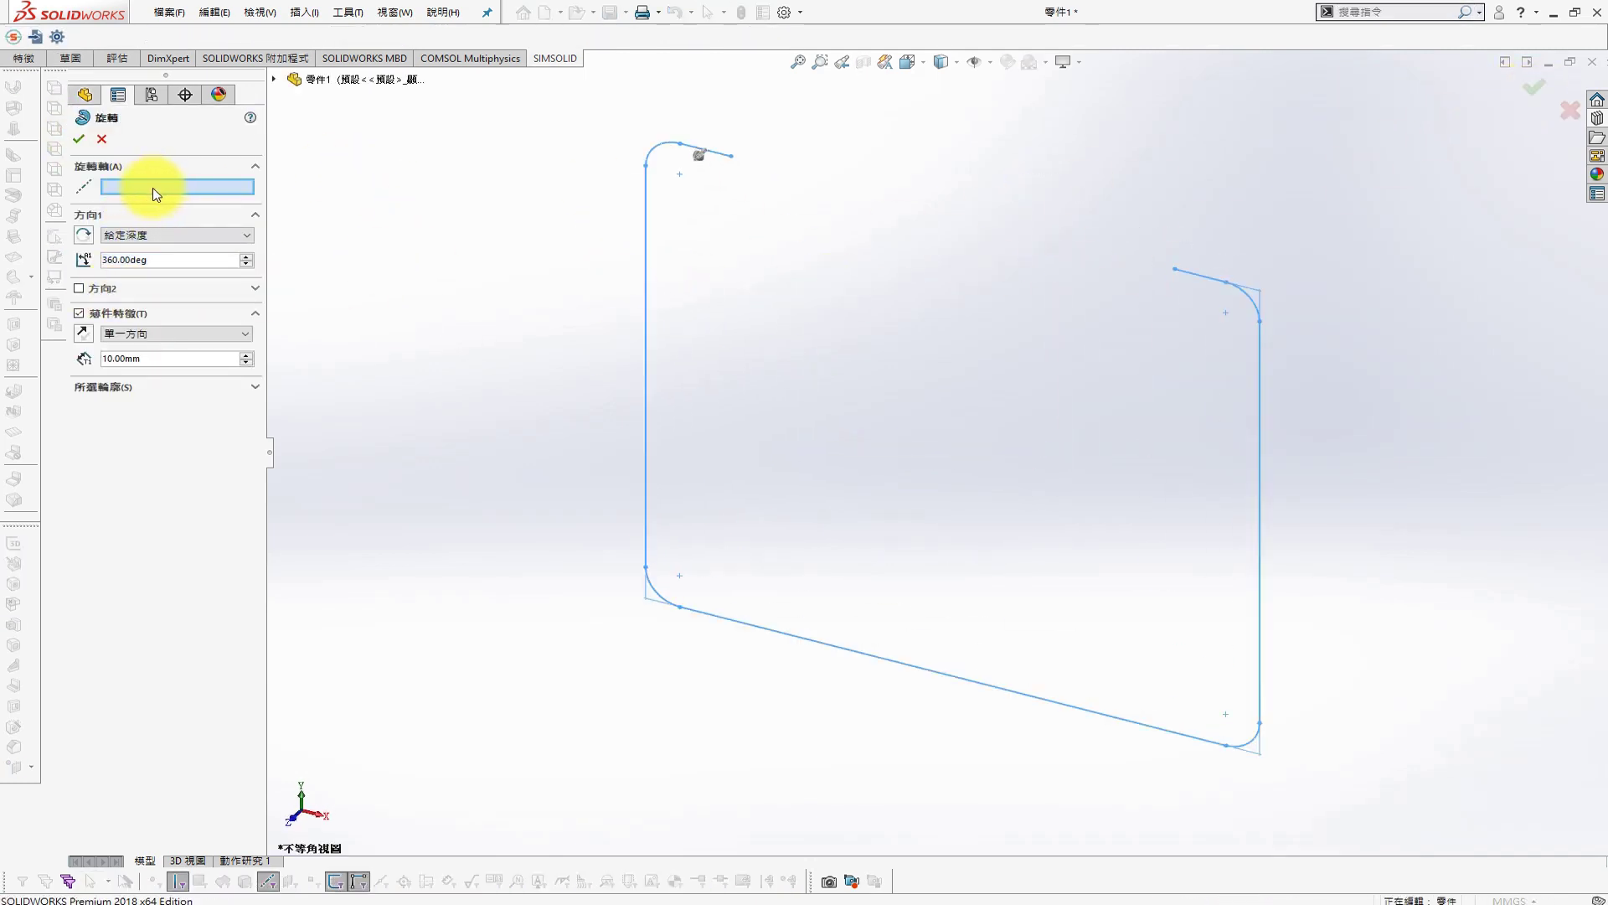
key(Escape)
key(s)
click(426, 269)
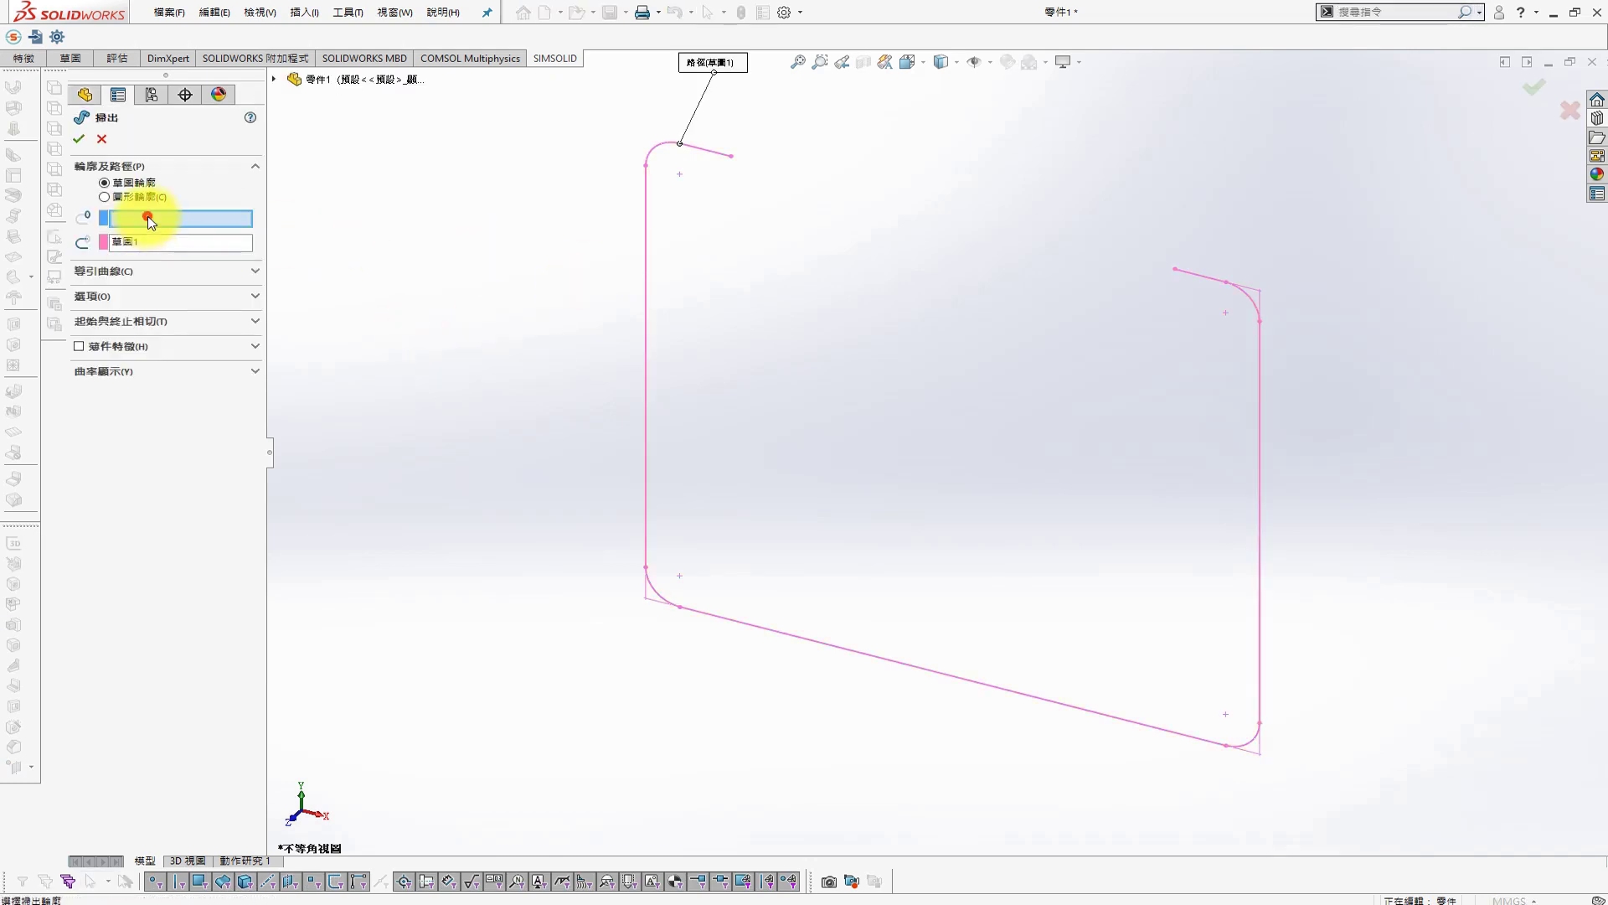
click(78, 139)
Give the tube part a green appearance
right_click(181, 134)
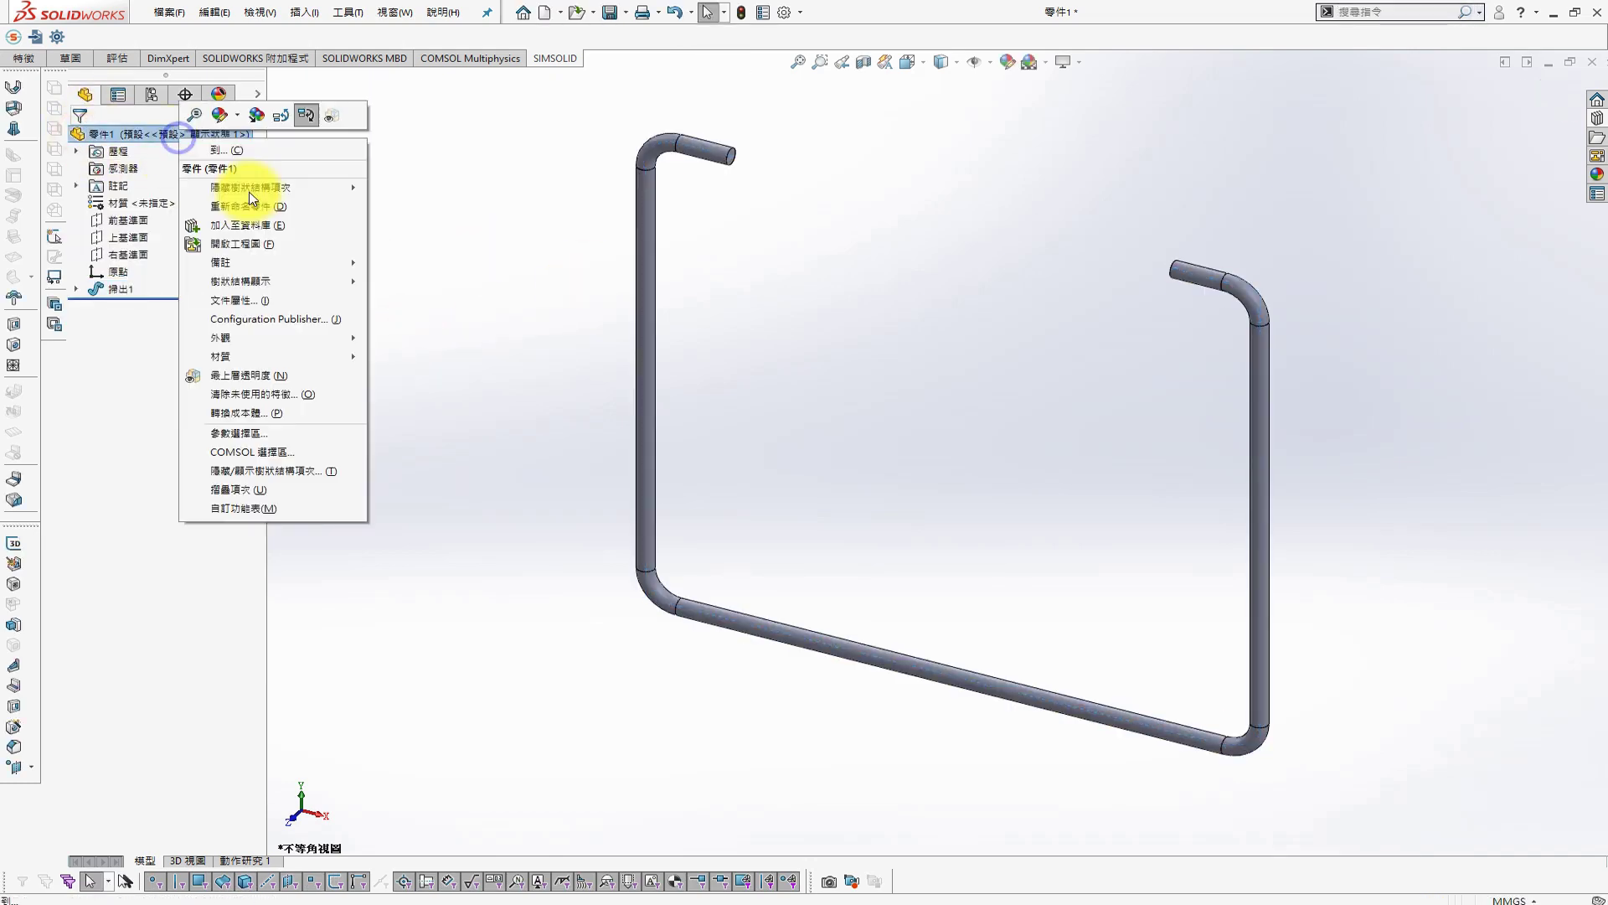
click(192, 500)
click(154, 532)
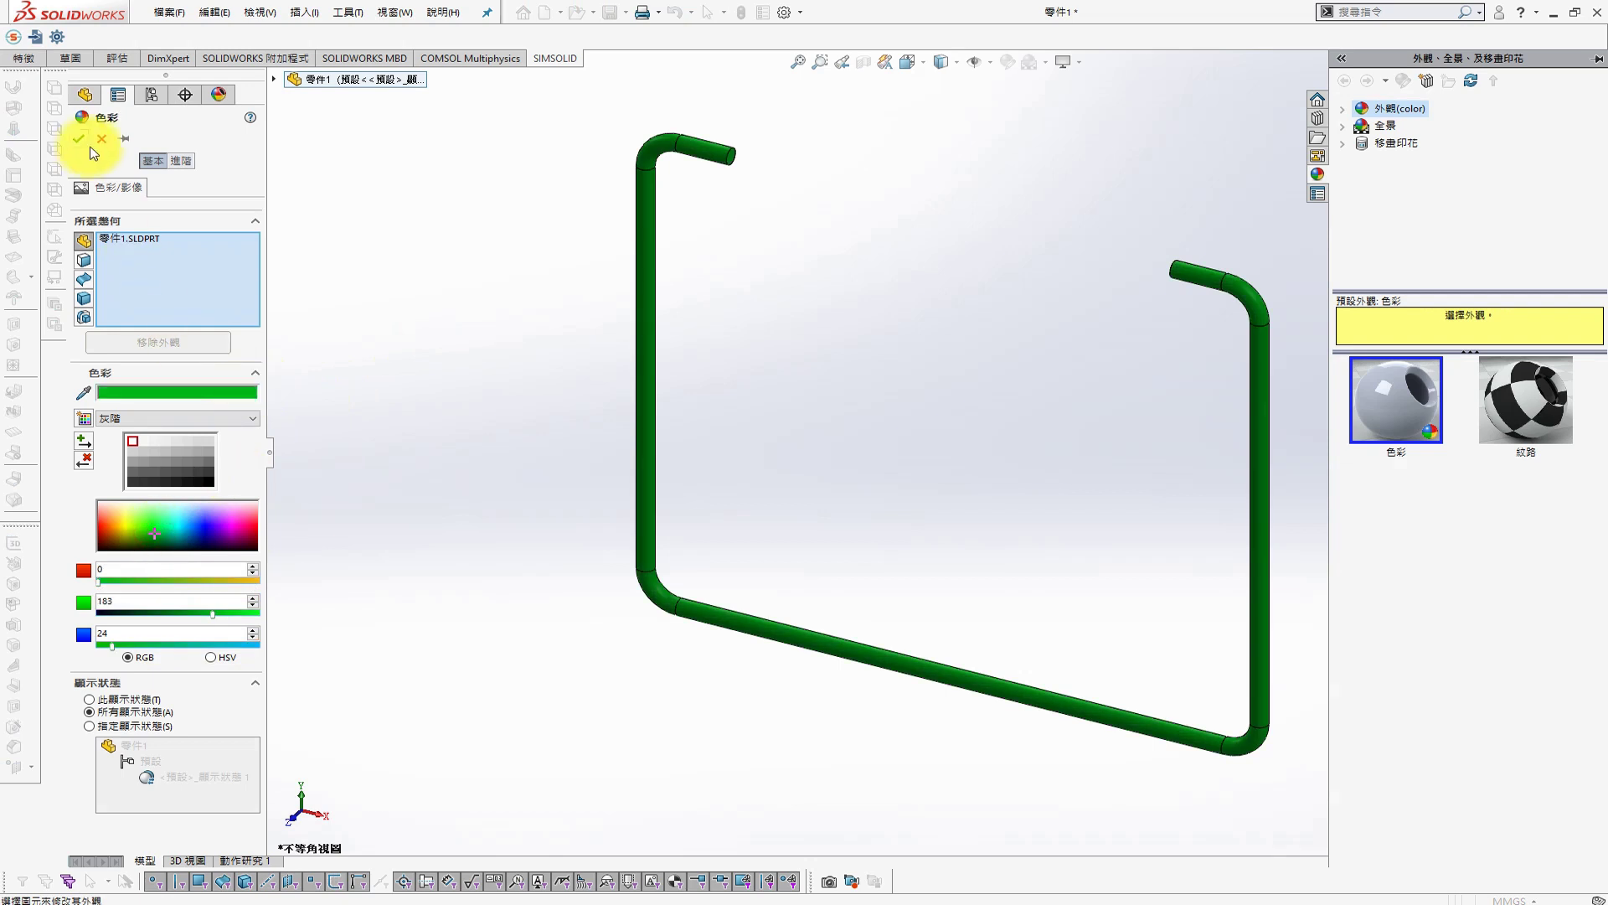
click(80, 143)
Save the part as POSITION CIRCLE 1
click(608, 13)
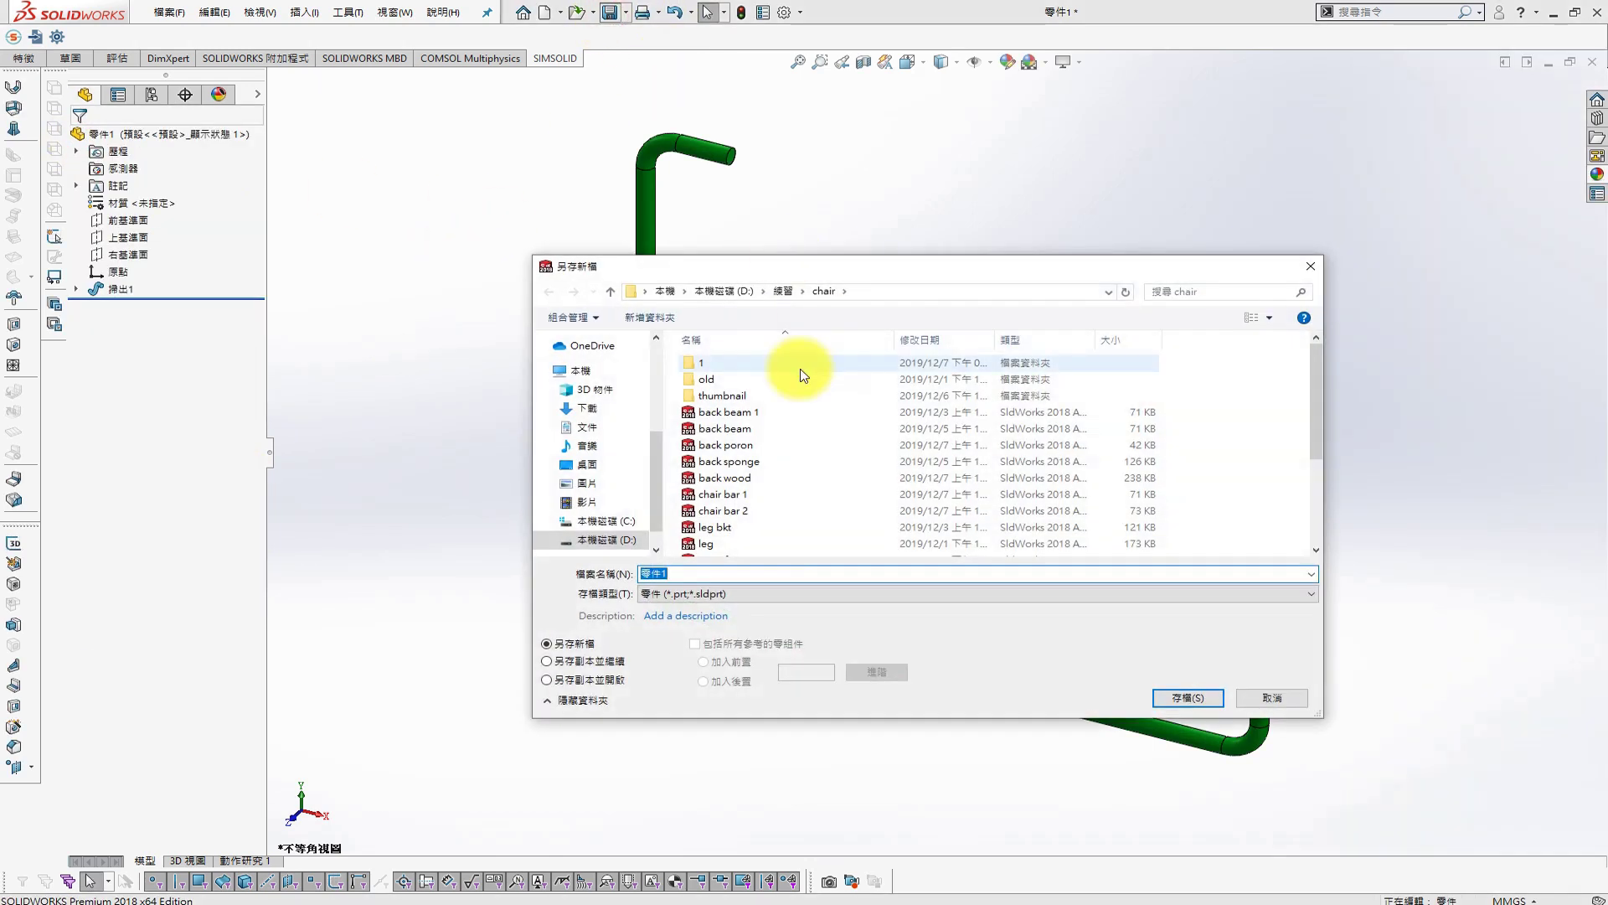
mouse_move(701, 362)
text(l)
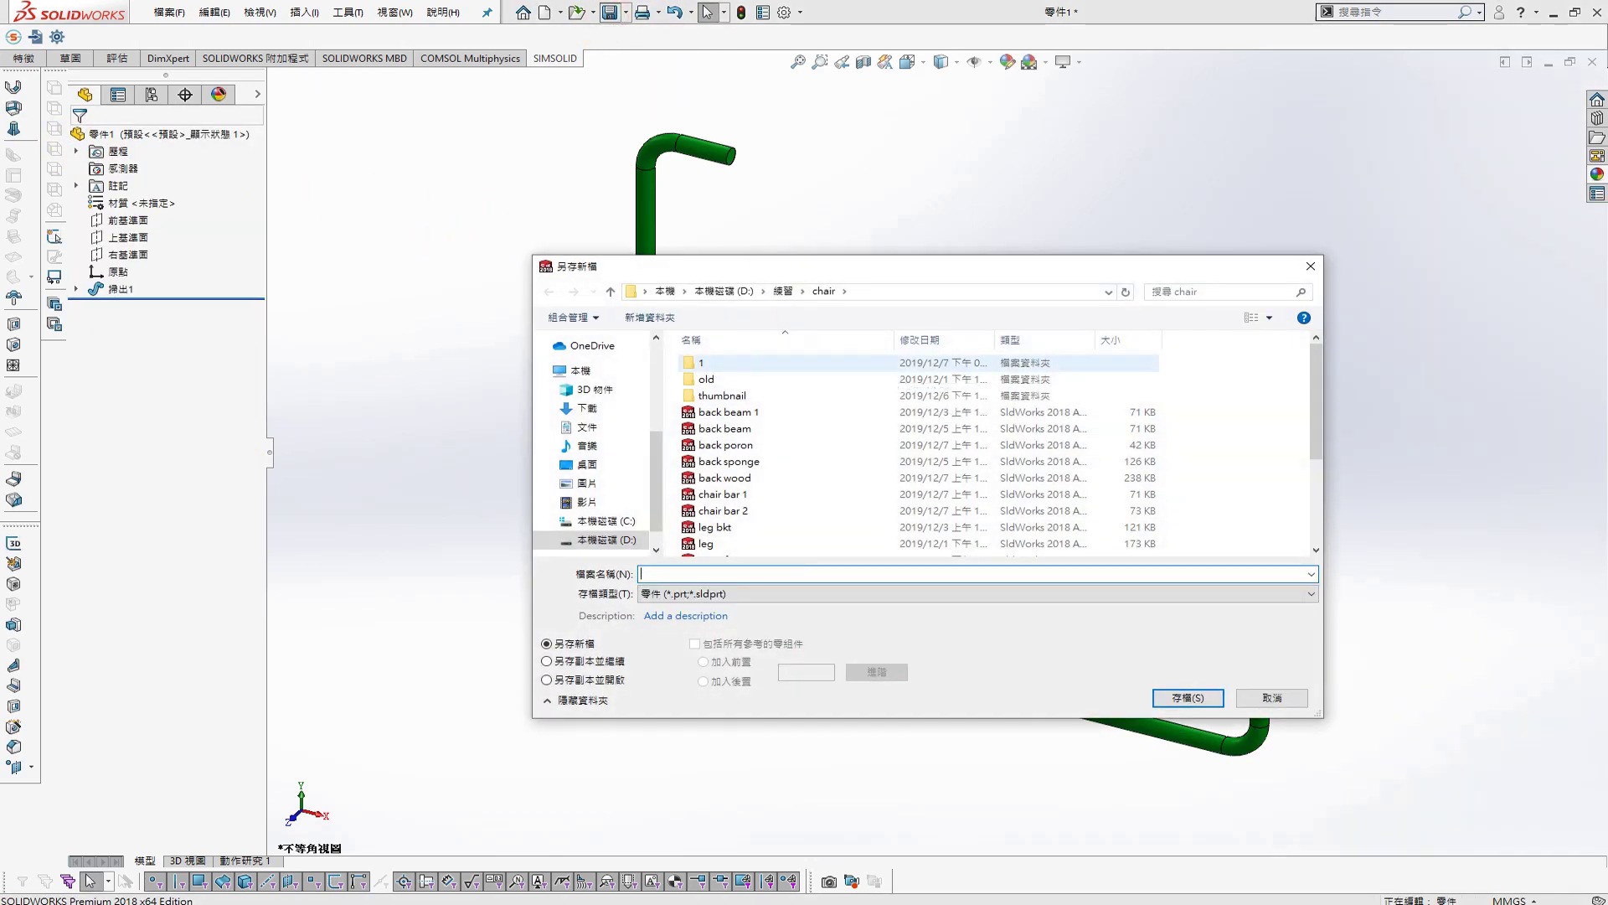
text(POS)
text( 1)
key(Return)
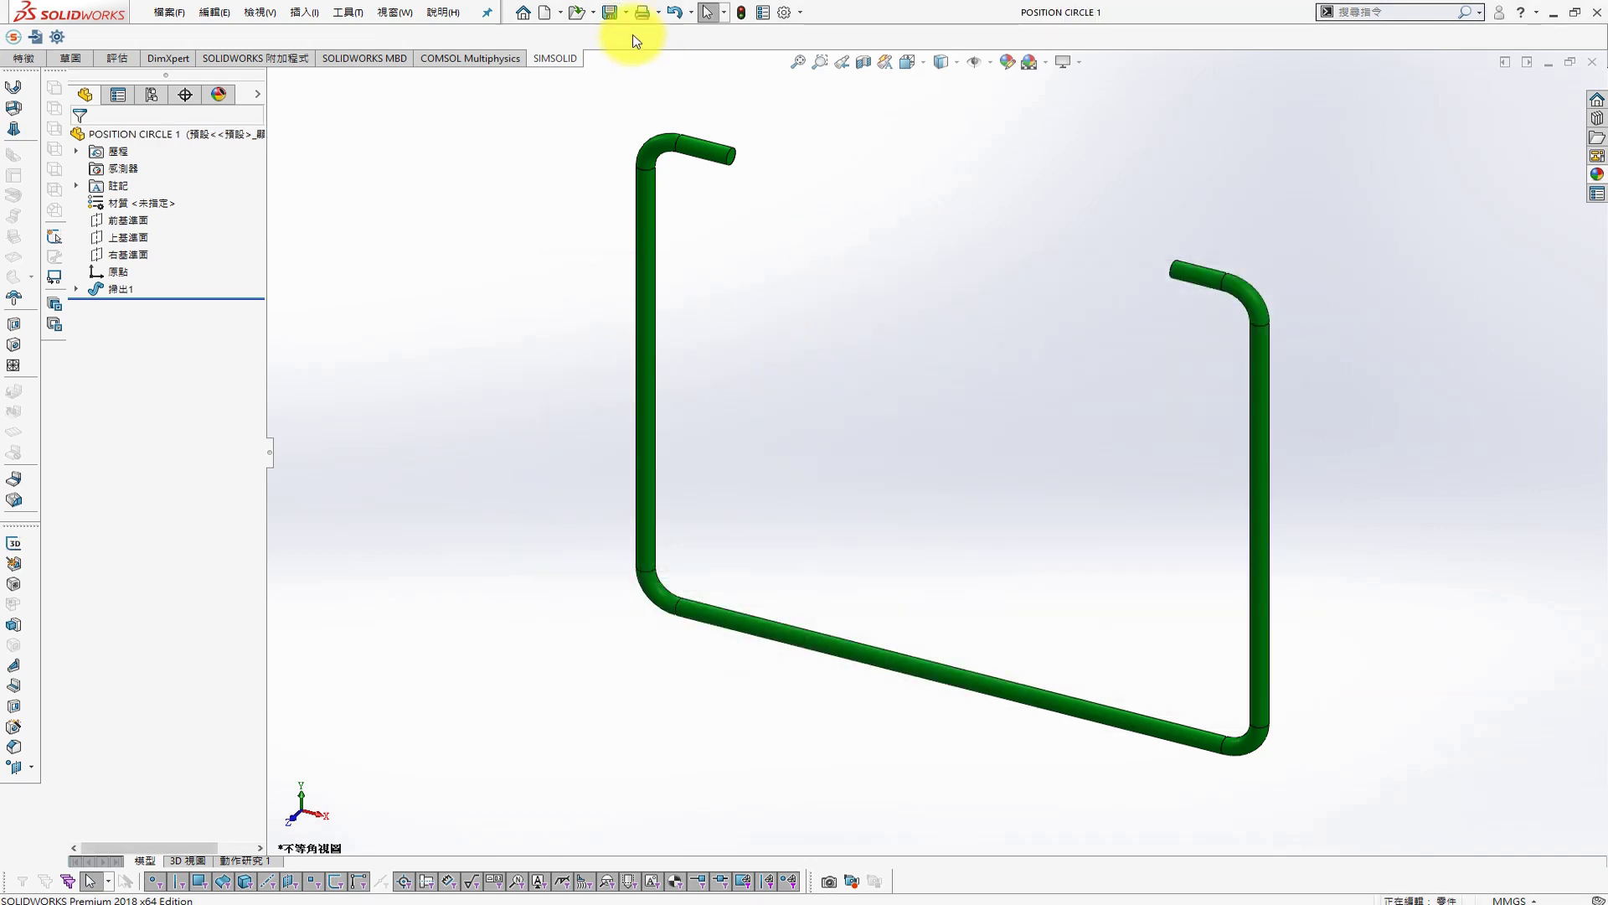
click(548, 12)
In a new part, sketch a rectangle on the Front Plane with its bottom edge centred on the origin
double_click(341, 301)
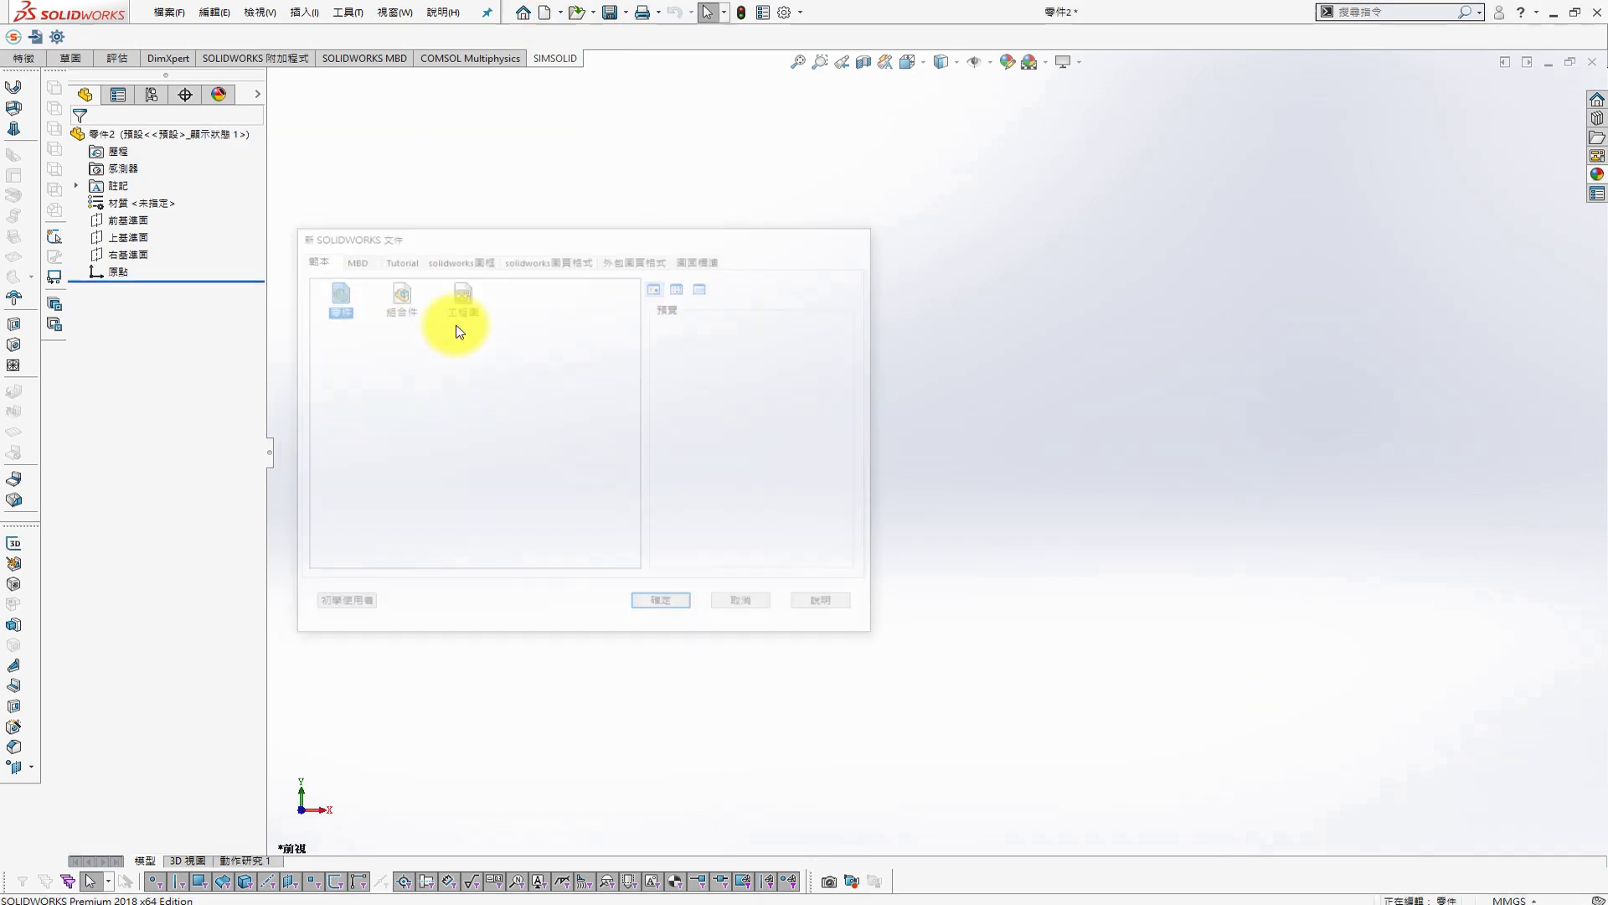
click(122, 220)
click(167, 206)
click(119, 36)
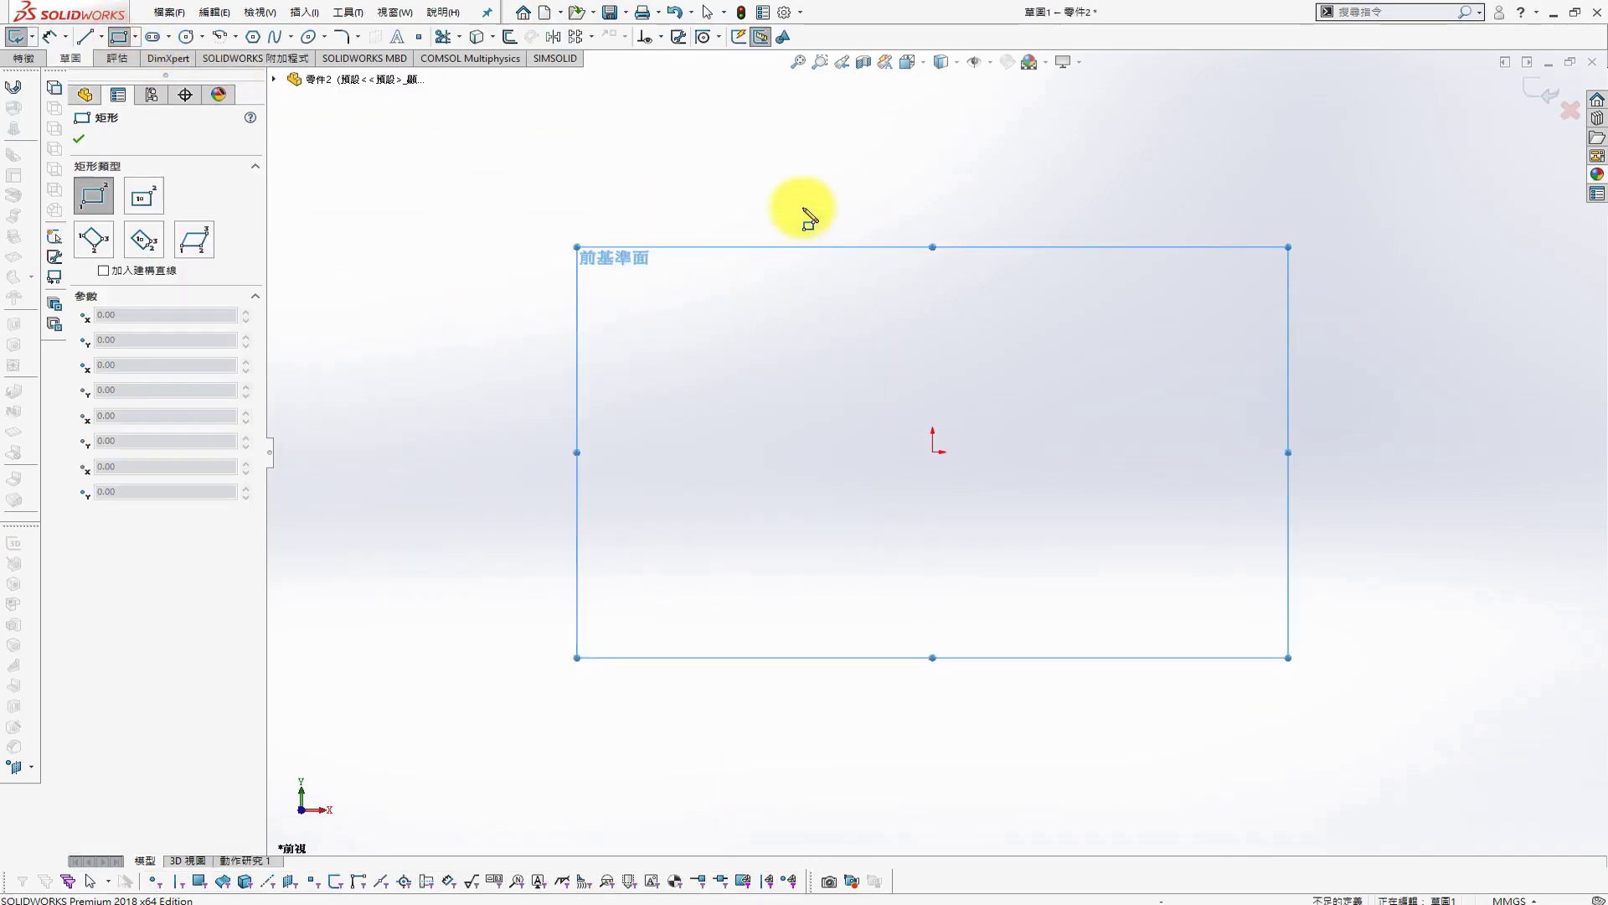
click(750, 203)
click(1126, 417)
key(Escape)
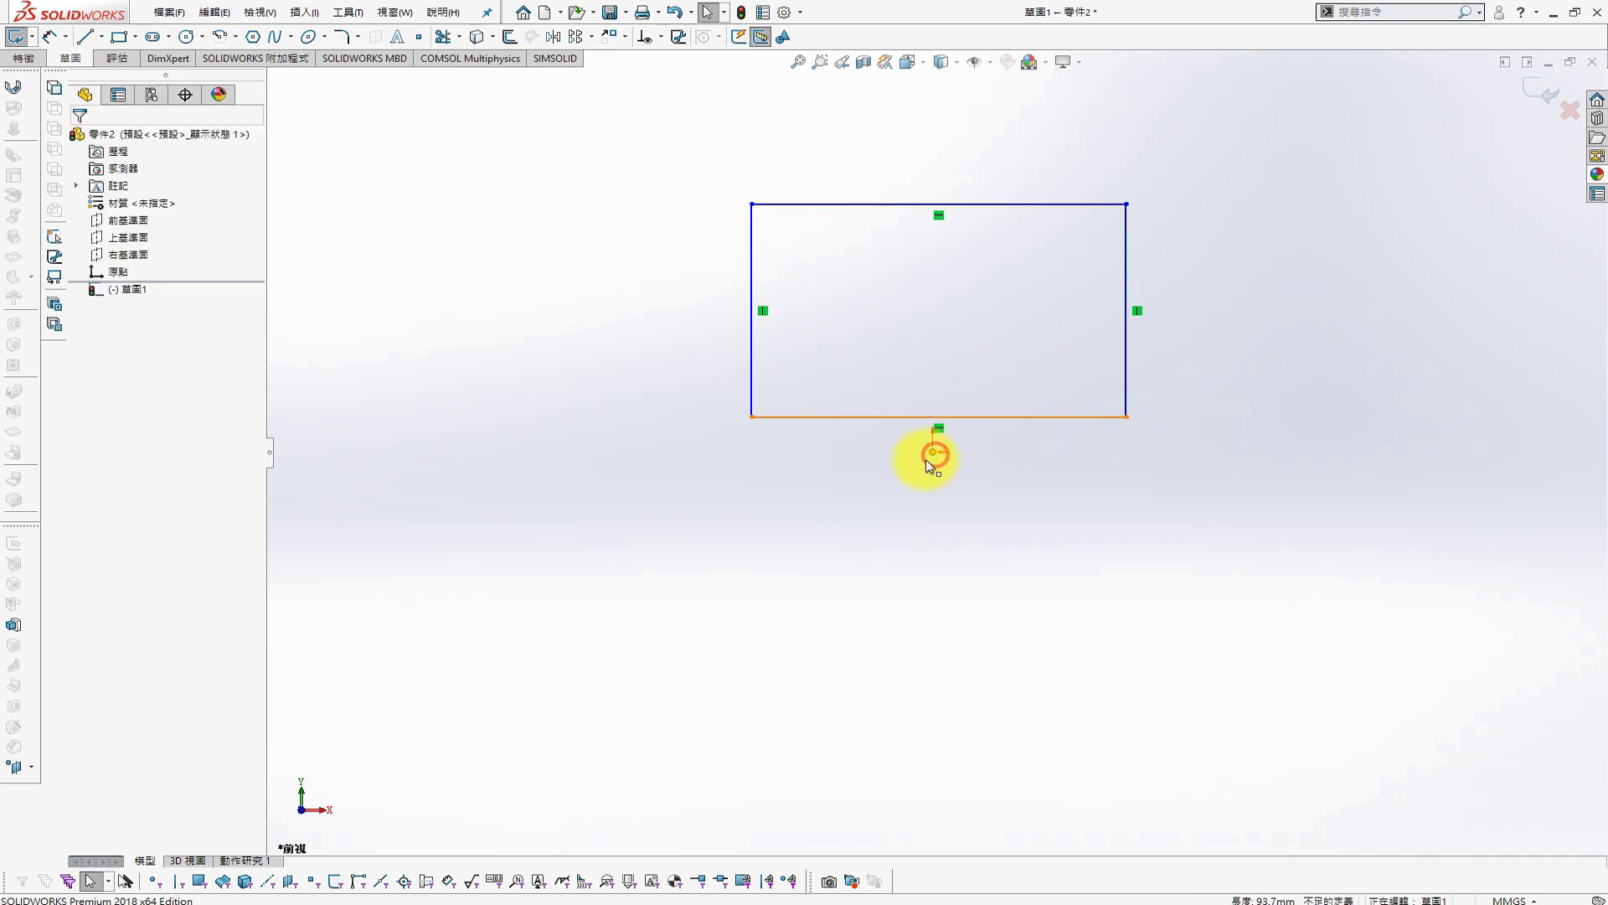
ctrl+click(933, 452)
click(79, 394)
click(1223, 336)
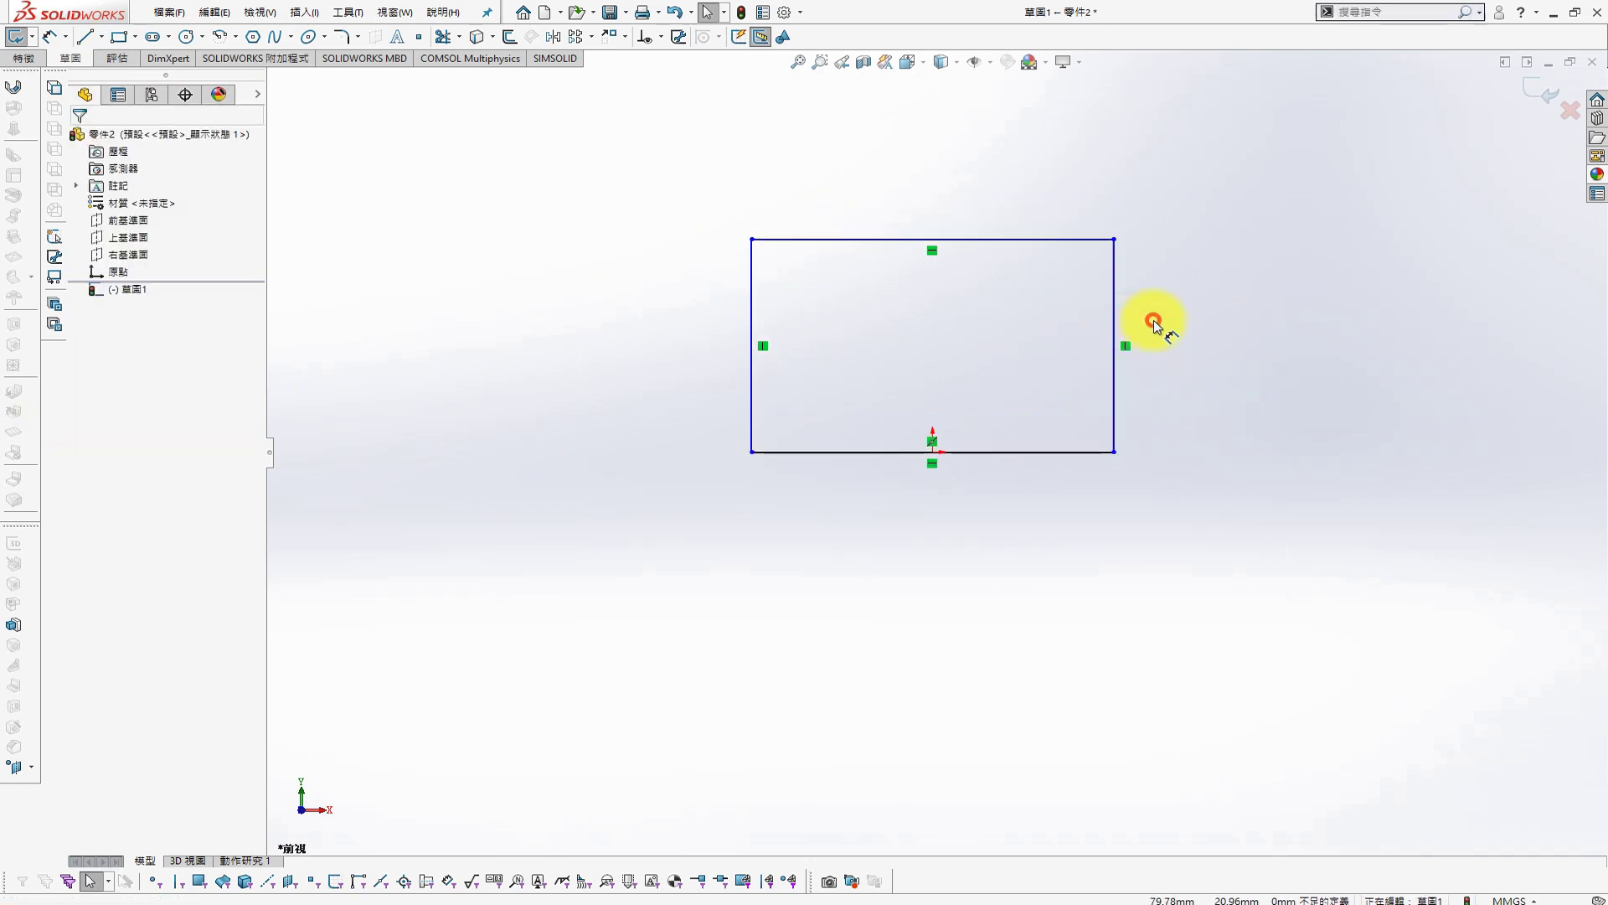
Dimension the rectangle 185 mm wide and 200 mm tall
click(1050, 455)
click(963, 540)
text(18)
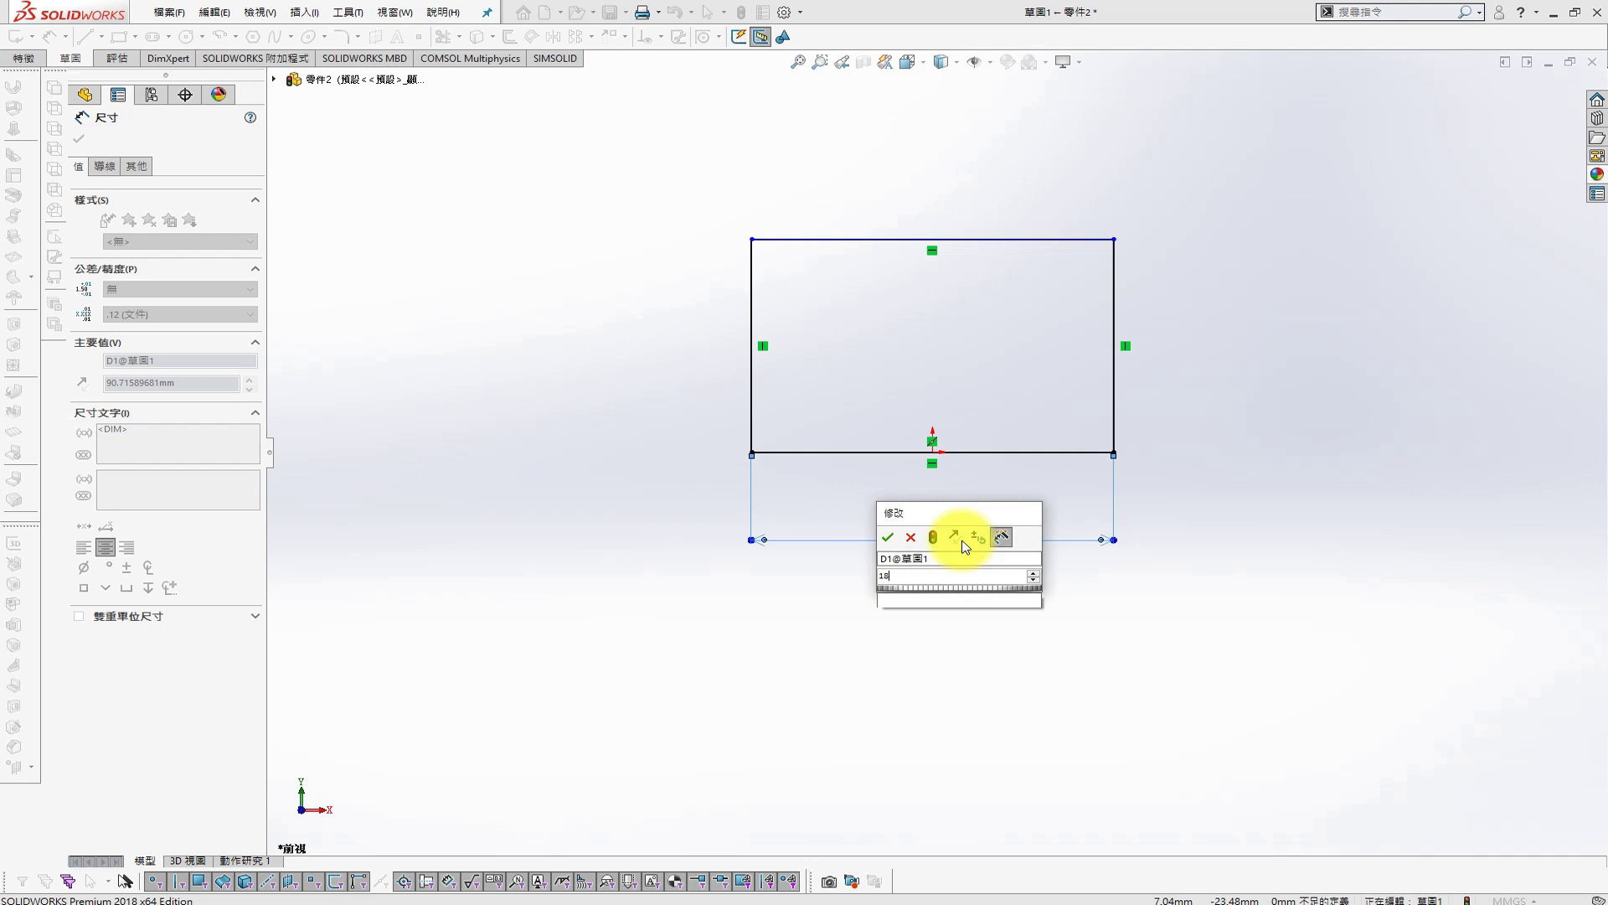
text(5)
key(Return)
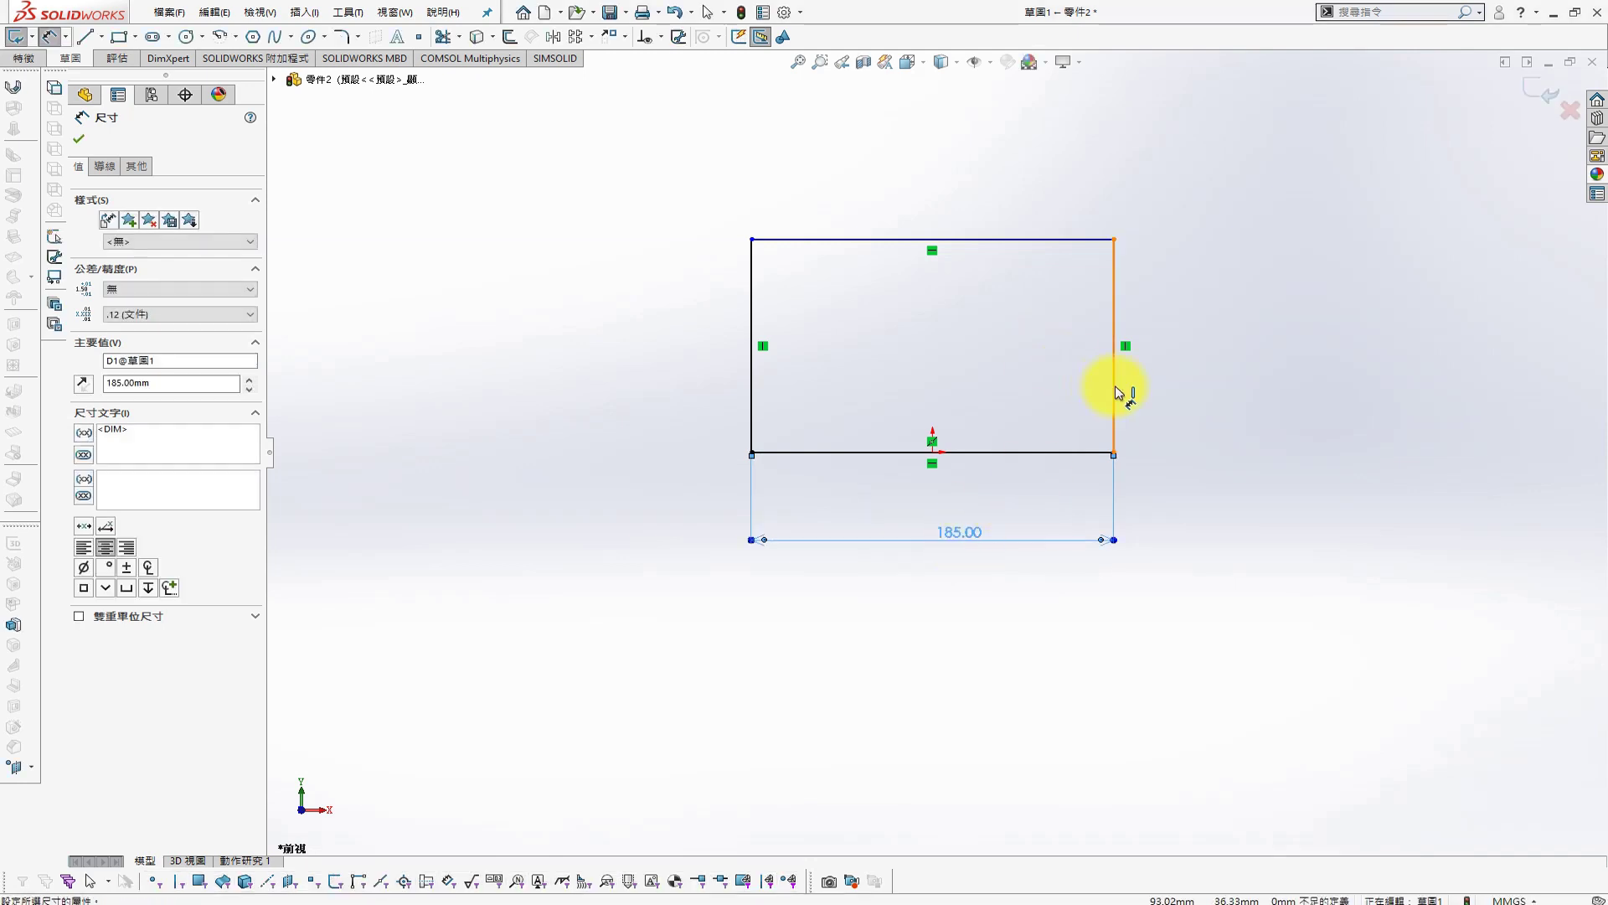
click(1119, 393)
click(1200, 353)
text(200)
key(Return)
key(Escape)
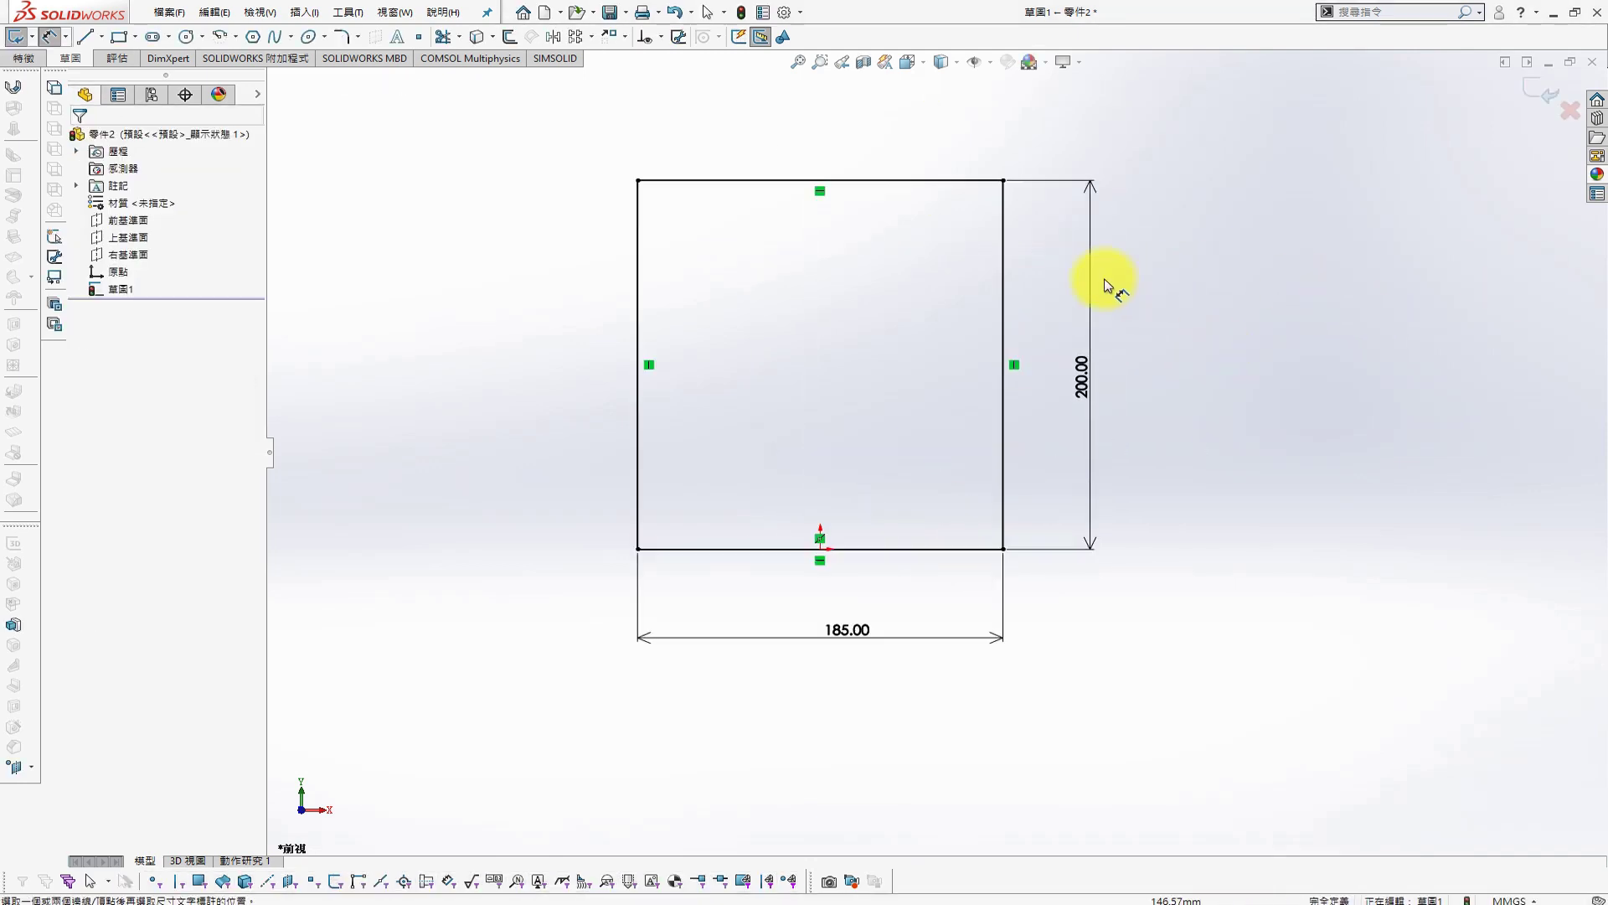
Draw a vertical centerline and offset it 50 mm to both sides as construction lines
key(s)
click(1199, 280)
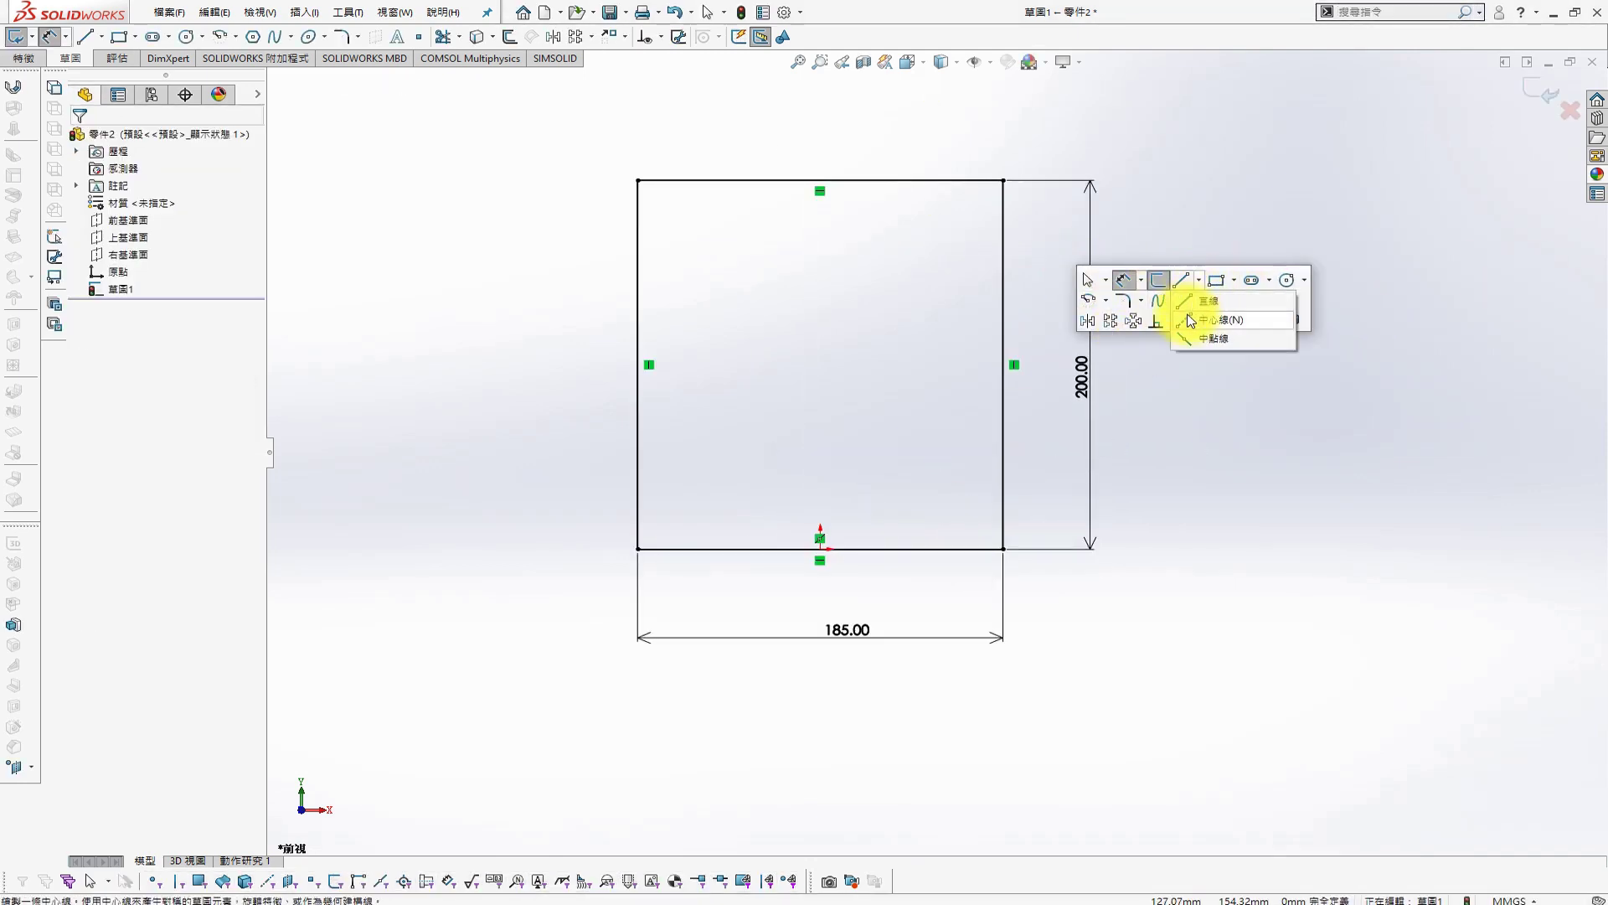
click(1190, 320)
drag(820, 550, 820, 126)
key(Escape)
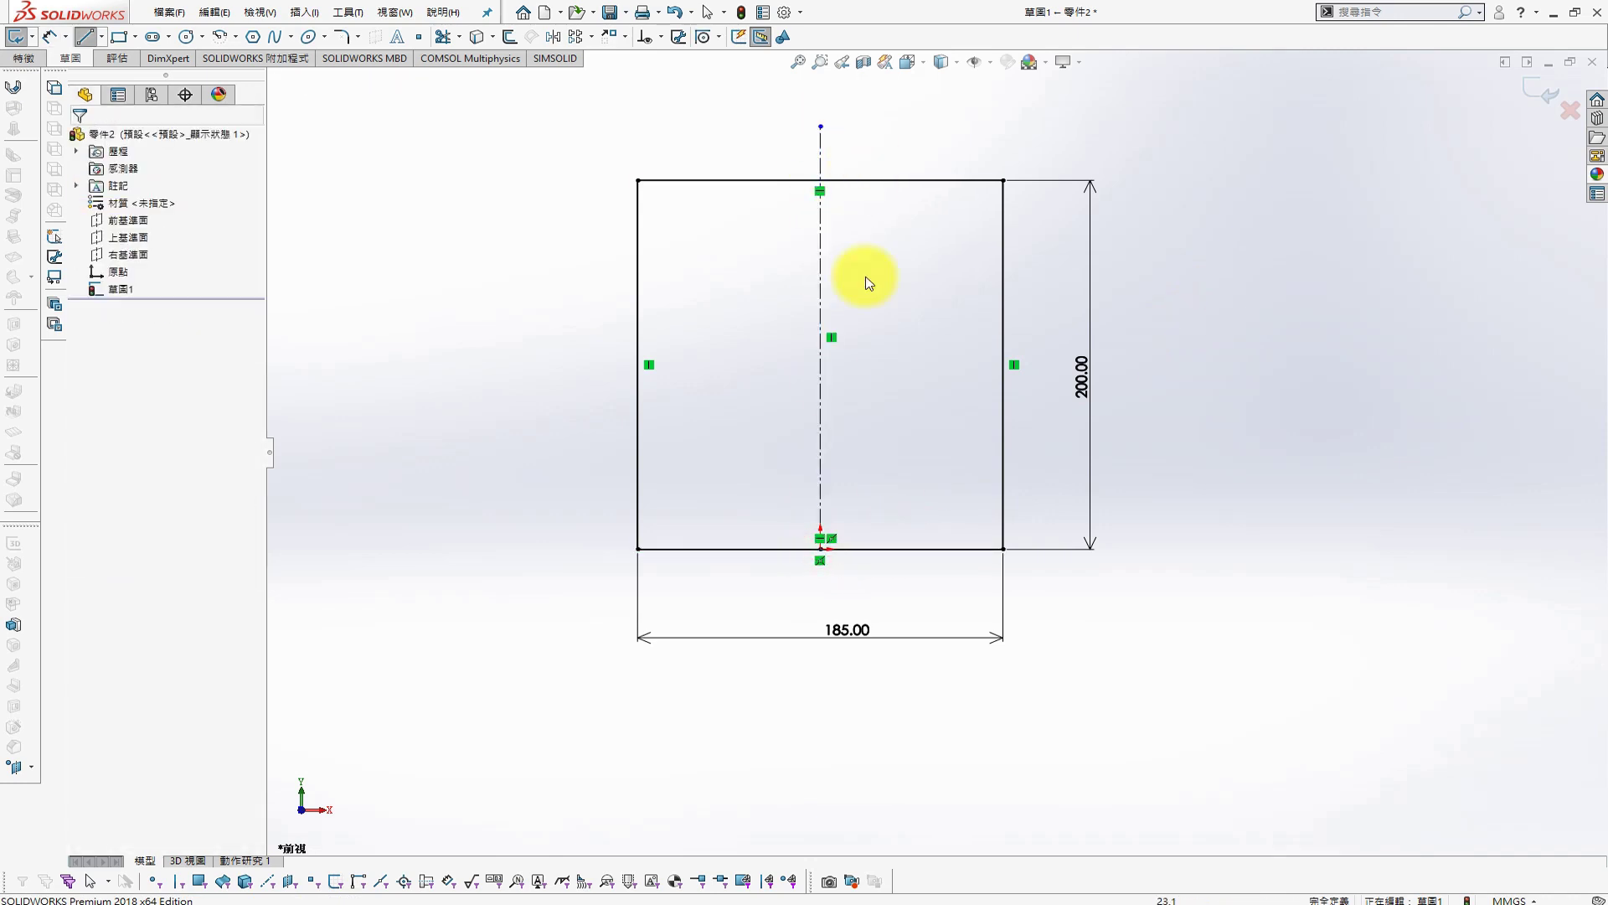
click(821, 297)
key(s)
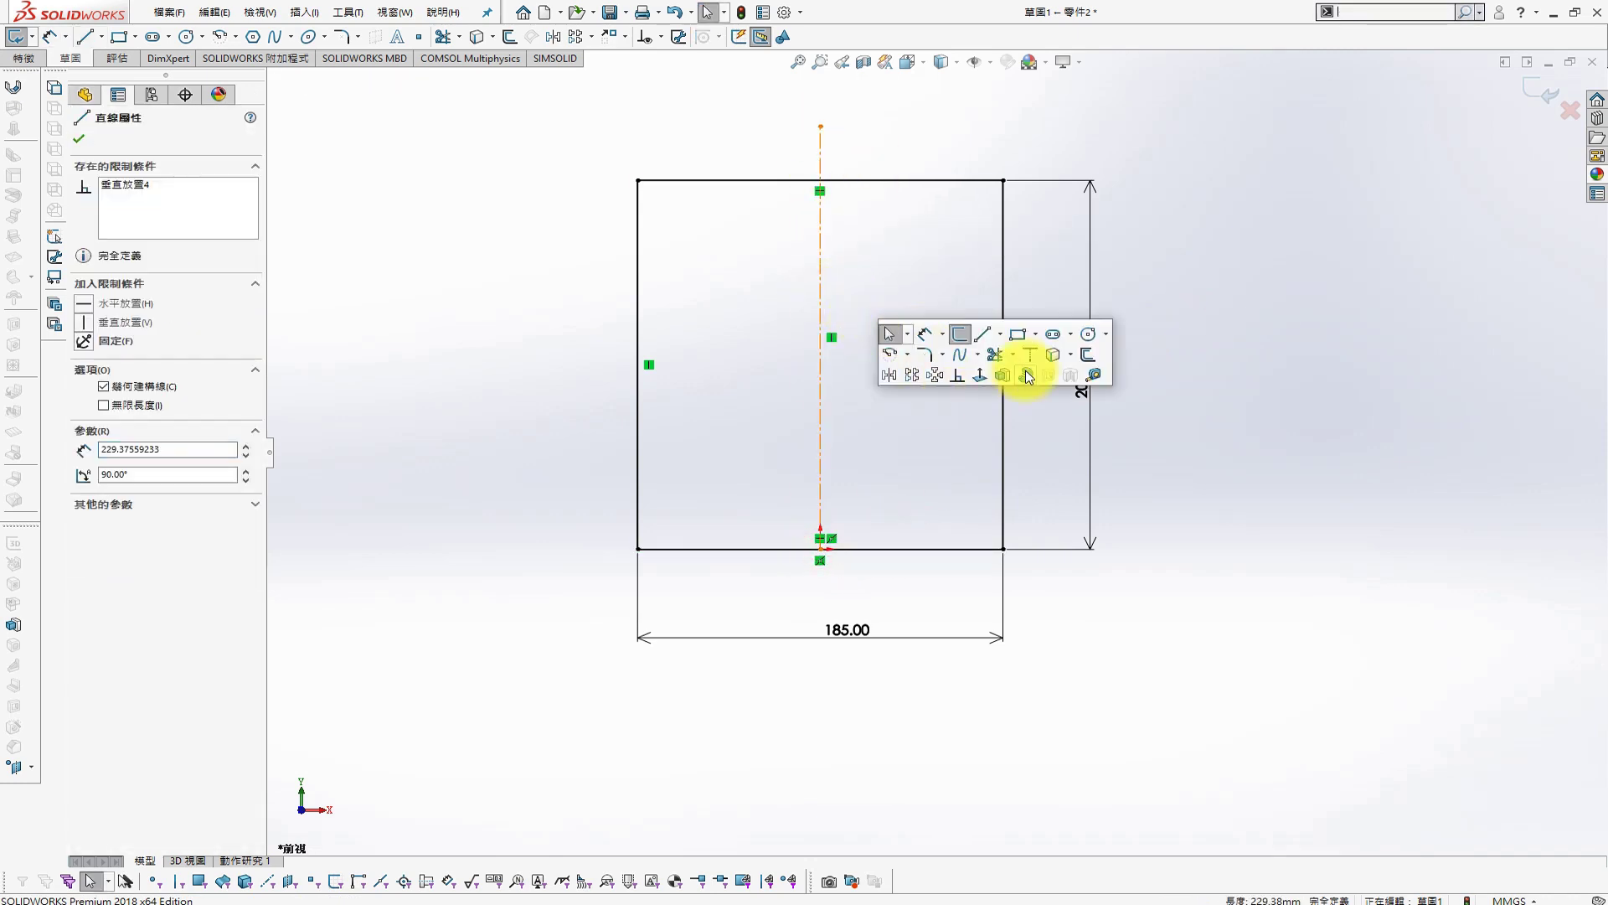
click(960, 333)
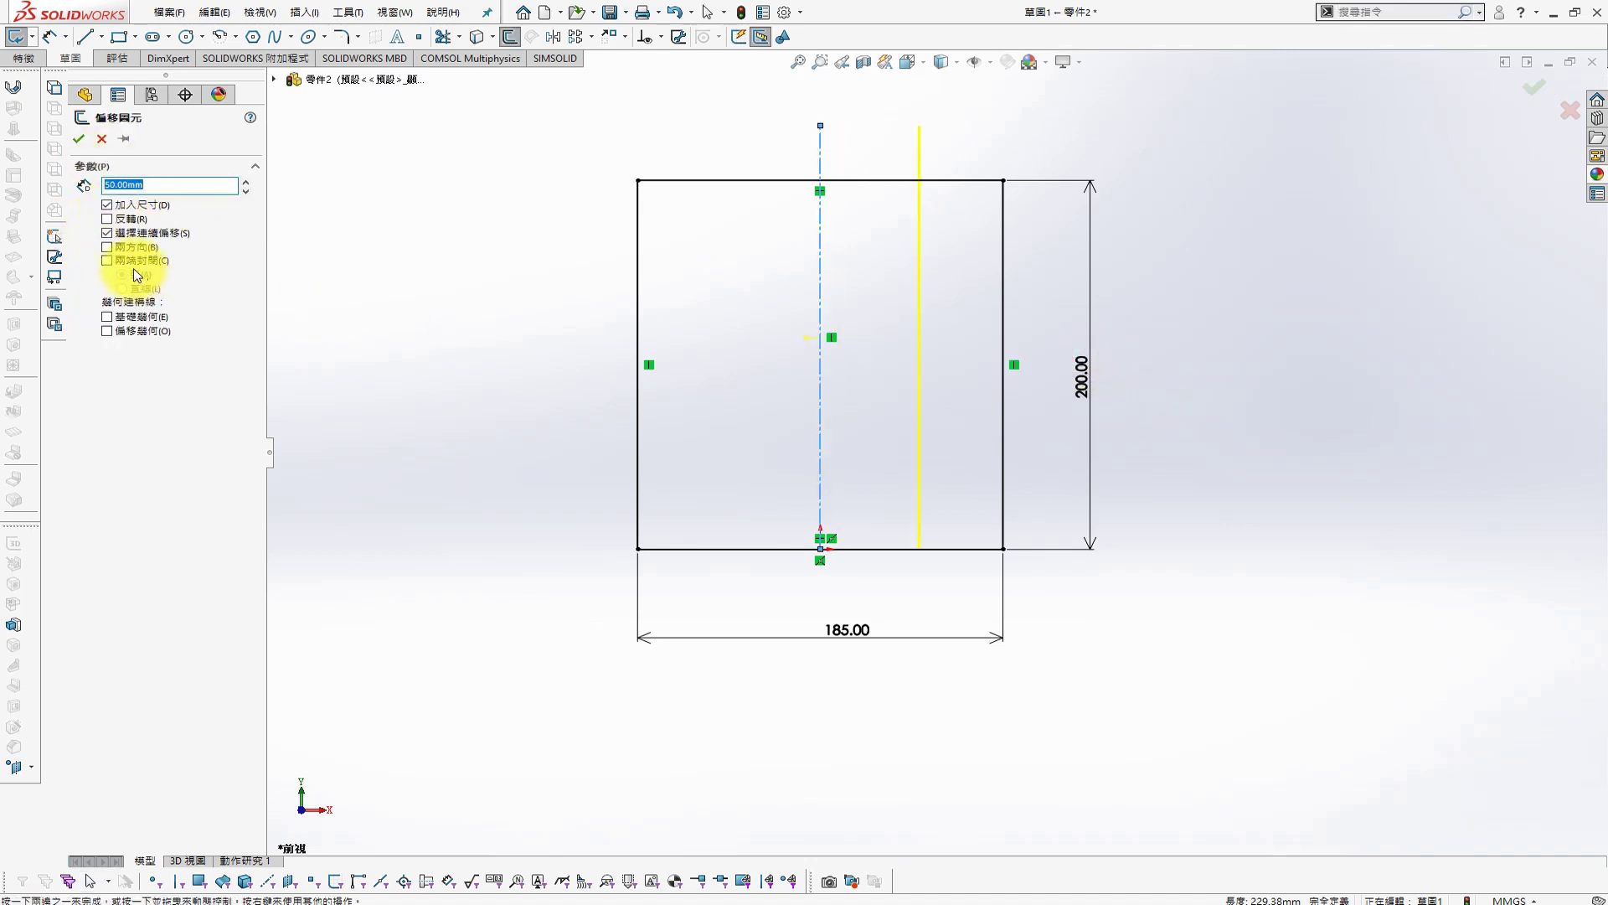
click(107, 247)
key(Return)
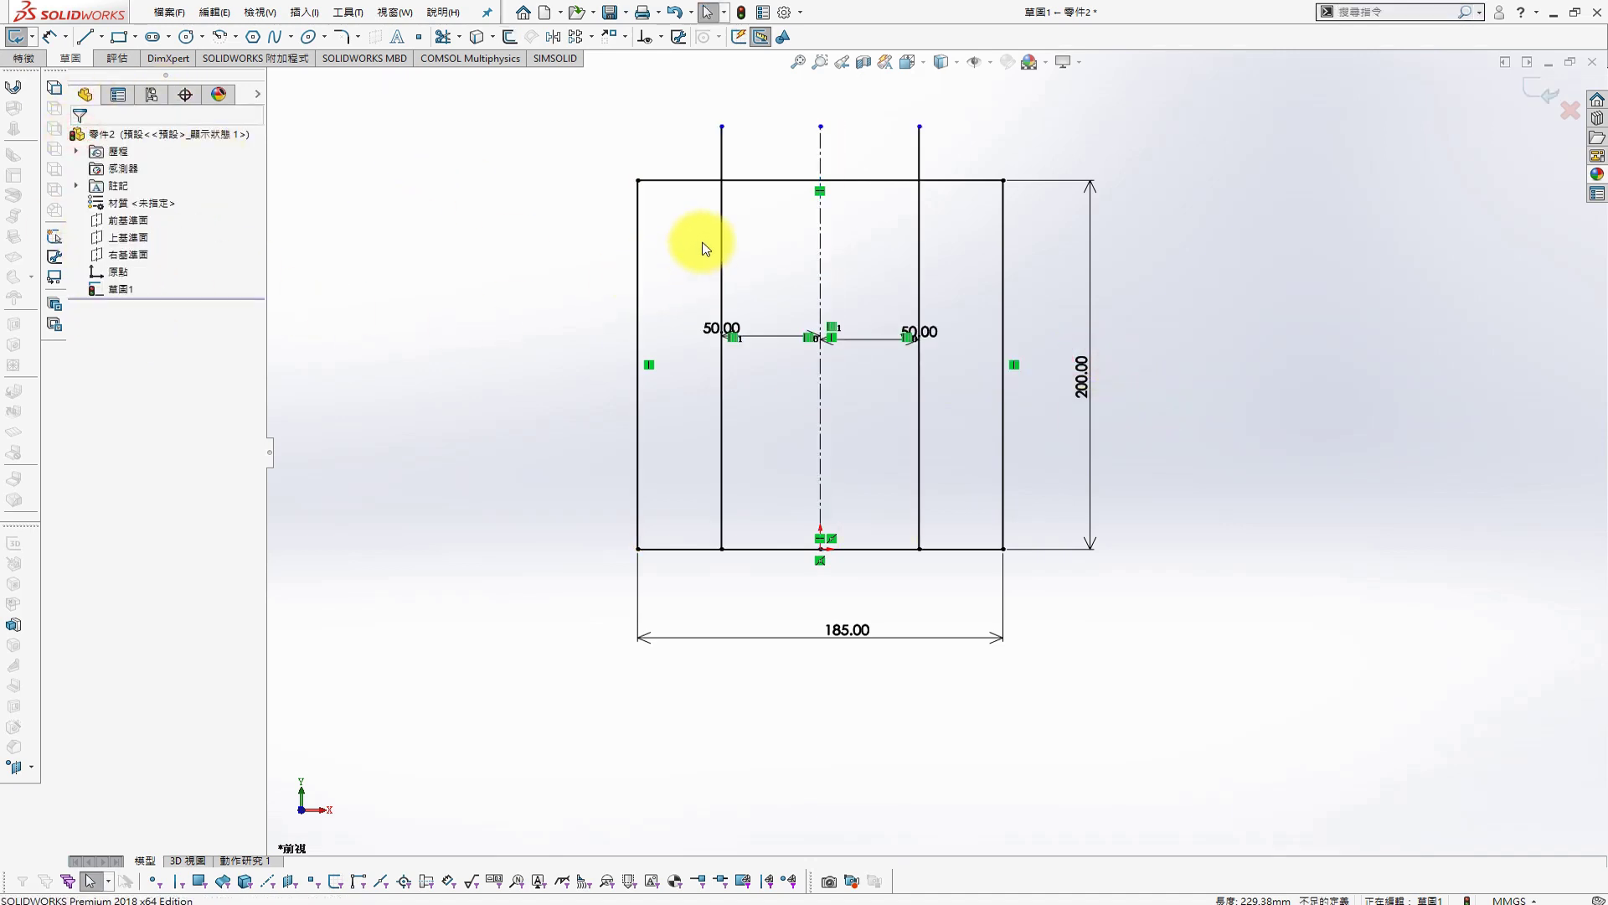
click(721, 251)
ctrl+click(918, 262)
click(104, 555)
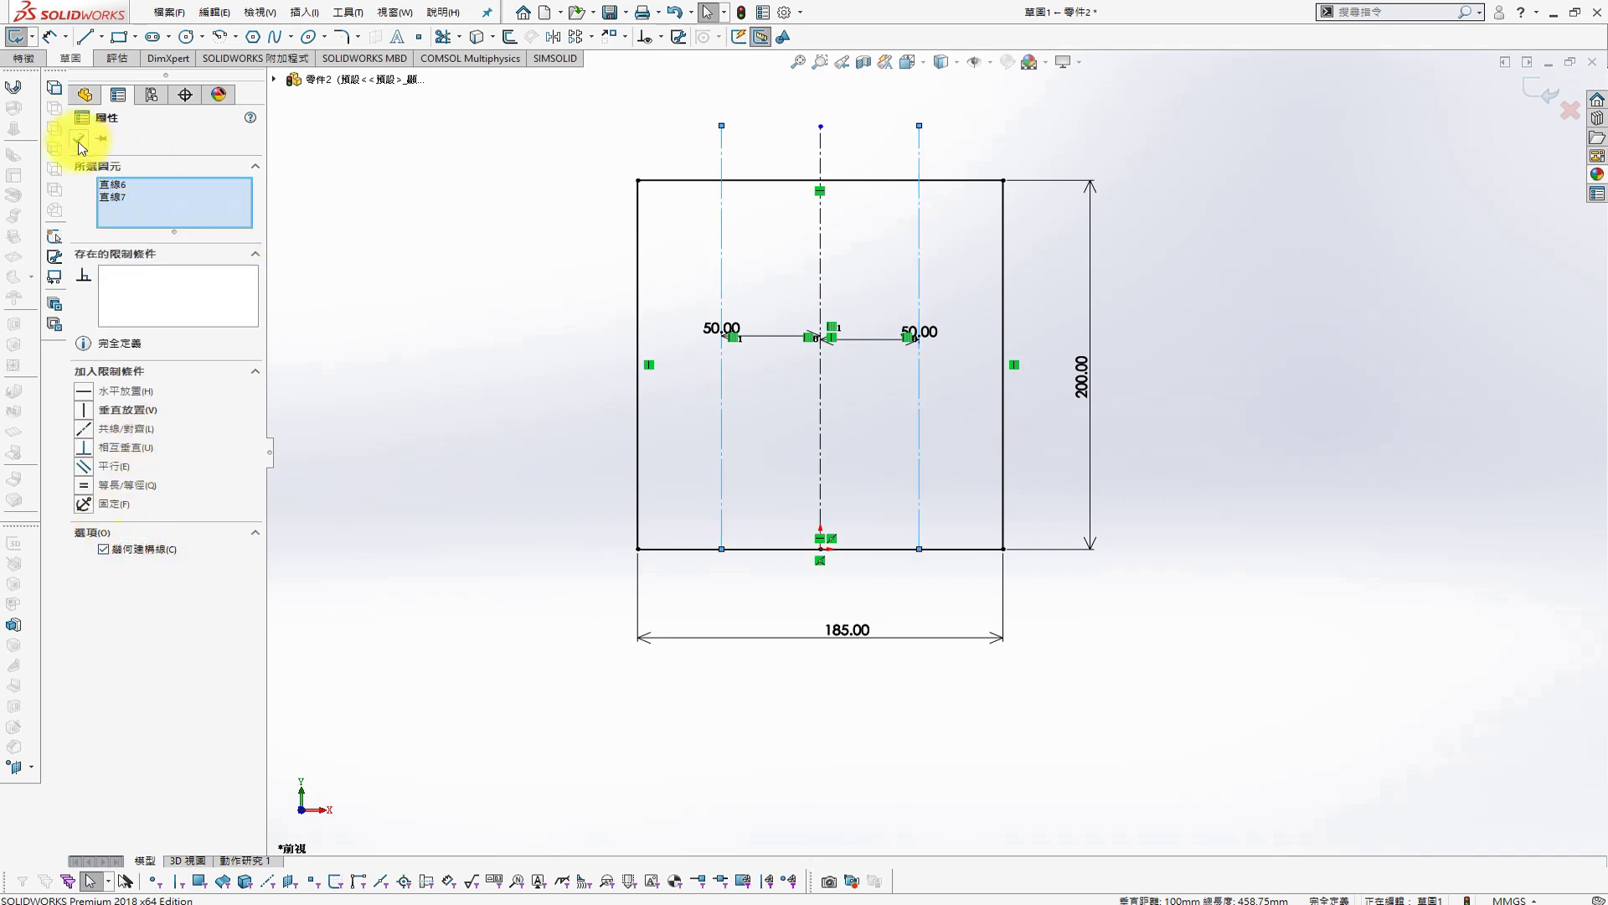
click(79, 138)
Trim away the top edge between the two construction lines
key(s)
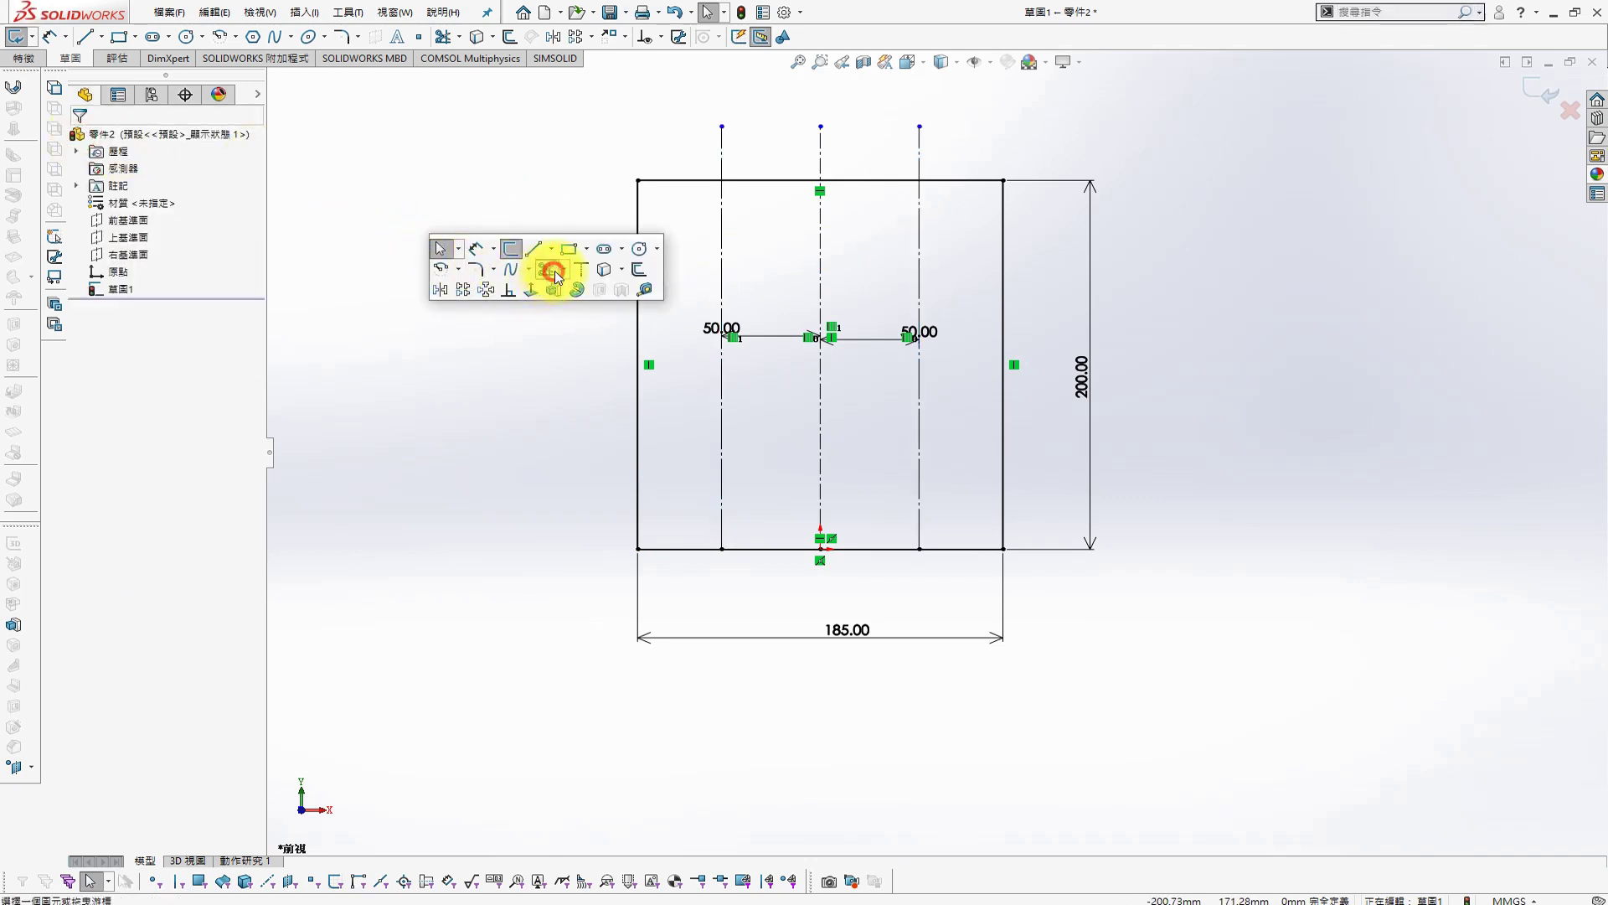
click(549, 268)
drag(772, 143, 904, 172)
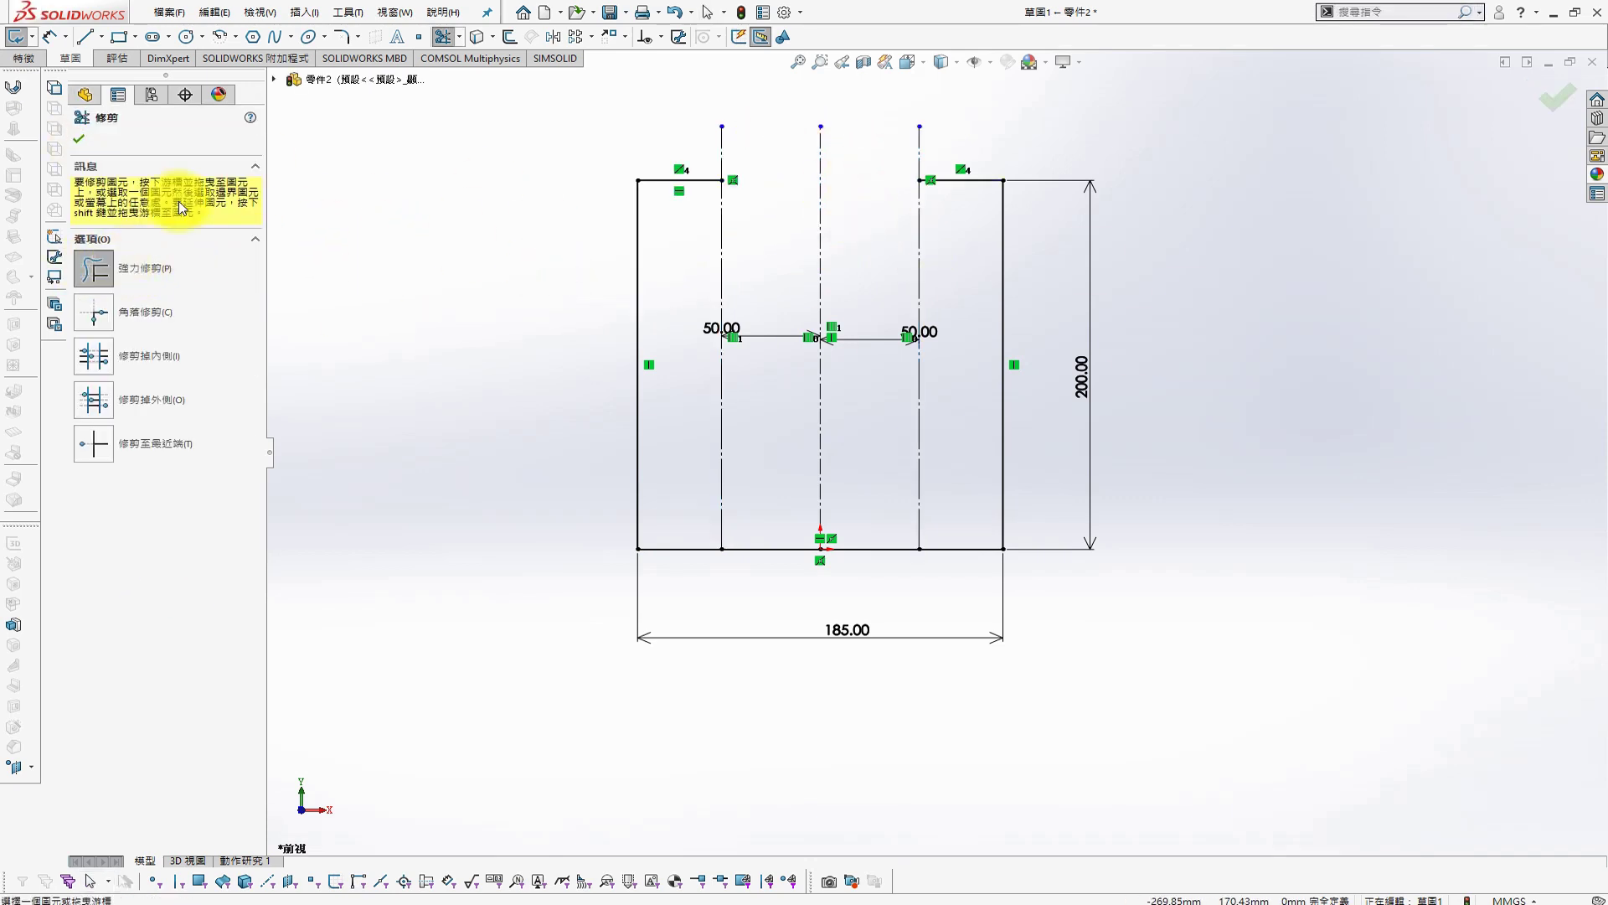
click(79, 138)
Fillet the four outer corners at 20 mm and exit the sketch
key(s)
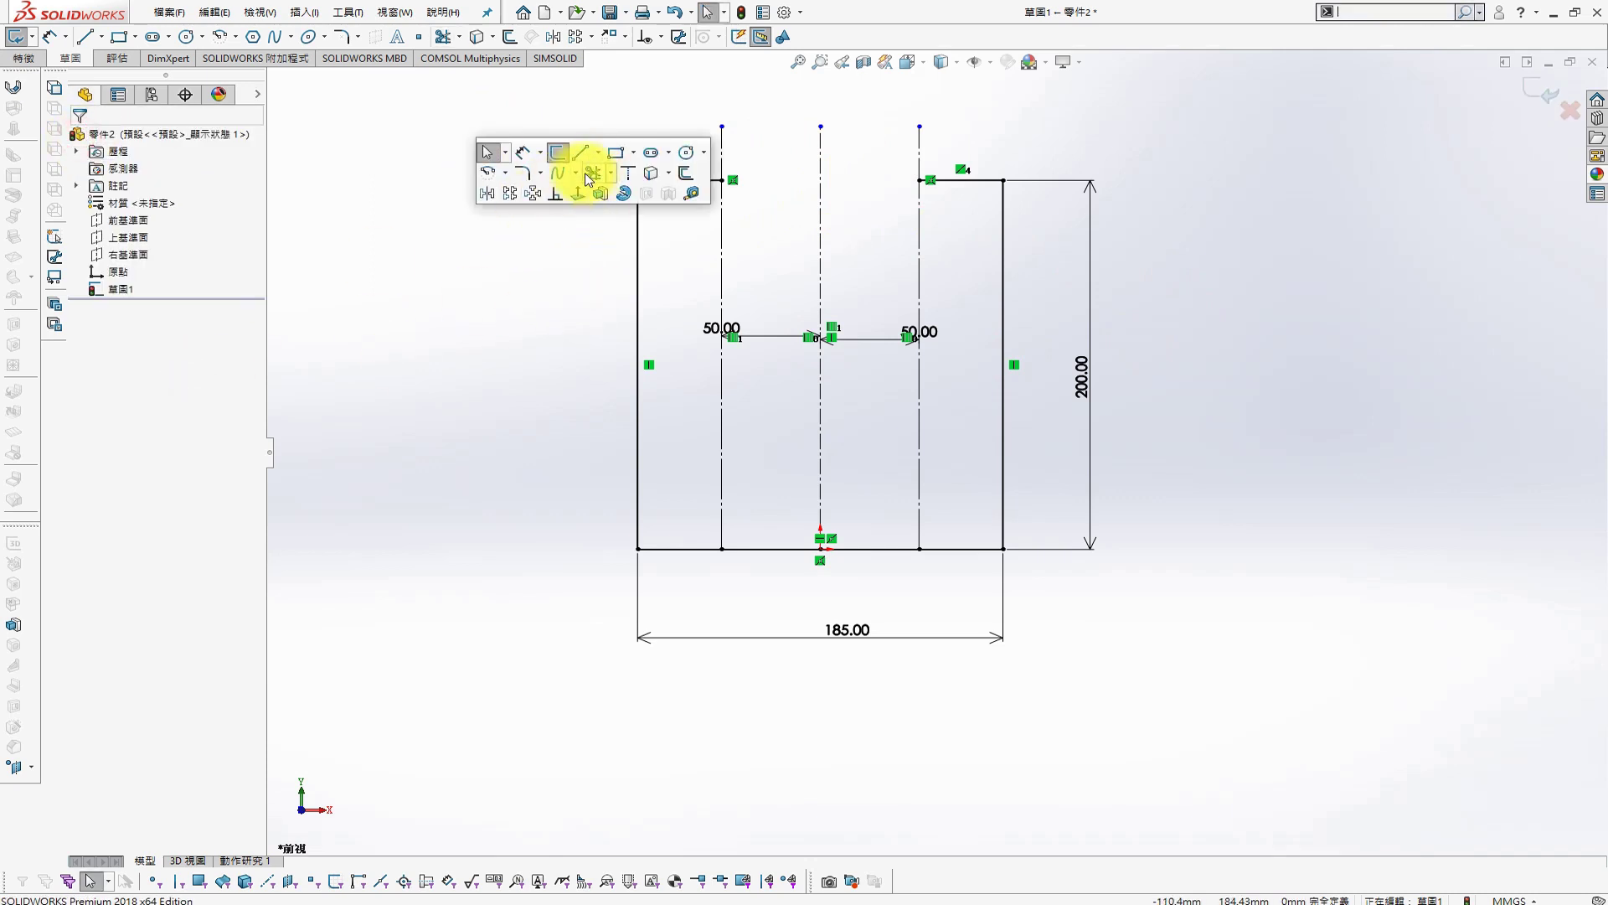
click(534, 173)
double_click(117, 289)
text(20.00mm)
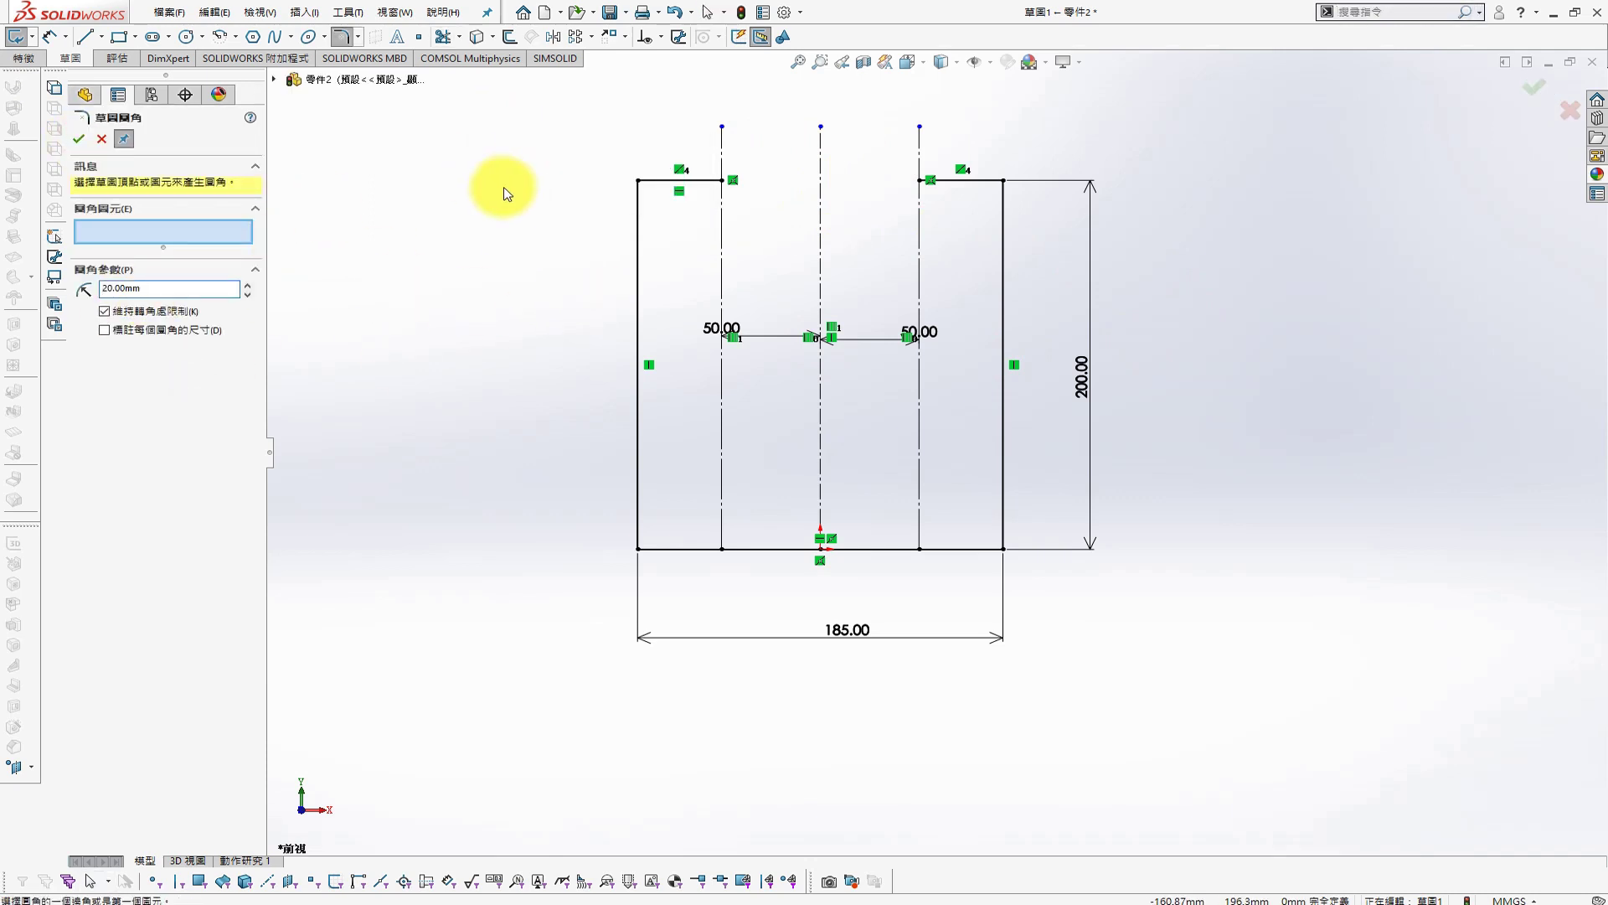
drag(520, 75, 1094, 595)
click(847, 468)
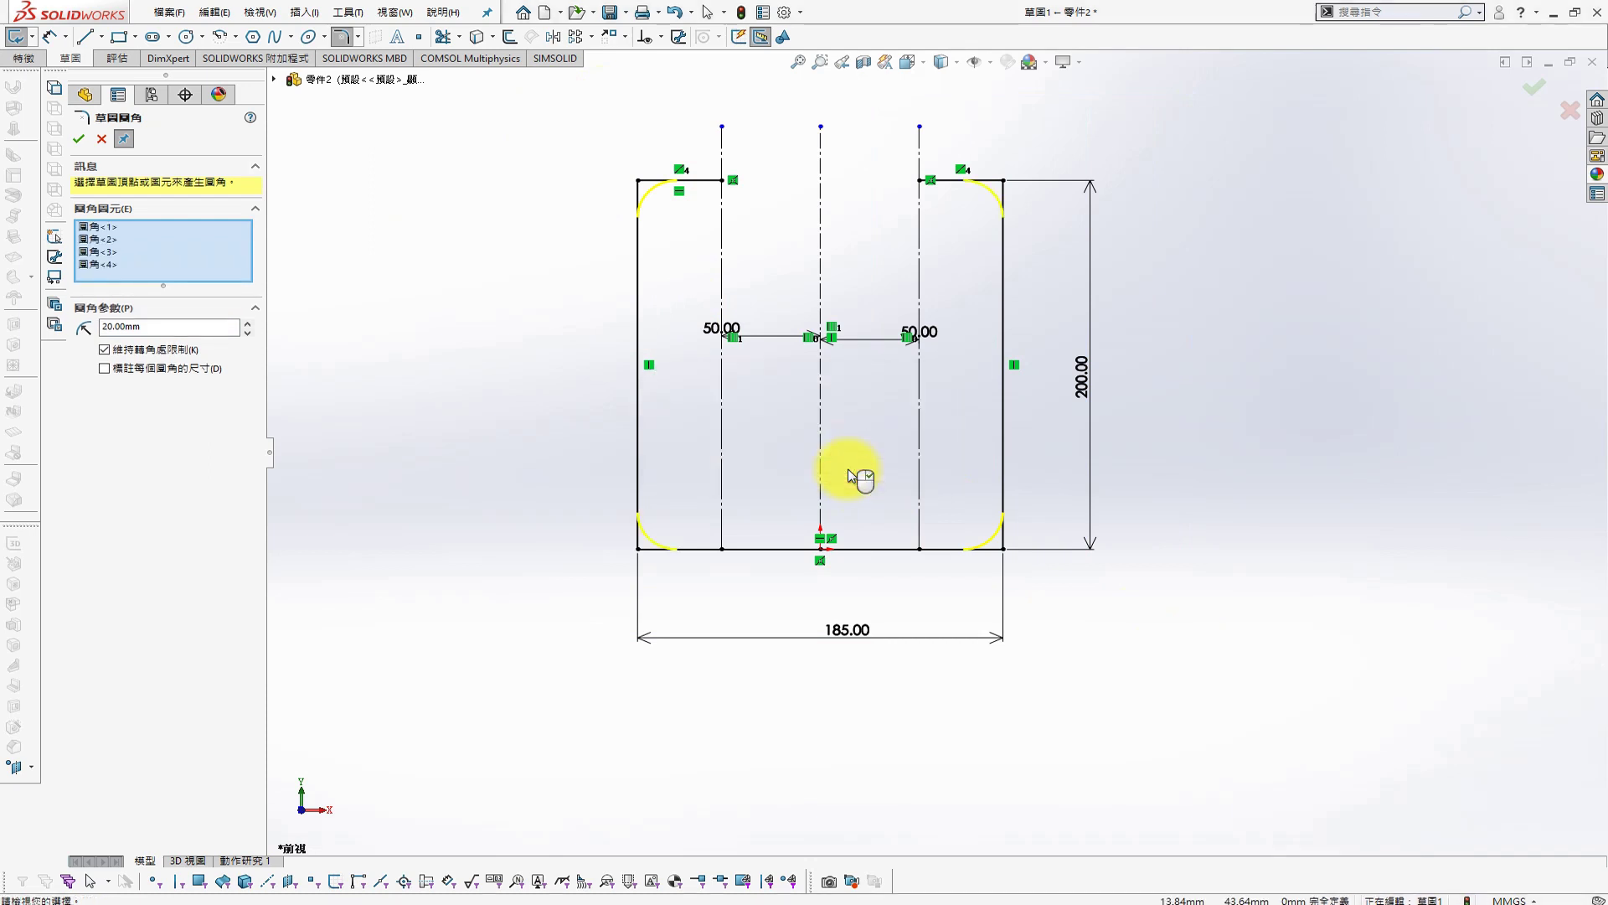
click(79, 139)
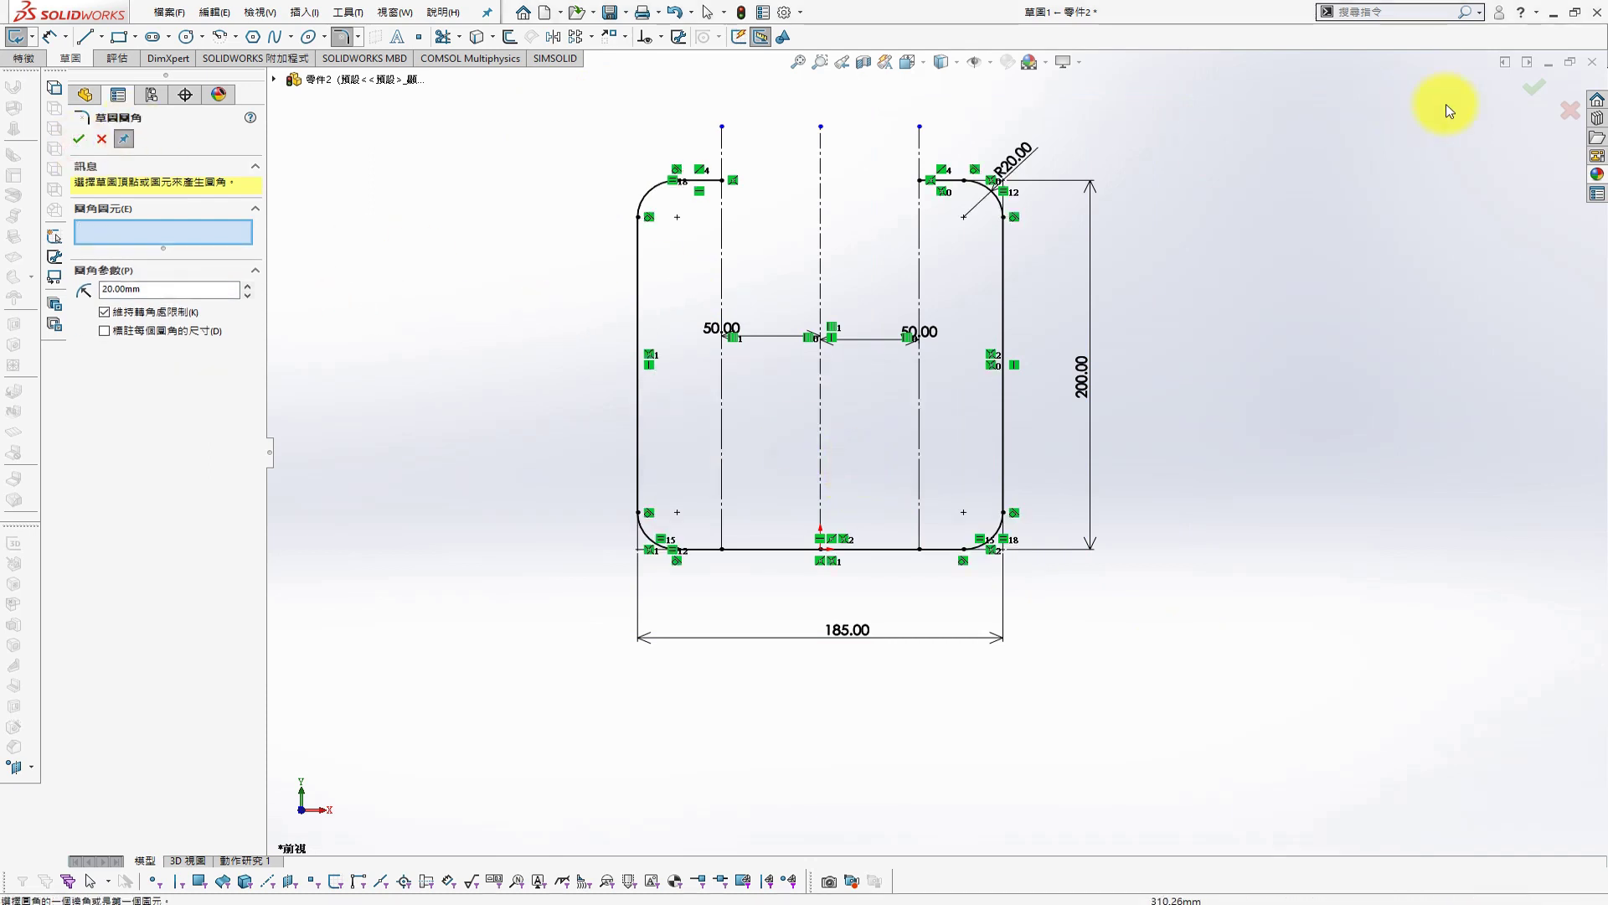
click(1538, 90)
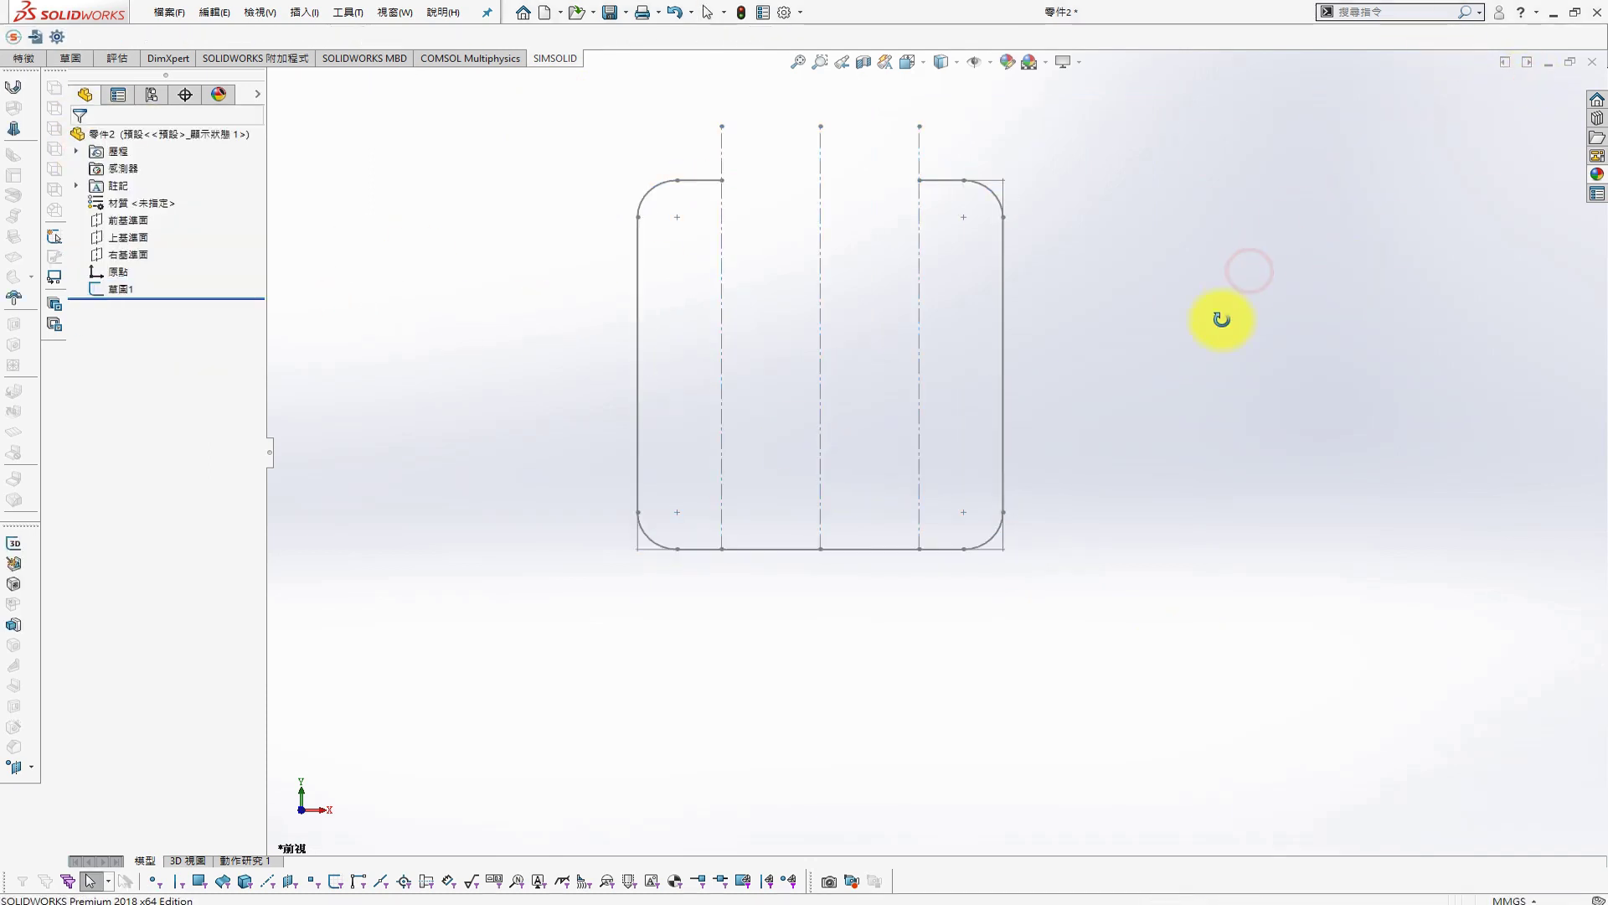
Sweep a 10 mm circular profile along the loop sketch to form the tube
middle_drag(1221, 320, 1199, 365)
key(s)
click(362, 296)
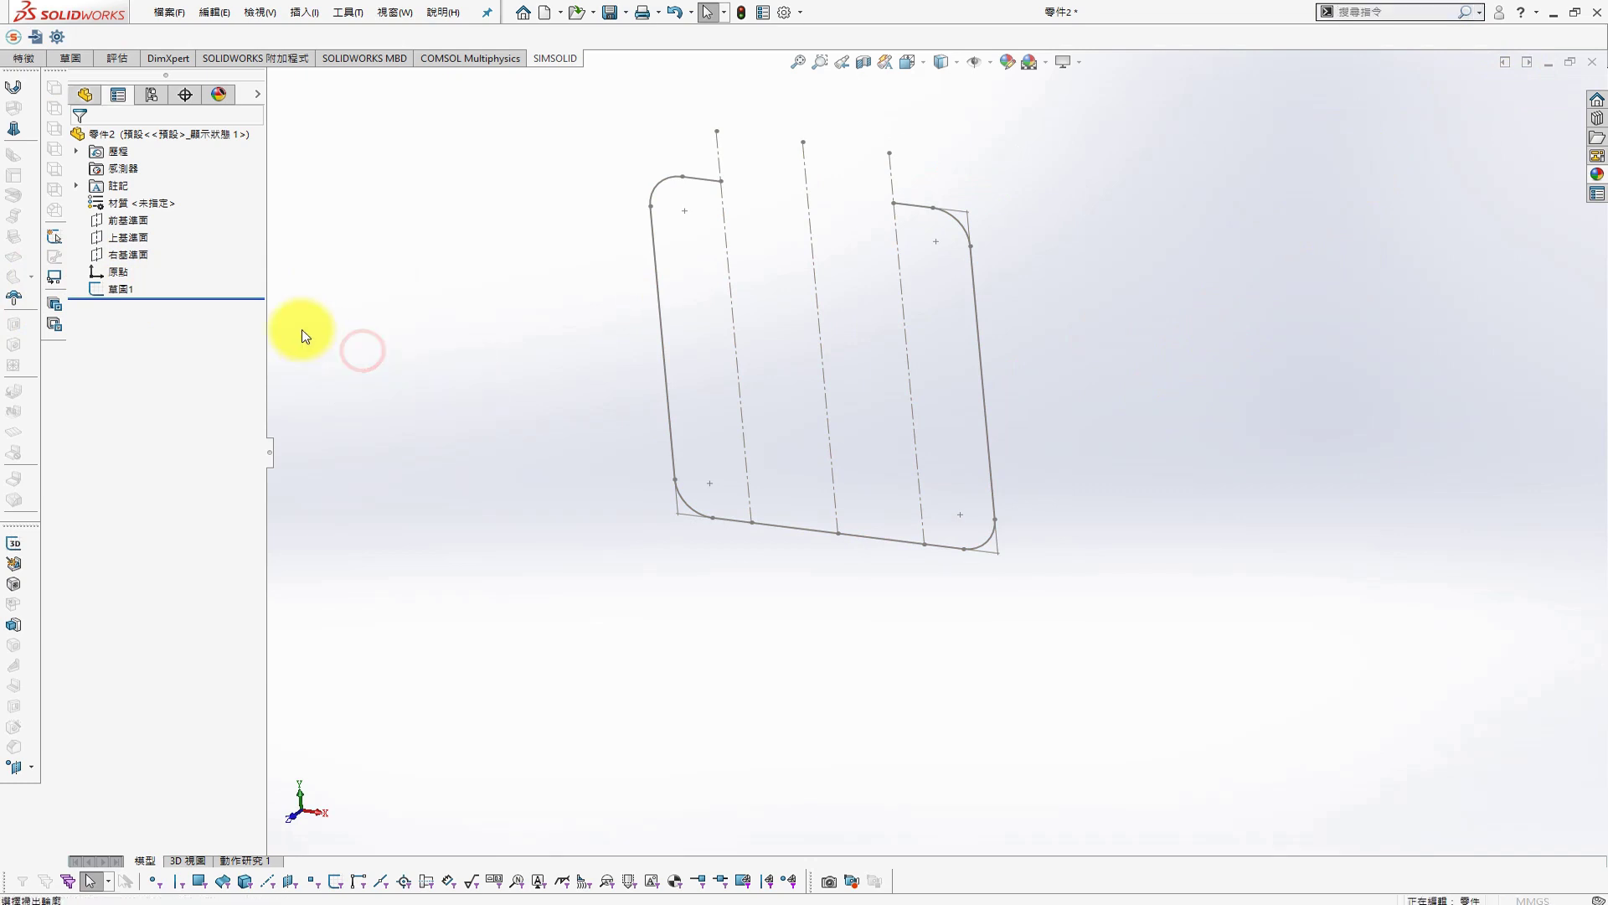
click(105, 197)
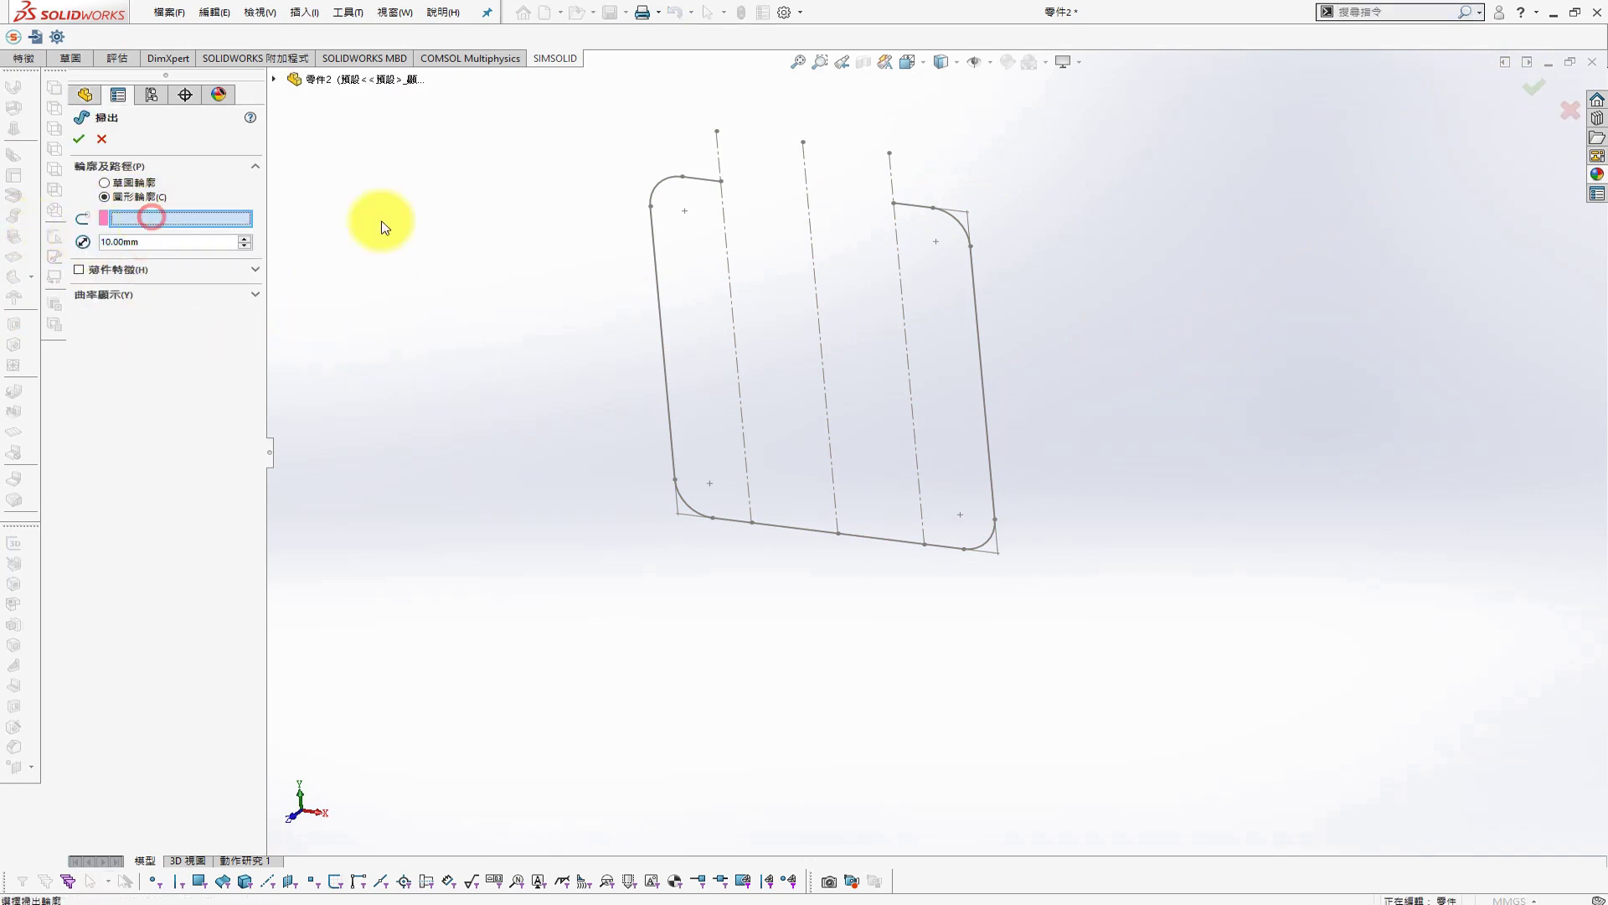
click(694, 184)
click(79, 139)
Colour the tube part green
right_click(142, 202)
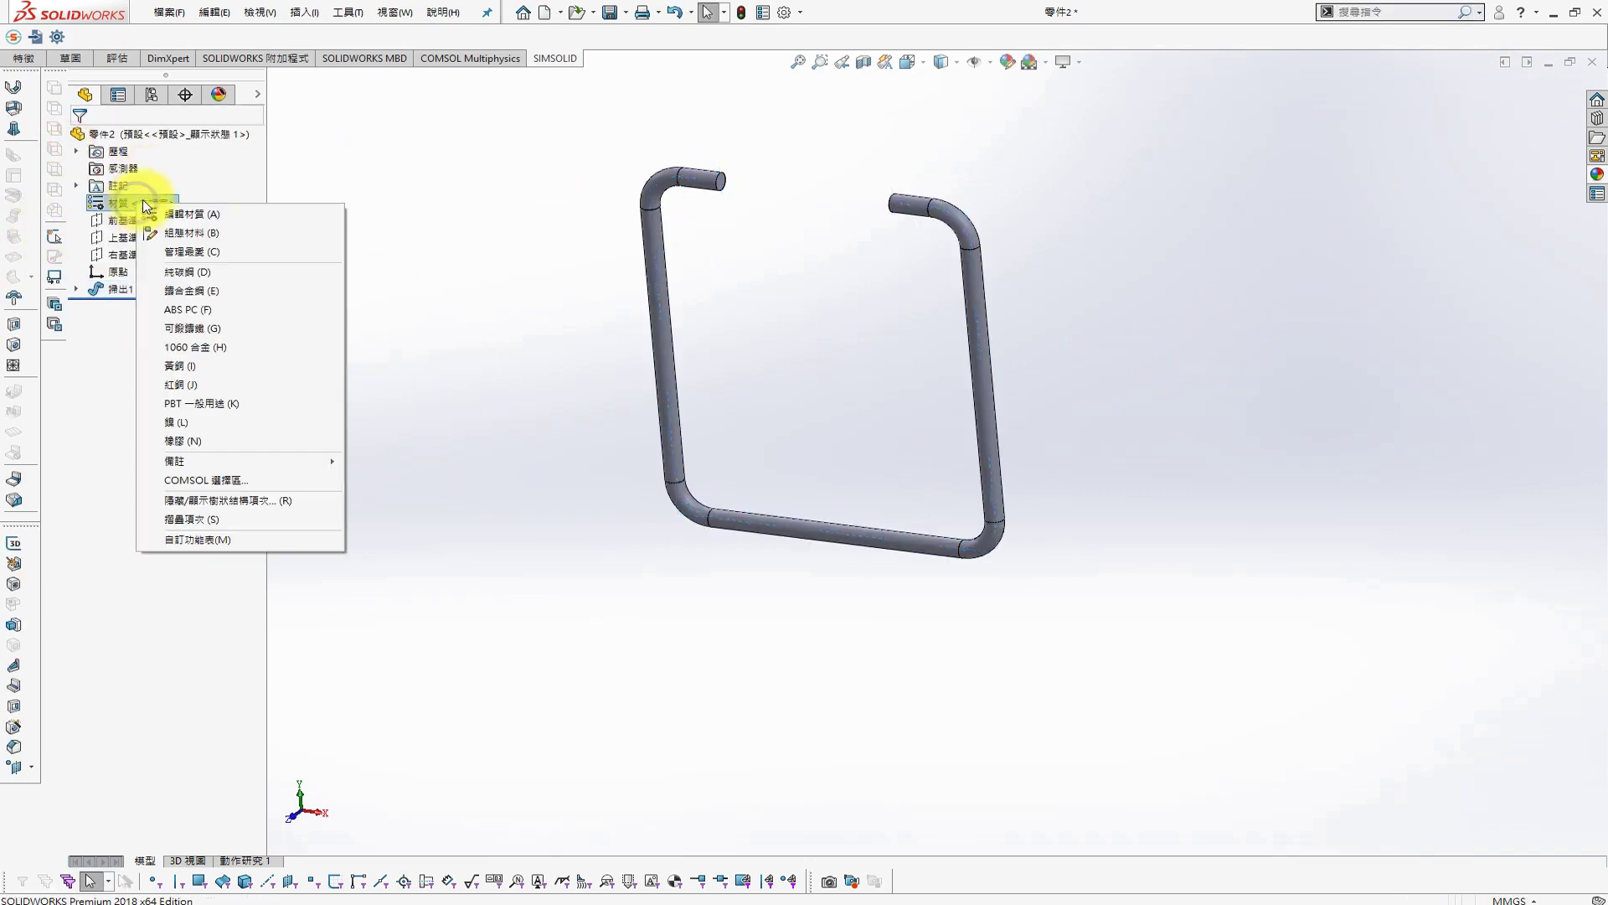
right_click(109, 134)
click(197, 323)
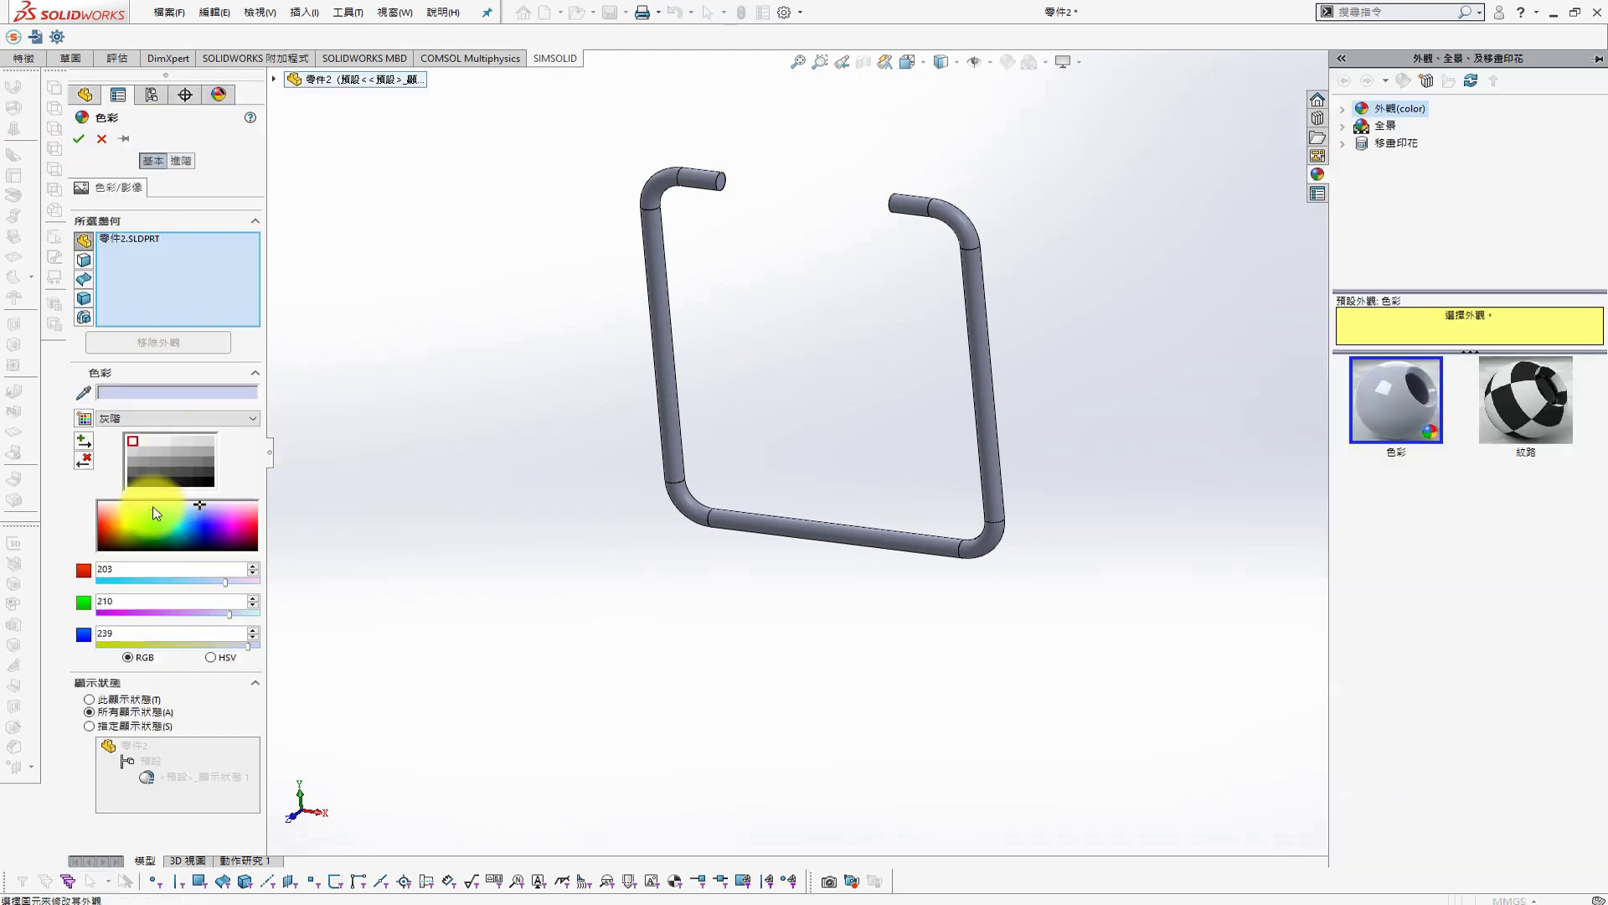
click(153, 506)
key(Return)
Save the part as POSITION CIRCLE 2
key(ctrl+s)
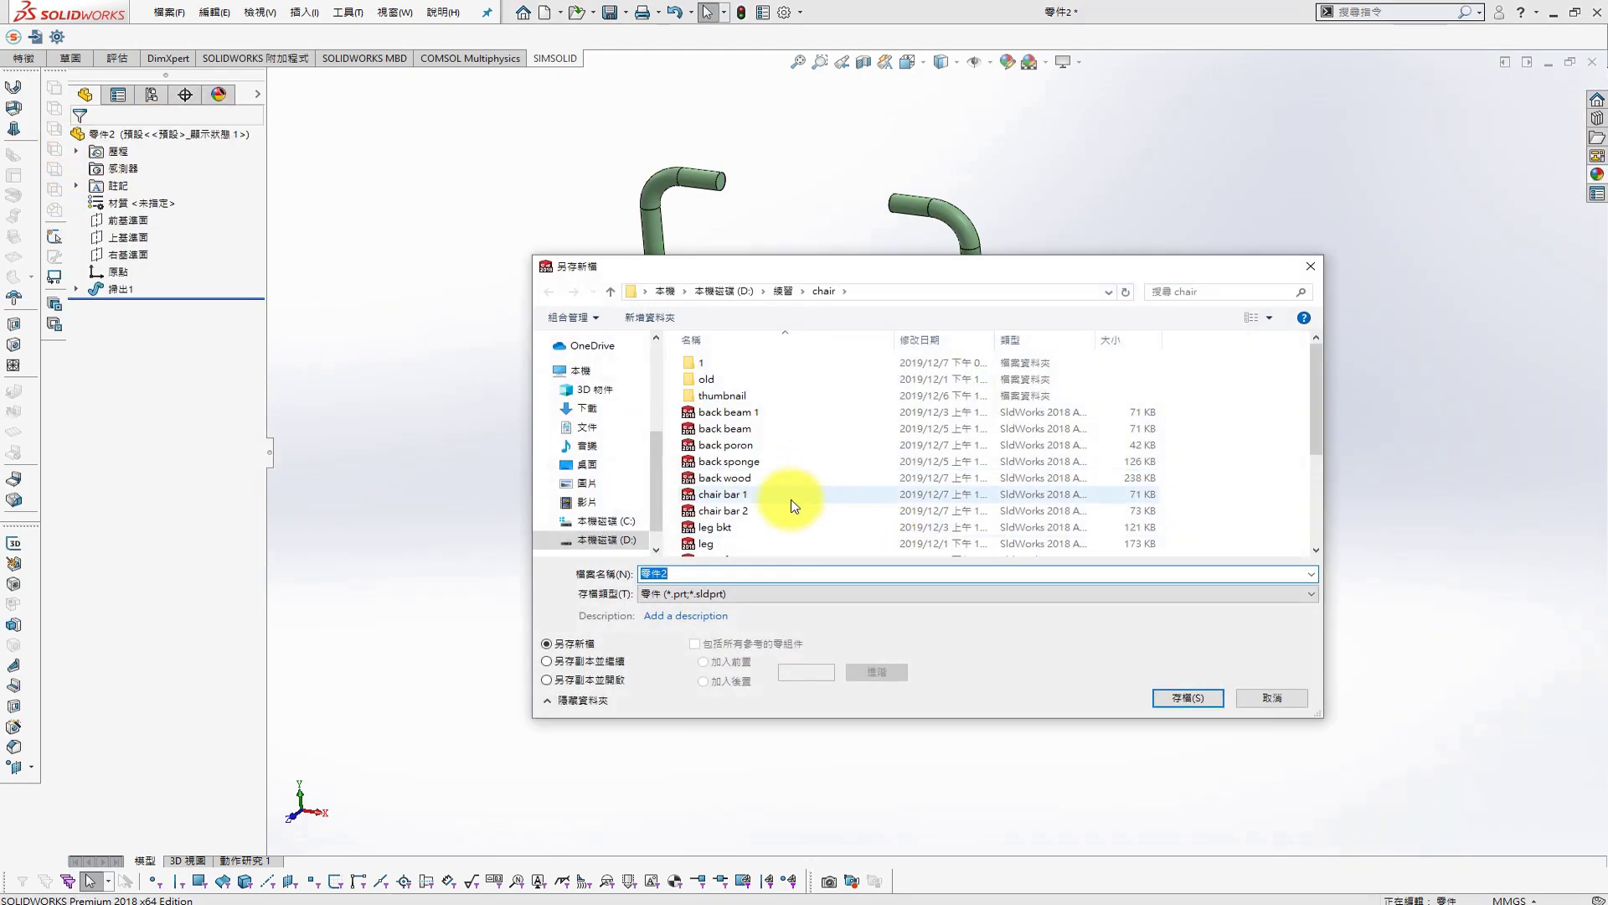
drag(1316, 394, 1316, 482)
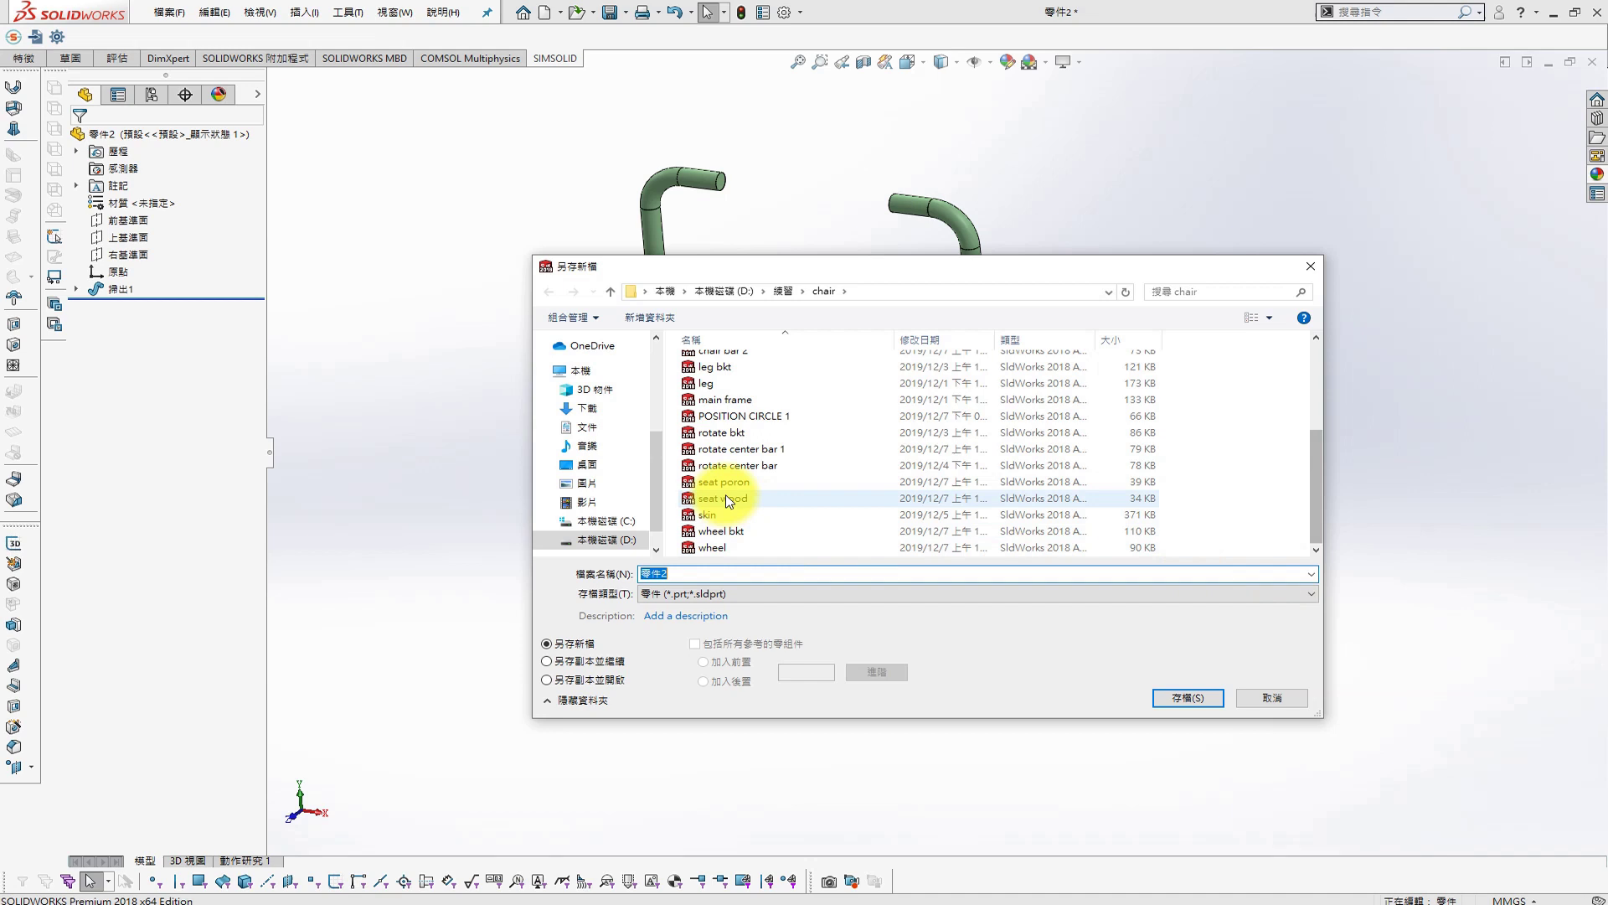
click(792, 416)
click(735, 573)
key(BackSpace)
text(2)
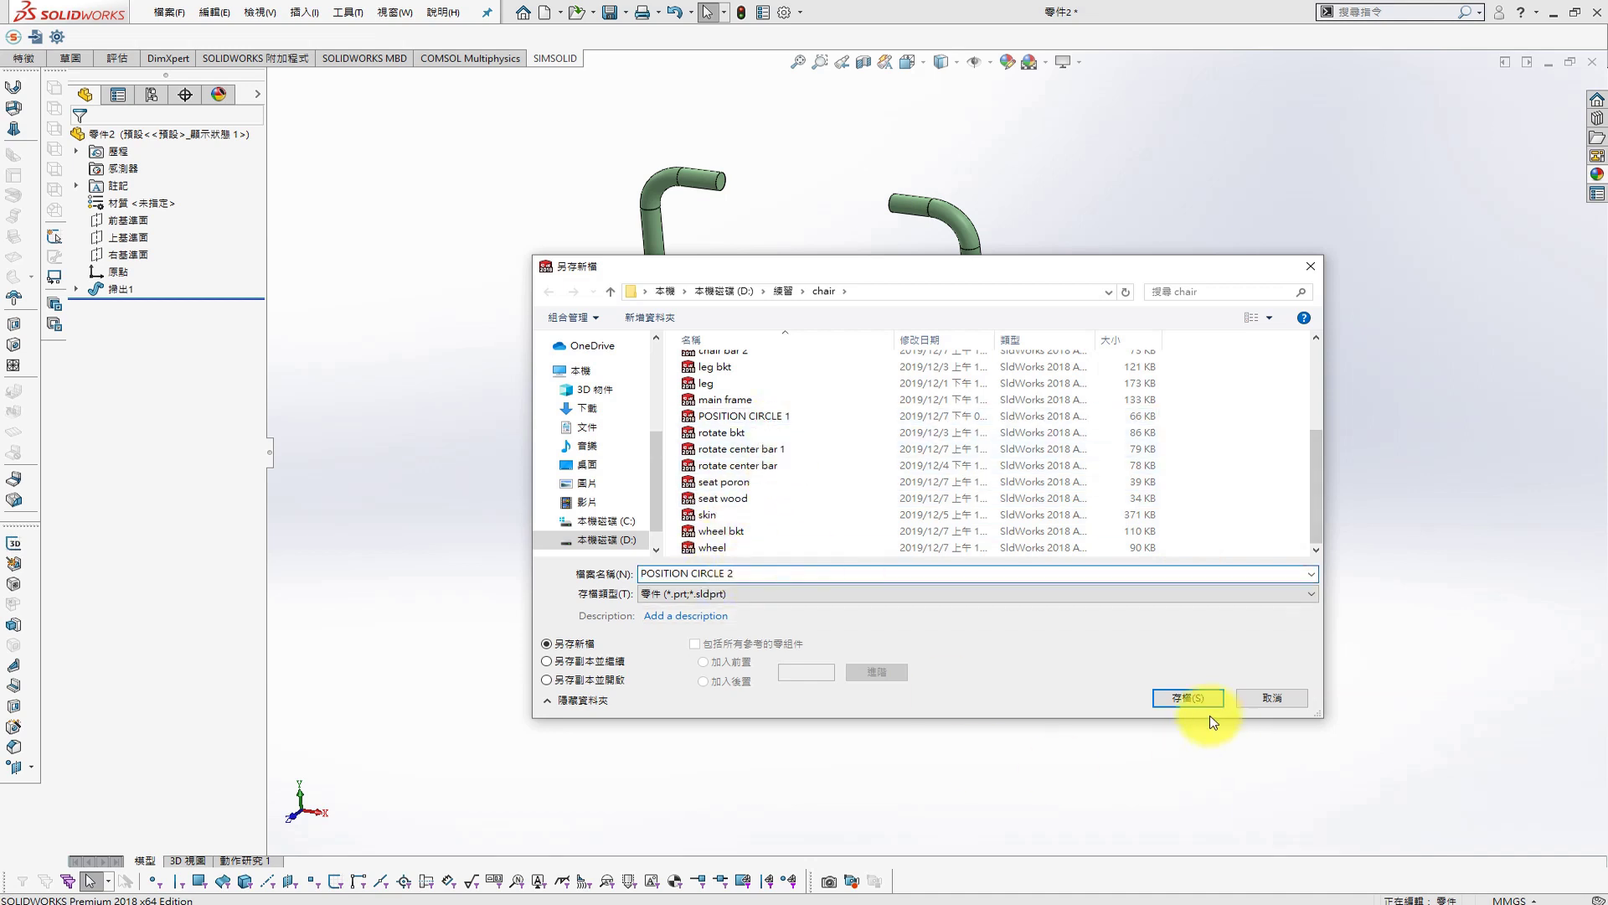
click(1189, 698)
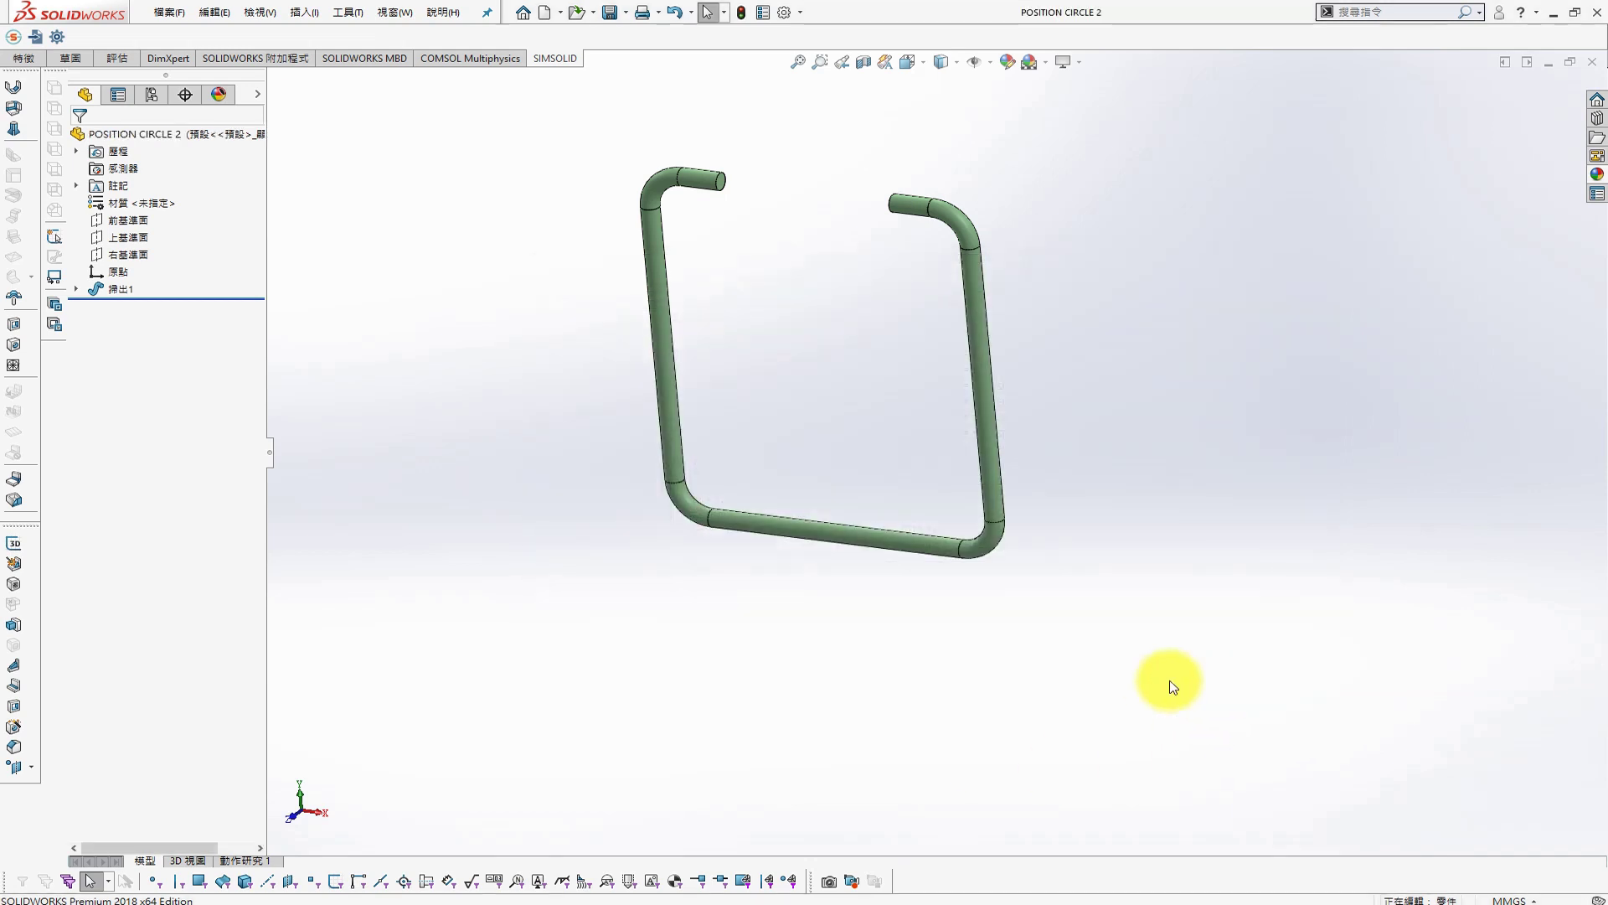
click(391, 12)
In the chair assembly, edit the seat bar part and start a sketch on its face
click(402, 161)
scroll(678, 471, down, 3)
scroll(847, 444, down, 3)
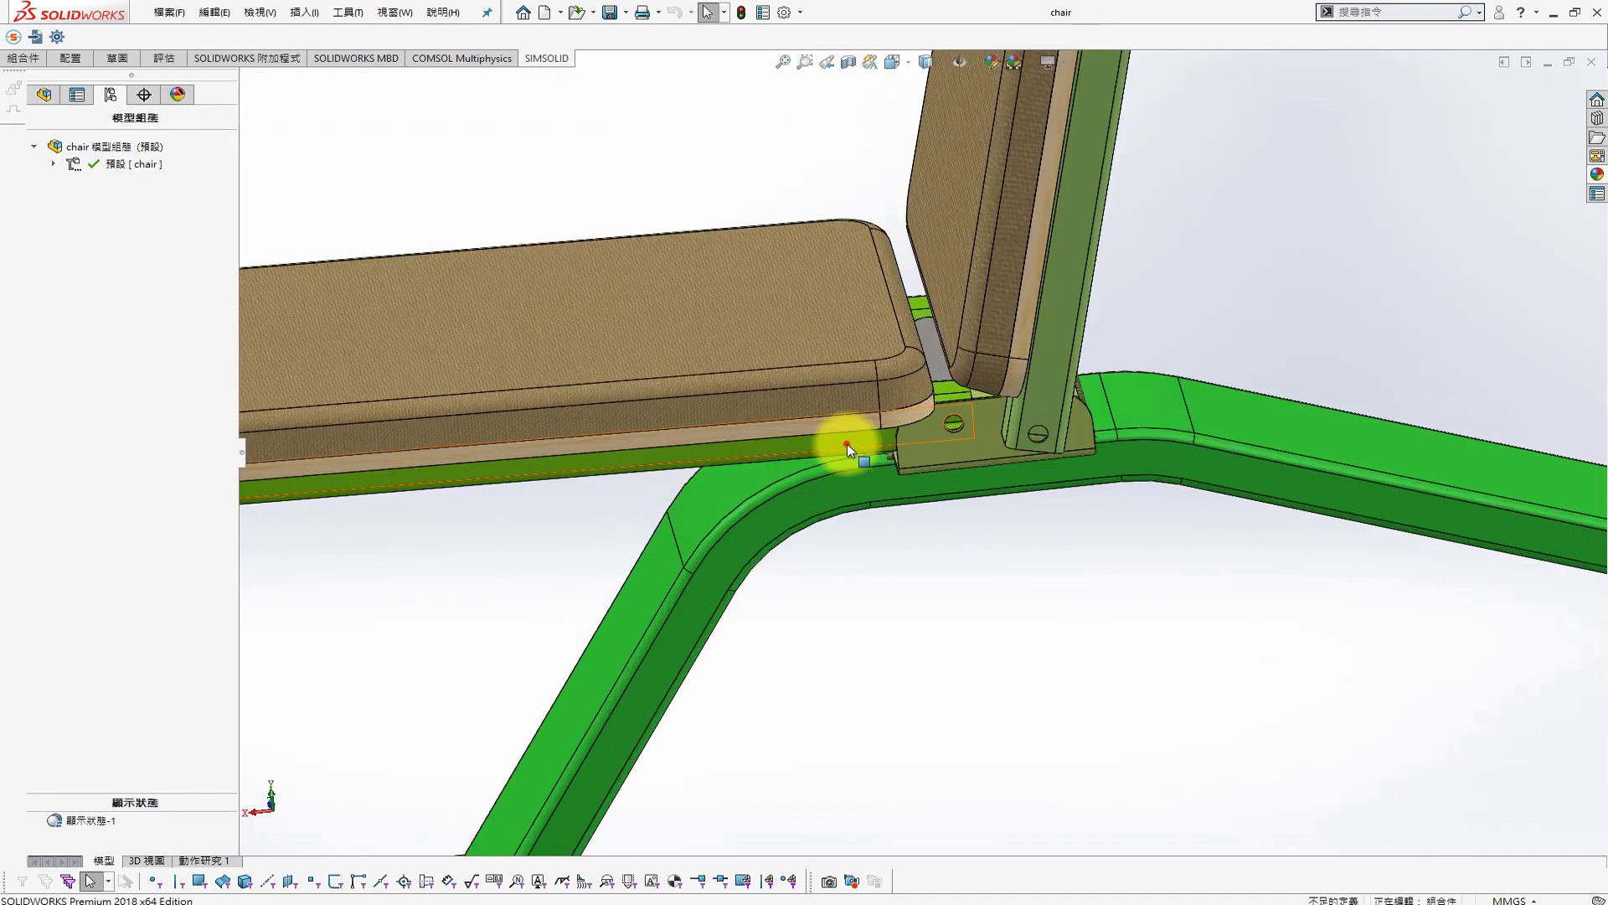
click(847, 444)
click(989, 354)
click(843, 441)
click(931, 401)
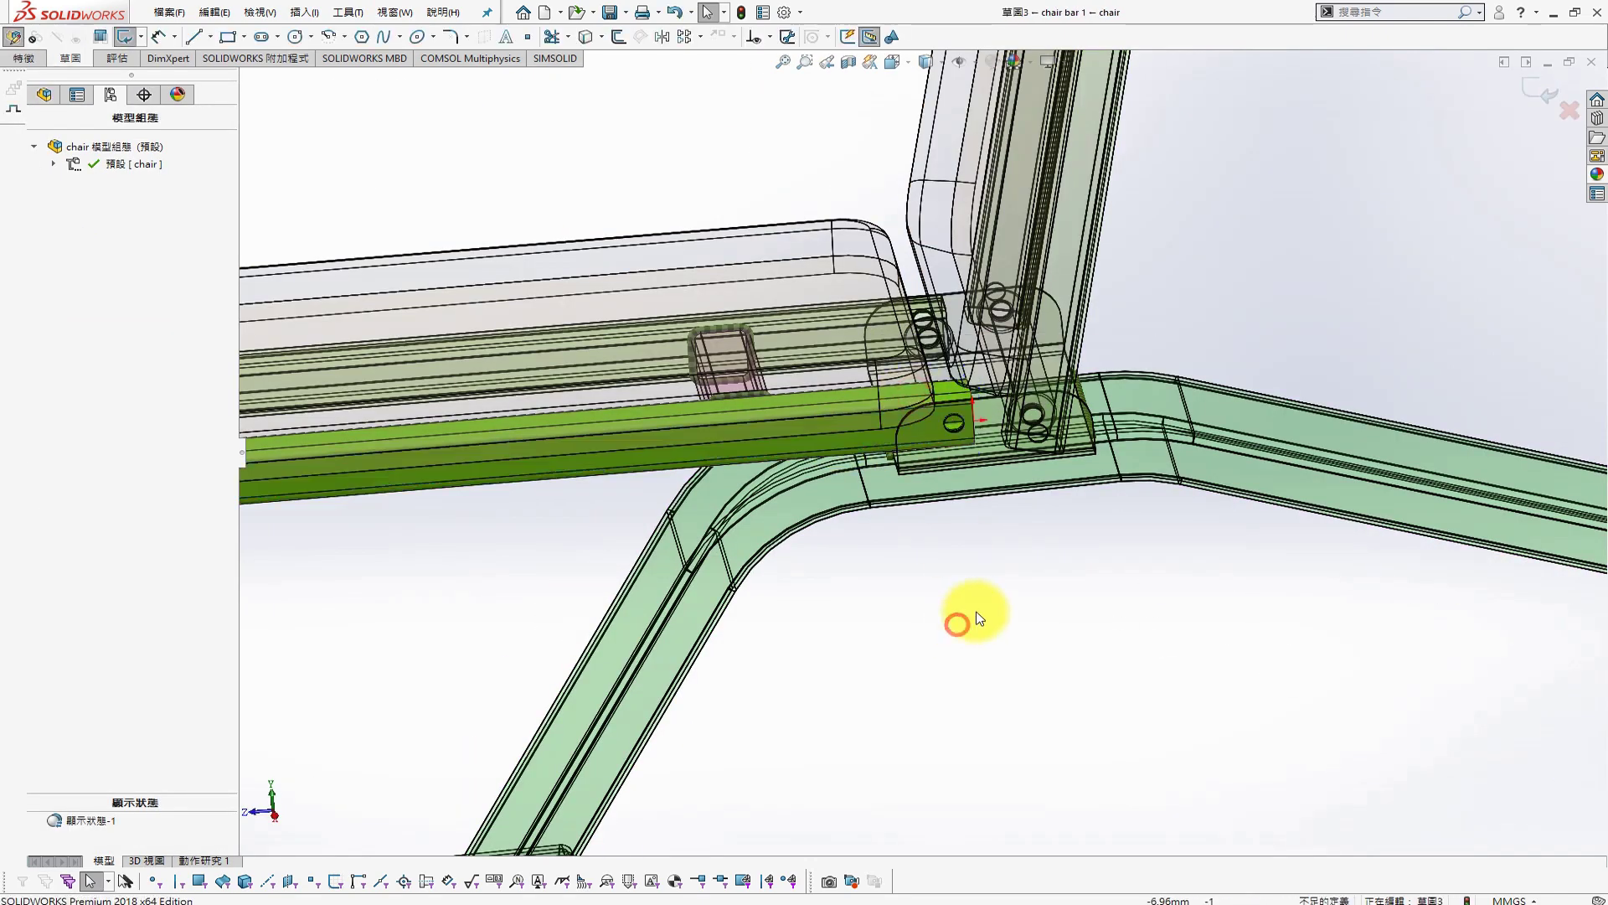
Draw a 10 mm diameter circle on the seat bar face, viewed normal to it
key(s)
key(ctrl+8)
scroll(850, 664, down, 5)
scroll(722, 519, down, 1)
key(s)
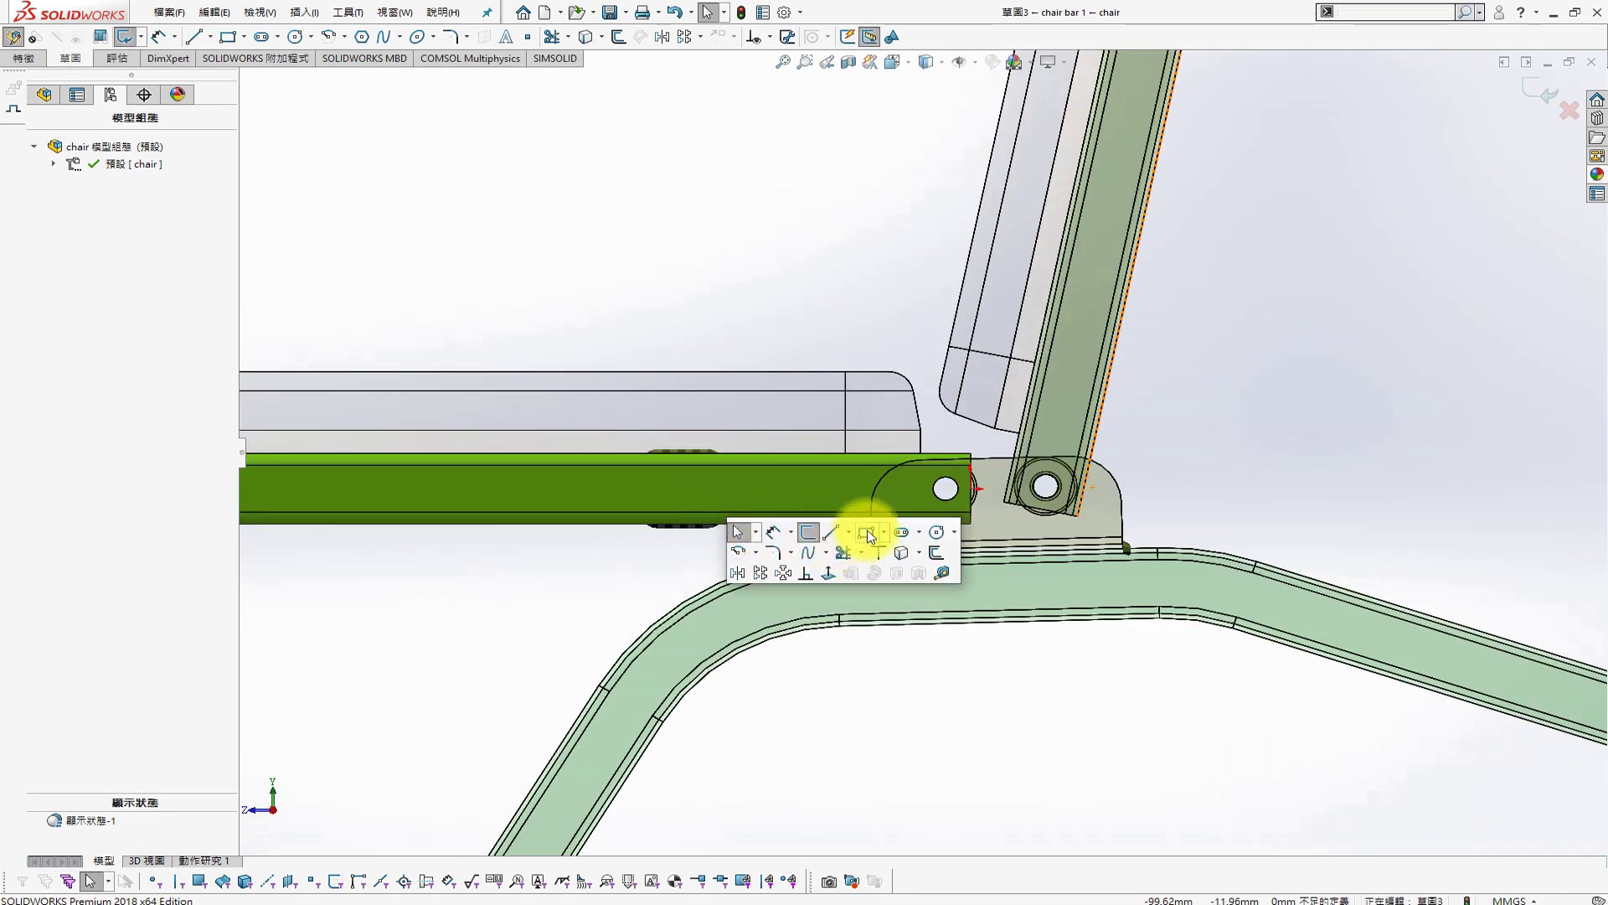
click(937, 533)
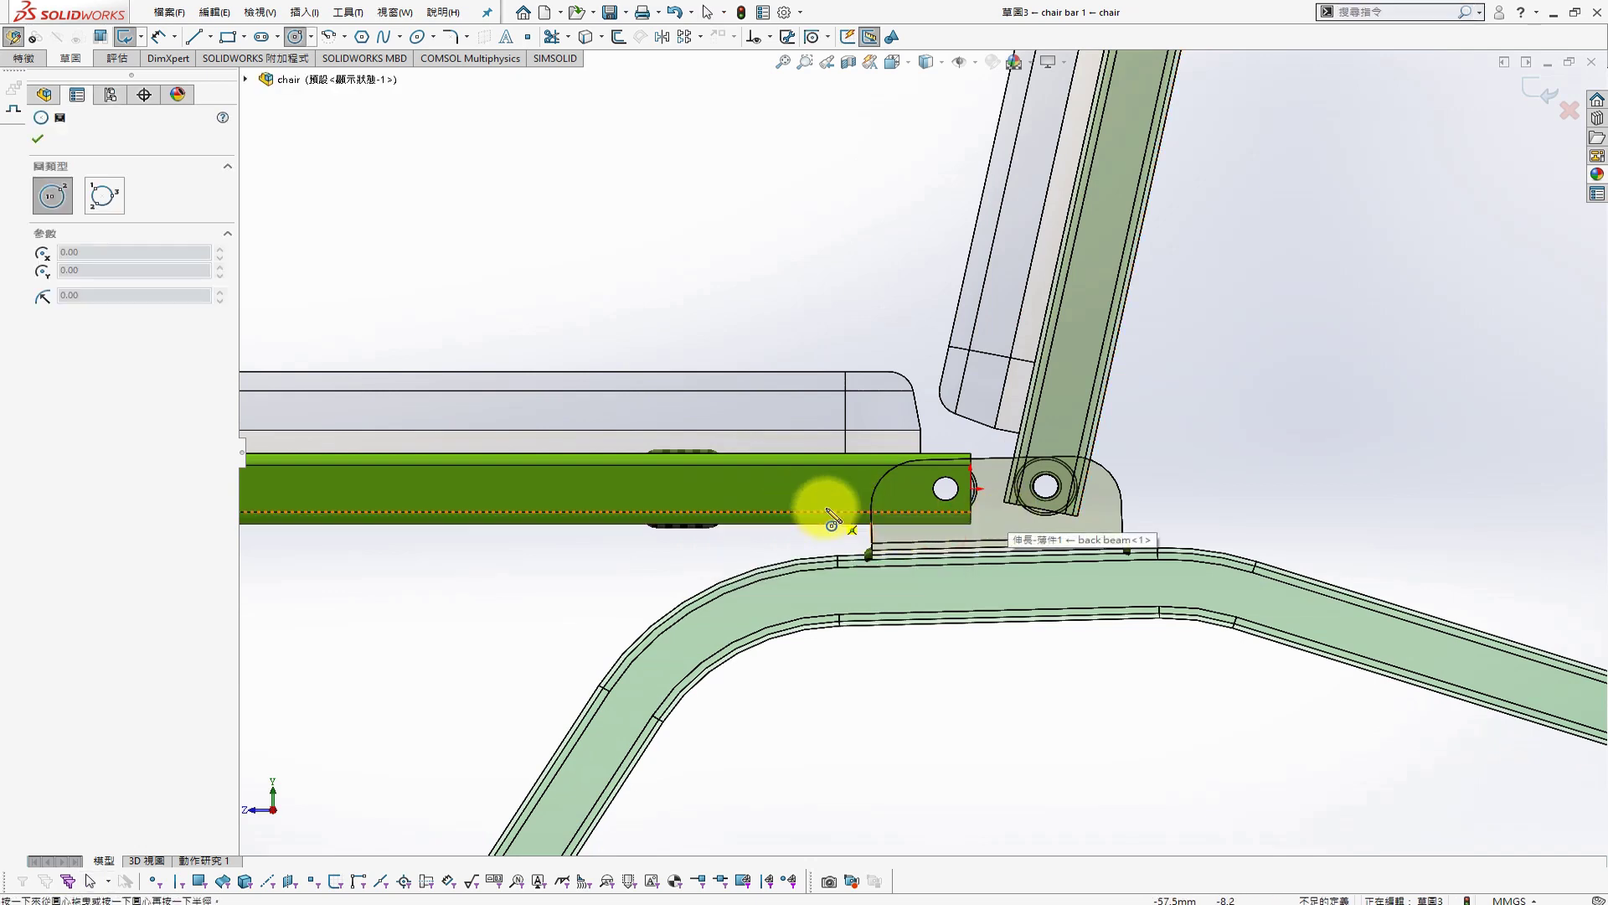
click(746, 488)
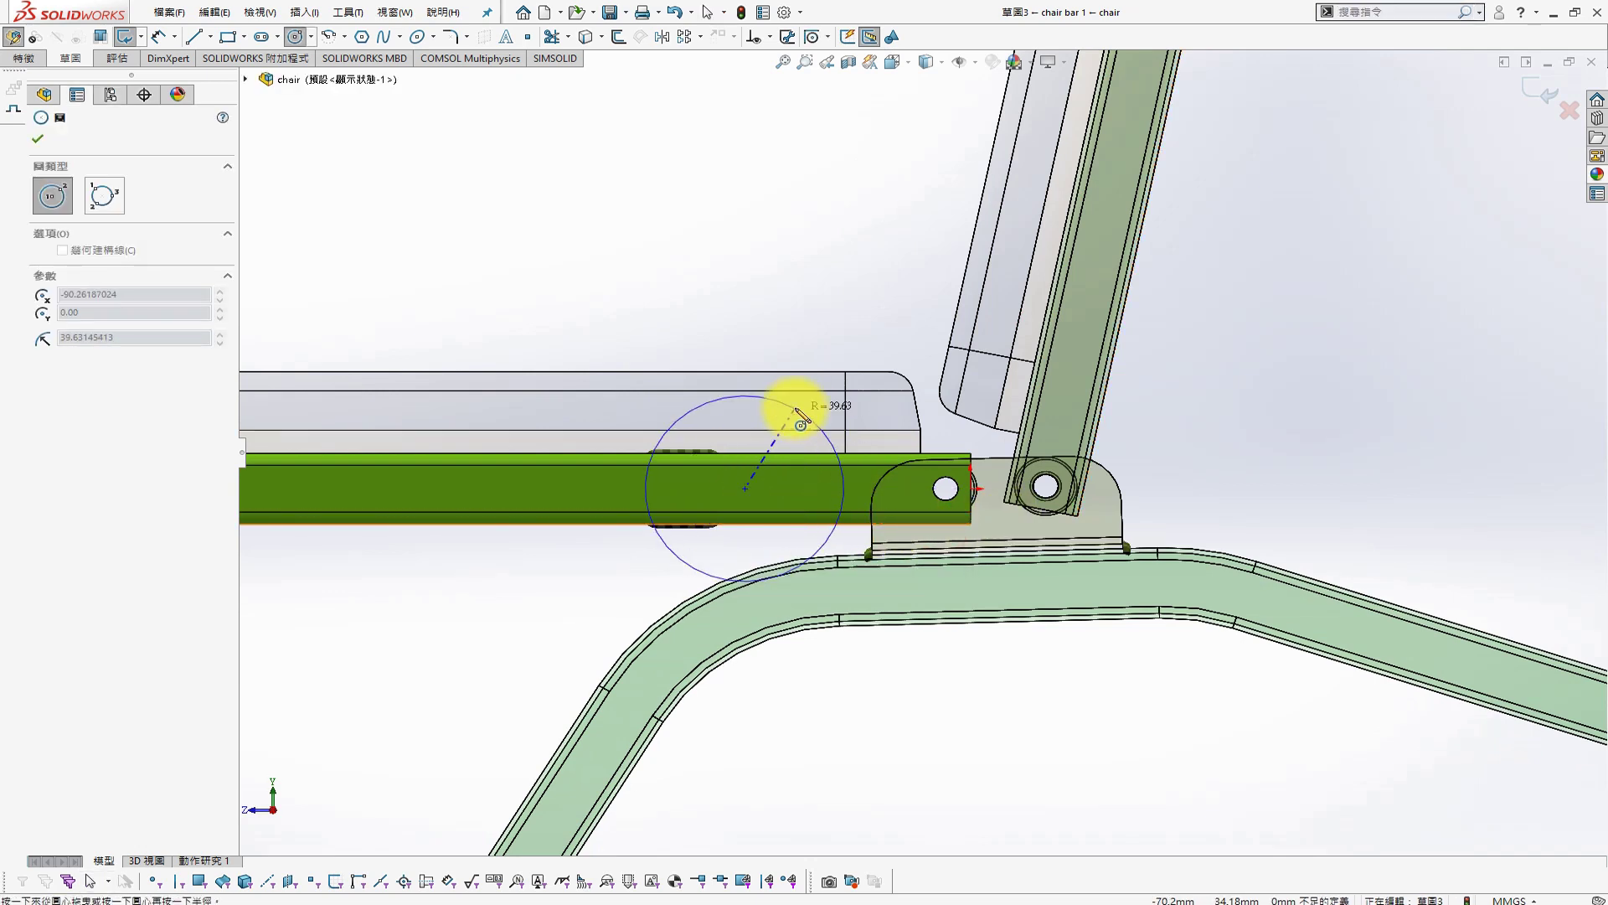
click(867, 377)
key(s)
click(982, 341)
click(819, 265)
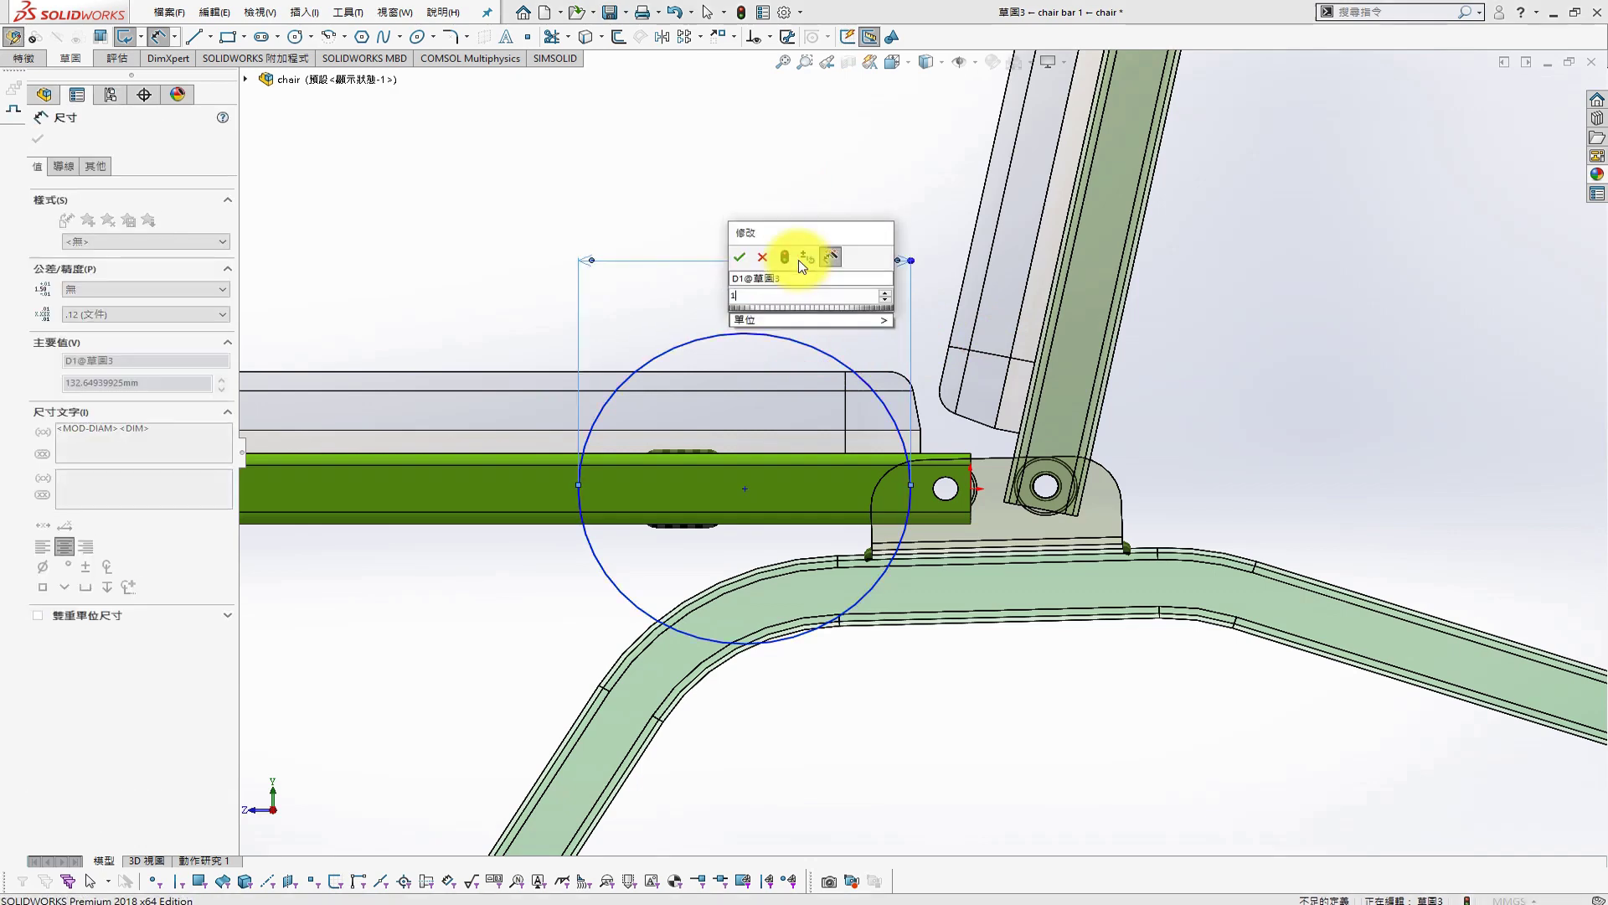
text(10)
key(Return)
key(Escape)
Level the circle centre with the bar end and dimension it 150 mm away
scroll(830, 429, down, 2)
click(1037, 537)
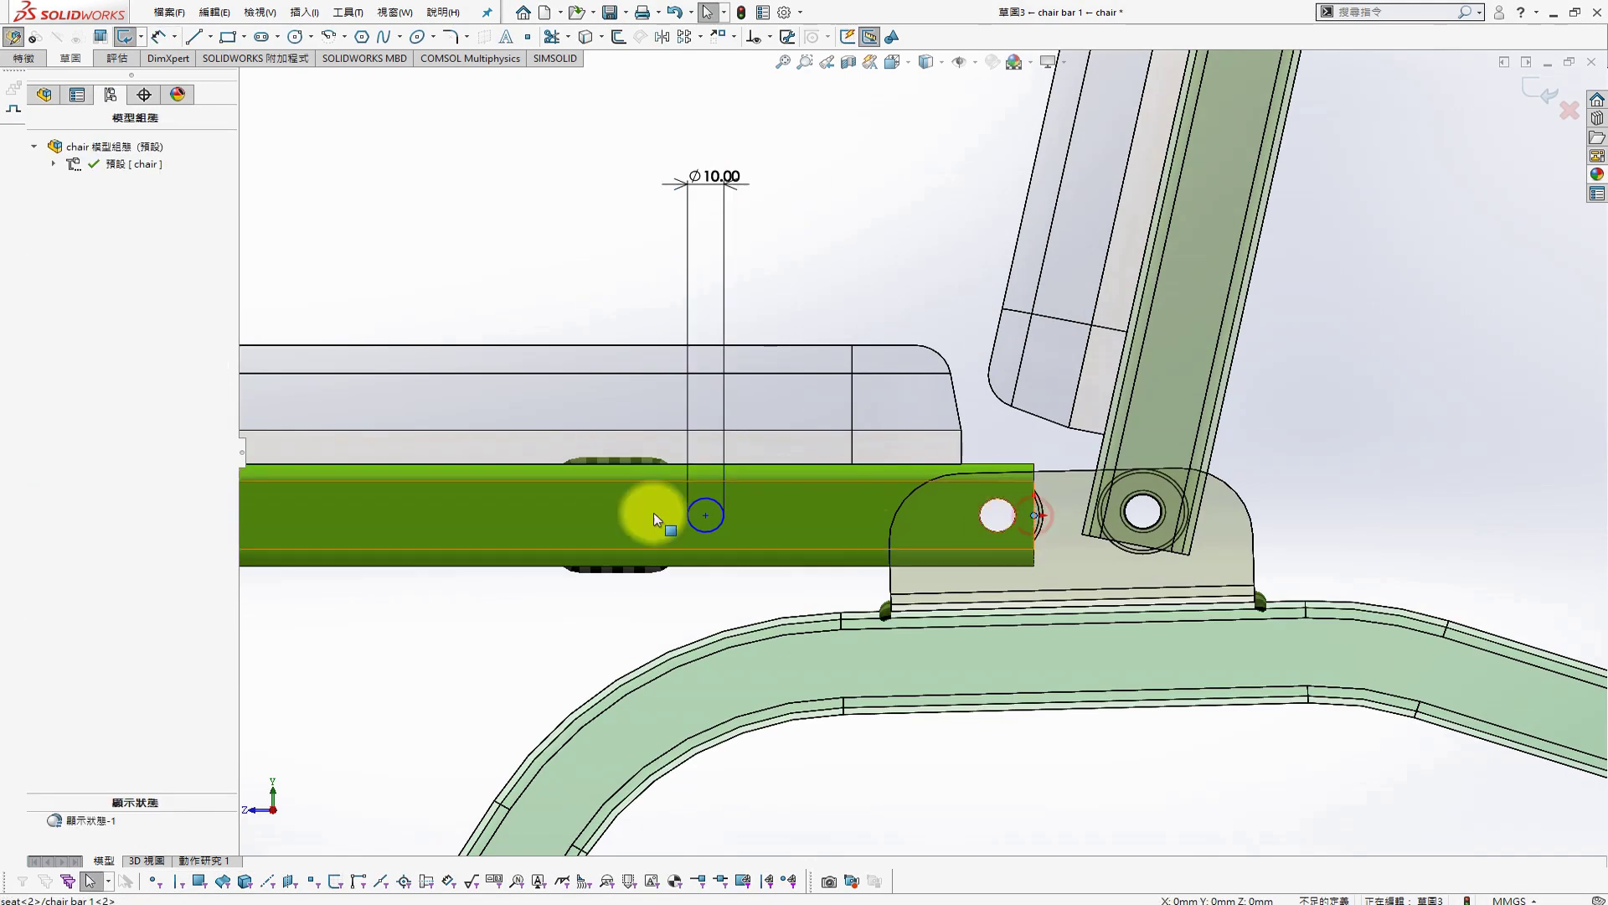
ctrl+click(705, 515)
click(42, 391)
key(s)
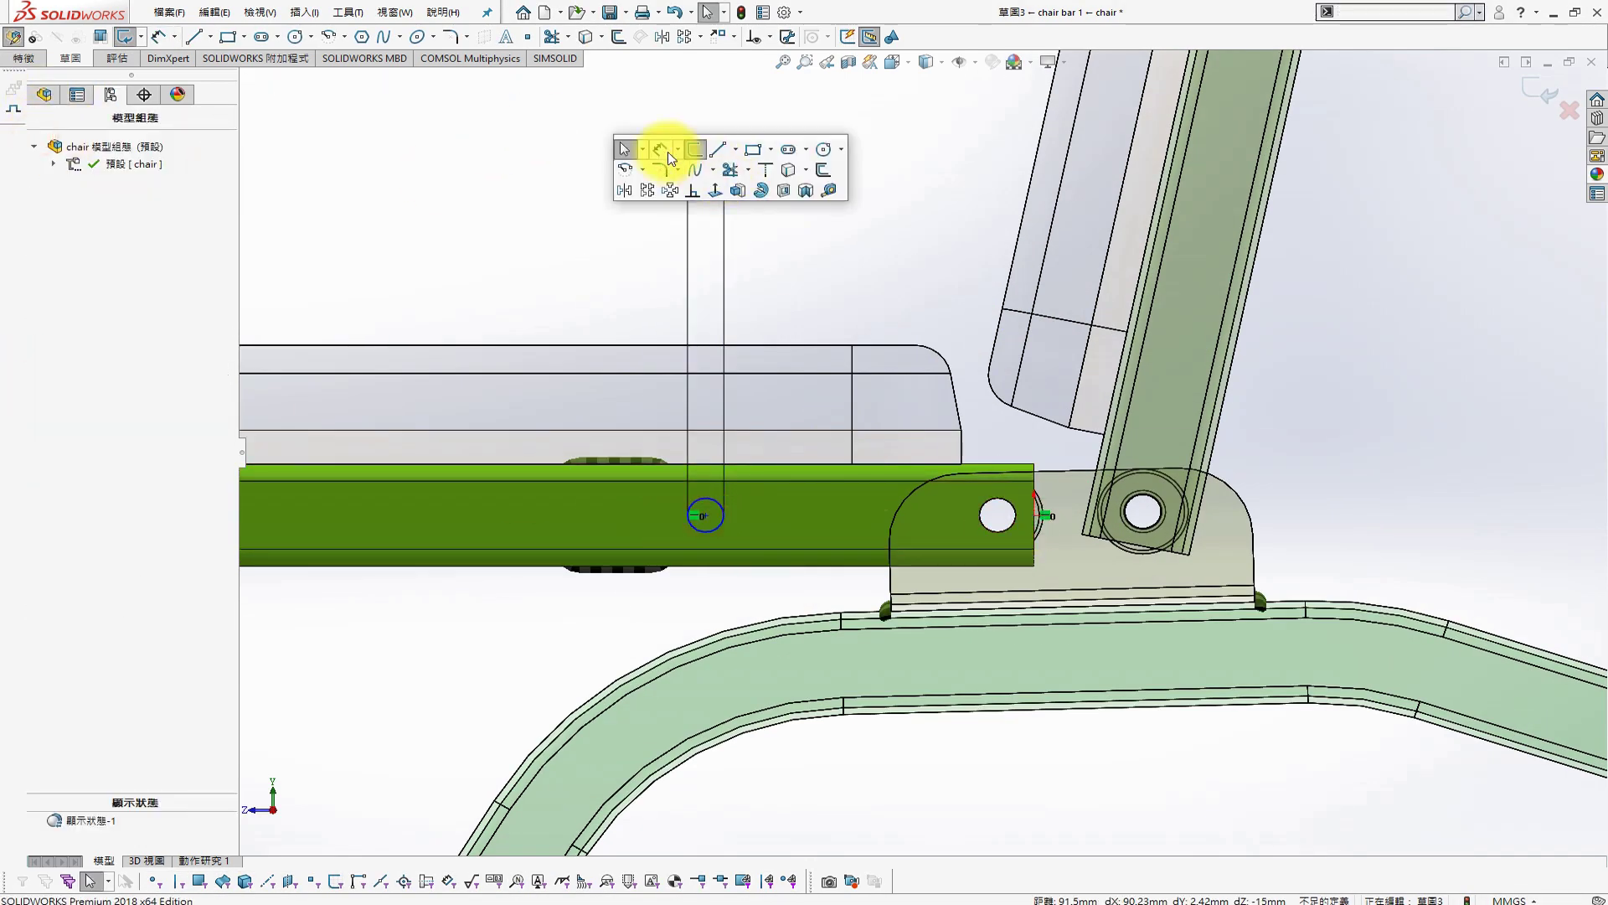
click(661, 151)
click(705, 517)
click(1034, 552)
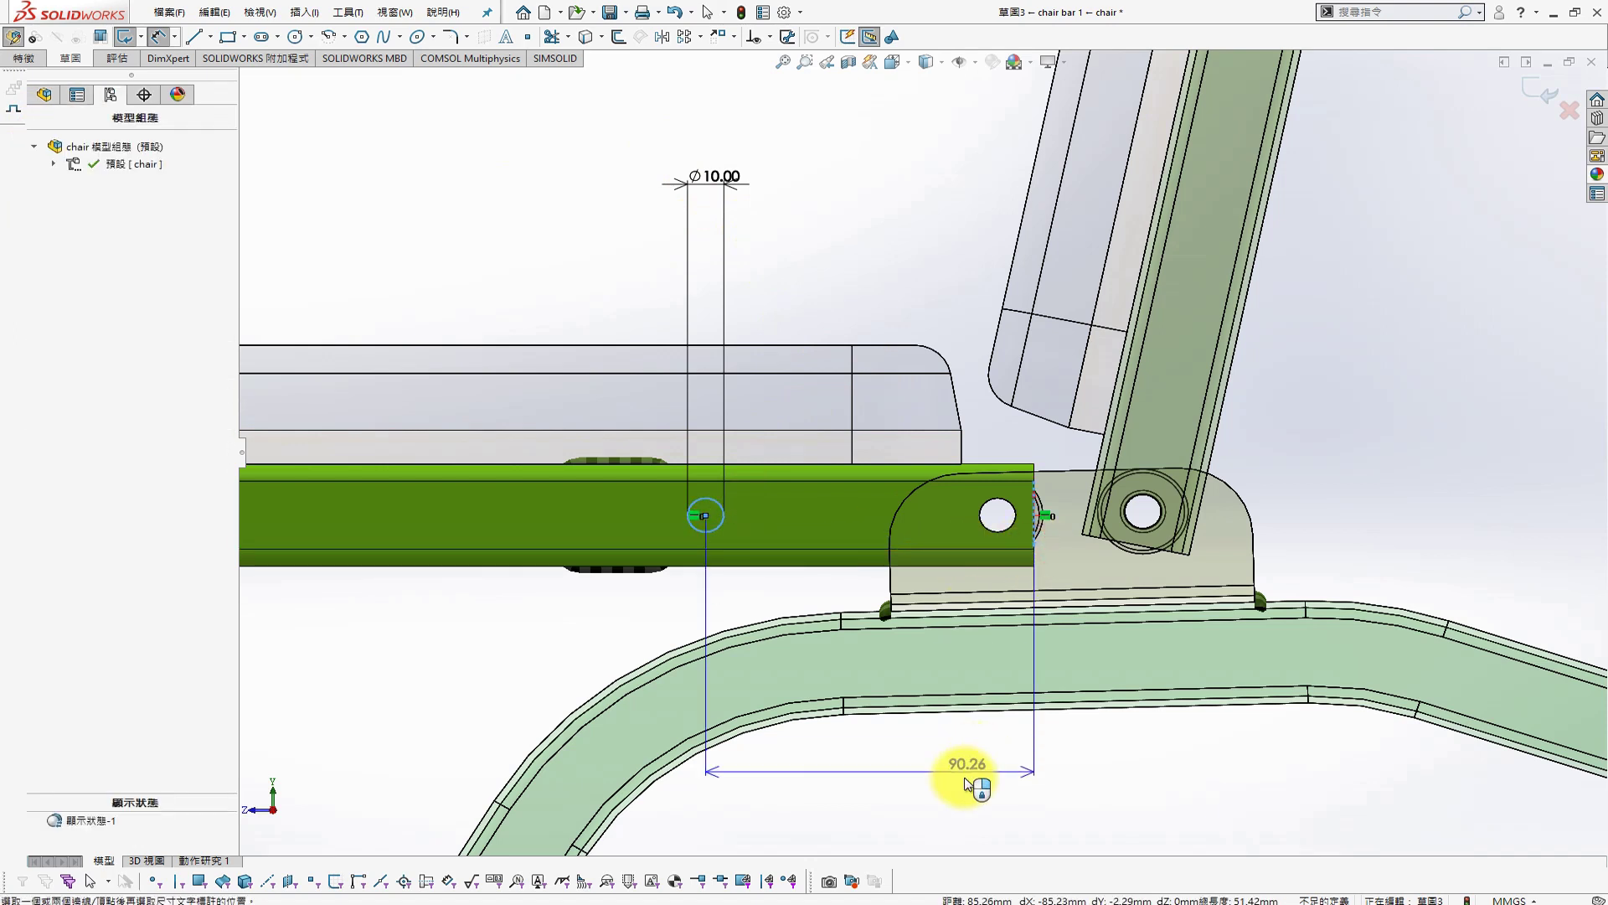
click(985, 775)
key(Return)
text(150)
key(Return)
key(Escape)
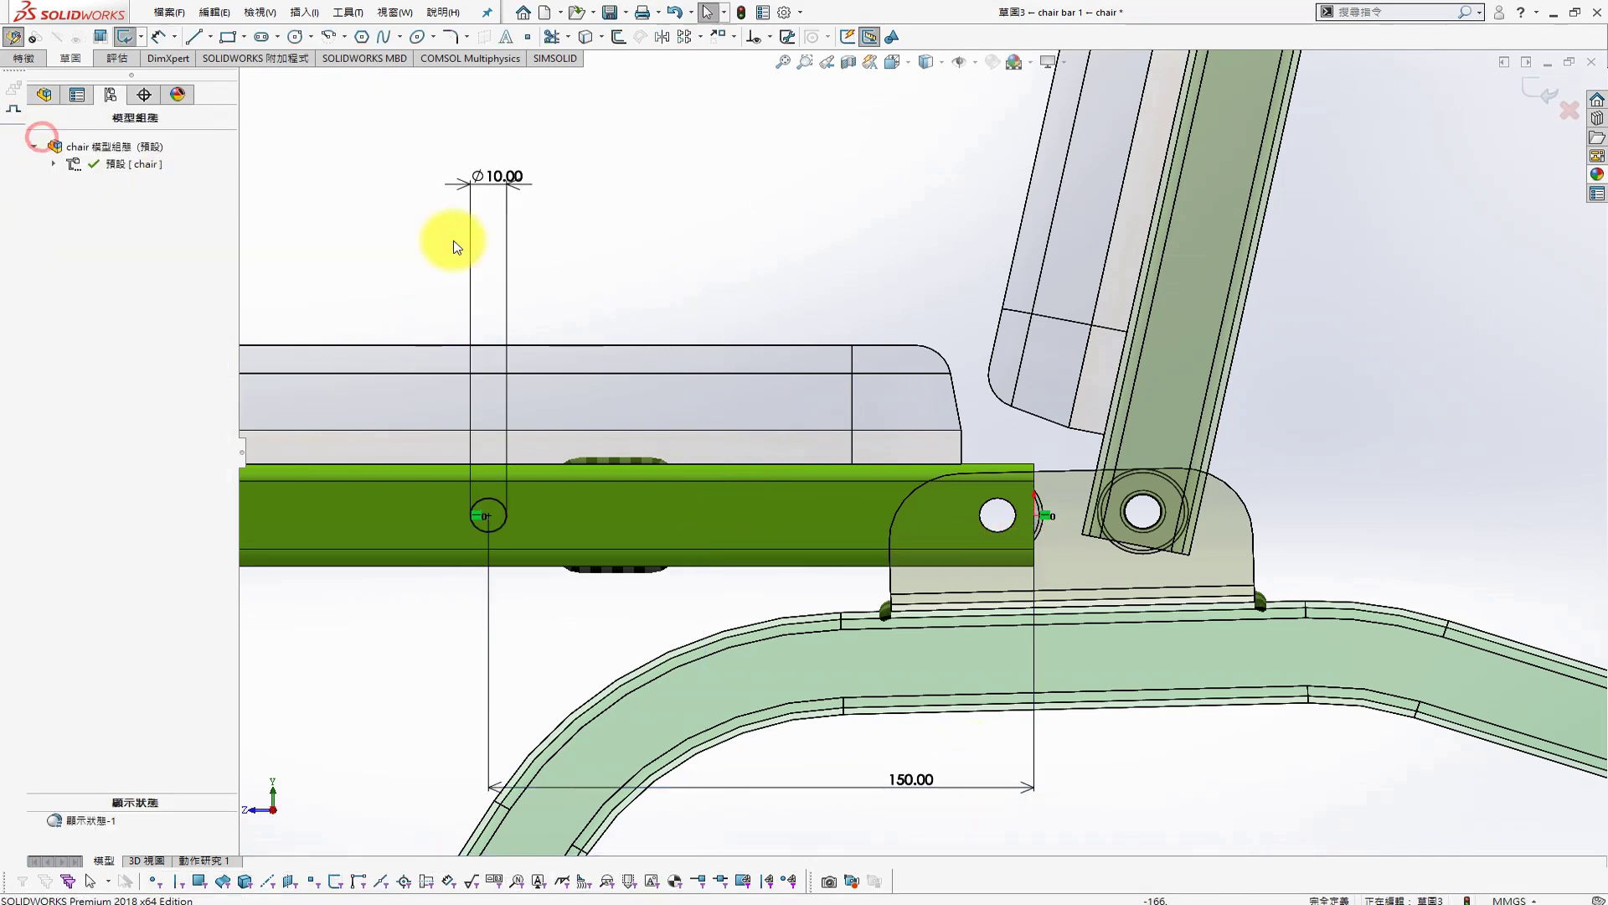
Extrude-cut the circle Through All to make the hole
key(s)
click(618, 309)
click(142, 232)
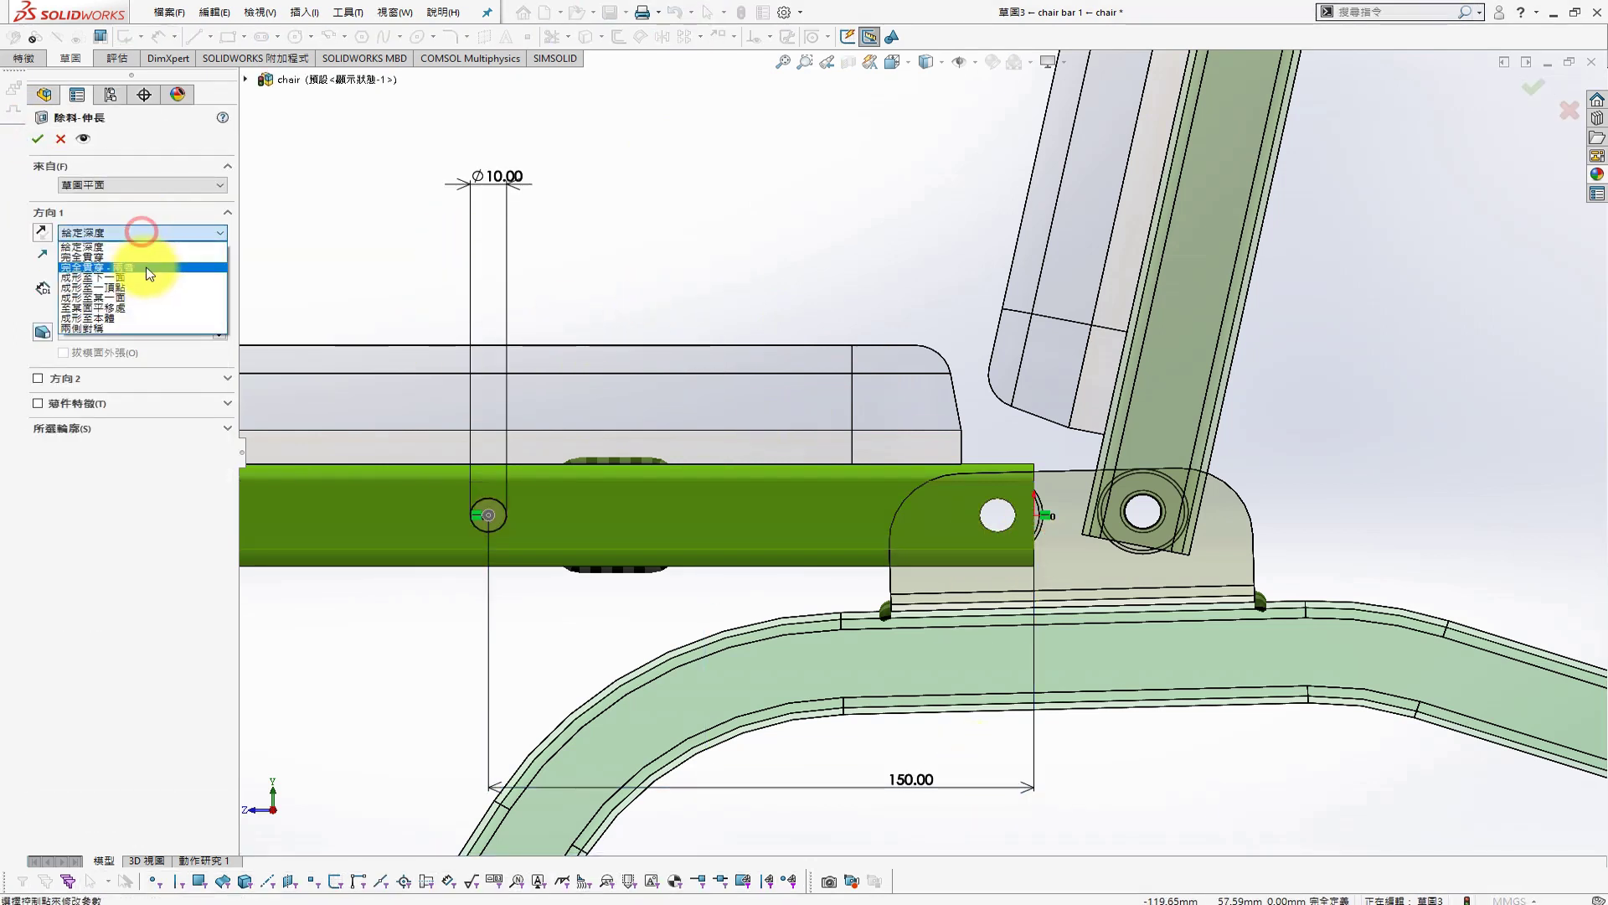
click(37, 138)
scroll(832, 297, up, 3)
Finish editing the seat bar and start a sketch on the back beam face
click(1556, 94)
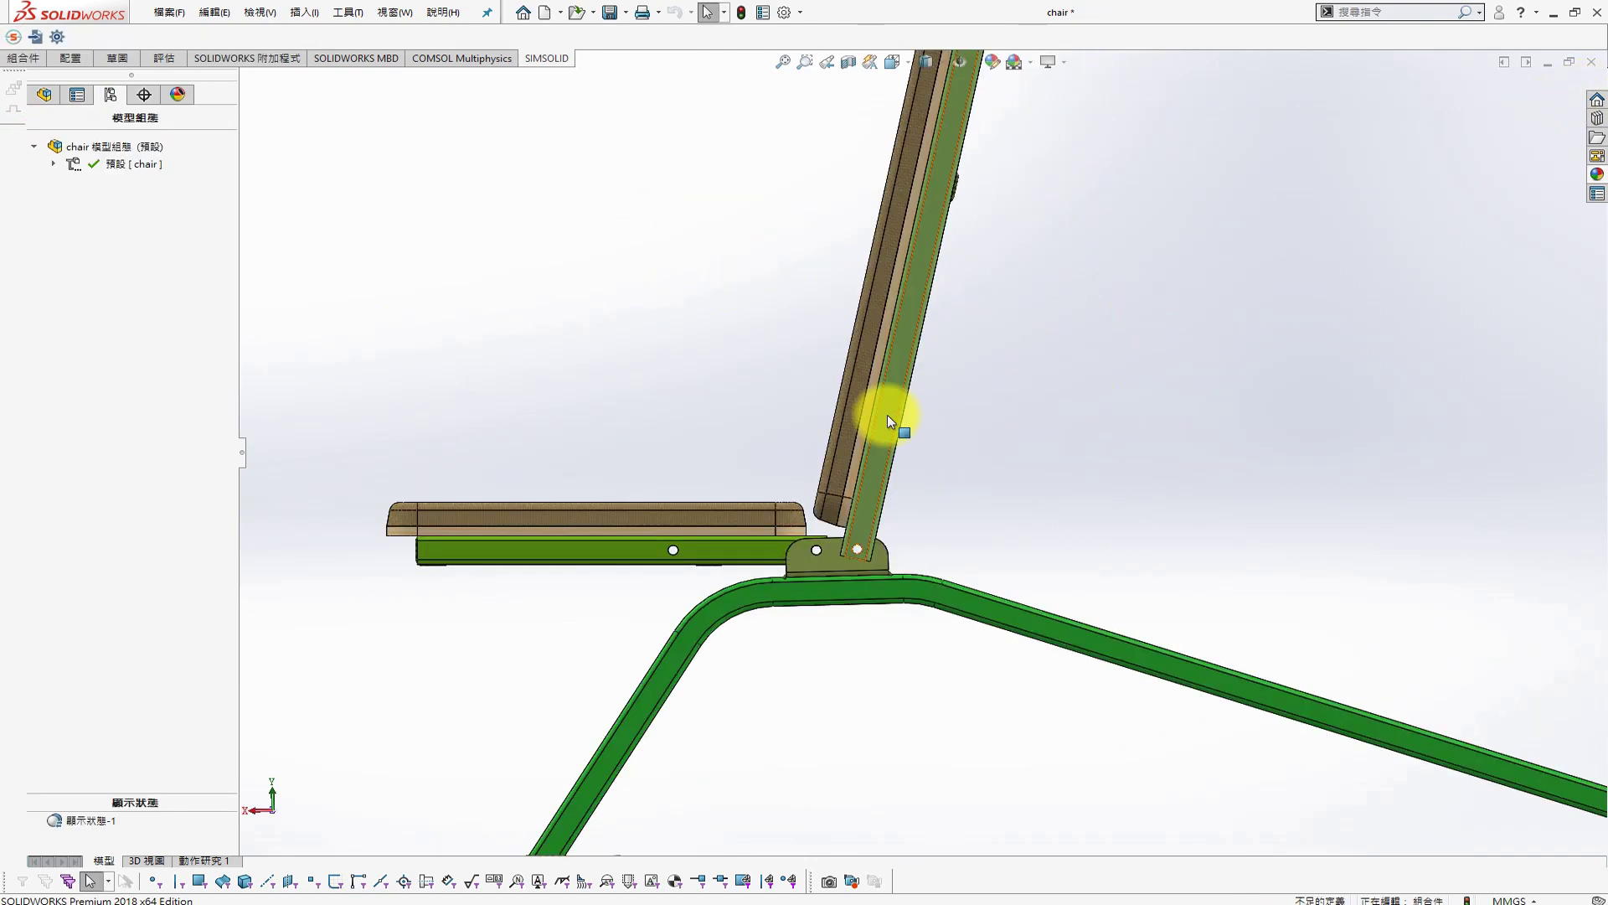
click(881, 444)
click(1020, 352)
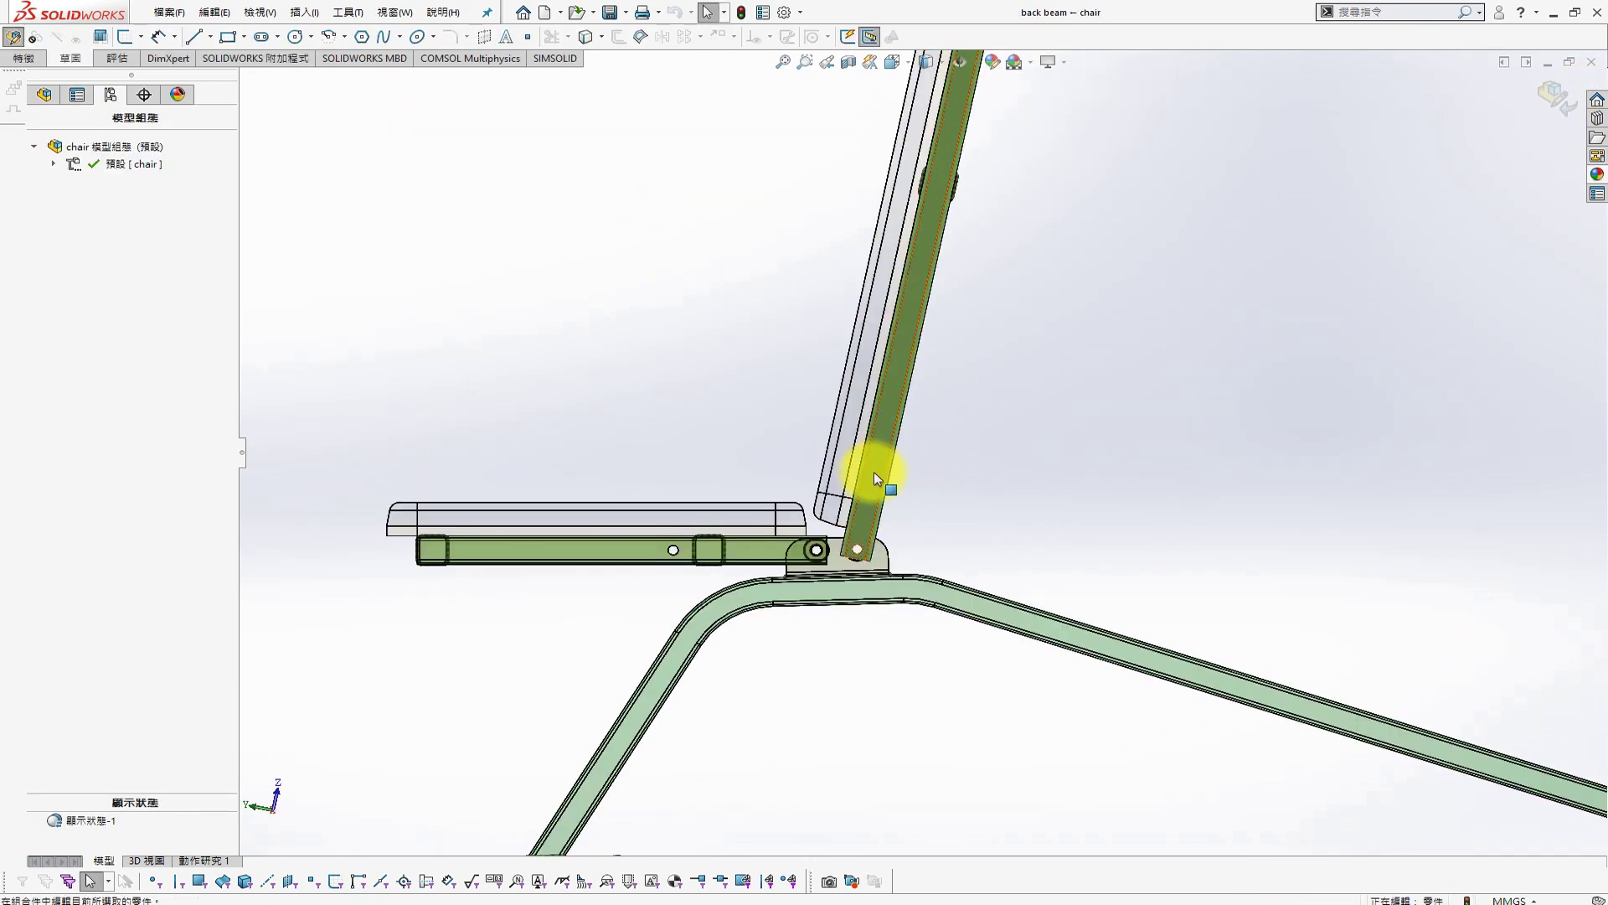
click(873, 471)
click(949, 427)
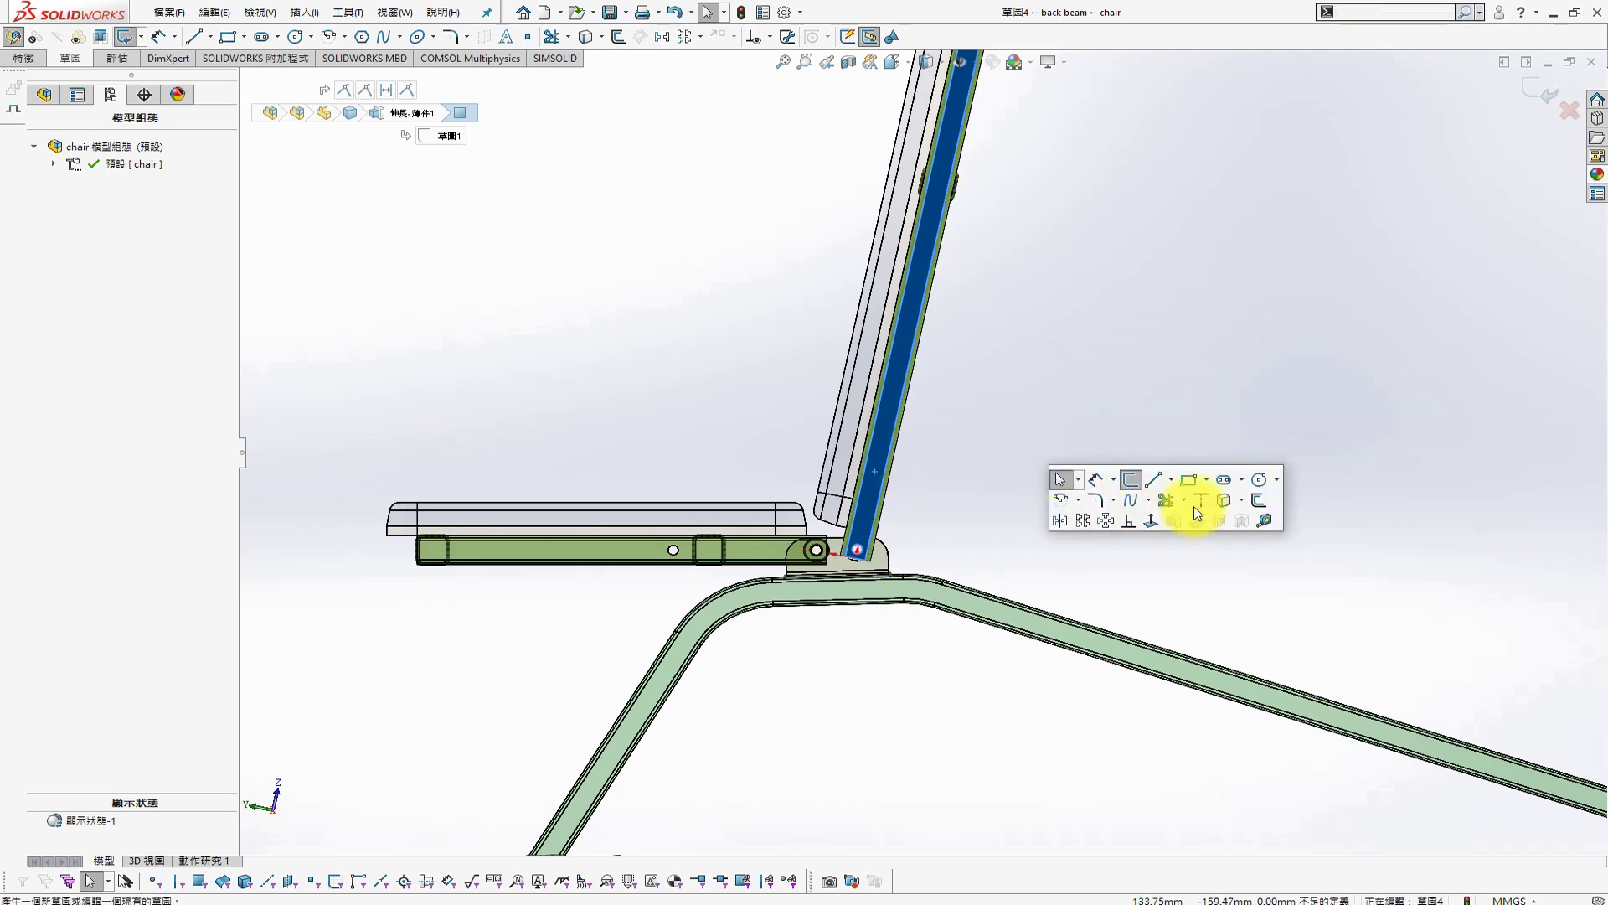
Draw a circle on the back beam and dimension it to 10 mm diameter
scroll(1106, 536, up, 5)
scroll(963, 523, down, 4)
scroll(893, 524, down, 2)
key(s)
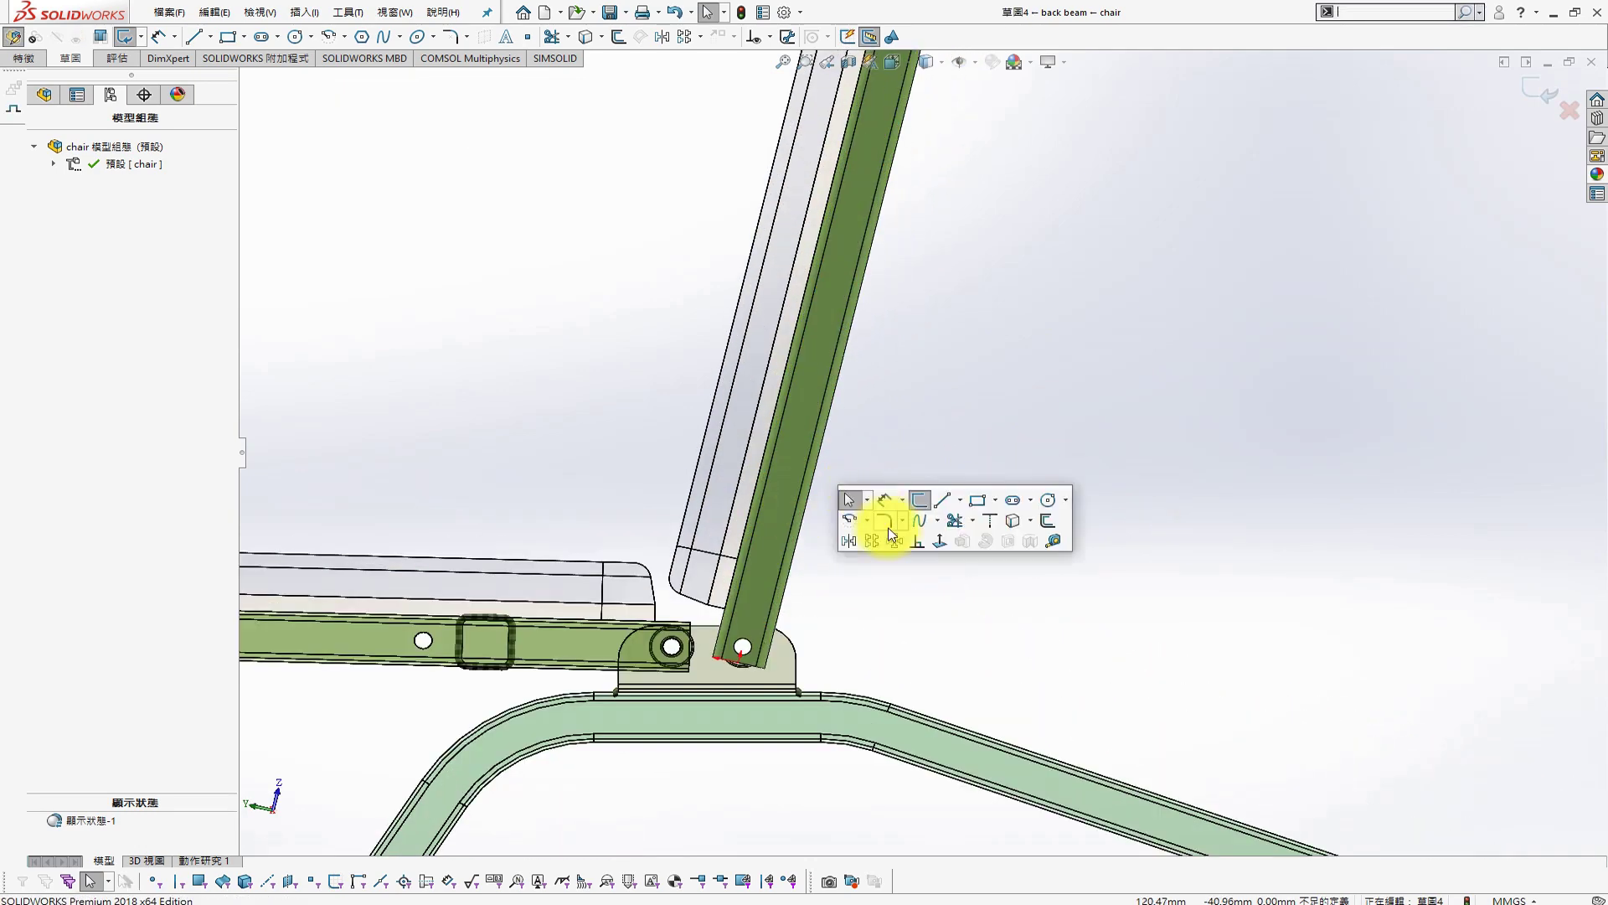
click(1050, 500)
click(785, 477)
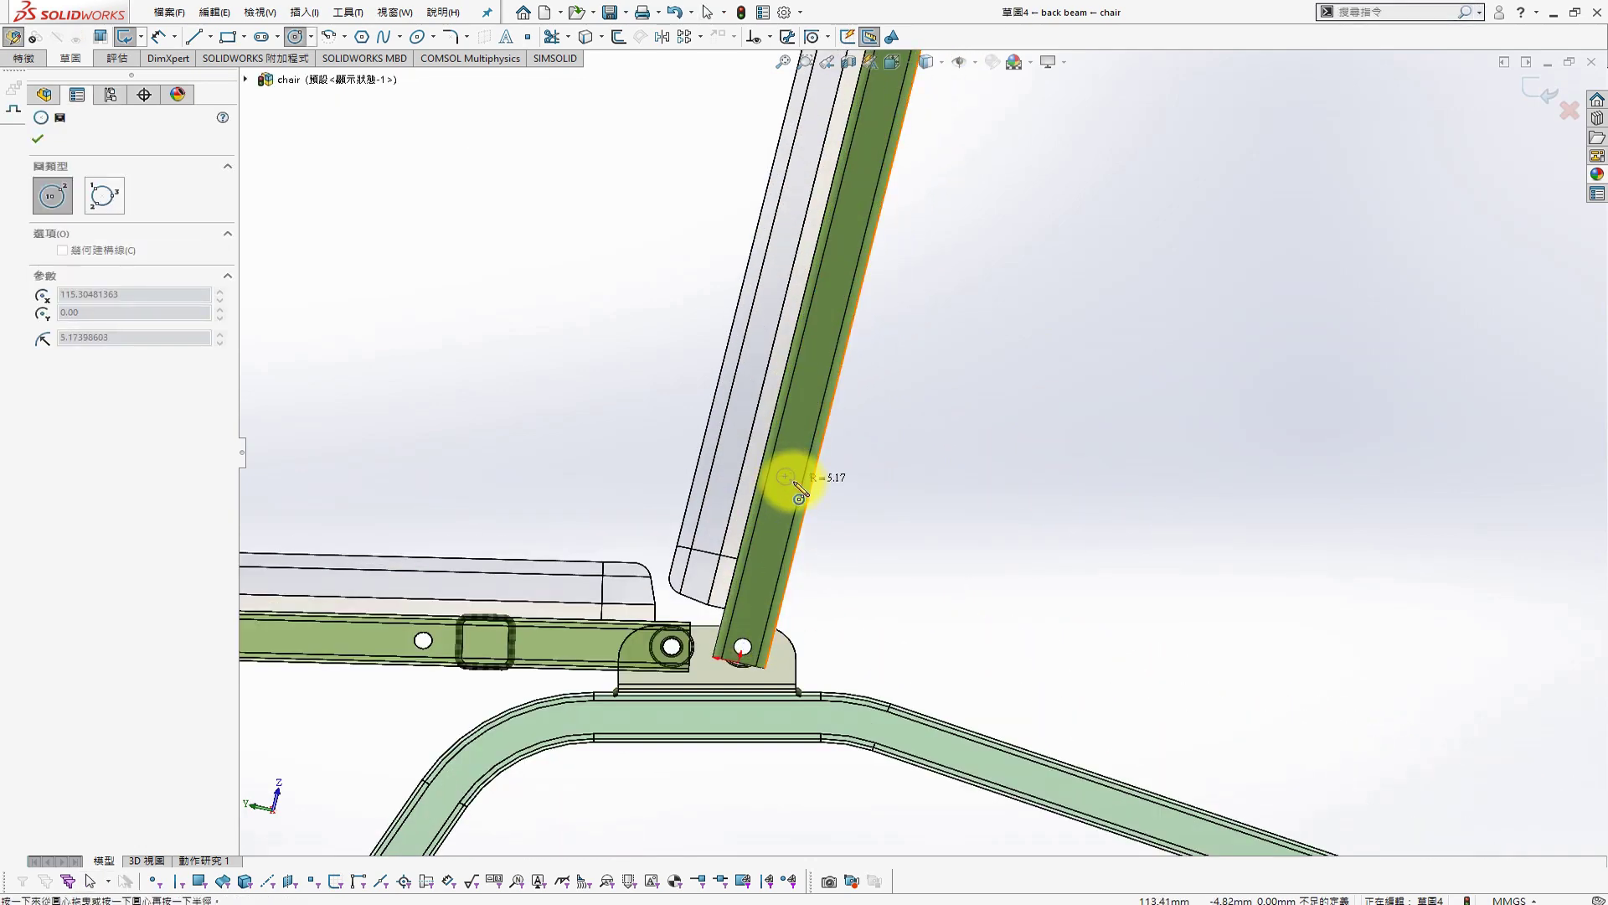
click(800, 495)
key(s)
click(1078, 466)
click(794, 463)
click(952, 428)
text(1)
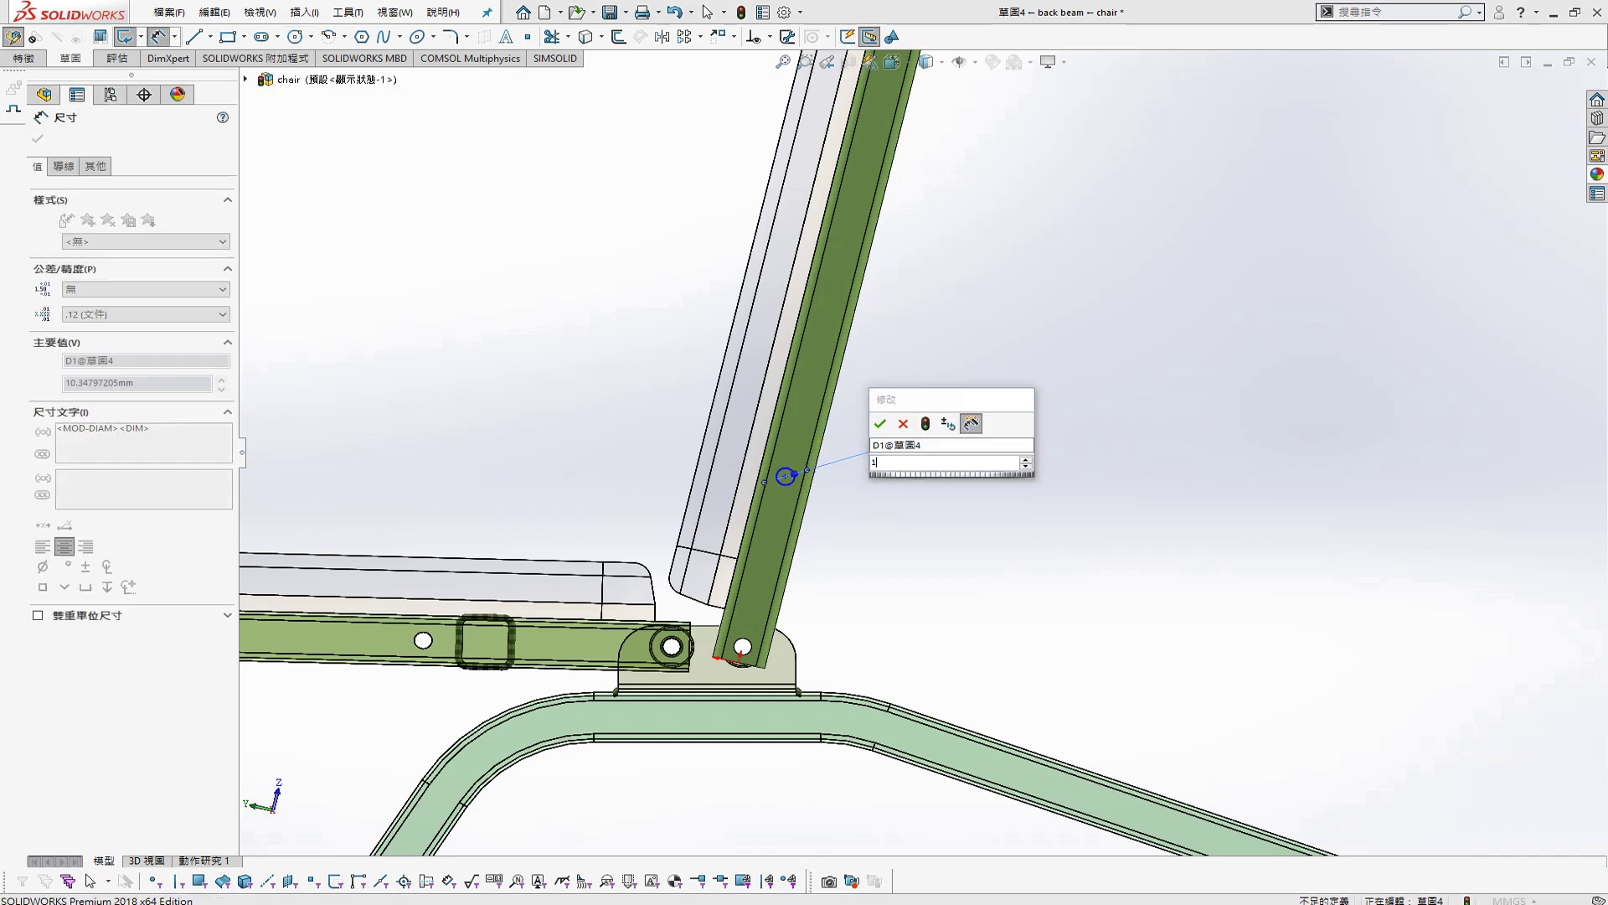
text(0)
key(Return)
key(Escape)
Align the circle centre with the beam end and place it 220 mm from the end
click(736, 664)
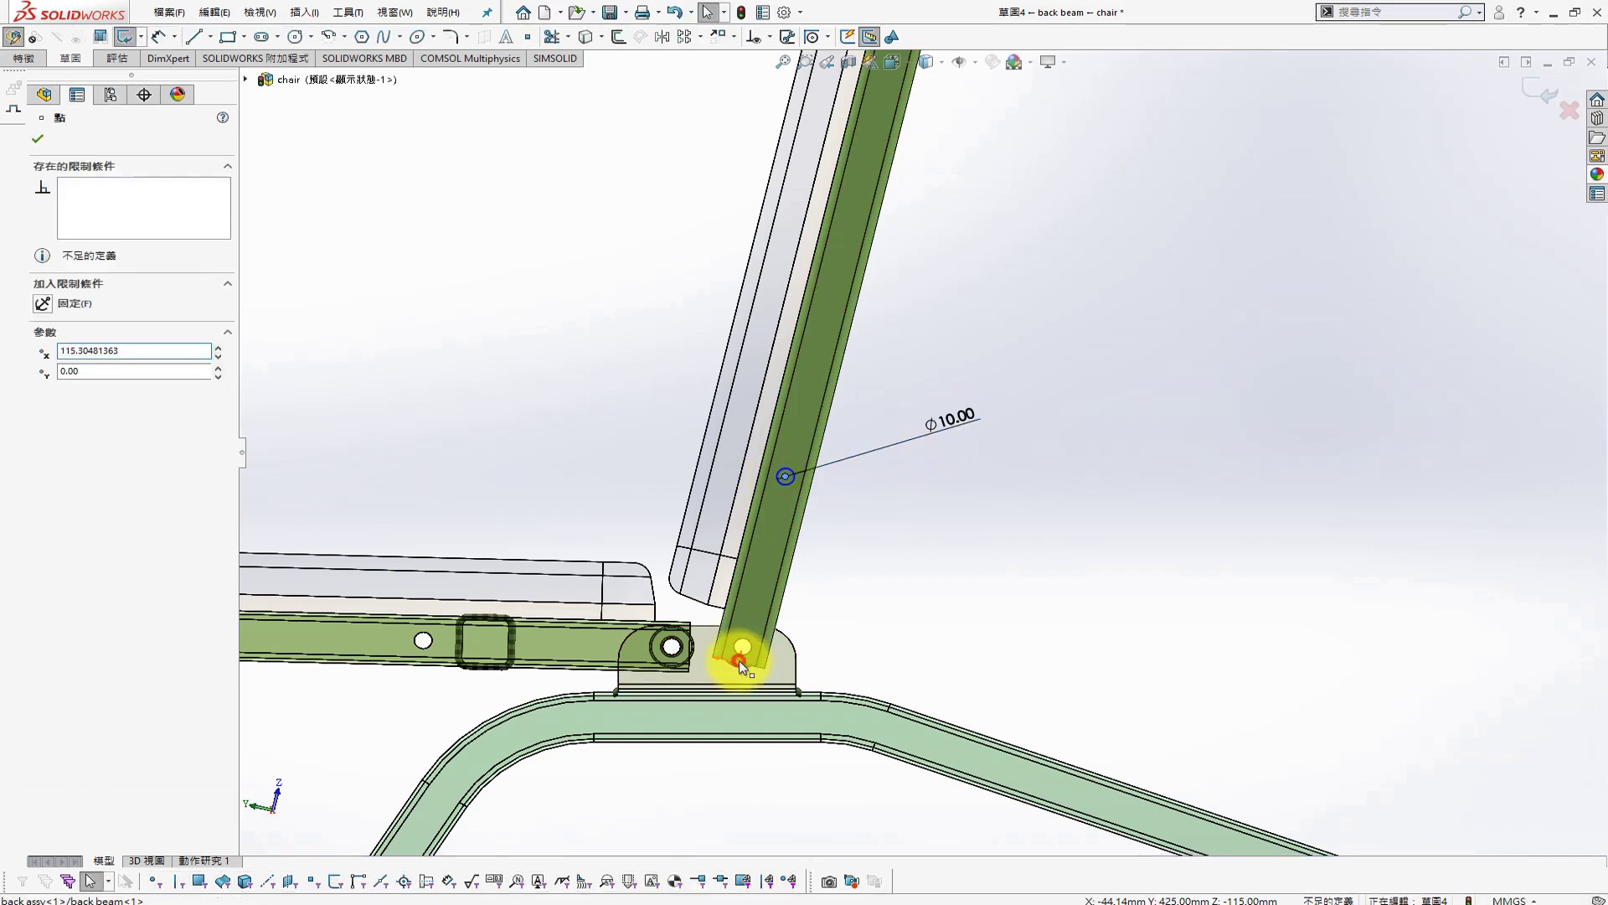
ctrl+click(785, 477)
click(38, 388)
click(37, 138)
key(s)
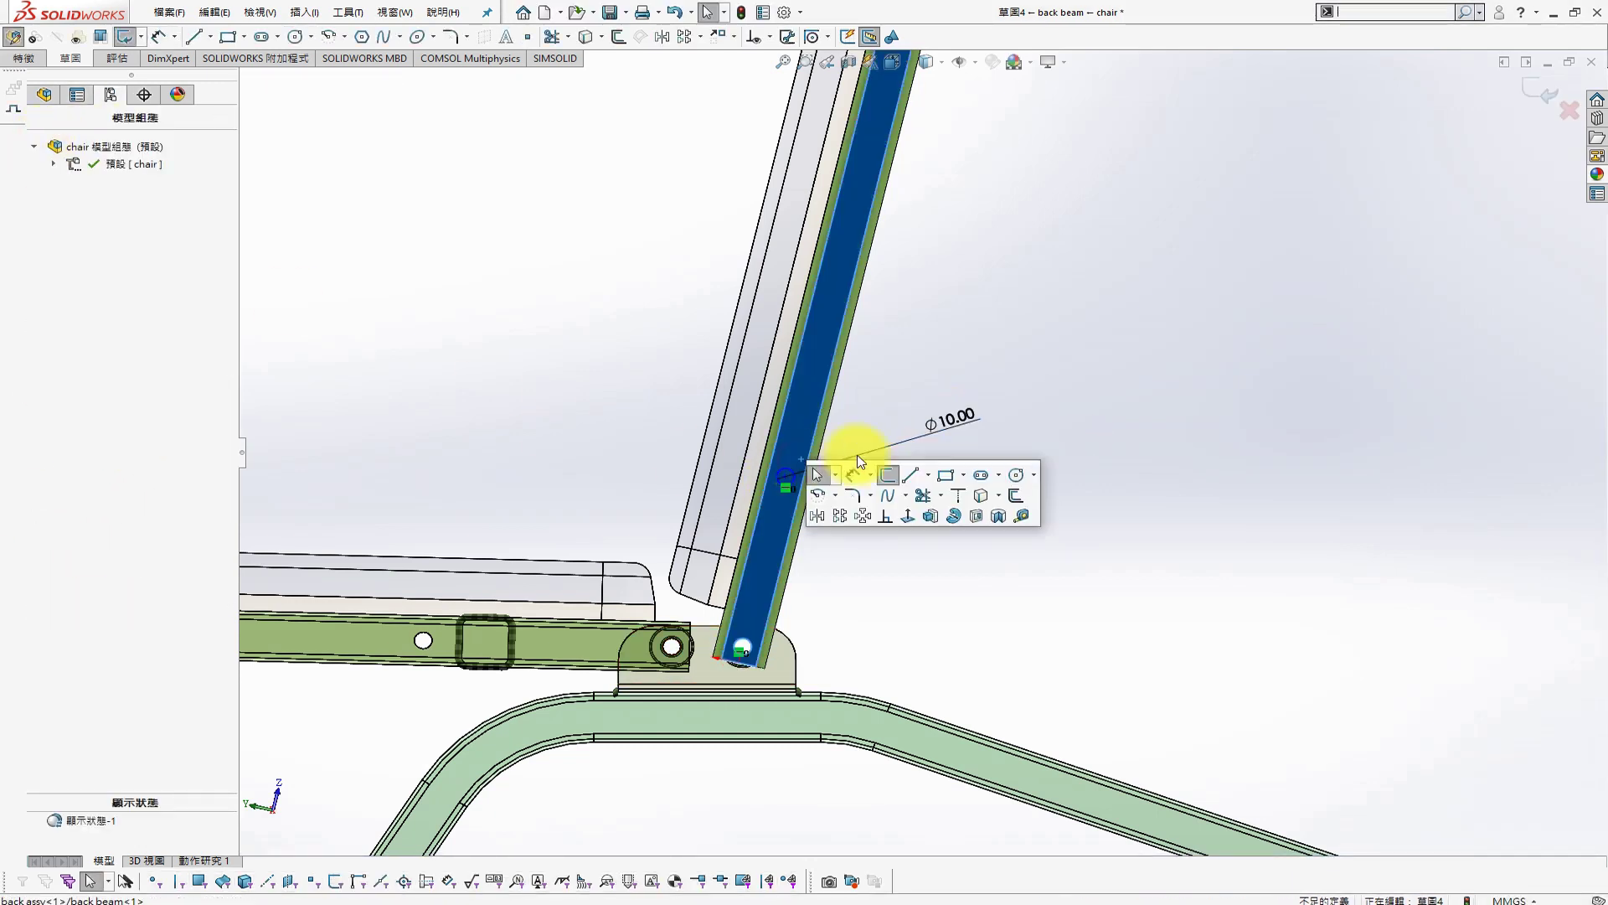
click(852, 475)
click(774, 479)
click(754, 662)
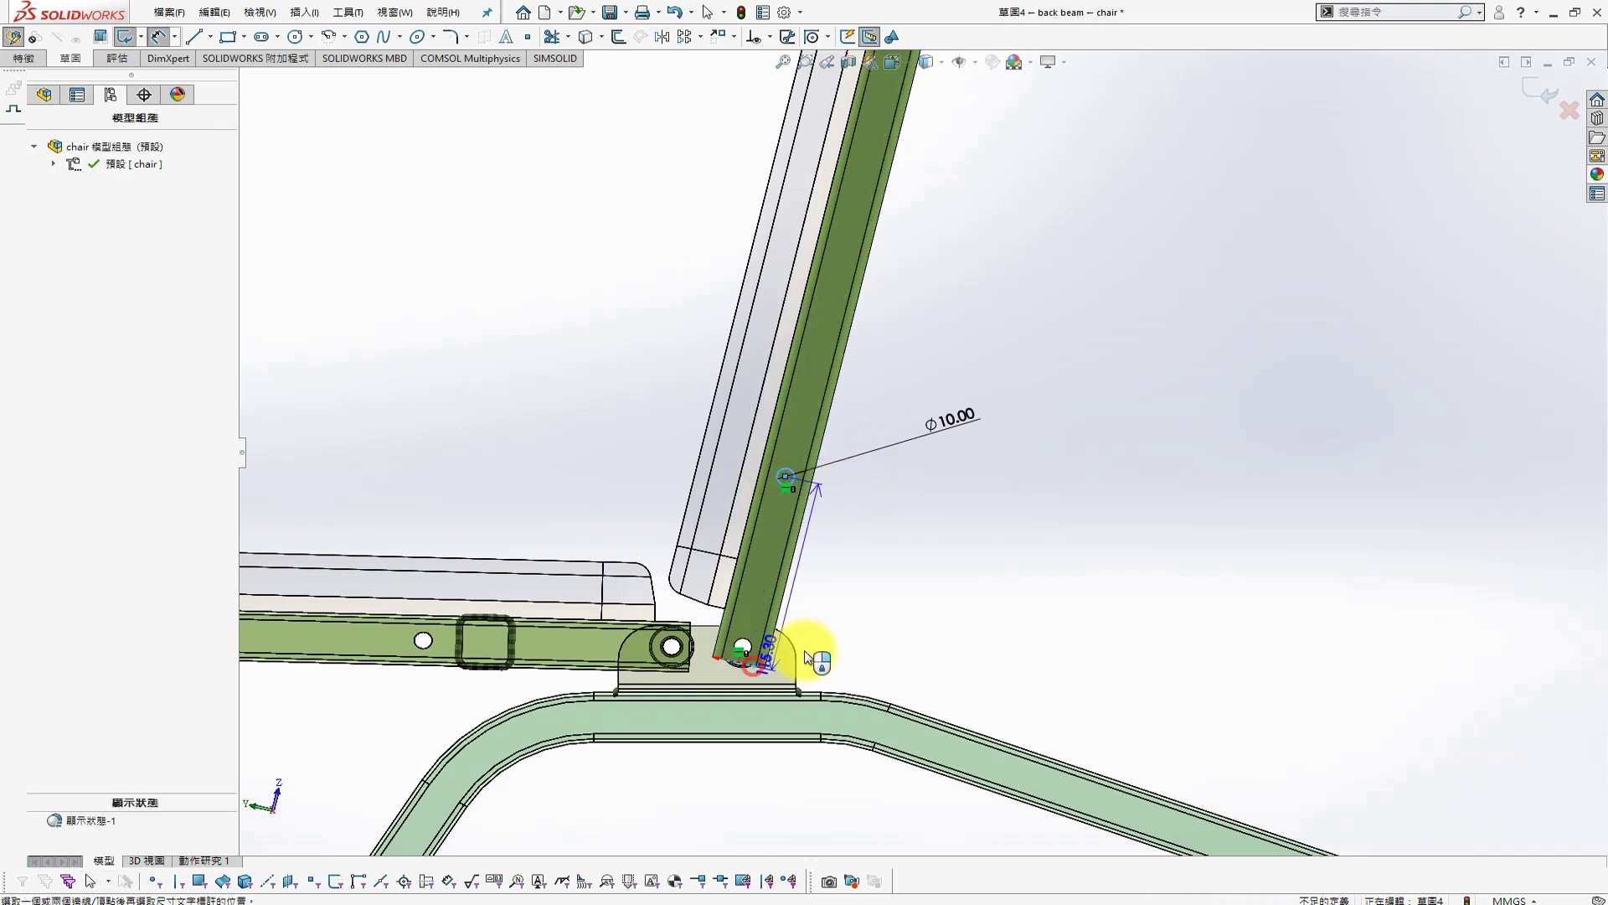
click(971, 599)
text(220)
key(Return)
key(s)
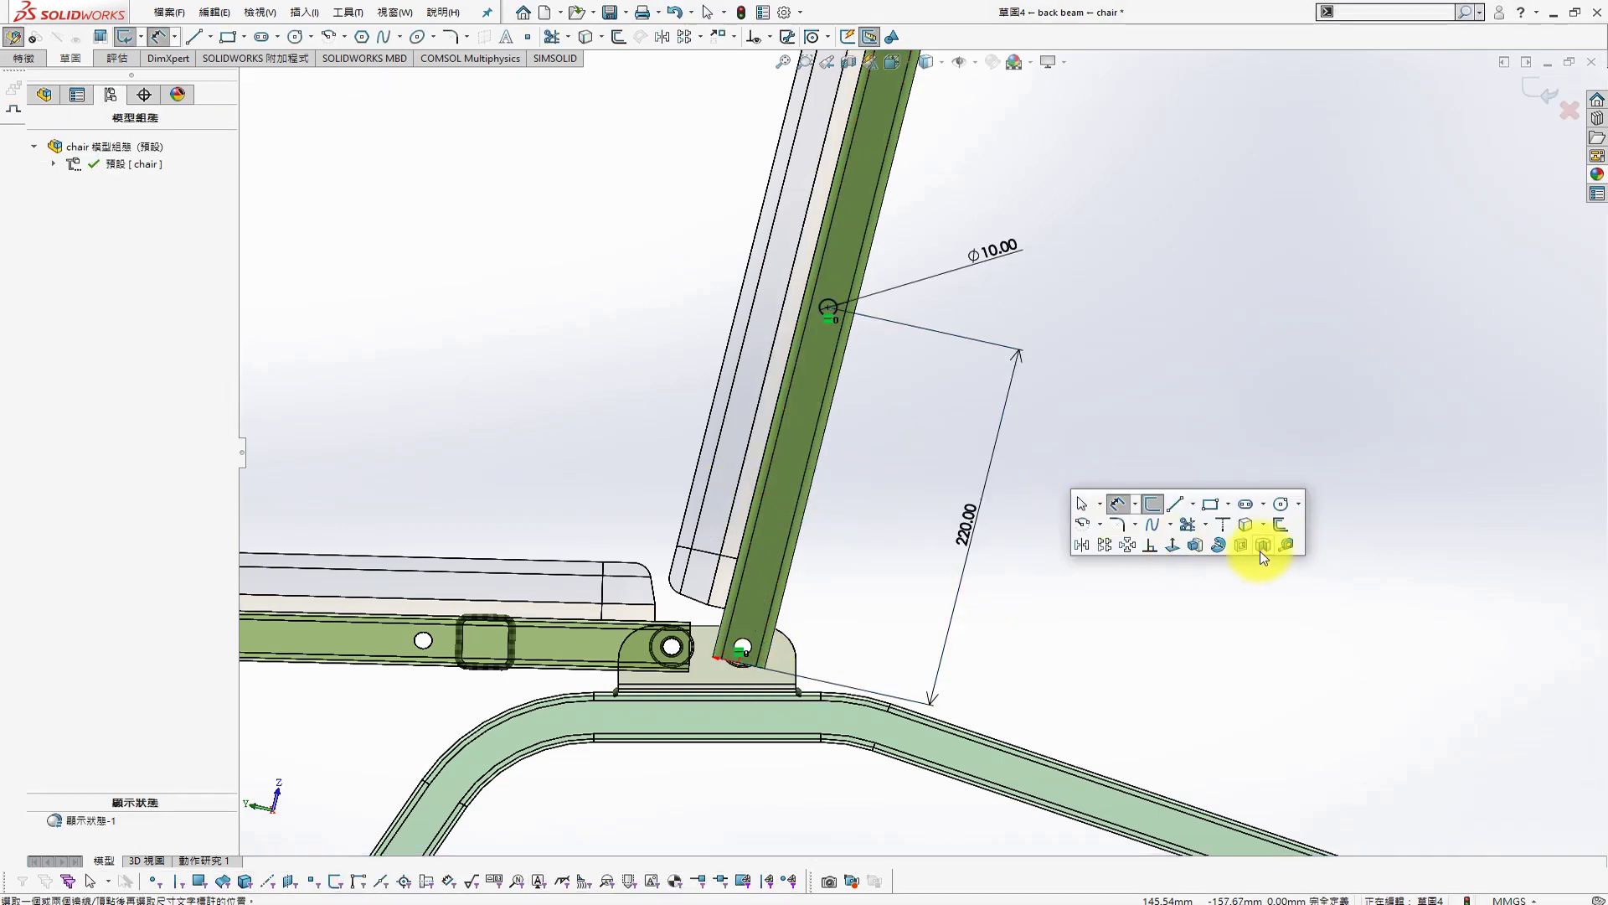
Cut the hole with end condition Up to Next and return to the chair assembly
click(1264, 546)
click(117, 232)
click(130, 281)
click(37, 138)
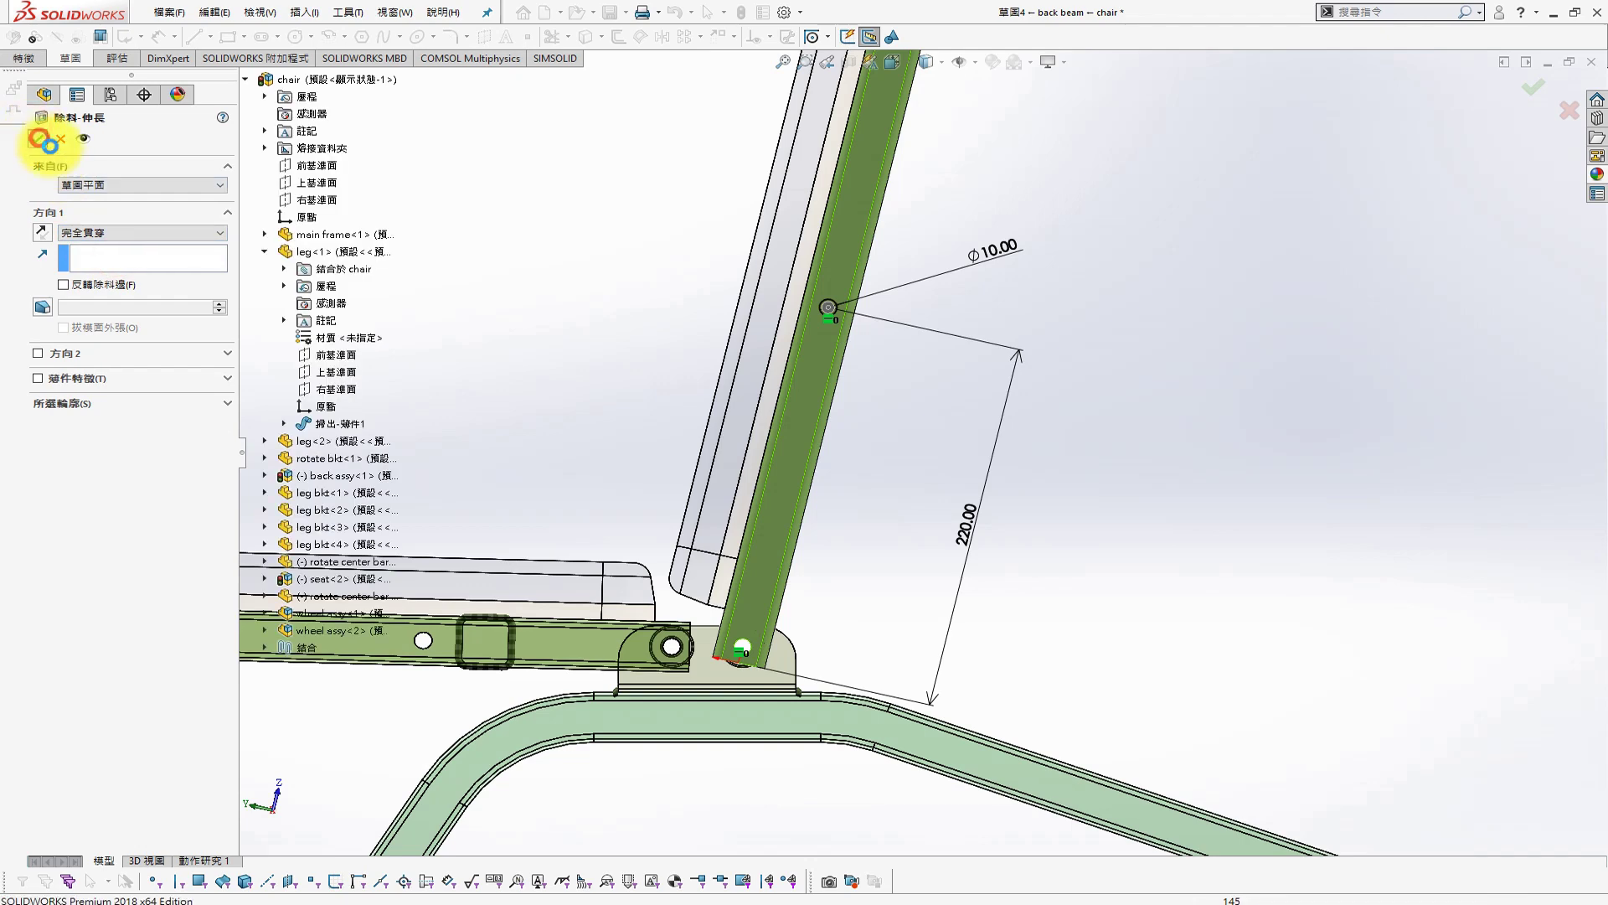
click(1564, 101)
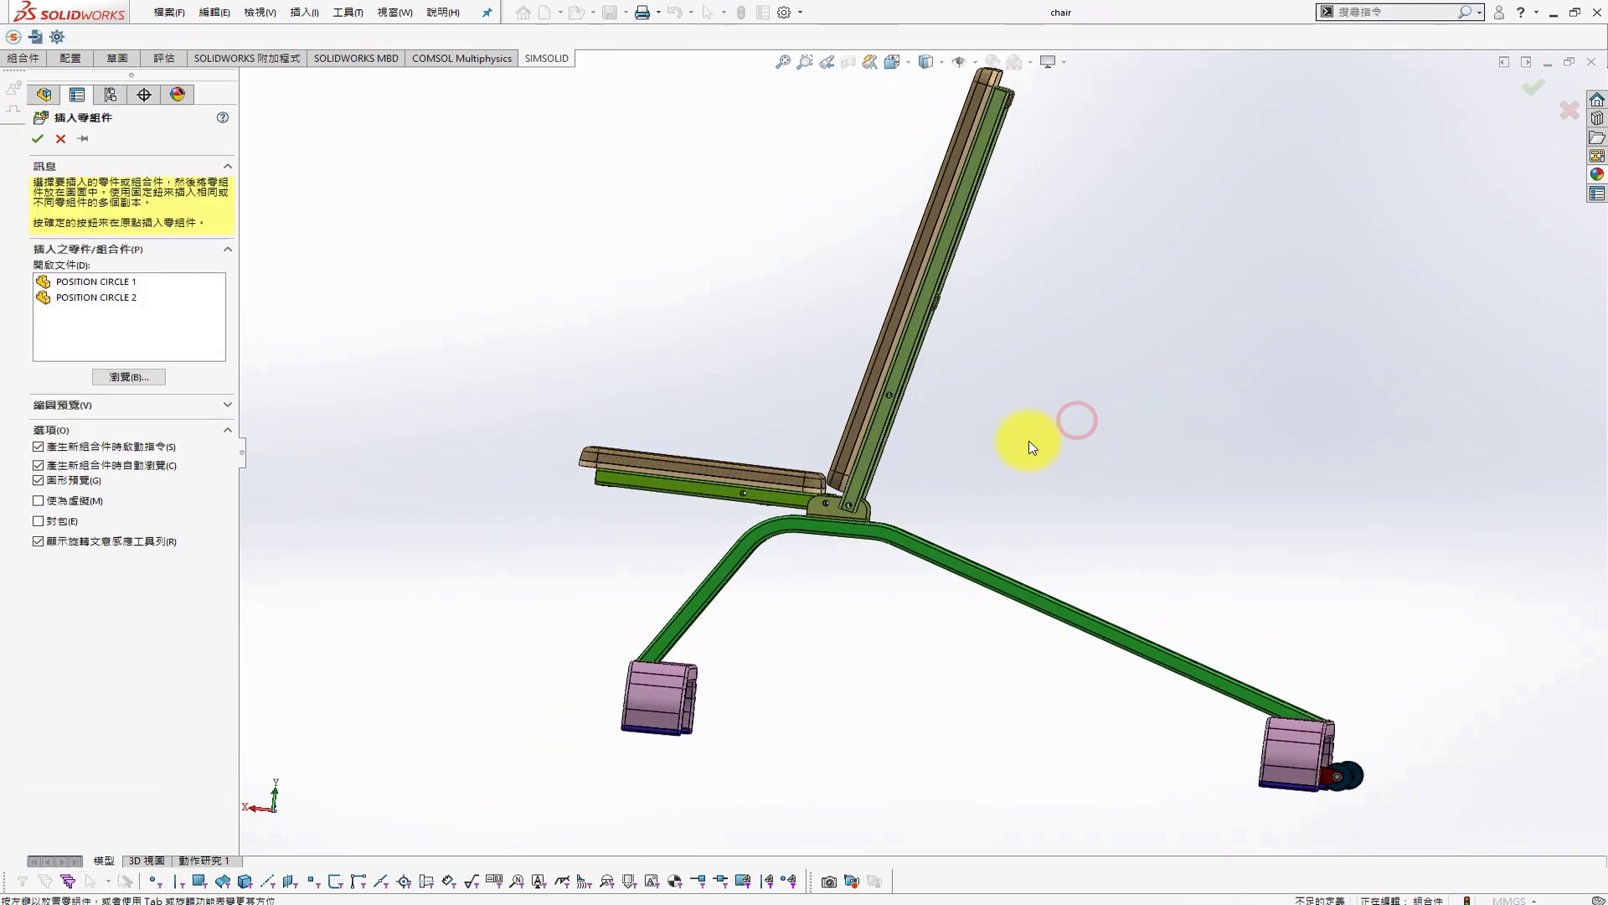
Insert POSITION CIRCLE 1 and mate its tube end concentric with the backrest beam hole
click(94, 282)
click(1223, 155)
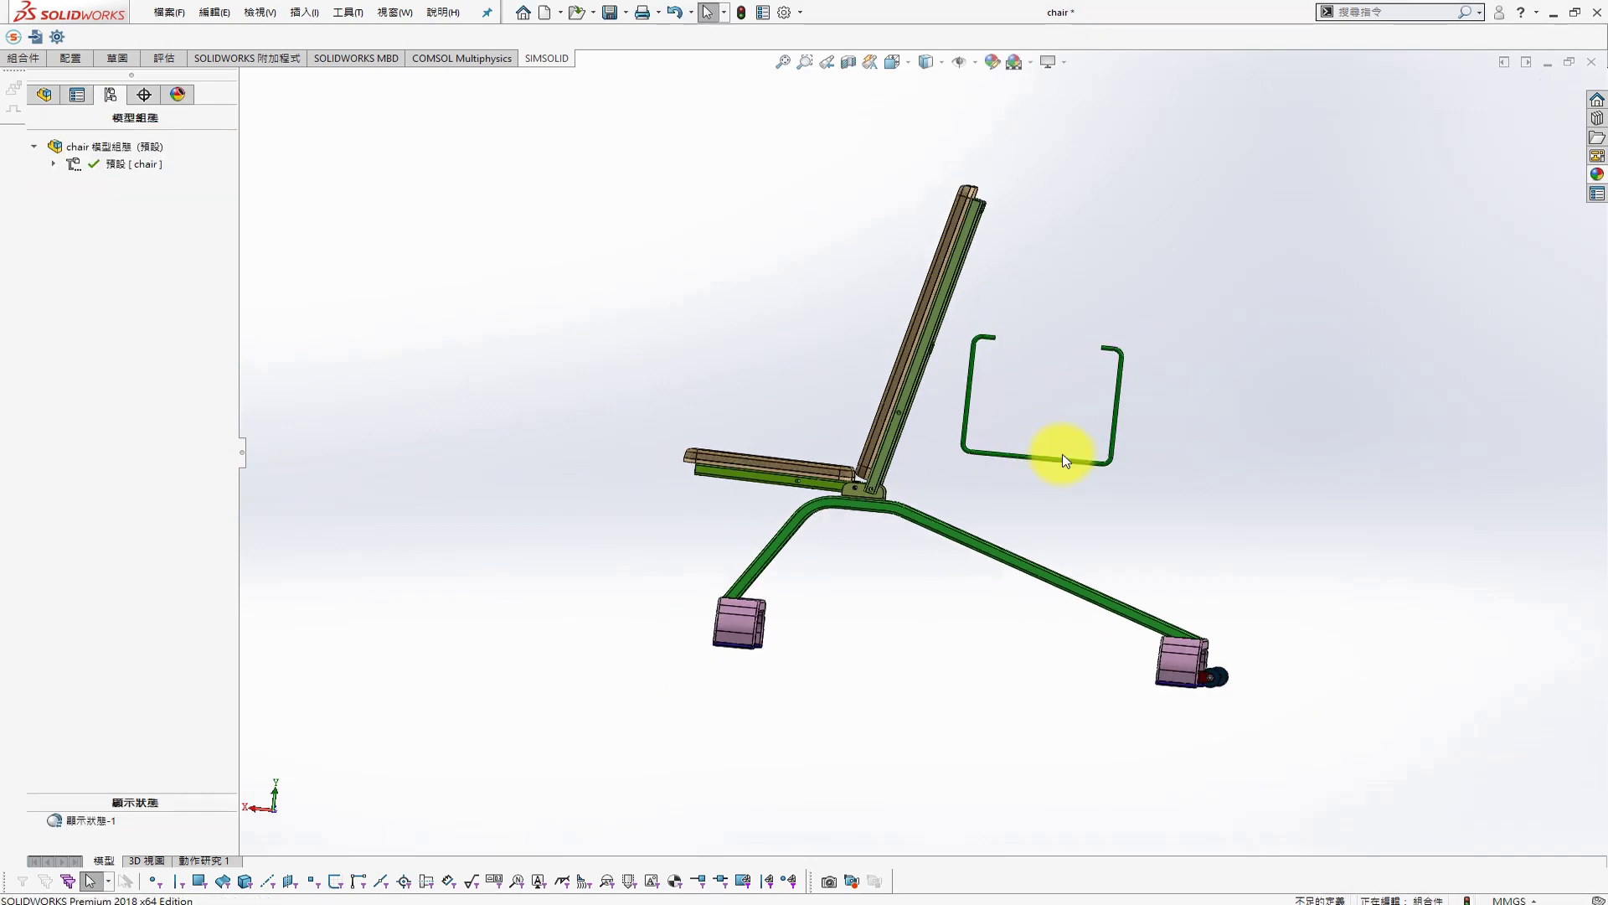
click(42, 99)
scroll(1062, 375, down, 3)
scroll(1041, 384, down, 3)
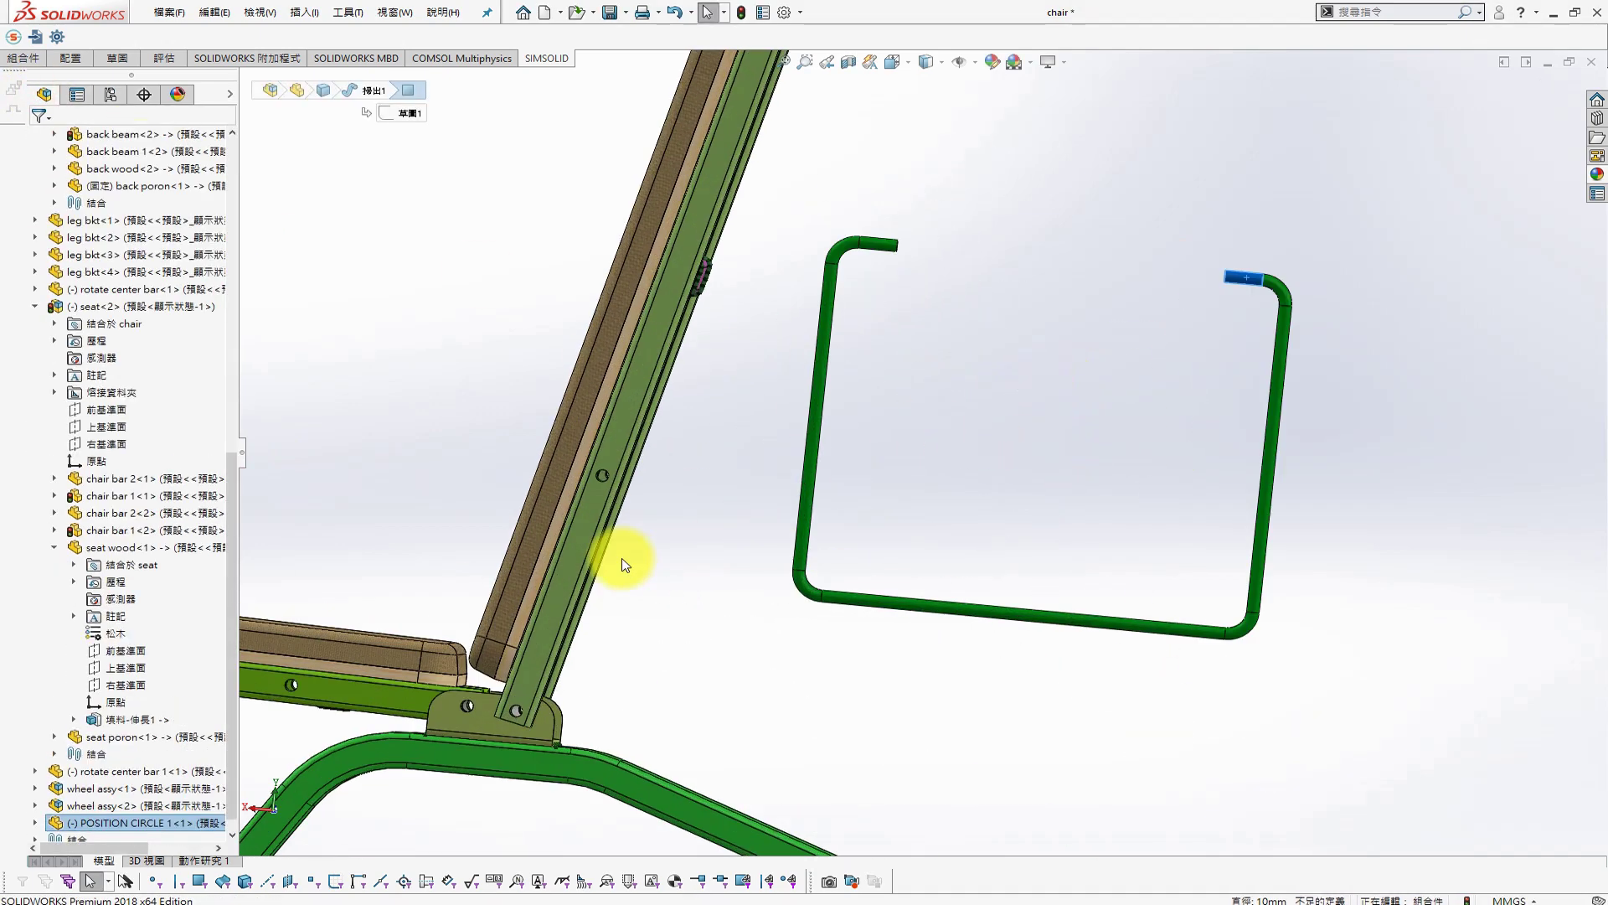
scroll(629, 557, down, 3)
scroll(682, 459, down, 5)
ctrl+click(685, 462)
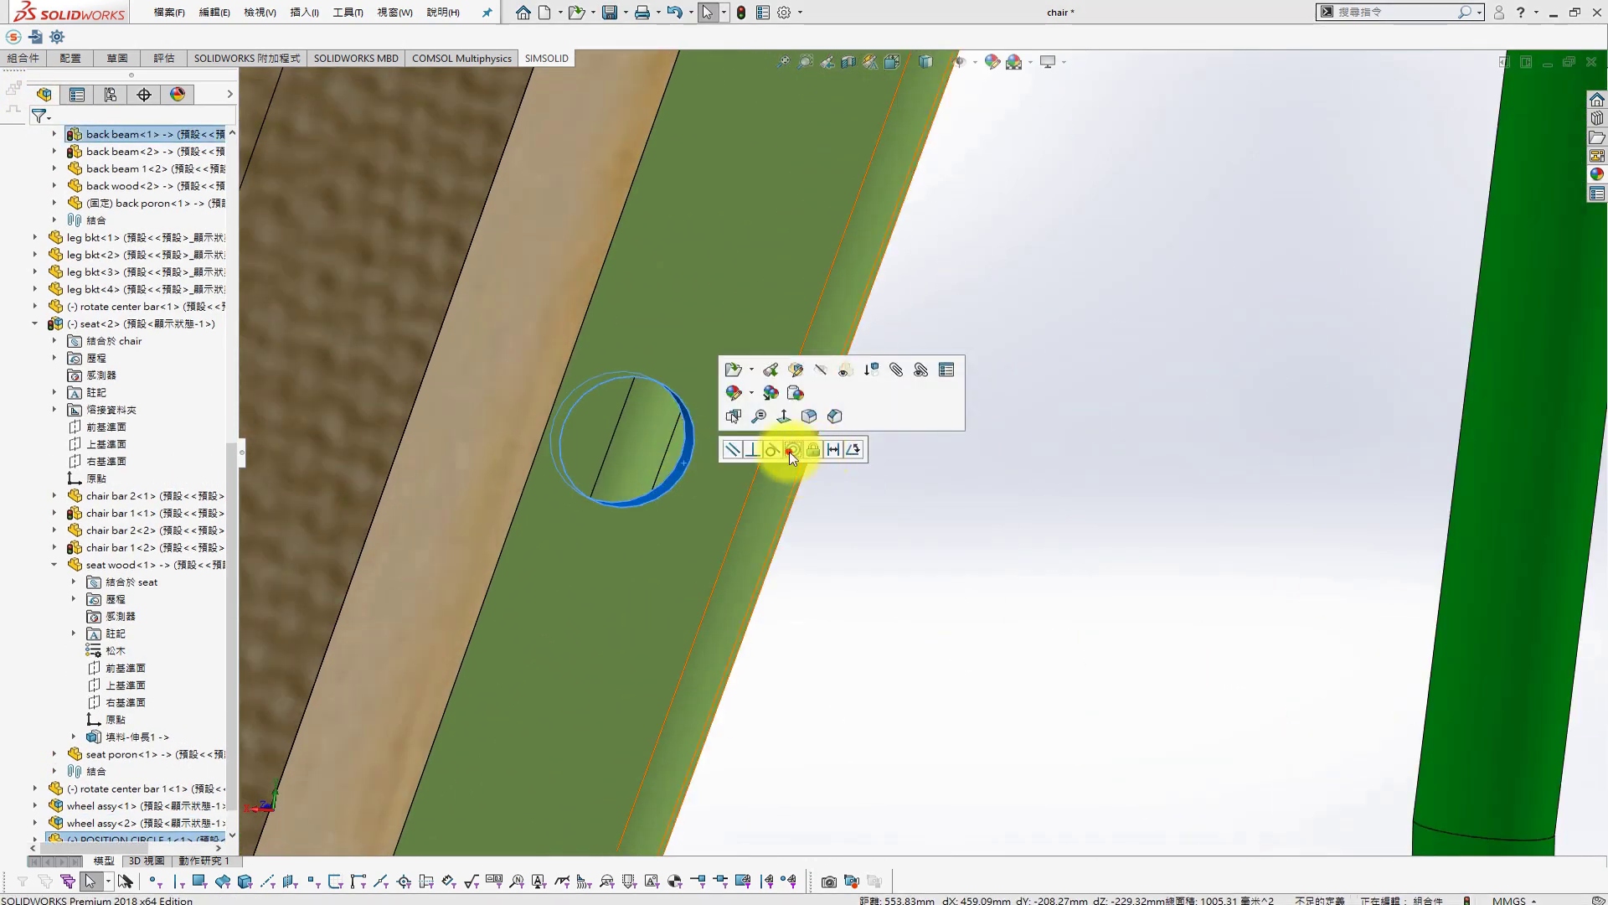
click(787, 449)
Mate POSITION CIRCLE 1's right plane coincident with the chair's right plane
scroll(1270, 587, up, 5)
scroll(1092, 557, up, 3)
click(35, 324)
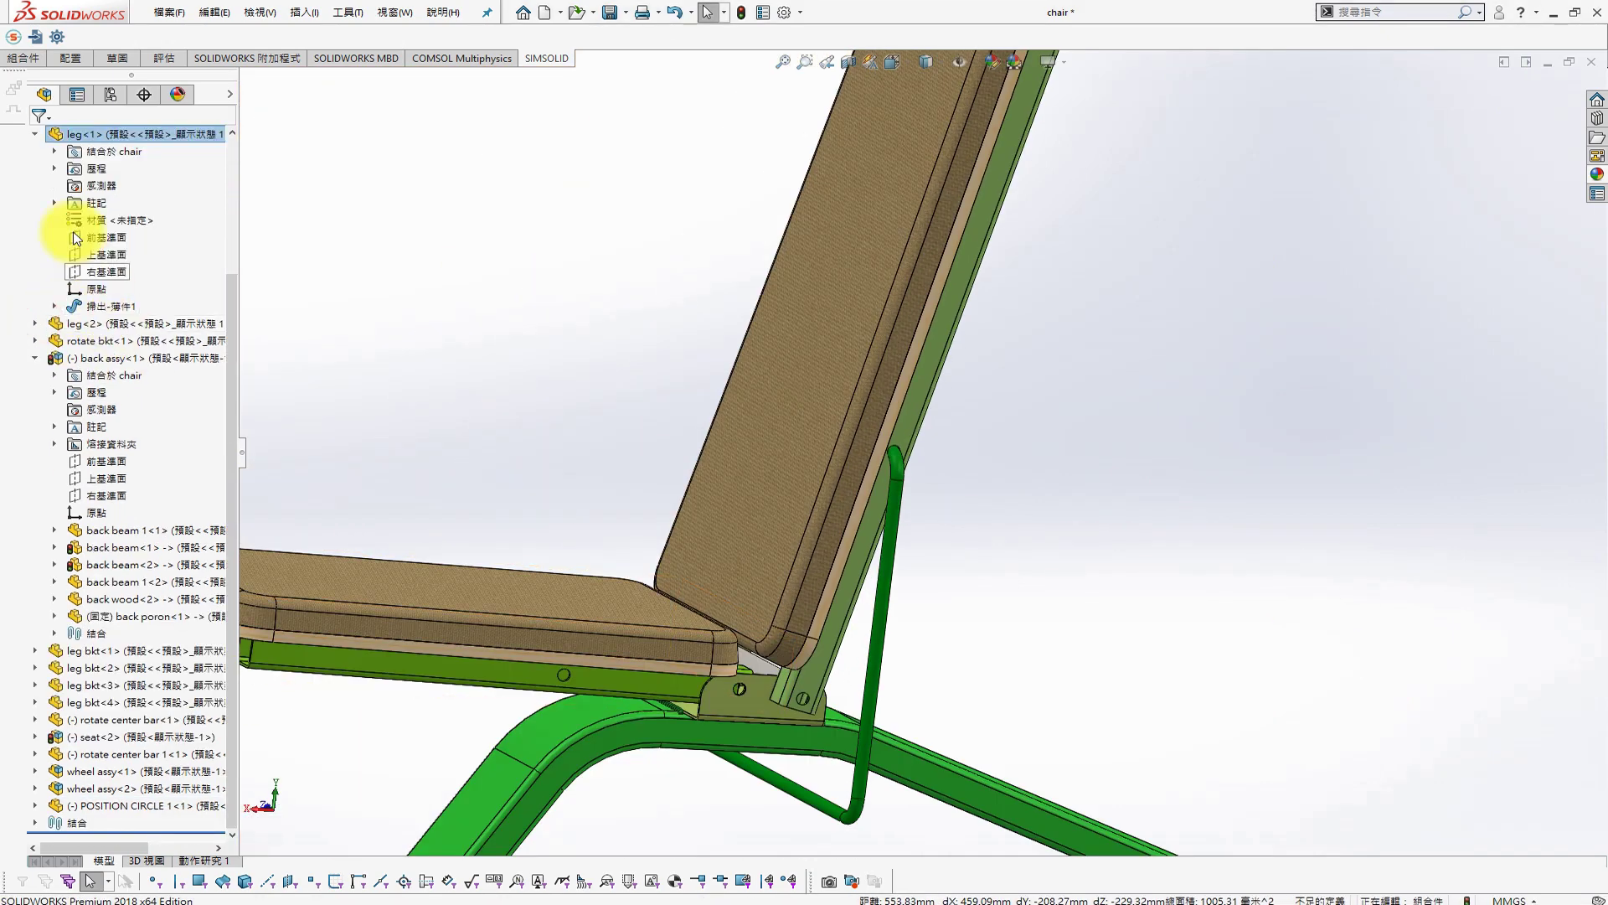
click(34, 358)
click(34, 529)
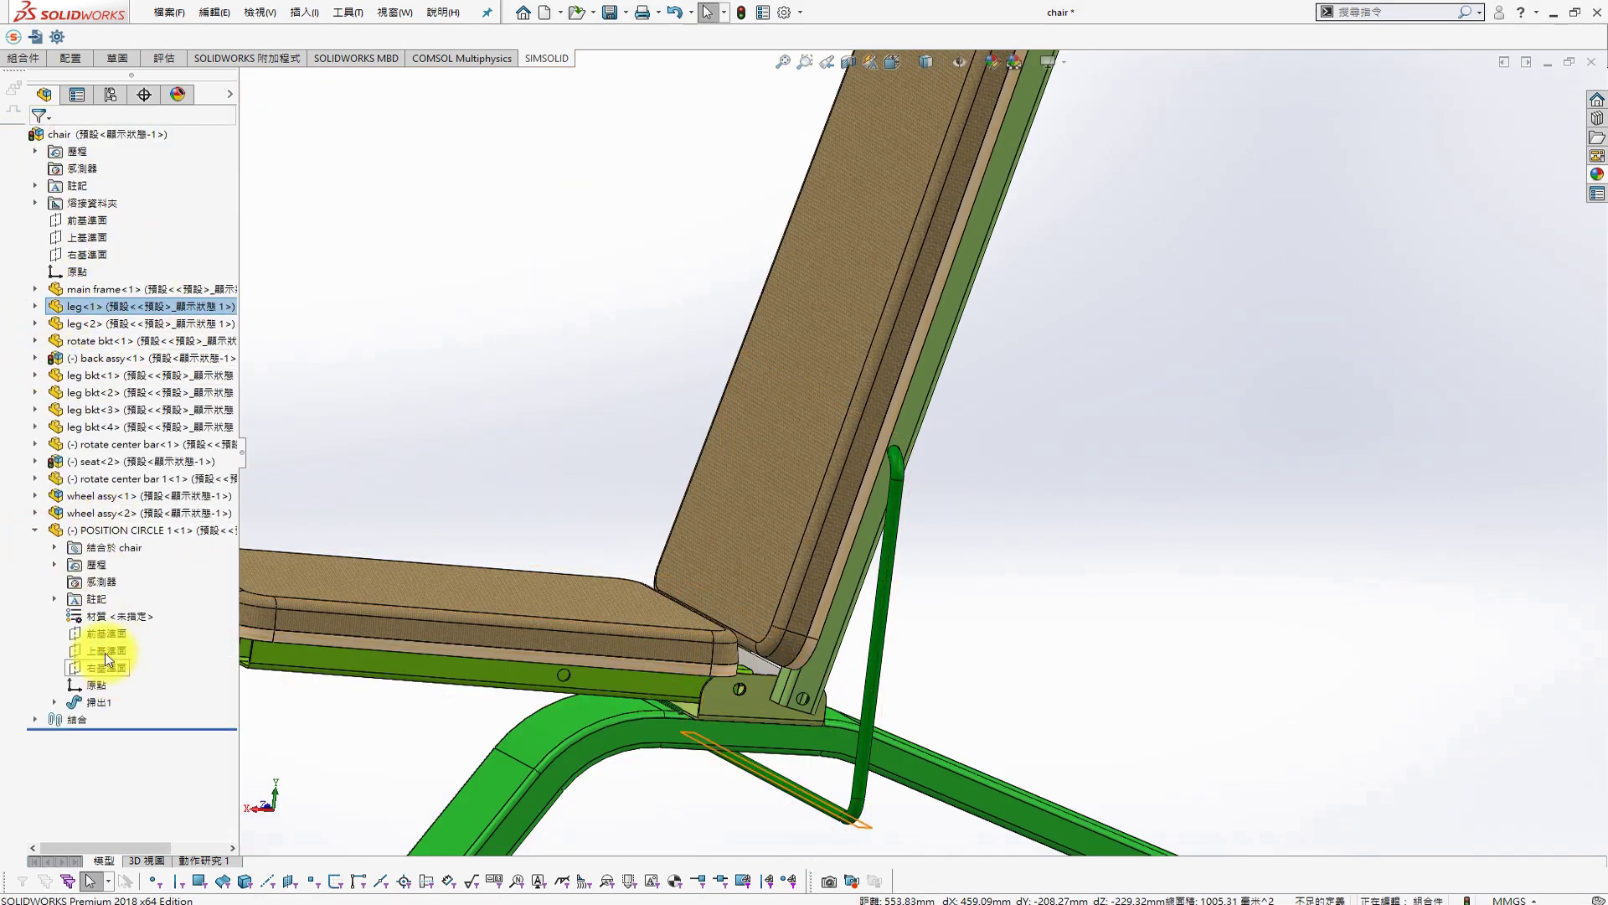
click(97, 672)
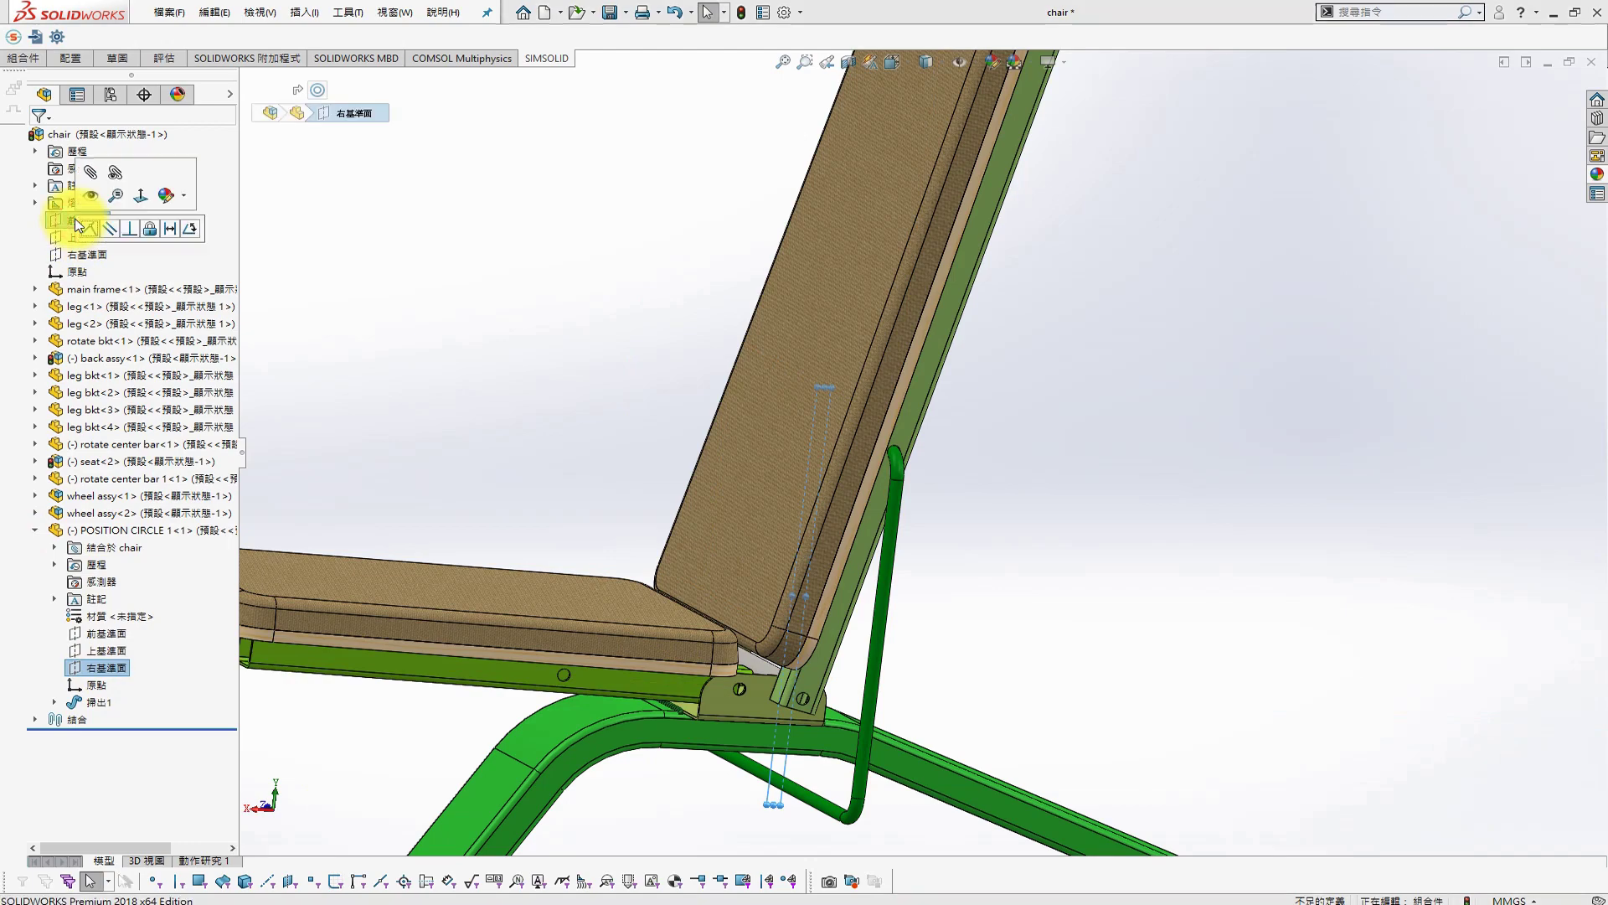
middle_drag(700, 341, 918, 496)
scroll(888, 528, up, 3)
scroll(720, 452, down, 3)
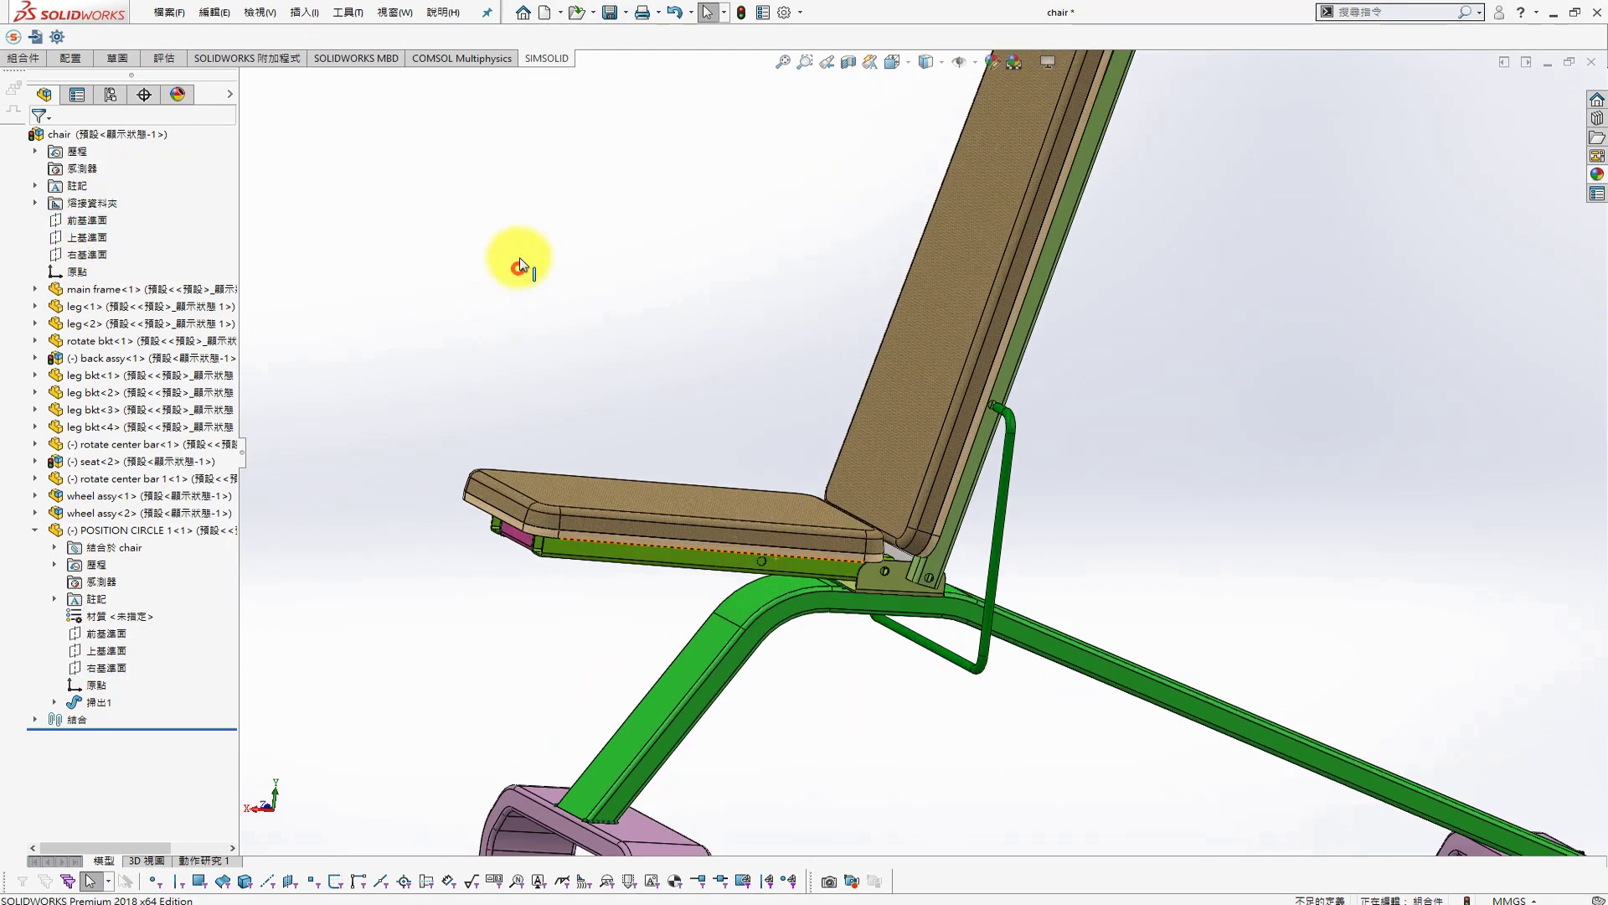
Insert POSITION CIRCLE 2 and mate its tube end concentric with the seat frame hole
click(580, 289)
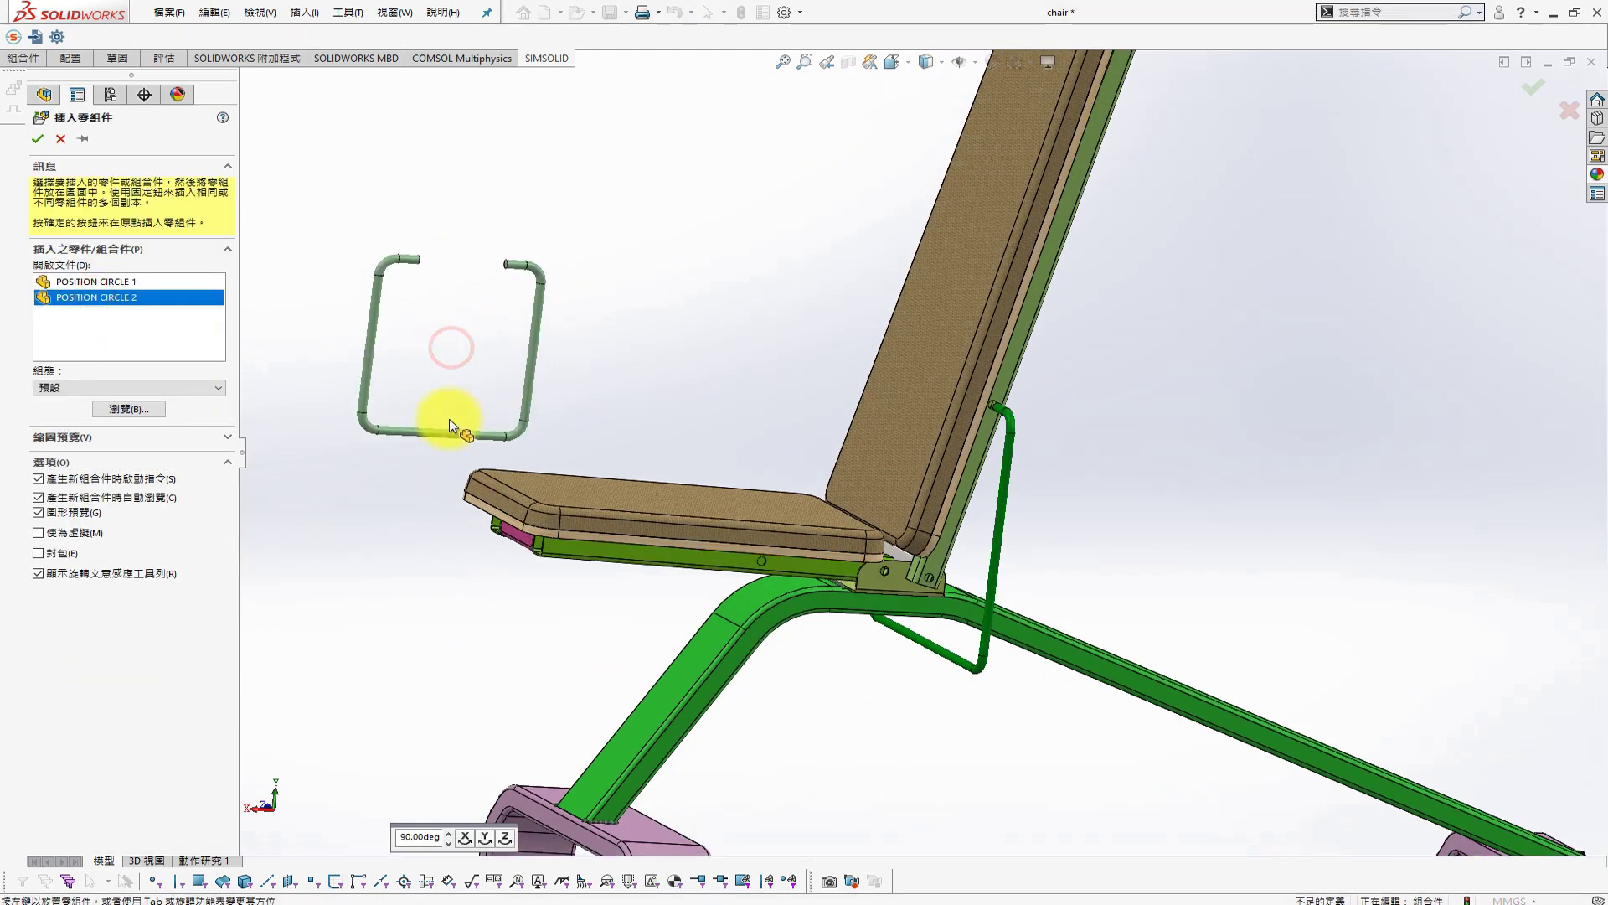
click(438, 419)
scroll(521, 278, down, 2)
click(549, 281)
scroll(923, 591, down, 3)
scroll(988, 486, down, 3)
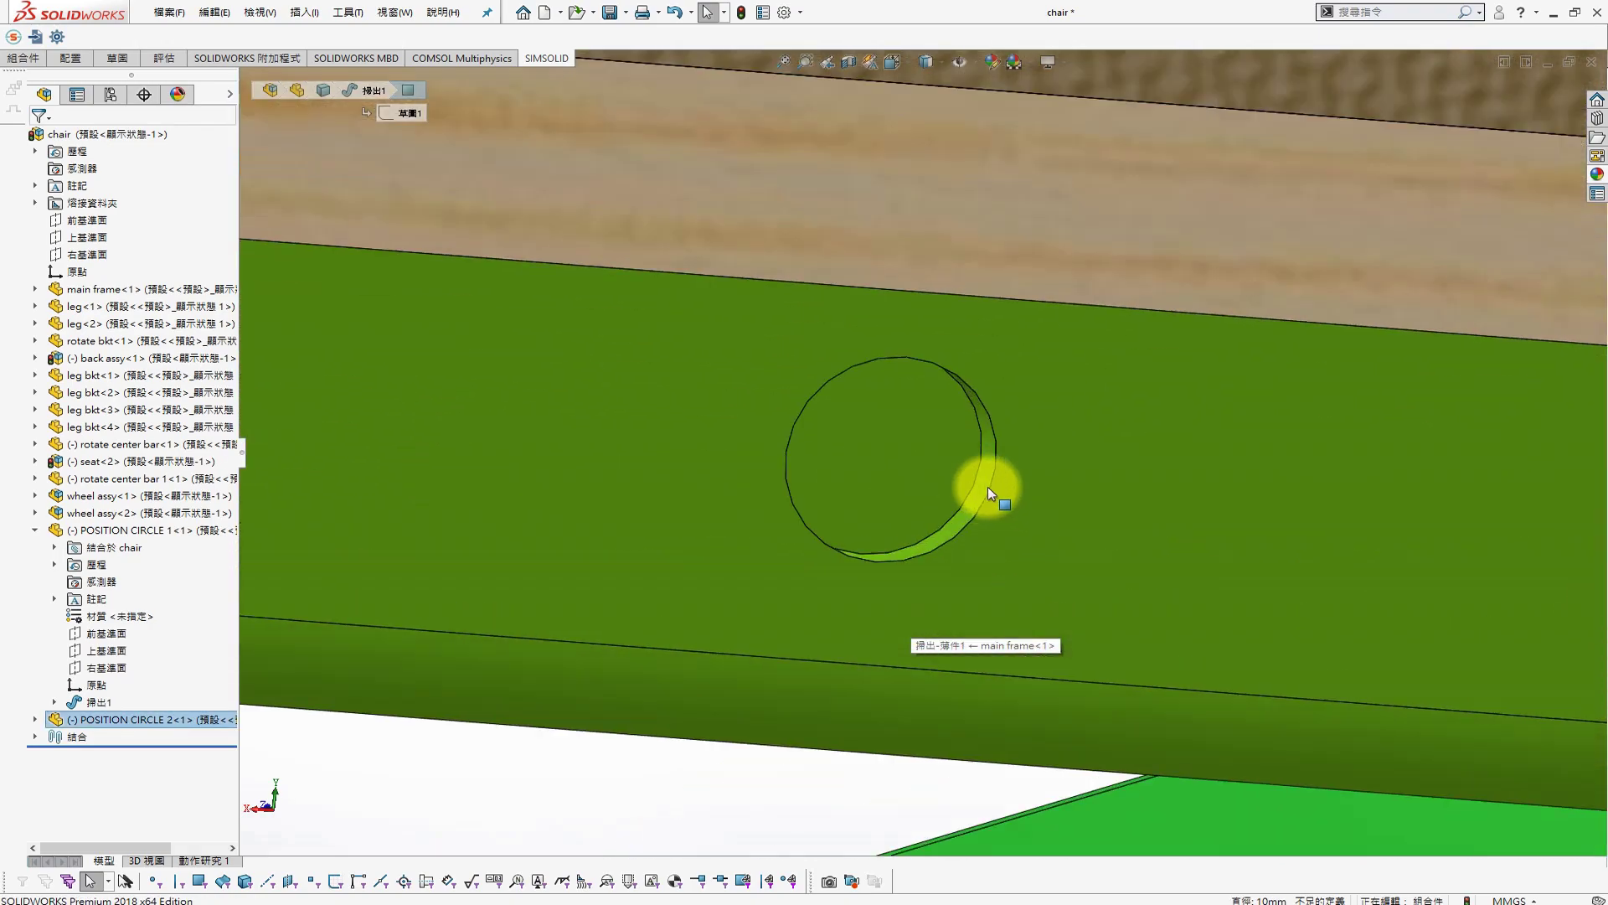
click(986, 486)
click(1088, 469)
Mate POSITION CIRCLE 2's right plane coincident with the chair's right plane
scroll(972, 578, up, 5)
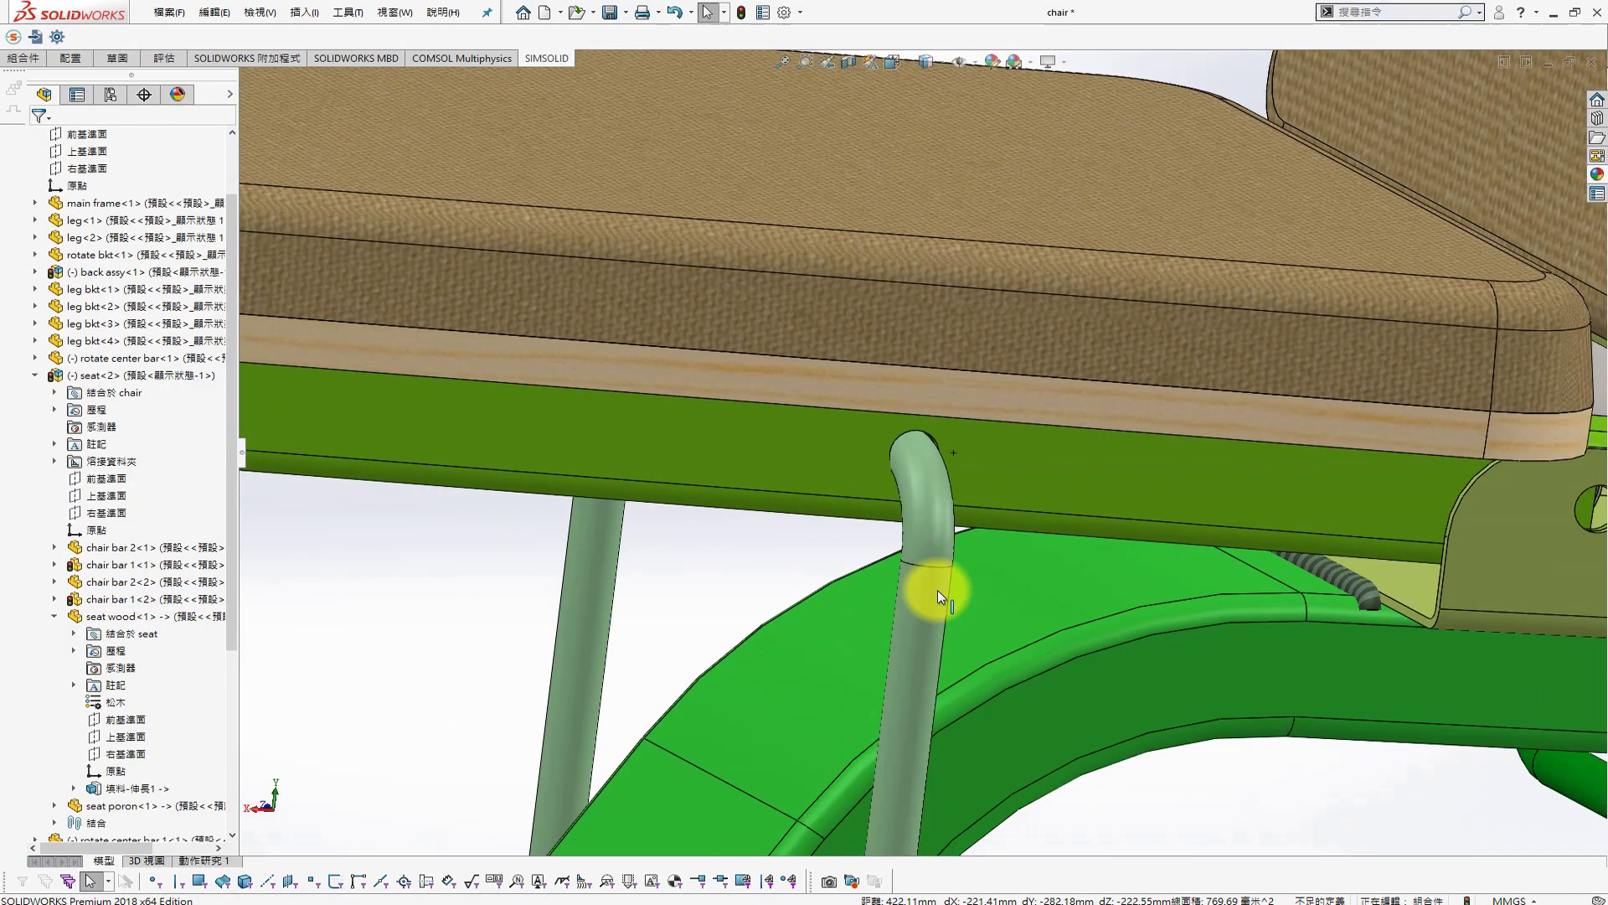
click(34, 529)
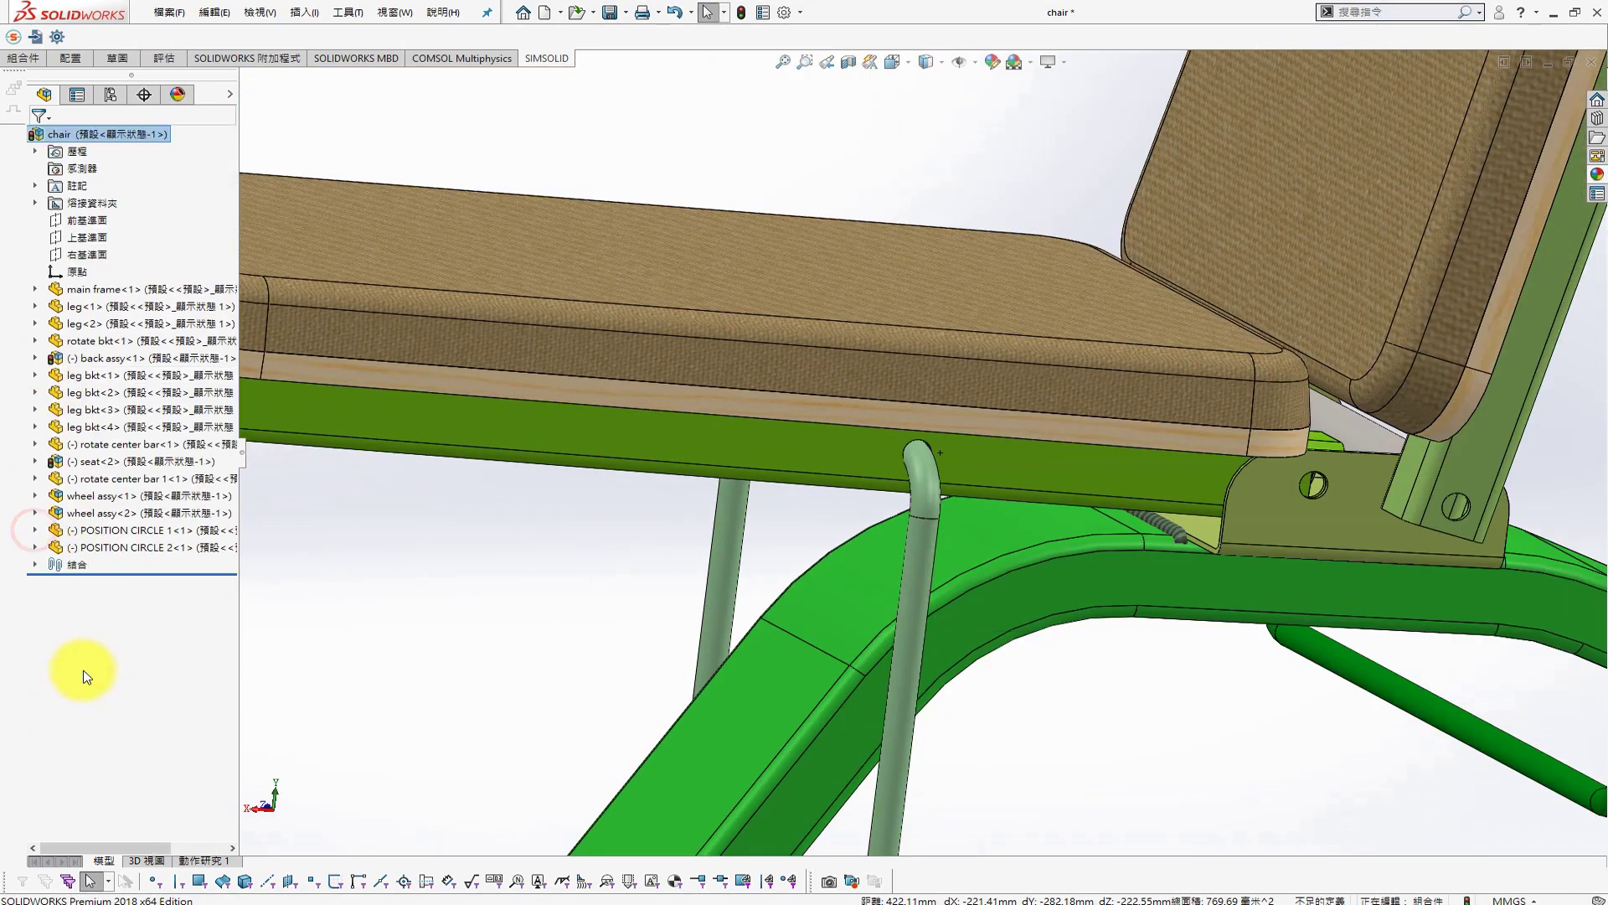
click(34, 547)
click(87, 687)
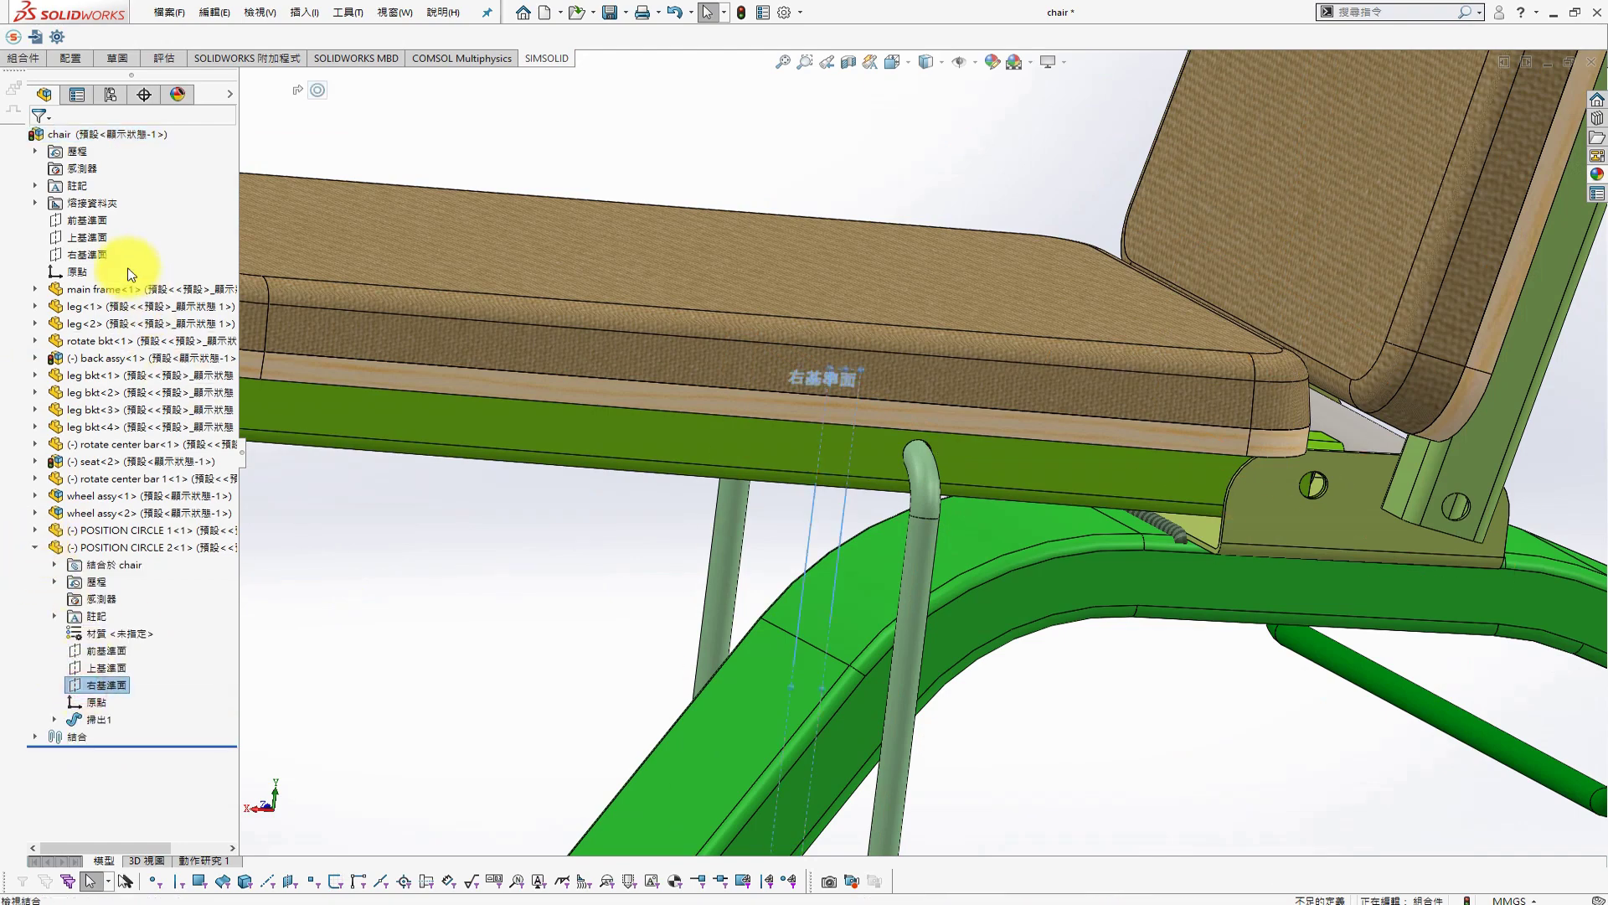
click(80, 226)
middle_drag(423, 586, 891, 638)
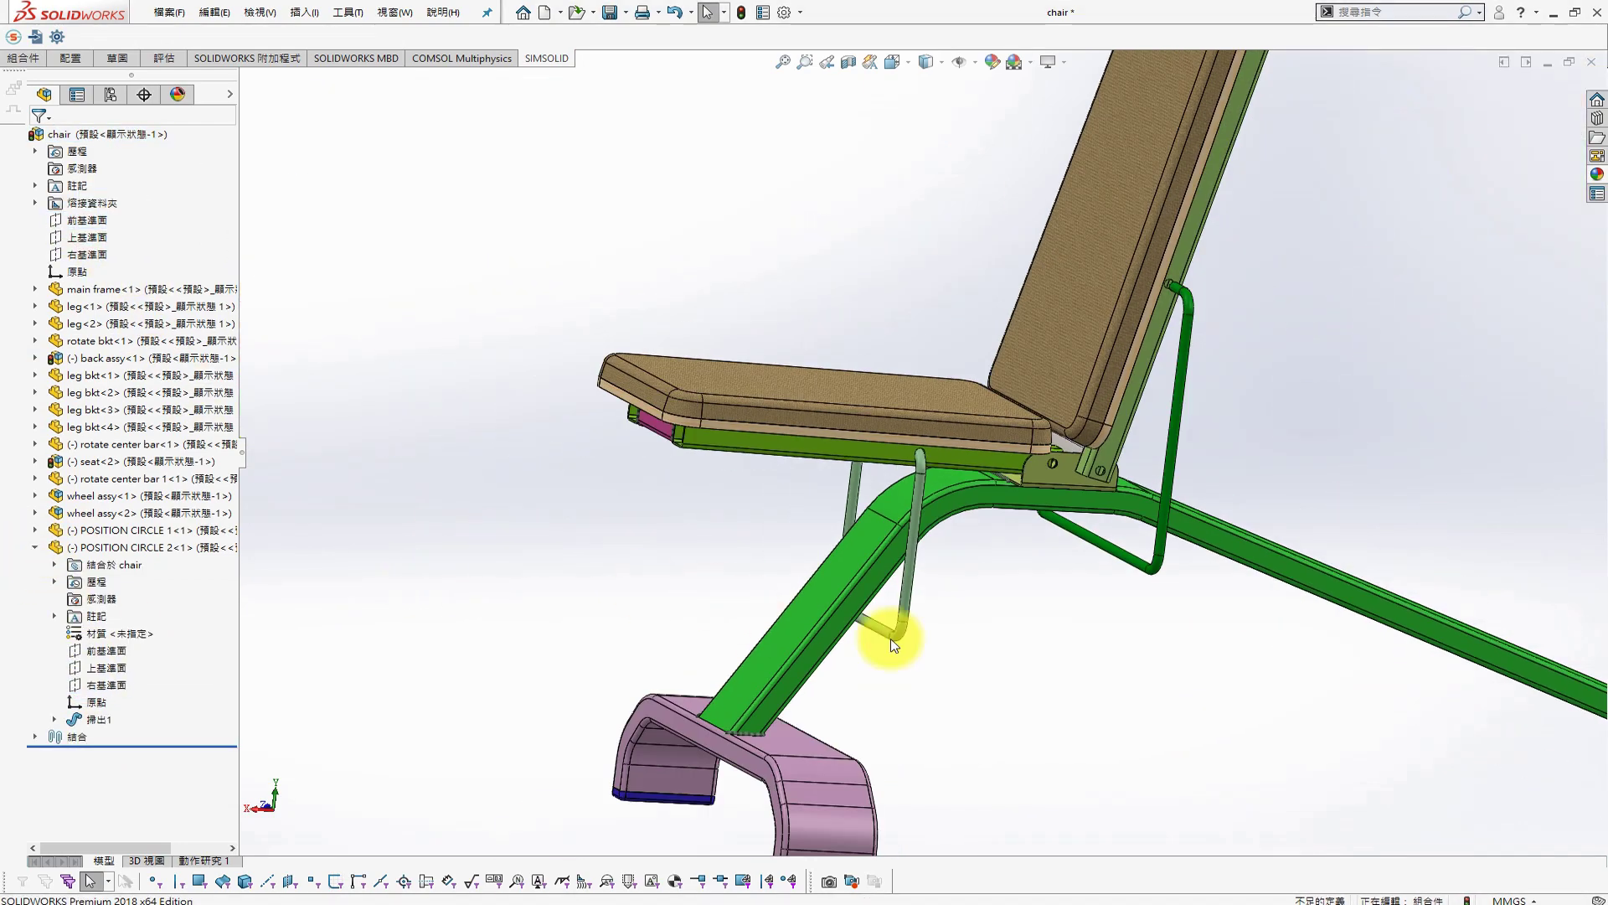
click(758, 612)
key(ctrl+2)
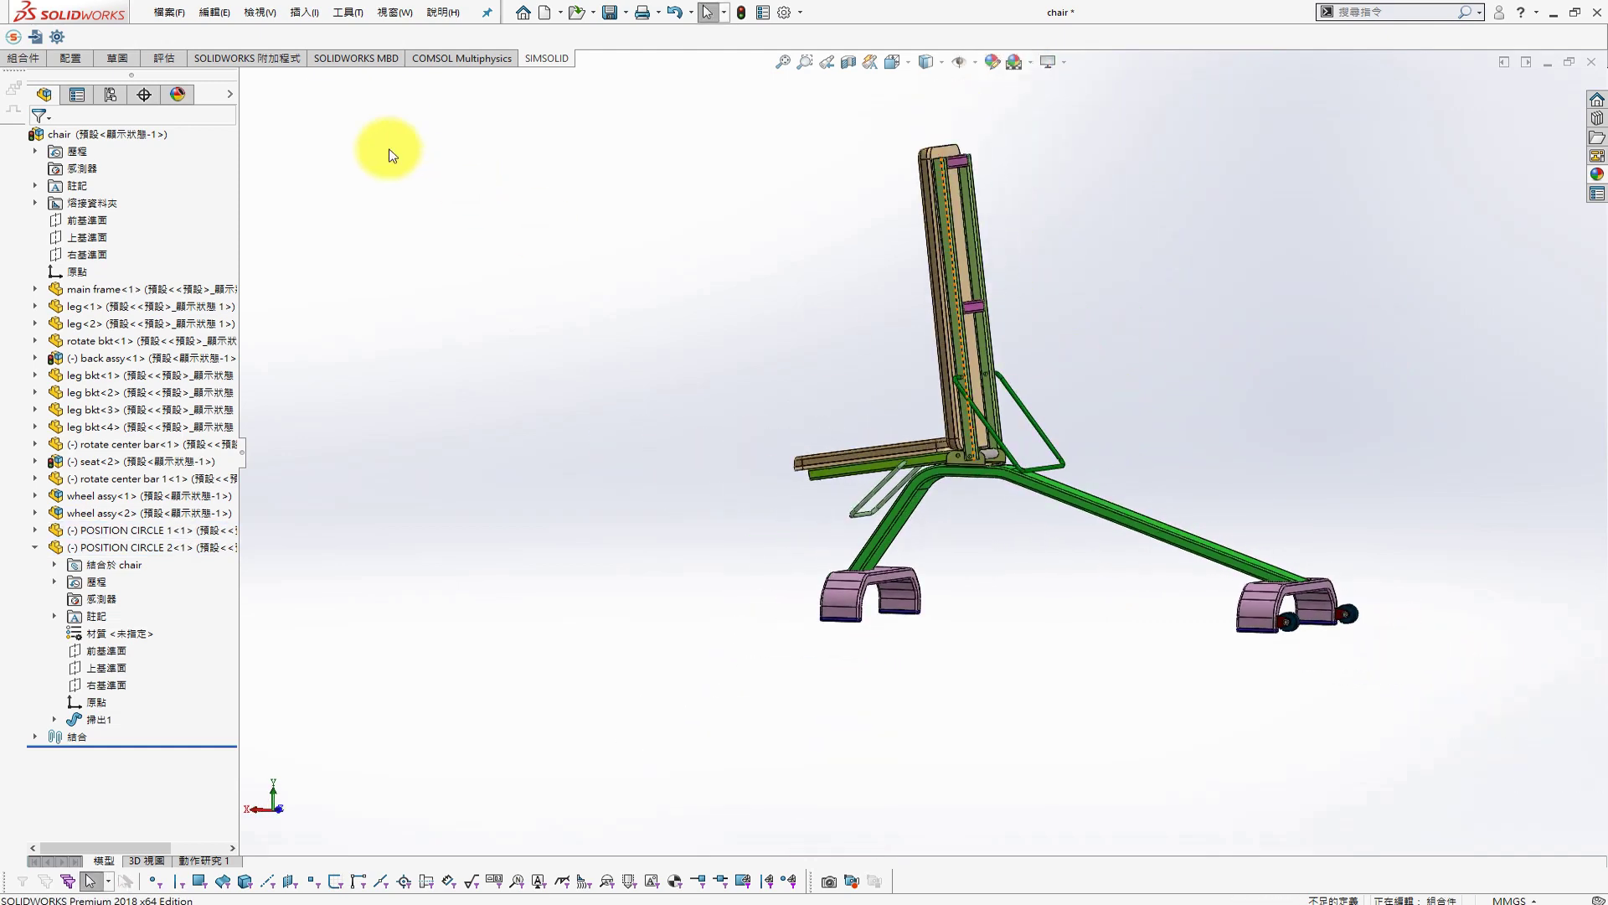
click(110, 93)
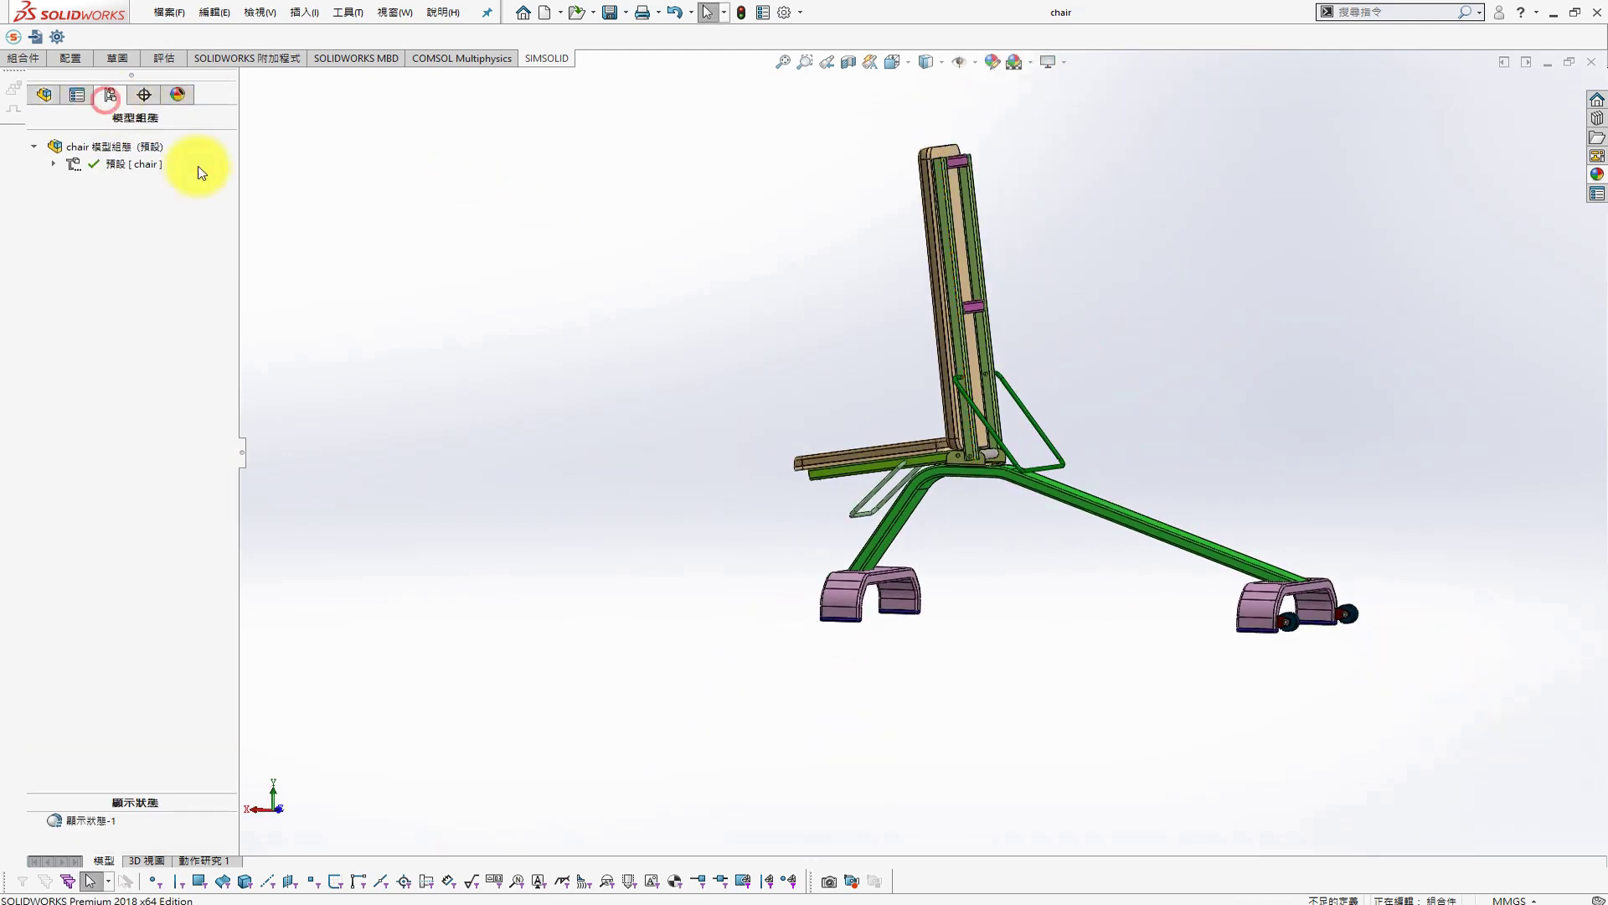
In a new part, sketch a horizontal line on the Front Plane with its midpoint at the origin
click(550, 17)
double_click(339, 310)
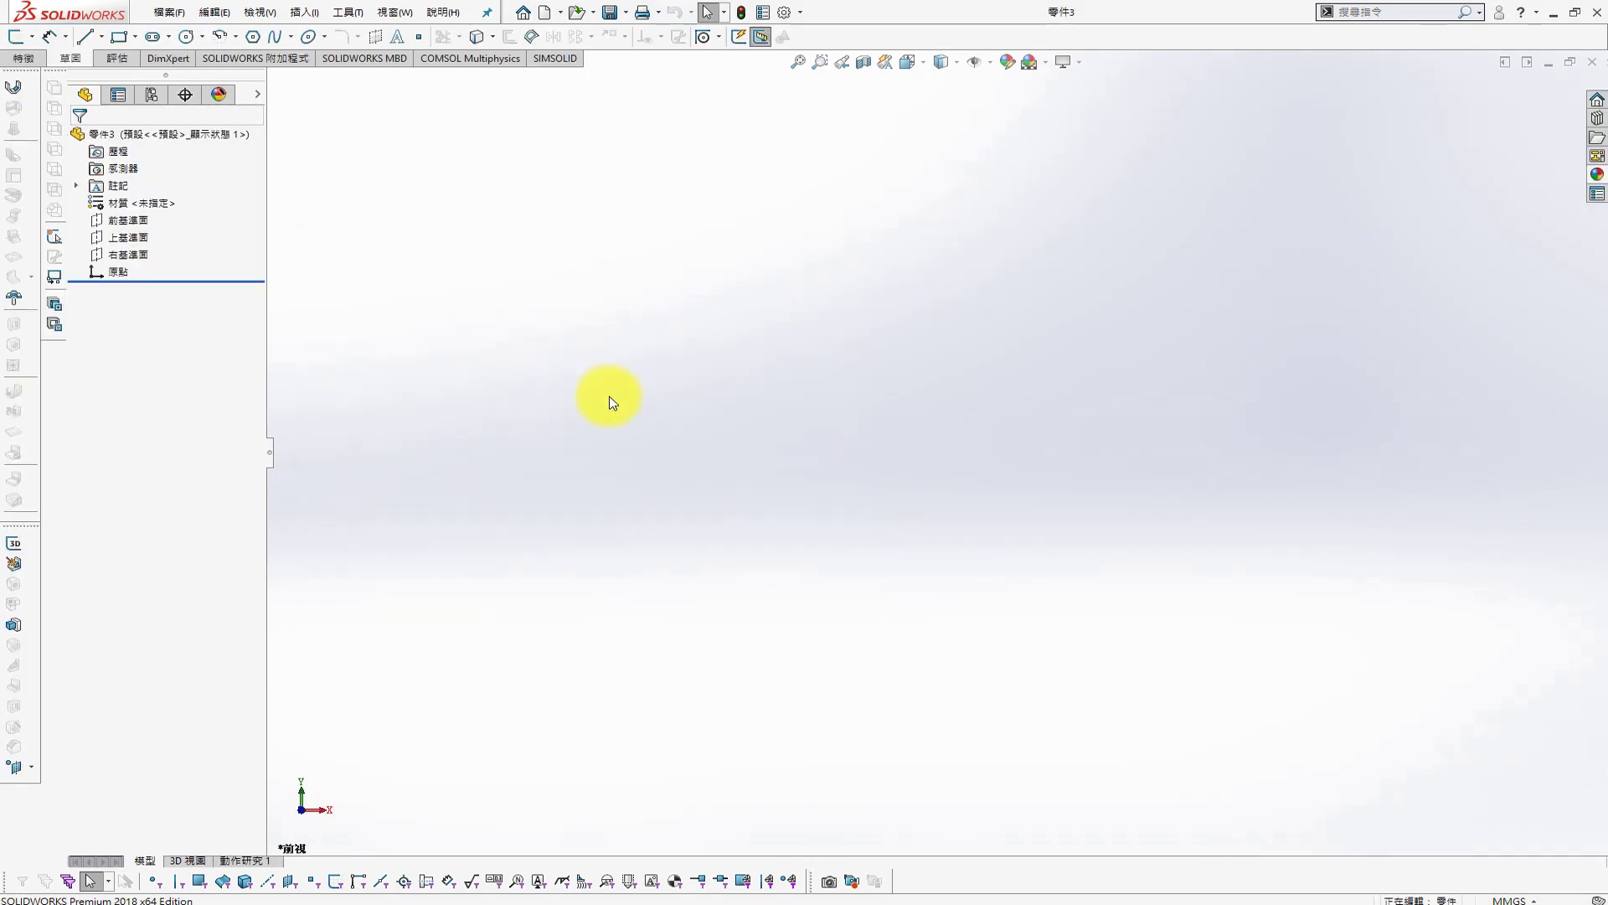
click(616, 329)
click(85, 36)
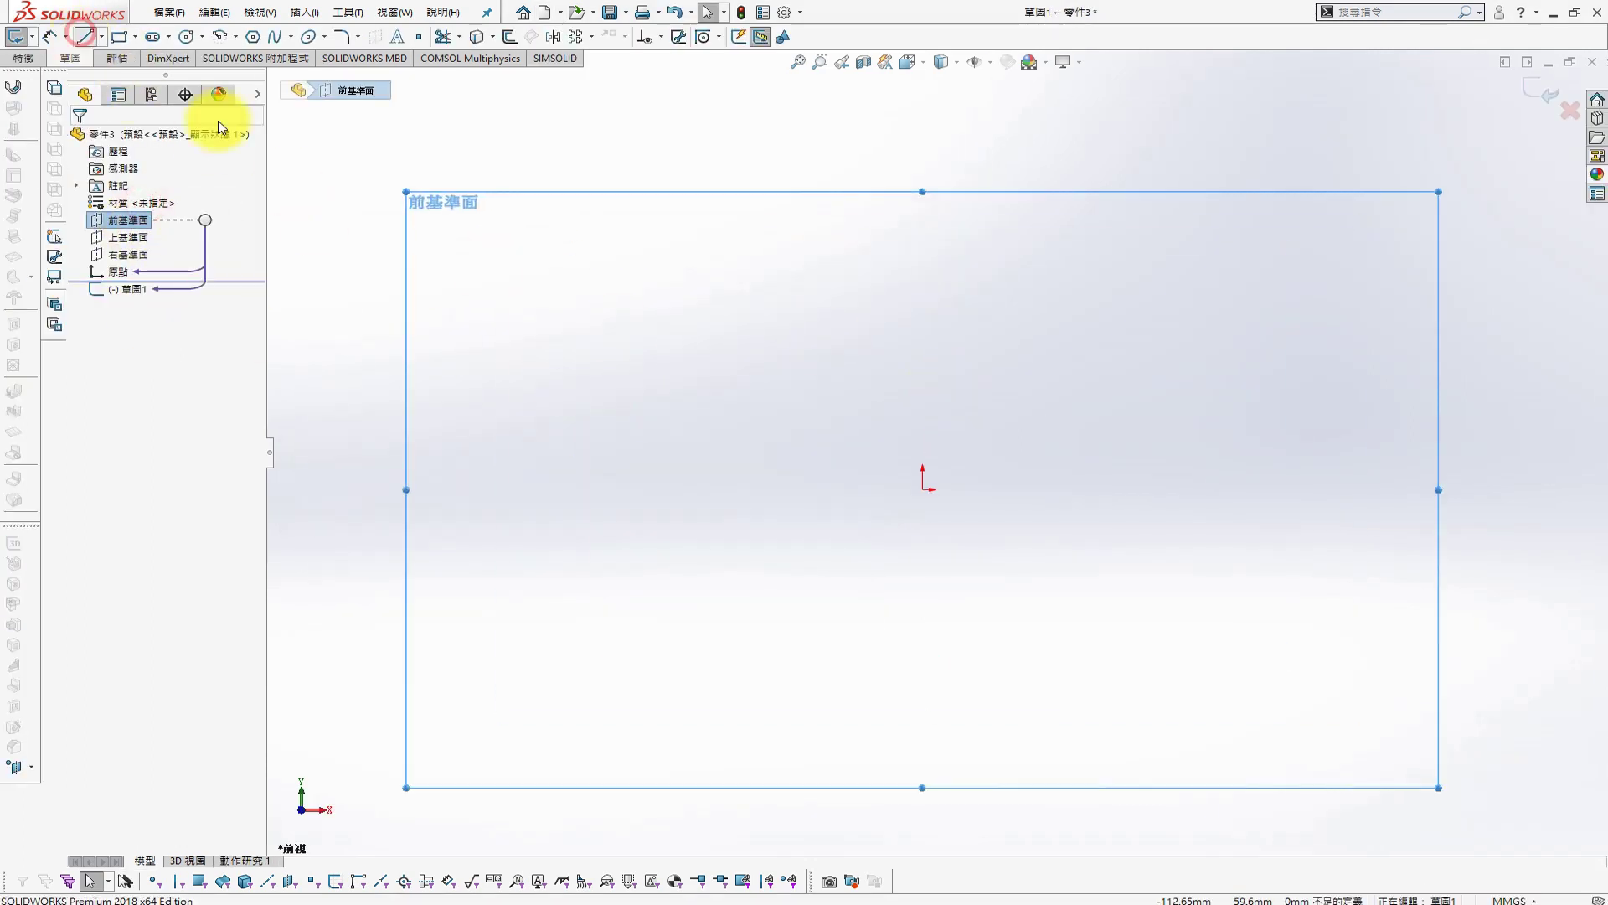
click(817, 490)
click(1063, 489)
key(Escape)
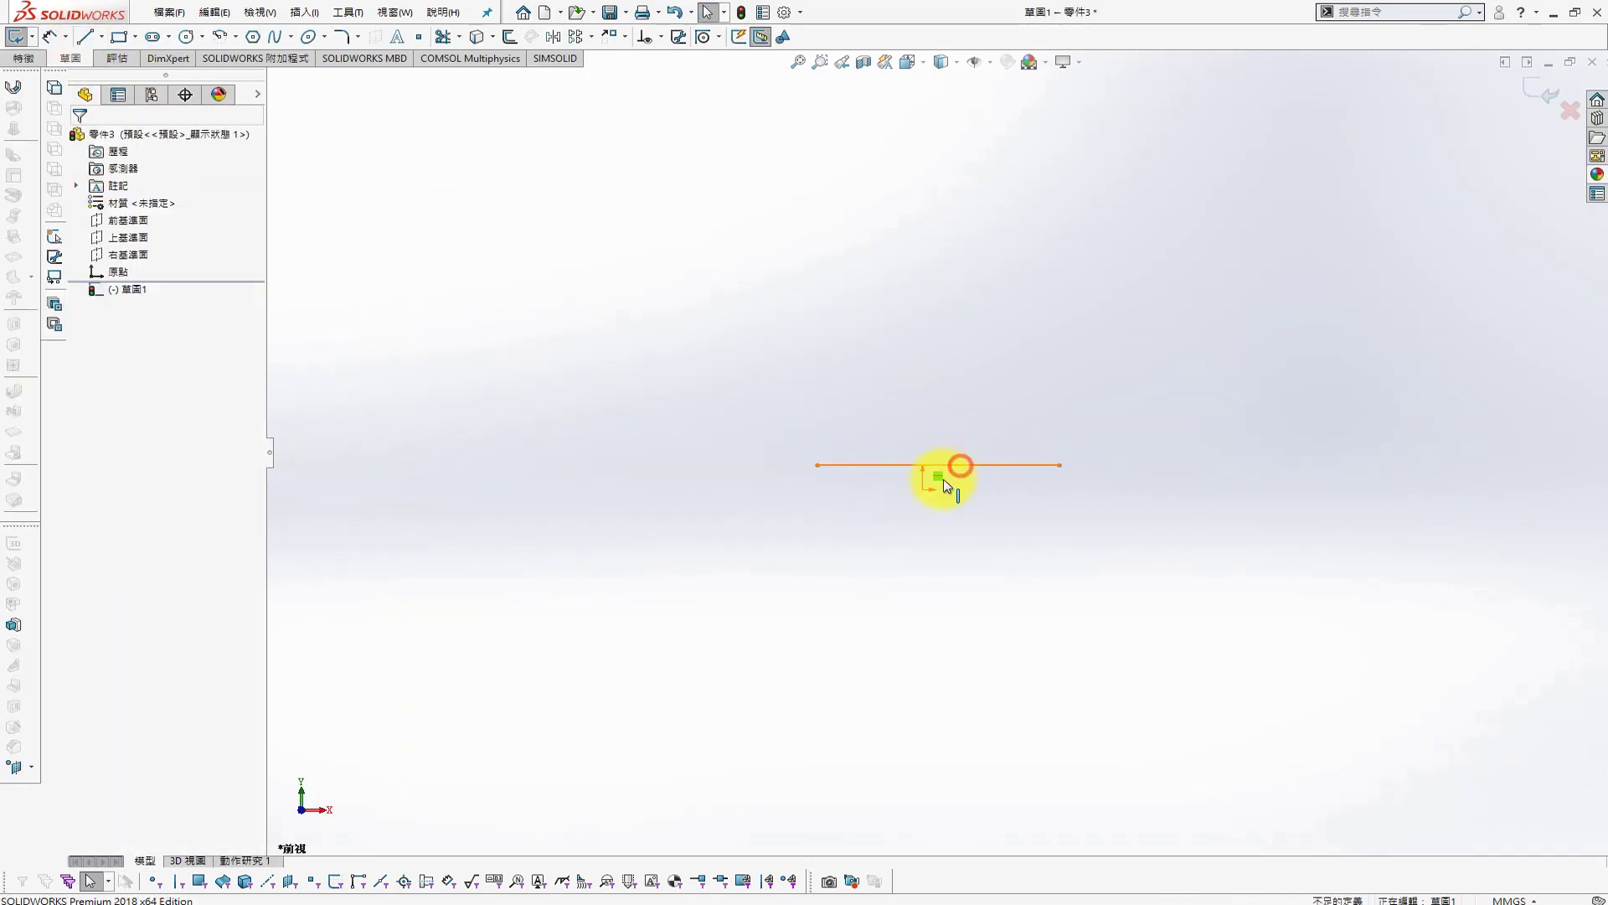
click(988, 489)
ctrl+click(922, 489)
click(82, 390)
click(650, 301)
Dimension the line to 80 mm long
key(s)
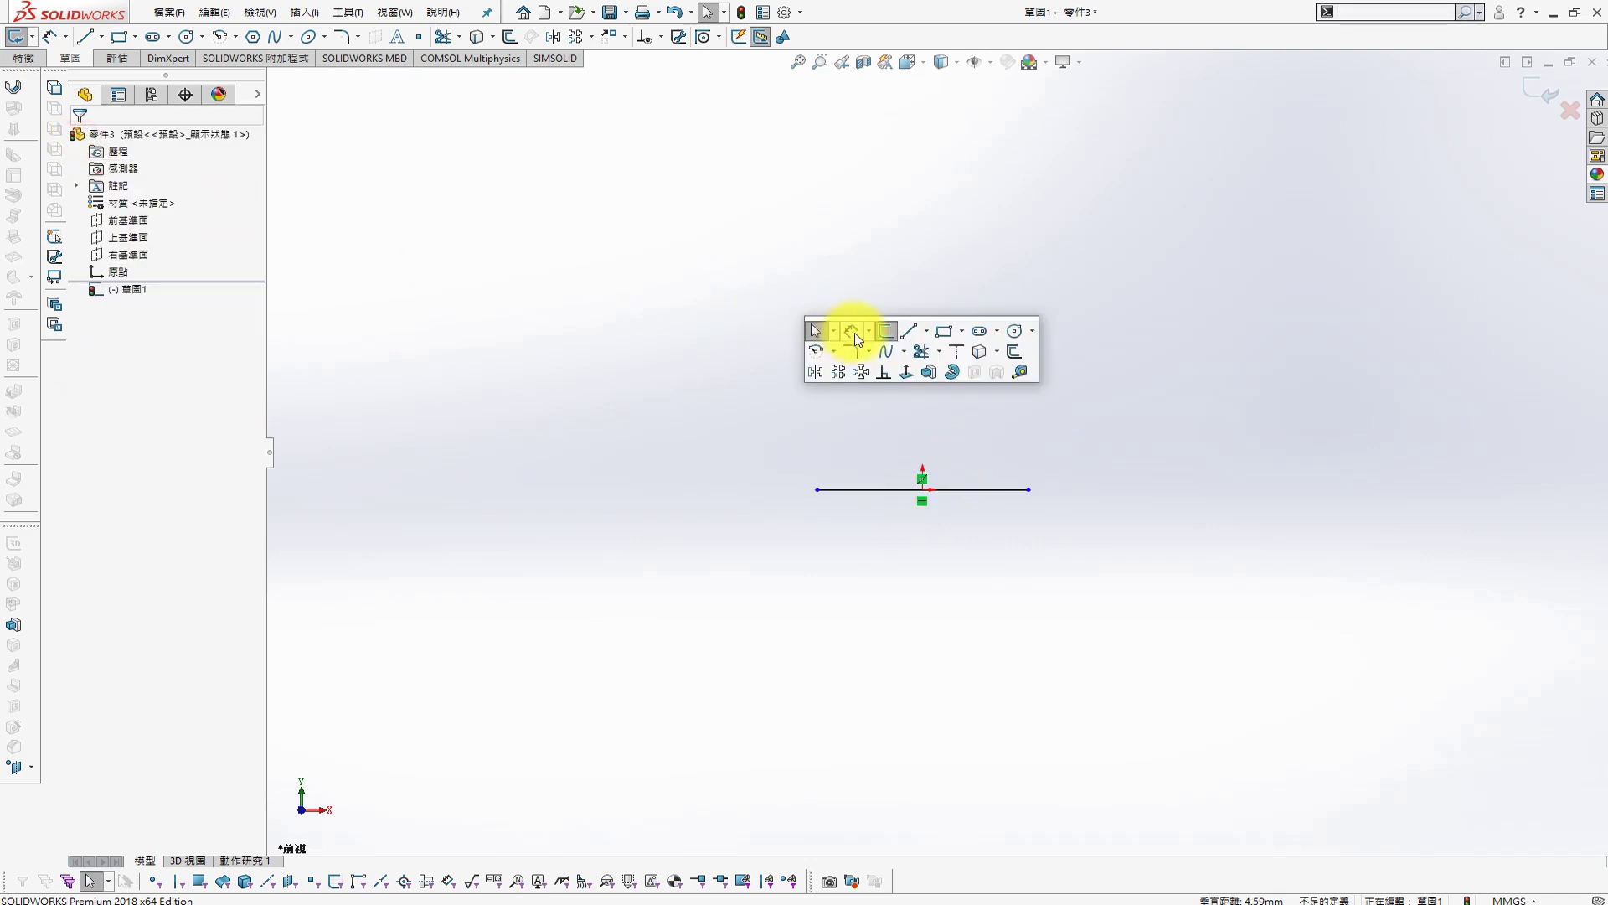
click(851, 330)
click(997, 491)
click(947, 558)
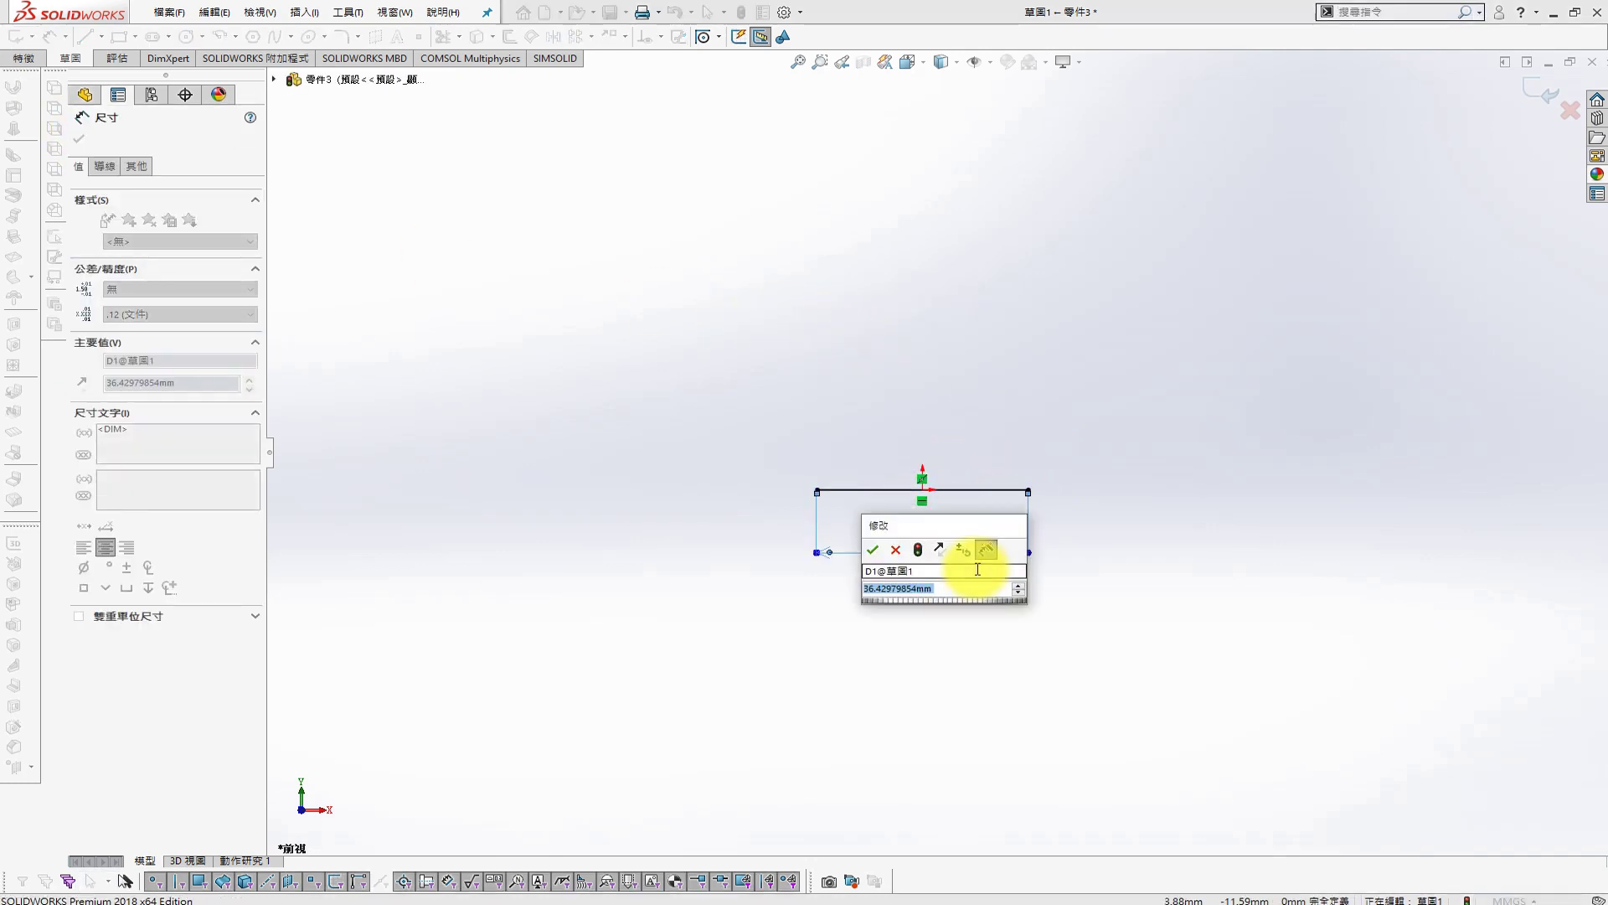
text(80)
key(Return)
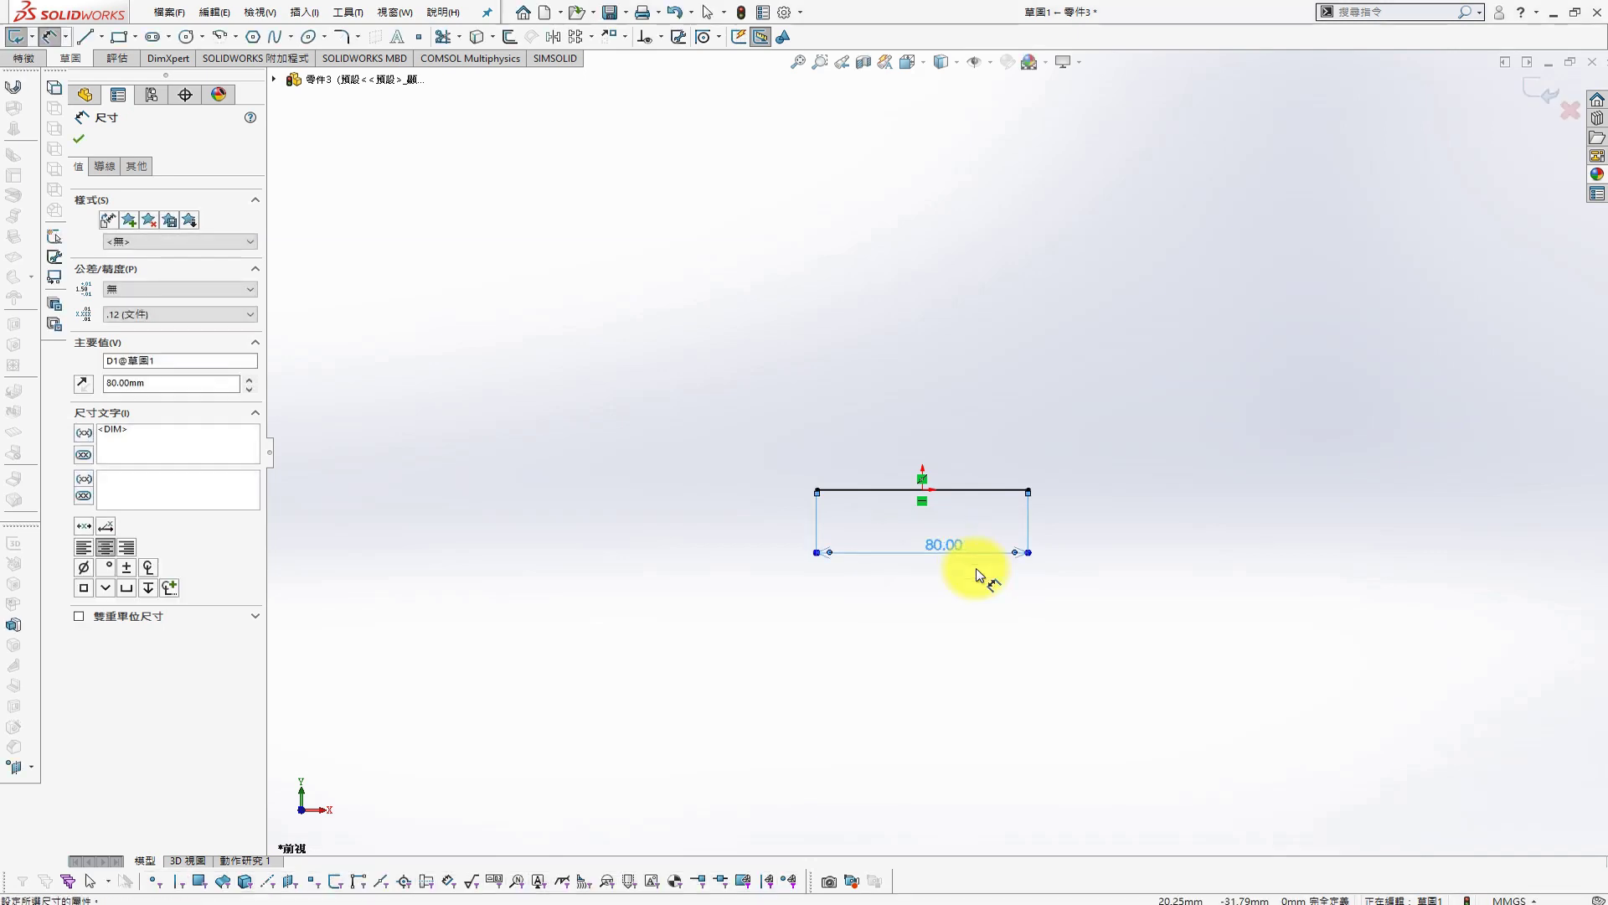
Thin-extrude the line mid-plane 300 mm deep with 2 mm wall thickness
middle_drag(1105, 503, 808, 421)
key(e)
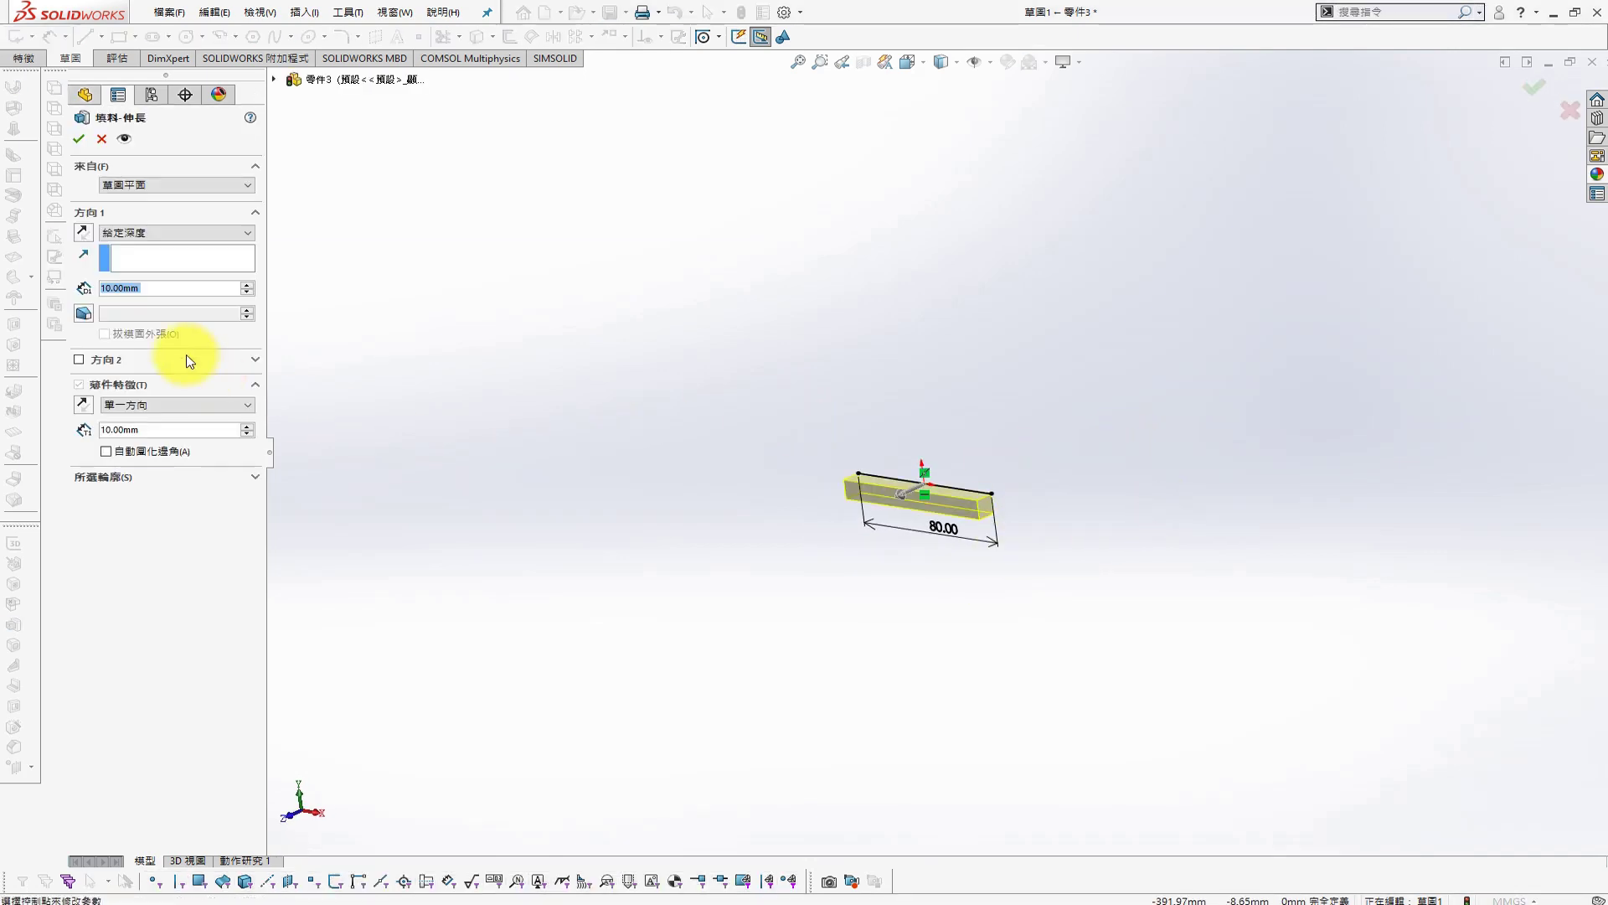
click(83, 409)
text(2)
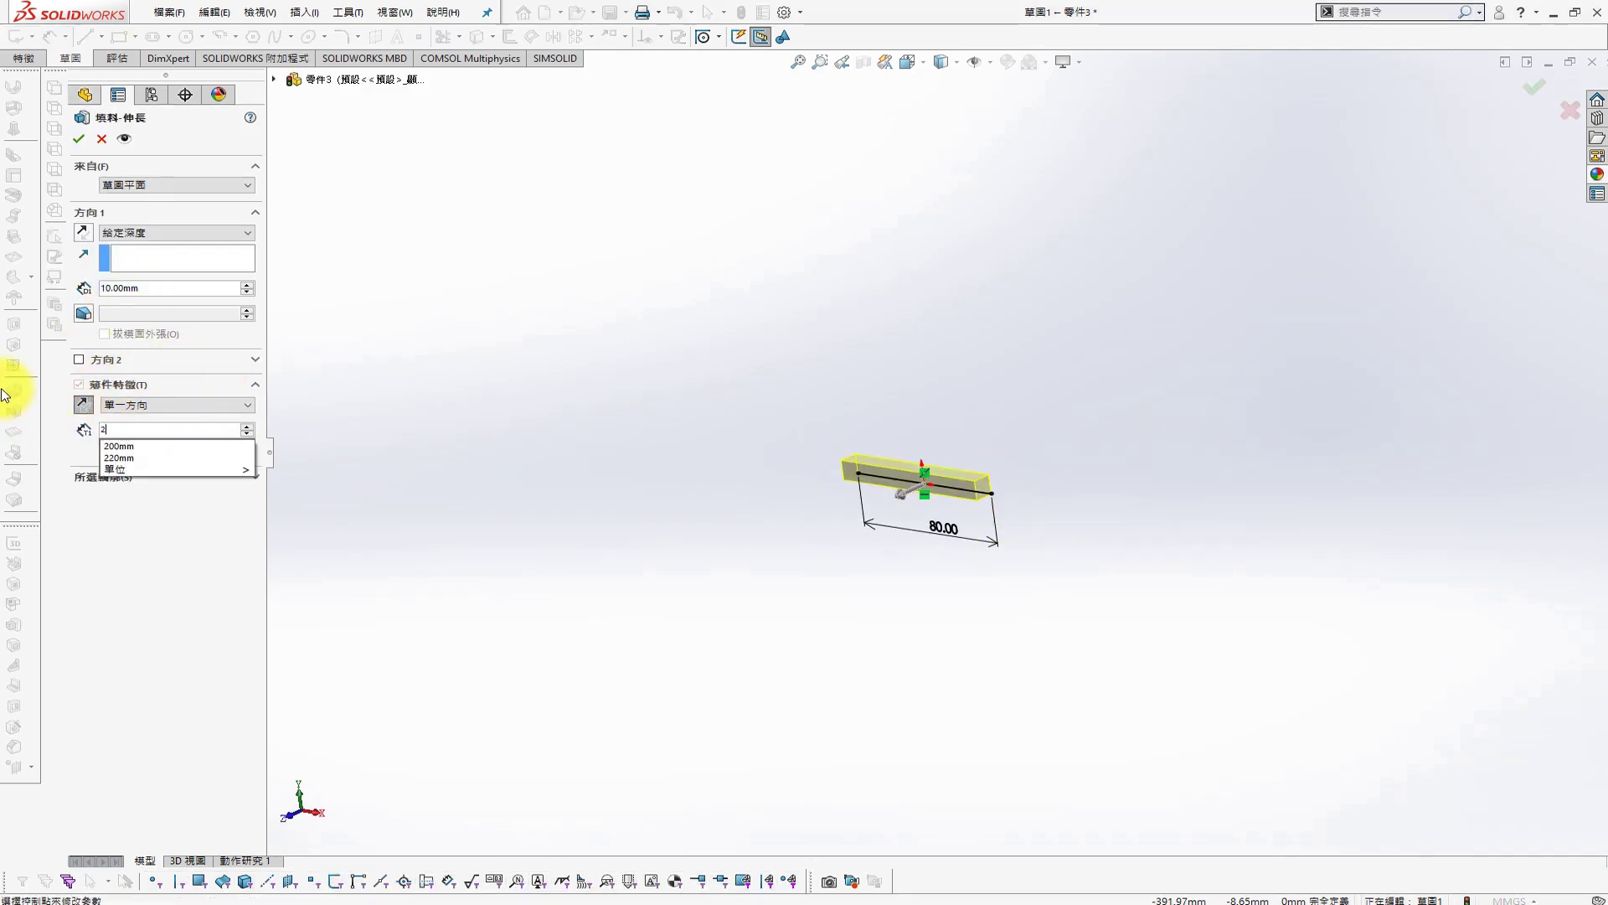
key(Return)
click(154, 238)
click(117, 294)
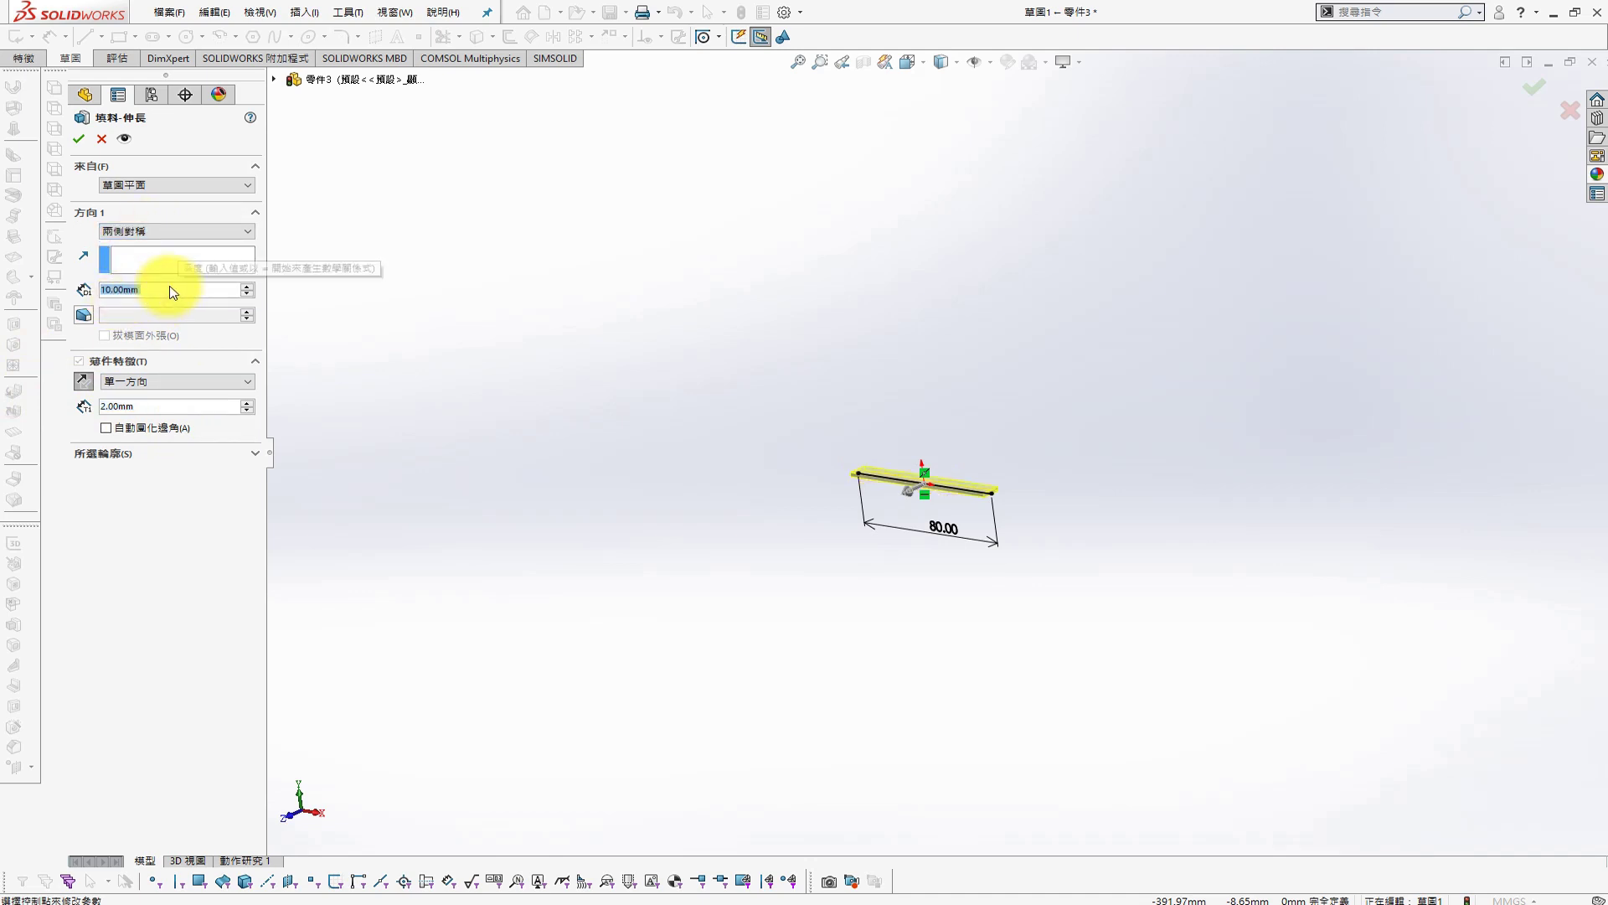
text(300)
key(Return)
click(79, 139)
Convert the plate to sheet metal via Insert > Sheet Metal
click(304, 11)
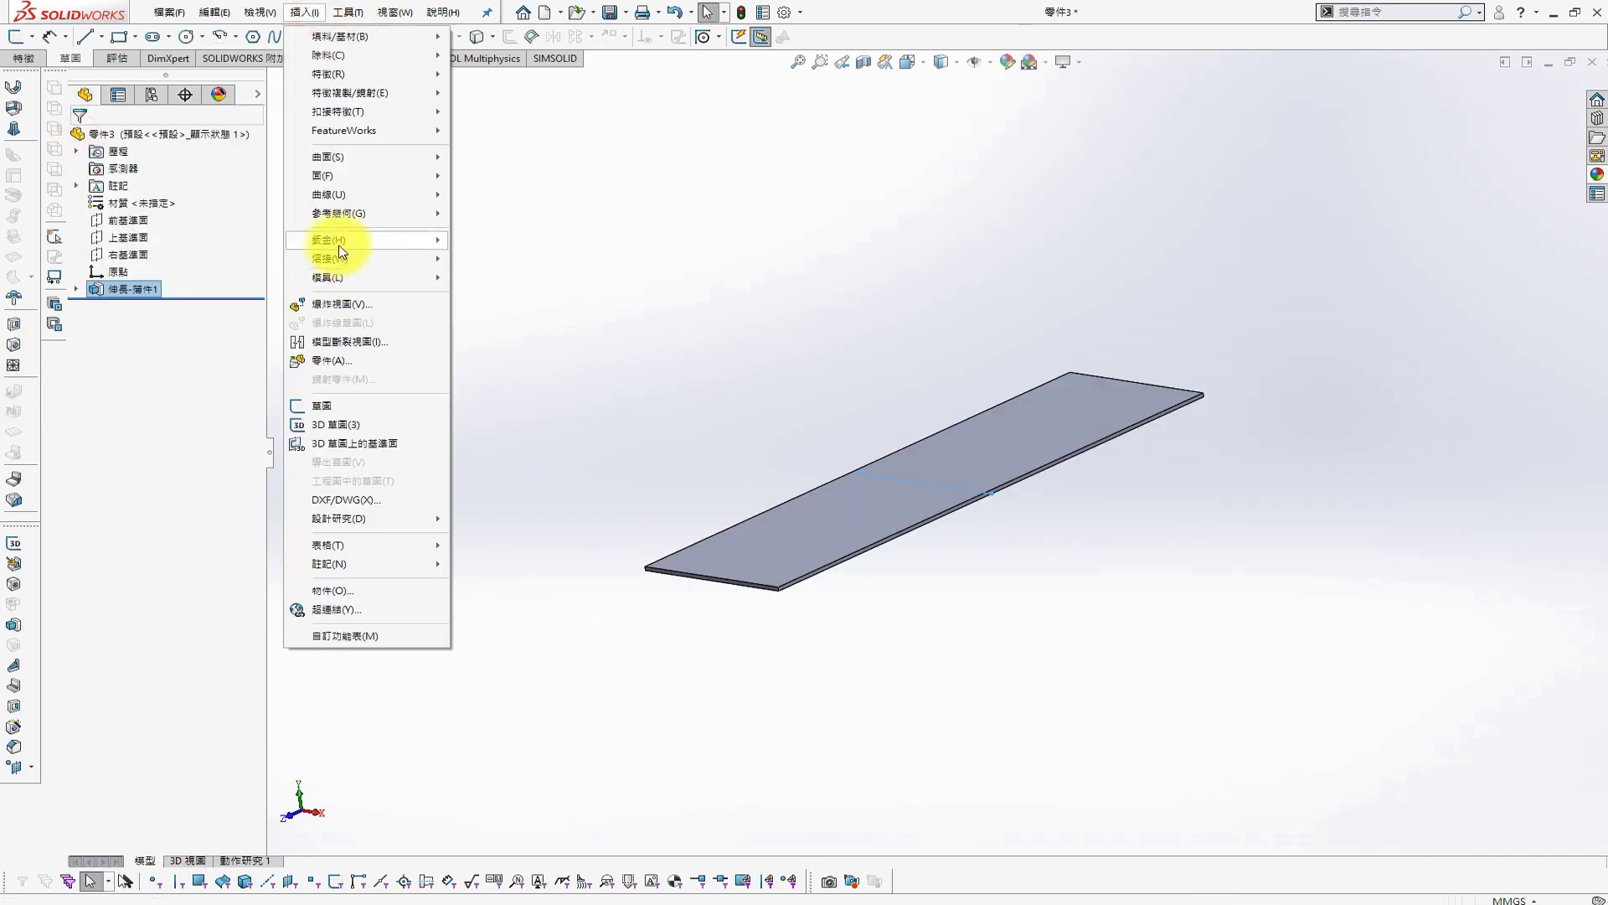
click(494, 259)
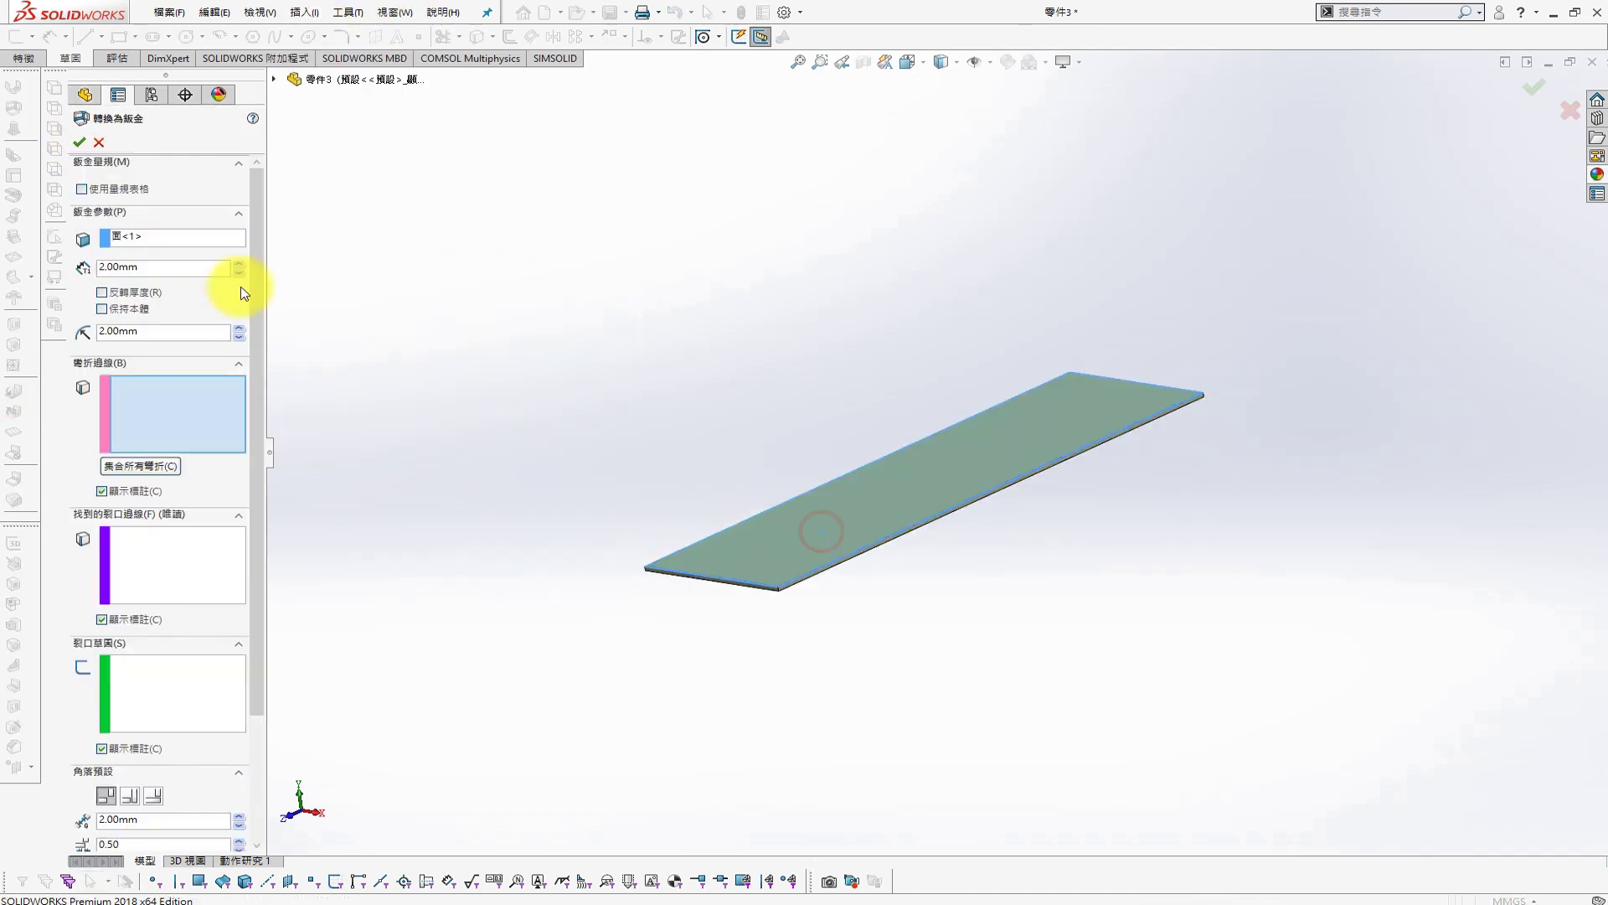
click(78, 140)
Begin an edge flange along the plate's long front edge
key(s)
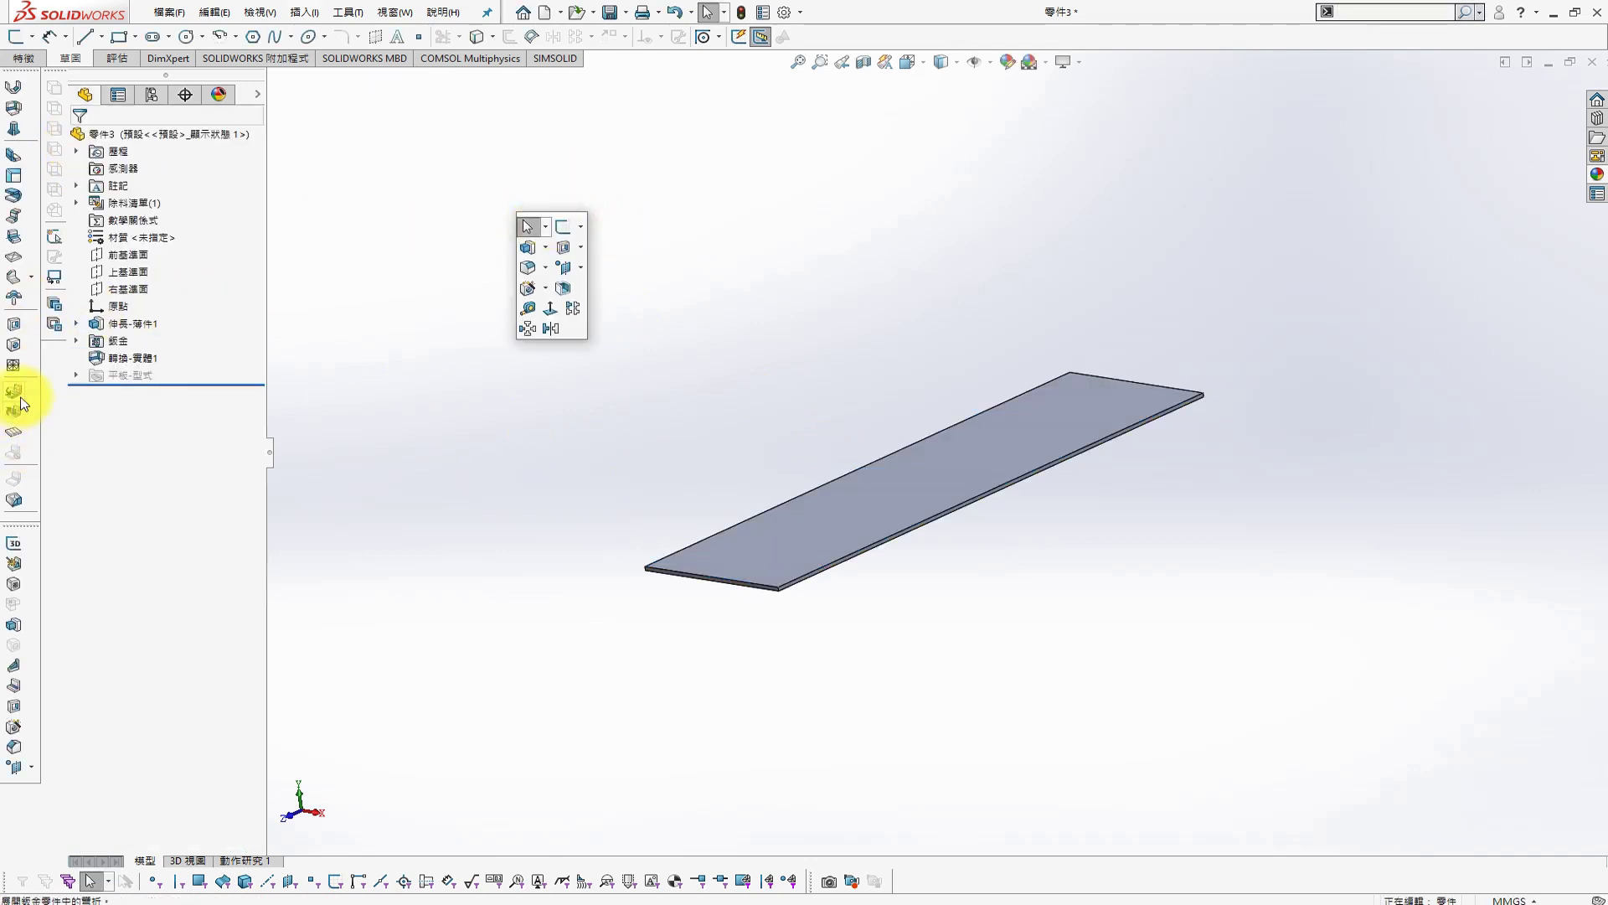
click(13, 152)
text(30)
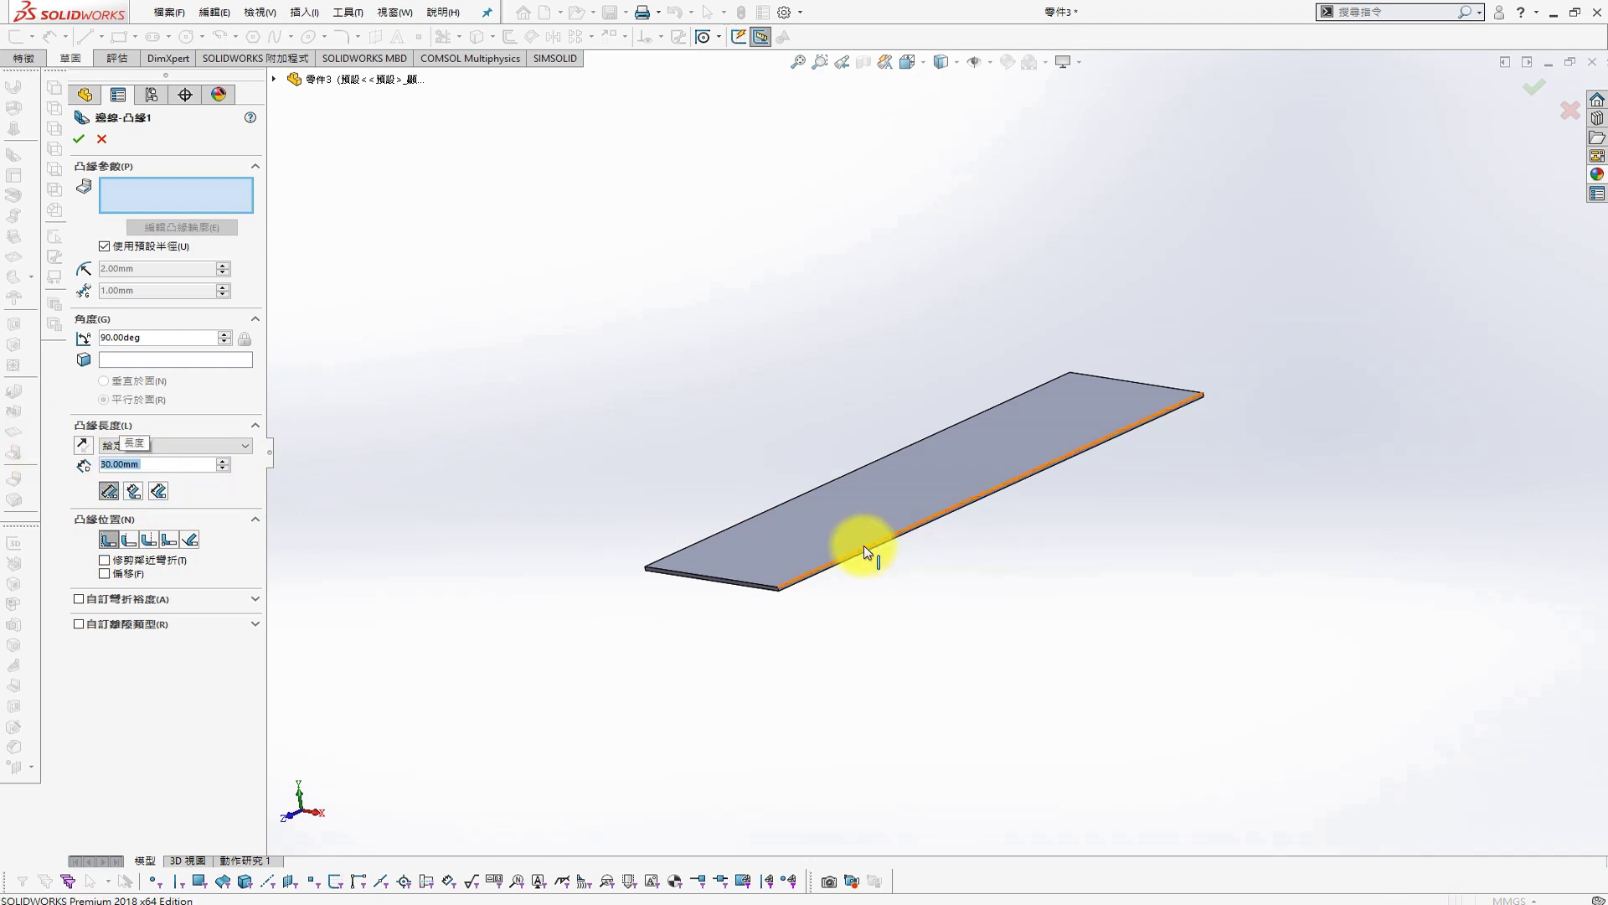
click(863, 545)
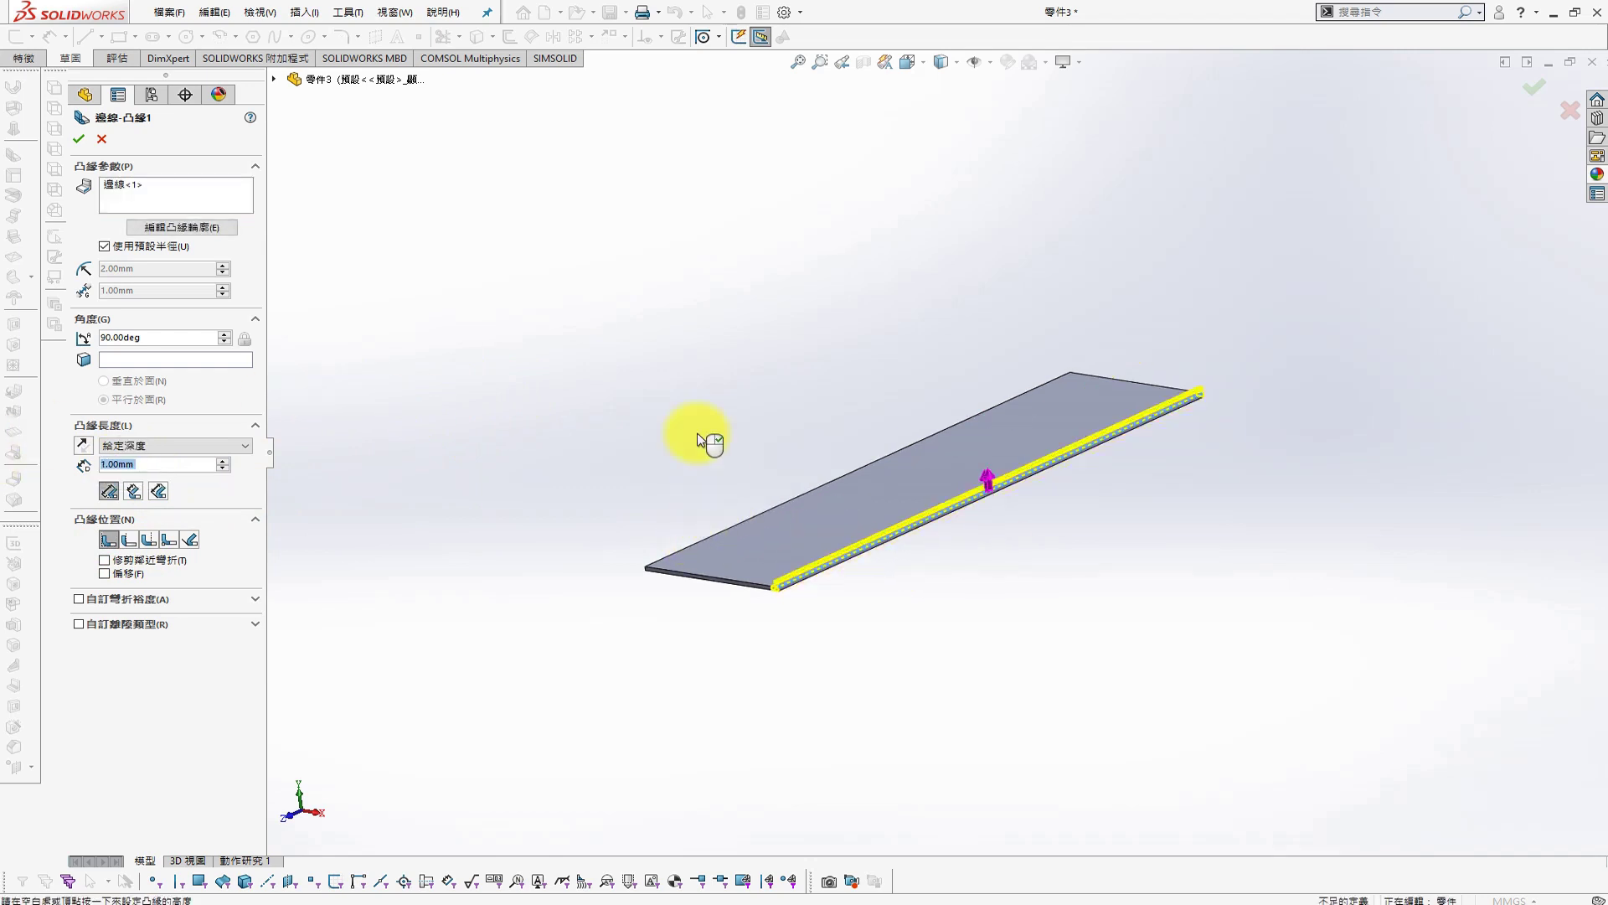
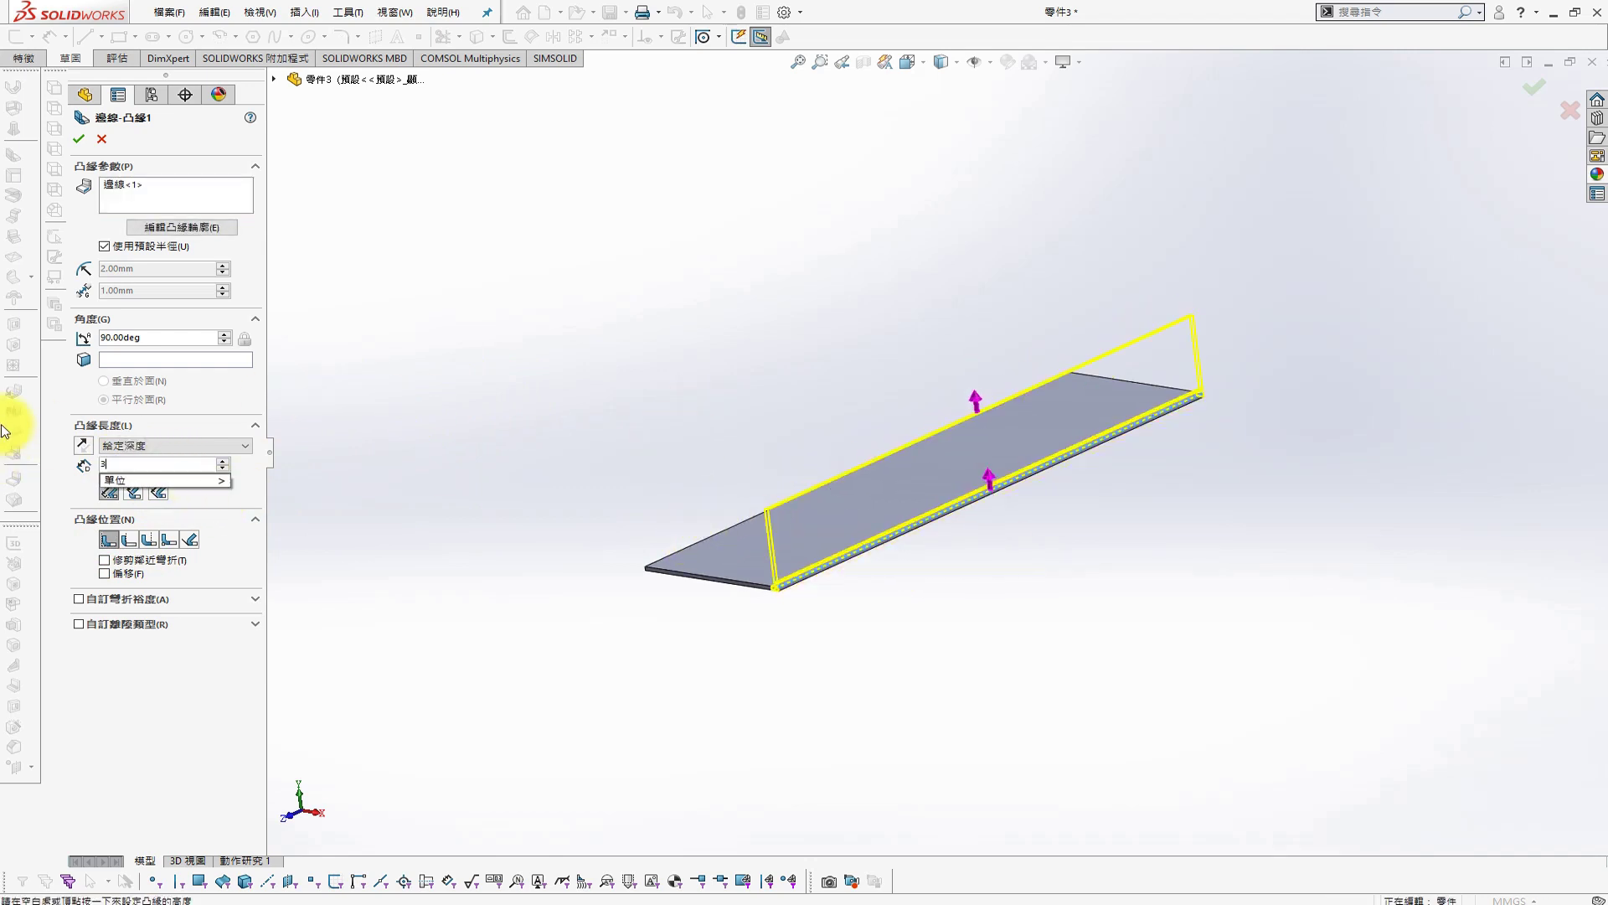
Add 30 mm edge flanges along both long edges of the plate to form a U-channel
text(0)
key(Return)
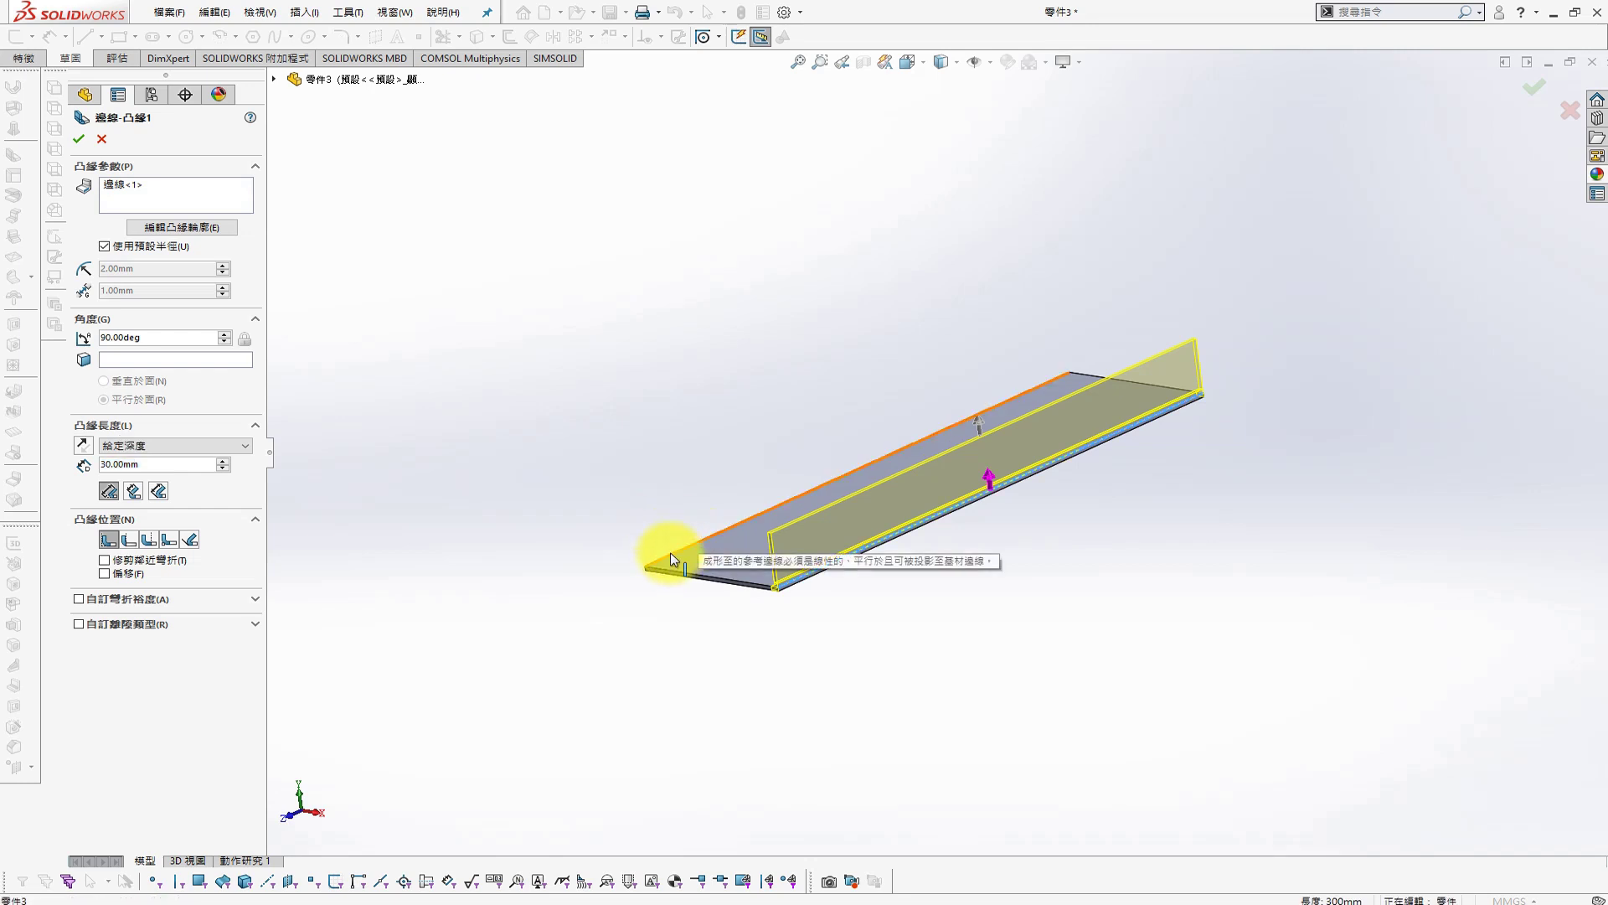
click(211, 209)
click(668, 557)
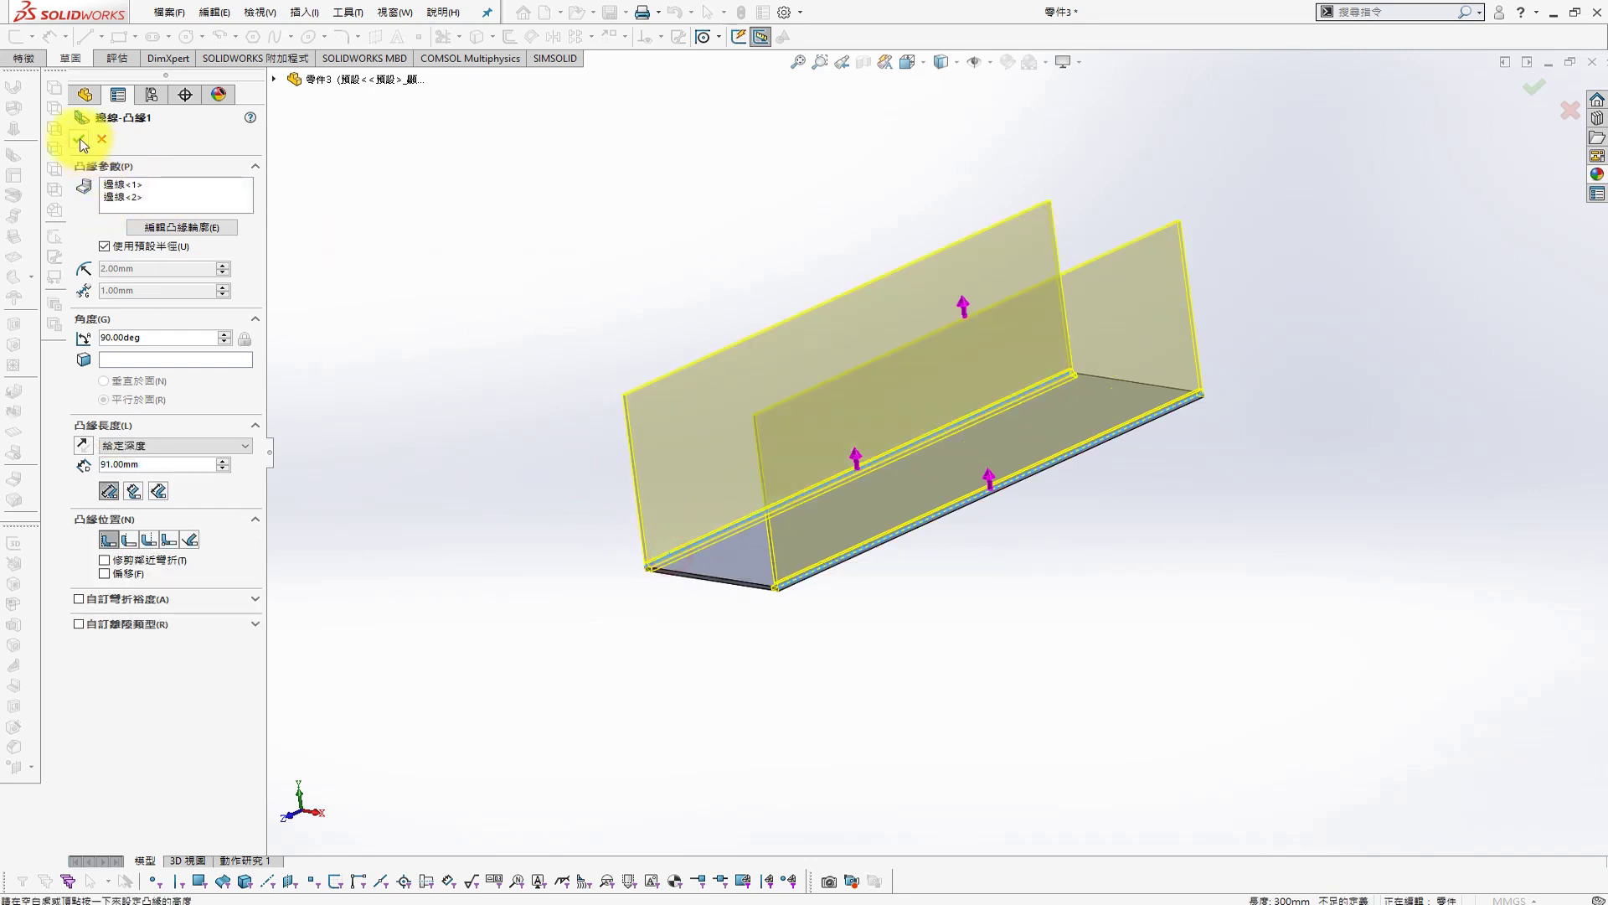
click(159, 464)
text(30)
key(Return)
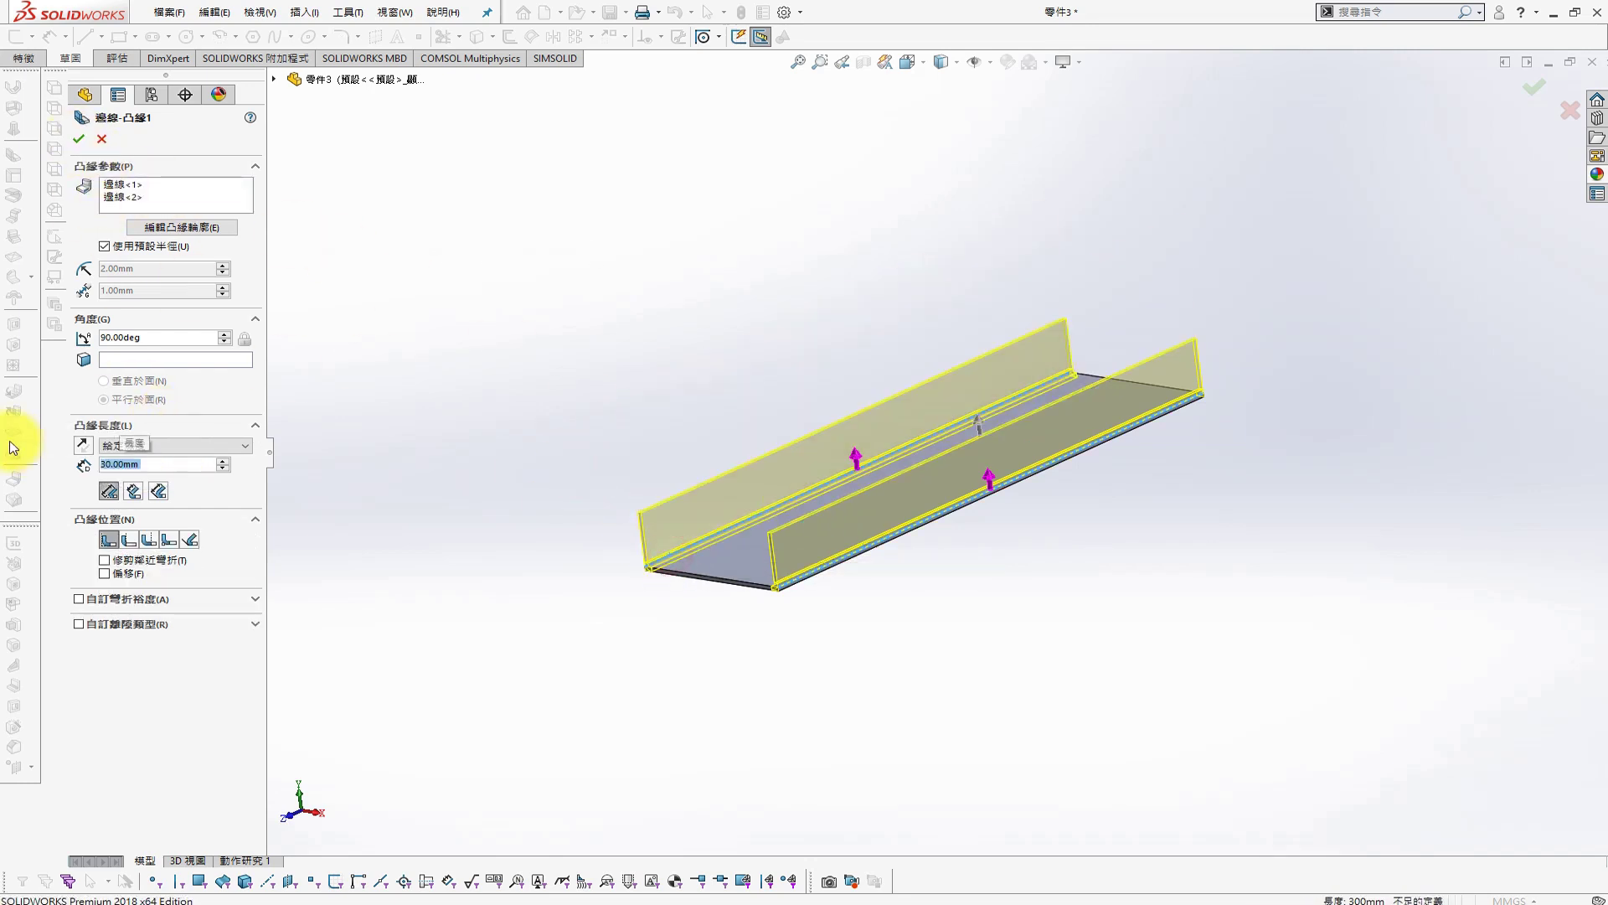
click(85, 136)
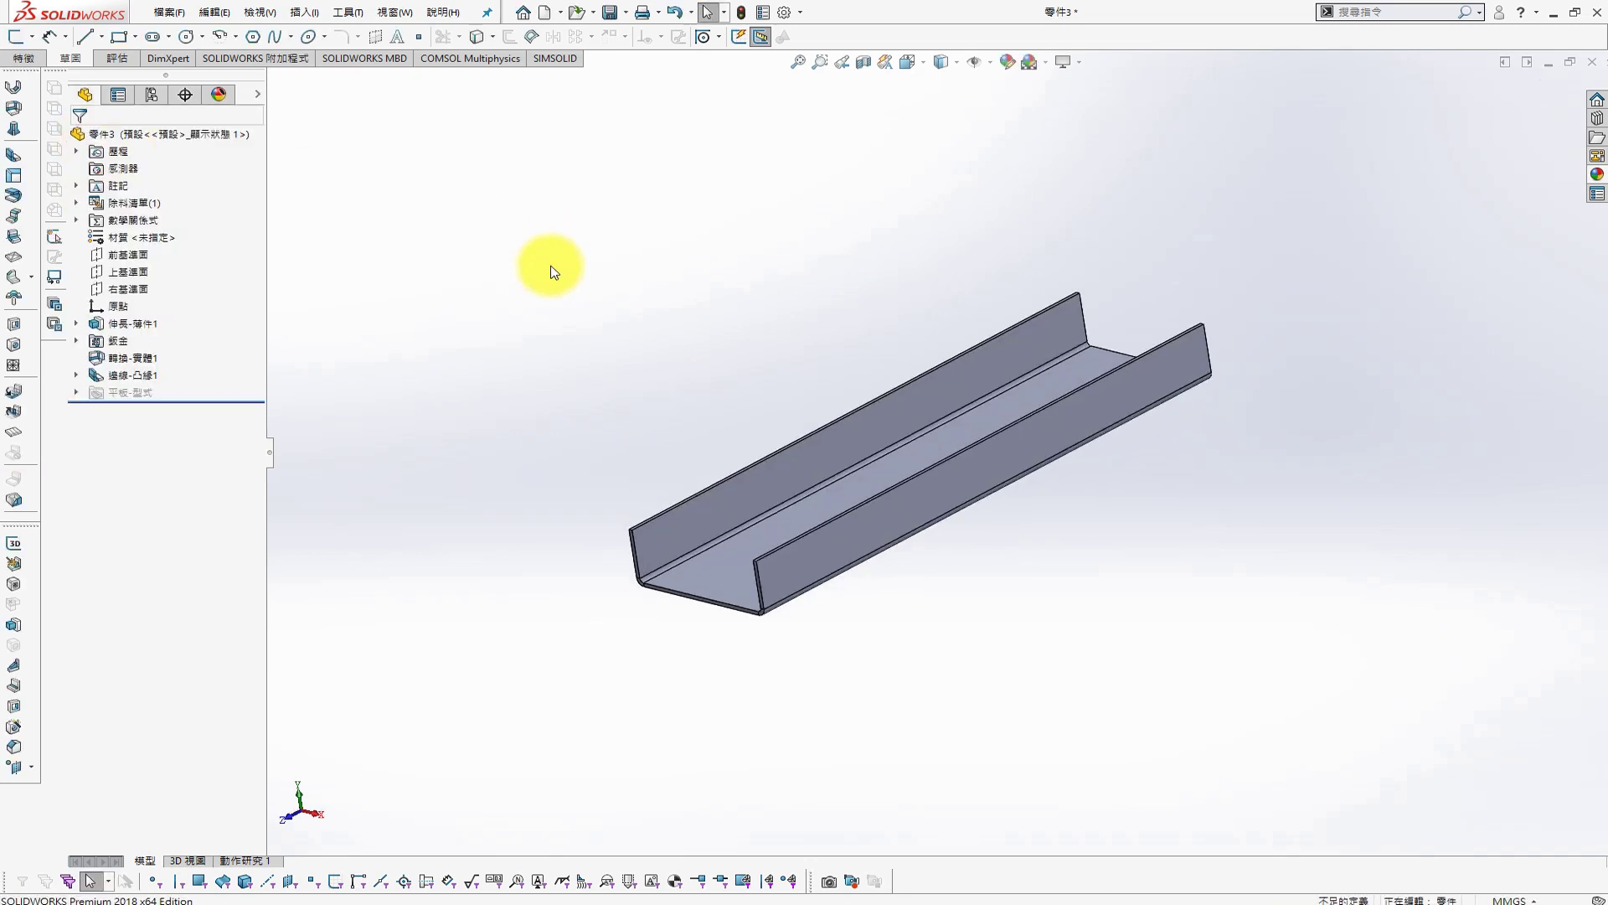
key(ctrl+s)
Save the part as POSITION FIX BKT 1 and shorten the channel from 300 to 50 mm
text(POSITI)
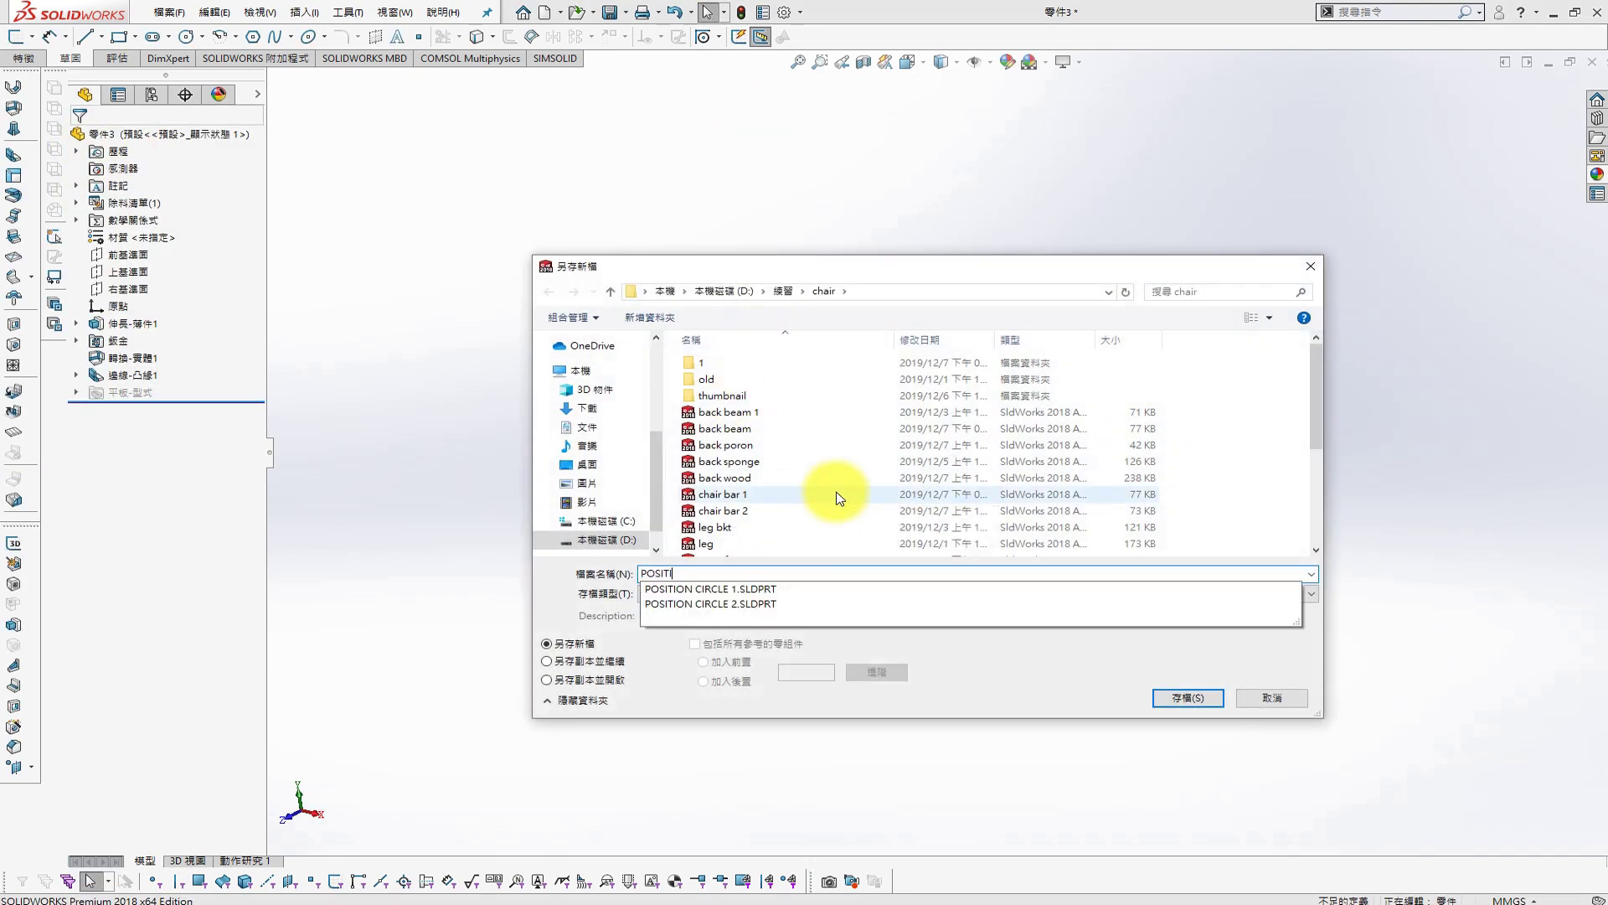
text(ON FIX BKT 1)
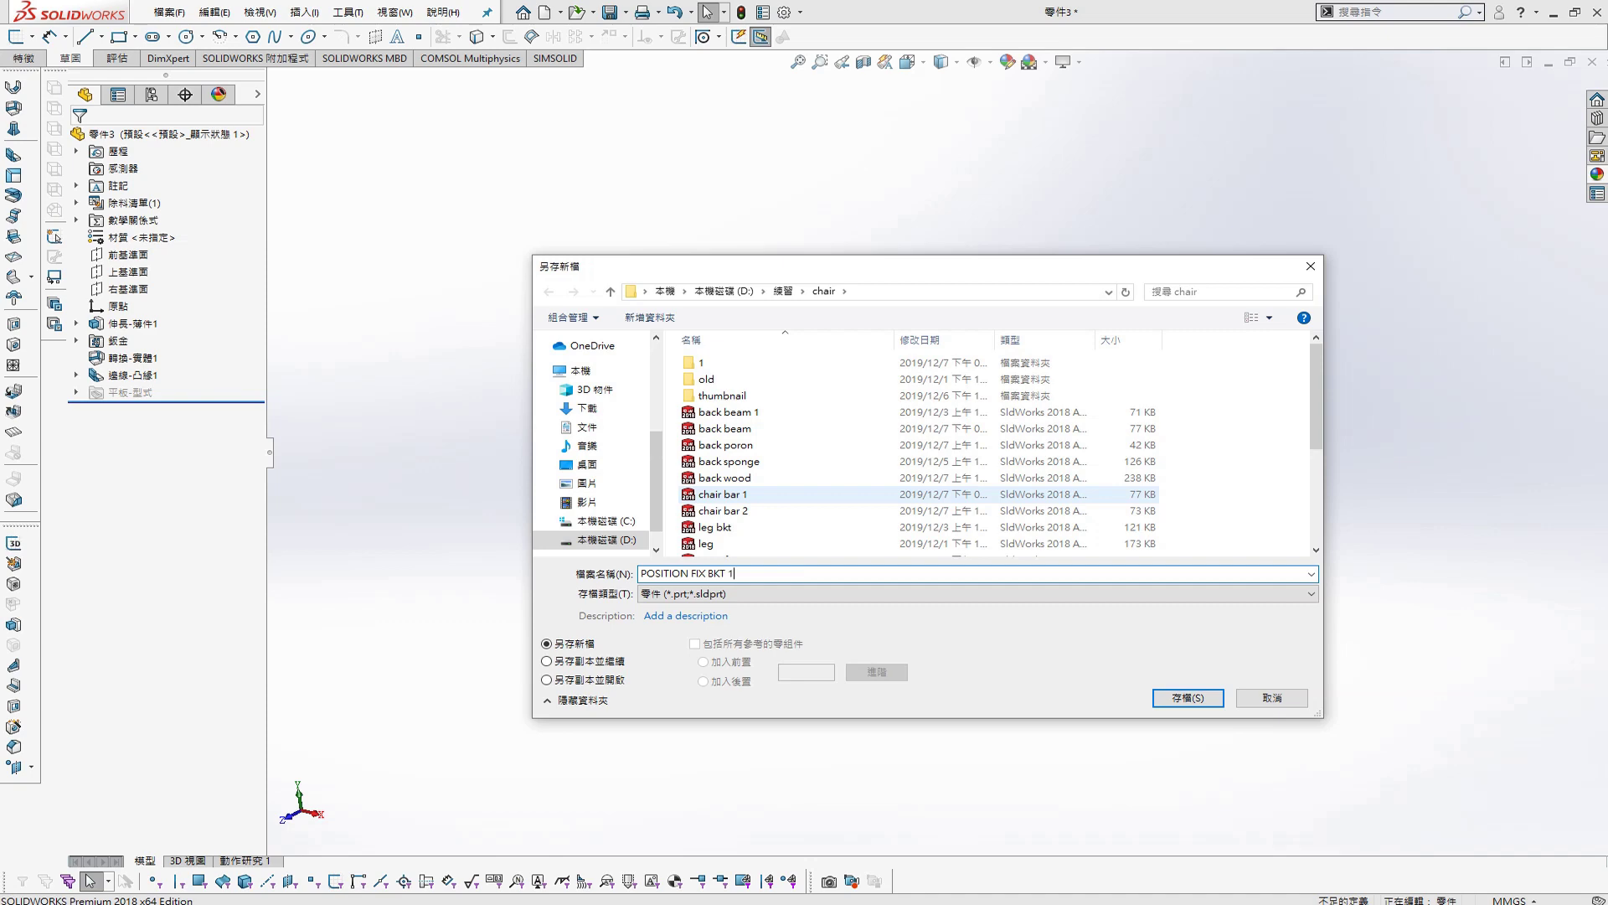
key(Return)
click(1008, 434)
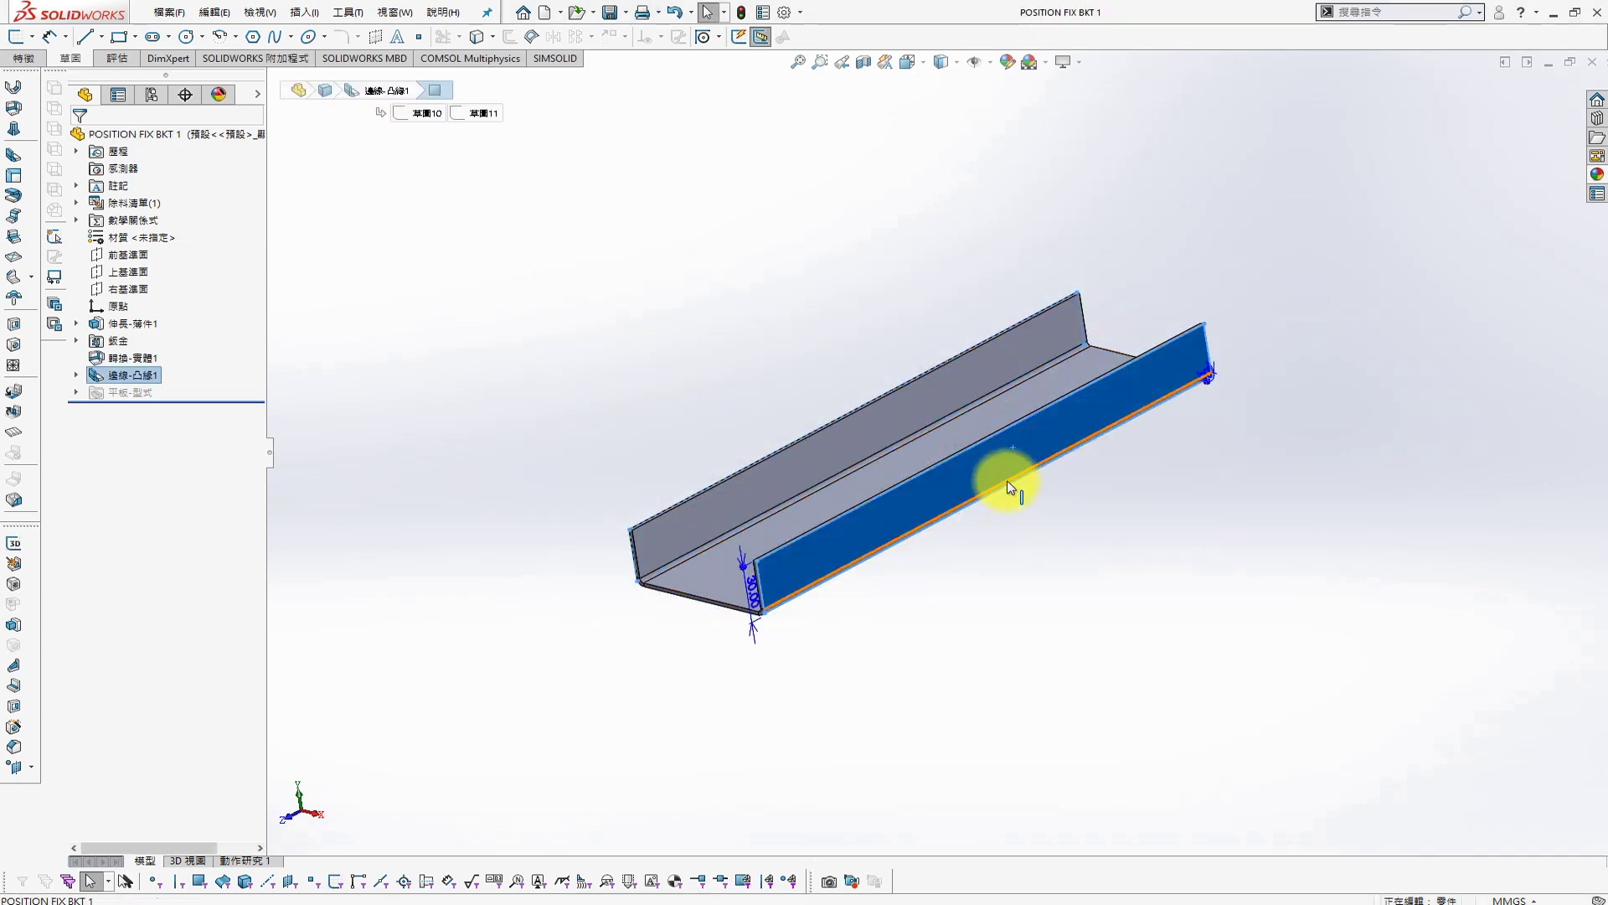
click(155, 324)
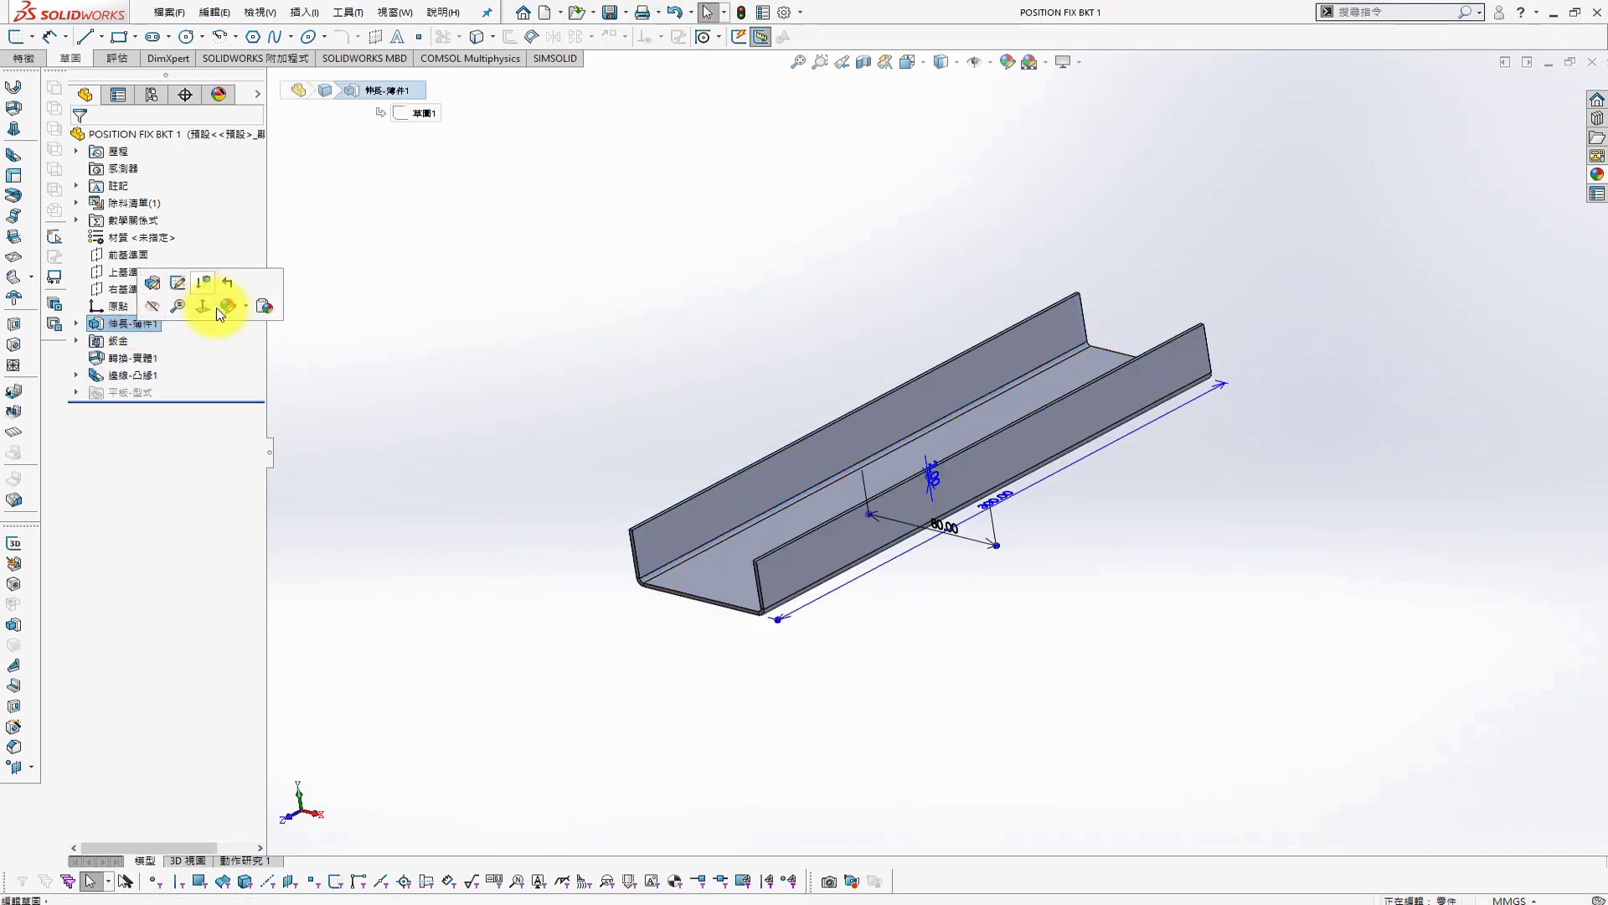
double_click(997, 501)
text(50)
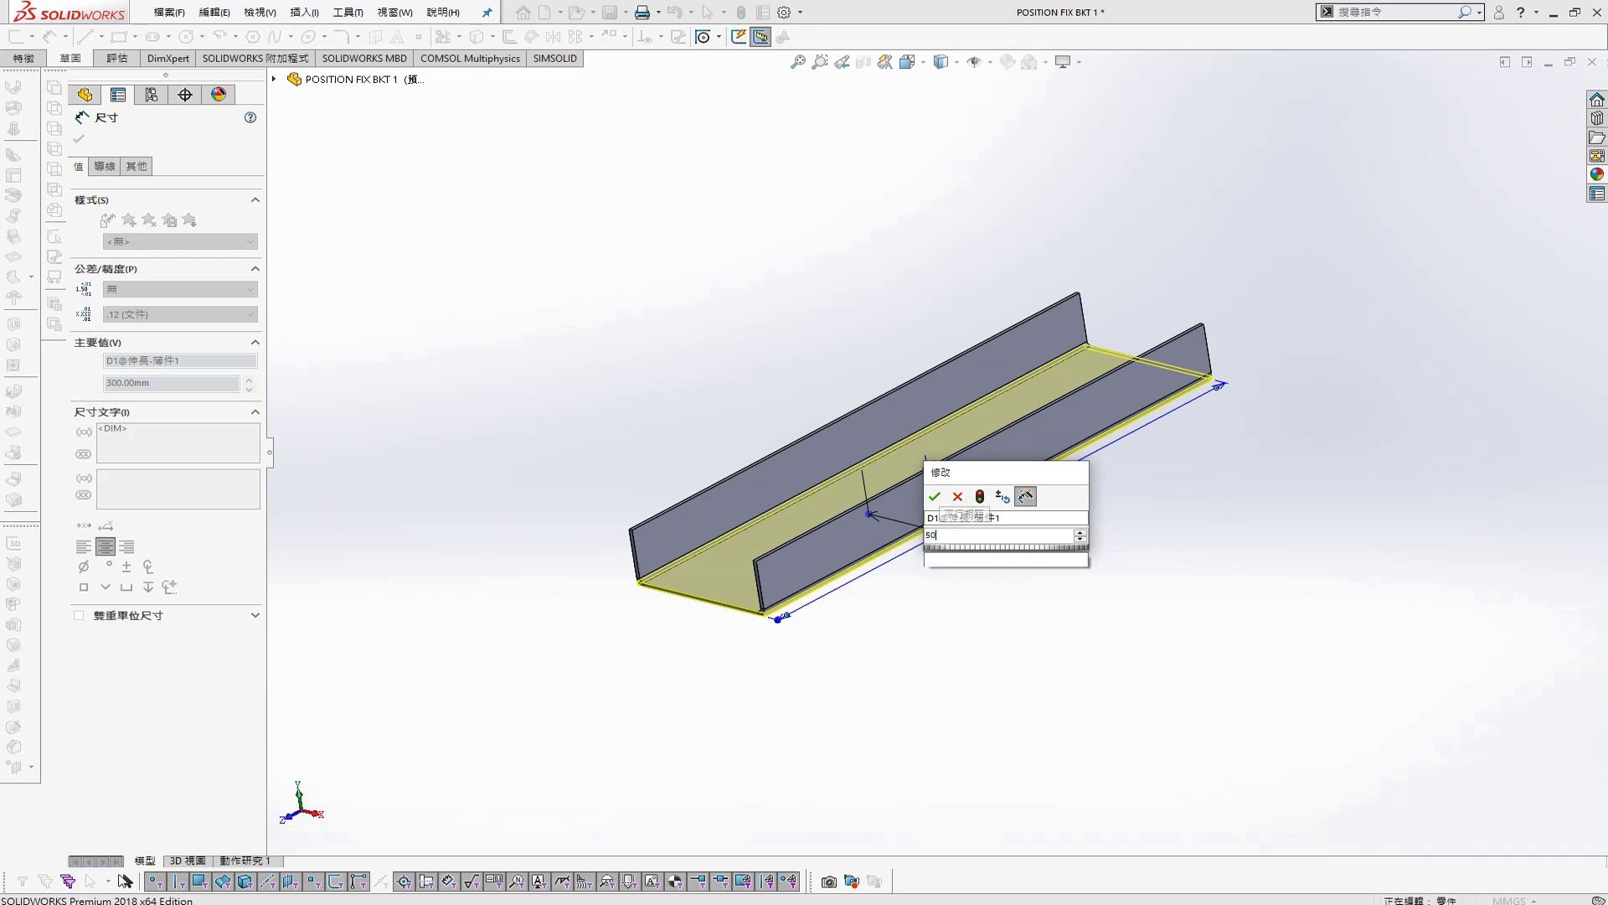
key(Return)
click(742, 12)
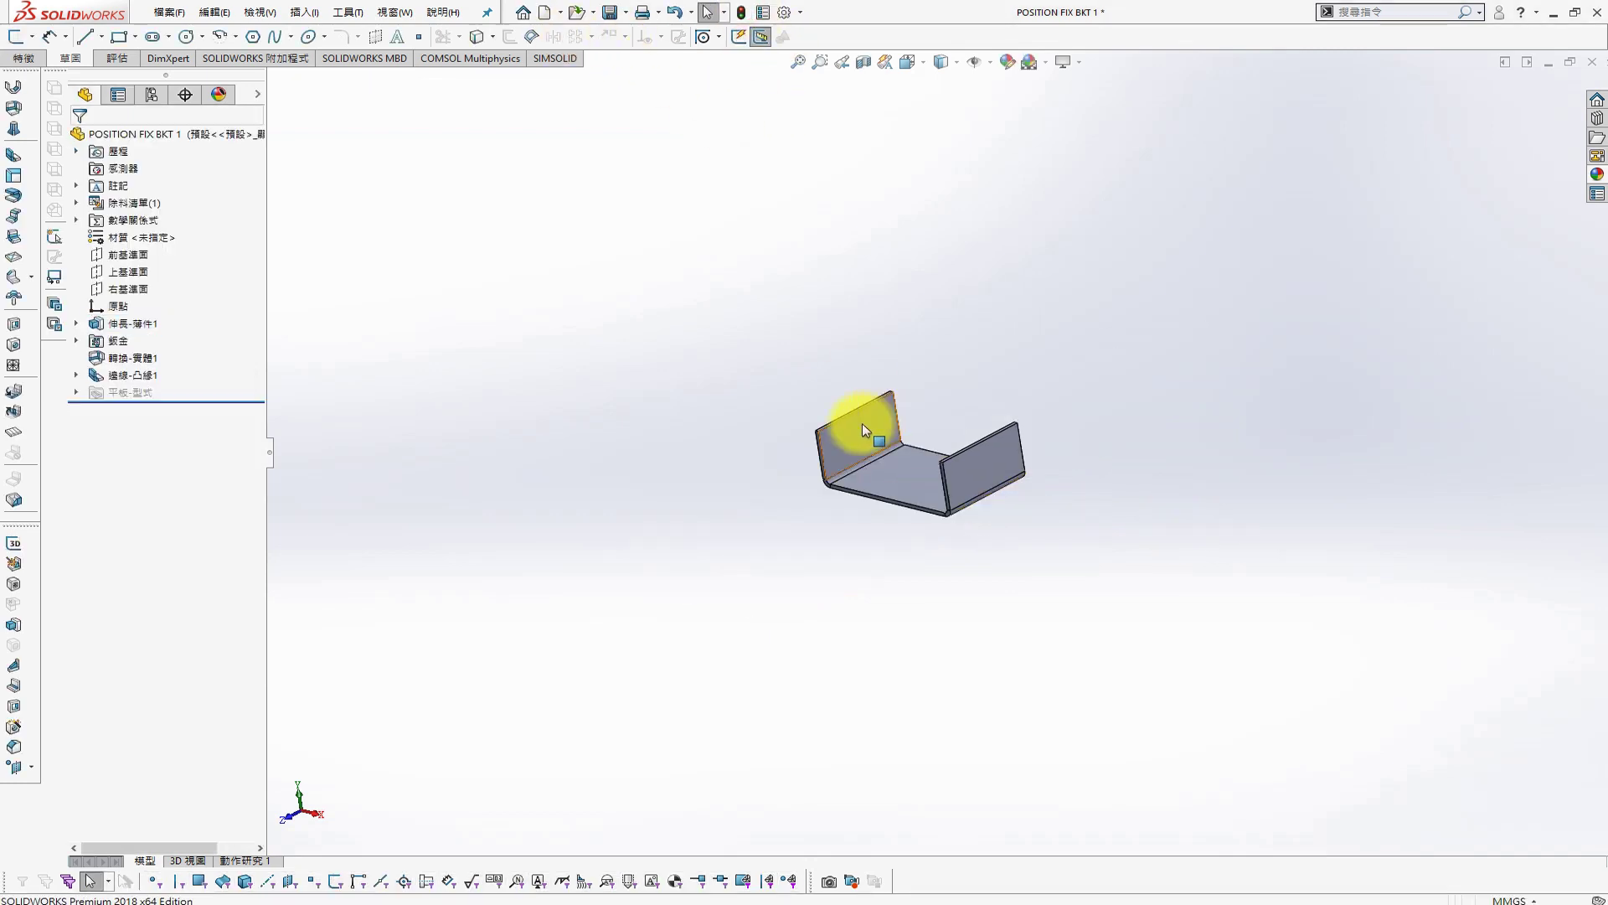
Change the channel's extrusion length to 80 mm
click(147, 329)
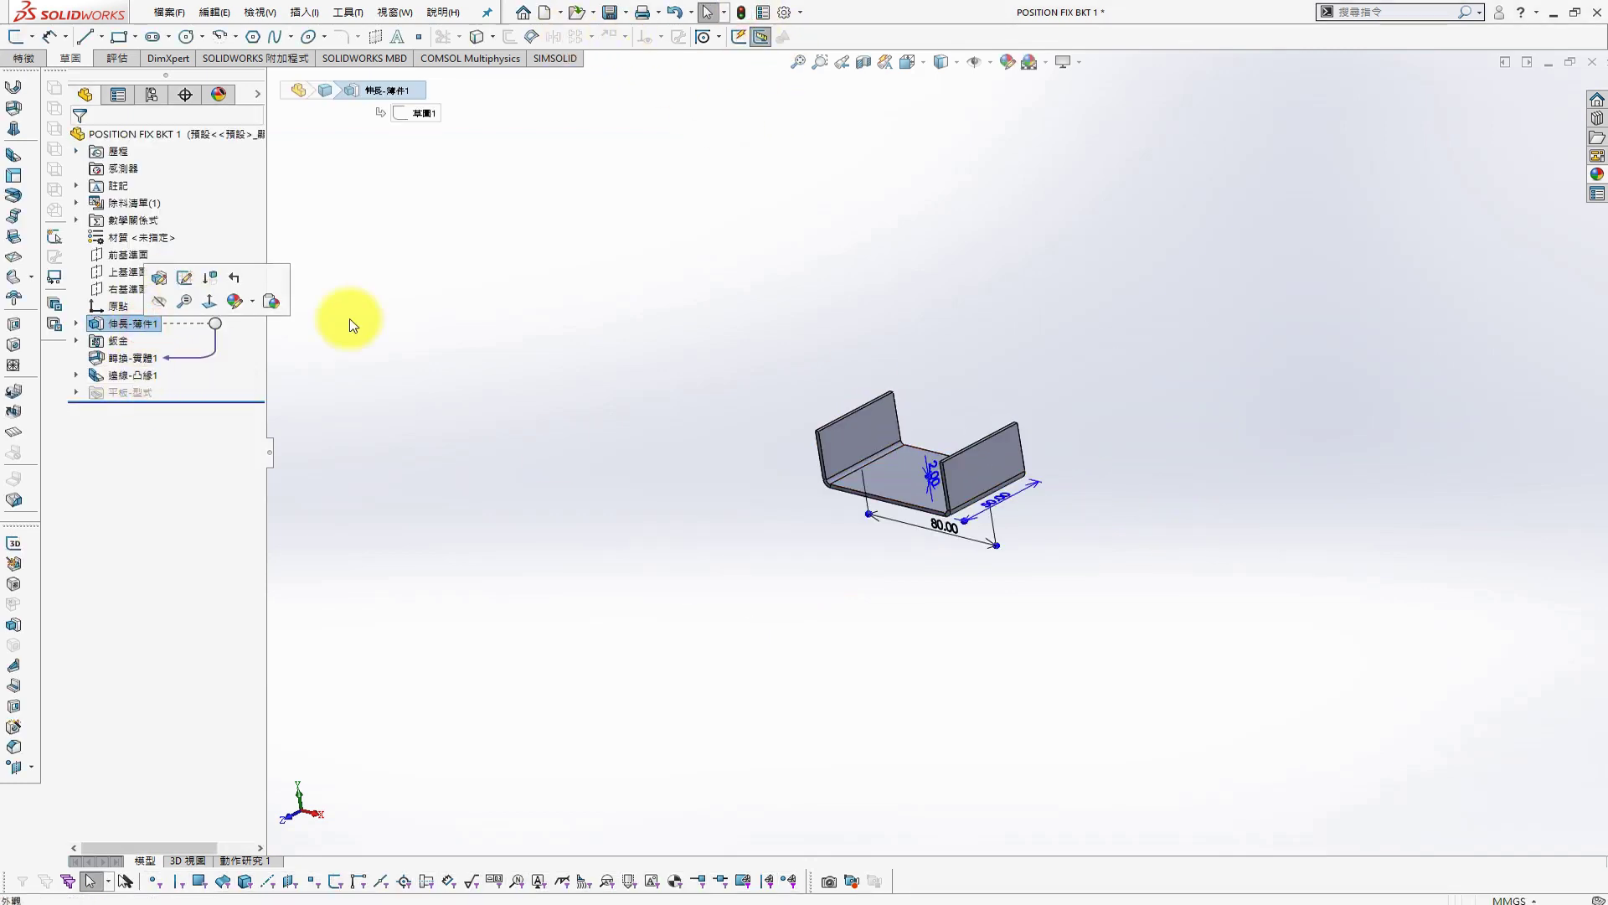
double_click(1006, 504)
text(80)
key(Return)
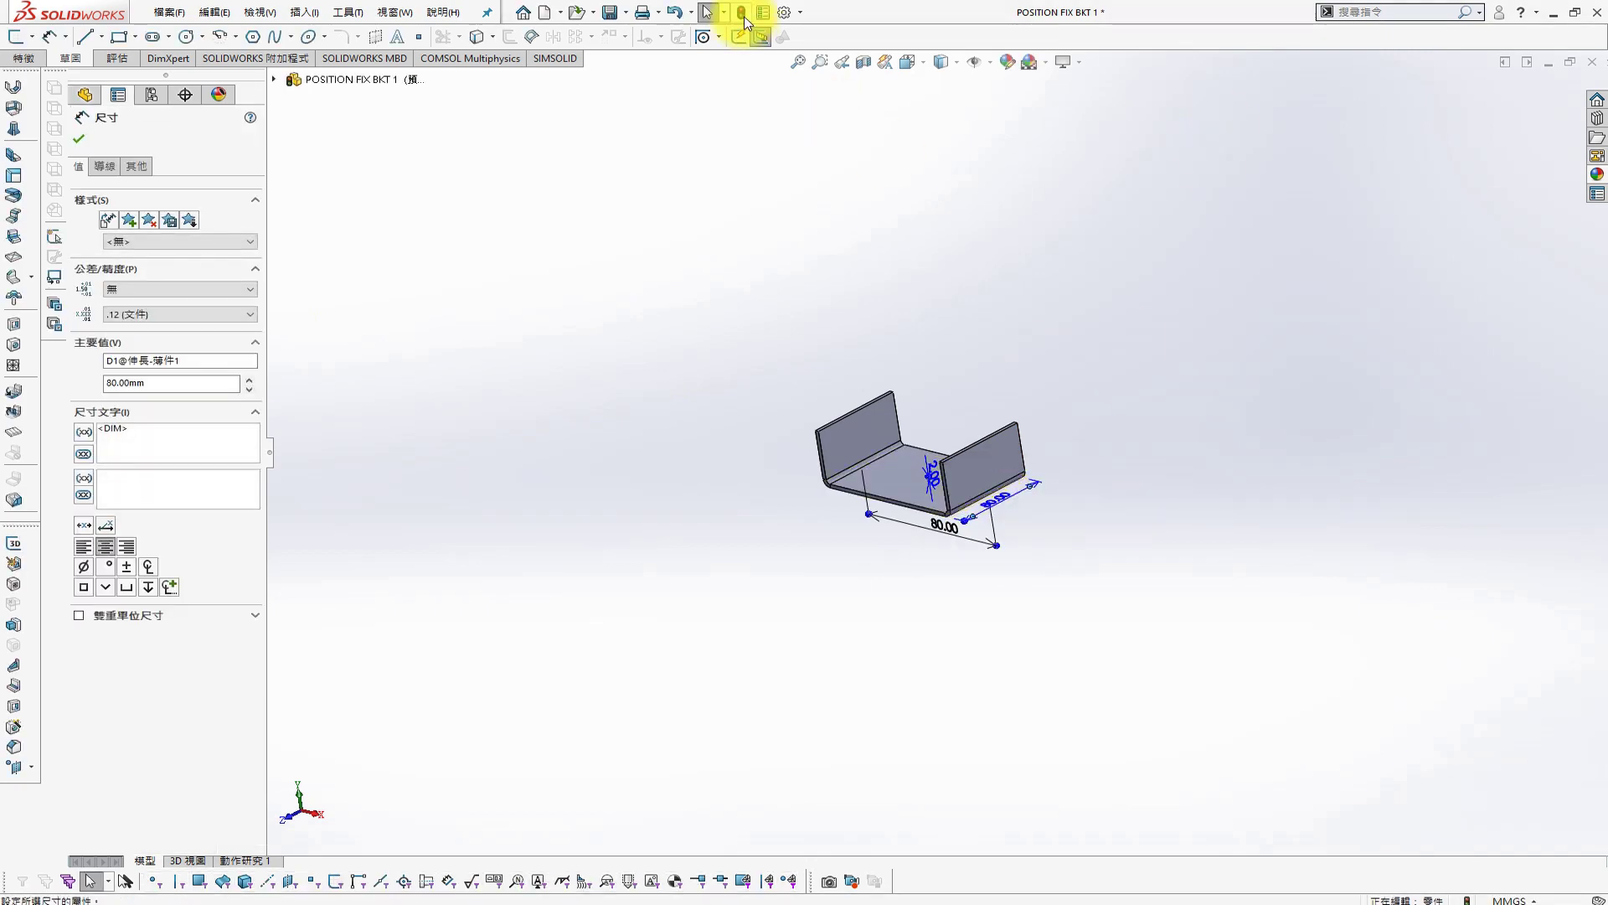
key(Escape)
Save a copy of the part as POSITION FIX BKT 2
click(169, 12)
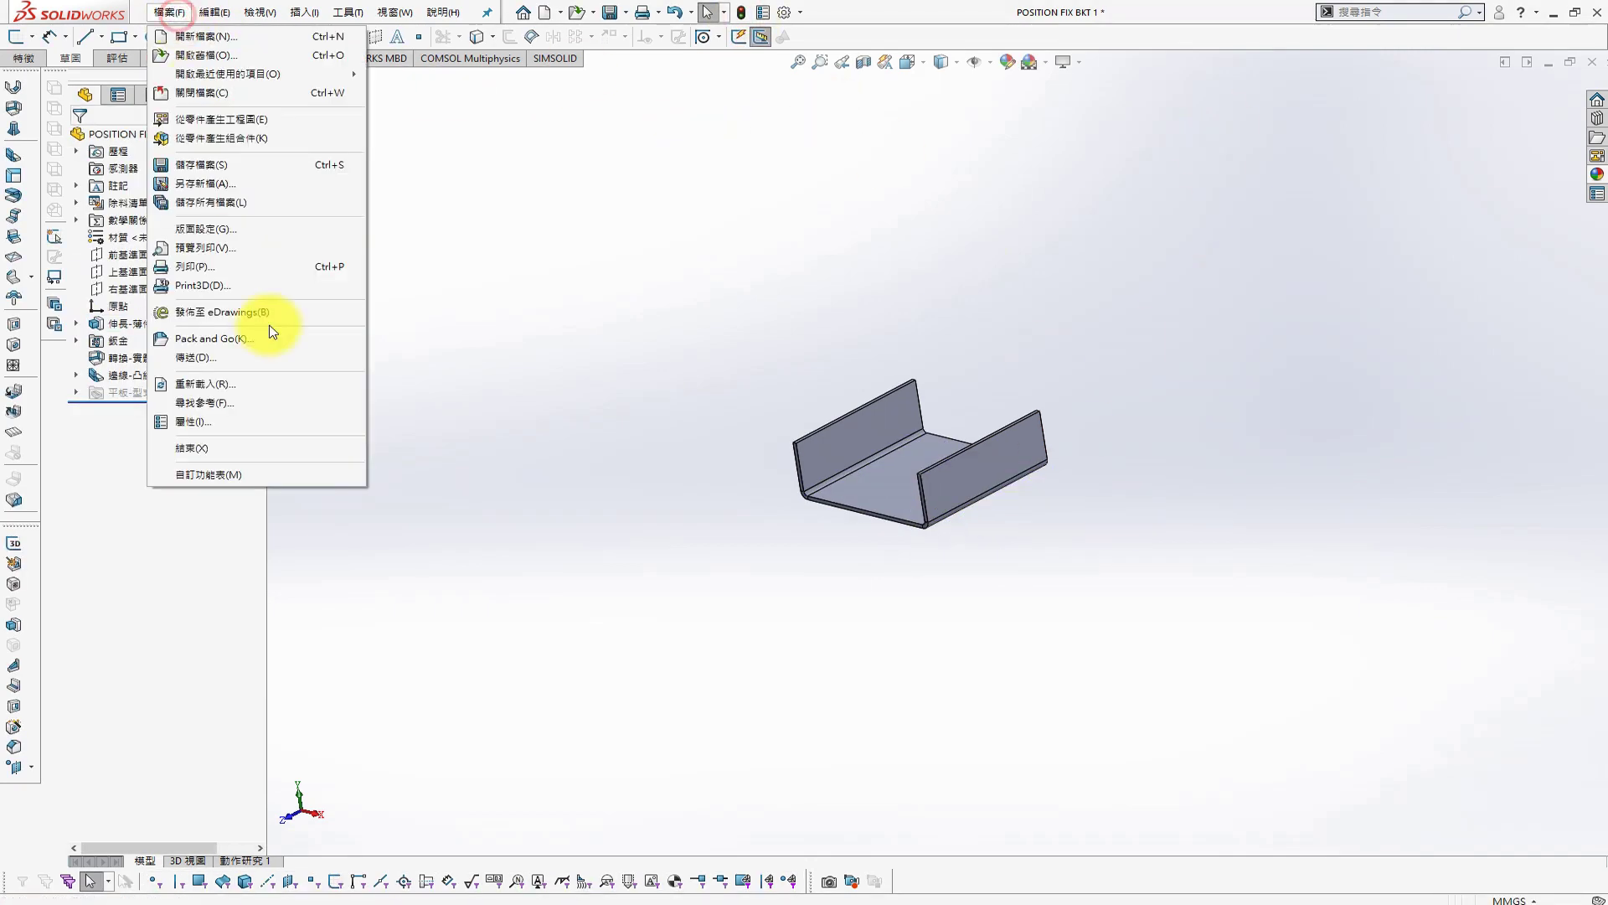
click(210, 184)
click(733, 574)
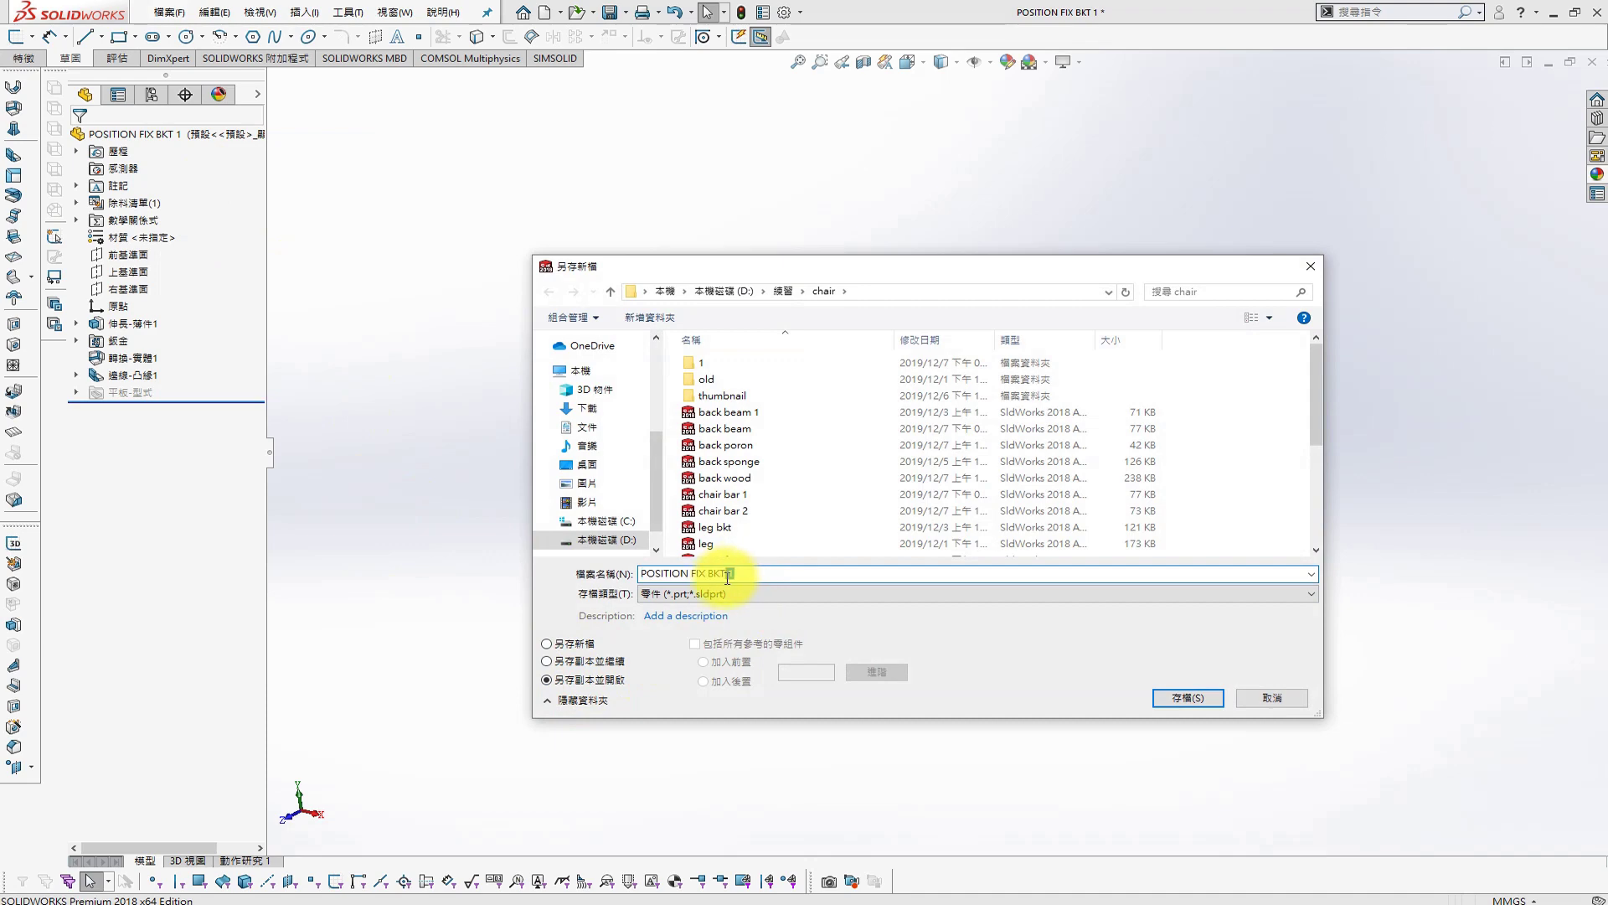
text(2)
key(Return)
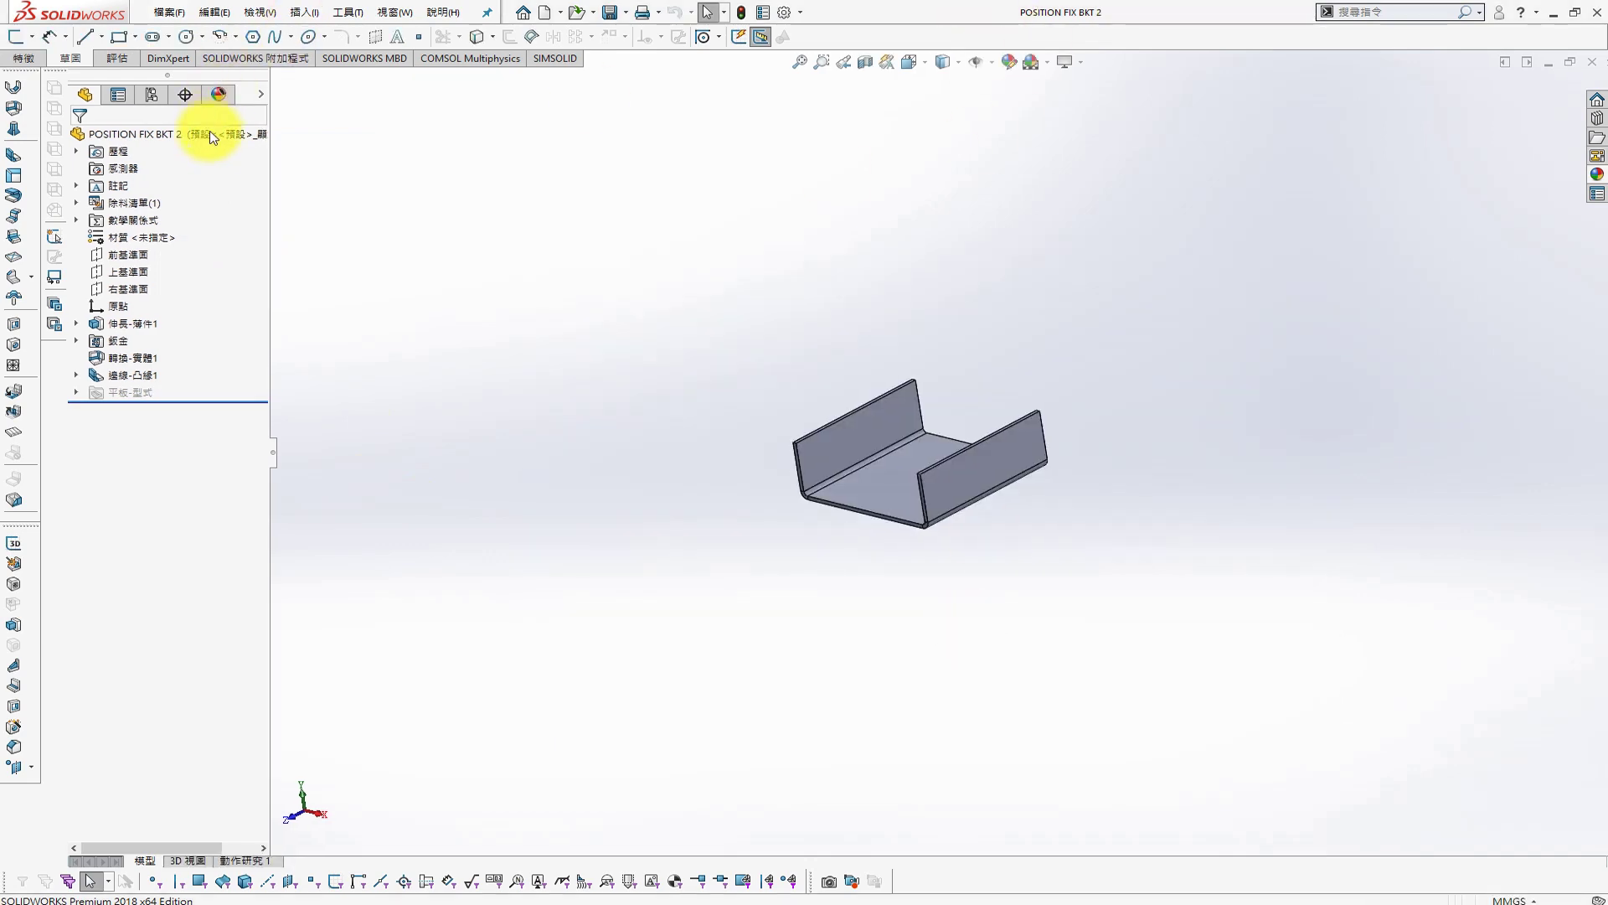
Colour the POSITION FIX BKT 2 part green
right_click(208, 134)
click(450, 335)
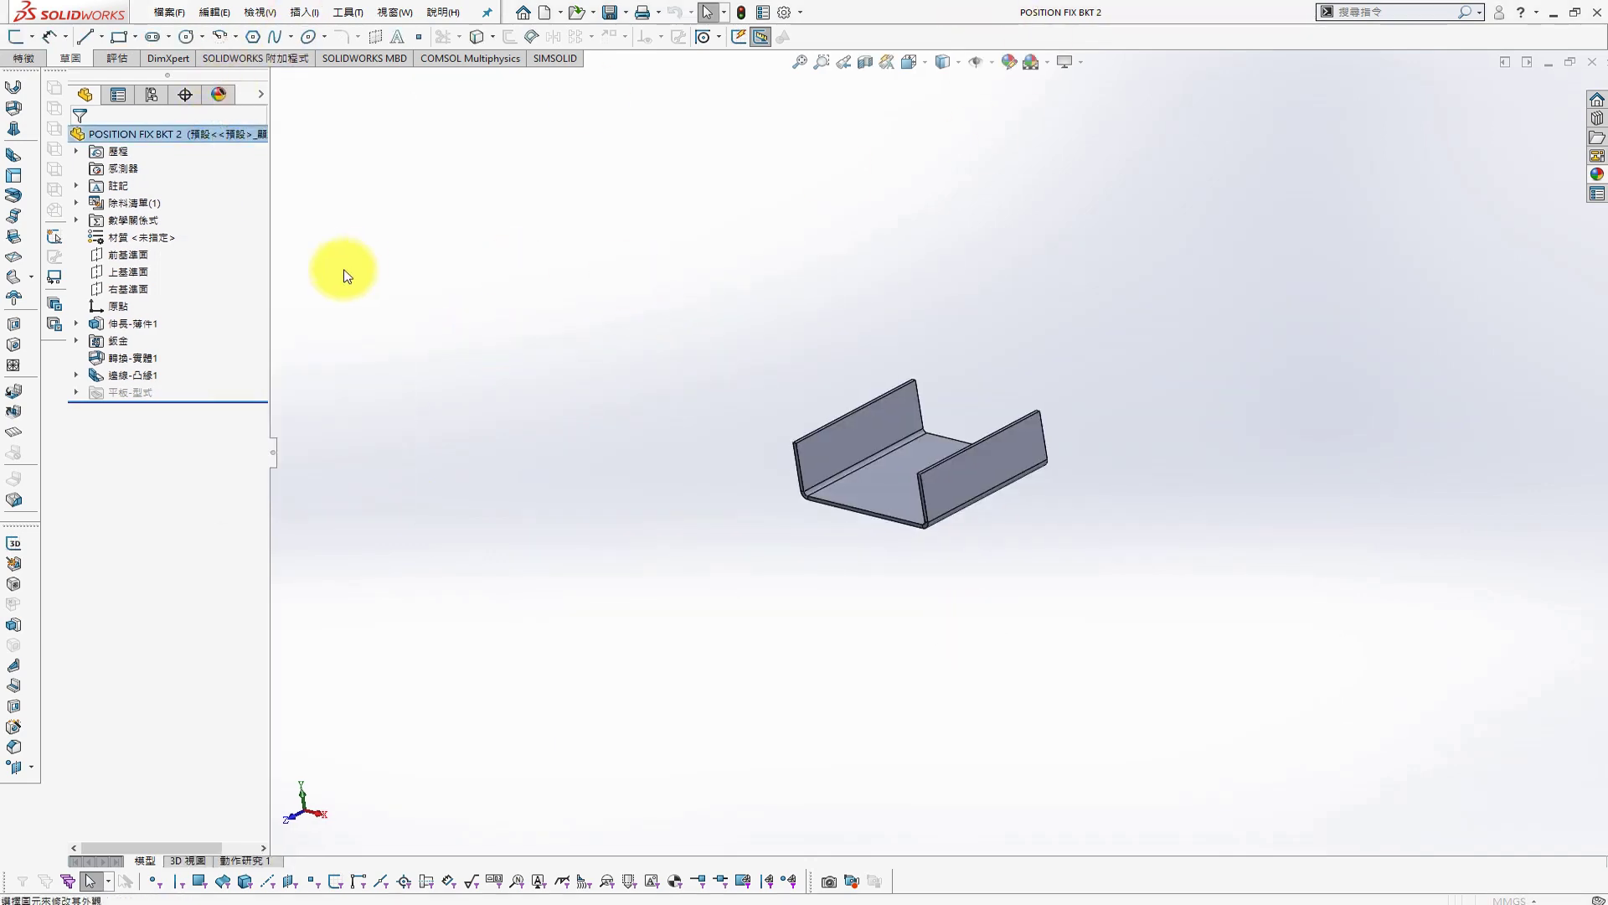
click(78, 138)
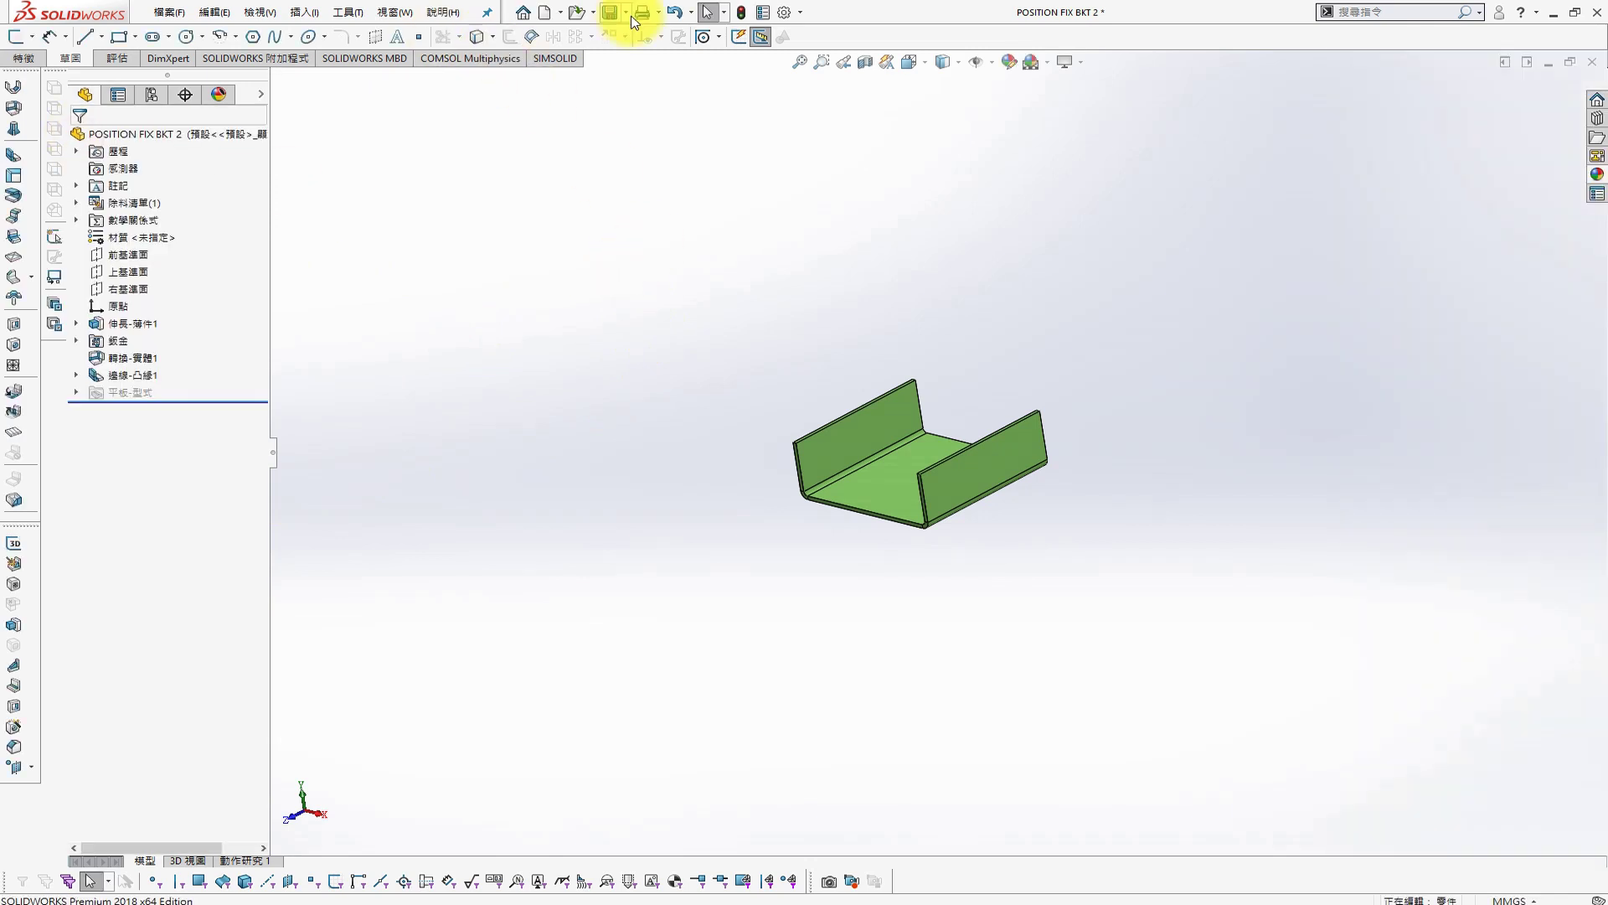
Restore POSITION FIX BKT 1's base extrusion depth to 300 mm
click(393, 12)
click(444, 225)
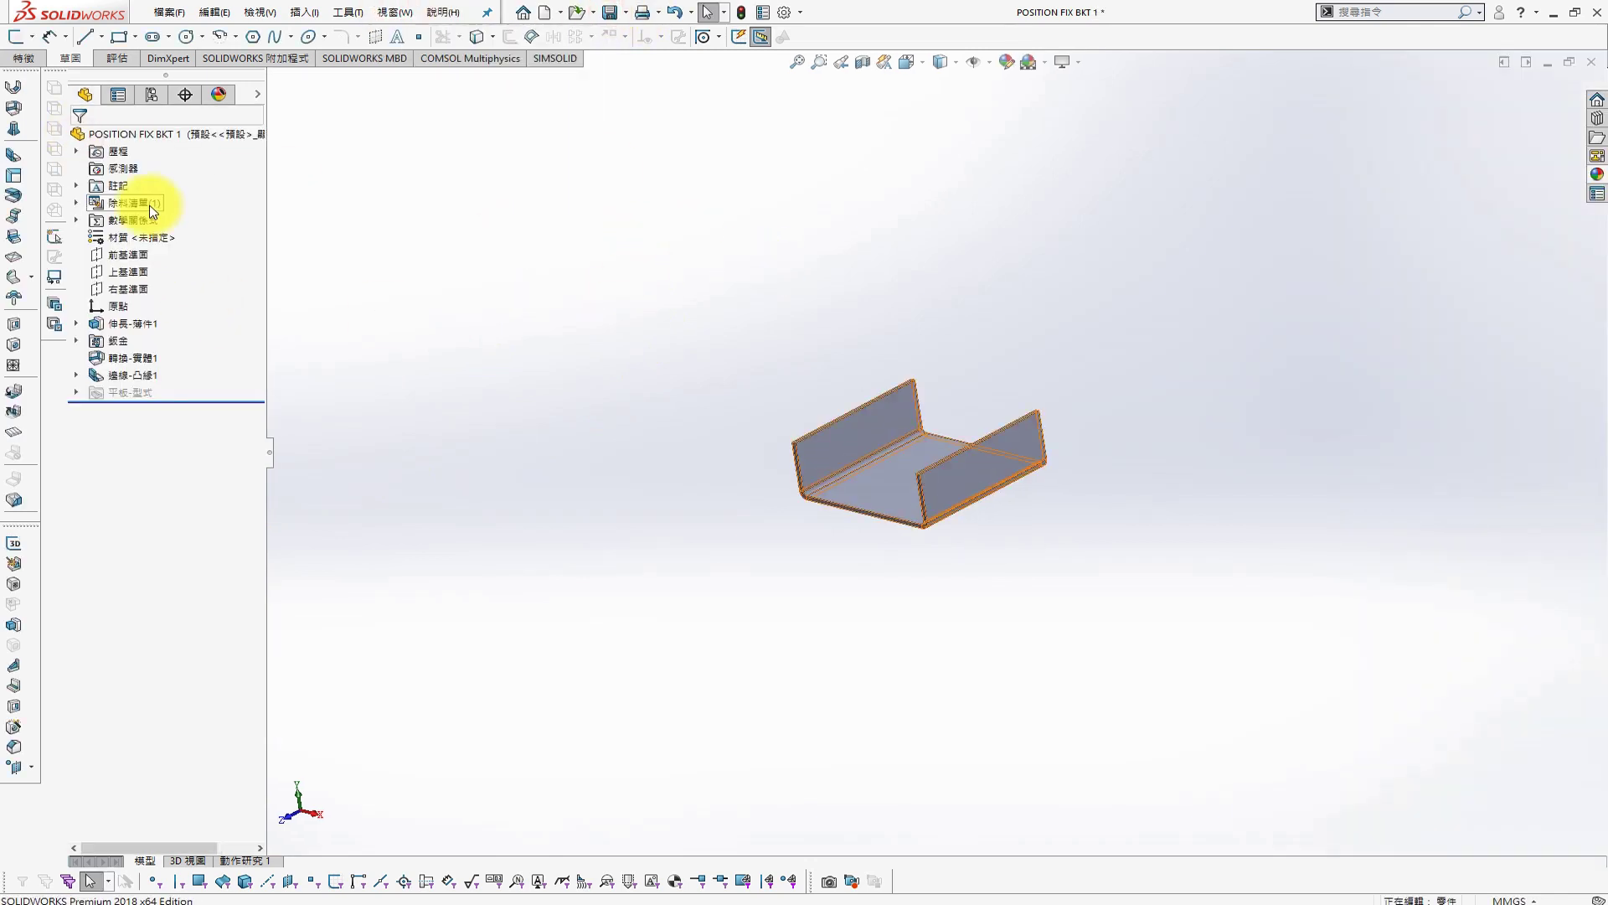
click(892, 486)
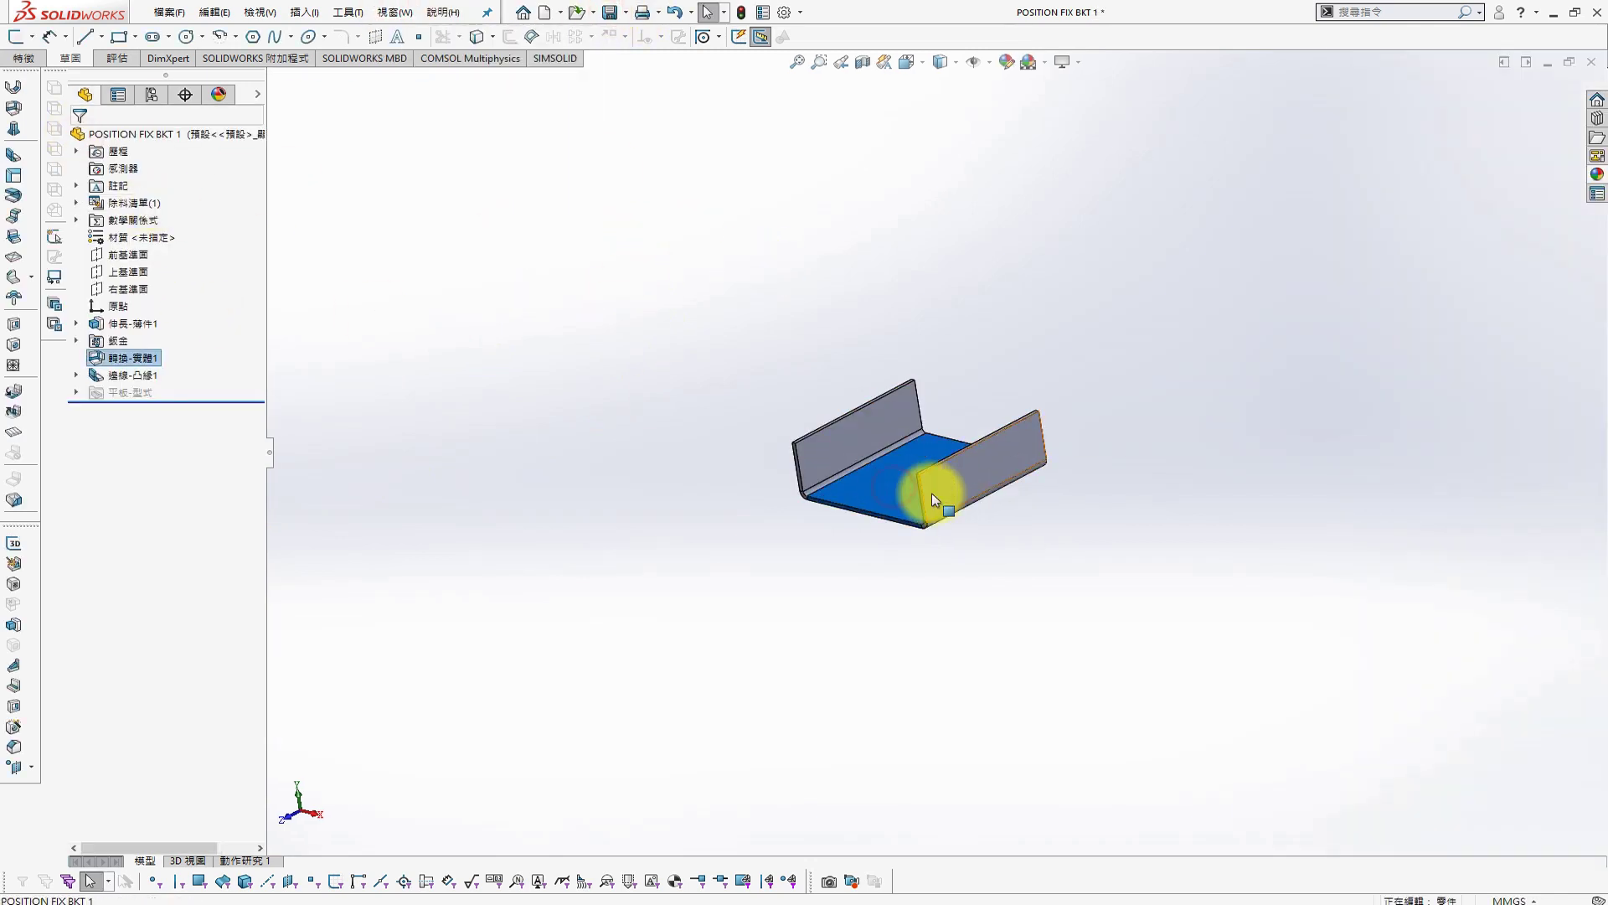
right_click(126, 324)
click(155, 274)
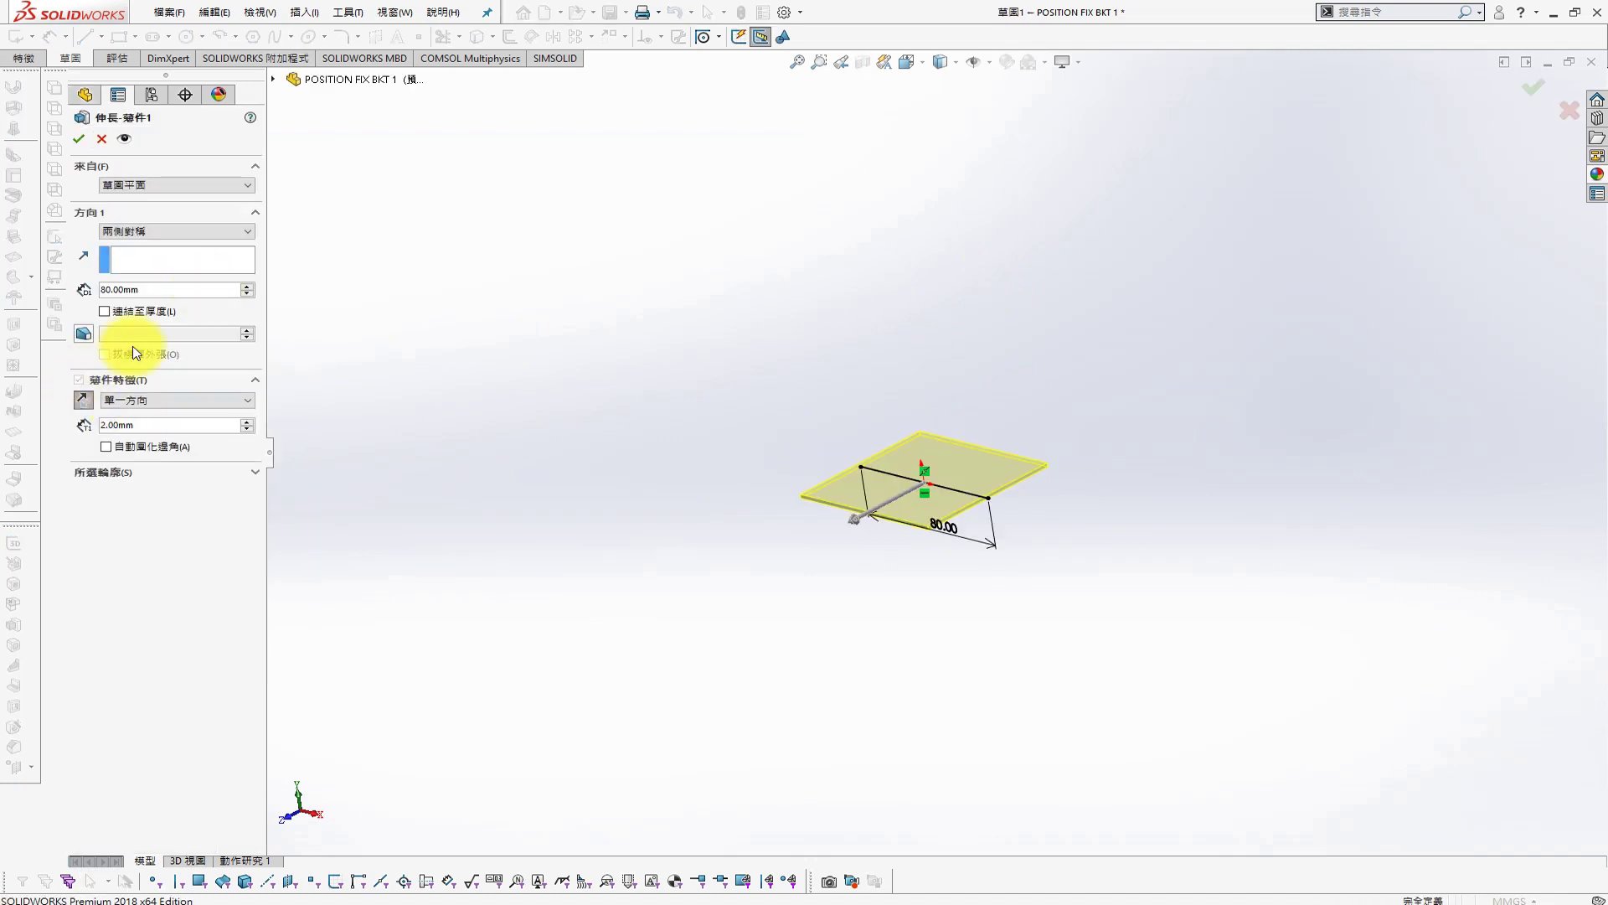
text(300)
key(Return)
click(79, 138)
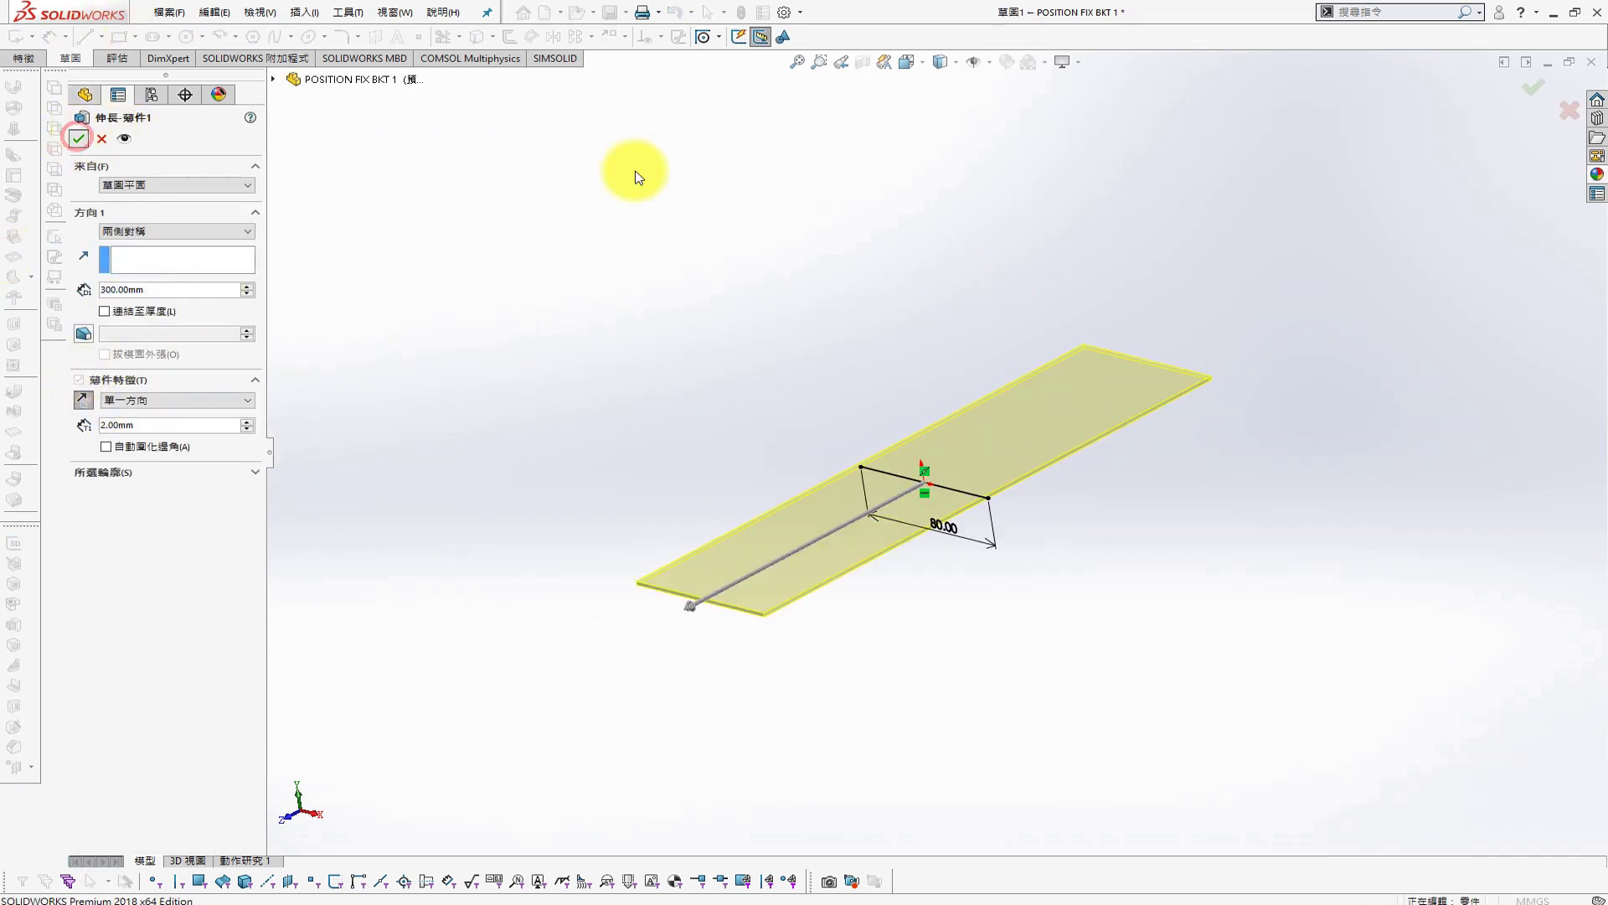
Colour the POSITION FIX BKT 1 part red
right_click(161, 142)
click(187, 327)
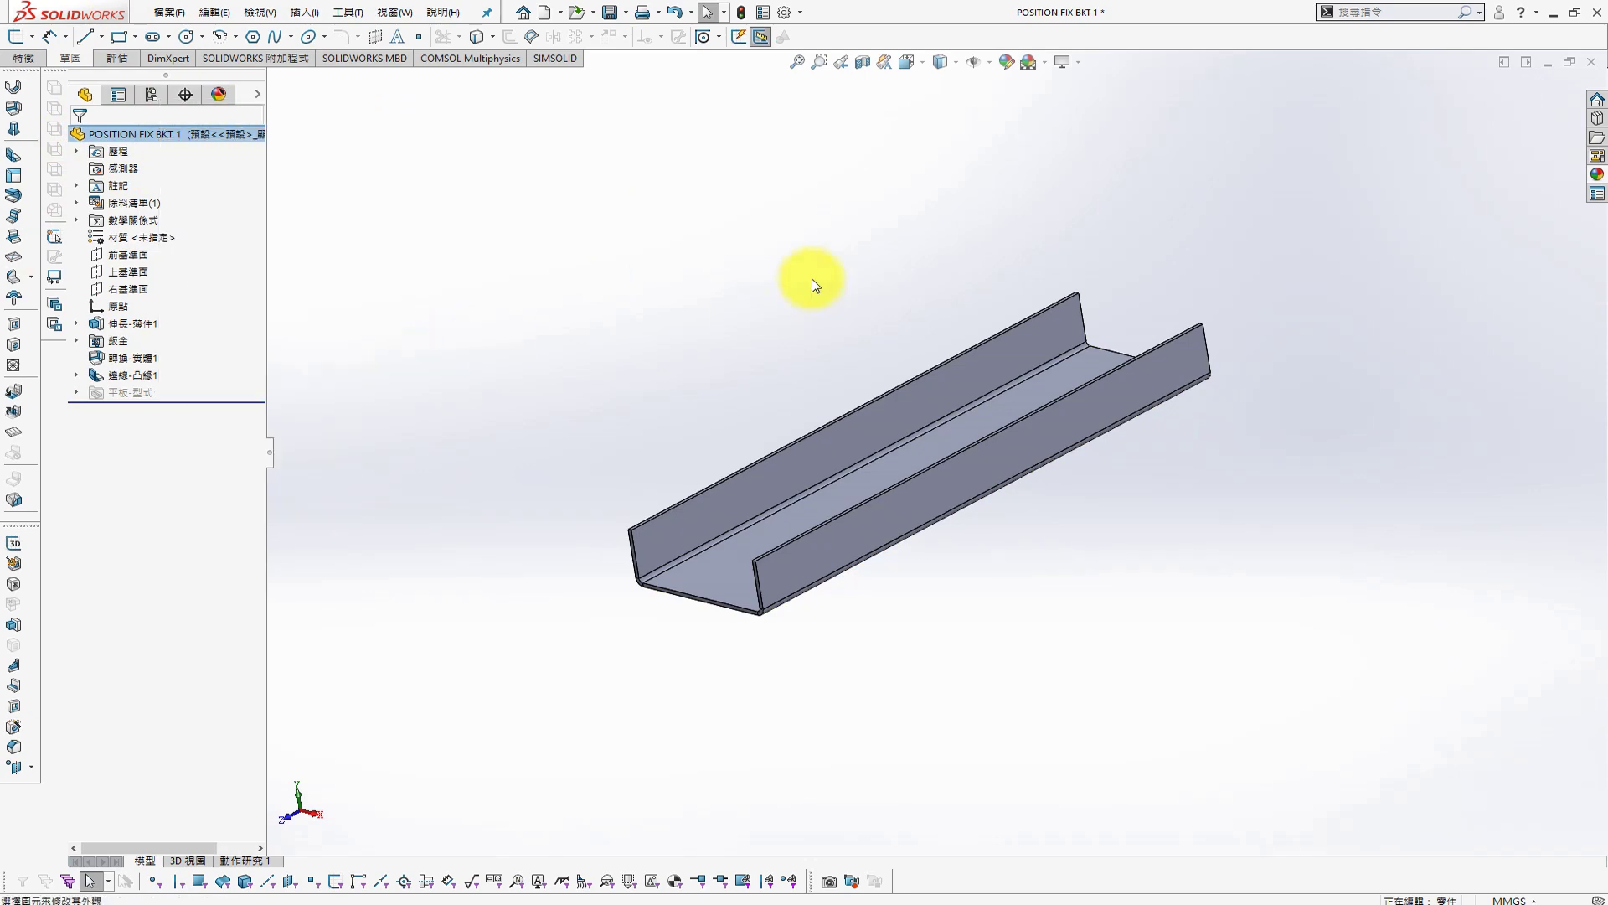
click(251, 515)
click(79, 138)
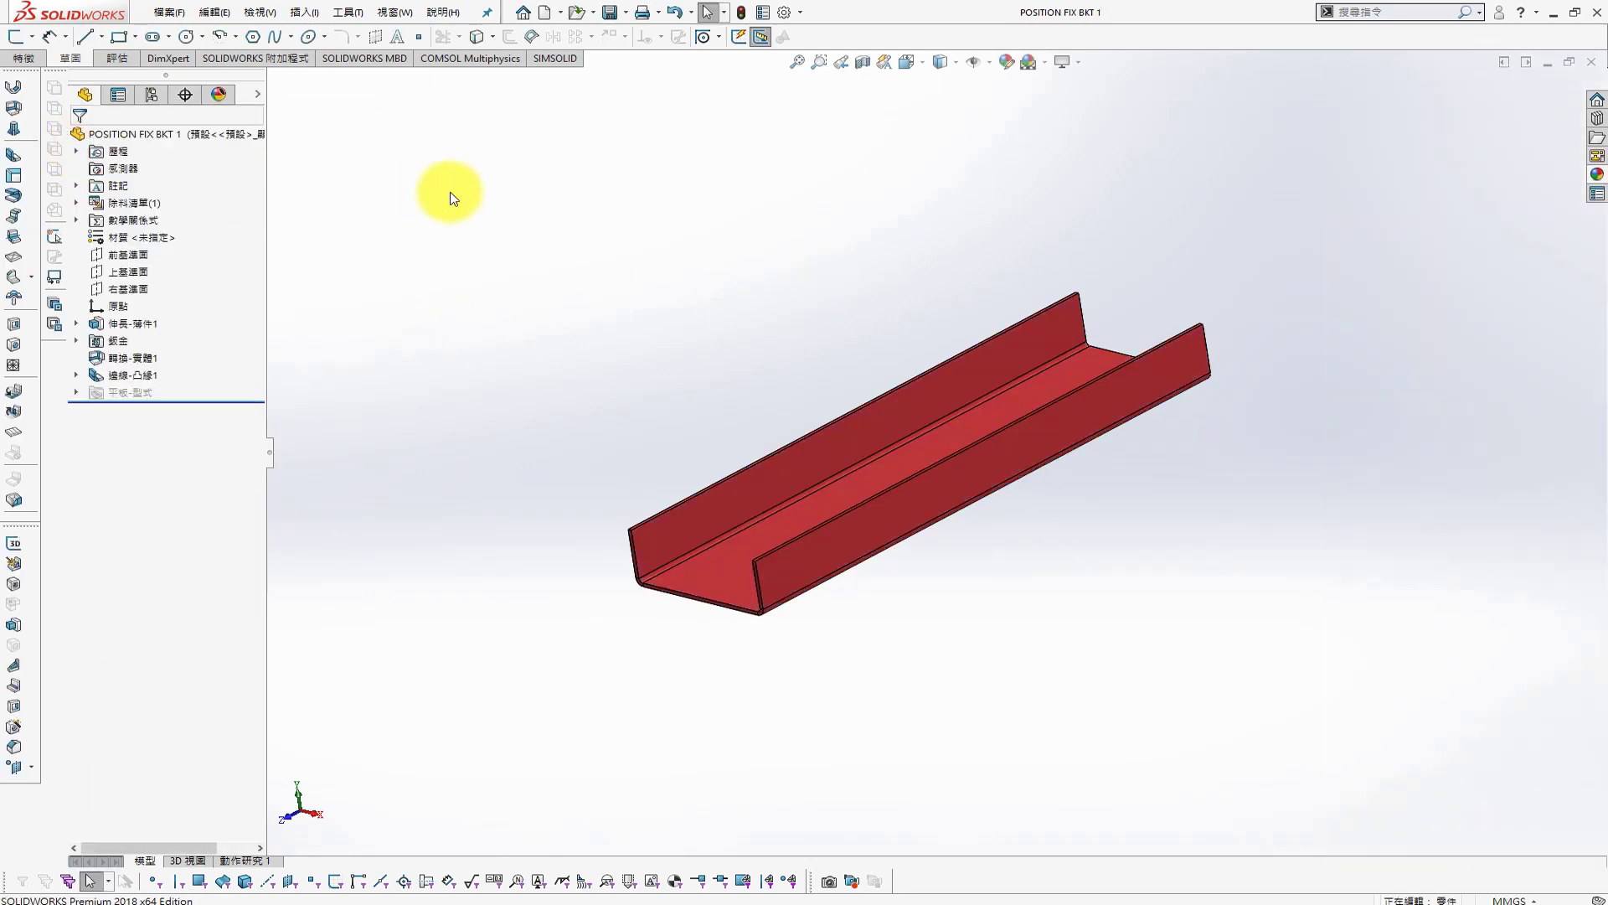
click(394, 11)
Insert POSITION FIX BKT 1 into the chair assembly and mate it onto the green bar's face
click(444, 184)
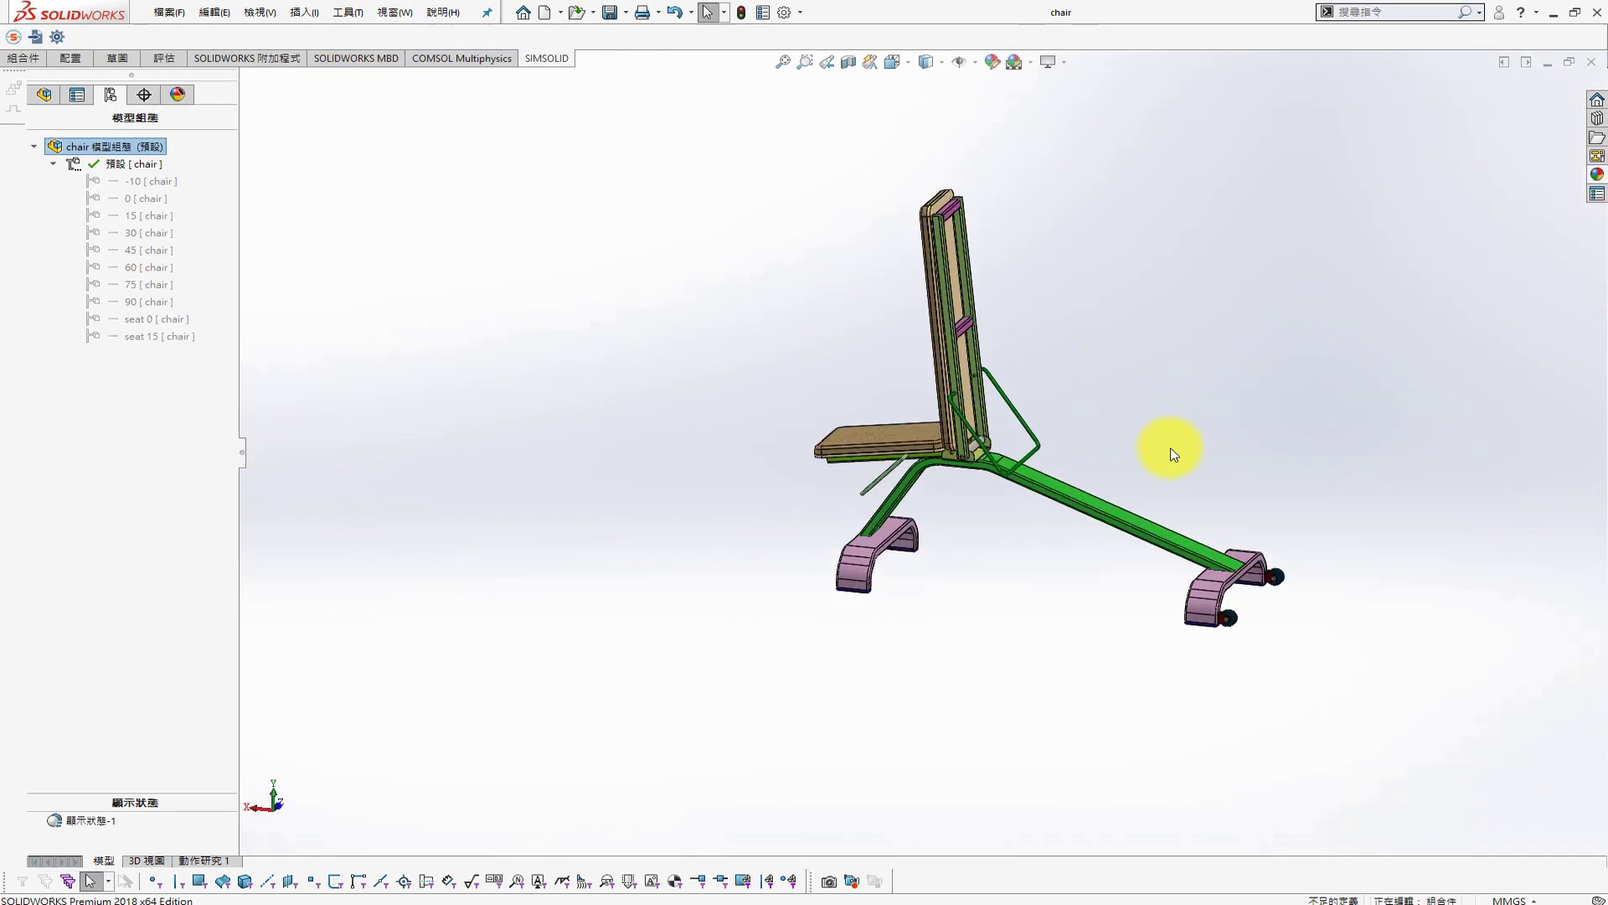
click(92, 313)
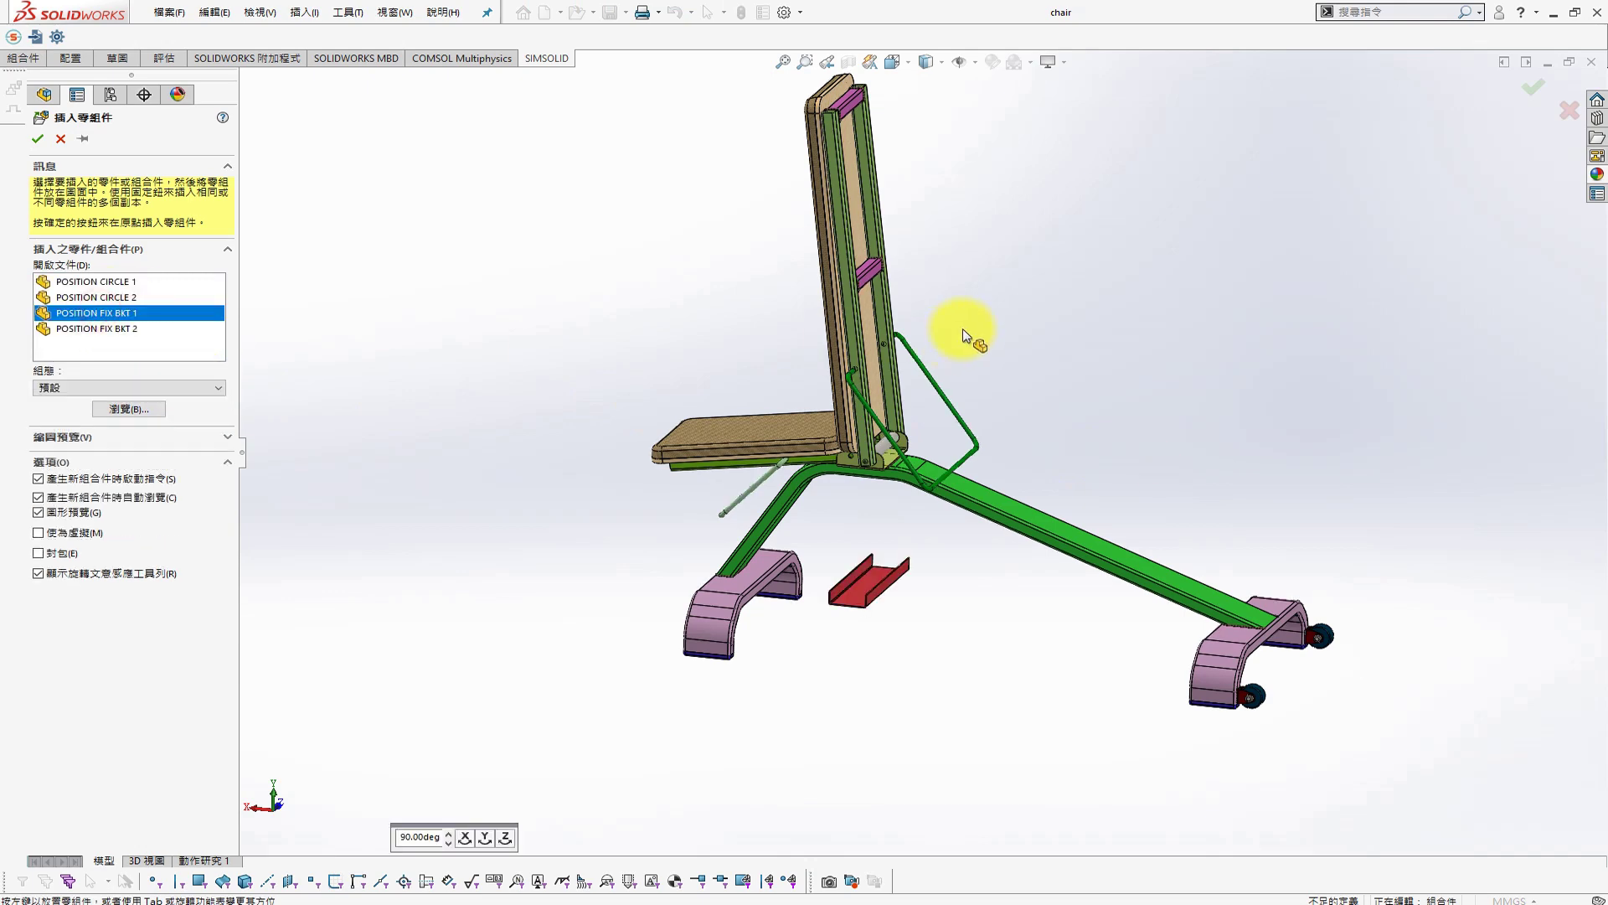
click(1144, 389)
middle_drag(1064, 223, 1118, 621)
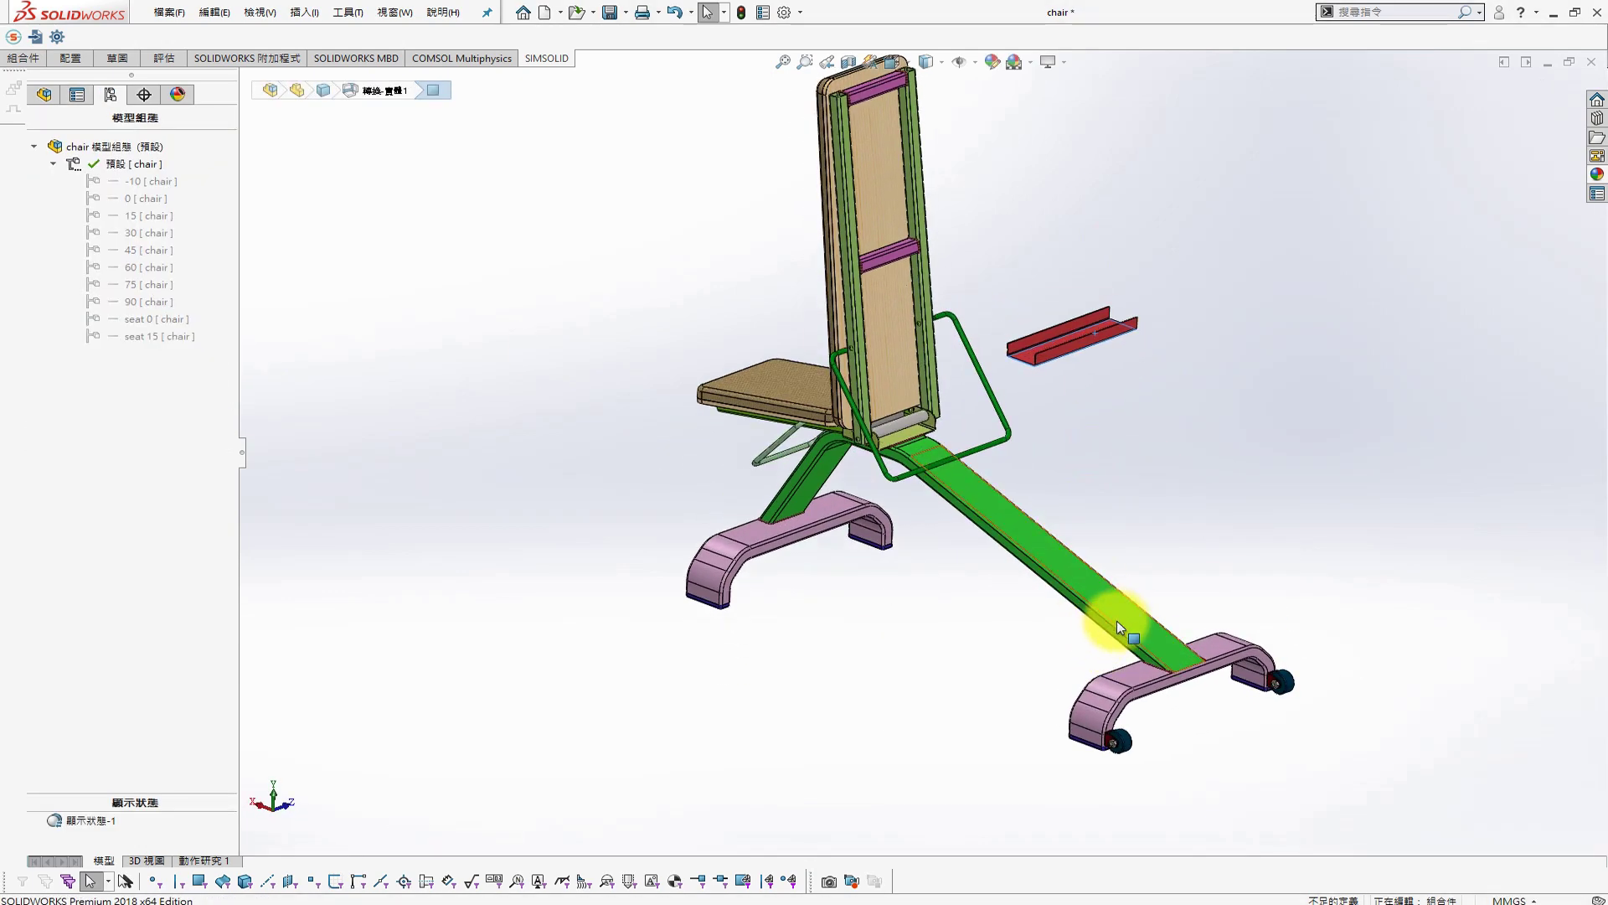
ctrl+click(1119, 619)
click(1210, 531)
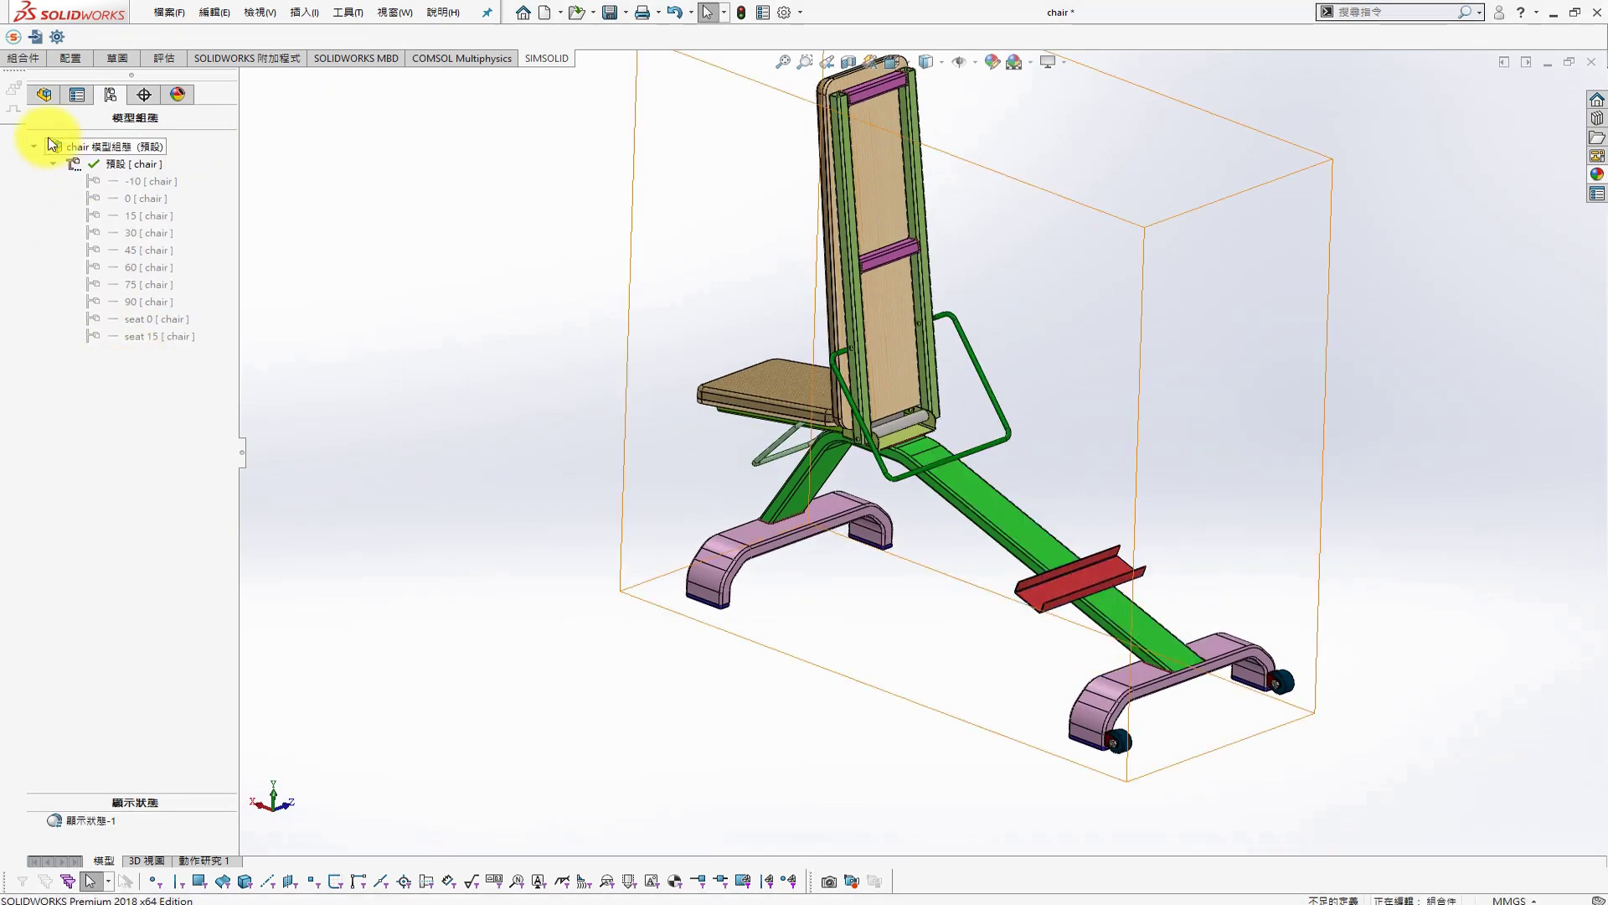
Select the bracket's right plane and the assembly's front plane for a mate
click(44, 94)
click(35, 736)
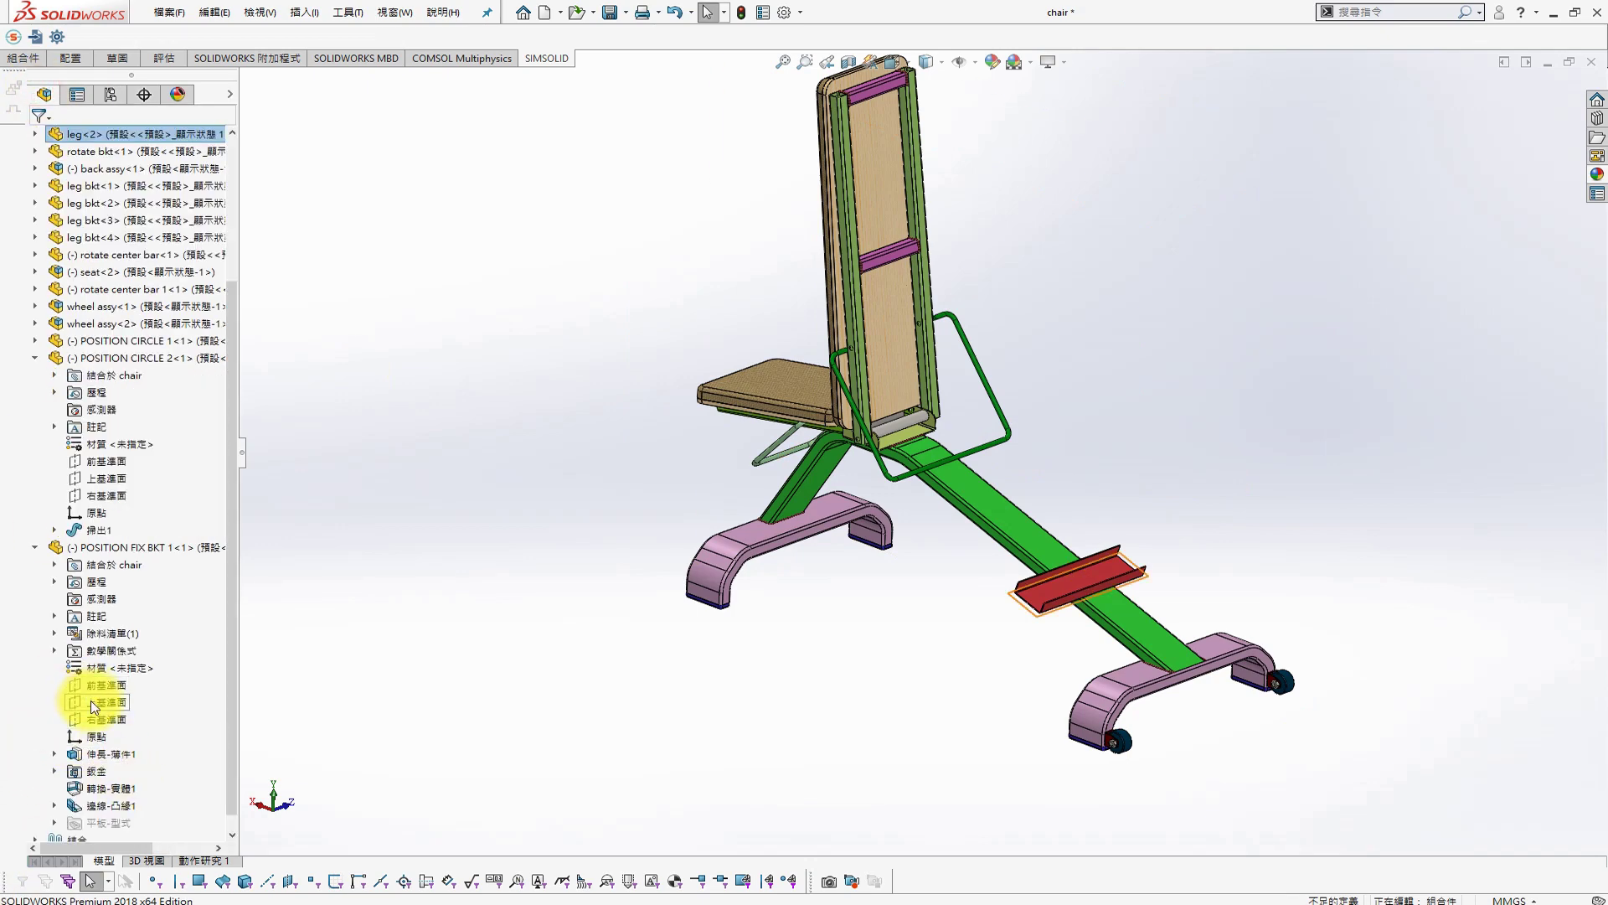
click(100, 718)
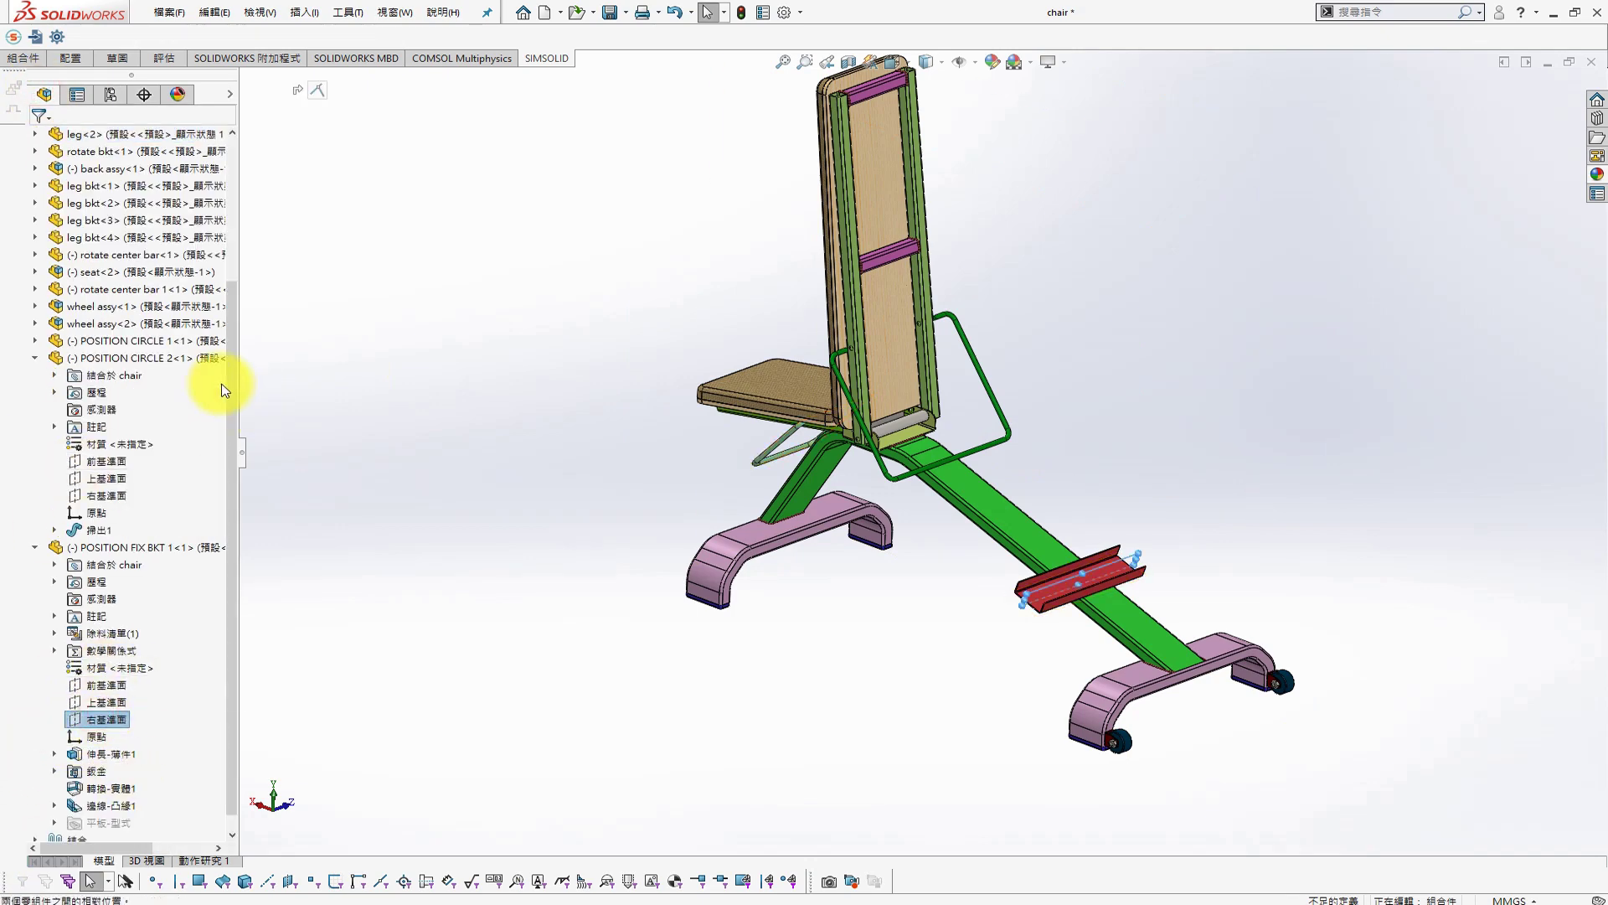
click(35, 359)
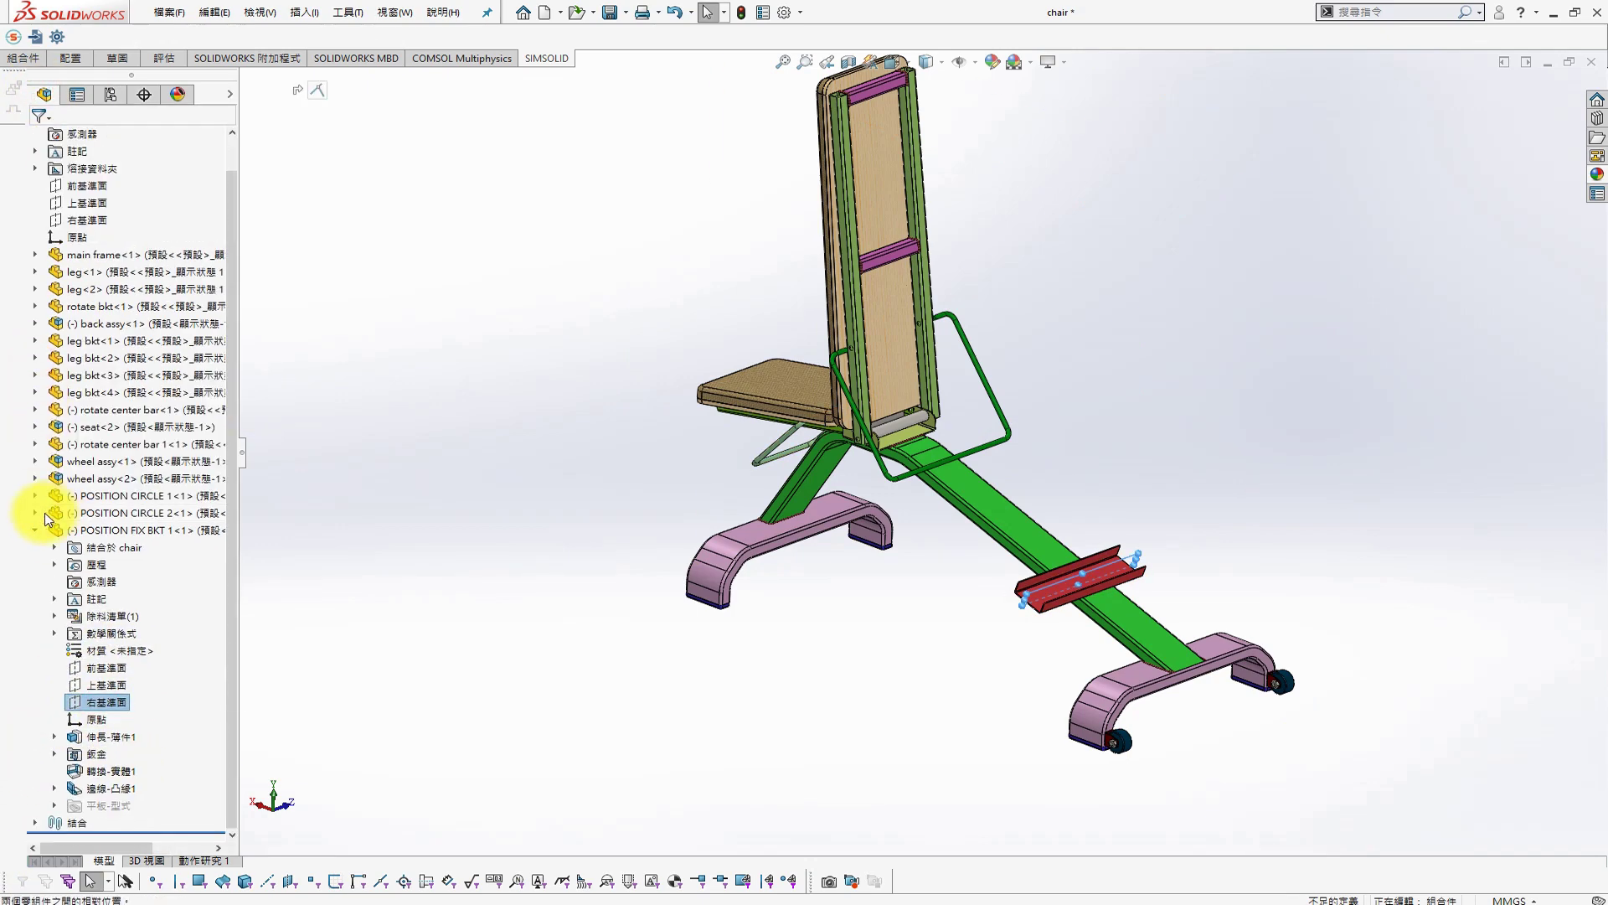
ctrl+click(92, 205)
ctrl+click(79, 187)
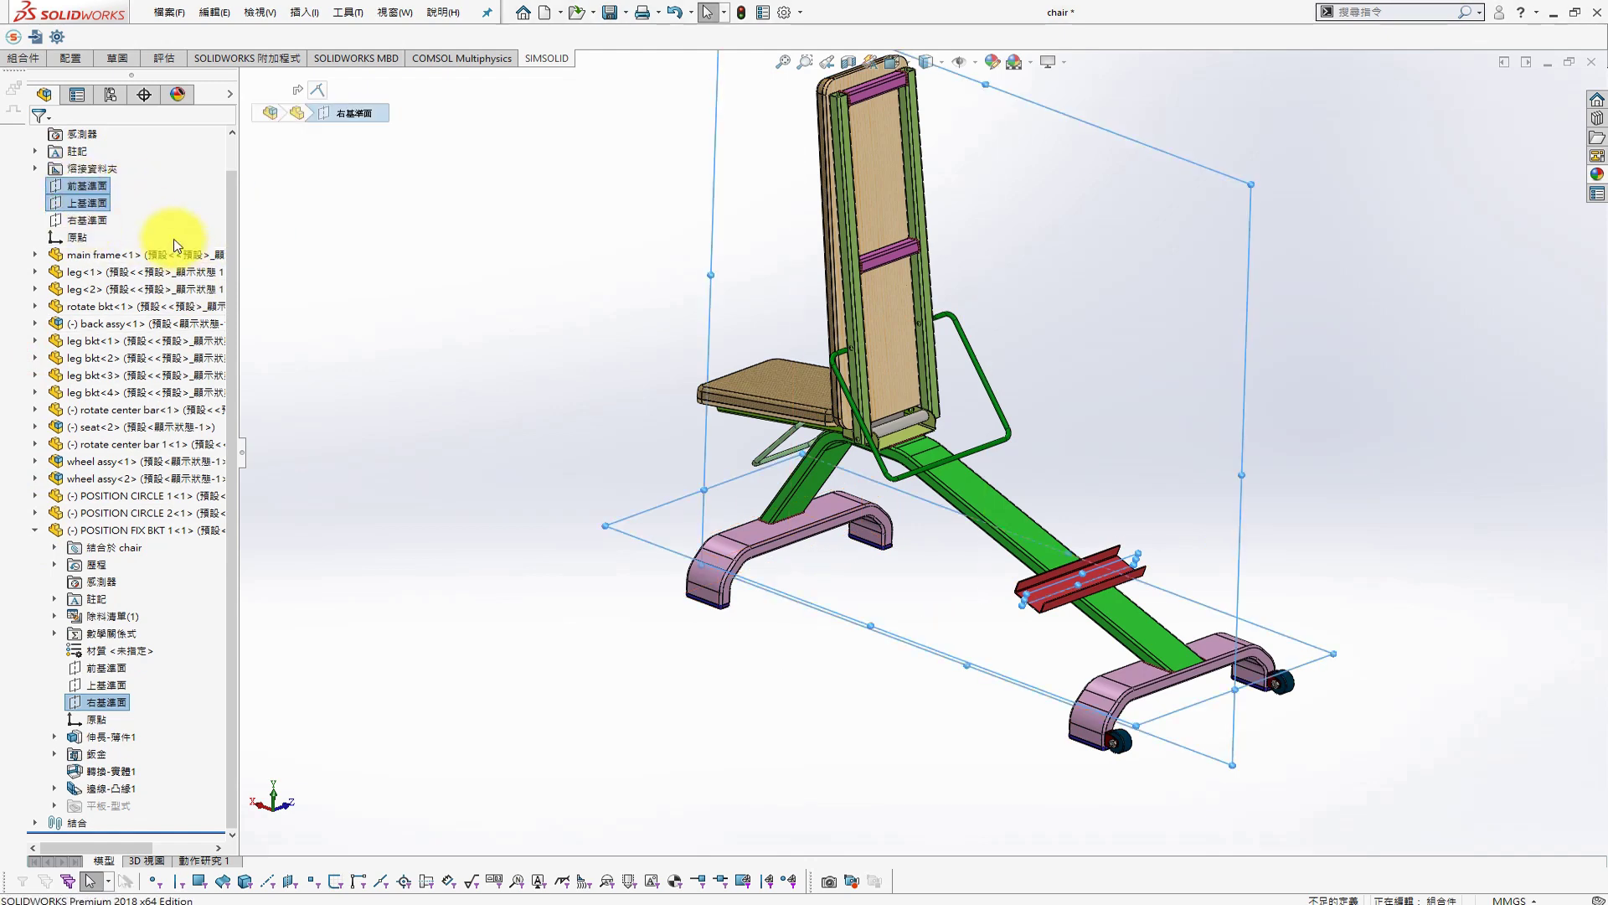
ctrl+click(84, 203)
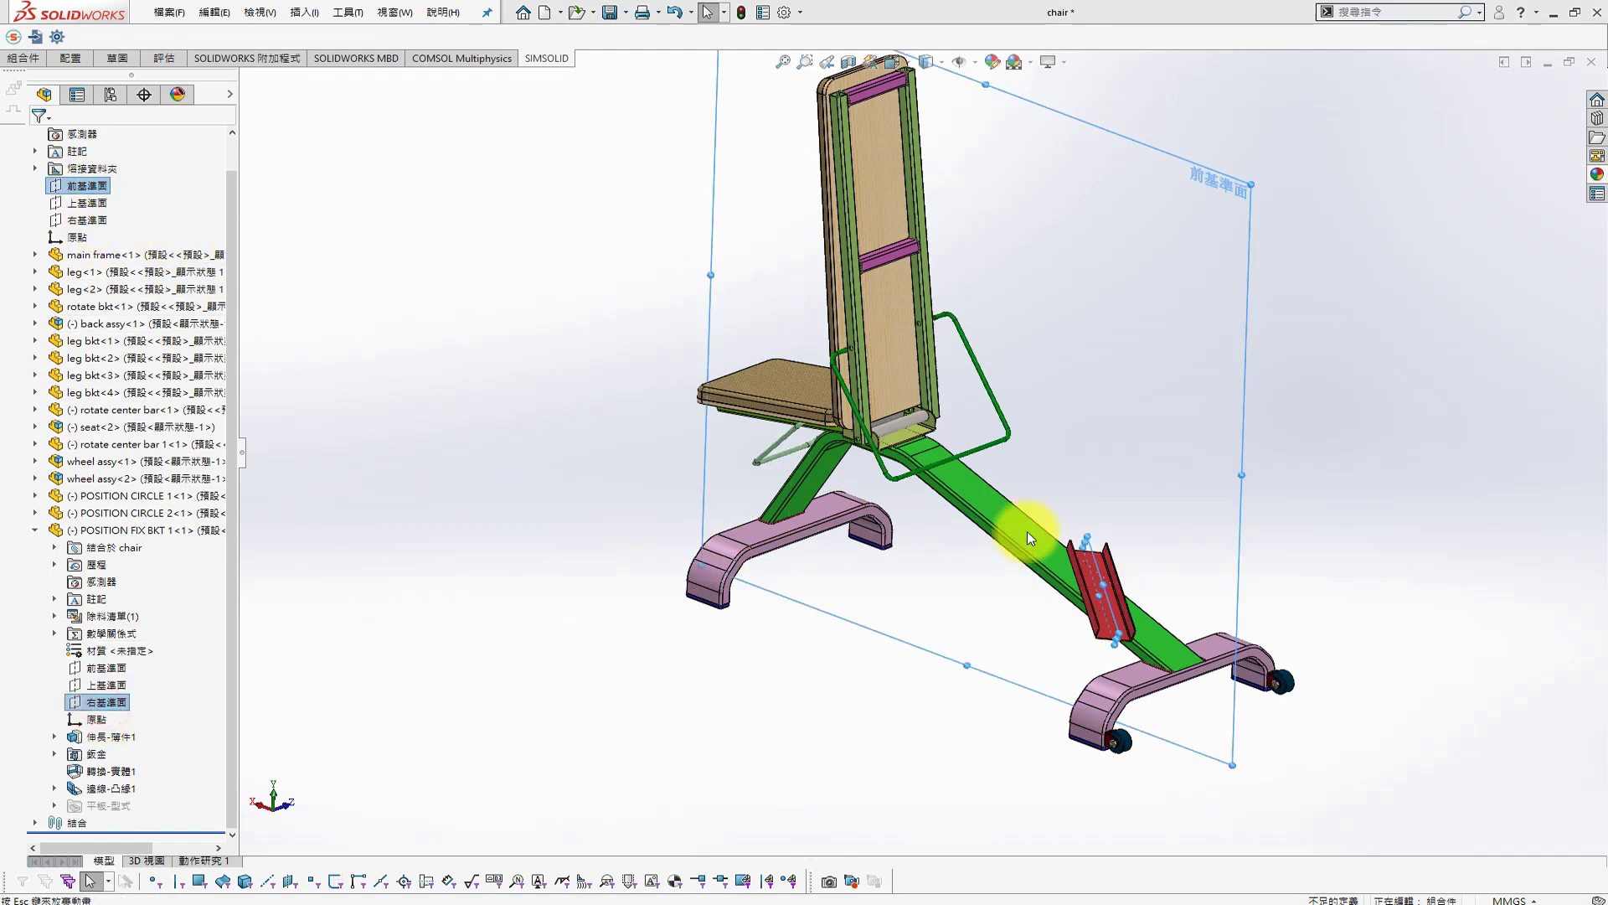
Add a 420 mm distance mate between the bracket's edge and the frame edge
scroll(1184, 604, down, 6)
click(1089, 616)
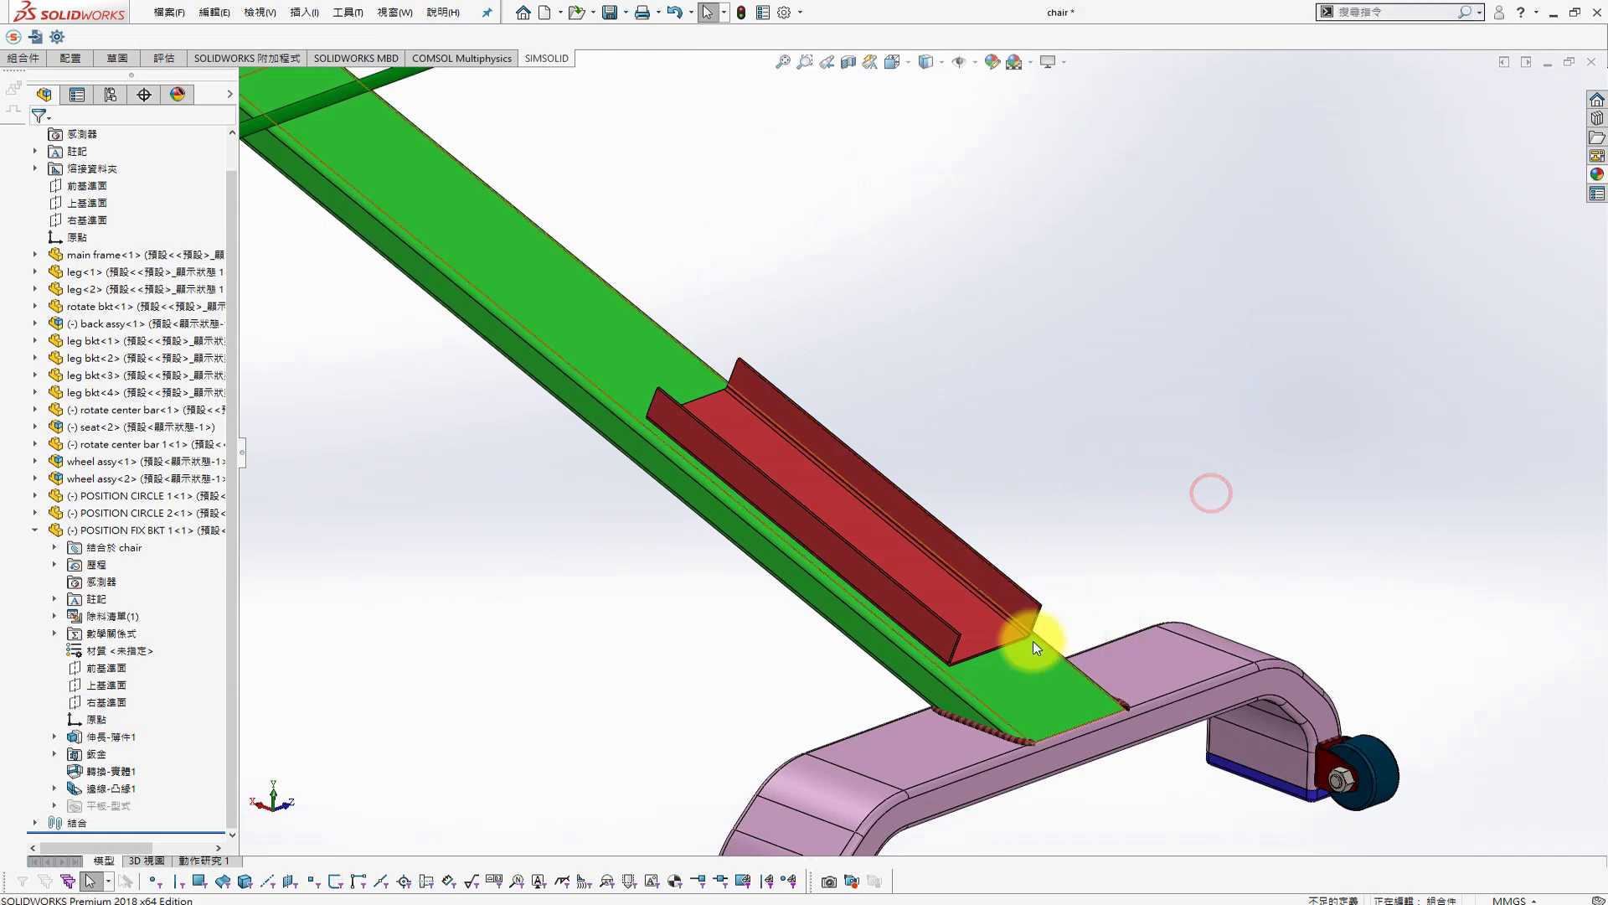
scroll(1014, 611, down, 5)
click(995, 587)
scroll(1064, 654, up, 2)
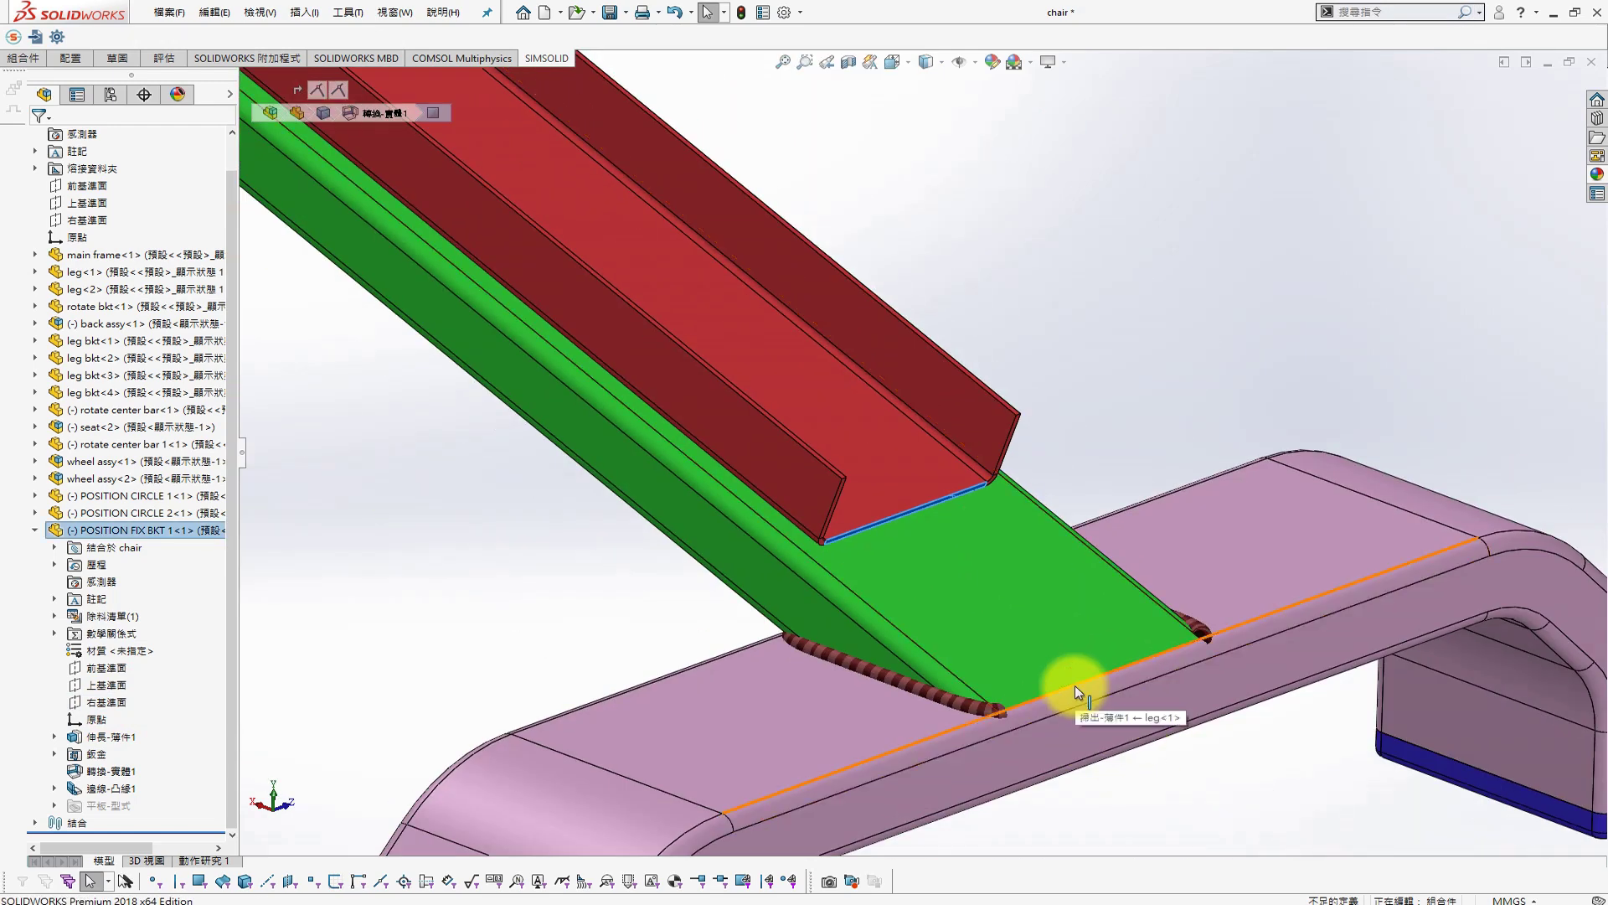
click(1074, 685)
click(1219, 670)
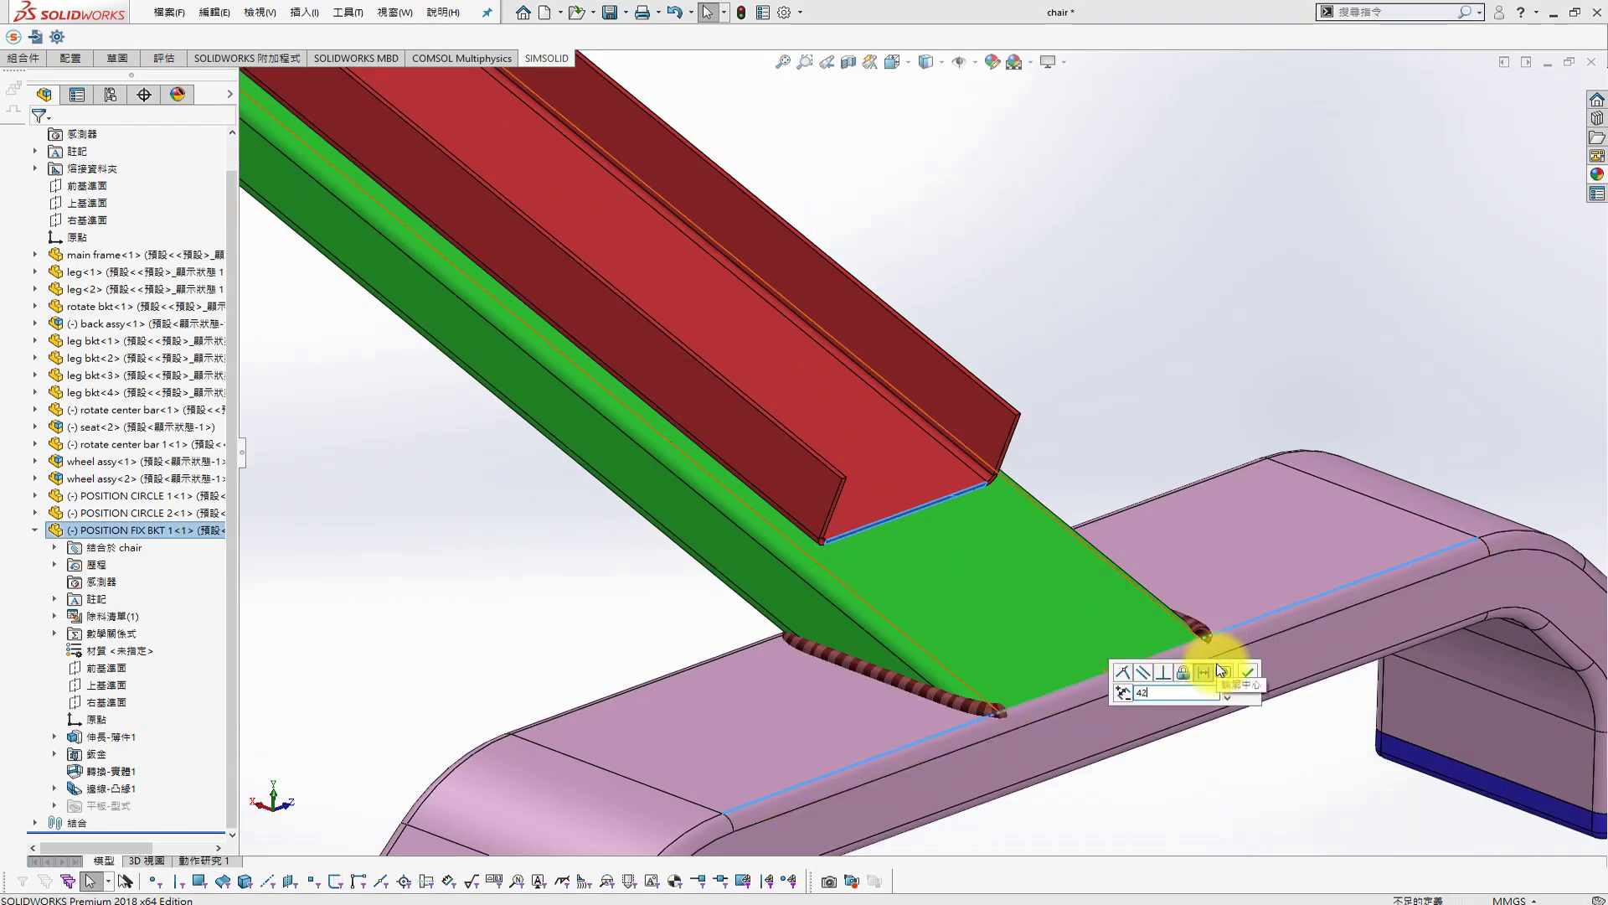
click(1247, 672)
Select the bracket's inner face and orbit to view the whole chair from the side
scroll(1075, 398, up, 5)
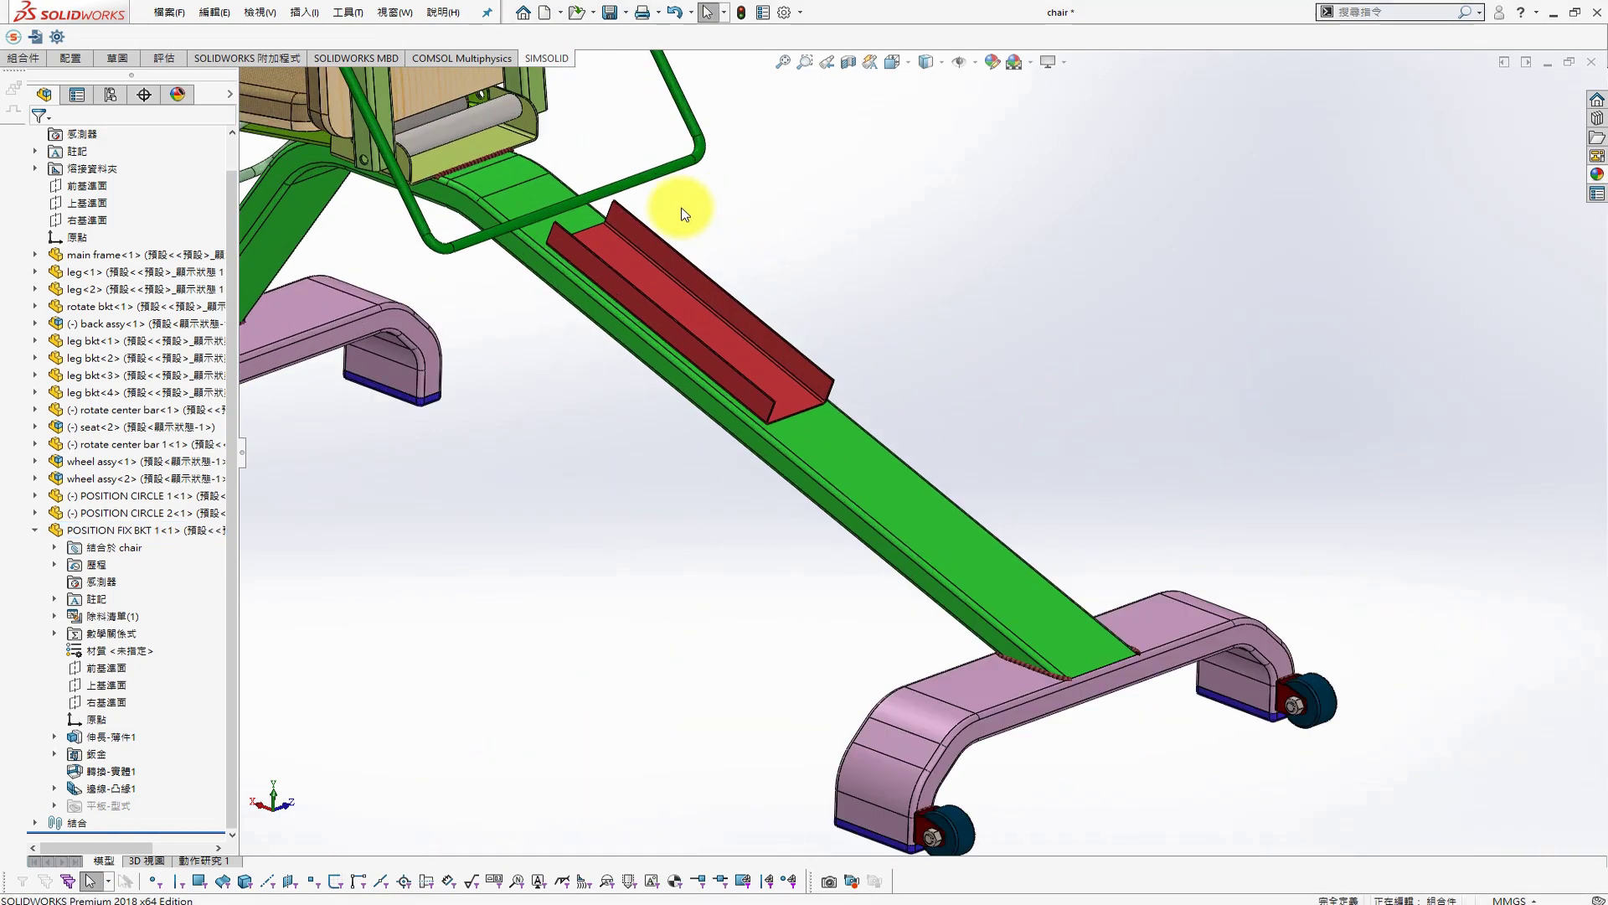
scroll(567, 241, down, 3)
scroll(726, 209, down, 2)
click(755, 438)
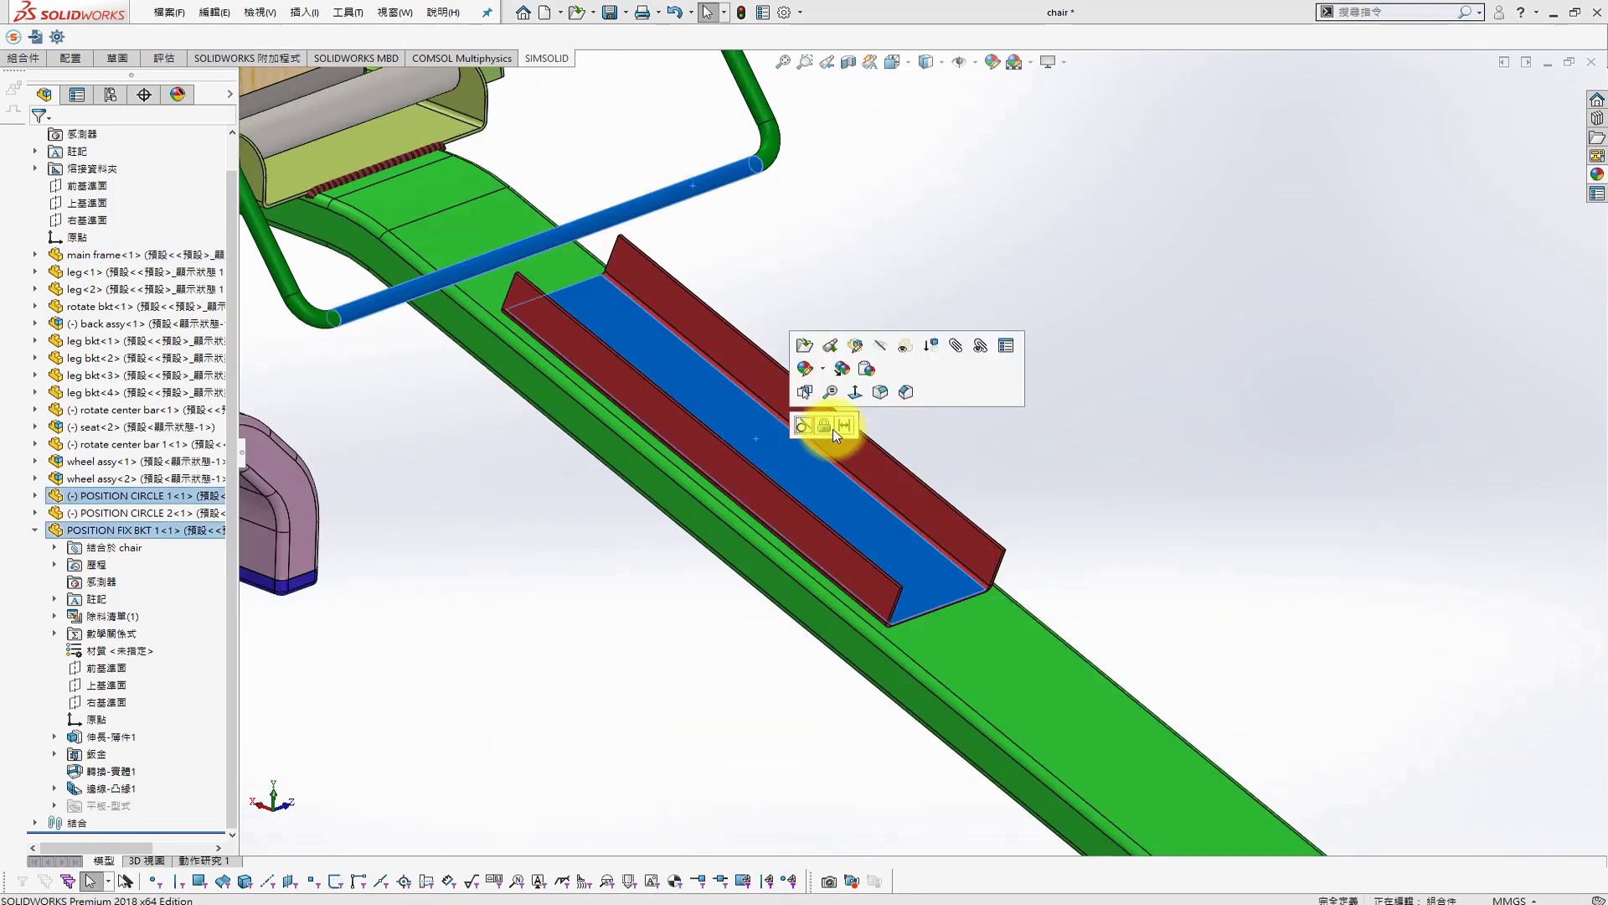
scroll(950, 389, up, 2)
scroll(950, 389, up, 5)
middle_drag(962, 398, 664, 204)
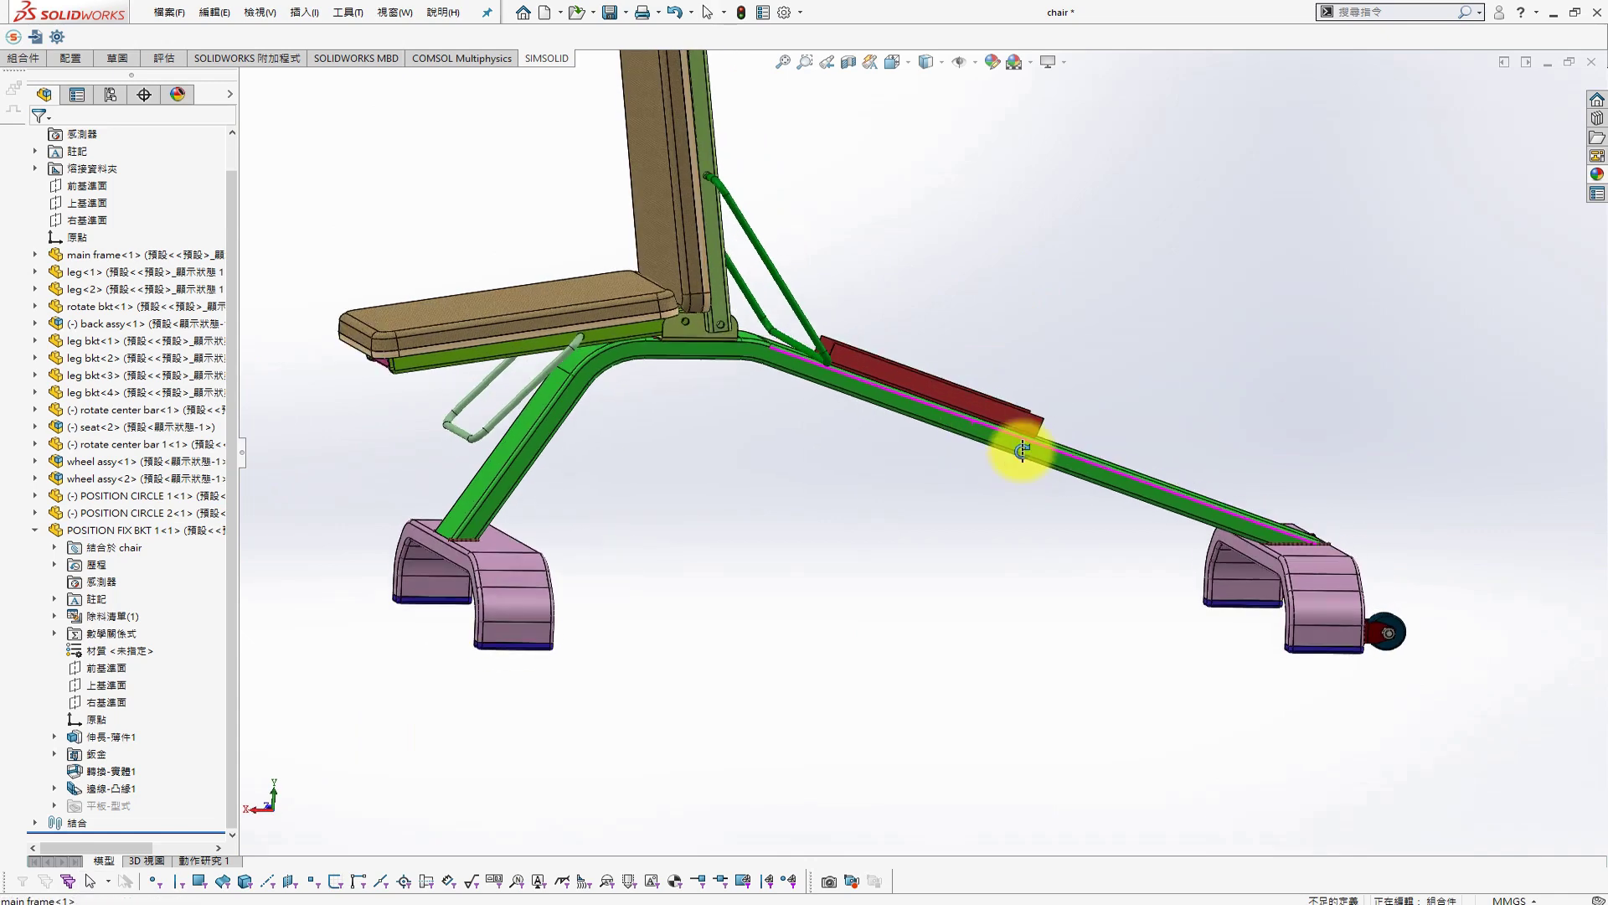
scroll(676, 203, down, 3)
Activate the chair's 90 configuration and expand the assembly mates list
click(110, 94)
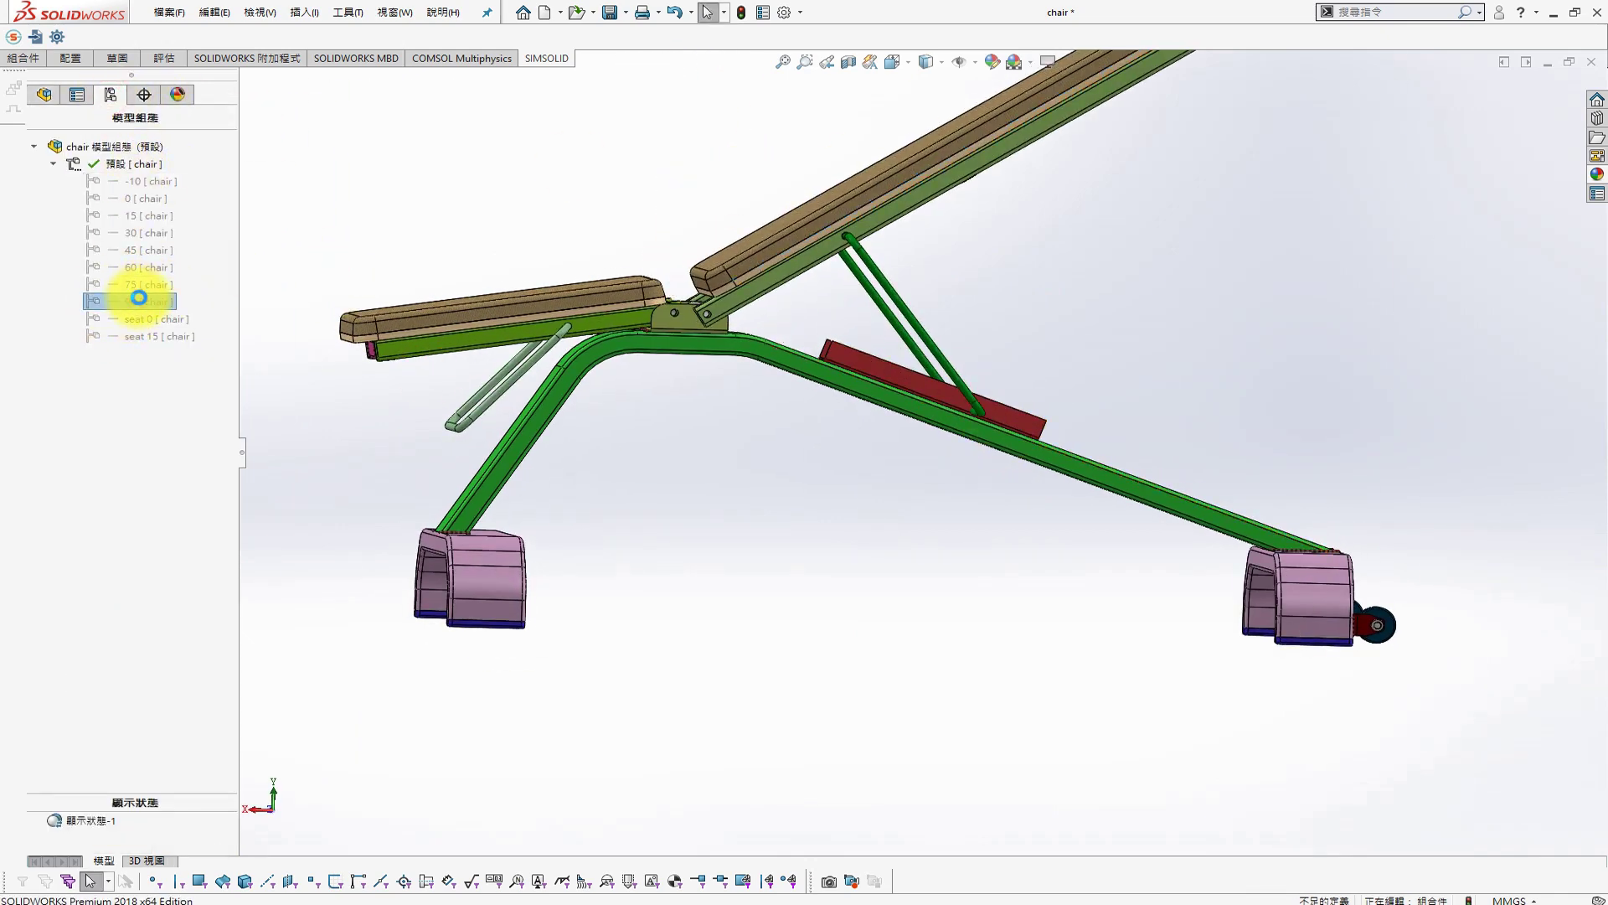
double_click(138, 300)
click(44, 94)
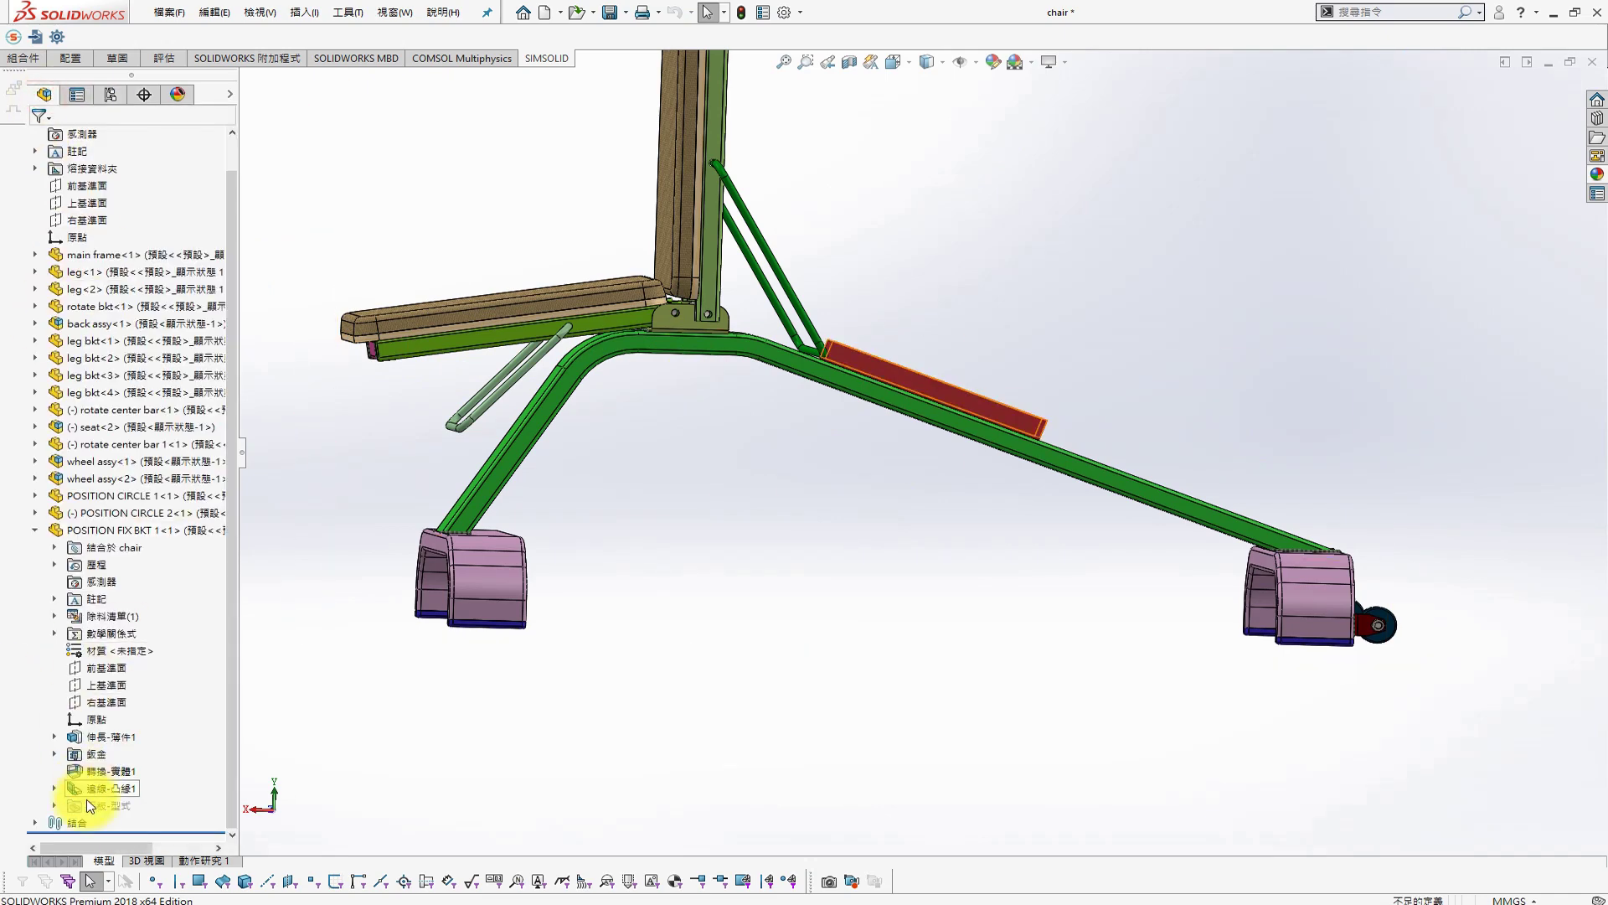
double_click(84, 829)
scroll(225, 729, down, 1)
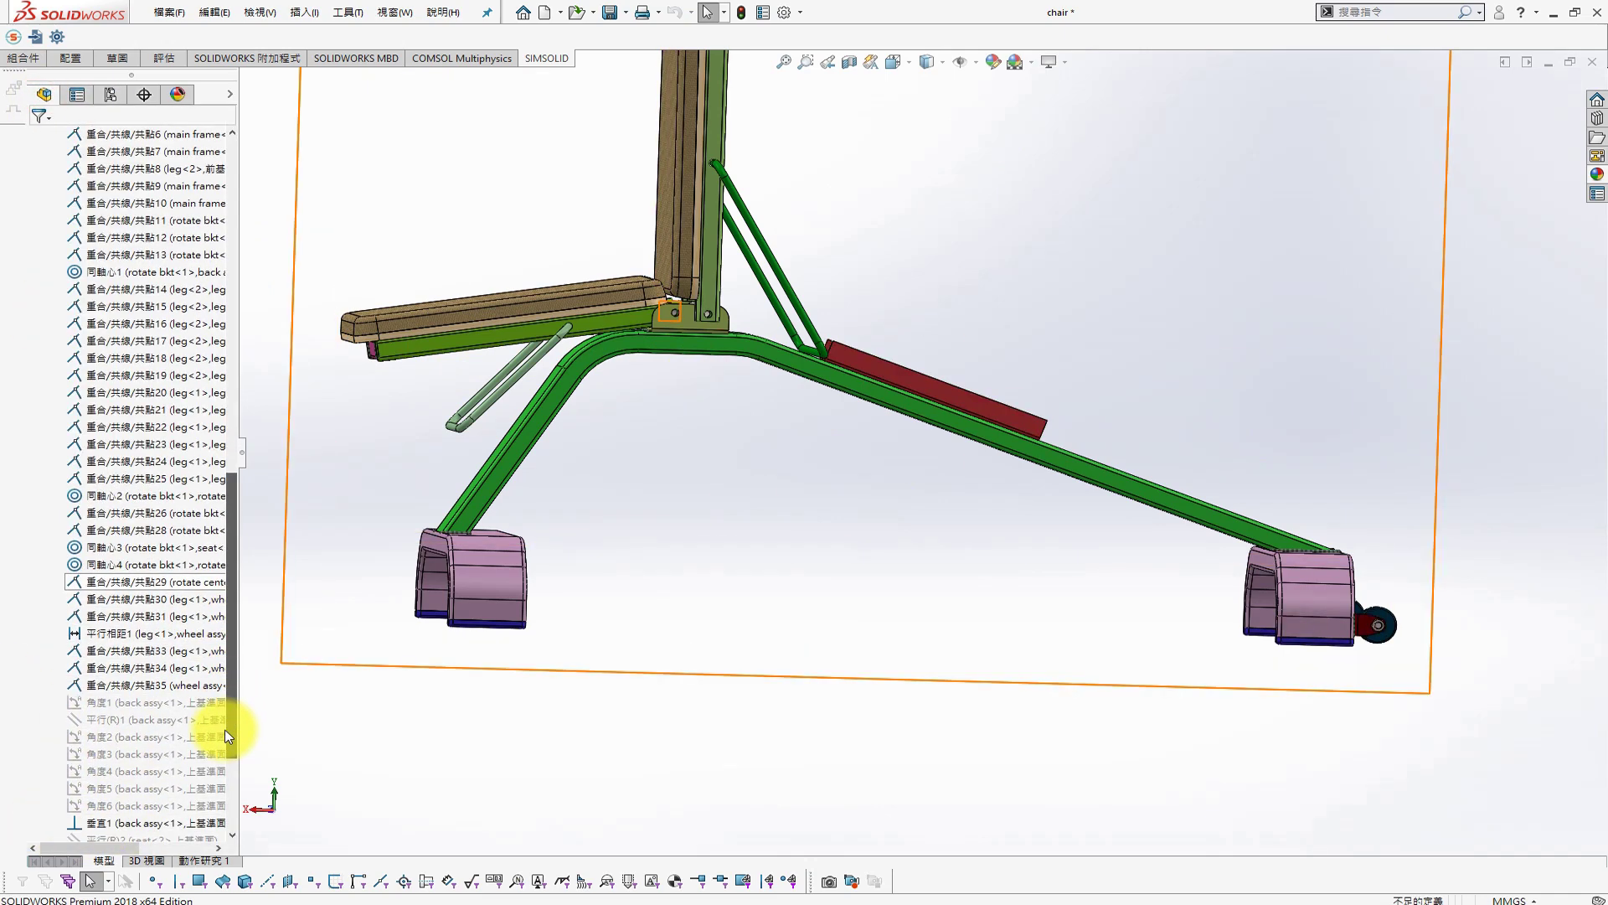
Change distance mate 平行相距2 from 420 to 450 mm
scroll(225, 728, down, 4)
click(149, 803)
click(165, 757)
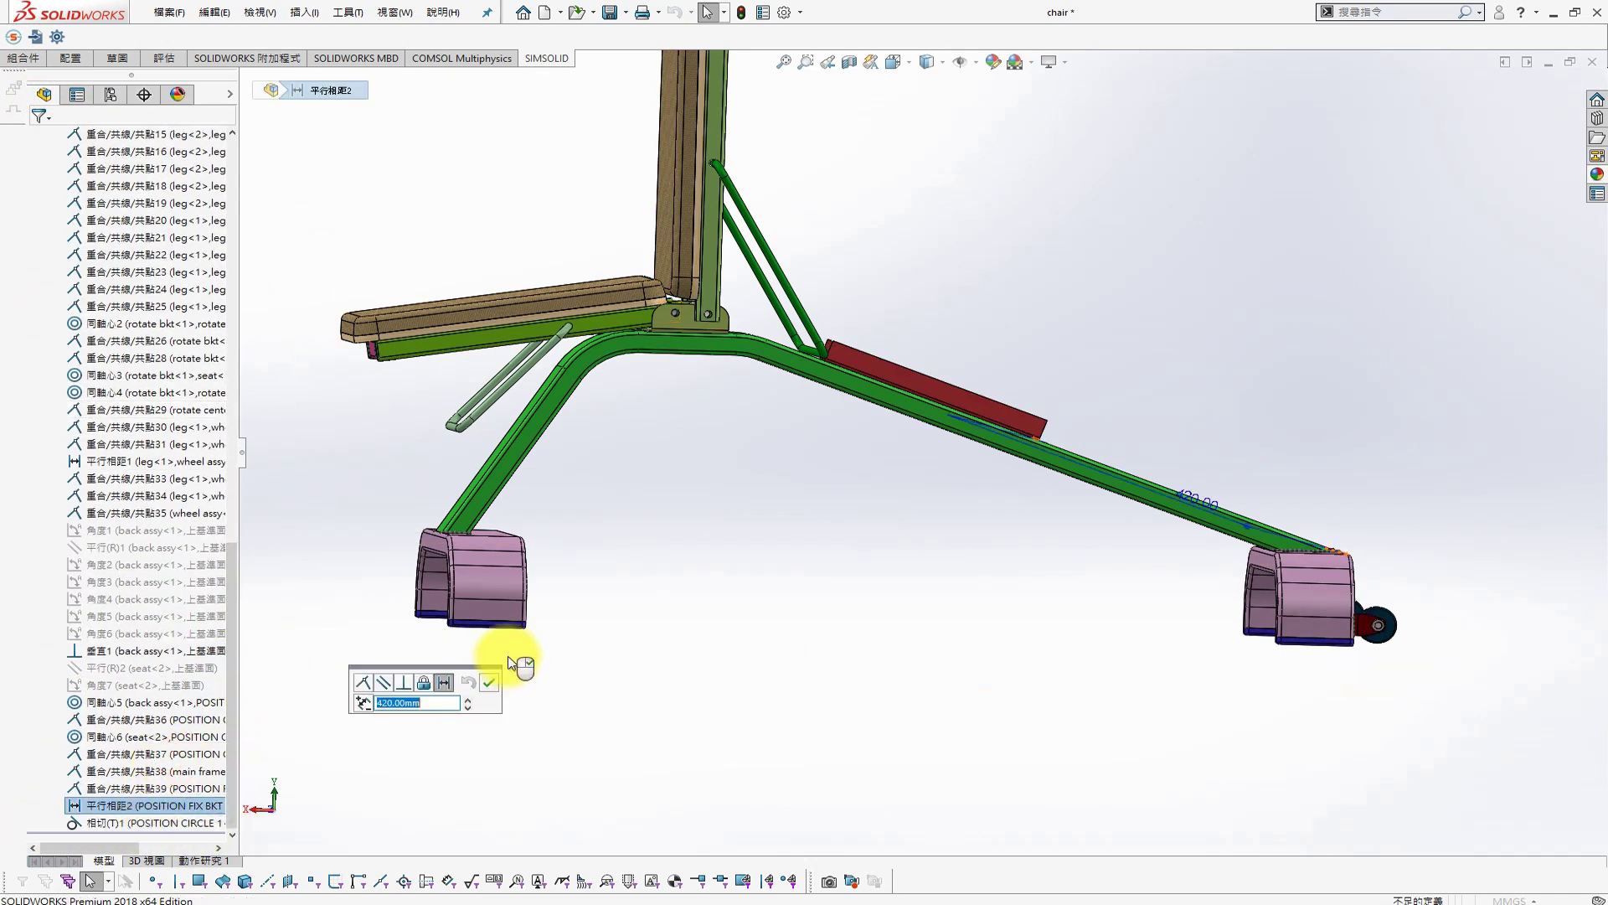
text(4)
key(Return)
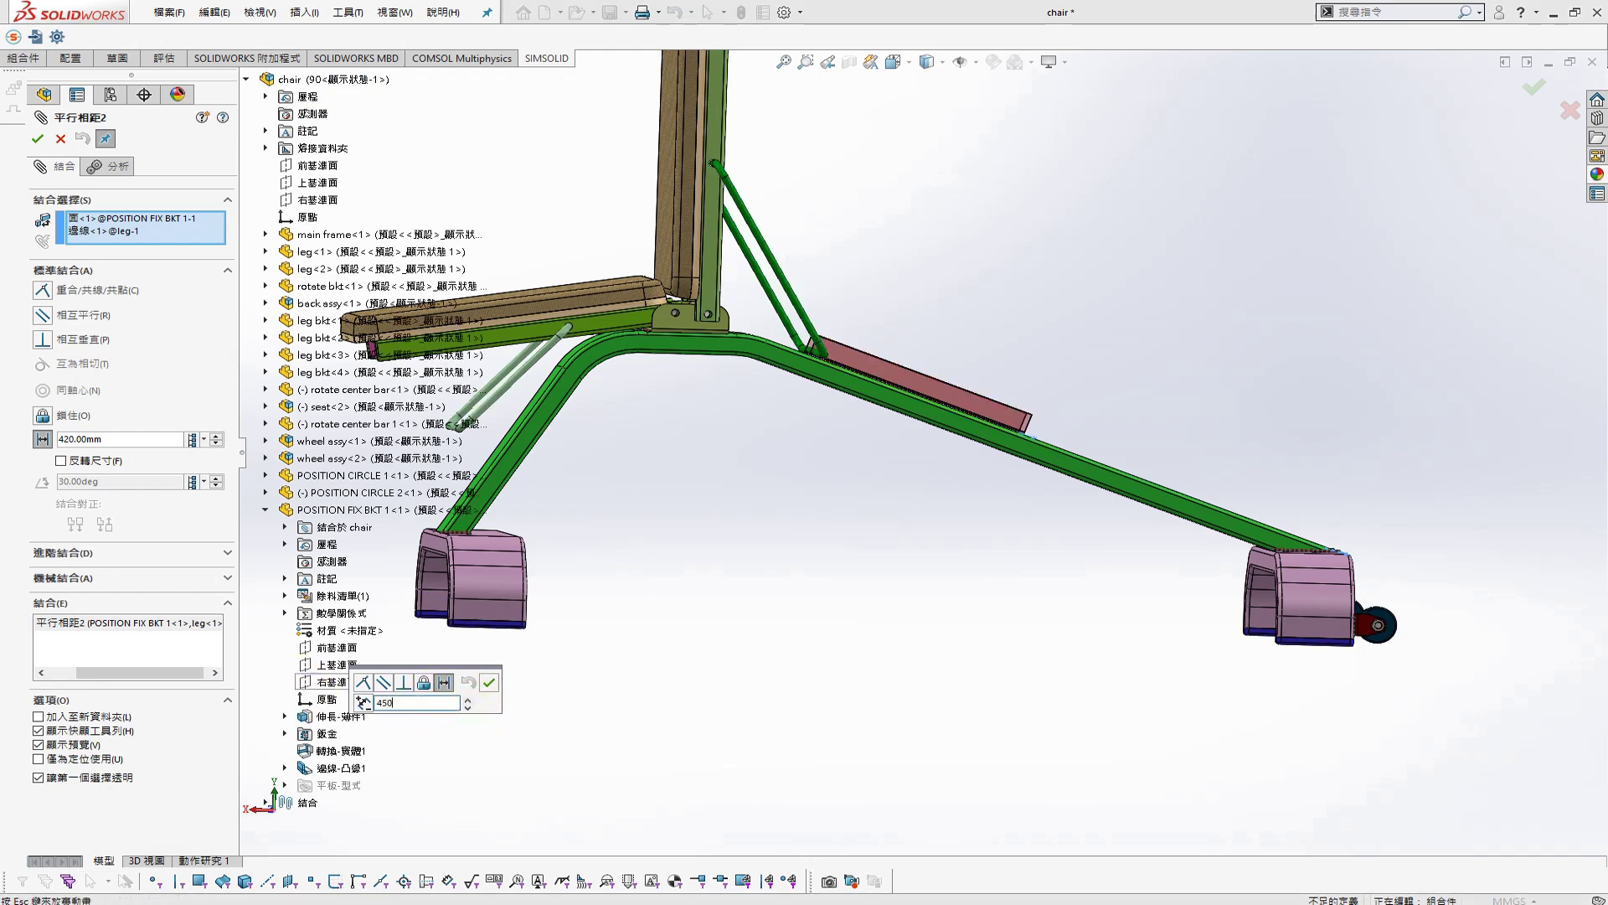
click(37, 138)
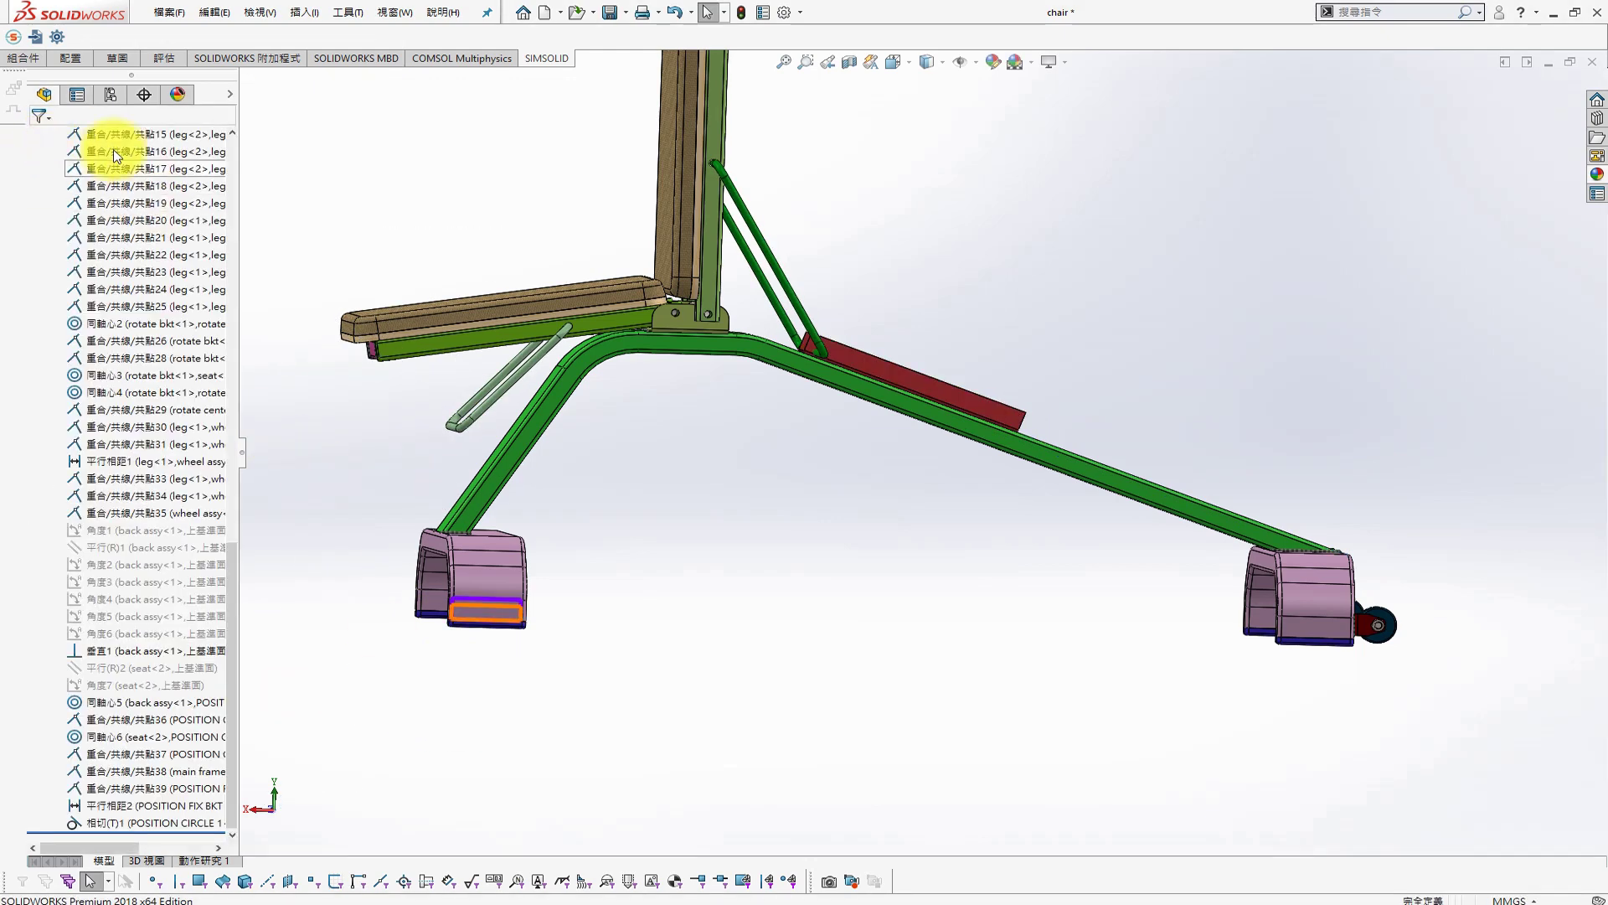
Activate the -10 configuration and inspect the bracket from below the chair
click(110, 94)
double_click(138, 186)
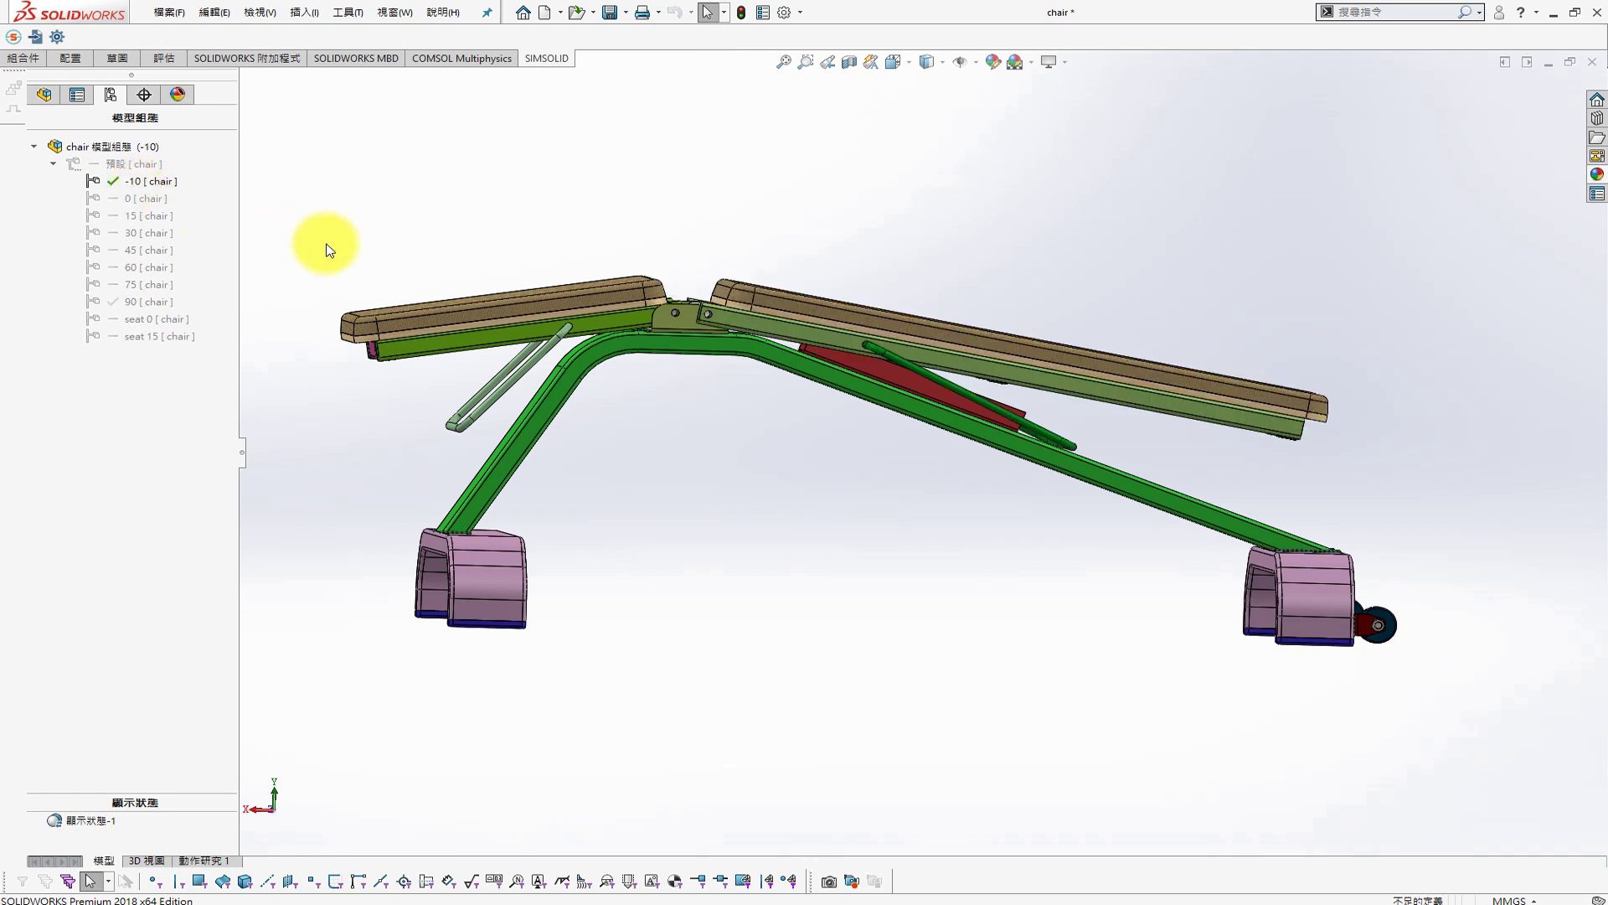
mouse_move(972, 384)
middle_down()
mouse_move(922, 284)
mouse_move(952, 72)
mouse_move(958, 135)
middle_up()
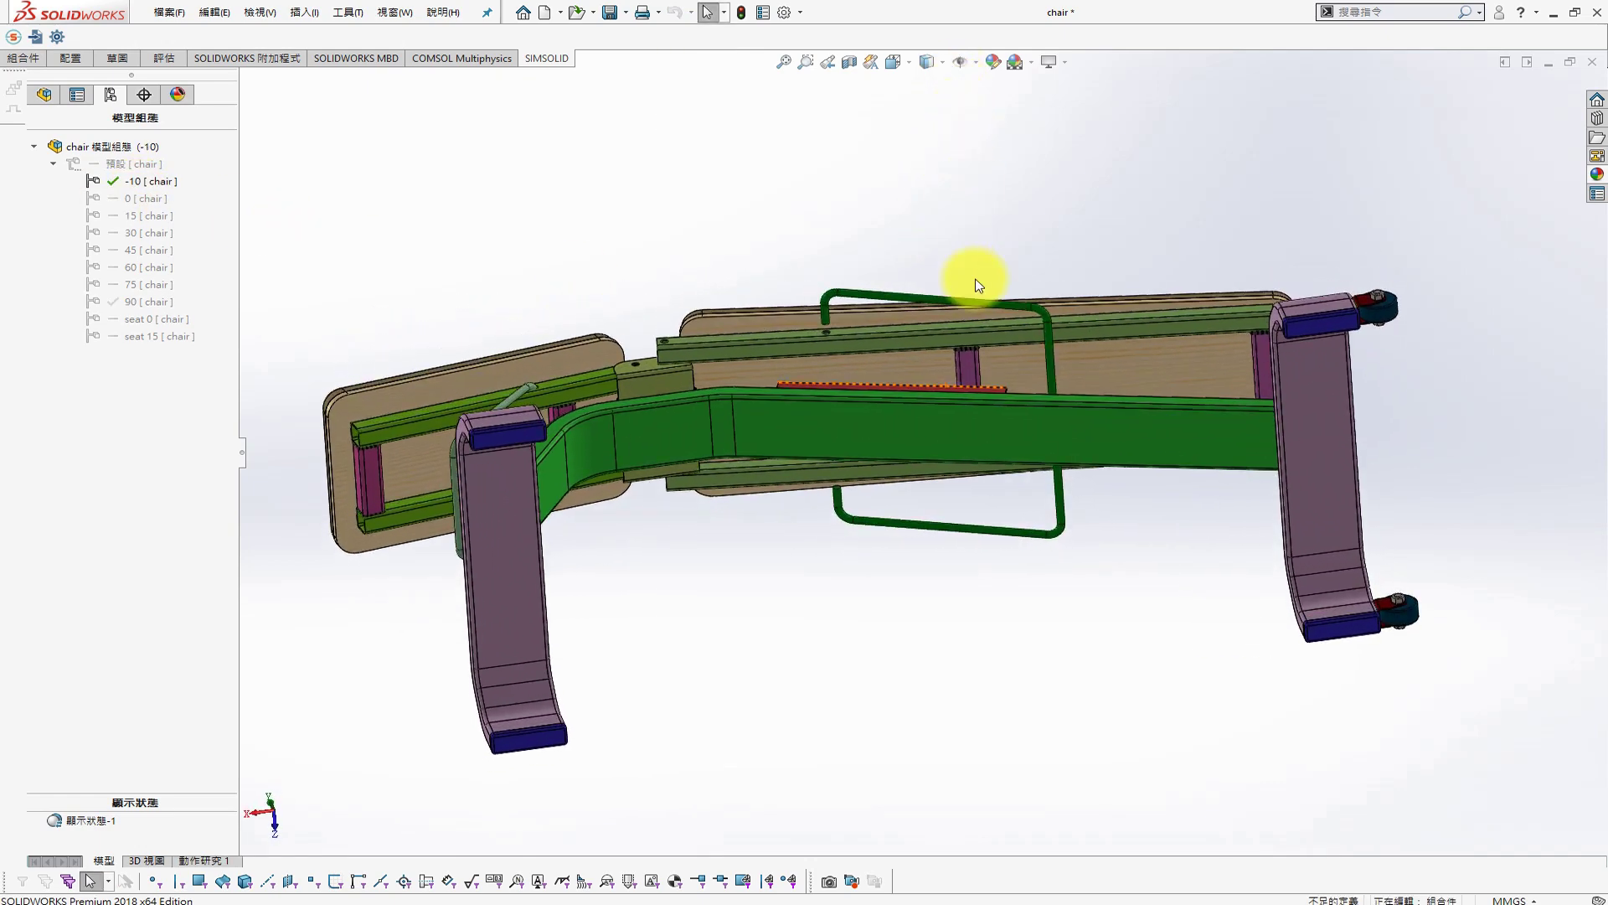
mouse_move(891, 320)
middle_down()
mouse_move(729, 377)
mouse_move(1109, 519)
middle_up()
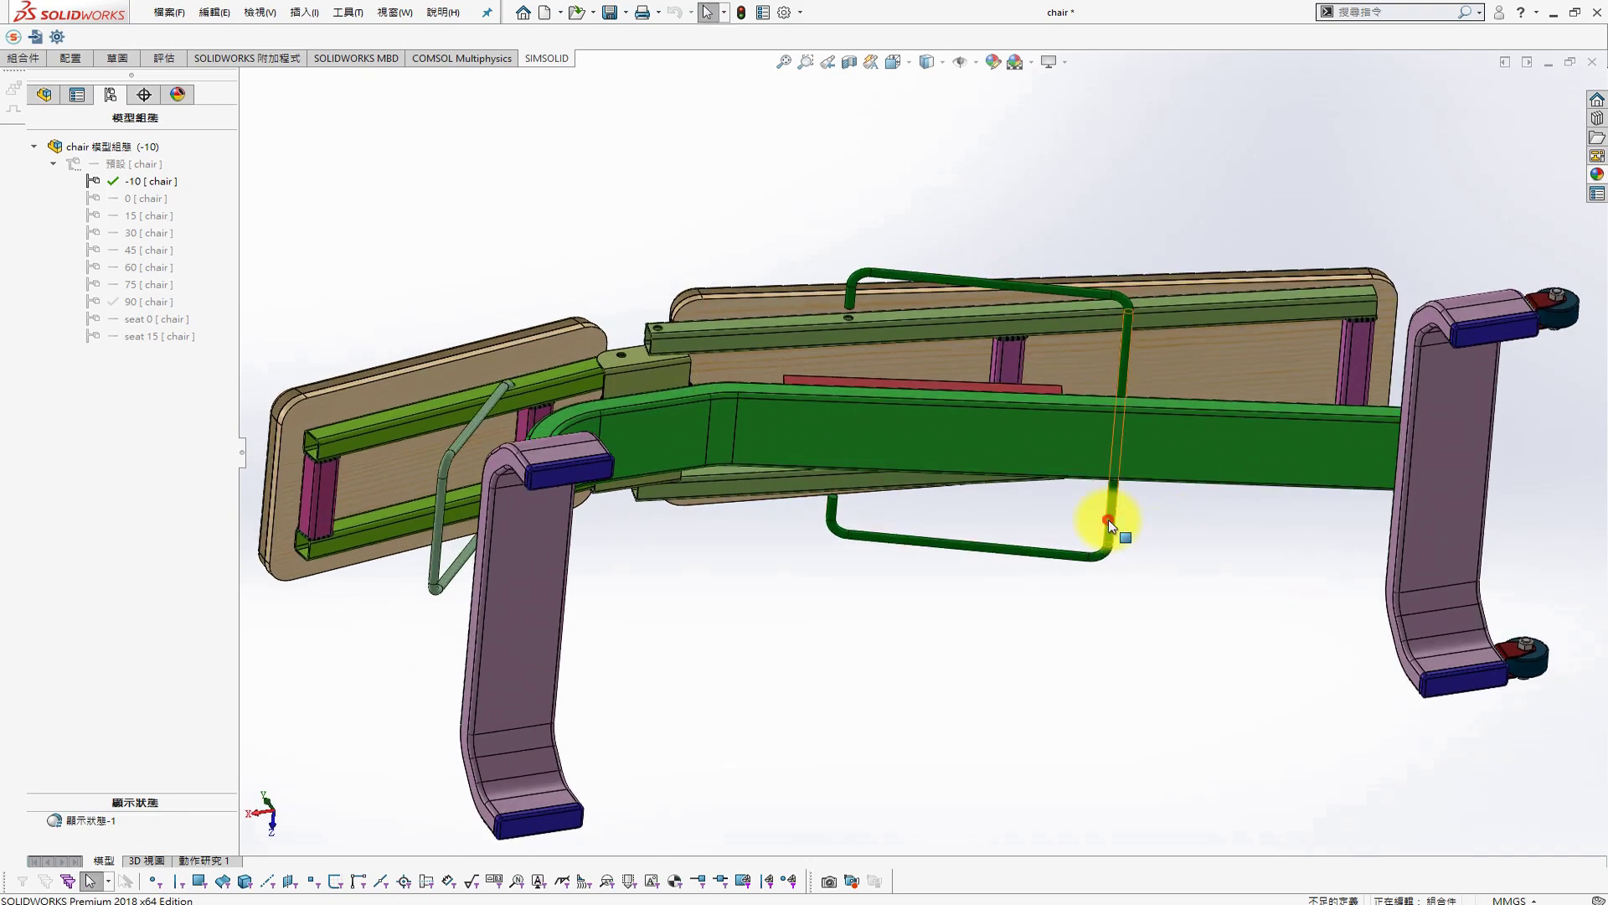
click(1109, 519)
middle_drag(860, 162, 947, 564)
scroll(972, 385, down, 3)
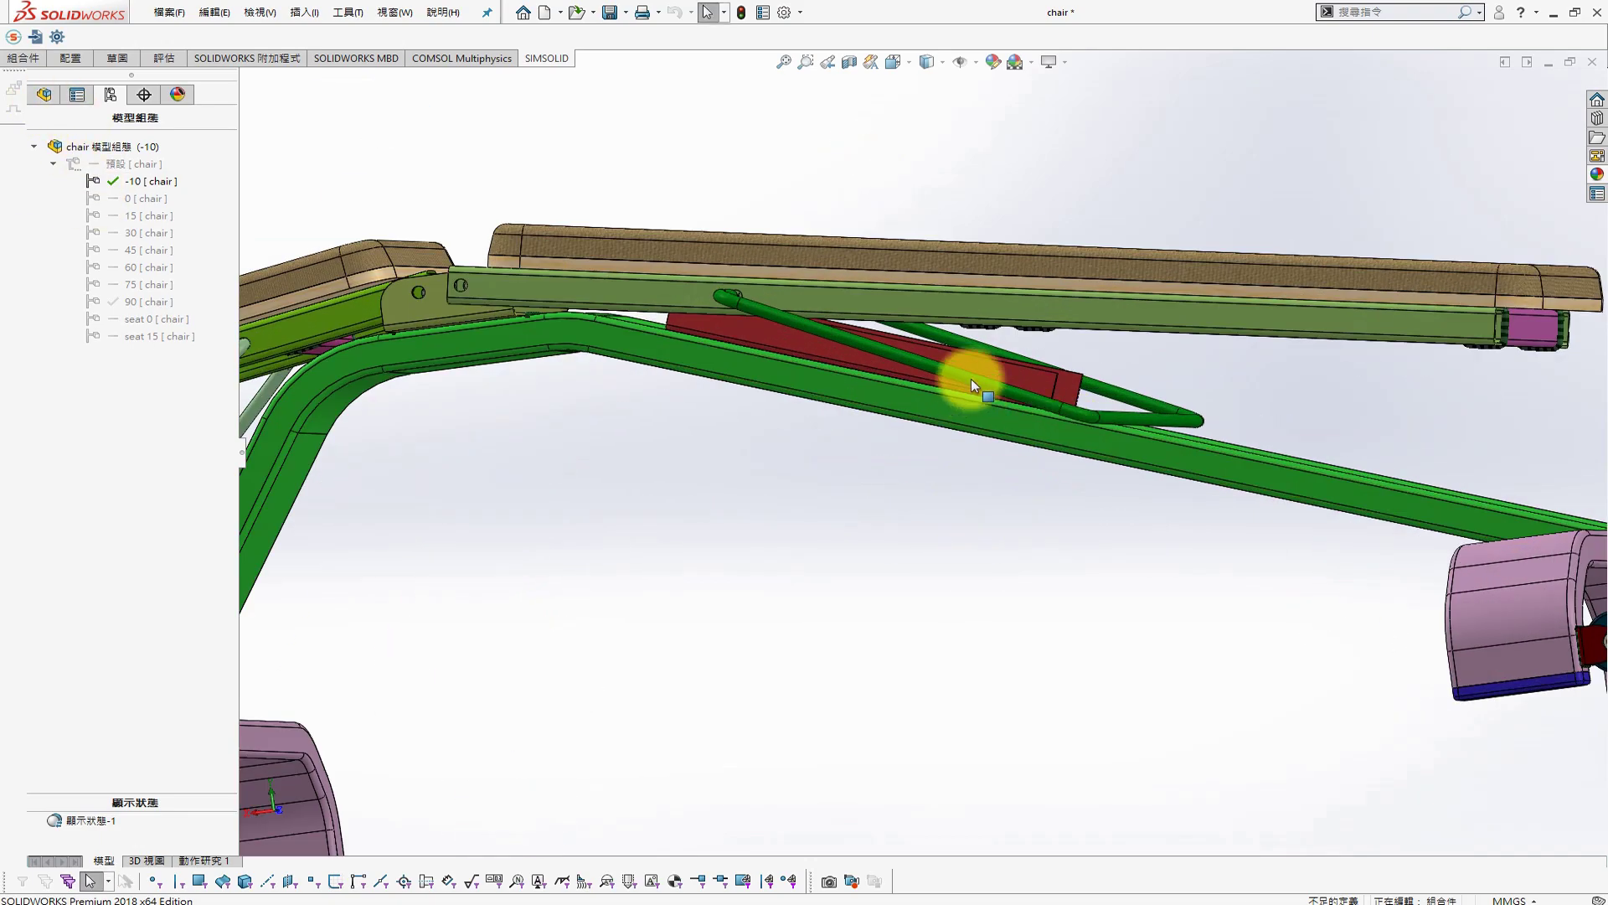
Cycle through the 0, 15 and 90 chair configurations
click(44, 93)
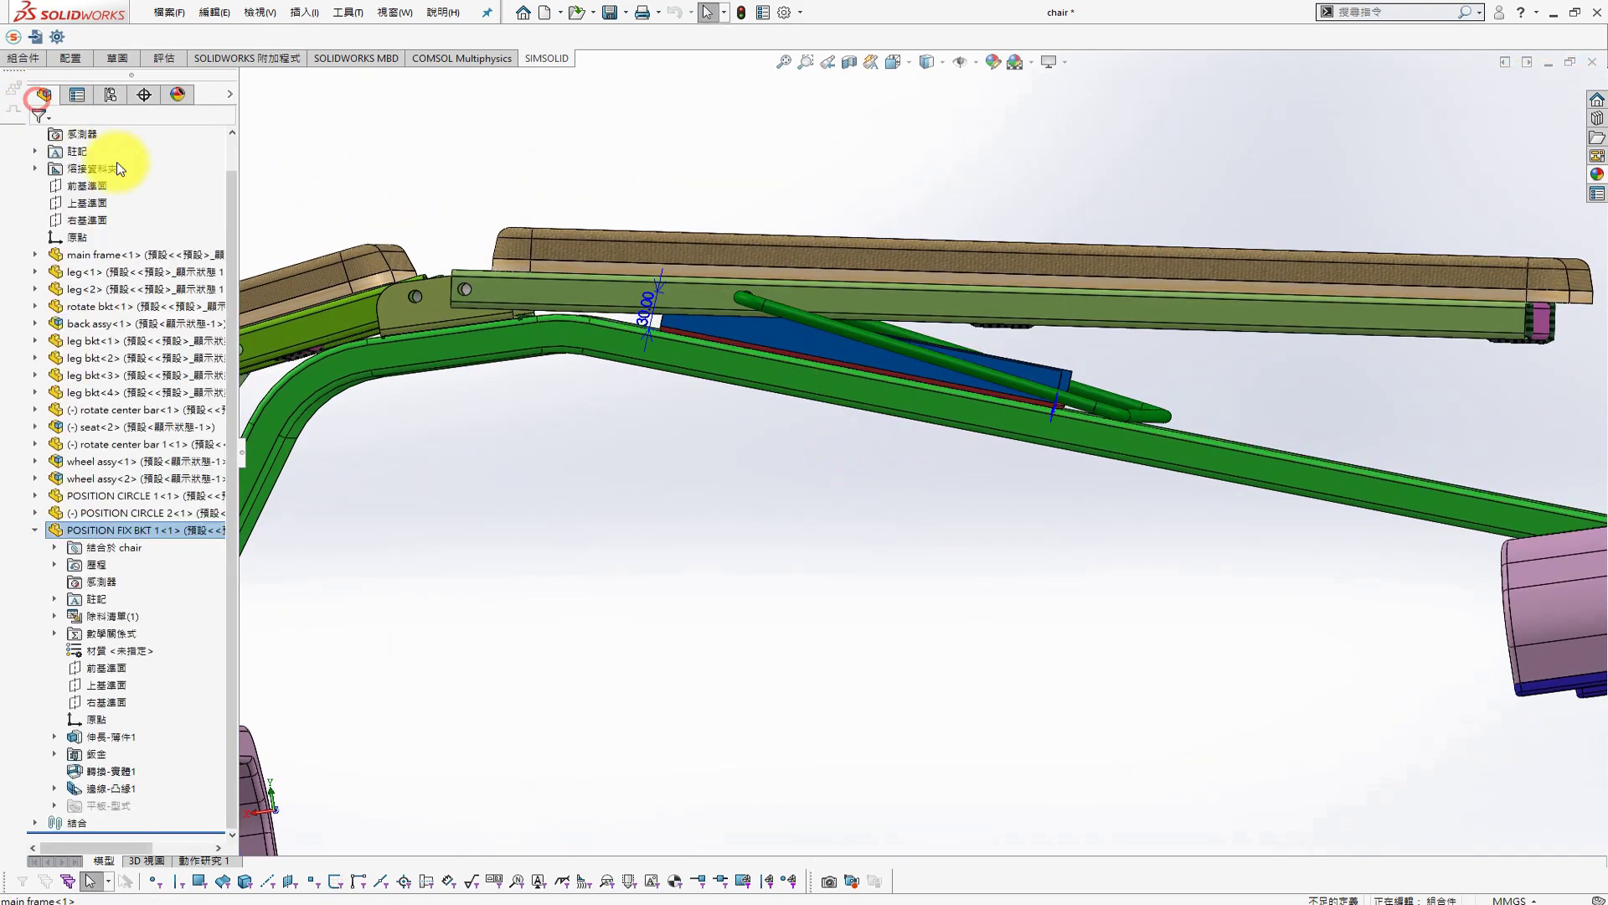
click(110, 94)
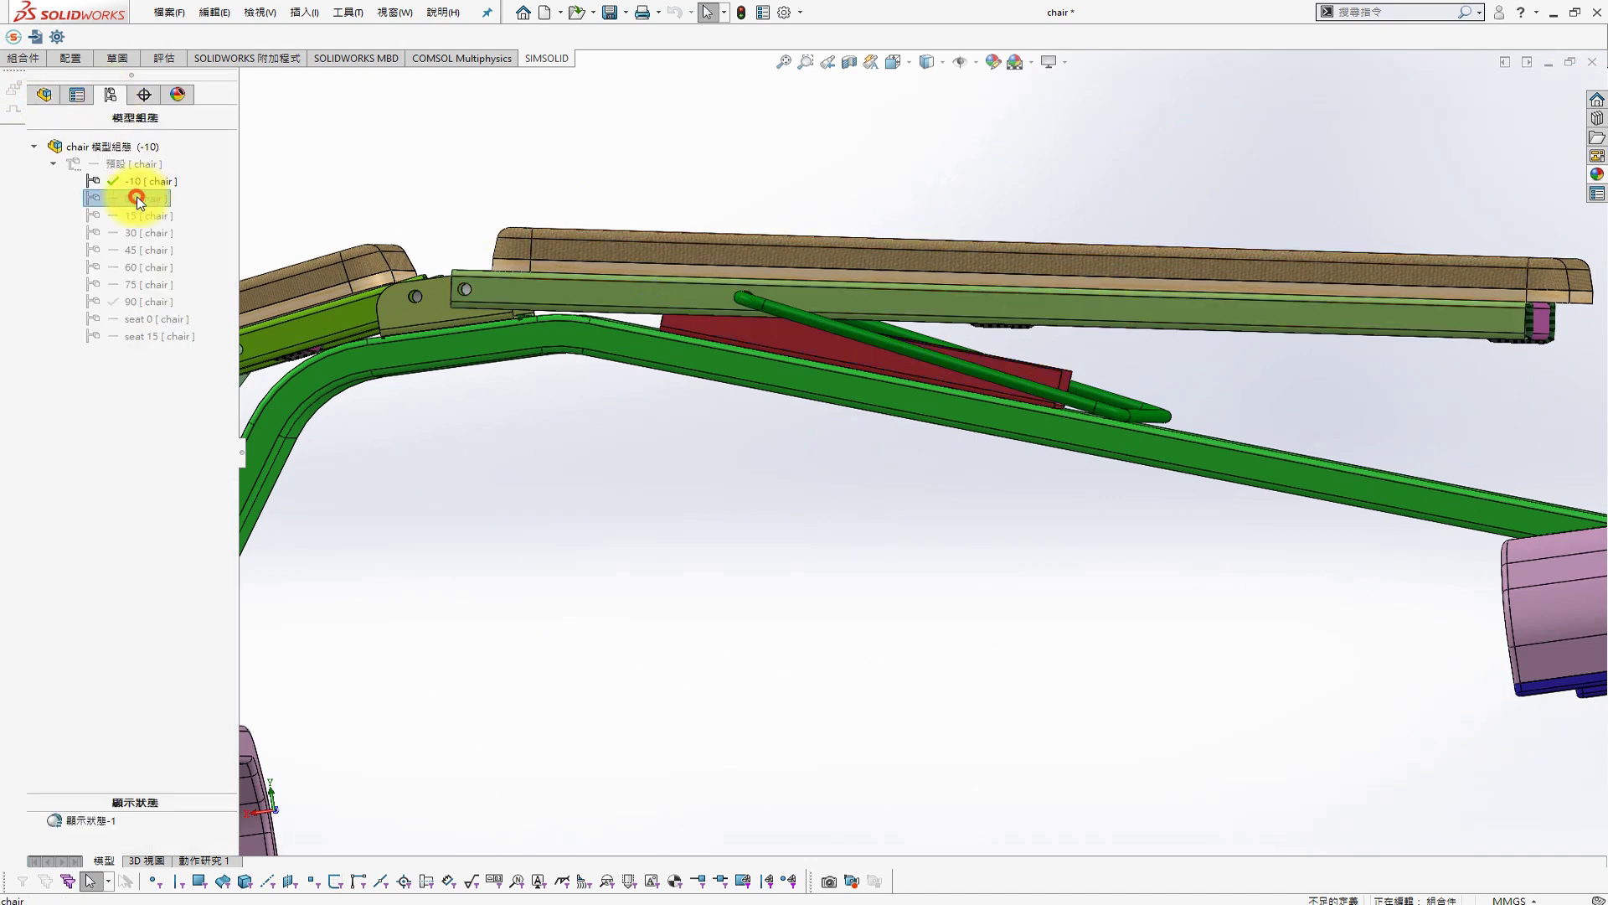
double_click(138, 196)
double_click(100, 213)
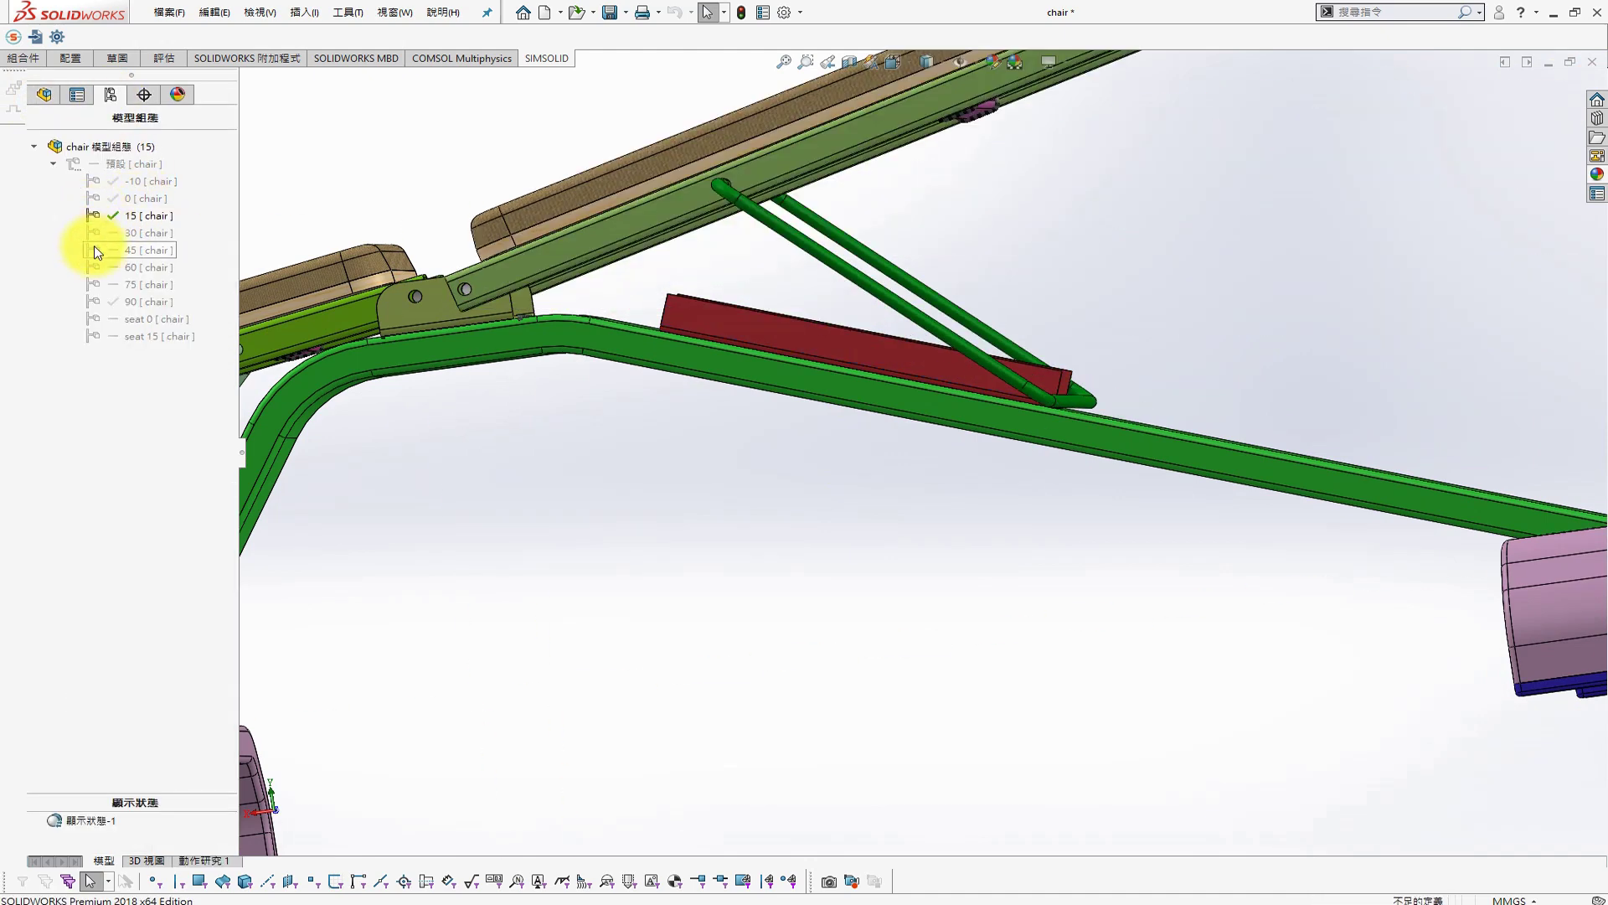
double_click(128, 303)
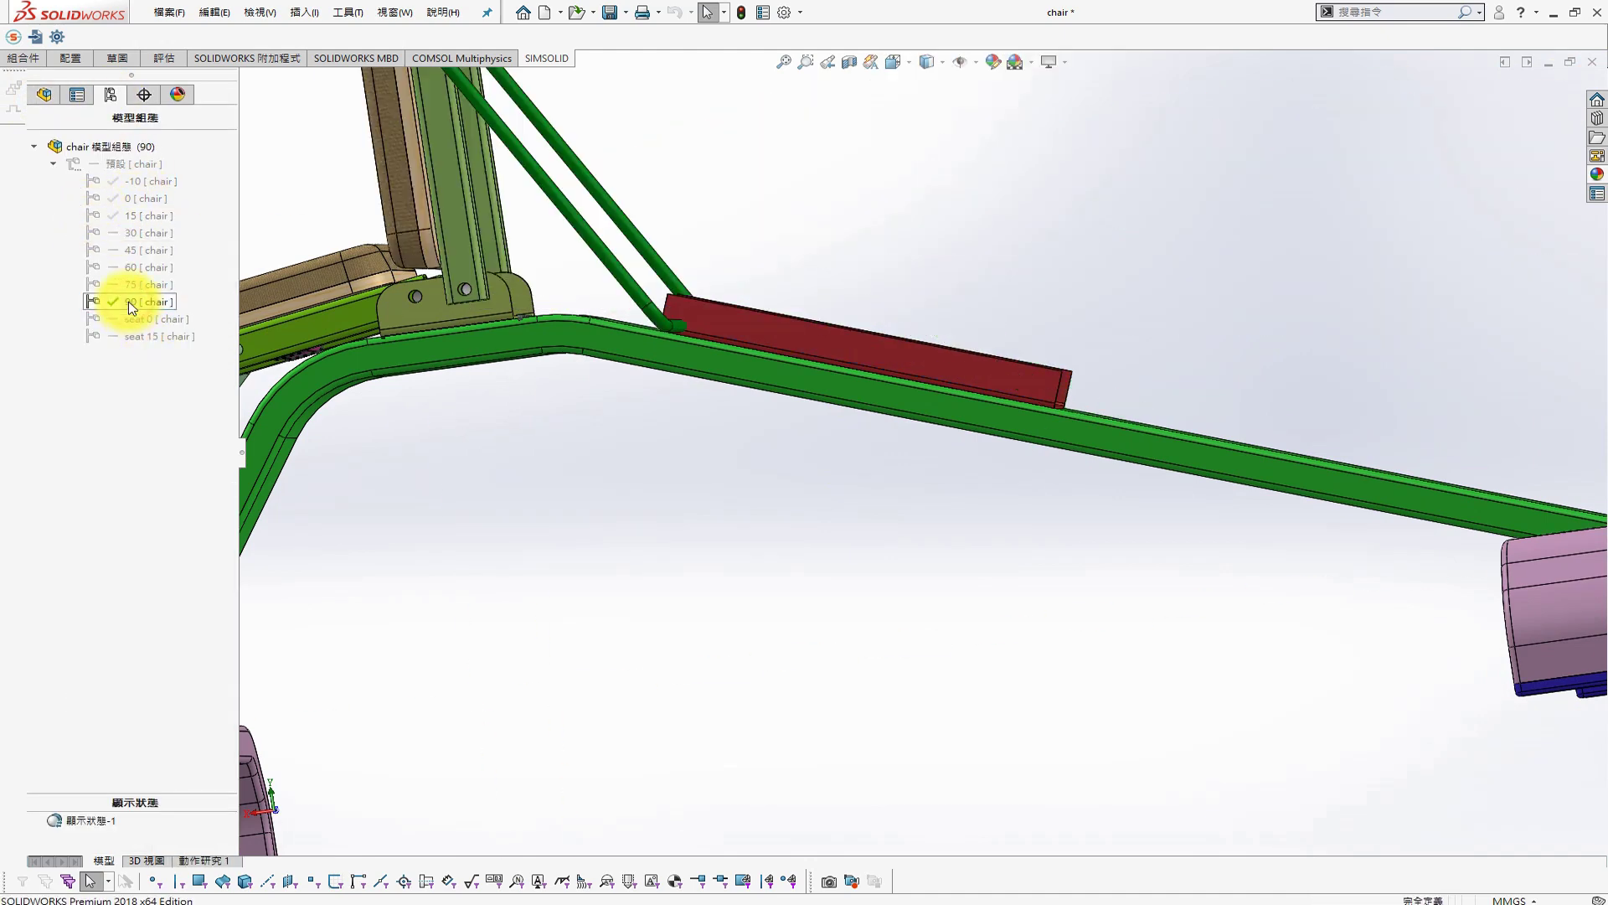
Edit the red bracket part in place within the assembly
click(855, 338)
mouse_move(854, 338)
middle_down()
mouse_move(1042, 384)
mouse_move(886, 338)
middle_up()
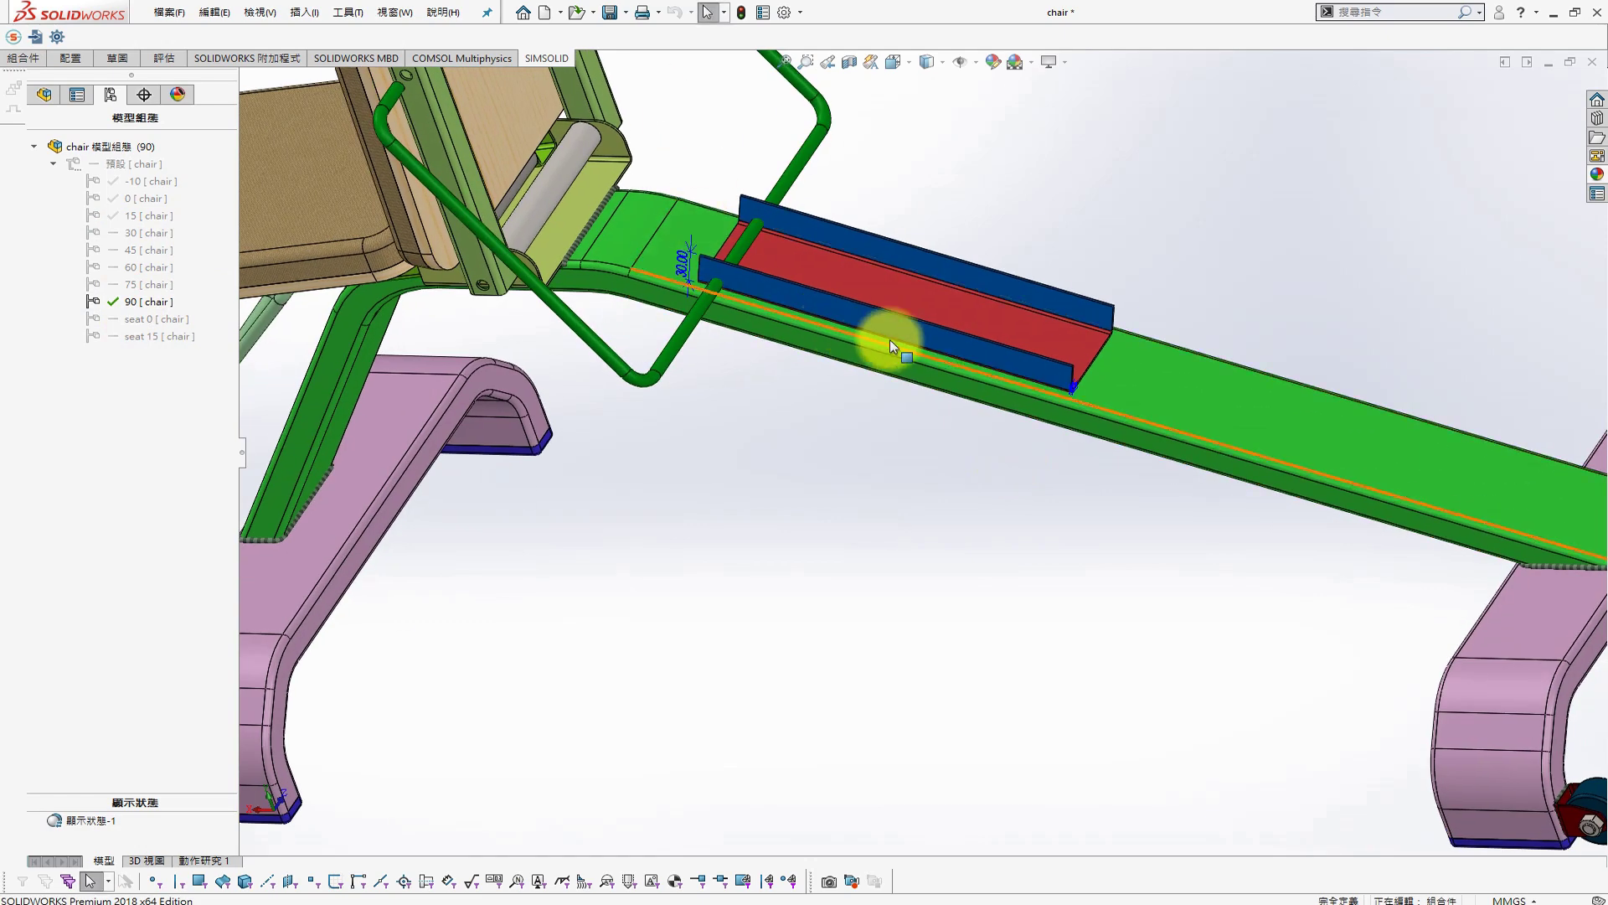
right_click(955, 305)
click(1047, 245)
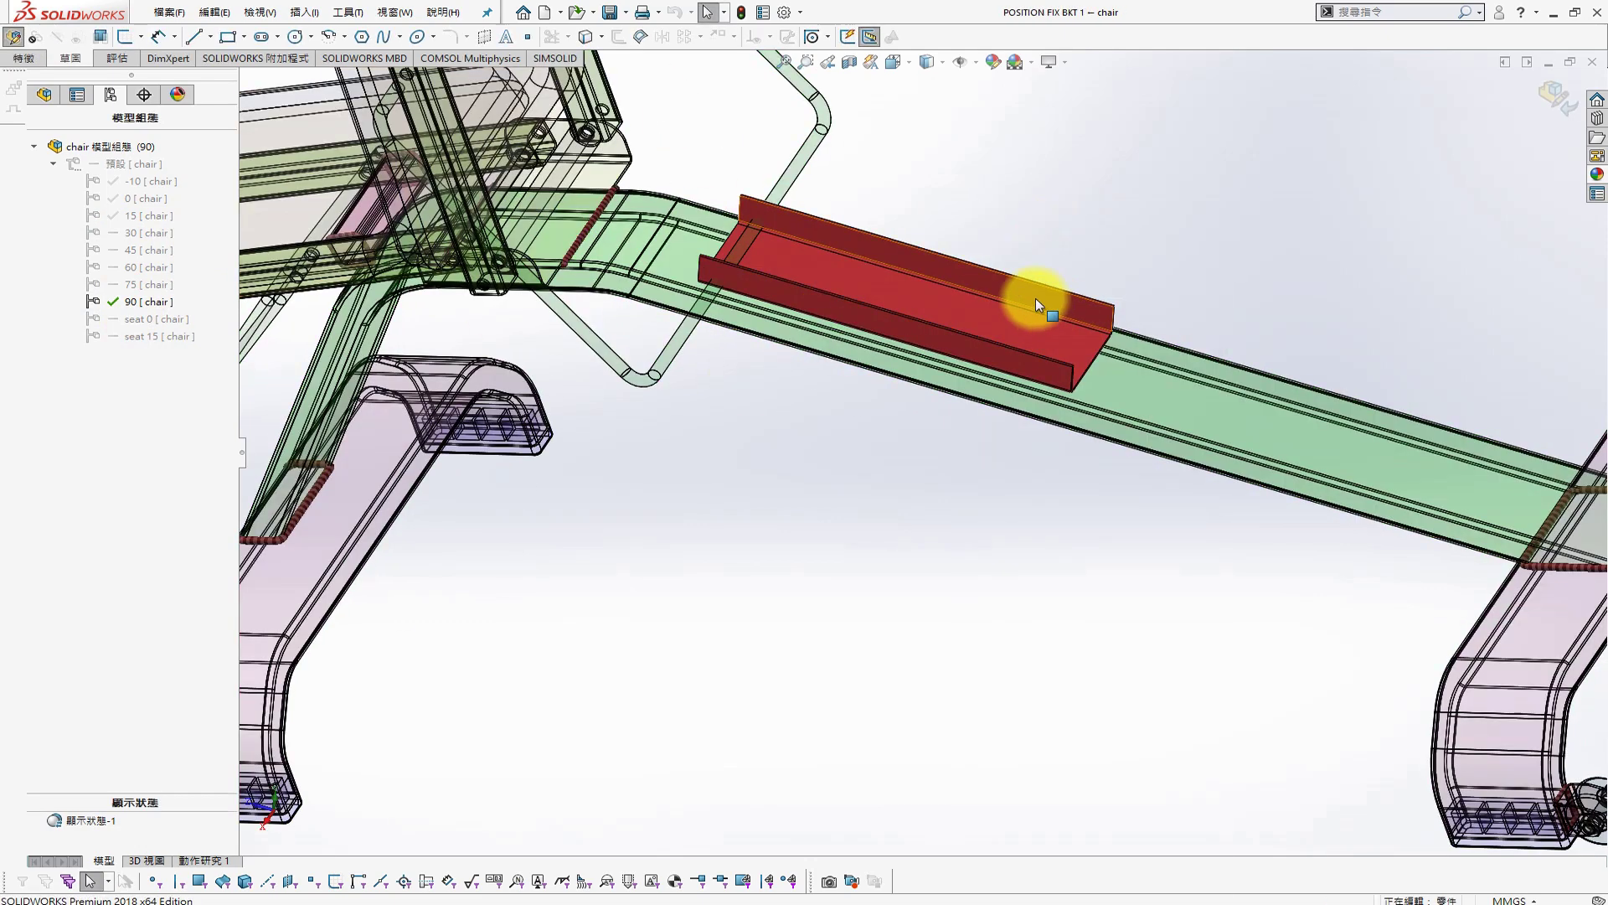
Lengthen the bracket's thin extrude to 400 mm
right_click(948, 308)
click(51, 731)
click(93, 737)
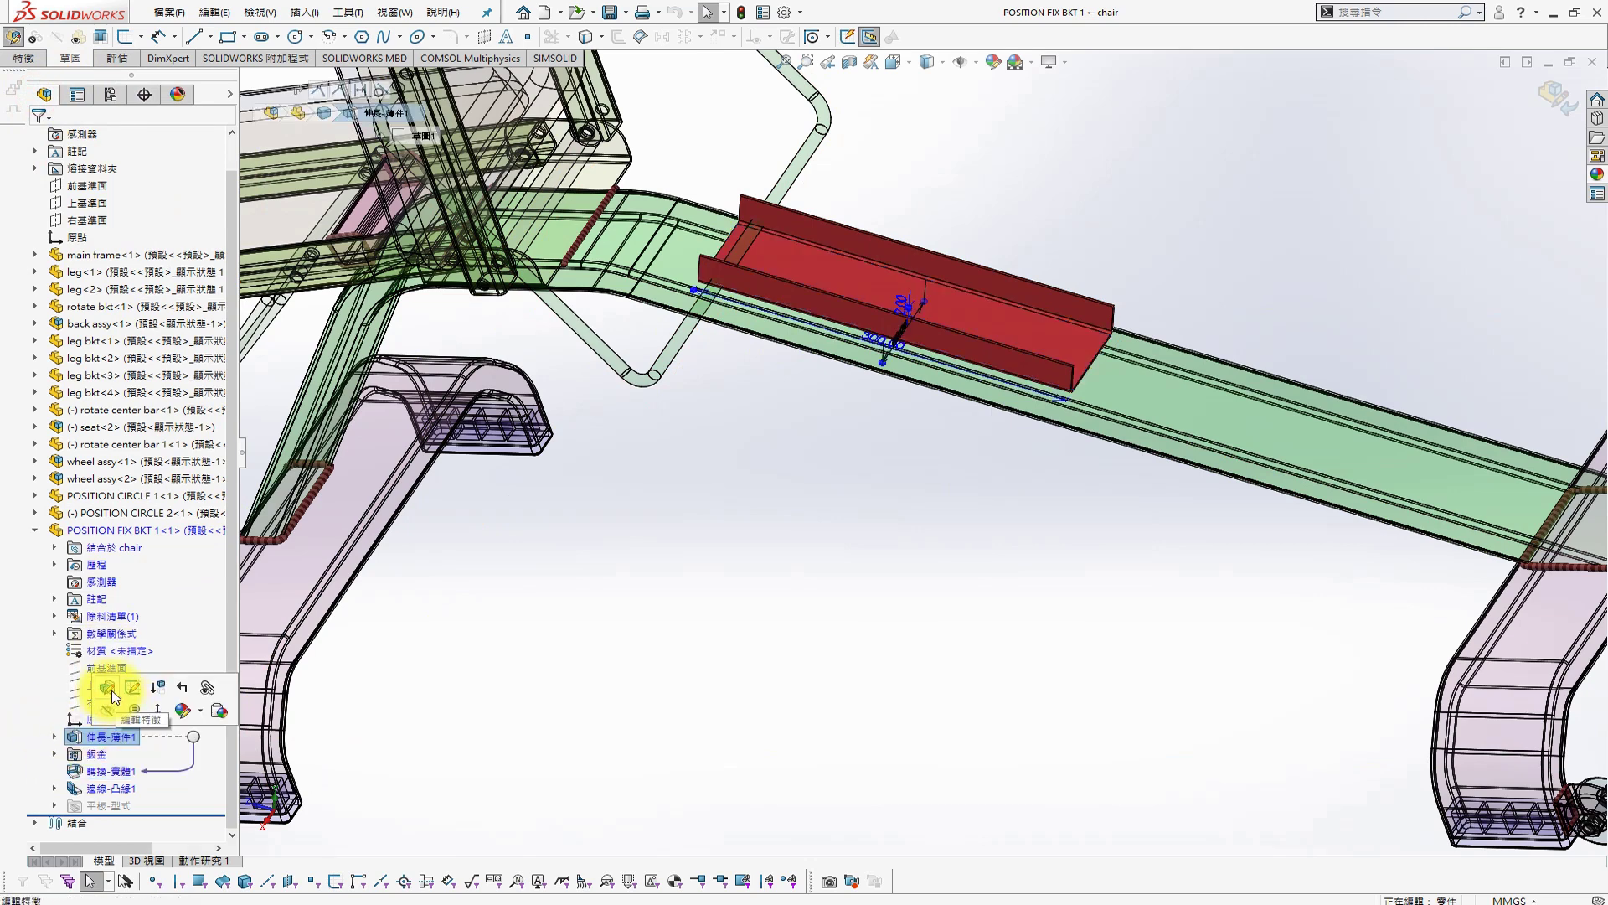
click(111, 693)
text(400)
key(Return)
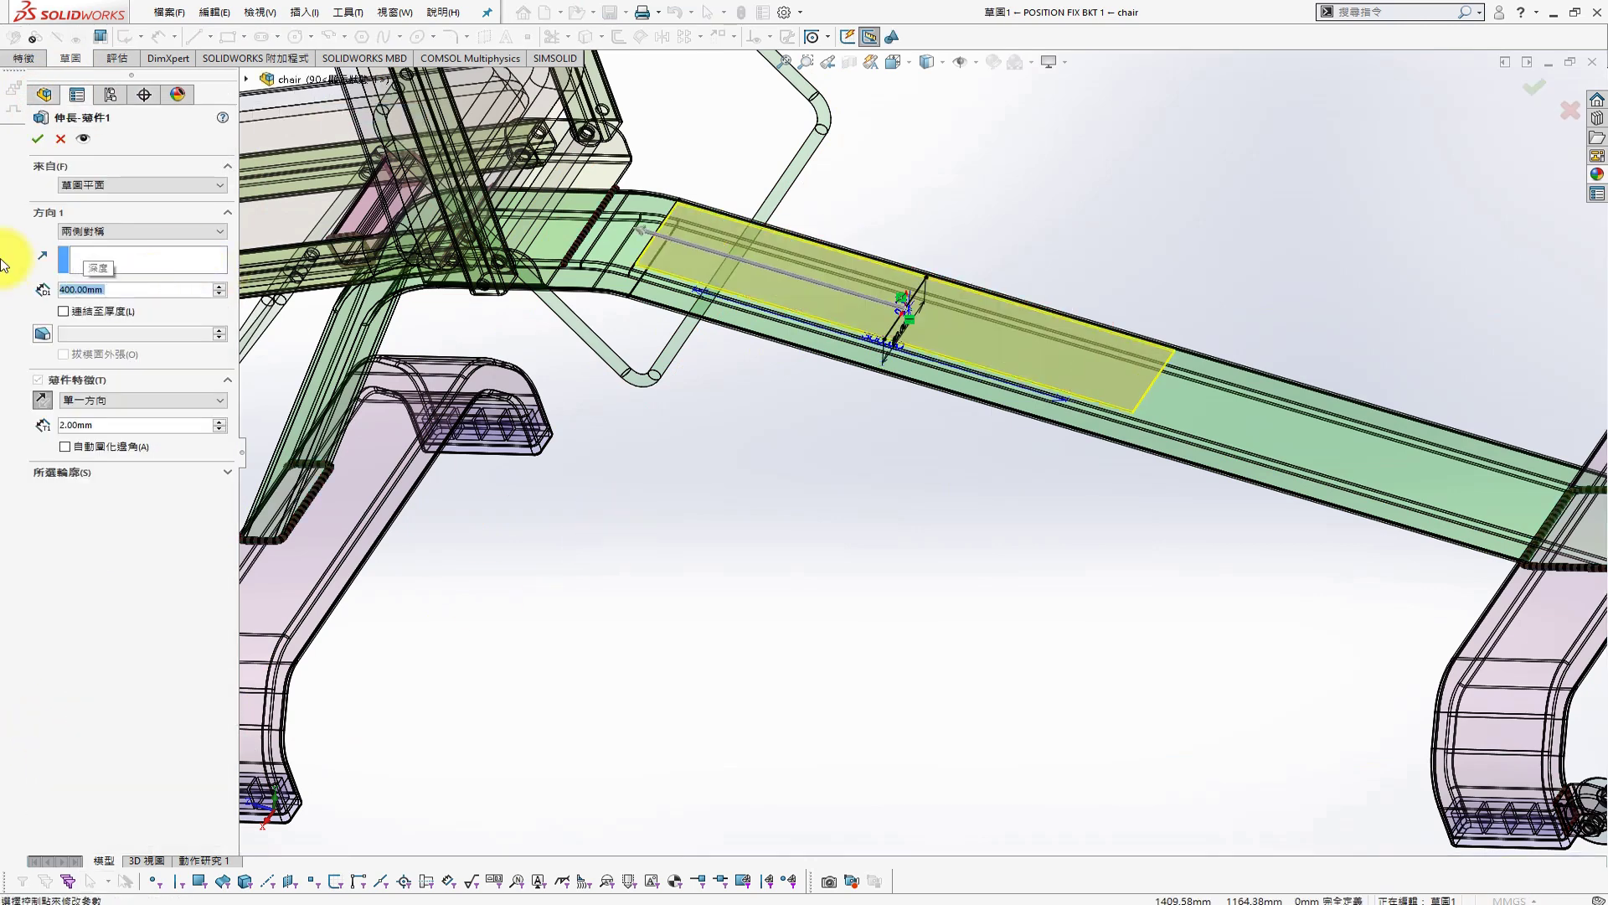
click(39, 140)
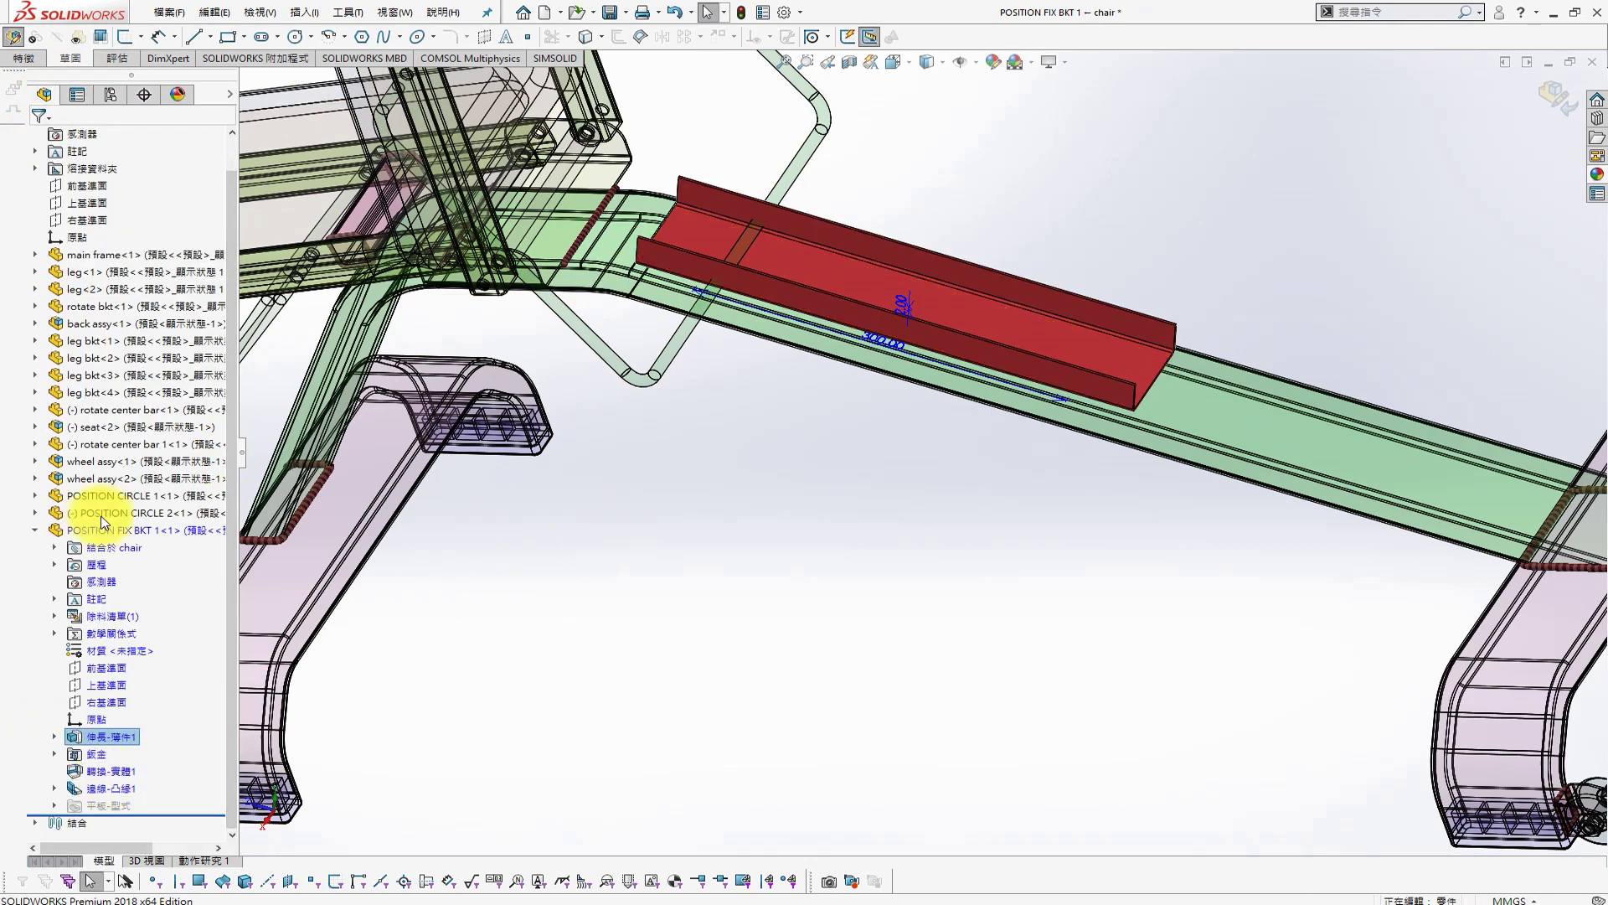
Exit part editing and set mate 平行相距2 to 350 mm
click(35, 823)
click(117, 805)
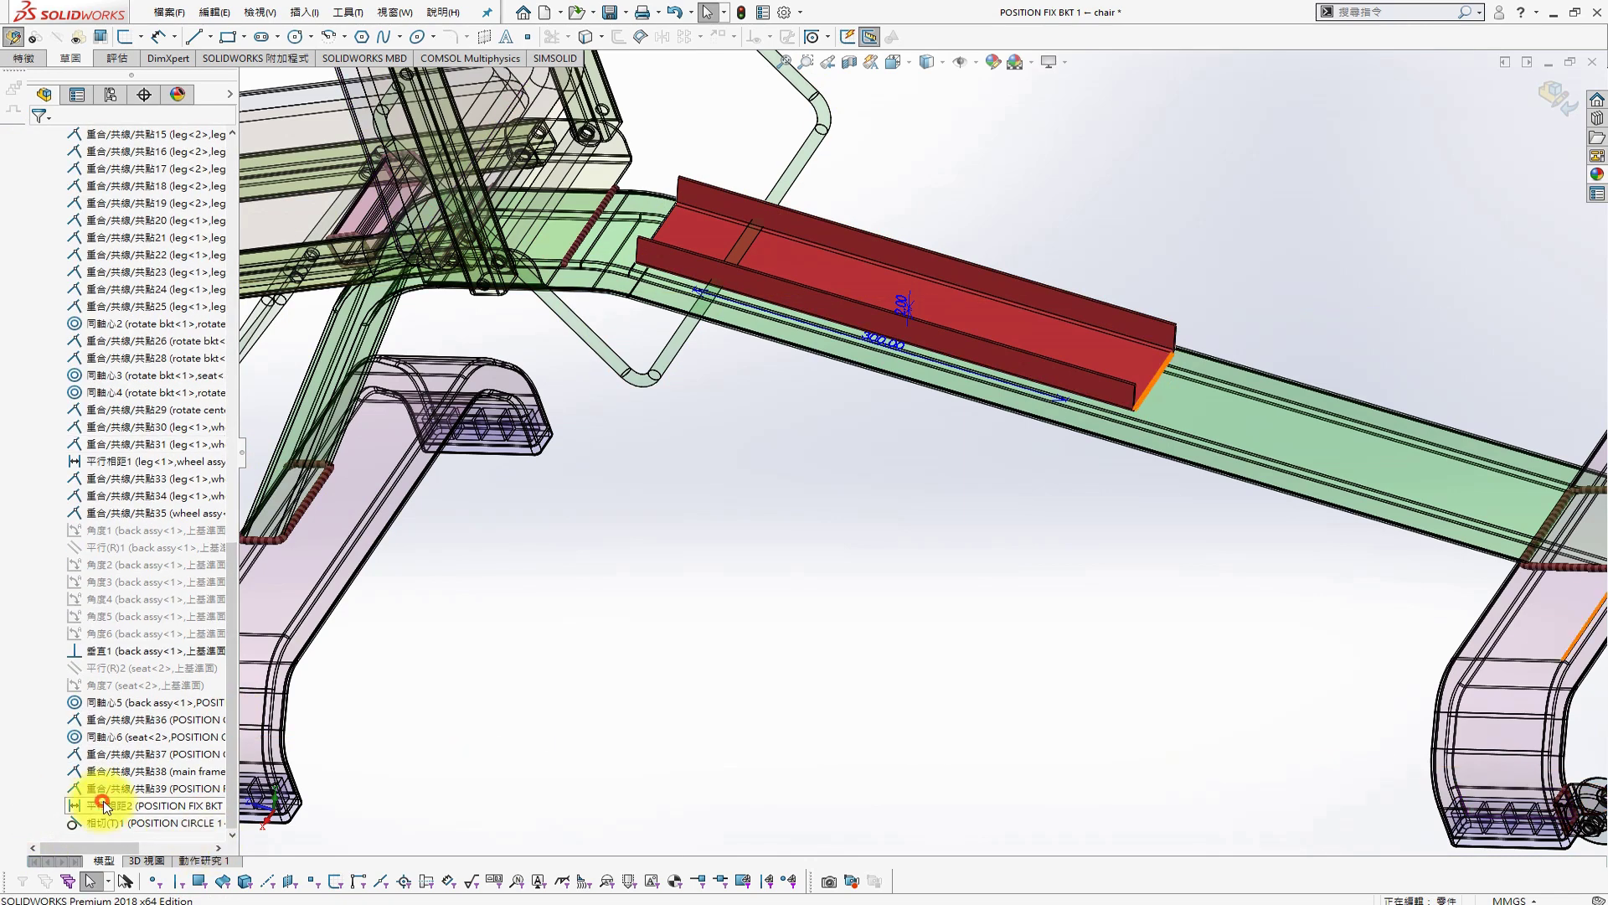
click(1525, 116)
click(126, 805)
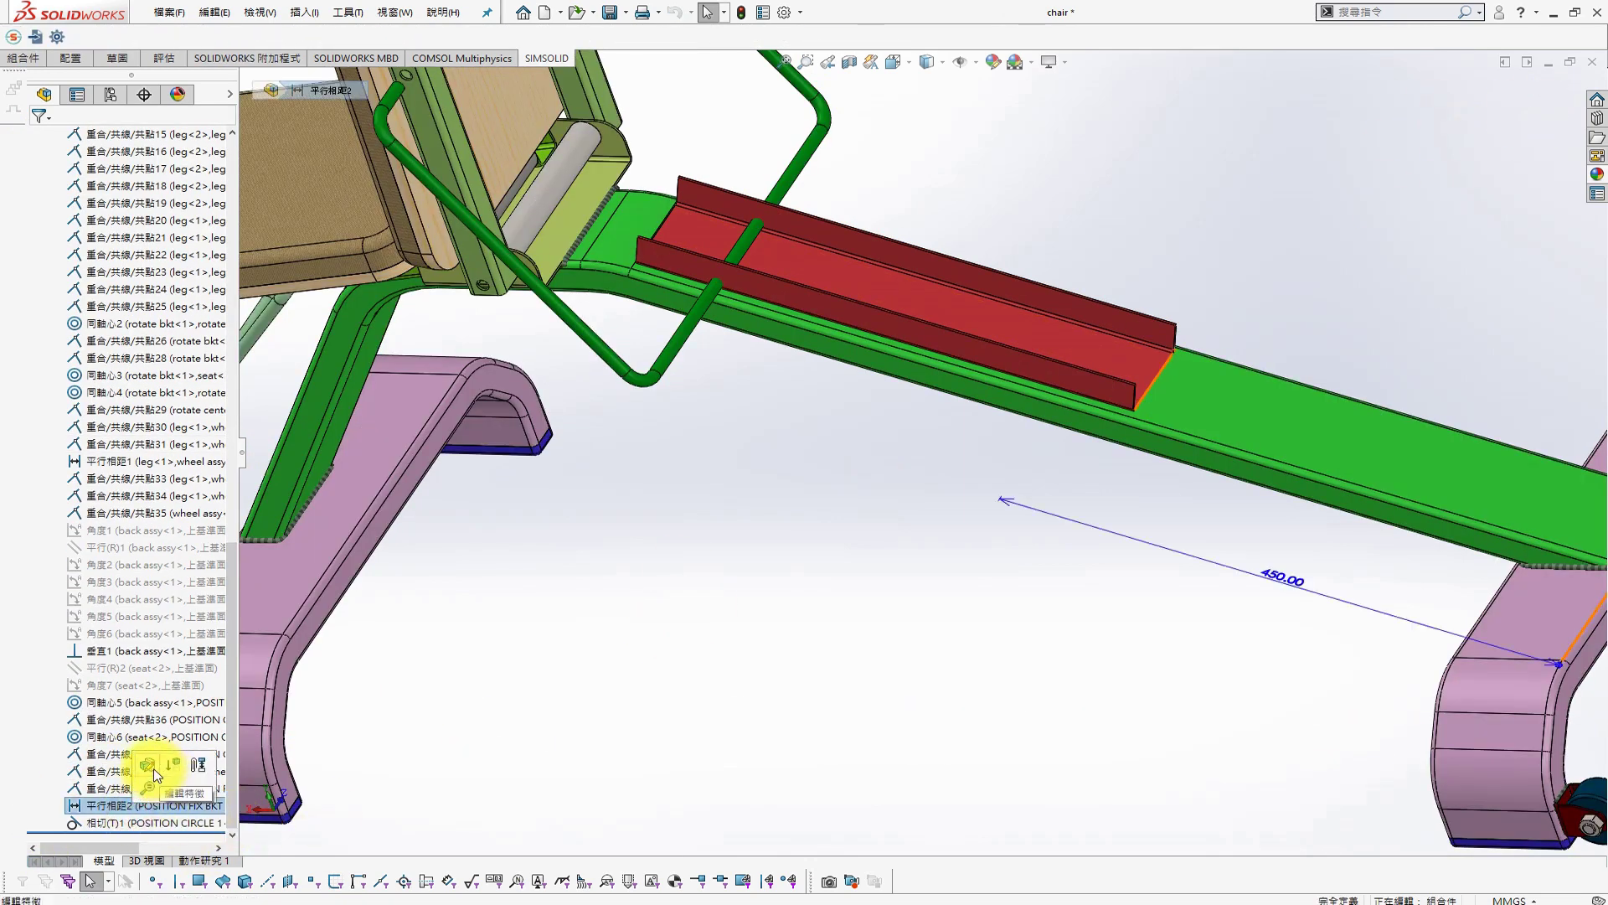
text(300)
key(Return)
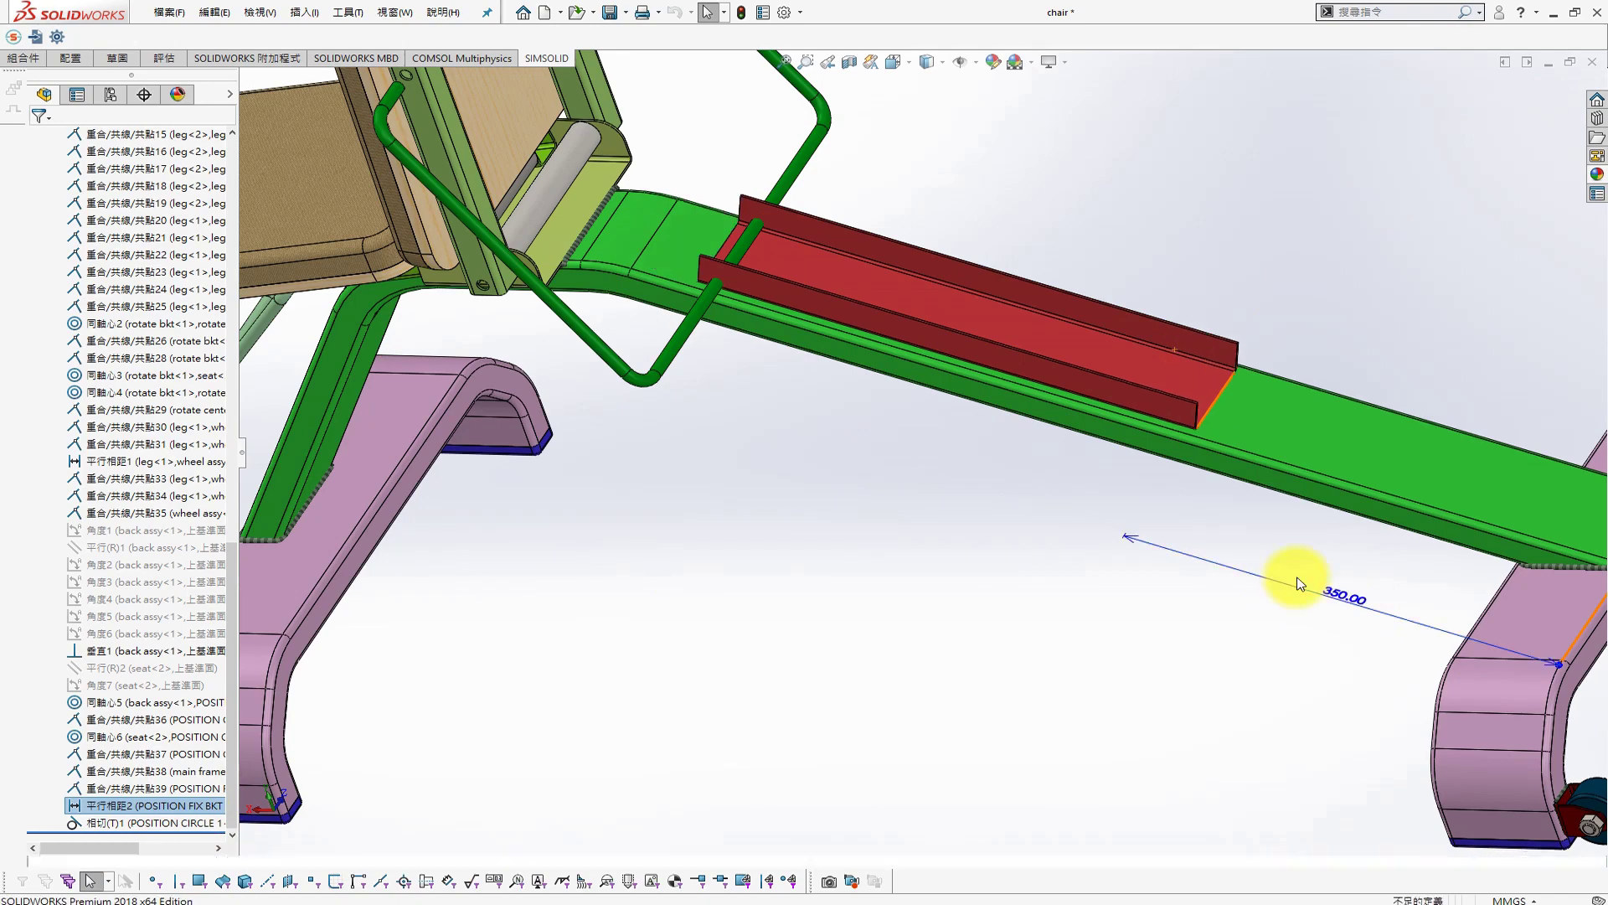
middle_drag(1318, 419, 1249, 224)
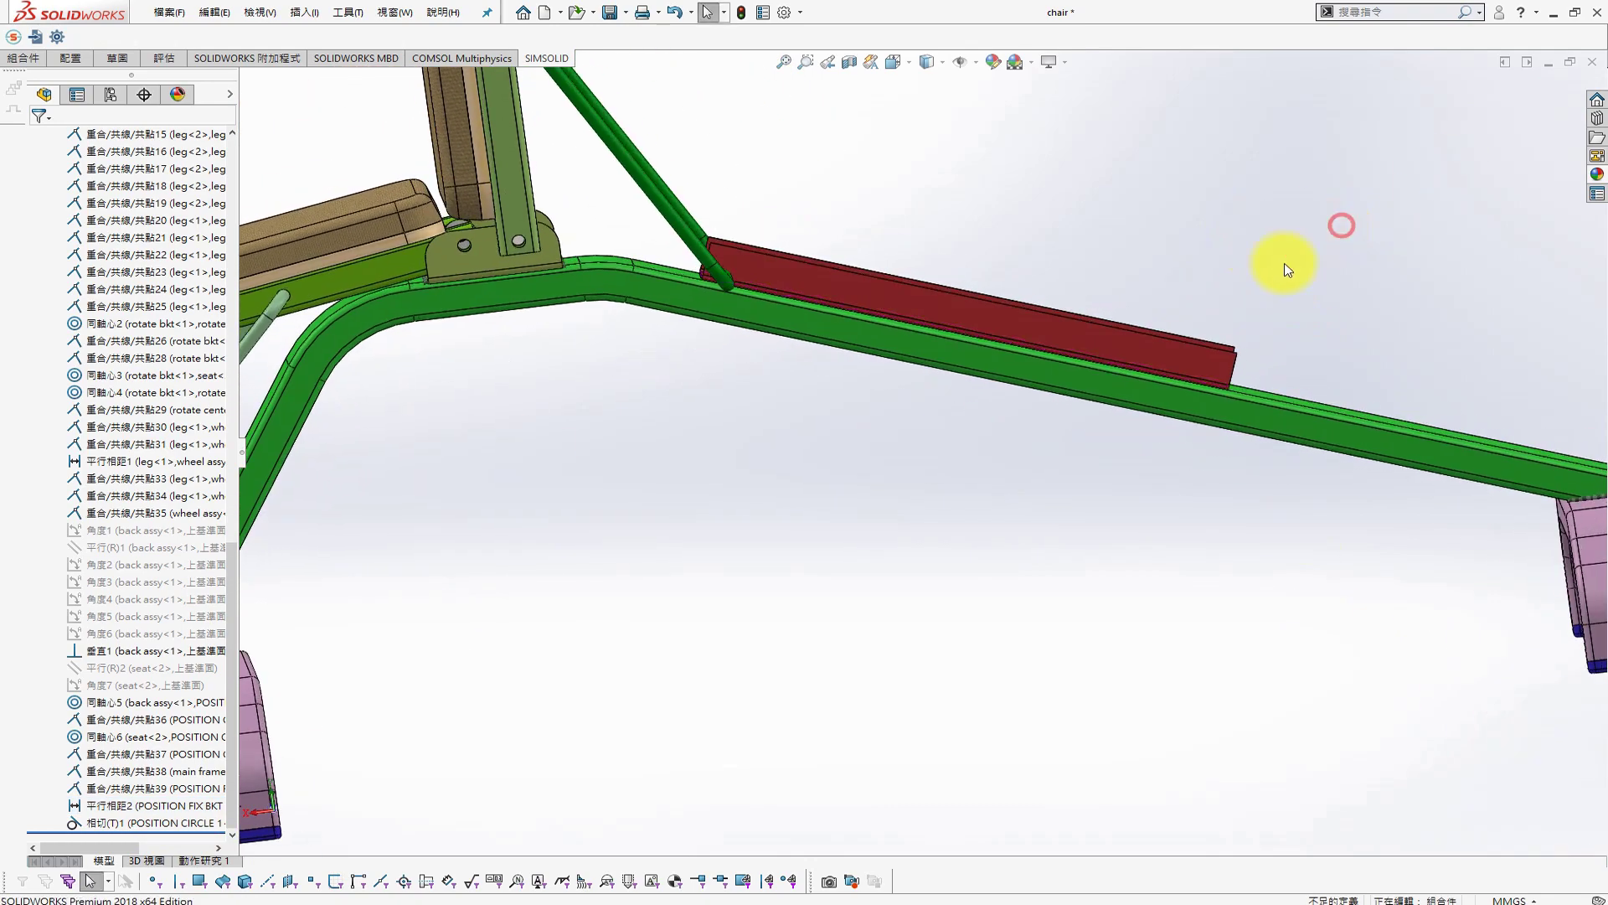
drag(233, 557, 238, 151)
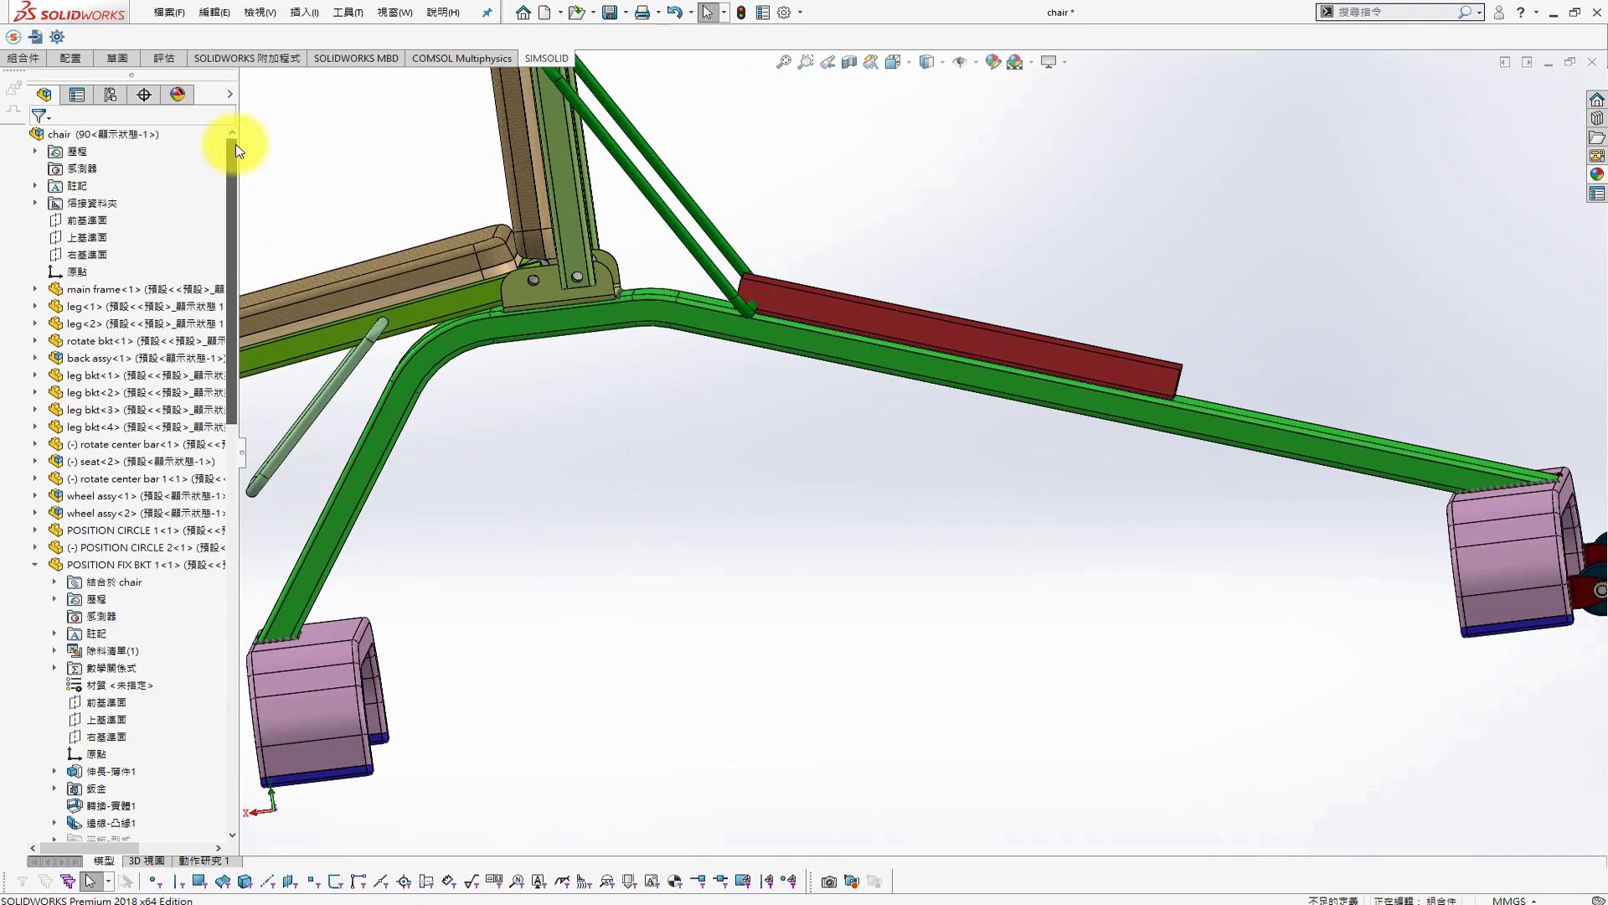
Switch the chair to its -10 configuration
click(110, 98)
double_click(142, 186)
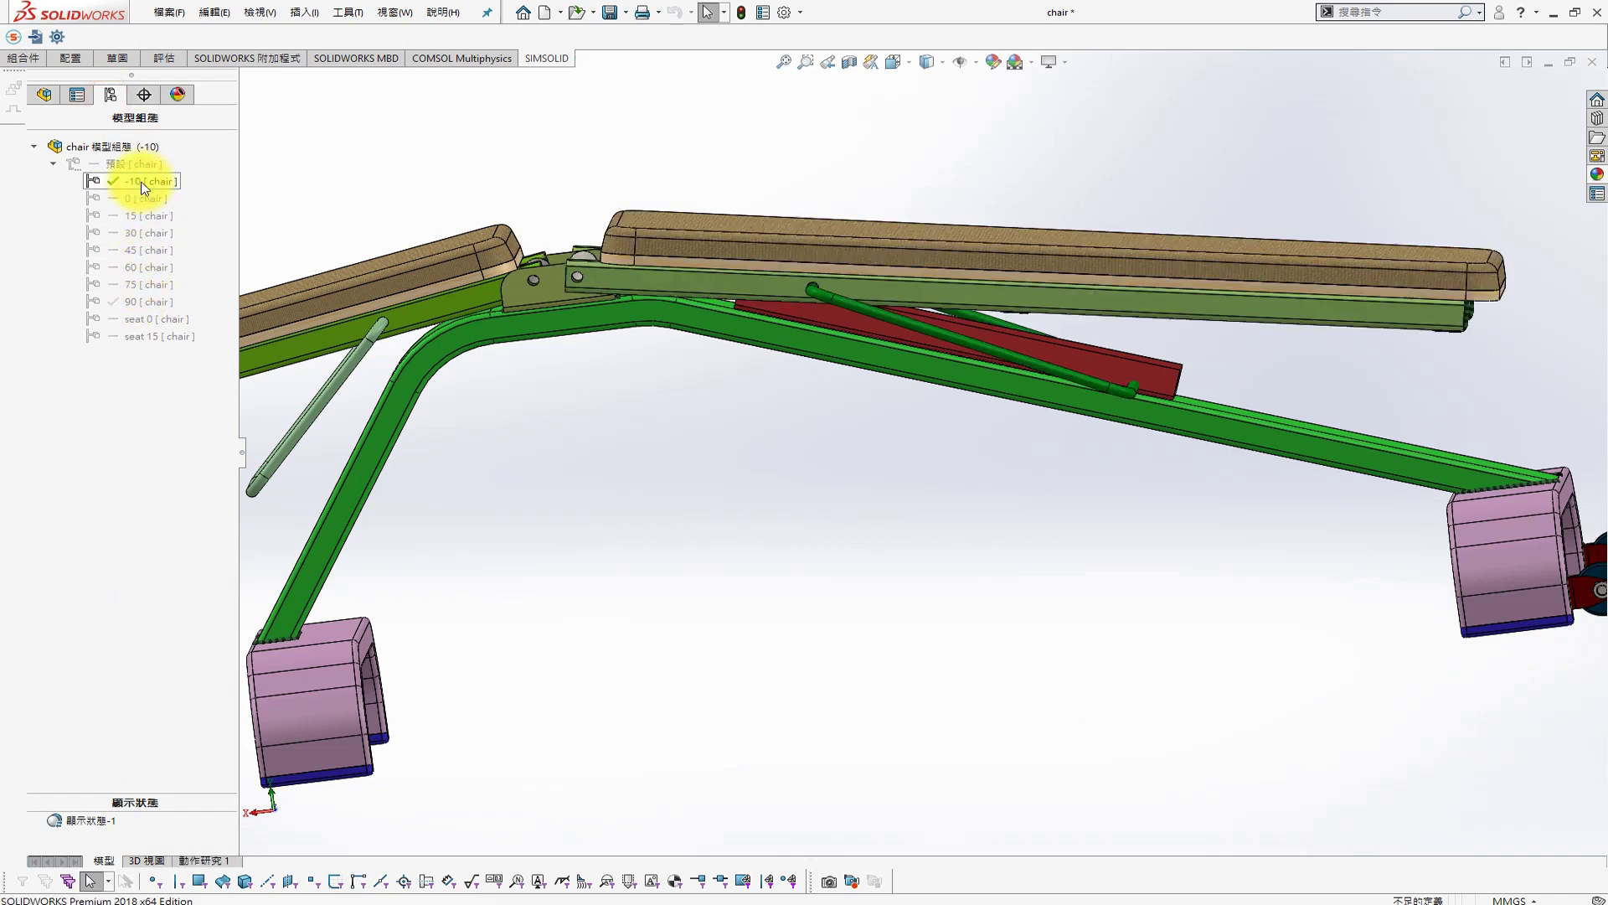
click(44, 94)
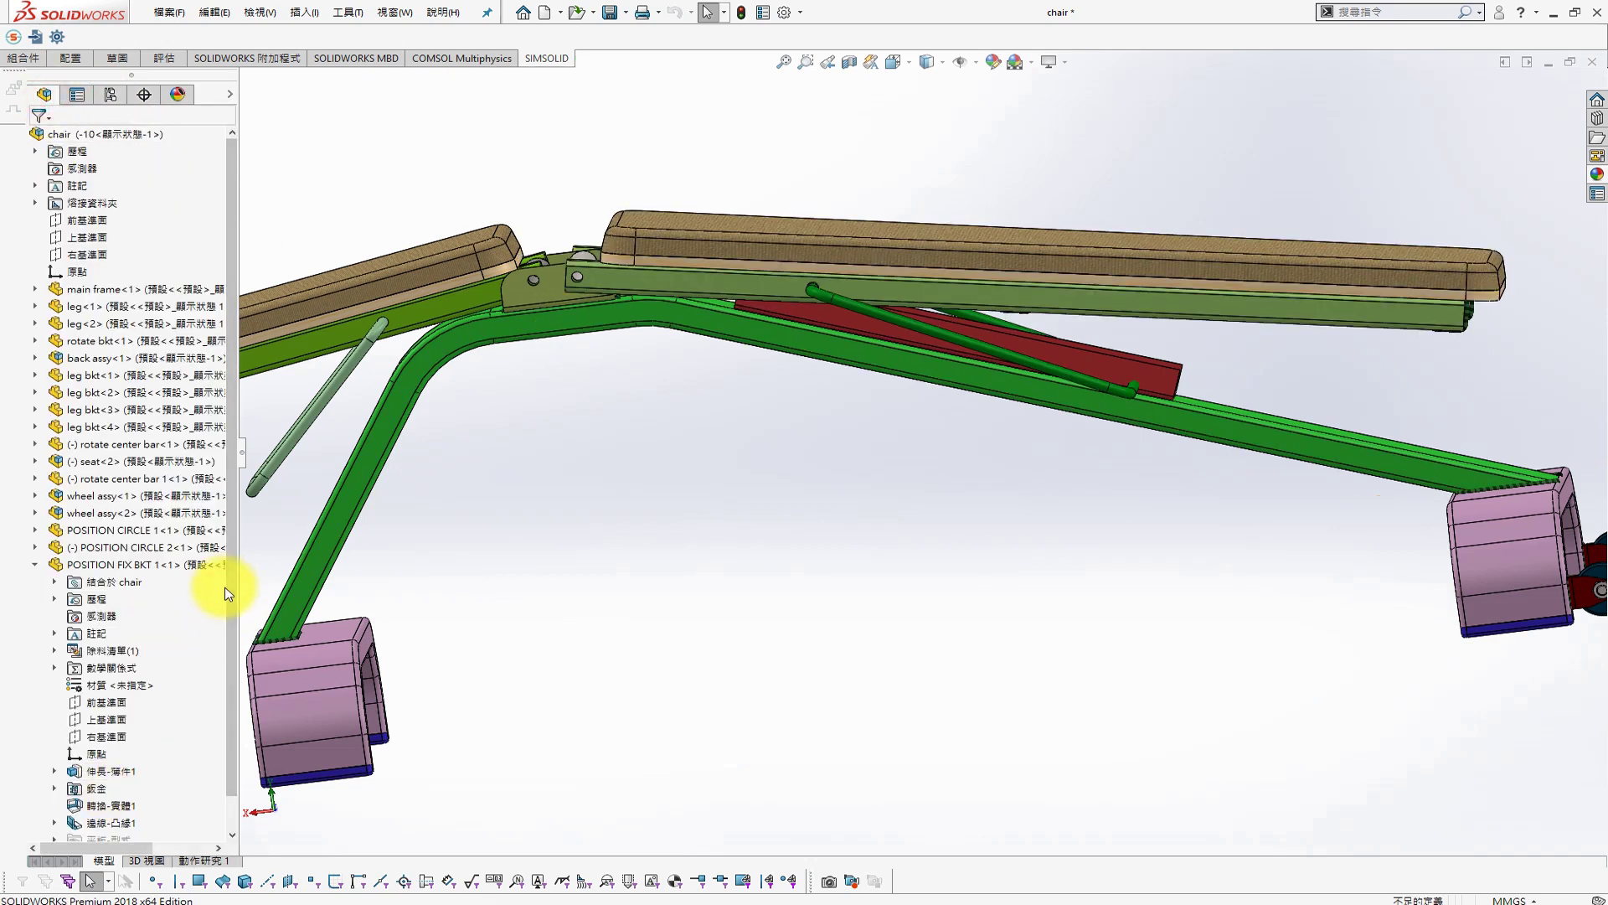
Change mate 平行相距2's distance to 360 mm
scroll(222, 649, down, 2)
double_click(60, 821)
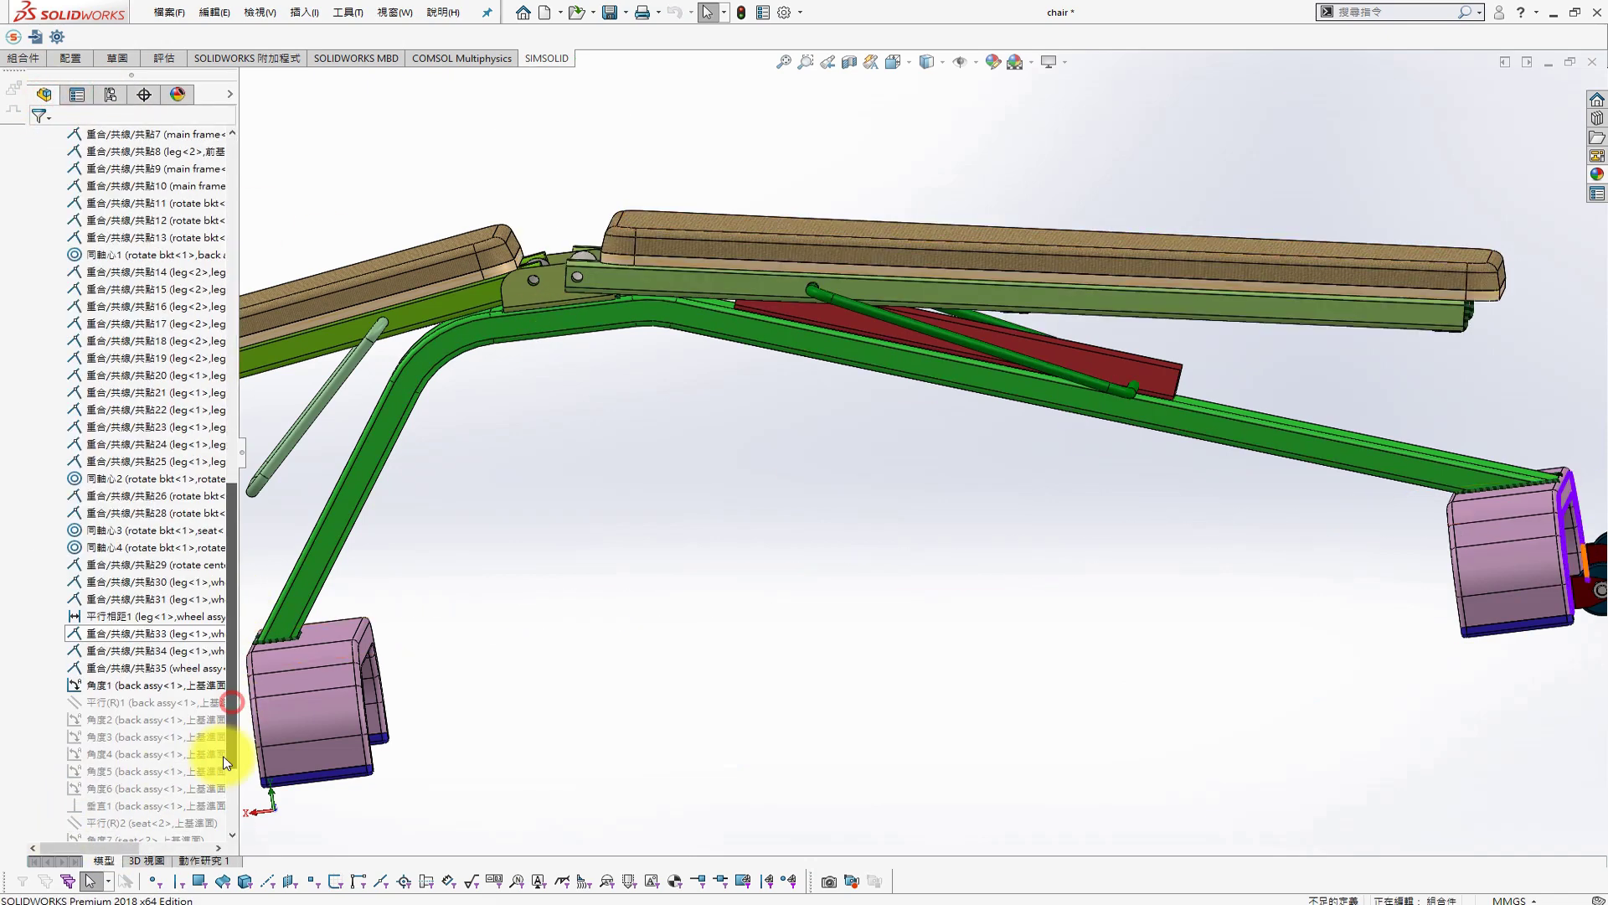
scroll(108, 819, down, 5)
click(126, 805)
click(159, 754)
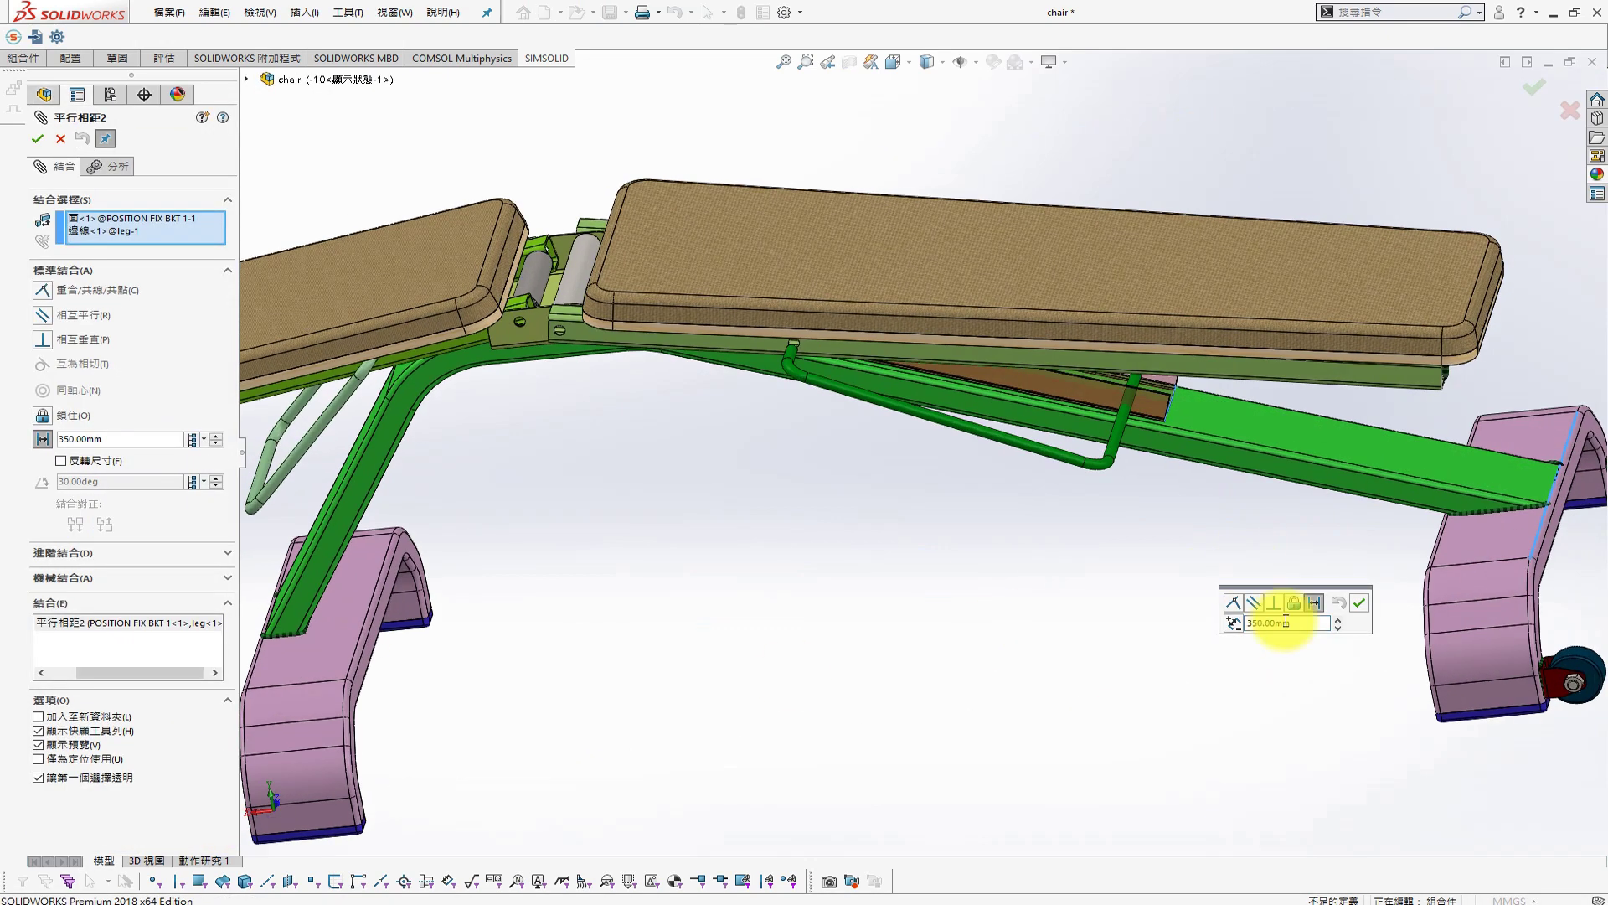
text(370)
key(Return)
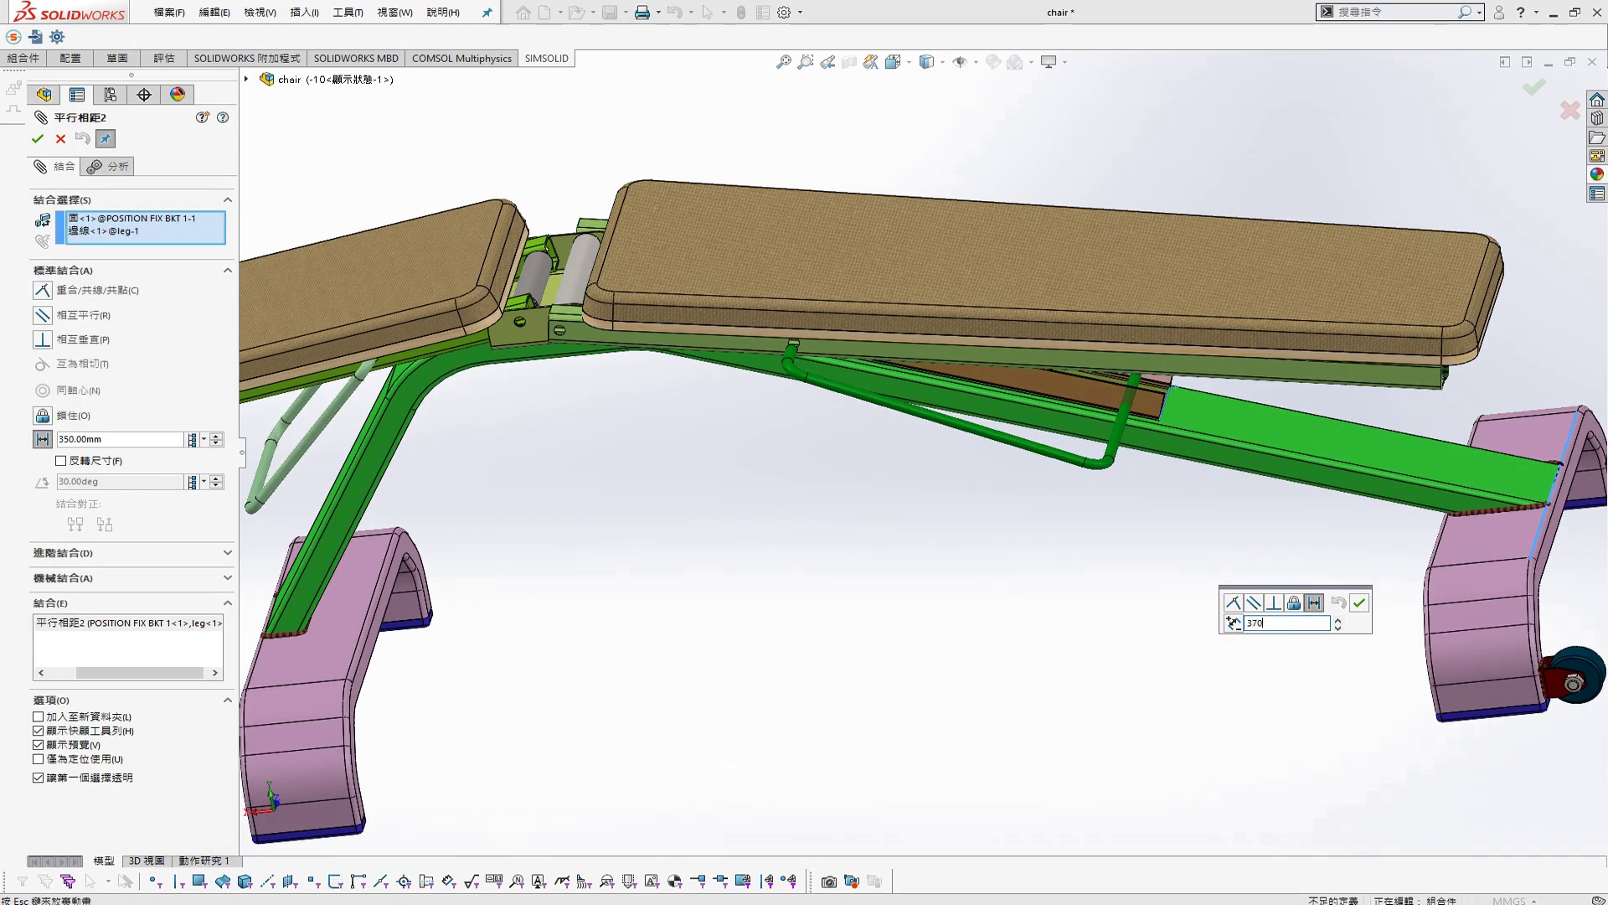
click(1534, 87)
Finish the mate edit and edit POSITION CIRCLE 1 within the assembly
click(37, 138)
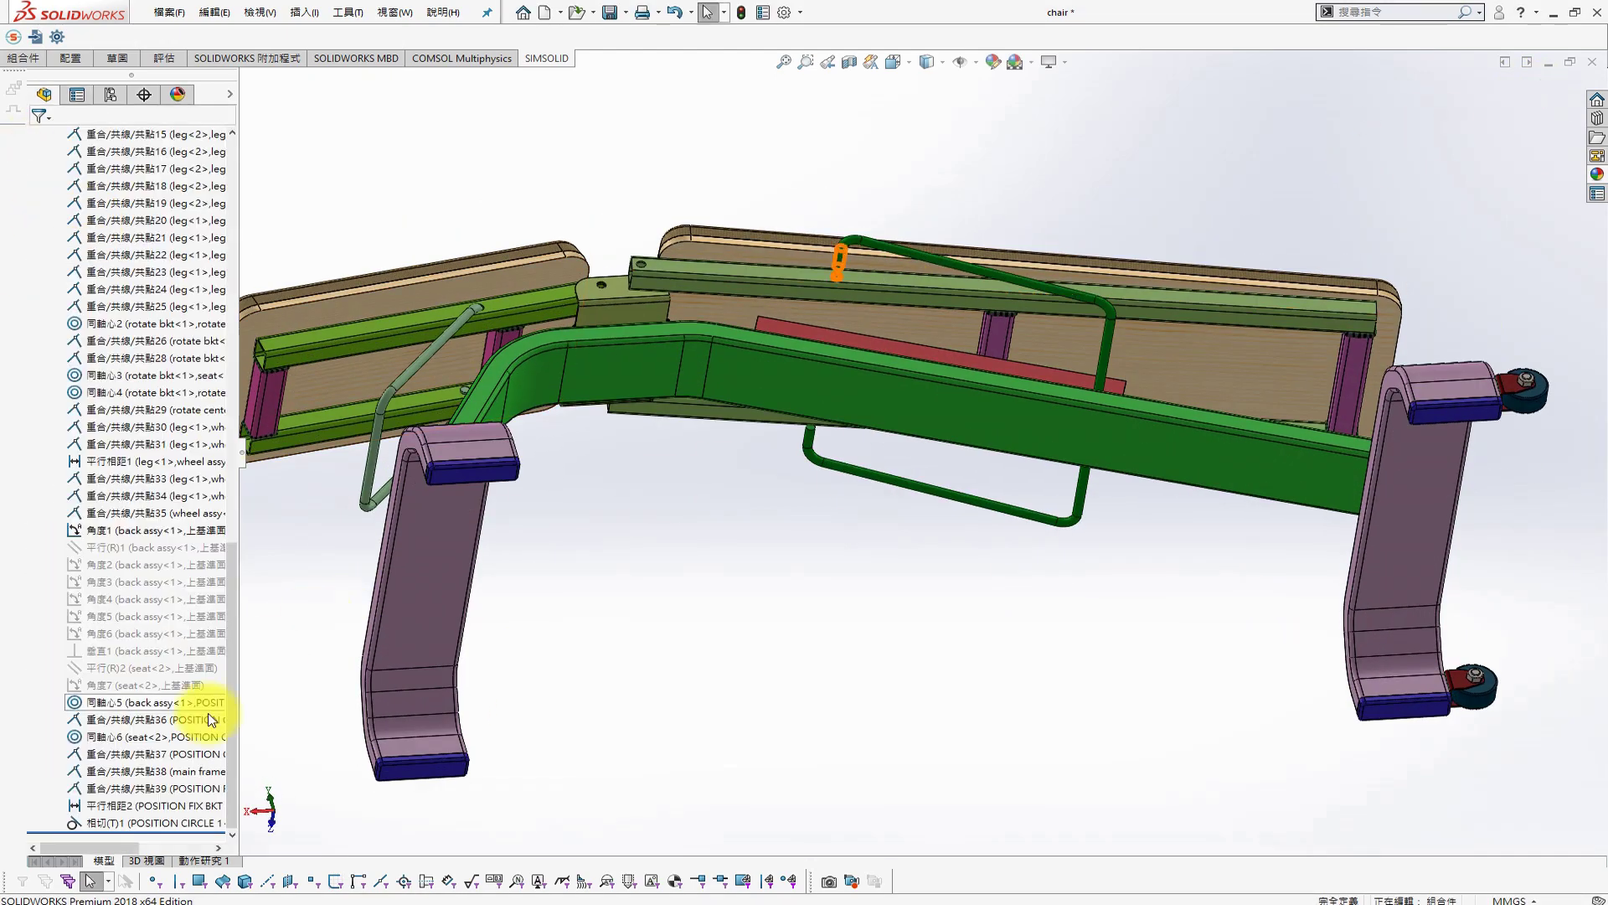
scroll(215, 413, up, 10)
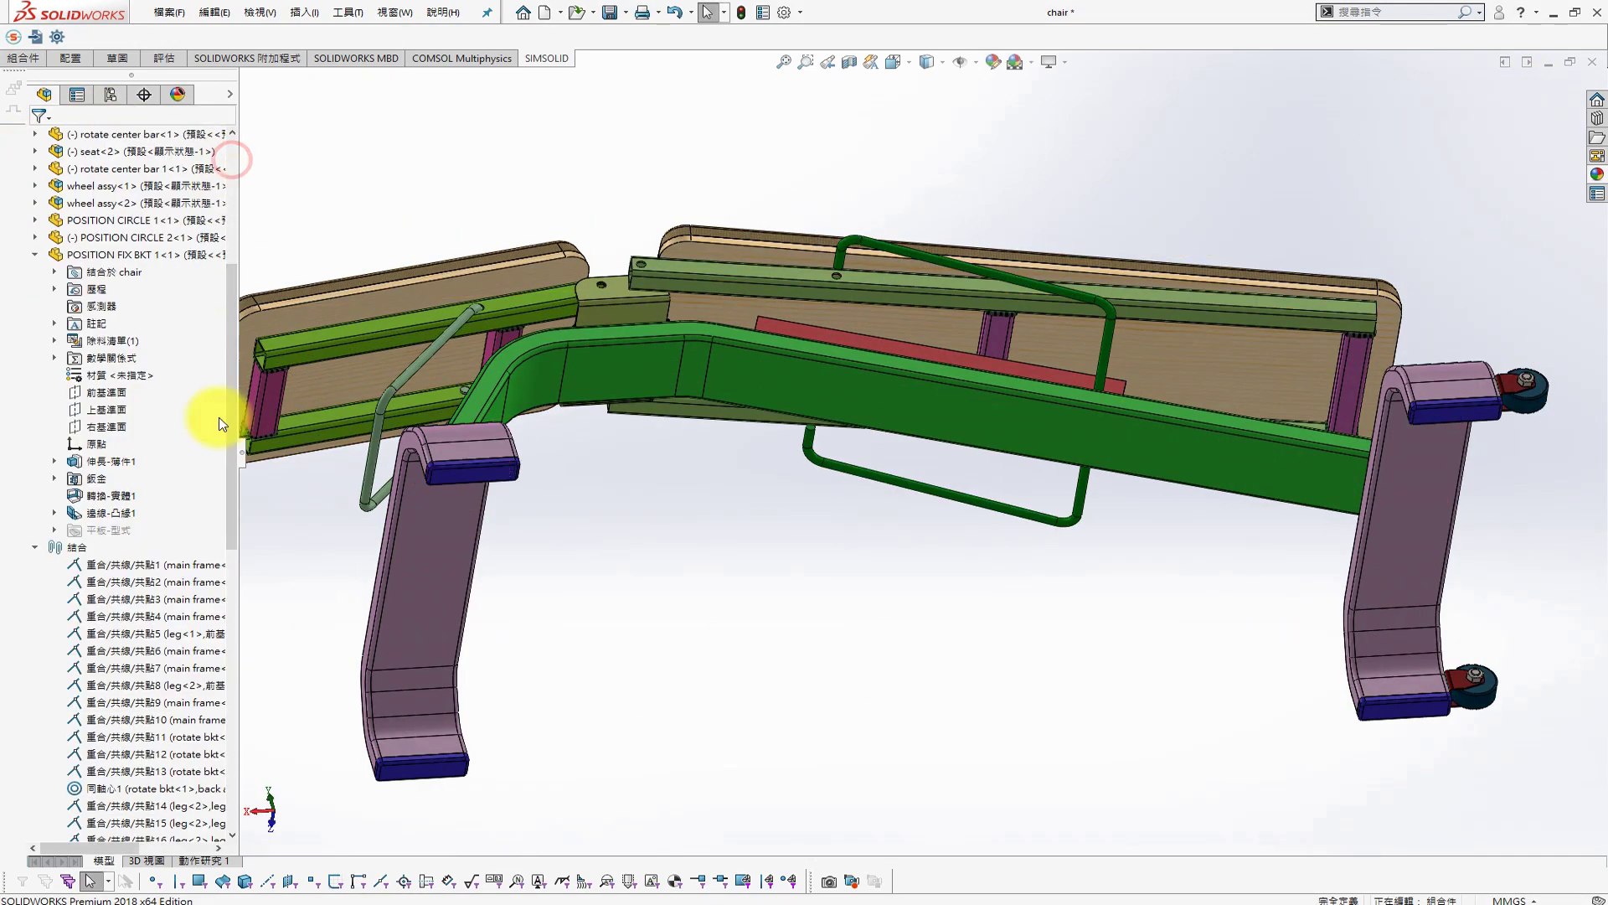
right_click(115, 223)
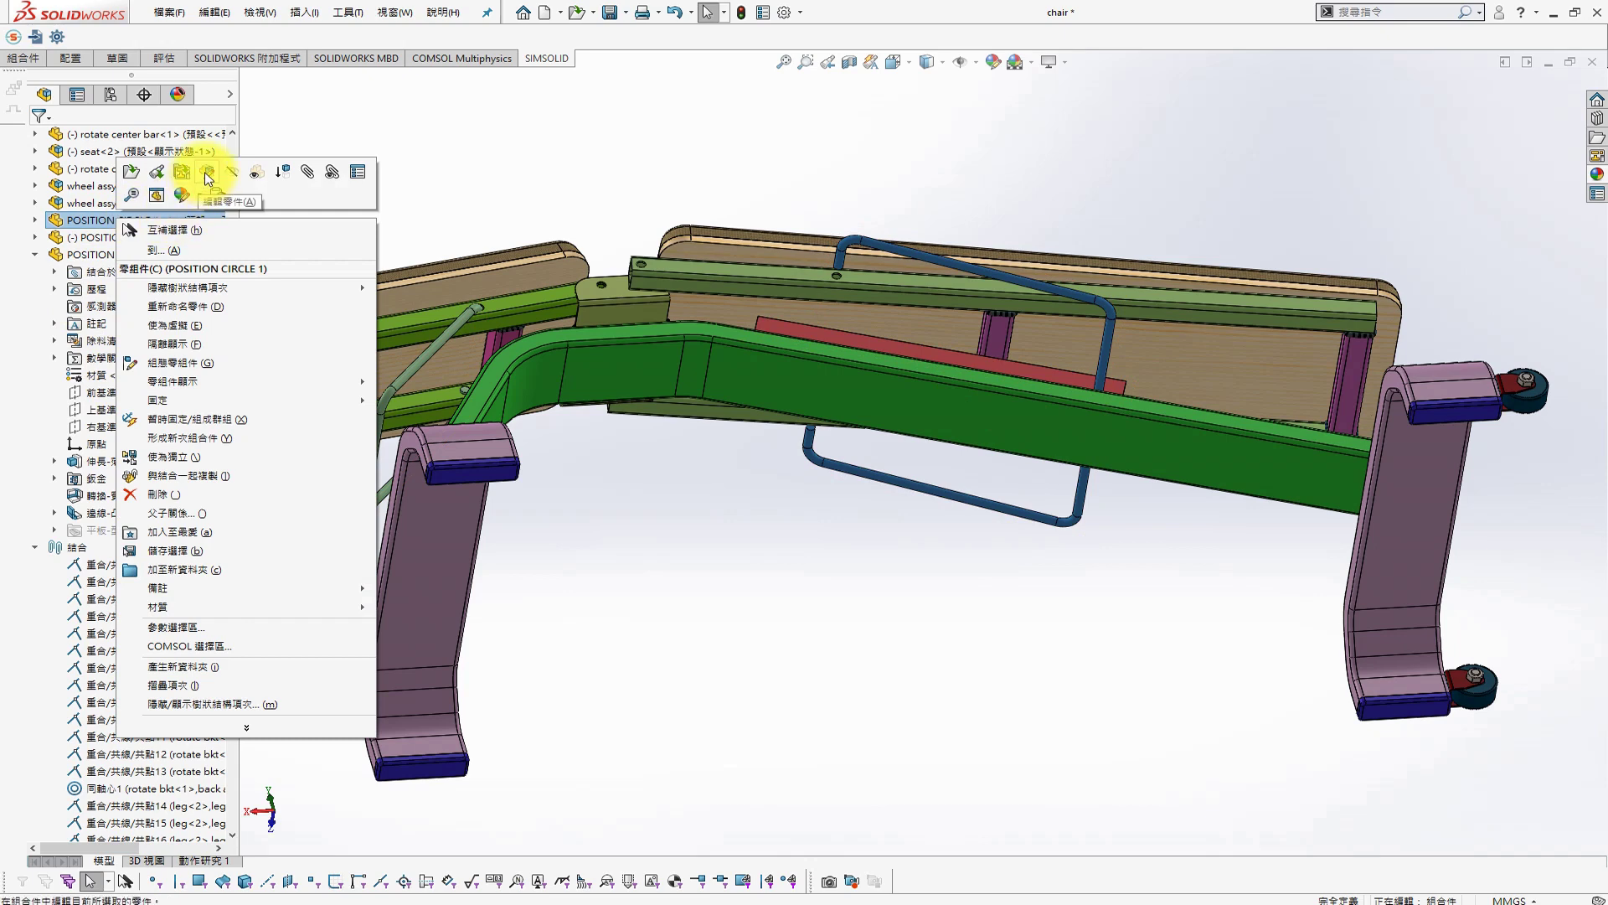
click(204, 173)
Set the 掃出1 sweep path sketch dimension to 280 and exit part editing
click(56, 460)
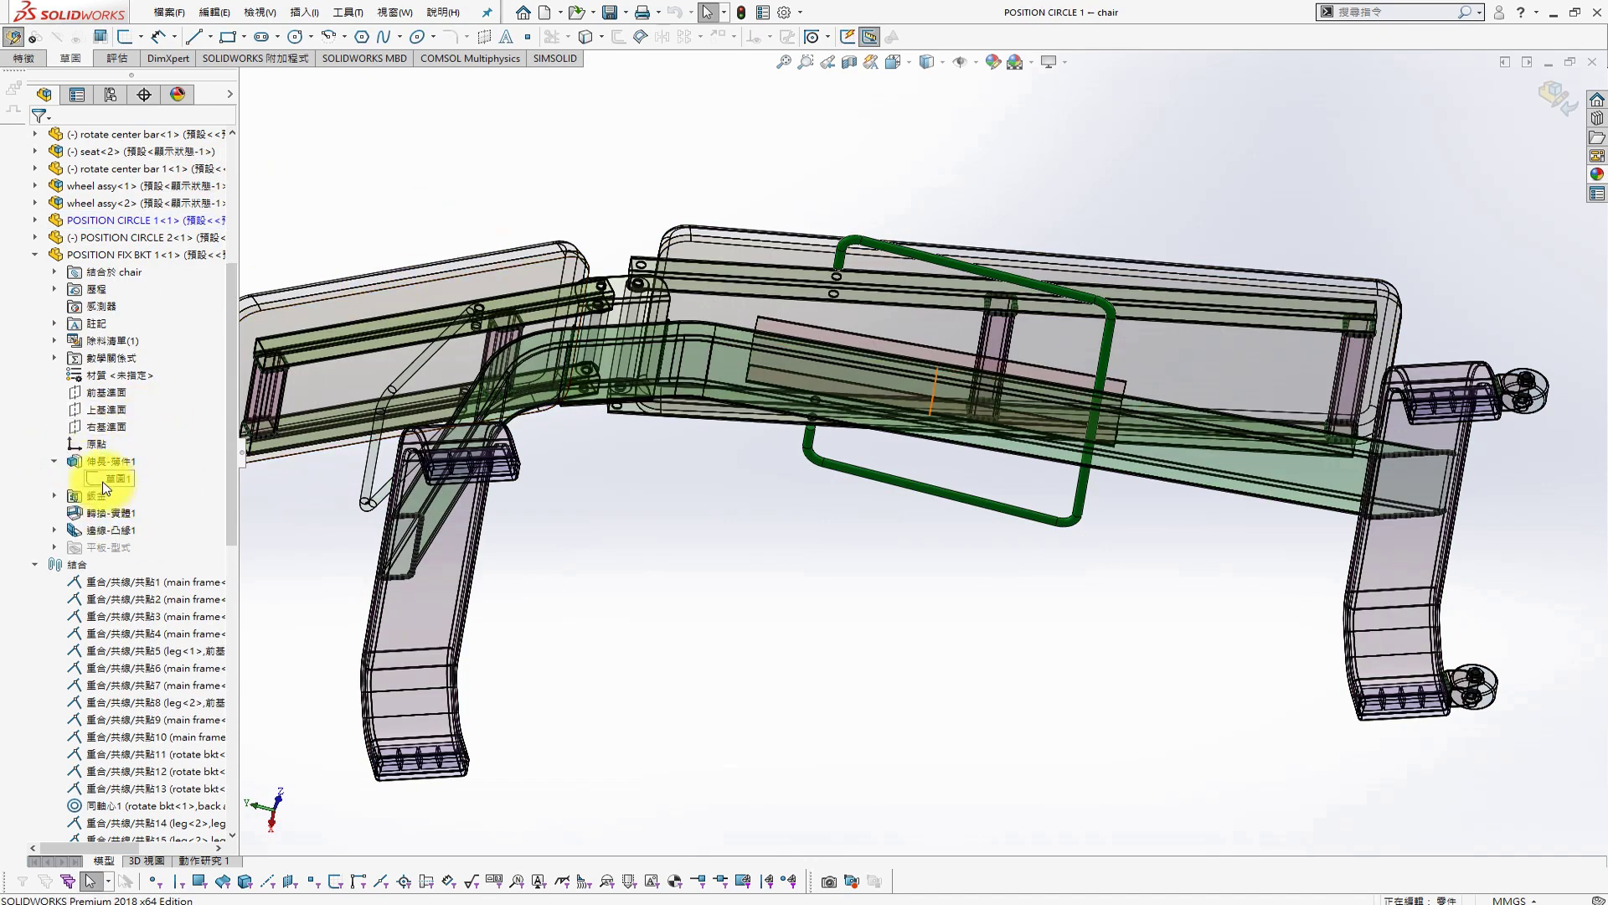
click(35, 221)
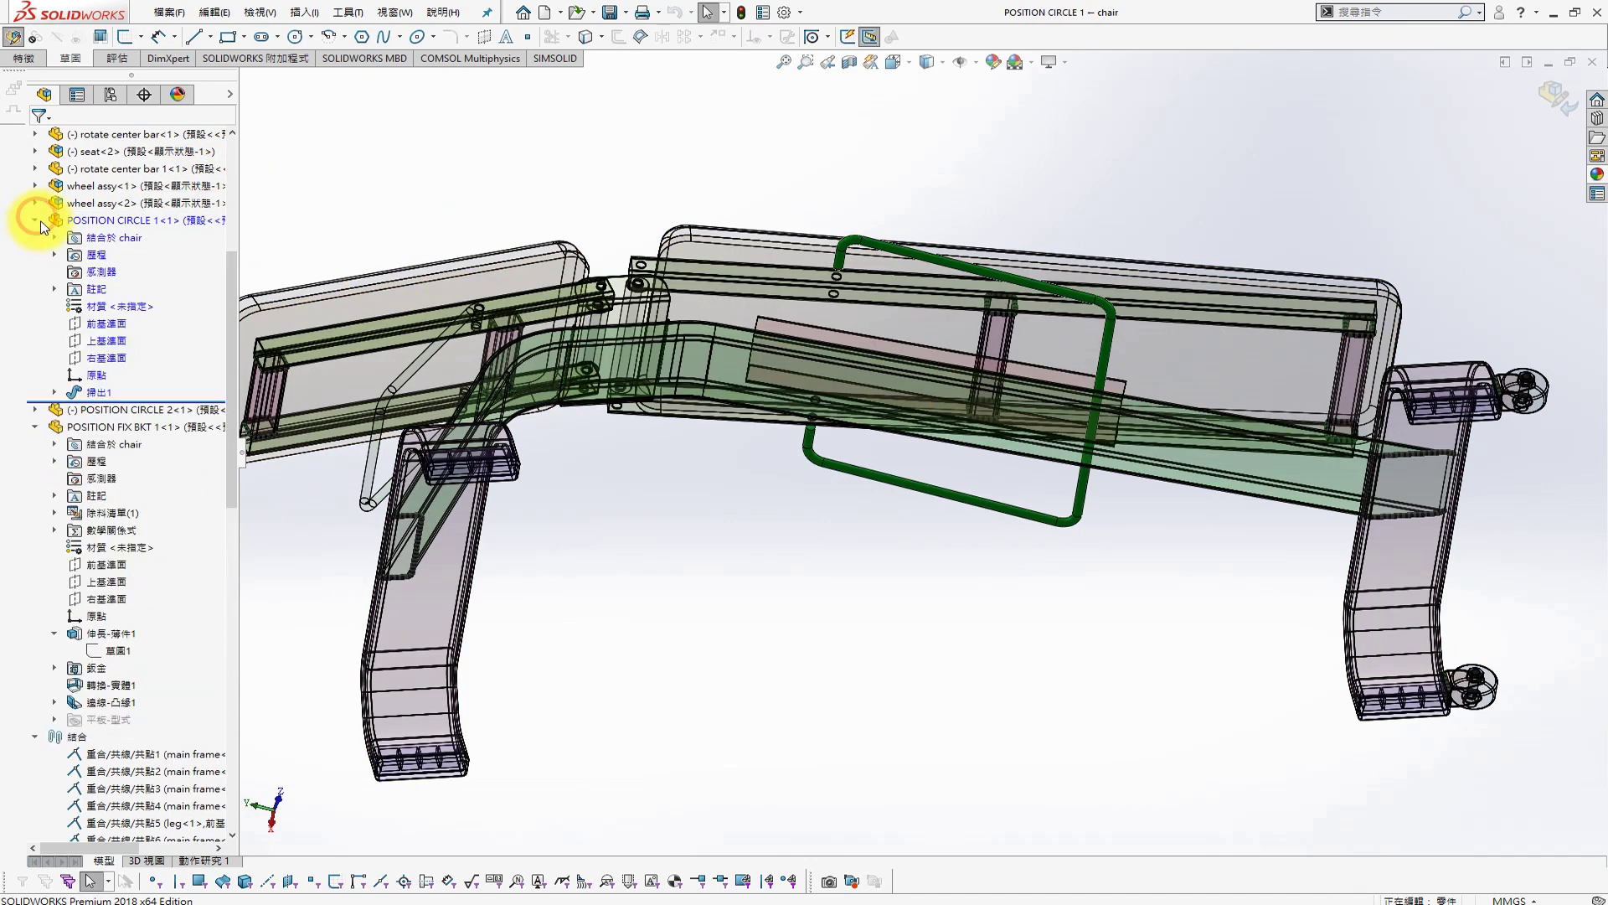
click(55, 392)
click(113, 409)
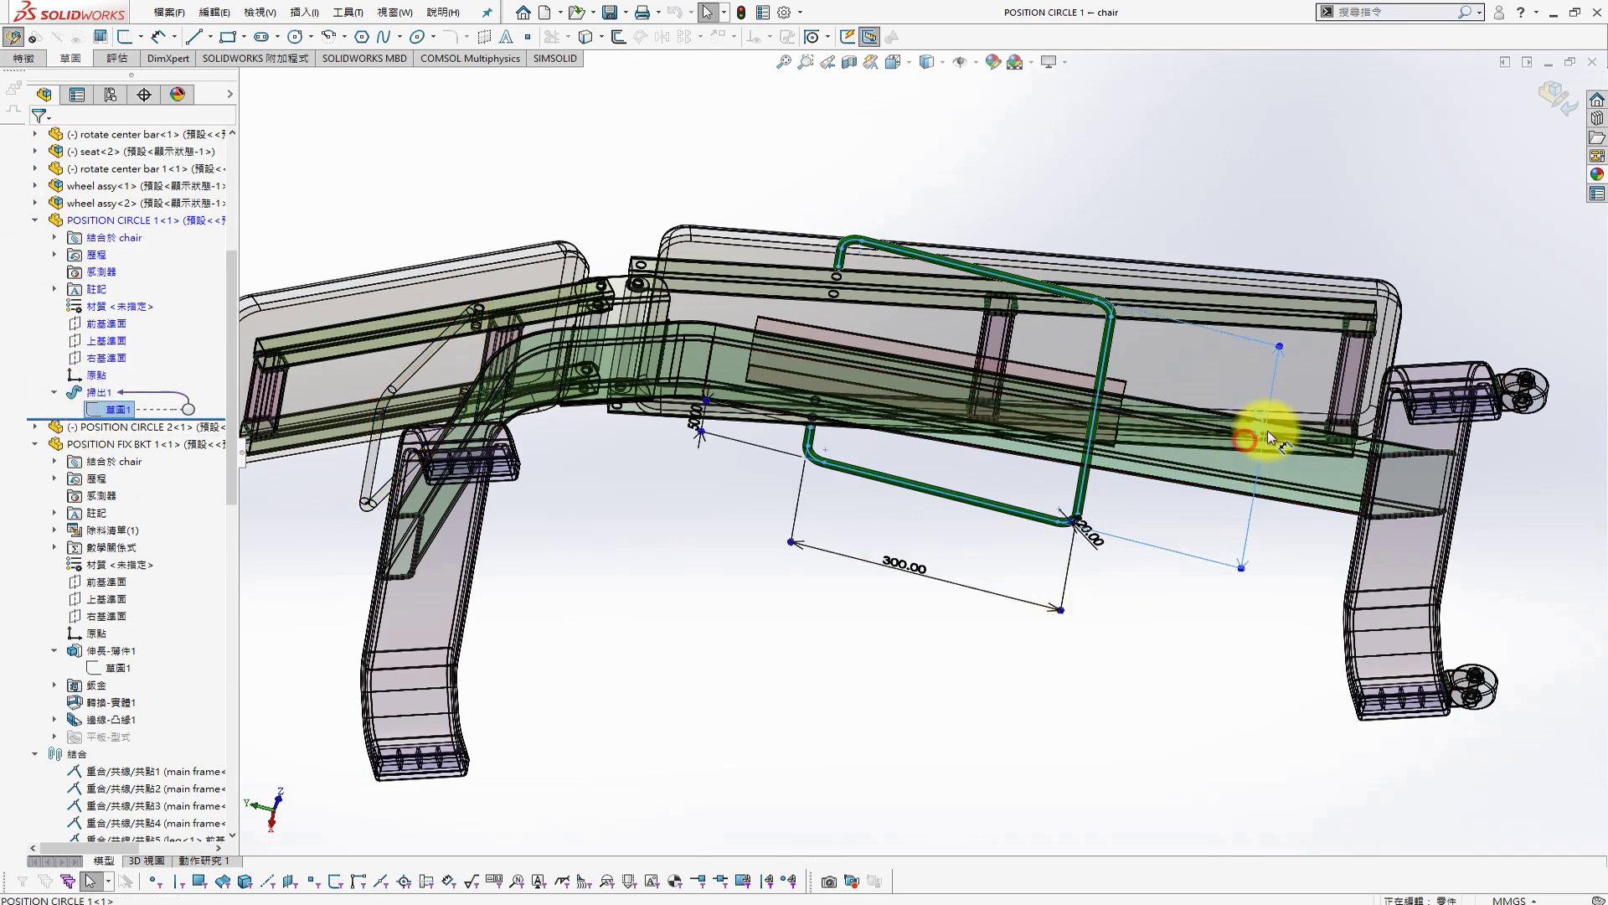
drag(1268, 430, 1286, 423)
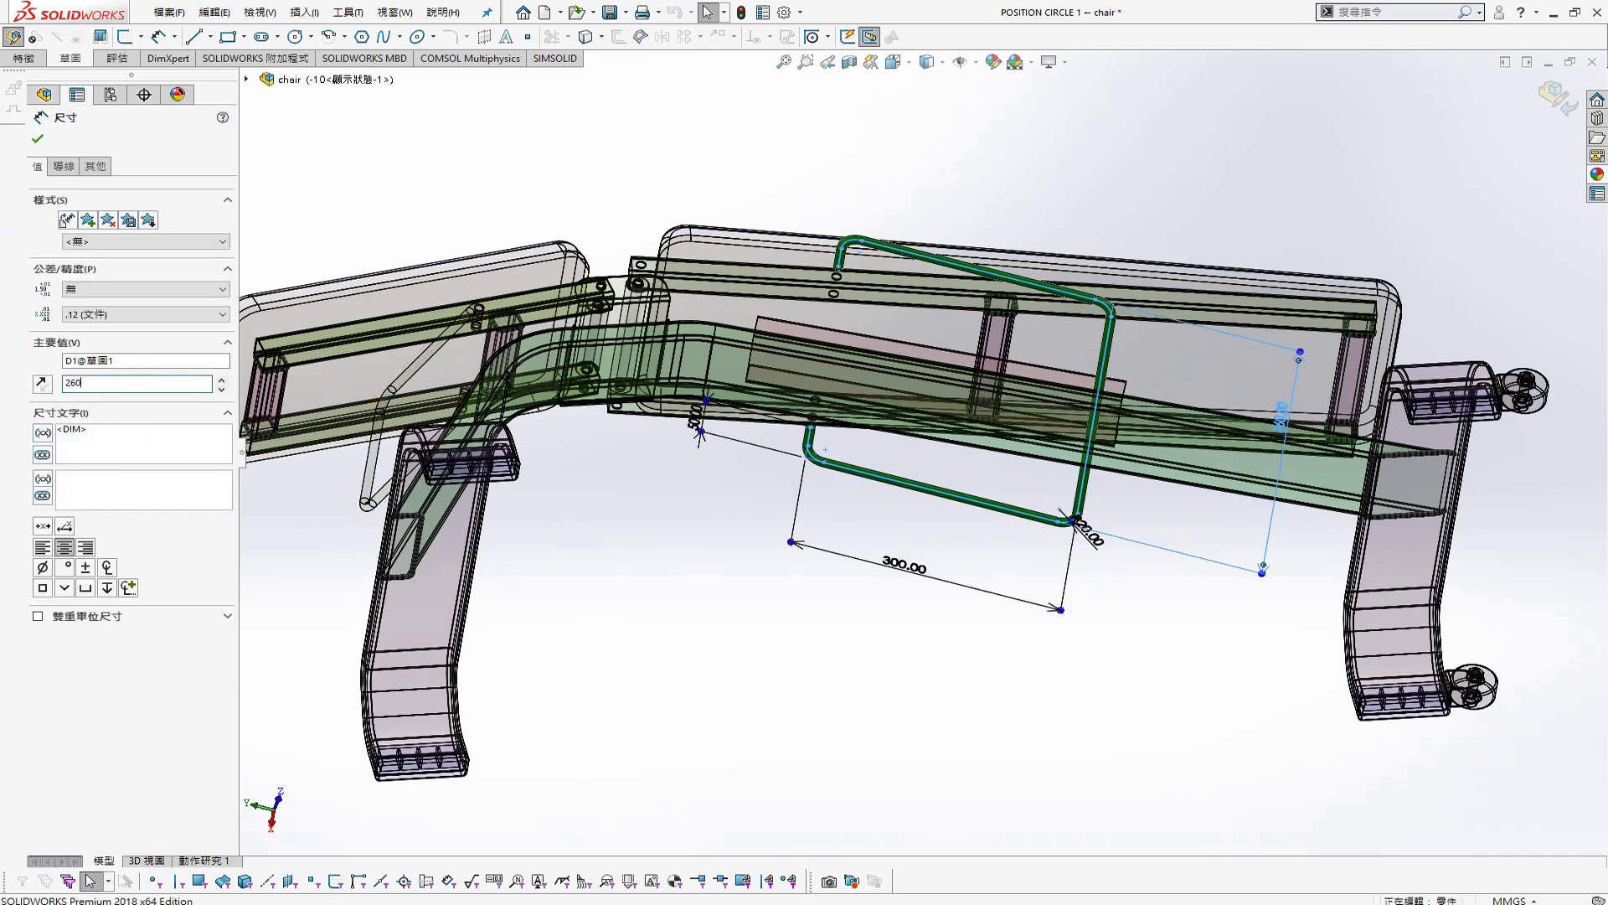
click(1554, 98)
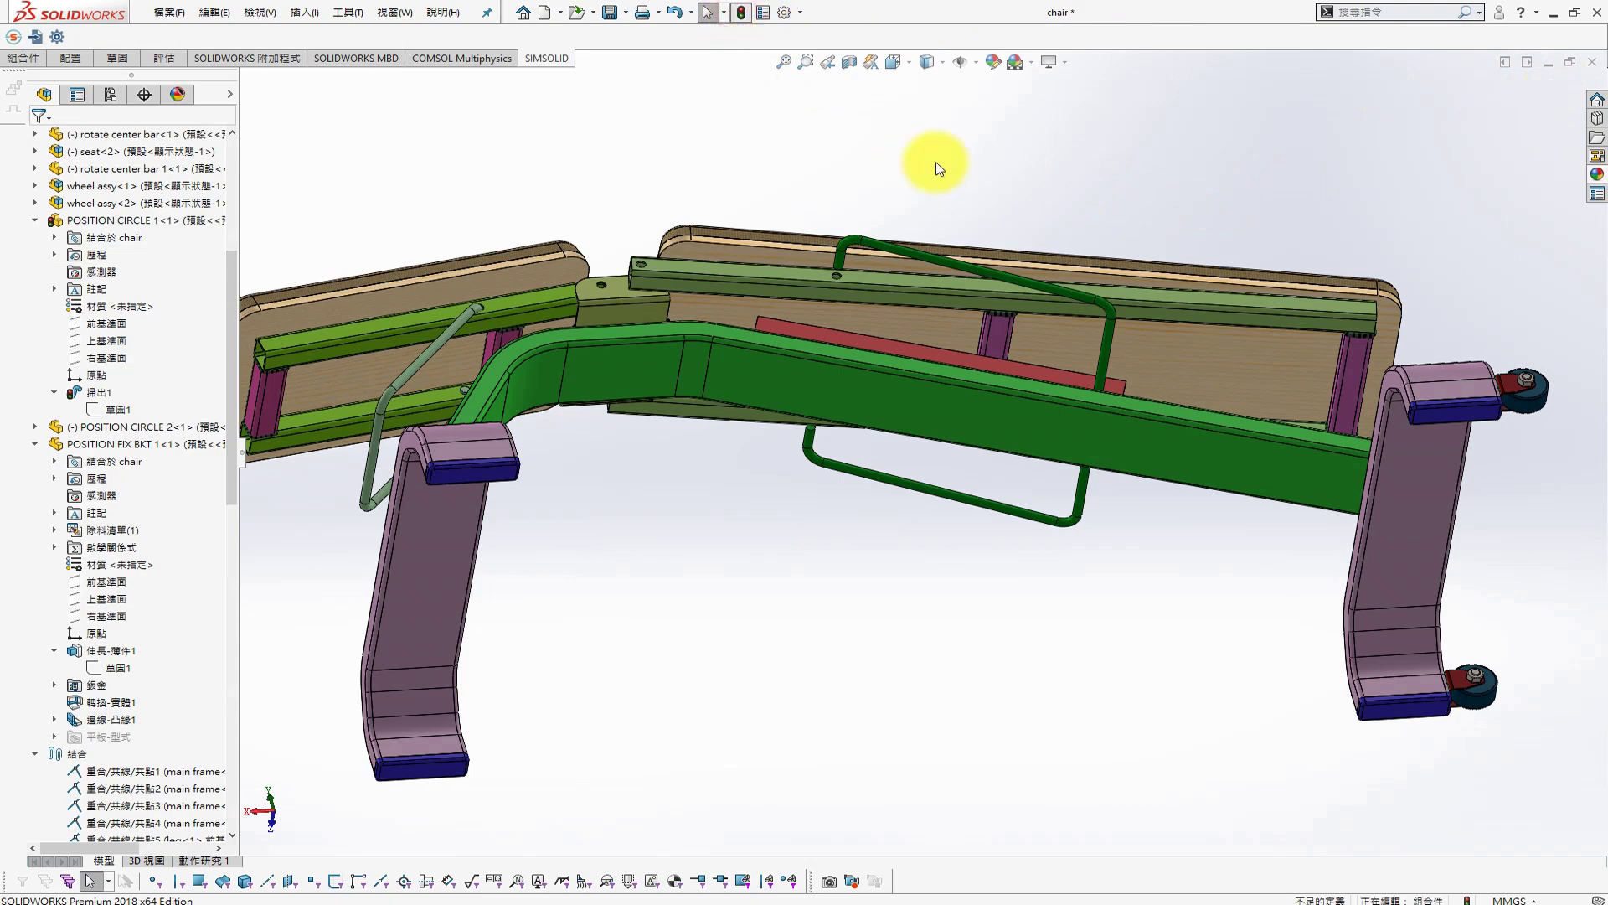
Orbit and zoom to view the chair from a new angle
mouse_move(936, 162)
middle_down()
mouse_move(872, 168)
mouse_move(1031, 360)
middle_up()
scroll(1026, 373, down, 3)
scroll(1023, 388, down, 2)
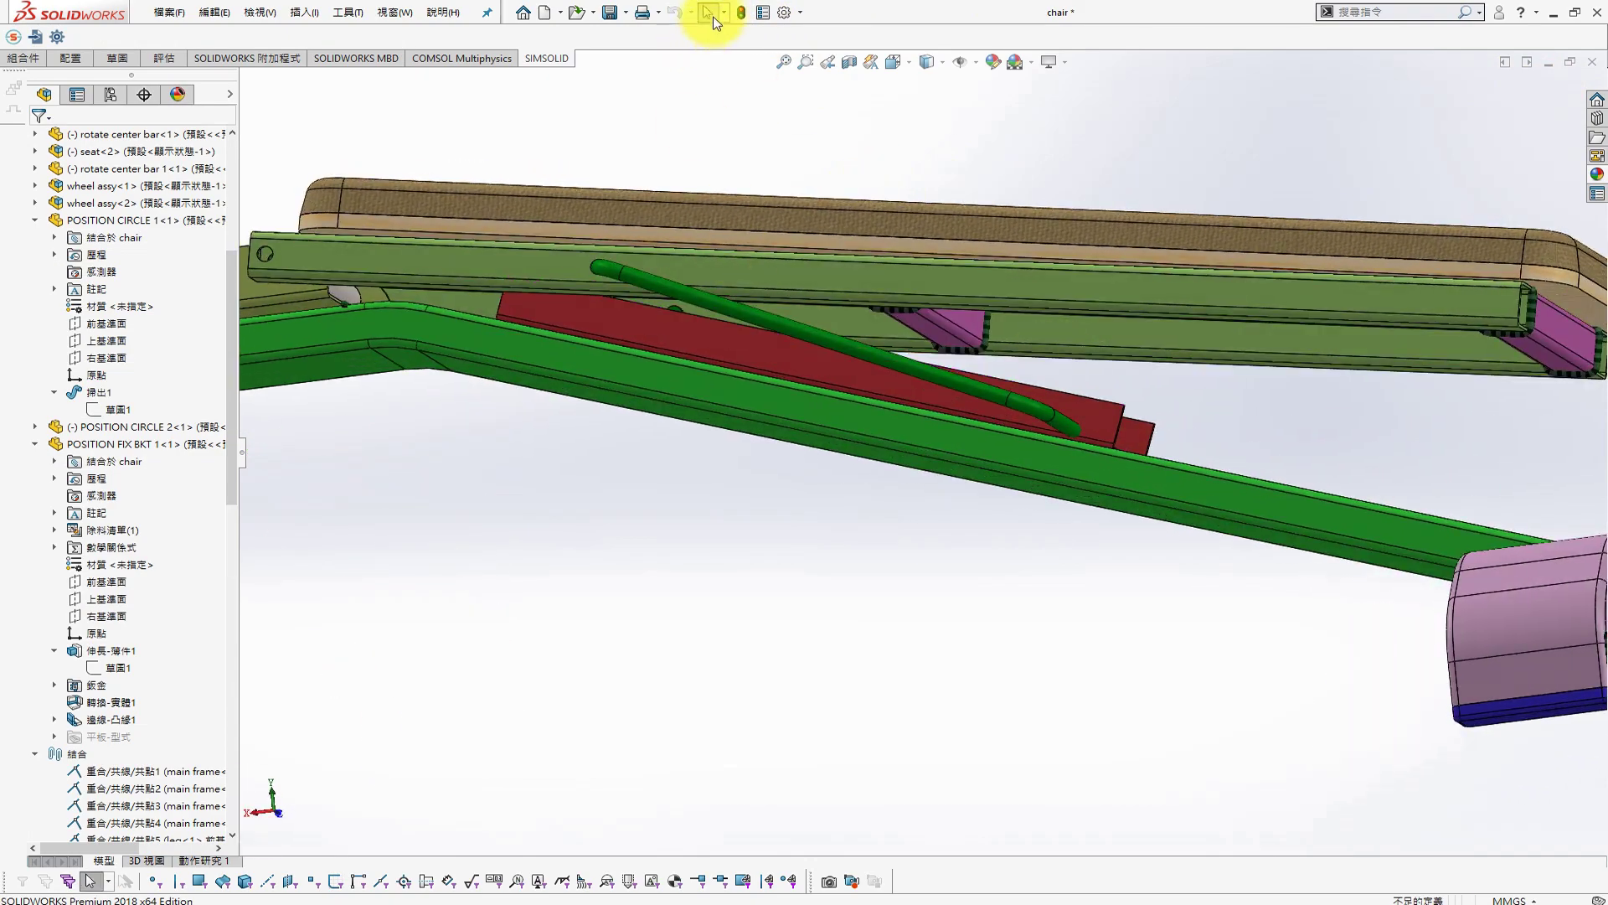
scroll(808, 226, up, 5)
scroll(872, 334, up, 2)
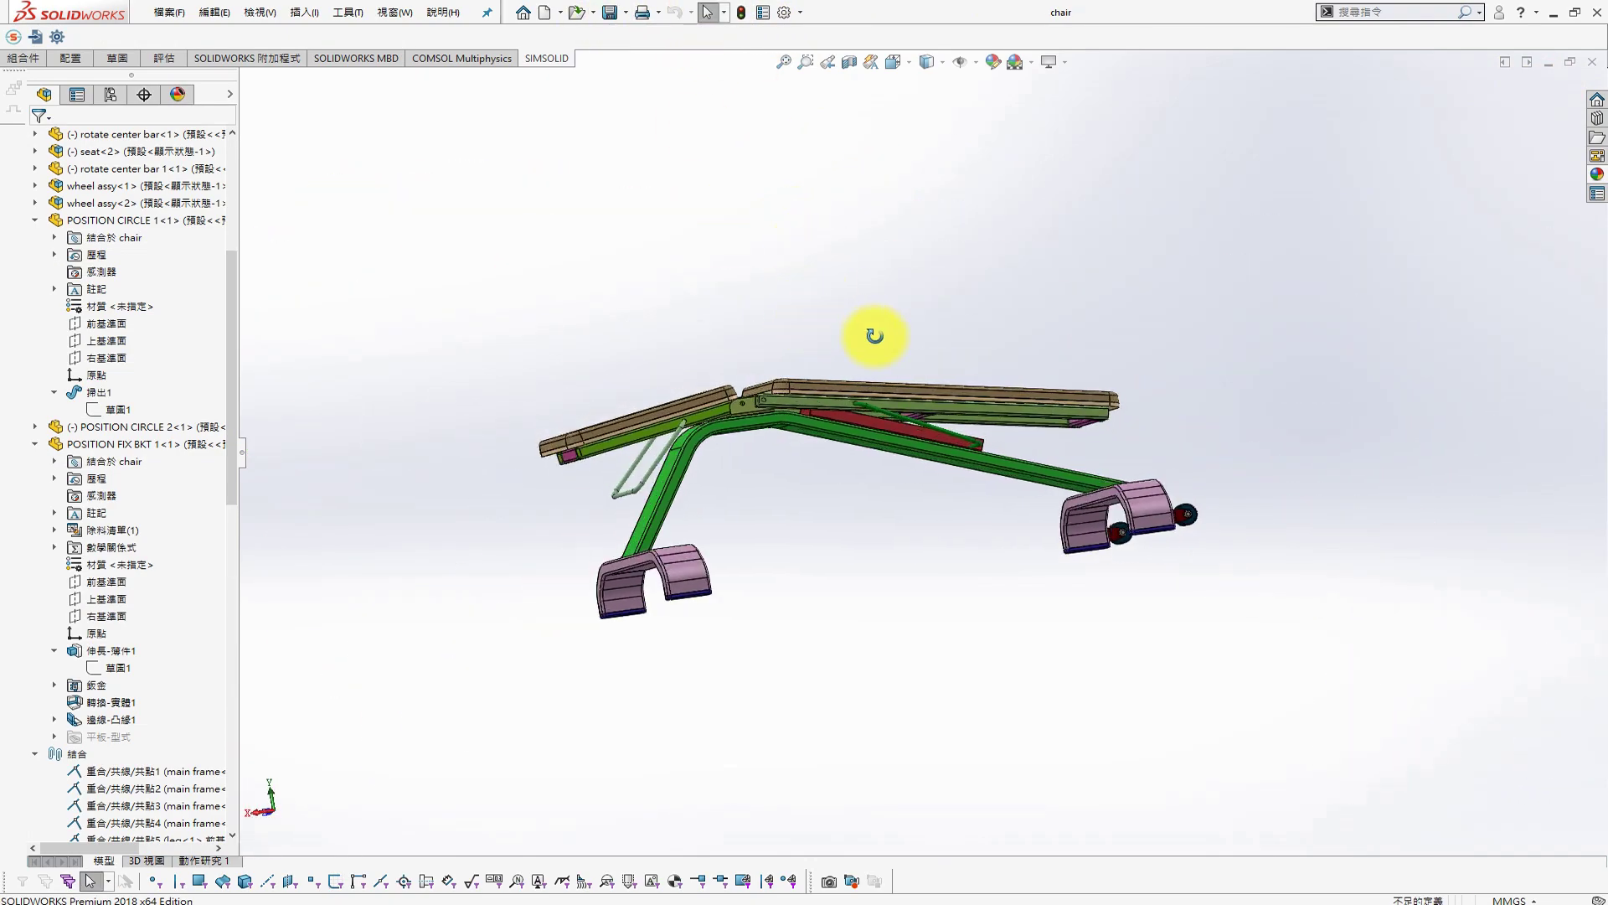
Insert POSITION FIX BKT 2 and mate it coincident to the green frame face
click(441, 370)
click(504, 243)
click(119, 328)
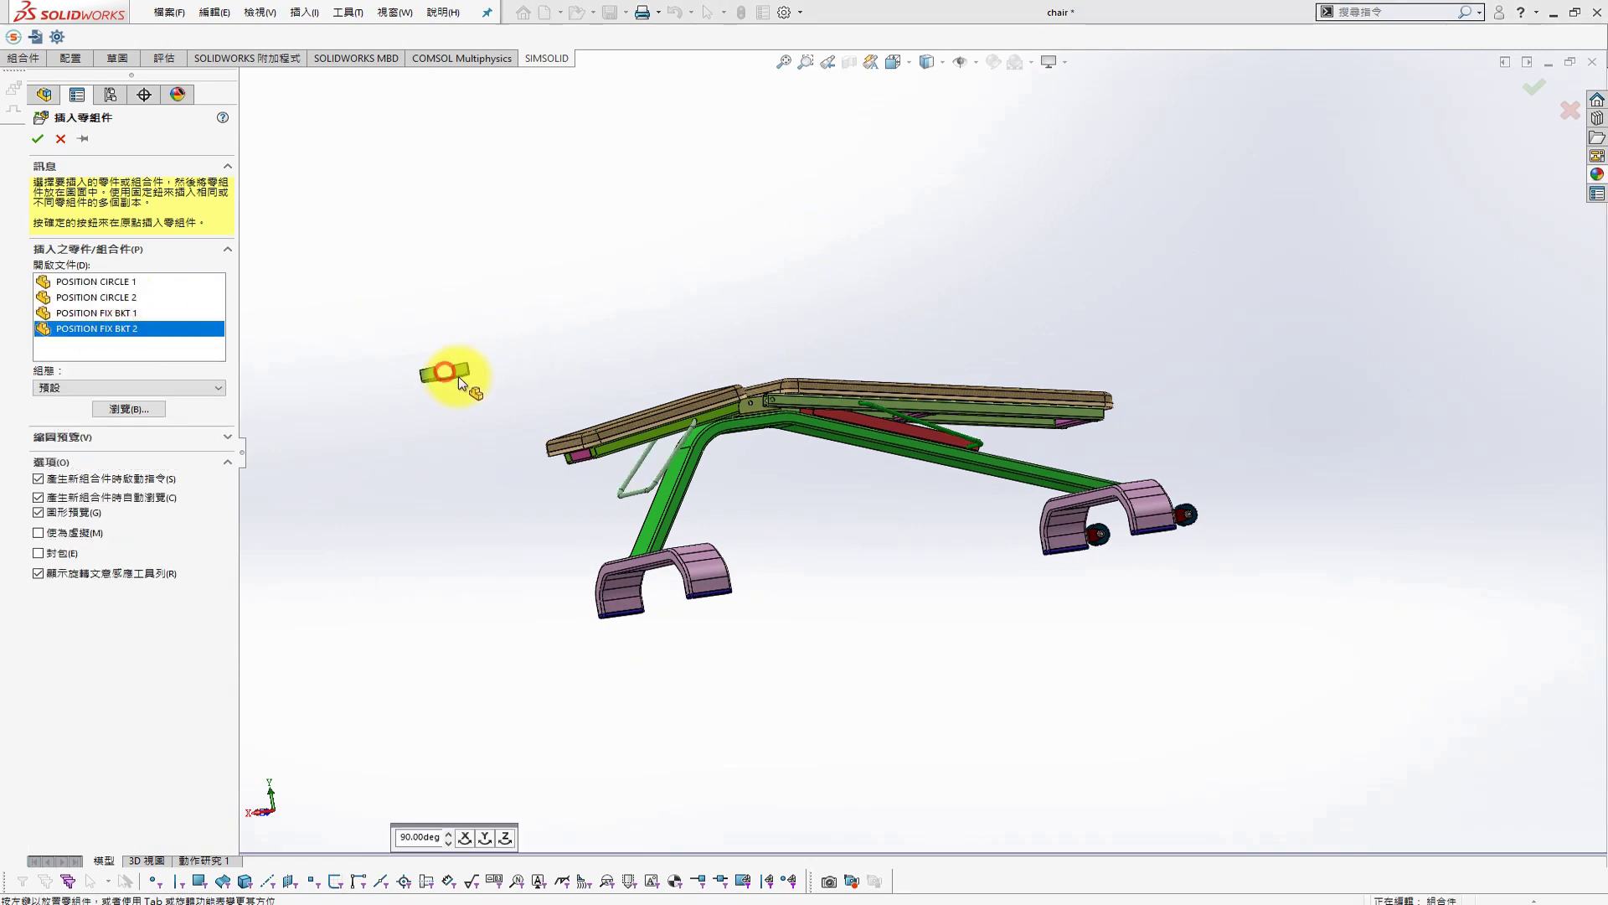
scroll(642, 385, down, 3)
click(395, 409)
ctrl+click(1215, 737)
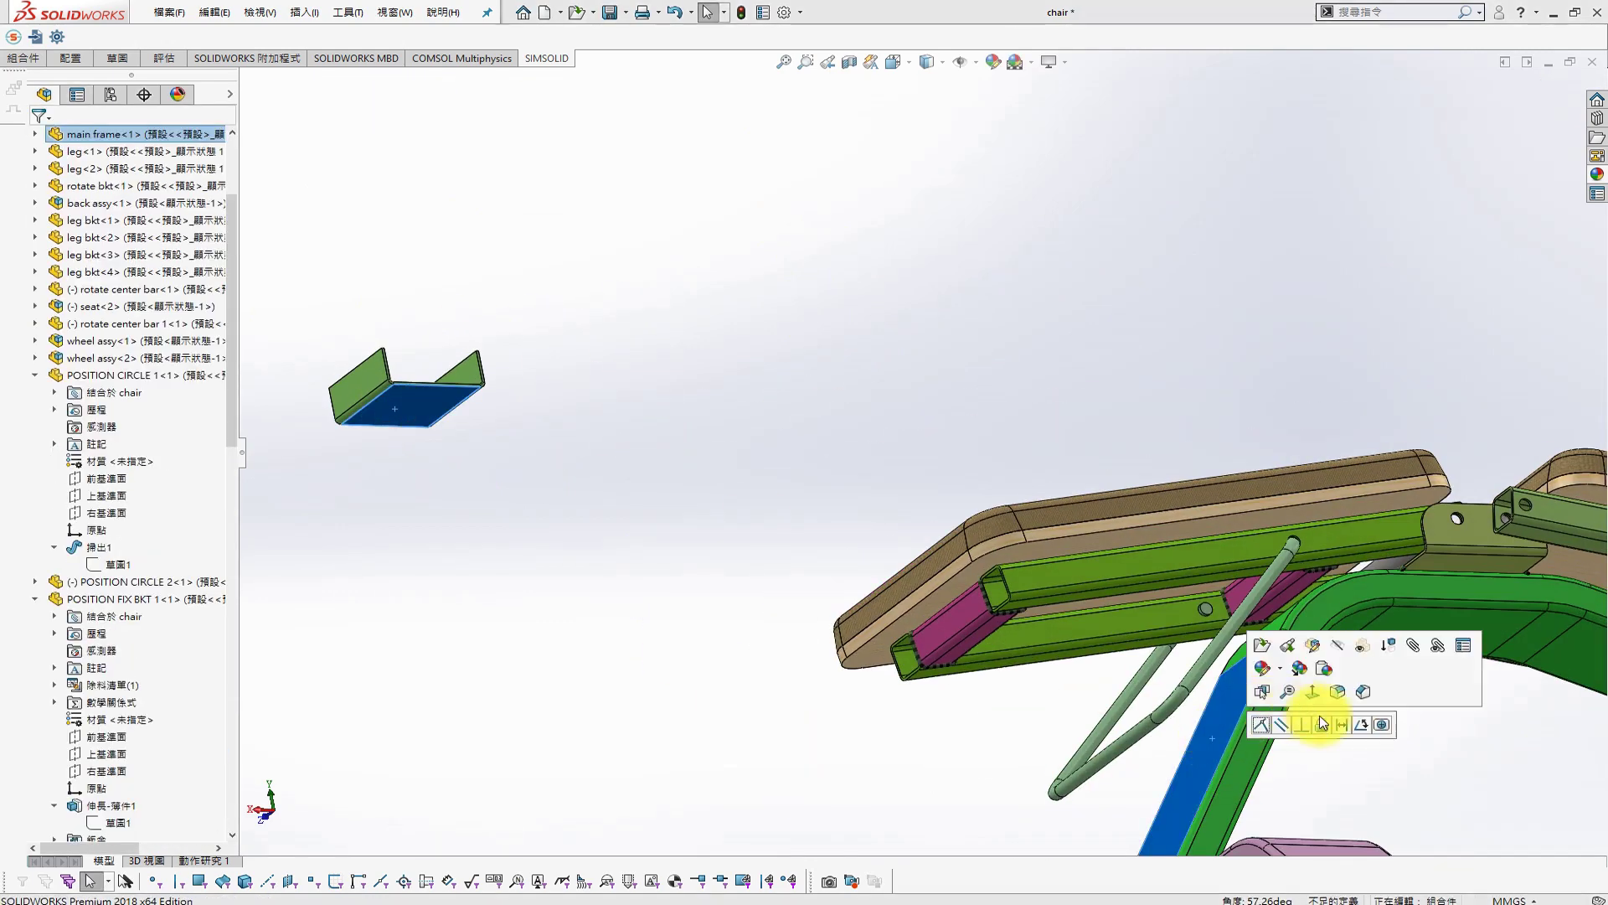
click(1322, 719)
click(34, 374)
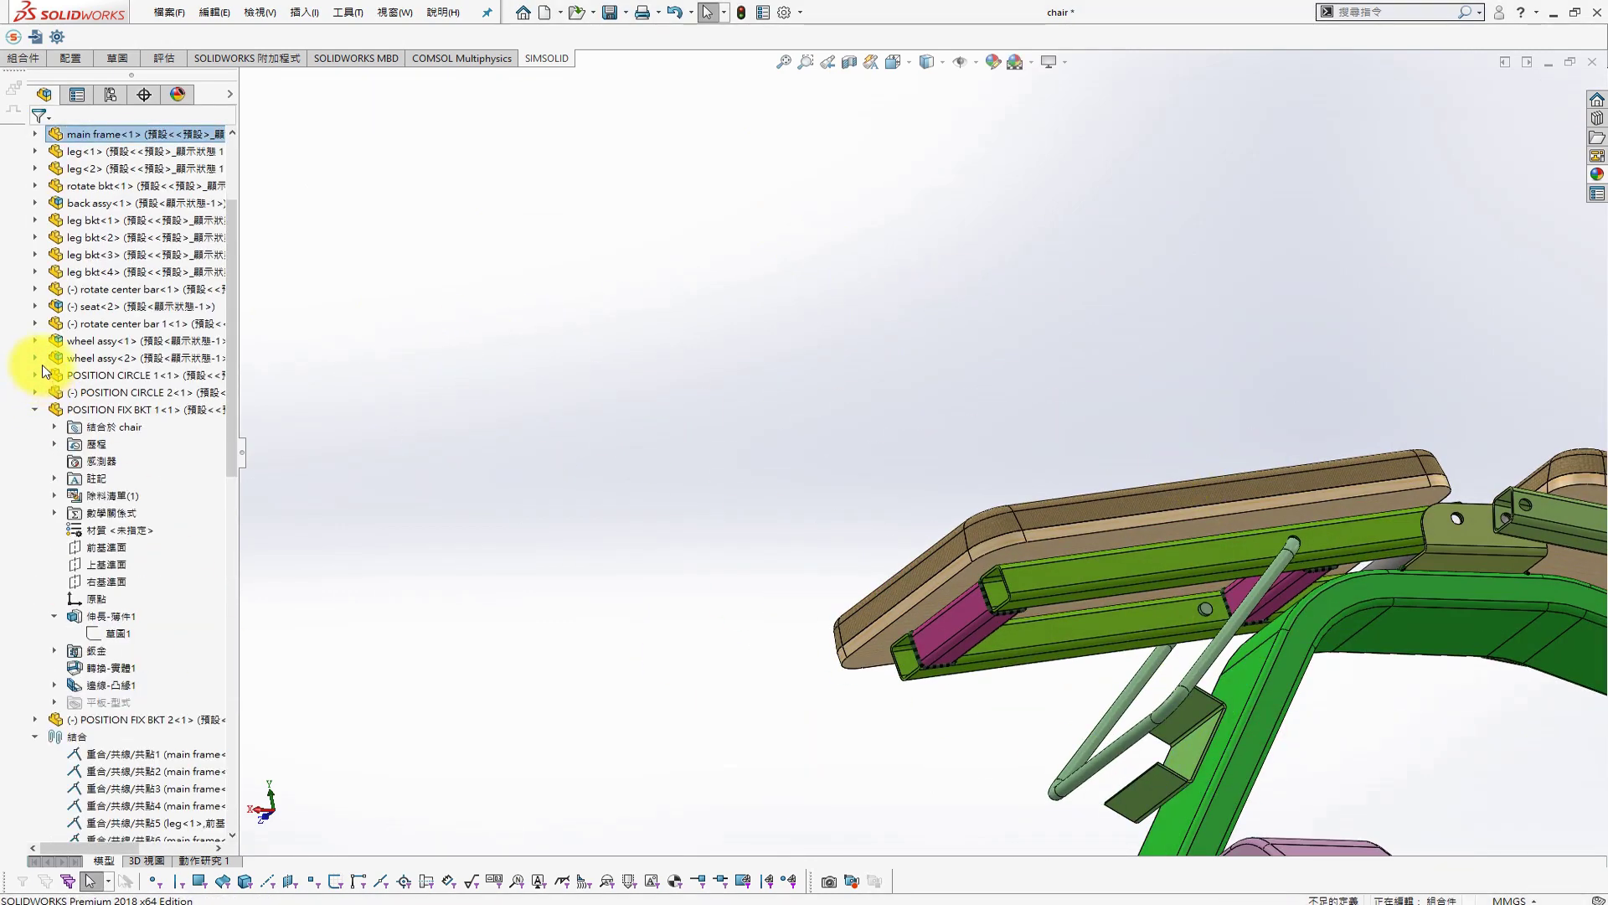
click(35, 410)
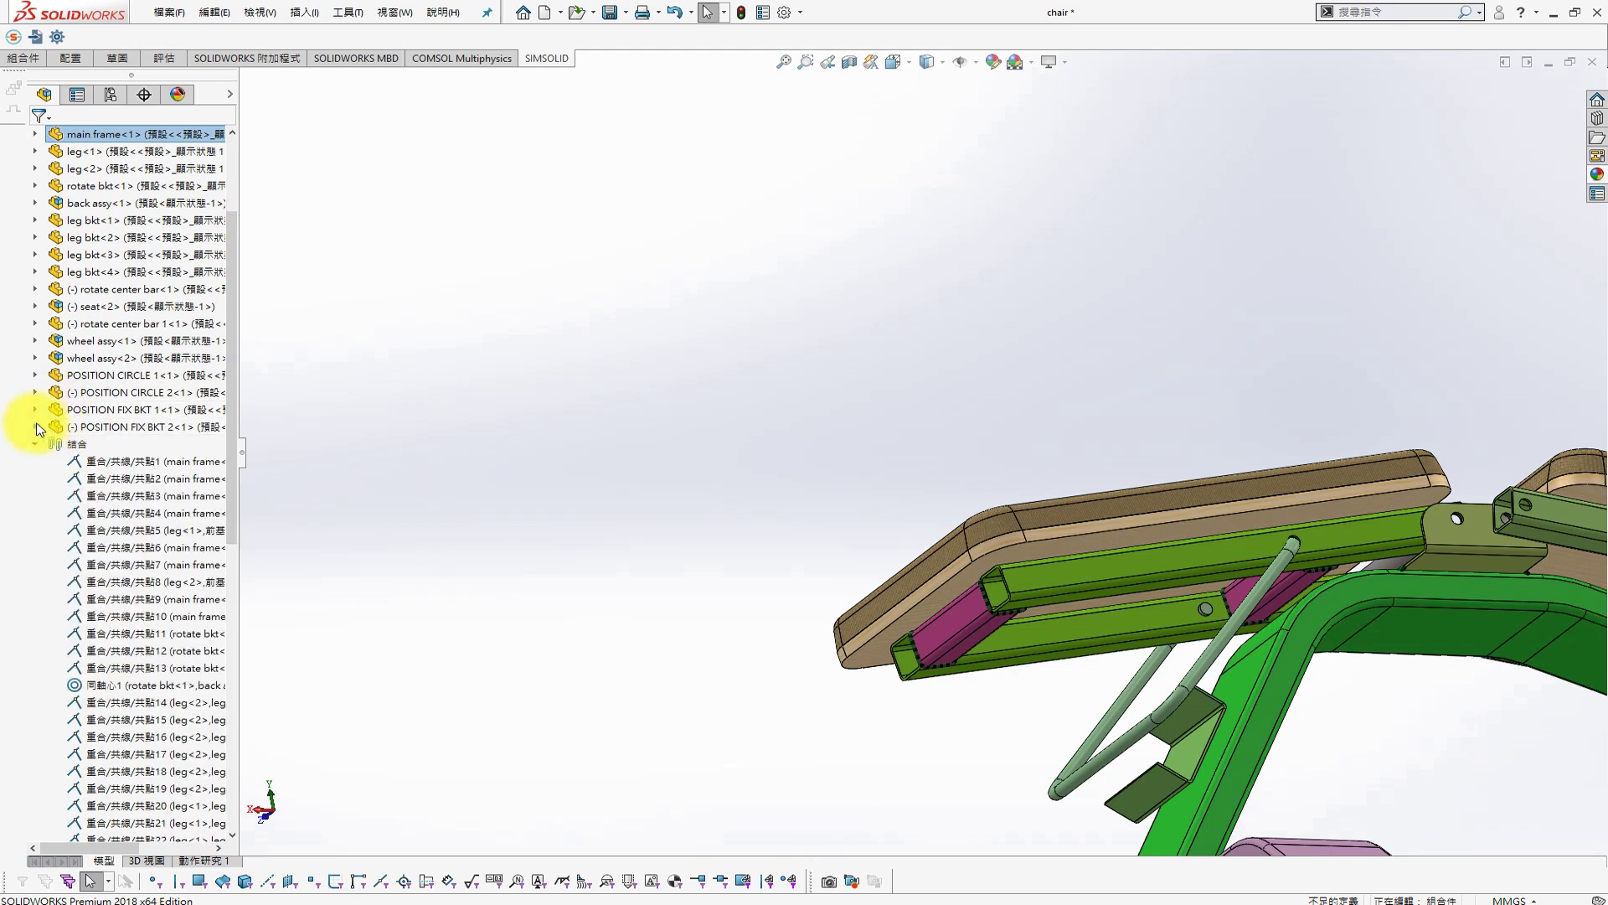
Activate the 預設 configuration, reinsert the bracket and mate it flat against the frame
click(110, 94)
double_click(126, 164)
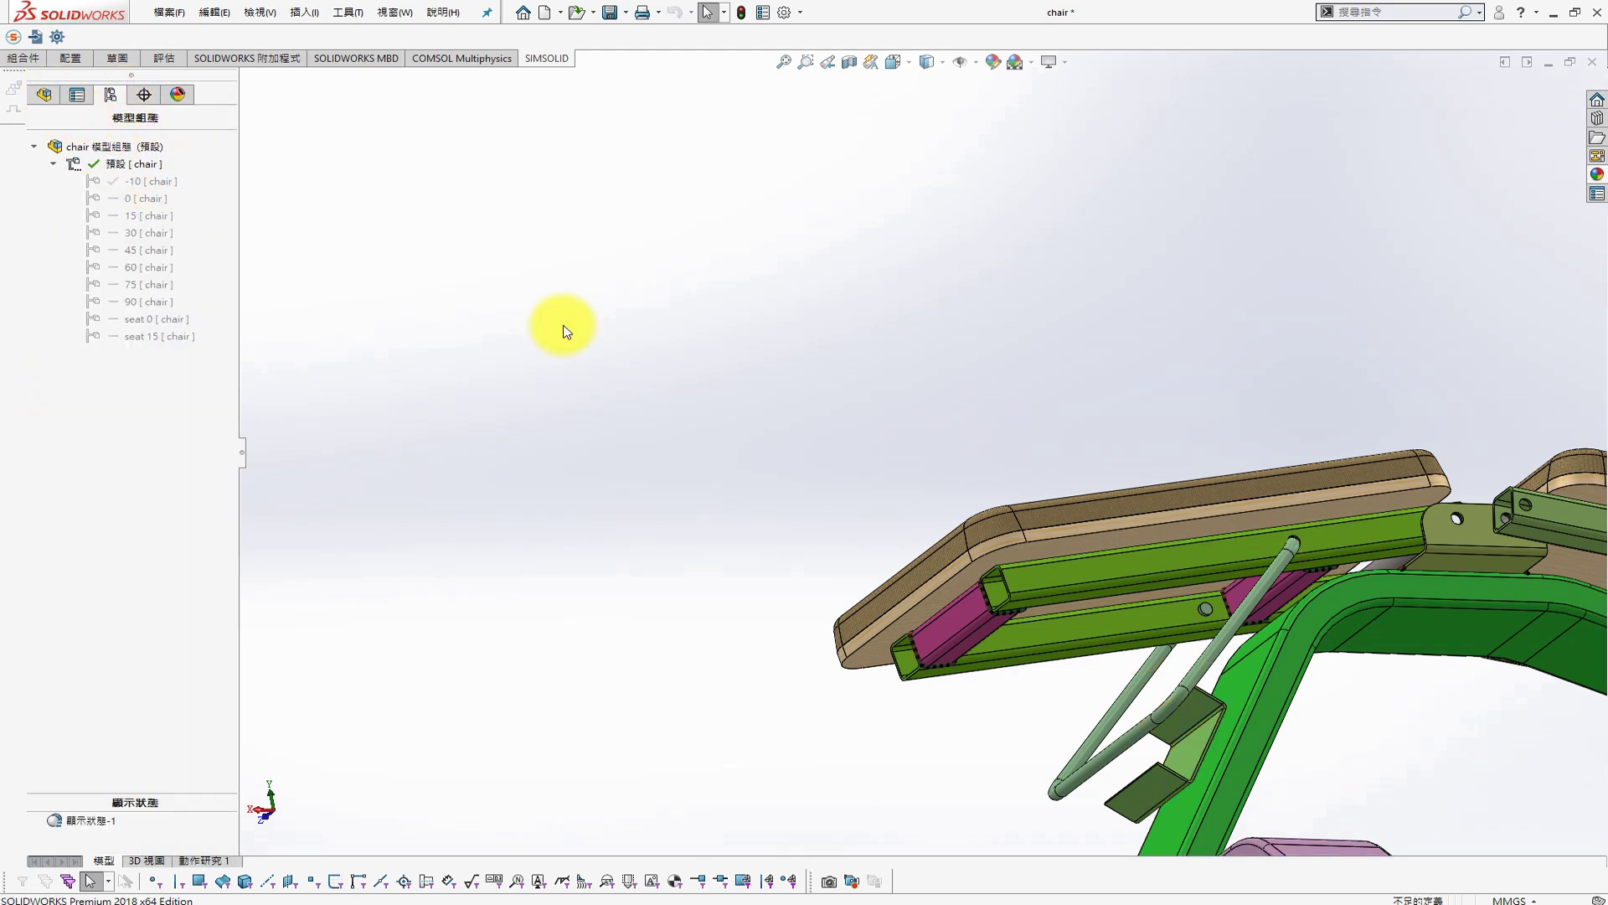
click(1139, 788)
key(Tab)
key(s)
click(727, 337)
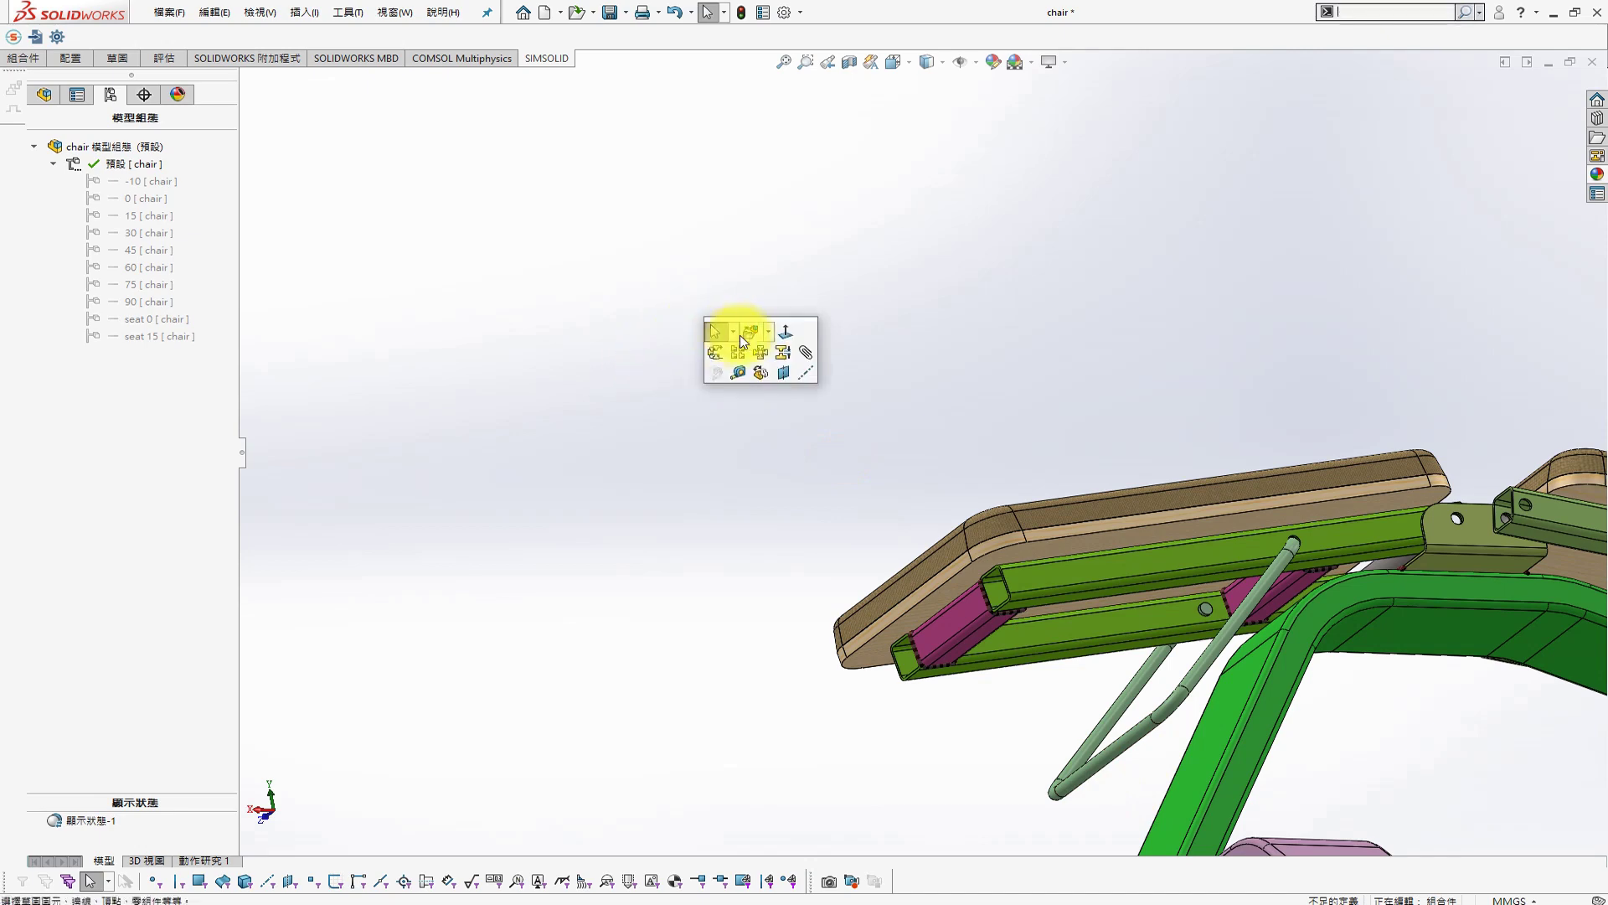
click(118, 328)
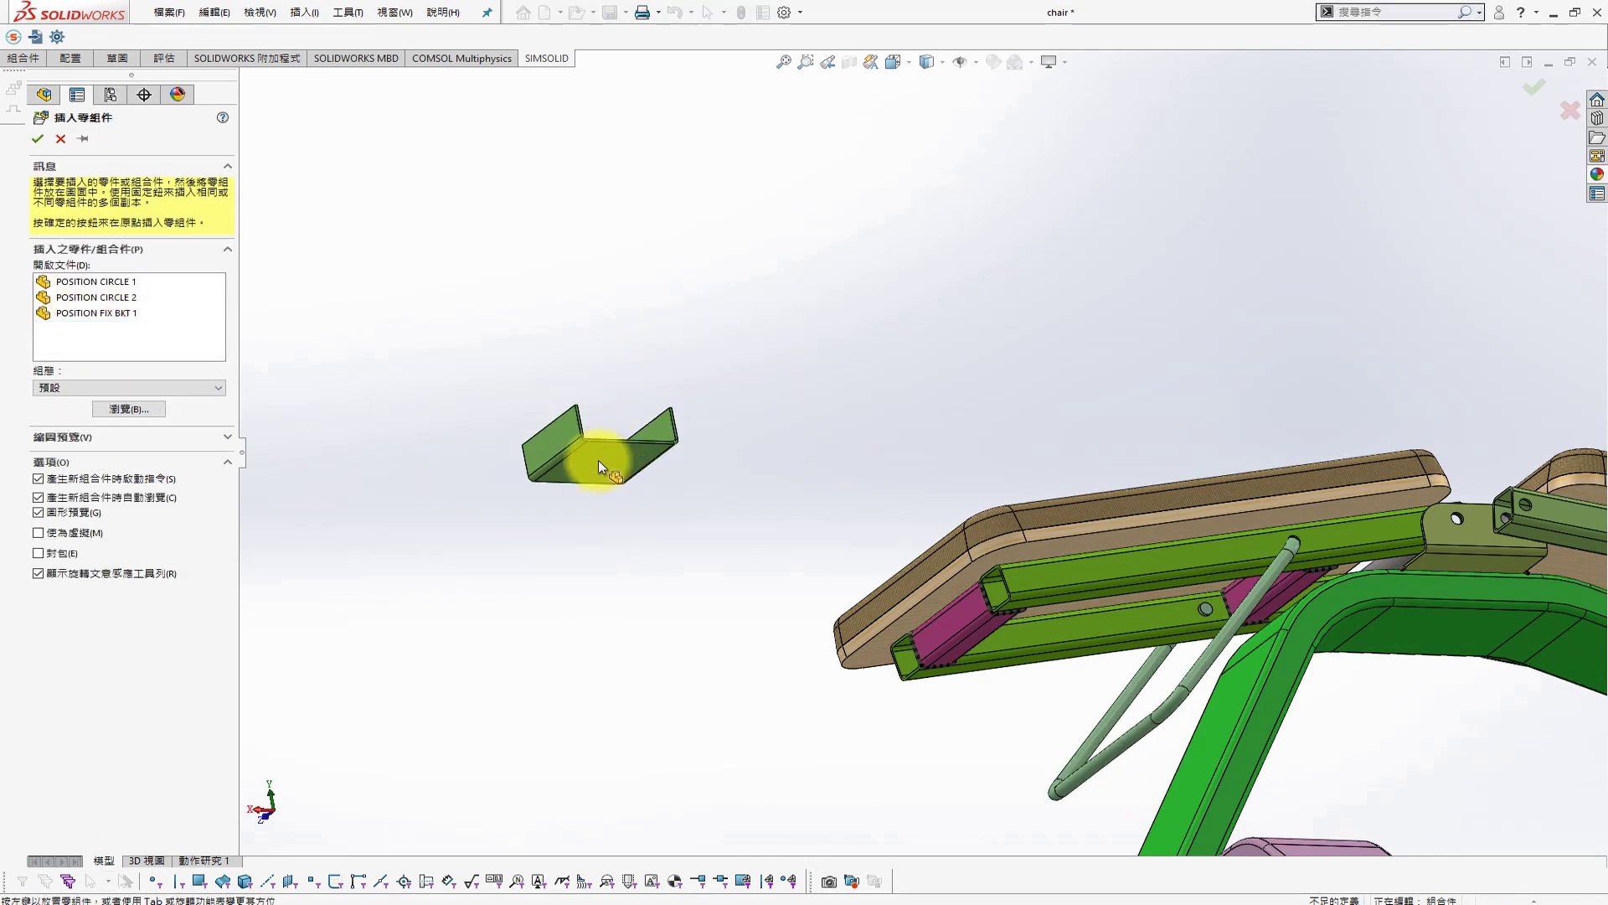
click(598, 460)
ctrl+click(1213, 745)
click(1294, 730)
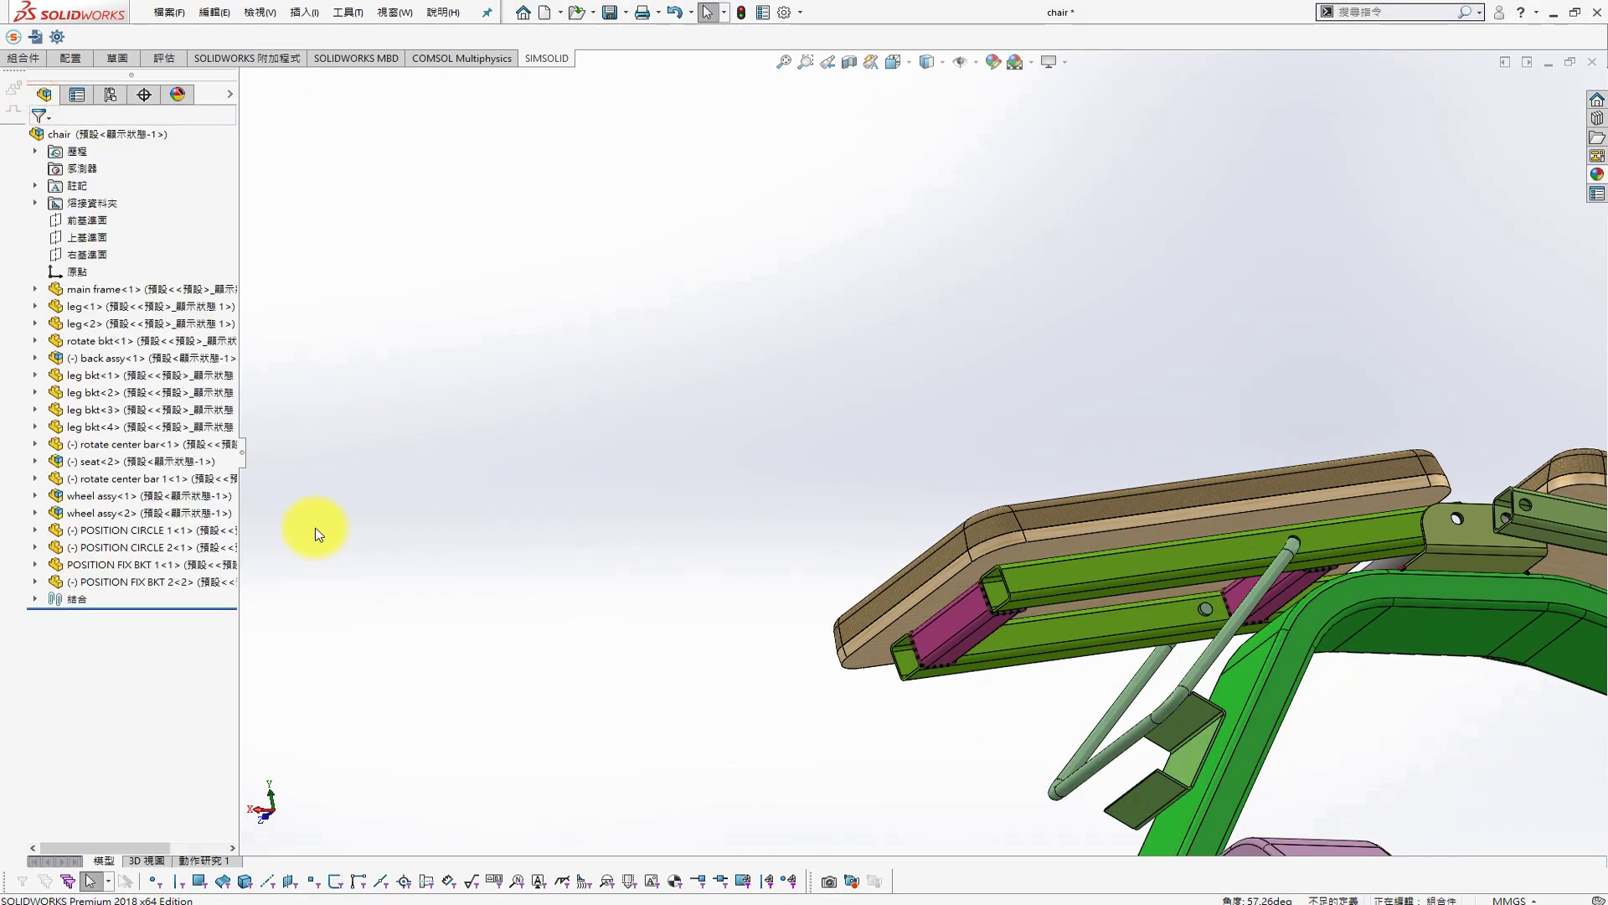
Check the bracket's right plane and its fit with the position tube from several angles
click(34, 582)
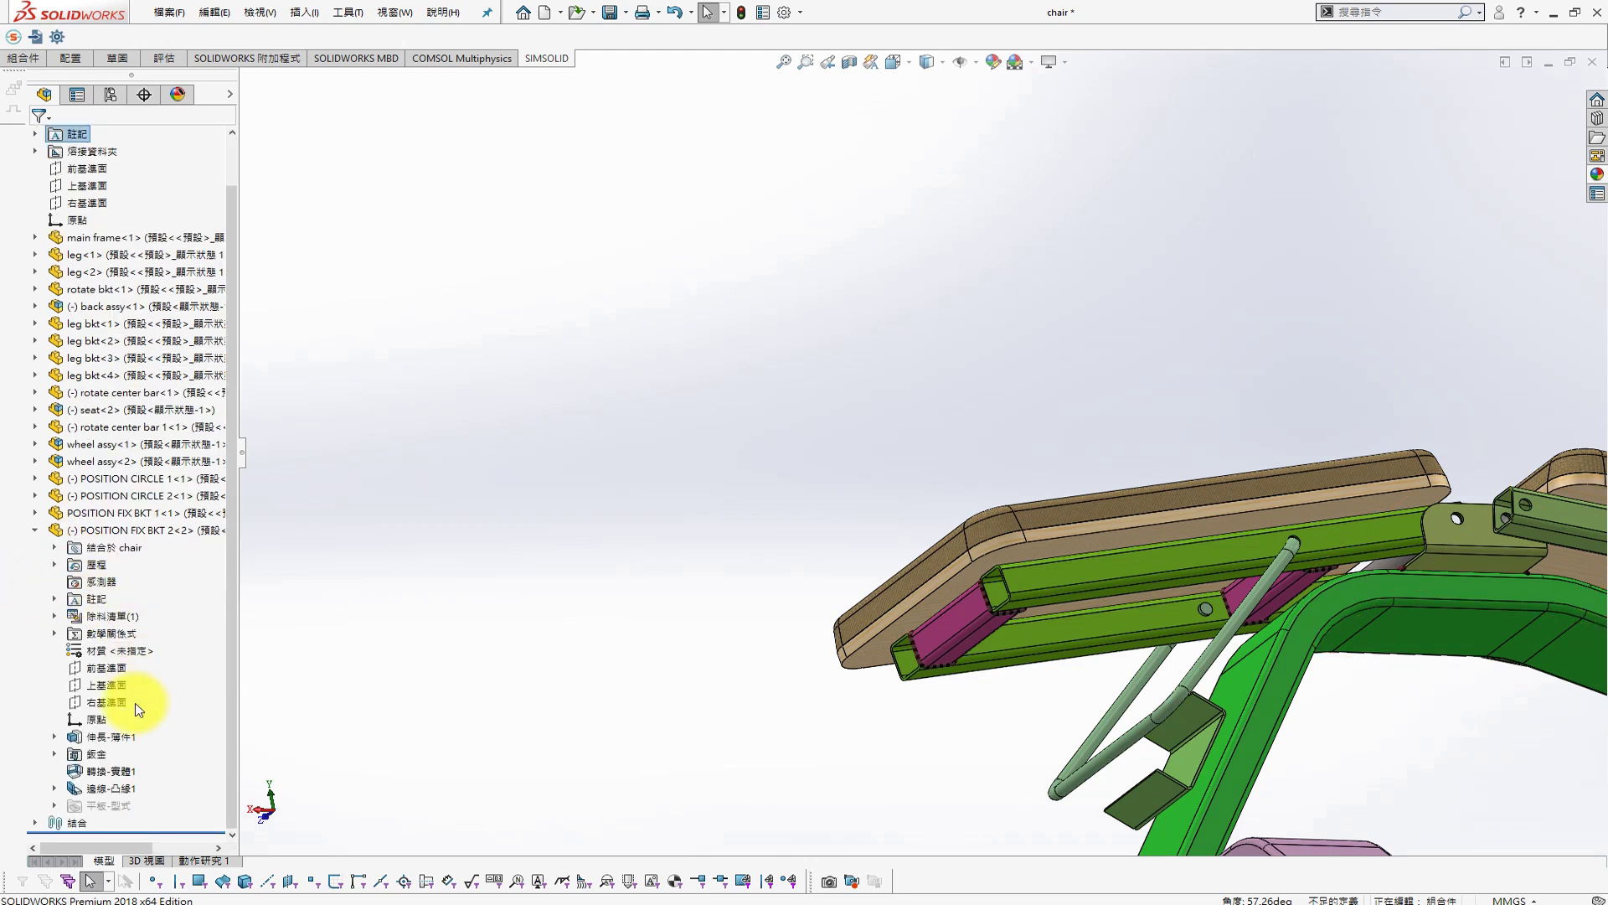
click(106, 702)
click(65, 176)
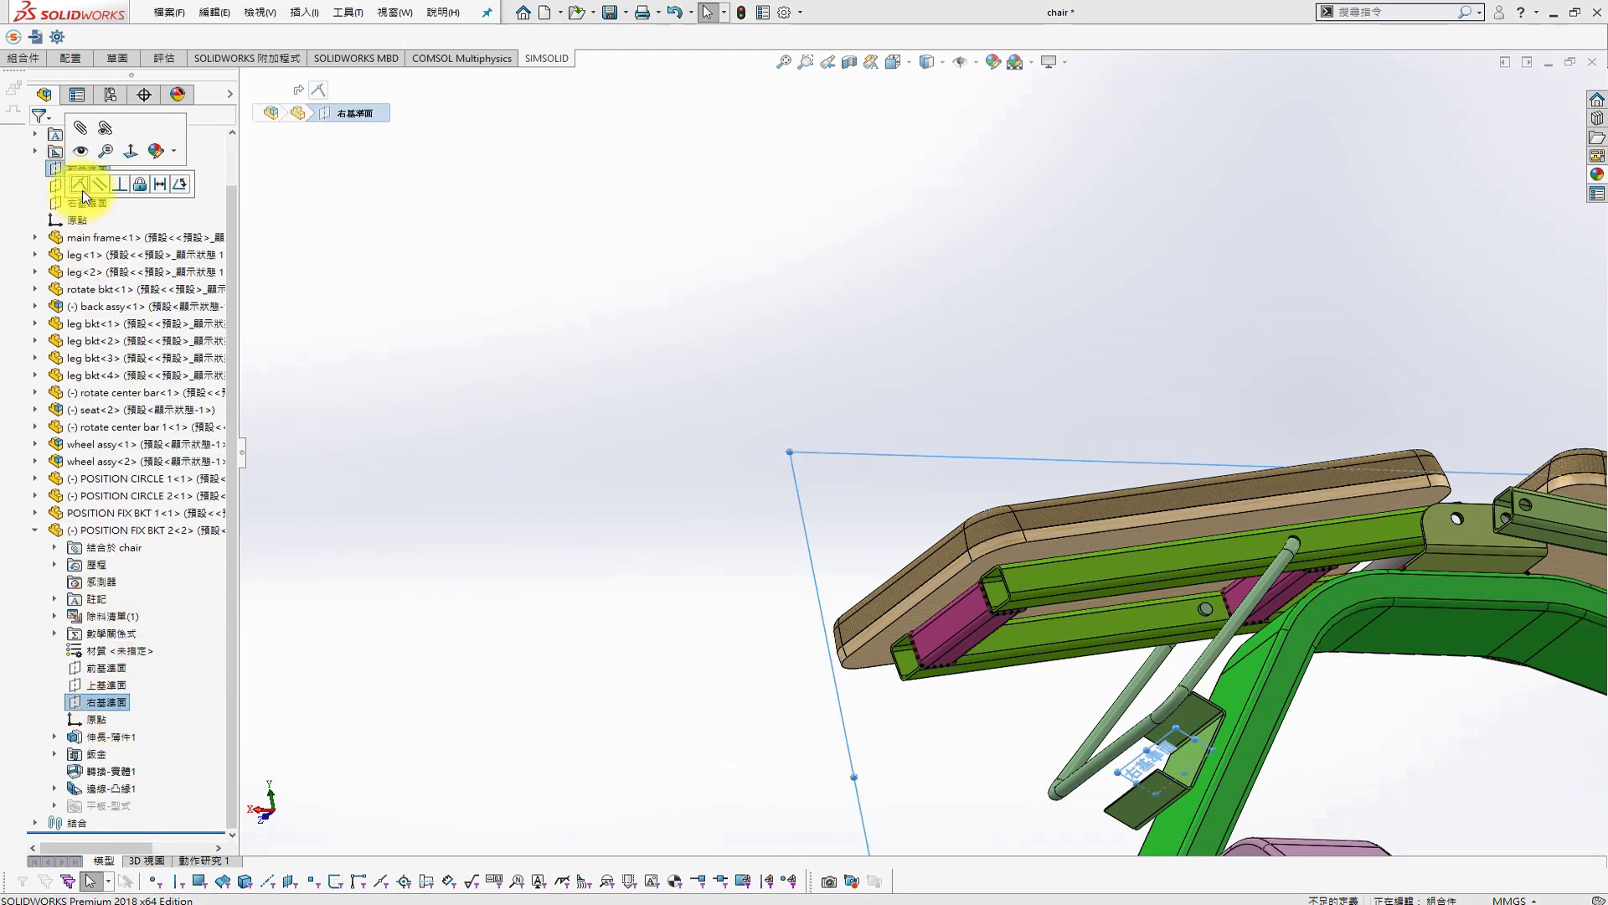
mouse_move(1113, 597)
middle_down()
mouse_move(952, 646)
mouse_move(1139, 665)
middle_up()
click(952, 646)
ctrl+click(1136, 664)
click(1303, 708)
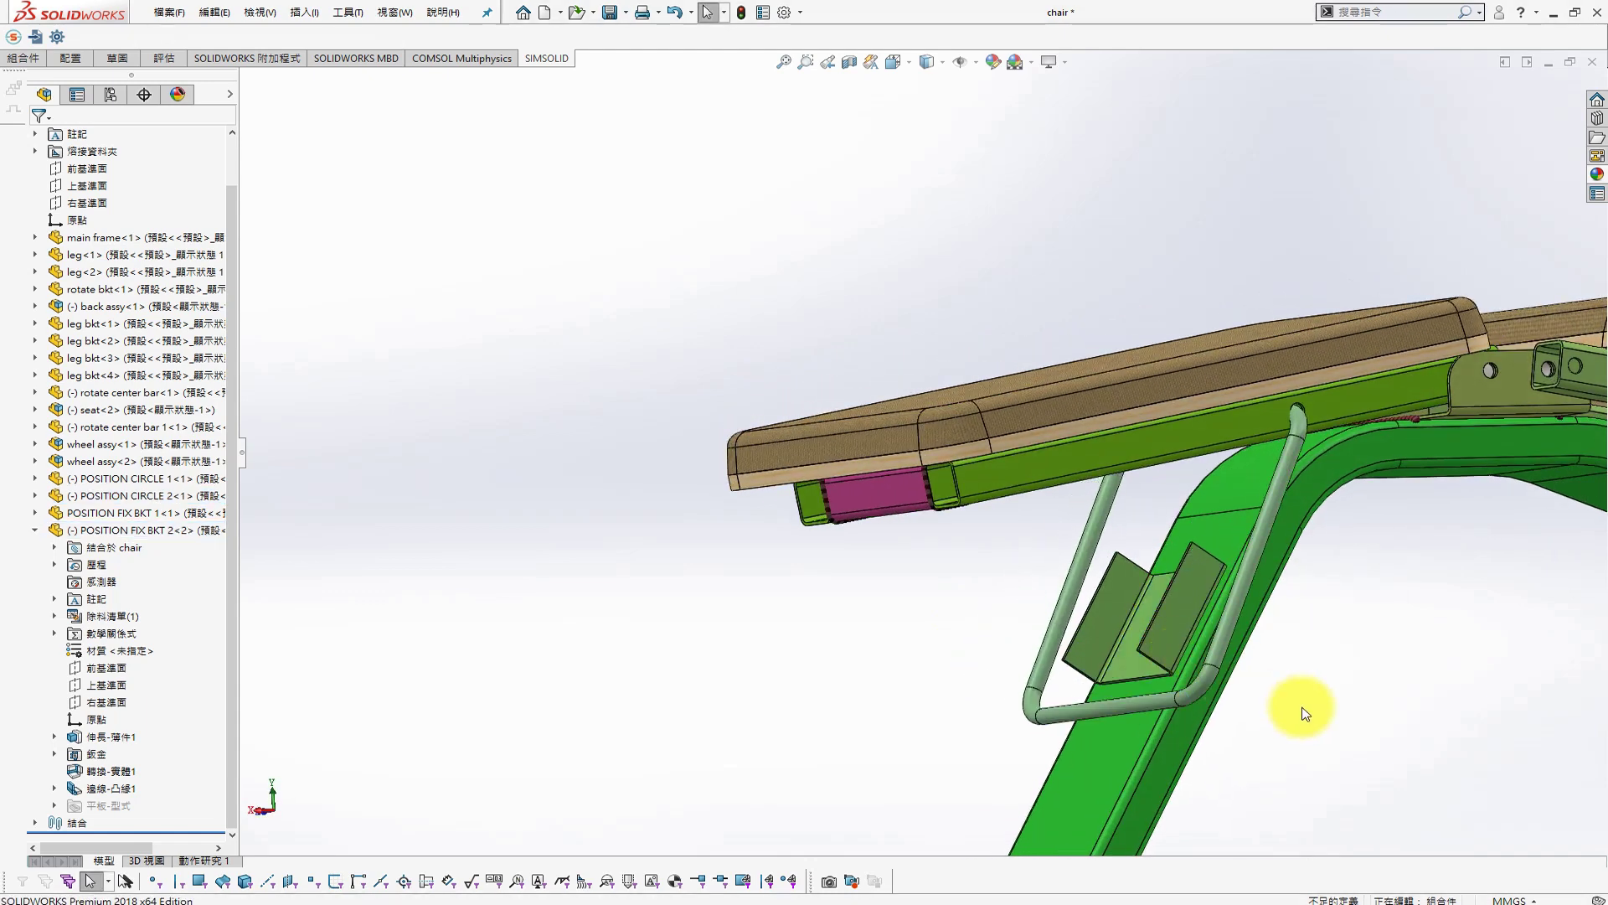
mouse_move(1304, 708)
middle_down()
mouse_move(1239, 718)
mouse_move(1228, 585)
mouse_move(1013, 456)
middle_up()
mouse_move(1014, 459)
mouse_down()
mouse_move(991, 380)
mouse_move(1058, 322)
mouse_move(1079, 324)
mouse_up()
scroll(1079, 624, down, 2)
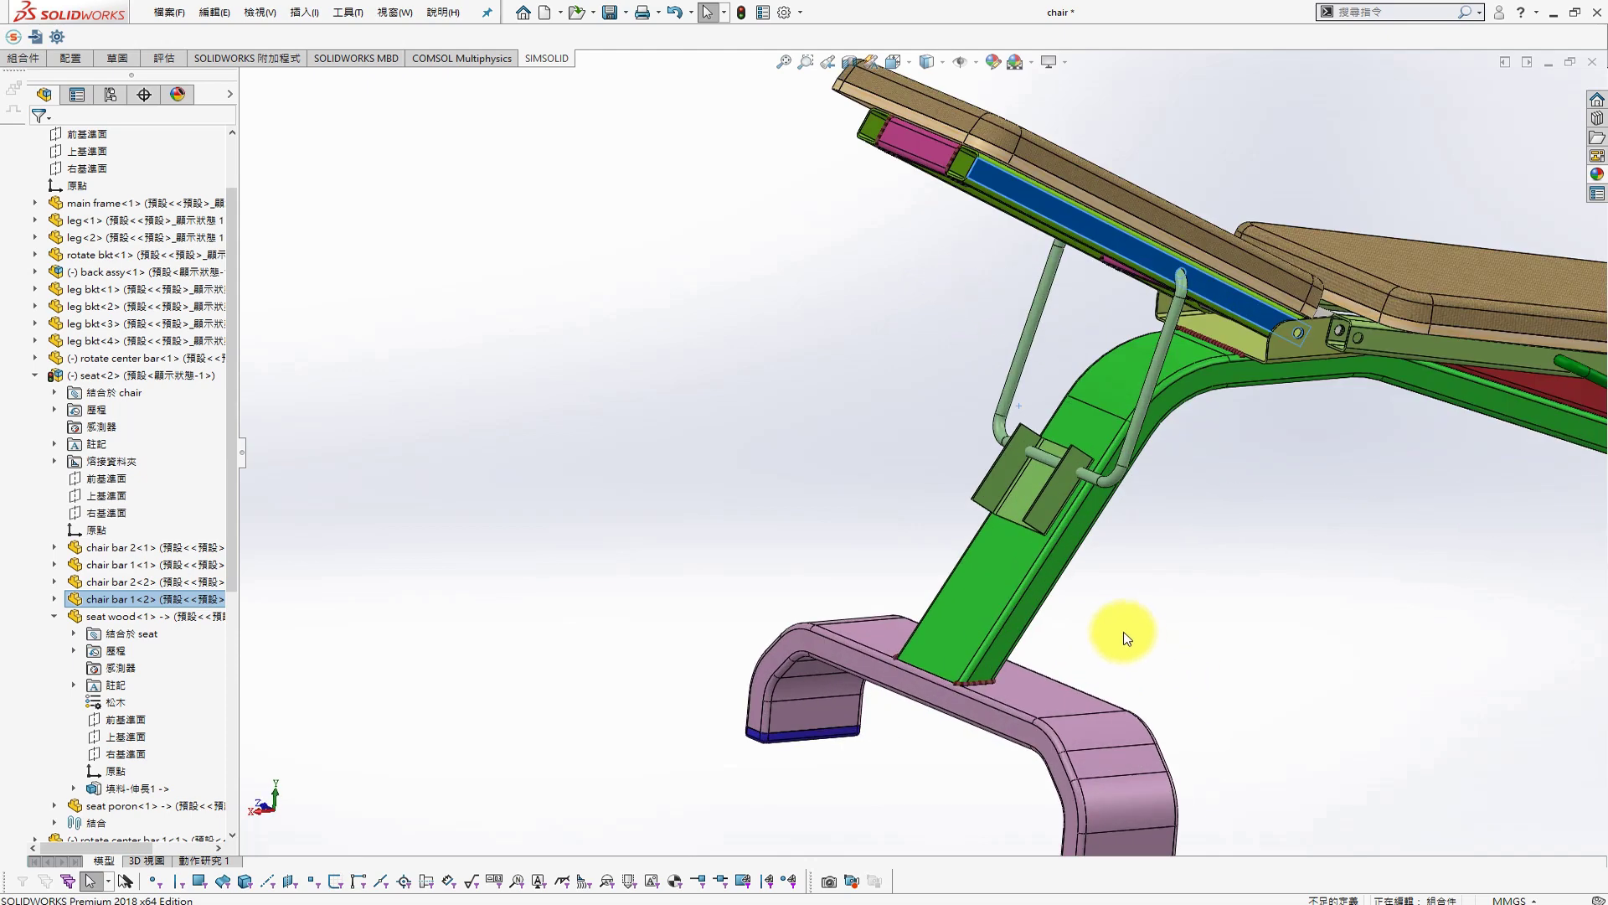
scroll(1124, 636, down, 4)
click(1282, 641)
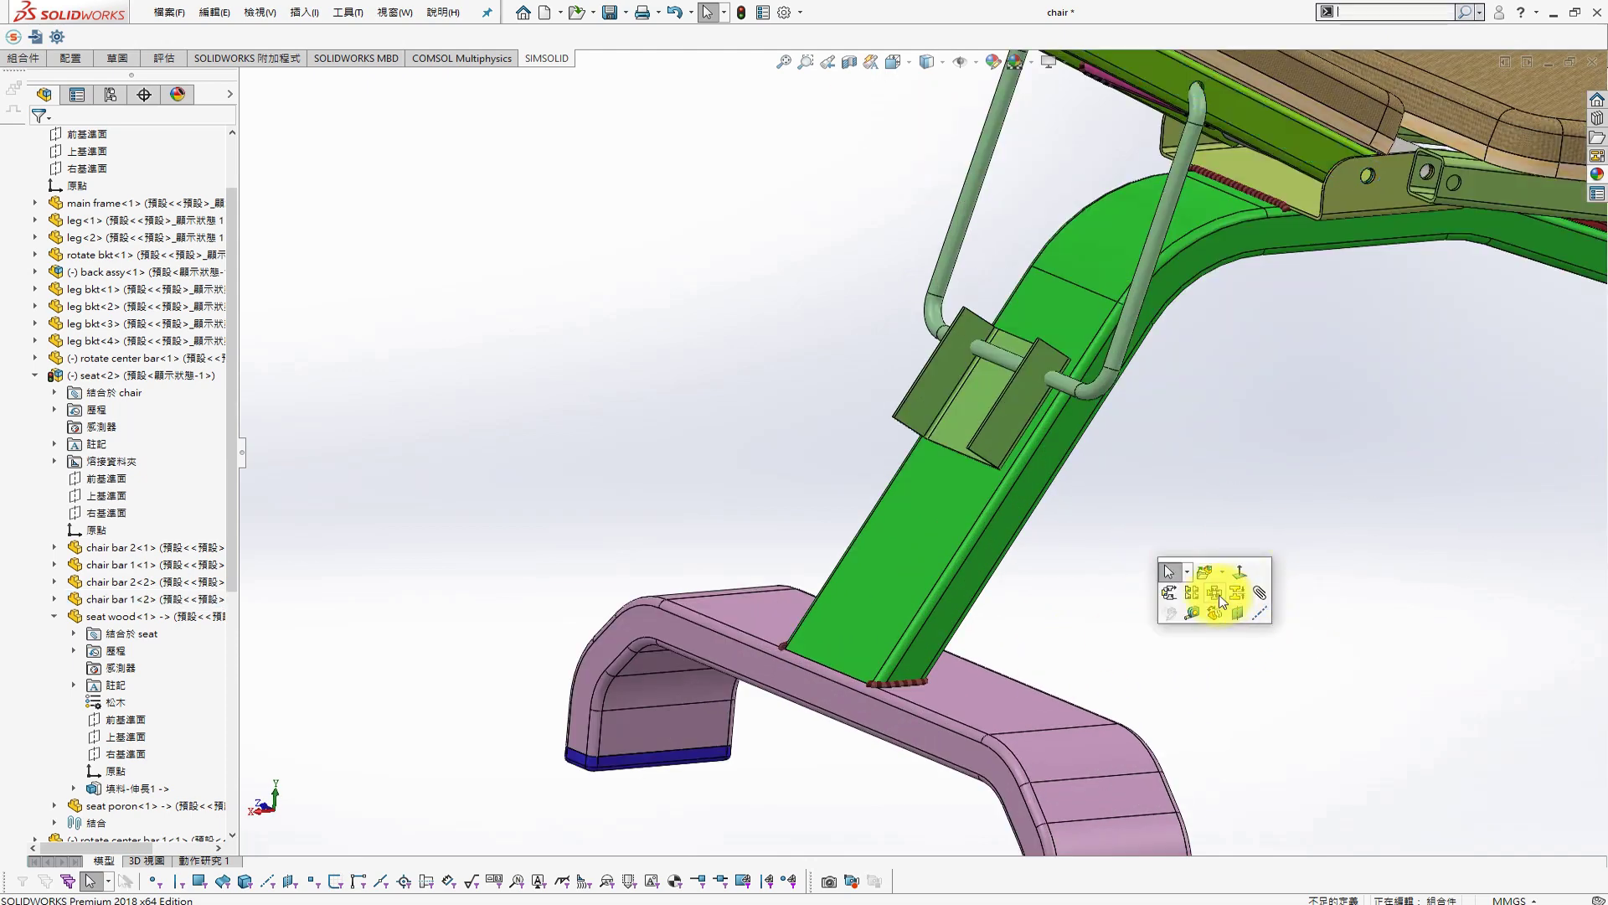
Add a 155 mm distance mate between the bracket face and the main frame edge
click(1261, 594)
scroll(947, 469, down, 3)
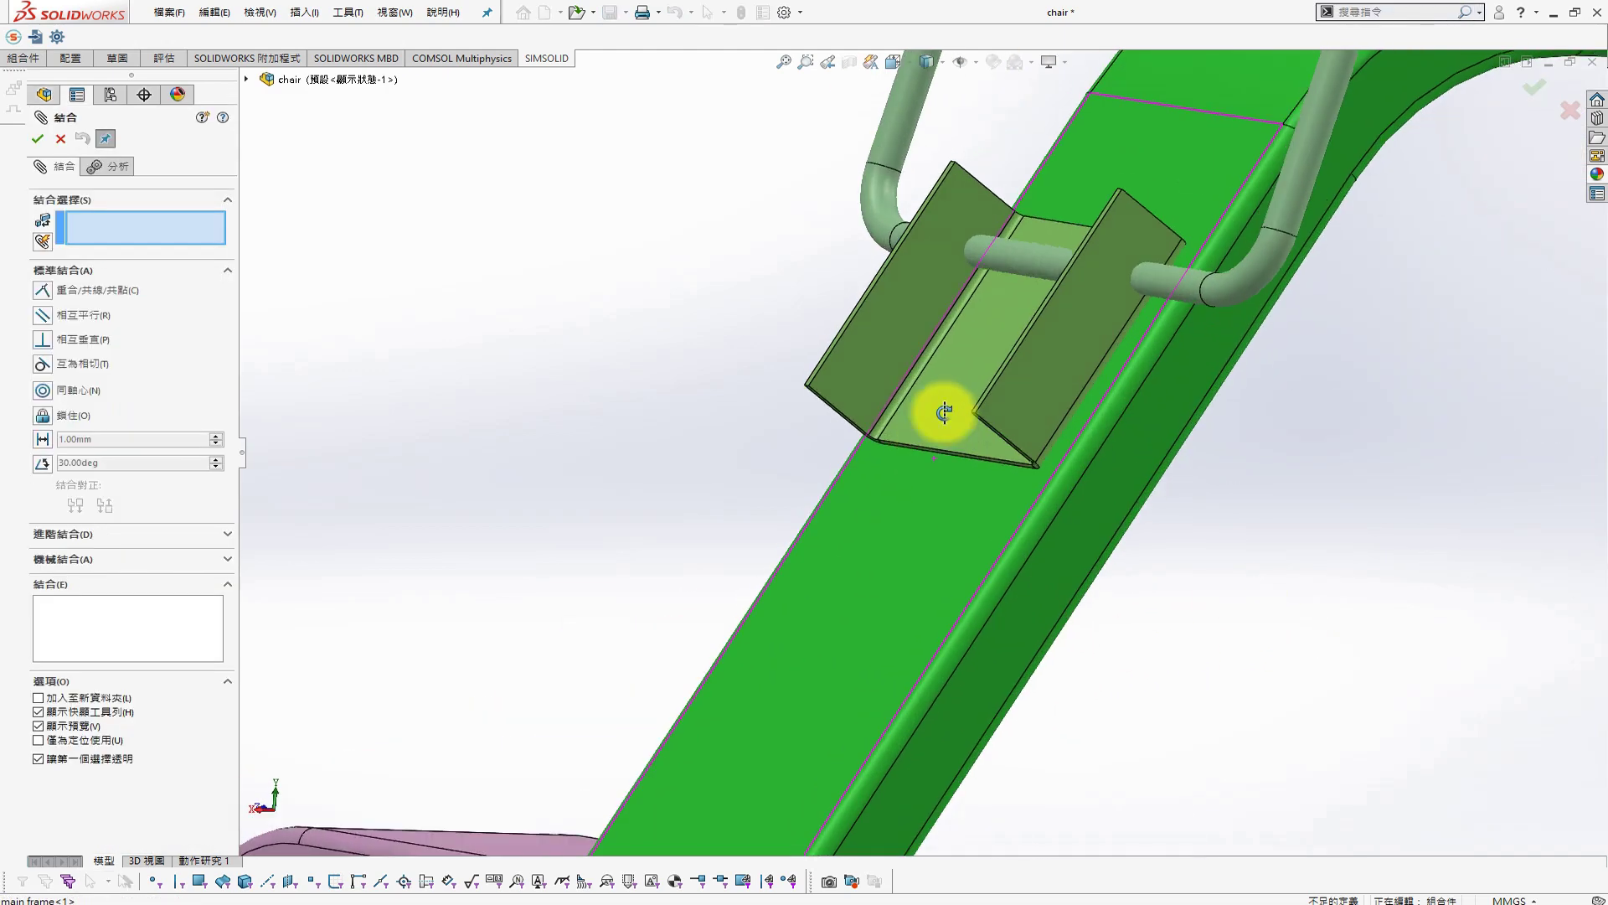
scroll(892, 468, down, 3)
click(977, 449)
scroll(1098, 536, up, 3)
scroll(866, 715, up, 2)
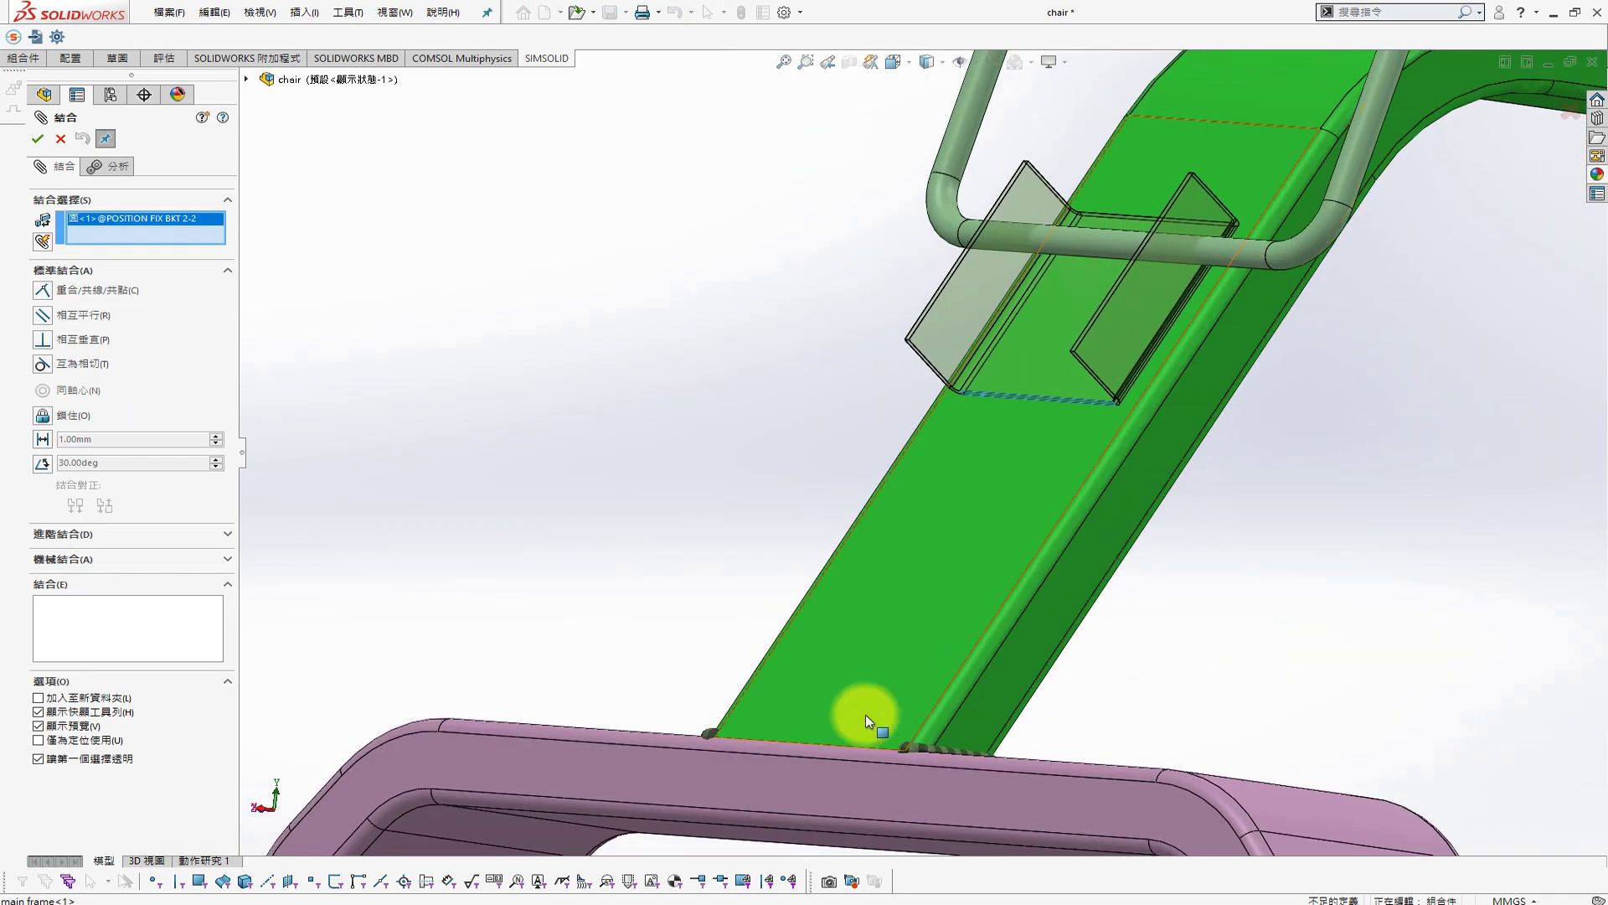
middle_drag(867, 732, 806, 792)
click(806, 793)
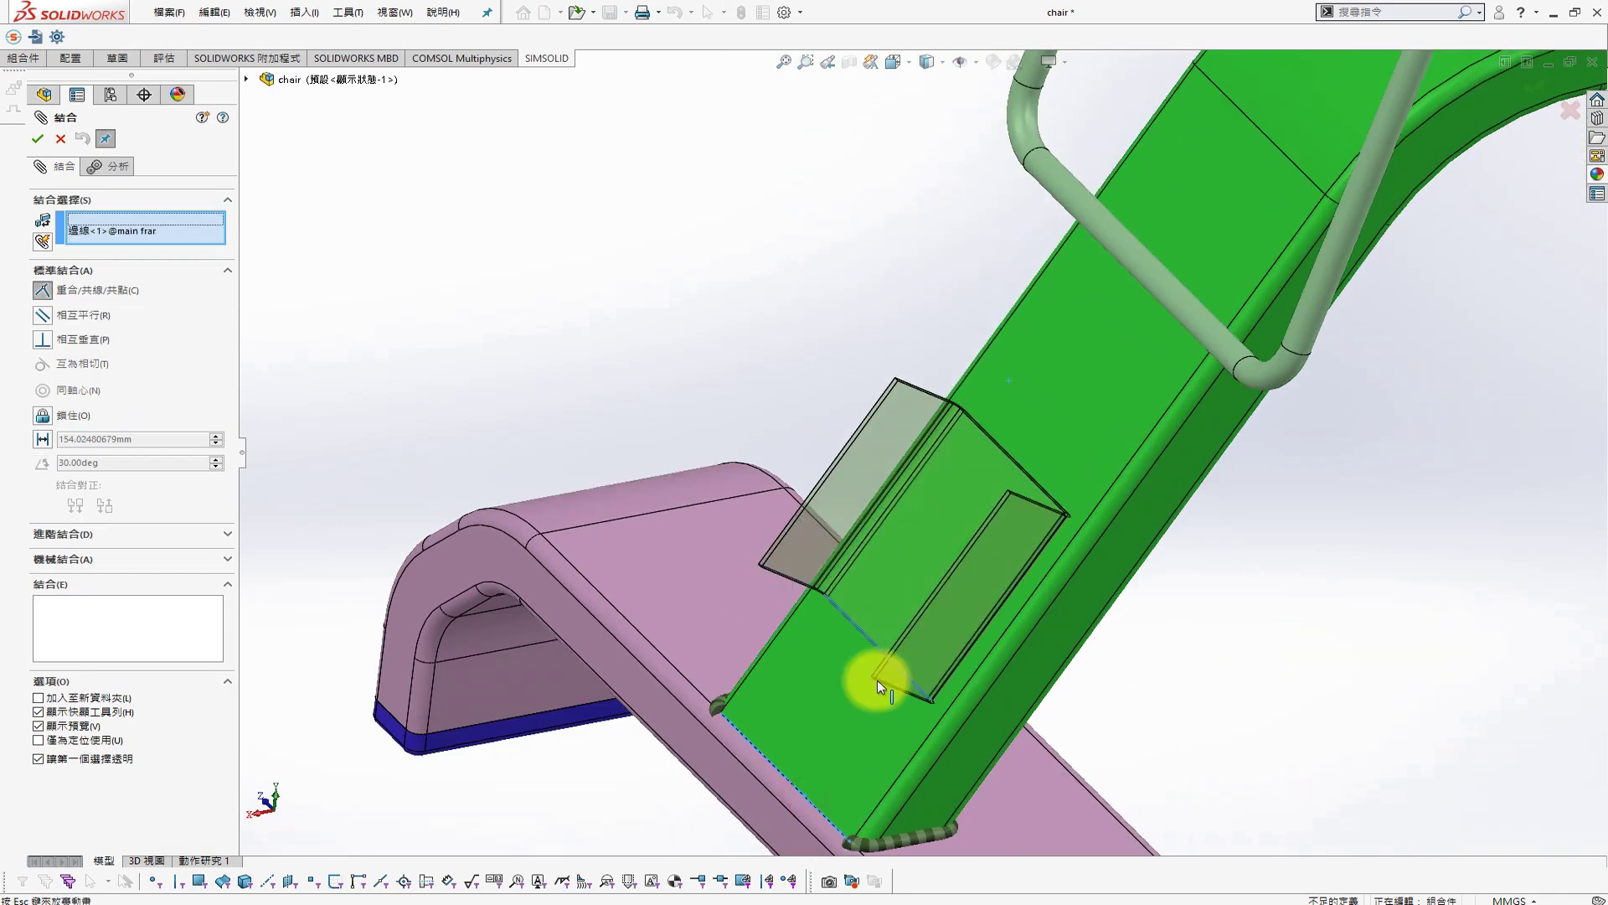
click(974, 668)
text(155)
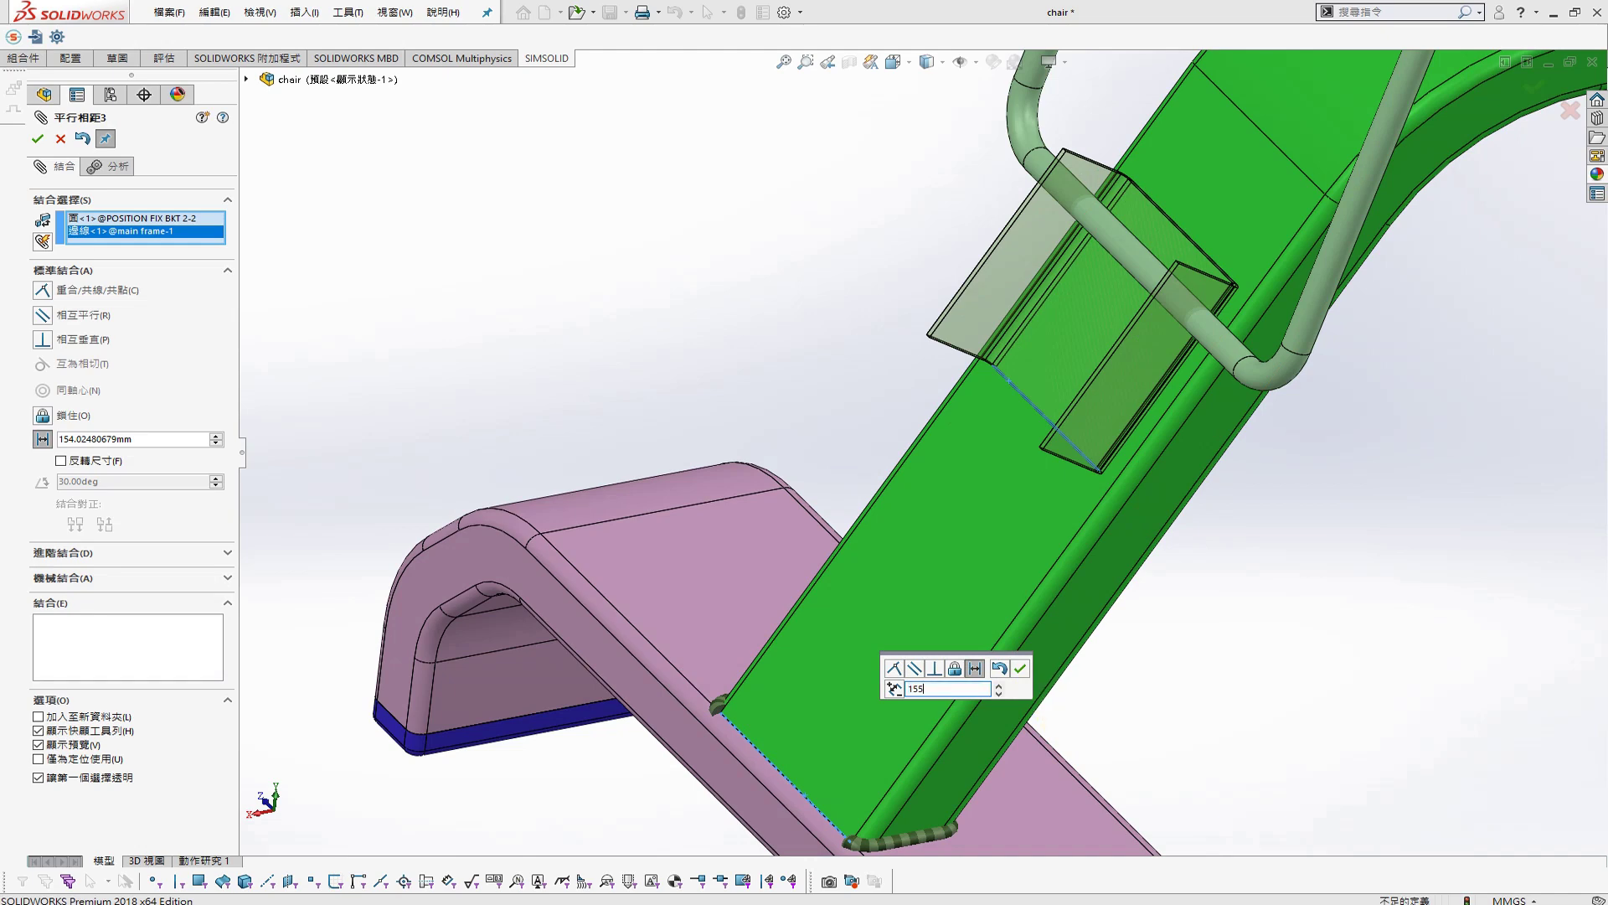
key(Return)
click(1020, 668)
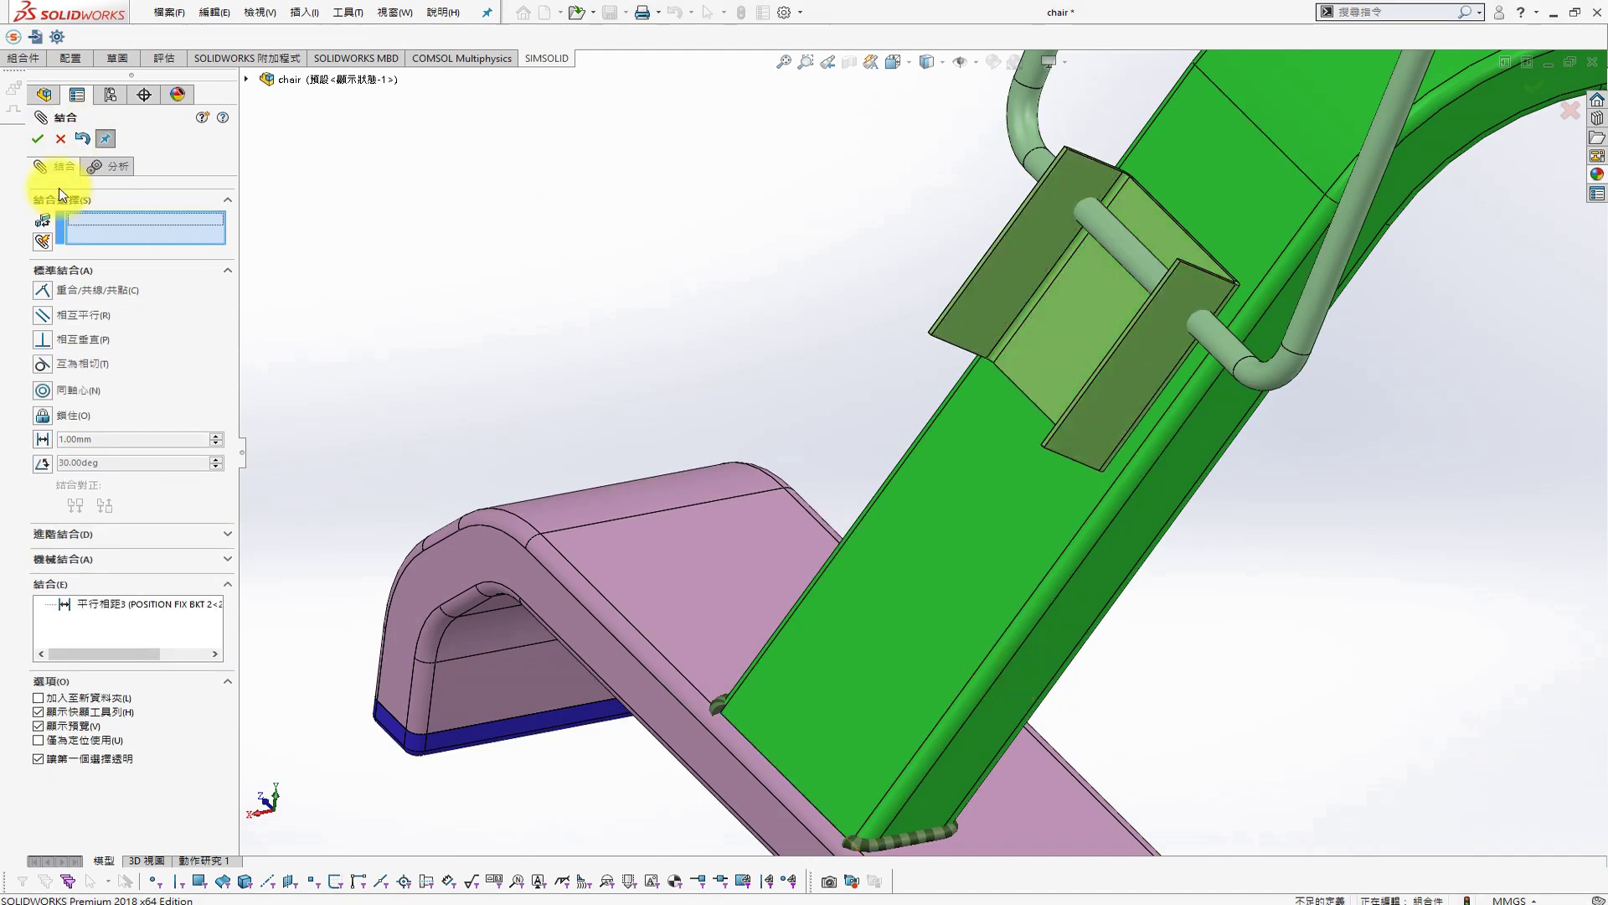
click(37, 139)
middle_drag(620, 114, 727, 189)
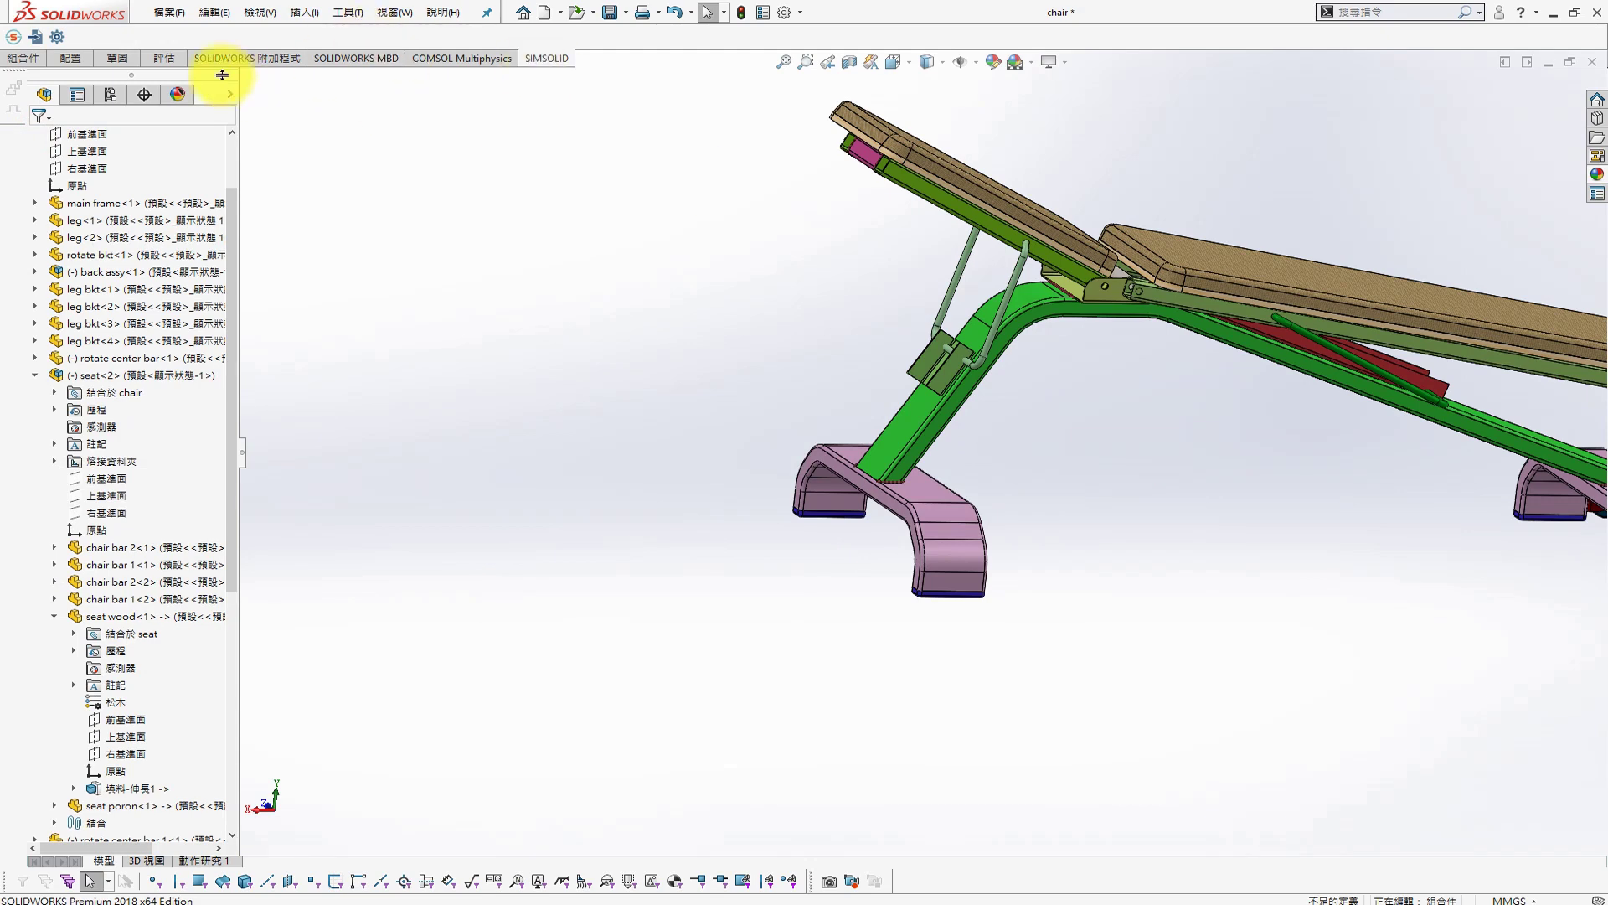
In the seat 15 configuration, change mate 平行相距3 to 135 mm
click(111, 94)
double_click(132, 319)
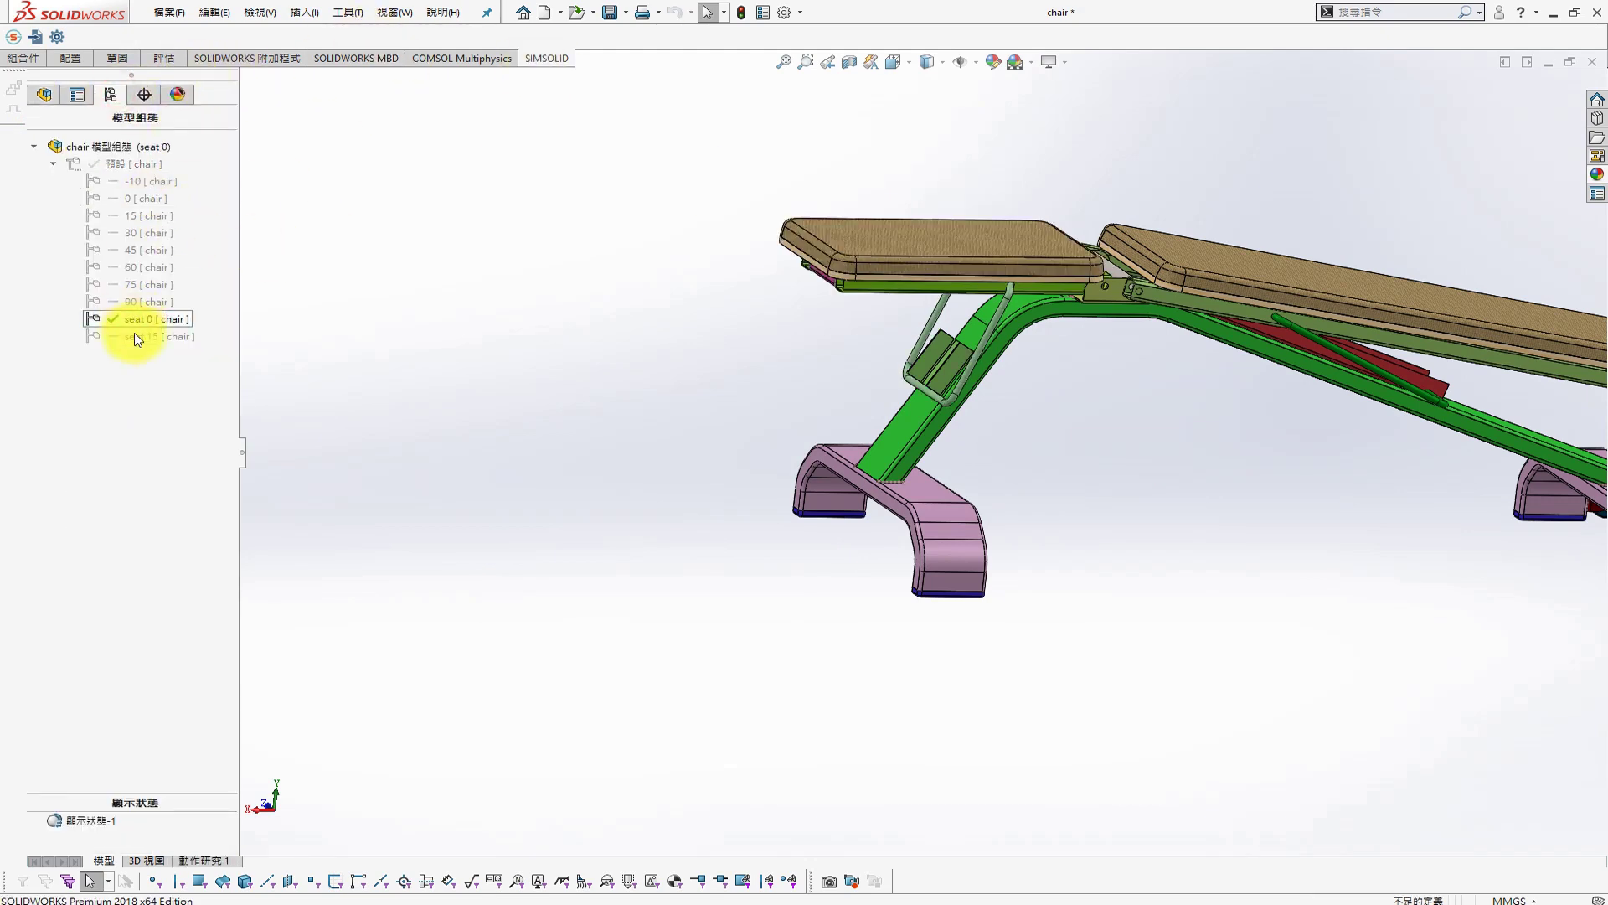
double_click(142, 337)
click(44, 94)
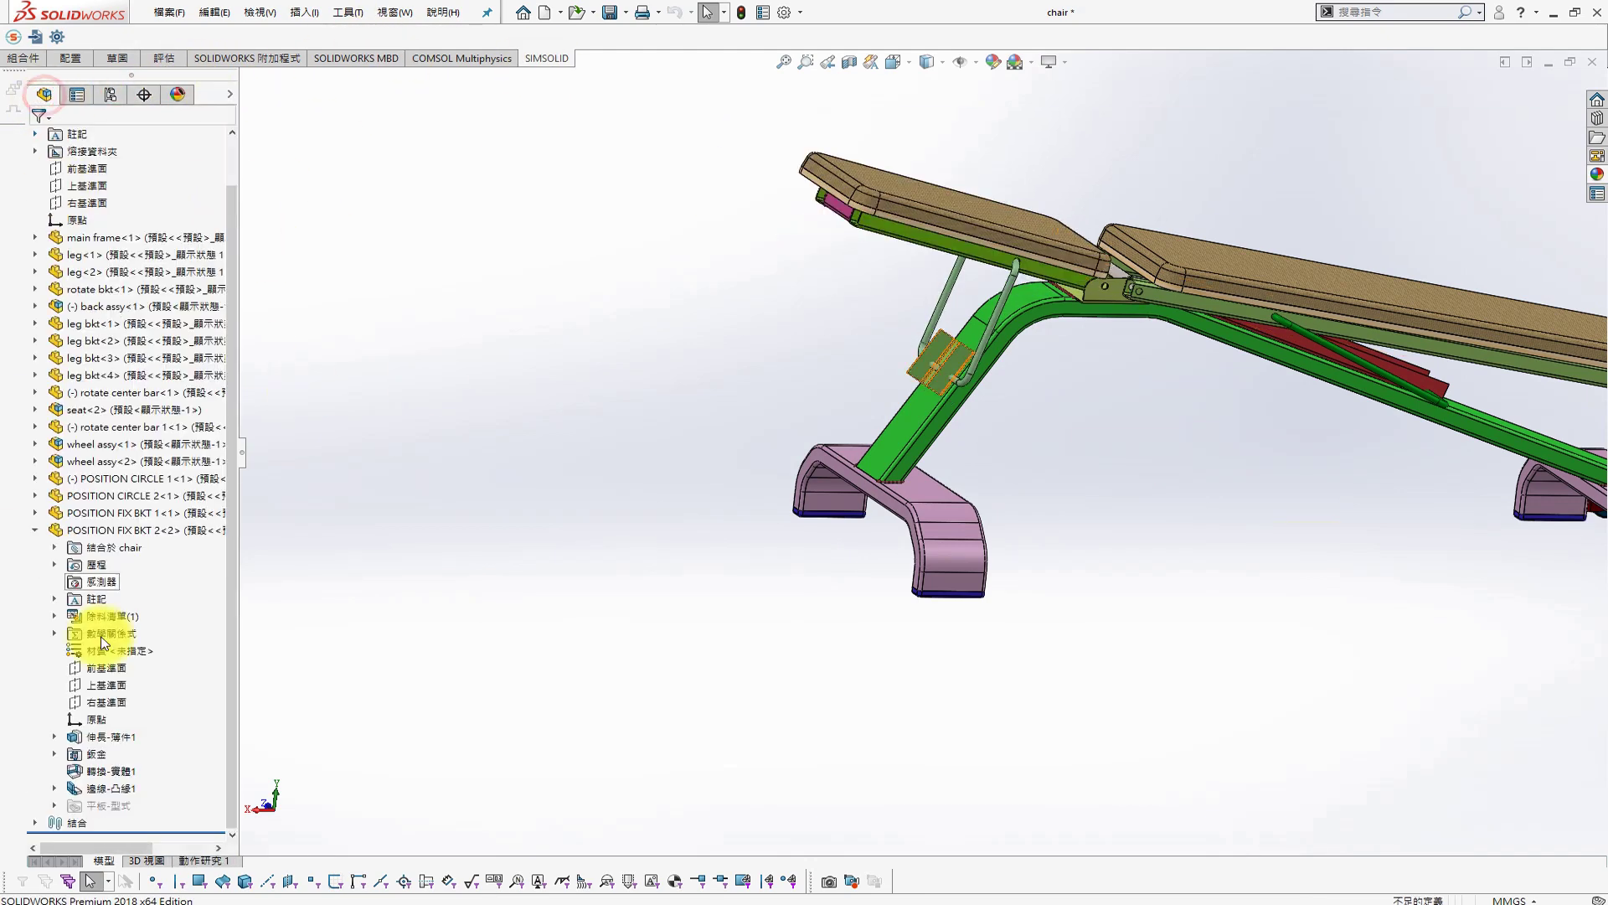
drag(233, 687, 222, 786)
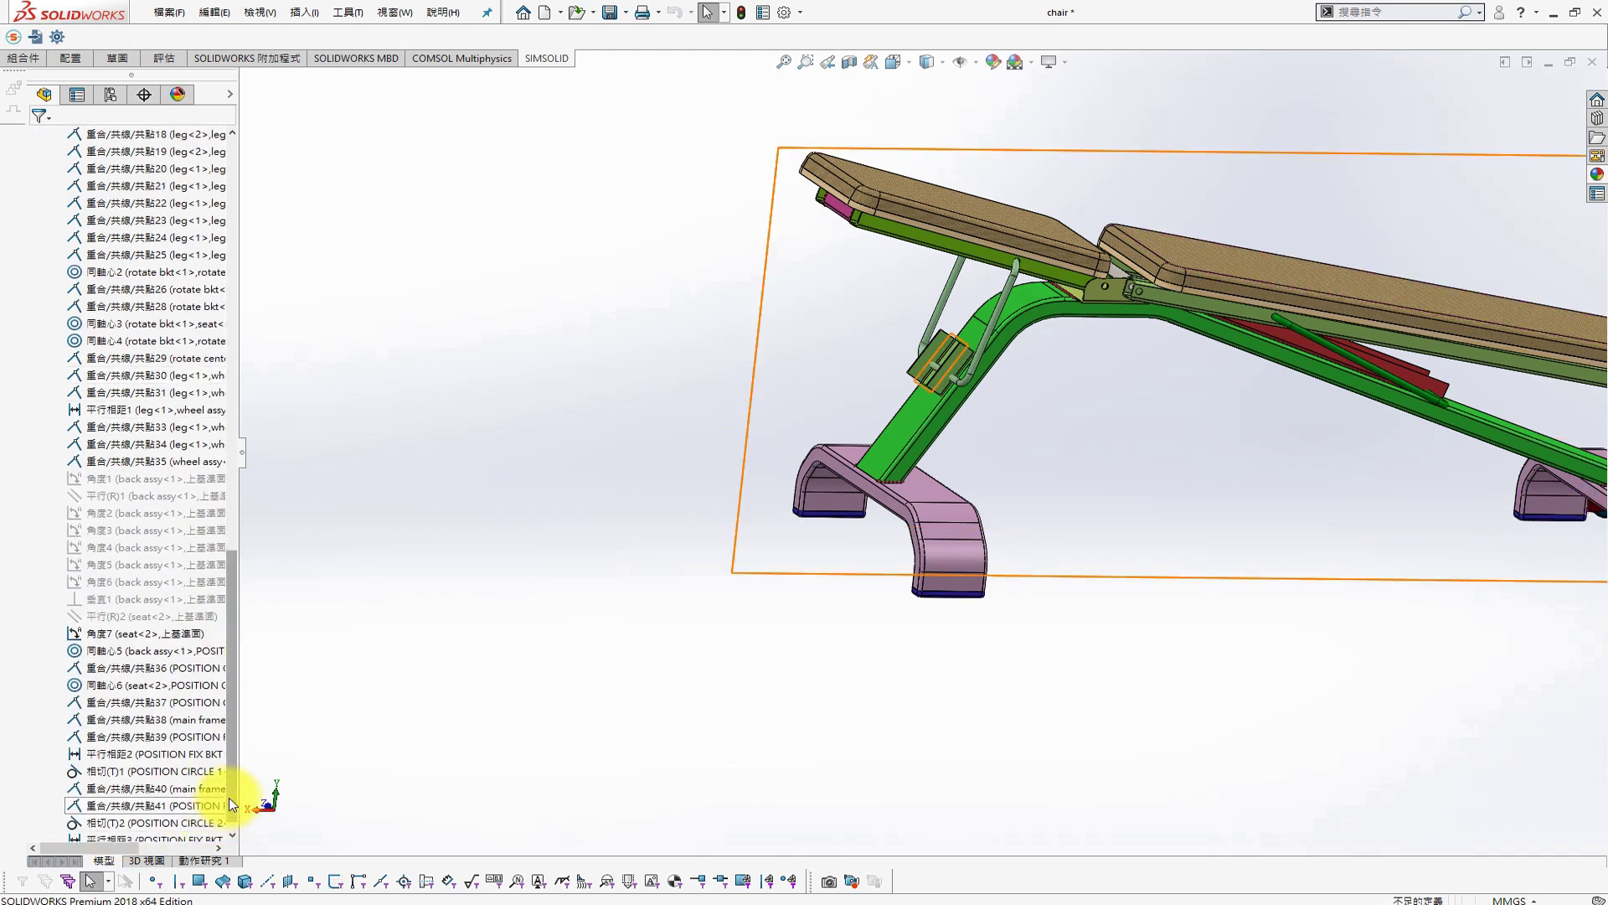
scroll(229, 797, down, 3)
click(168, 821)
click(542, 686)
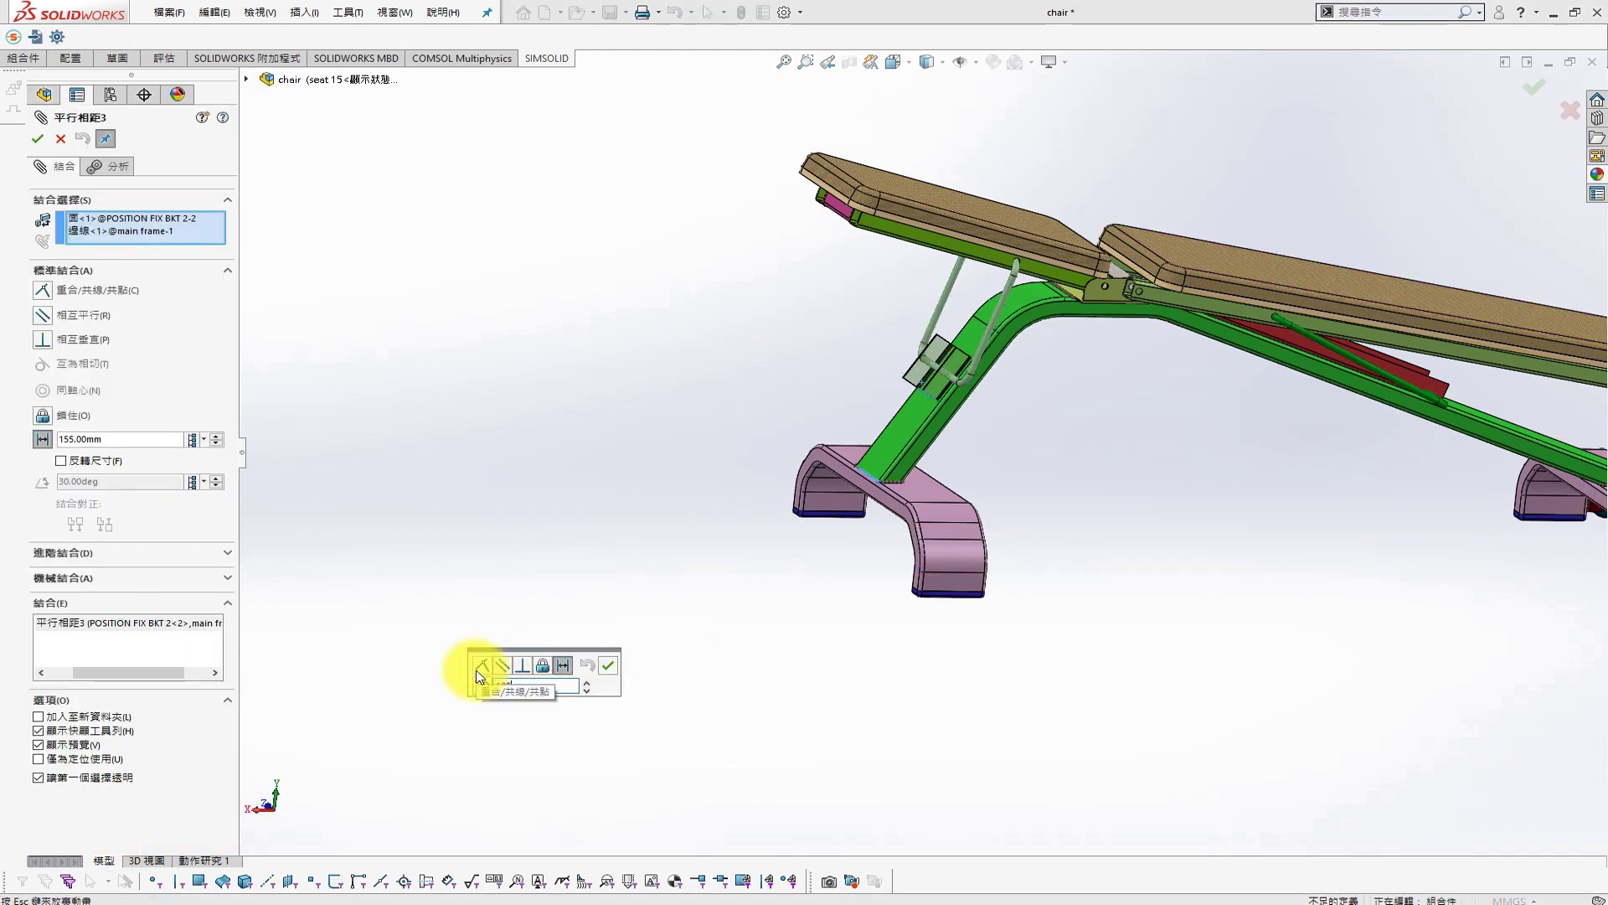
key(Return)
click(40, 139)
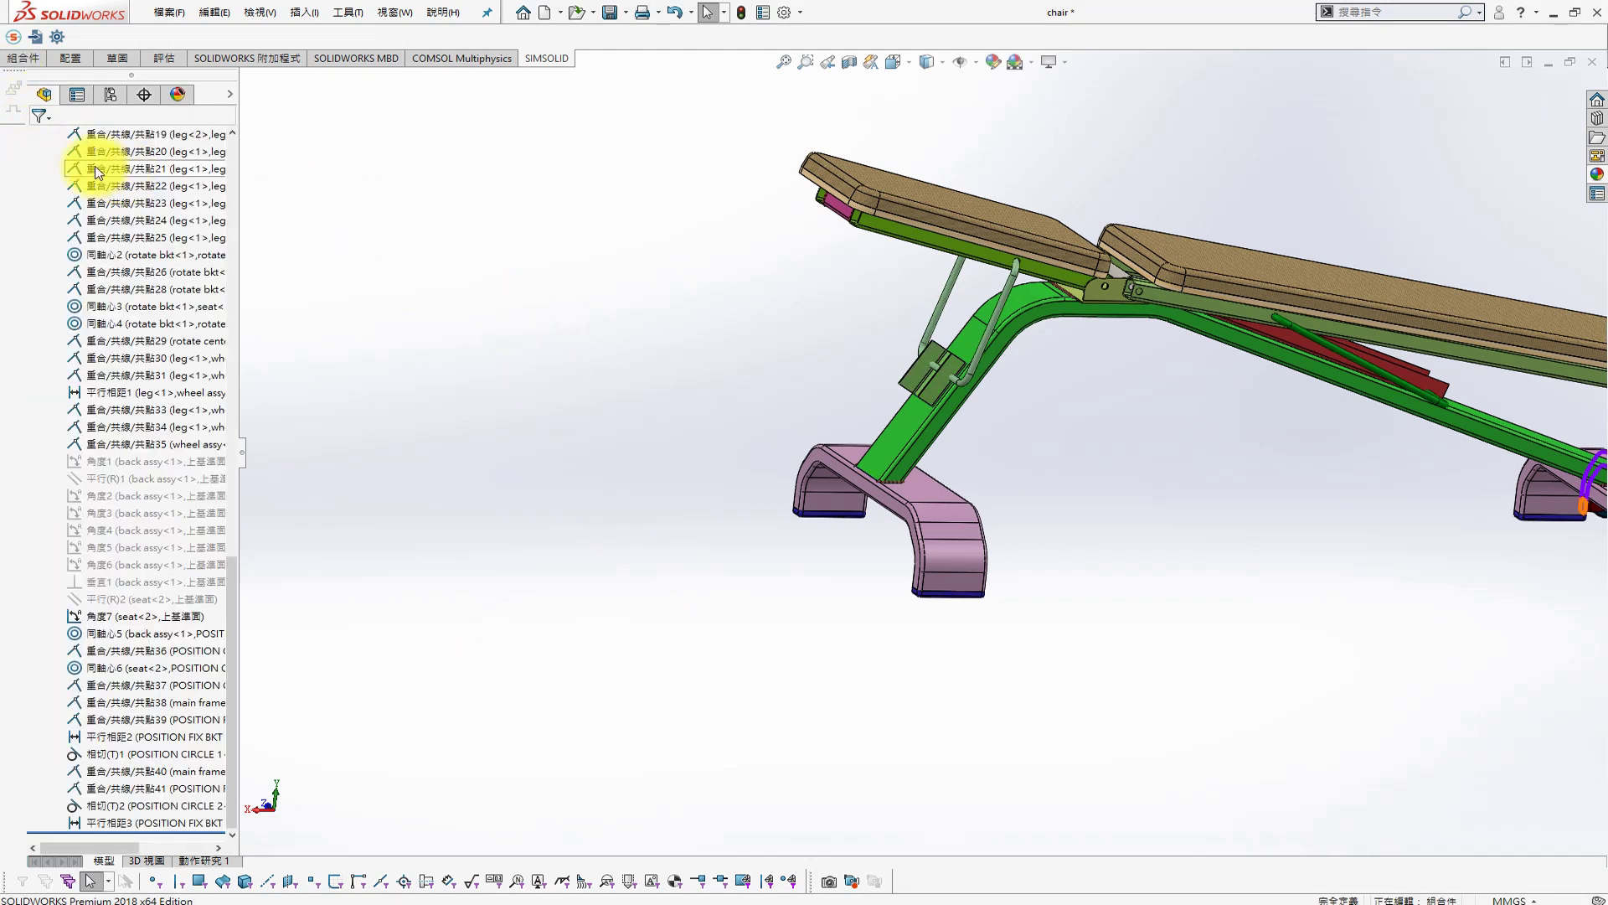
Activate seat 0, set mate 平行相距3 to 135 mm there, and view the side
click(110, 94)
double_click(158, 321)
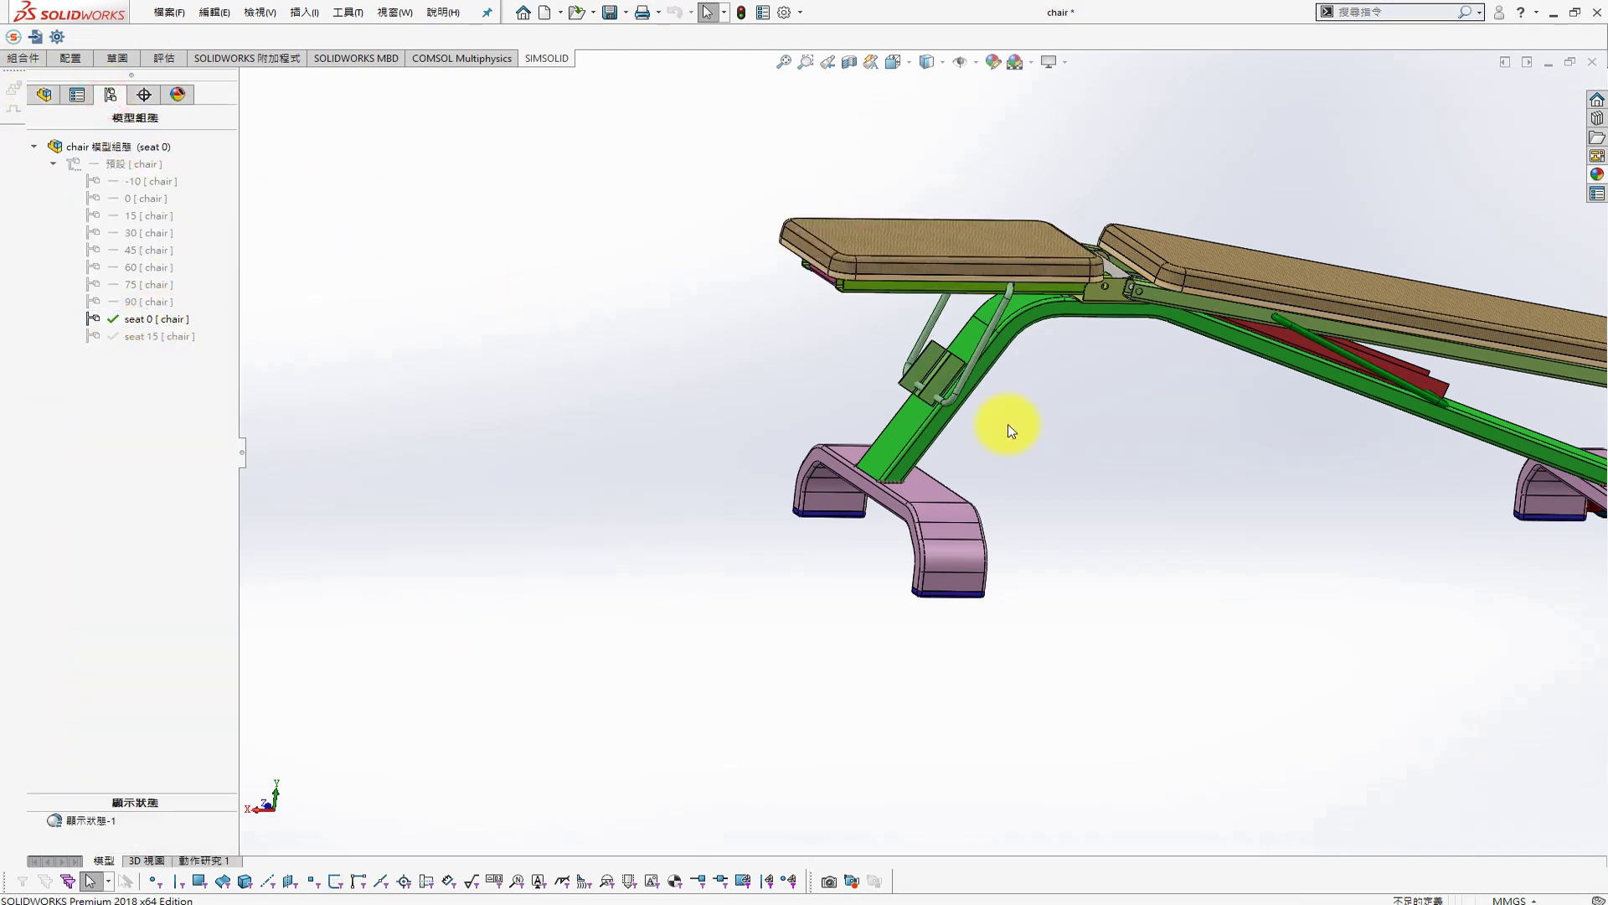
click(77, 92)
click(34, 821)
scroll(134, 754, down, 5)
click(140, 825)
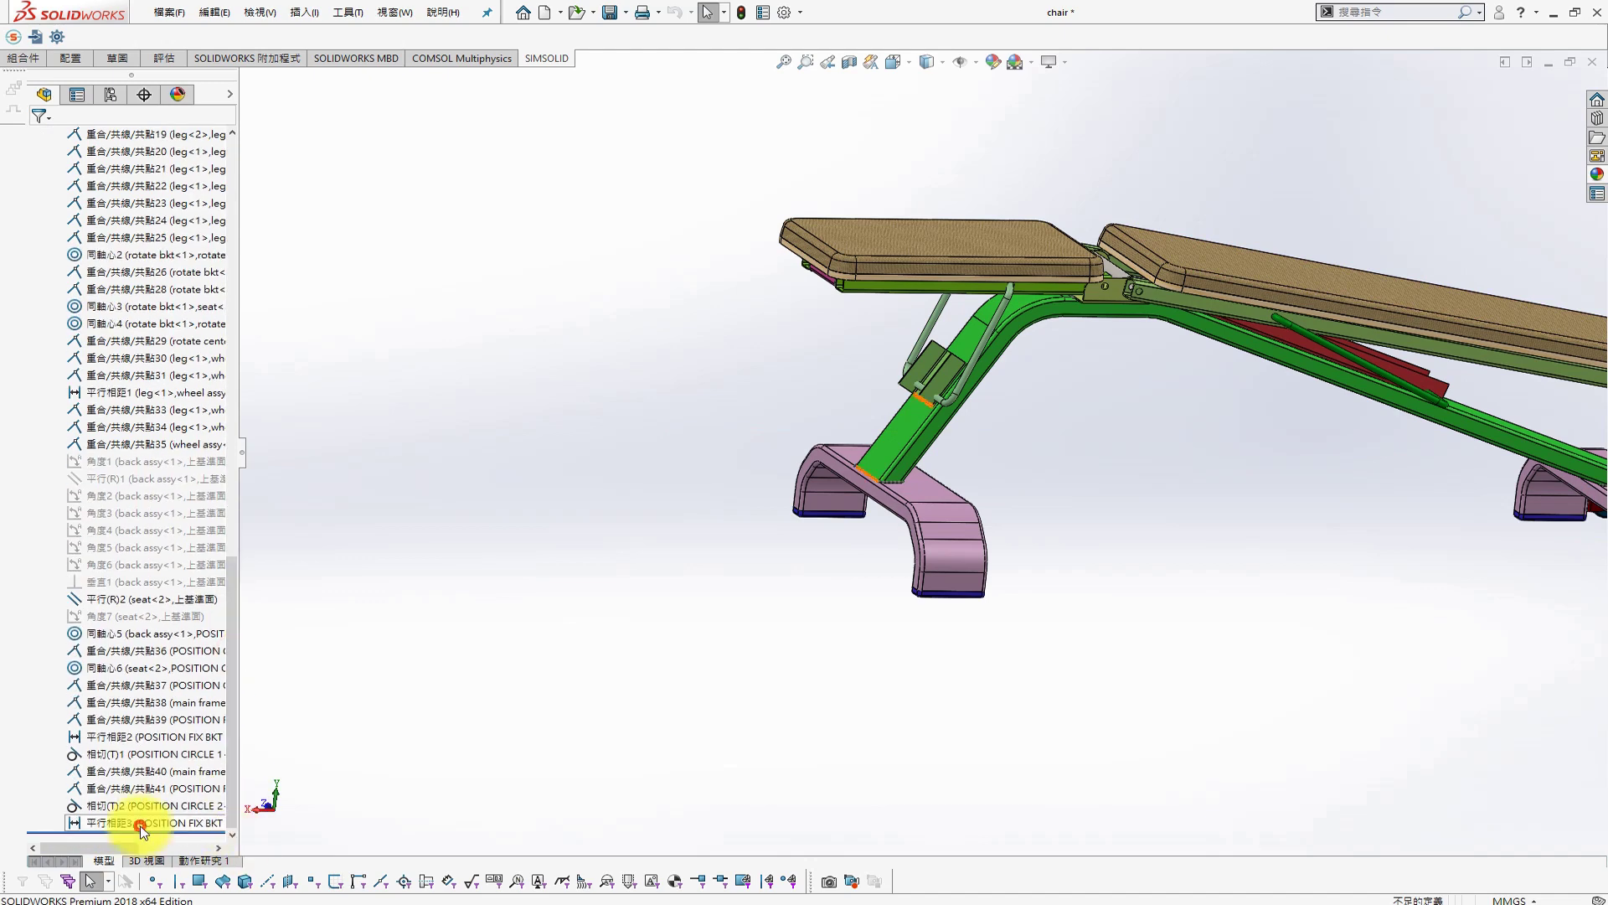
right_click(198, 827)
click(198, 520)
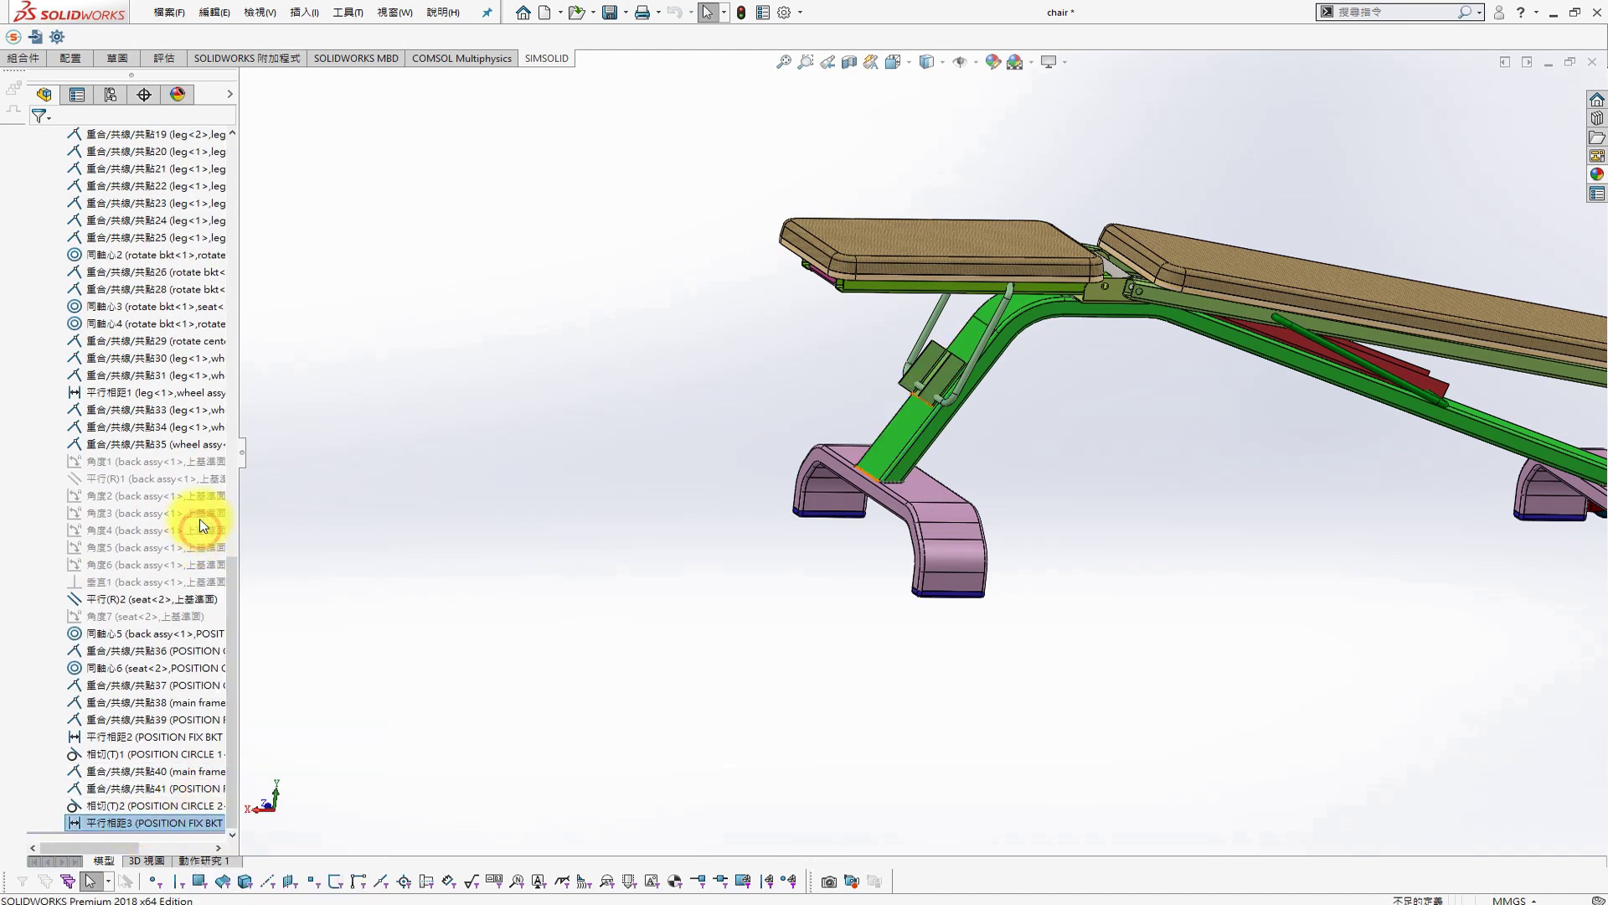
drag(212, 671, 163, 668)
key(Return)
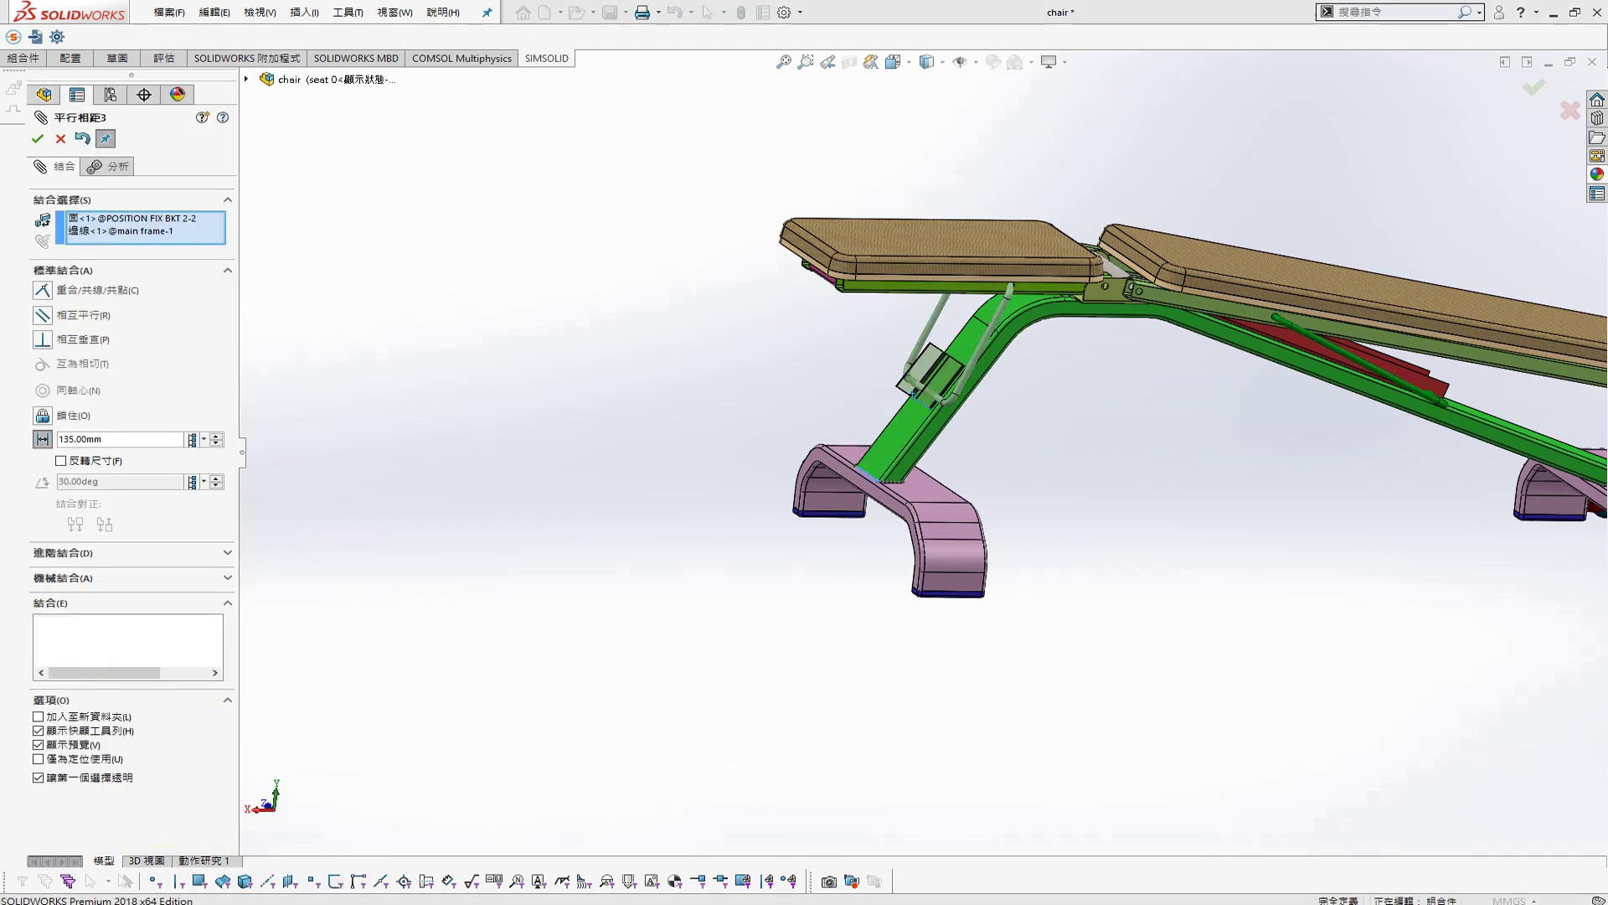
click(36, 139)
key(Escape)
key(ctrl+2)
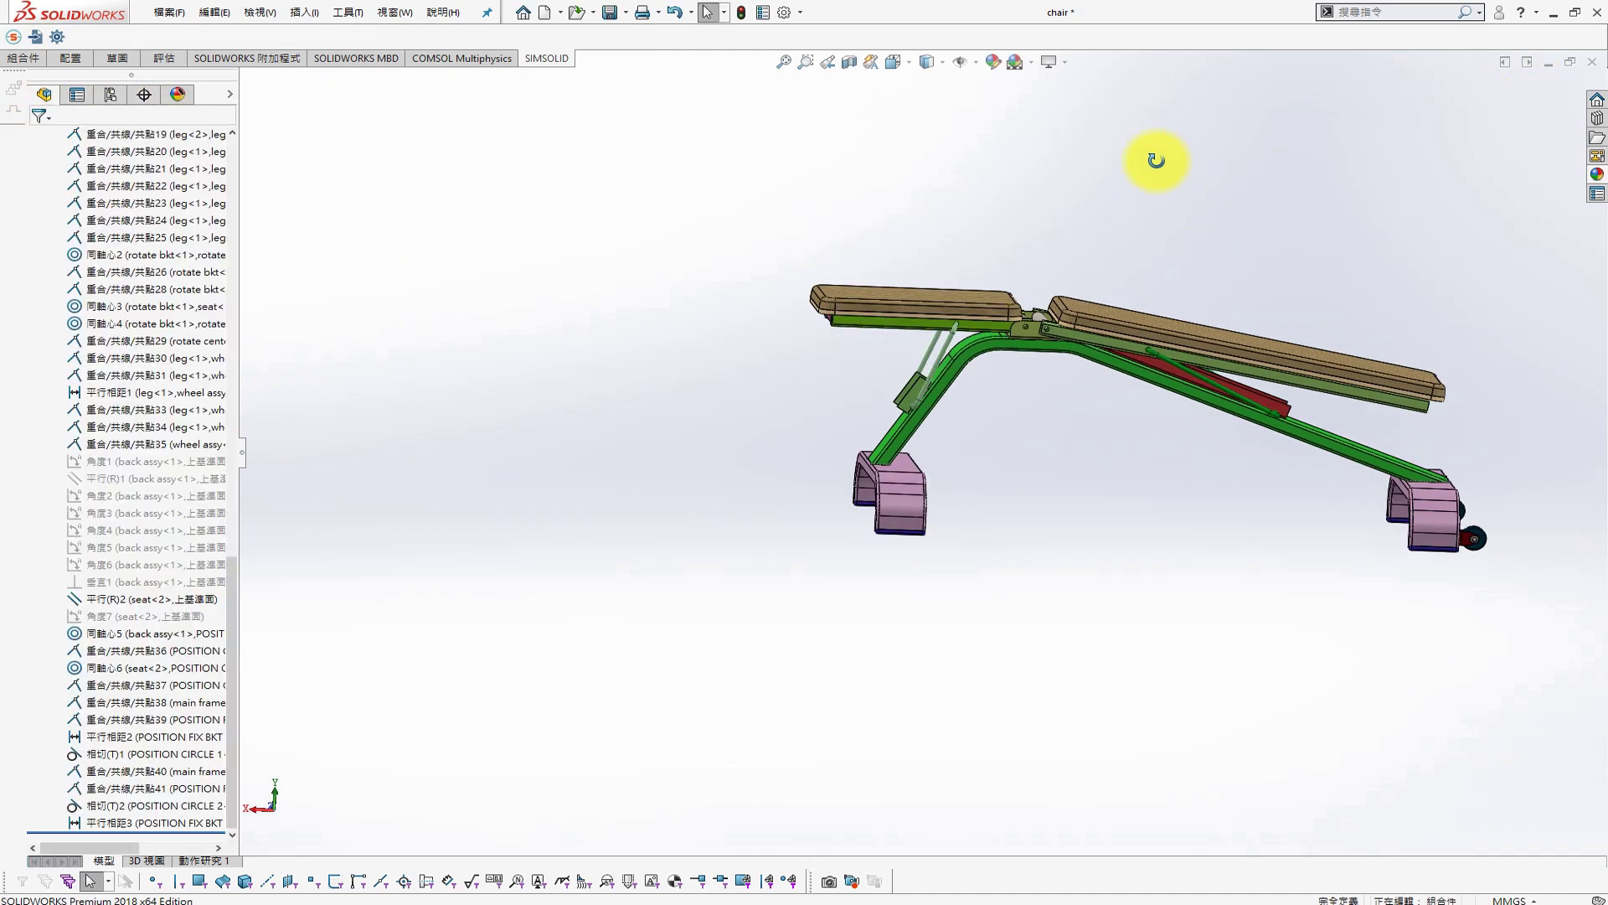
Orbit the chair to an oblique view and activate the -10 configuration
mouse_move(875, 182)
middle_down()
mouse_move(1066, 204)
mouse_move(1310, 431)
middle_up()
mouse_move(1310, 431)
mouse_down()
mouse_move(1184, 198)
mouse_move(1089, 184)
mouse_up()
middle_drag(1089, 184, 1148, 268)
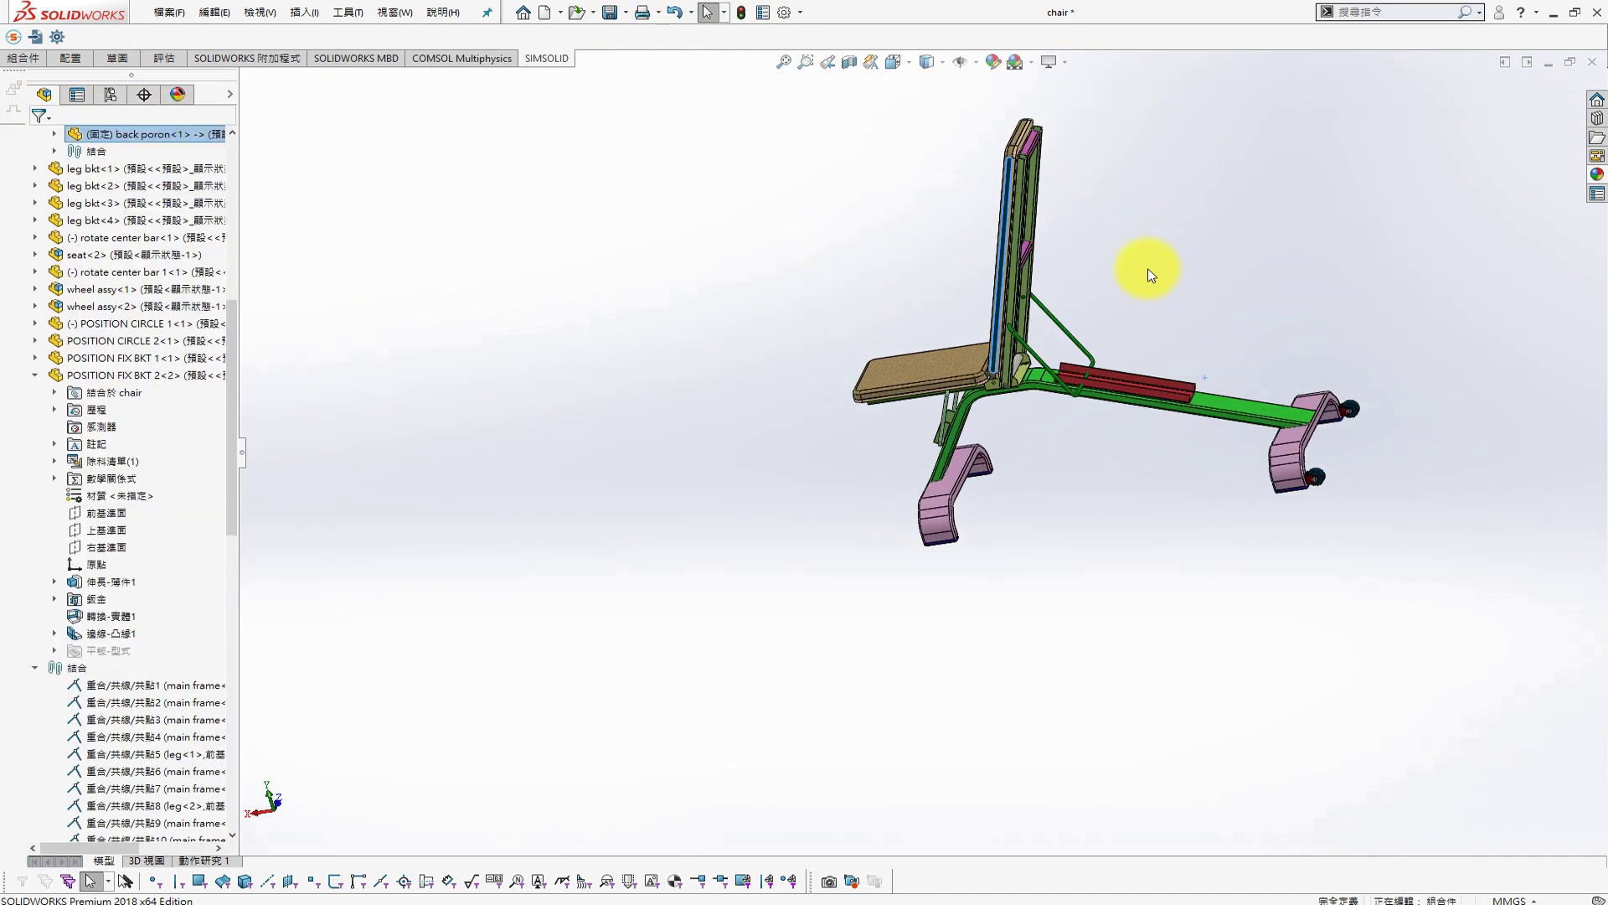
click(111, 95)
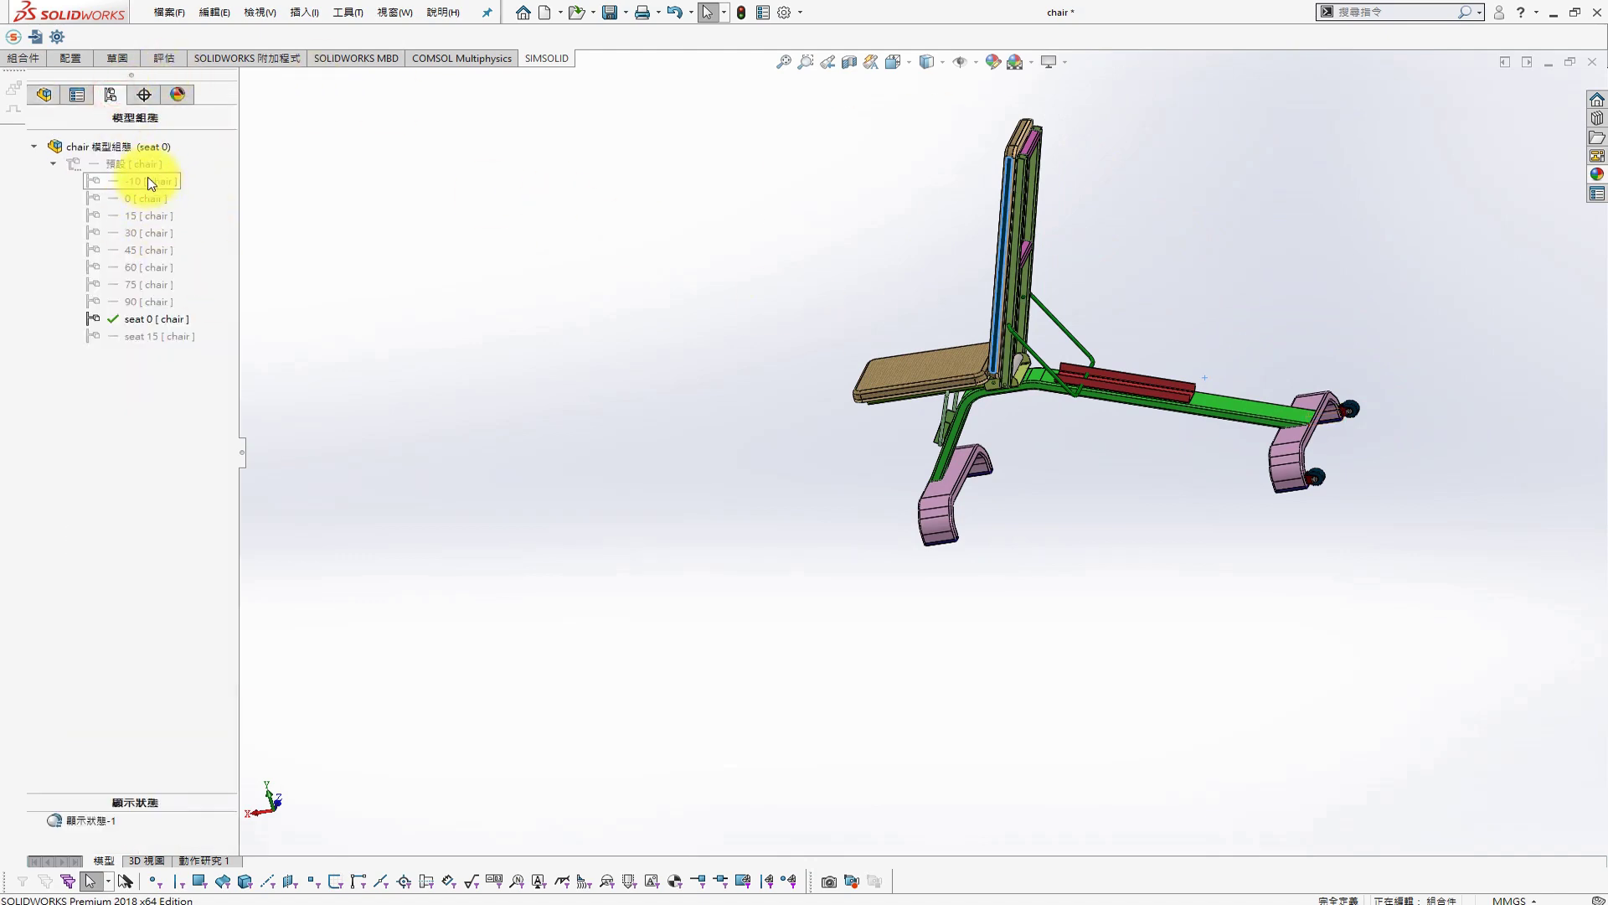
double_click(150, 181)
scroll(1214, 349, down, 3)
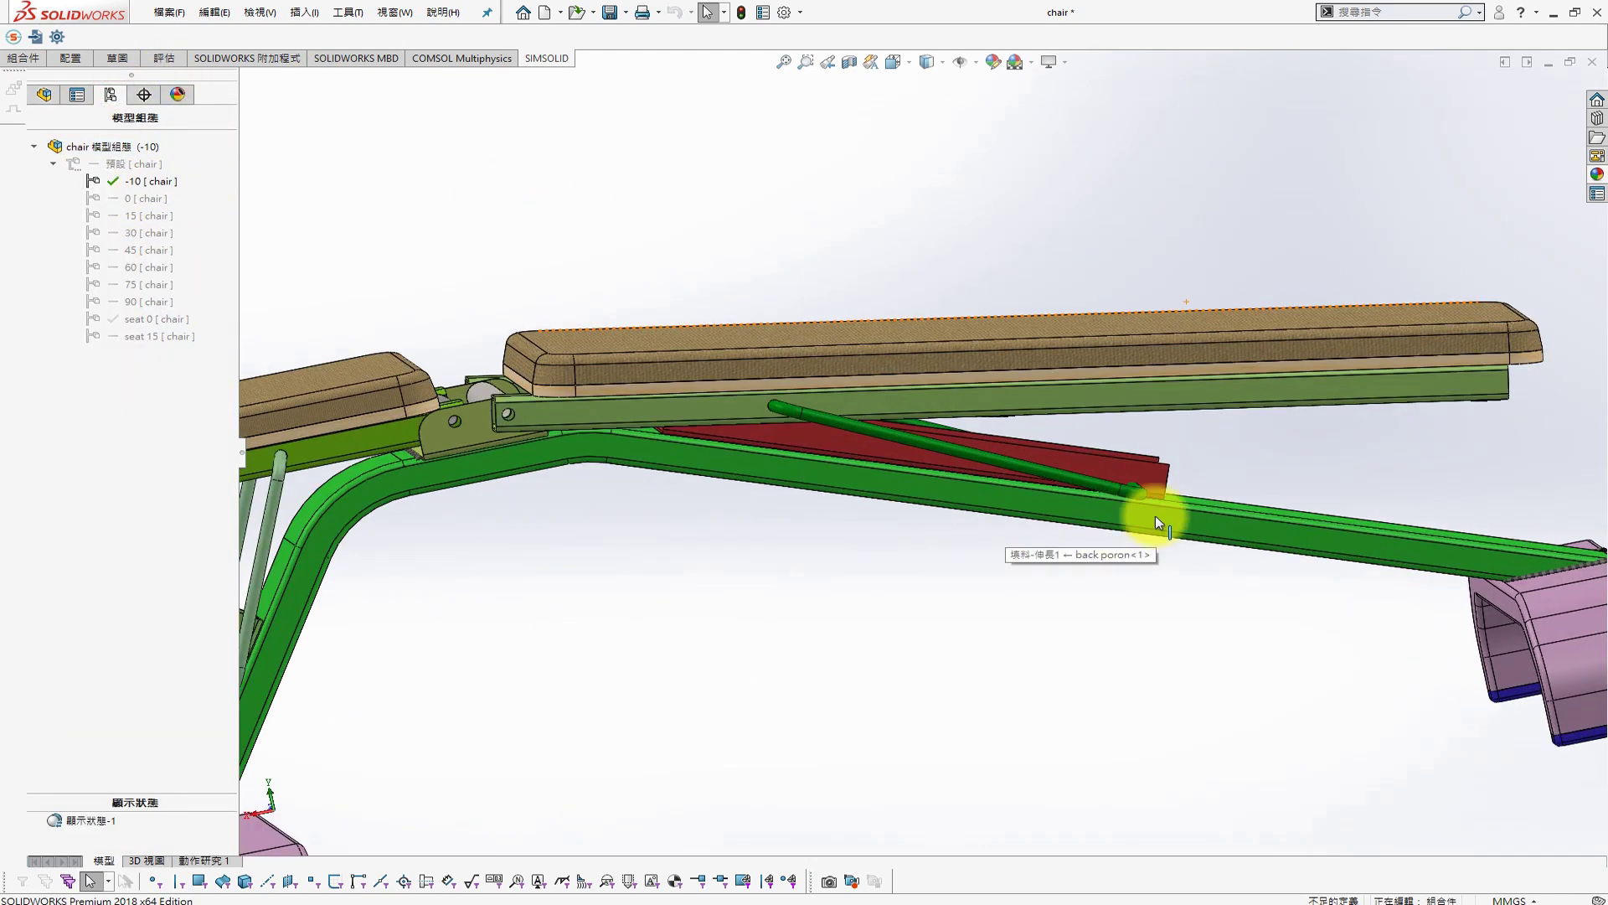
scroll(1143, 518, down, 3)
Cut a cavity from the link rod into the red bracket, editing it in context
right_click(1112, 466)
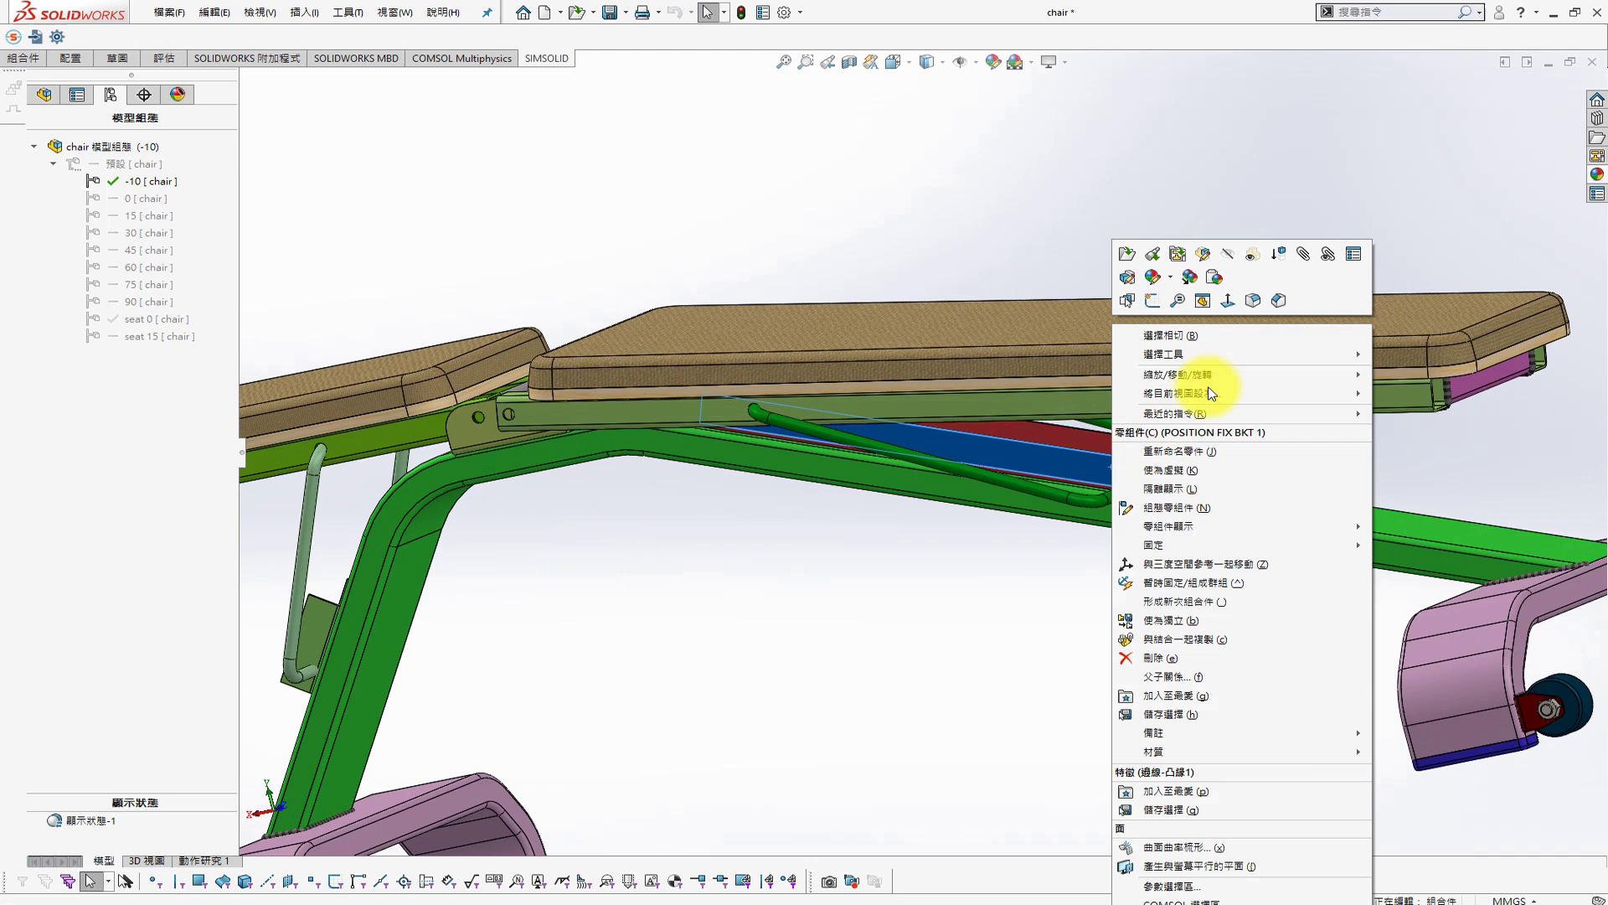
click(1210, 251)
click(304, 12)
mouse_move(329, 74)
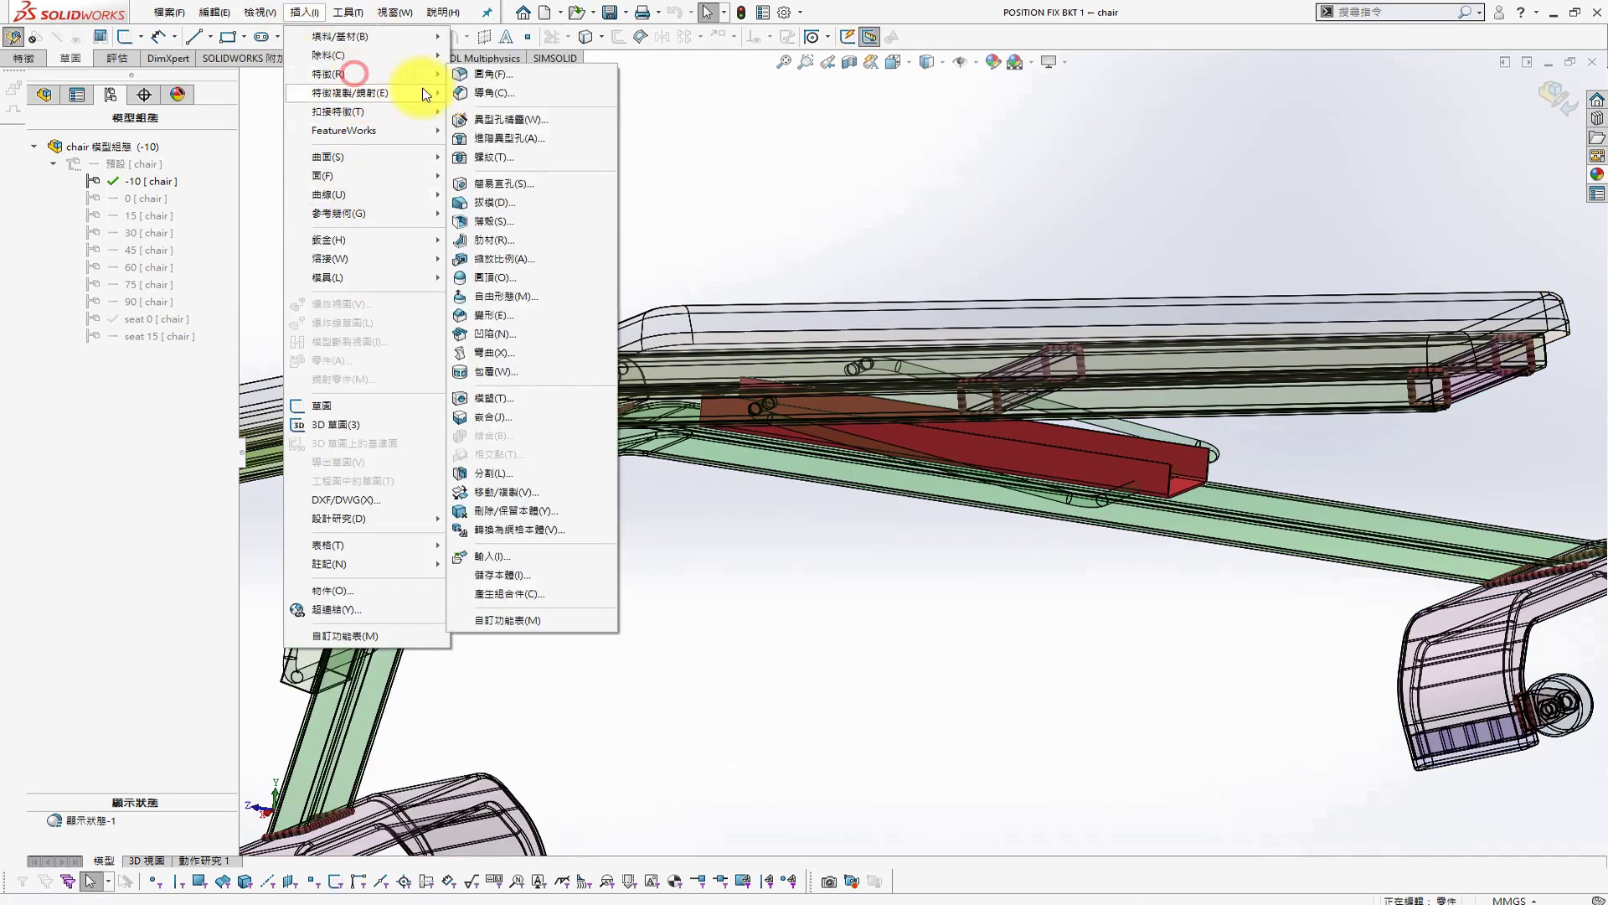
click(511, 404)
click(965, 390)
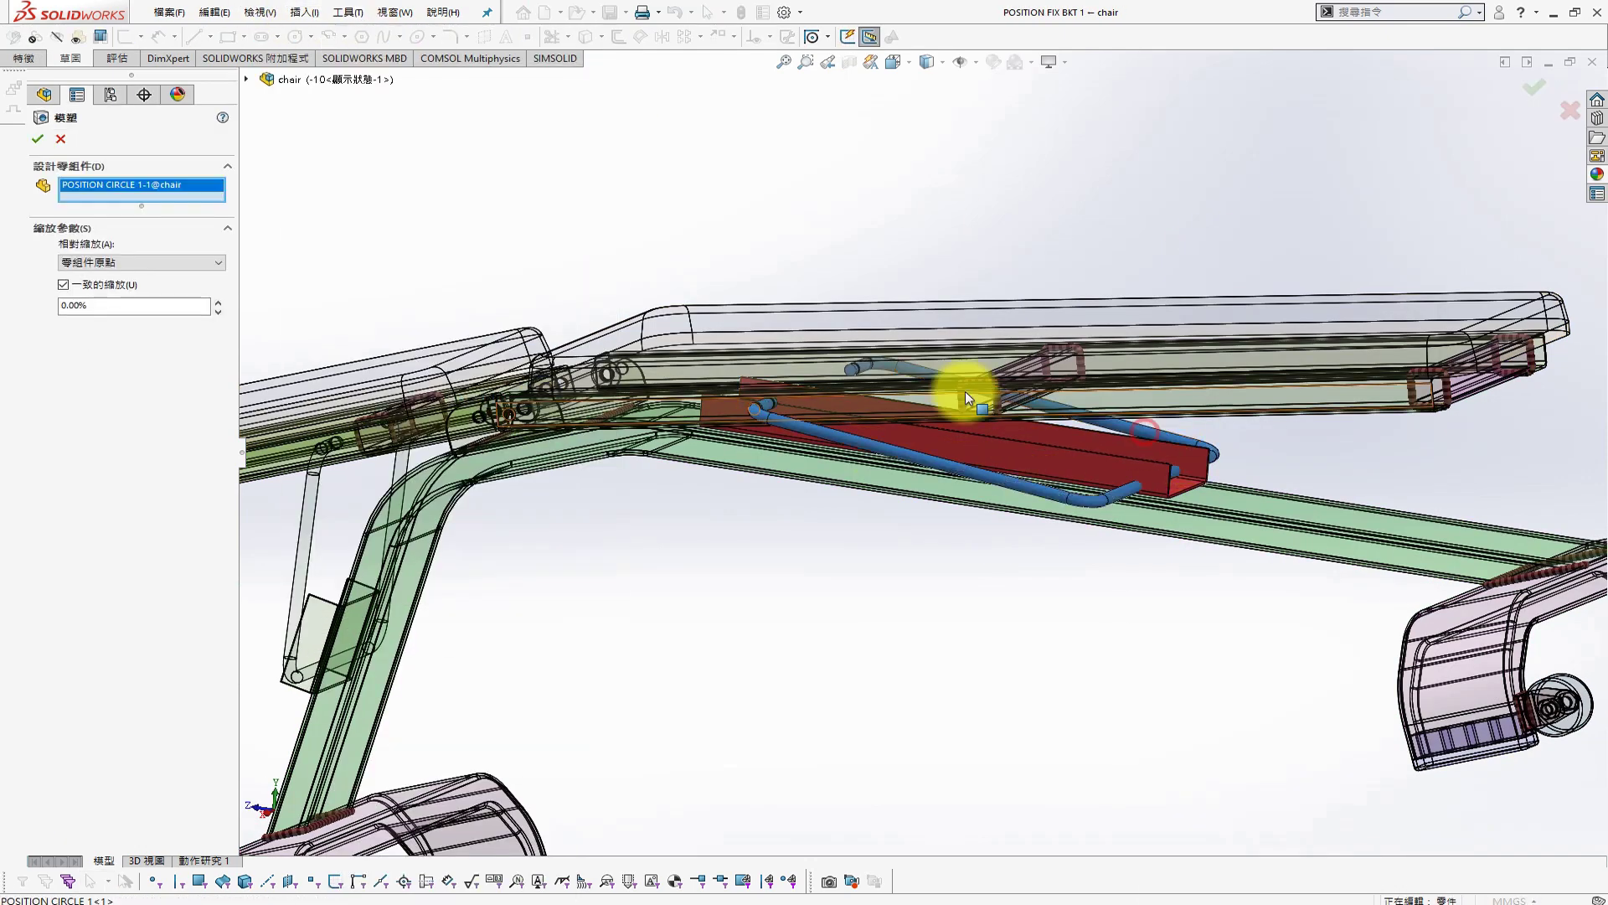
click(42, 137)
click(1556, 95)
Break all external references of POSITION FIX BKT 1
right_click(1109, 468)
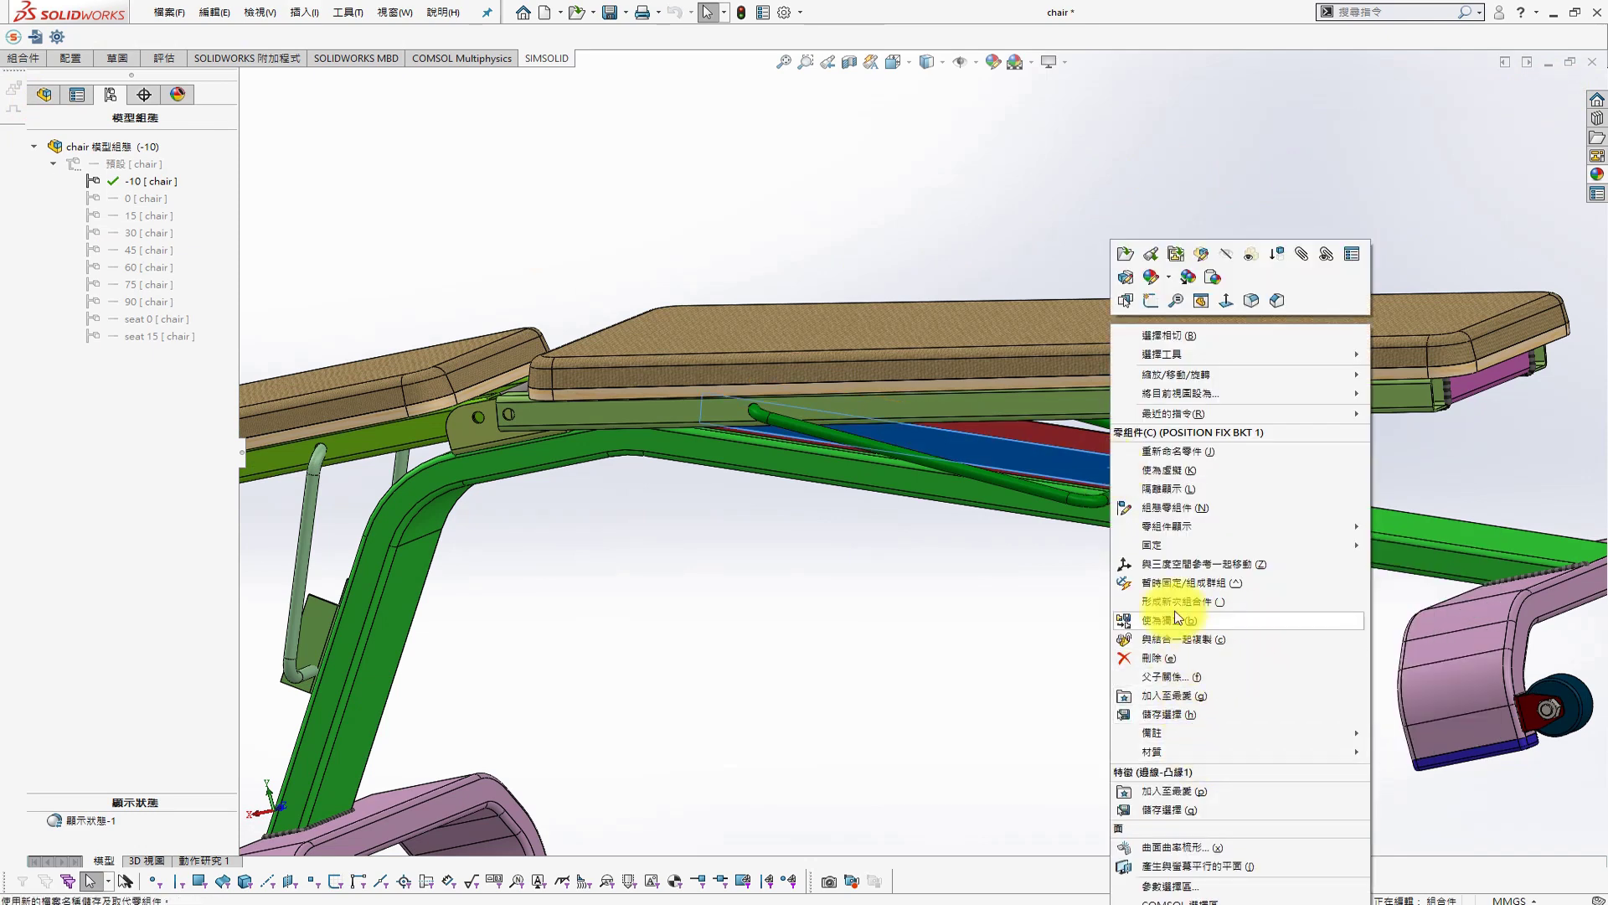
click(44, 93)
right_click(38, 519)
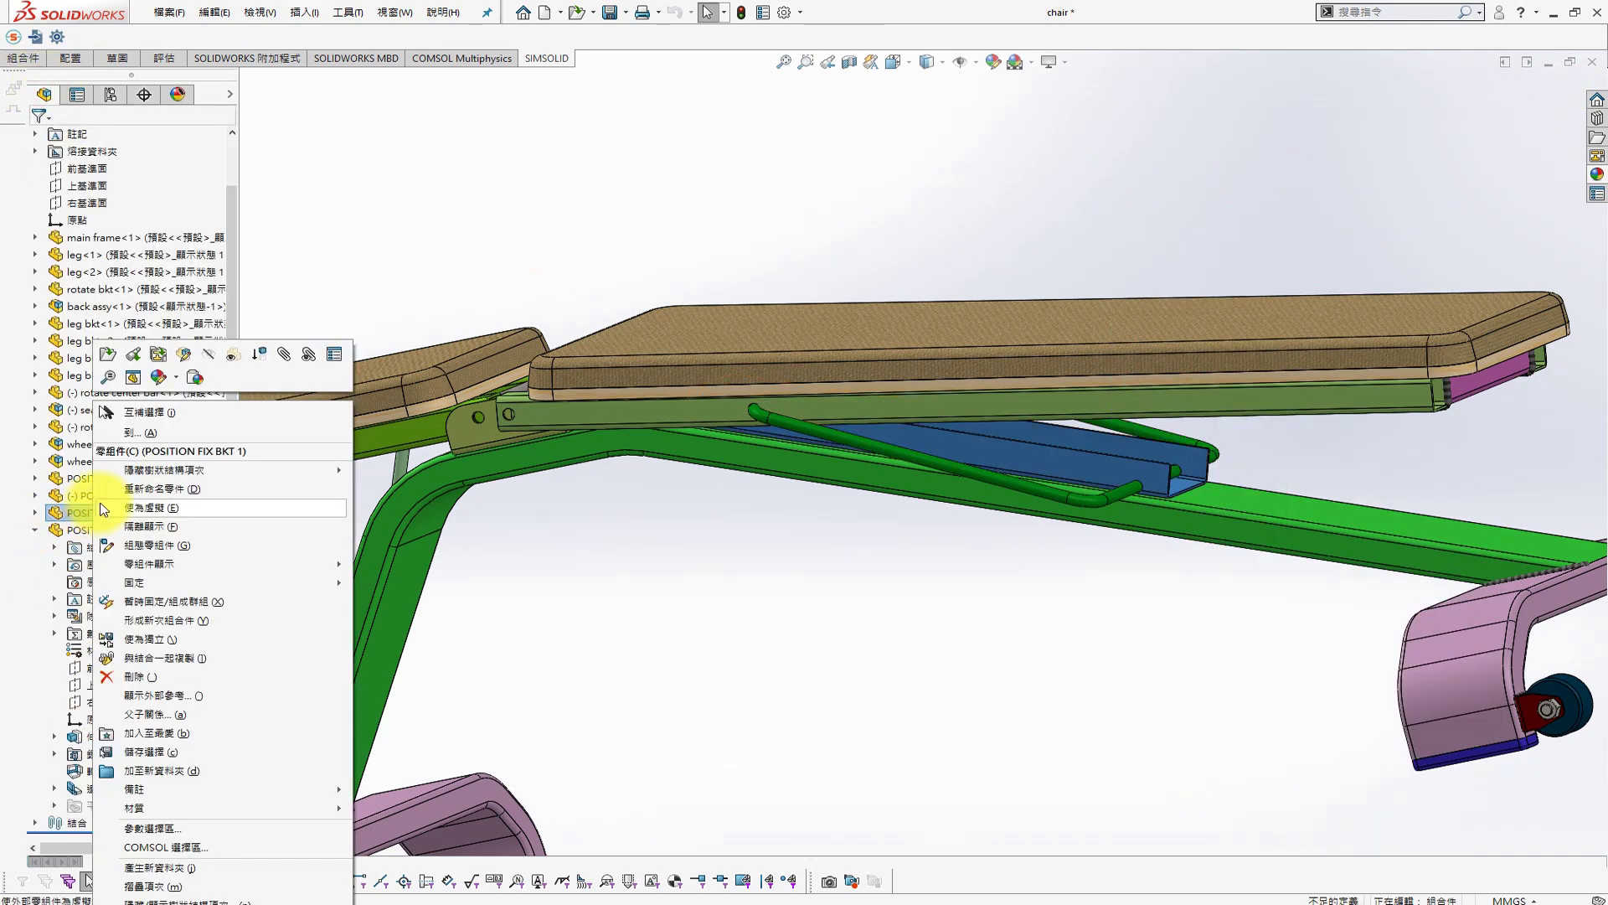
click(182, 697)
click(599, 580)
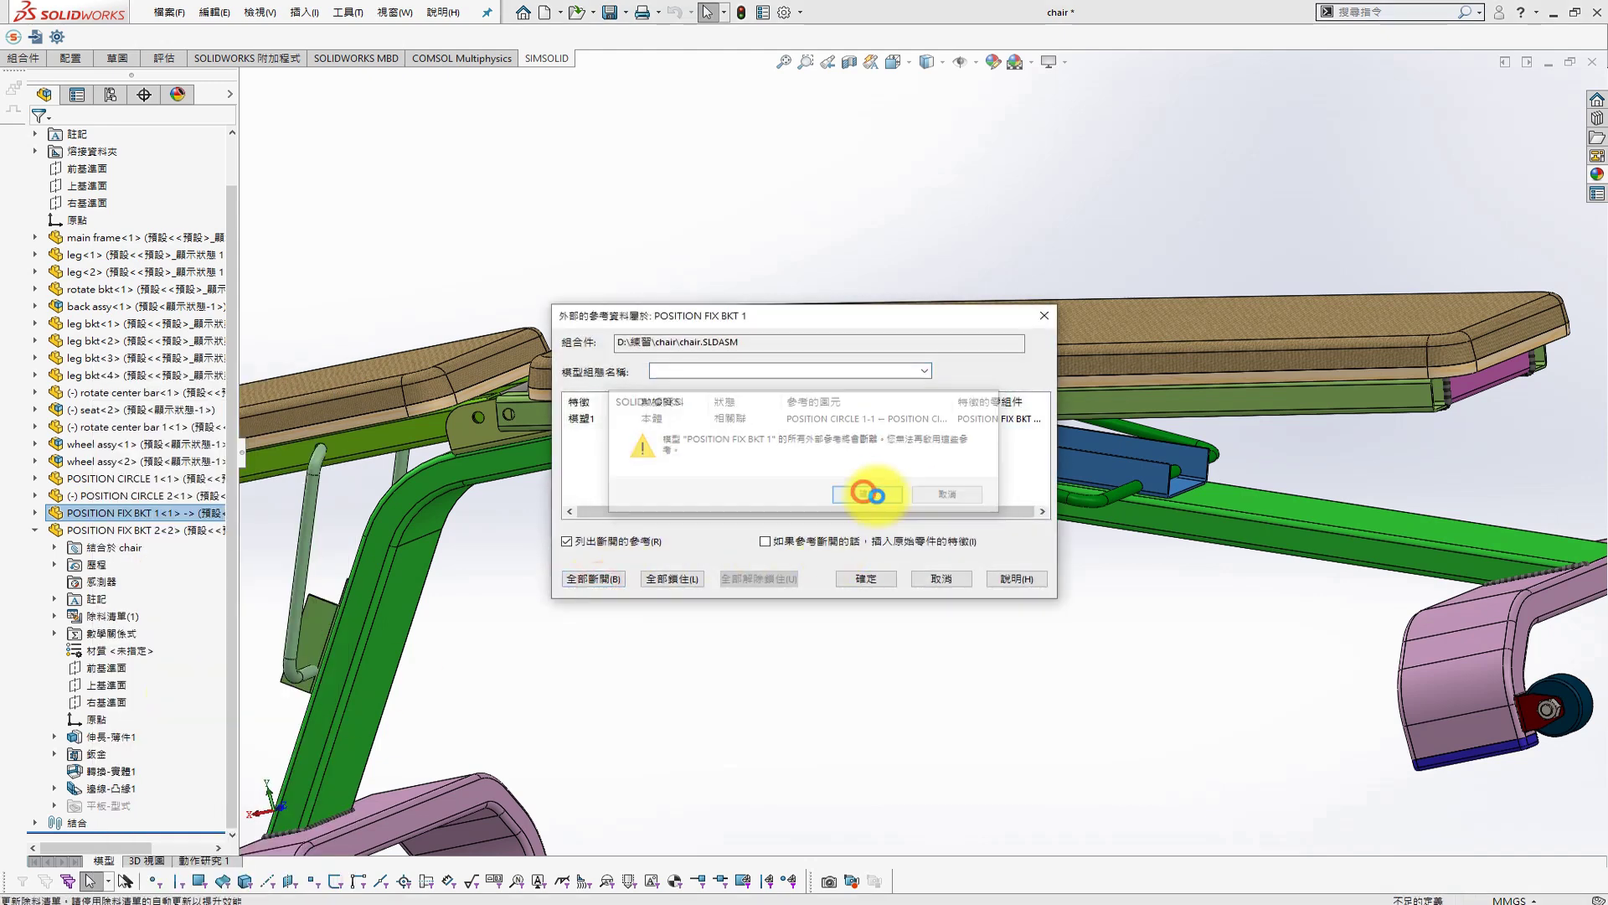
click(872, 495)
click(867, 578)
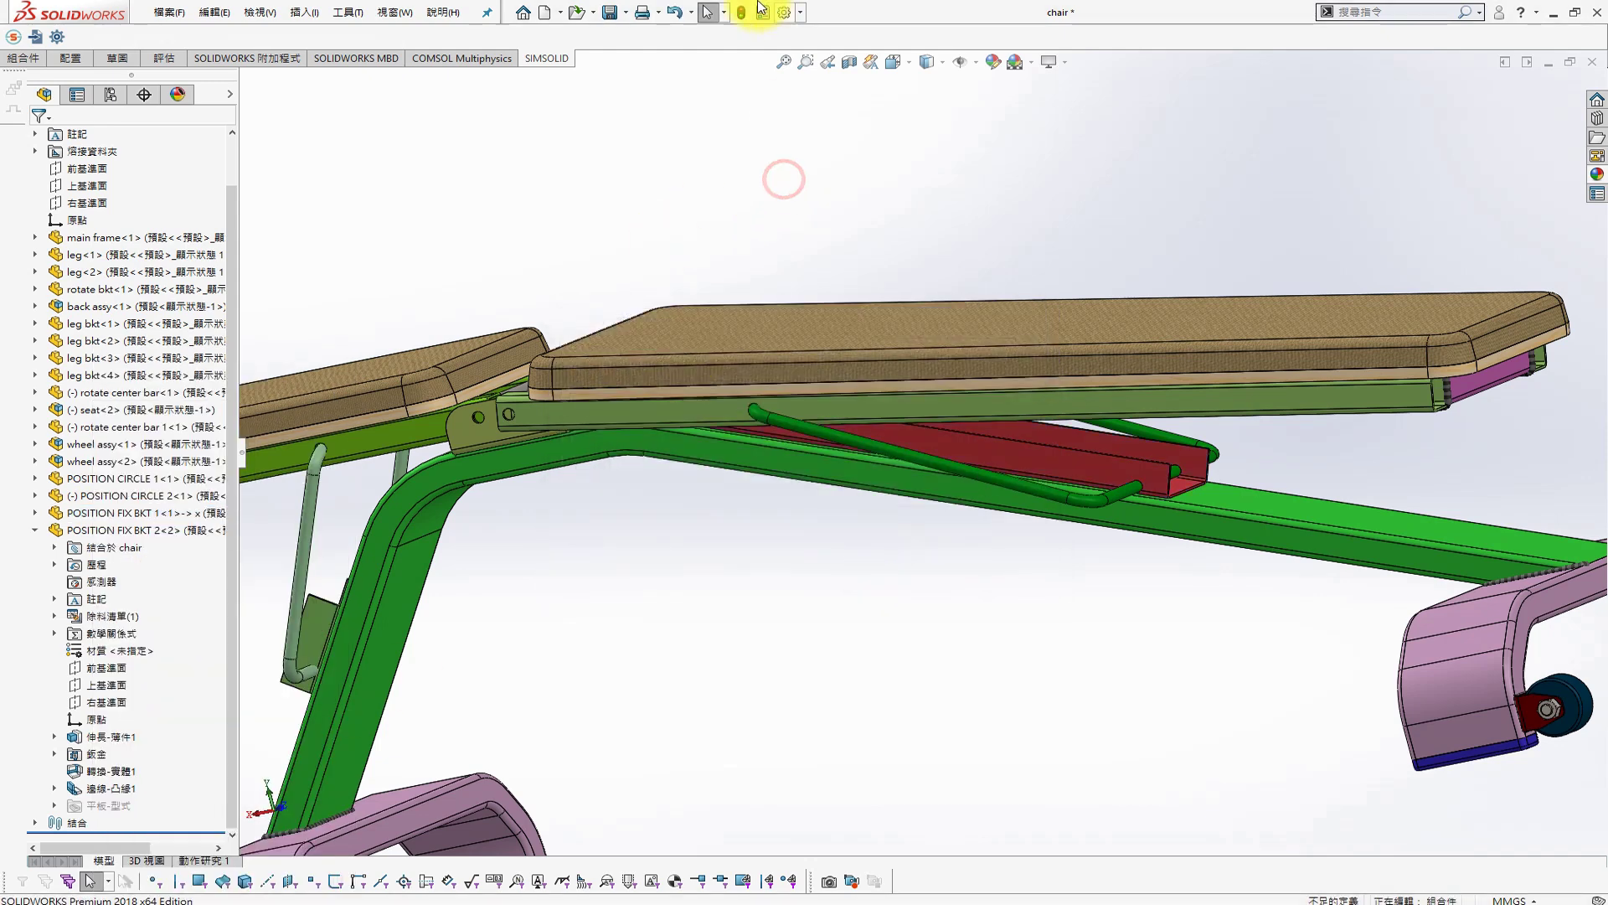
In the 0 configuration, cut another link-rod cavity into the red bracket
click(110, 95)
double_click(122, 198)
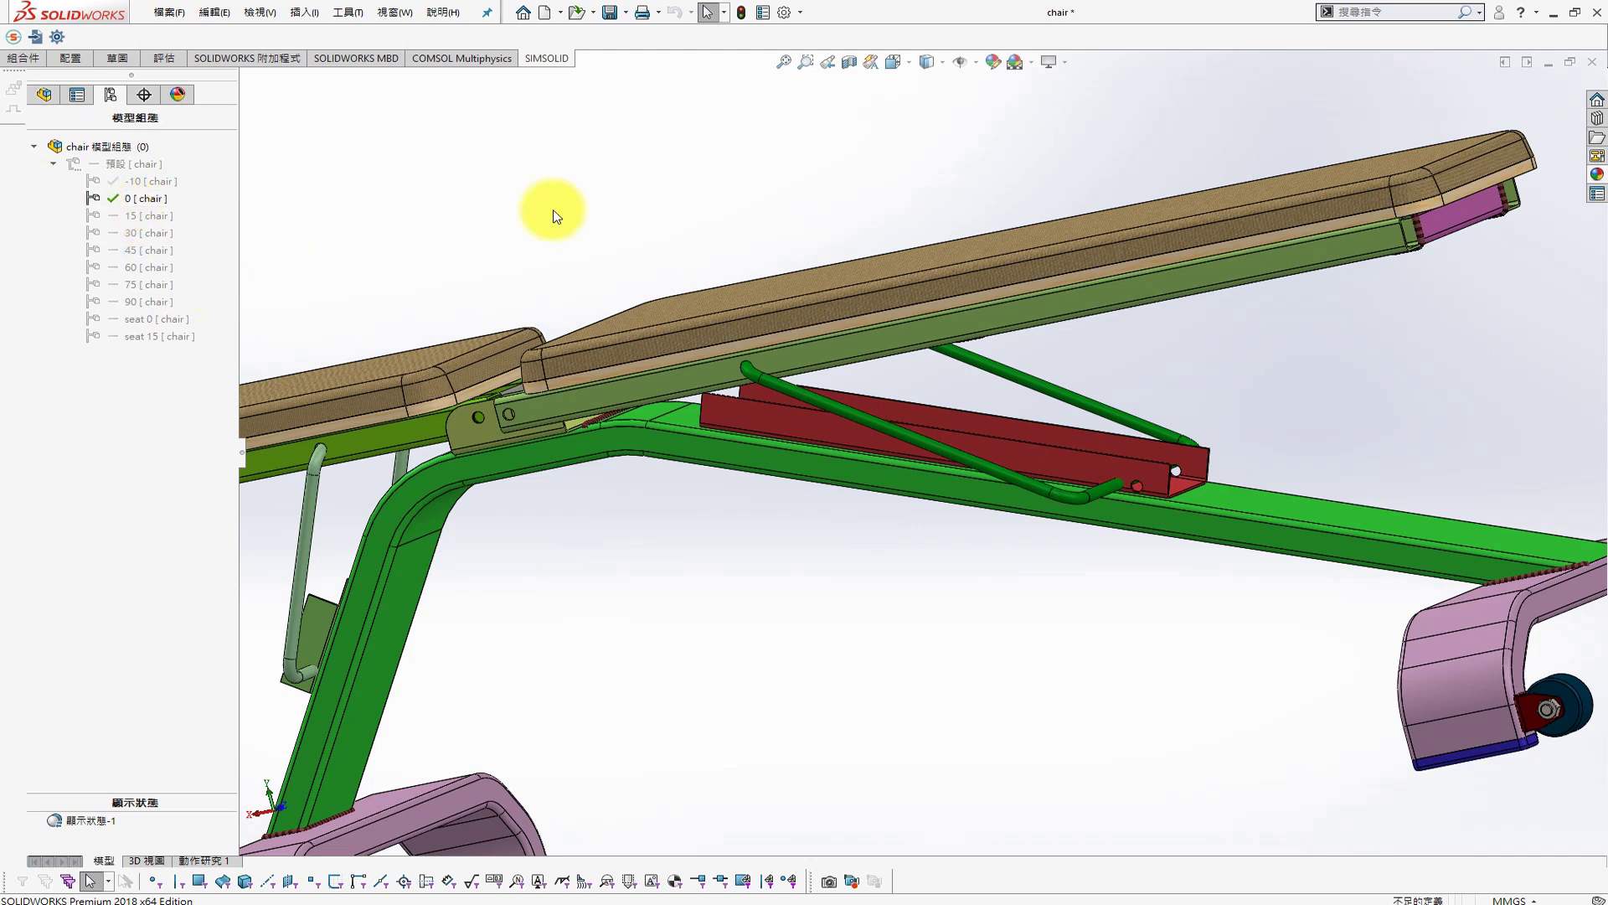
click(1058, 455)
click(1185, 368)
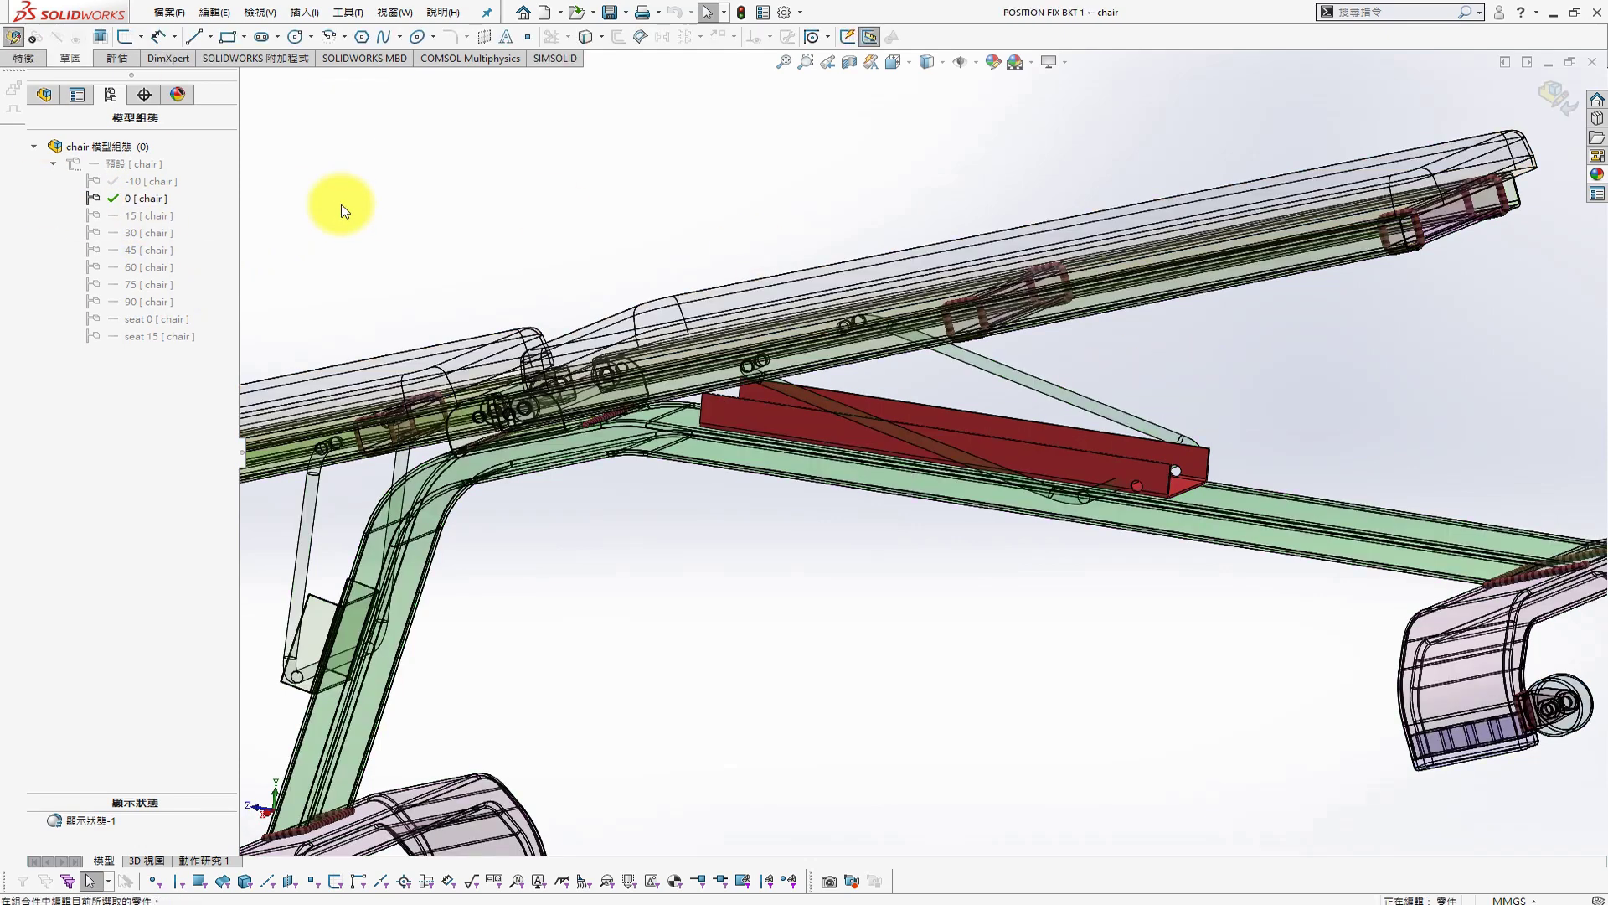
click(304, 12)
mouse_move(329, 74)
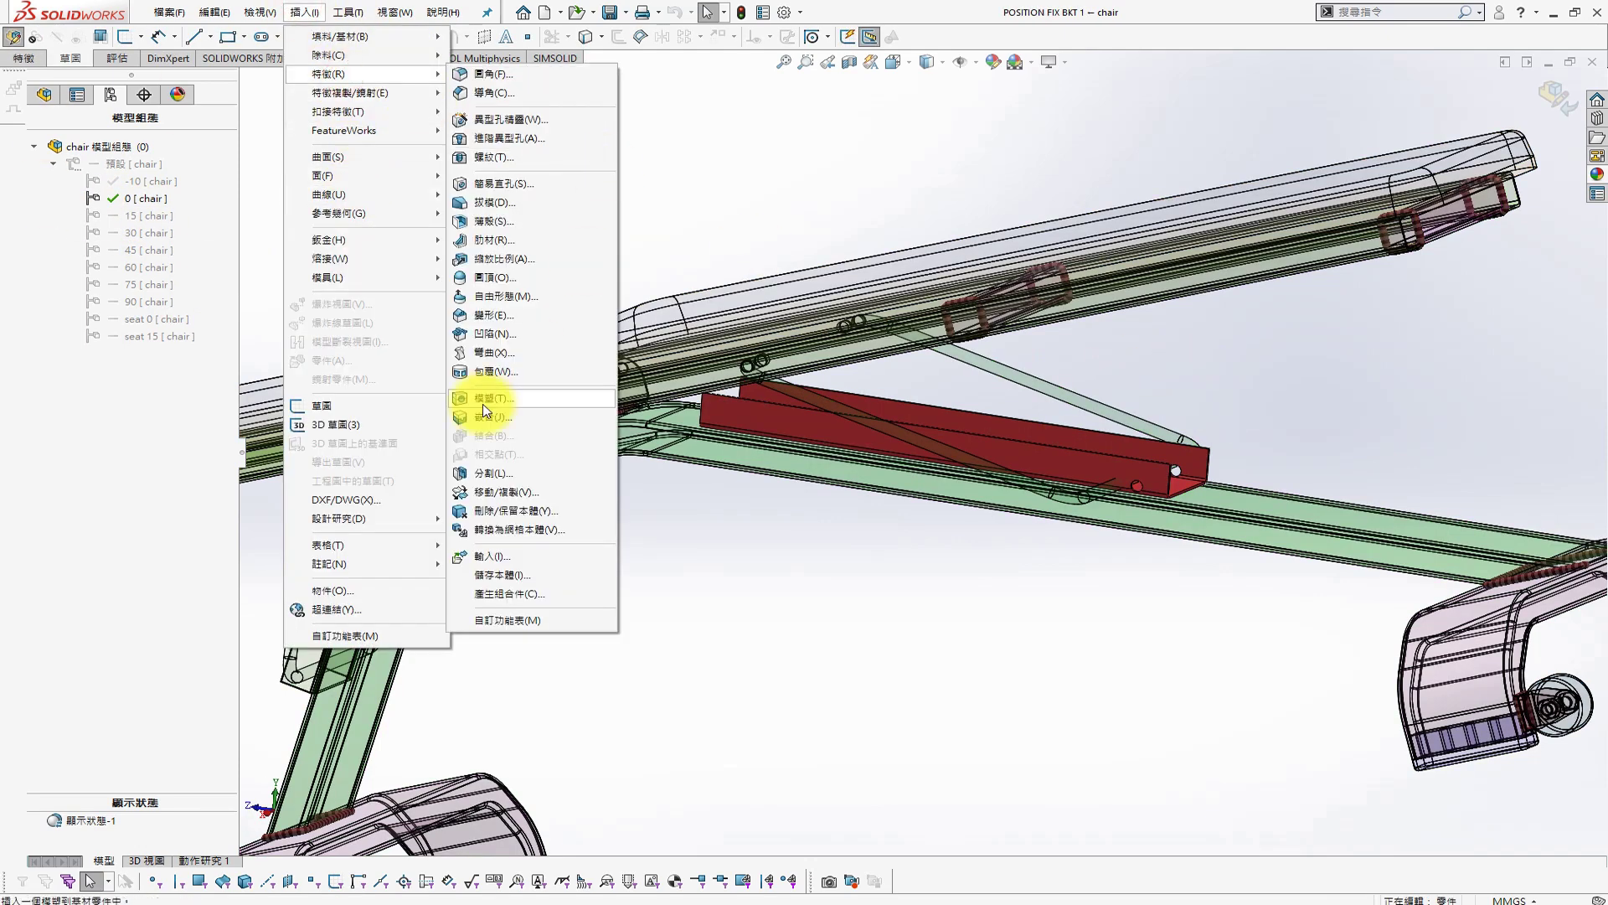
click(509, 399)
click(1047, 385)
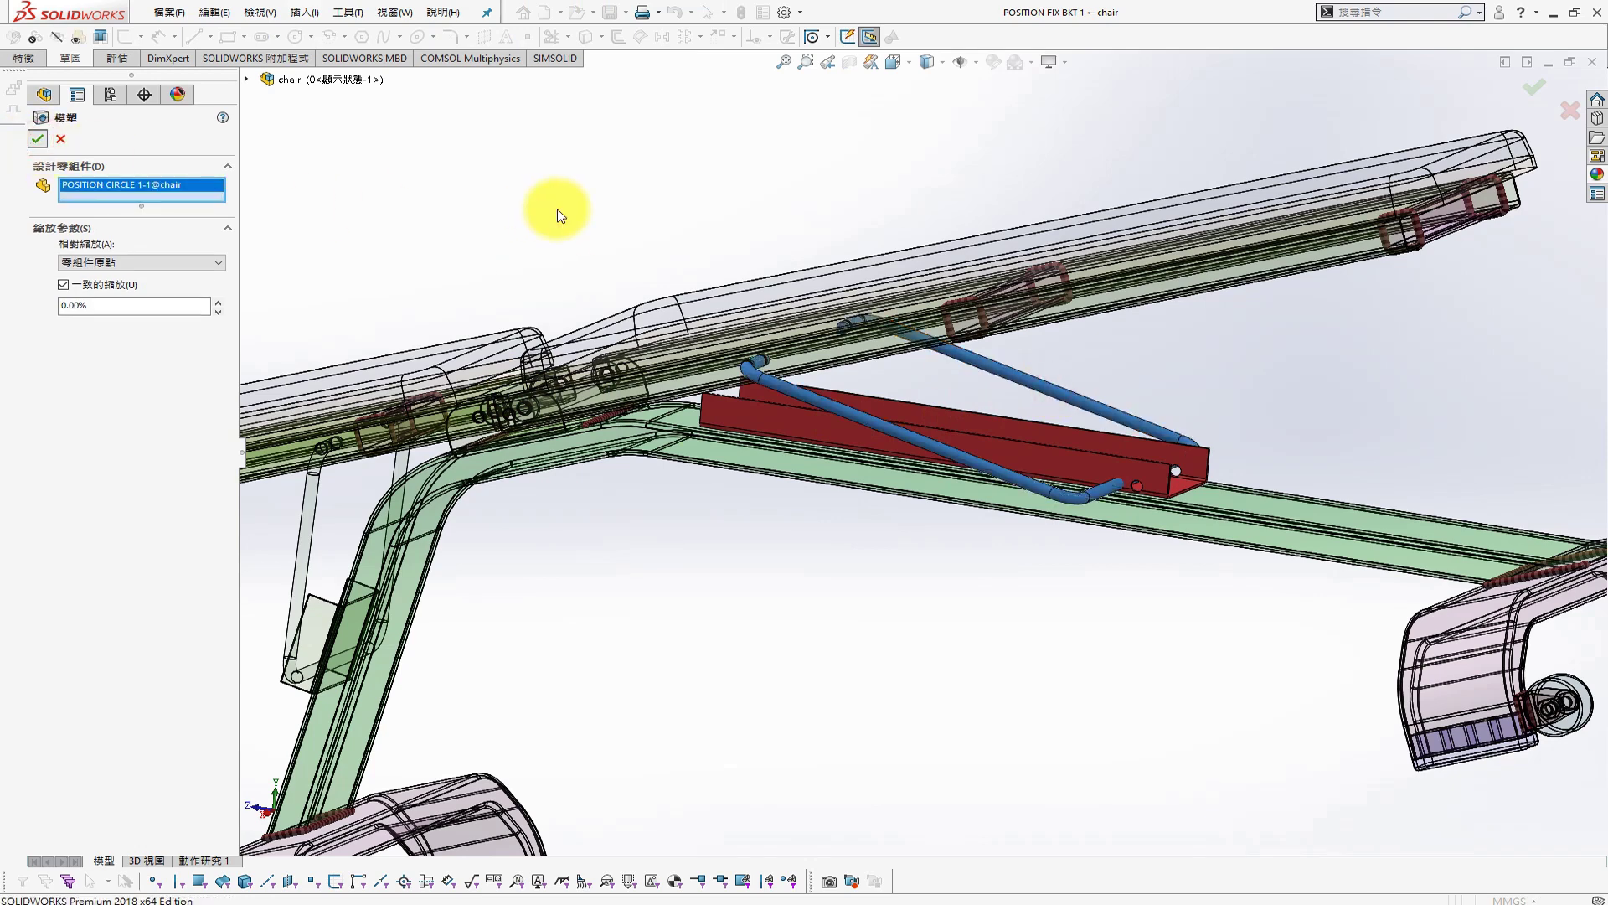
right_click(617, 198)
click(1557, 97)
Break POSITION FIX BKT 1's external references again and turn the view slightly
click(44, 94)
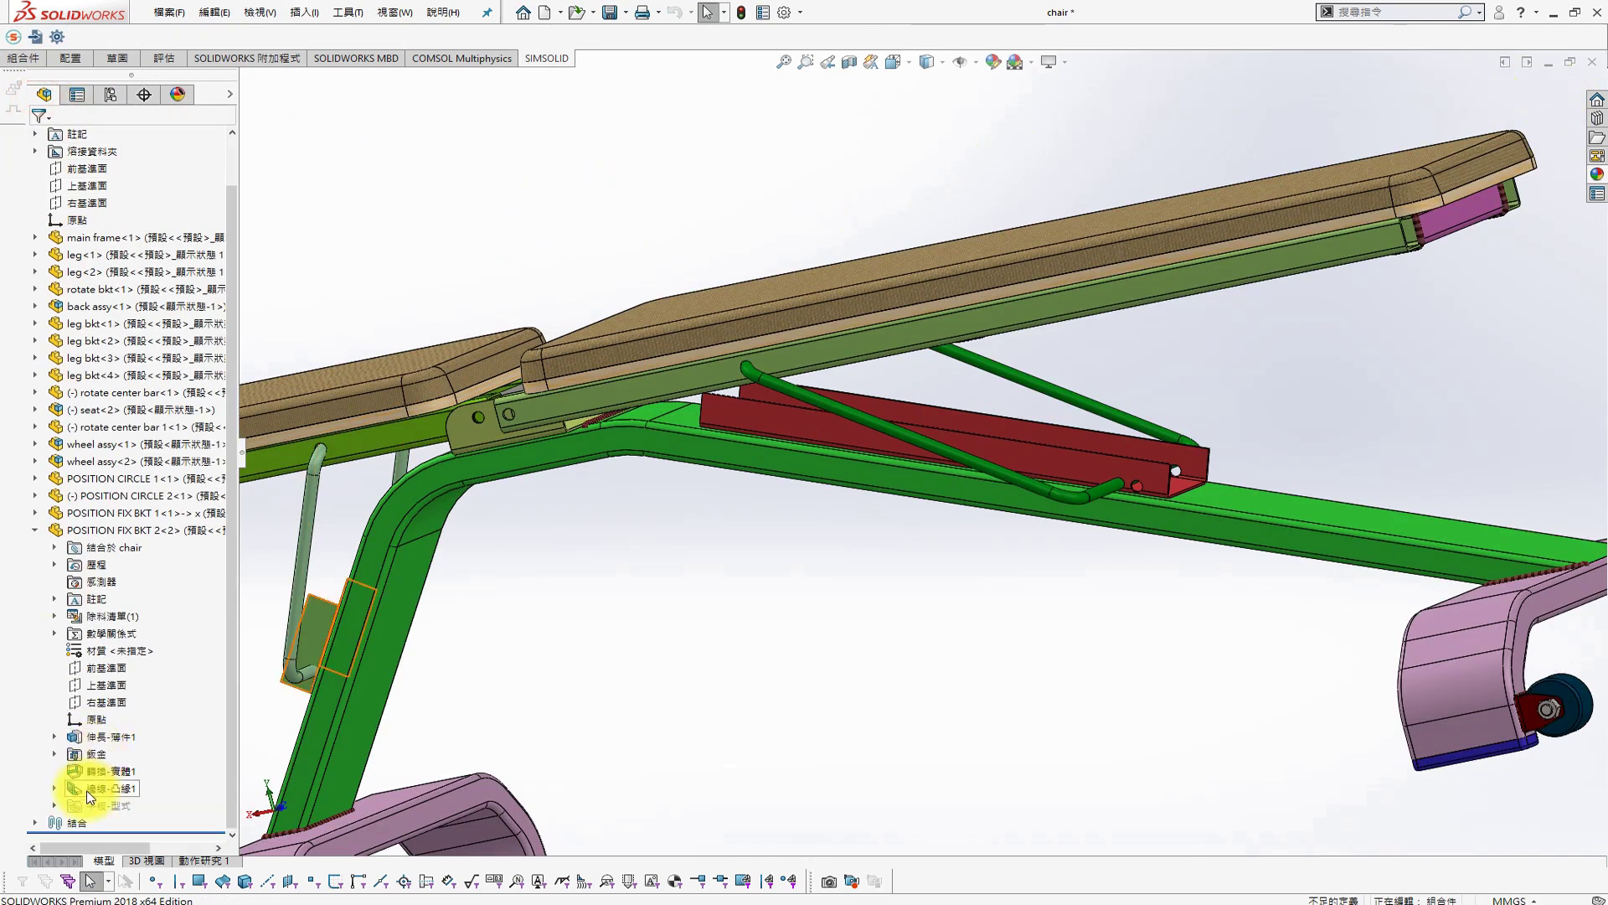
right_click(122, 513)
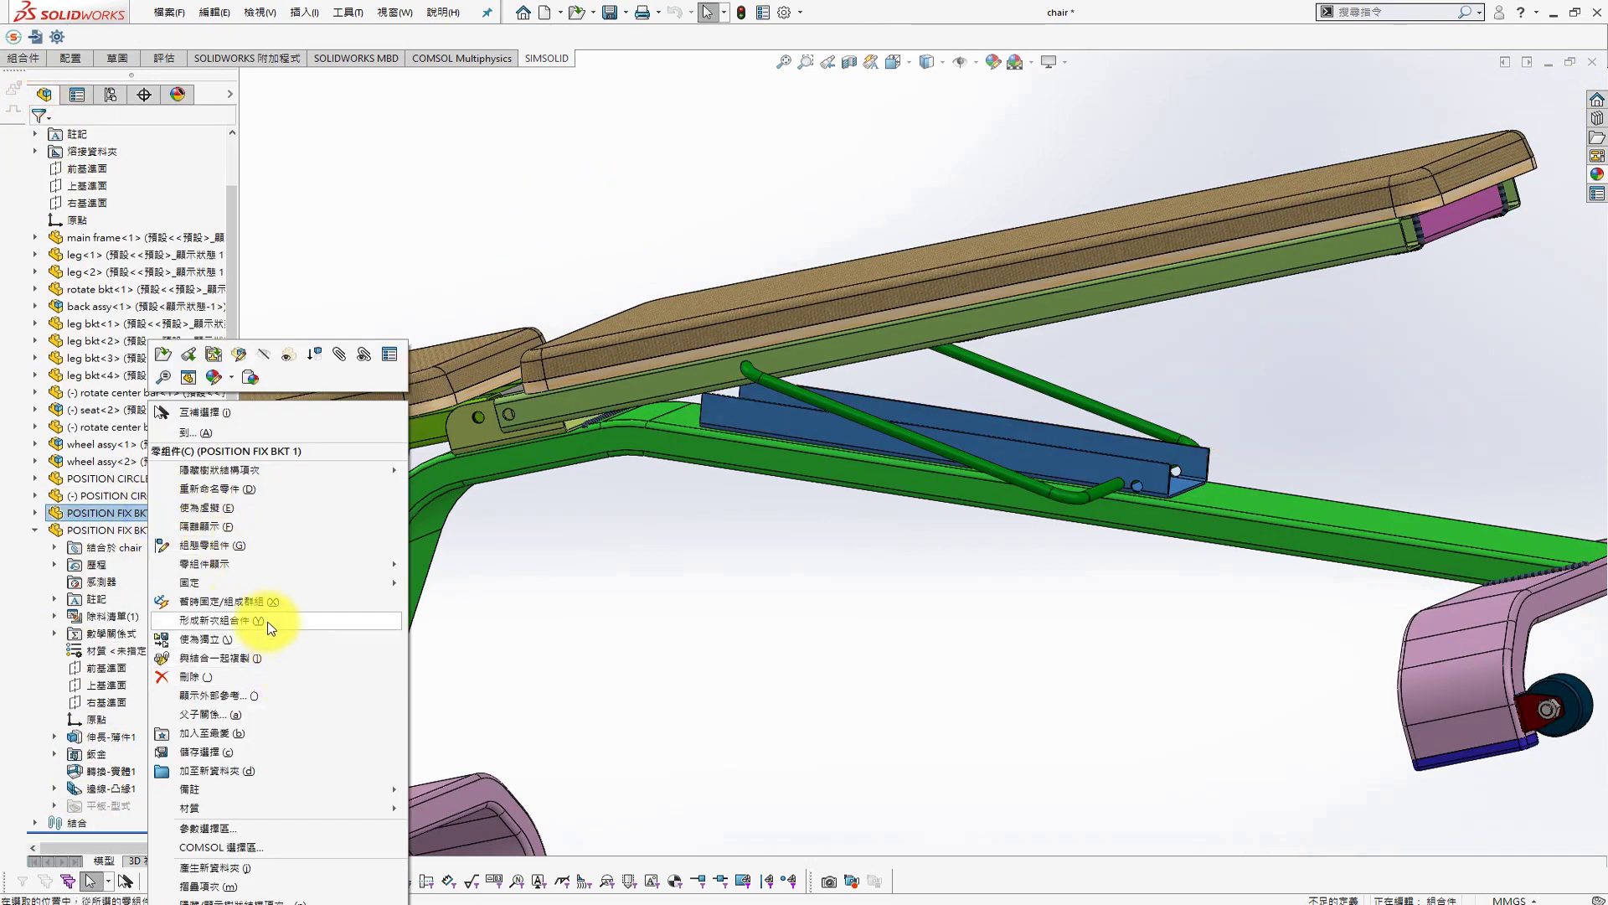
click(258, 657)
click(865, 577)
click(927, 575)
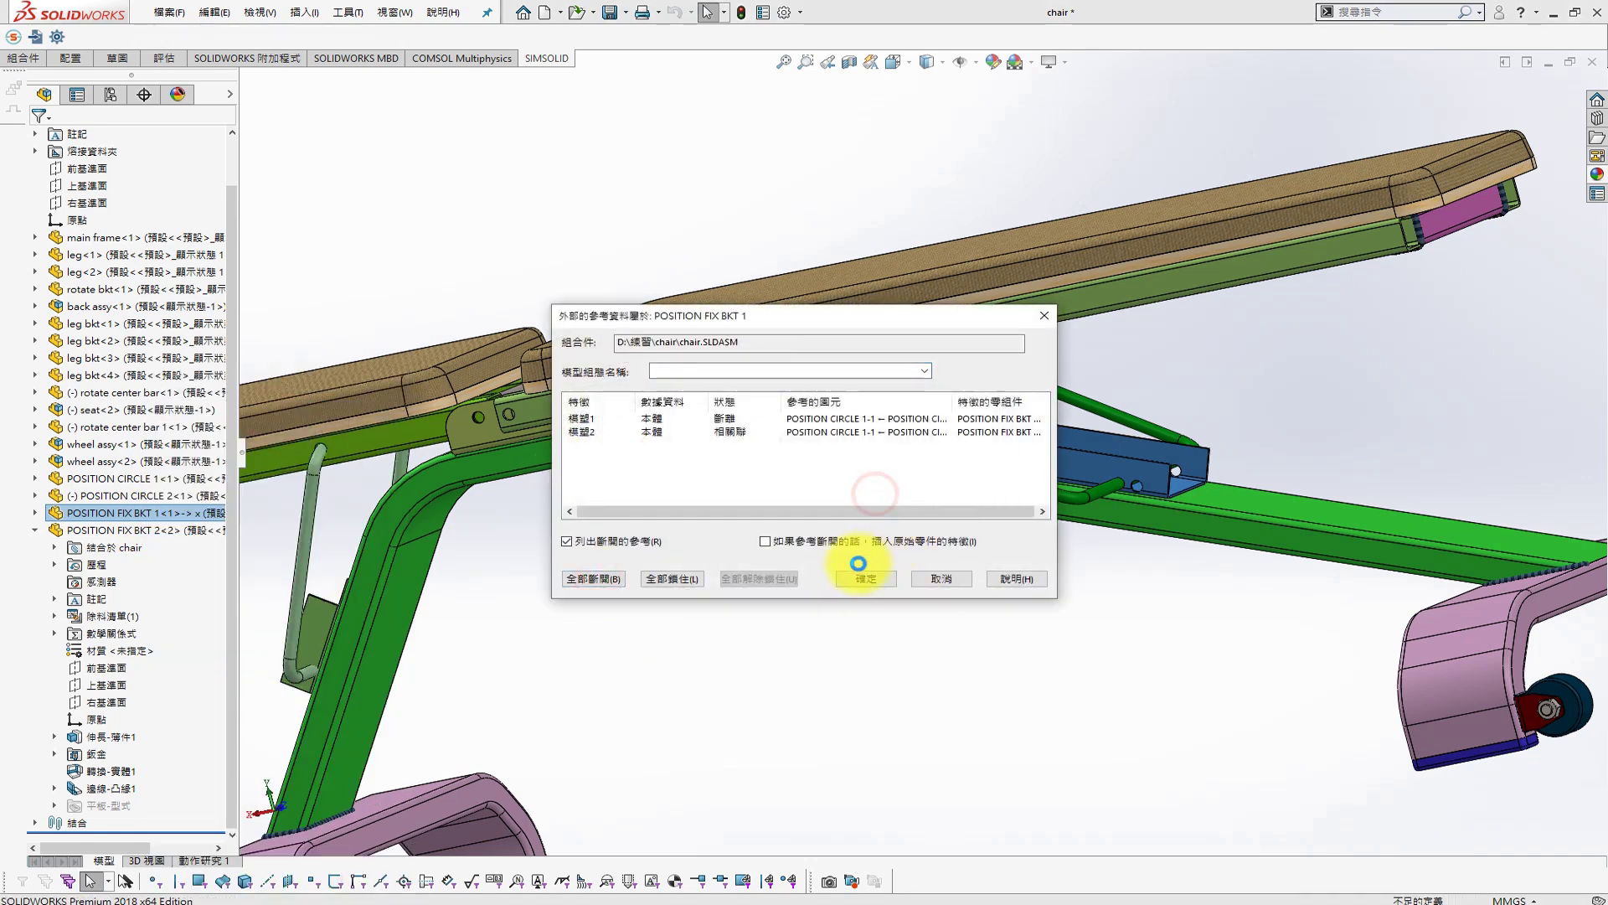
click(865, 577)
middle_drag(1134, 395, 1235, 441)
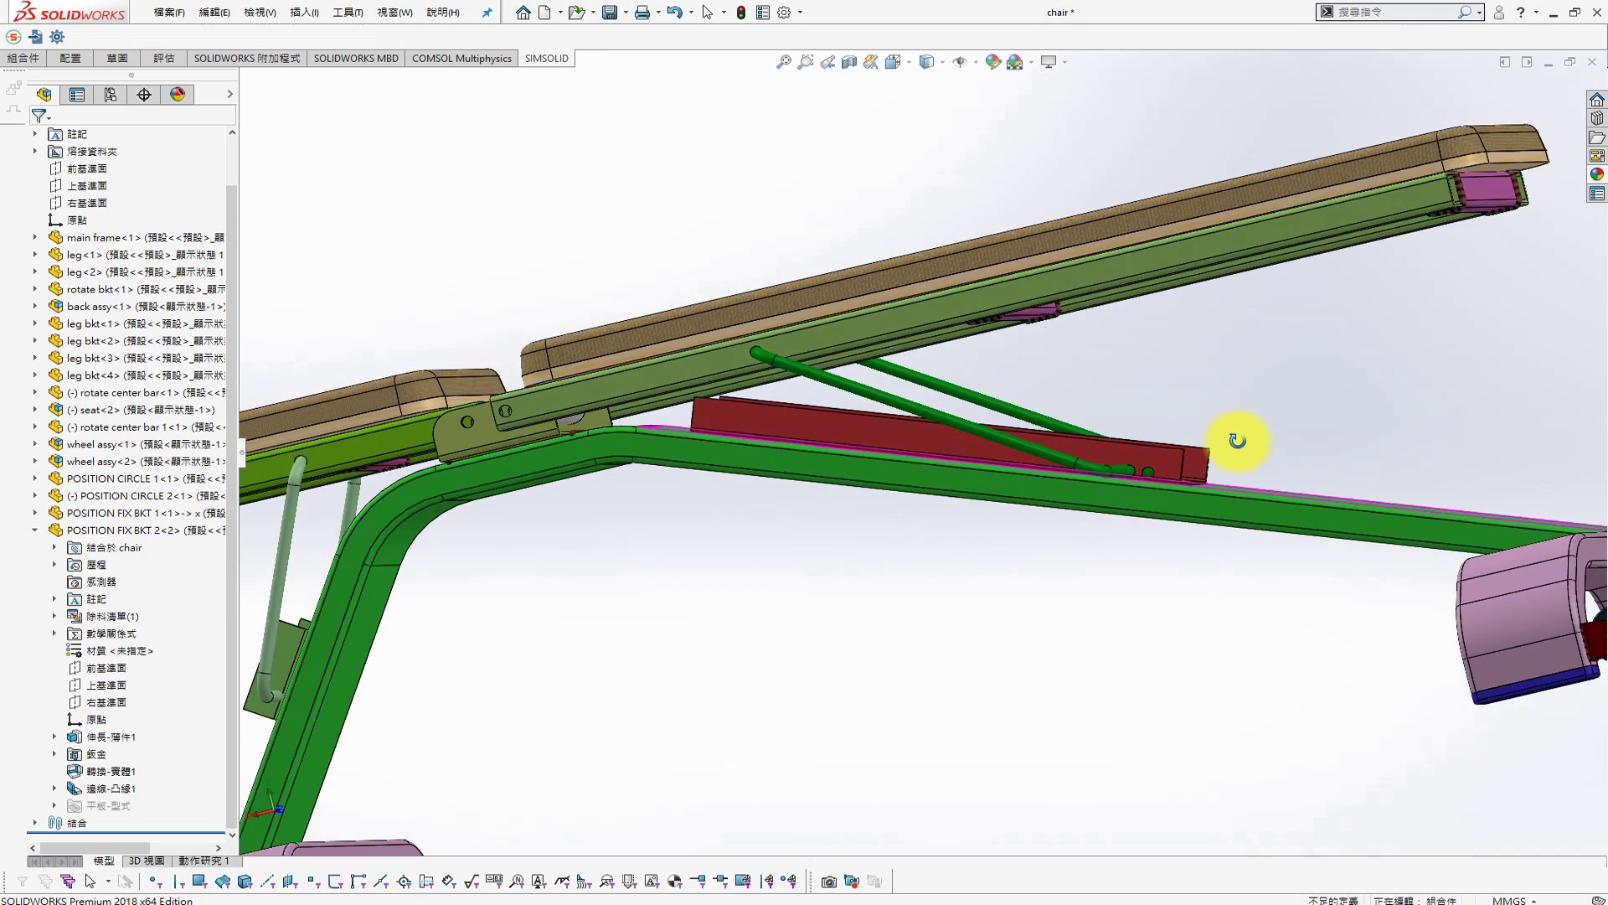
click(110, 94)
In the 15 configuration, cut a rod-shaped cavity into the red bracket
double_click(137, 213)
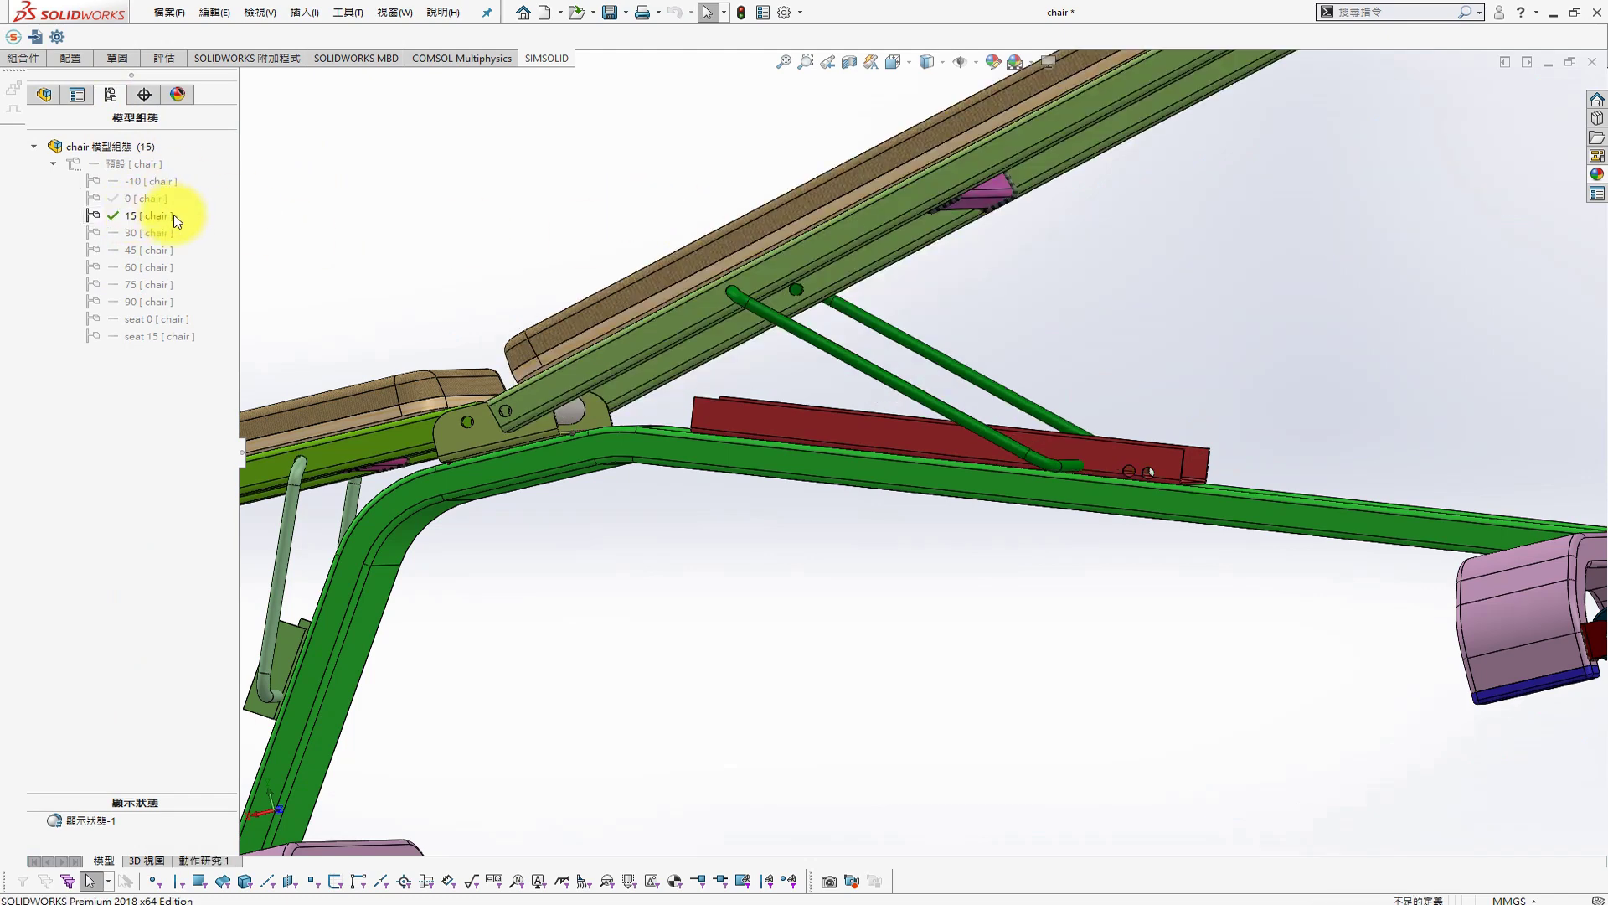
click(888, 419)
click(981, 334)
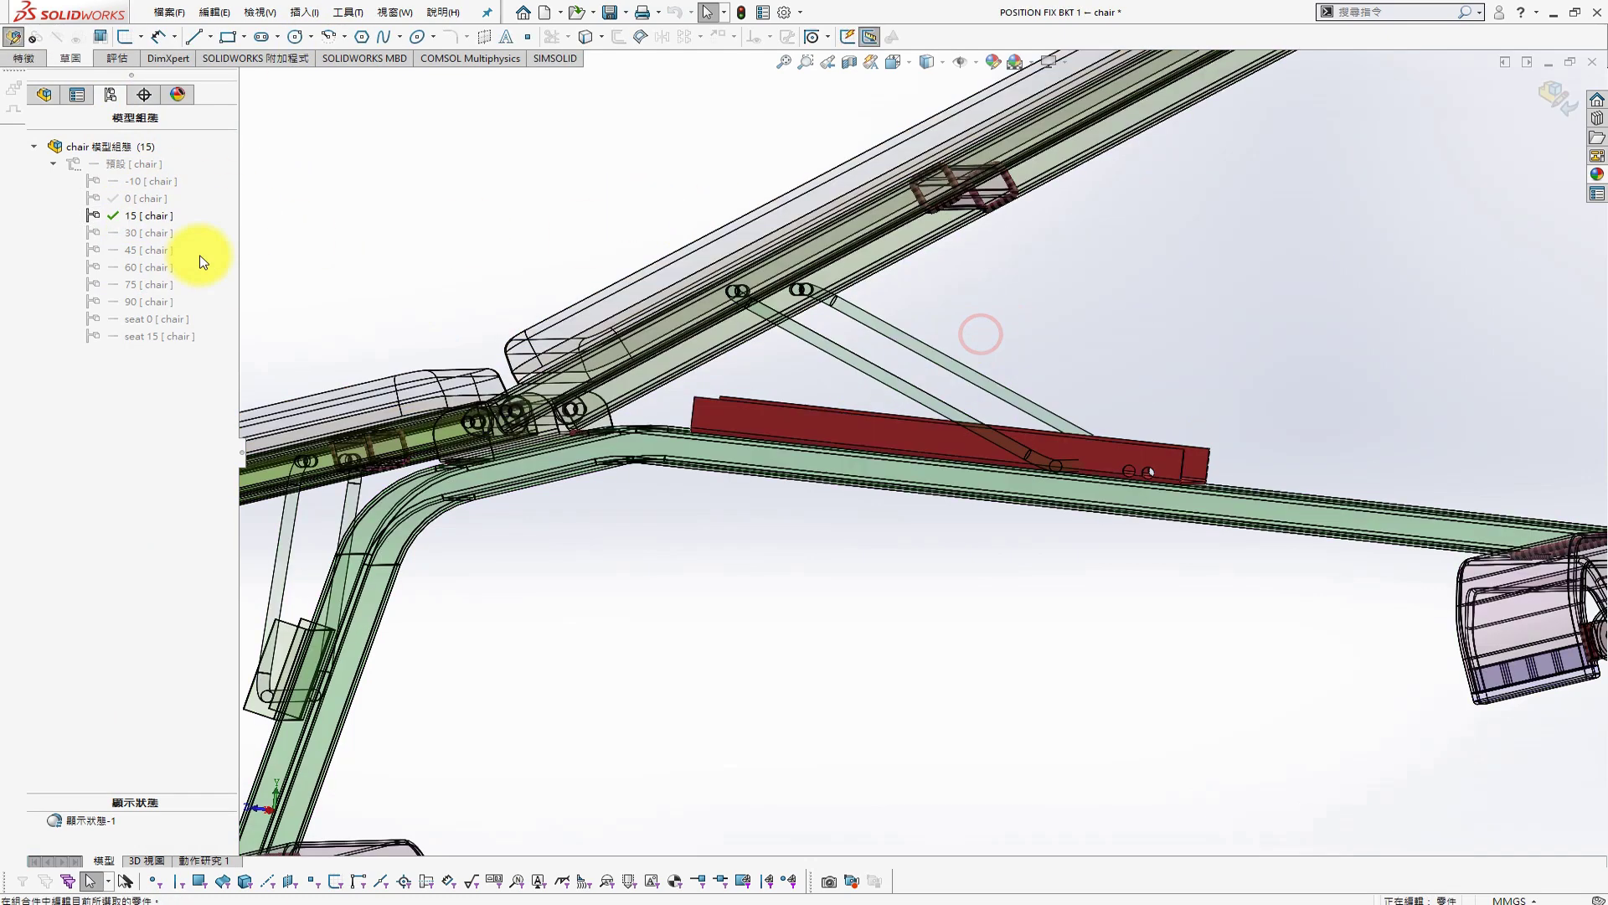
click(300, 14)
mouse_move(329, 74)
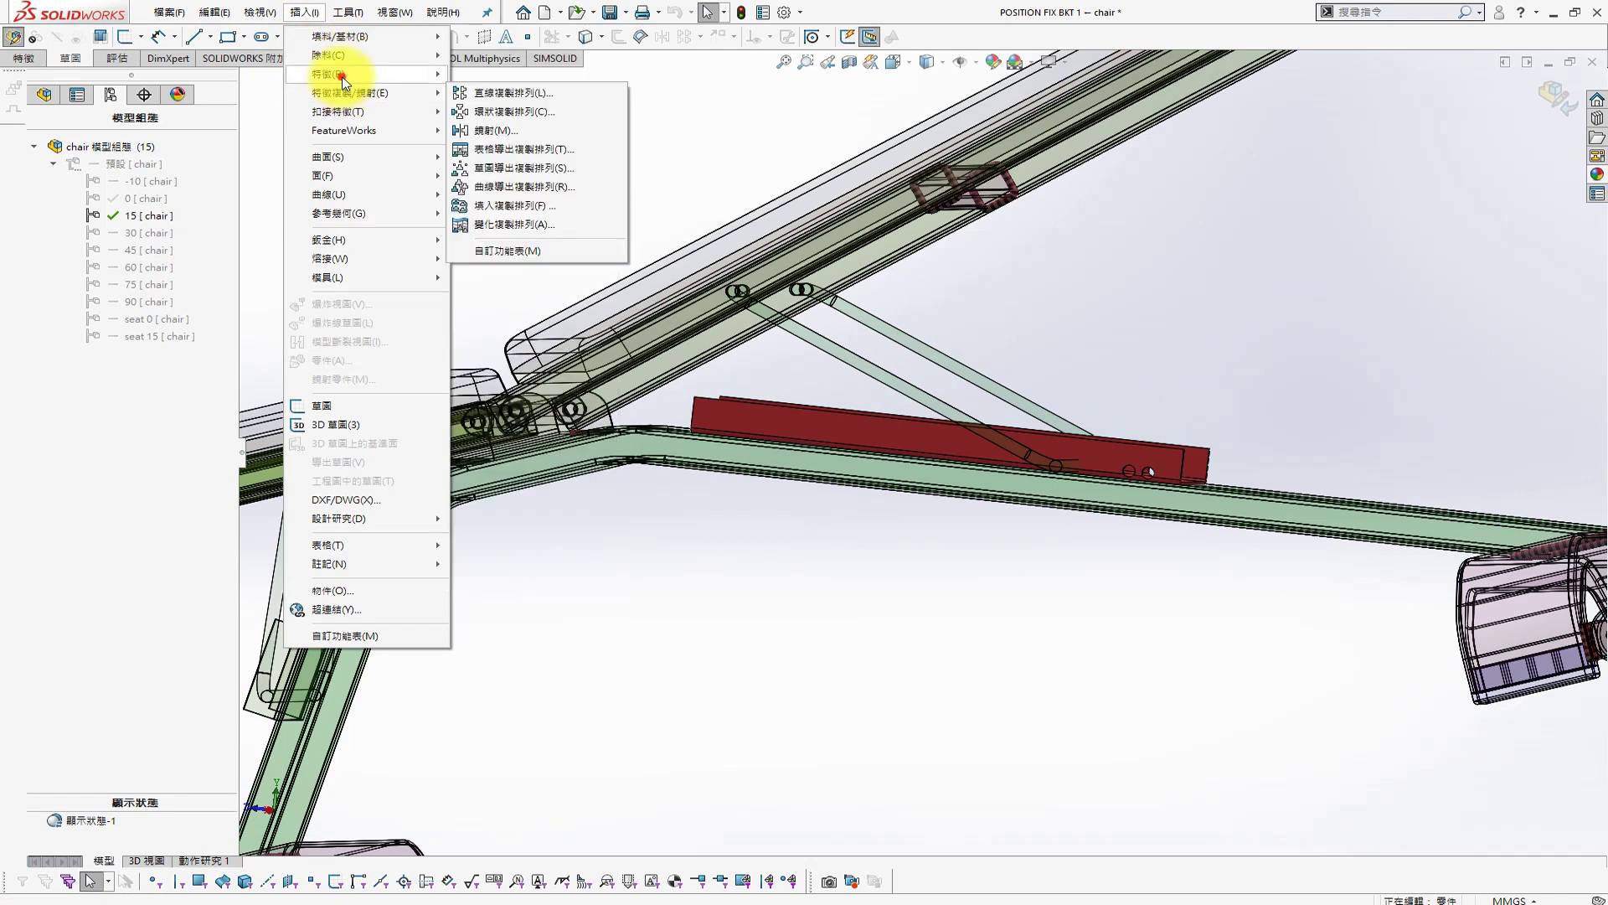
click(553, 259)
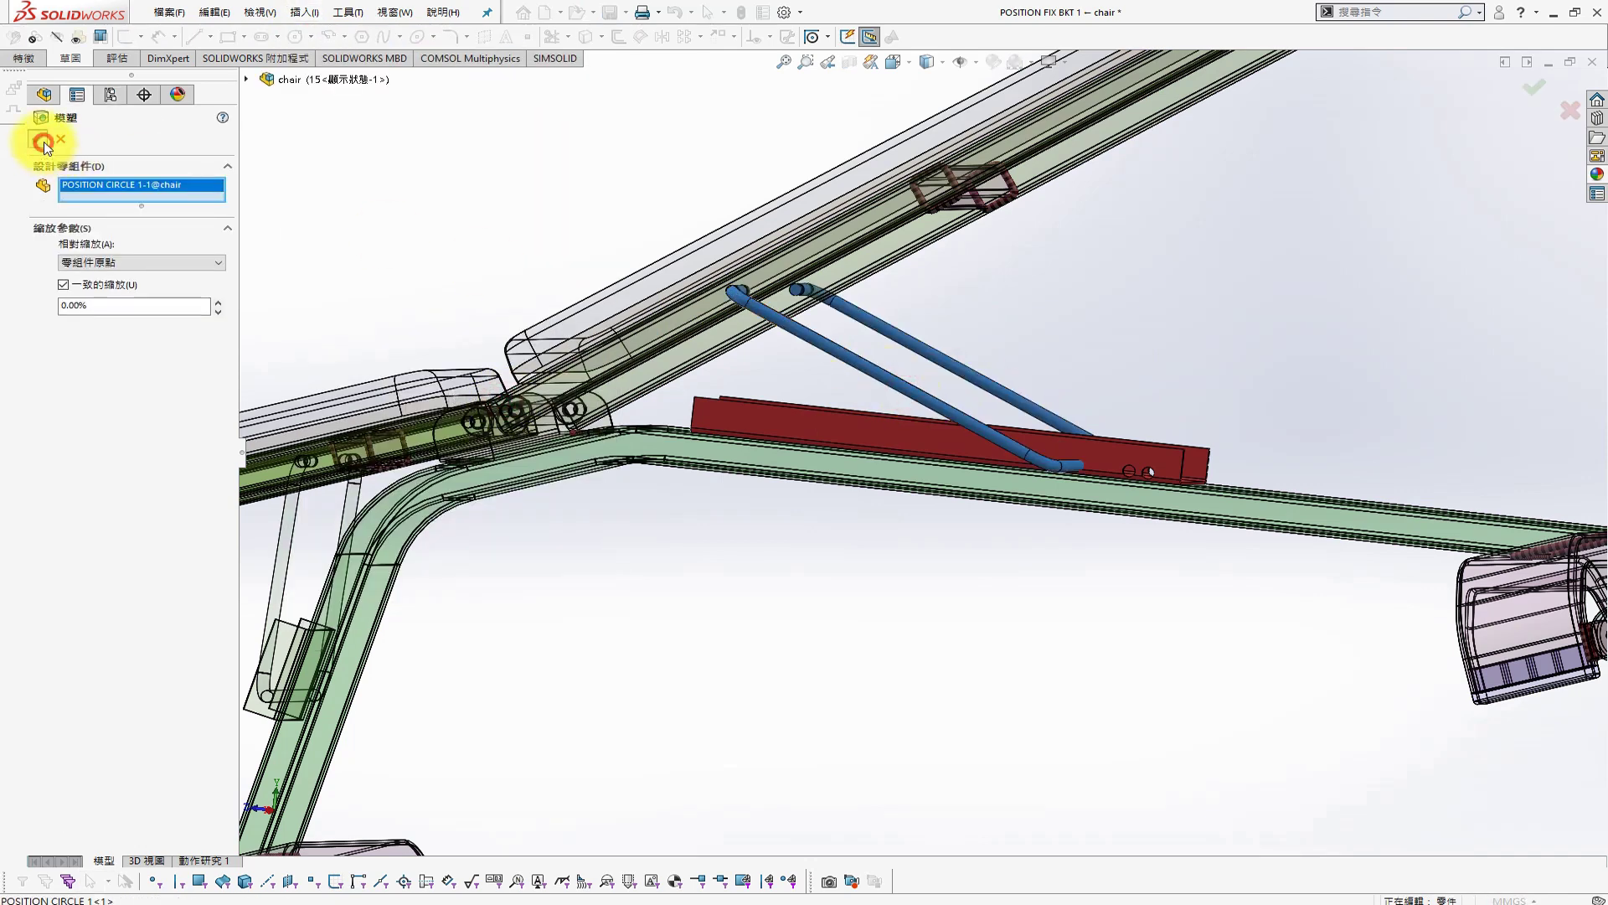
click(43, 142)
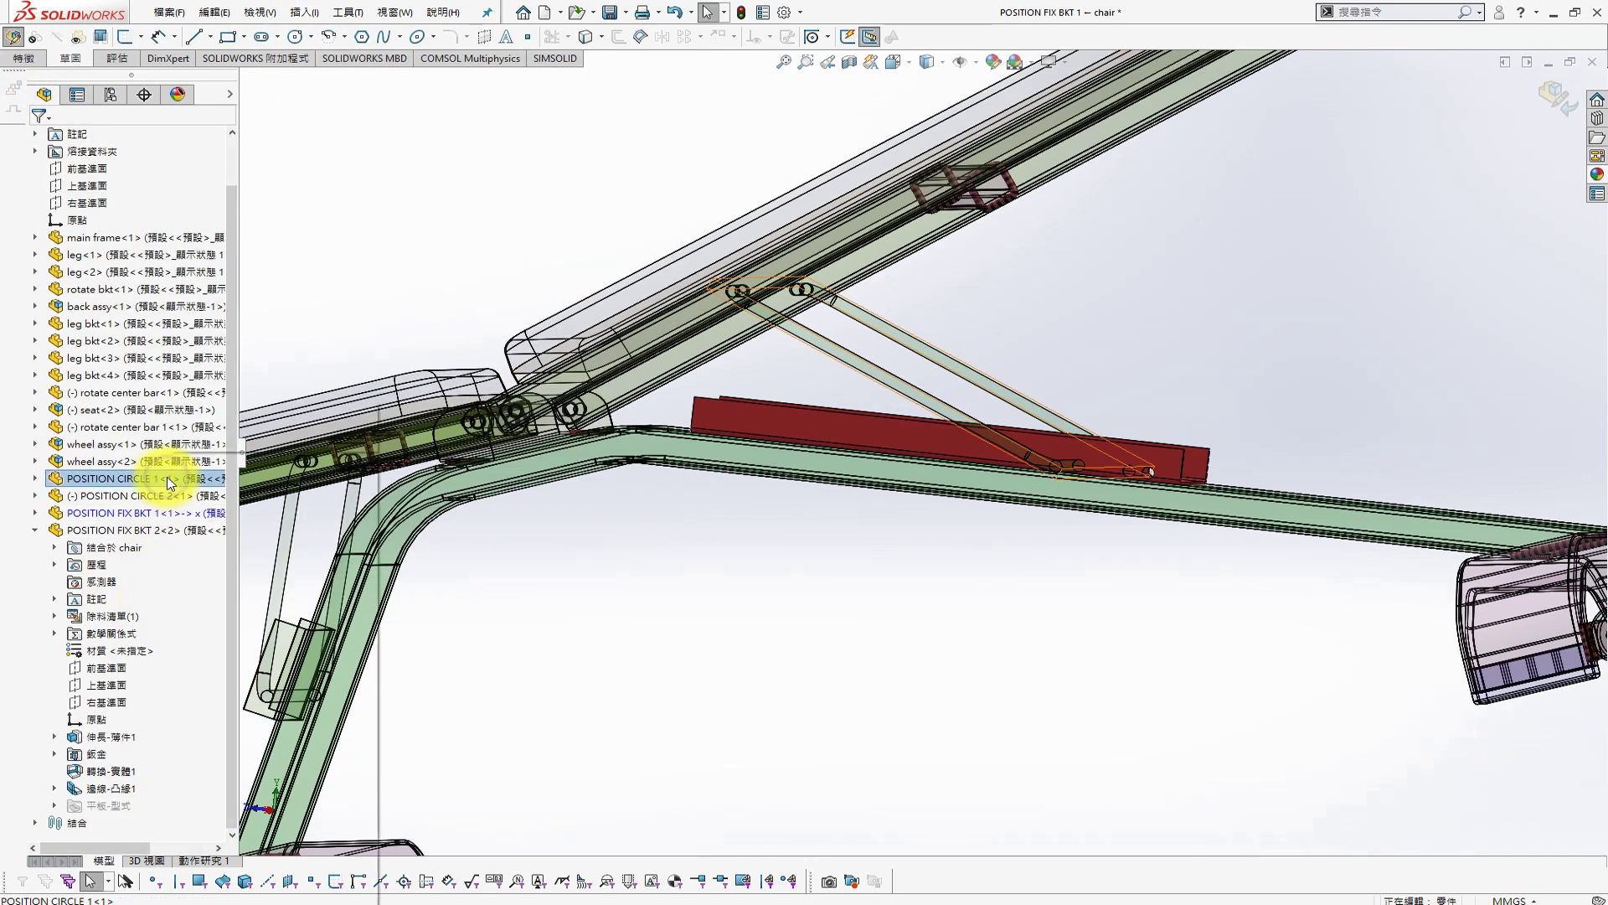
Break all of the bracket's external references
right_click(170, 483)
right_click(168, 513)
click(218, 737)
click(587, 579)
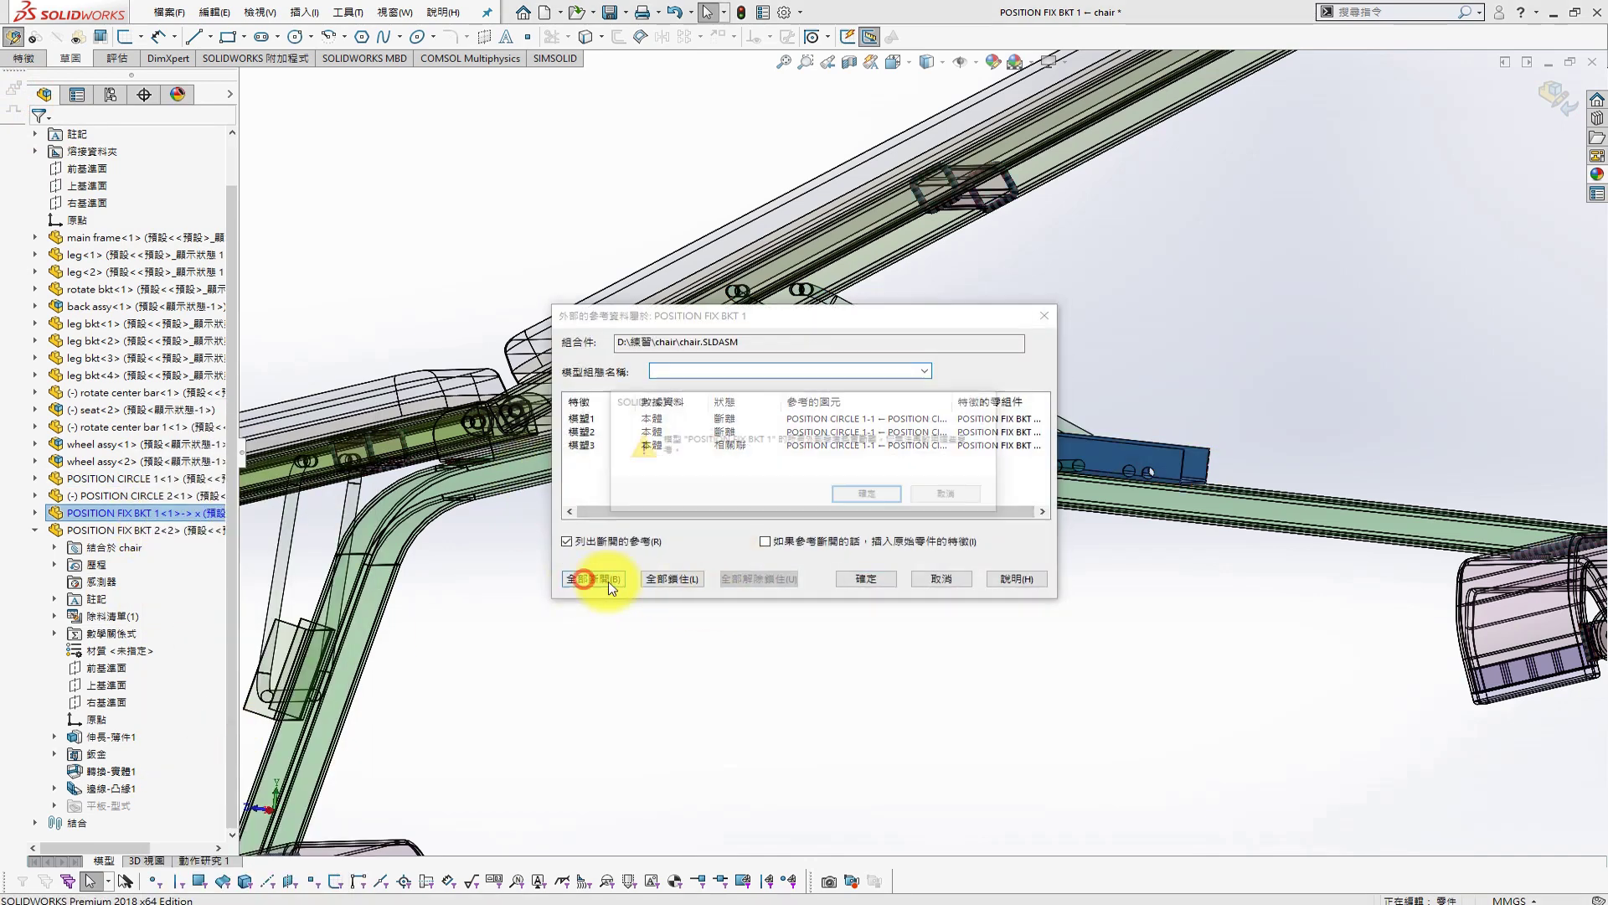
click(867, 493)
click(866, 578)
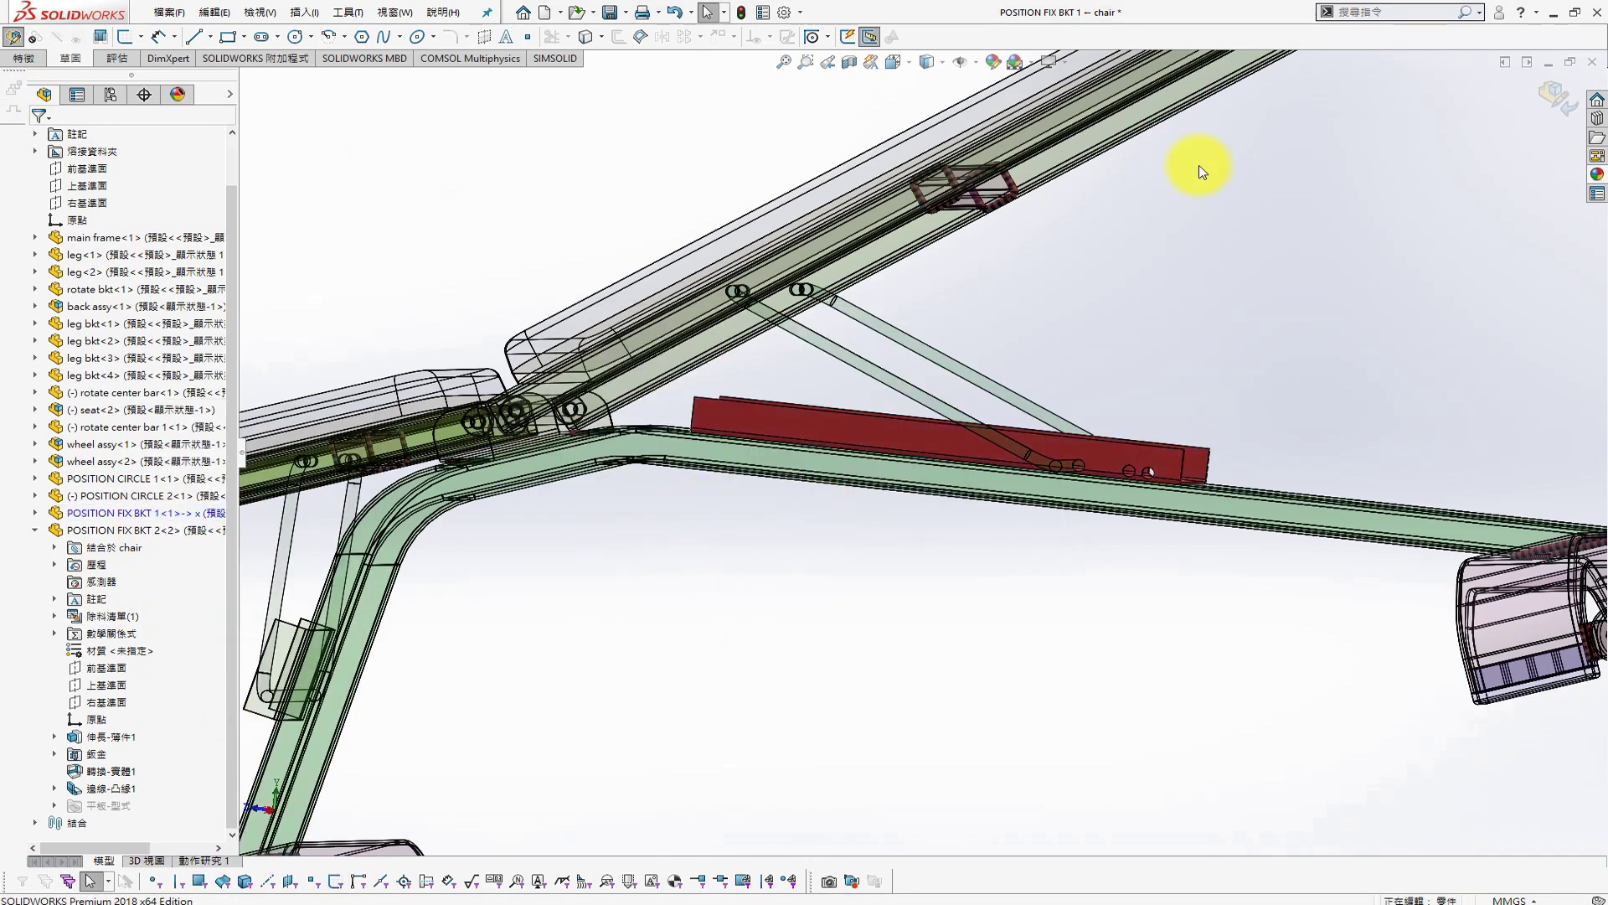
In the 30 configuration, cut a cavity from the diagonal rod into the bracket
click(109, 94)
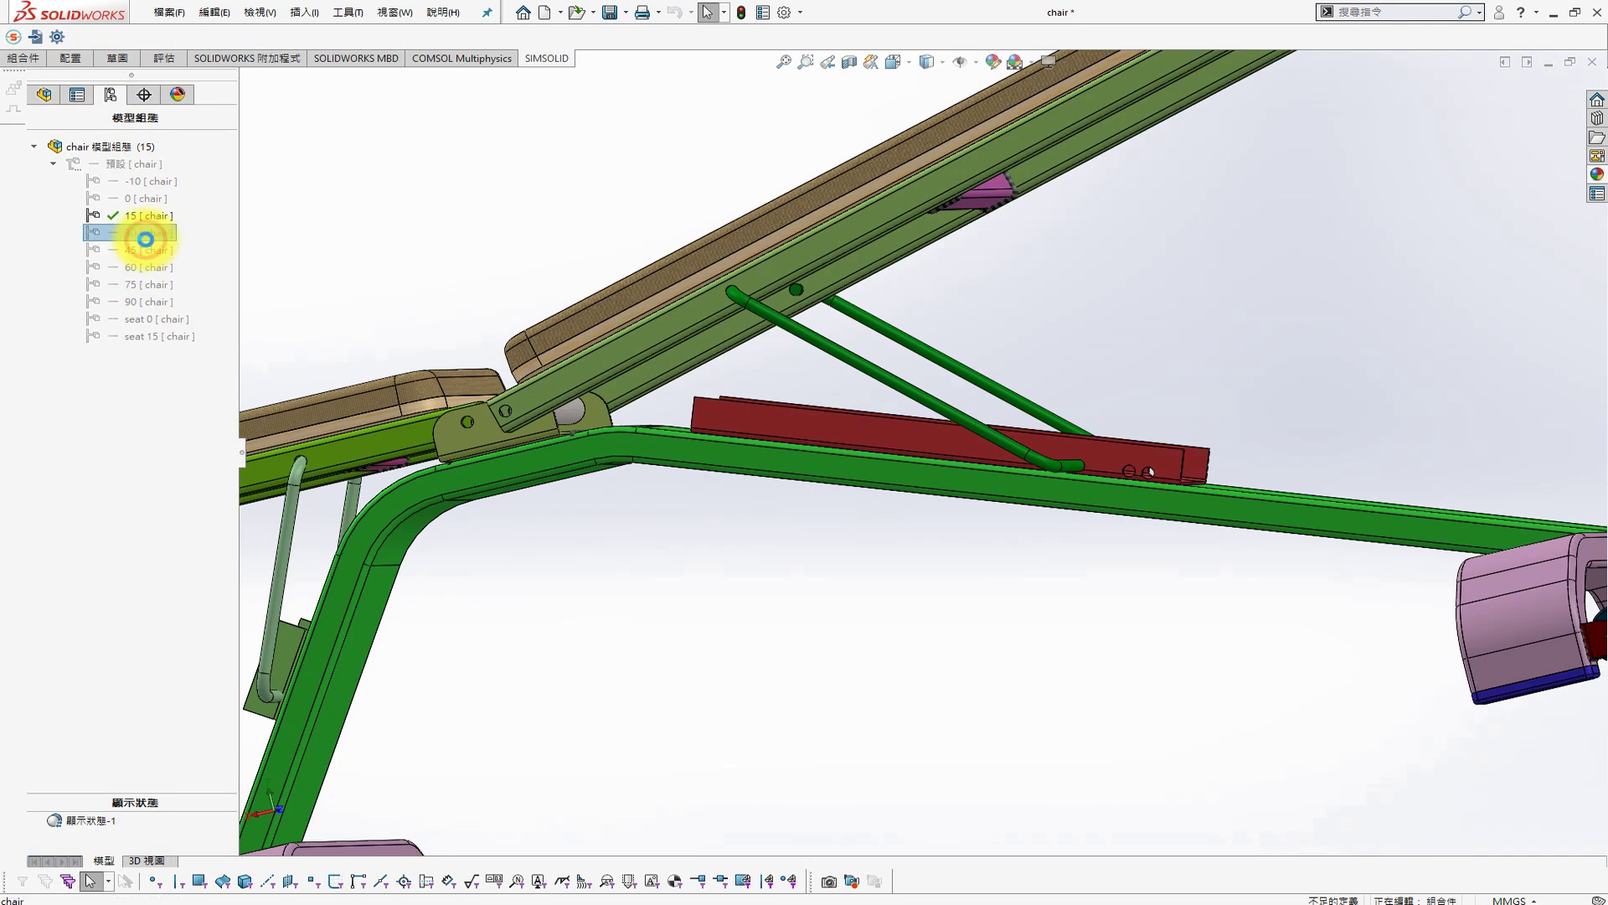
double_click(145, 238)
right_click(812, 427)
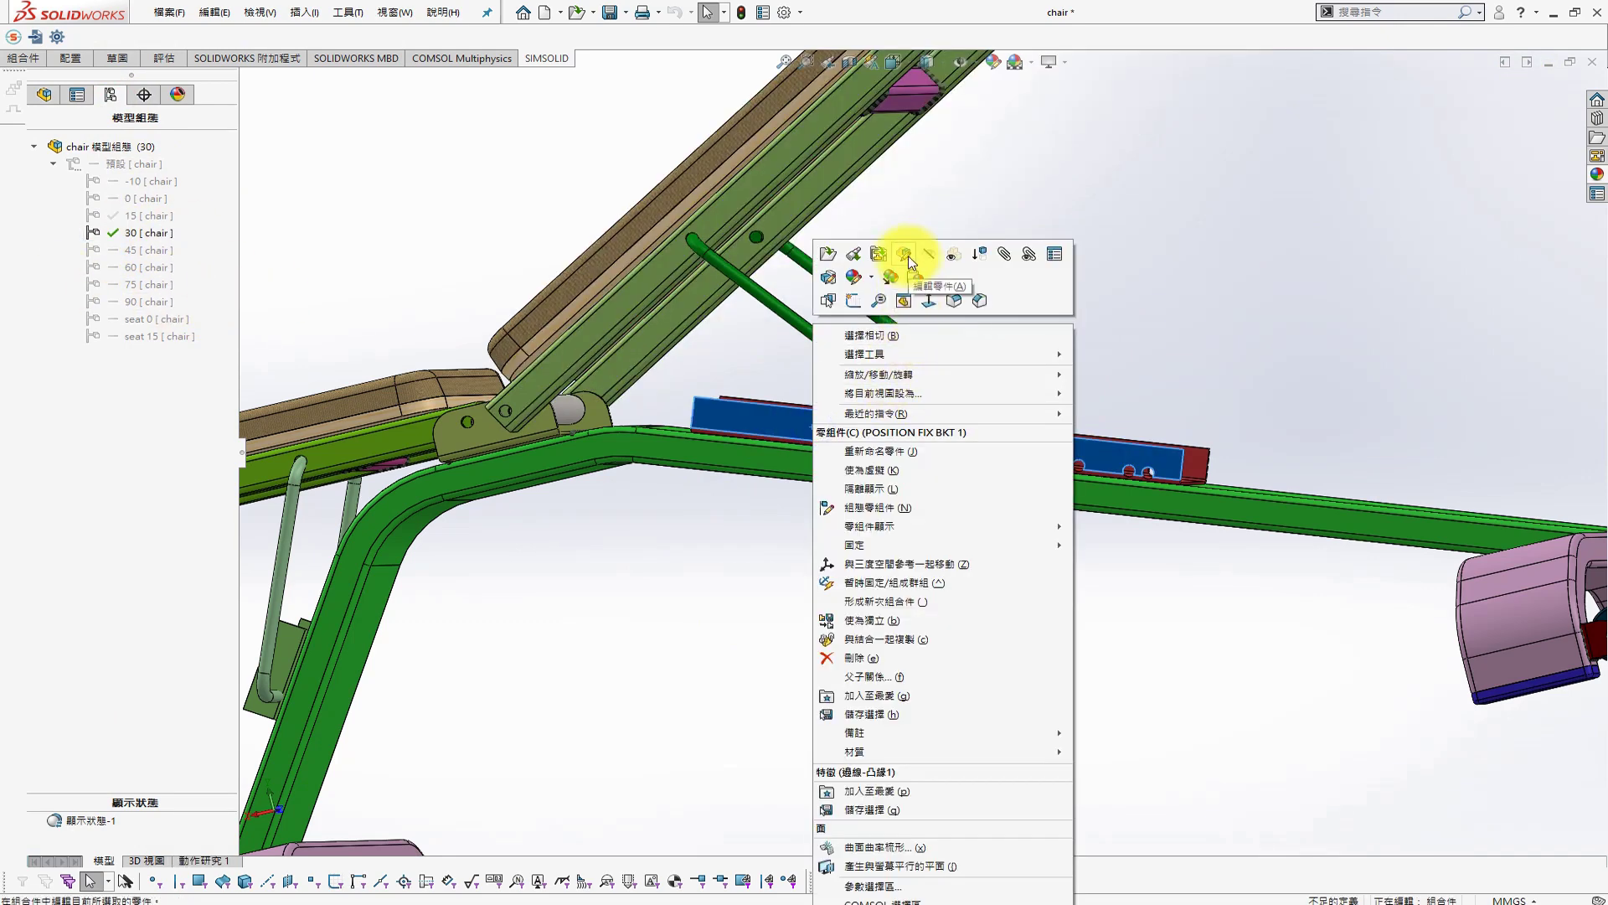
click(911, 256)
click(304, 12)
mouse_move(329, 73)
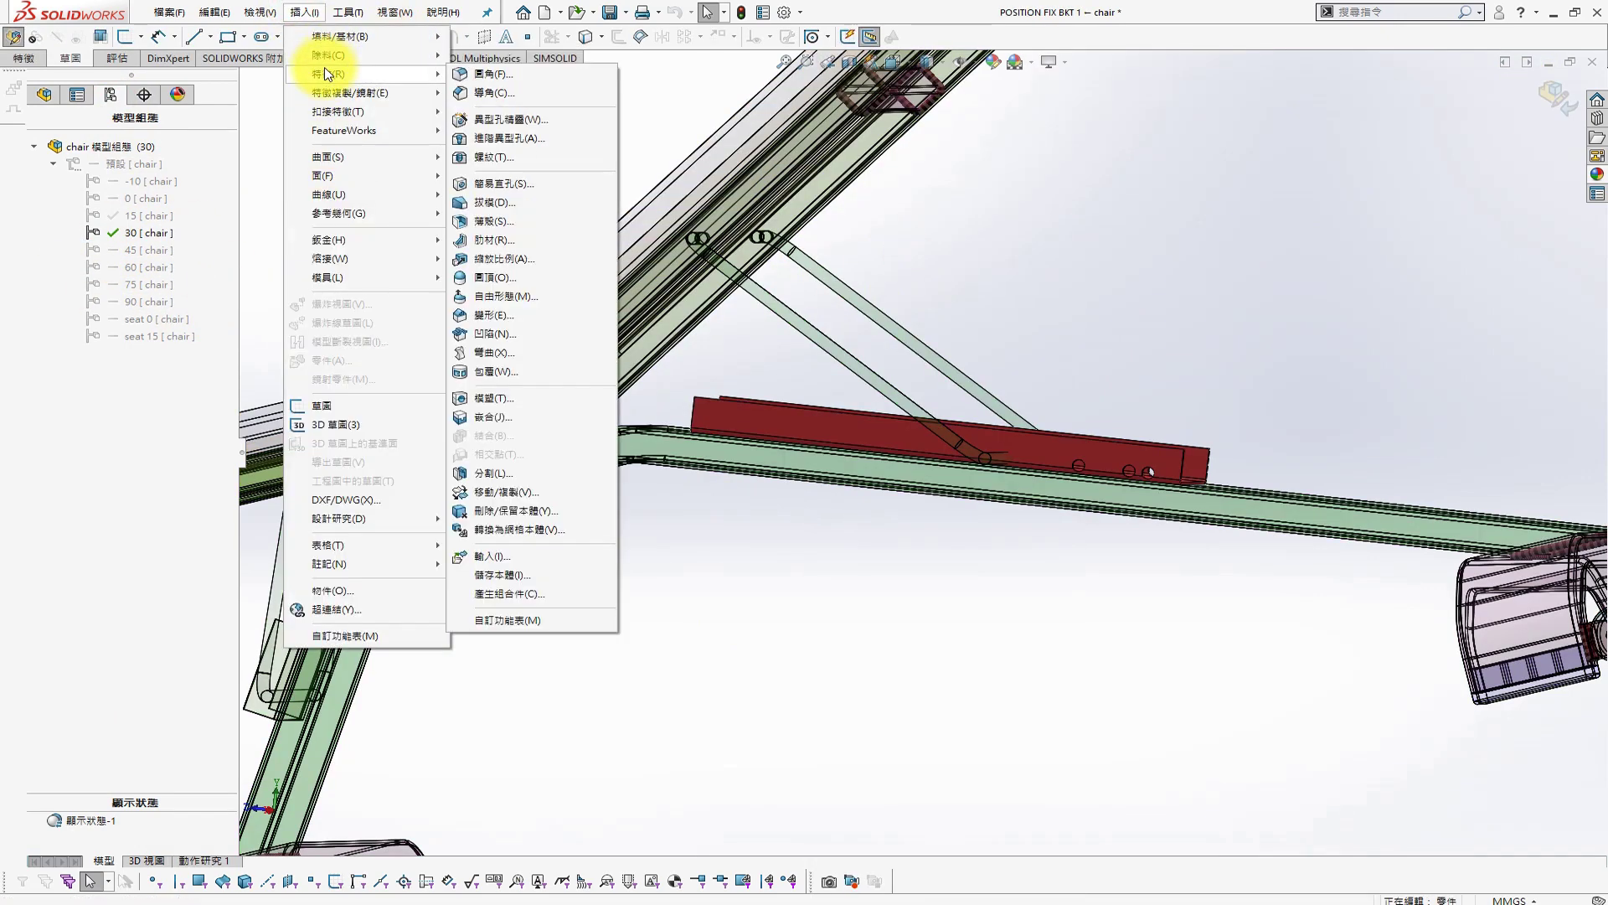
click(498, 395)
click(836, 357)
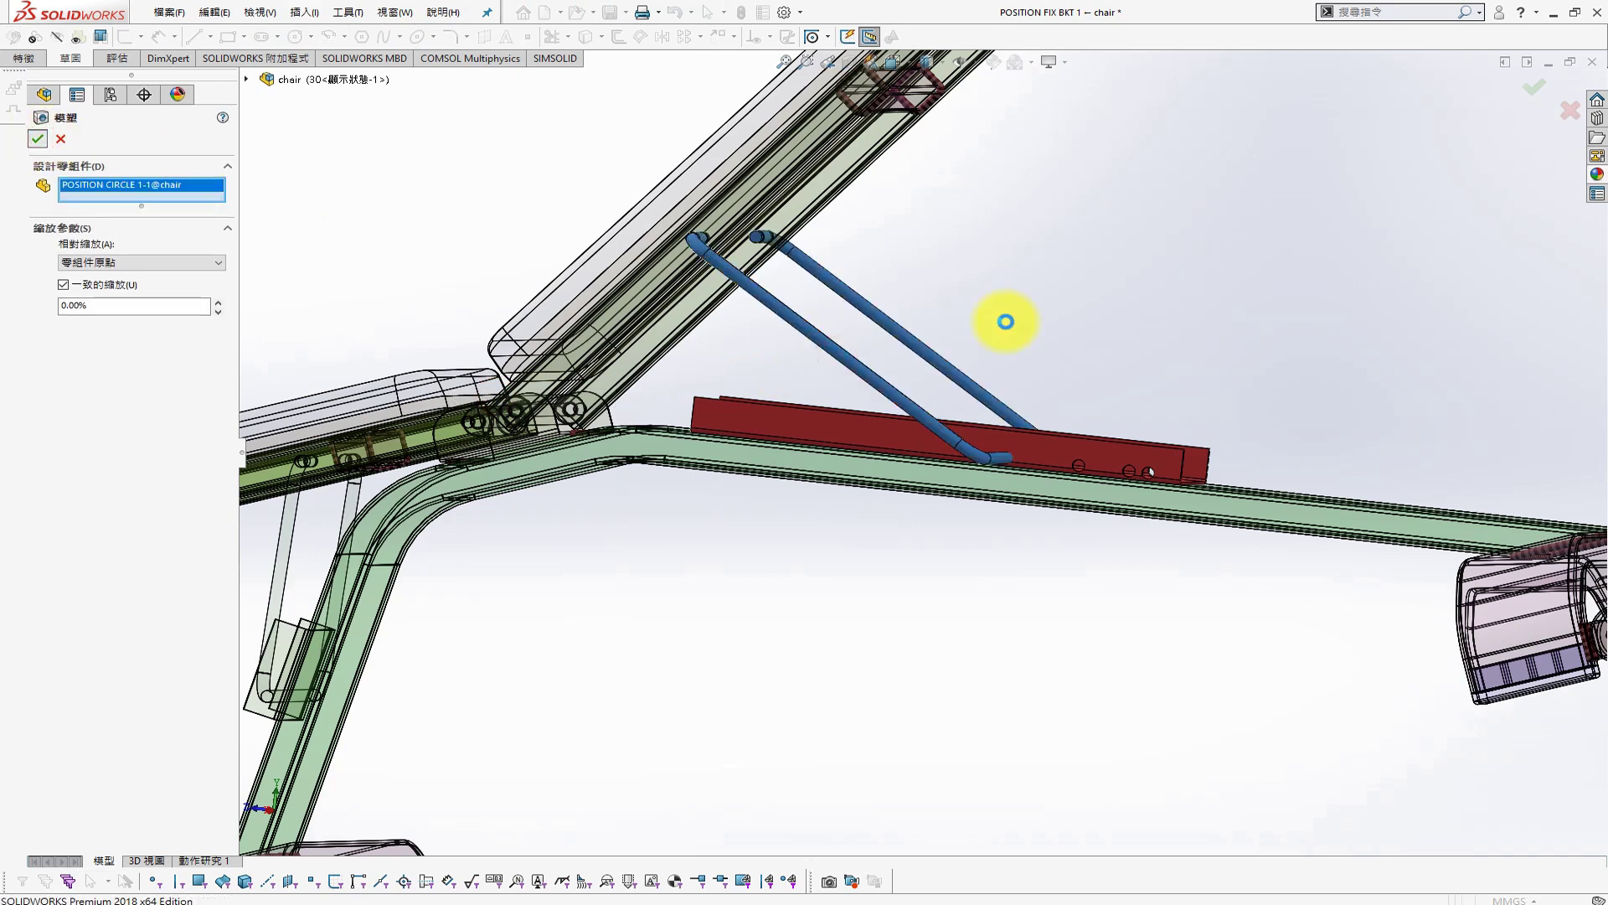
key(Escape)
click(1548, 99)
Break all external references of the bracket component once more
click(44, 94)
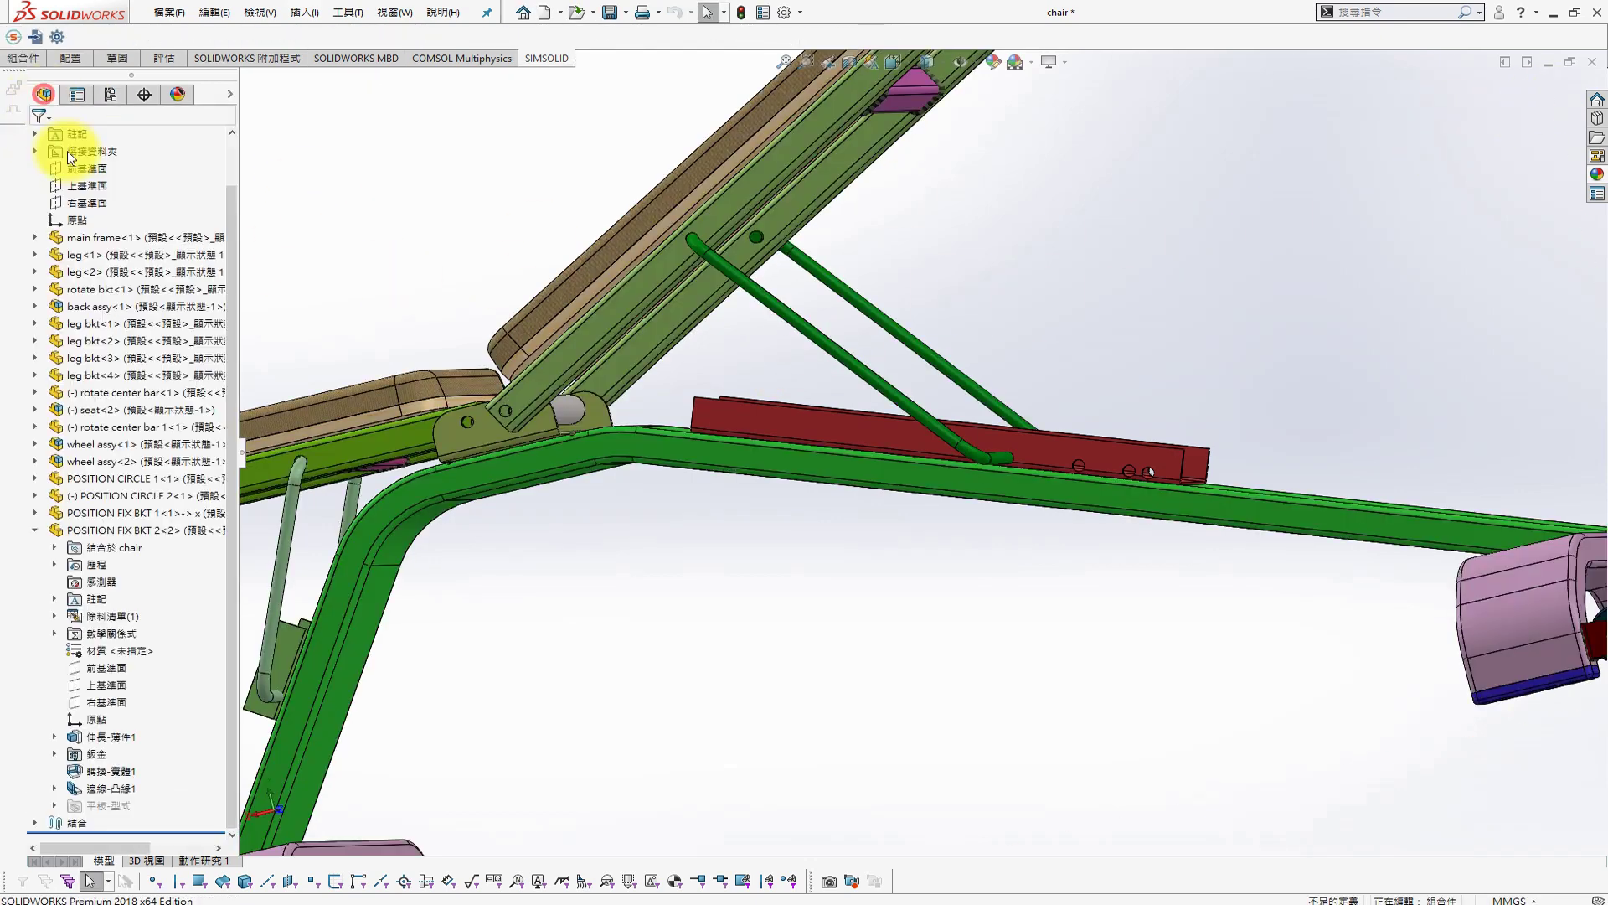
click(147, 513)
right_click(147, 512)
click(323, 704)
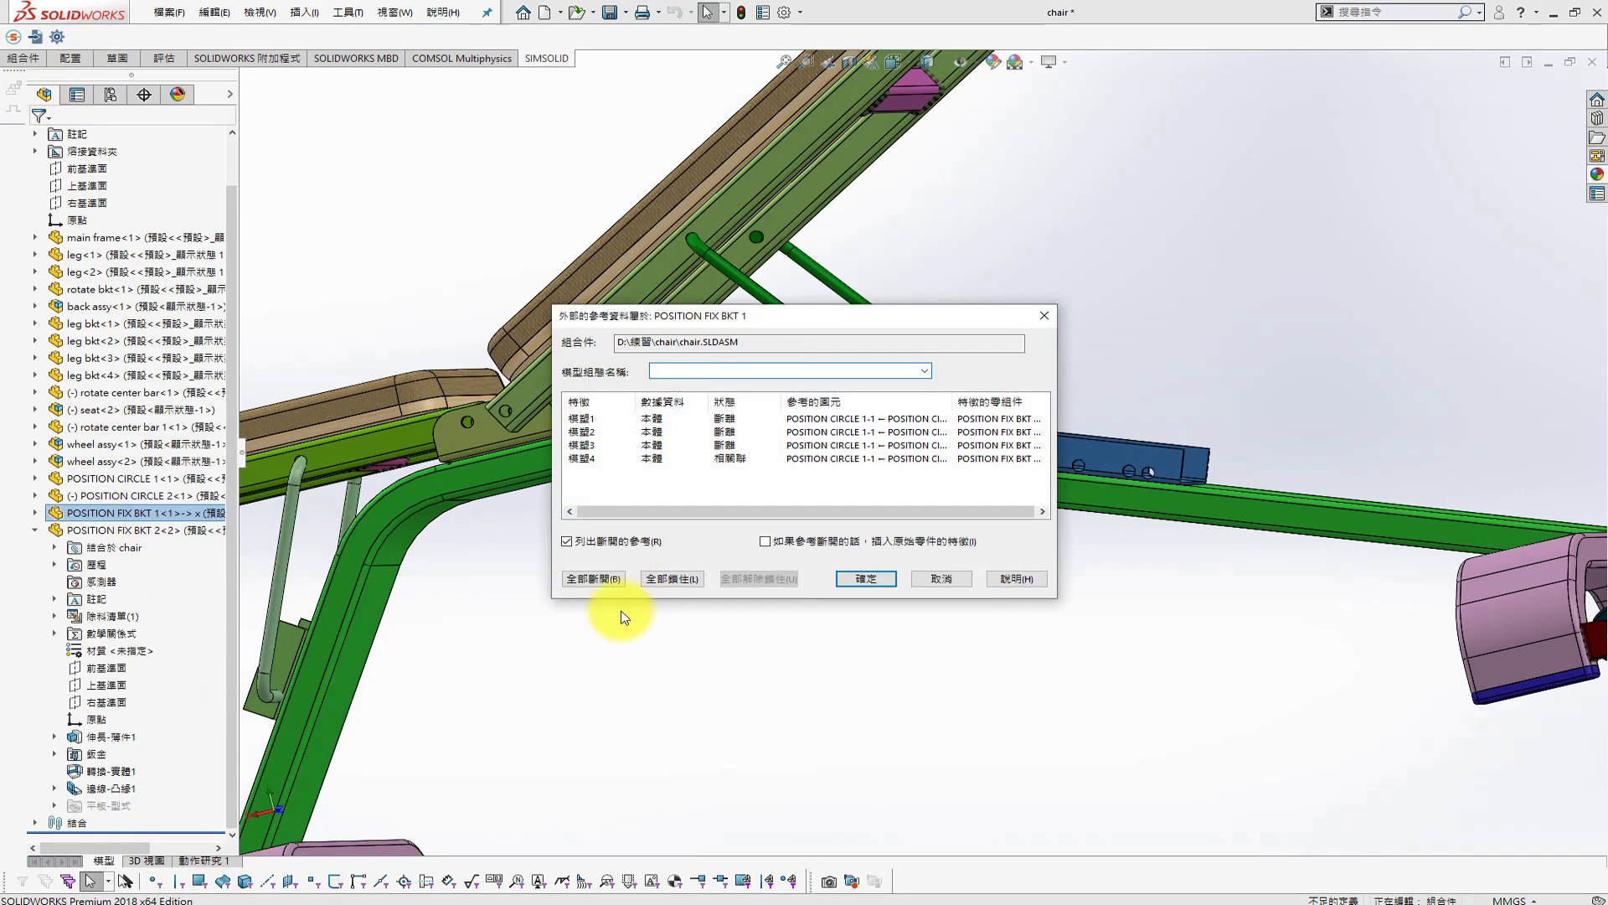
click(593, 578)
click(862, 514)
click(862, 584)
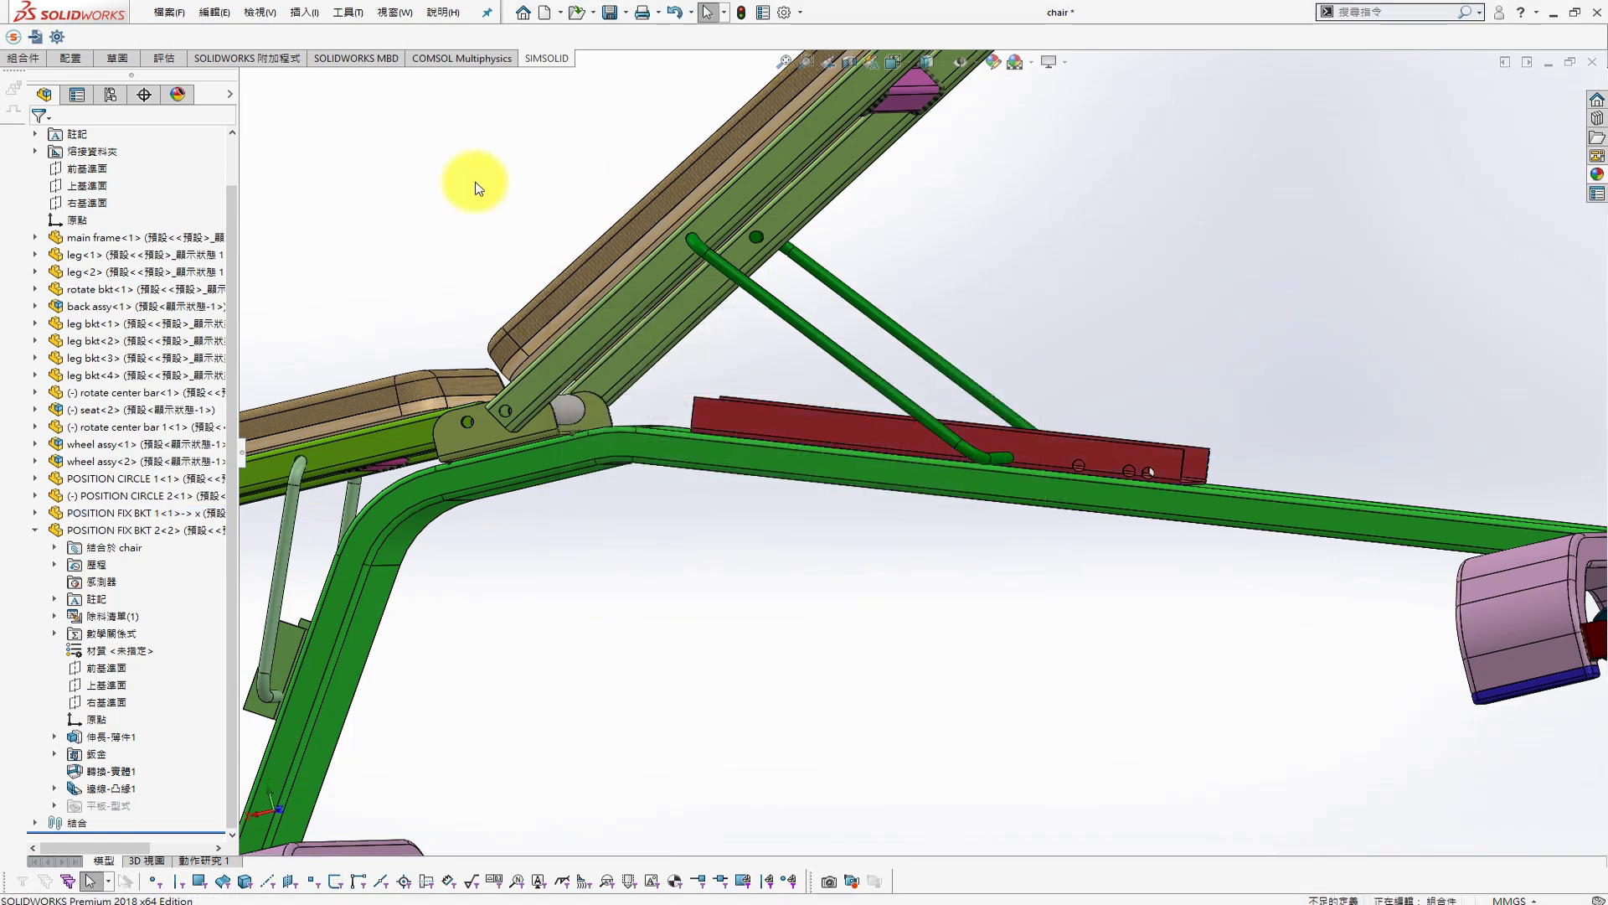
In the 45 configuration, cut a POSITION CIRCLE 1-1 rod cavity into the red bracket
click(111, 94)
double_click(142, 250)
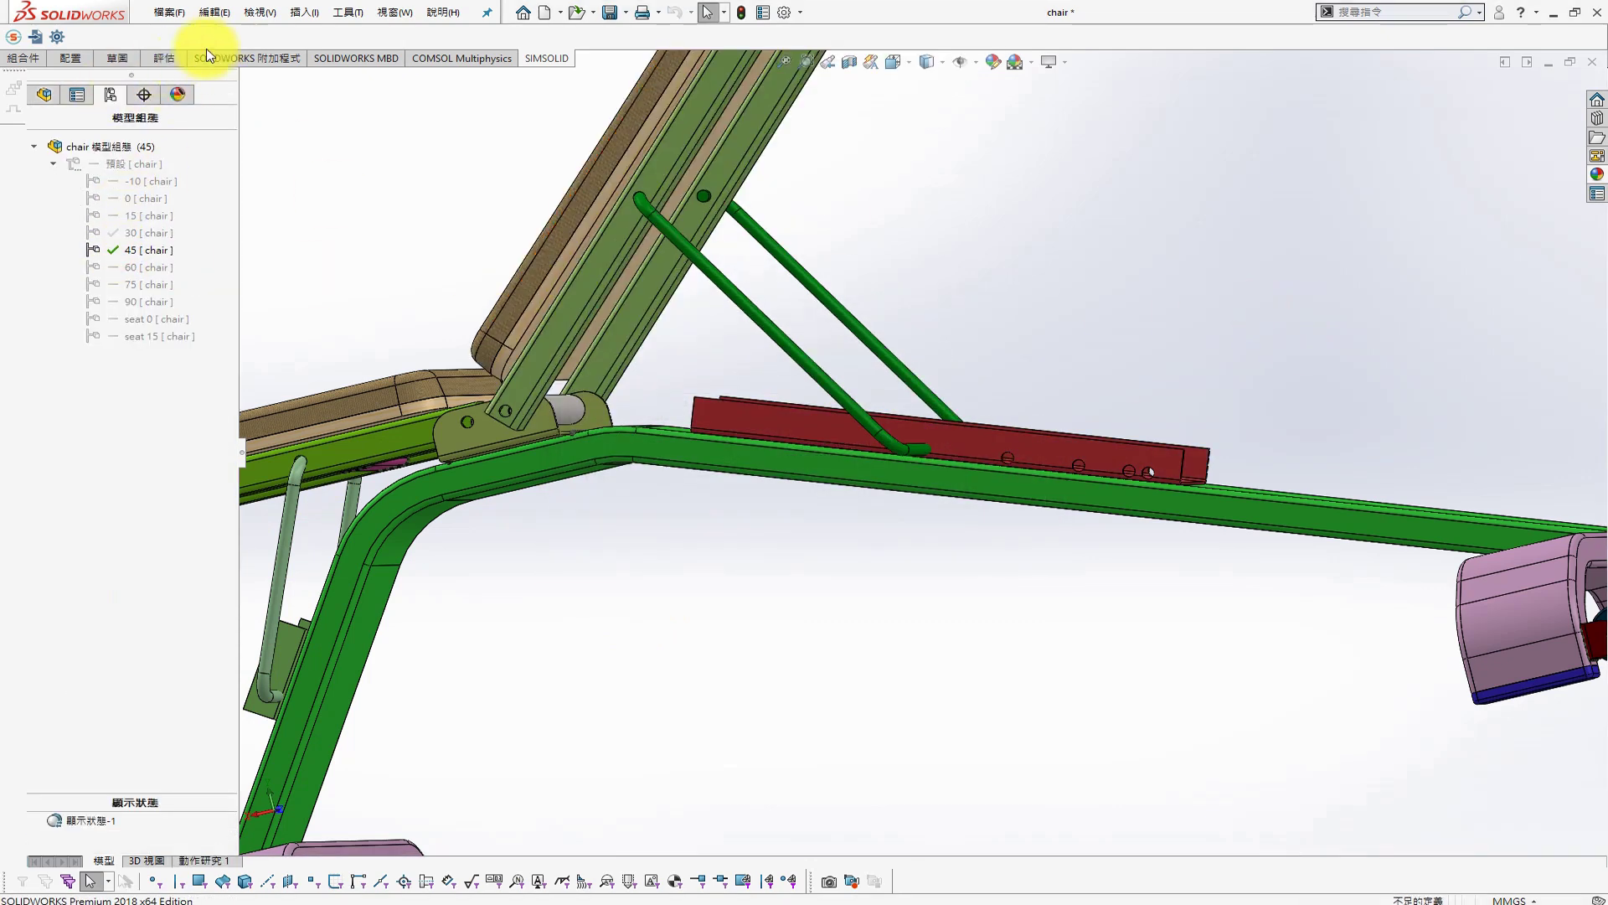
click(42, 97)
click(773, 410)
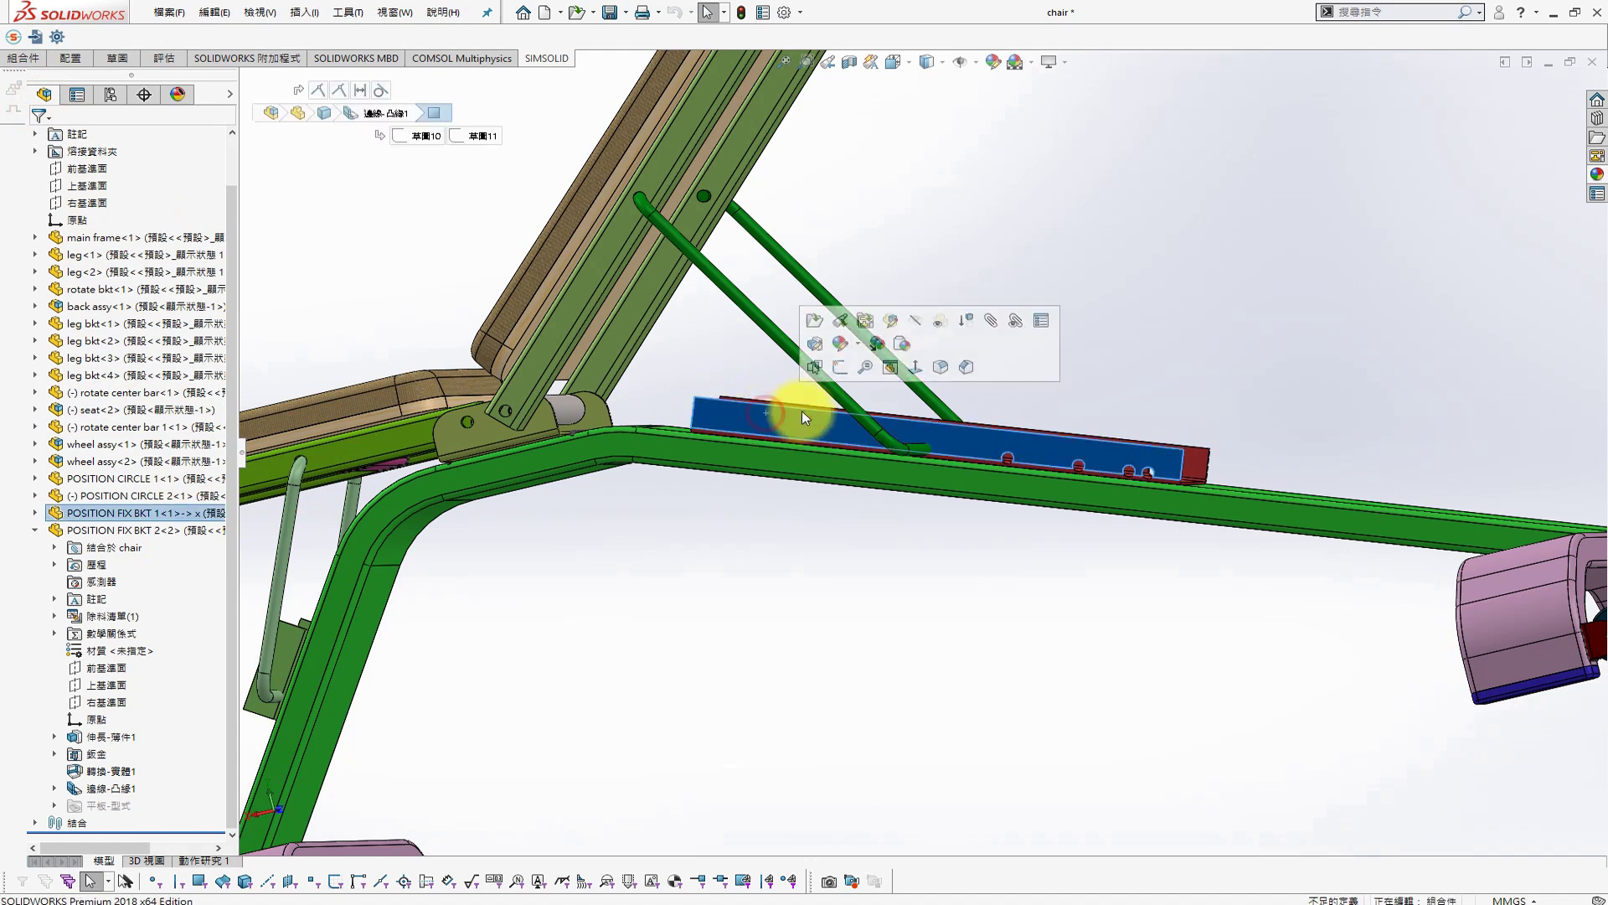
click(895, 323)
click(304, 11)
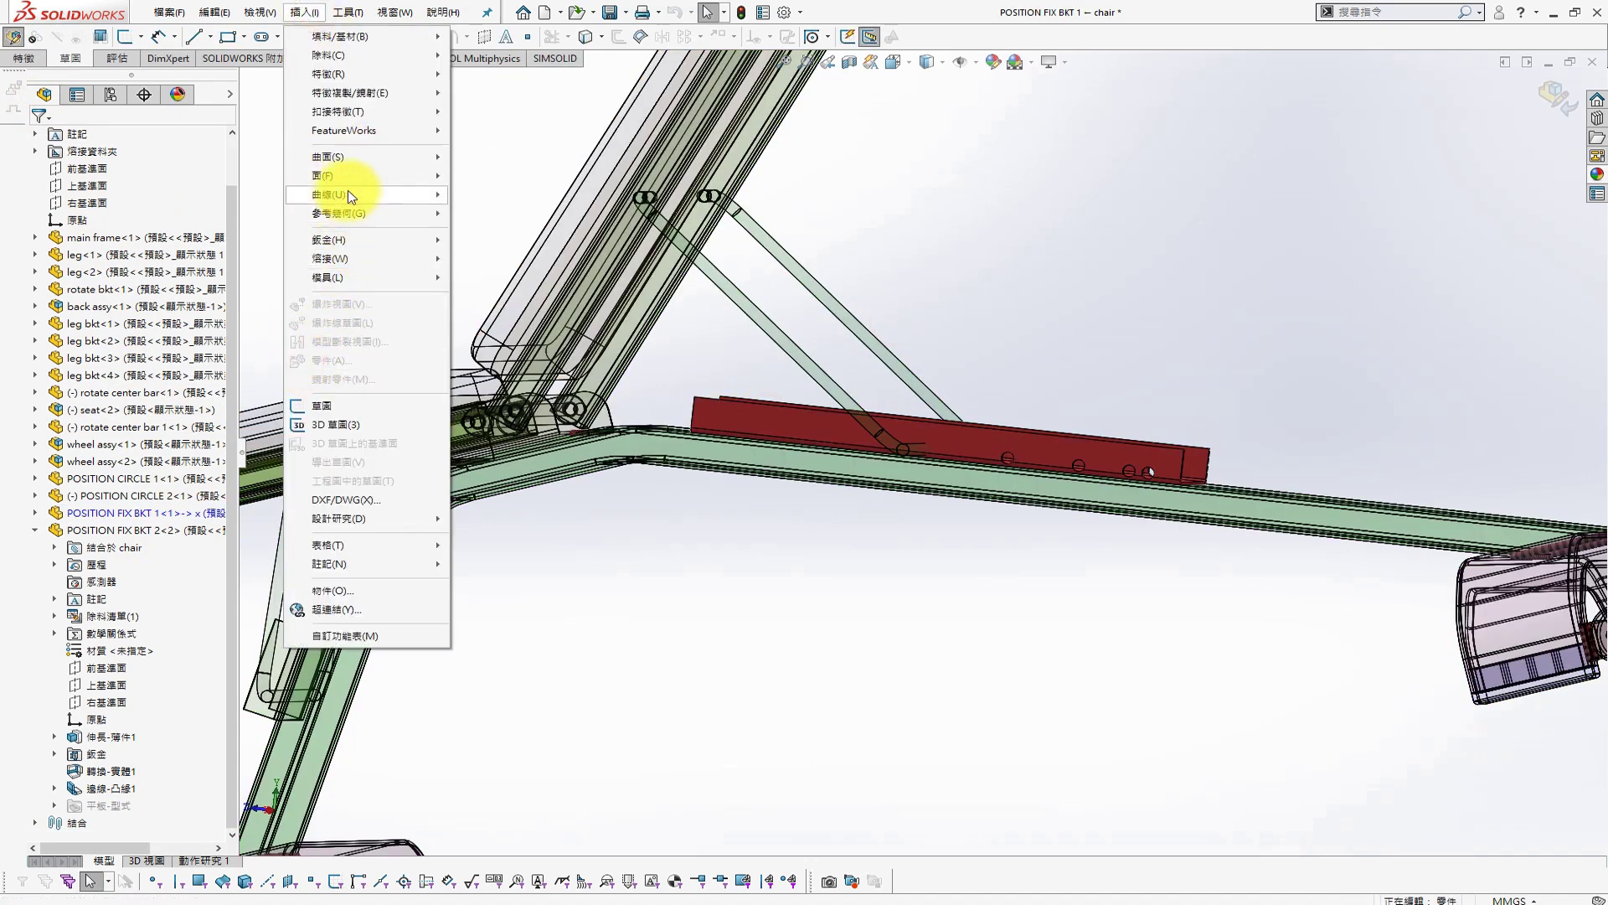
click(492, 400)
click(806, 362)
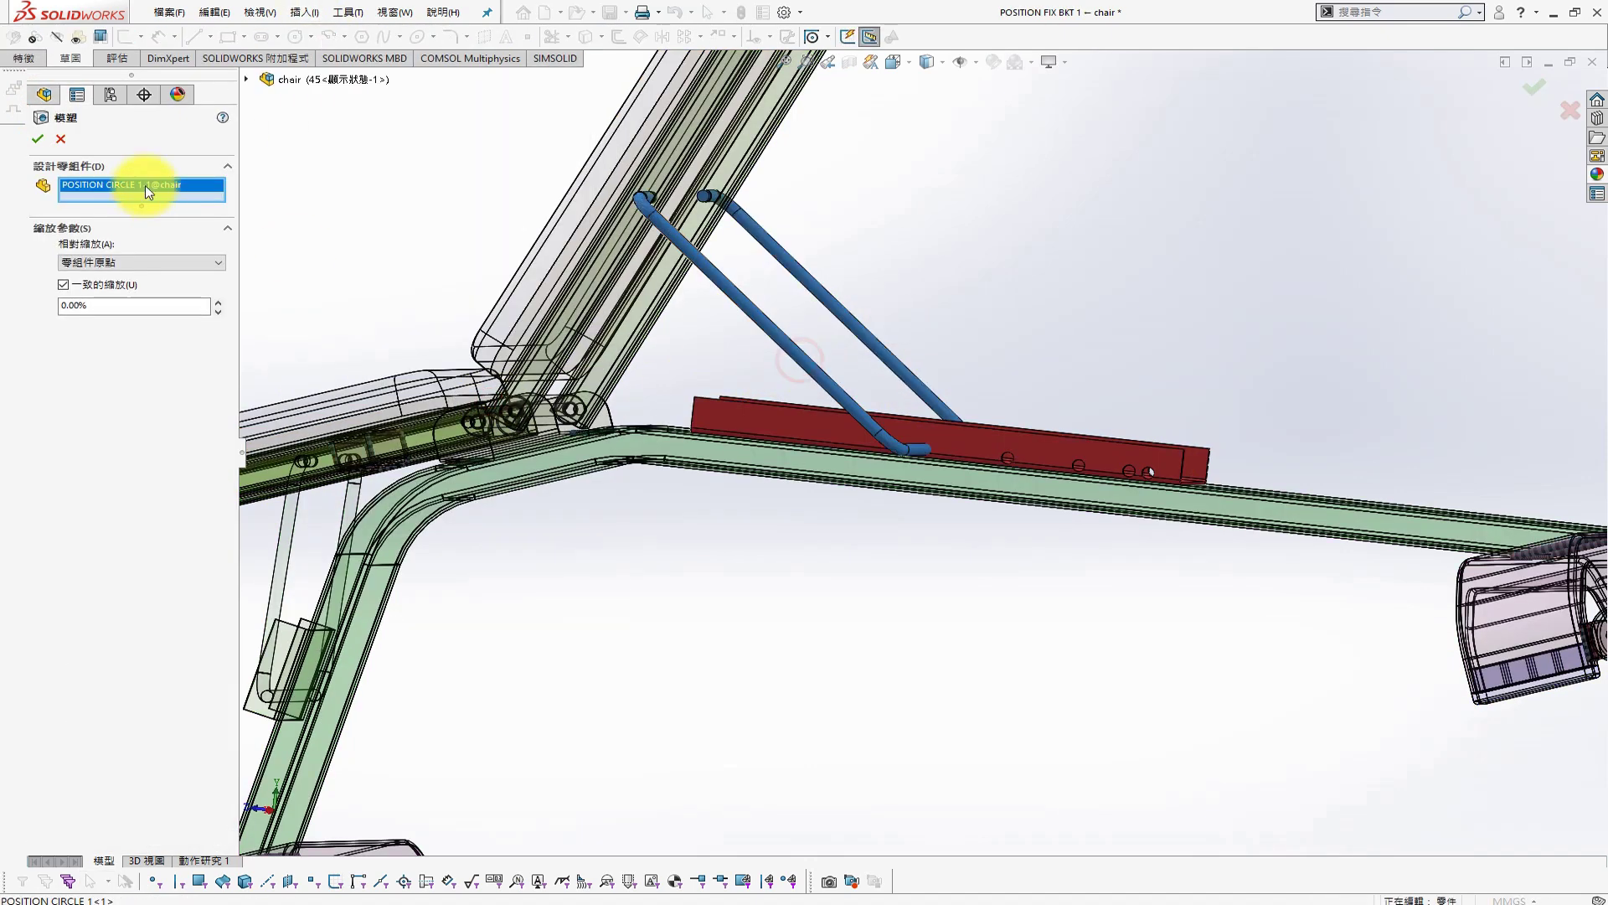
right_click(900, 272)
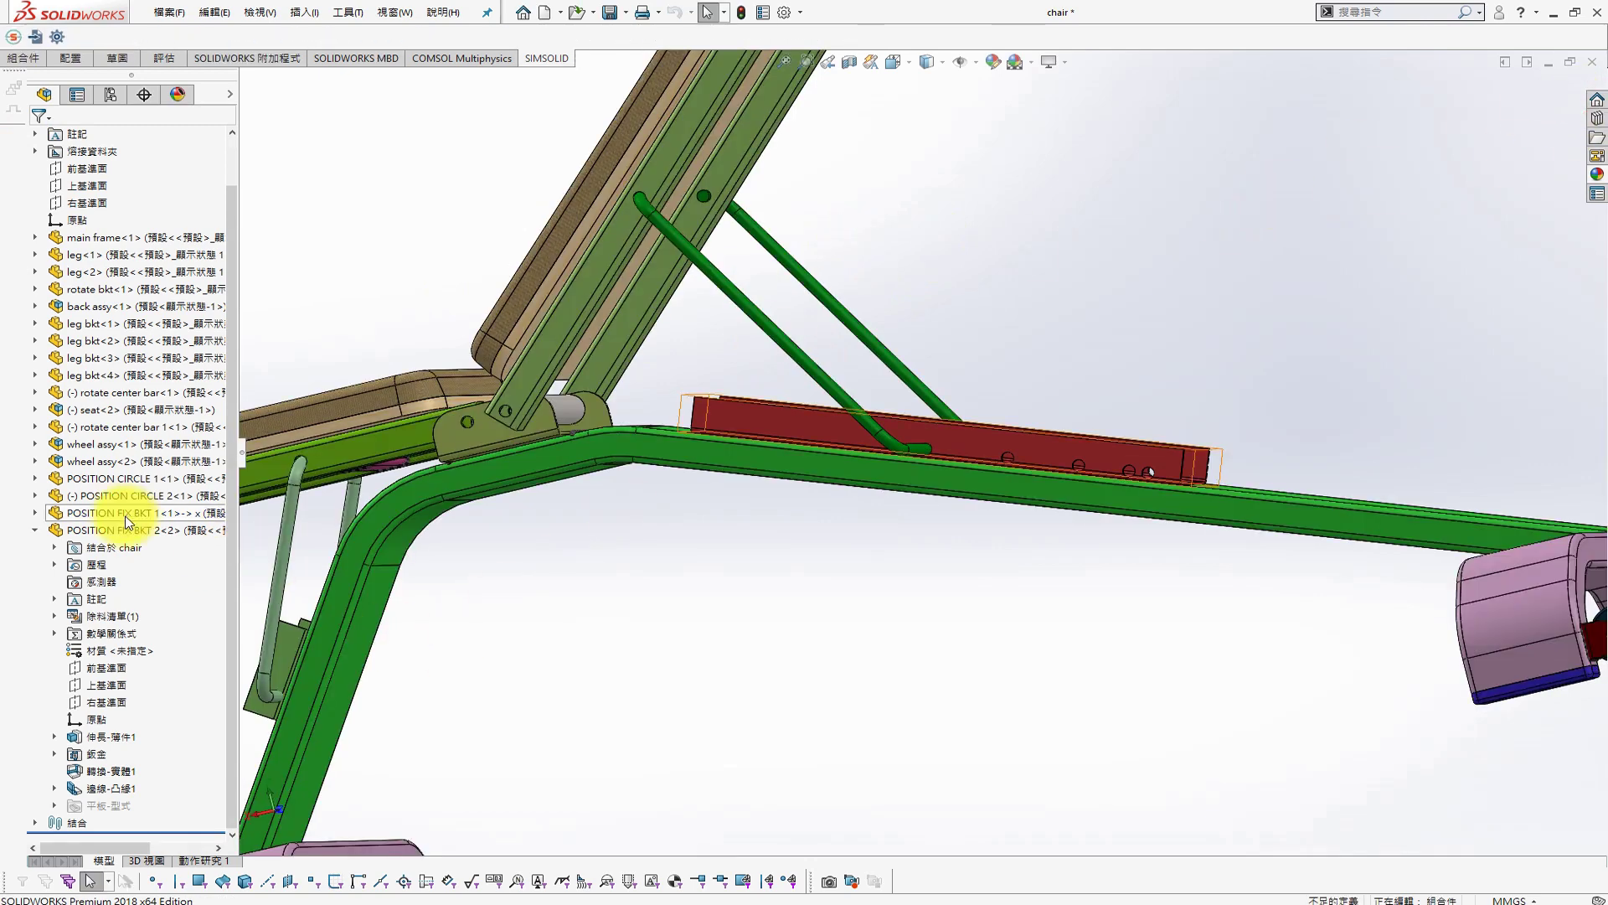
Break all of the red bracket's external references
right_click(128, 516)
click(313, 637)
click(580, 580)
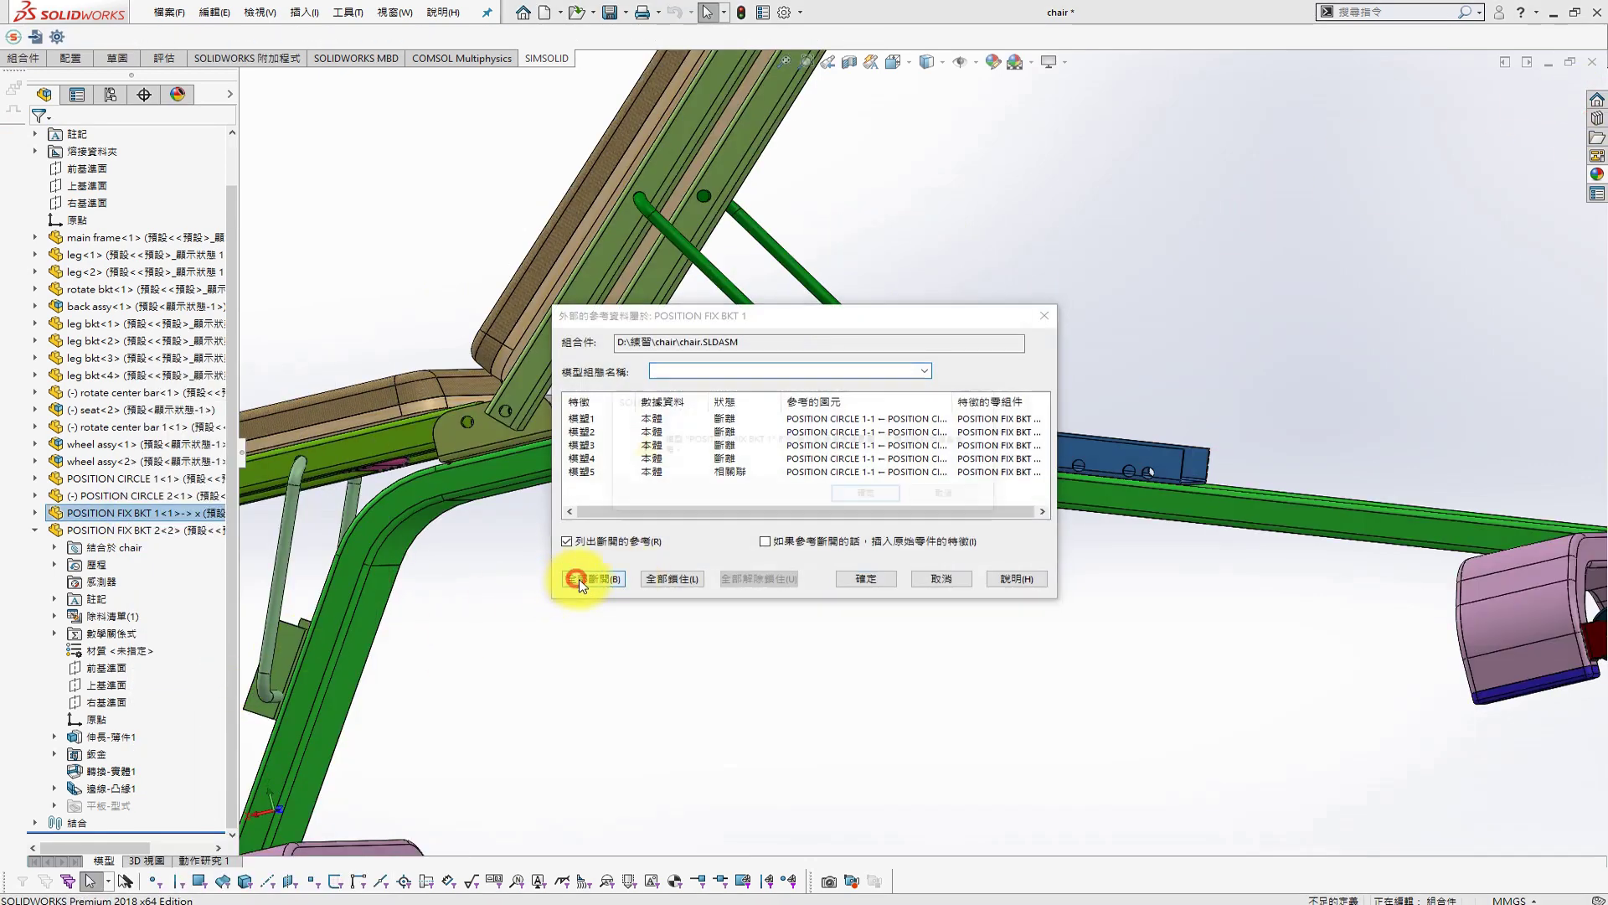
click(866, 579)
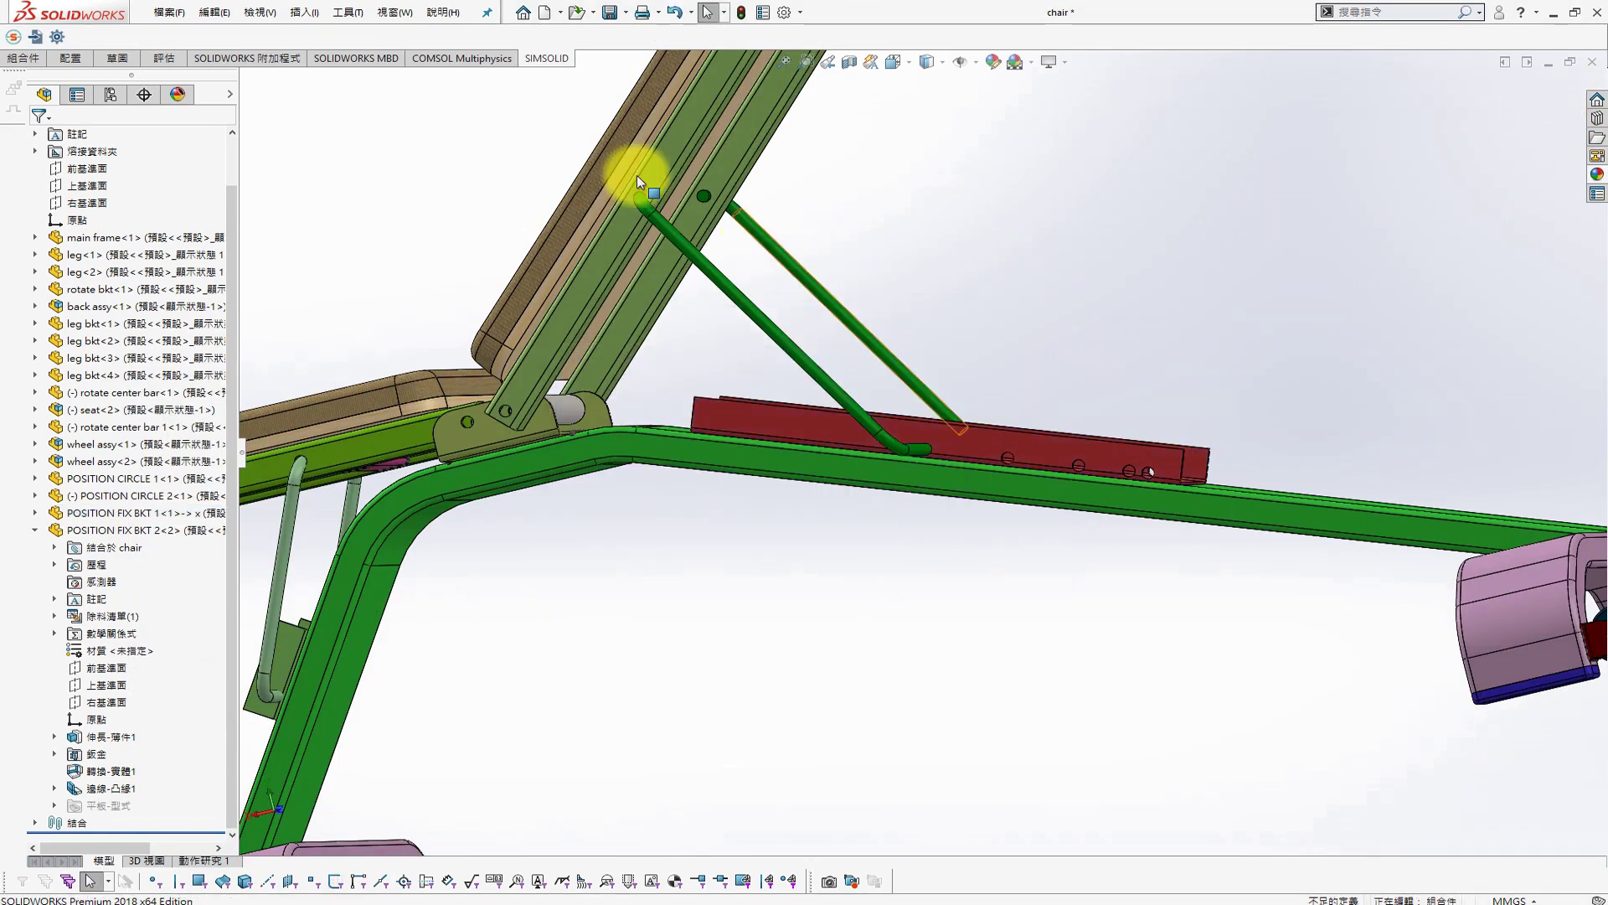
In the 60 configuration, cut the diagonal rod cavity into the red bracket
click(108, 95)
double_click(140, 250)
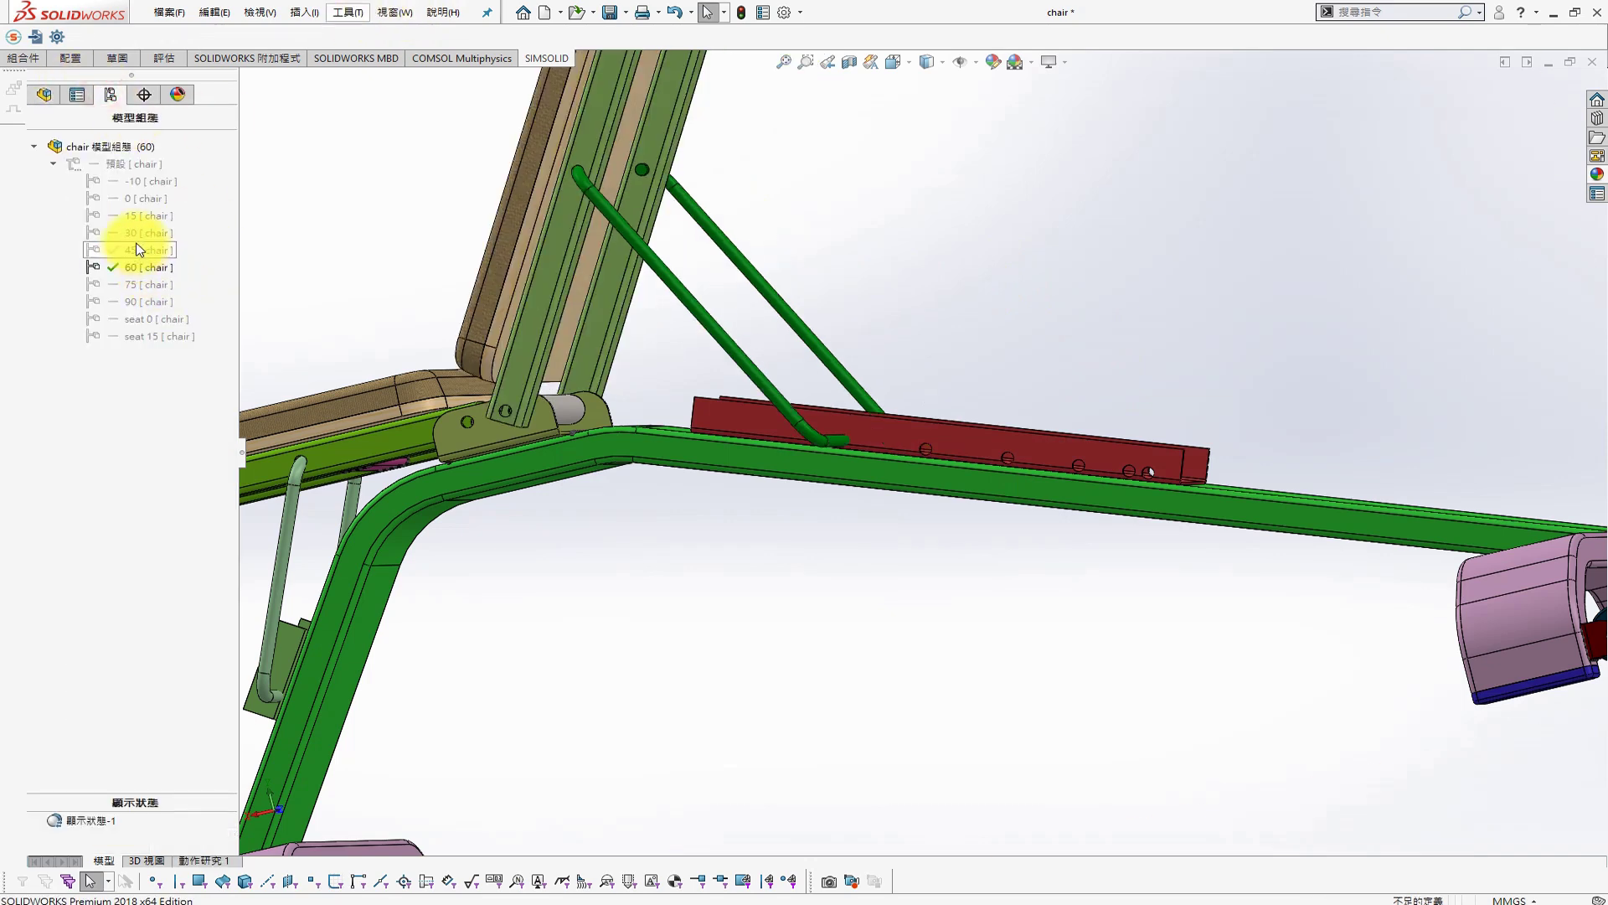
click(305, 12)
click(725, 391)
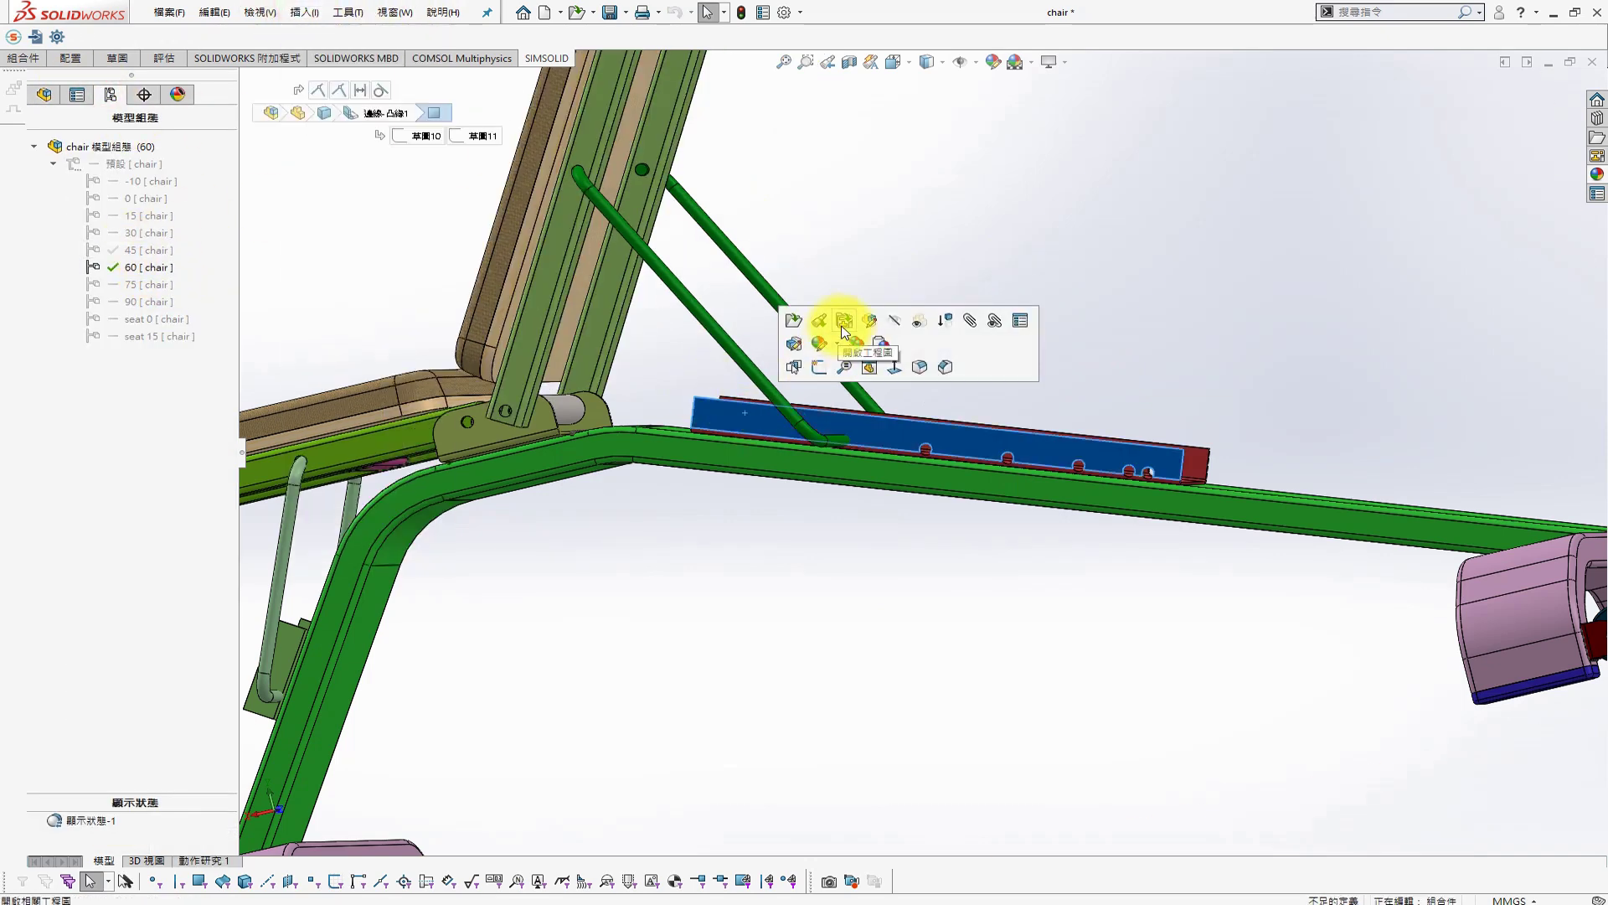
click(862, 312)
click(305, 13)
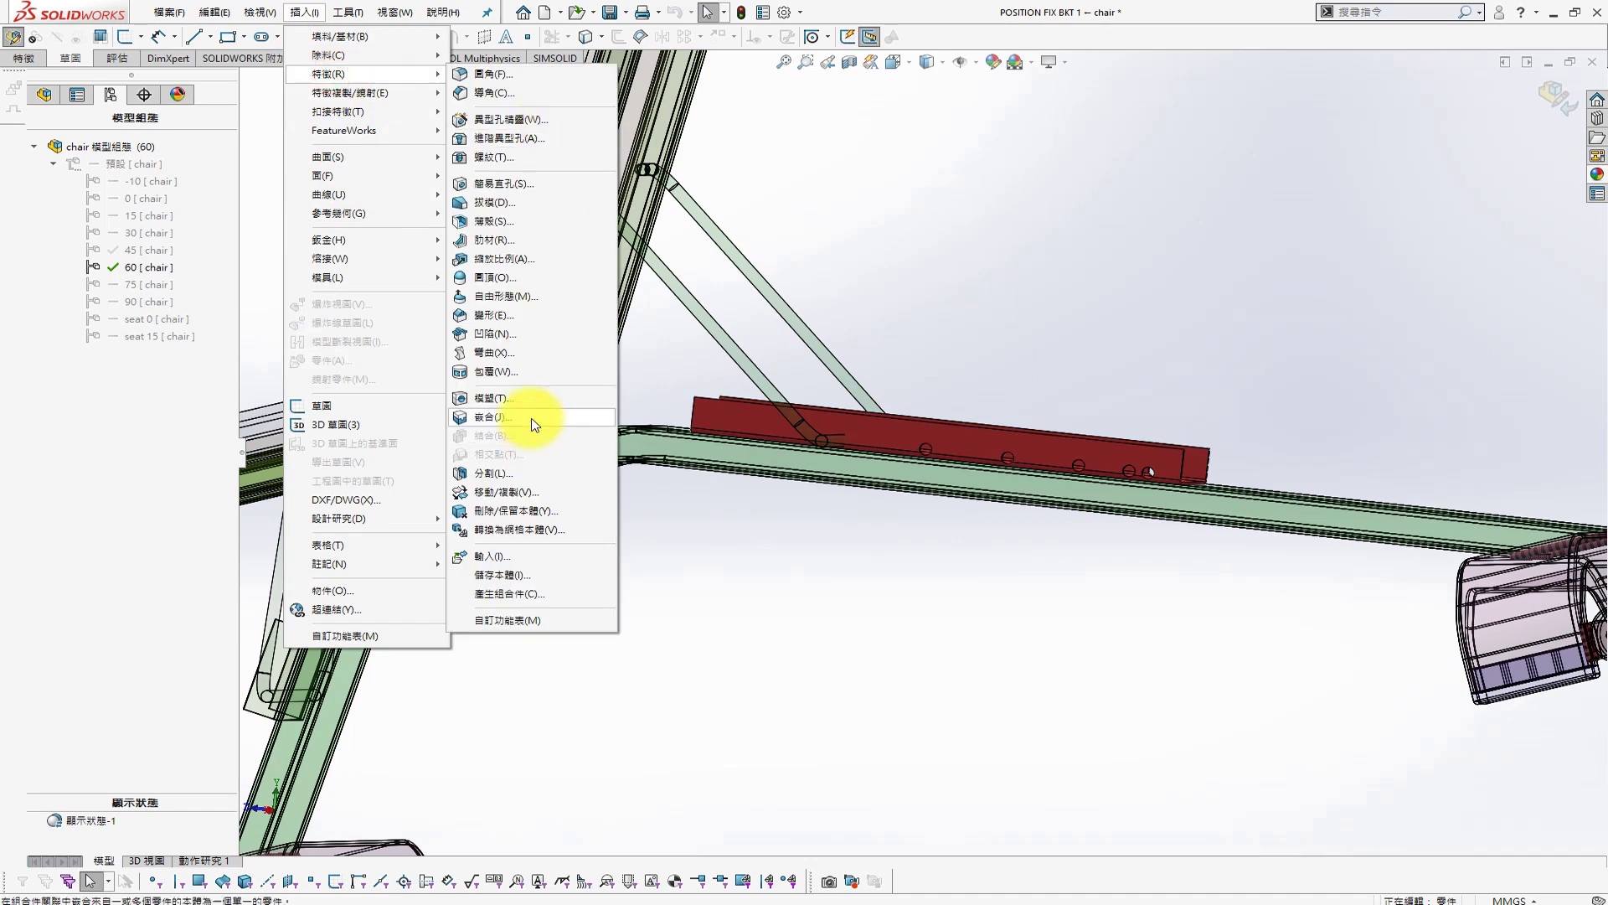
click(531, 420)
click(824, 346)
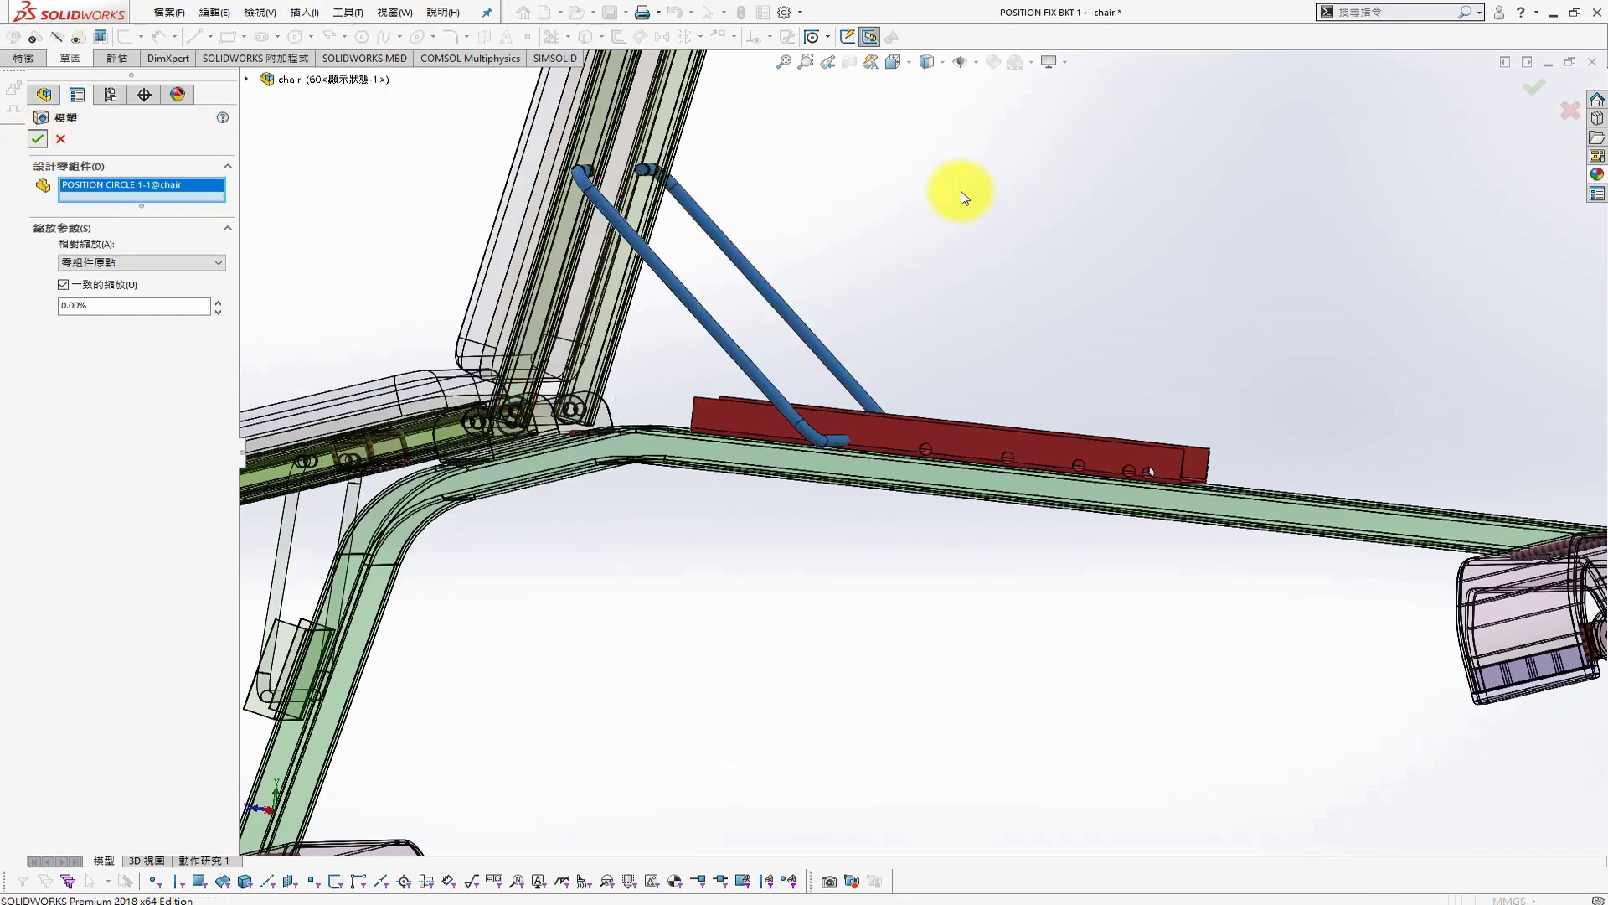
click(1534, 87)
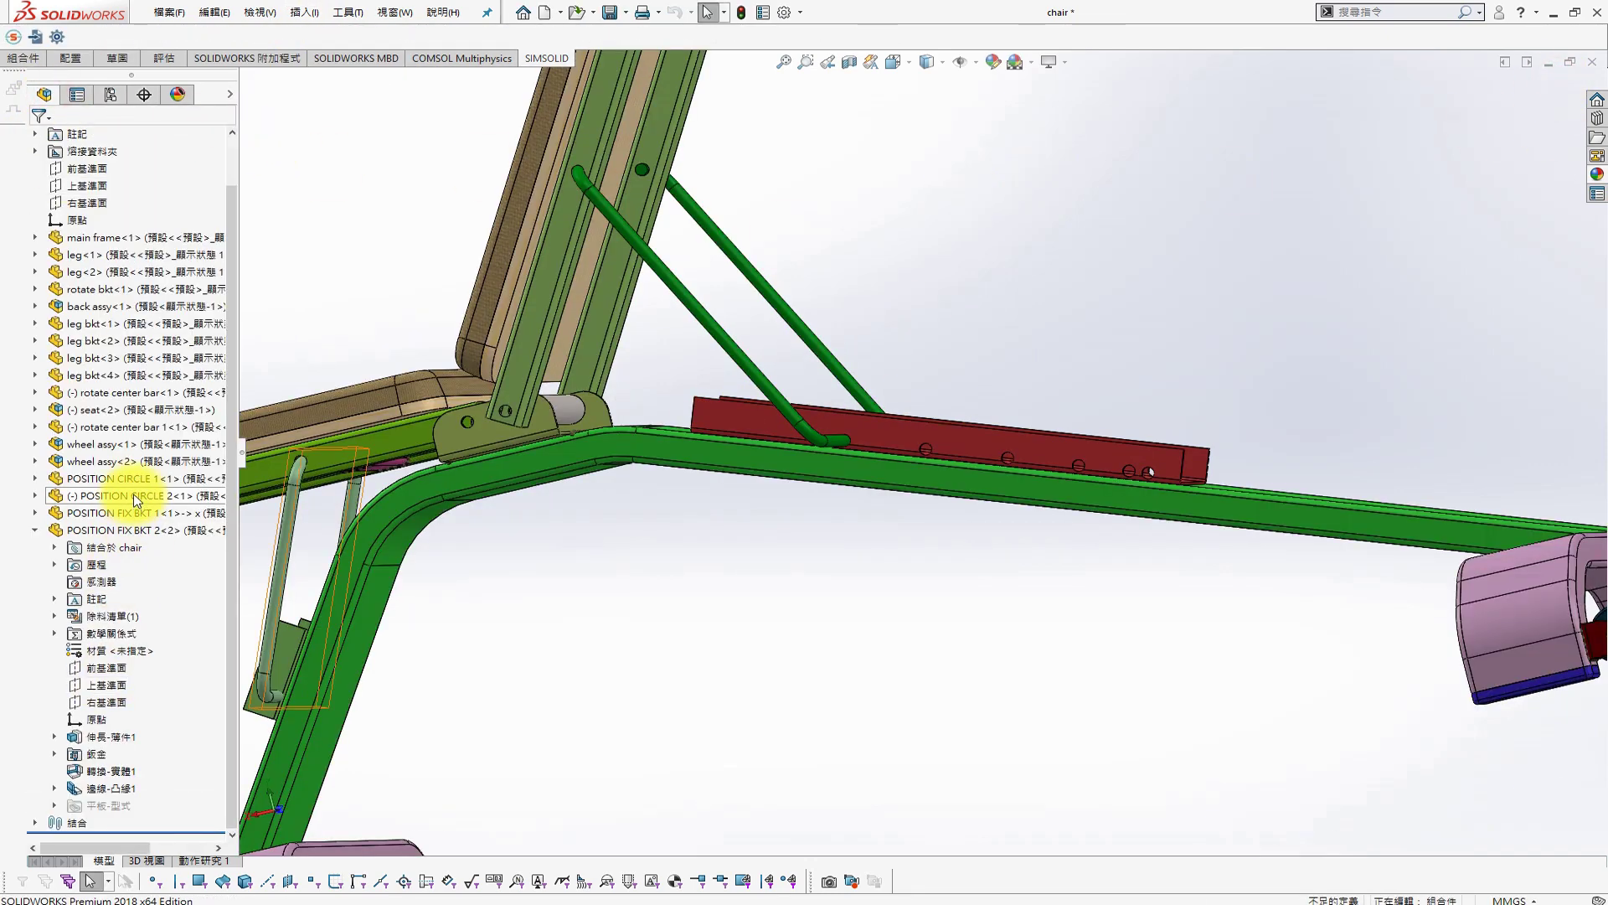
Break all the bracket's external references again and switch the chair to its 75 configuration
right_click(127, 512)
click(316, 711)
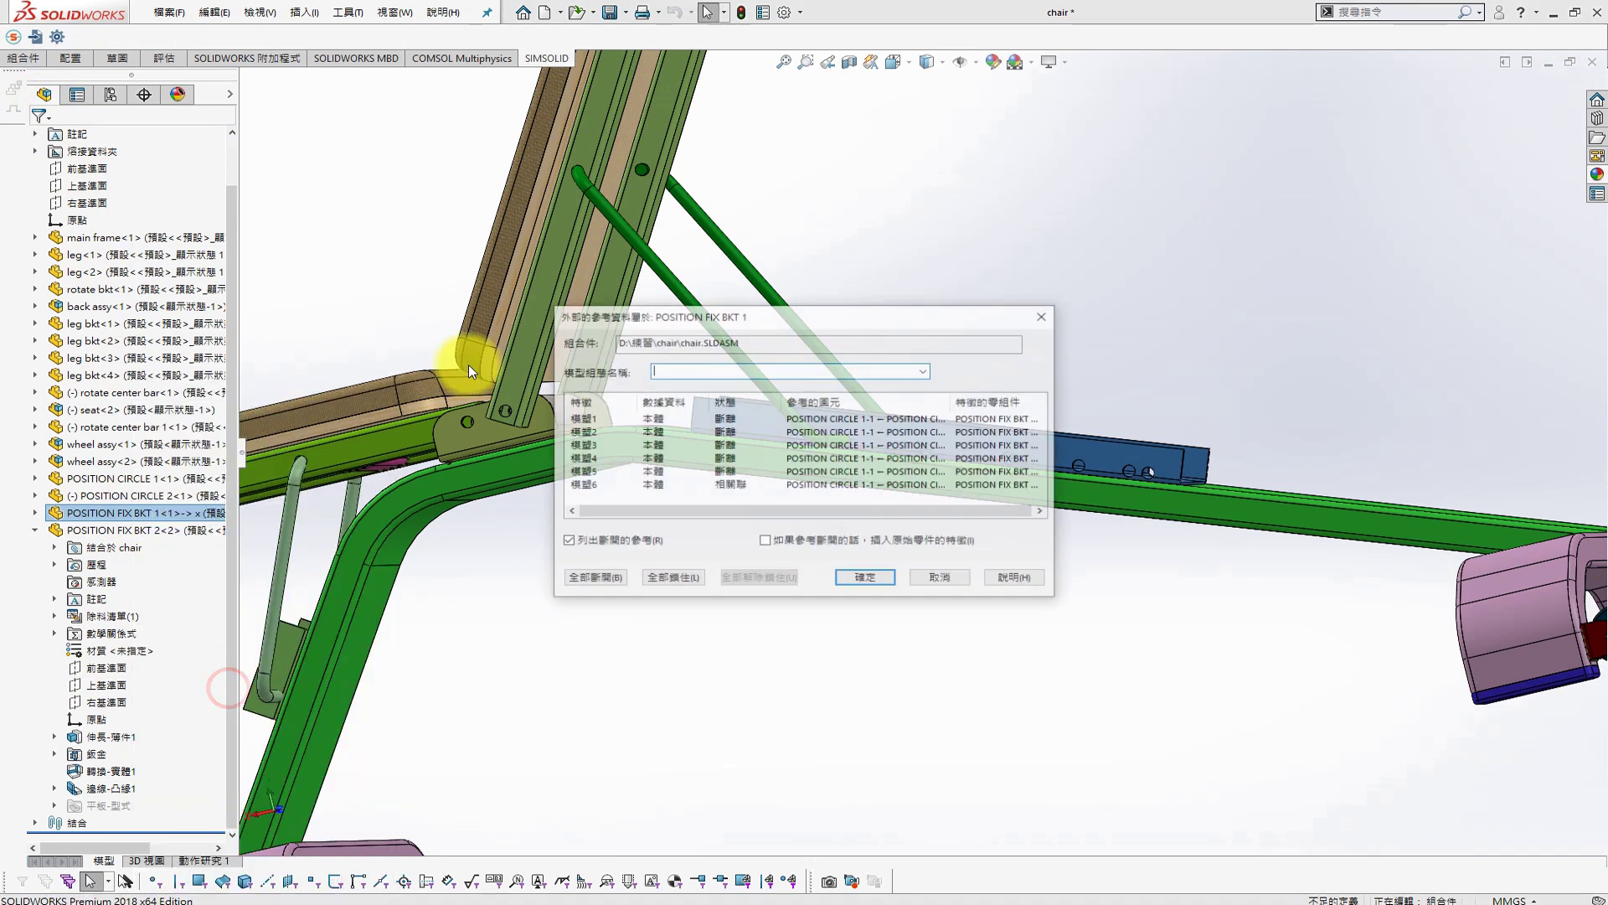
click(624, 580)
click(838, 600)
click(110, 93)
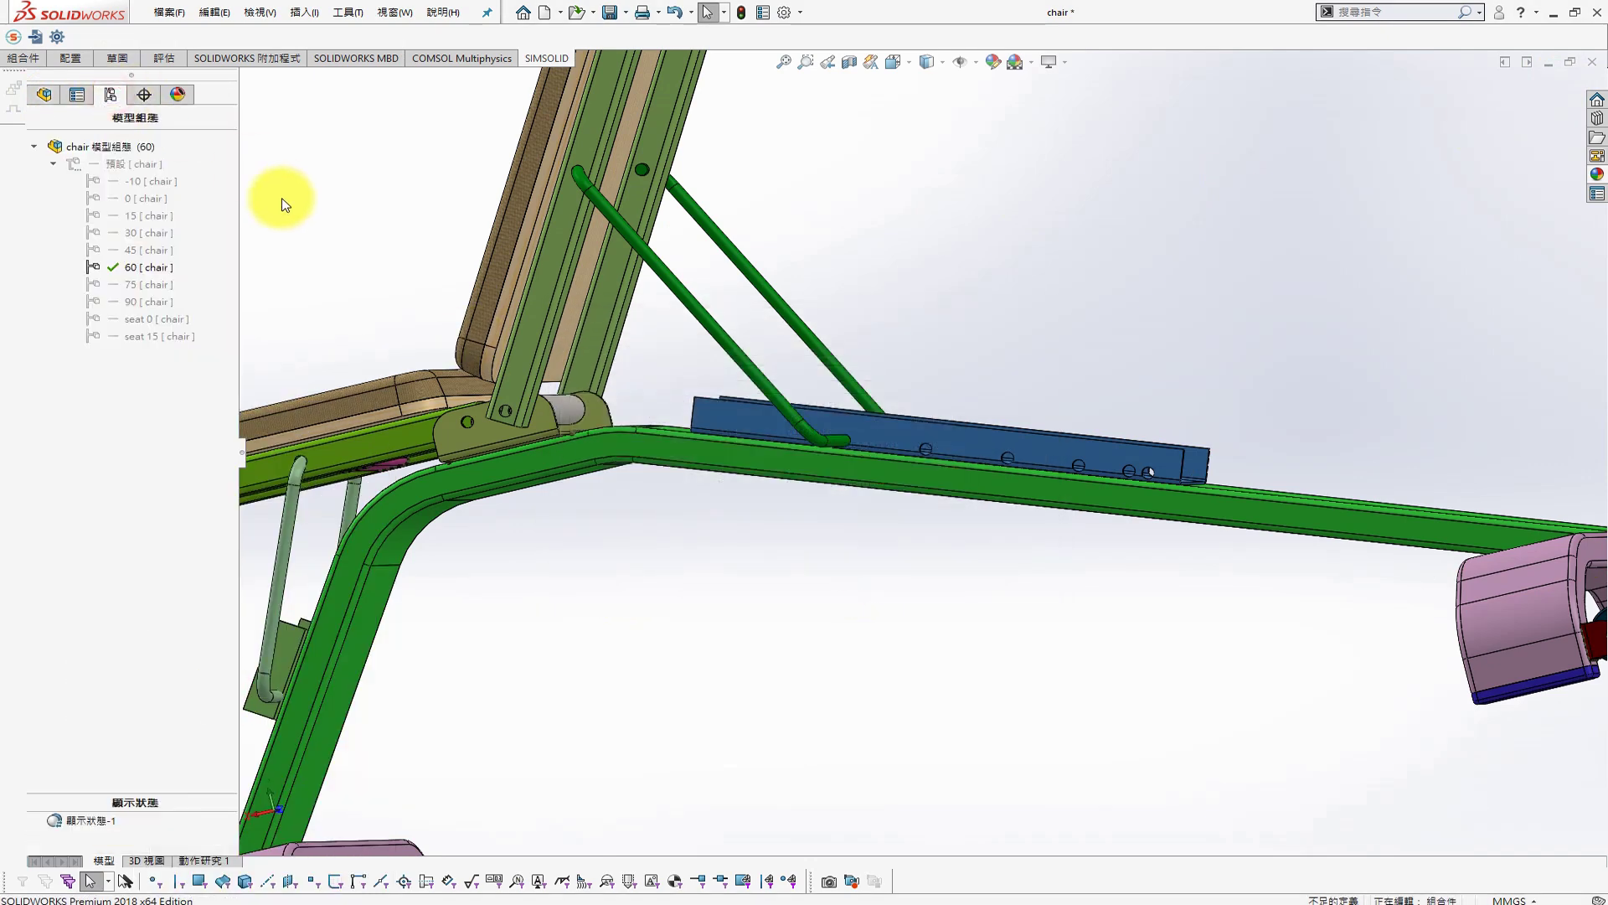
double_click(143, 284)
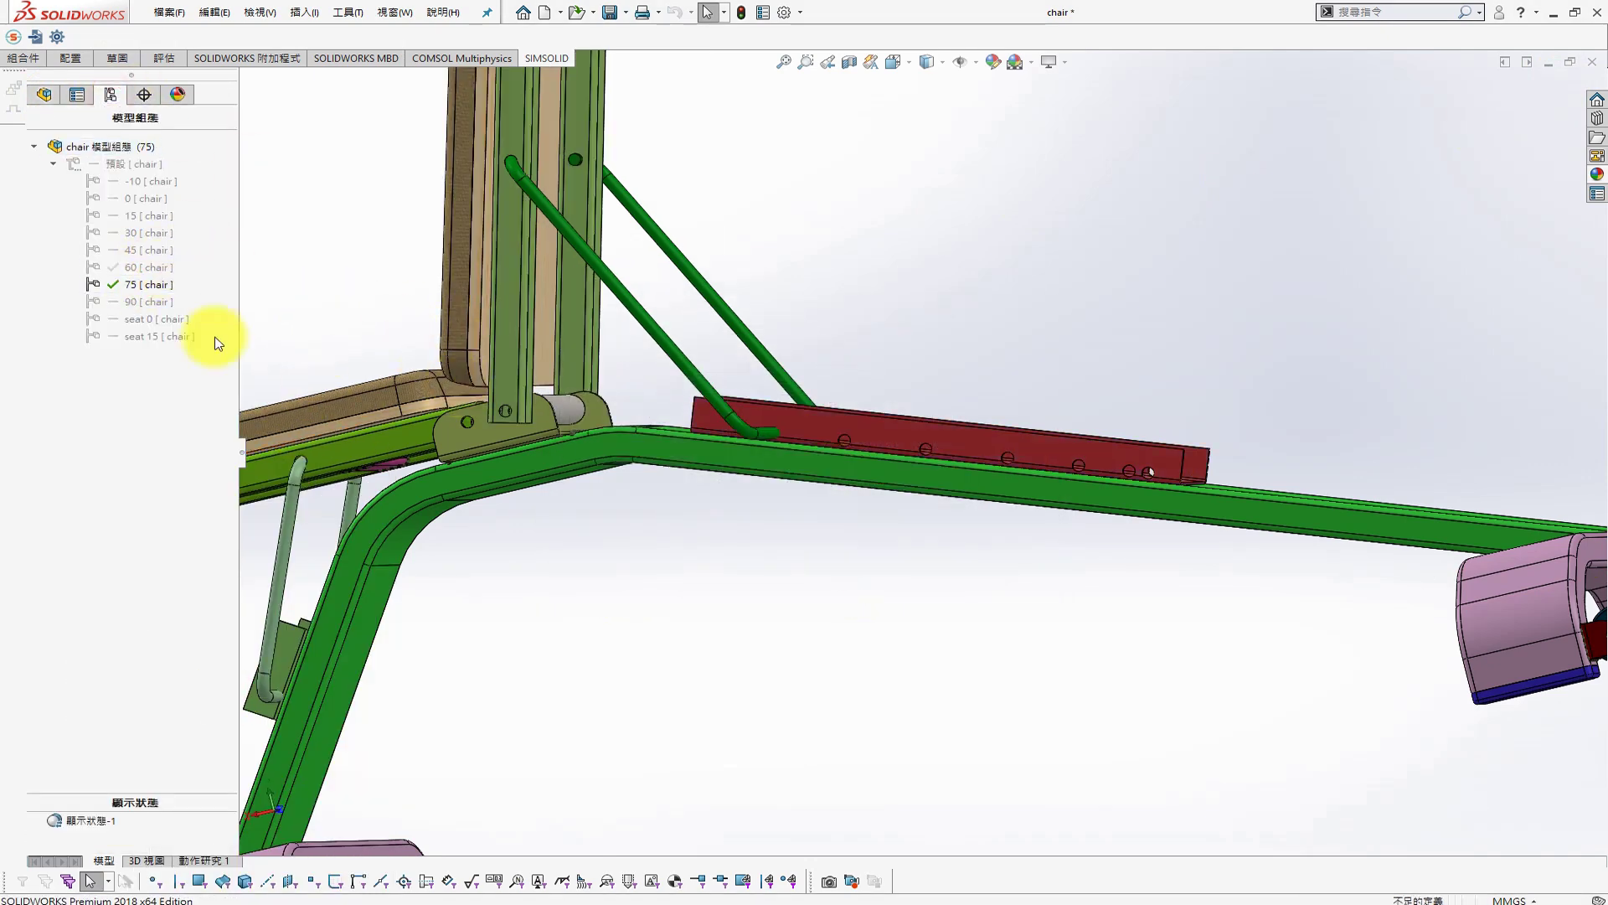
At 75, cut a POSITION CIRCLE 1-1 rod cavity into POSITION FIX BKT 1
click(868, 432)
click(963, 335)
click(311, 15)
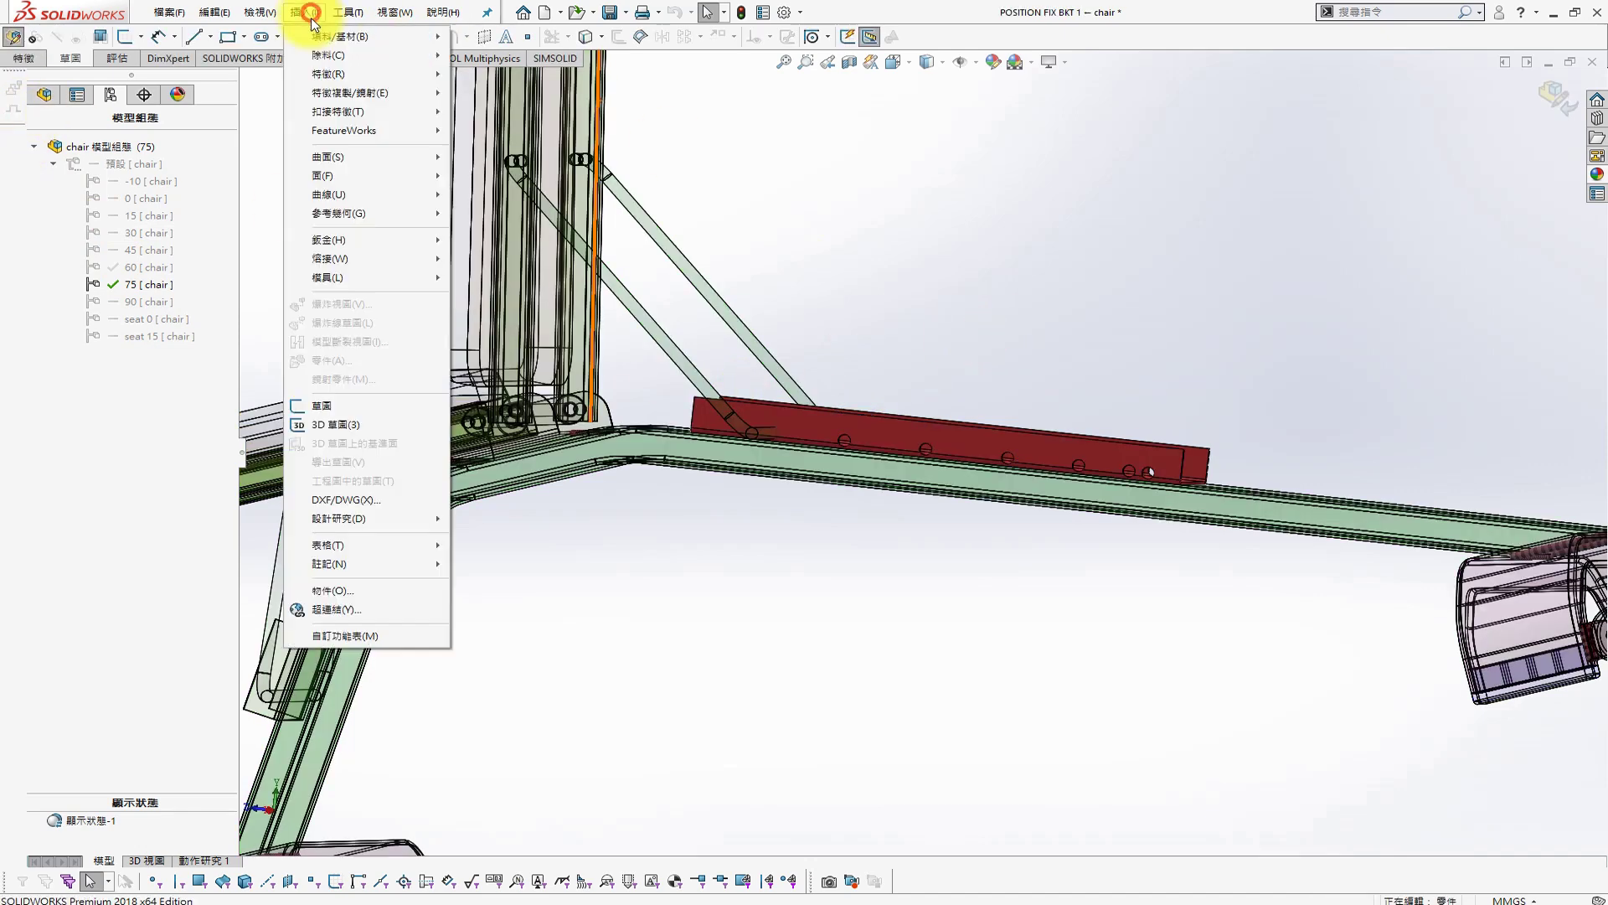
mouse_move(330, 73)
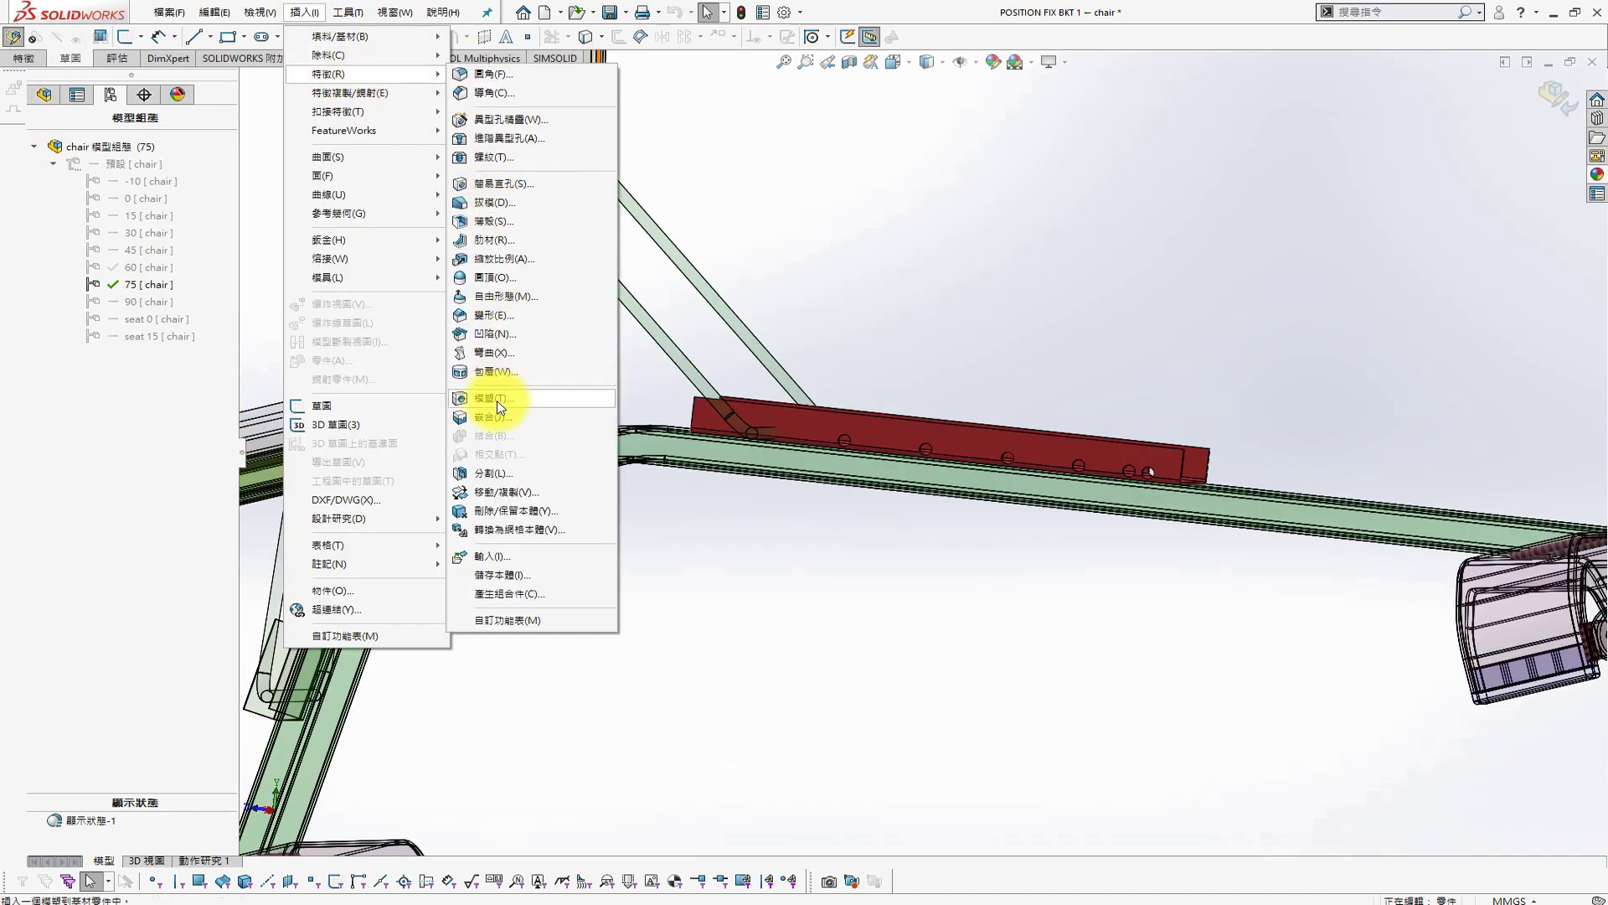
click(496, 401)
click(700, 373)
click(1534, 87)
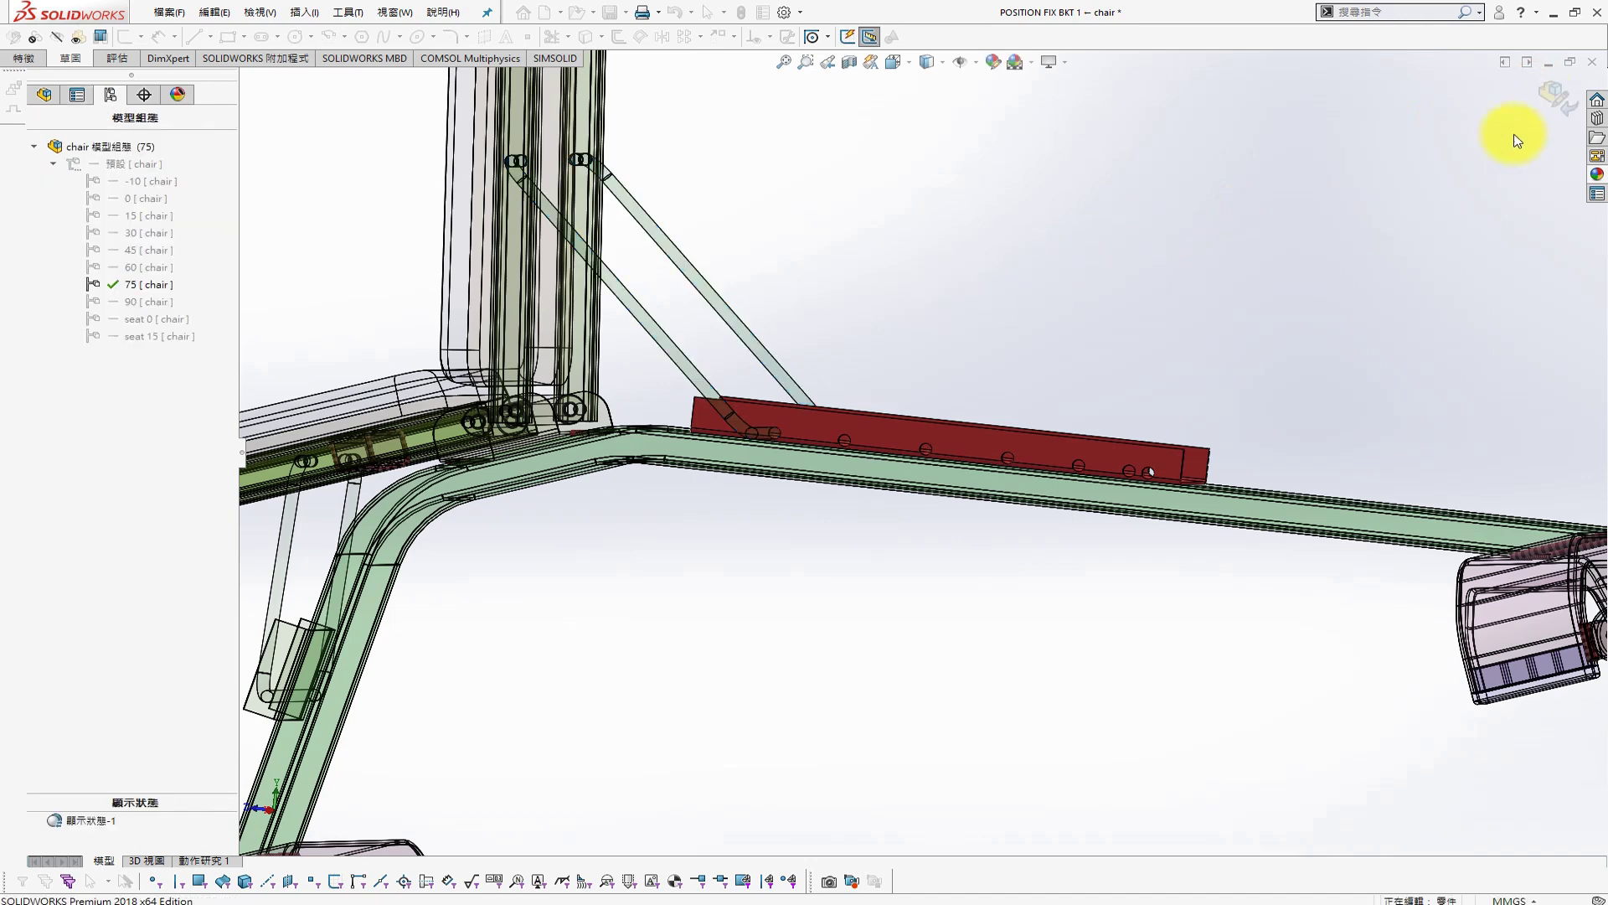
click(1542, 107)
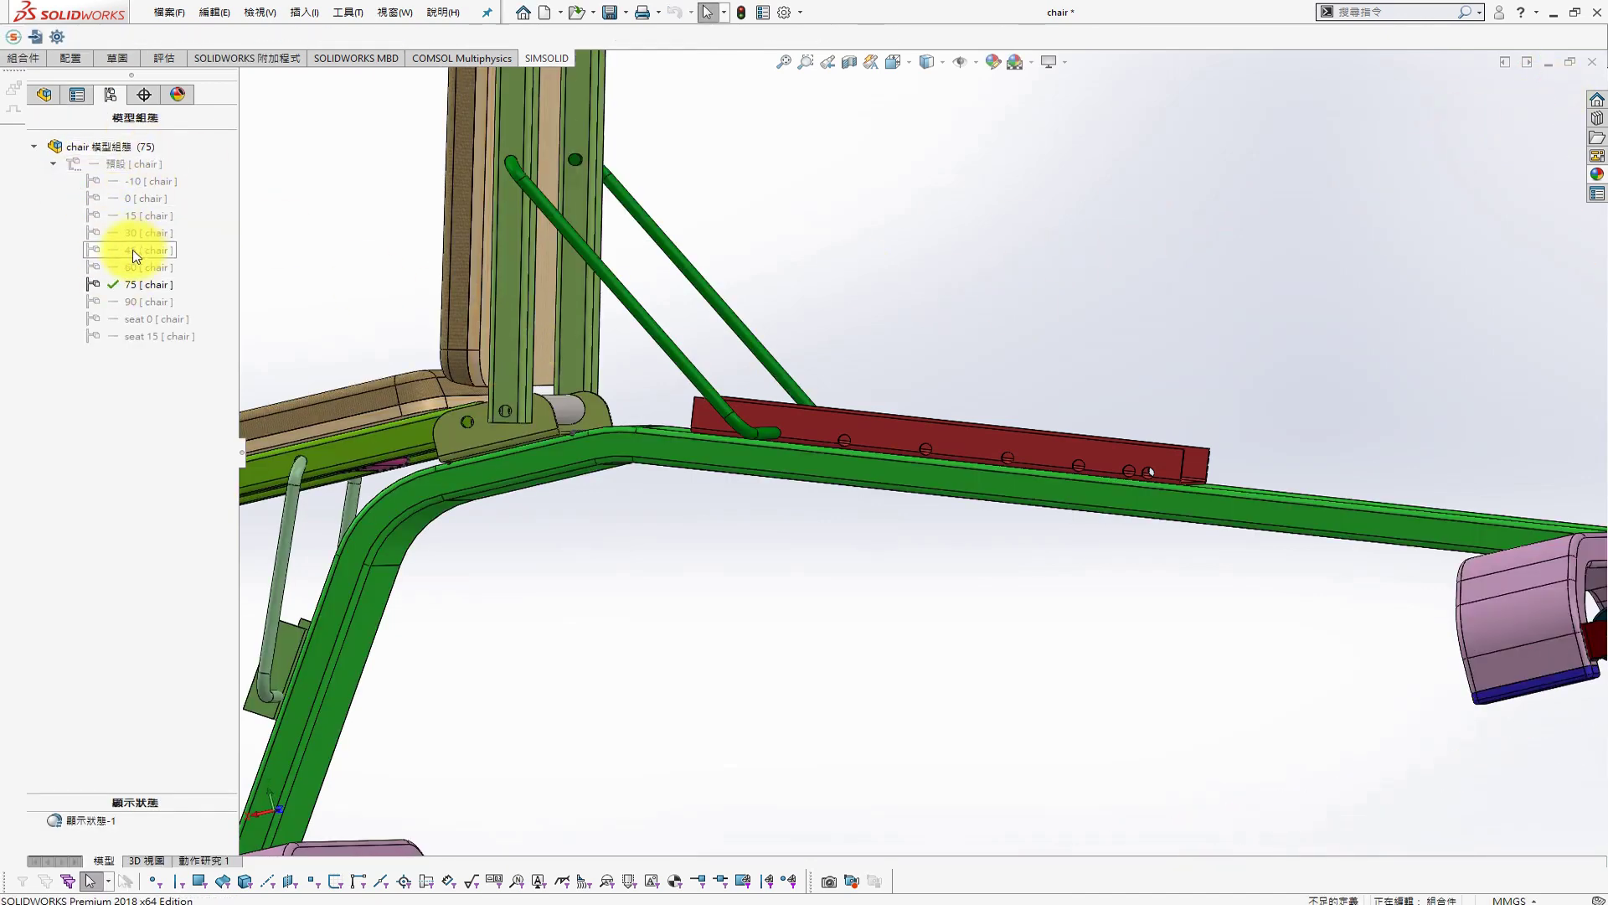
Break all external references of POSITION FIX BKT 1
click(46, 99)
right_click(126, 512)
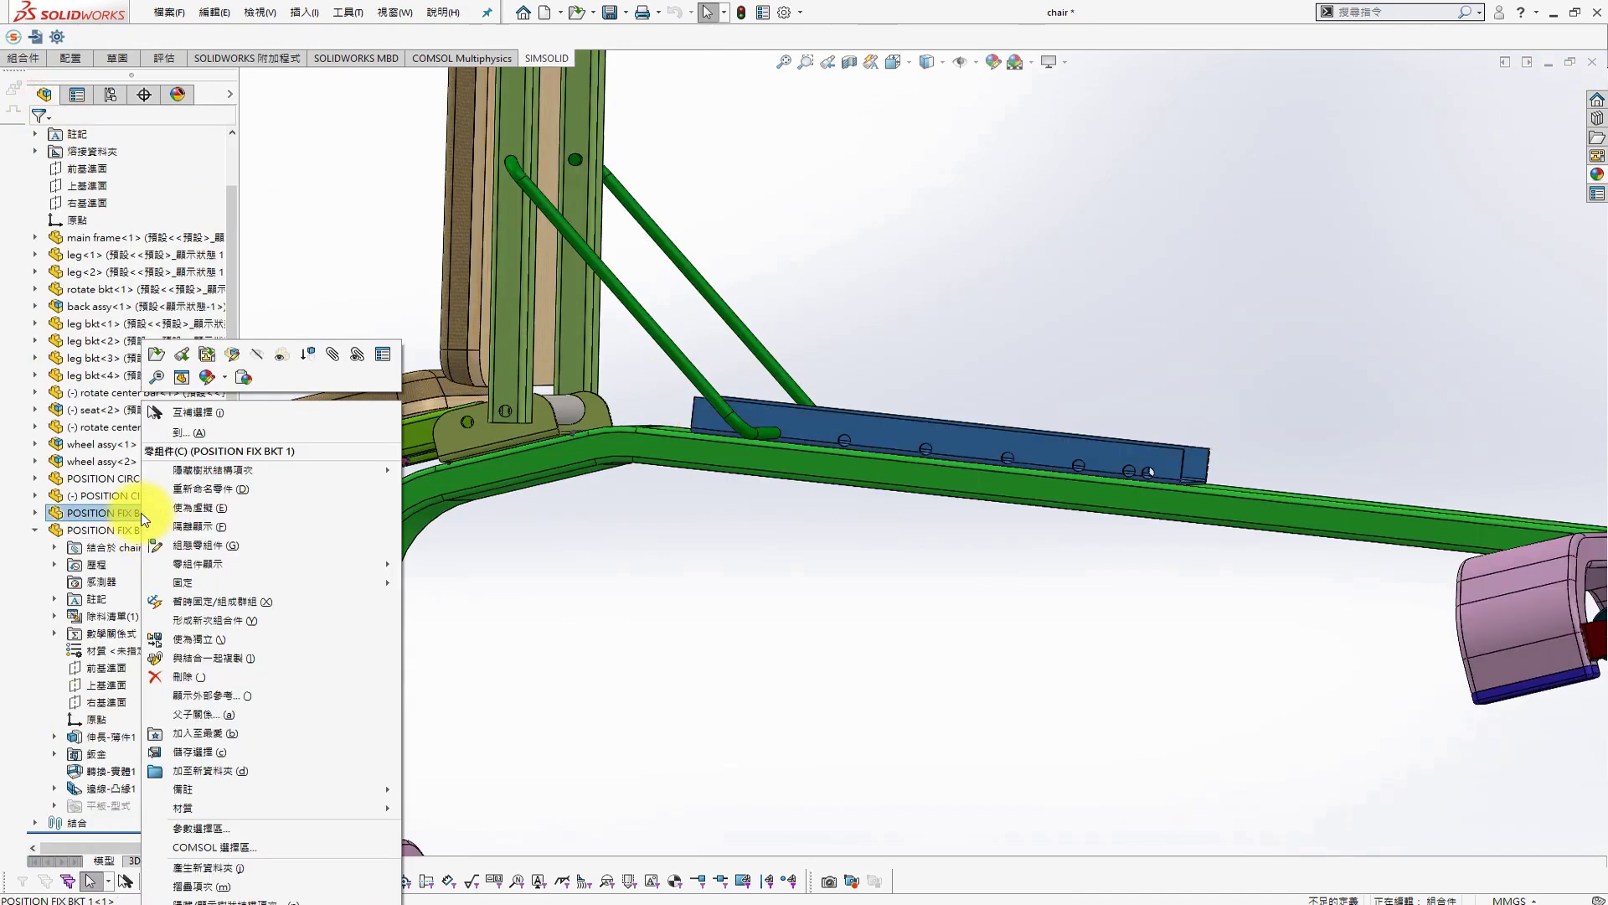
click(251, 703)
click(593, 578)
click(743, 503)
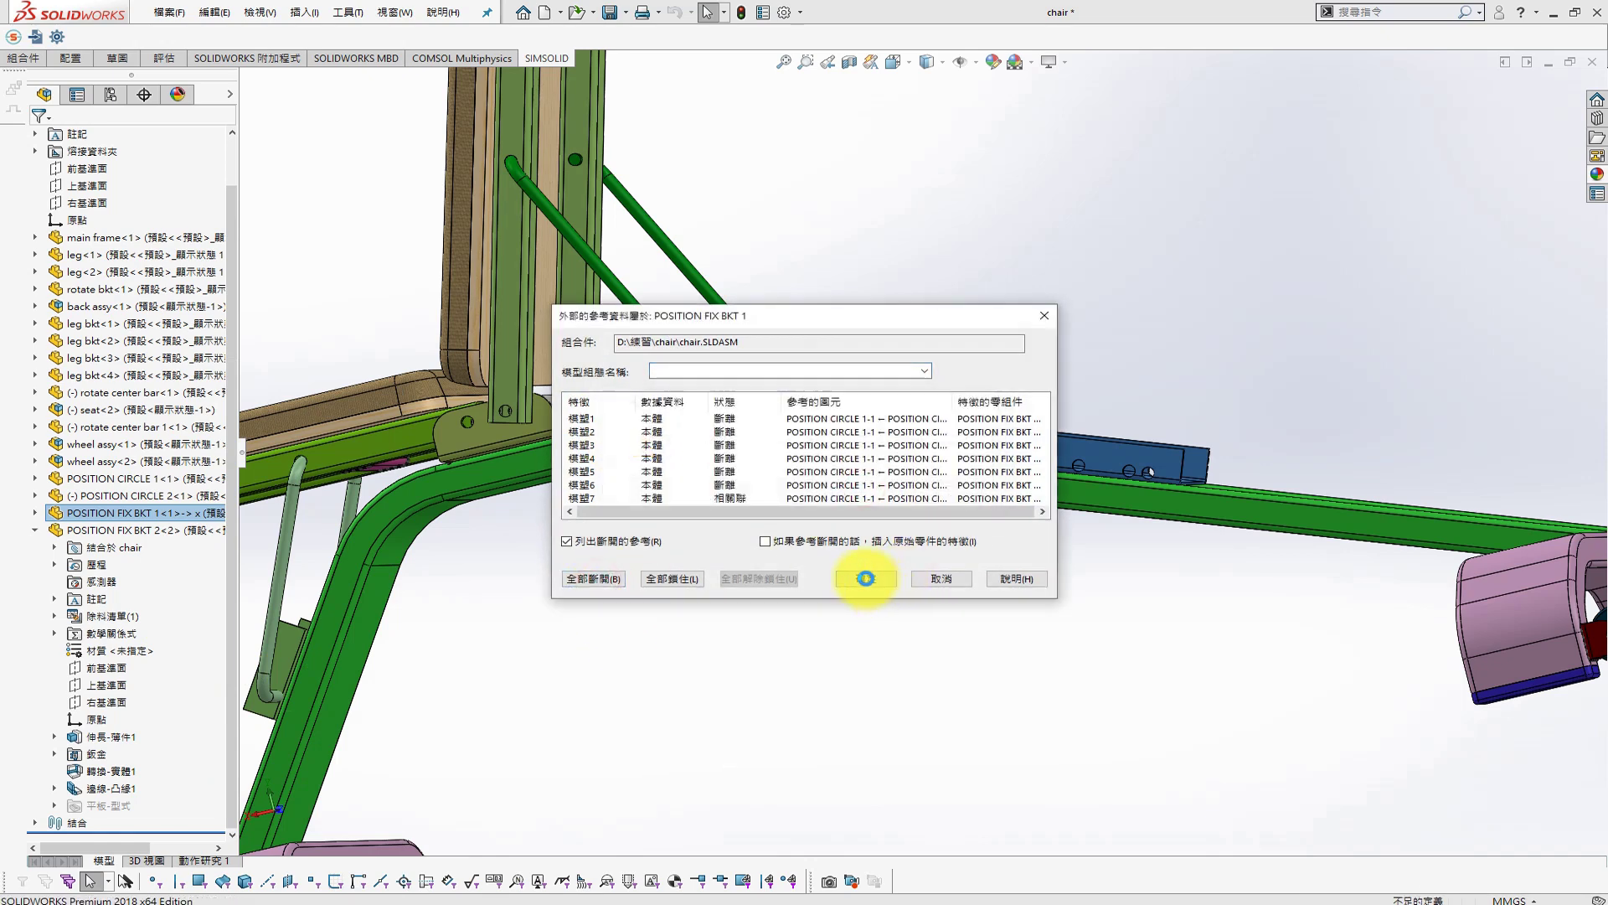
click(866, 578)
In the 90 configuration, cut the rod cavity into POSITION FIX BKT 1 again
click(110, 94)
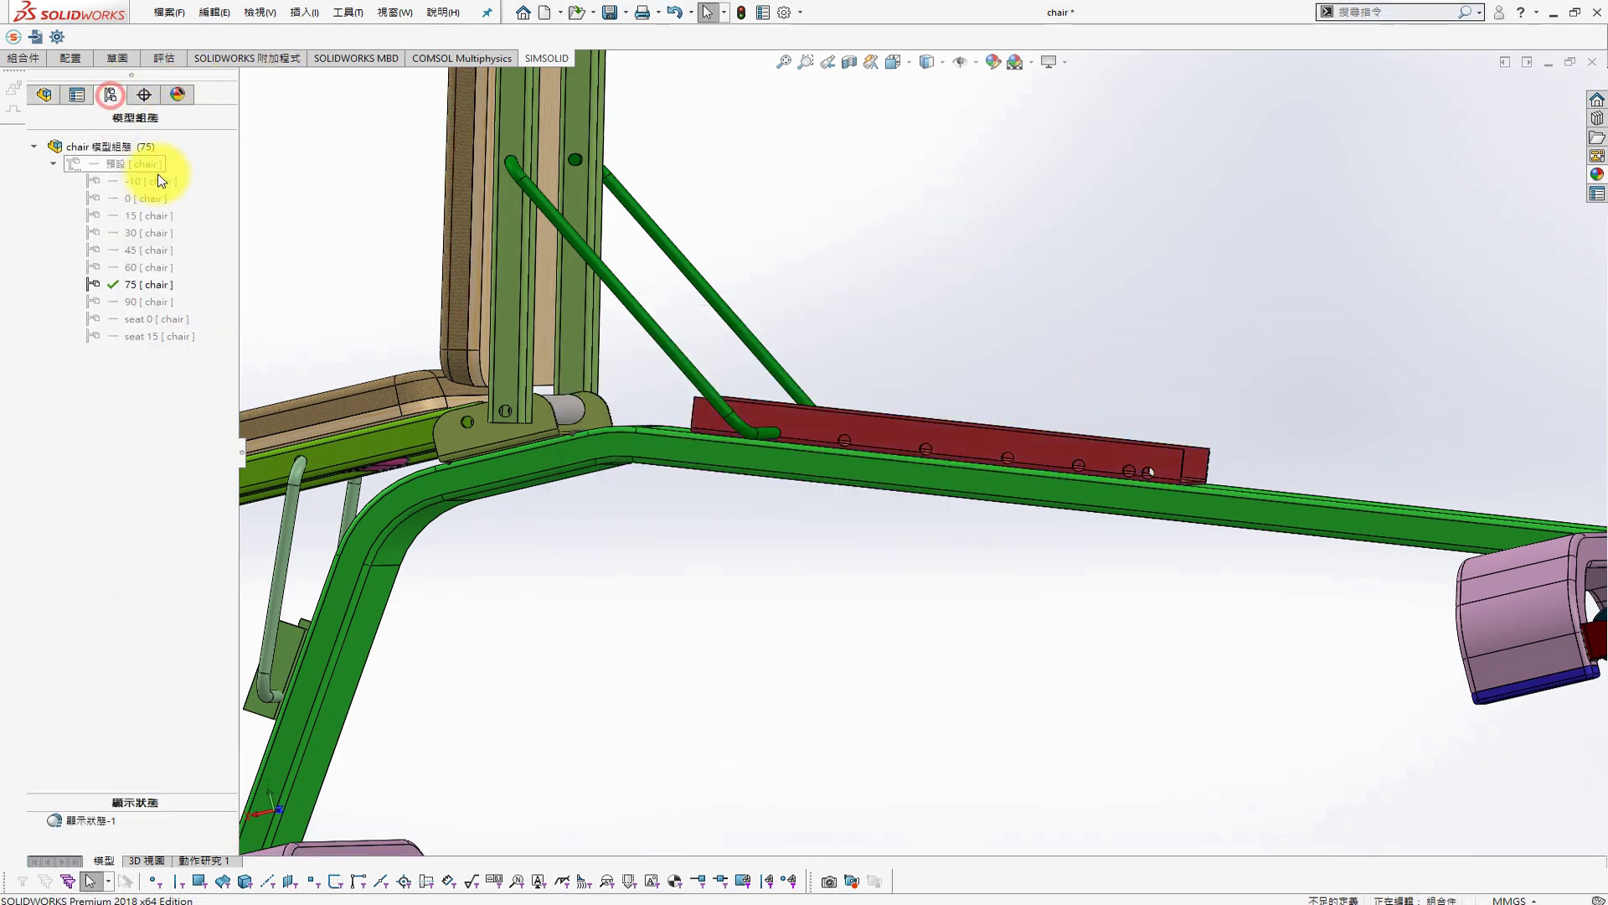
double_click(152, 304)
click(45, 94)
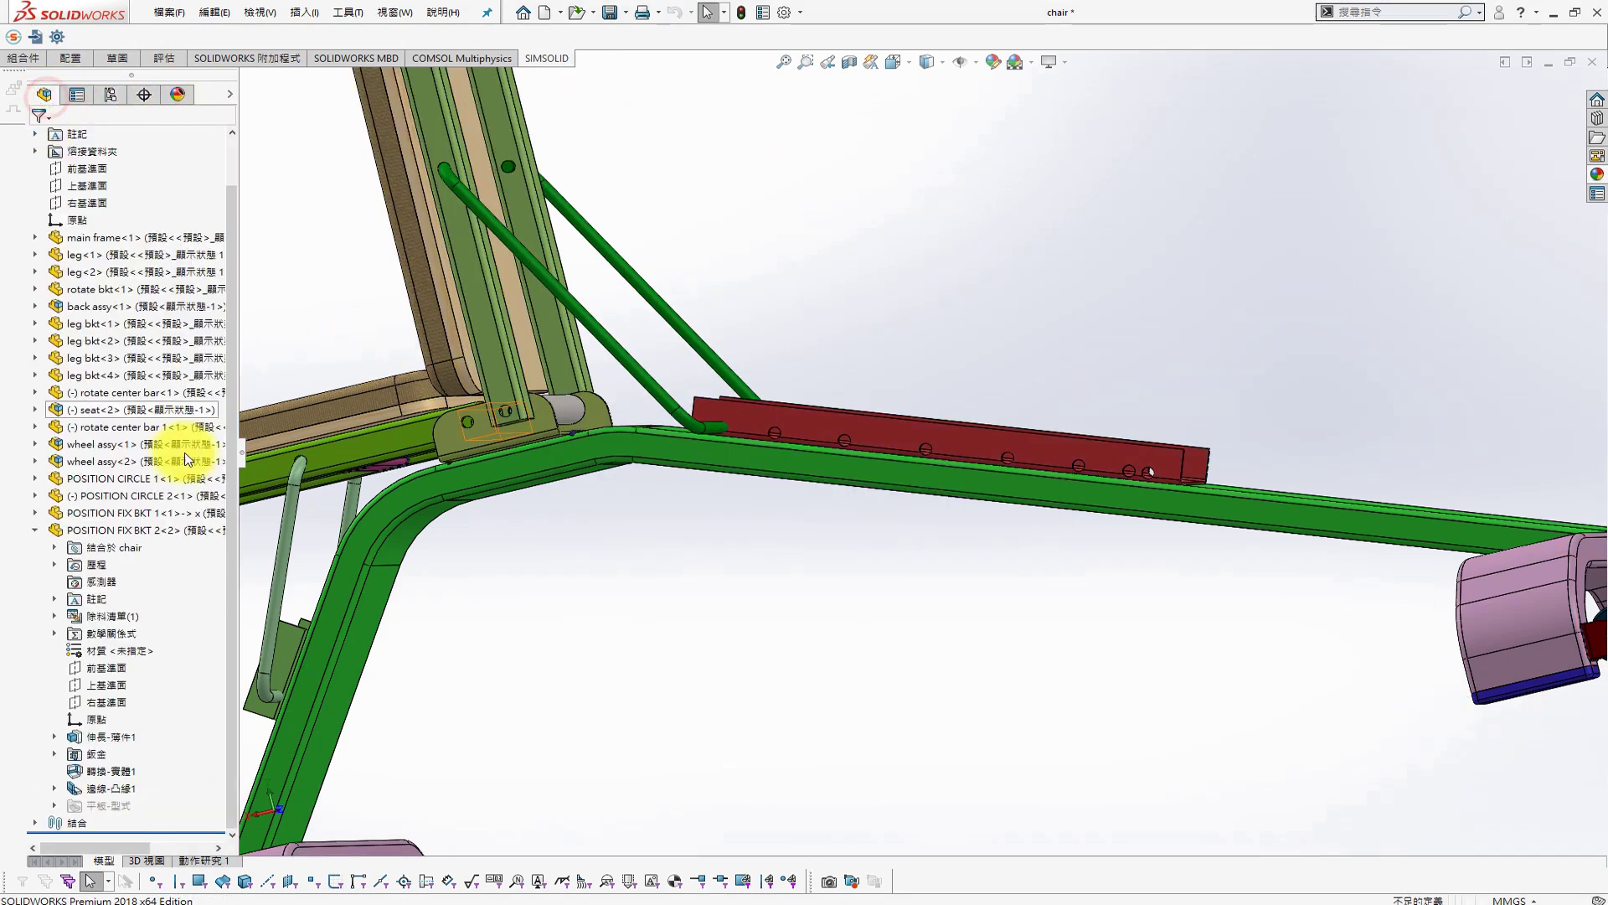
right_click(781, 414)
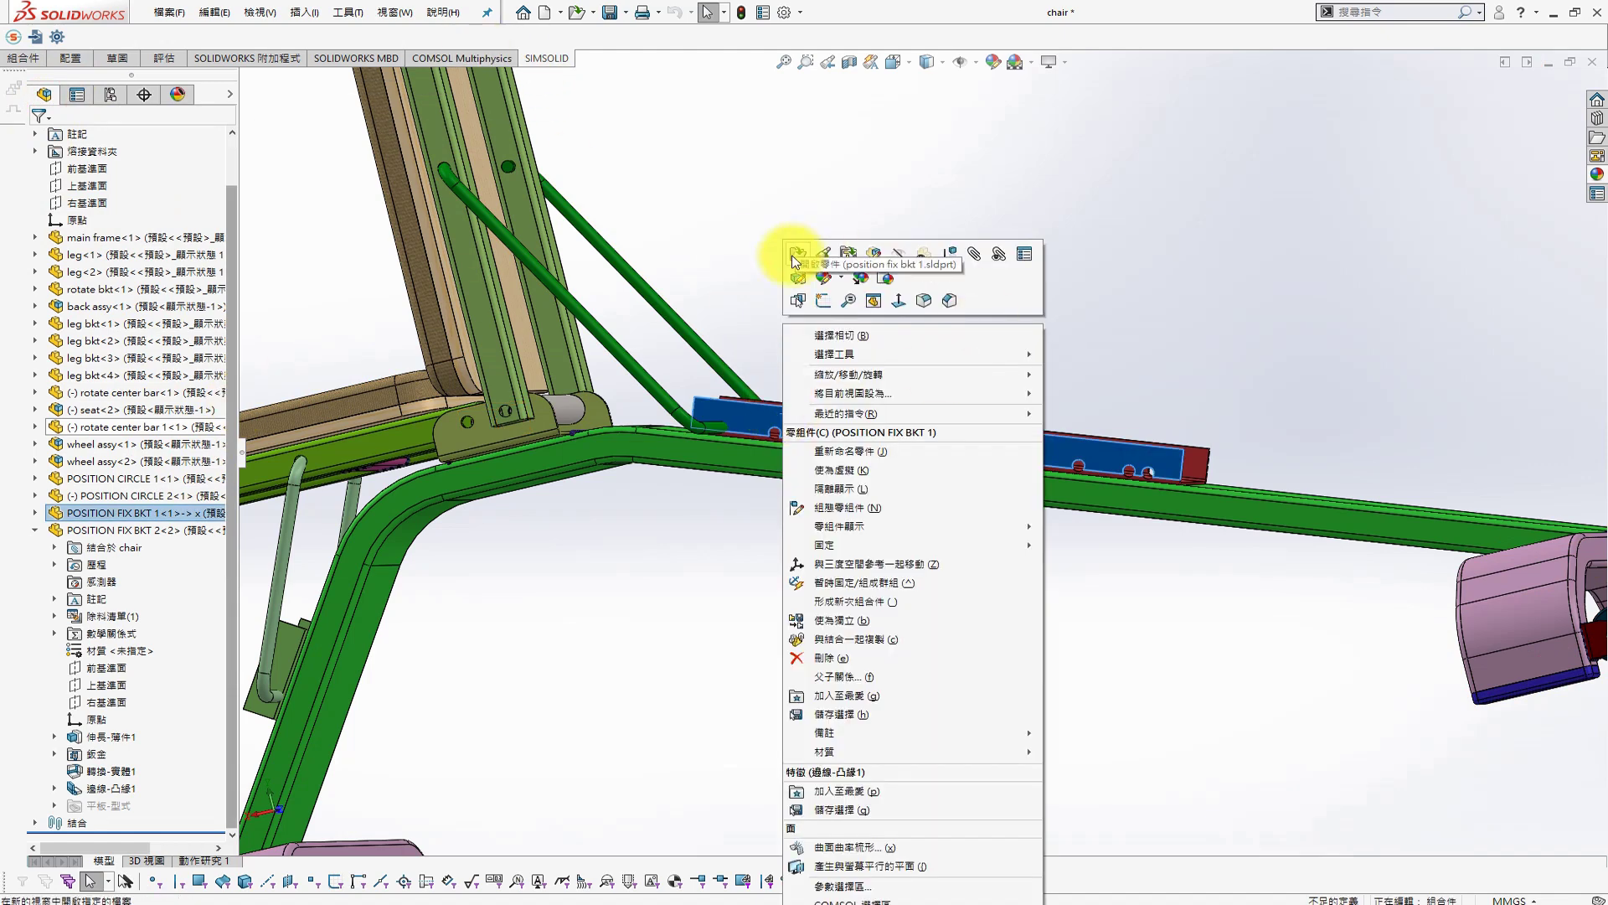
click(847, 254)
click(305, 12)
mouse_move(329, 74)
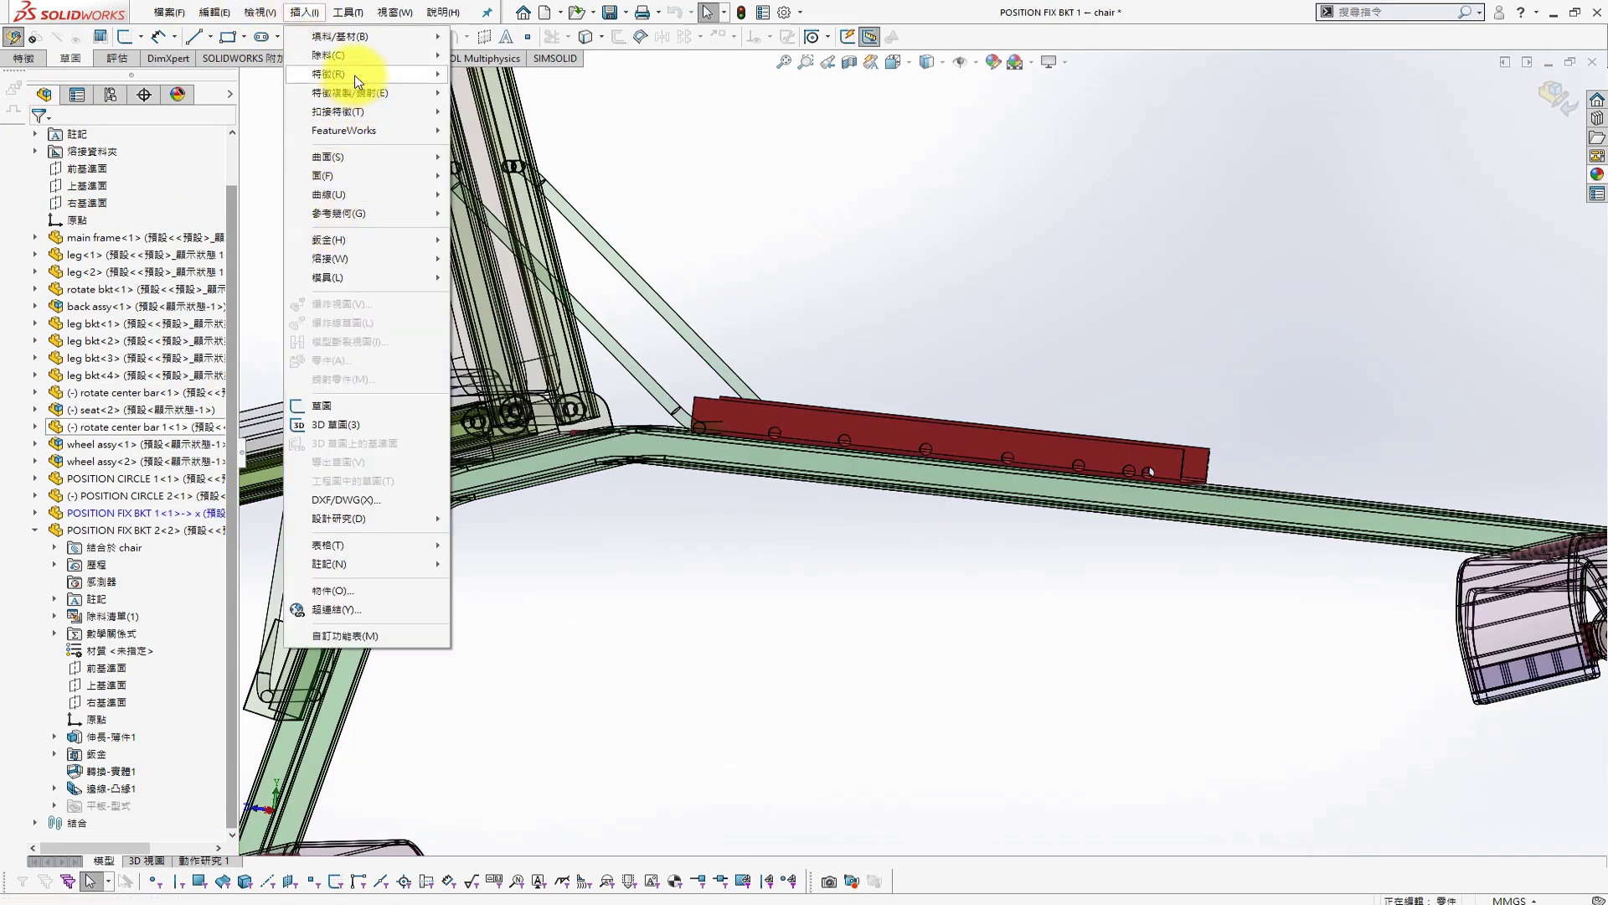
click(503, 438)
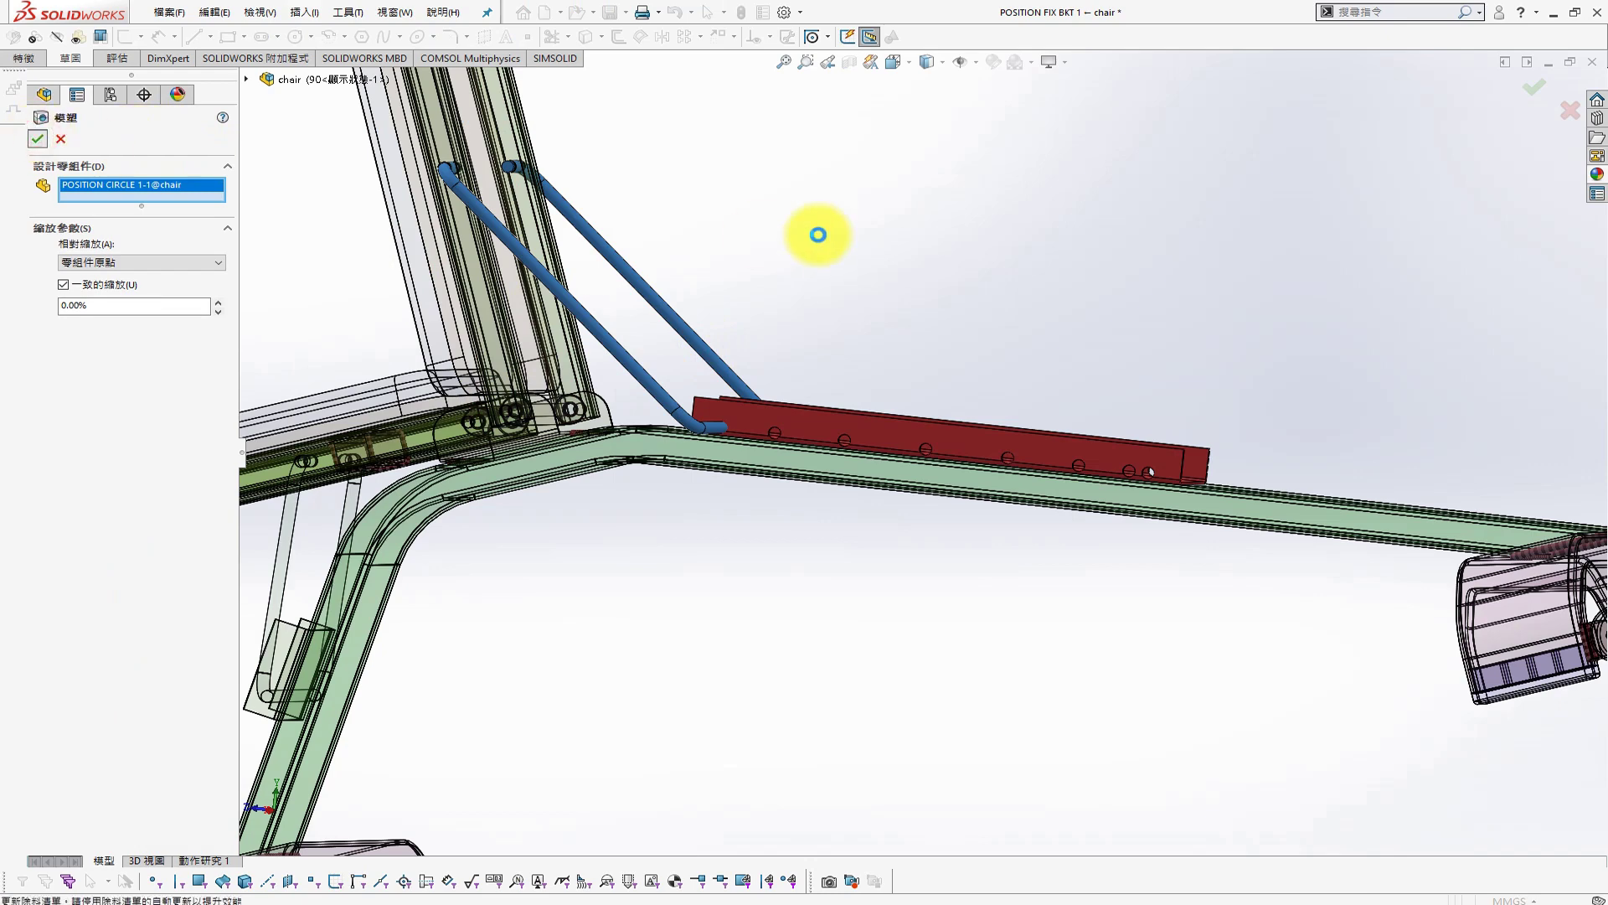
key(Return)
click(1535, 87)
Break all of POSITION FIX BKT 1's external references for the 90 cut
click(159, 513)
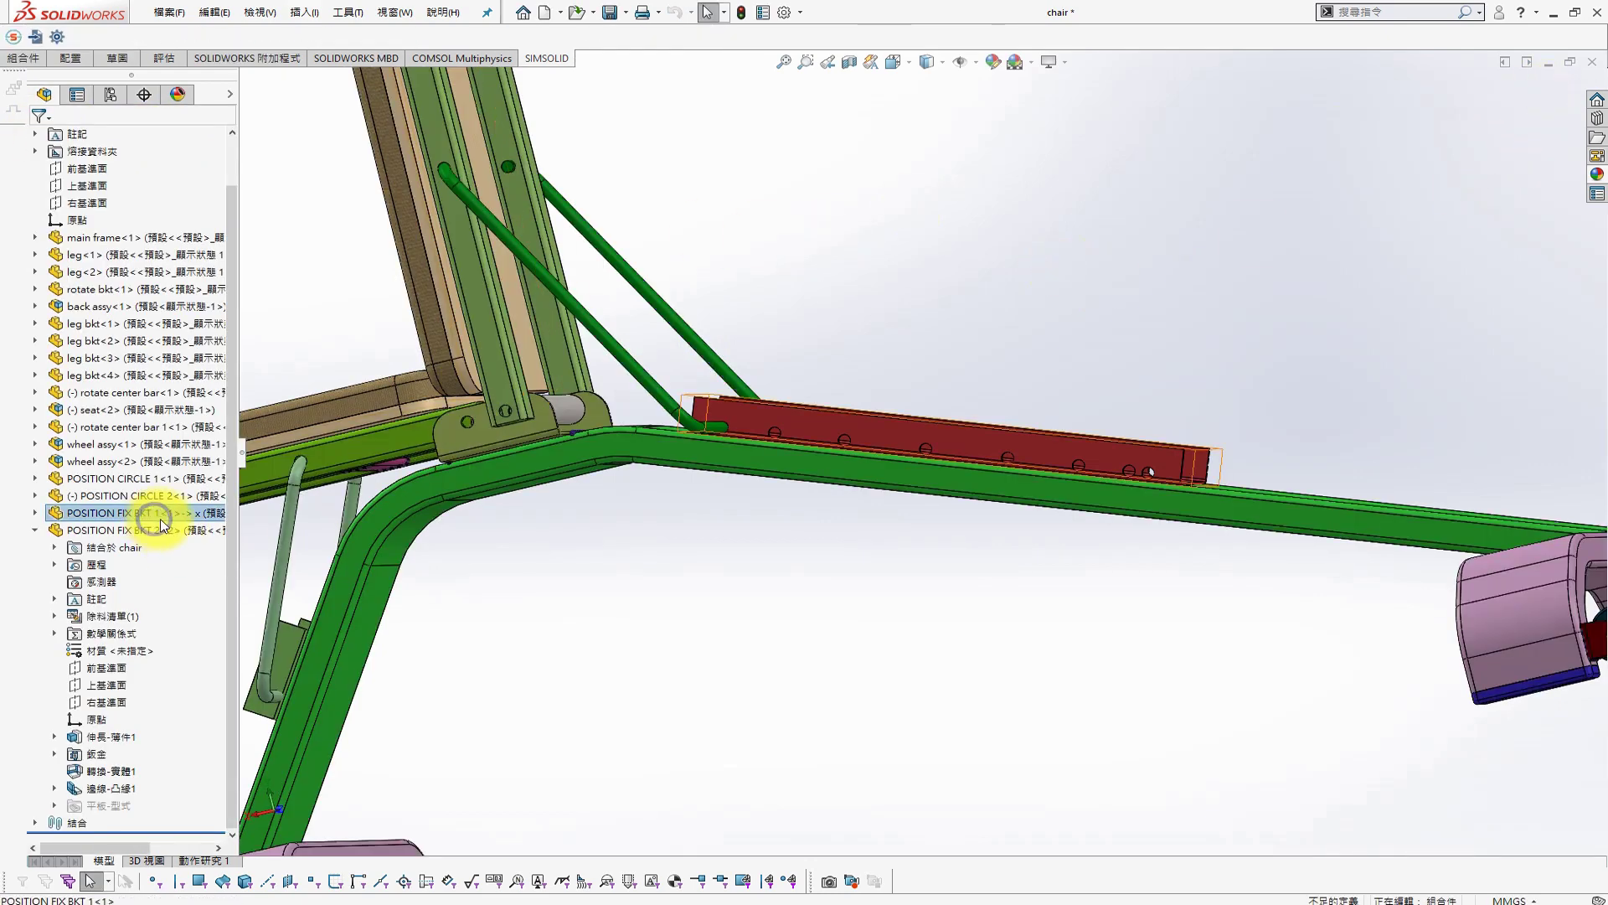
right_click(159, 513)
click(223, 701)
click(593, 578)
click(868, 499)
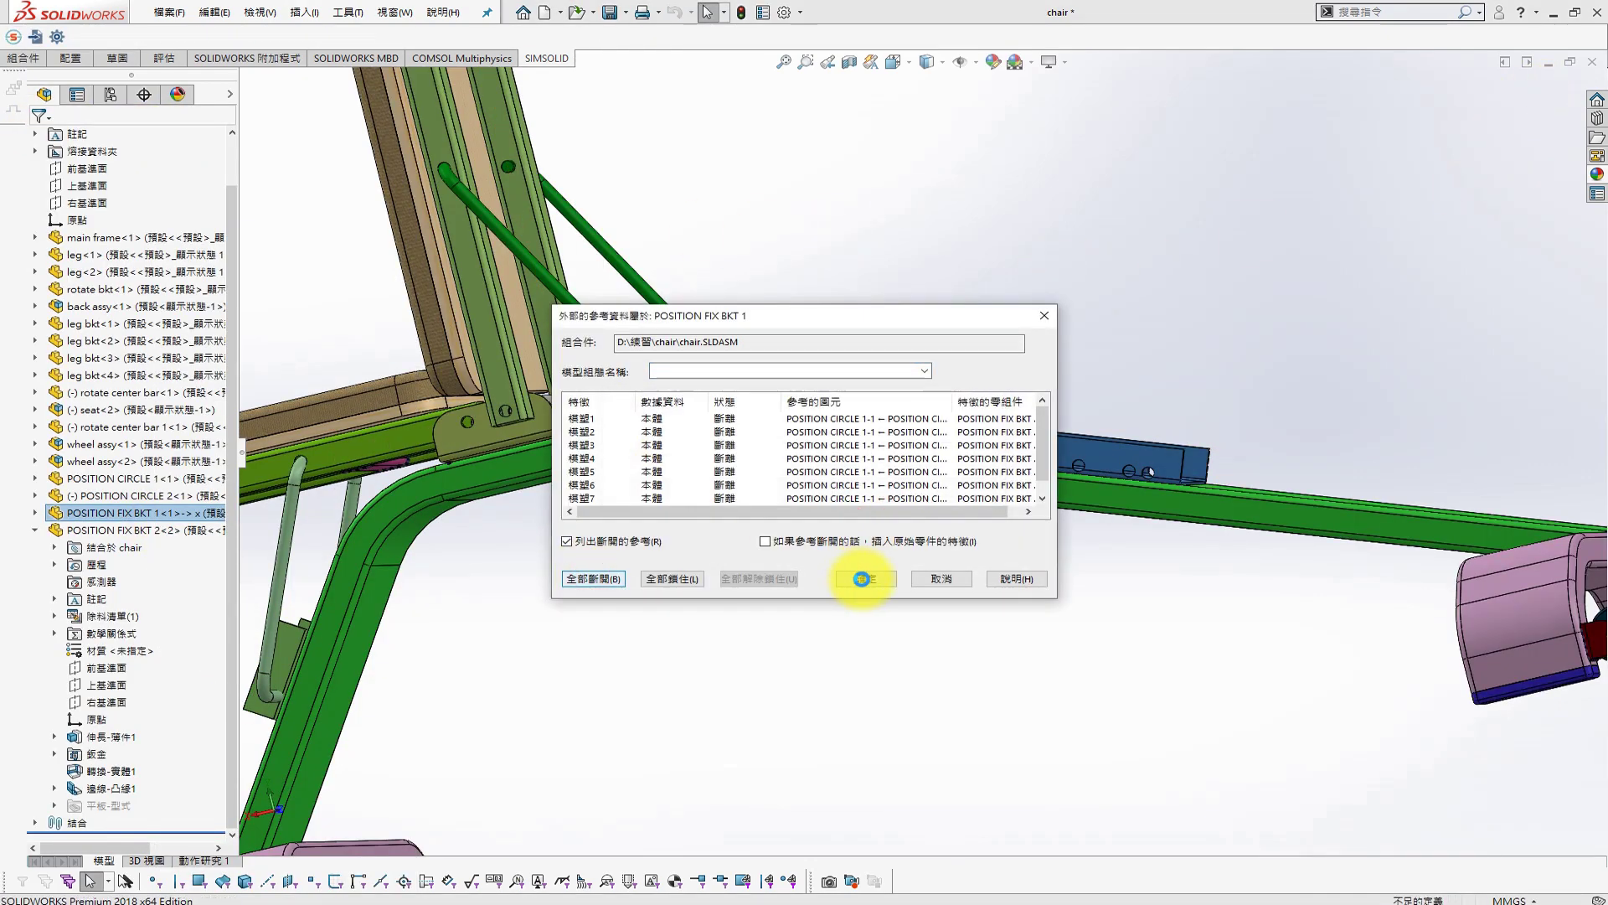
click(868, 577)
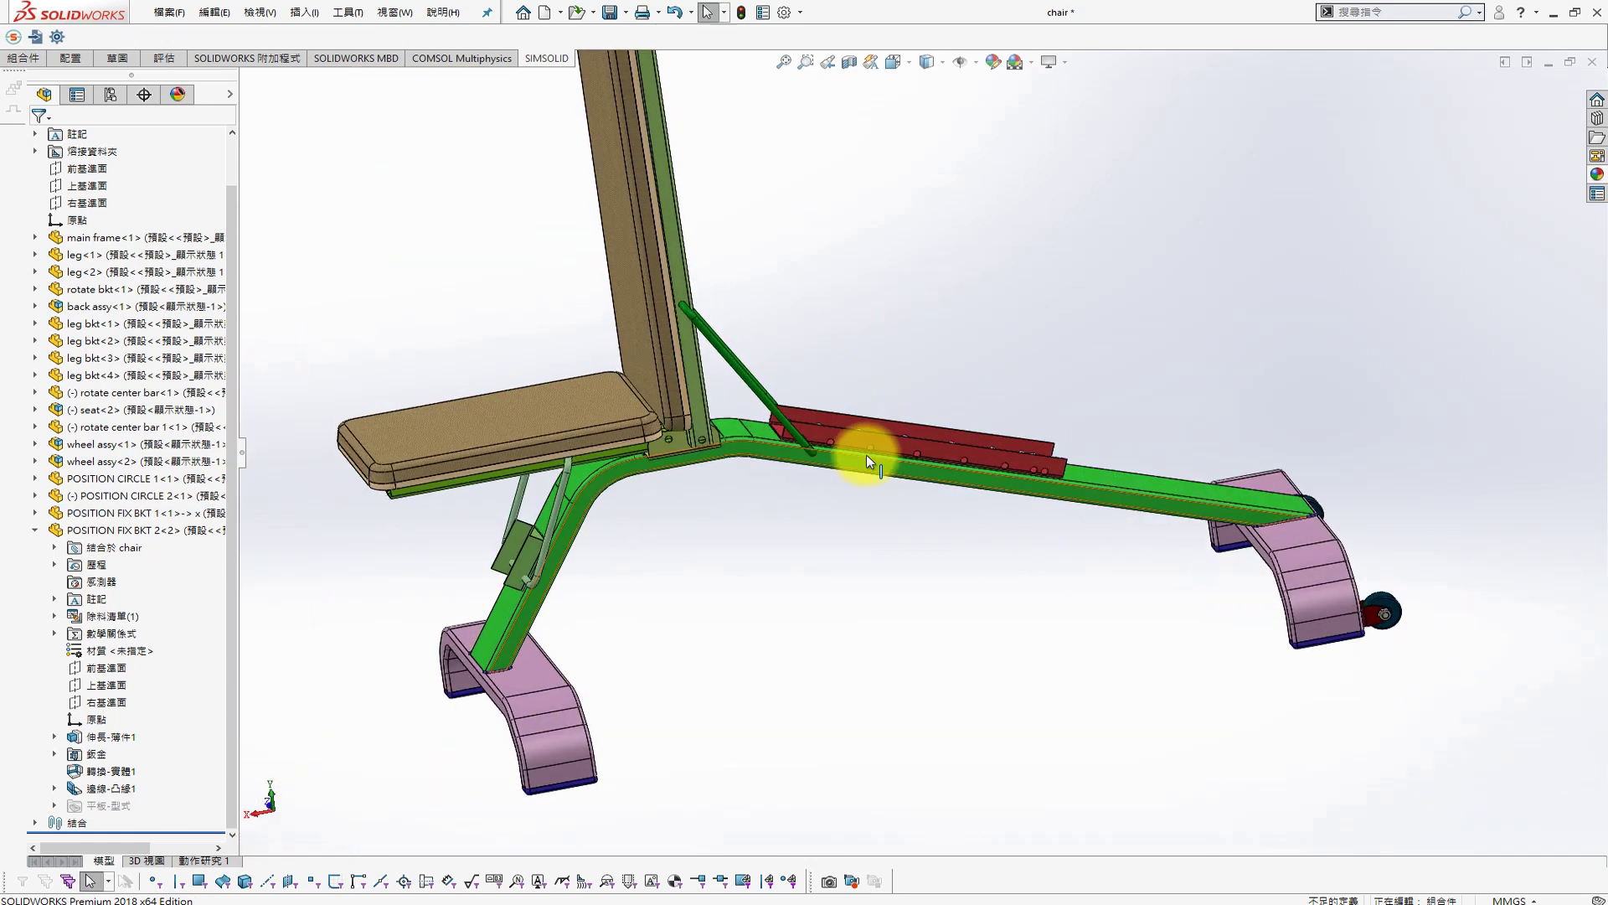
Verify the bracket's external references are broken and show the chair configurations
click(159, 512)
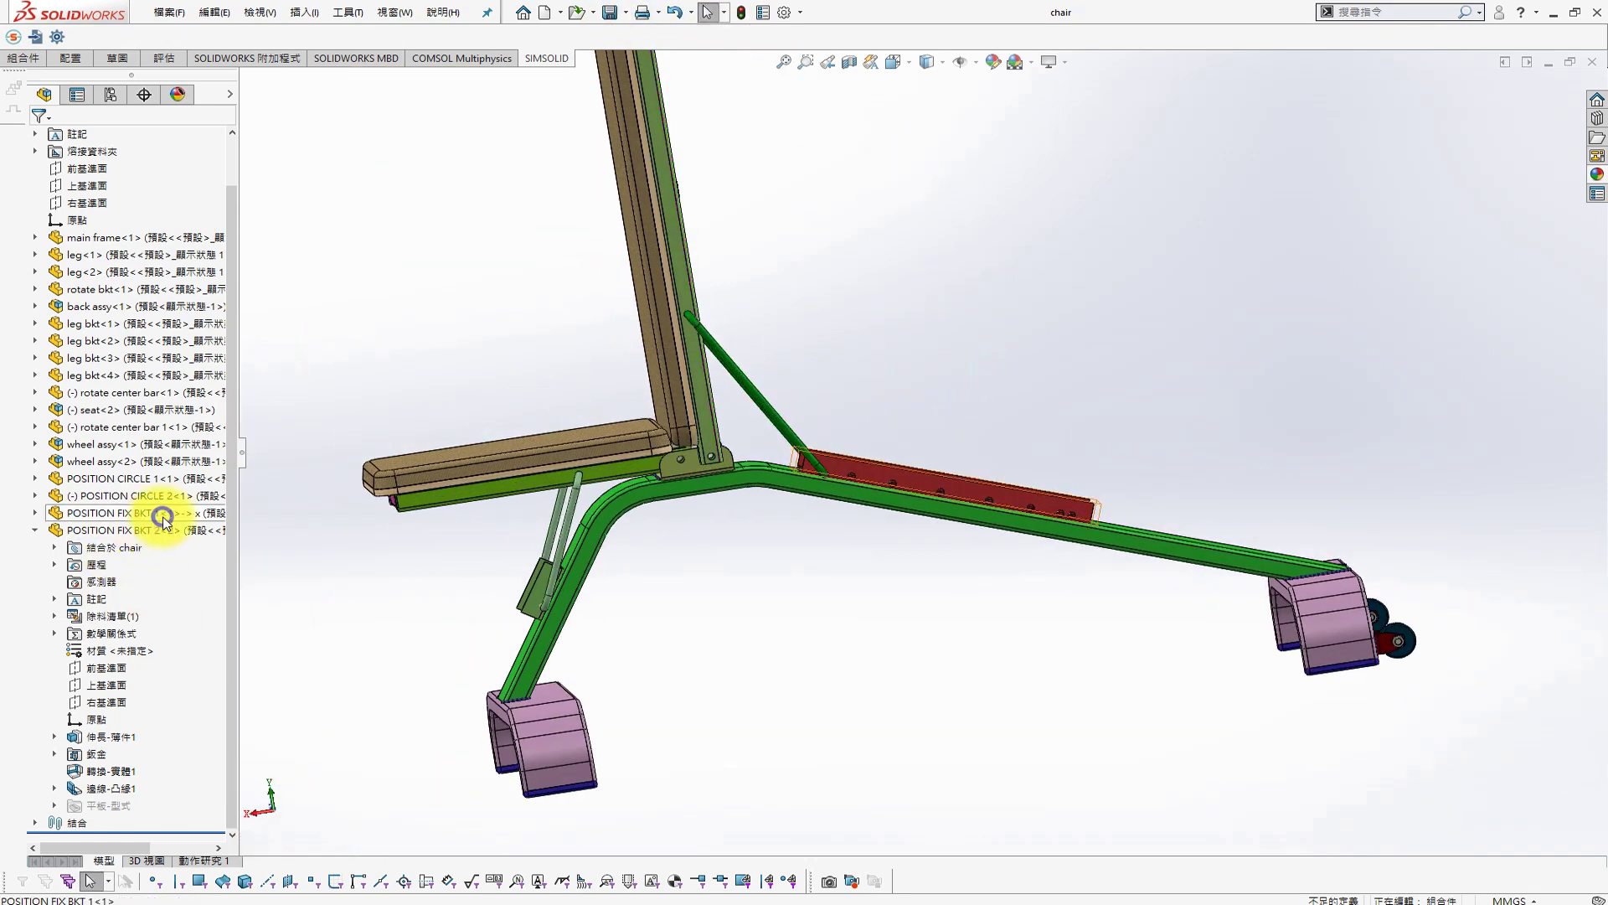
right_click(159, 512)
click(265, 704)
click(863, 584)
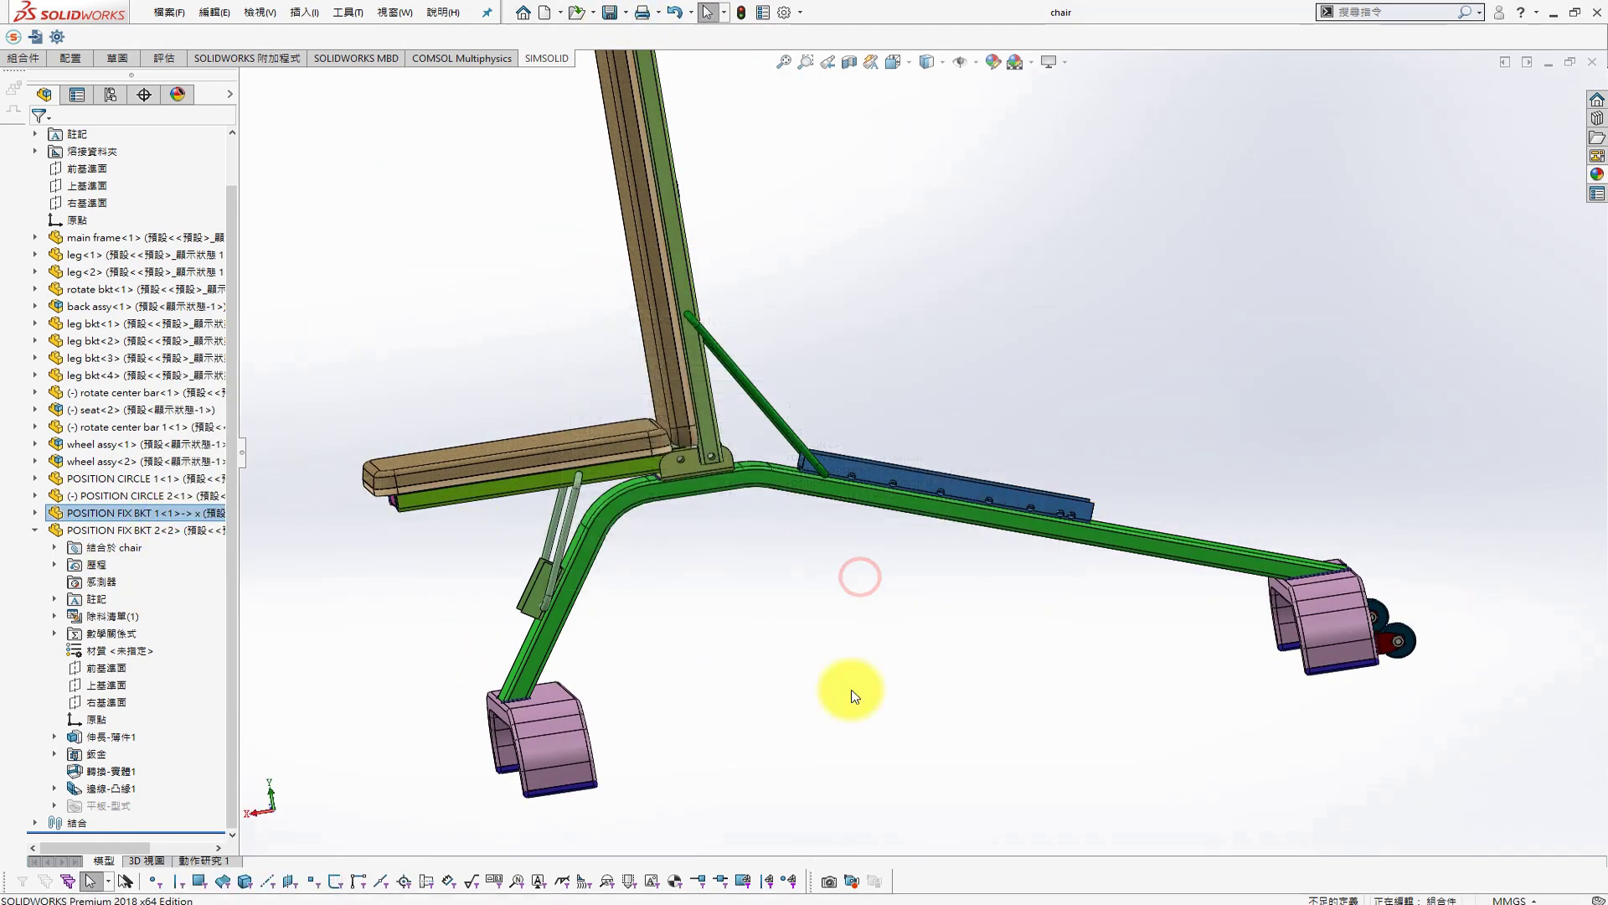
click(102, 102)
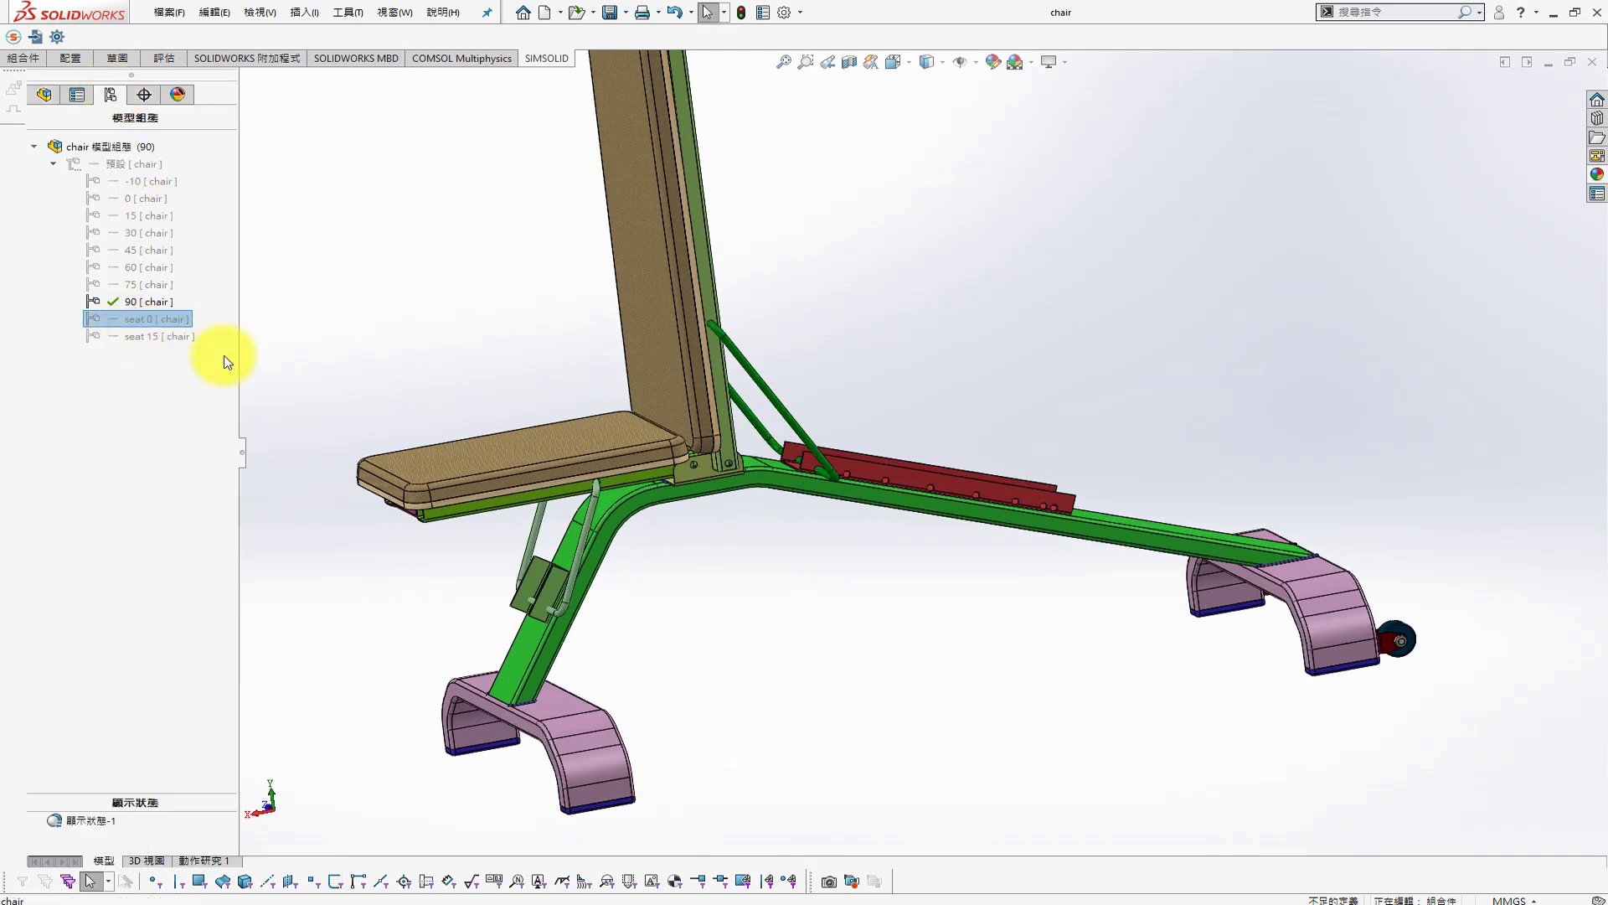
At seat 0, cut a POSITION CIRCLE 2-1 rod cavity into POSITION FIX BKT 2
right_click(544, 609)
click(635, 255)
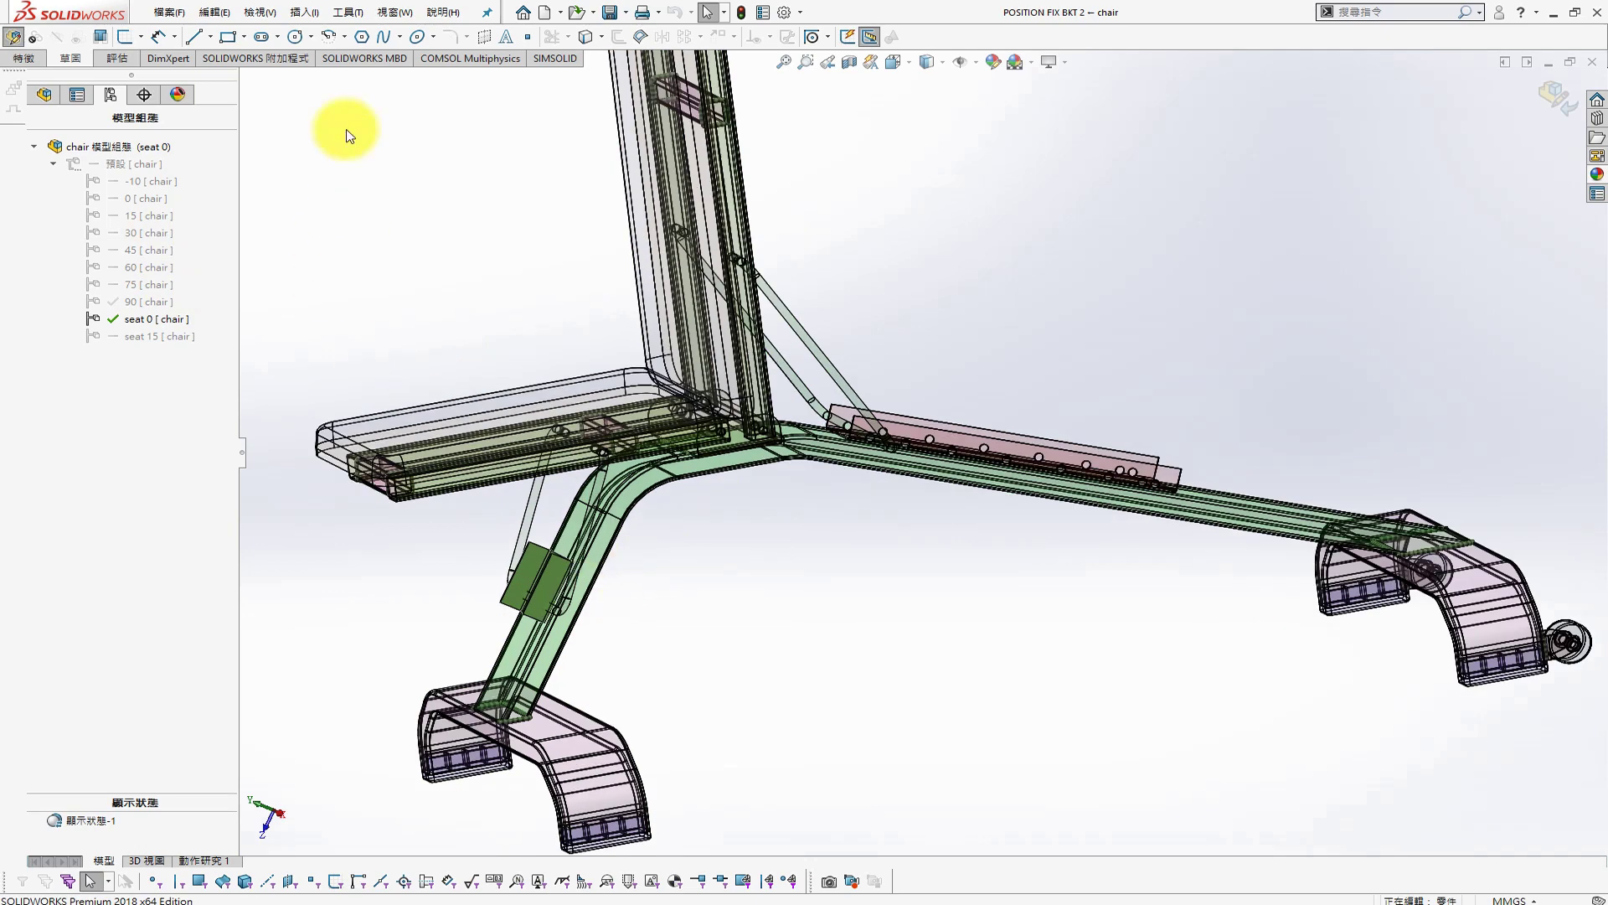
click(305, 12)
key(a)
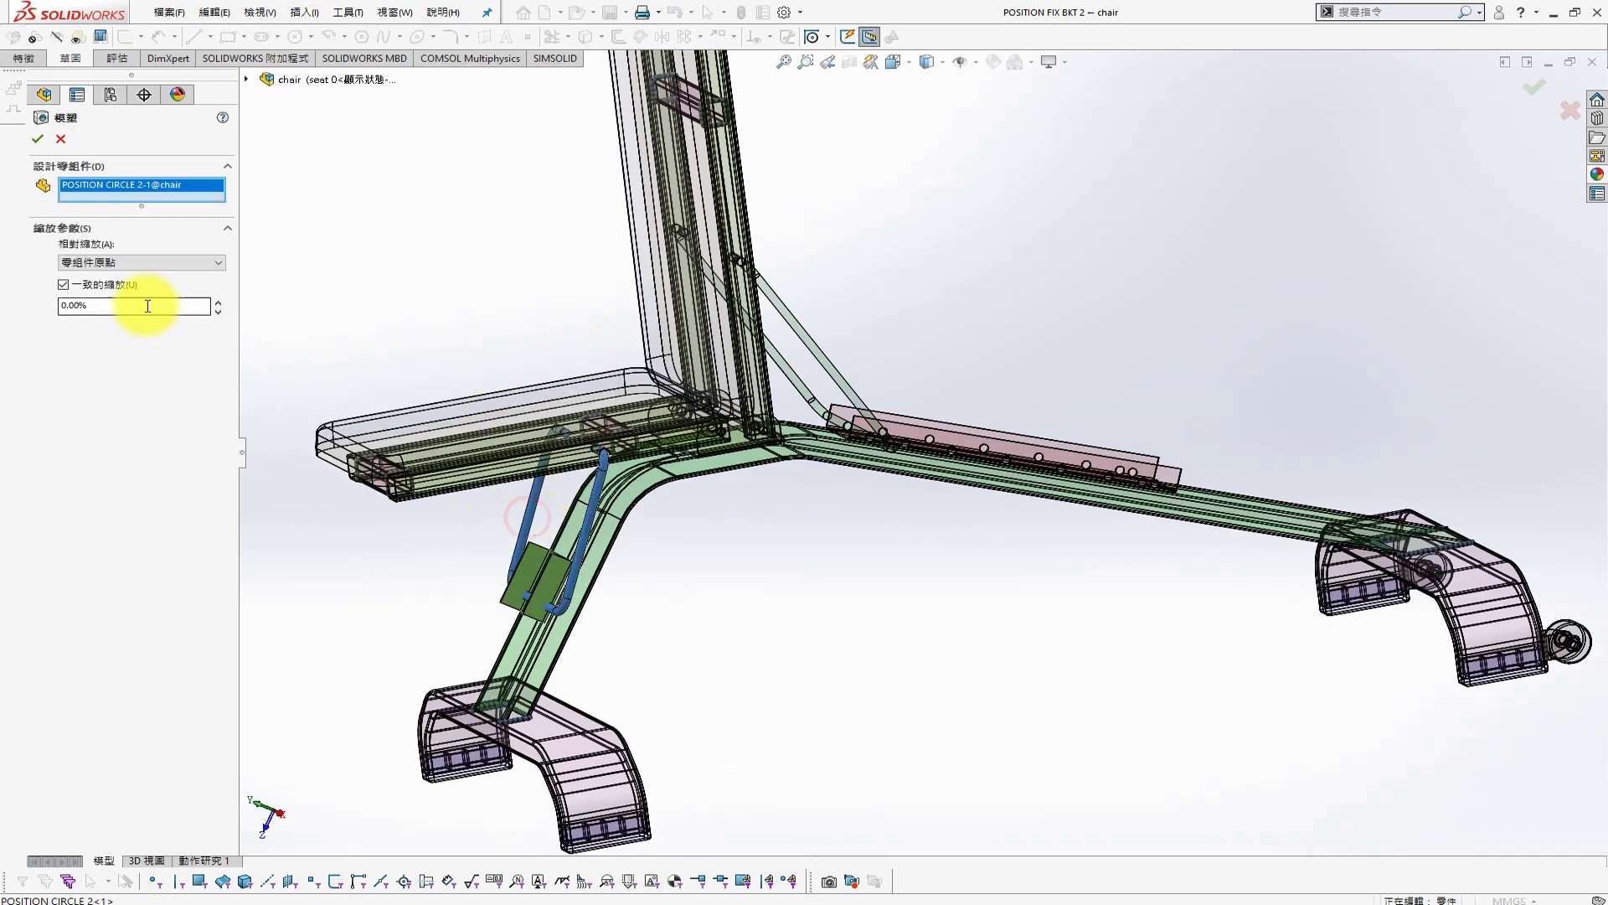
right_click(347, 291)
click(1549, 100)
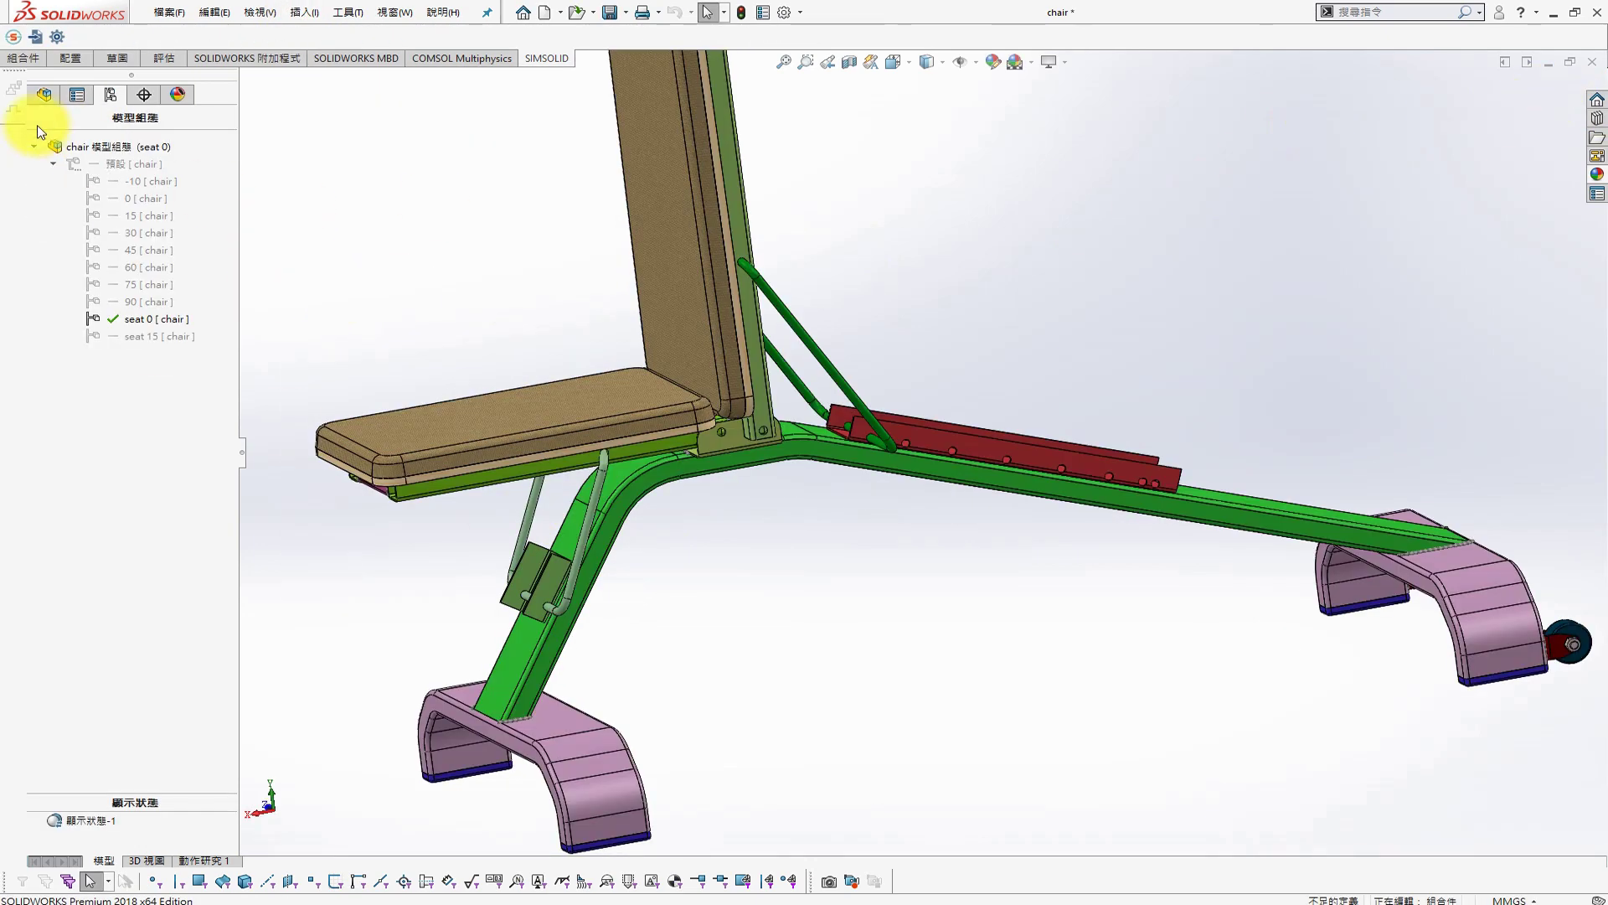
Break all external references of POSITION FIX BKT 2
right_click(123, 534)
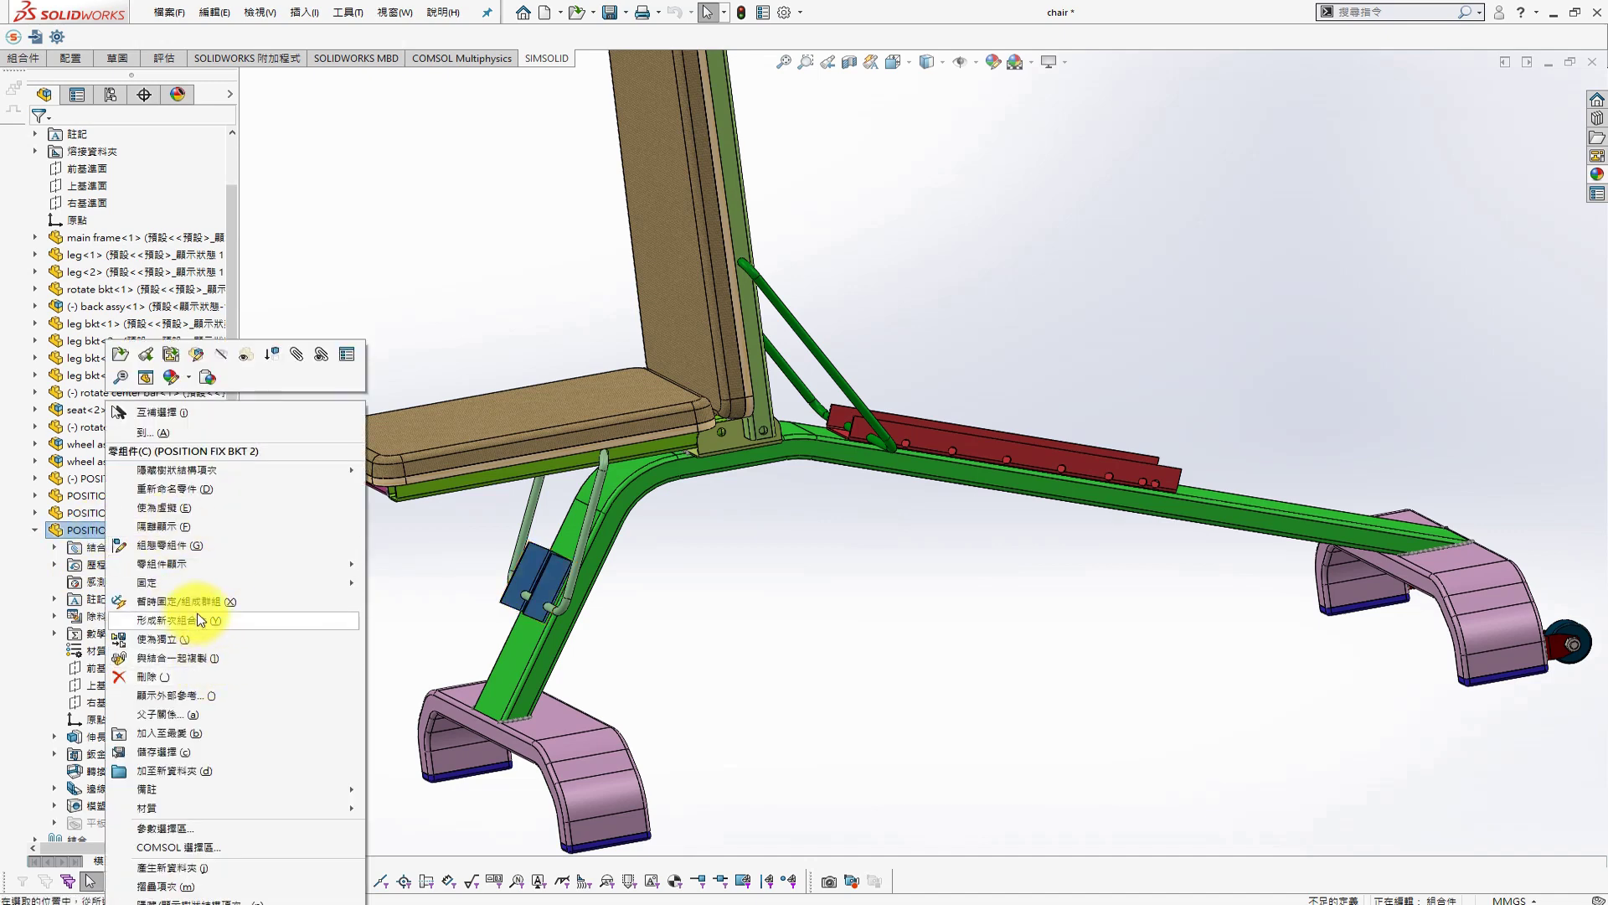
click(199, 717)
click(594, 578)
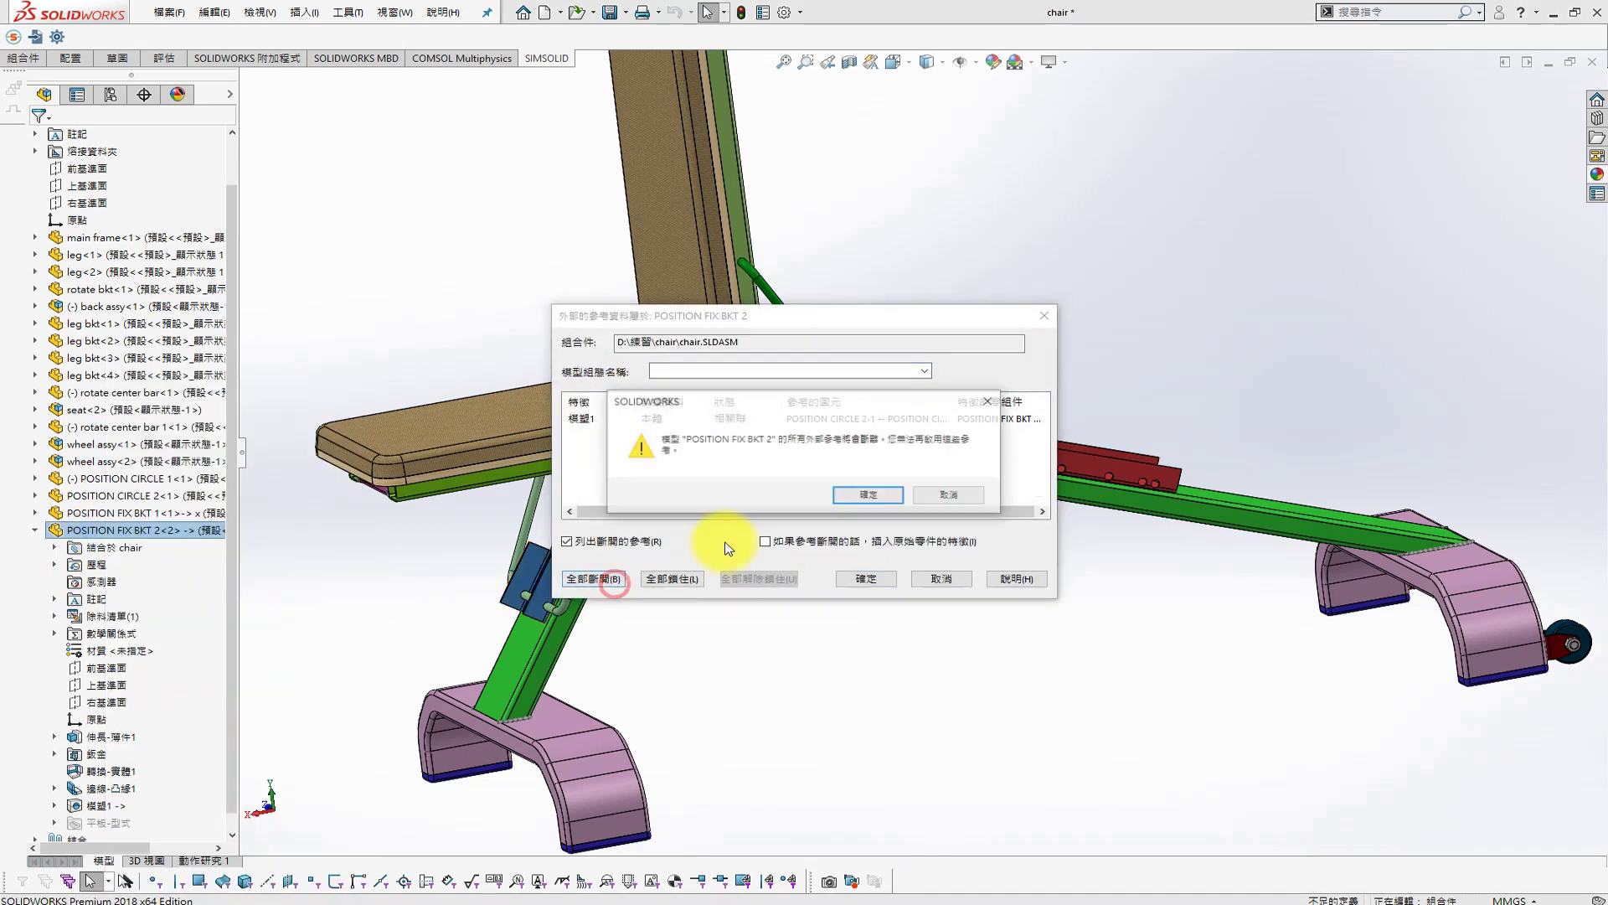
click(893, 542)
click(866, 578)
In the seat 15 configuration, cut the seat rod cavity into POSITION FIX BKT 2
click(110, 94)
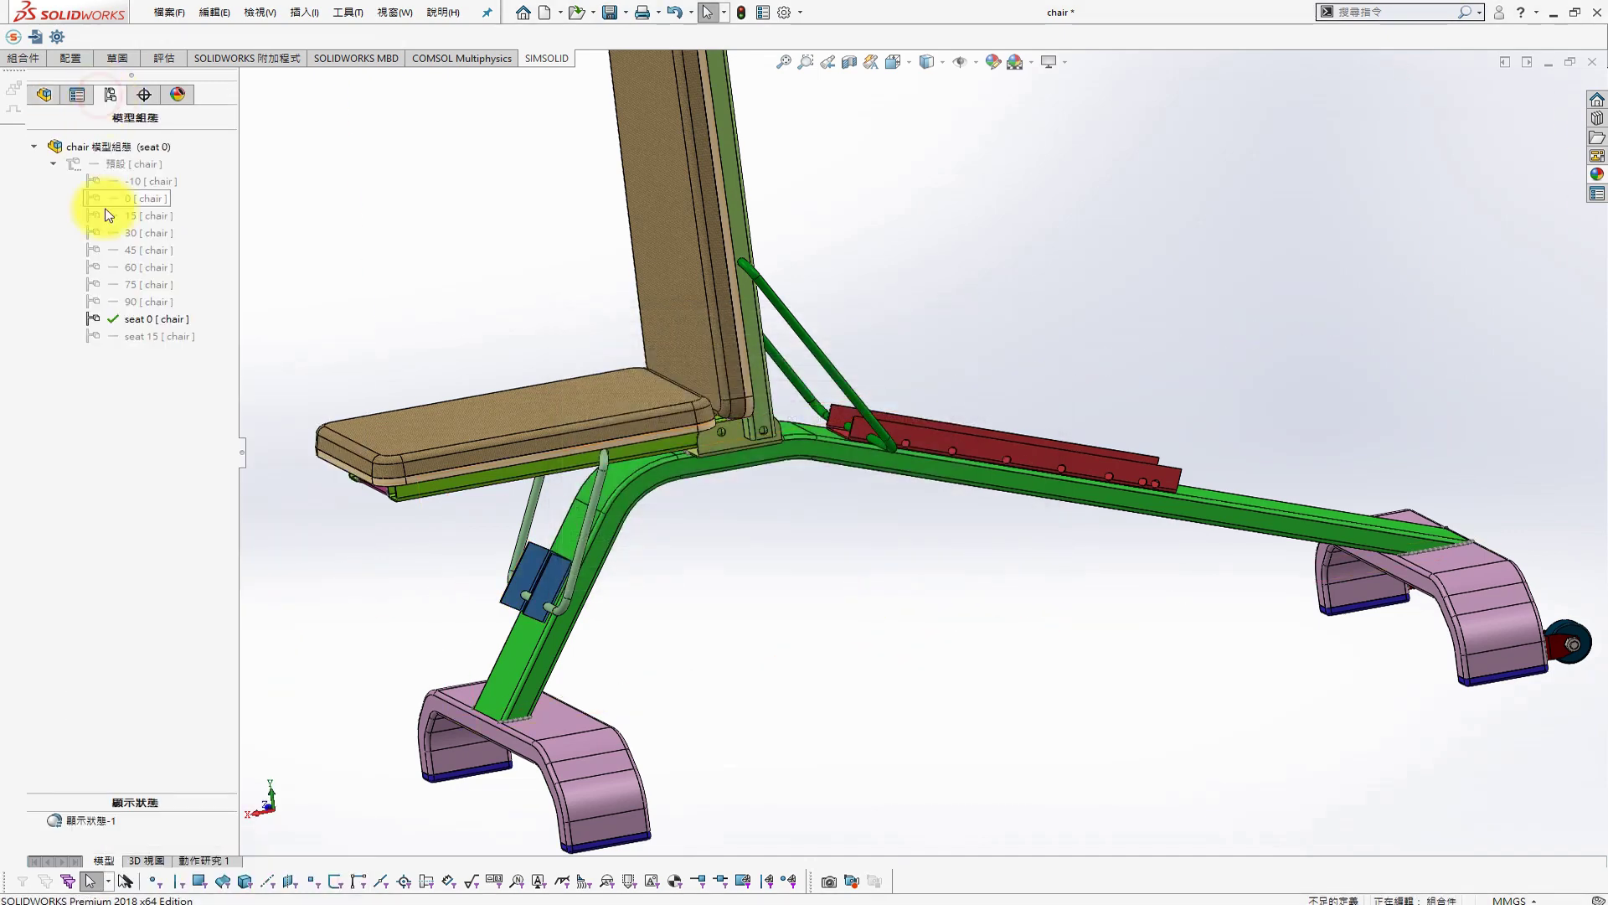
double_click(125, 338)
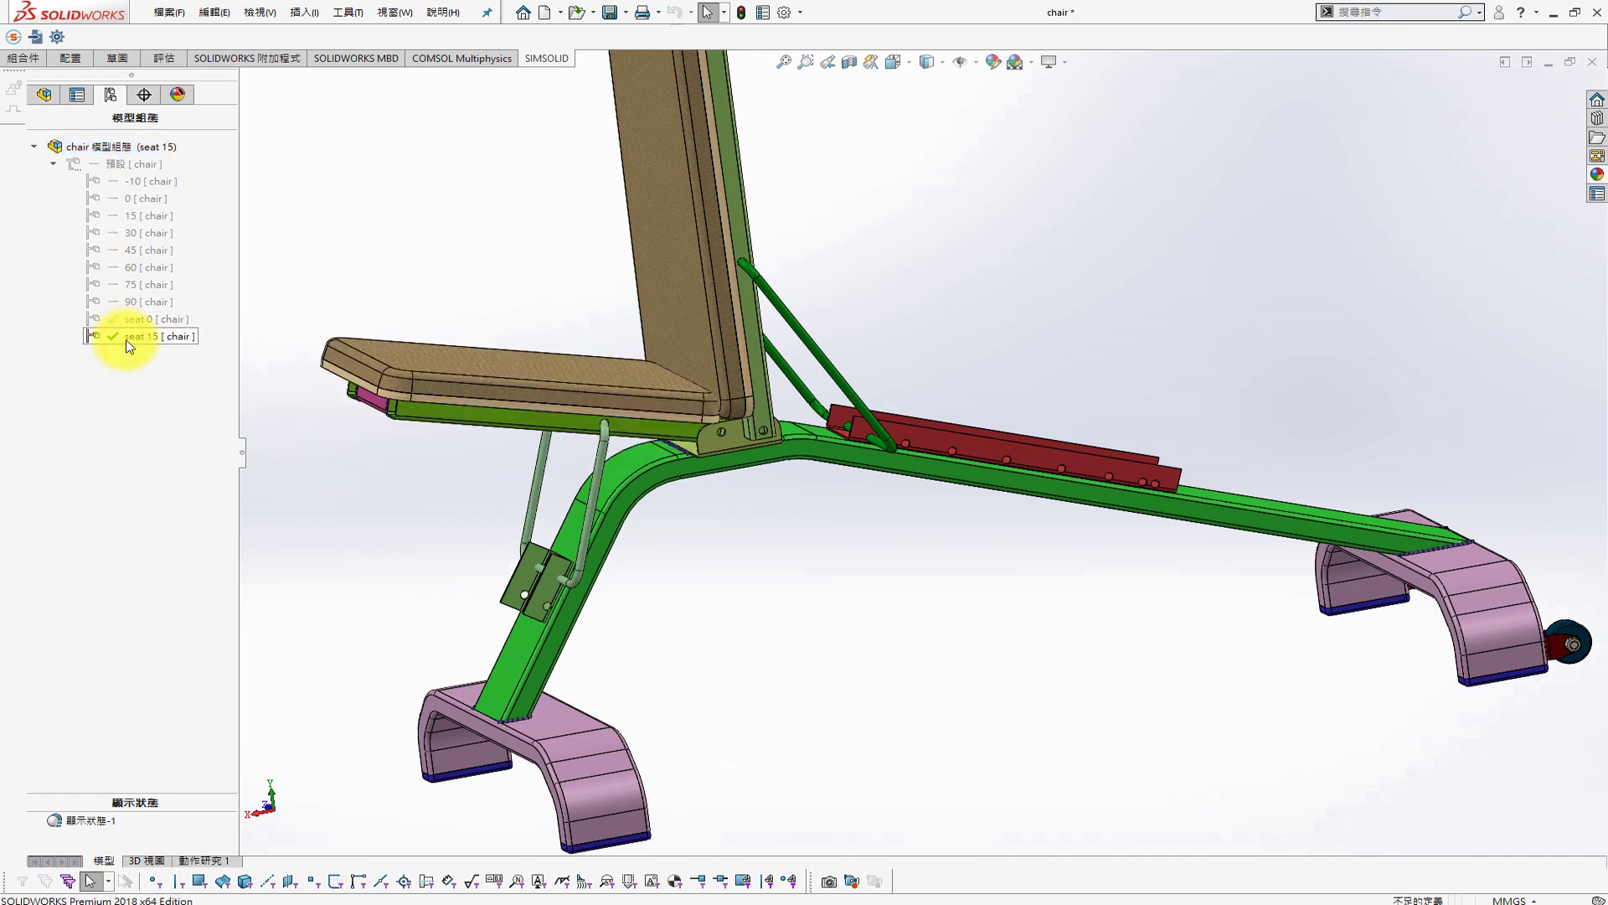
right_click(513, 567)
click(610, 258)
click(304, 12)
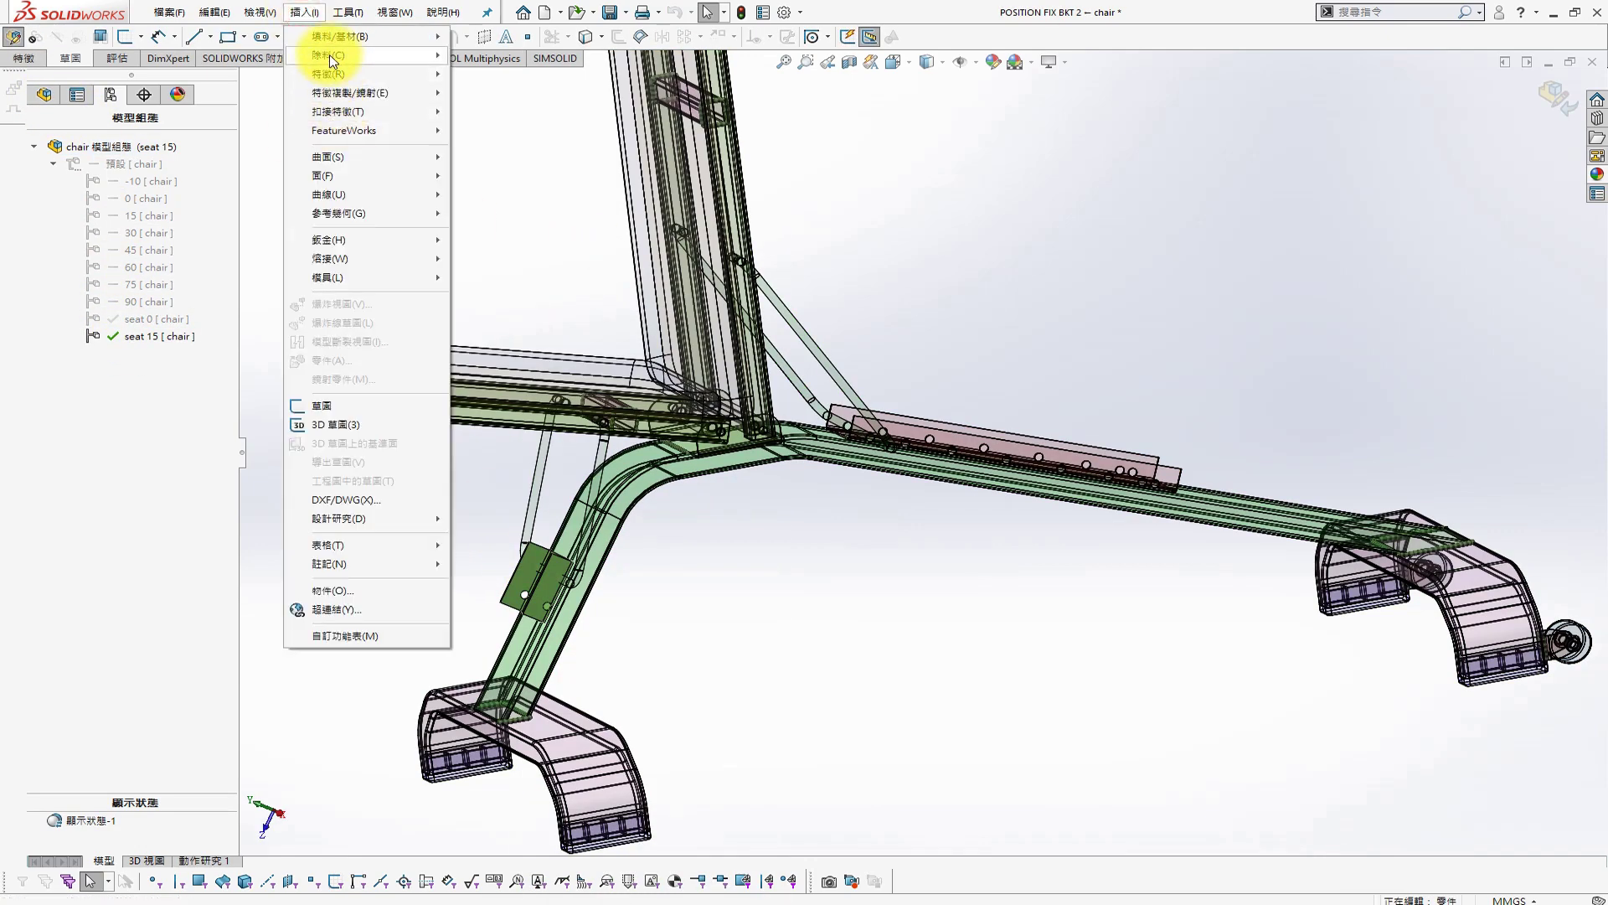
click(536, 404)
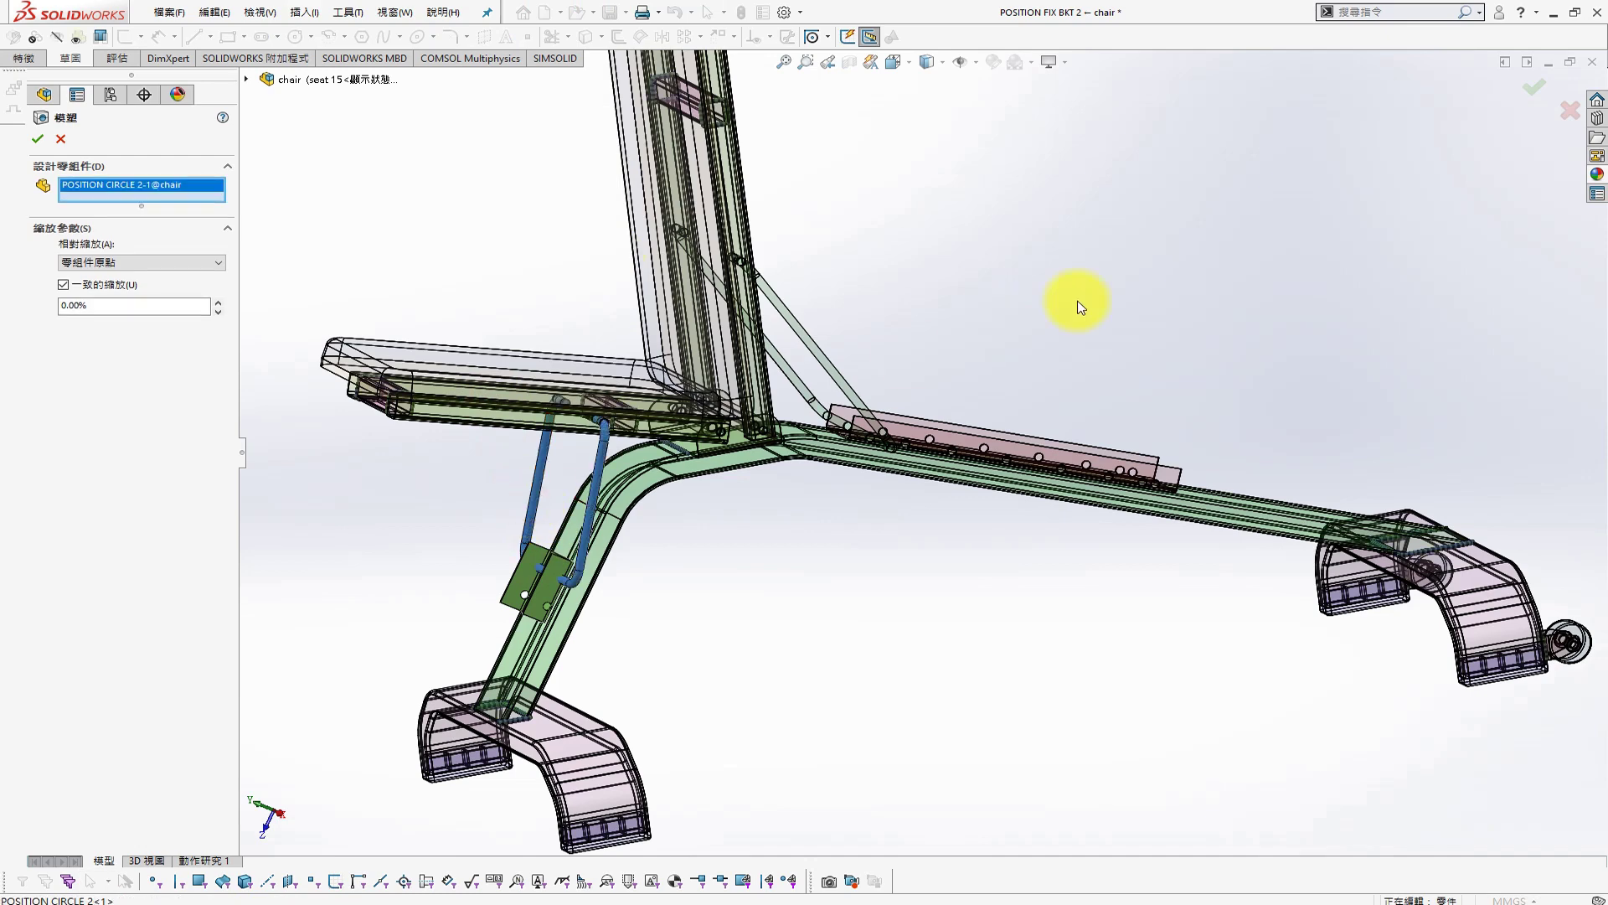
click(29, 138)
click(1534, 87)
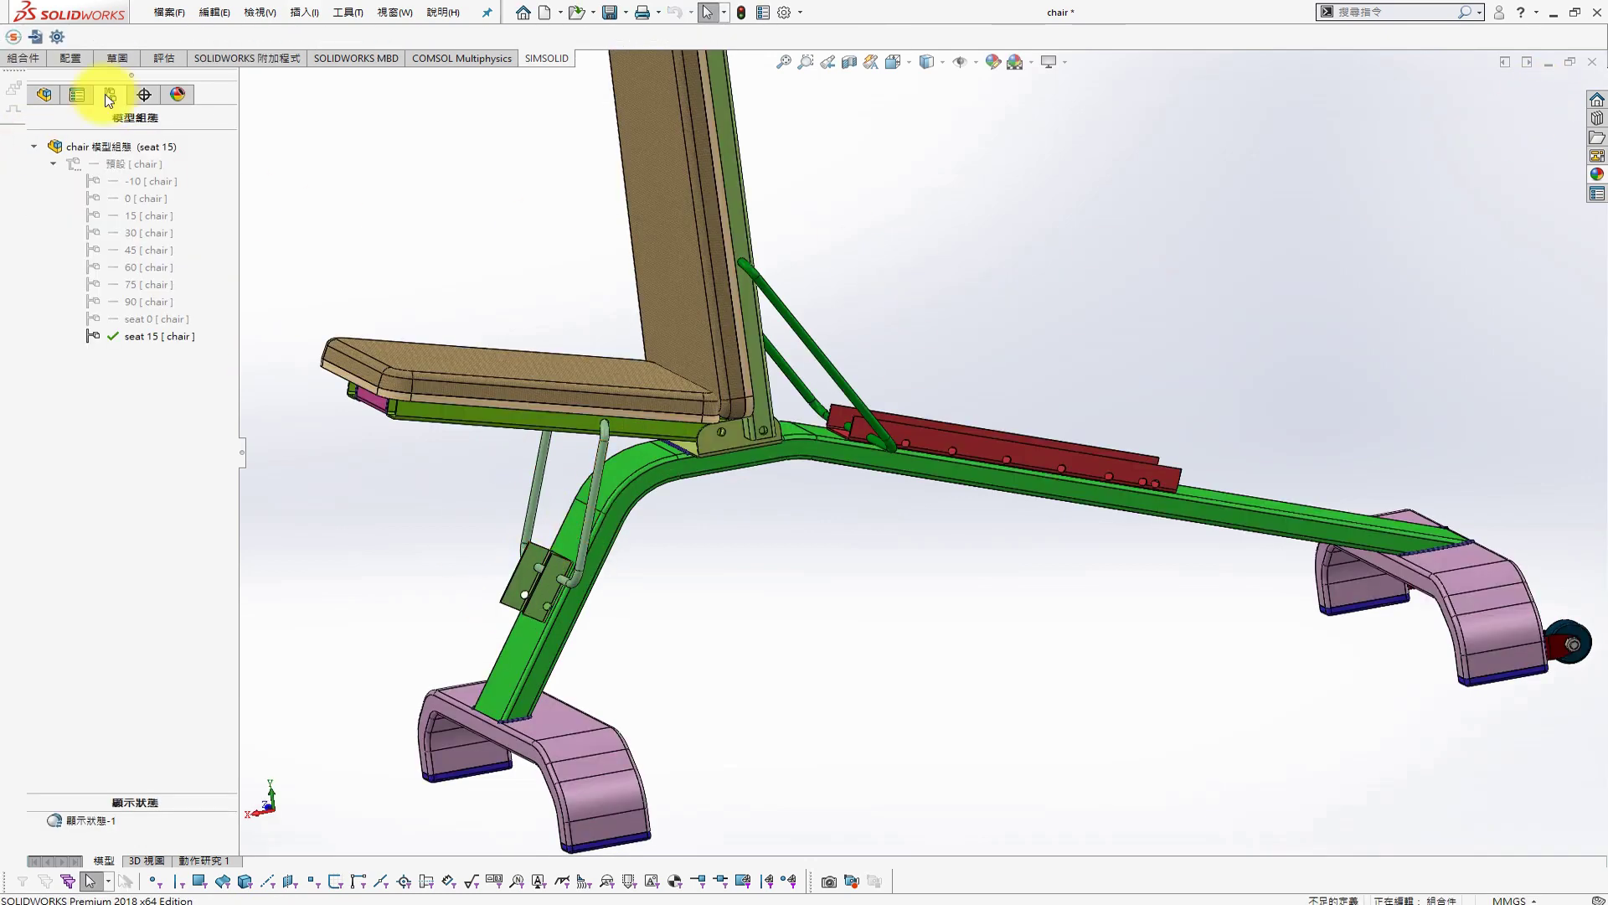
Break all of POSITION FIX BKT 2's external references for the seat 15 cut
right_click(209, 531)
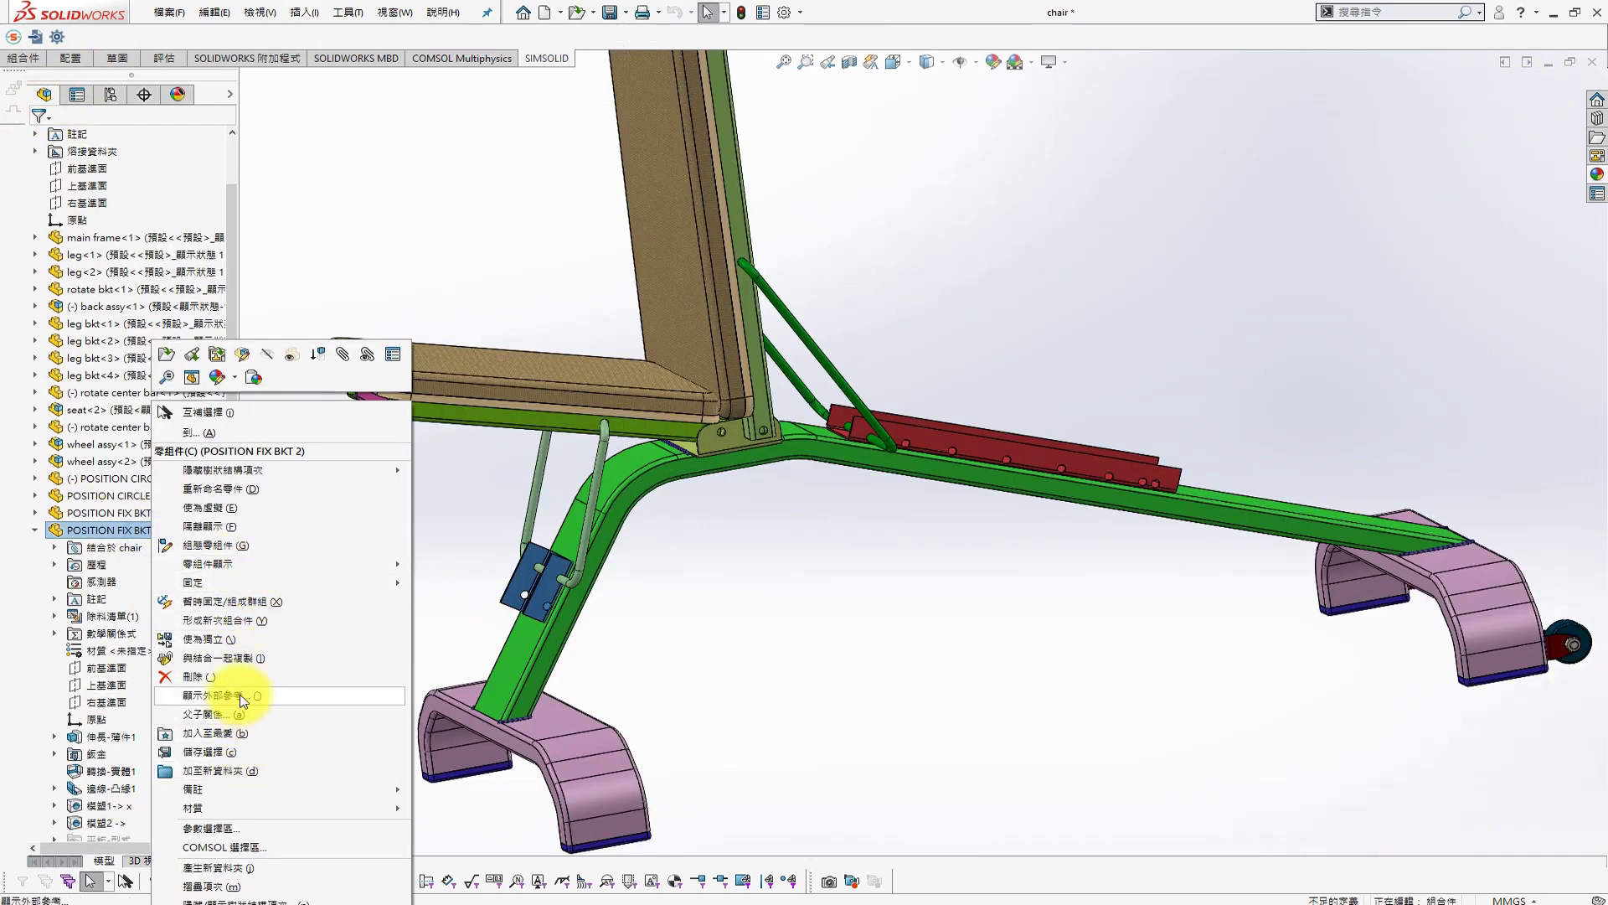
click(405, 703)
click(615, 577)
click(879, 495)
click(867, 578)
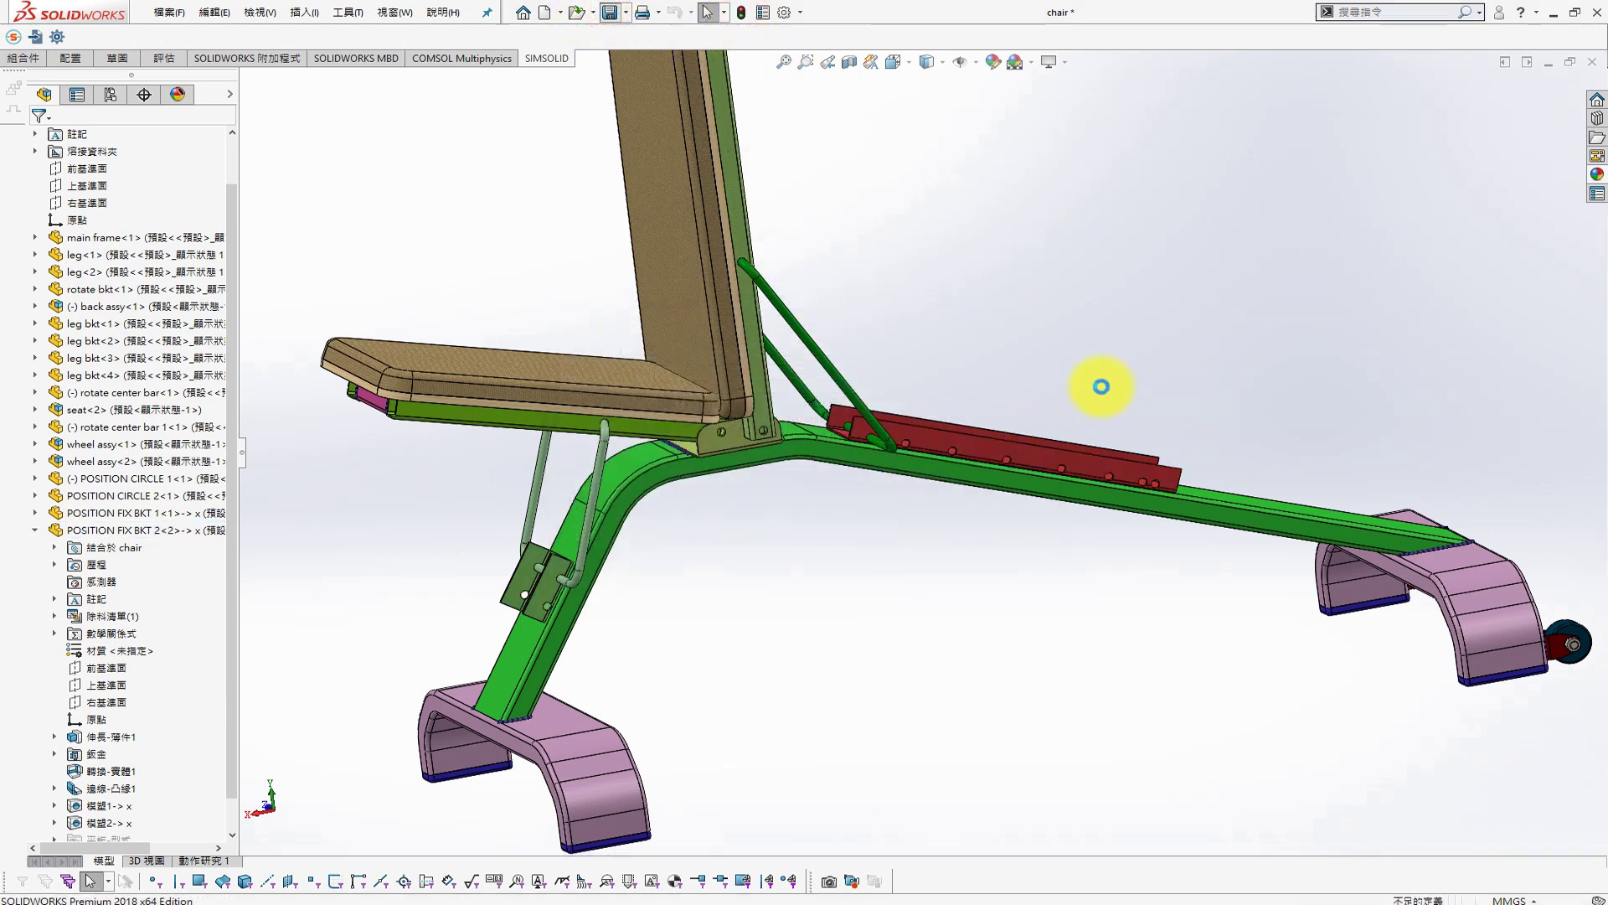
Edit POSITION FIX BKT 1 in place and start a new sketch on its face
click(993, 442)
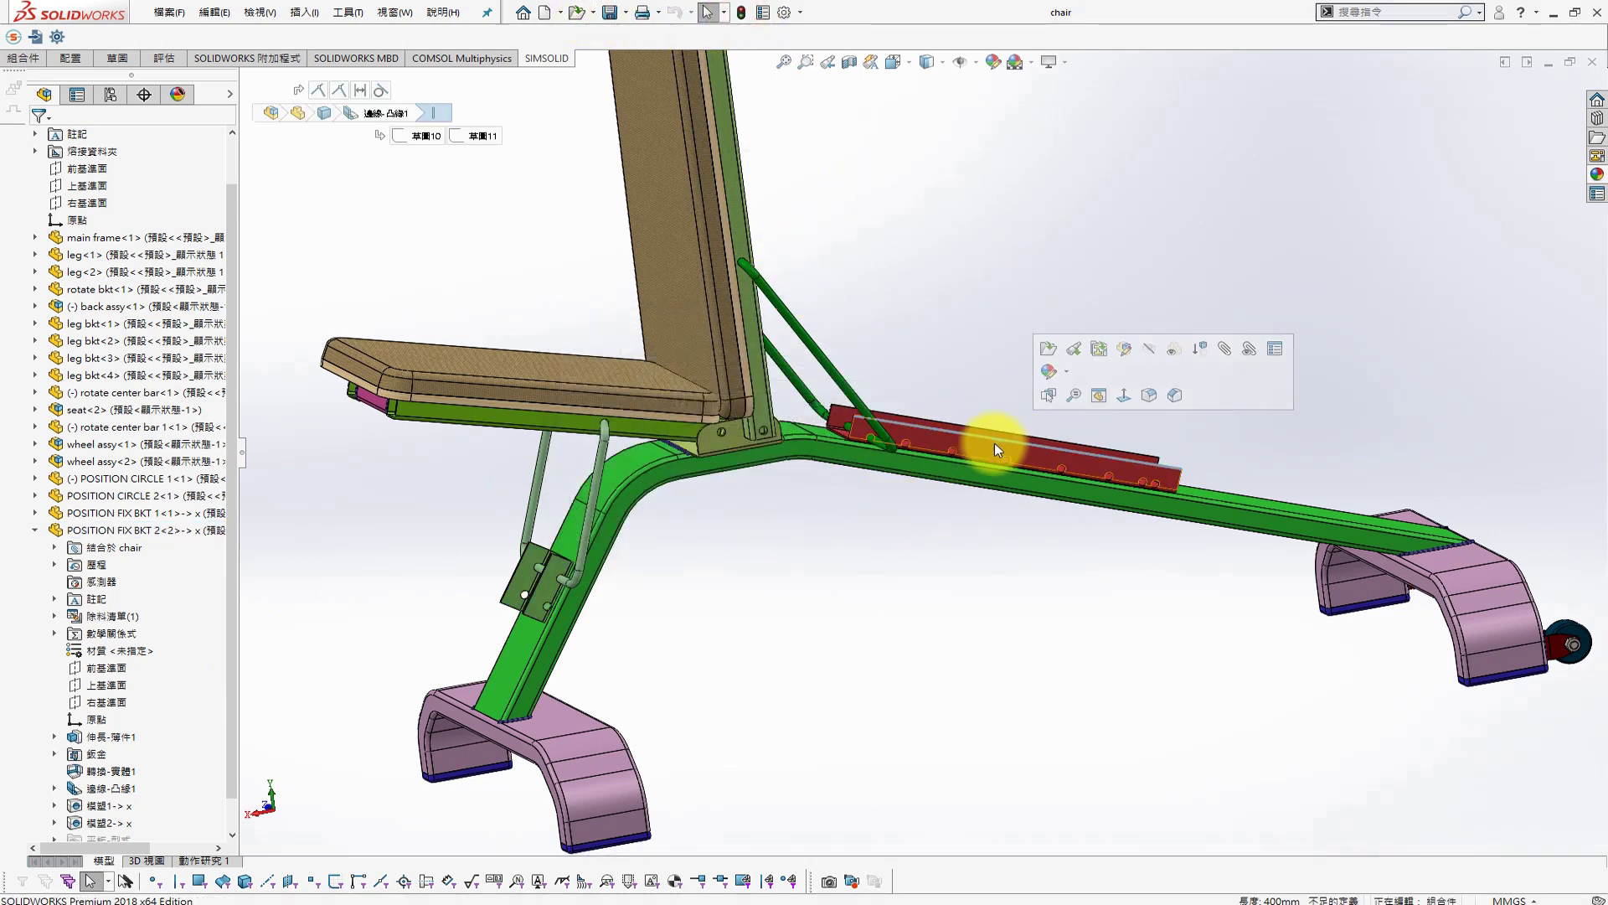
click(1058, 399)
click(1093, 455)
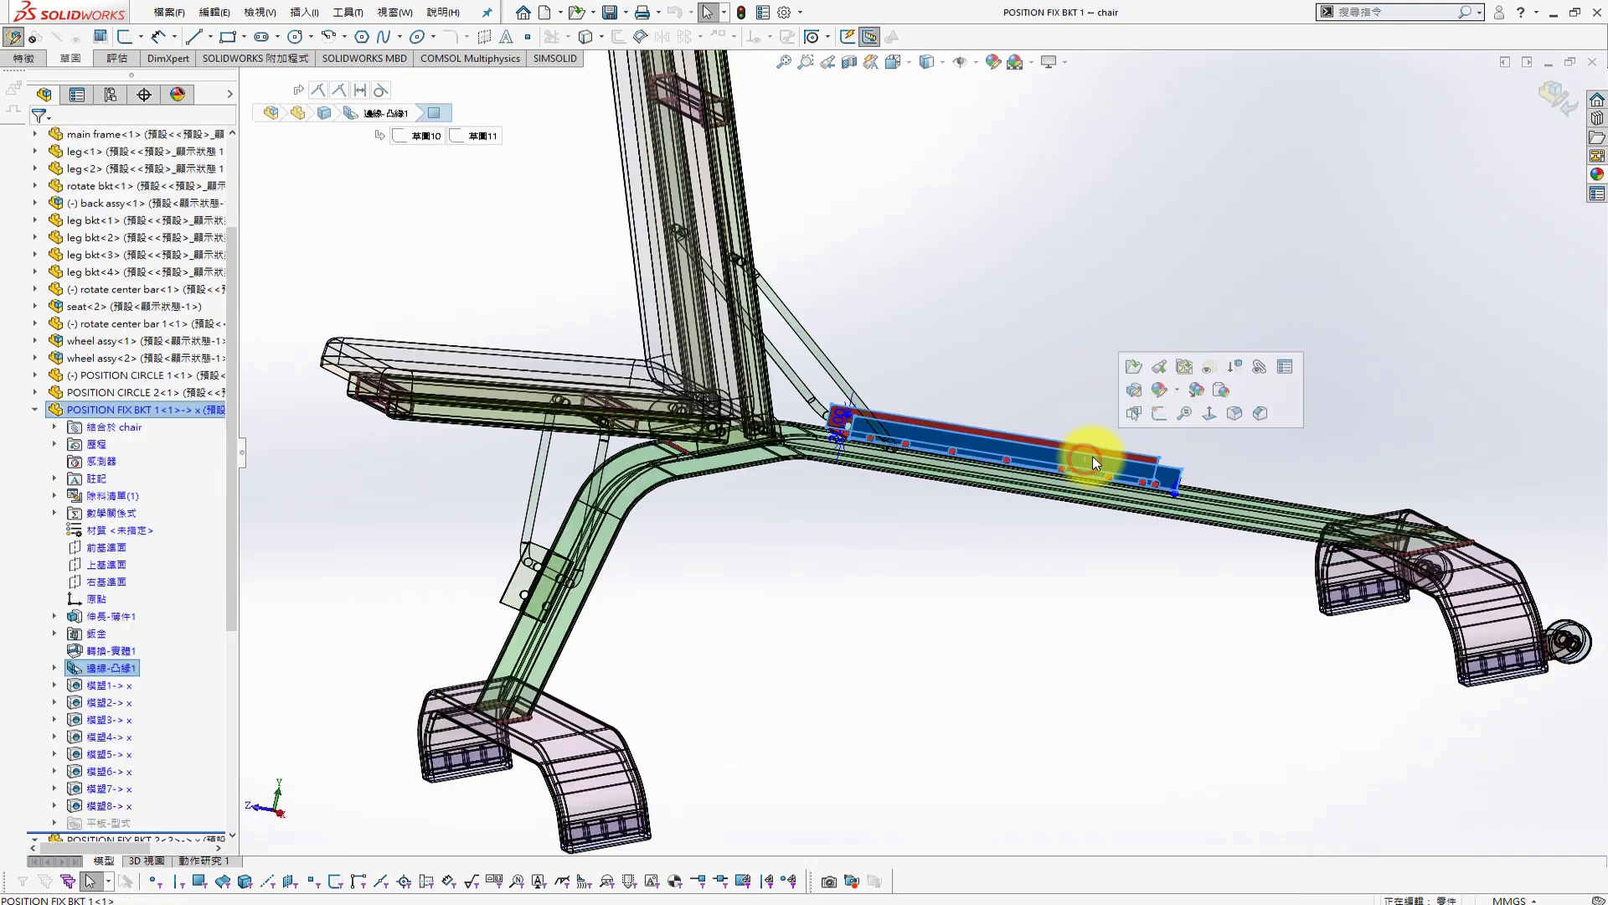
key(s)
click(1020, 625)
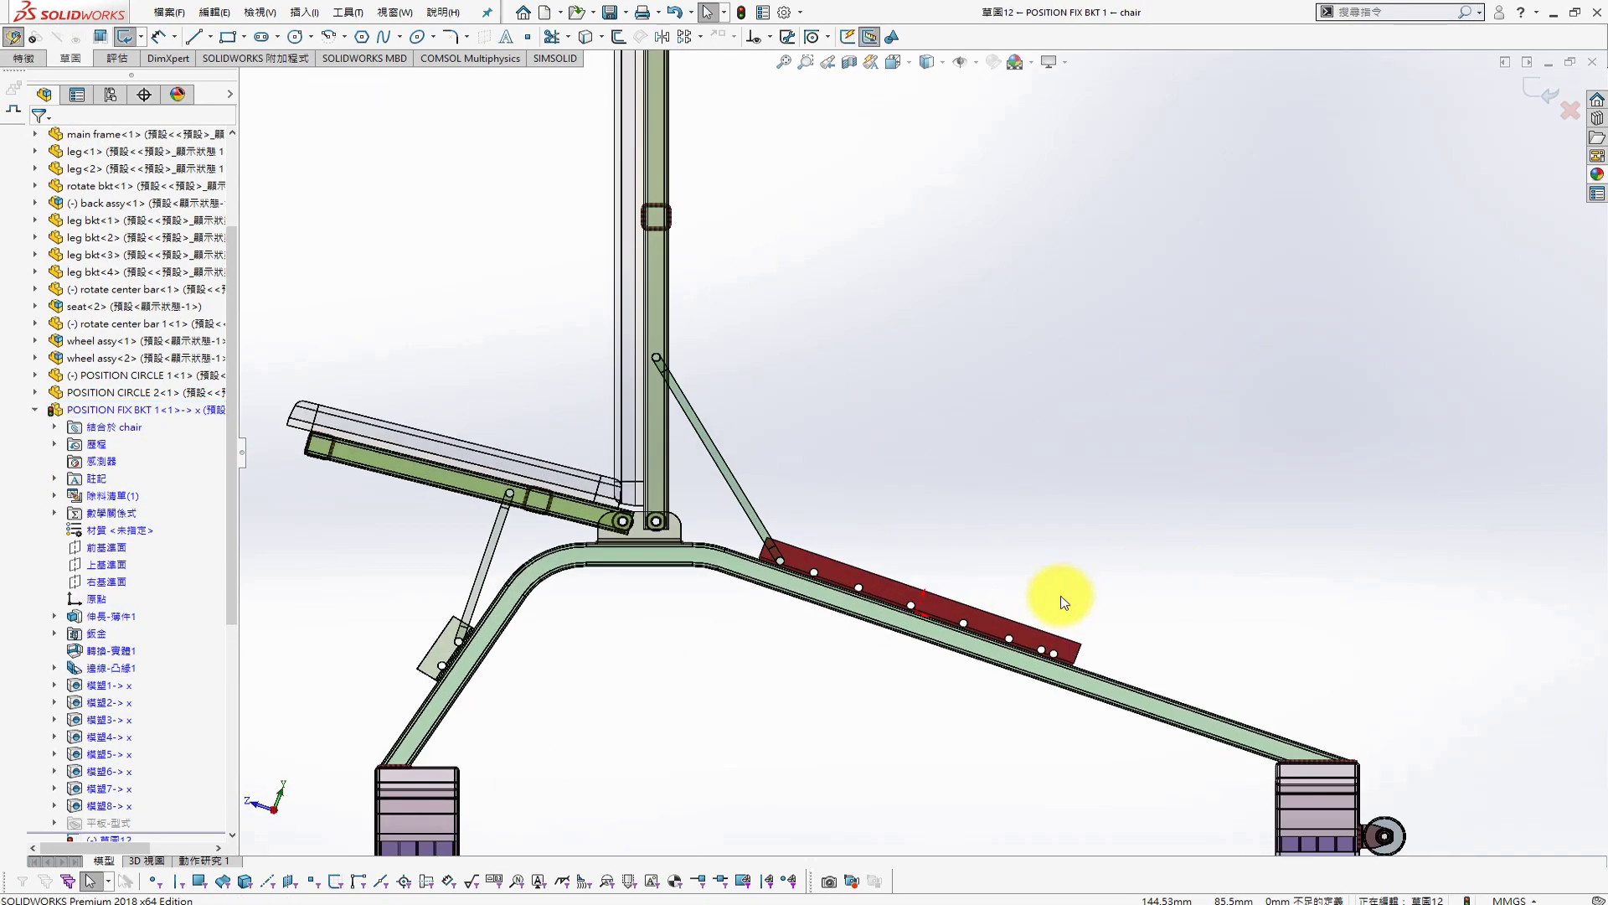
scroll(1052, 617, down, 3)
scroll(1037, 648, down, 2)
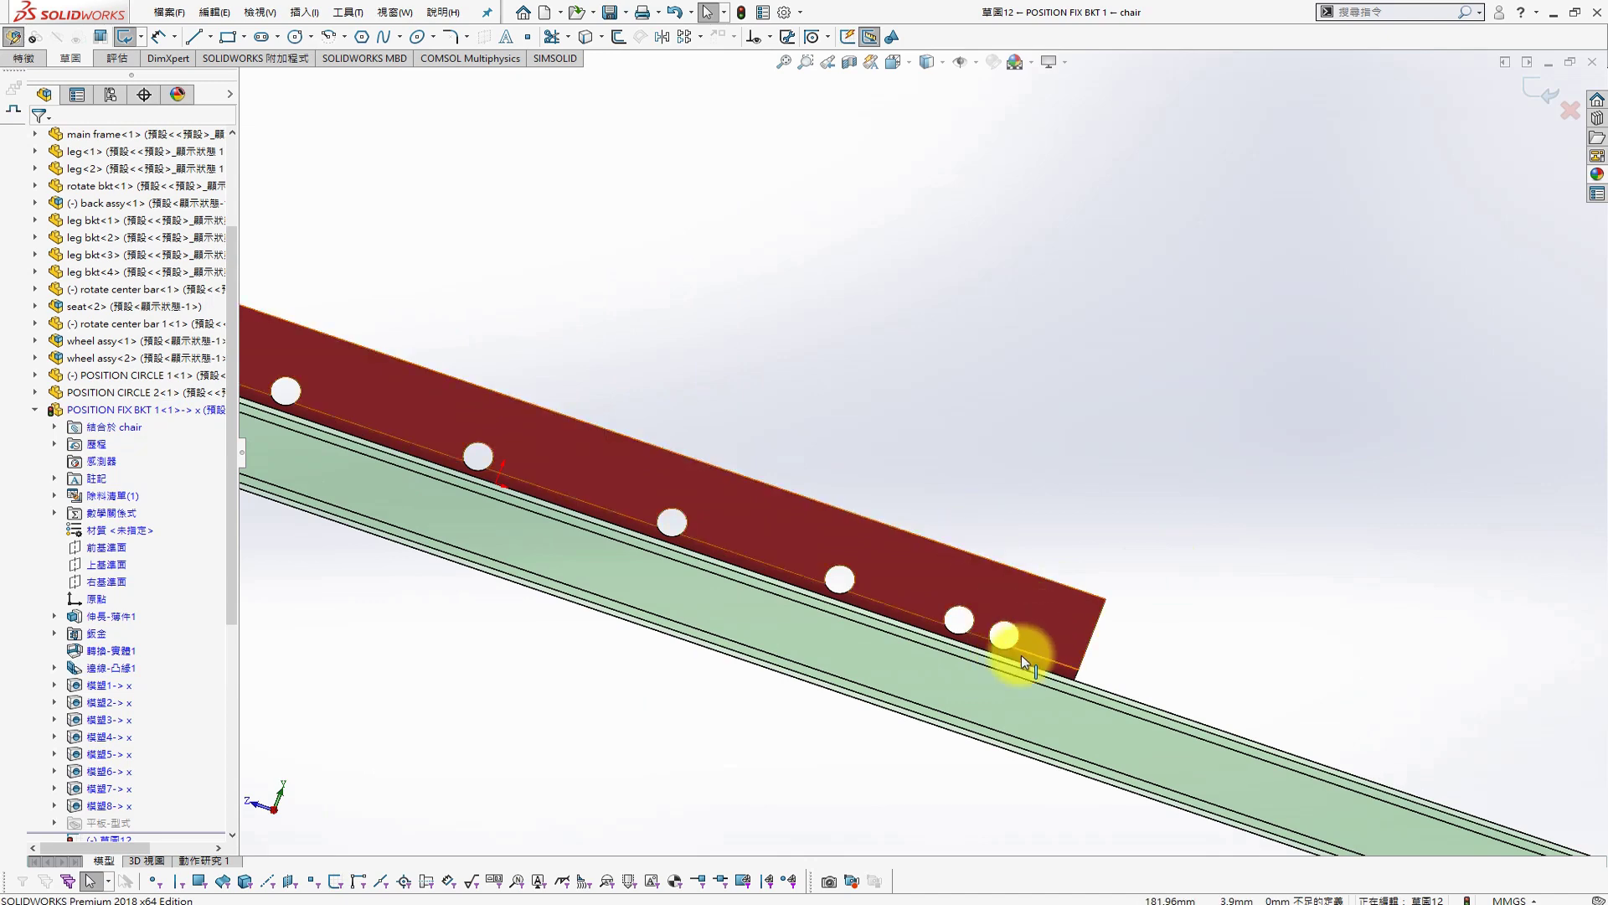
scroll(807, 504, up, 2)
scroll(531, 395, down, 1)
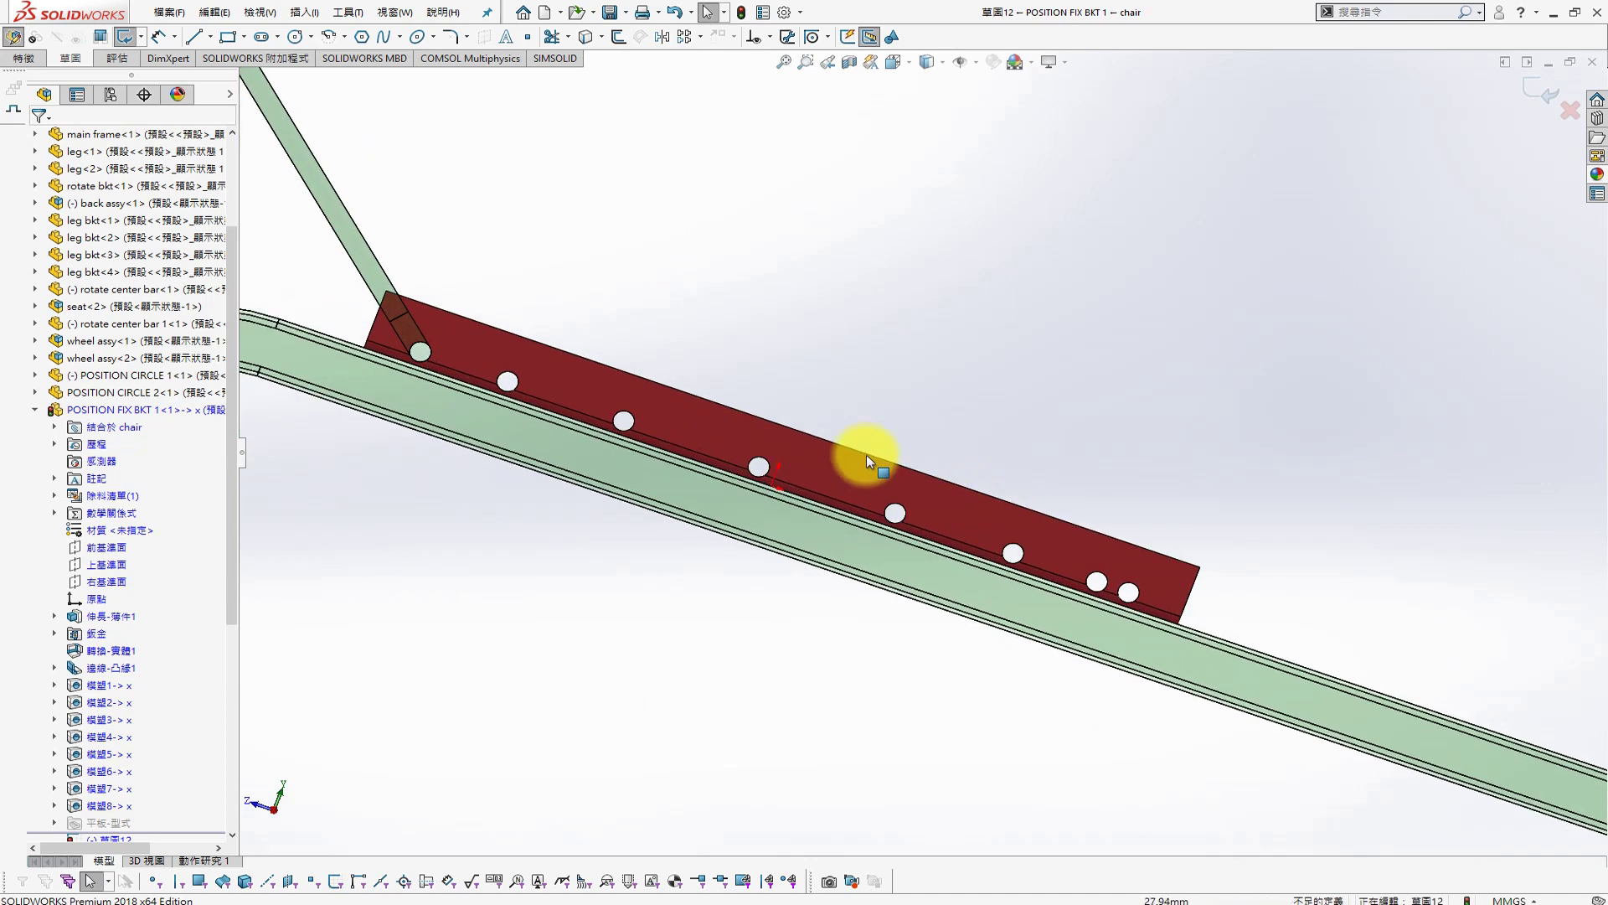
click(1135, 554)
click(1257, 438)
scroll(1152, 578, down, 2)
Convert the last hole's edge into sketch geometry with Convert Entities
key(s)
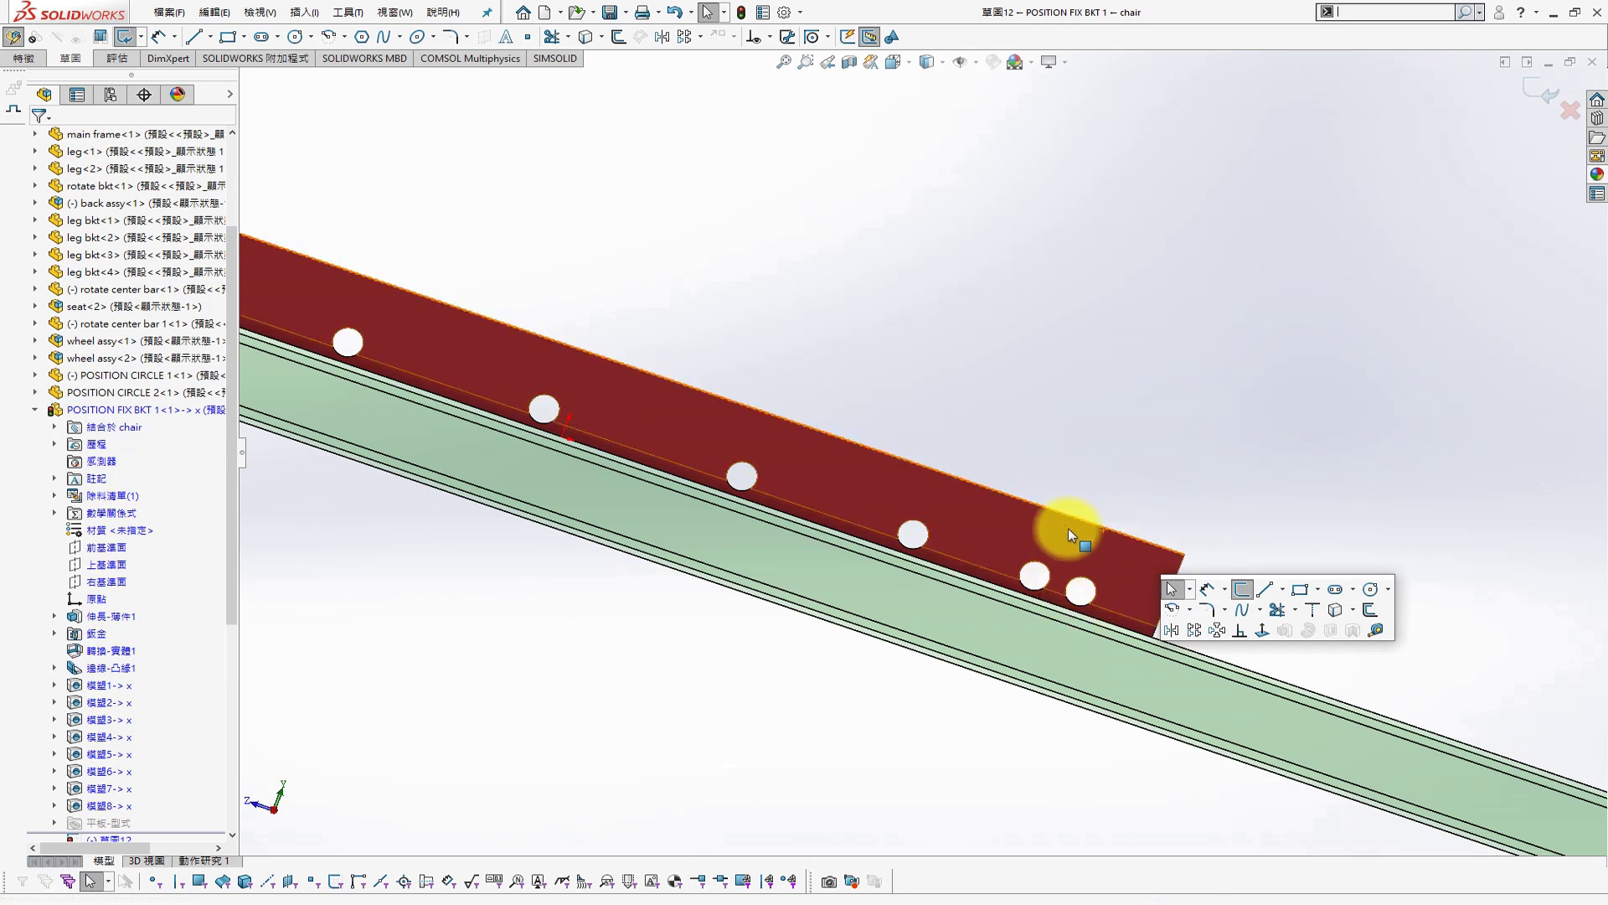
scroll(1156, 562, down, 1)
click(1259, 592)
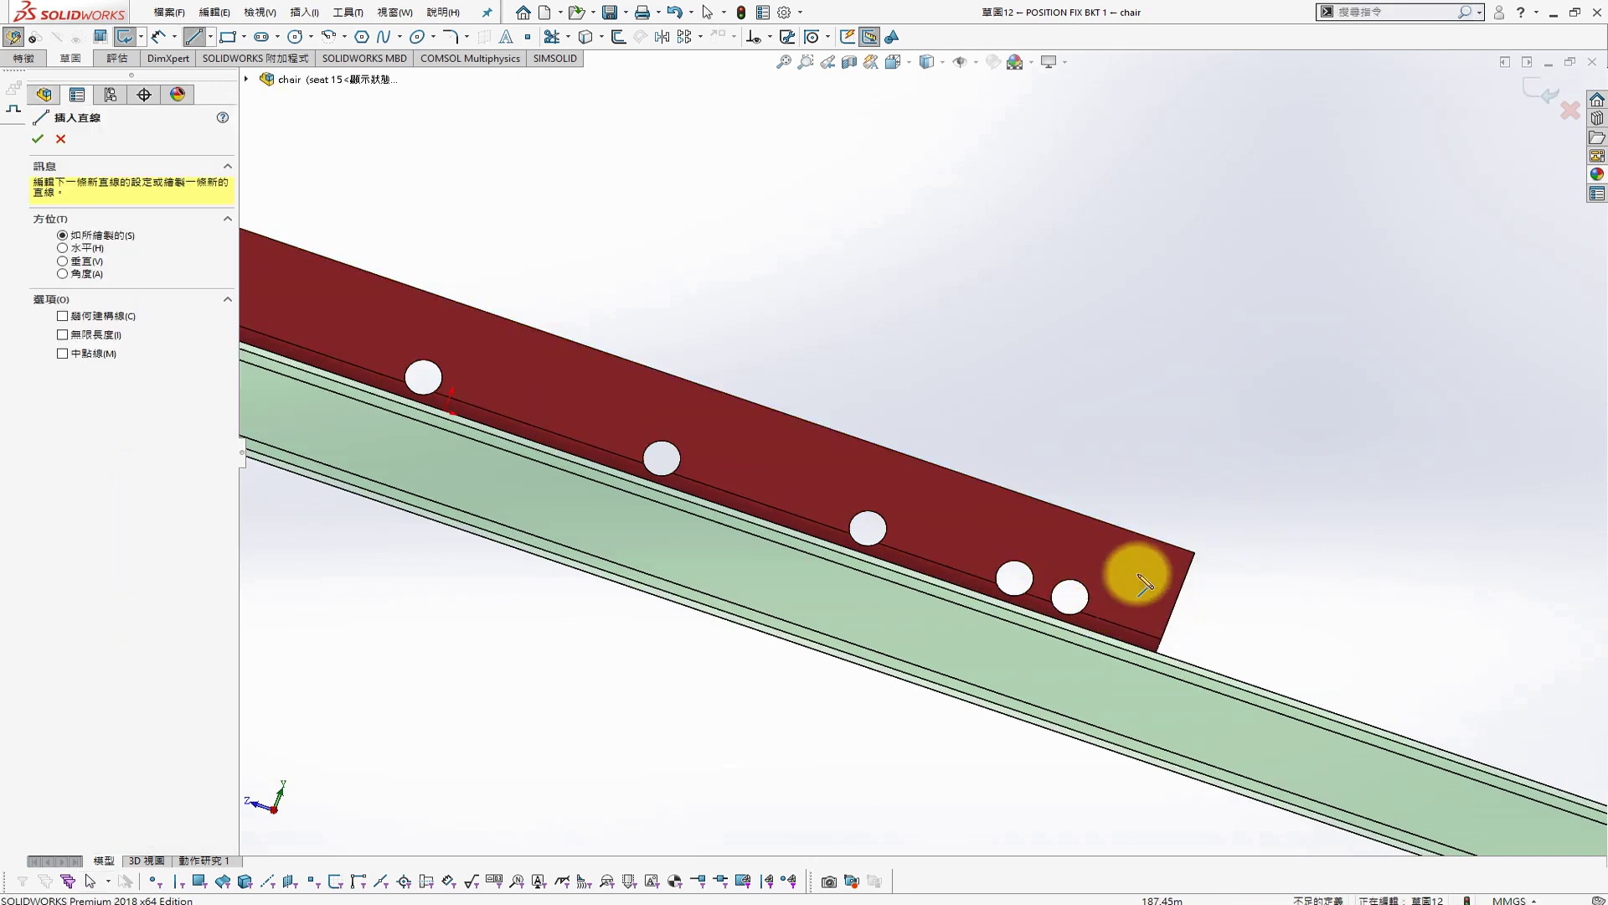
key(Escape)
scroll(1042, 611, down, 1)
key(s)
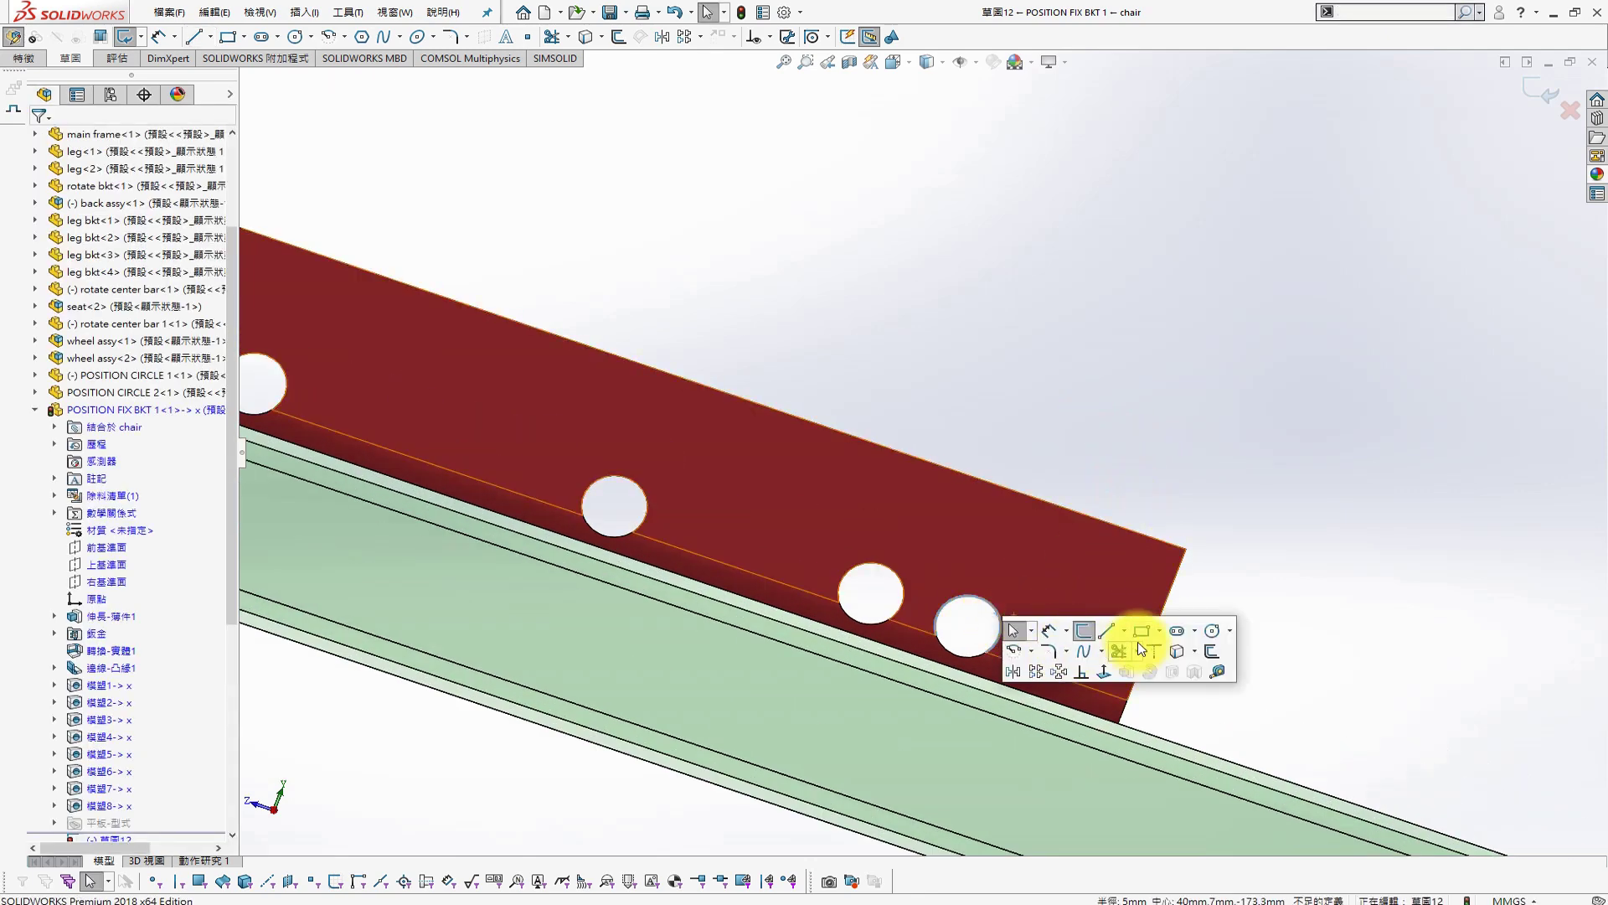
click(1141, 631)
key(Escape)
key(s)
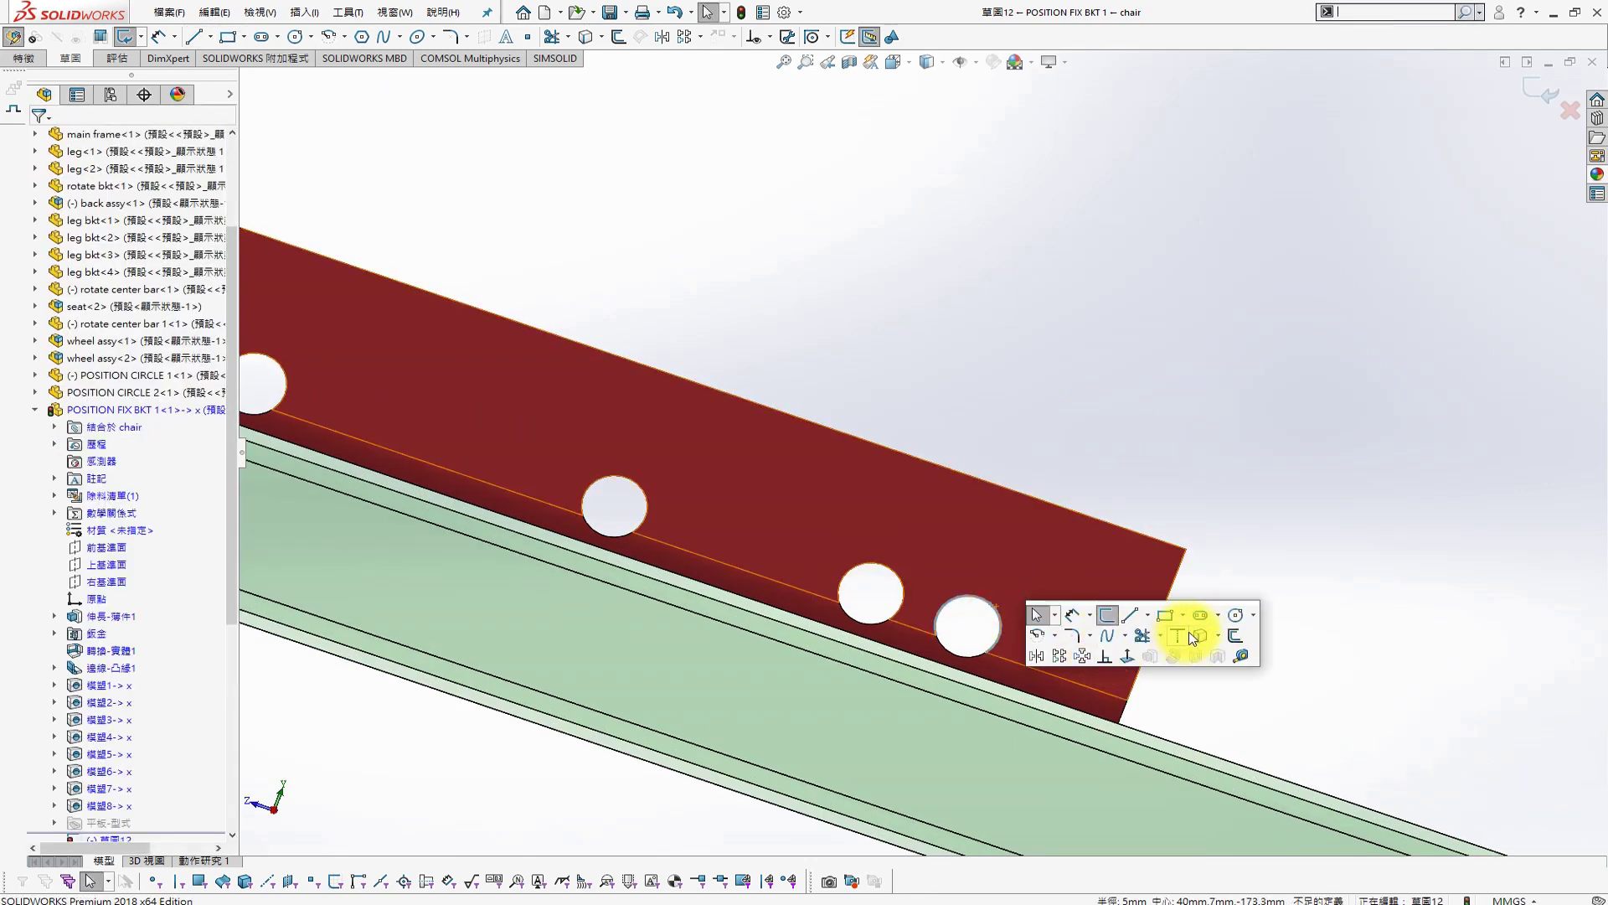
click(1193, 639)
Draw a slanted and a vertical line by the last hole, then select hole and vertical line
key(s)
key(l)
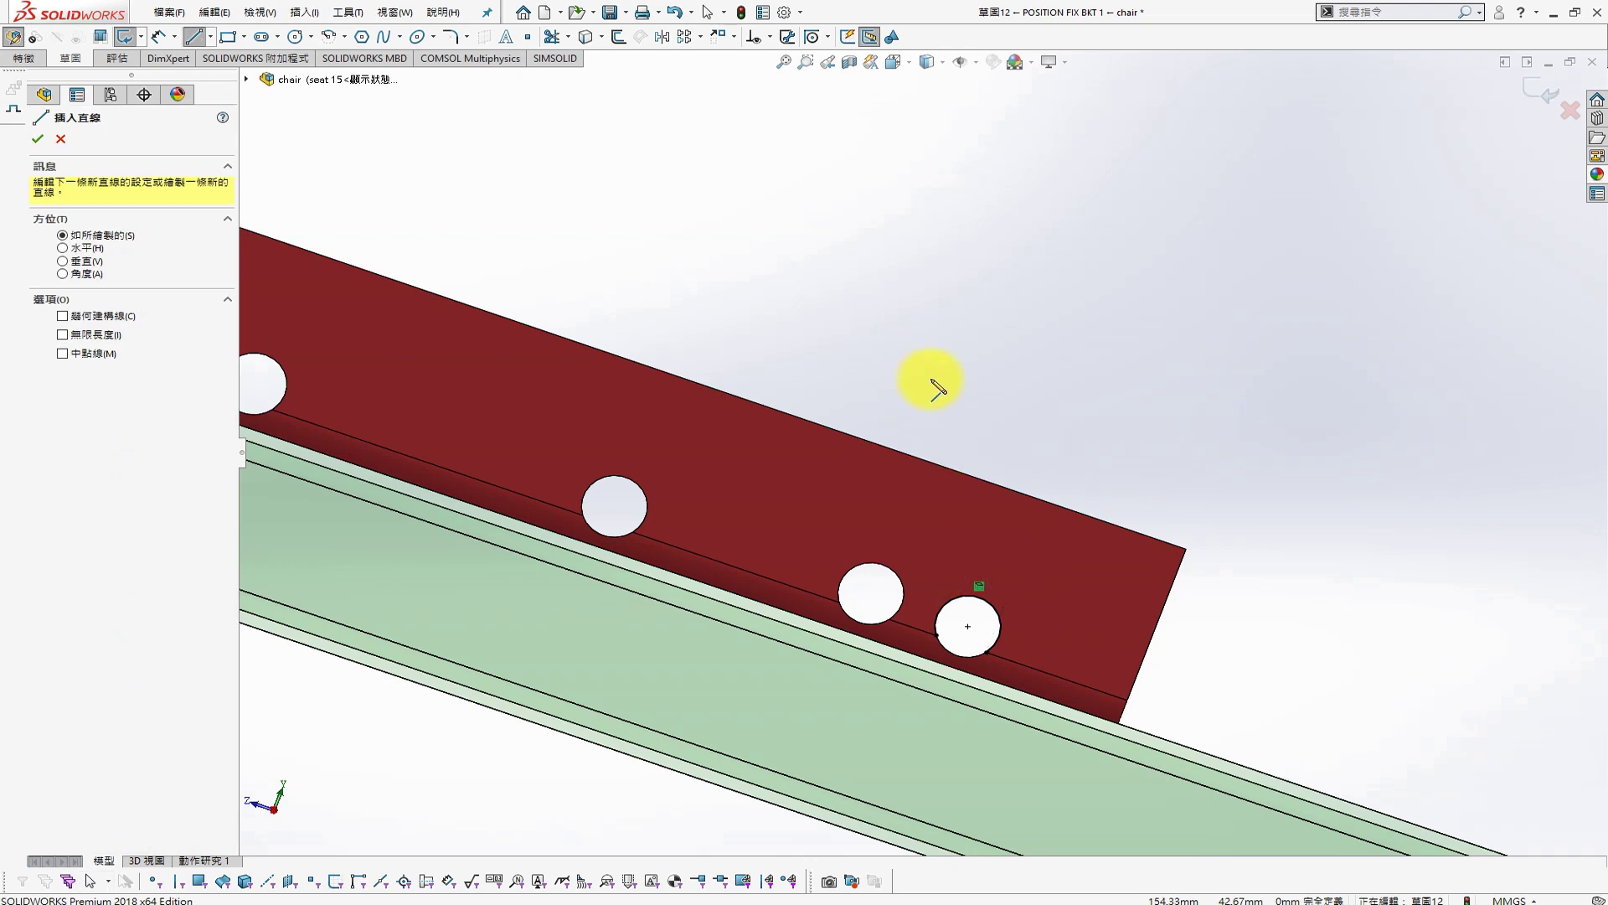
drag(905, 400, 944, 727)
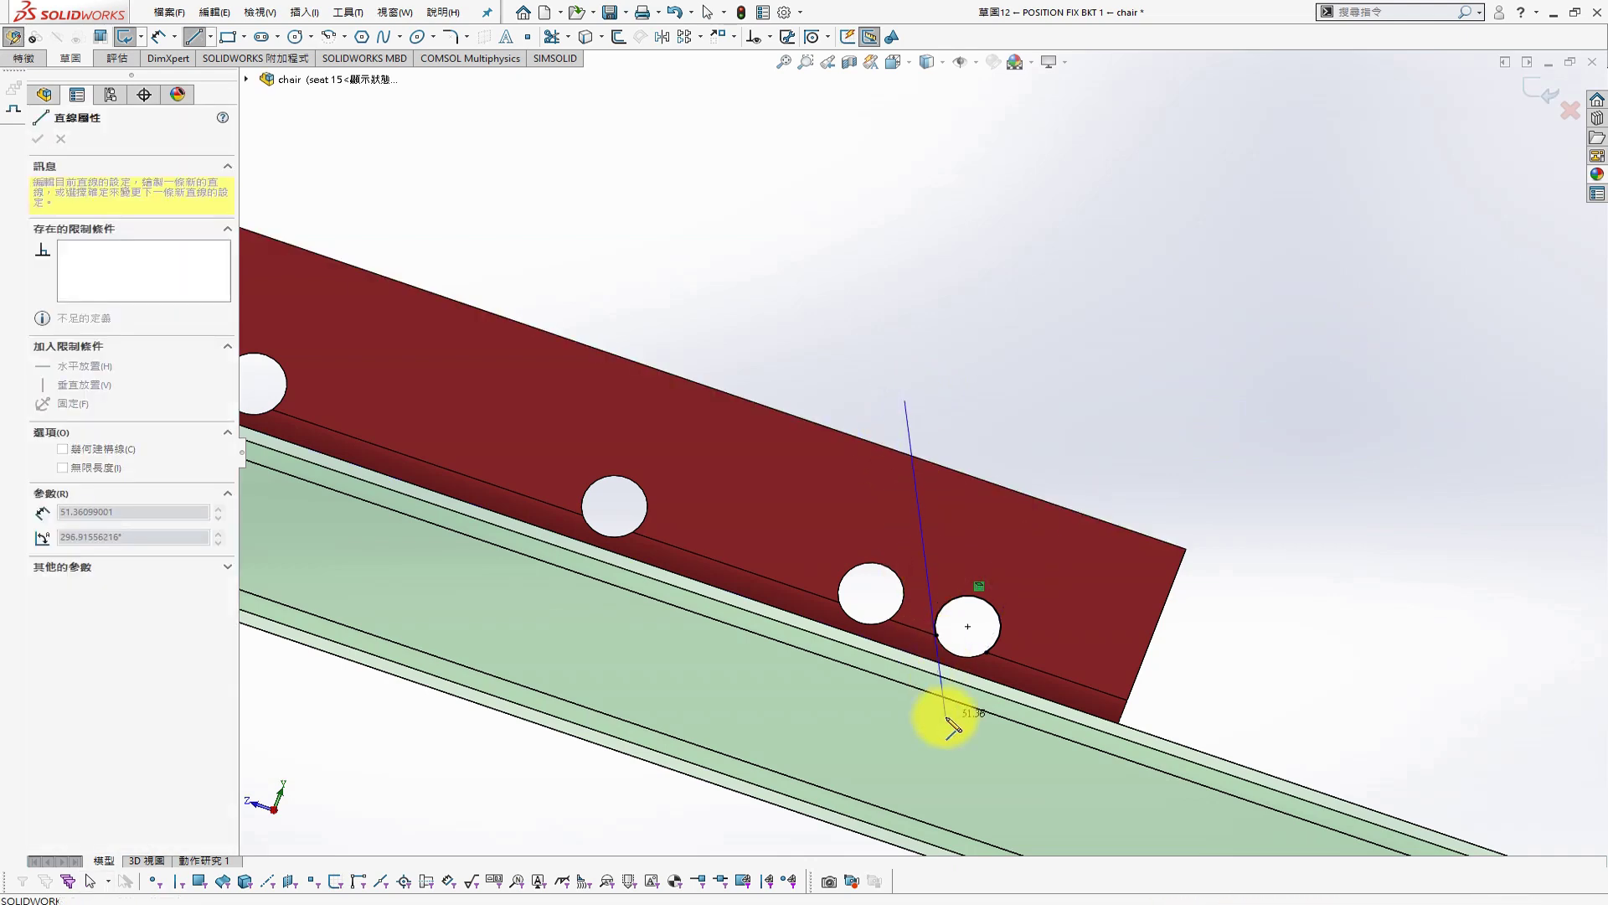
drag(1015, 375, 1016, 750)
key(Escape)
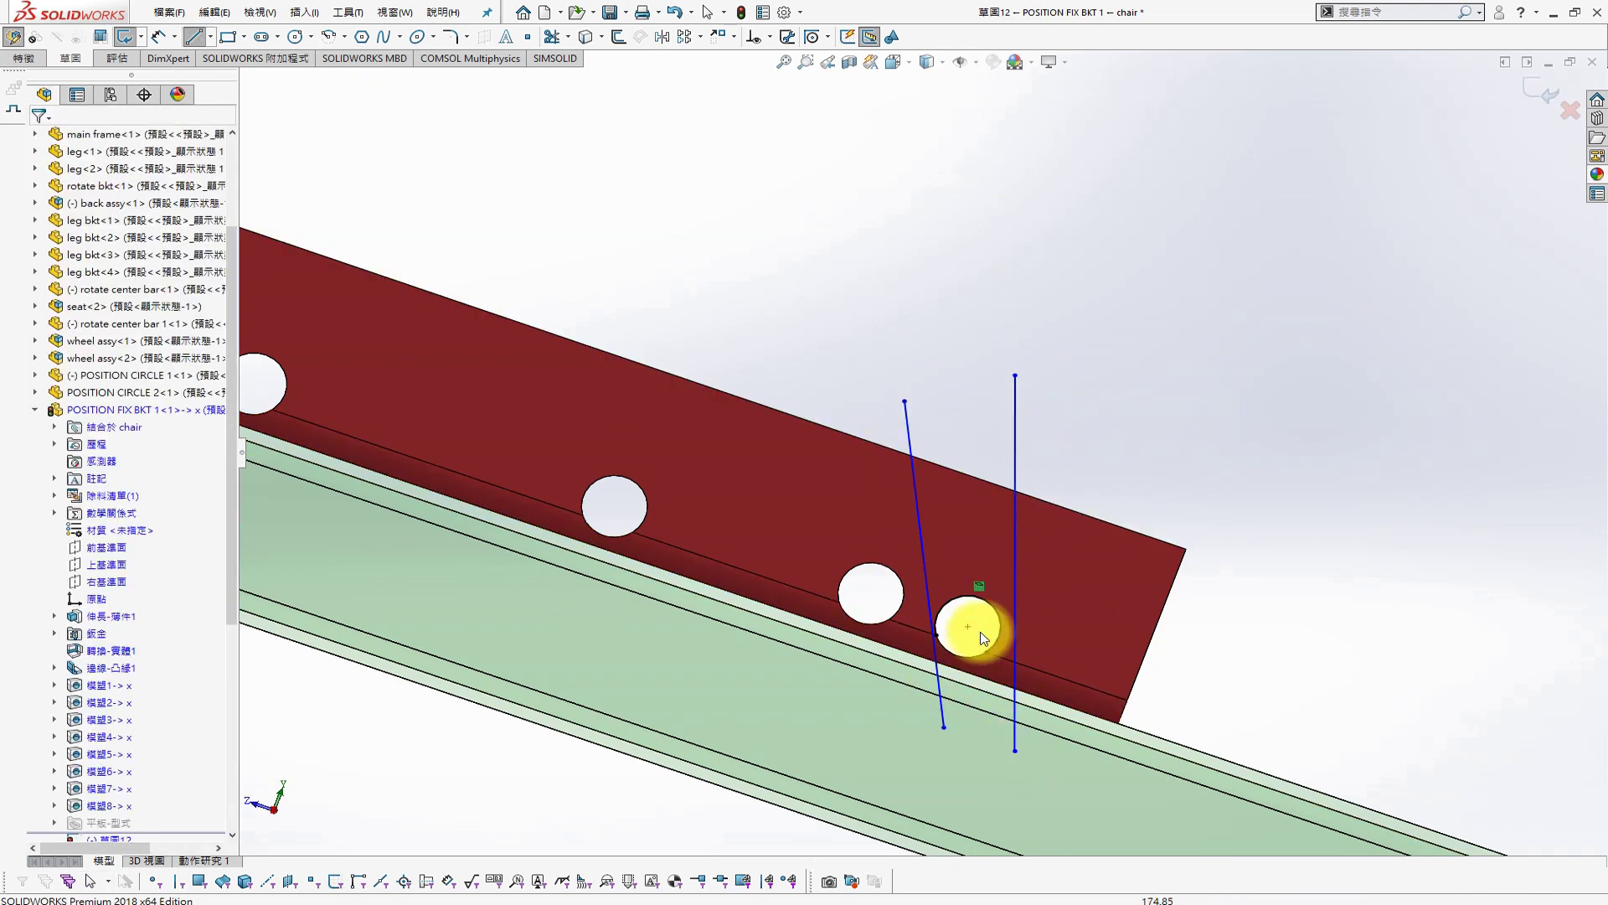
click(997, 641)
ctrl+click(1017, 469)
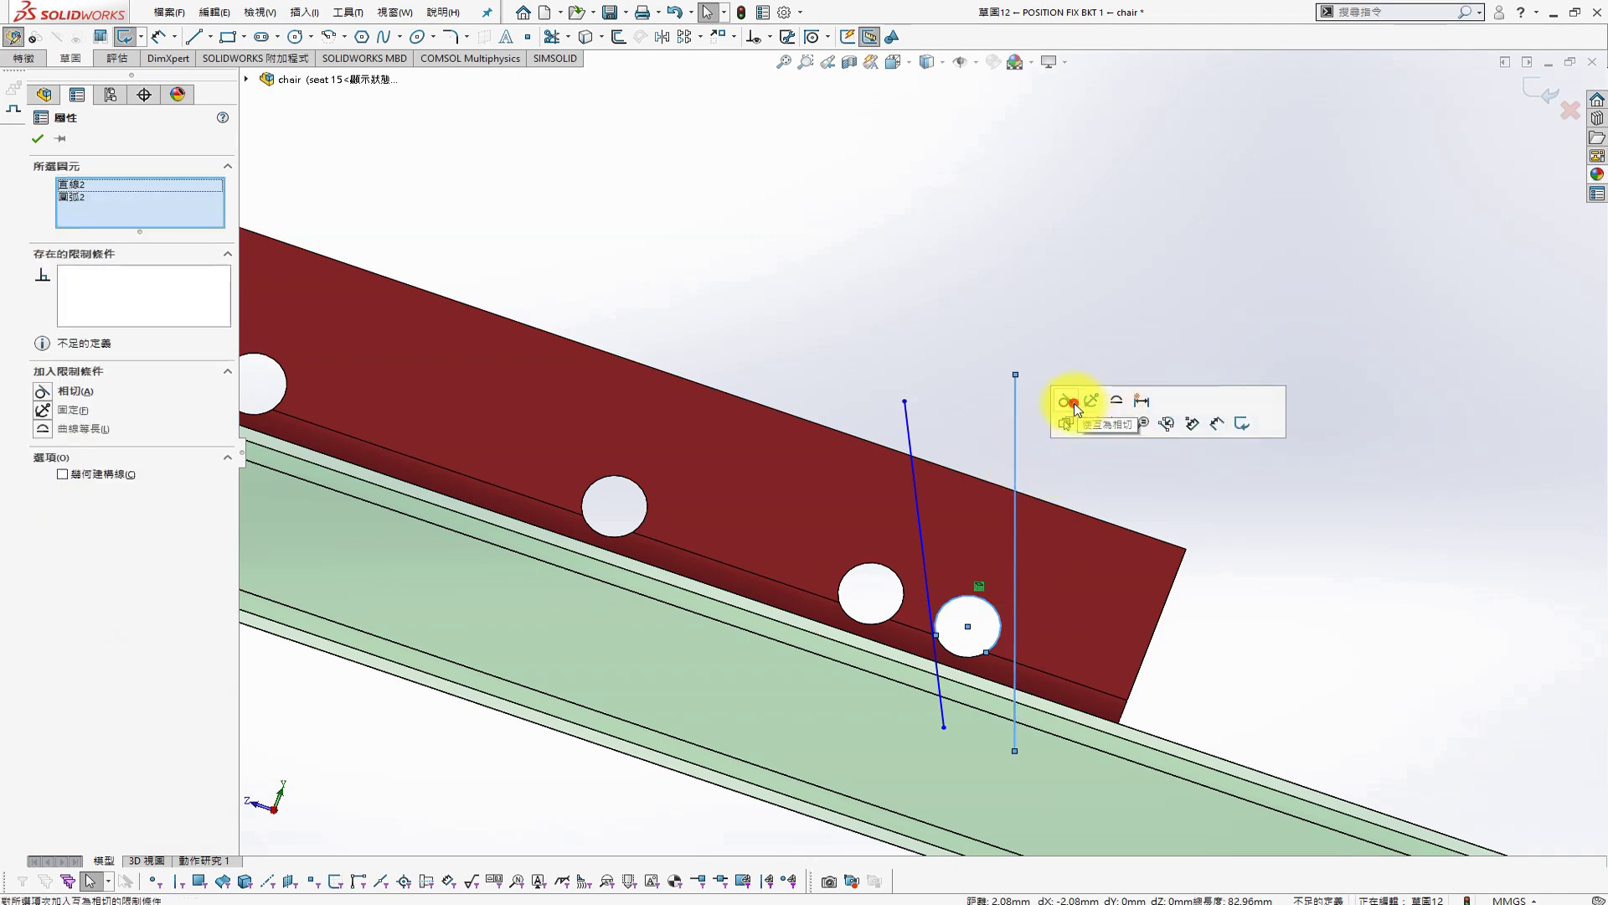
Make the vertical and slanted sketch lines tangent to the hole circle
click(1070, 405)
click(965, 600)
ctrl+click(925, 582)
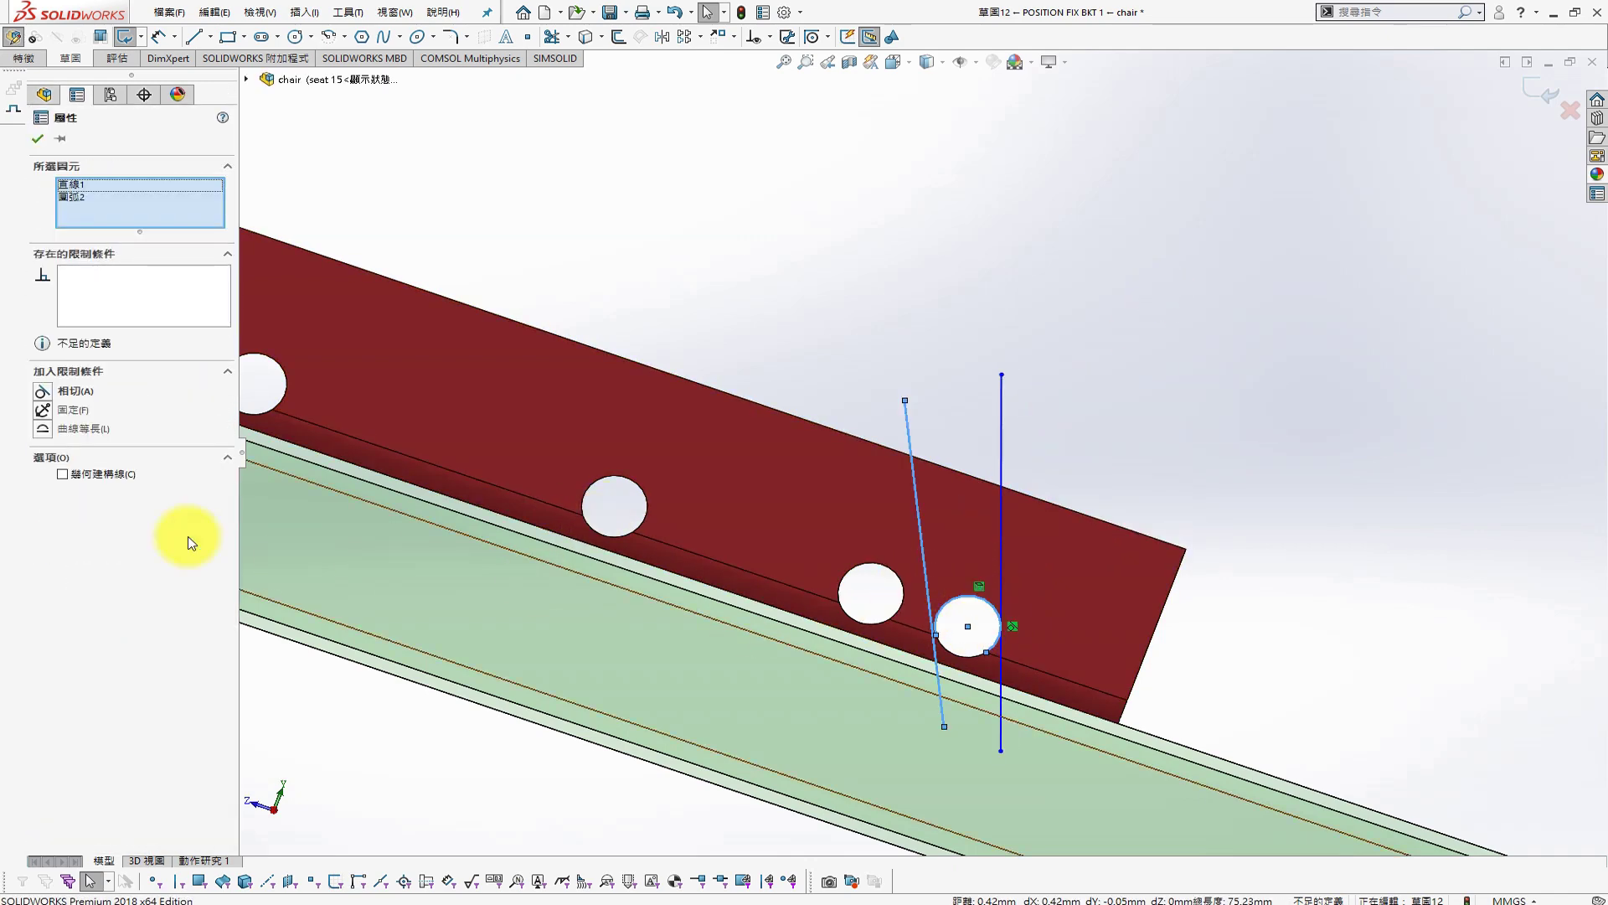
click(42, 390)
click(1113, 410)
Make the vertical line perpendicular to the assembly's top plane
scroll(1006, 463, up, 3)
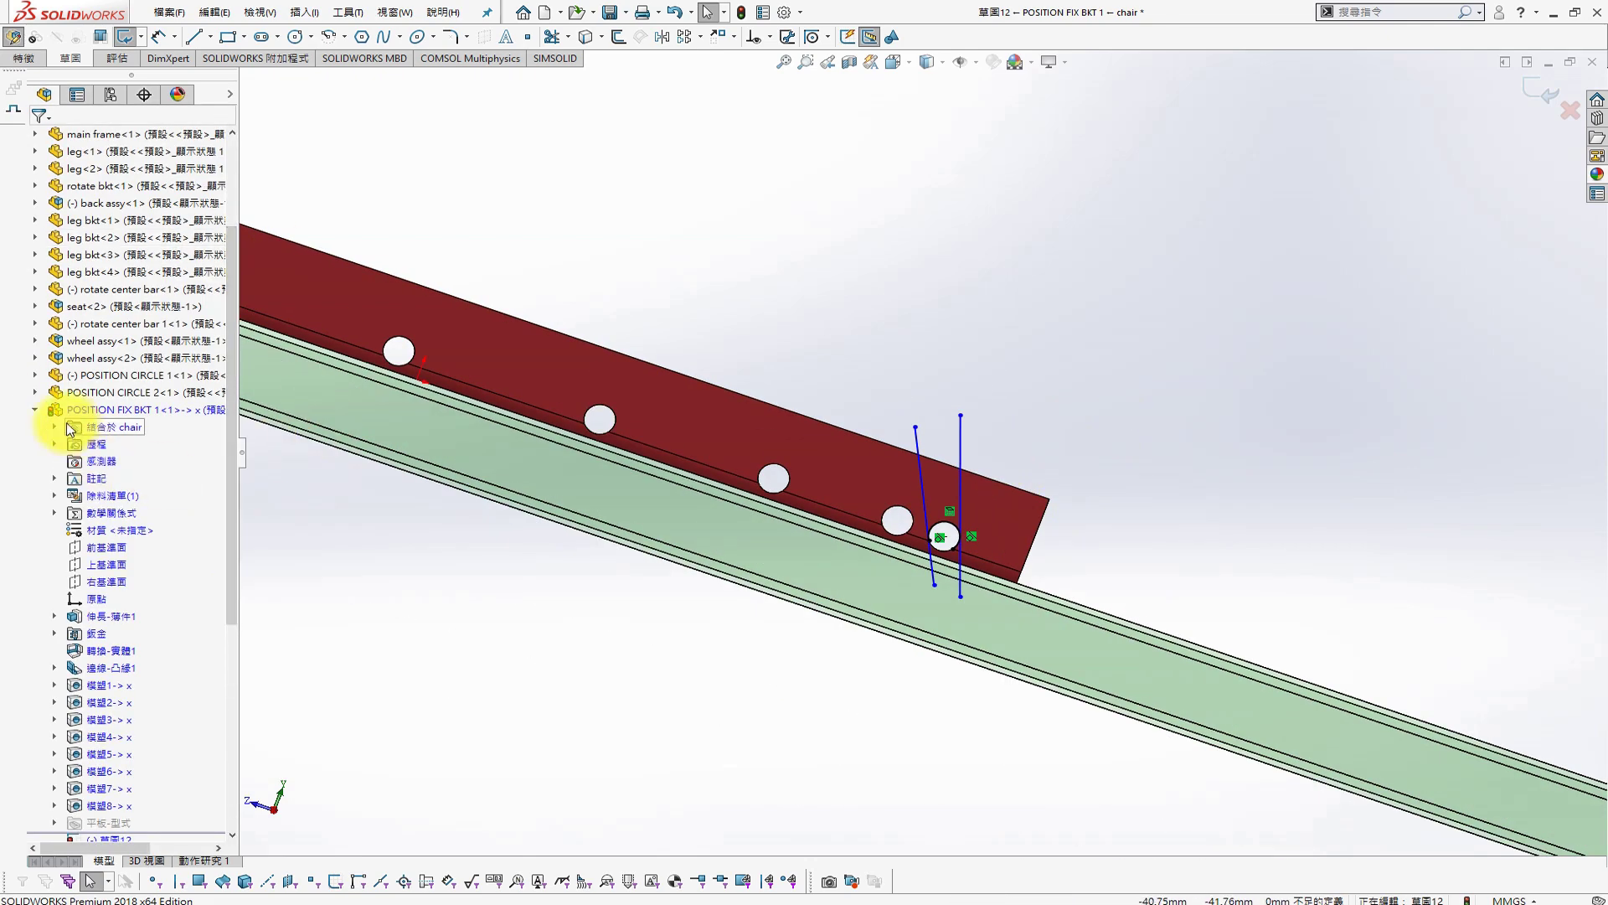
scroll(108, 205, up, 3)
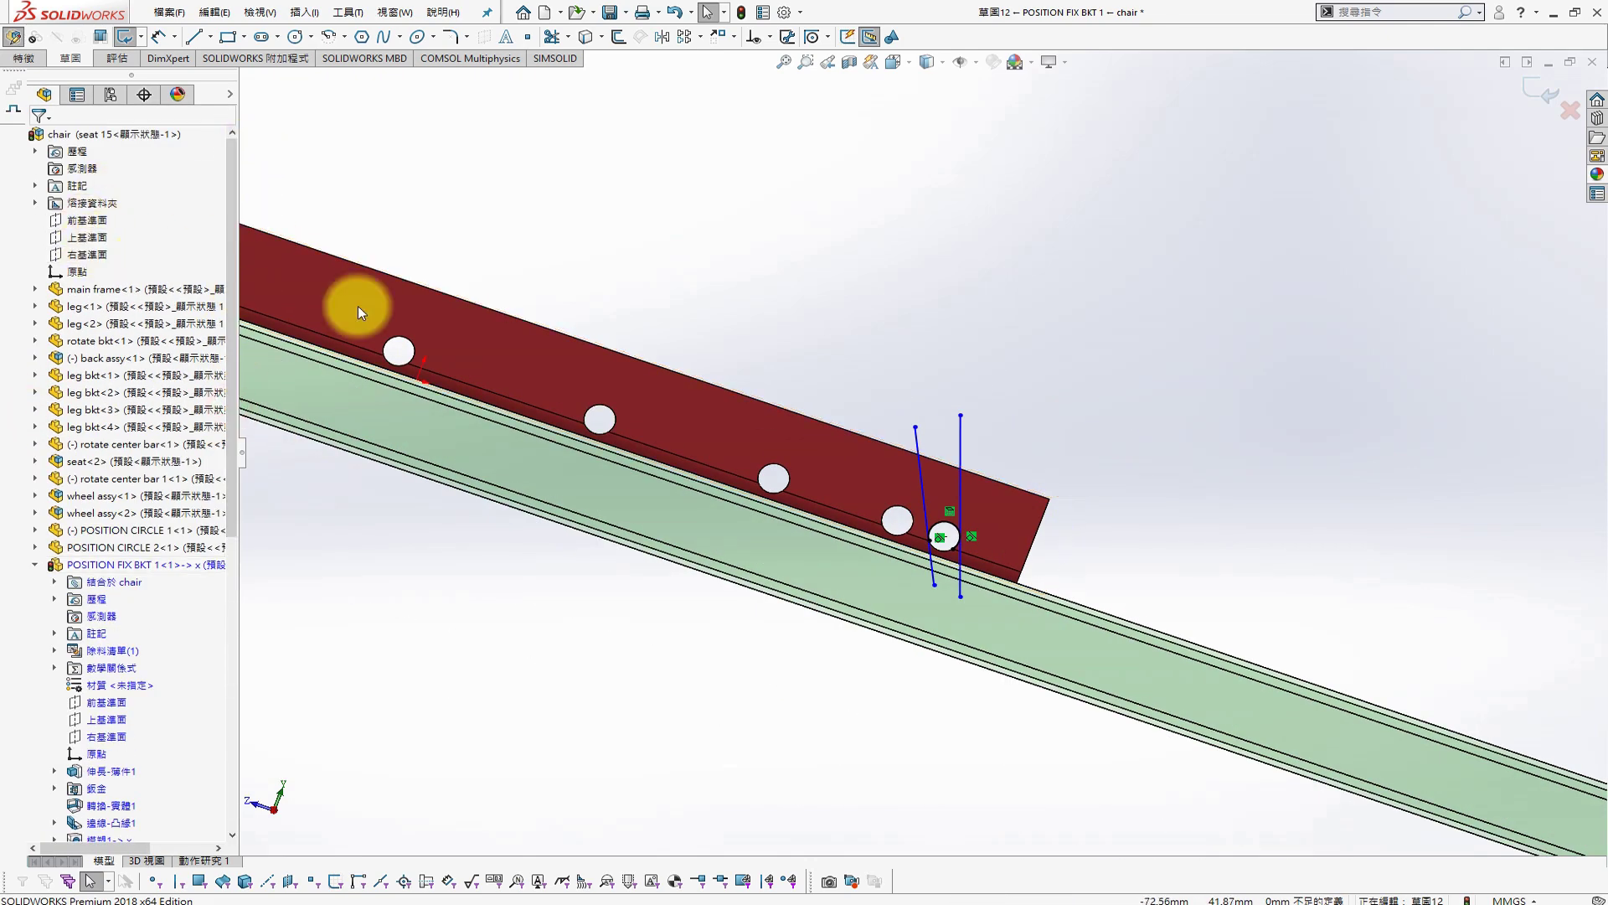
scroll(984, 432, up, 5)
click(87, 237)
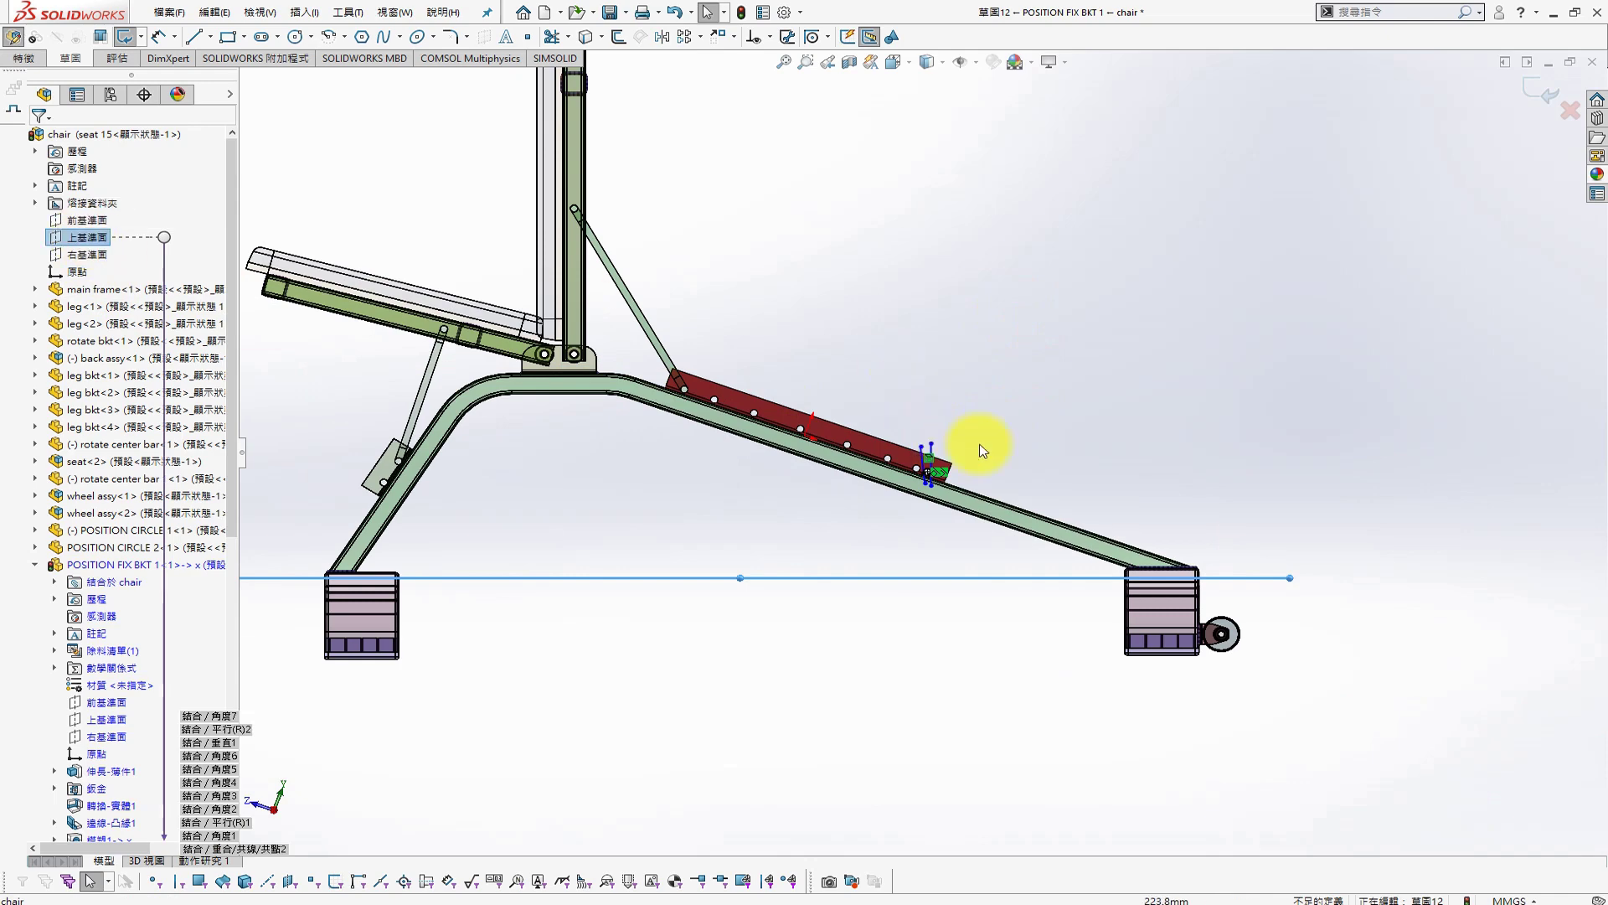
scroll(963, 438, down, 2)
scroll(939, 438, down, 4)
click(842, 508)
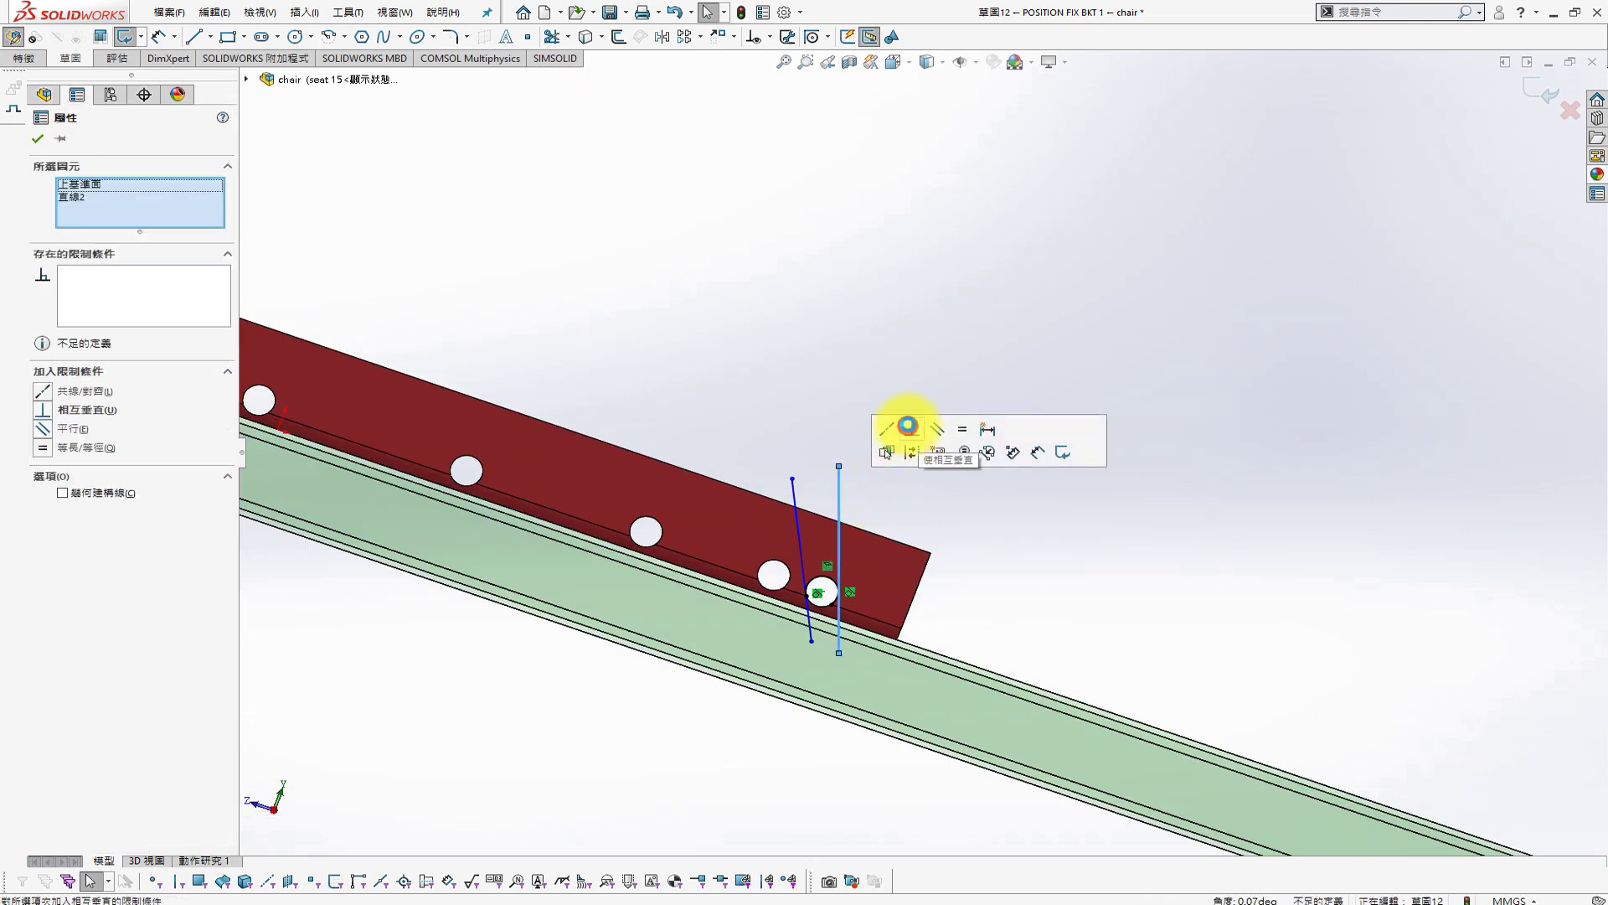
click(1232, 506)
scroll(852, 562, down, 2)
Dimension the angle between the slanted and vertical lines to 5°
key(s)
click(1058, 341)
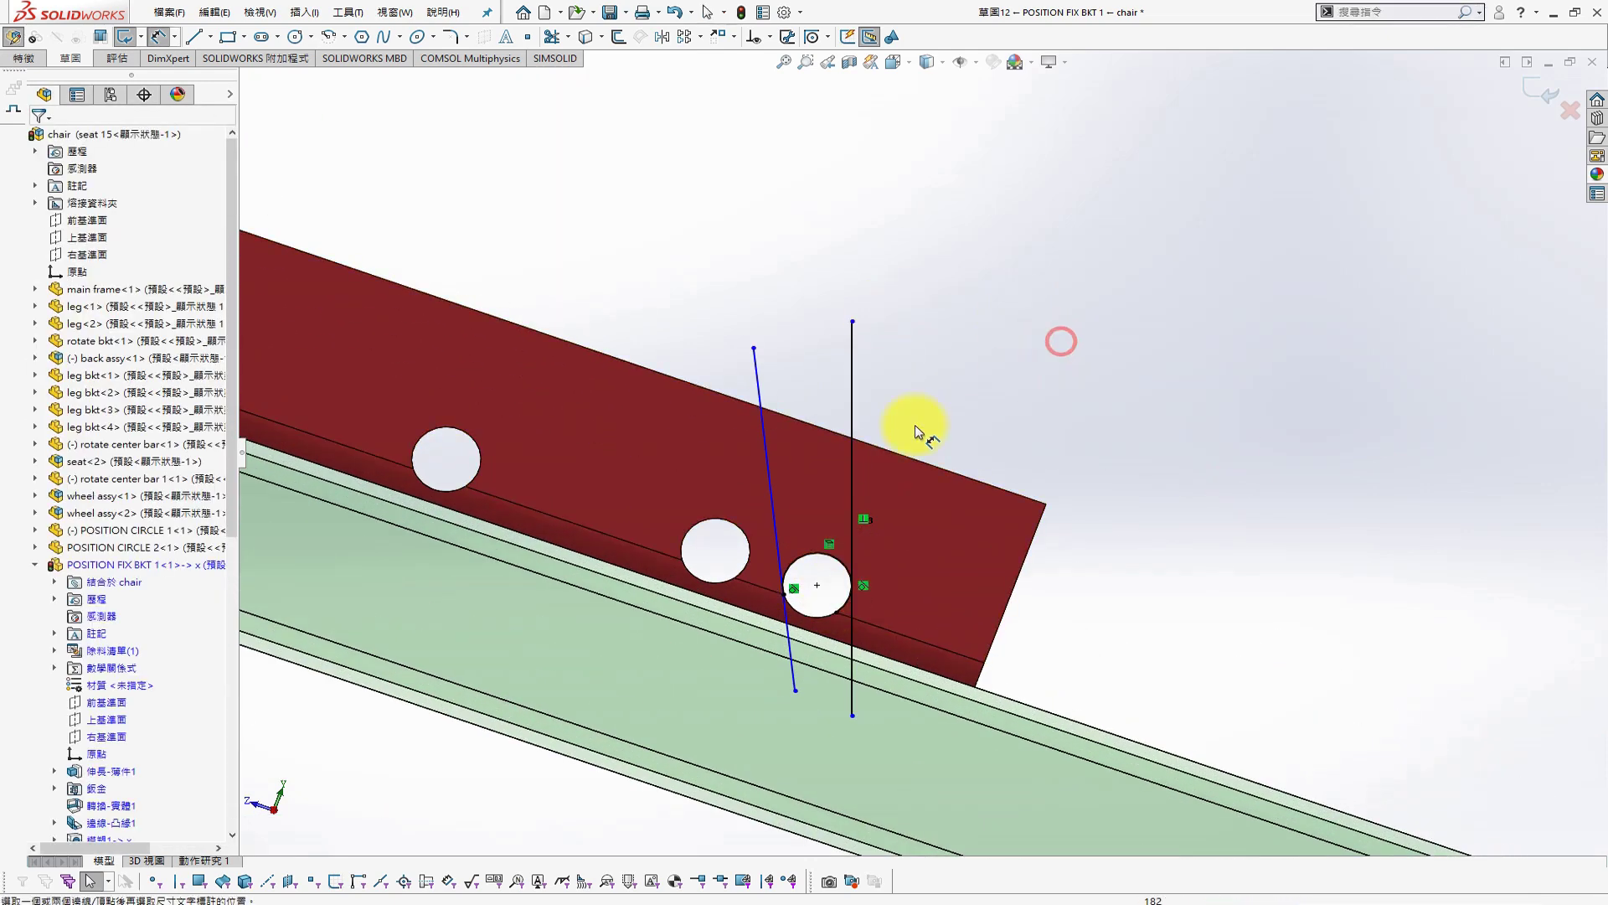
click(767, 467)
click(852, 402)
click(804, 304)
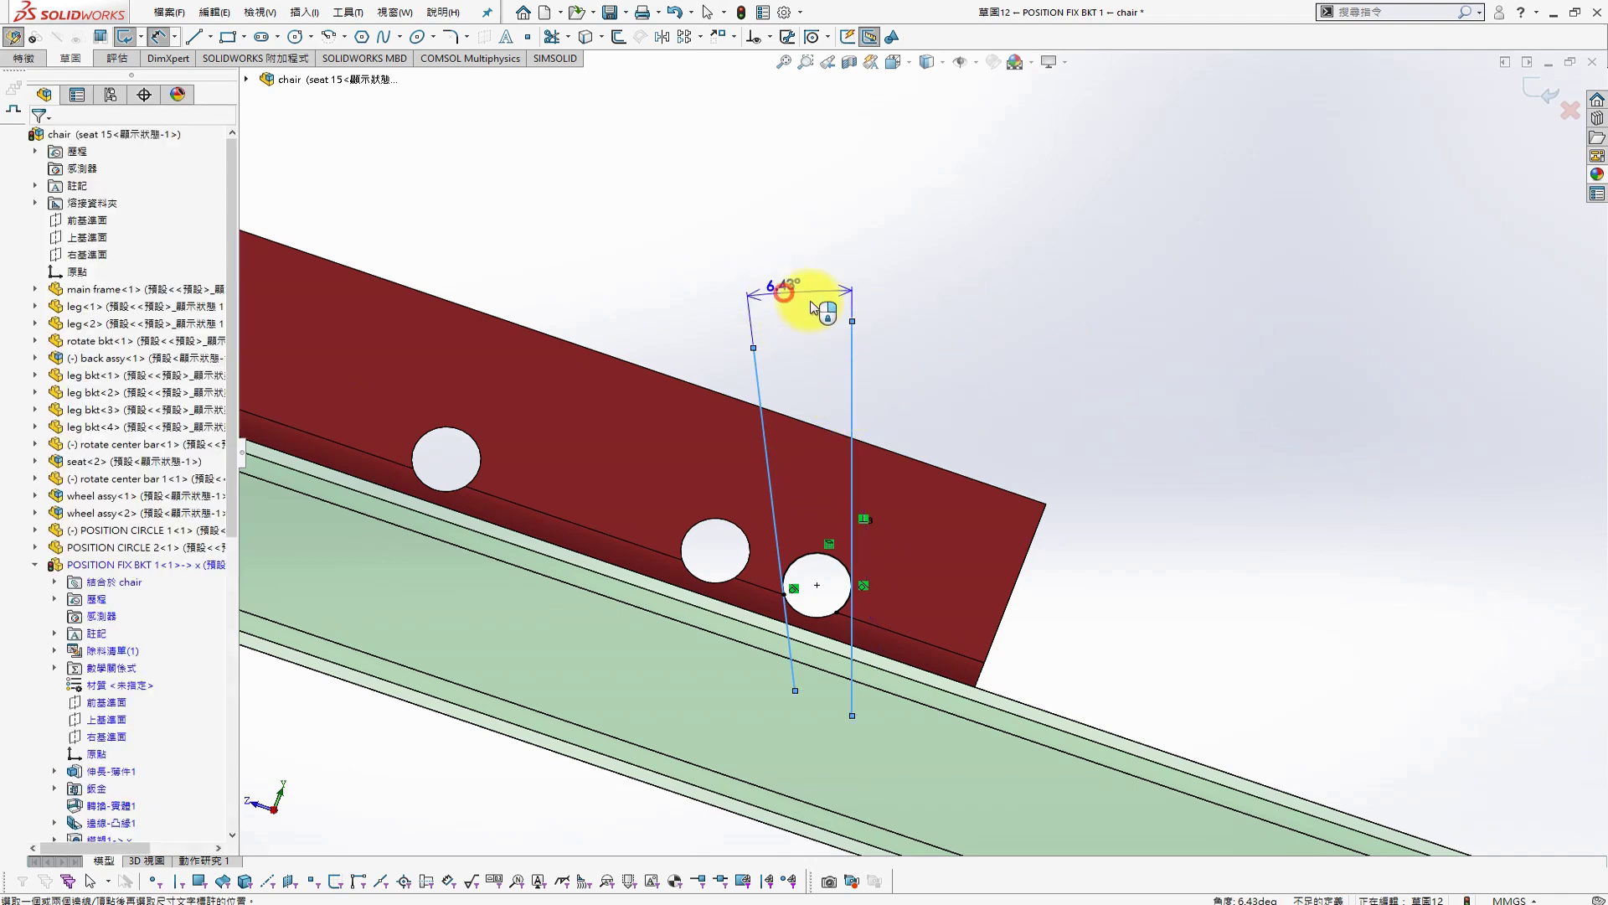
text(5)
key(Return)
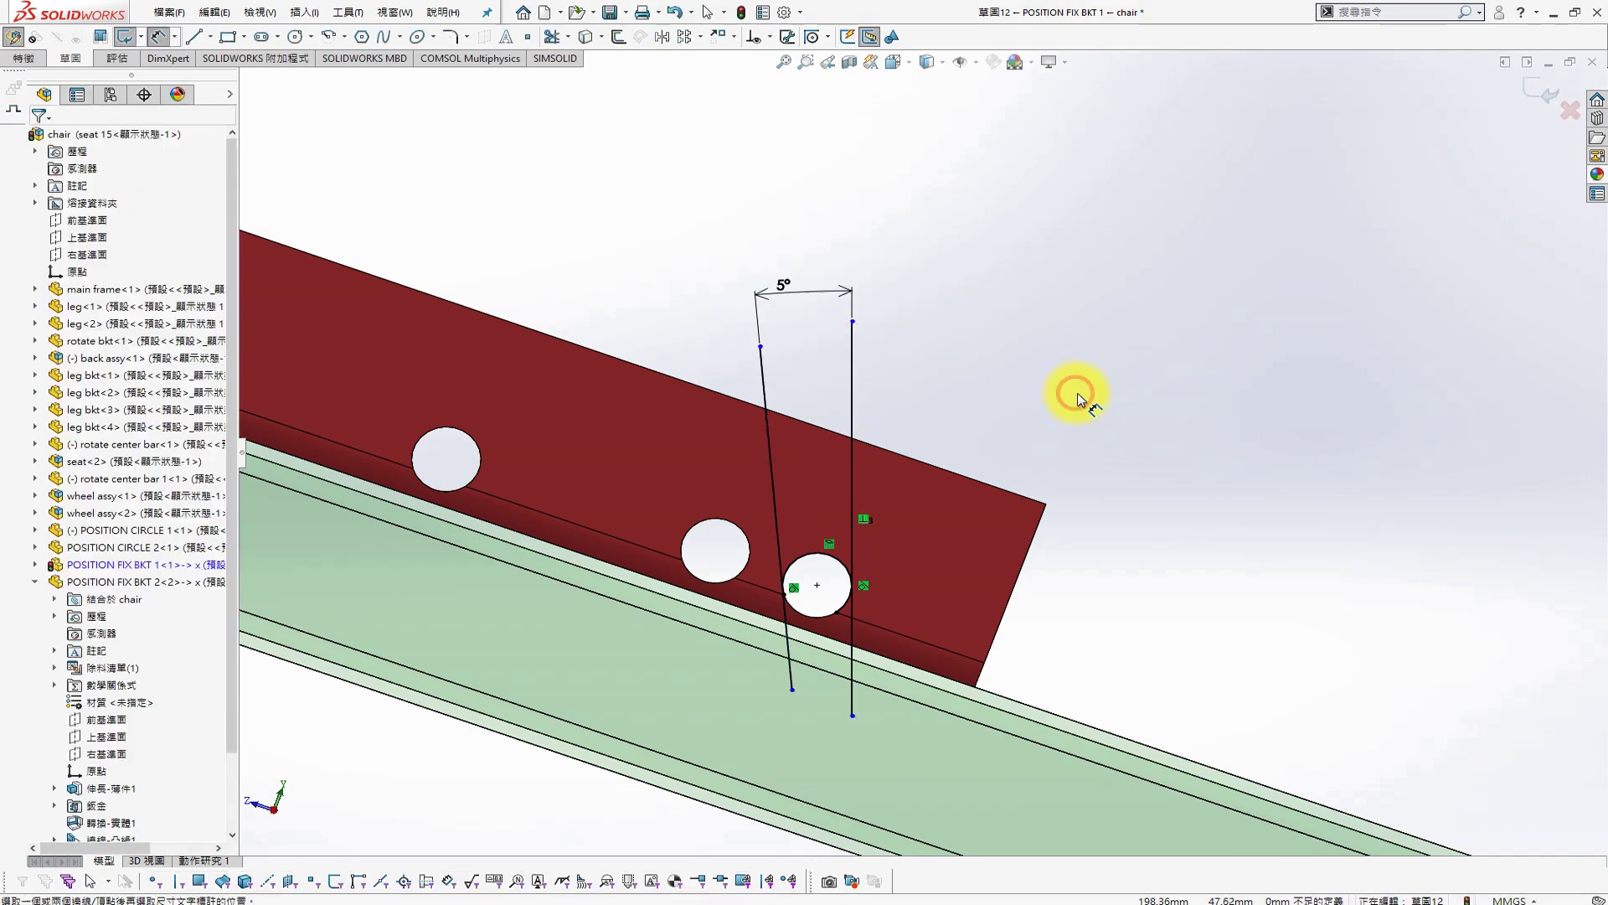
Corner-trim both lines to the bracket's top edge and trim the angled line back to the hole
key(s)
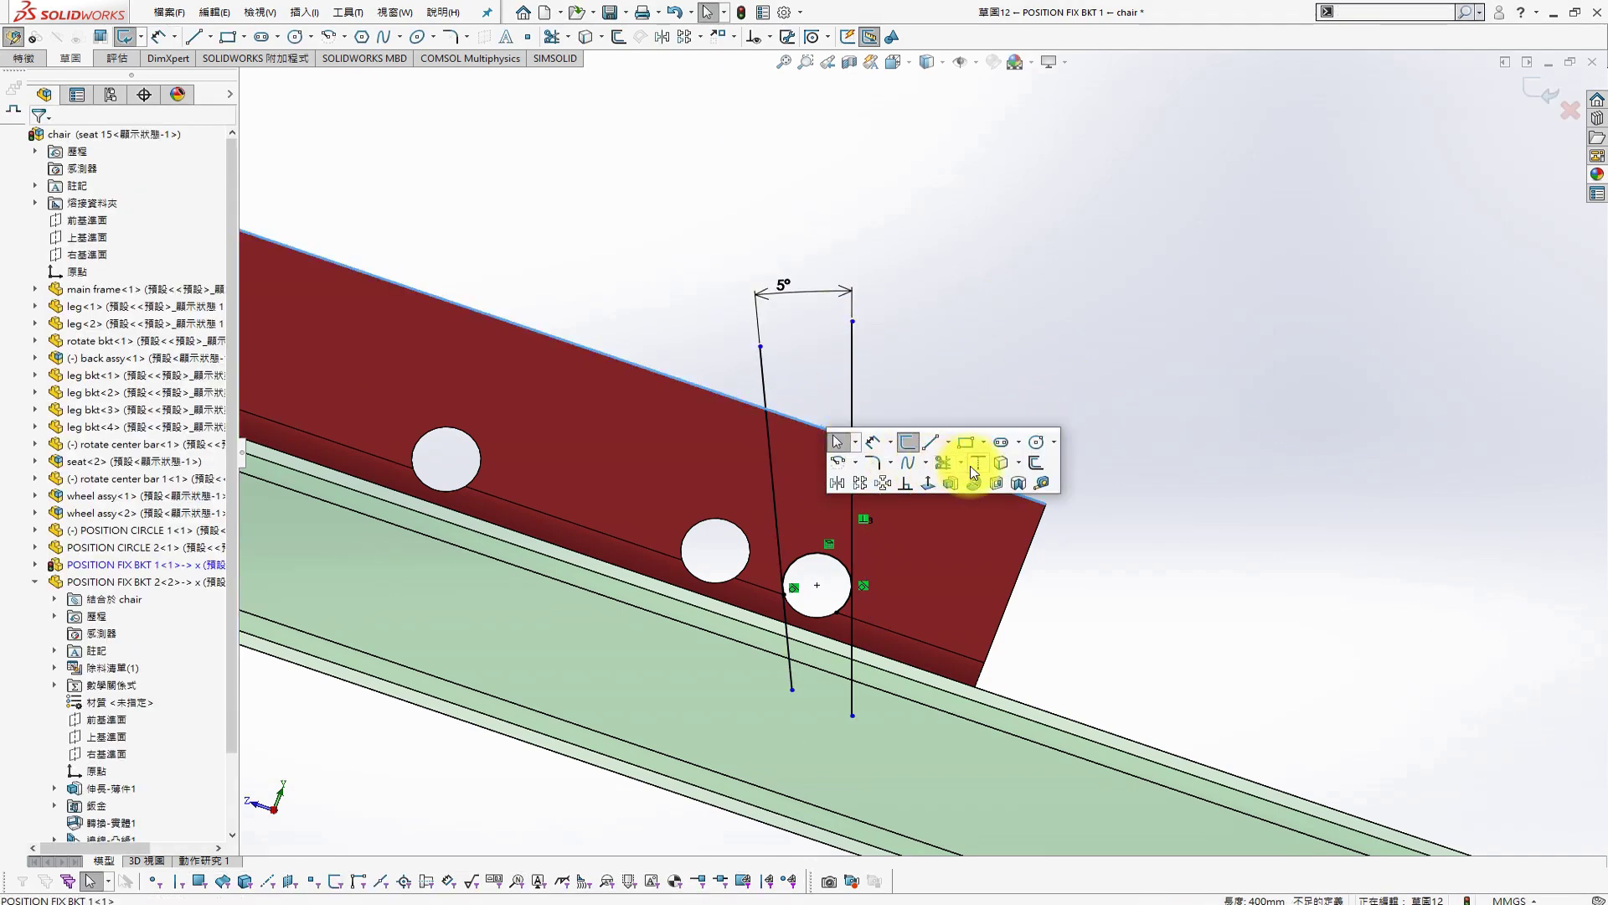
key(s)
click(1195, 399)
click(52, 312)
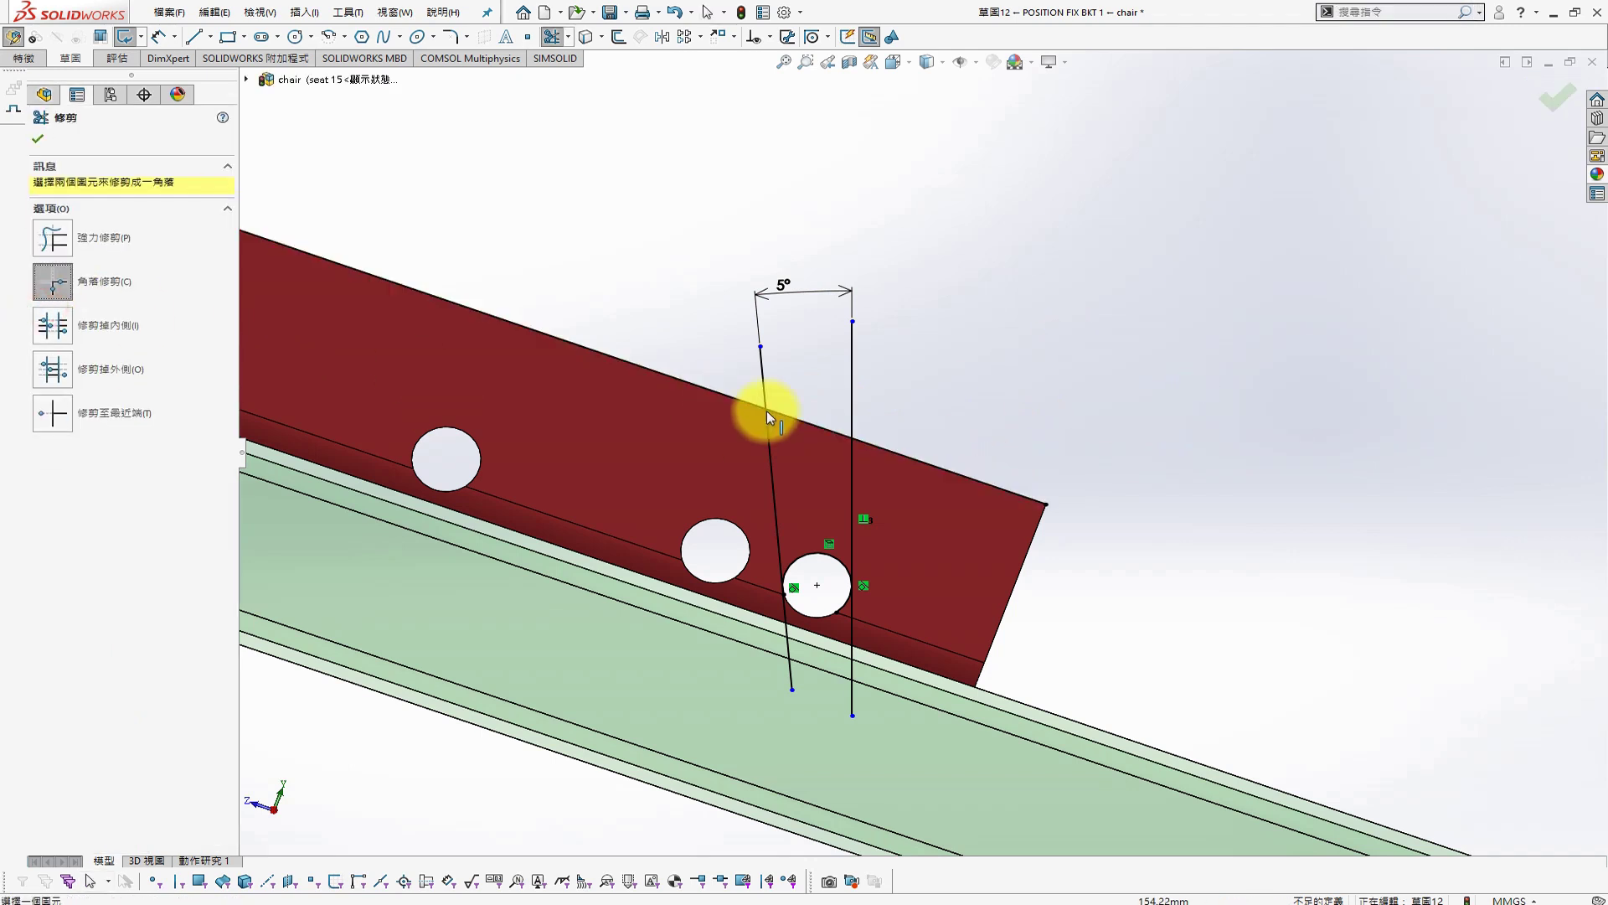
click(769, 469)
click(829, 430)
click(852, 477)
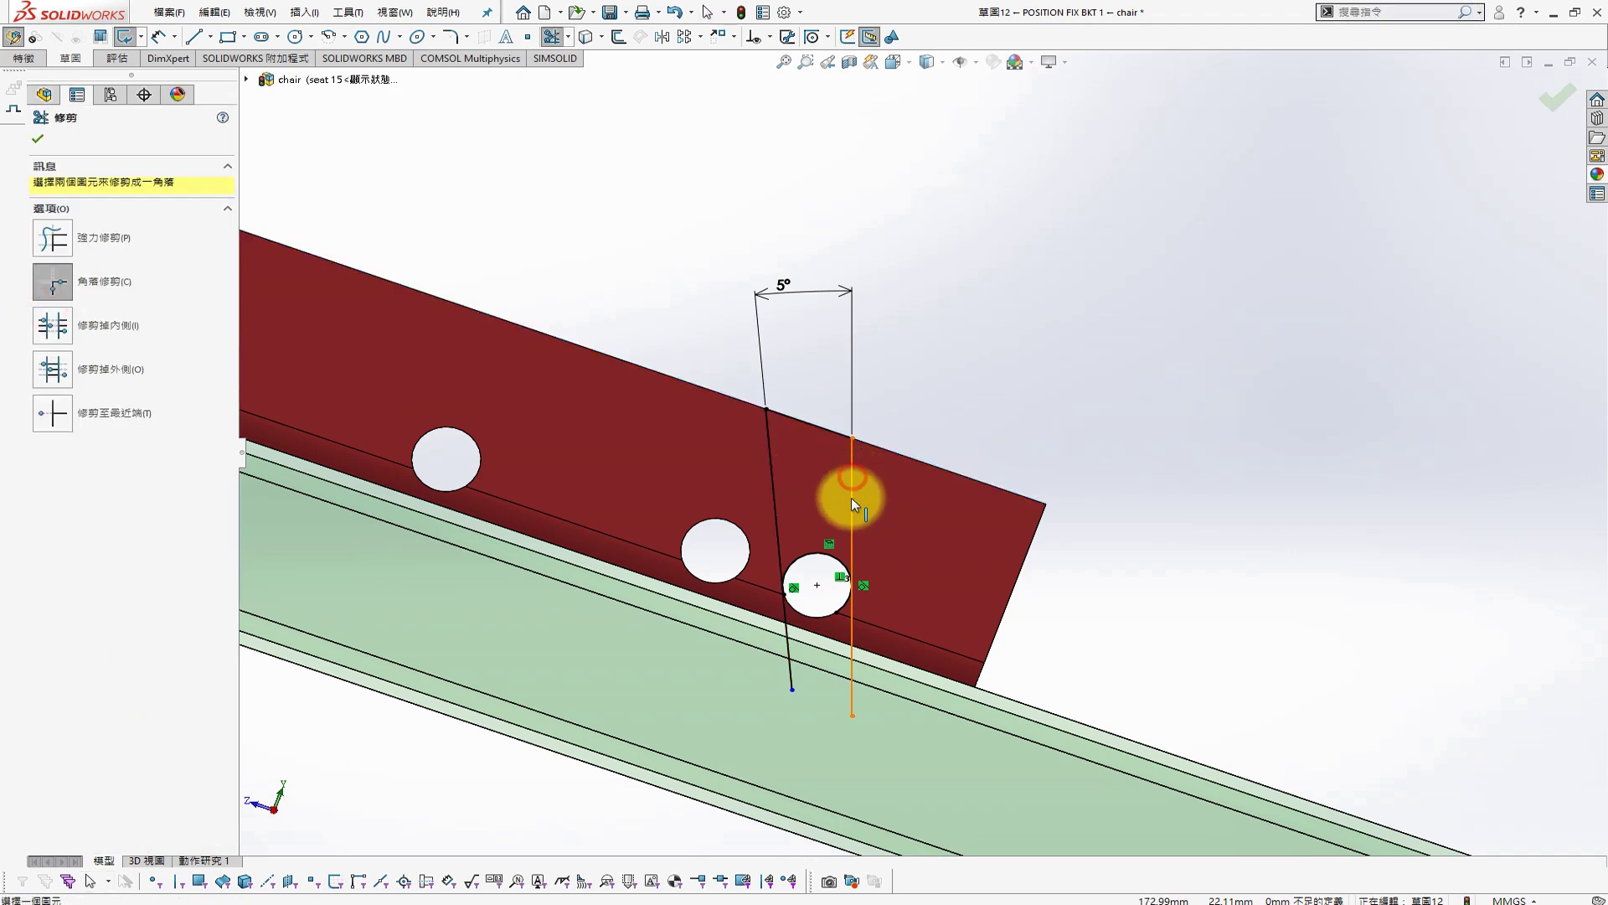
click(775, 536)
Cut the slot outline through the bracket with a Through All extruded cut
key(s)
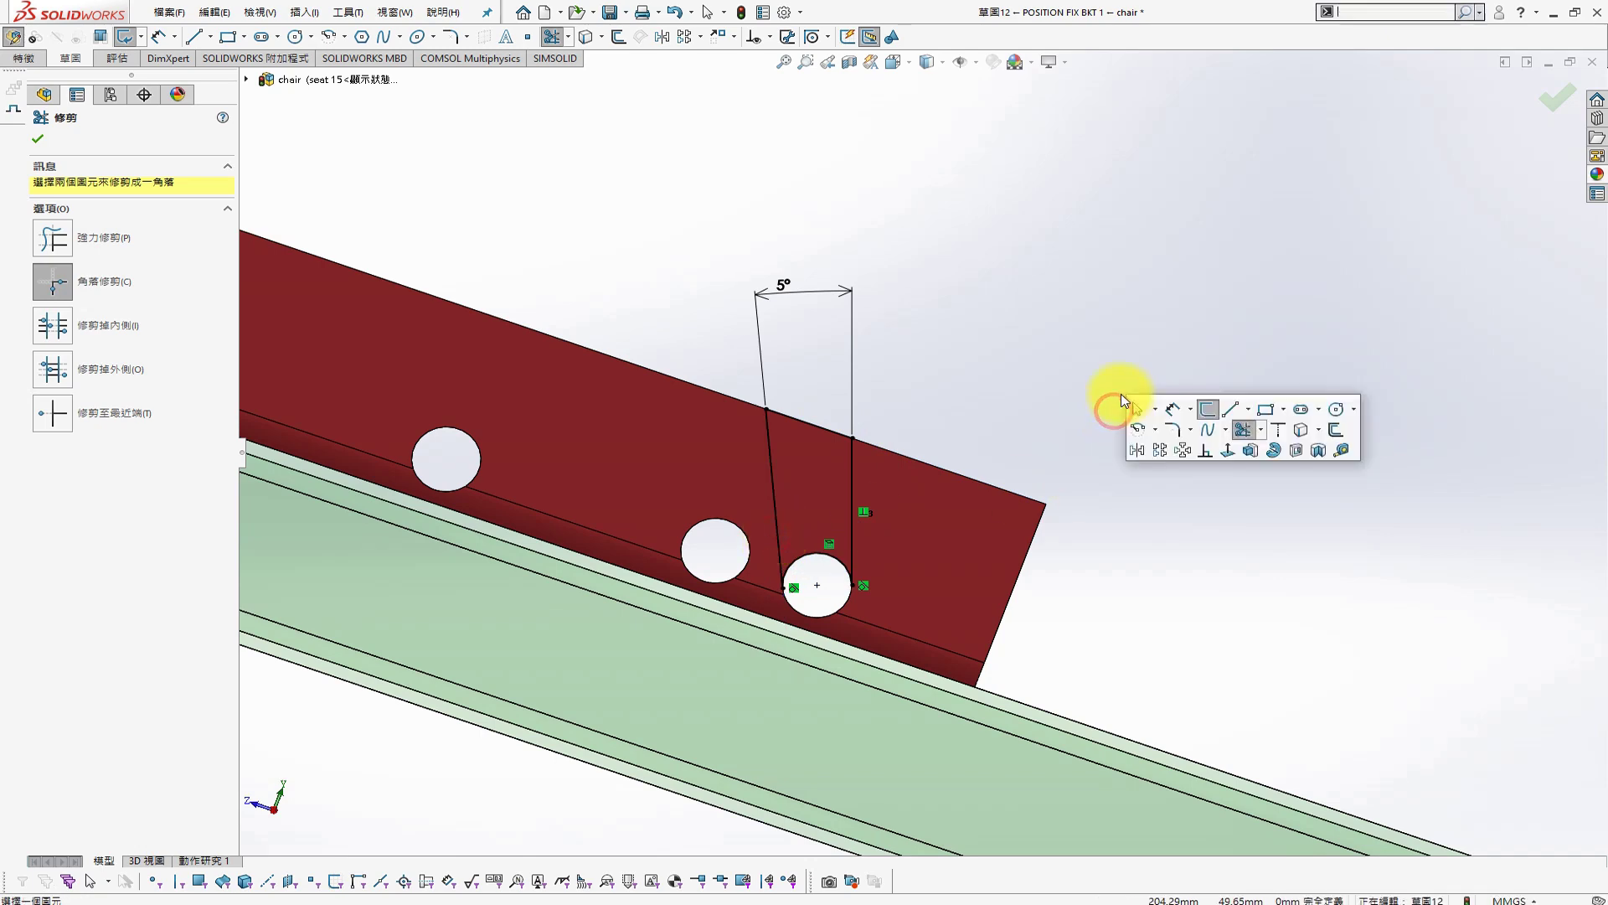
click(1296, 452)
click(118, 232)
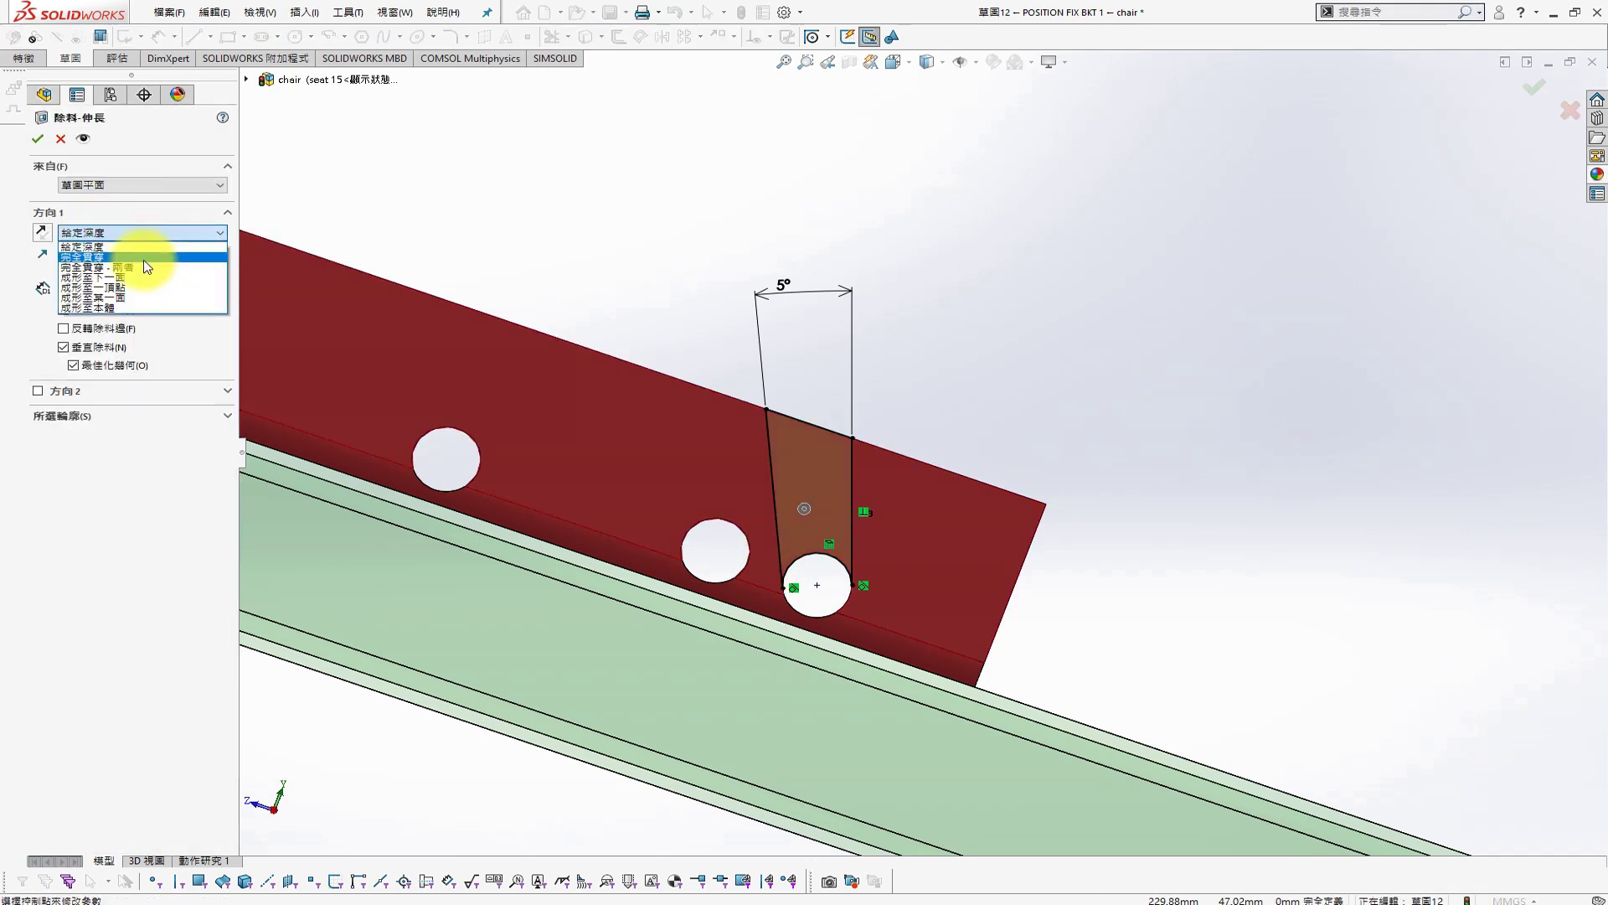
click(37, 140)
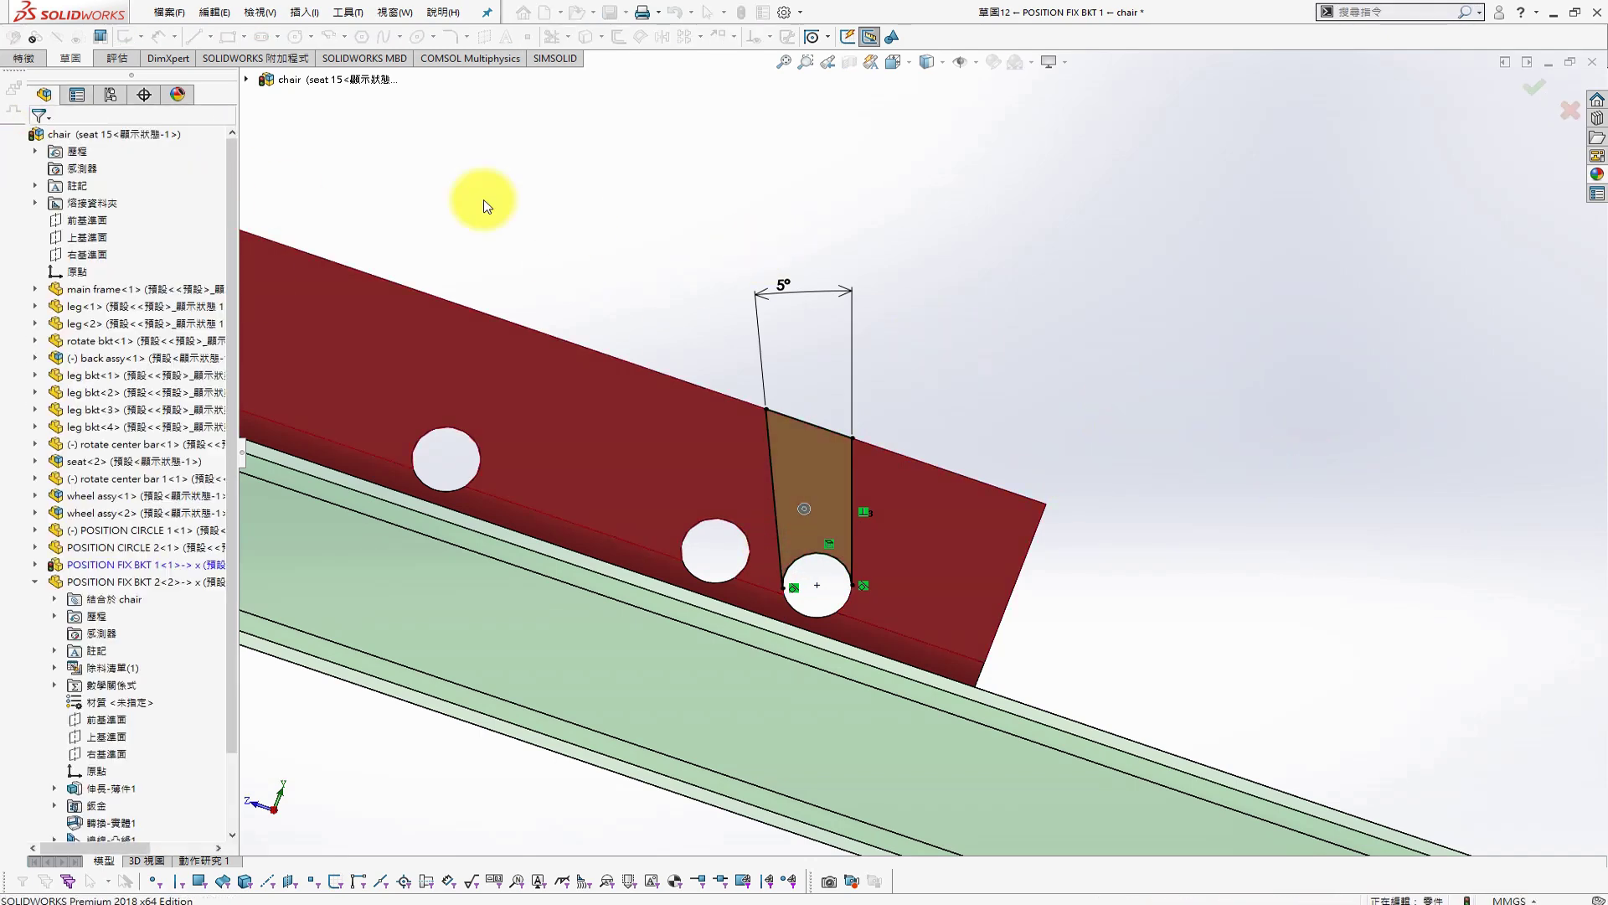
scroll(1022, 327, up, 2)
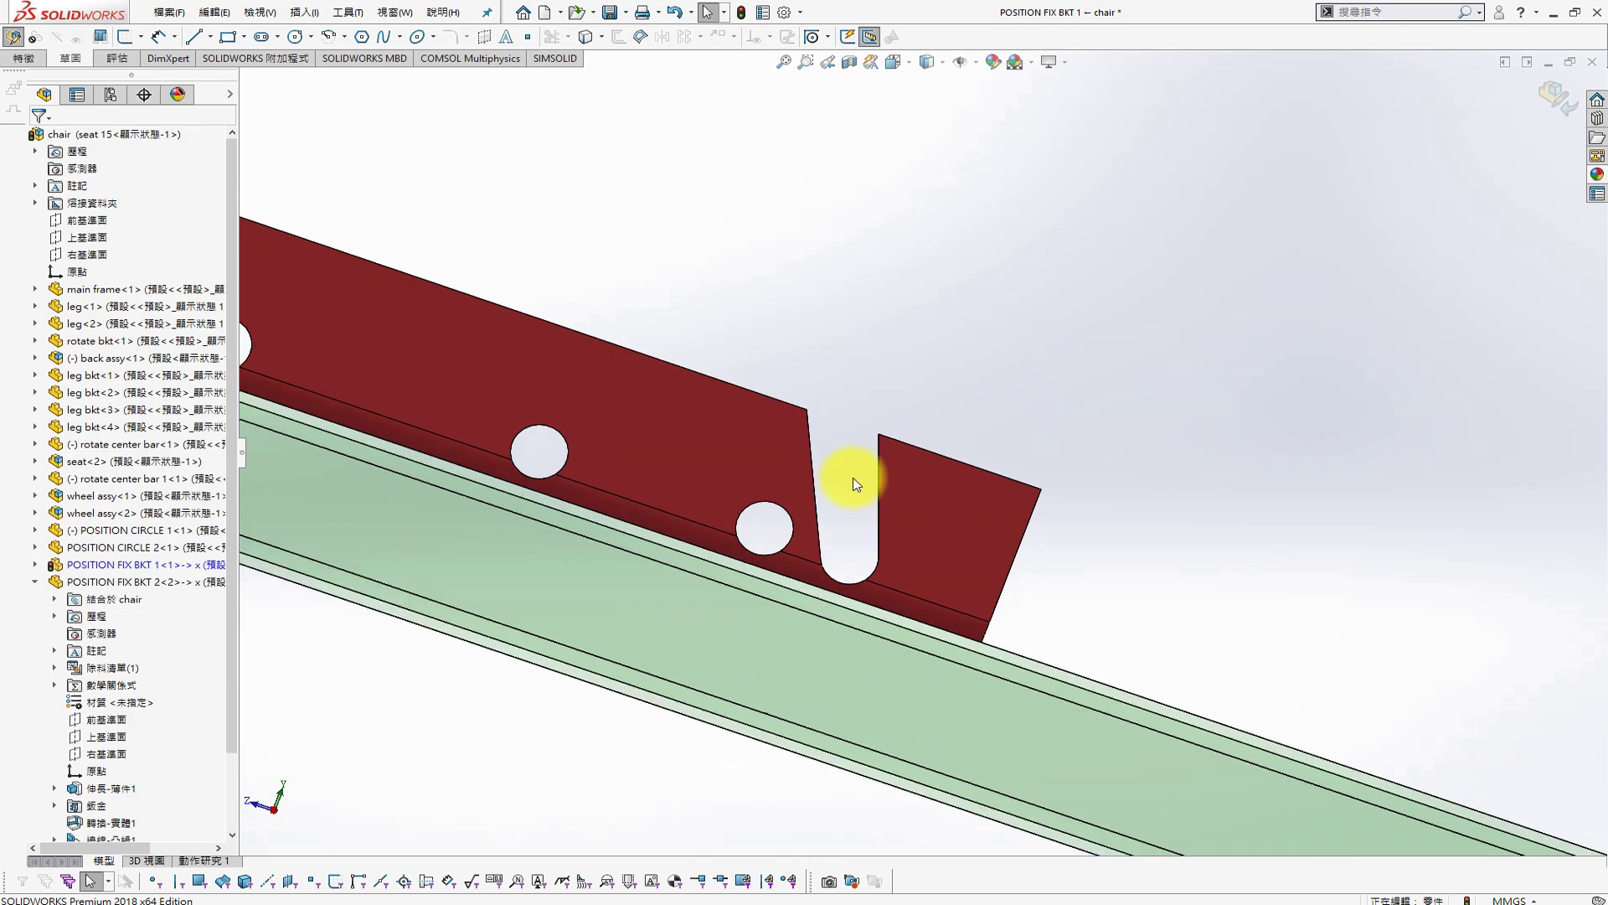
Start a sketch on the bracket face, convert the hole edge, and draw slanted and vertical lines
click(728, 449)
click(816, 402)
key(s)
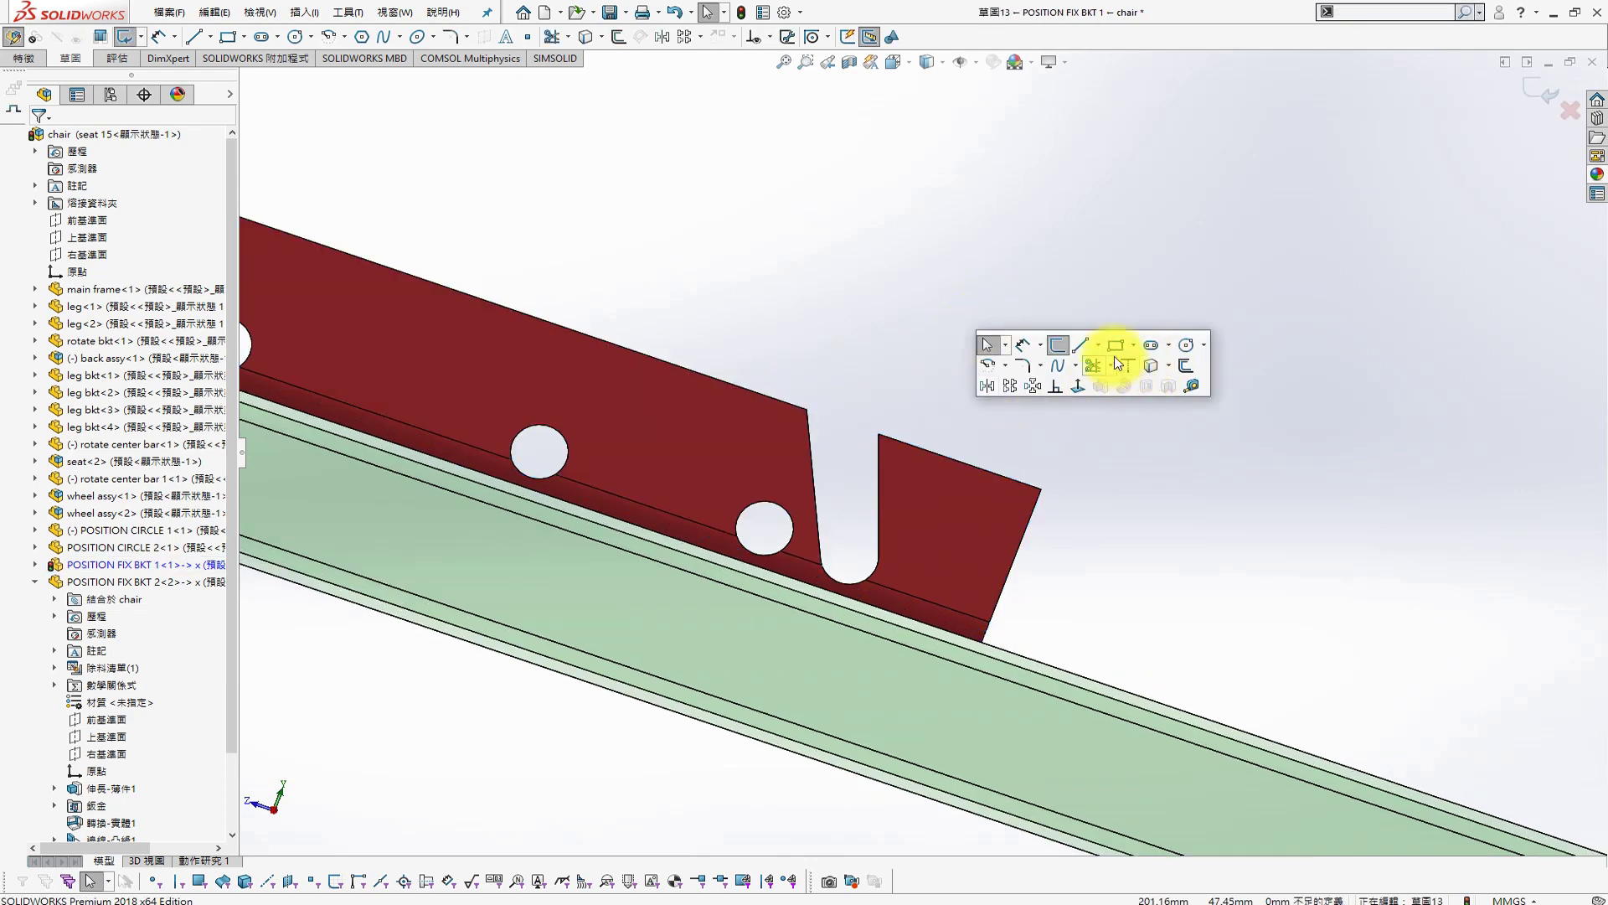
click(1081, 344)
key(s)
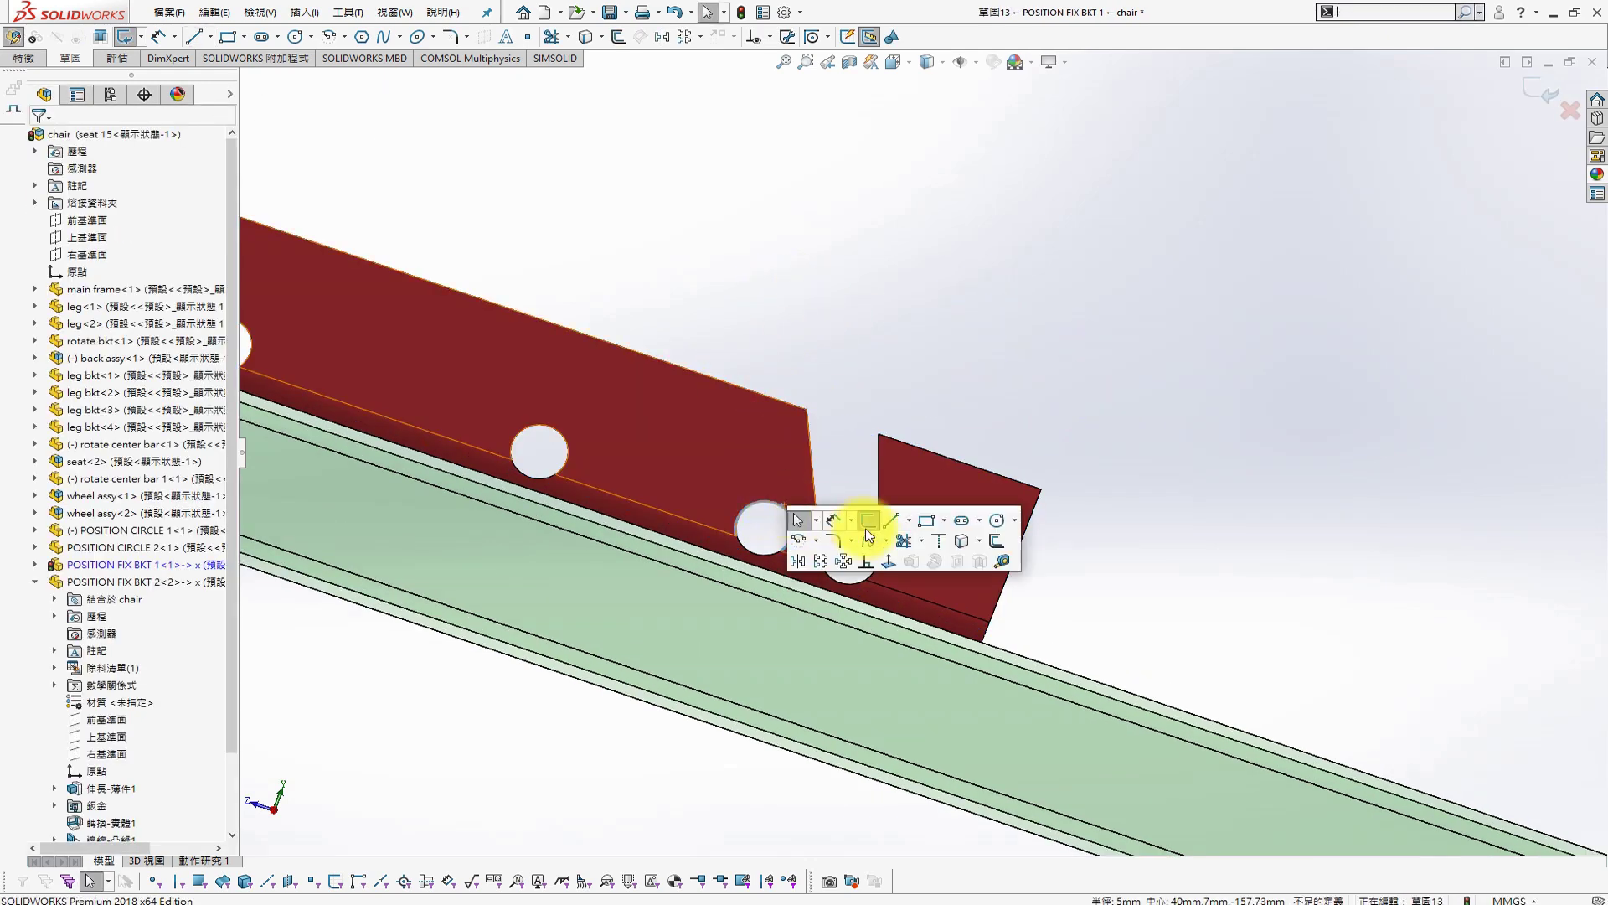
click(862, 523)
key(s)
click(1016, 343)
drag(1101, 281, 1106, 574)
drag(698, 205, 794, 333)
key(Escape)
Make the vertical line parallel to the slot edge and tangent to the hole
click(1104, 374)
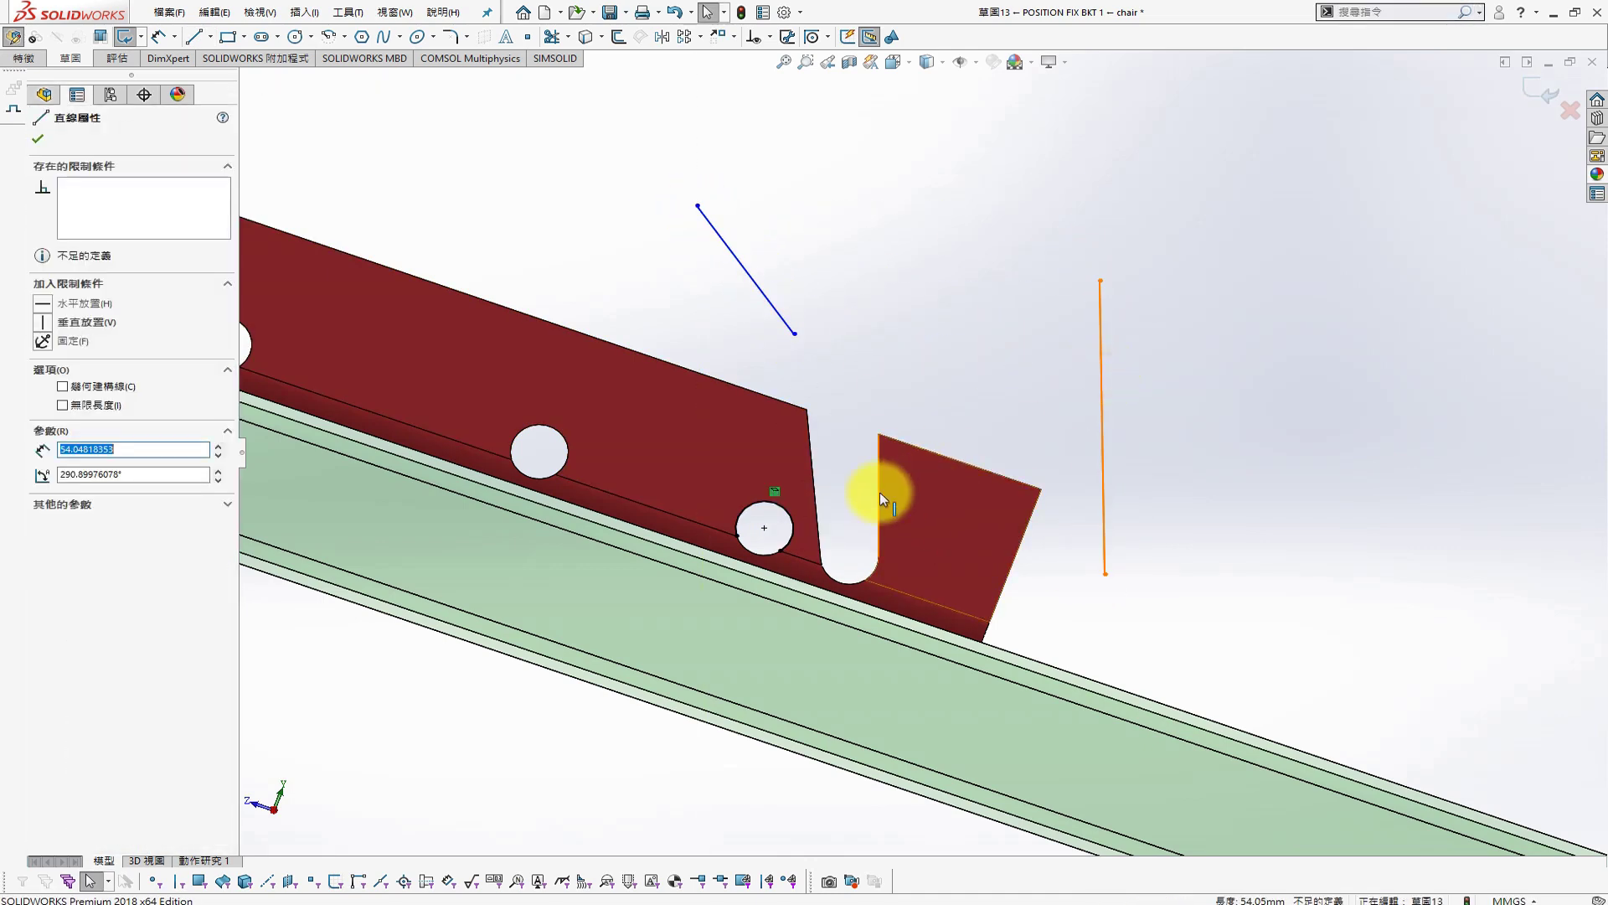
ctrl+click(879, 495)
click(52, 390)
click(673, 12)
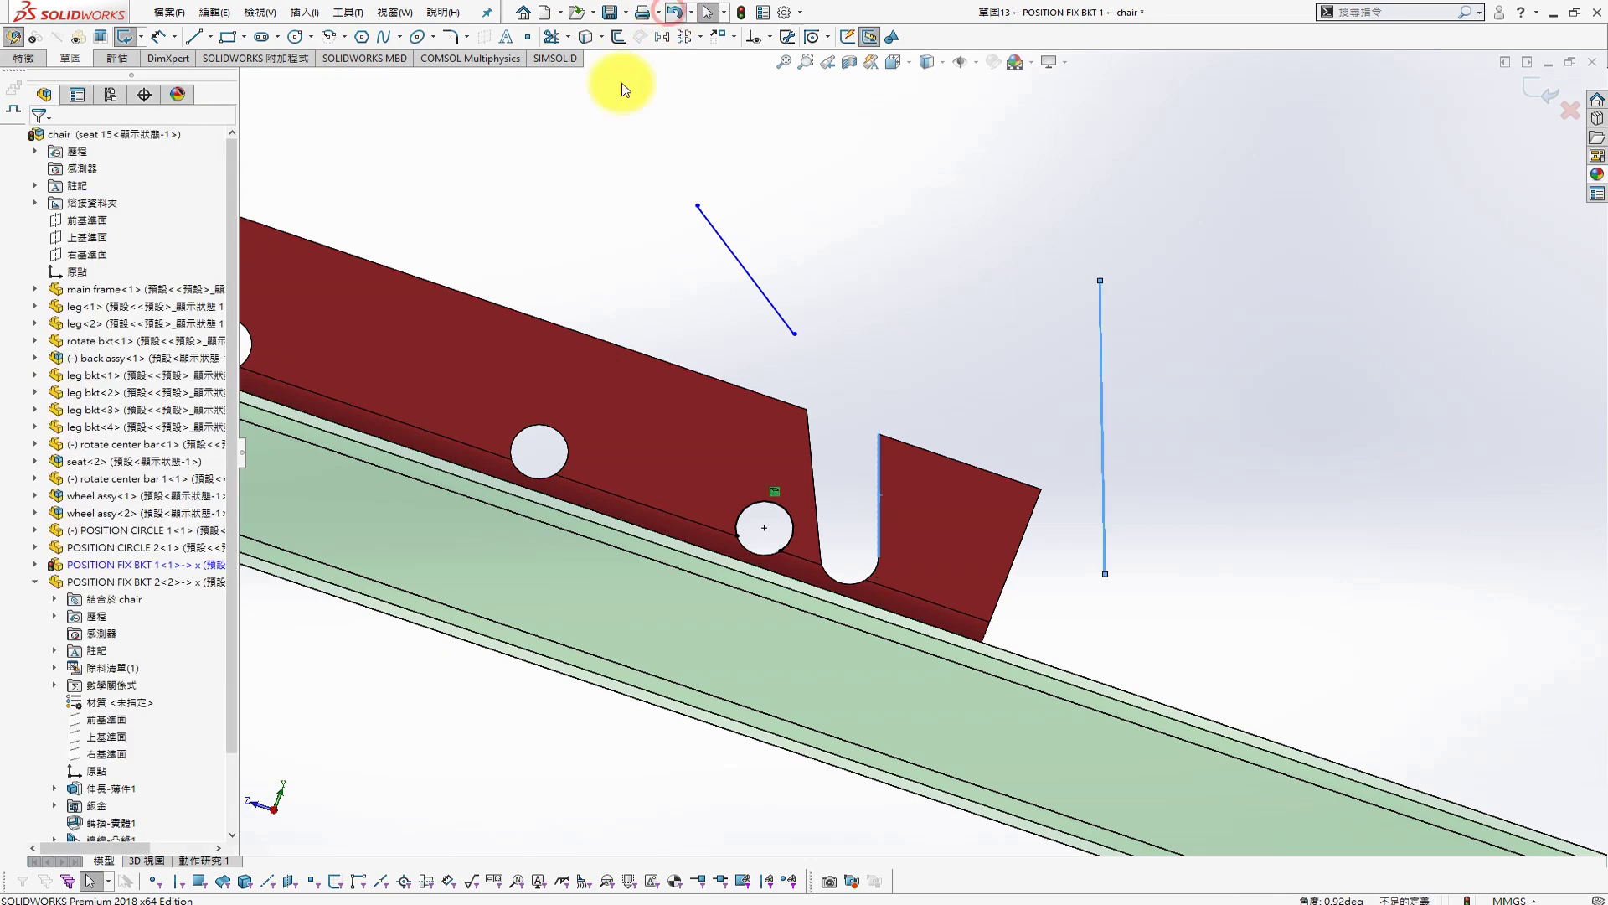
click(42, 428)
click(37, 138)
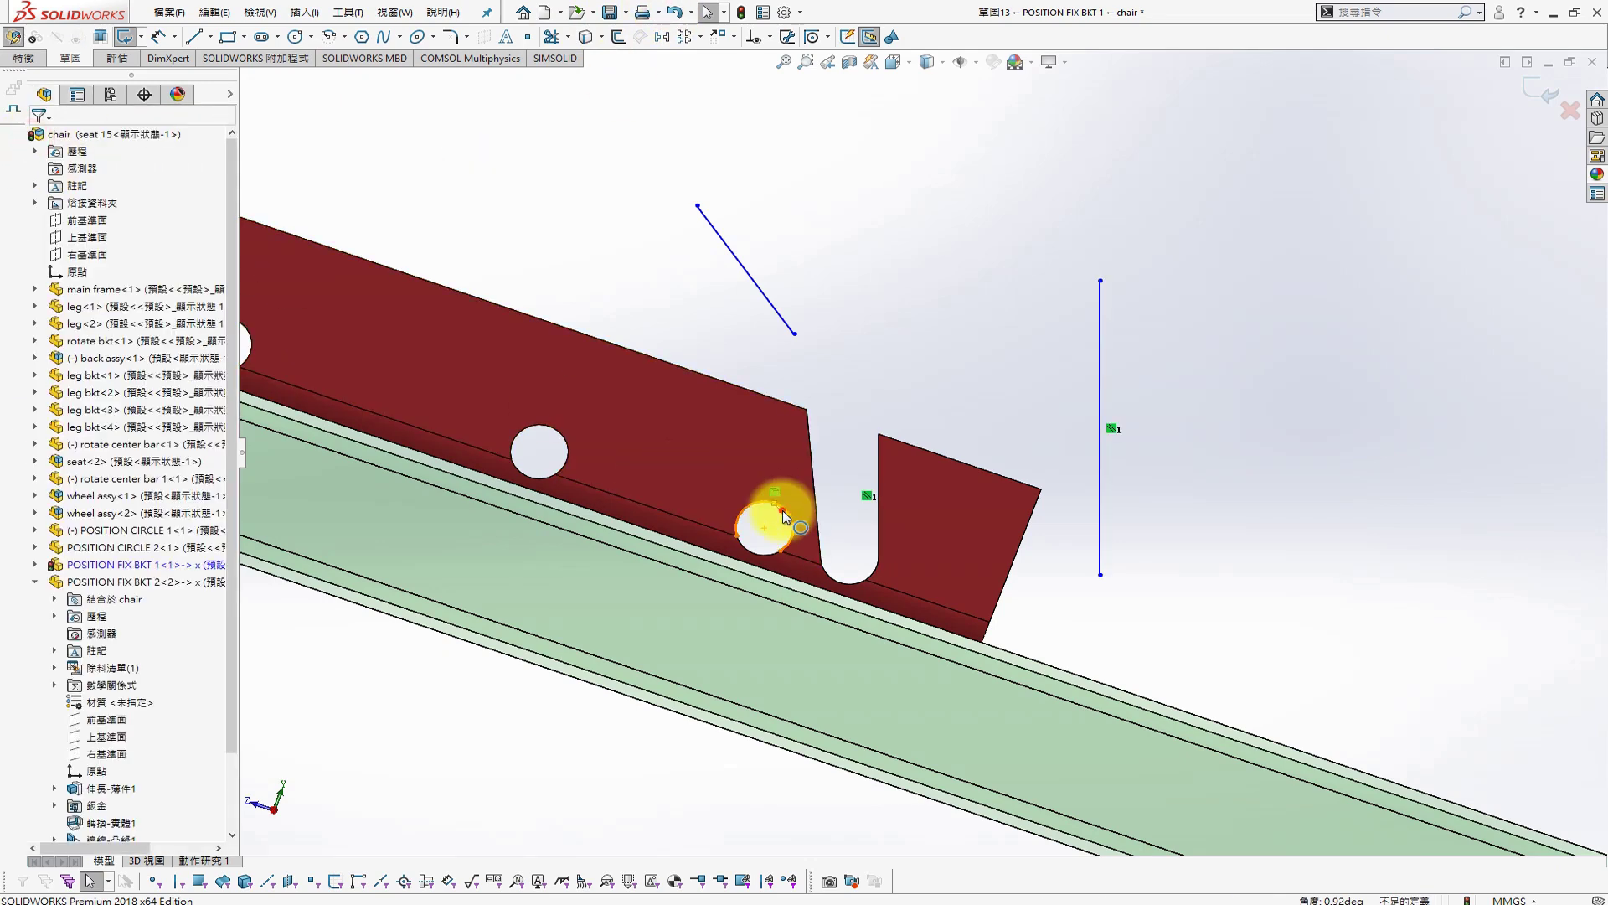
click(782, 510)
ctrl+click(1100, 361)
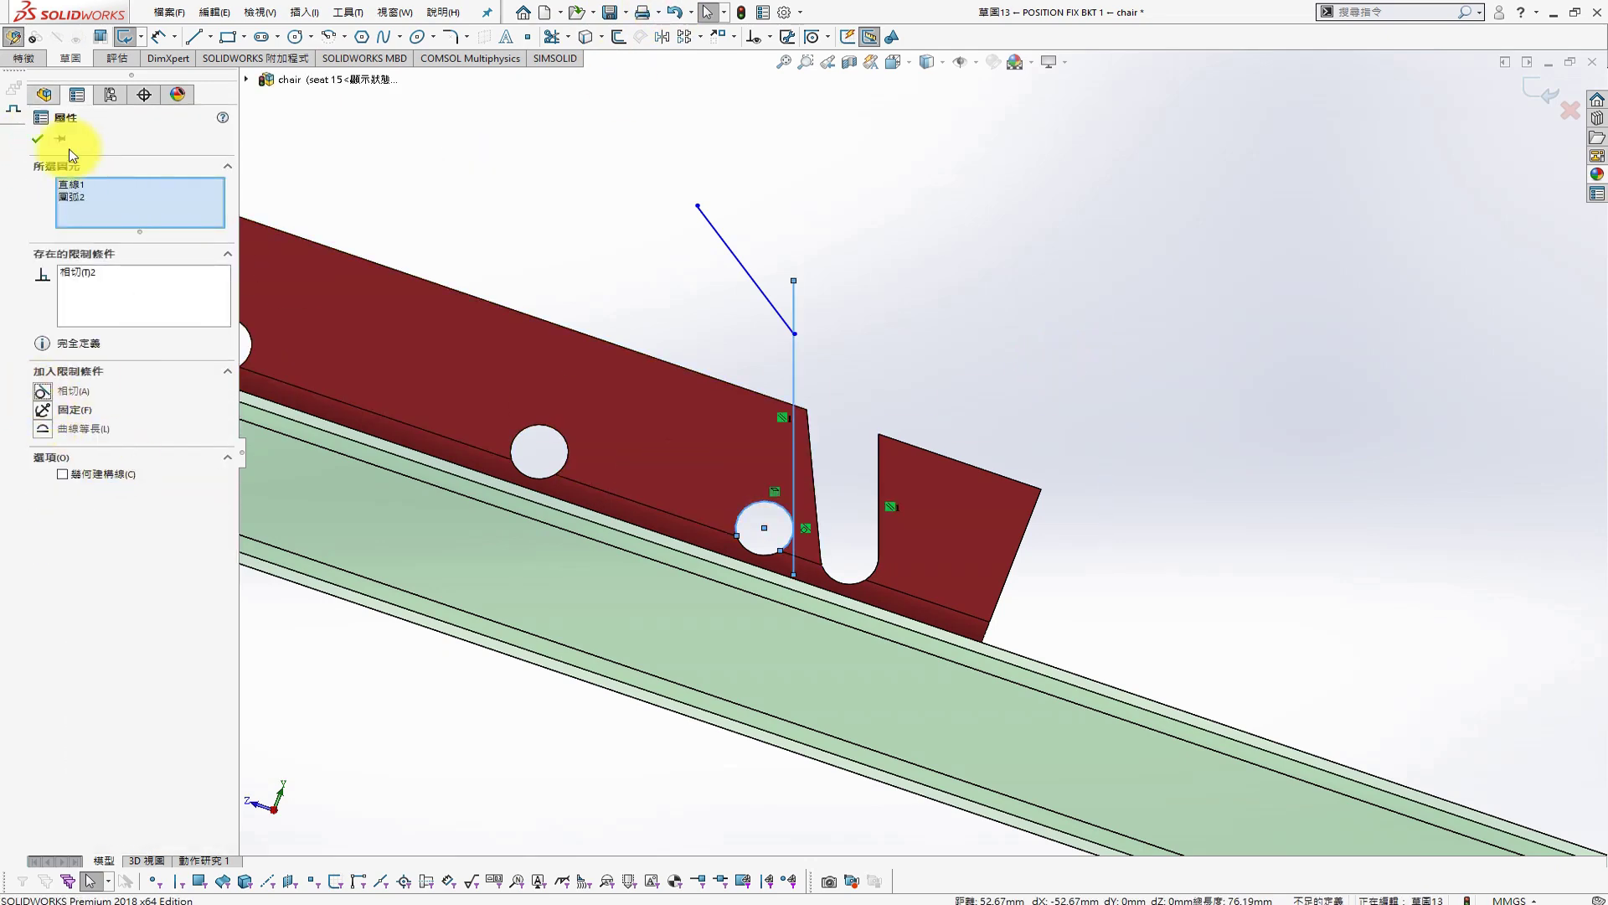
click(584, 240)
Extend the slanted line's endpoint below the last hole and make the line tangent to it
ctrl+click(737, 514)
click(50, 395)
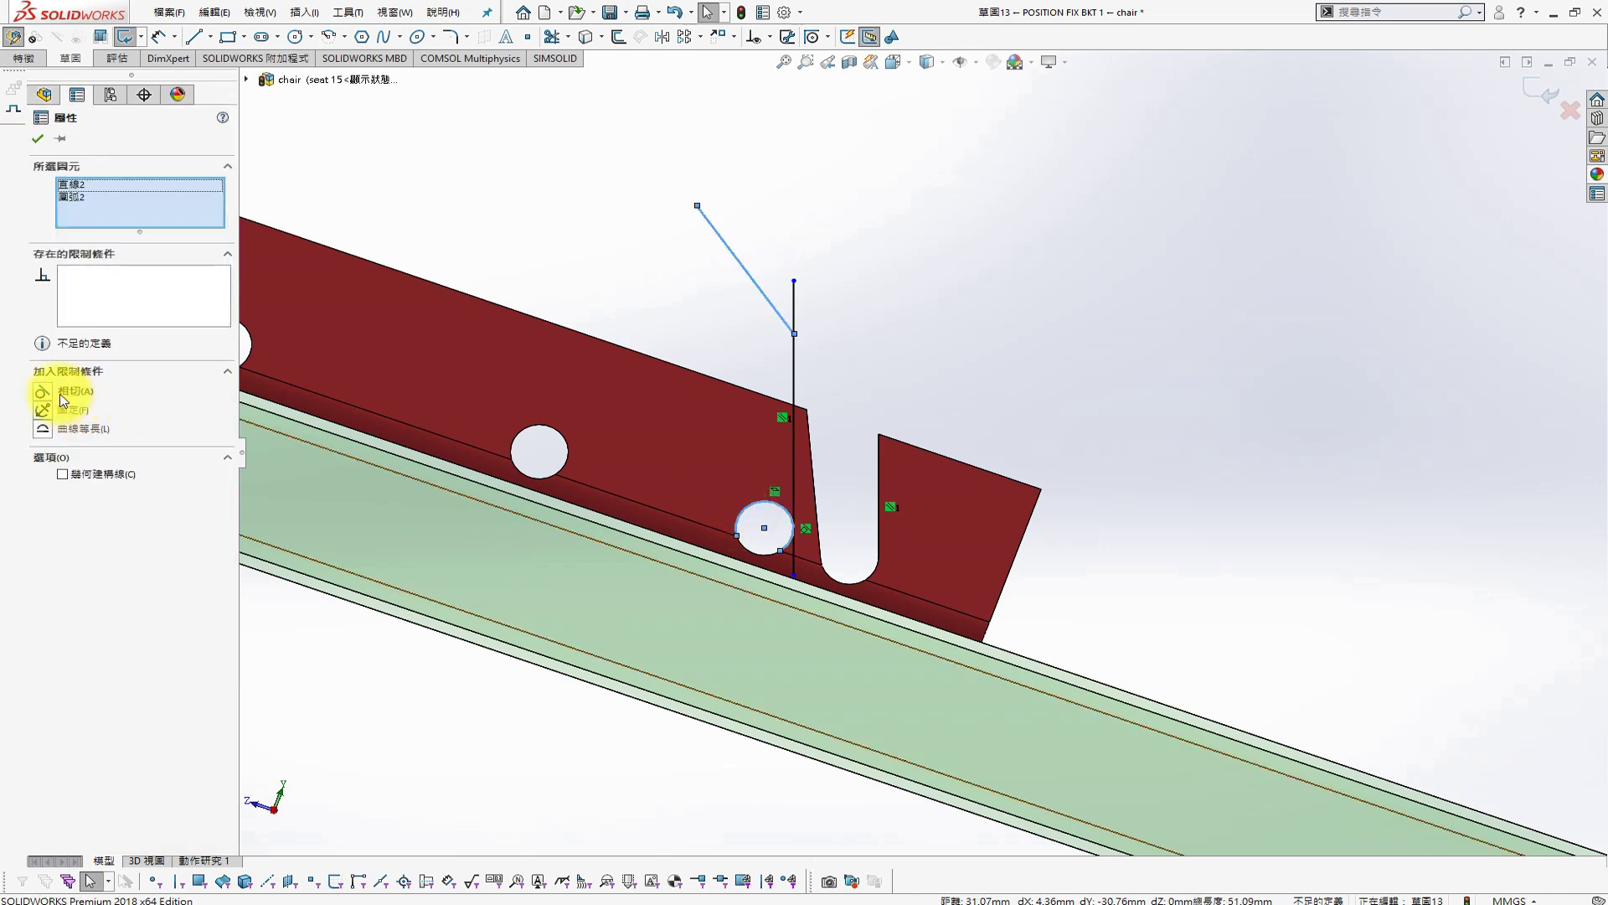
click(706, 360)
drag(702, 395, 703, 445)
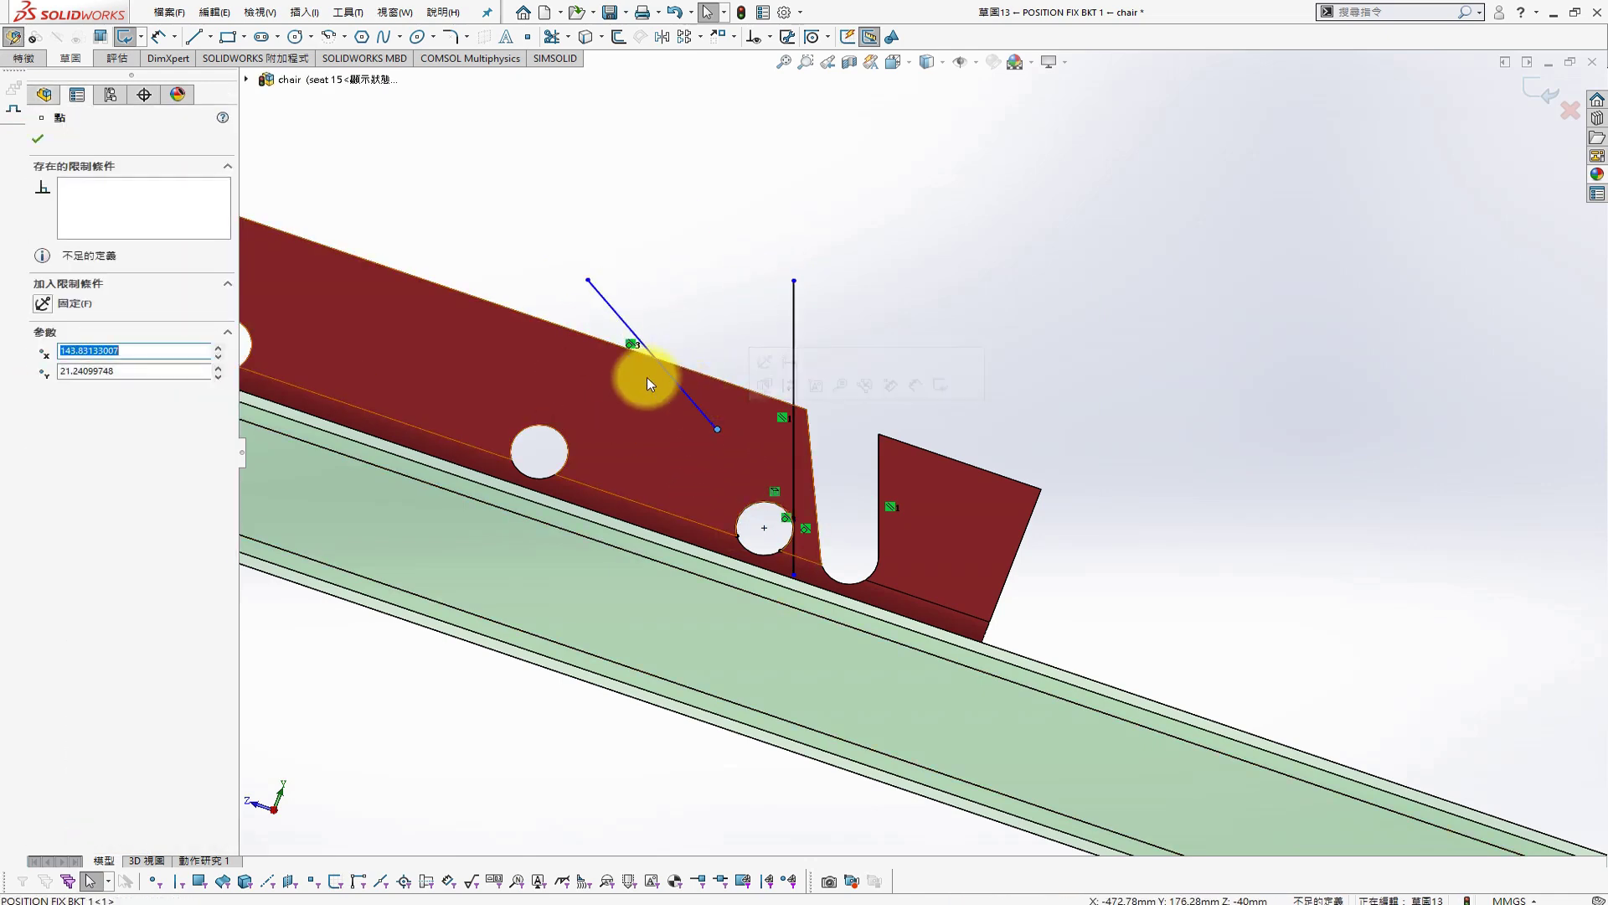
click(642, 339)
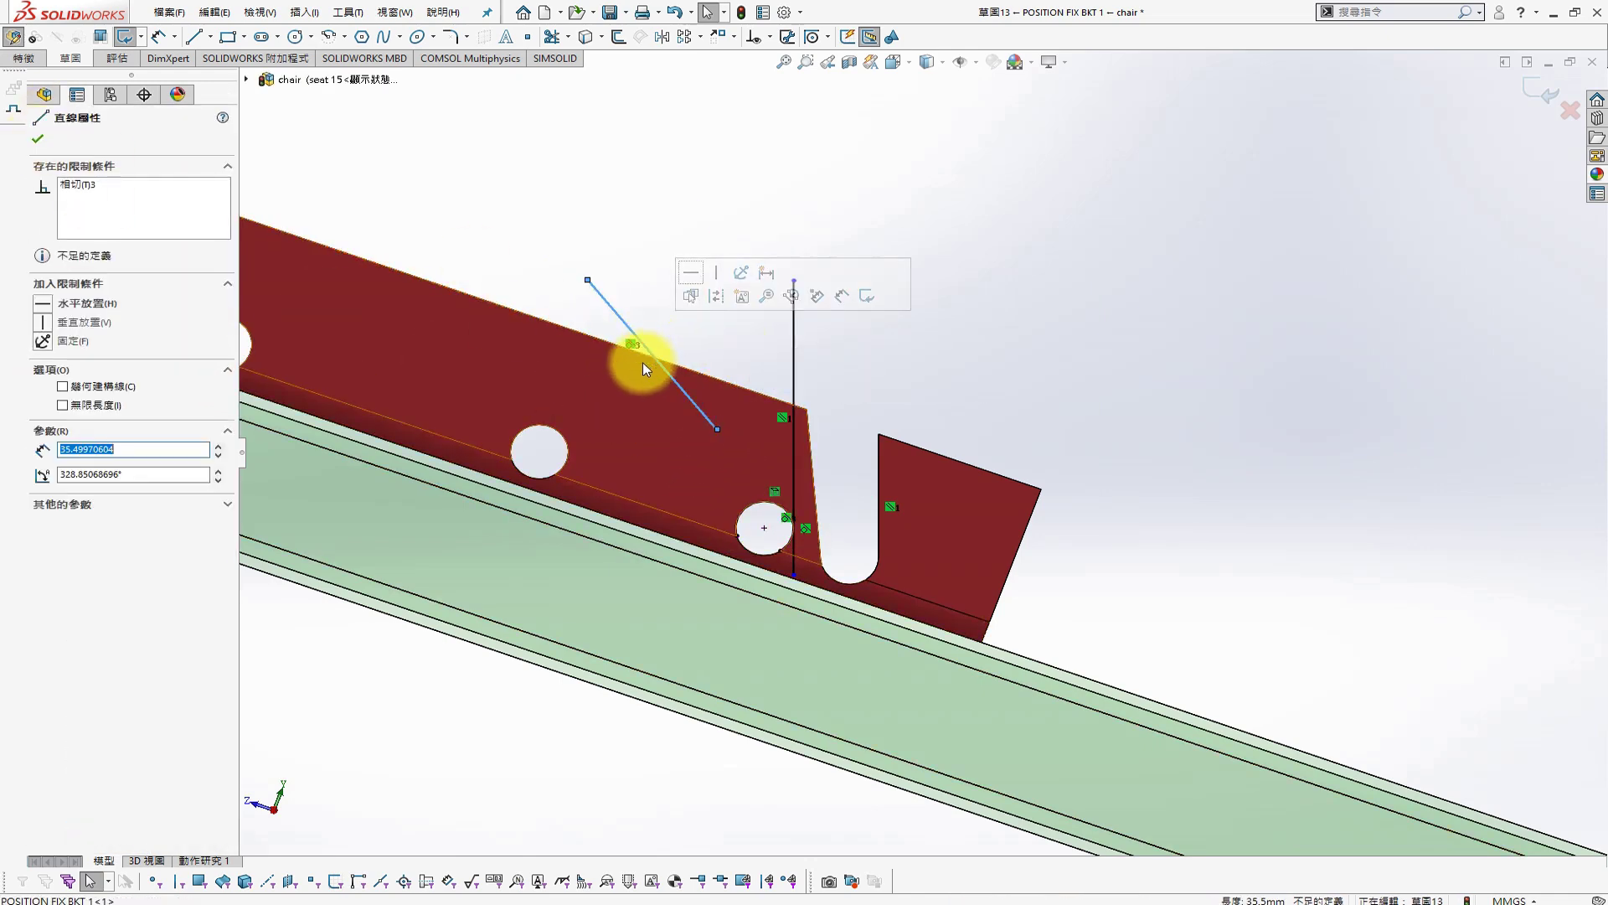
right_click(630, 344)
click(615, 355)
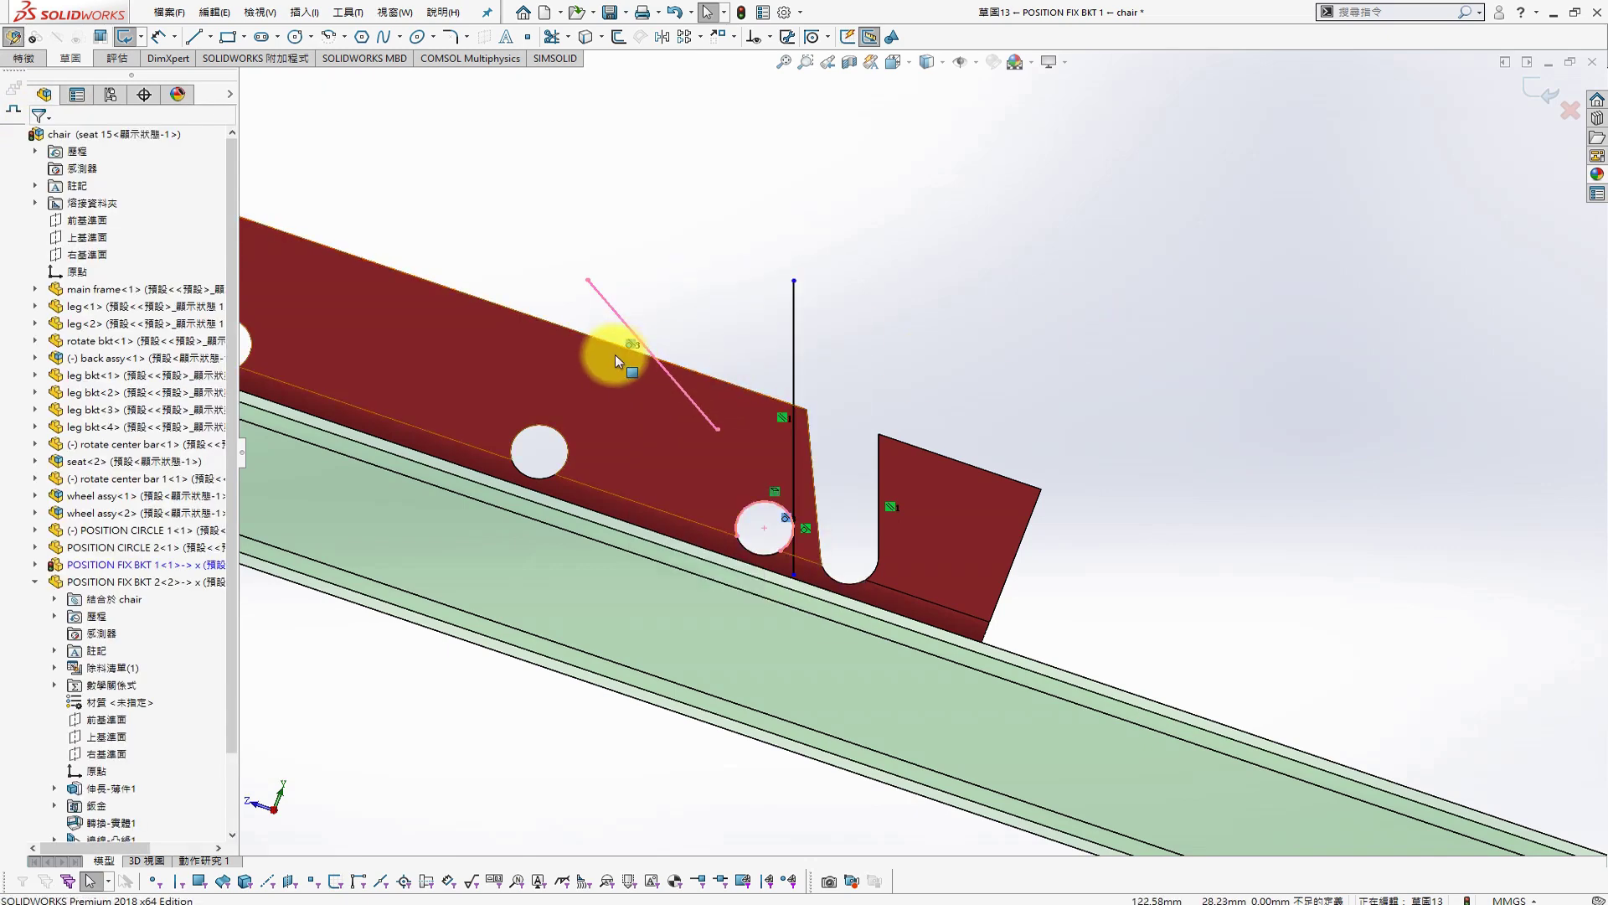
drag(717, 429, 758, 648)
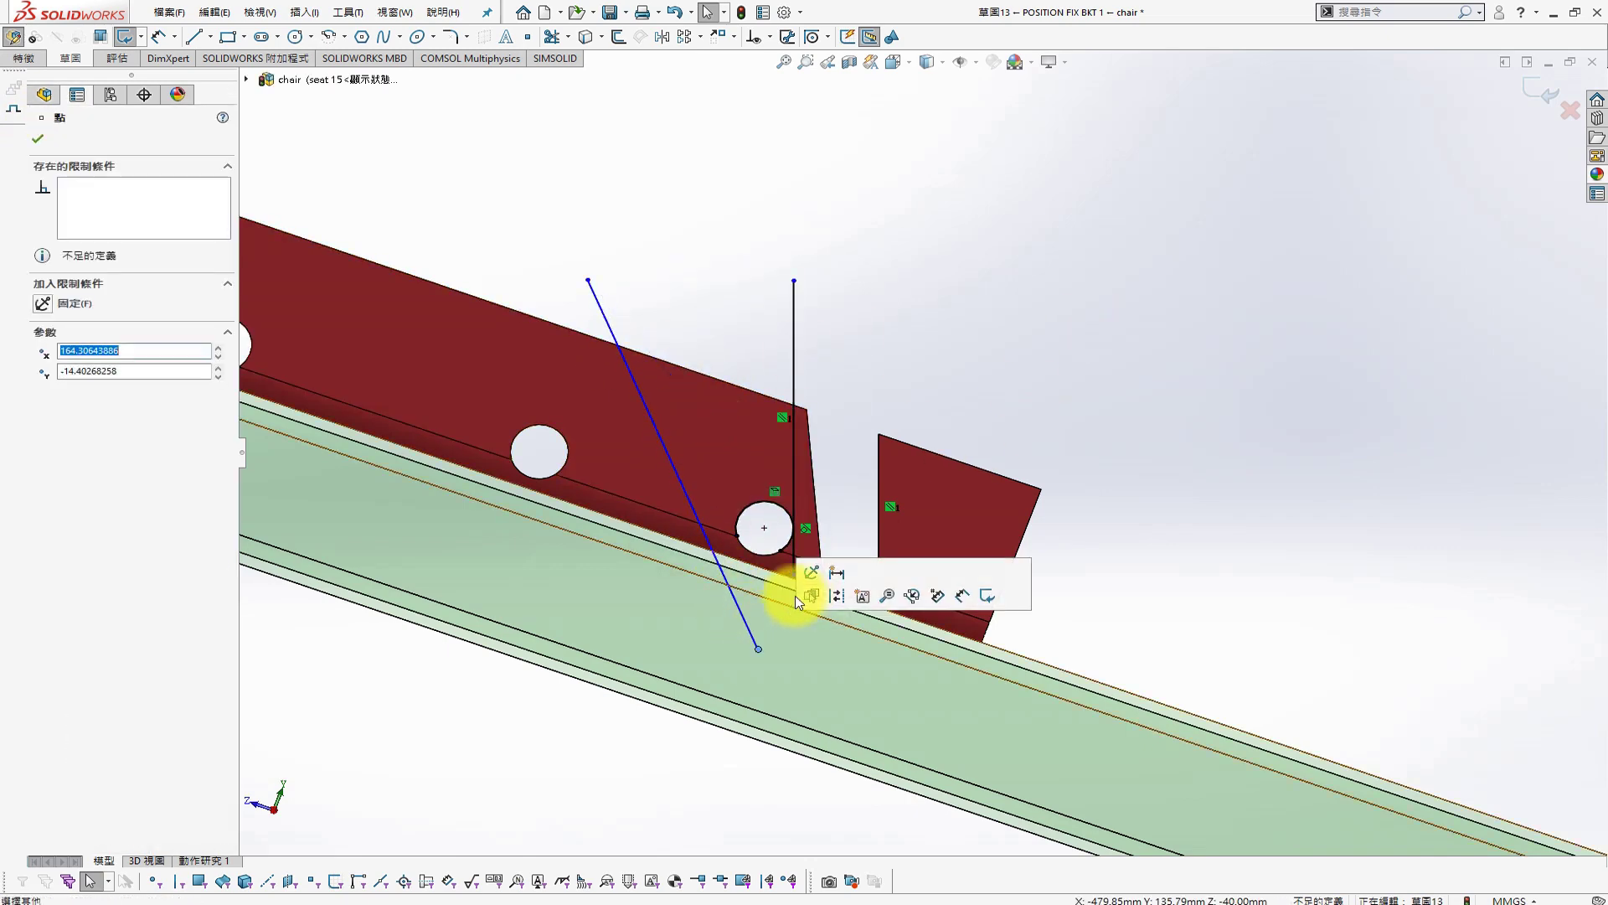
click(683, 491)
ctrl+click(764, 502)
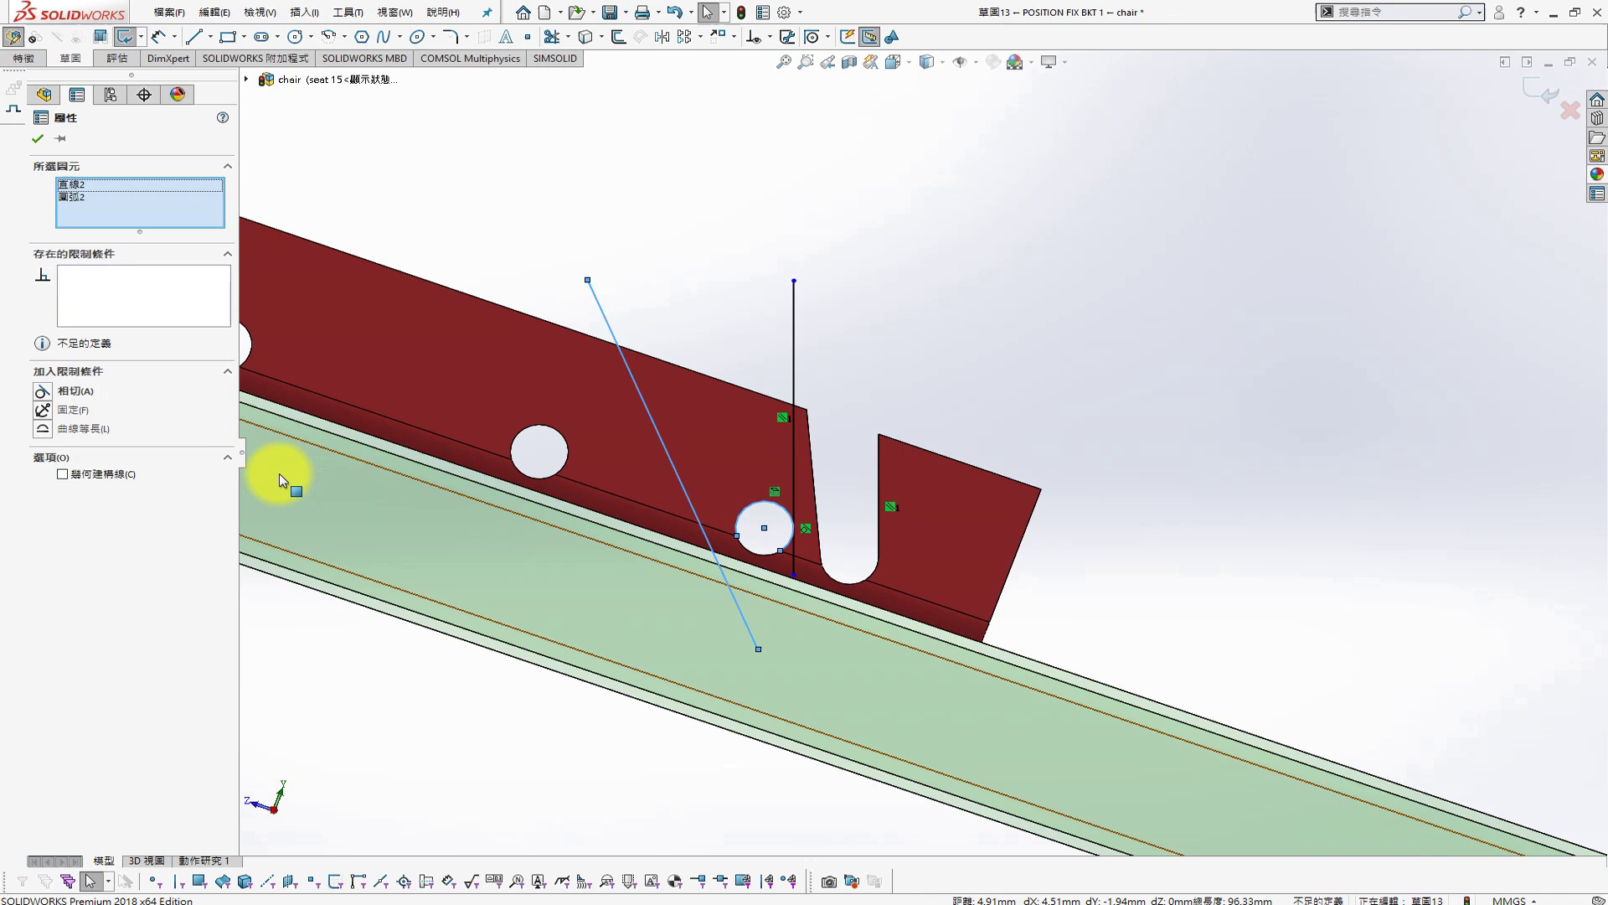
click(48, 391)
Dimension the angle between the slanted and vertical lines to 20°
scroll(736, 530, down, 5)
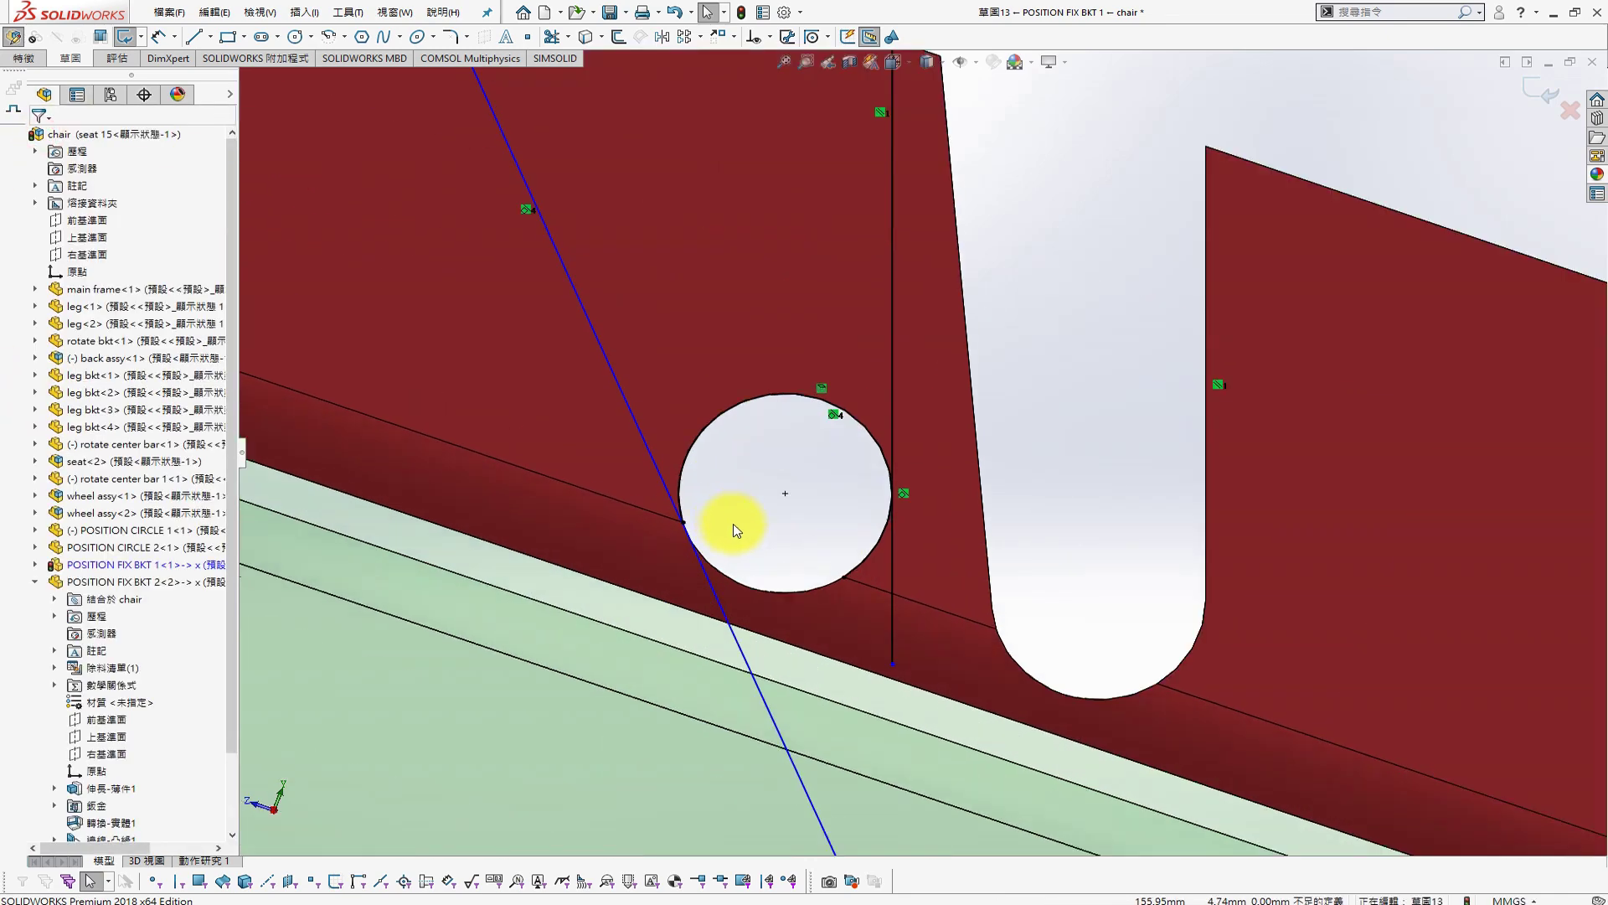
scroll(735, 529, up, 5)
click(777, 348)
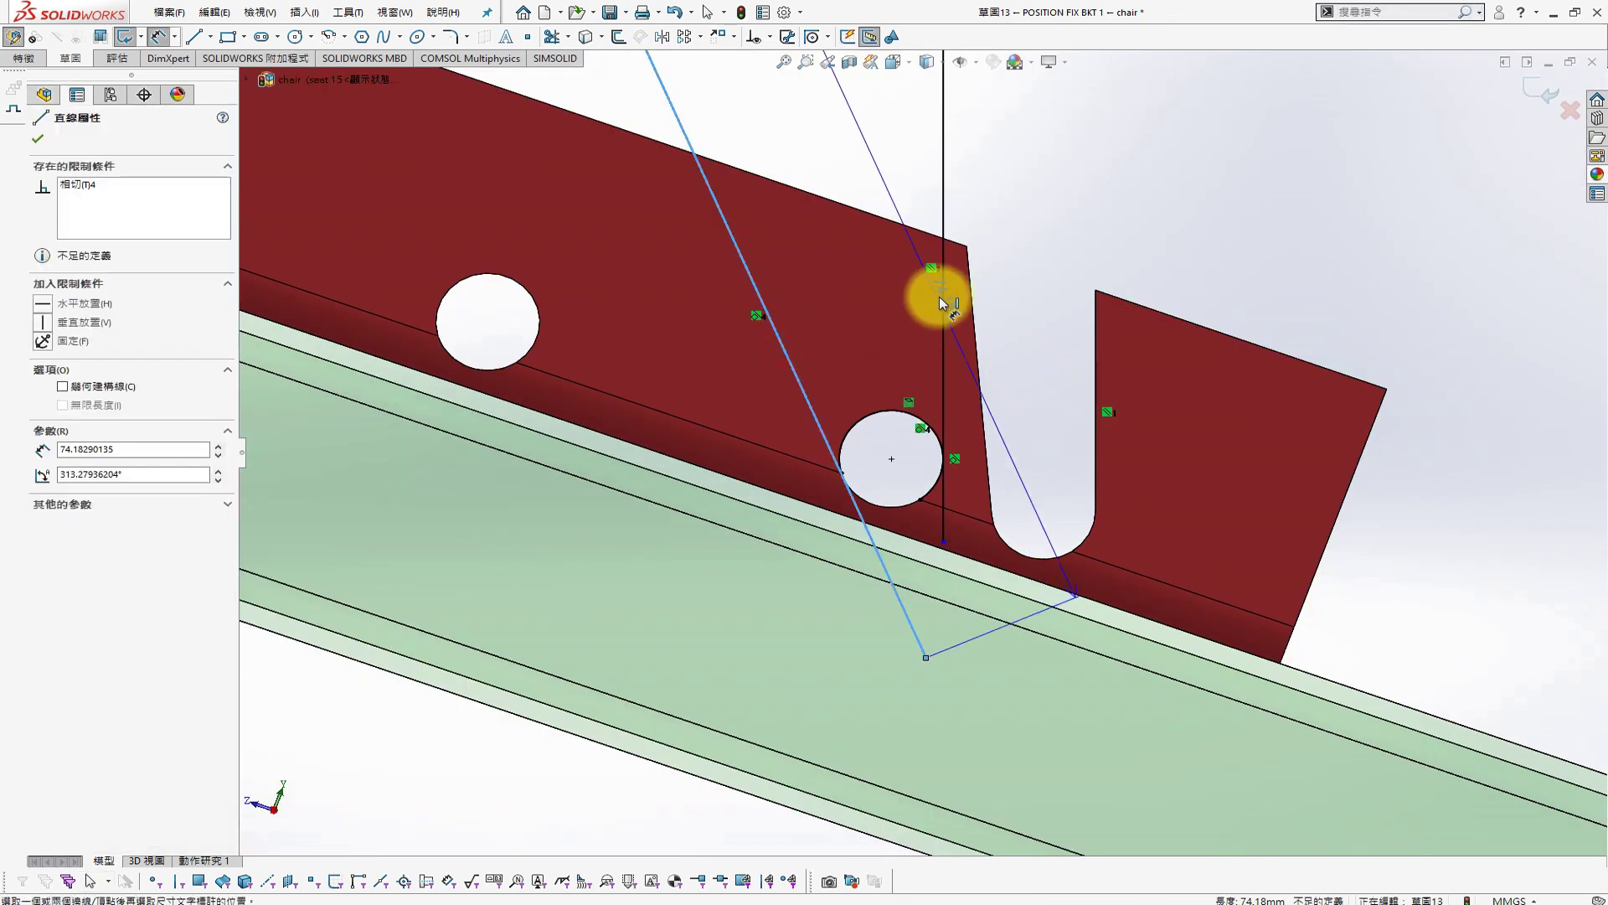
click(941, 303)
click(821, 159)
text(2)
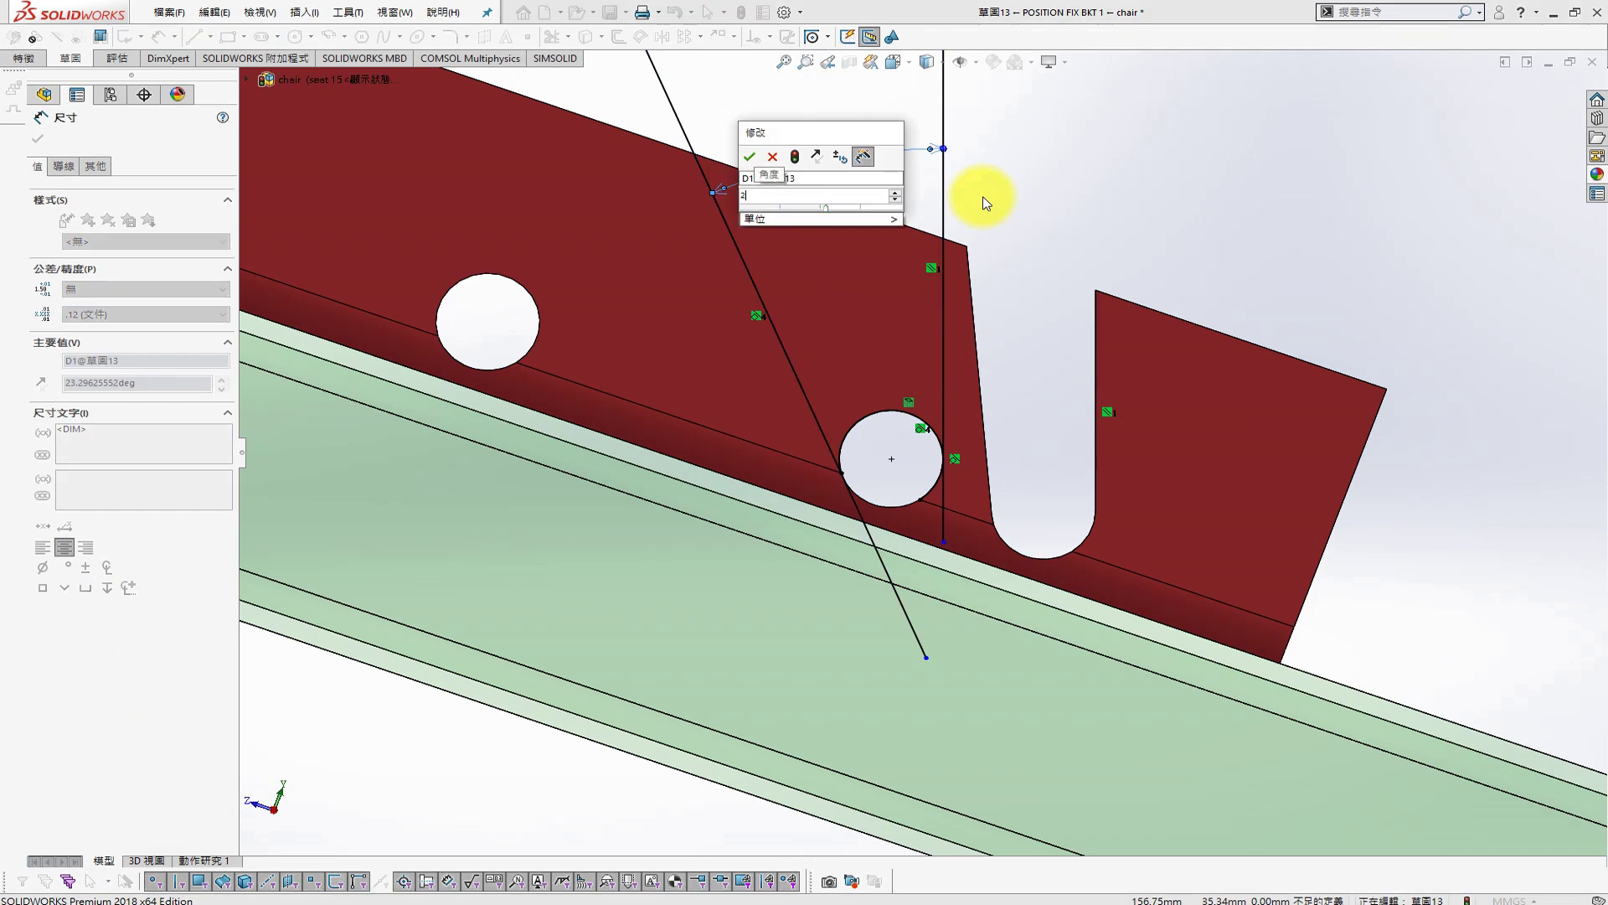
text(0)
key(Return)
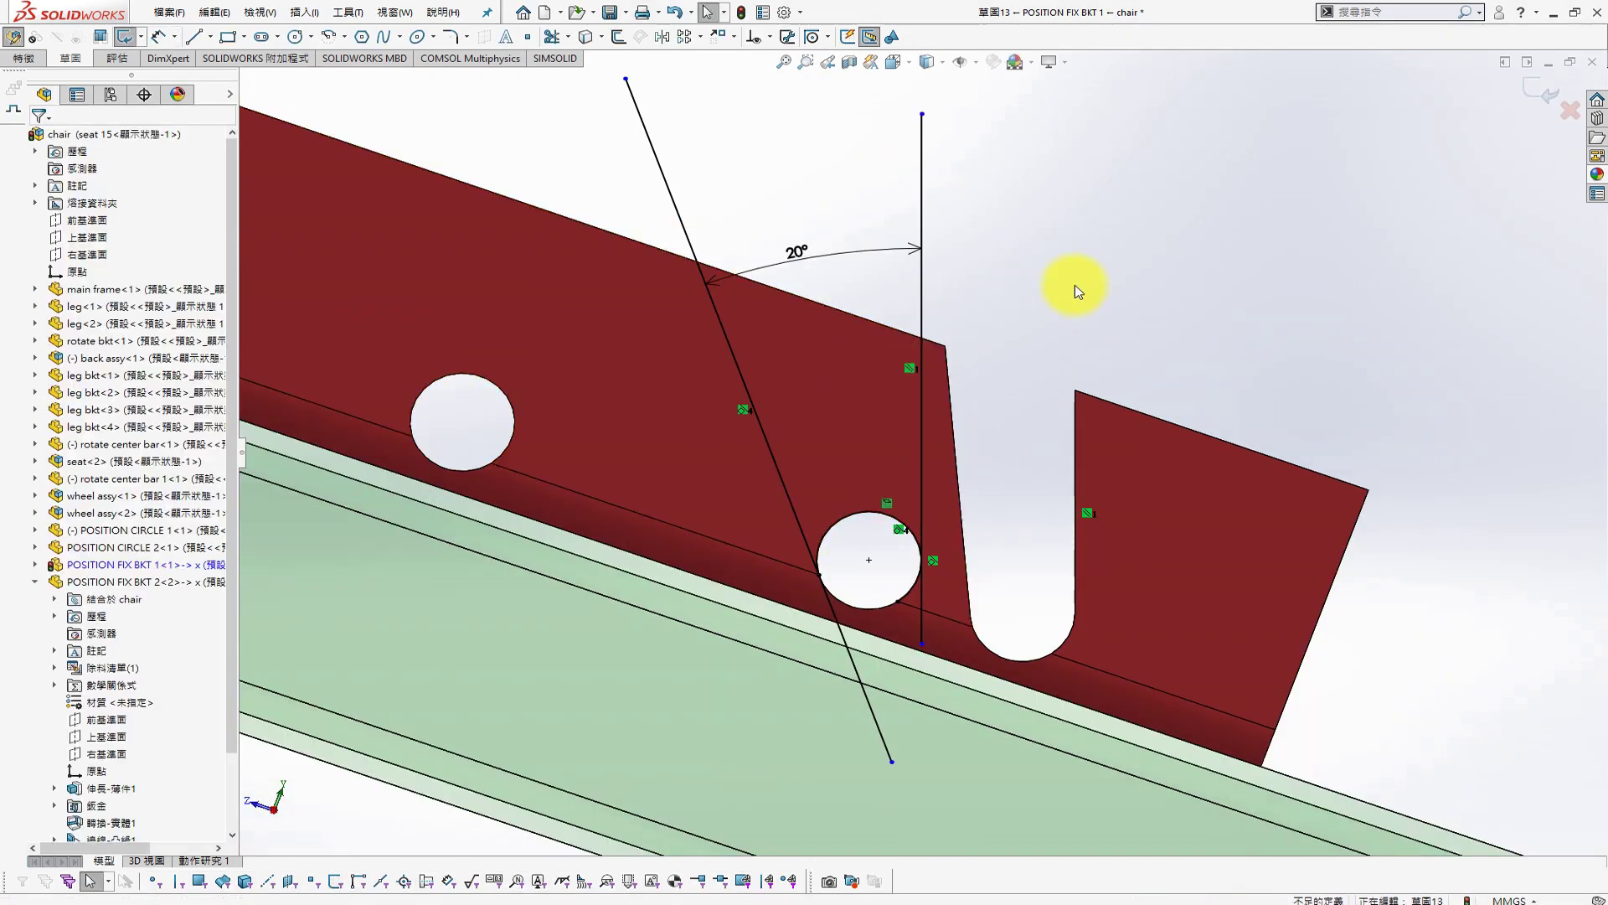
Draw a short line beside the slot opening, parallel to the bracket's top edge
key(s)
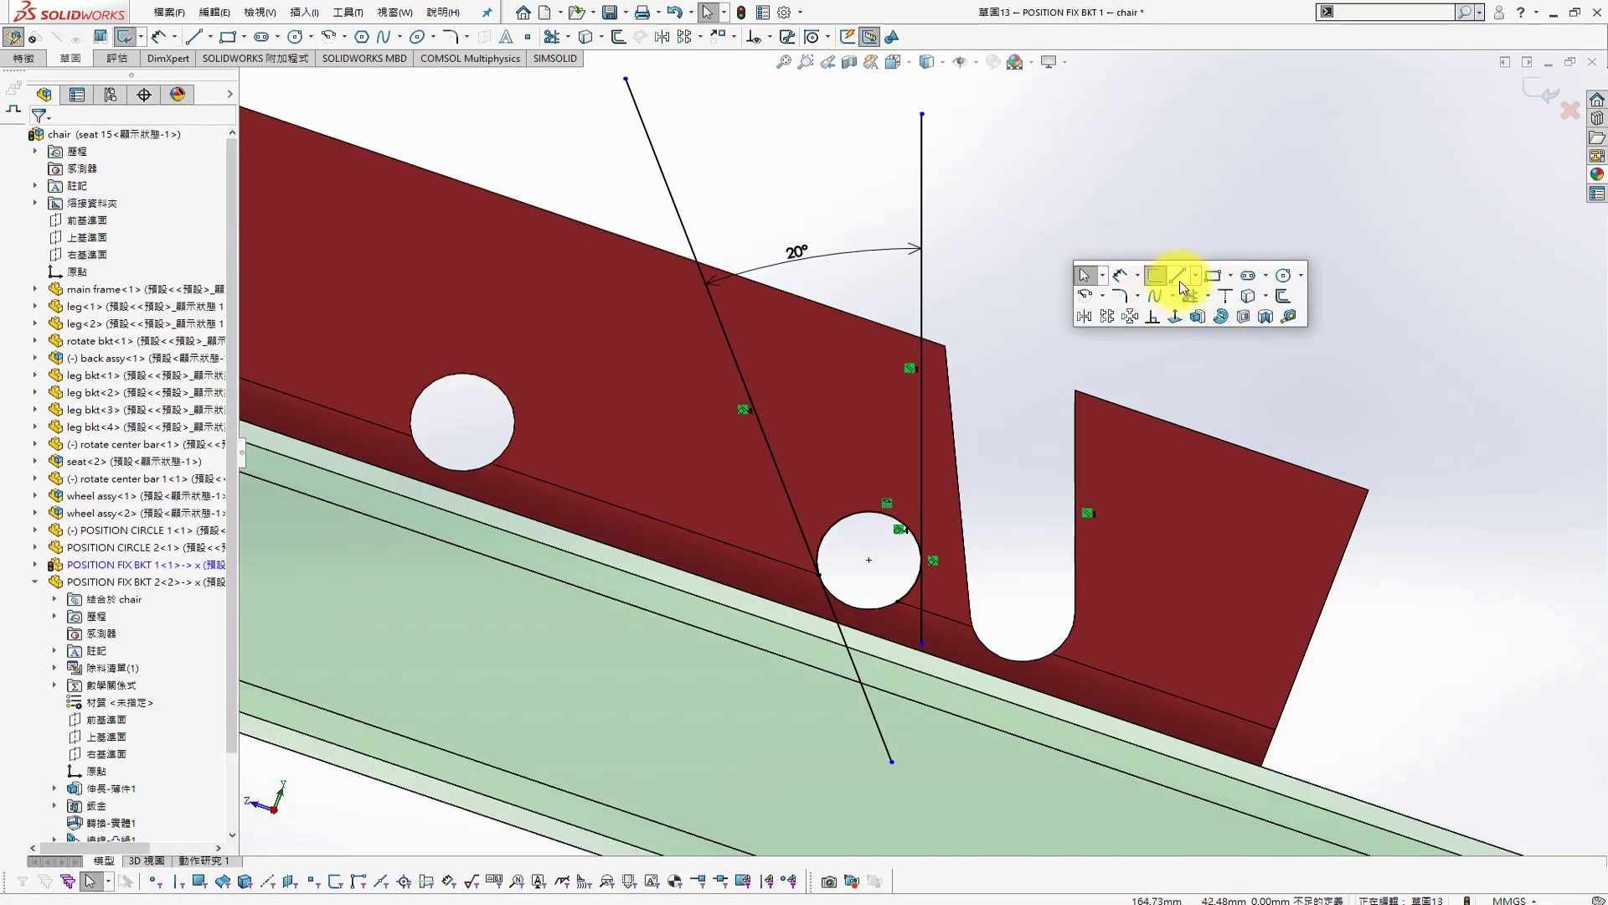
click(1179, 279)
drag(867, 428, 988, 473)
key(Escape)
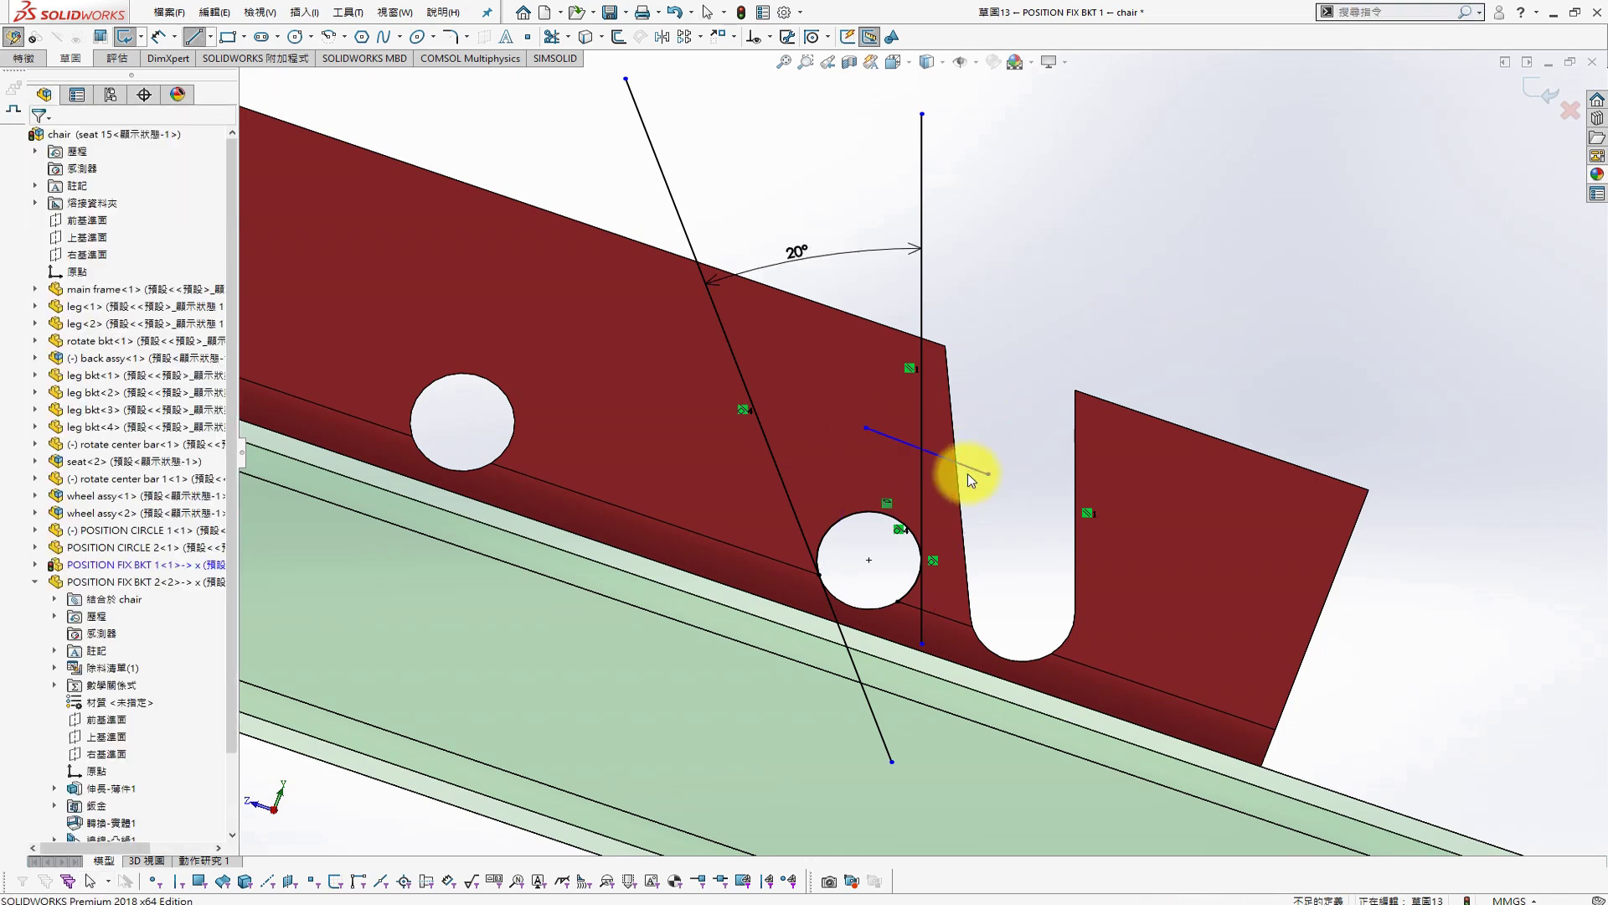
click(972, 468)
ctrl+click(892, 326)
click(49, 391)
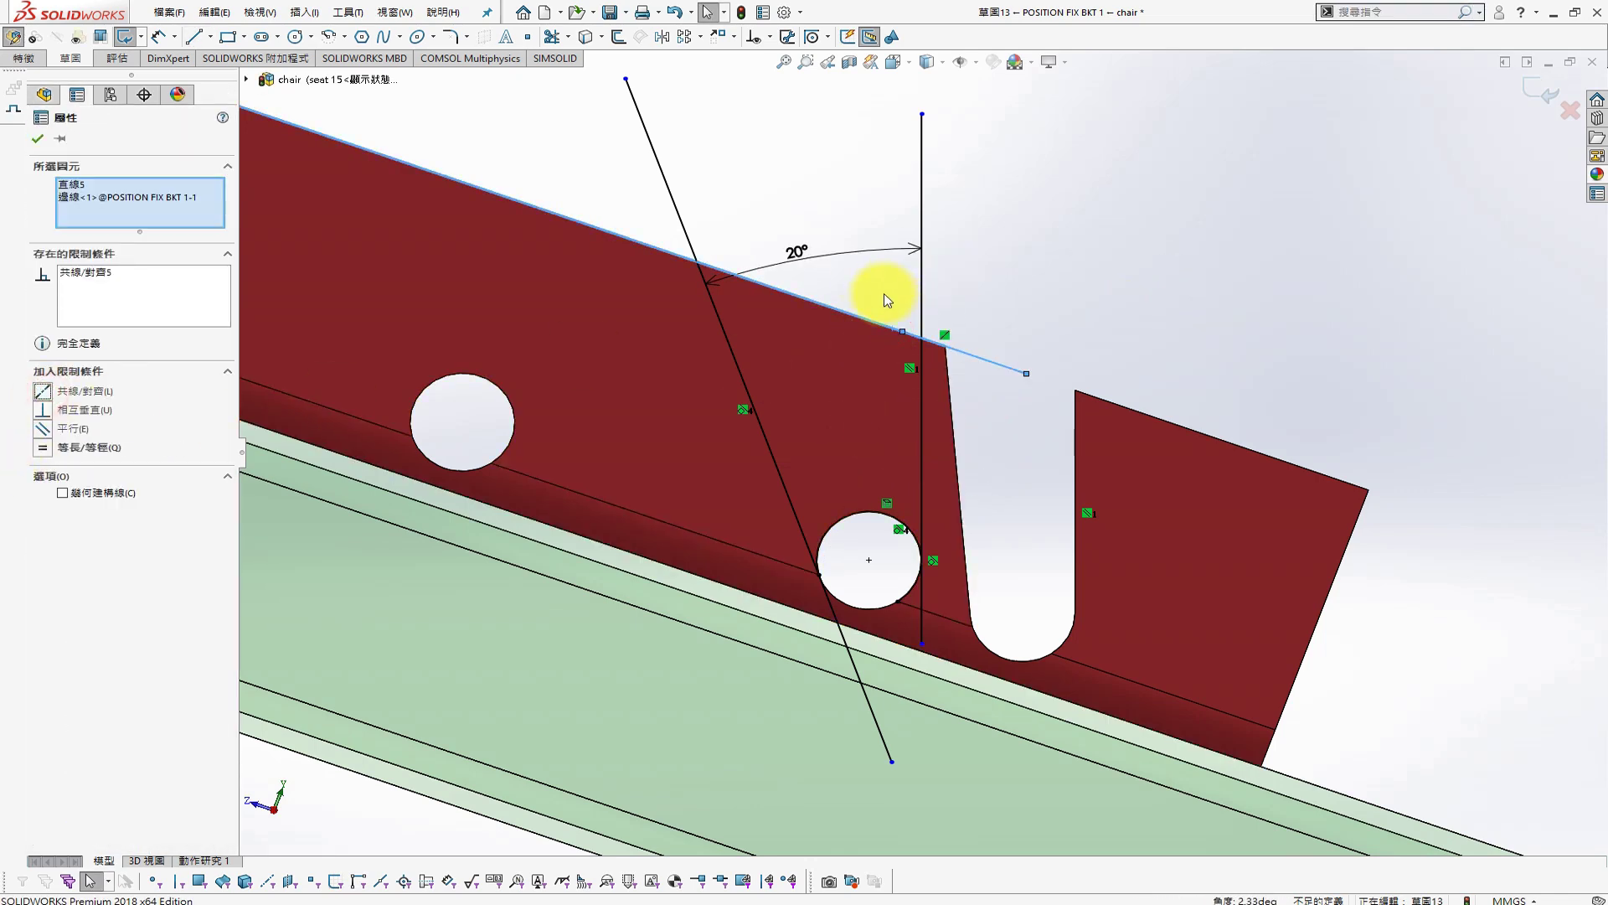
click(676, 11)
click(42, 428)
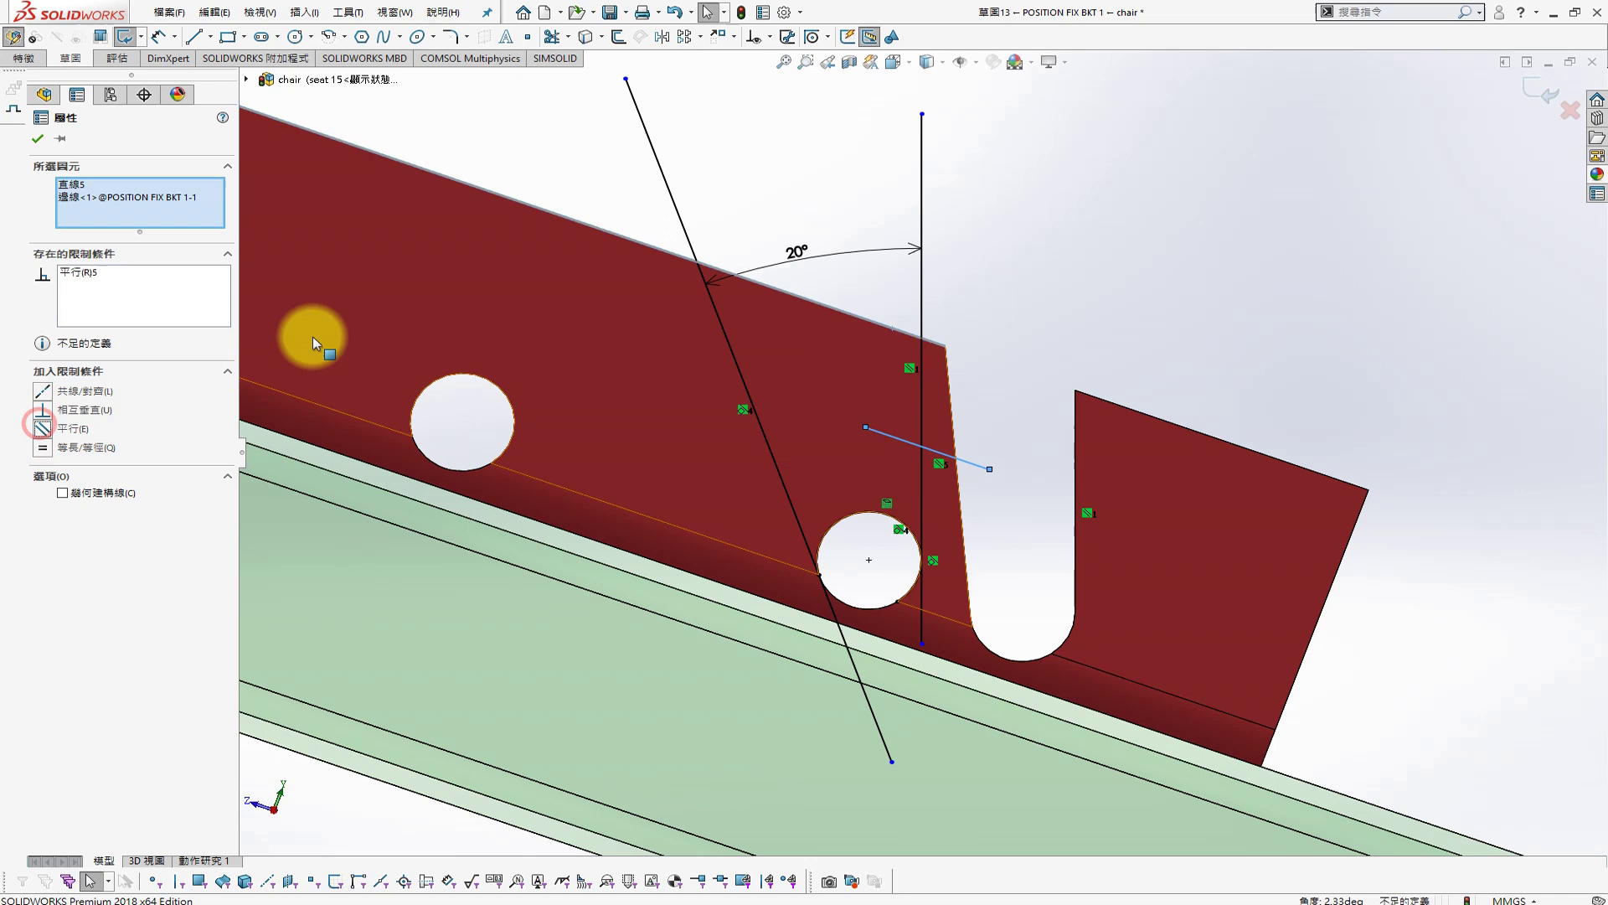
click(34, 139)
Convert the bracket's top edge and an adjacent edge into sketch geometry
key(s)
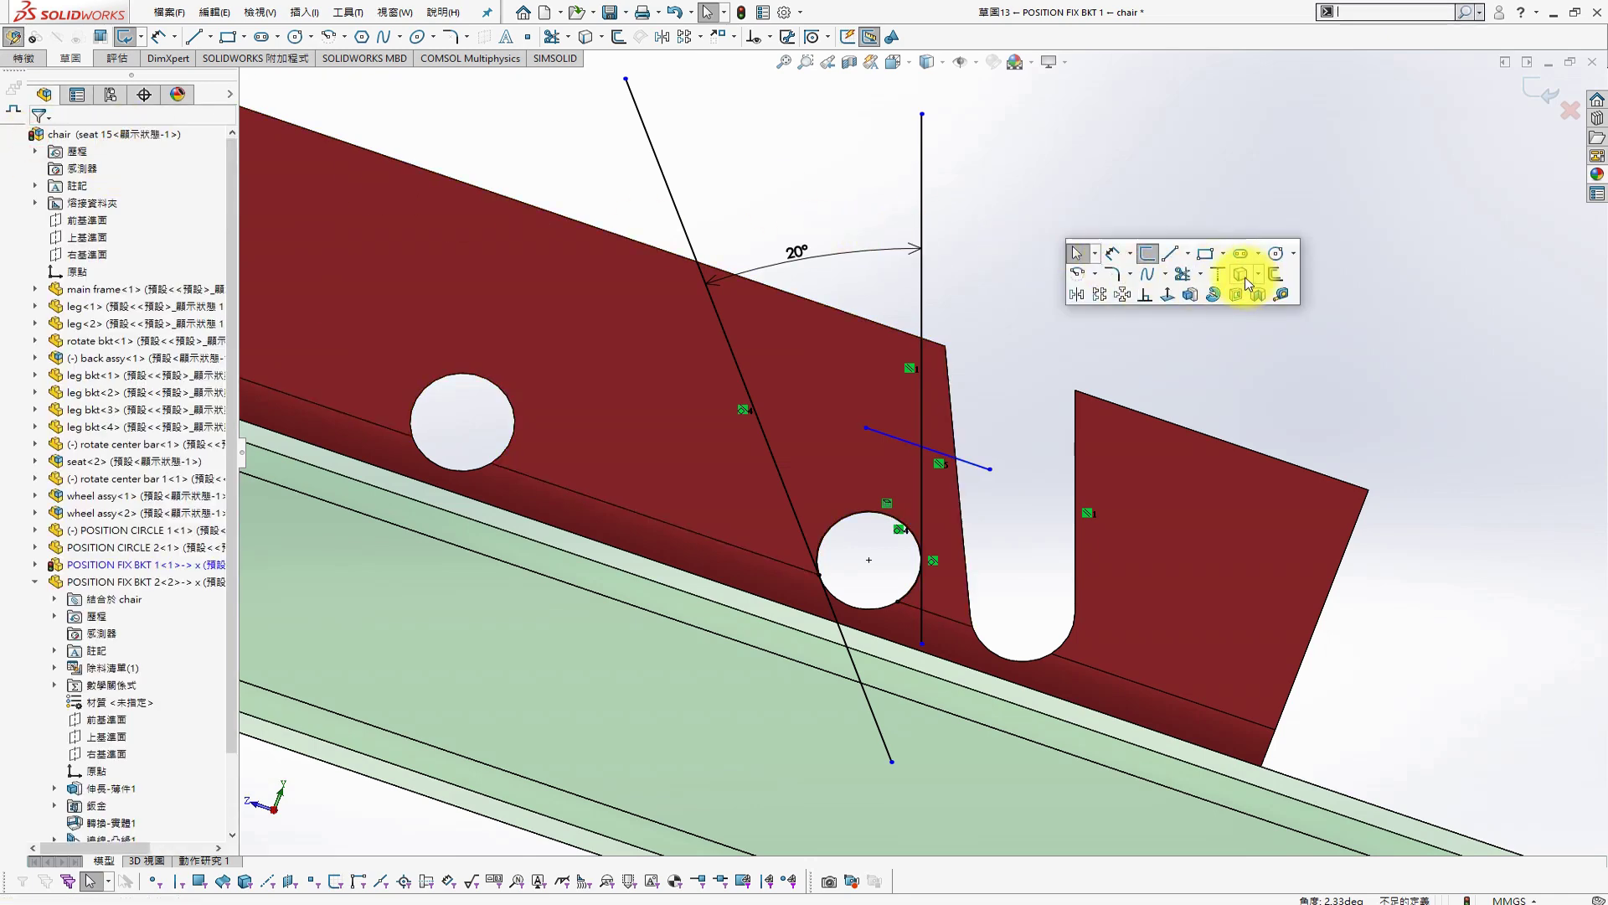
click(1248, 285)
click(943, 405)
click(872, 322)
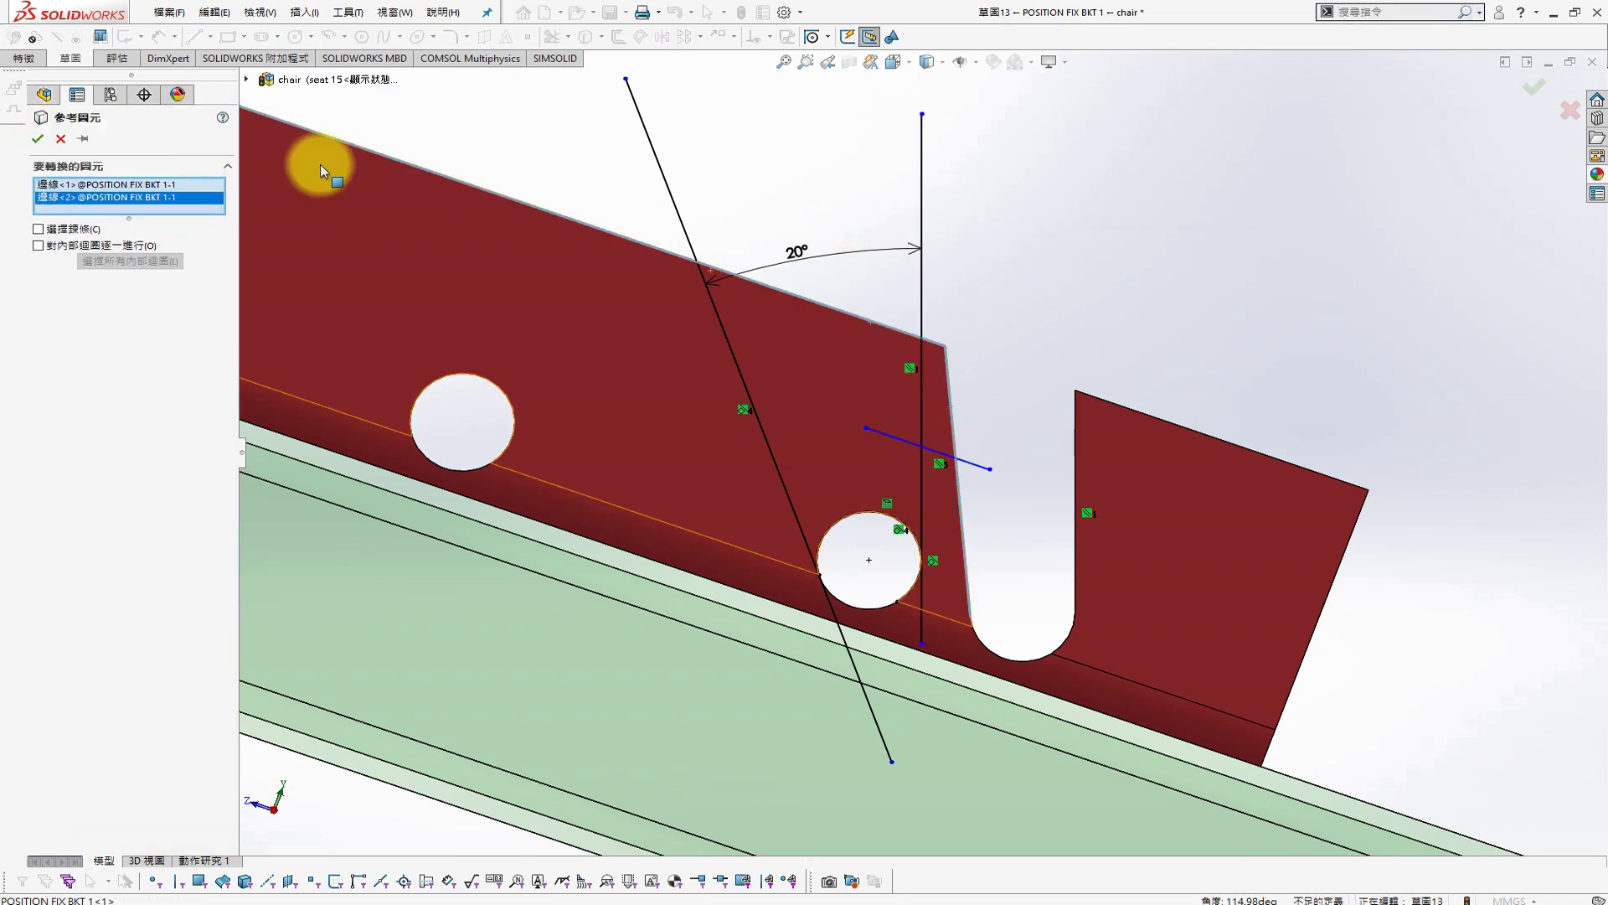
click(37, 140)
Dimension the short line 12.50 from the converted top edge
key(s)
click(1024, 244)
click(880, 322)
click(898, 439)
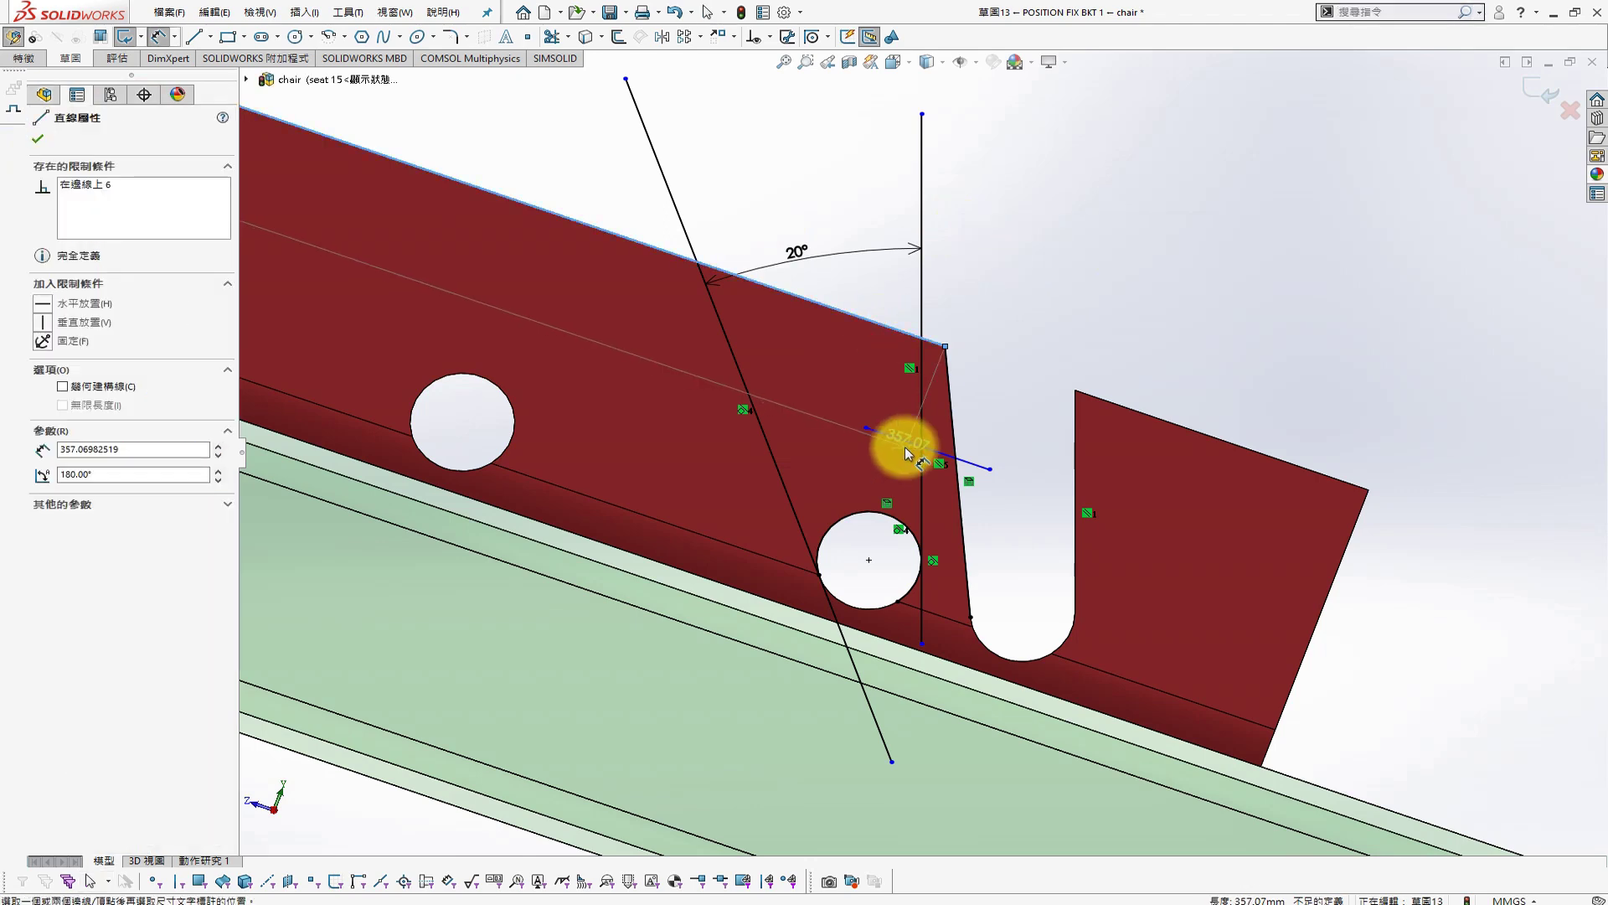
click(1023, 356)
text(12.5)
key(Return)
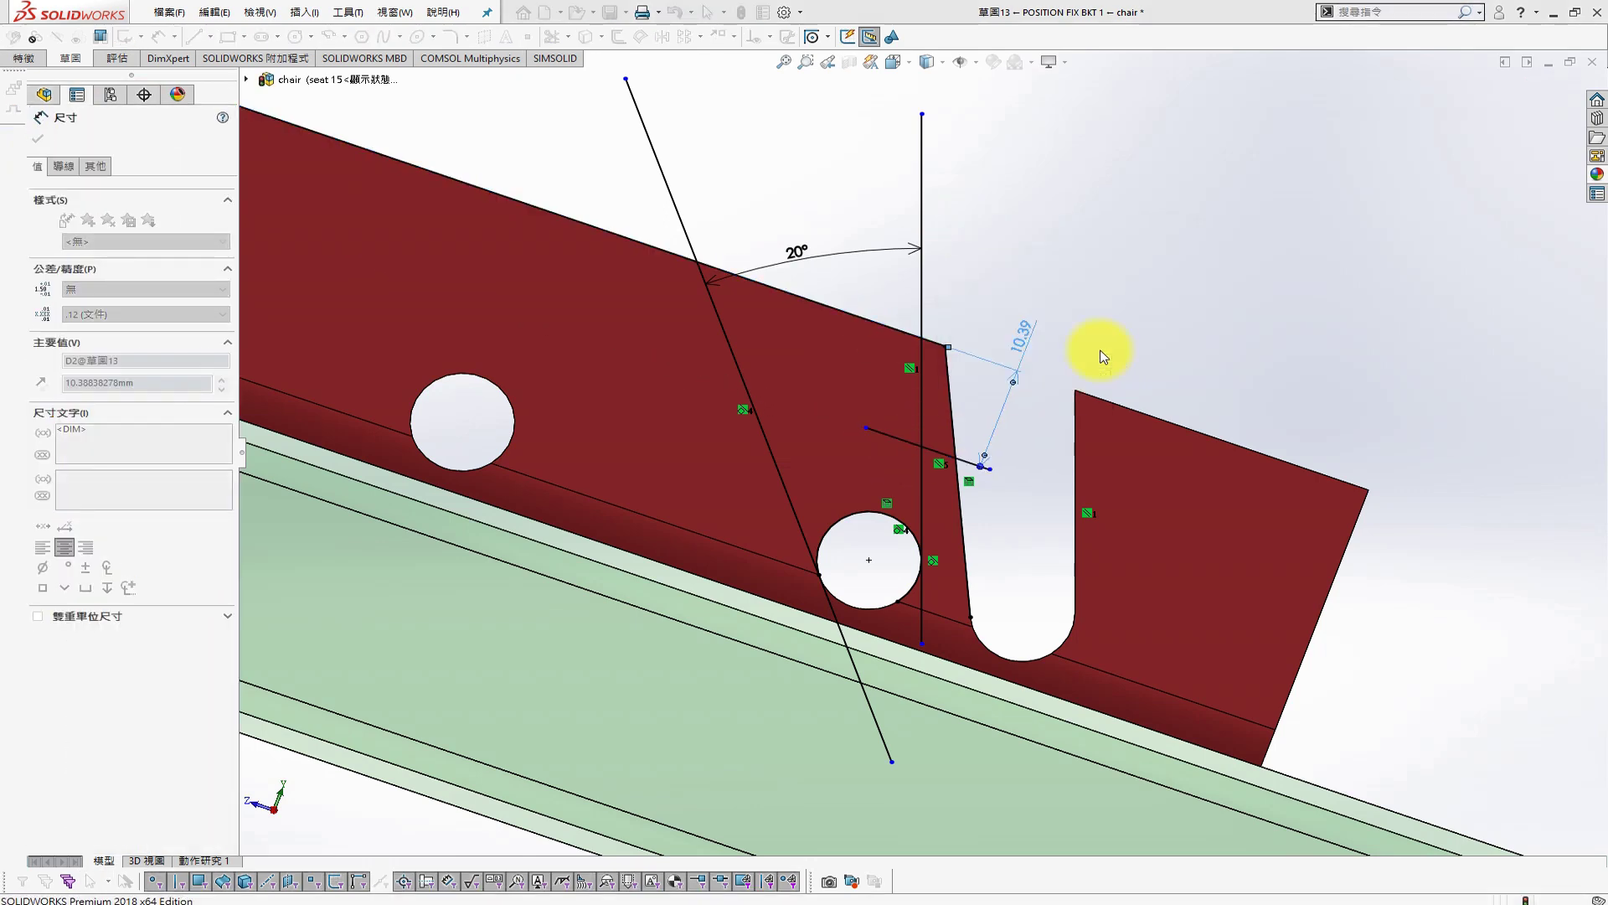
click(1232, 197)
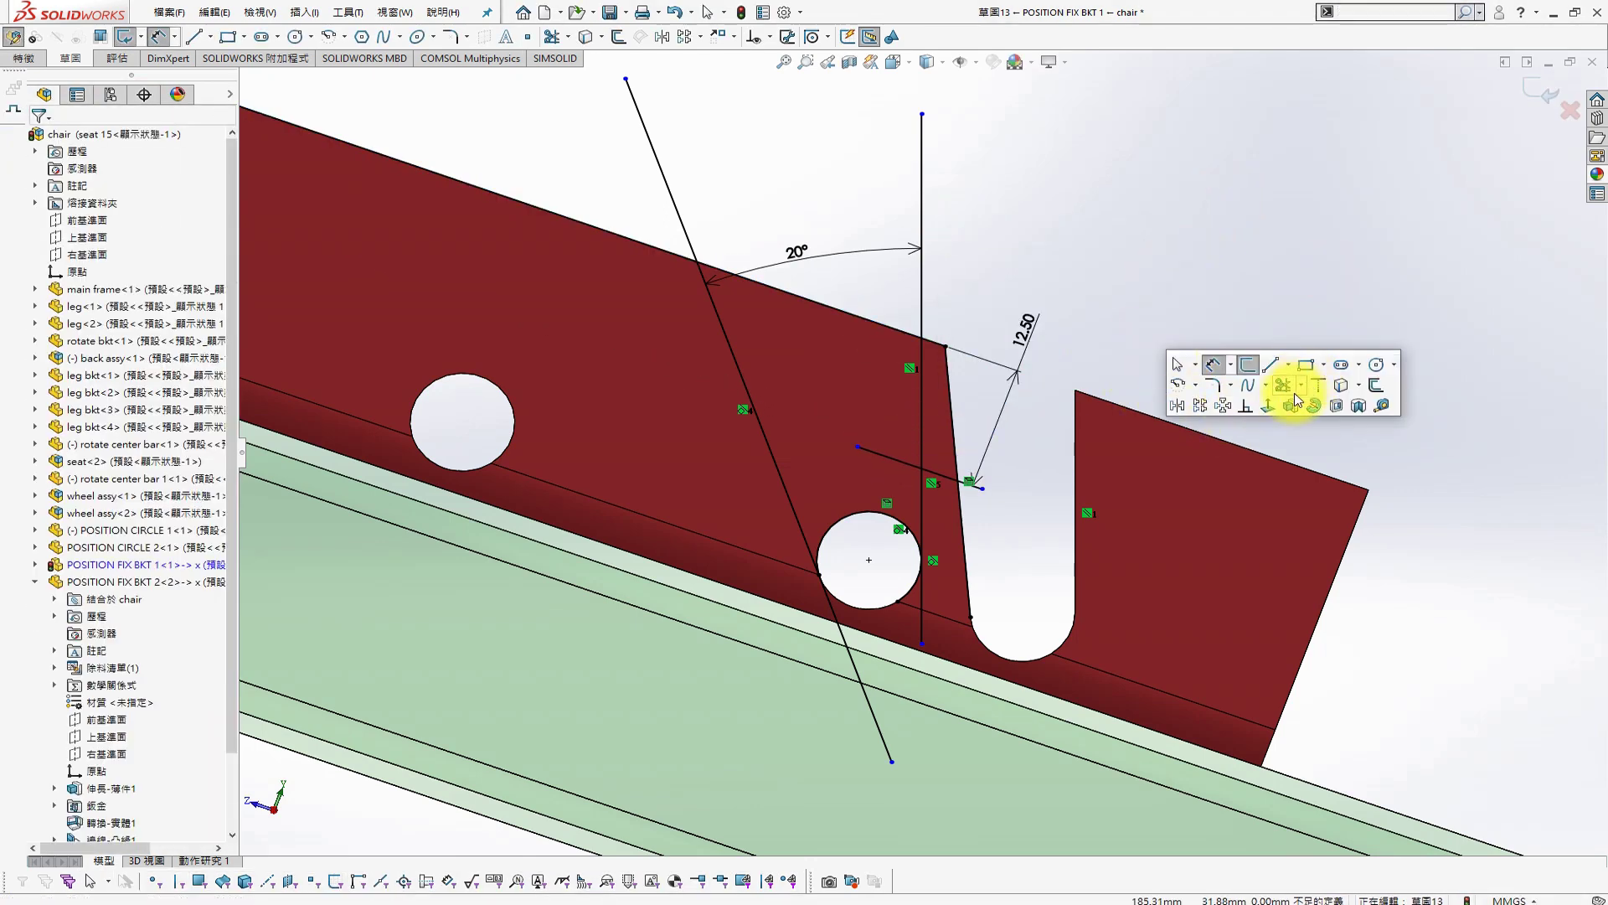
click(1273, 399)
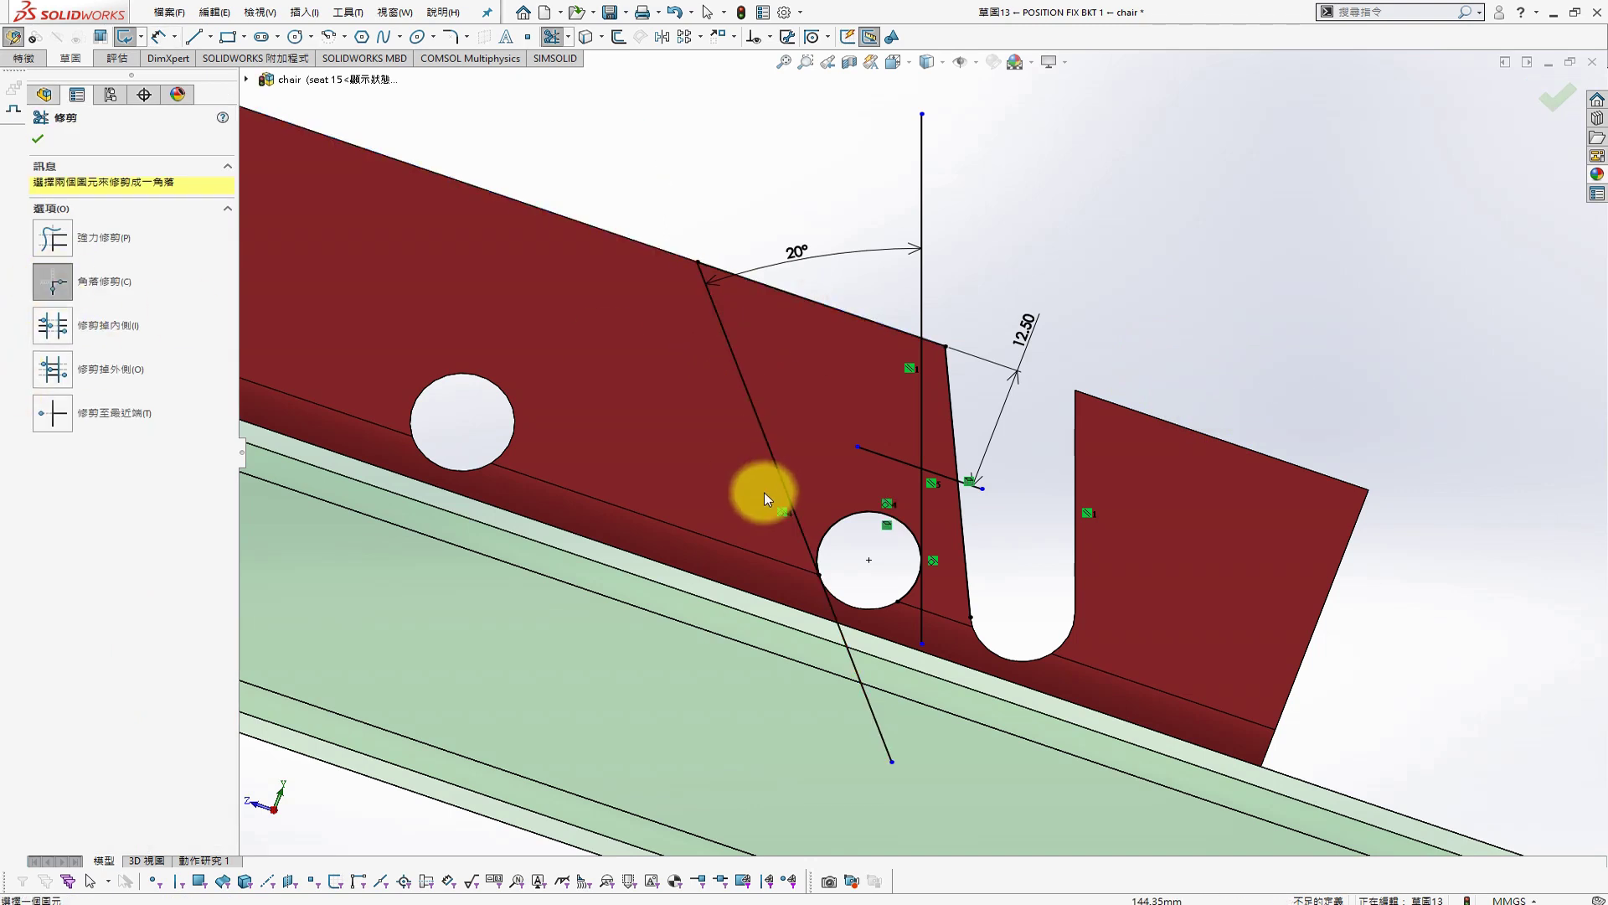
Corner-trim the slanted and vertical lines so both end at the hole
click(806, 538)
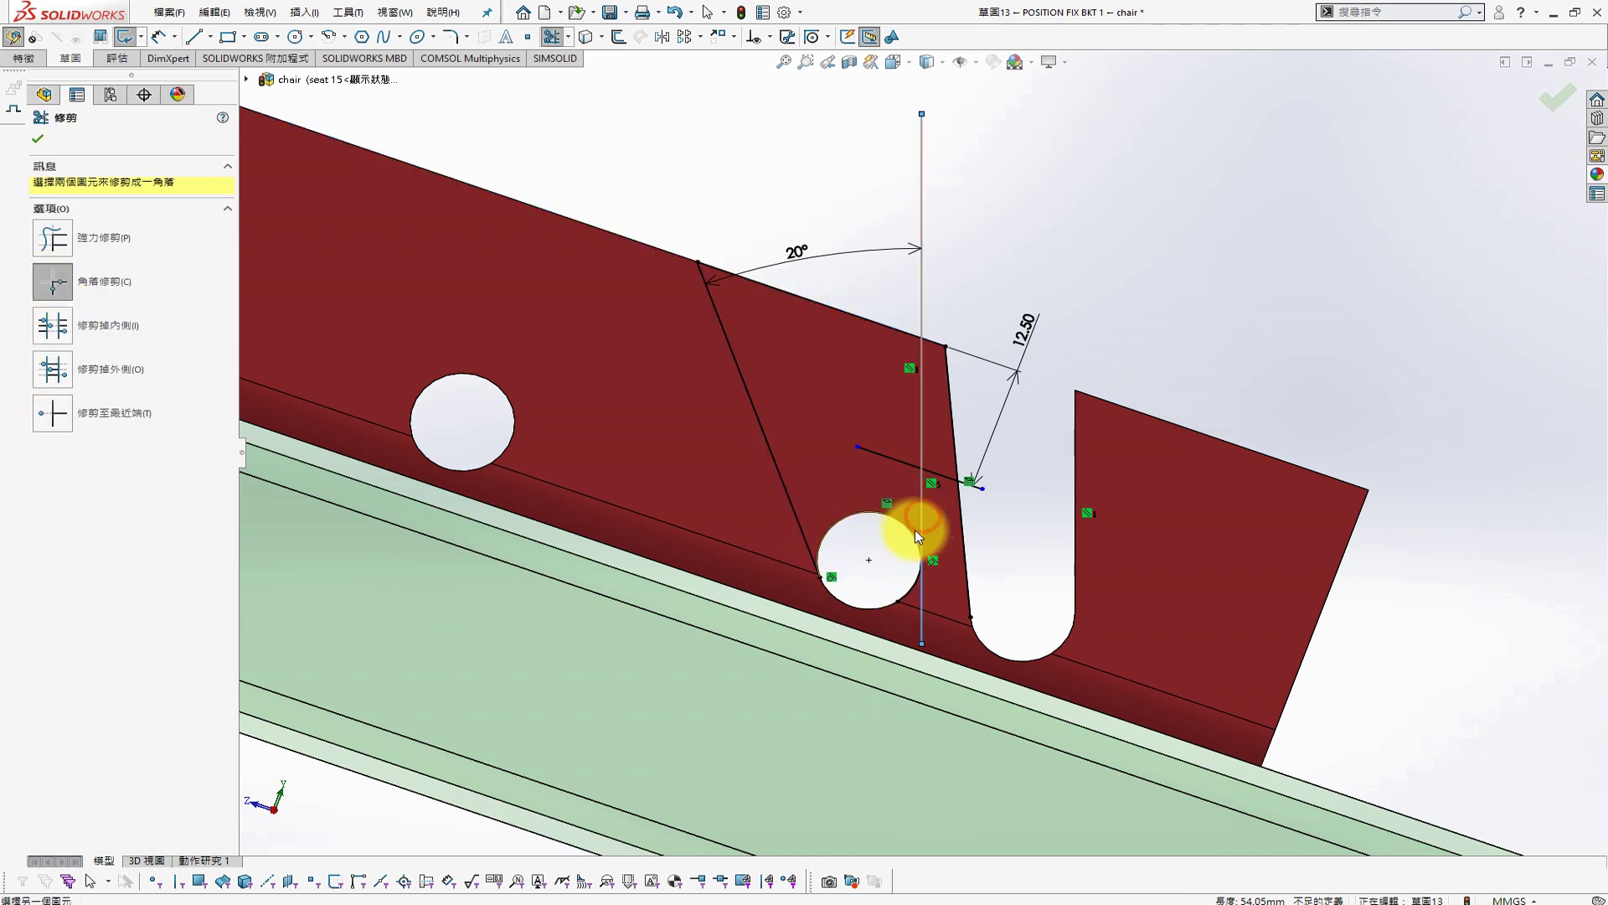
click(914, 529)
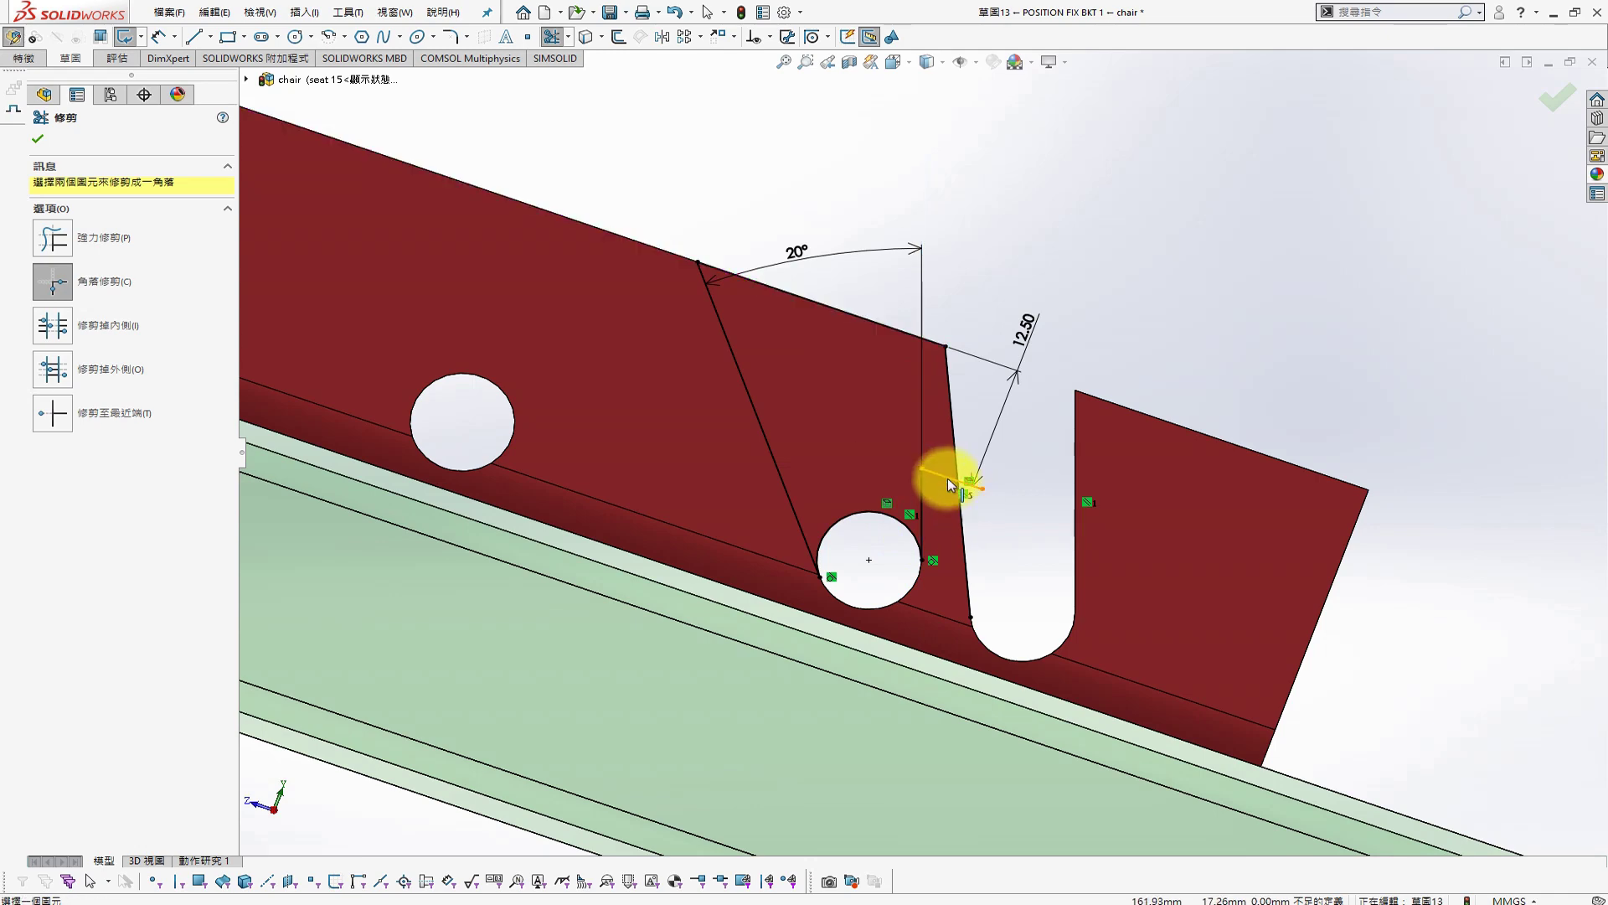
scroll(1039, 486, up, 2)
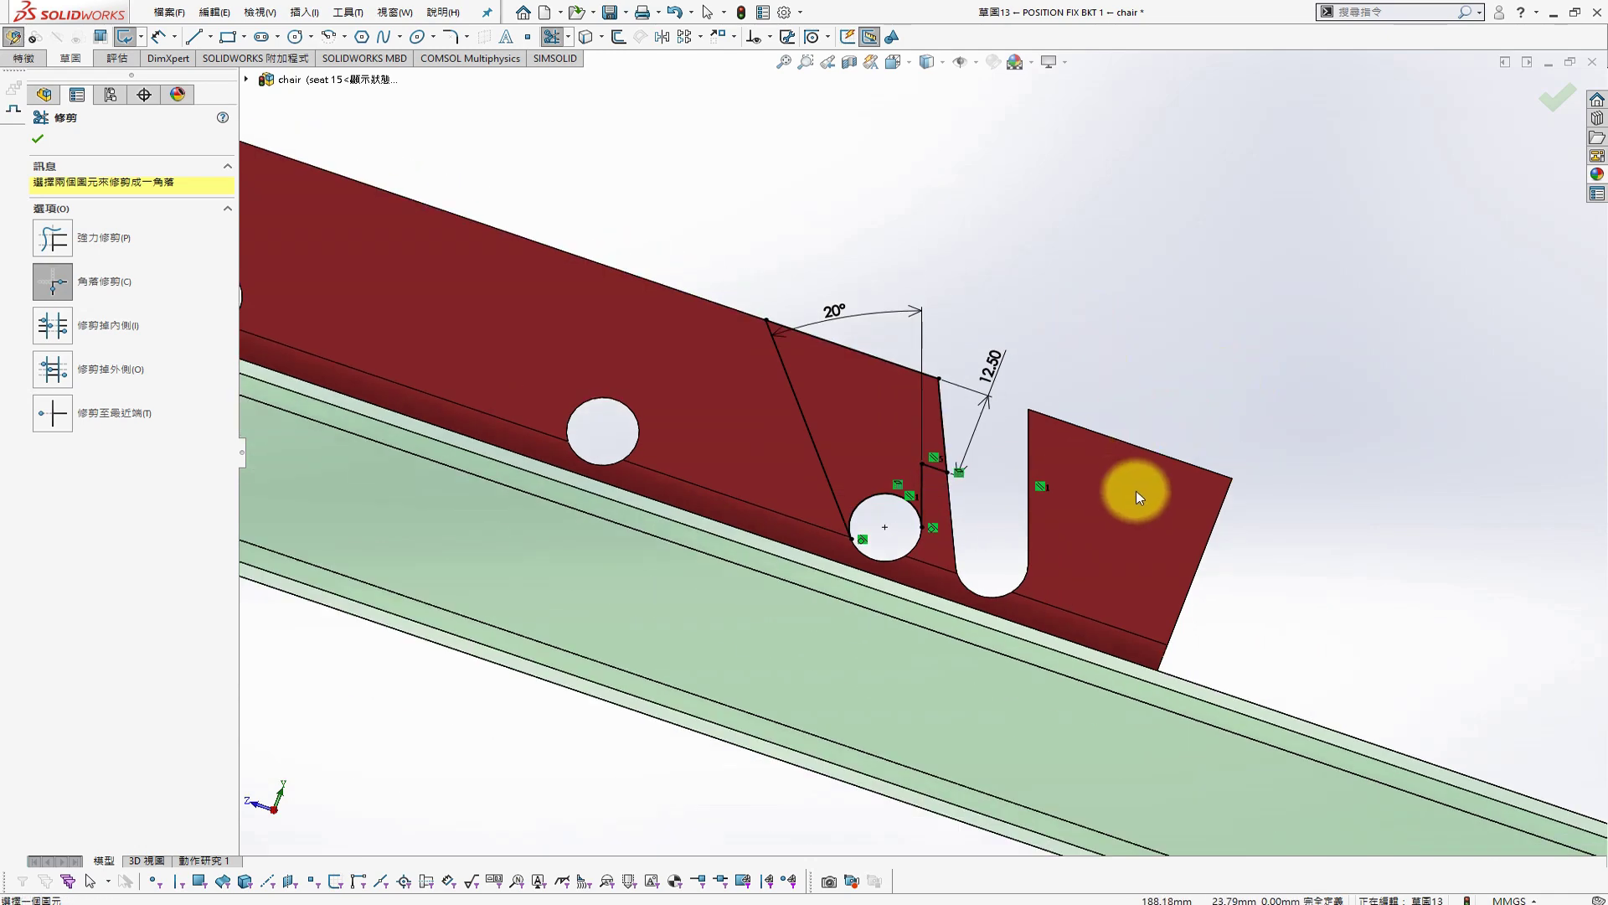
Apply a Through All extruded cut from the wedge-shaped sketch
key(s)
click(1285, 370)
click(139, 232)
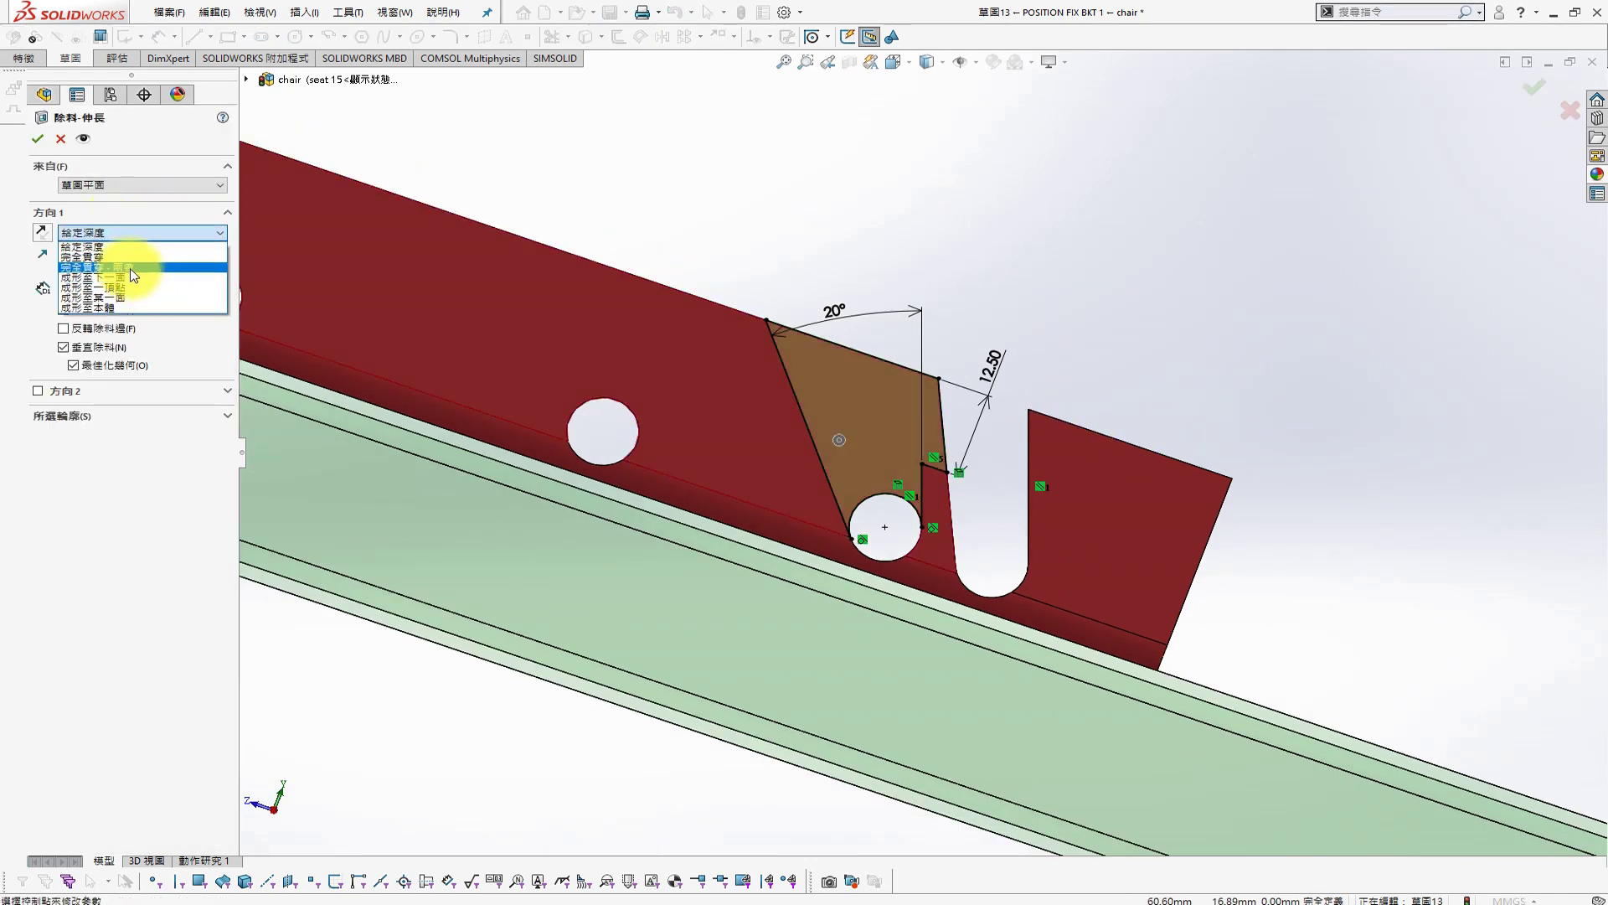
click(133, 268)
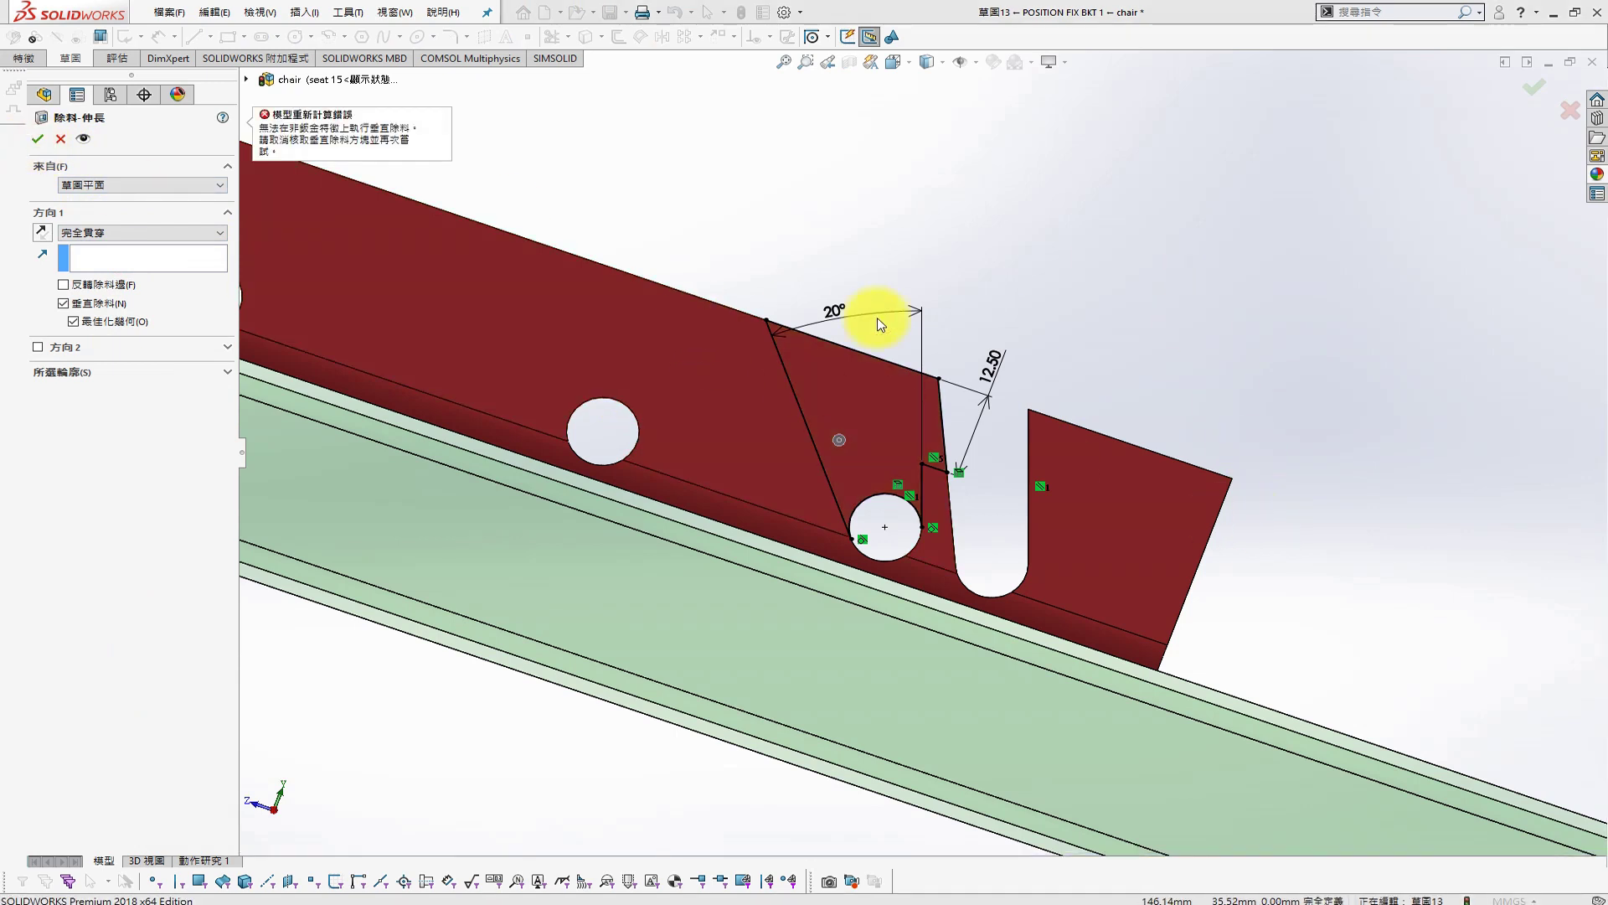
key(s)
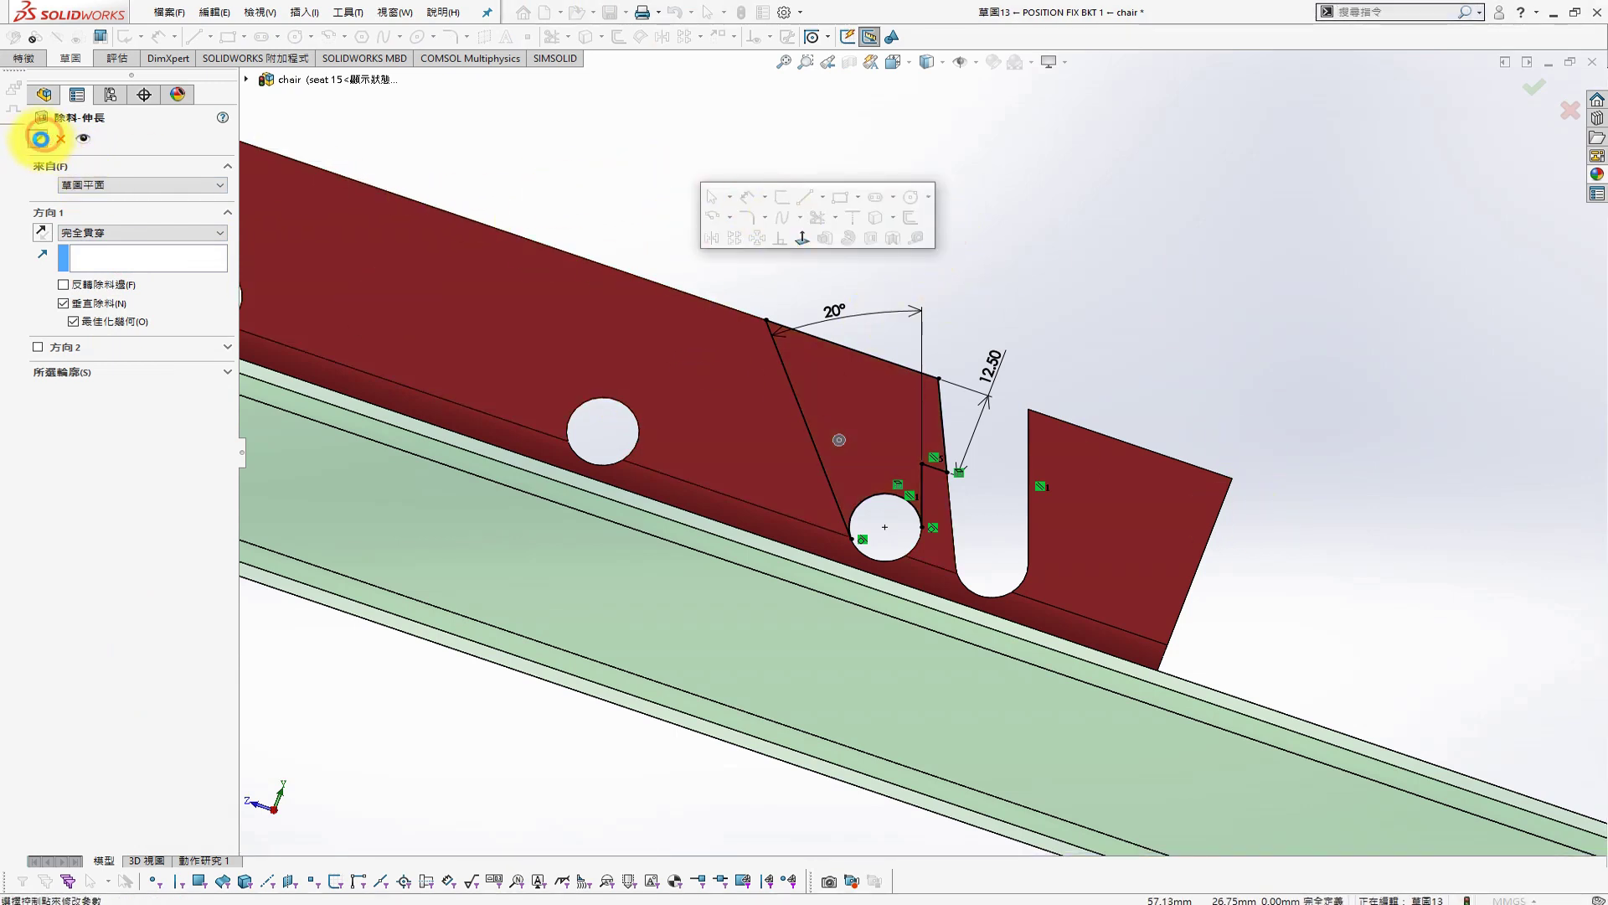
click(40, 139)
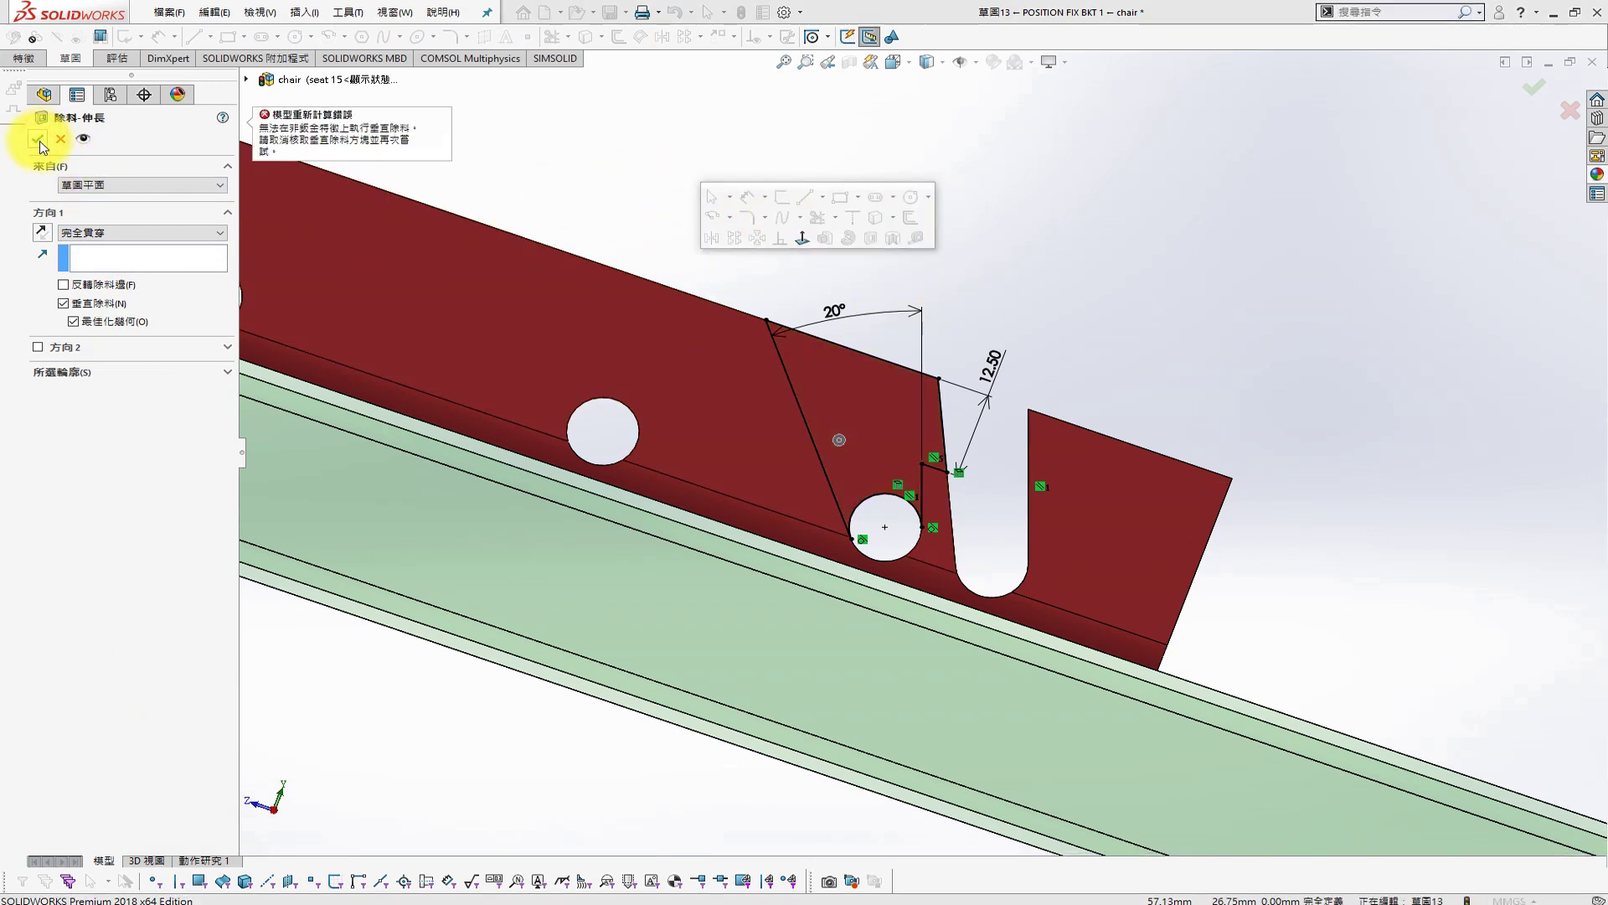
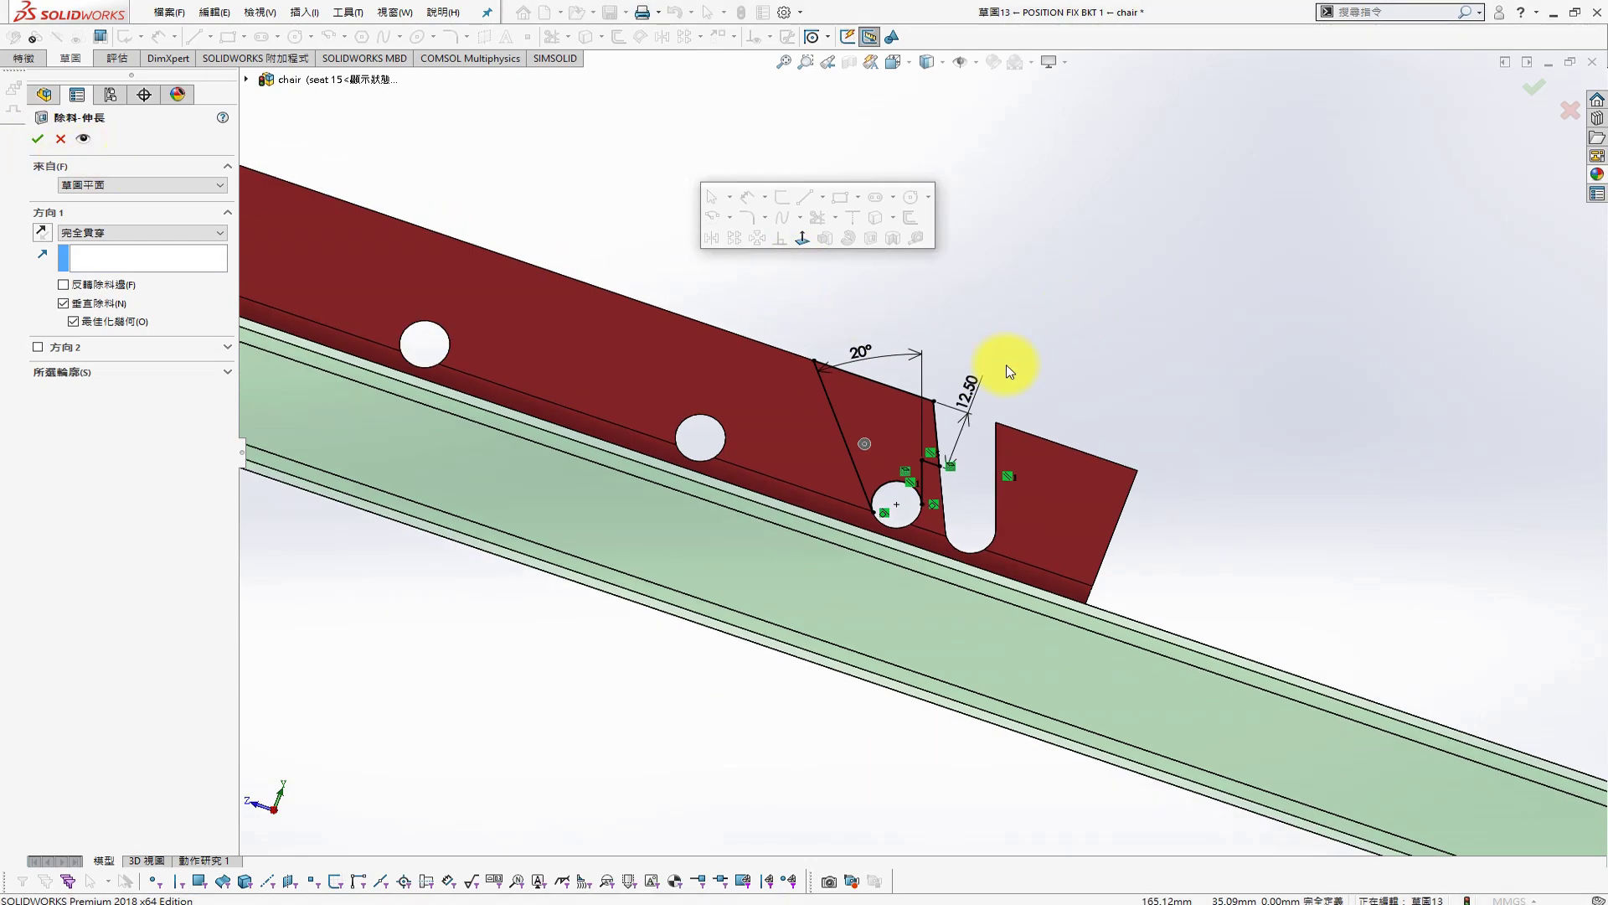
Accept the angled notch cut on POSITION FIX BKT 1 with Normal cut turned off
mouse_move(1007, 364)
middle_down()
mouse_move(933, 420)
mouse_move(872, 402)
mouse_move(968, 451)
mouse_move(1004, 445)
mouse_move(967, 482)
middle_up()
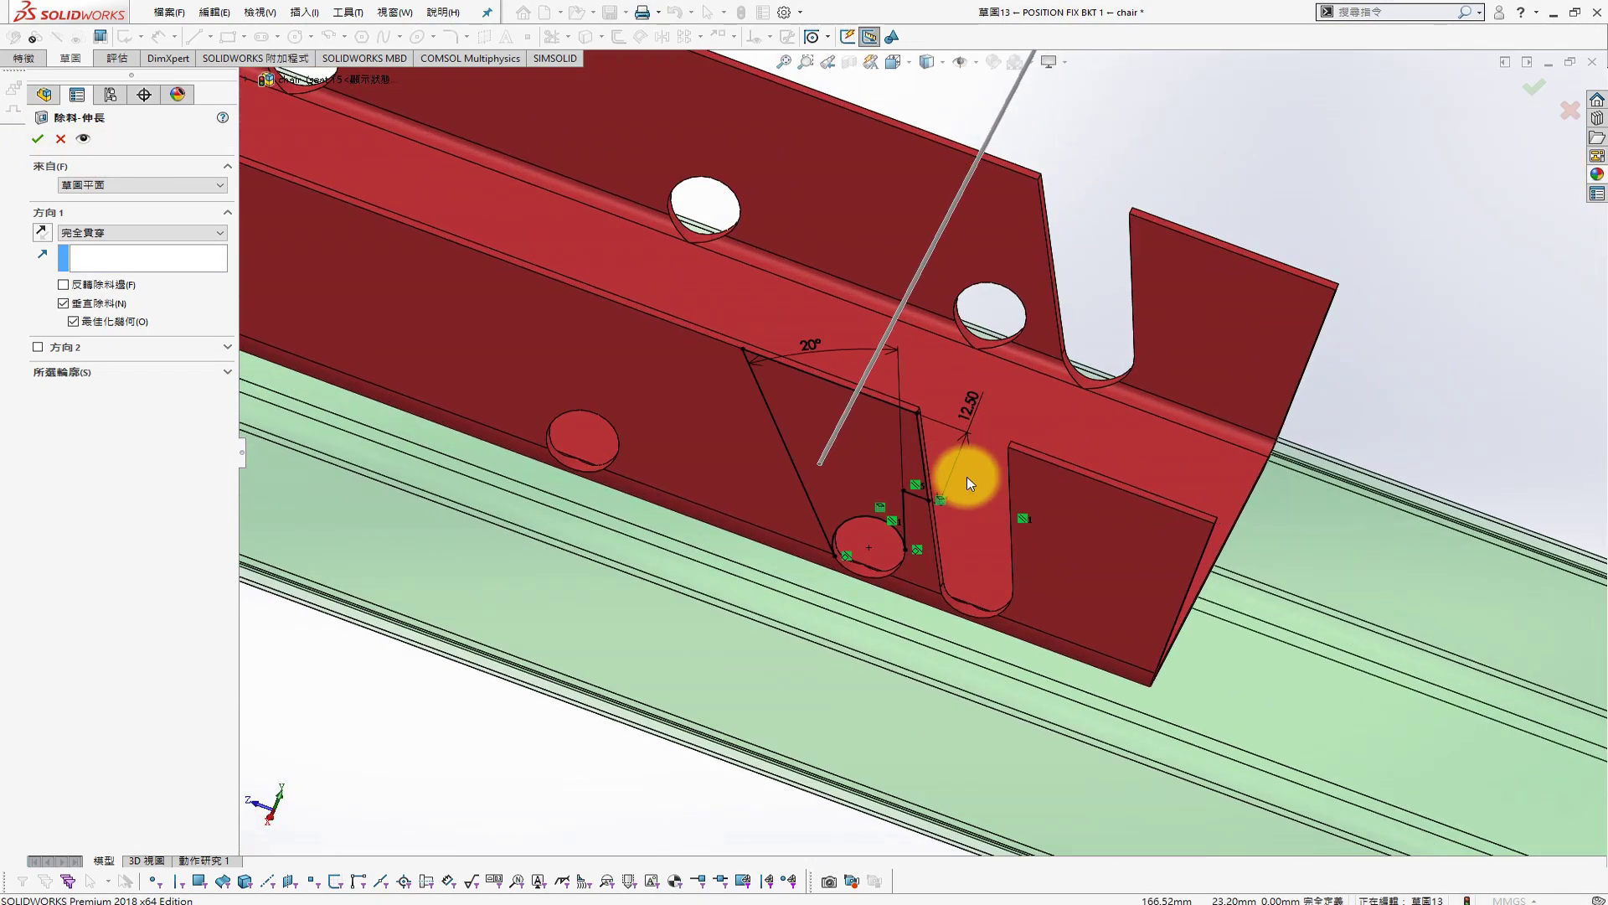
click(67, 303)
click(36, 140)
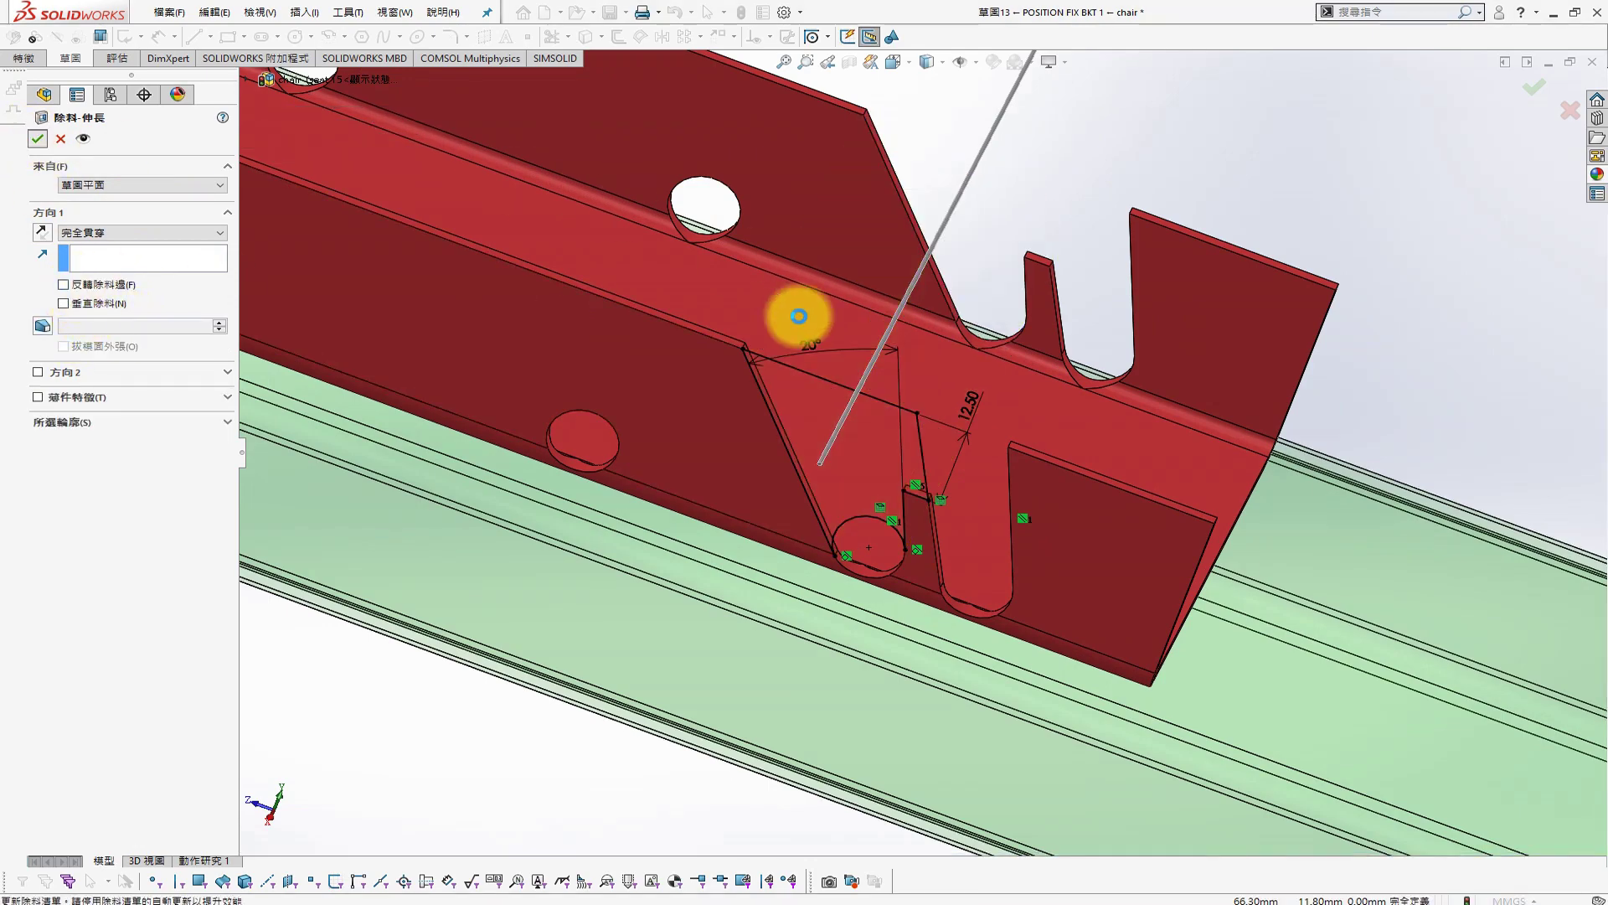
mouse_move(962, 337)
middle_down()
mouse_move(951, 369)
mouse_move(1170, 353)
mouse_move(973, 381)
middle_up()
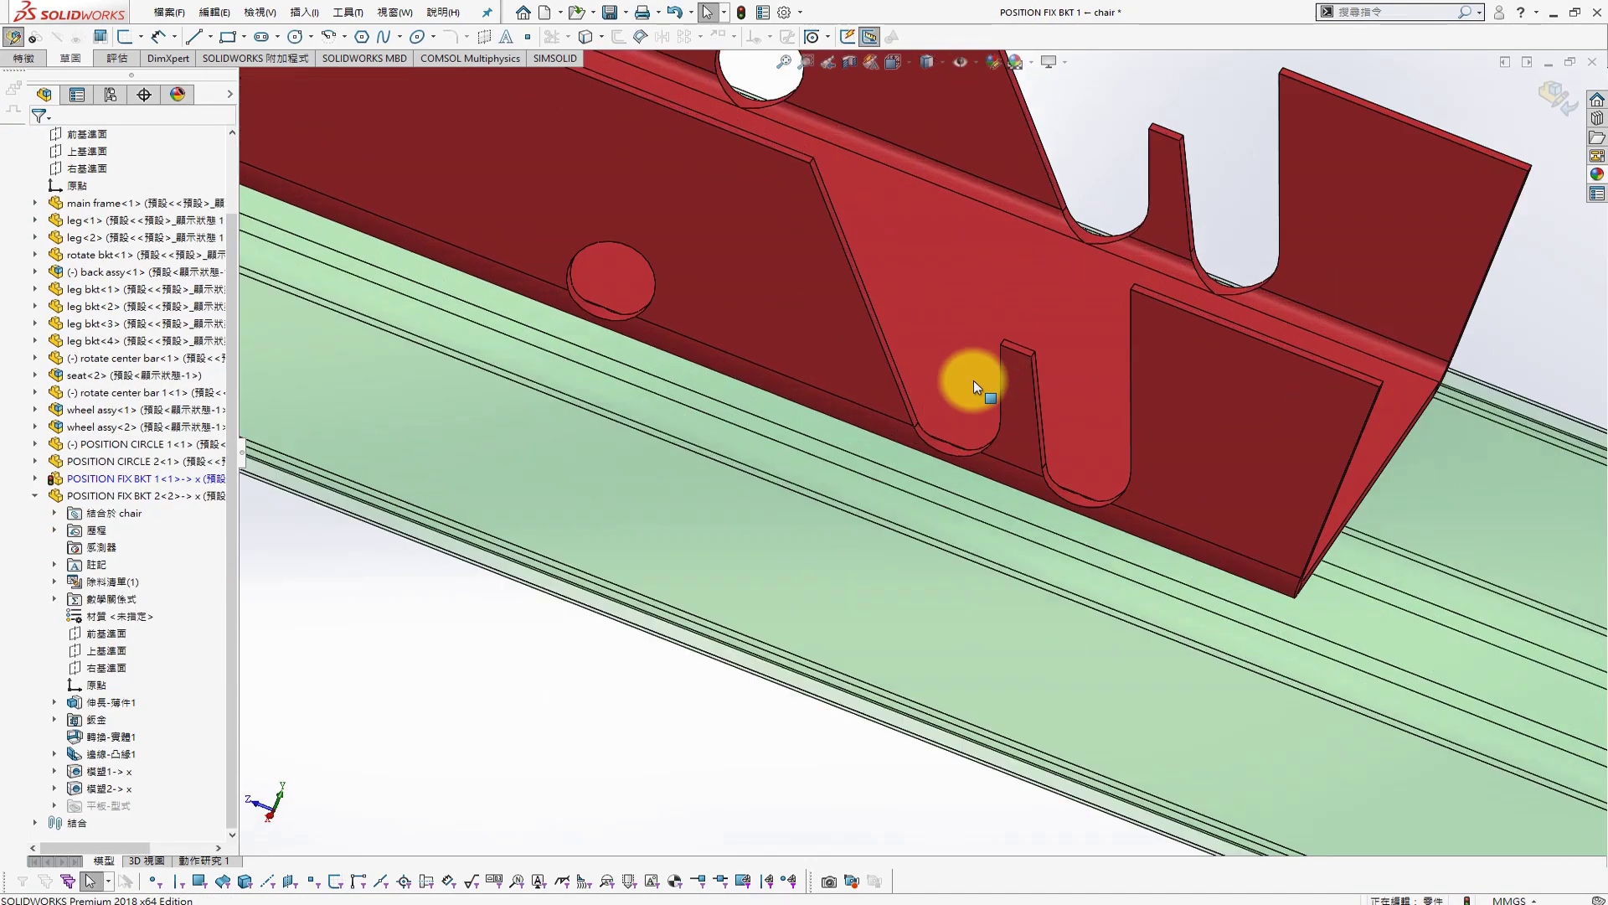
Lengthen the notch's 12.50 mm dimension to 20 mm and rebuild the bracket
click(1023, 350)
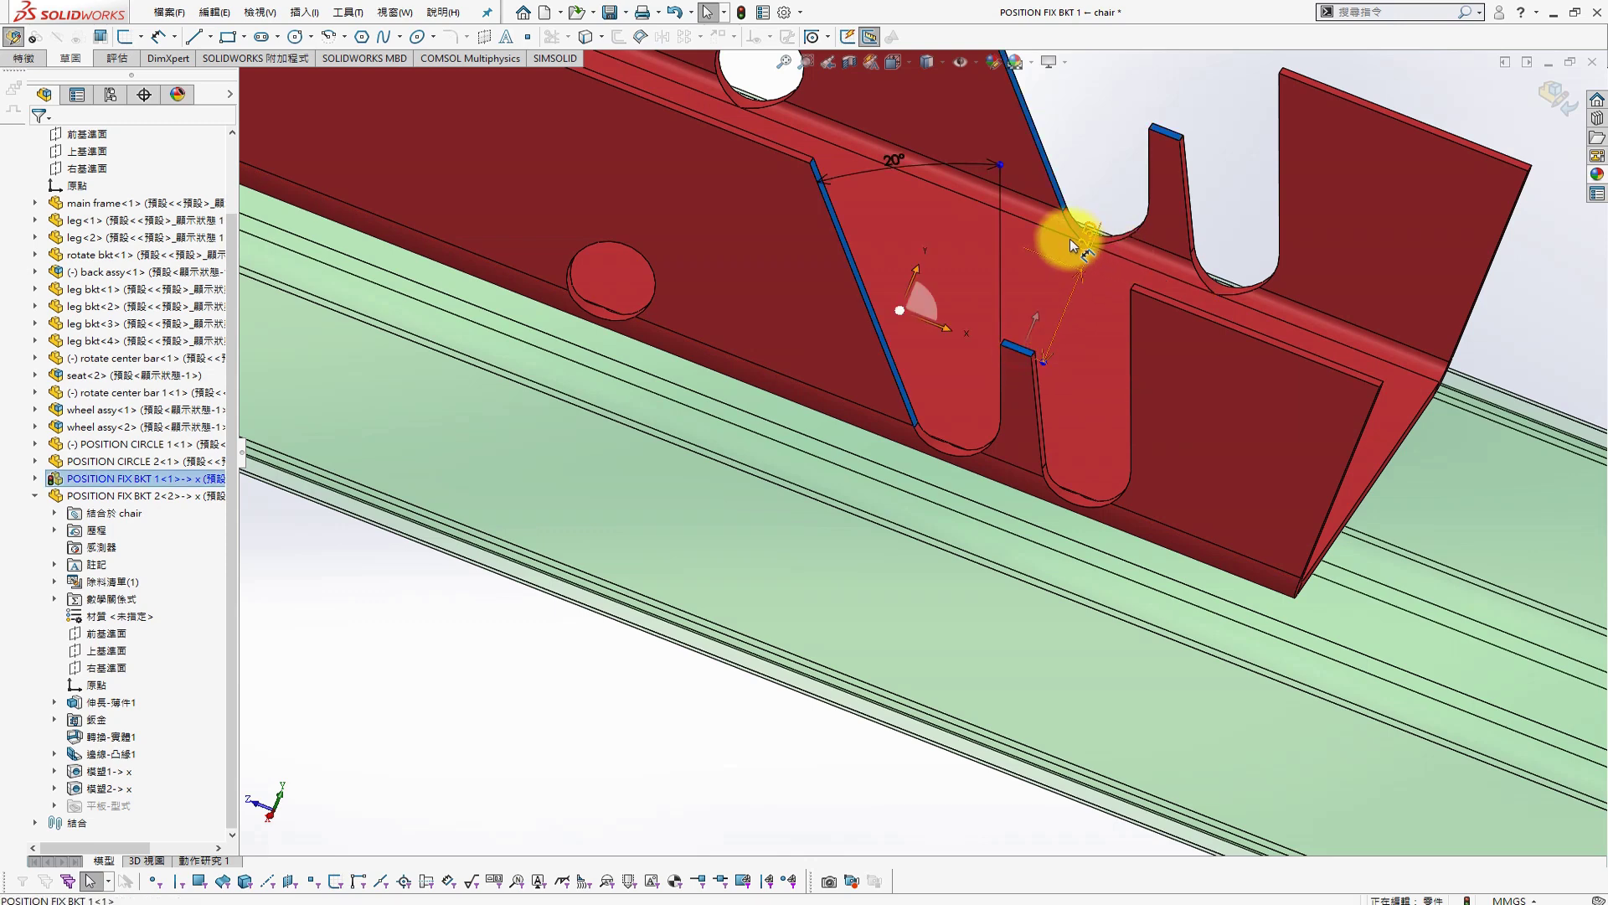
double_click(1085, 236)
text(20)
key(Return)
click(742, 12)
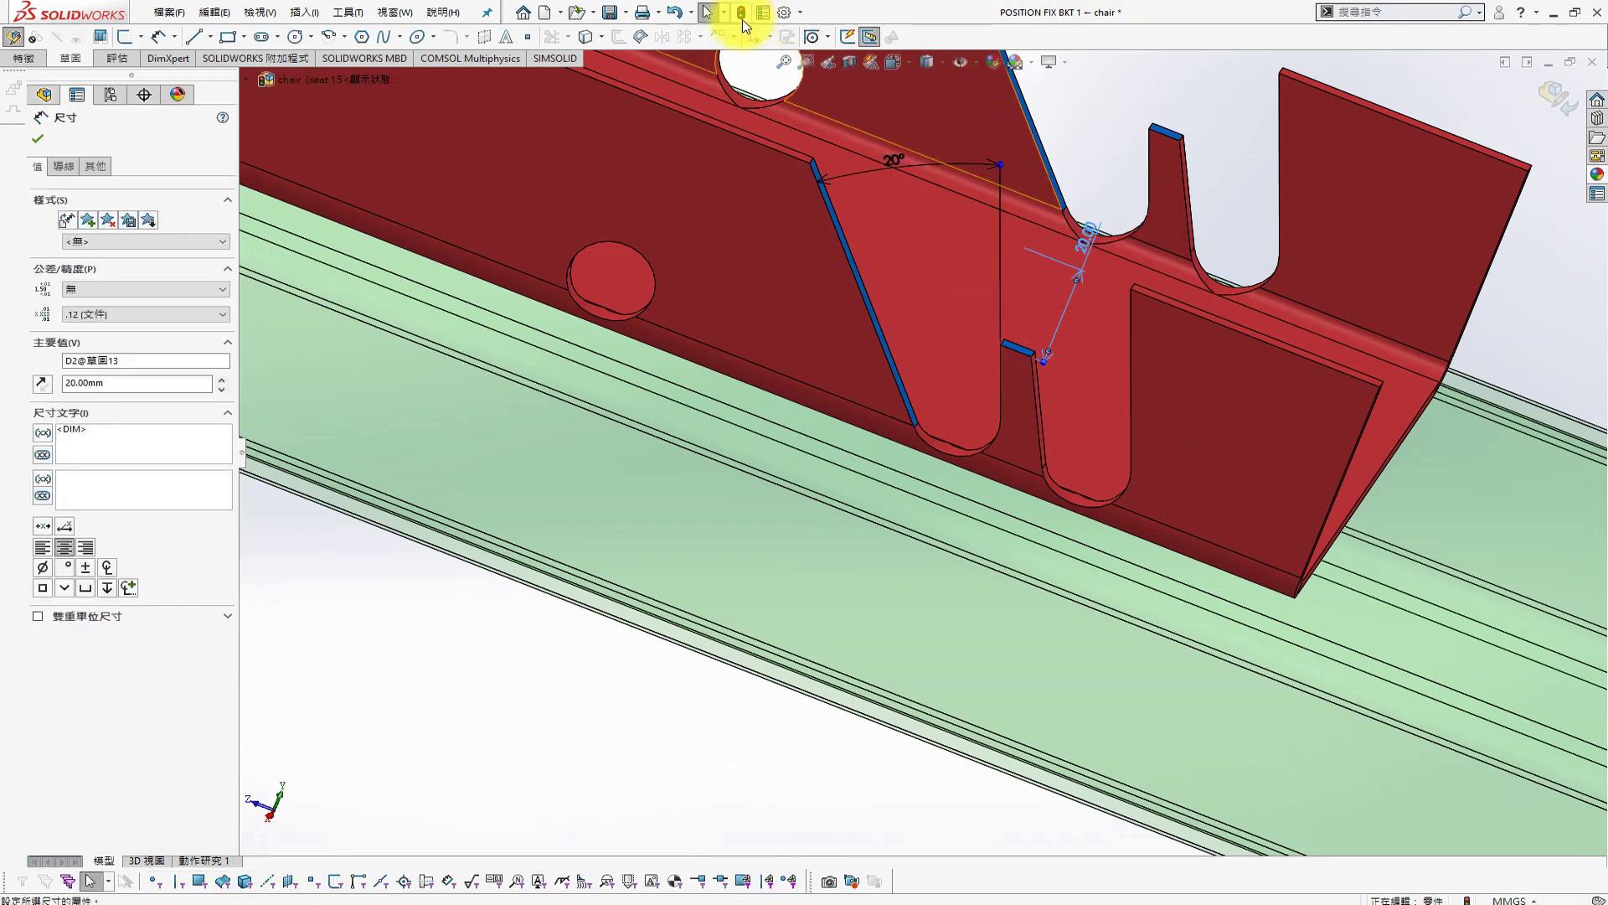
click(1122, 416)
Exit Edit Component to return to the chair assembly
scroll(1122, 416, down, 2)
mouse_move(1137, 387)
middle_down()
mouse_move(532, 162)
mouse_move(1021, 359)
mouse_move(1005, 436)
middle_up()
scroll(1005, 436, down, 1)
click(1553, 96)
Reopen Sketch13 and shorten the notch's 20.00 dimension to 15 mm, then rebuild
scroll(969, 449, down, 2)
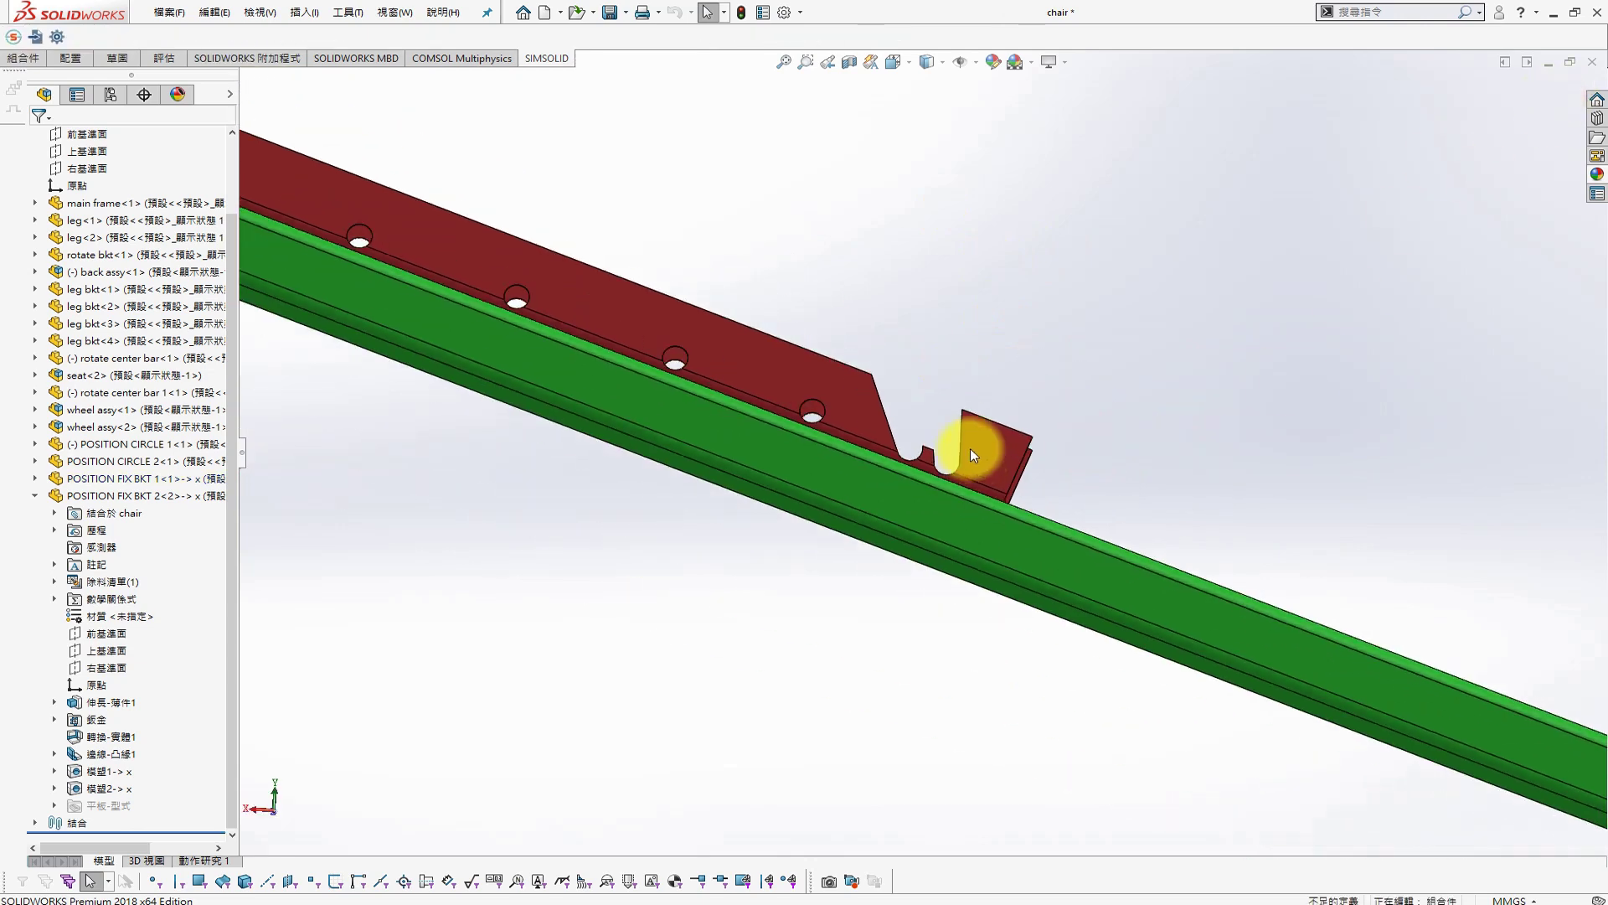
click(972, 450)
click(1119, 405)
scroll(1023, 729, up, 3)
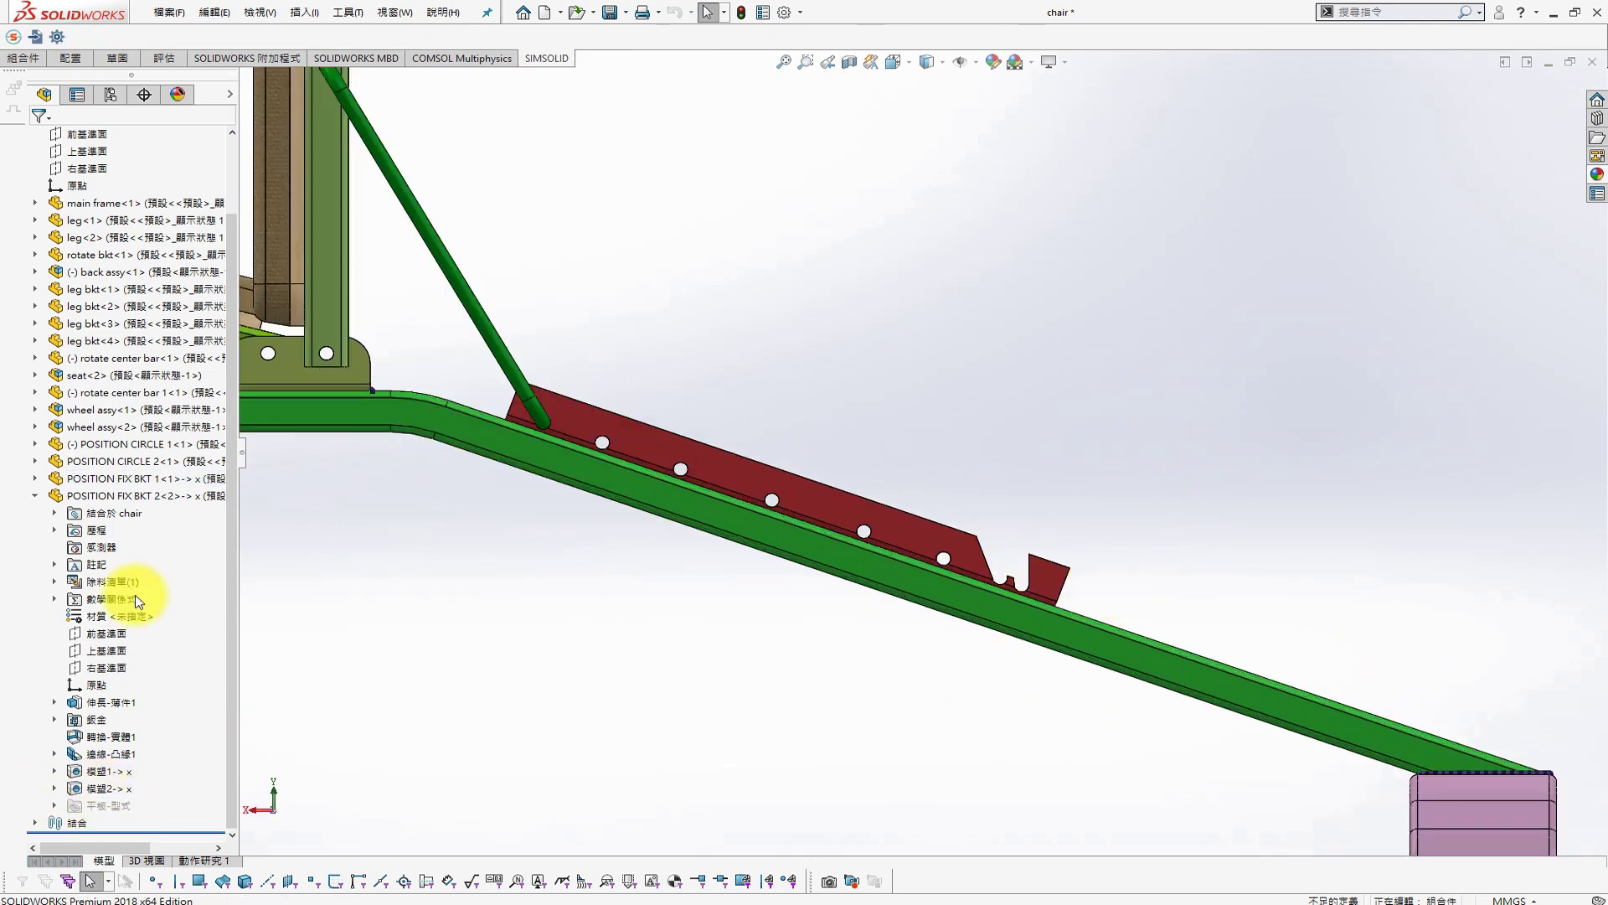
click(35, 480)
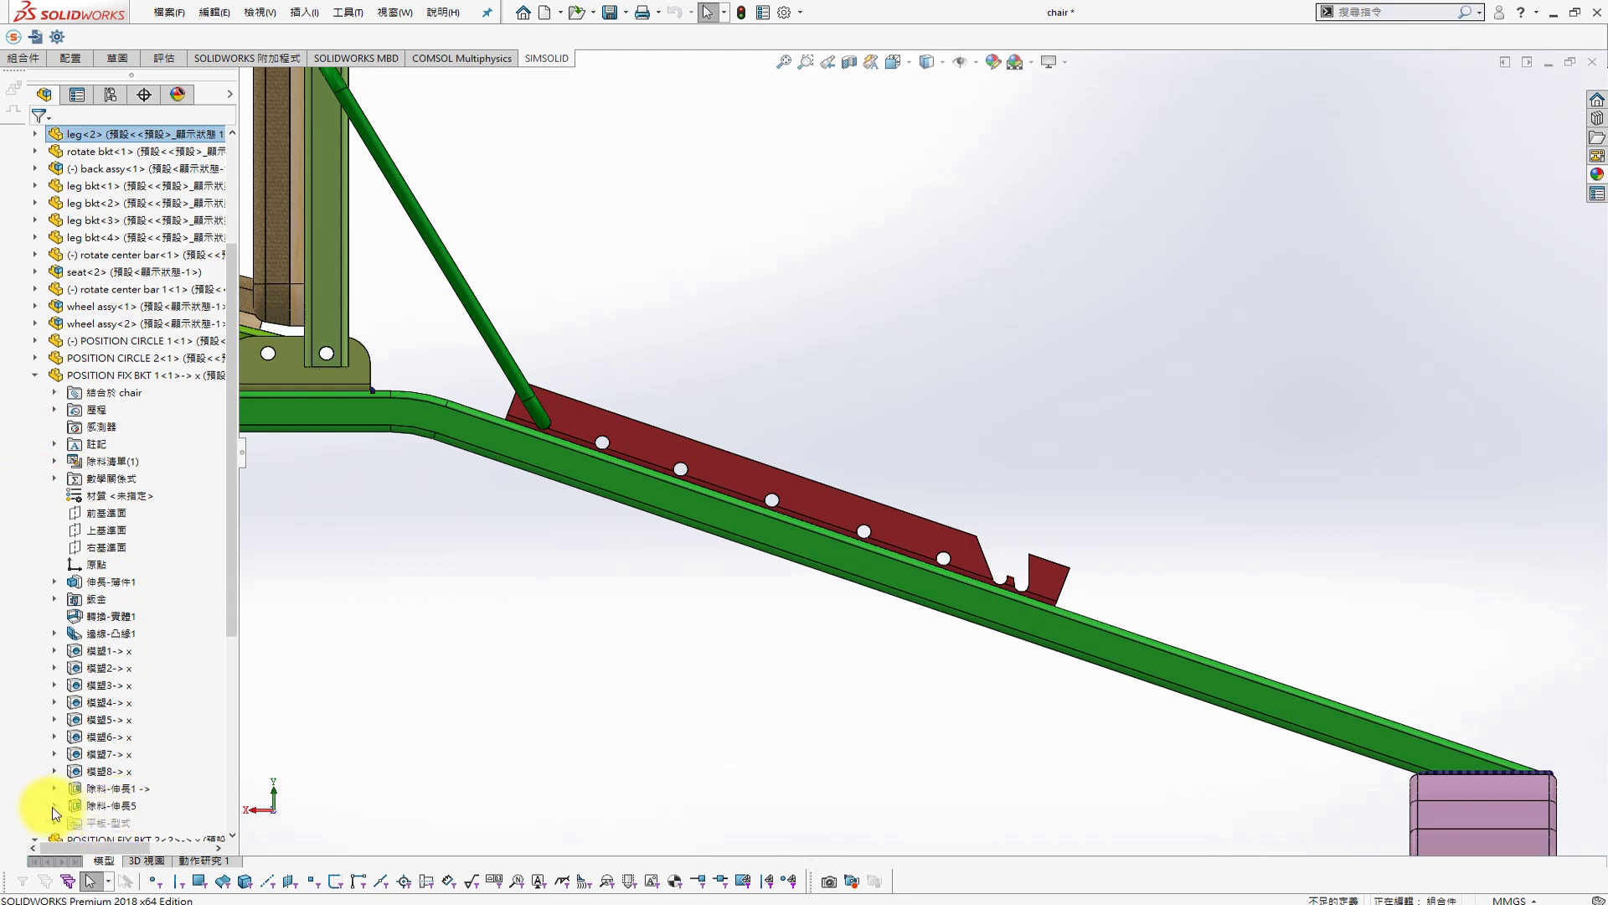
click(141, 773)
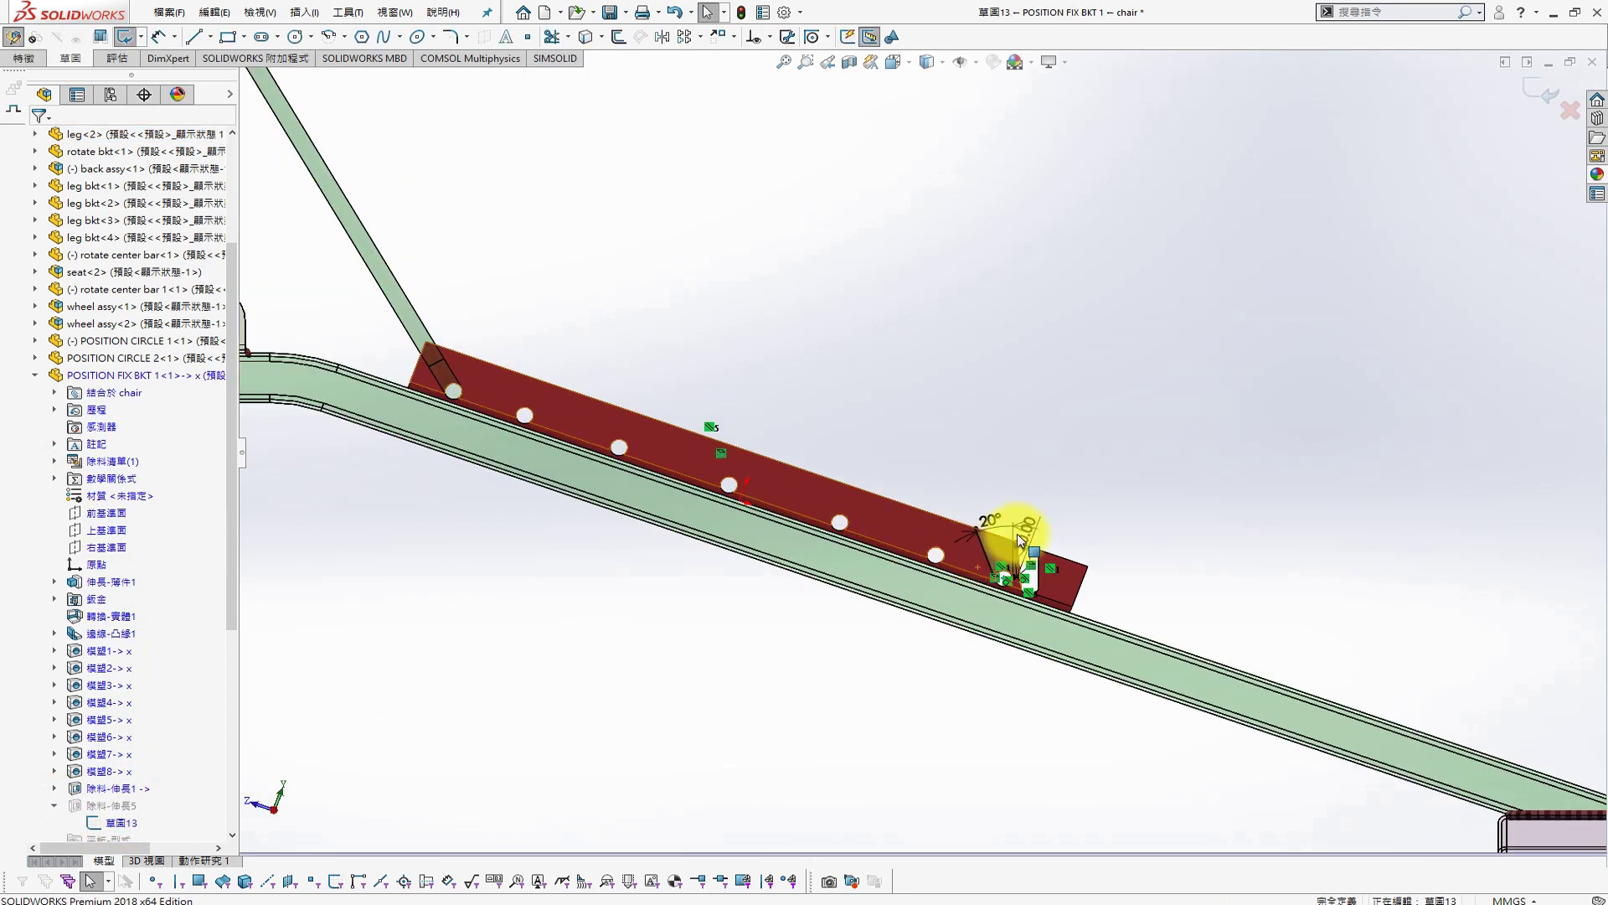
scroll(973, 618, up, 5)
click(997, 473)
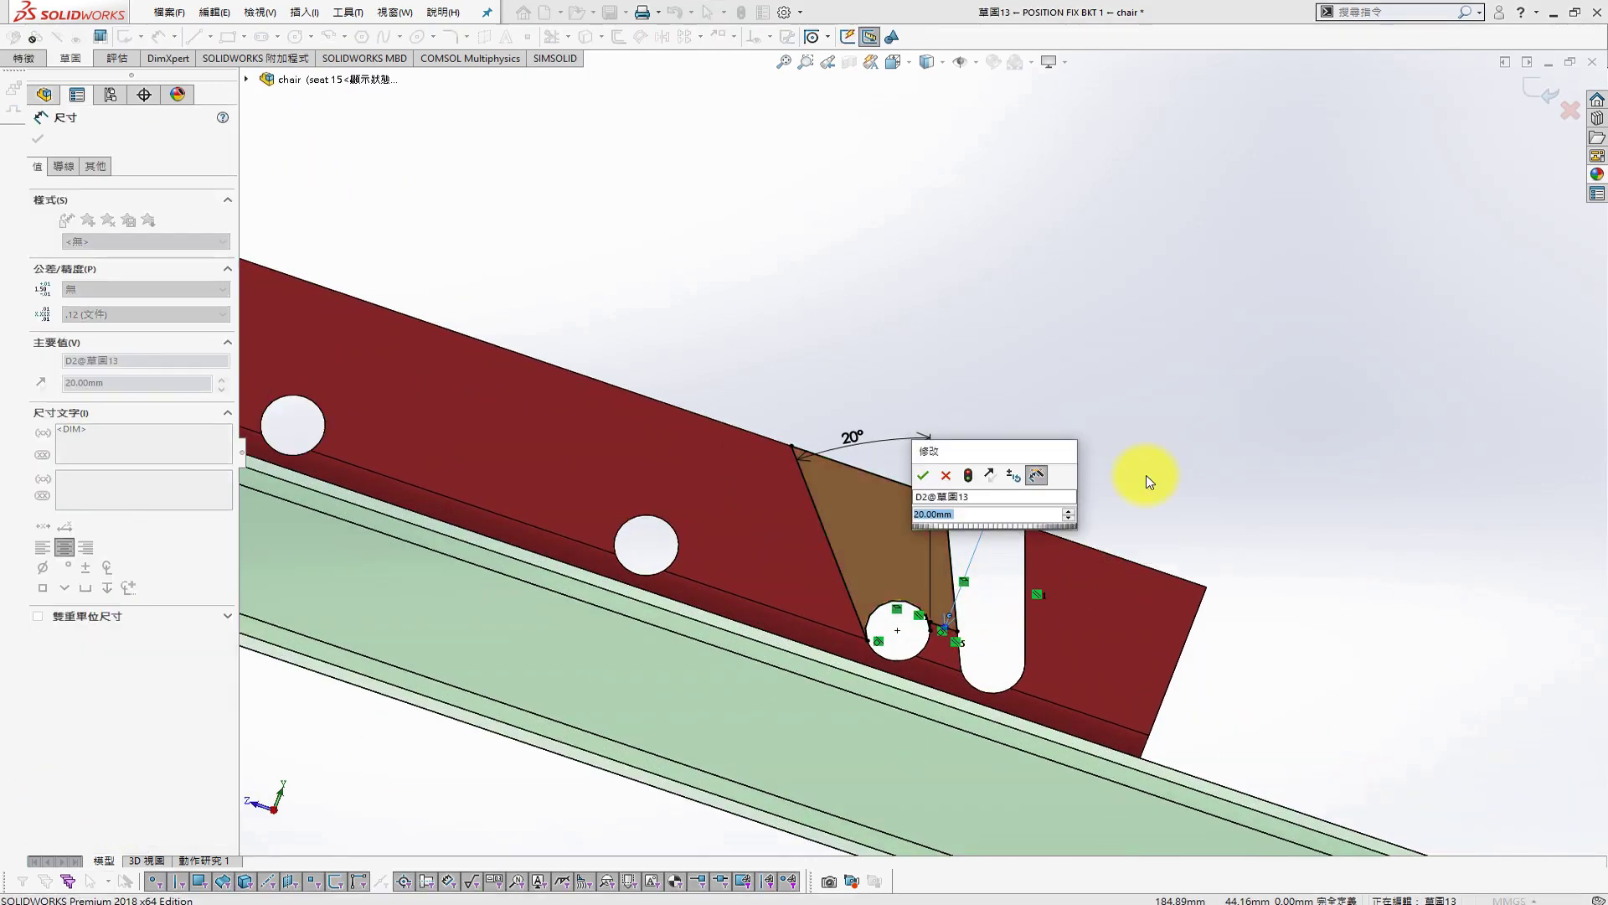
click(1299, 391)
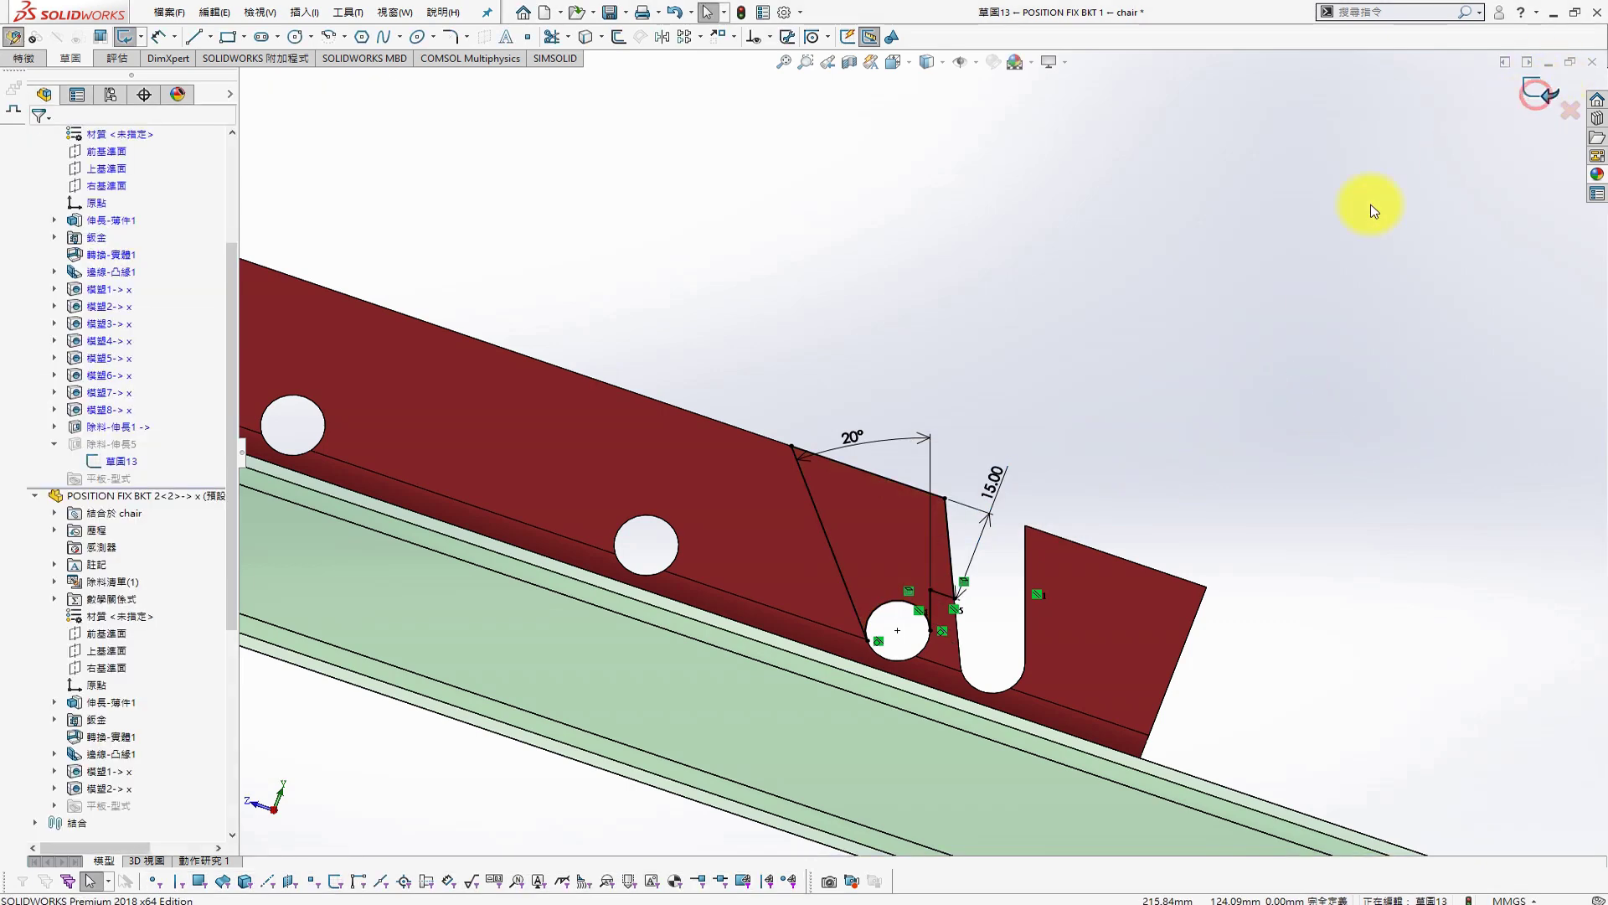
key(ctrl+b)
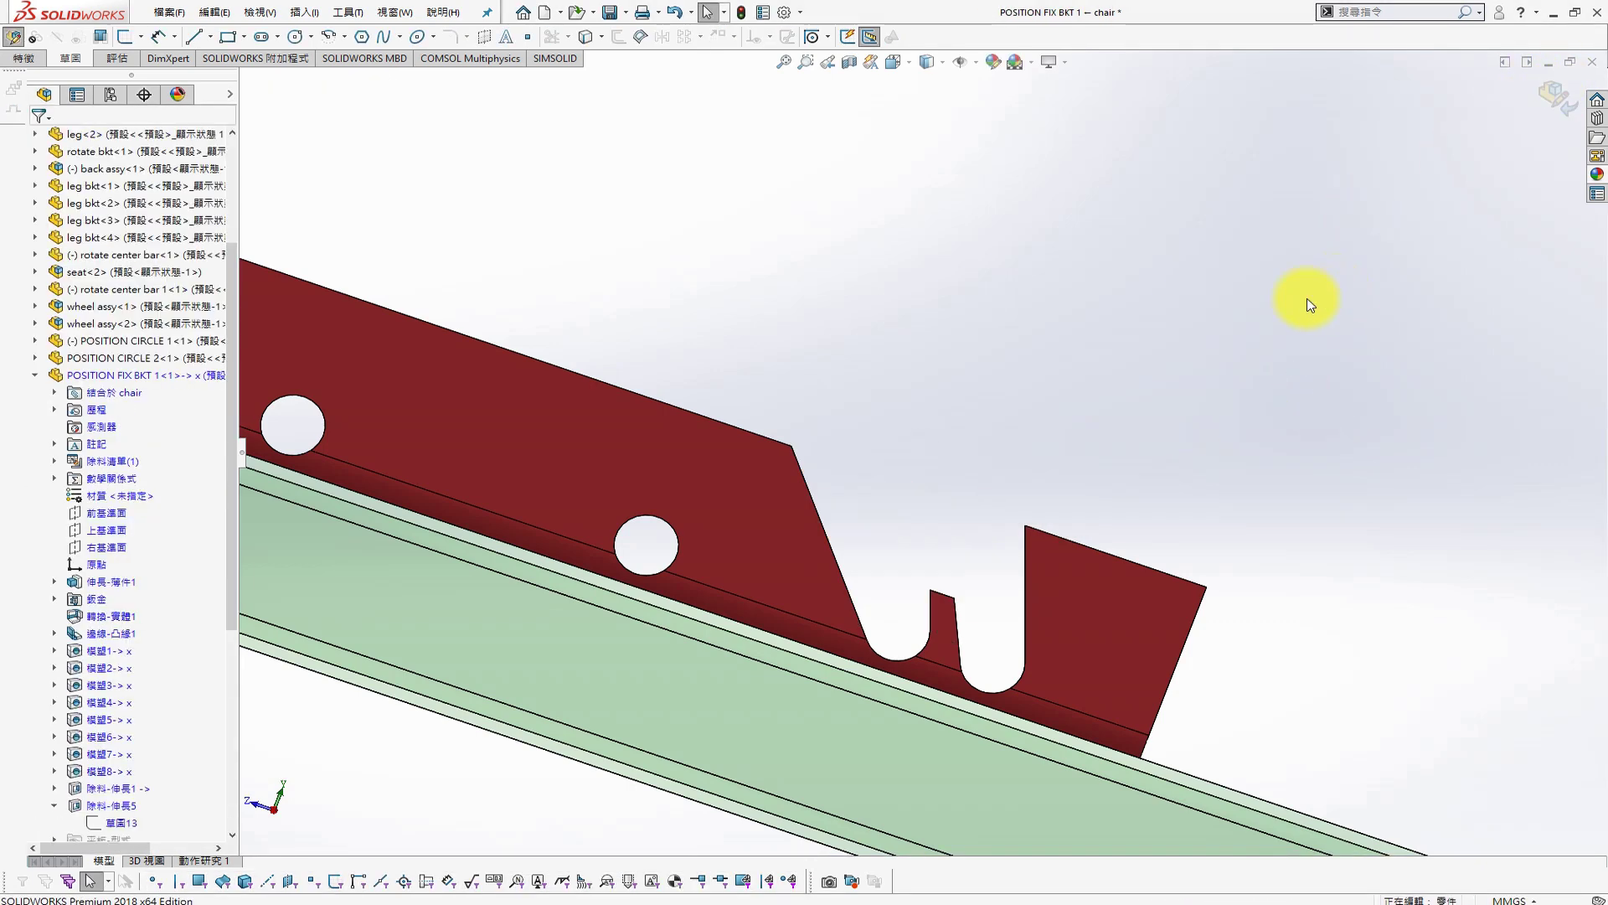
Break all external references of POSITION FIX BKT 1 and open the bracket part on its own
right_click(178, 375)
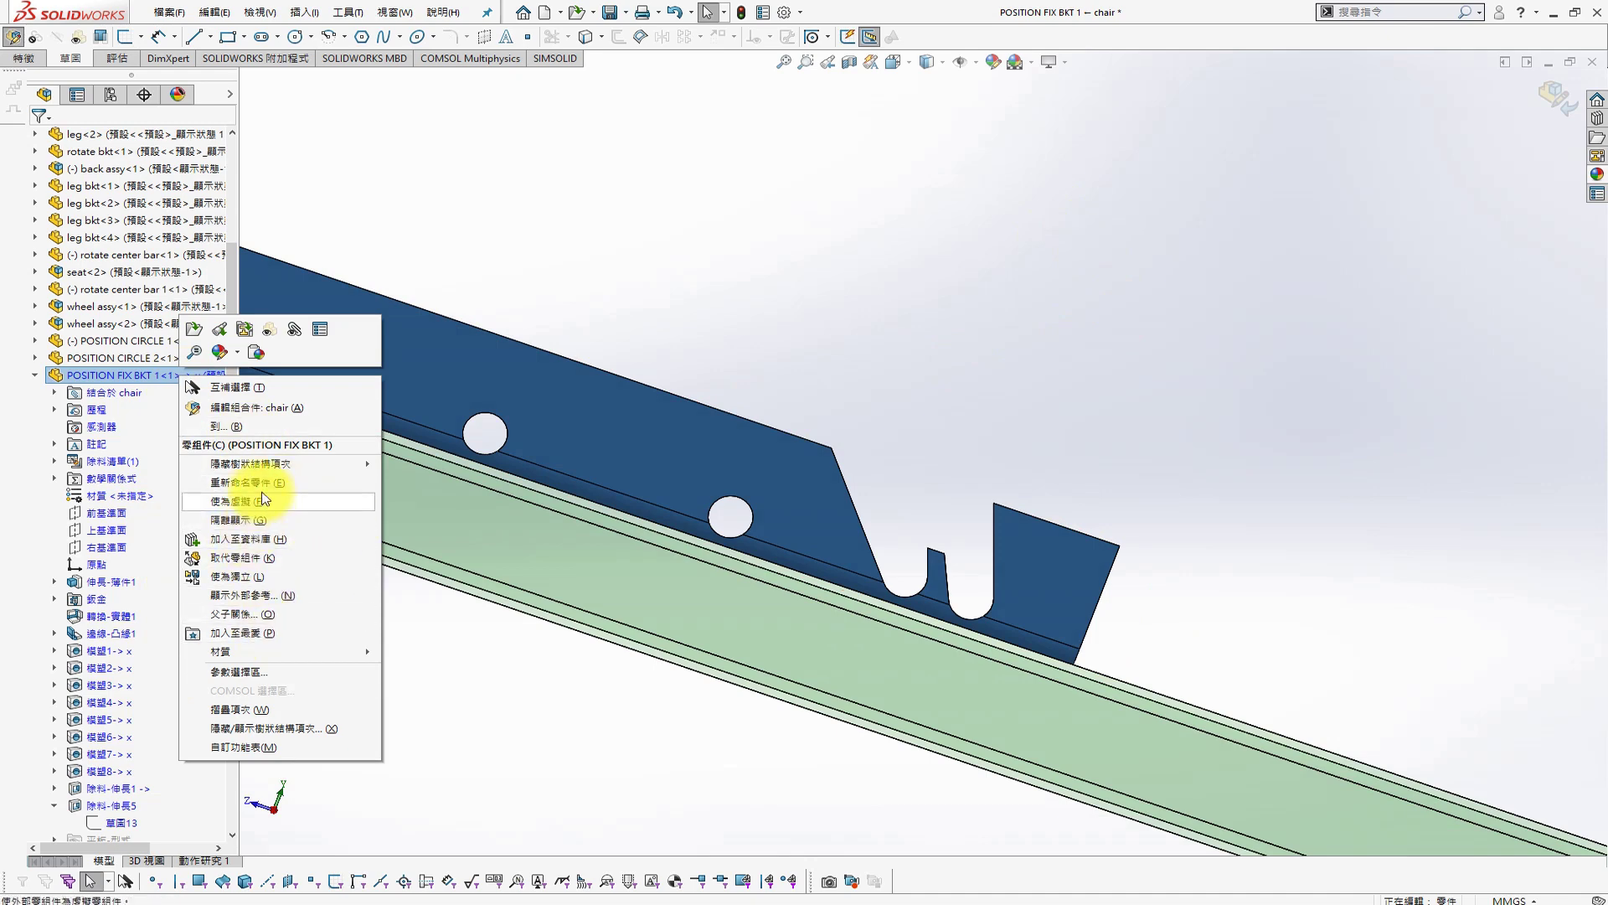
click(269, 598)
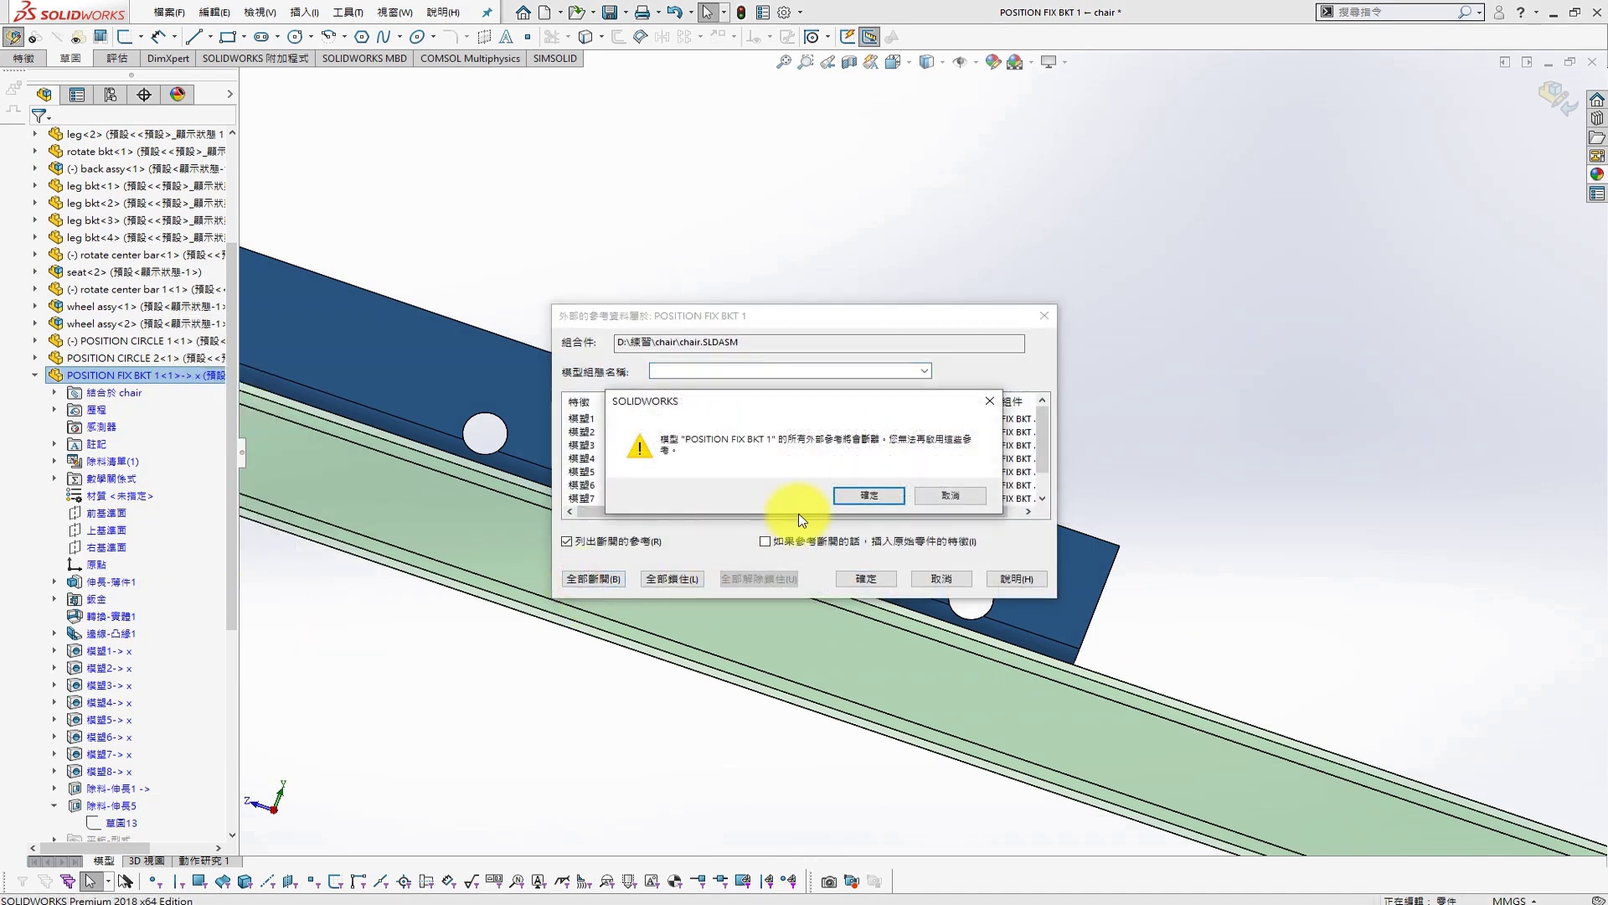
click(862, 578)
scroll(932, 385, up, 5)
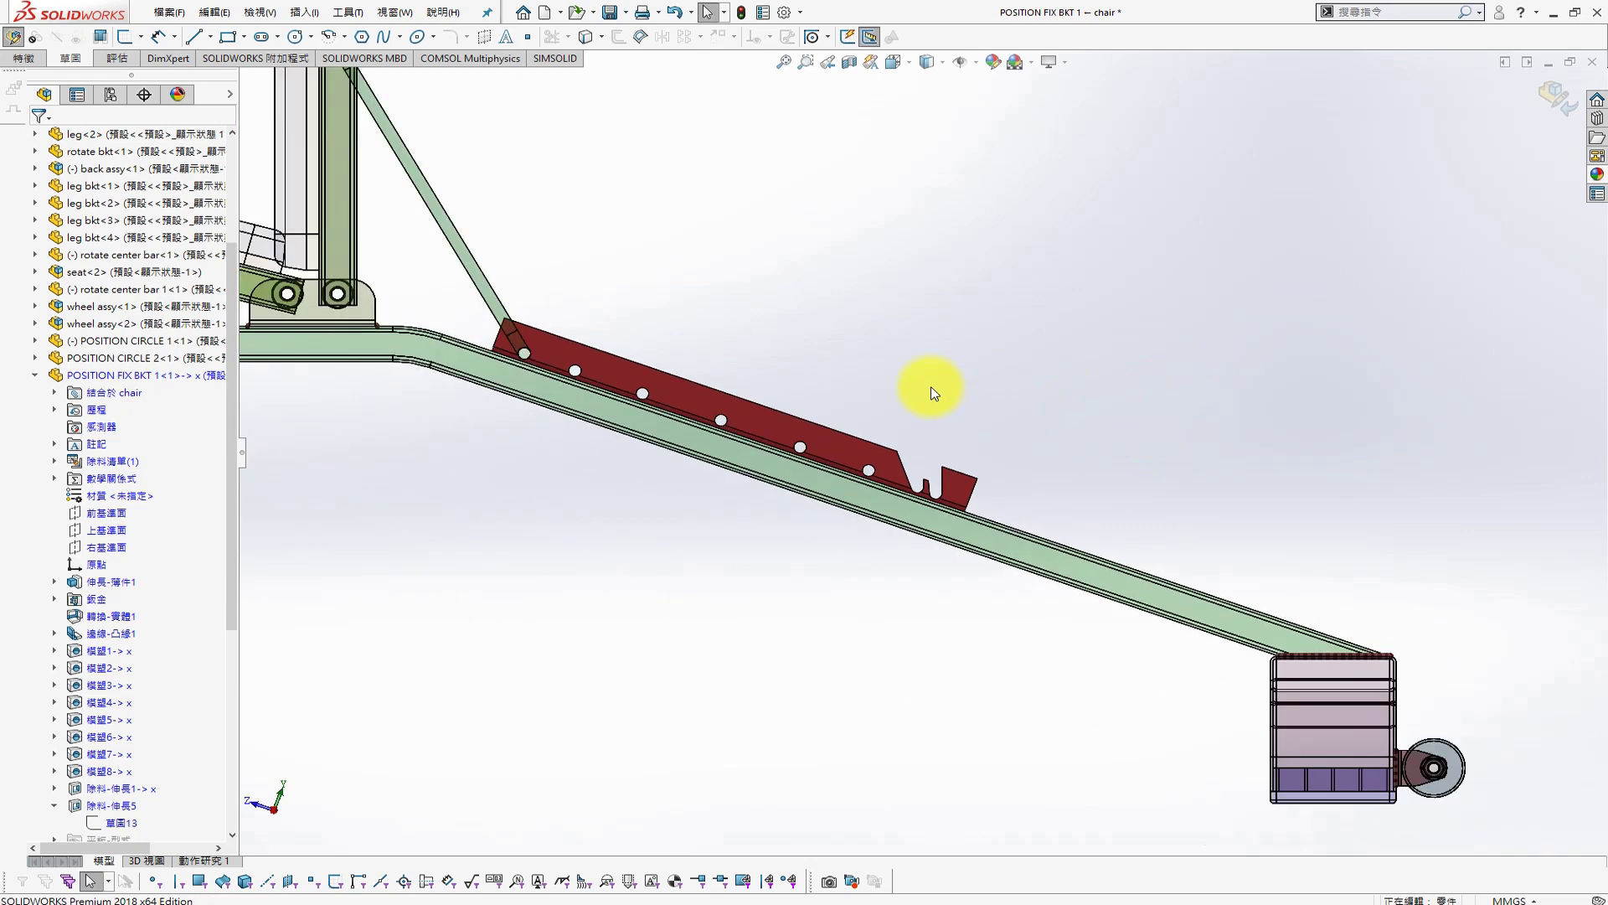
scroll(932, 386, down, 2)
click(1554, 95)
right_click(920, 483)
click(887, 251)
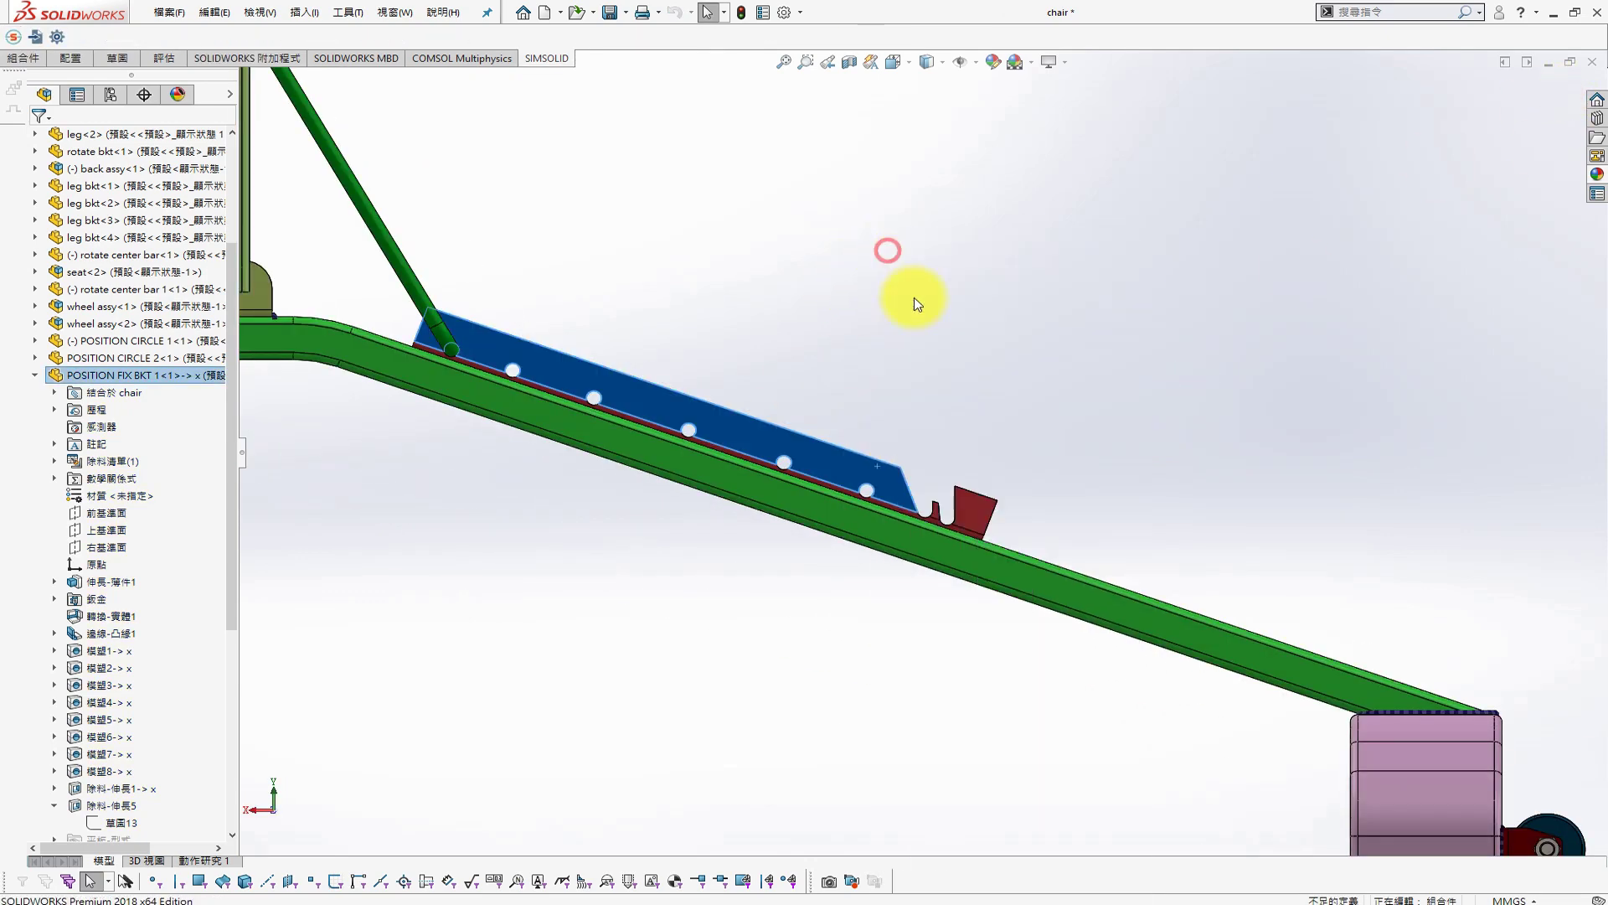
Start a new sketch on the lower flange face of POSITION FIX BKT
scroll(1073, 394, down, 5)
click(1264, 424)
click(1223, 373)
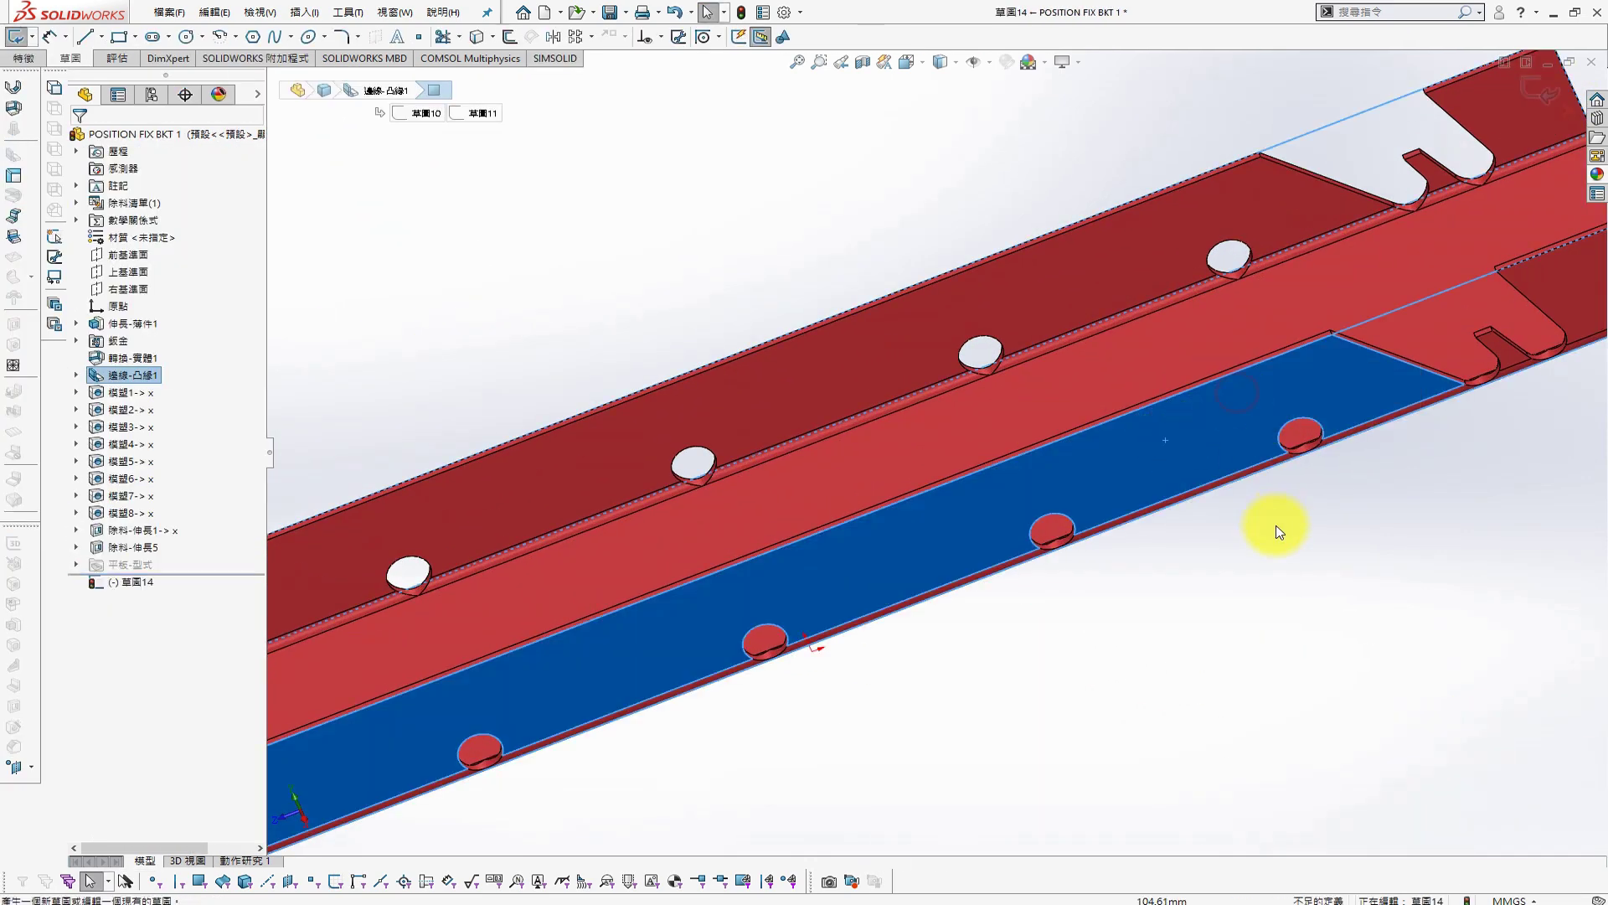
scroll(1223, 419, down, 3)
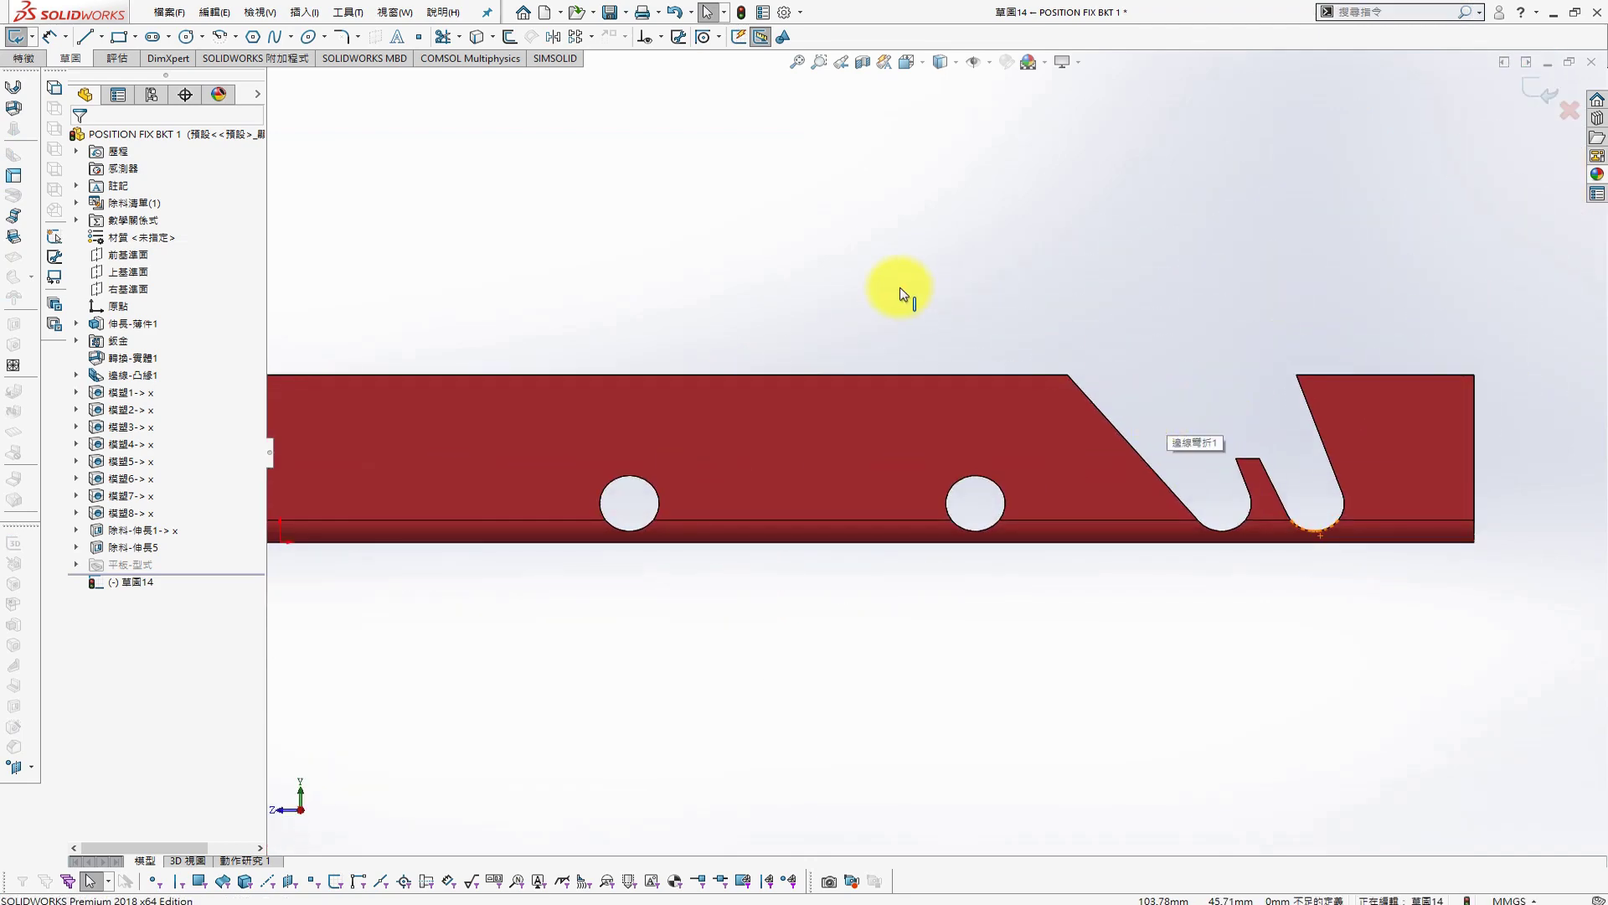
Project the circular hole edges of the bar into the sketch
click(968, 476)
click(1118, 352)
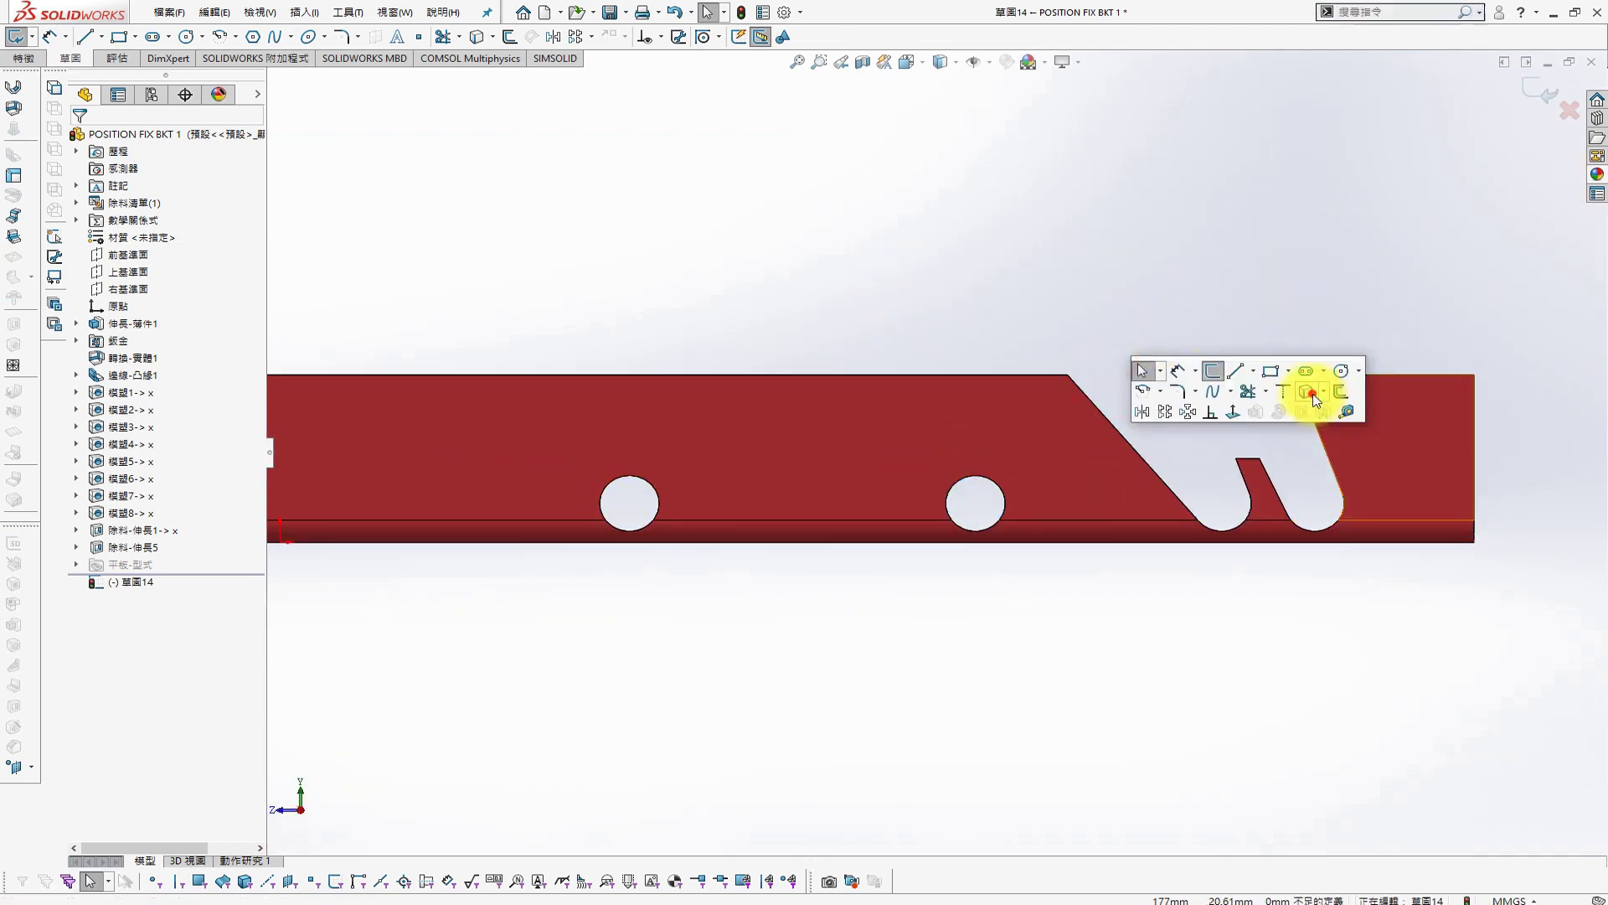
click(1310, 393)
click(652, 483)
scroll(661, 470, up, 3)
scroll(637, 465, down, 2)
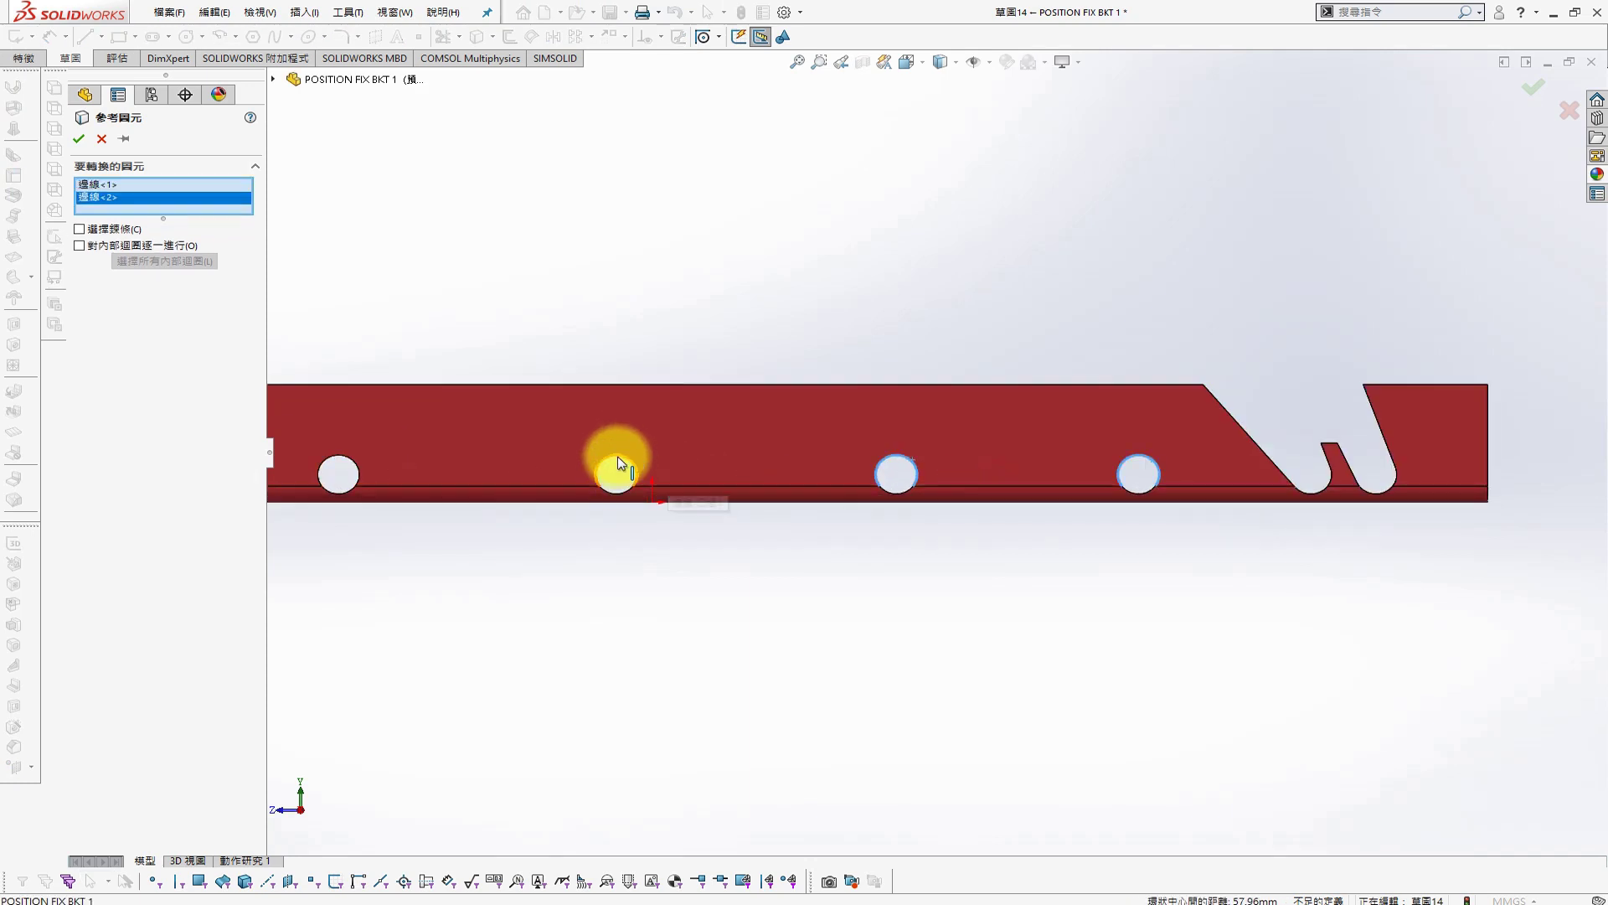
click(611, 463)
scroll(587, 462, up, 1)
click(521, 454)
click(351, 461)
scroll(536, 461, down, 2)
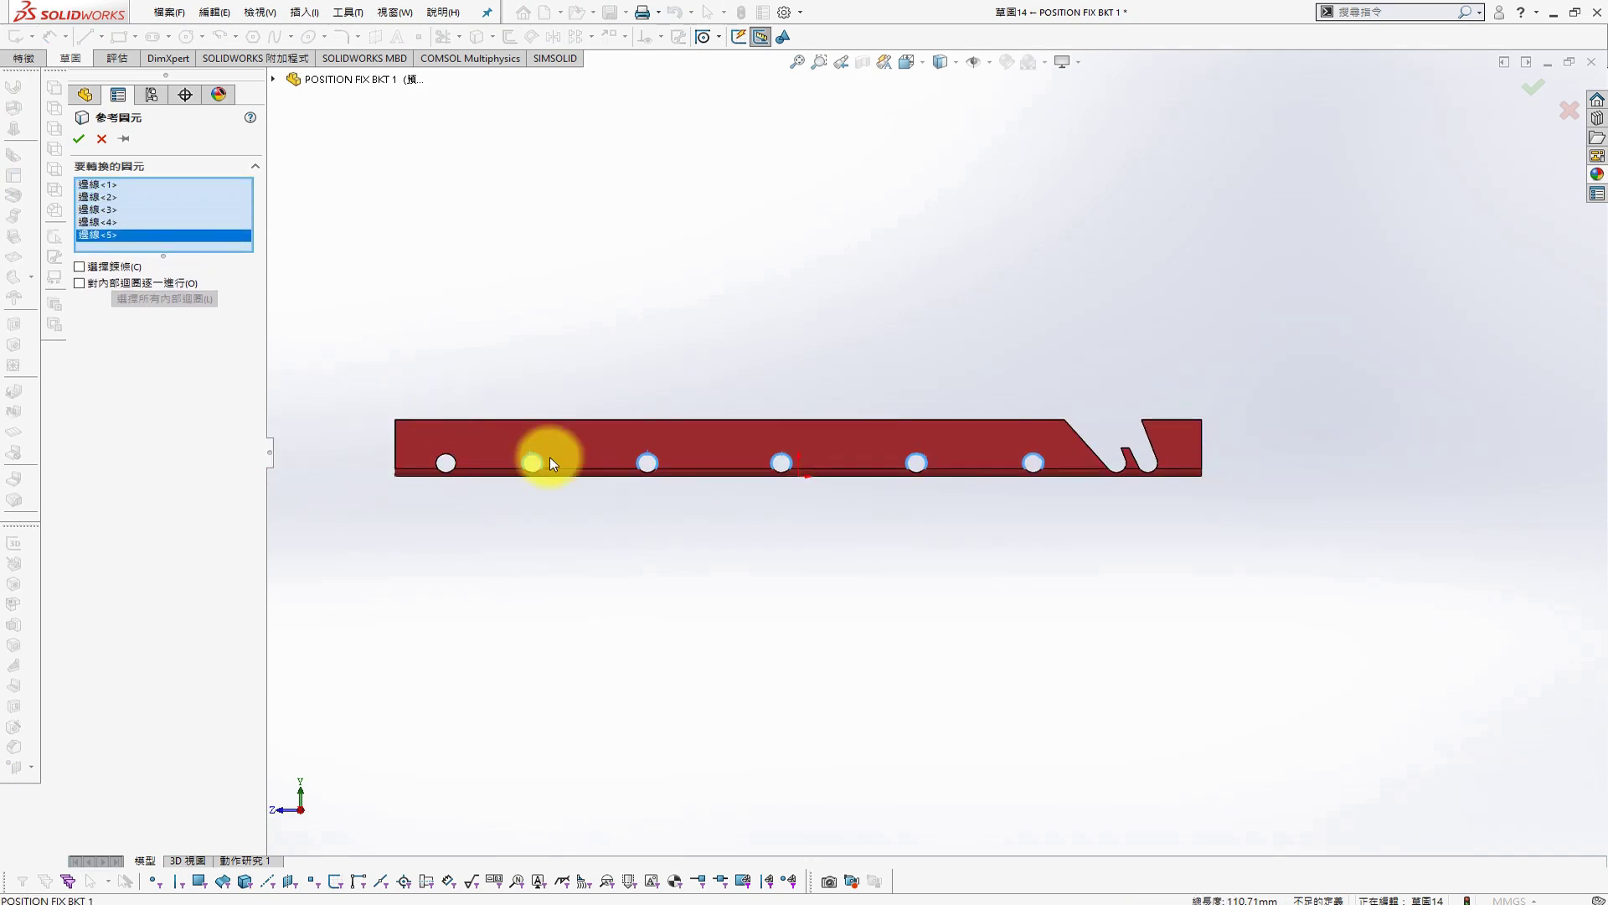
click(78, 138)
Draw six slanted lines across the bracket
scroll(1106, 419, up, 3)
key(s)
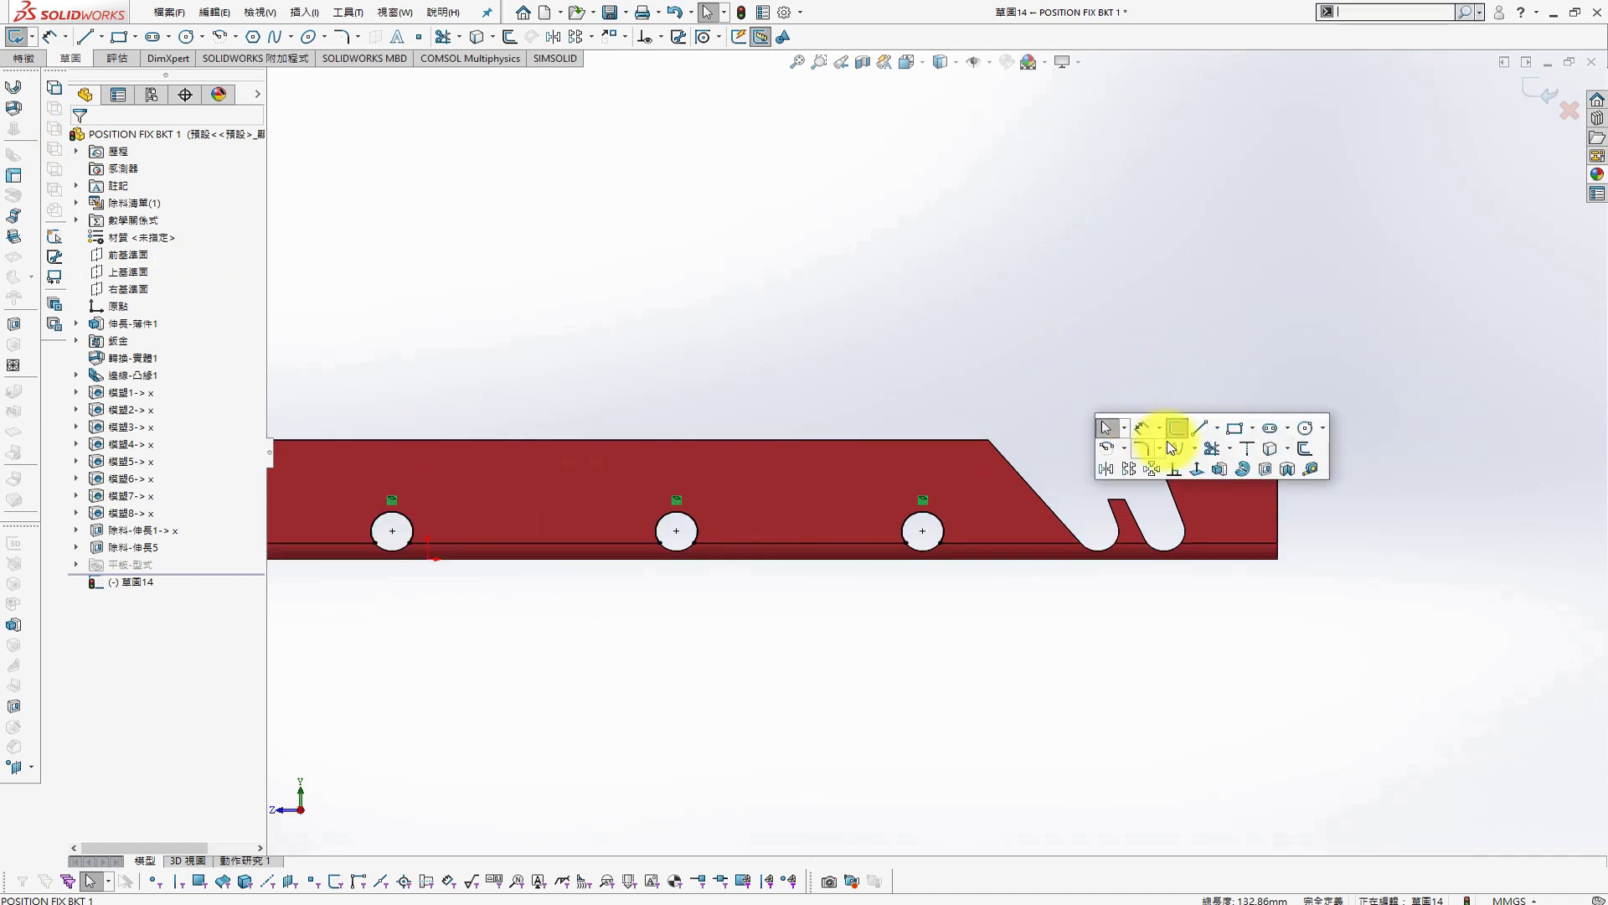
click(1204, 432)
drag(859, 341, 1018, 604)
drag(666, 339, 818, 632)
drag(404, 325, 501, 651)
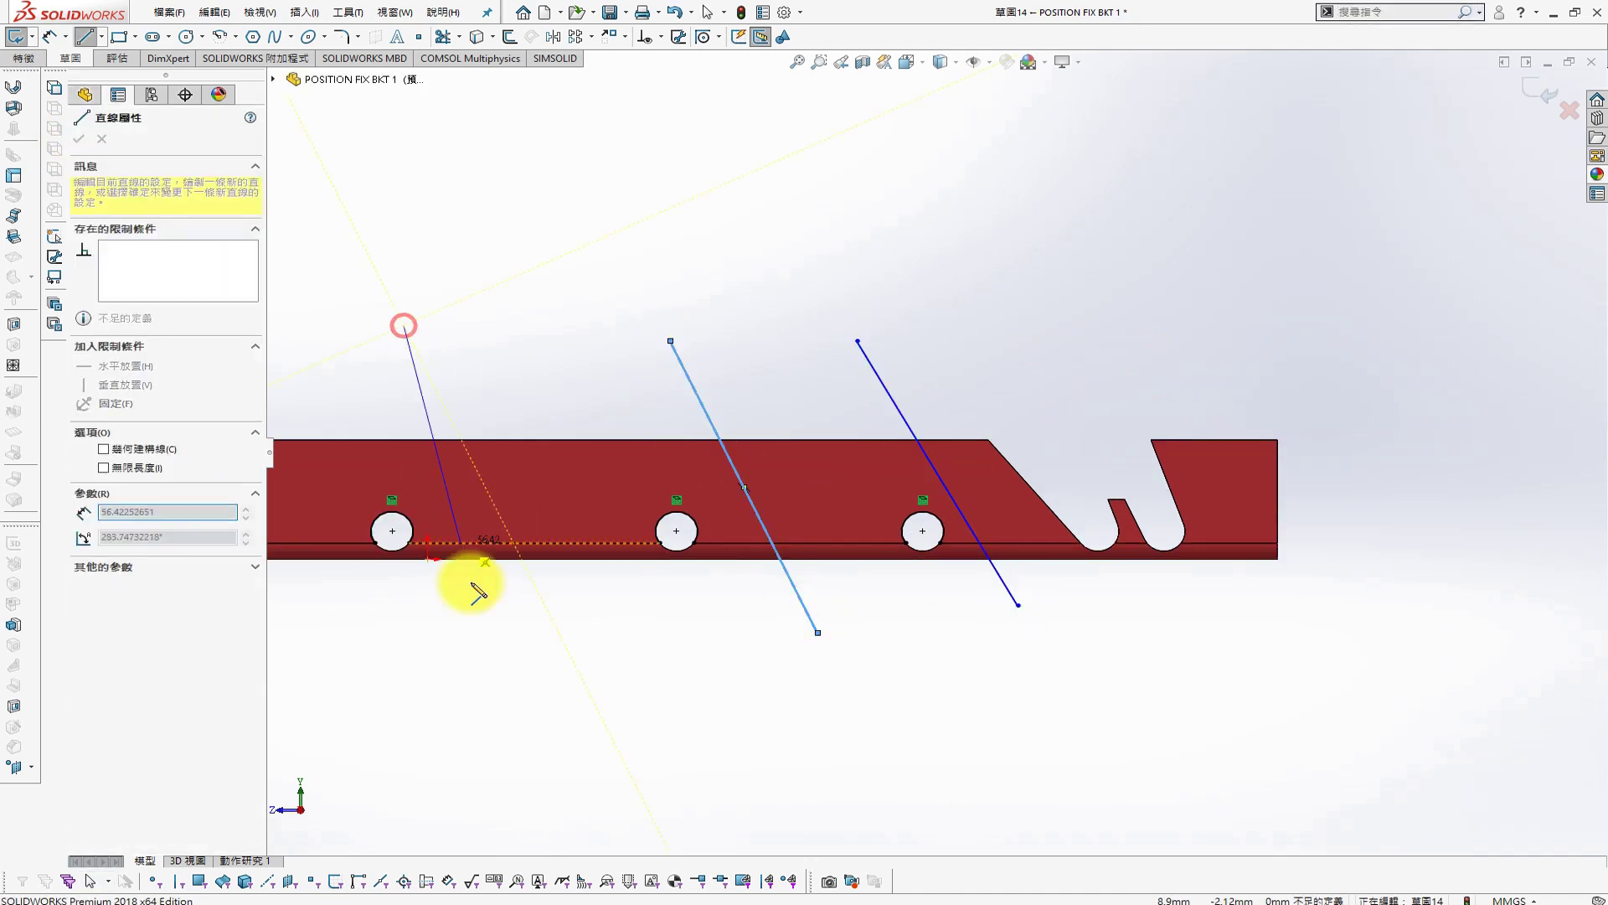
scroll(528, 419, down, 2)
drag(375, 364, 475, 591)
scroll(428, 469, down, 2)
drag(429, 361, 529, 611)
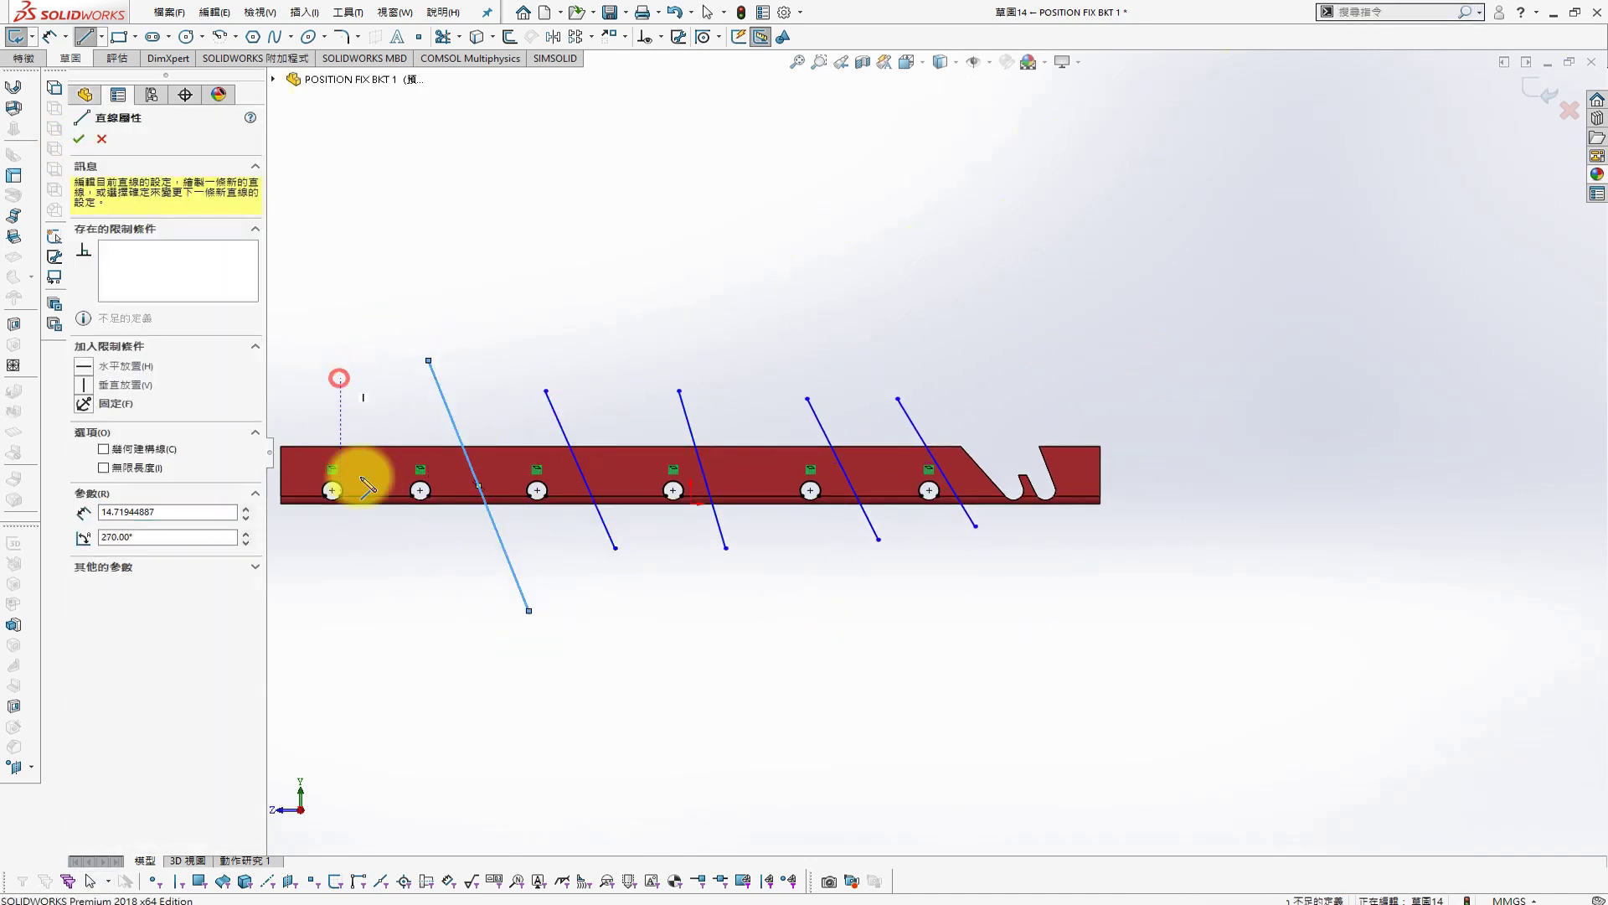
drag(340, 378, 388, 572)
key(Escape)
Make the six slanted lines parallel to the bracket's edge
click(360, 456)
ctrl+click(448, 415)
ctrl+click(561, 423)
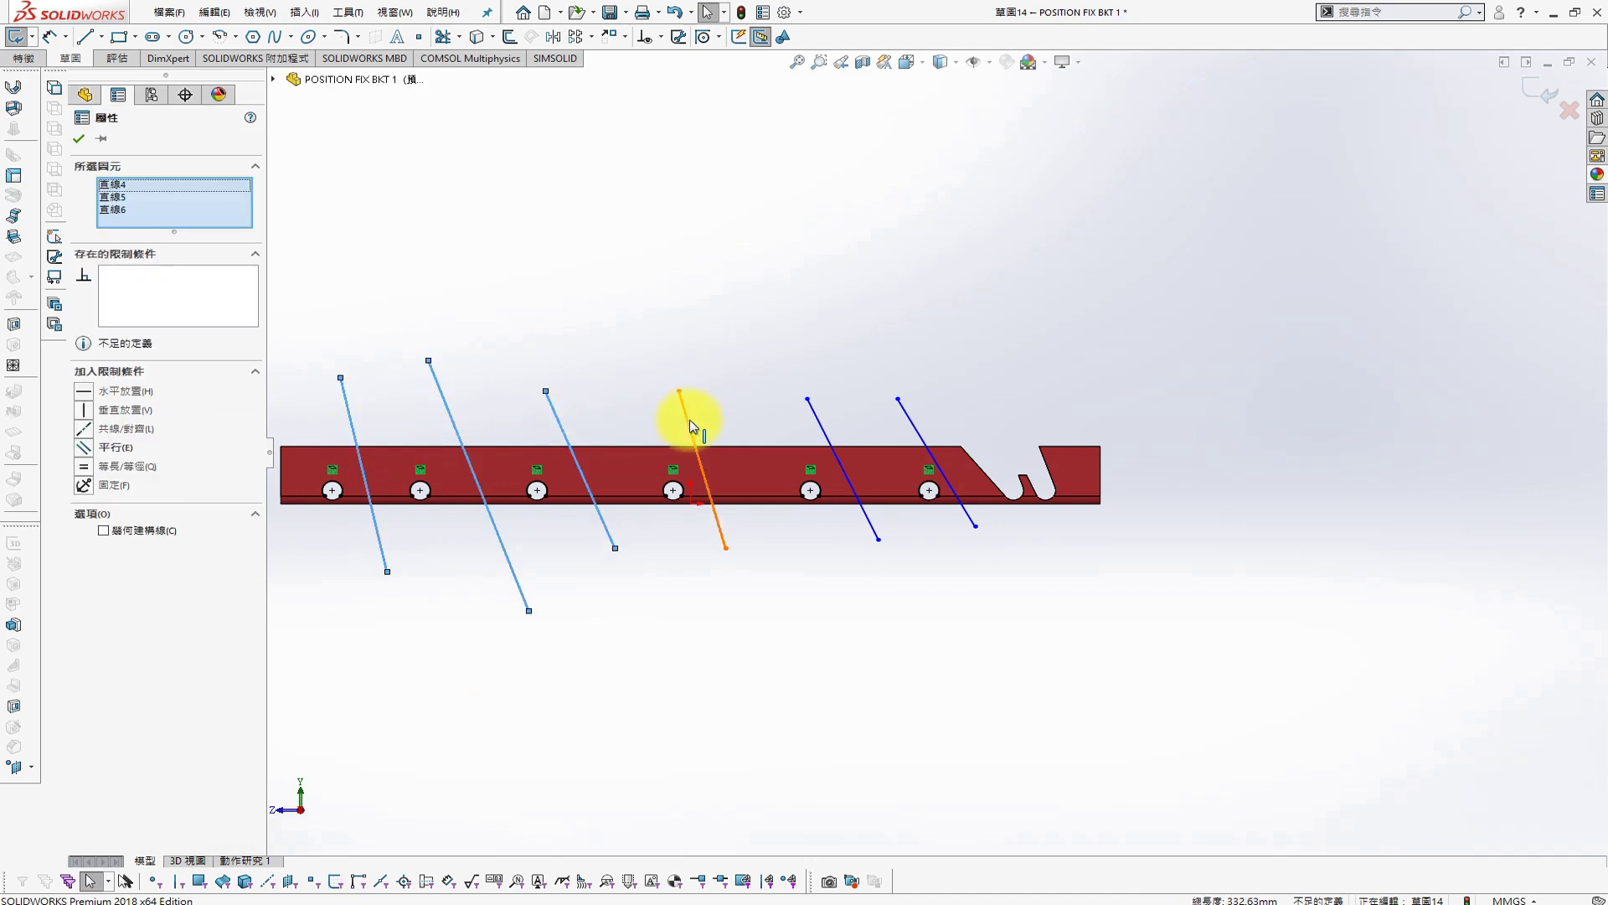
ctrl+click(690, 423)
ctrl+click(821, 433)
ctrl+click(915, 424)
ctrl+click(1047, 469)
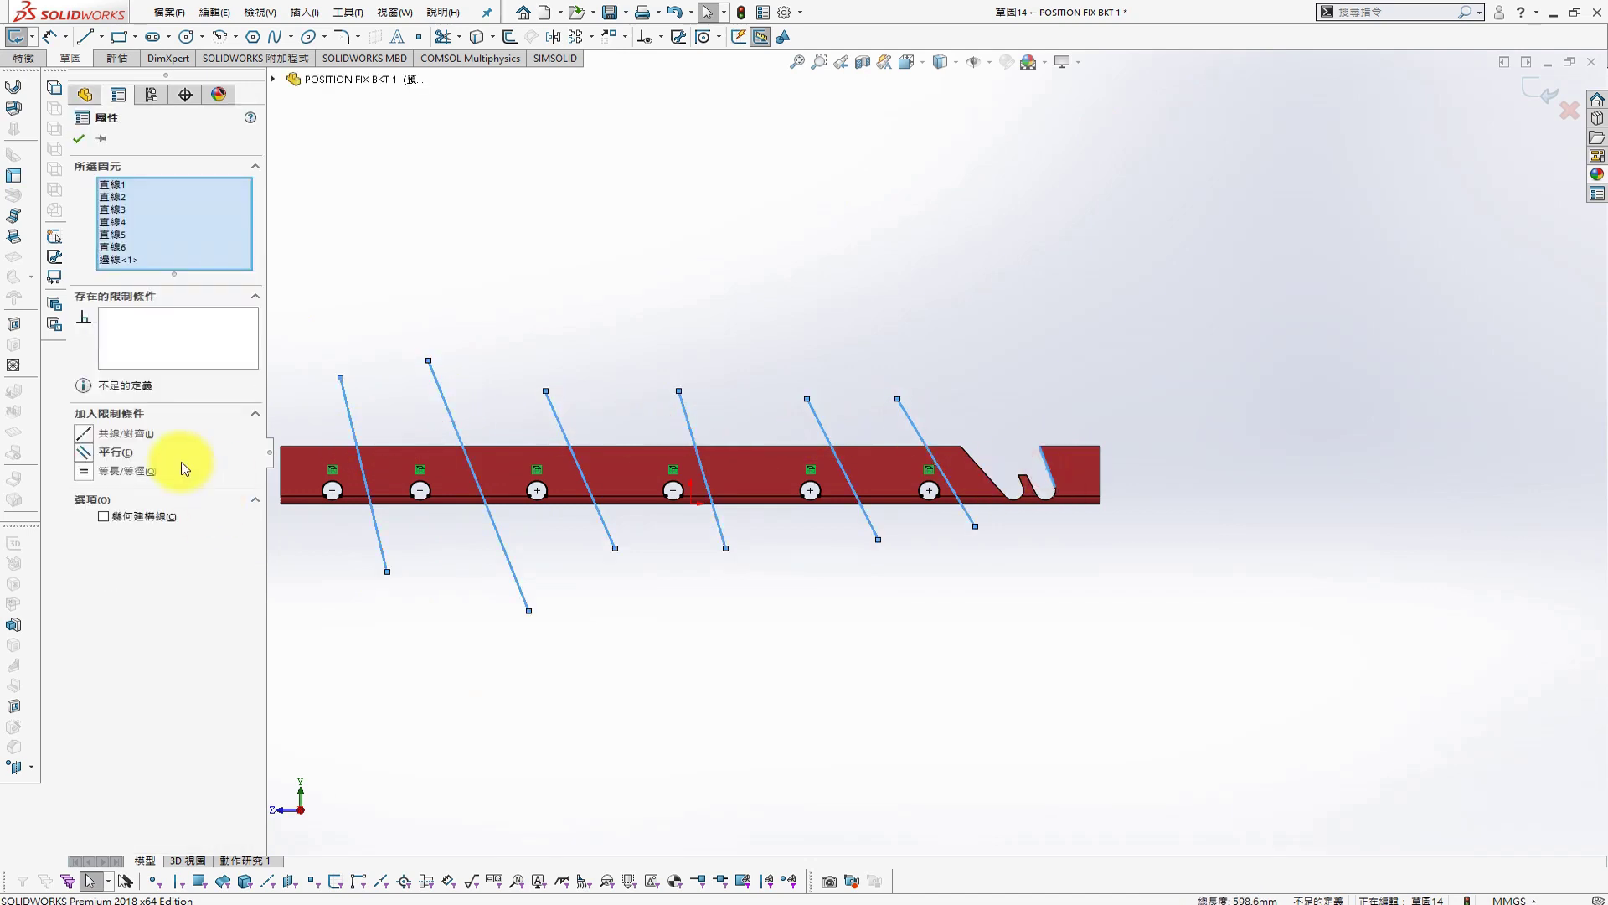
click(77, 452)
scroll(955, 505, up, 3)
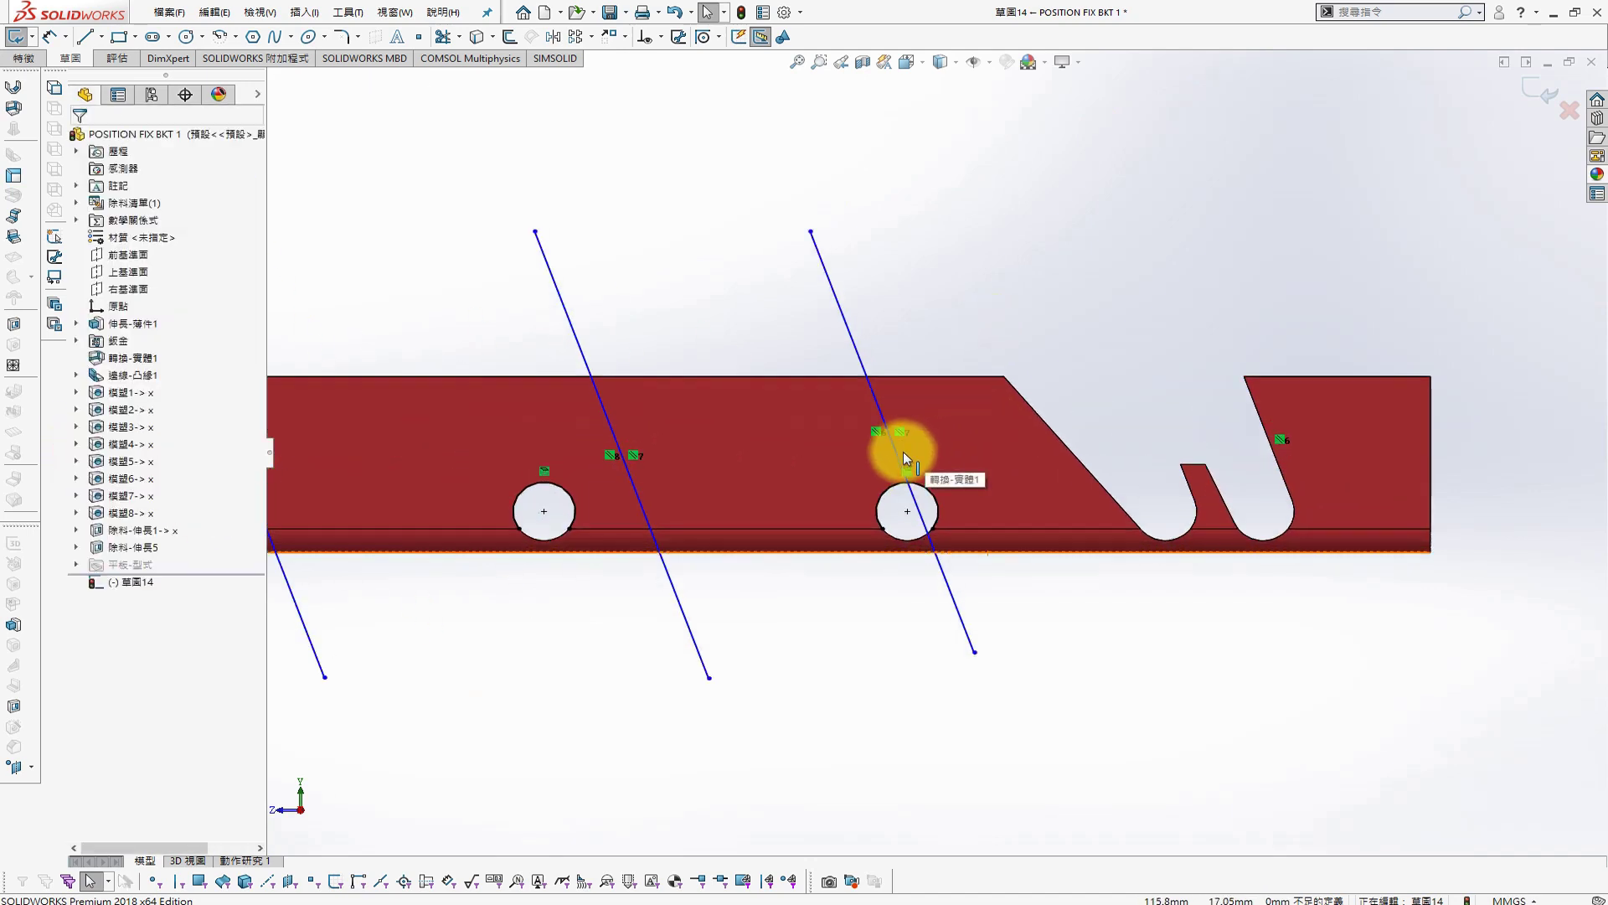
Make the right and left-middle lines tangent to their holes
click(965, 449)
ctrl+click(935, 500)
click(1016, 435)
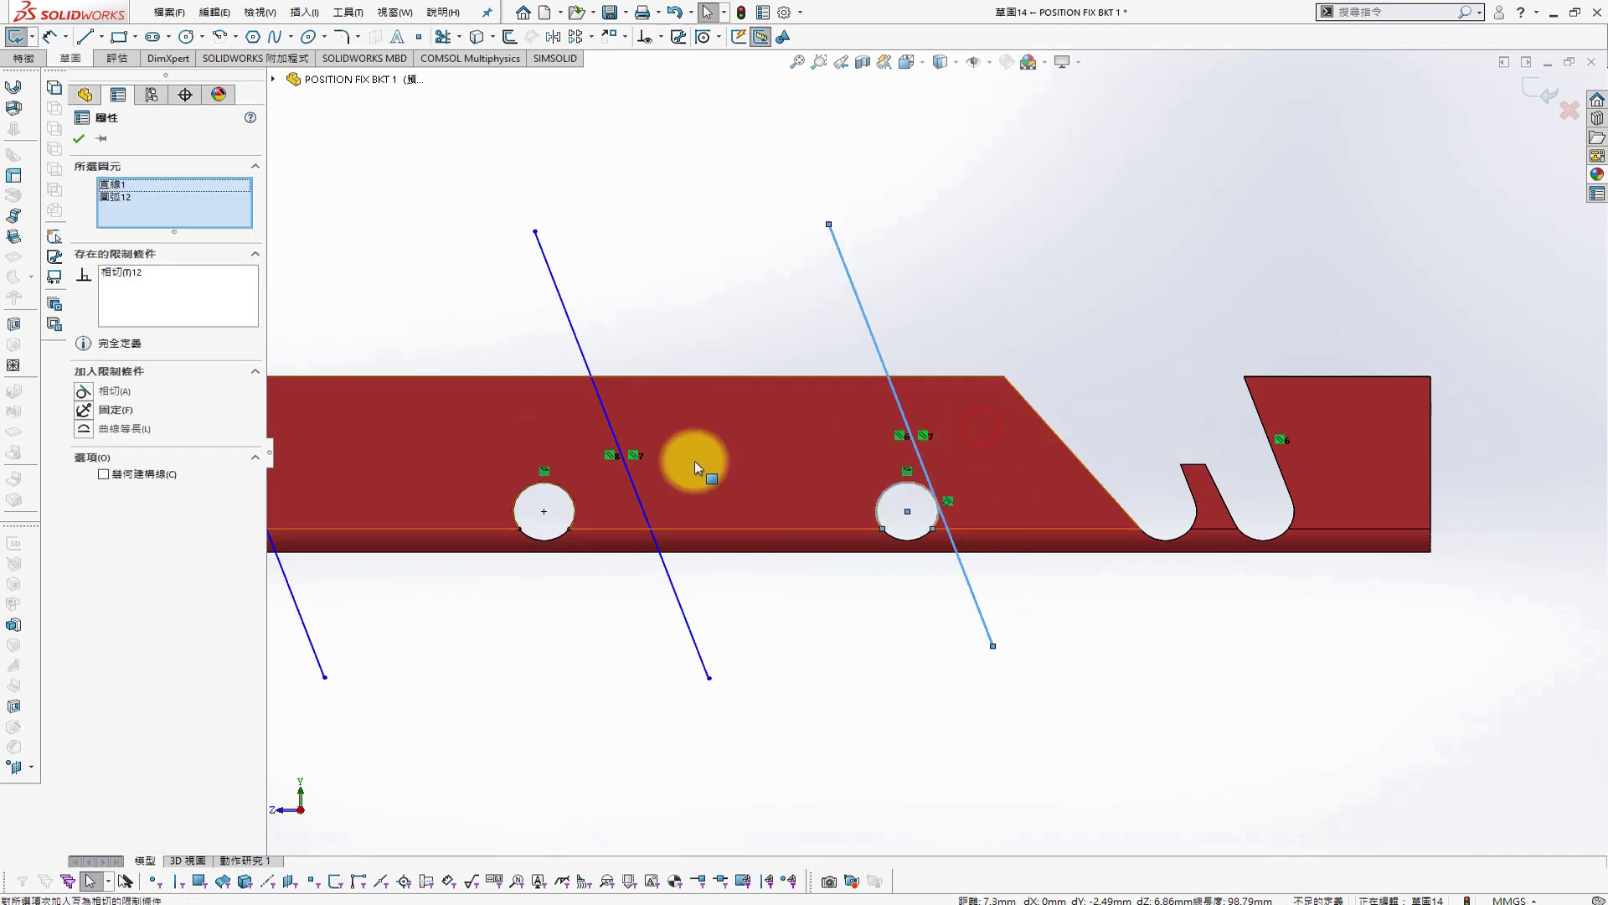
click(641, 478)
ctrl+click(571, 500)
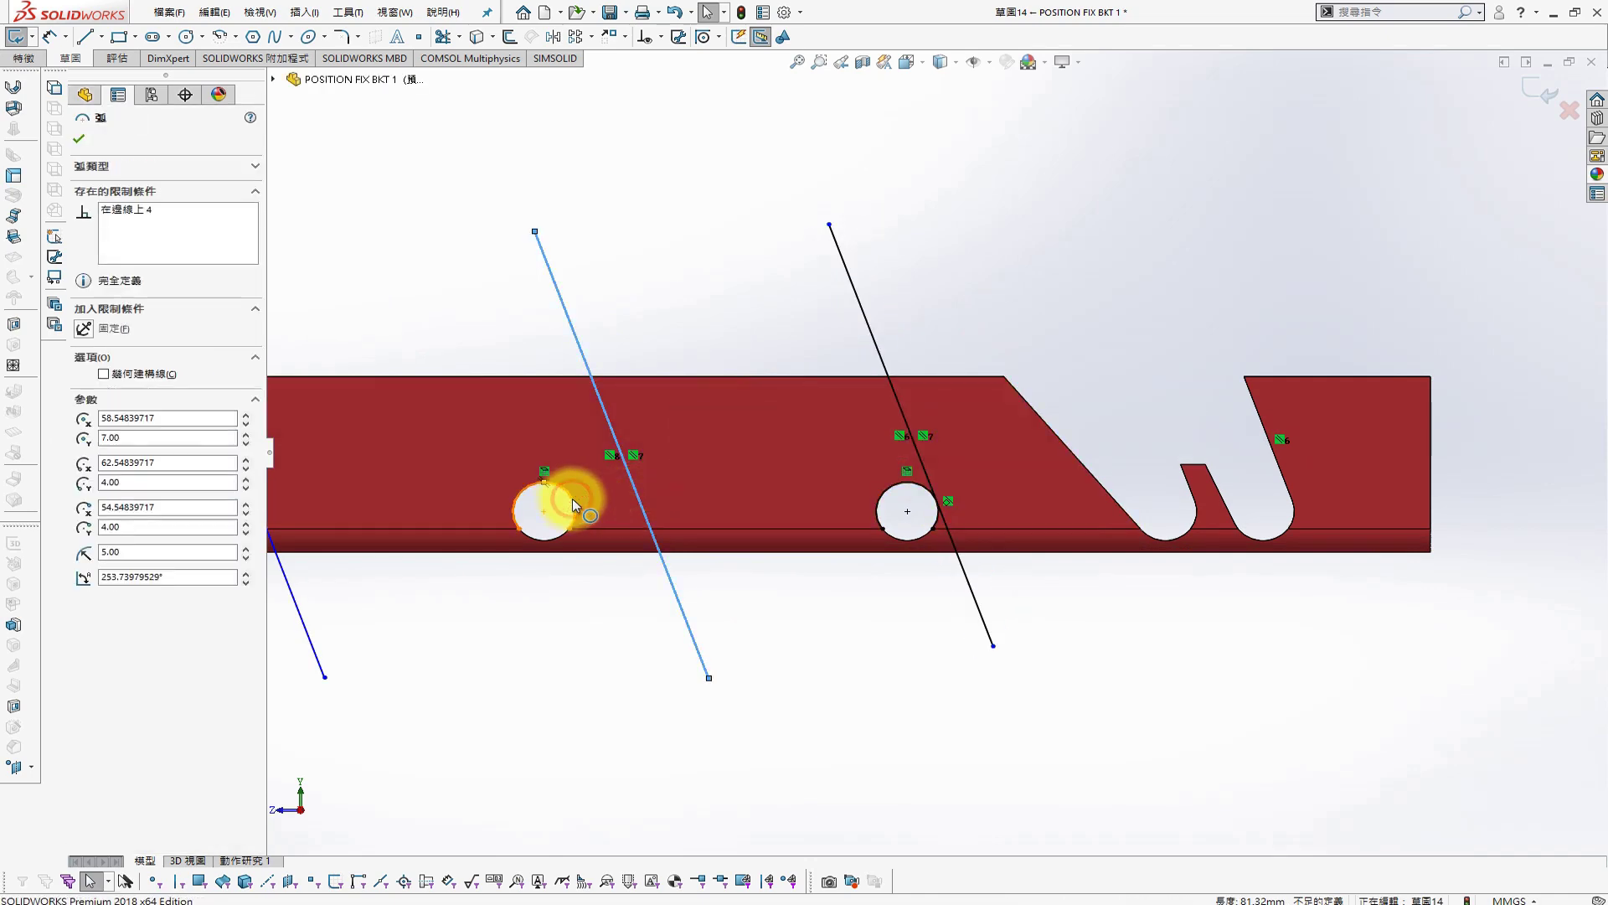
click(621, 429)
key(Escape)
scroll(544, 528, down, 3)
scroll(586, 519, up, 3)
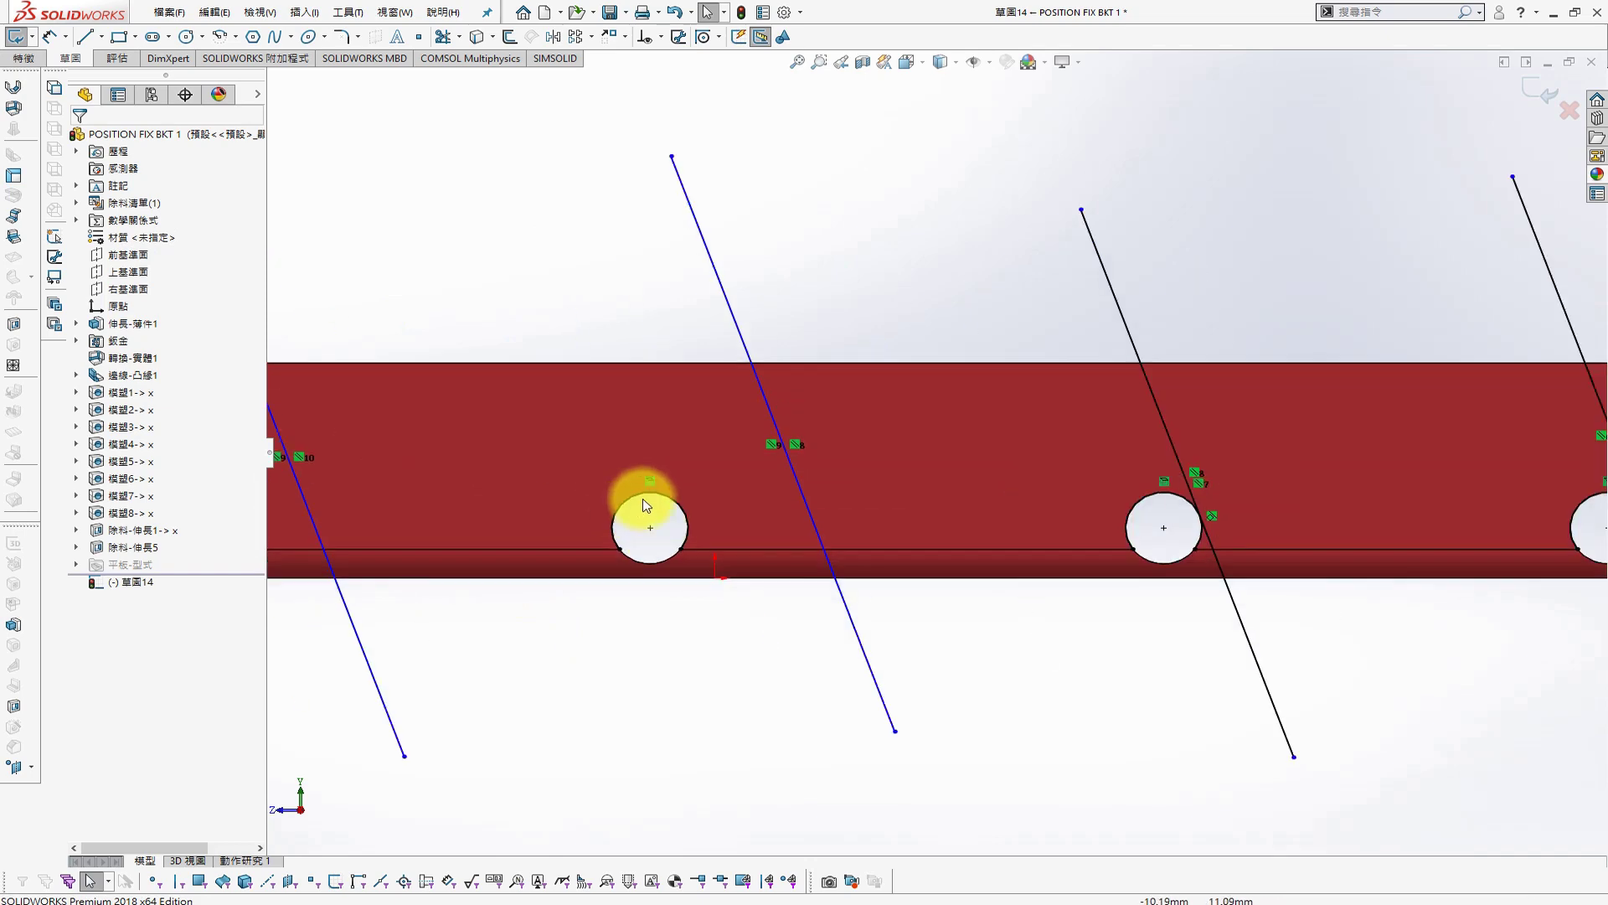
Add tangent relations between two more slanted lines and their neighbouring holes
click(809, 502)
ctrl+click(835, 515)
click(869, 435)
scroll(592, 617, down, 3)
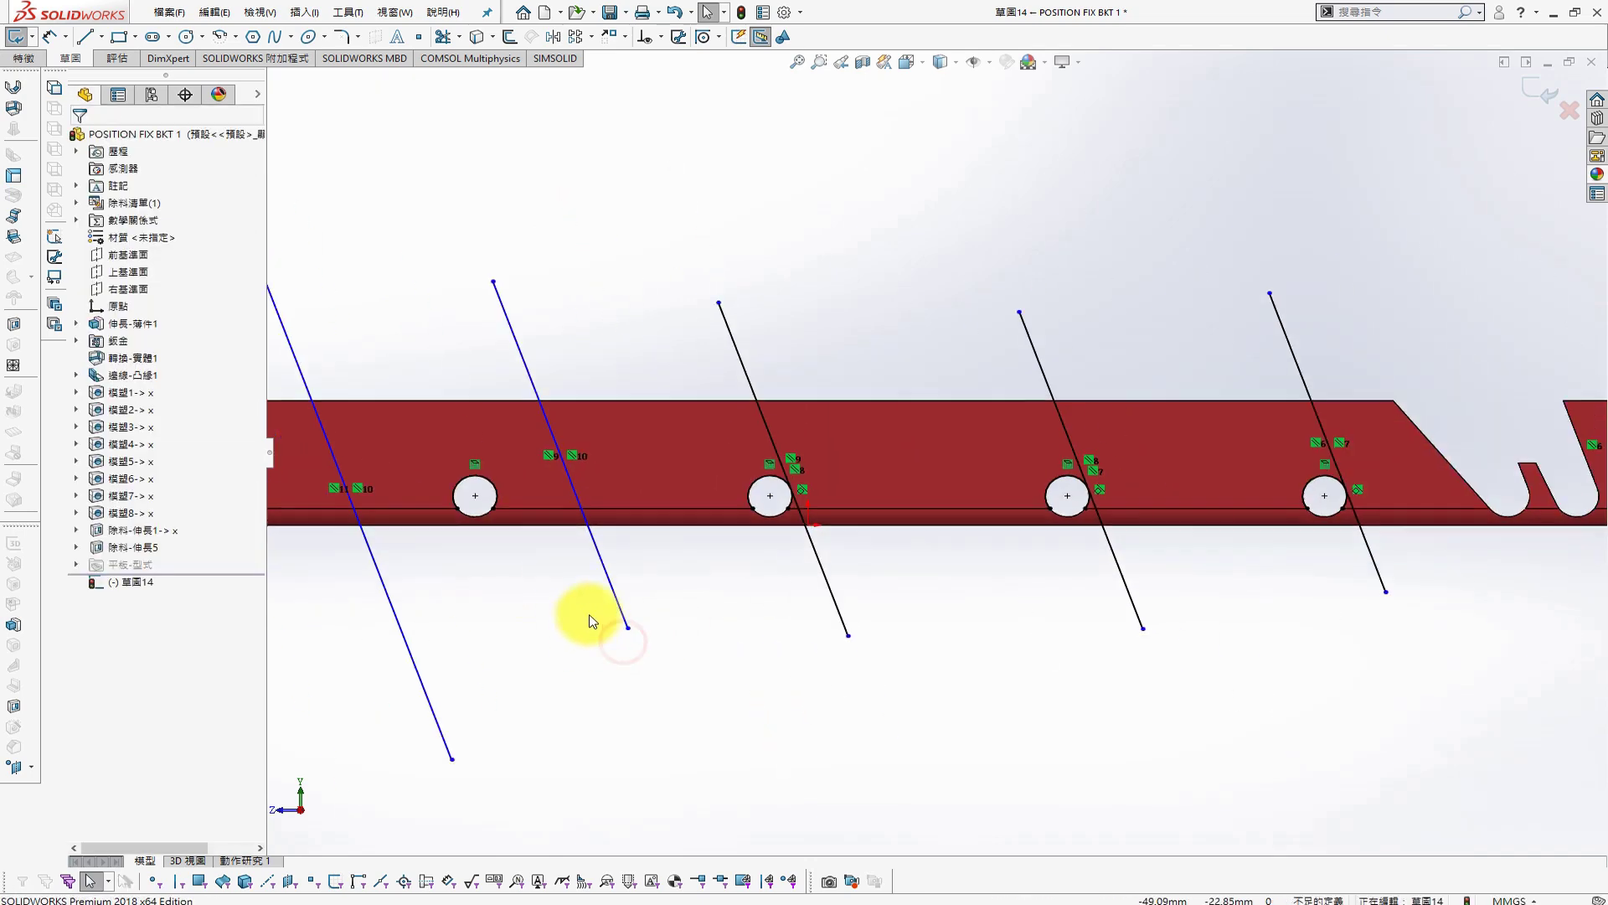
scroll(557, 474, up, 1)
click(556, 478)
ctrl+click(613, 433)
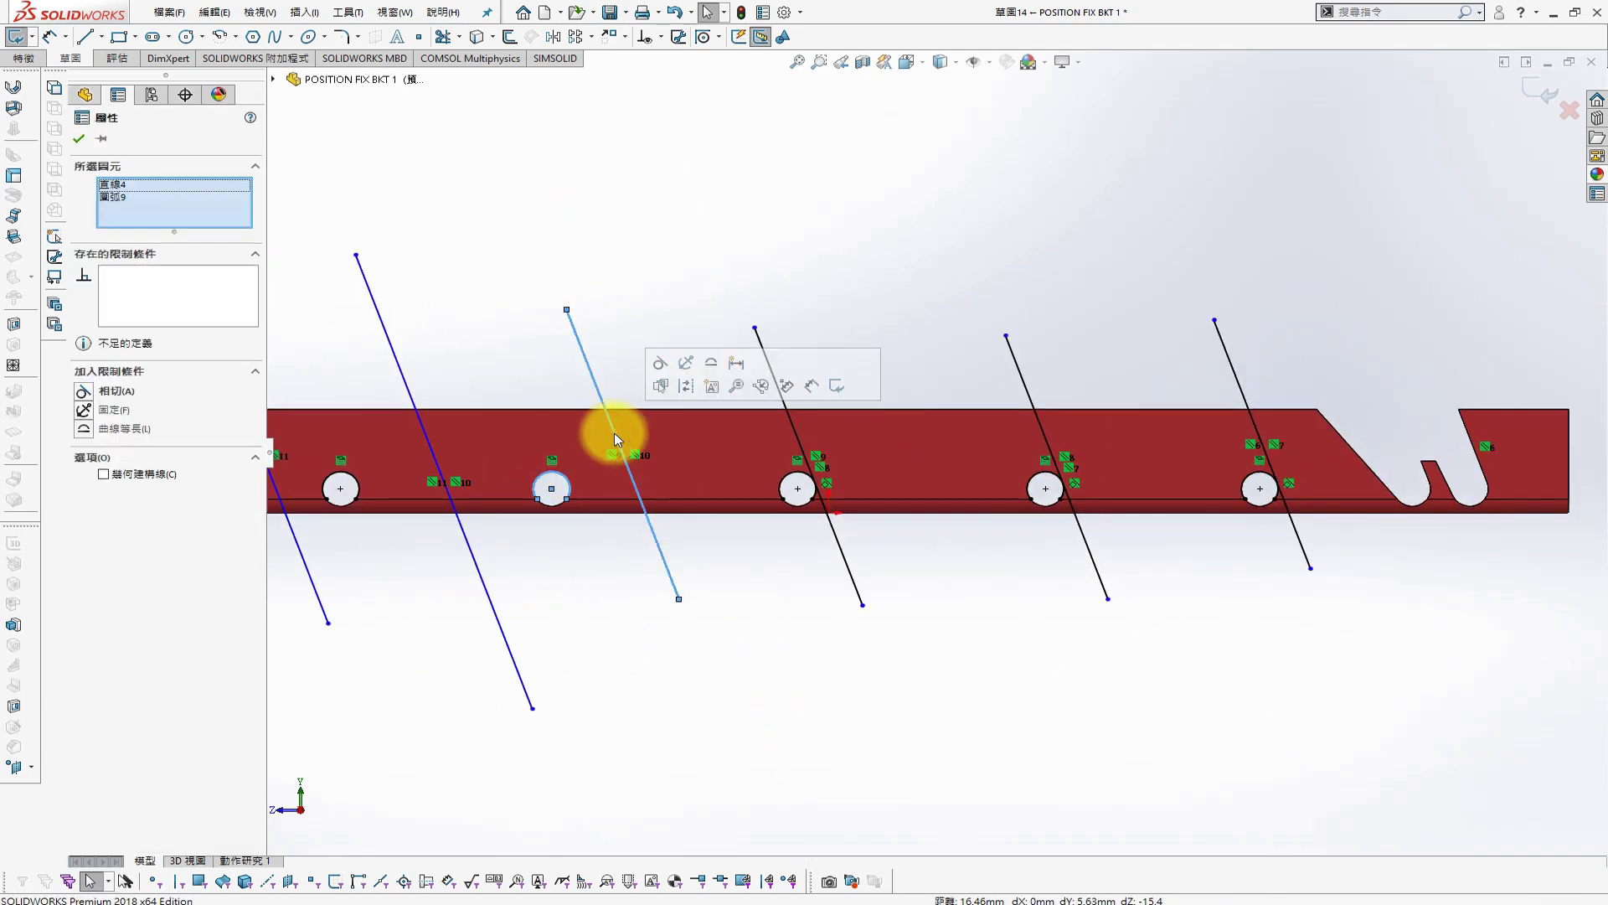
click(661, 363)
scroll(590, 500, up, 3)
Make the remaining crossing lines tangent to their holes
click(582, 509)
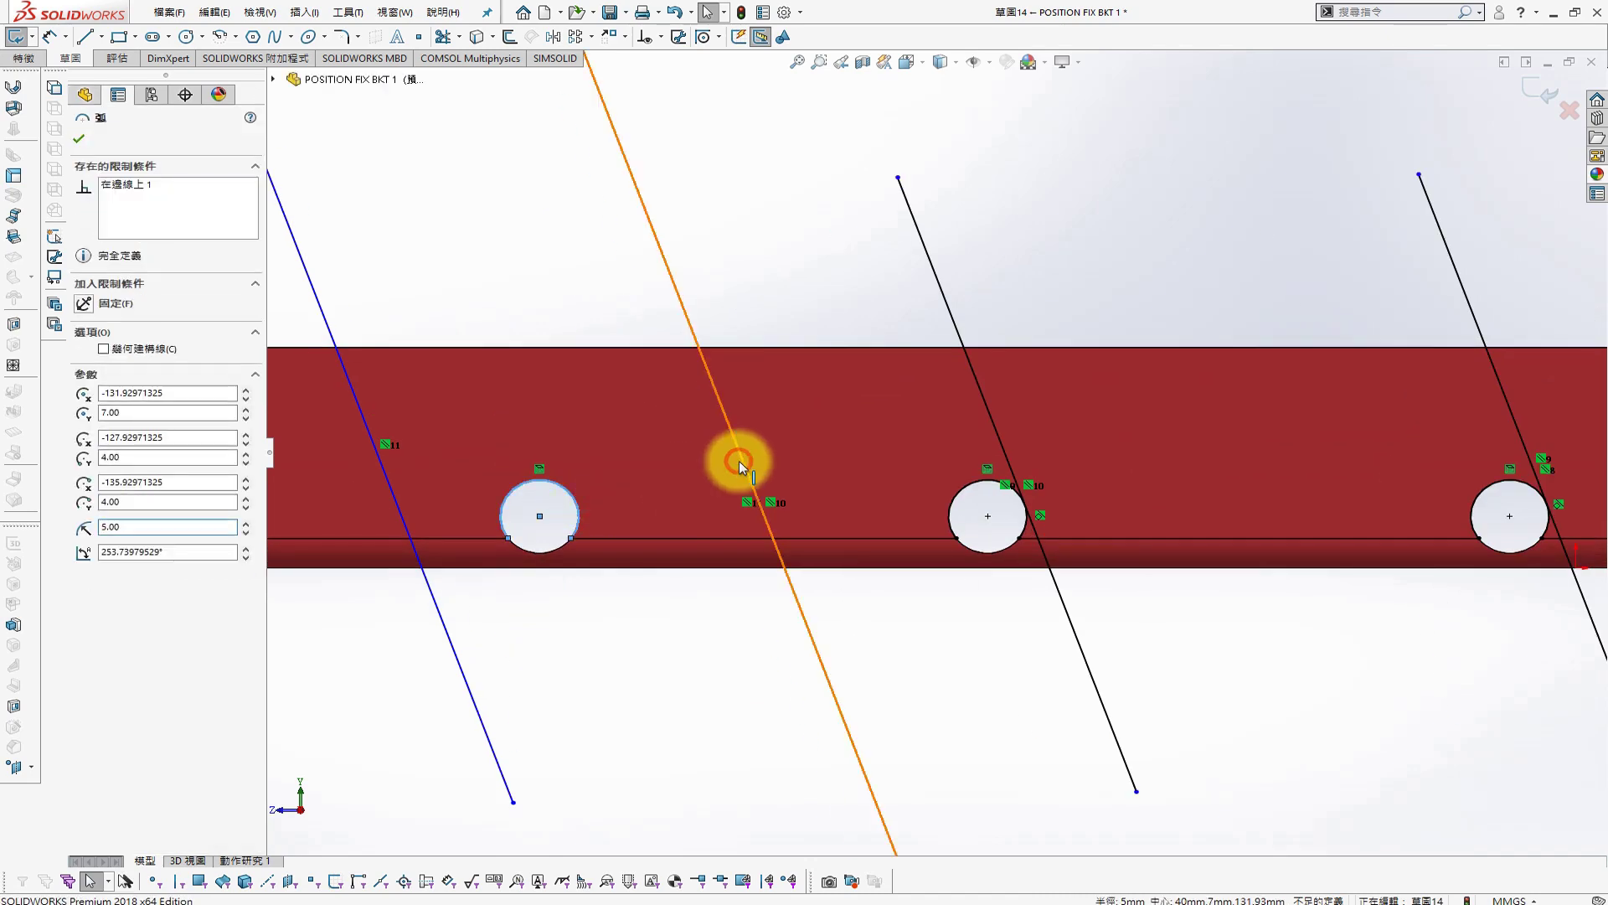
ctrl+click(737, 460)
click(782, 389)
scroll(528, 334, down, 3)
scroll(481, 506, up, 3)
click(481, 506)
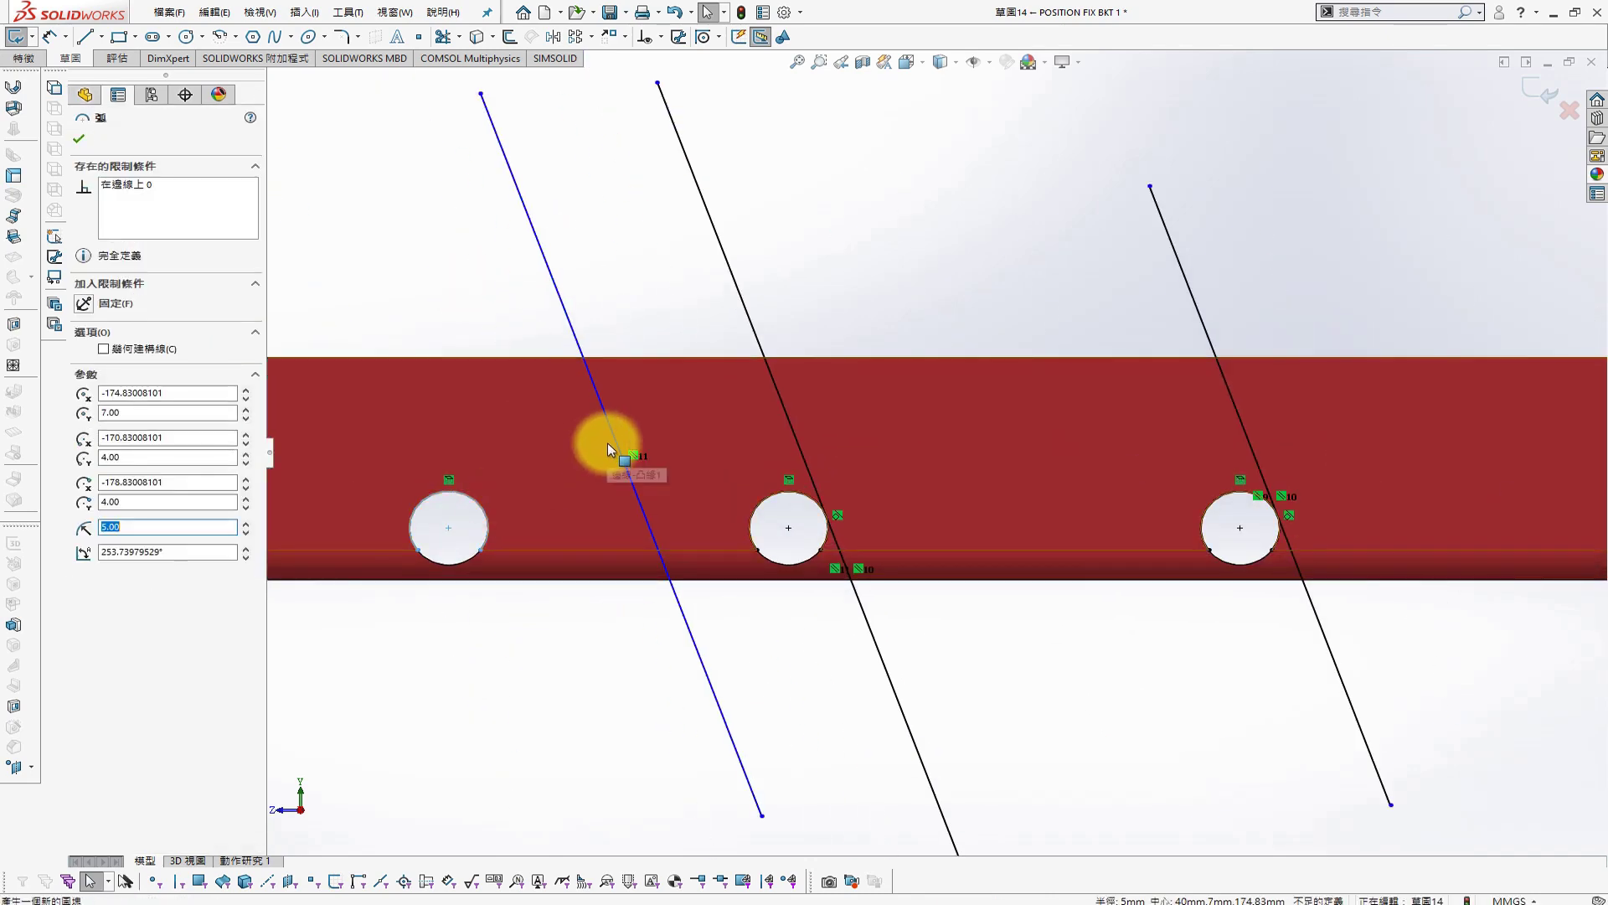
ctrl+click(613, 441)
click(660, 370)
scroll(785, 596, down, 2)
scroll(886, 455, down, 2)
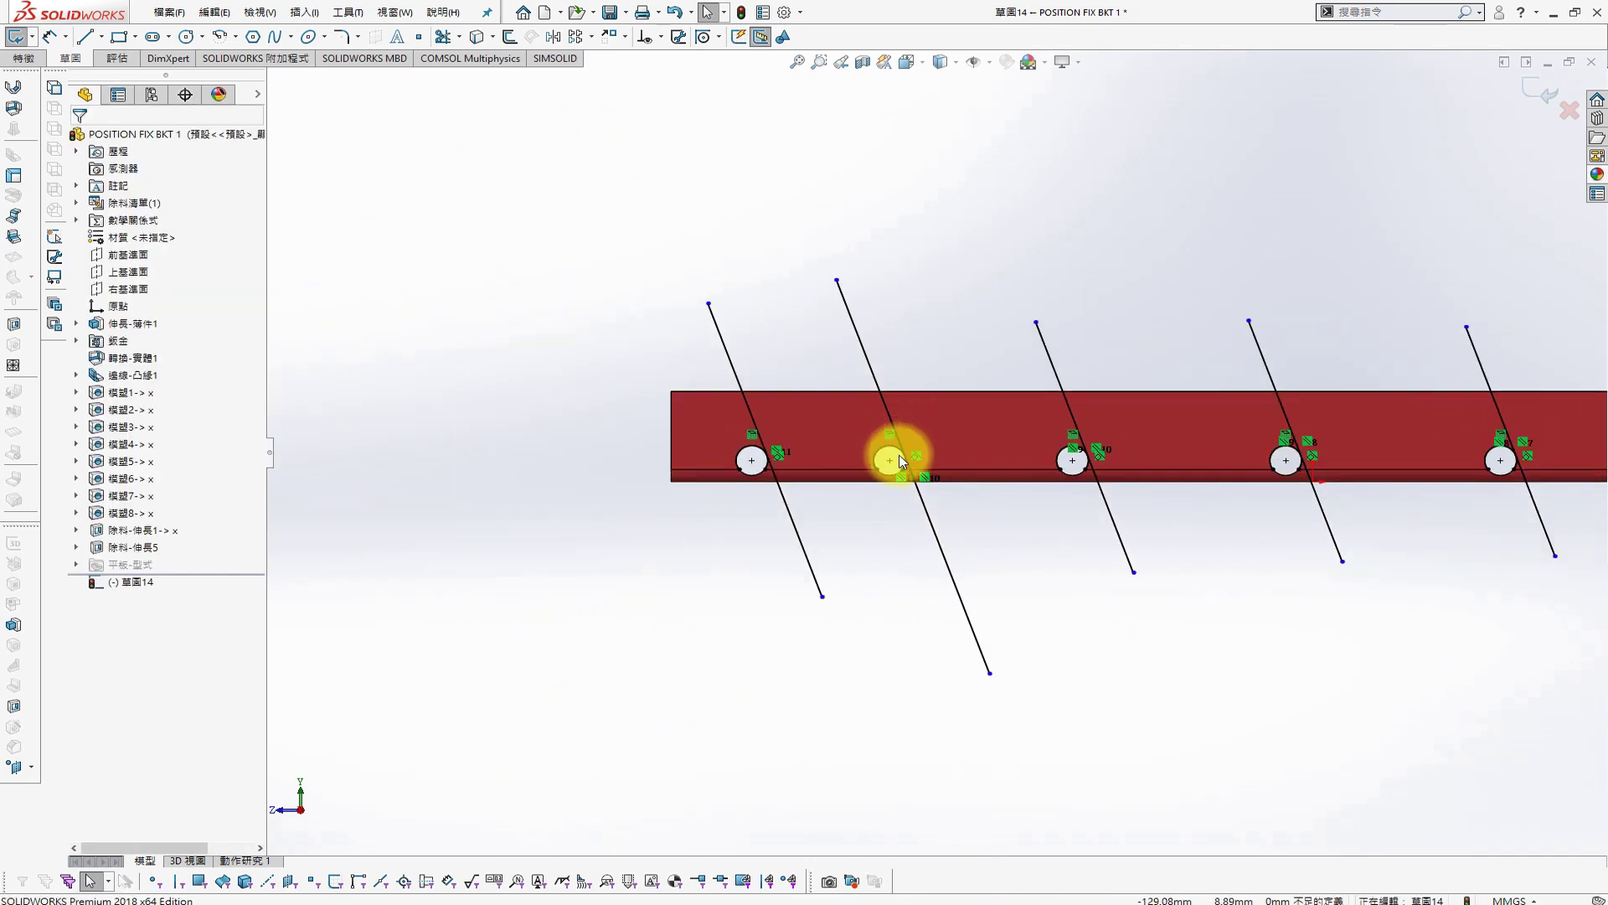
scroll(1282, 449, down, 2)
scroll(1231, 508, up, 1)
Draw six new slanted lines across the bar, the last near the notched end
click(821, 403)
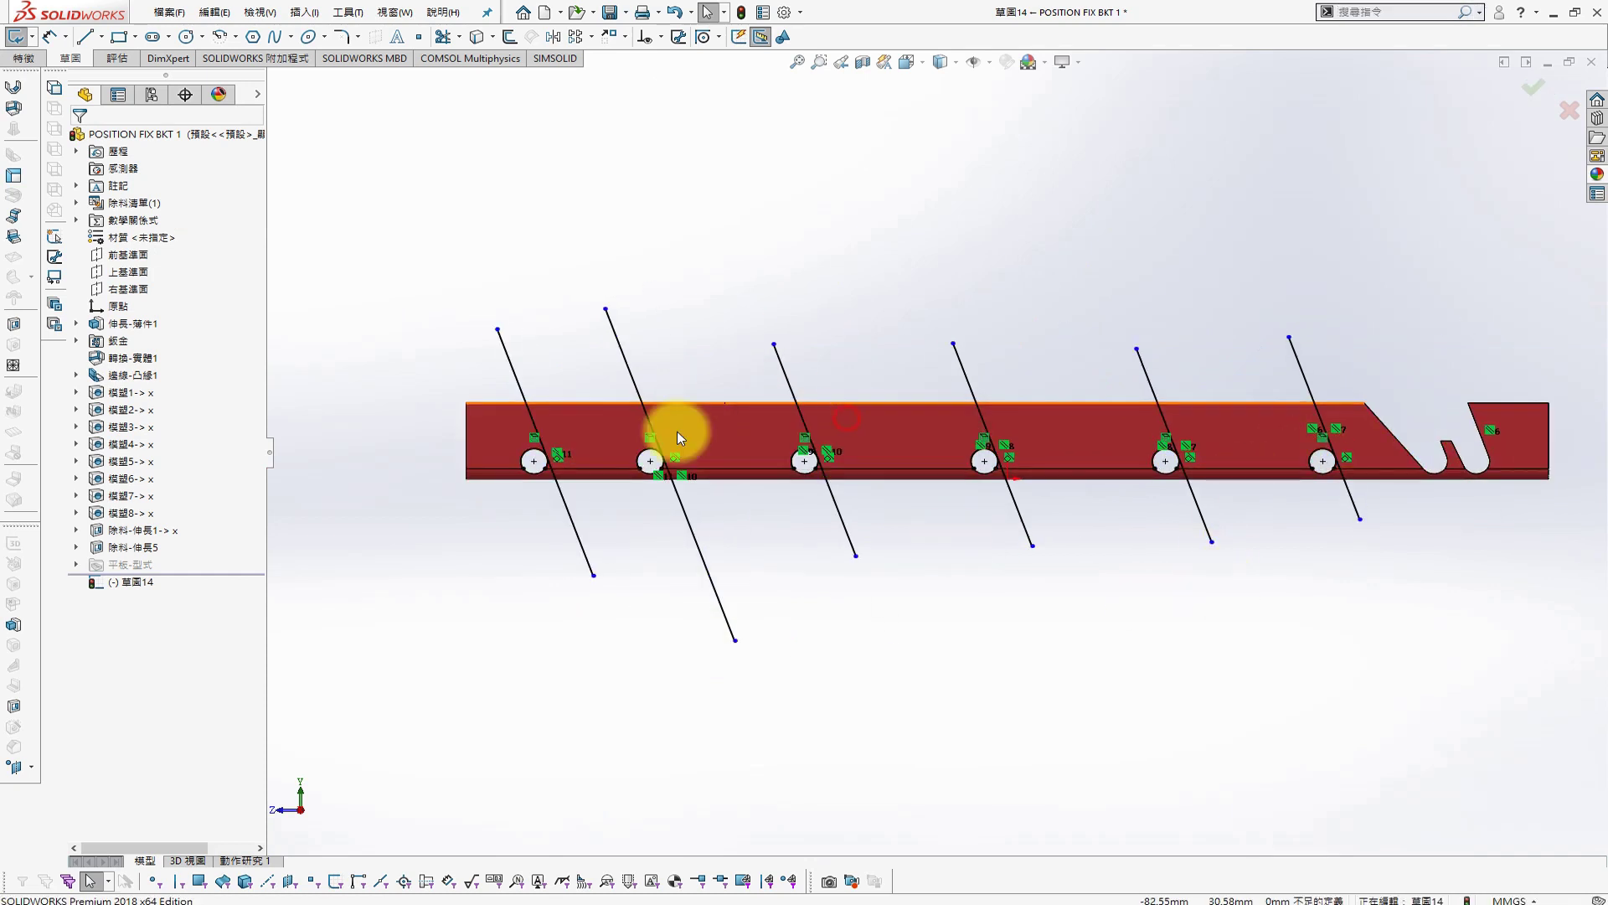
drag(356, 362, 503, 533)
drag(577, 349, 675, 562)
drag(688, 356, 794, 527)
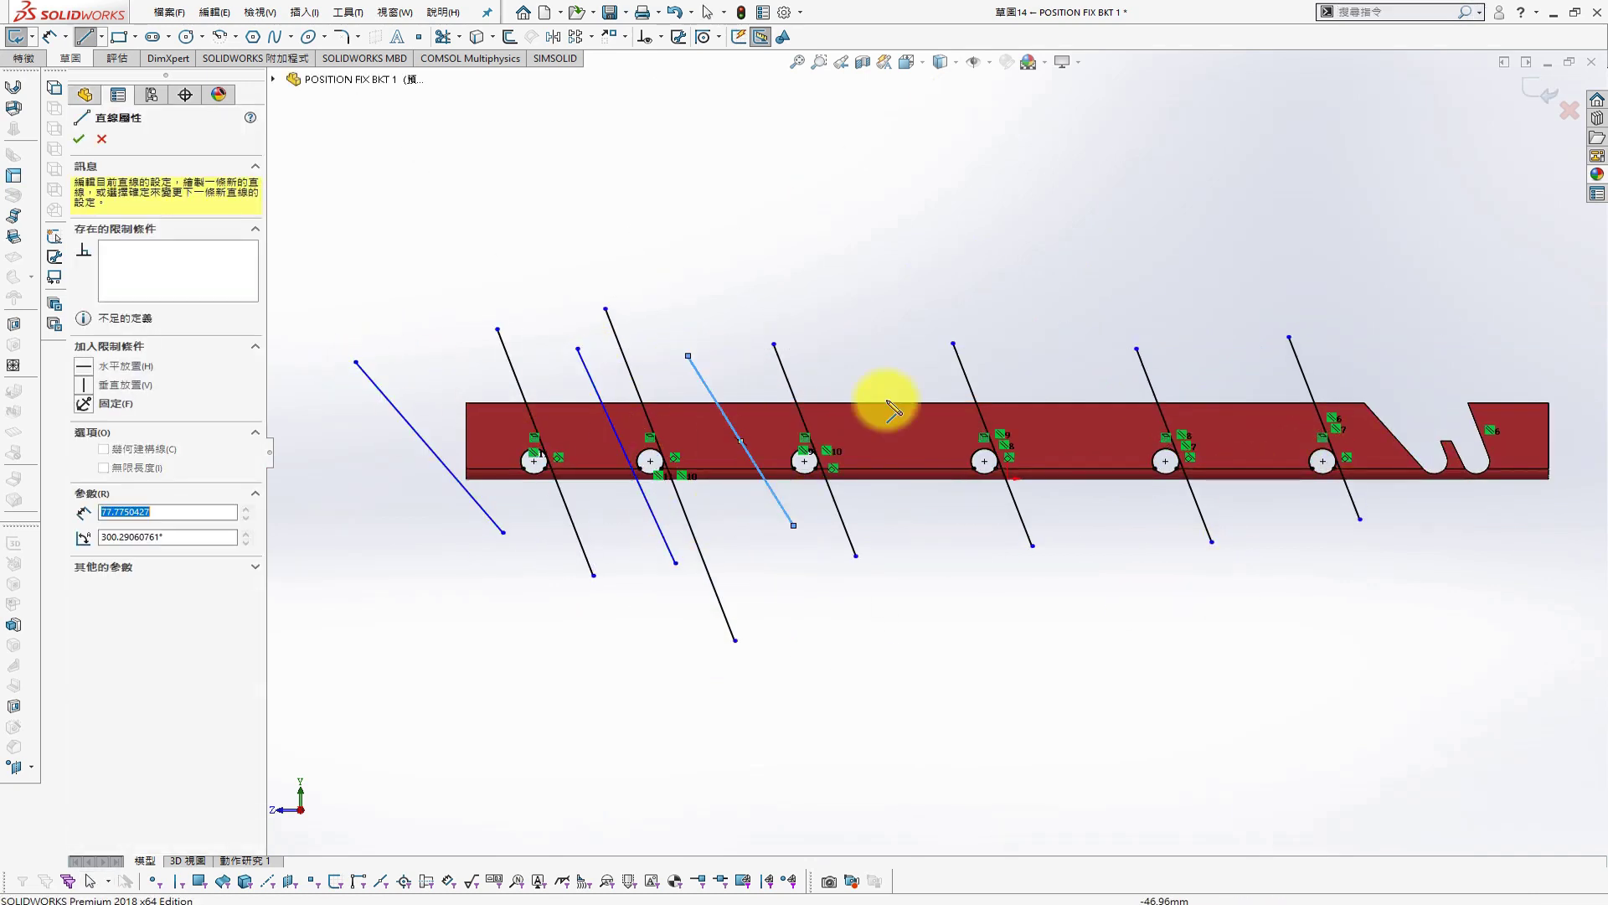
drag(886, 362, 985, 576)
drag(1044, 373, 1176, 531)
drag(1204, 349, 1312, 542)
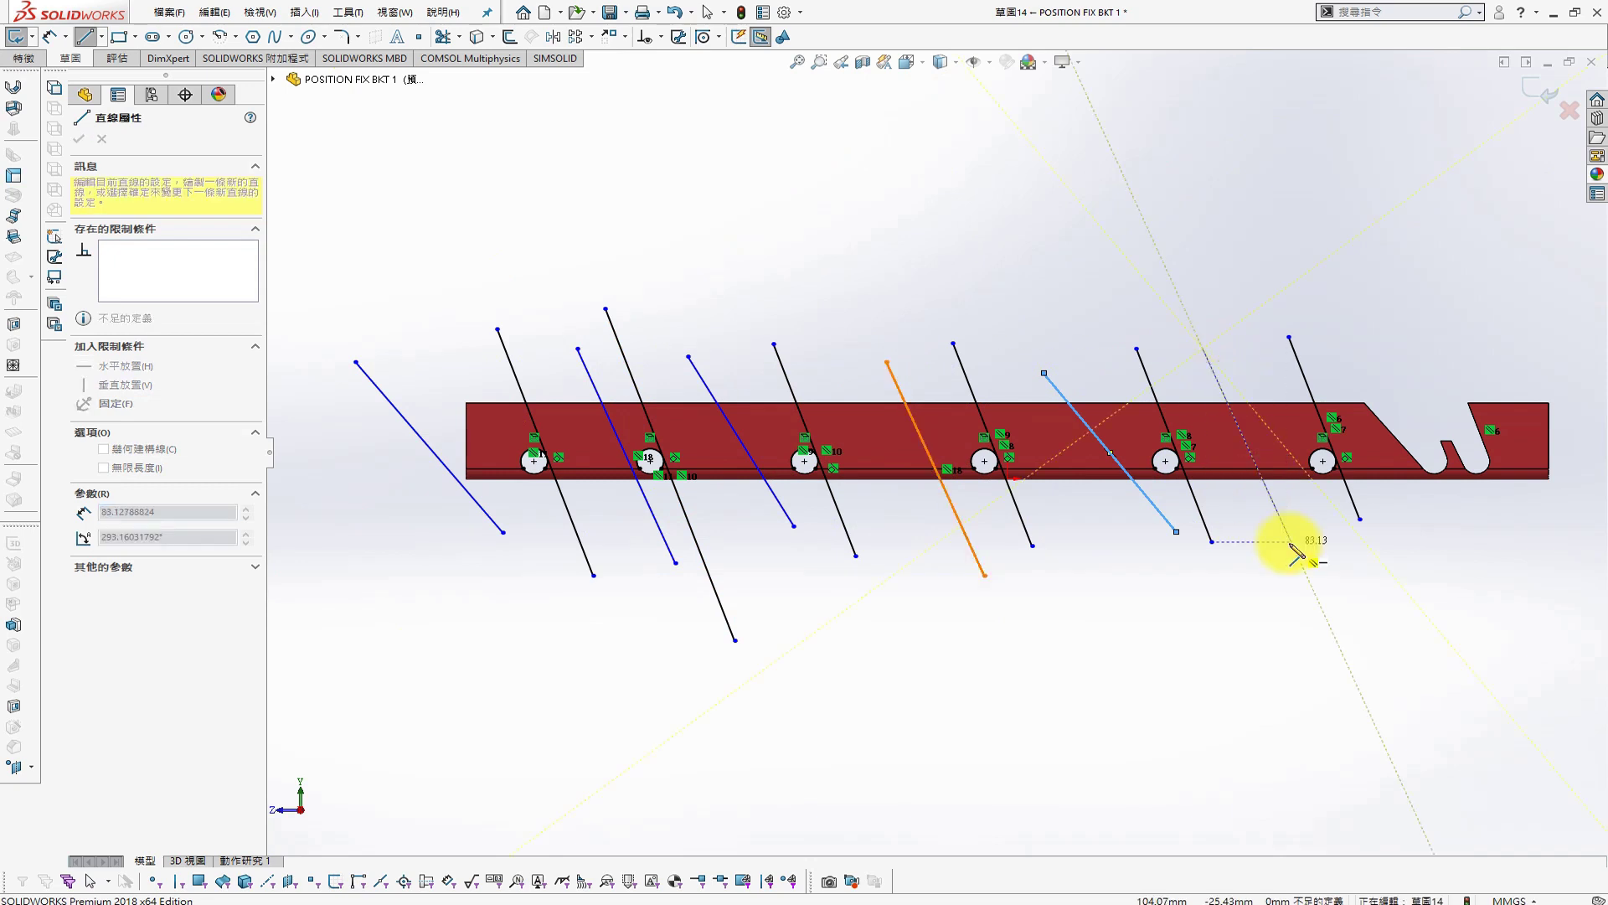
key(Escape)
Make the six new lines parallel to the bar's slanted end edge
ctrl+click(626, 452)
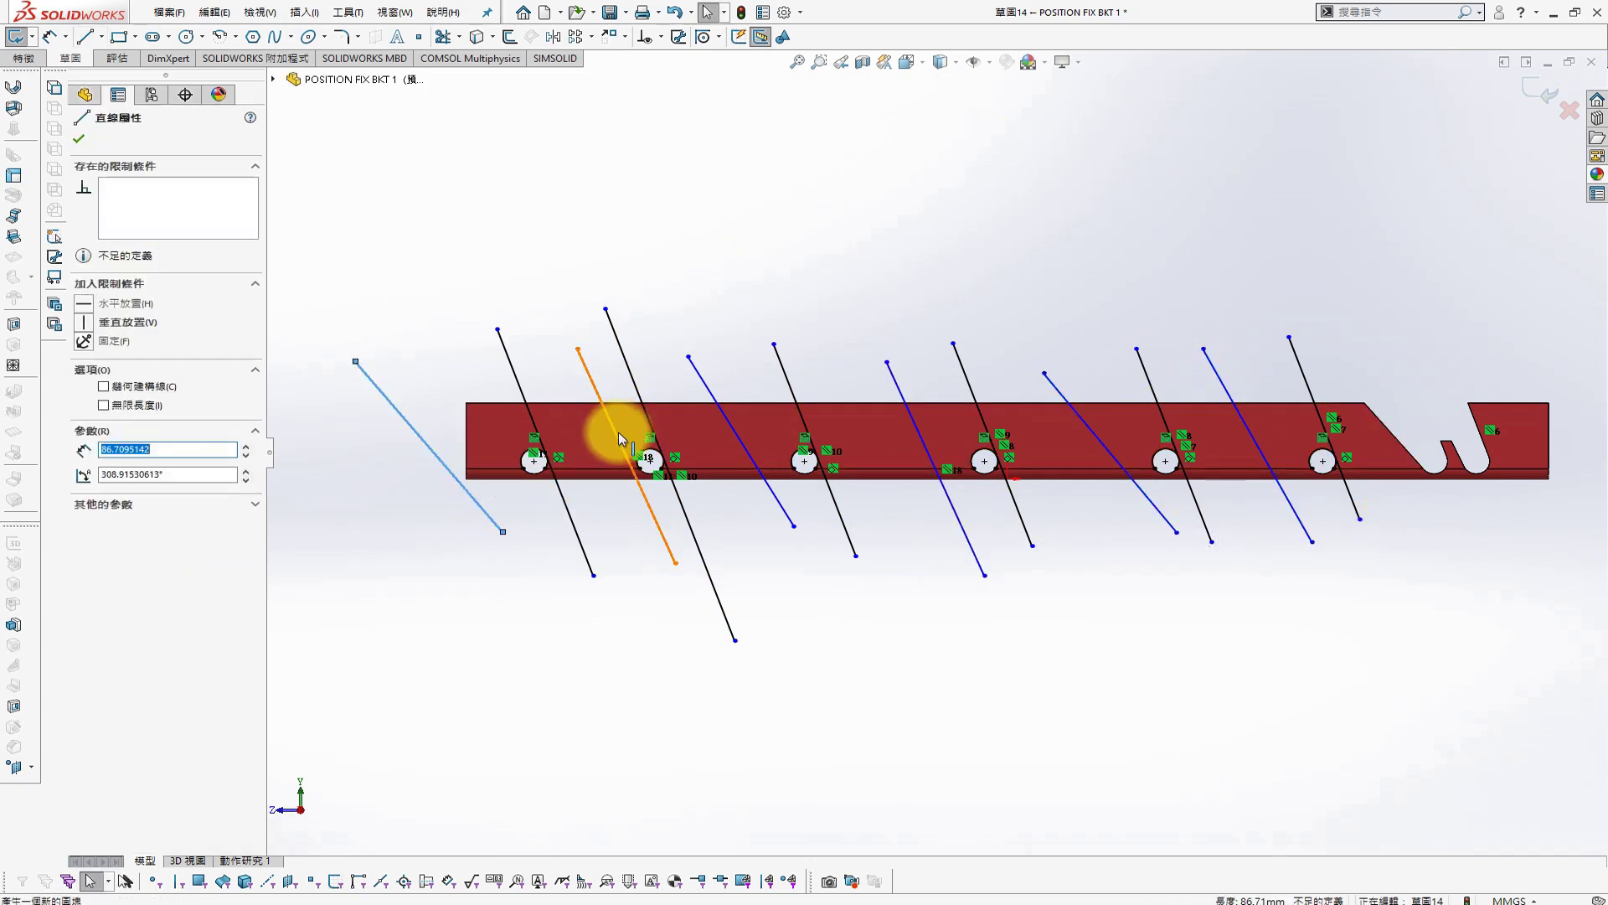
ctrl+click(737, 429)
ctrl+click(434, 453)
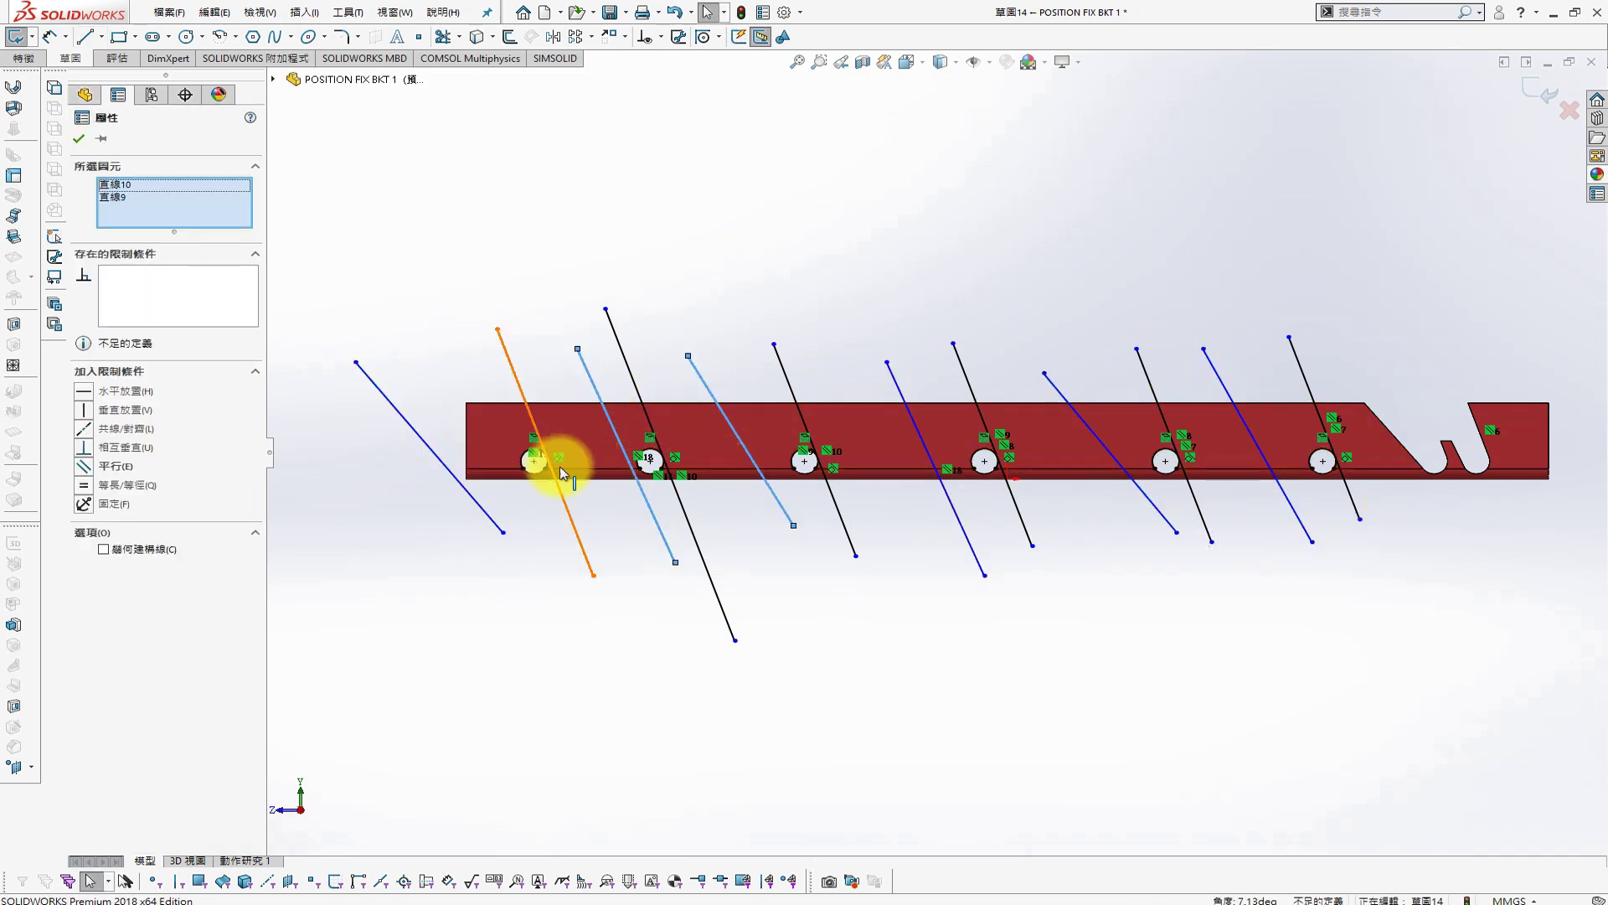
ctrl+click(916, 424)
ctrl+click(1092, 429)
ctrl+click(1249, 433)
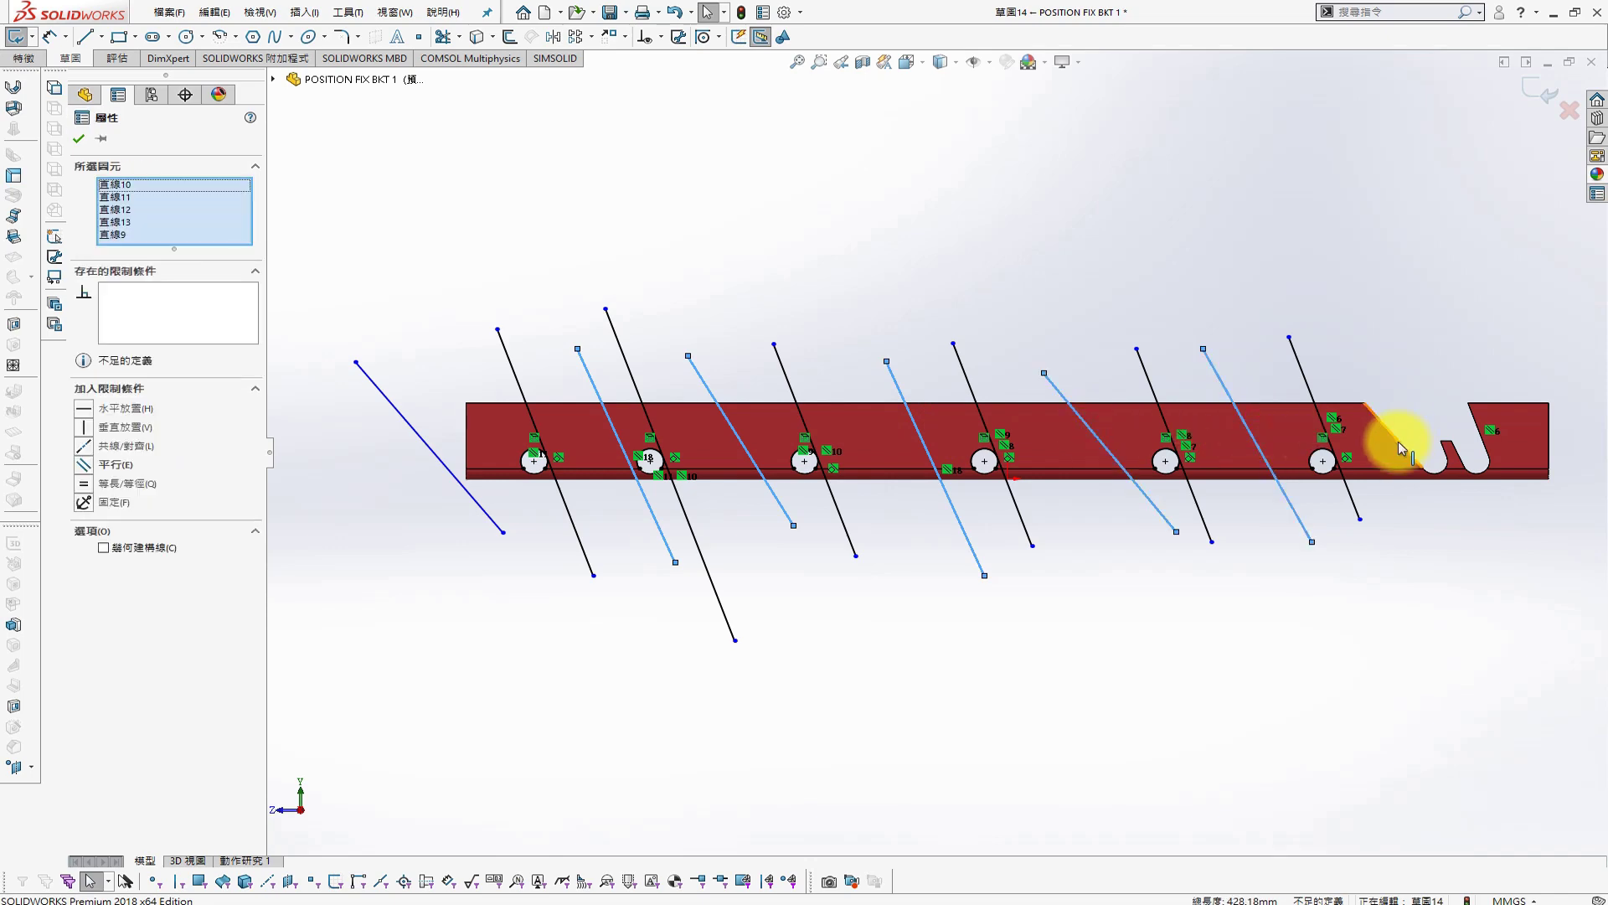
ctrl+click(1396, 438)
click(477, 639)
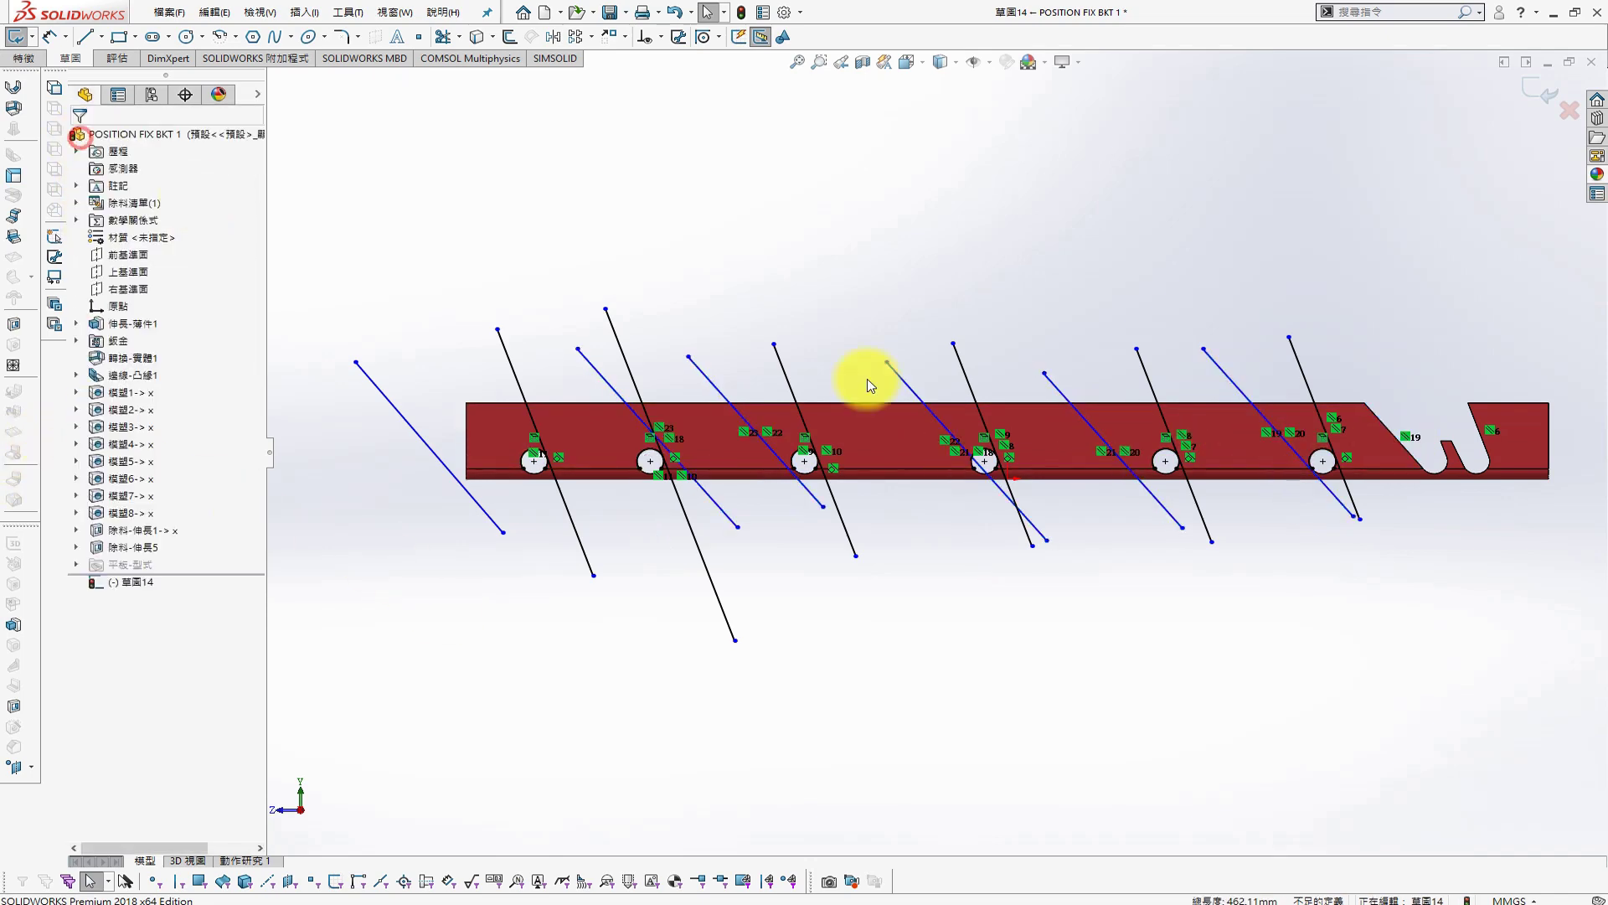
scroll(1171, 449, down, 5)
scroll(1070, 657, down, 2)
Make two of the new lines tangent to their nearby holes
click(1073, 656)
ctrl+click(1041, 518)
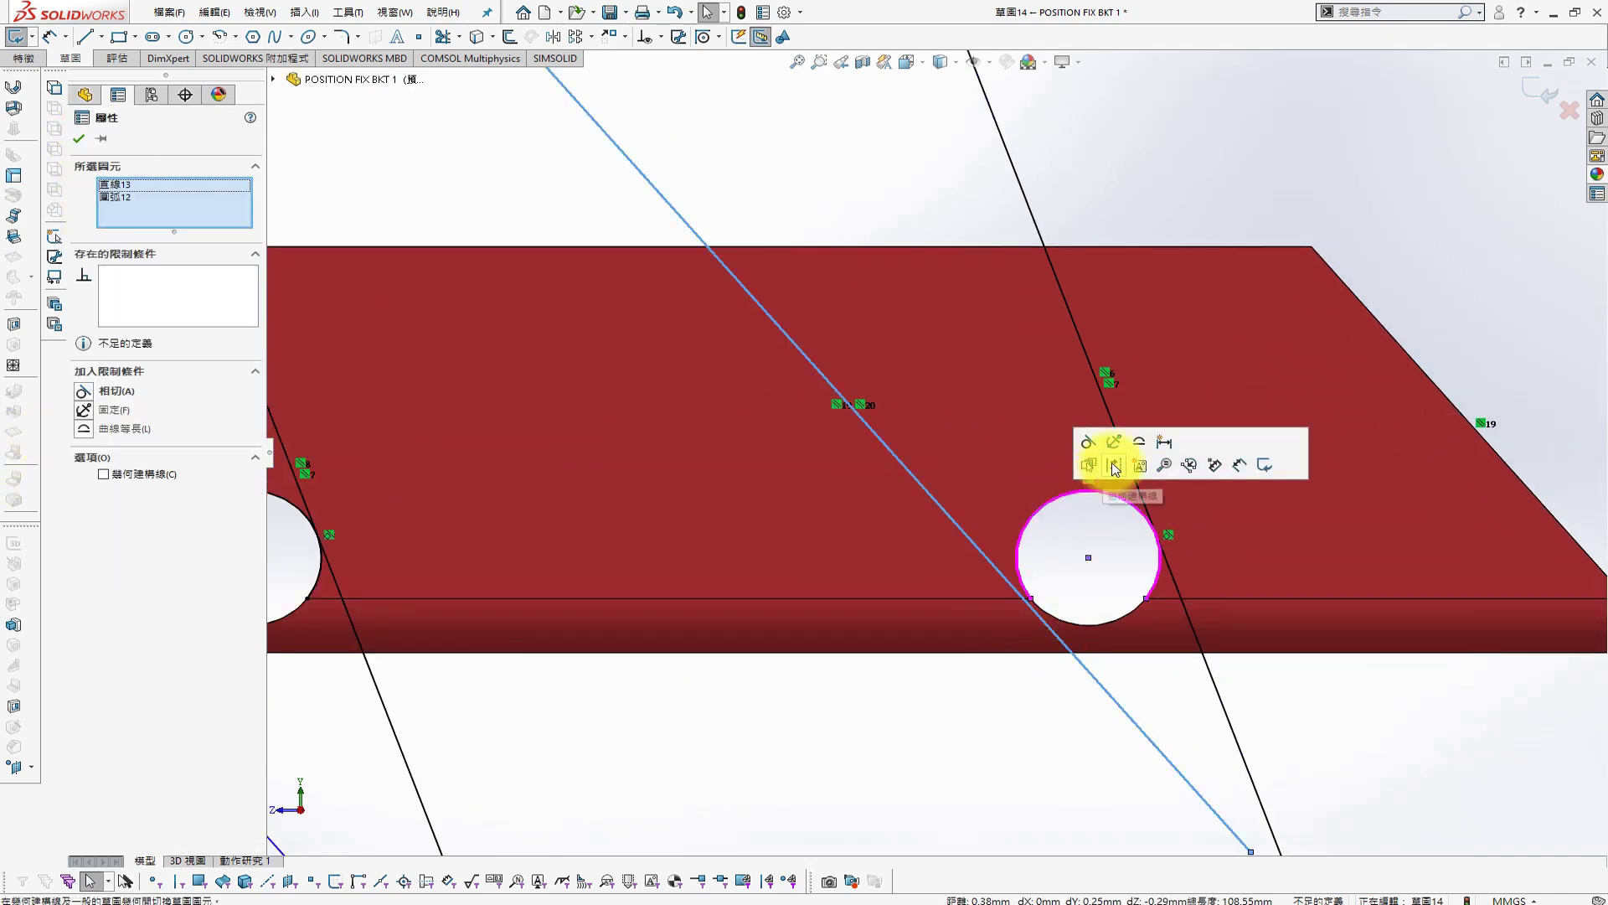
click(1118, 463)
scroll(1003, 618, up, 3)
scroll(799, 344, up, 1)
click(799, 345)
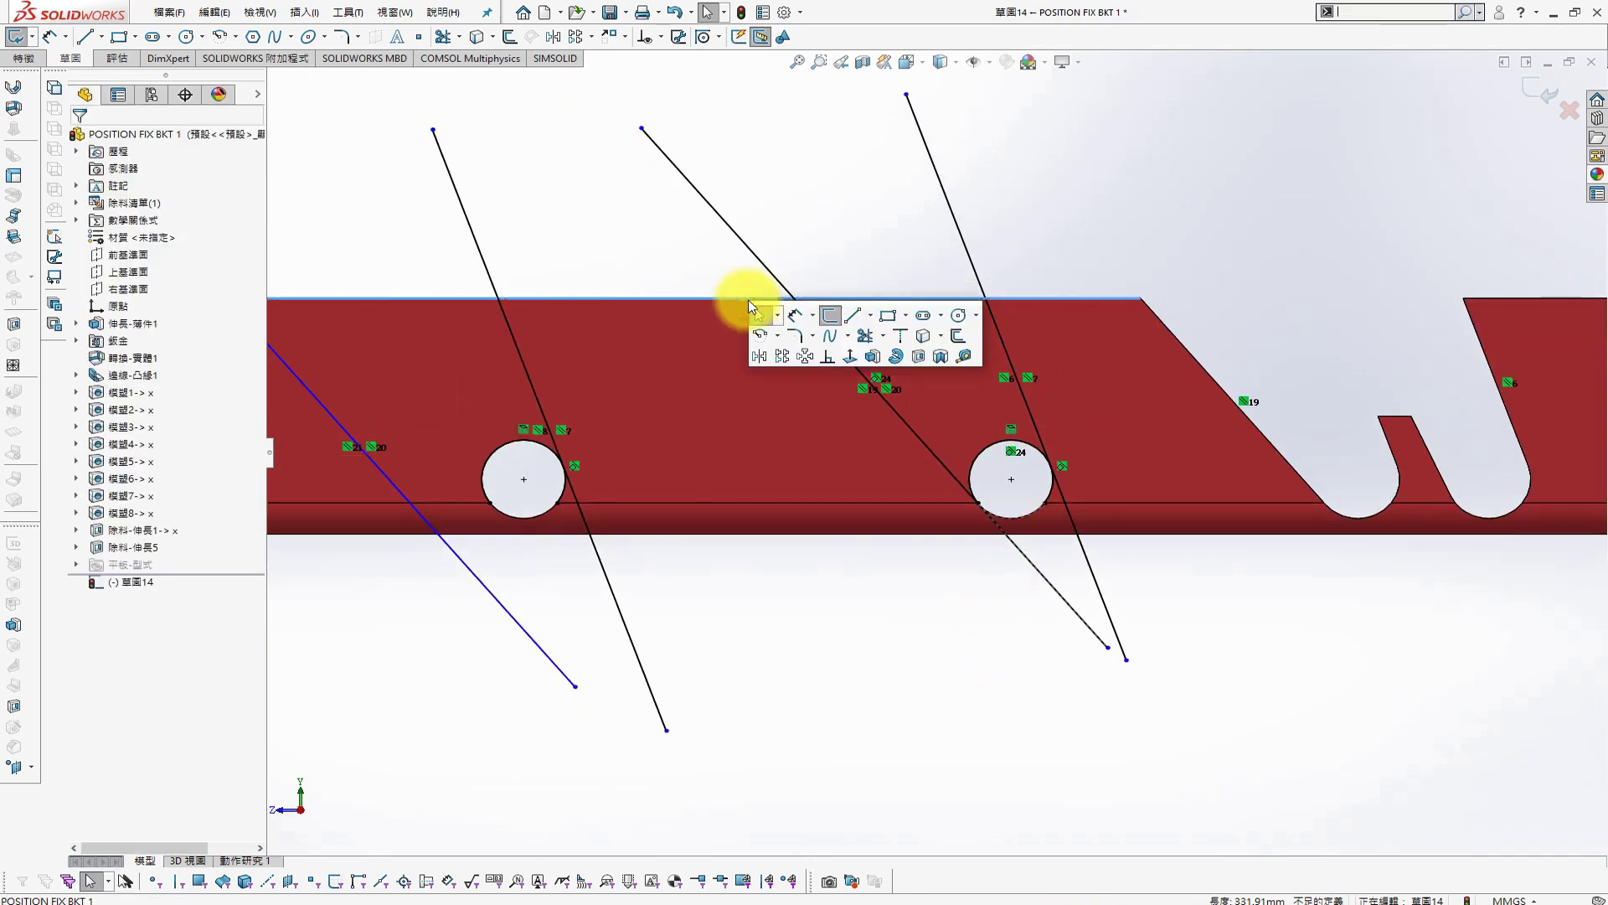
scroll(905, 603, up, 2)
click(627, 467)
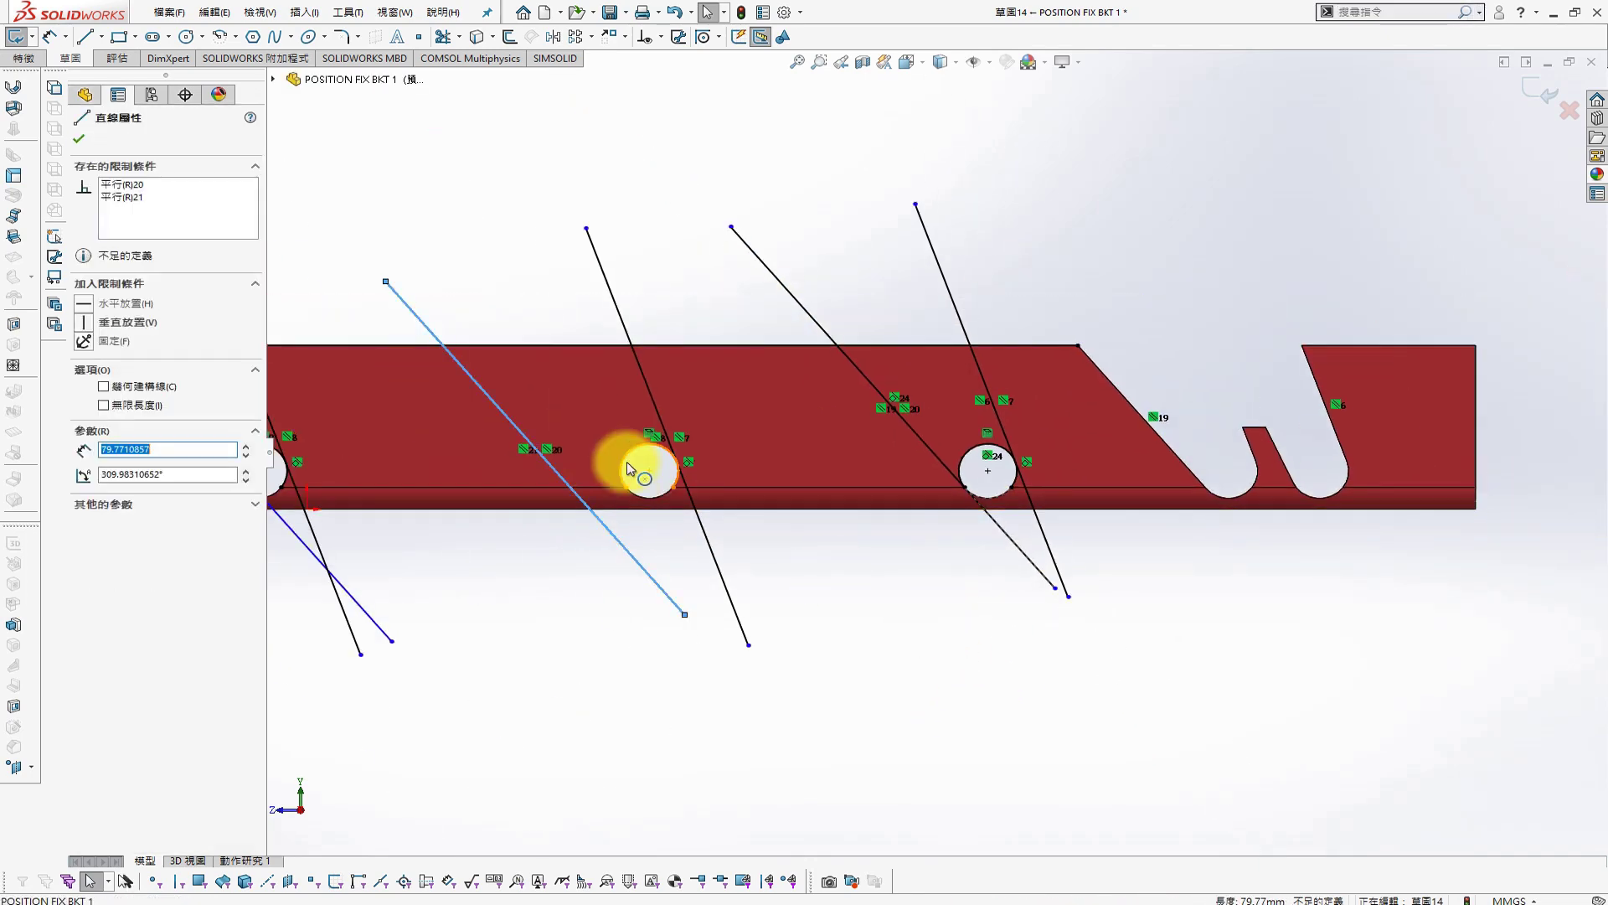
ctrl+click(670, 431)
click(478, 621)
scroll(434, 451, up, 2)
scroll(434, 450, down, 3)
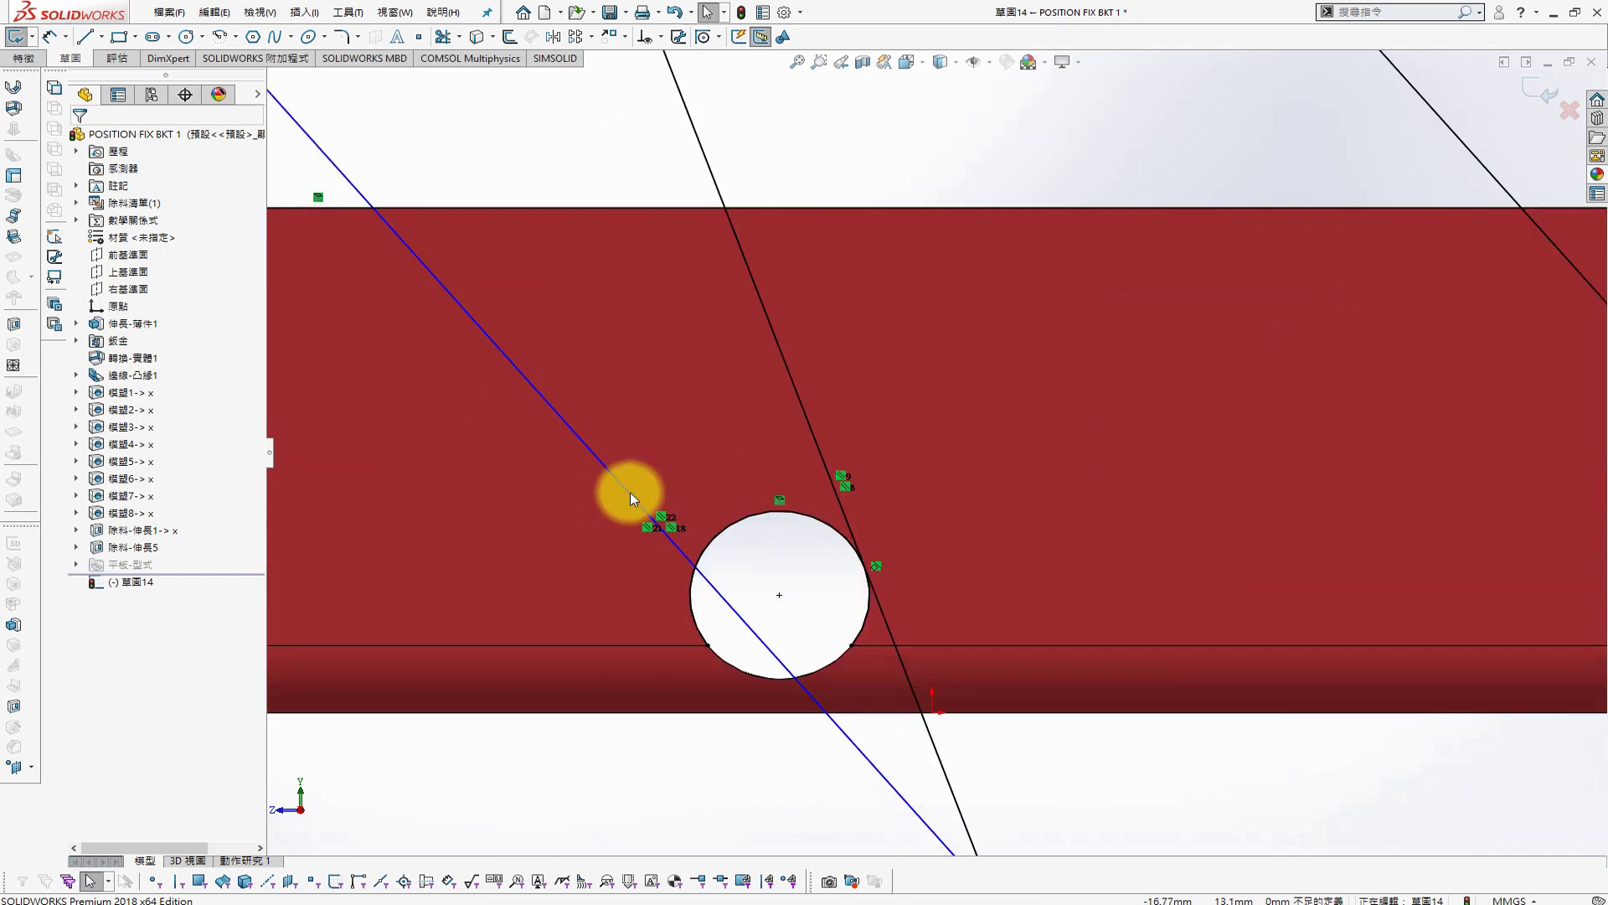
Add tangent relations for the line crossing a hole and the middle new line
click(631, 491)
ctrl+click(717, 511)
click(778, 455)
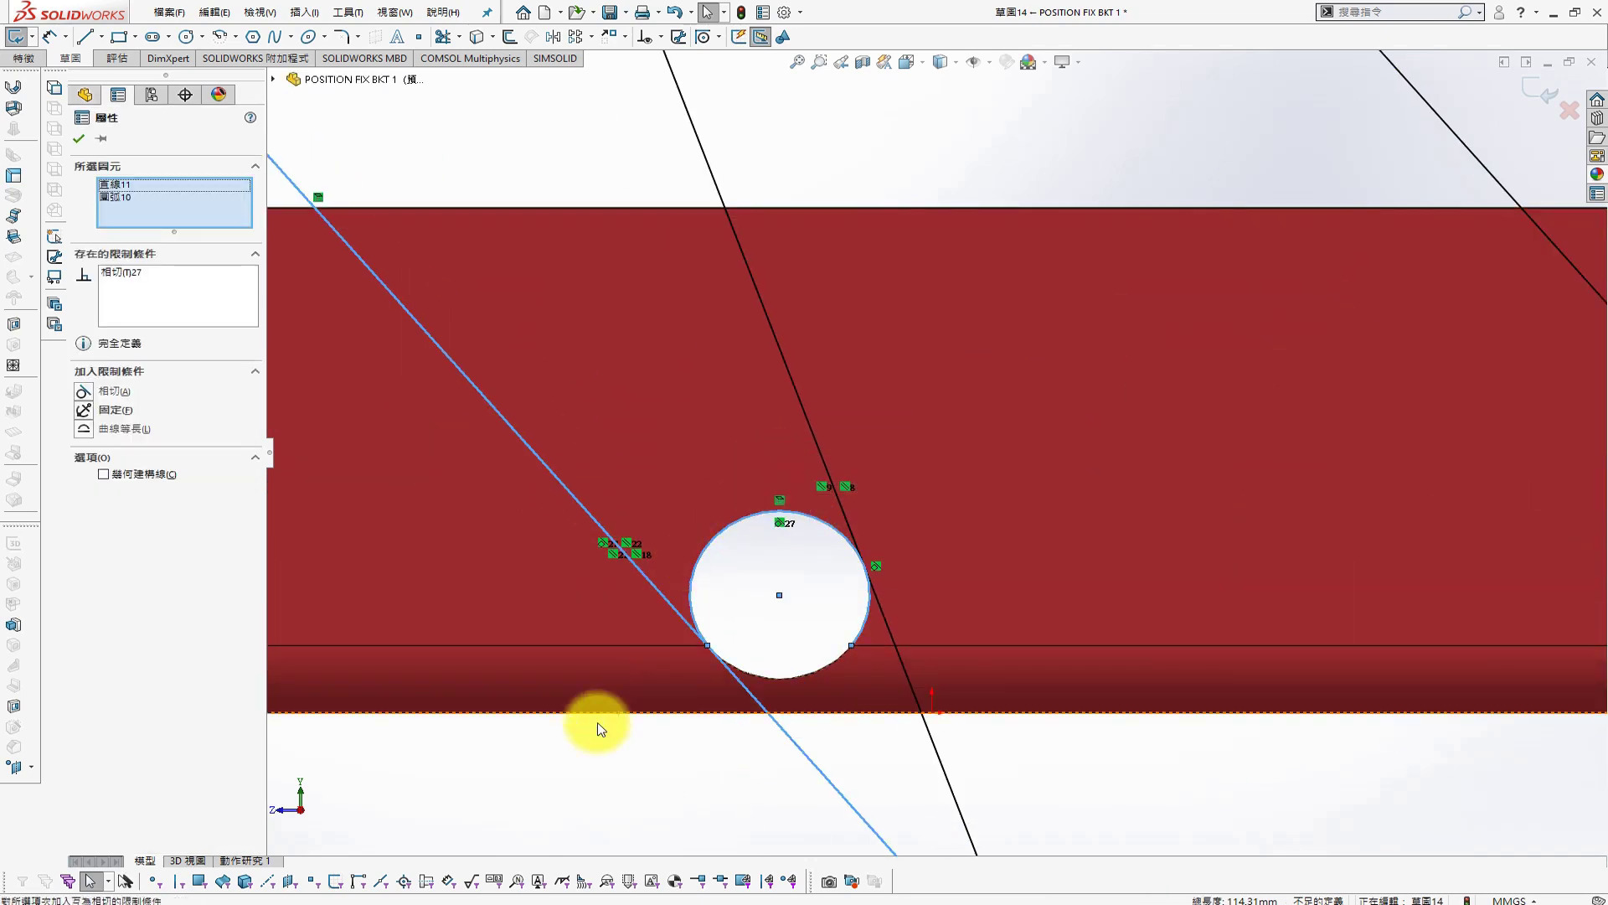
click(599, 729)
scroll(639, 646, up, 3)
scroll(743, 478, down, 3)
click(892, 473)
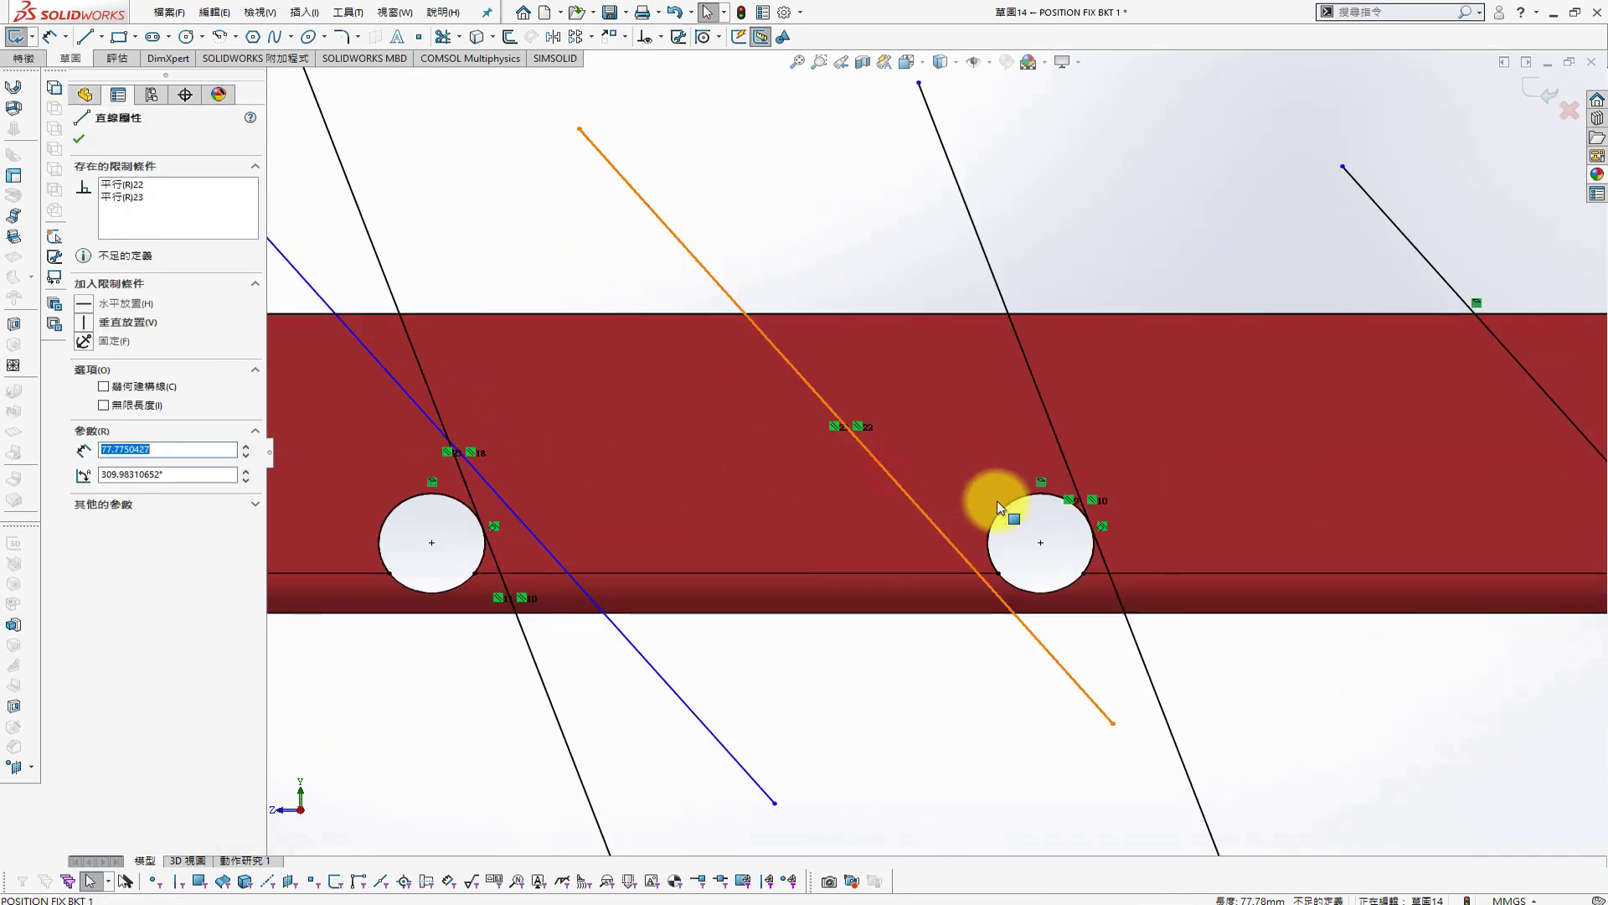
ctrl+click(1001, 513)
click(1062, 459)
click(842, 699)
scroll(842, 700, up, 2)
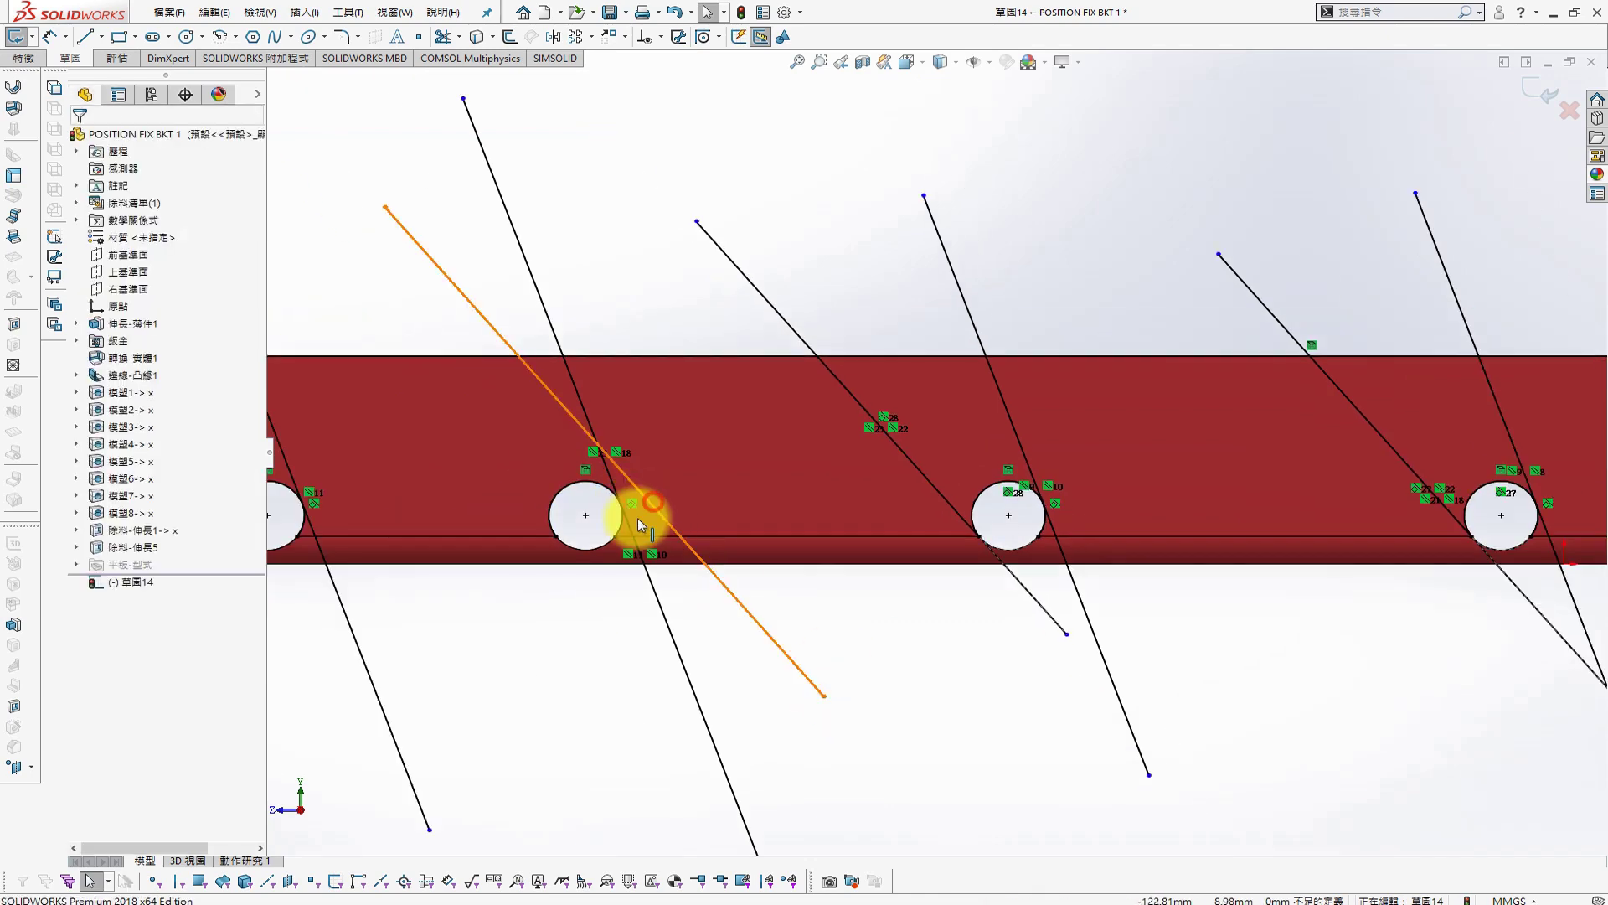
Tangent the last two new lines, including the leftmost, to their holes
drag(638, 520, 546, 592)
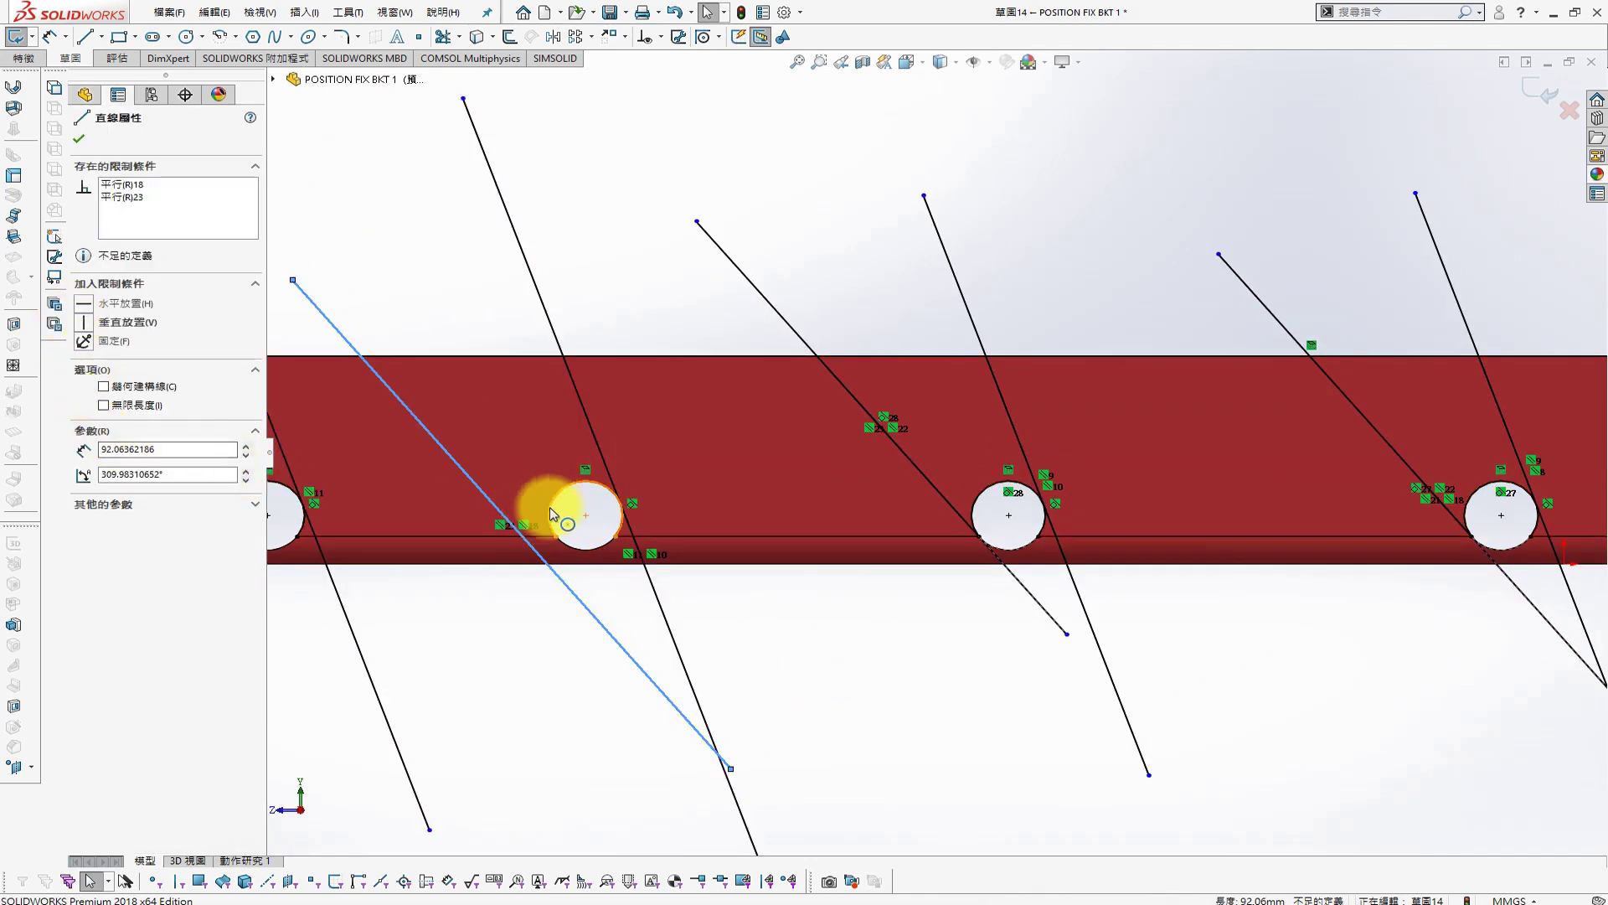
ctrl+click(546, 501)
click(127, 407)
click(486, 641)
scroll(486, 640, up, 2)
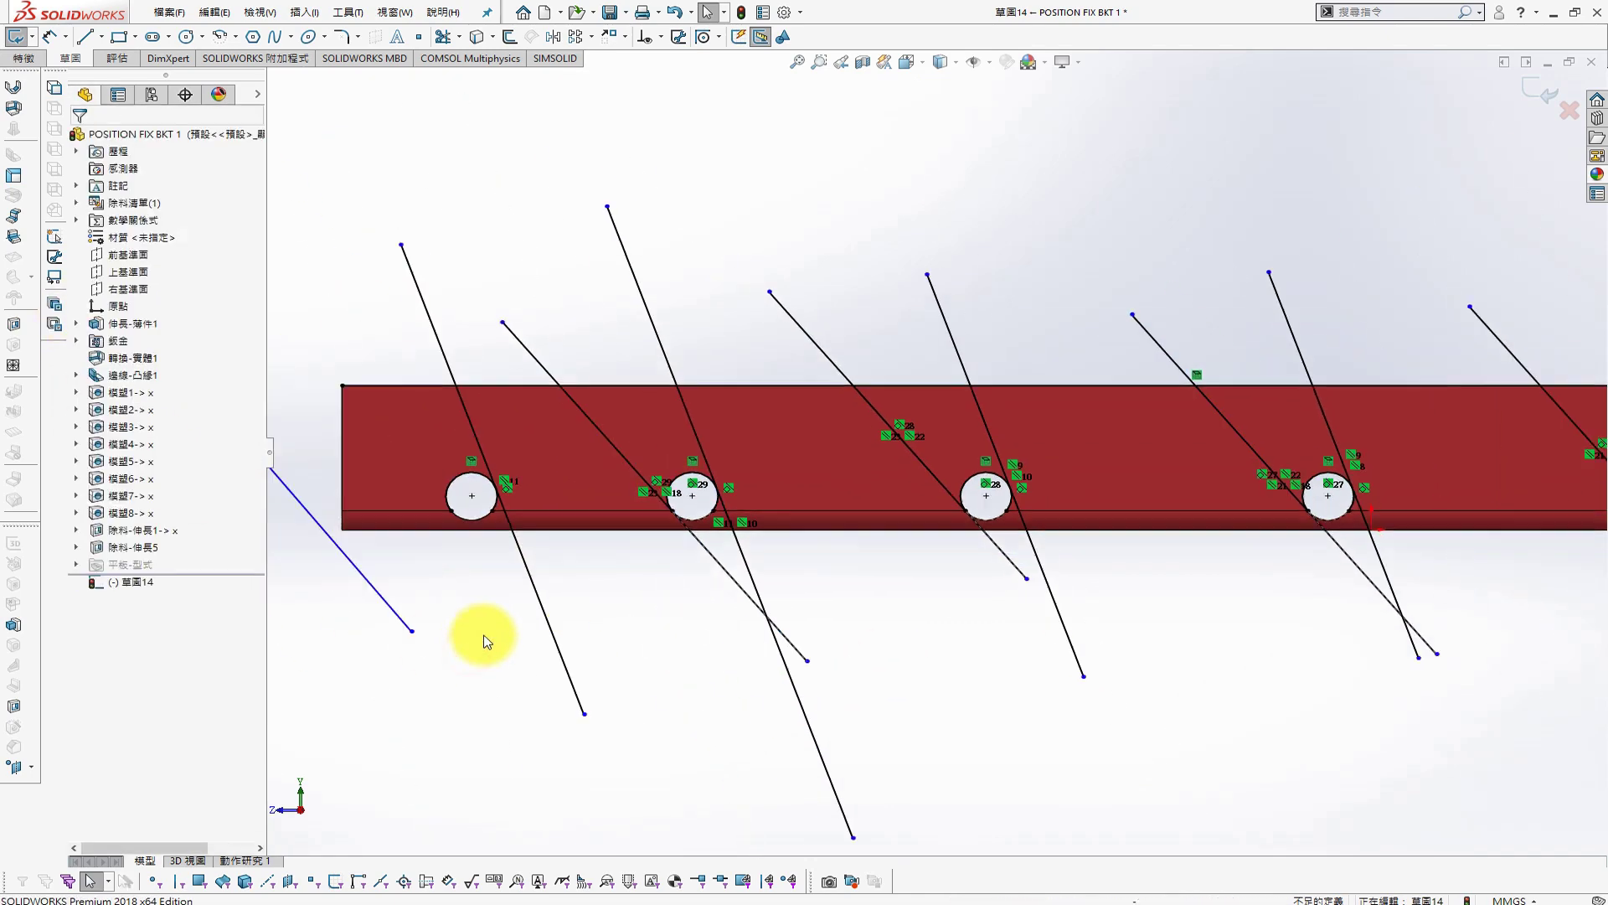
click(338, 551)
ctrl+click(445, 495)
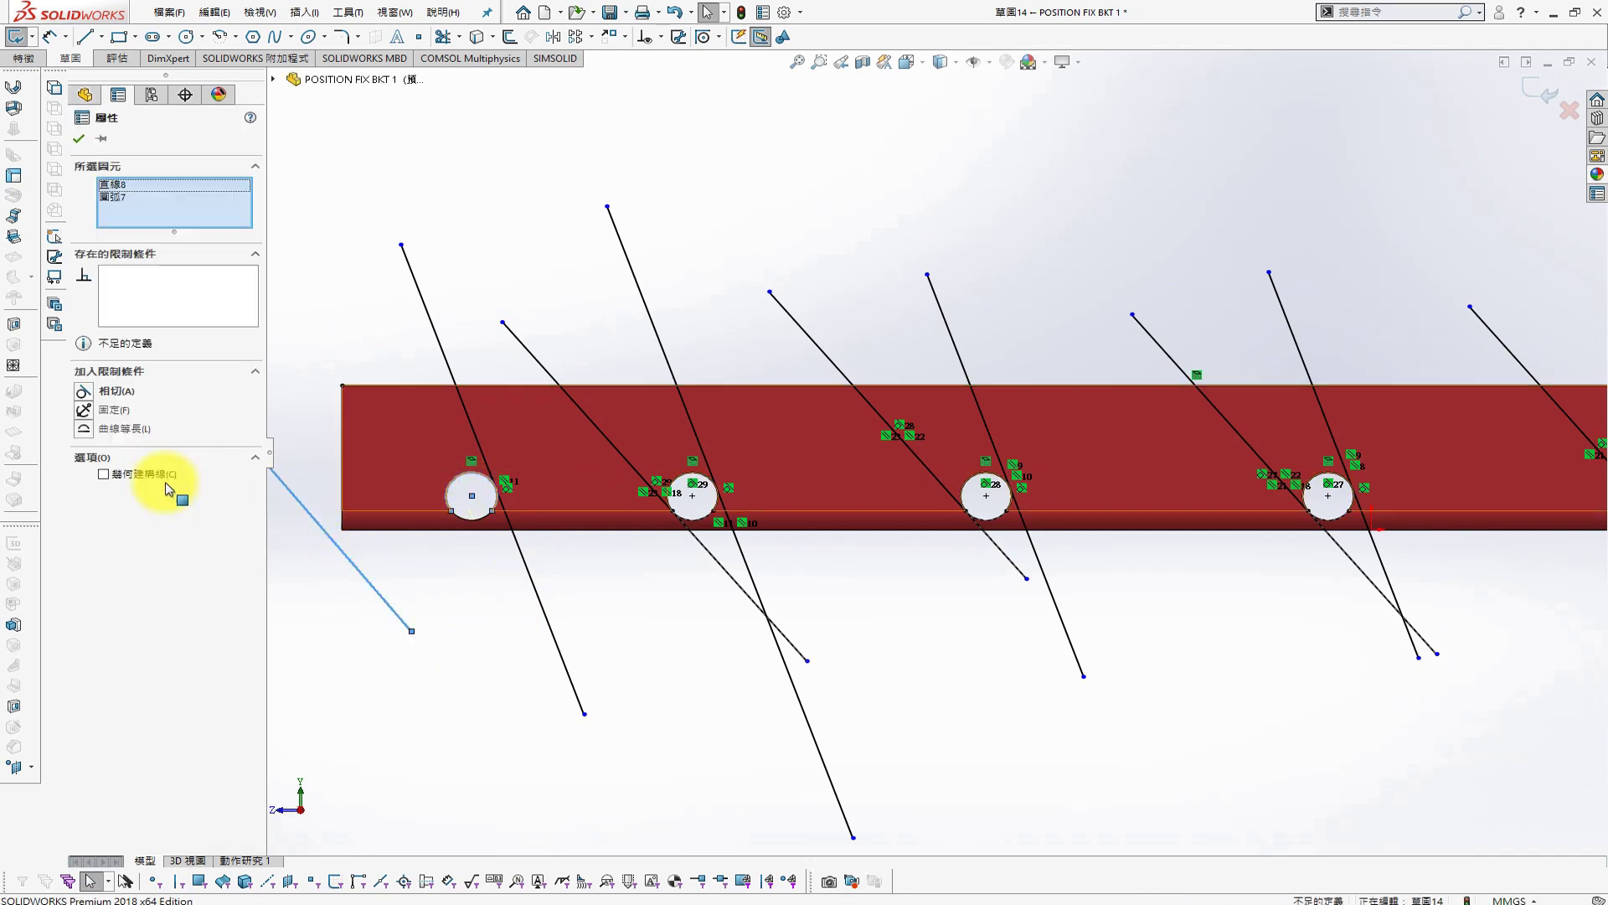
click(113, 419)
ctrl+middle_drag(344, 609, 521, 646)
Dimension the angle between two neighbouring slanted lines to 15°
key(s)
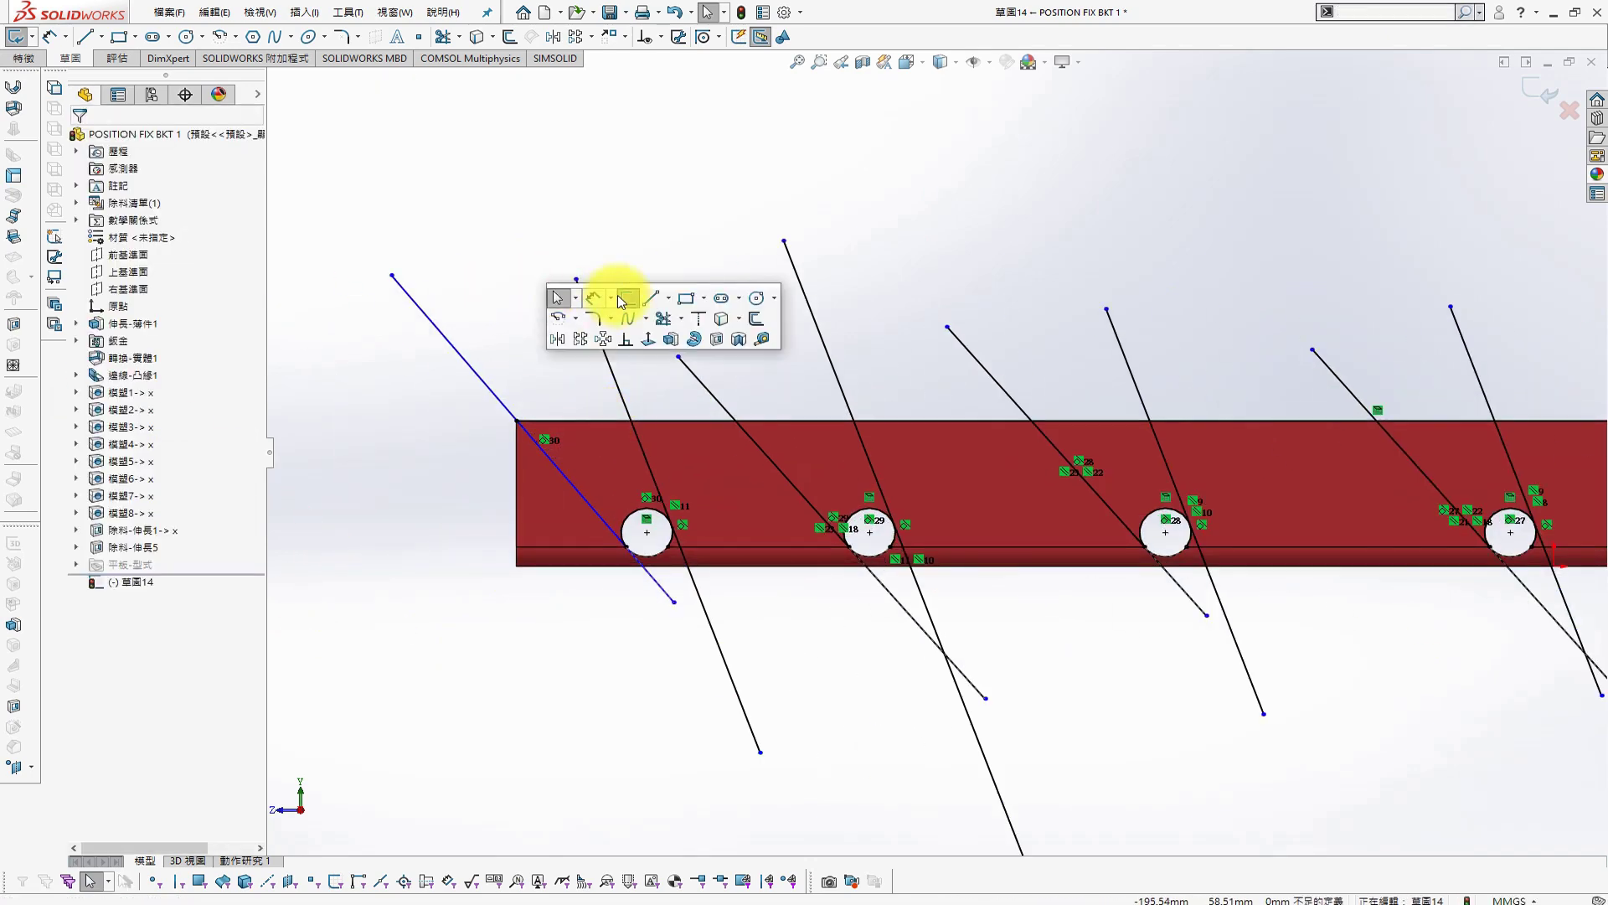
click(621, 294)
click(495, 388)
click(611, 359)
click(615, 362)
text(15)
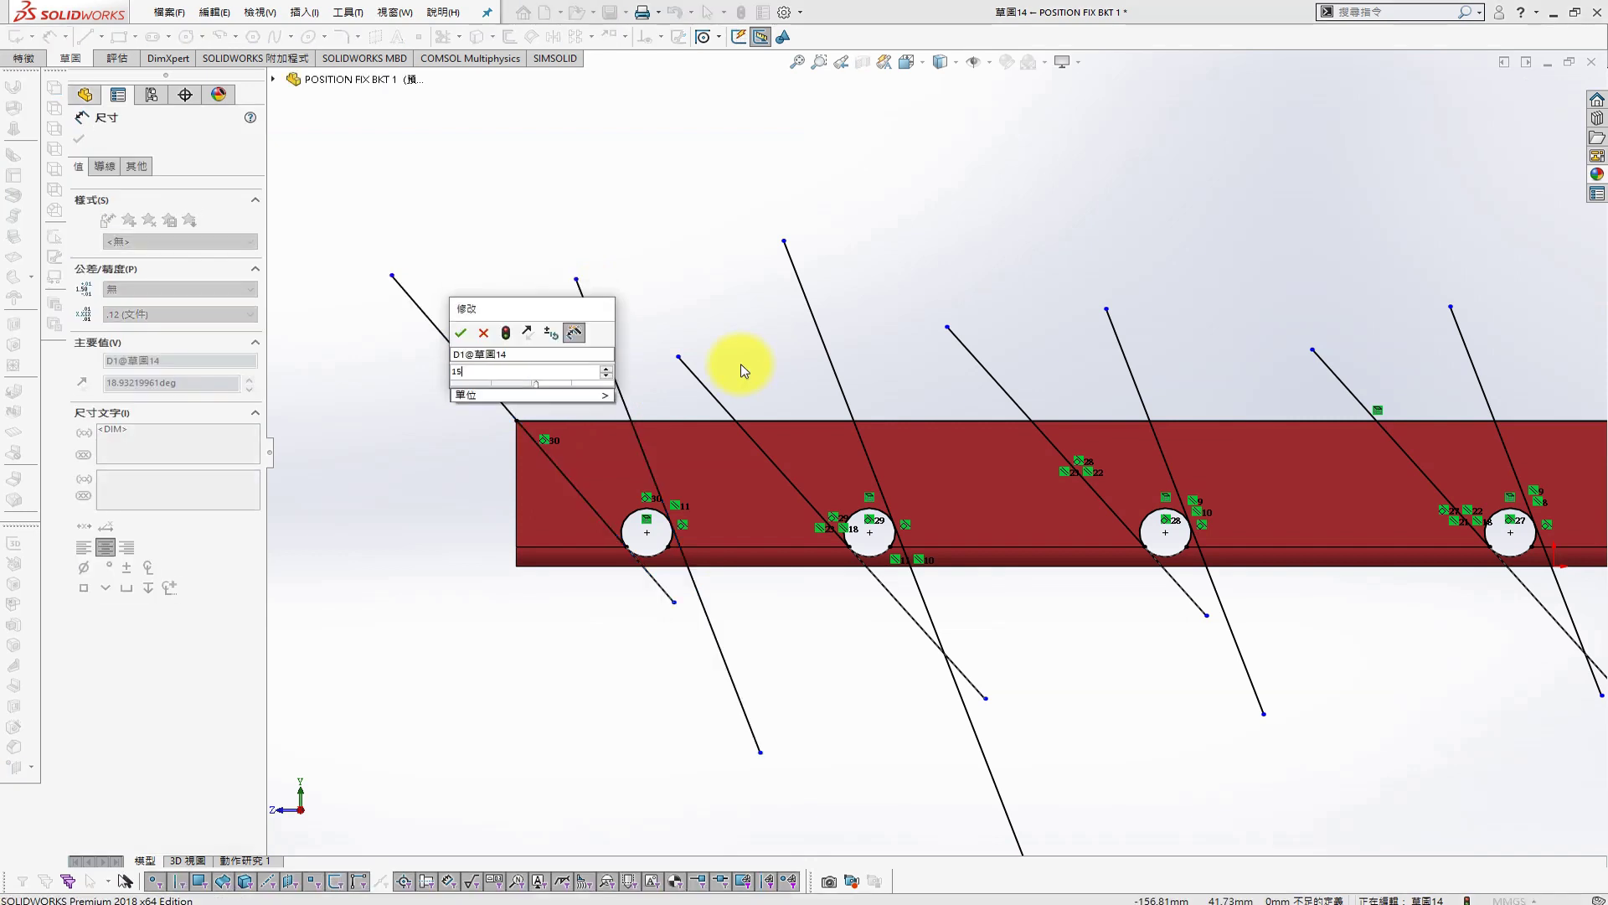
key(Return)
key(Escape)
scroll(693, 384, down, 2)
scroll(683, 408, down, 3)
key(s)
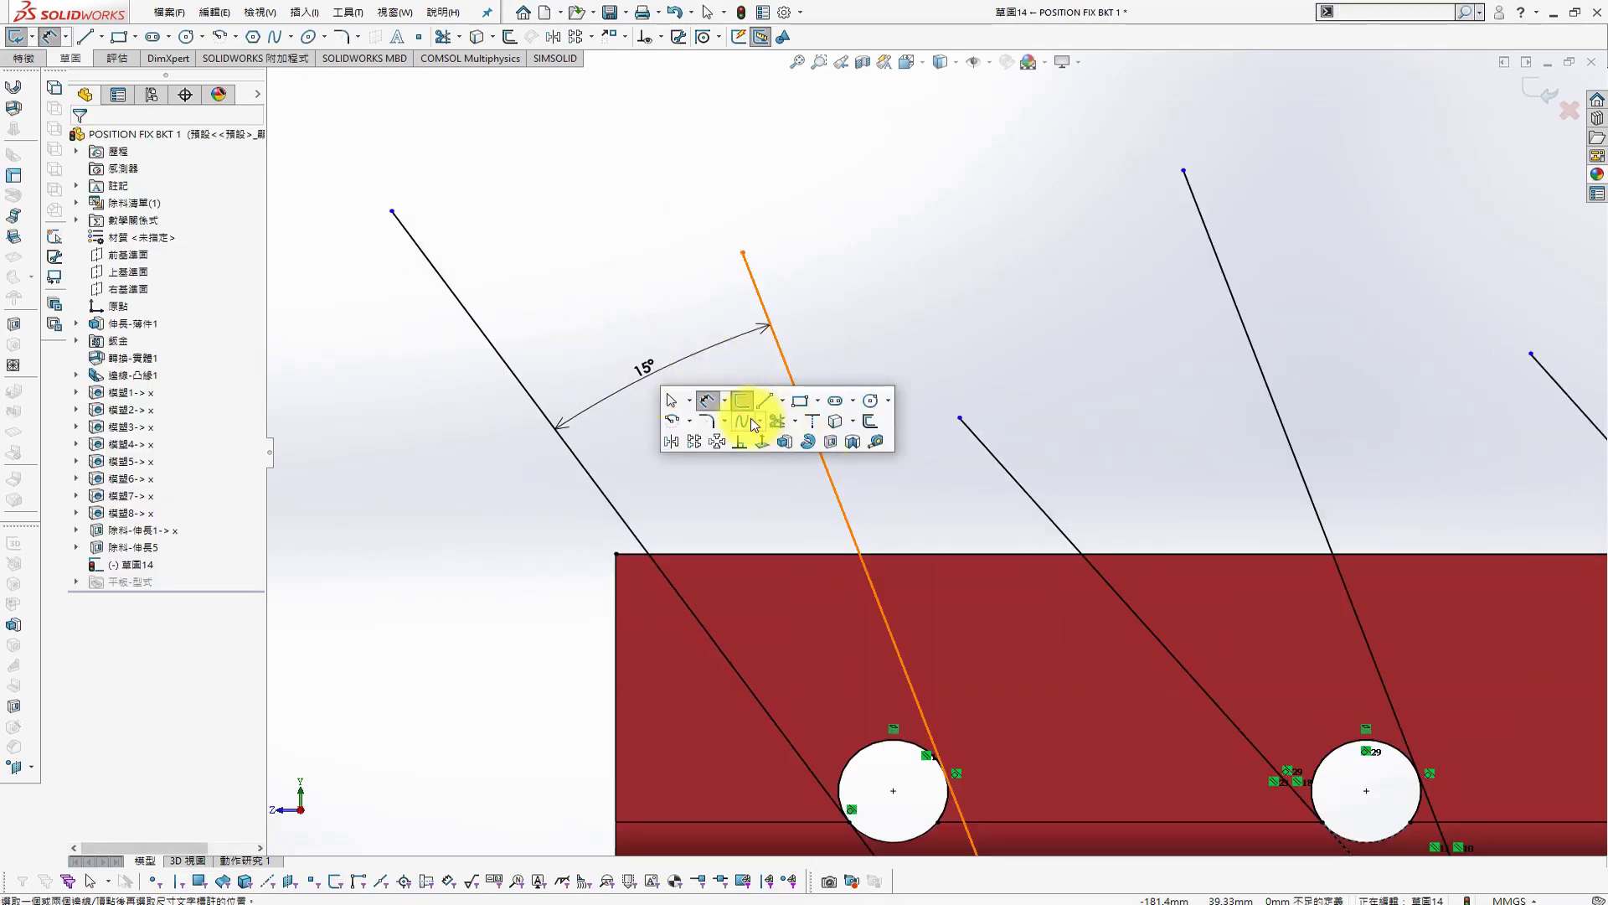
click(741, 420)
Corner-trim the slanted line at the right hole so it meets its circle
click(93, 266)
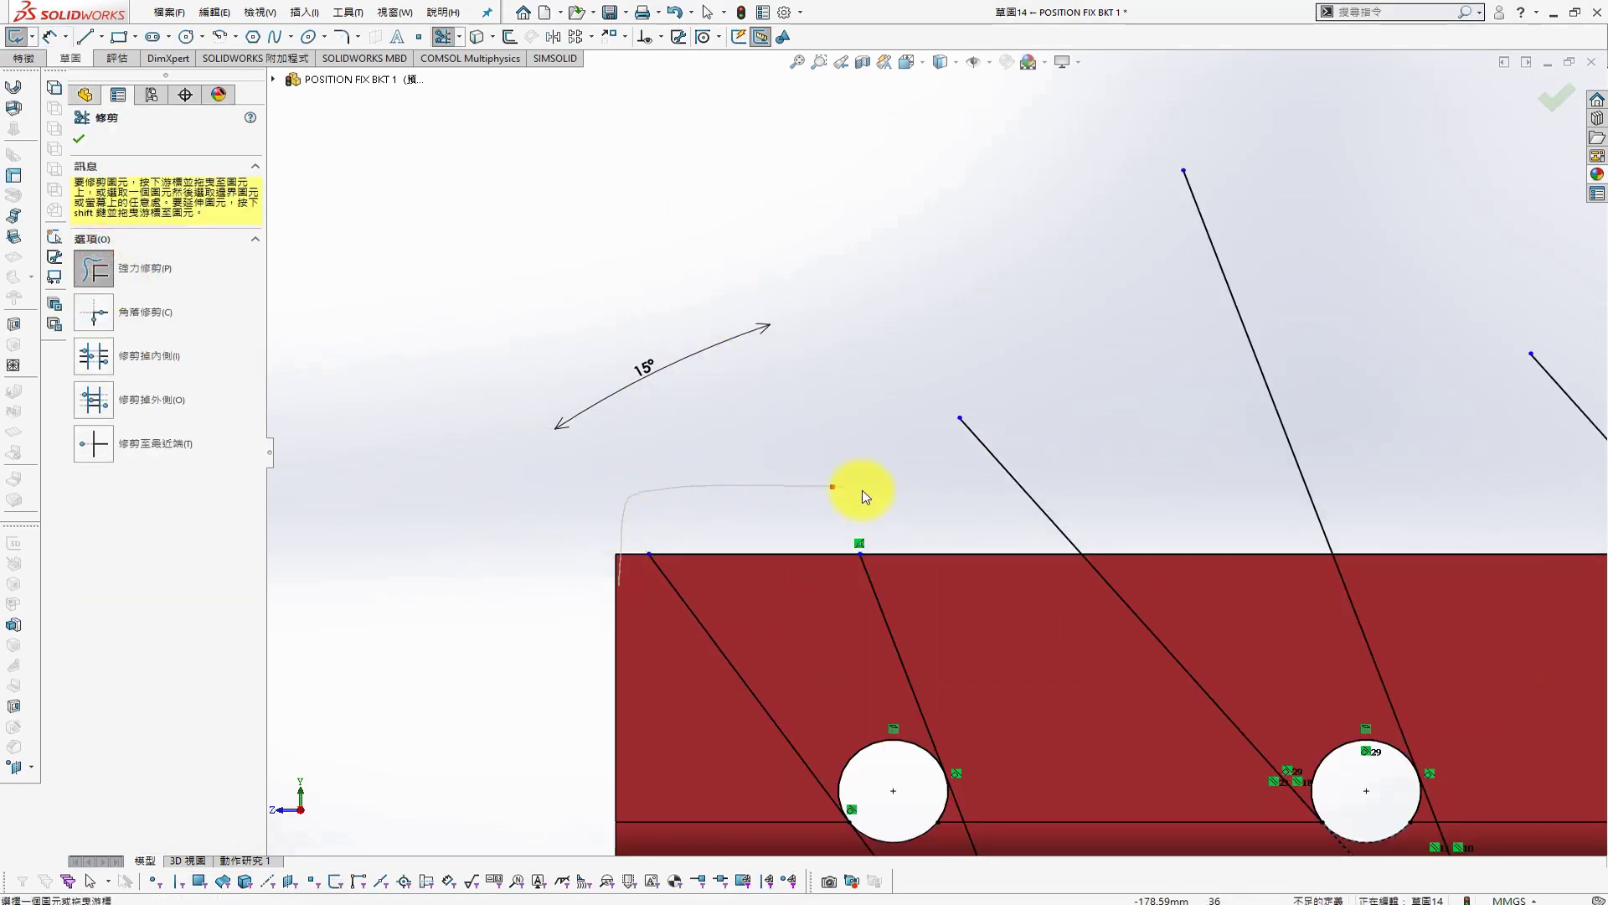
scroll(1374, 475, up, 3)
ctrl+middle_drag(1364, 546, 1111, 538)
scroll(1072, 469, down, 2)
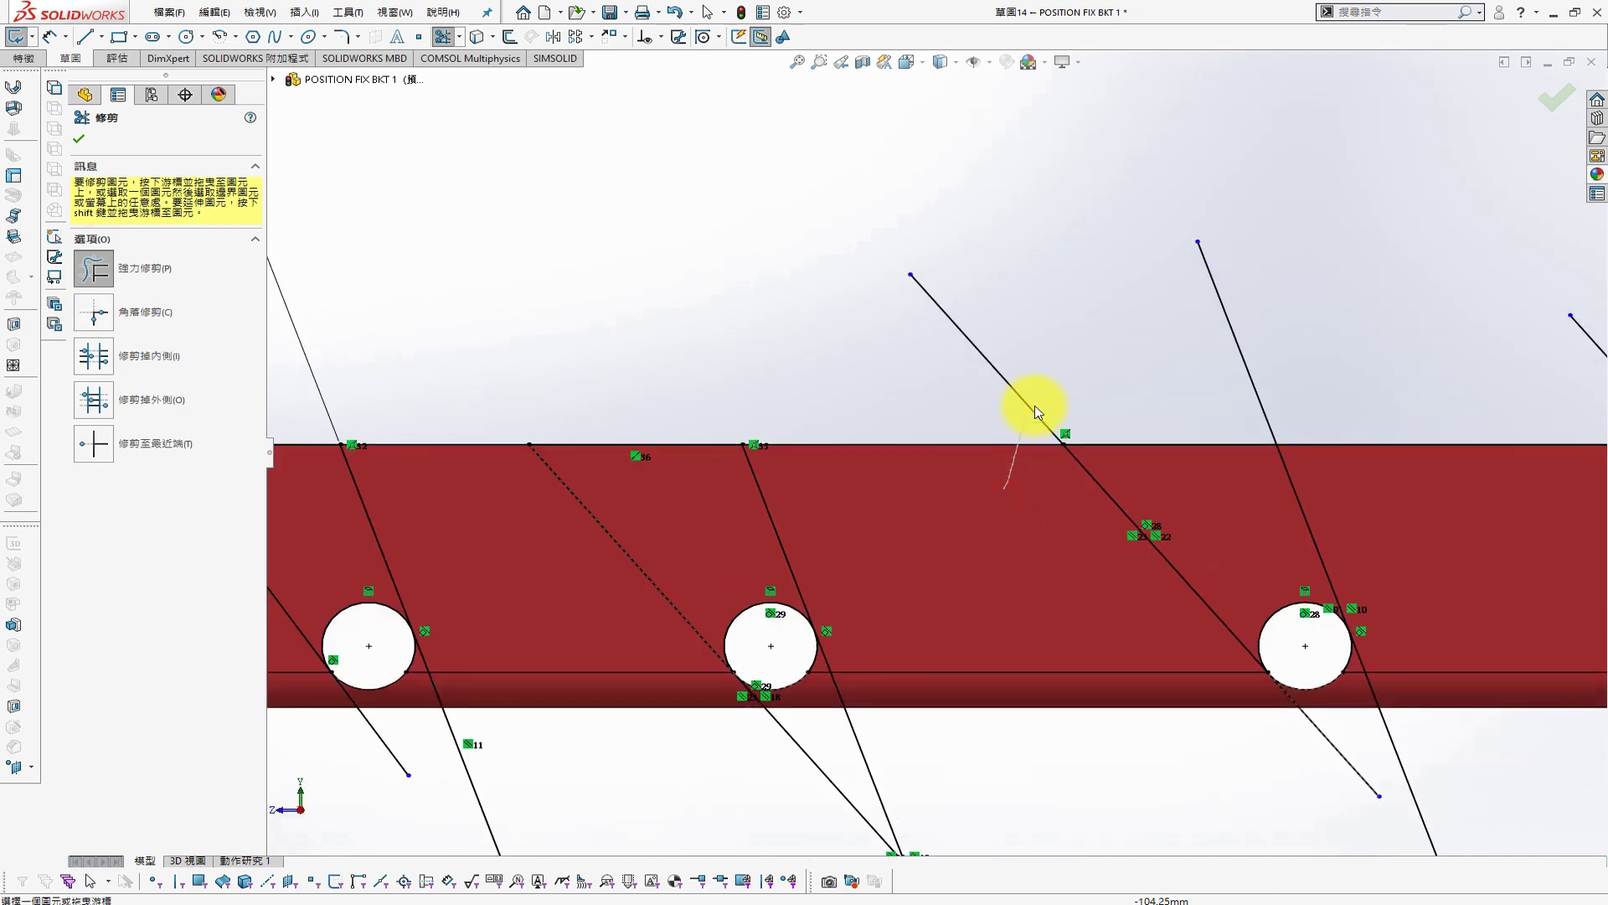
ctrl+middle_drag(1354, 479, 1151, 429)
scroll(1230, 412, up, 2)
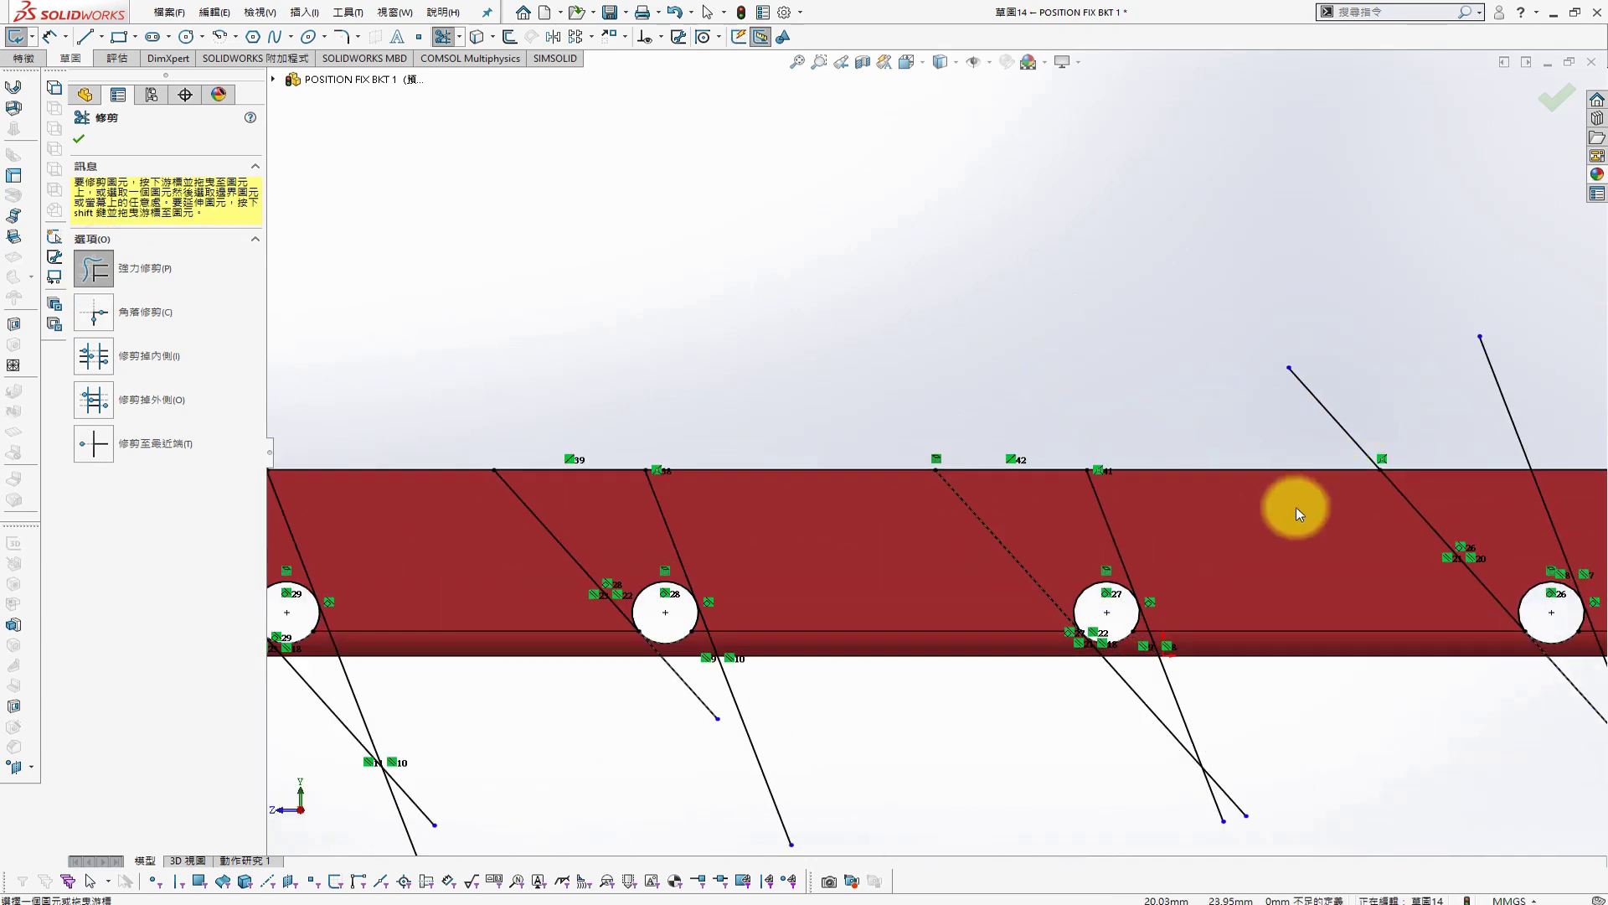
scroll(1428, 452, up, 3)
scroll(1520, 440, down, 1)
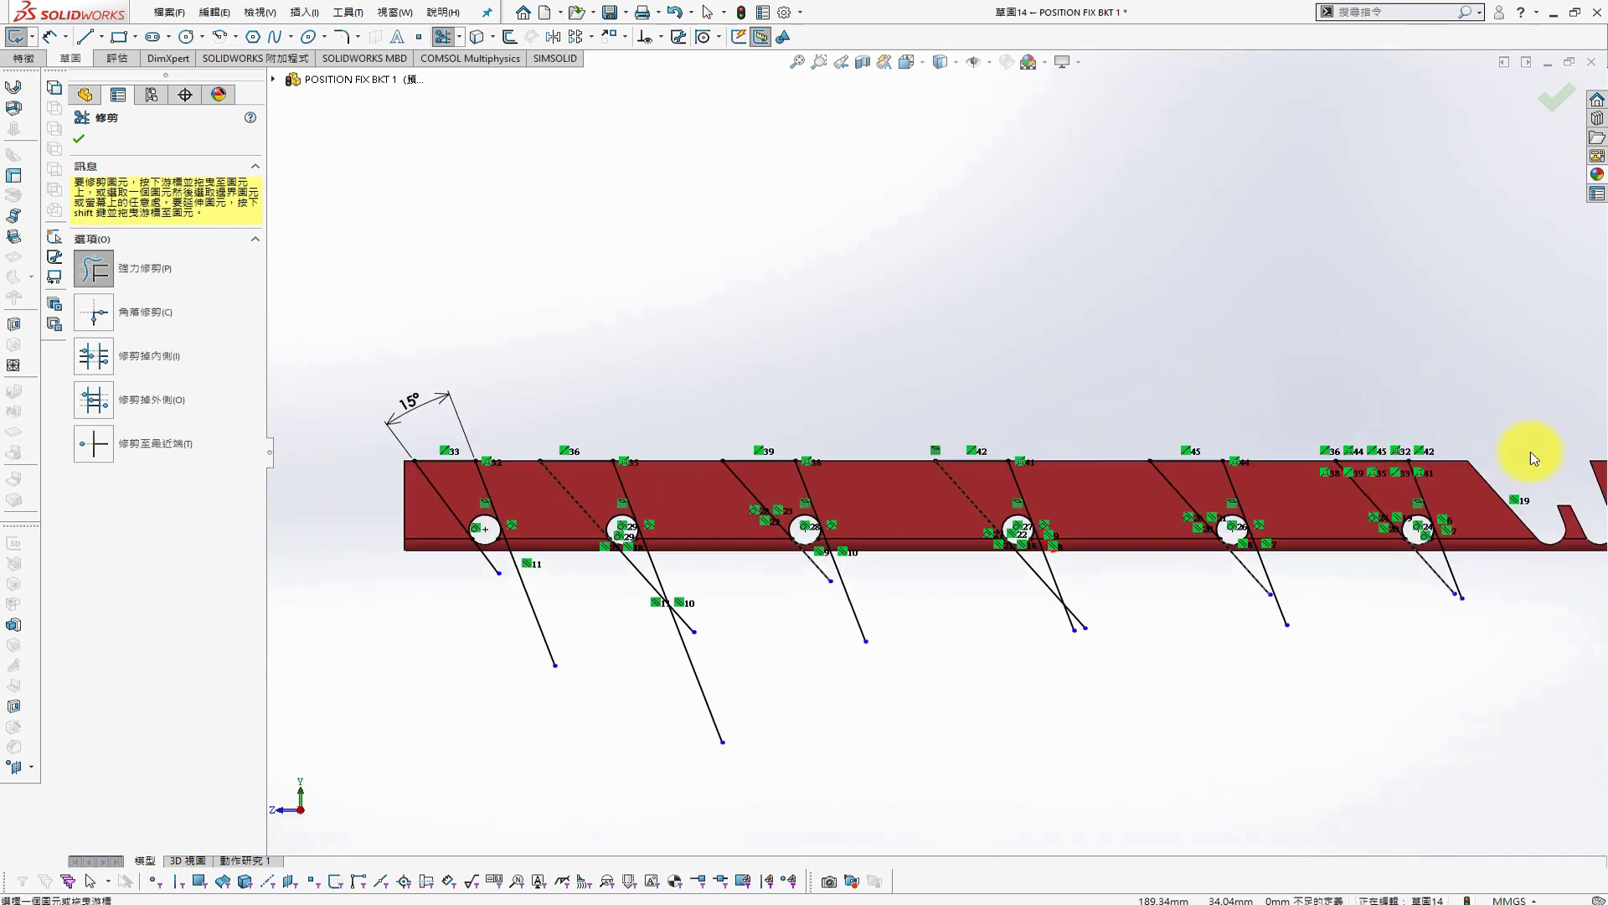
scroll(818, 520, down, 2)
key(alt+c)
scroll(1105, 431, down, 2)
scroll(1279, 467, down, 3)
click(1294, 452)
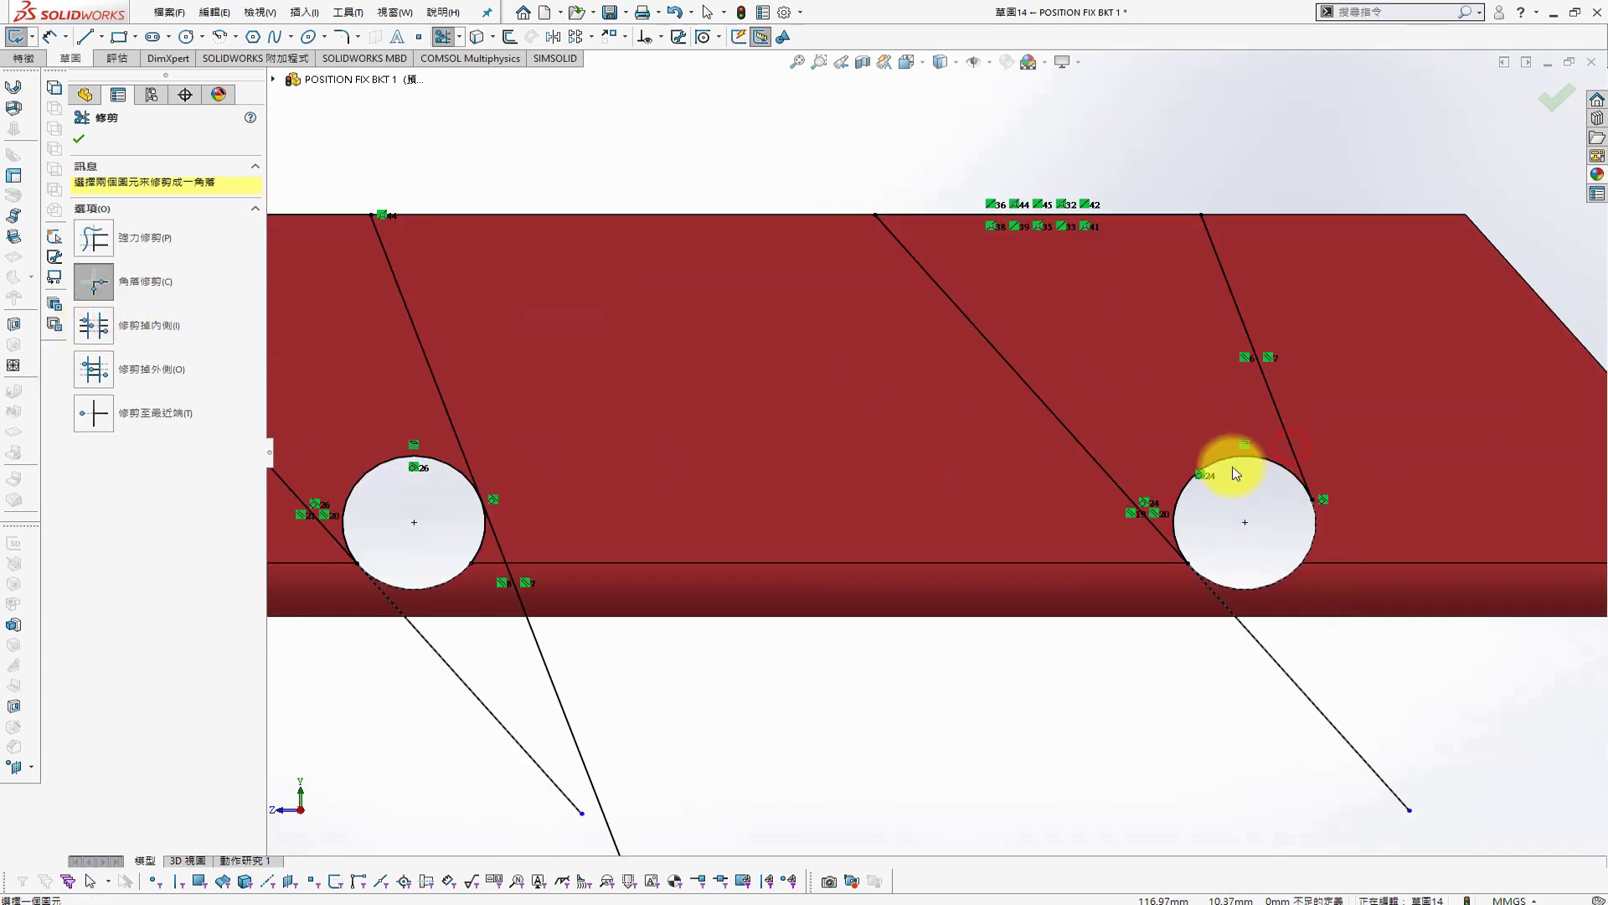
click(1154, 506)
Trim the slanted lines at the next hole back to its circle
scroll(938, 502, up, 2)
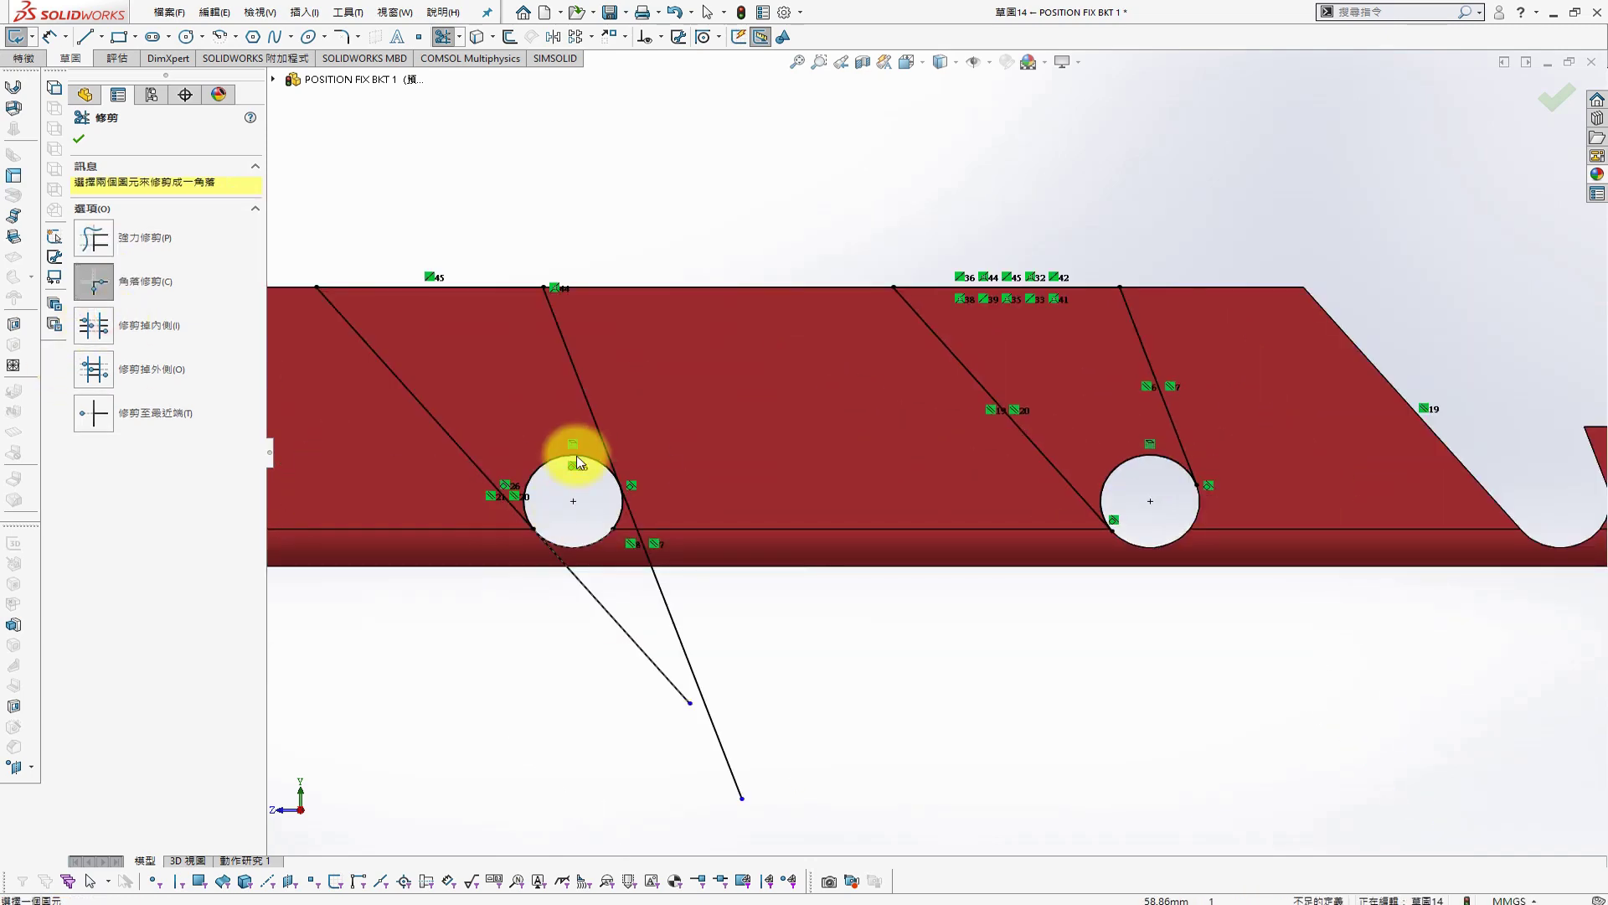
click(556, 462)
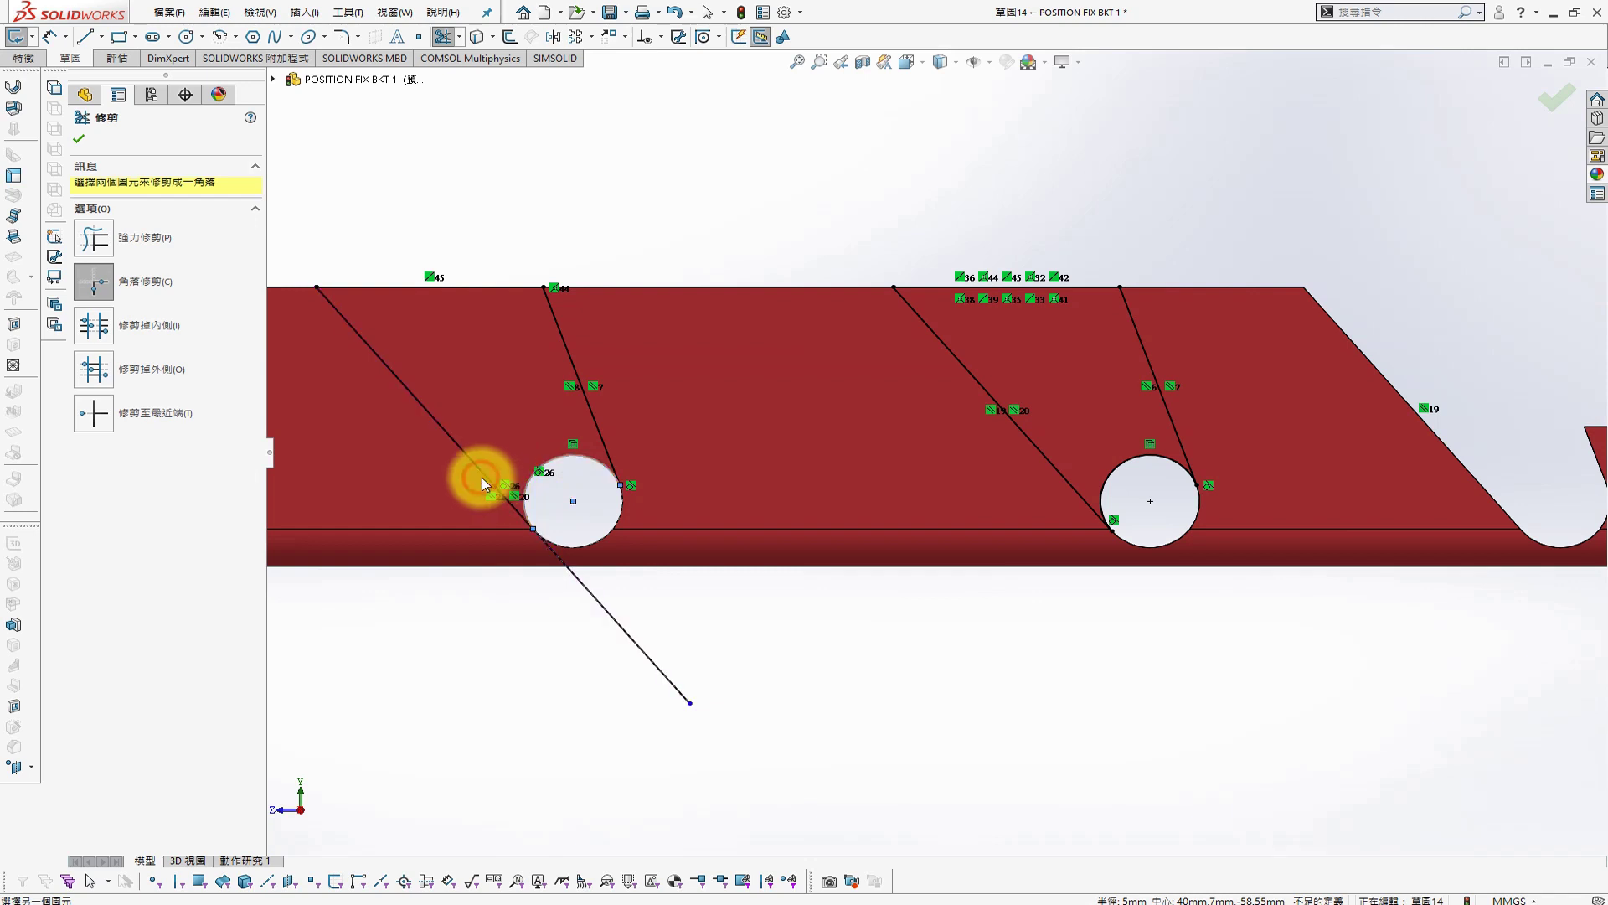
click(483, 483)
scroll(478, 495, up, 2)
scroll(527, 440, down, 4)
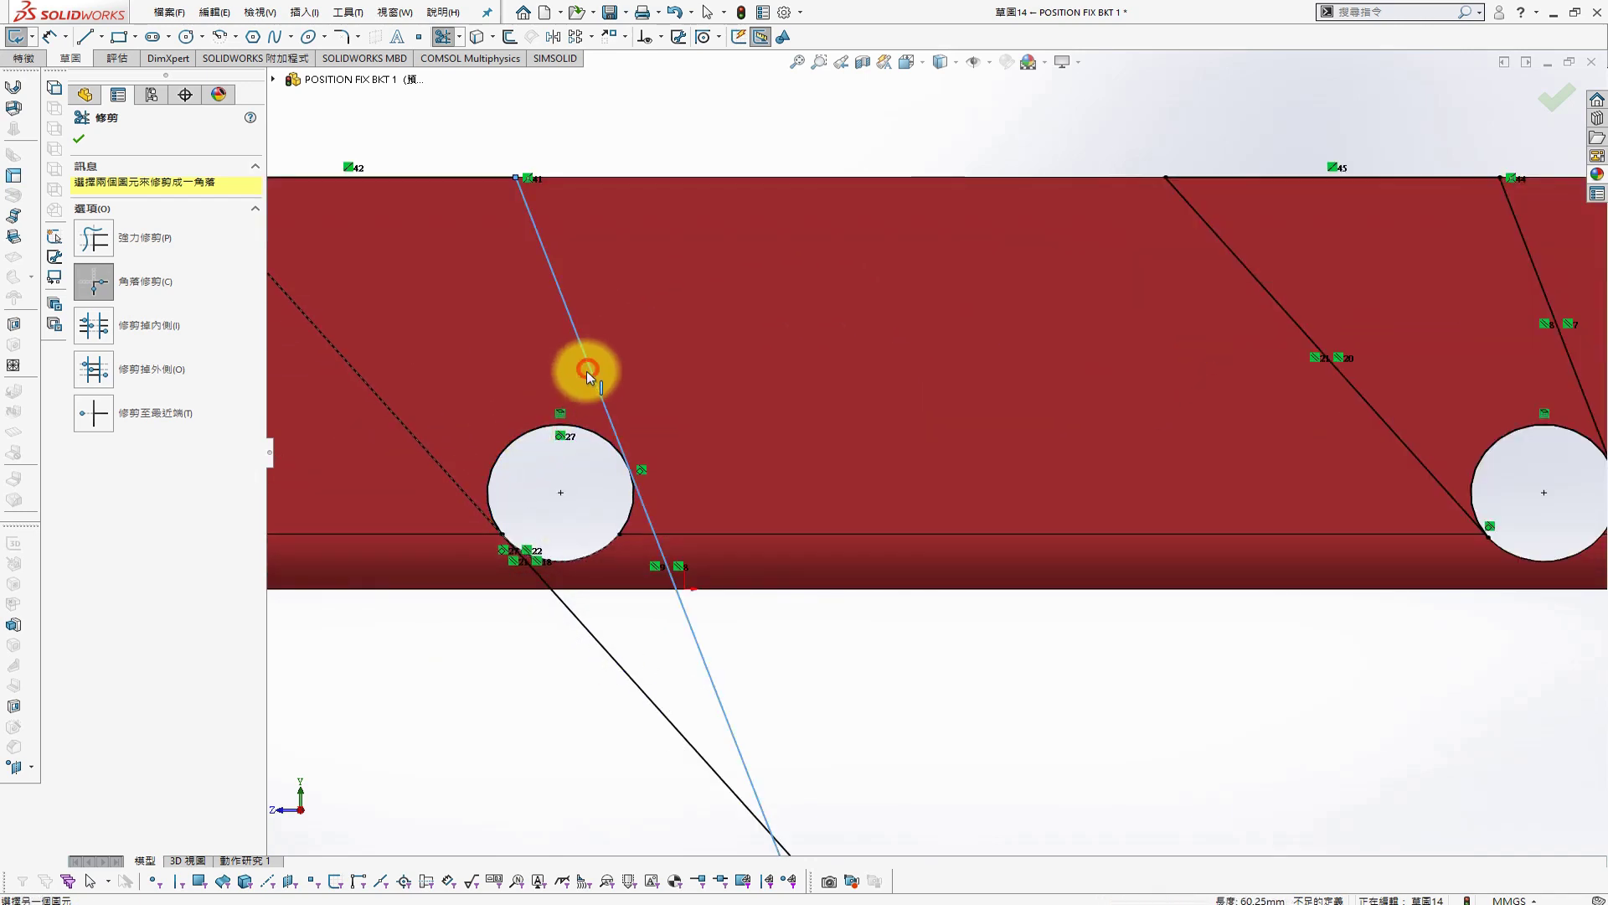
click(491, 439)
scroll(454, 429, up, 2)
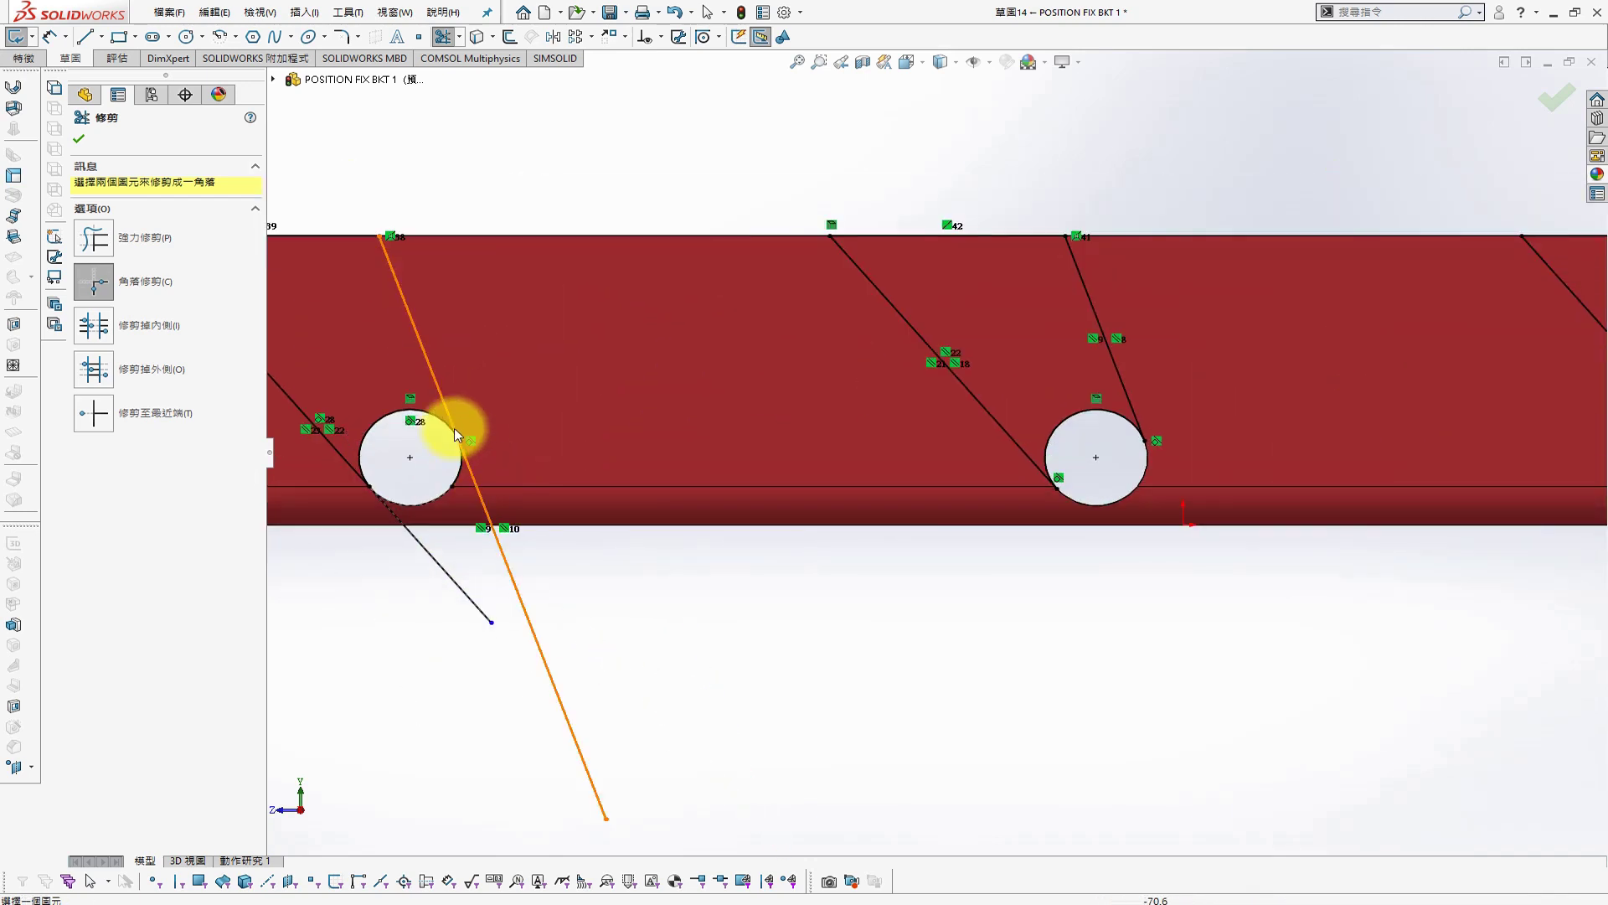
scroll(452, 429, up, 2)
scroll(520, 432, down, 2)
Trim the slanted lines at the left holes to their circles, closing the notches
click(567, 419)
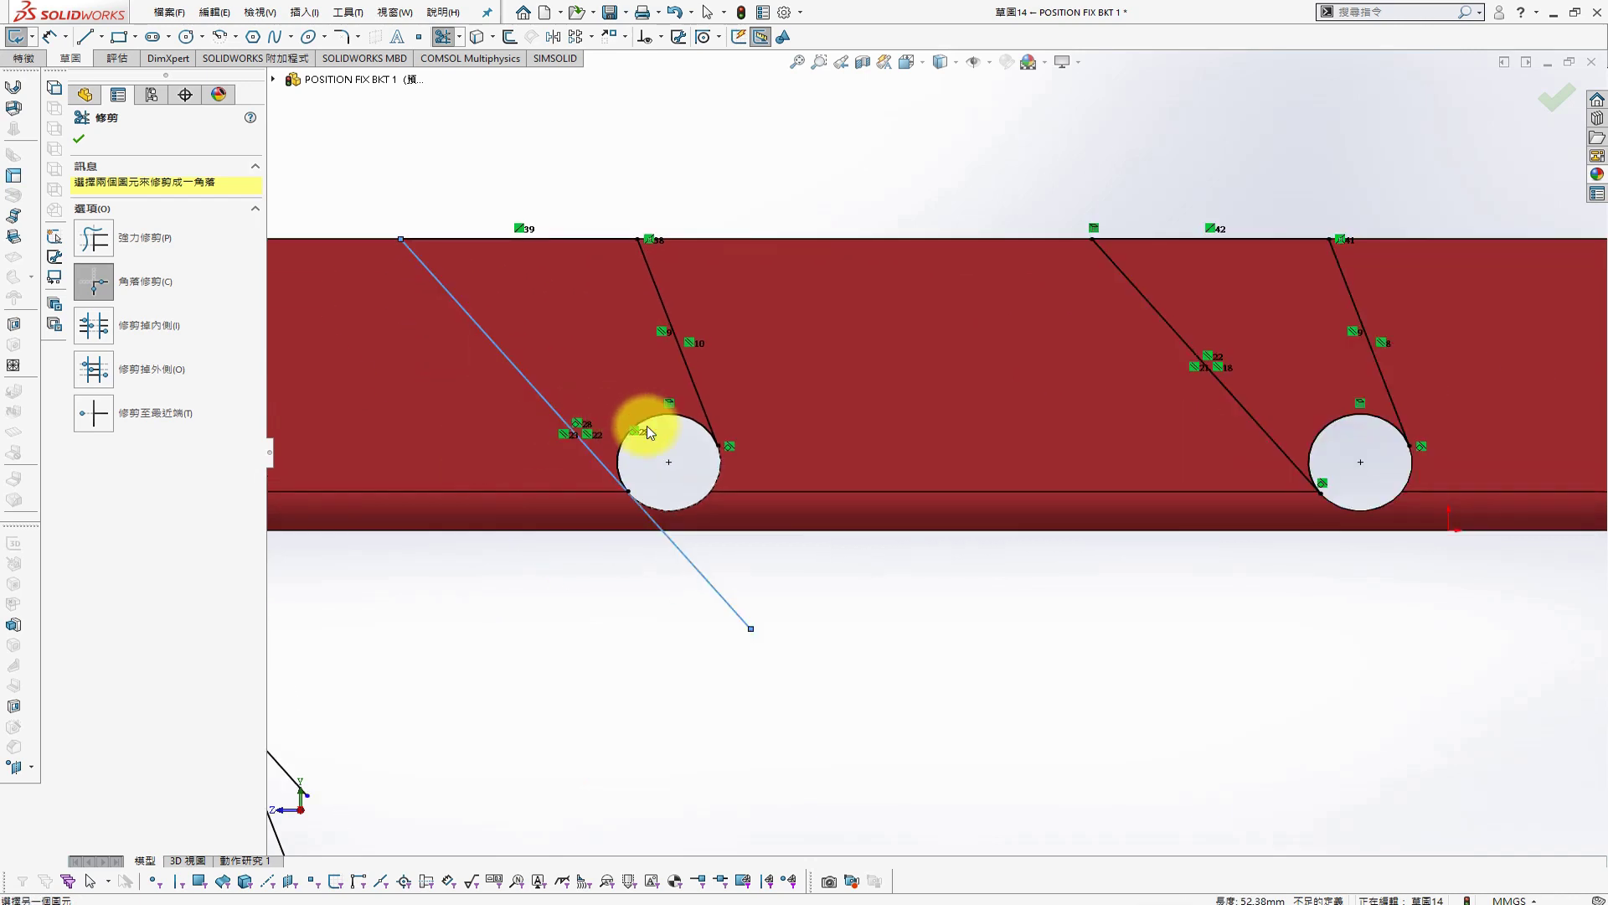
click(647, 427)
scroll(578, 417, up, 2)
scroll(422, 428, down, 2)
click(545, 434)
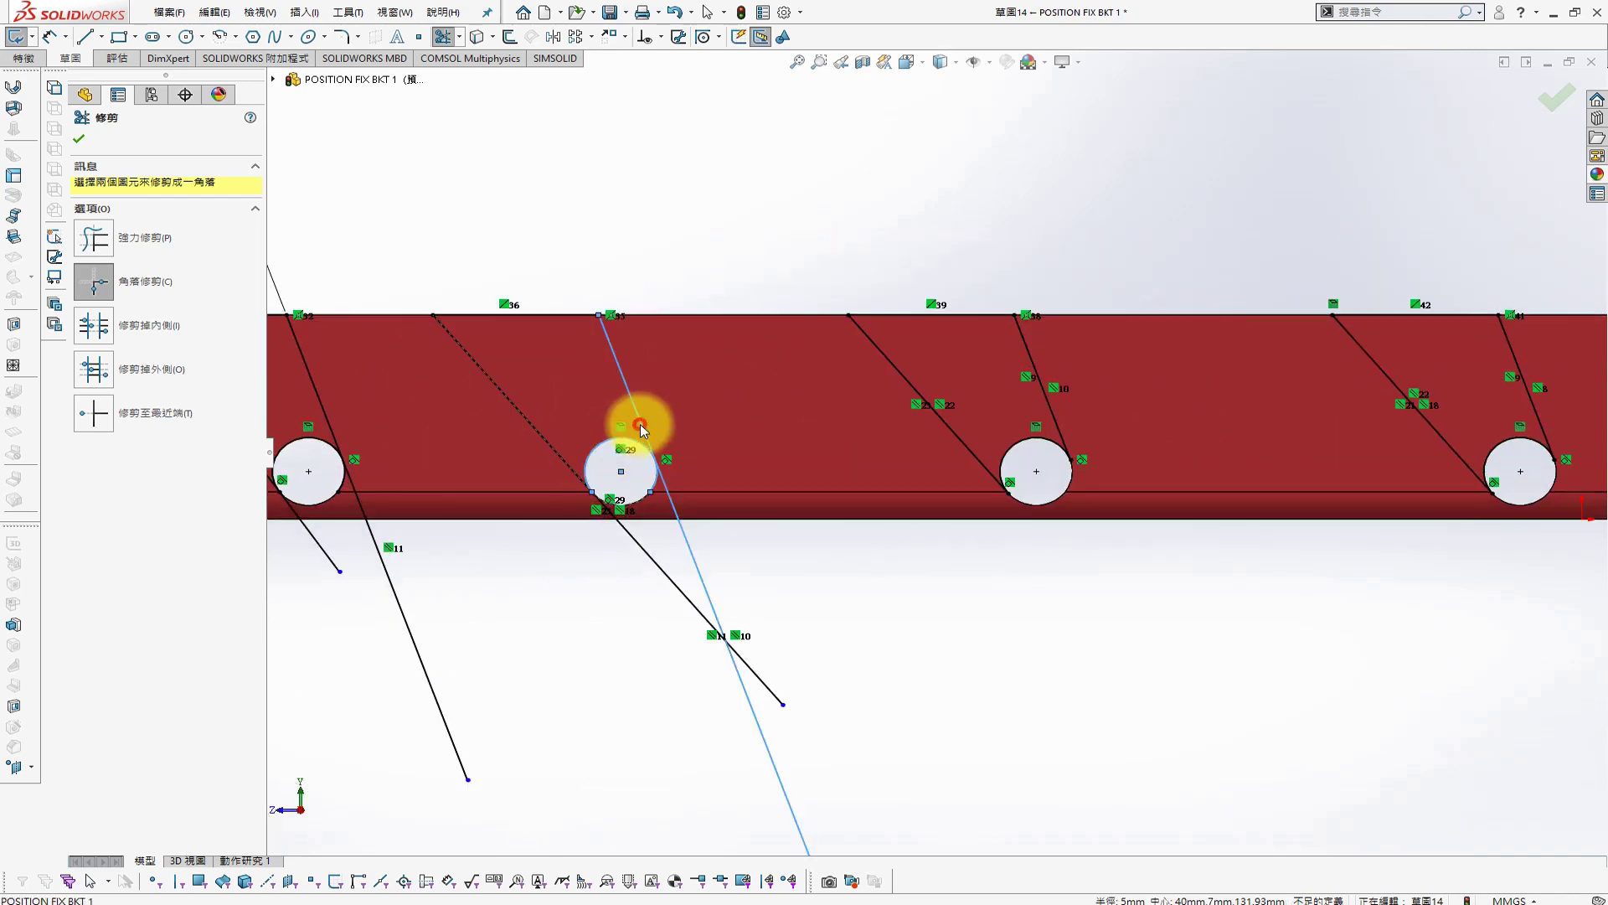
click(561, 442)
scroll(506, 480, up, 2)
scroll(551, 425, down, 2)
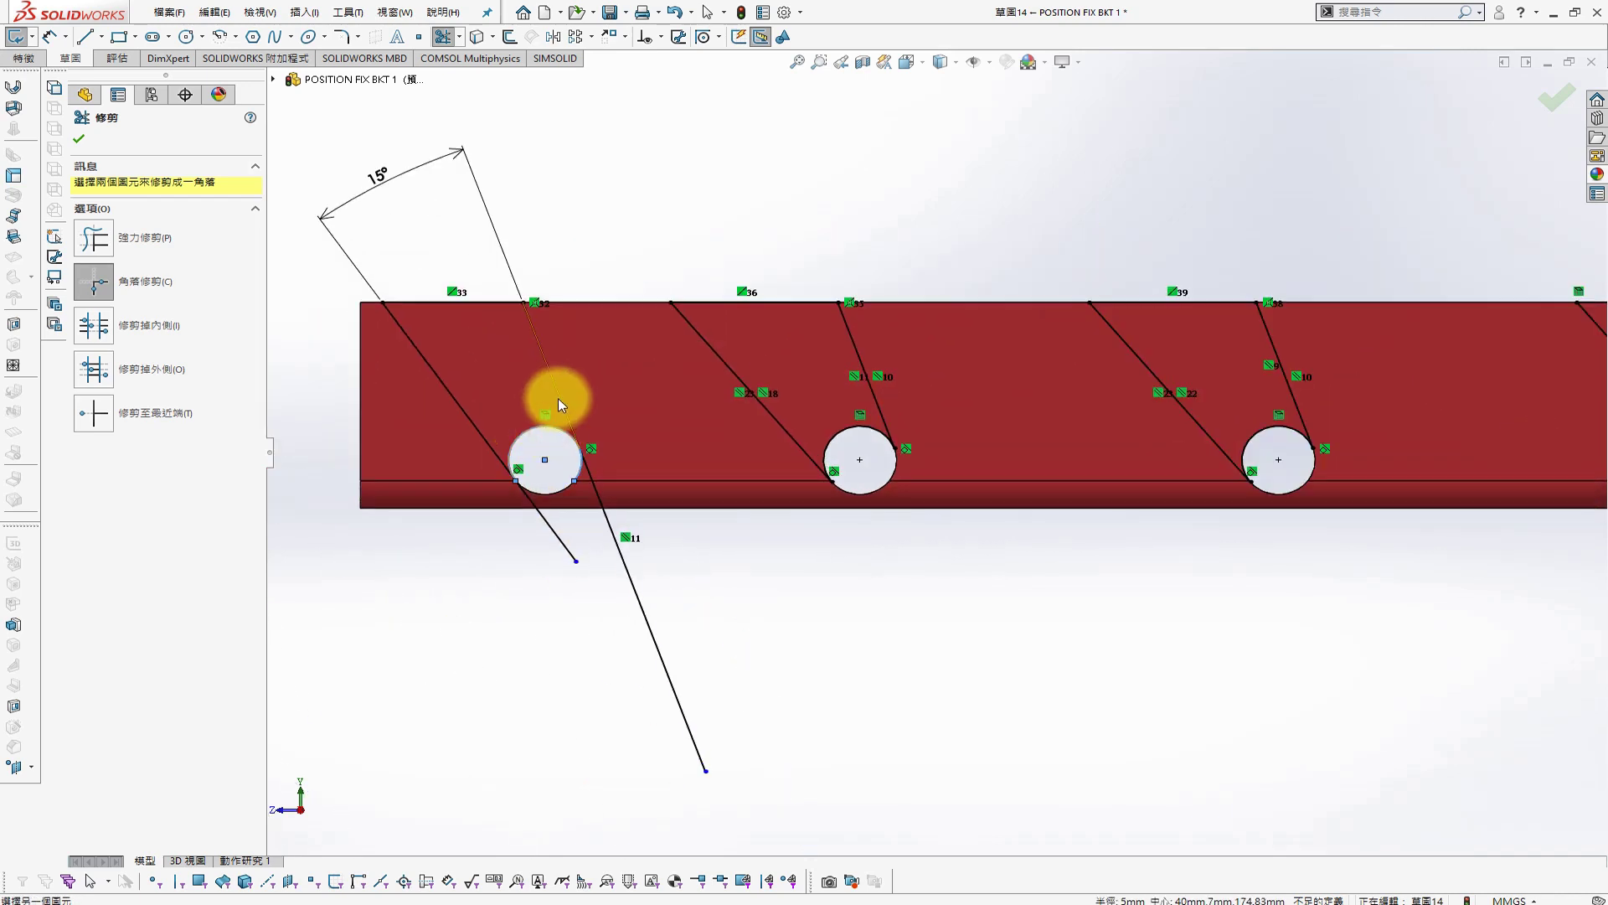
scroll(754, 544, up, 2)
Cut-extrude the notch sketch Through All to form the tapered slots
key(s)
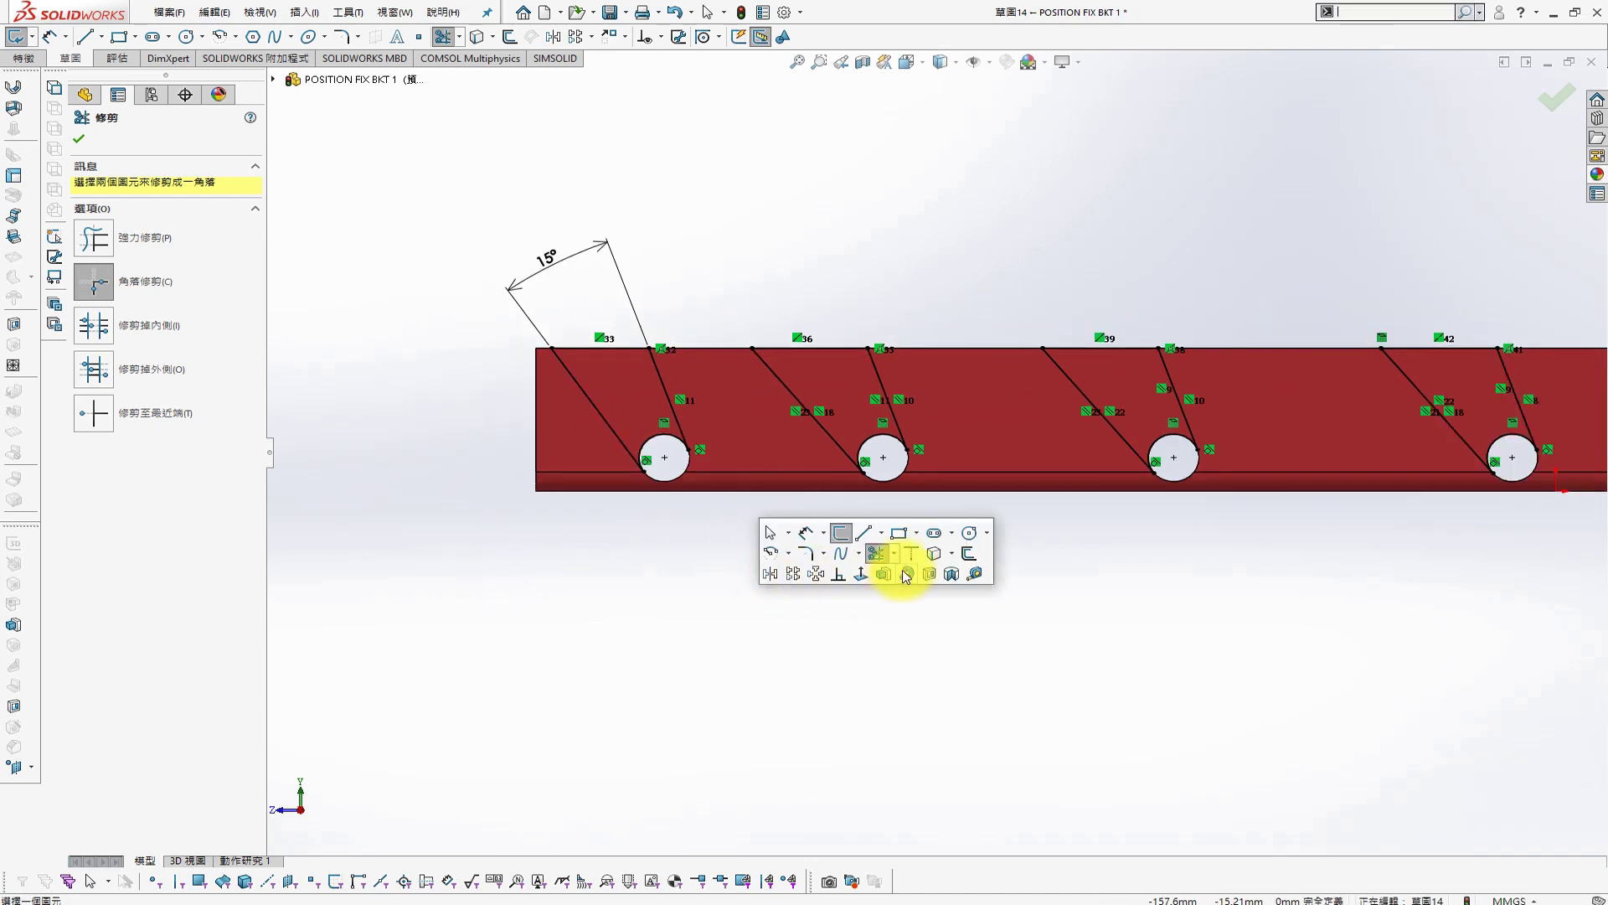
click(929, 575)
click(176, 232)
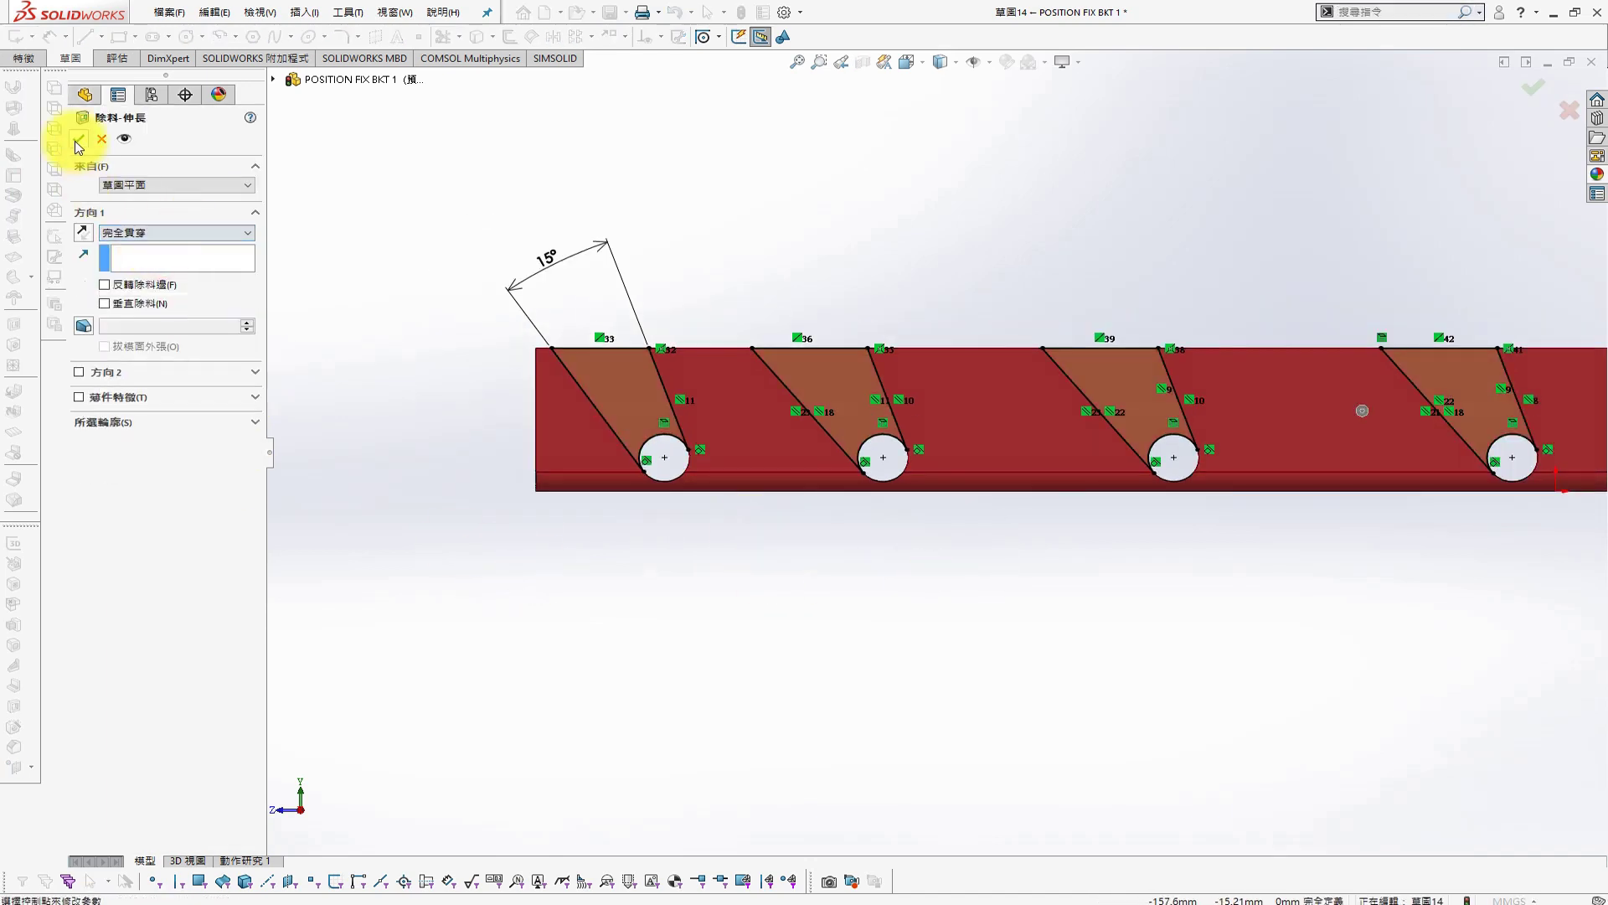
key(Return)
mouse_move(747, 258)
middle_down()
mouse_move(848, 384)
mouse_move(783, 276)
middle_up()
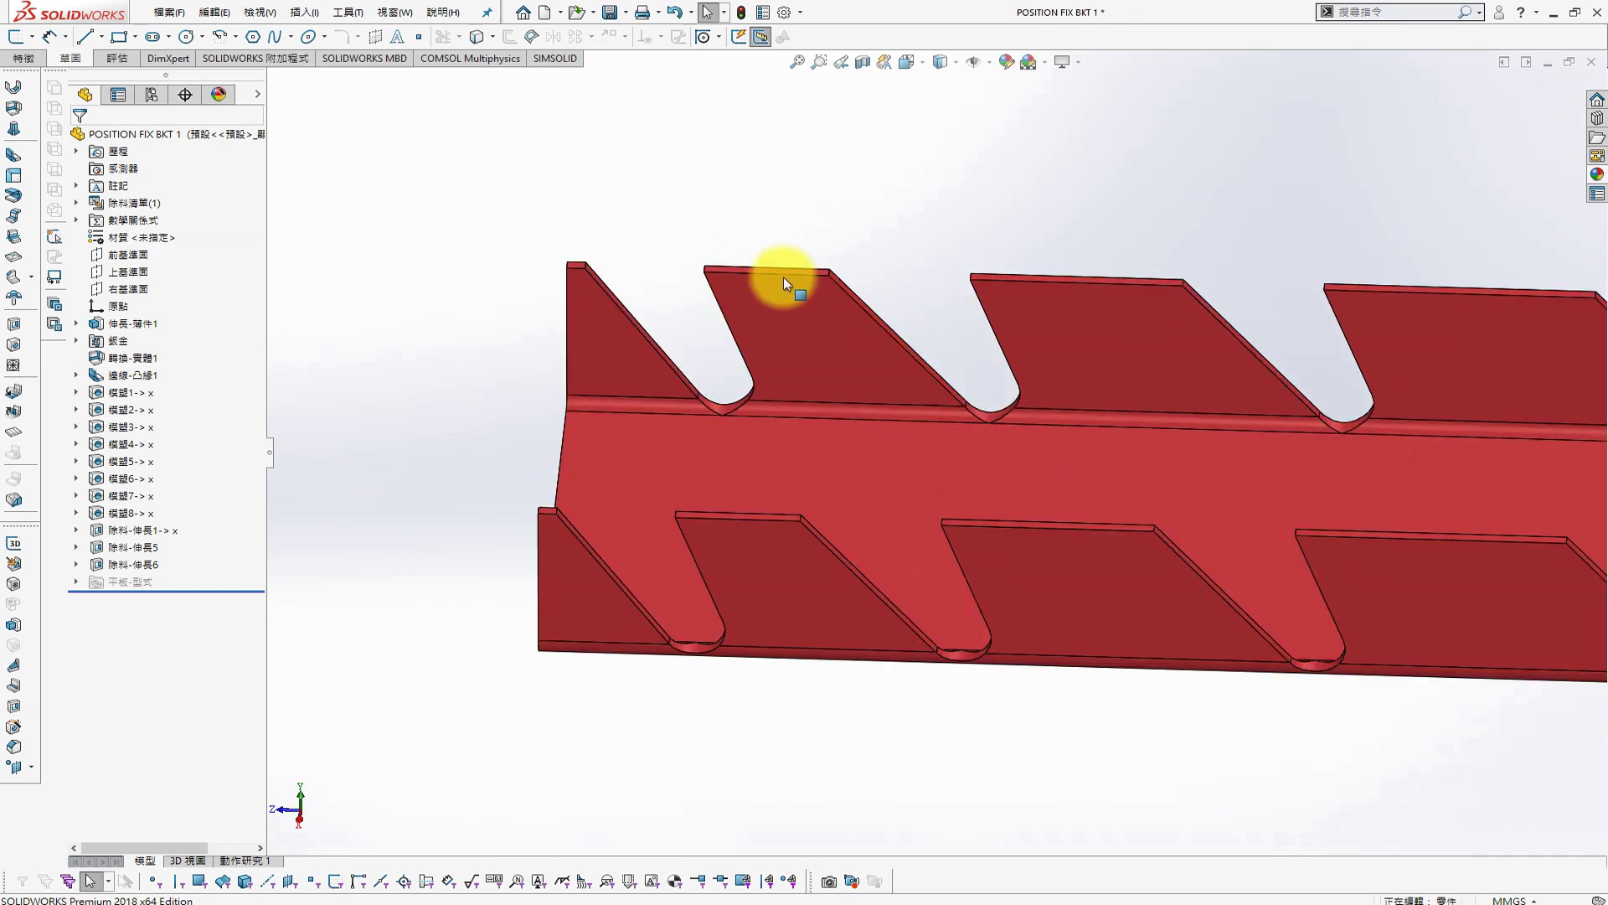
Fillet the corner edges of the first teeth at 10mm
key(s)
click(860, 371)
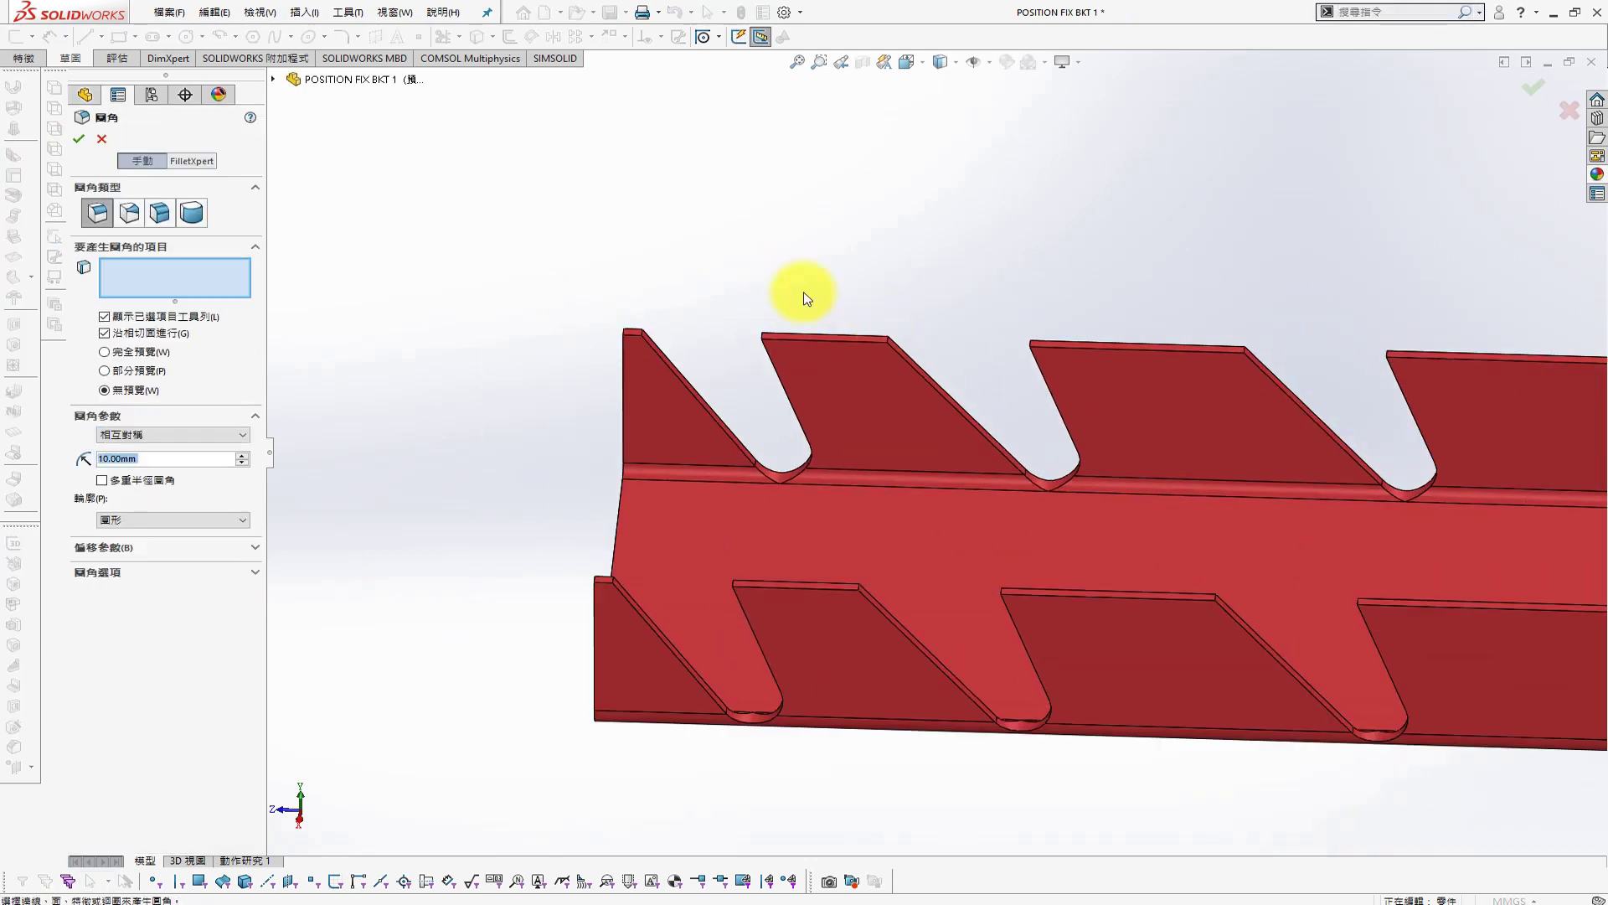
scroll(762, 293, down, 3)
click(523, 386)
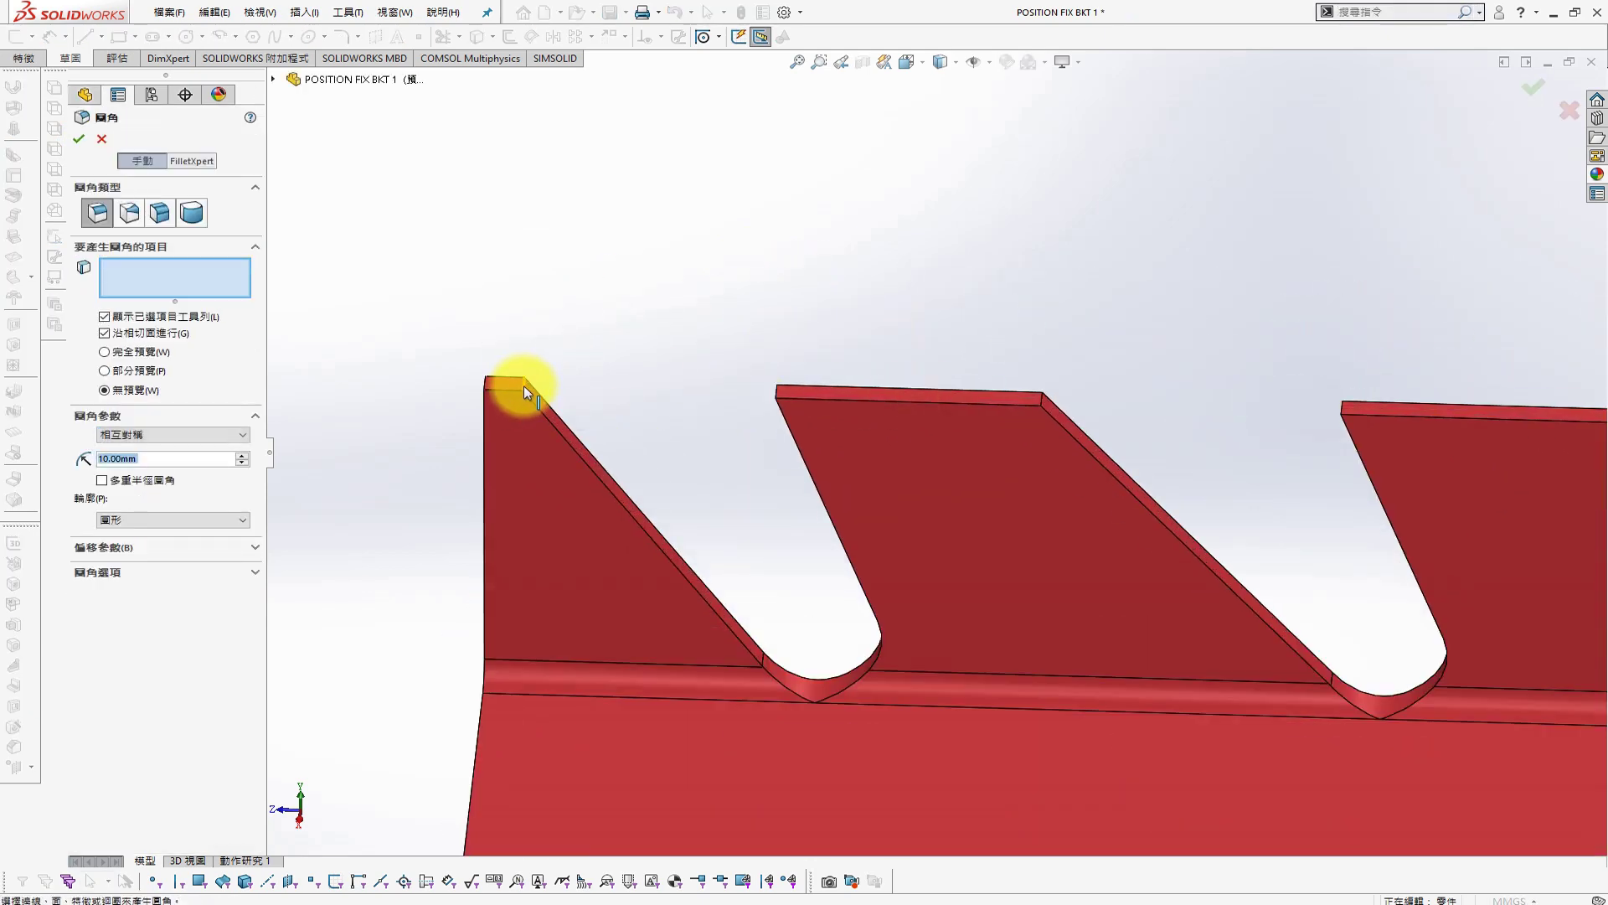
click(525, 385)
click(1046, 407)
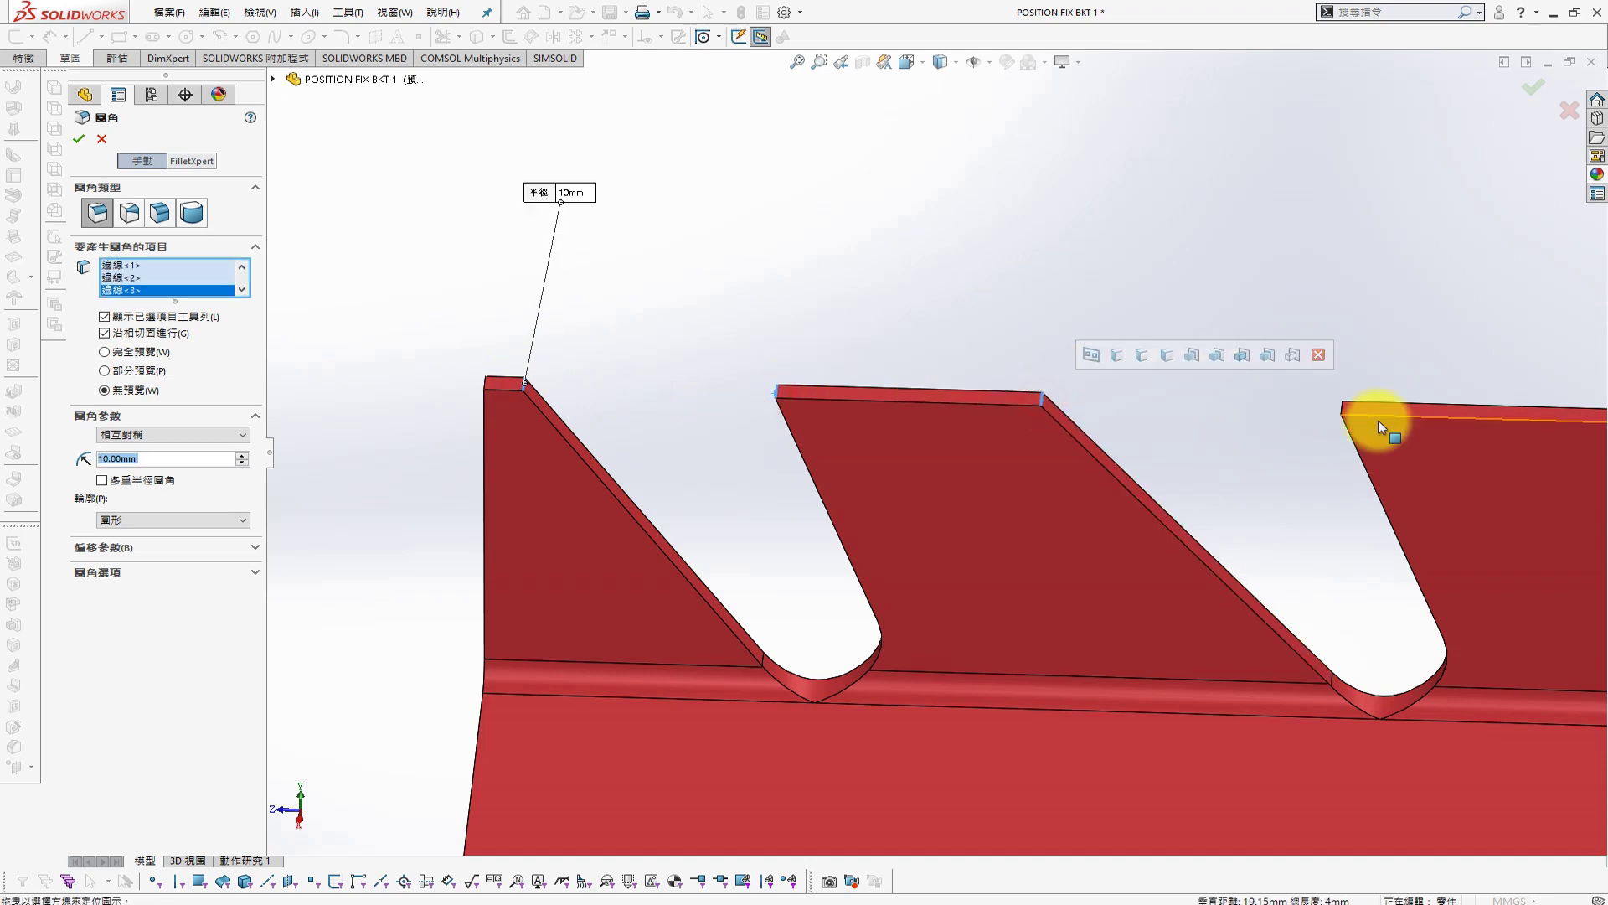
click(1340, 408)
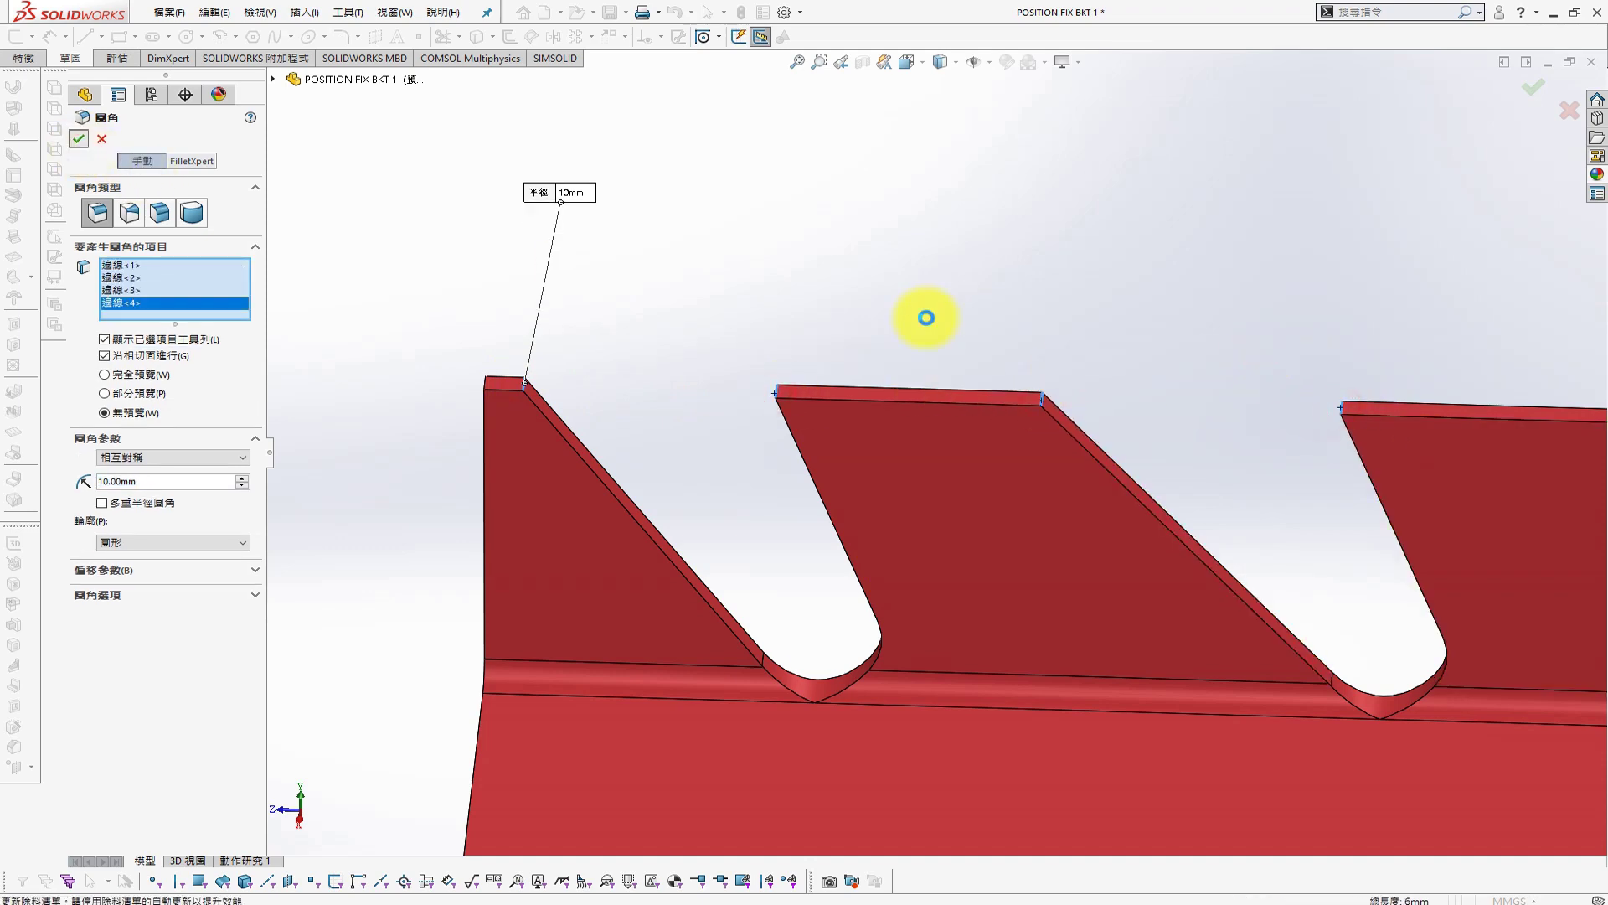
right_click(926, 318)
middle_drag(926, 318, 1023, 259)
Edit the fillet and add more tooth corner edges with an edges-only selection filter
right_click(173, 520)
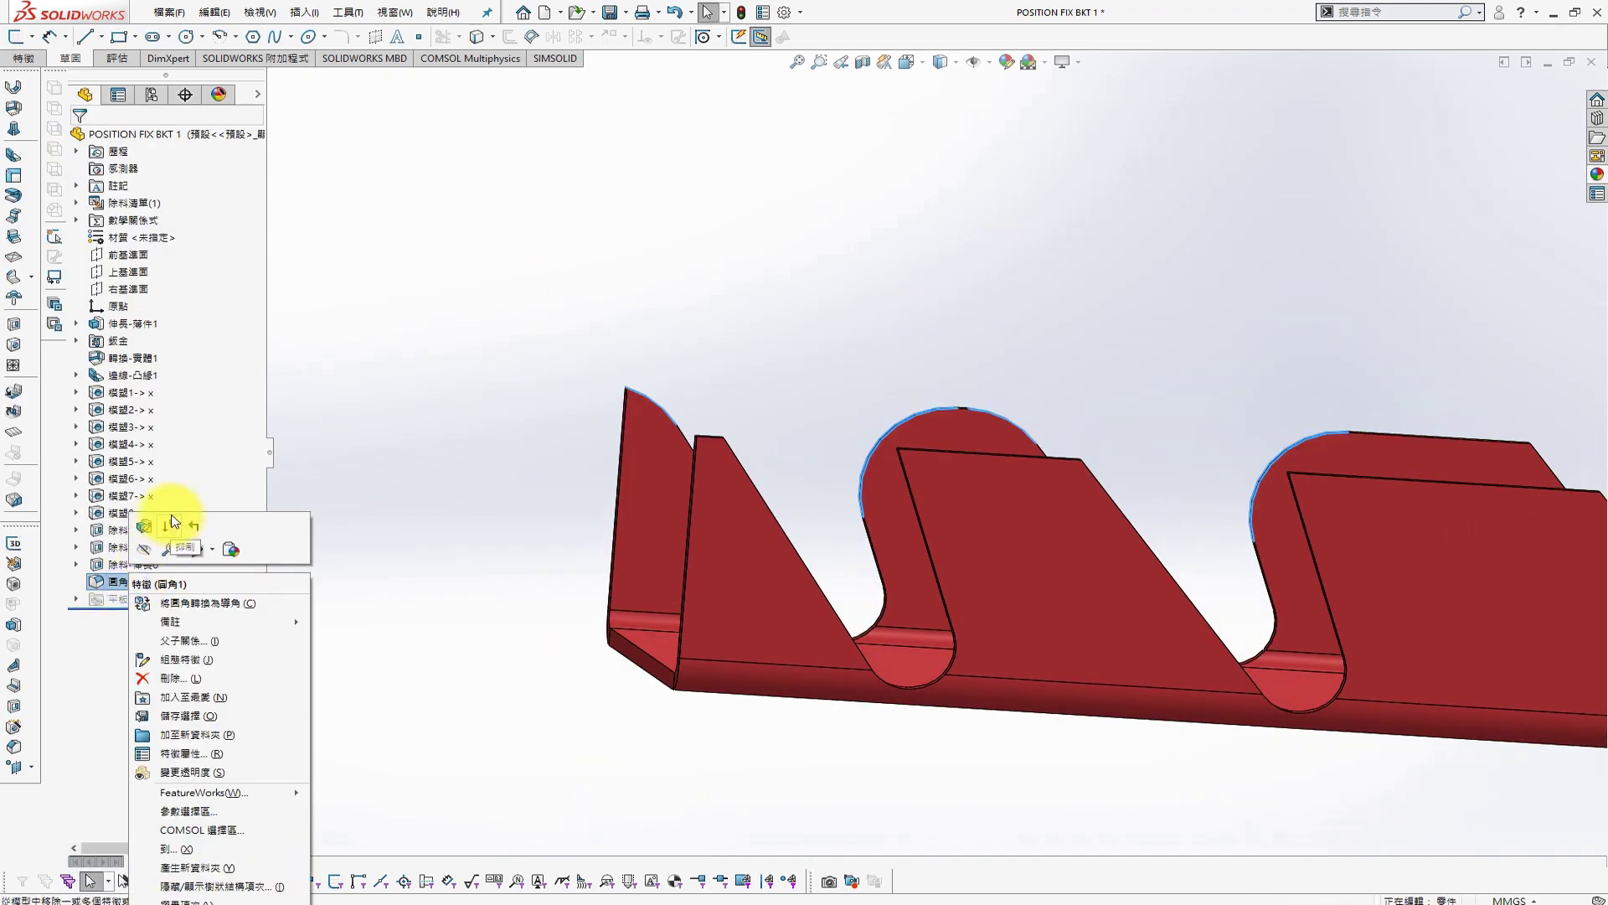
click(144, 525)
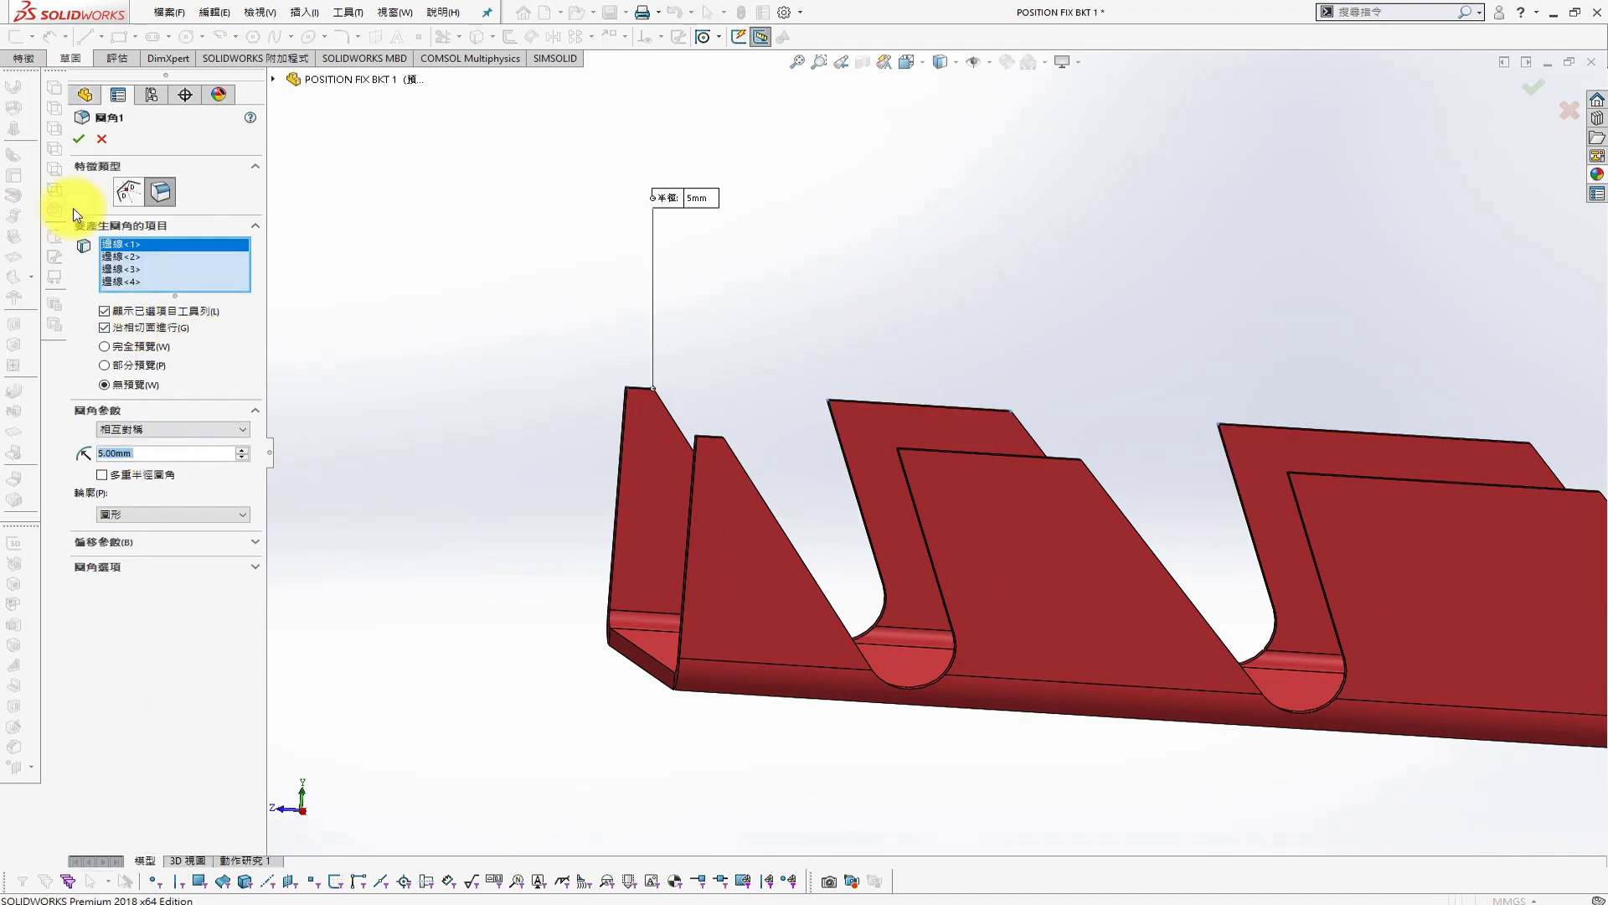
mouse_move(1038, 276)
middle_down()
mouse_move(1084, 373)
mouse_move(1044, 466)
mouse_move(913, 412)
middle_up()
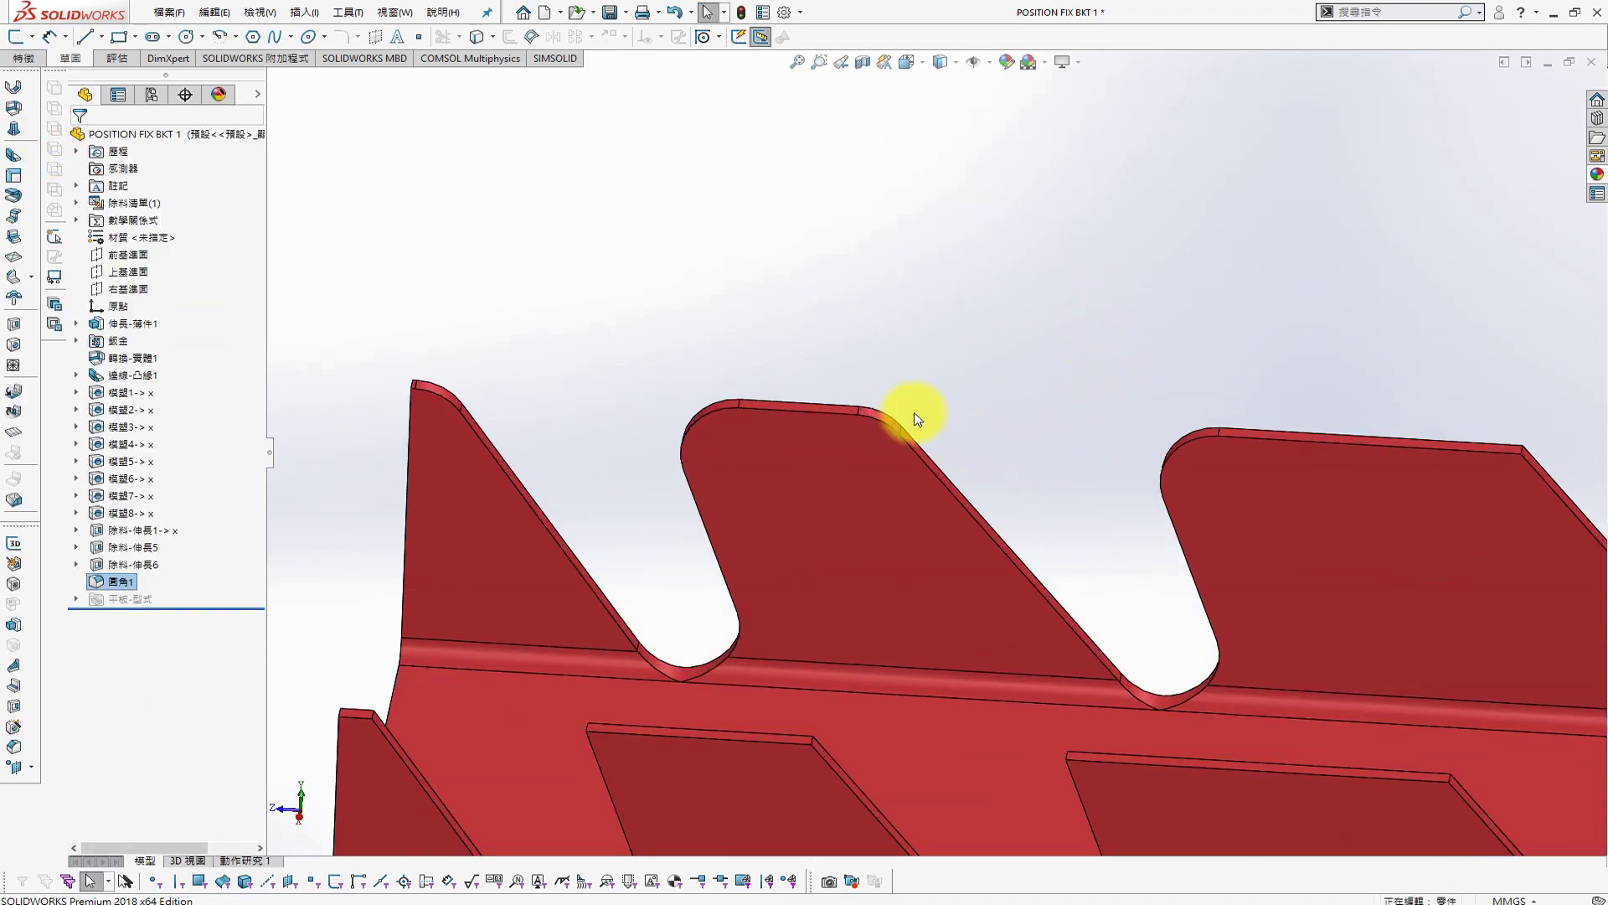
right_click(120, 581)
click(144, 539)
scroll(1220, 473, down, 5)
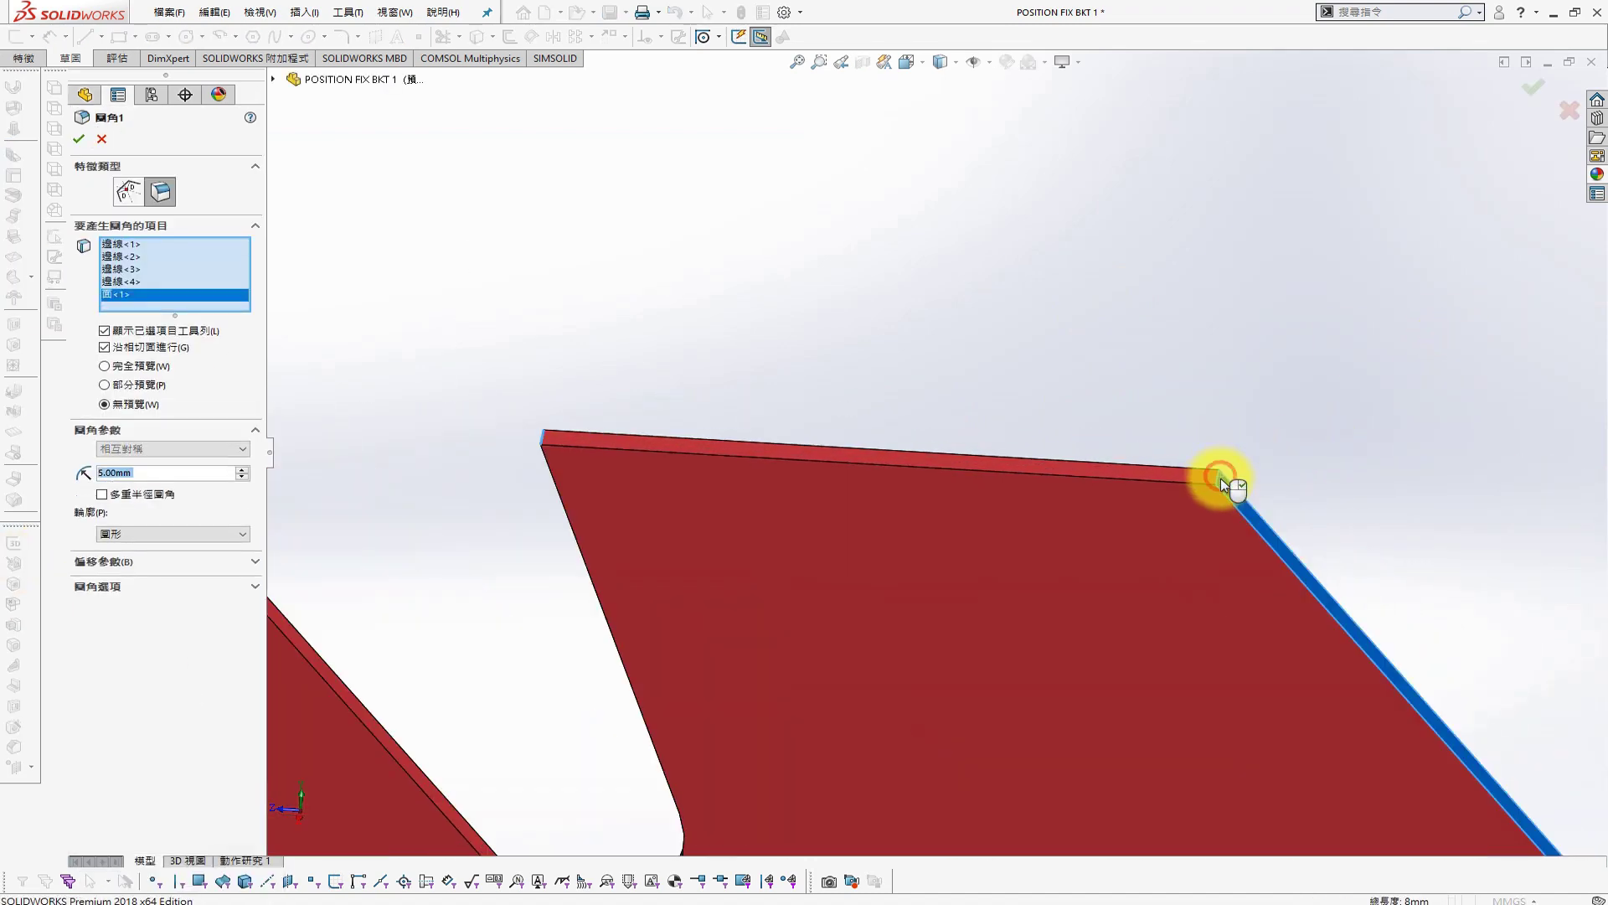
click(1220, 479)
click(153, 888)
scroll(1272, 510, up, 3)
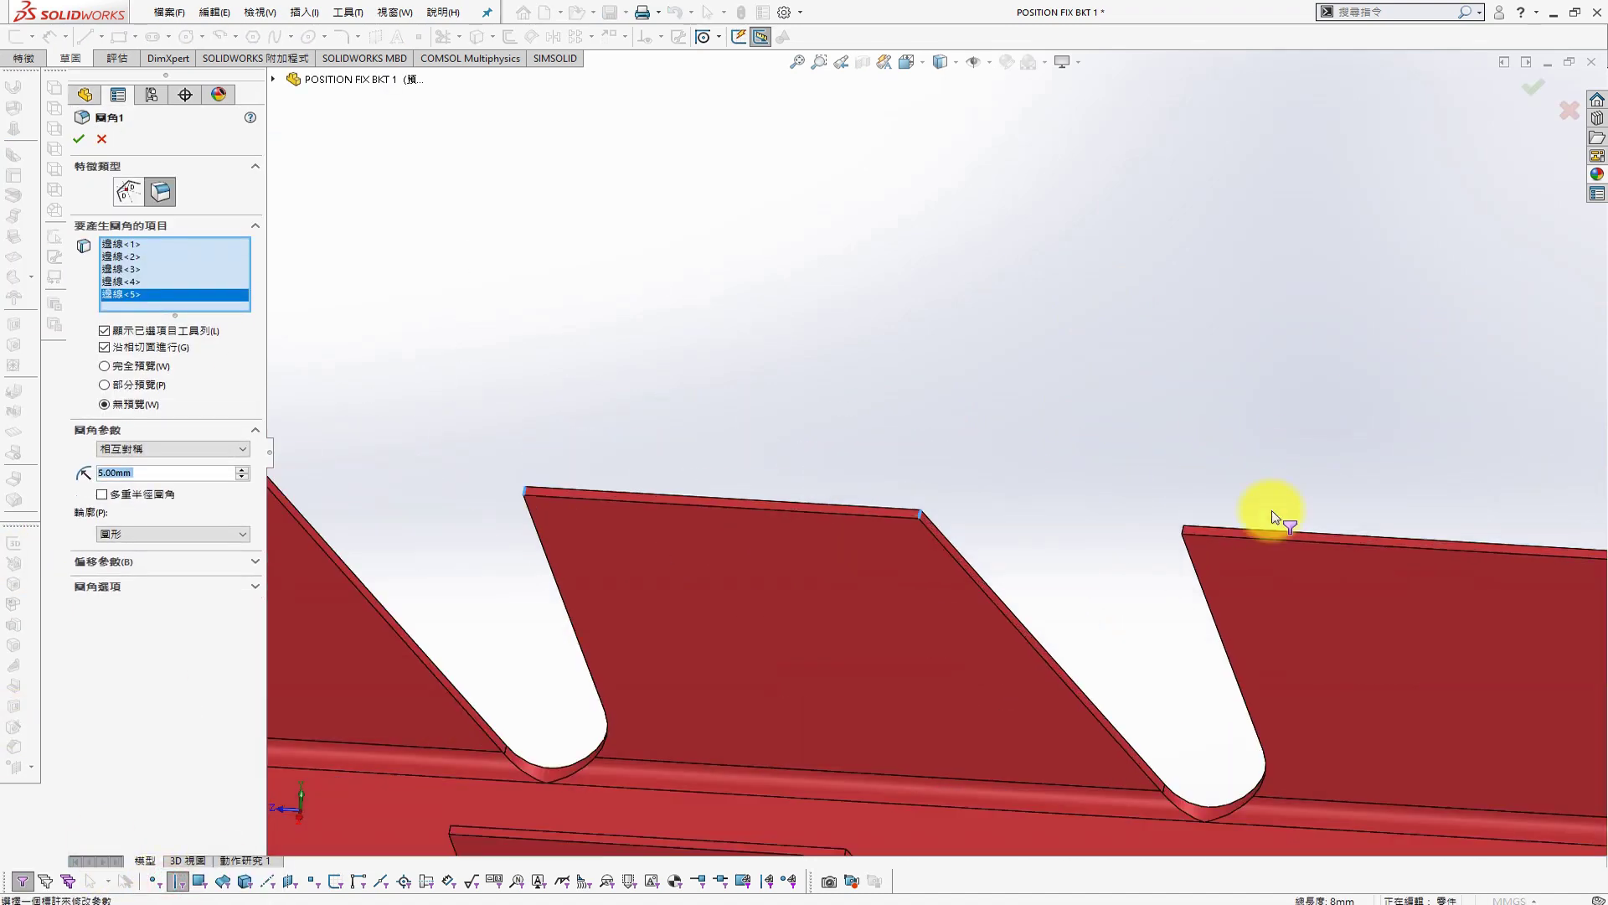
scroll(1118, 502, down, 3)
click(1118, 502)
scroll(1466, 539, up, 3)
scroll(1466, 540, down, 3)
click(977, 445)
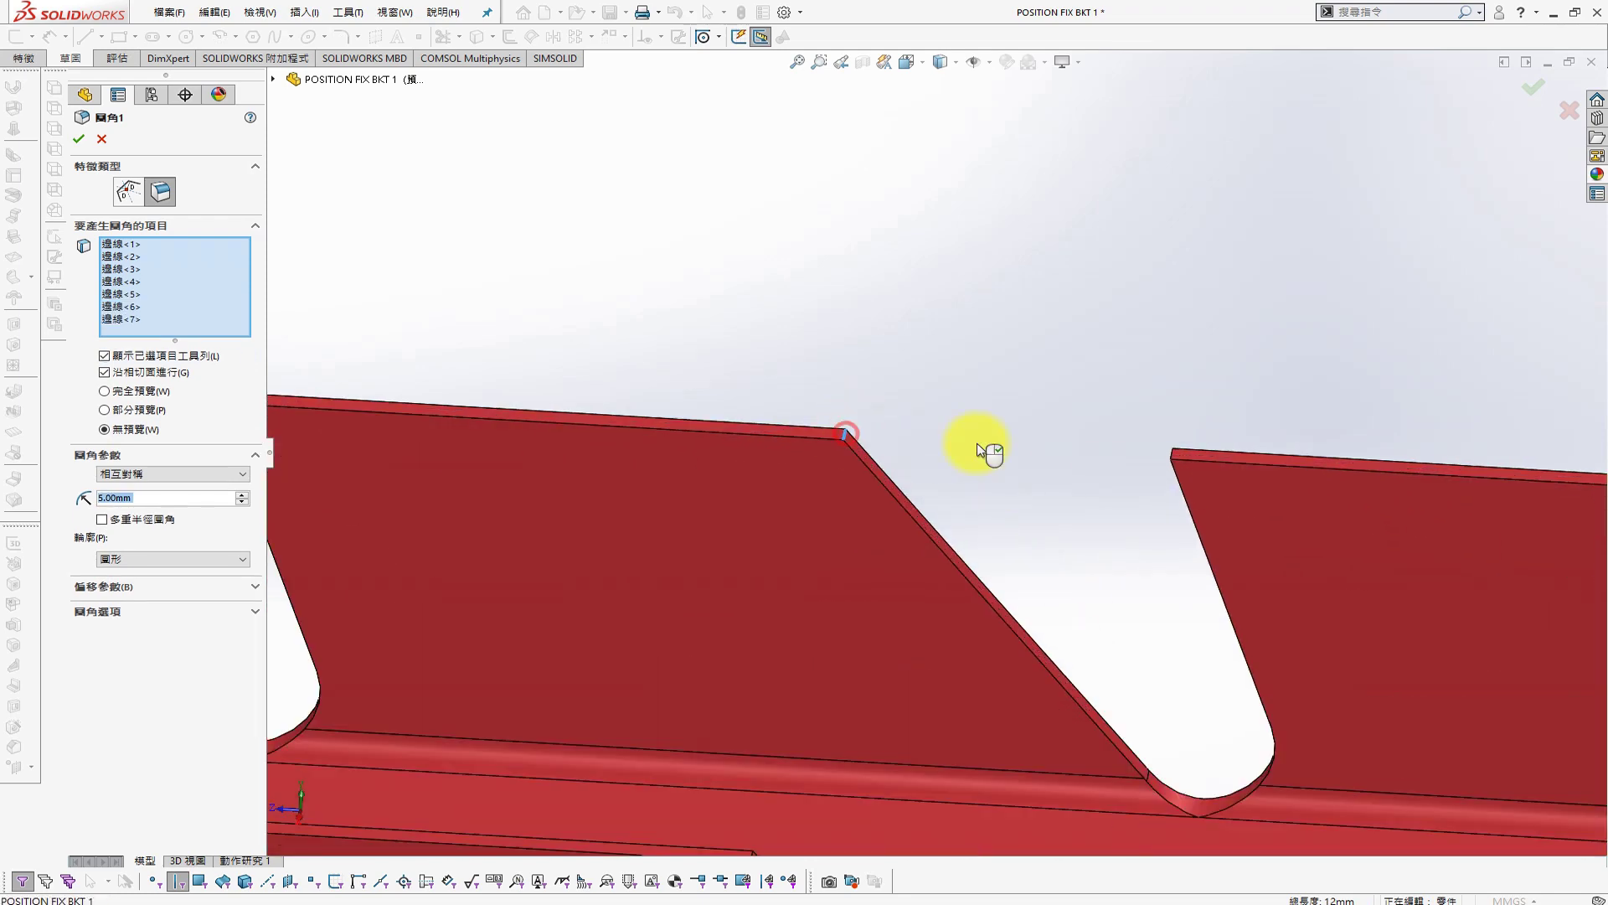
click(1169, 454)
Add the remaining upper tooth corner edges to the fillet
scroll(1253, 460, up, 3)
scroll(1203, 470, down, 2)
click(1203, 470)
scroll(1177, 469, down, 2)
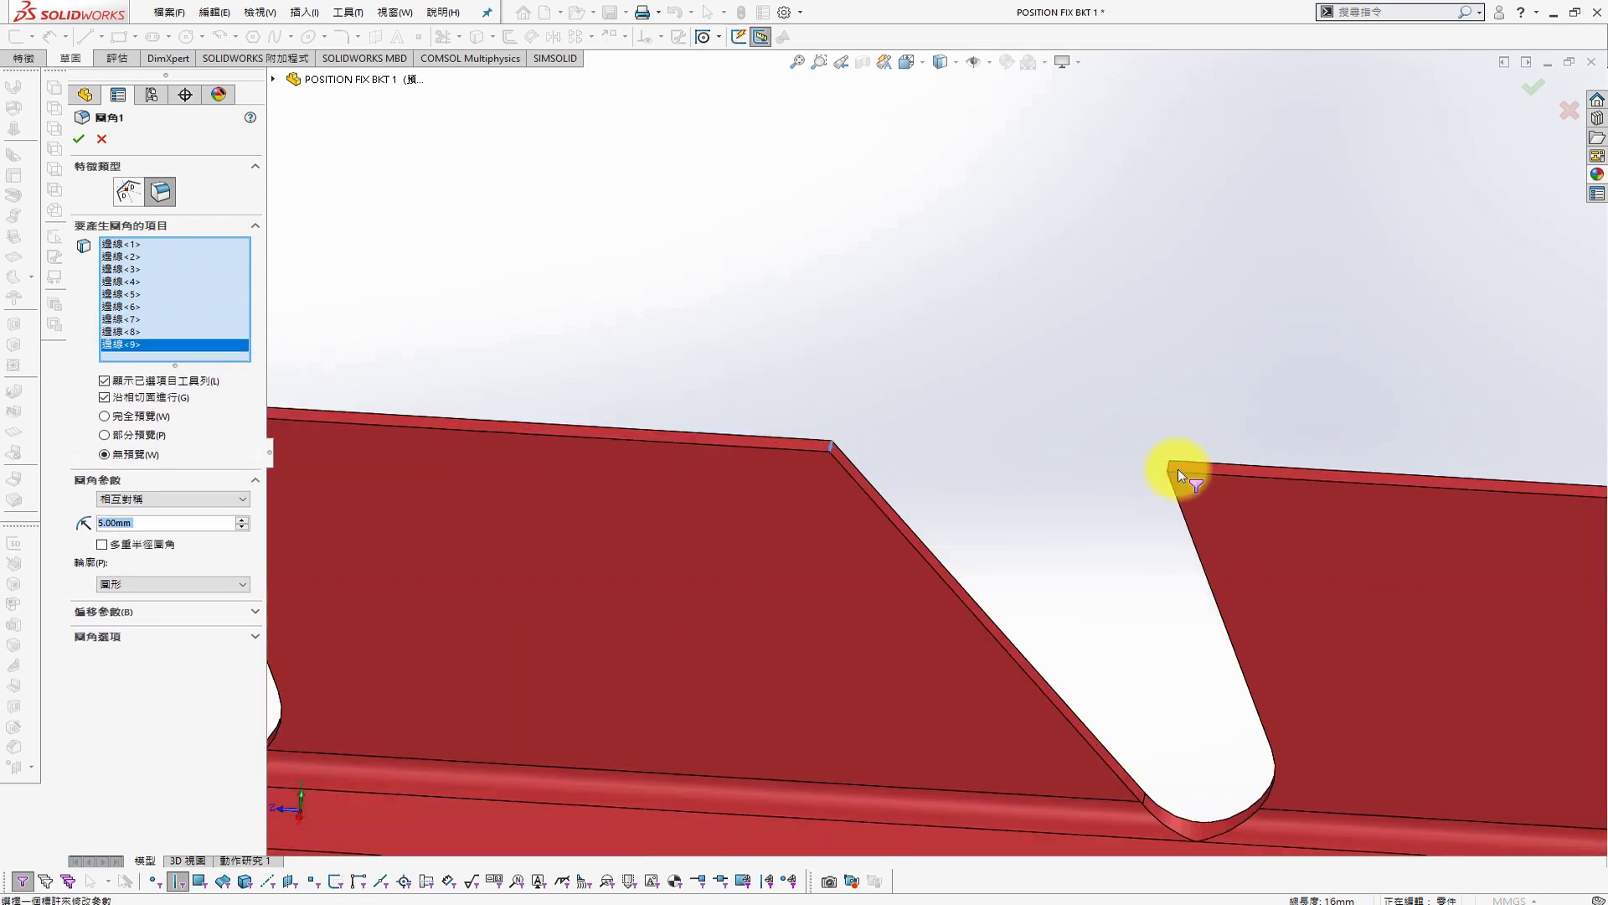
scroll(1168, 468, up, 3)
click(1349, 466)
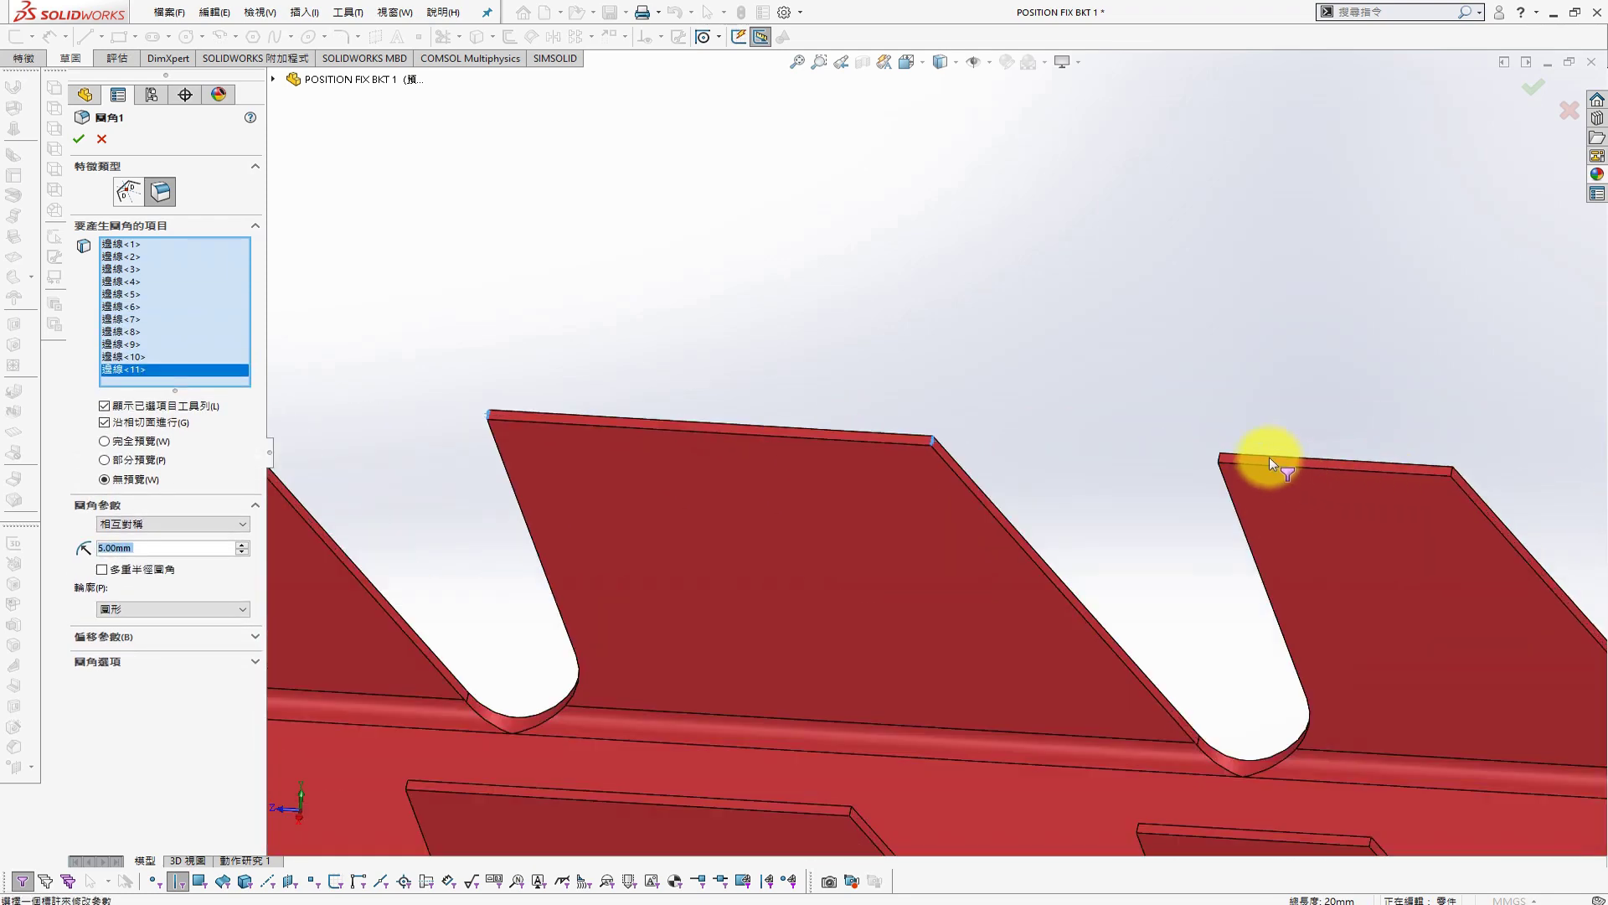
click(1340, 466)
click(1449, 475)
scroll(1450, 474, up, 3)
scroll(1426, 520, down, 3)
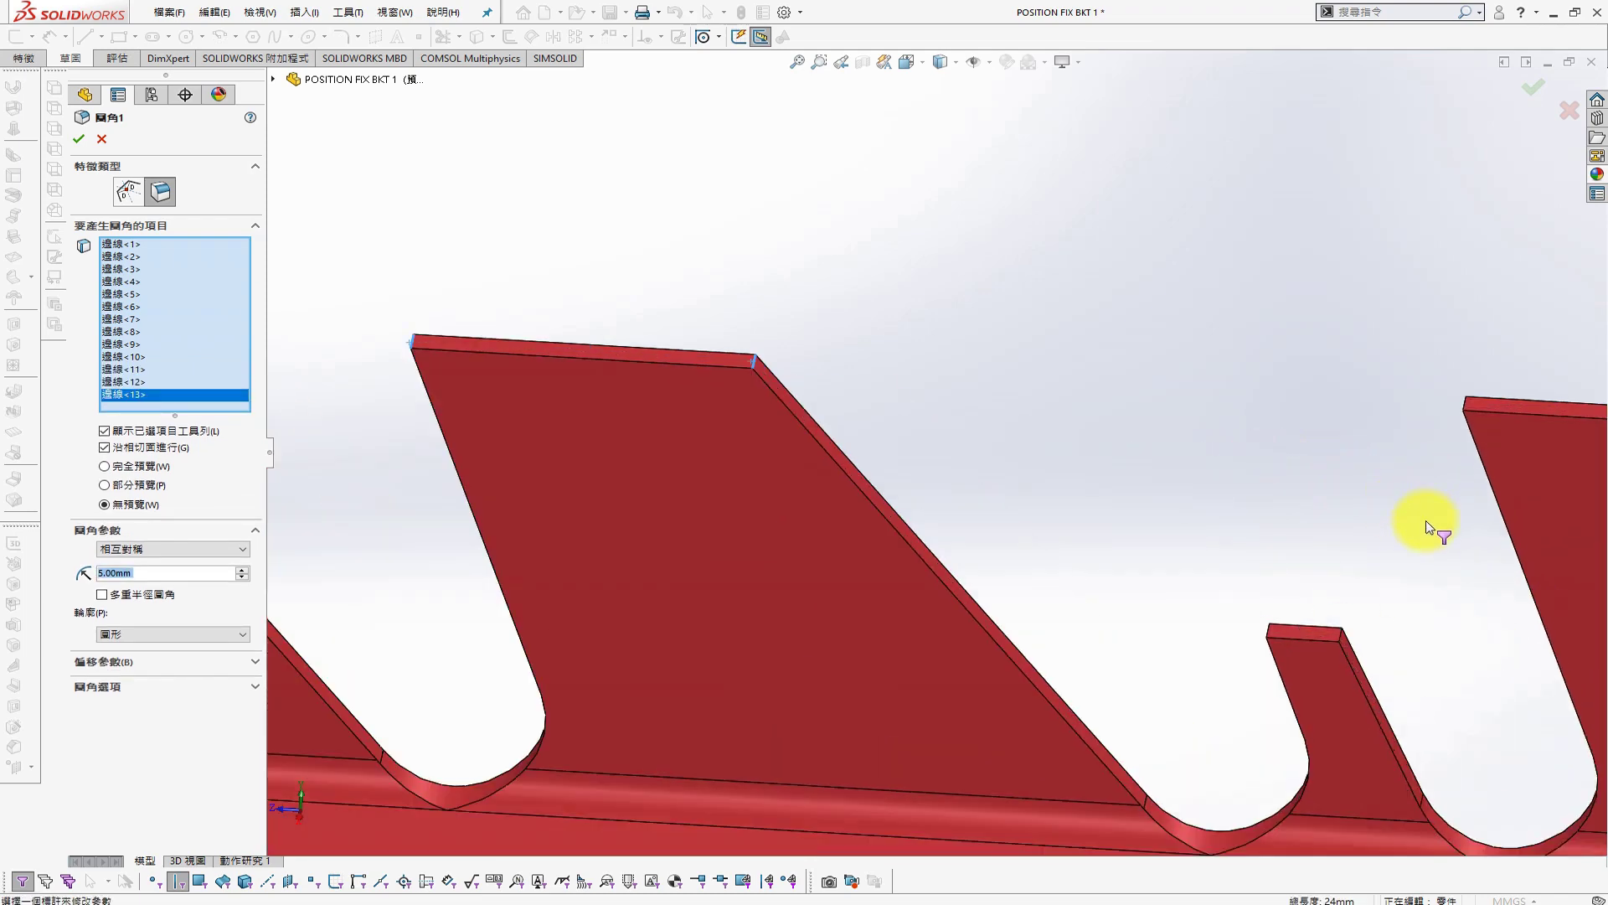
click(1343, 632)
click(1355, 649)
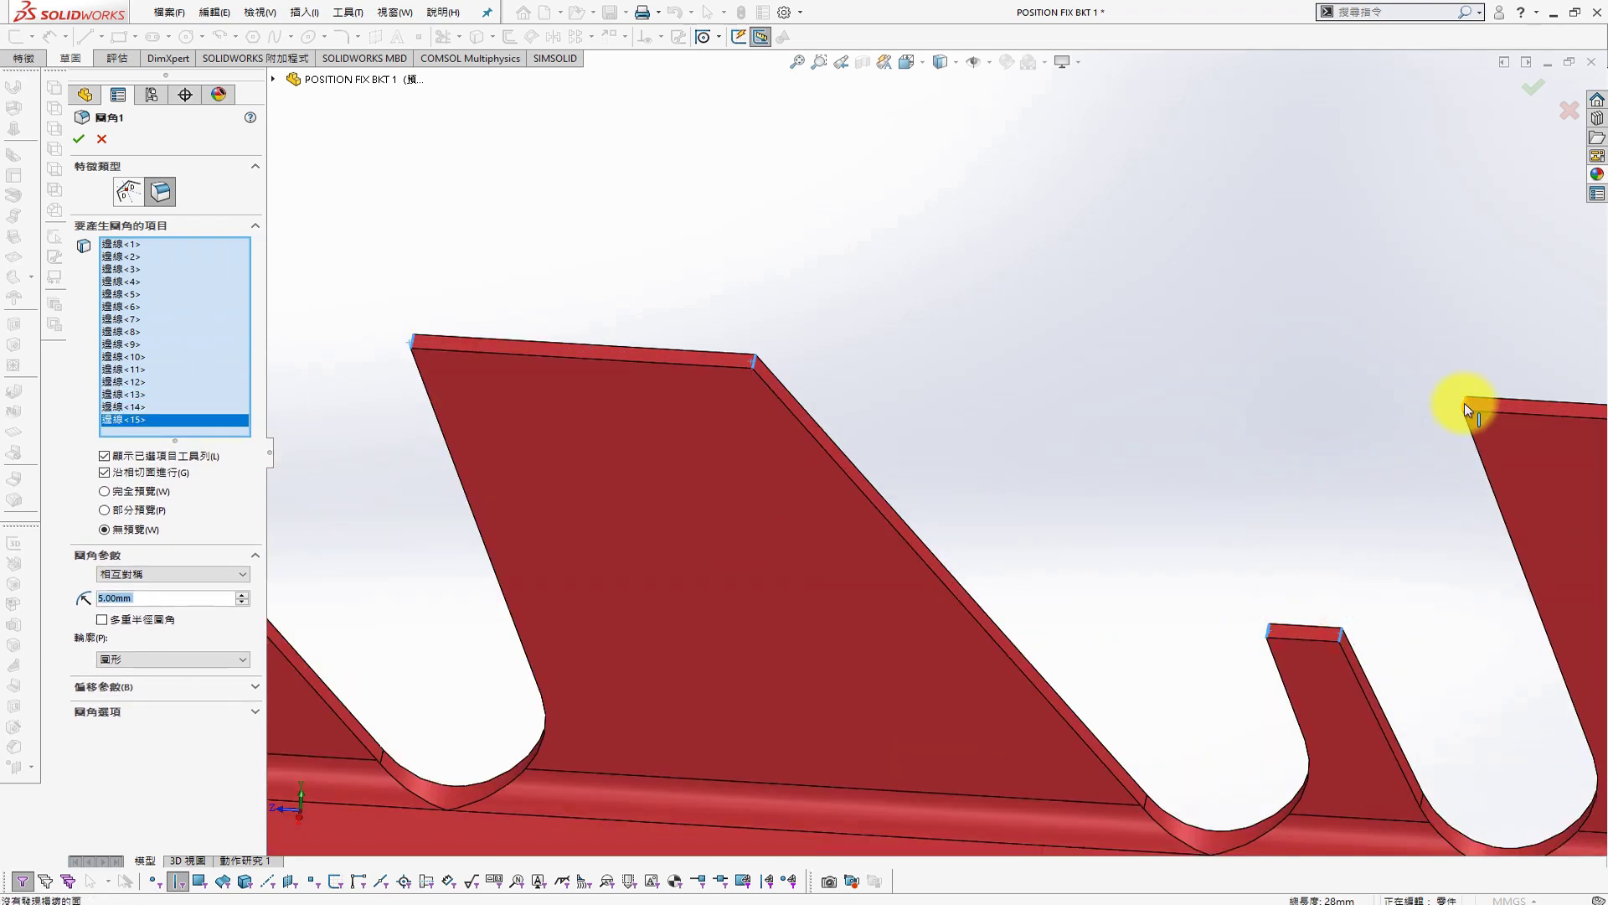
click(1472, 405)
scroll(1500, 456, up, 2)
click(1565, 440)
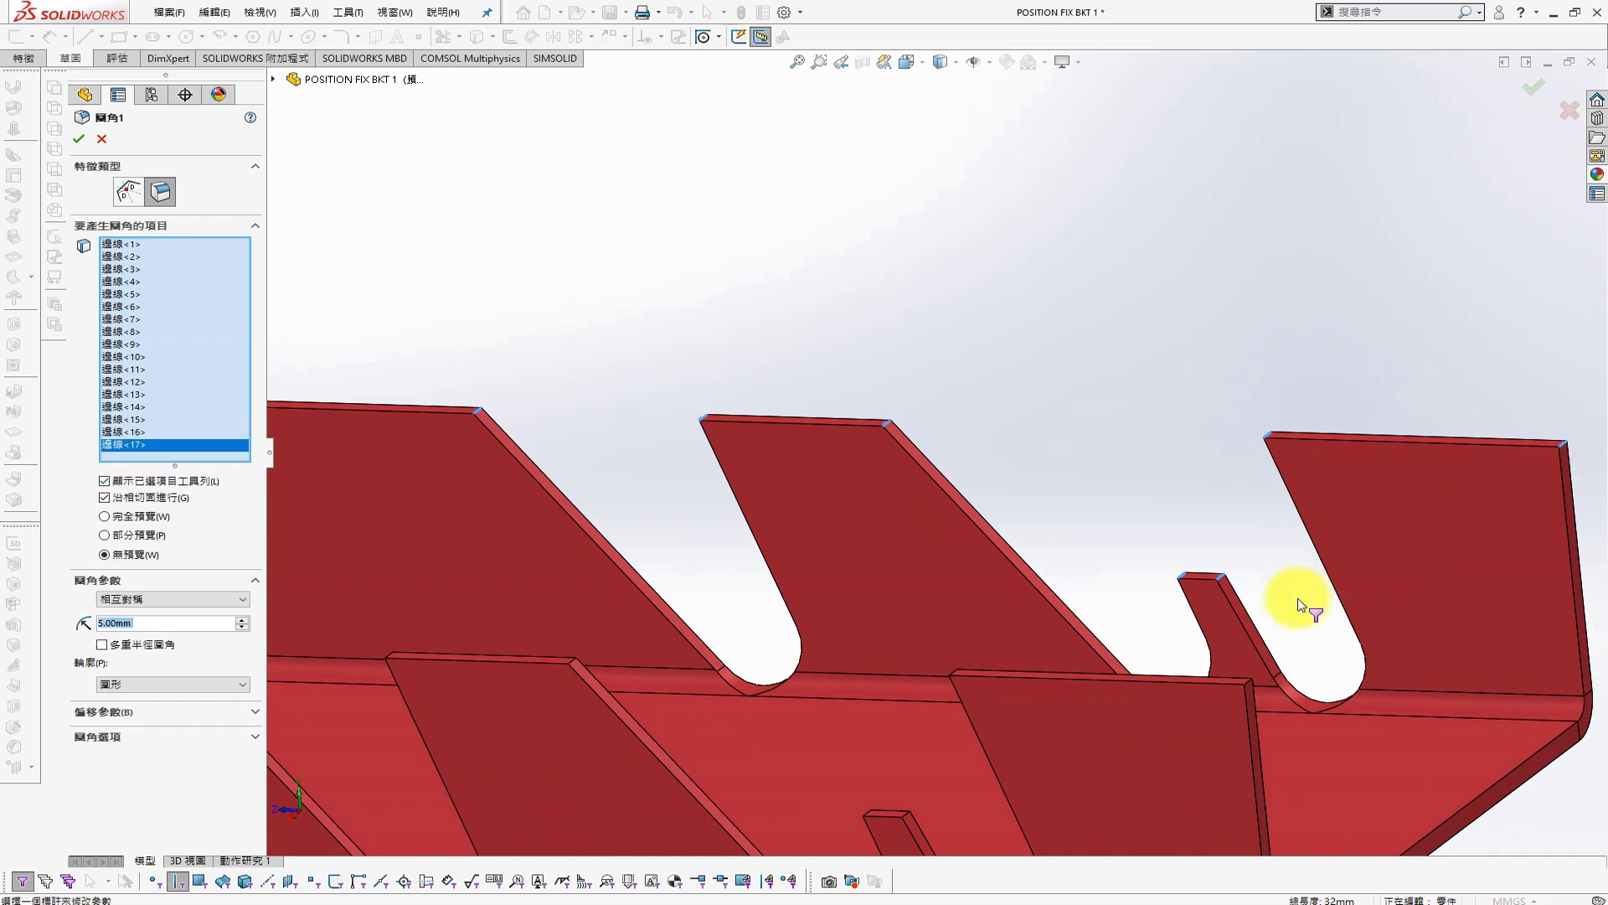
Add the corner edges of the lower fins and tab to the fillet
click(1248, 681)
click(956, 671)
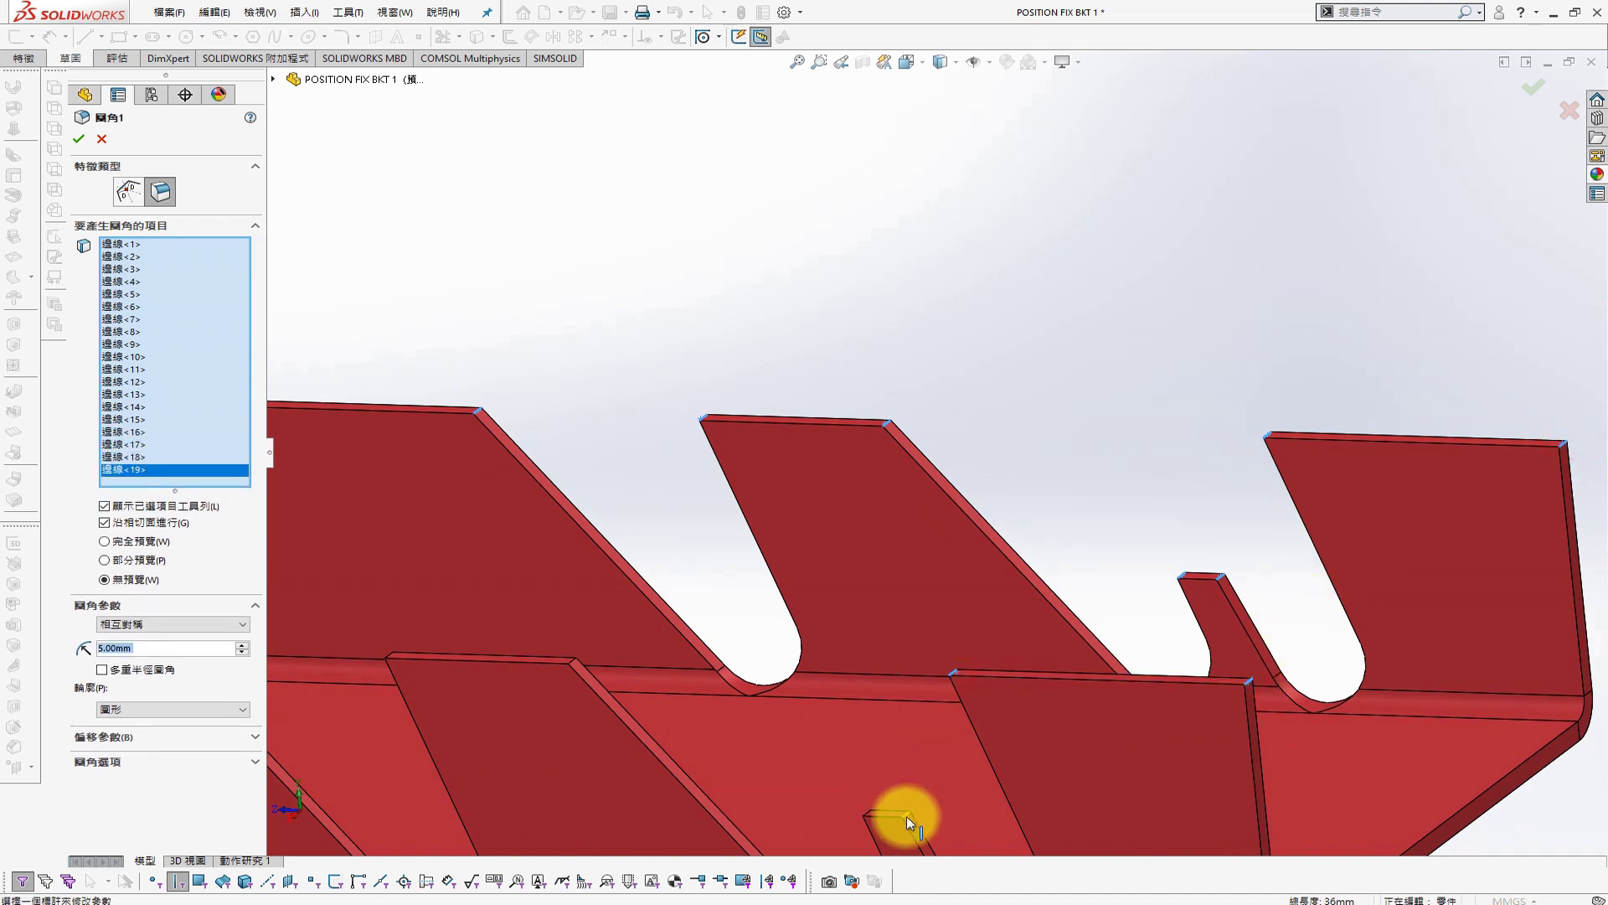
click(907, 815)
click(868, 812)
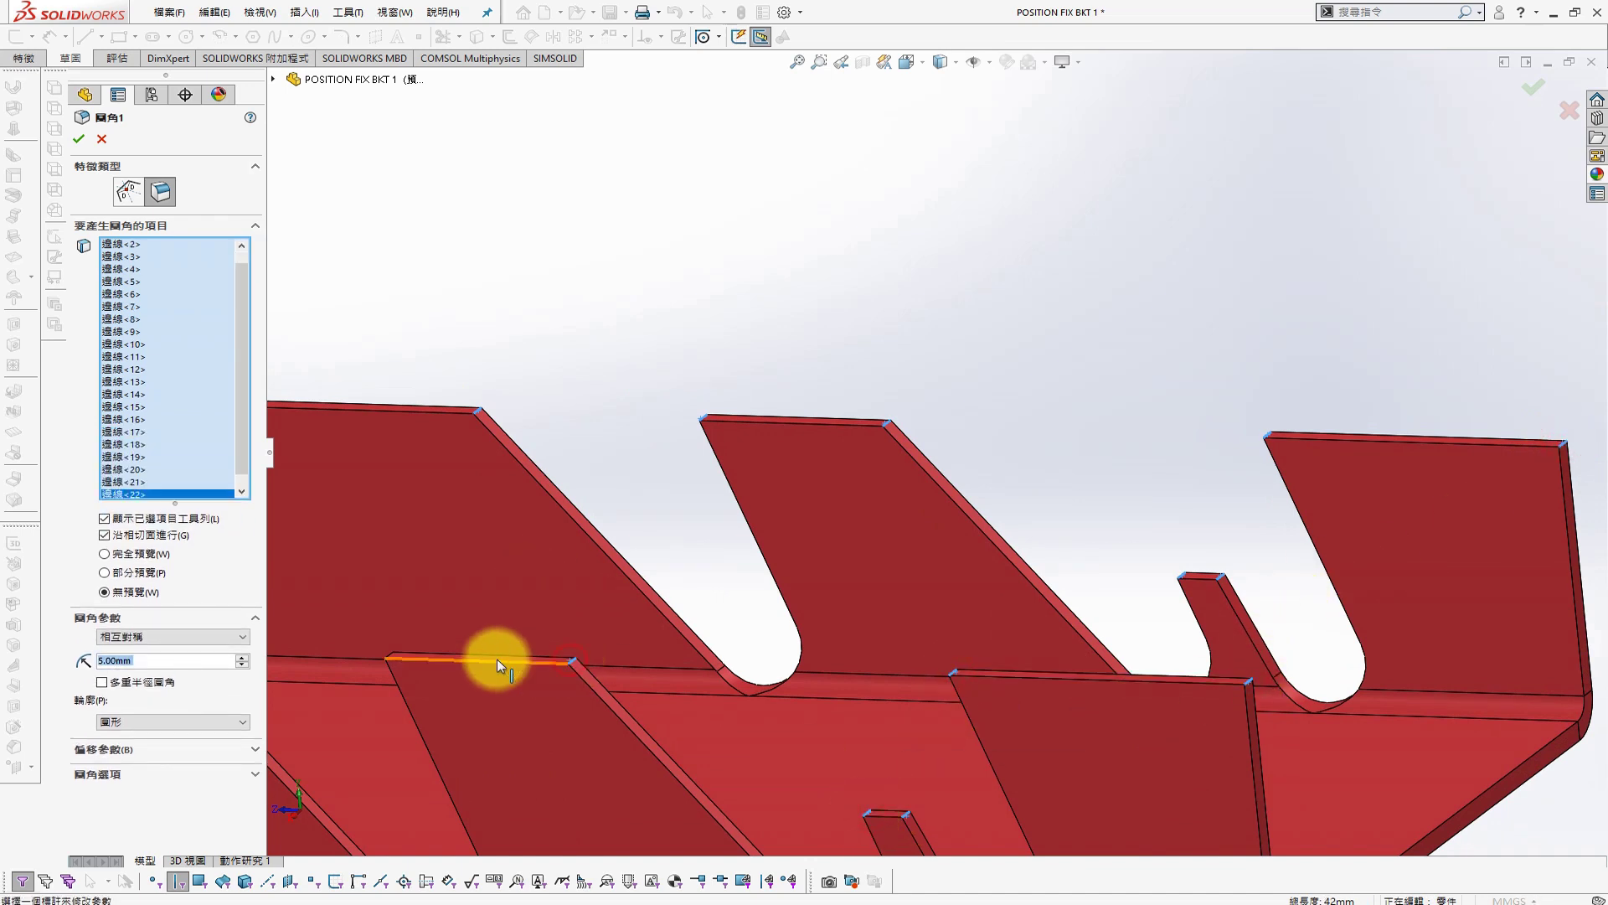
click(390, 655)
scroll(538, 492, up, 3)
scroll(817, 494, down, 4)
scroll(819, 496, down, 2)
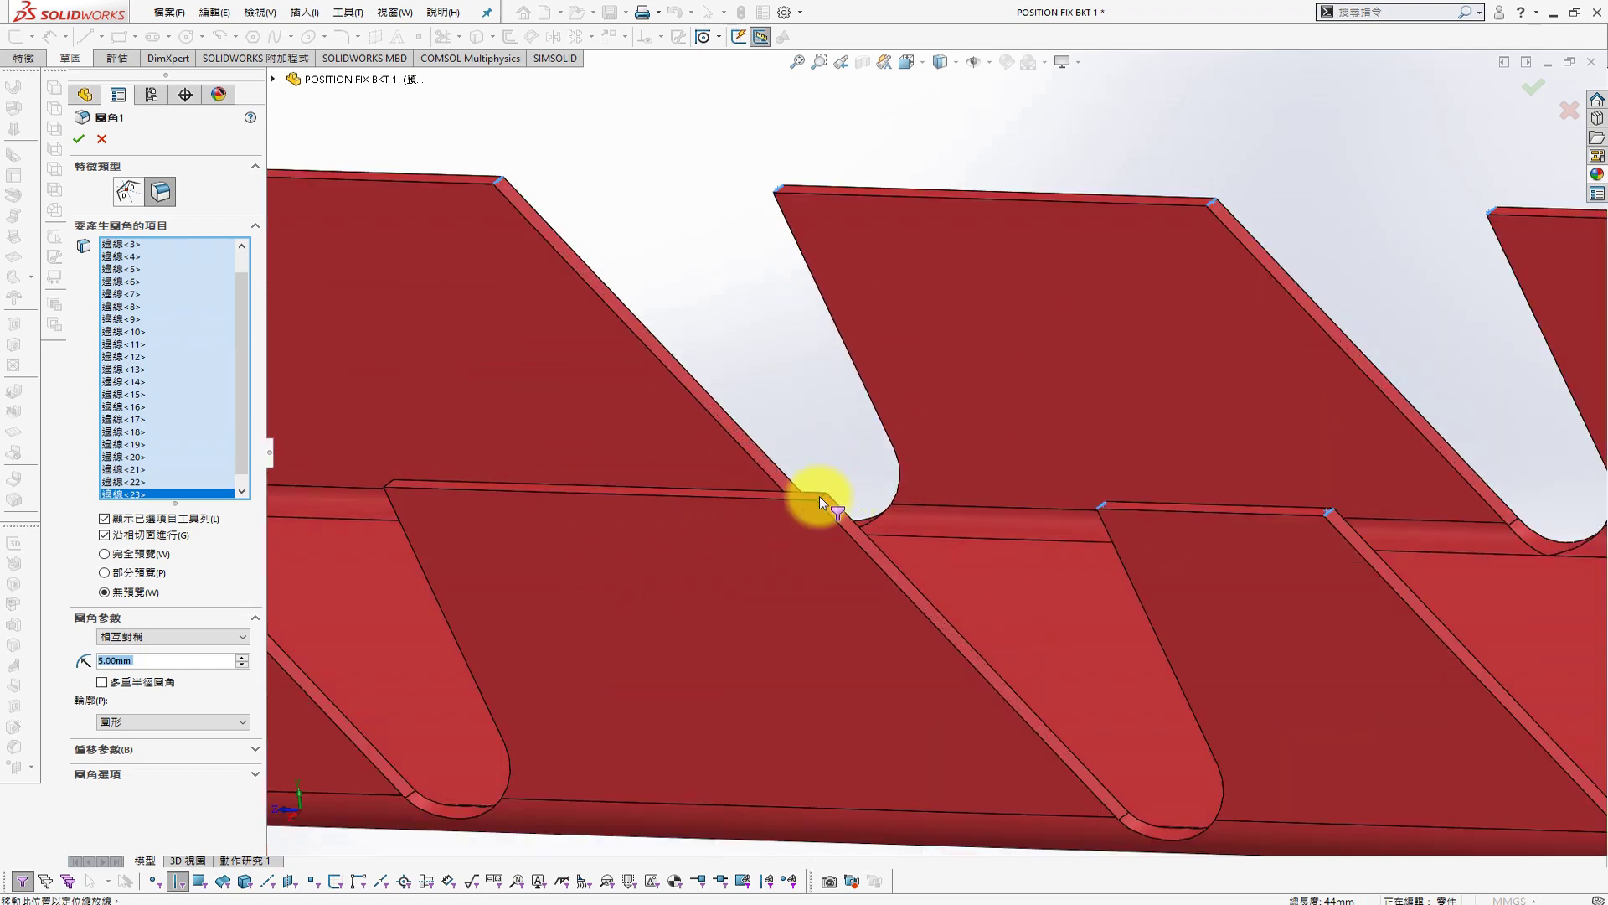
click(435, 480)
click(386, 479)
scroll(411, 483, down, 2)
scroll(436, 485, down, 2)
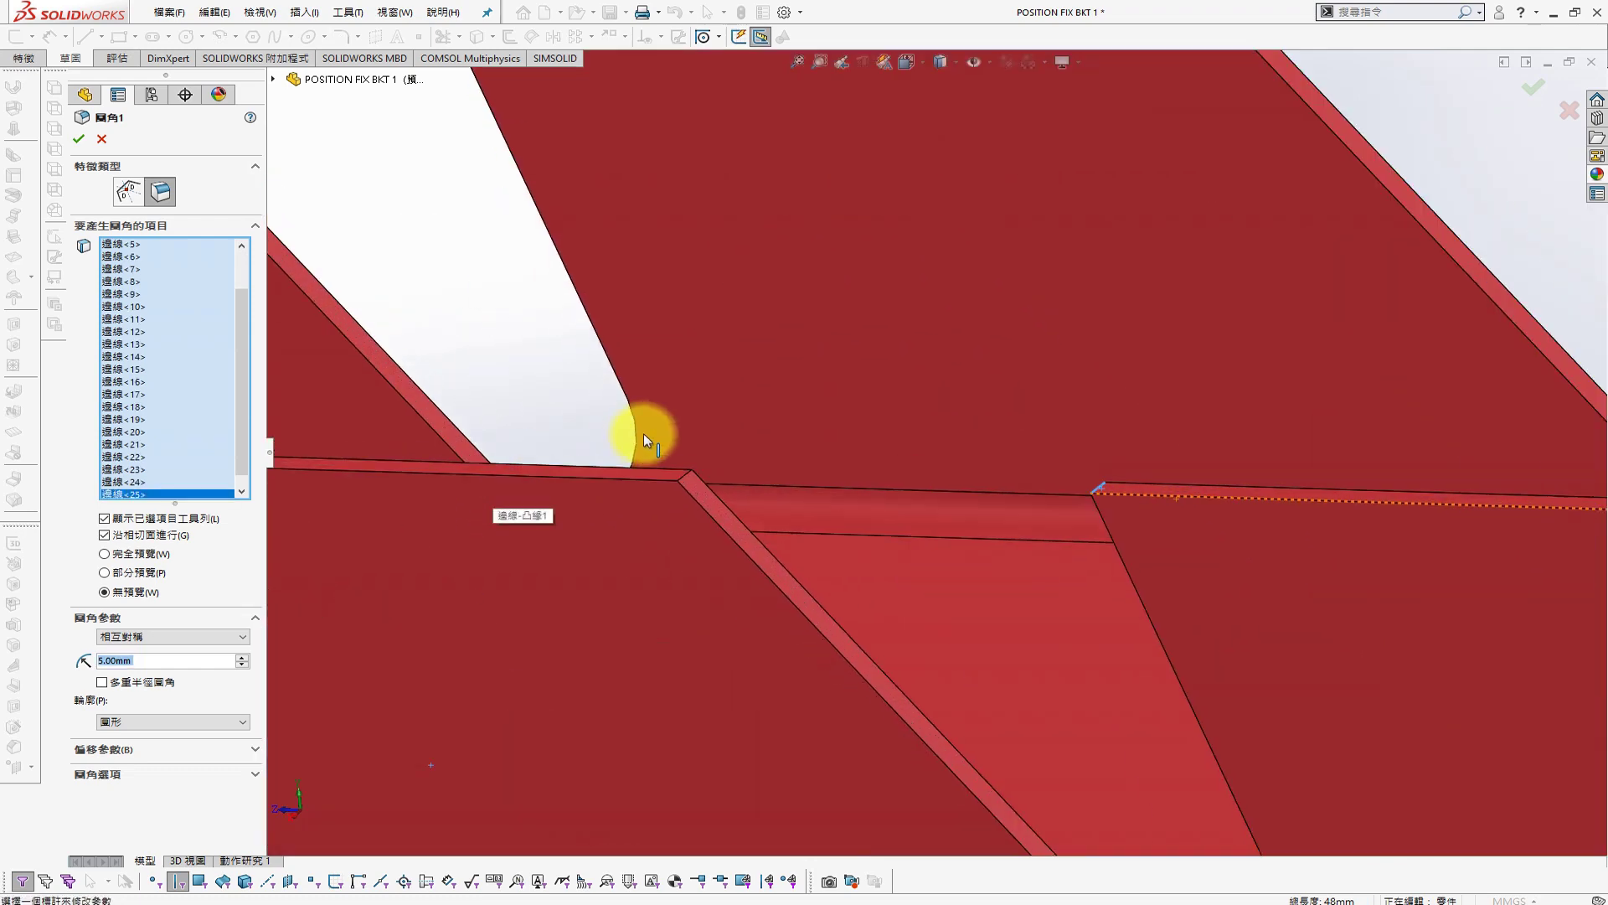
click(682, 476)
scroll(682, 476, up, 3)
scroll(568, 470, down, 3)
click(643, 434)
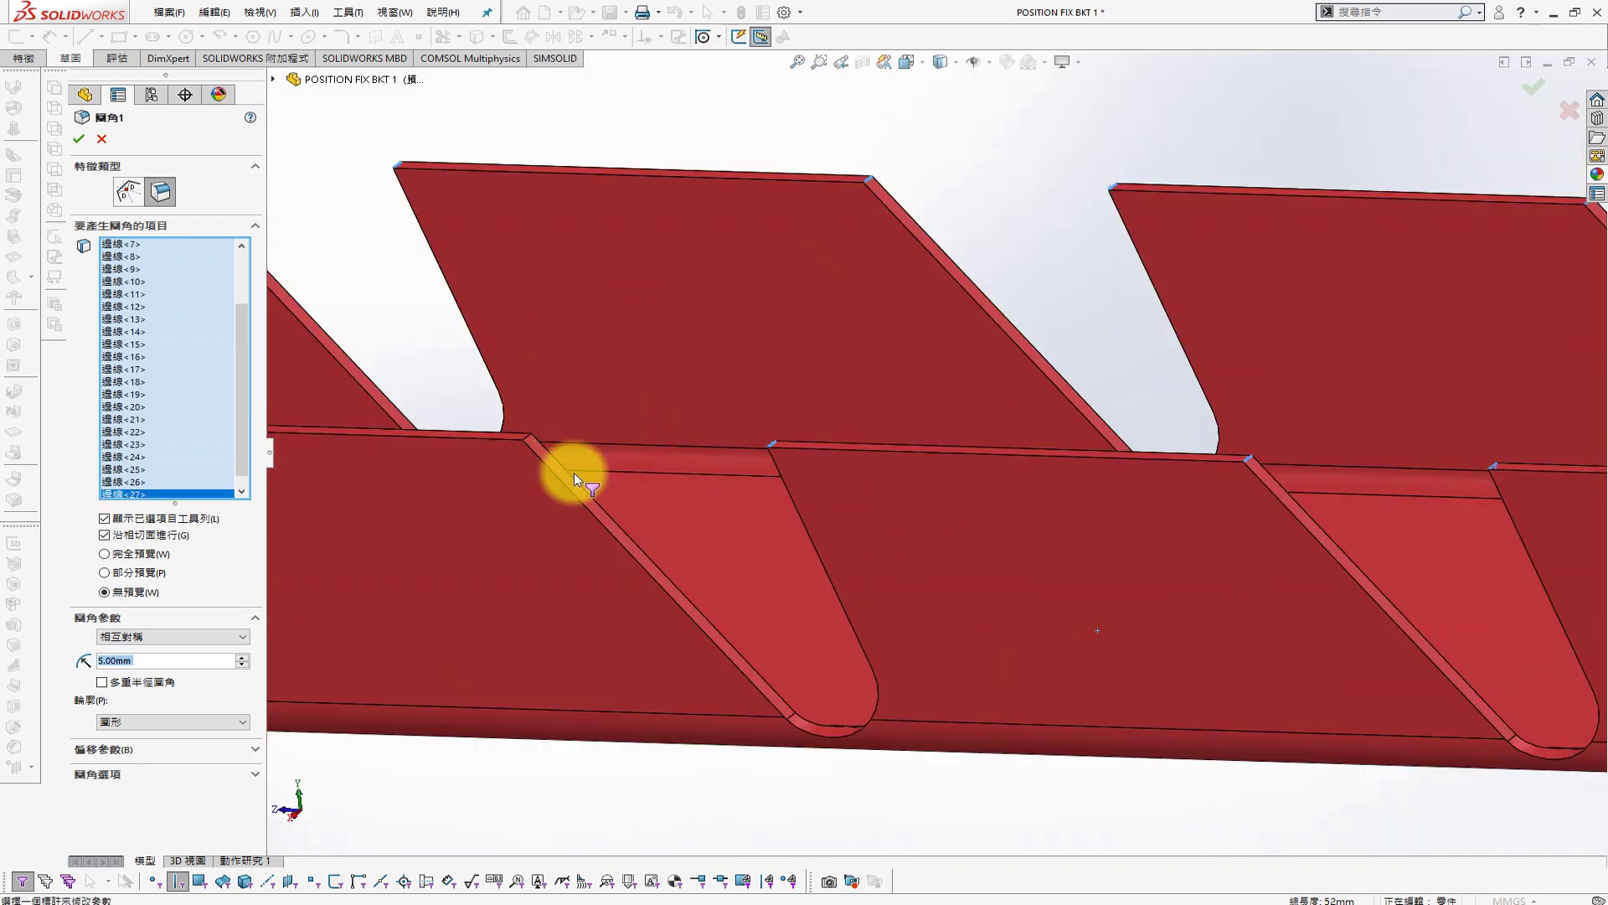
Add the last lower fin and notch edges to the fillet
scroll(575, 473, up, 3)
scroll(866, 433, down, 4)
scroll(299, 417, up, 3)
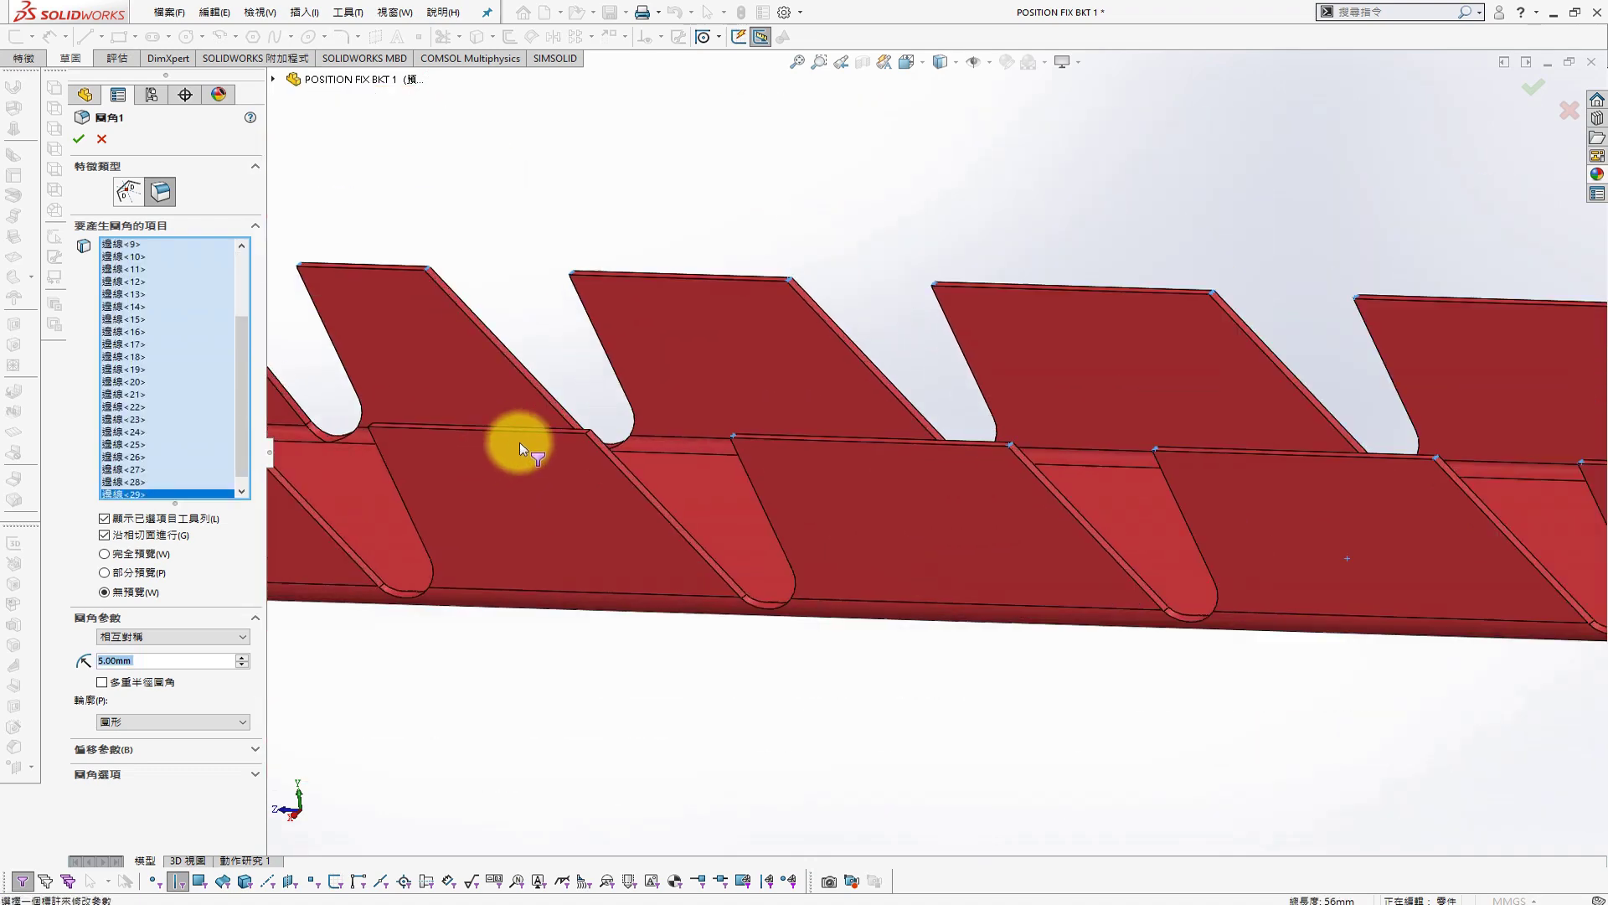
scroll(693, 435, down, 4)
click(702, 436)
scroll(586, 434, up, 3)
click(508, 434)
scroll(528, 427, down, 4)
scroll(828, 459, down, 2)
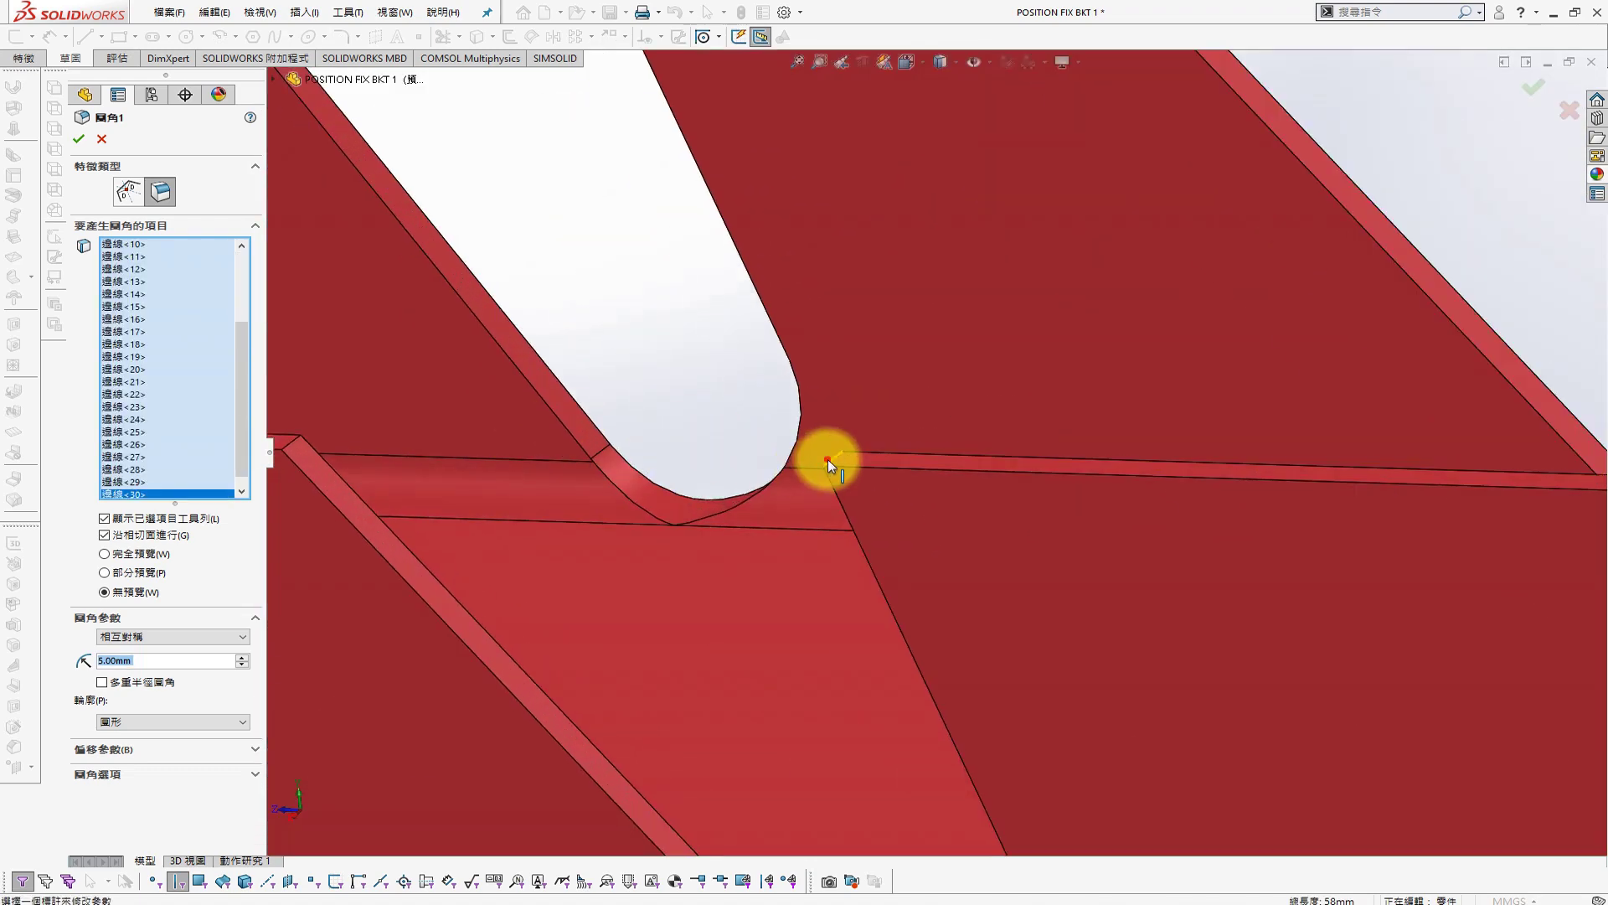
click(293, 442)
scroll(294, 443, up, 3)
scroll(613, 453, down, 4)
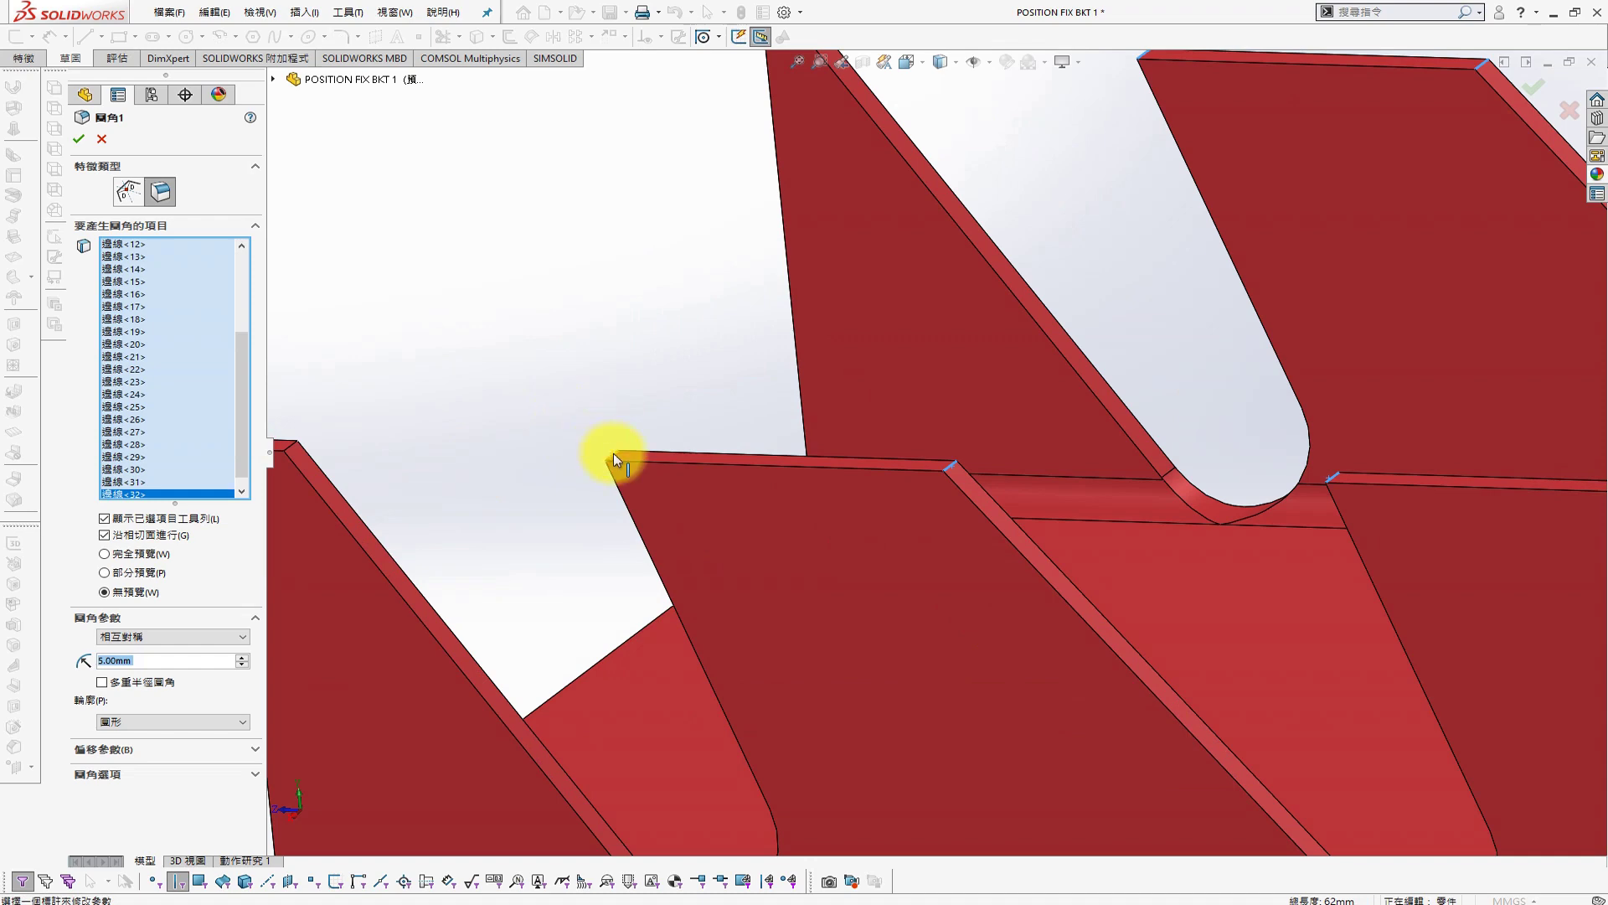
click(298, 449)
scroll(298, 449, up, 3)
scroll(877, 208, down, 4)
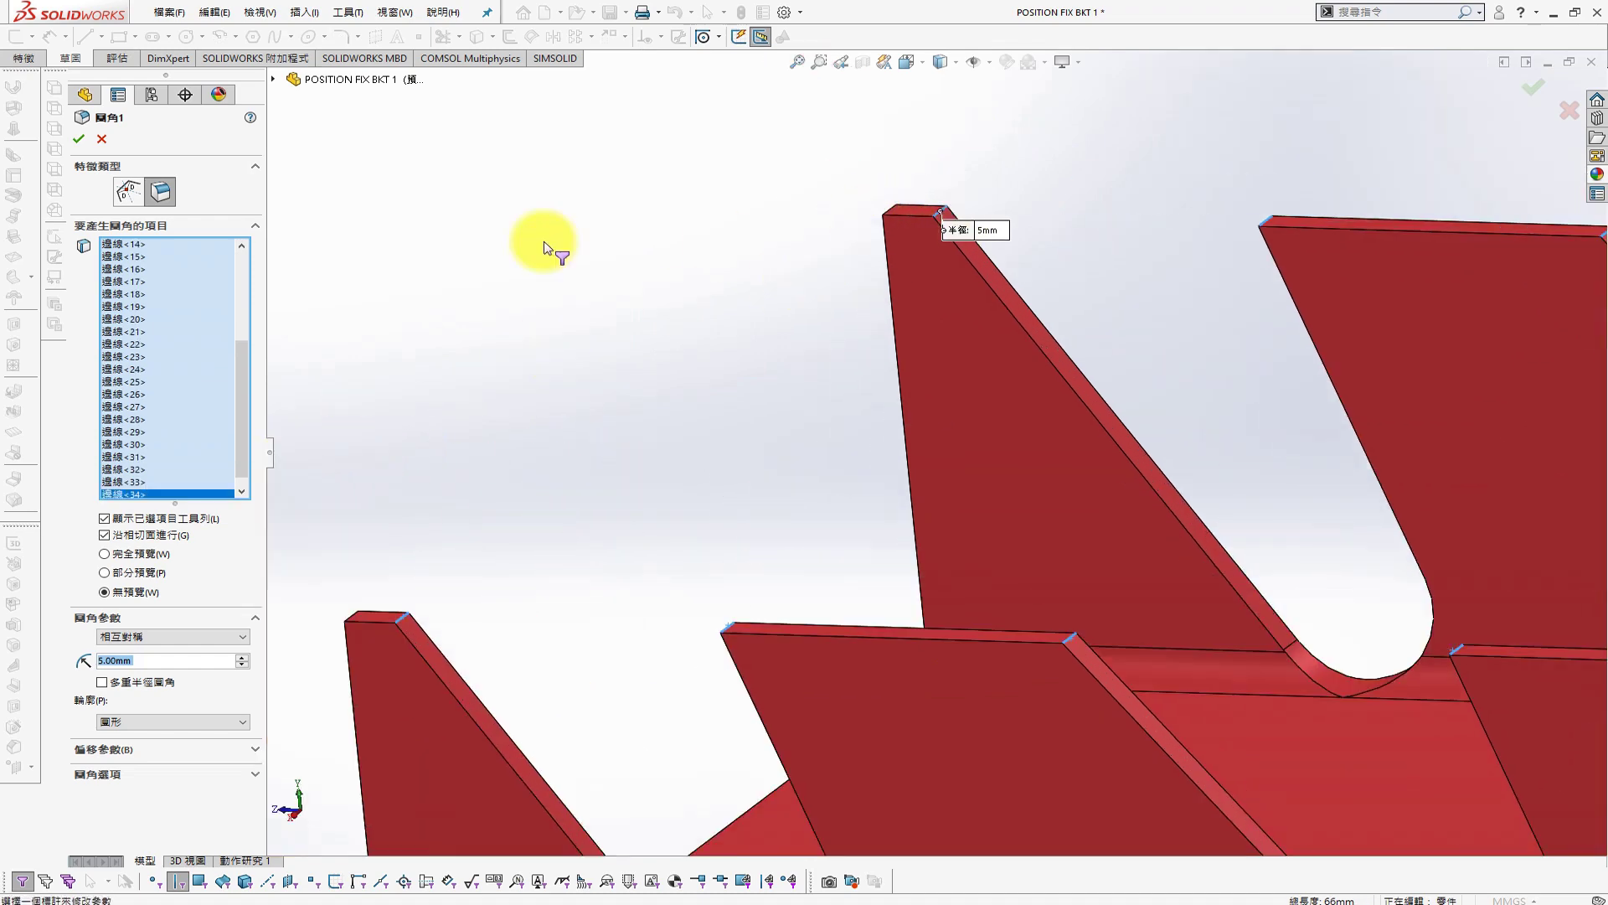
Dismiss the fillet error, remove the failing edges, and apply the 5mm fillet
click(80, 139)
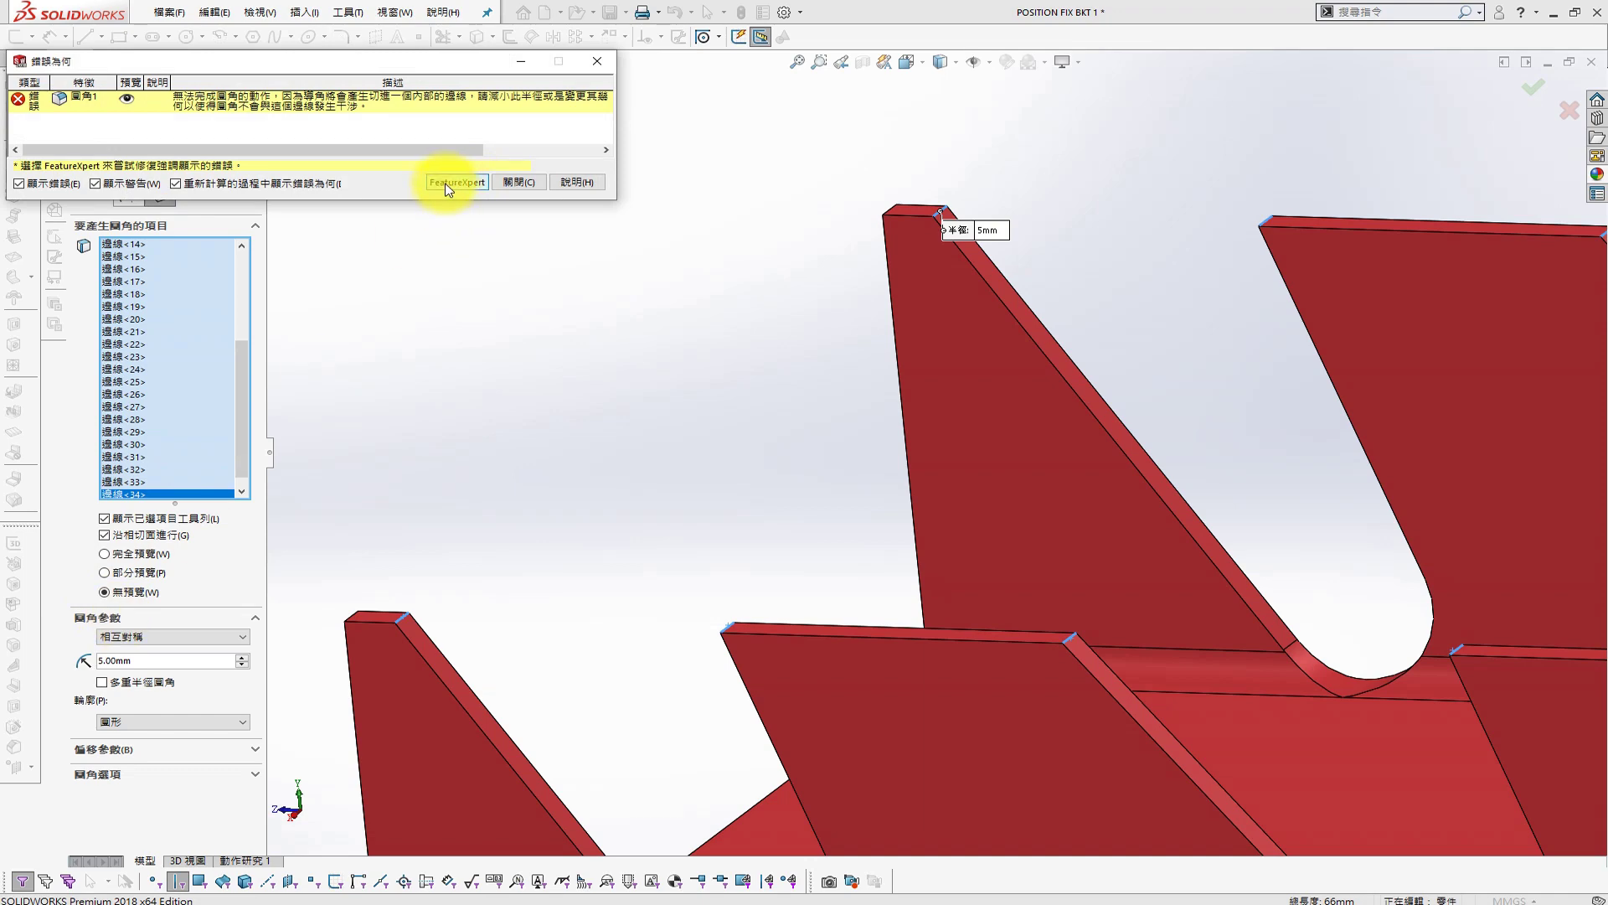
click(517, 182)
scroll(1360, 477, up, 3)
scroll(1471, 515, down, 2)
scroll(1471, 515, down, 2)
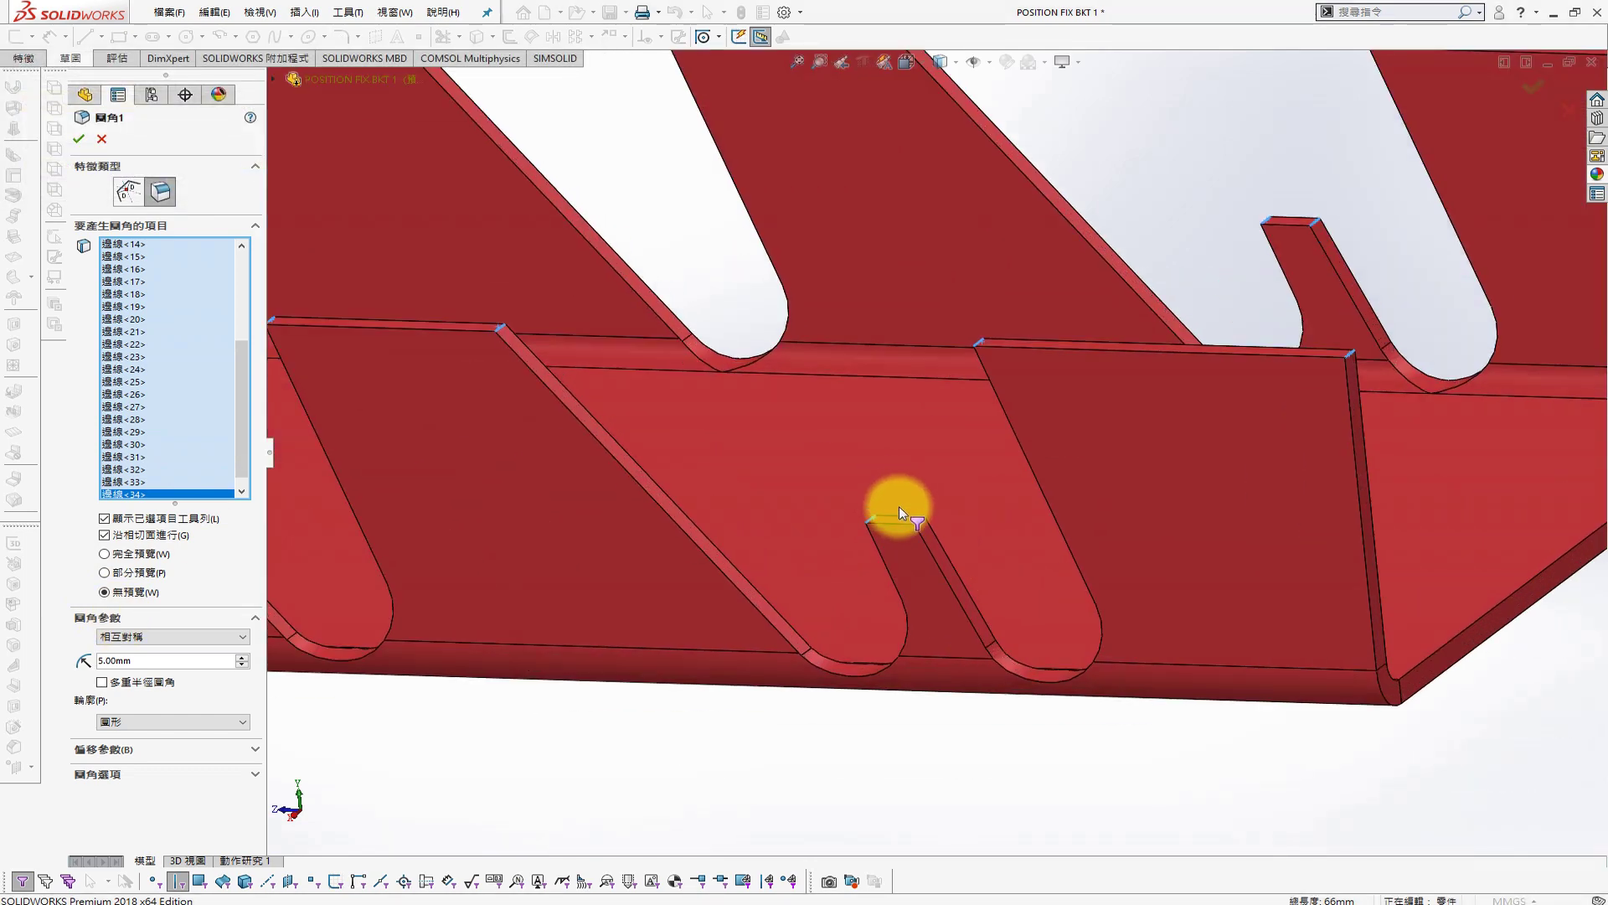
click(922, 521)
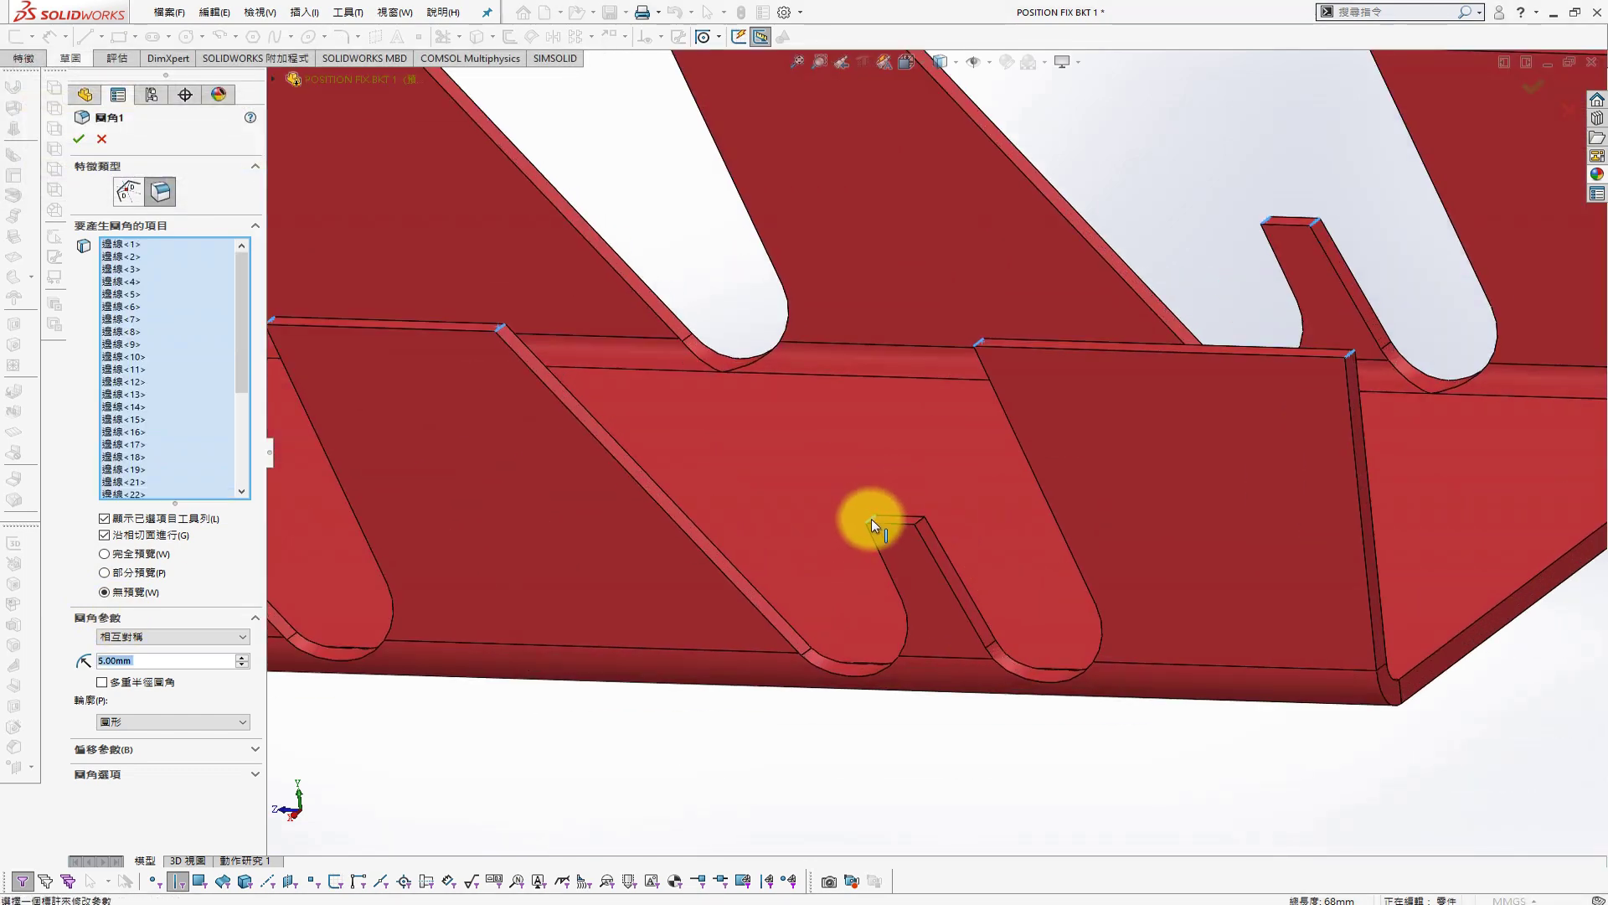
click(1314, 223)
click(79, 138)
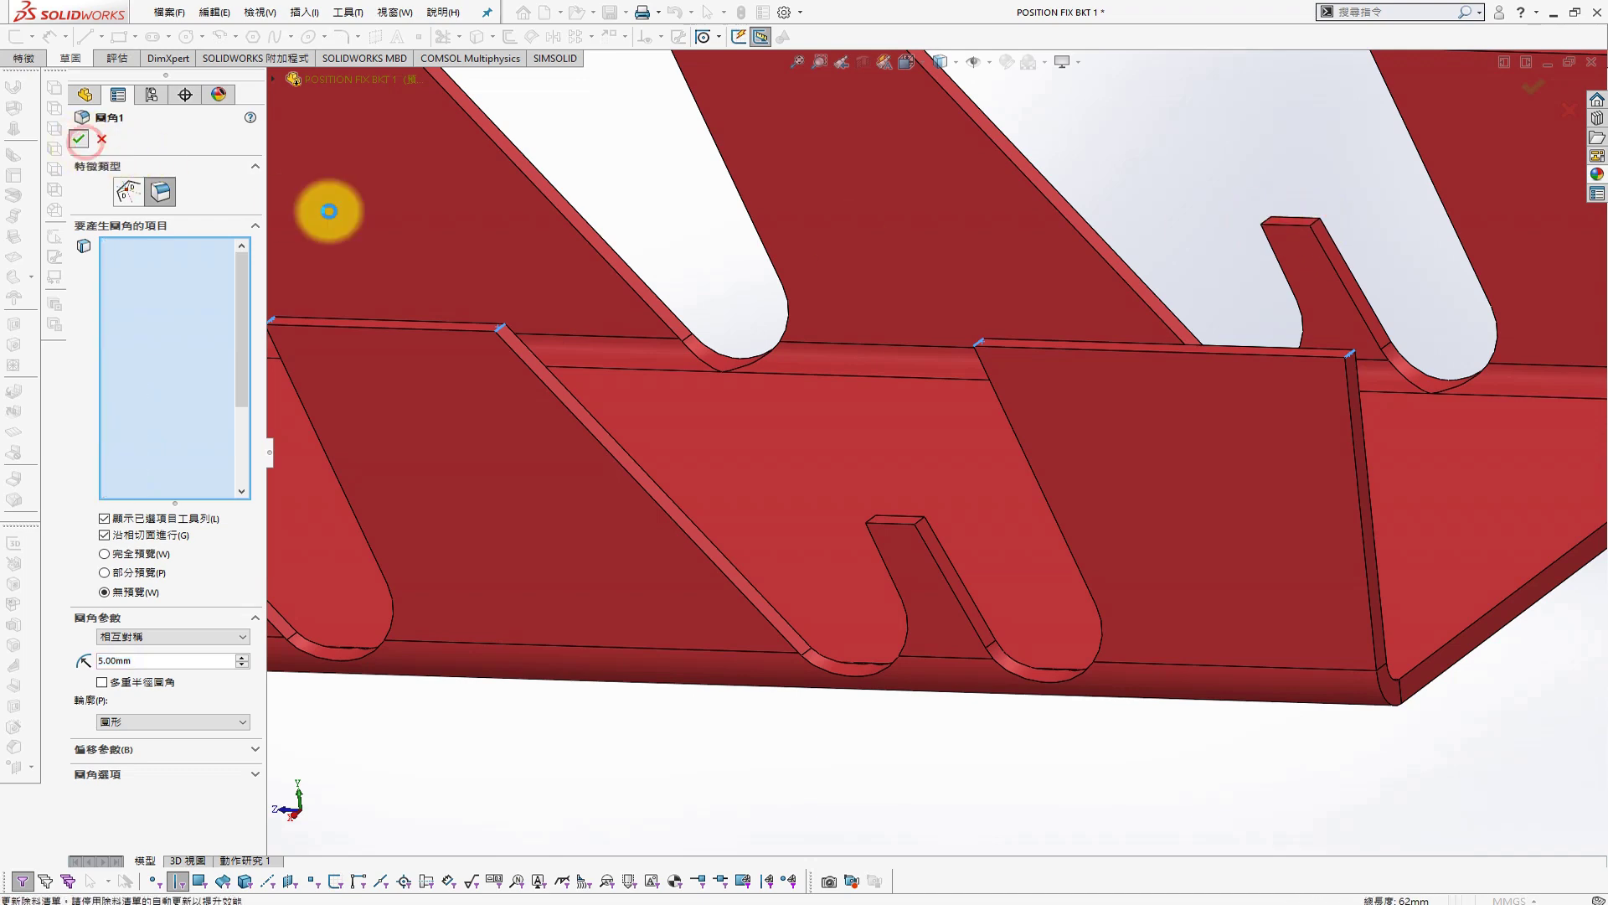
Select the bracket's thin left end face and start a Move Face feature on it
scroll(786, 426, up, 3)
scroll(676, 530, up, 3)
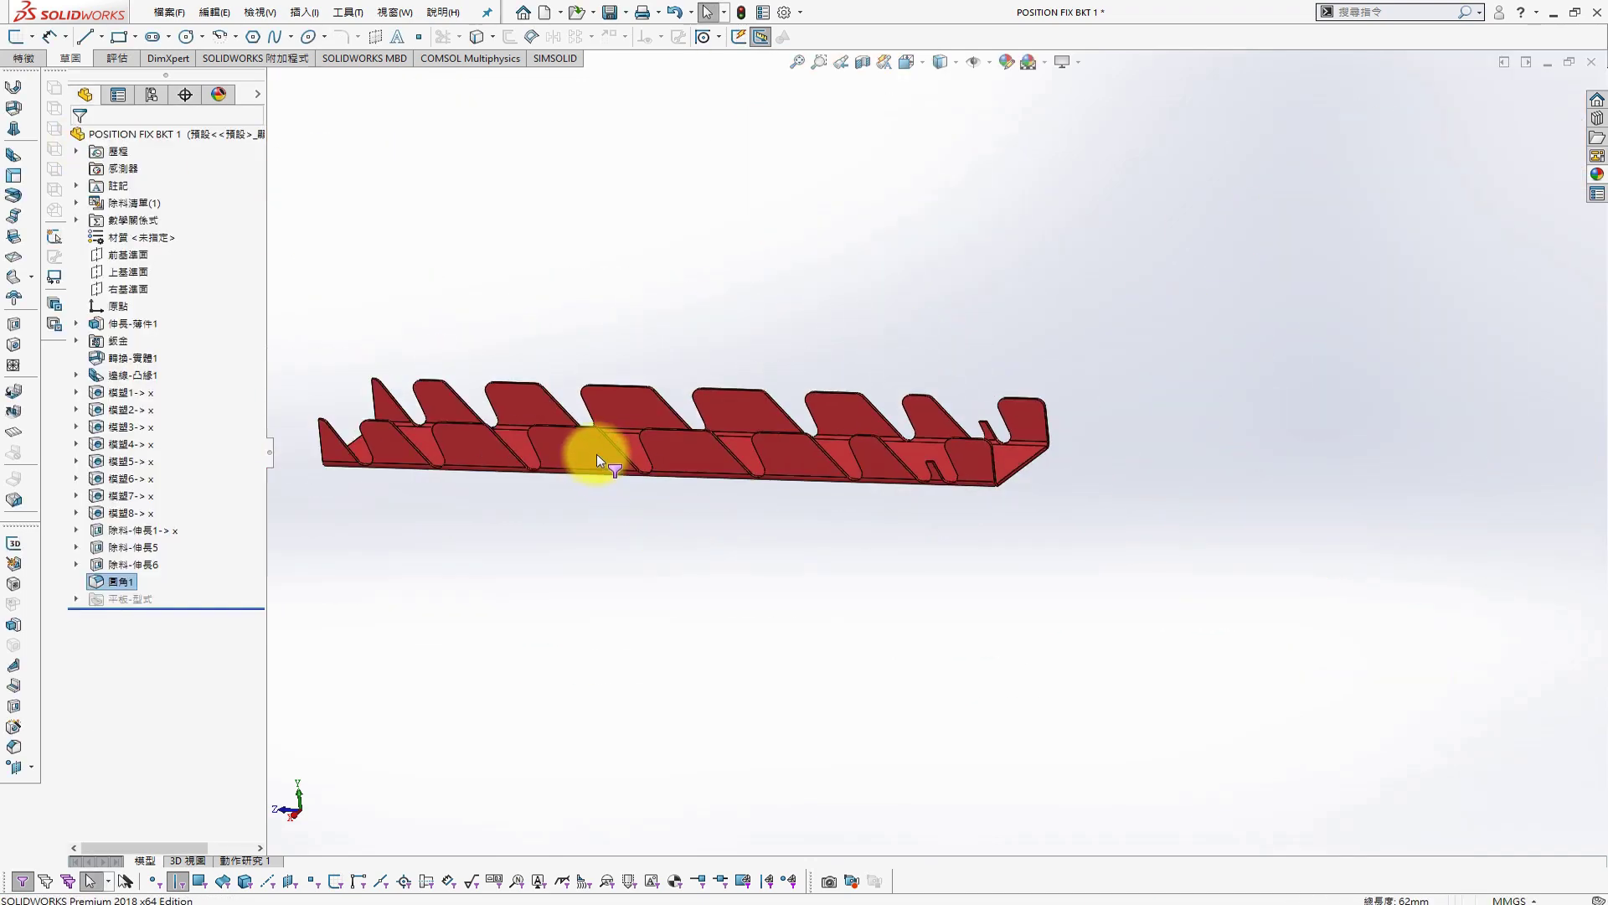
scroll(665, 463, down, 3)
scroll(670, 469, down, 2)
right_click(748, 551)
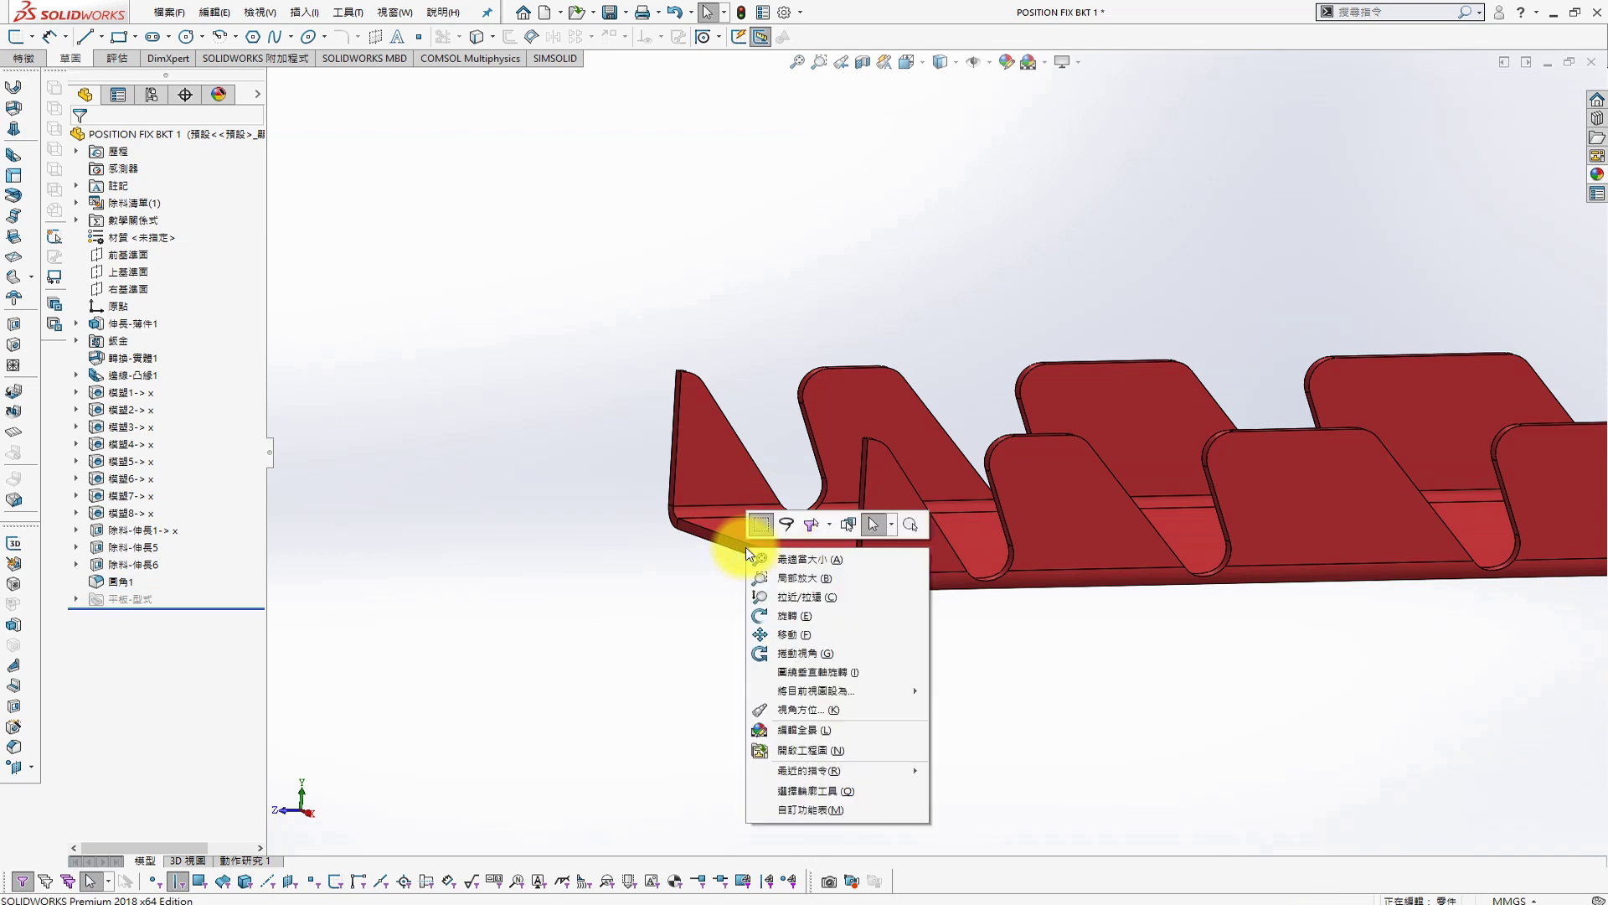
click(19, 876)
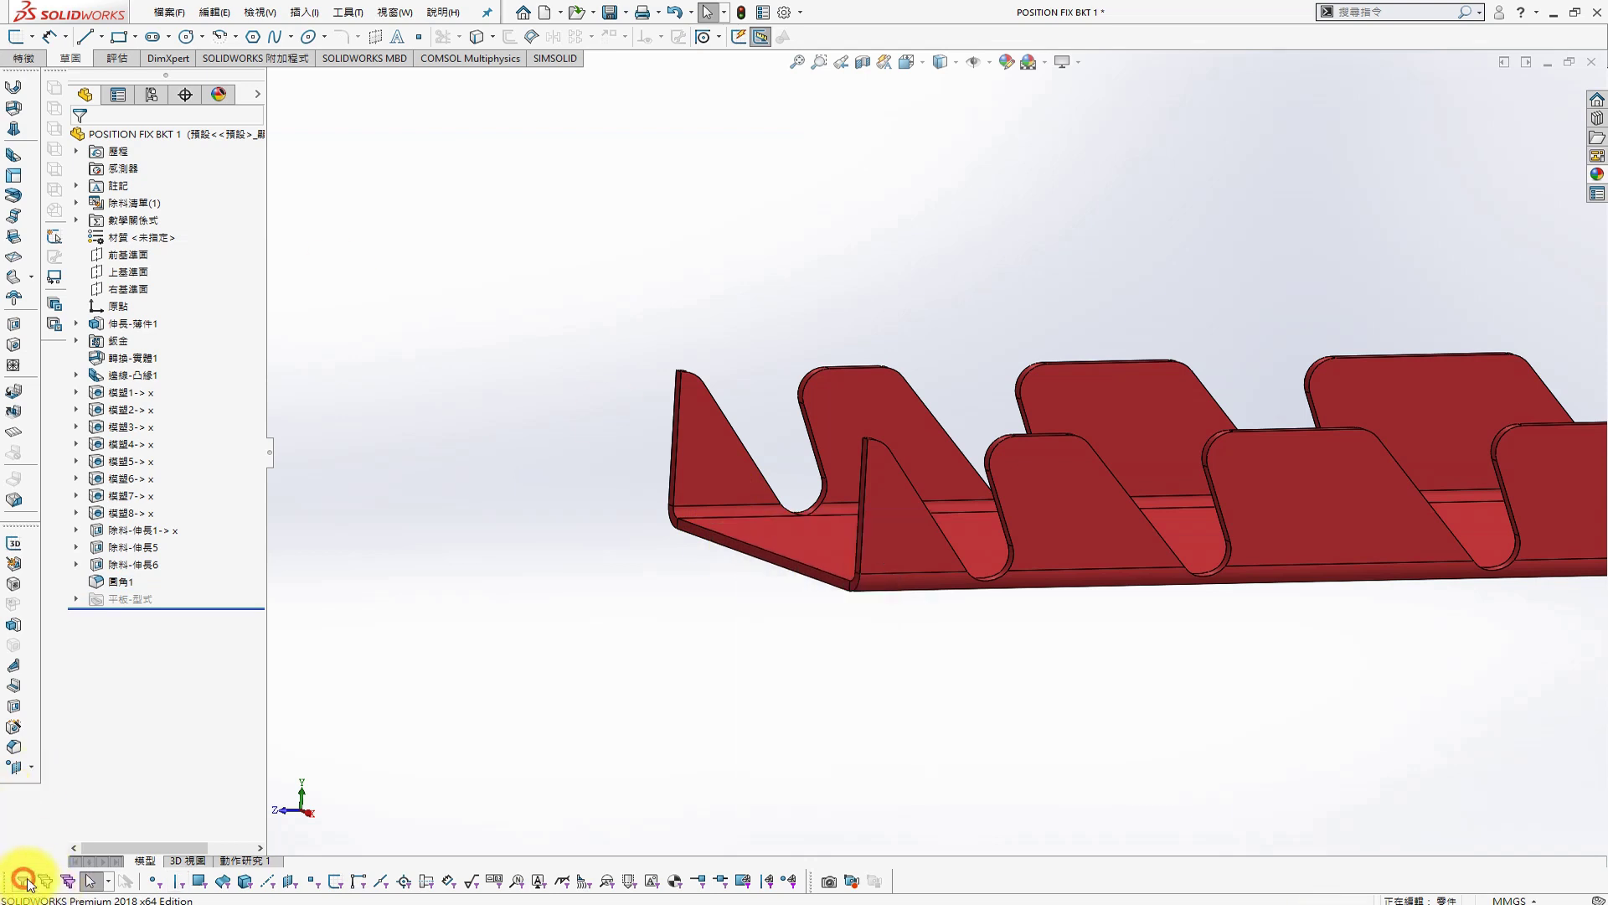
right_click(773, 554)
click(759, 554)
right_click(759, 555)
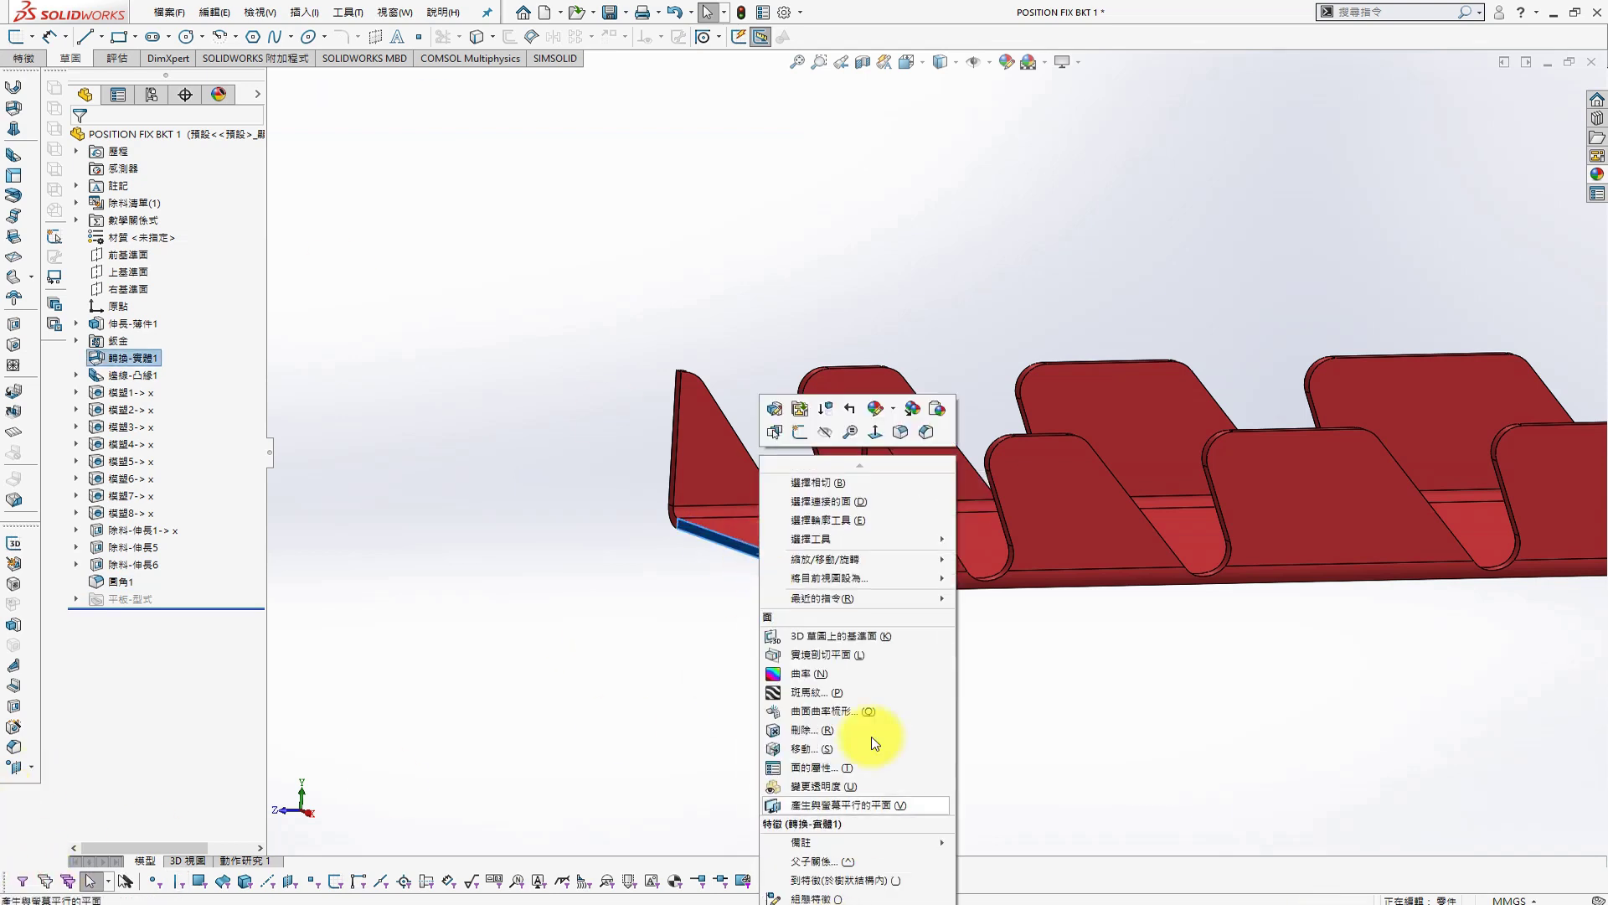
click(820, 749)
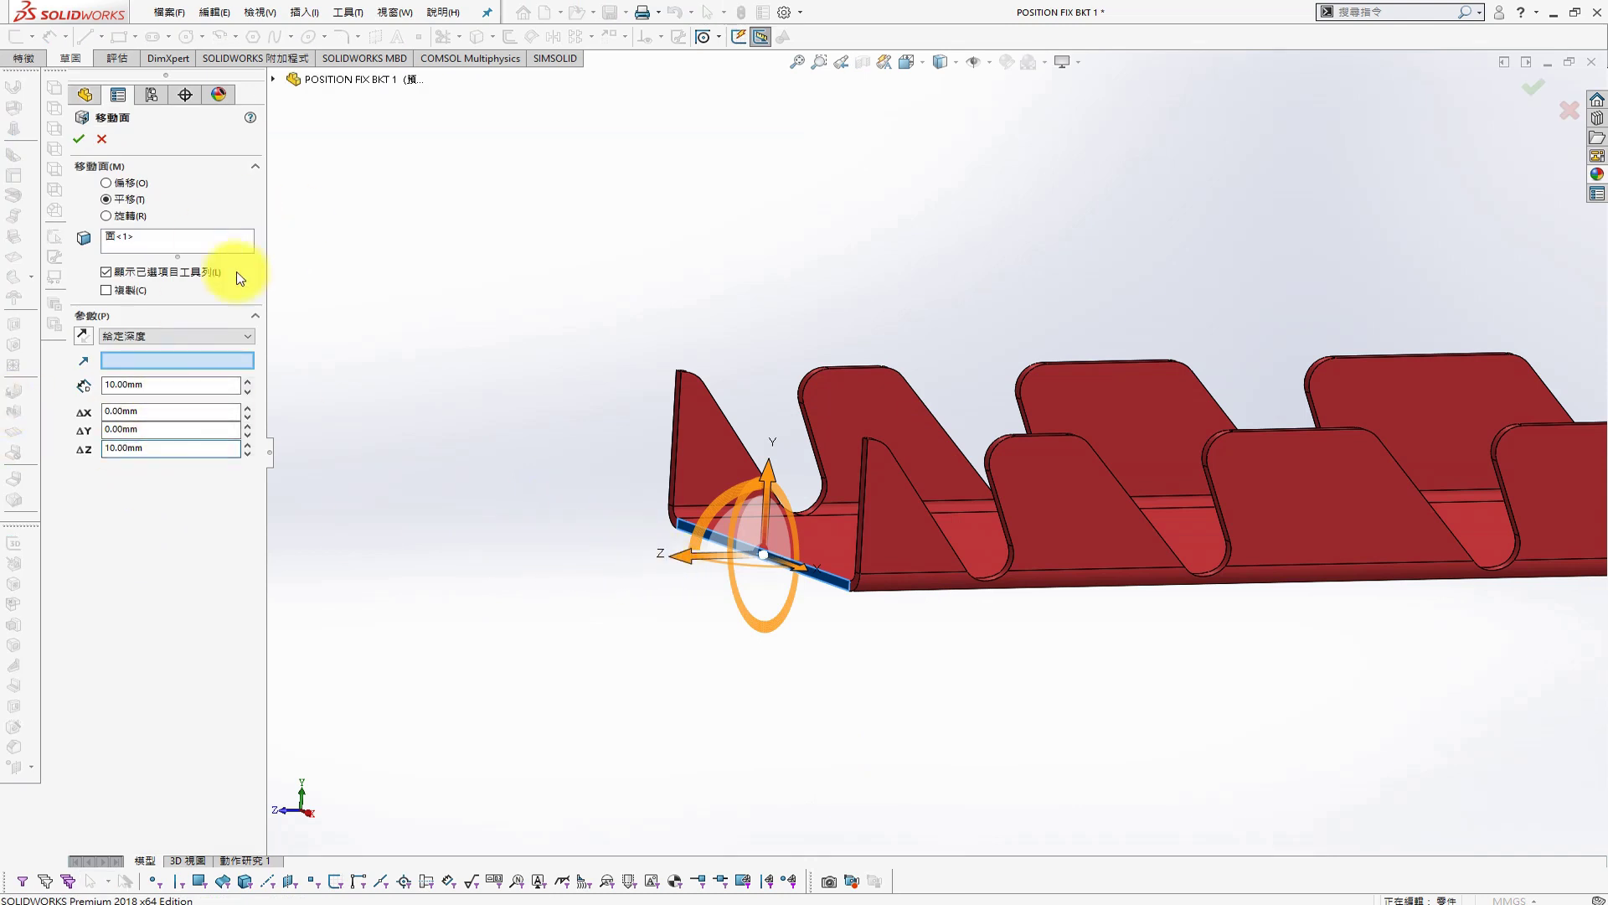
Add the bend, end and edge faces and translate all five faces 10 mm
click(176, 242)
scroll(813, 522, down, 3)
click(902, 661)
click(909, 595)
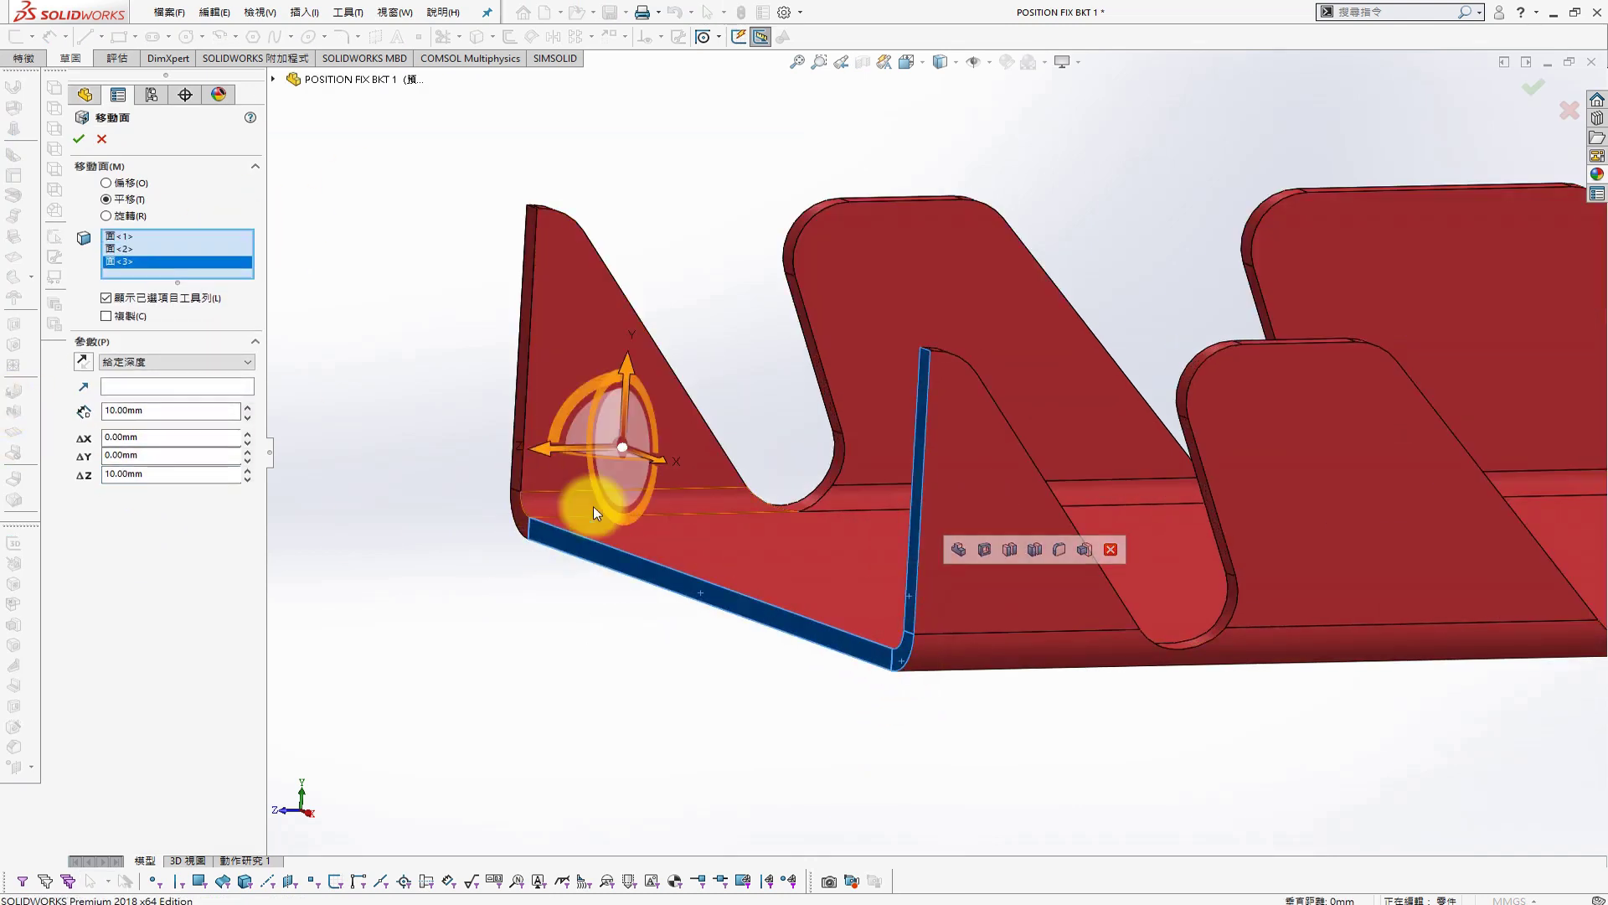
click(516, 506)
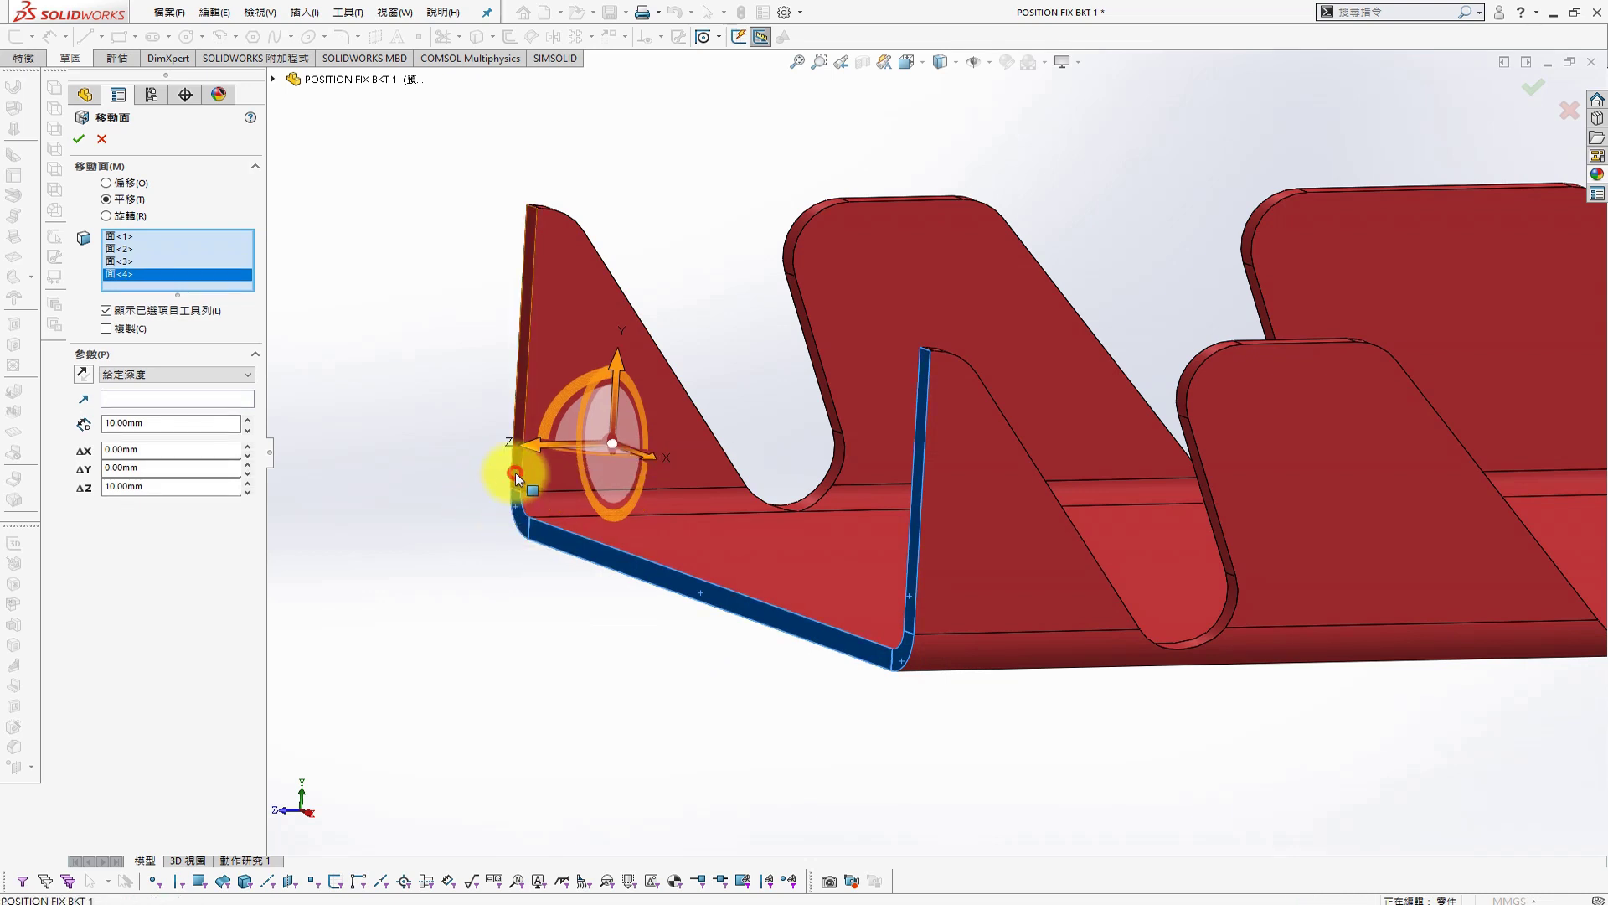
click(516, 475)
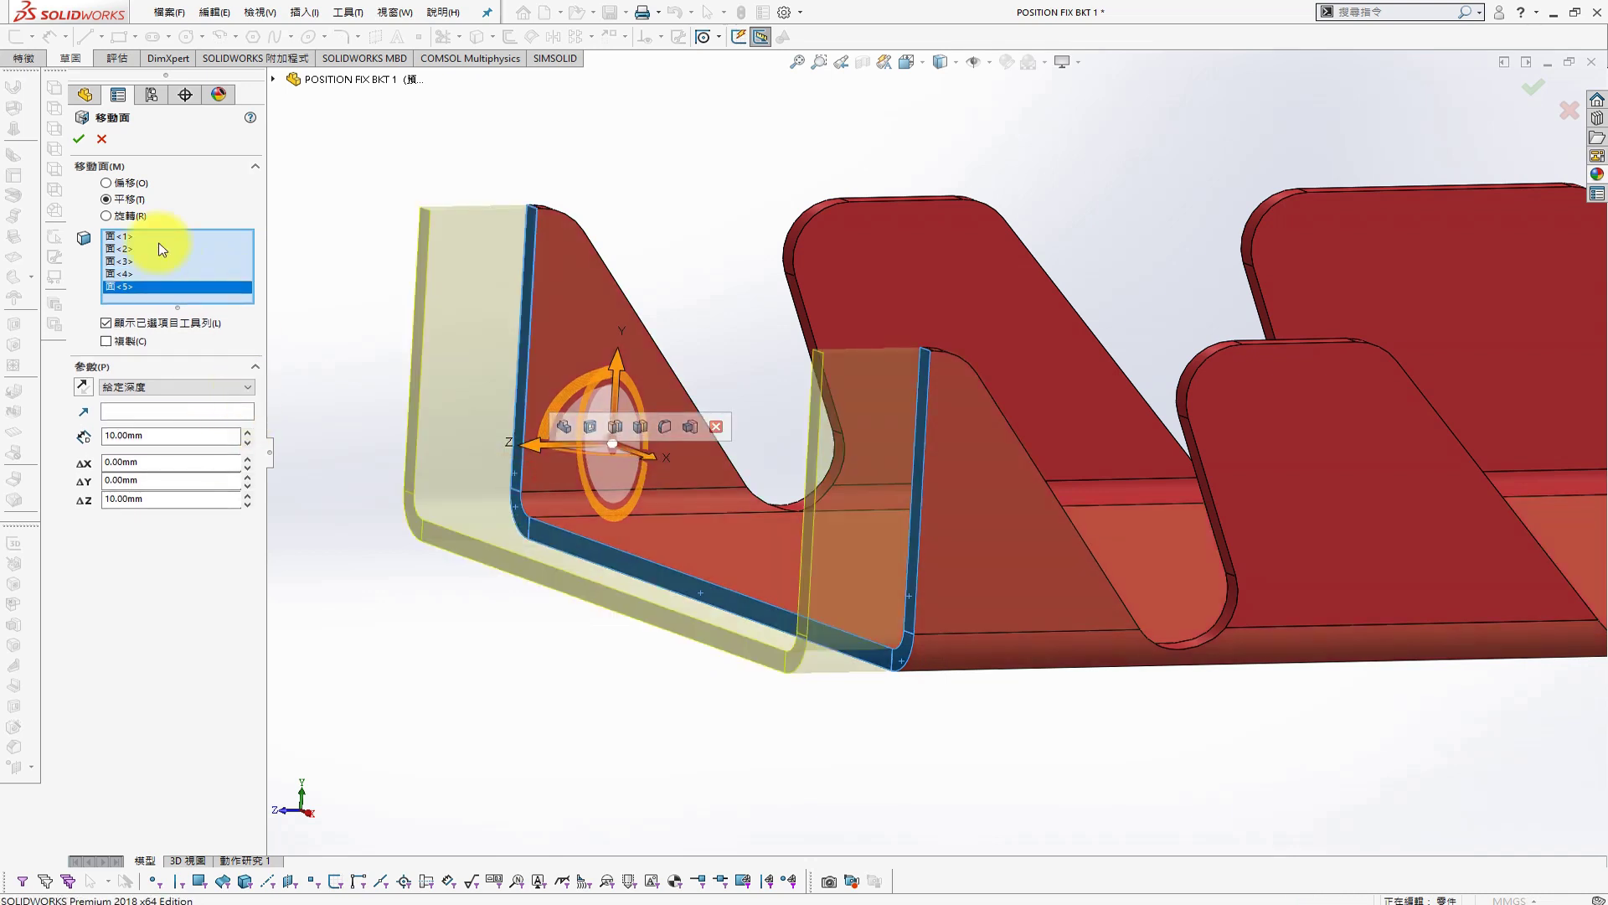
click(78, 139)
Reorder 移動面1 above the fillet 圓角1 and accept the rebuilt fillet
scroll(861, 556, up, 5)
scroll(888, 492, up, 3)
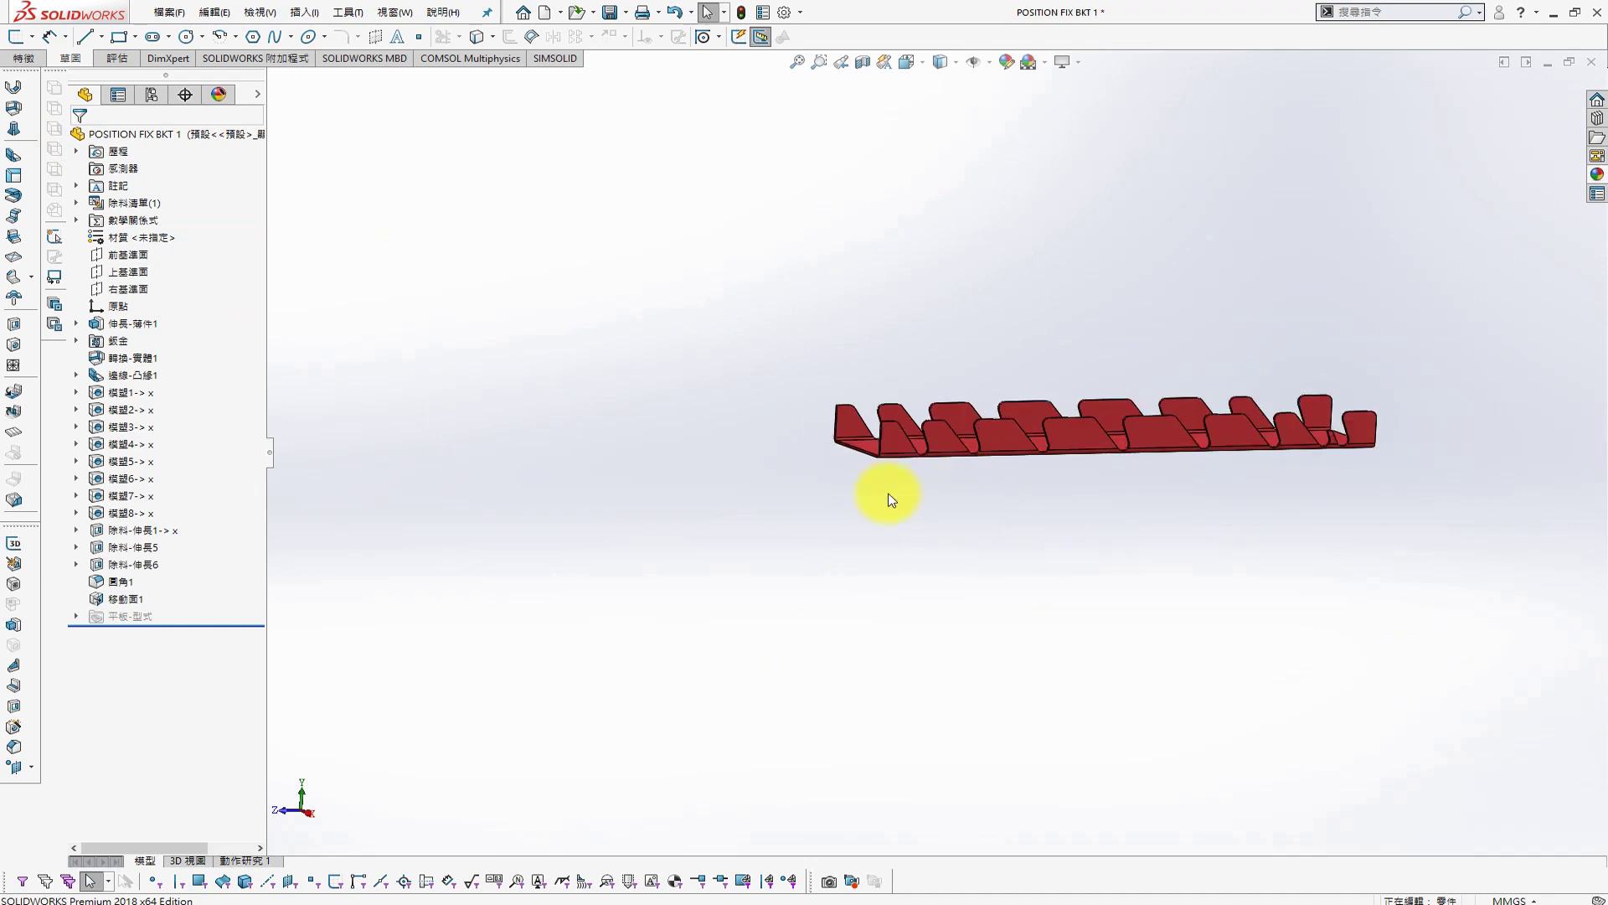
drag(155, 568, 198, 575)
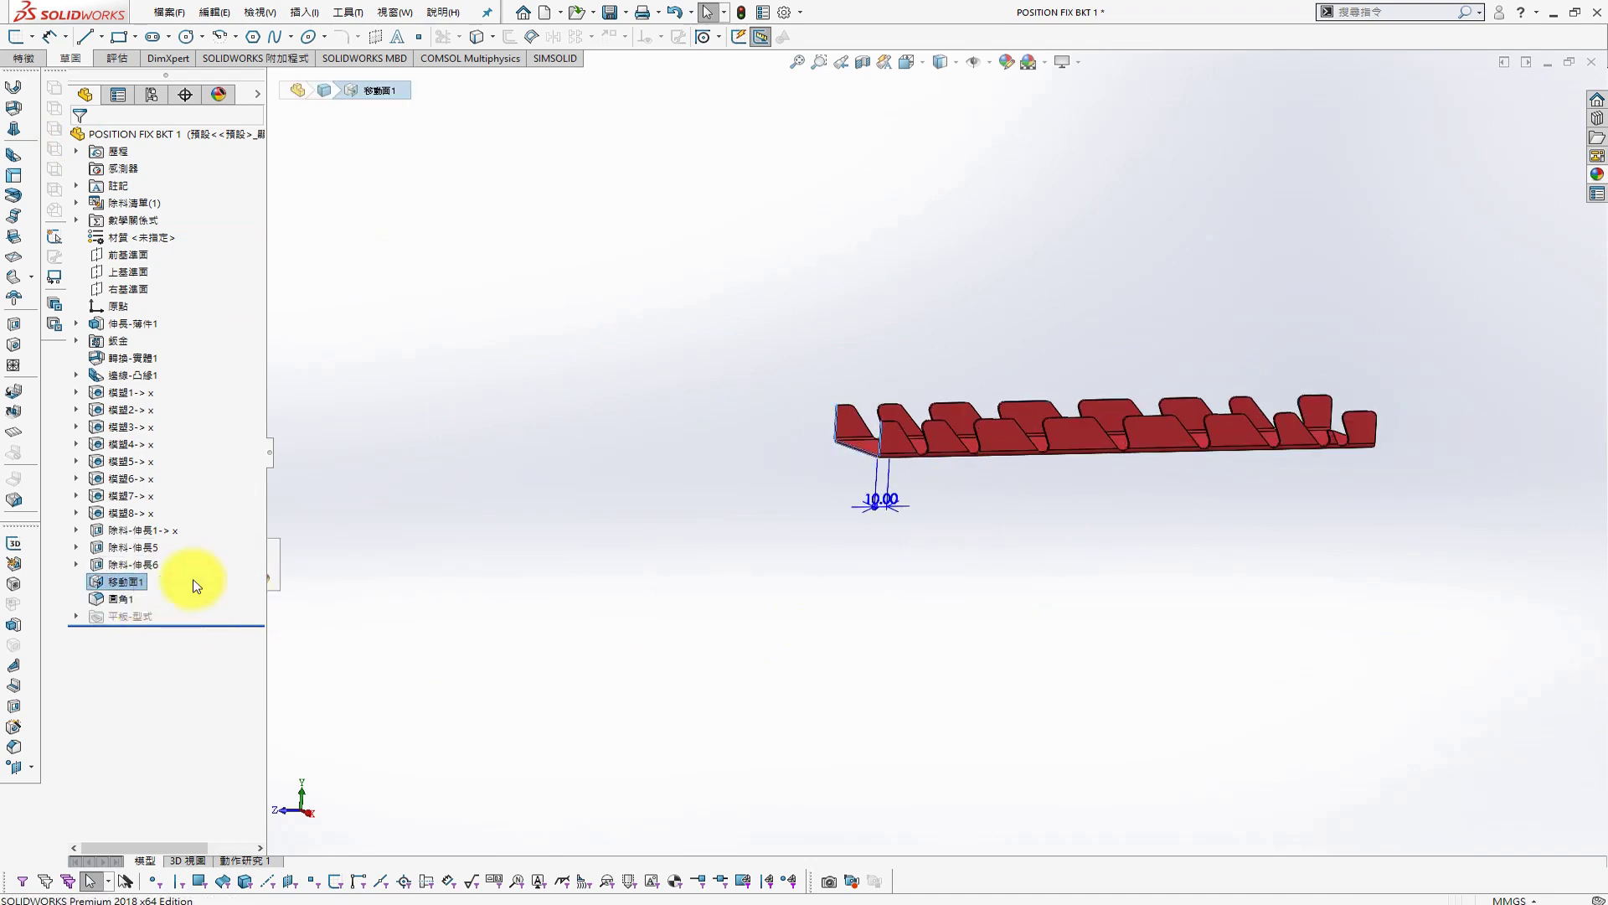
scroll(872, 377, down, 2)
scroll(861, 531, down, 5)
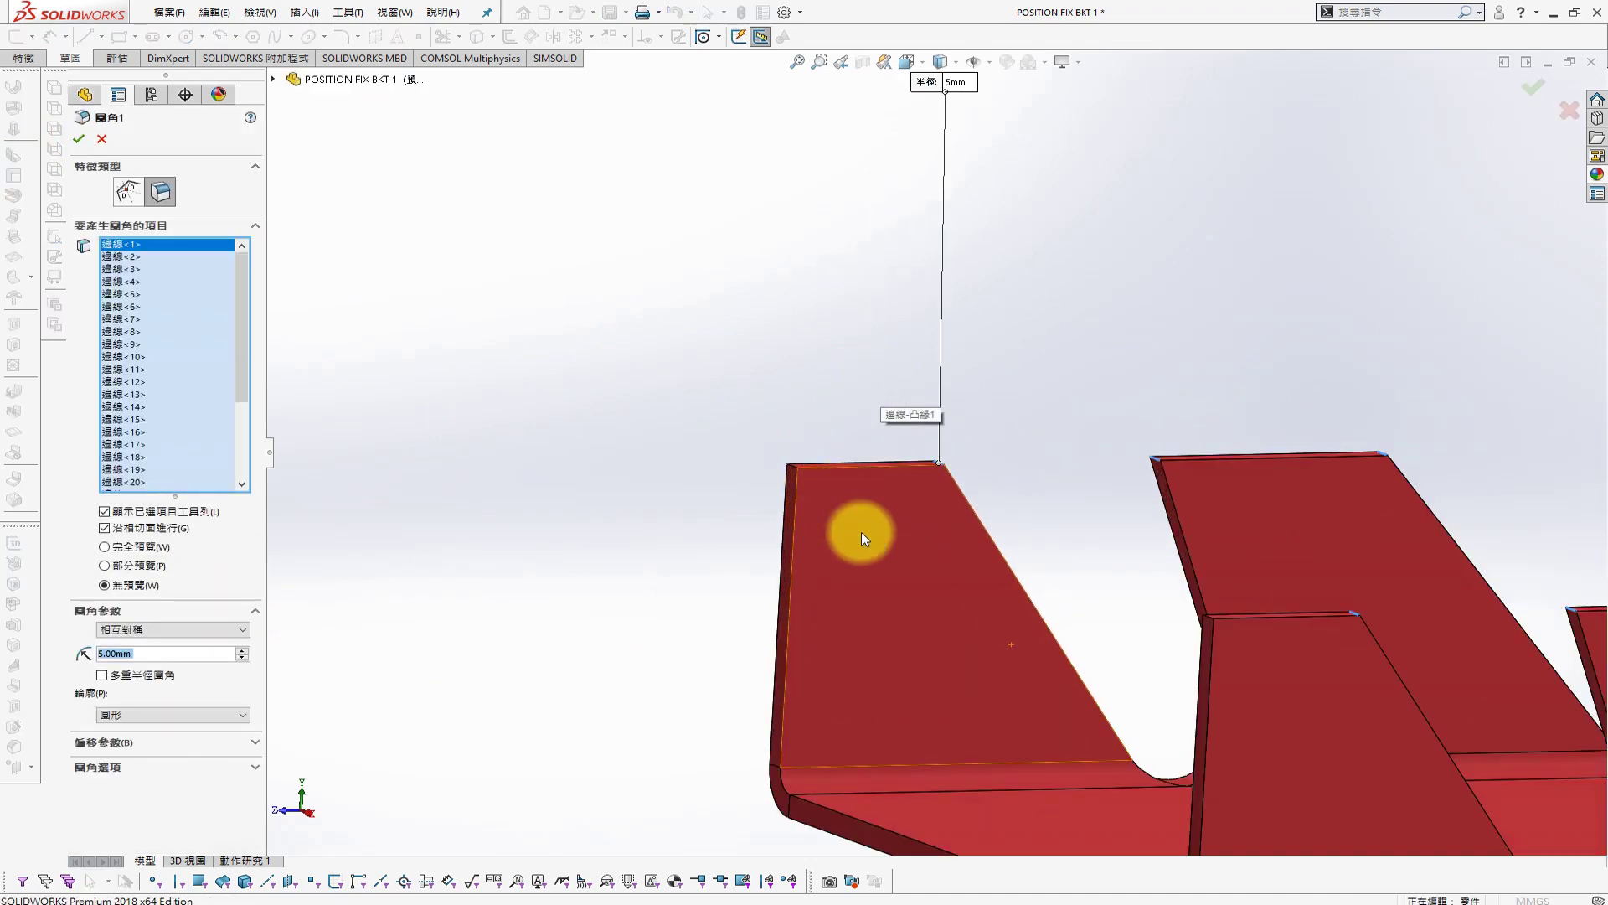
scroll(807, 486, down, 5)
scroll(807, 489, up, 5)
scroll(955, 566, down, 5)
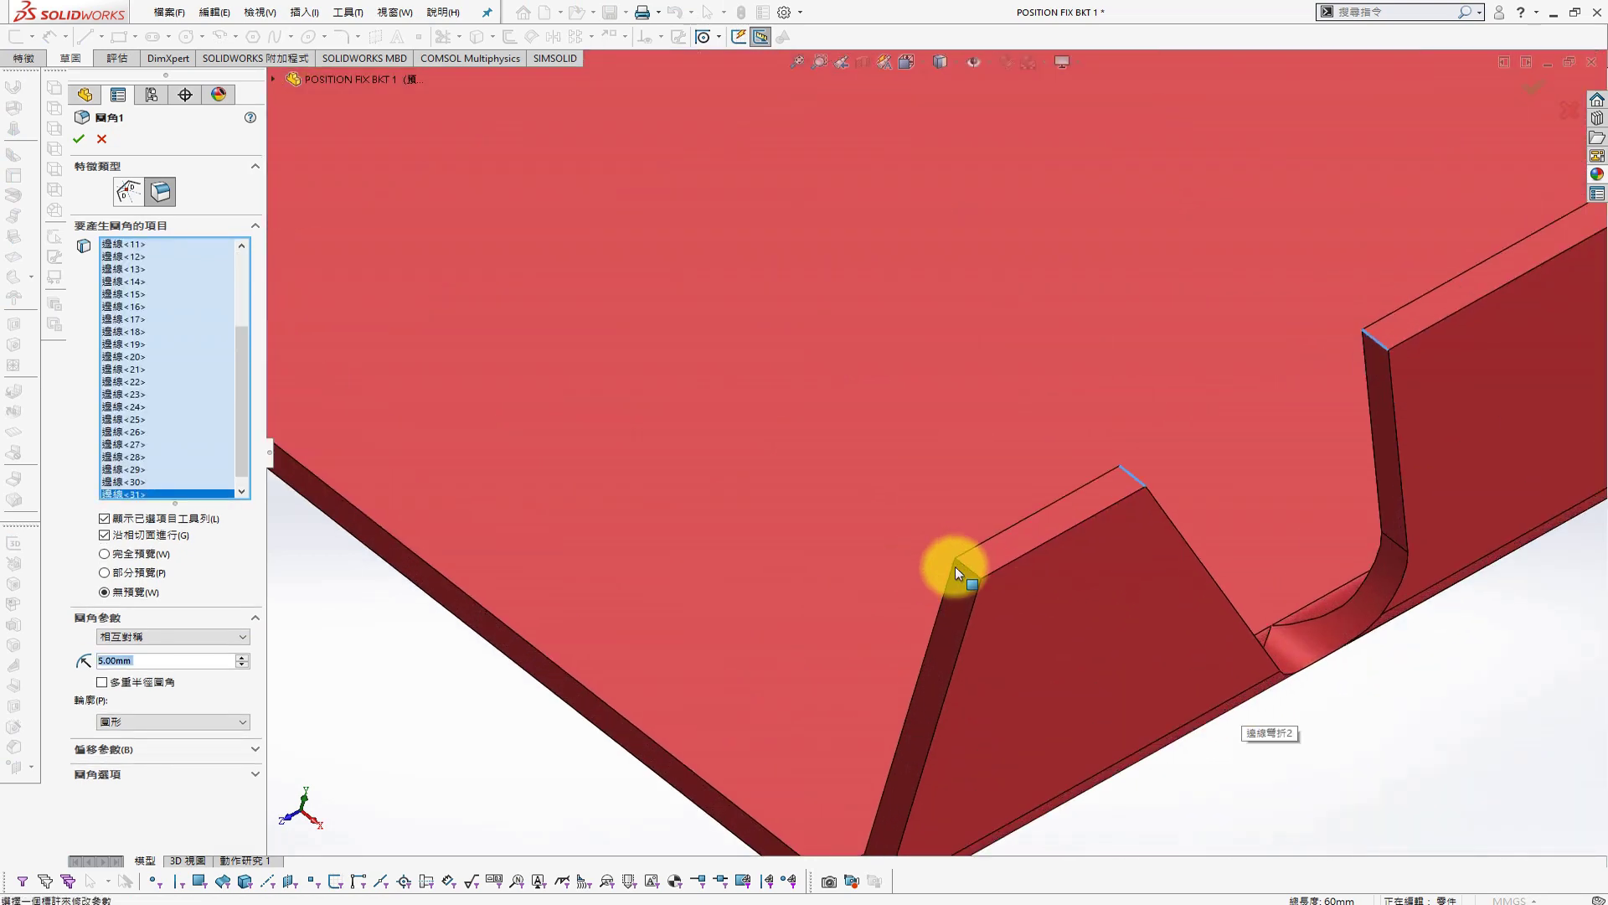
click(87, 142)
Rotate the bracket to inspect the result and bring up the open-documents list
scroll(765, 416, up, 3)
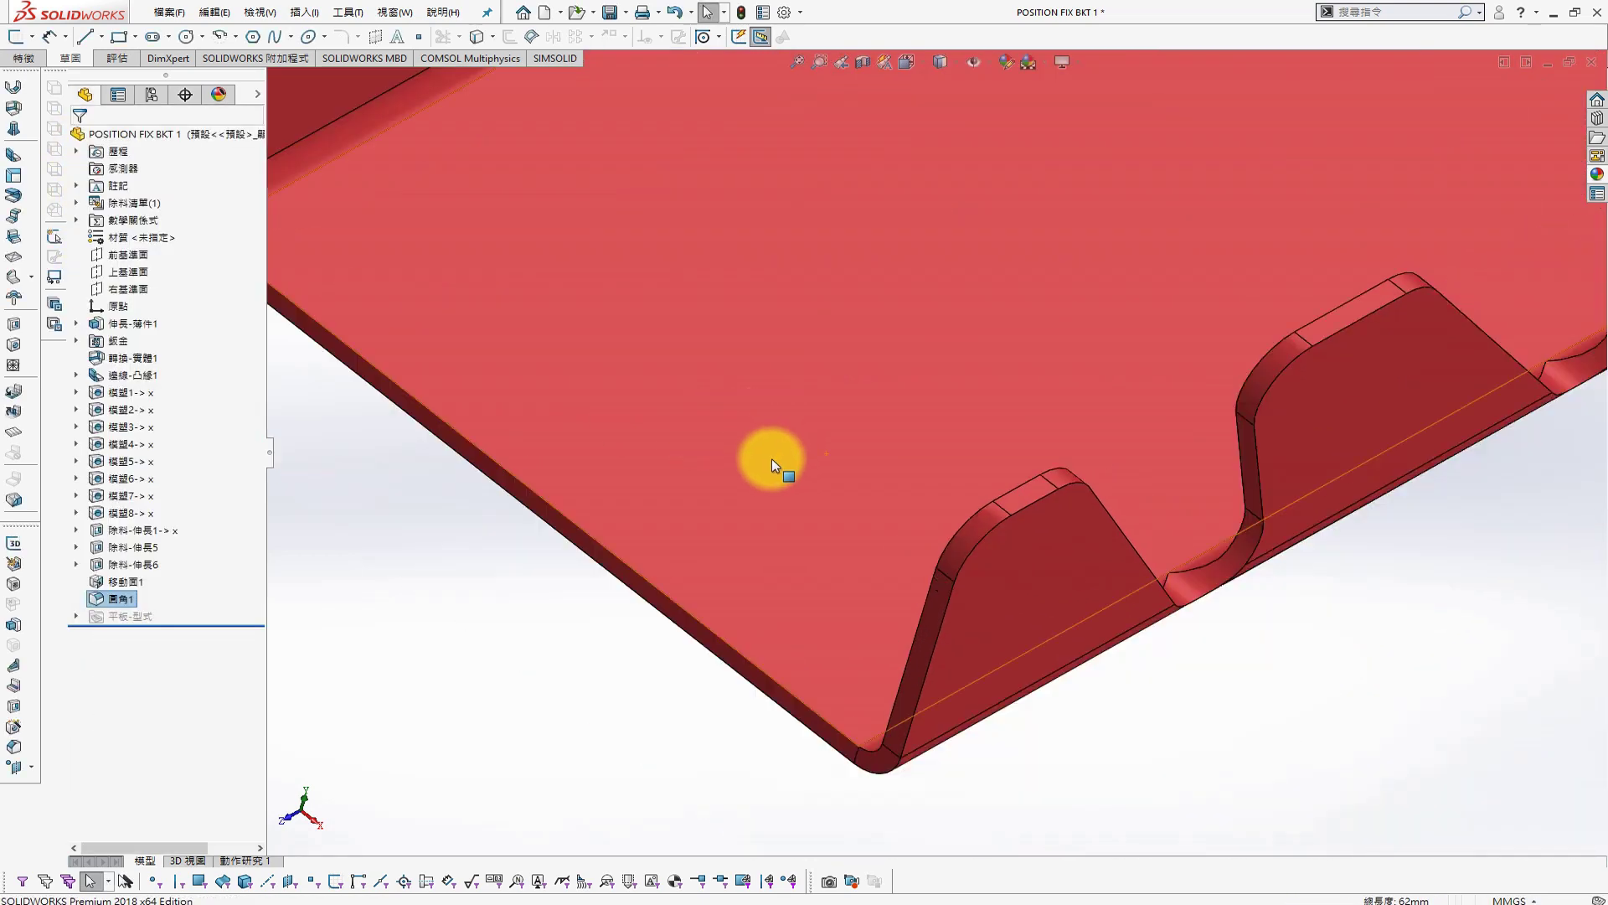
scroll(947, 436, up, 4)
middle_drag(946, 436, 1279, 366)
scroll(1231, 360, down, 2)
scroll(1109, 429, down, 2)
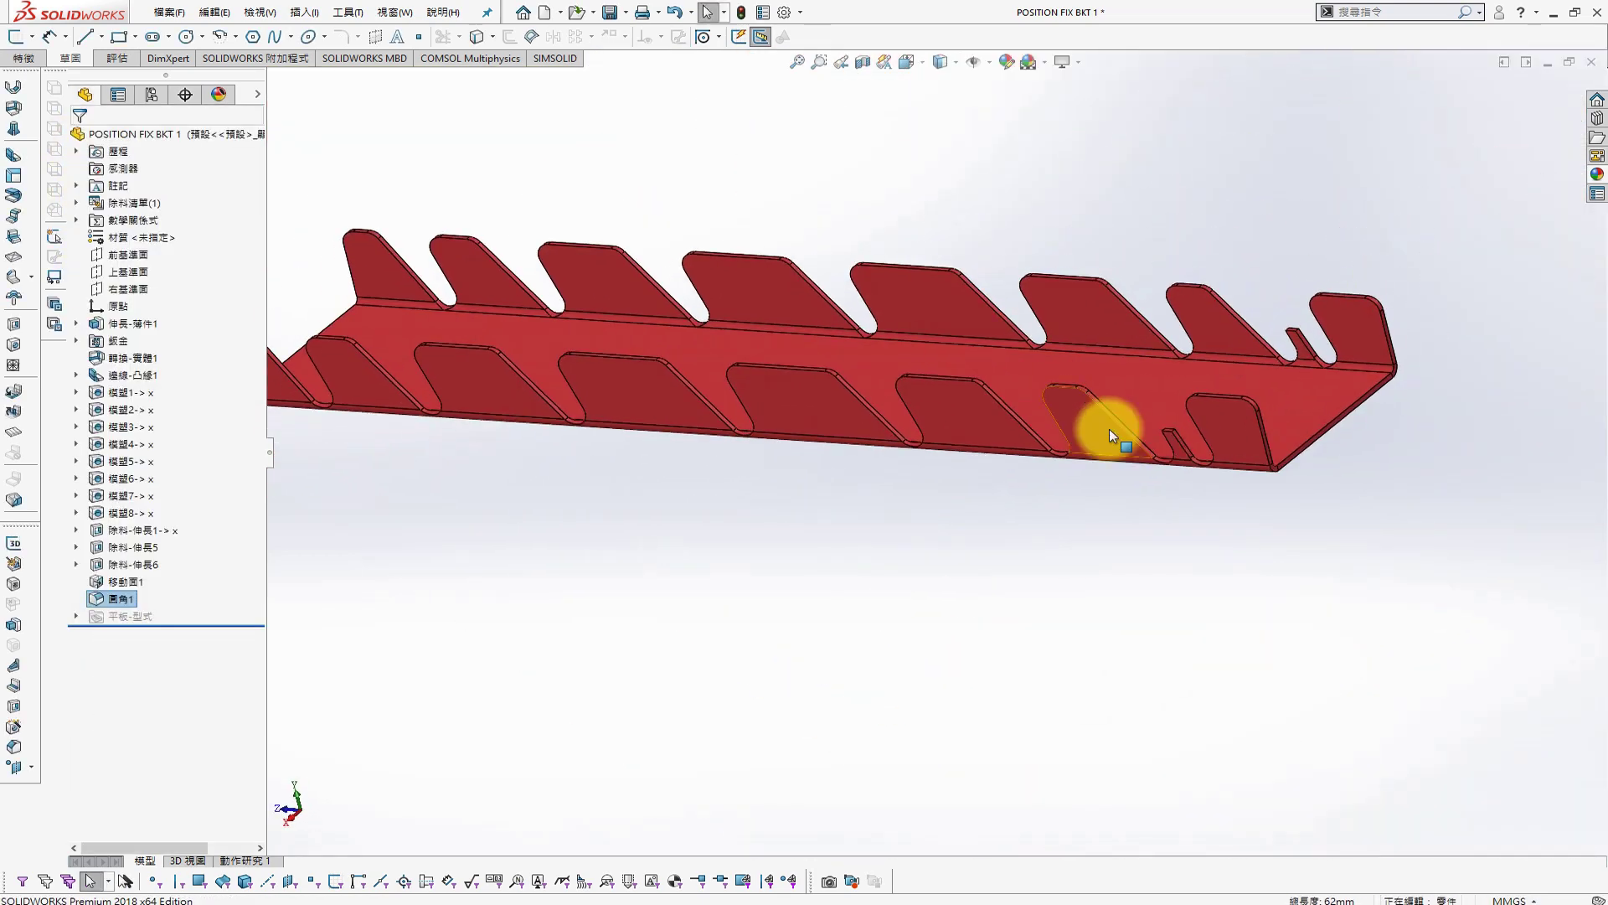
click(397, 15)
Switch to the chair assembly and step through configurations 0, 15, 30, ending on 45
click(430, 205)
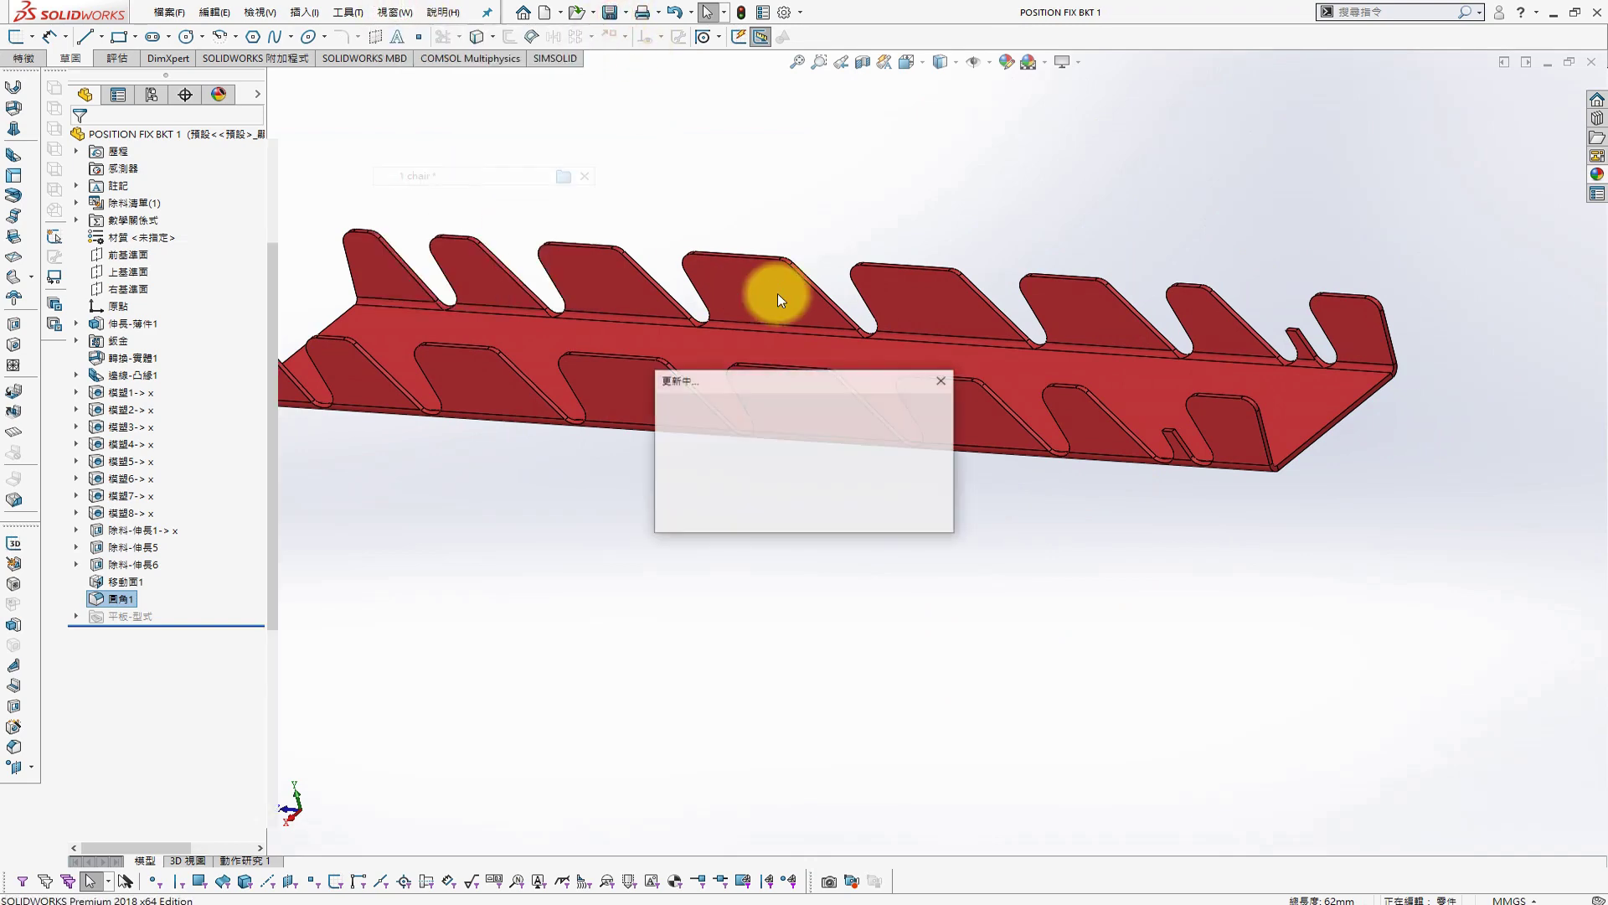
middle_drag(882, 329, 873, 396)
scroll(873, 395, down, 2)
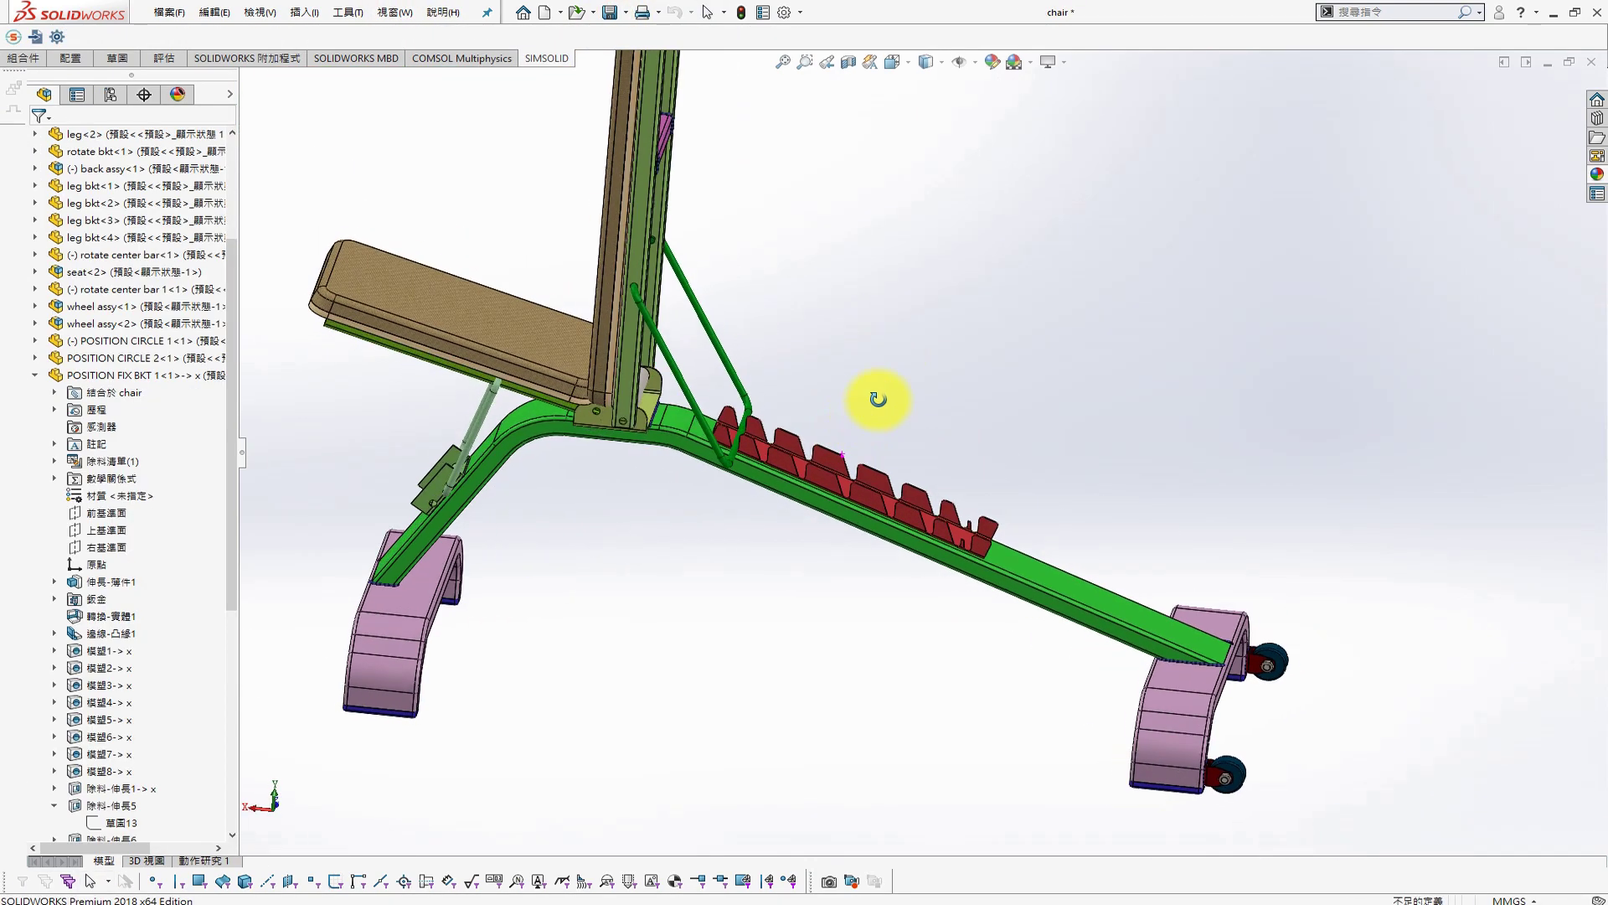
click(109, 95)
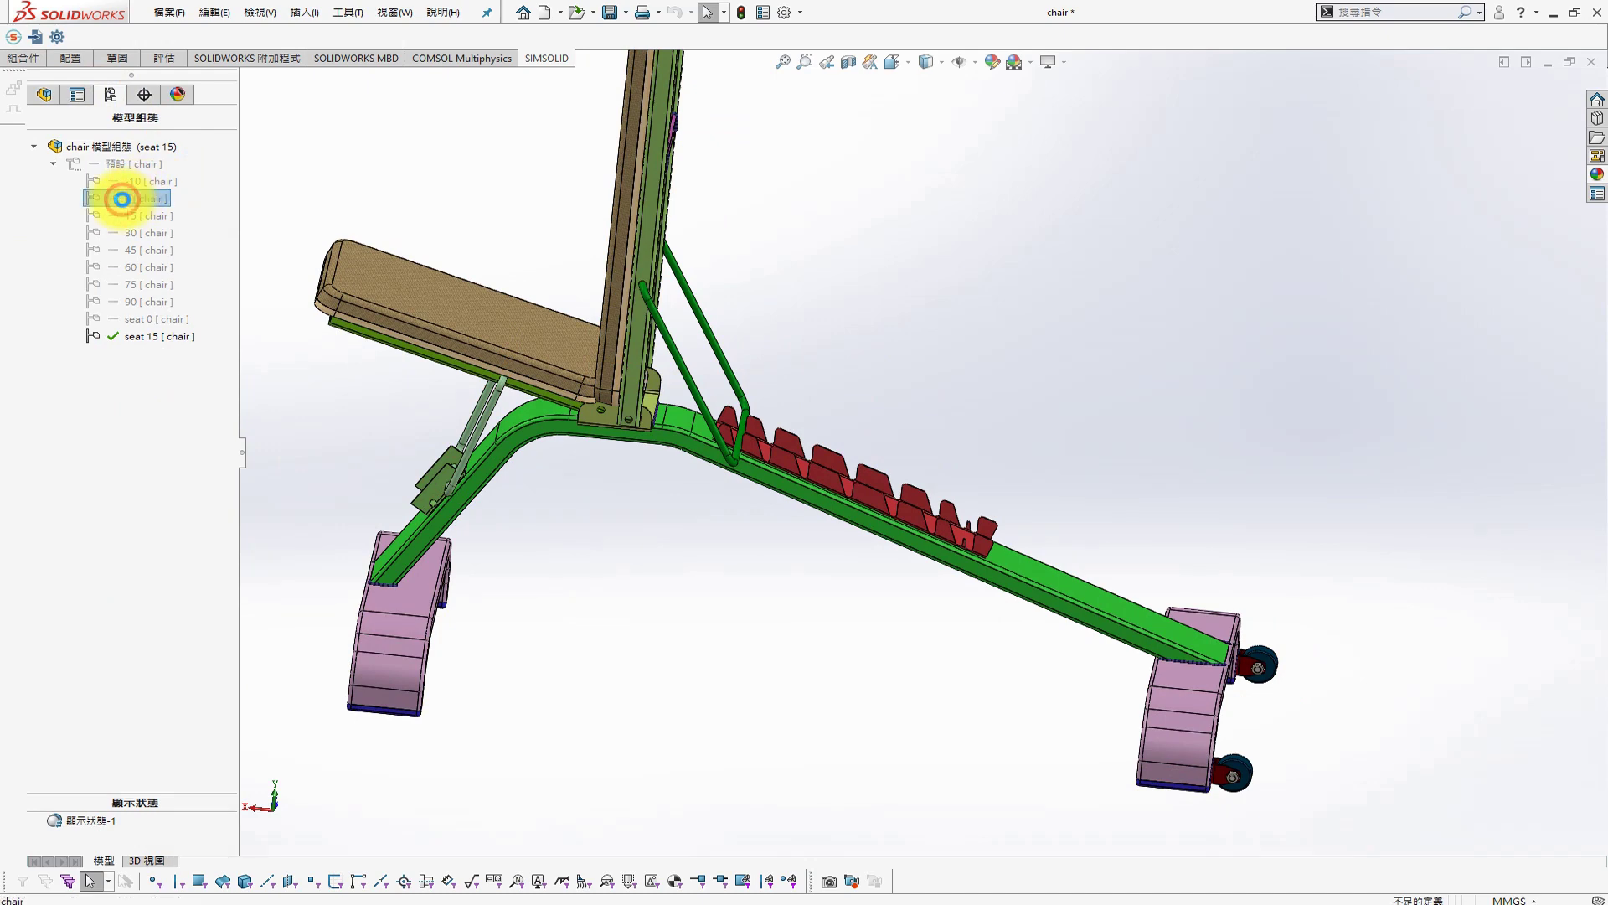
double_click(123, 198)
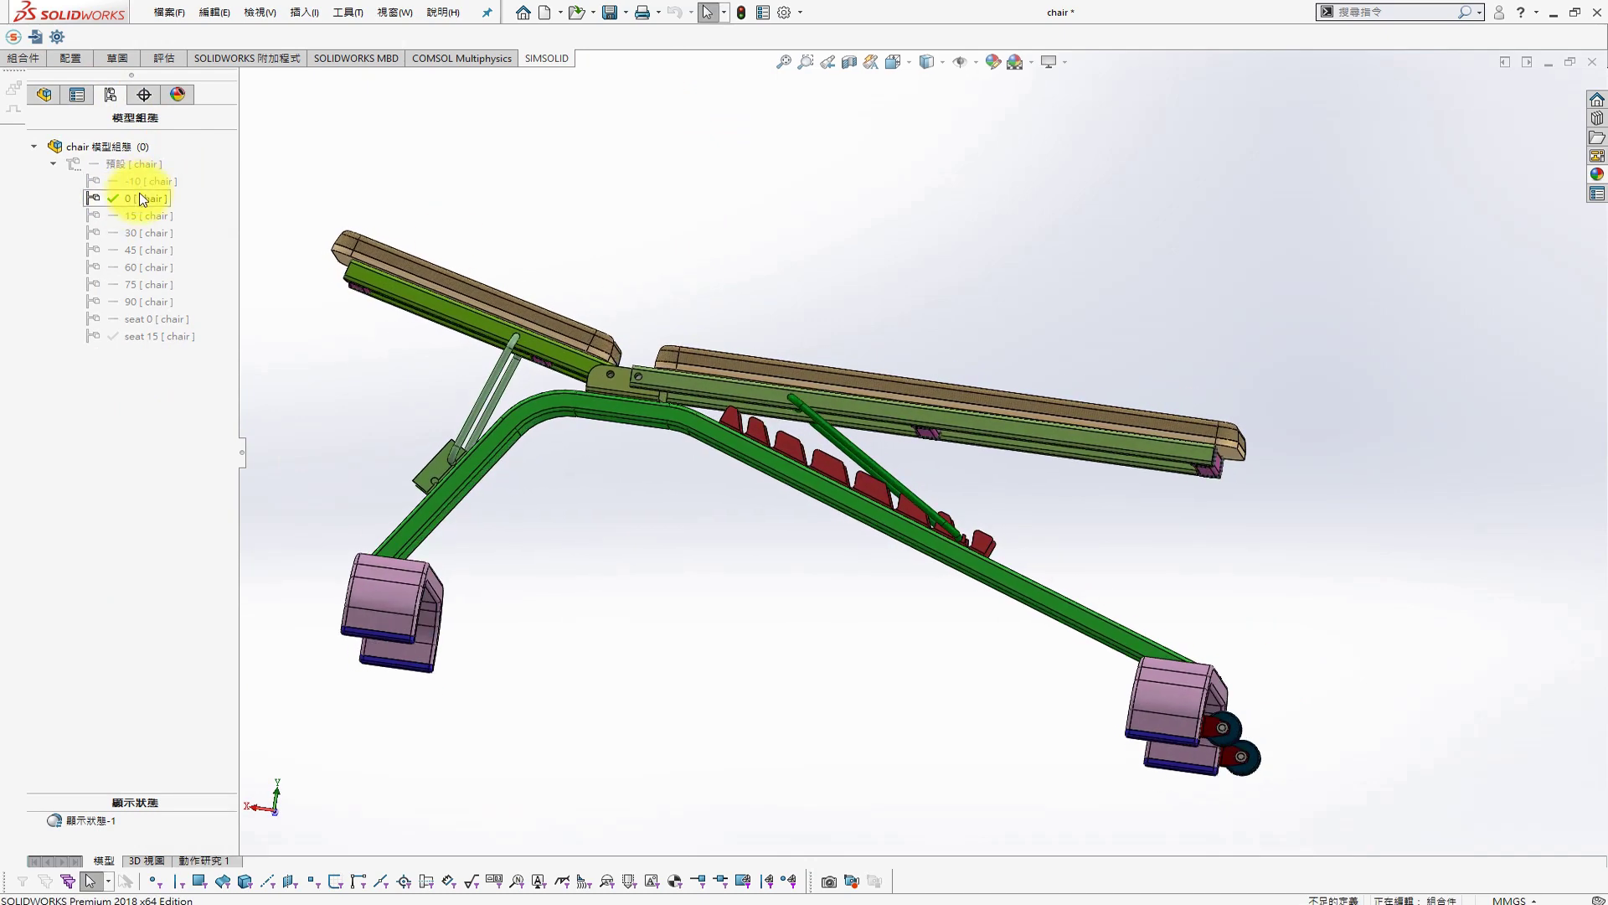
double_click(123, 216)
double_click(110, 238)
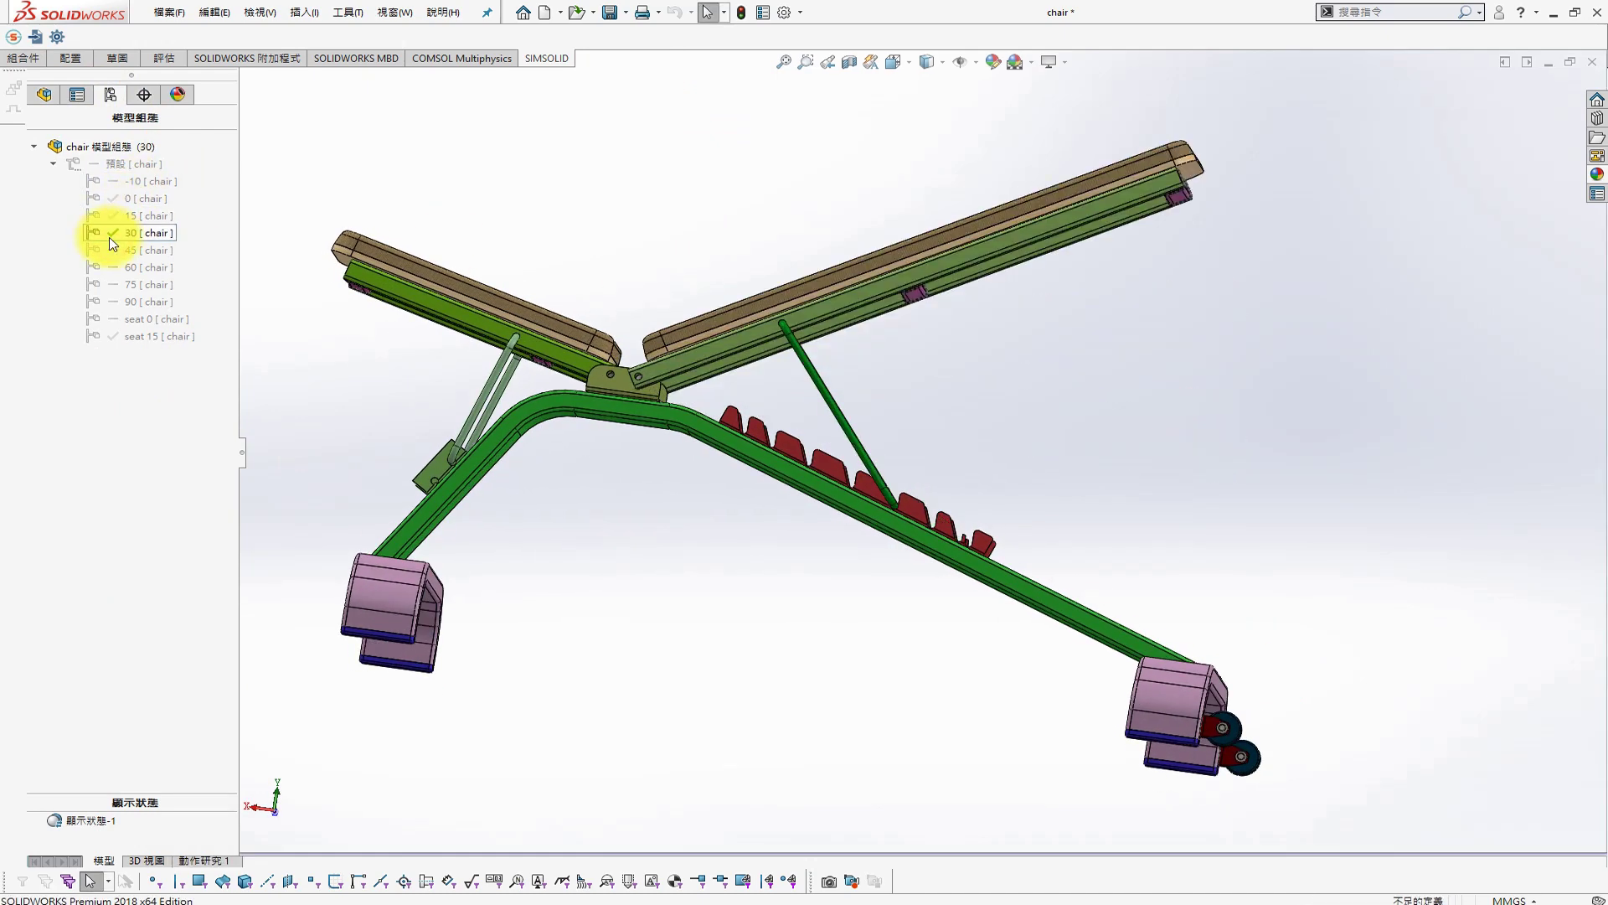
double_click(117, 250)
scroll(581, 475, down, 5)
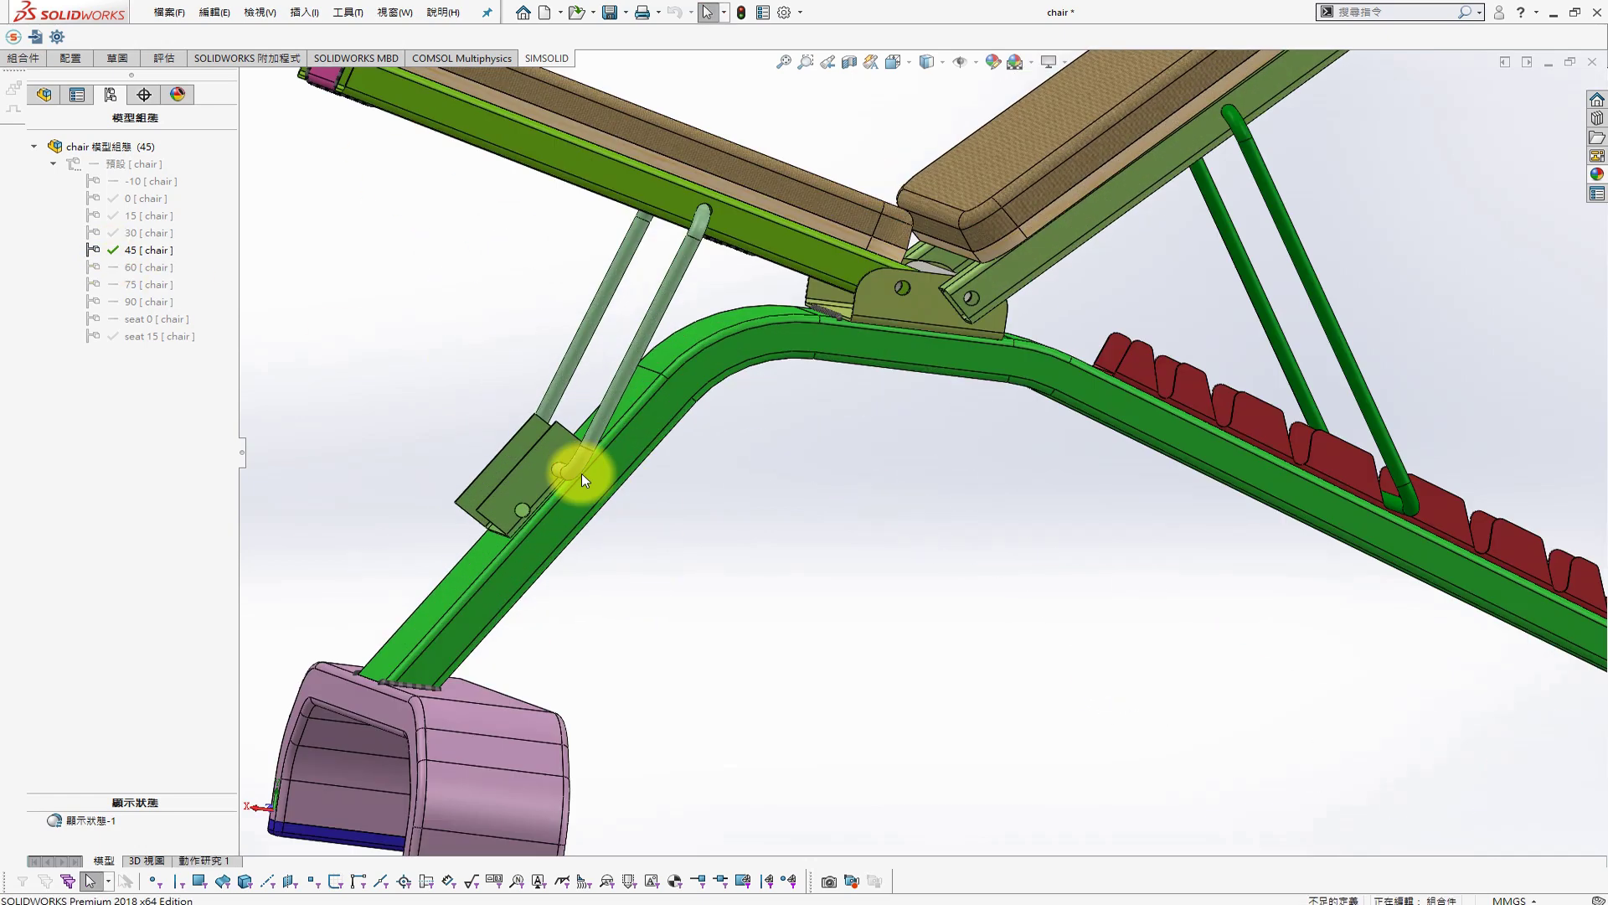
click(513, 481)
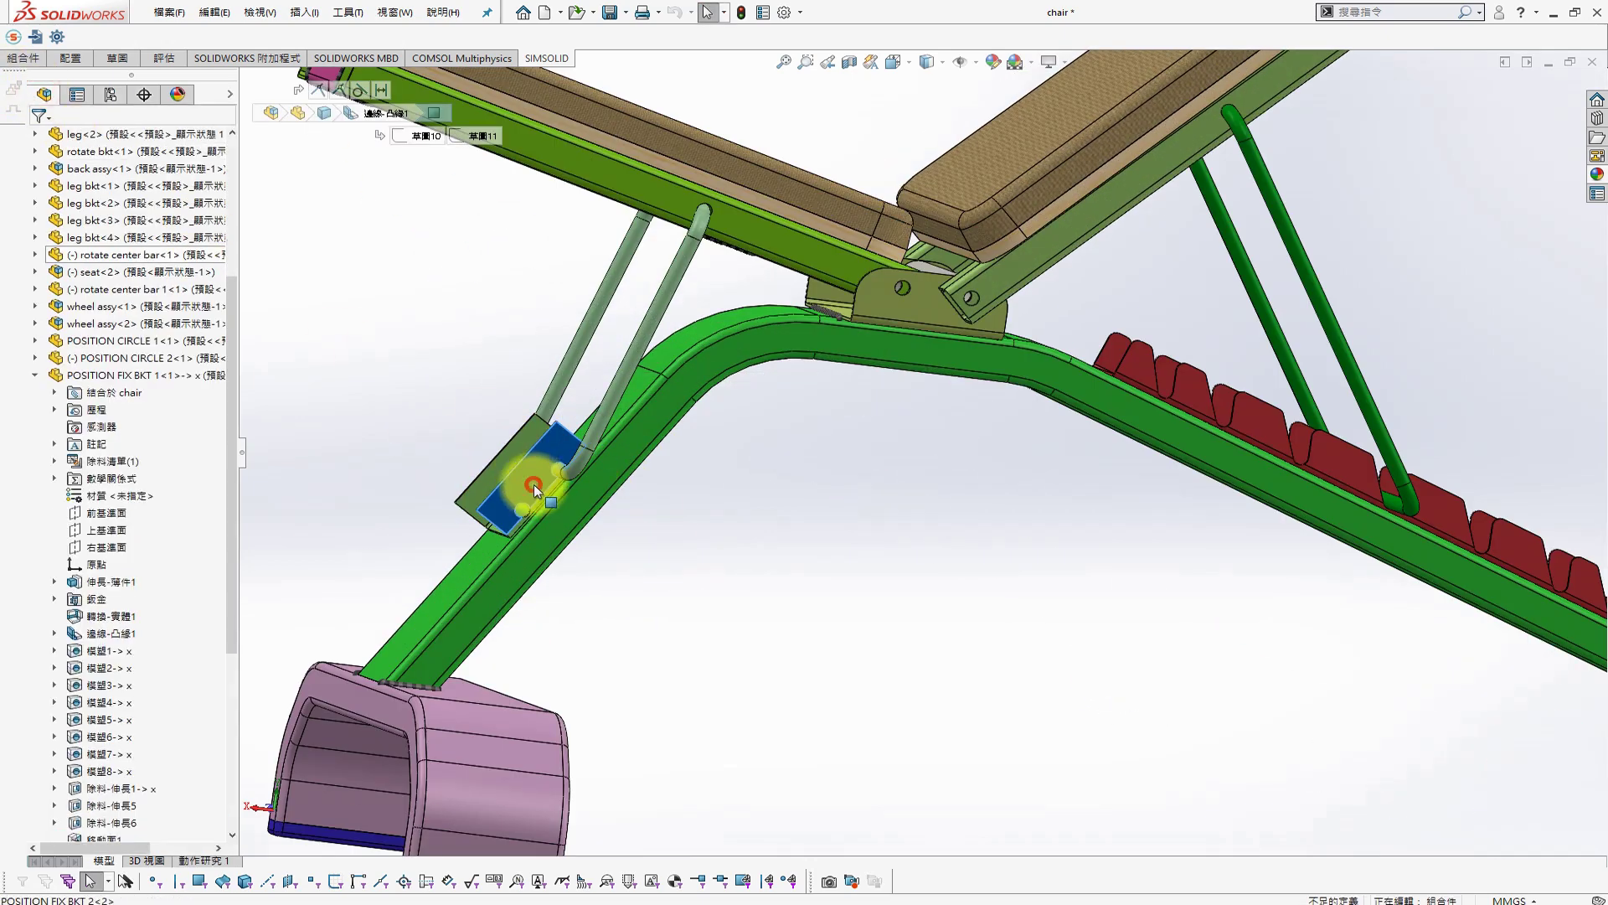
Edit POSITION FIX BKT 2 in place, sketch on its plate face, and draw a near-vertical line
click(655, 407)
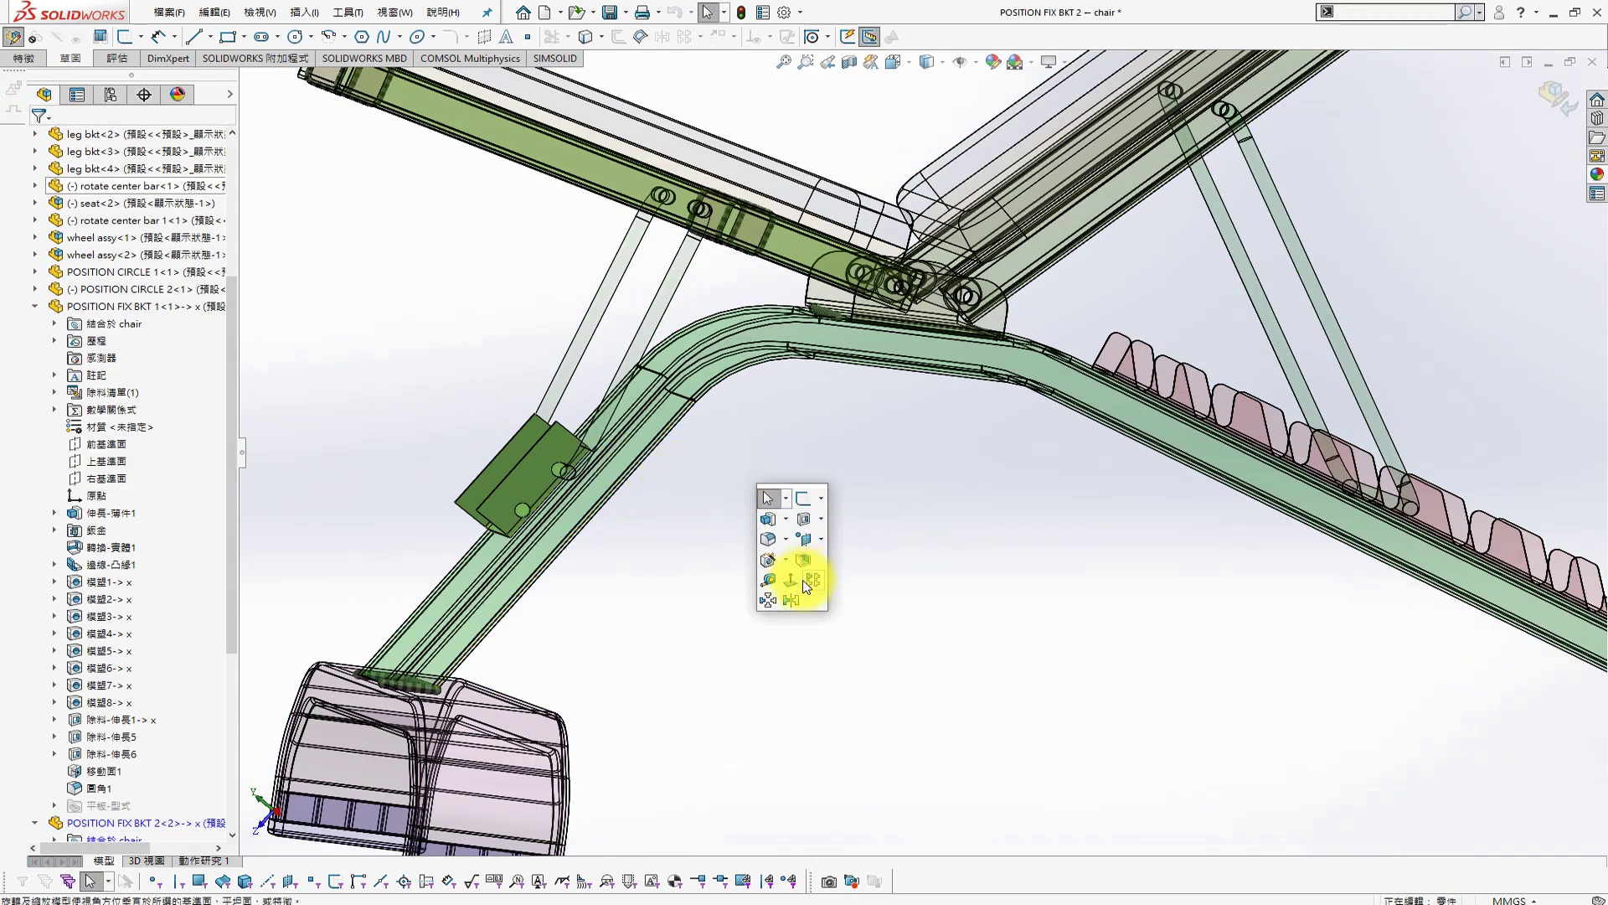
scroll(578, 536, down, 5)
click(606, 520)
click(671, 484)
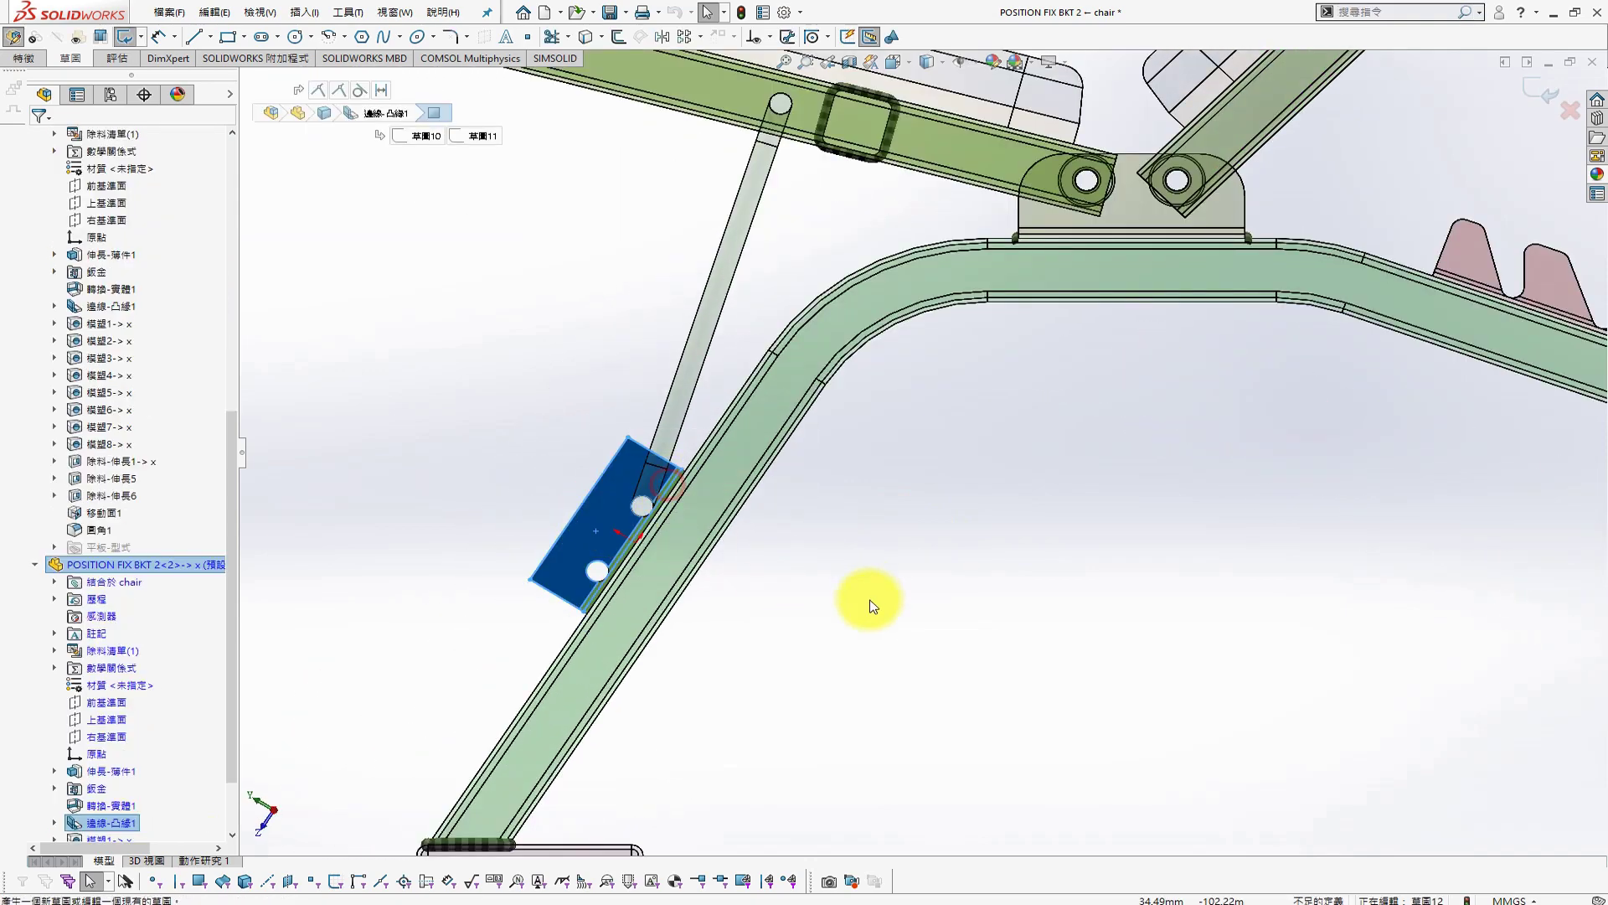
scroll(620, 469, down, 3)
key(s)
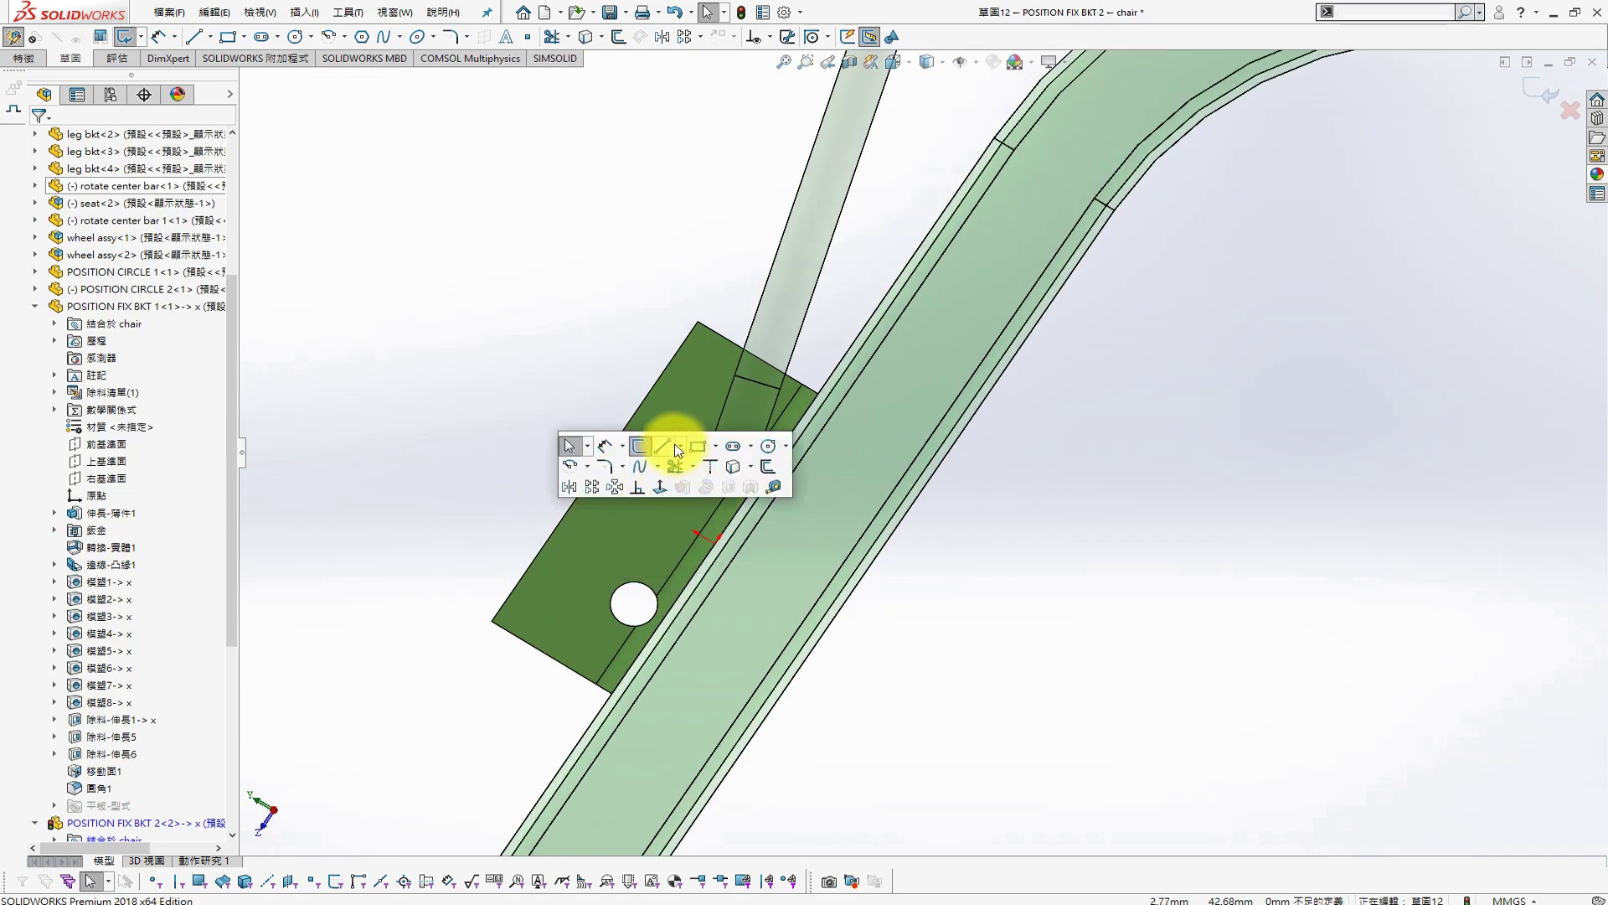
click(700, 459)
scroll(699, 519, up, 4)
click(740, 335)
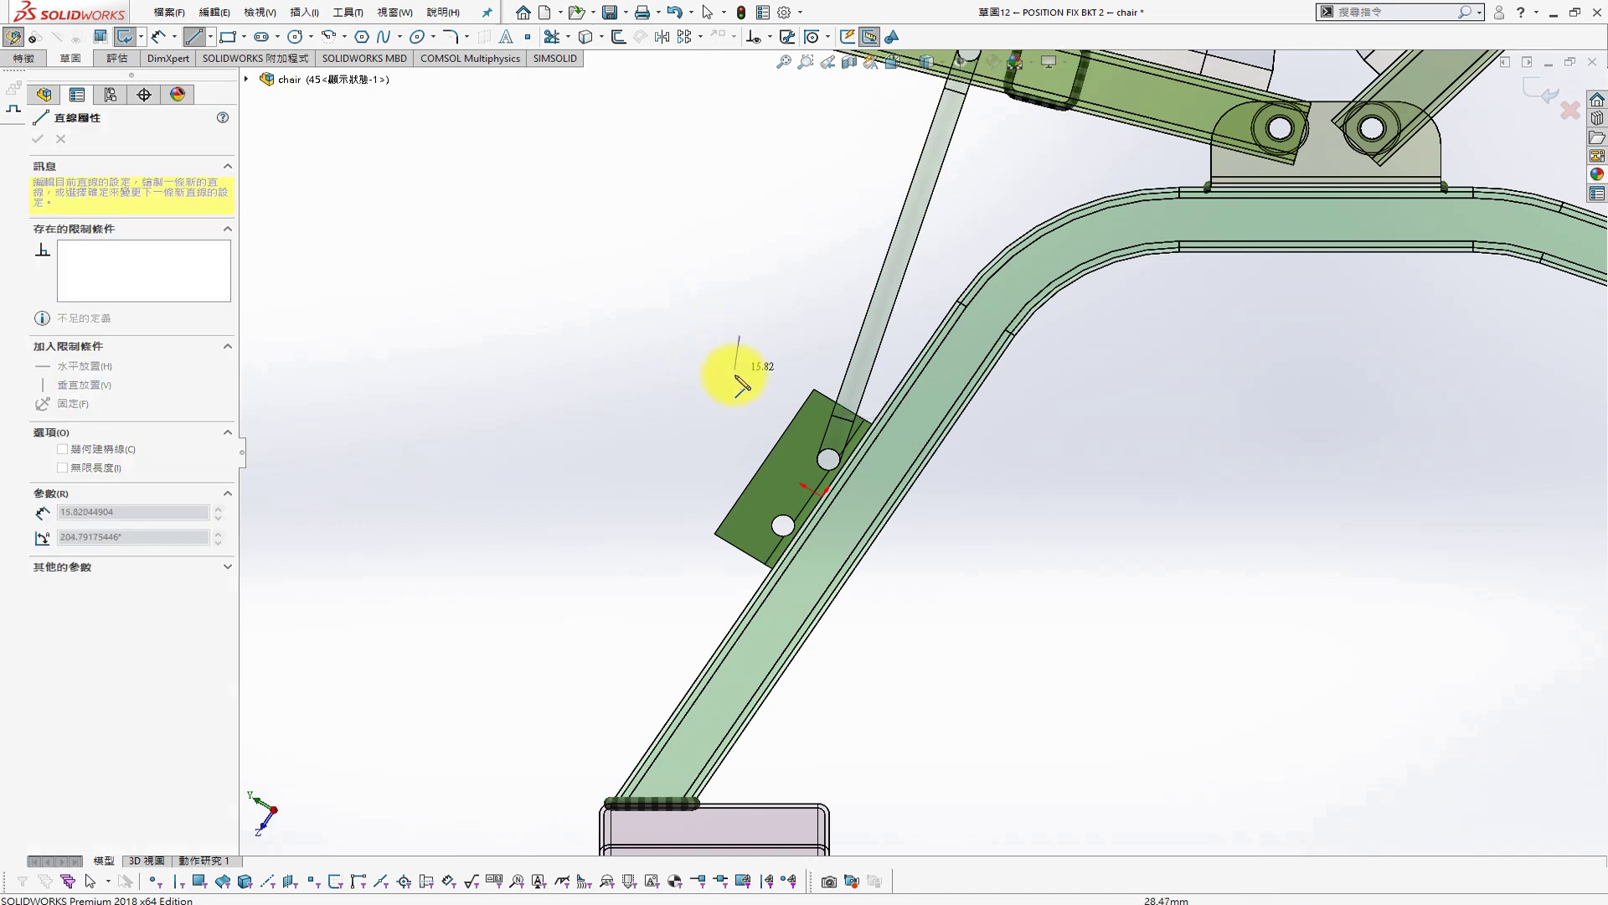
click(750, 752)
scroll(777, 524, down, 2)
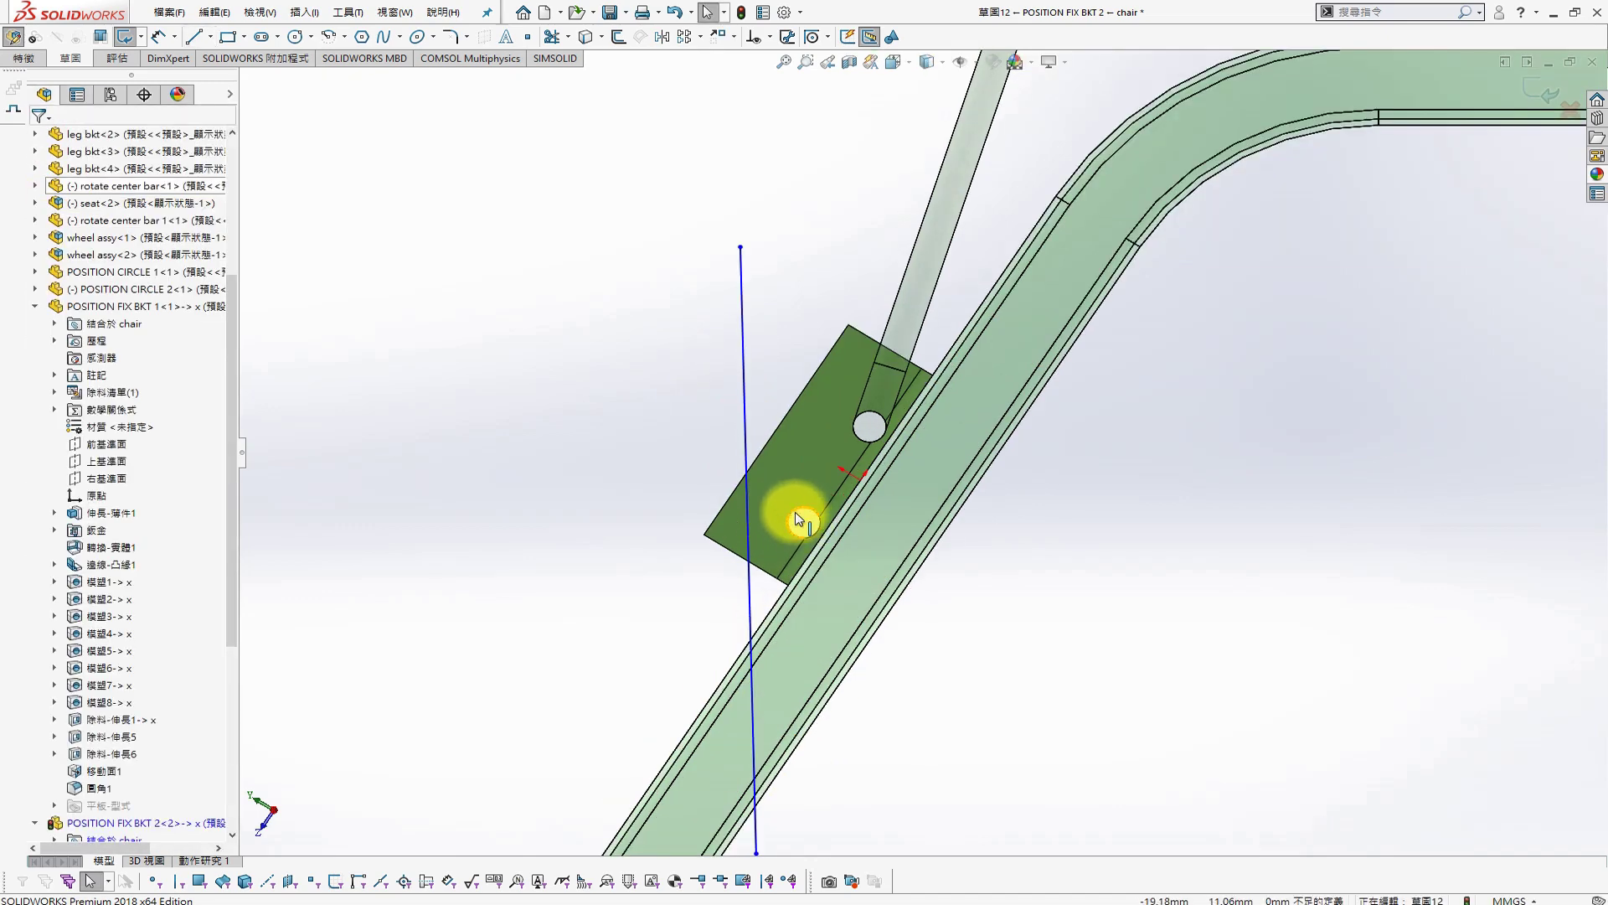
Convert the lower hole's edge and make the line tangent to it
key(Escape)
key(s)
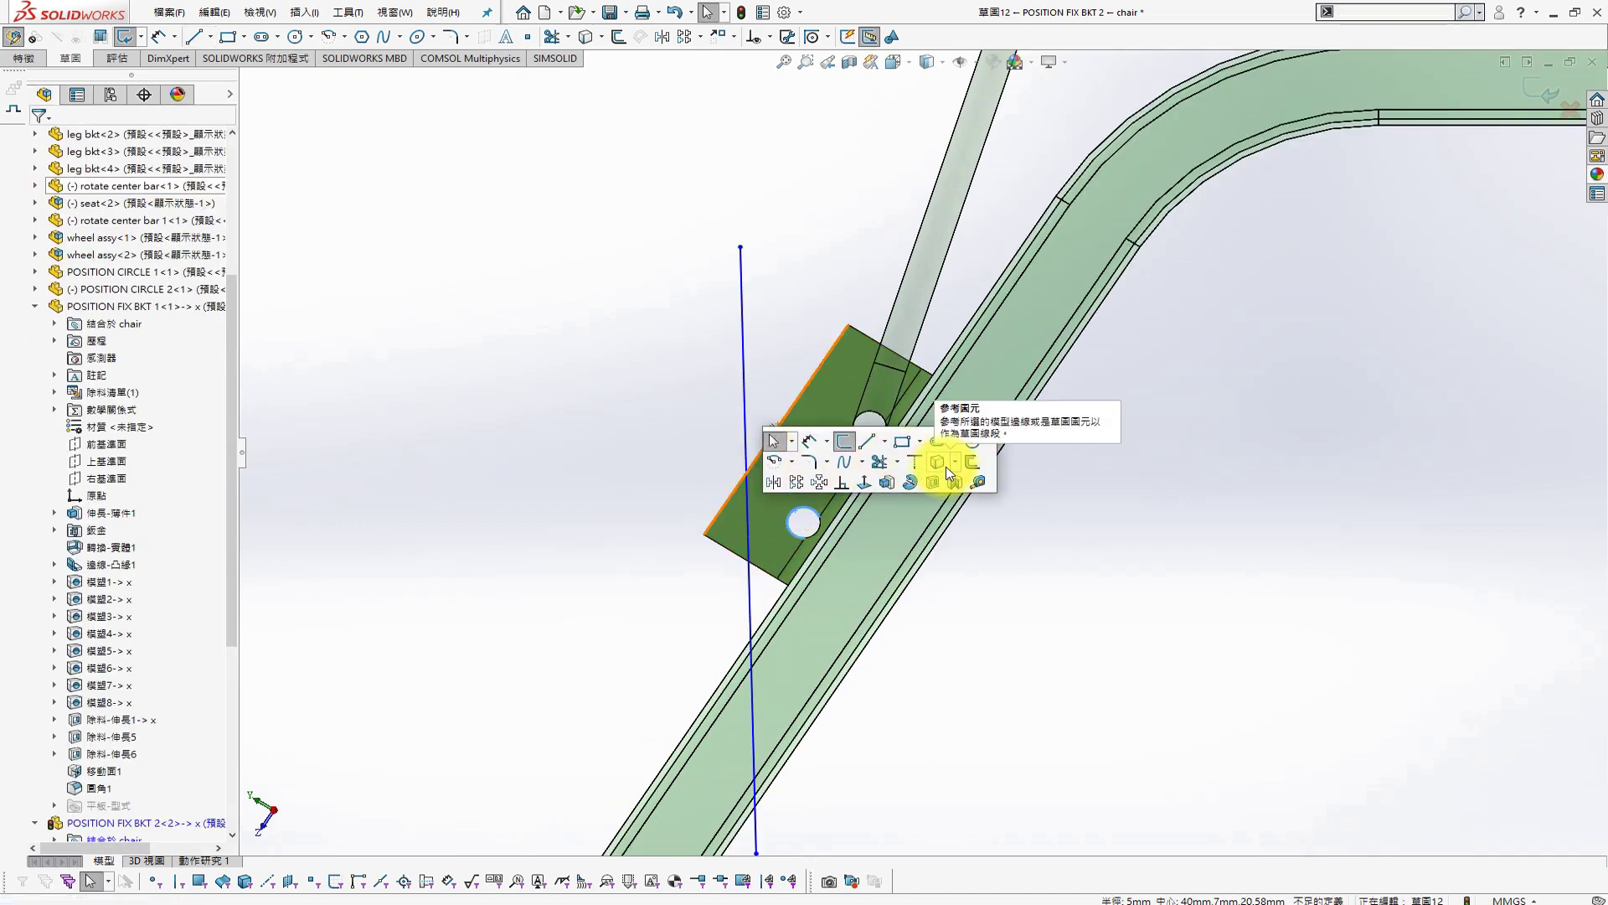
click(939, 461)
ctrl+click(742, 516)
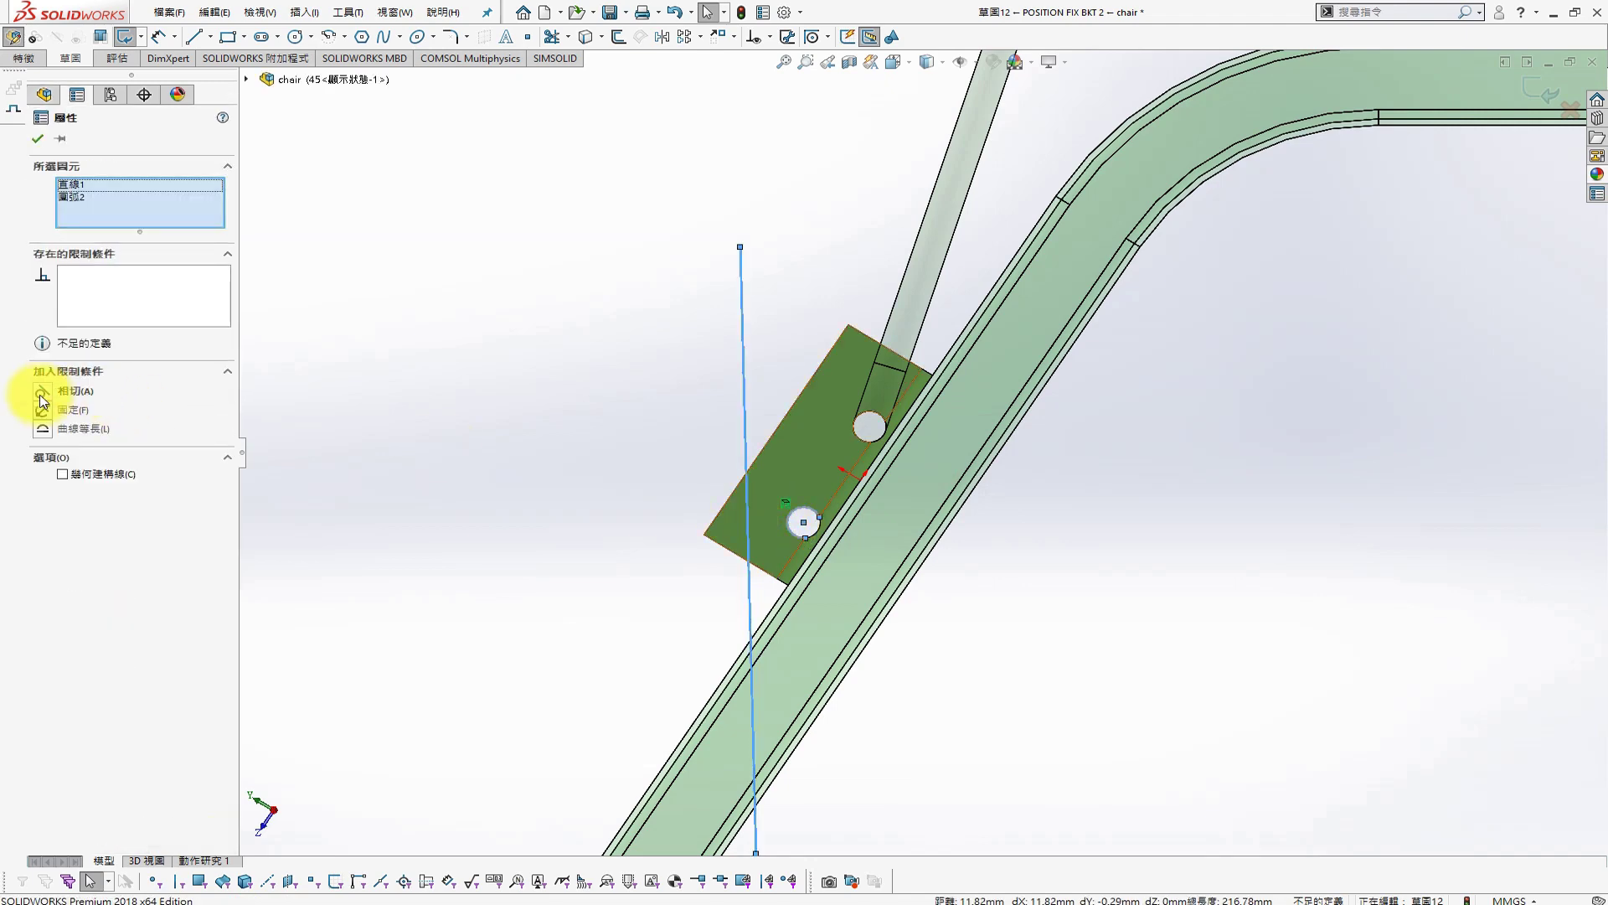
click(42, 395)
click(29, 138)
scroll(837, 519, up, 2)
scroll(898, 484, up, 1)
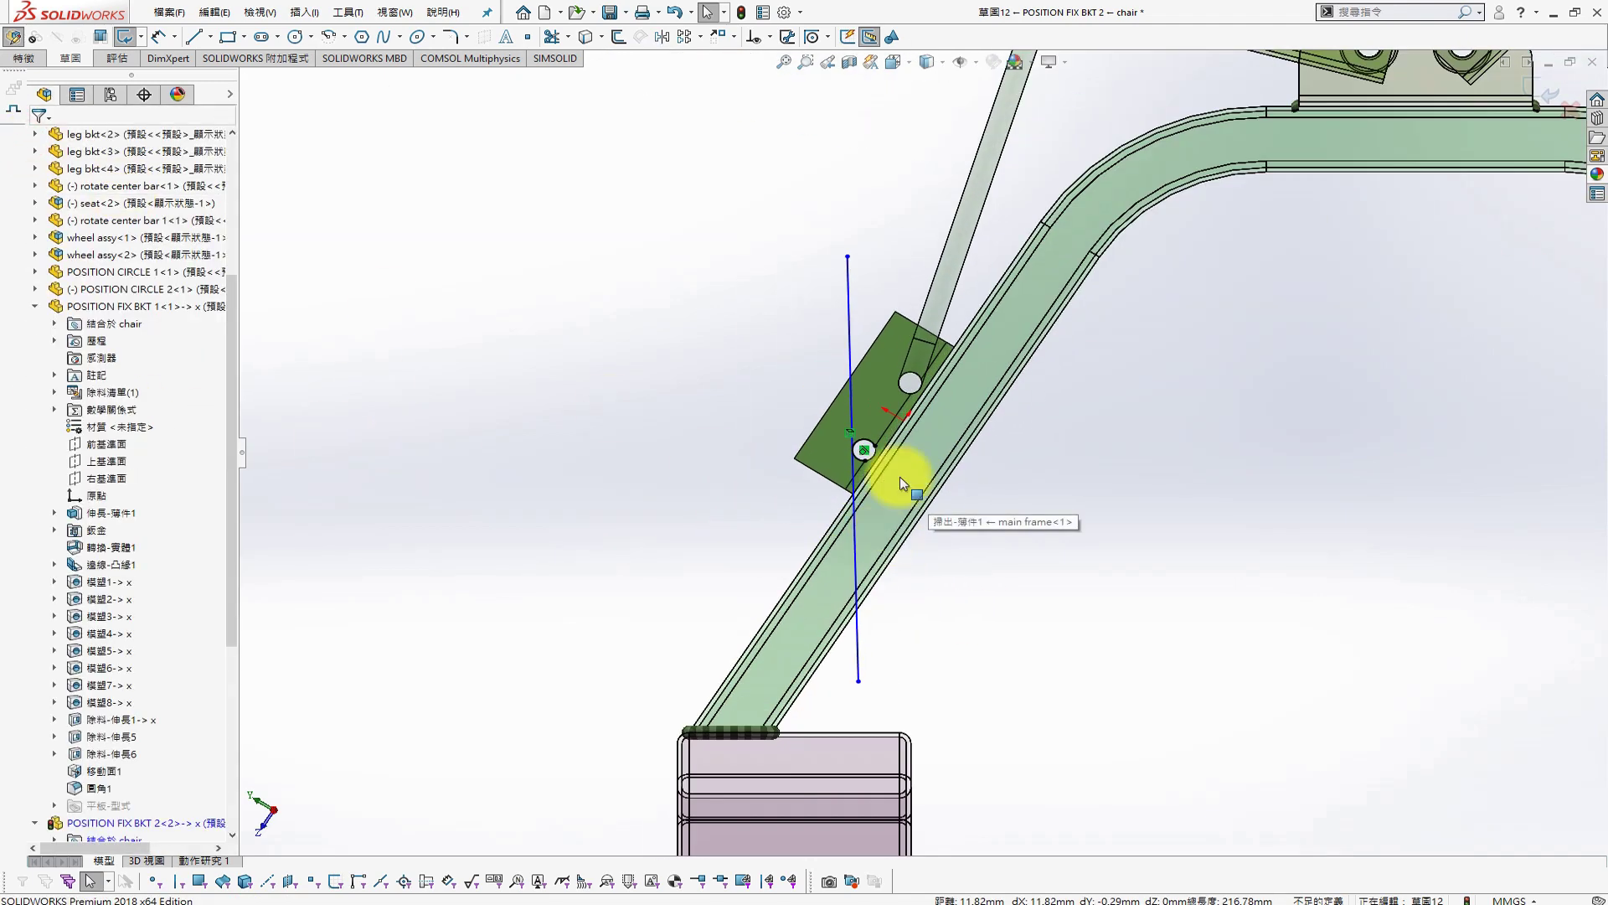
scroll(880, 419, down, 3)
Make the first line vertical relative to the Top Plane
click(806, 445)
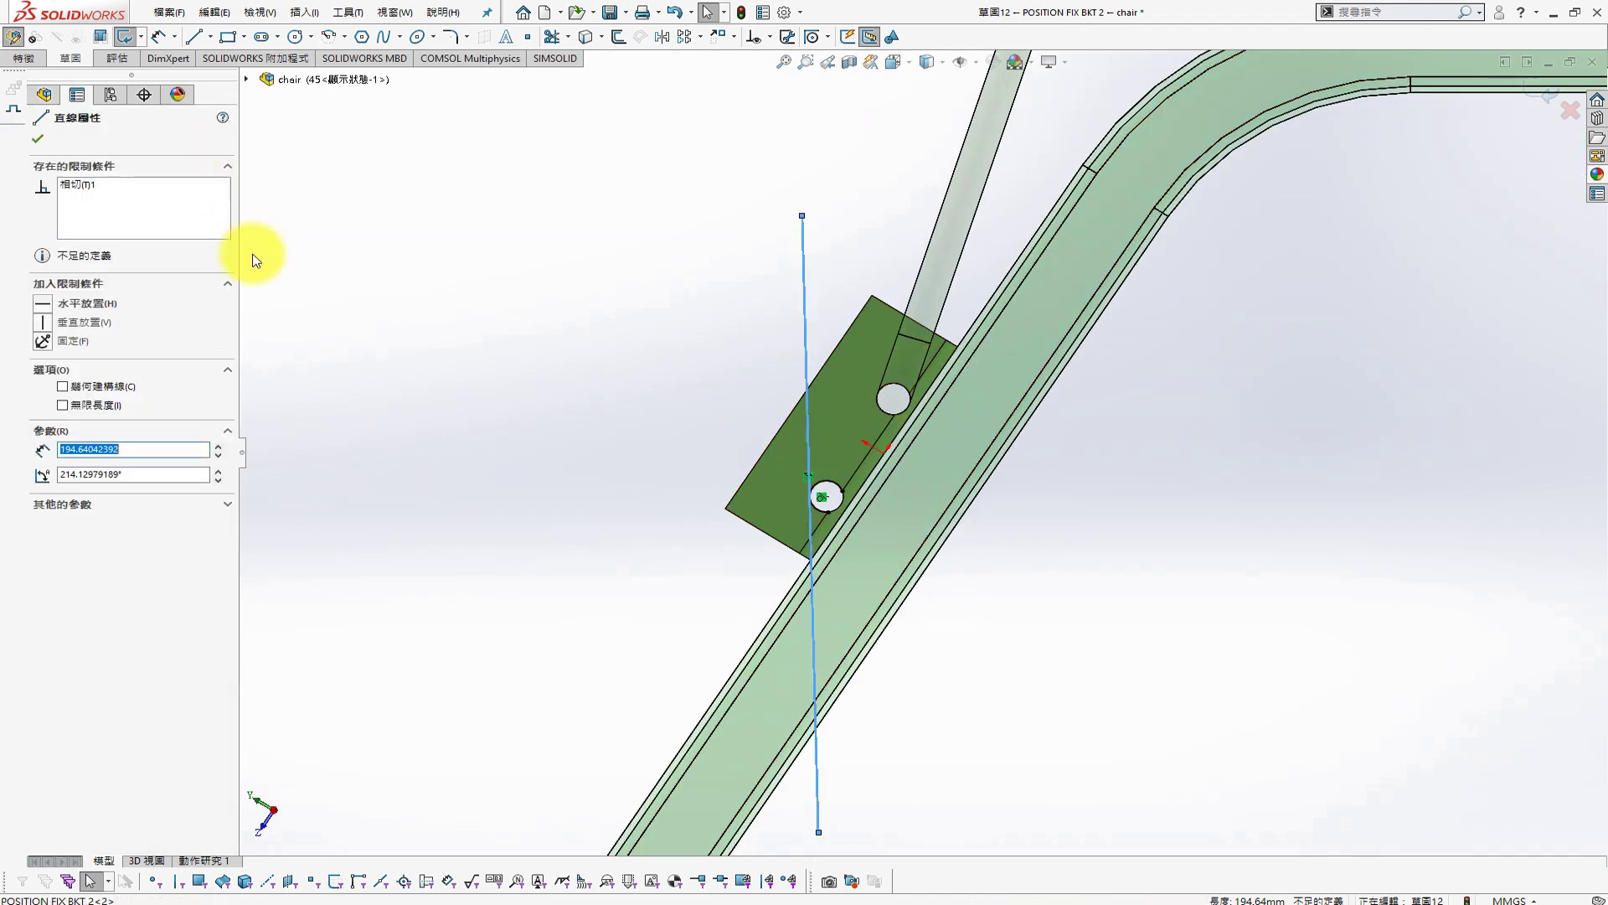
click(249, 80)
scroll(693, 280, up, 3)
ctrl+click(343, 185)
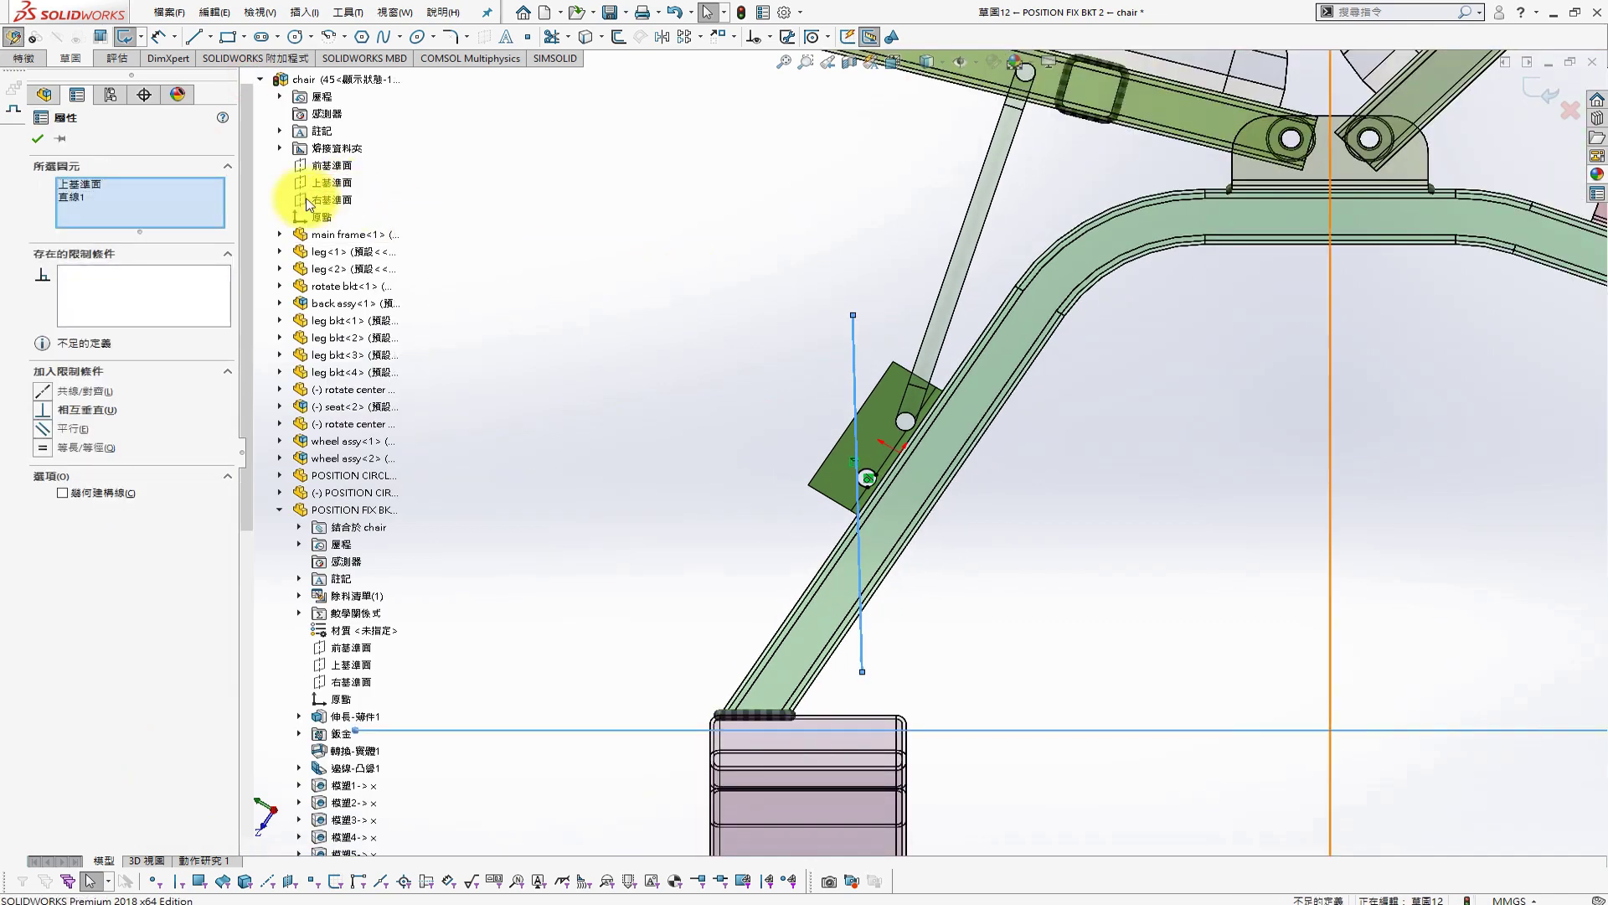
click(41, 410)
click(37, 138)
scroll(1022, 471, down, 2)
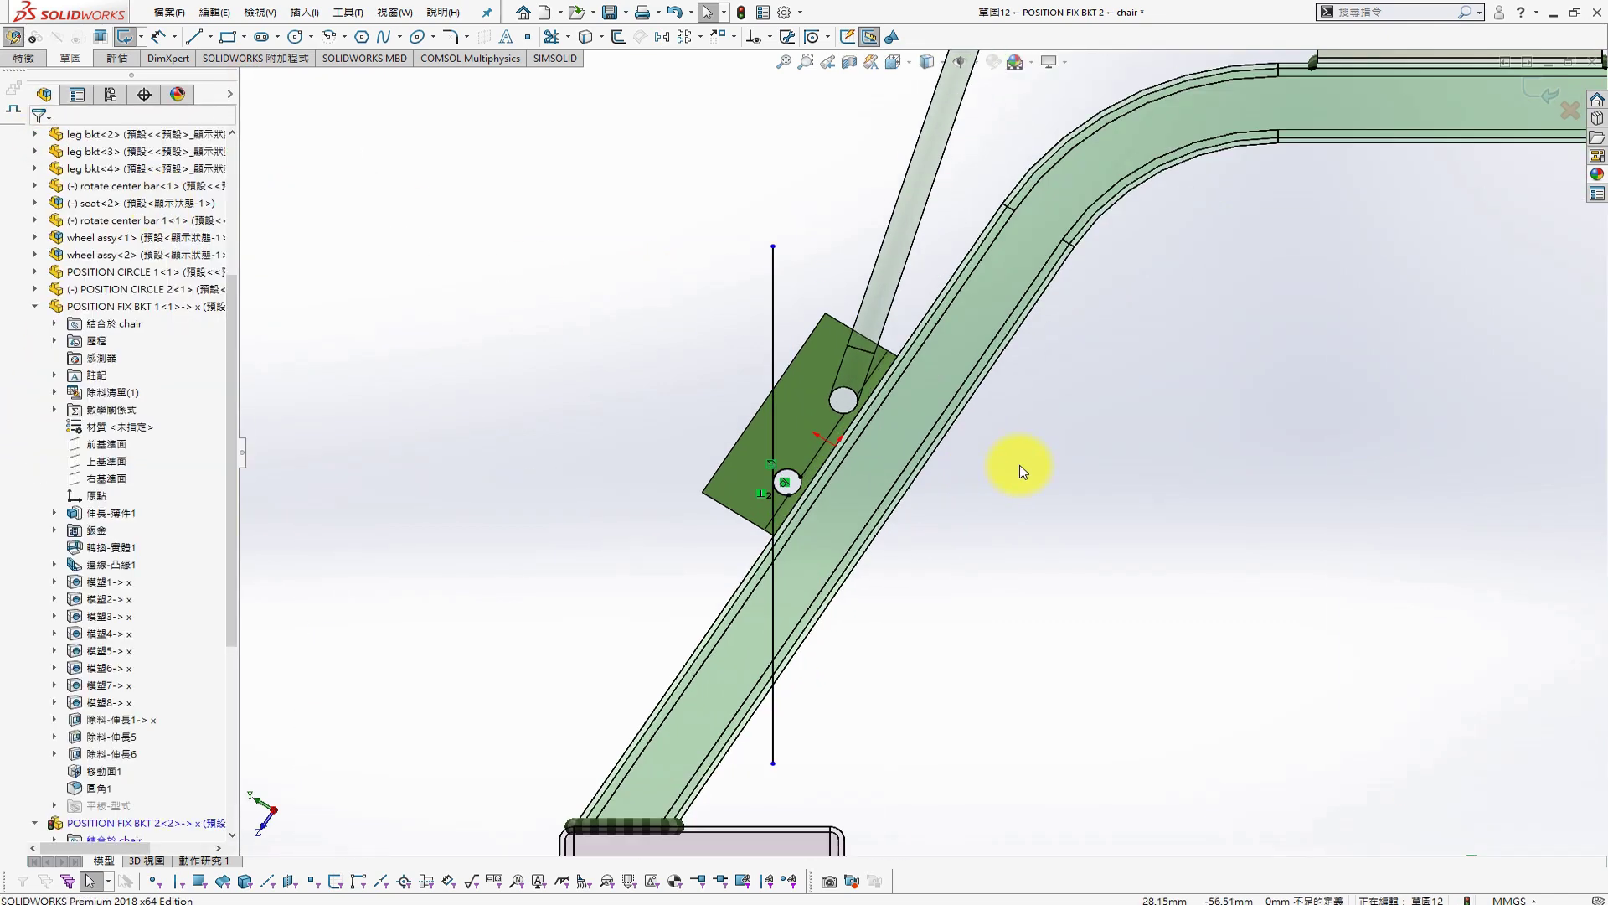
scroll(863, 469, down, 2)
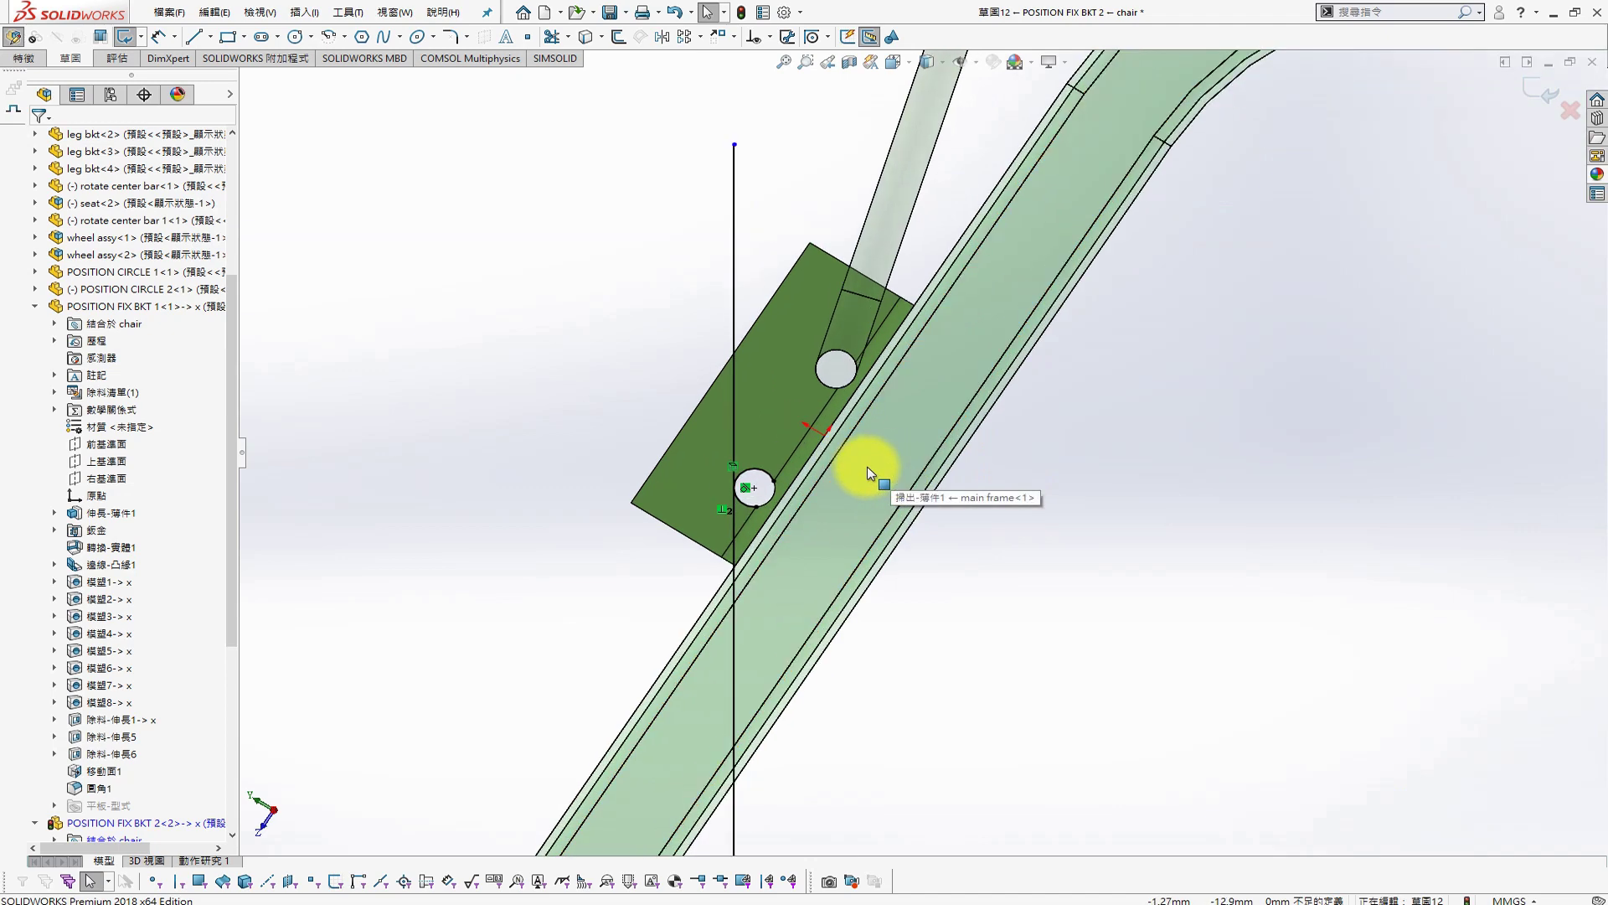
Convert the upper hole's edge and draw a second line across the bracket
click(821, 389)
key(s)
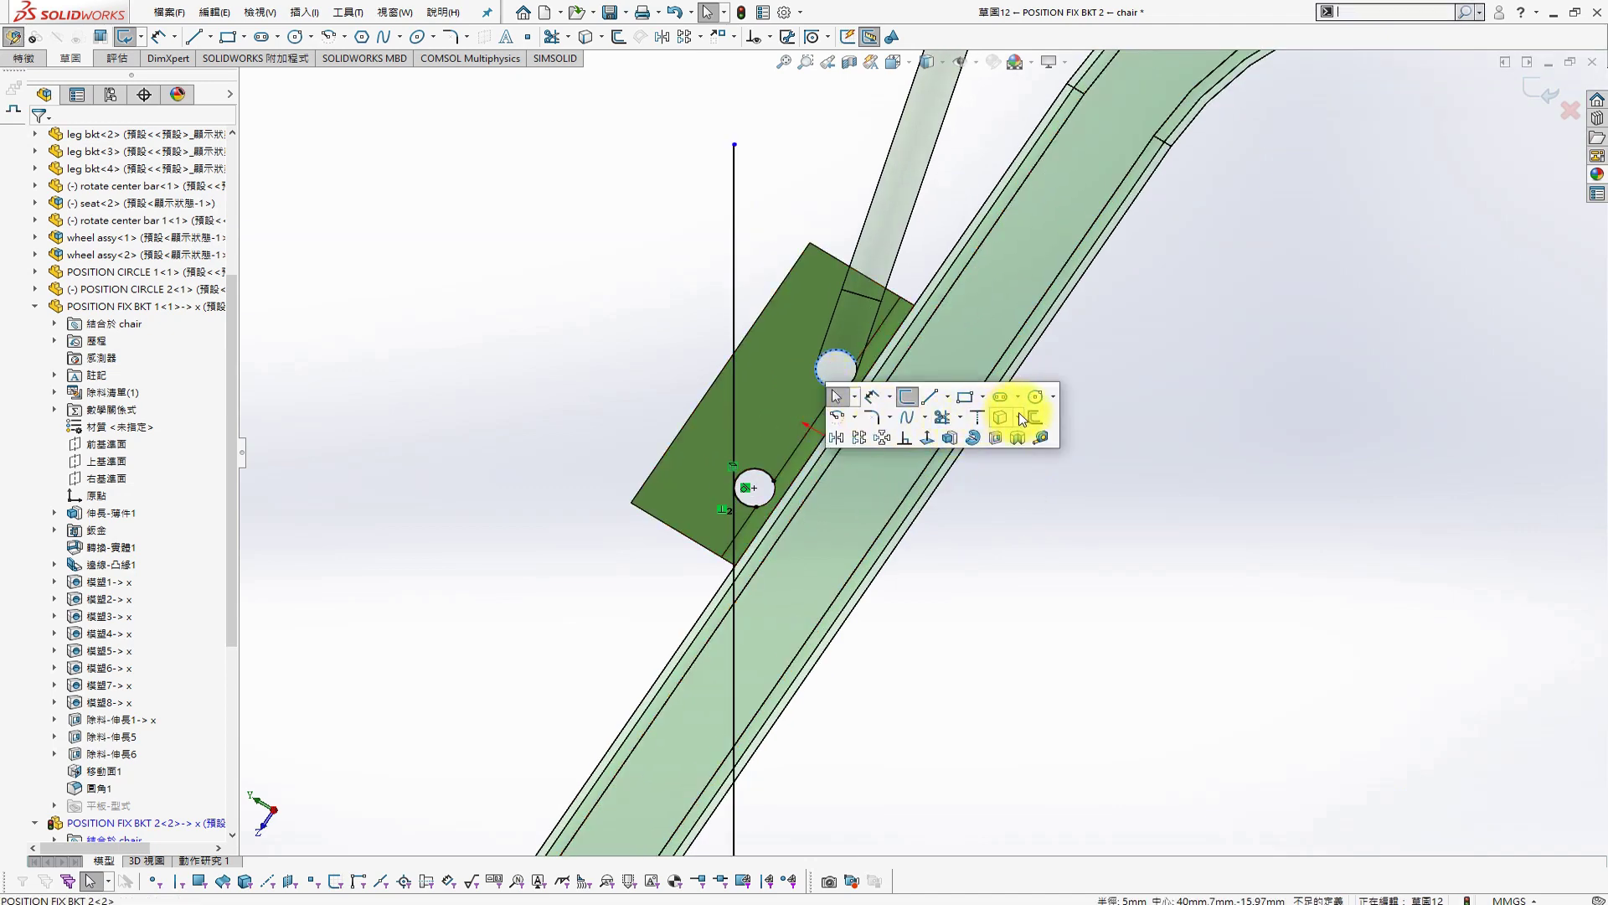
click(999, 417)
key(s)
click(816, 337)
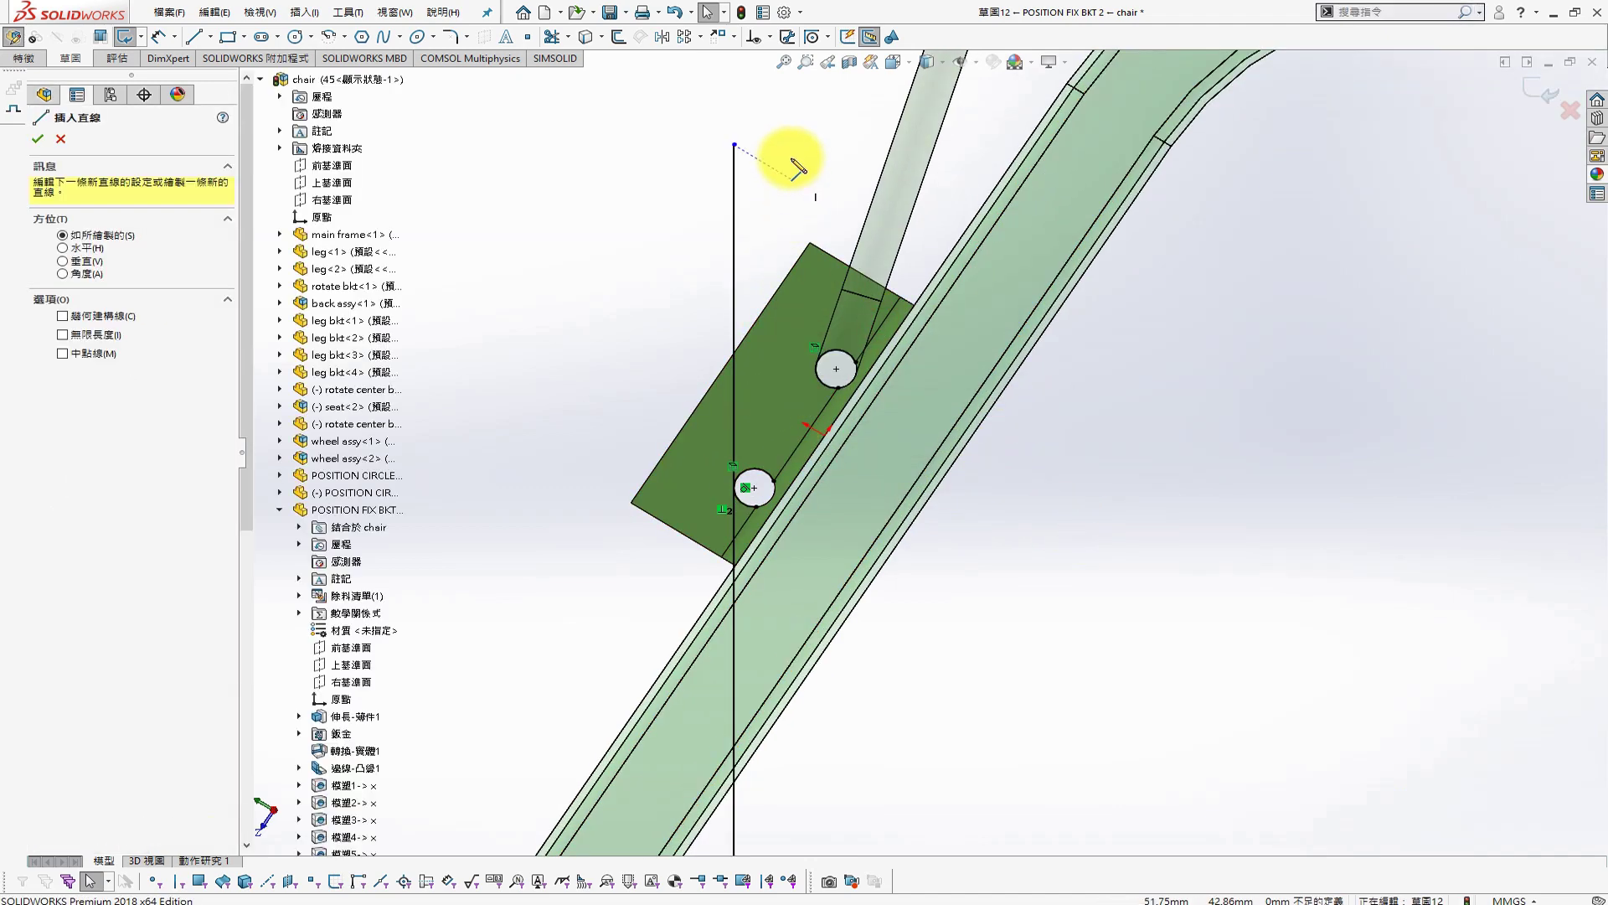
click(785, 142)
click(835, 775)
key(Escape)
Make the second line parallel to the first and tangent to the upper hole
click(821, 610)
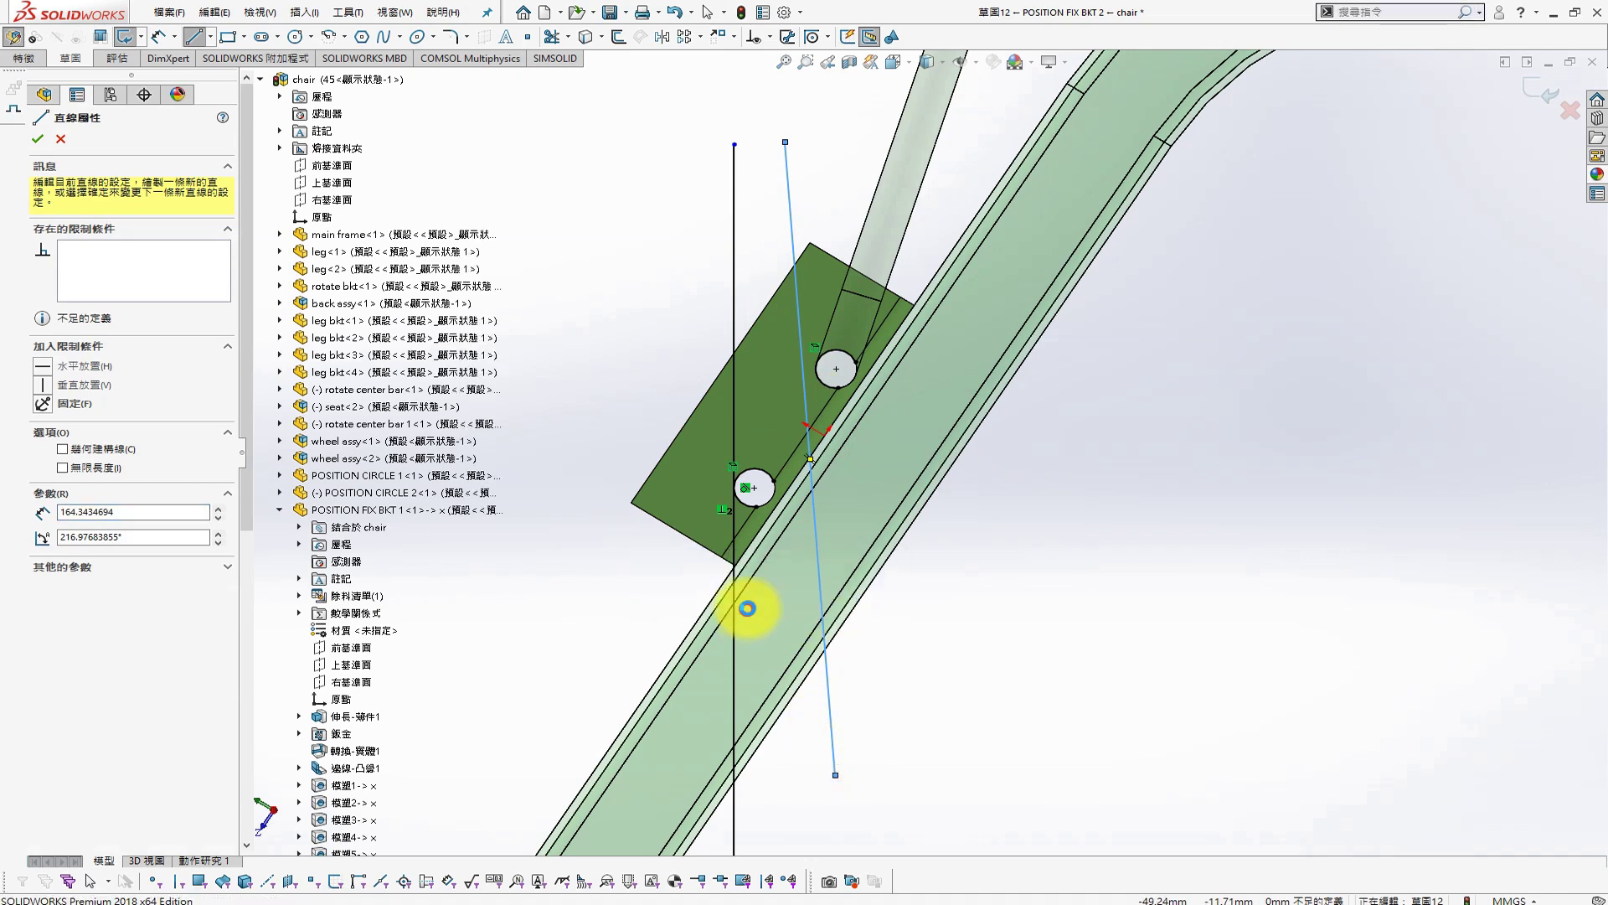
ctrl+click(734, 603)
click(44, 466)
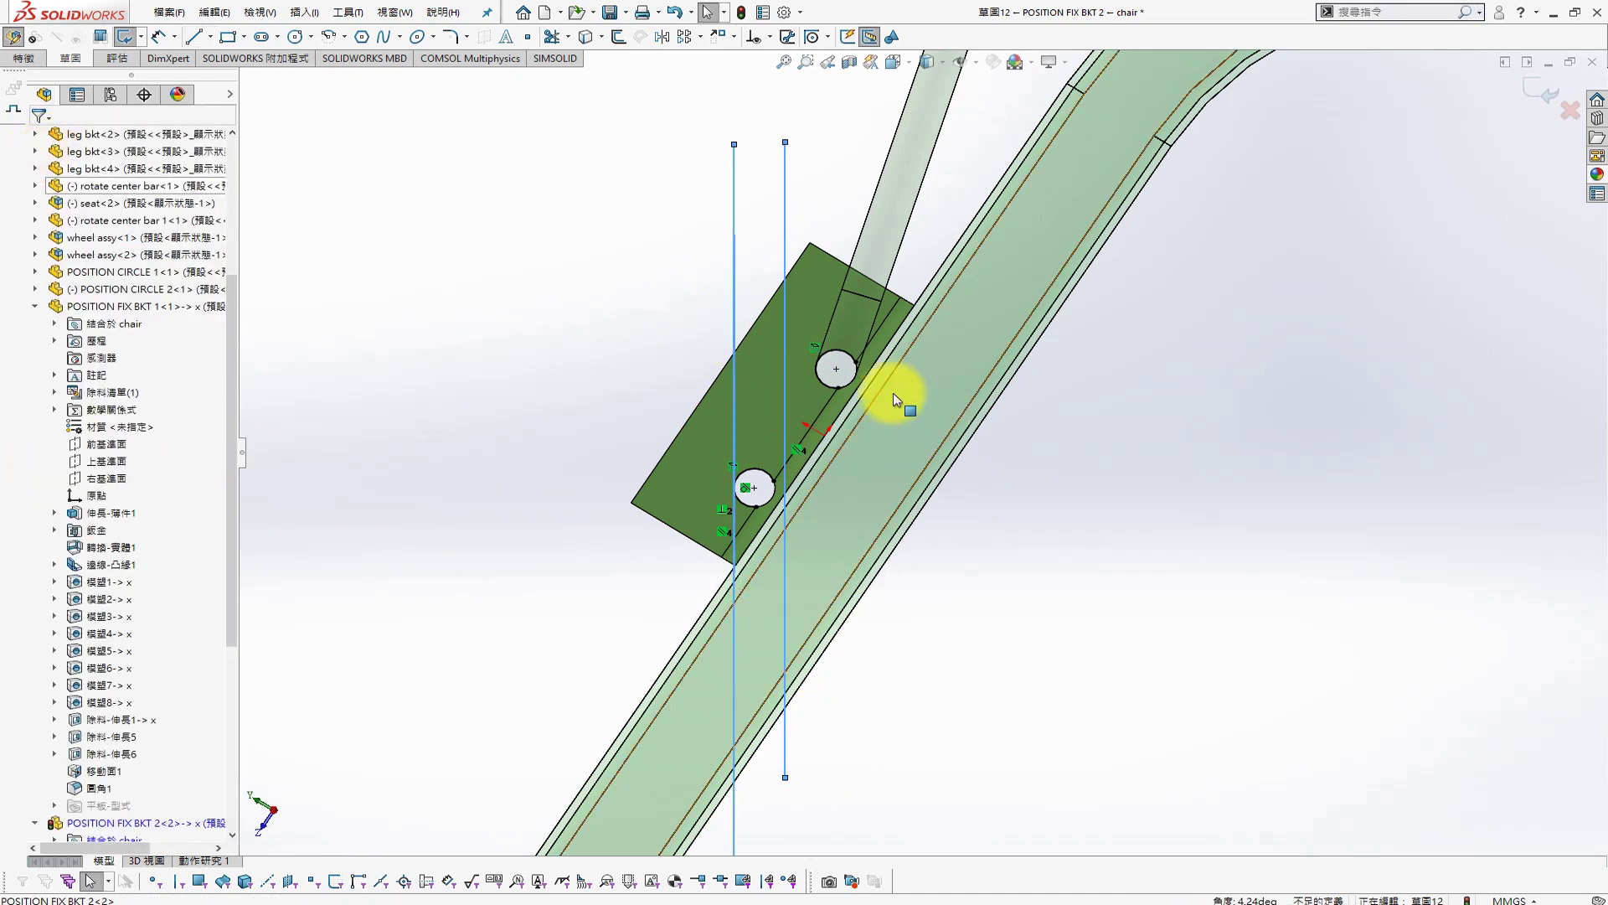
click(840, 393)
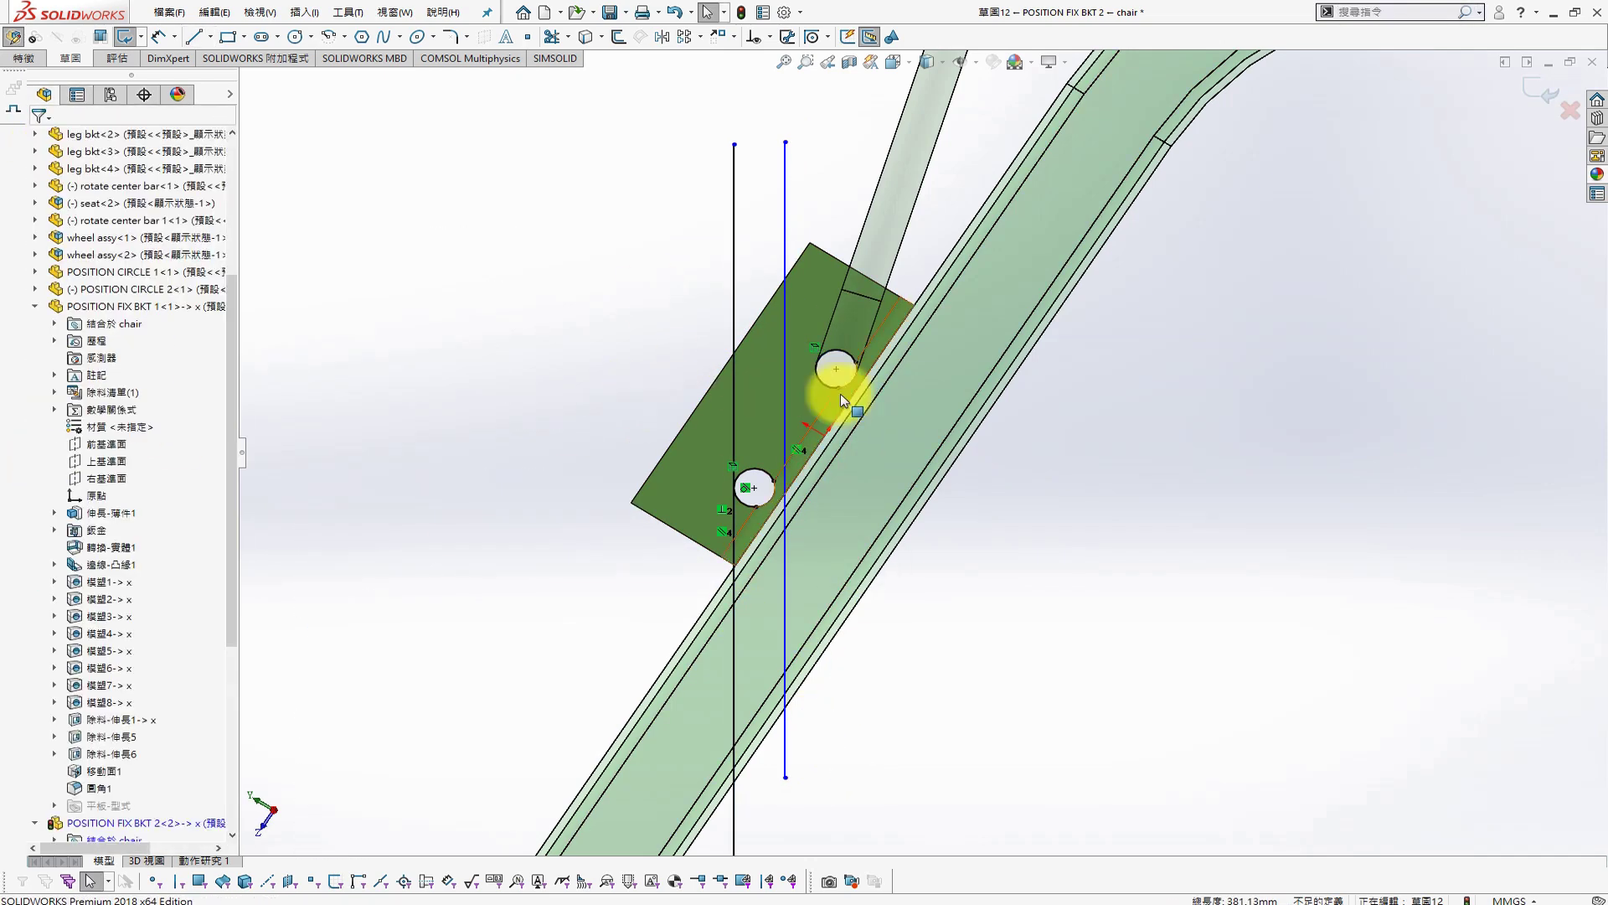
ctrl+click(828, 396)
click(42, 390)
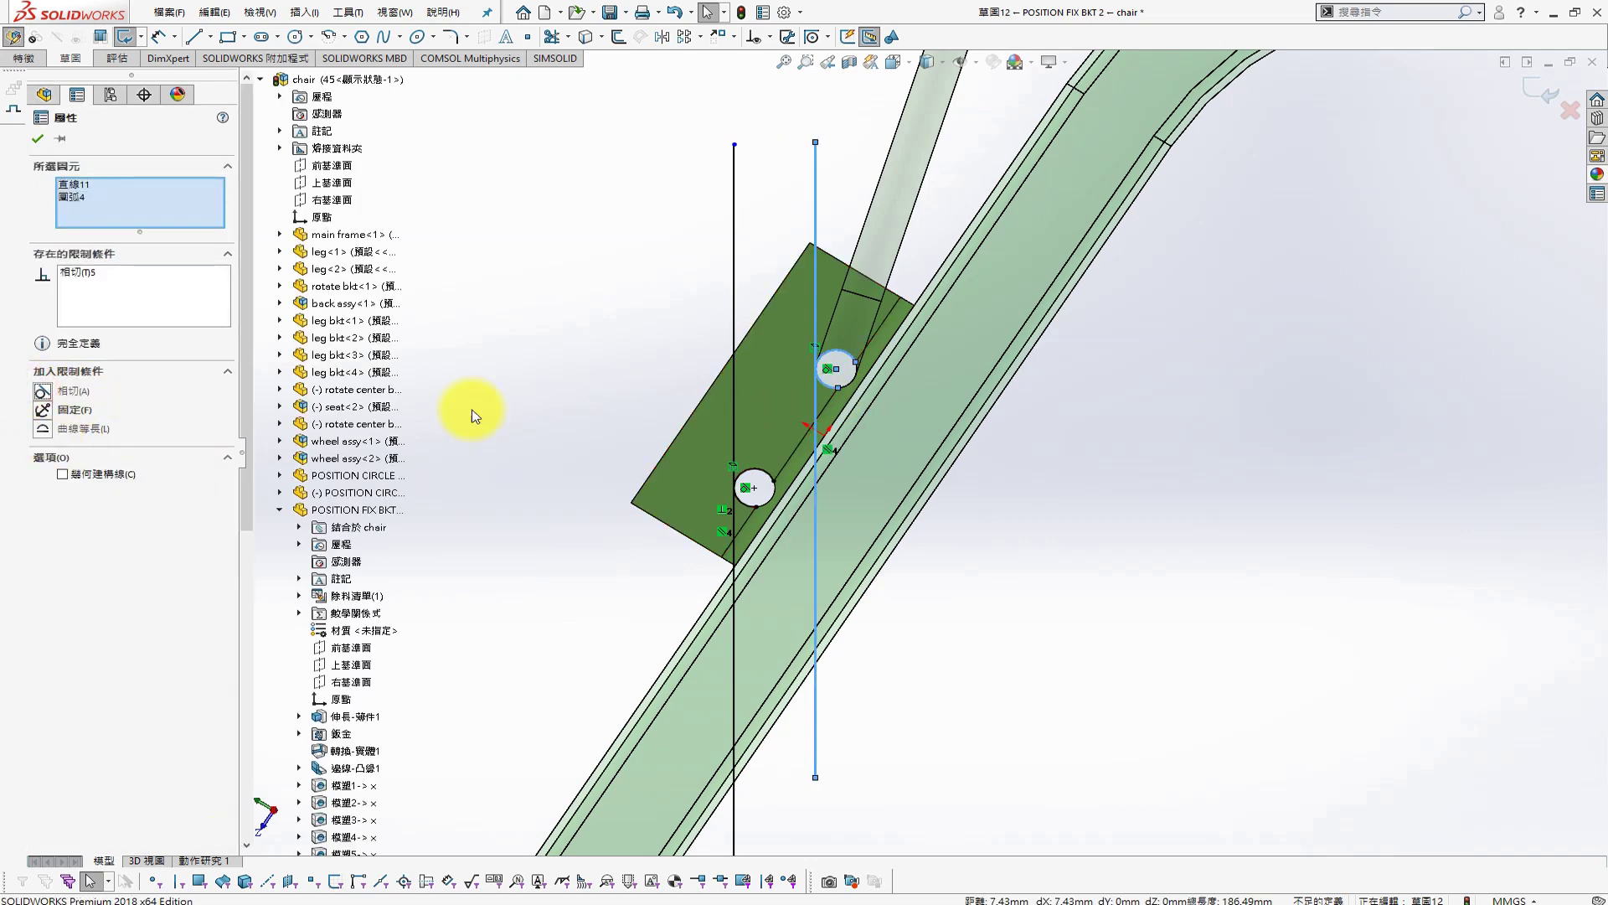
click(38, 140)
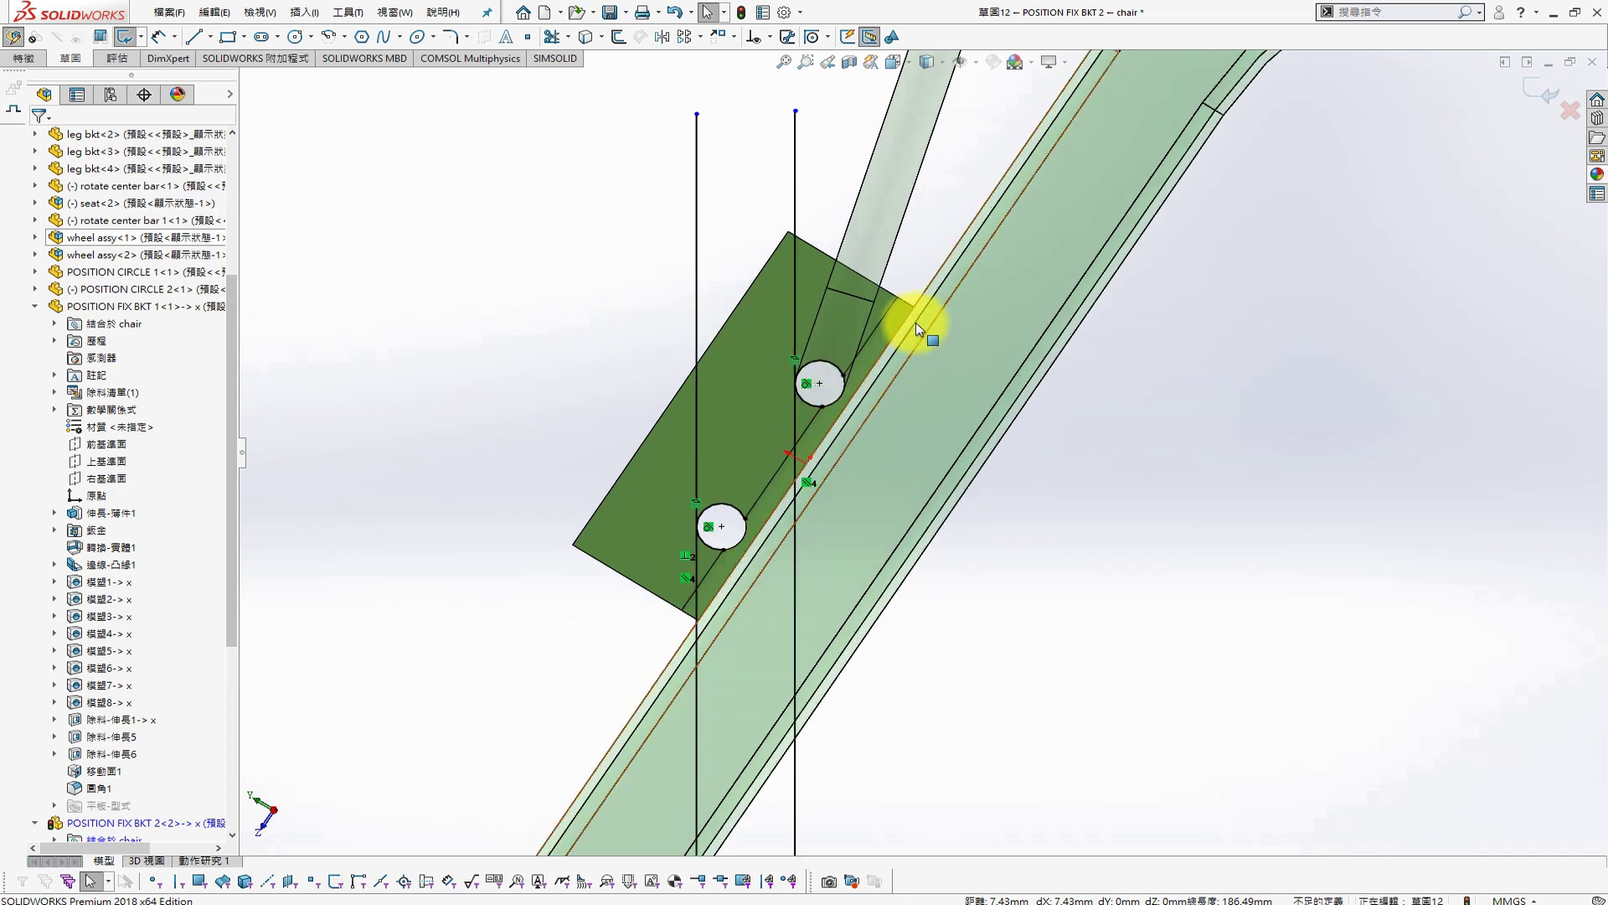
Draw two more lines across the bracket and make them equal length
scroll(837, 402, up, 2)
click(834, 423)
scroll(779, 448, down, 2)
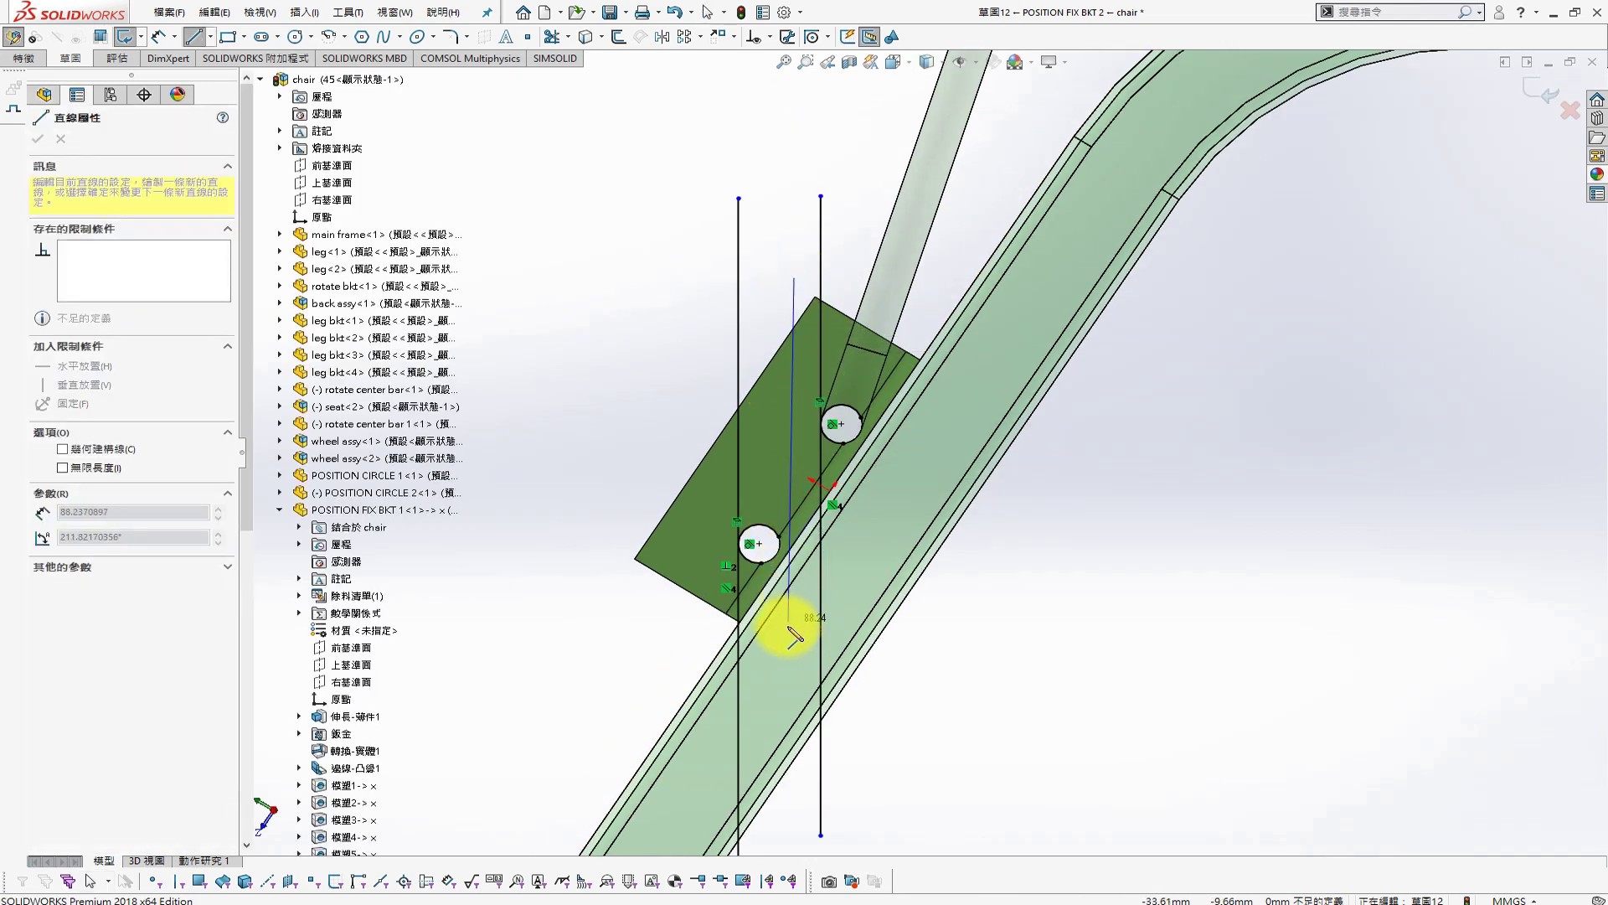
drag(786, 630, 794, 277)
drag(872, 216, 859, 540)
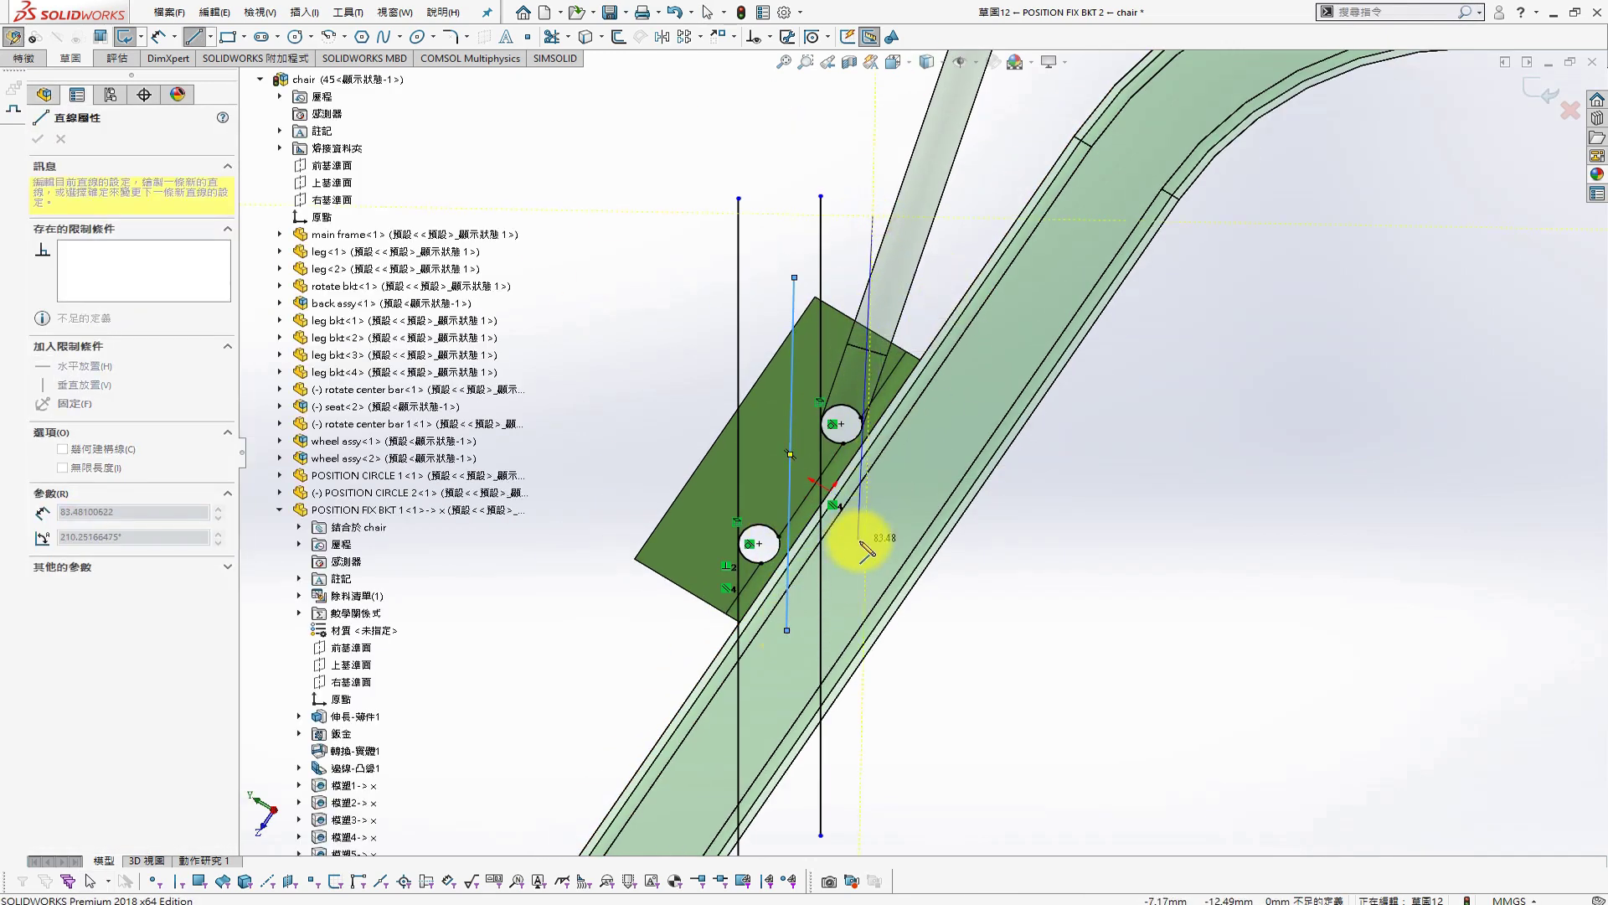
key(Escape)
click(884, 229)
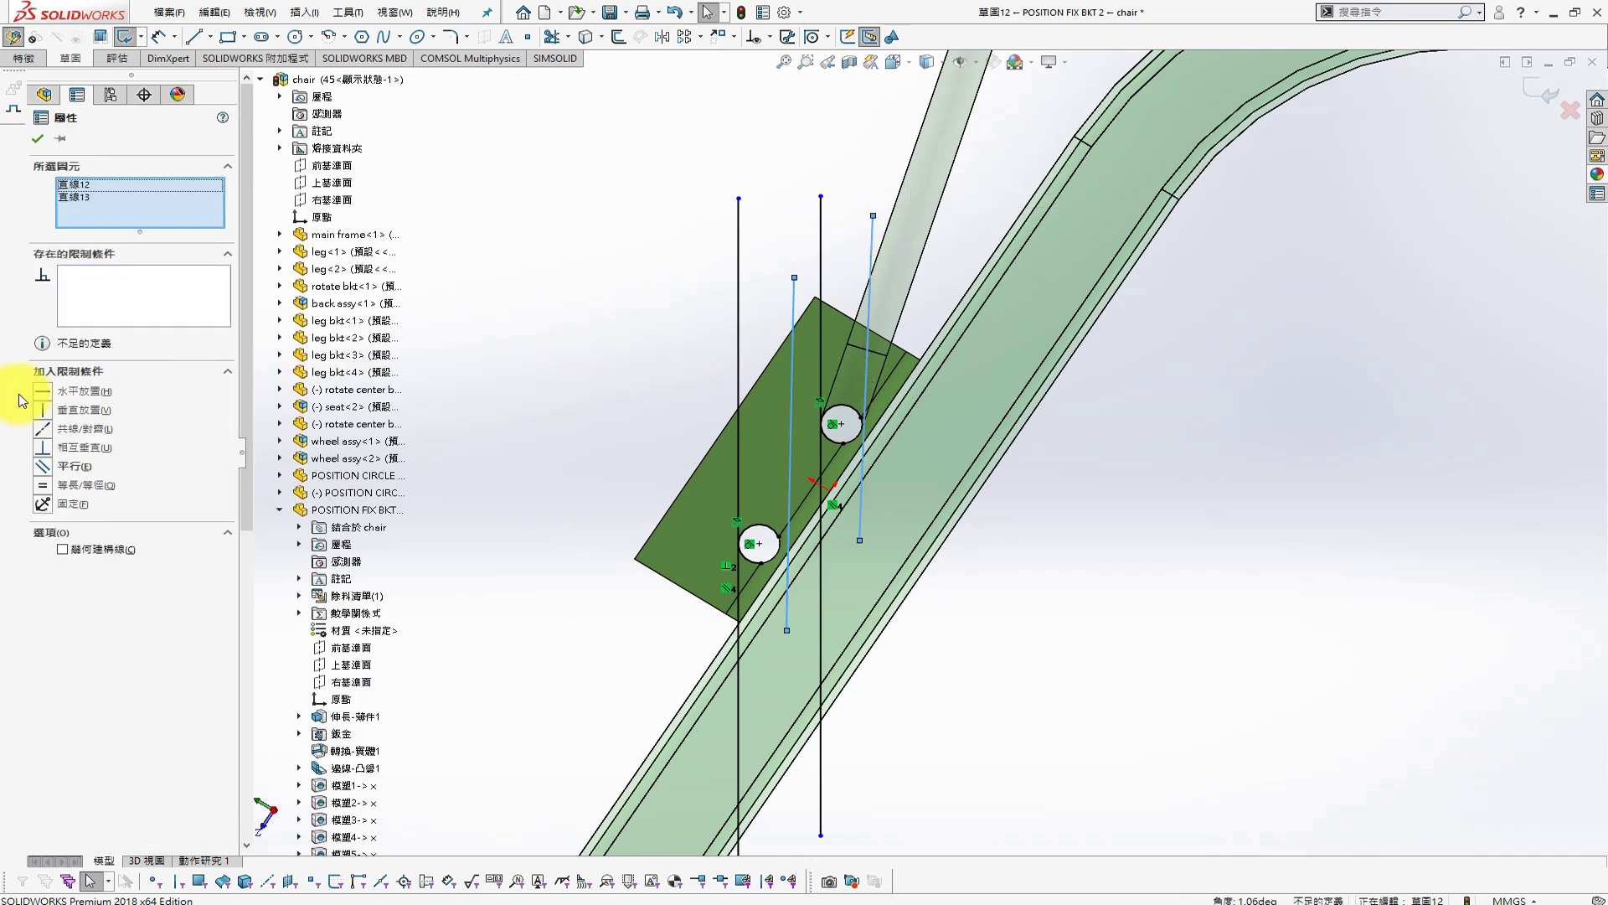
click(50, 484)
Make one new line tangent to the lower hole and the other tangent to the upper hole
scroll(837, 529, down, 3)
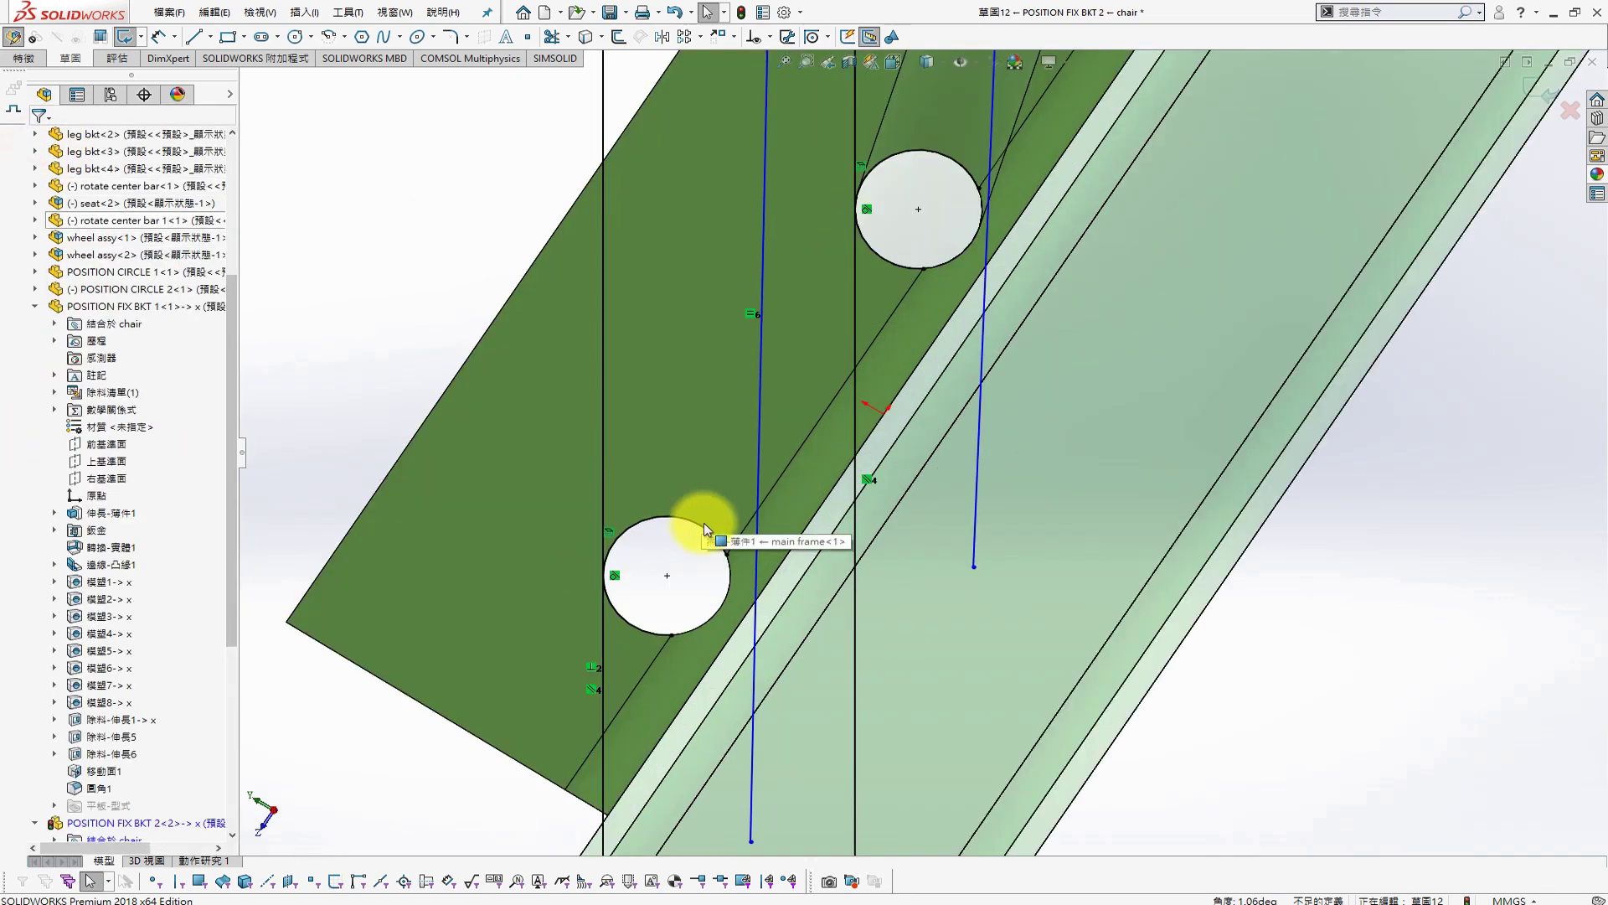
click(704, 523)
ctrl+click(756, 459)
click(42, 390)
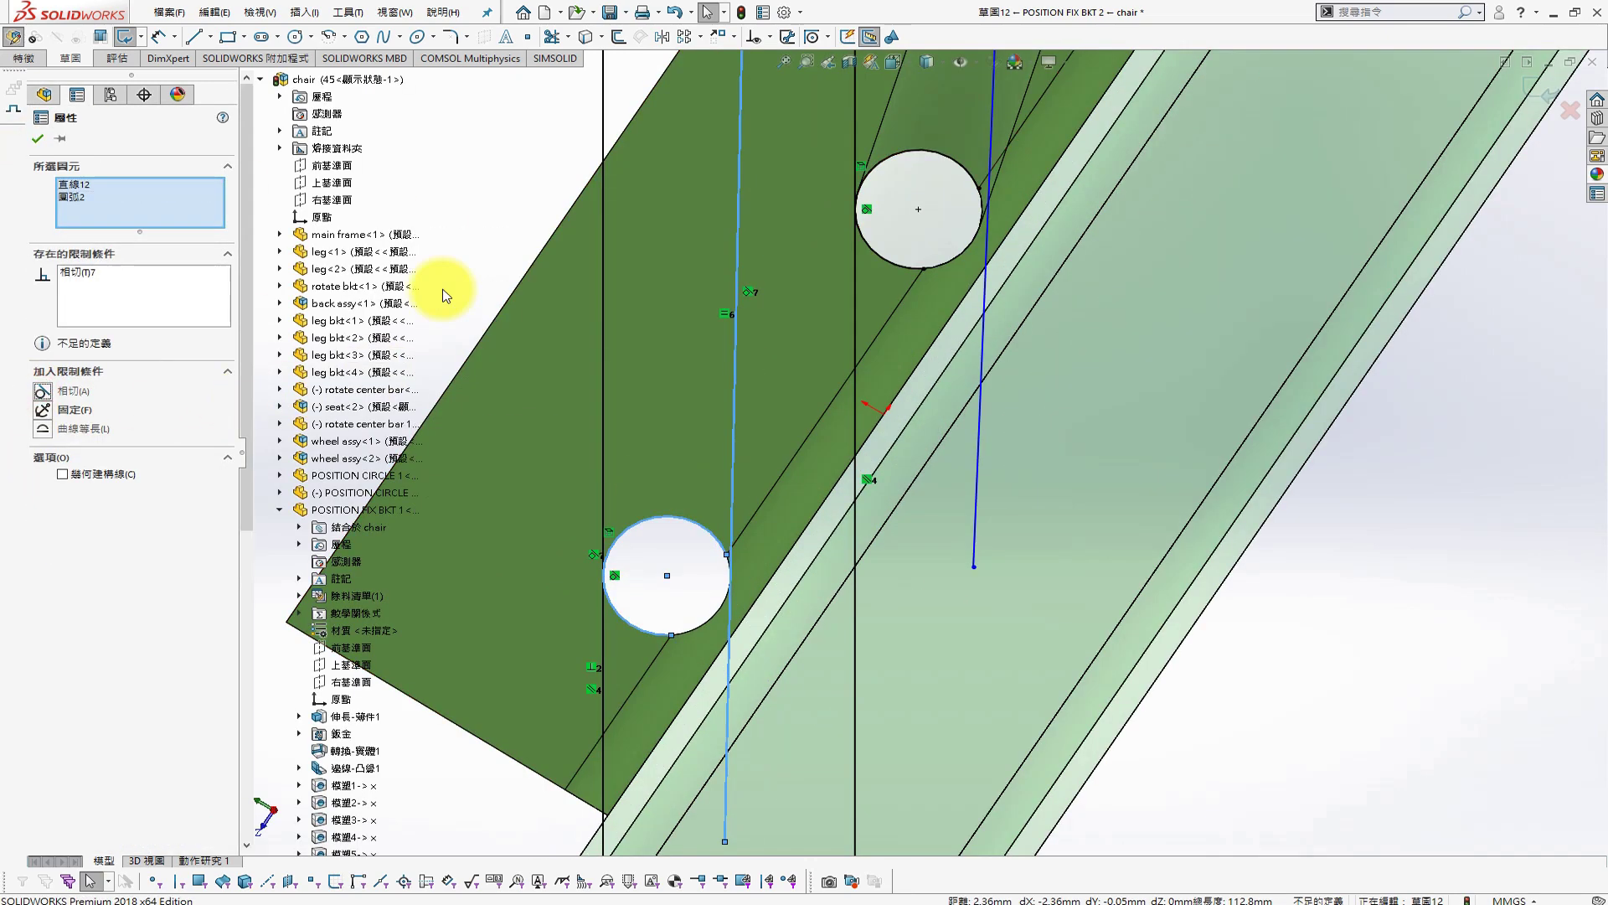
click(38, 140)
scroll(911, 444, up, 2)
click(969, 223)
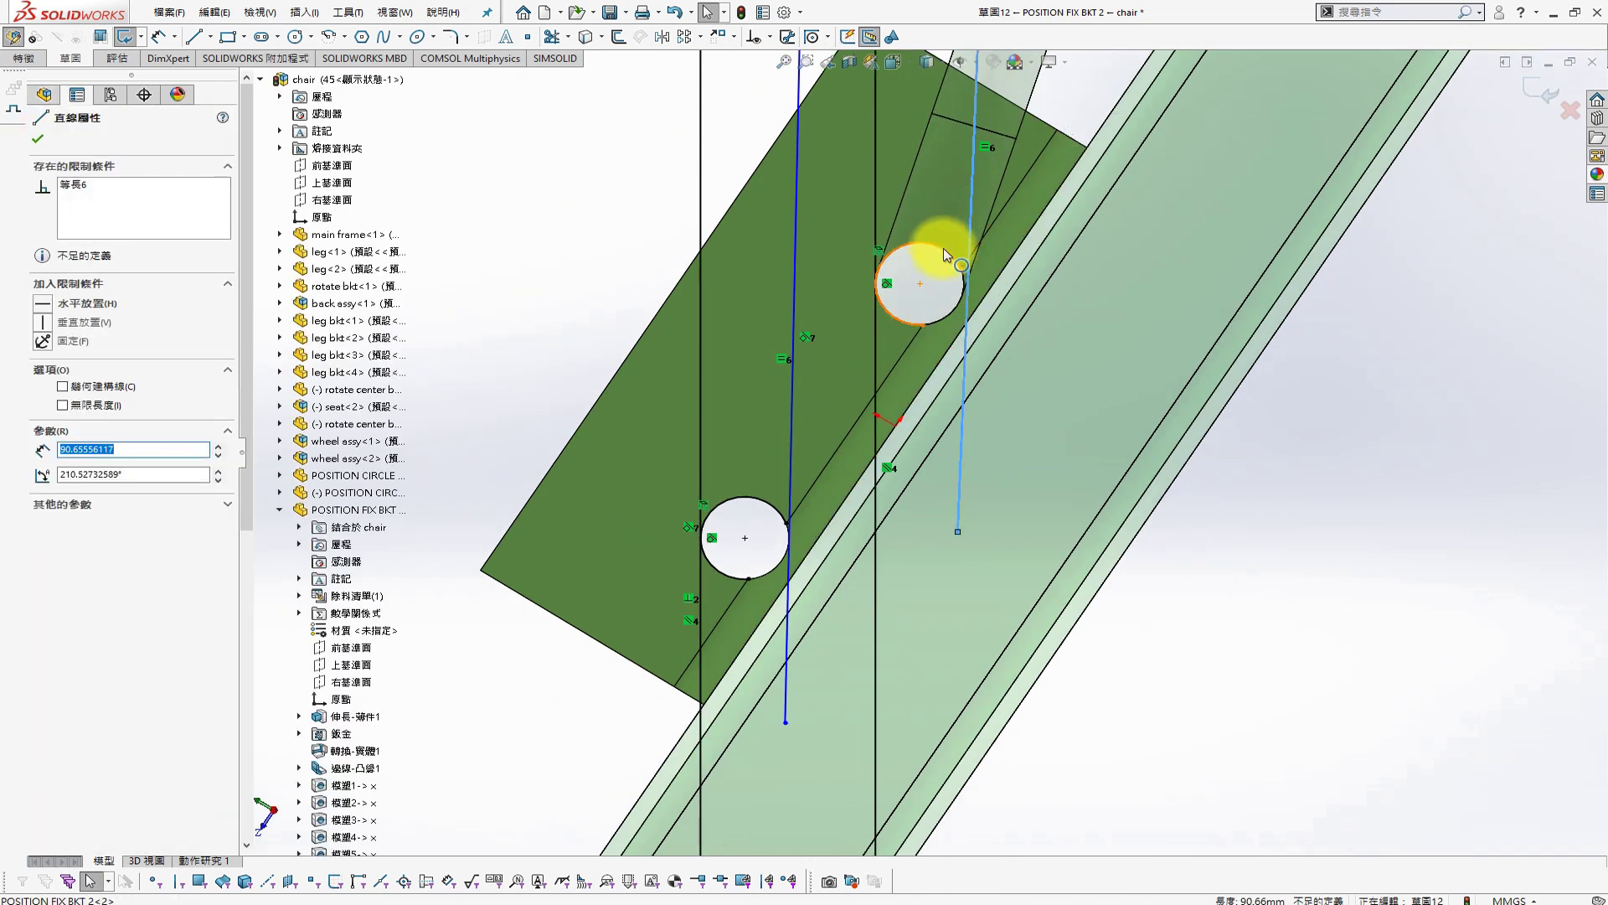
ctrl+click(943, 247)
click(43, 388)
click(1221, 539)
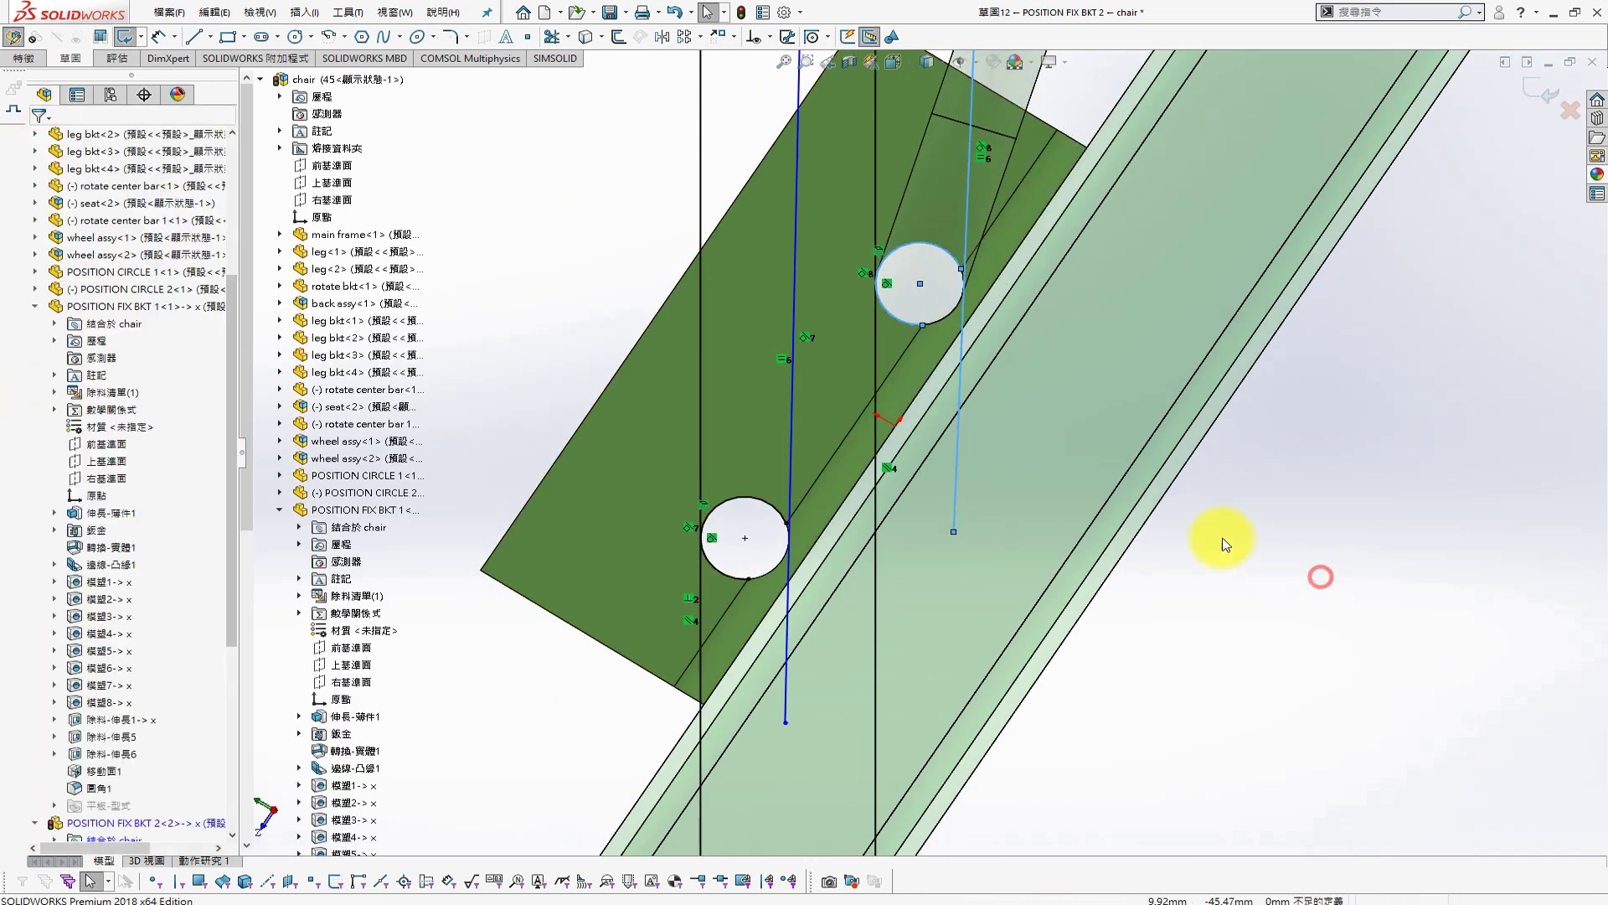
scroll(1244, 470, up, 3)
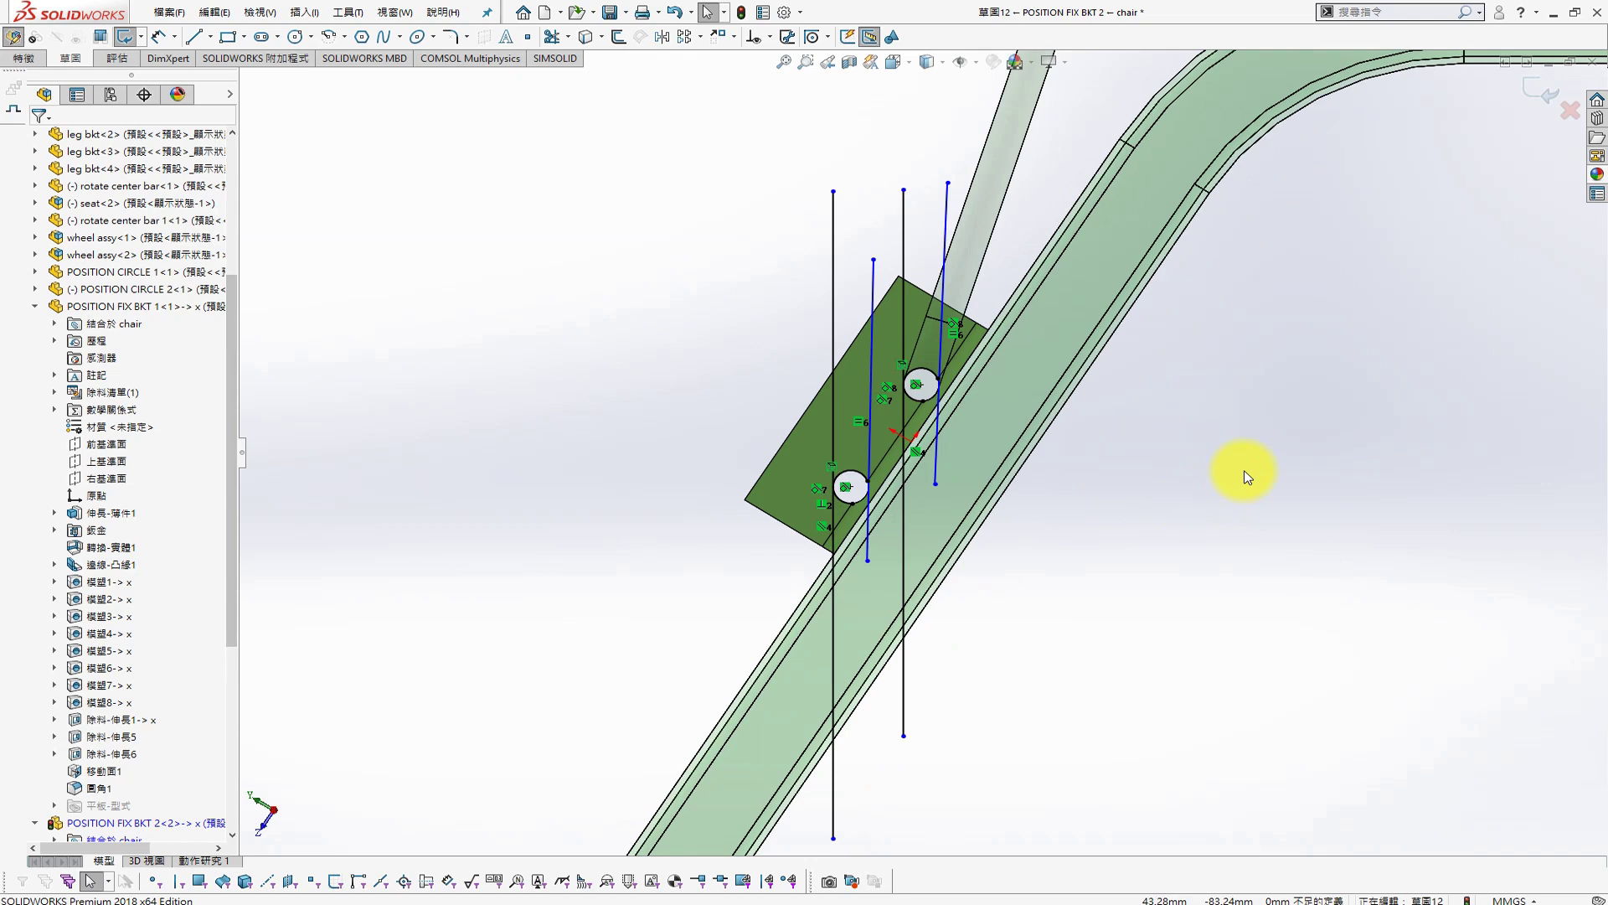
click(802, 408)
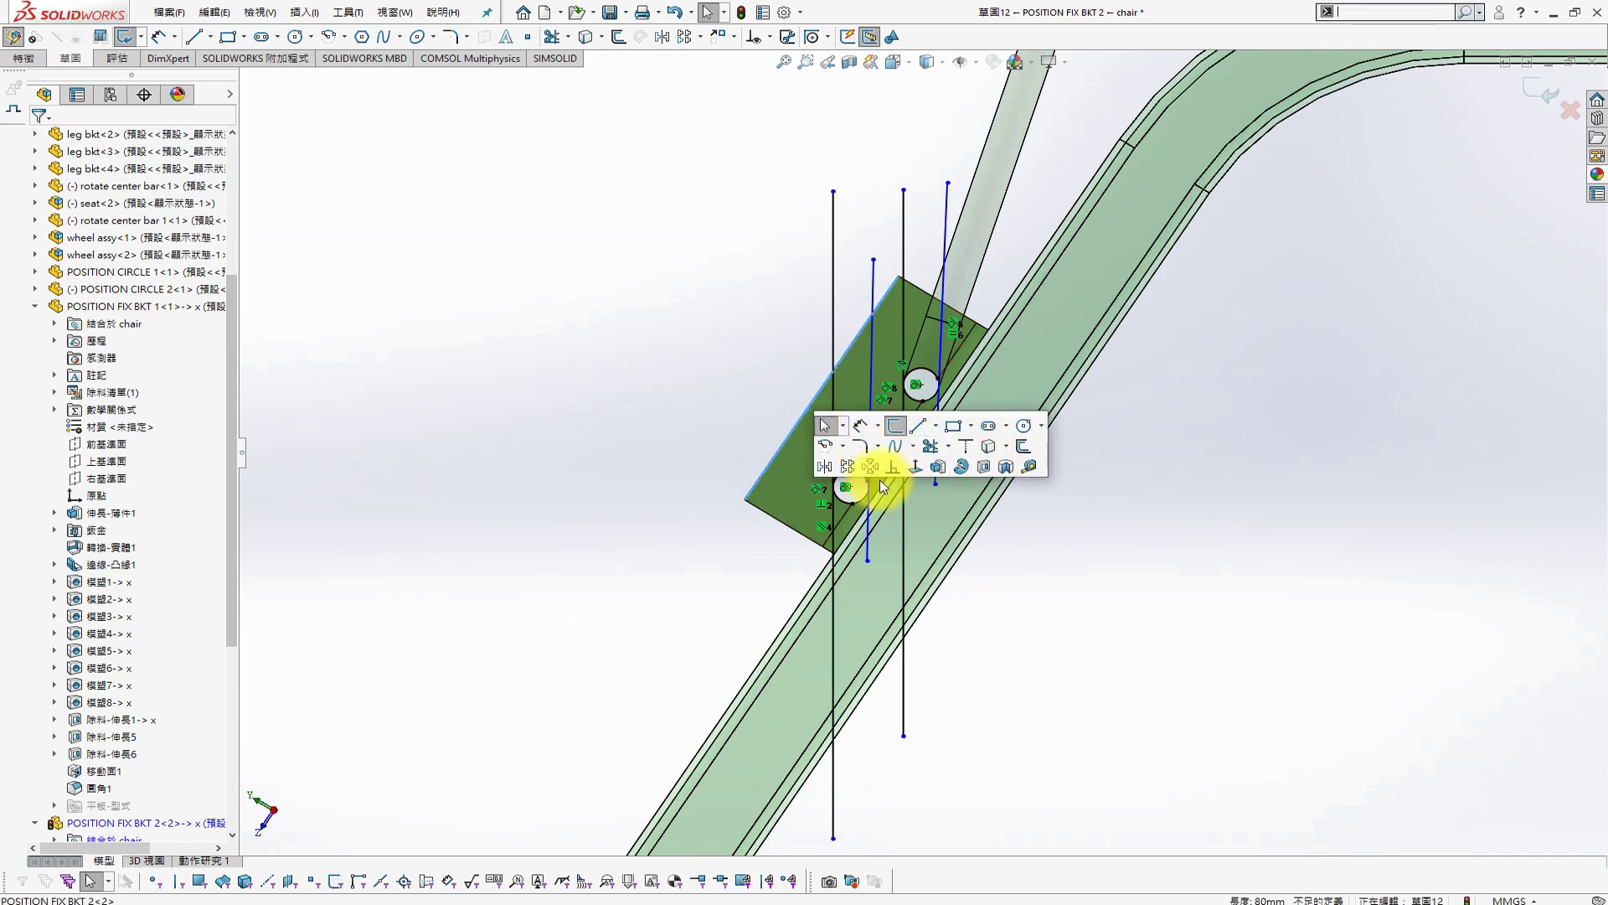
Offset the bracket plate's outer edge by 15 mm in a single direction
click(1020, 440)
click(91, 248)
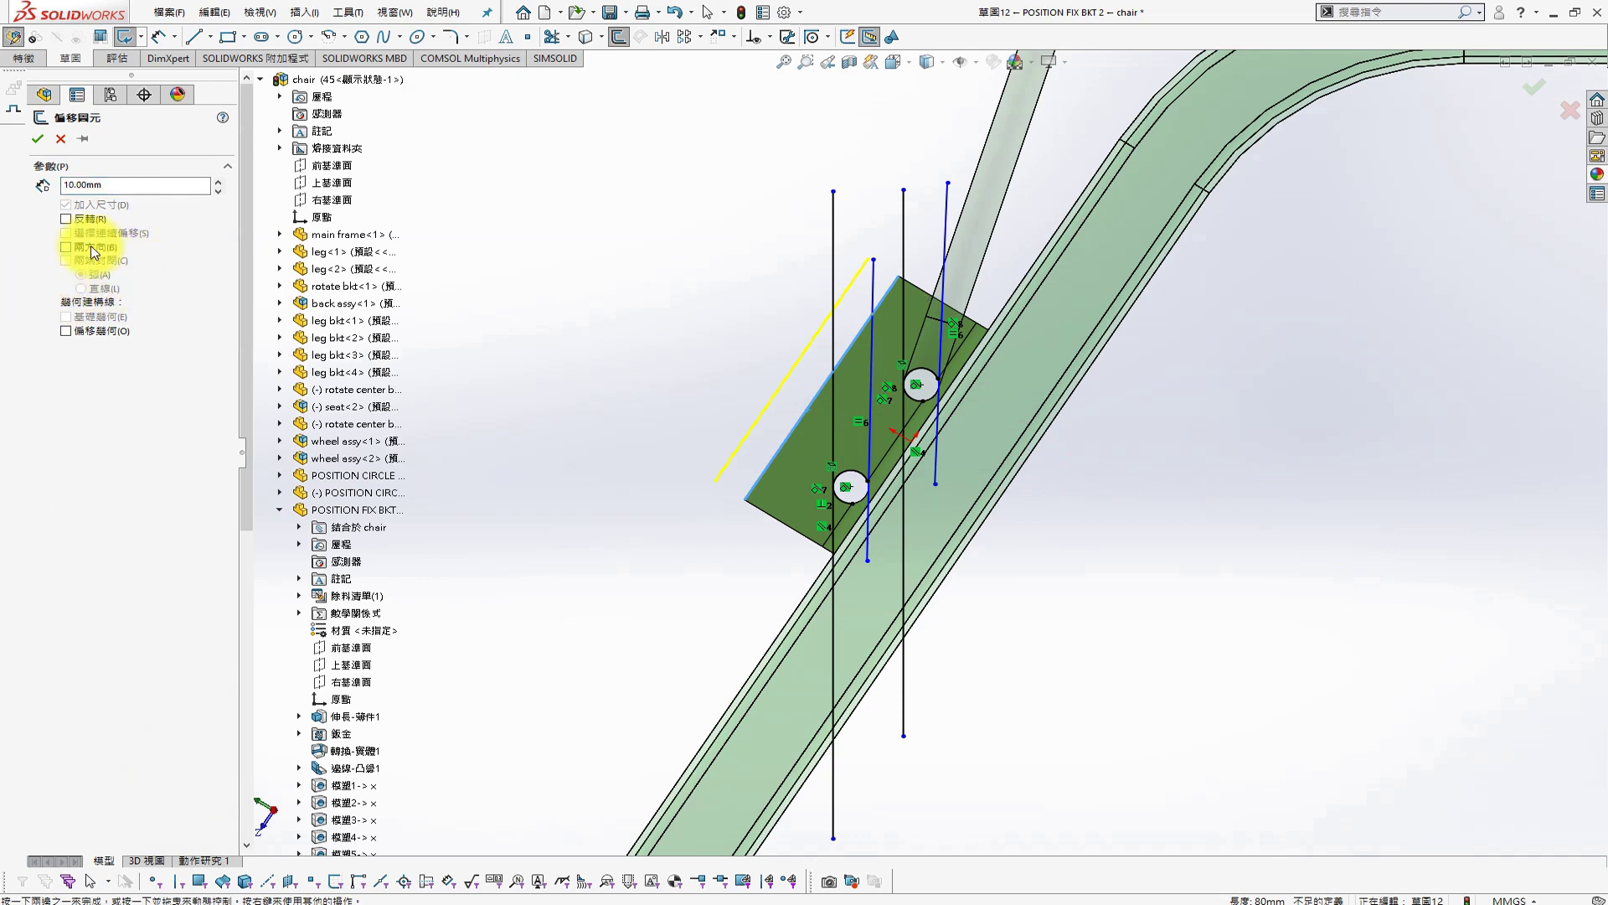
text(15)
key(Return)
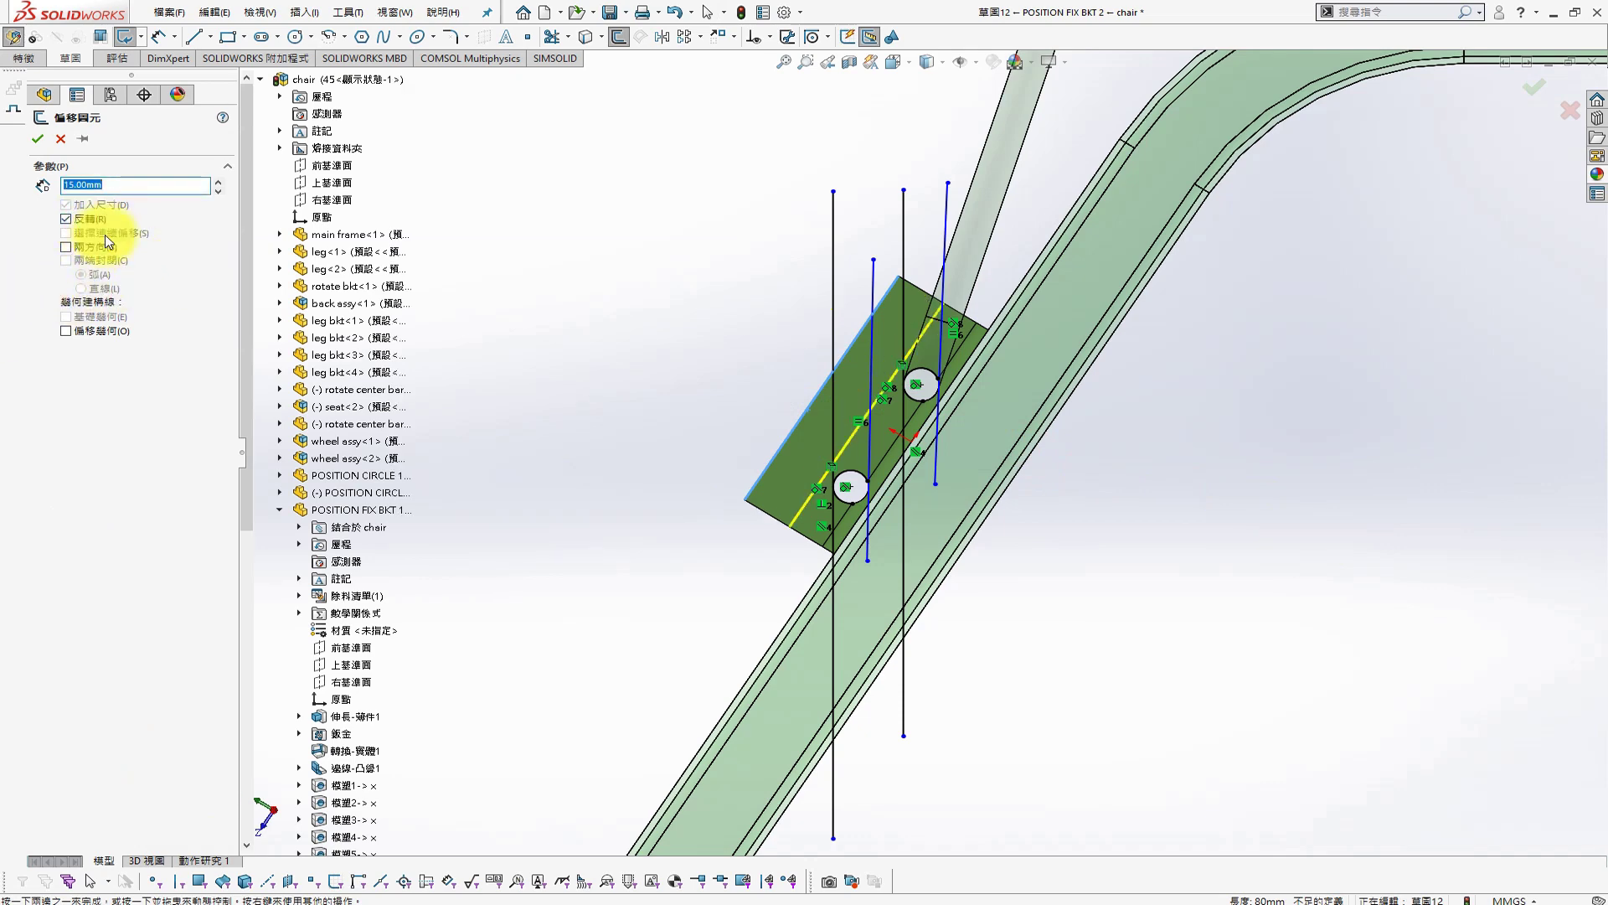
click(46, 141)
Dimension the slanted line at 5° from the leftmost vertical line
key(s)
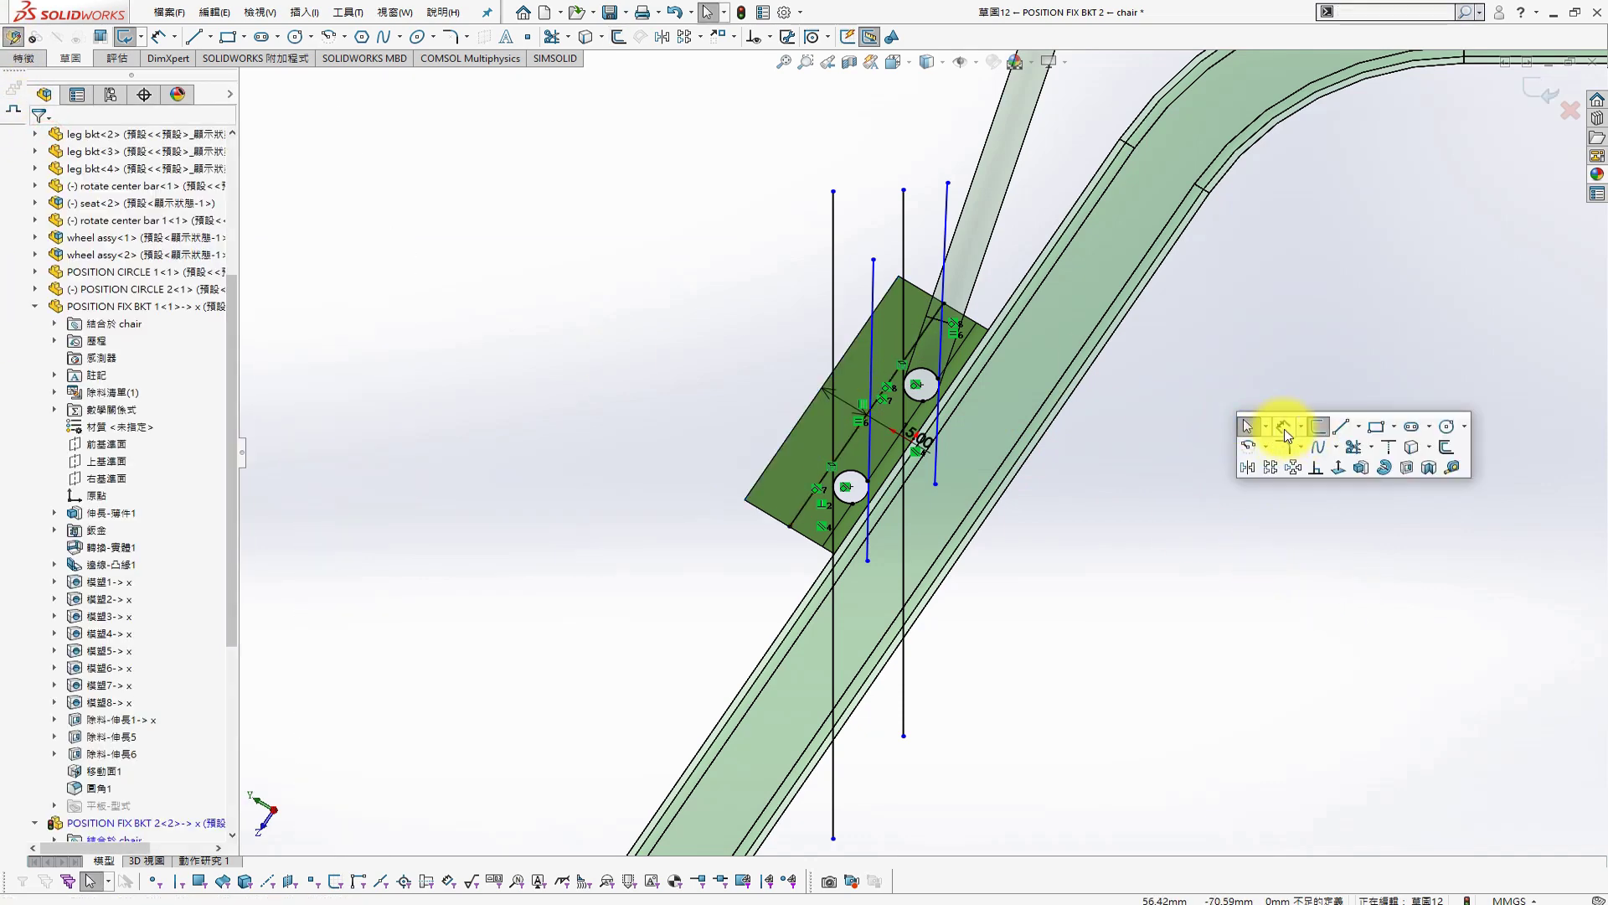
click(1280, 429)
click(833, 312)
click(872, 285)
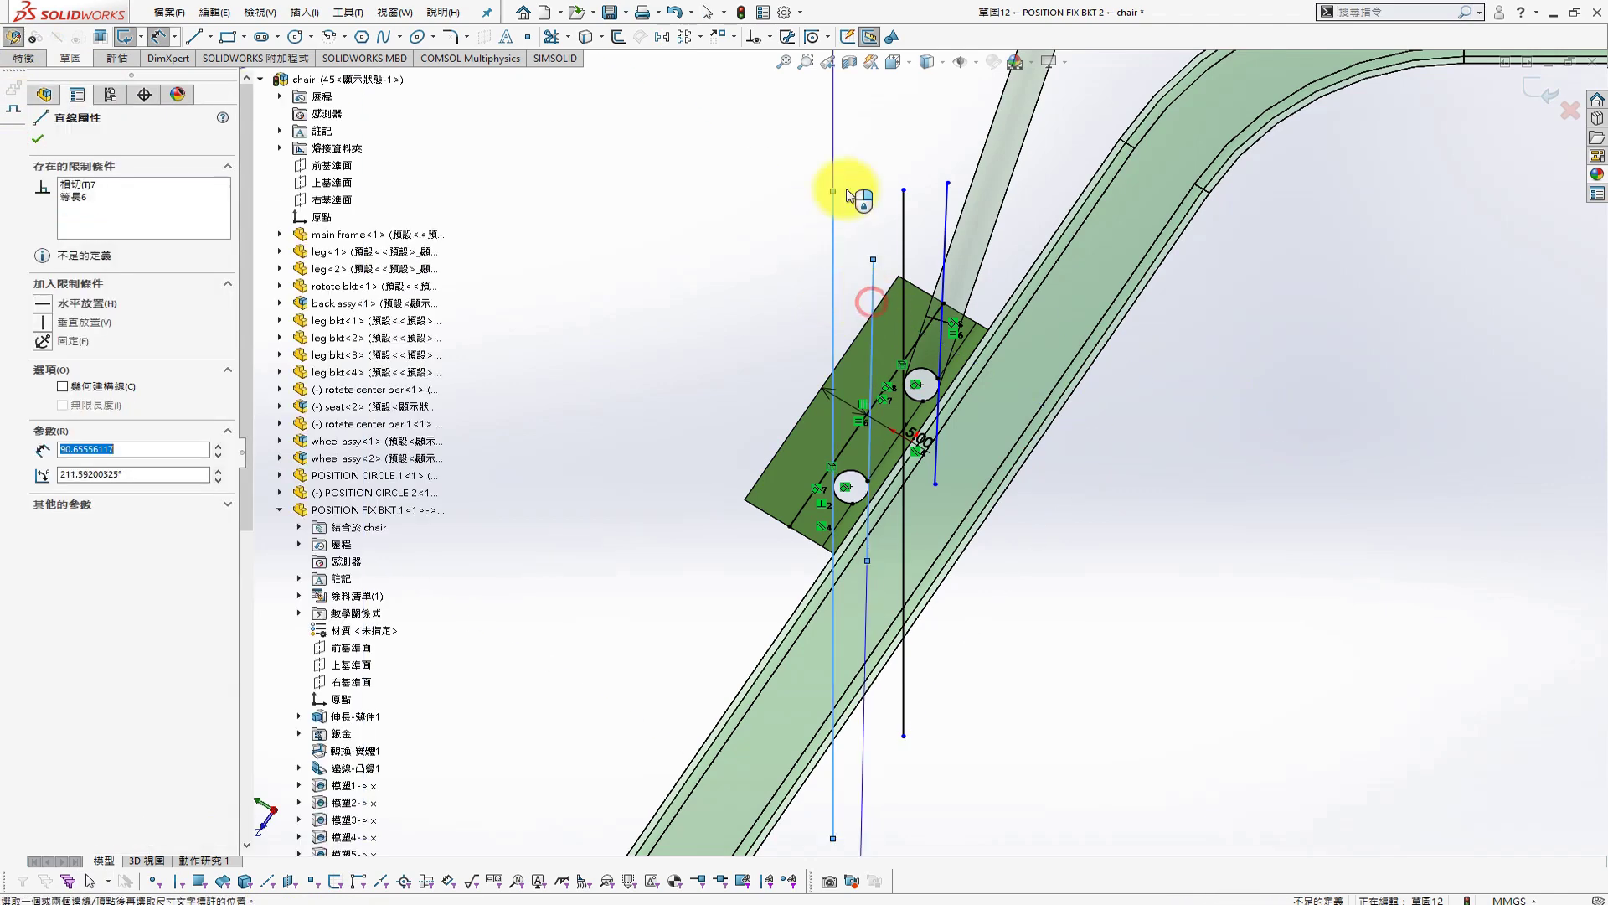
click(921, 165)
text(1)
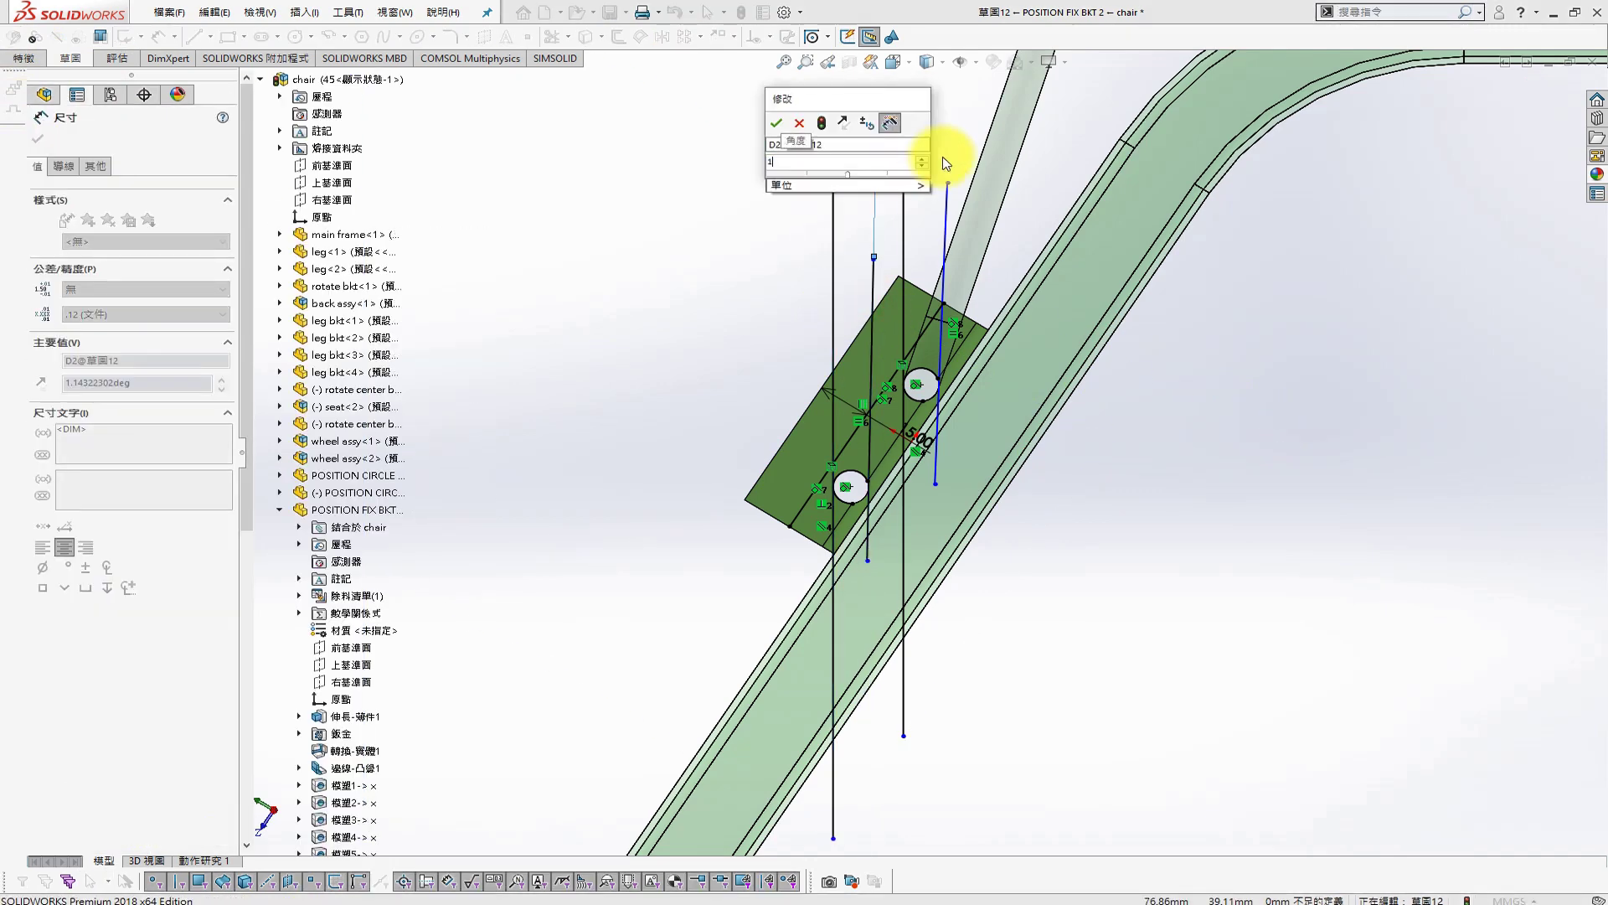
key(BackSpace)
text(5)
key(Return)
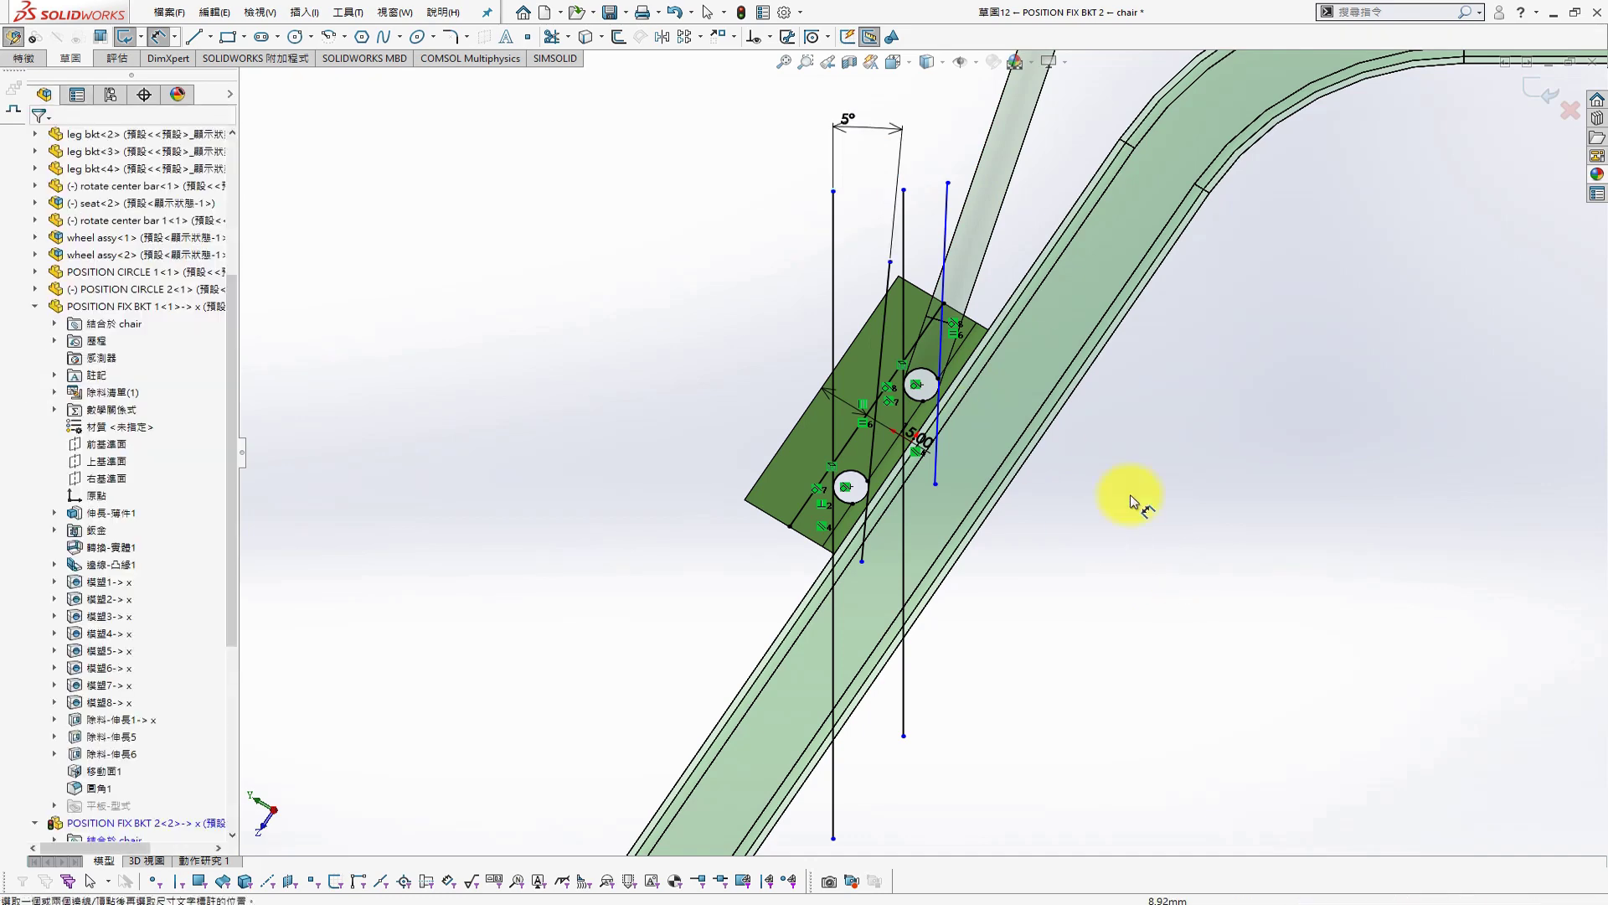
key(Escape)
scroll(882, 426, down, 2)
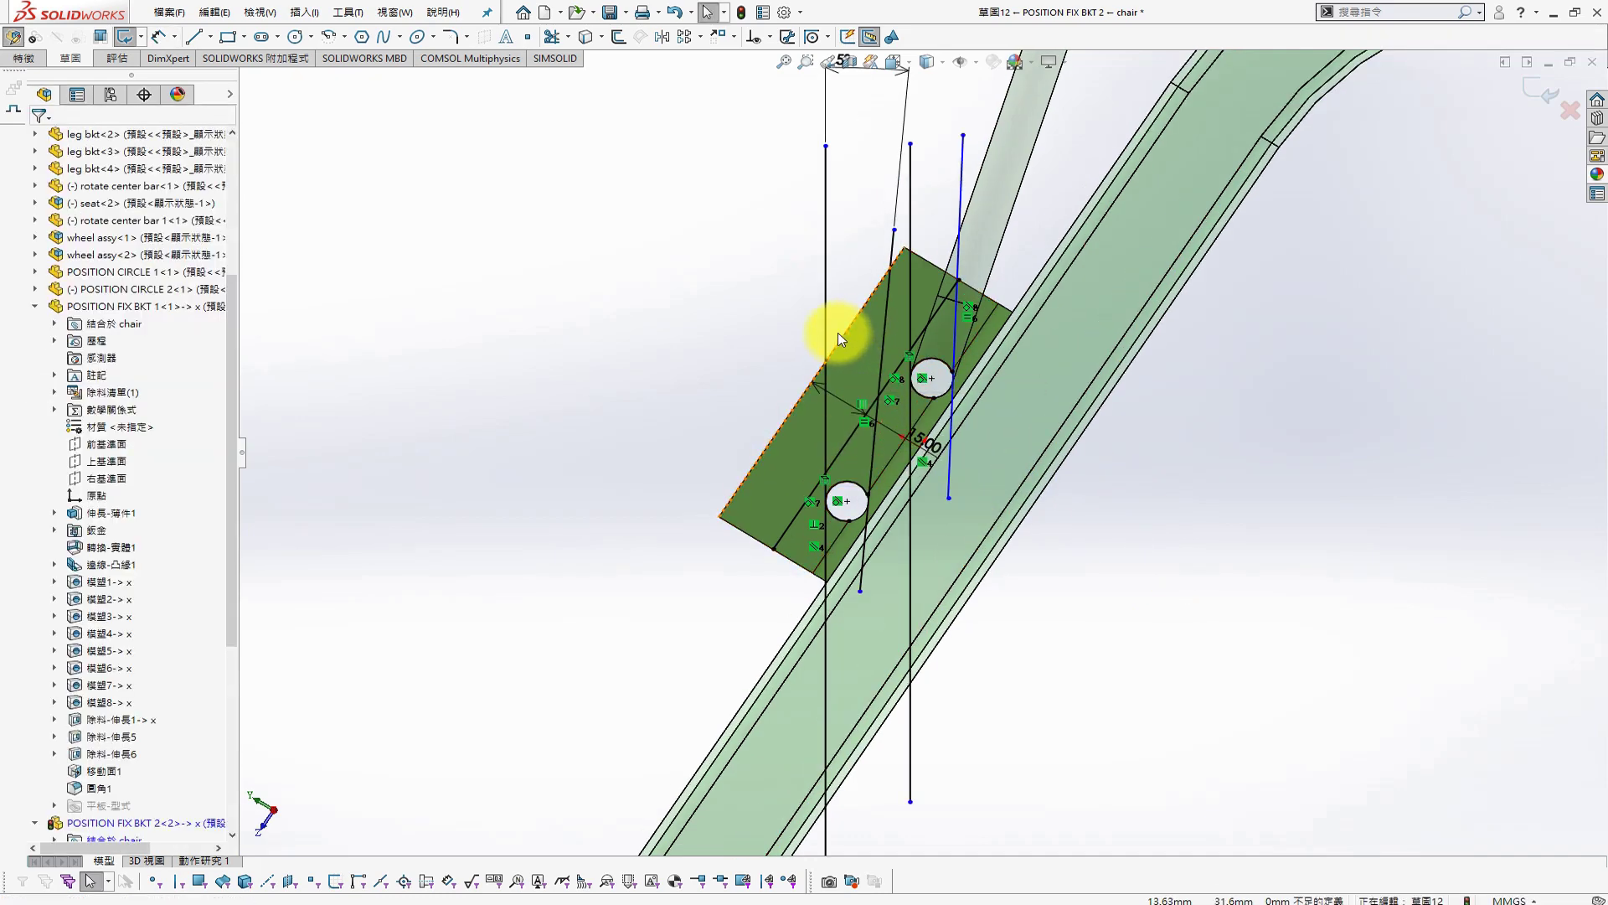
click(839, 334)
click(931, 267)
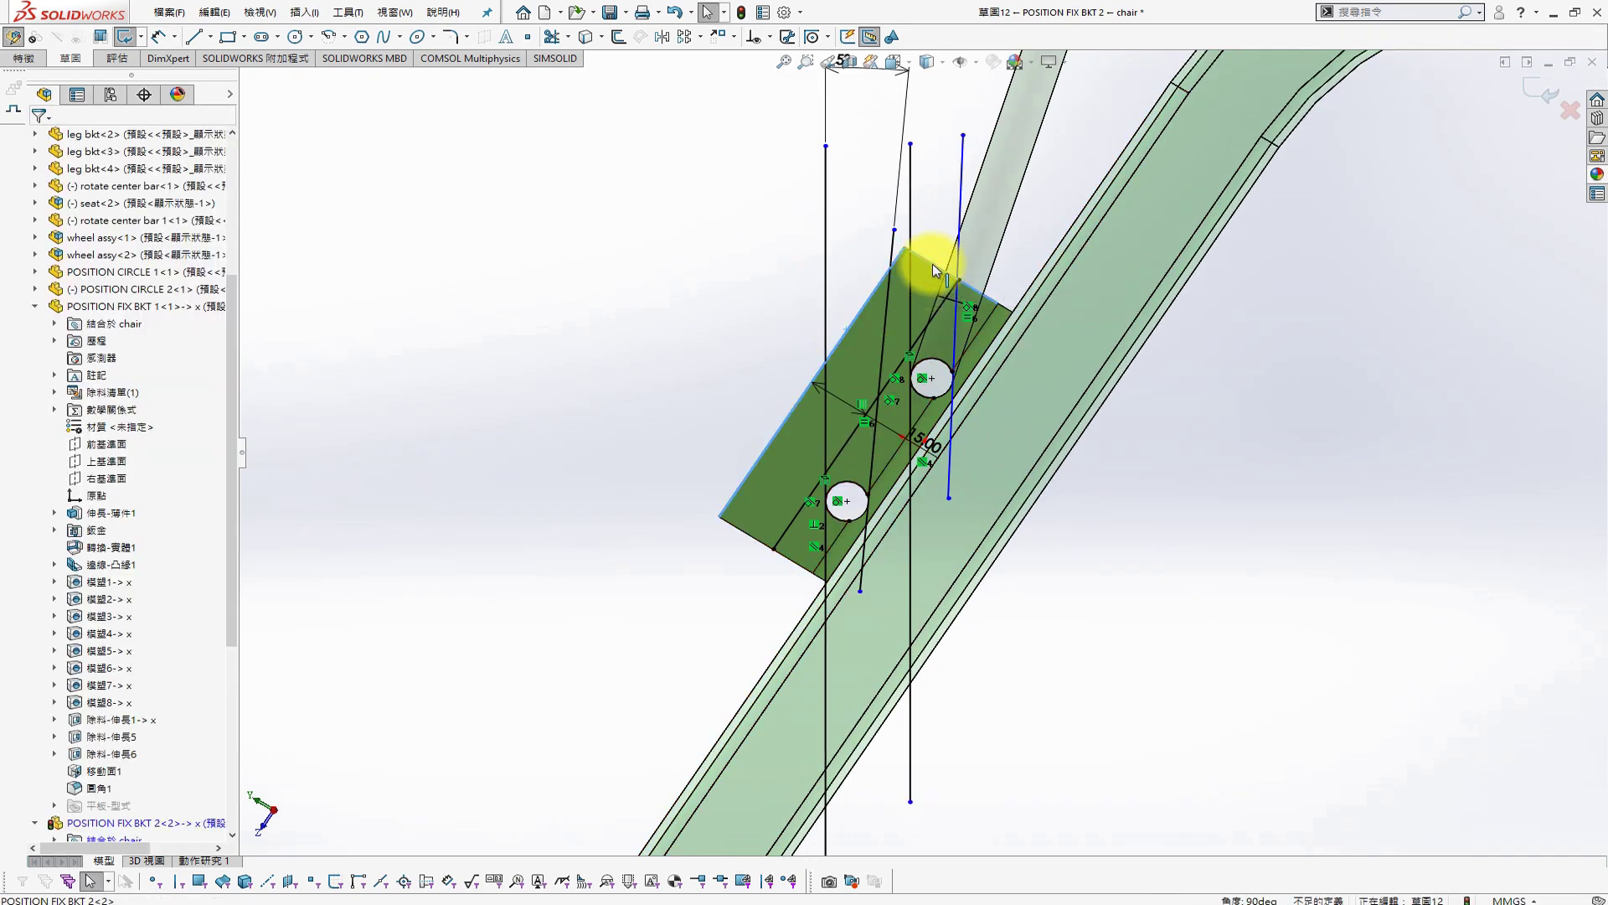
Corner-trim the sketch lines so they meet the lower hole, the upper line and the plate's top edge
key(s)
click(1271, 545)
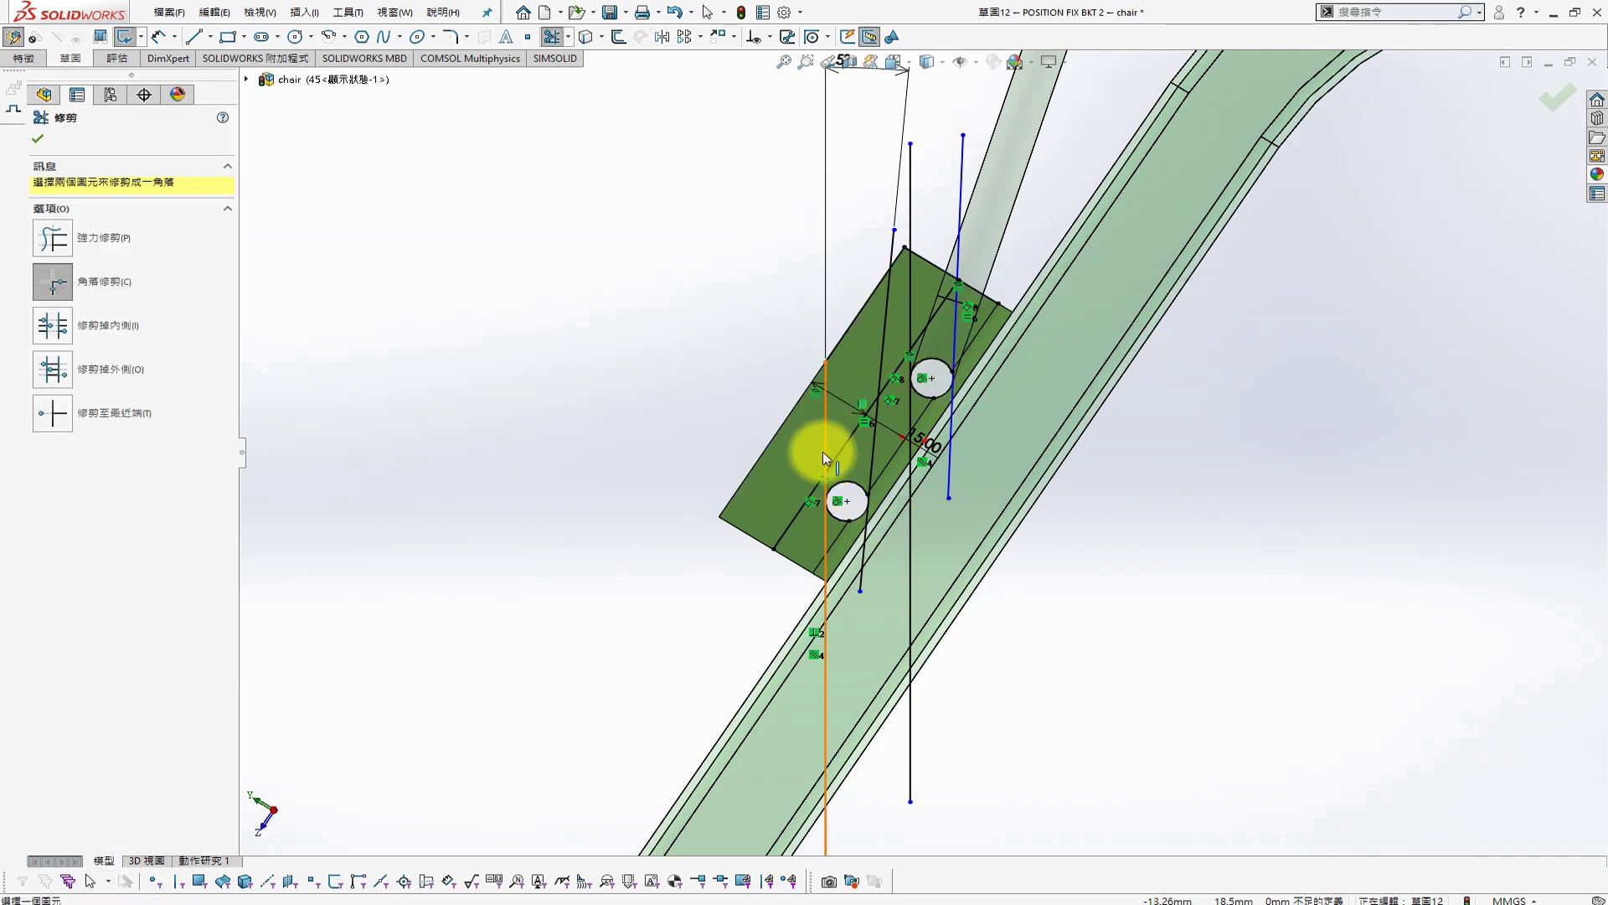
click(823, 452)
click(852, 485)
scroll(871, 414, down, 3)
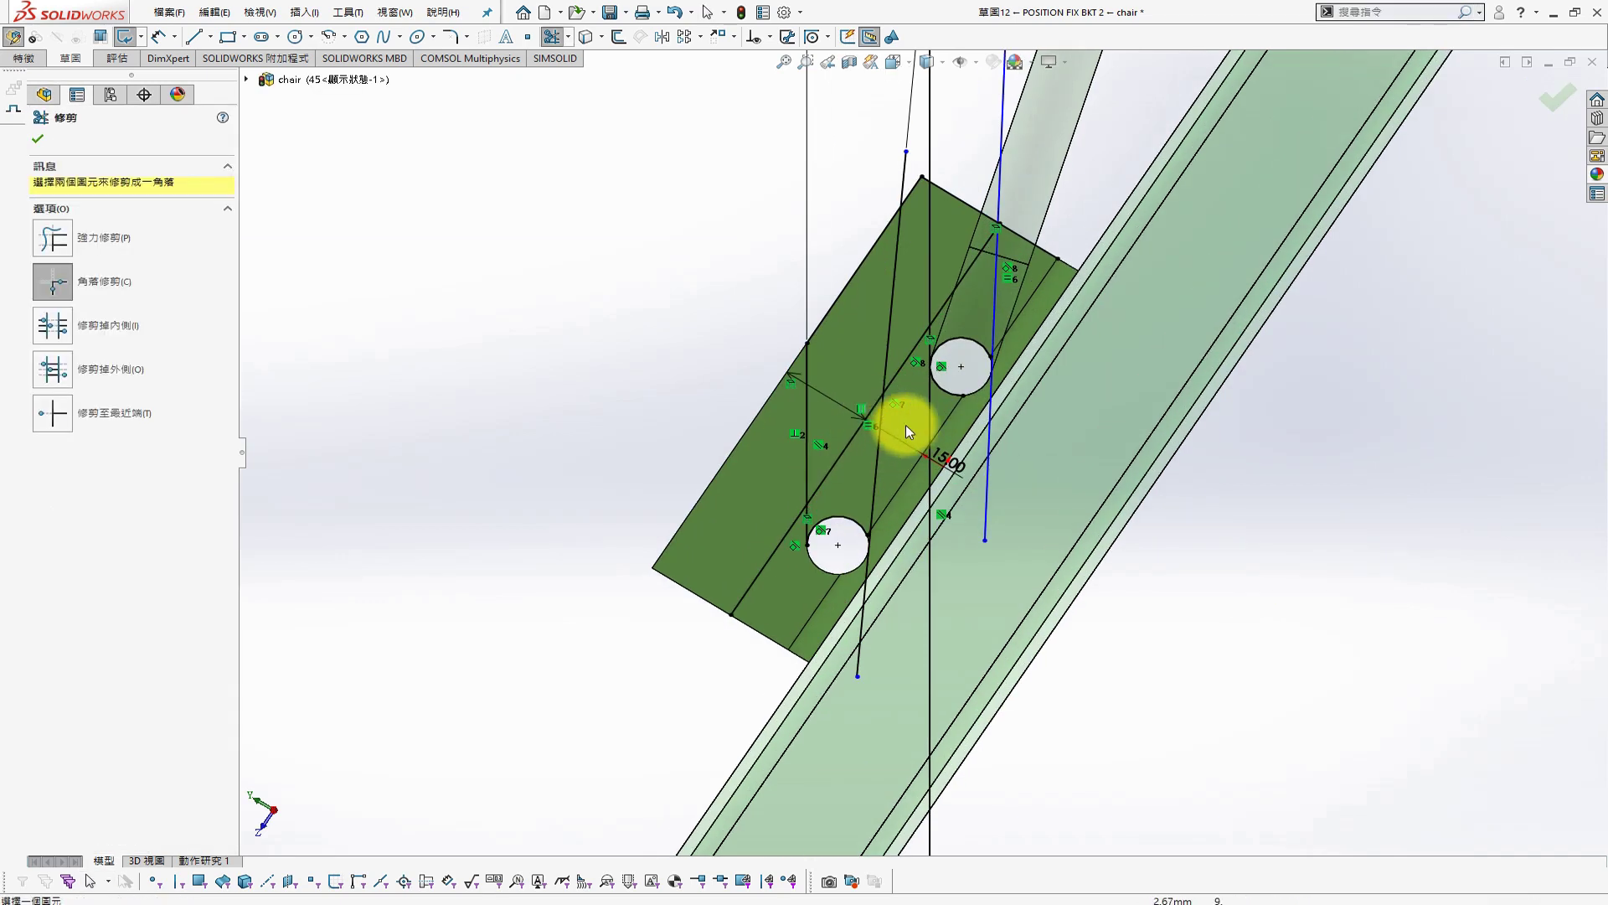
click(897, 373)
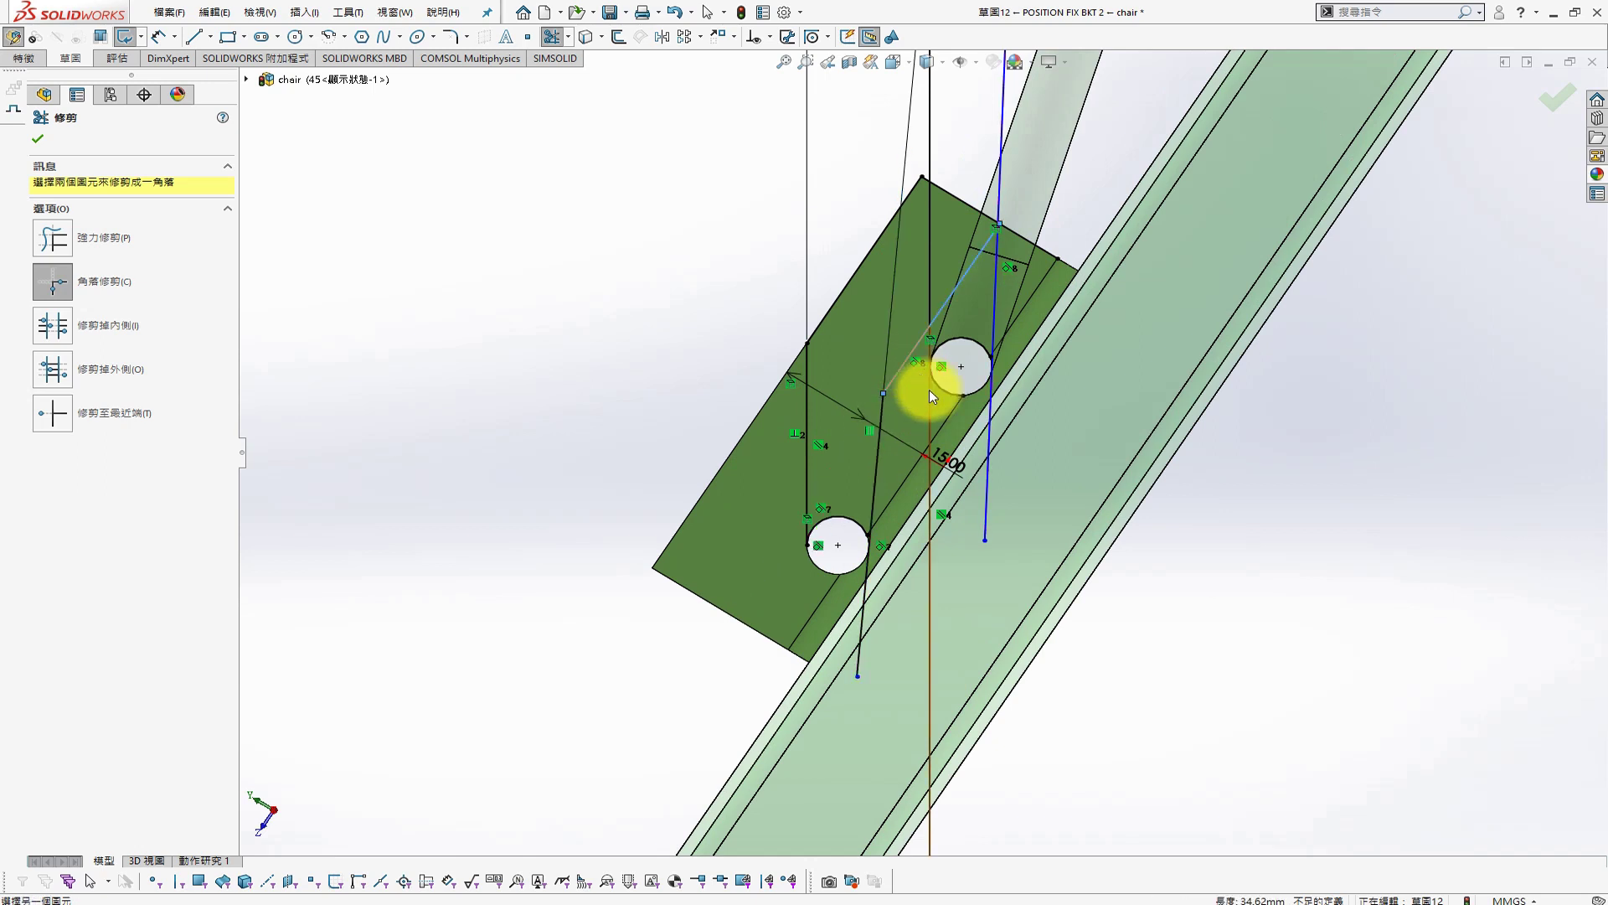
click(861, 524)
click(859, 524)
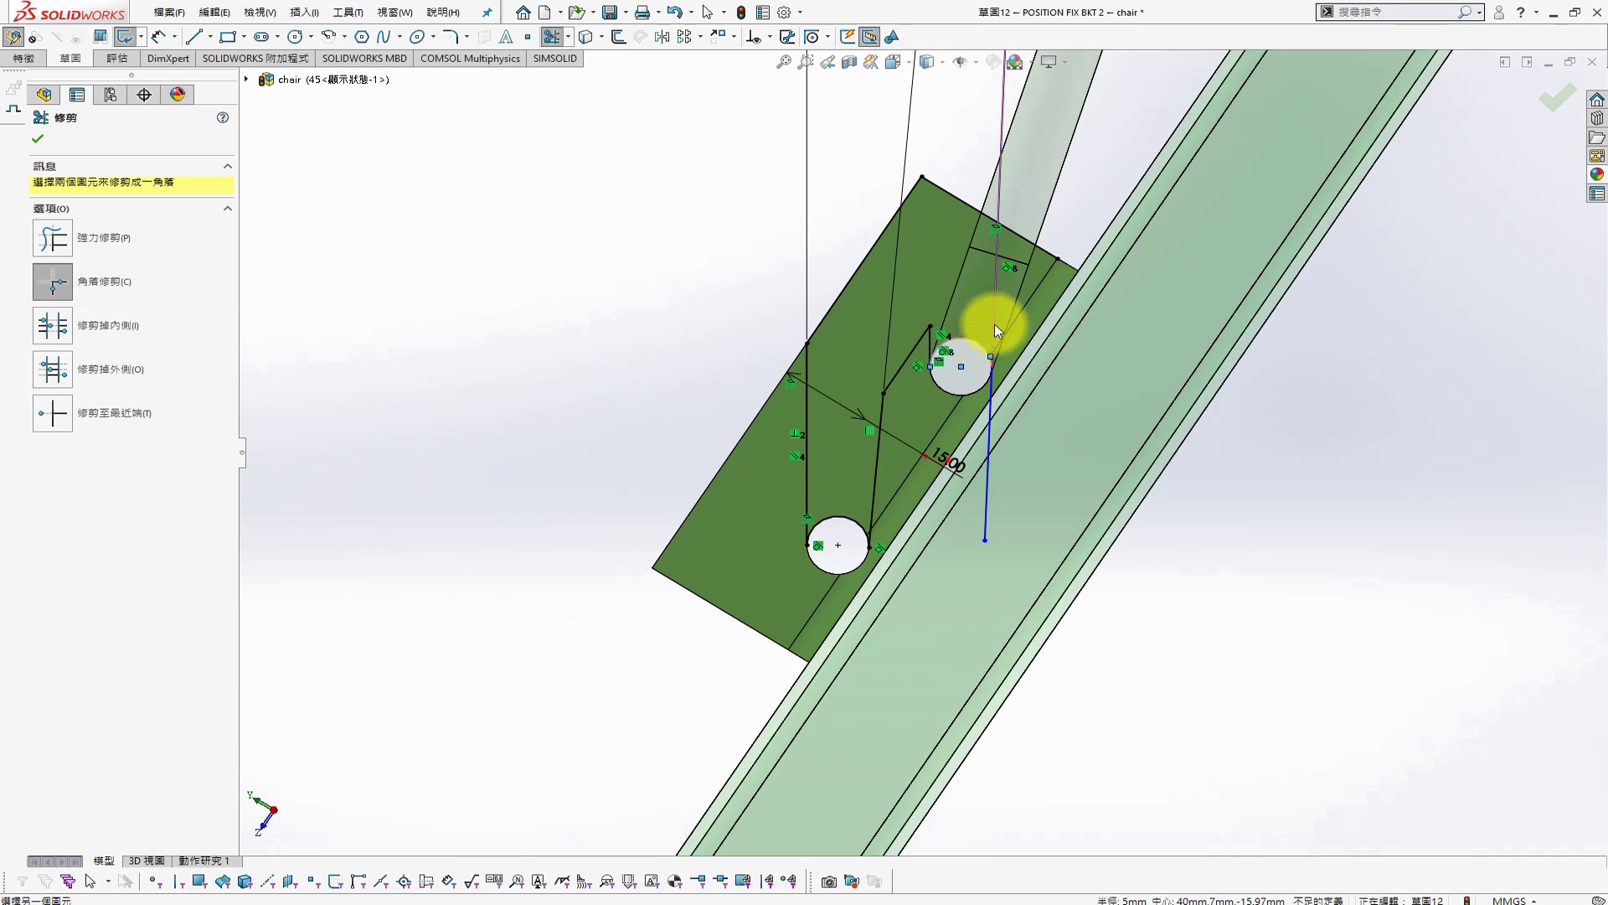
click(1002, 240)
key(Escape)
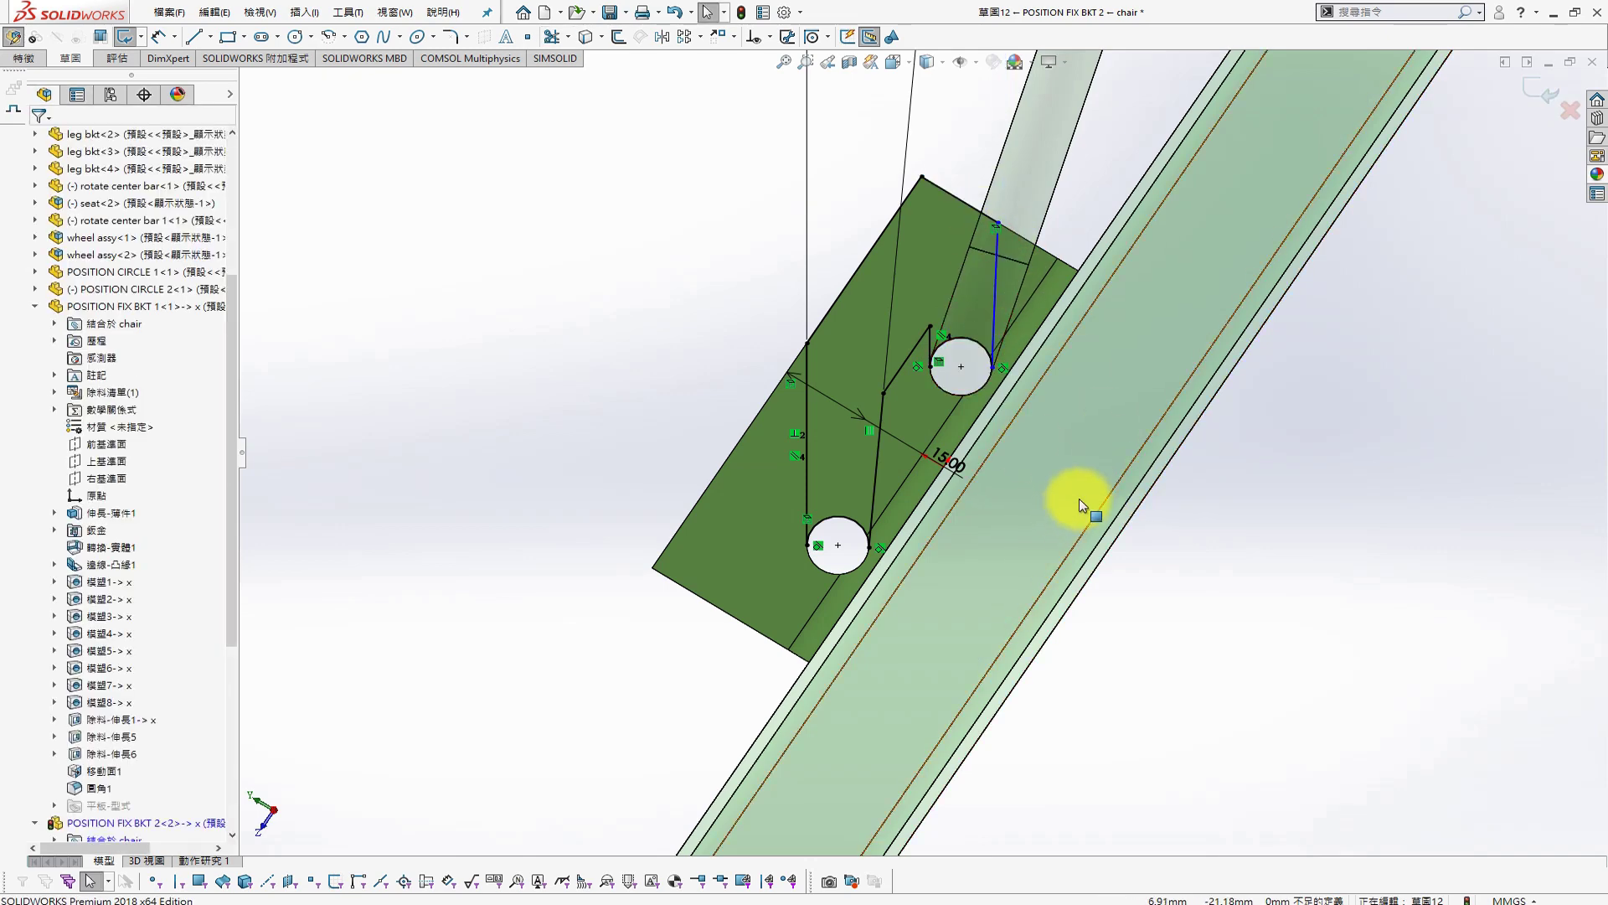
scroll(975, 348, up, 2)
Add an Equal relation so the two slot lines are the same length
click(892, 444)
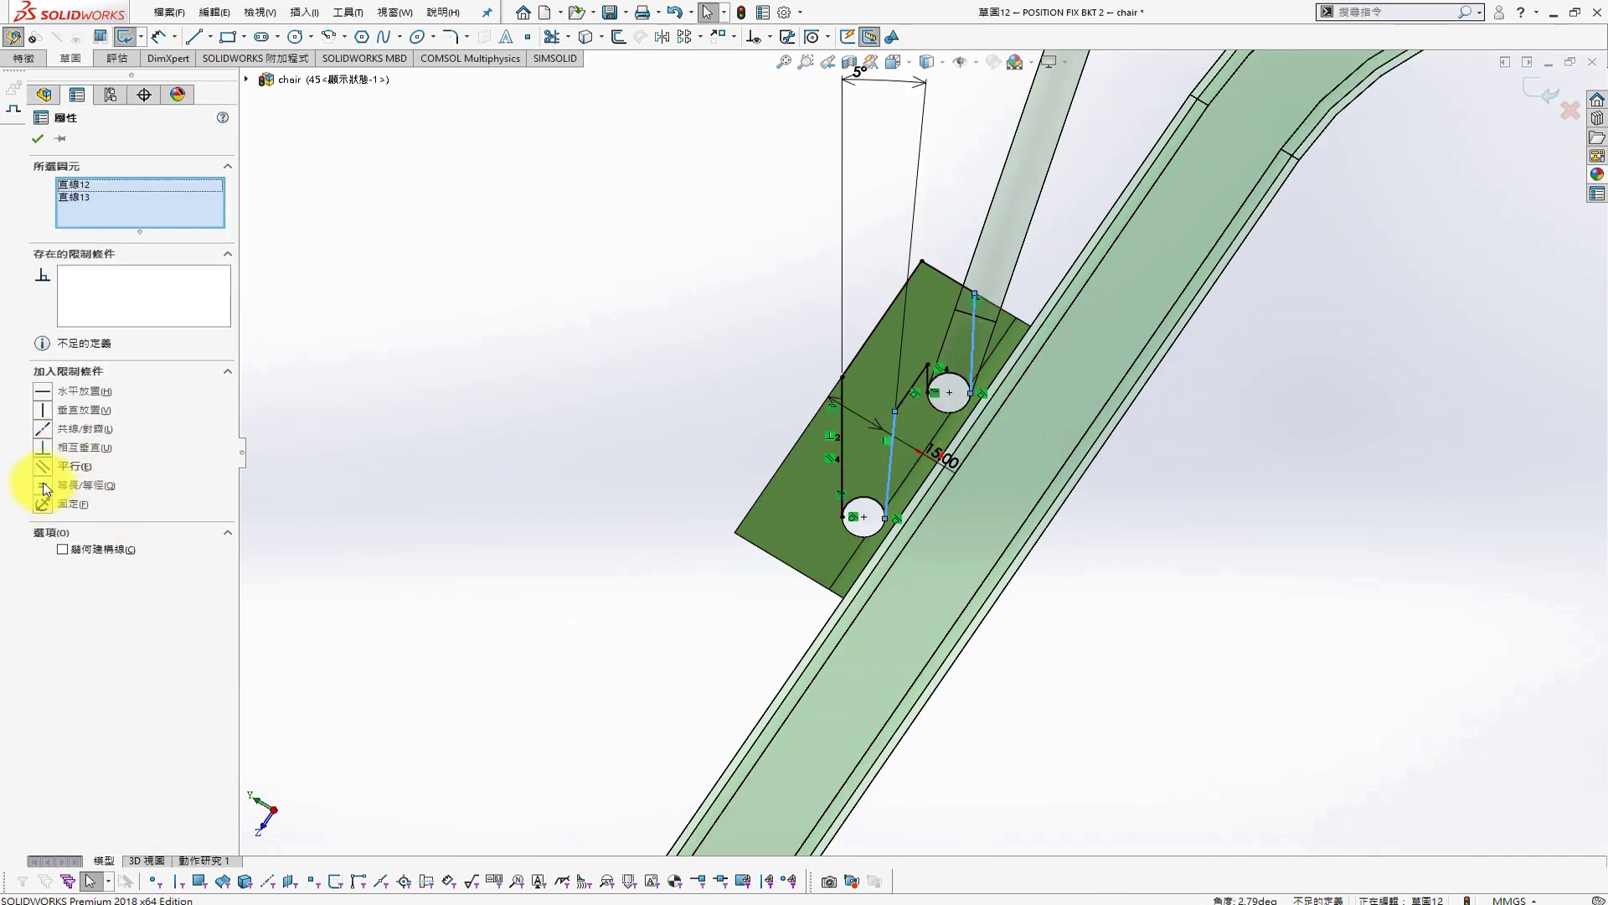
click(43, 484)
click(1290, 544)
scroll(1089, 503, down, 1)
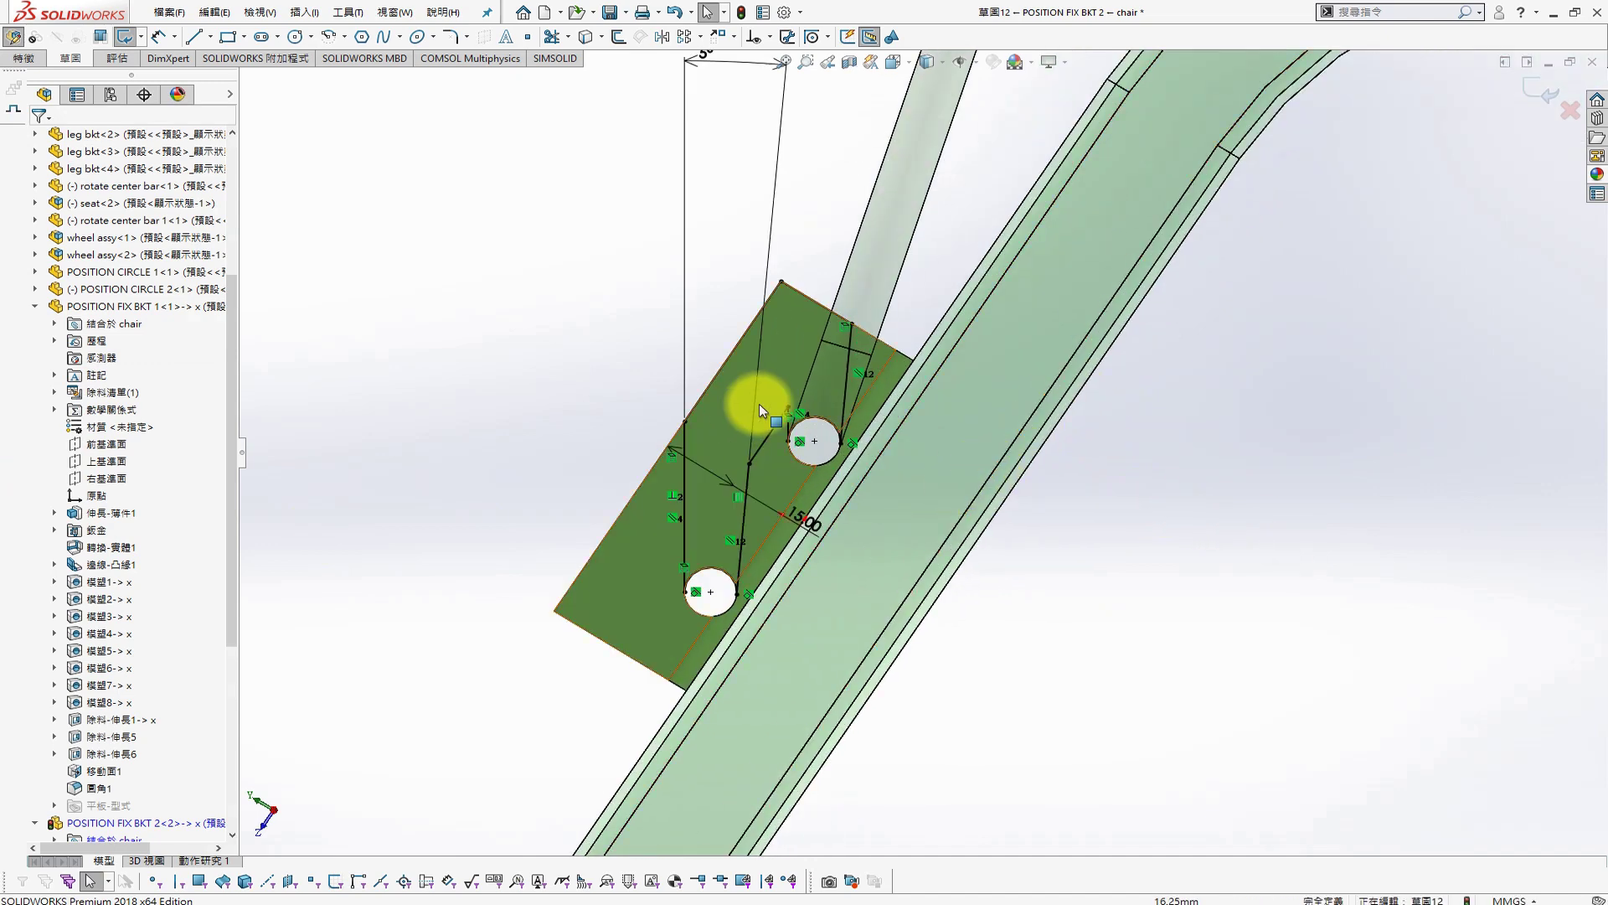
scroll(759, 411, down, 3)
scroll(982, 484, up, 1)
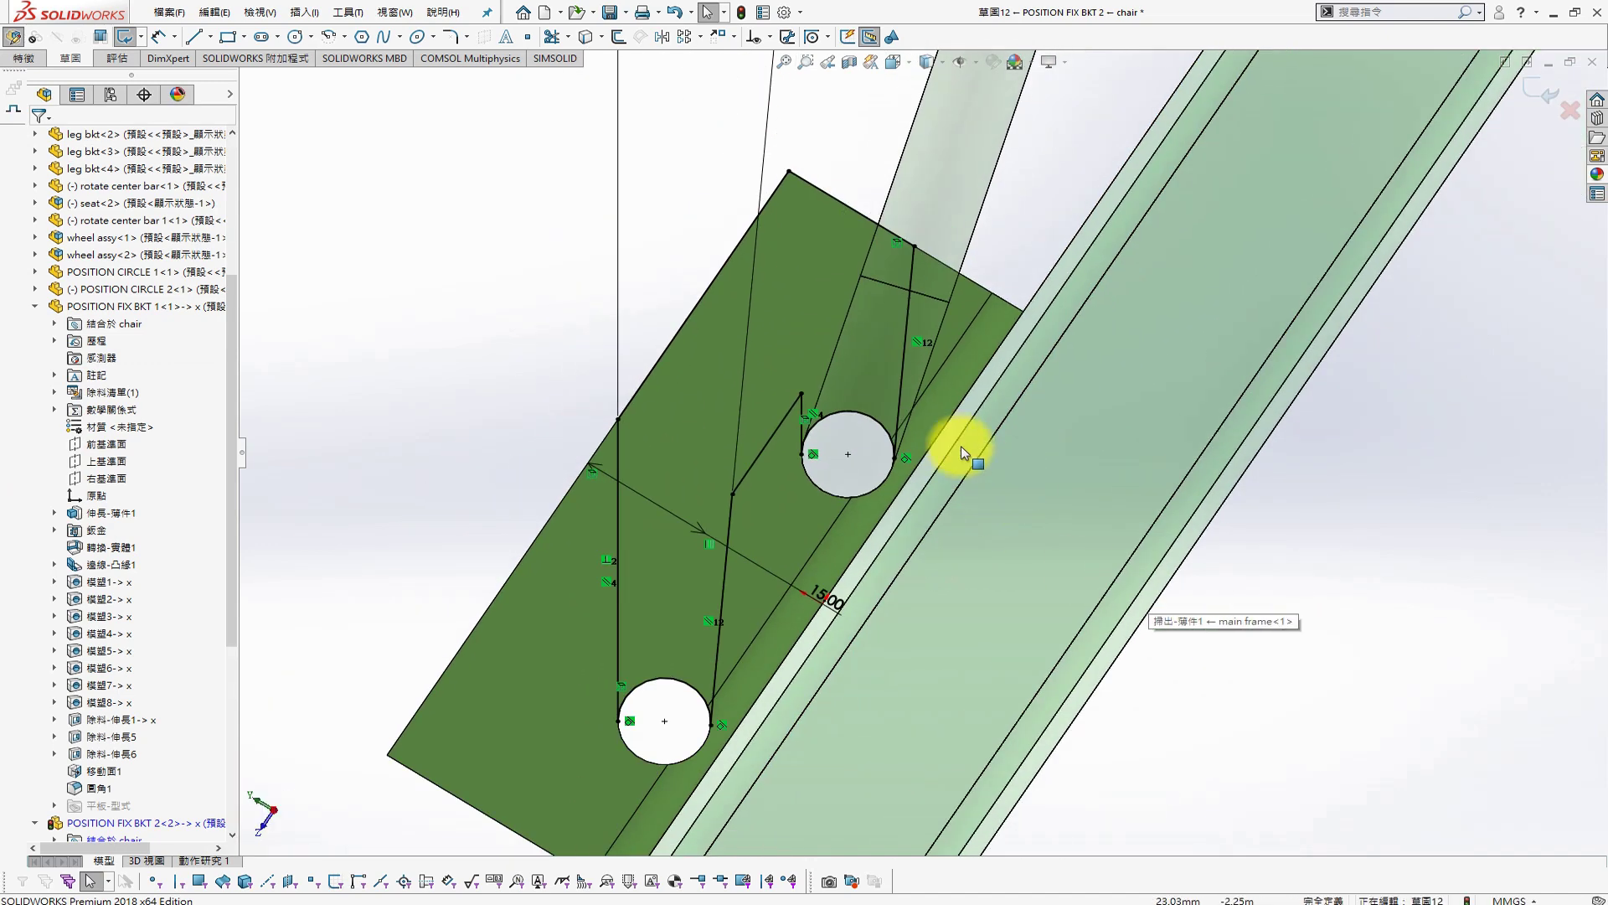
key(s)
click(1048, 481)
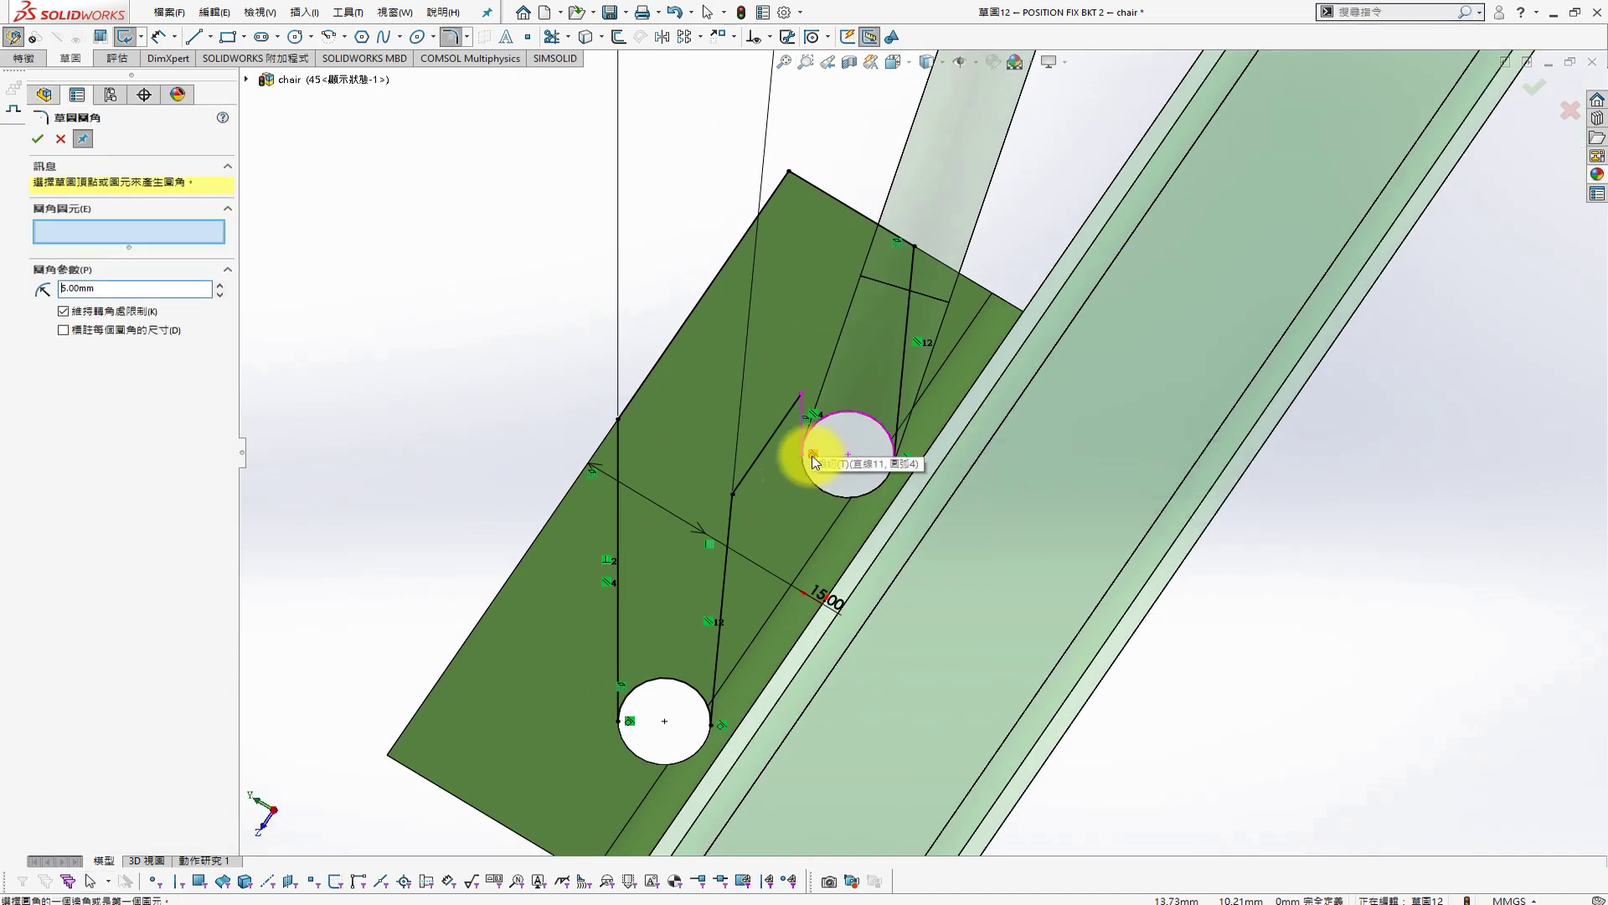
Round the corner where the slanted line meets the upper hole with a 1 mm sketch fillet
click(779, 425)
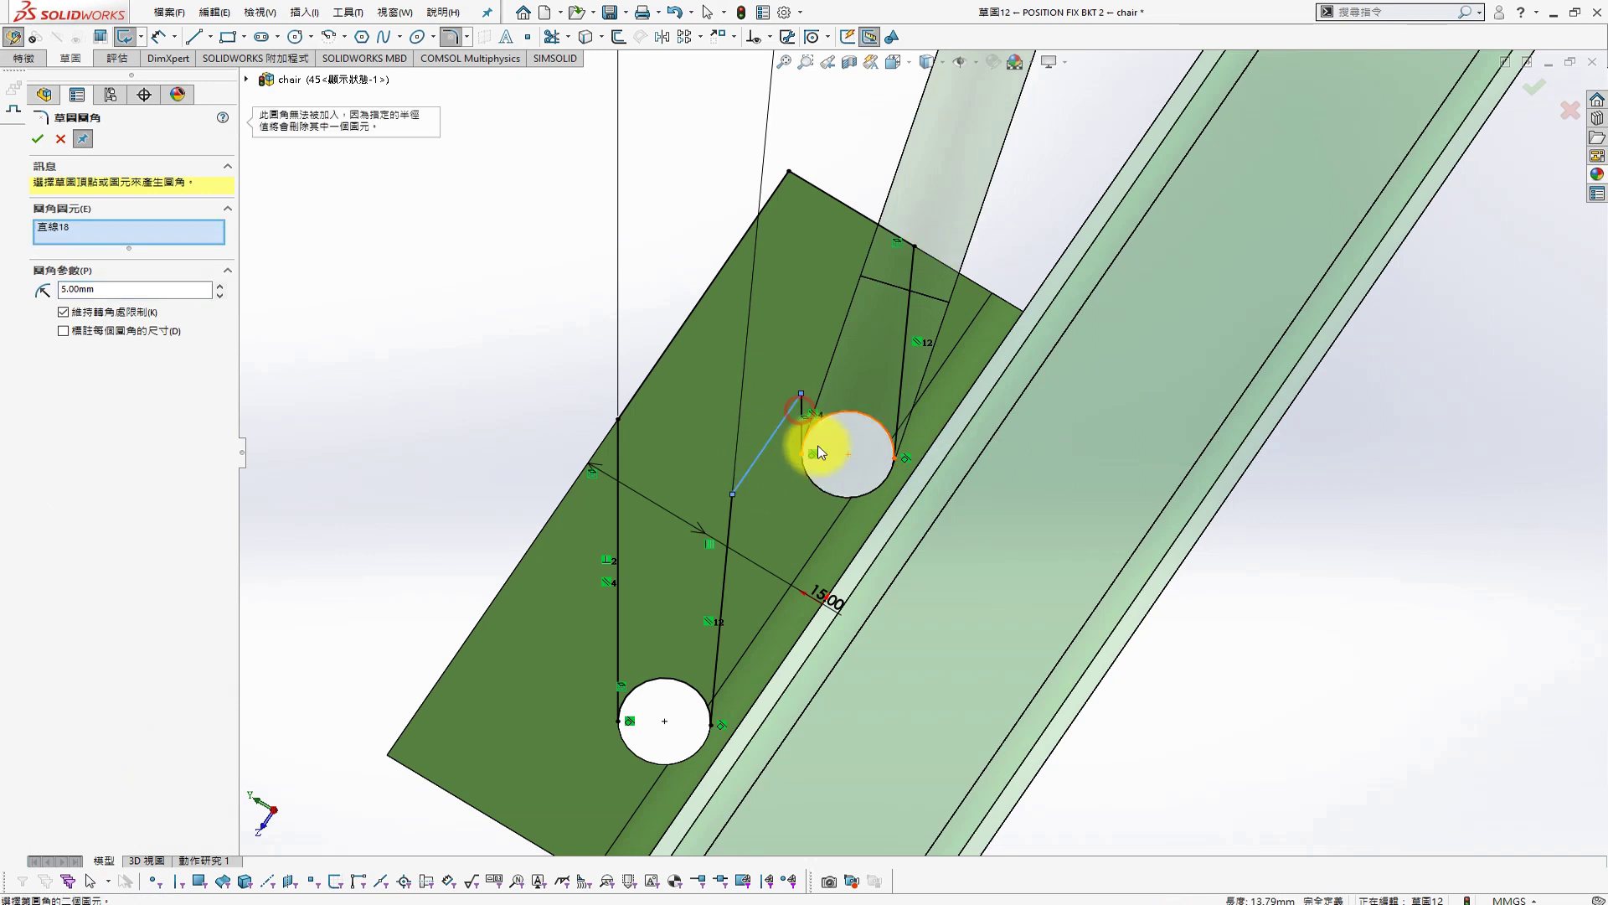
double_click(100, 289)
text(2)
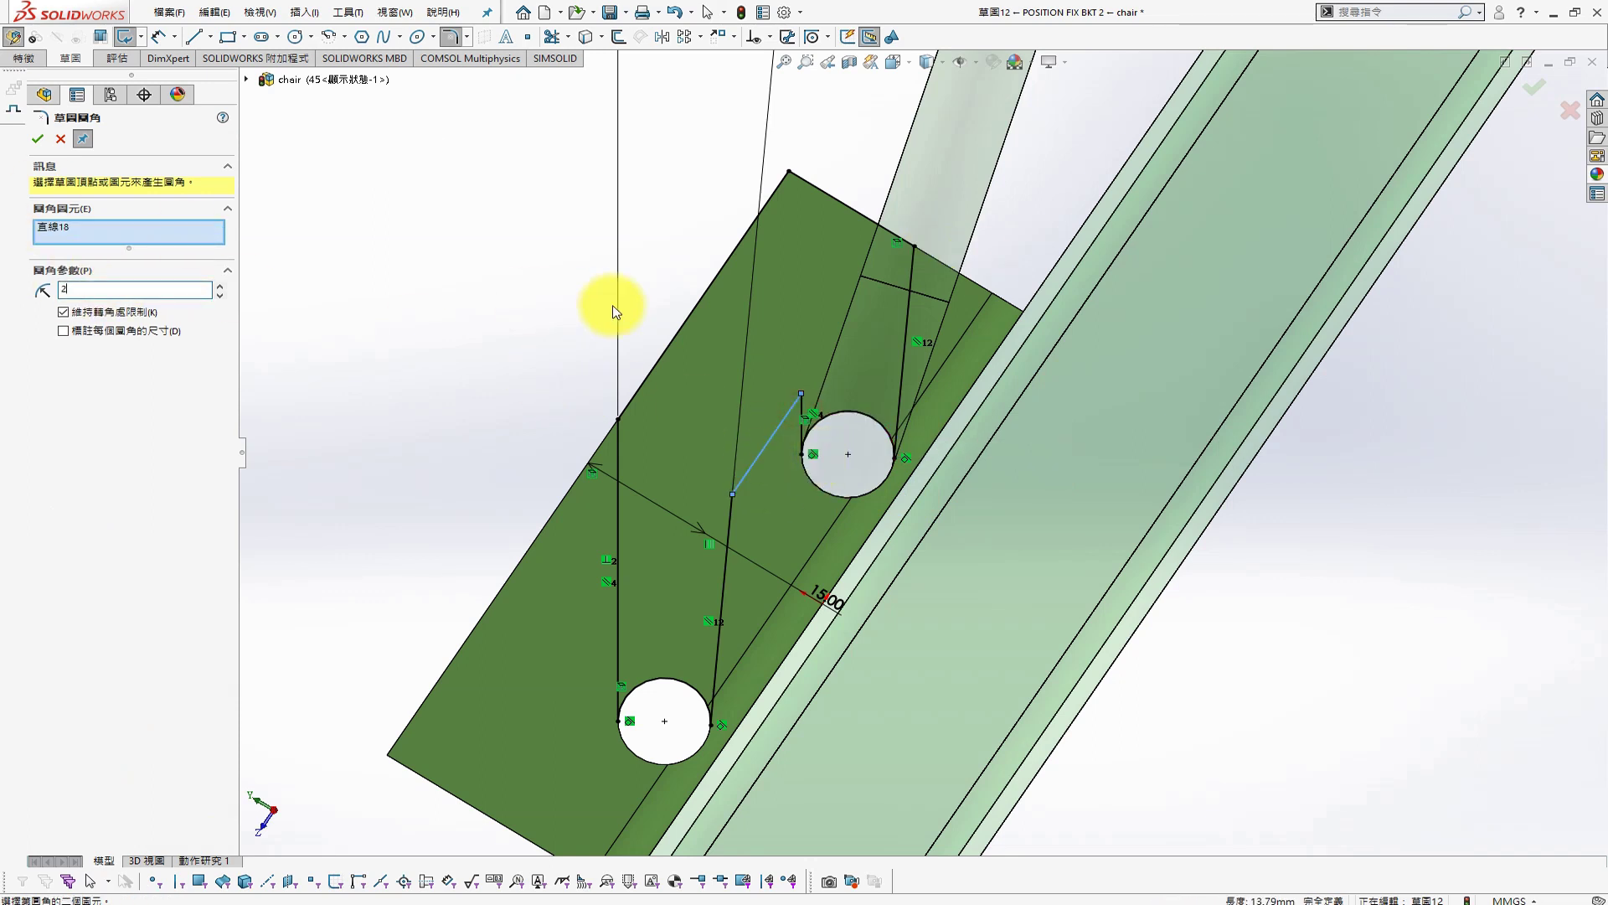
click(802, 413)
text(1)
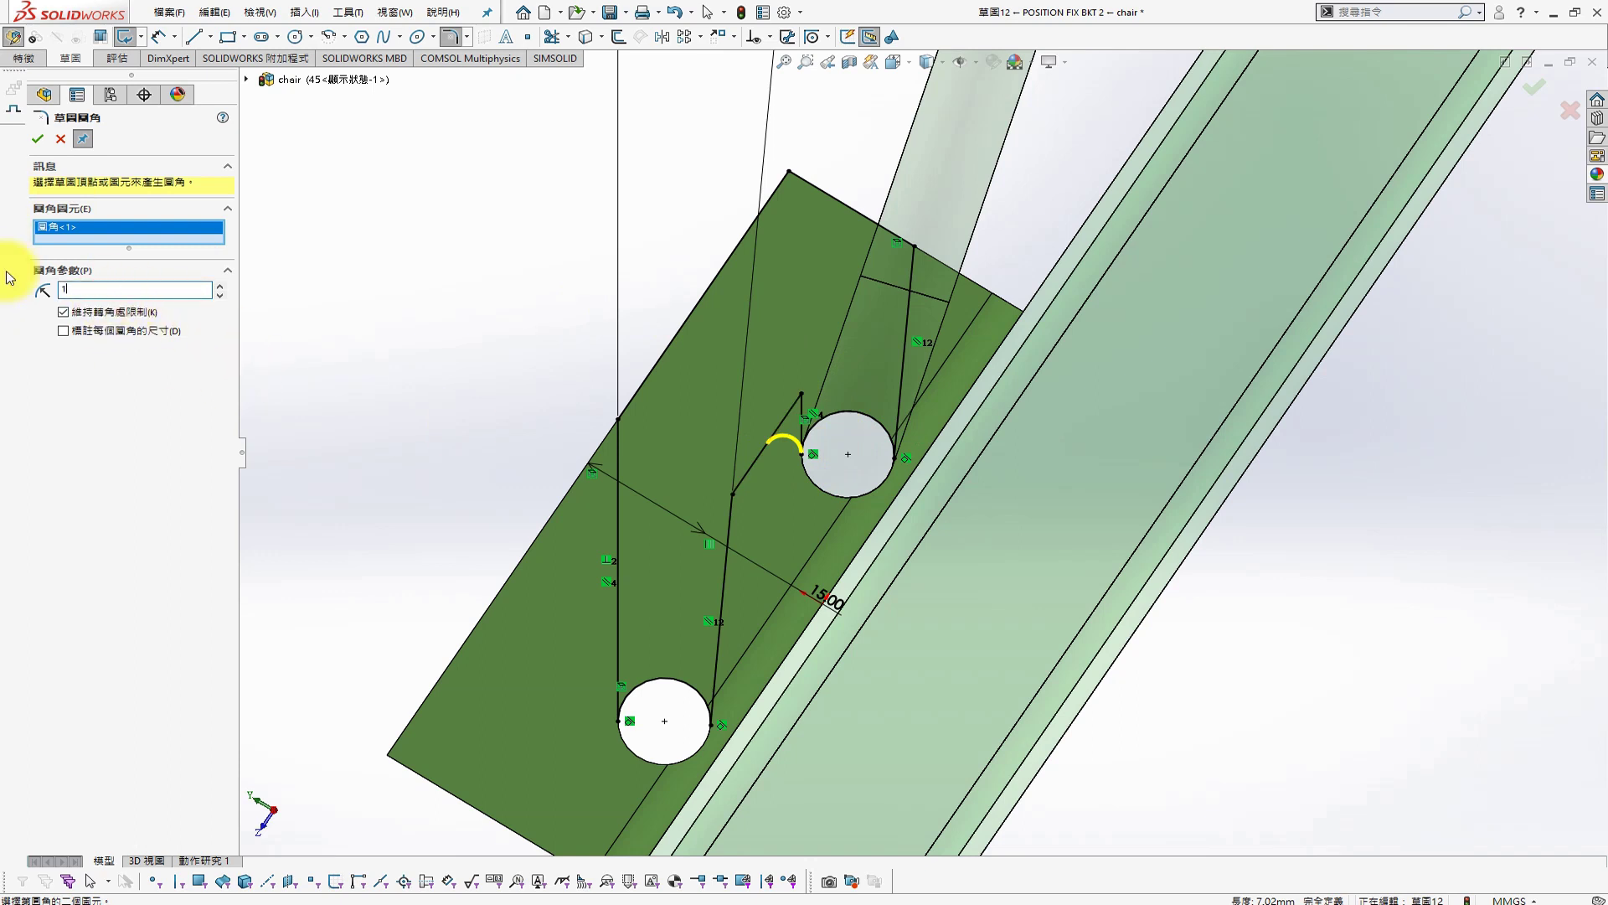
key(Return)
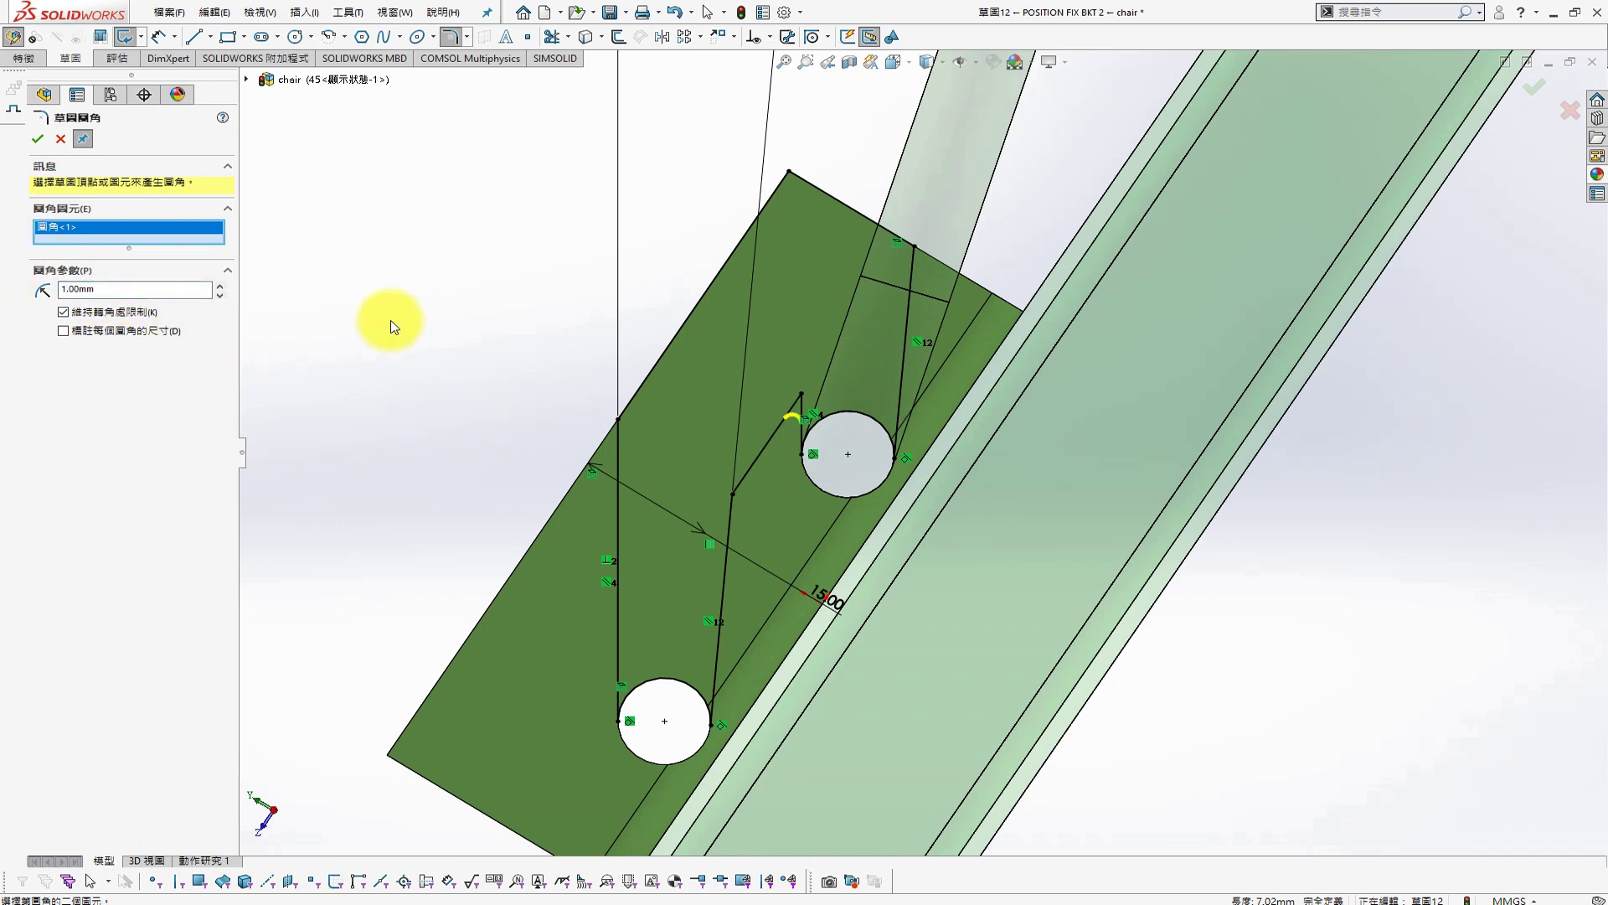
mouse_move(1120, 388)
middle_down()
mouse_move(1128, 477)
mouse_move(1273, 563)
middle_up()
key(s)
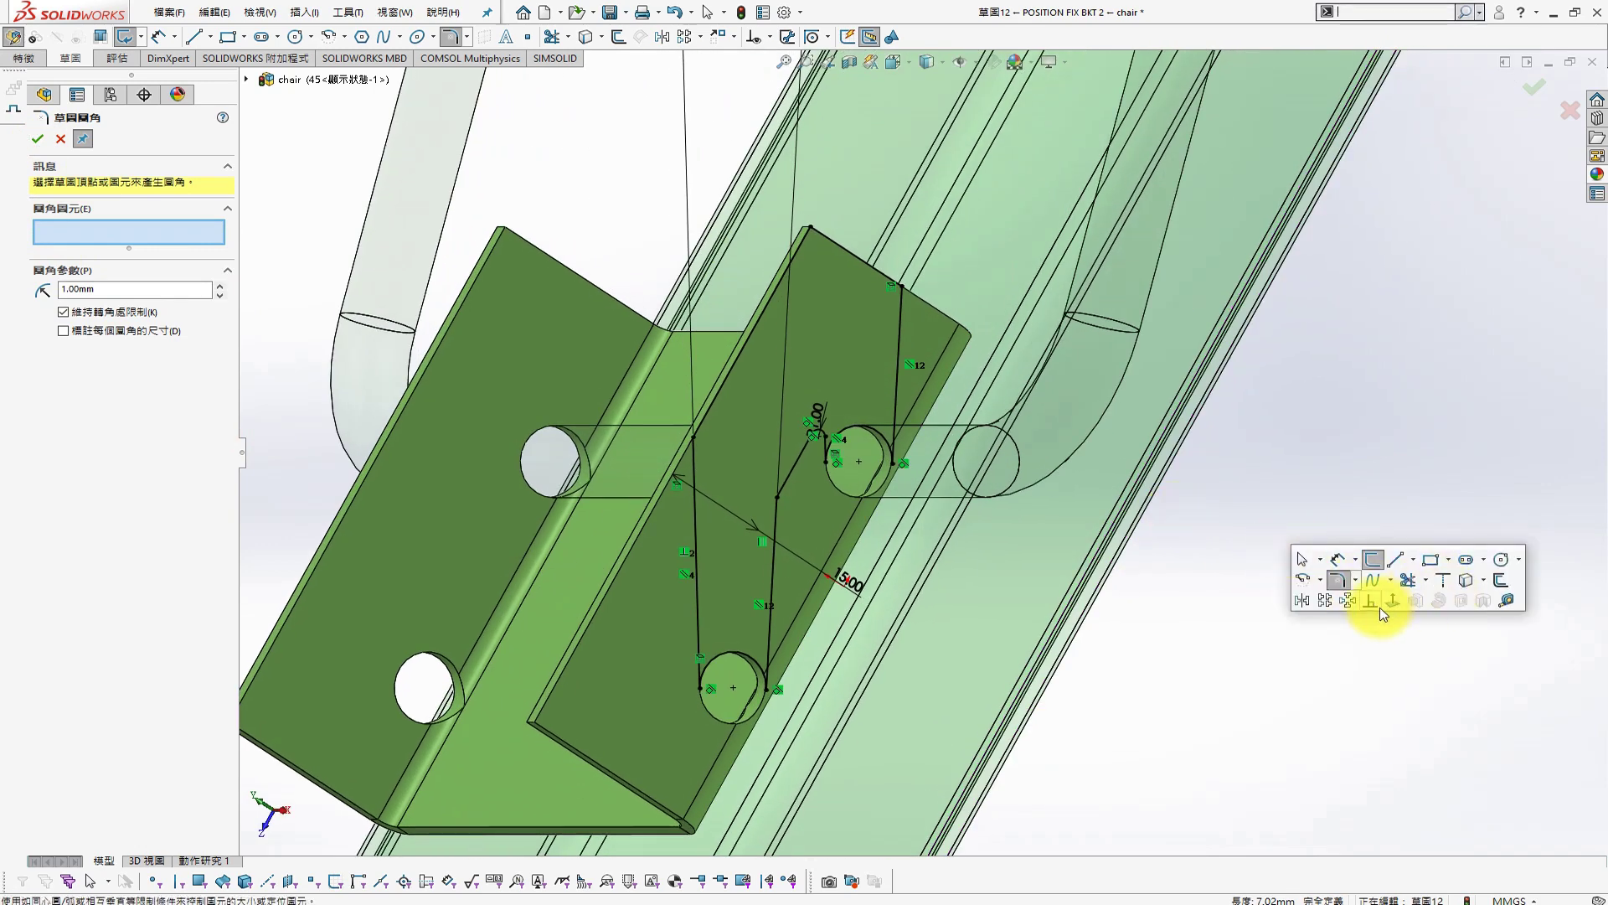
key(Escape)
Cut the sketched slots through the bracket with a Through All extruded cut
key(s)
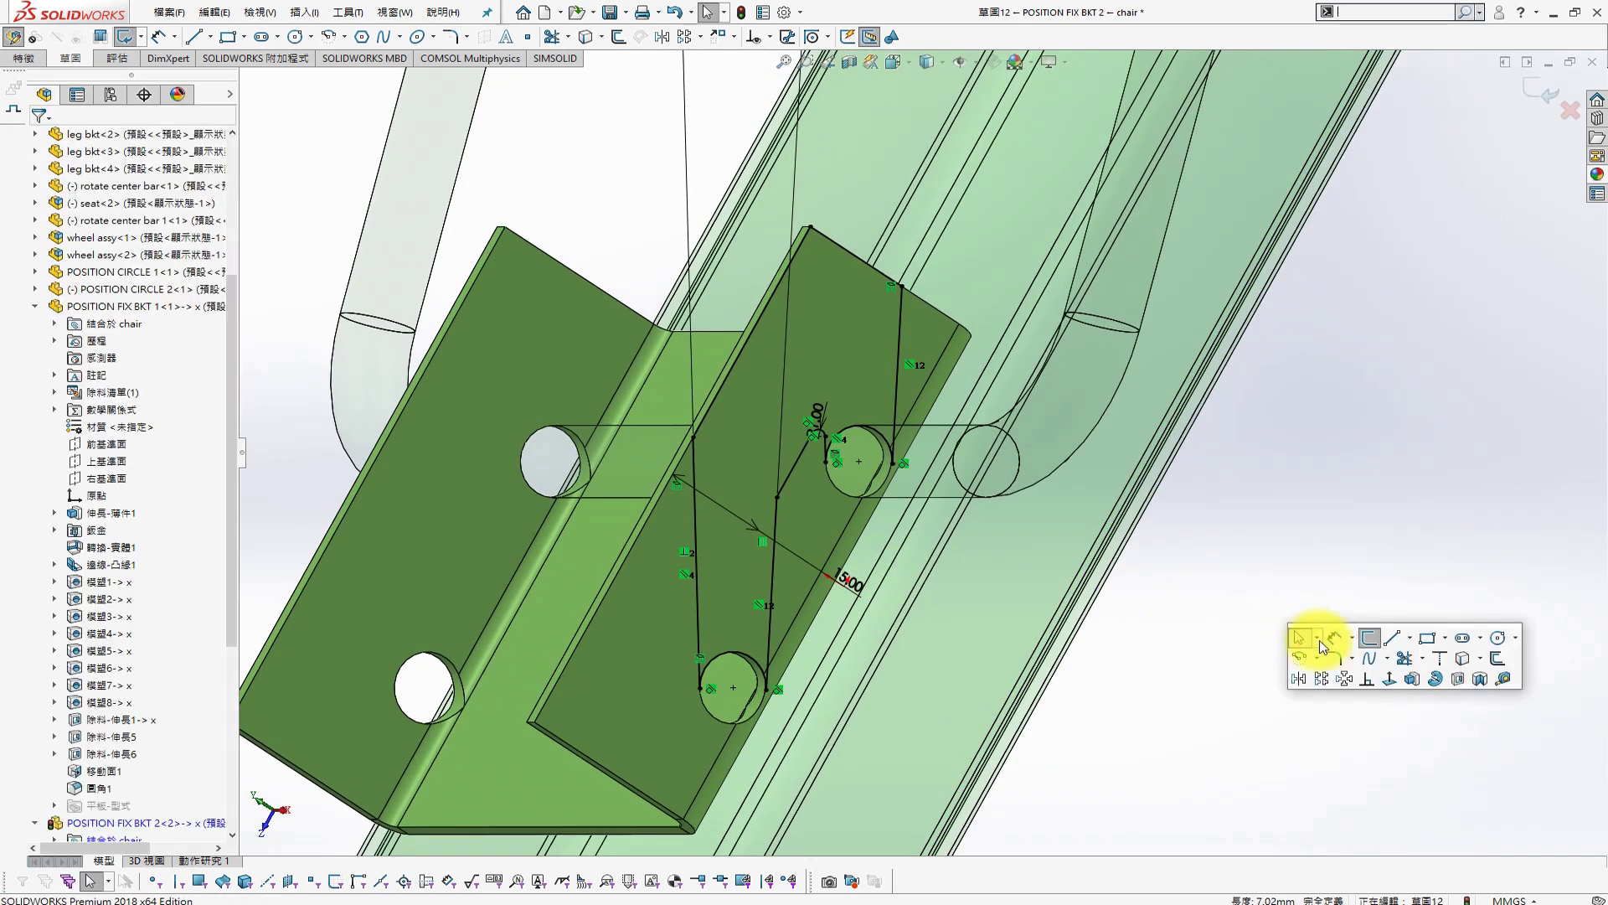
click(1459, 680)
click(139, 232)
click(123, 268)
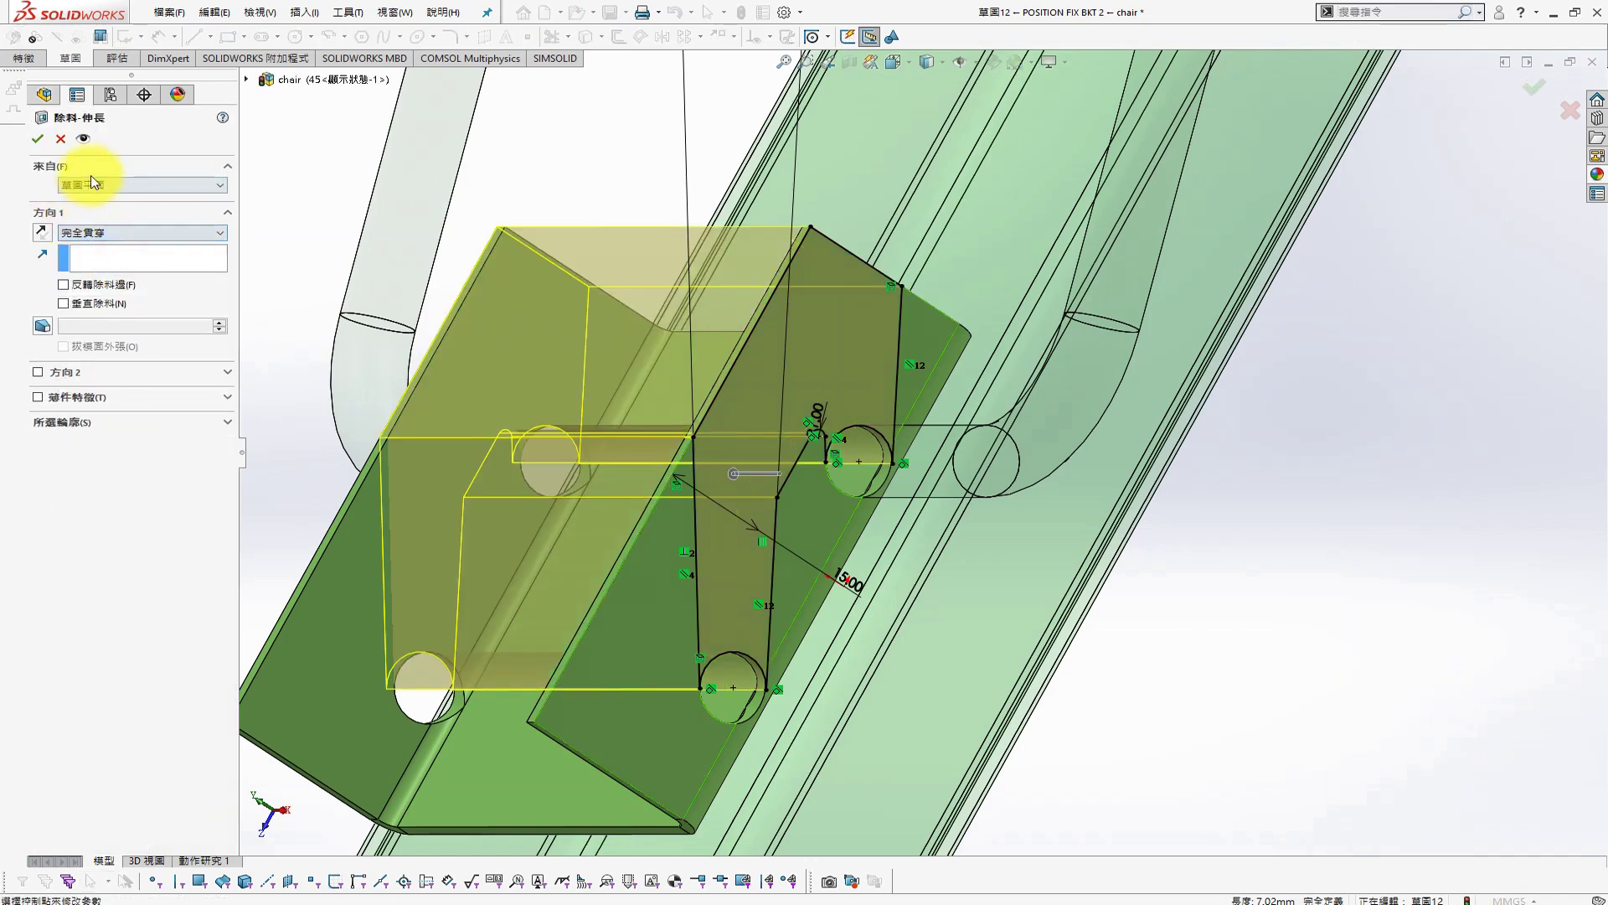
key(Return)
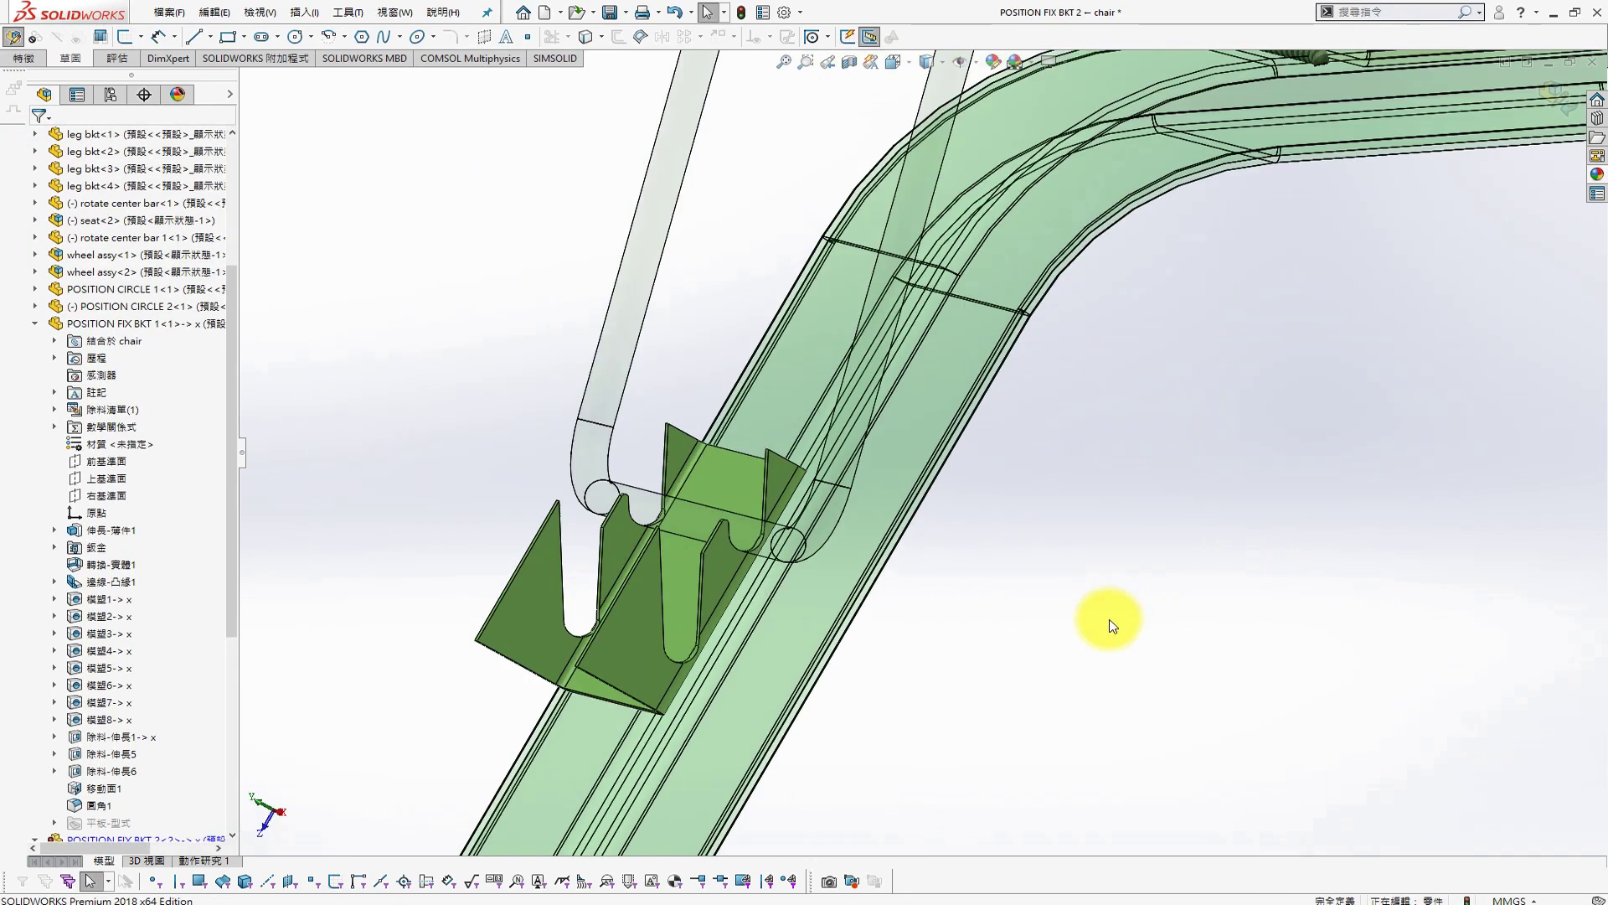
middle_drag(1385, 566, 769, 587)
scroll(769, 587, down, 1)
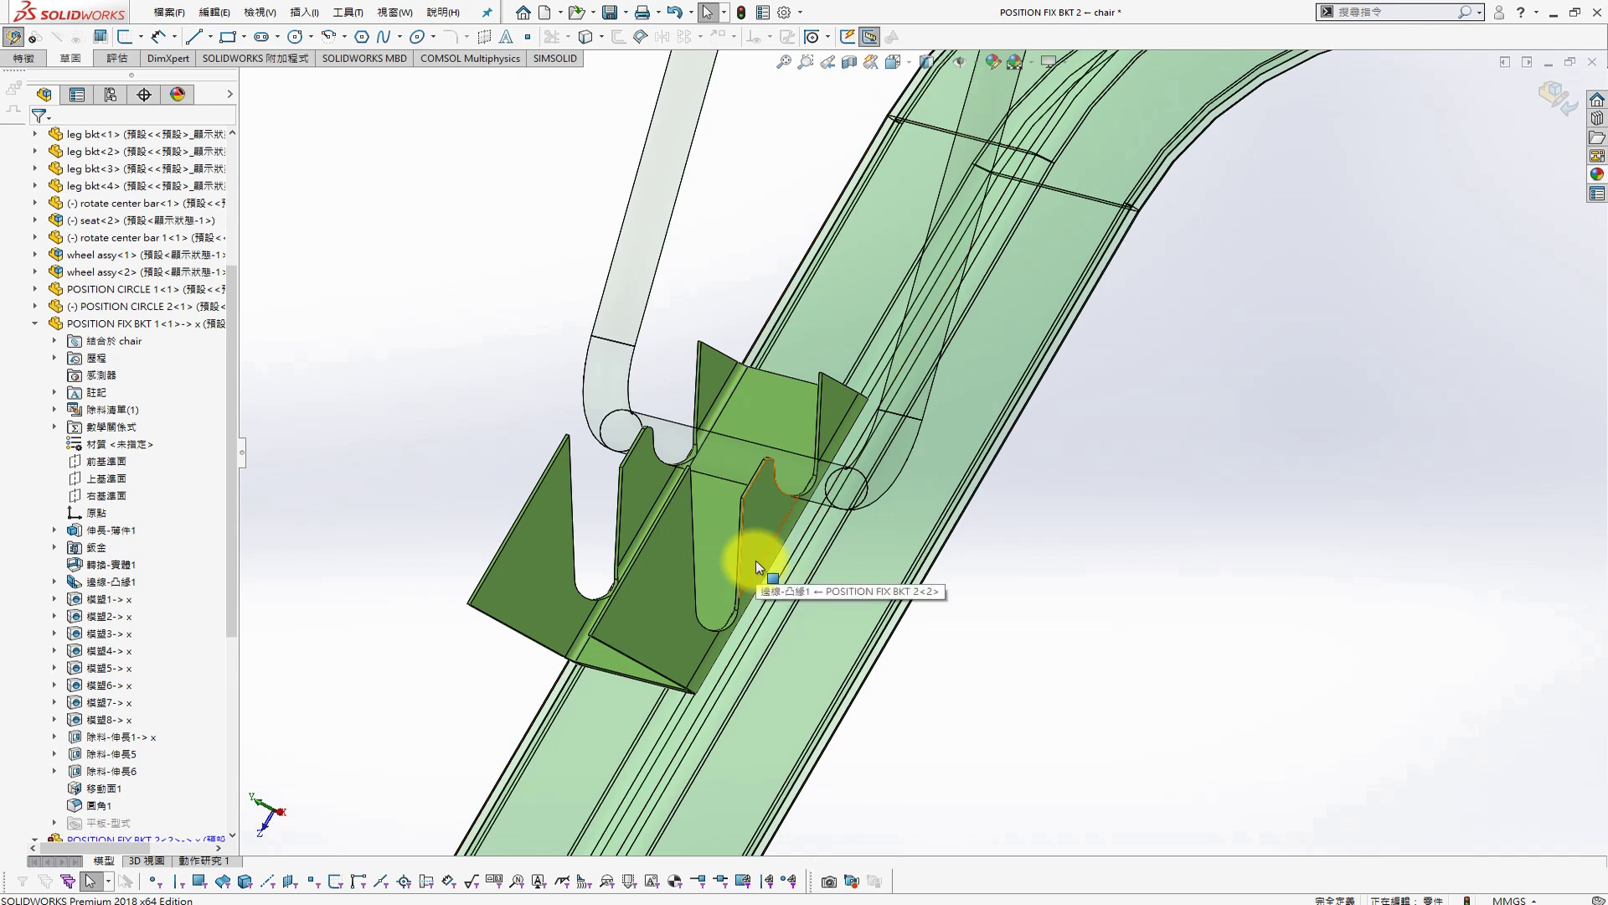
Exit in-context editing and open POSITION FIX BKT 2 in its own part window
click(1558, 94)
click(637, 582)
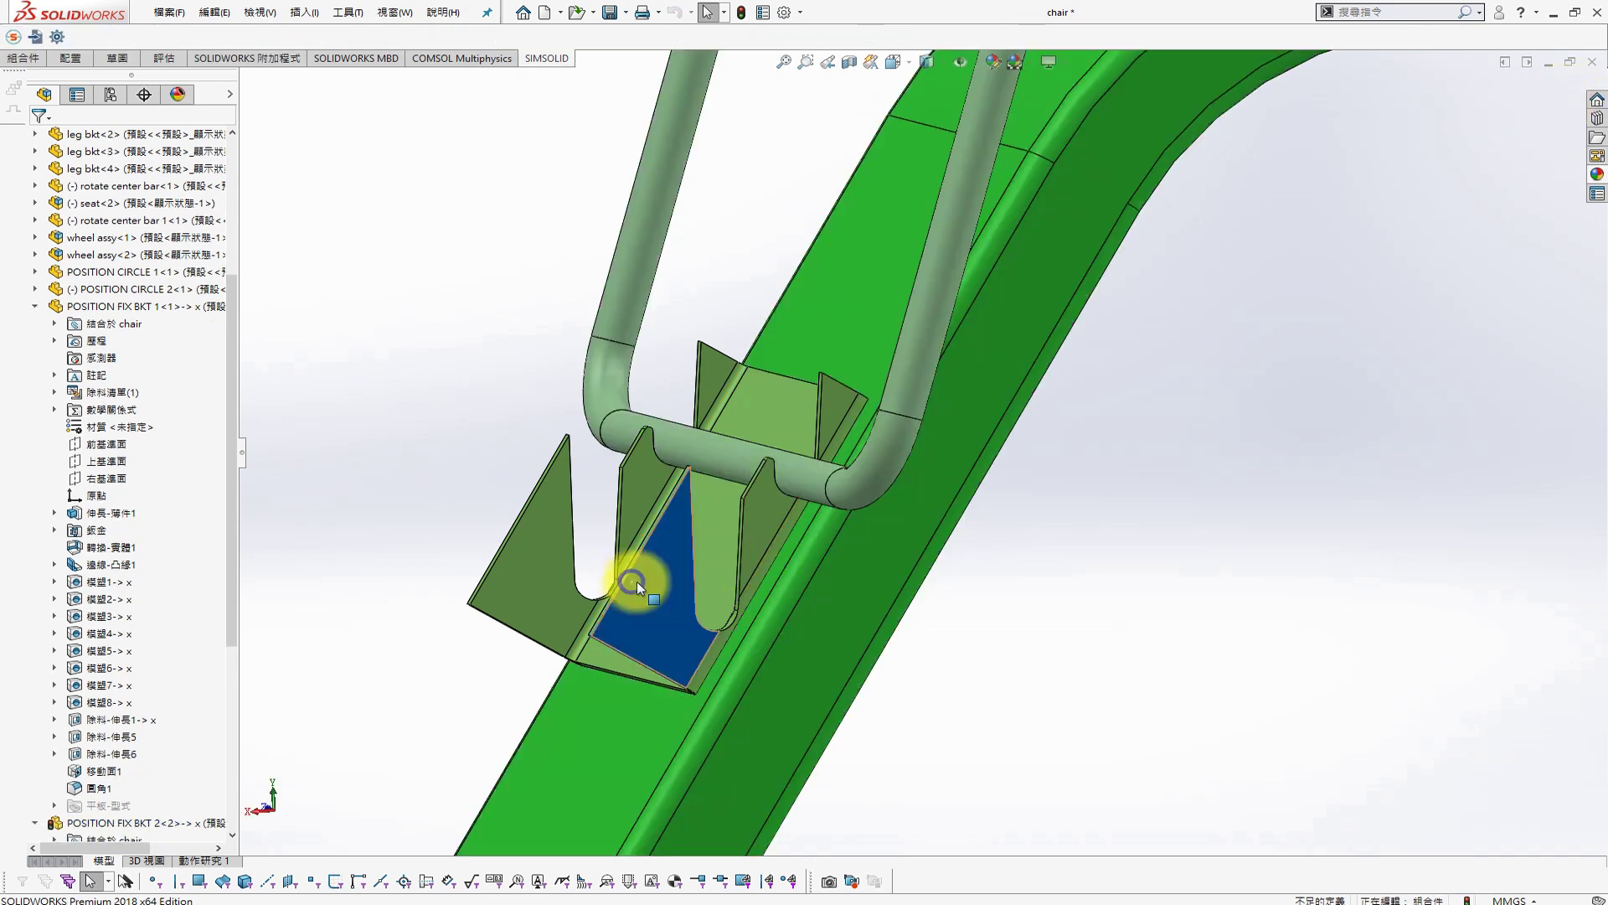
click(685, 490)
mouse_move(998, 459)
middle_down()
mouse_move(851, 531)
mouse_move(883, 448)
mouse_move(814, 469)
mouse_move(934, 478)
mouse_move(900, 424)
middle_up()
scroll(1148, 405, down, 3)
mouse_move(923, 578)
middle_down()
mouse_move(1095, 603)
mouse_move(843, 606)
middle_up()
Sketch a horizontal line on the tab face, collinear with the tab's top edge
click(843, 606)
click(924, 546)
key(s)
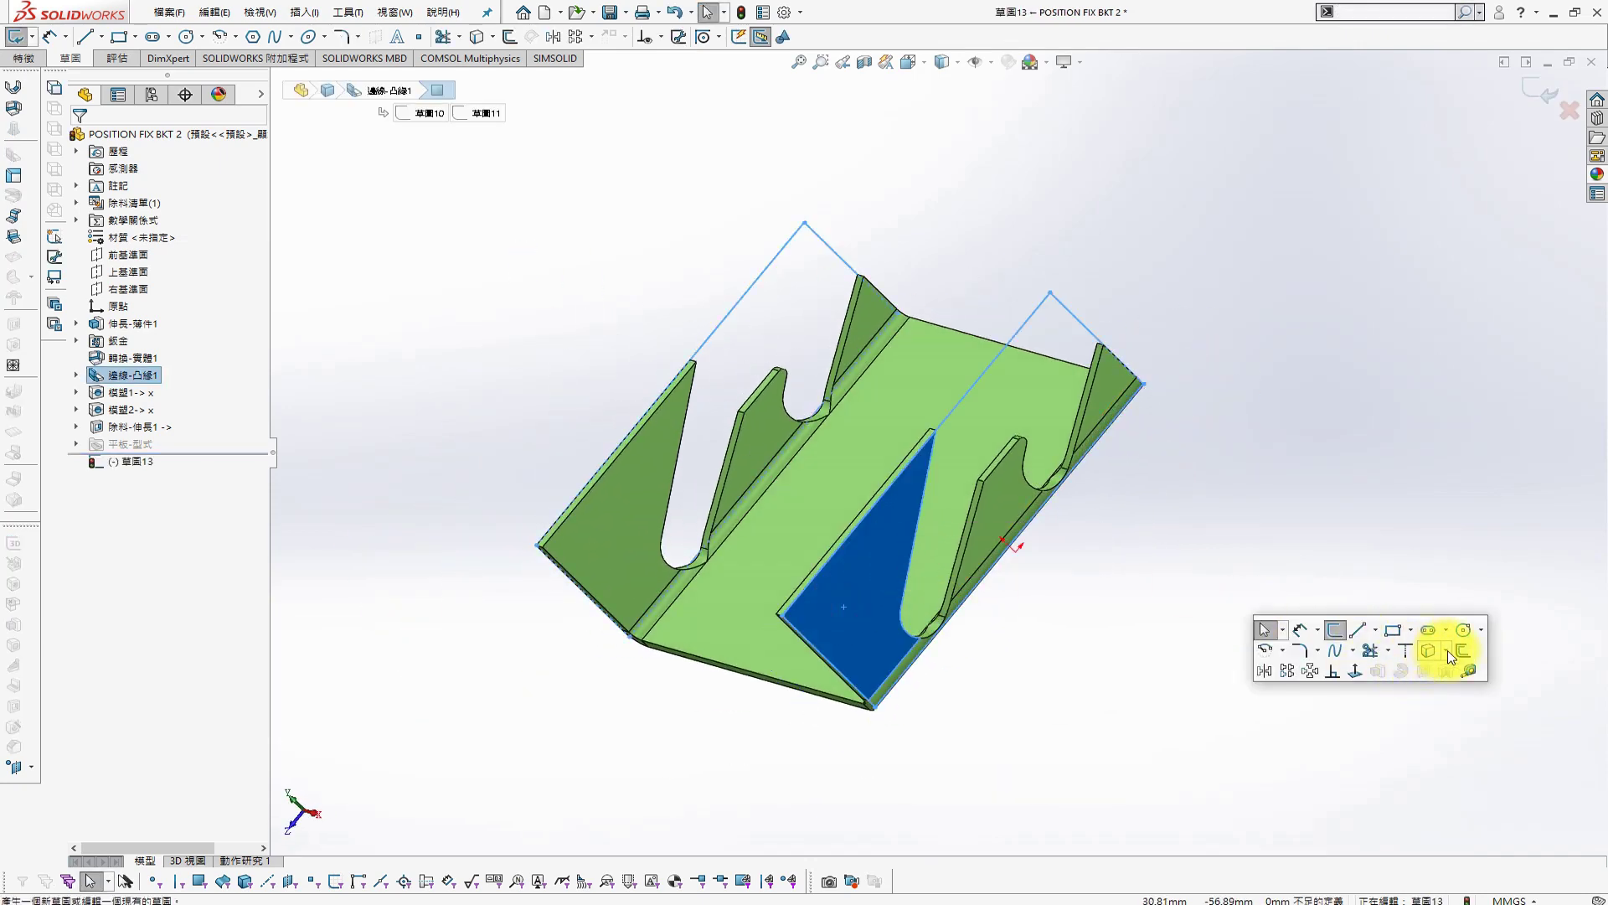
click(1356, 671)
key(s)
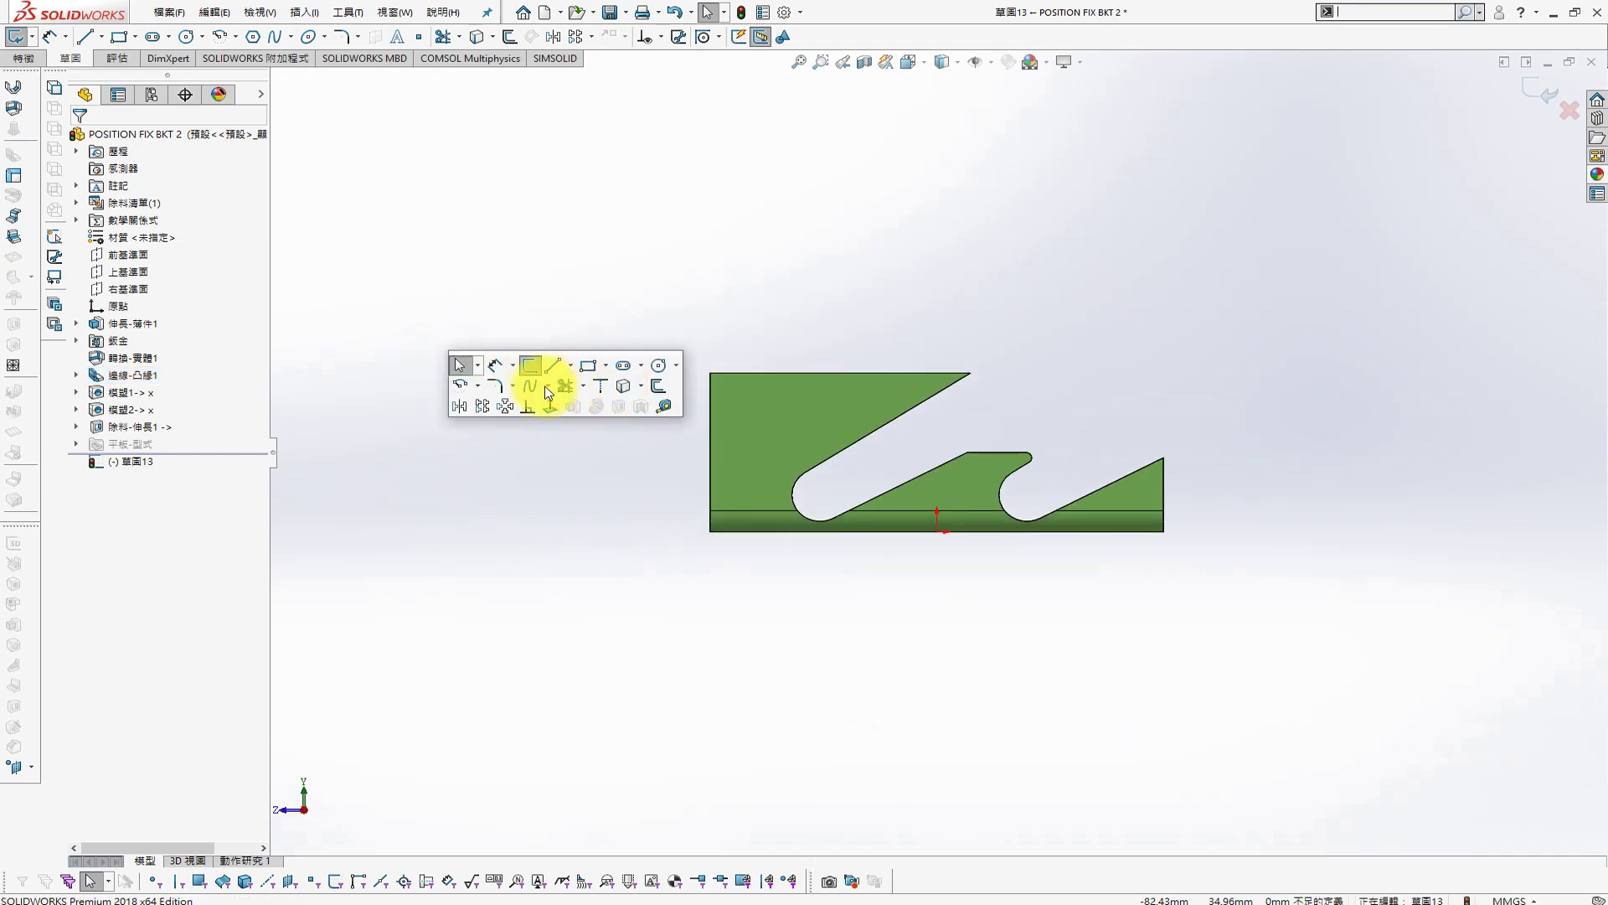
click(553, 365)
click(437, 423)
click(1272, 423)
key(Escape)
click(1023, 423)
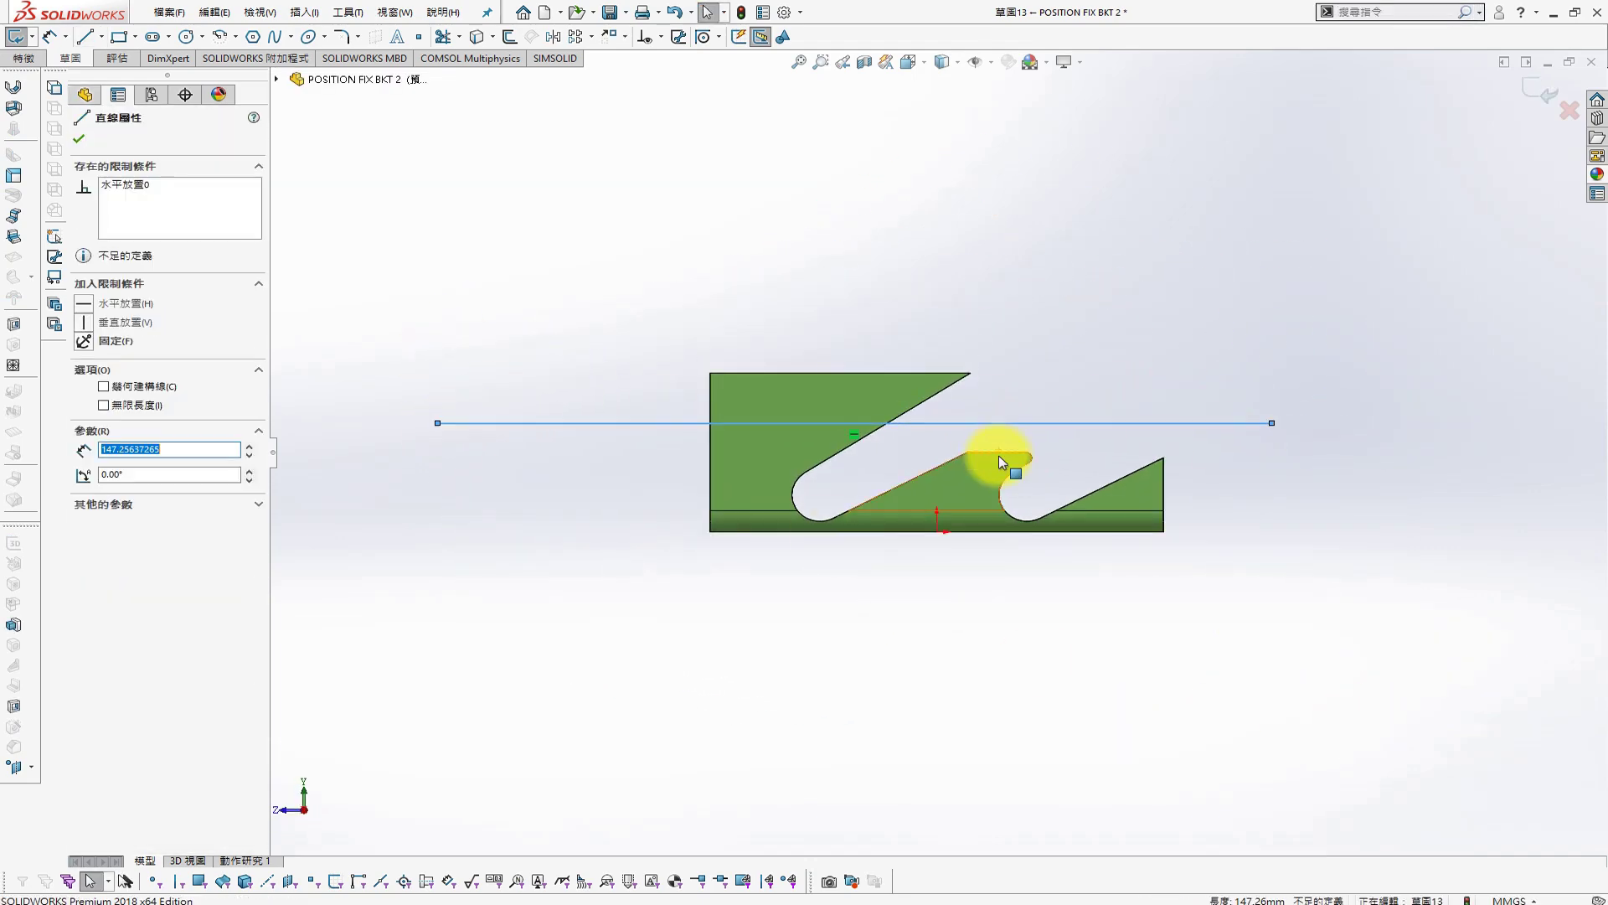
ctrl+click(1001, 461)
click(79, 410)
click(621, 358)
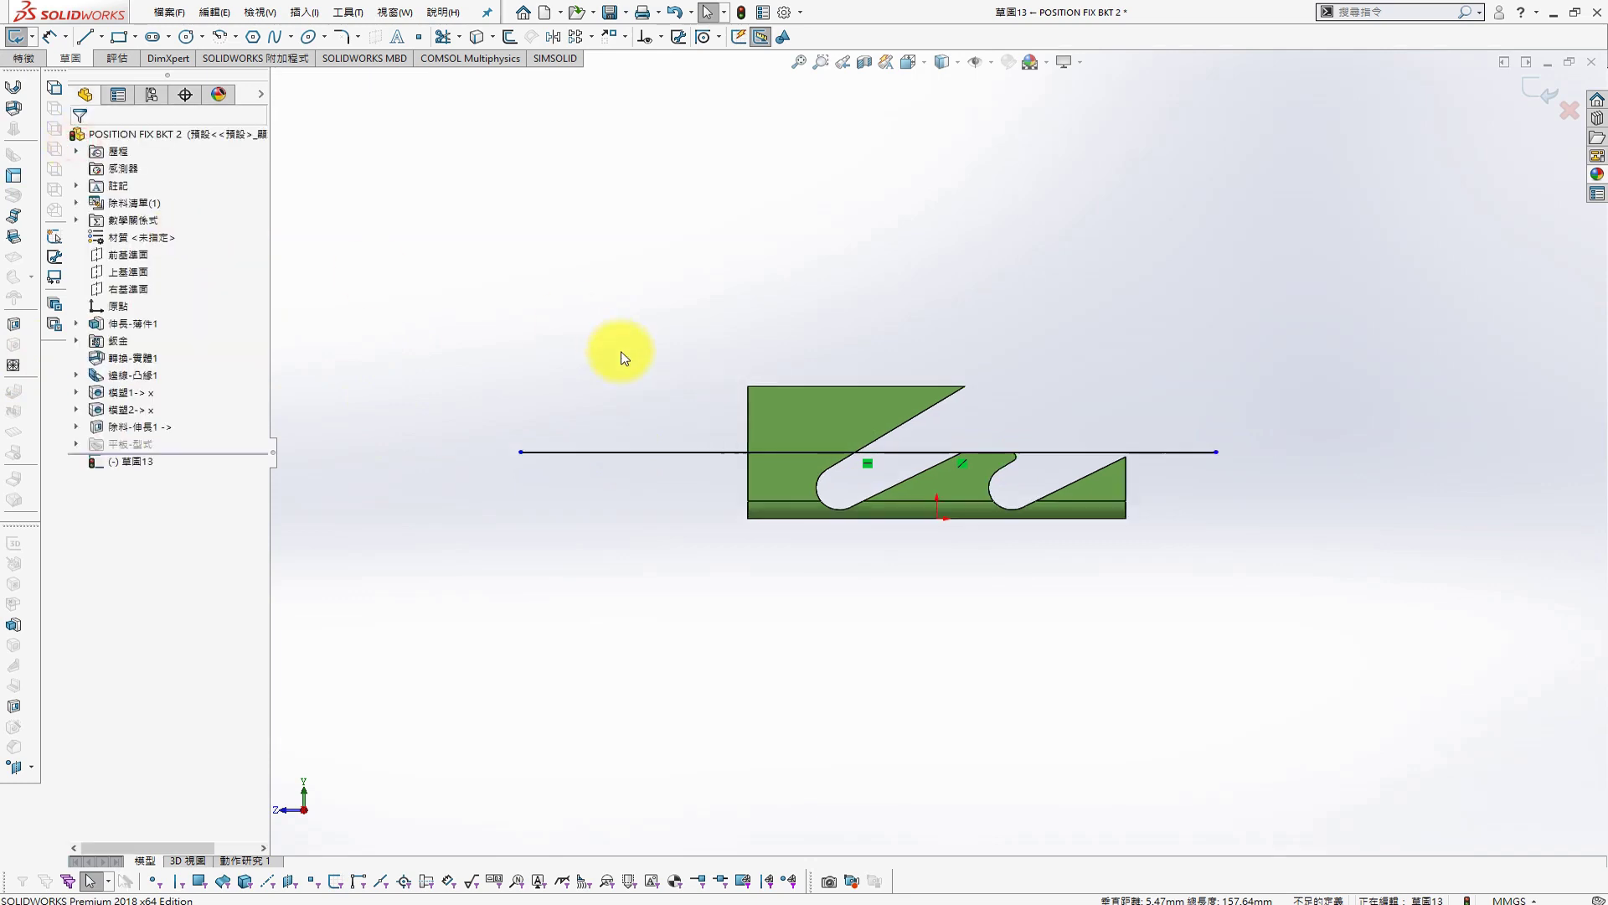
Extrude-cut Through All along that line to trim the pointed tabs to a straight height
middle_drag(620, 358, 784, 495)
key(s)
click(969, 578)
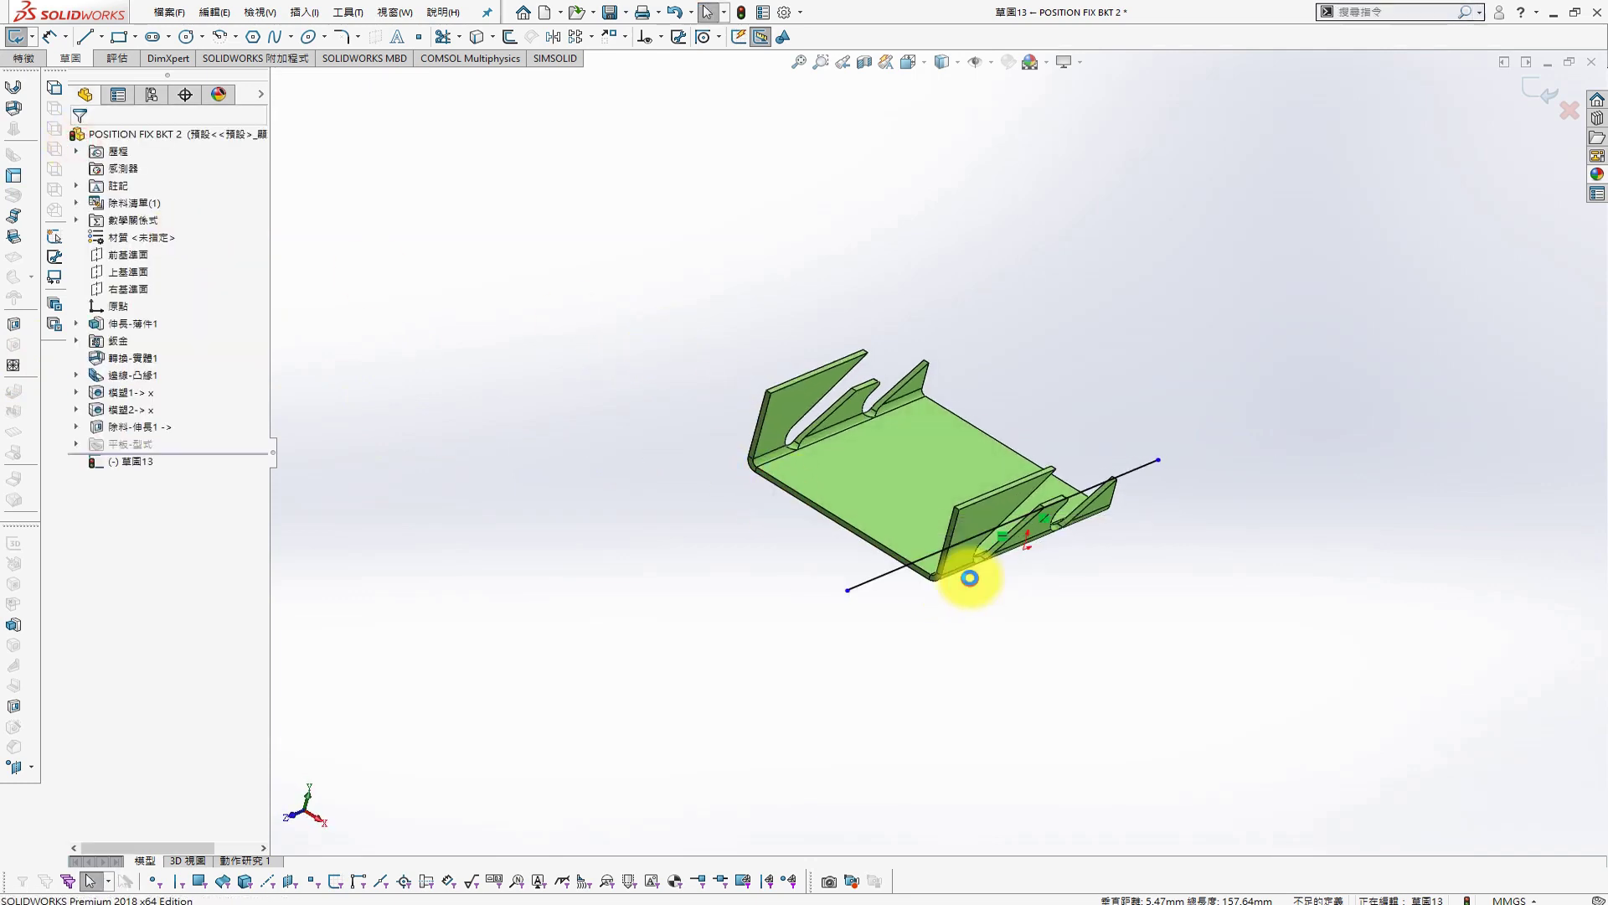
click(176, 232)
click(198, 270)
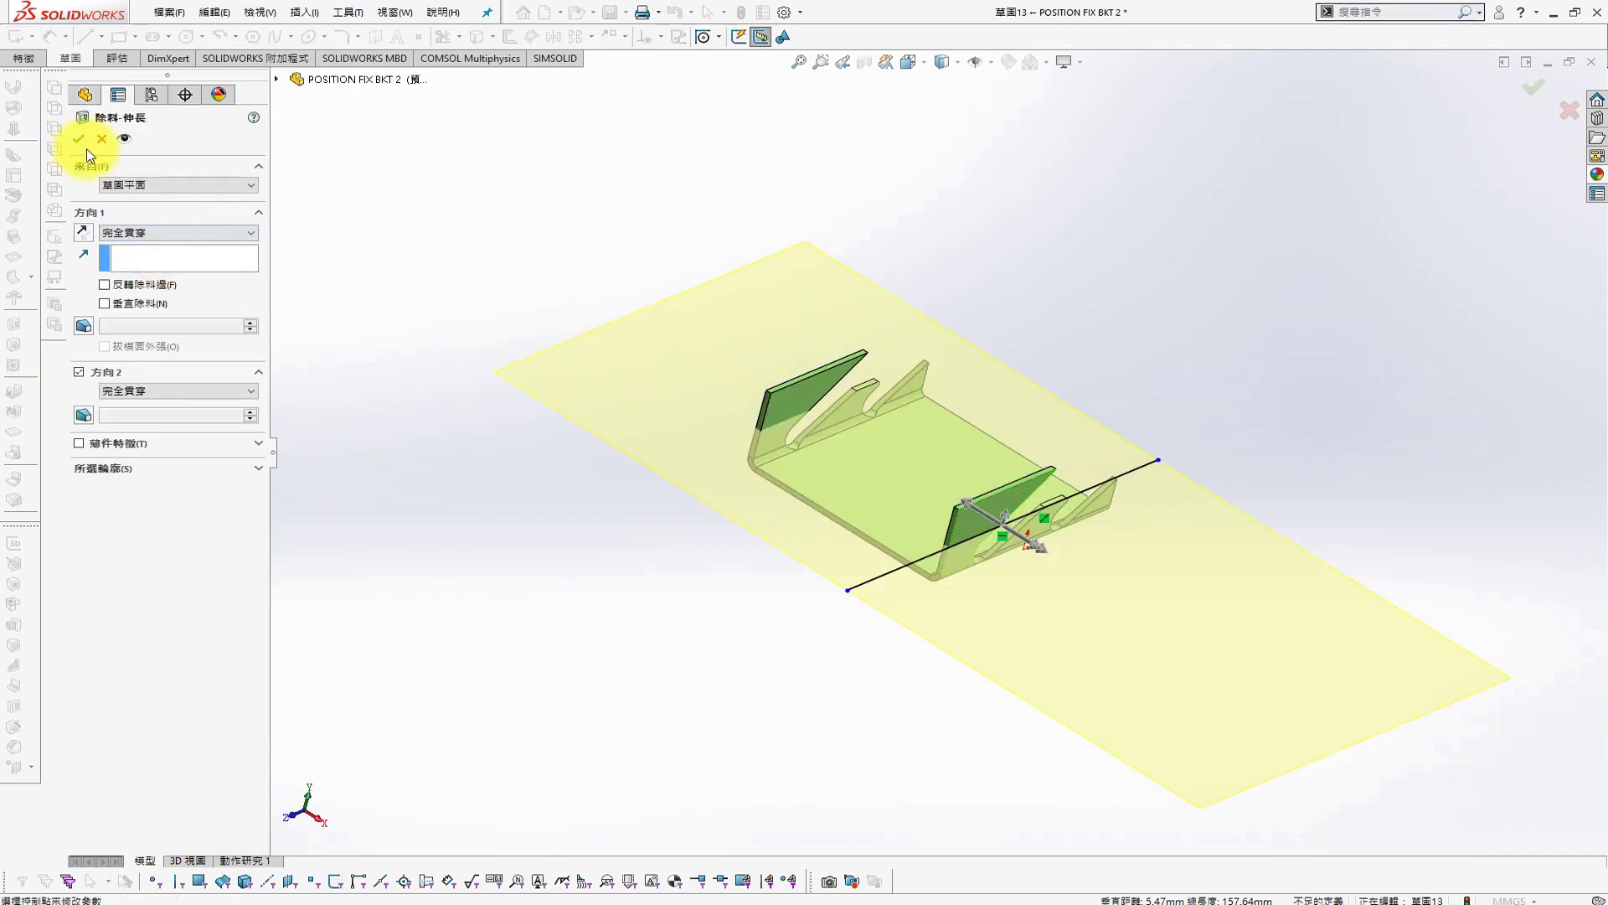
click(78, 139)
scroll(963, 306, down, 3)
Apply a 1 mm fillet (圓角1) to the eight tab top edges of POSITION FIX BKT 2
key(s)
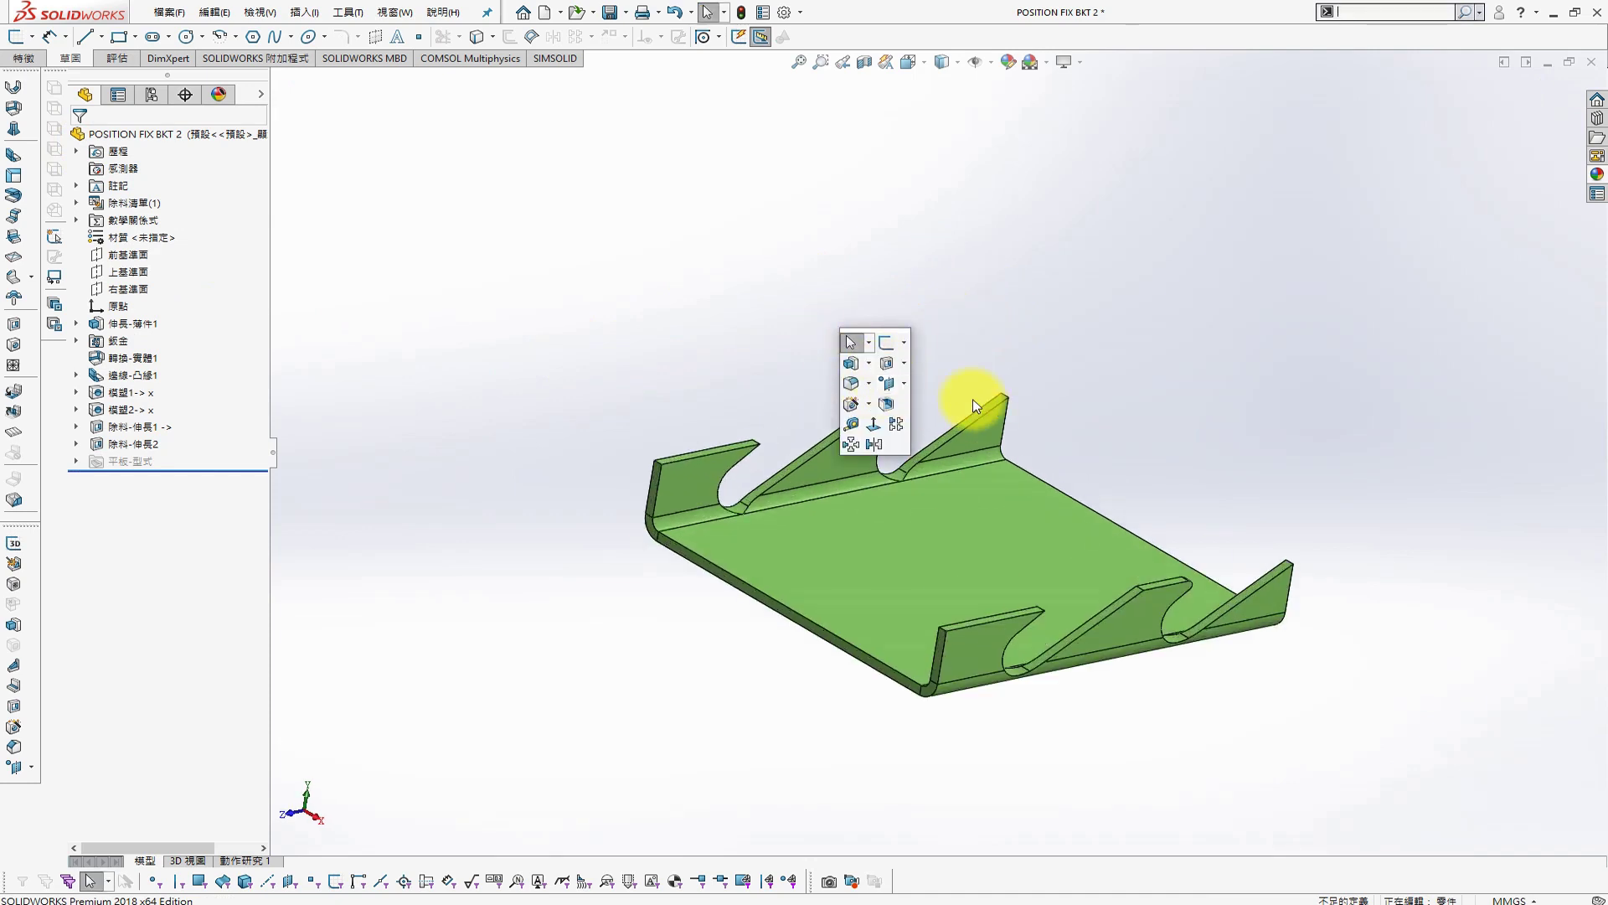
click(851, 382)
text(1.00mm)
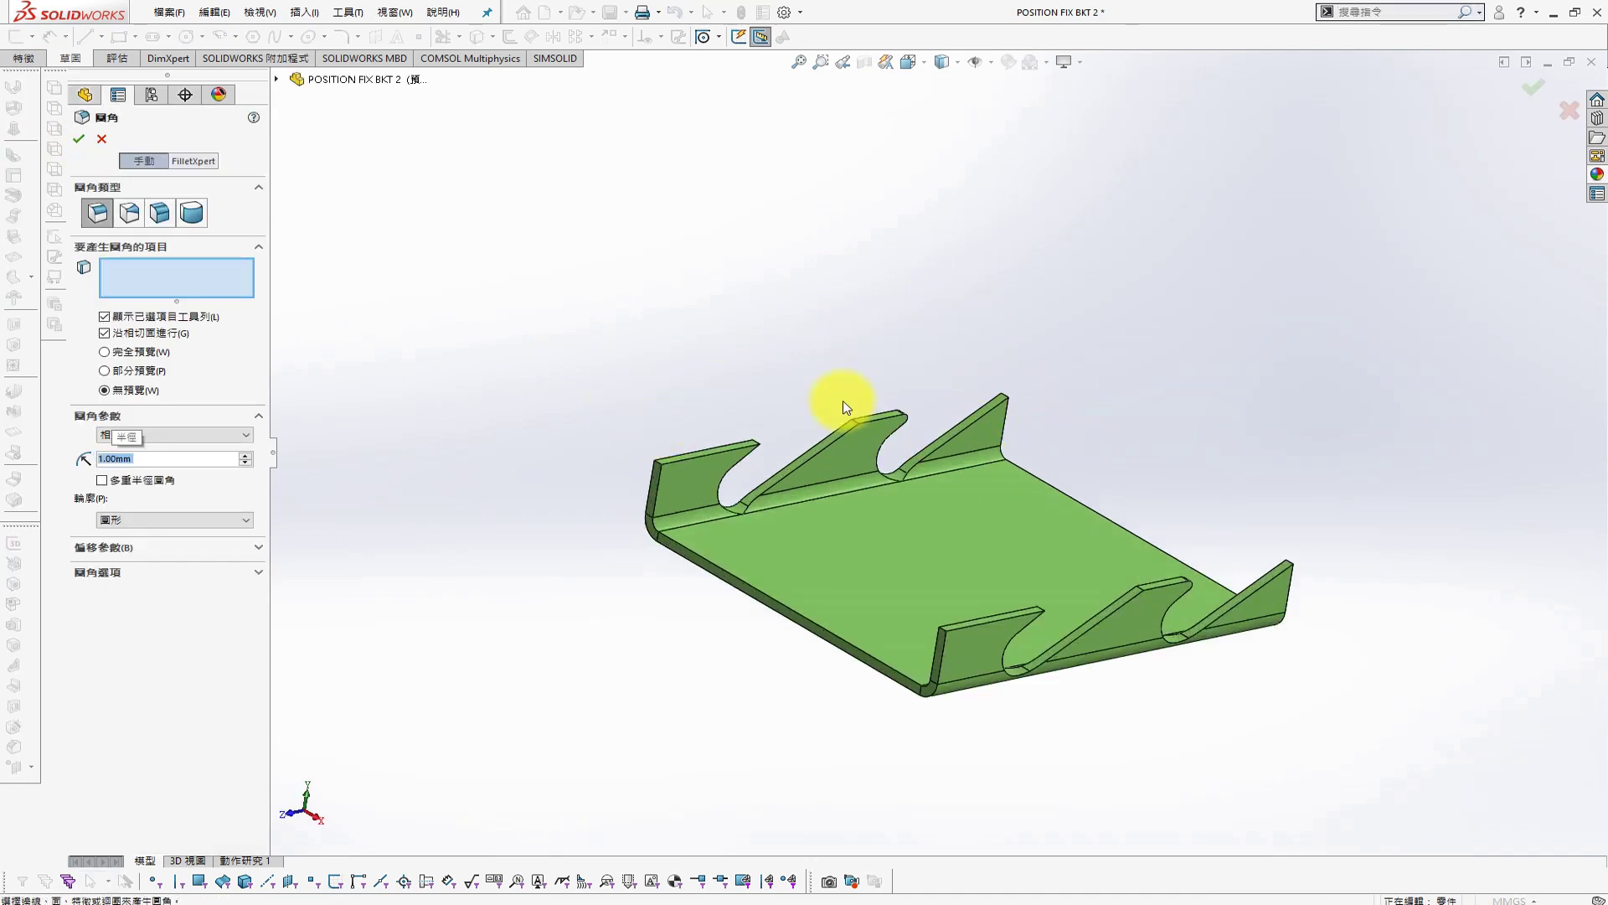
scroll(1220, 528, down, 4)
click(1219, 505)
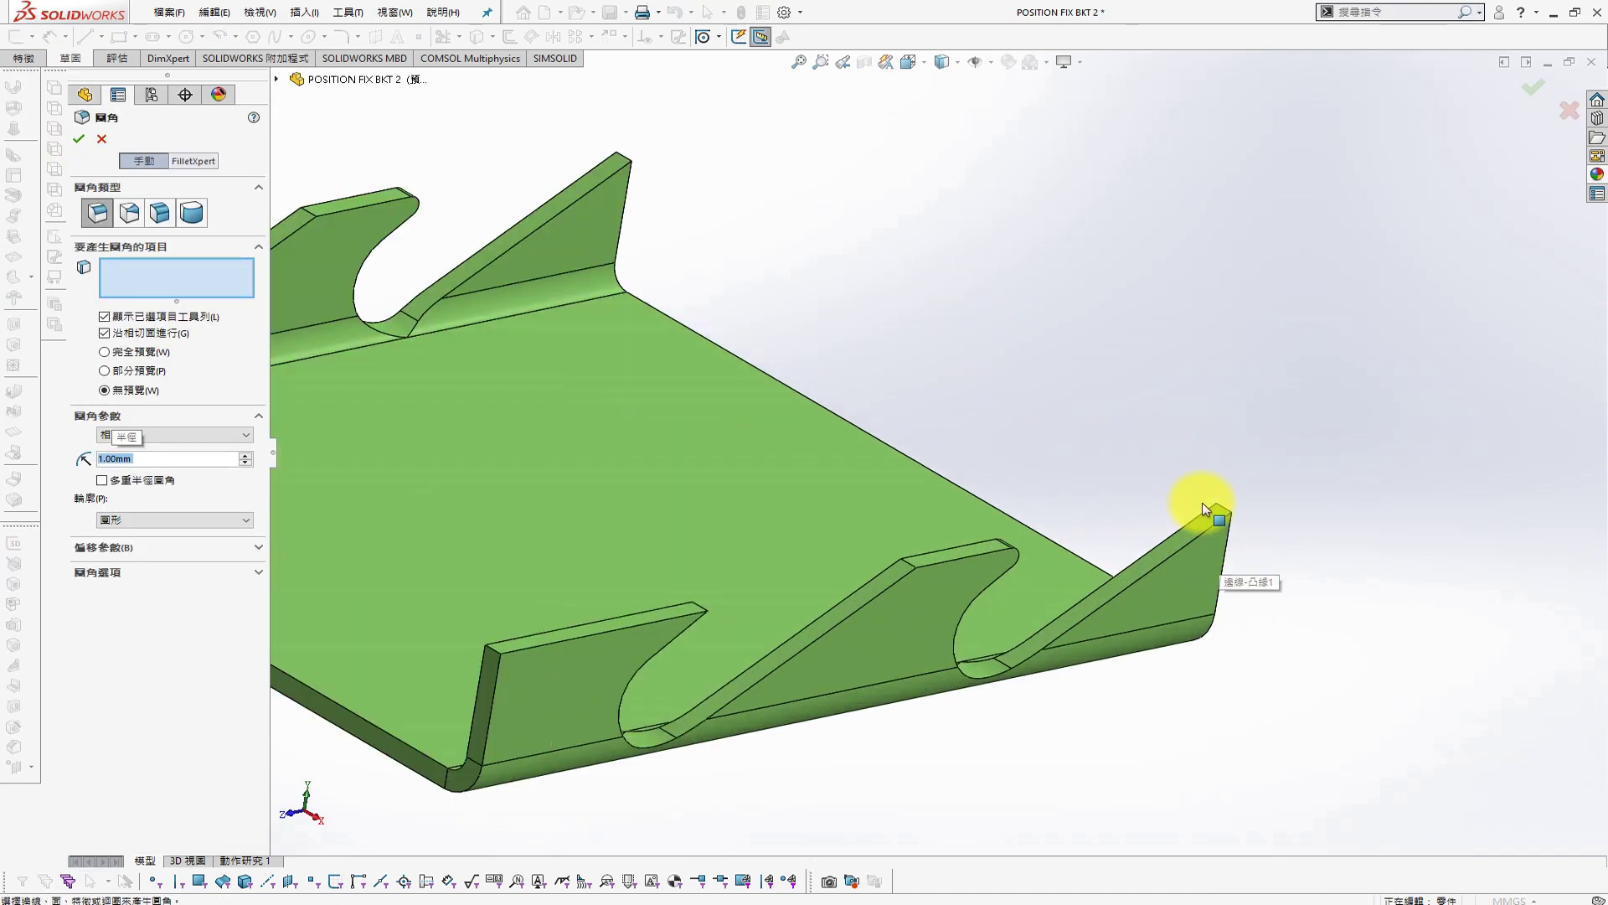
click(621, 156)
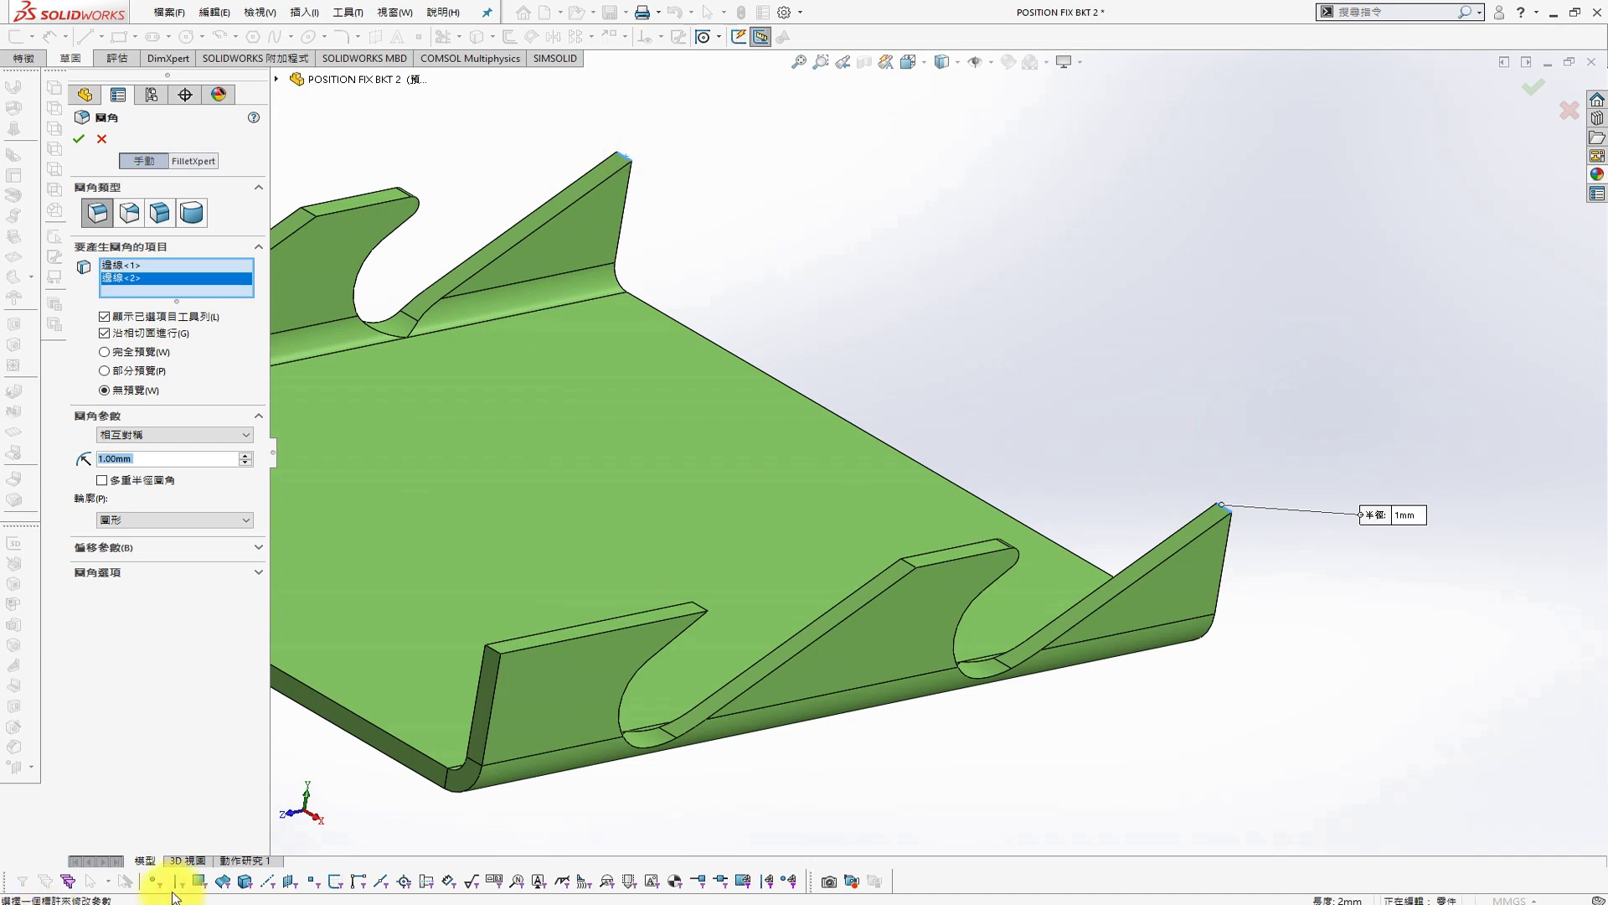
click(910, 560)
click(697, 606)
click(544, 630)
scroll(536, 470, up, 3)
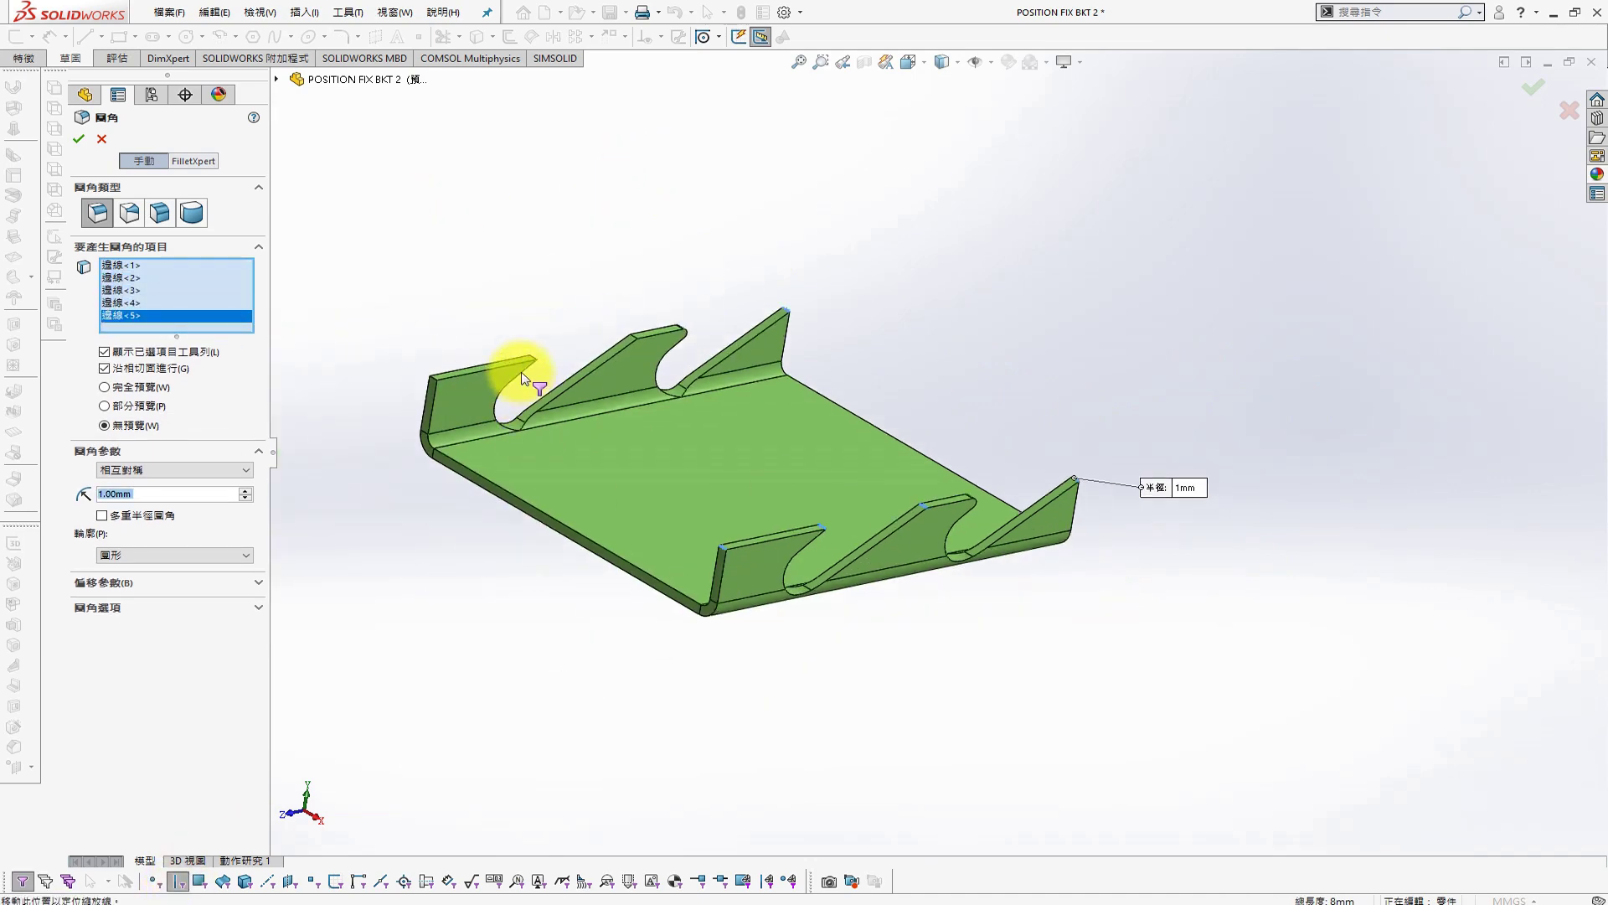
scroll(523, 379, down, 2)
click(445, 399)
scroll(704, 377, down, 2)
click(764, 390)
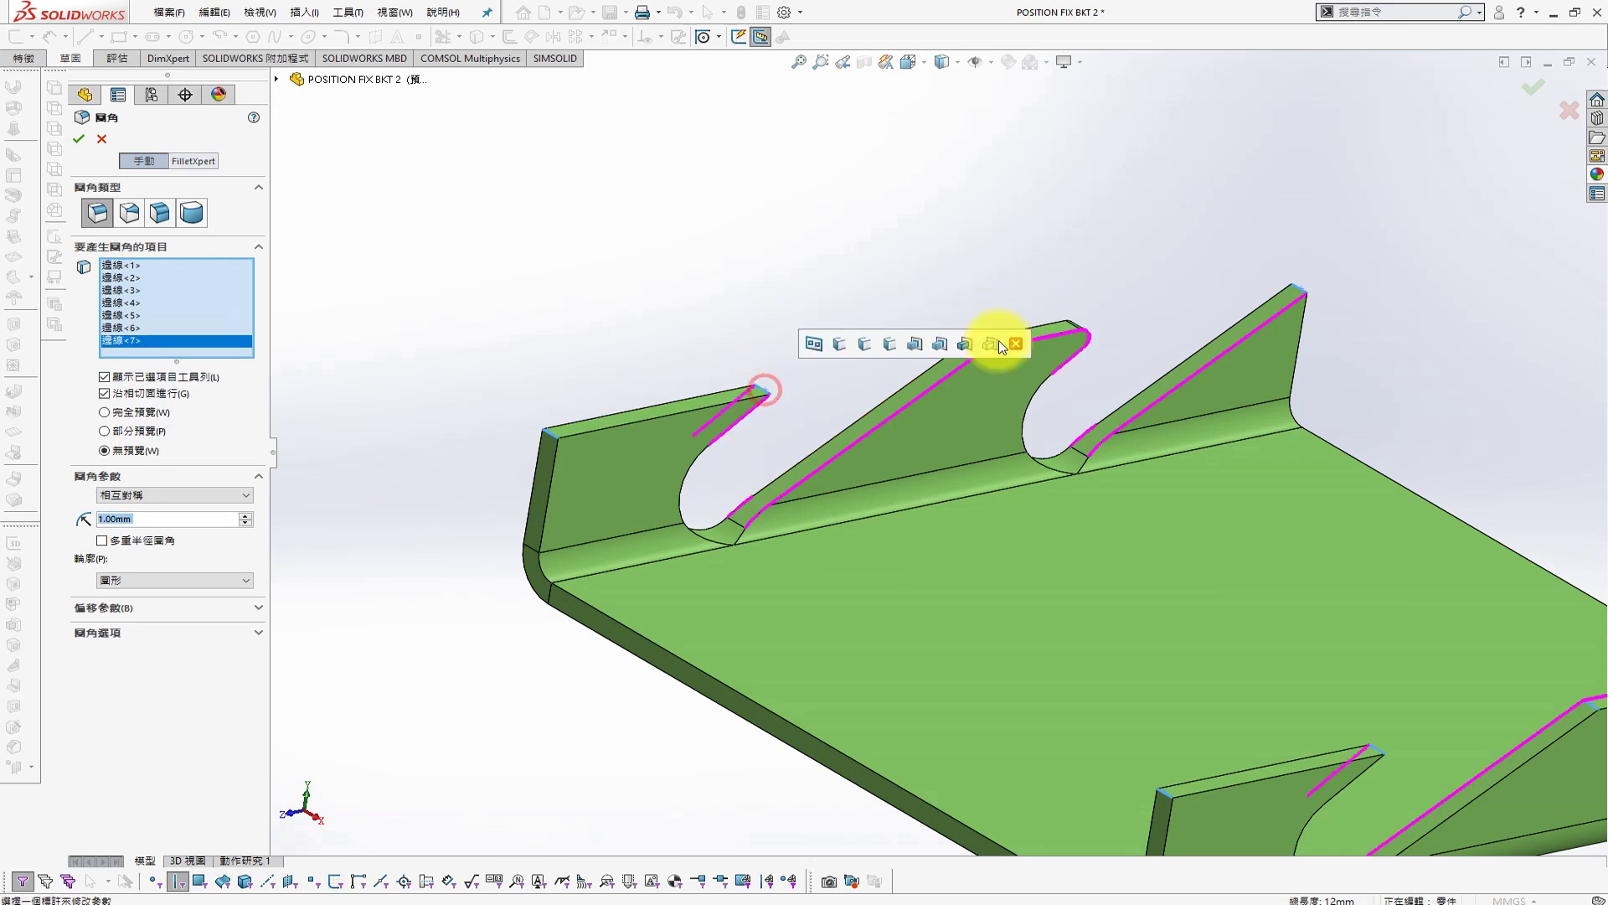
scroll(997, 346, up, 1)
click(967, 363)
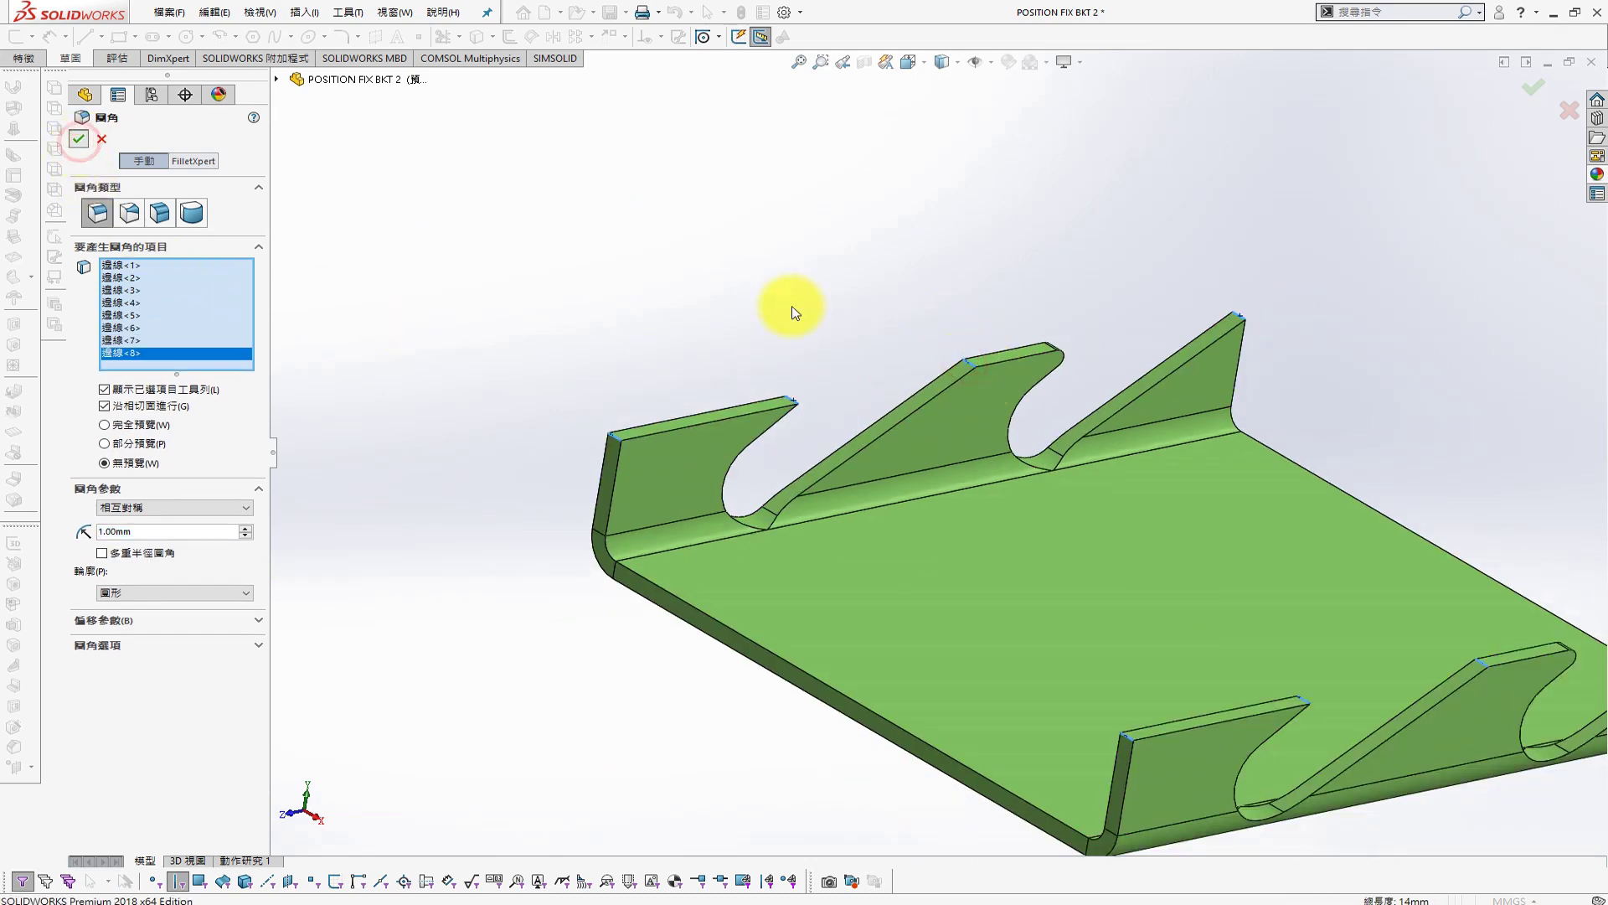
key(Return)
right_drag(803, 364, 869, 325)
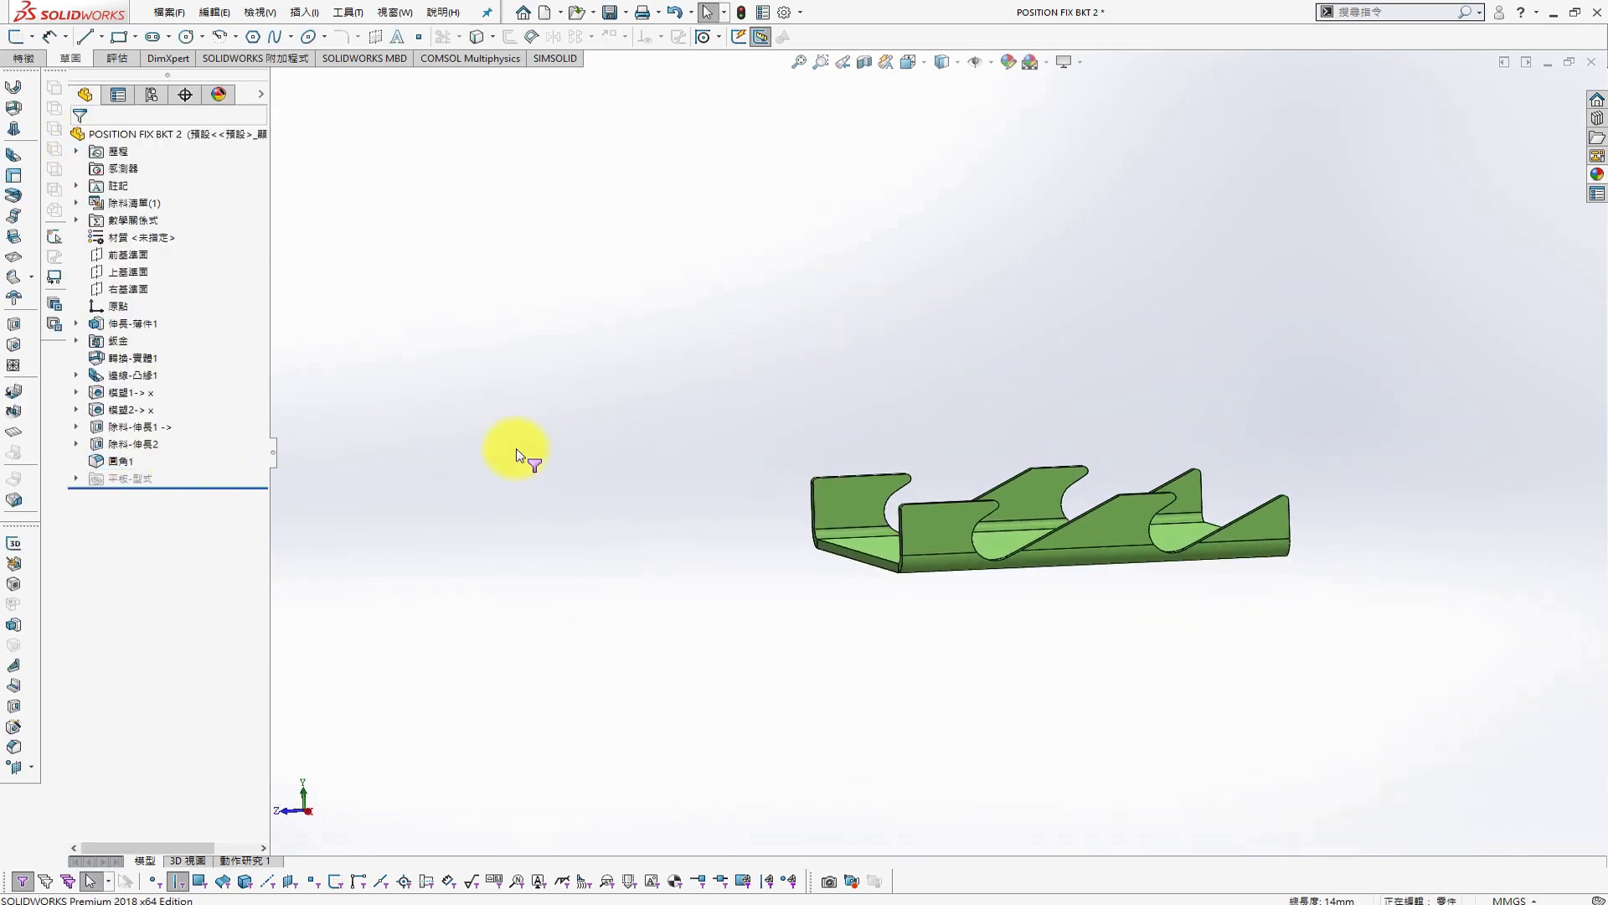
Change the Extrude-Thin1 plate thickness to 3 mm, then undo to remove the tab fillet
right_click(152, 326)
click(167, 283)
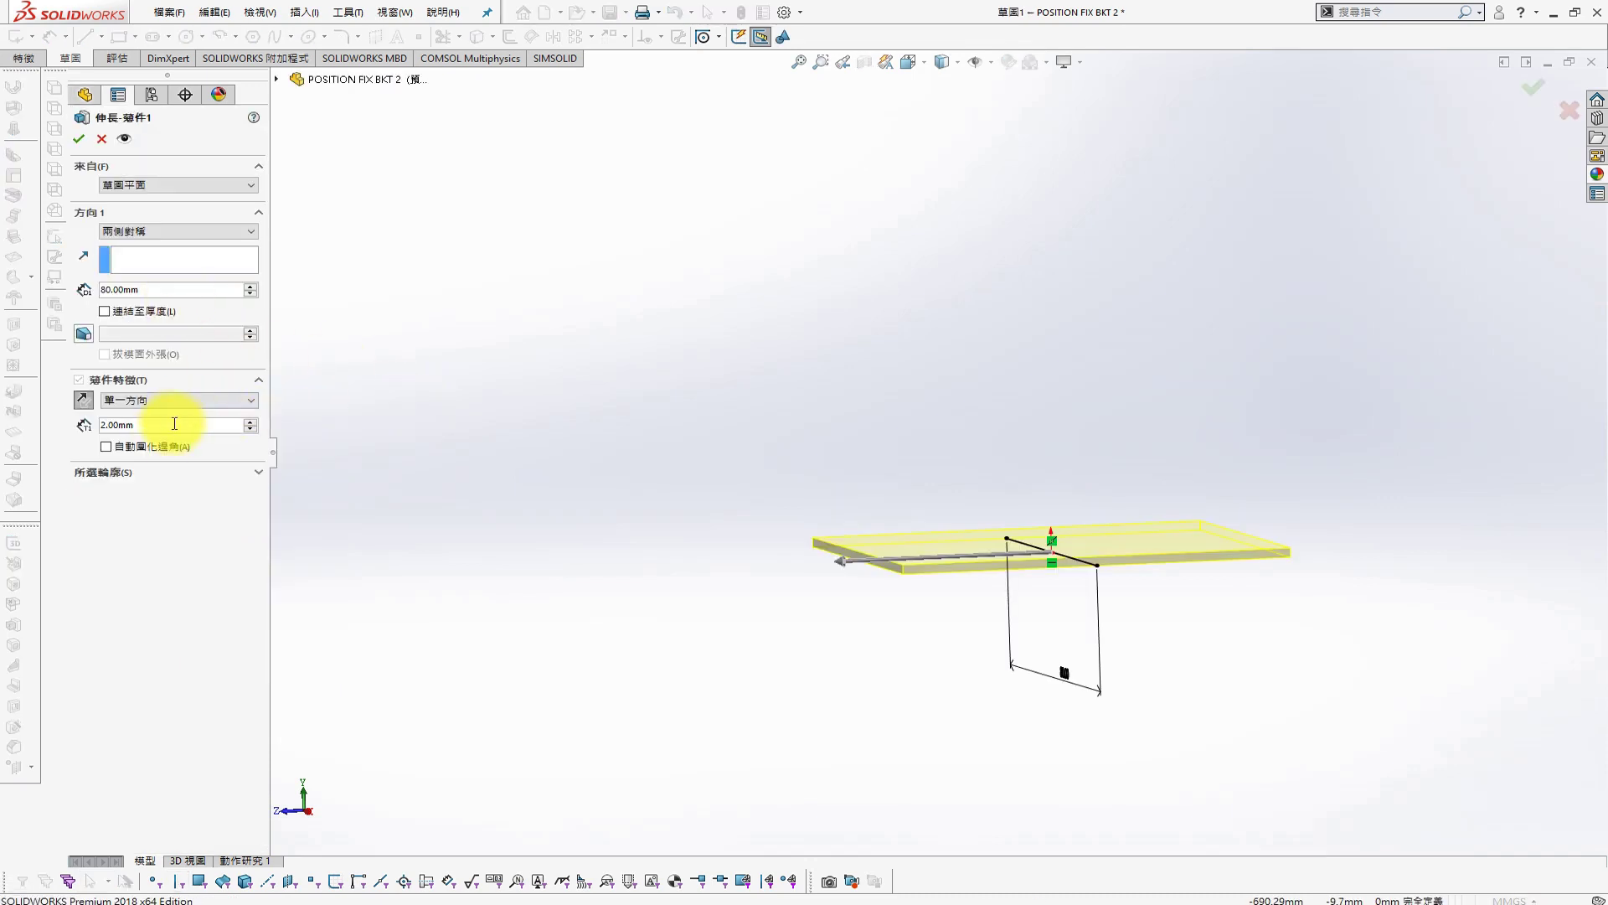
text(3)
key(Return)
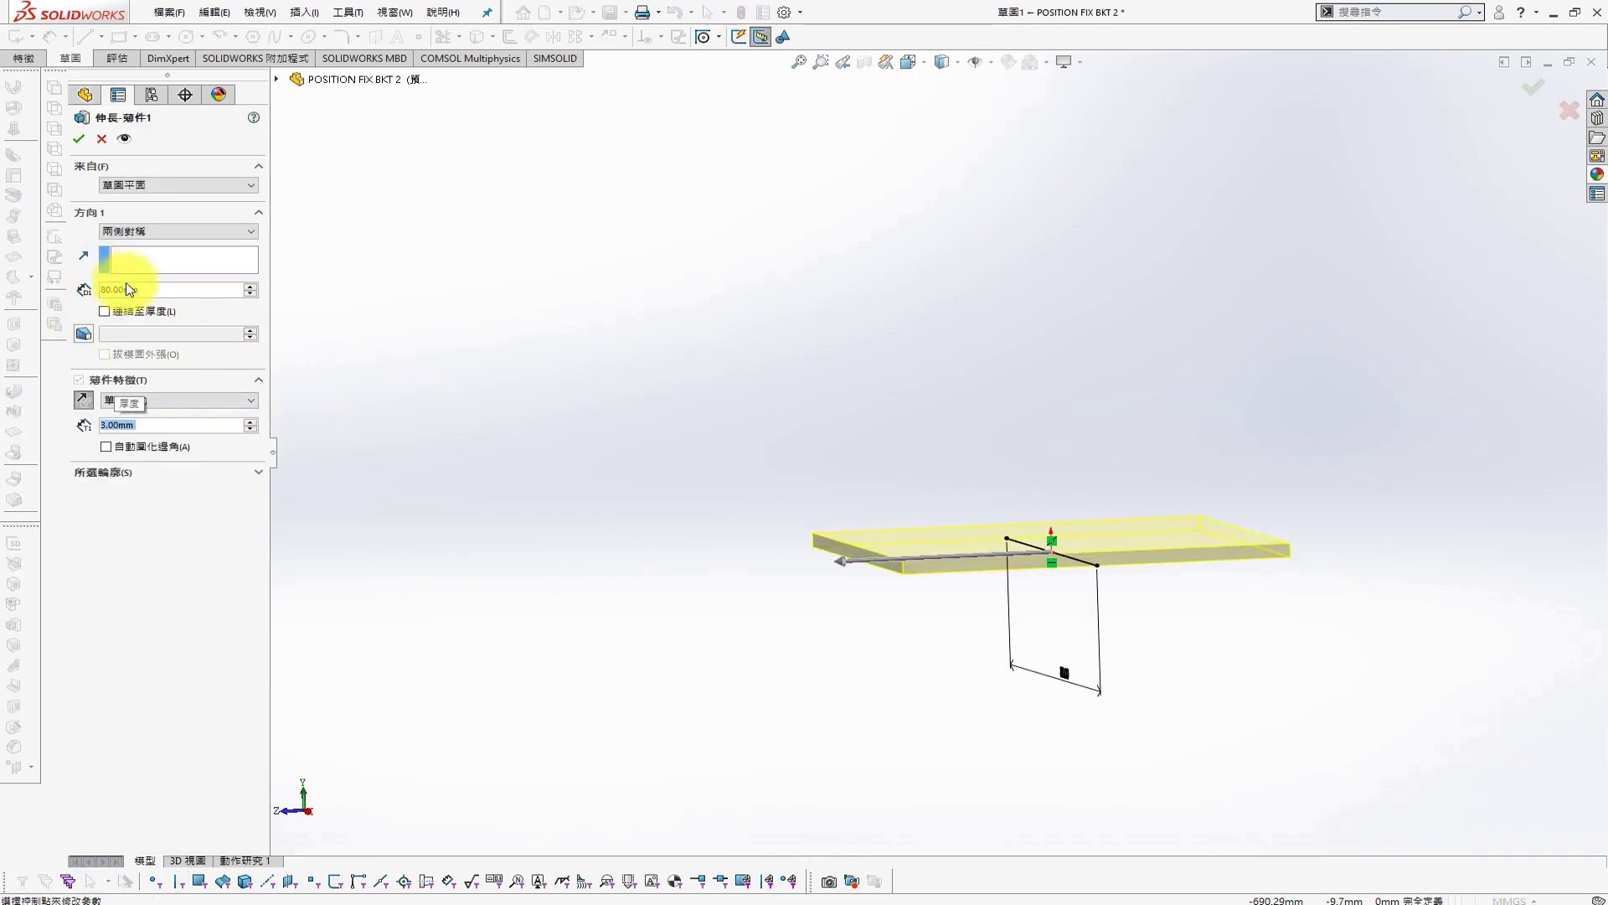
click(78, 139)
middle_drag(1041, 251, 575, 438)
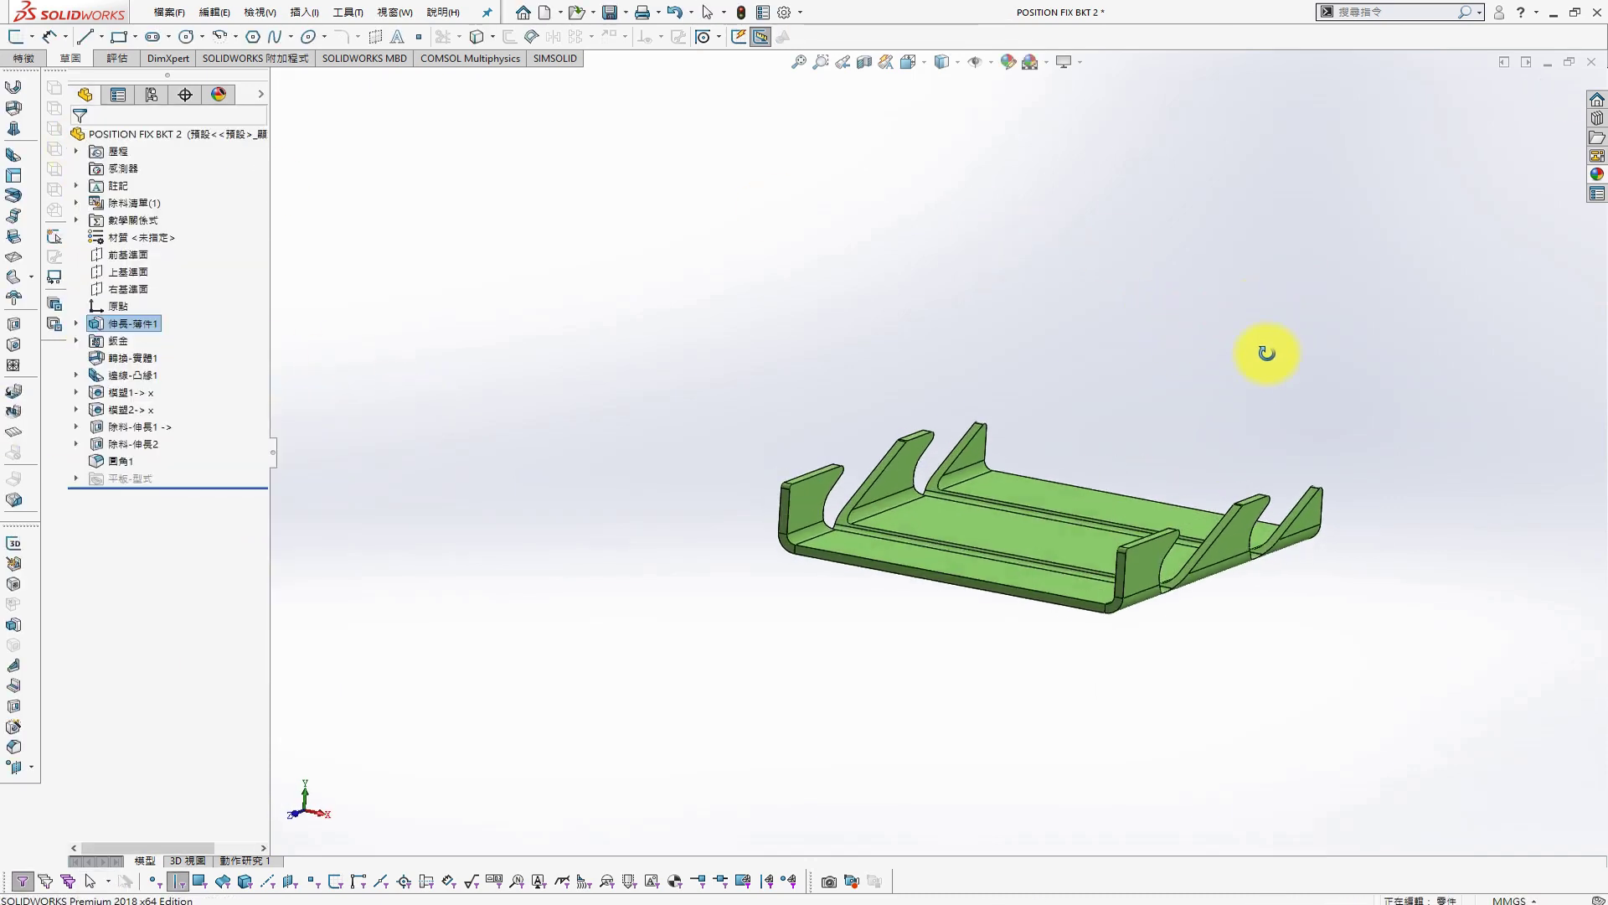
click(118, 341)
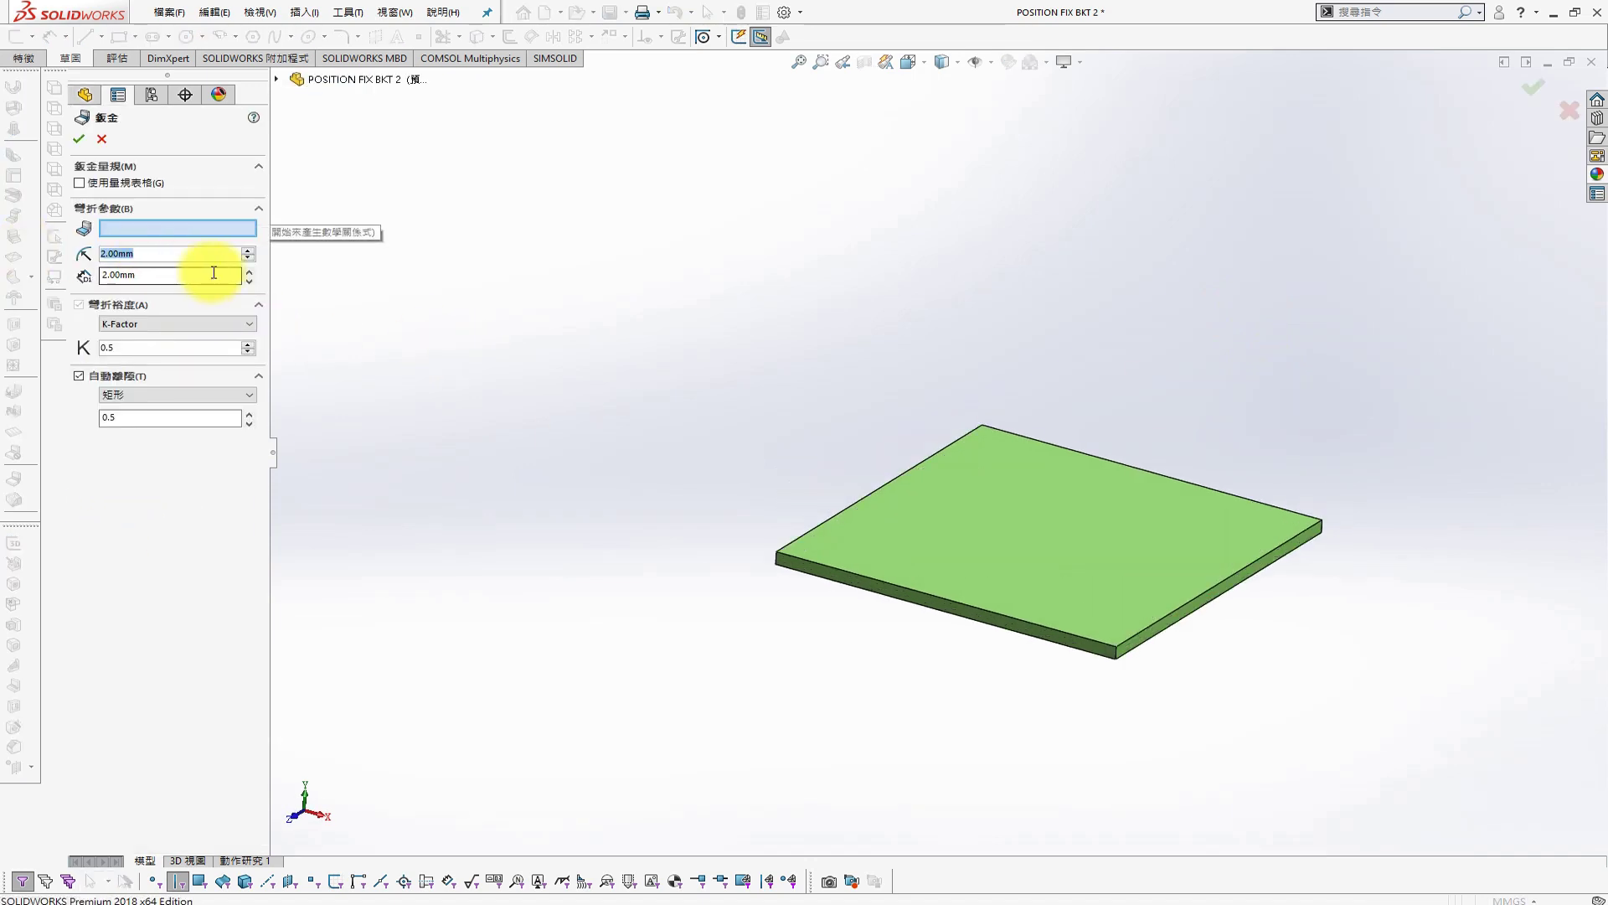
click(102, 139)
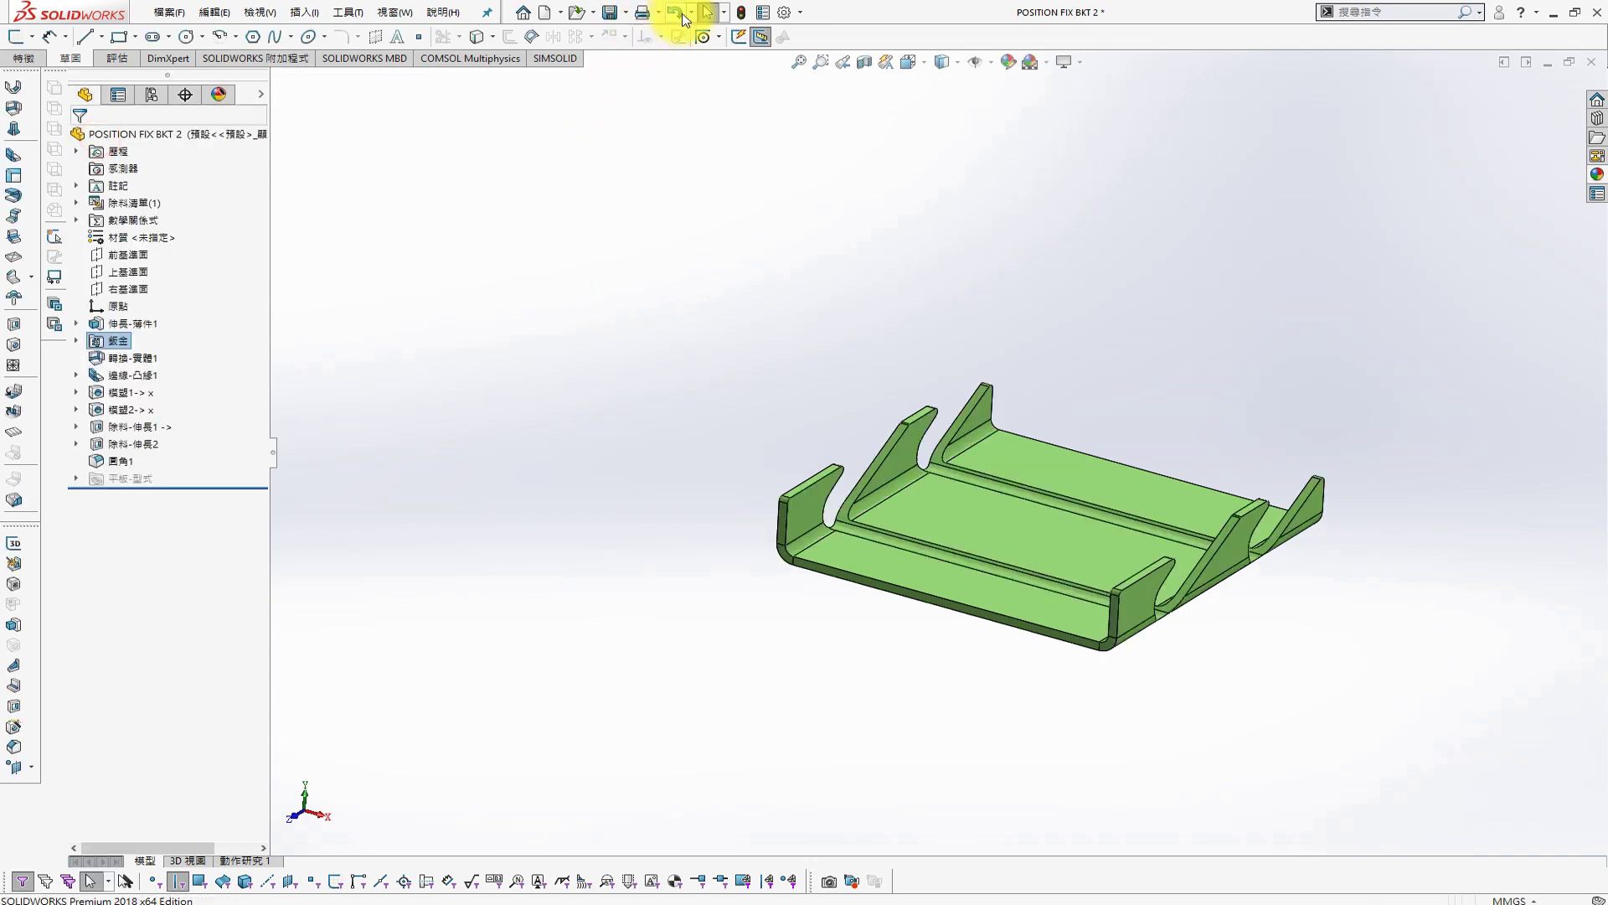
click(683, 17)
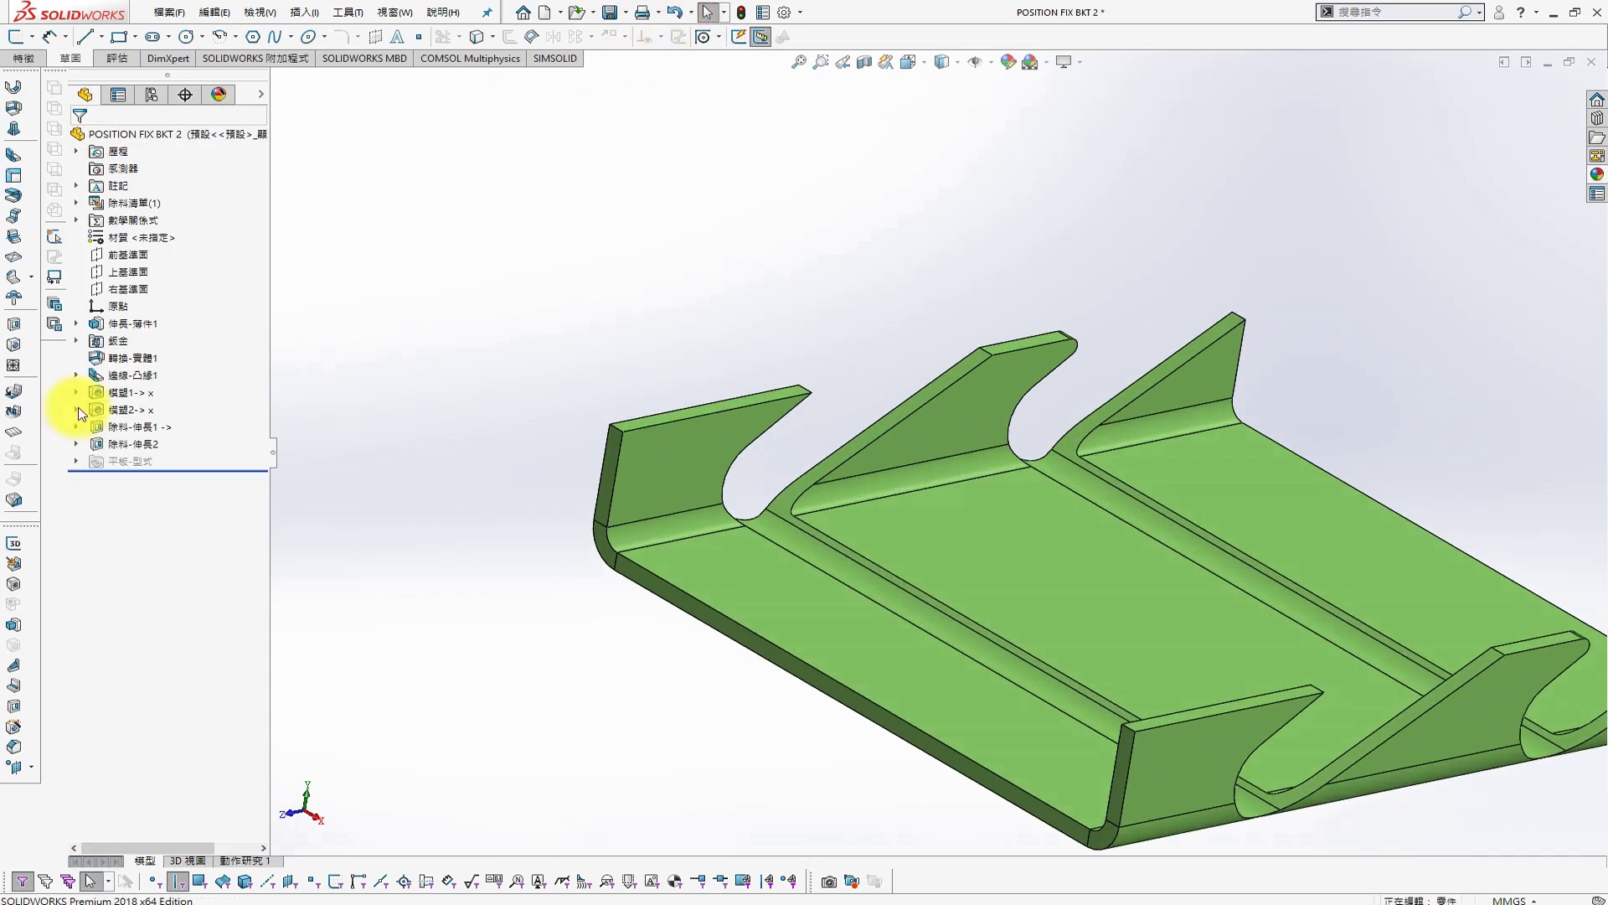
Set the Extrude-Thin1 plate thickness back to 2 mm
right_click(117, 323)
click(159, 279)
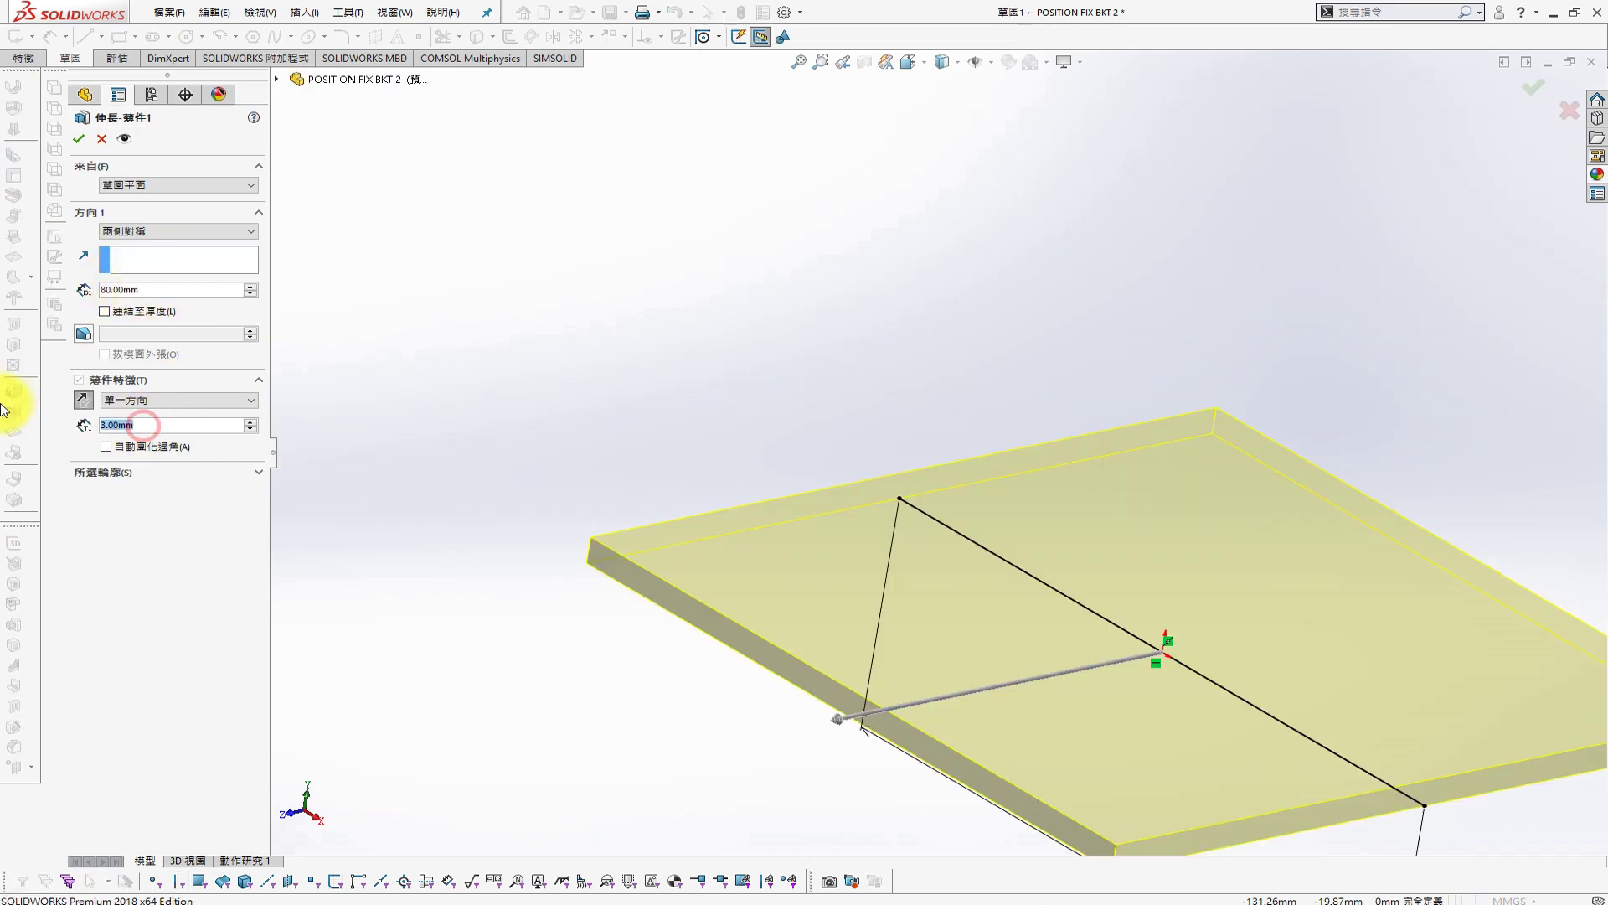
text(2)
key(Return)
key(Return)
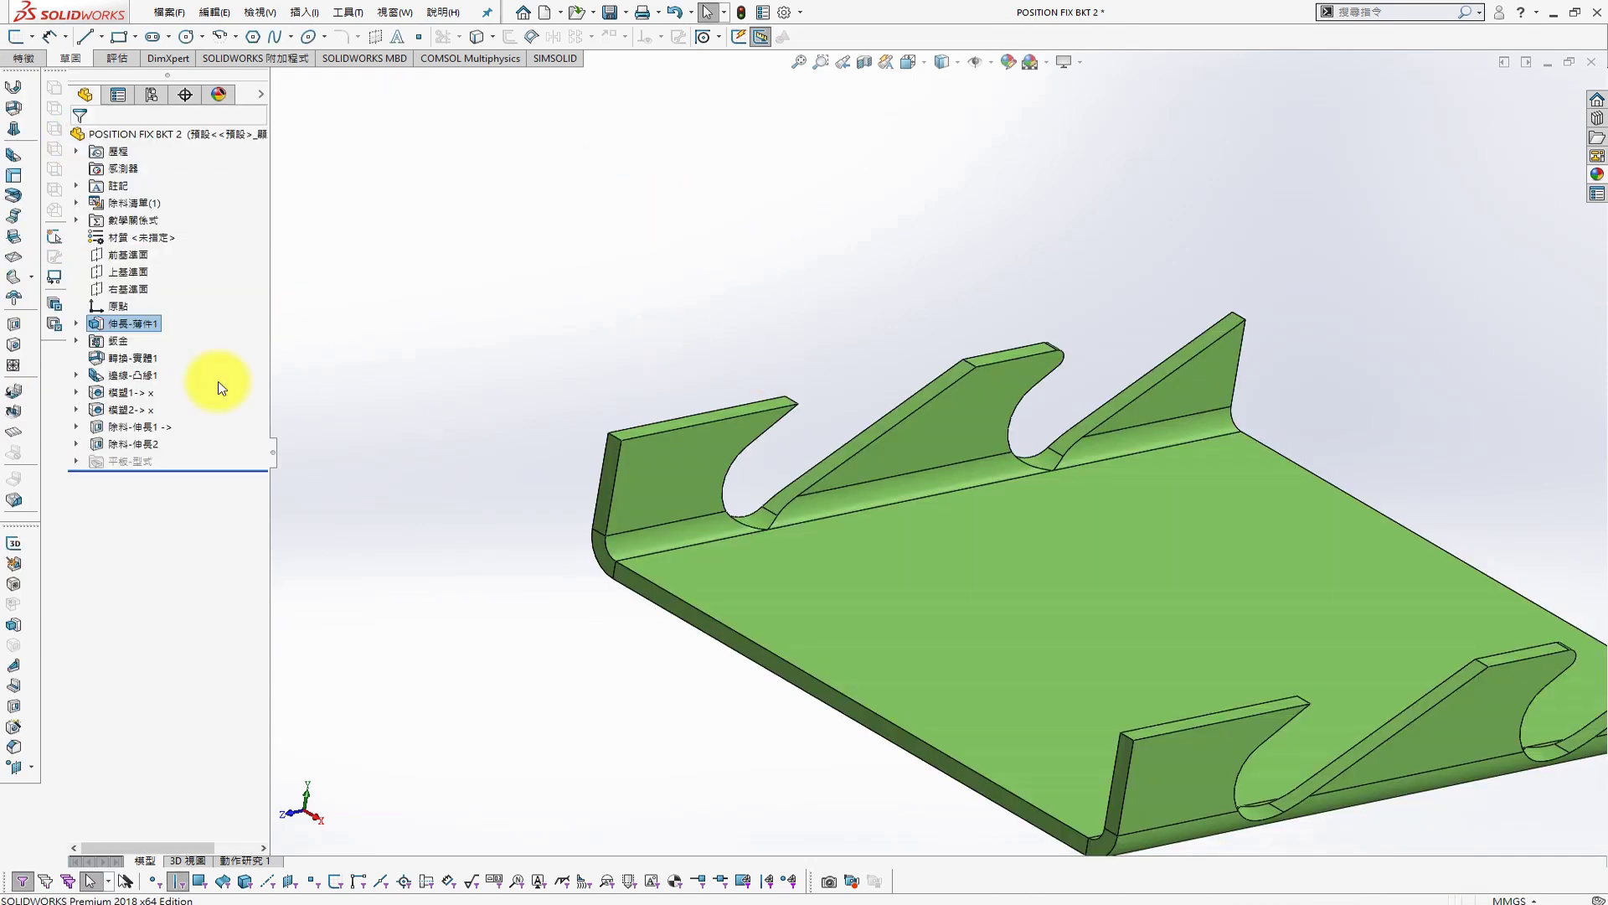
scroll(988, 354, up, 1)
Fillet the eight tab top edges again with a 1 mm radius, creating 圓角2
key(s)
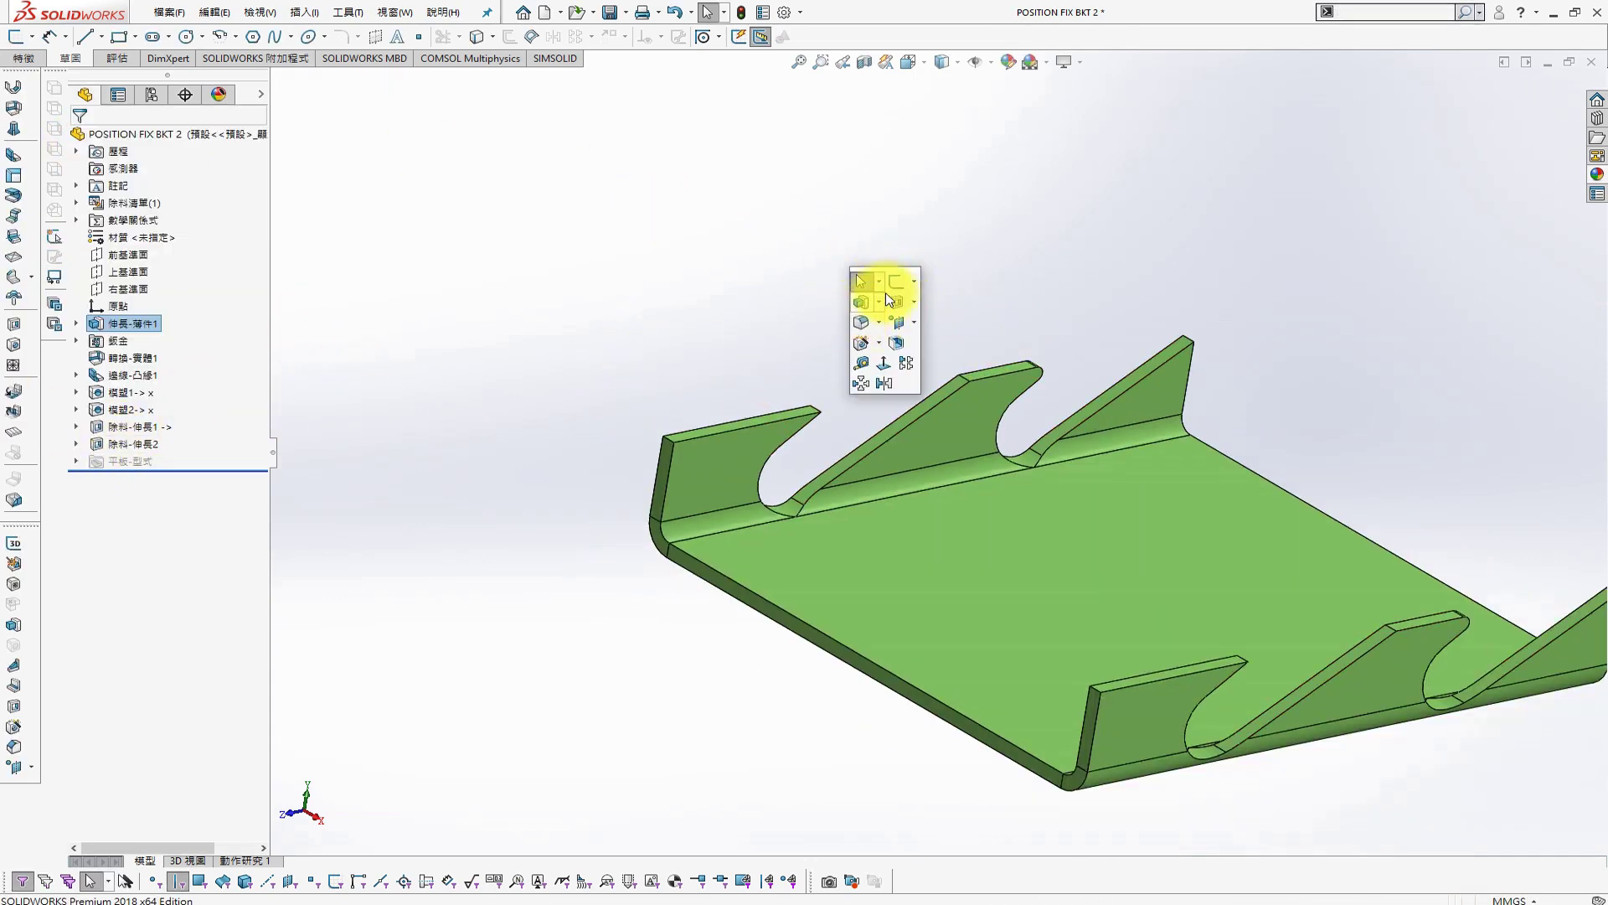
click(873, 321)
click(817, 411)
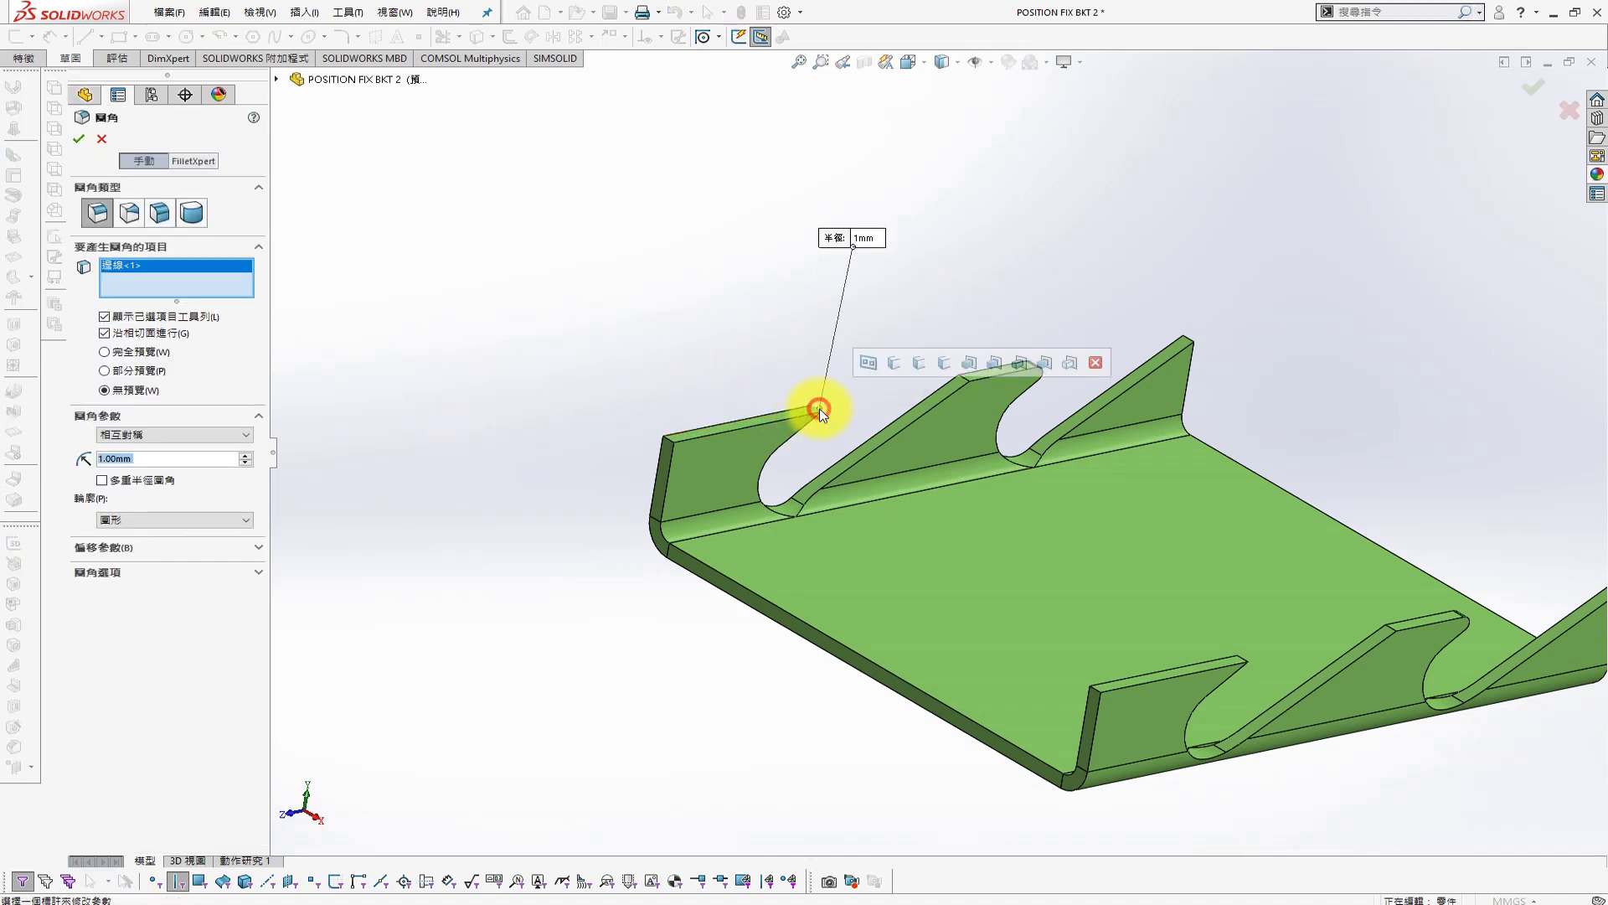
click(976, 373)
click(965, 379)
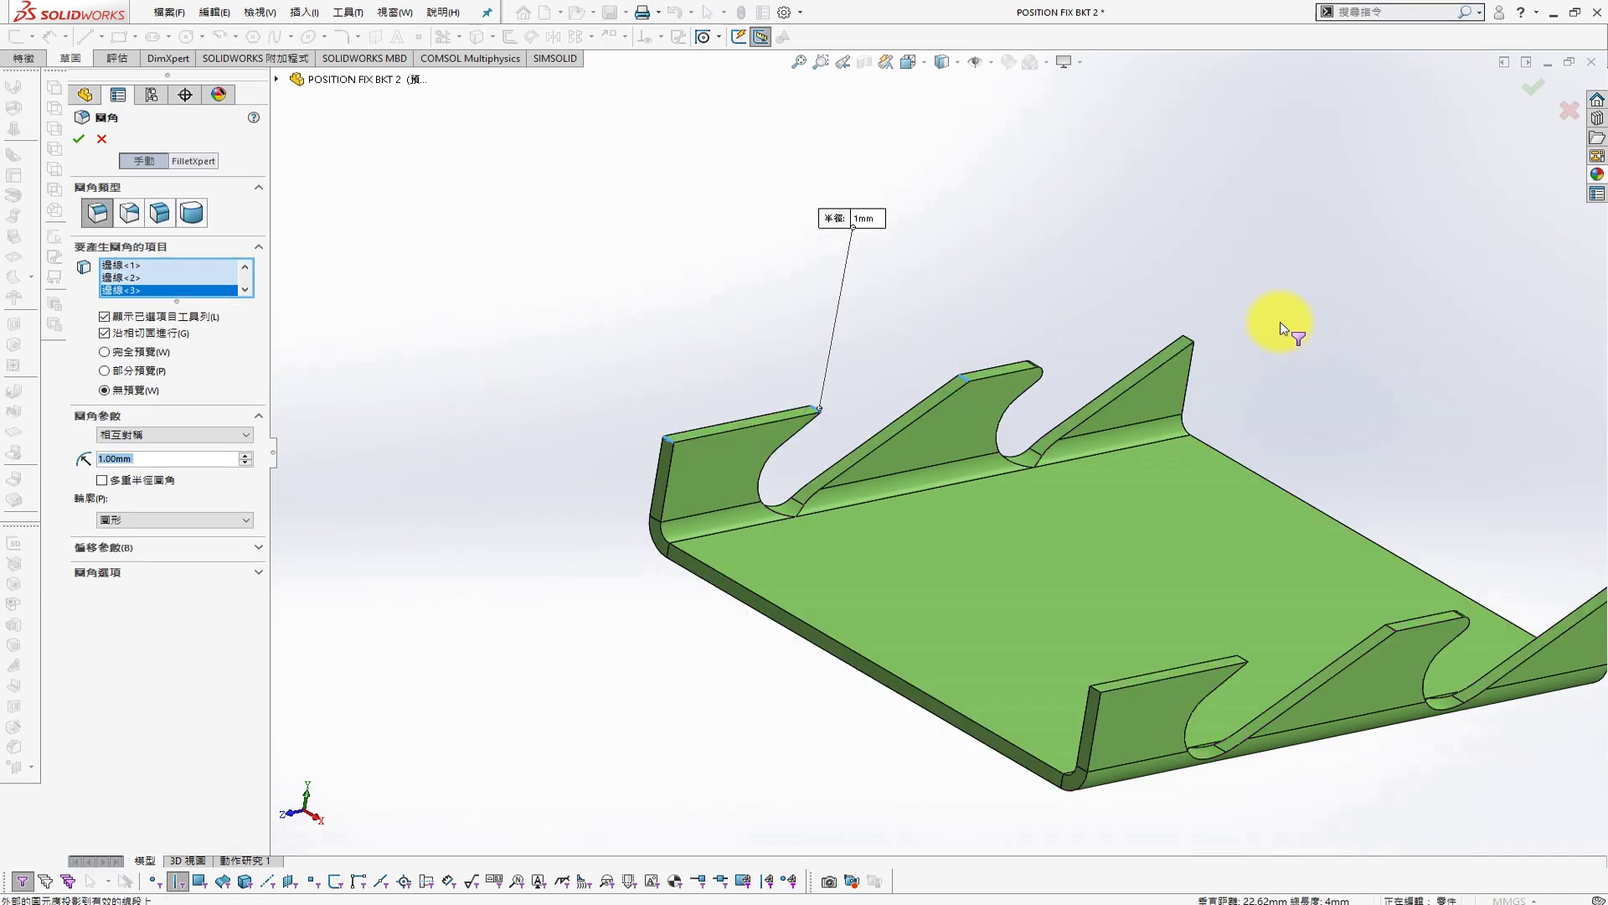
click(1190, 344)
click(1098, 688)
click(1244, 661)
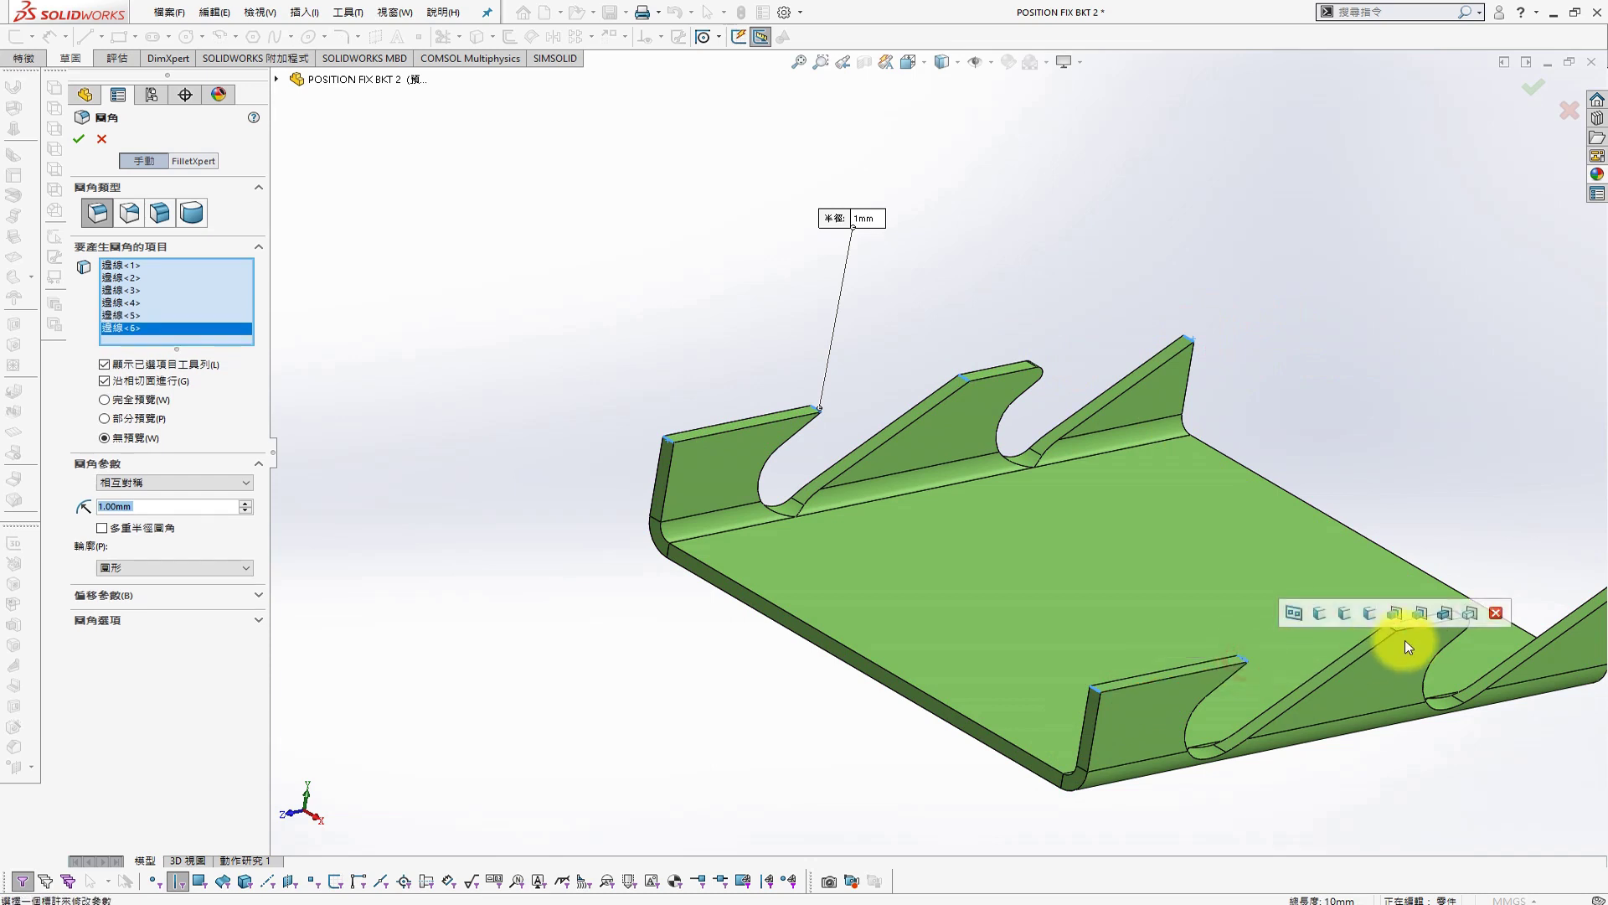
click(1397, 635)
ctrl+middle_drag(1397, 635, 1128, 565)
click(1353, 523)
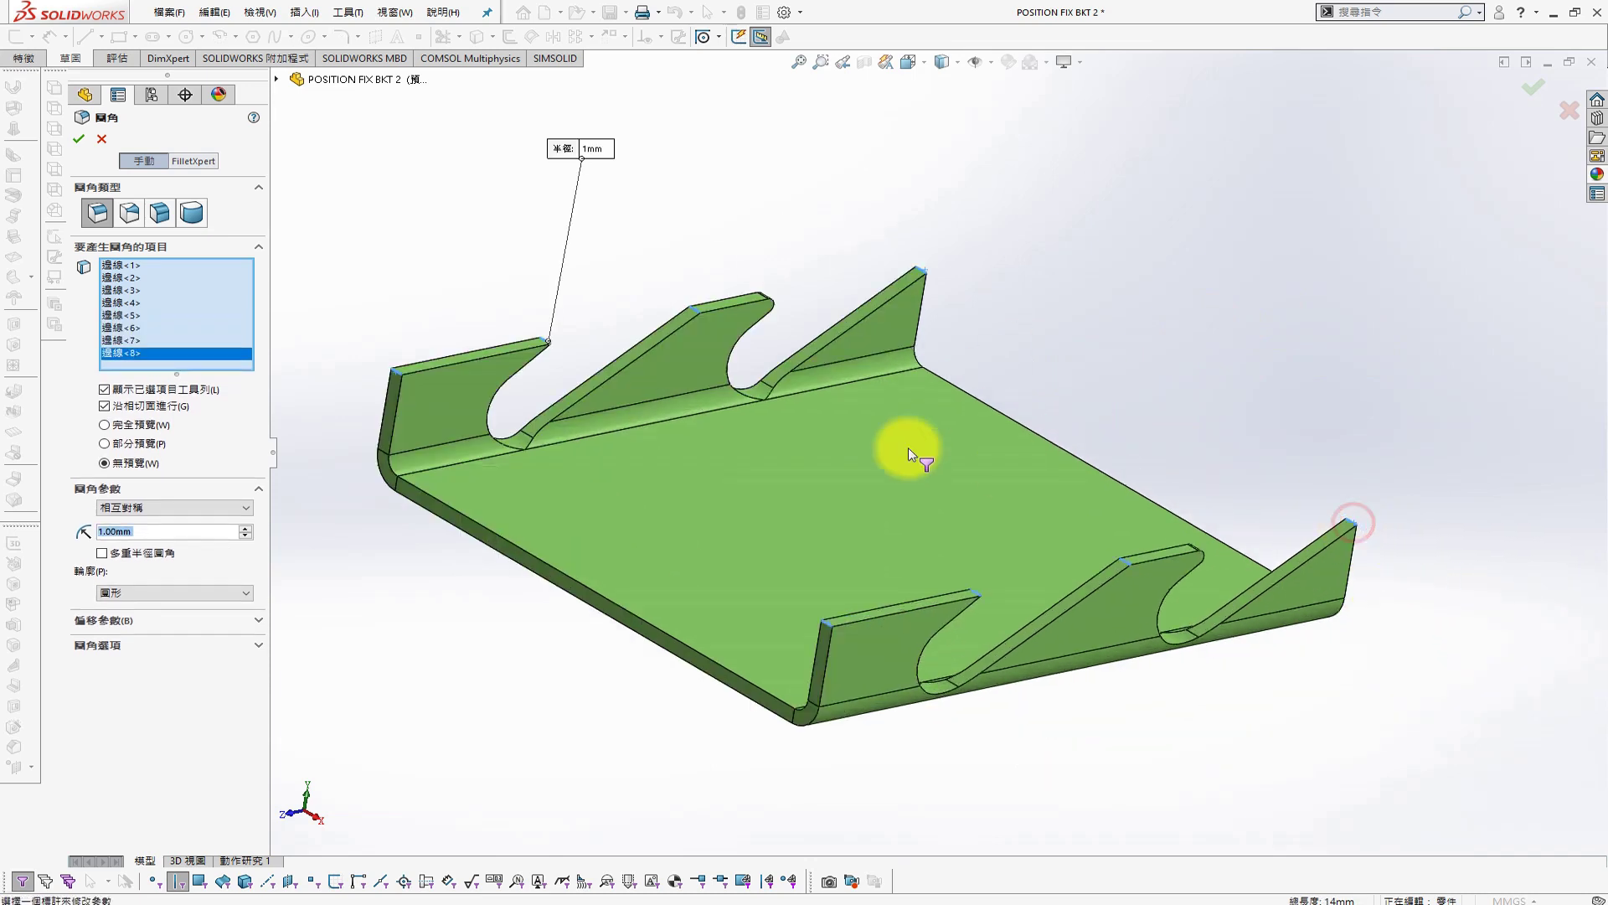
click(76, 140)
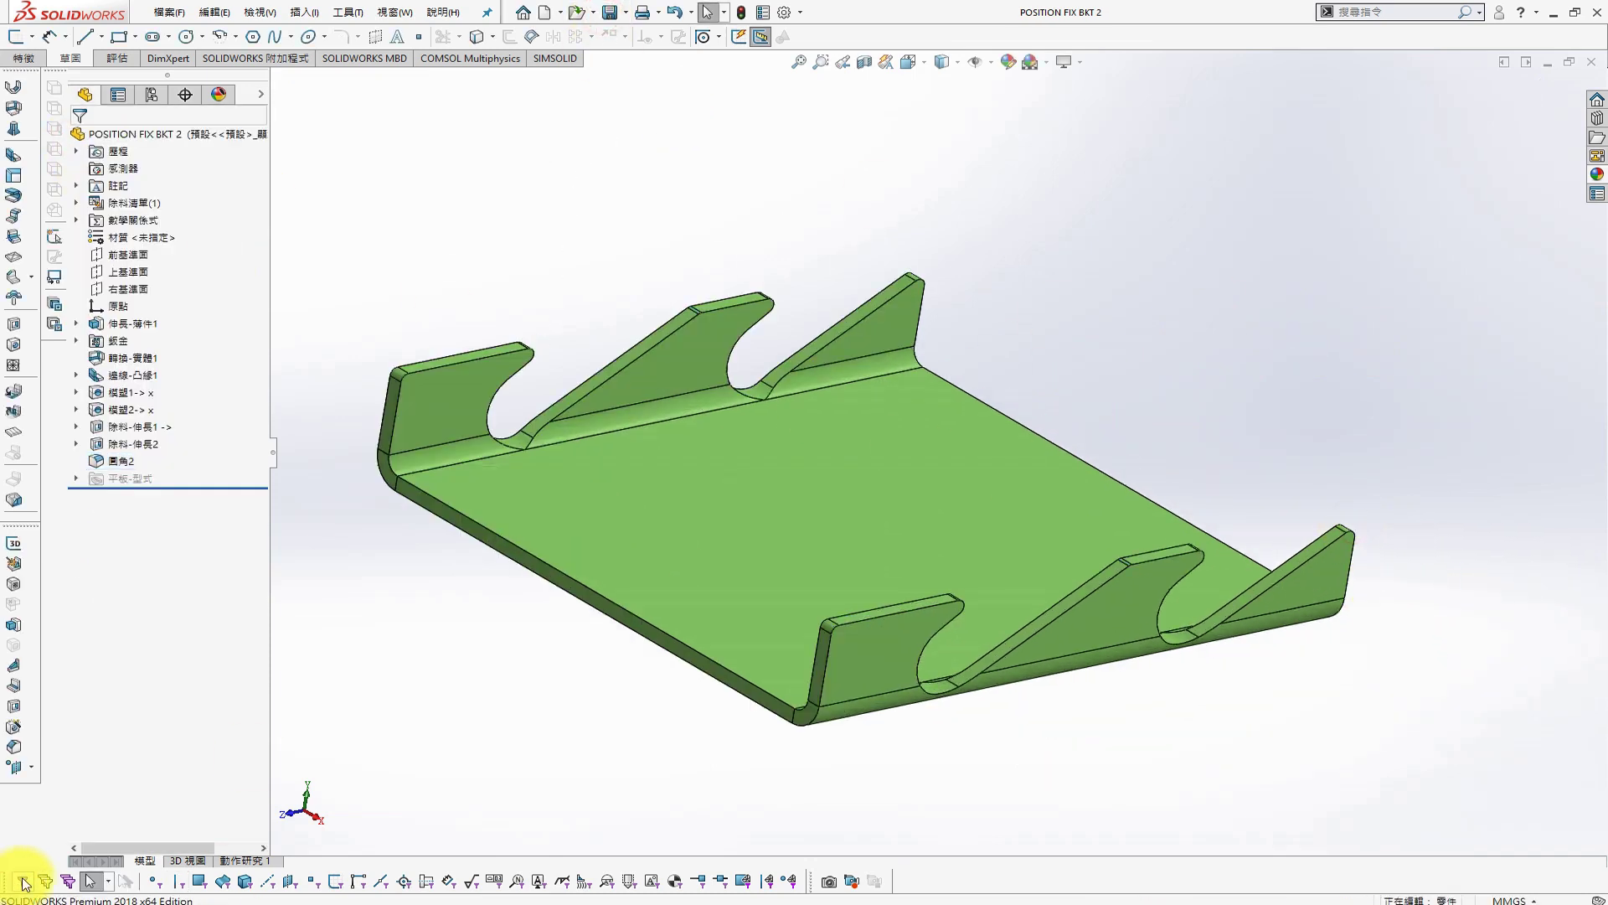
Switch to the chair assembly and activate the seat 0 configuration
click(394, 12)
click(431, 170)
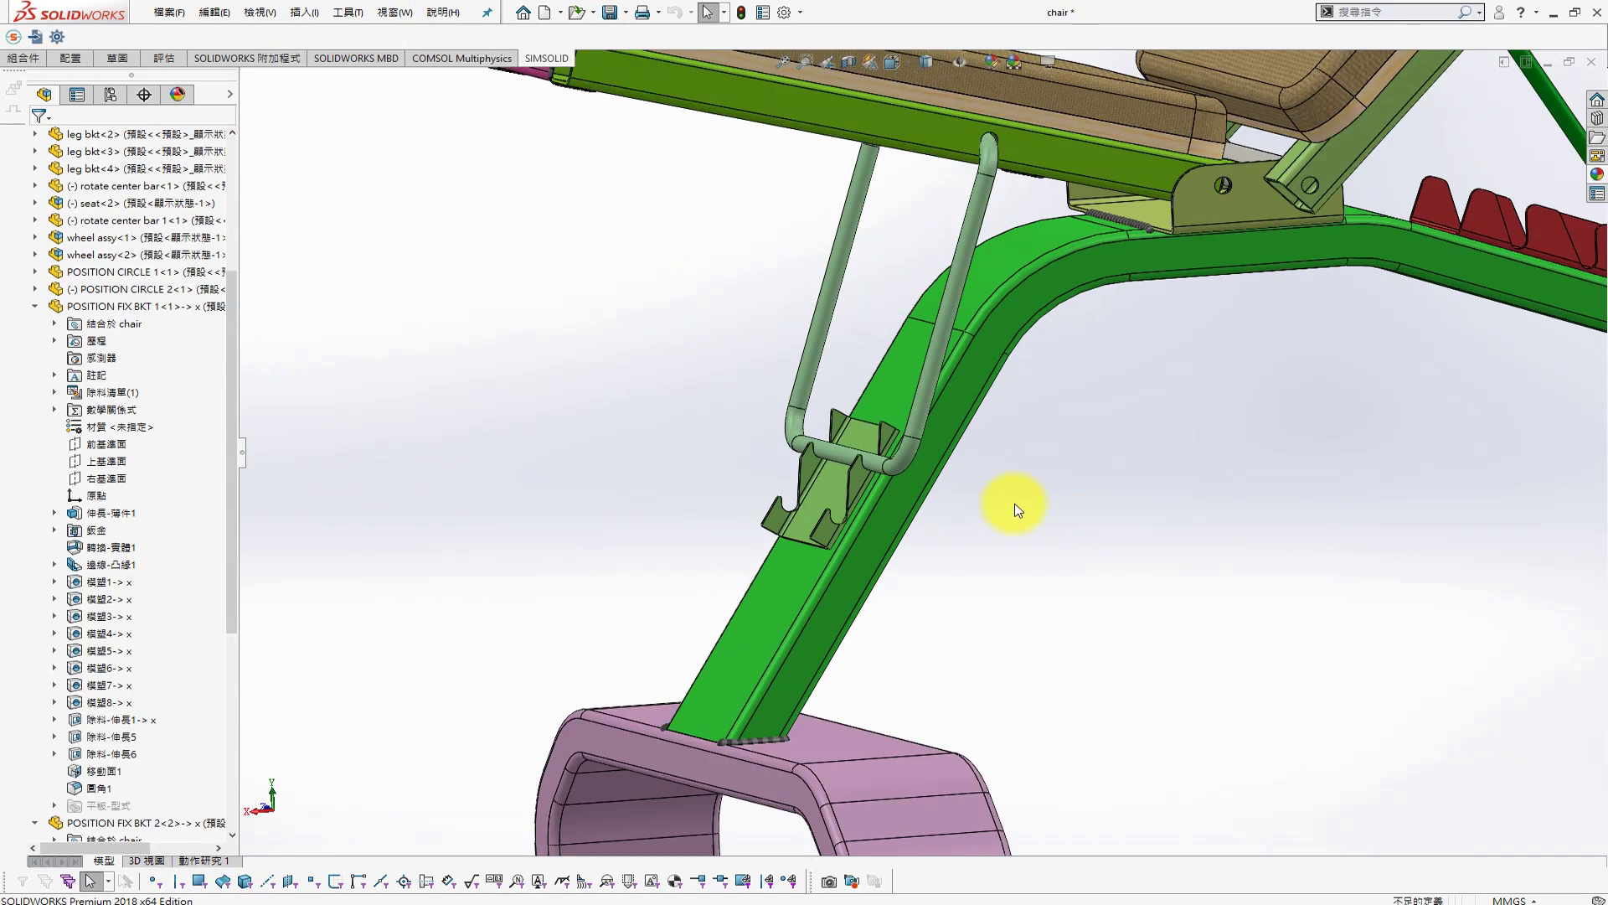
scroll(1018, 509, up, 5)
scroll(1077, 452, up, 3)
click(109, 94)
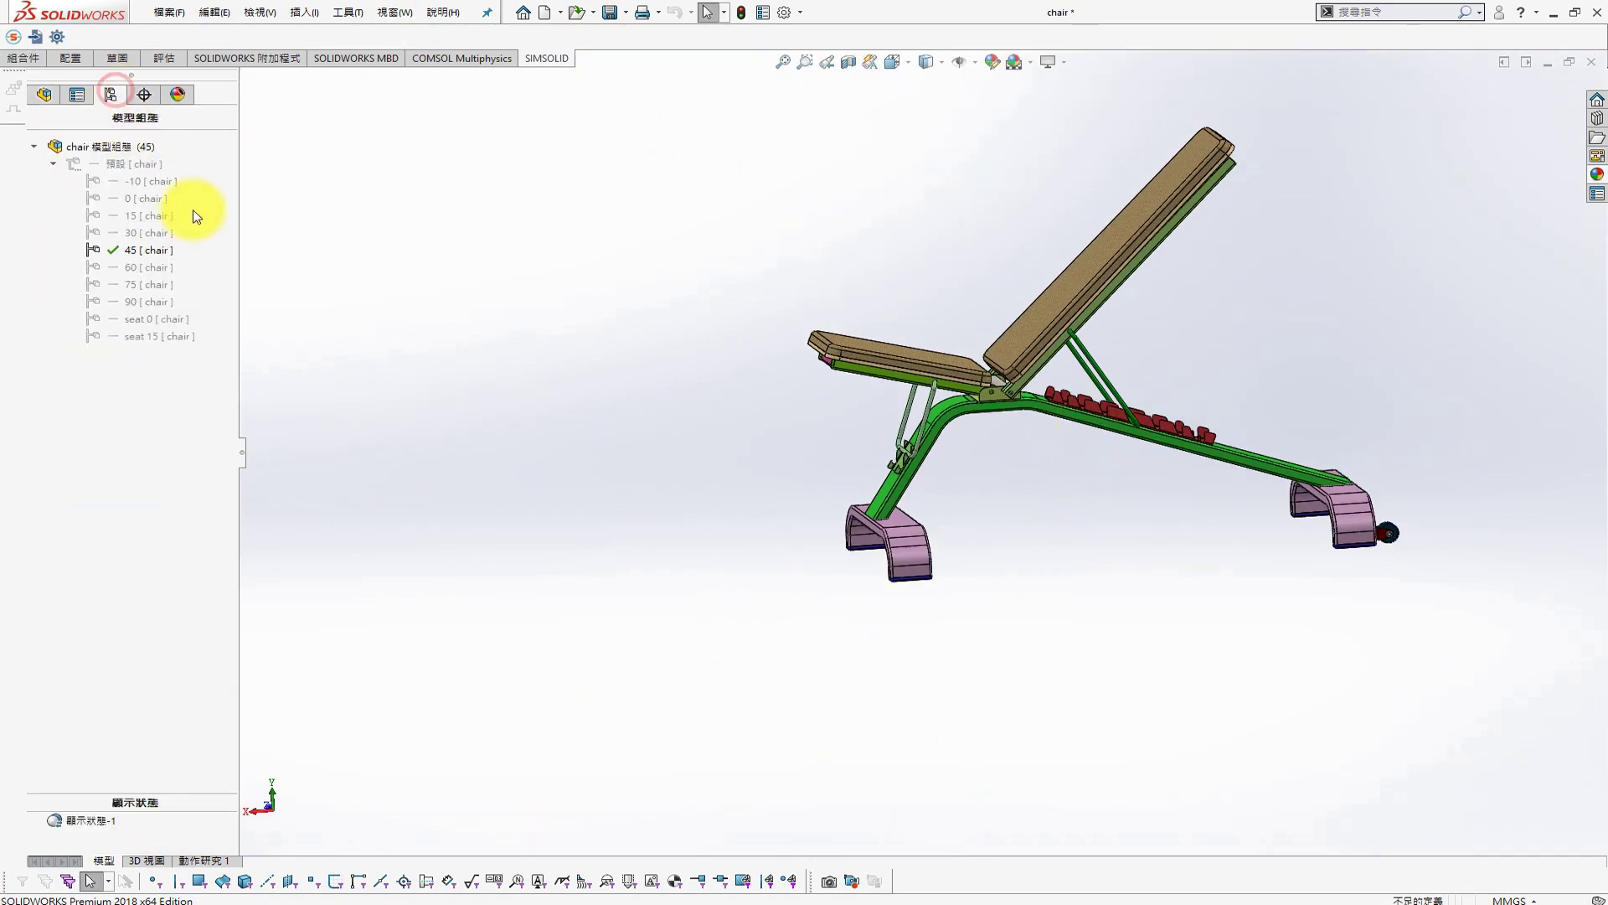
double_click(132, 324)
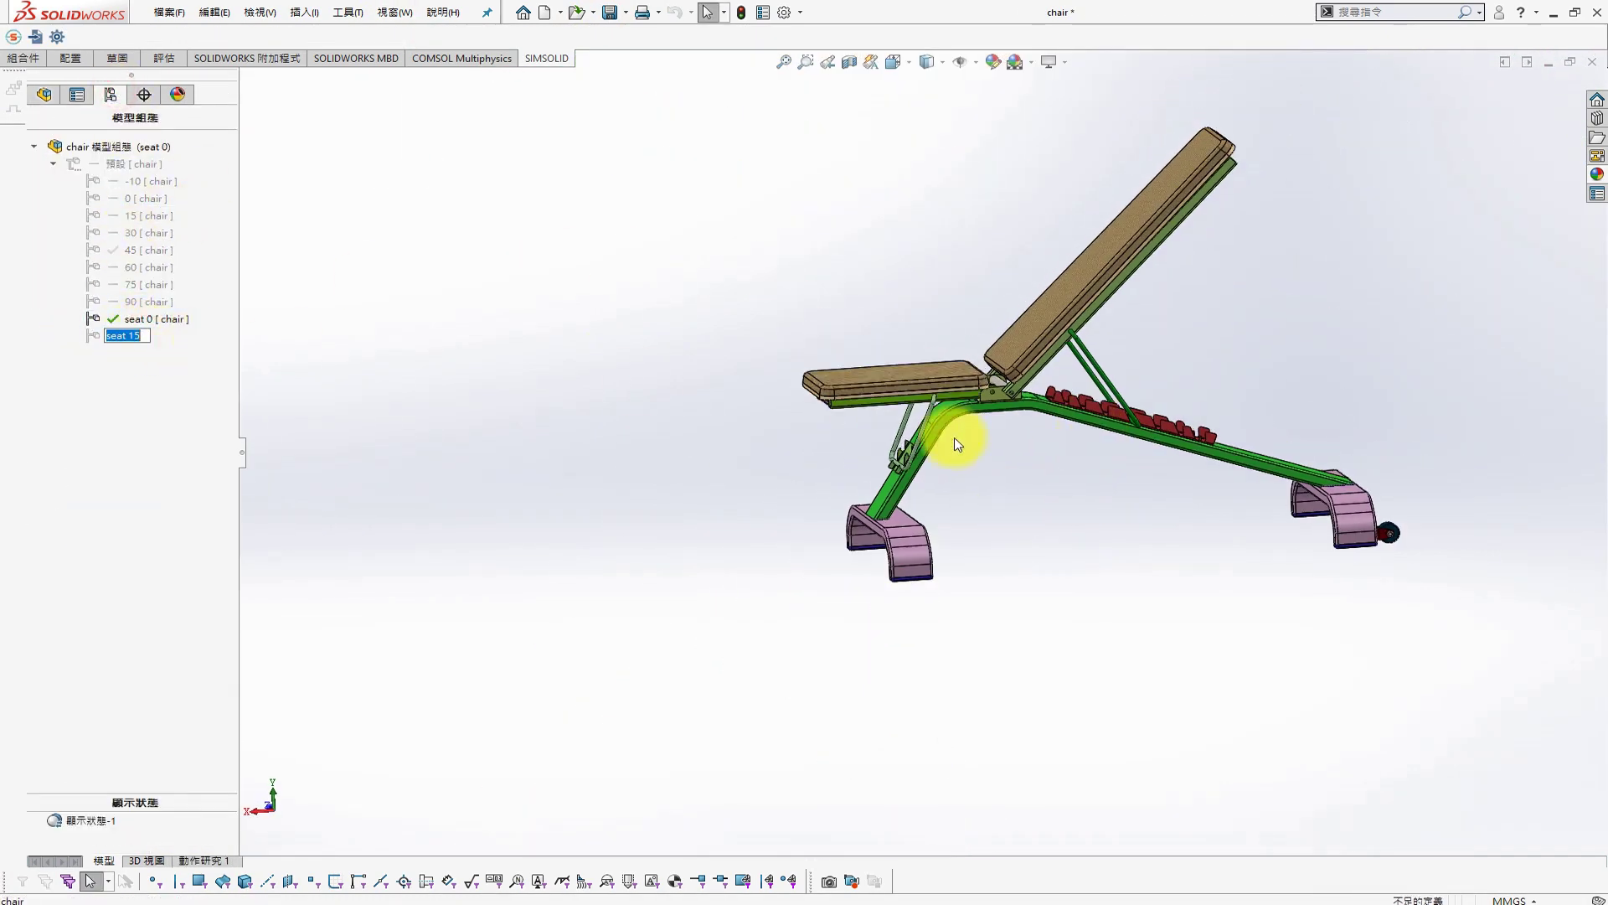
Name the new configuration seat 15 and inspect the bench underside around the seat hinge
key(Return)
scroll(957, 444, down, 3)
mouse_move(923, 492)
middle_down()
mouse_move(1193, 421)
mouse_move(1213, 395)
mouse_move(1214, 288)
mouse_move(998, 410)
mouse_move(986, 359)
mouse_move(1060, 438)
middle_up()
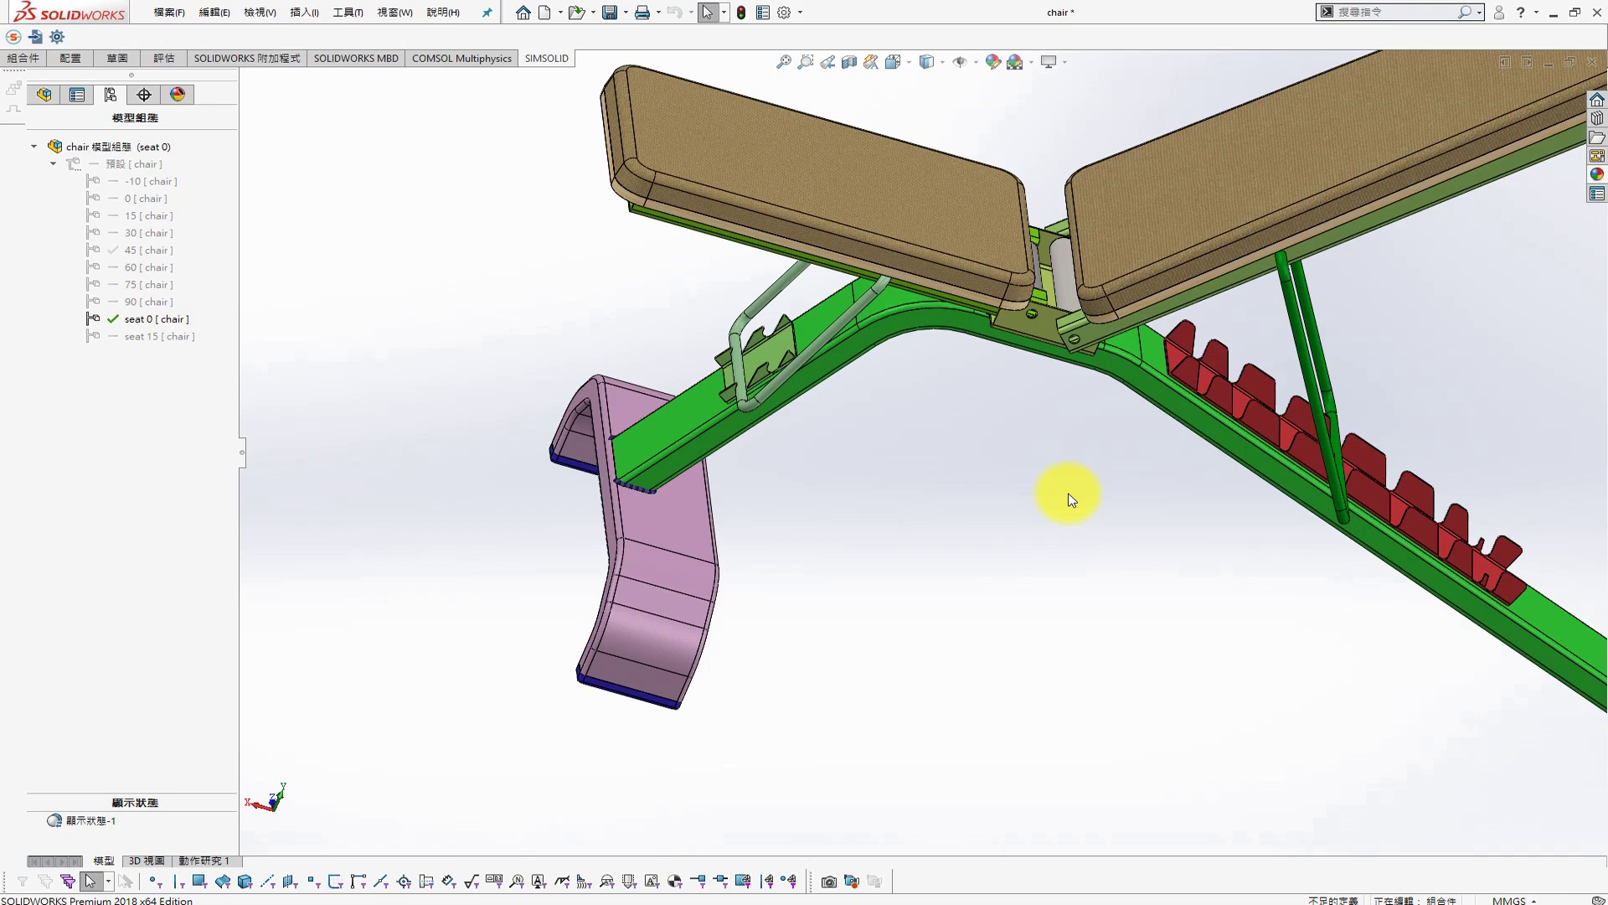
scroll(1037, 370, down, 2)
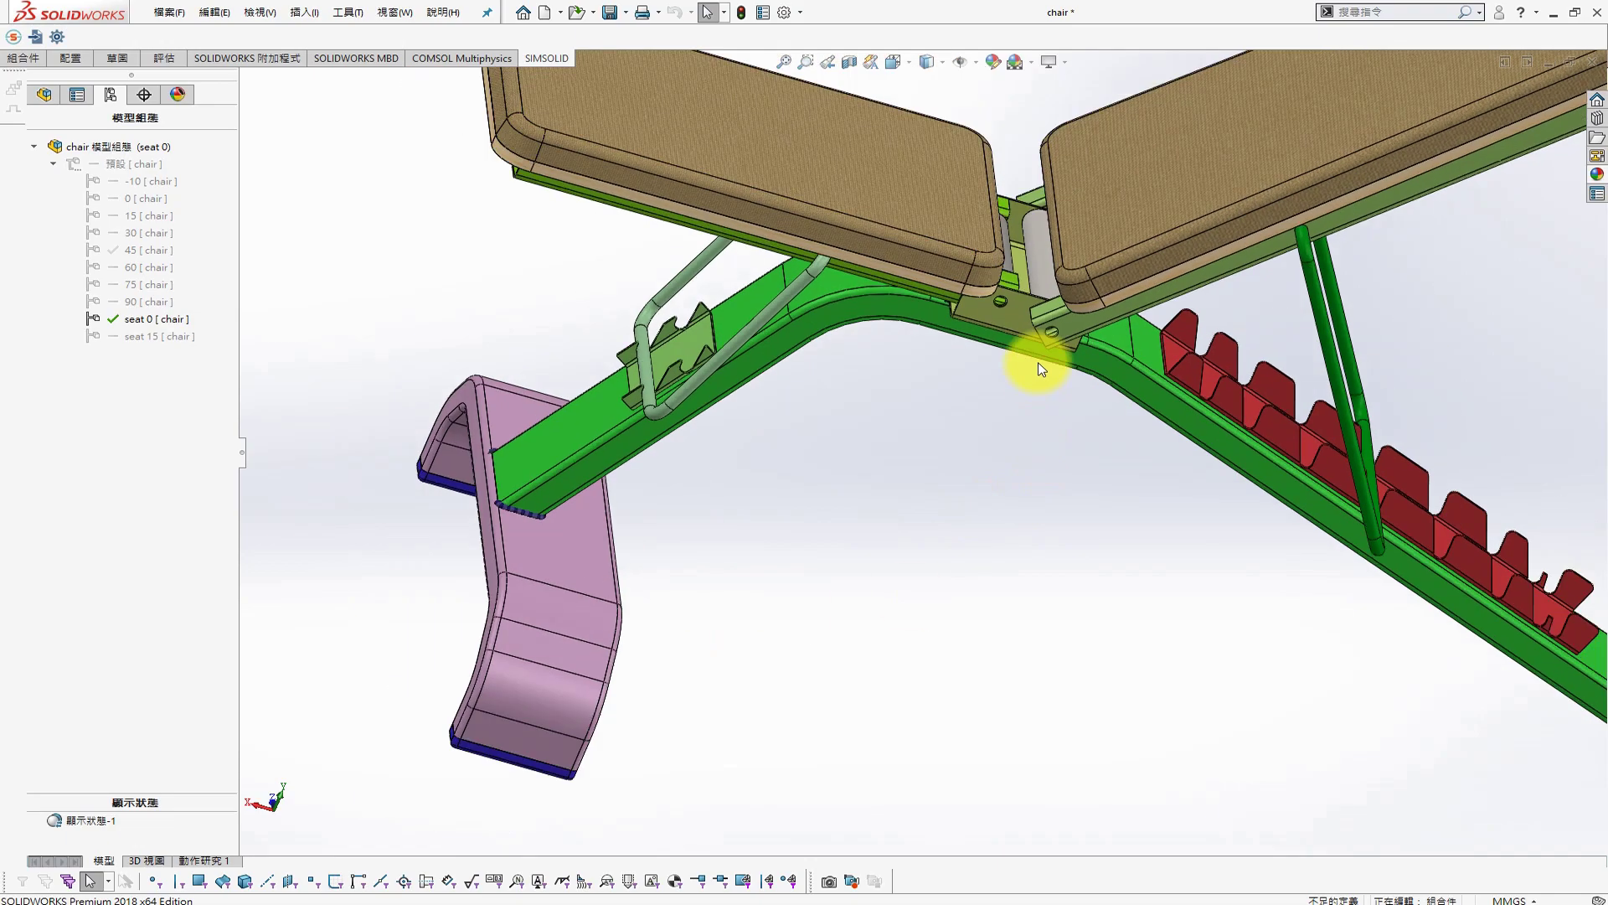
scroll(927, 330, down, 3)
mouse_move(926, 330)
middle_down()
mouse_move(1048, 302)
mouse_move(1047, 362)
middle_up()
scroll(1047, 361, up, 2)
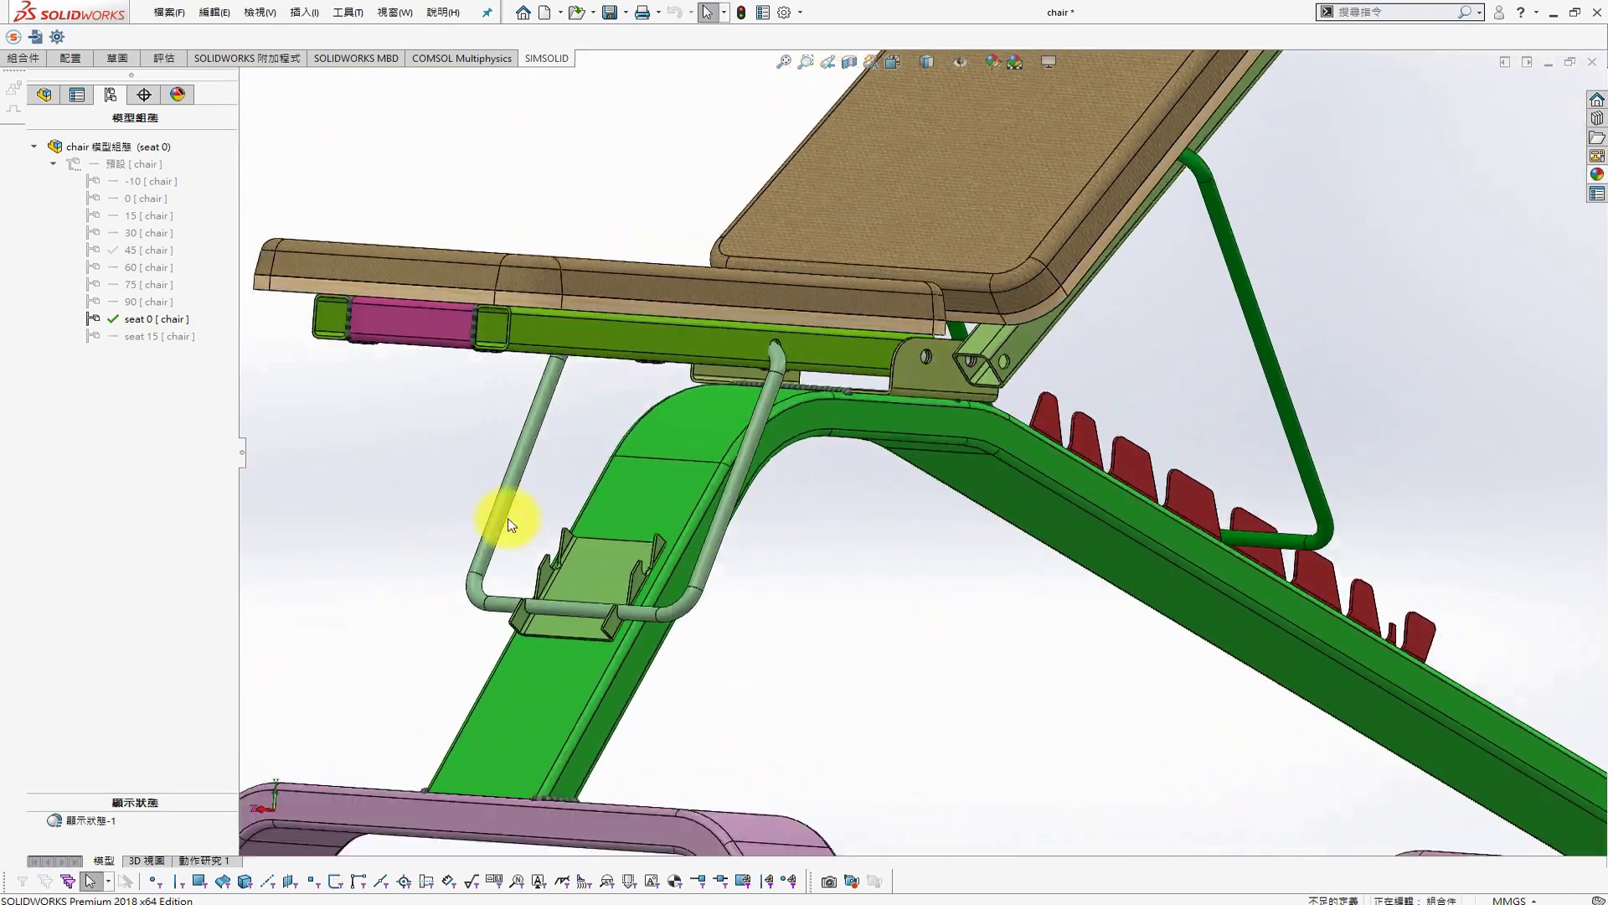
click(52, 97)
click(304, 12)
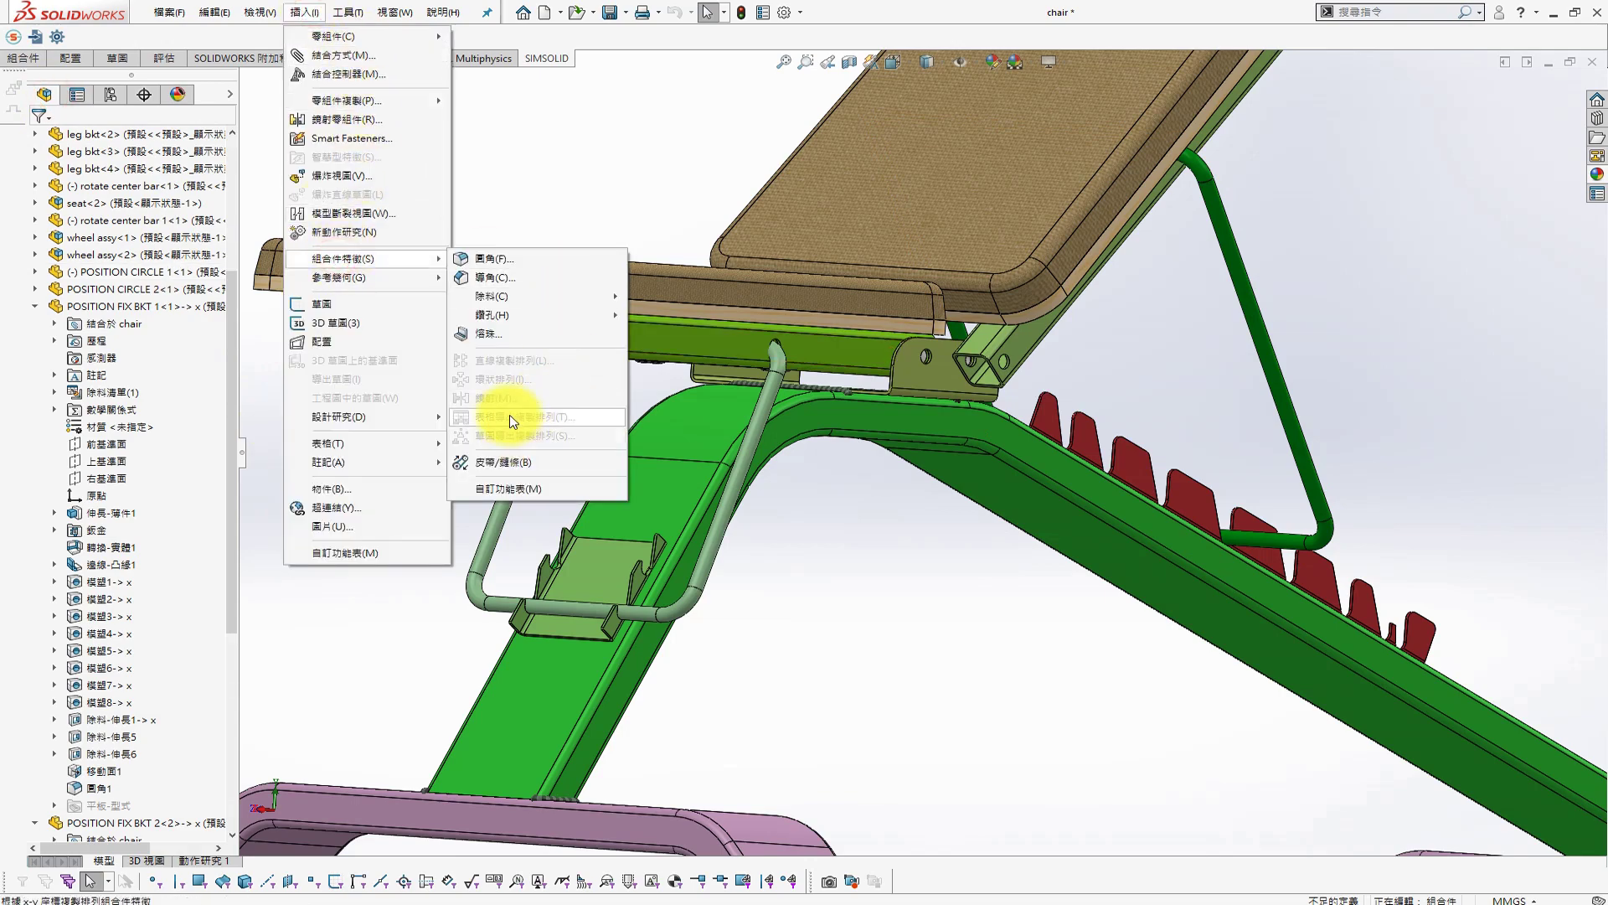
Start a weld bead and add the first bracket's two bottom edges as weld paths
click(520, 335)
scroll(628, 565, down, 5)
click(50, 303)
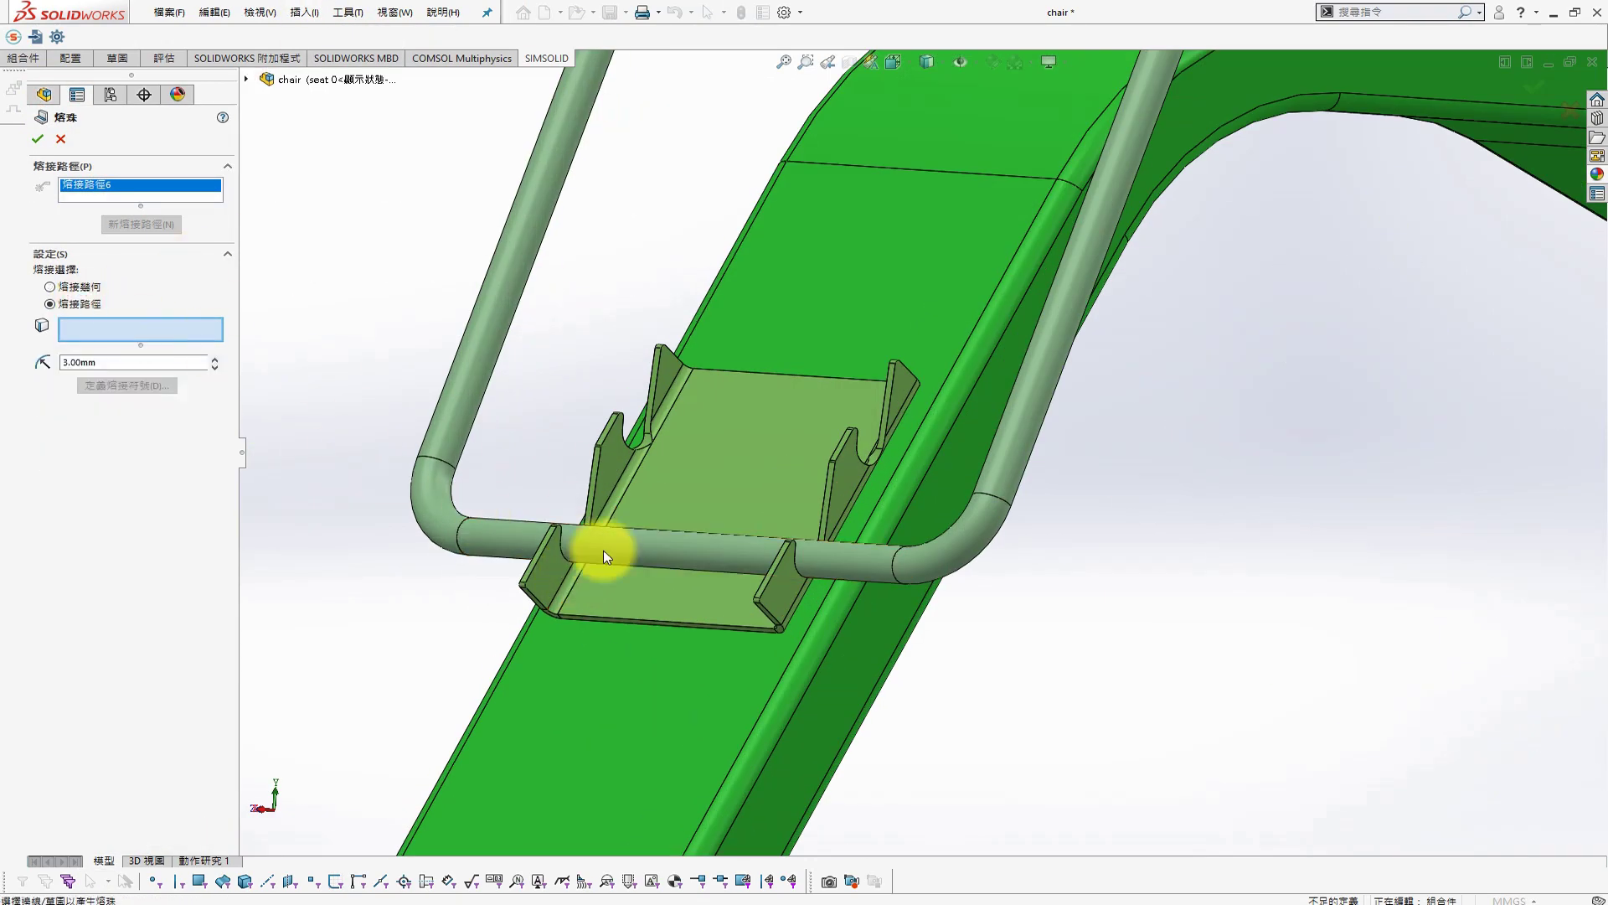
click(637, 625)
mouse_move(785, 625)
middle_down()
mouse_move(808, 565)
mouse_move(806, 615)
middle_up()
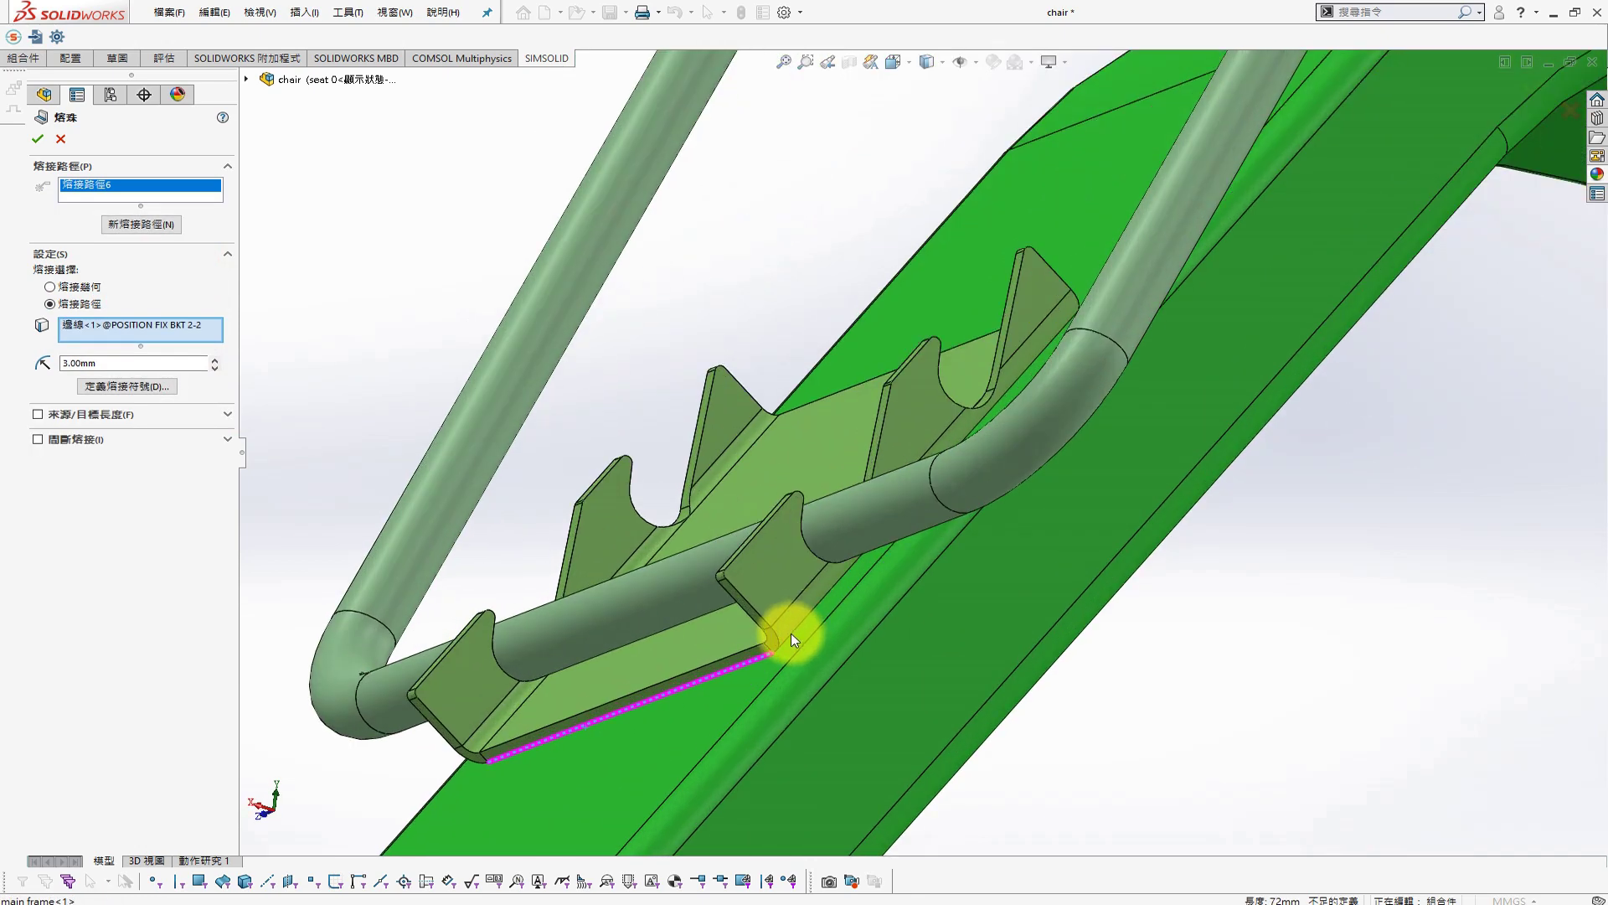
scroll(791, 632, up, 2)
middle_drag(426, 379, 1014, 563)
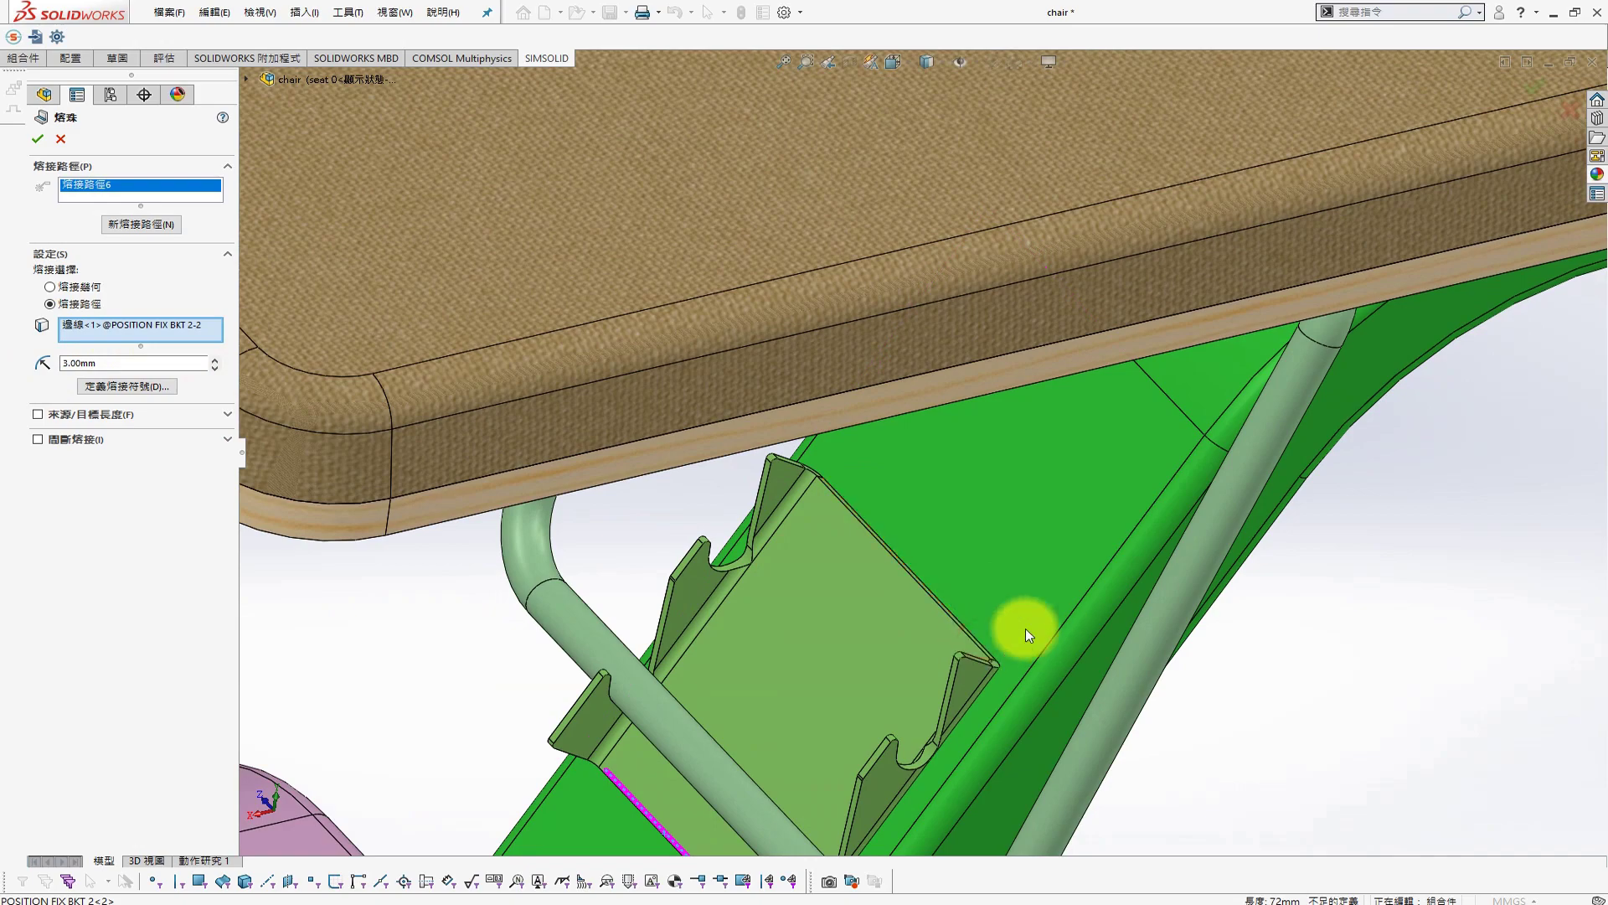
click(141, 224)
Add a new weld path along the second bracket's edge on the toothed rail
click(964, 629)
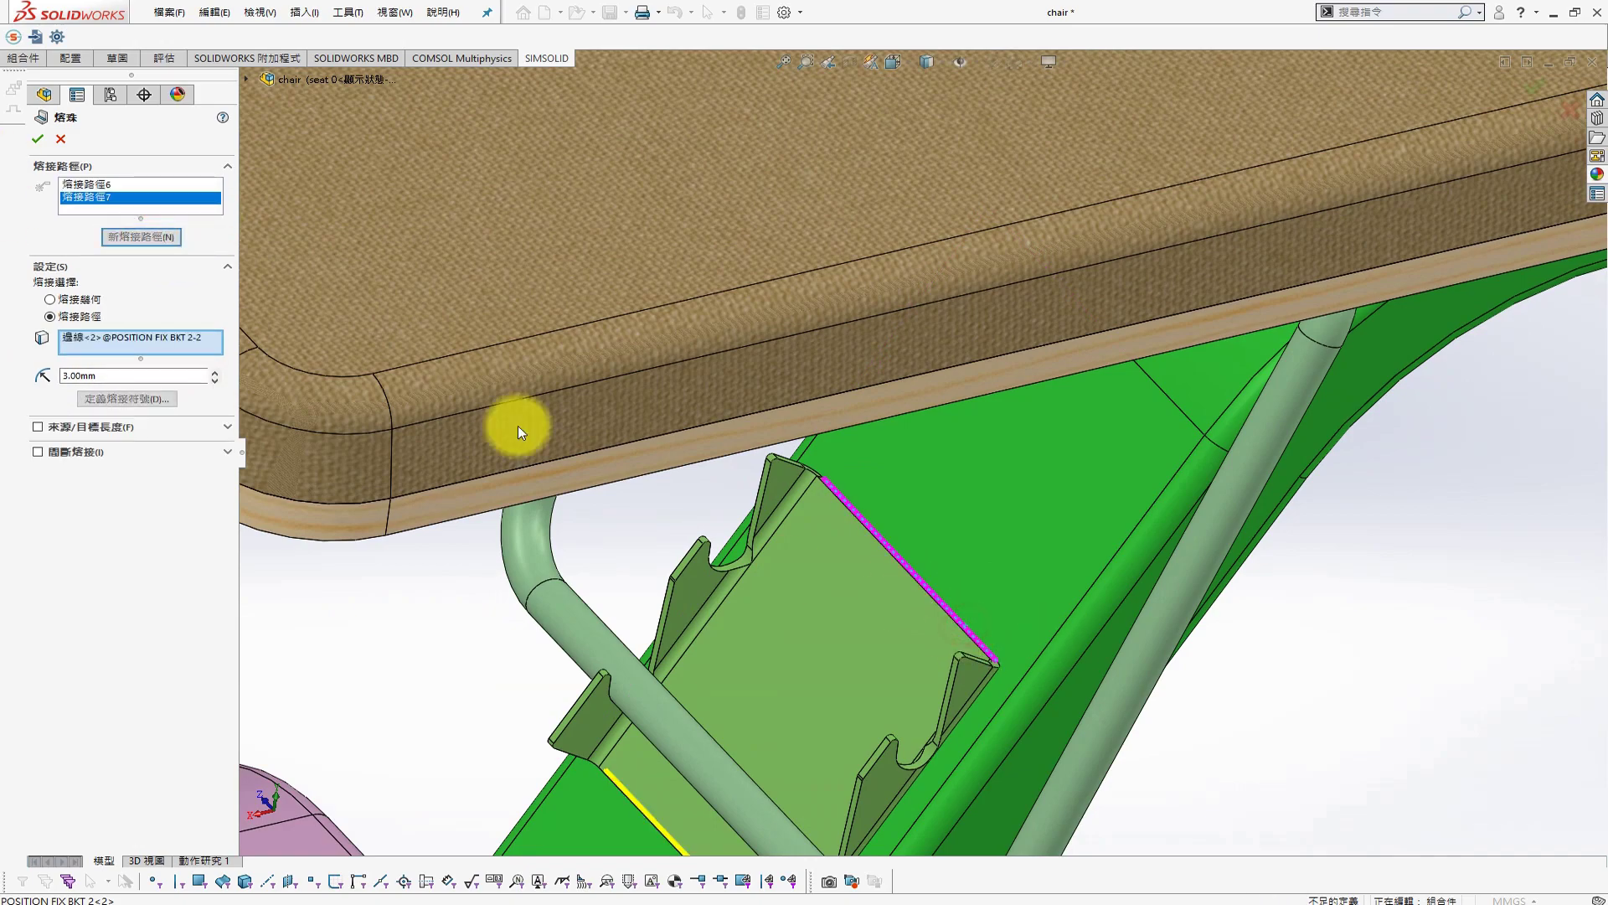
click(141, 237)
middle_drag(847, 520, 851, 711)
scroll(737, 580, down, 3)
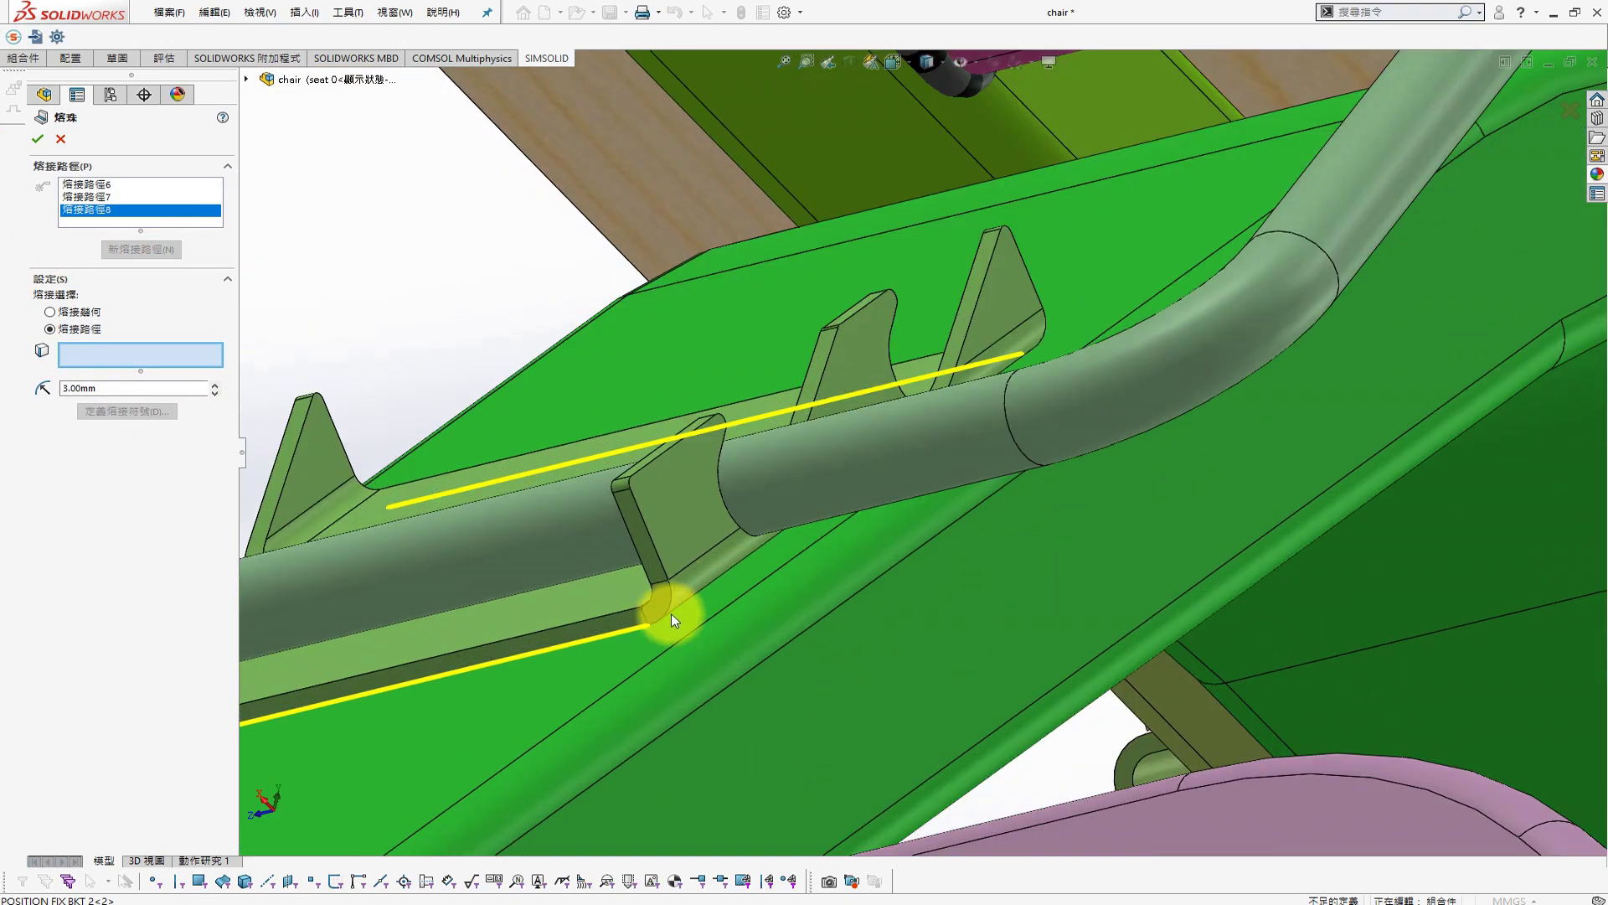
scroll(712, 599, up, 3)
middle_drag(754, 575, 1275, 567)
scroll(1096, 570, down, 3)
scroll(1025, 532, down, 2)
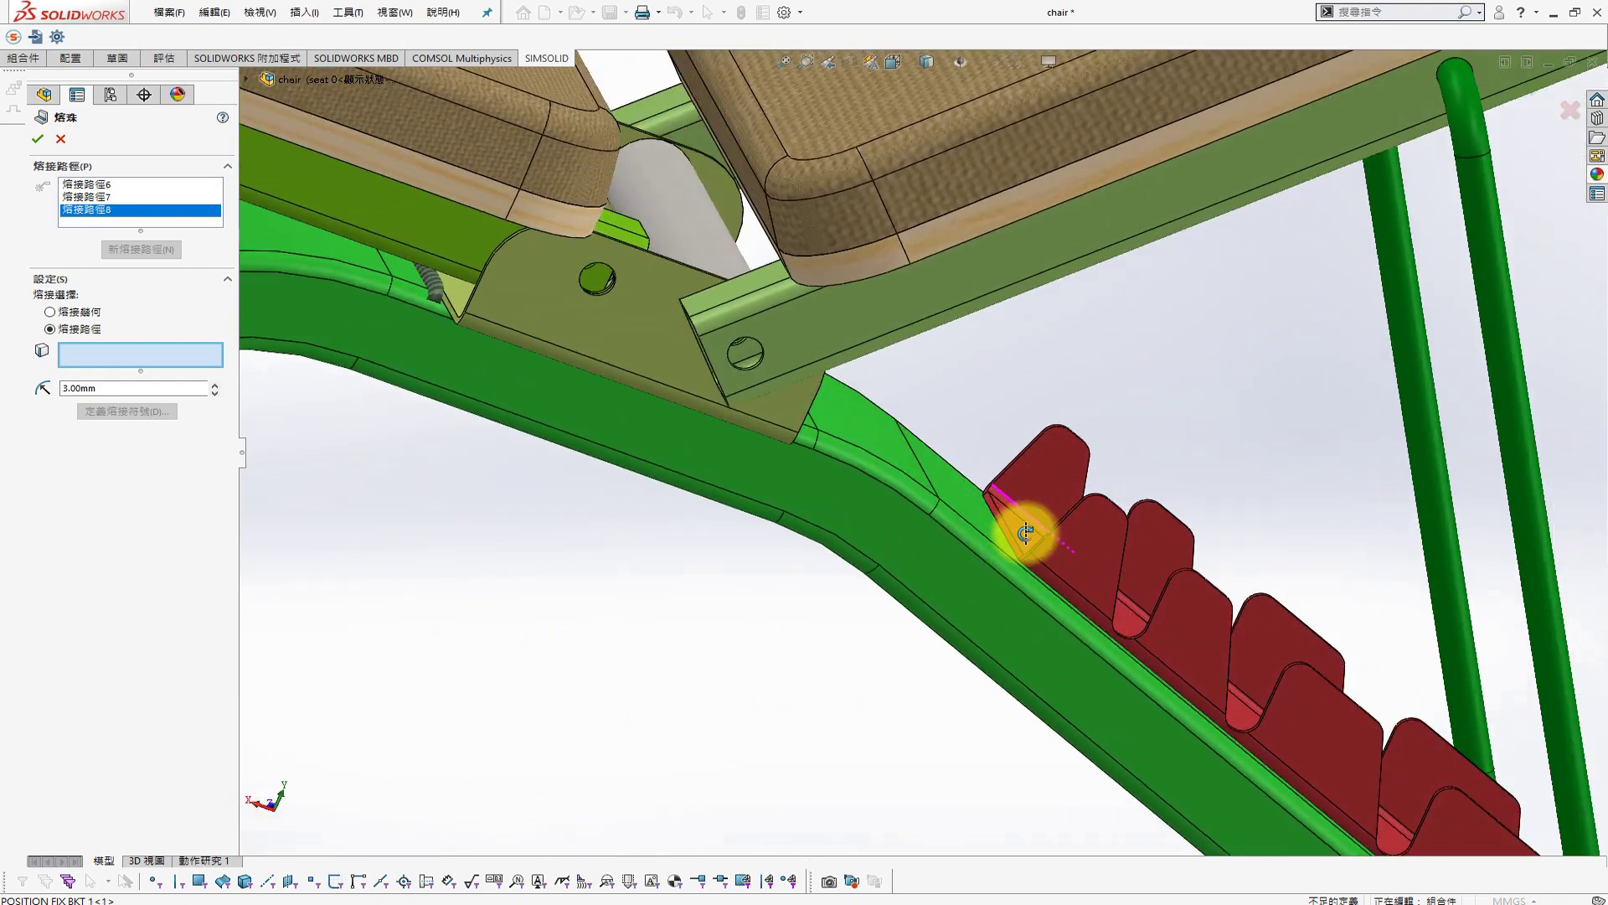
scroll(1025, 533, up, 2)
click(997, 557)
scroll(1059, 607, up, 3)
Add the rail edge as a final path and accept the 3.00mm weld bead
click(141, 249)
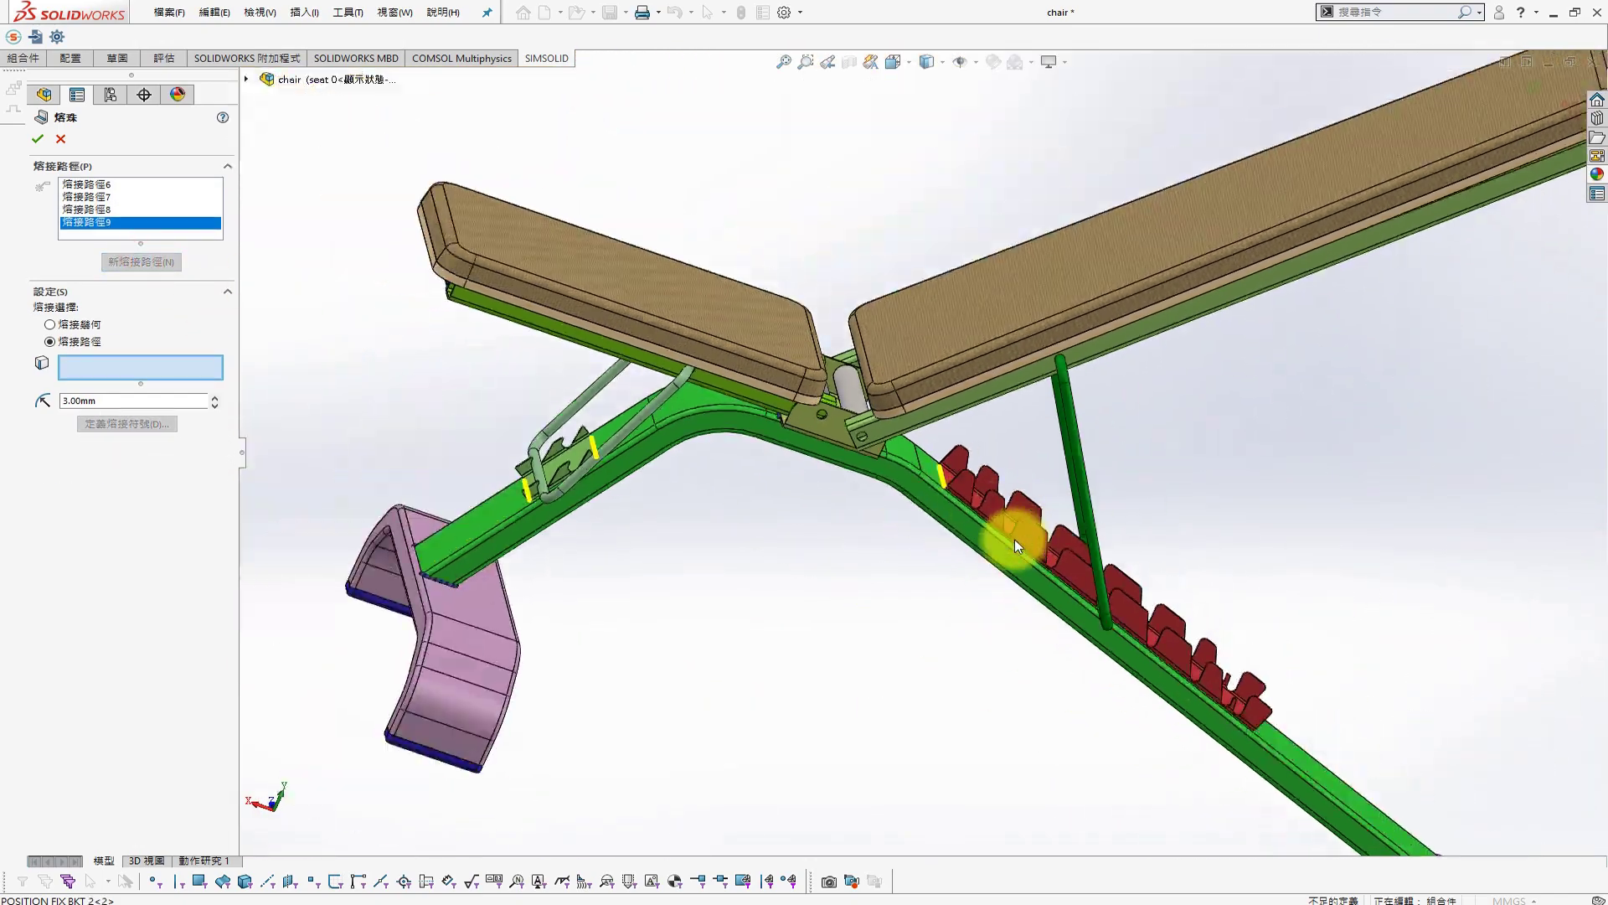
middle_drag(1016, 545, 1123, 657)
scroll(1184, 644, down, 3)
click(1194, 635)
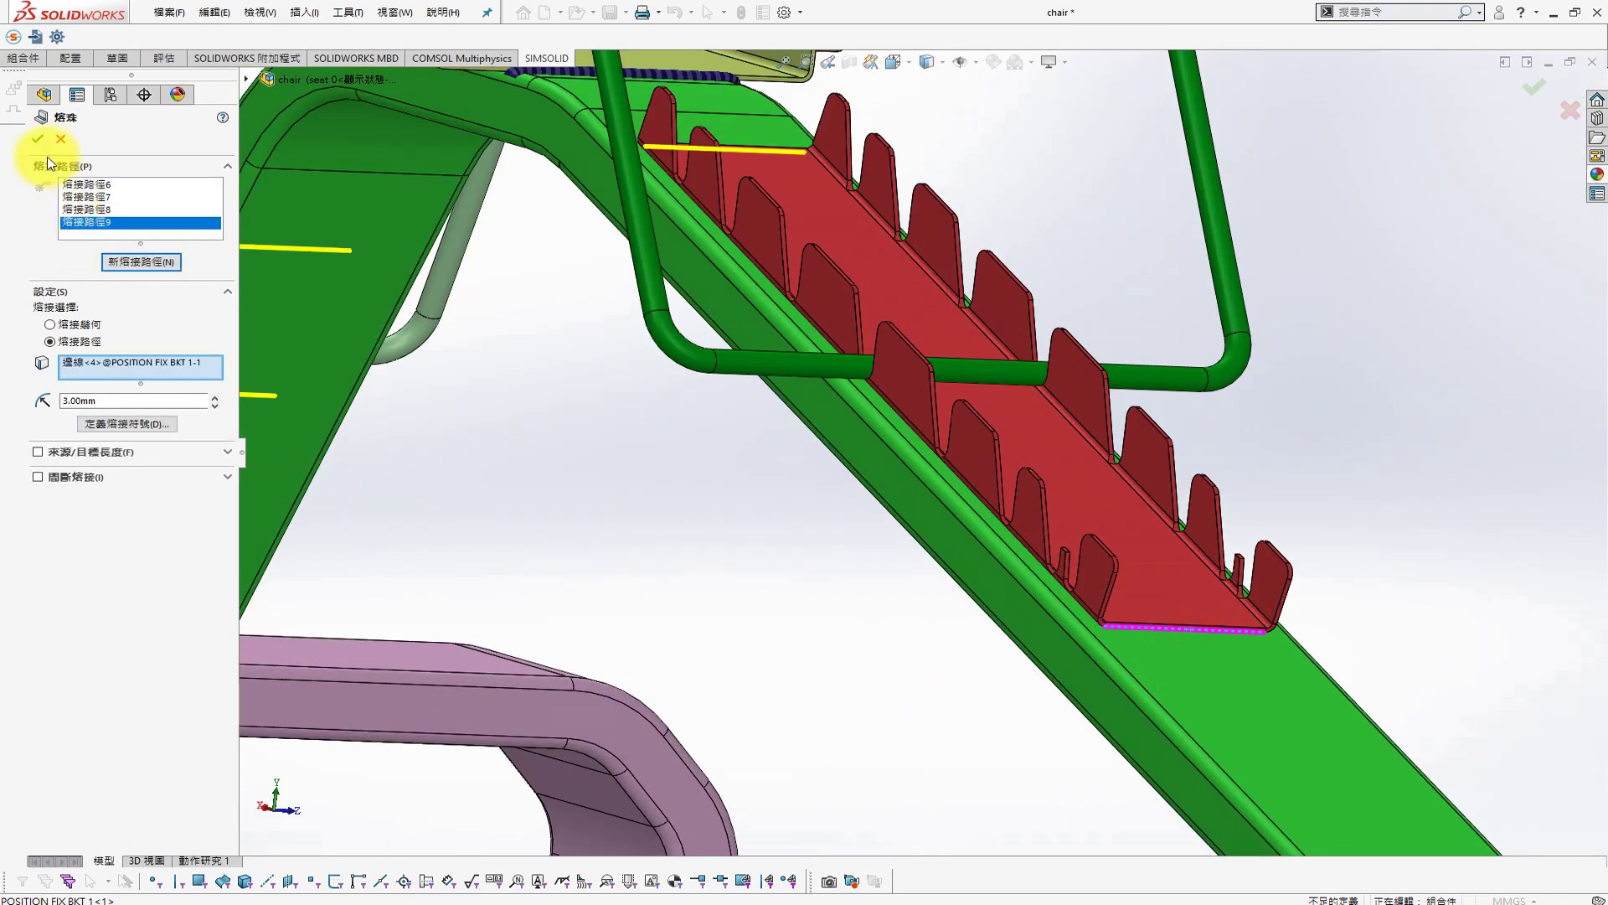
click(37, 139)
scroll(837, 478, up, 3)
middle_drag(1012, 456, 1137, 424)
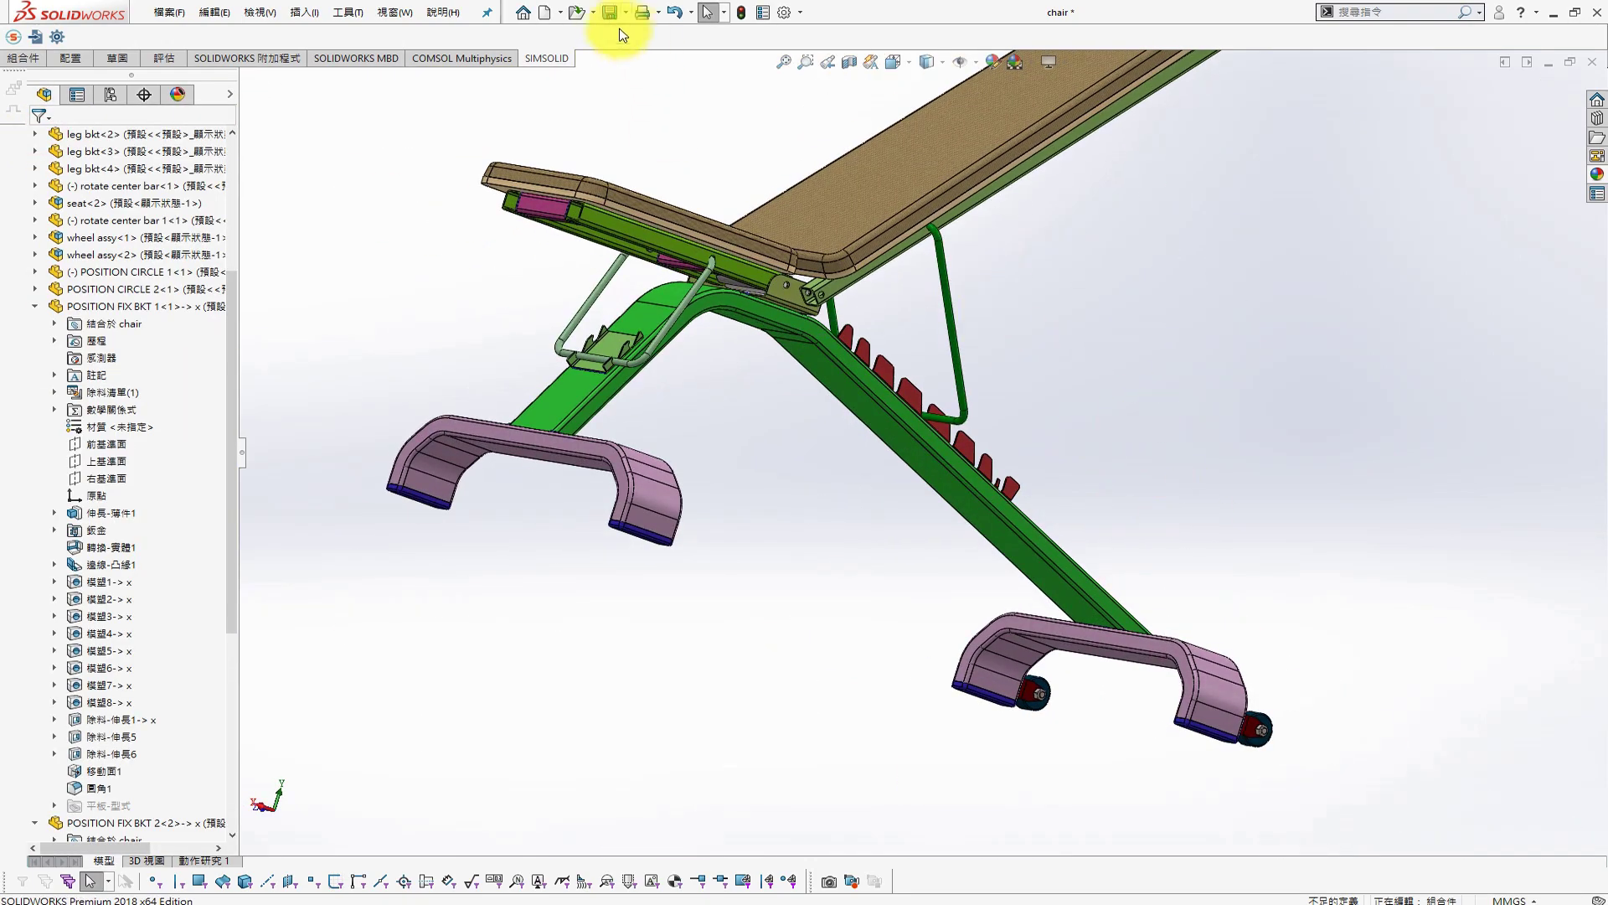
Measure between the seat pivot hole edge and the back beam hole
middle_drag(941, 386, 843, 394)
scroll(743, 520, down, 3)
key(s)
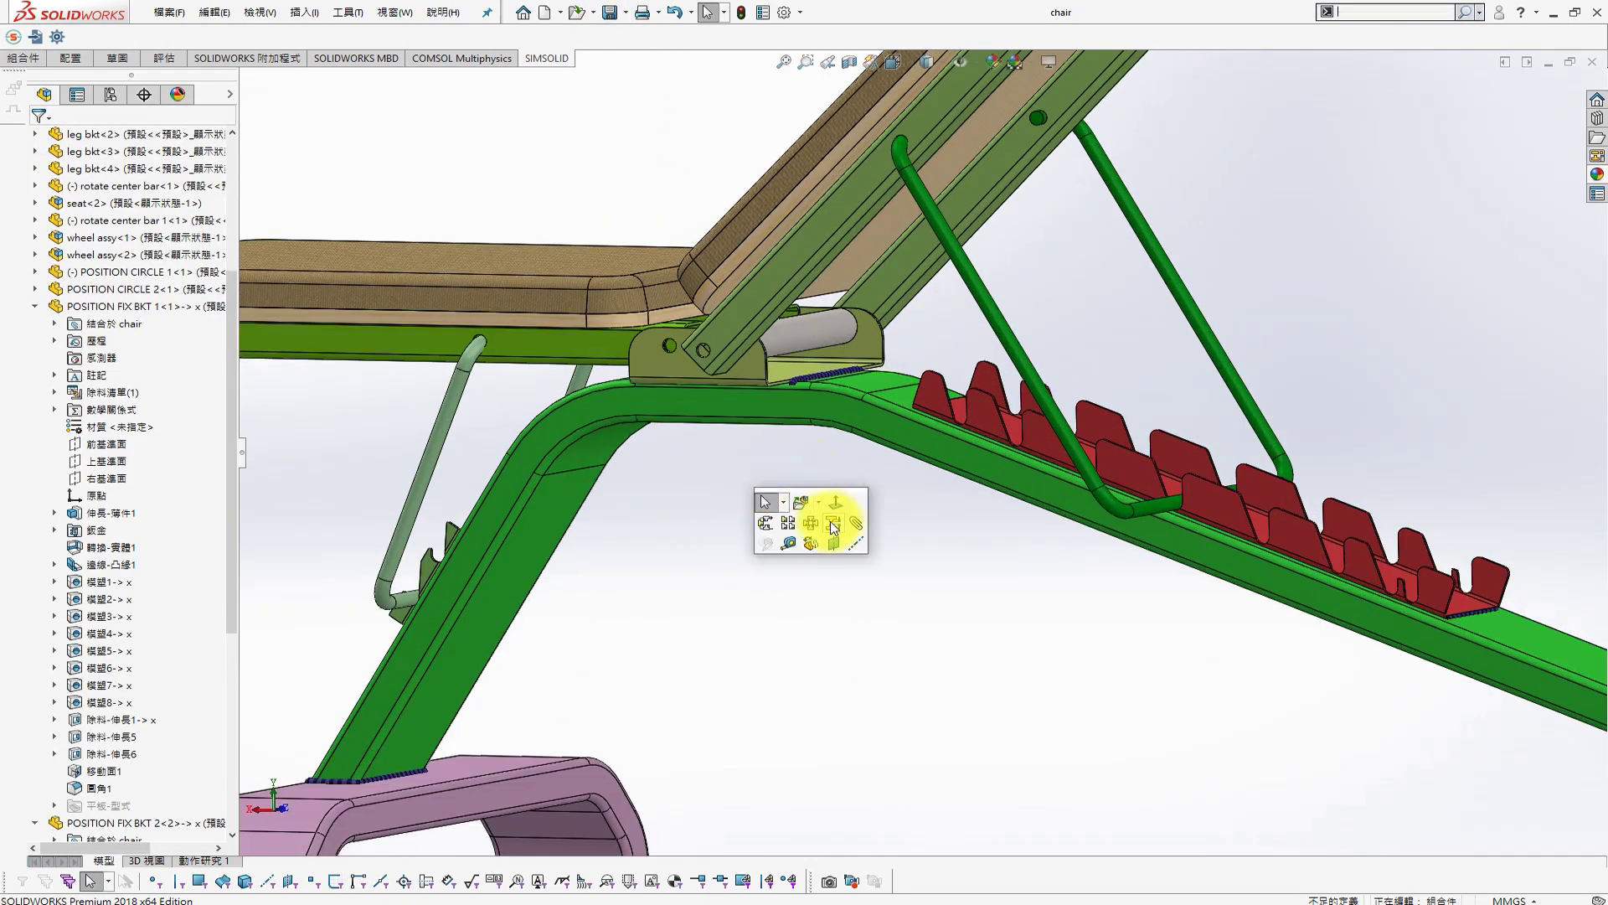
click(833, 526)
middle_drag(771, 340, 765, 316)
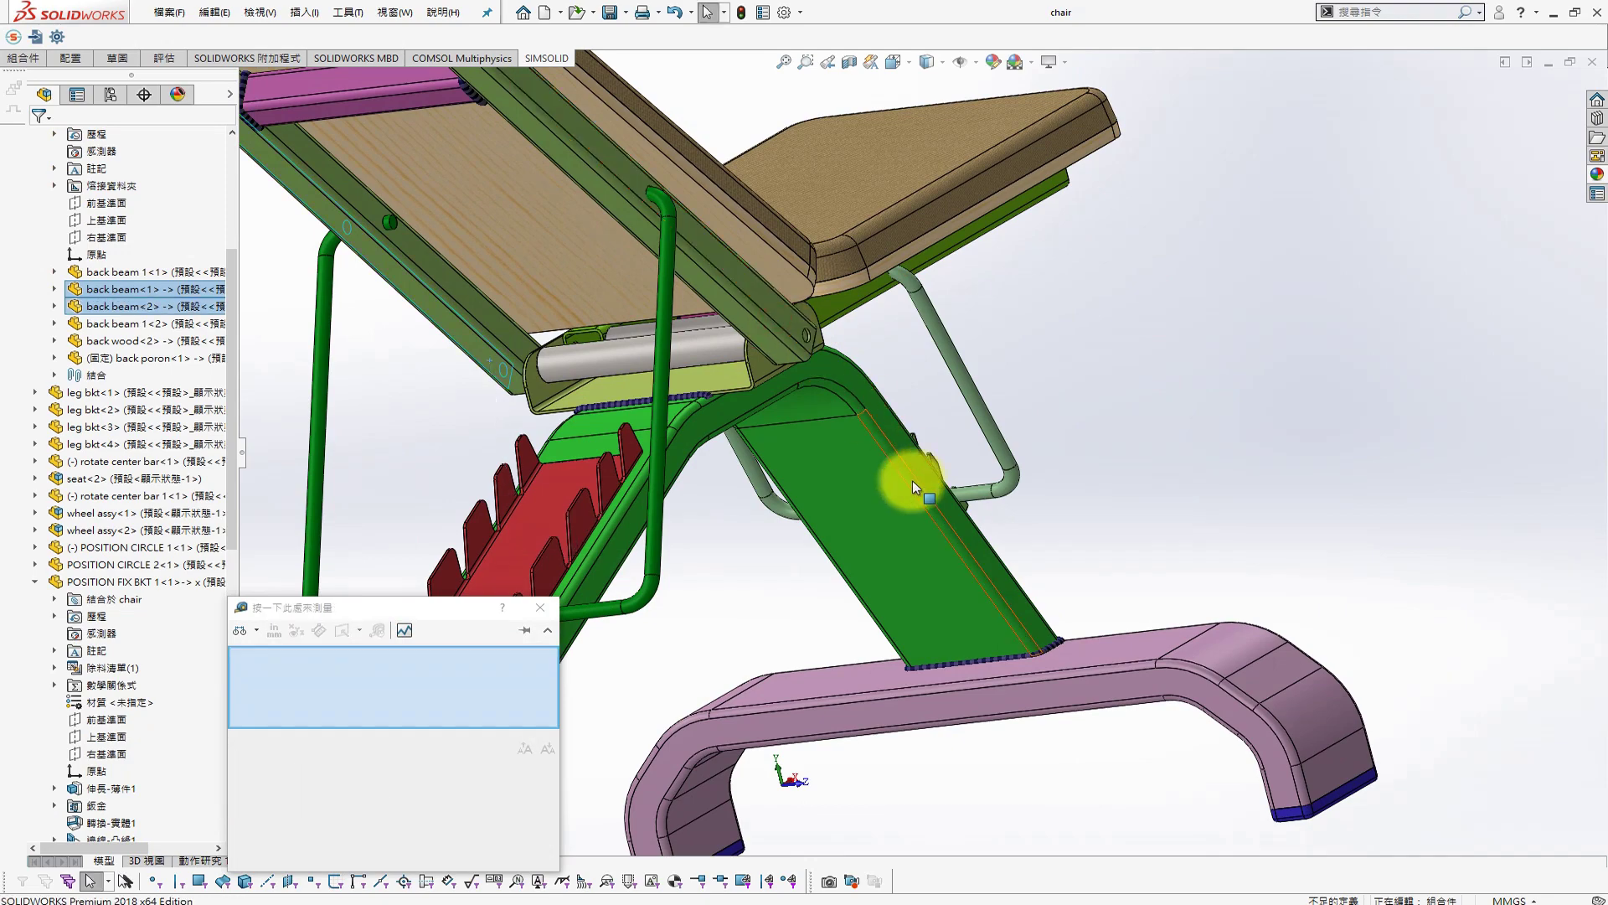
key(s)
click(796, 343)
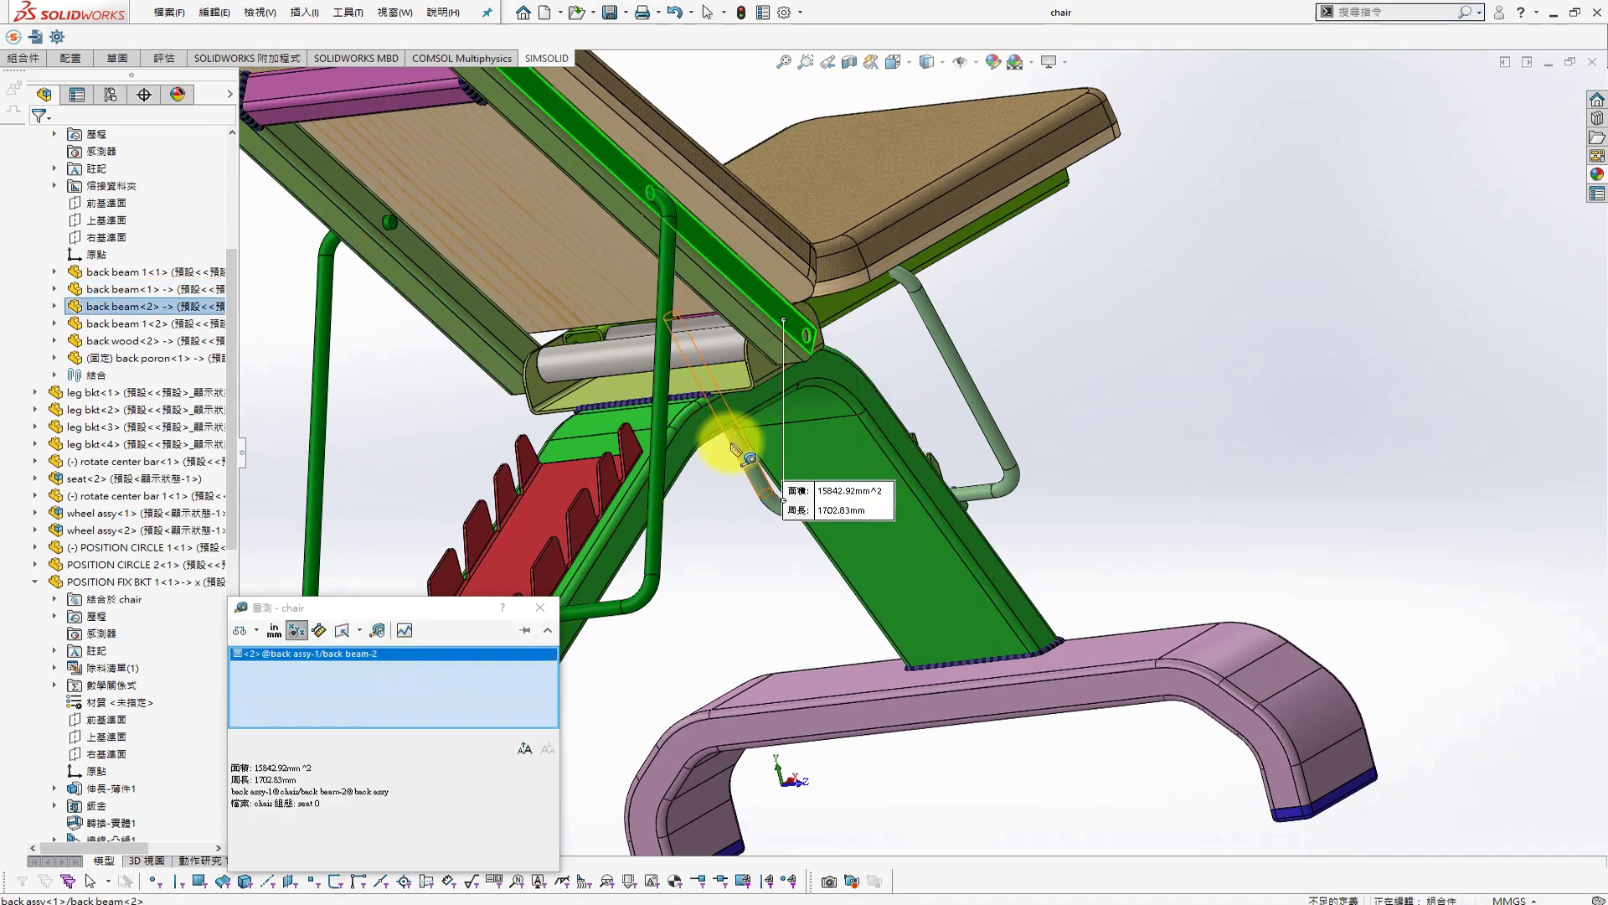
middle_drag(769, 456, 909, 295)
click(908, 293)
key(Escape)
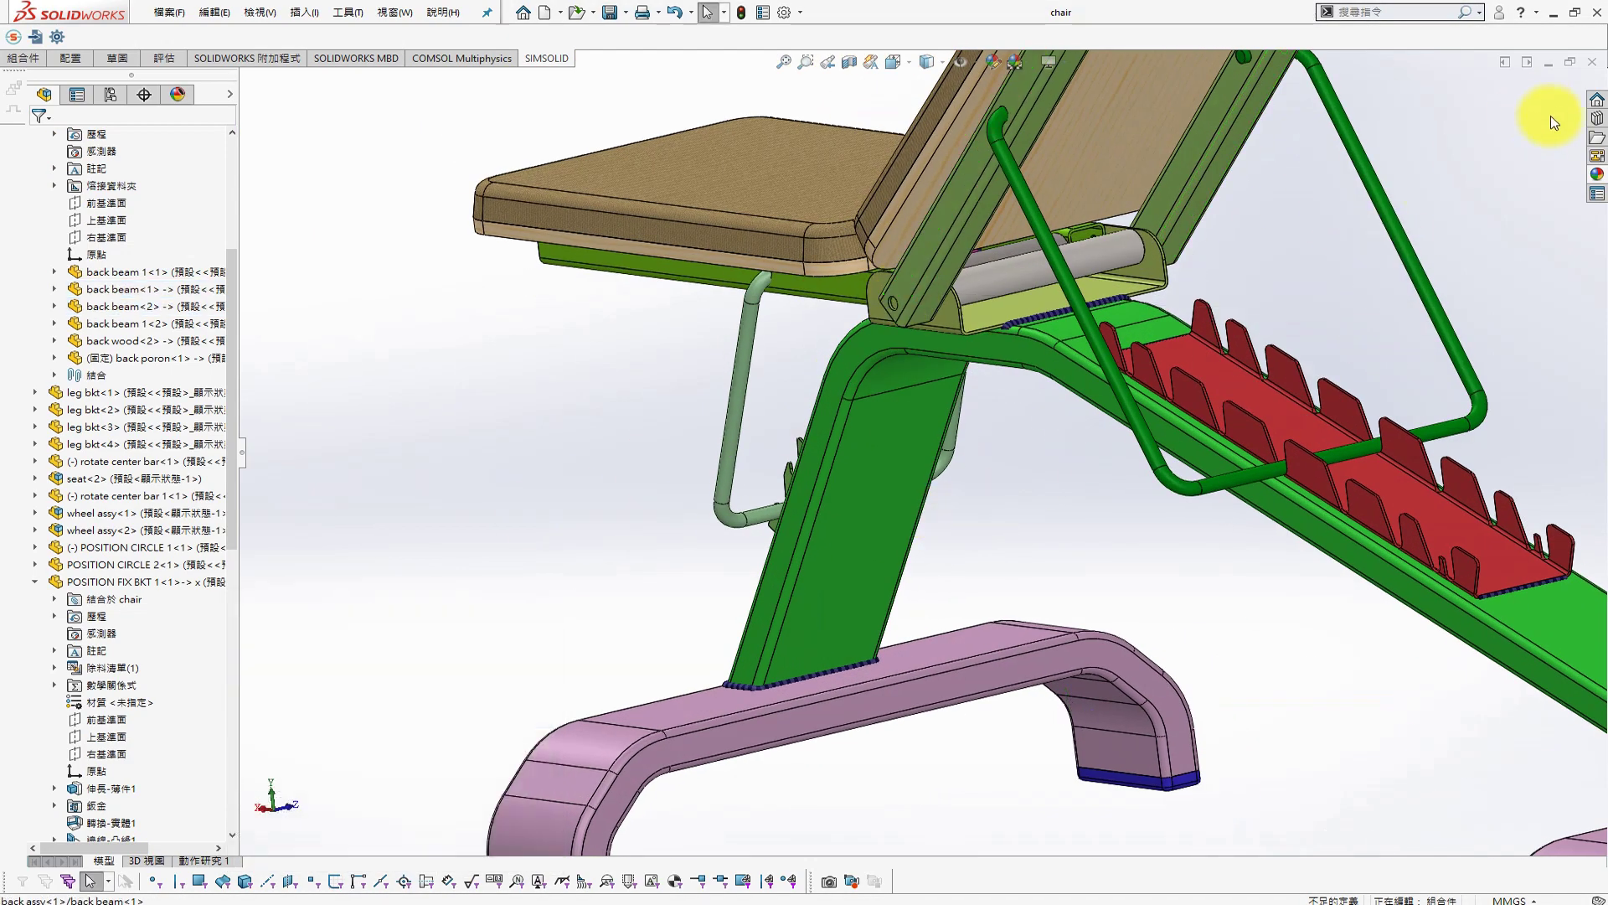
Open the Toolbox library's JIS fine-pitch hex head bolts folder
click(1597, 118)
click(1392, 126)
click(1450, 476)
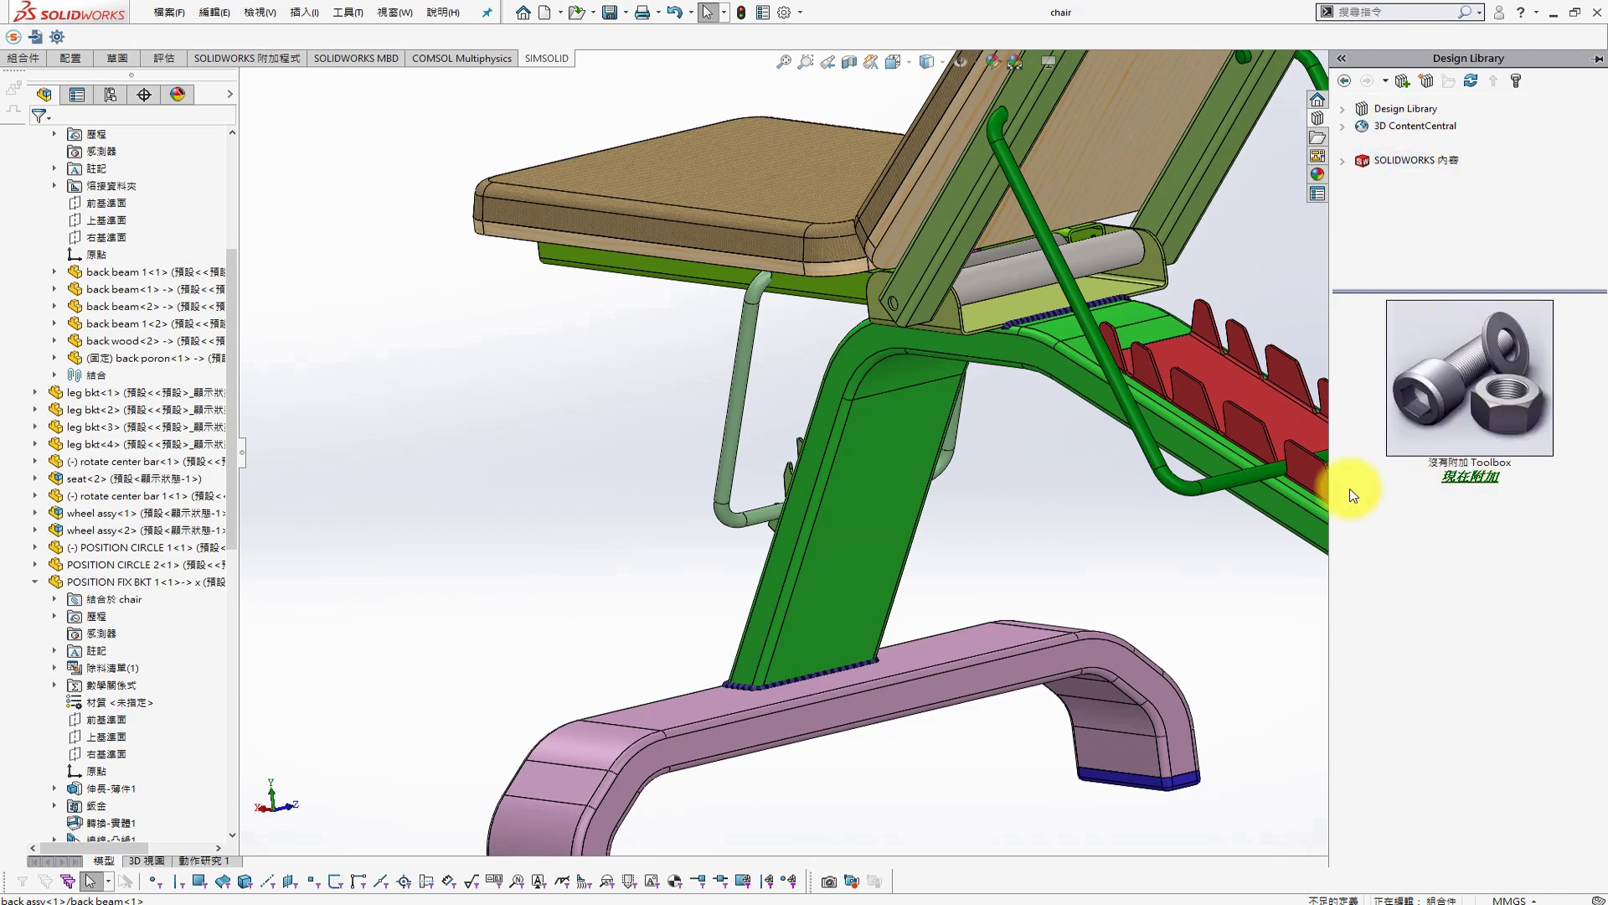
double_click(1462, 410)
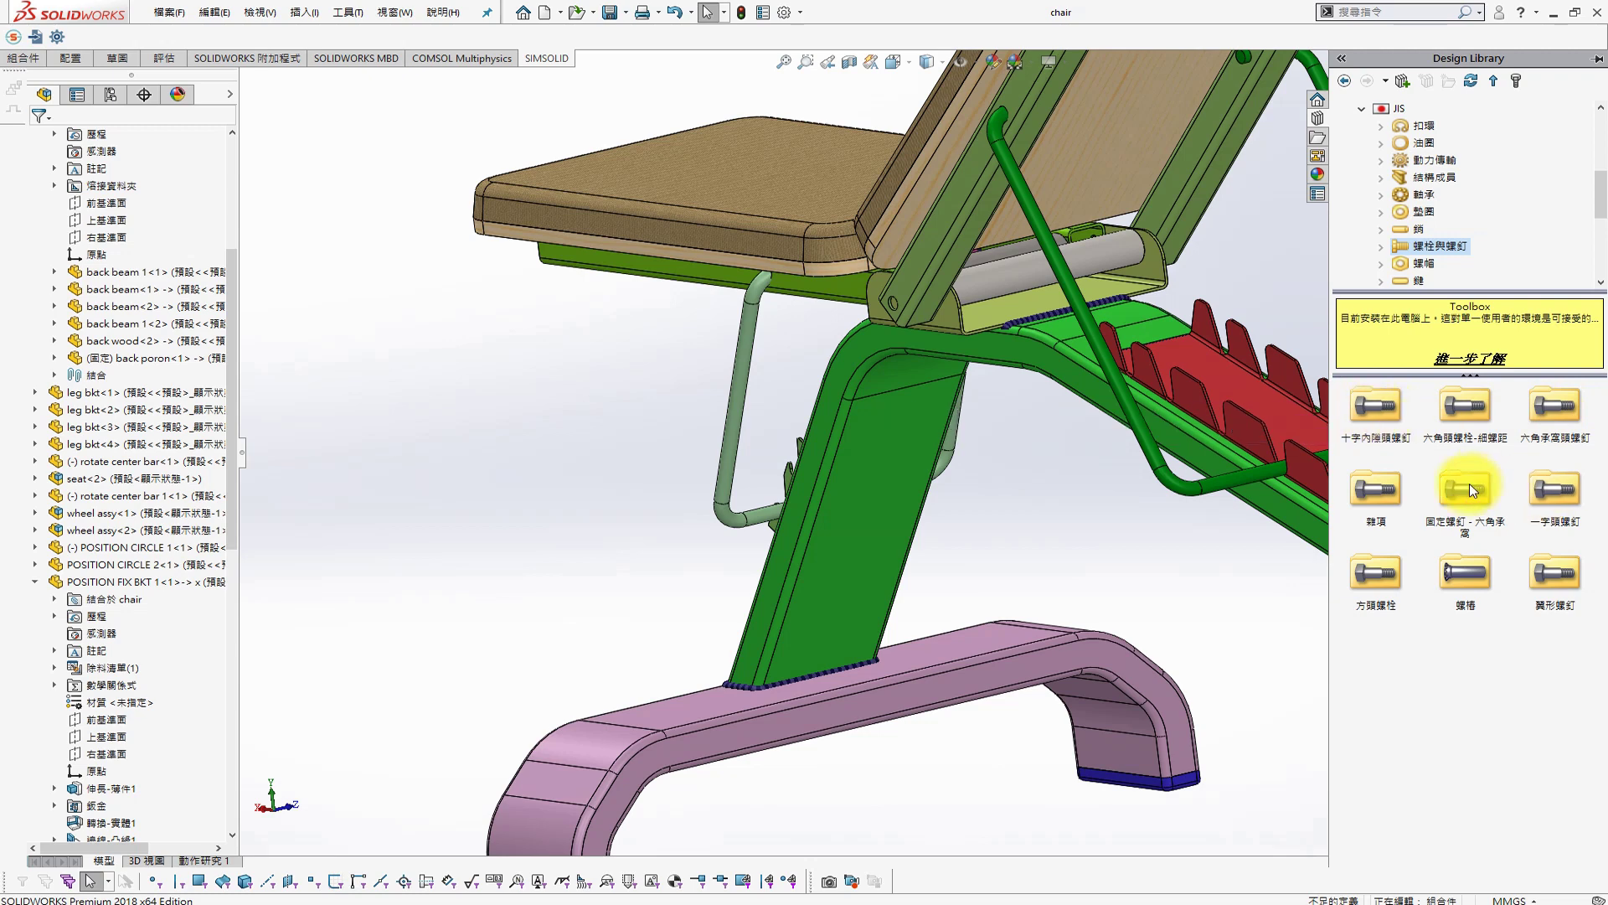
double_click(1465, 406)
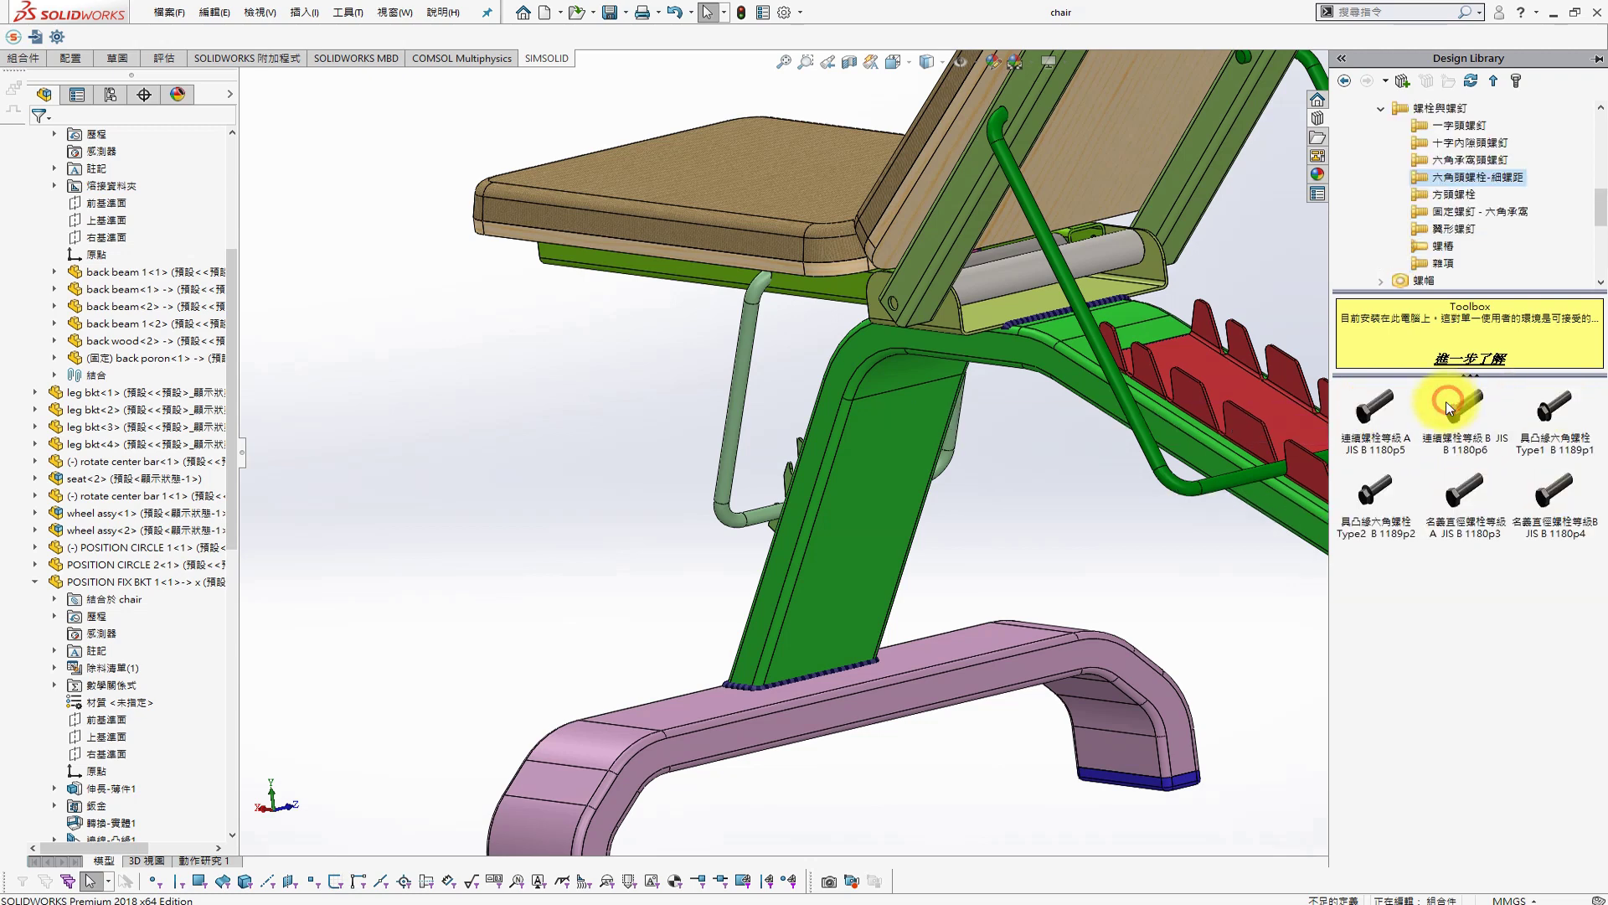
Insert an M10x1.25 JIS hex bolt, length 20, into the seat pivot hole
drag(1360, 415, 894, 299)
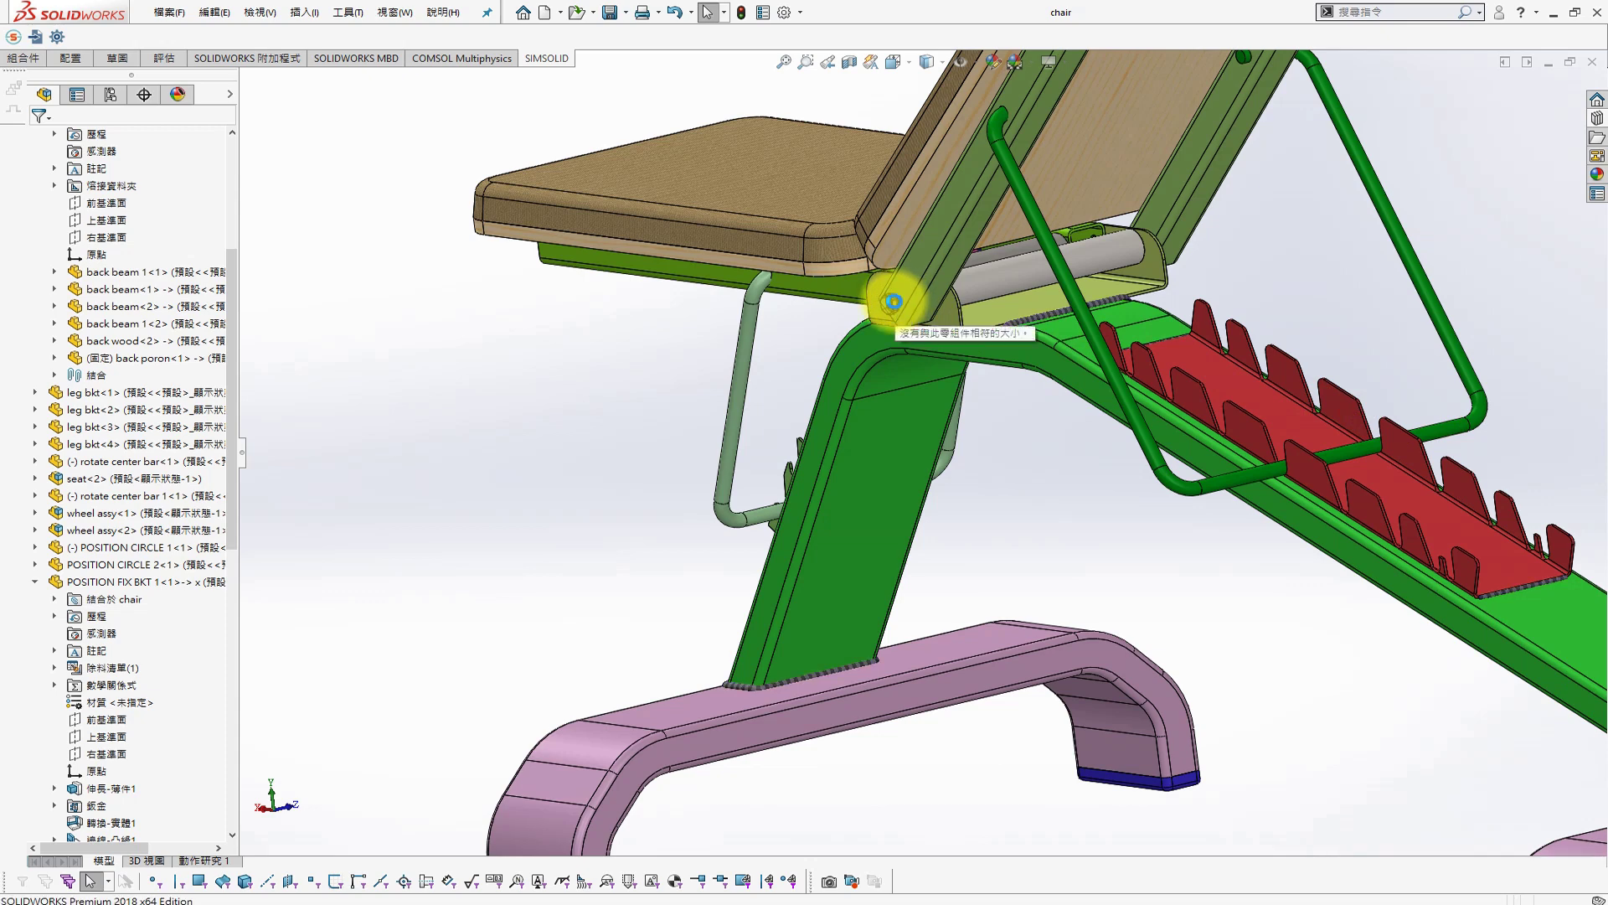
click(115, 394)
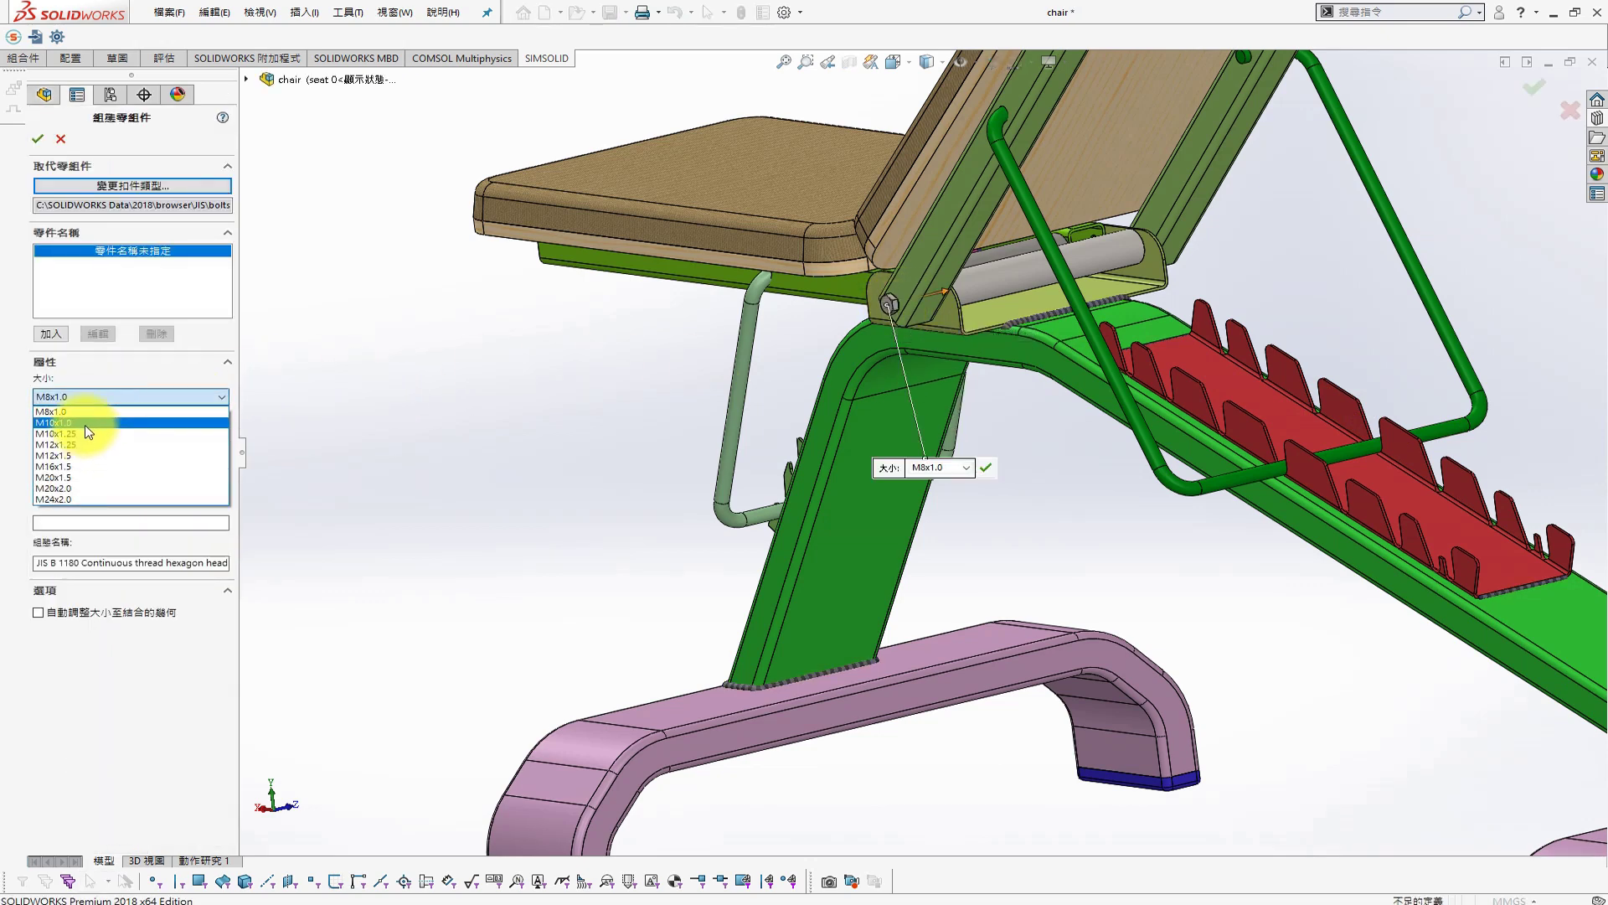
click(75, 434)
click(131, 442)
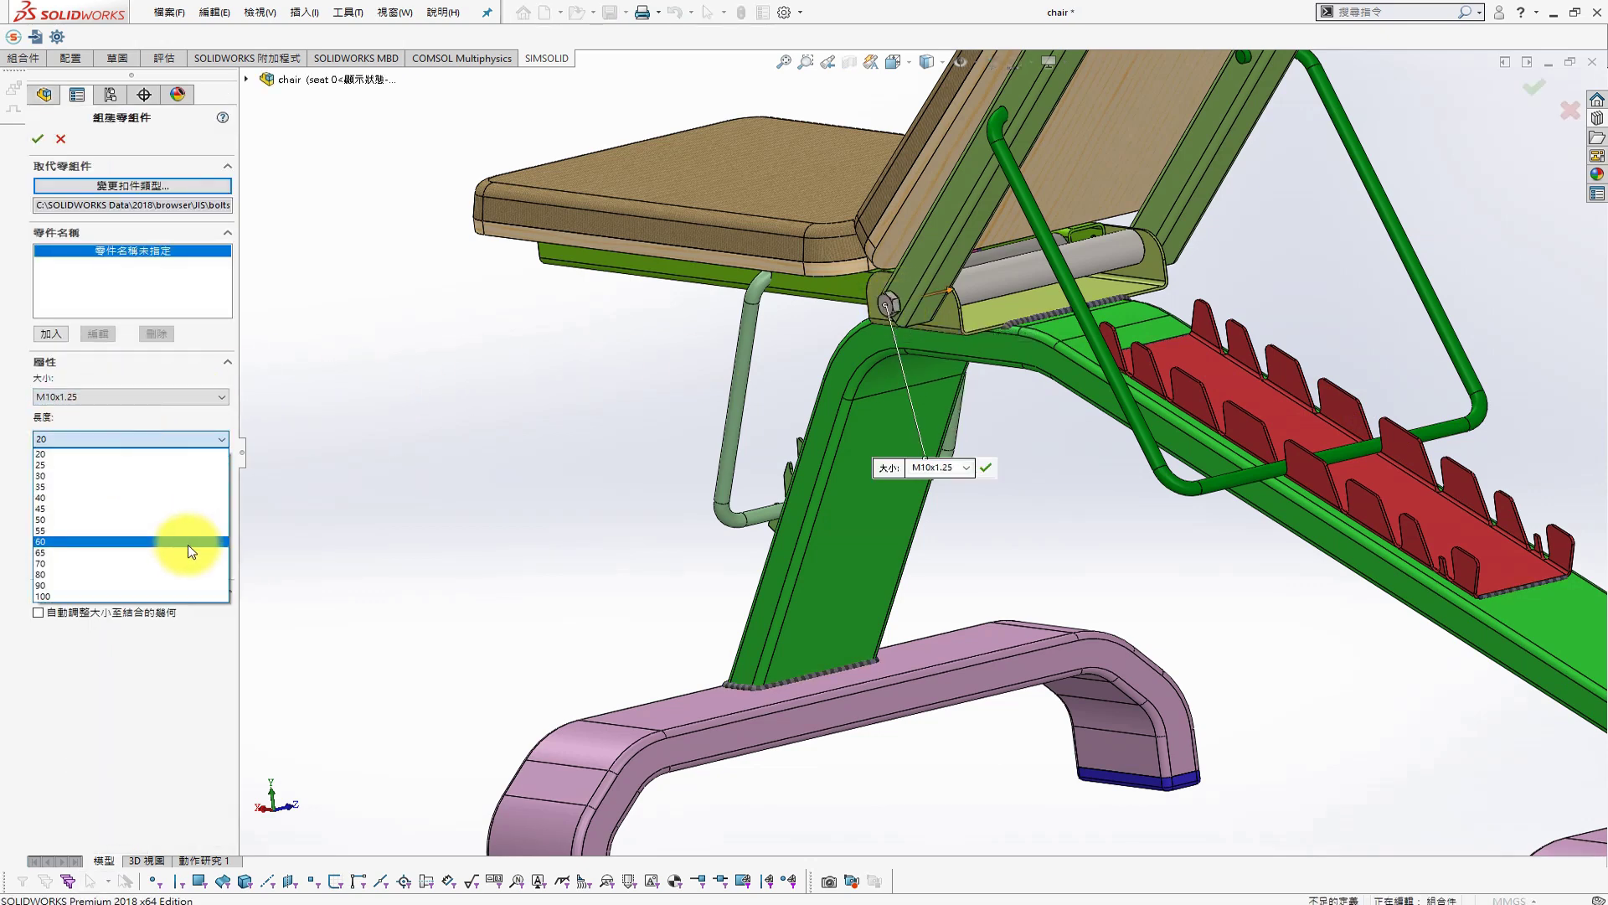
click(64, 139)
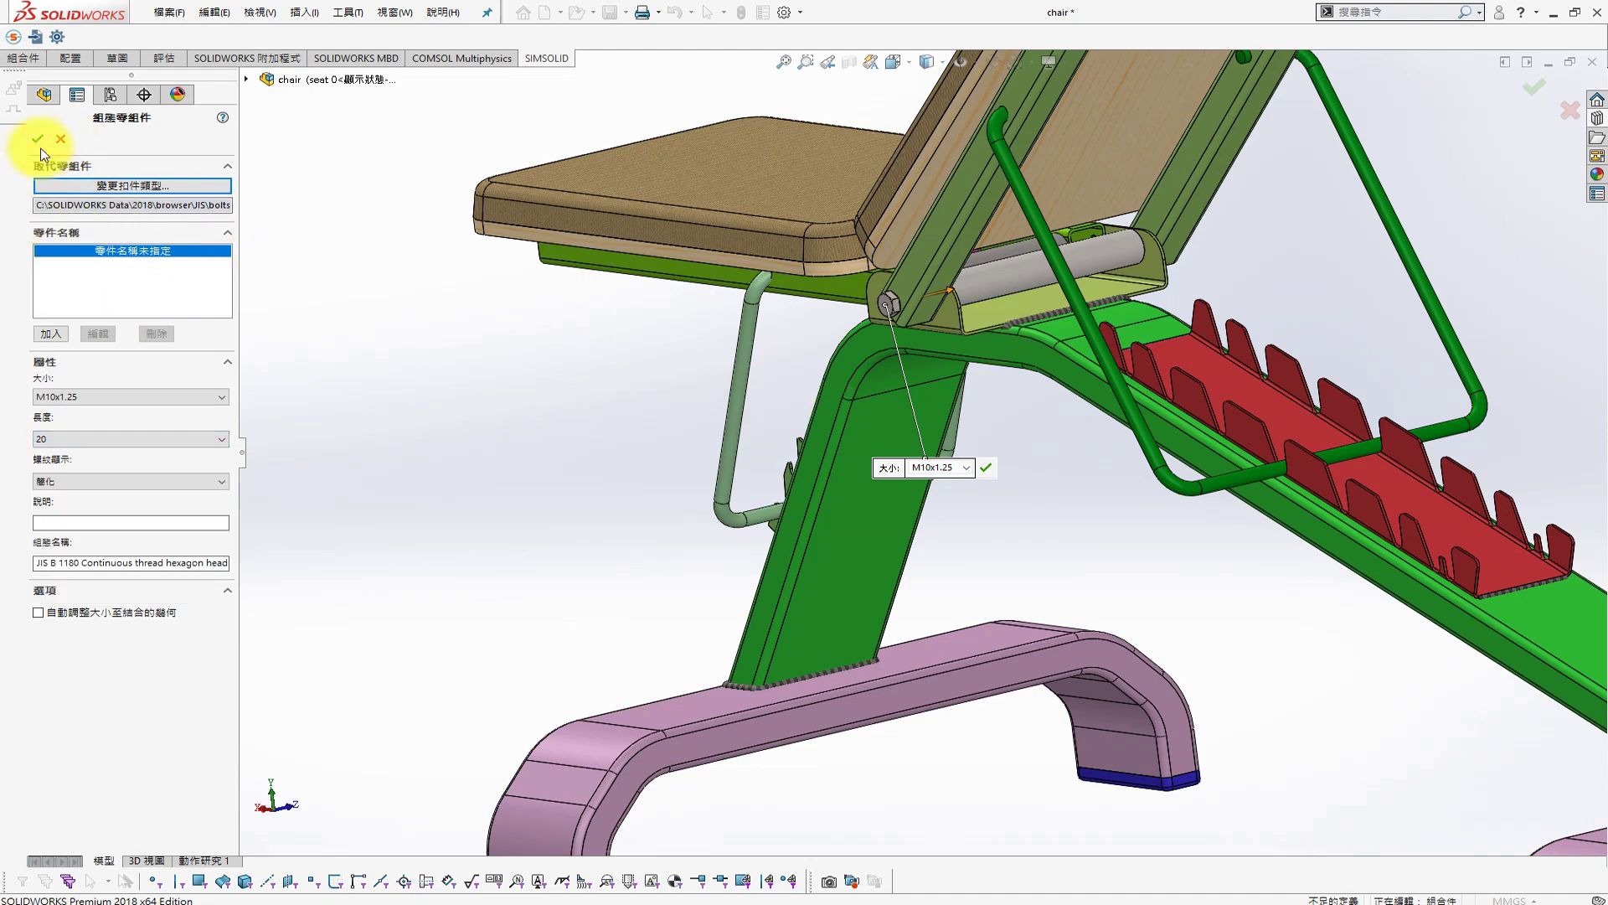
key(Return)
scroll(862, 294, down, 3)
scroll(584, 423, down, 2)
key(Escape)
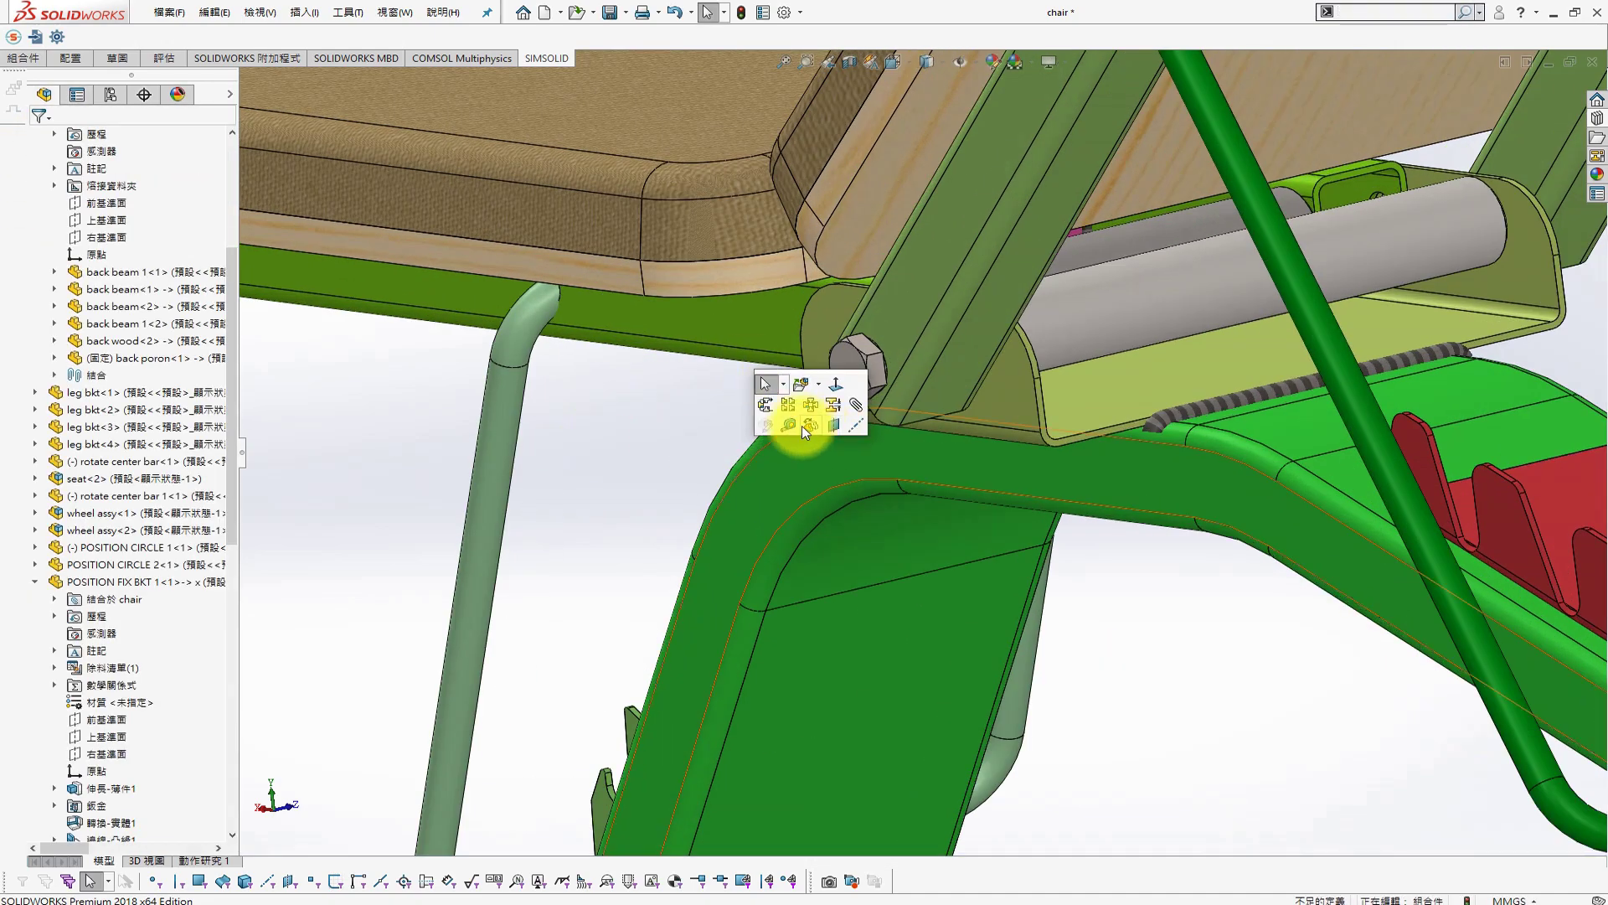
Measure the 16mm gap between bolt circles, undo the bolt, and start a new document
click(801, 426)
scroll(862, 366, up, 3)
middle_drag(862, 366, 1005, 366)
click(1005, 366)
click(1106, 352)
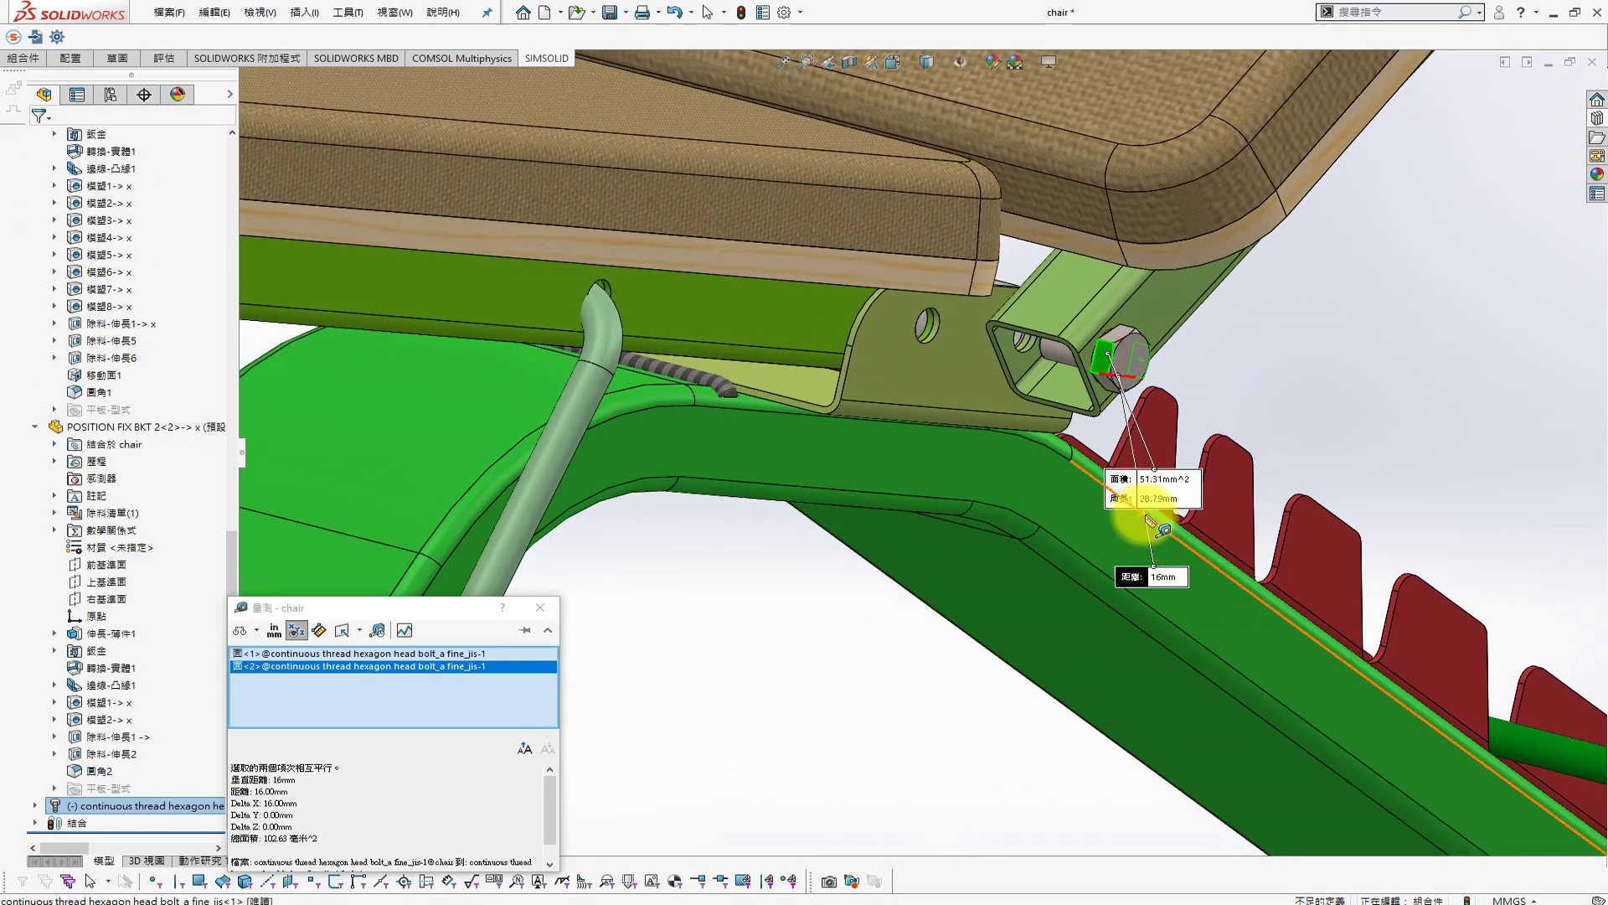
key(Escape)
key(ctrl+z)
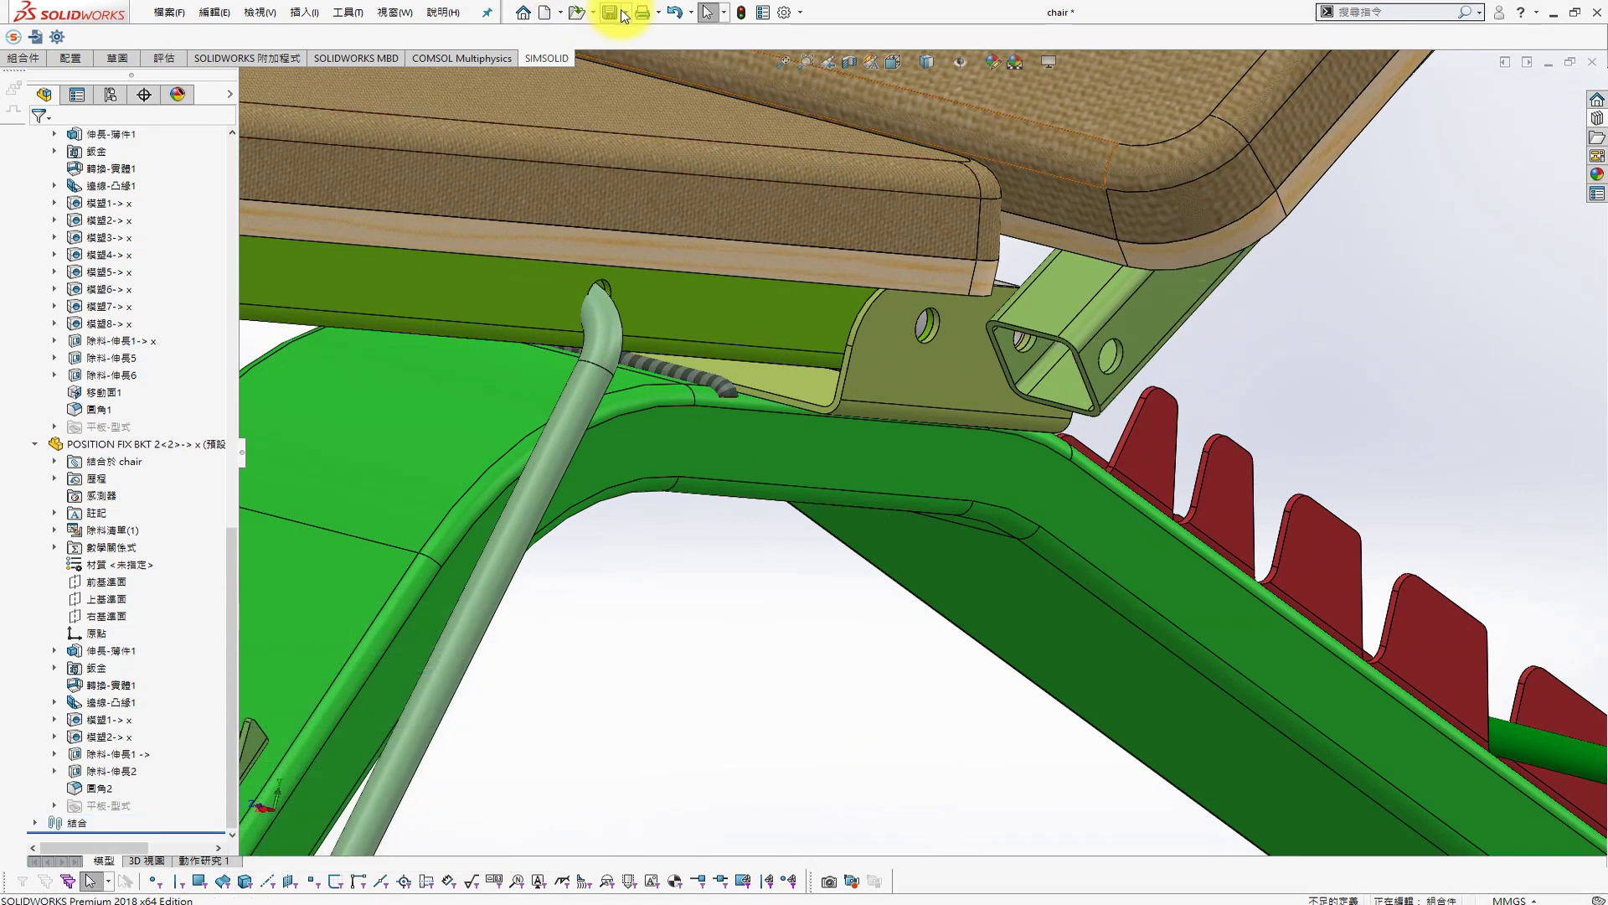
click(394, 13)
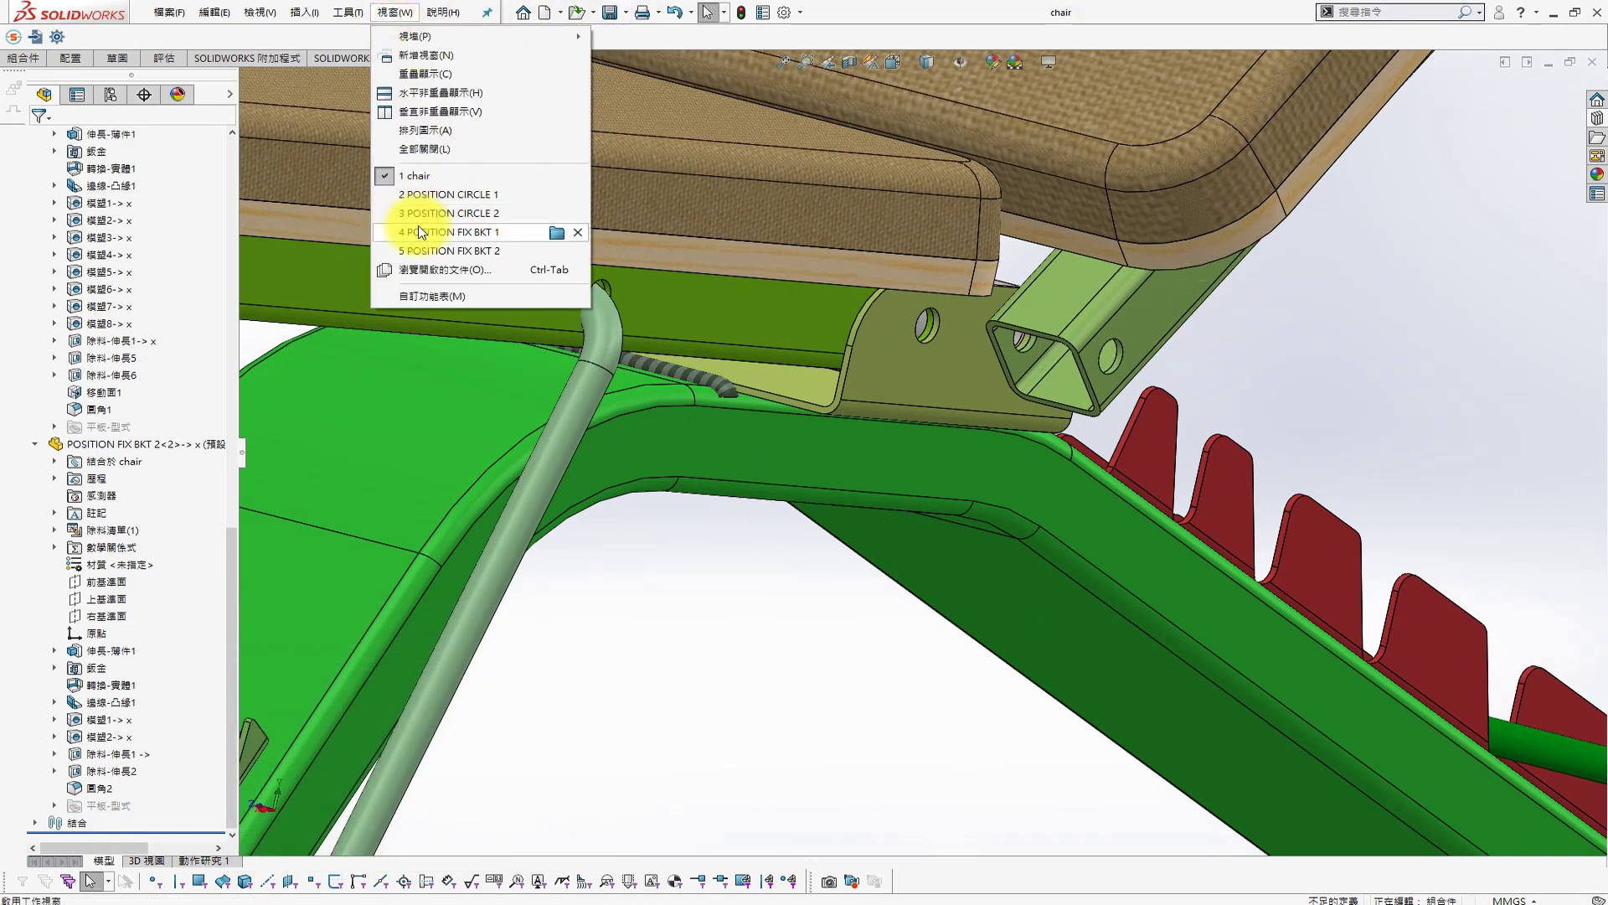
click(543, 11)
In the new part, sketch a hexagon on the Front Plane centred on the origin
key(Escape)
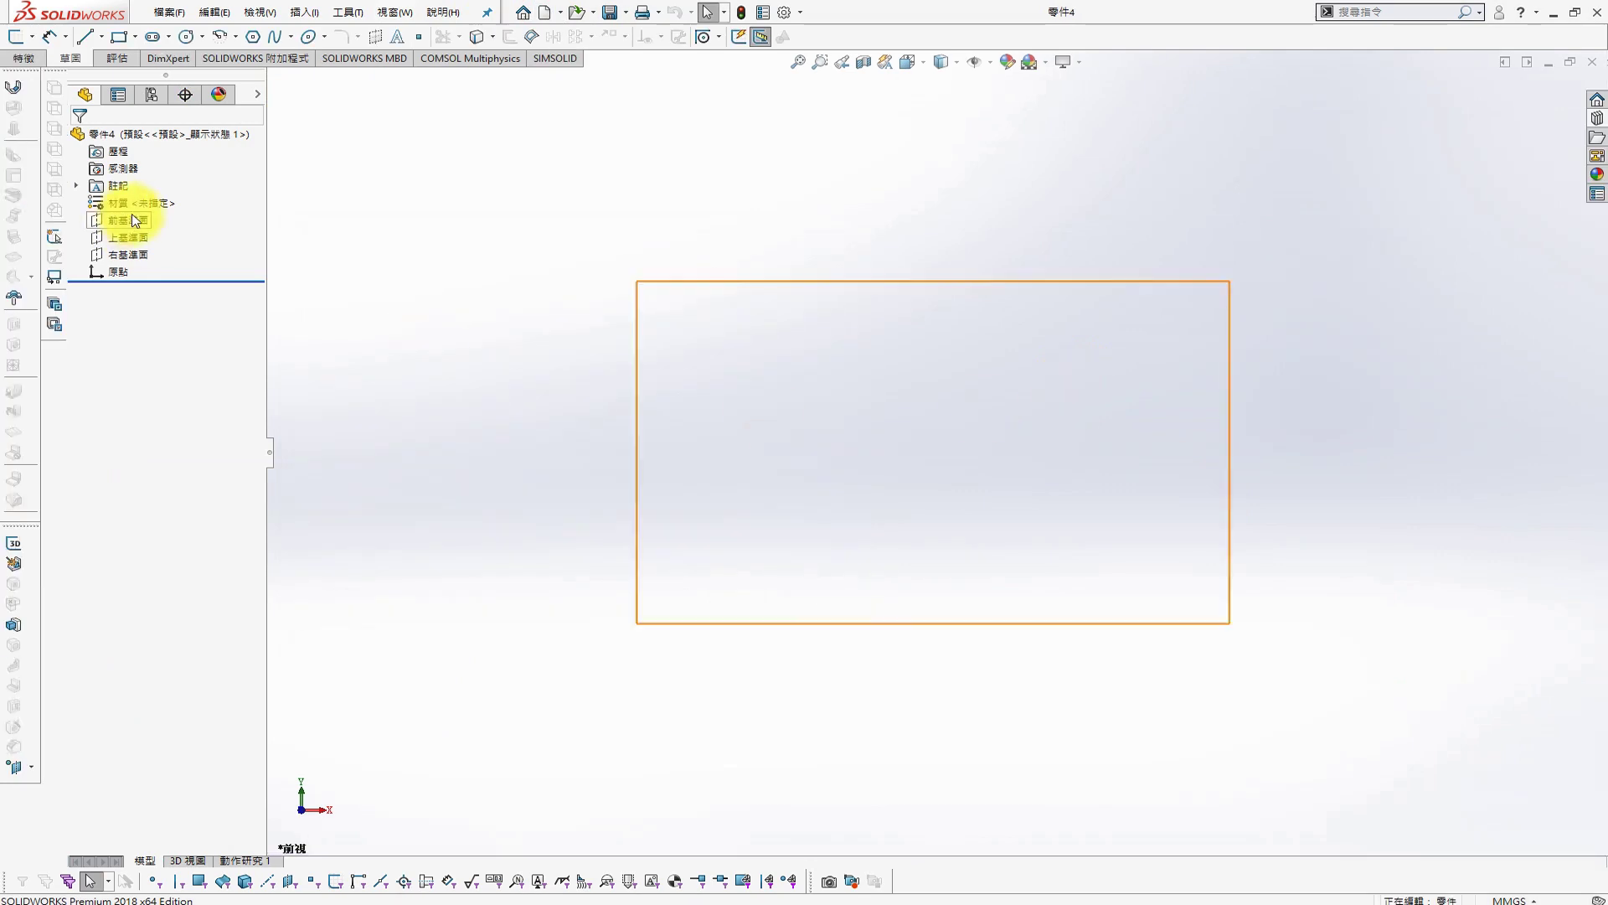
click(128, 220)
click(179, 193)
click(253, 37)
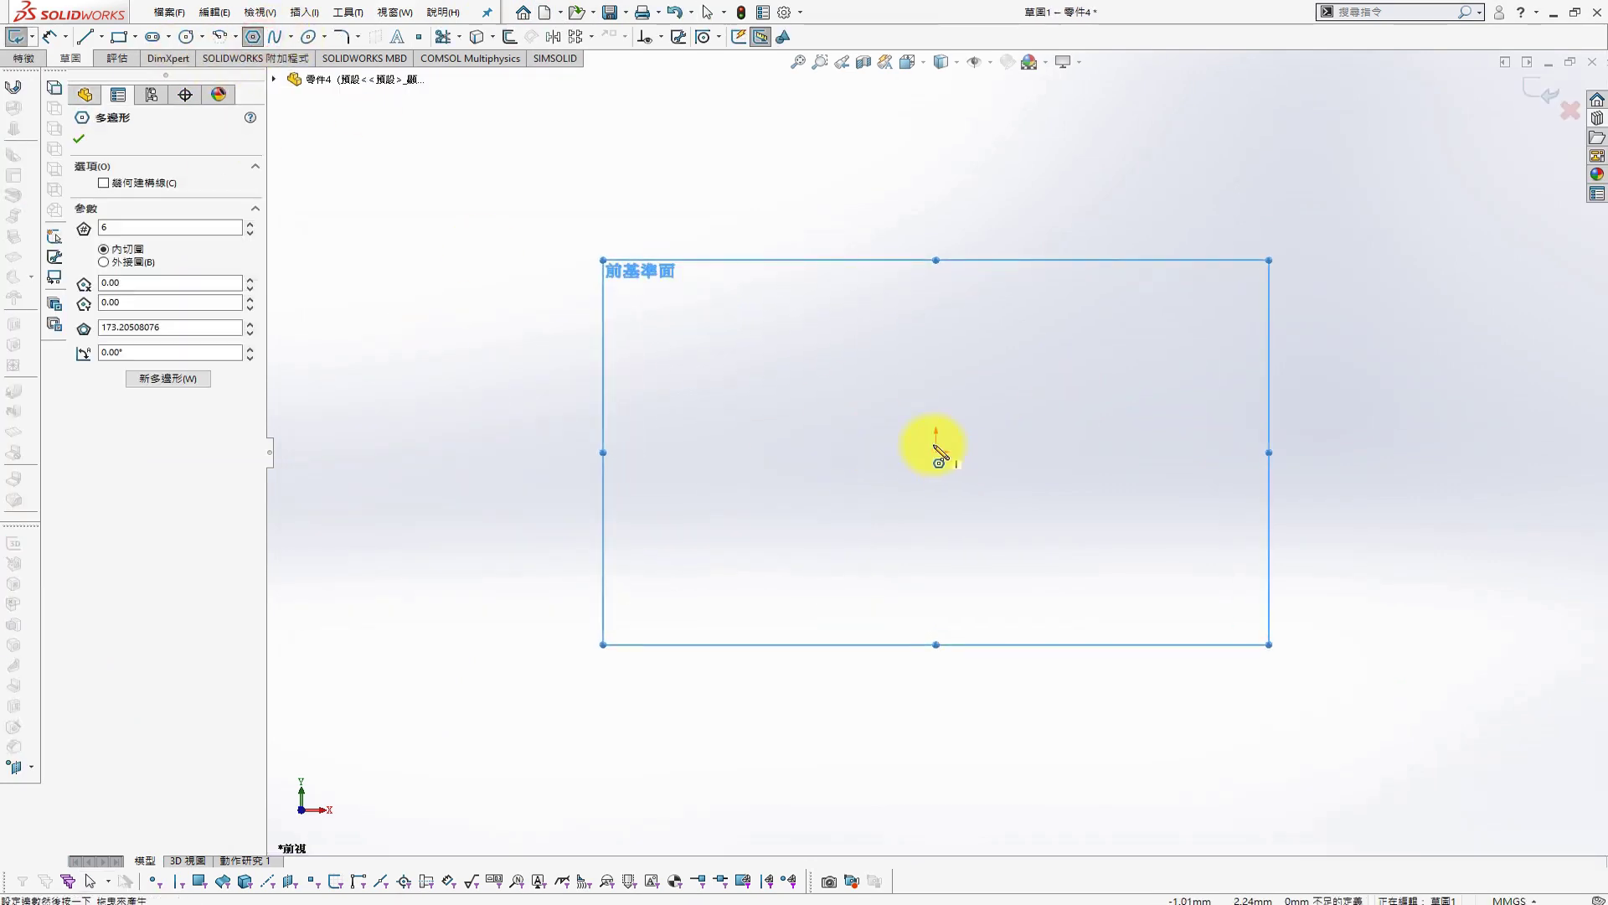
click(936, 452)
click(994, 312)
click(992, 316)
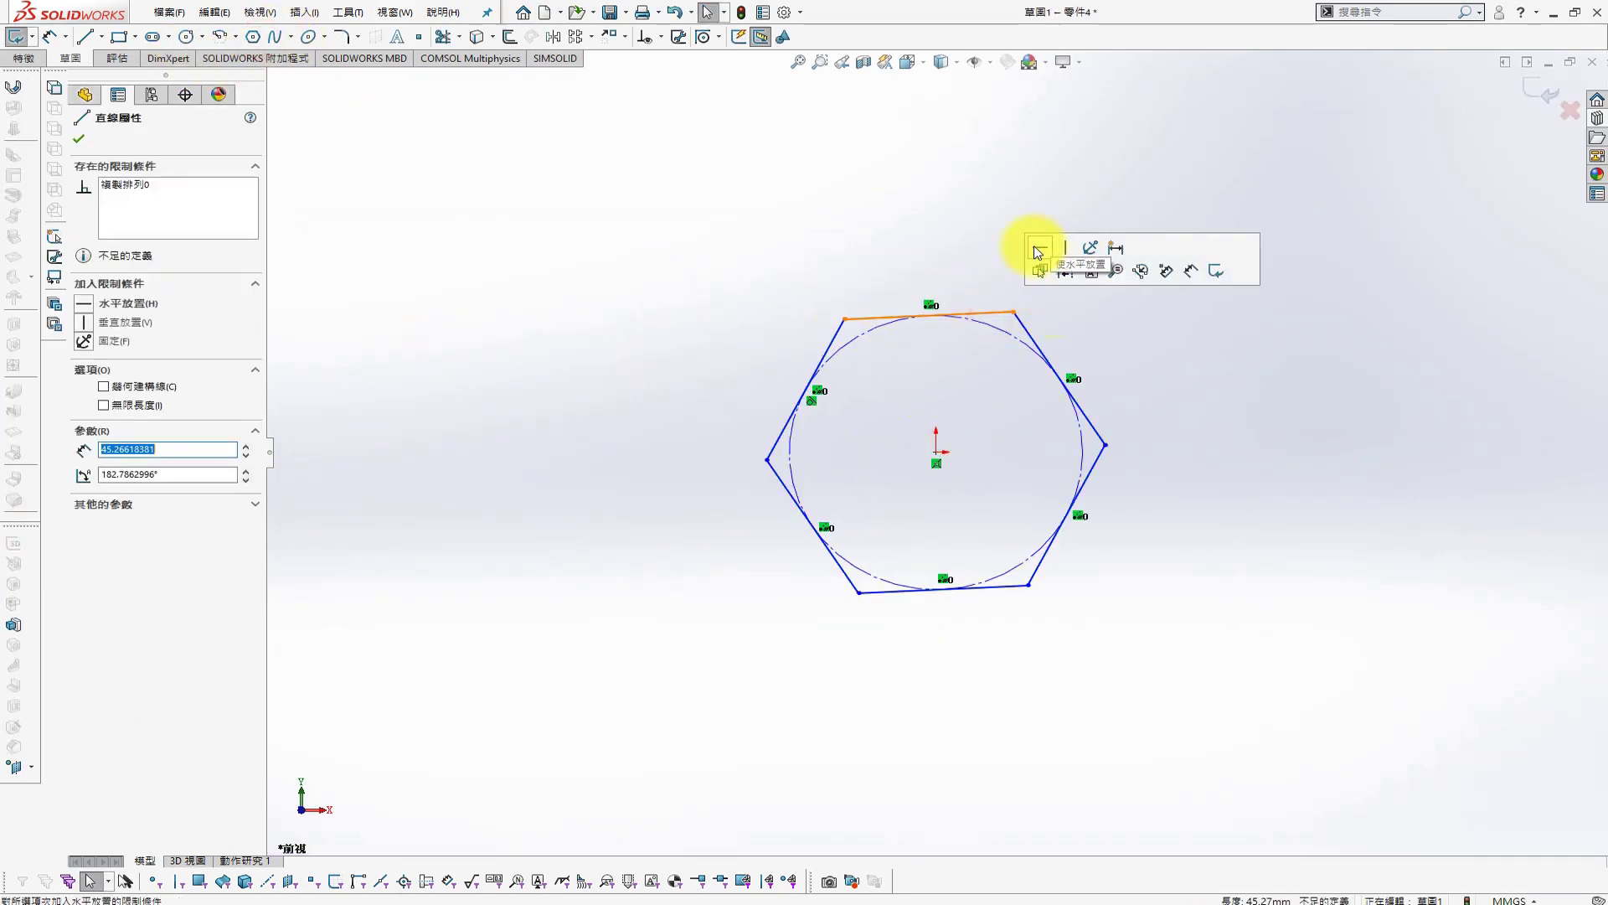
Dimension the hexagon 16 mm across flats and extrude it into a solid prism
click(1036, 250)
right_click(1209, 402)
click(1313, 396)
click(1004, 315)
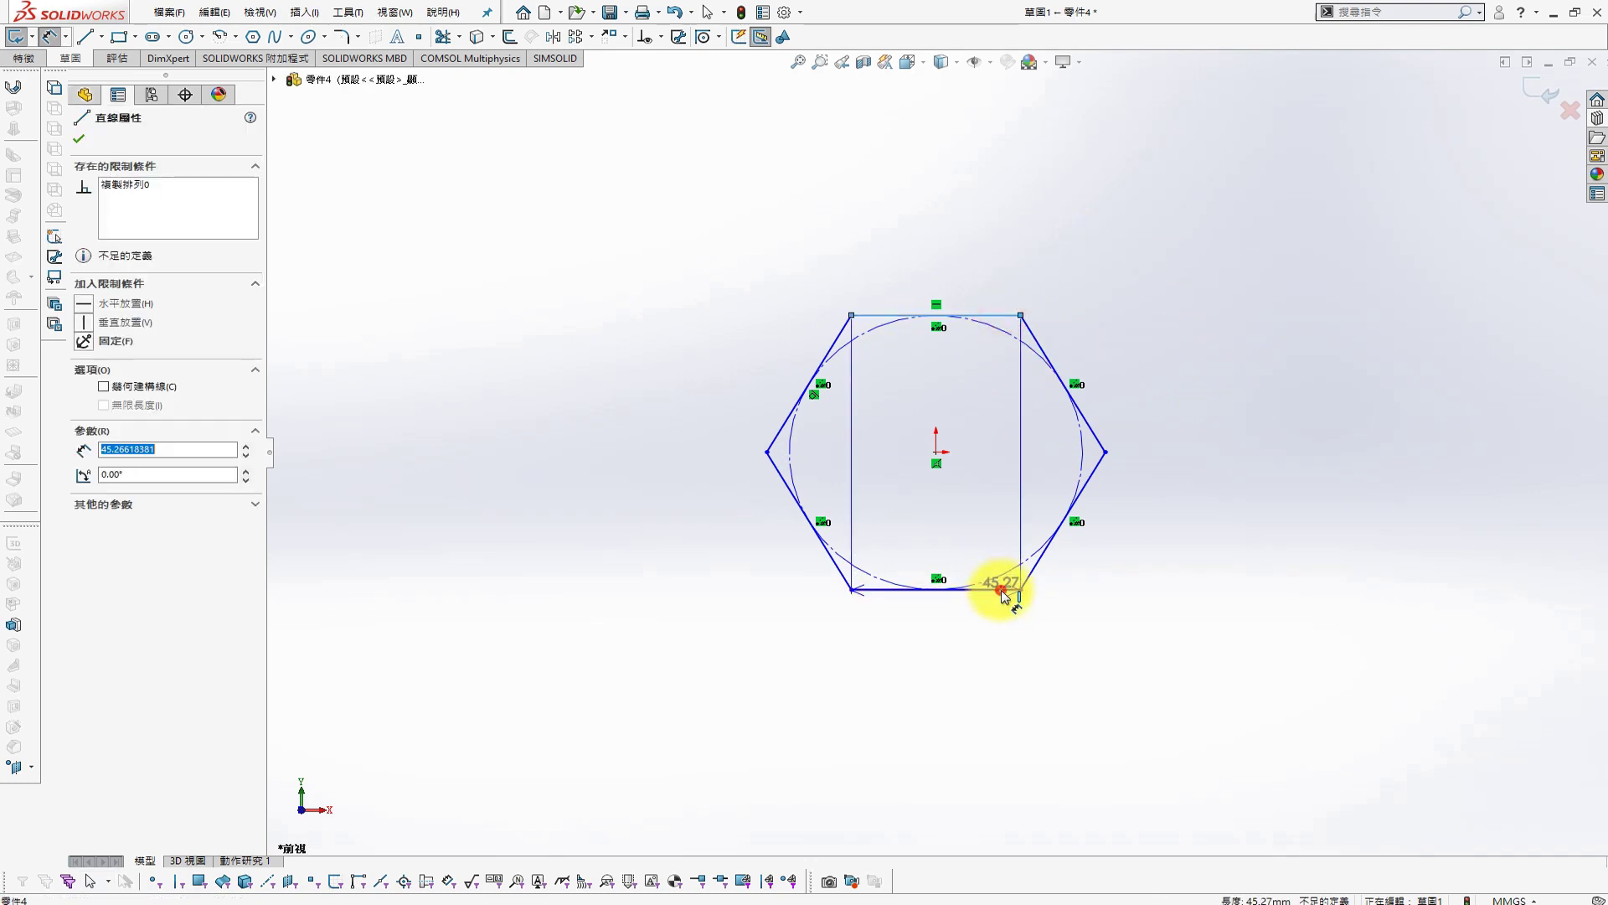
click(1001, 591)
click(1324, 445)
text(16)
key(Return)
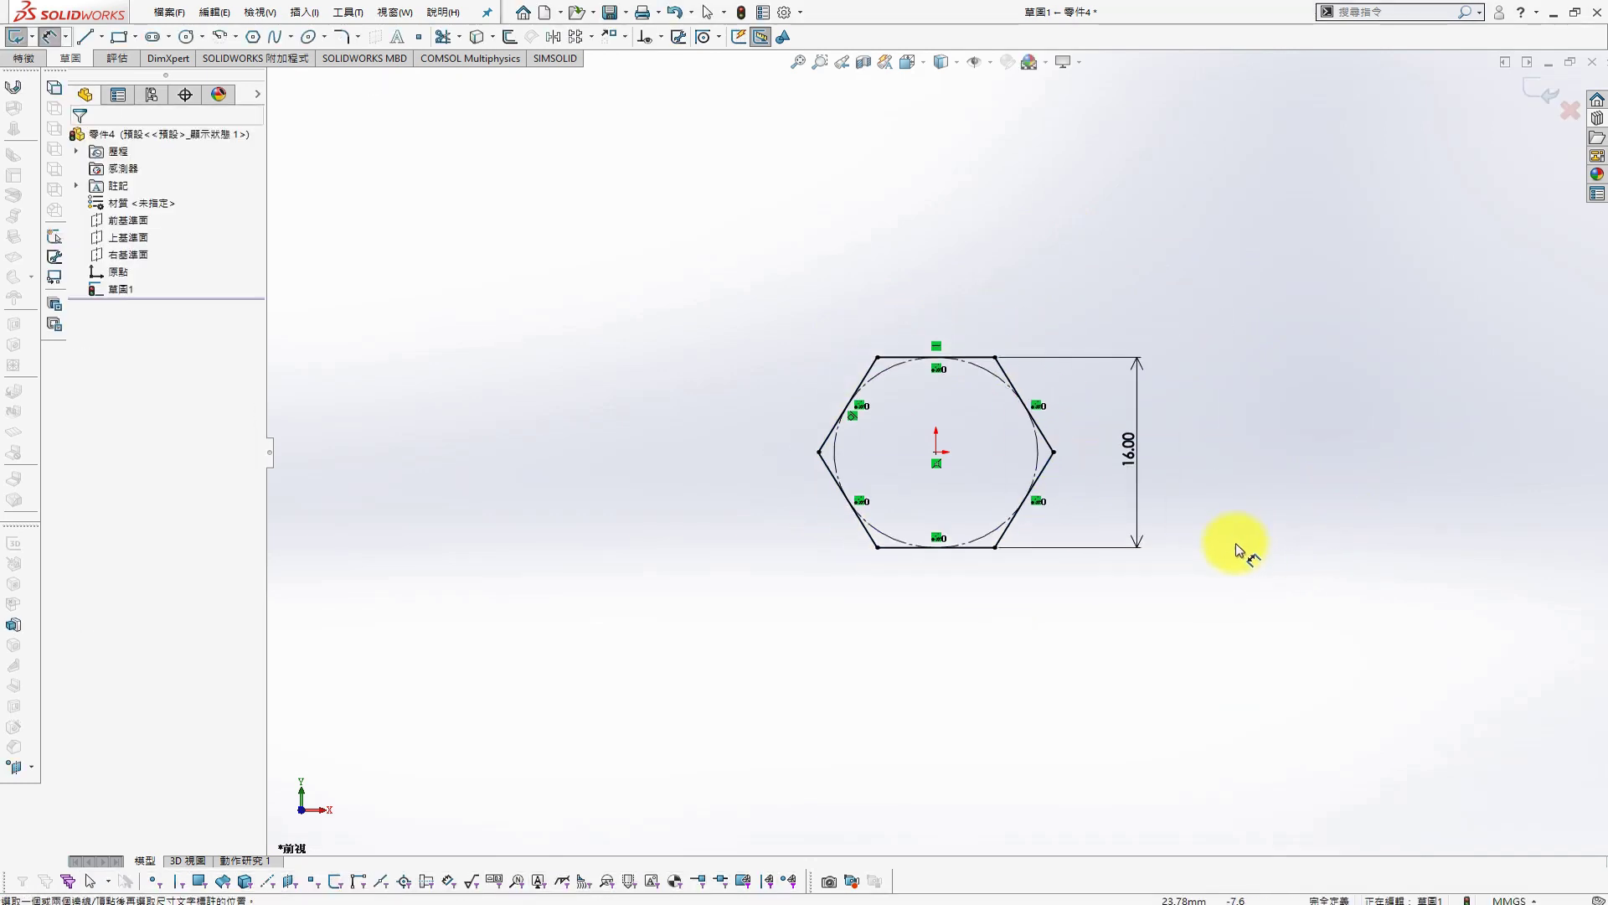
key(s)
click(1247, 633)
text(8)
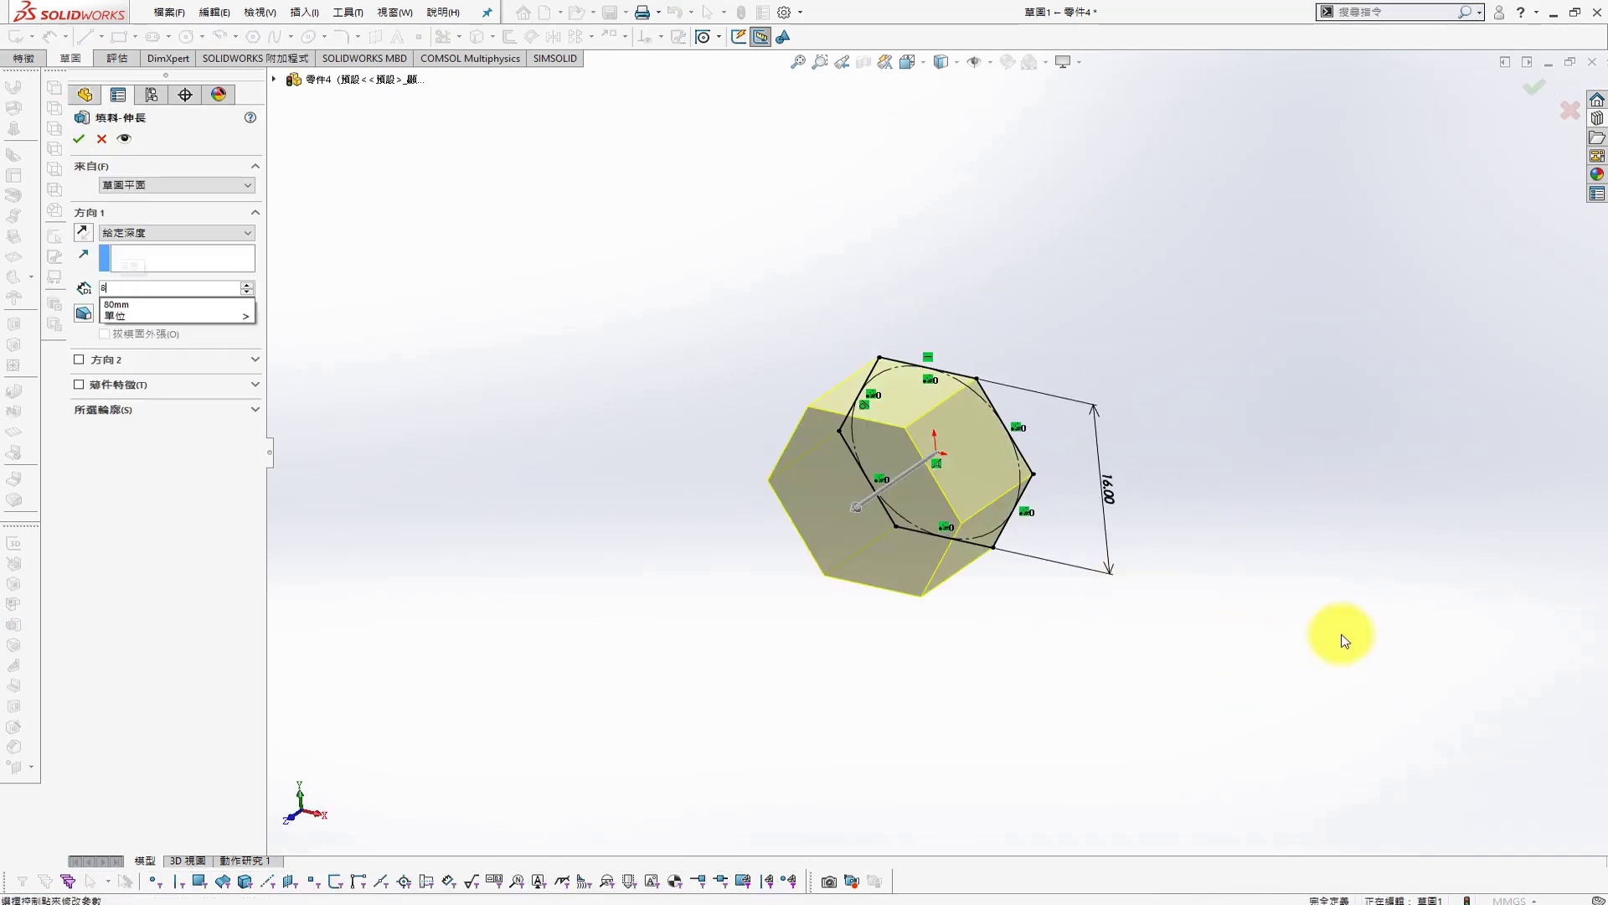
key(Return)
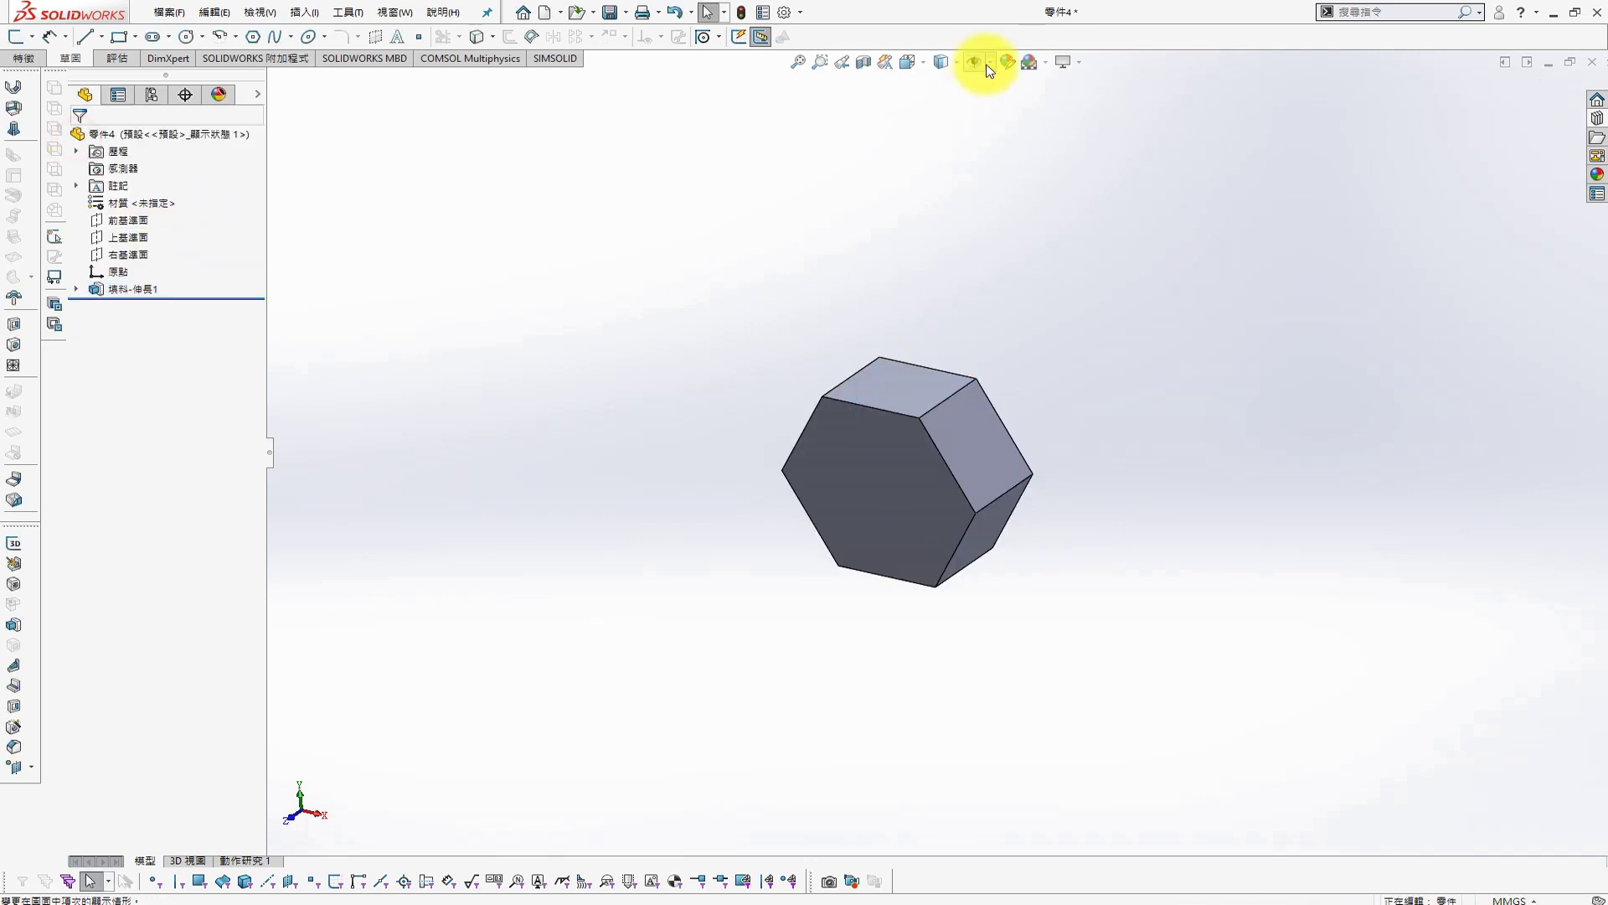
Add reference axis 基準軸1 at the intersection of the Top and Right planes
click(987, 64)
click(1181, 341)
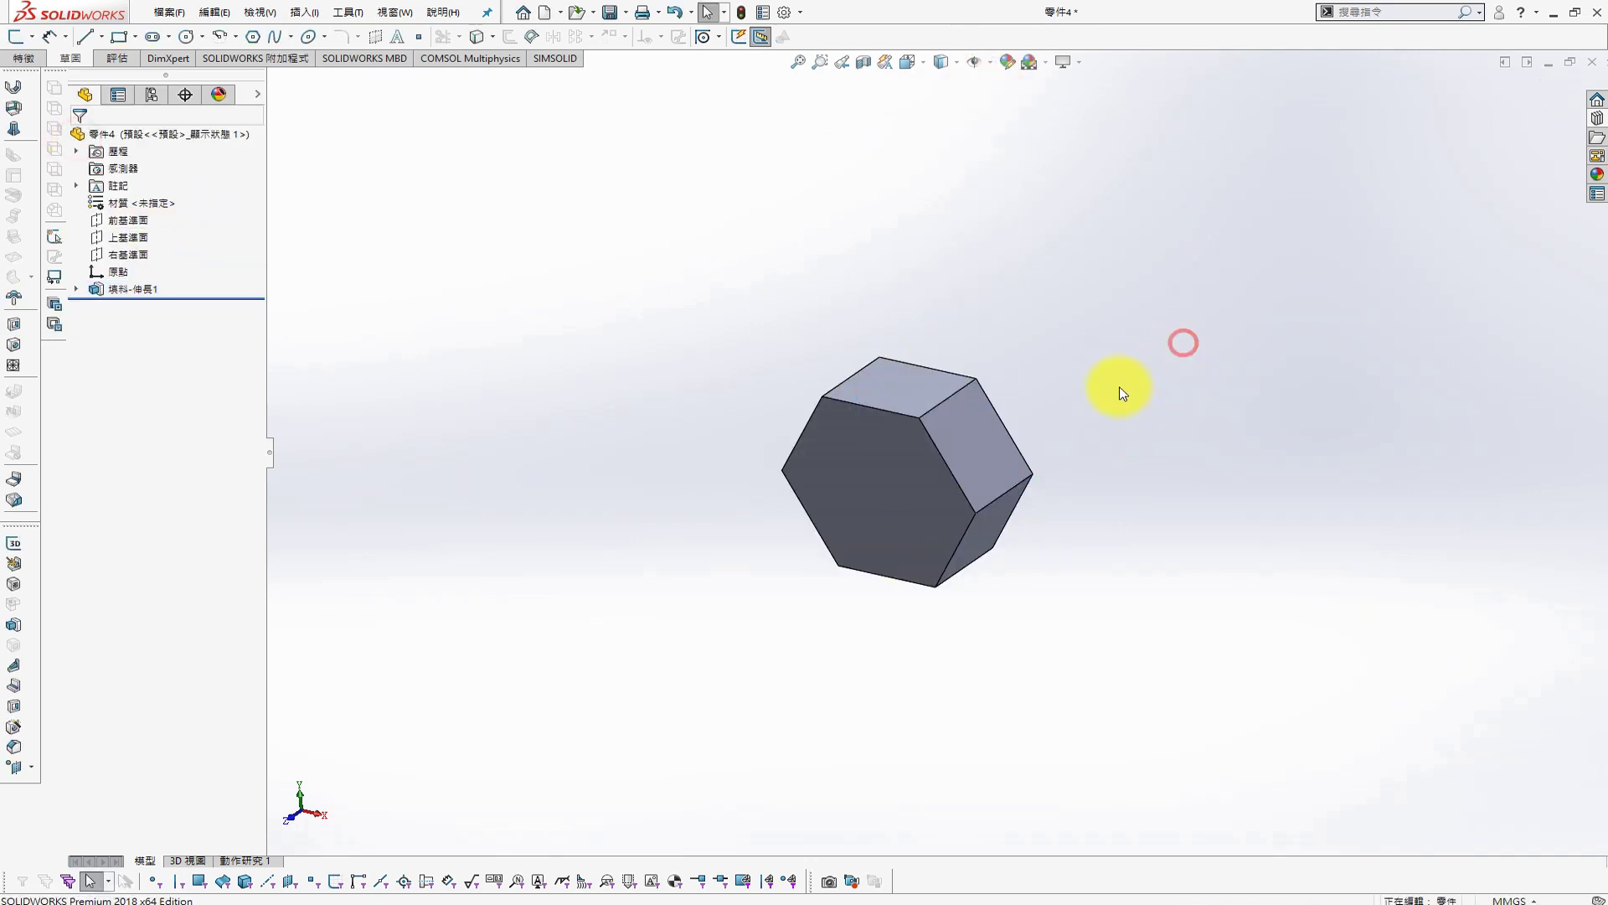
click(119, 237)
key(s)
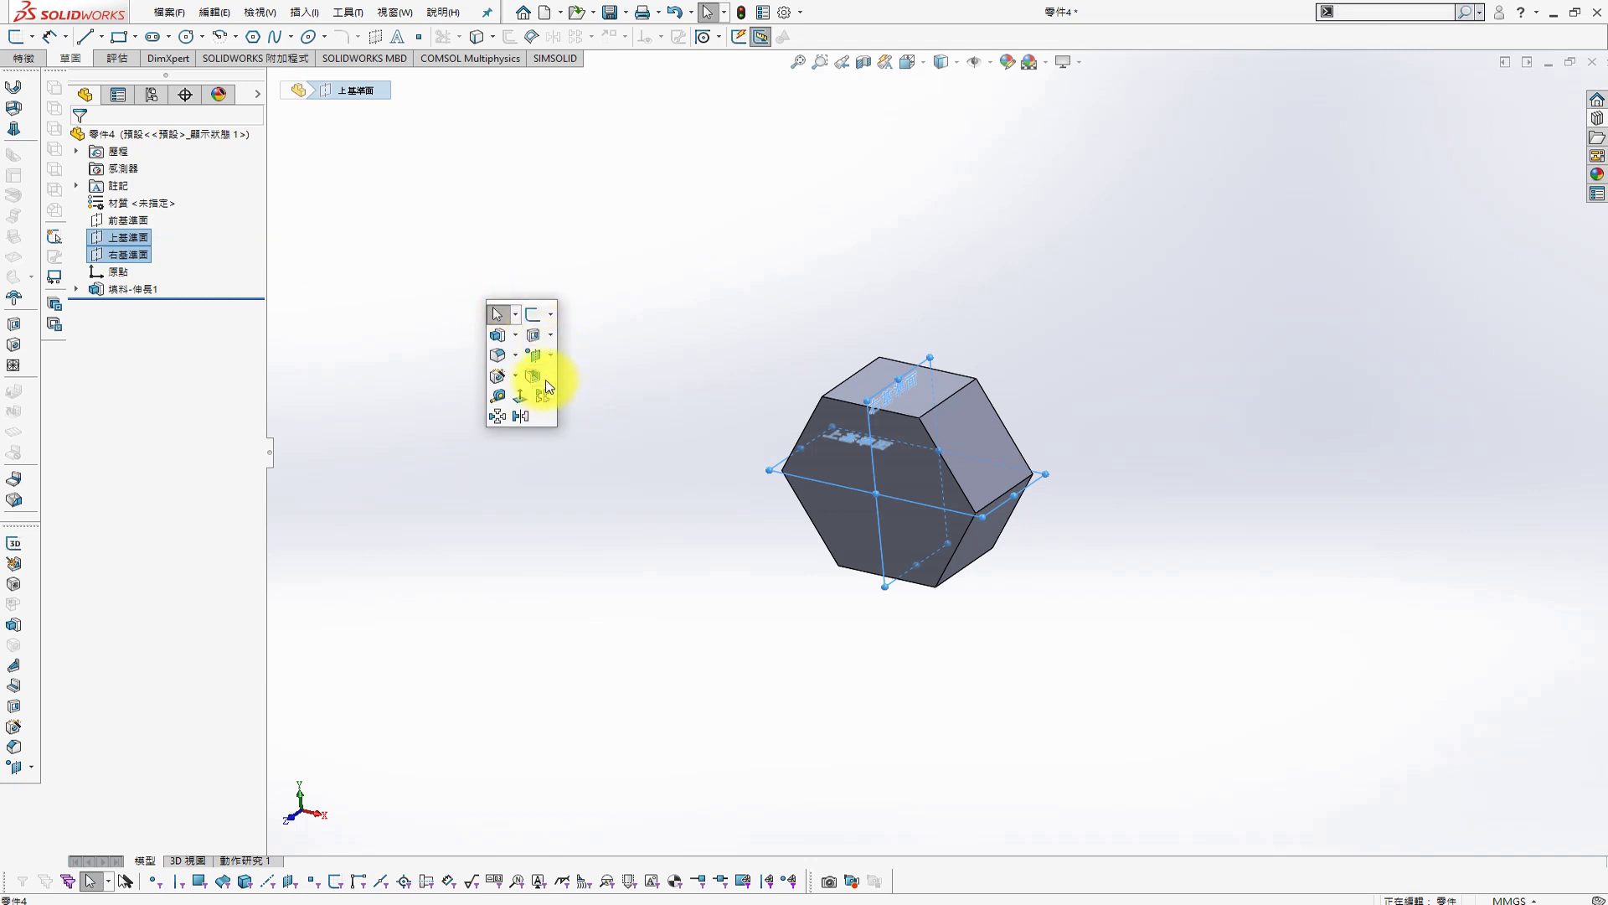
click(304, 11)
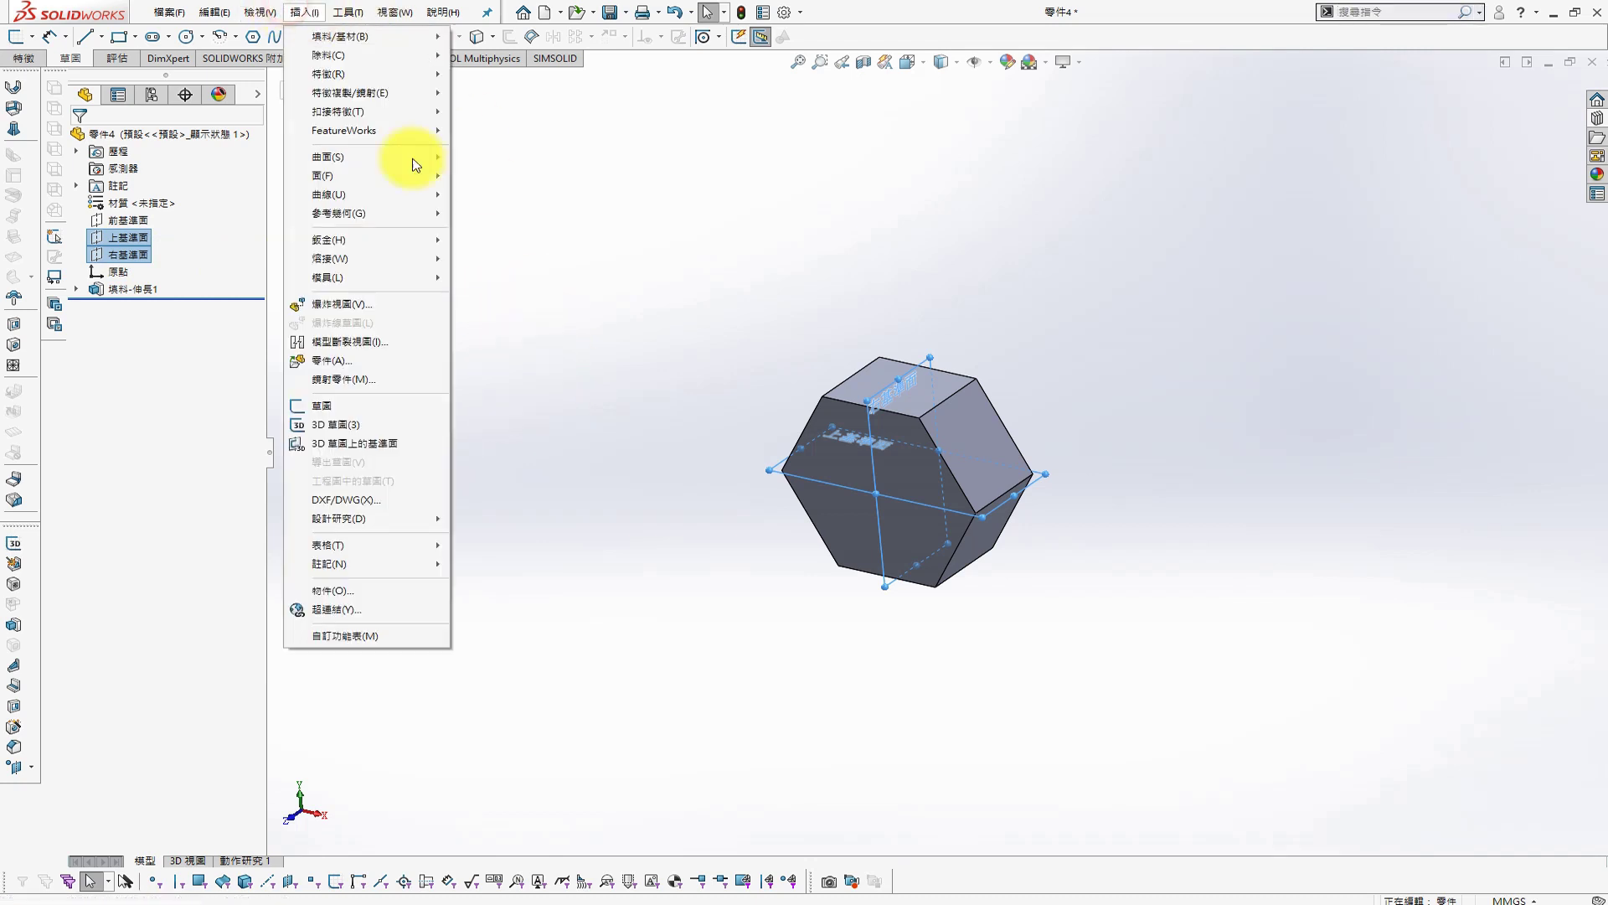
mouse_move(339, 212)
click(503, 236)
click(85, 112)
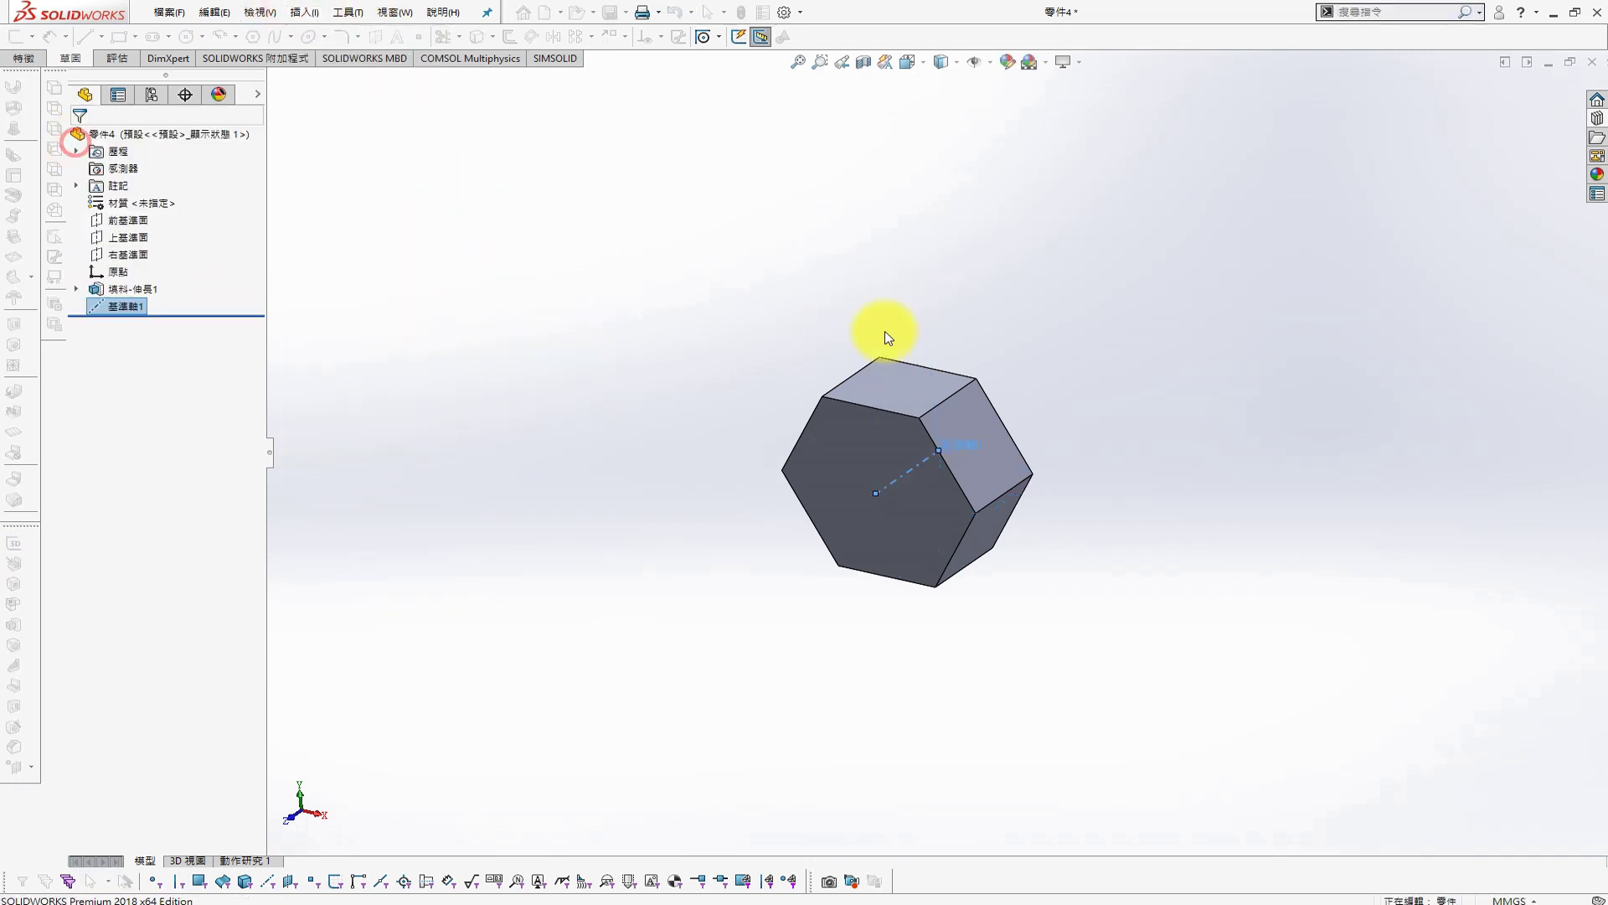
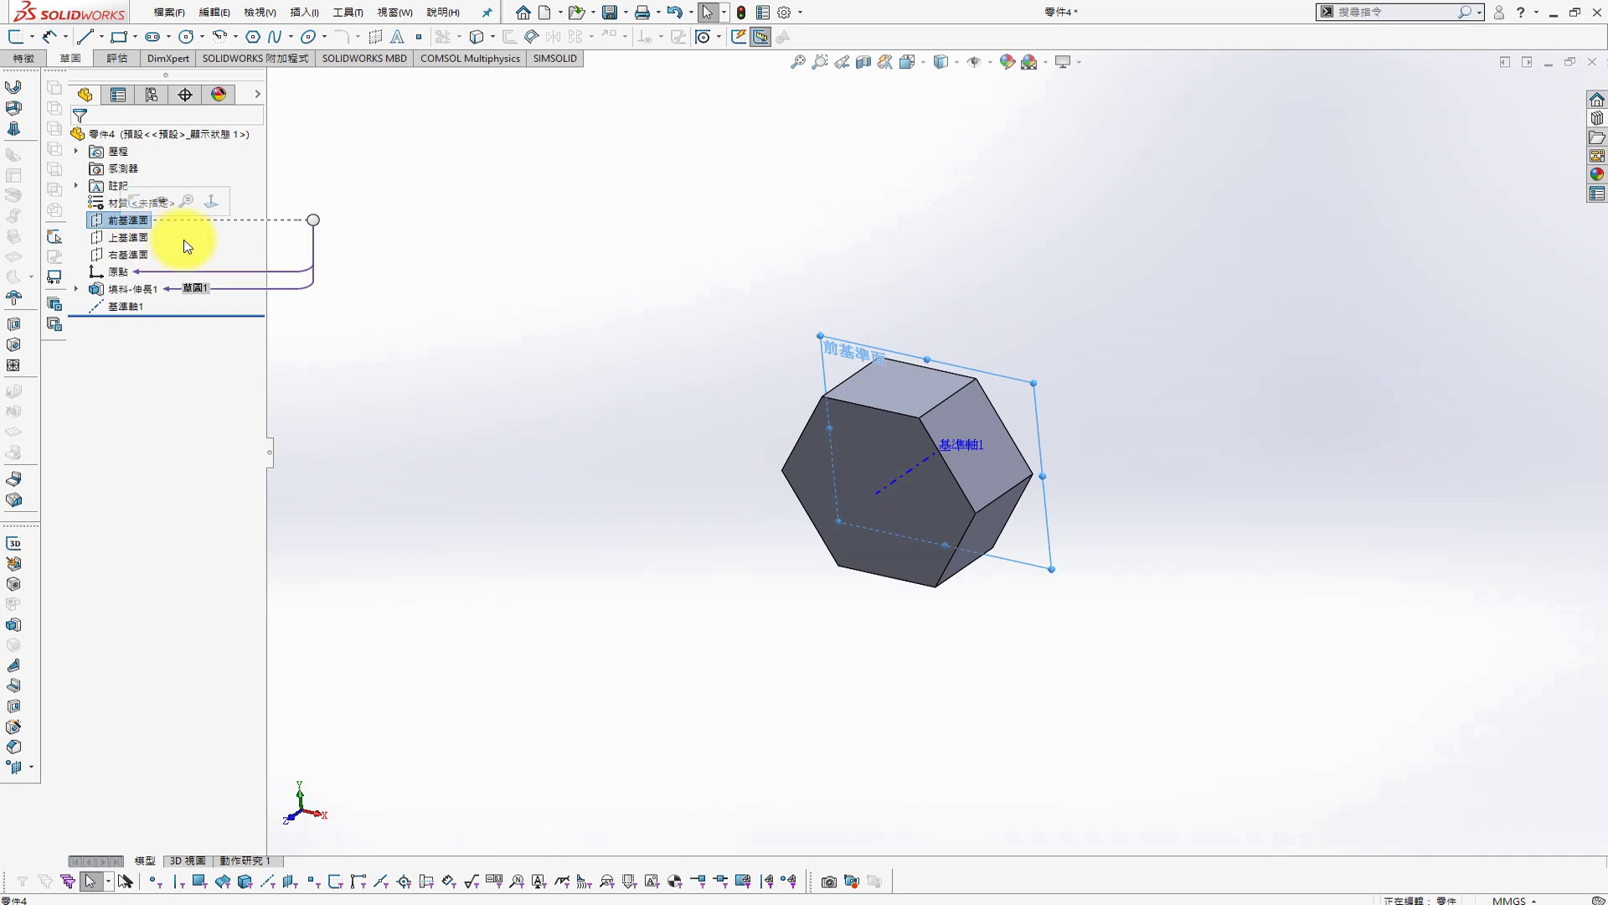
Start a sketch on the top plane, then discard it
click(135, 242)
key(s)
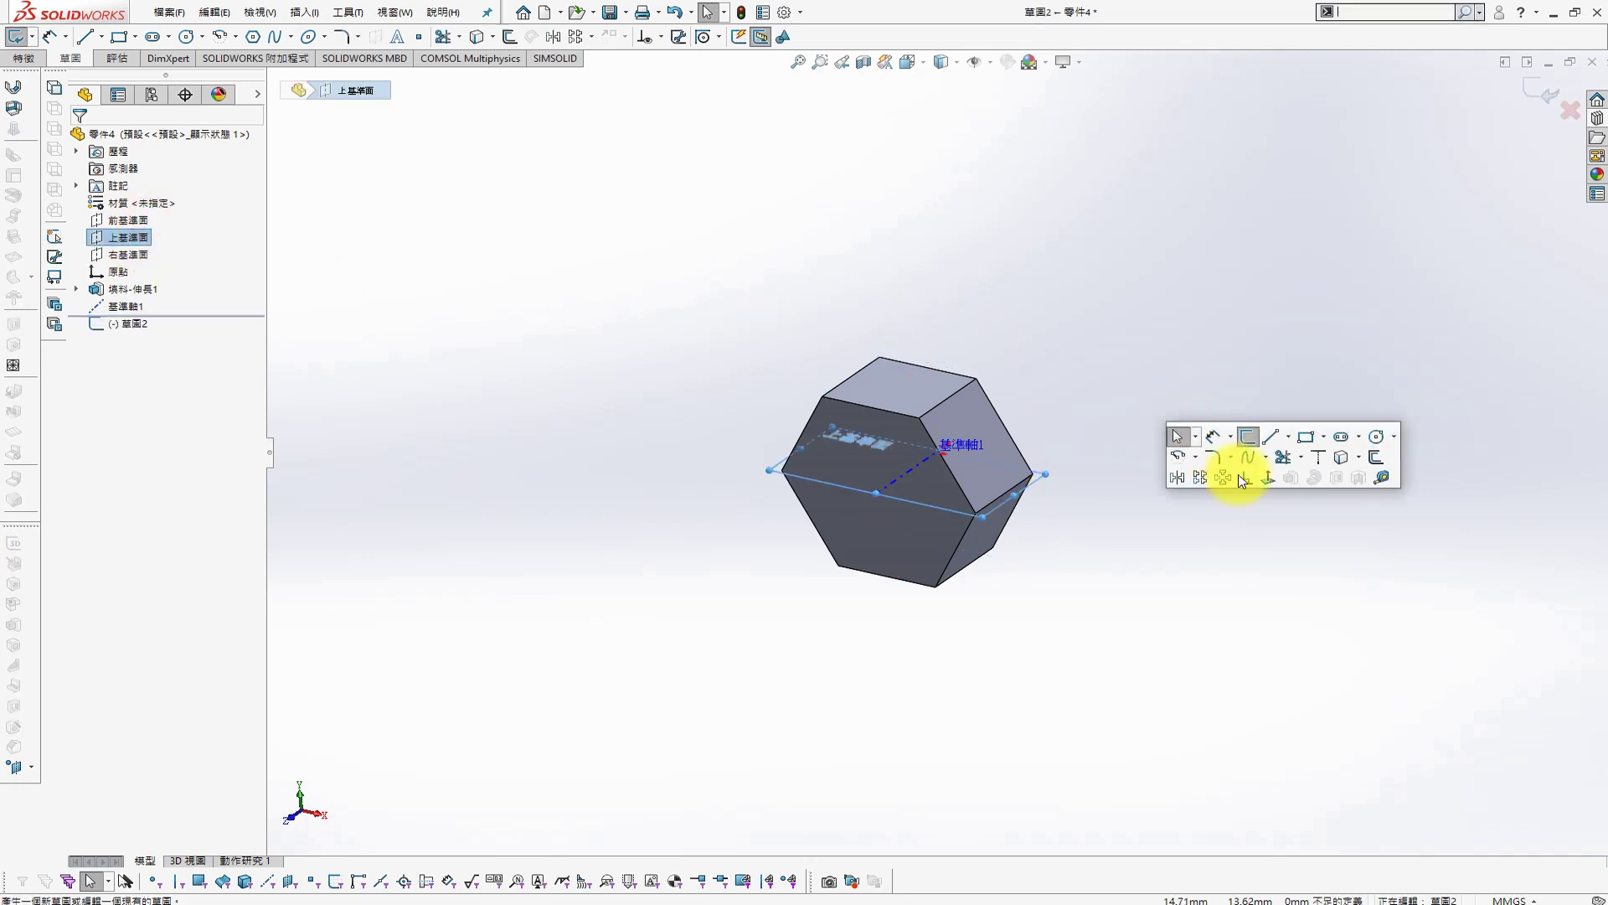
click(1262, 479)
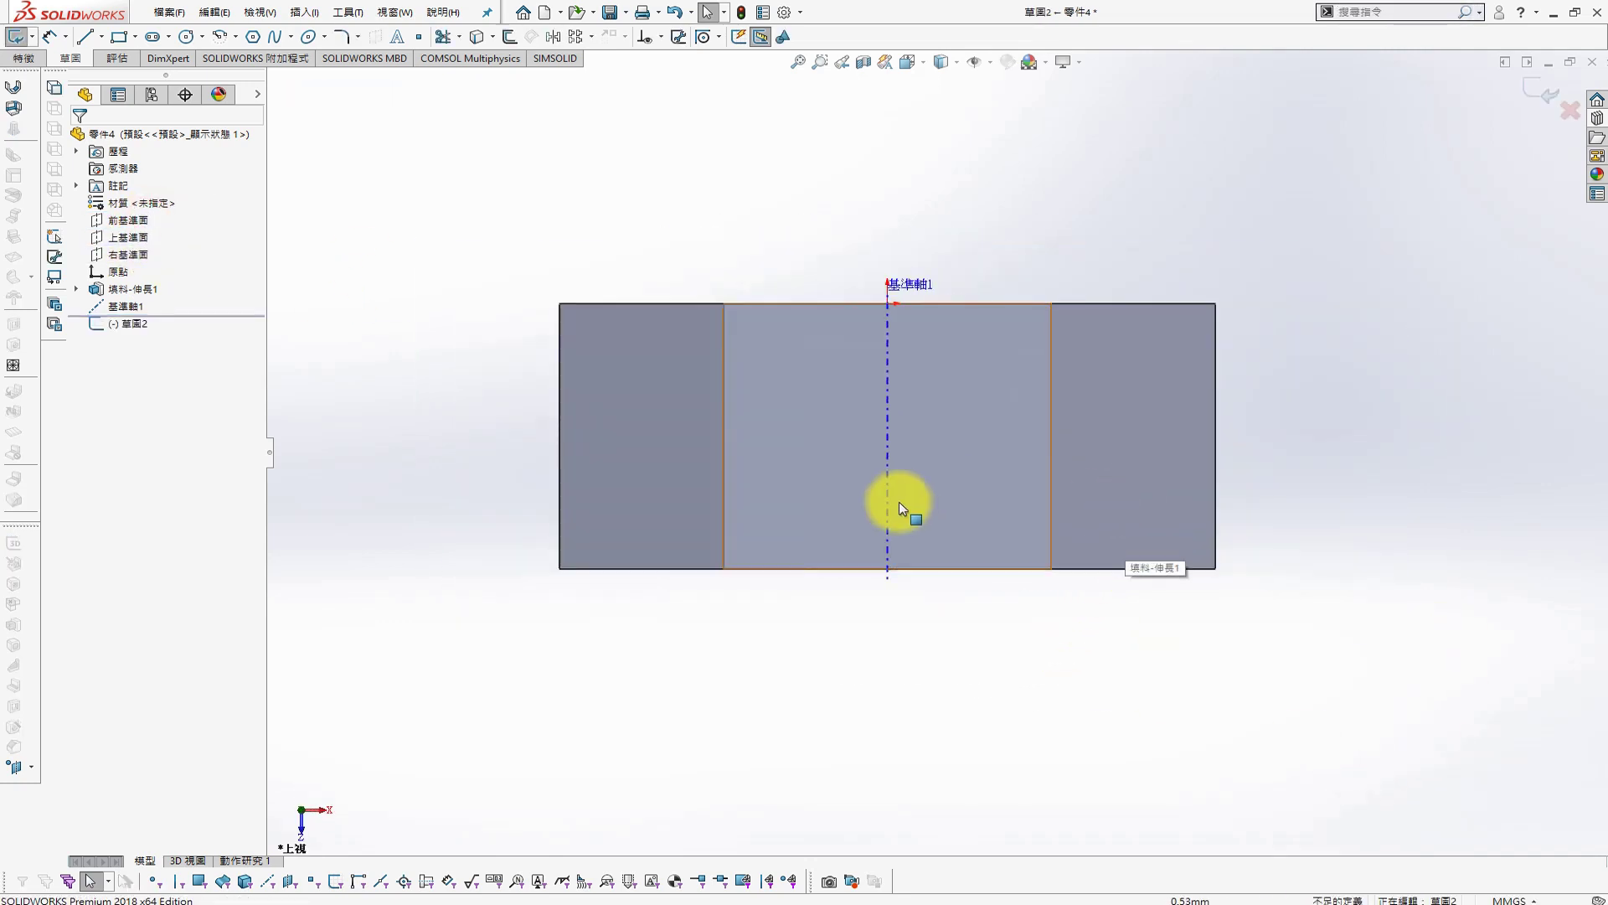
key(s)
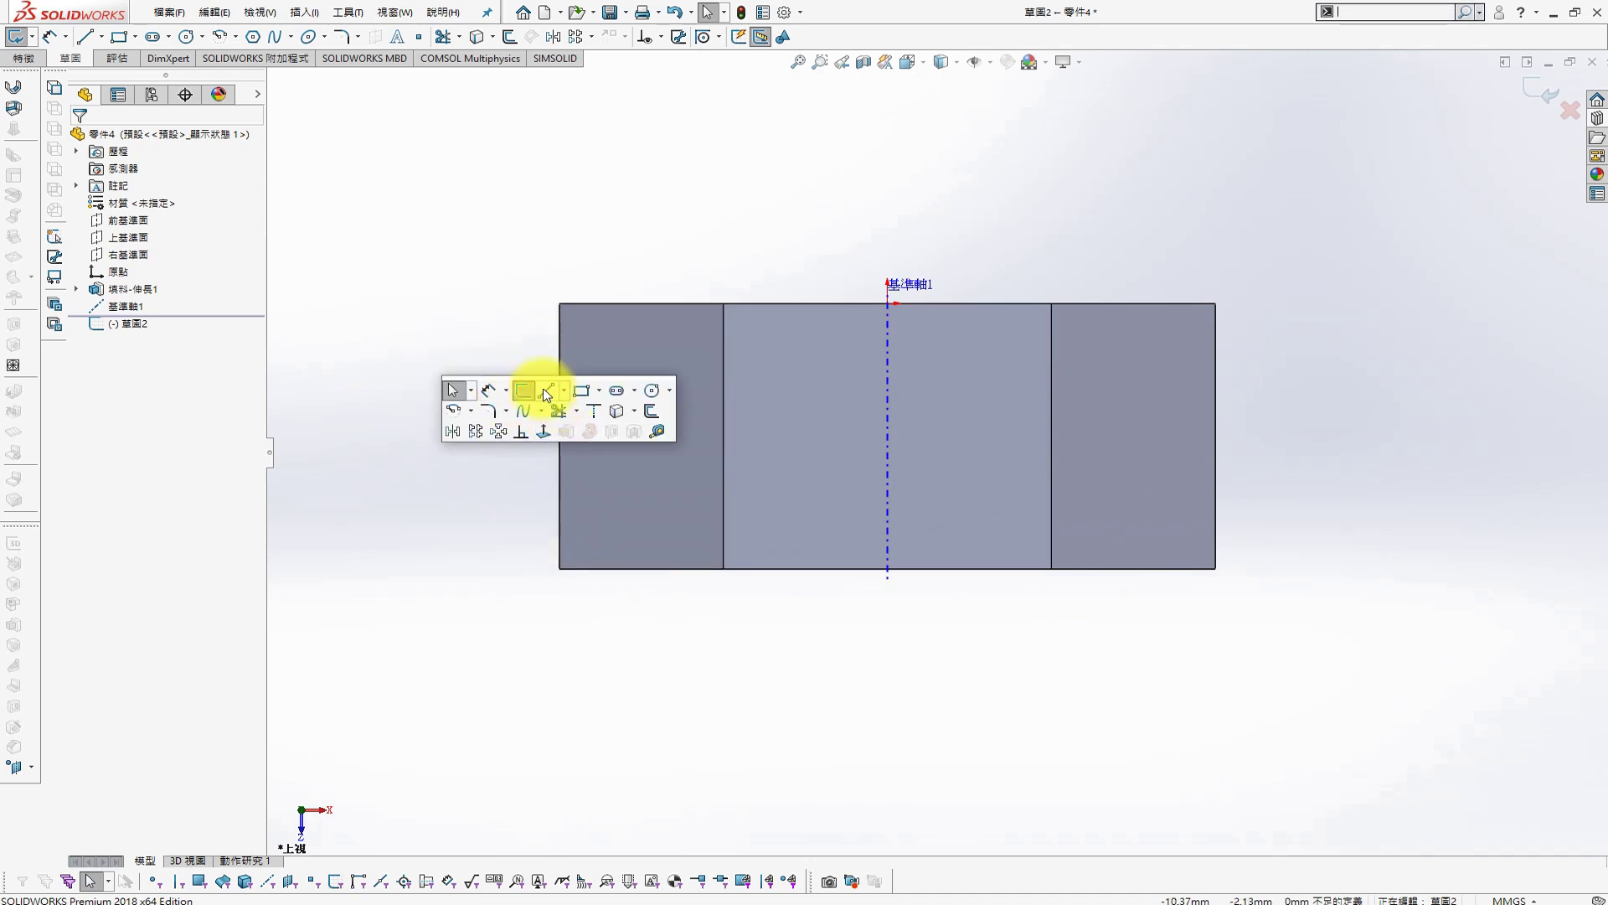
click(543, 396)
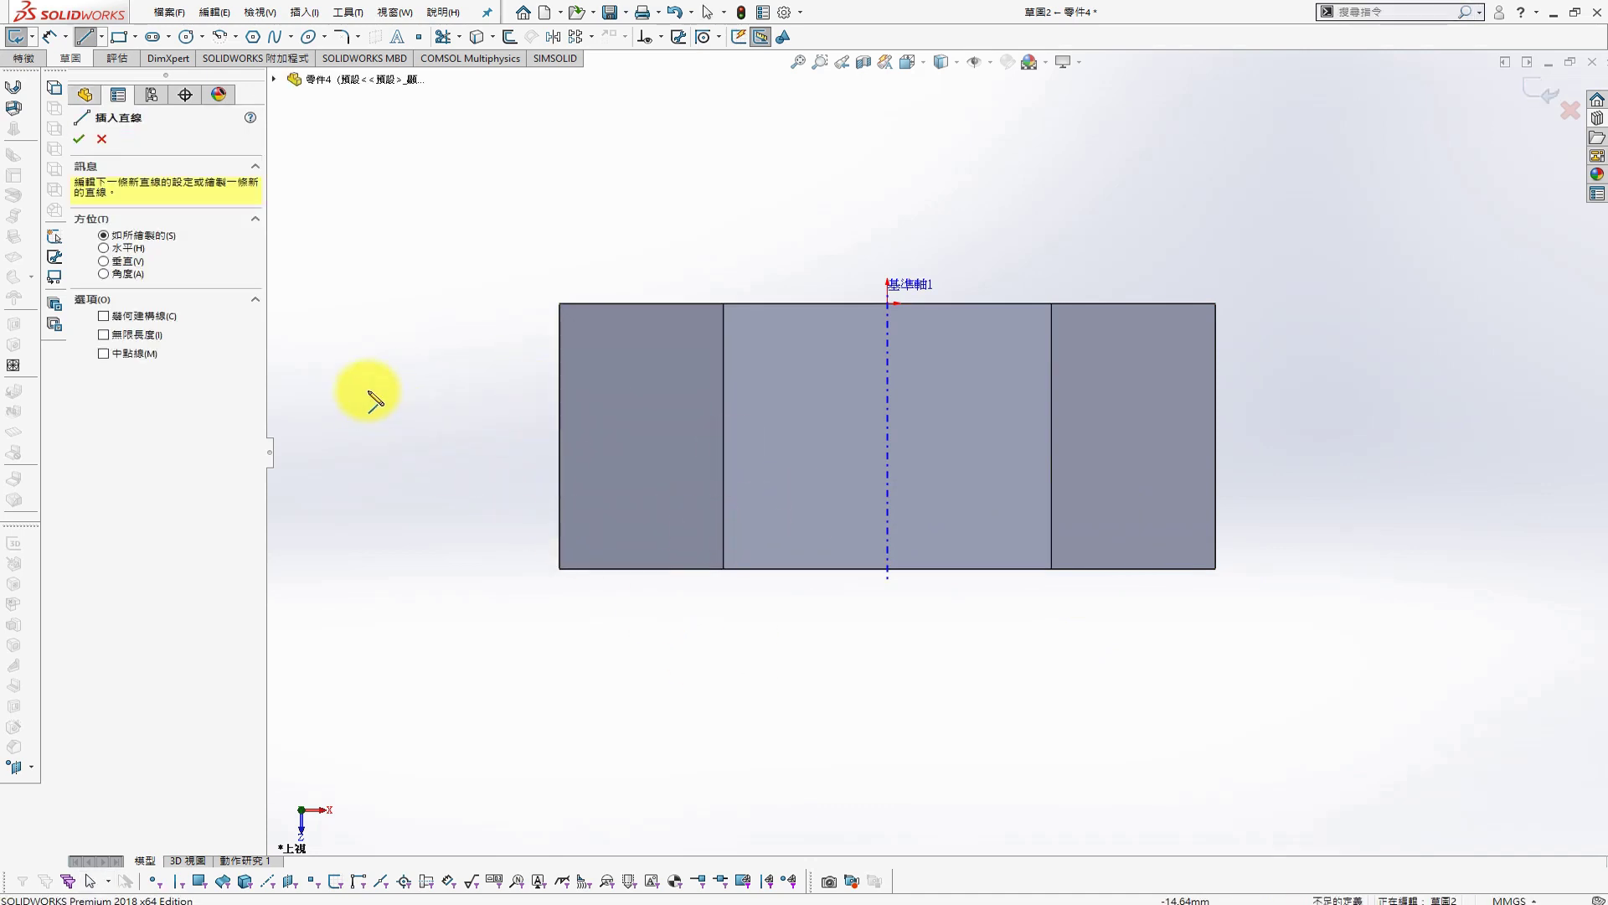
middle_drag(807, 585, 803, 454)
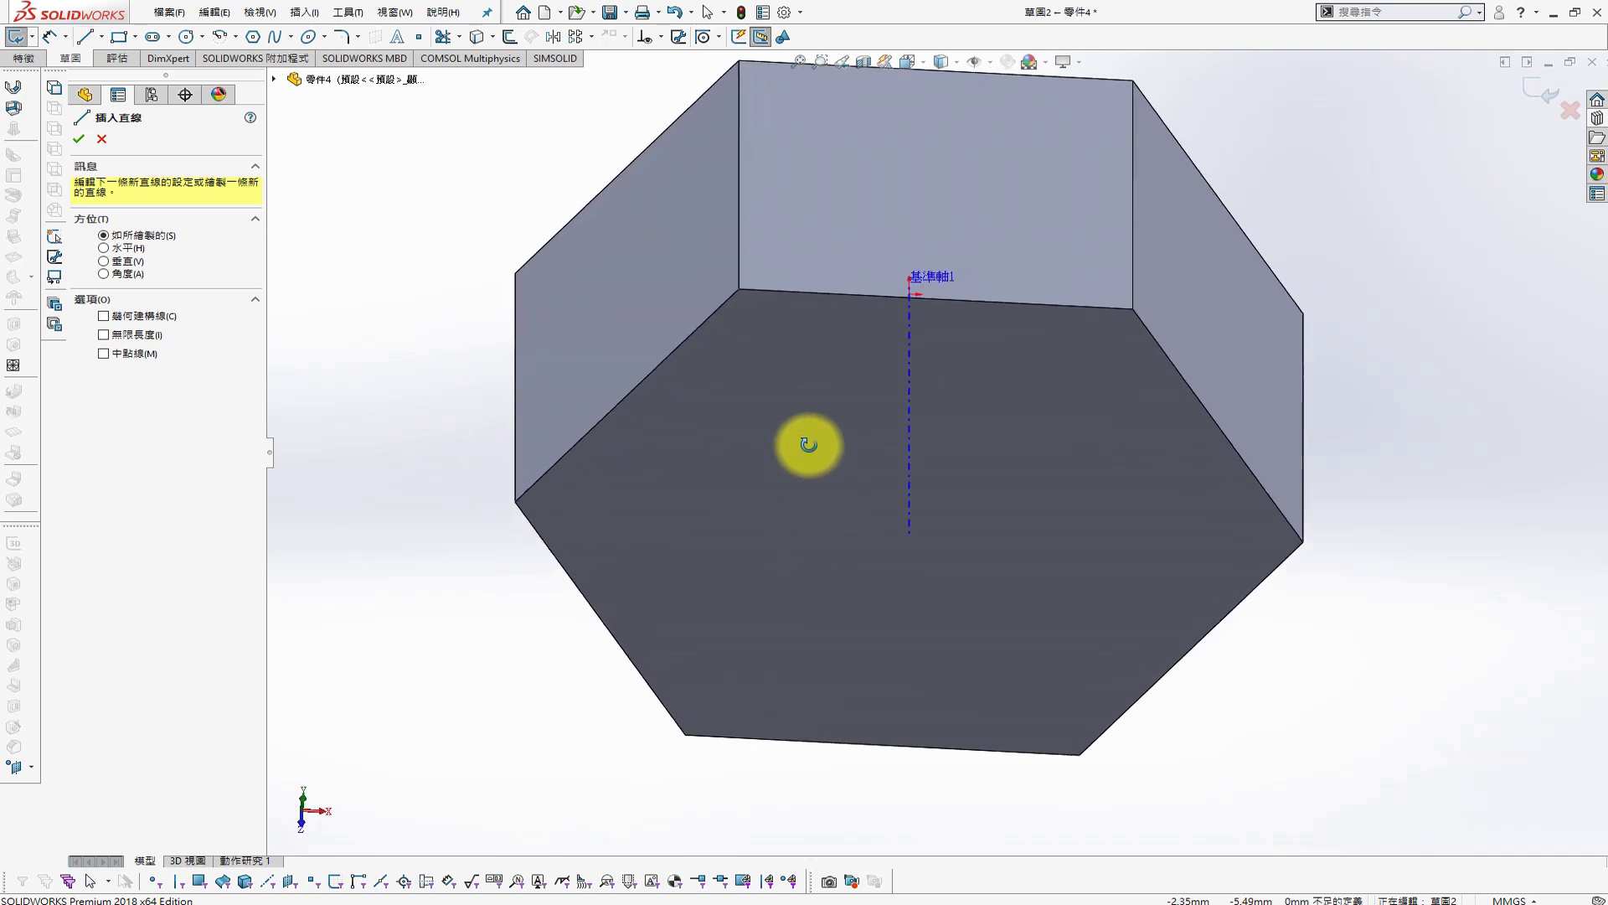
click(1569, 110)
click(823, 467)
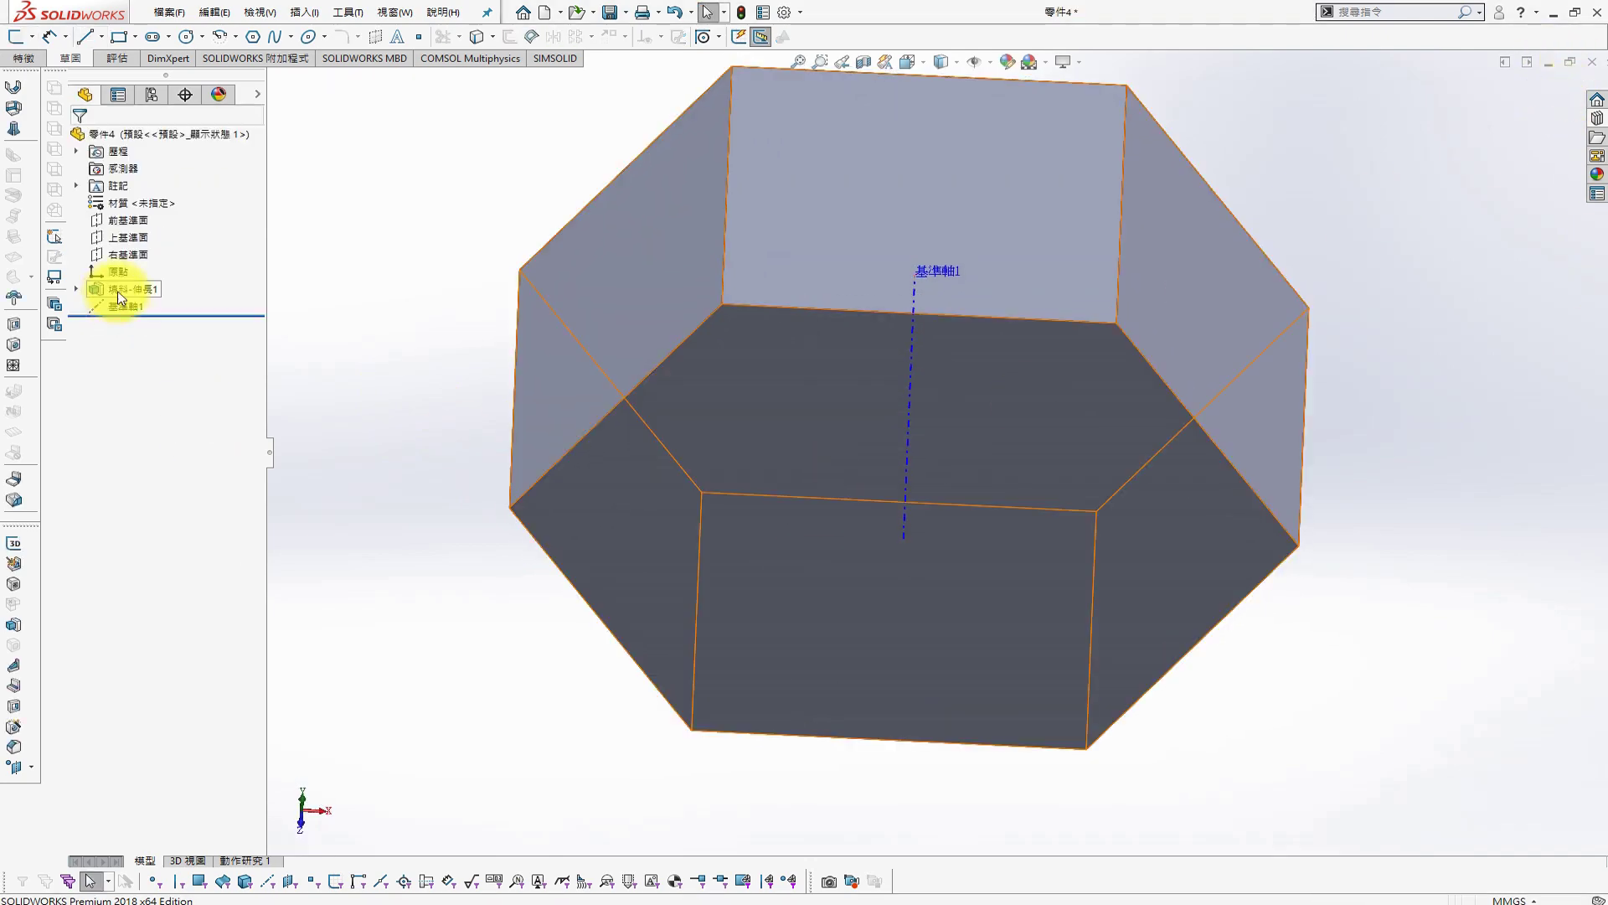
Sketch on the Right Plane, drawing a horizontal construction line along the axis
click(126, 254)
key(s)
click(683, 456)
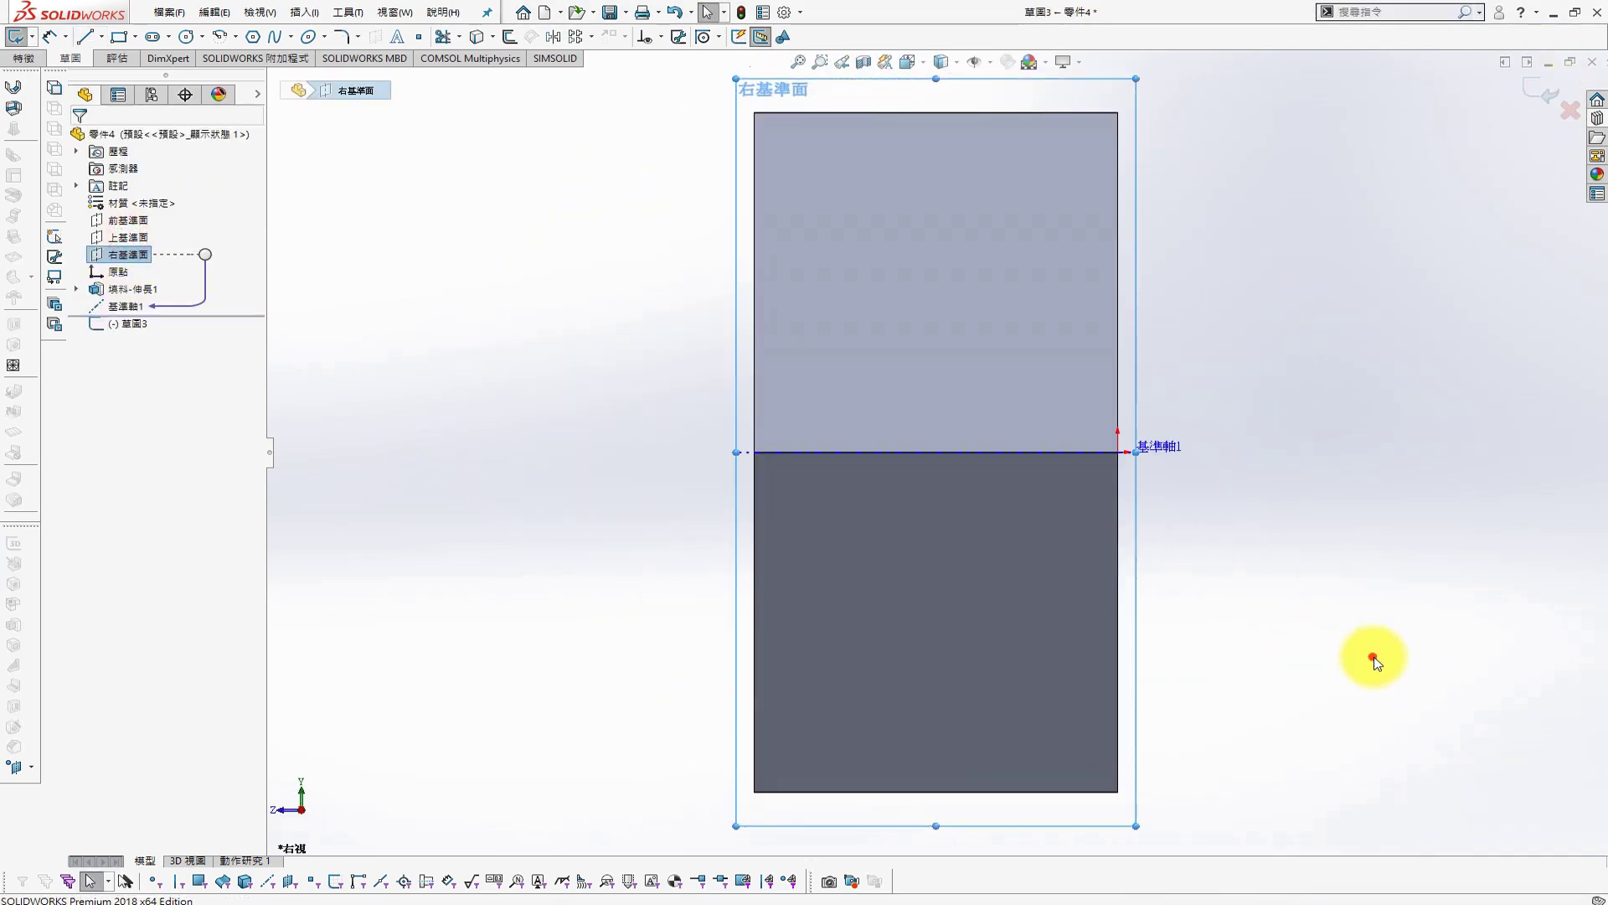
key(s)
click(1363, 482)
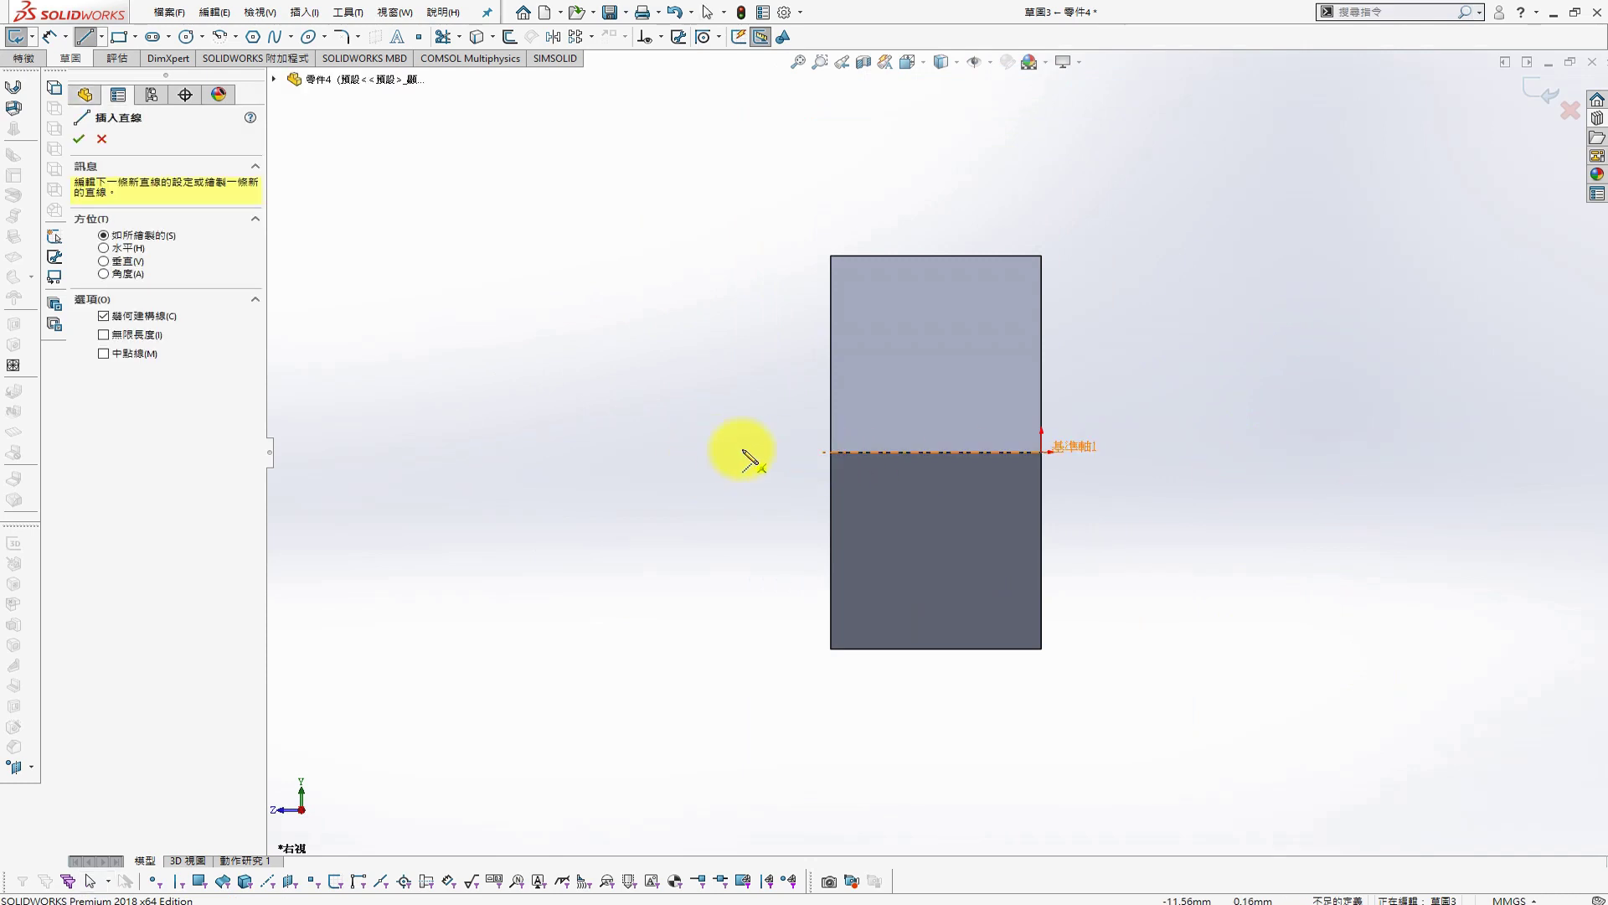
click(824, 453)
click(1346, 452)
key(Escape)
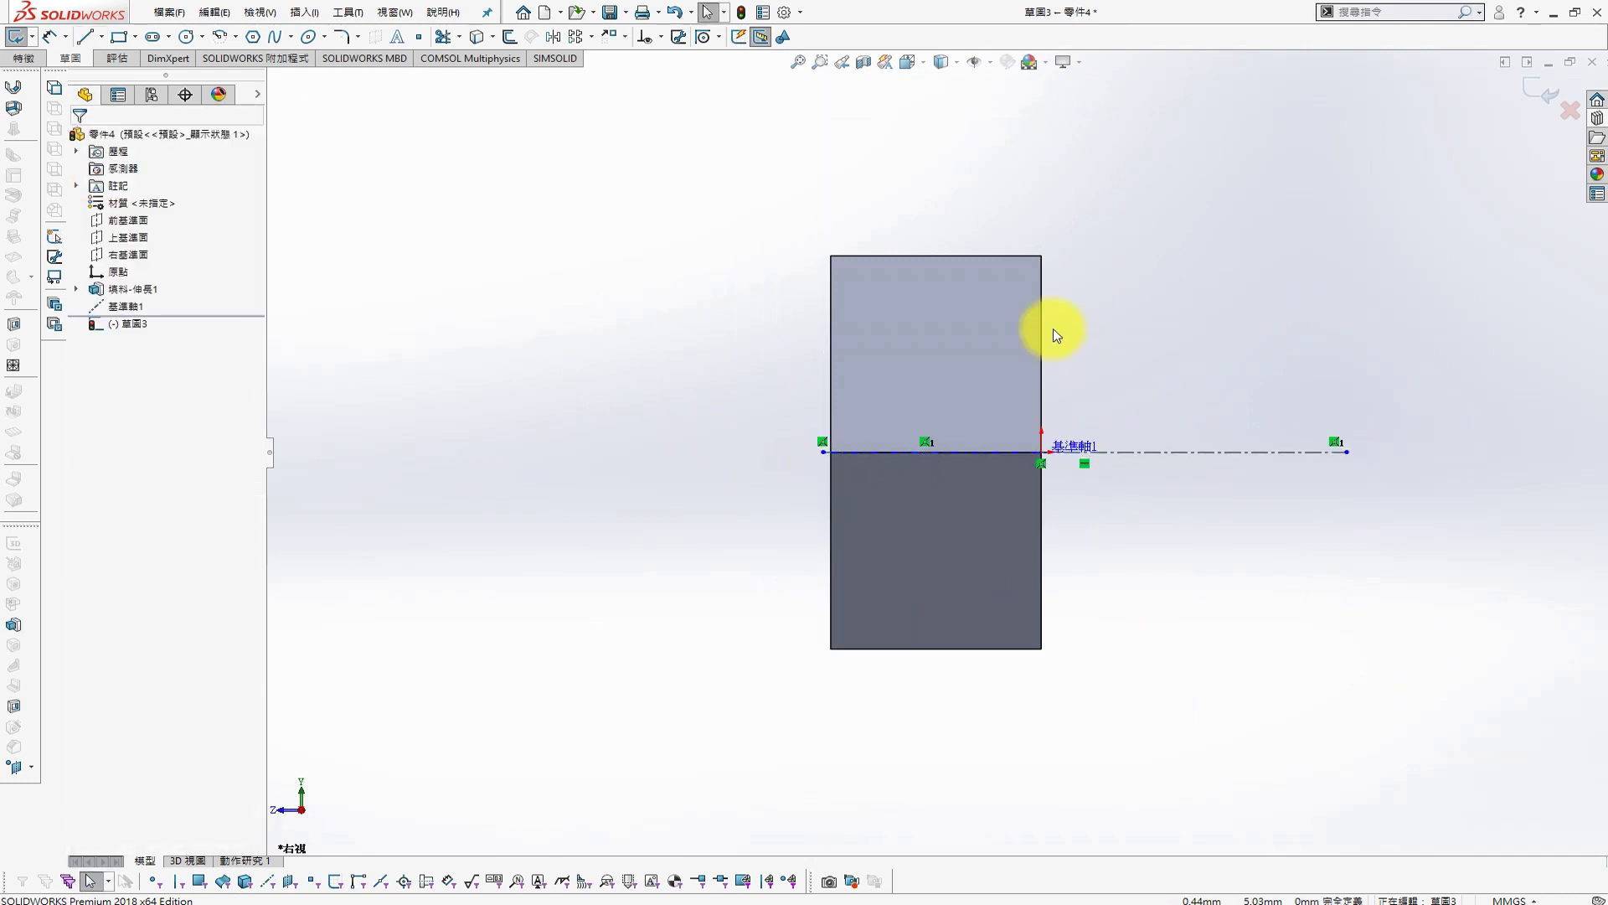
Convert the block's left edge into a sketch line and extend it upward
scroll(1047, 125, down, 1)
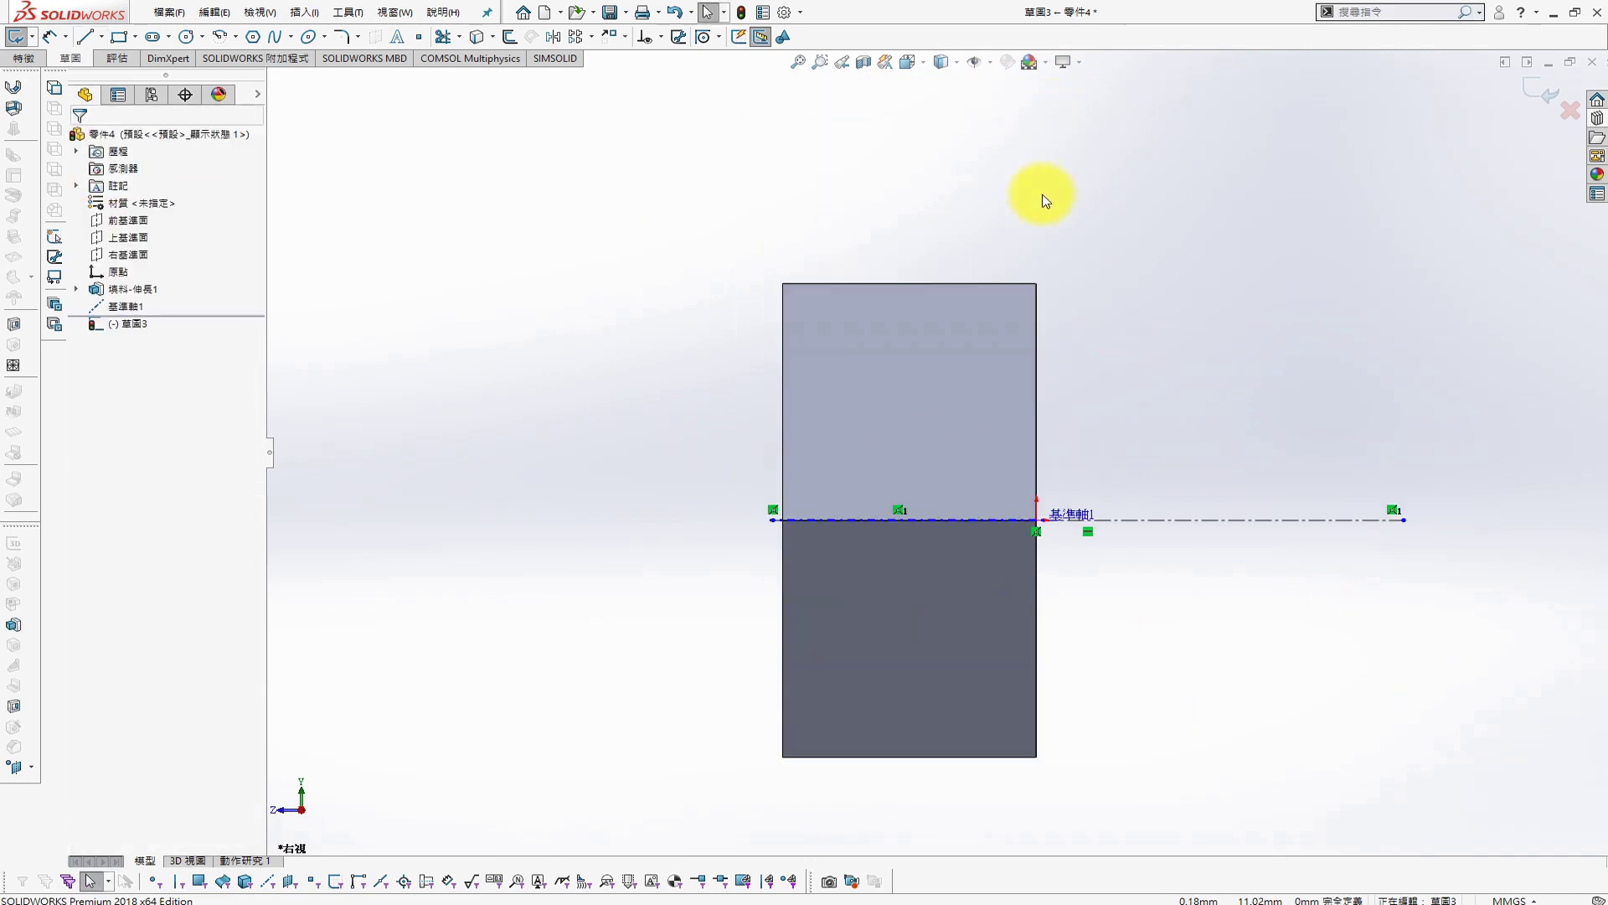
key(s)
click(1222, 231)
click(783, 334)
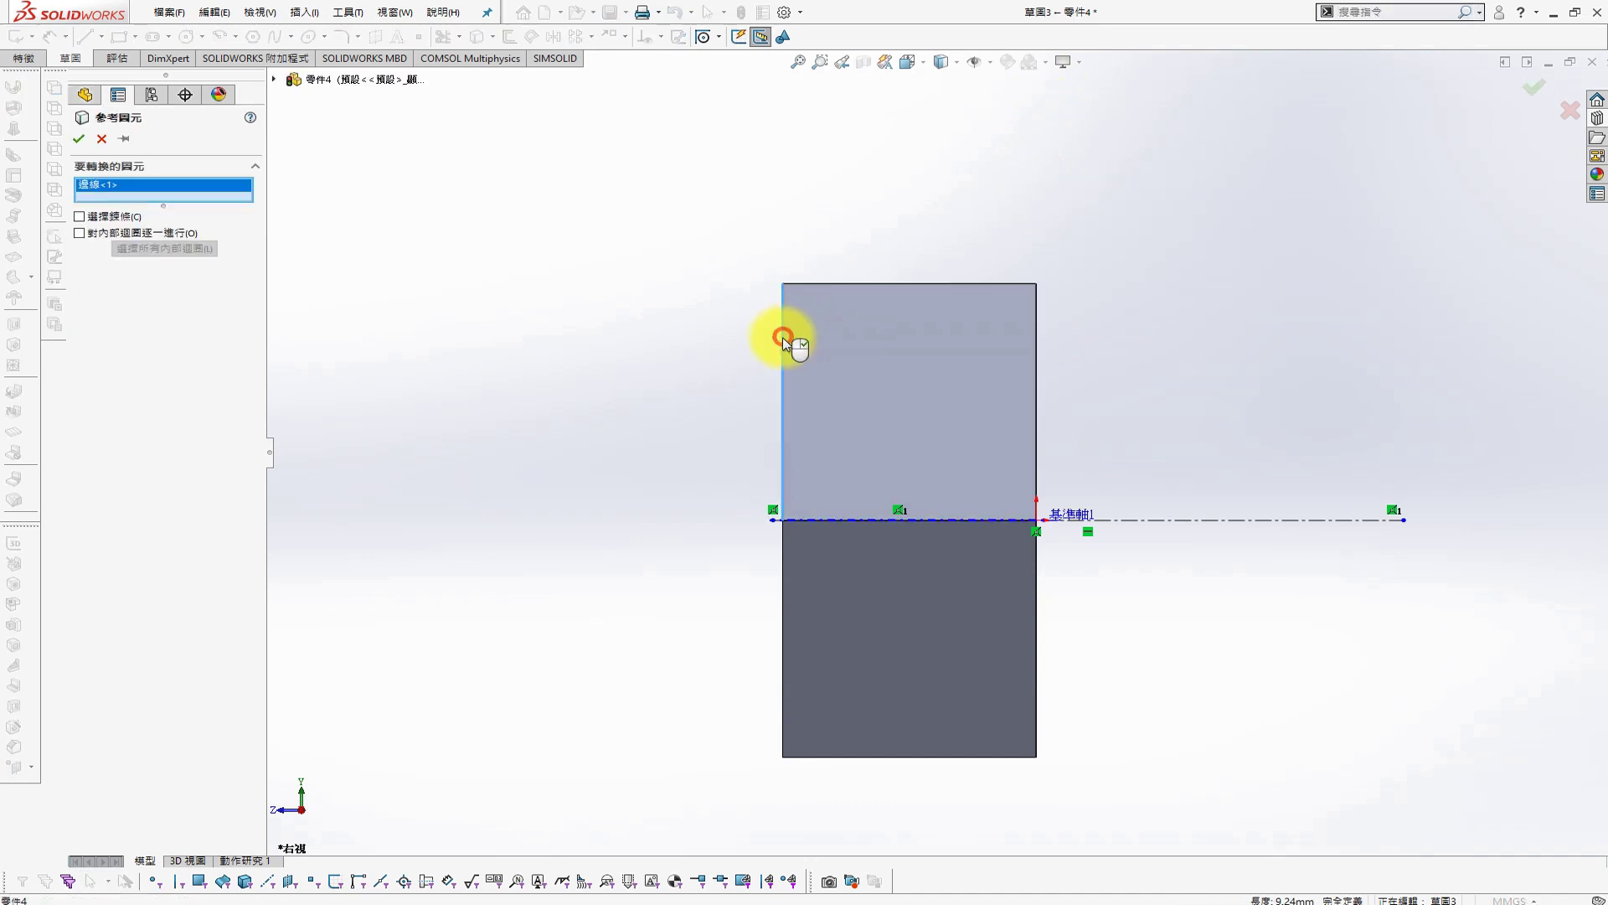
click(77, 117)
key(s)
drag(782, 284, 782, 123)
Draw a centre-point arc starting at the block's top-left corner
key(s)
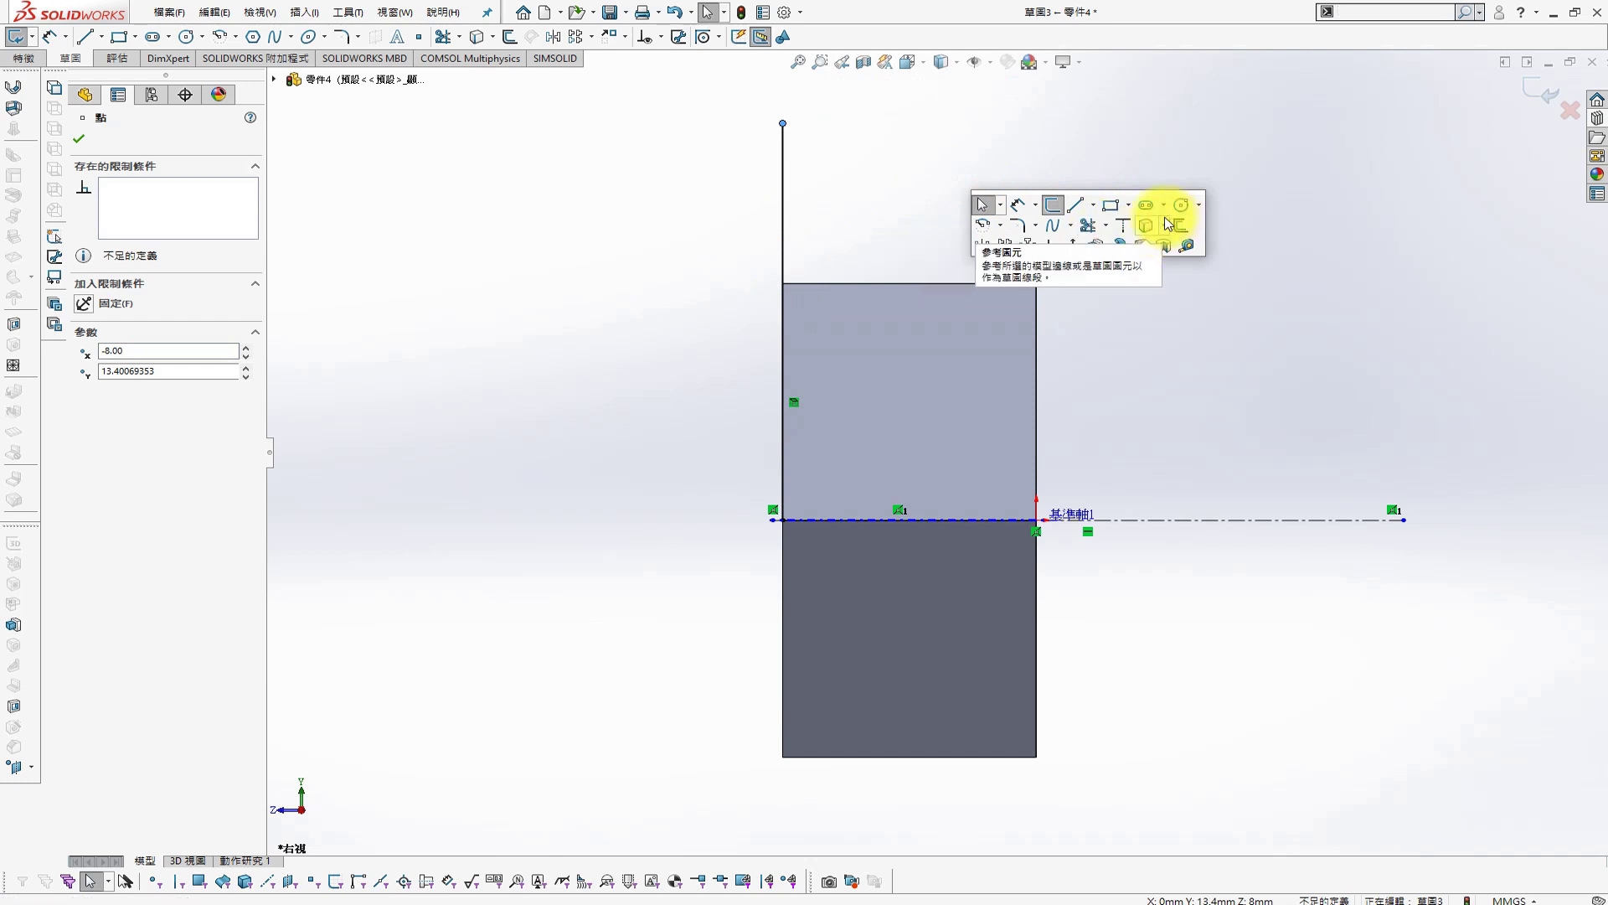
click(984, 226)
click(921, 305)
click(782, 265)
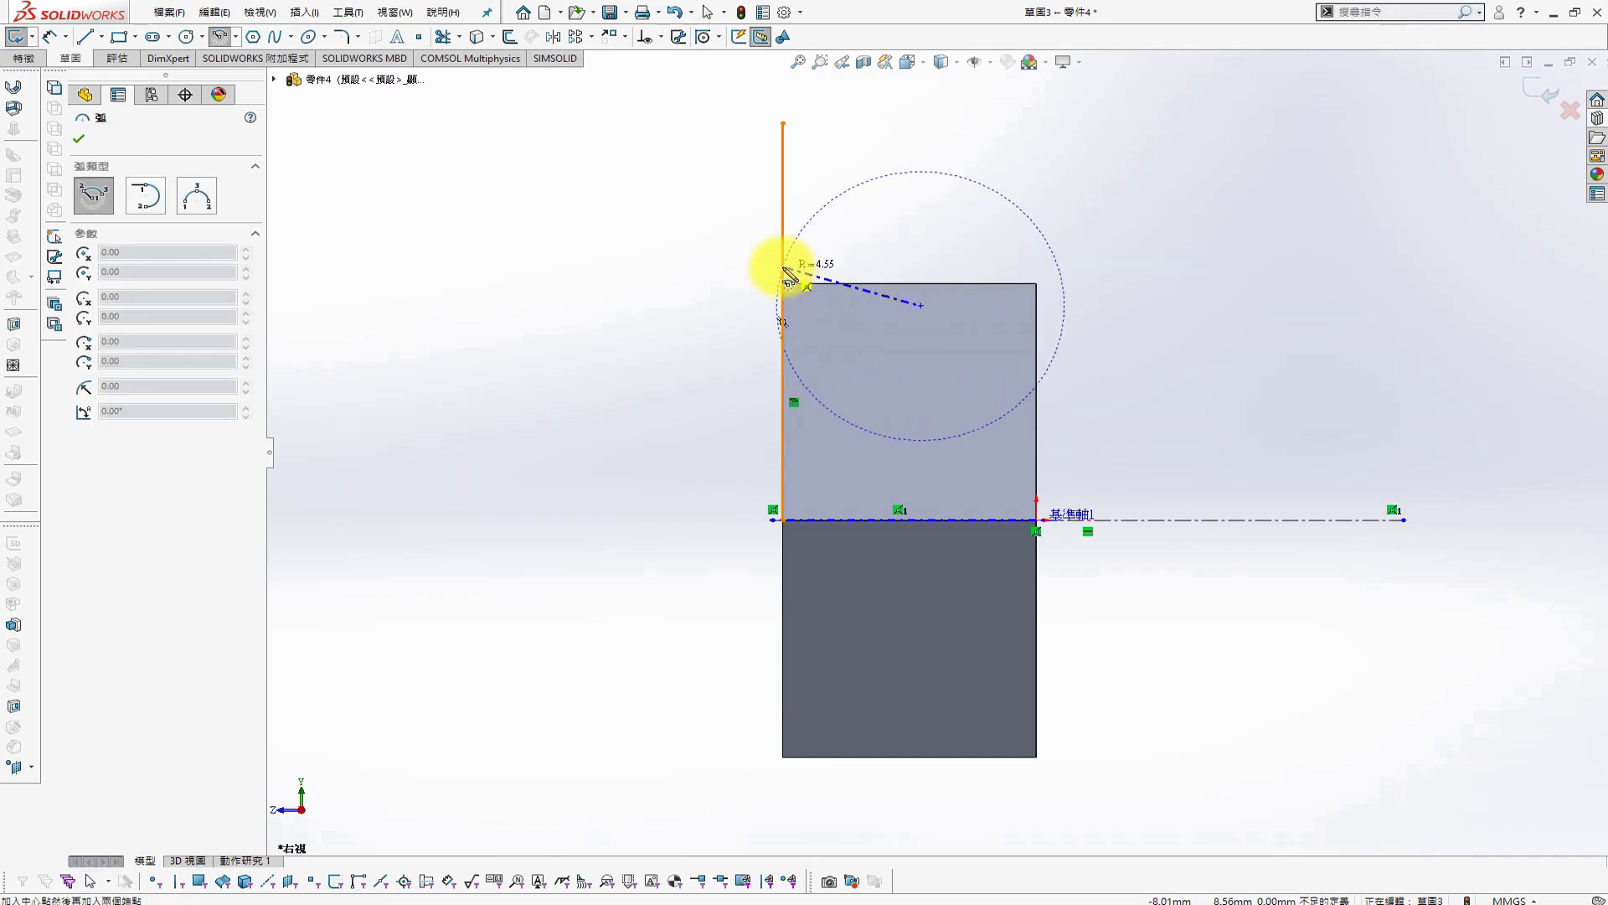
click(974, 180)
key(Escape)
drag(783, 265, 779, 298)
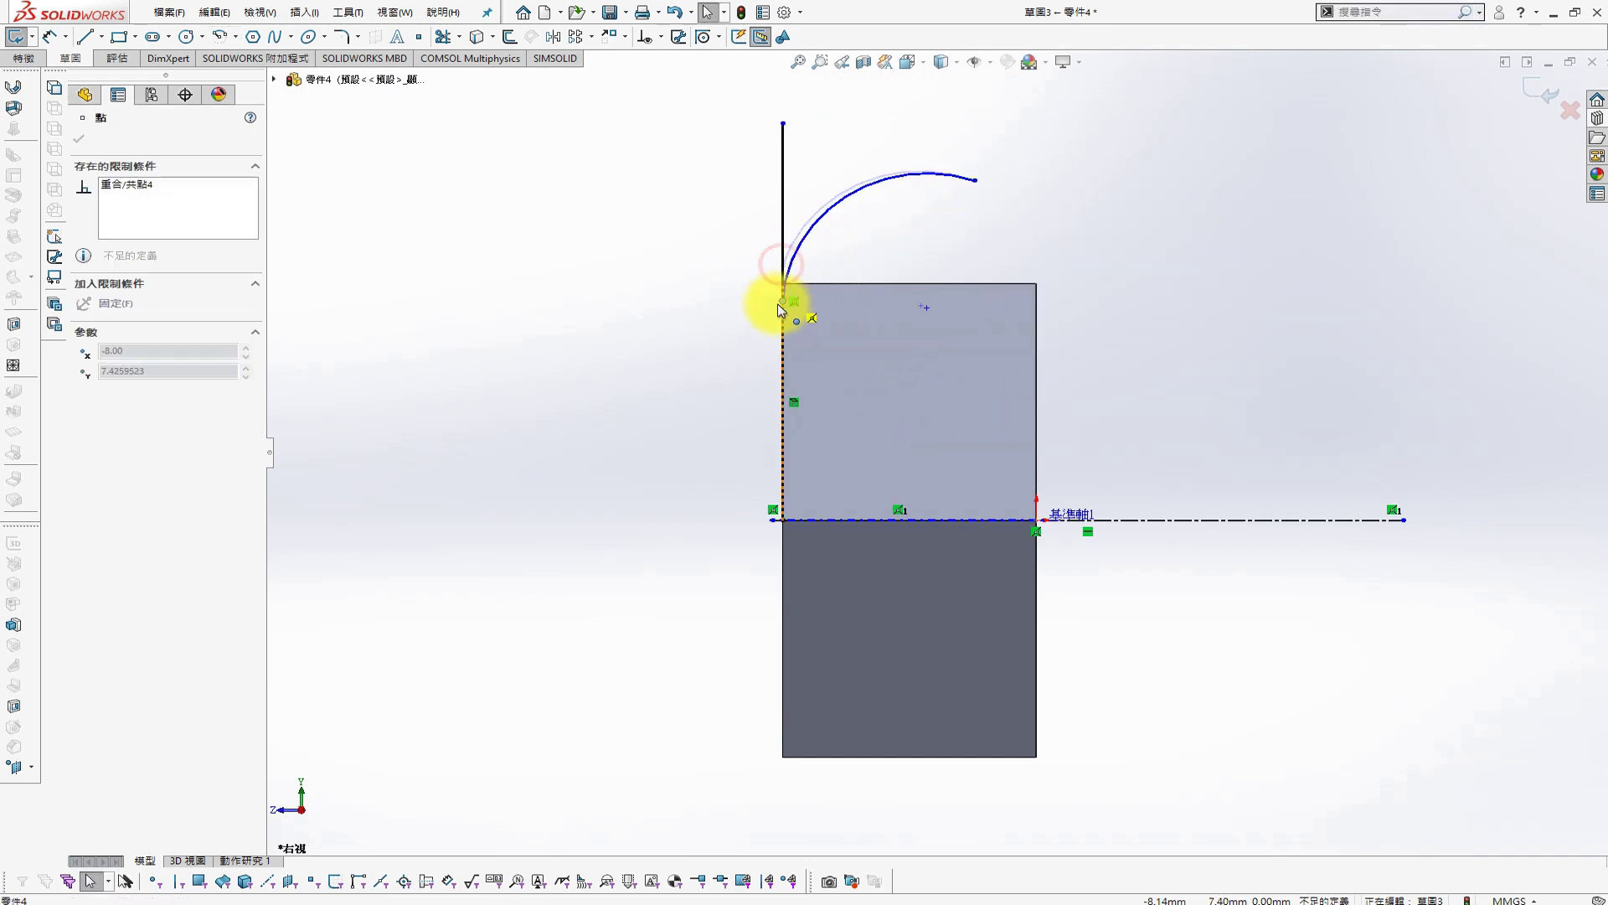
Dimension the arc to a 2 mm radius
key(s)
click(1040, 280)
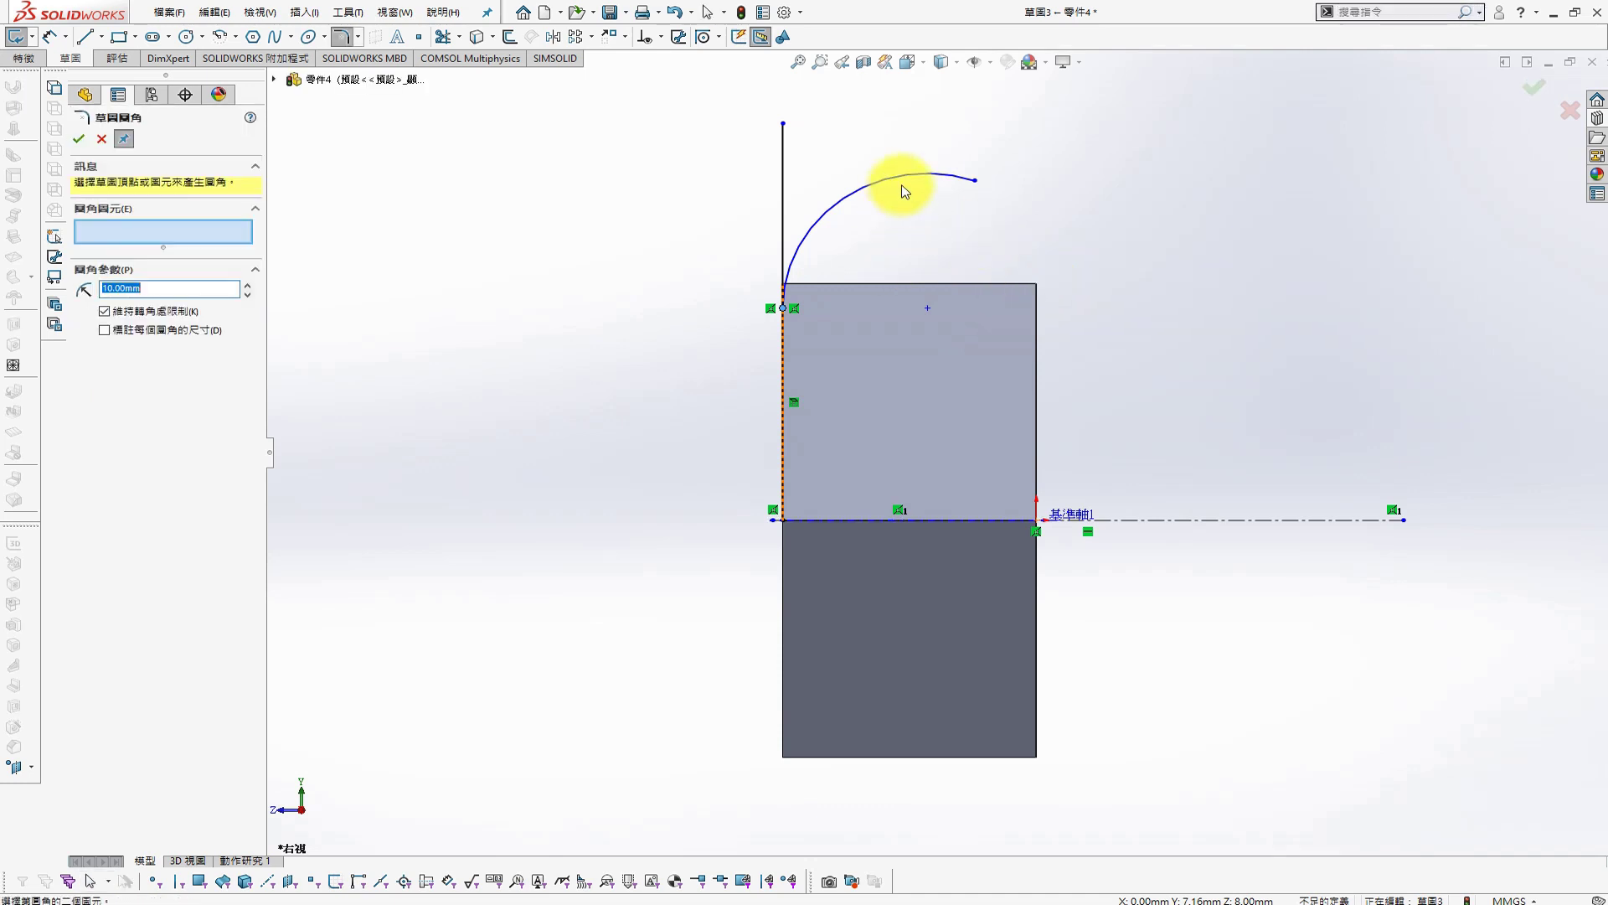
click(871, 184)
click(797, 195)
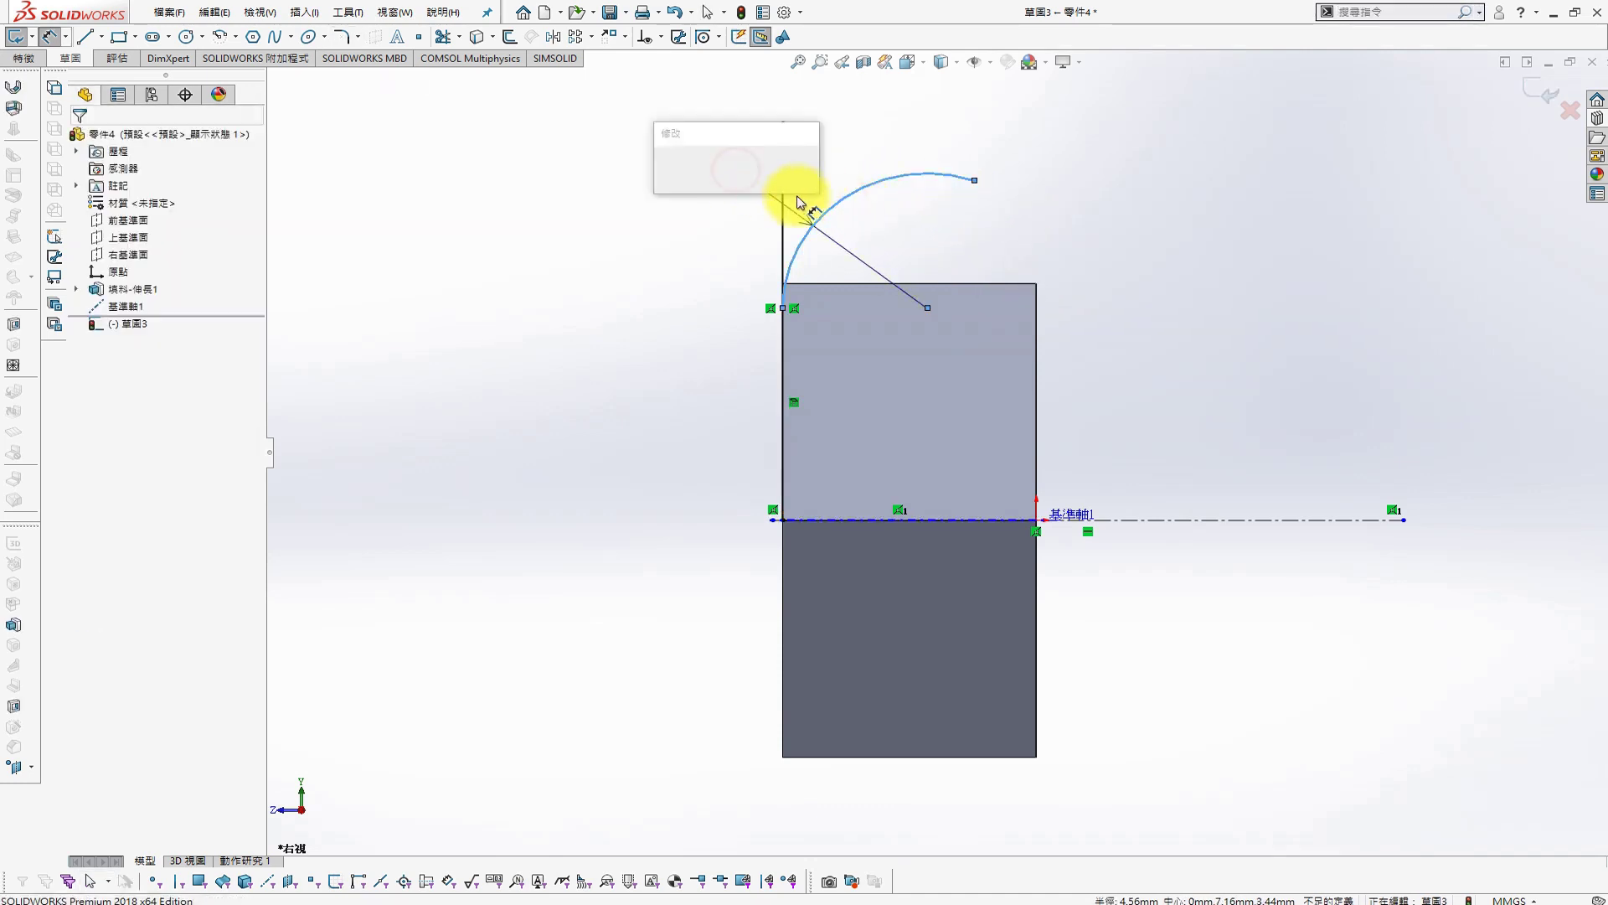
text(2)
key(Return)
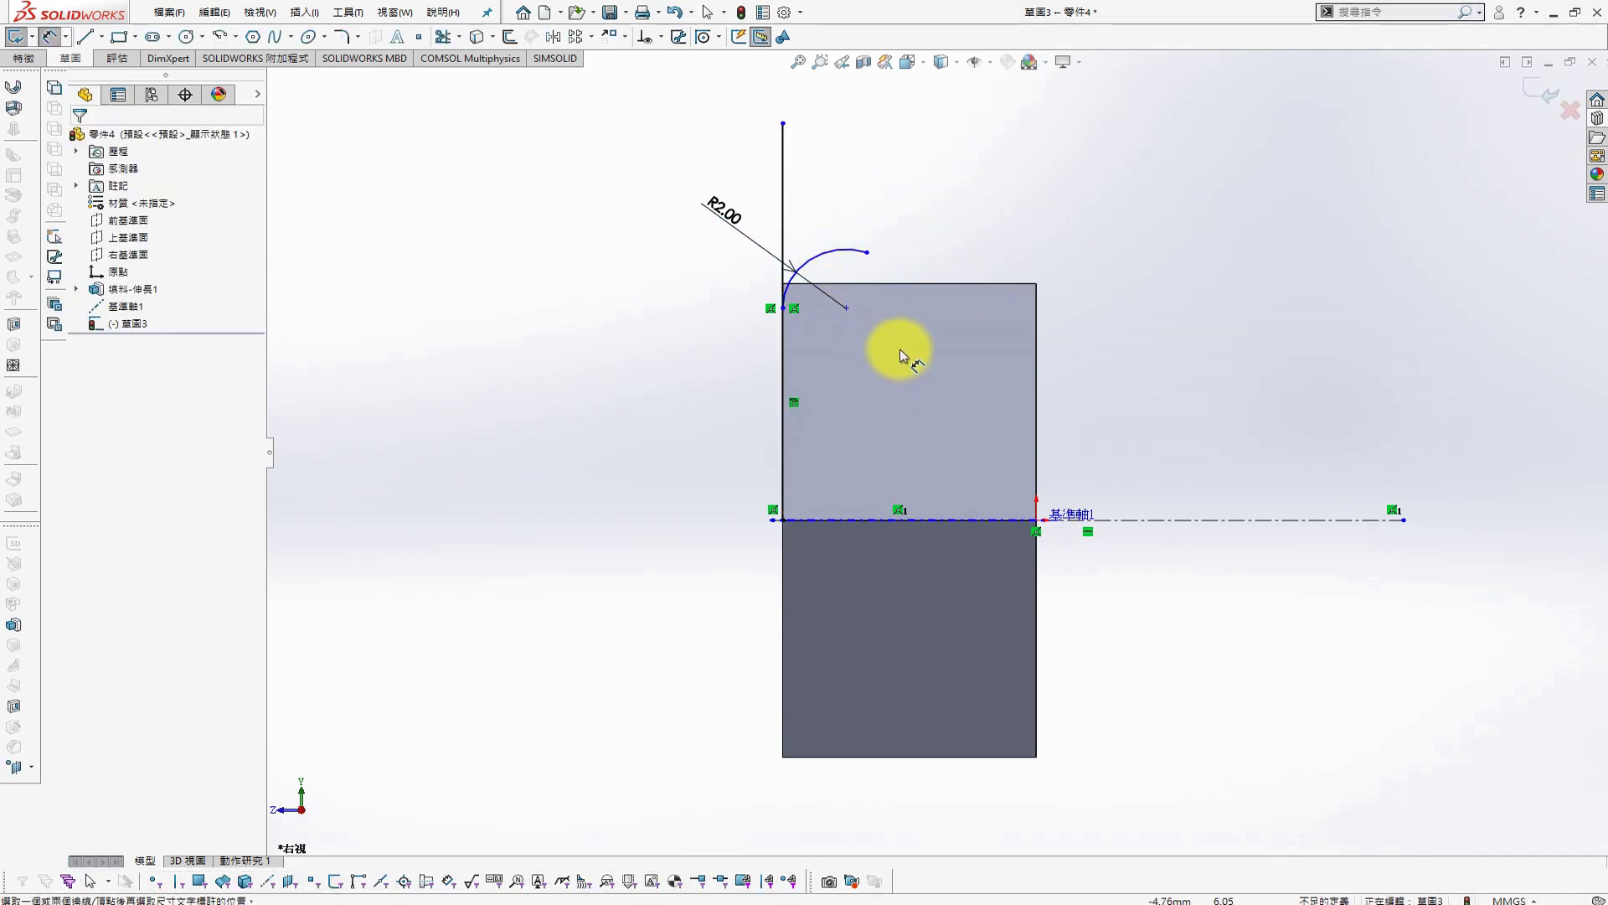
Add a short top horizontal line and a vertical line ending at the arc centre
key(s)
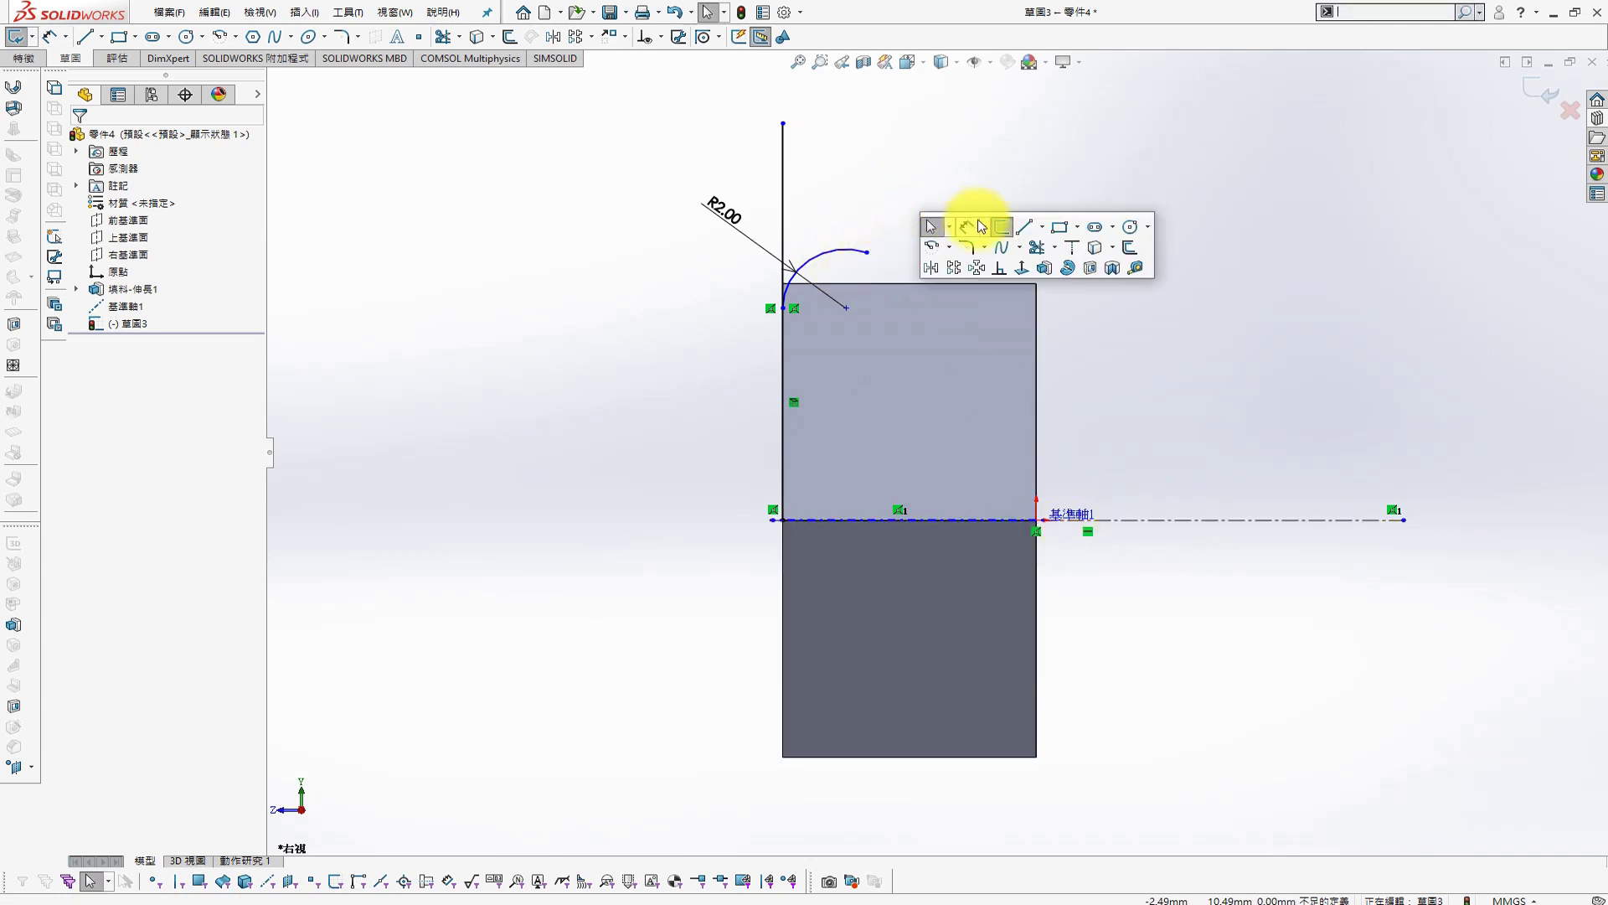
click(1023, 223)
click(783, 123)
click(855, 124)
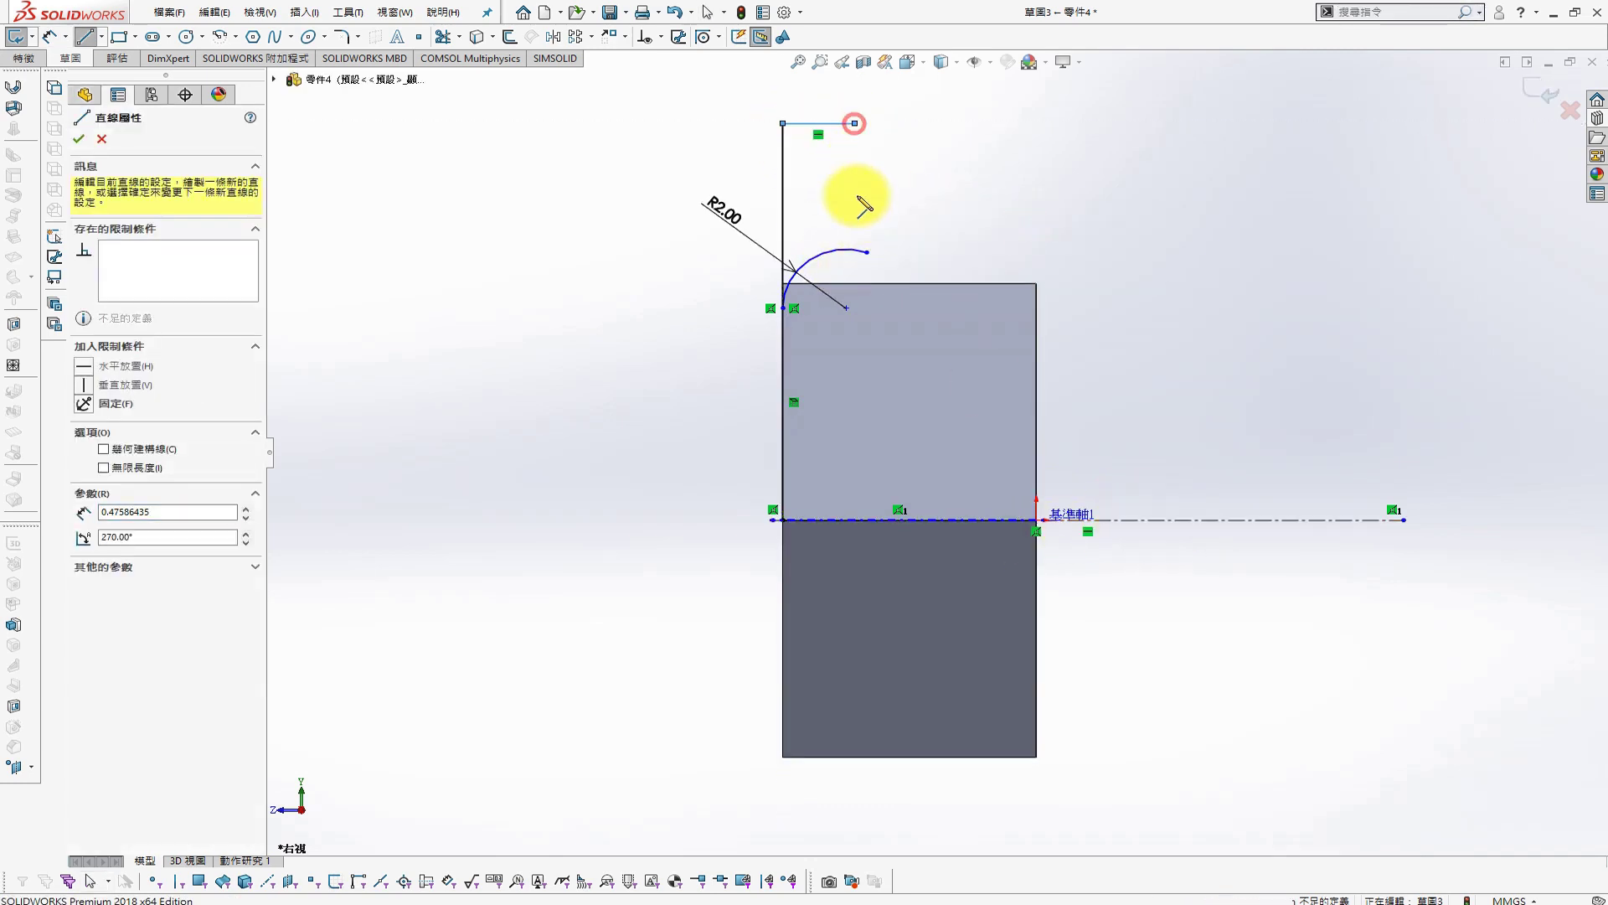
double_click(854, 299)
click(851, 227)
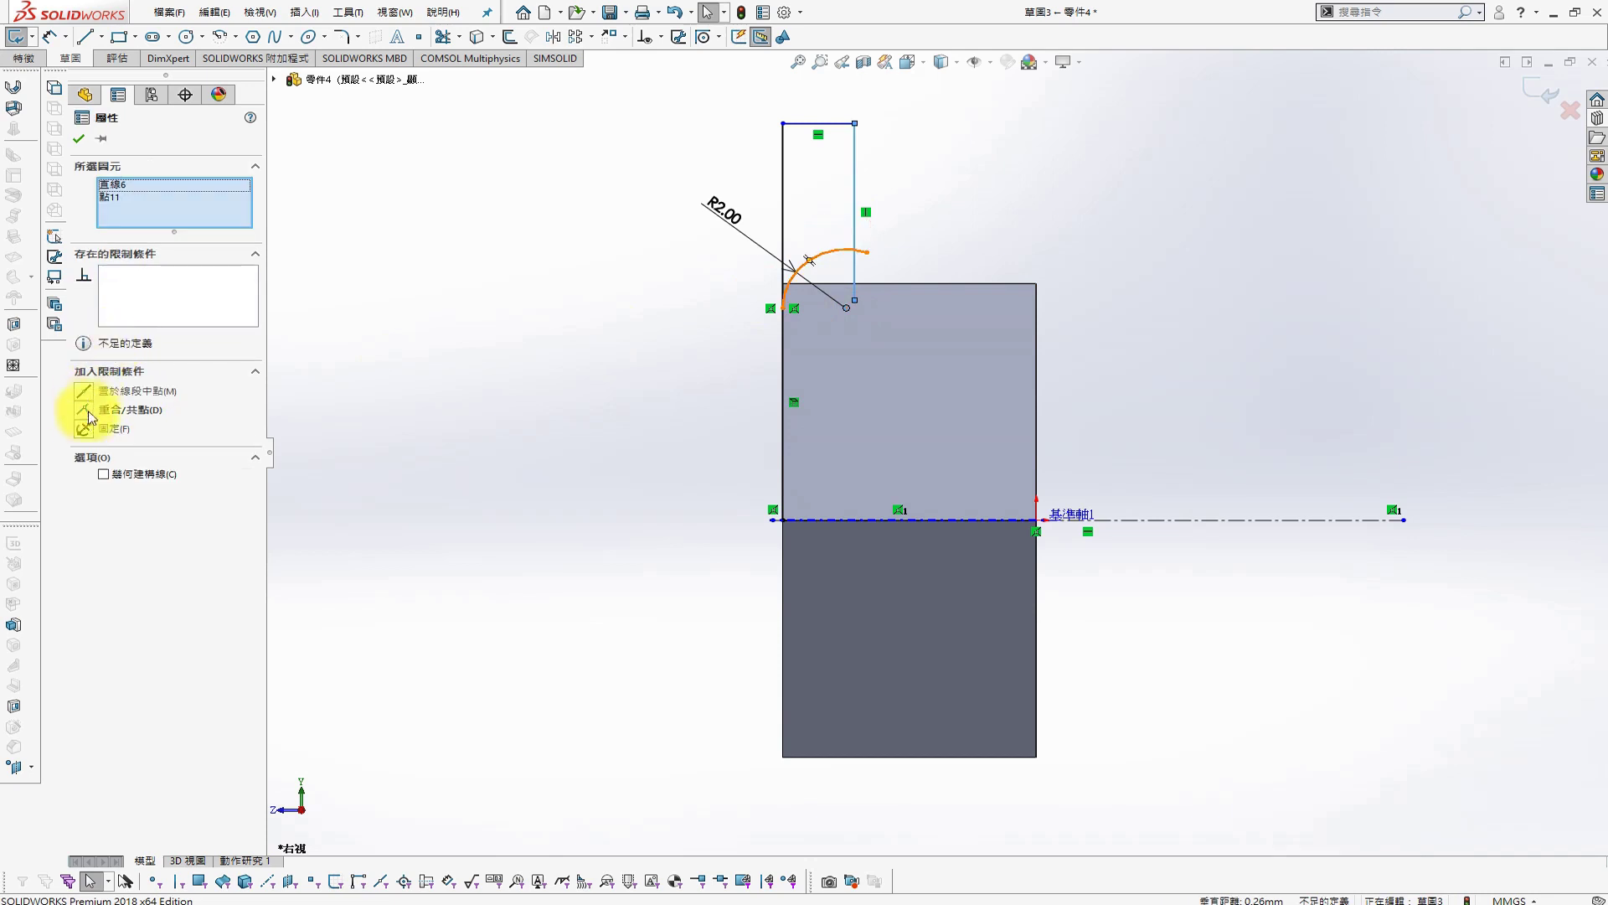
drag(855, 299, 846, 308)
scroll(897, 282, down, 2)
key(s)
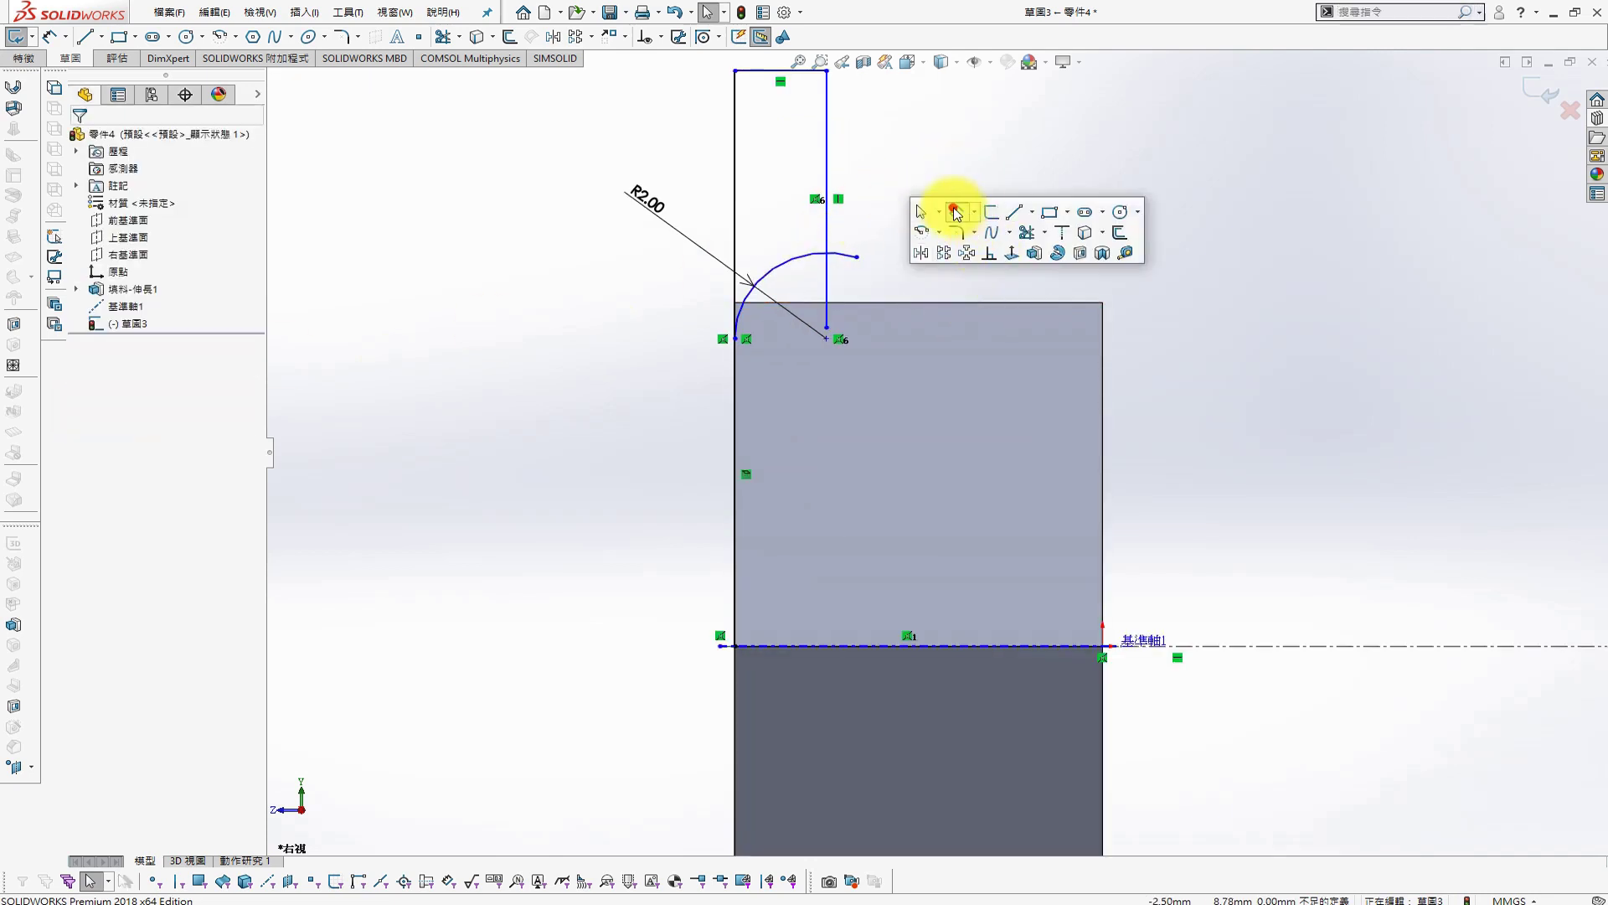
click(956, 213)
key(s)
click(977, 283)
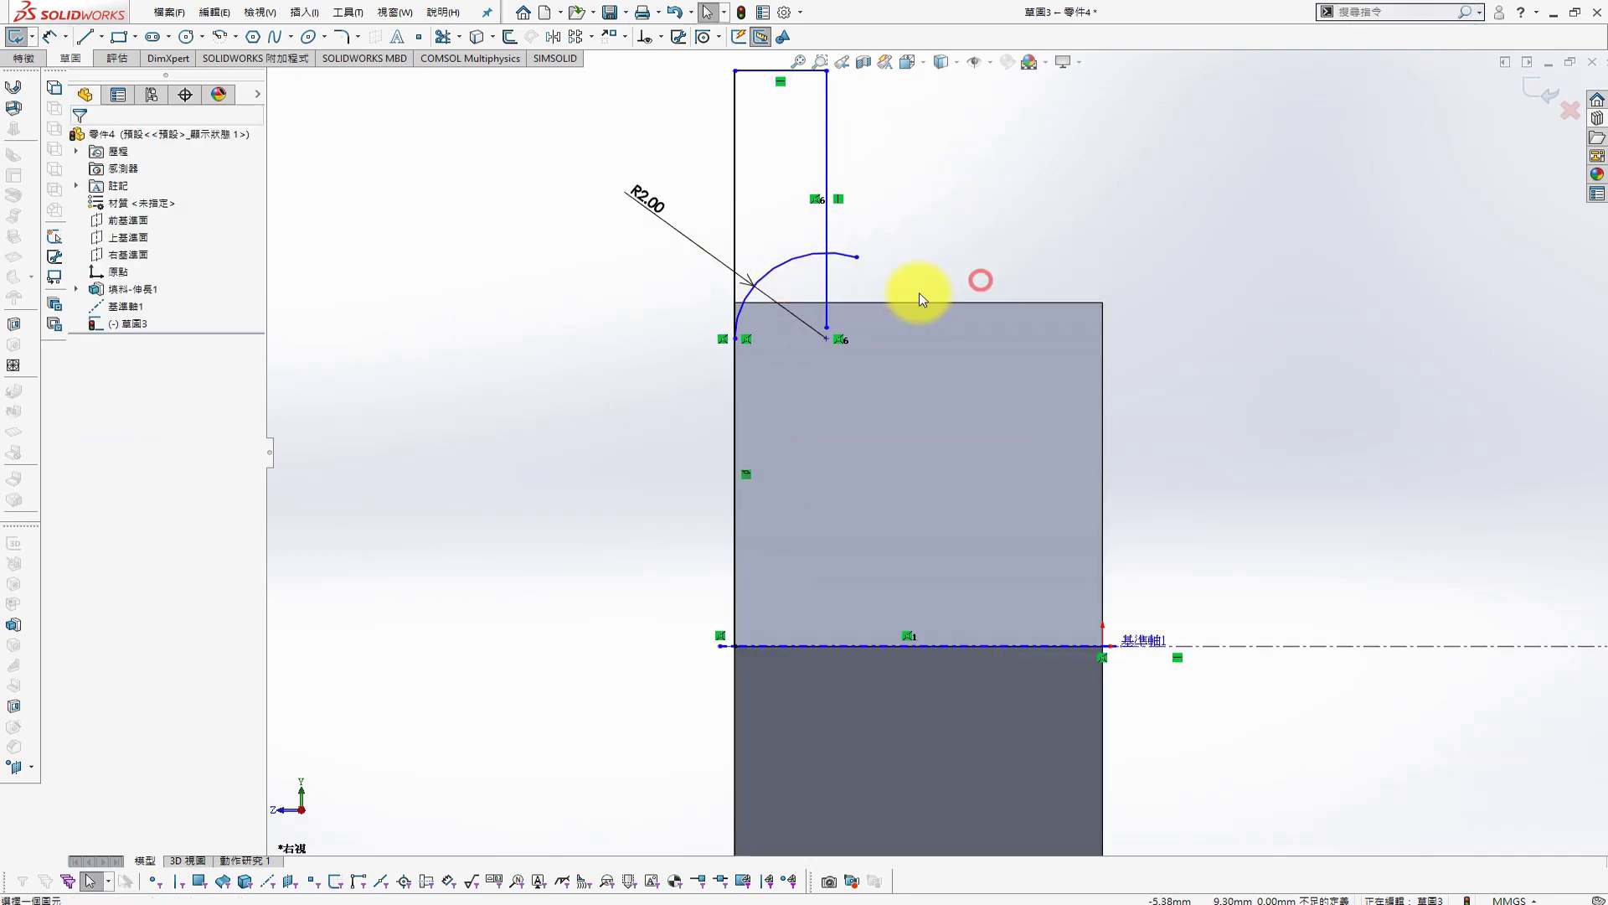
Dimension the profile height to 15 mm and the arc centre height to 13 mm from the axis
key(z)
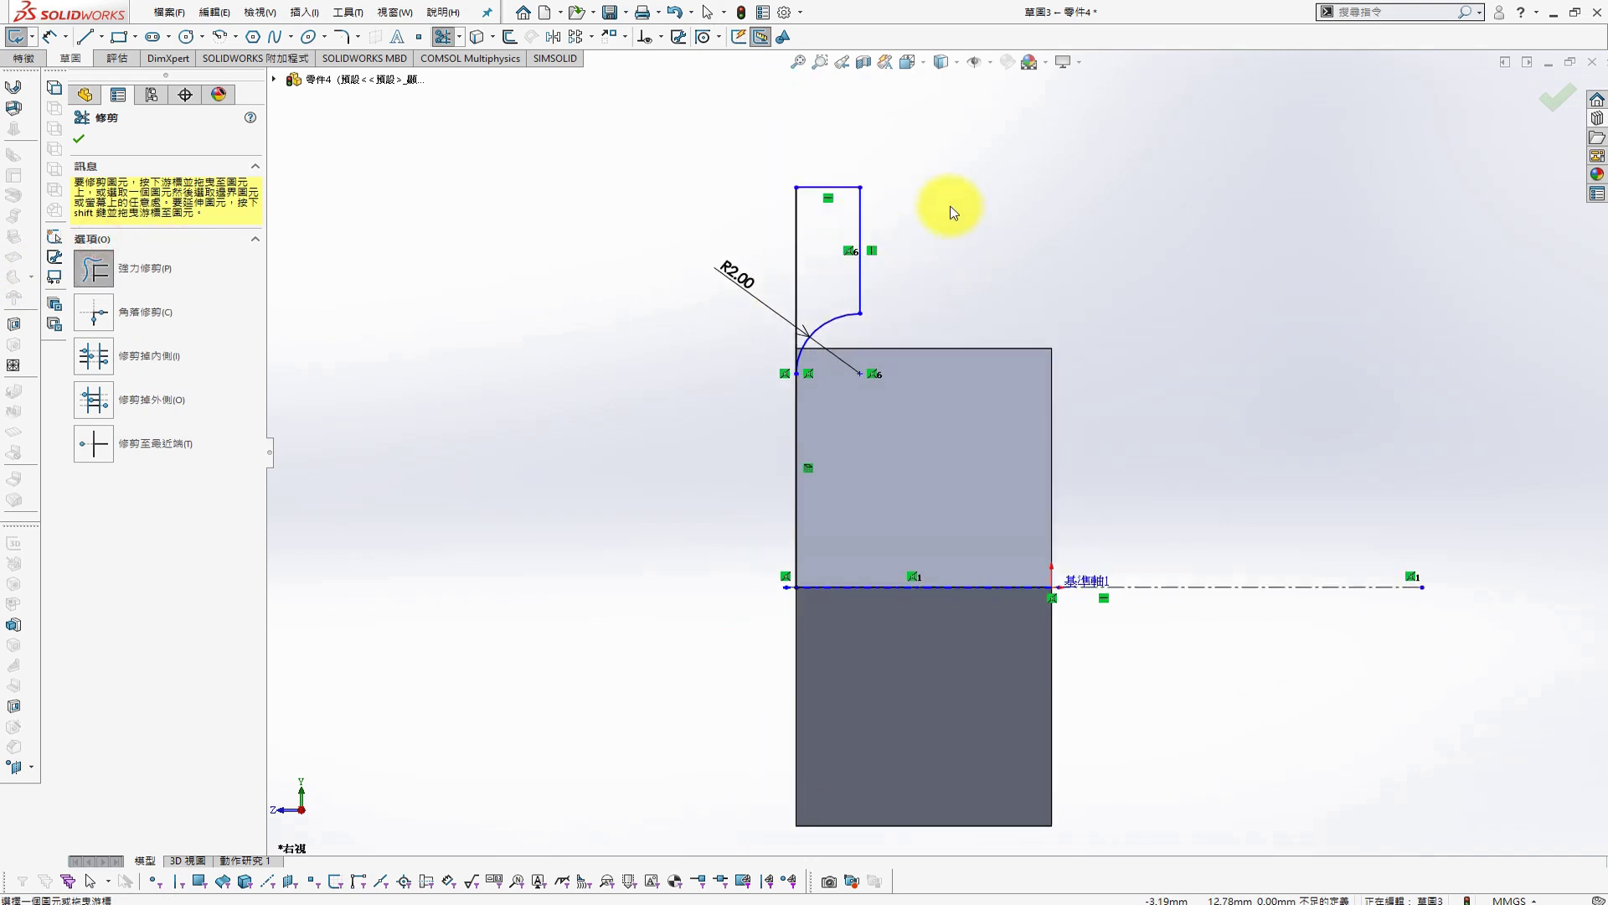
right_drag(1005, 226, 869, 204)
click(837, 188)
click(1215, 586)
click(641, 456)
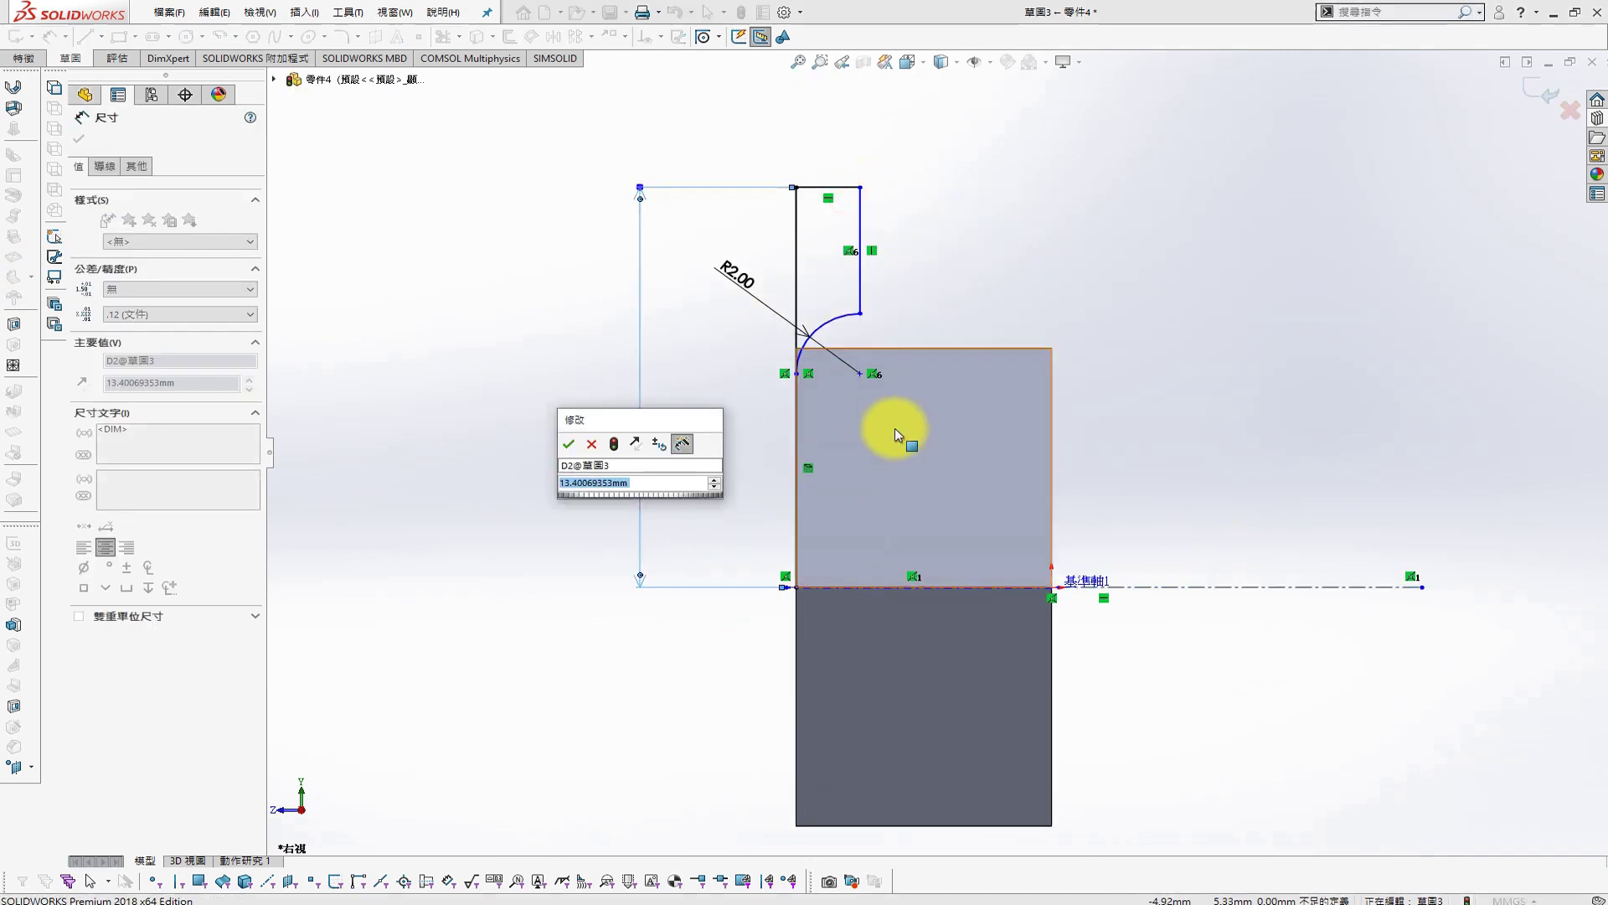
text(15)
key(Return)
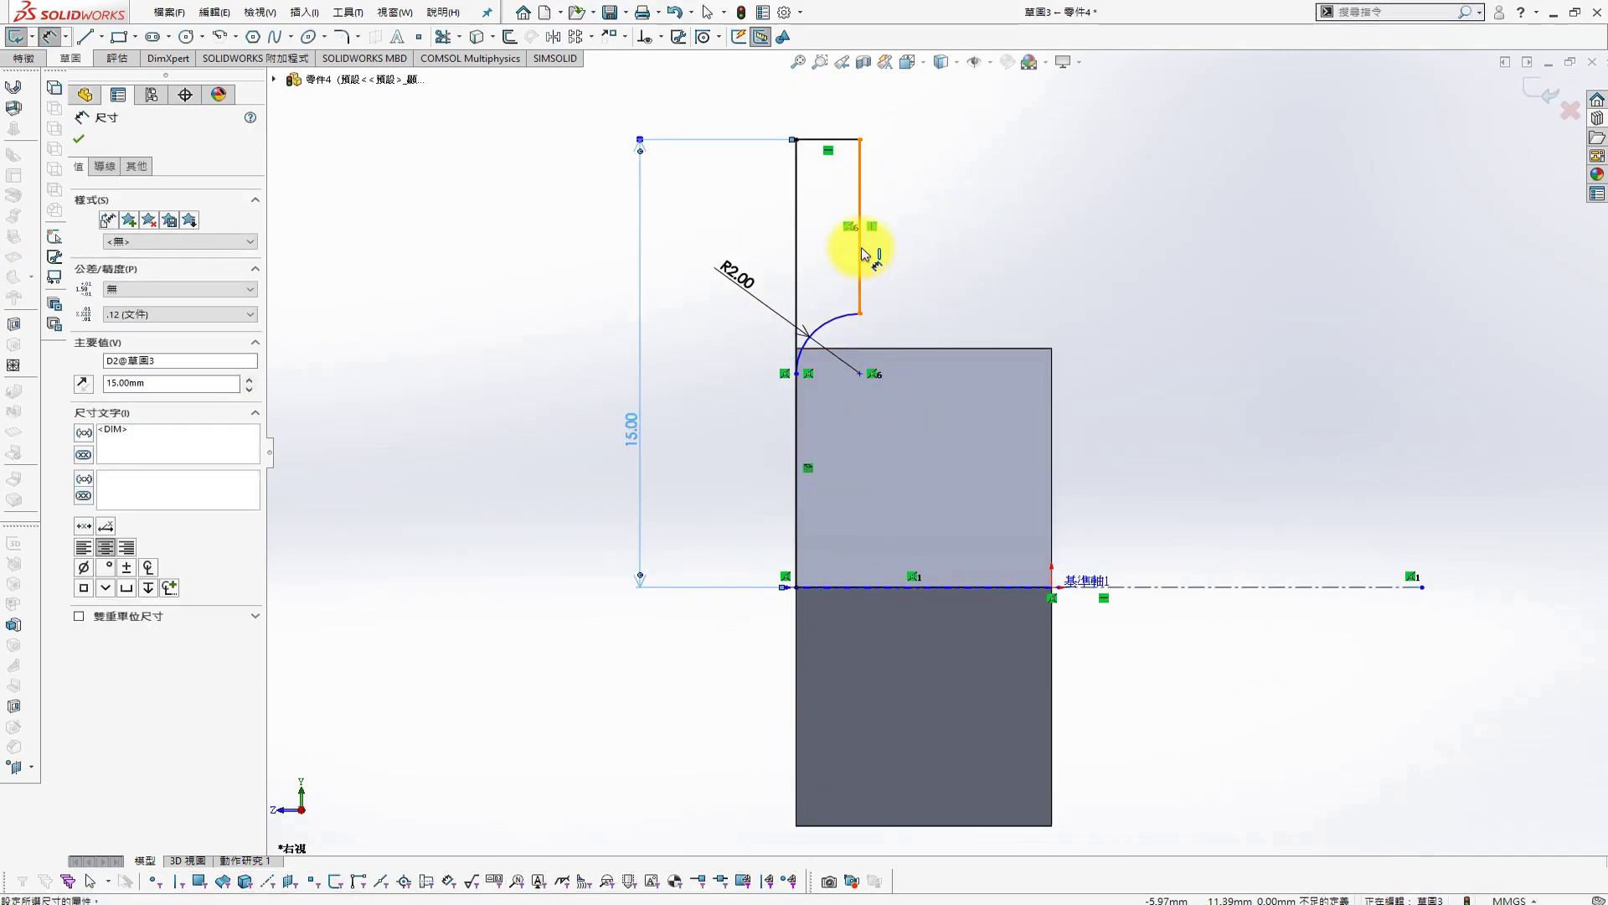
click(861, 247)
key(Escape)
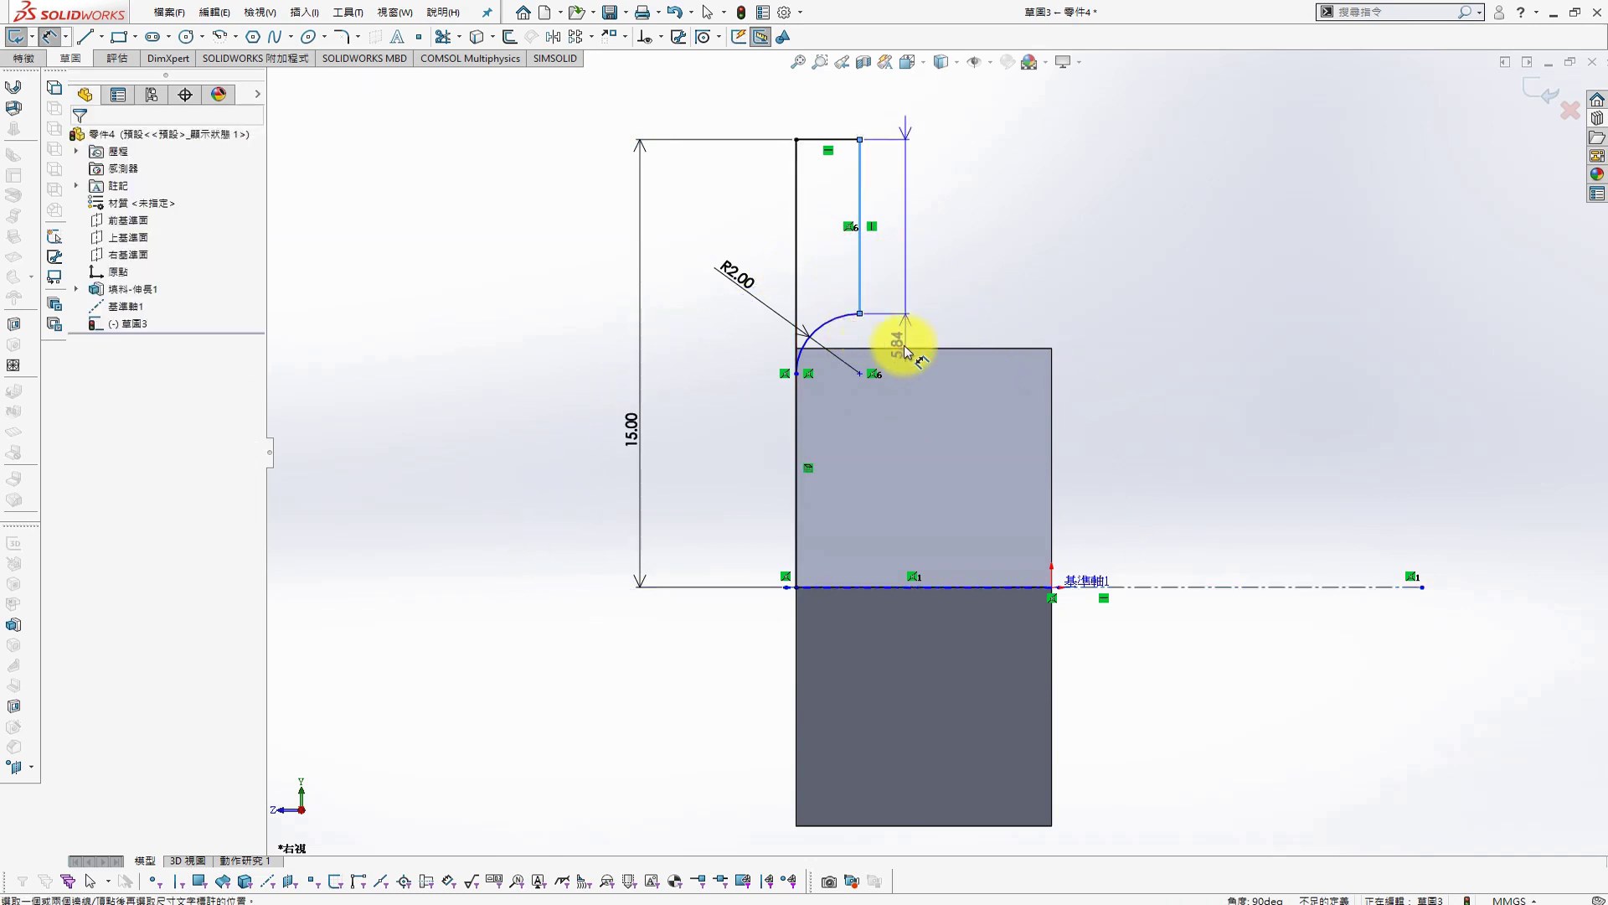
click(860, 374)
click(1143, 586)
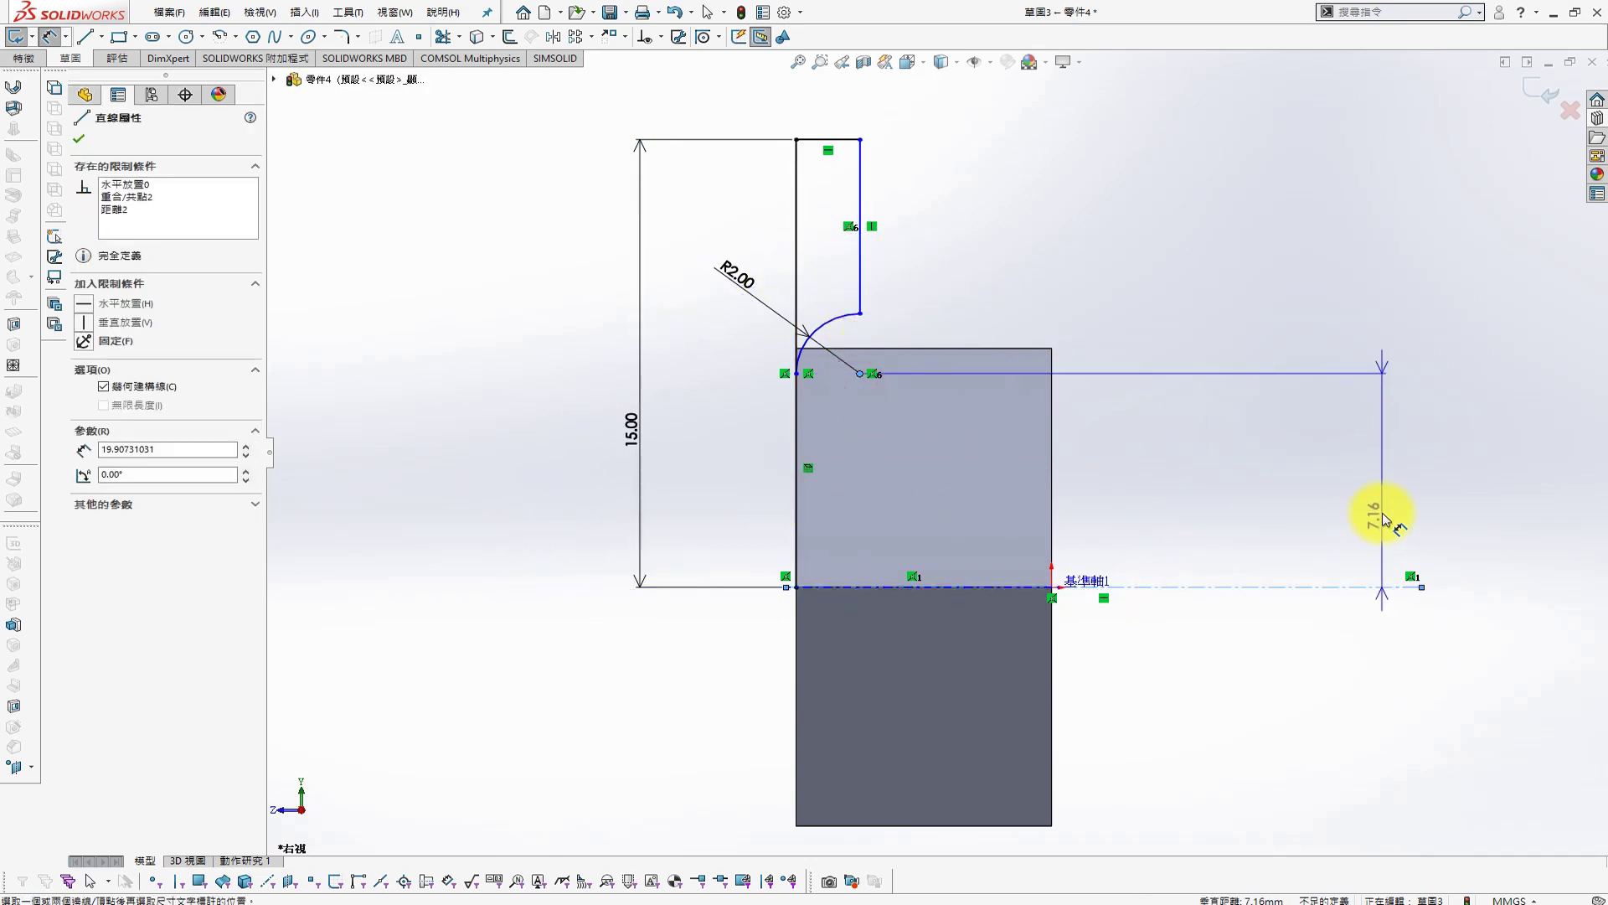
click(1353, 655)
text(13)
key(Return)
Trim the excess sketch lines
key(Escape)
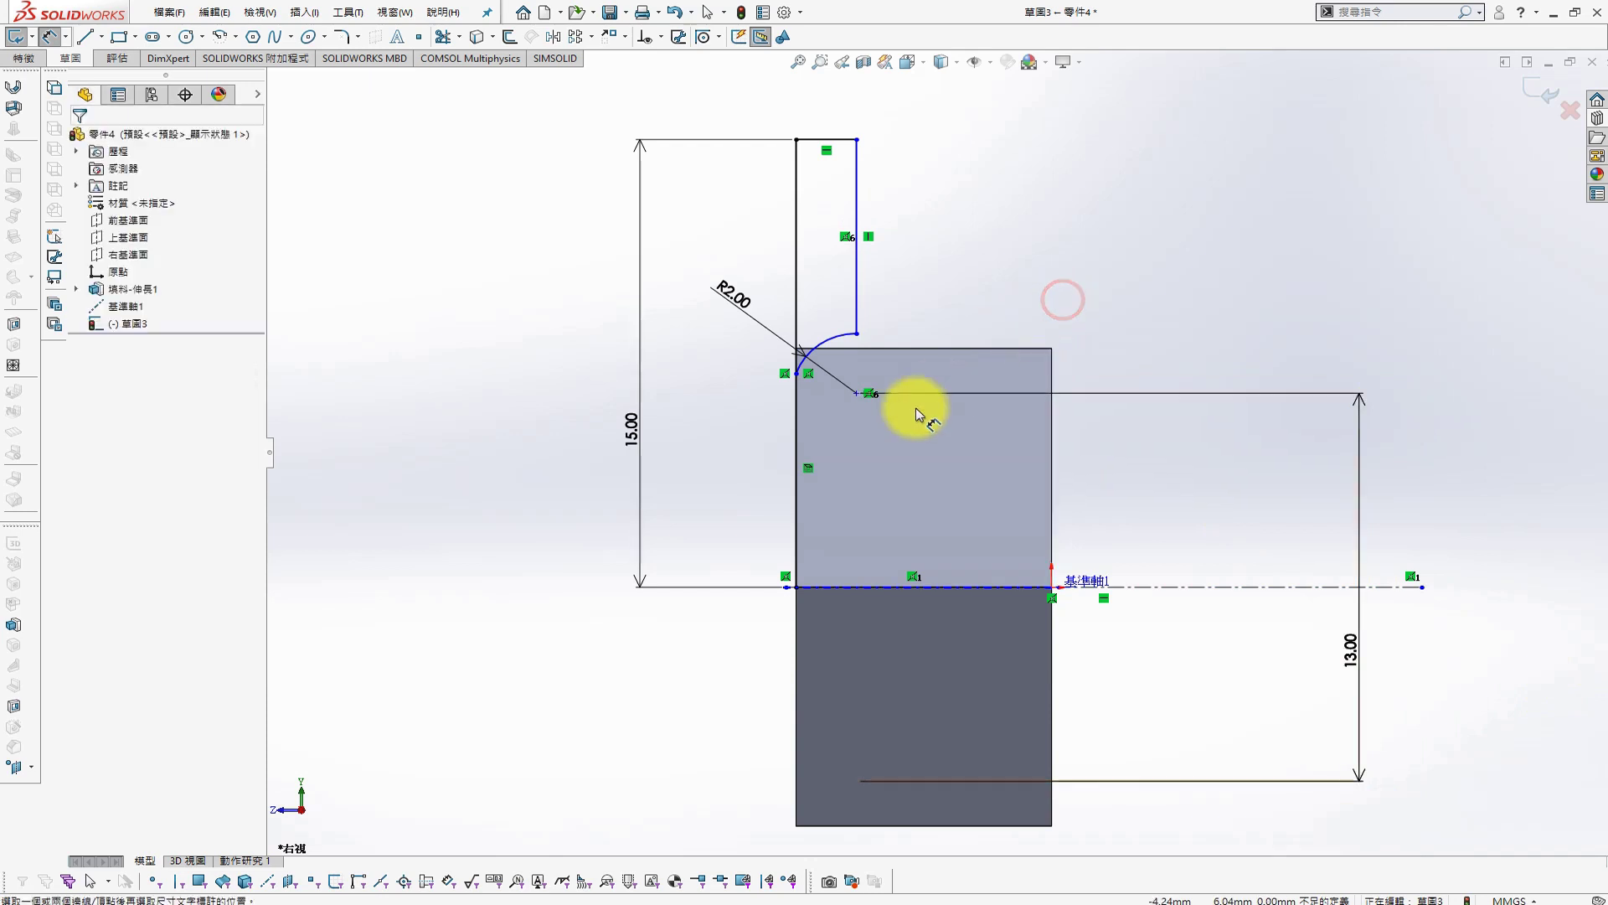
key(s)
click(1117, 526)
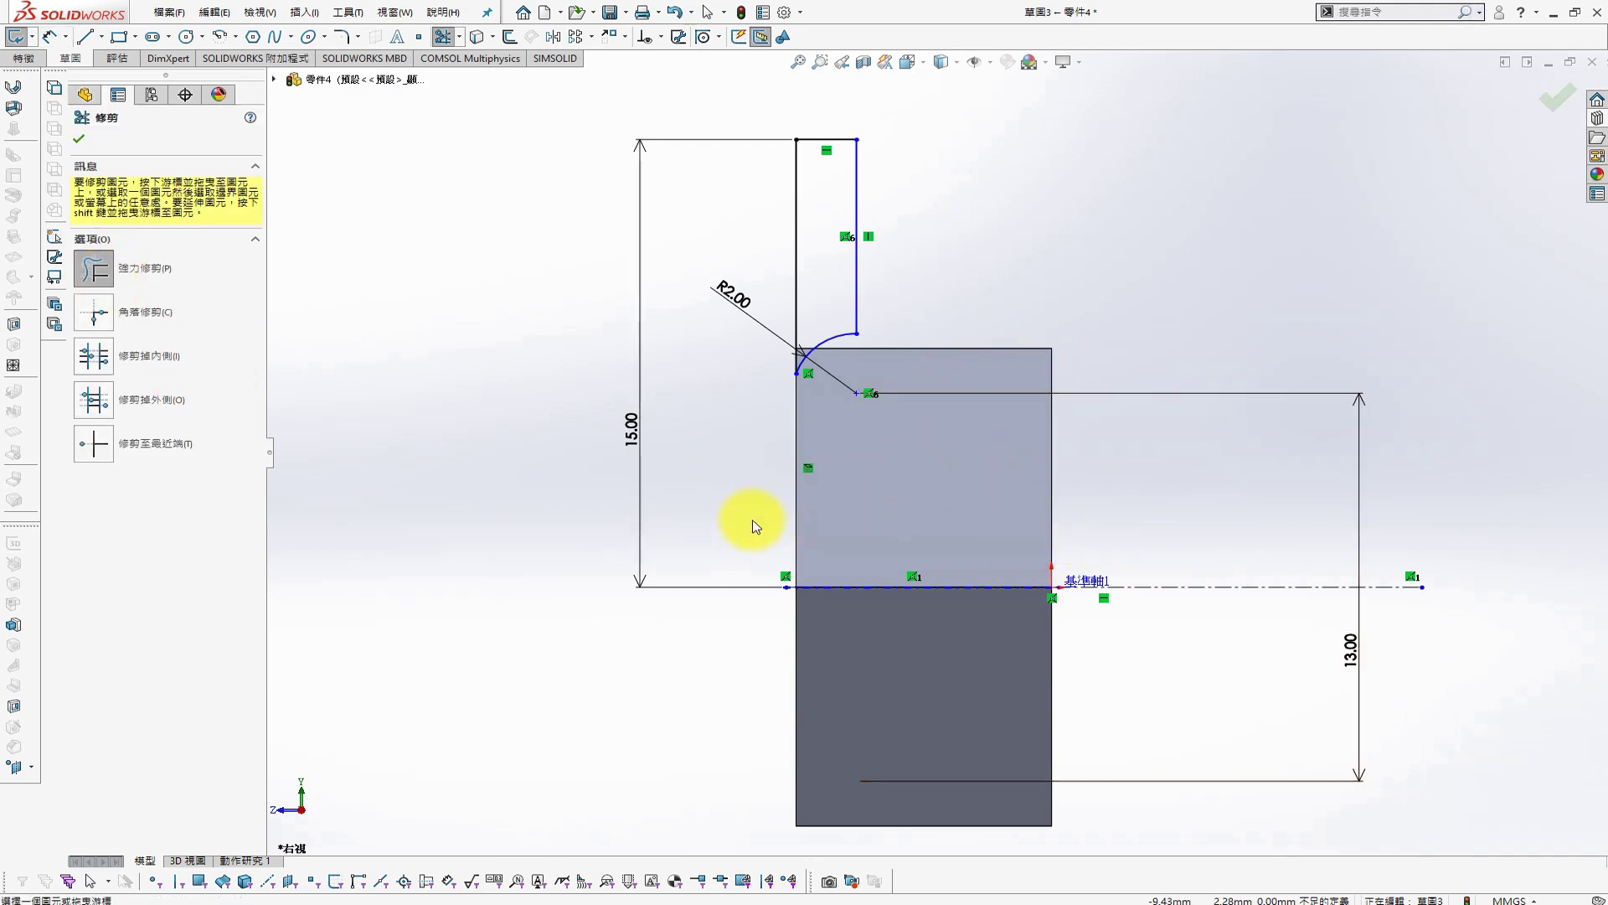
key(s)
click(1131, 316)
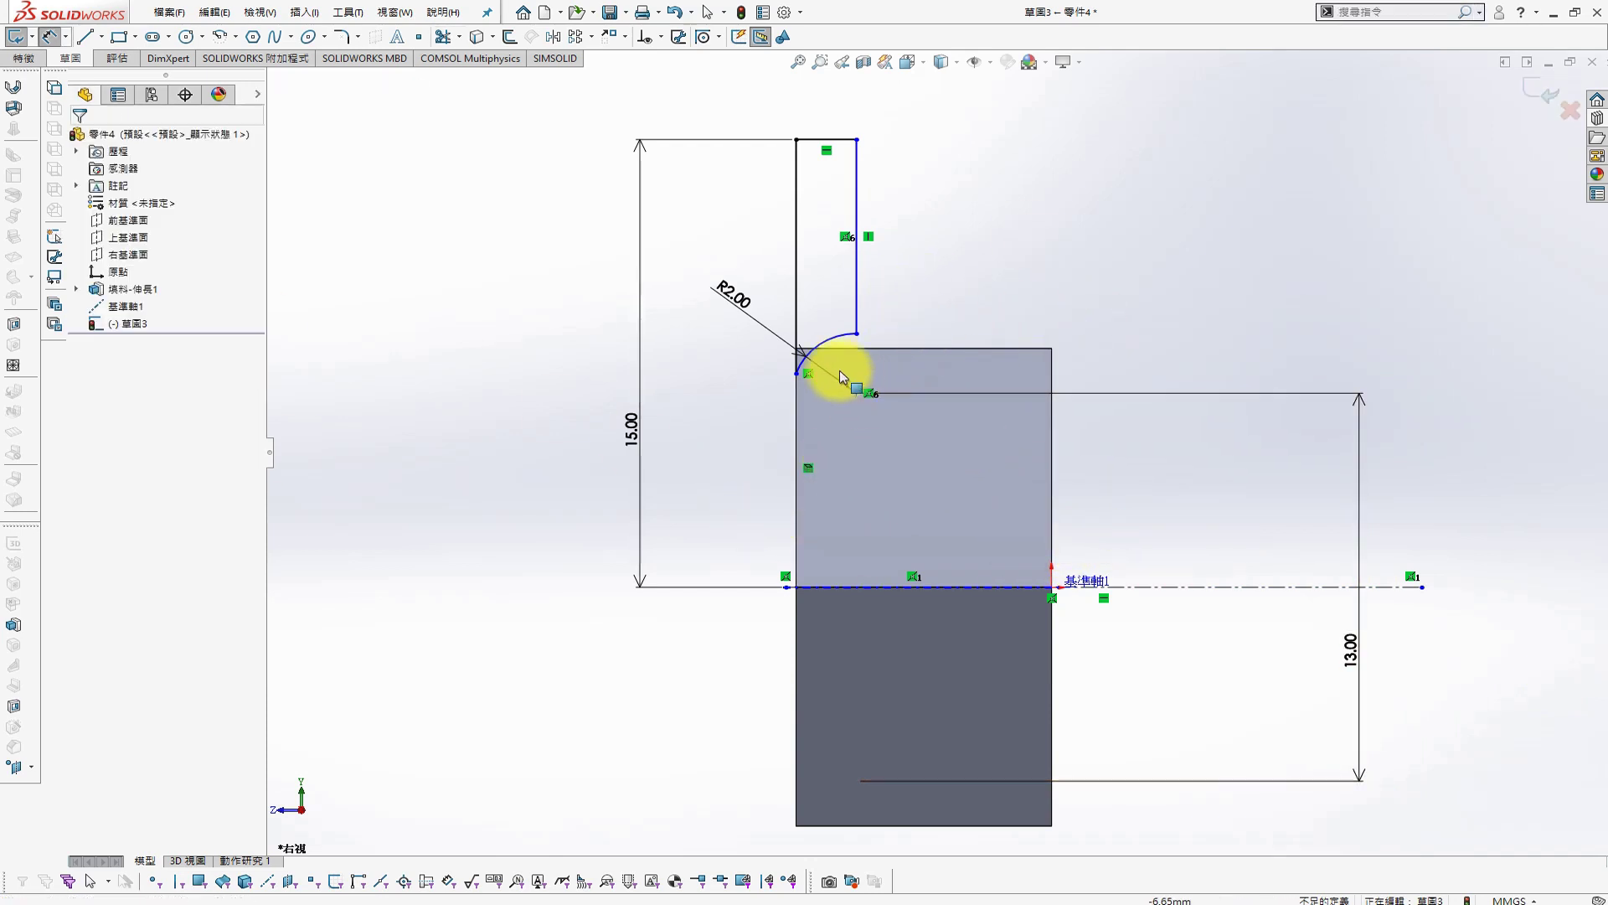
Make the R2.00 arc tangent to the left vertical line and start a revolved cut about 直線1
click(844, 341)
ctrl+click(798, 316)
click(83, 390)
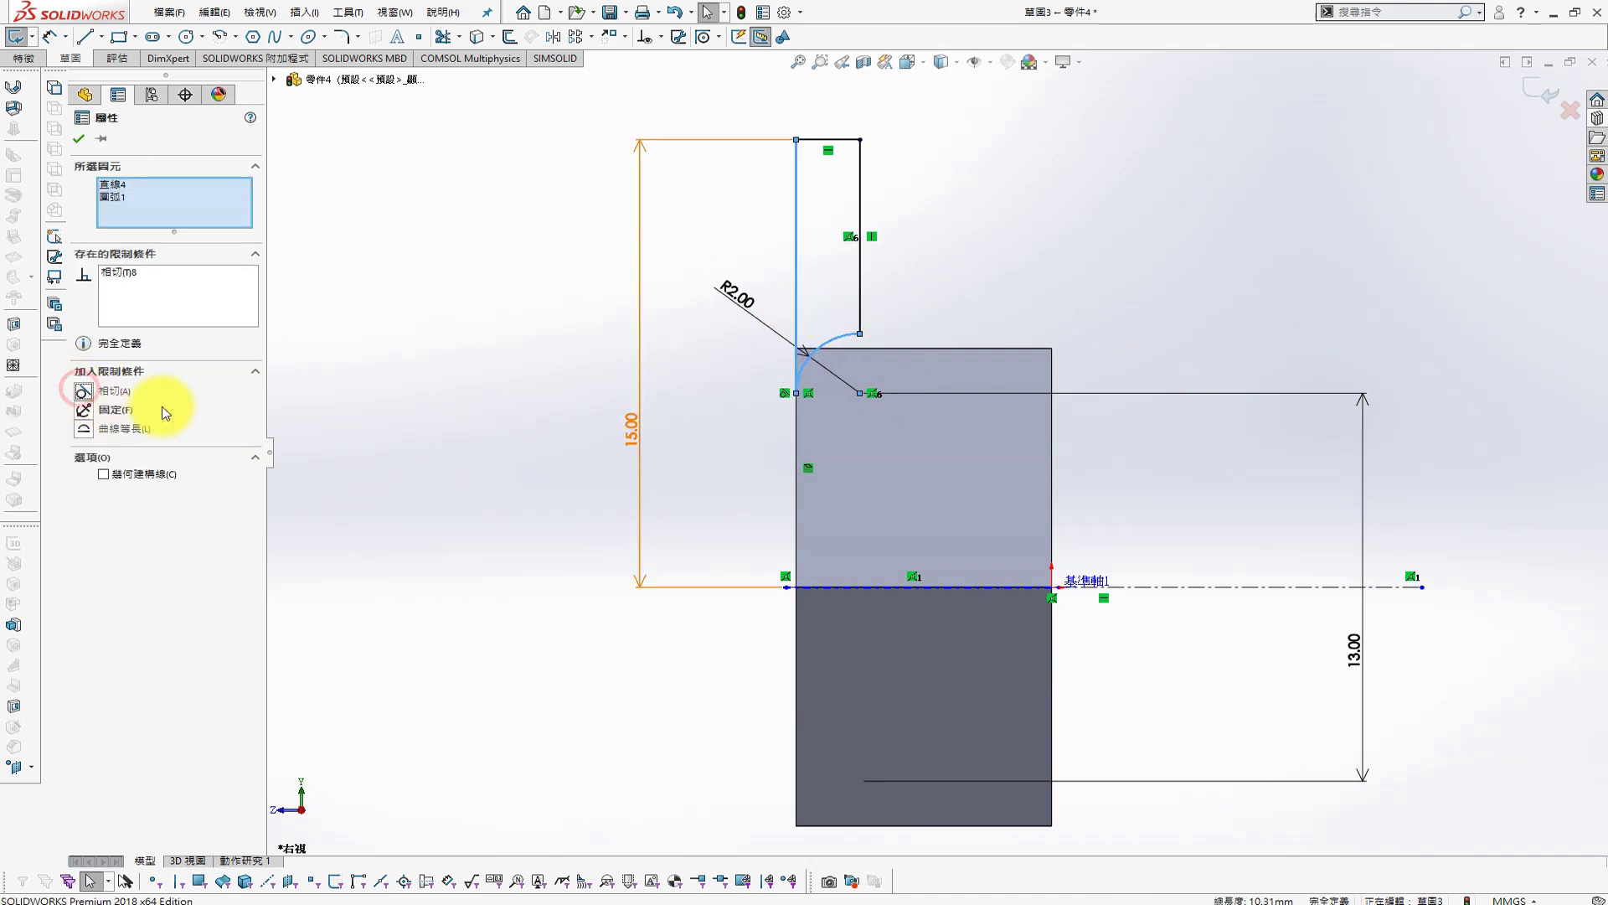
click(903, 238)
key(z)
key(s)
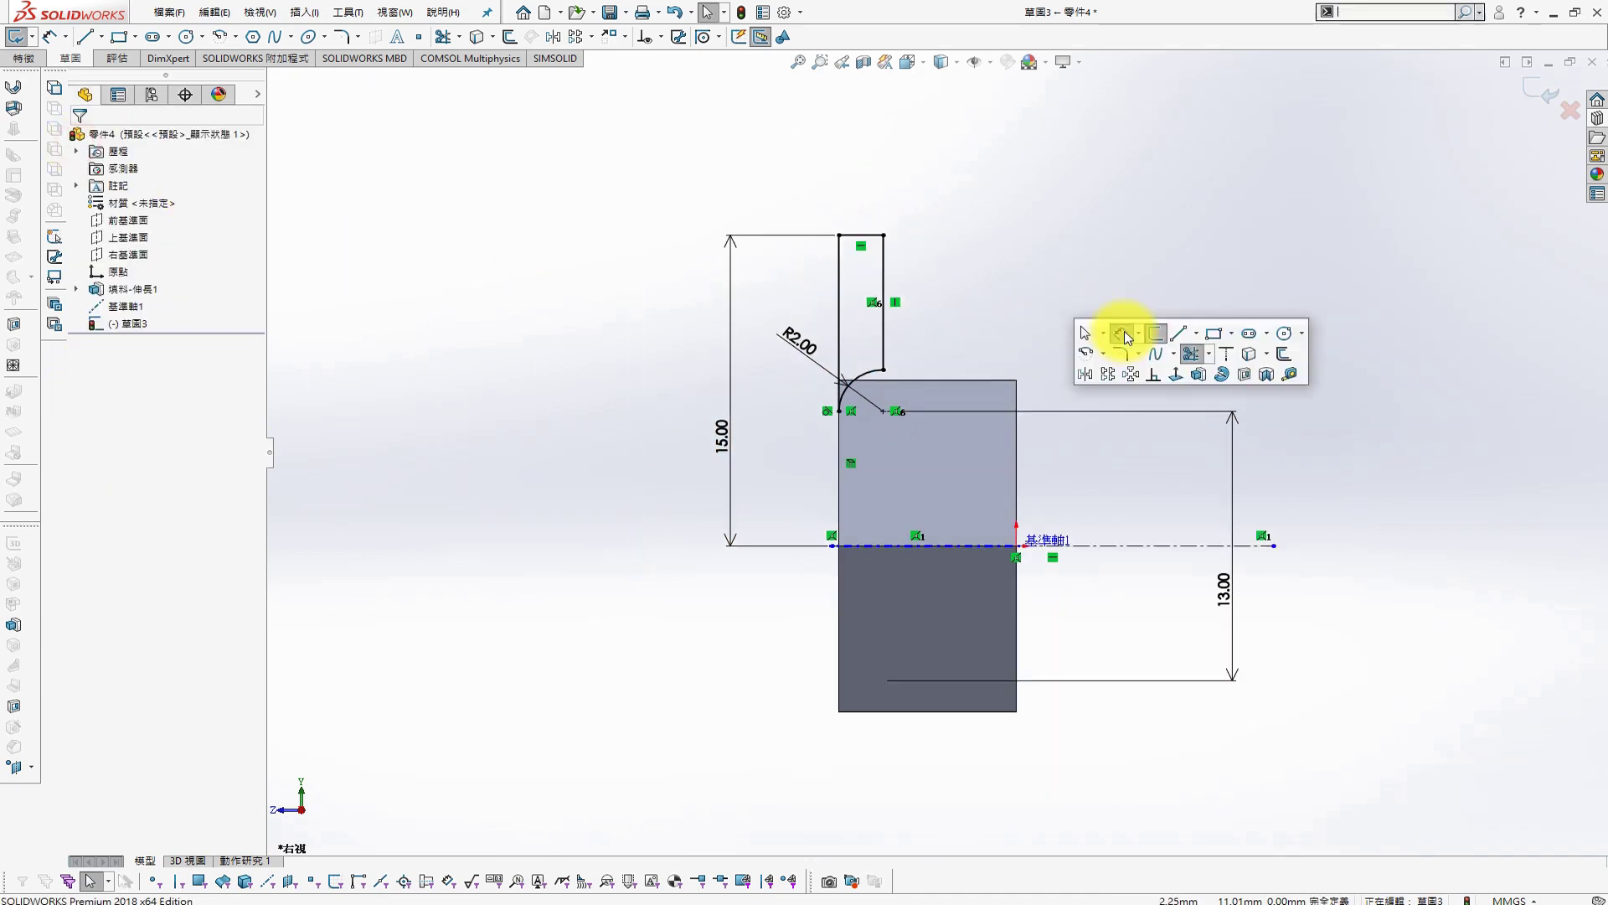
click(1265, 375)
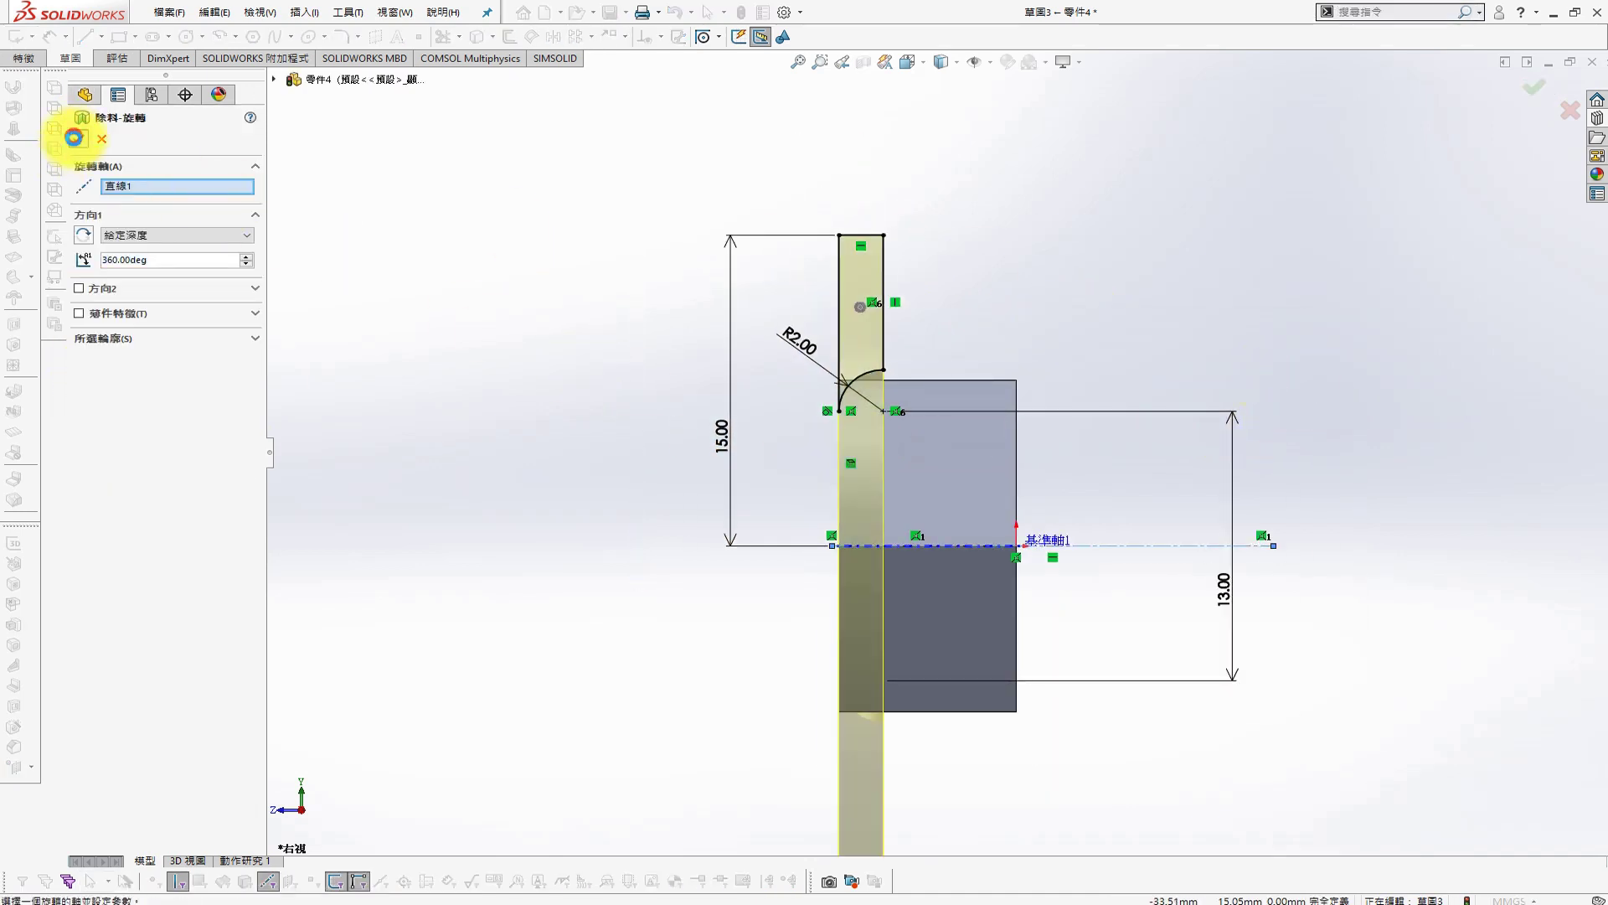
Accept the revolved cut, then undo it to remove 除料-旋轉1
click(74, 137)
mouse_move(571, 388)
middle_down()
mouse_move(924, 471)
mouse_move(1023, 575)
mouse_move(621, 449)
mouse_move(788, 299)
middle_up()
click(130, 329)
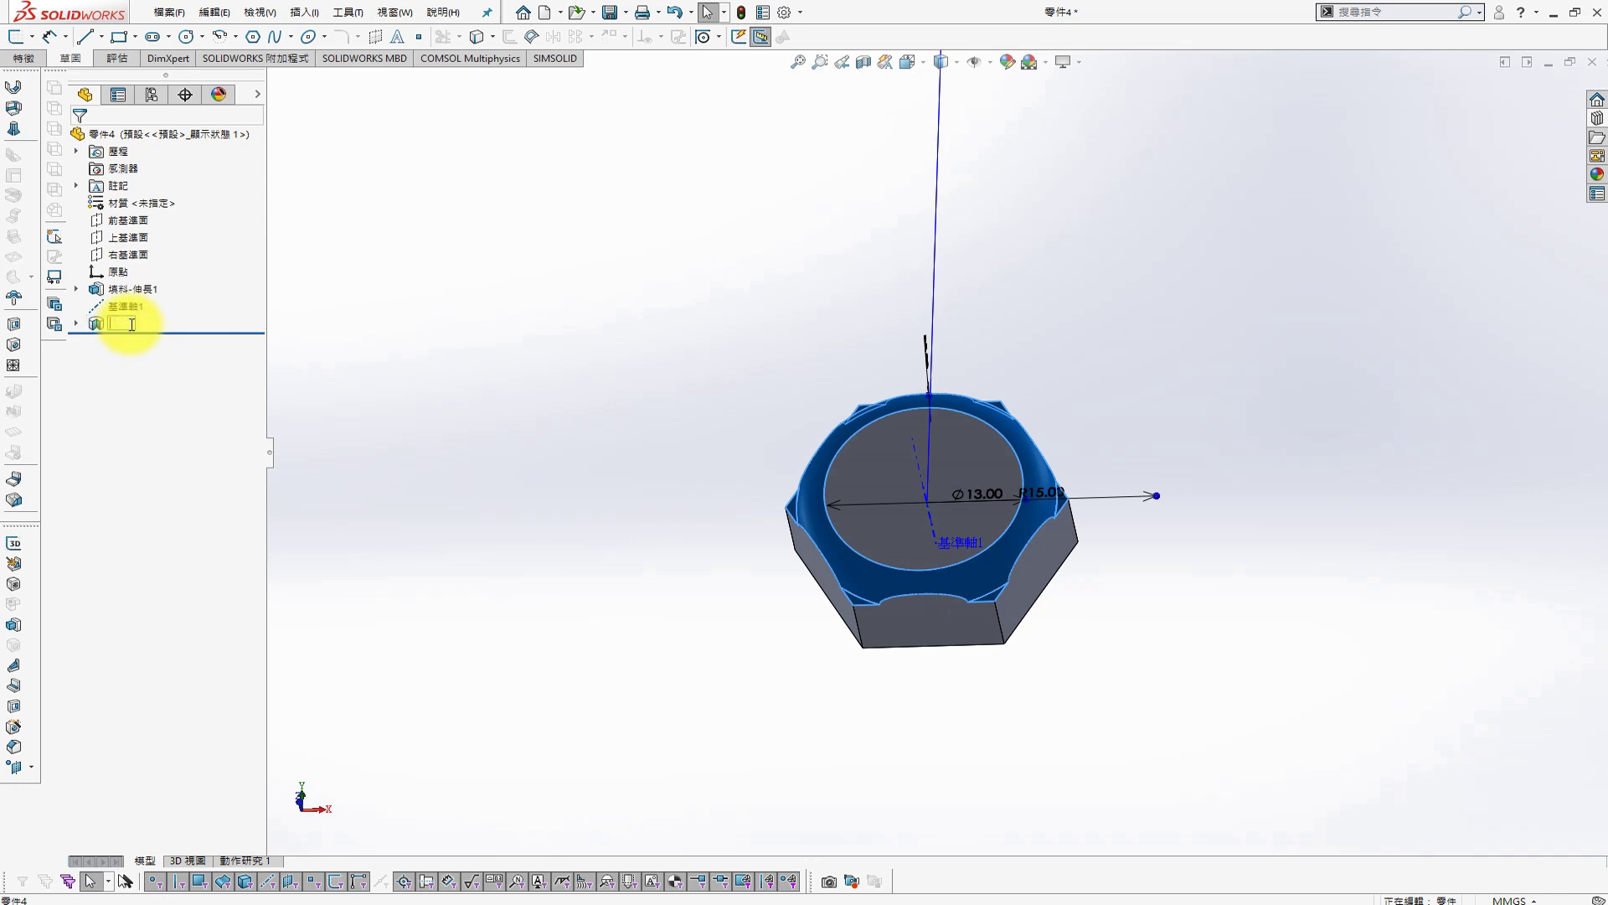
key(ctrl+z)
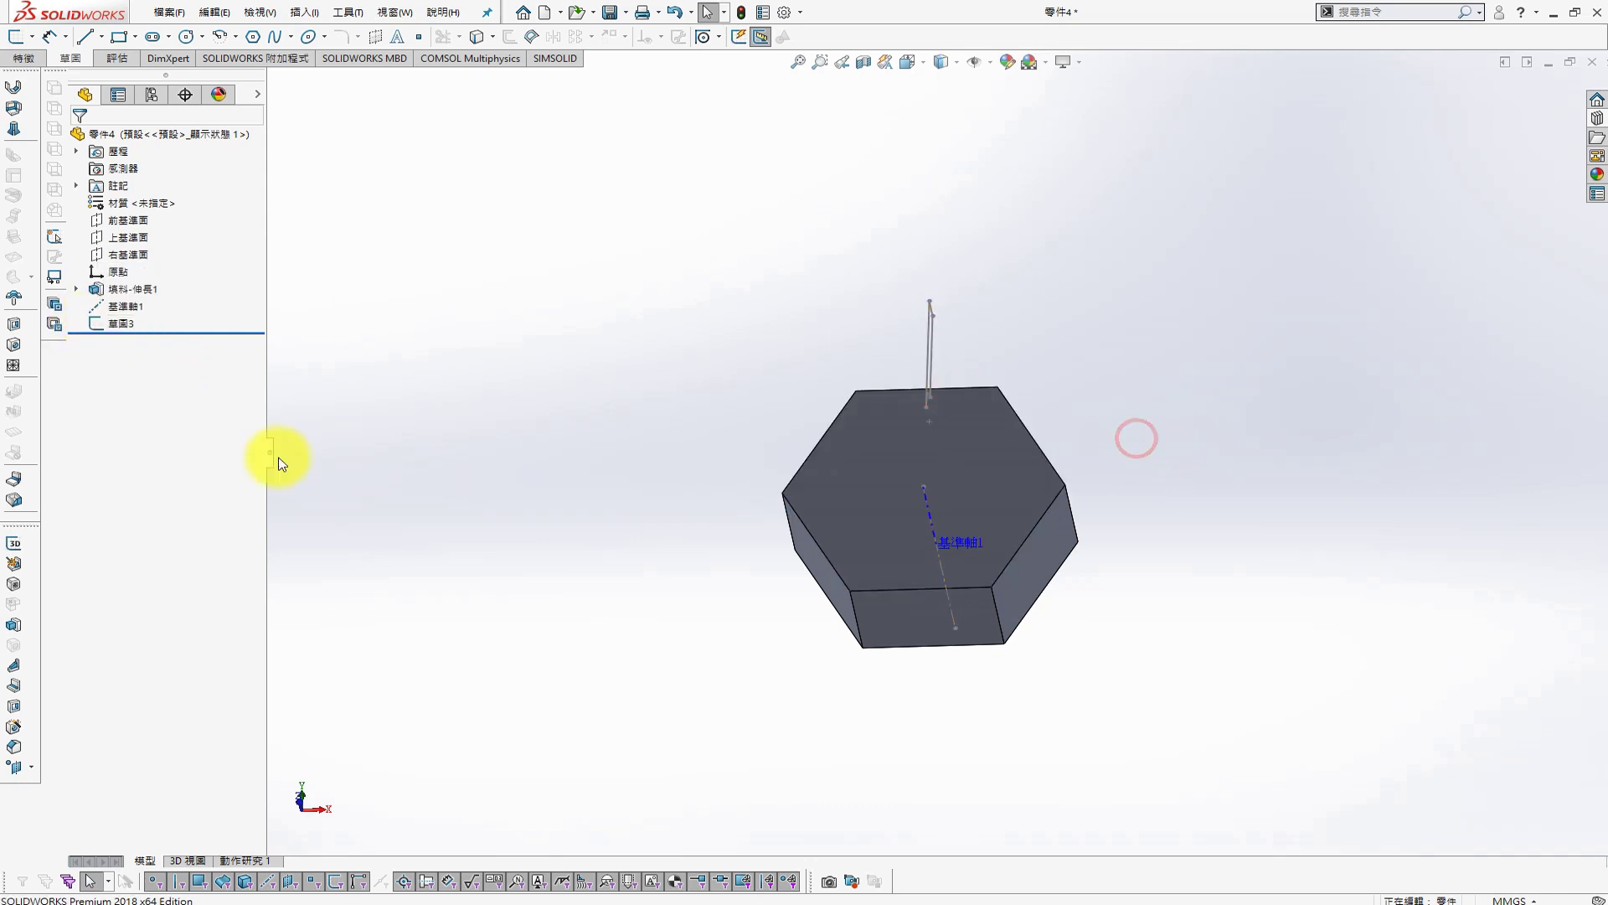
Round the hex face edges with a 2 mm fillet and select the hex end face
mouse_move(502, 318)
middle_down()
mouse_move(862, 265)
mouse_move(838, 400)
middle_up()
key(s)
click(837, 400)
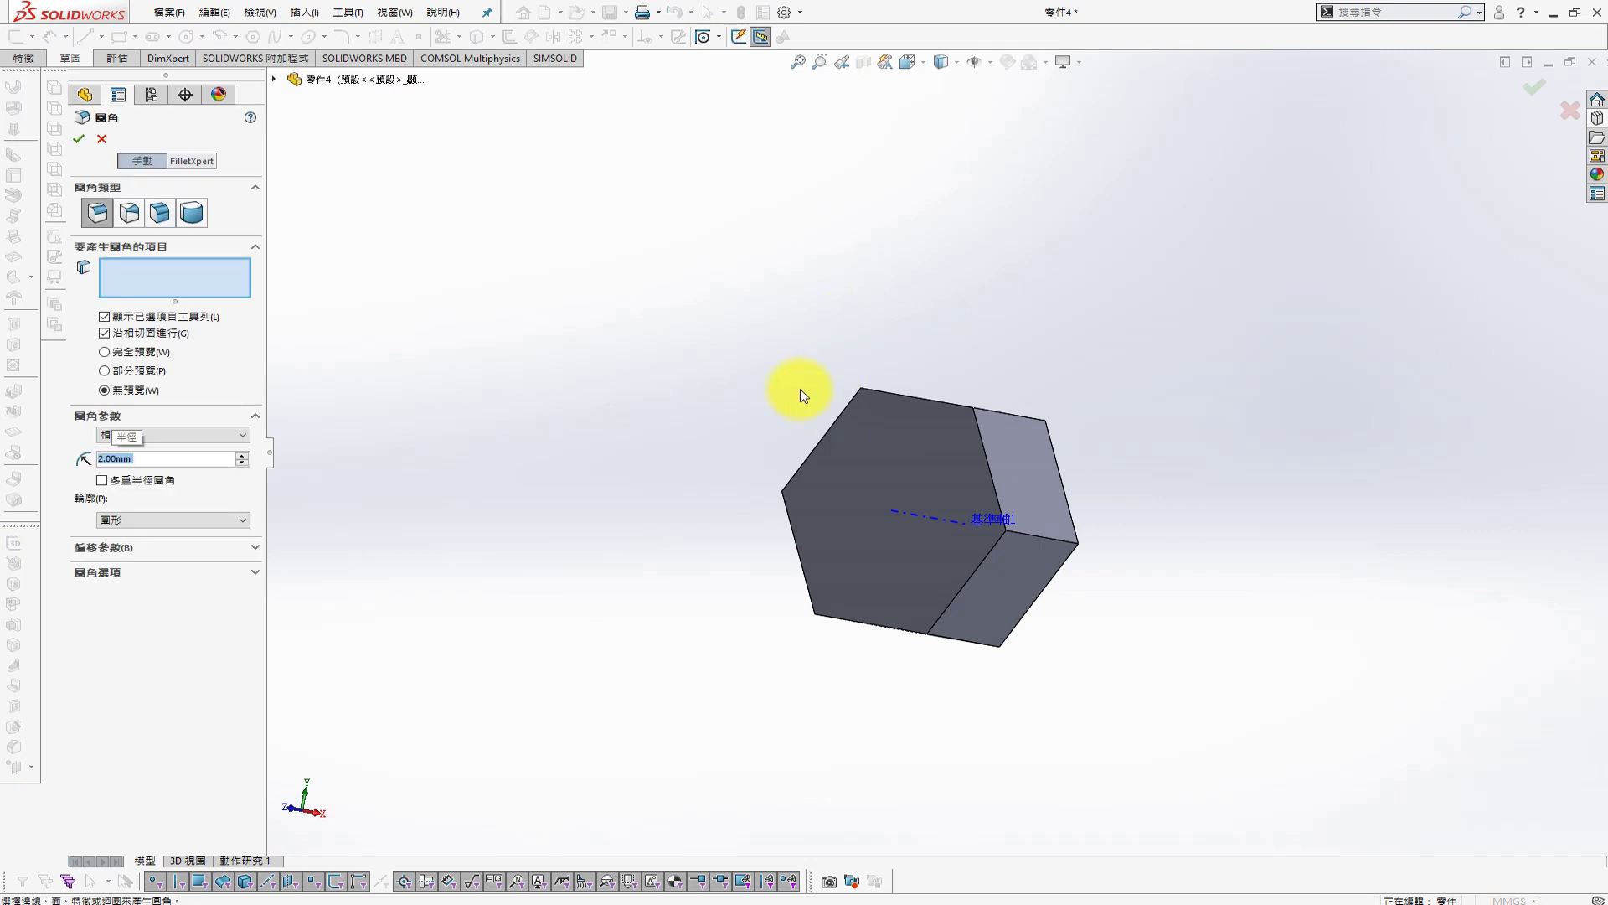
click(897, 456)
click(79, 138)
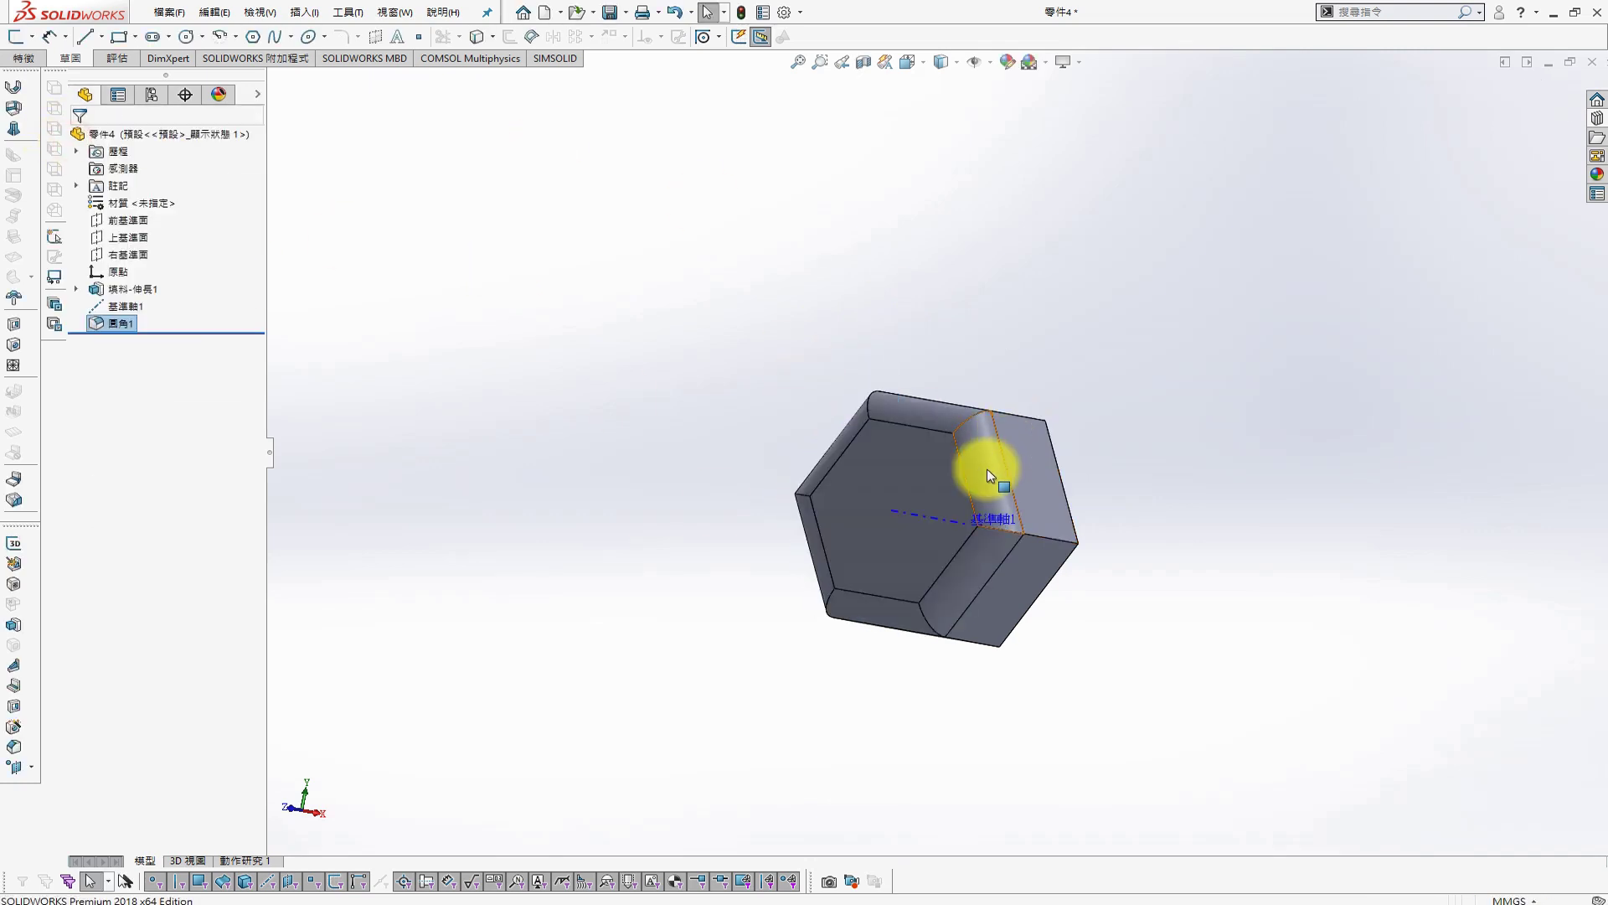
mouse_move(987, 476)
middle_down()
mouse_move(1174, 510)
mouse_move(1060, 578)
middle_up()
click(1038, 557)
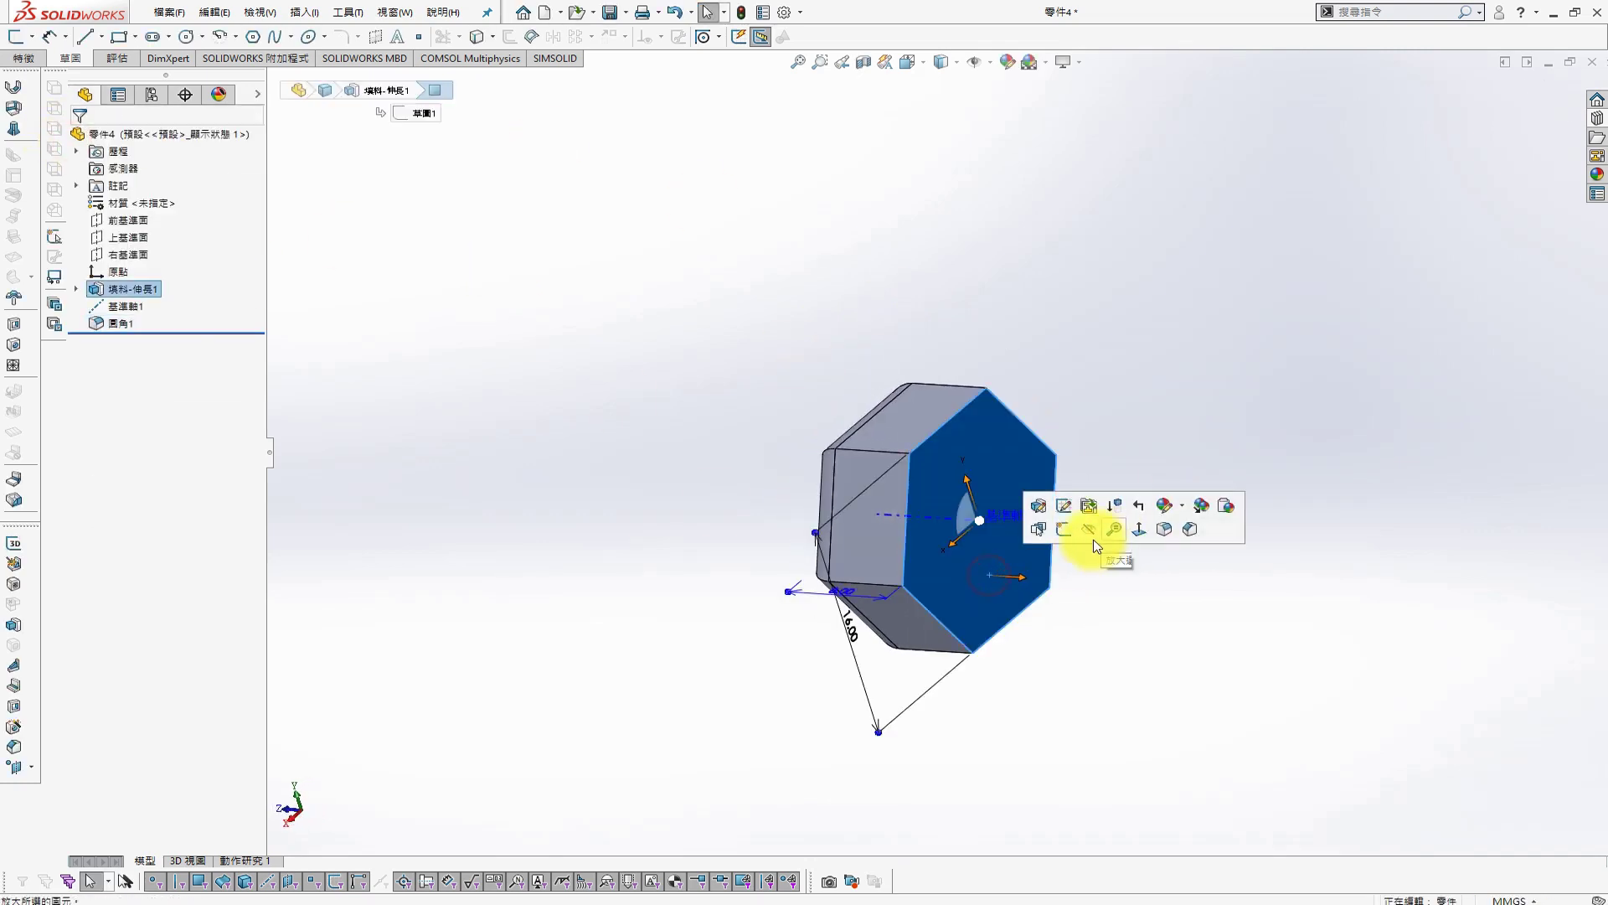
Sketch a Ø10 mm circle centred on the hex end face
key(s)
click(1368, 698)
key(s)
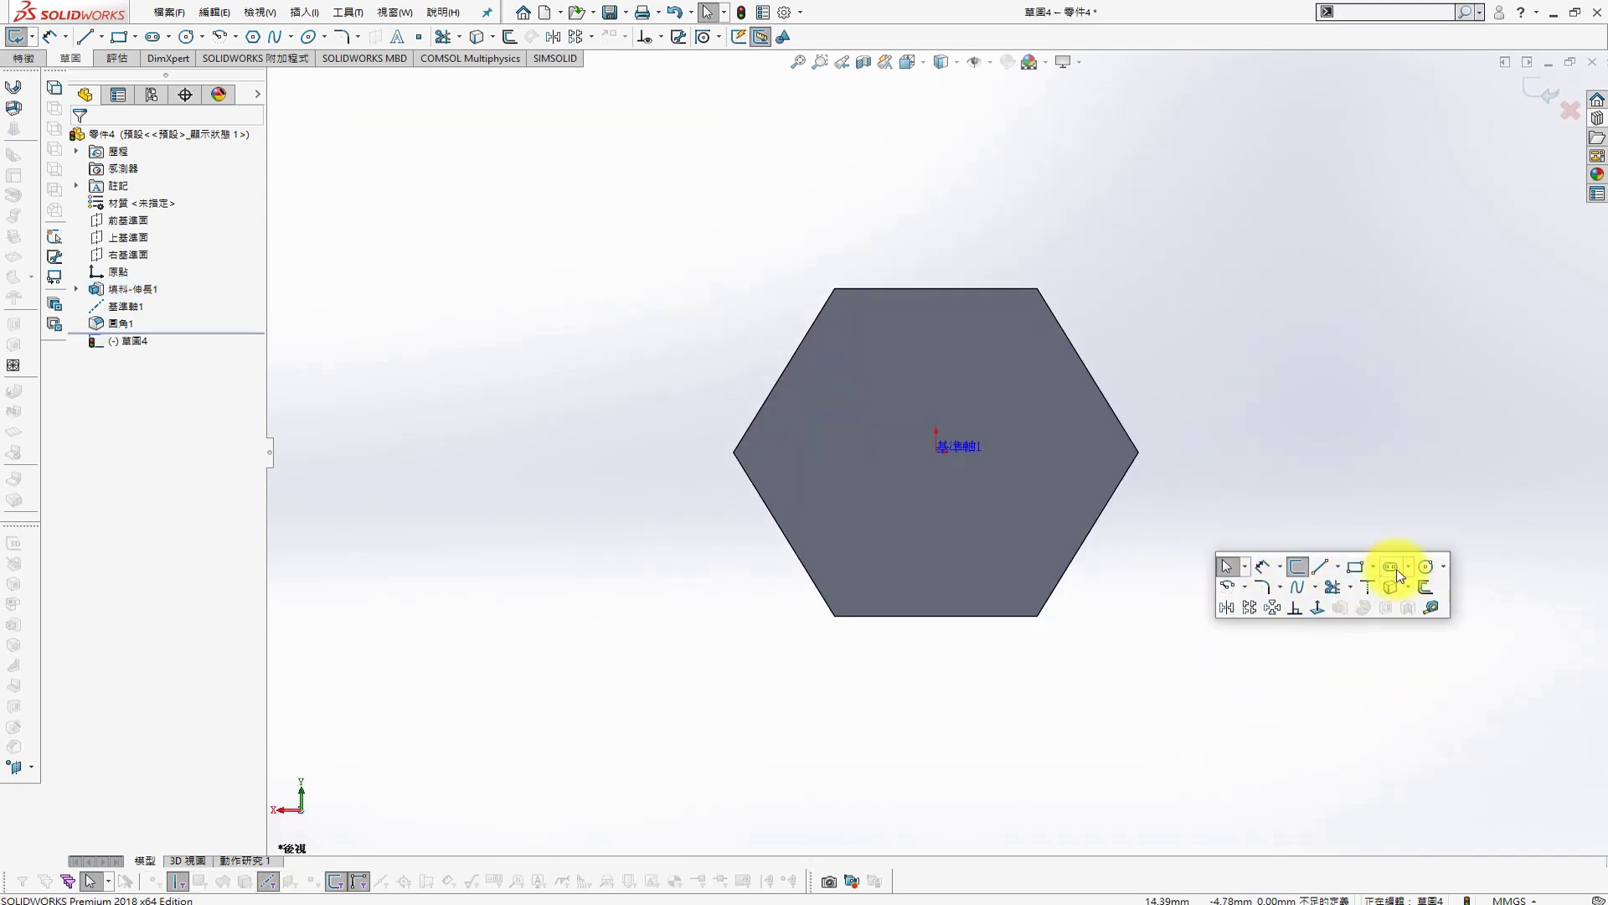
click(1426, 566)
drag(937, 455, 1030, 453)
key(s)
click(1206, 435)
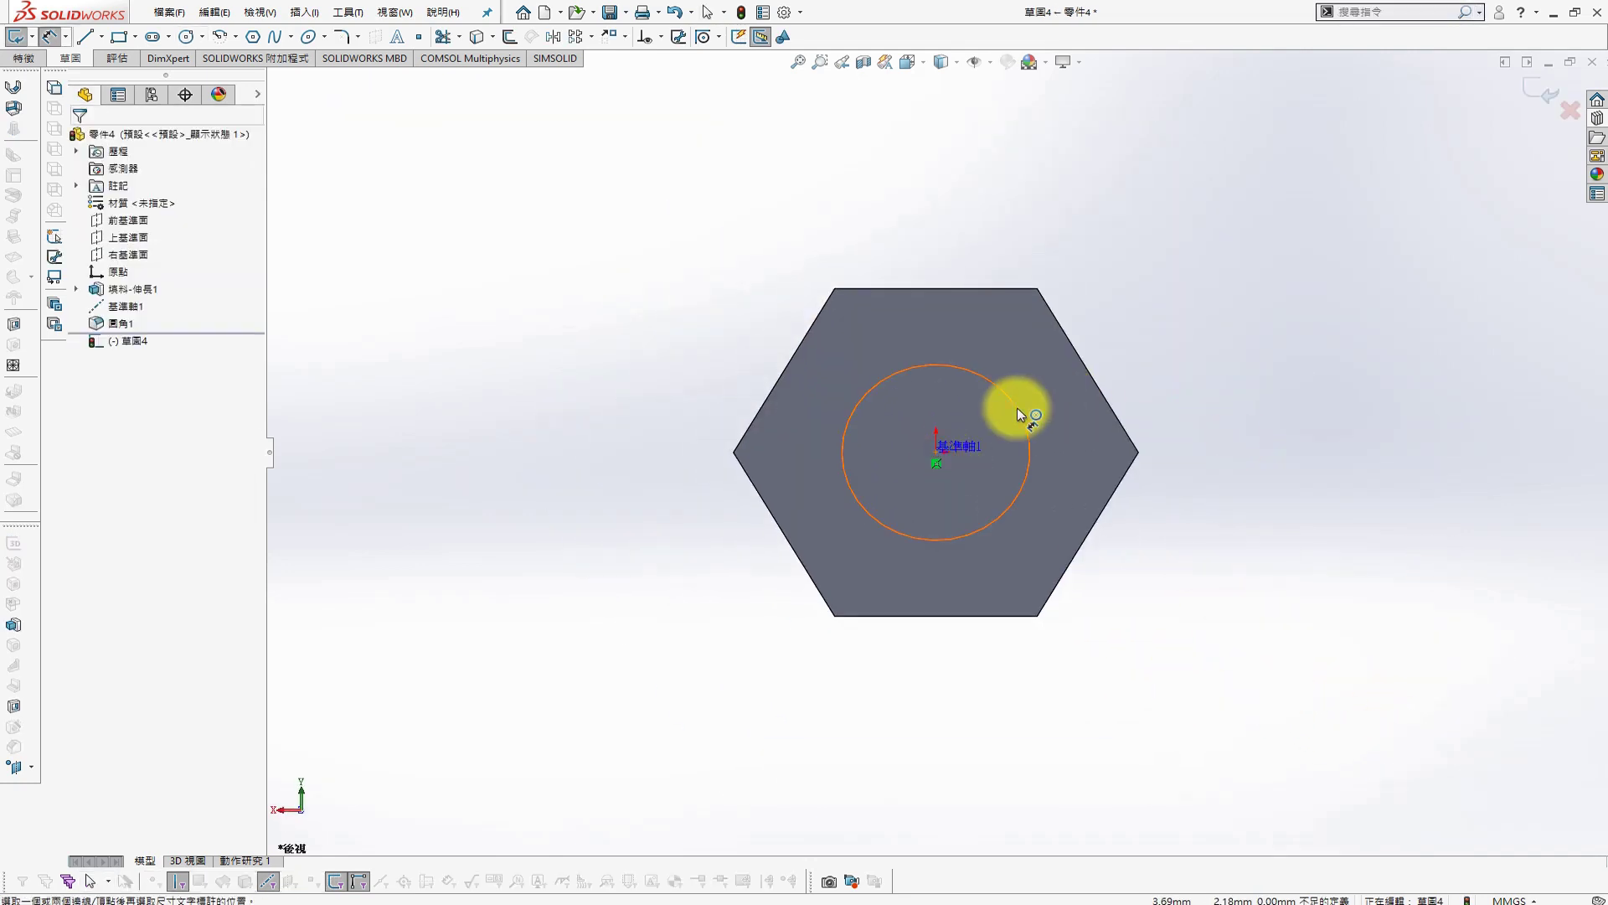
click(1023, 413)
click(1183, 275)
text(10)
key(Return)
key(s)
Extrude the circle into a long rod and save the part as ROTATE ROD
click(1256, 520)
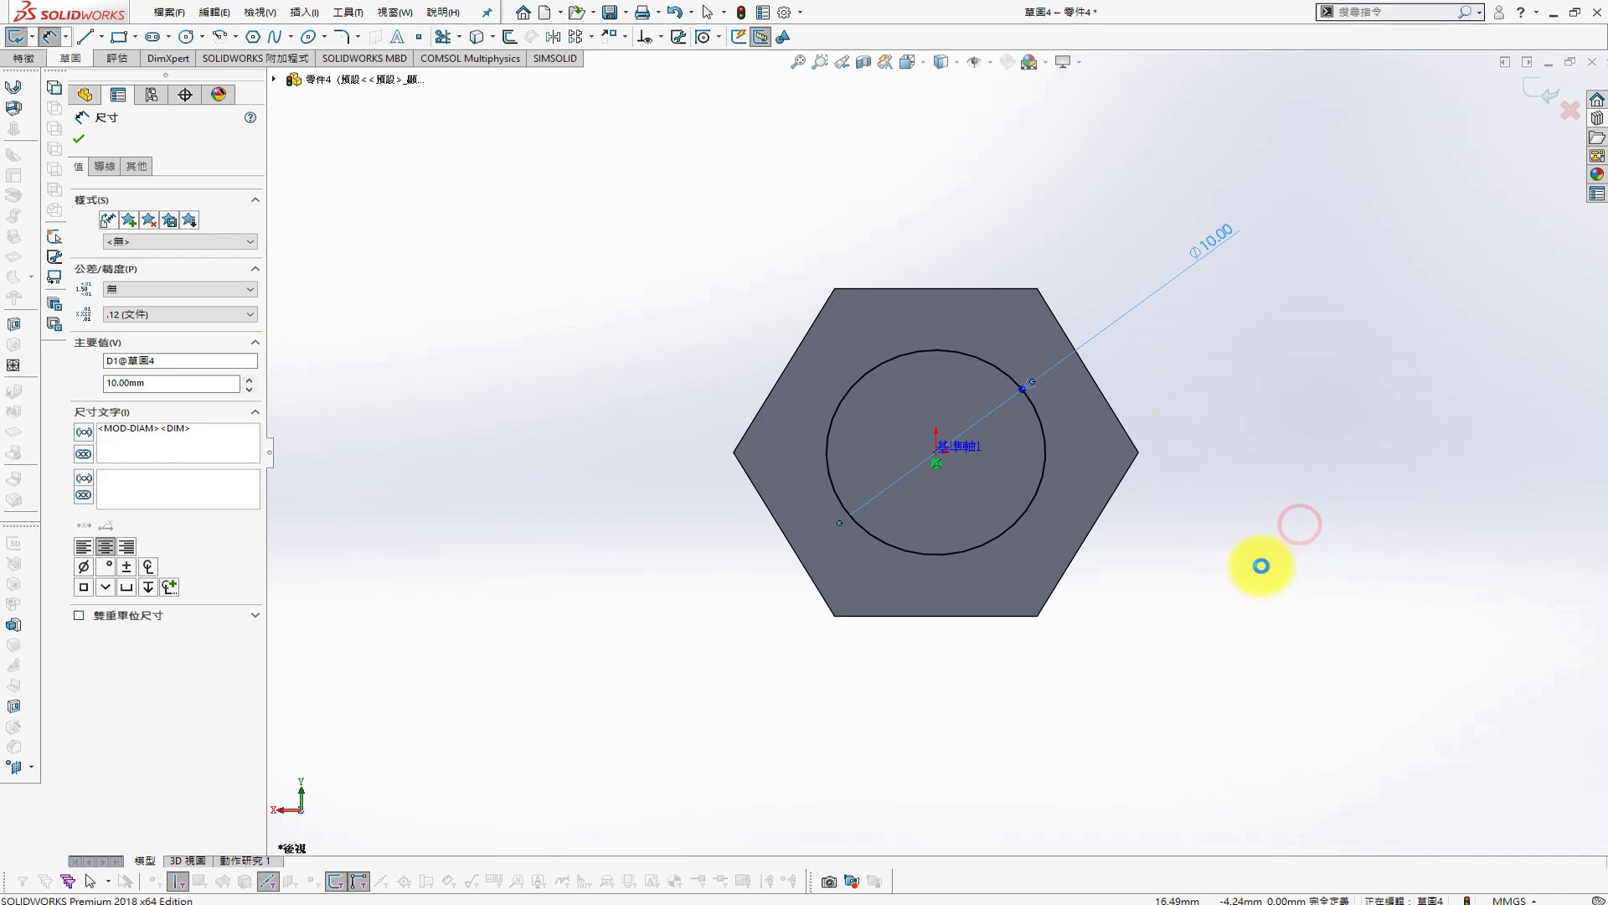
text(245.00mm)
click(76, 143)
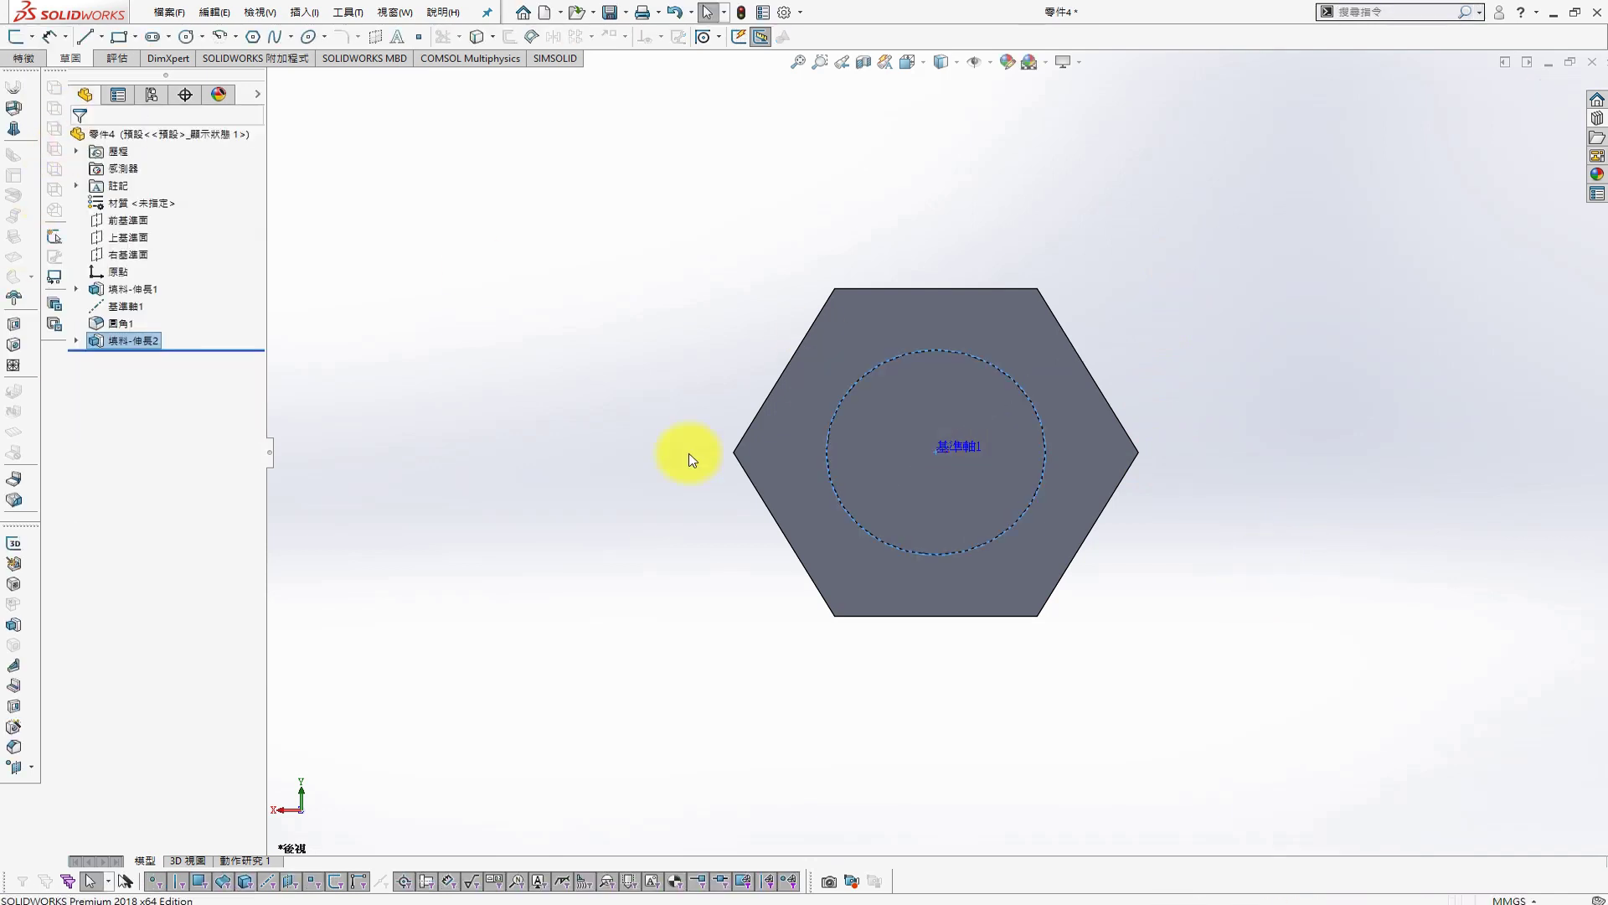
scroll(783, 456, up, 5)
mouse_move(783, 456)
middle_down()
mouse_move(941, 525)
mouse_move(1117, 520)
middle_up()
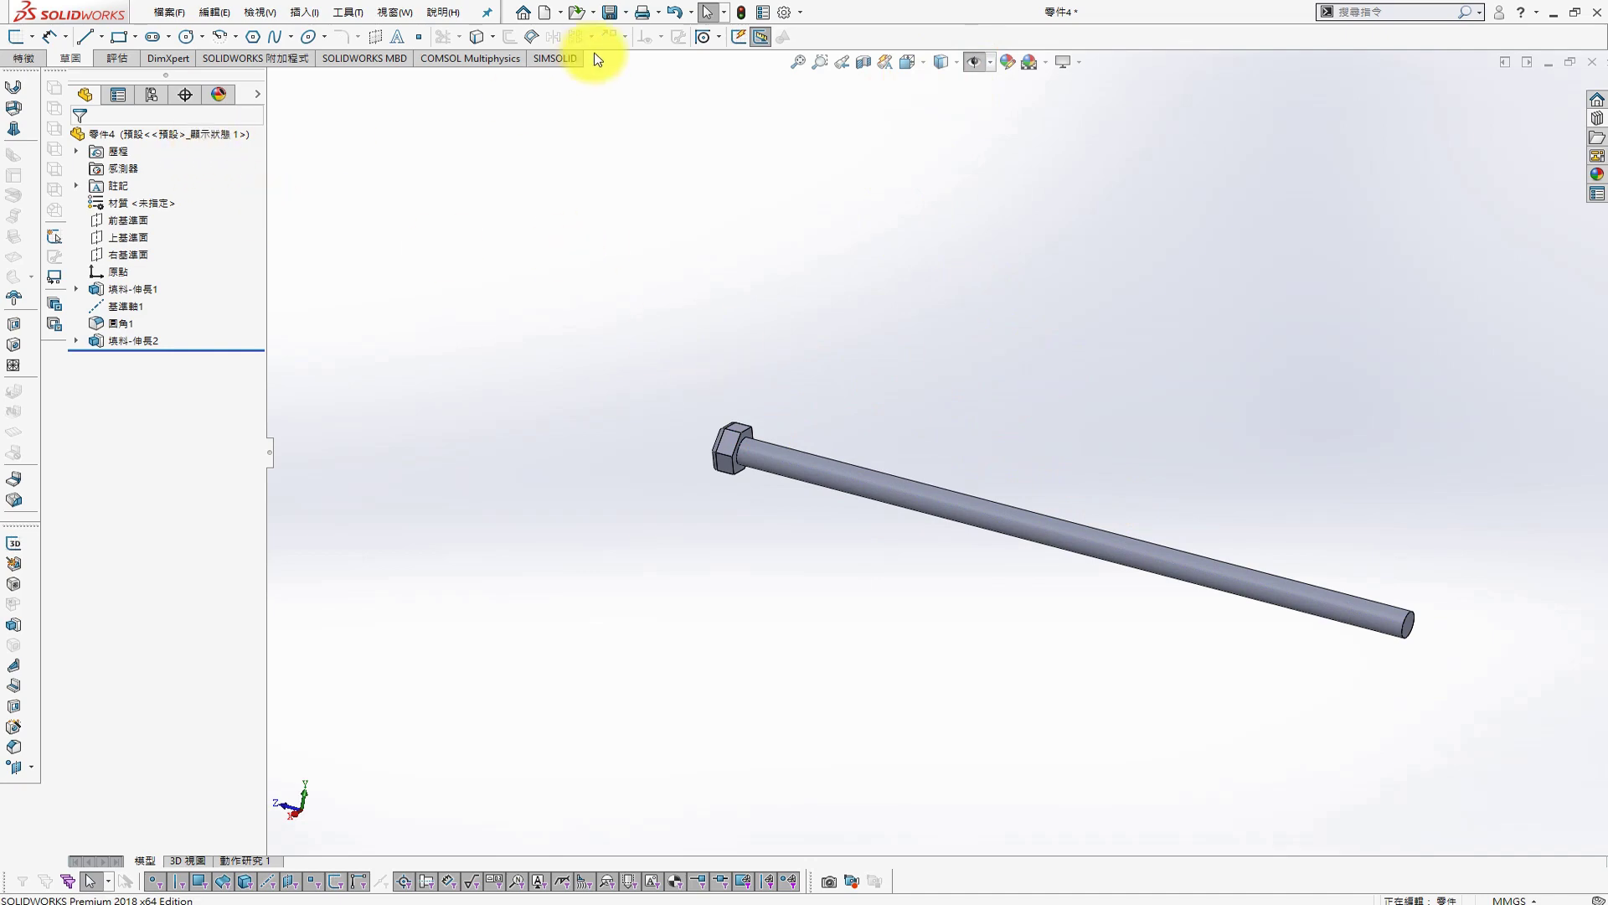
click(649, 32)
text(RO)
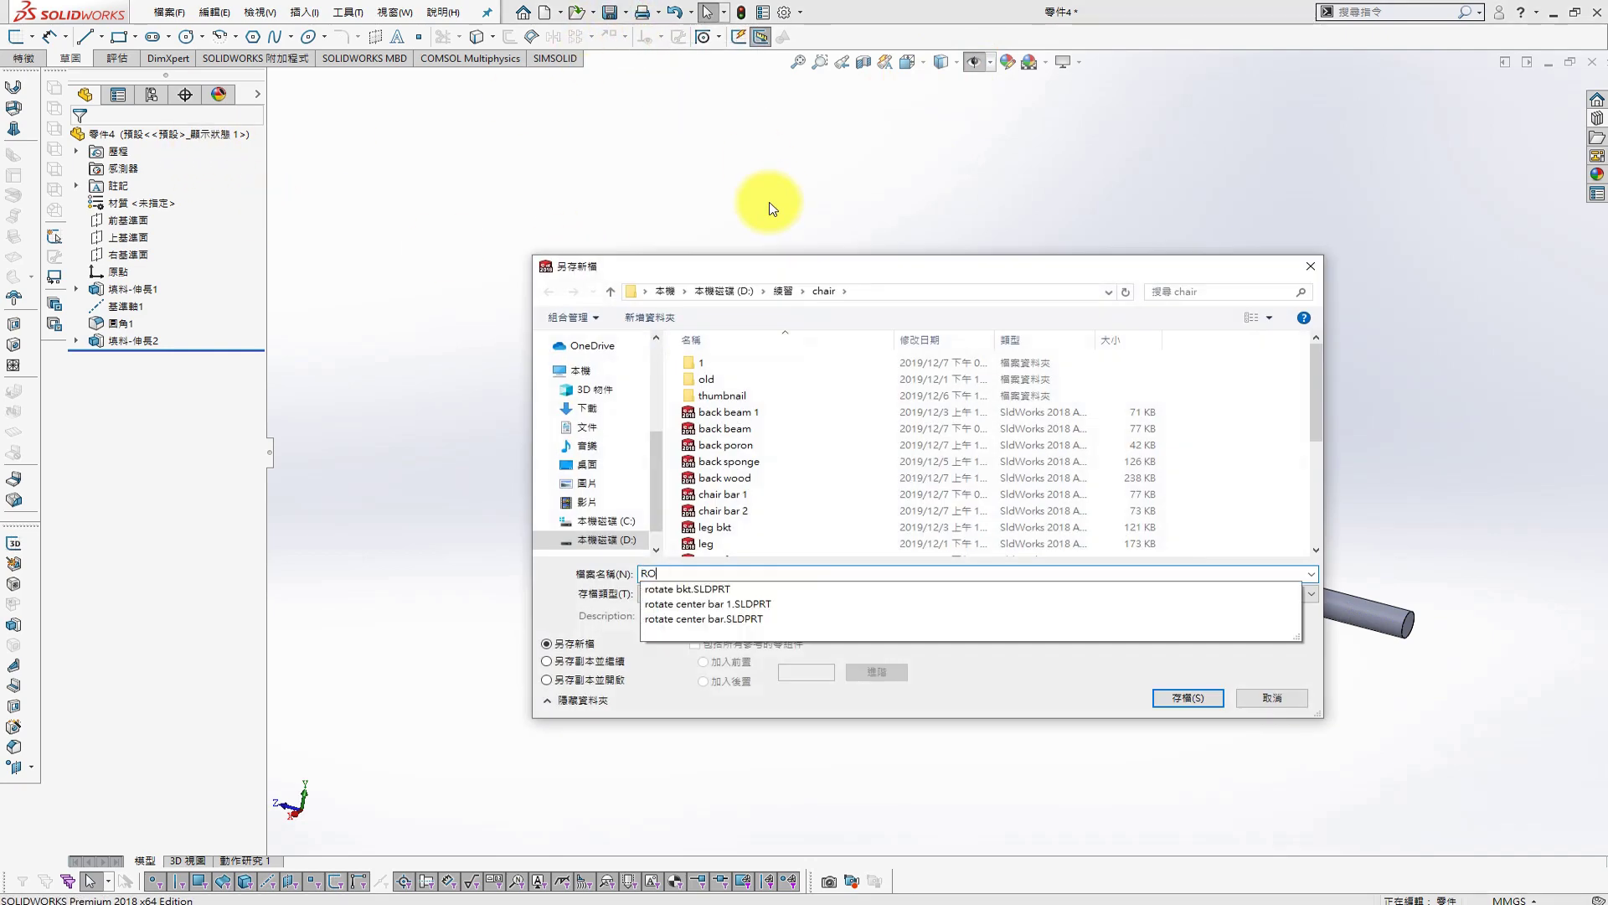
text(ROD)
key(Return)
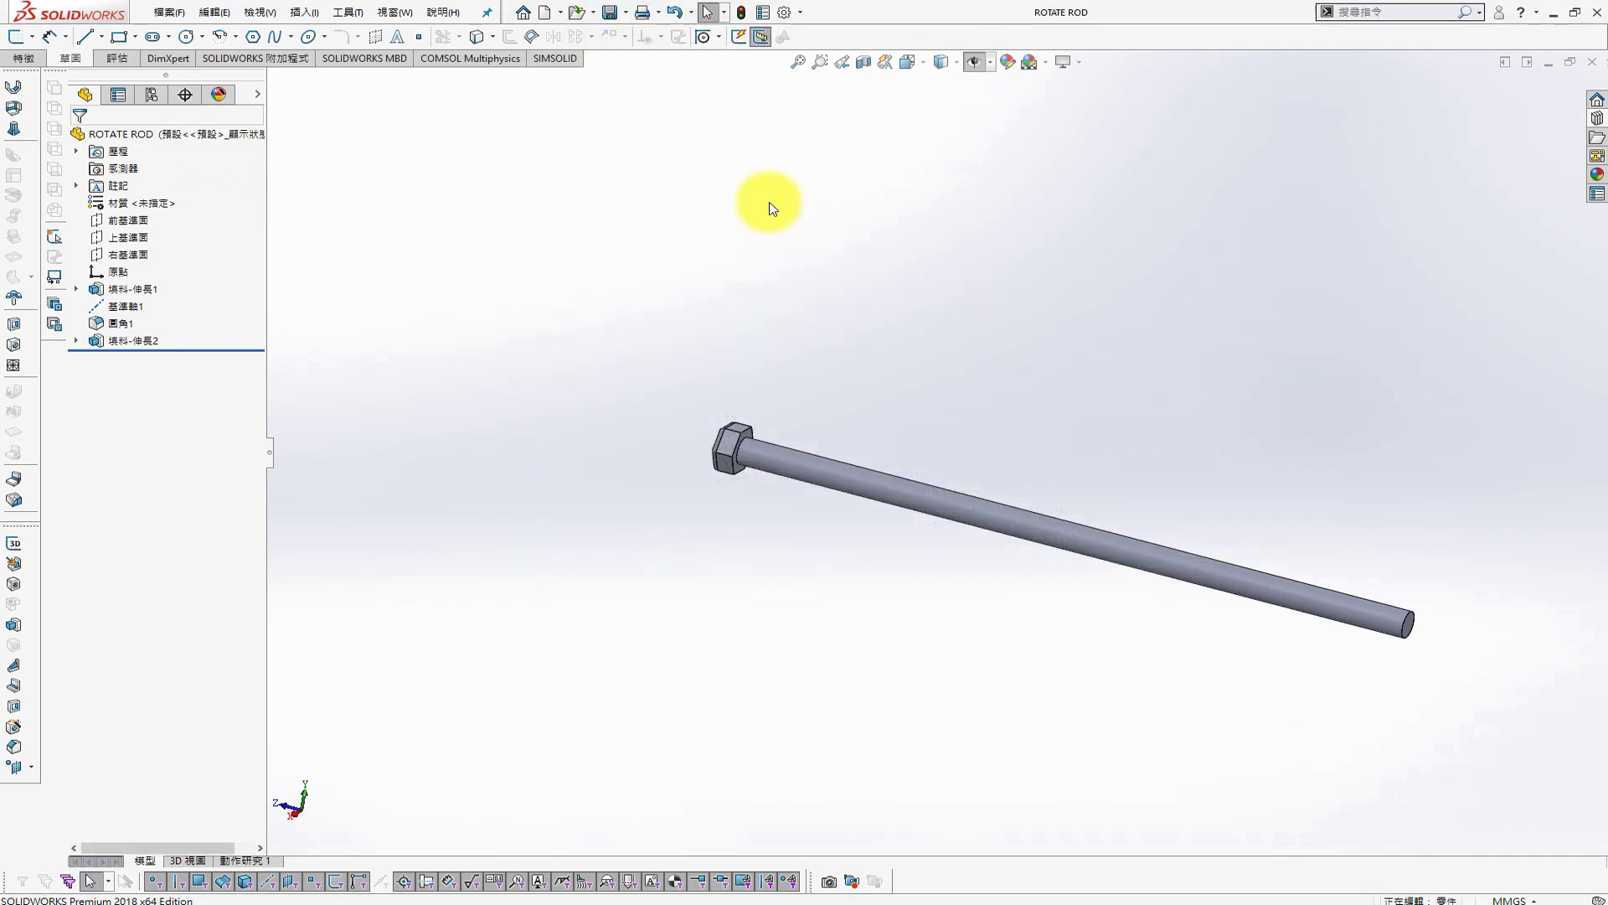
Give the ROTATE ROD part a green appearance
right_click(79, 132)
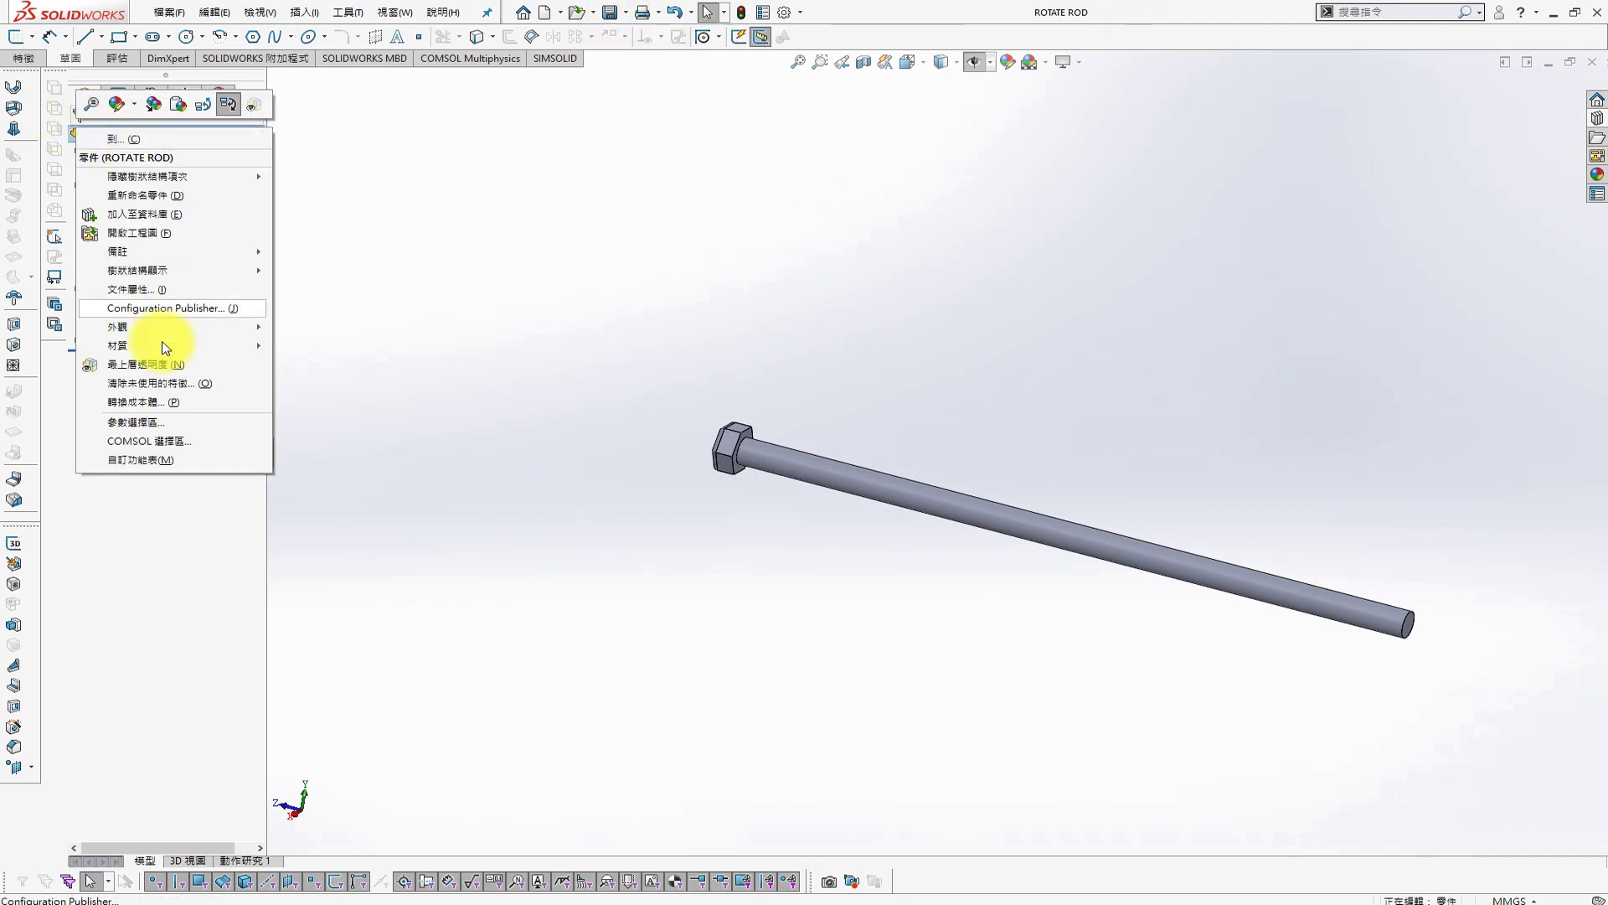
click(303, 328)
click(172, 525)
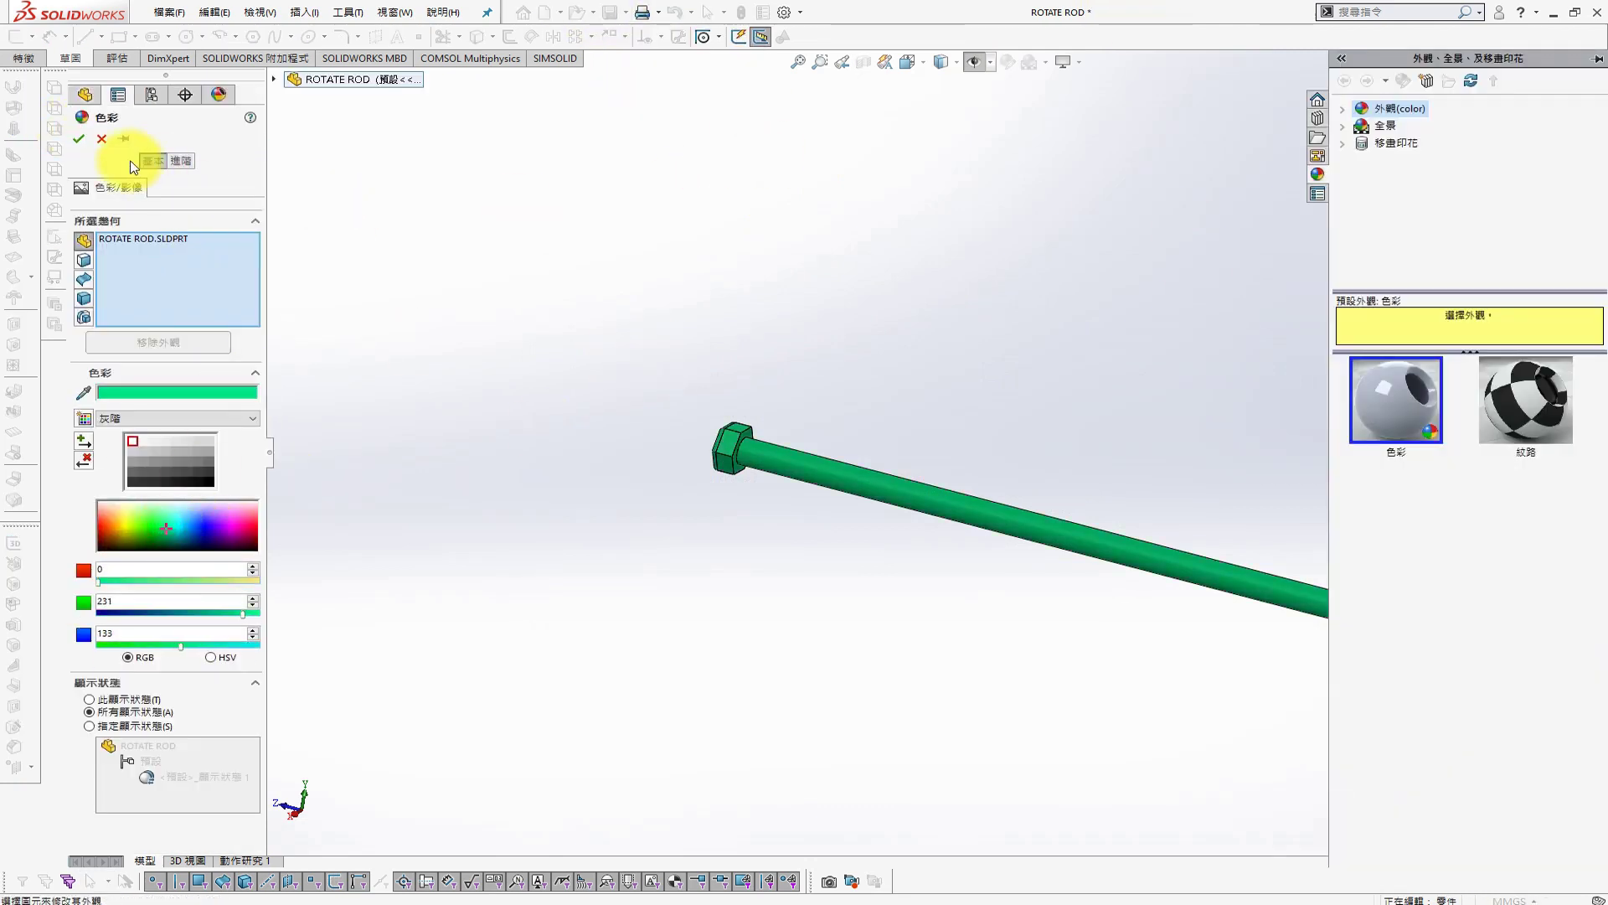
click(84, 132)
Switch to the chair assembly and insert the ROTATE ROD component
click(395, 12)
click(460, 173)
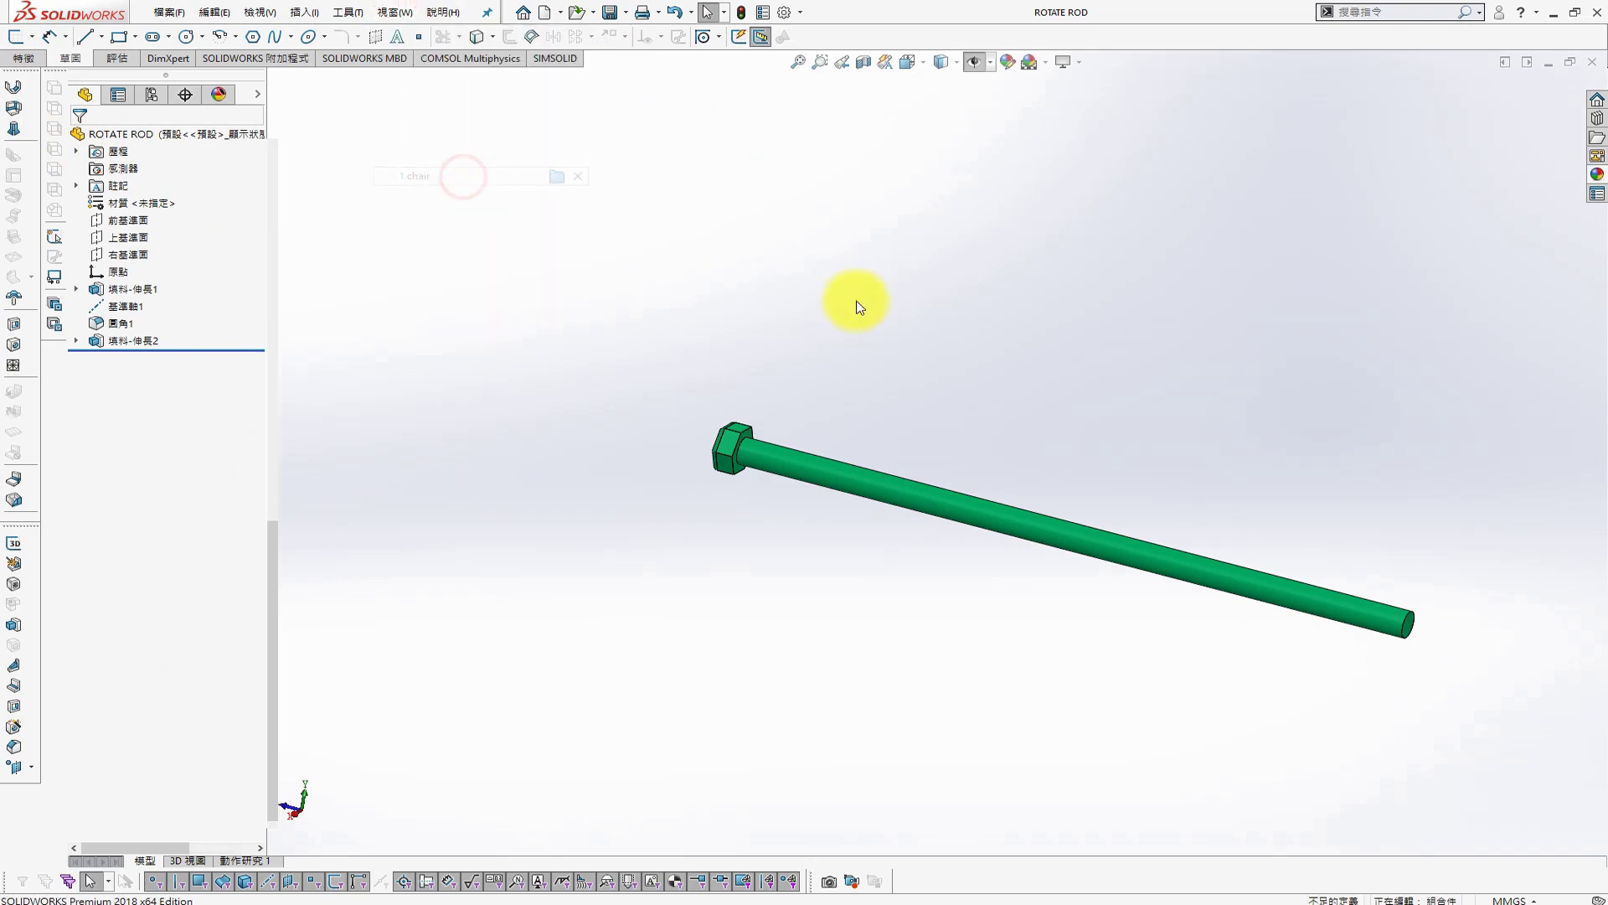
click(1093, 373)
click(1187, 396)
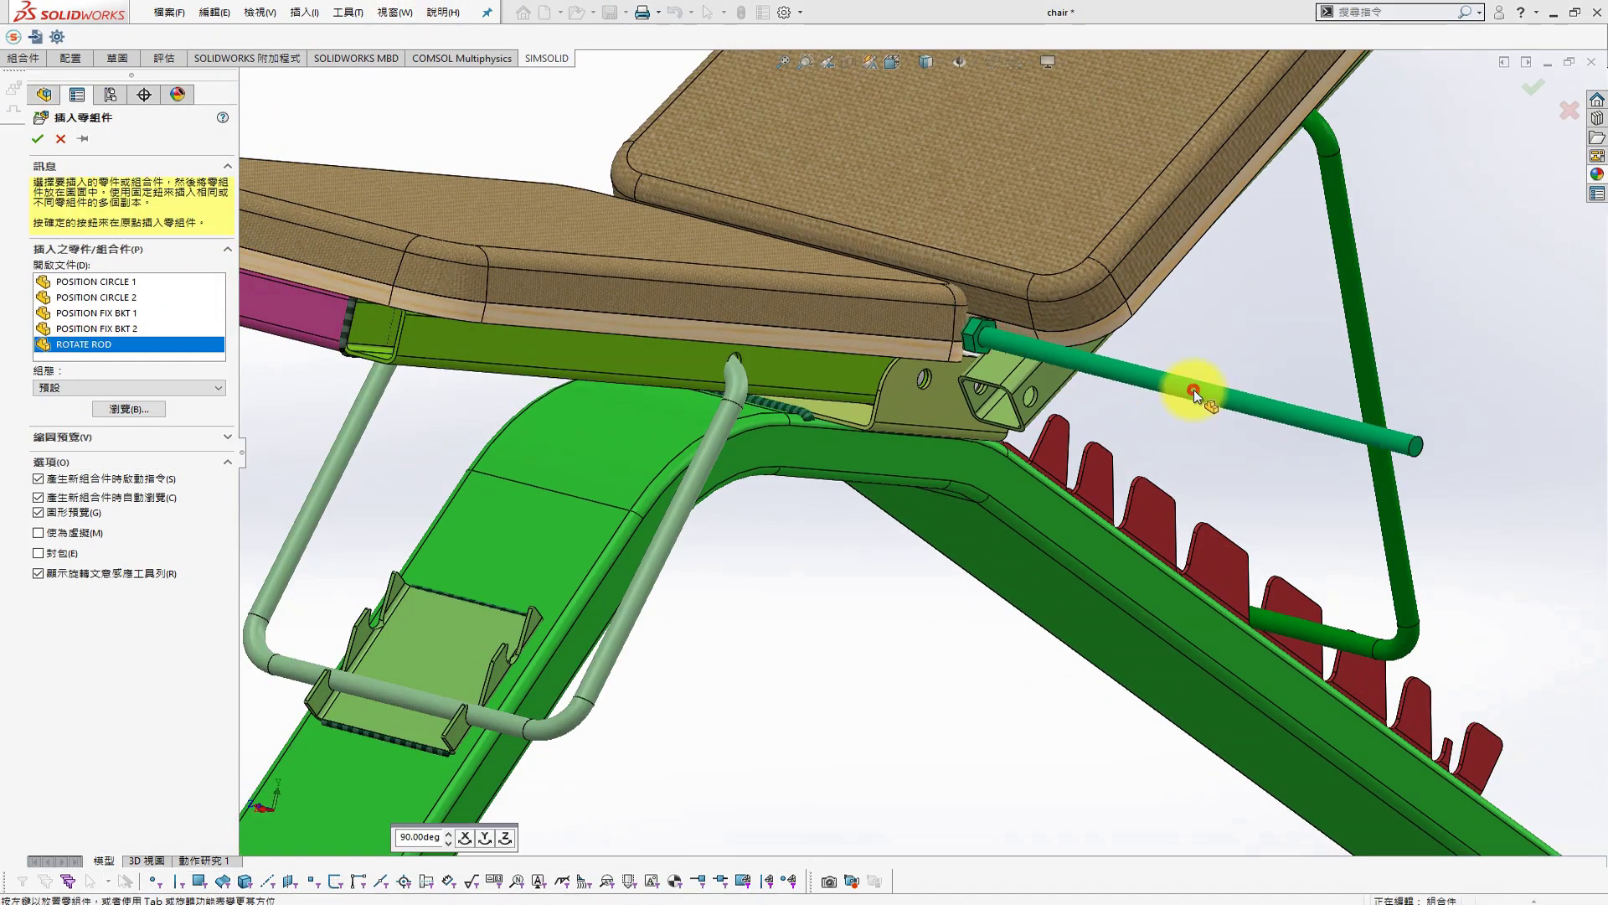
click(1235, 390)
Mate the rod concentric with the back beam bracket hole
scroll(927, 399, down, 5)
scroll(926, 399, down, 5)
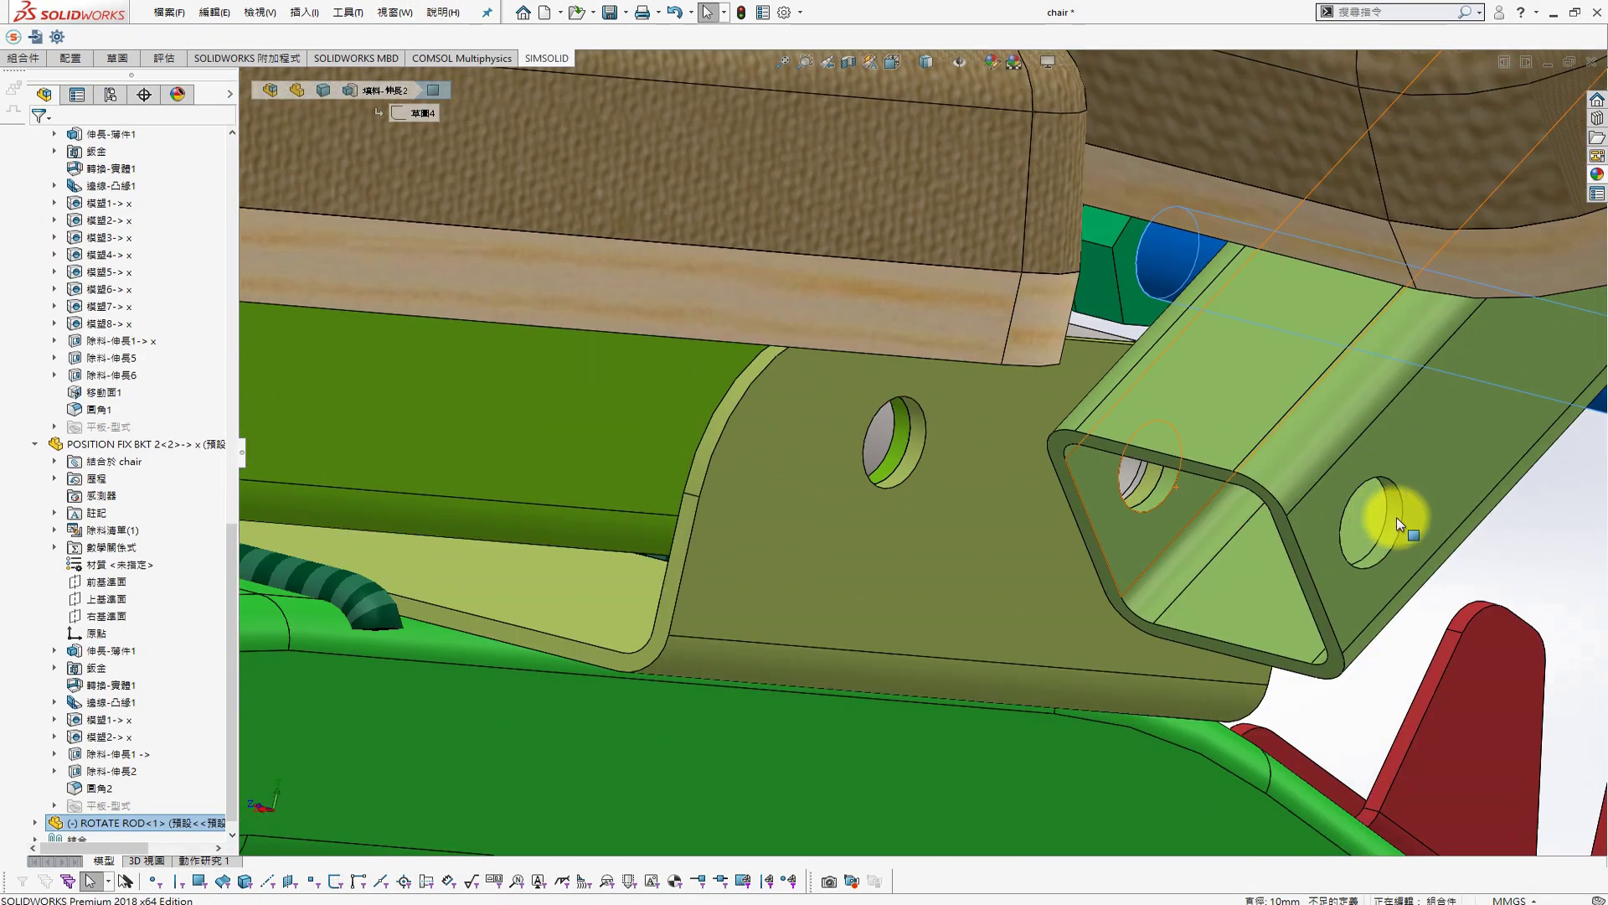
click(1404, 516)
scroll(1457, 502, up, 3)
scroll(1424, 403, up, 3)
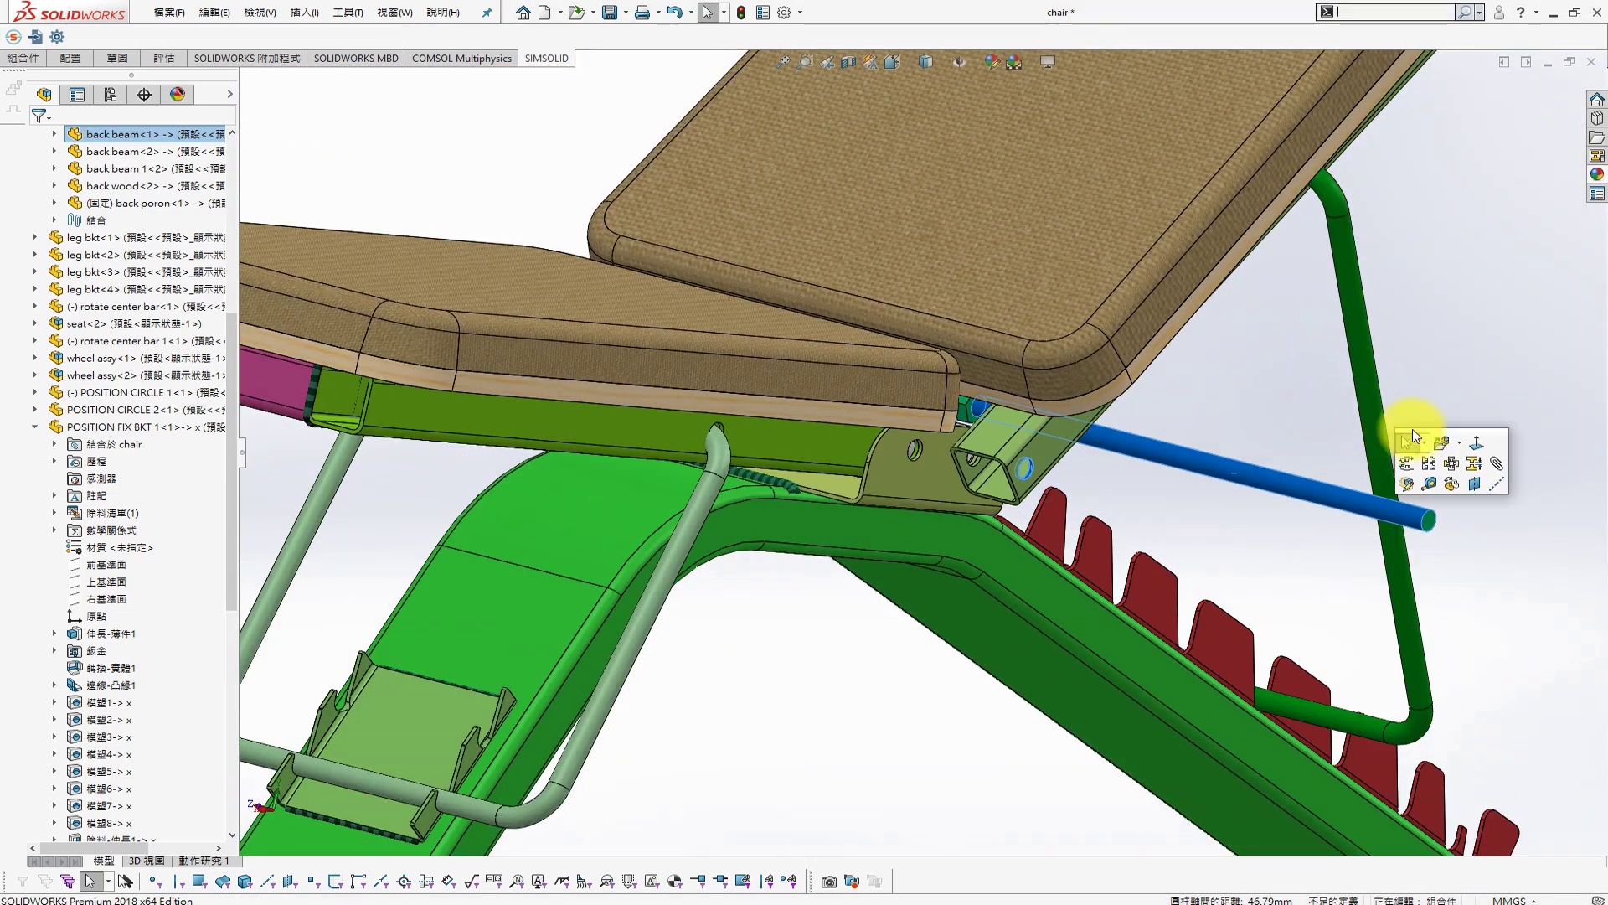
click(1481, 474)
click(1357, 530)
Add a coincident mate between the back beam face and the rod face
middle_drag(1168, 510, 1223, 467)
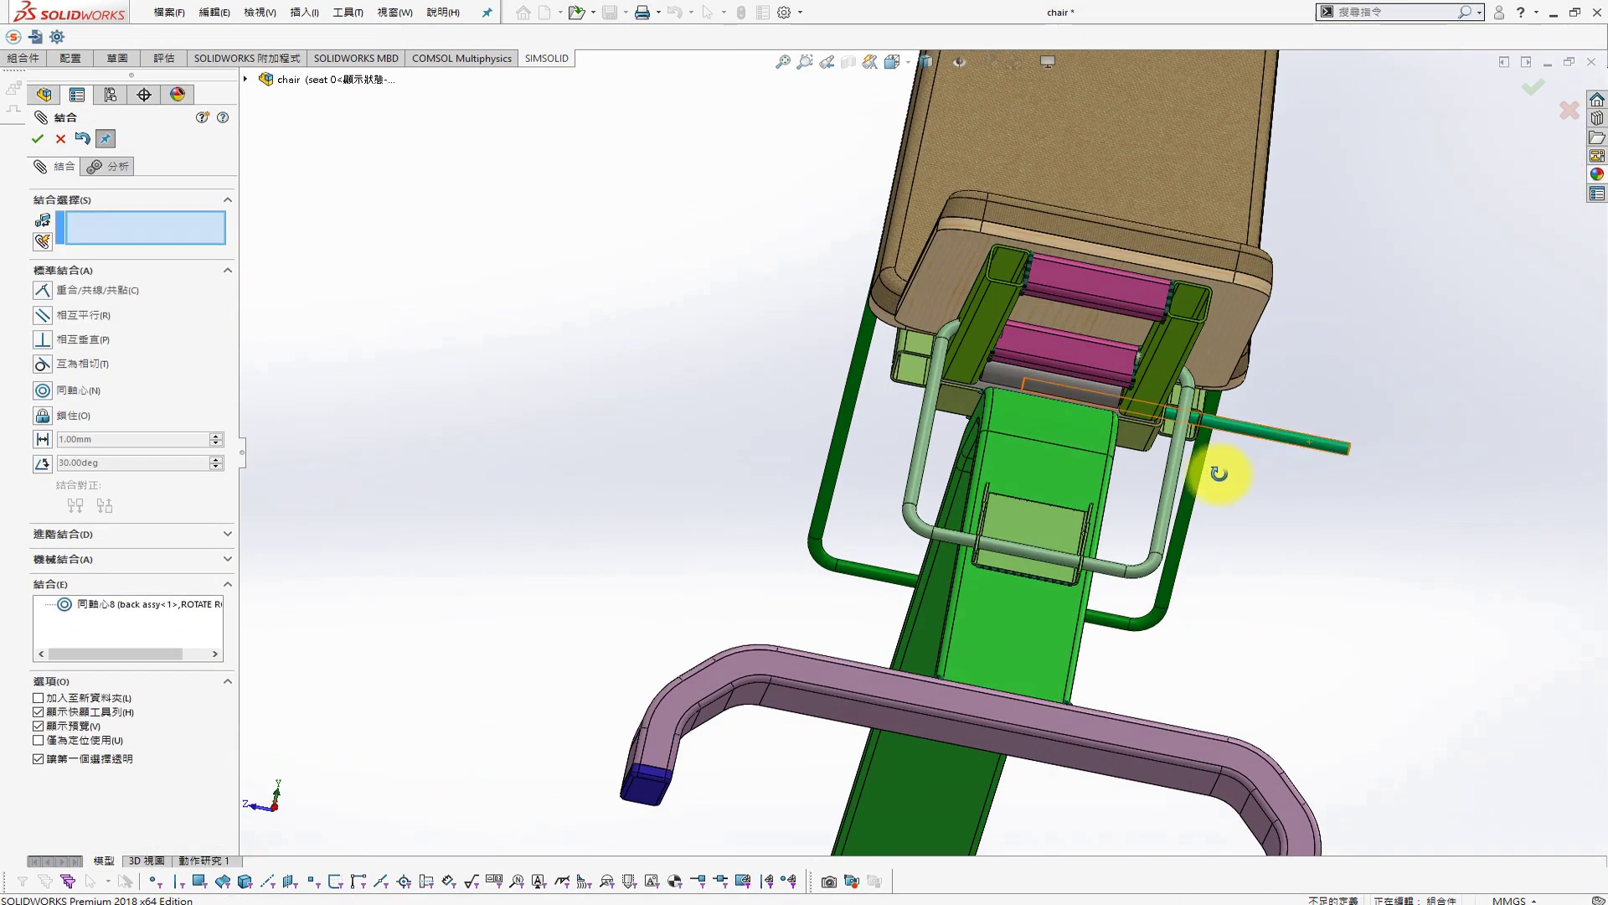
scroll(947, 339, down, 3)
scroll(829, 380, down, 3)
scroll(830, 390, down, 3)
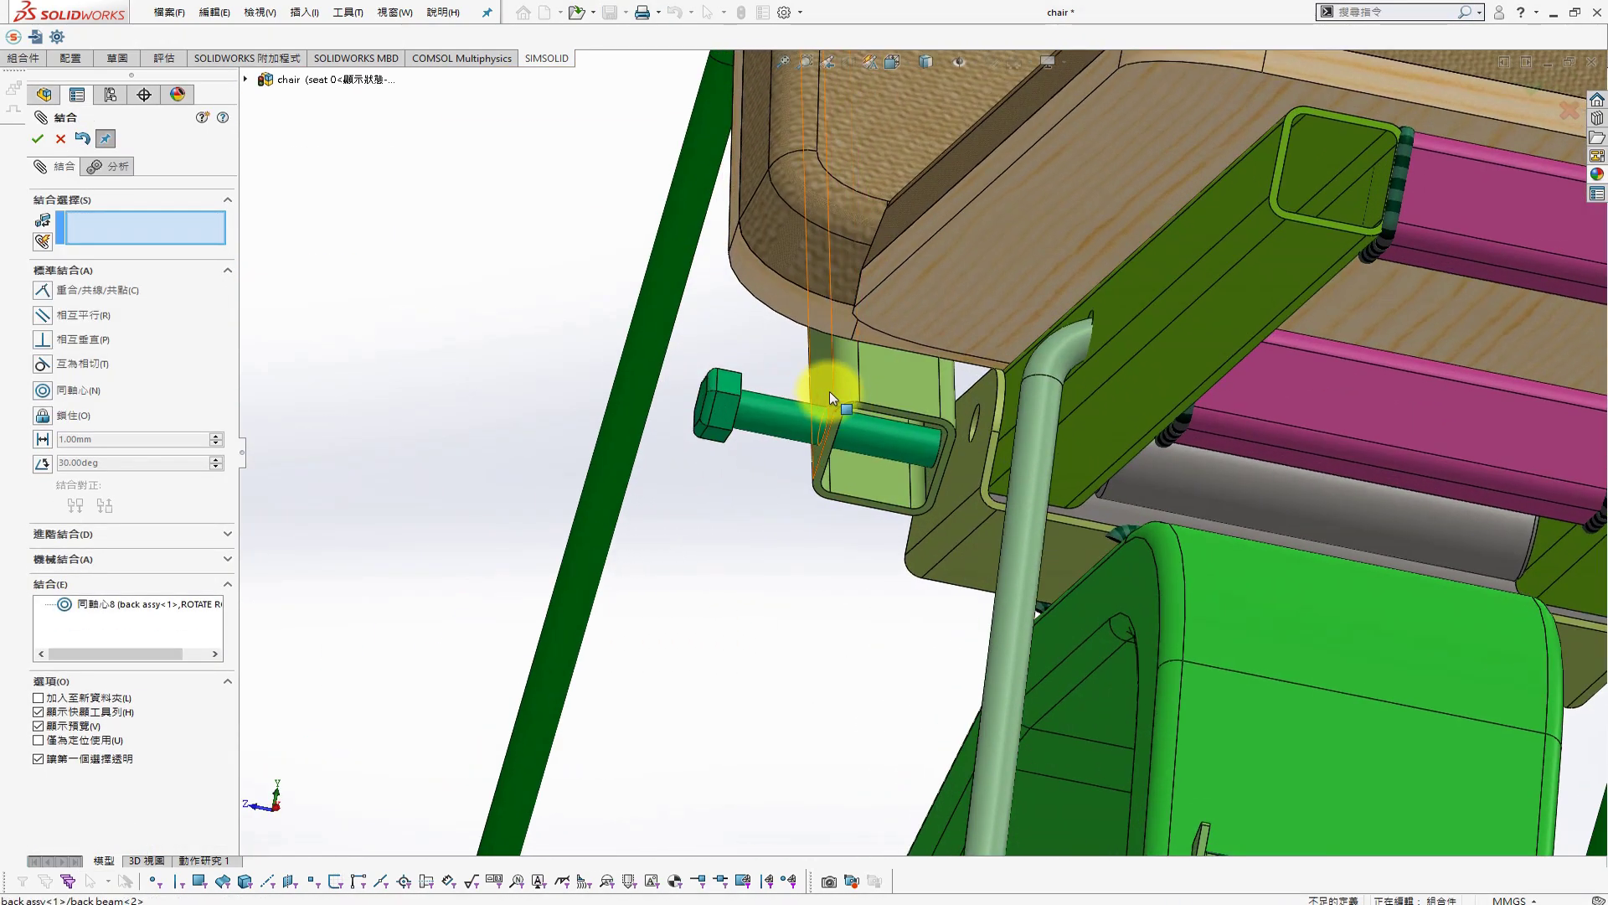
click(742, 360)
click(737, 394)
click(888, 370)
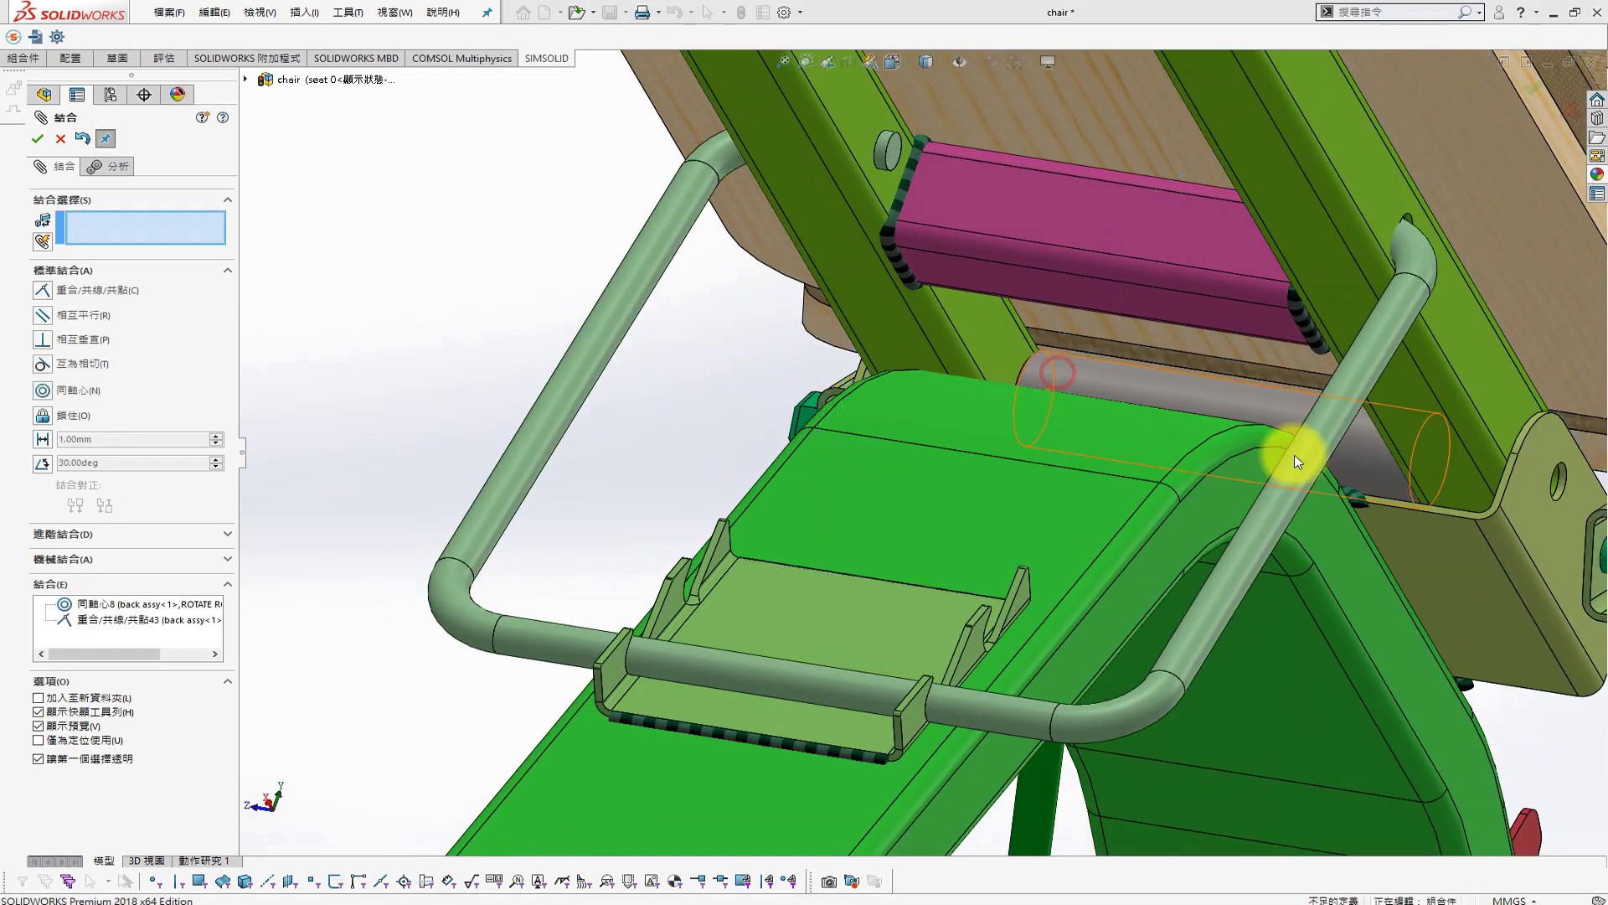
mouse_move(1285, 456)
middle_down()
mouse_move(1299, 536)
mouse_move(887, 362)
middle_up()
scroll(886, 362, up, 5)
Place a Toolbox hexagon nut (style 1 JIS) onto the seat joint
click(38, 139)
scroll(1245, 406, up, 5)
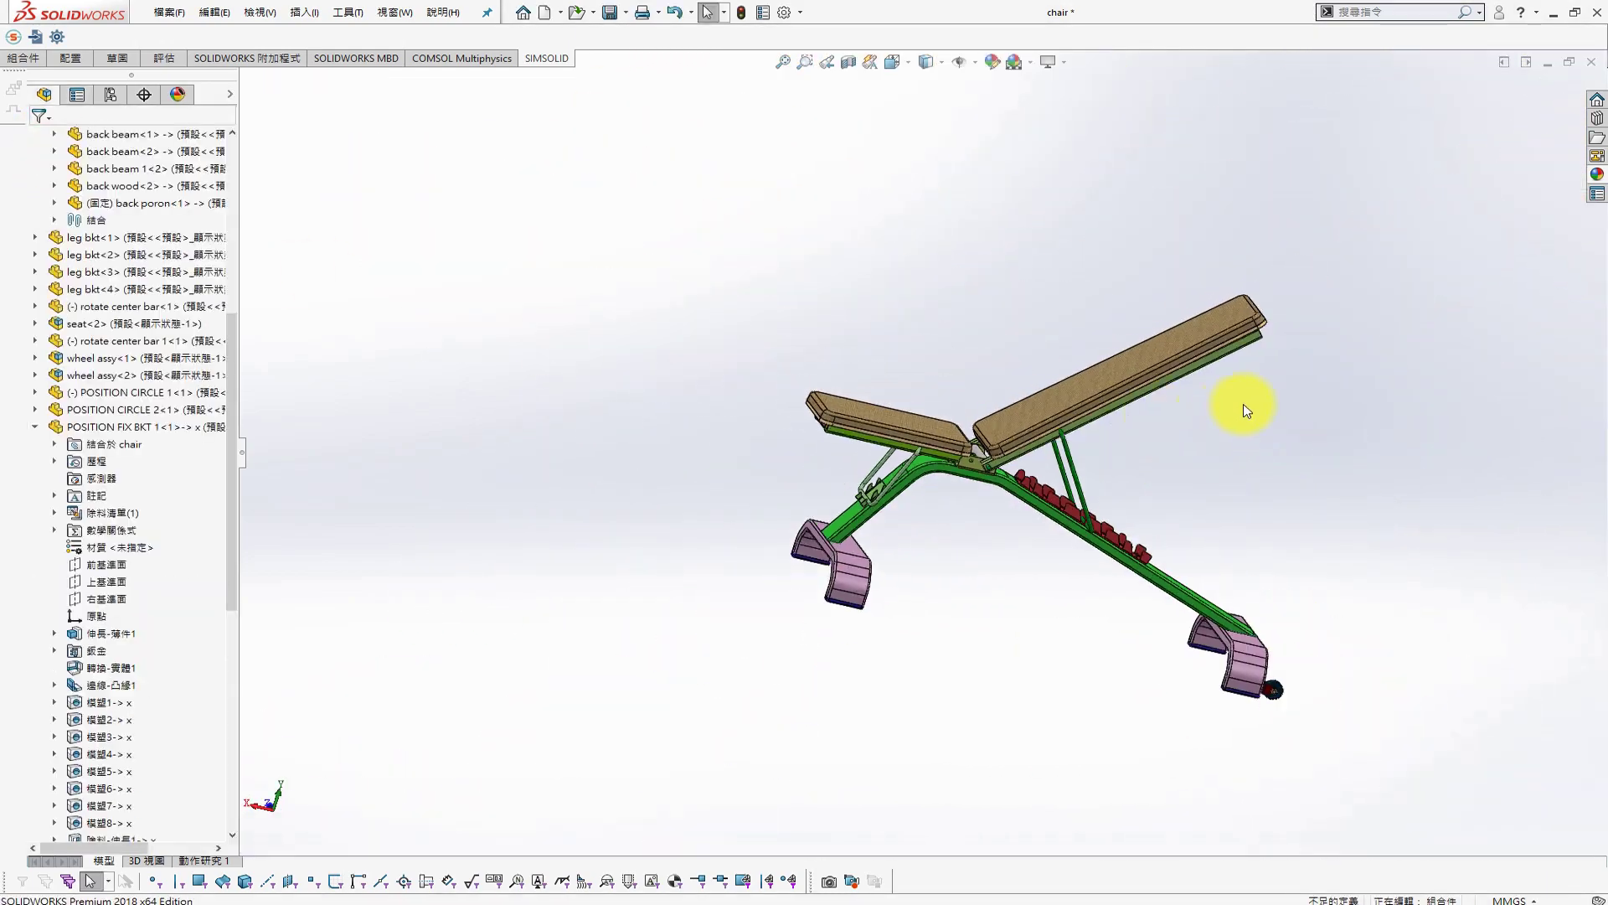
middle_drag(1246, 405, 980, 449)
scroll(981, 449, down, 6)
click(1598, 118)
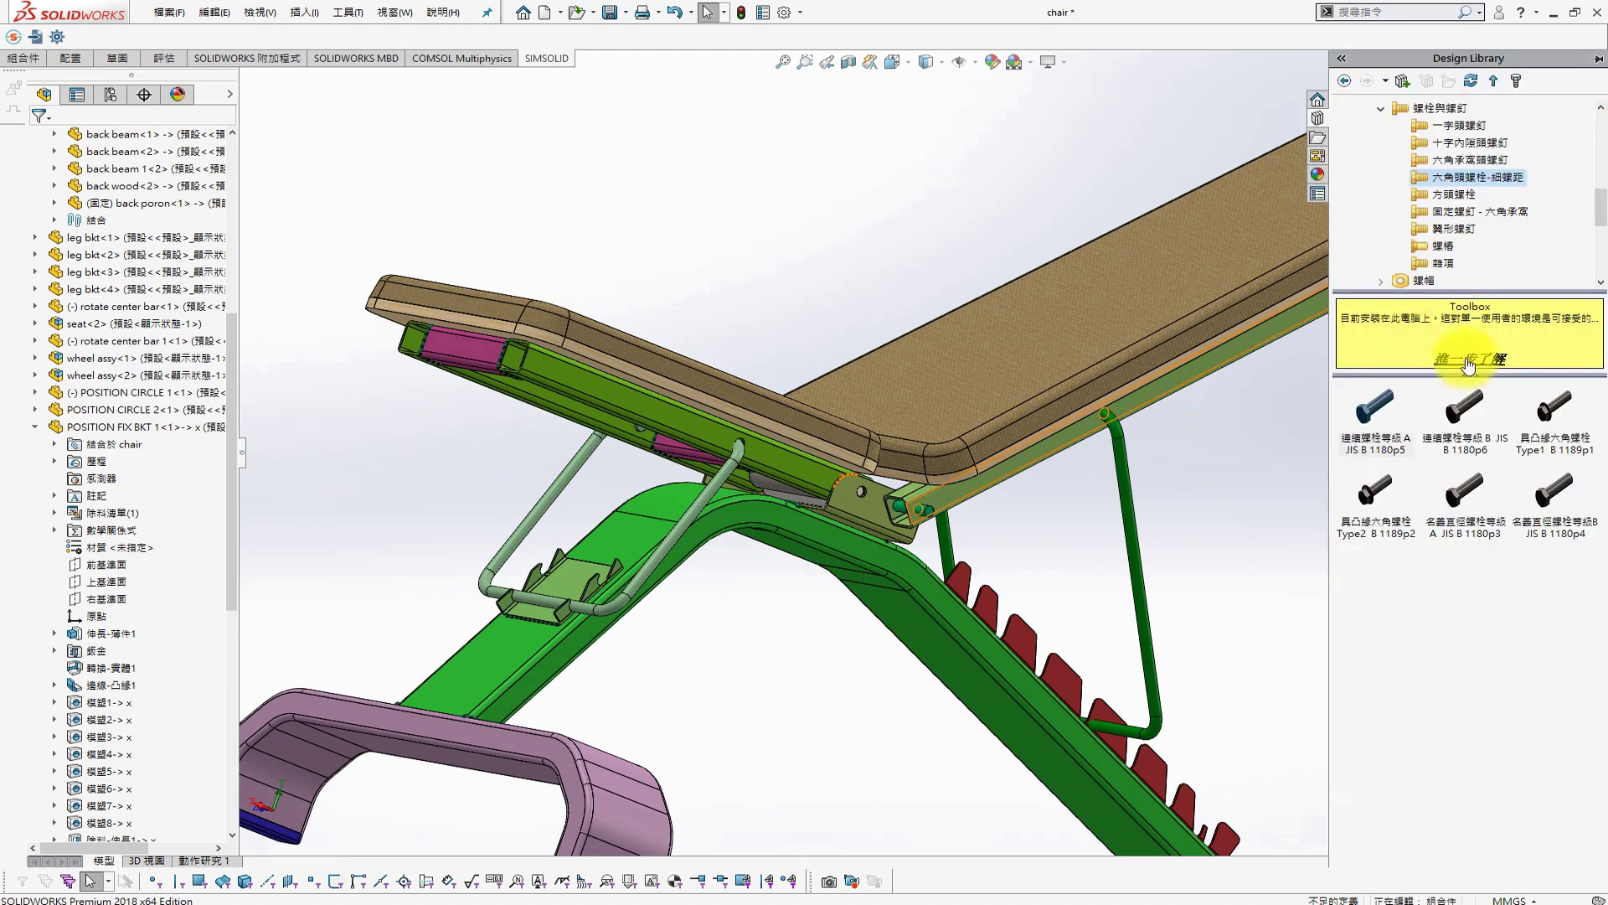
click(1387, 279)
drag(1374, 398, 942, 486)
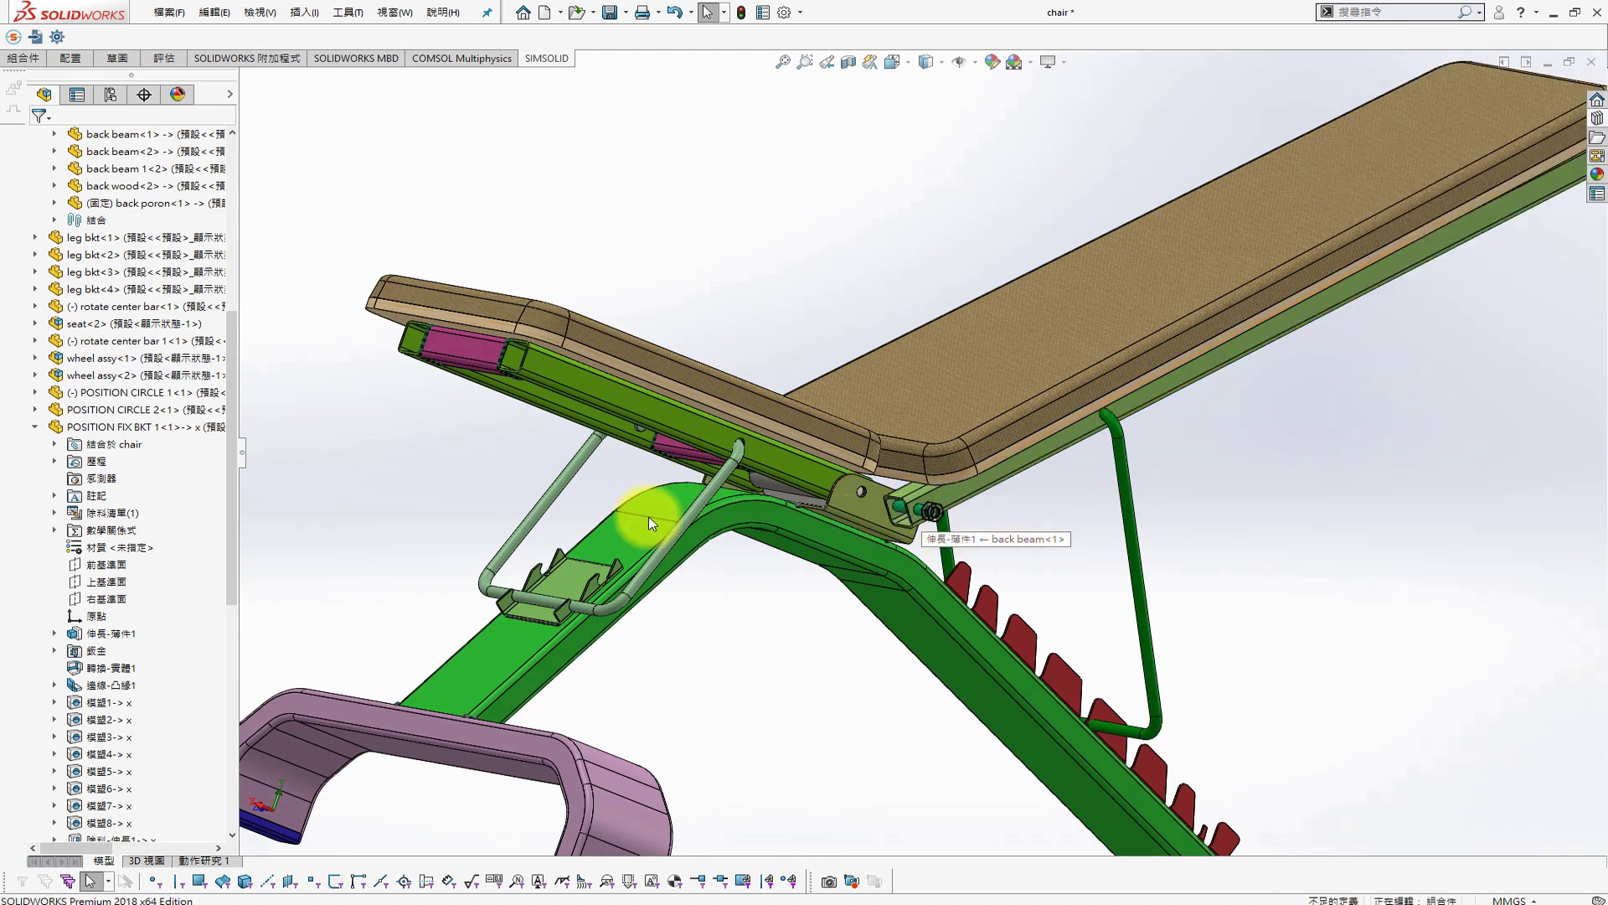
key(Return)
Orbit under the chair frame and select the placed hexagon nut
scroll(926, 495, down, 5)
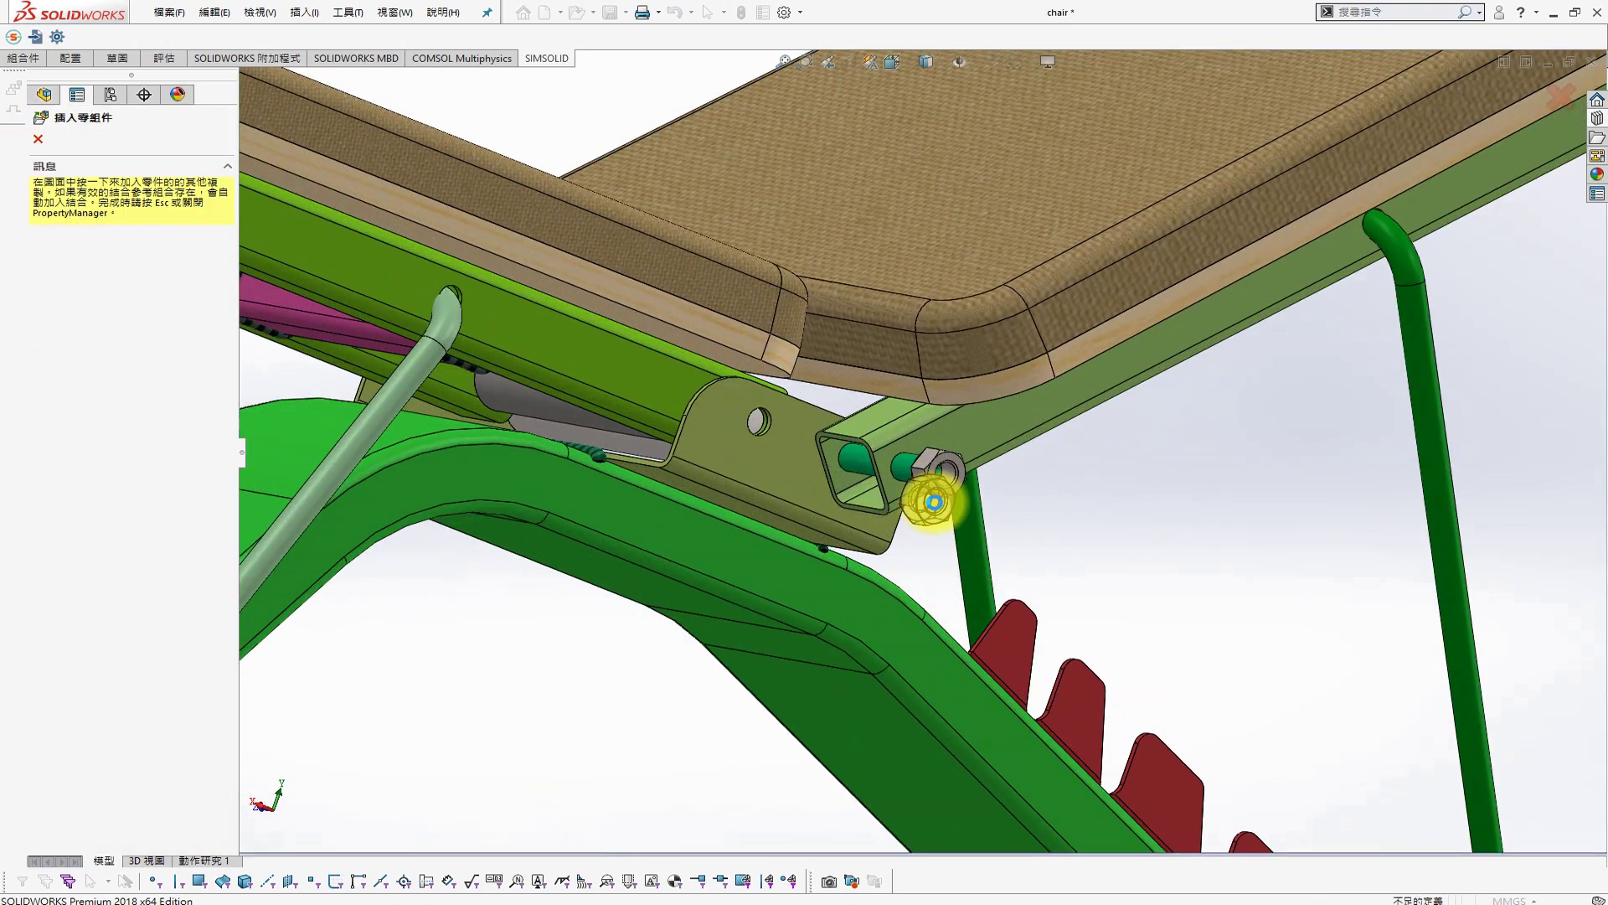
middle_drag(927, 495, 1245, 545)
scroll(919, 460, down, 5)
scroll(919, 460, up, 3)
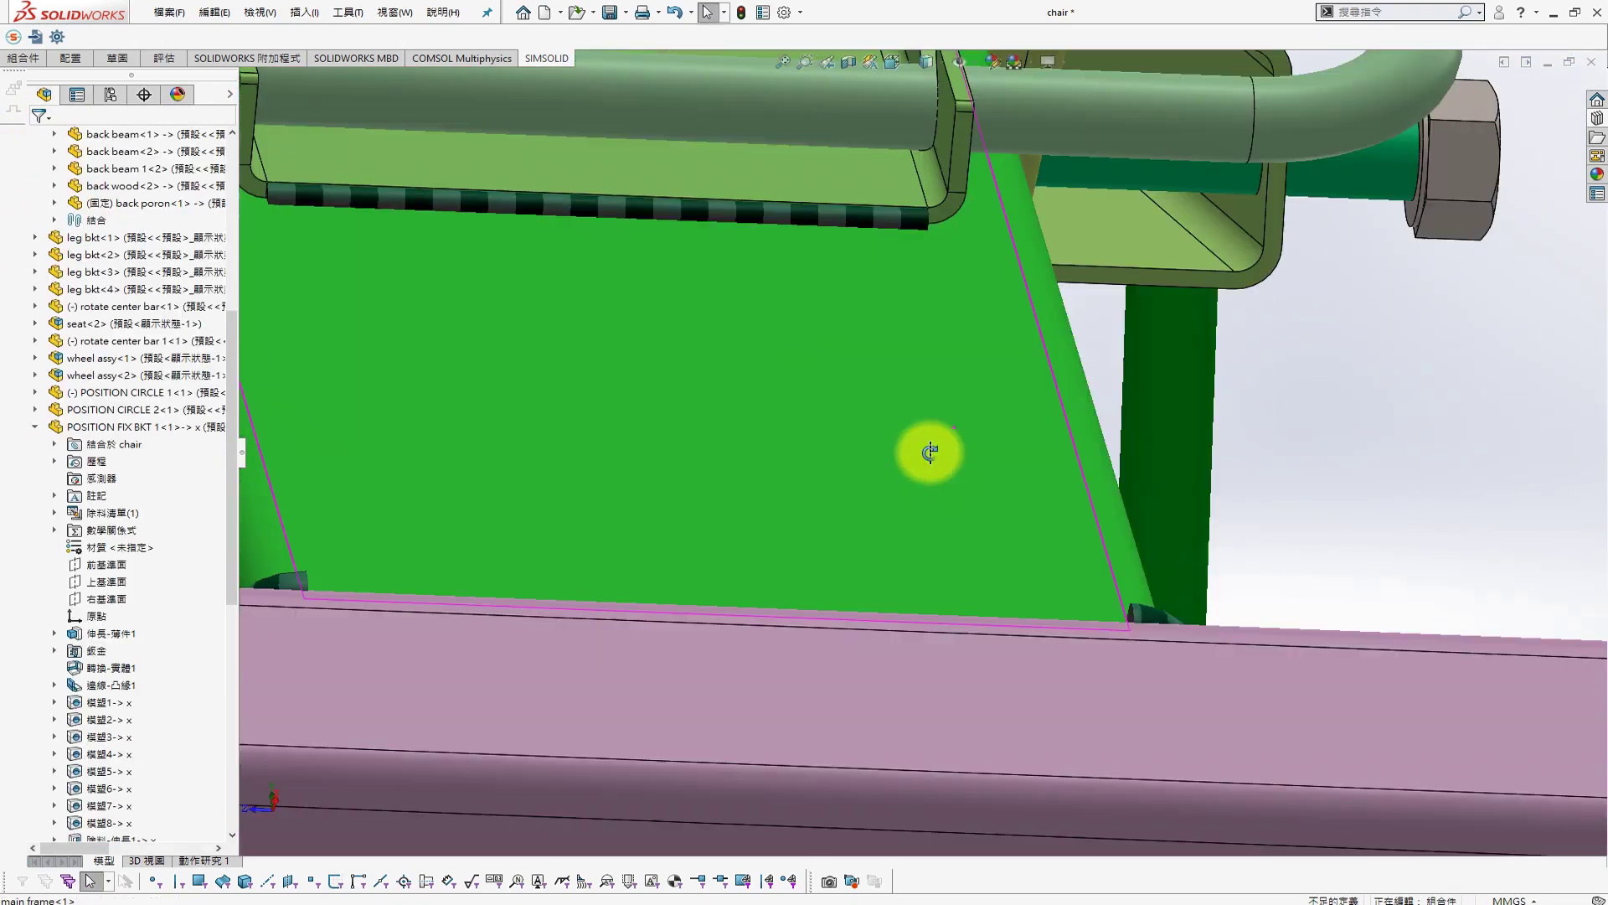
mouse_move(934, 449)
middle_down()
mouse_move(1311, 431)
mouse_move(1301, 371)
mouse_move(1376, 330)
mouse_move(1382, 420)
middle_up()
scroll(1357, 426, down, 2)
click(1357, 402)
Mate the nut face to the beam end face, keeping the mate despite the conflict
scroll(1207, 374, down, 3)
scroll(1205, 367, up, 3)
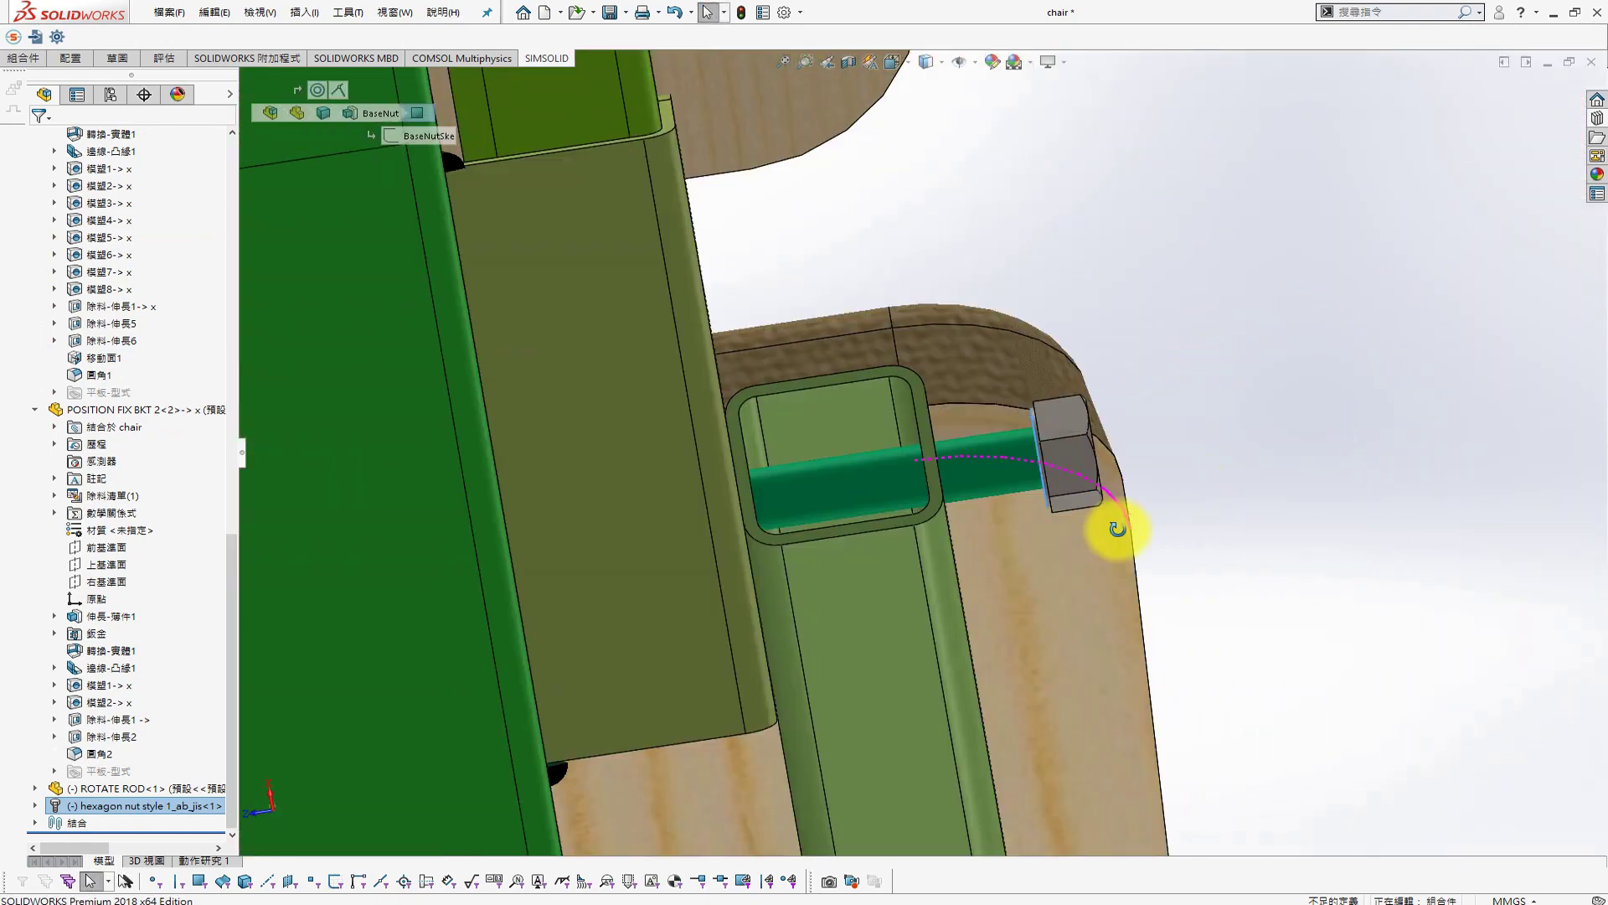
middle_drag(1124, 527, 846, 534)
ctrl+click(846, 535)
click(903, 522)
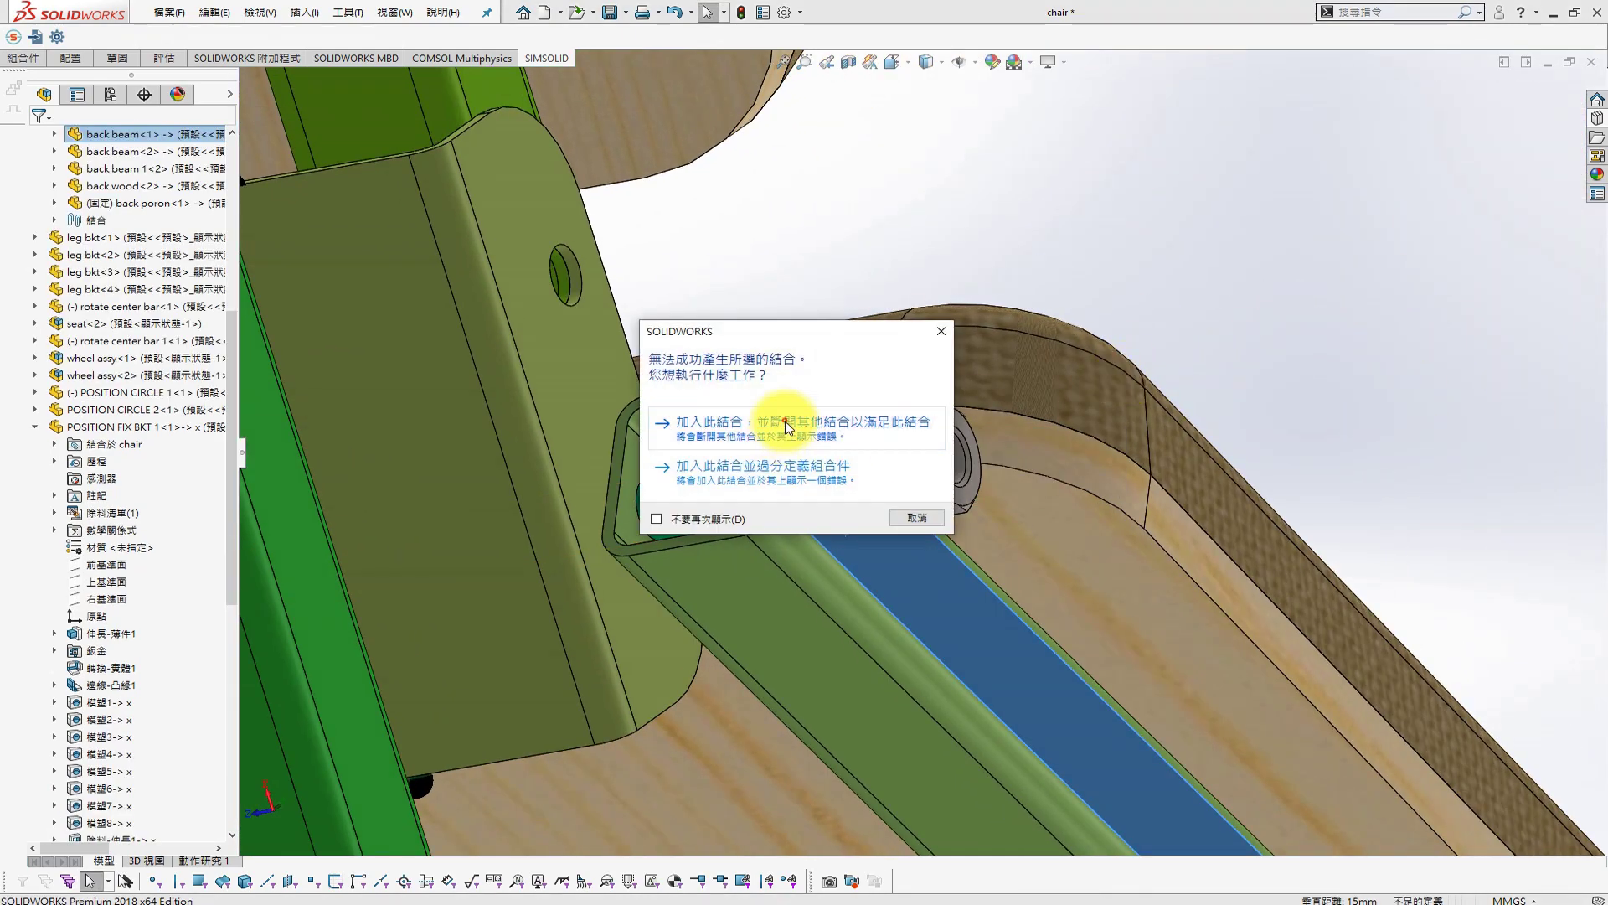
click(807, 424)
click(509, 215)
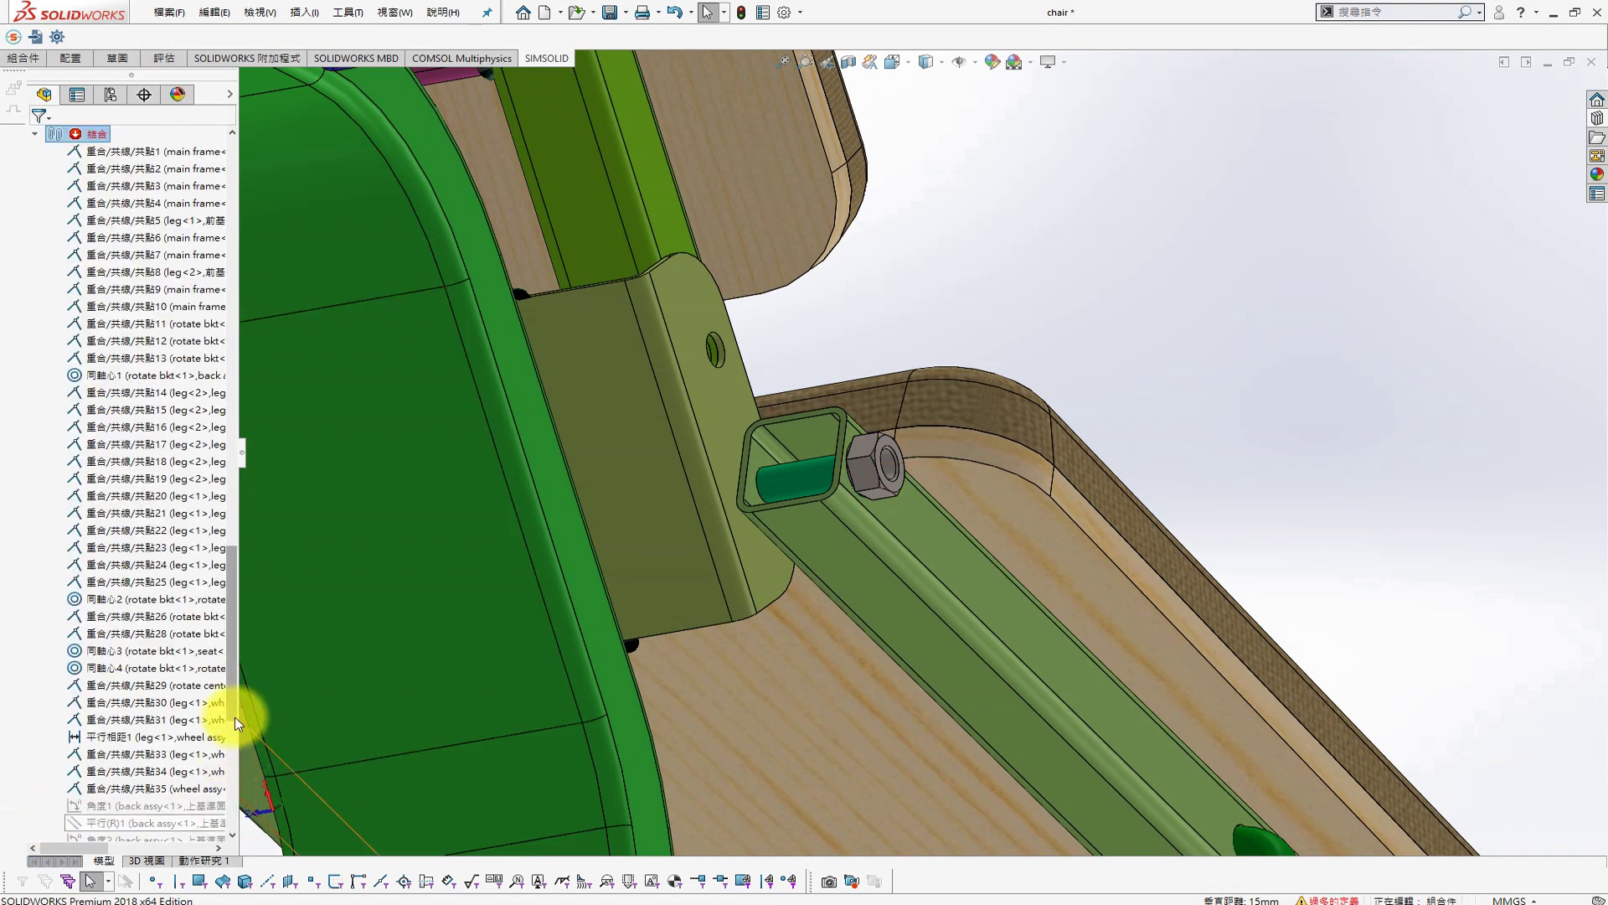
Inspect the nut's newest mate, then select a nut face and the back beam
scroll(145, 805, down, 8)
click(124, 821)
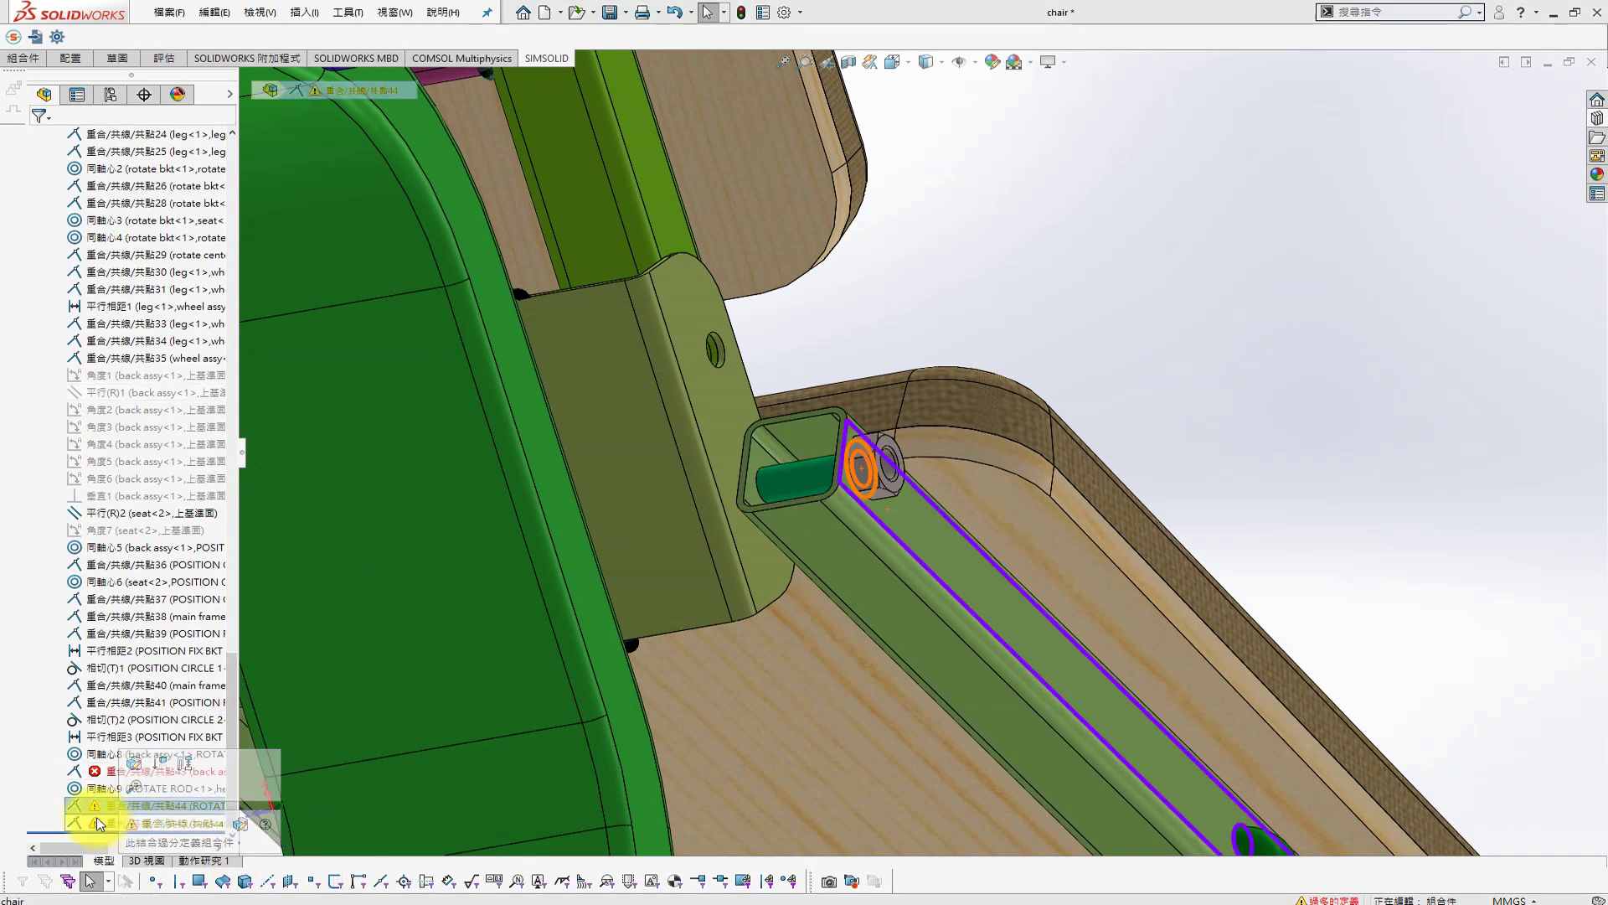
middle_drag(665, 226, 941, 187)
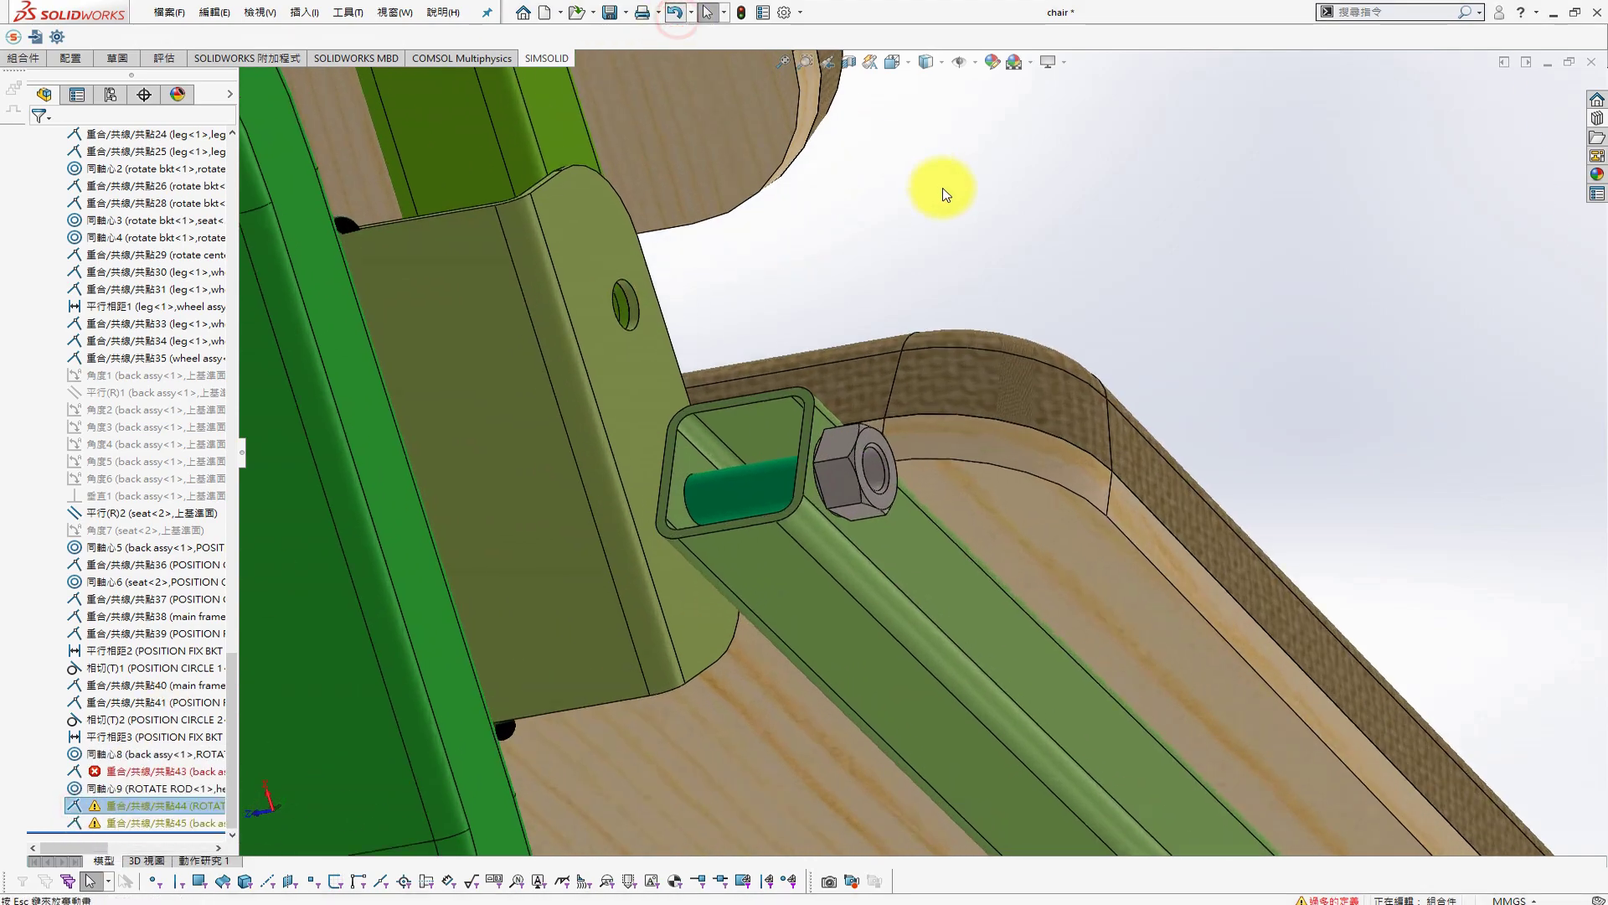
click(902, 508)
scroll(237, 837, down, 8)
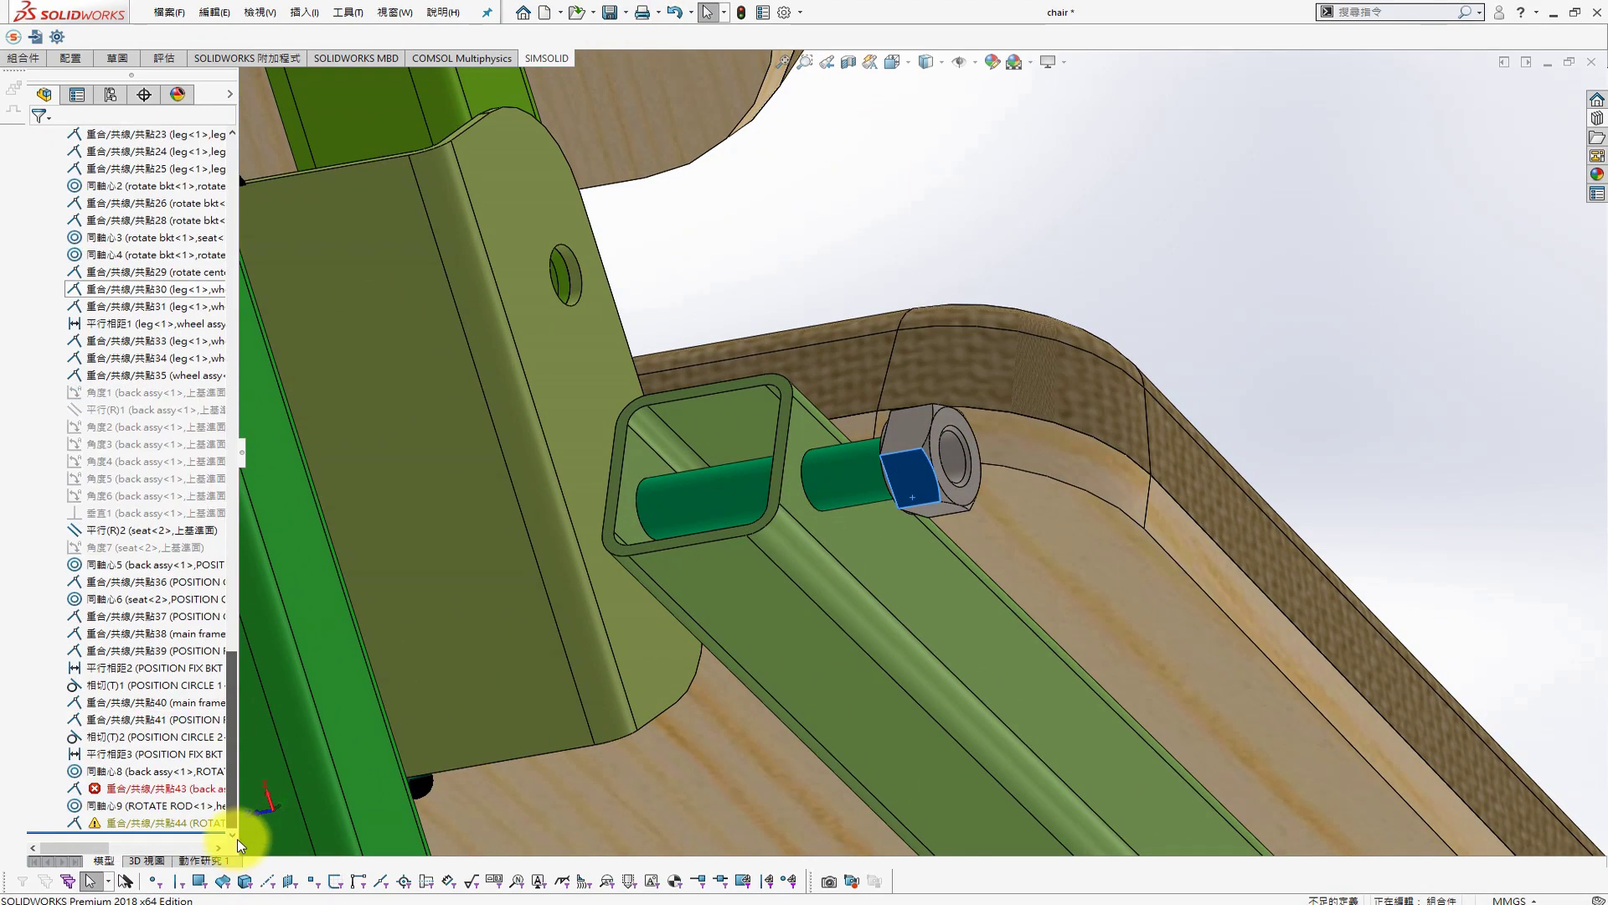
click(553, 598)
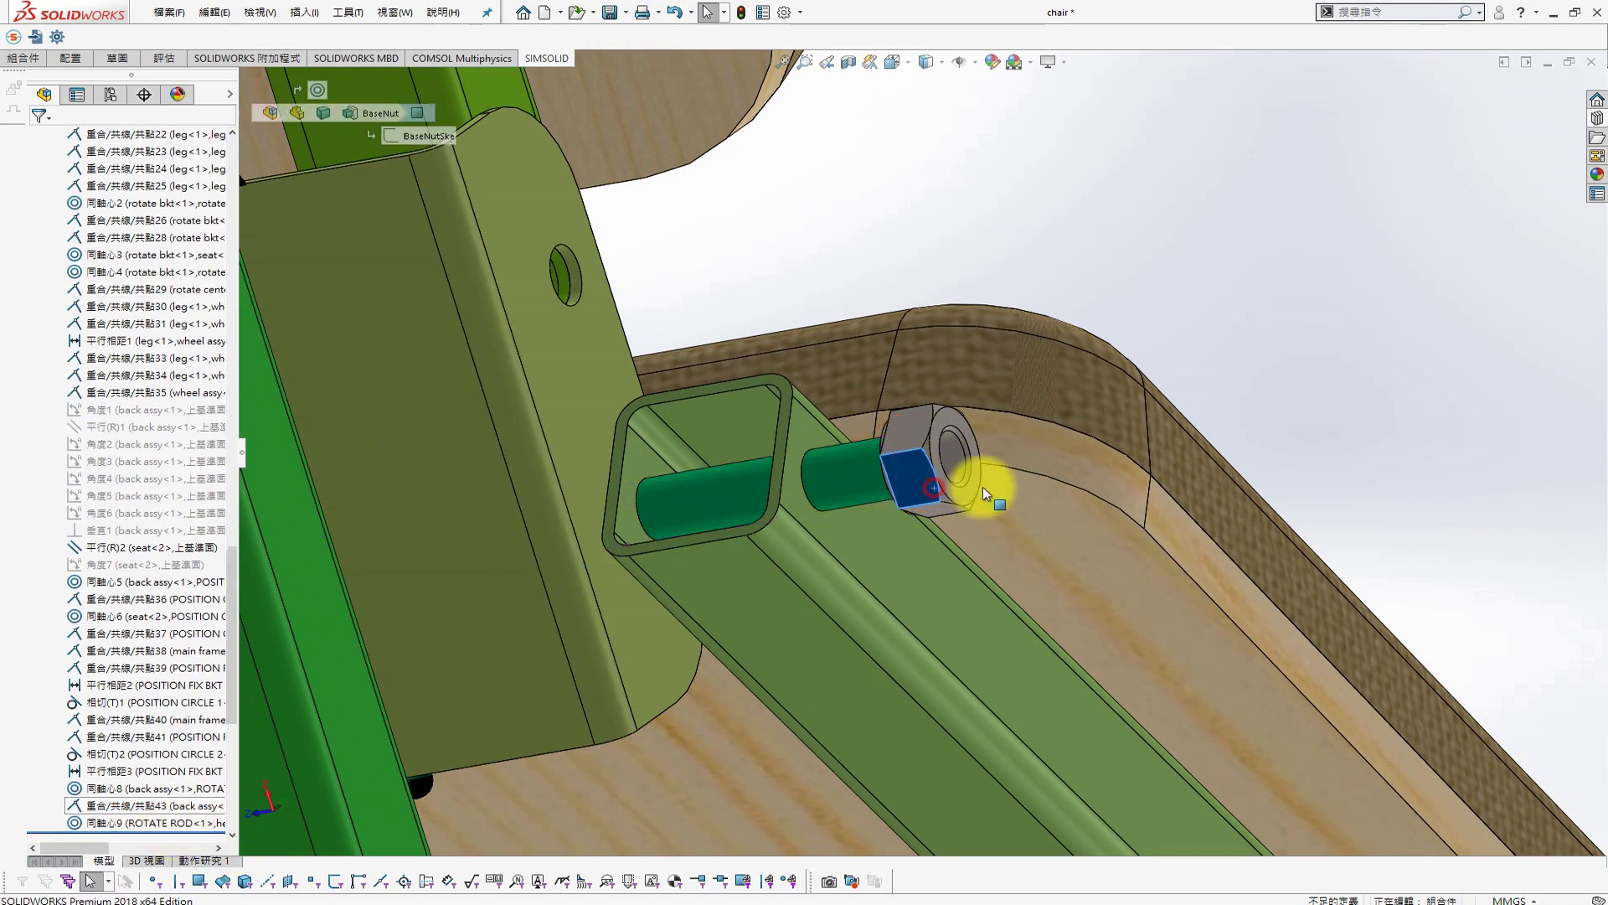
Reselect the hexagon nut and orbit out to view the whole bench
mouse_move(841, 563)
middle_down()
mouse_move(968, 550)
mouse_move(1066, 333)
mouse_move(1055, 476)
middle_up()
scroll(1065, 333, down, 5)
click(989, 371)
scroll(1054, 475, up, 5)
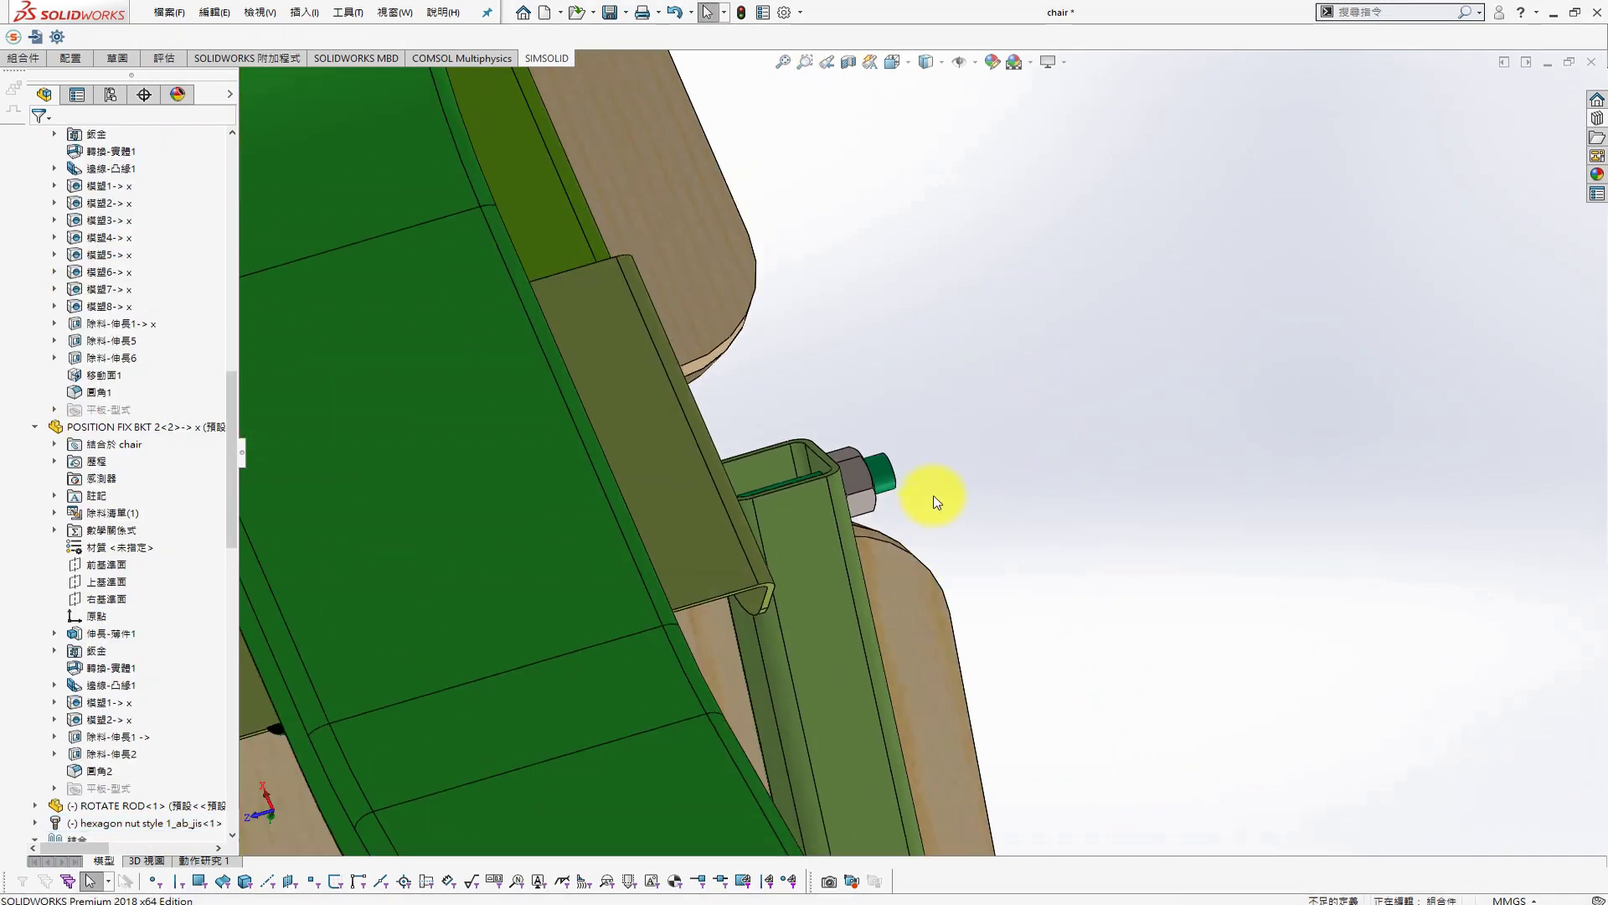
mouse_move(933, 502)
middle_down()
mouse_move(915, 550)
mouse_move(743, 488)
middle_up()
middle_drag(593, 326, 670, 297)
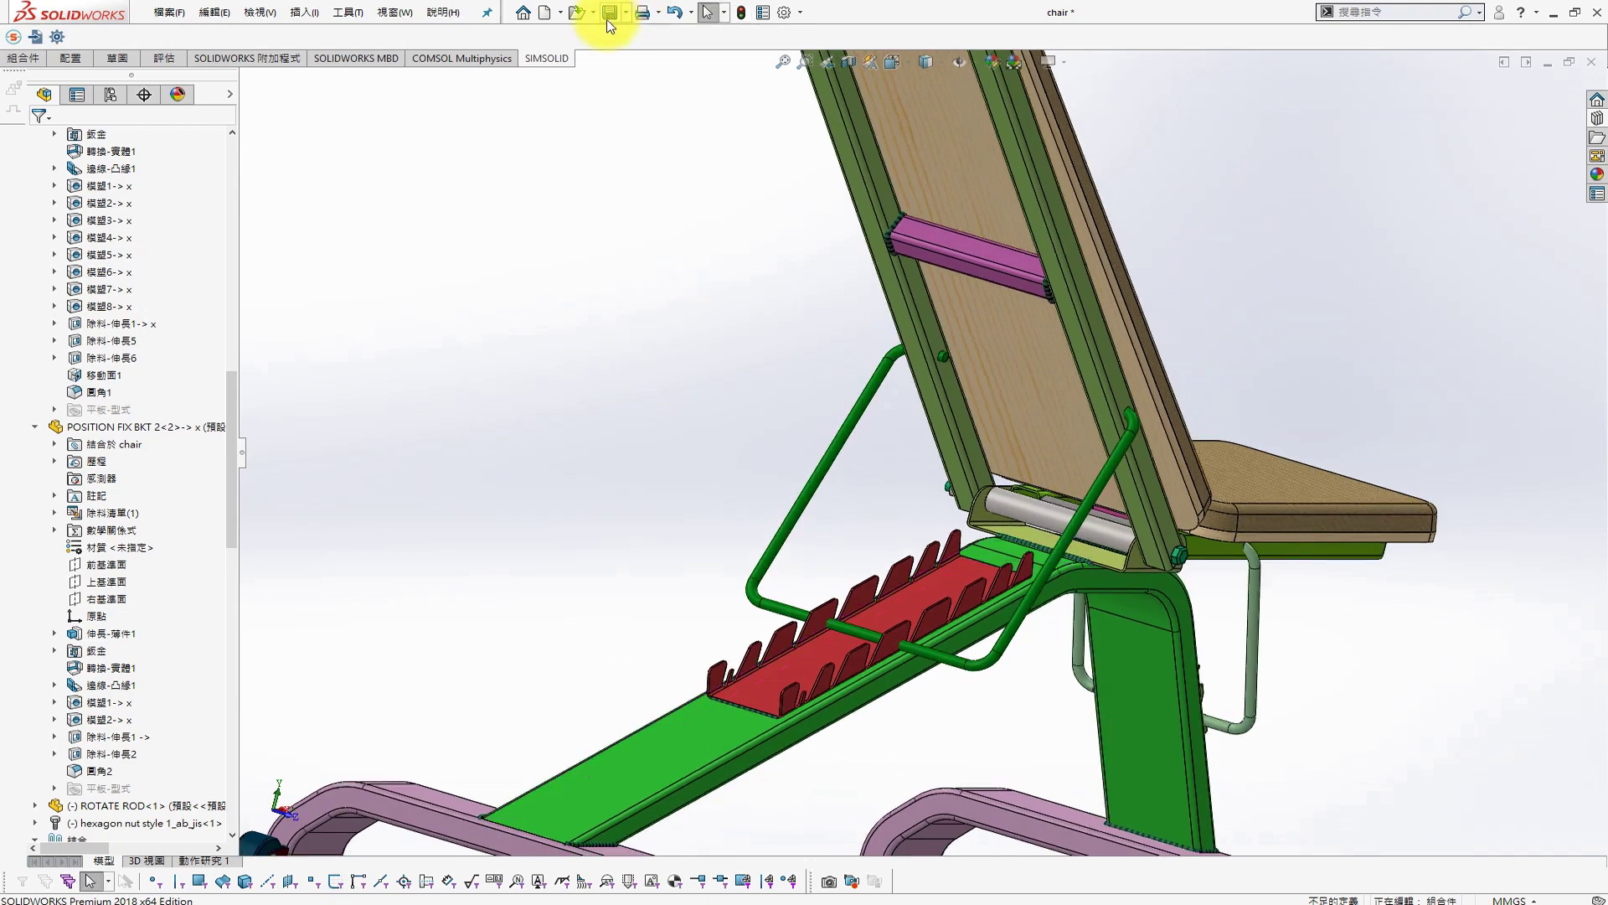
scroll(1062, 550, up, 5)
scroll(938, 455, down, 2)
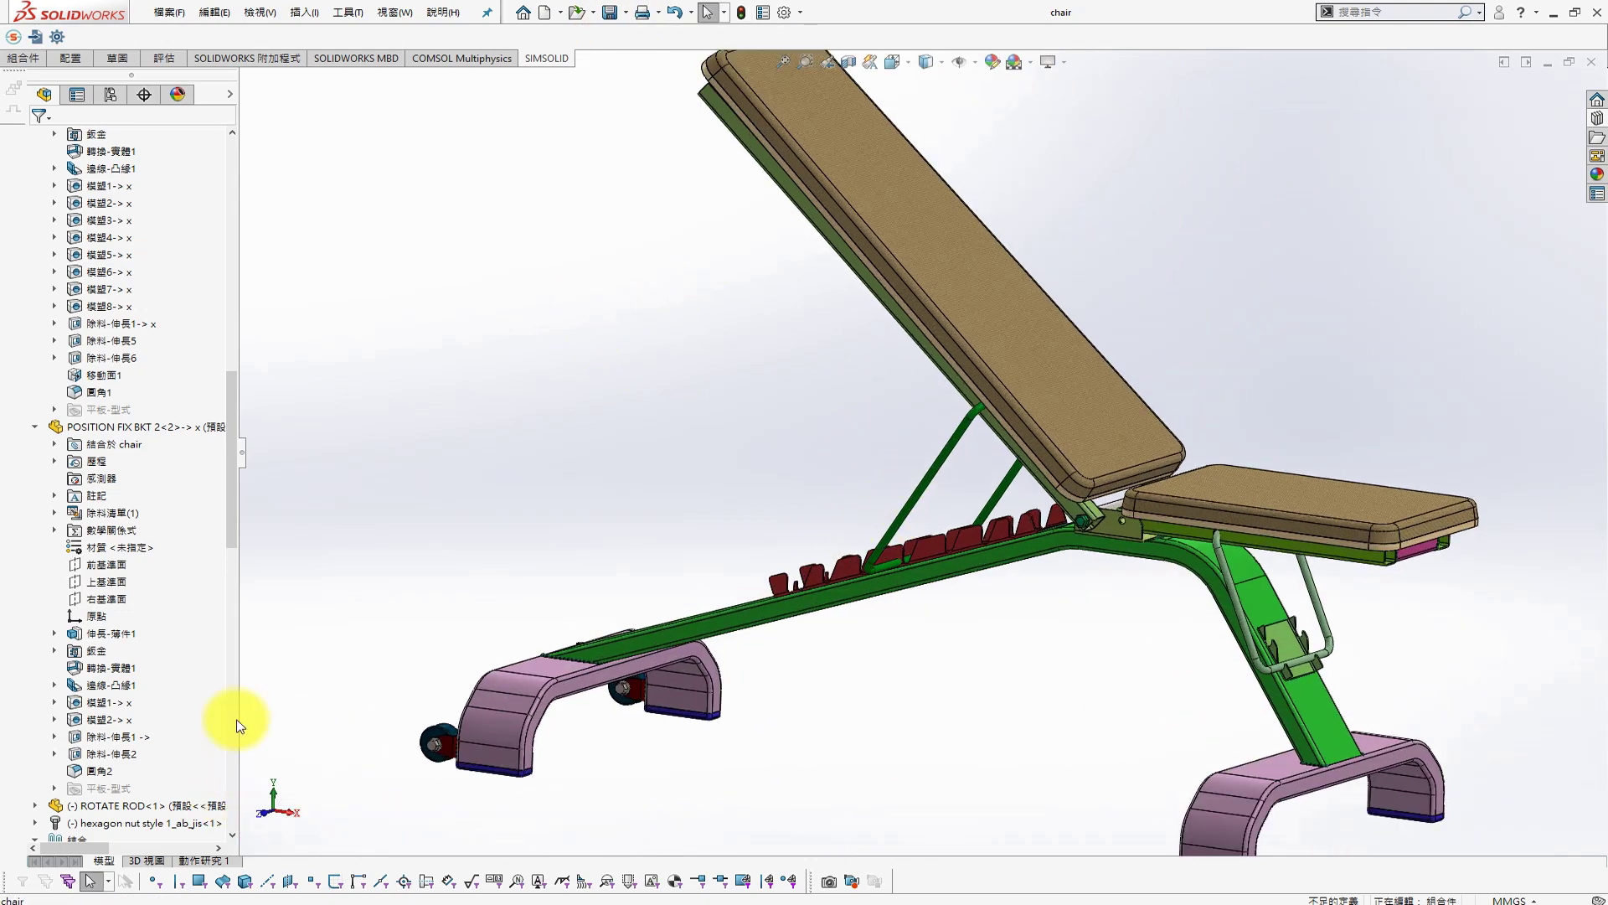
Save the rotate rod part as a copy named ROTATE ROD 1
click(375, 13)
click(455, 259)
click(624, 17)
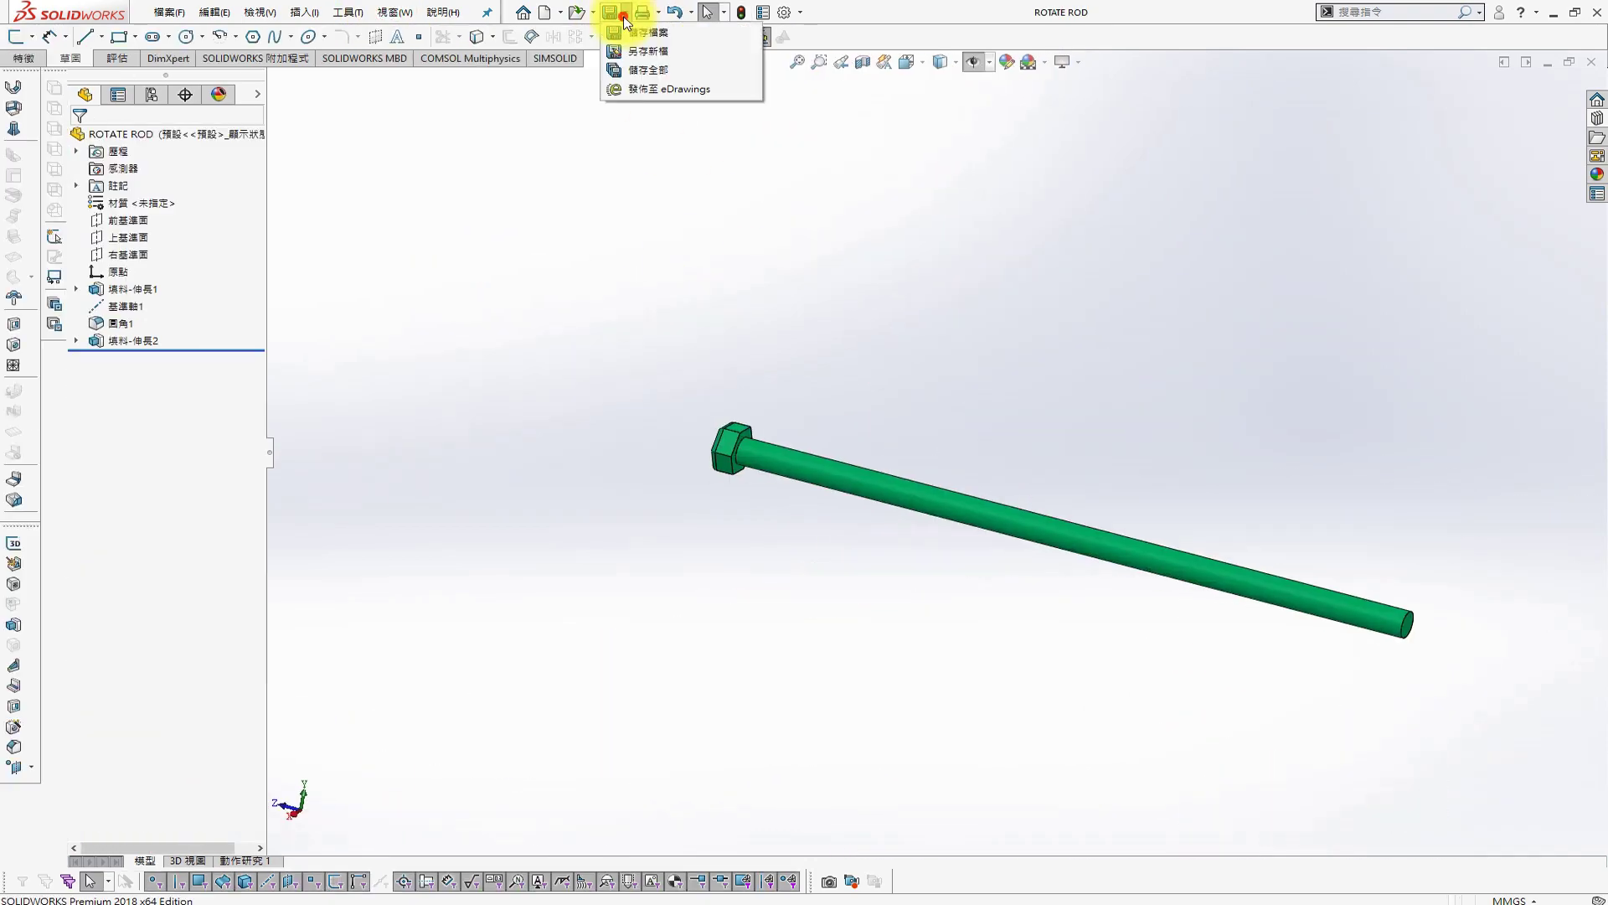
text(1)
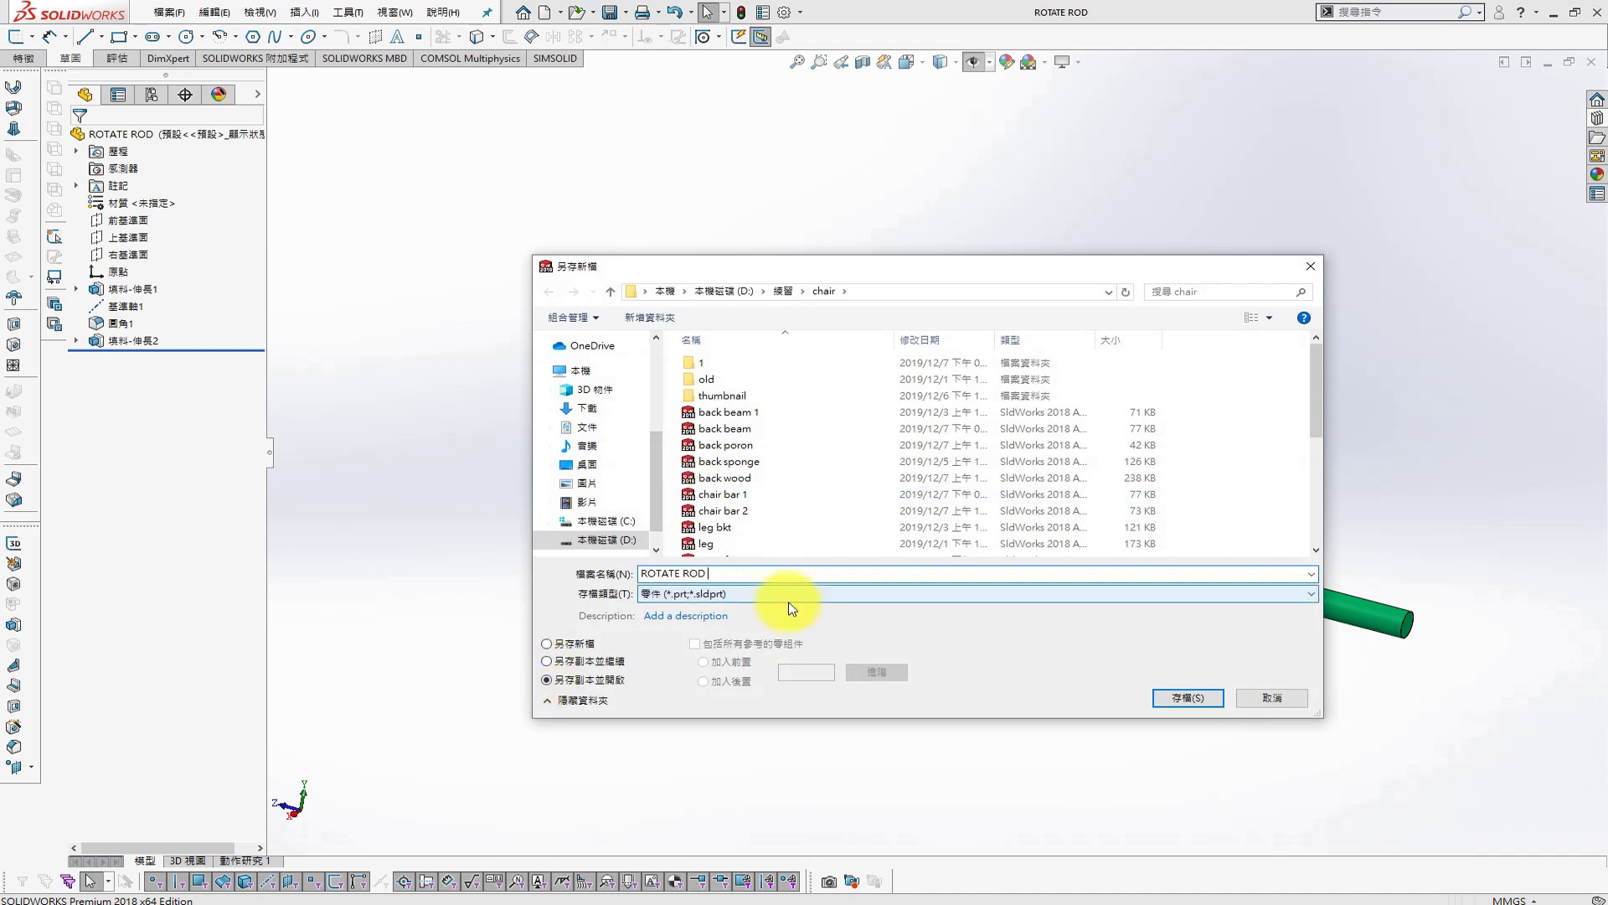
key(Return)
In the chair assembly, measure the gap between the rotate bracket faces
click(385, 14)
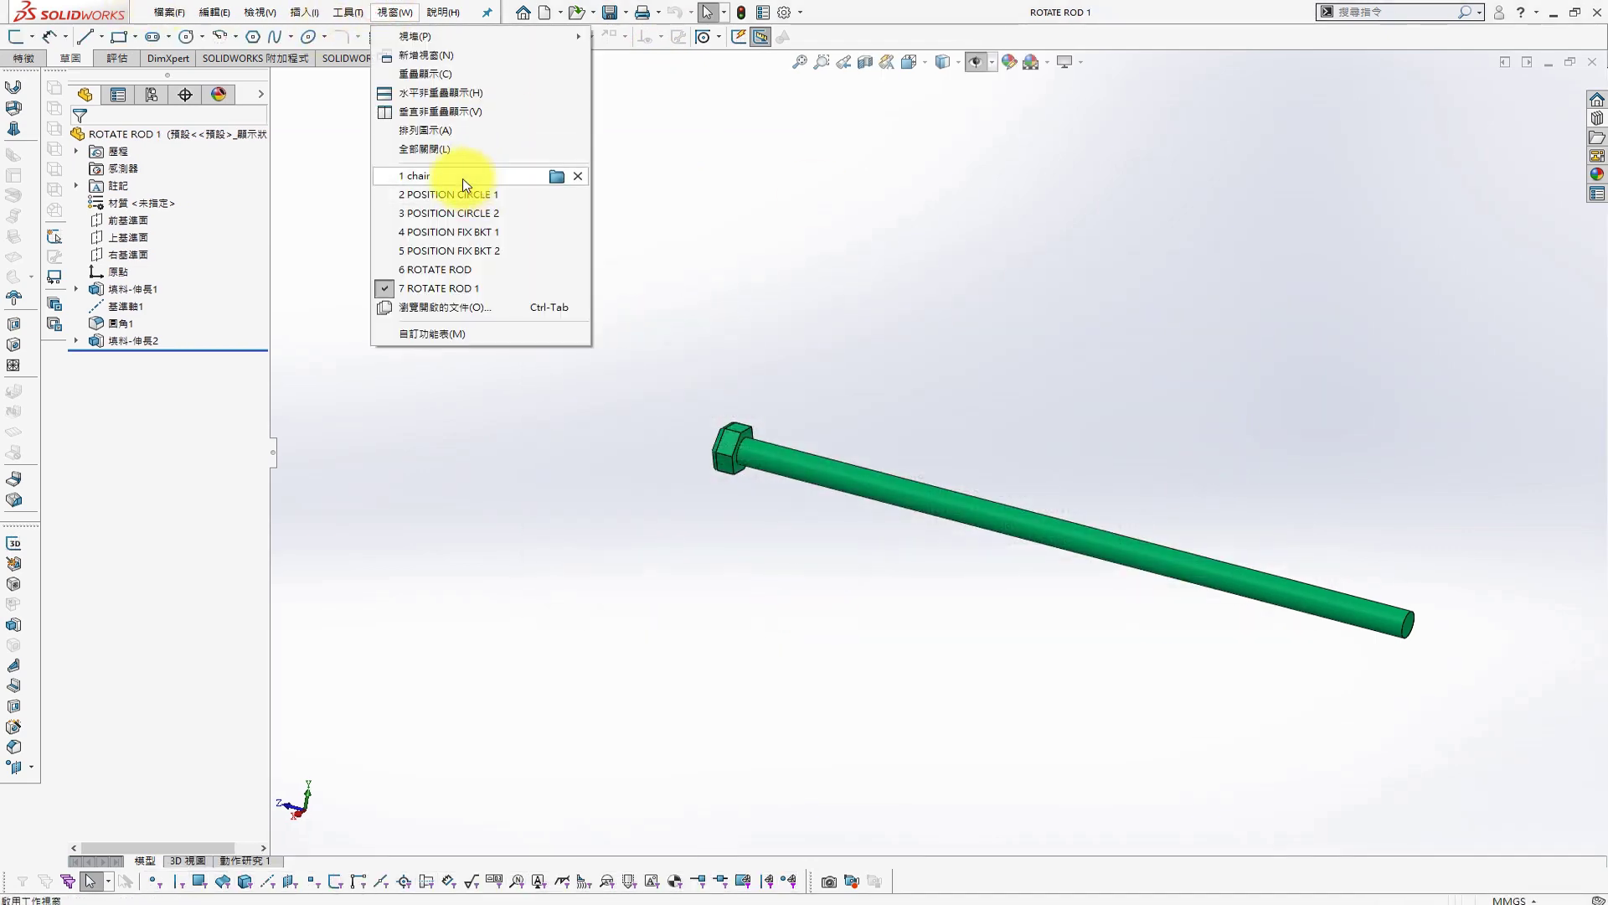
click(419, 176)
scroll(964, 536, down, 2)
scroll(1078, 563, down, 2)
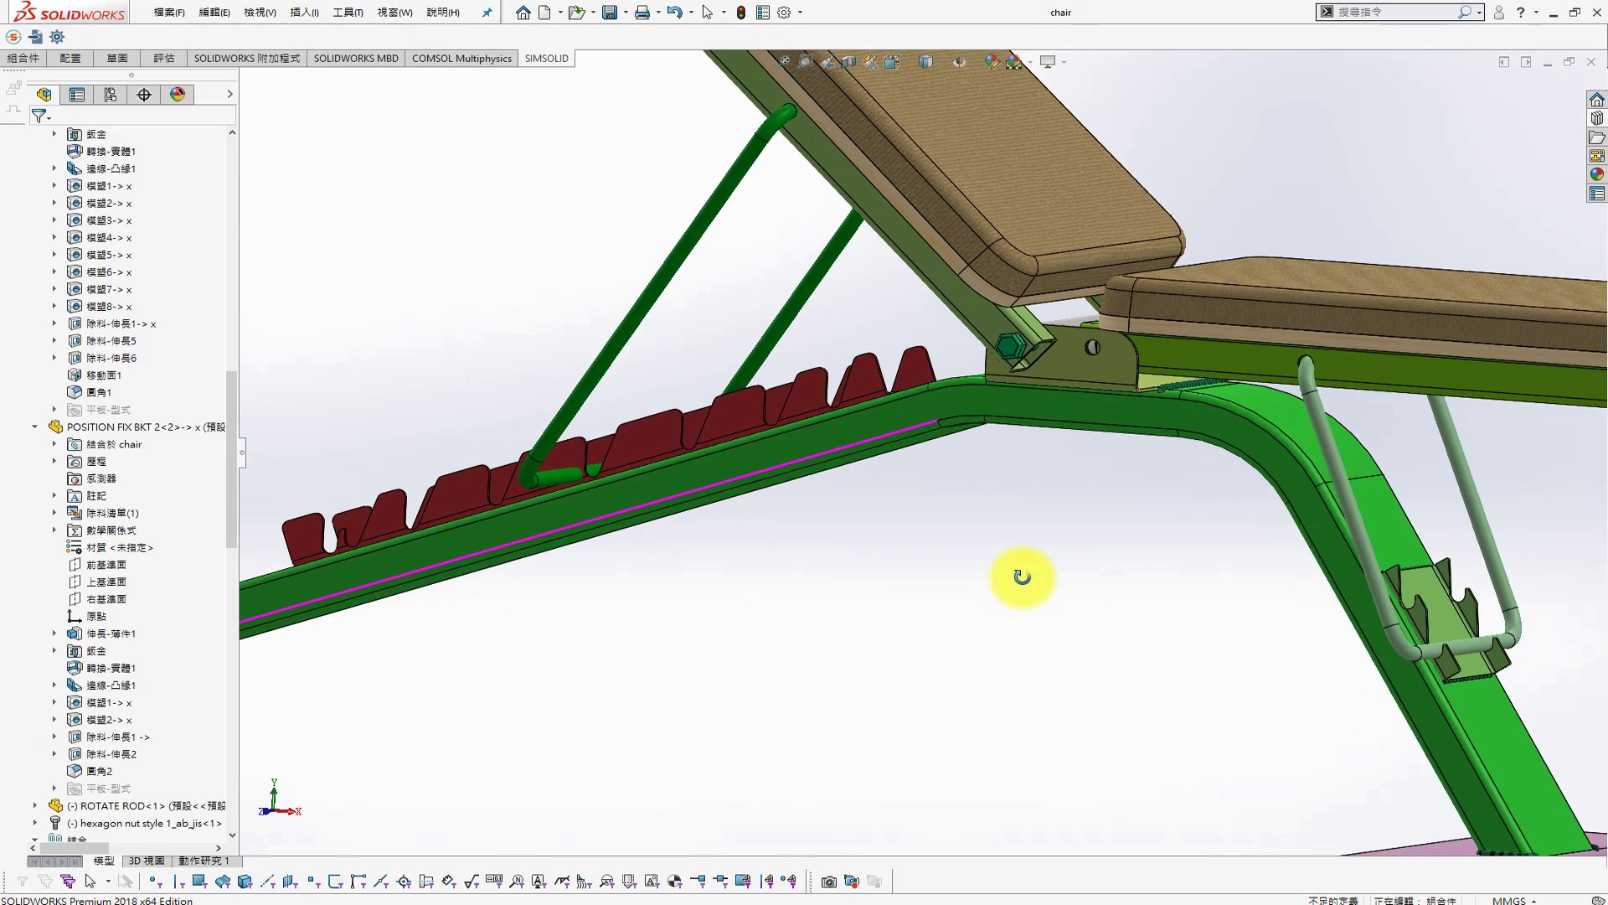
scroll(1023, 575, down, 2)
click(1077, 637)
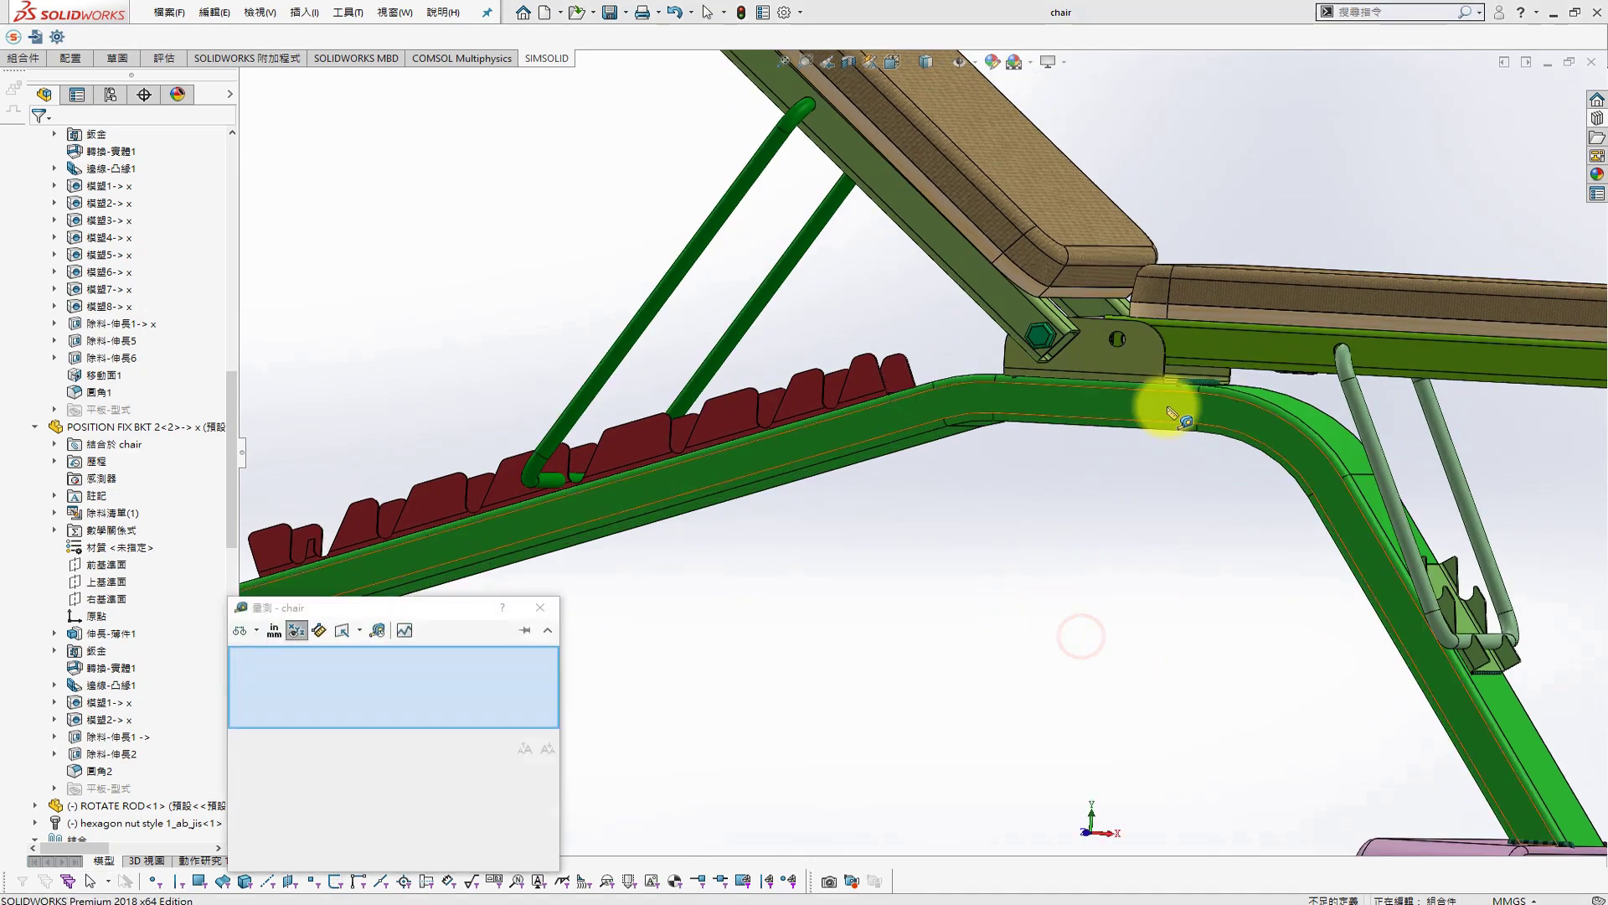
click(1089, 376)
mouse_move(948, 436)
middle_down()
mouse_move(814, 509)
mouse_move(991, 419)
middle_up()
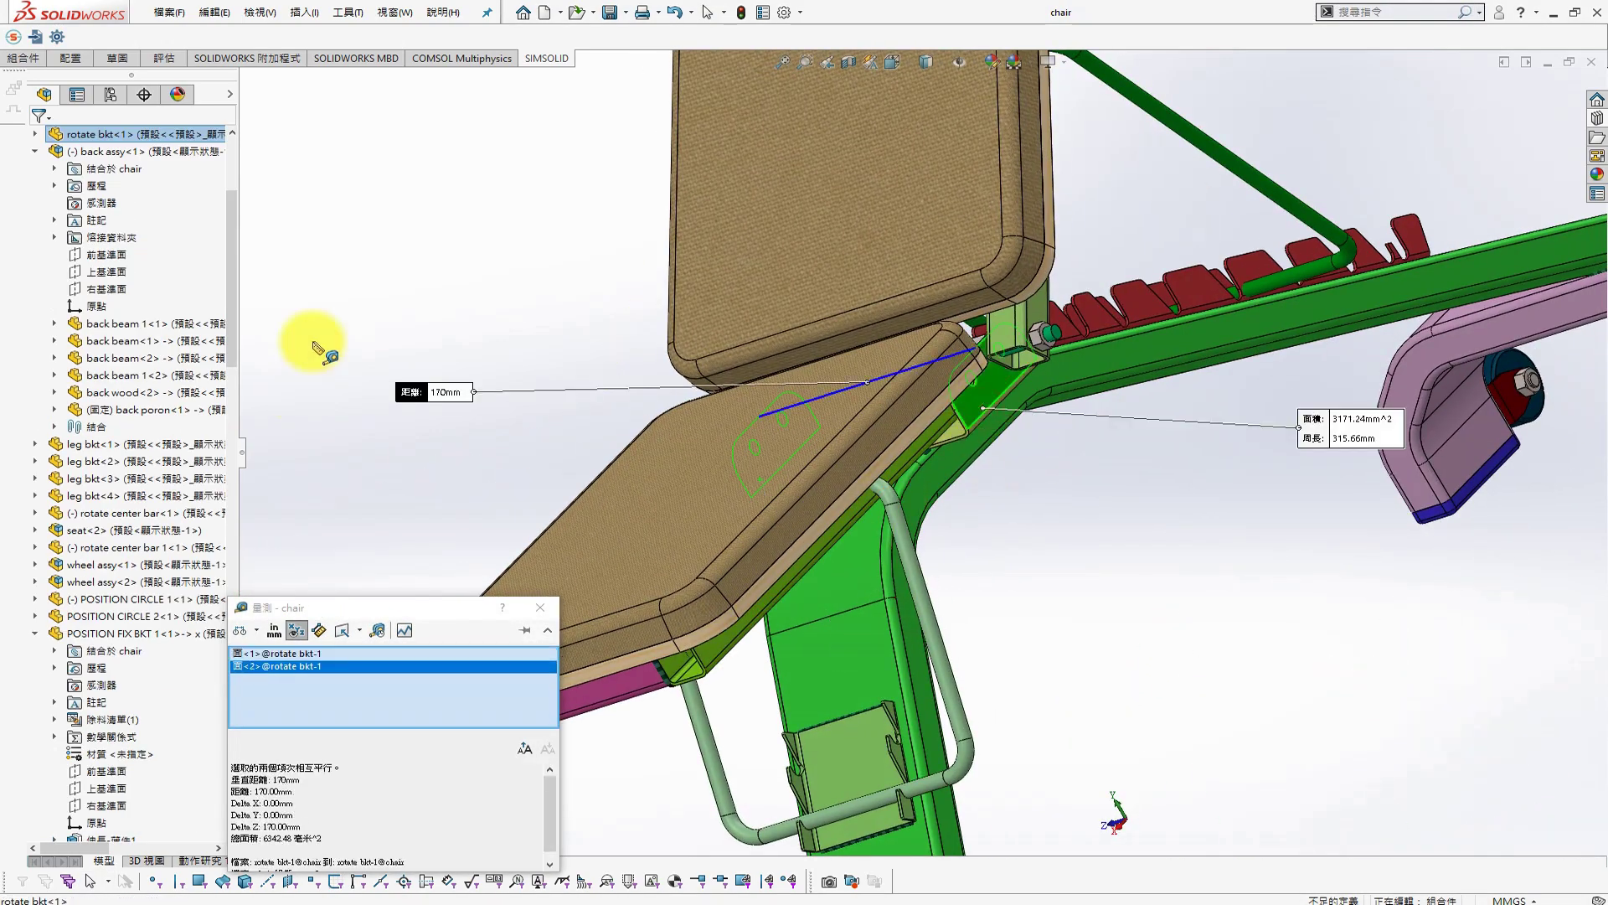
click(332, 160)
Edit ROTATE ROD 1's 245 mm length dimension, then return to the chair assembly
click(398, 14)
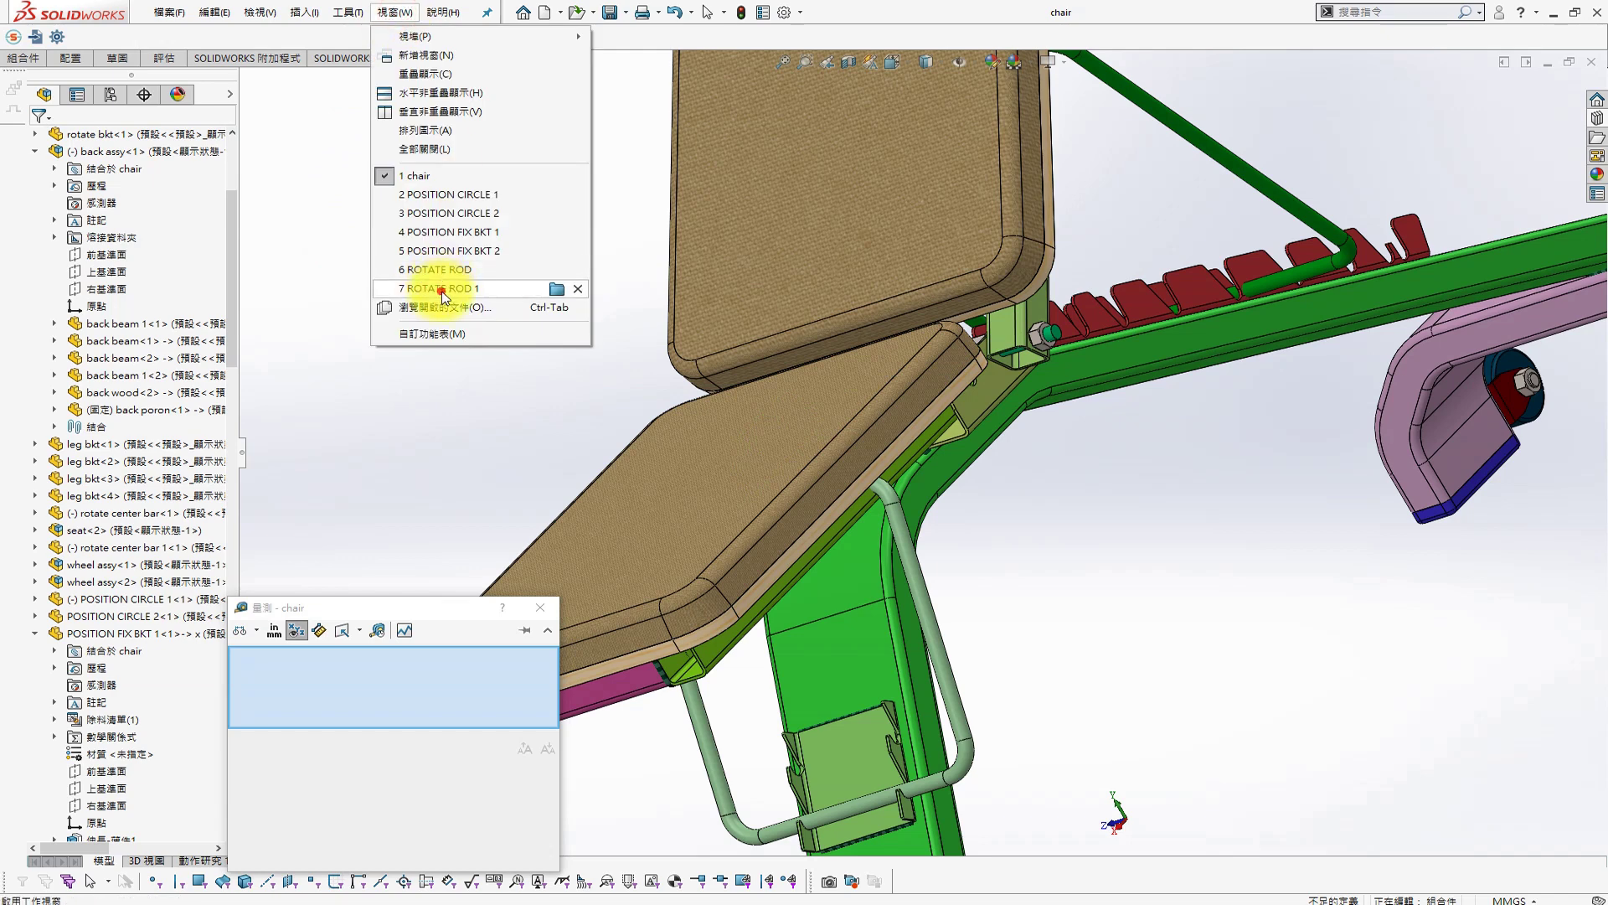
click(424, 279)
click(1011, 503)
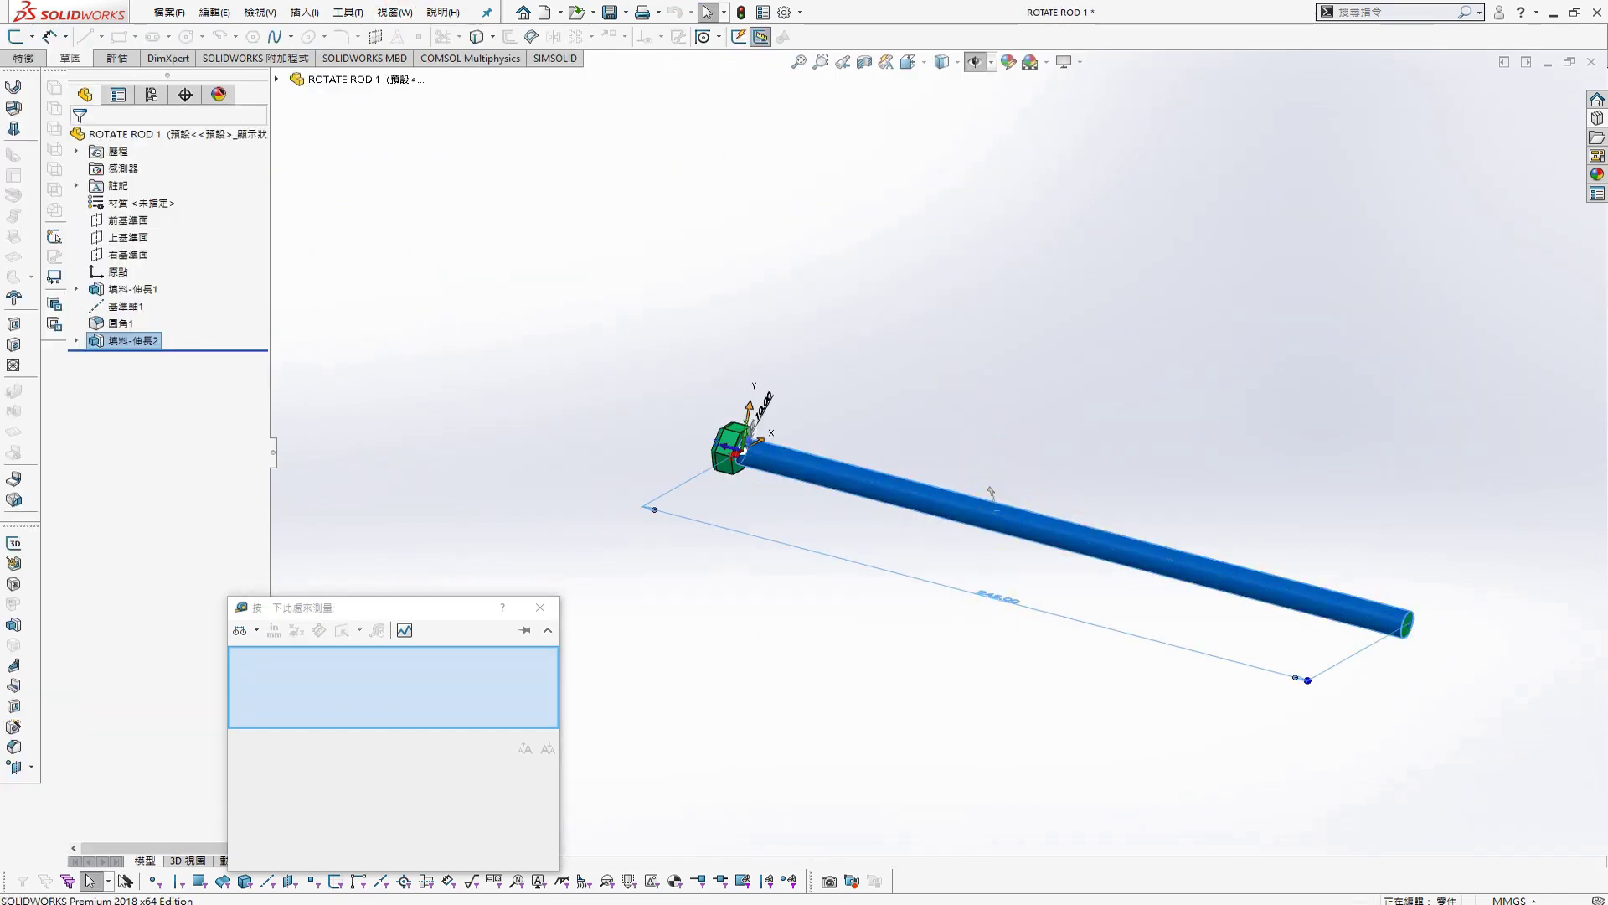
double_click(997, 598)
key(Escape)
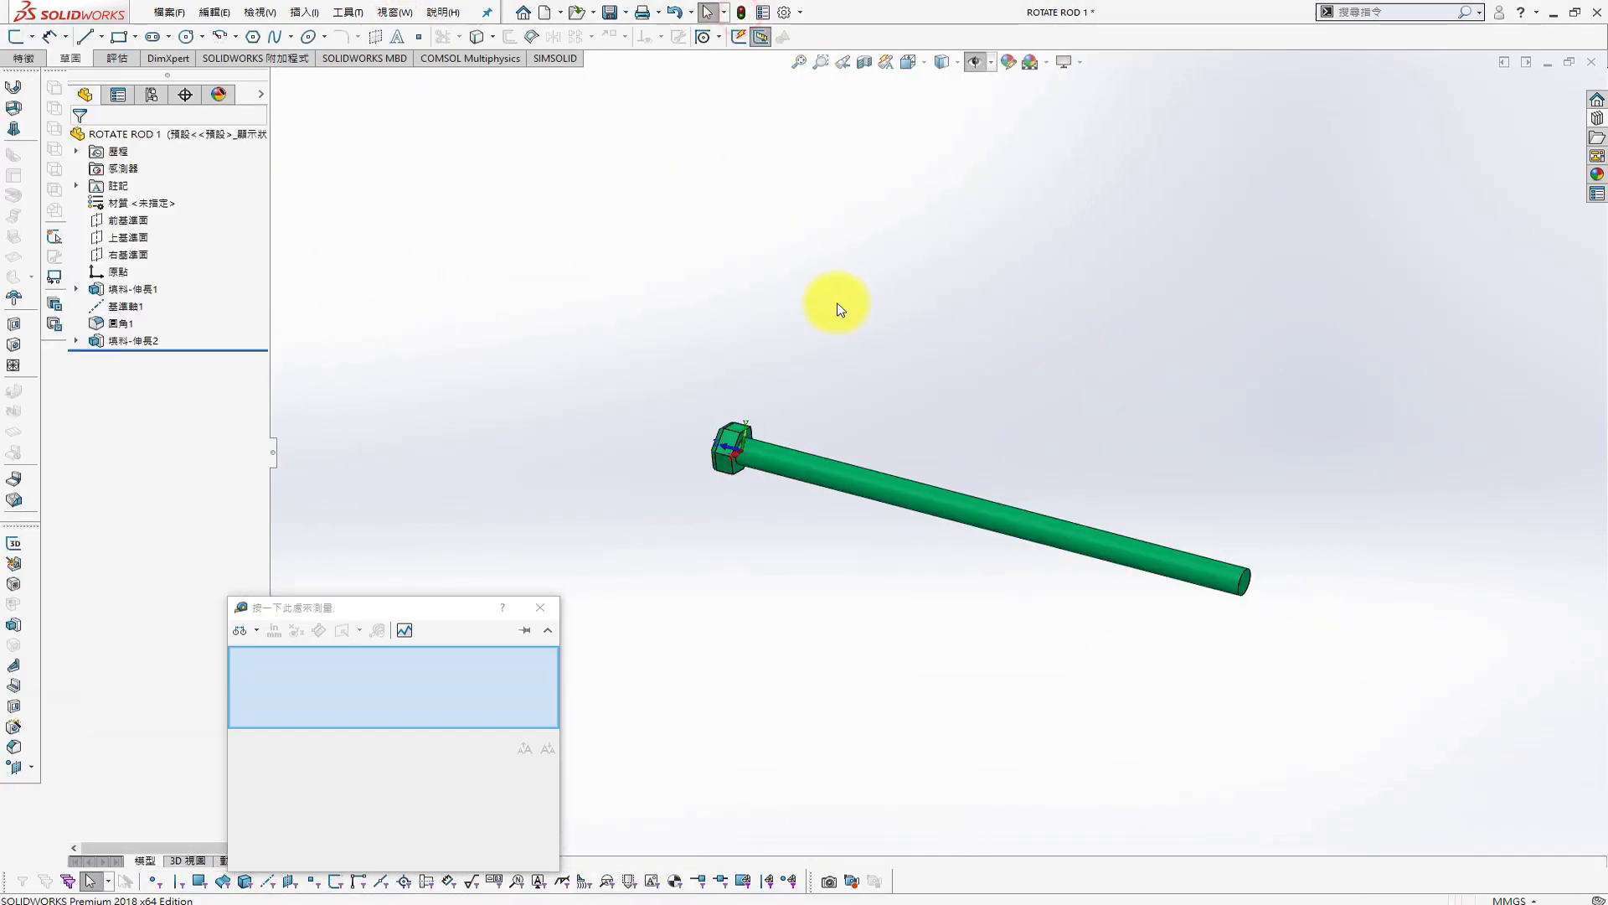
click(395, 12)
click(444, 169)
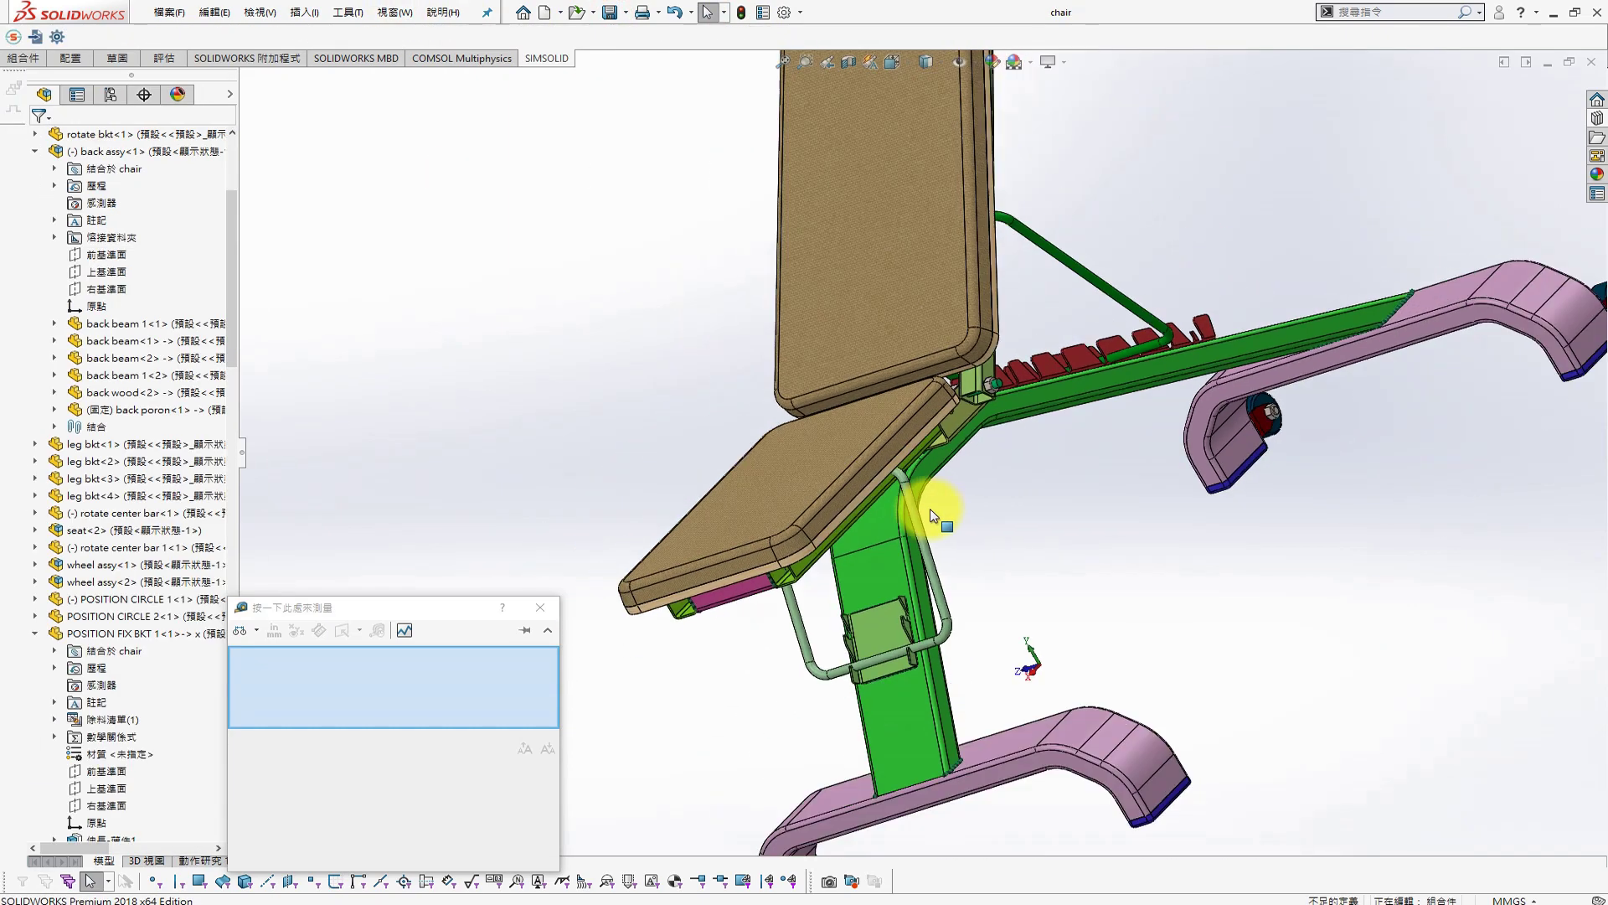
scroll(659, 648, down, 2)
Insert ROTATE ROD 1 into the chair assembly
key(s)
click(705, 661)
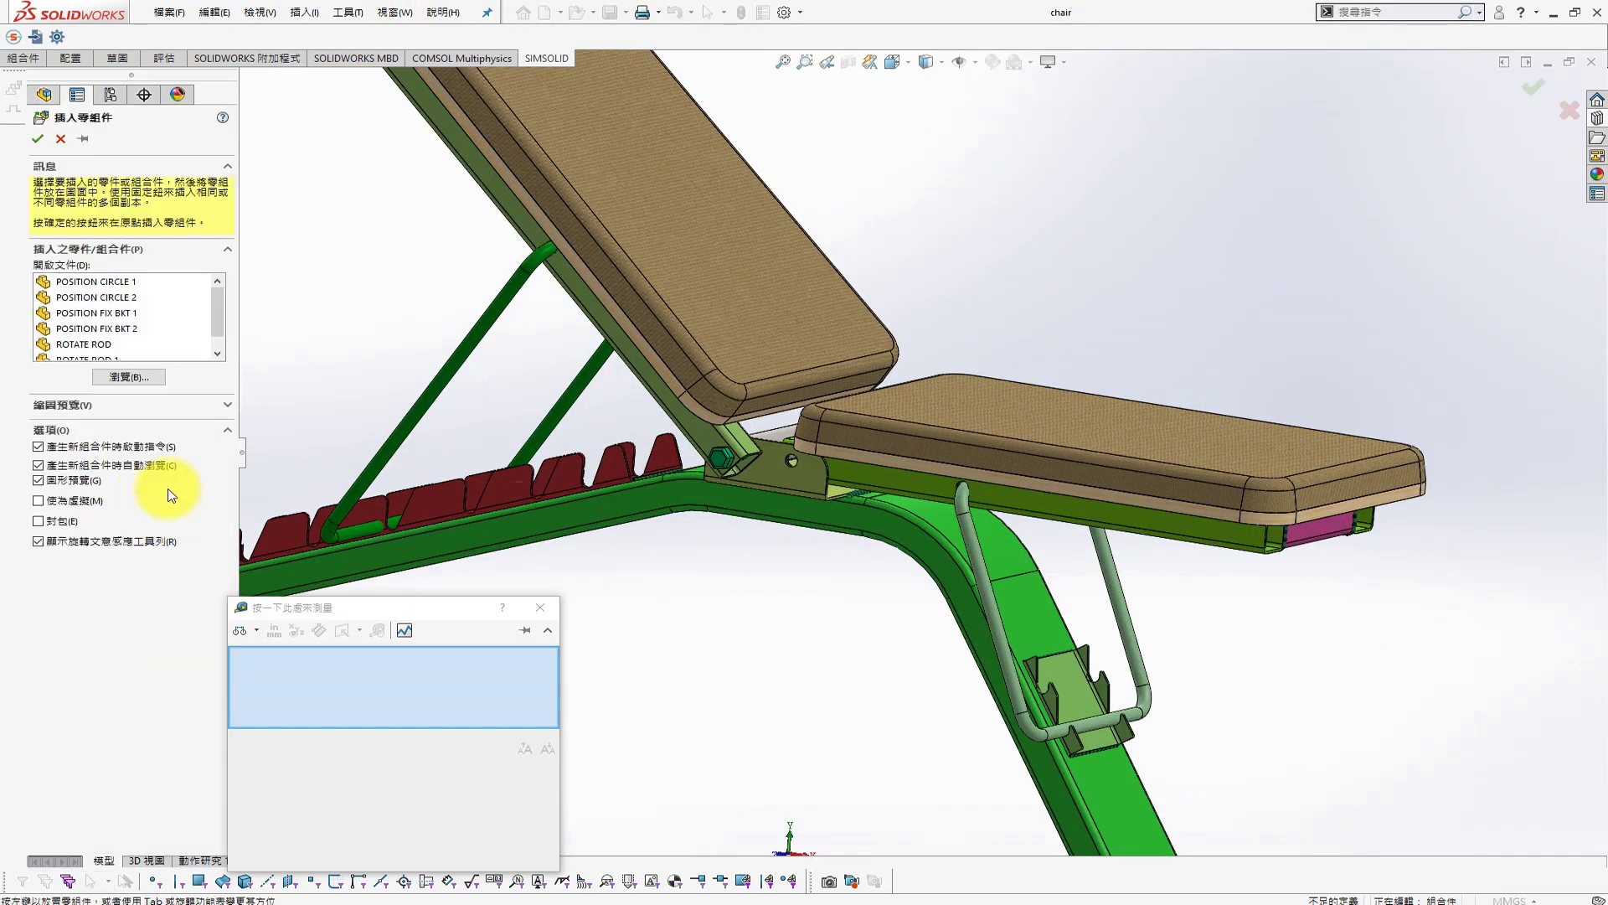
click(127, 339)
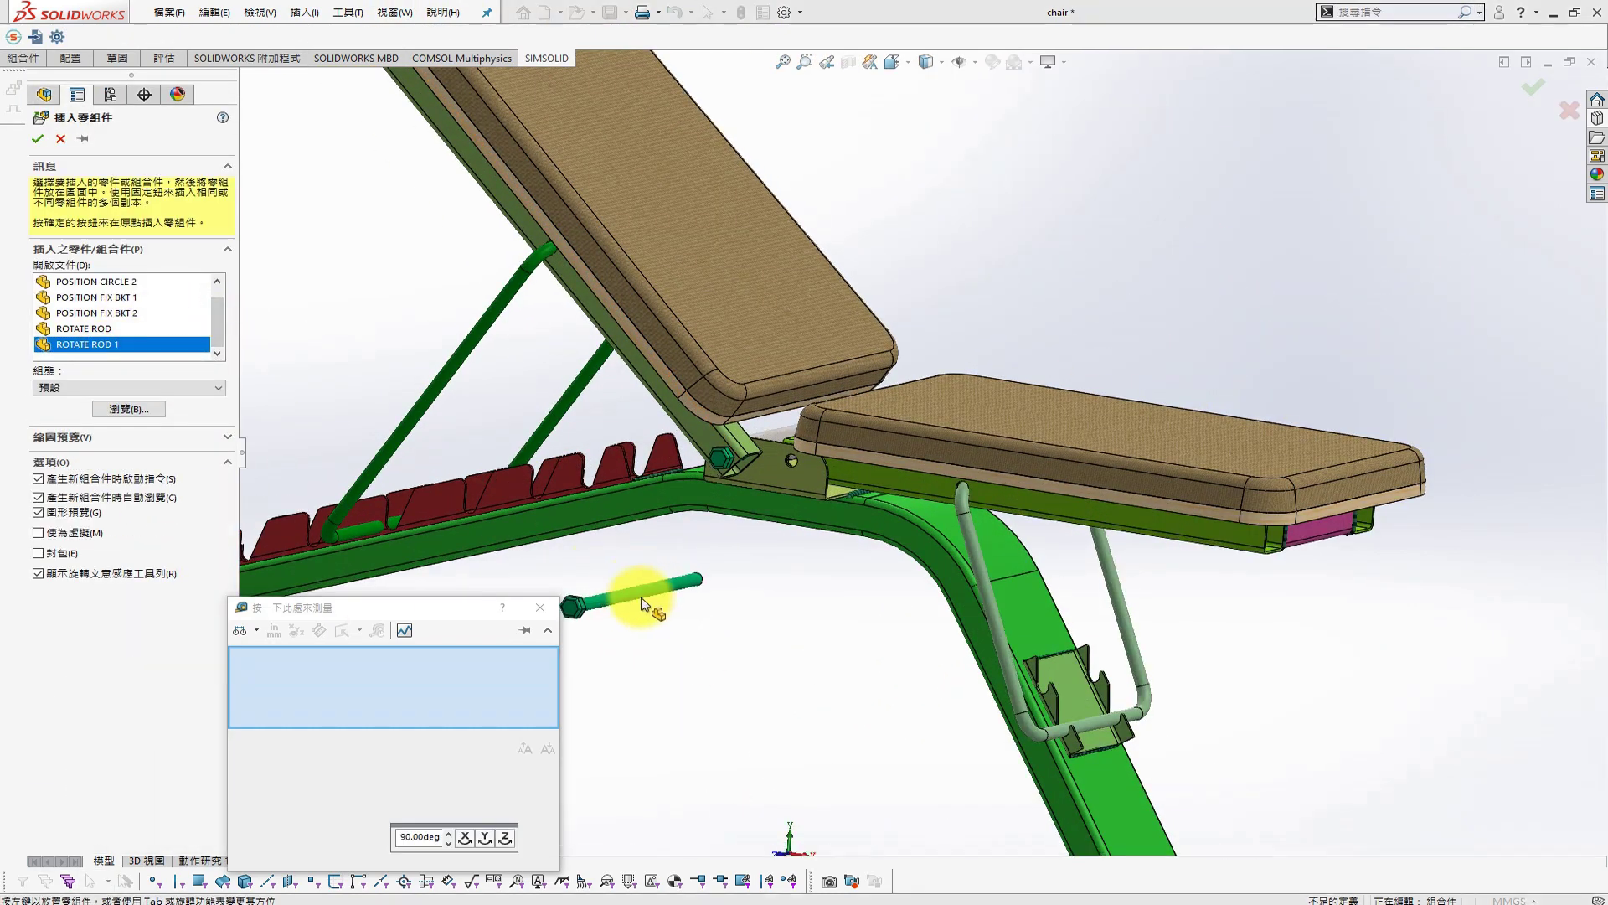
click(727, 610)
Select the bracket hole edge and the rod's hex head face for a mate
scroll(775, 479, down, 2)
scroll(932, 530, down, 5)
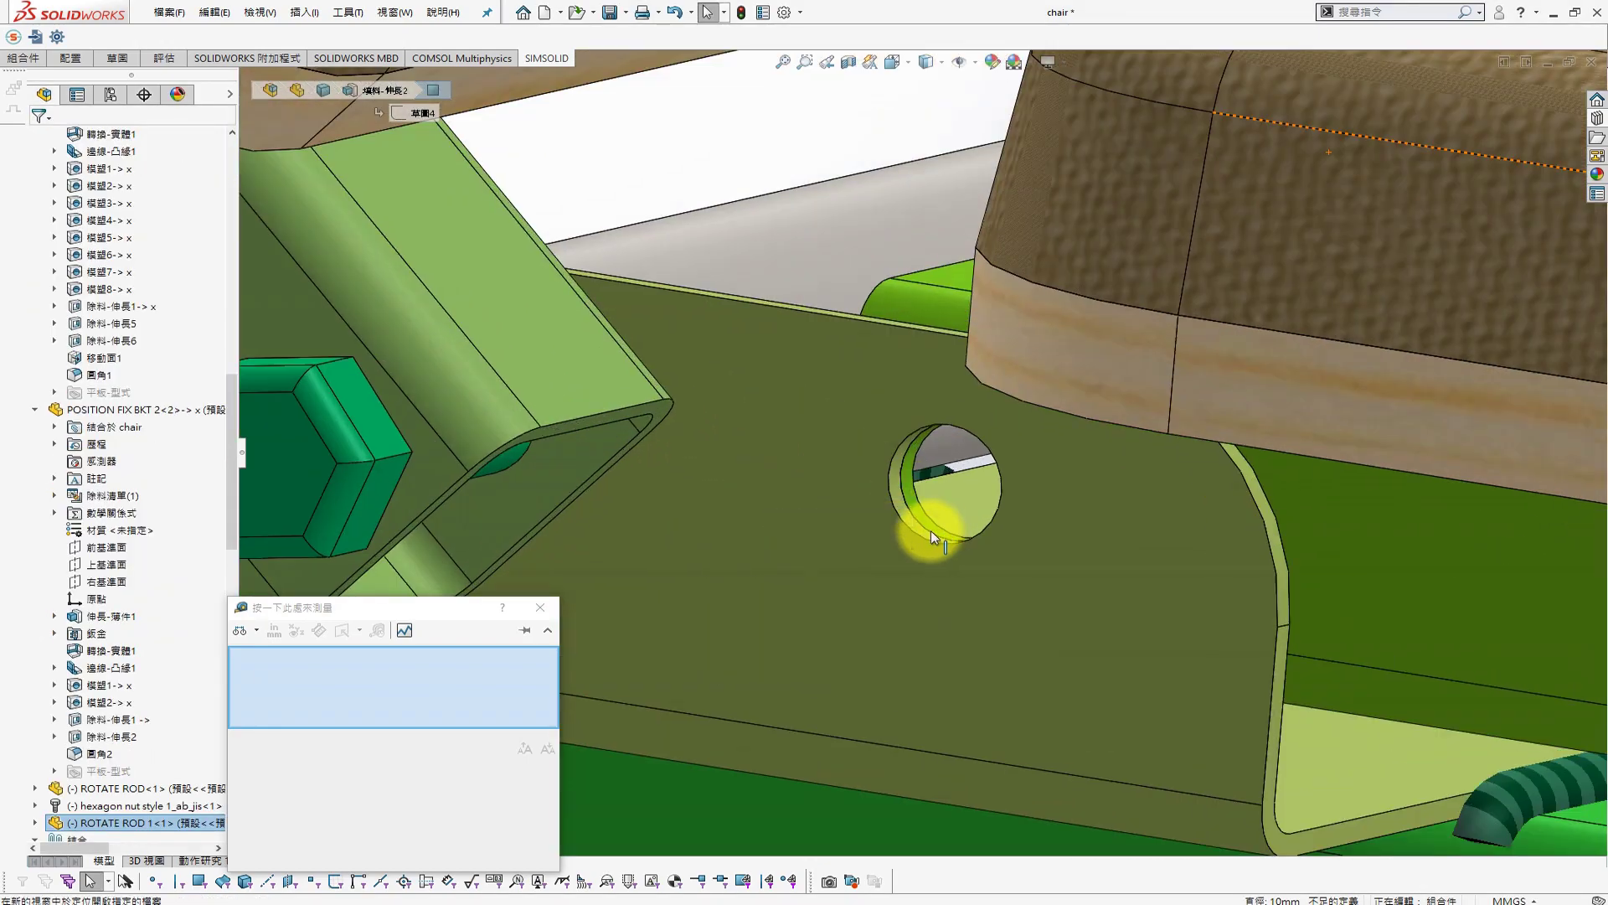
click(908, 482)
scroll(1047, 624, up, 3)
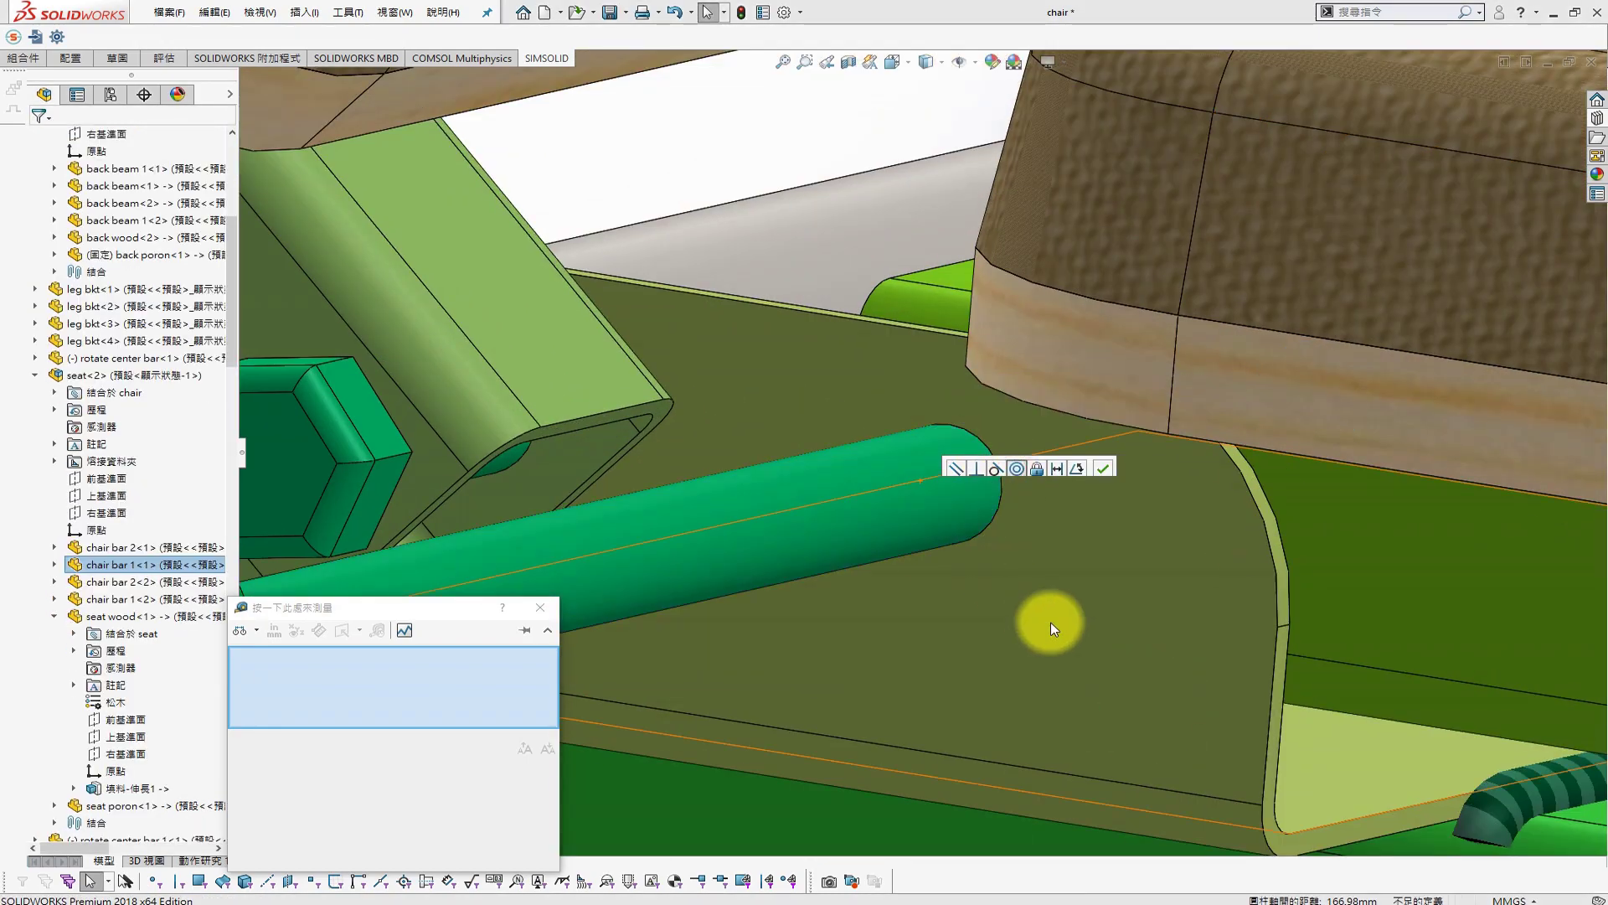
scroll(993, 592, up, 3)
mouse_move(994, 592)
middle_down()
mouse_move(717, 369)
mouse_move(639, 423)
middle_up()
scroll(670, 424, down, 5)
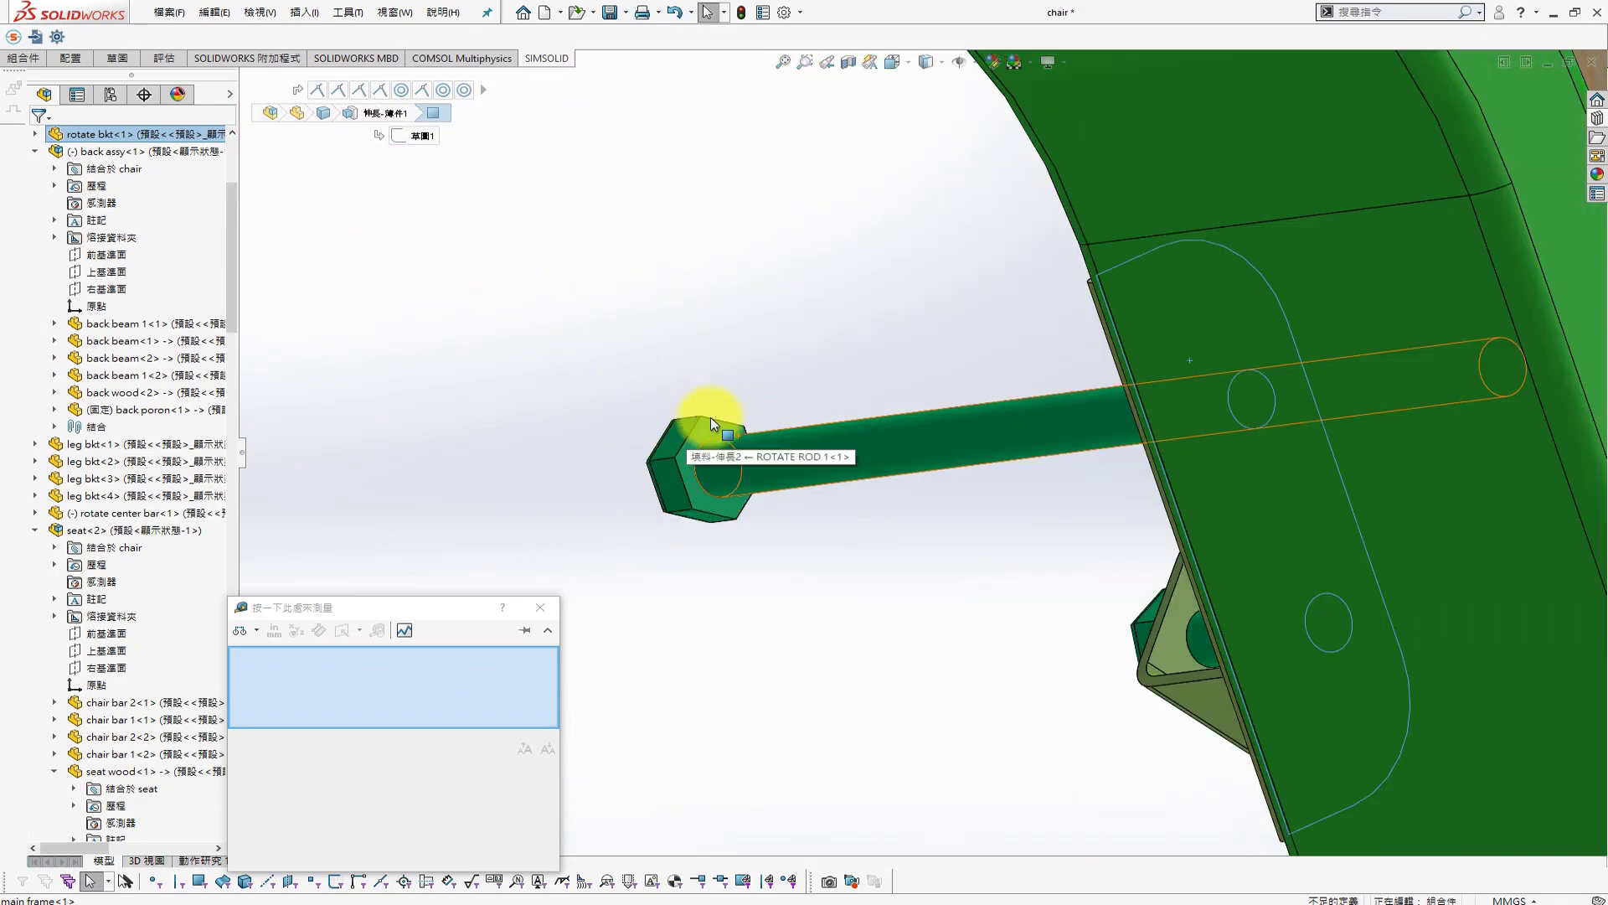
click(715, 426)
Pull the loose hexagon nut clear of the bracket and inspect the pin end
mouse_move(872, 542)
middle_down()
mouse_move(969, 503)
mouse_move(905, 459)
middle_up()
scroll(880, 556, down, 3)
scroll(802, 558, down, 3)
drag(802, 558, 657, 798)
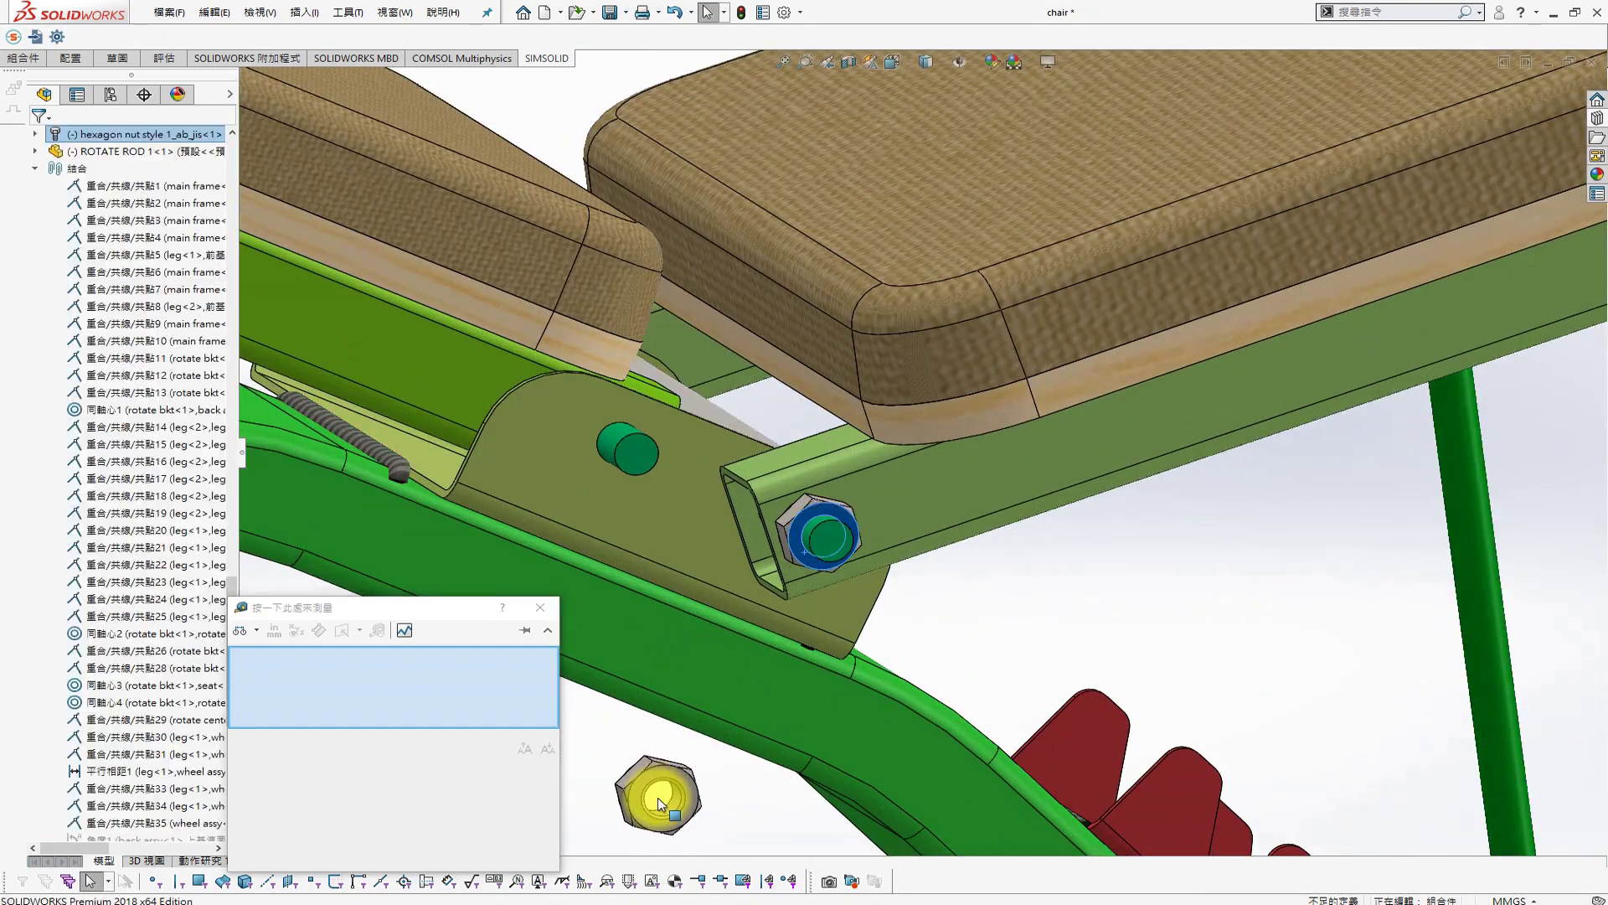
middle_drag(656, 797, 754, 729)
scroll(685, 786, down, 3)
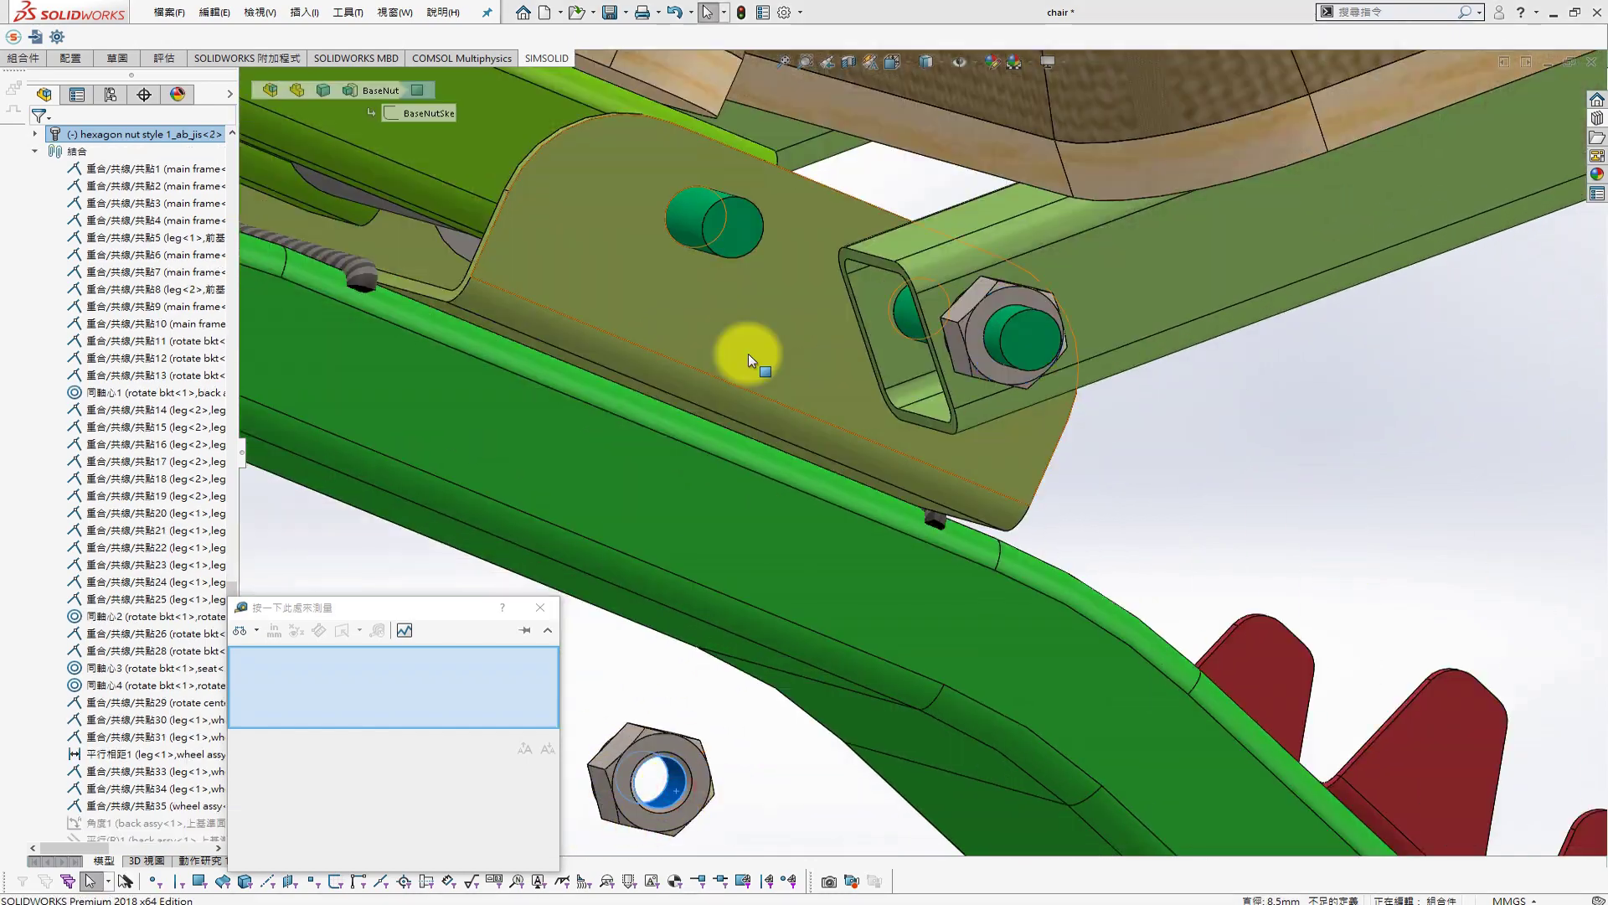
click(682, 228)
mouse_move(788, 621)
middle_down()
mouse_move(870, 561)
mouse_move(804, 574)
mouse_move(532, 223)
middle_up()
click(689, 12)
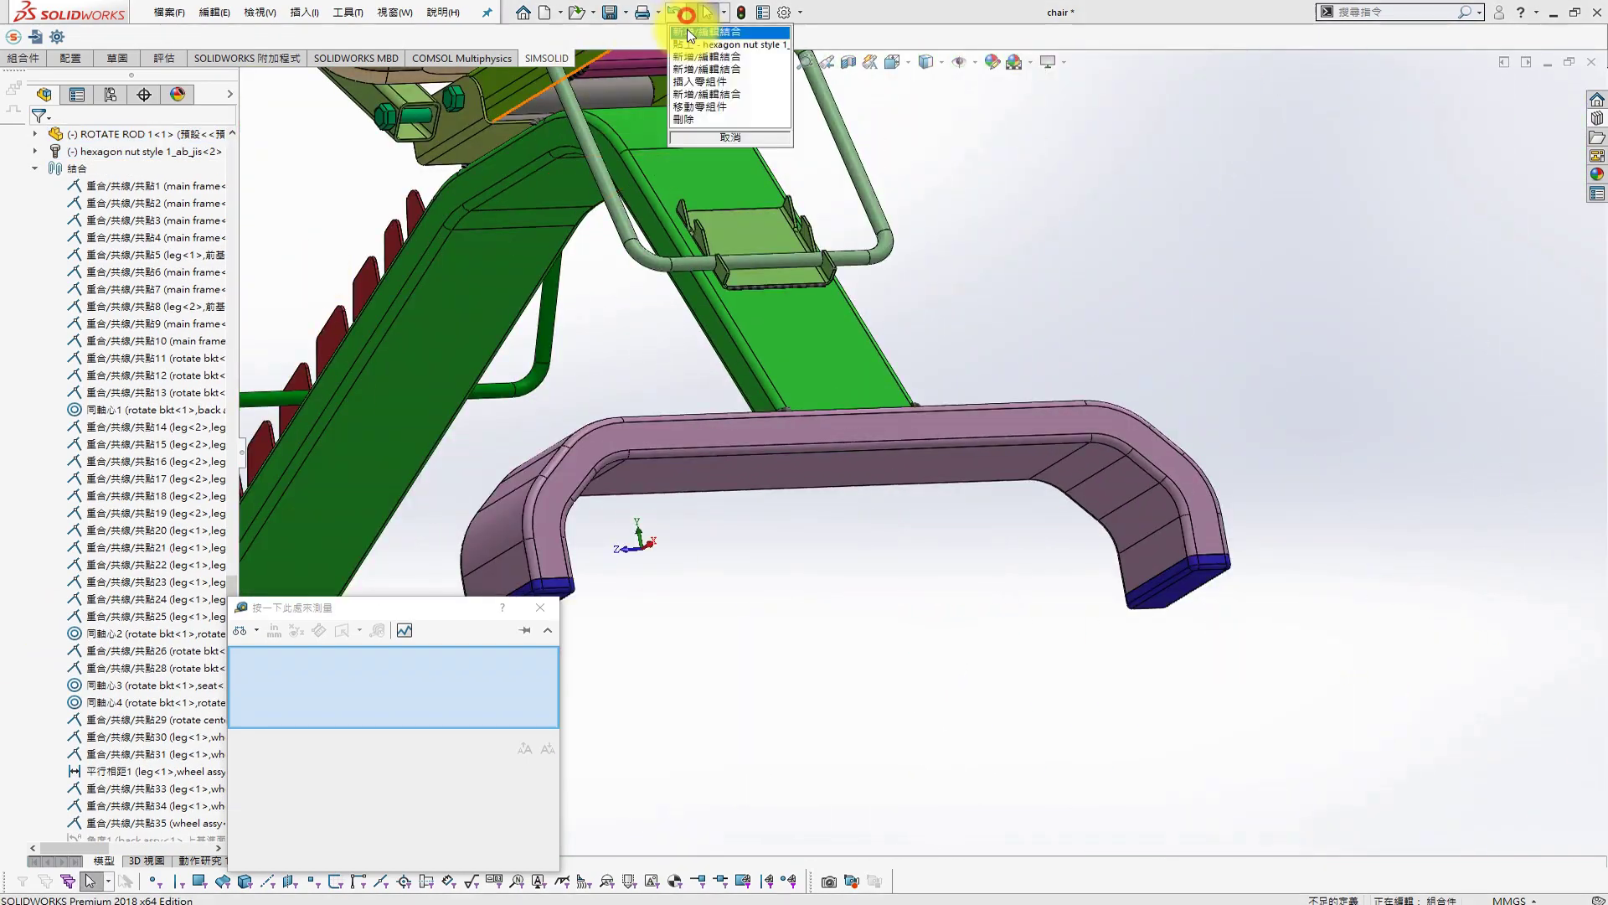
middle_drag(739, 48, 969, 419)
Mate the floating hex nut's hole concentric with the bracket rod
click(800, 618)
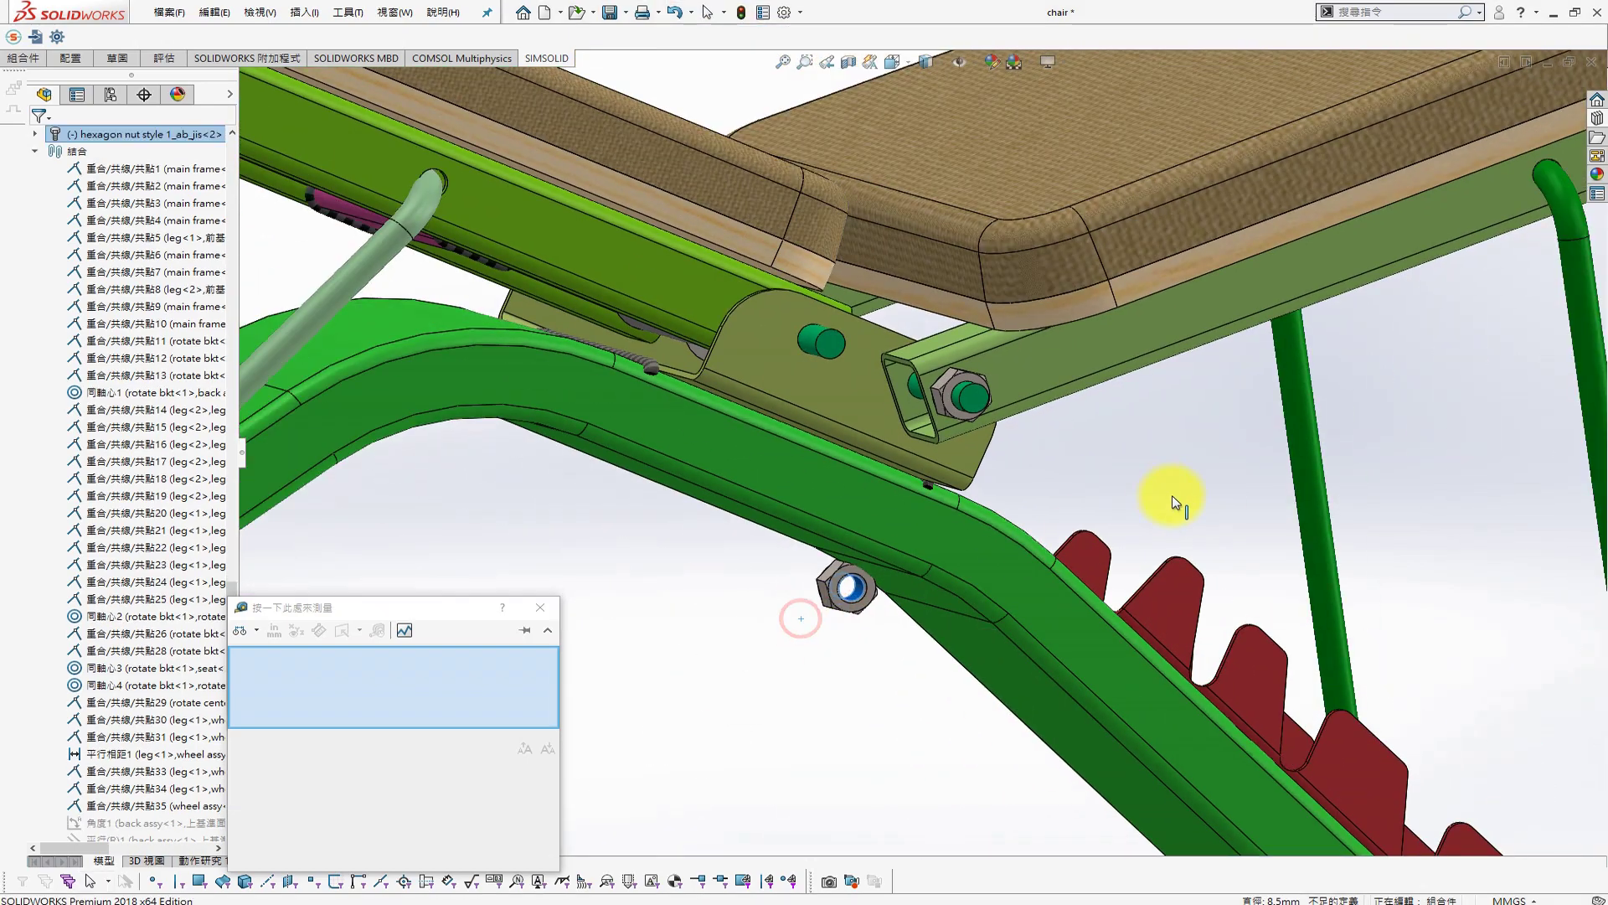
mouse_move(1601, 429)
middle_down()
mouse_move(1087, 548)
mouse_move(998, 471)
middle_up()
click(999, 471)
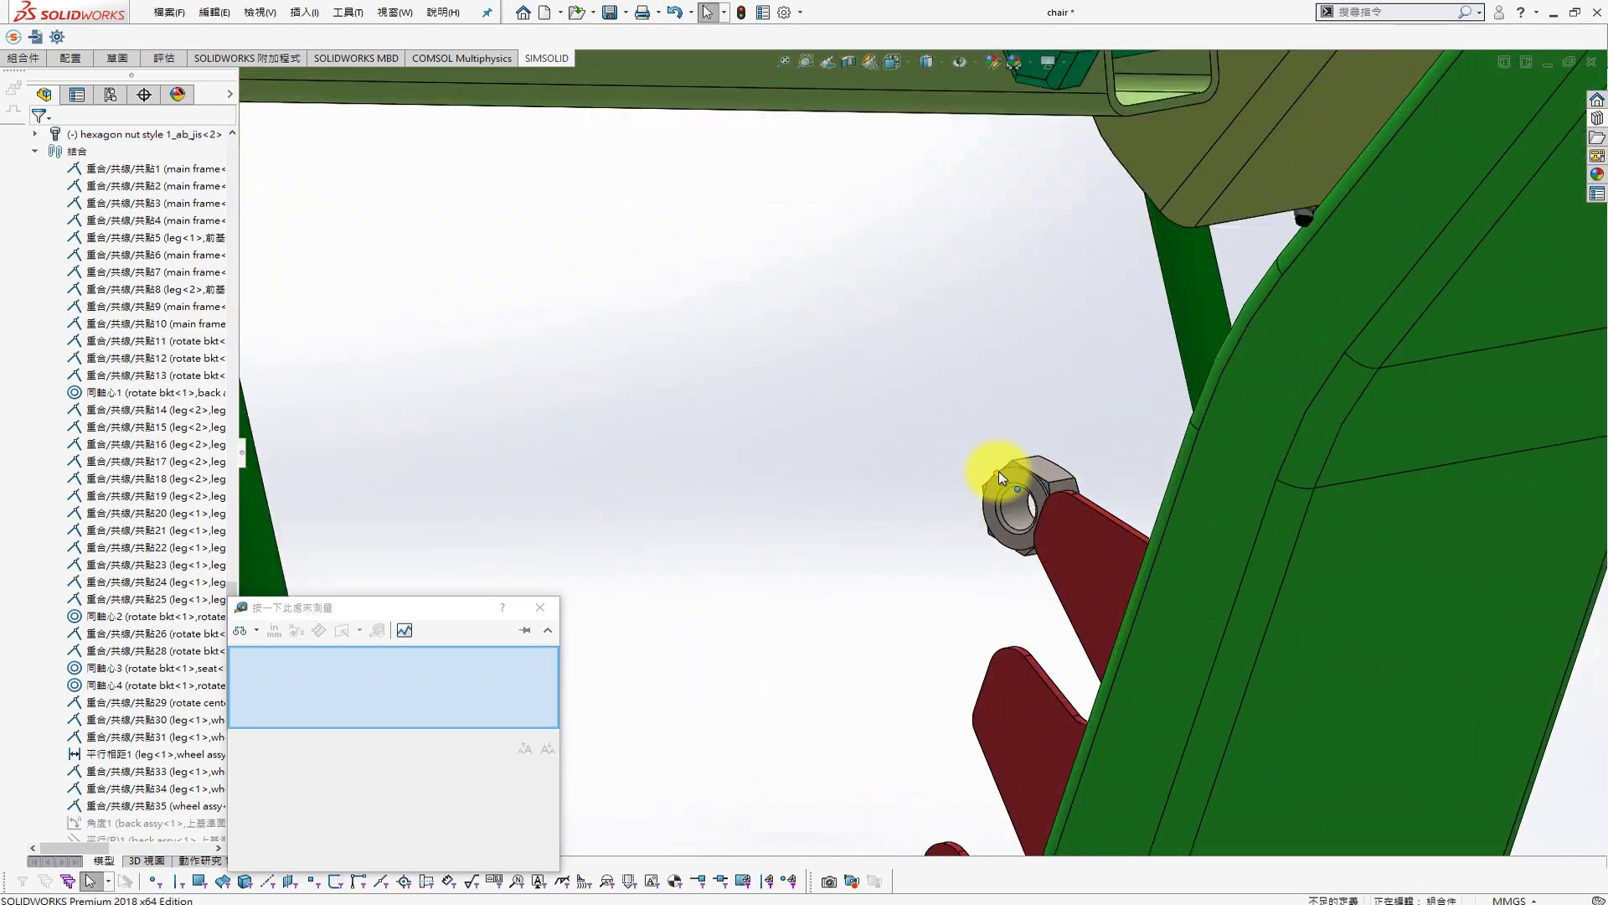
mouse_move(786, 521)
middle_down()
mouse_move(693, 564)
mouse_move(743, 341)
middle_up()
ctrl+click(761, 324)
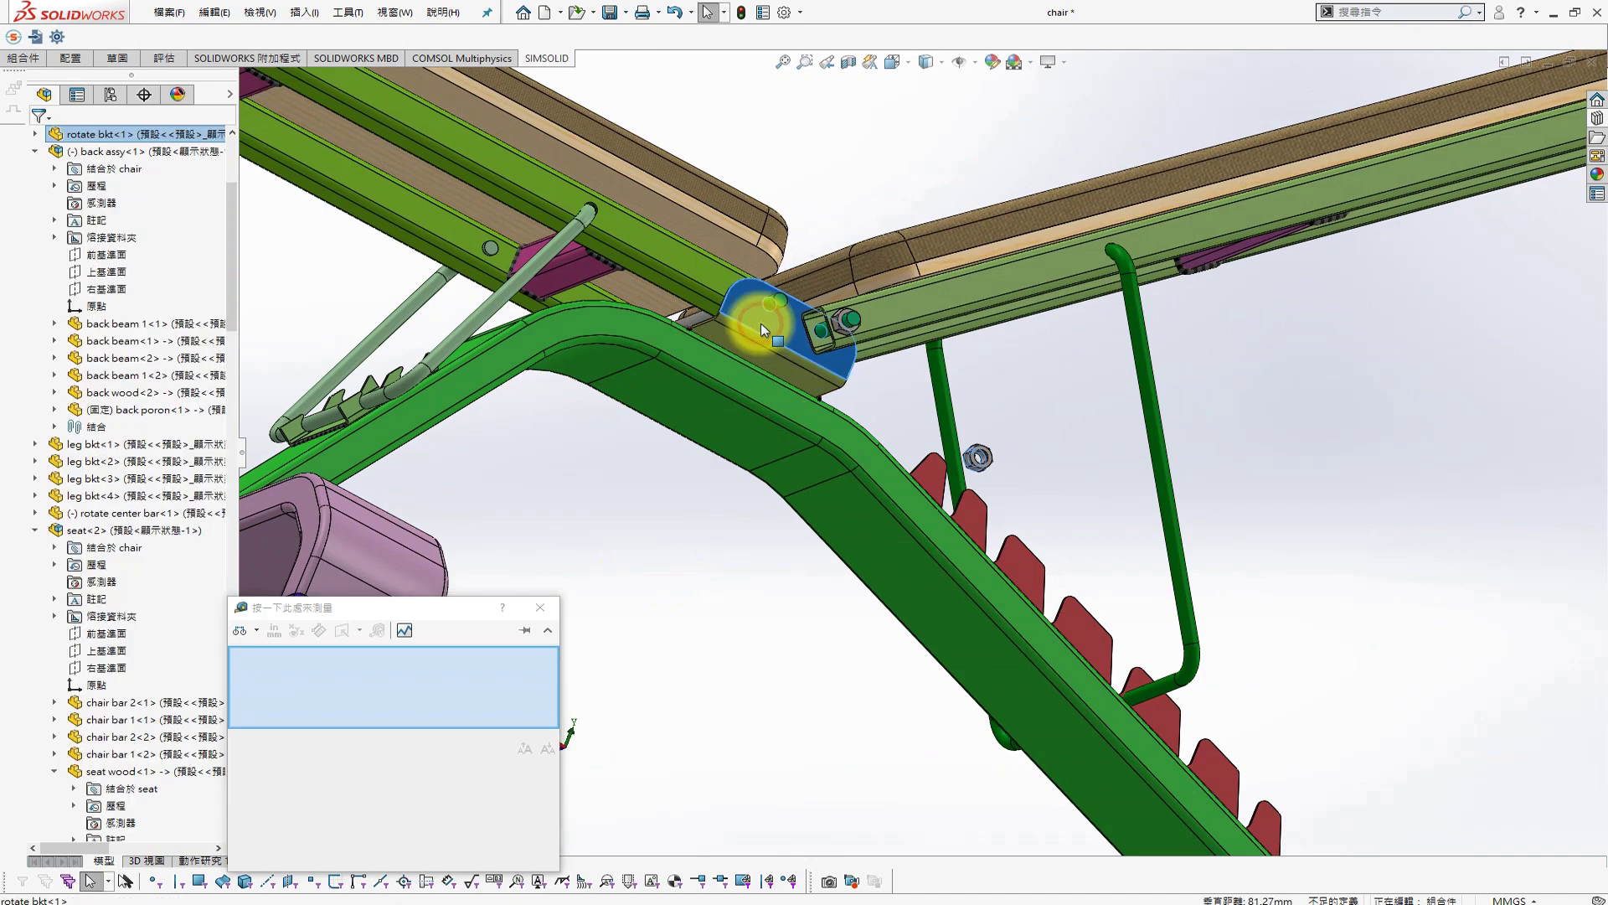
click(811, 310)
Check the rod end at the bracket and orbit to a front view of the chair
scroll(931, 450, down, 3)
click(932, 450)
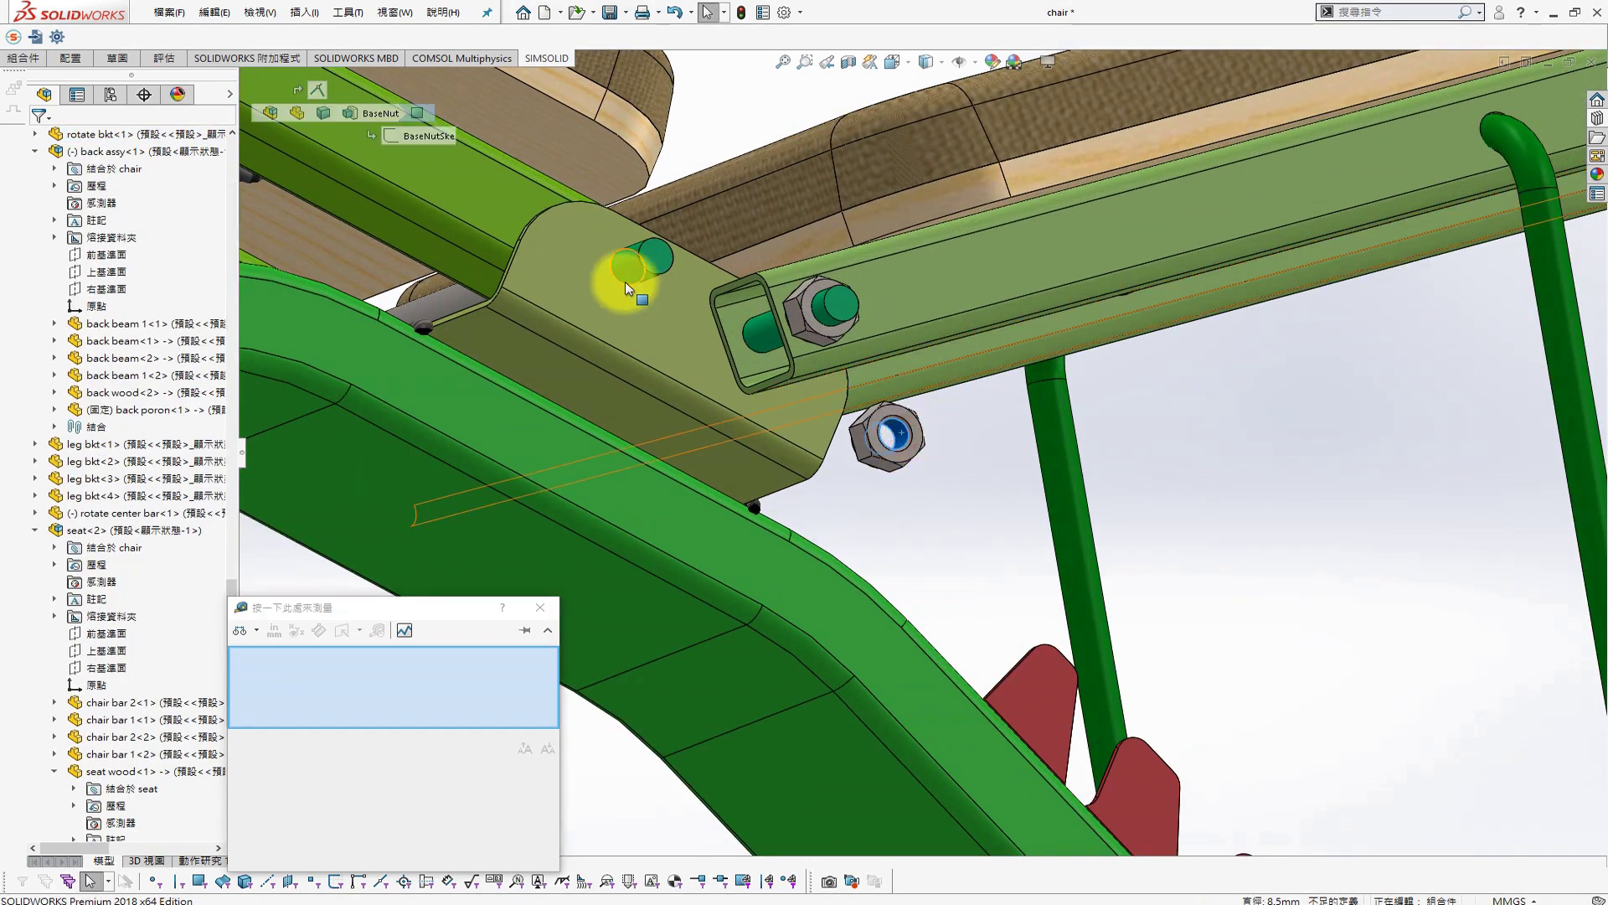
click(646, 274)
mouse_move(1041, 477)
middle_down()
mouse_move(926, 521)
mouse_move(794, 507)
middle_up()
scroll(1034, 405, up, 5)
mouse_move(1034, 405)
middle_down()
mouse_move(1095, 334)
mouse_move(754, 593)
mouse_move(1159, 590)
mouse_move(1052, 628)
mouse_move(862, 636)
middle_up()
Tilt the backrest about its hinge and orbit to a side view of the bench
scroll(707, 575, down, 5)
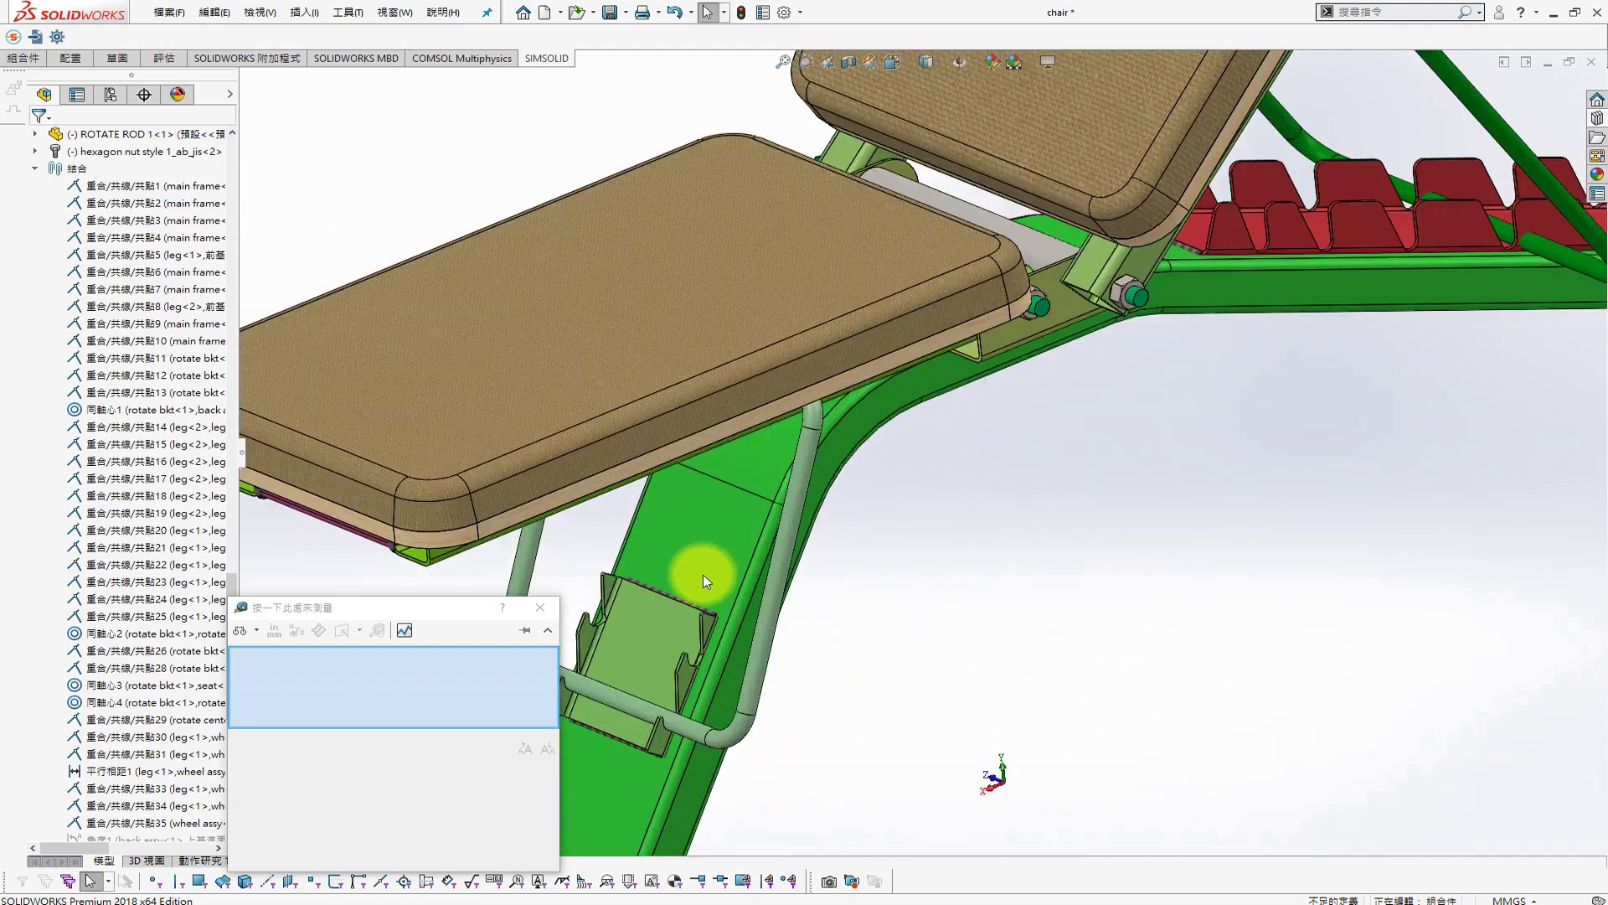
scroll(993, 538, up, 2)
scroll(962, 405, up, 5)
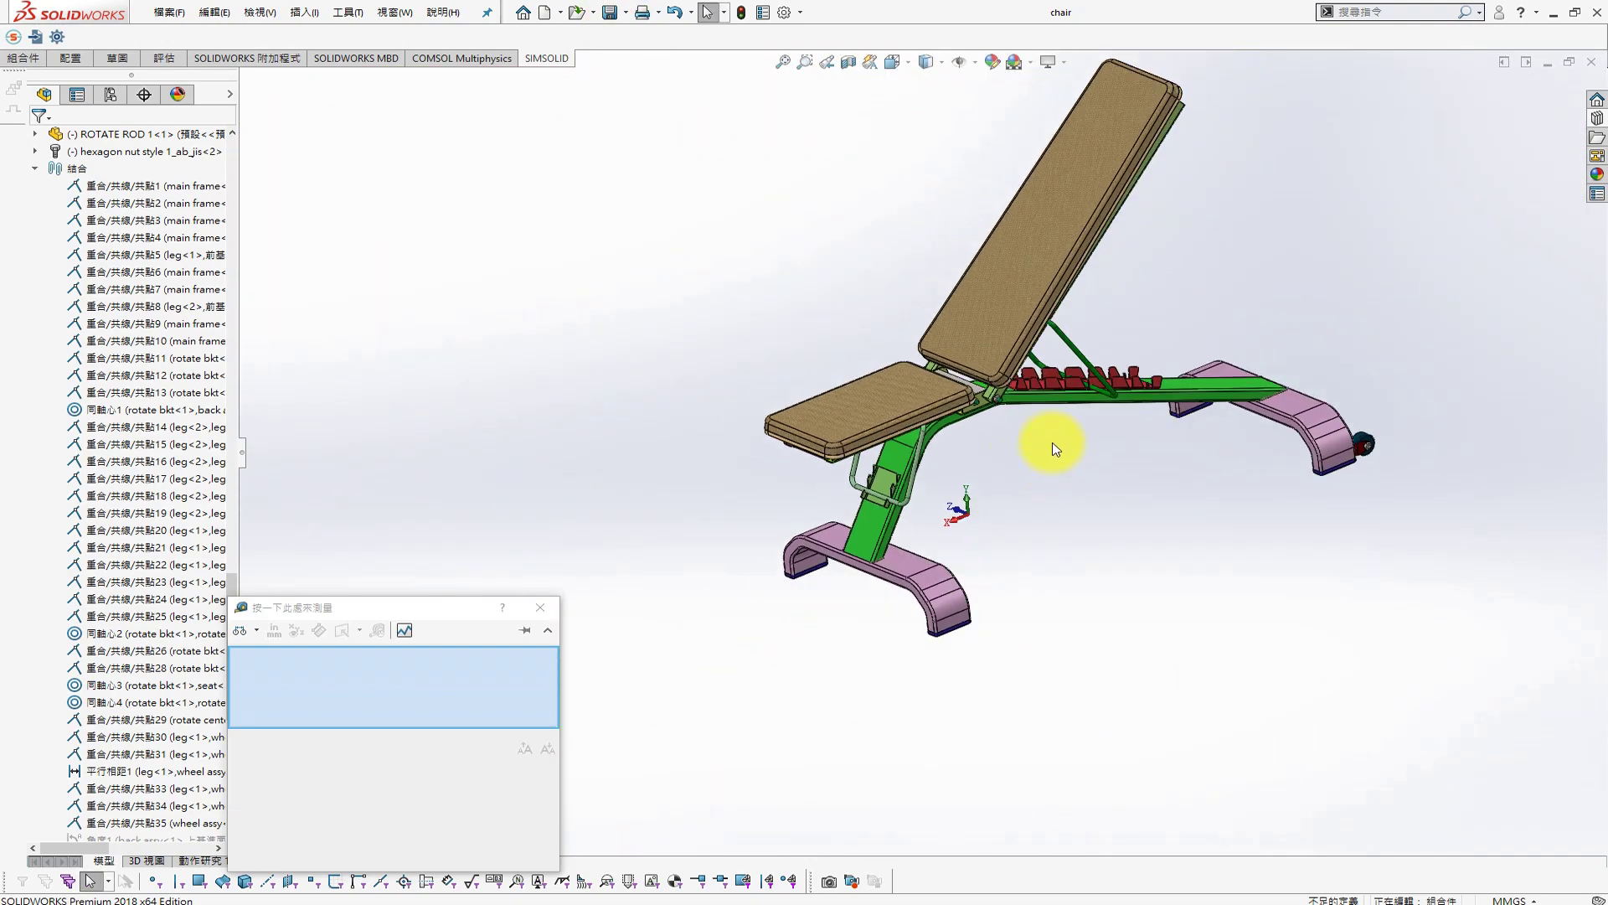
middle_drag(1048, 438, 1078, 324)
mouse_move(1077, 323)
mouse_down()
mouse_move(994, 223)
mouse_move(1025, 234)
mouse_up()
mouse_move(1026, 235)
middle_down()
mouse_move(1134, 600)
mouse_move(1062, 406)
mouse_move(1034, 603)
mouse_move(1127, 572)
middle_up()
scroll(1127, 578, down, 2)
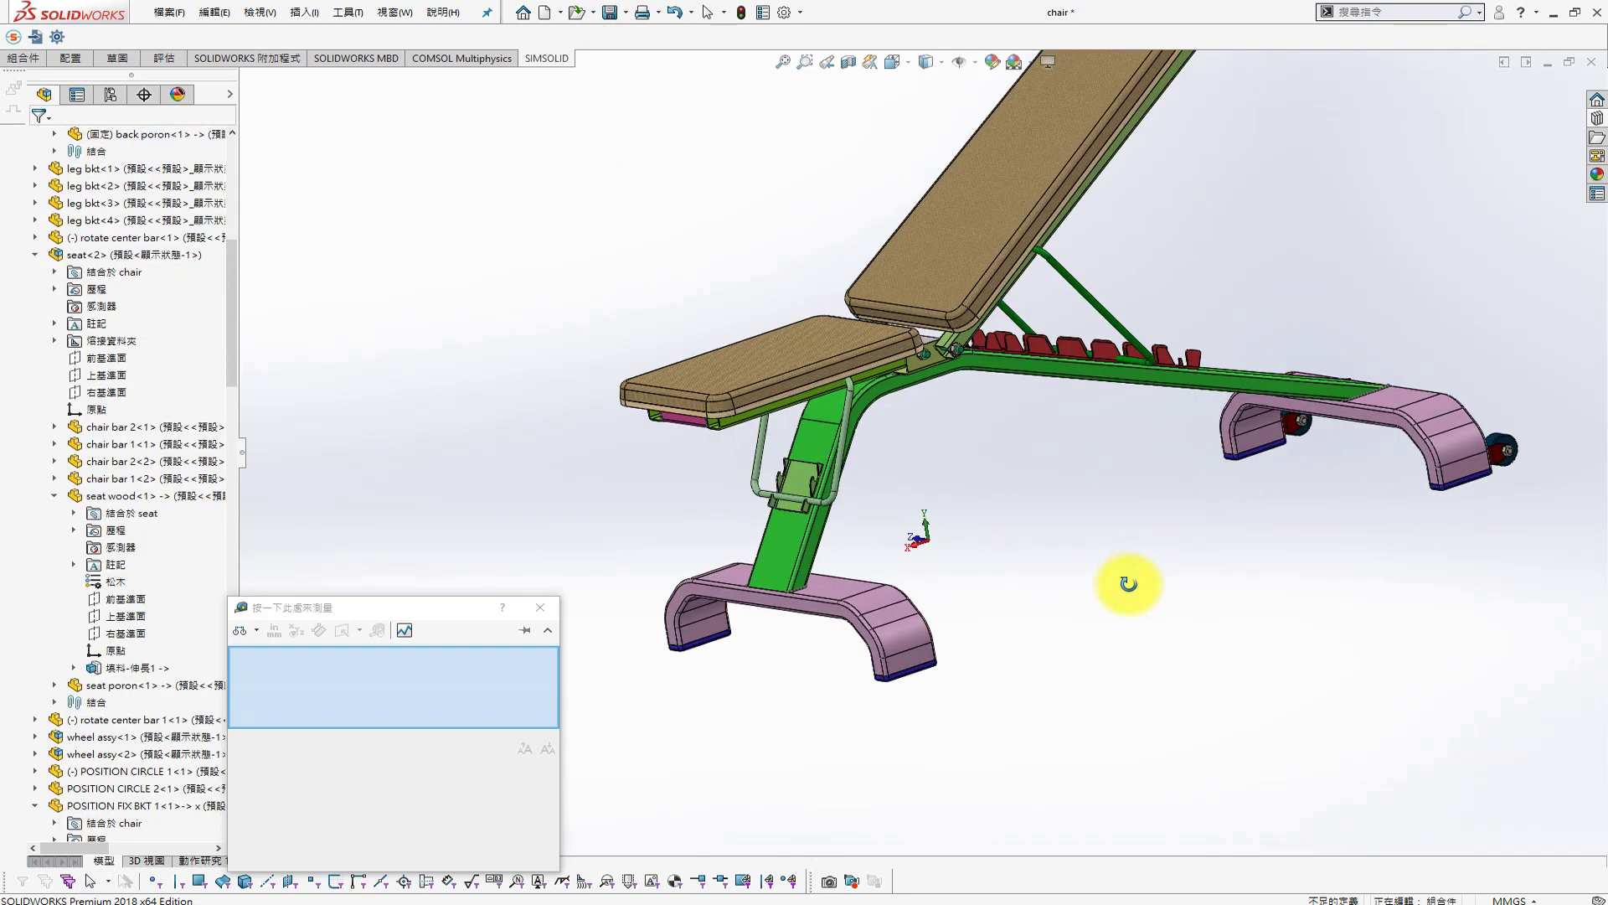
Activate the chair's -10 configuration and review the bench from above
click(107, 95)
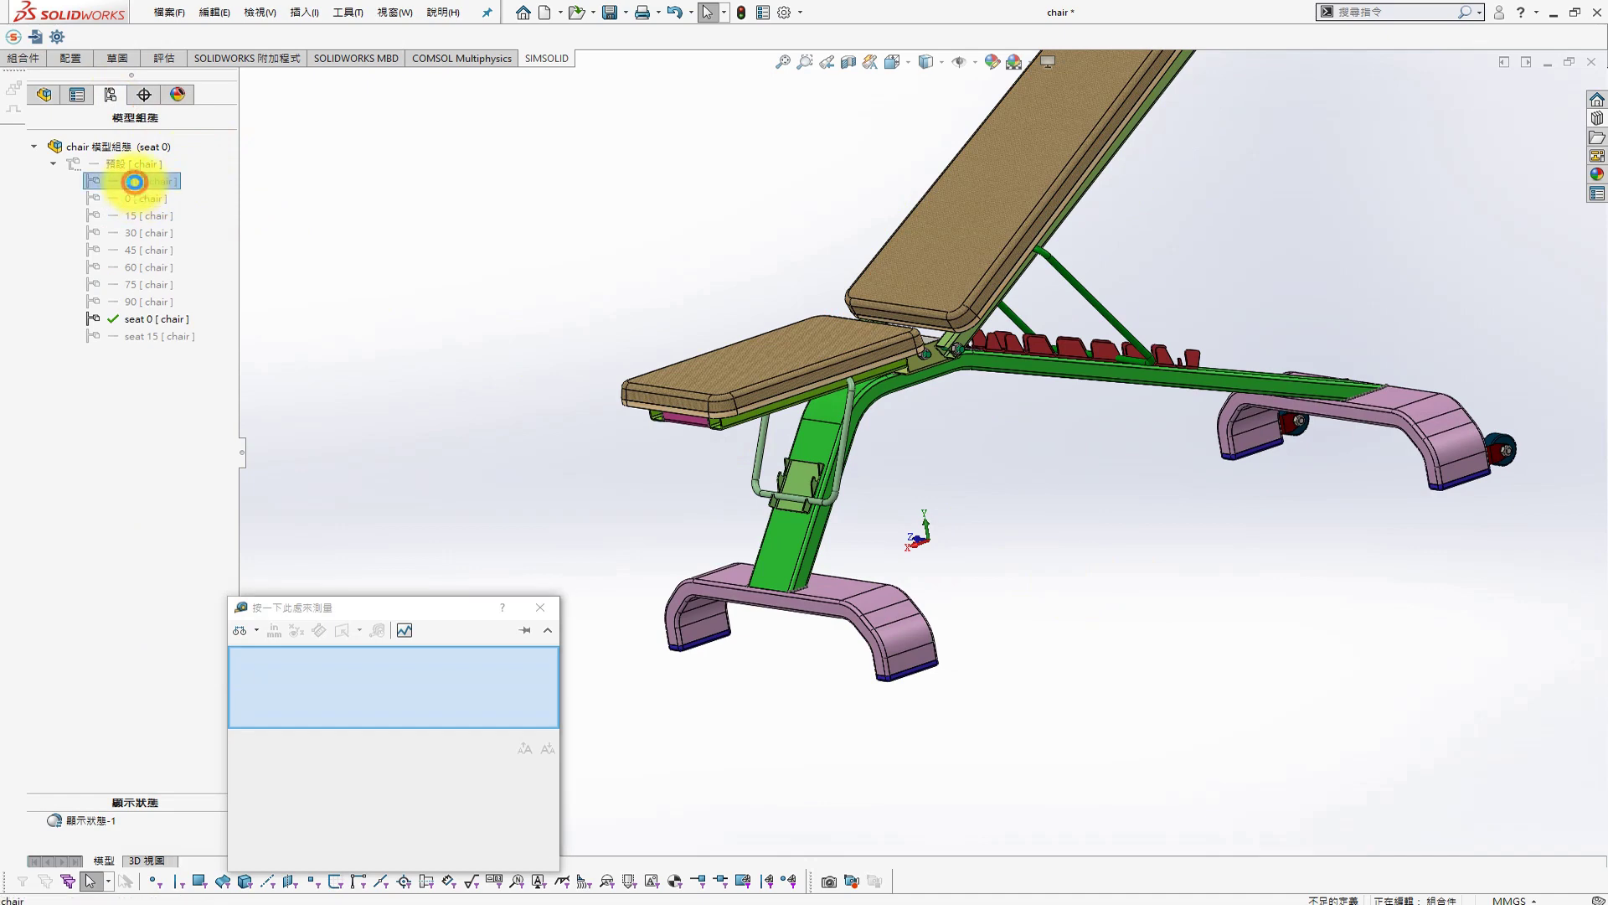
double_click(134, 181)
mouse_move(603, 310)
middle_down()
mouse_move(646, 323)
mouse_move(546, 360)
mouse_move(951, 553)
mouse_move(1030, 553)
middle_up()
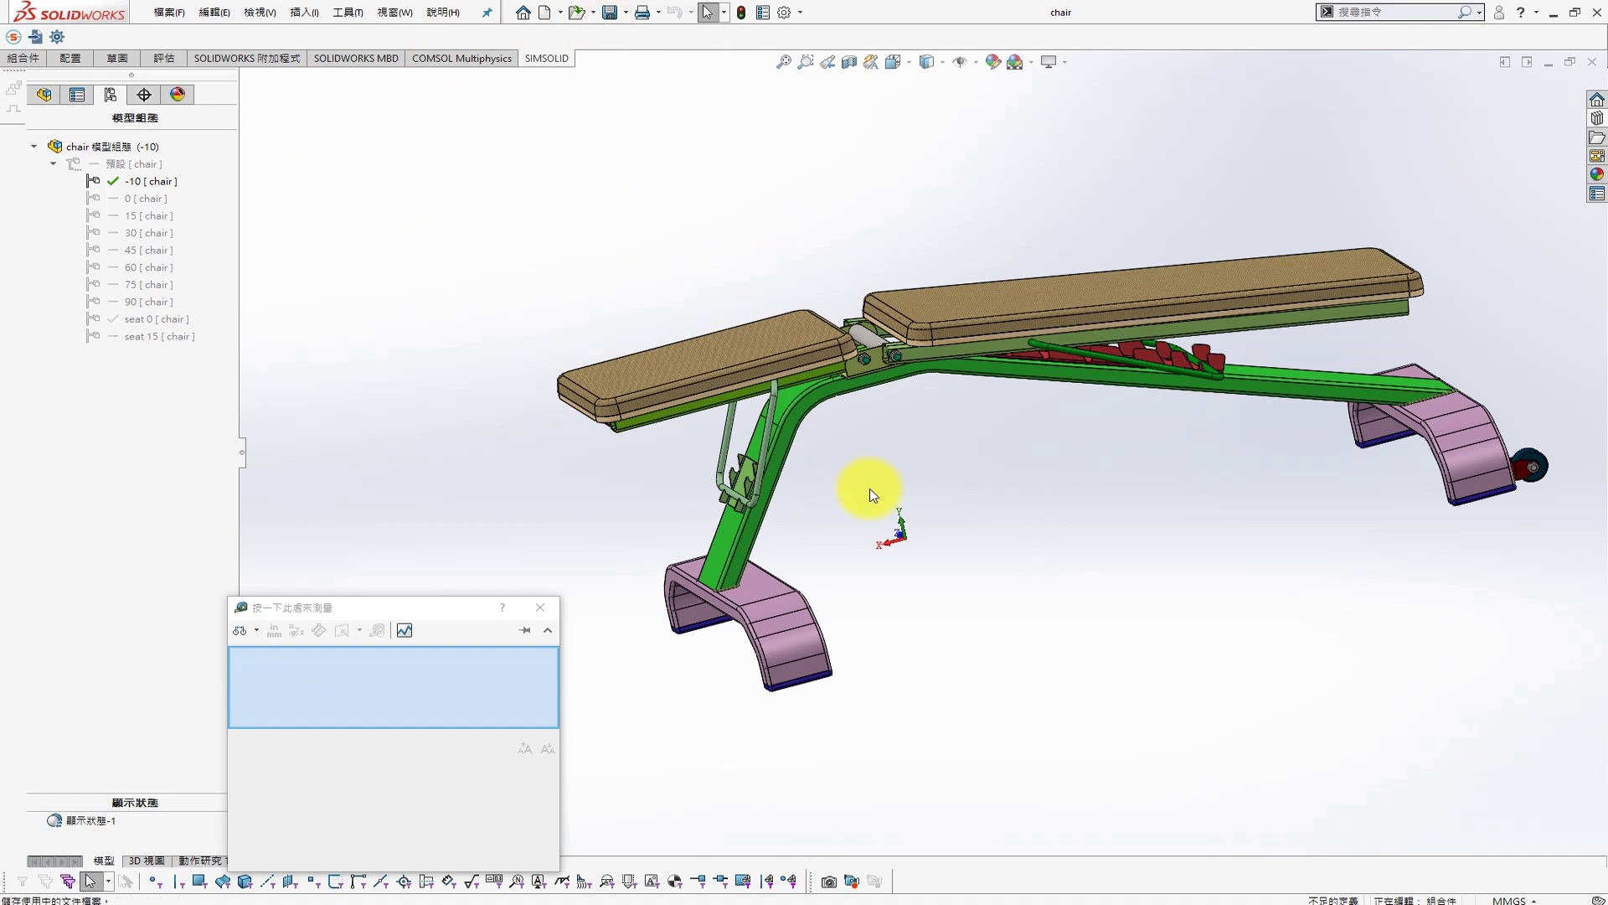
middle_drag(865, 509, 886, 550)
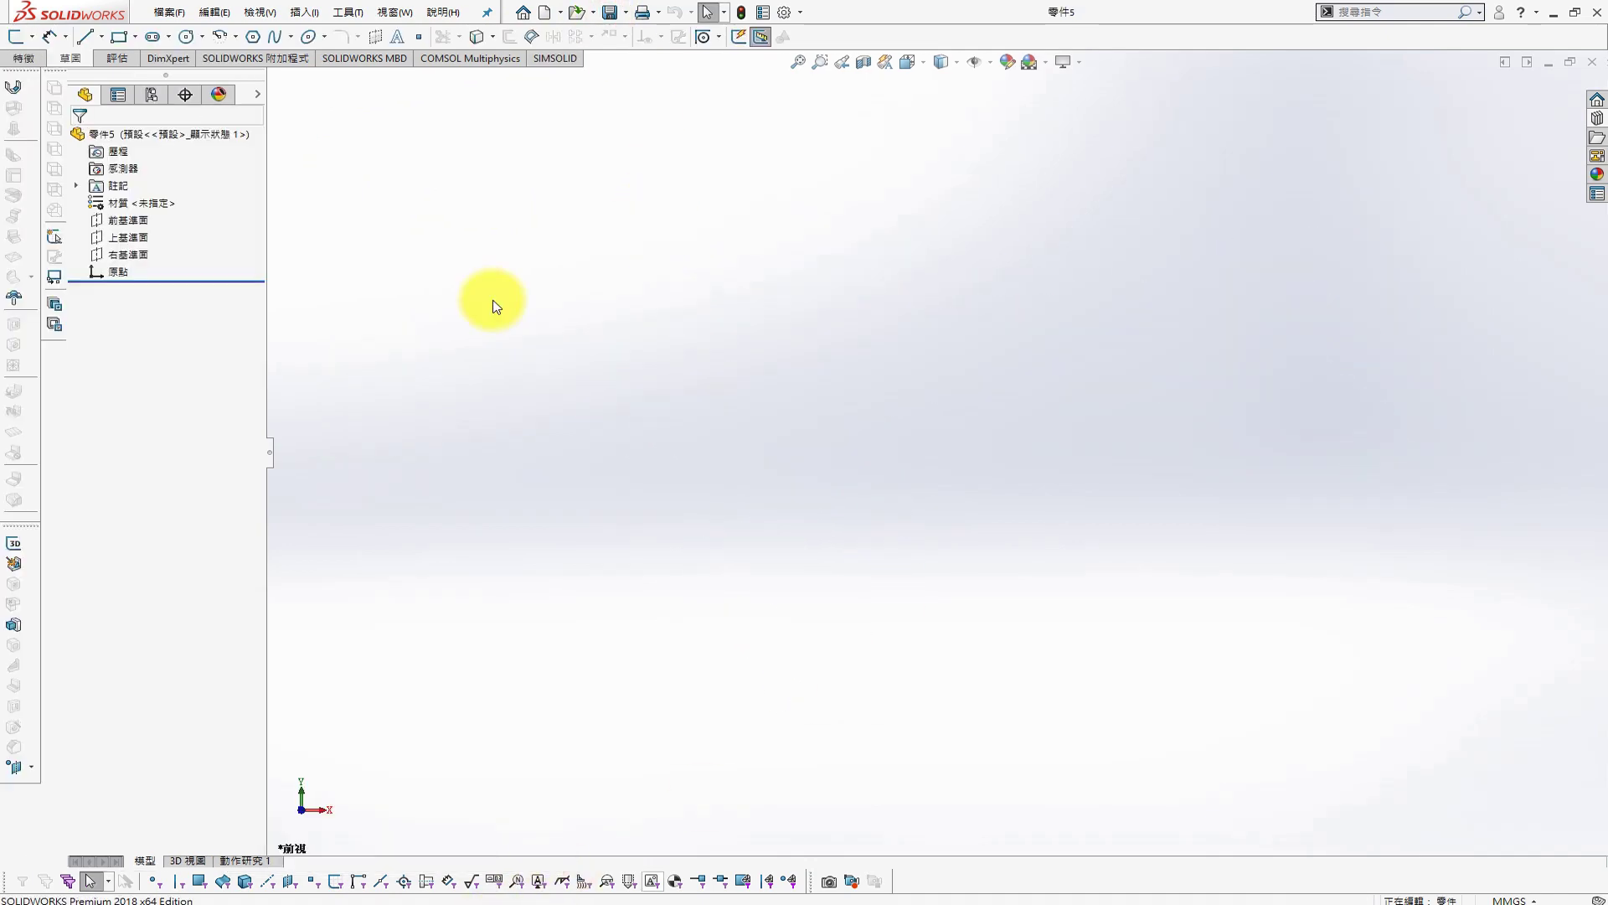
Sketch a center rectangle on the Front Plane, centred on the origin
click(128, 220)
click(161, 192)
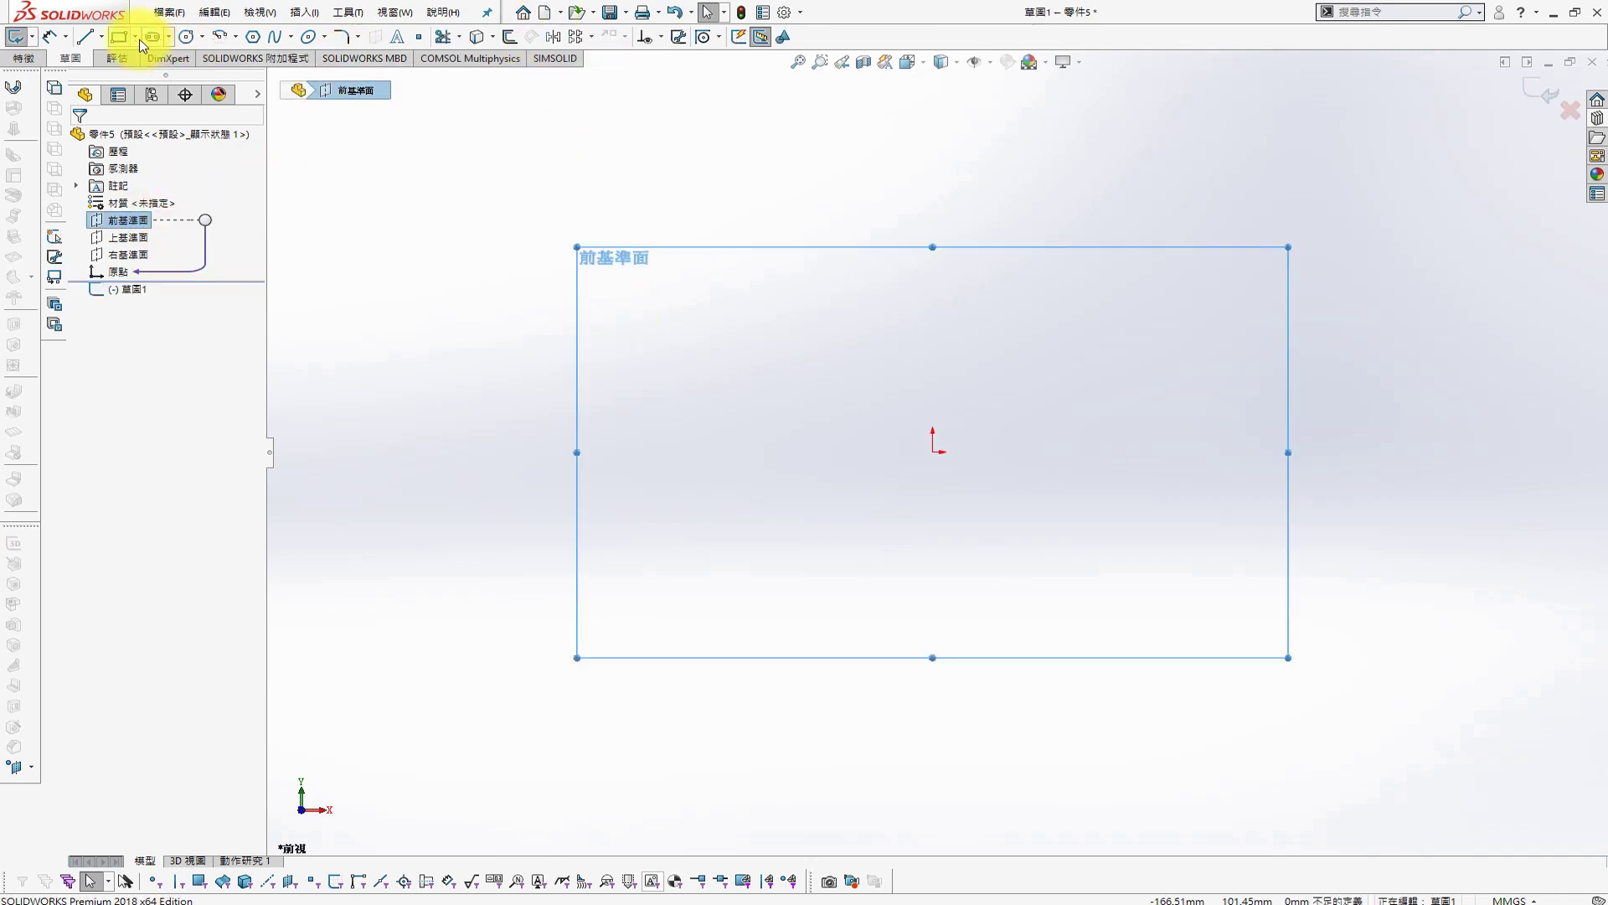
click(134, 36)
click(146, 79)
click(933, 453)
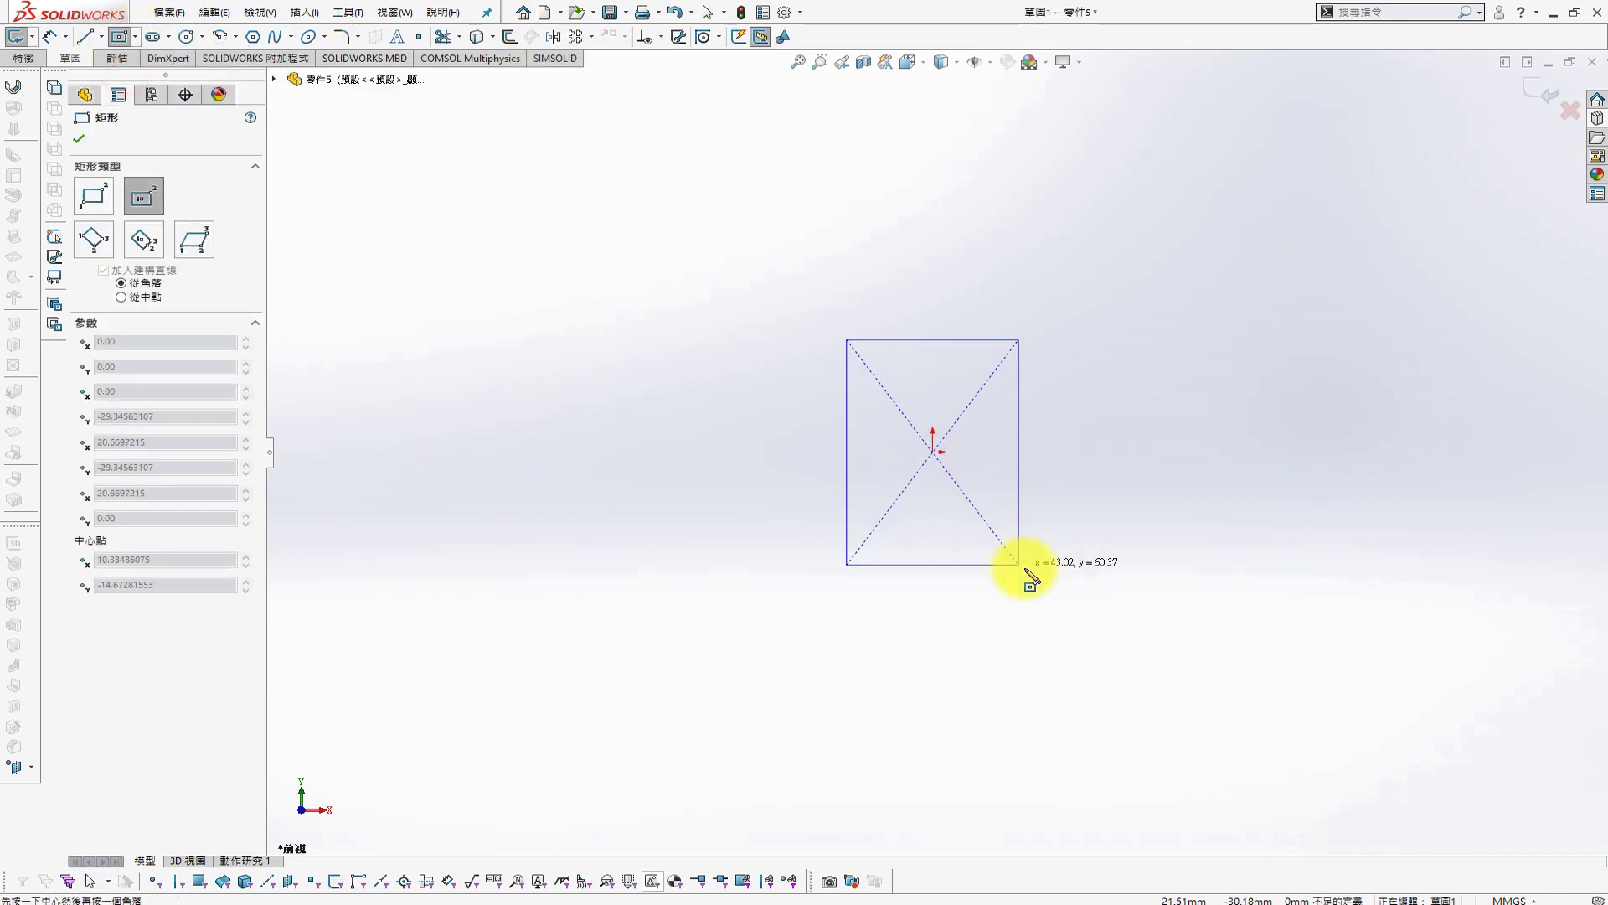
click(1079, 326)
Dimension the rectangle 30 mm wide and 30 mm tall
key(s)
click(988, 226)
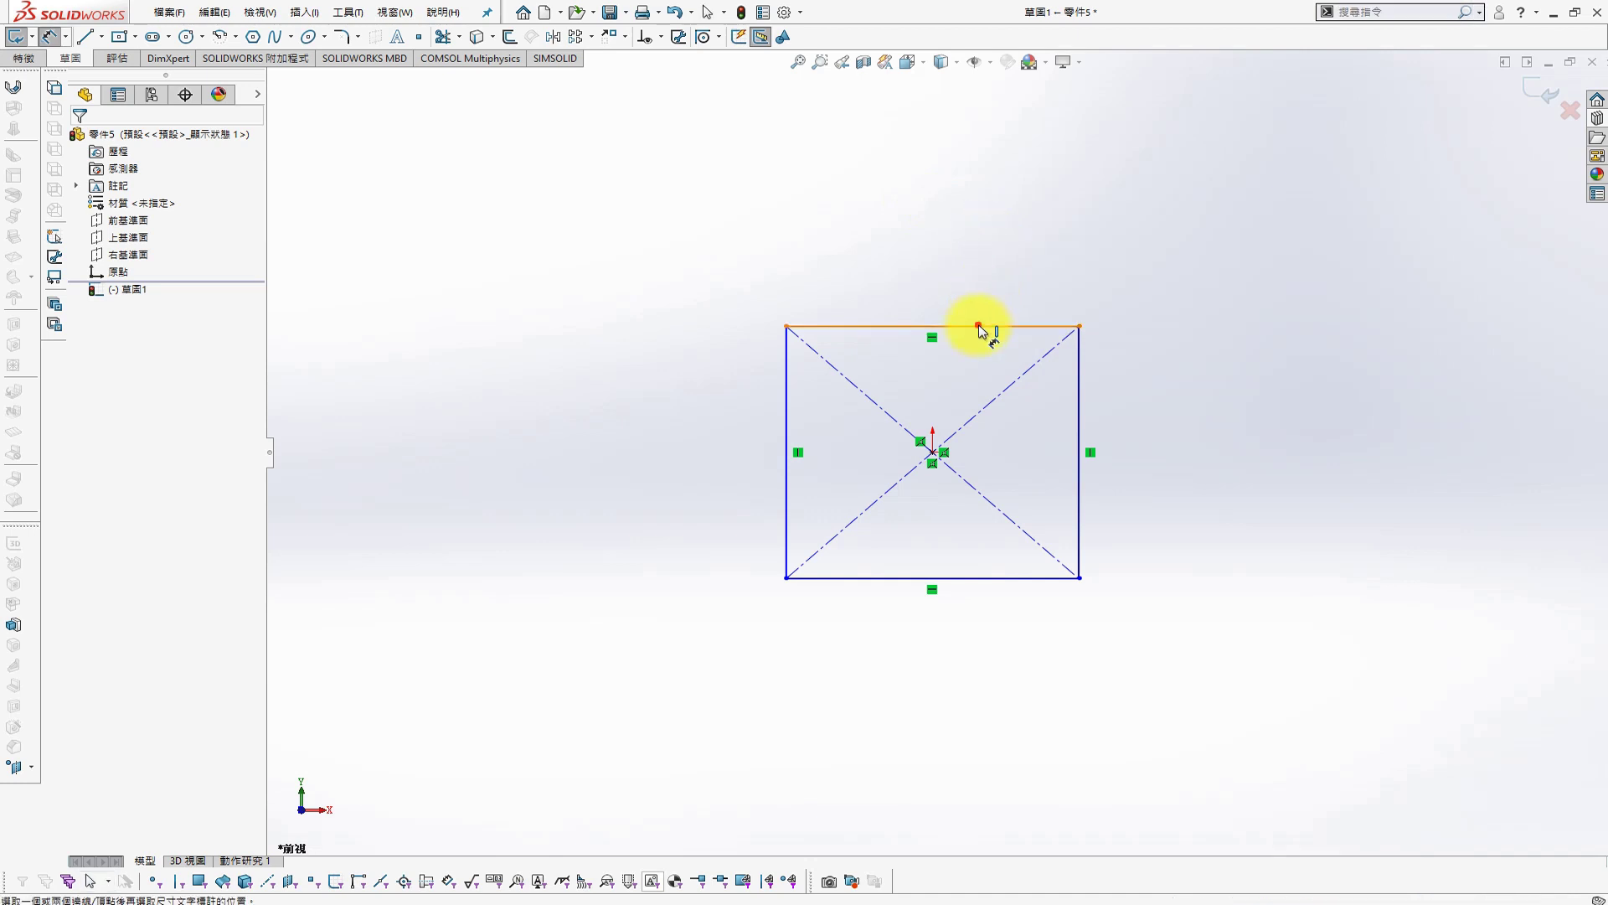
click(980, 326)
click(988, 269)
key(Return)
click(1079, 420)
click(1124, 420)
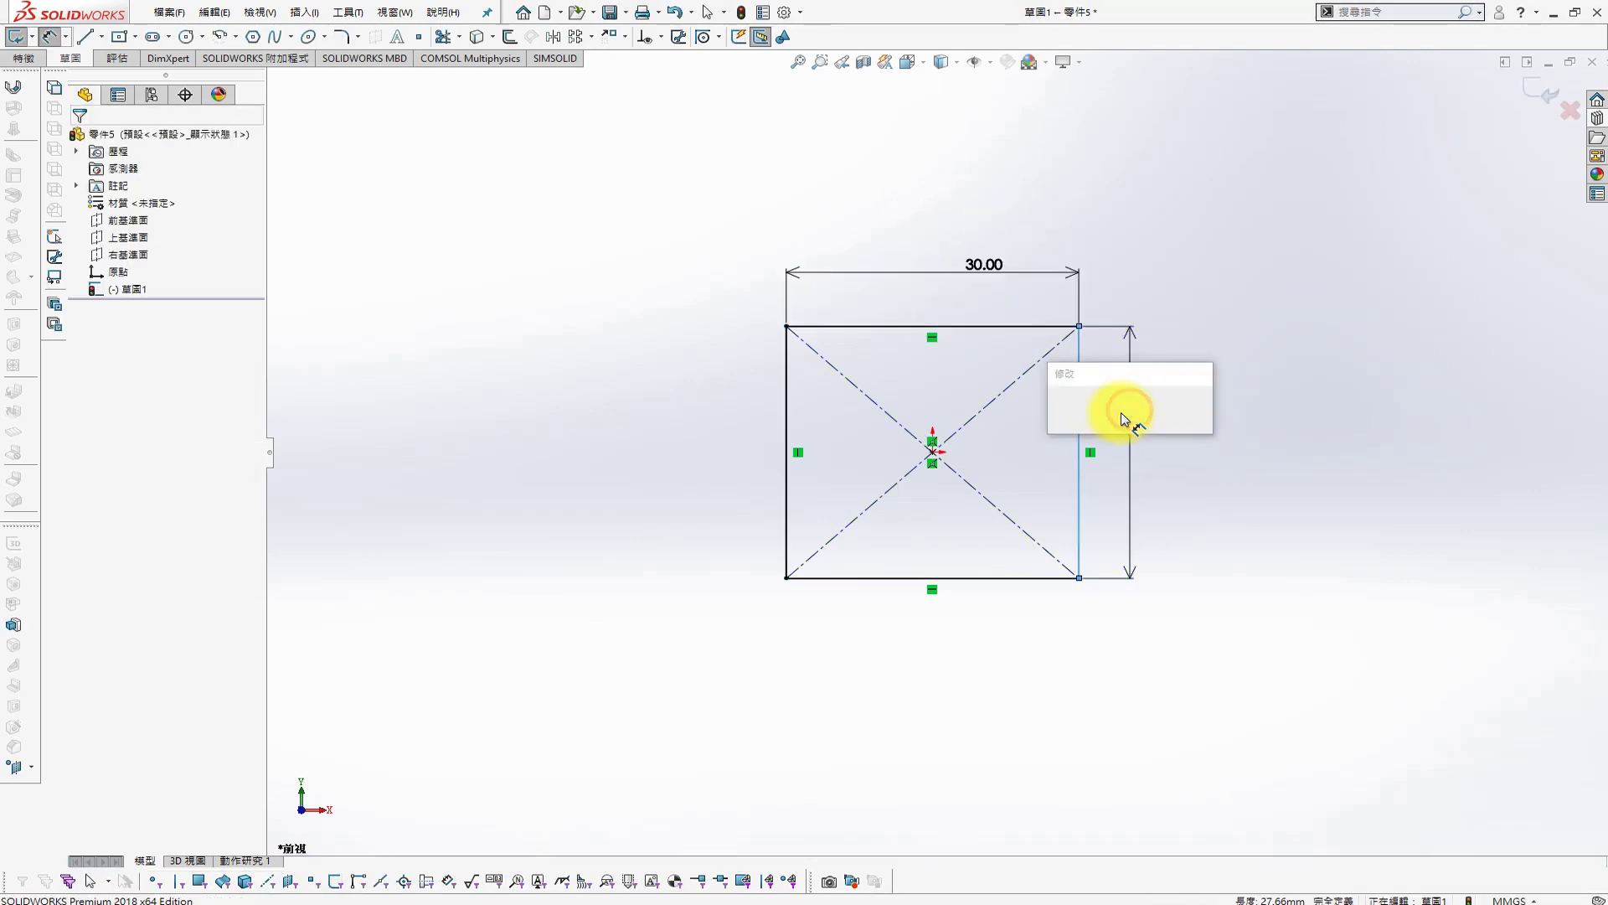
key(Return)
key(Escape)
Round all four rectangle corners with 5 mm sketch fillets
key(s)
click(1353, 506)
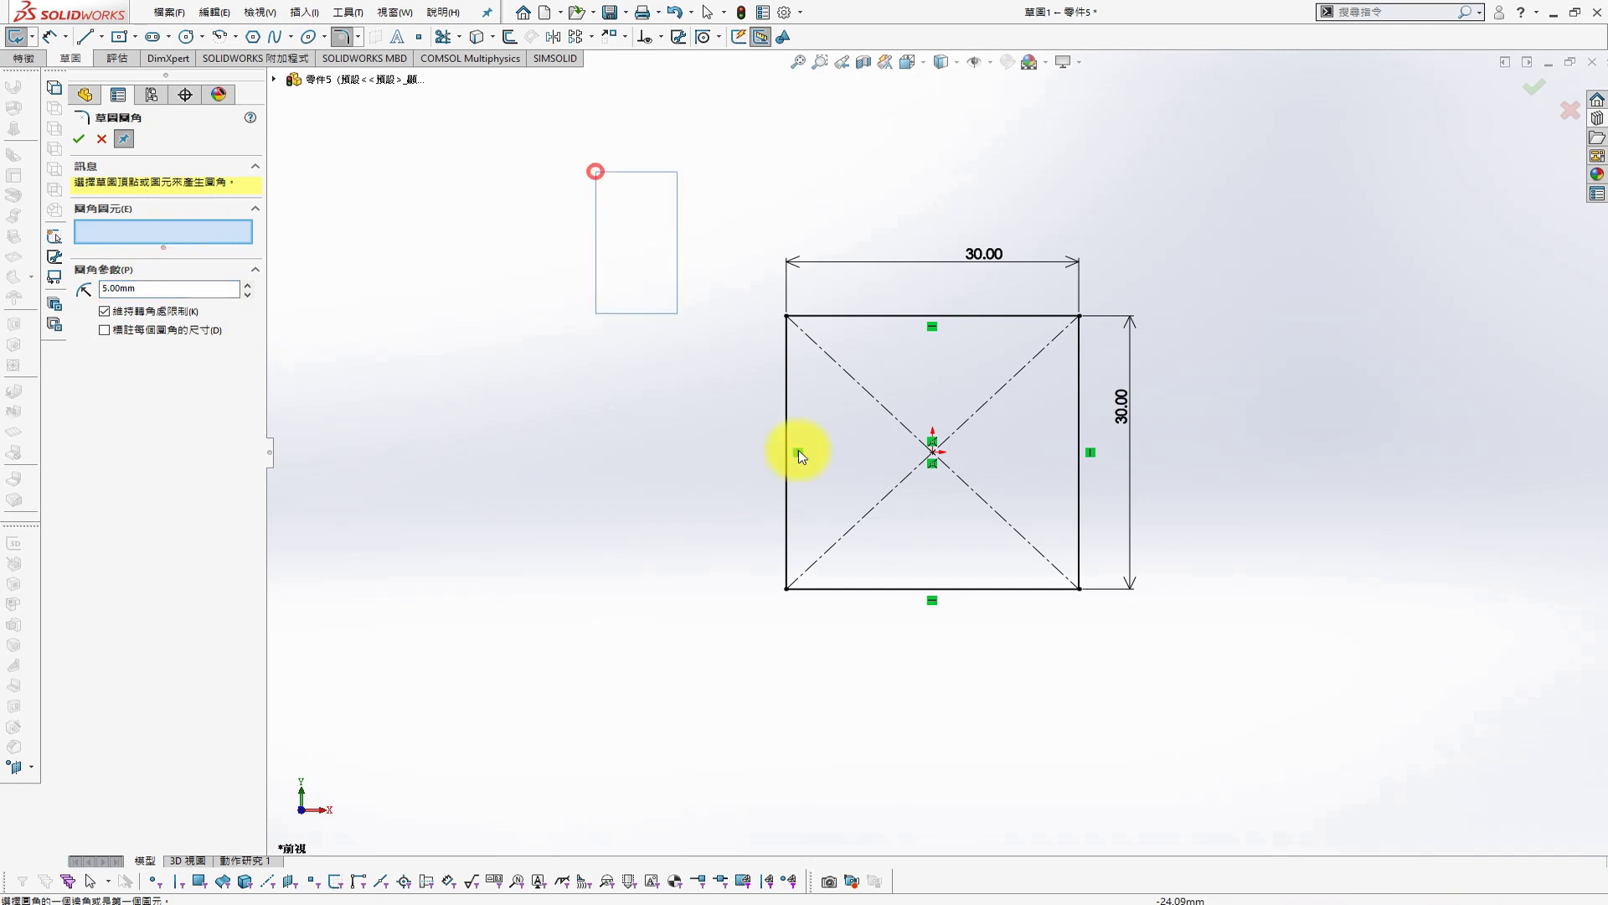
drag(797, 453, 1244, 734)
click(67, 144)
middle_drag(477, 263, 737, 377)
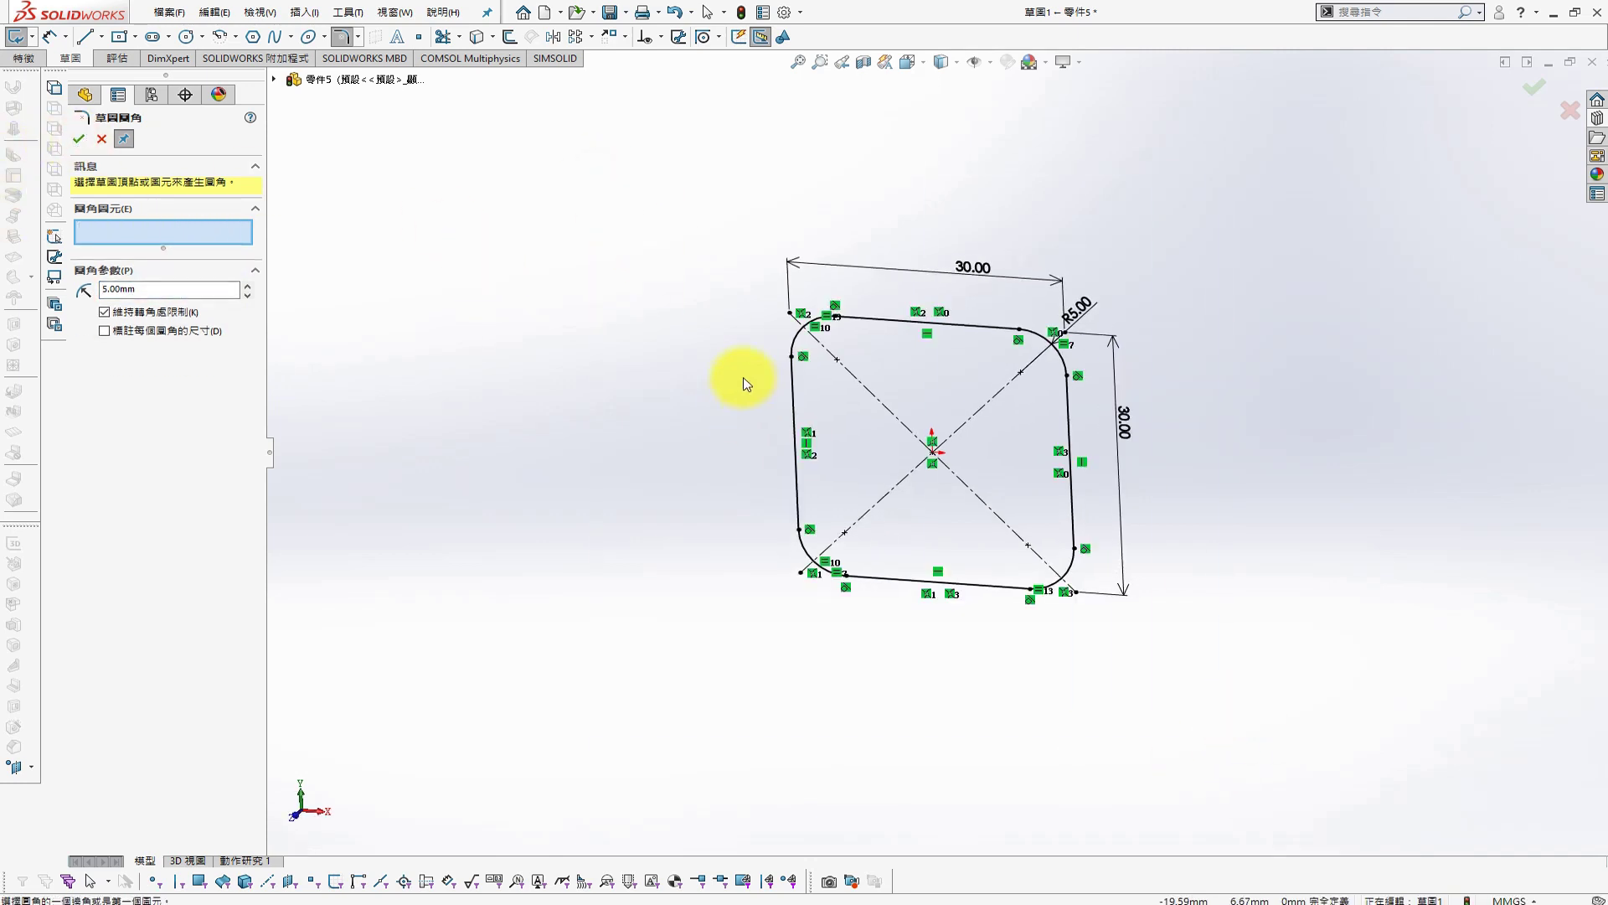
key(s)
click(78, 141)
Extrude the sketch 5 mm into a solid plate and select its top face
key(s)
click(467, 346)
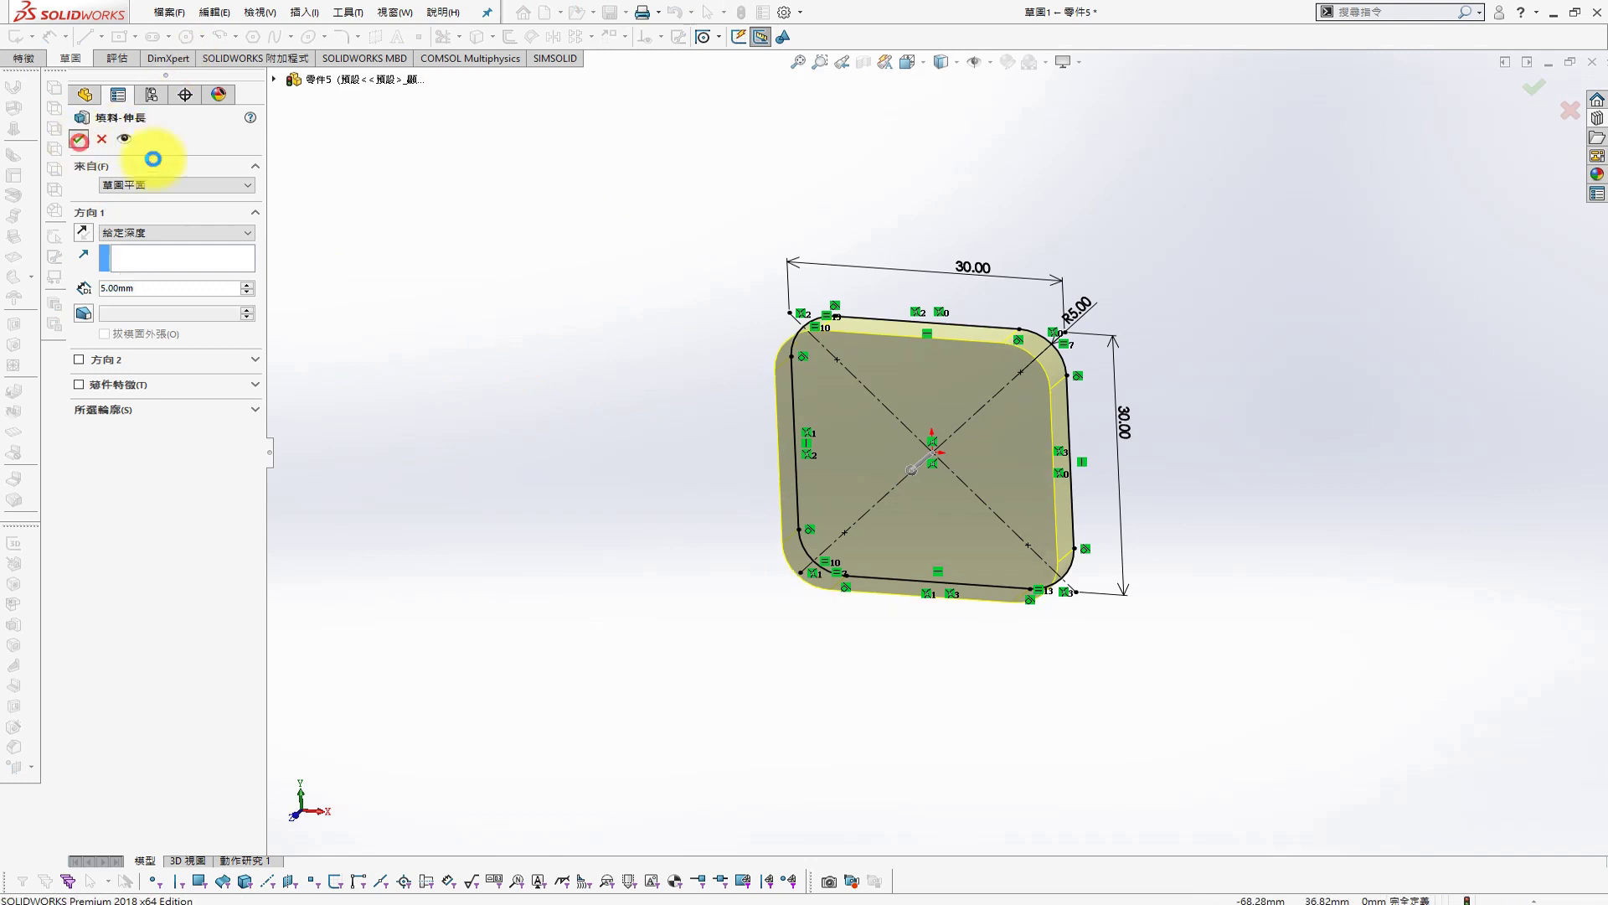
key(Return)
middle_drag(897, 393, 1203, 323)
middle_drag(952, 423, 1060, 354)
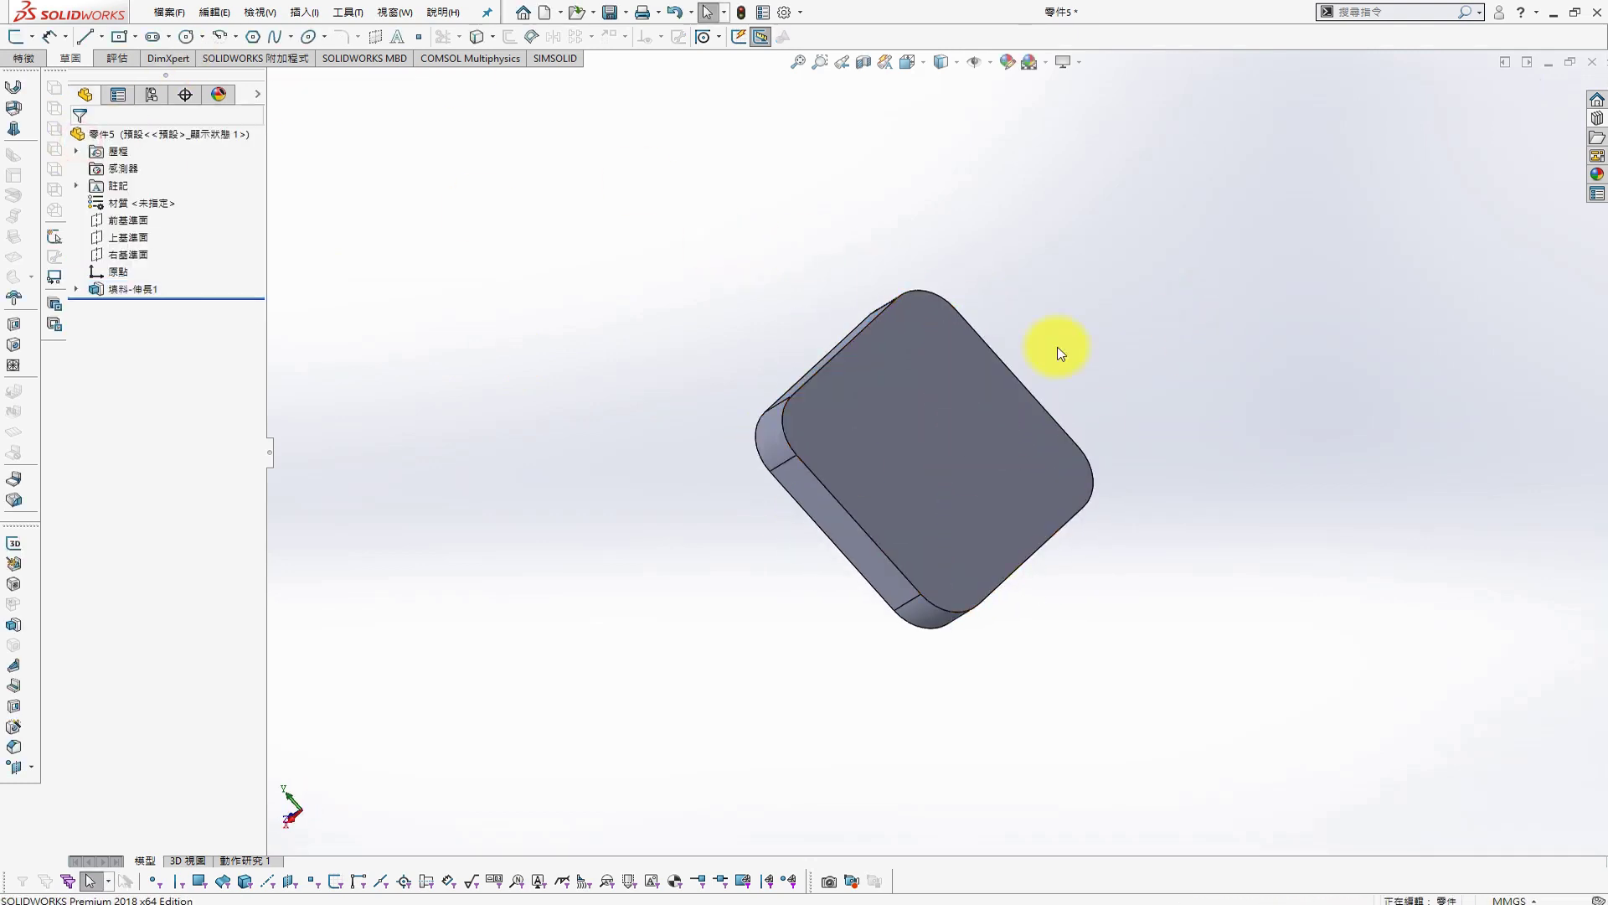
click(983, 424)
Sketch two inward 2.00 mm offset loops of the cover's top face outline
key(s)
click(1297, 486)
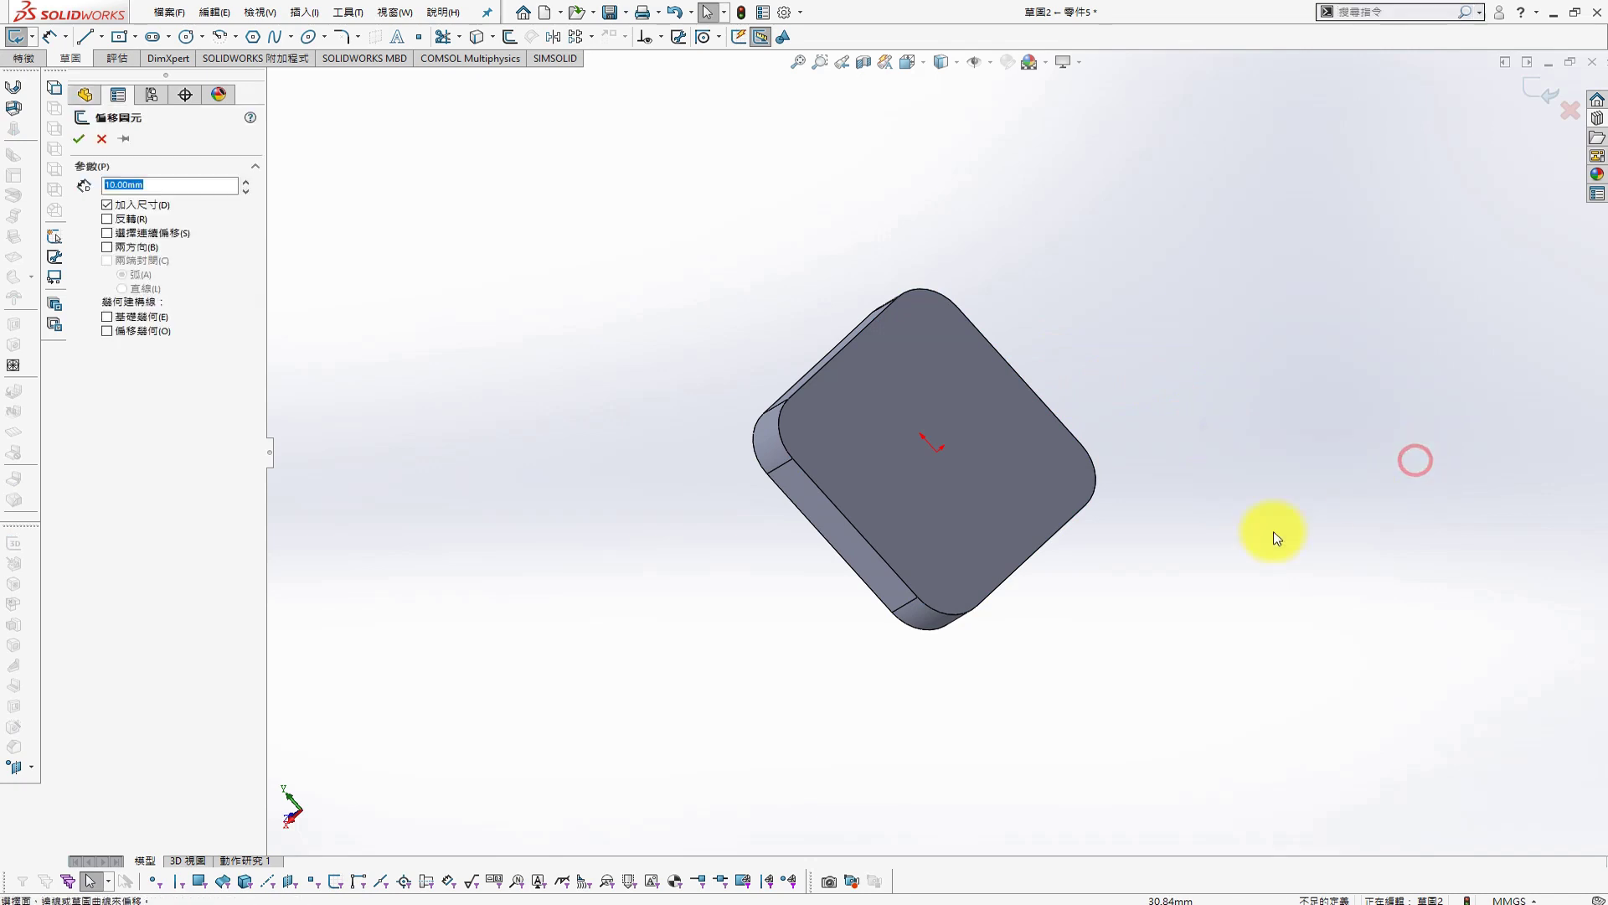
text(2)
click(962, 434)
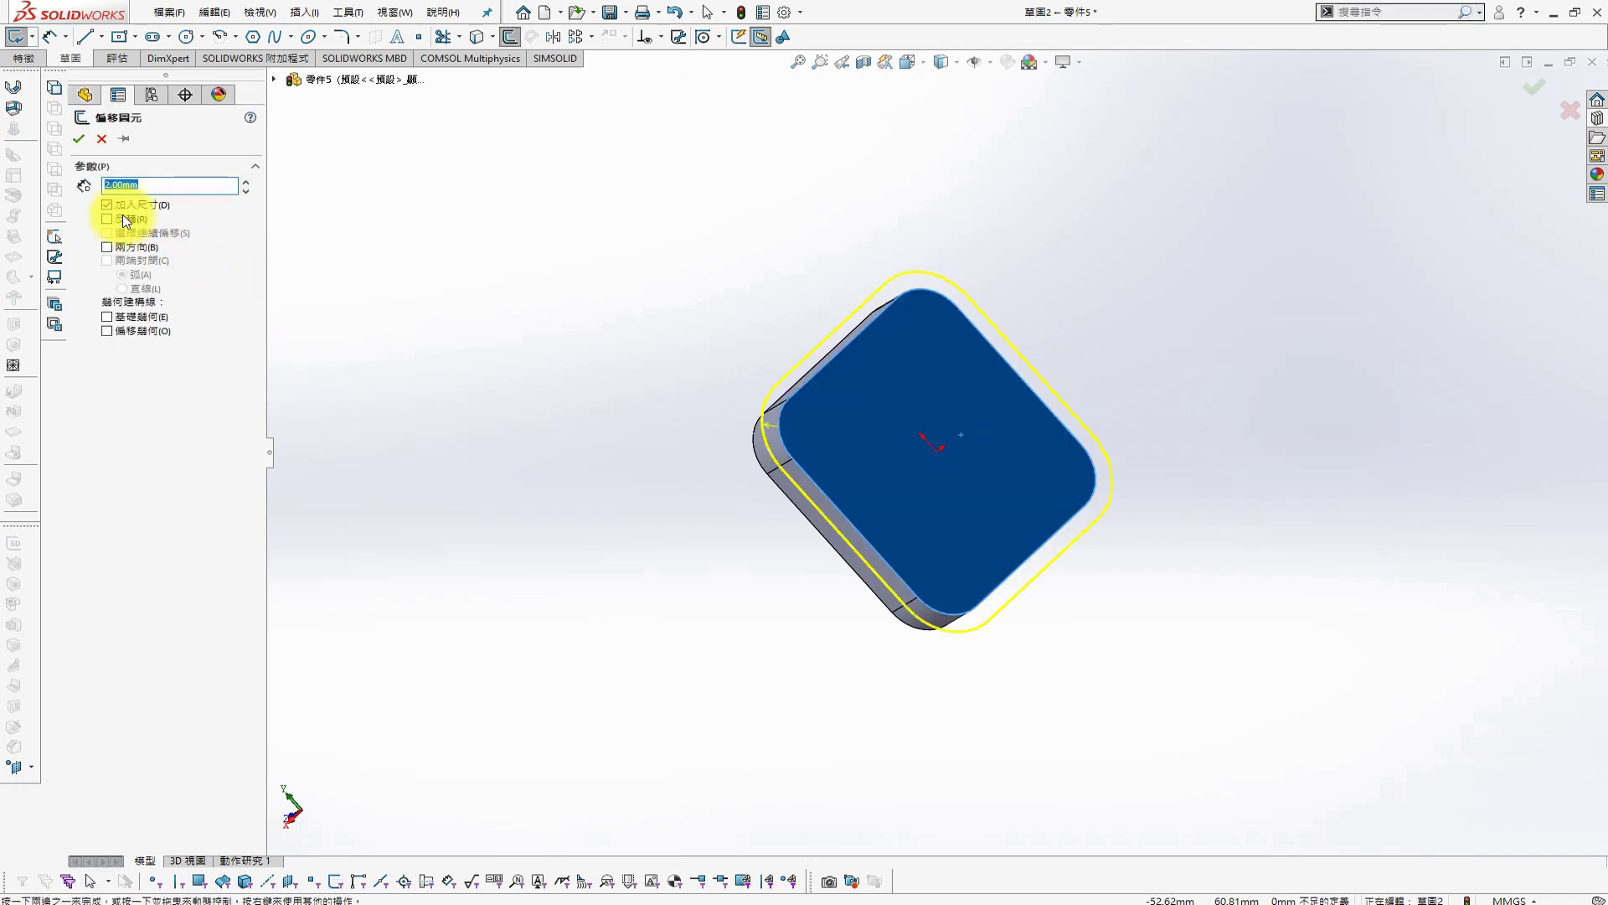
click(107, 219)
click(79, 138)
key(s)
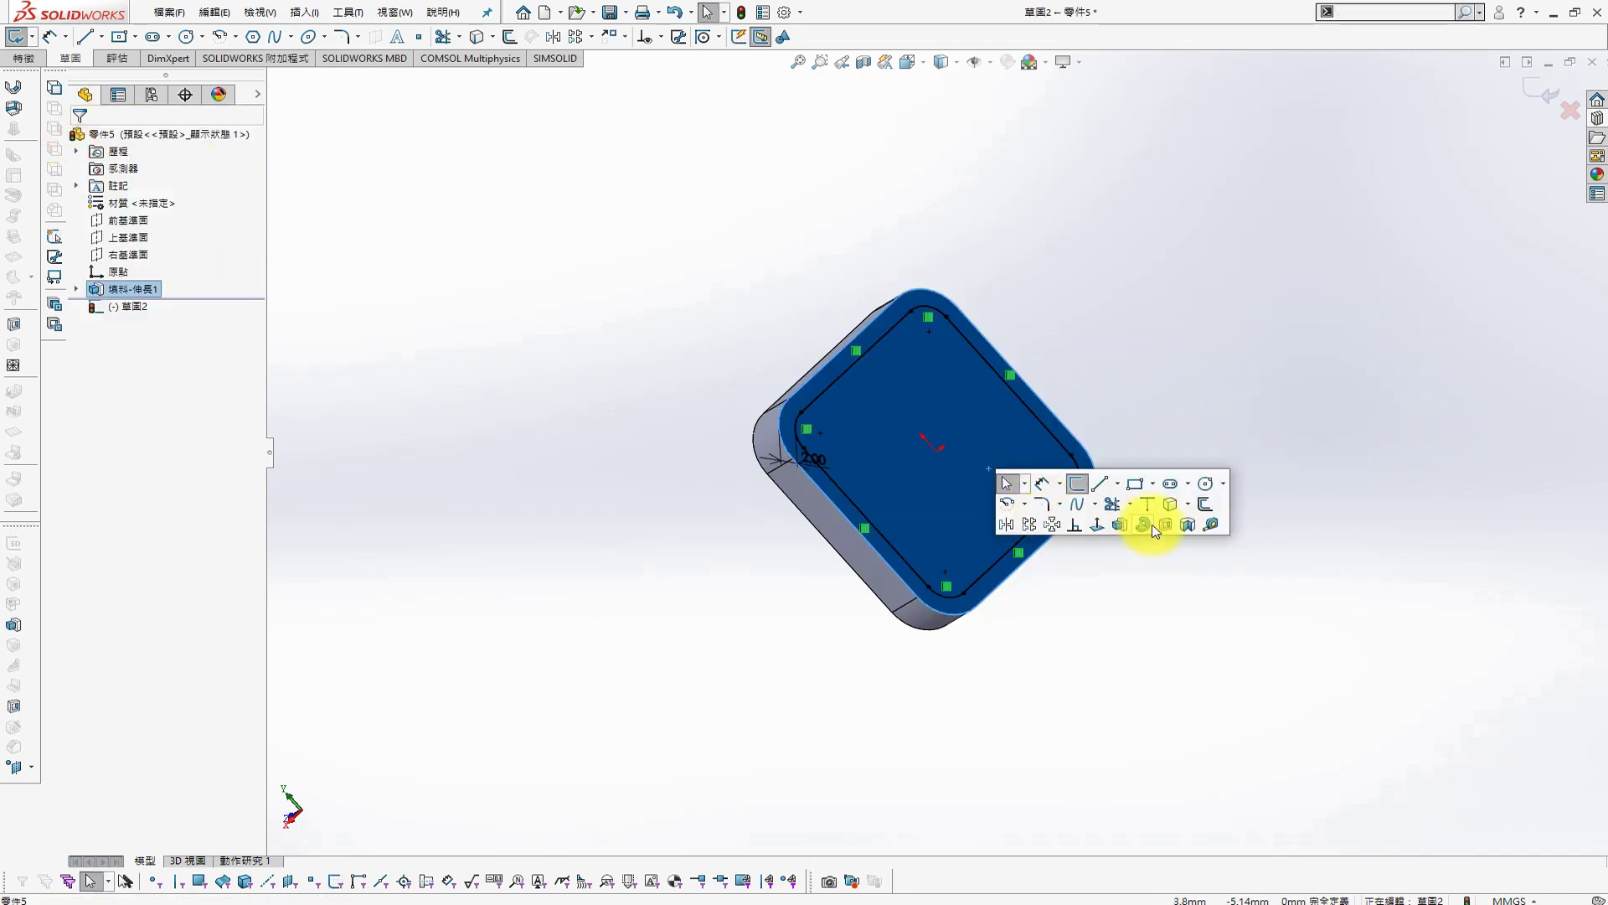
click(1204, 503)
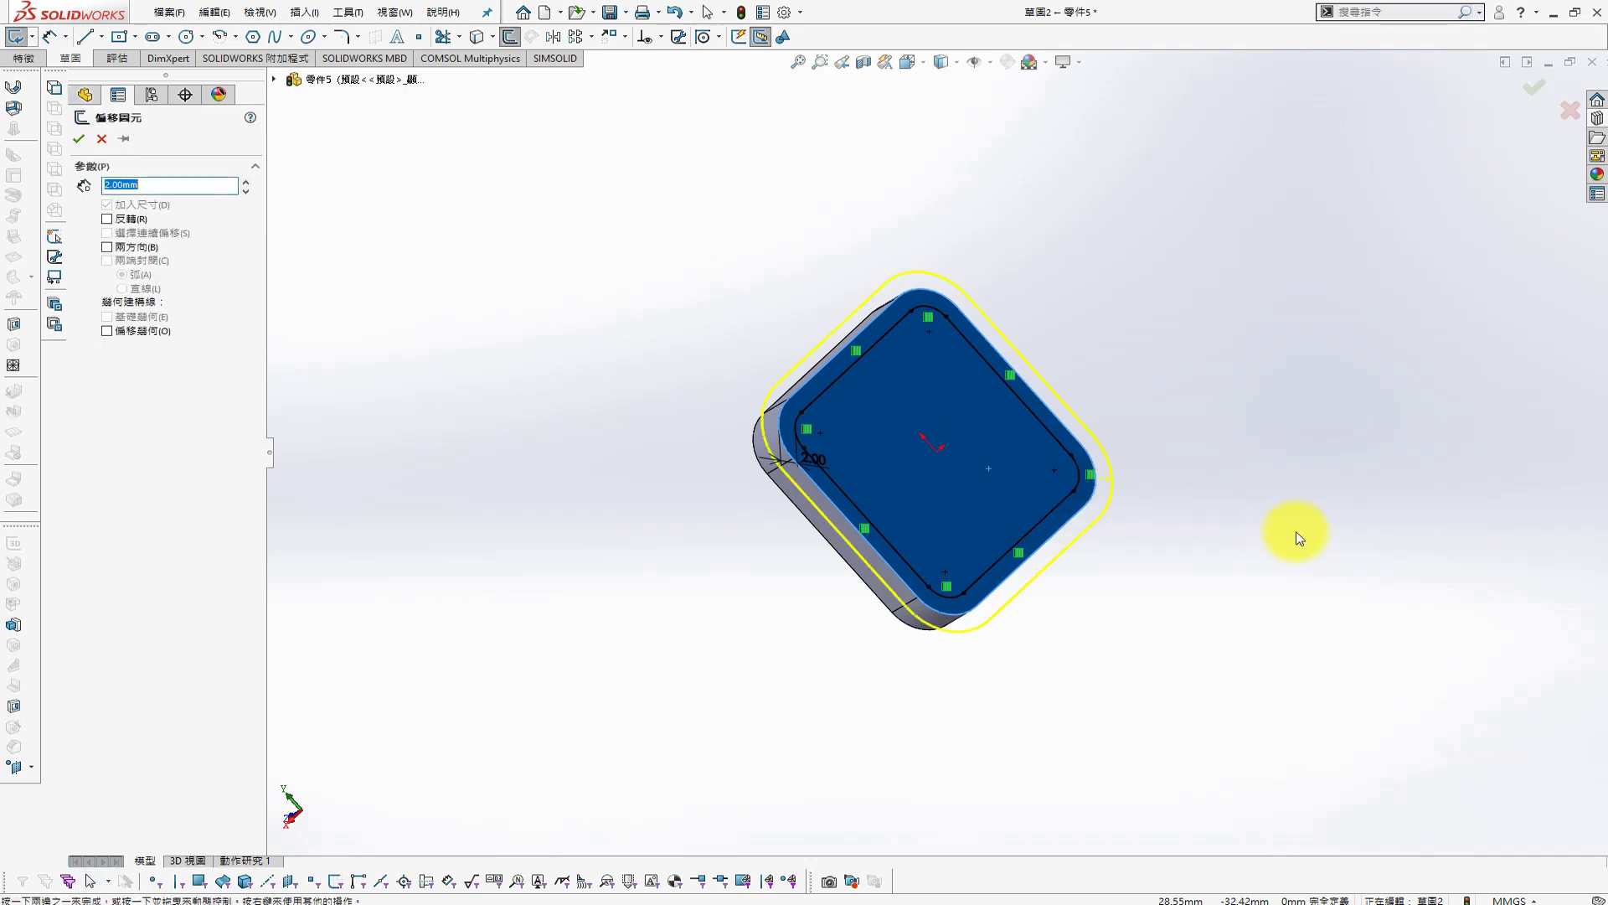
text(4)
click(108, 219)
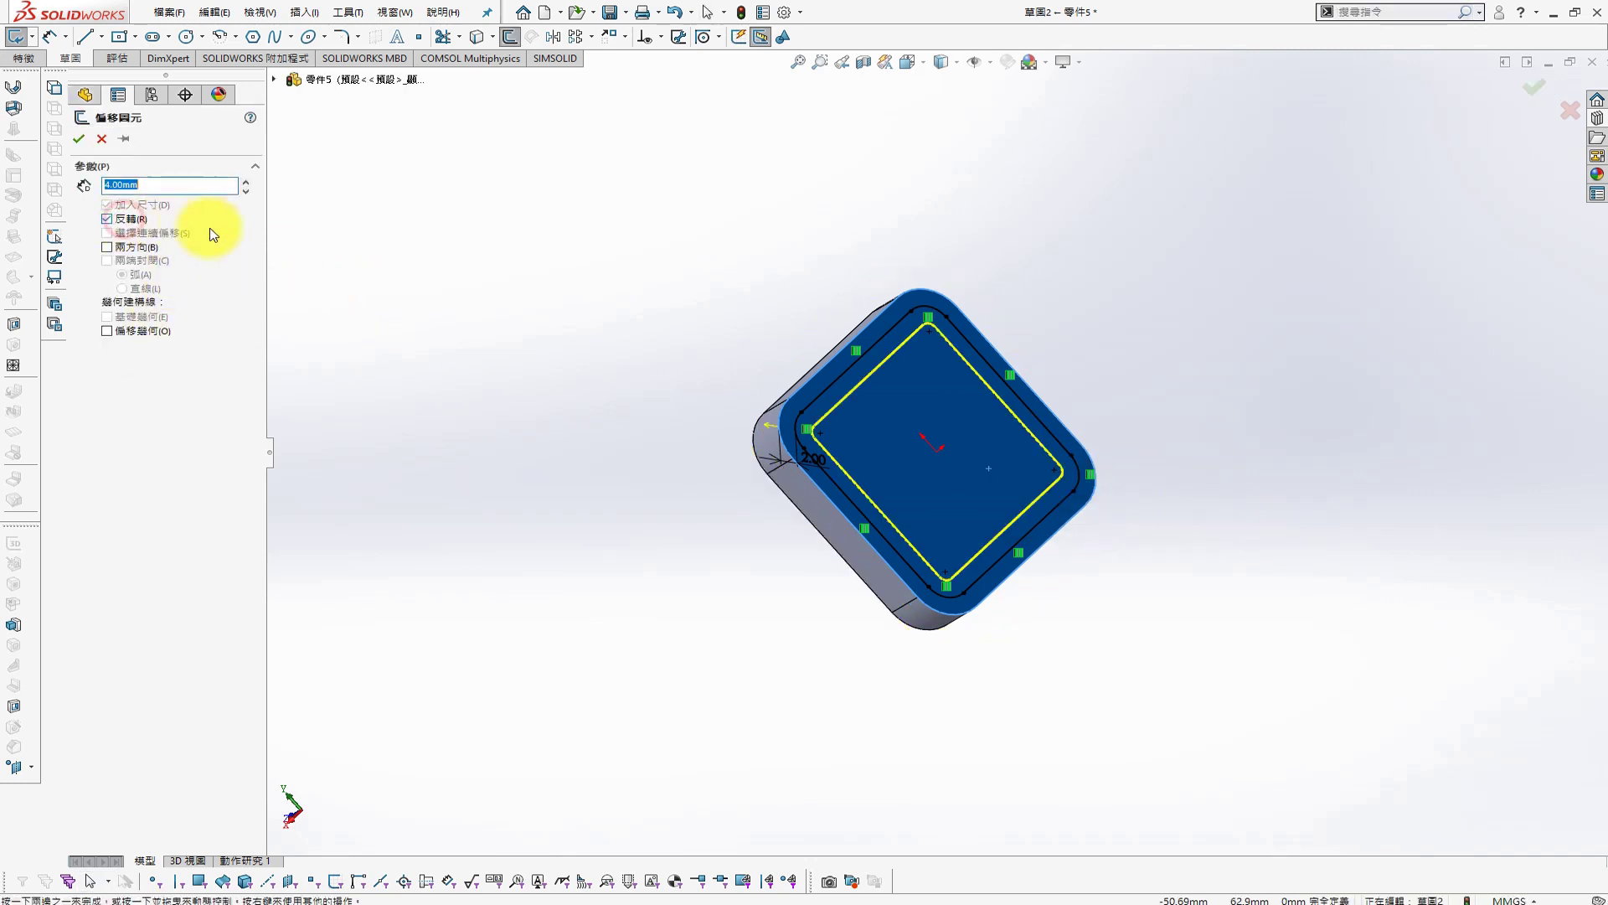
click(77, 138)
middle_drag(927, 237, 1259, 436)
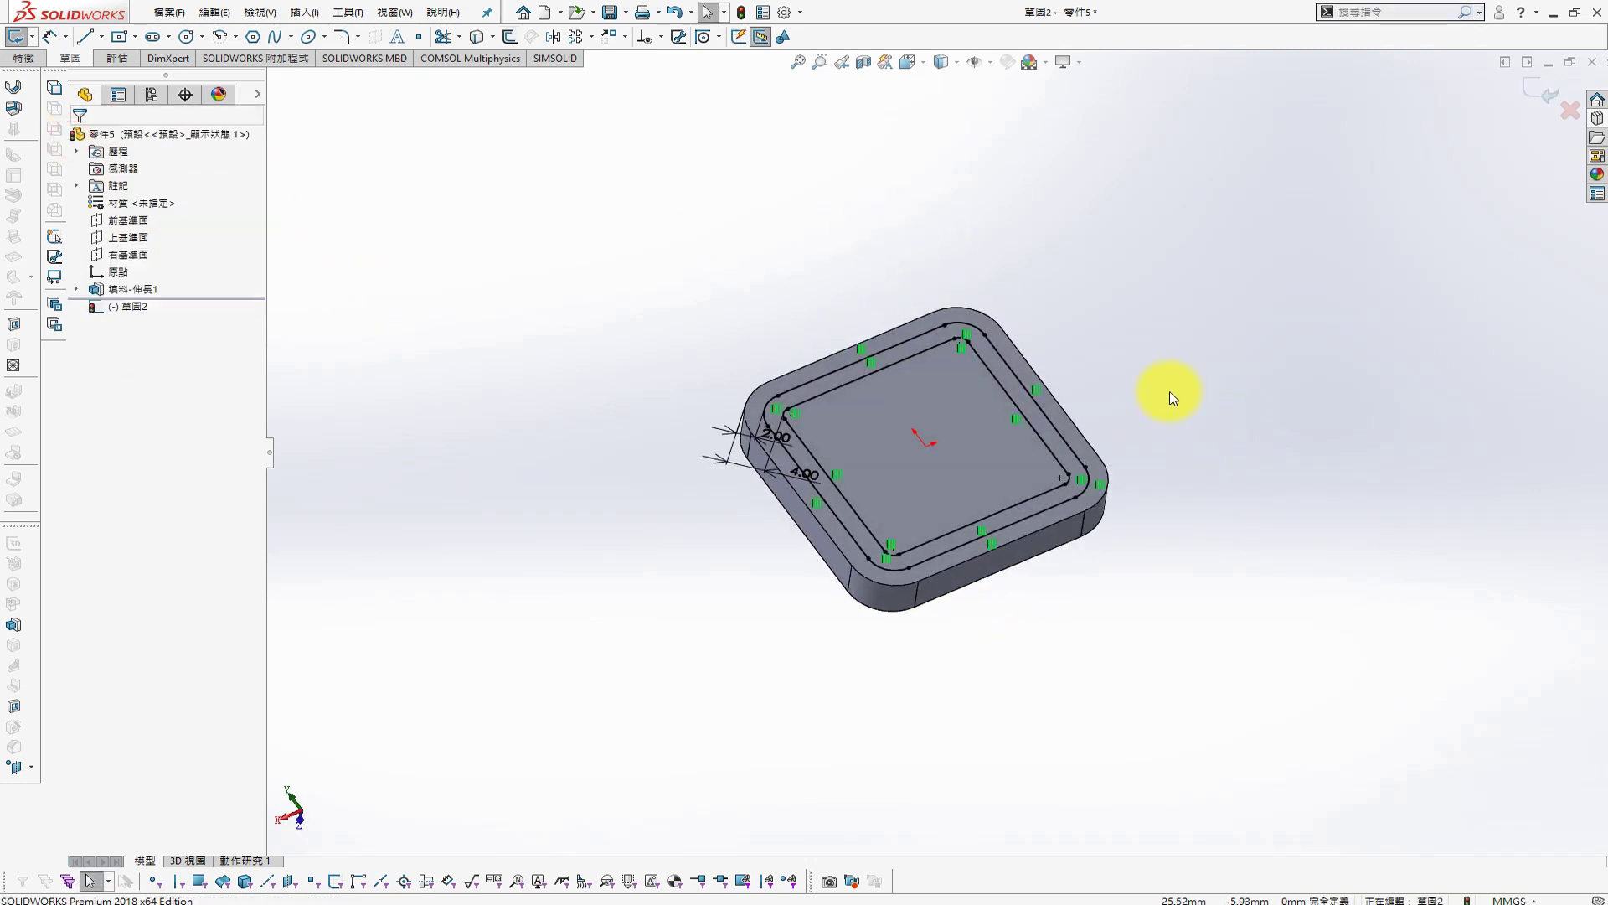
Extrude the ring between the loops 5 mm to form a raised rim
key(s)
click(1338, 459)
text(10)
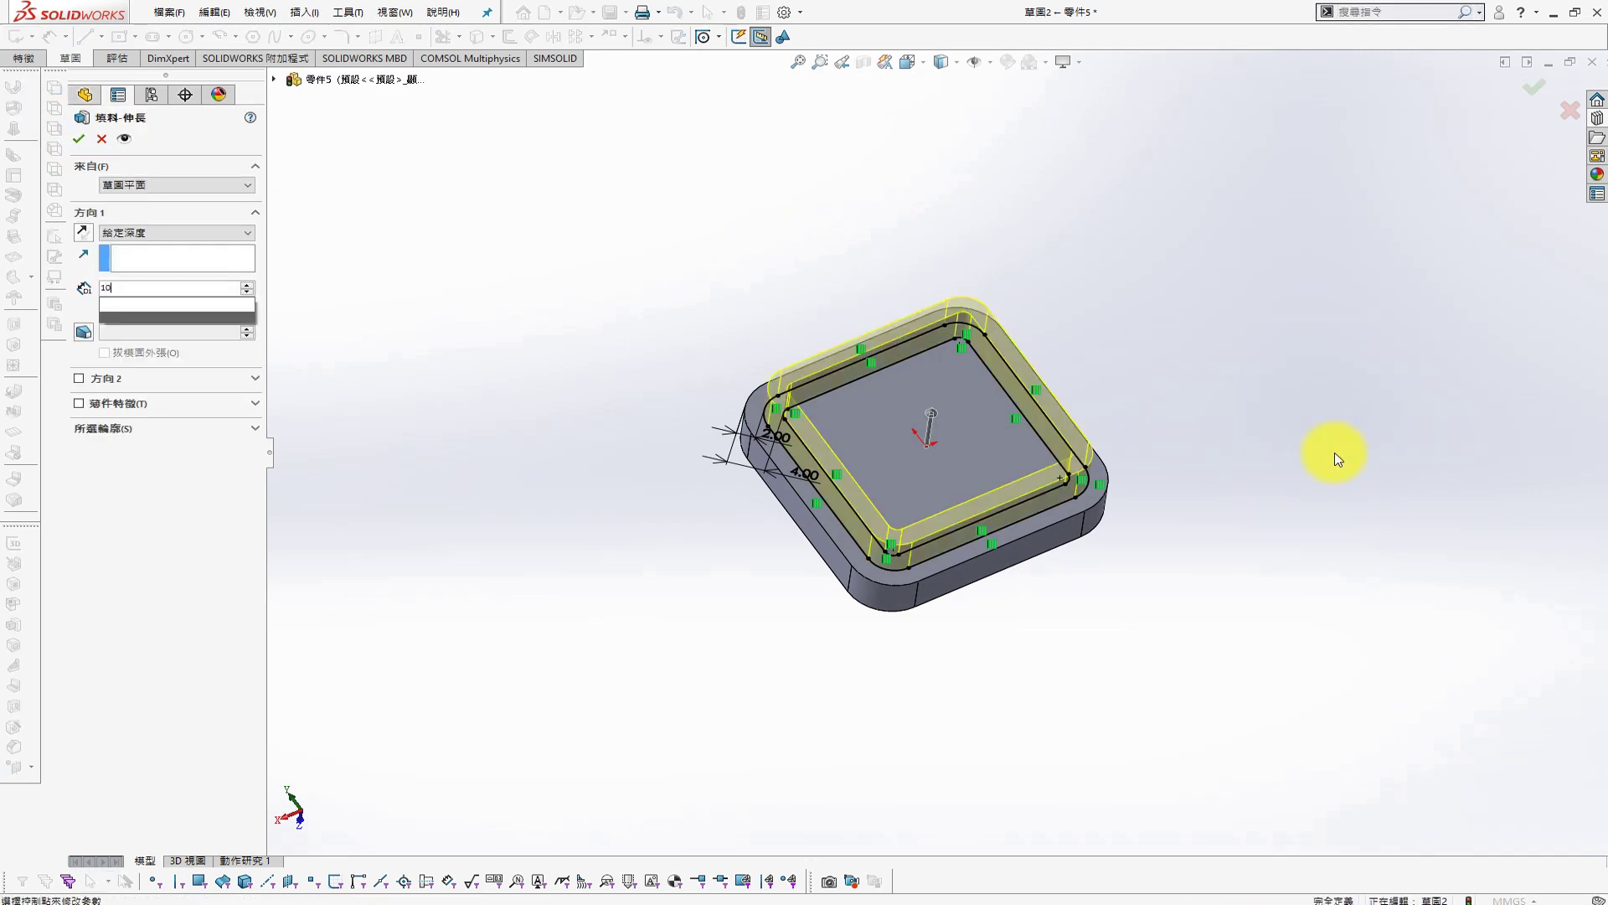
key(Return)
text(5)
key(Return)
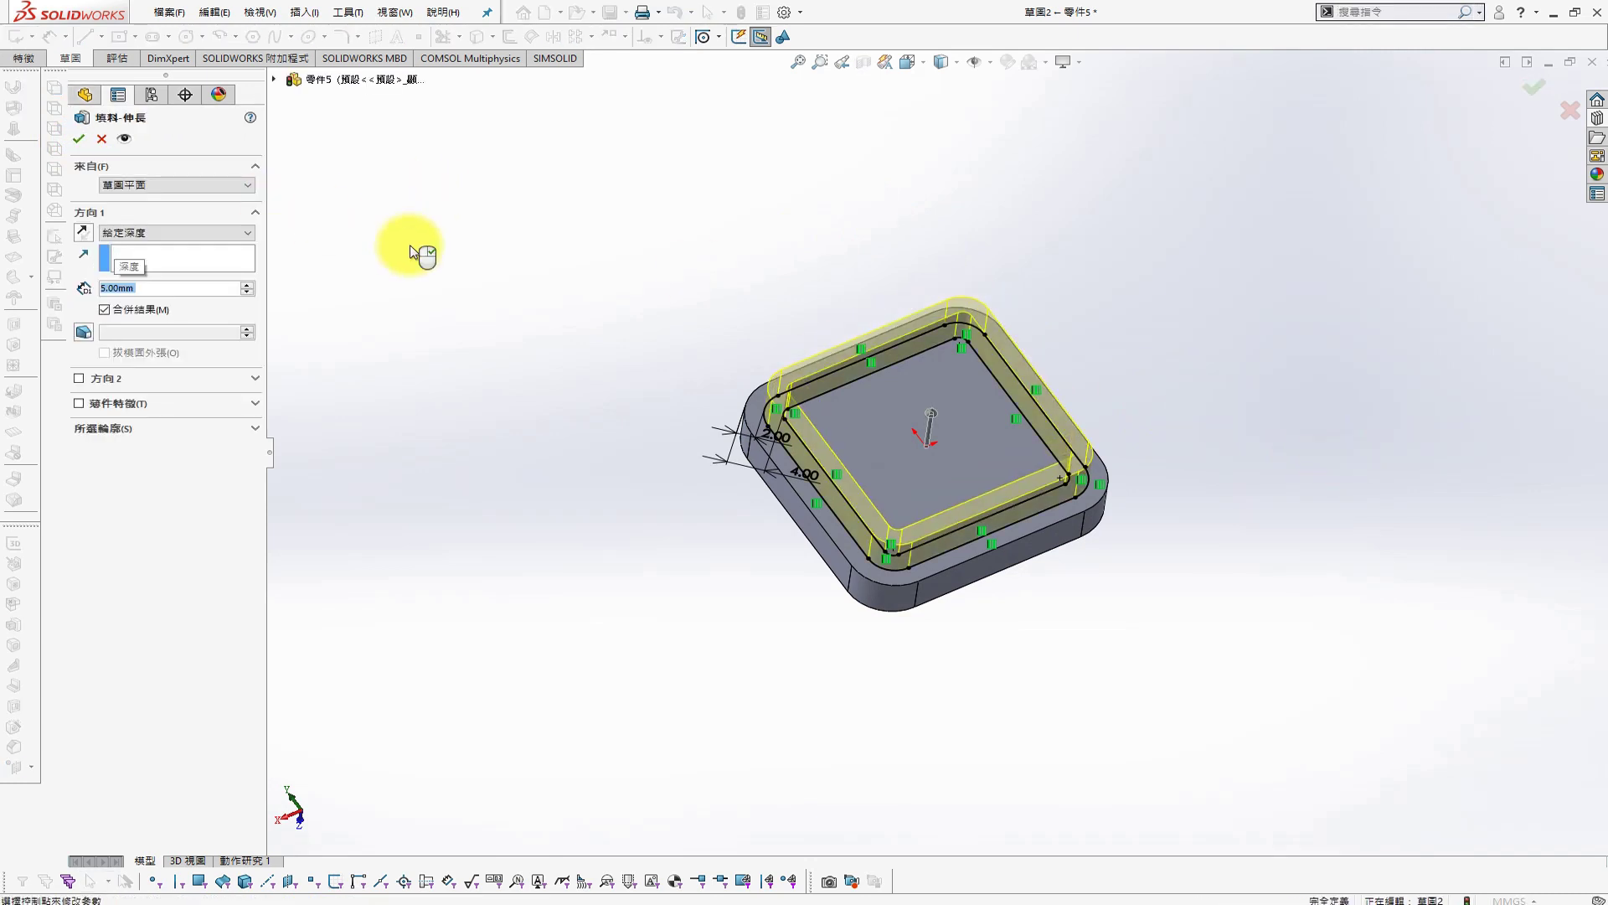
click(78, 138)
Convert the inner floor face's edges into a sketch and extrude-cut the pocket deeper
middle_drag(477, 222, 531, 349)
click(913, 434)
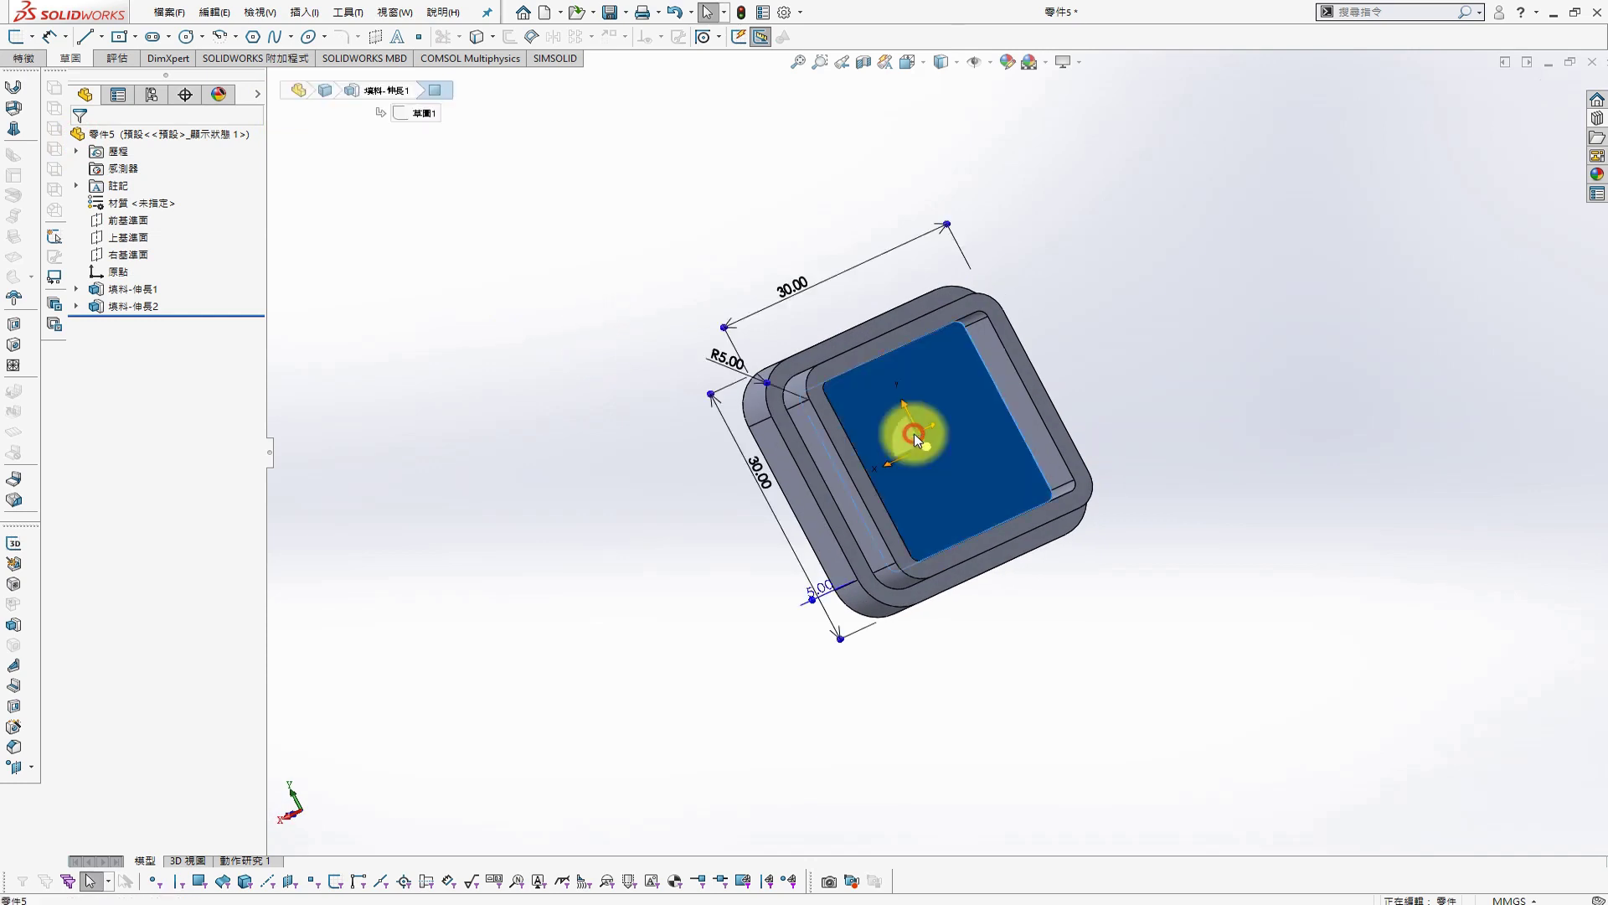
middle_drag(1309, 525, 1263, 415)
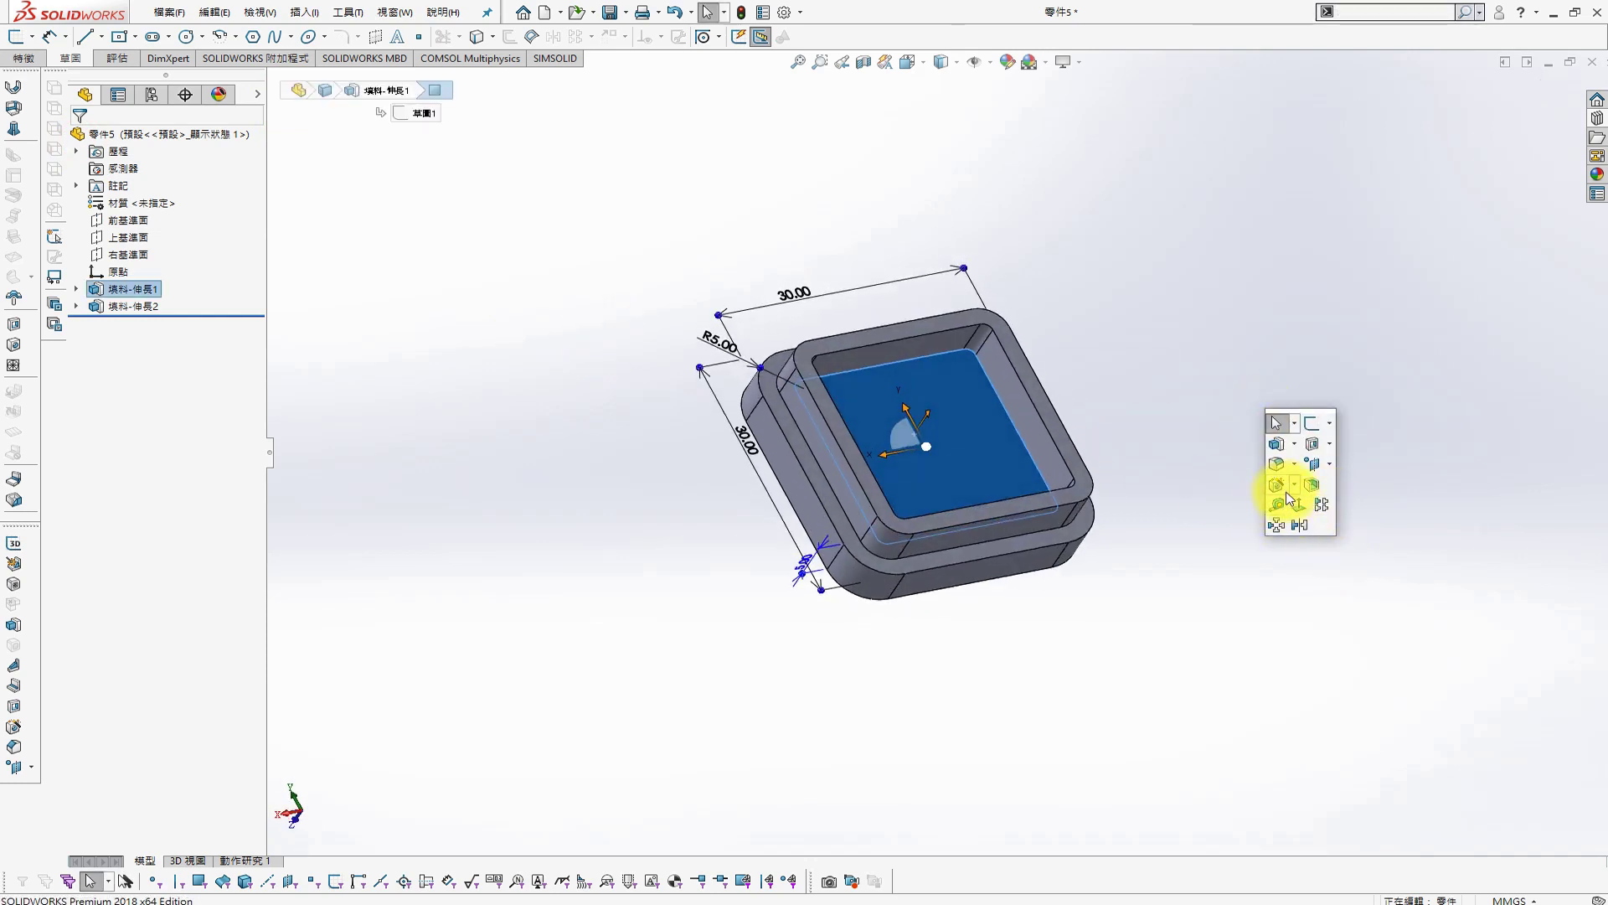
click(1178, 539)
click(977, 449)
click(1041, 394)
key(s)
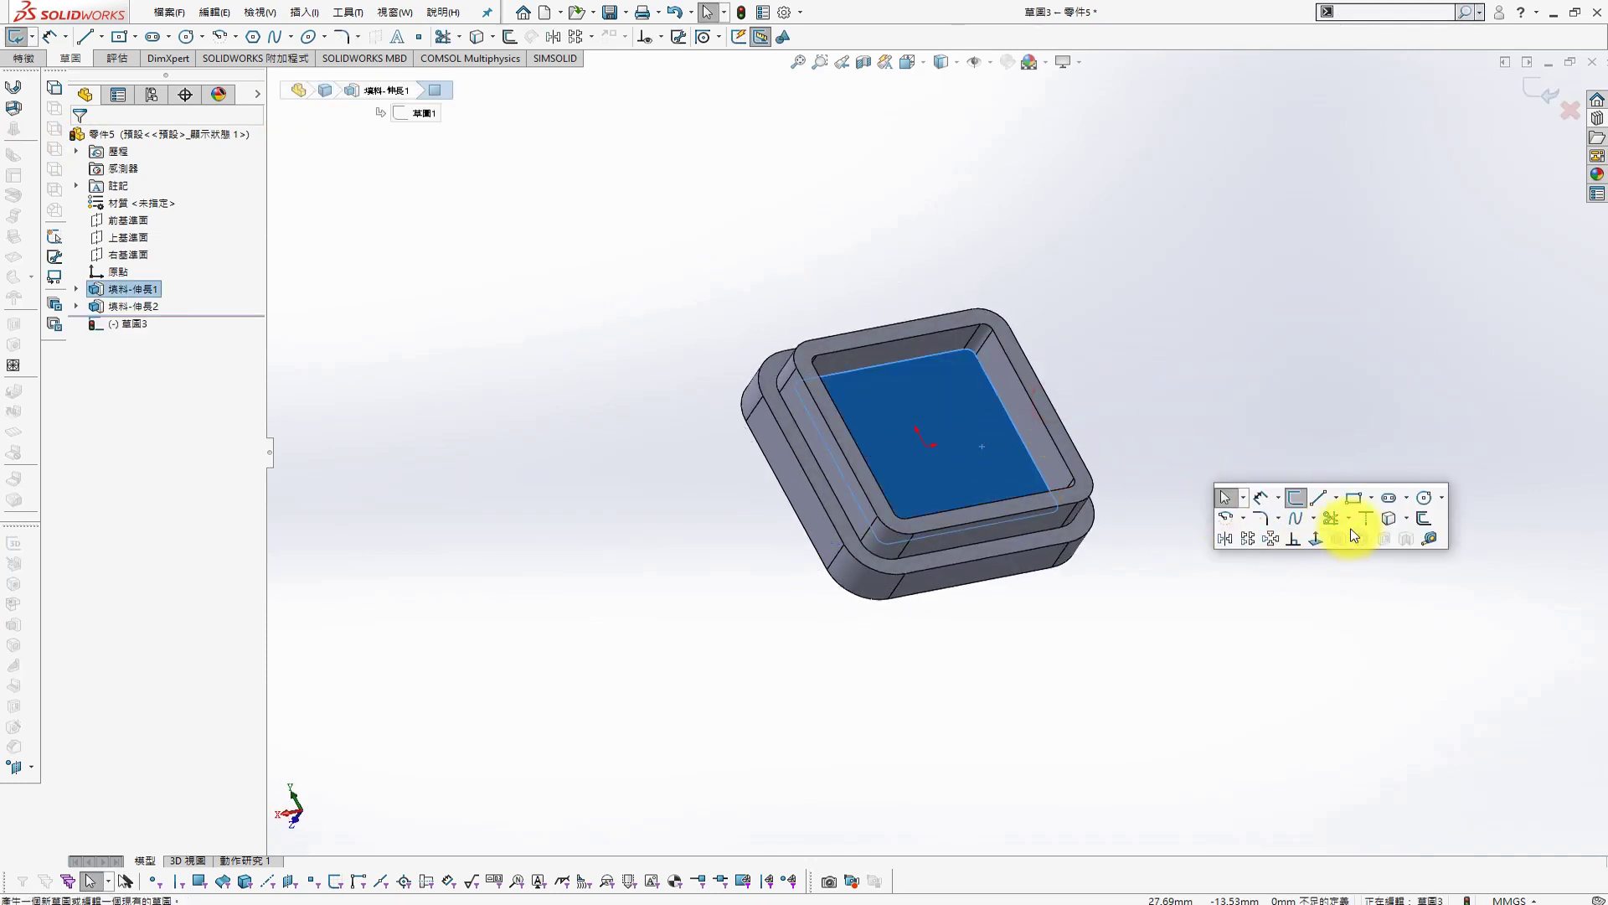
click(1365, 524)
key(s)
click(1389, 643)
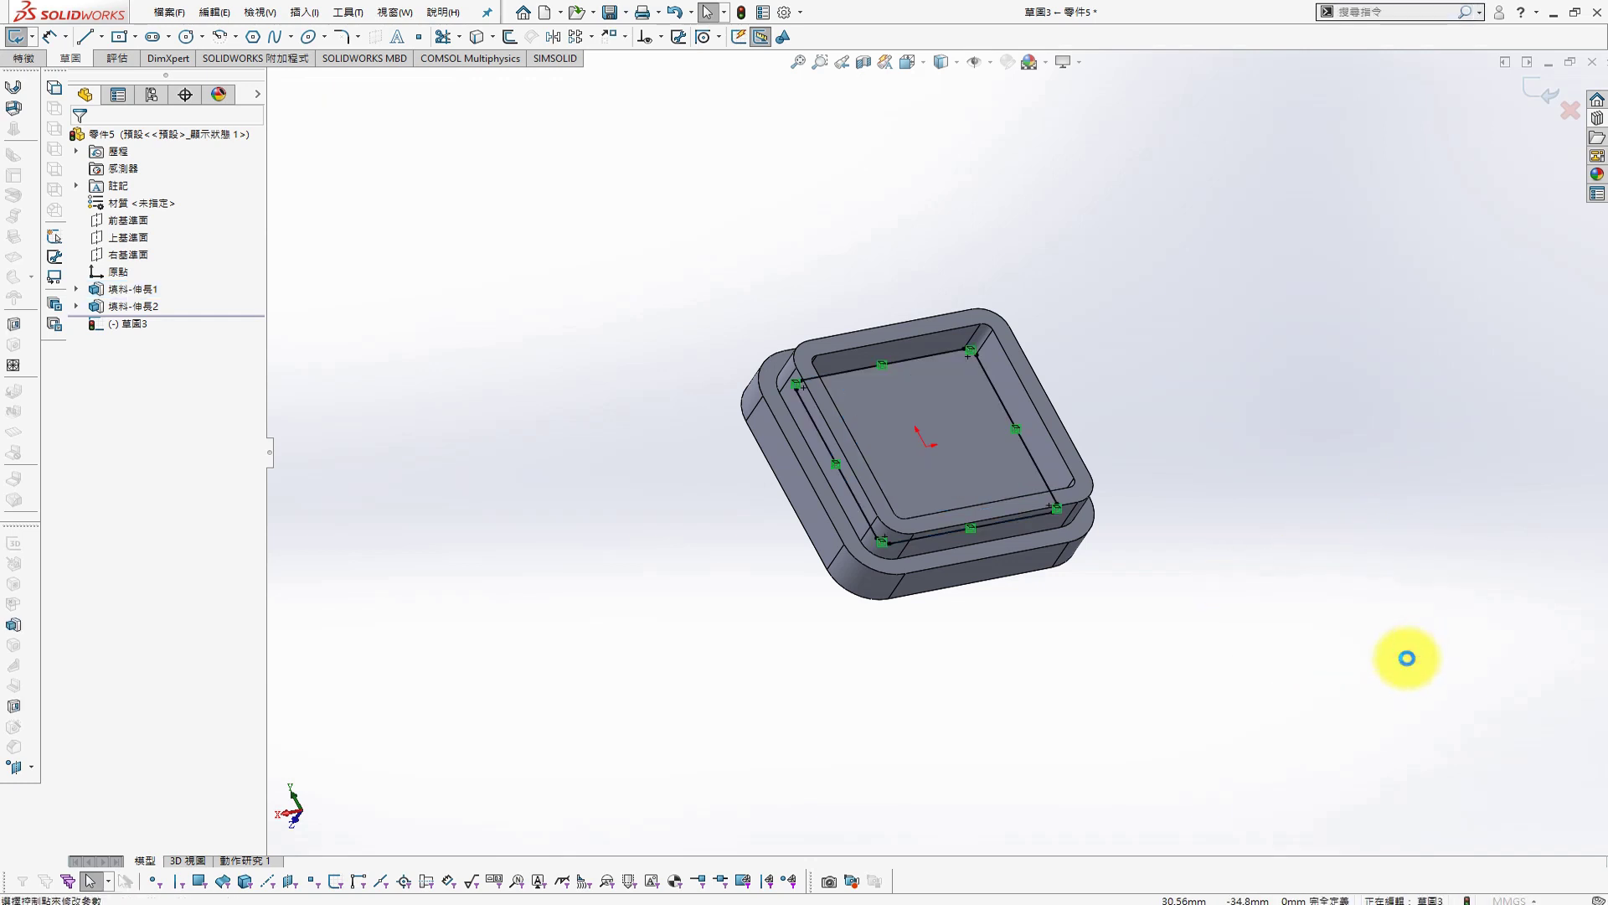
click(74, 136)
Discard the unwanted floor sketch and start a sketch on the top rim face, viewed Normal To
click(974, 429)
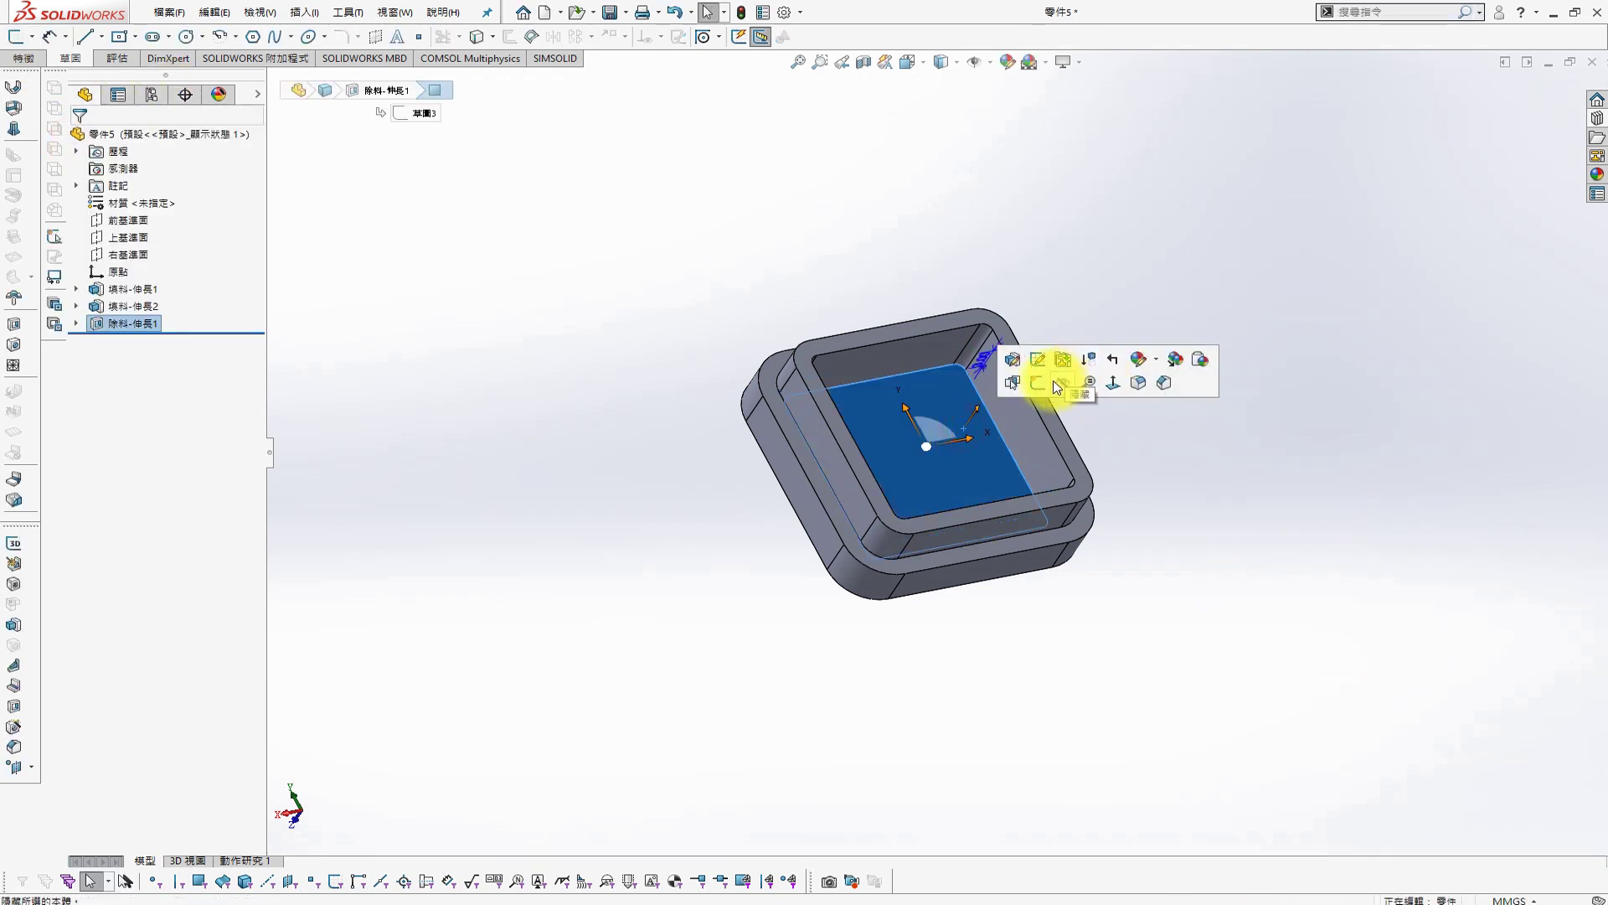
click(1052, 381)
click(1570, 111)
click(821, 460)
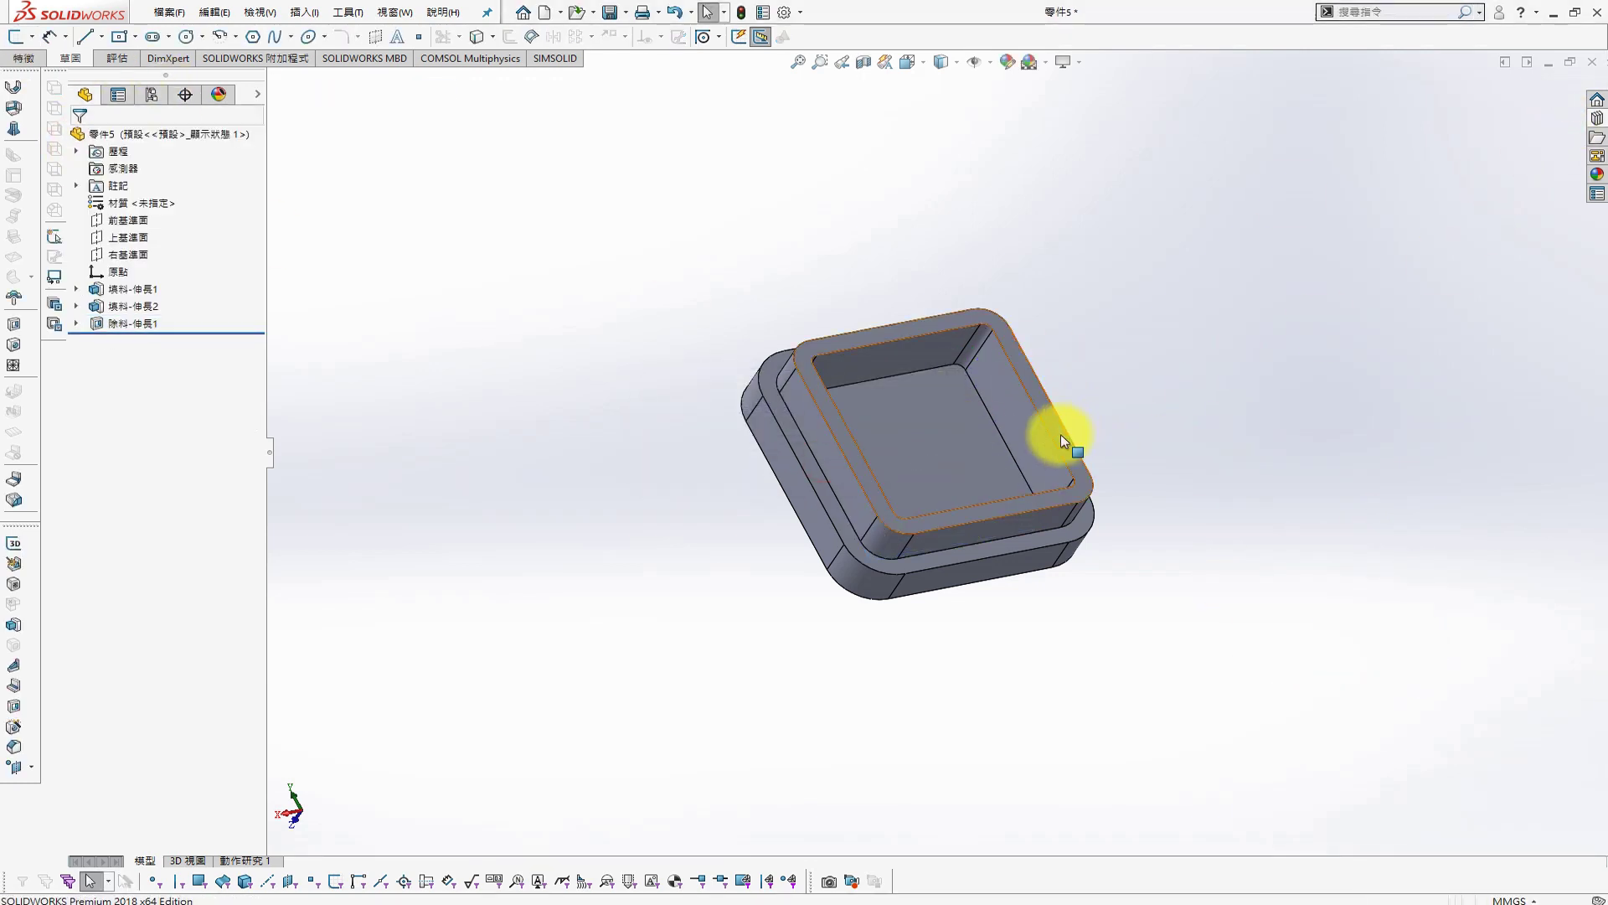
click(1061, 434)
click(1131, 382)
key(s)
click(1311, 515)
Draw a horizontal and a vertical line spanning the pocket's inner edges
key(s)
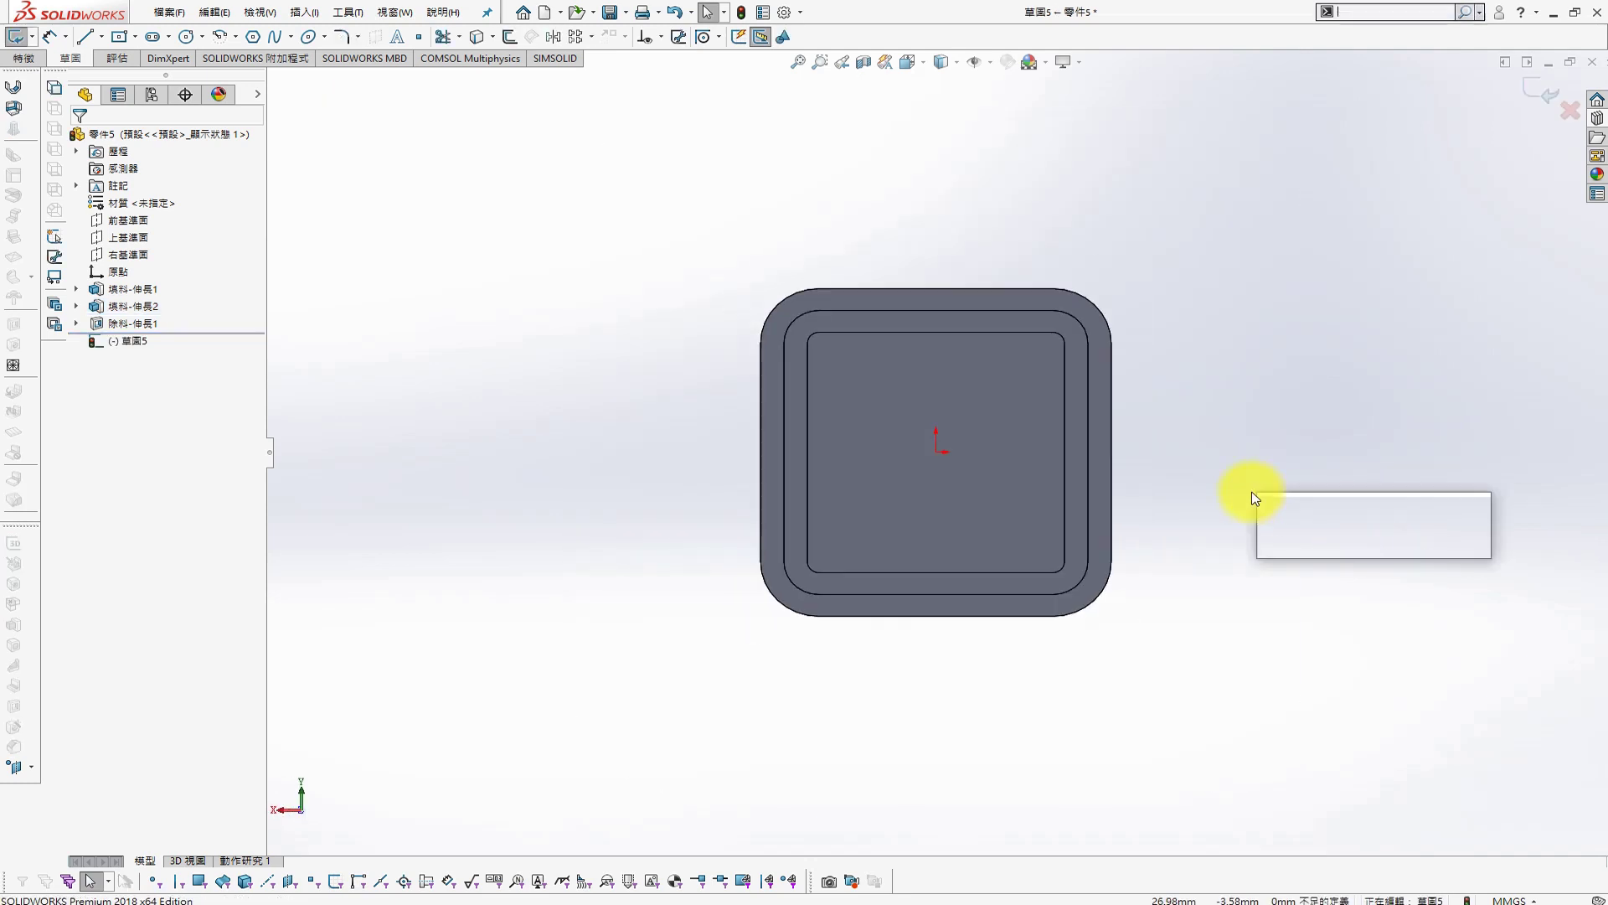
click(1378, 506)
click(1416, 533)
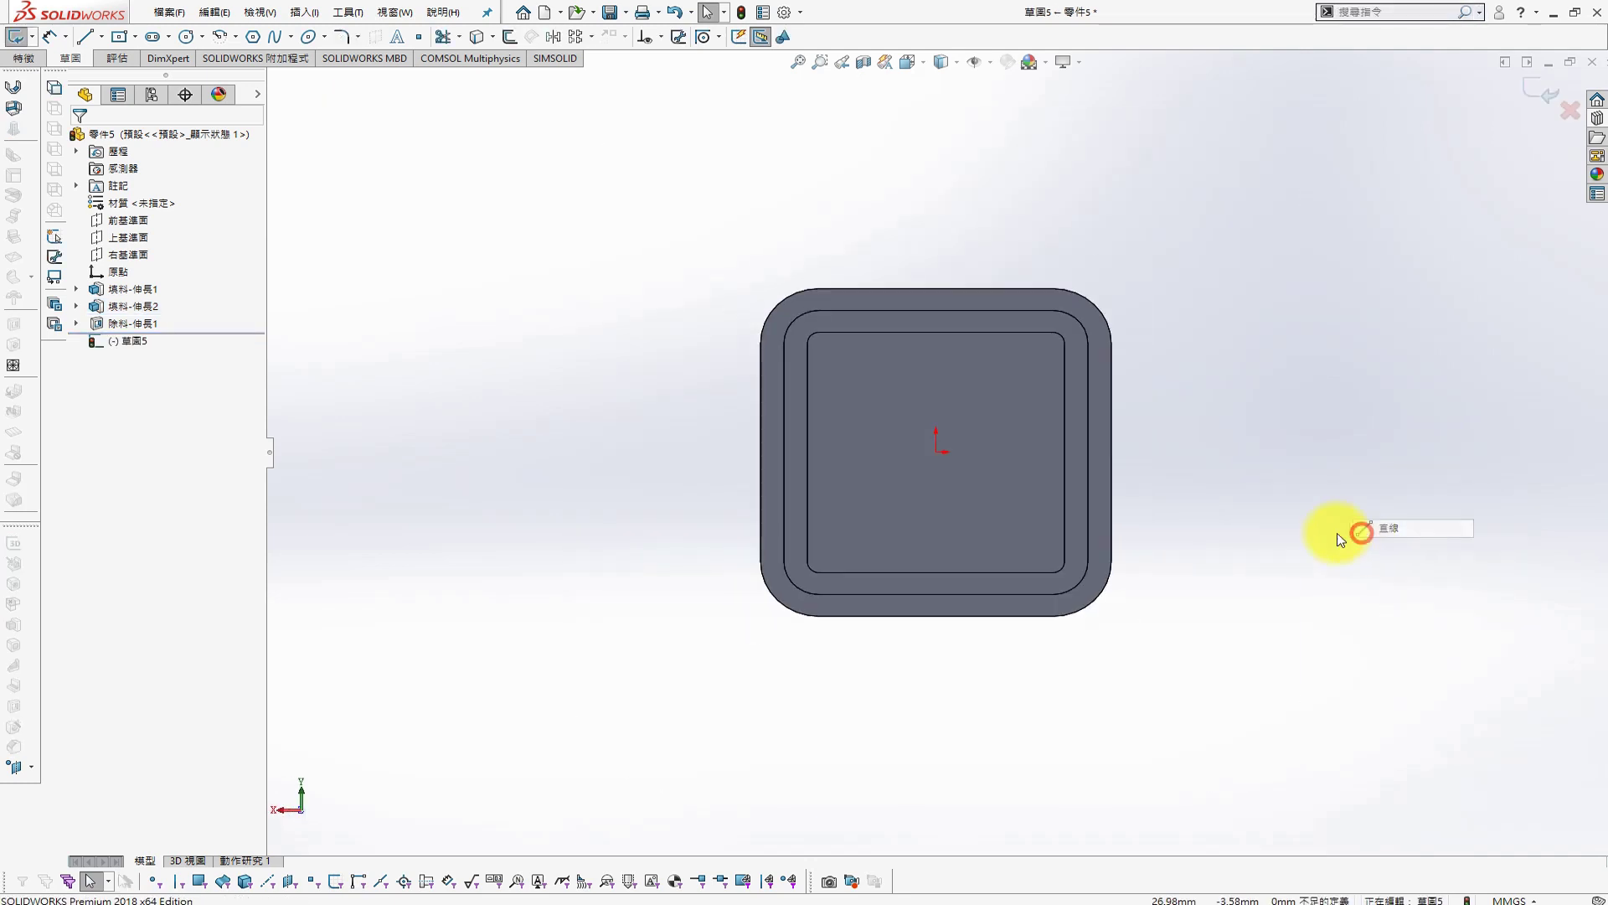
click(807, 453)
click(1064, 453)
key(Escape)
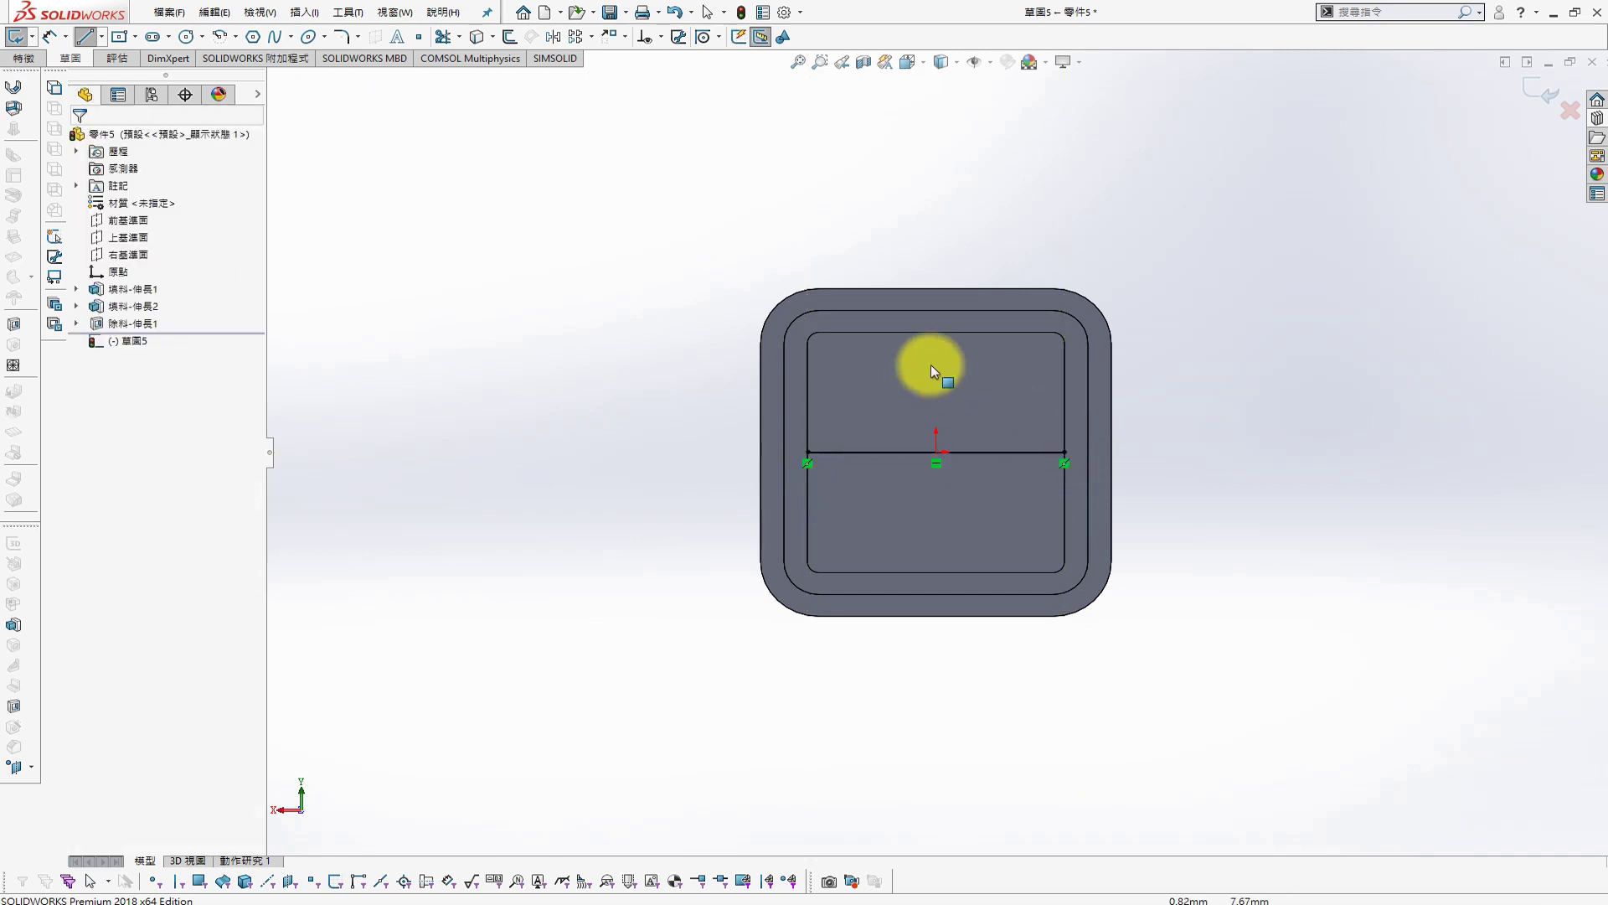
key(s)
click(1106, 343)
click(936, 331)
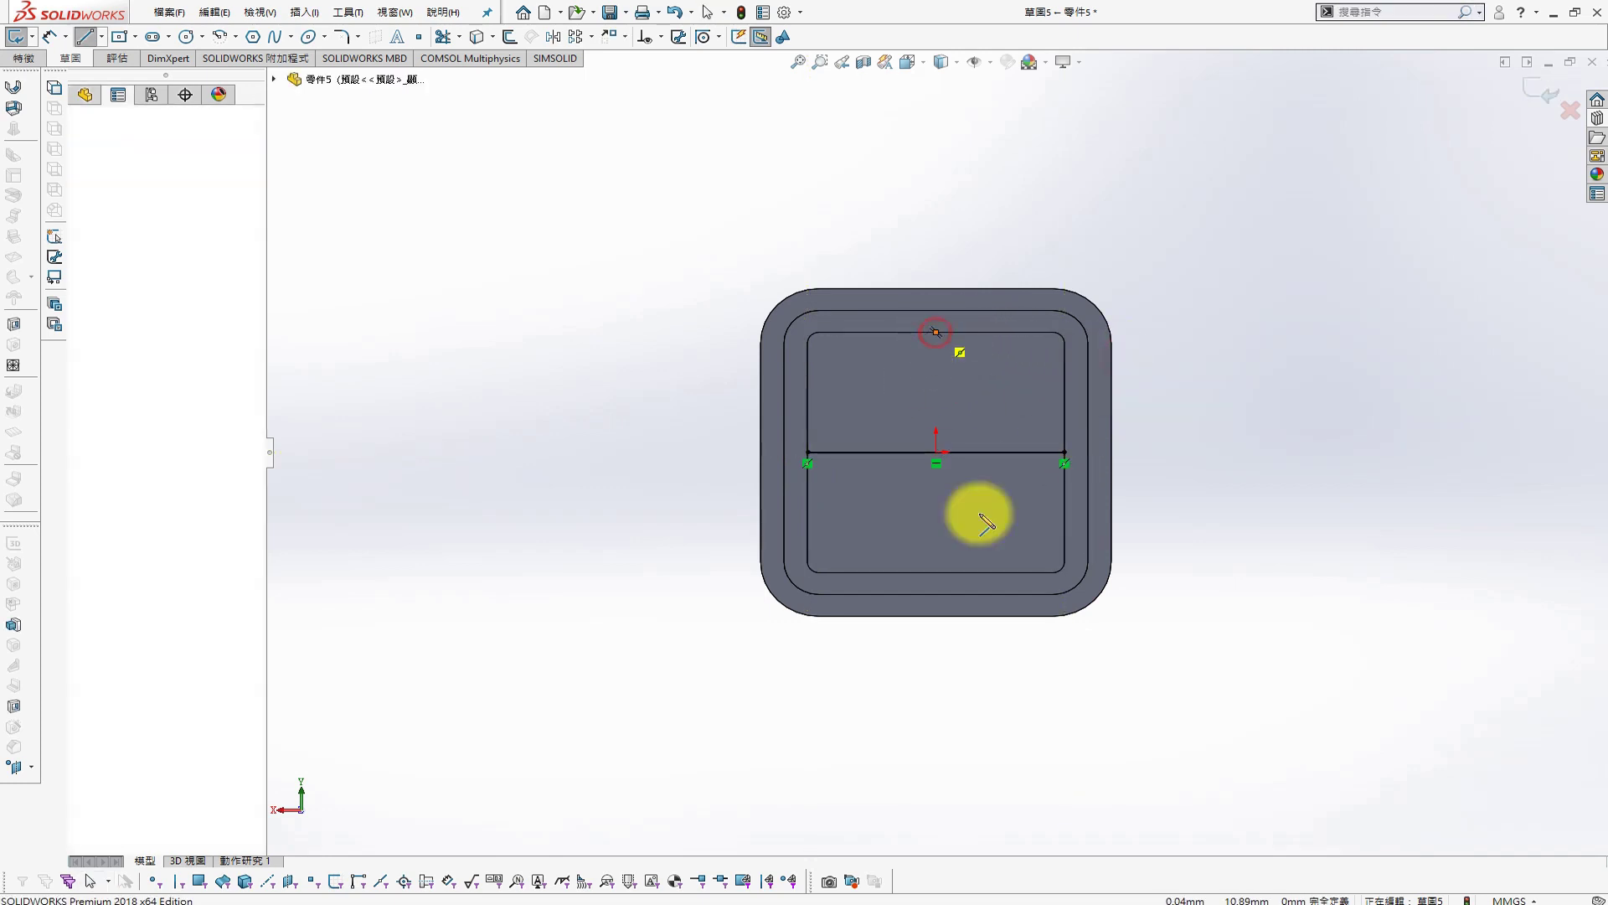
click(936, 582)
key(Escape)
Create a 1.00 mm rib with draft from the cross sketch and orbit to the back face
click(304, 12)
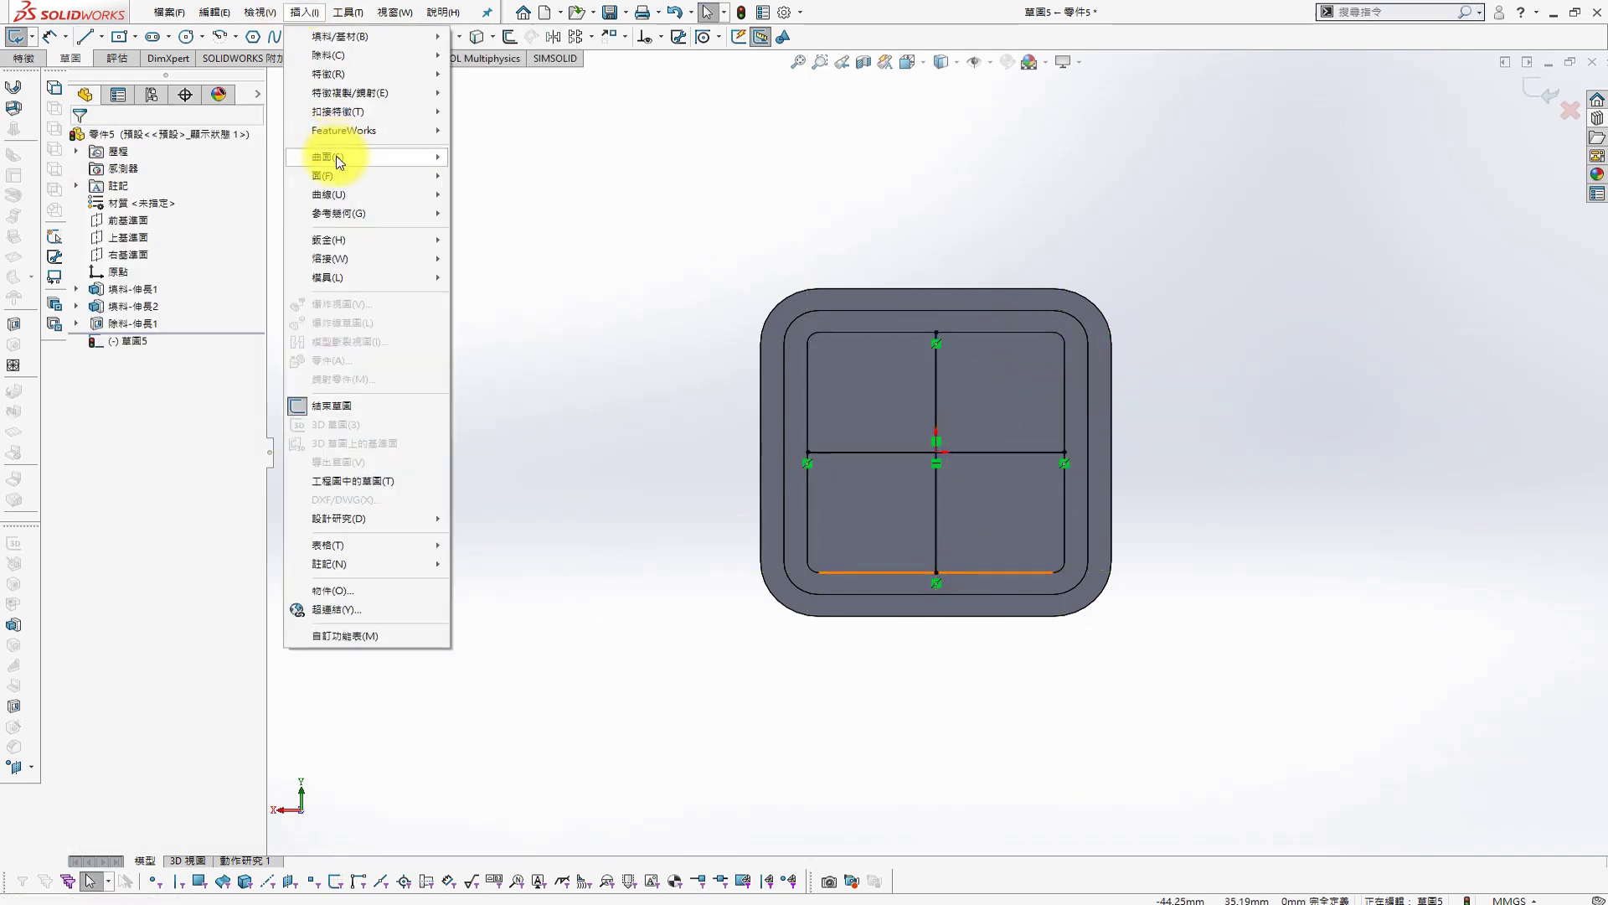
mouse_move(329, 73)
click(537, 295)
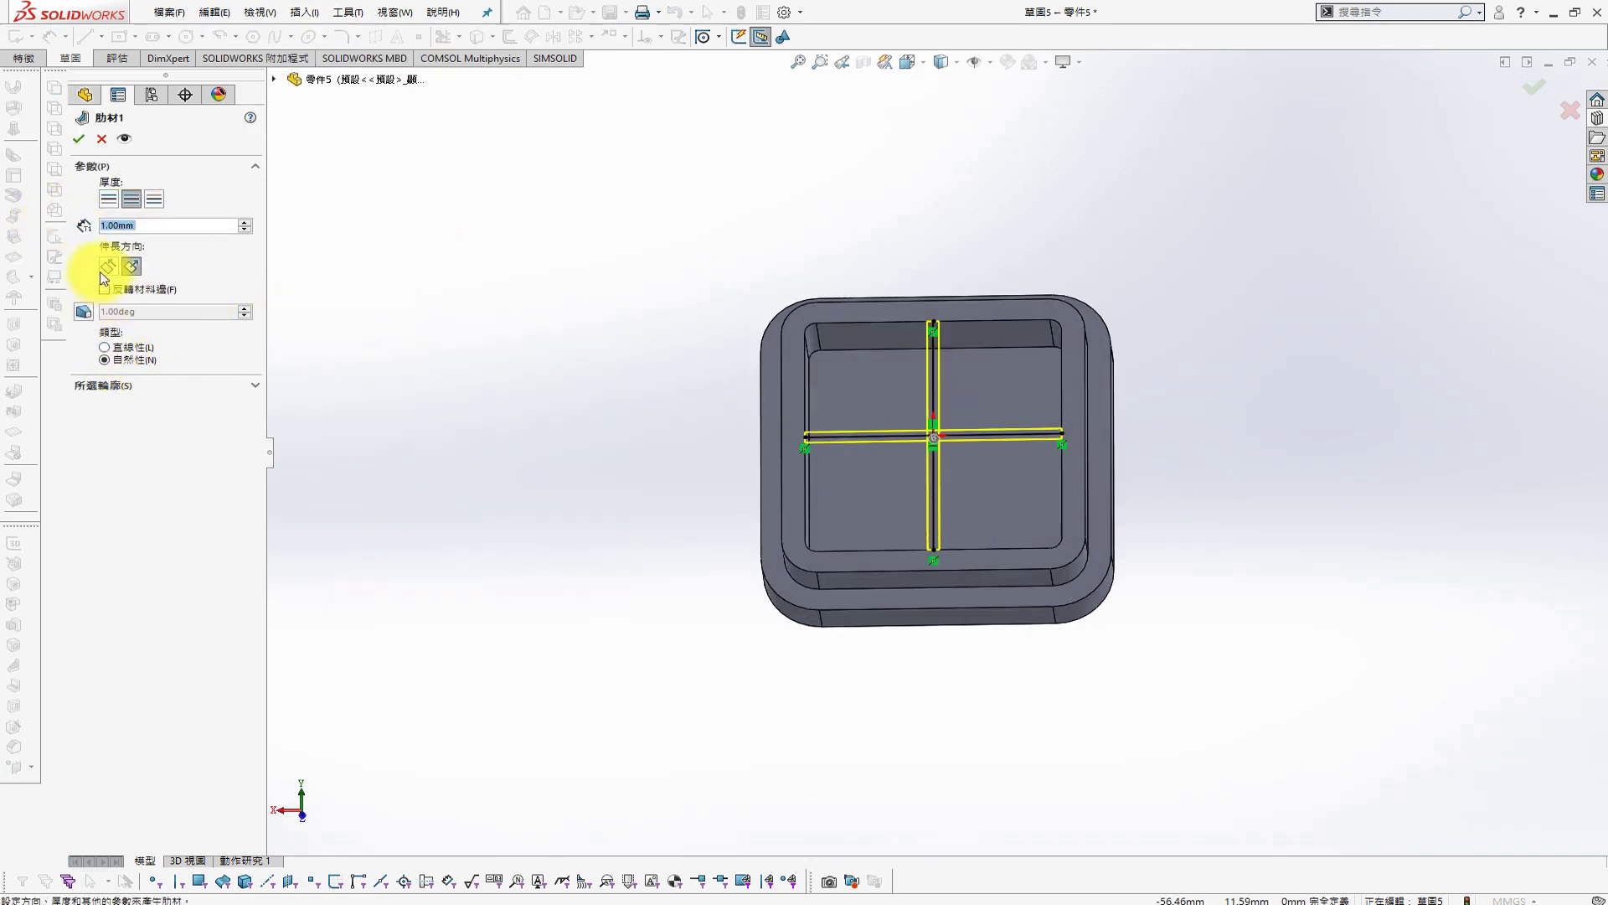
click(83, 312)
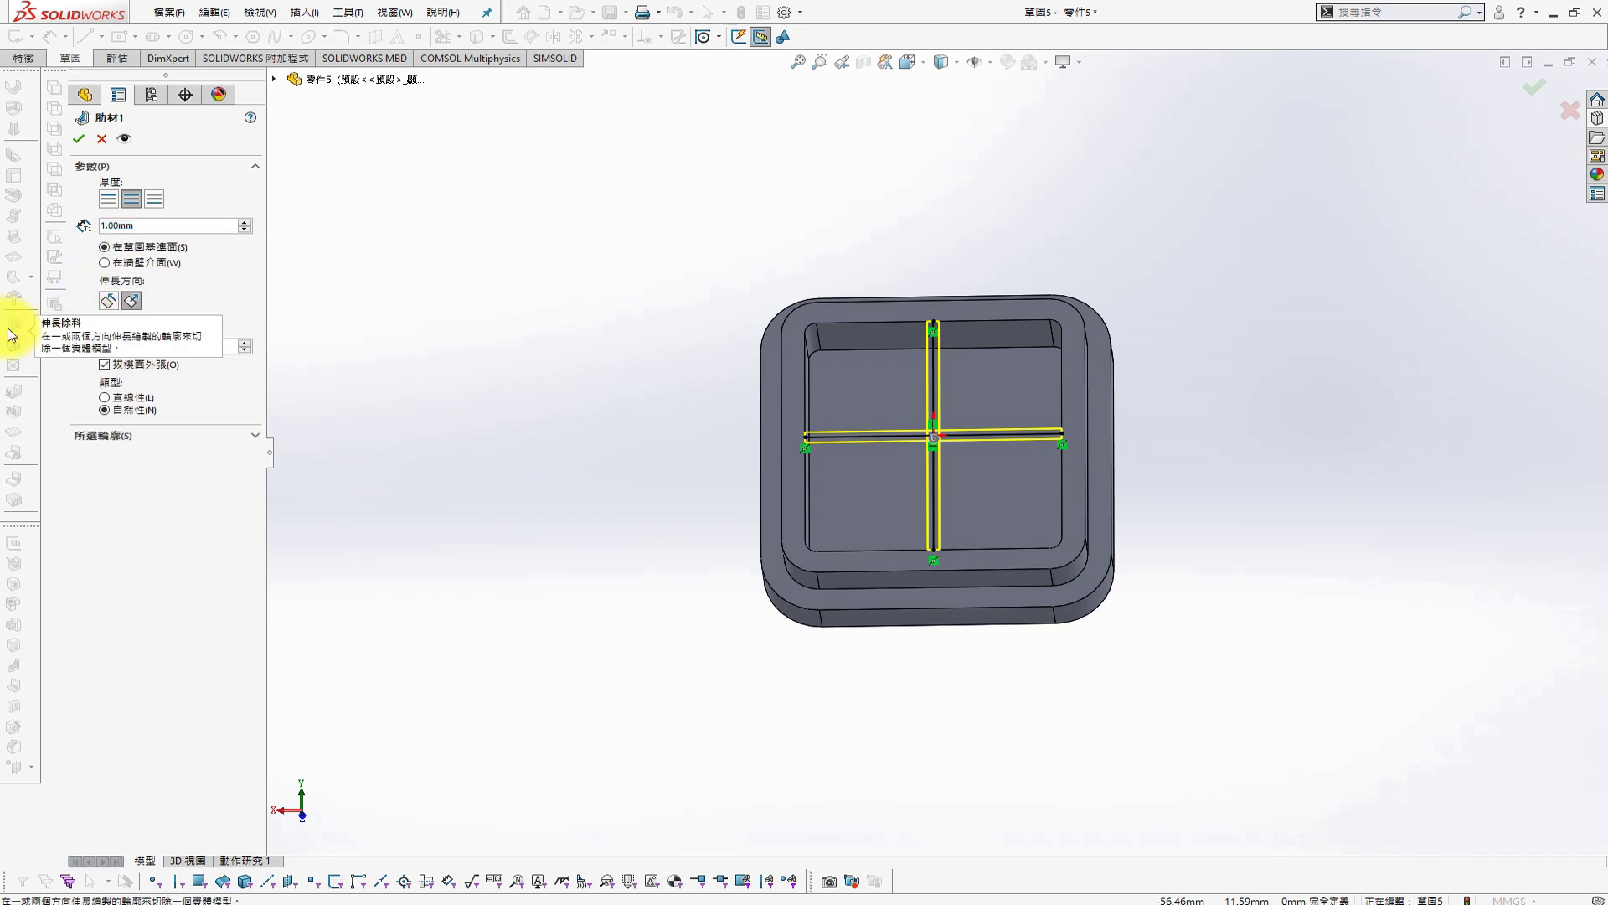
click(78, 138)
middle_drag(1232, 384, 1200, 570)
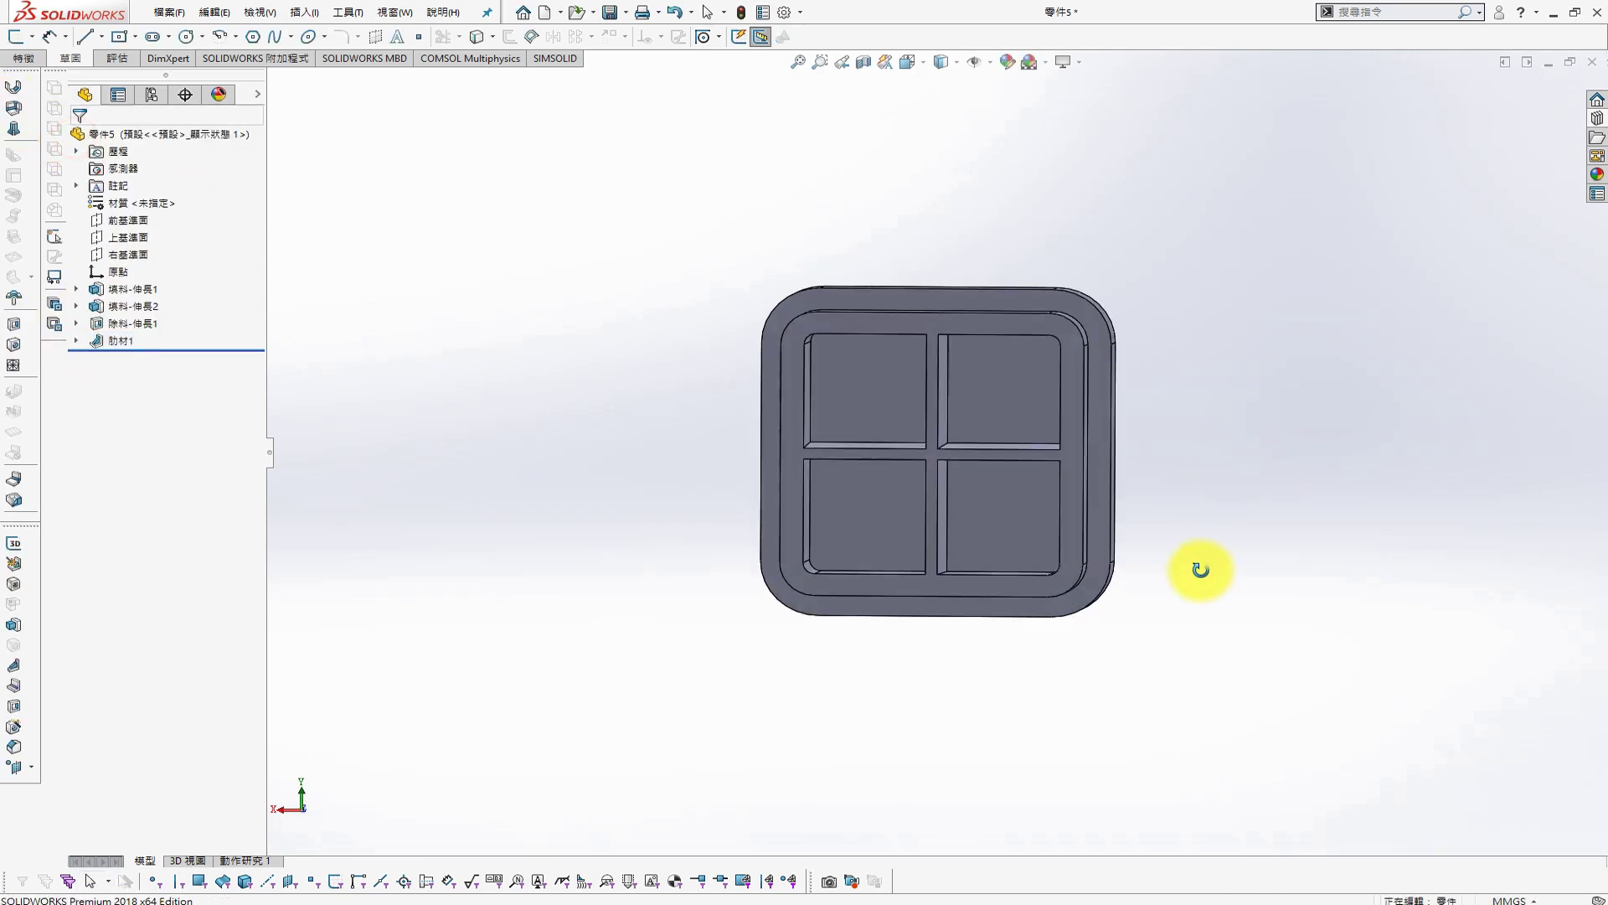
middle_drag(276, 209, 849, 399)
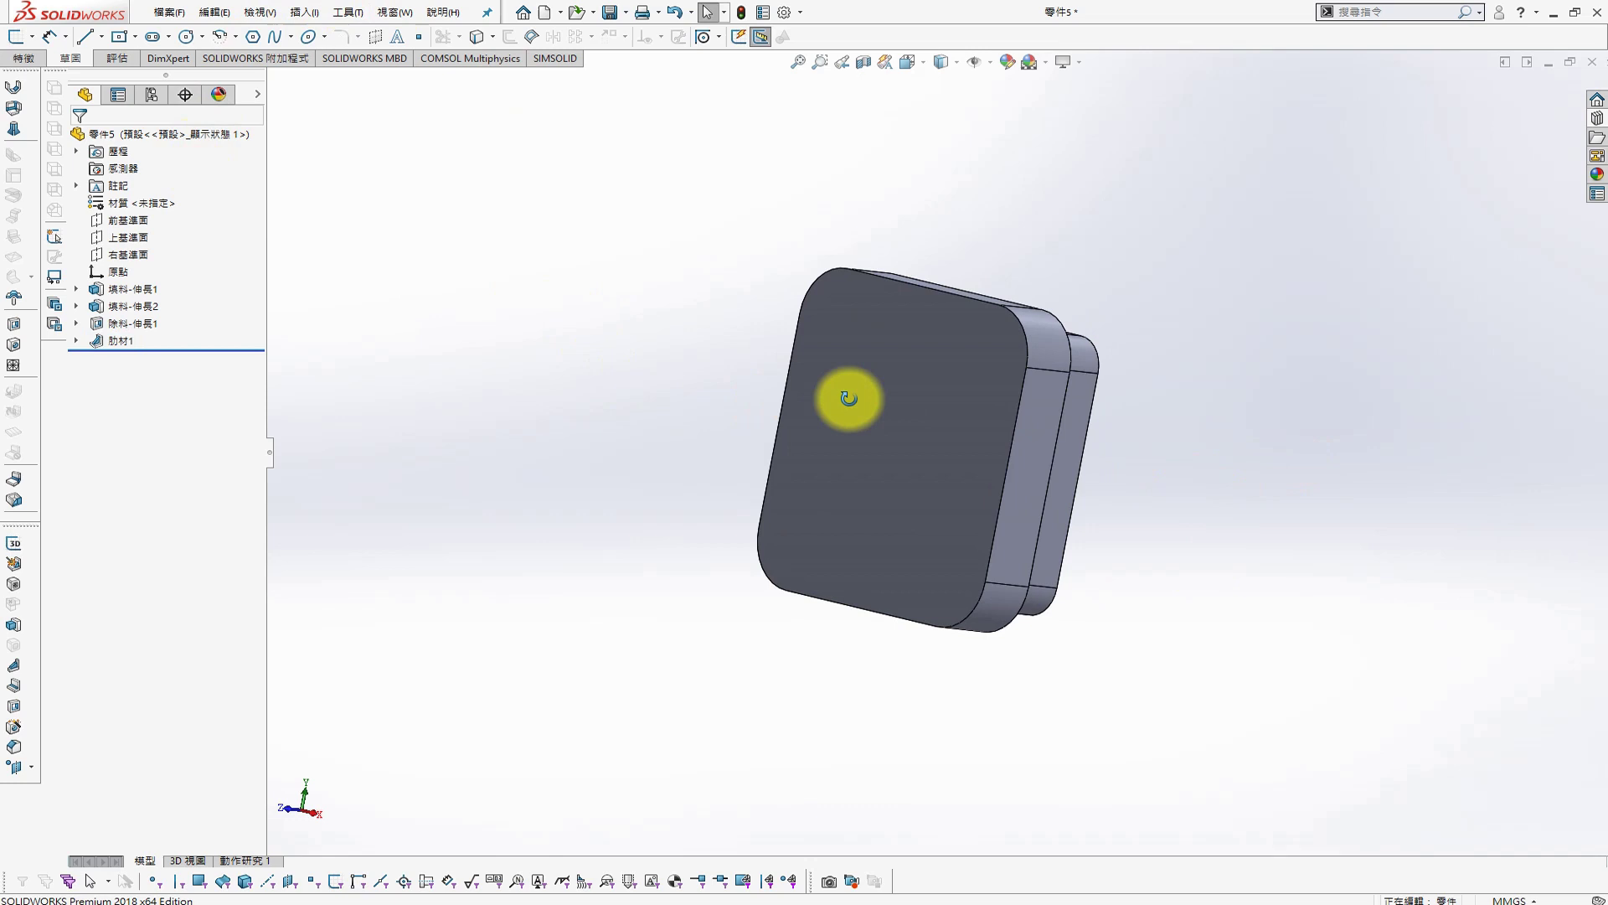
Try a Dome on the cover's back face, then cancel it
click(303, 14)
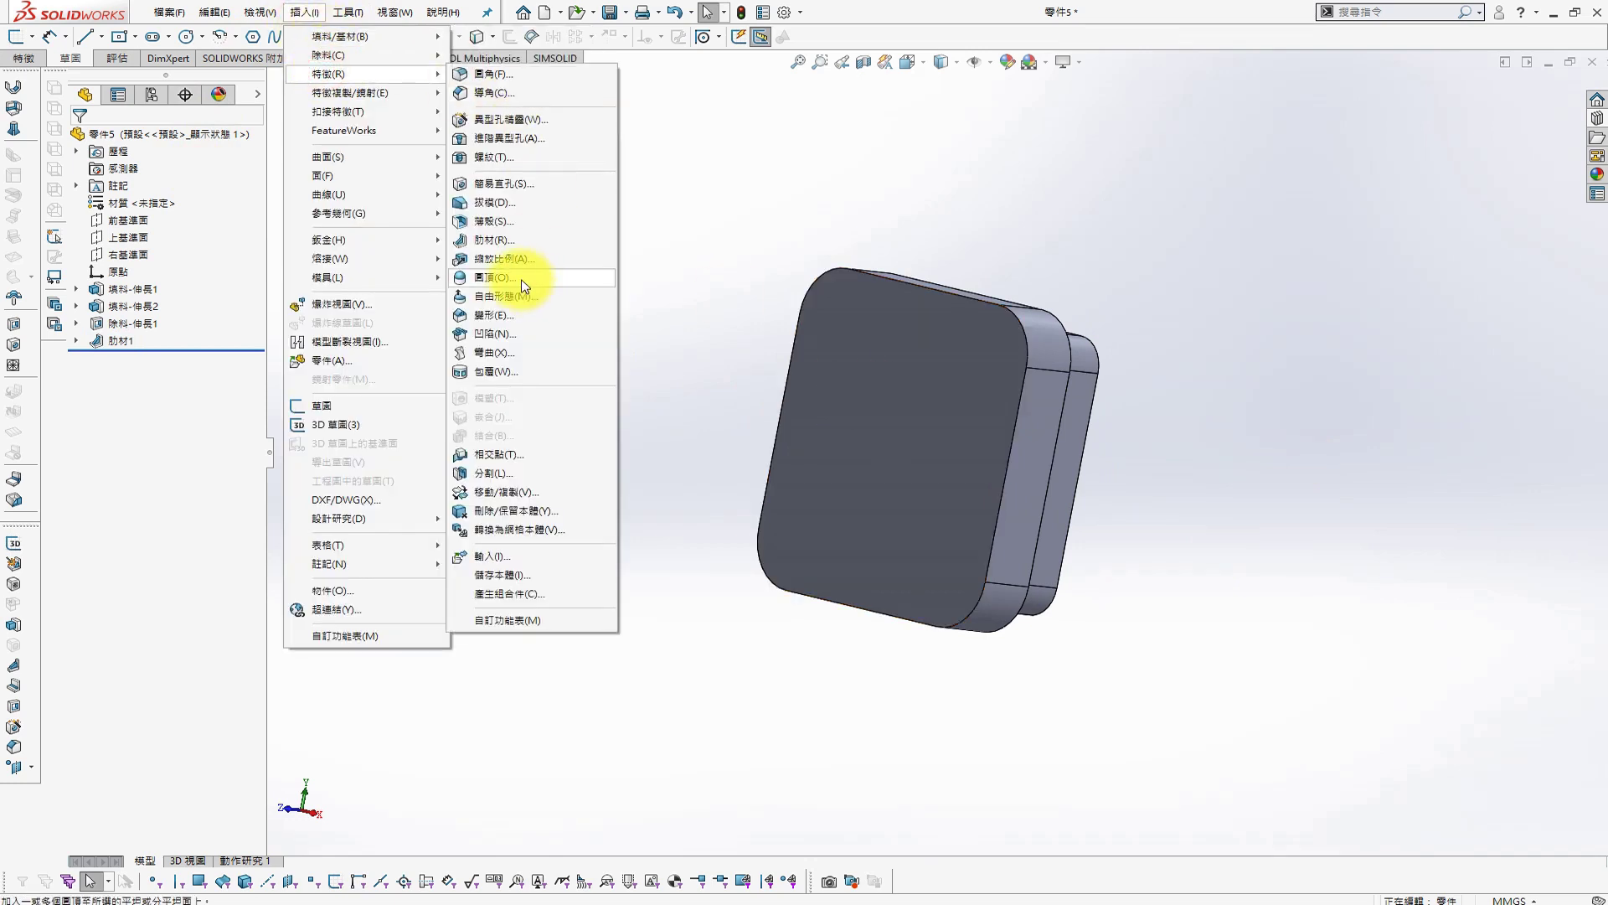
click(524, 283)
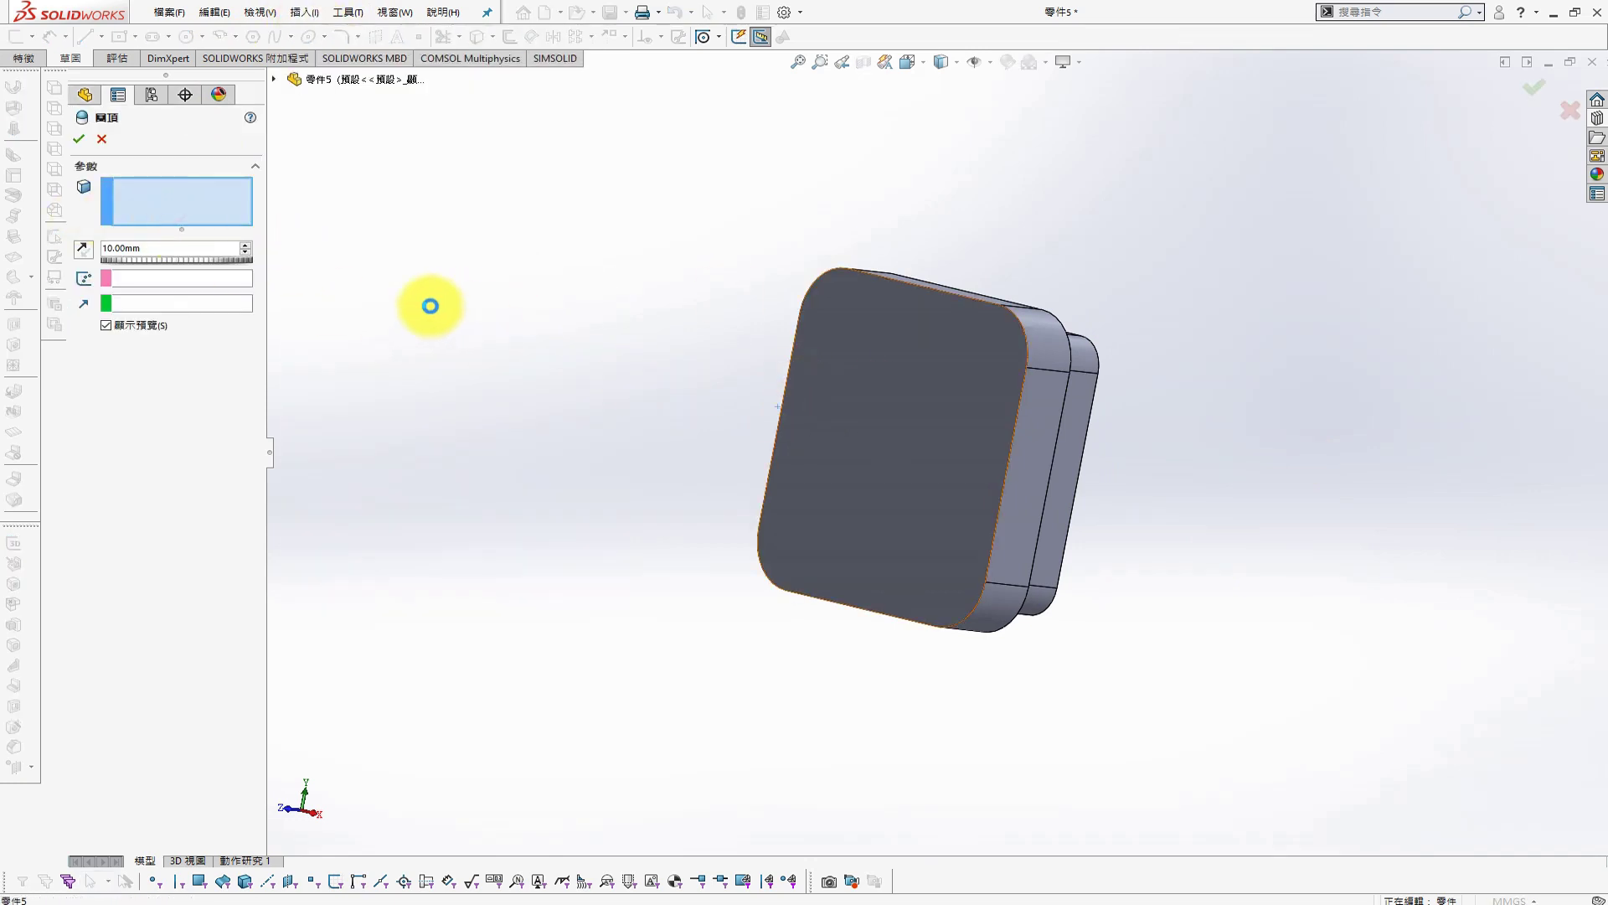
click(775, 344)
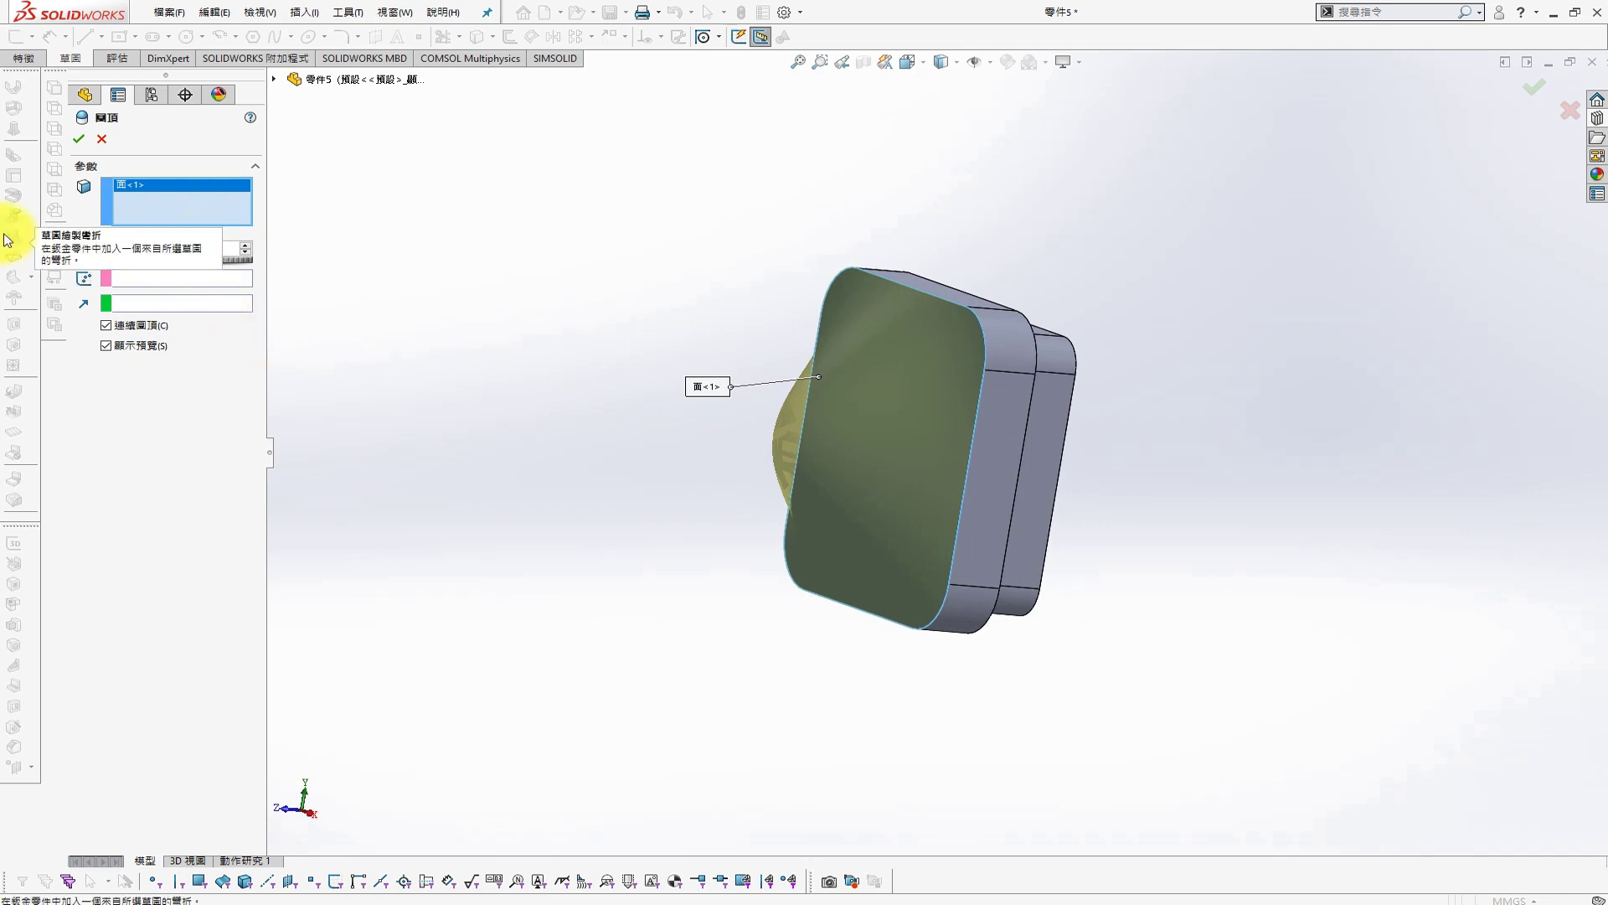
middle_drag(524, 334, 668, 395)
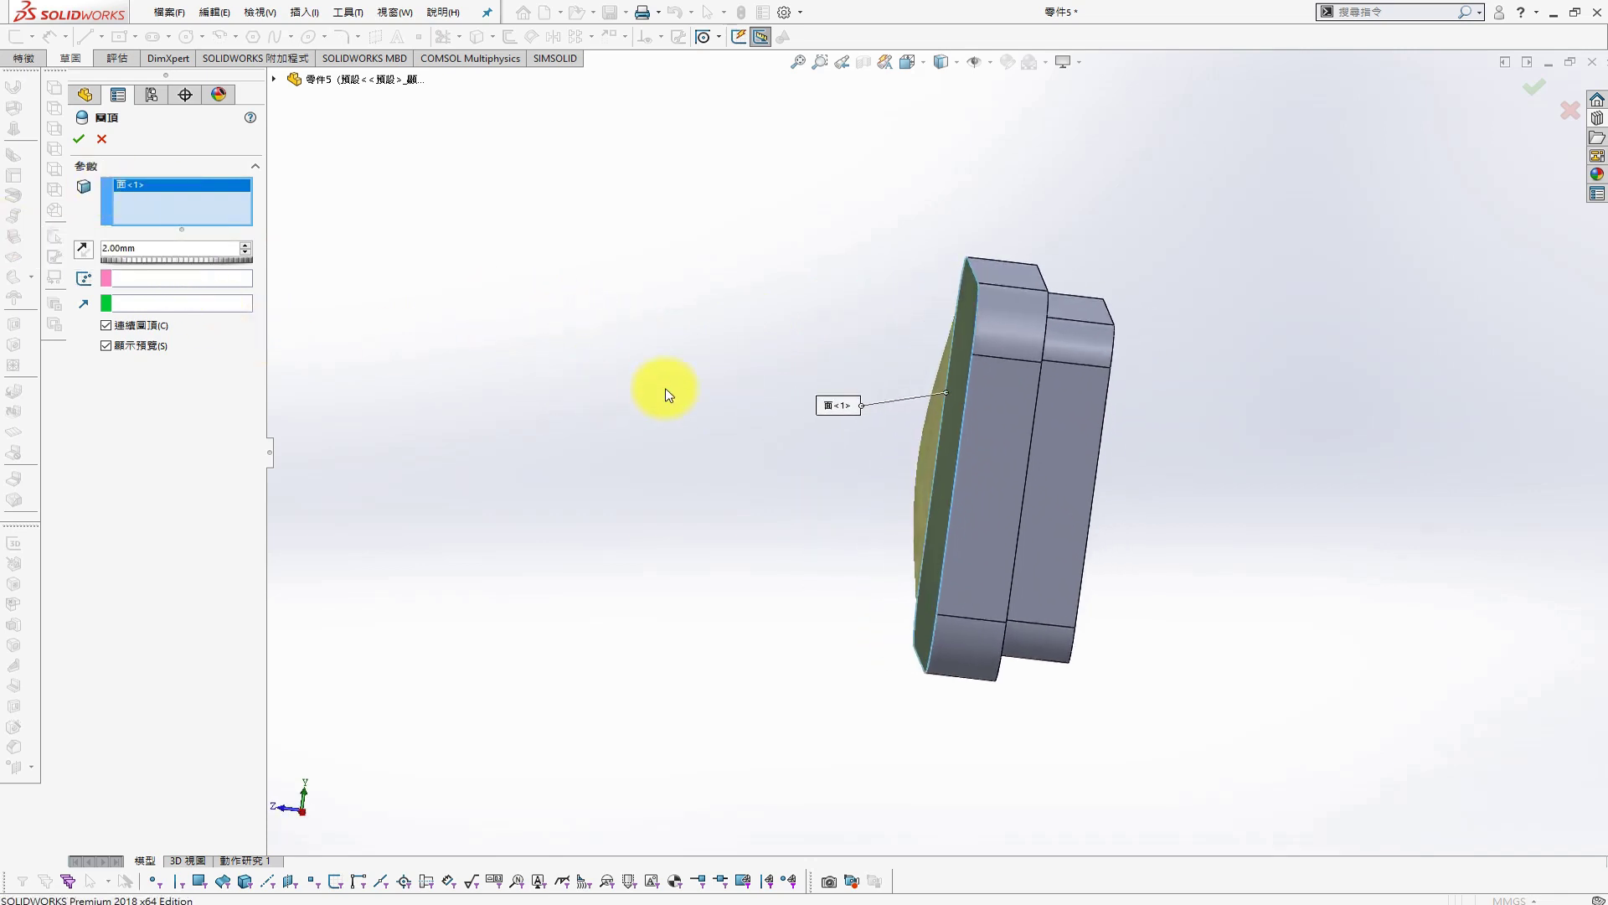
click(96, 140)
middle_drag(729, 316, 1141, 349)
Apply a 2 mm fillet to the edges of the cover's back face
key(s)
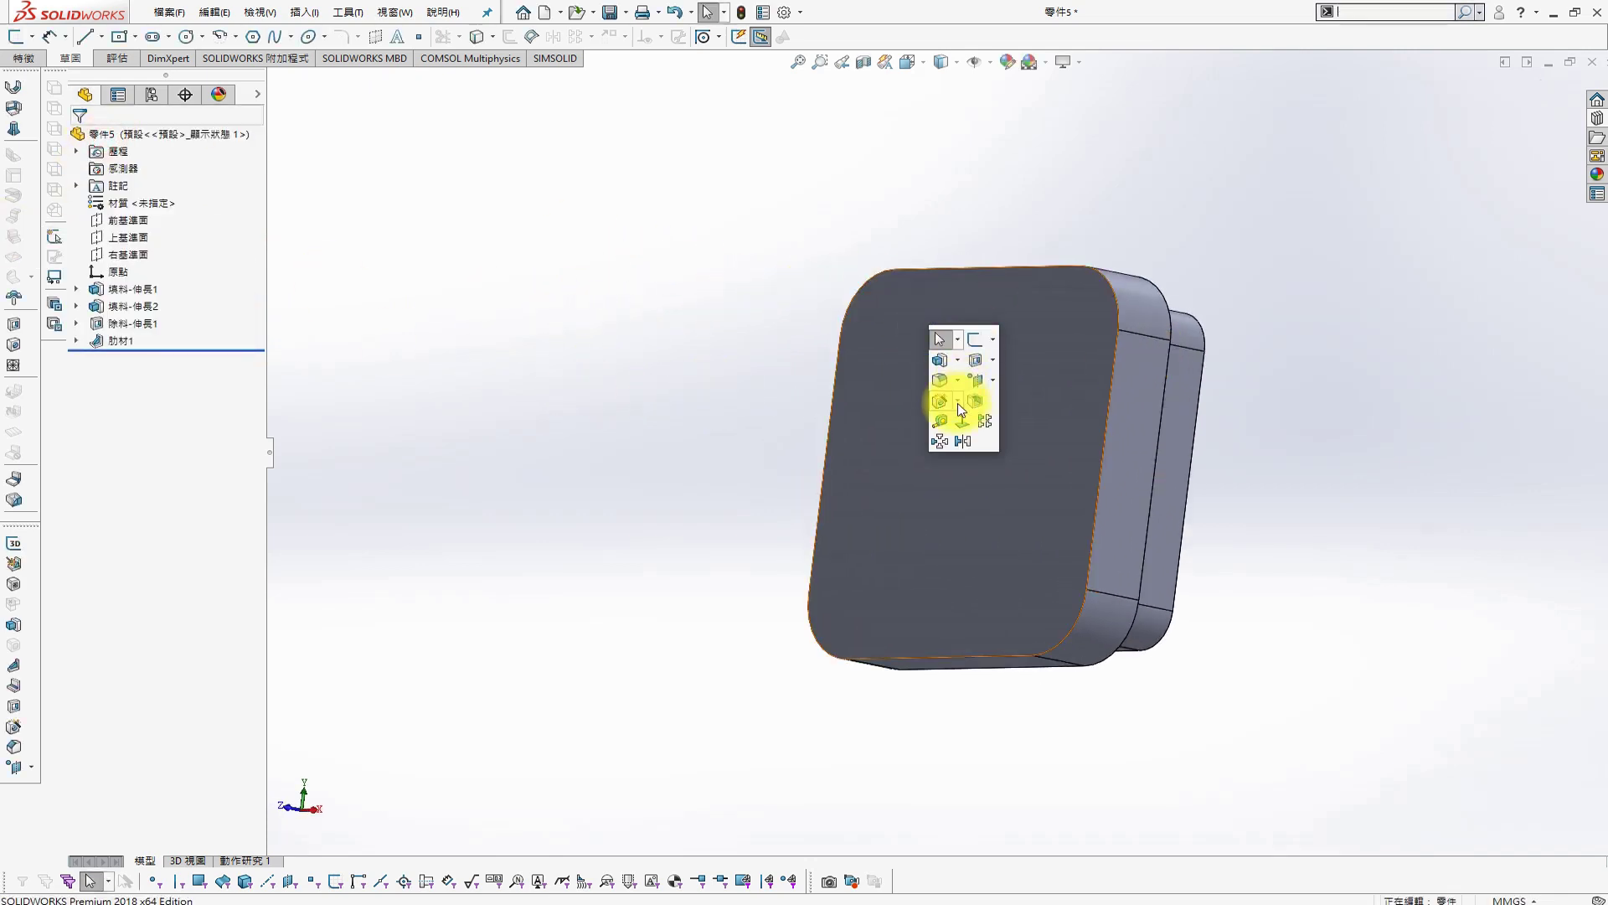
click(959, 380)
click(946, 402)
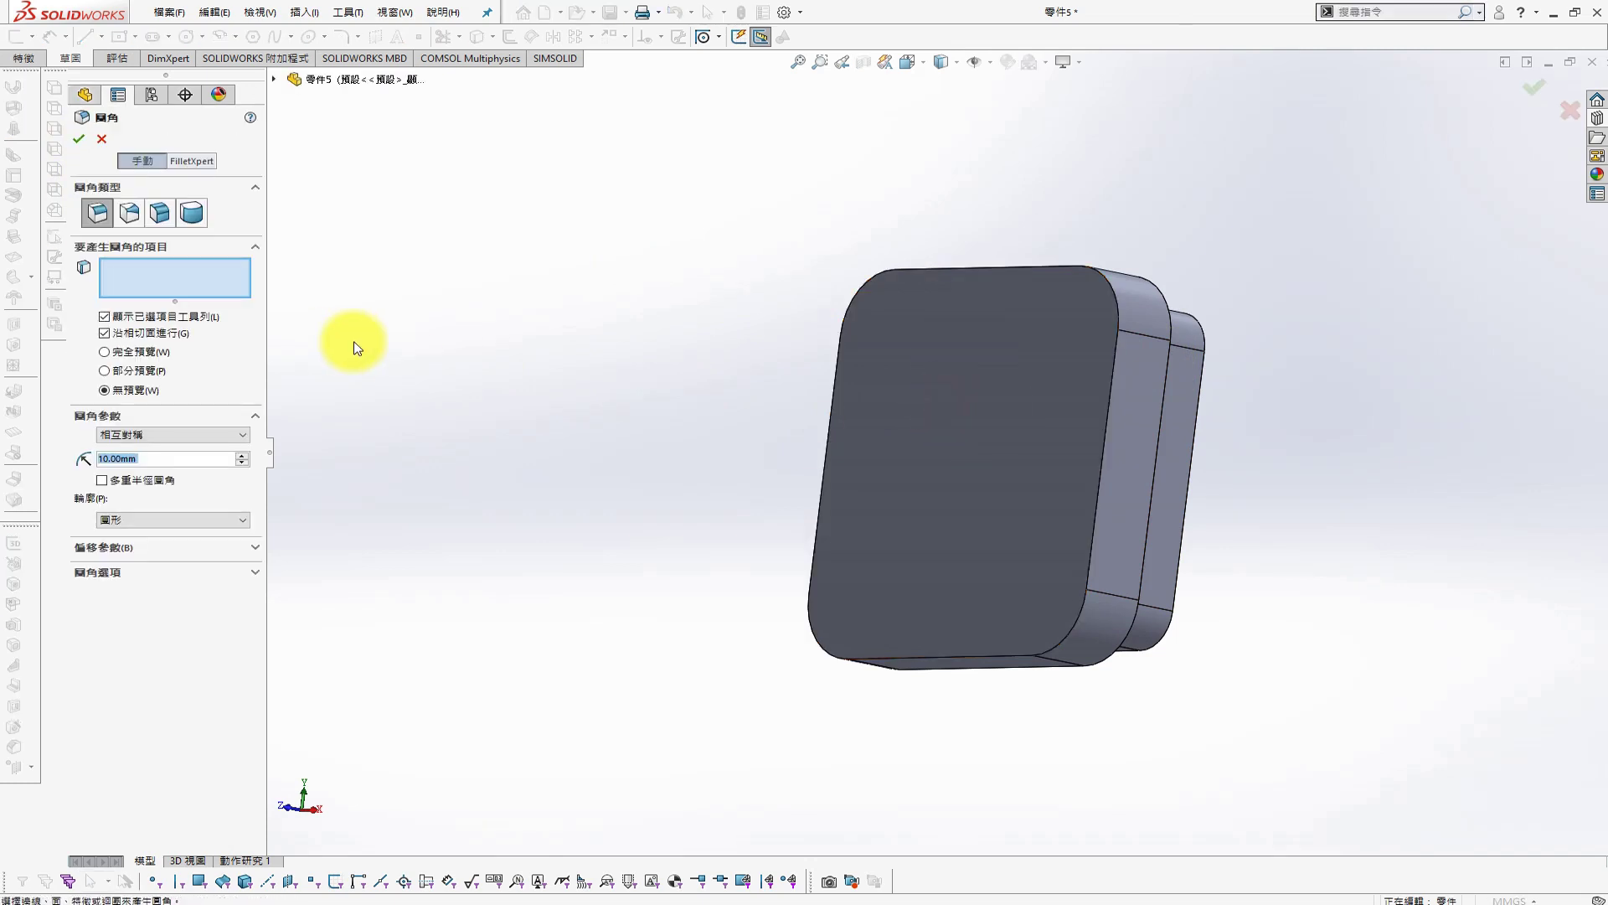
text(2)
click(1007, 403)
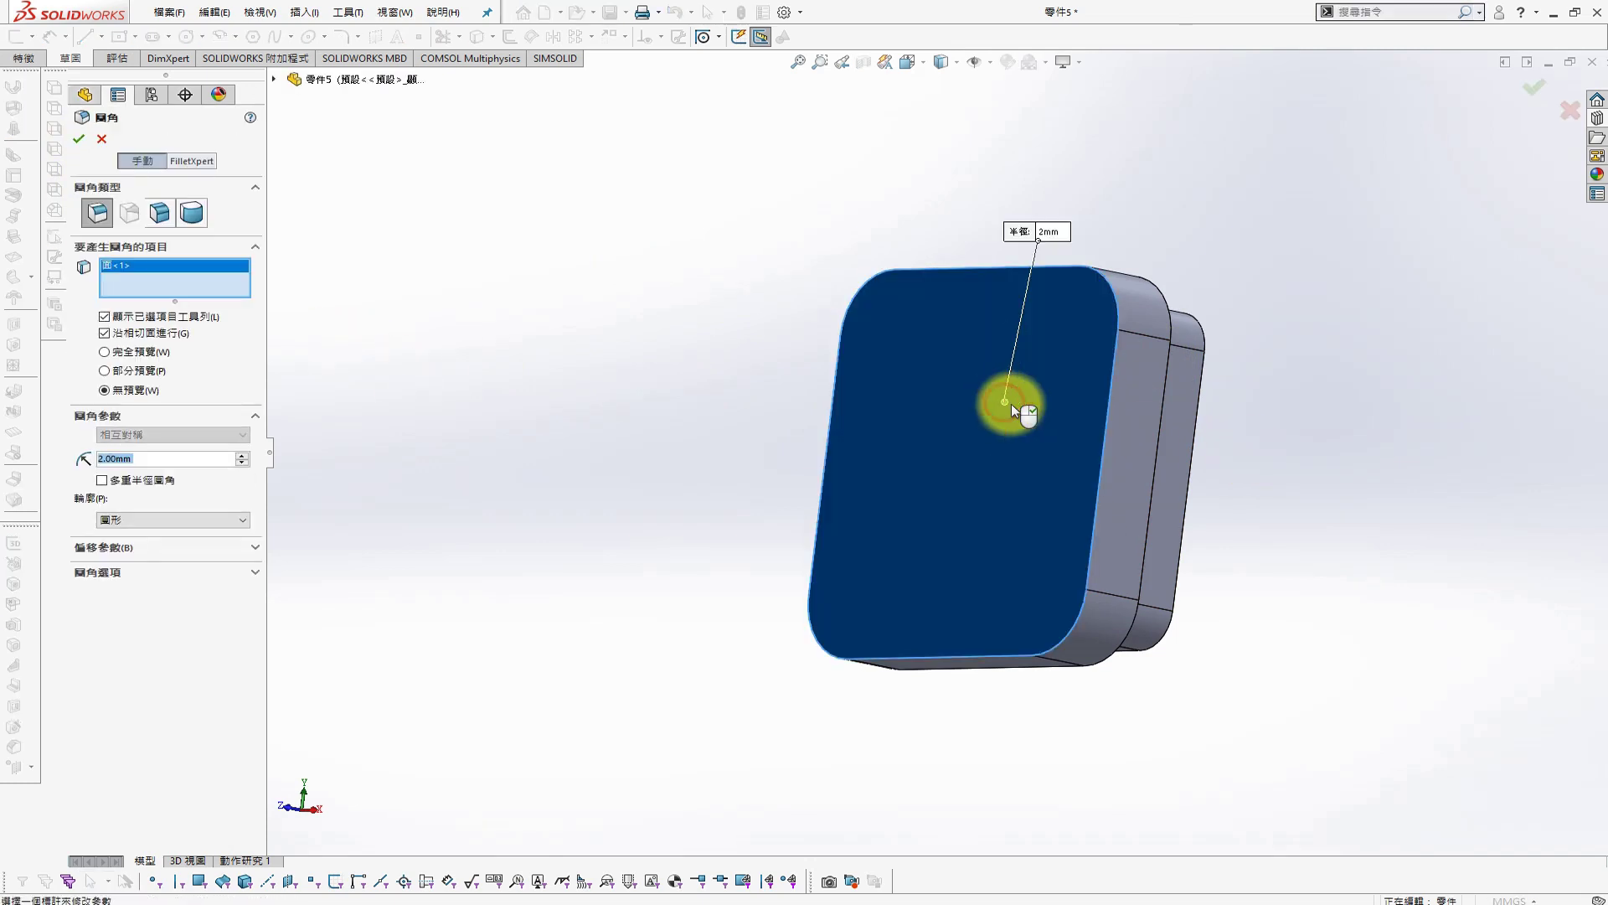
click(79, 139)
Save the part as 30MM COVER
key(ctrl+s)
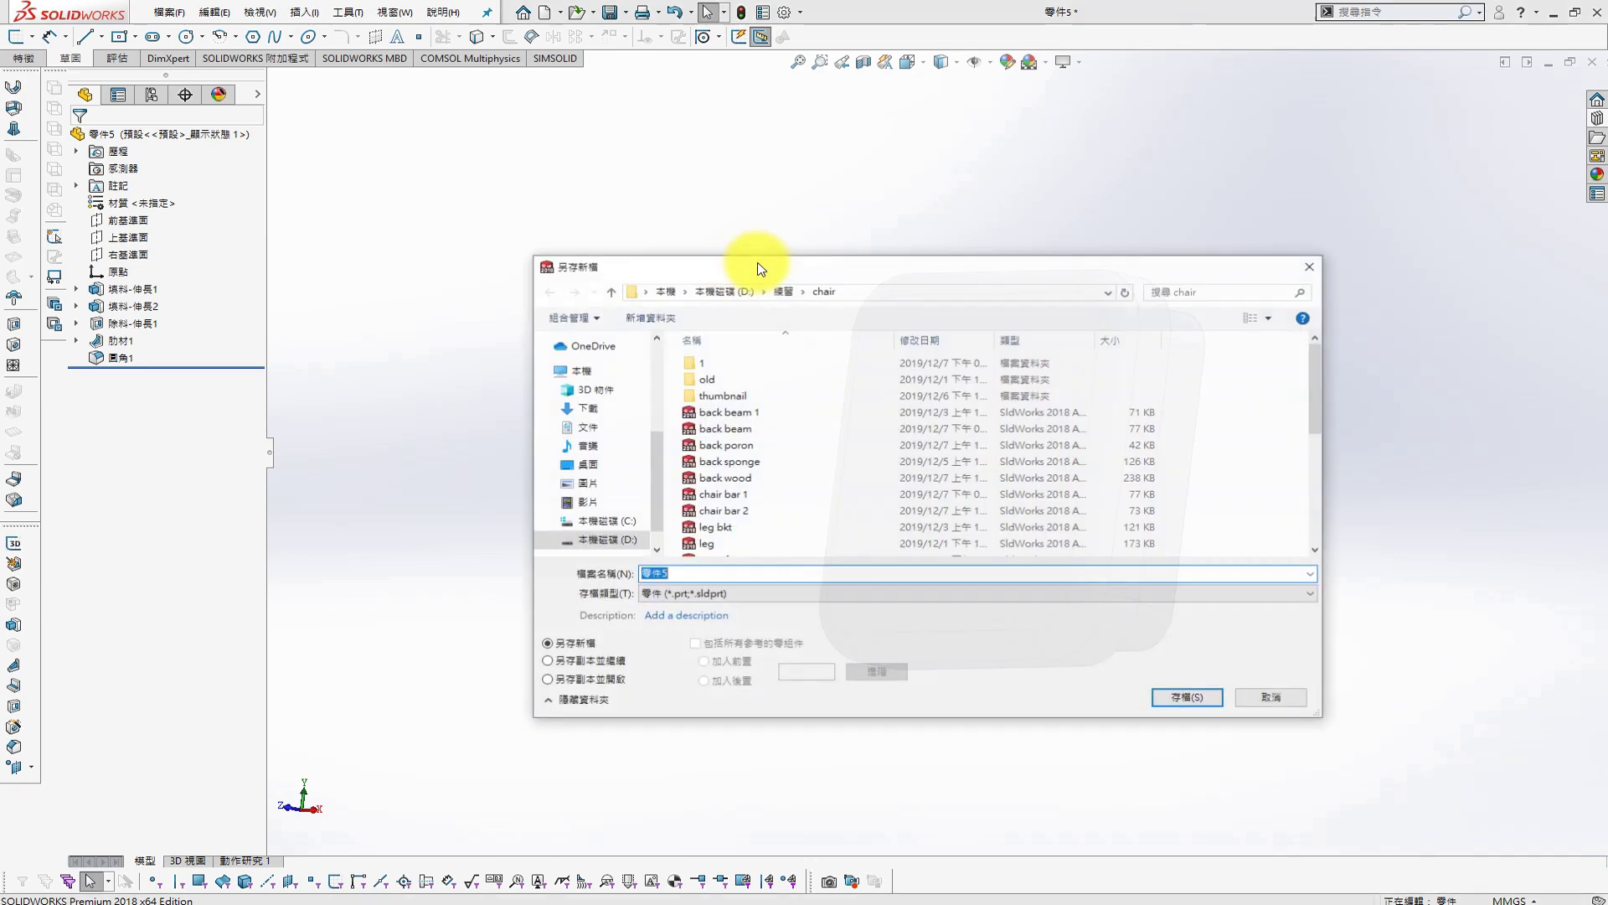
text(30MM COVER)
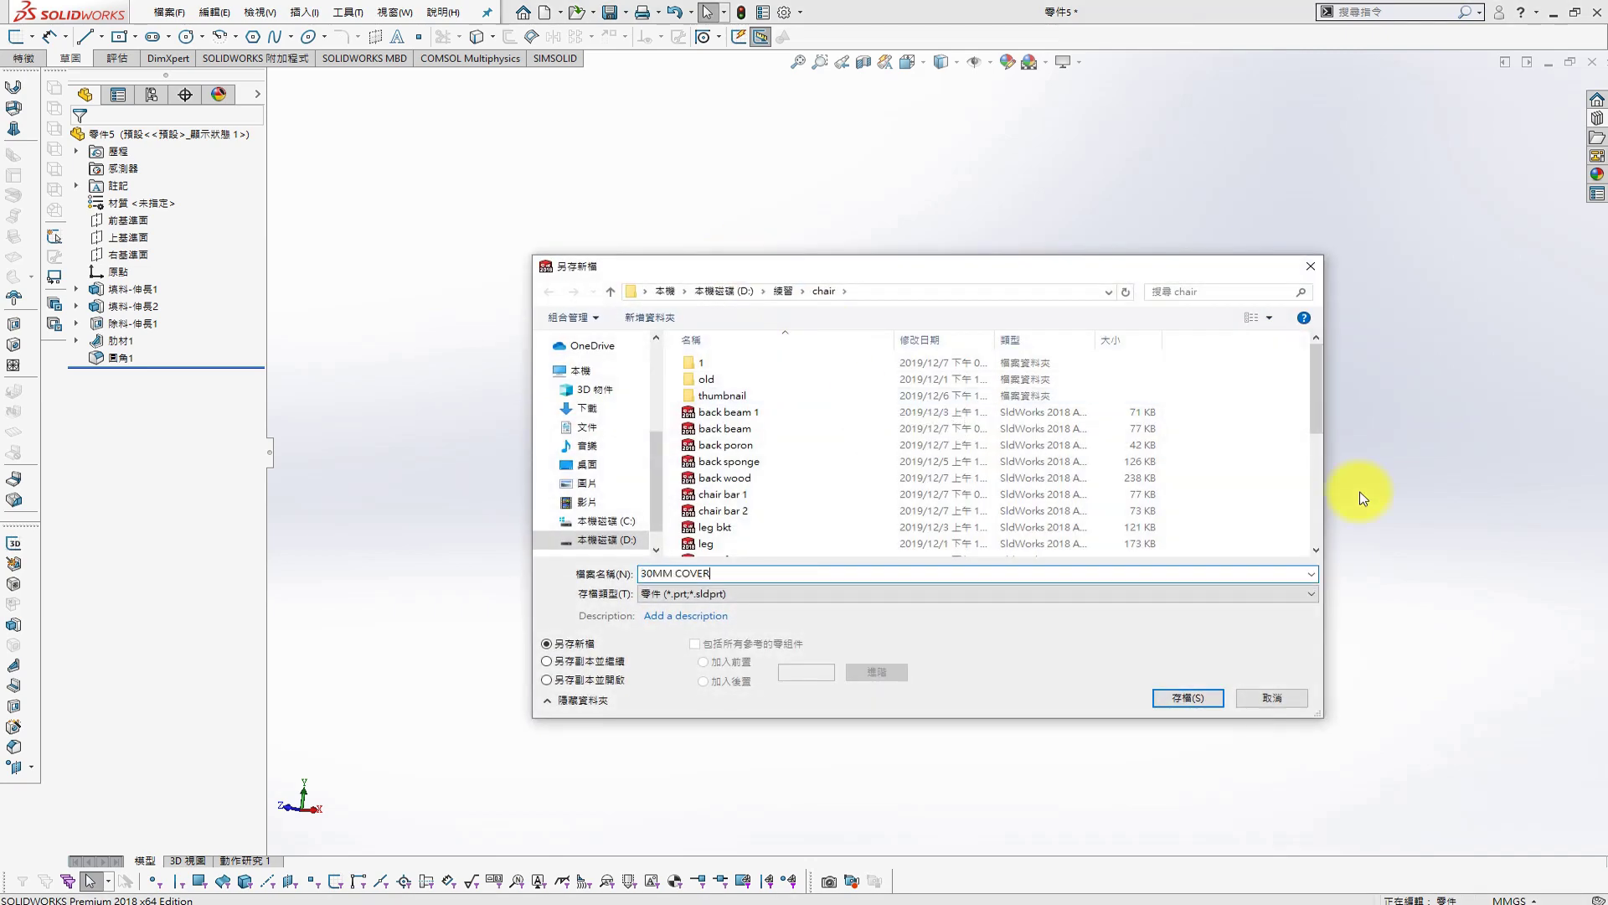
click(1178, 697)
Give the cover part a light teal appearance colour
right_click(198, 134)
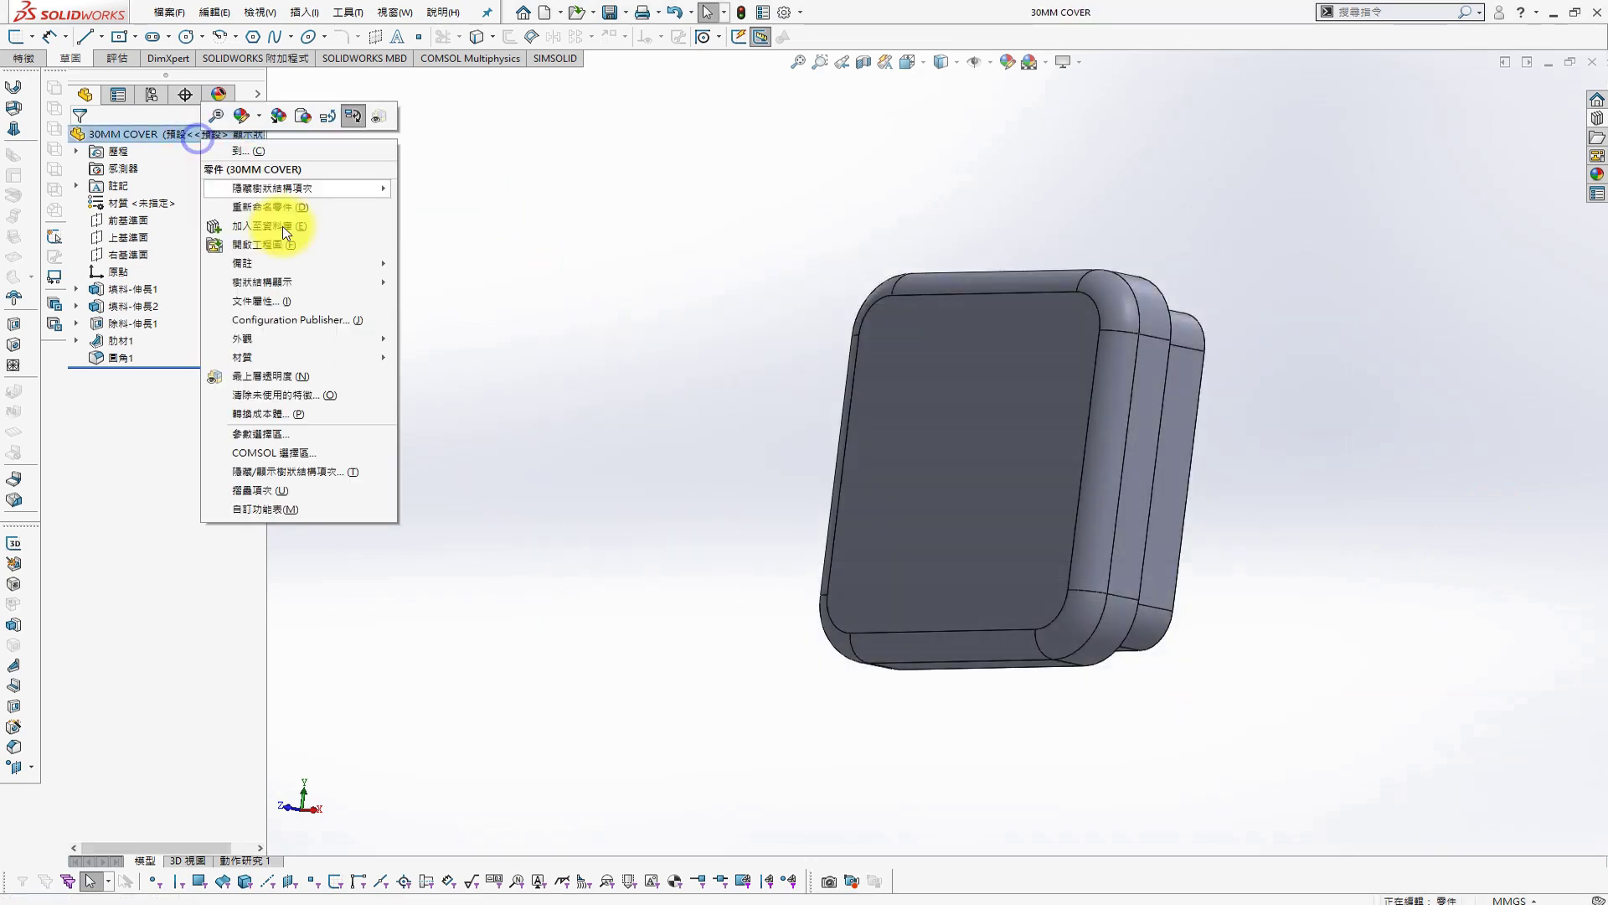
click(213, 435)
click(183, 516)
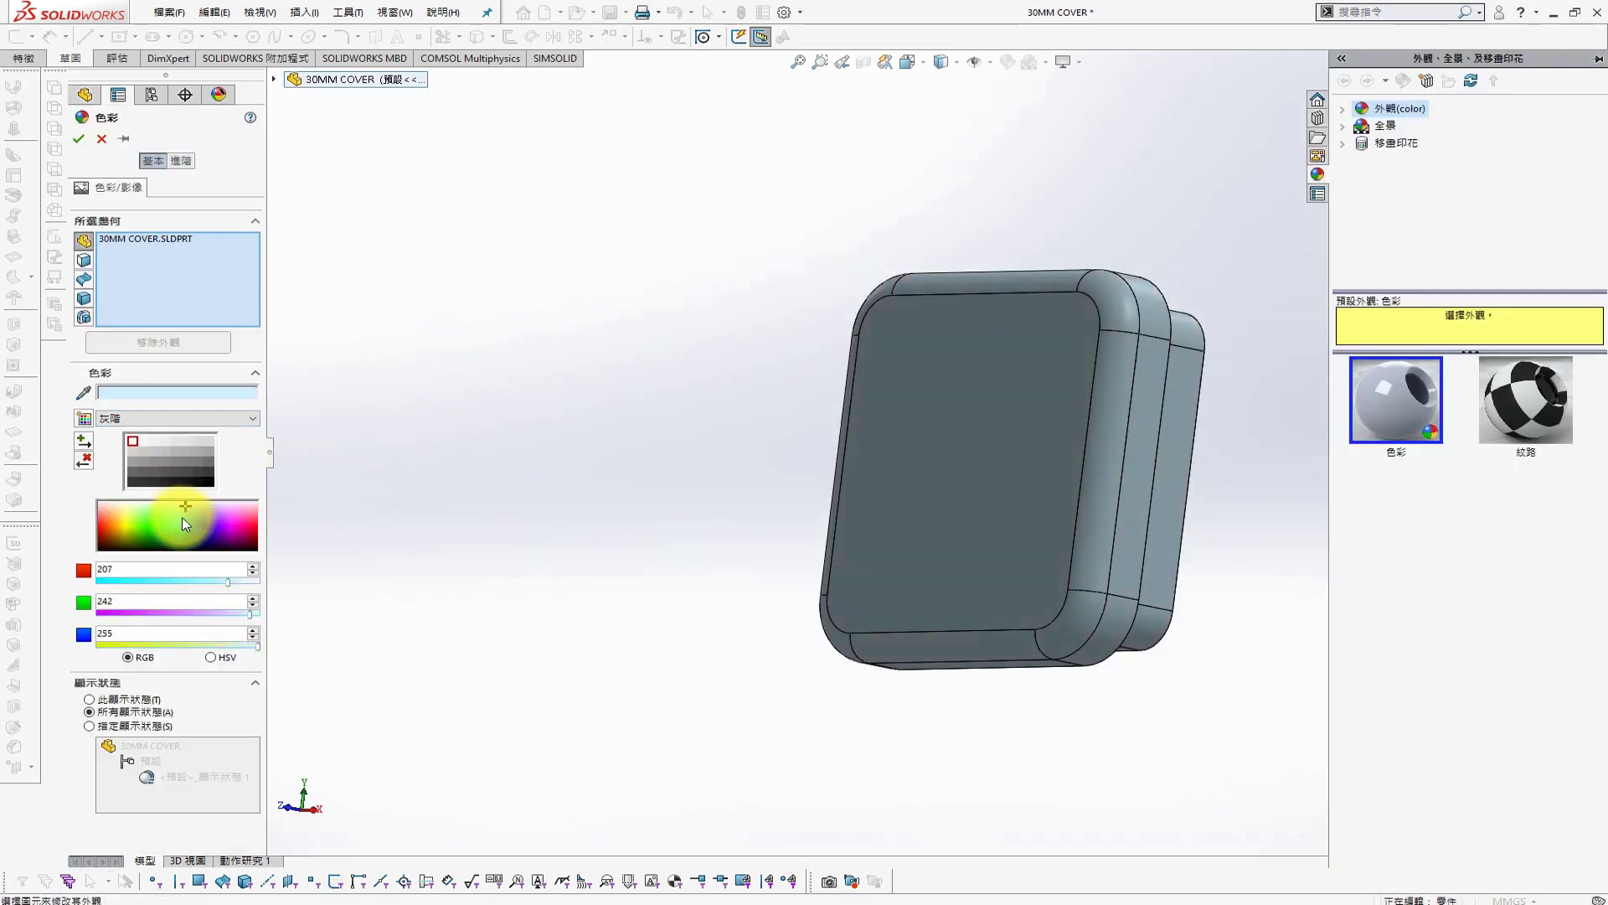
click(78, 139)
Switch to the chair assembly and activate its 預設 configuration
click(373, 17)
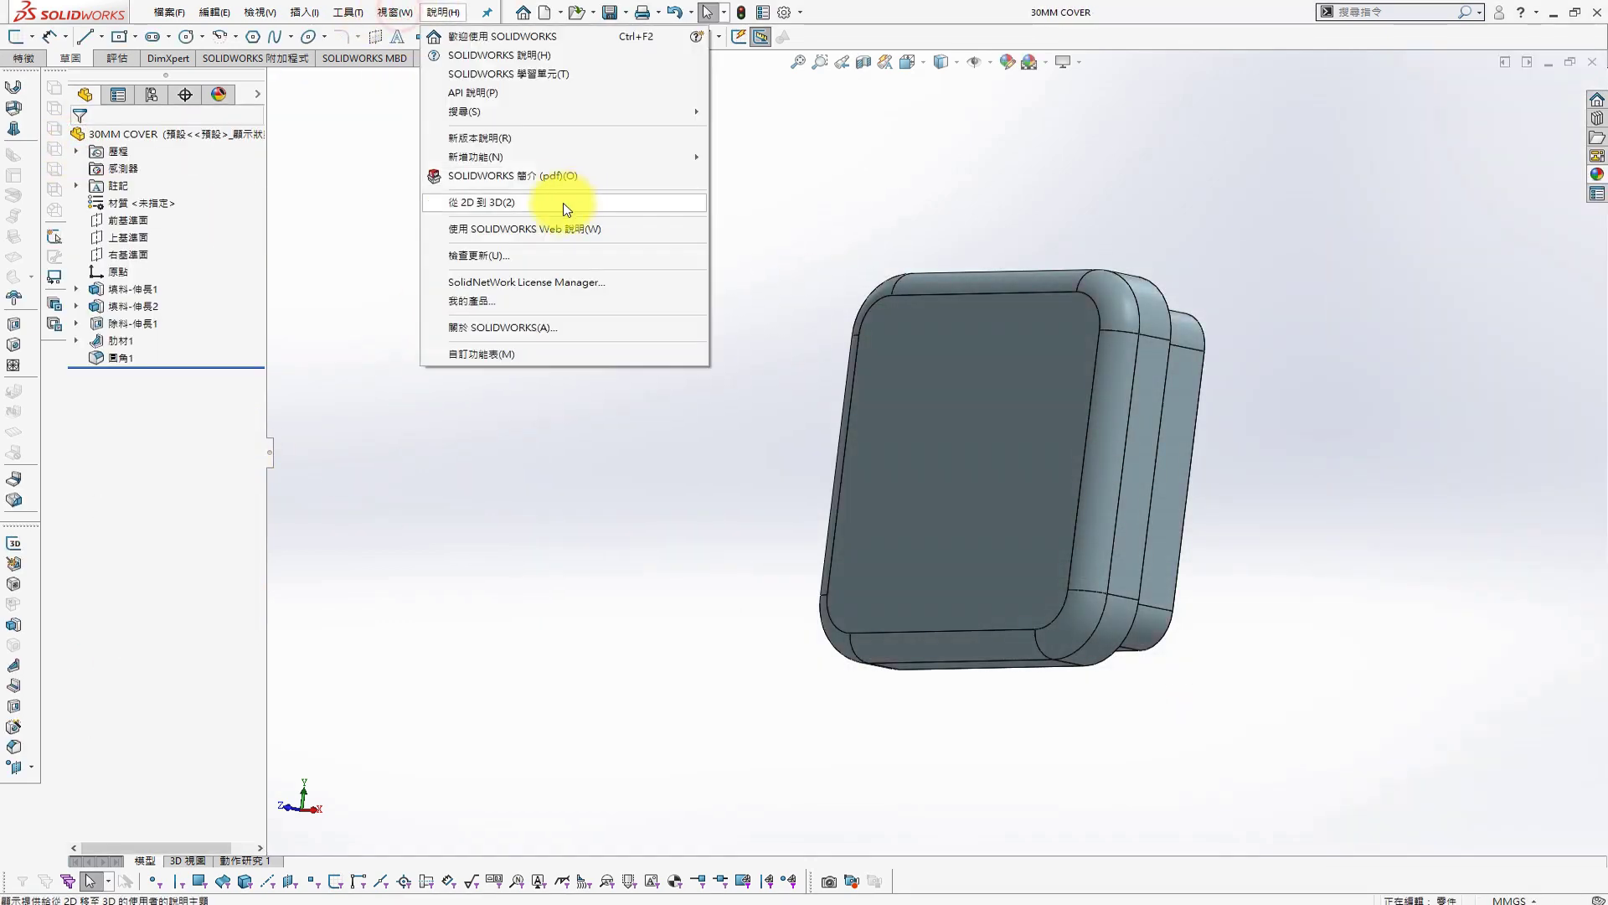
click(413, 177)
middle_drag(676, 418, 449, 451)
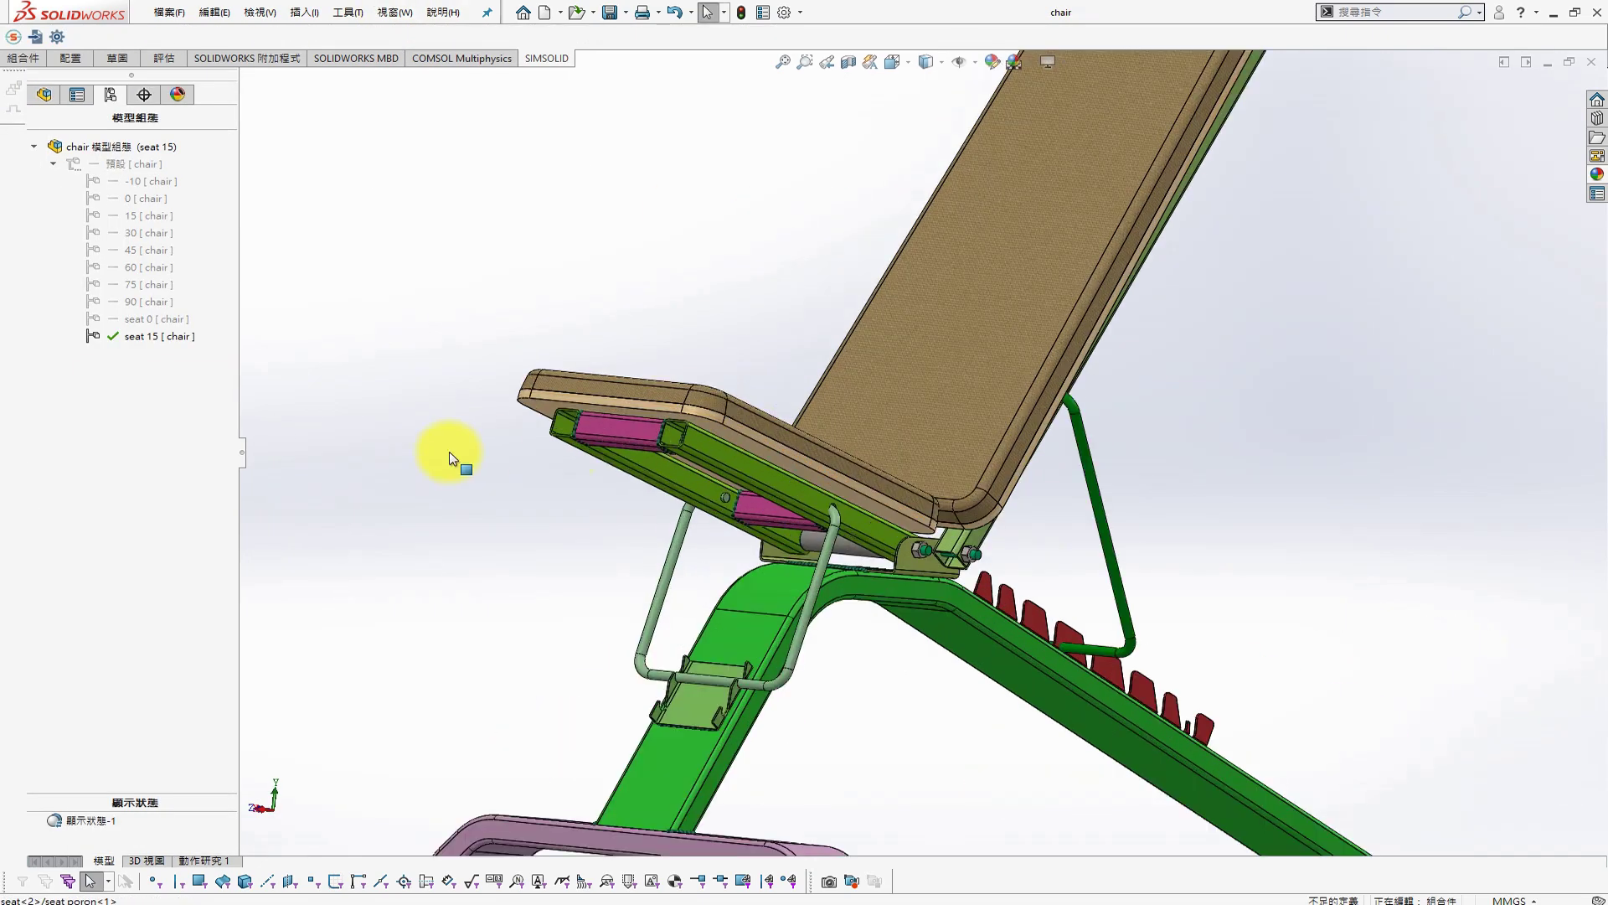
double_click(105, 160)
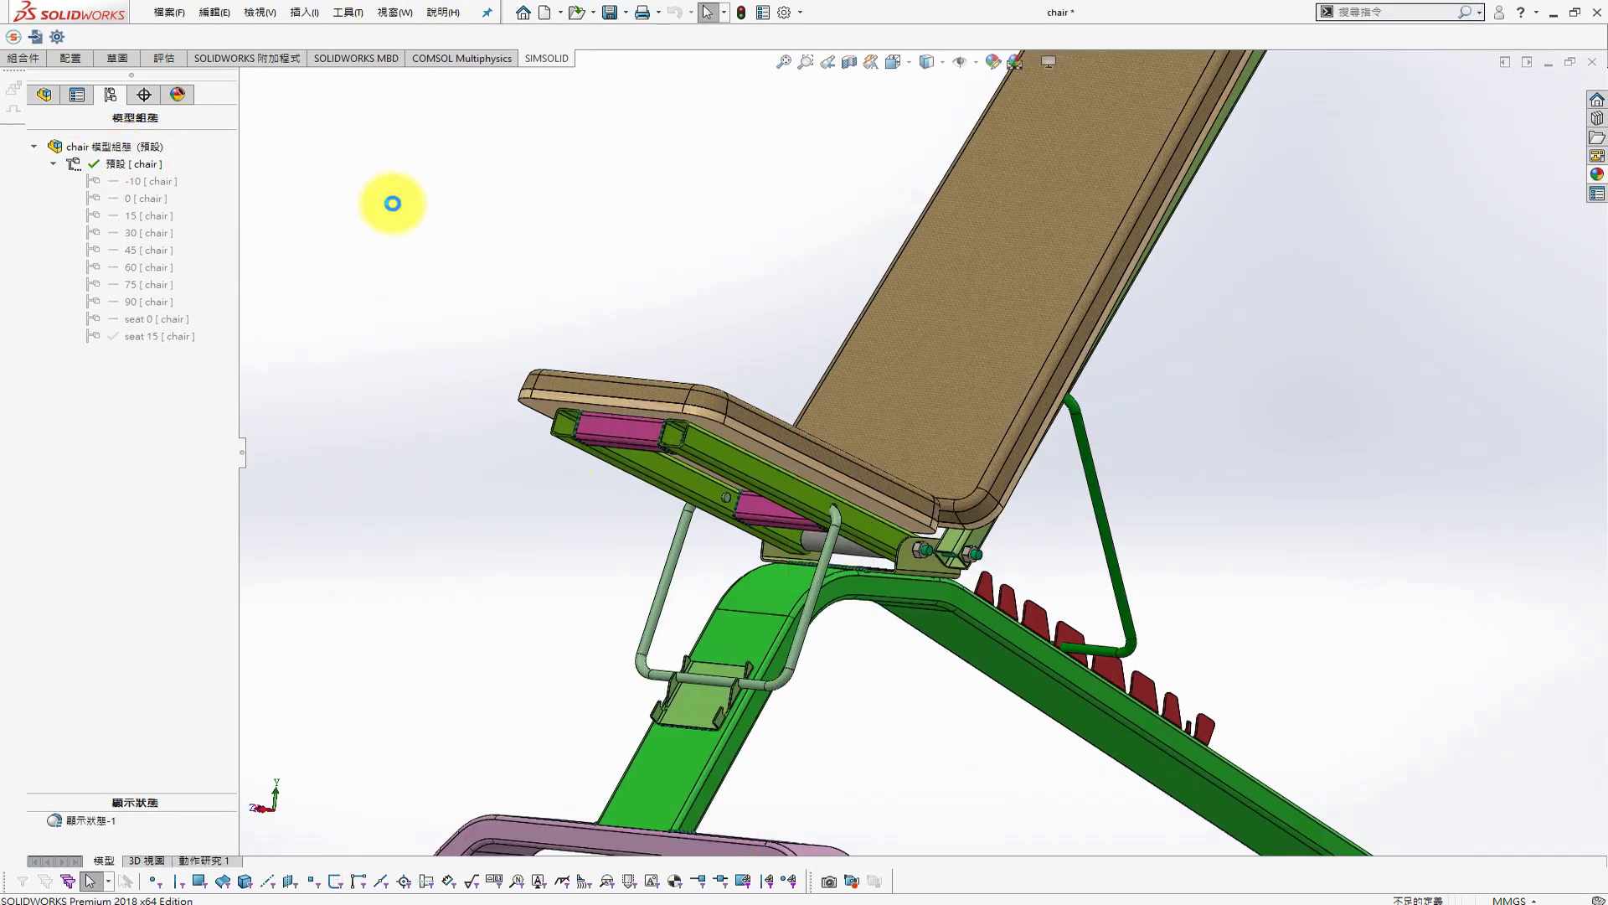
Insert the 30MM COVER part into the chair assembly near the seat tube ends
click(609, 237)
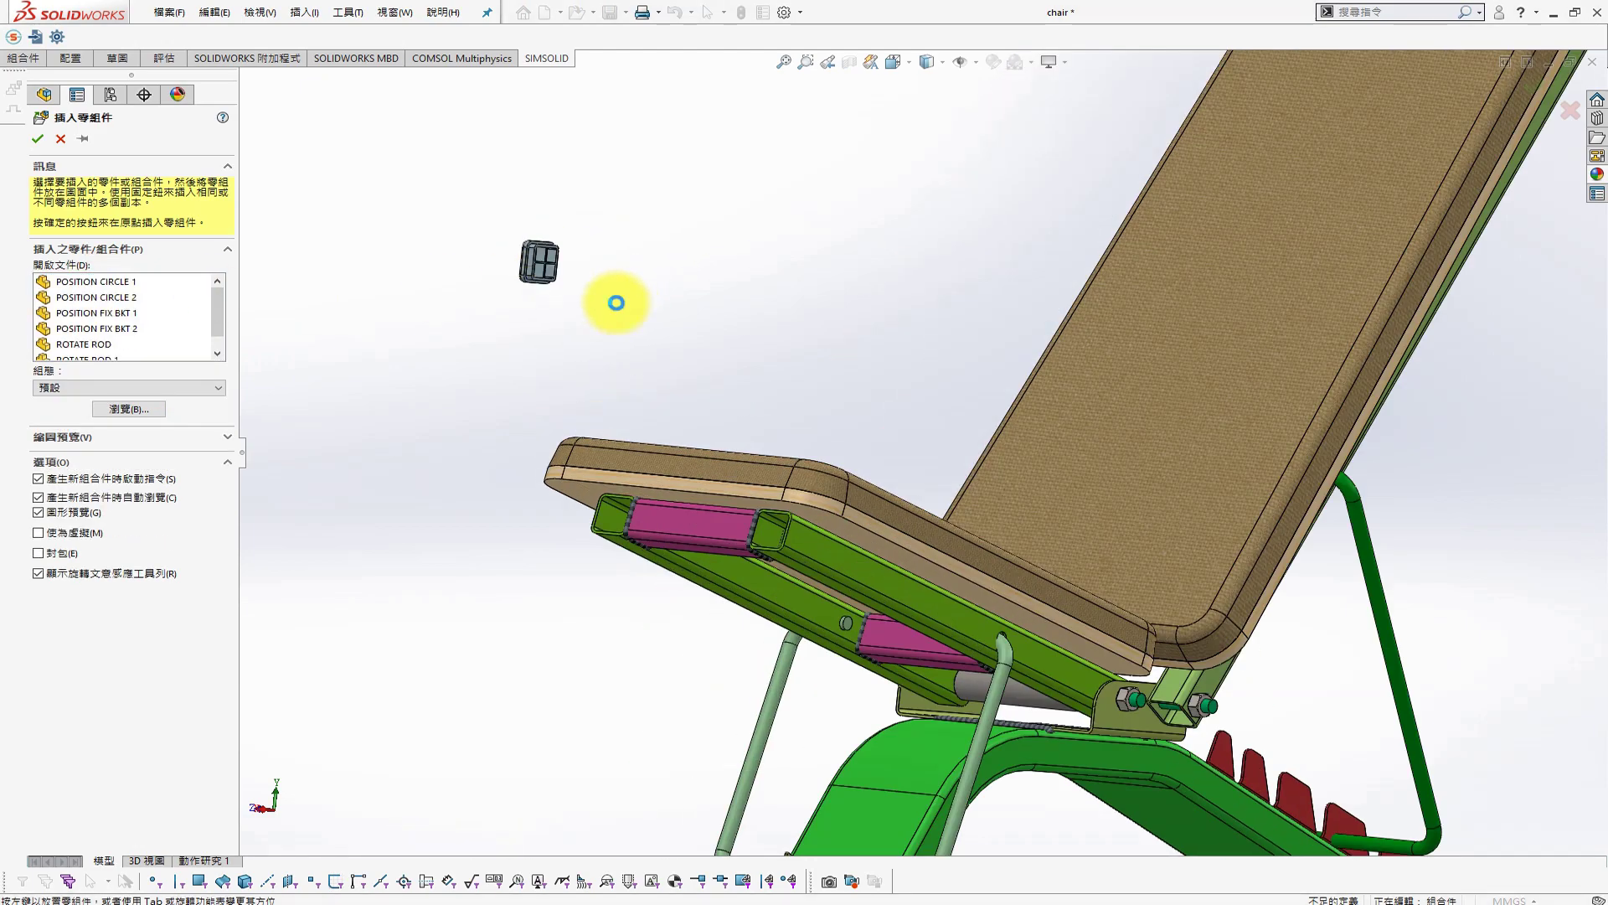
click(617, 302)
mouse_move(630, 305)
middle_down()
mouse_move(996, 666)
mouse_move(957, 519)
mouse_move(902, 621)
middle_up()
scroll(734, 621, down, 5)
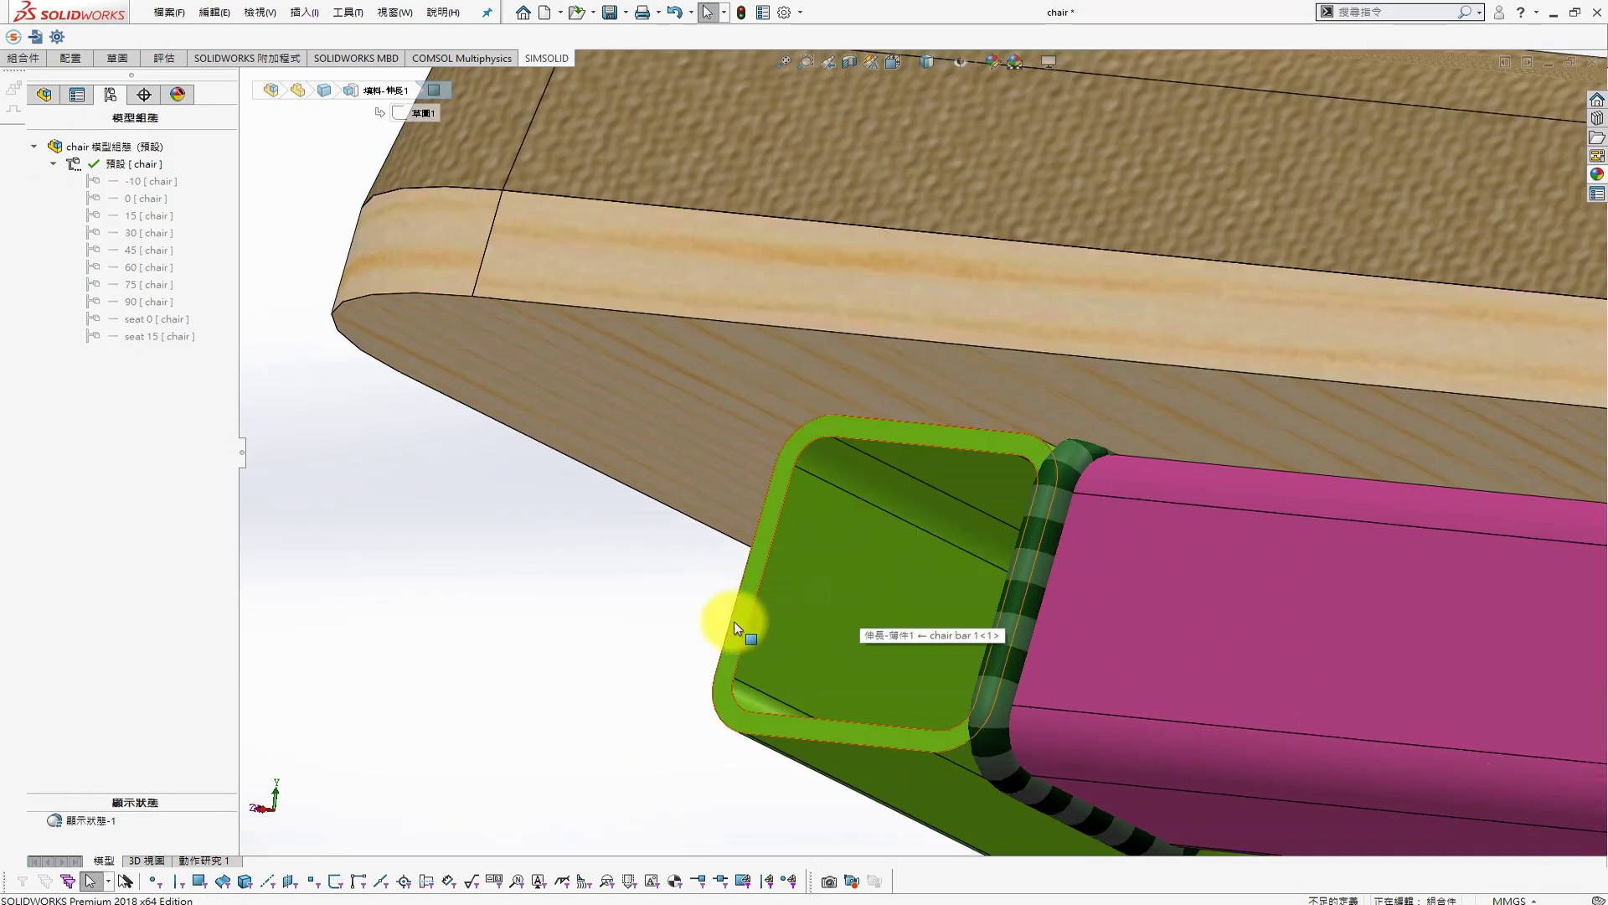
click(734, 620)
scroll(707, 565, down, 3)
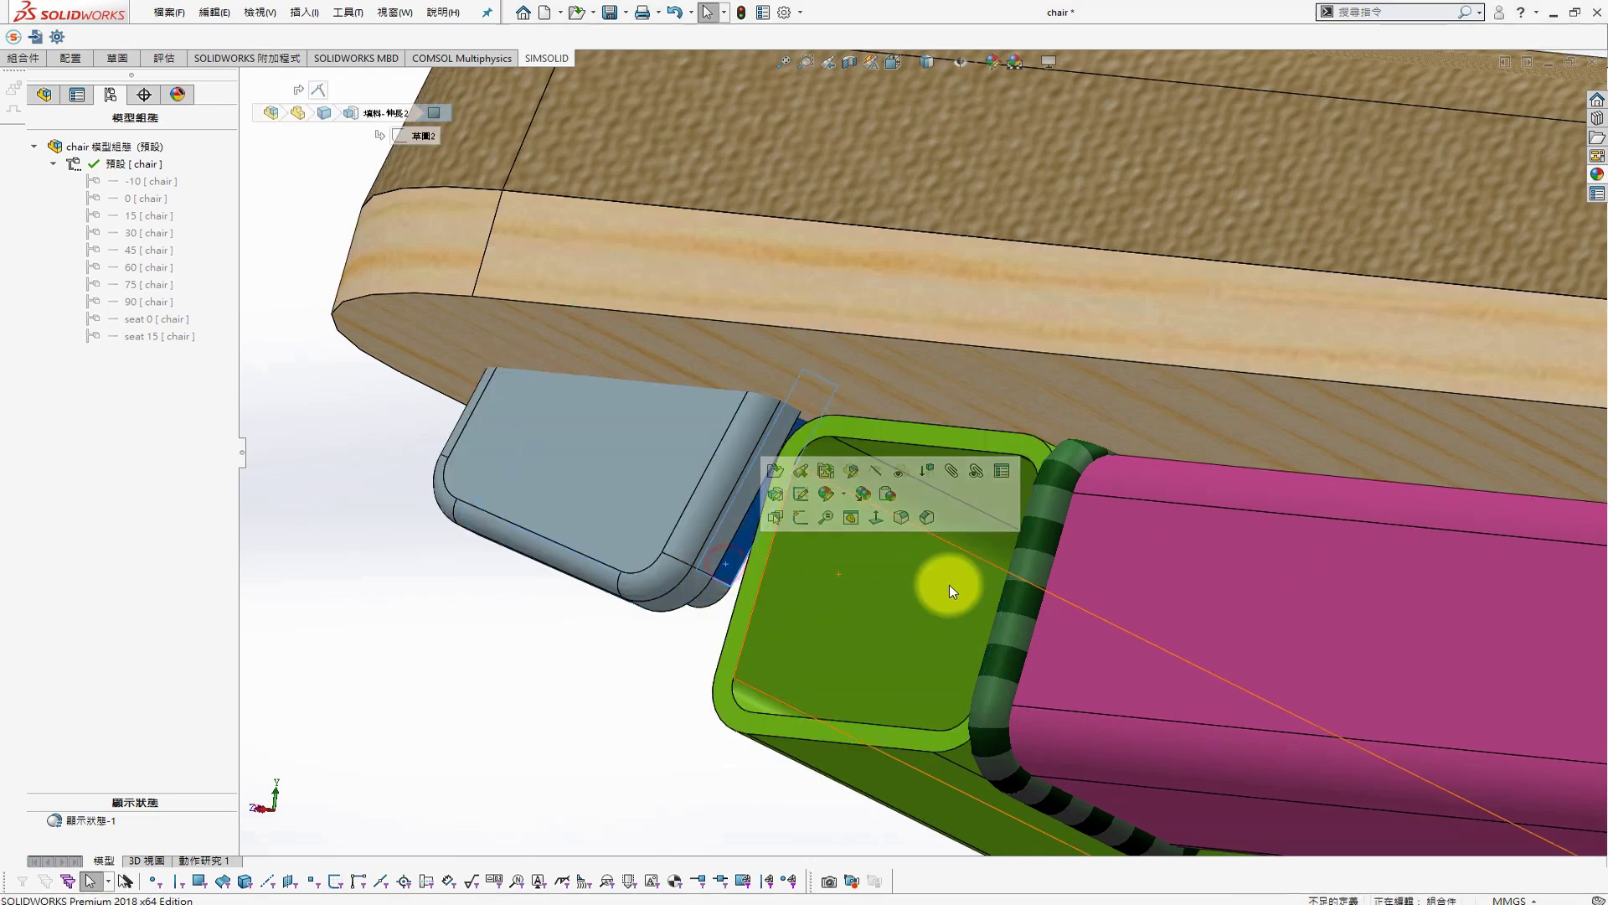
mouse_move(948, 584)
middle_down()
mouse_move(1129, 618)
mouse_move(1076, 630)
mouse_move(1114, 741)
middle_up()
Select the green seat bar's end face and the loose end cover's face
click(1133, 610)
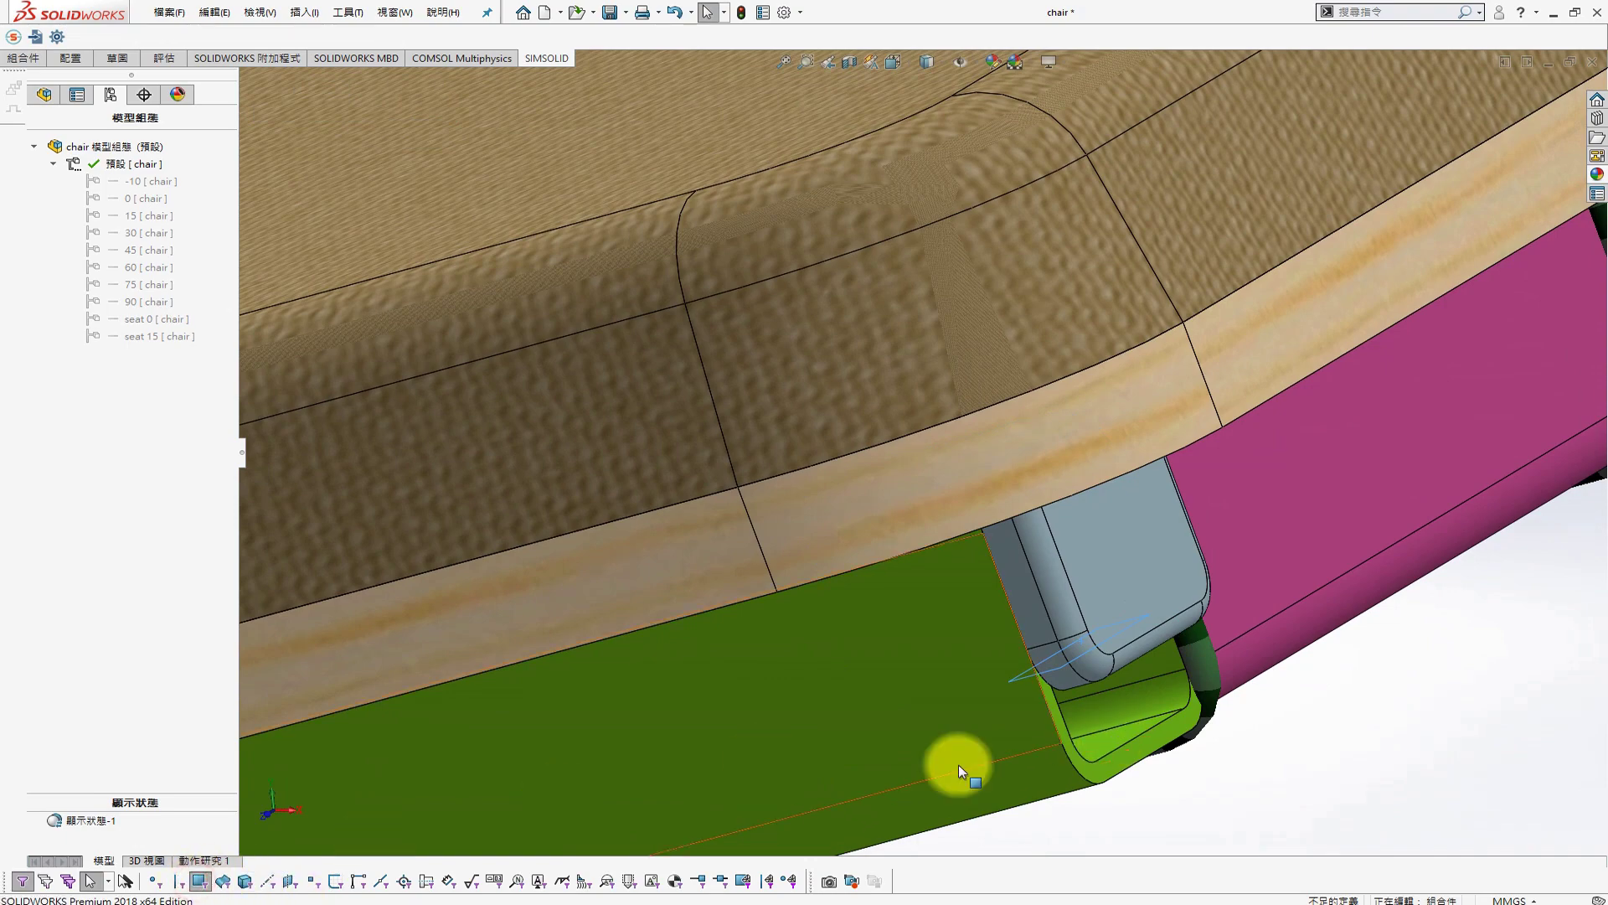
click(1111, 737)
middle_drag(1299, 746, 1221, 620)
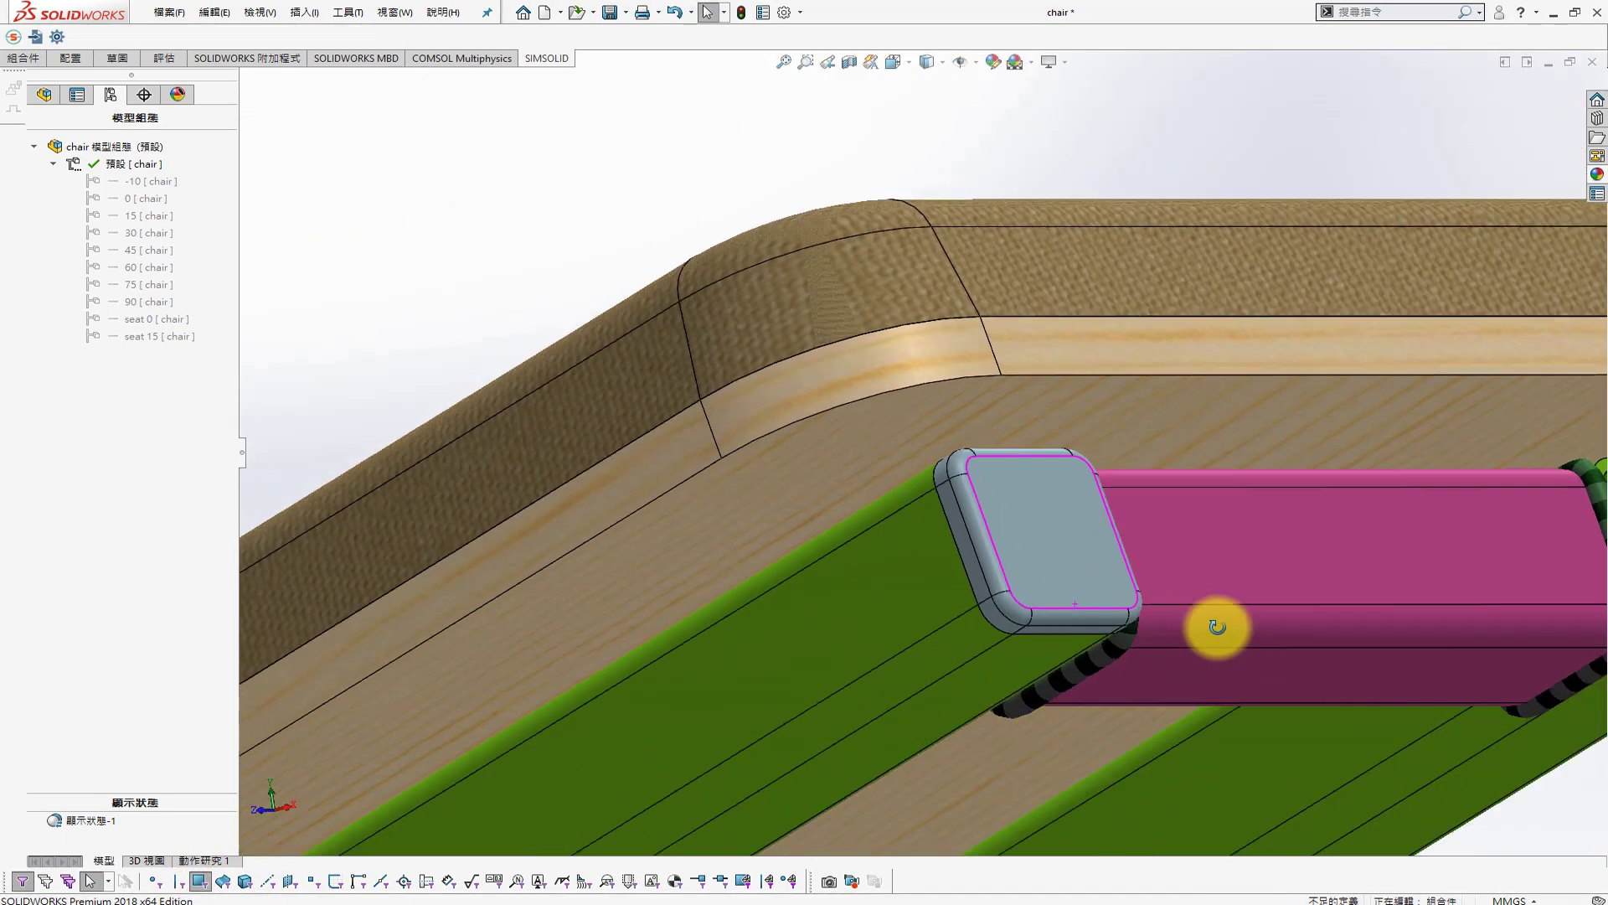
scroll(1332, 578, up, 3)
scroll(1332, 578, down, 3)
click(724, 467)
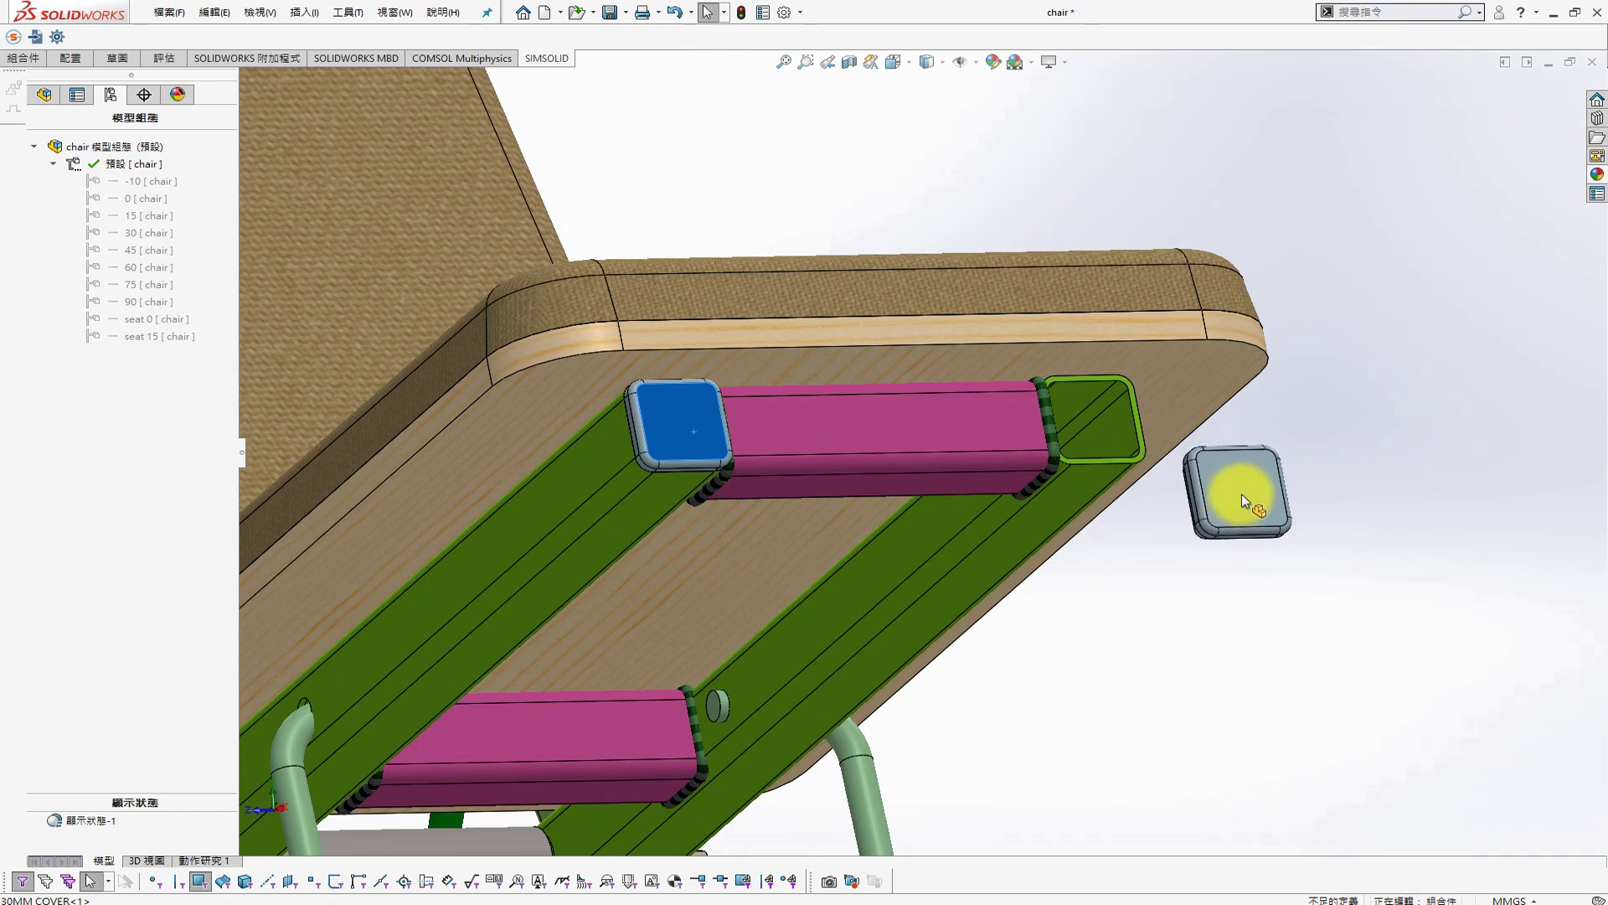
middle_drag(1241, 495, 1133, 378)
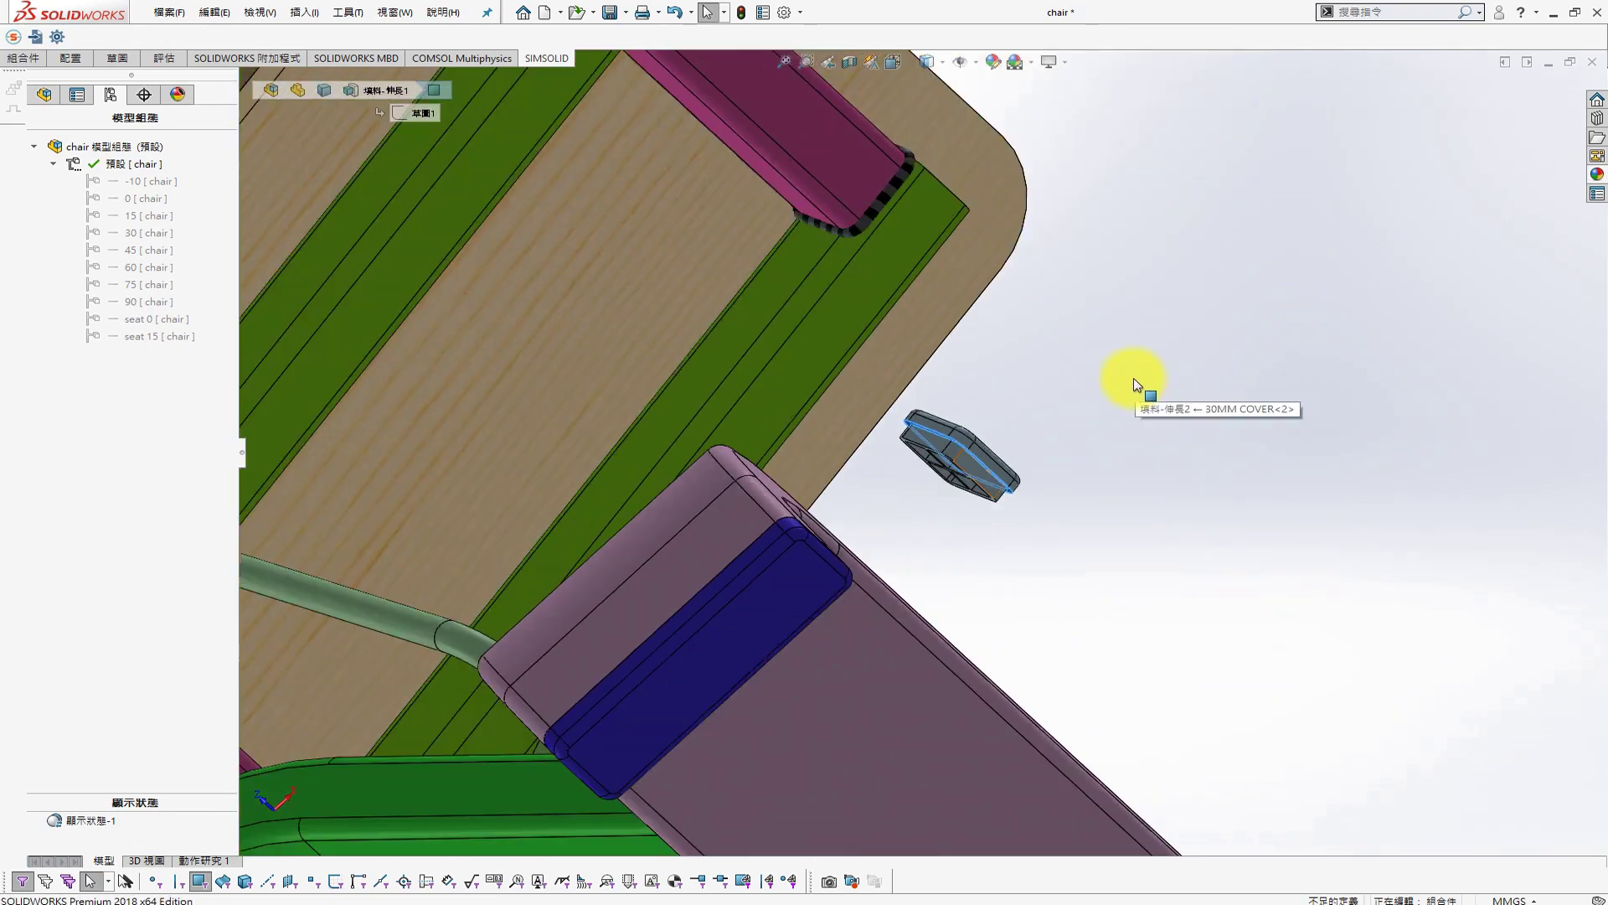
scroll(998, 435, down, 3)
scroll(828, 109, down, 2)
Coincident-mate the 30MM COVER<2> face to the seat bar edge and view the whole chair
click(837, 109)
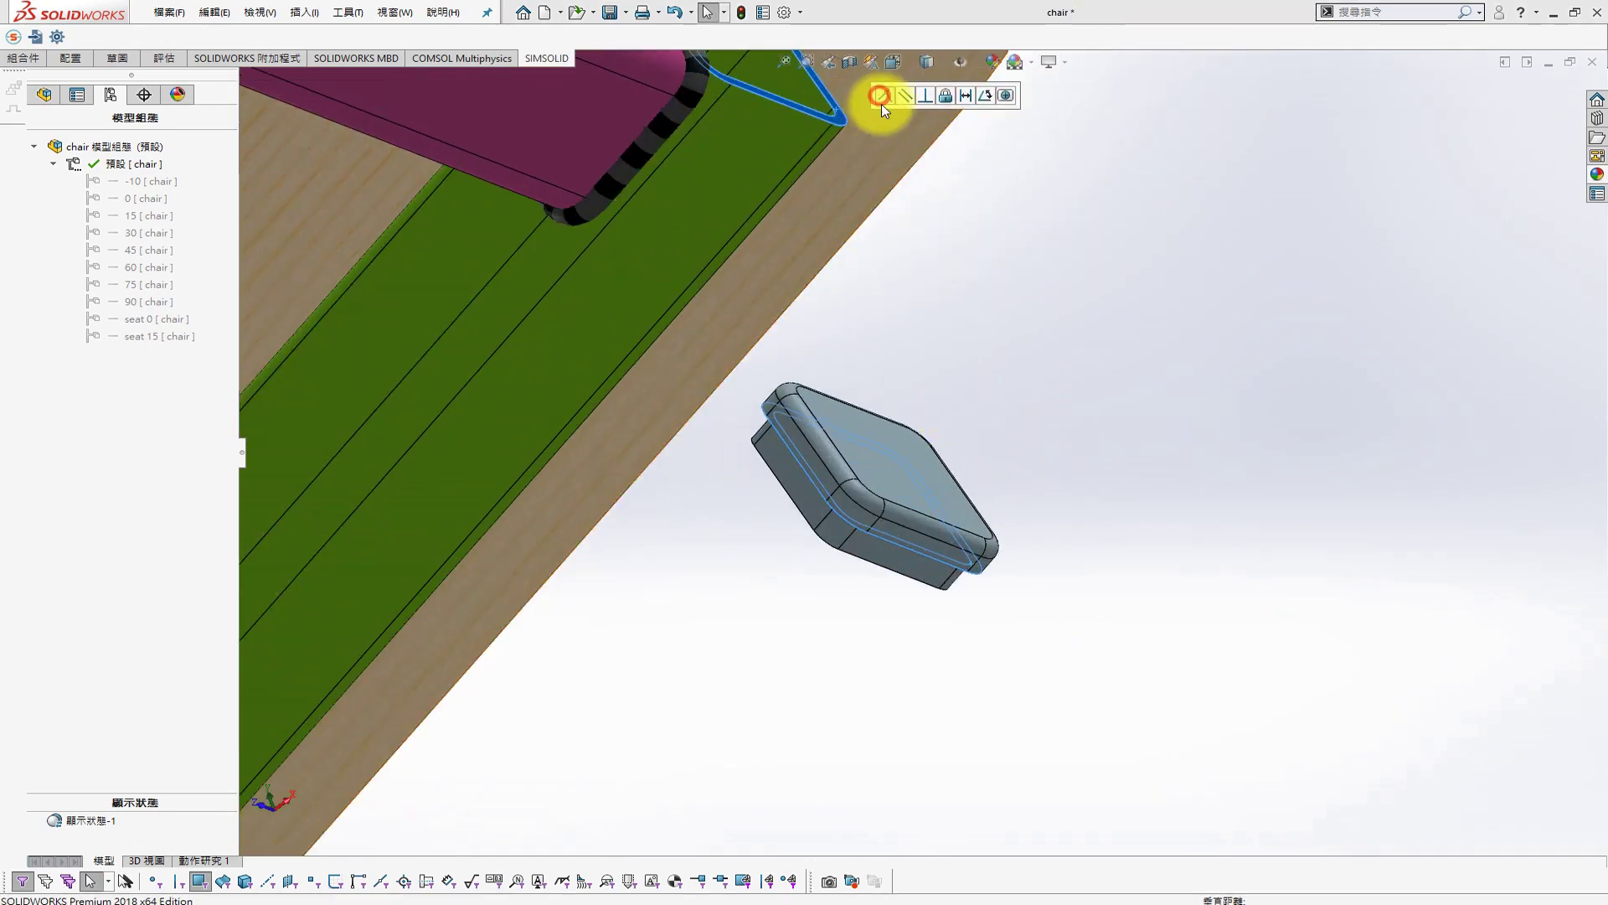
mouse_move(882, 104)
middle_down()
mouse_move(852, 147)
mouse_move(847, 288)
mouse_move(757, 516)
middle_up()
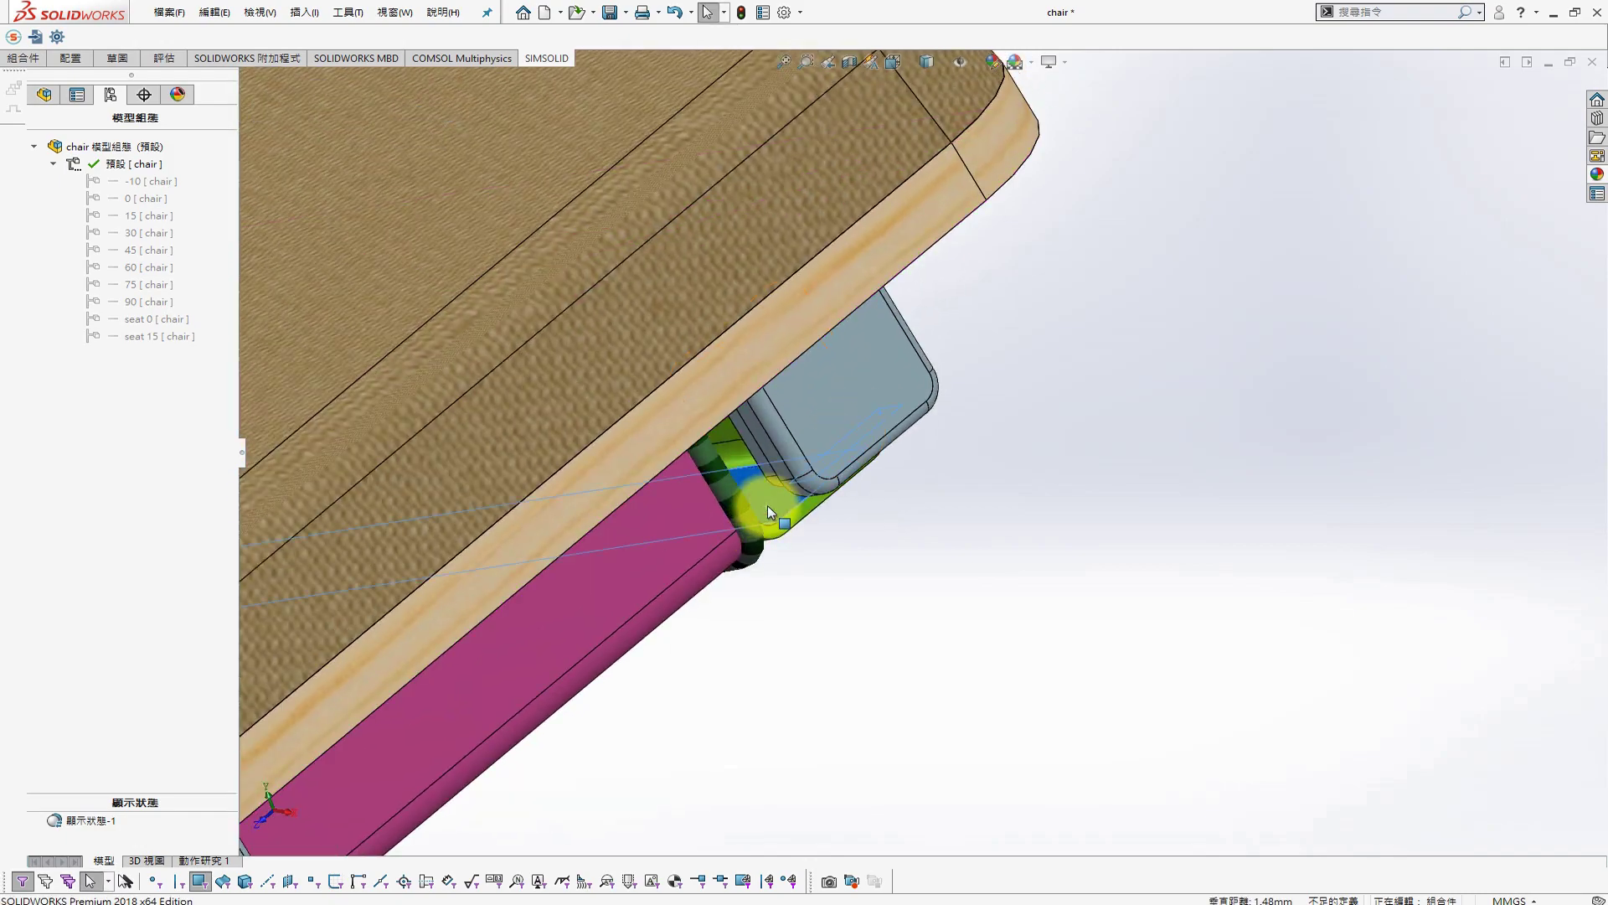
click(773, 475)
click(666, 468)
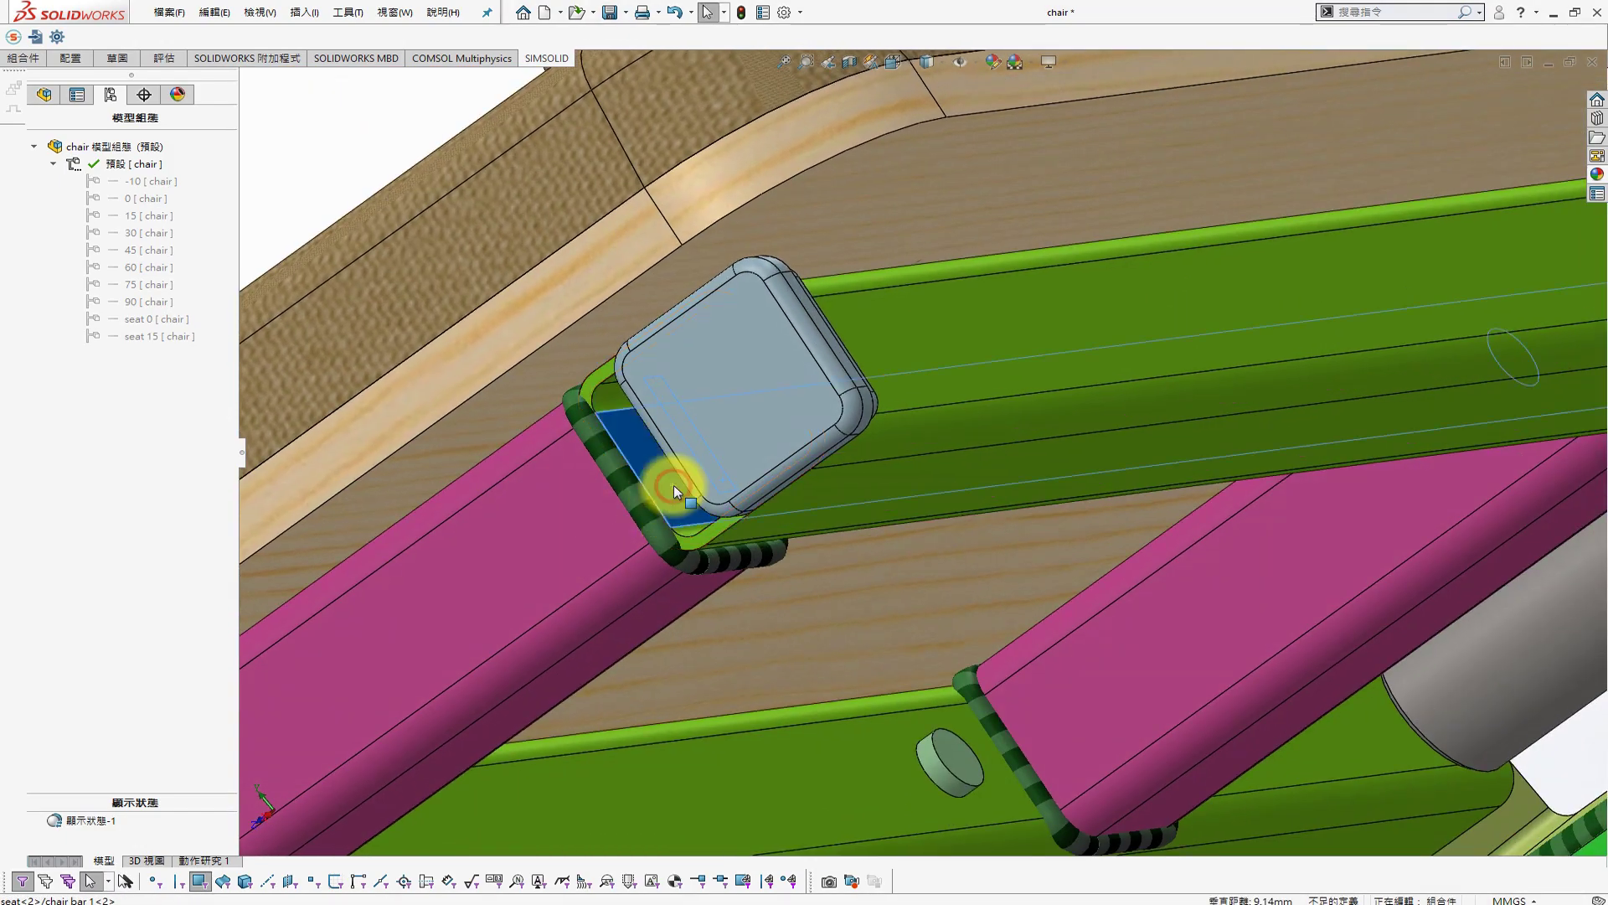
scroll(922, 653, up, 5)
mouse_move(1007, 570)
middle_down()
mouse_move(833, 668)
mouse_move(977, 492)
mouse_move(1084, 445)
mouse_move(1130, 521)
middle_up()
scroll(1129, 521, up, 3)
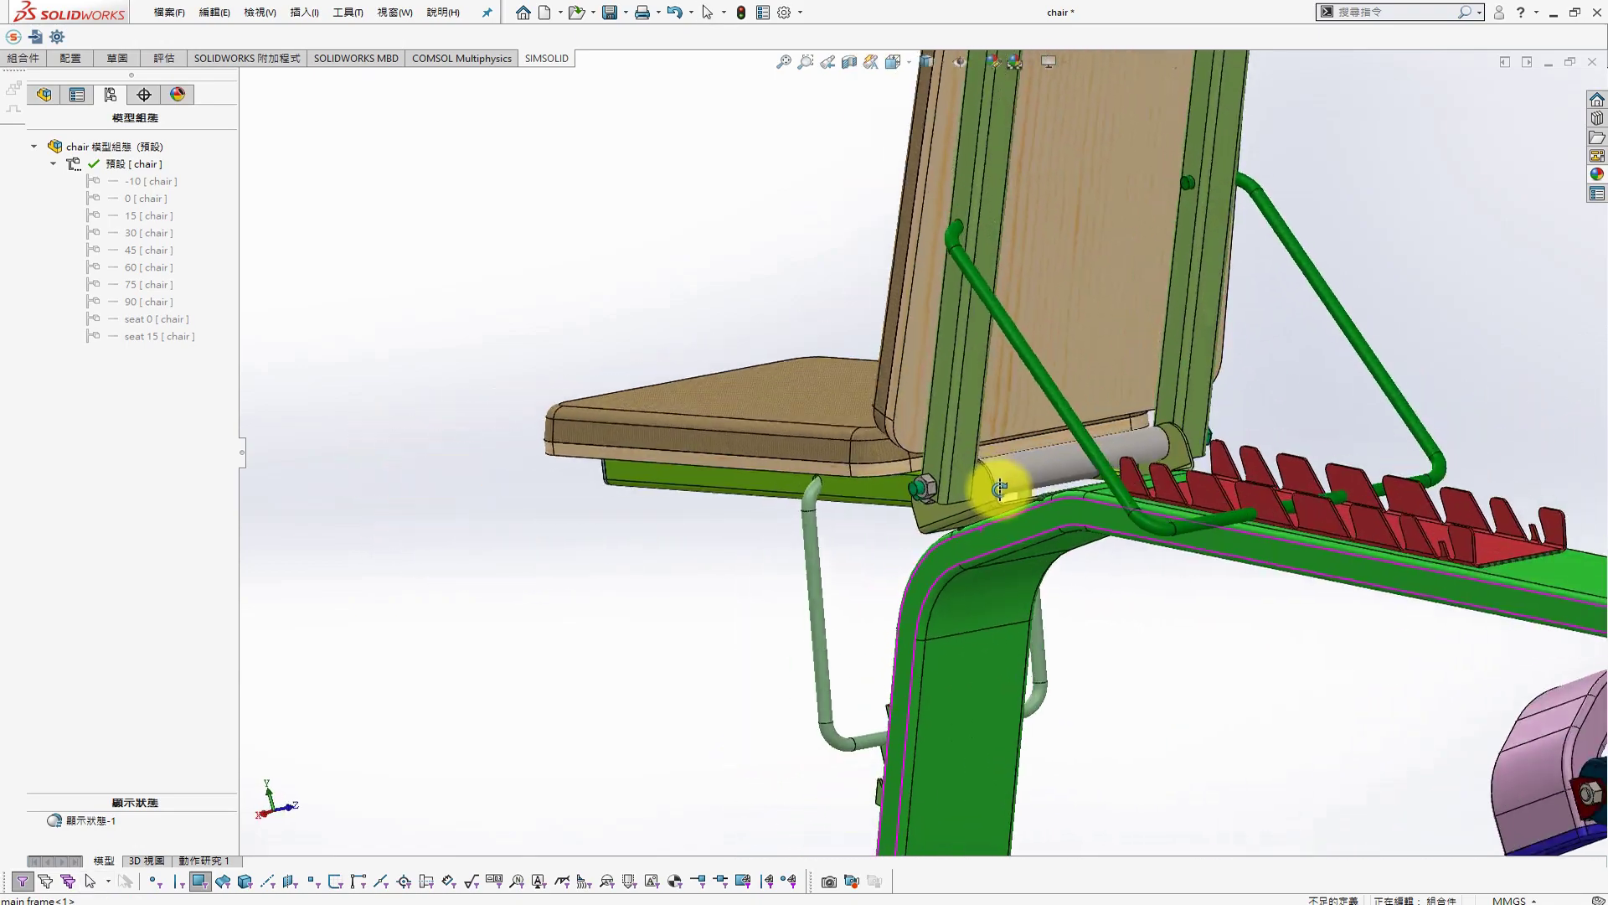
mouse_move(998, 485)
middle_down()
mouse_move(1034, 369)
mouse_move(999, 366)
middle_up()
Collapse the seat<2> and POSITION FIX BKT 1<1> branches in the component tree
scroll(998, 365, down, 2)
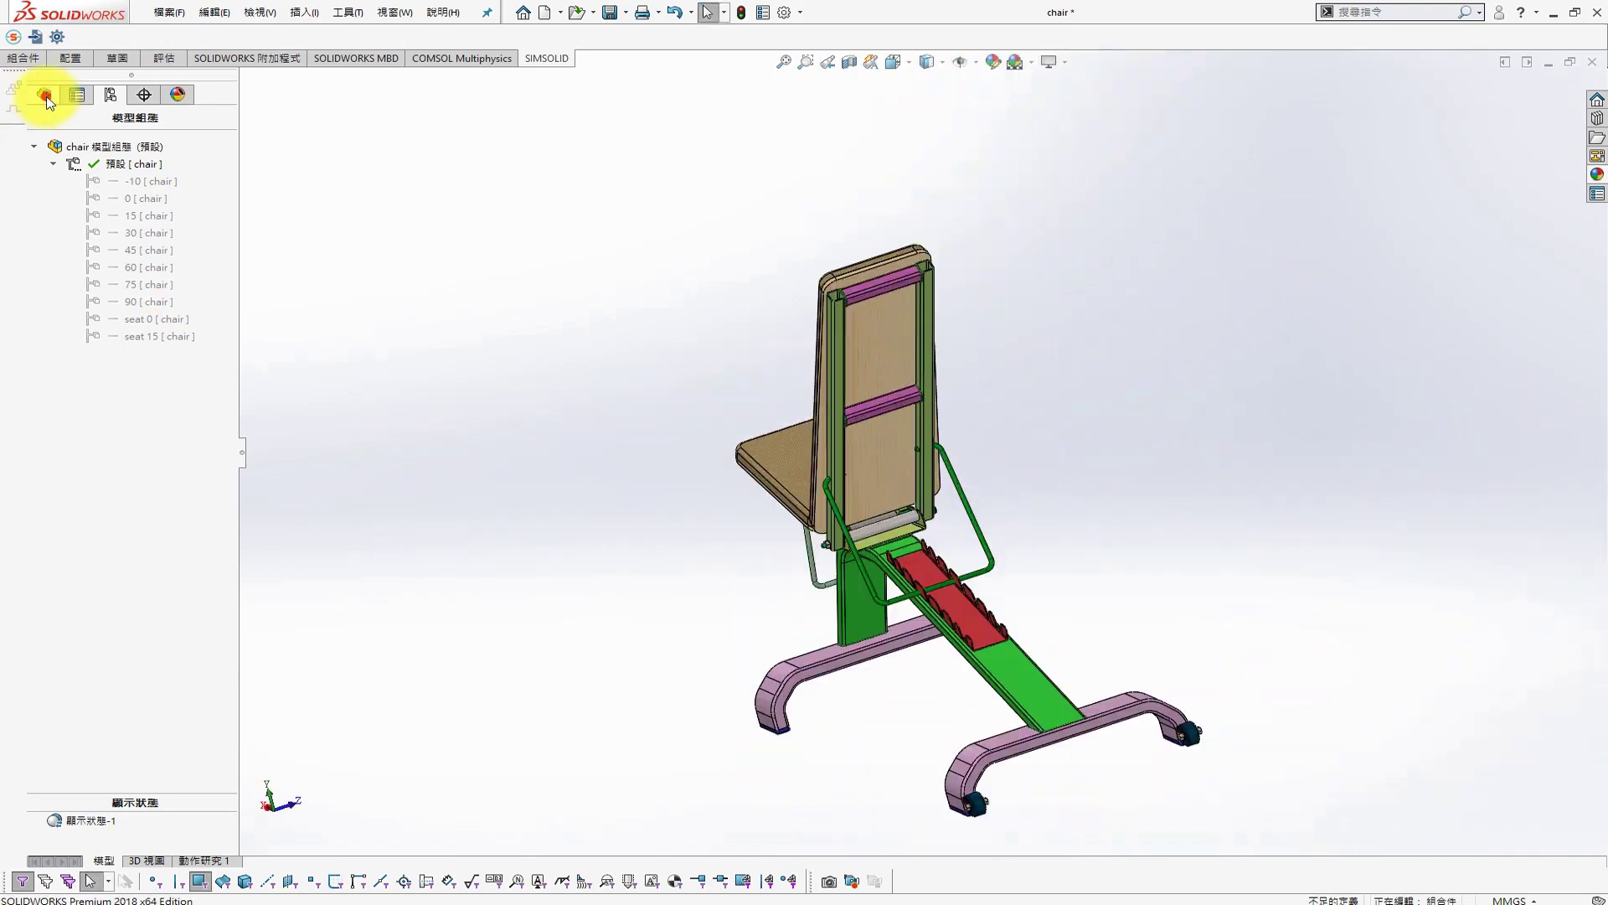
click(43, 94)
drag(237, 332, 237, 161)
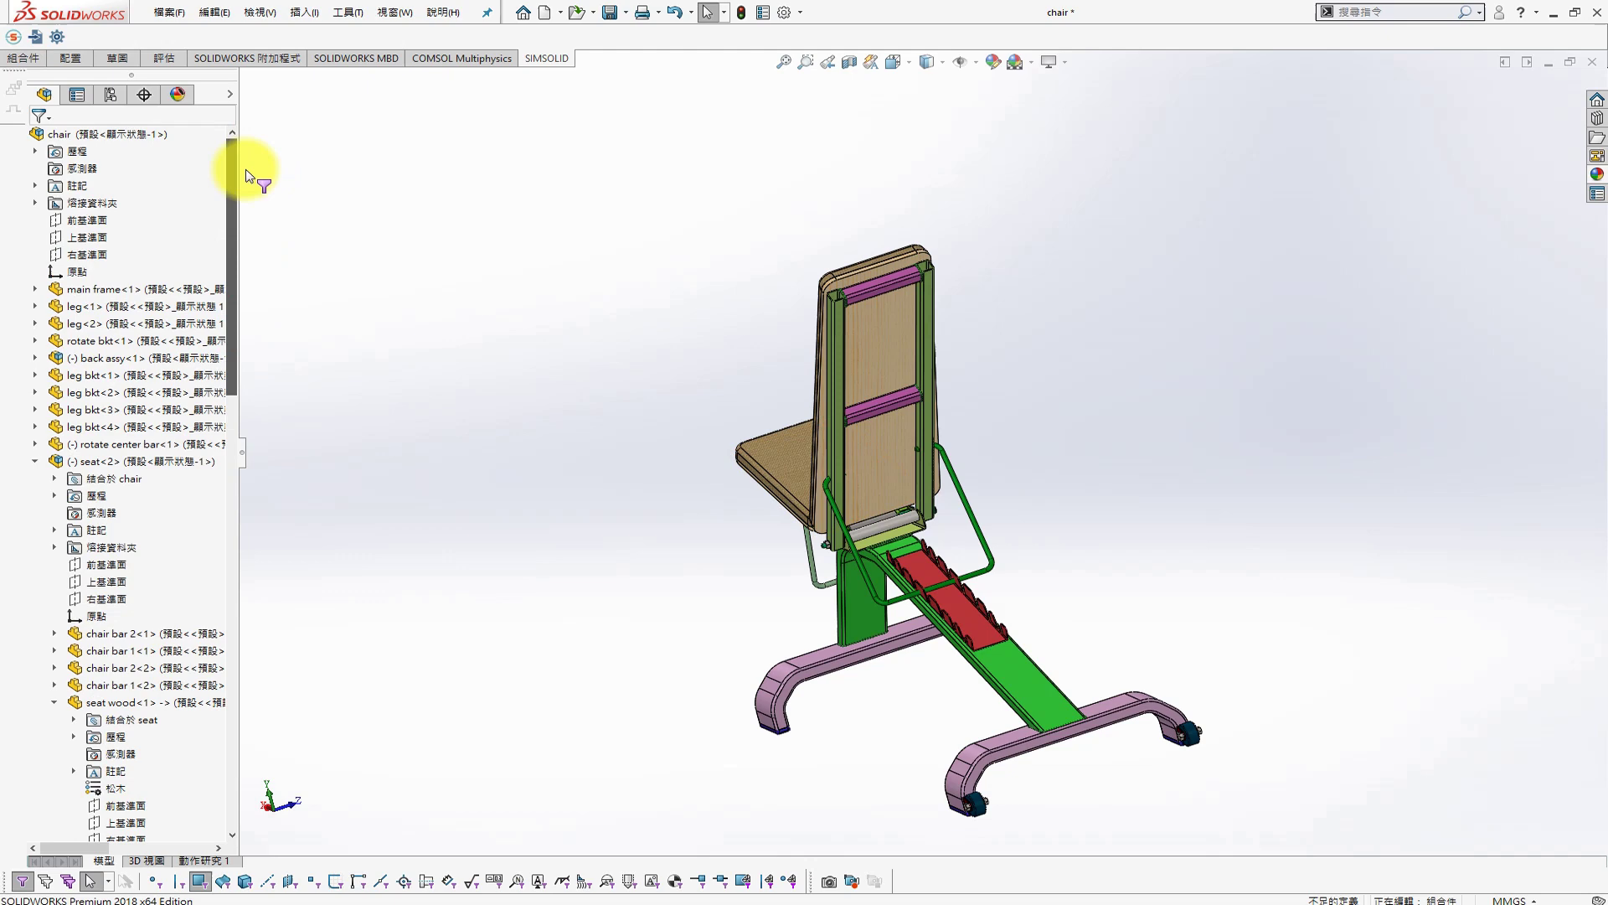
click(35, 461)
click(34, 563)
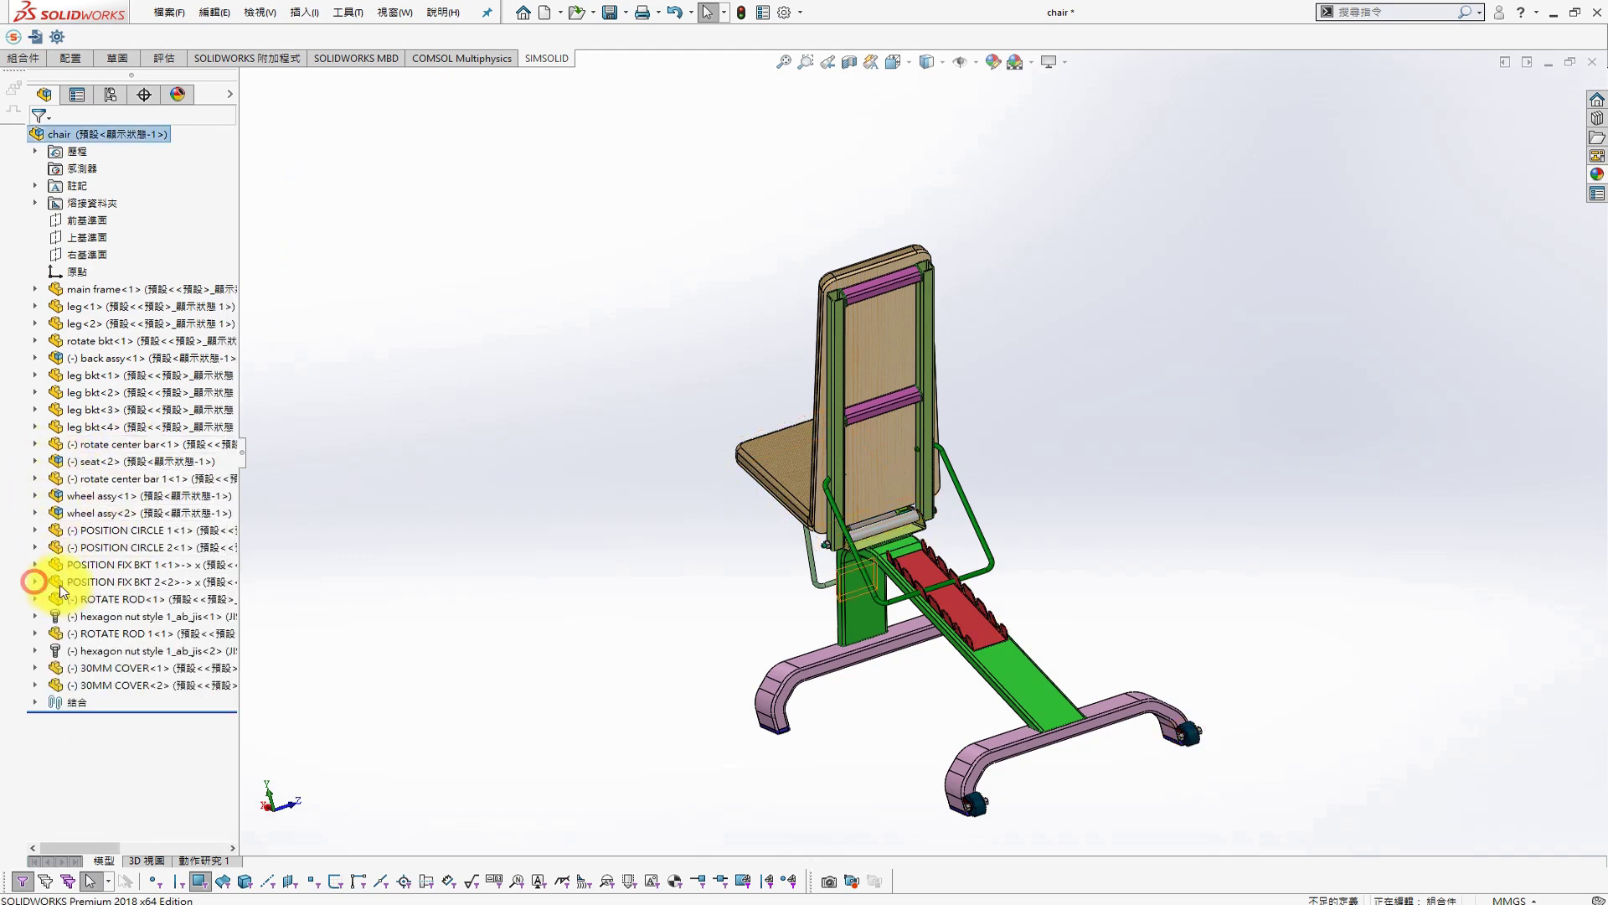
Insert another 30MM COVER and mate its face to the back beam's end face
drag(107, 688, 994, 334)
scroll(961, 251, down, 5)
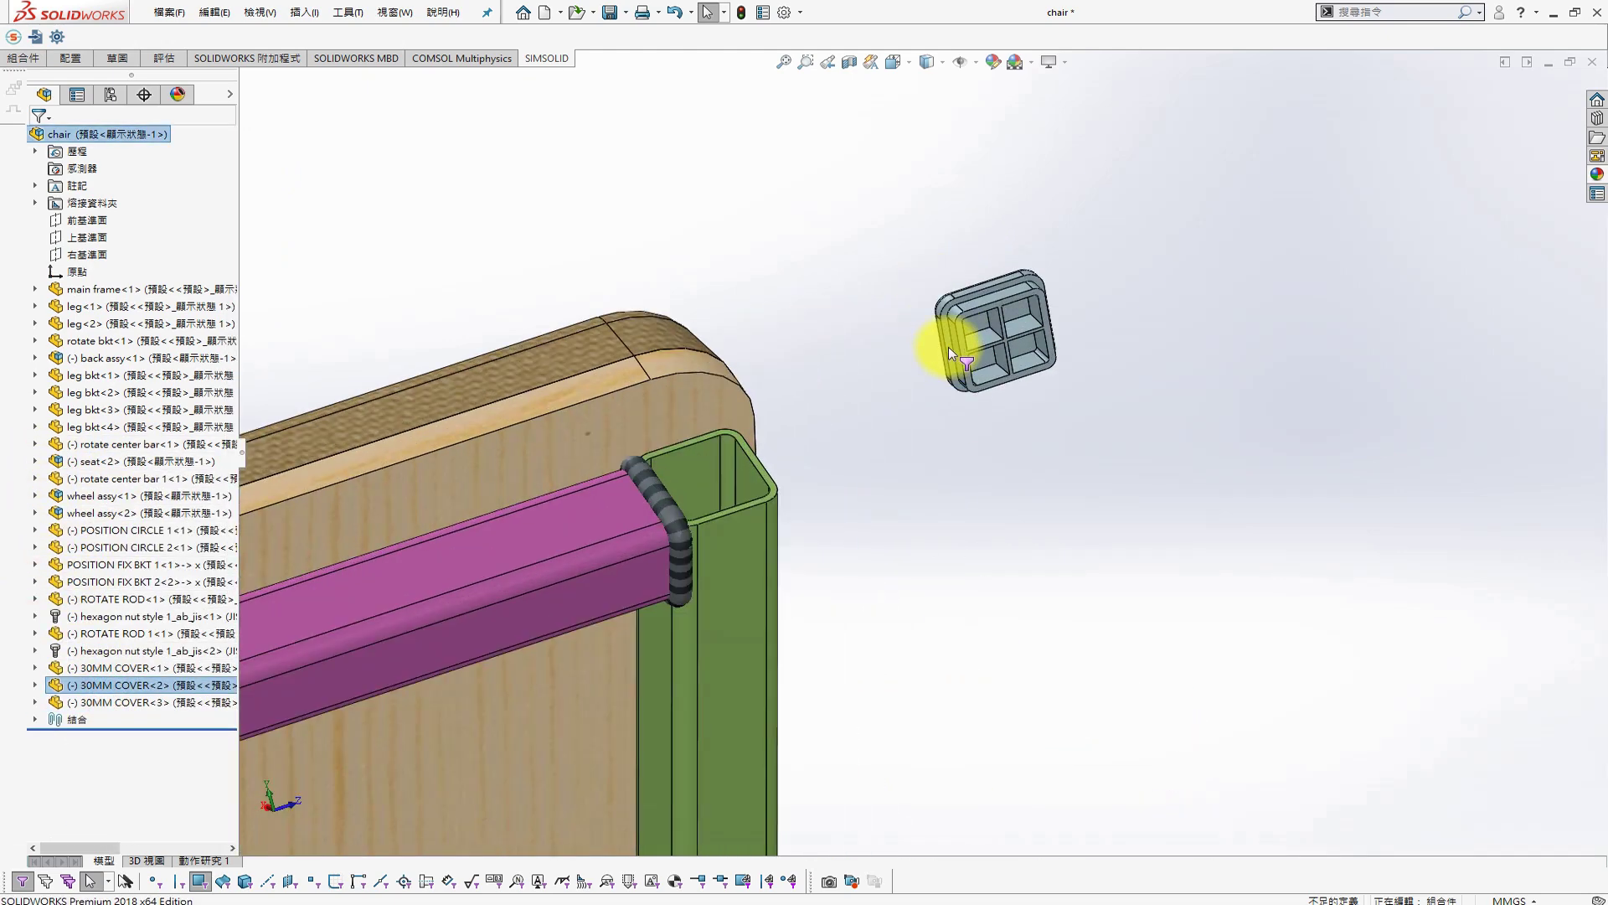
click(968, 297)
ctrl+click(665, 532)
click(723, 521)
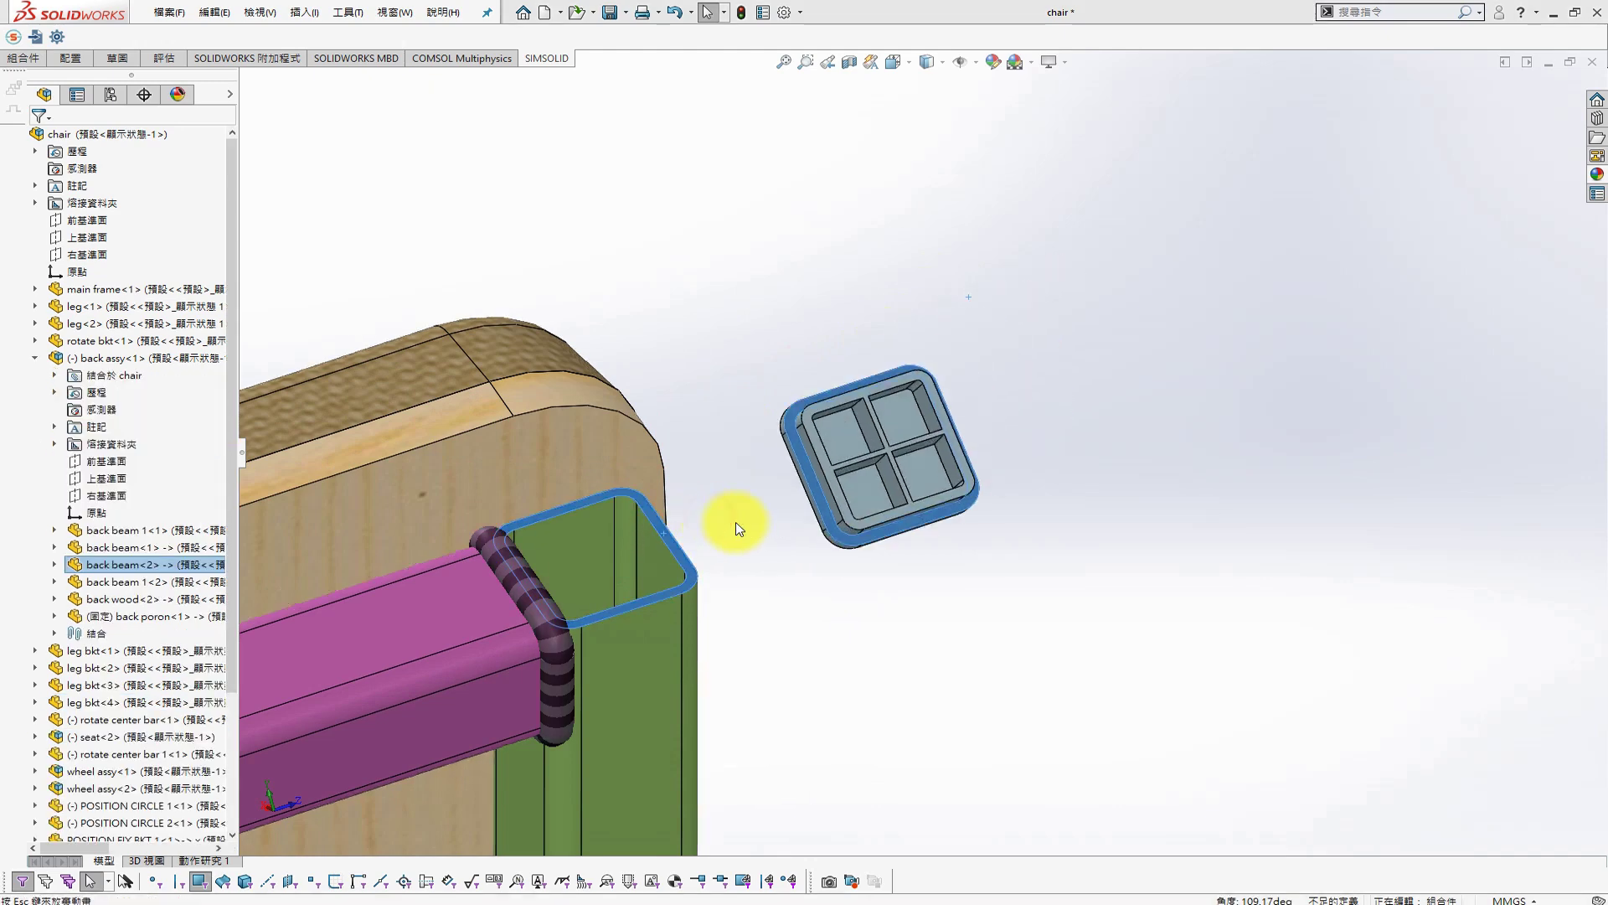
Edit the cover's newest mate (mate 55) to flip its alignment
scroll(220, 637, down, 5)
scroll(234, 718, down, 10)
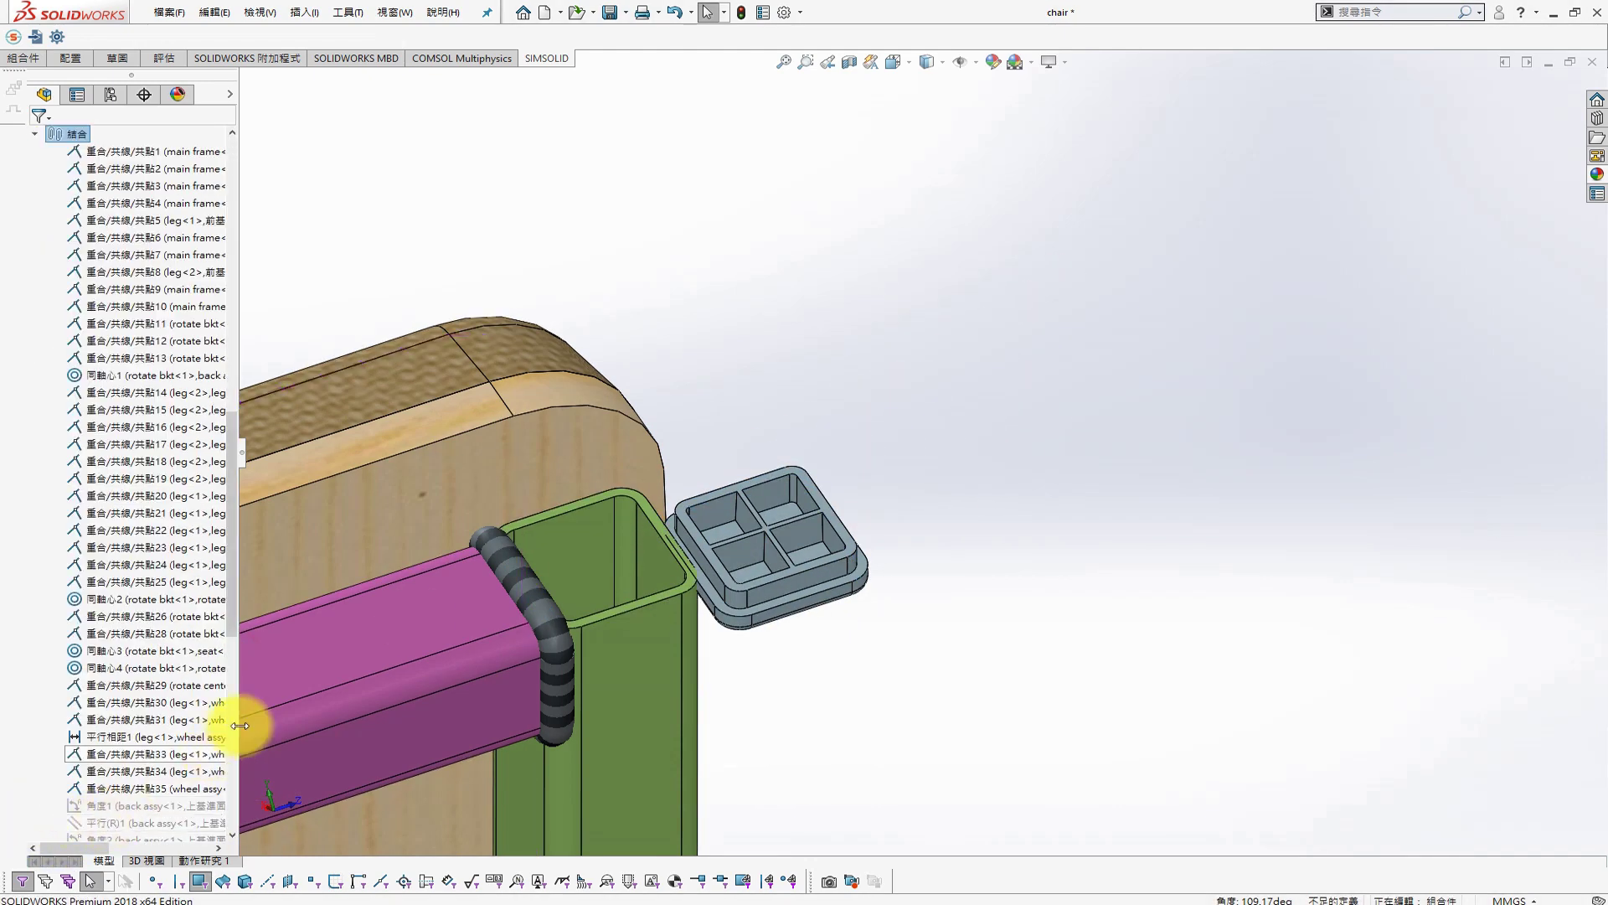
click(159, 817)
right_click(159, 817)
click(165, 554)
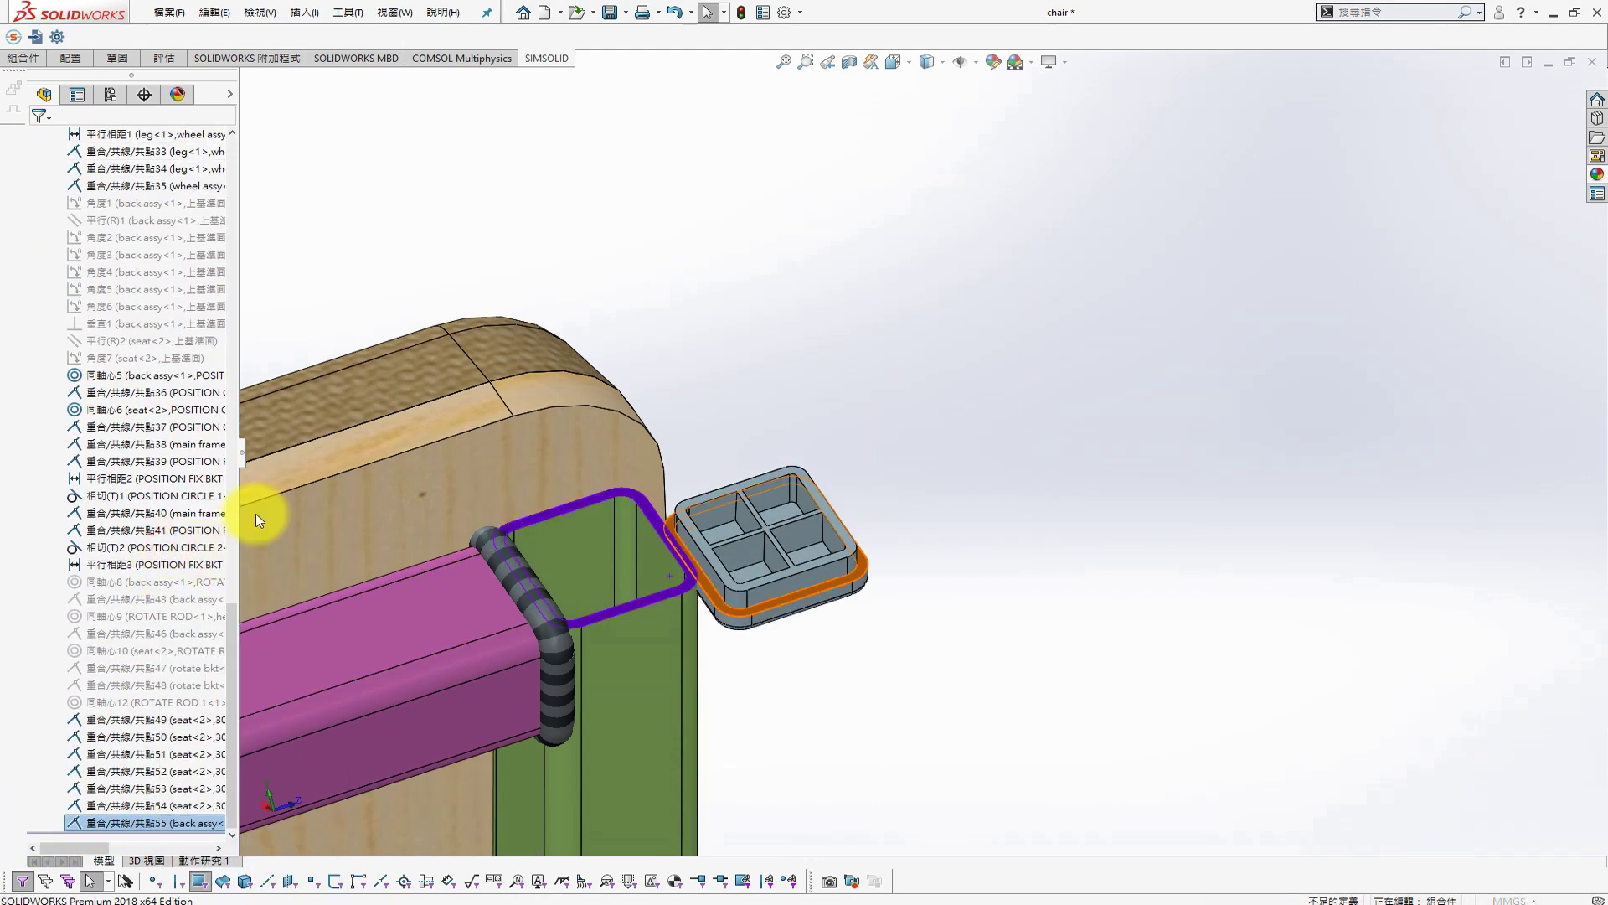
click(106, 507)
click(37, 139)
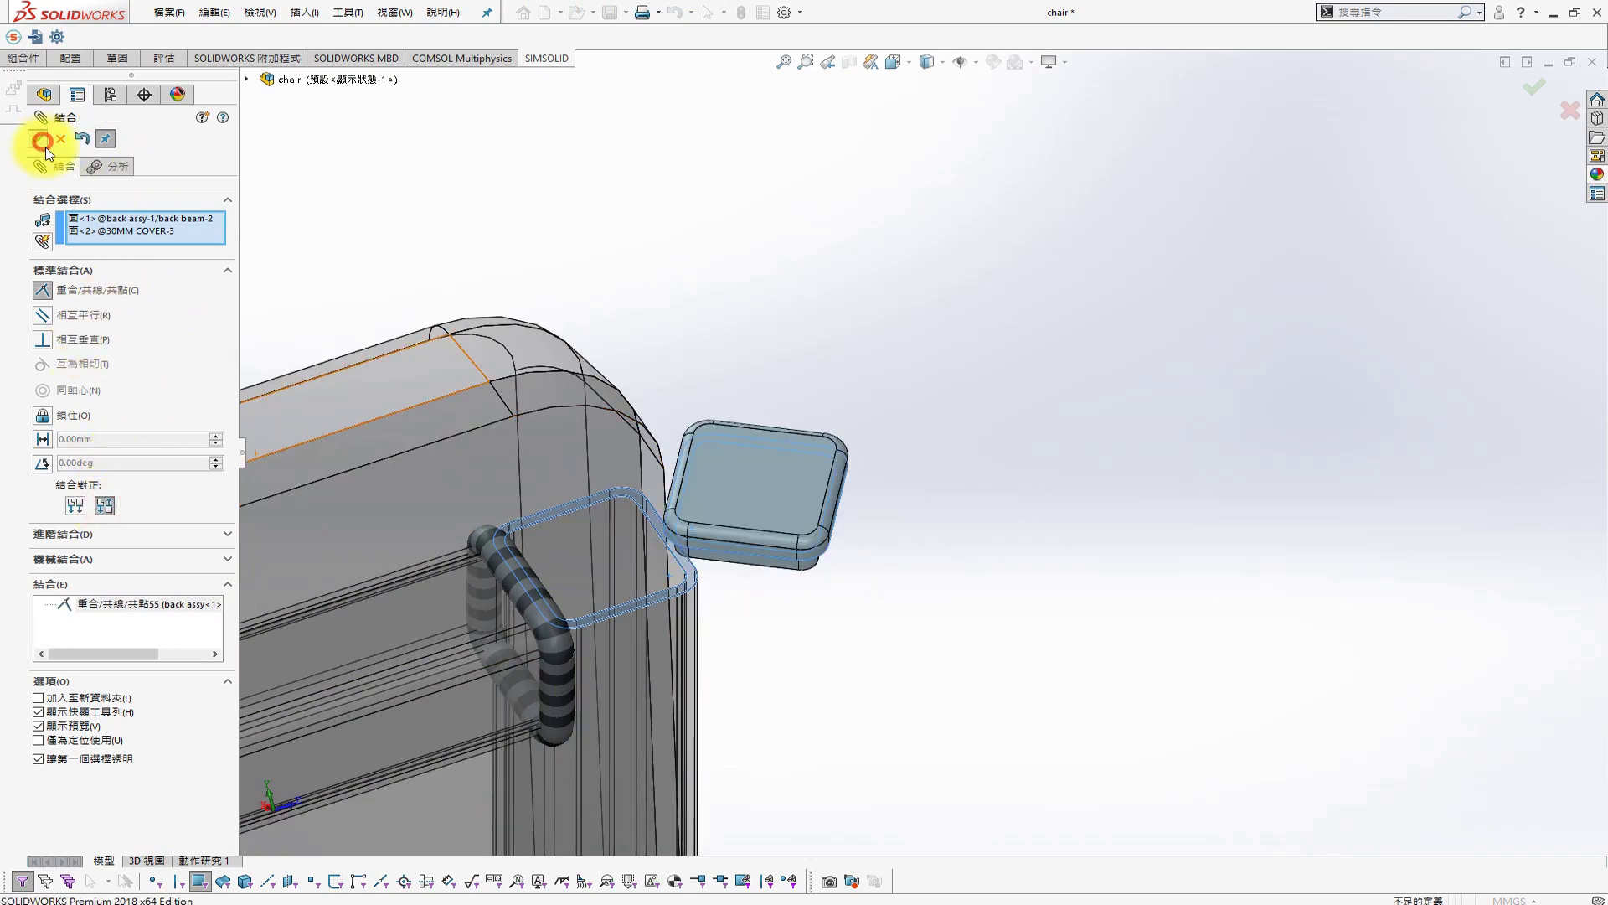
Add two more mates, including mate 57, to seat and orient the cover on the beam end
click(740, 557)
click(500, 616)
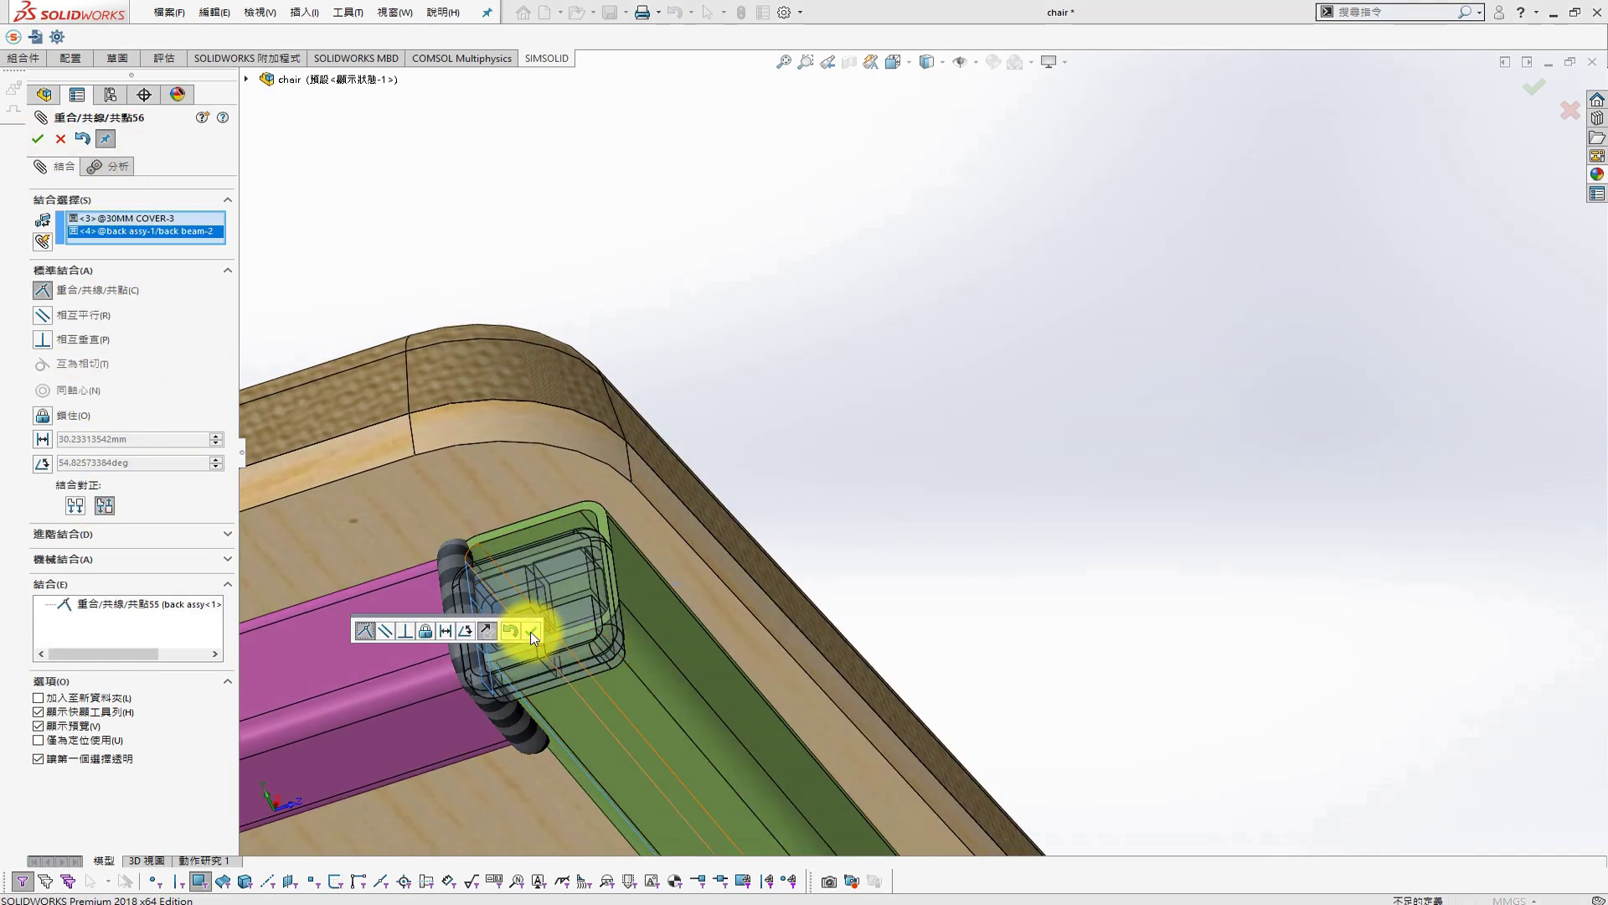
click(548, 533)
mouse_move(548, 533)
middle_down()
mouse_move(515, 754)
mouse_move(578, 599)
middle_up()
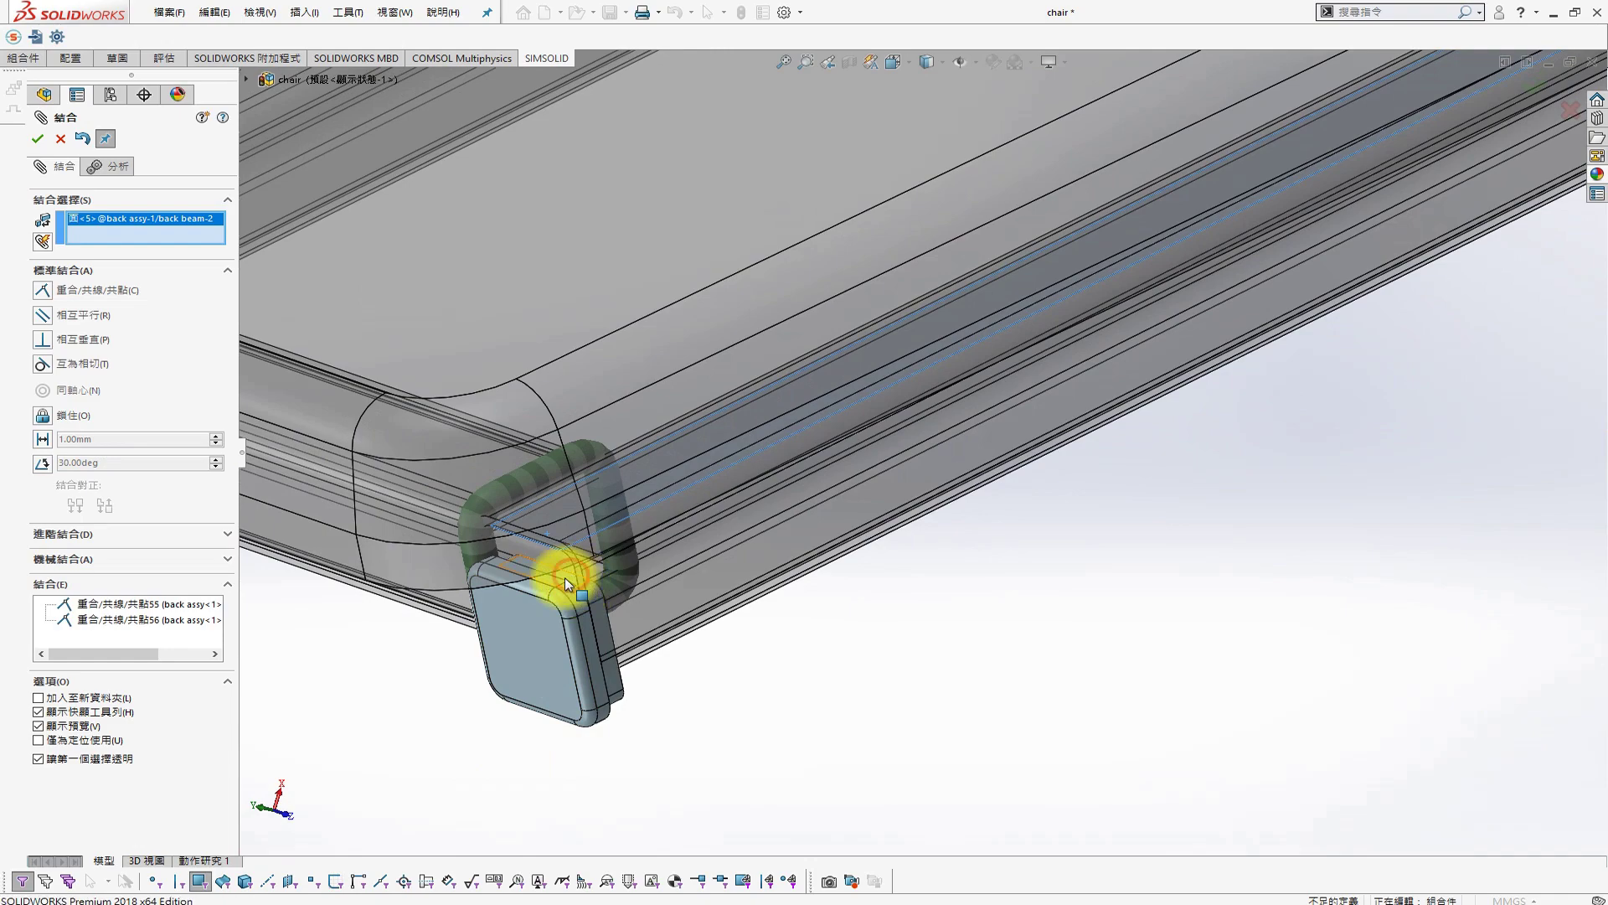
click(571, 577)
click(575, 615)
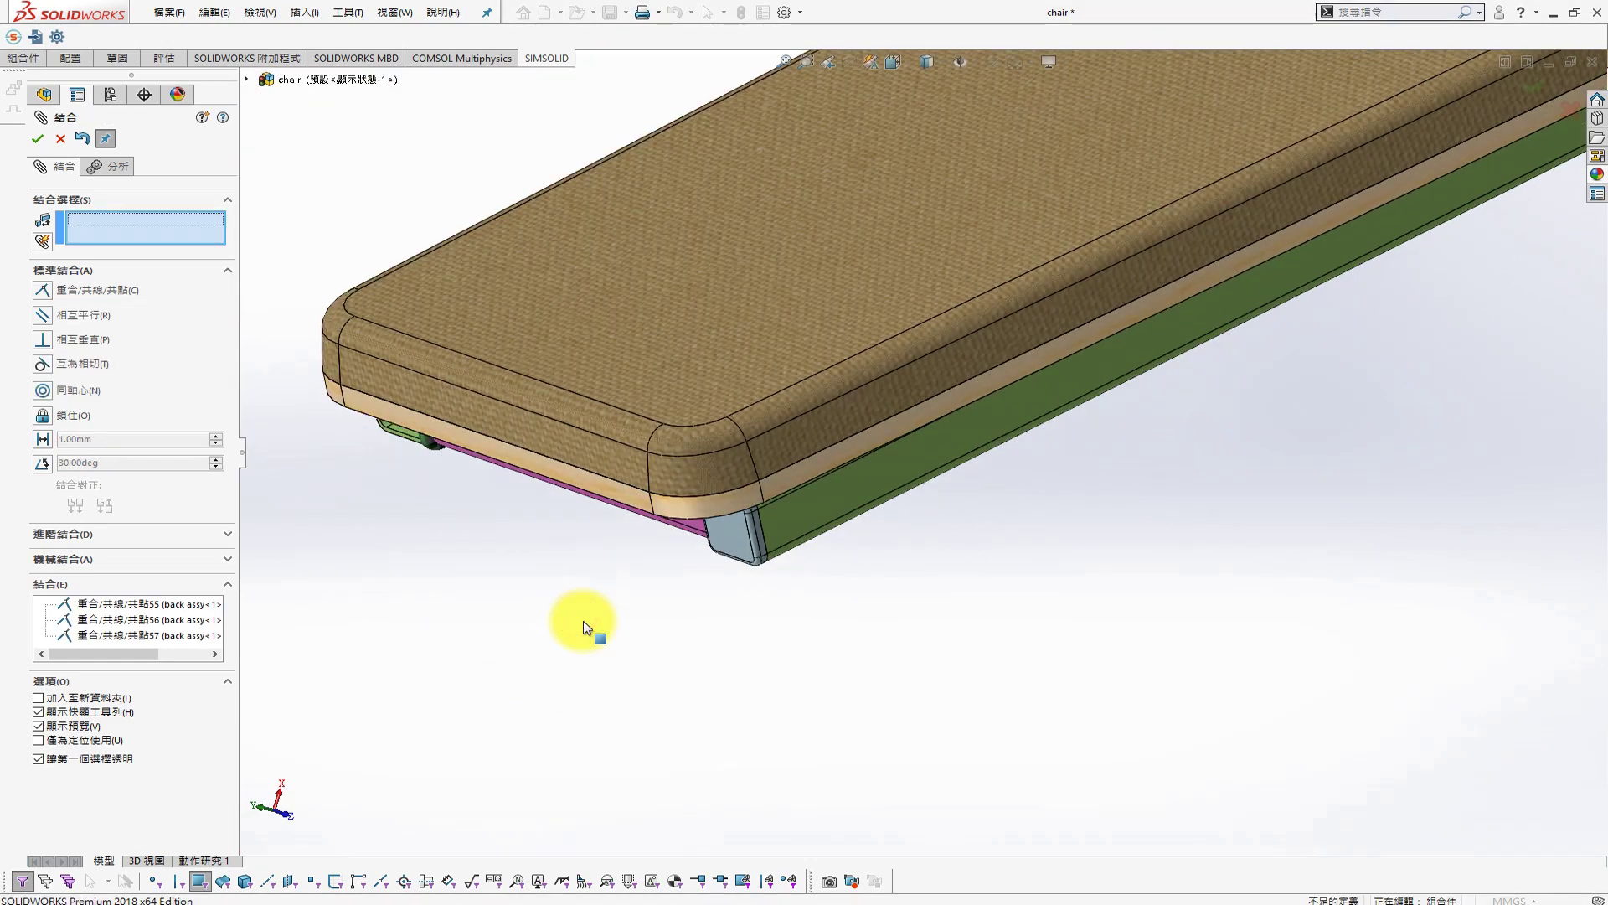
middle_drag(491, 474, 625, 589)
key(Escape)
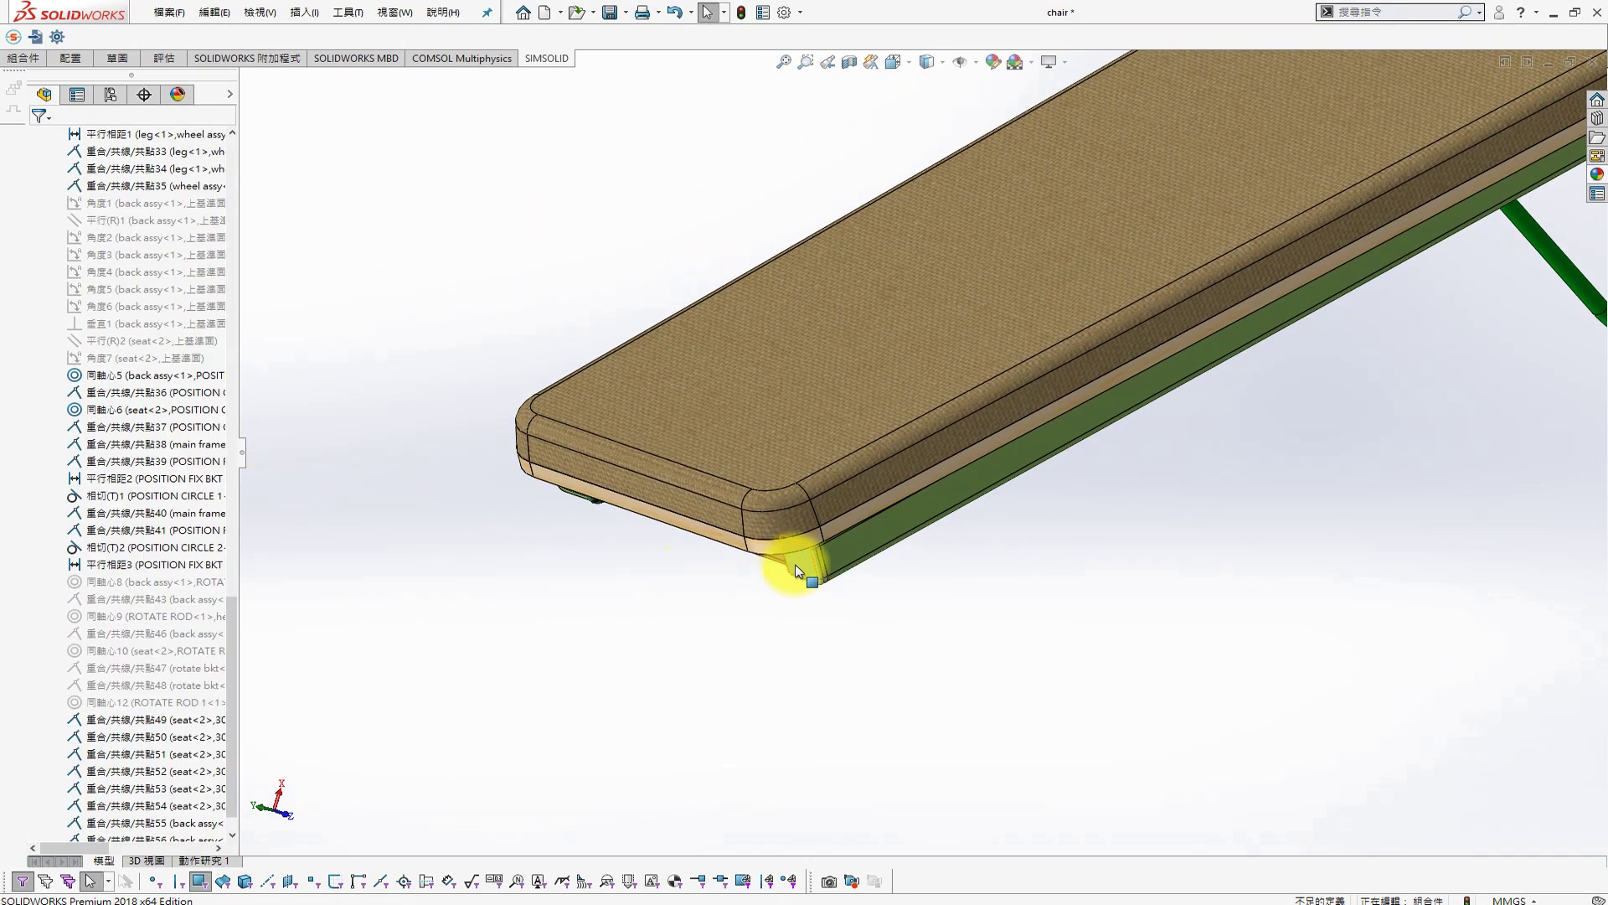
Copy 30MM COVER<3> to create a fourth cover near the other back beam's open end
click(801, 563)
middle_drag(801, 563, 737, 540)
drag(602, 533, 676, 575)
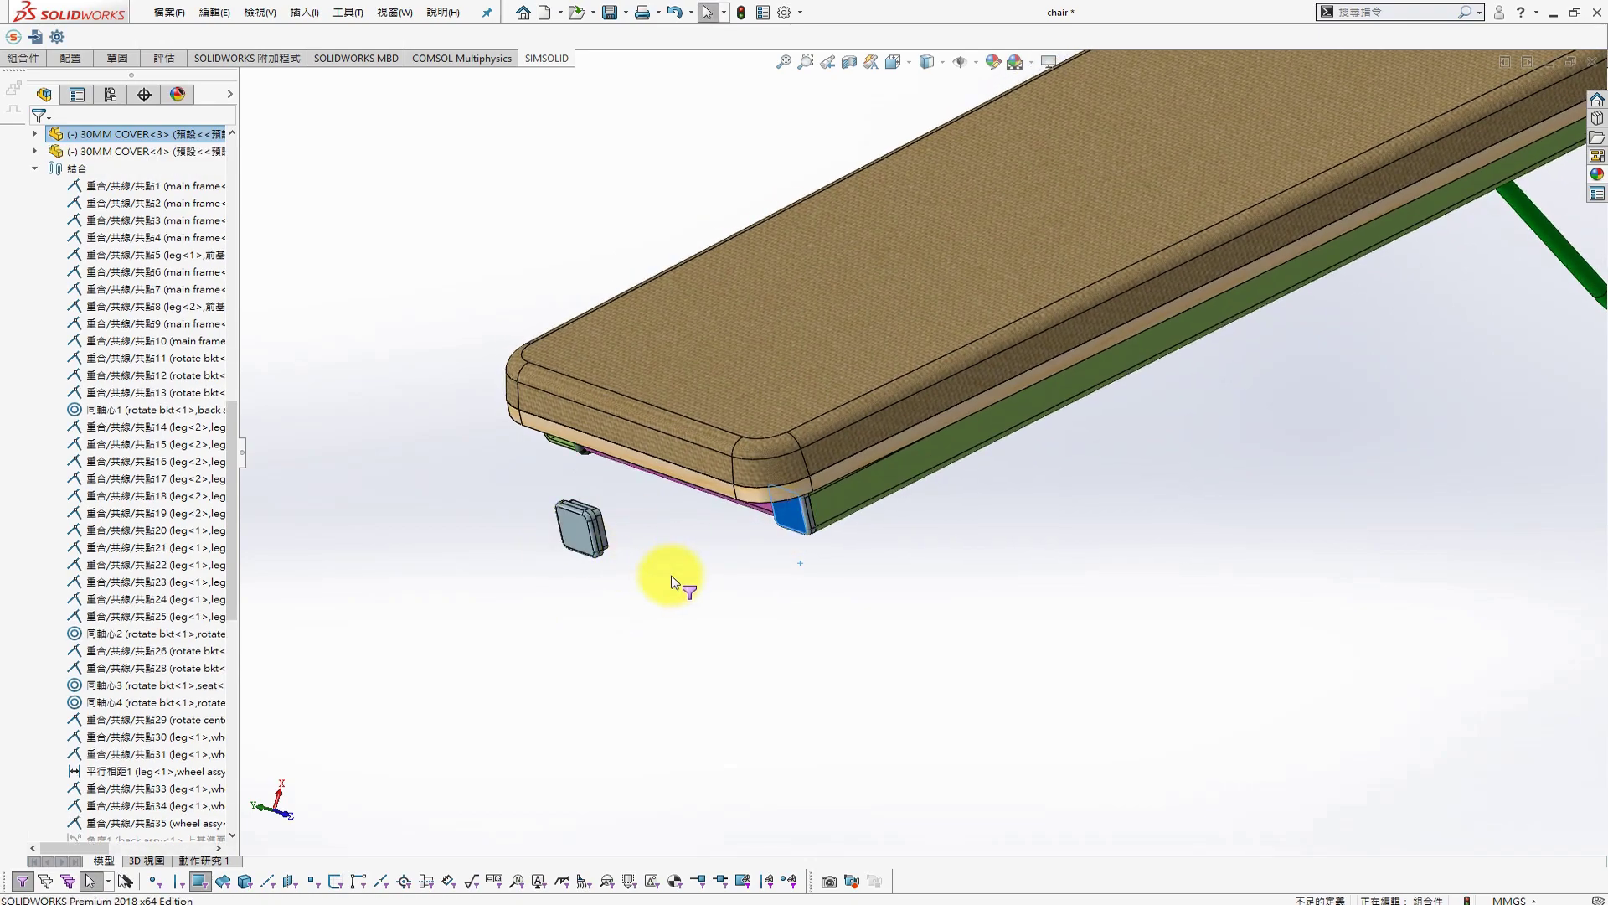
scroll(671, 503, down, 5)
middle_drag(668, 420, 653, 244)
mouse_move(654, 411)
middle_down()
mouse_move(640, 671)
mouse_move(726, 451)
mouse_move(629, 640)
mouse_move(467, 748)
mouse_move(402, 708)
middle_up()
Mate 30MM COVER<4> to the green tube's open end, then undo the wrong placement
click(640, 671)
click(554, 631)
middle_drag(554, 632, 368, 713)
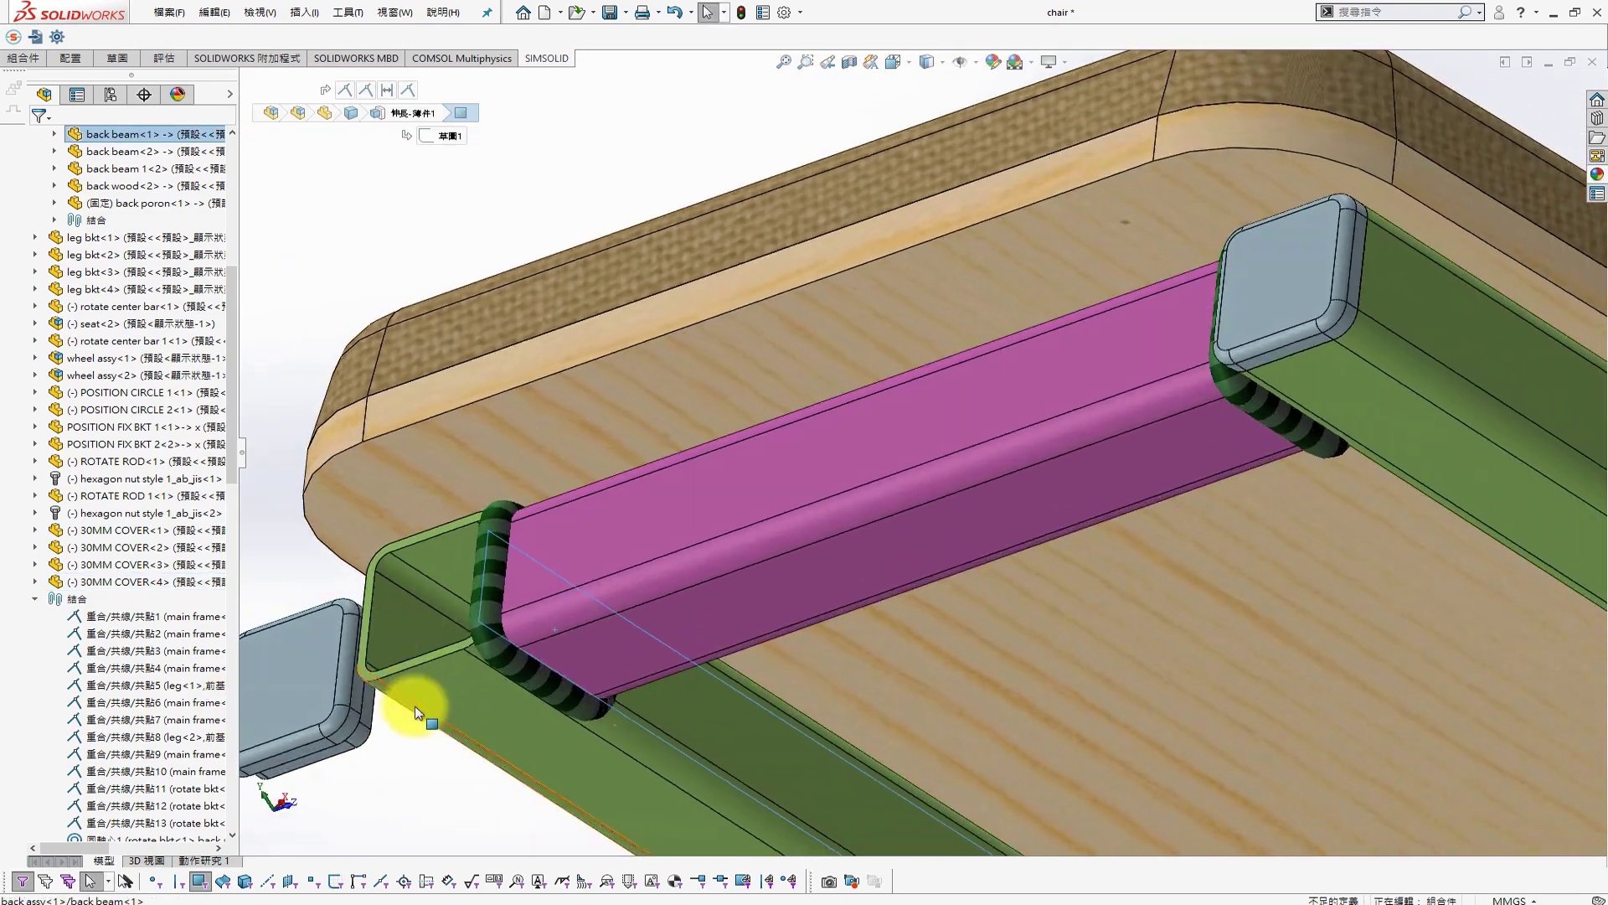
ctrl+click(369, 712)
click(454, 676)
key(ctrl+z)
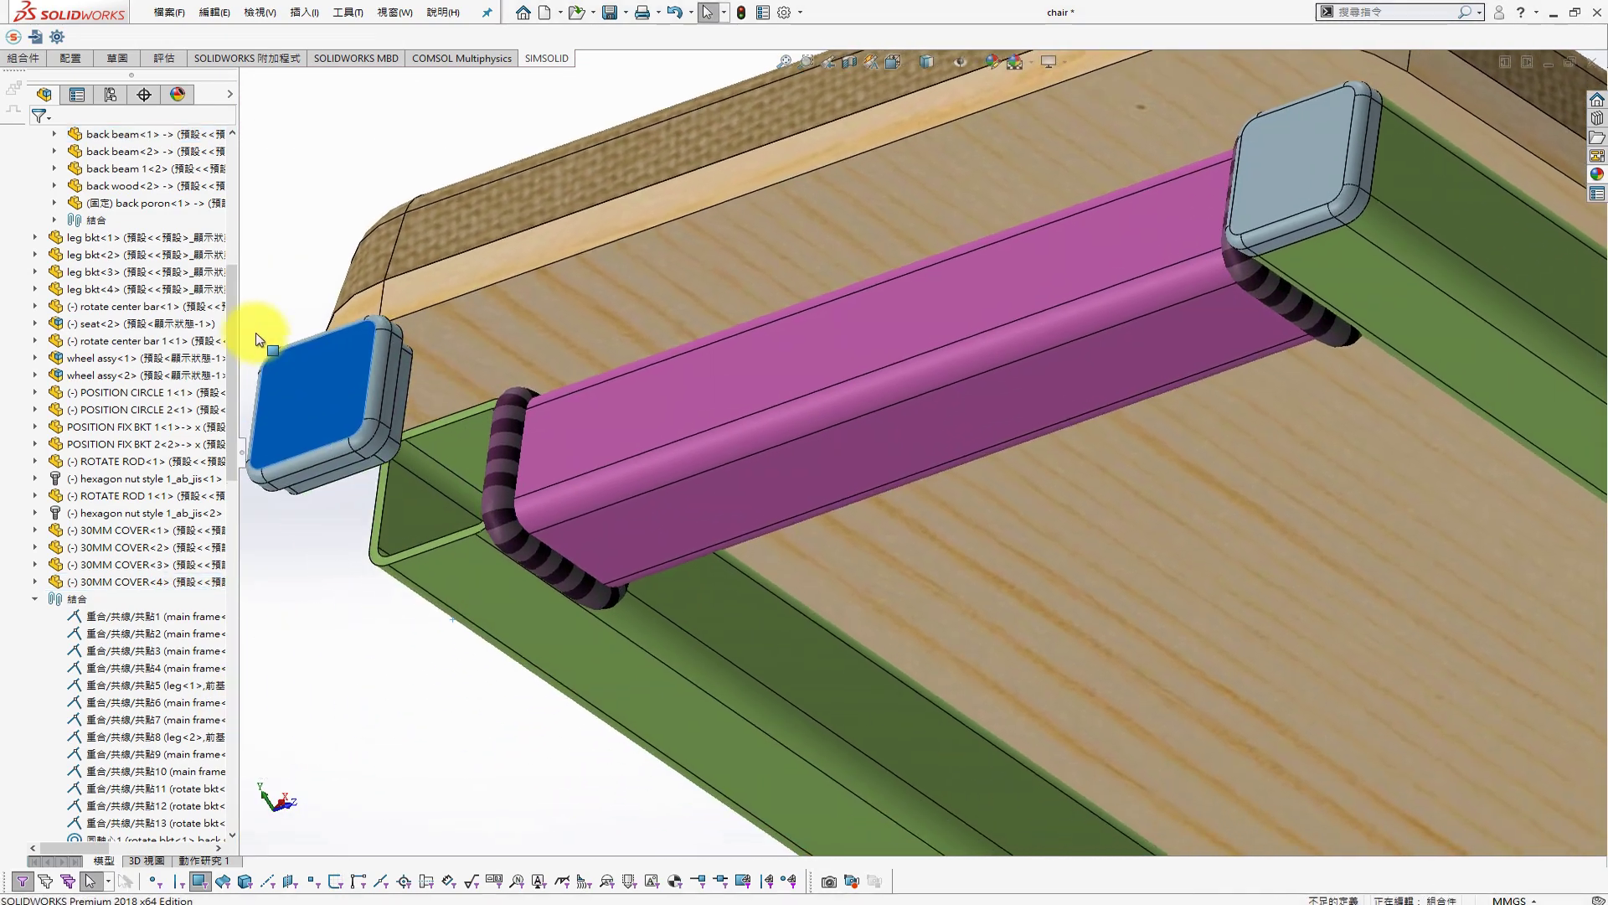
Re-mate 30MM COVER<4> into the back beam tube end and select back beam<2>
click(374, 536)
middle_drag(373, 536, 398, 381)
ctrl+click(360, 364)
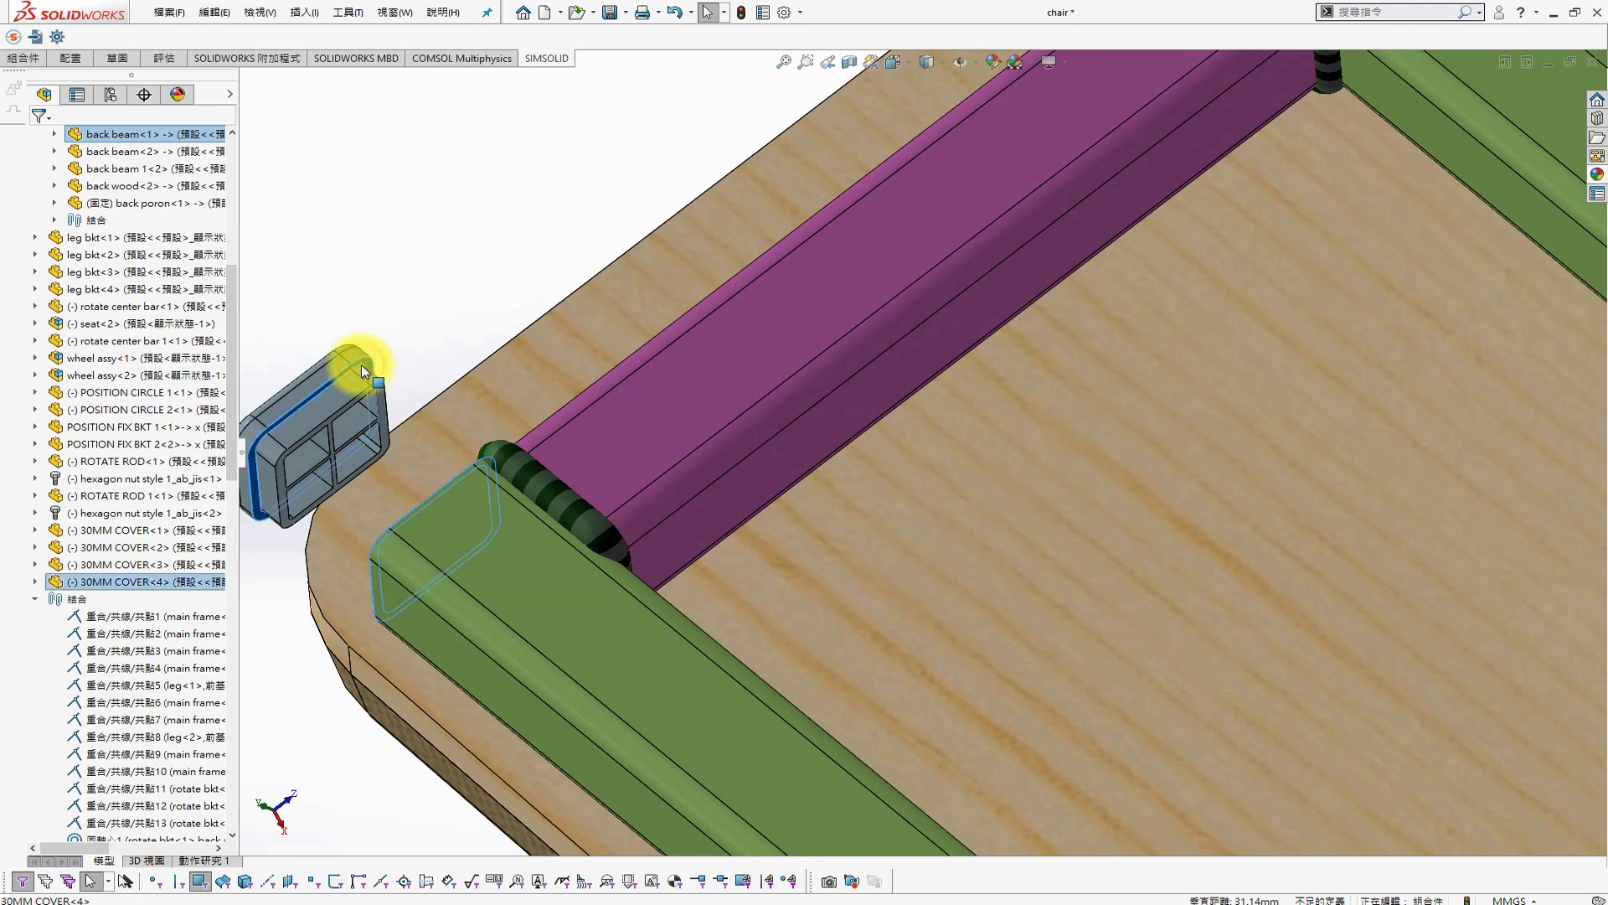
click(410, 351)
scroll(966, 531, up, 5)
mouse_move(967, 531)
middle_down()
mouse_move(1185, 754)
mouse_move(969, 538)
middle_up()
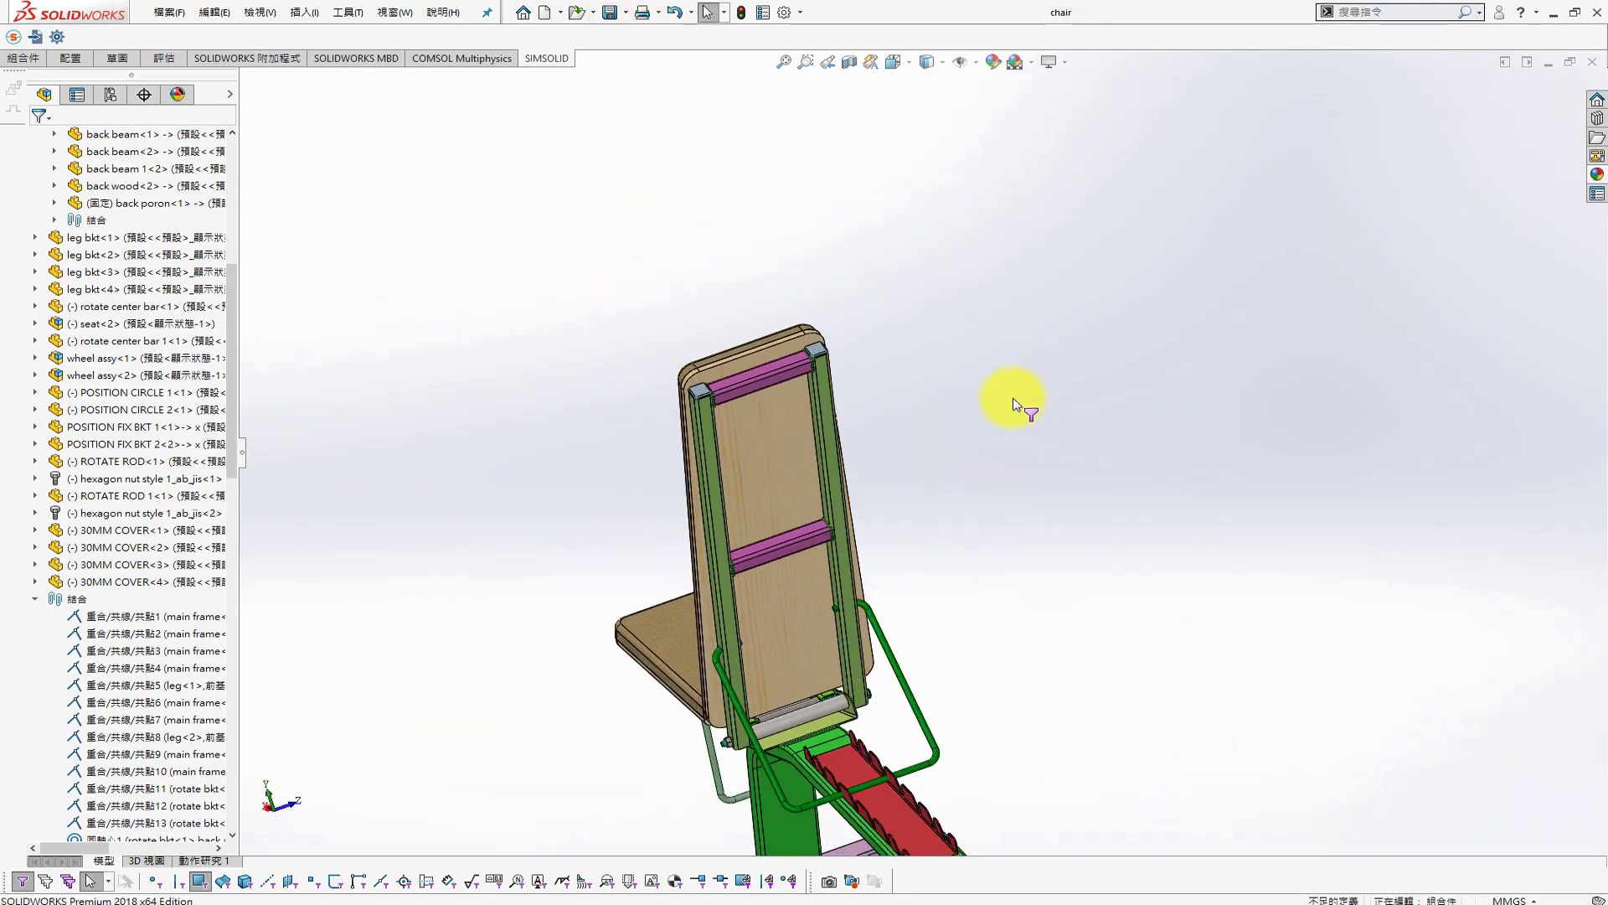
scroll(879, 545, down, 4)
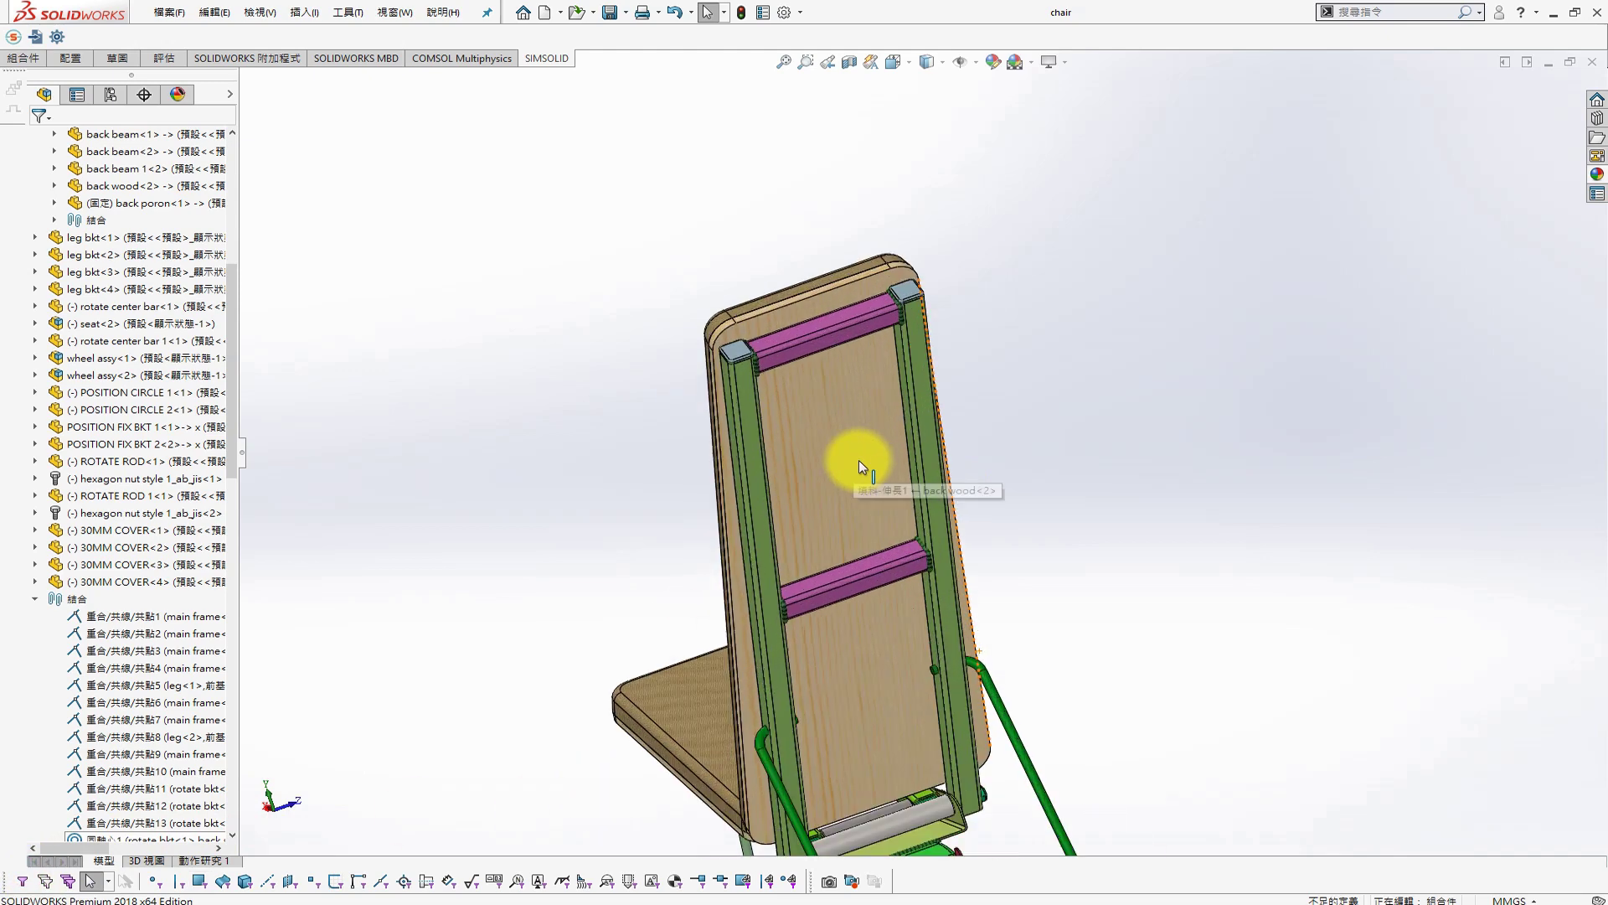
click(953, 479)
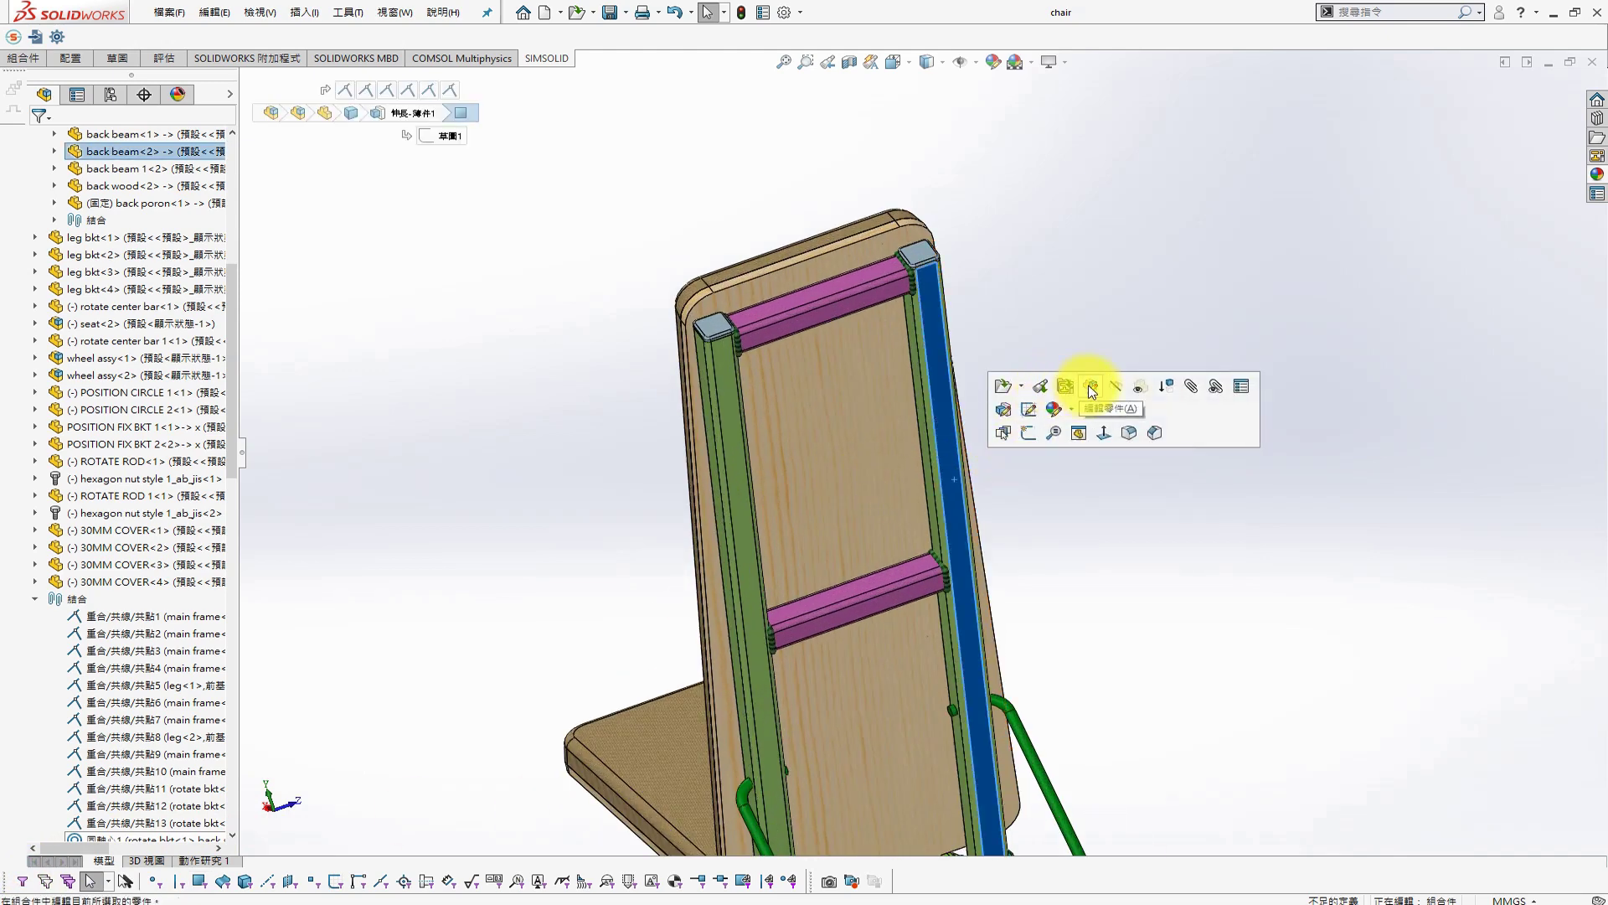
Edit back beam<2> in place, discarding an unfinished sketch on its face
click(1091, 391)
click(942, 410)
click(1023, 369)
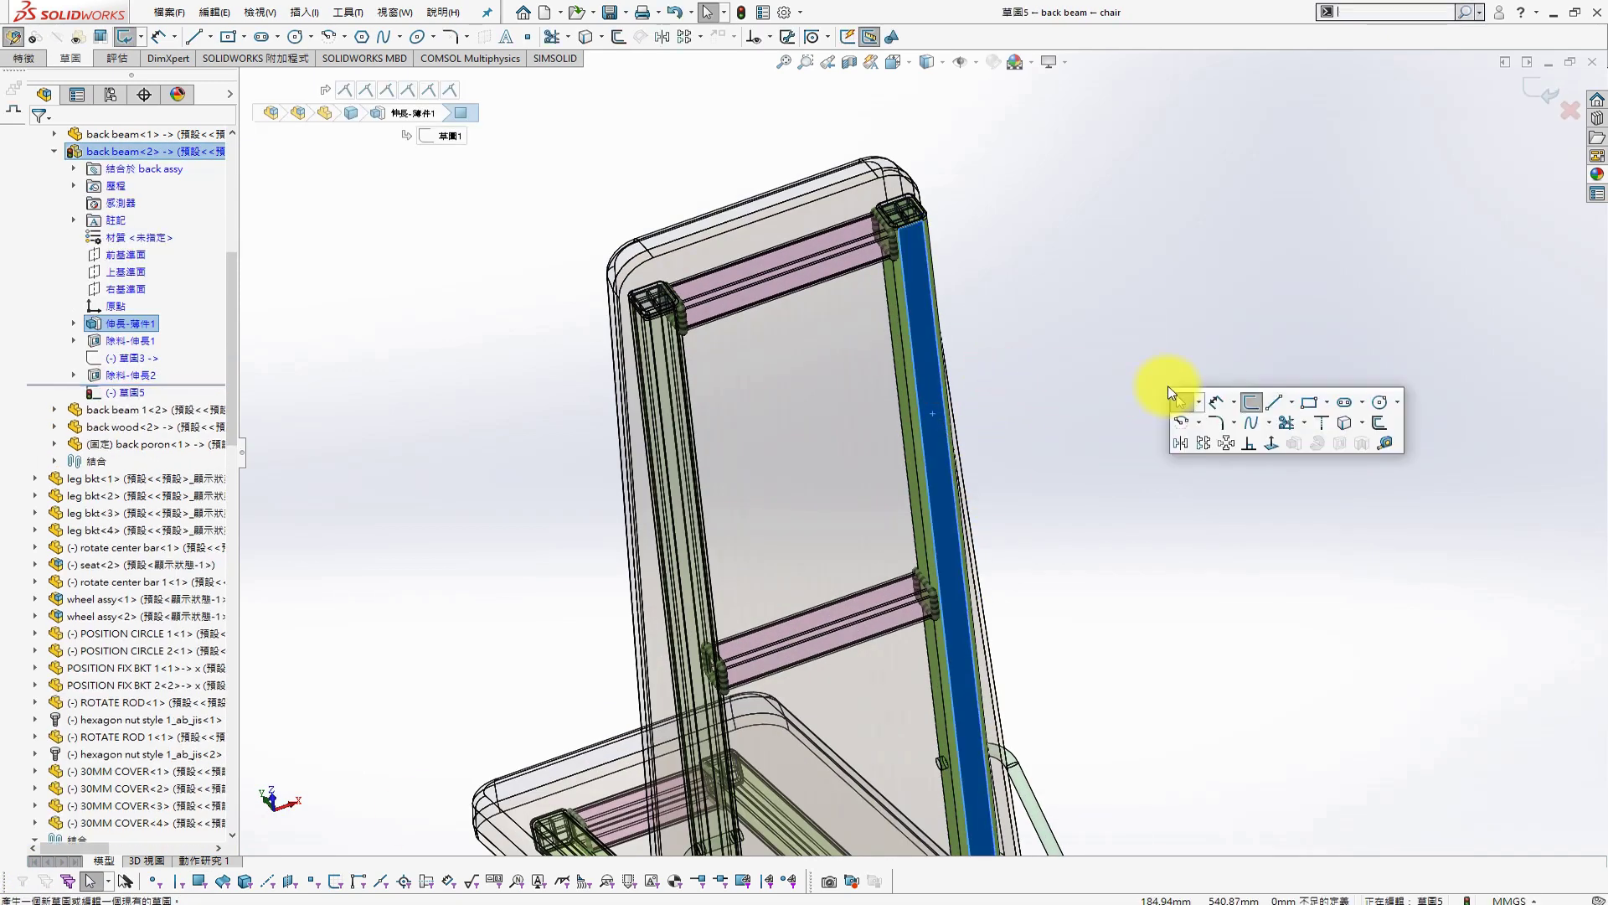
click(1570, 111)
click(824, 479)
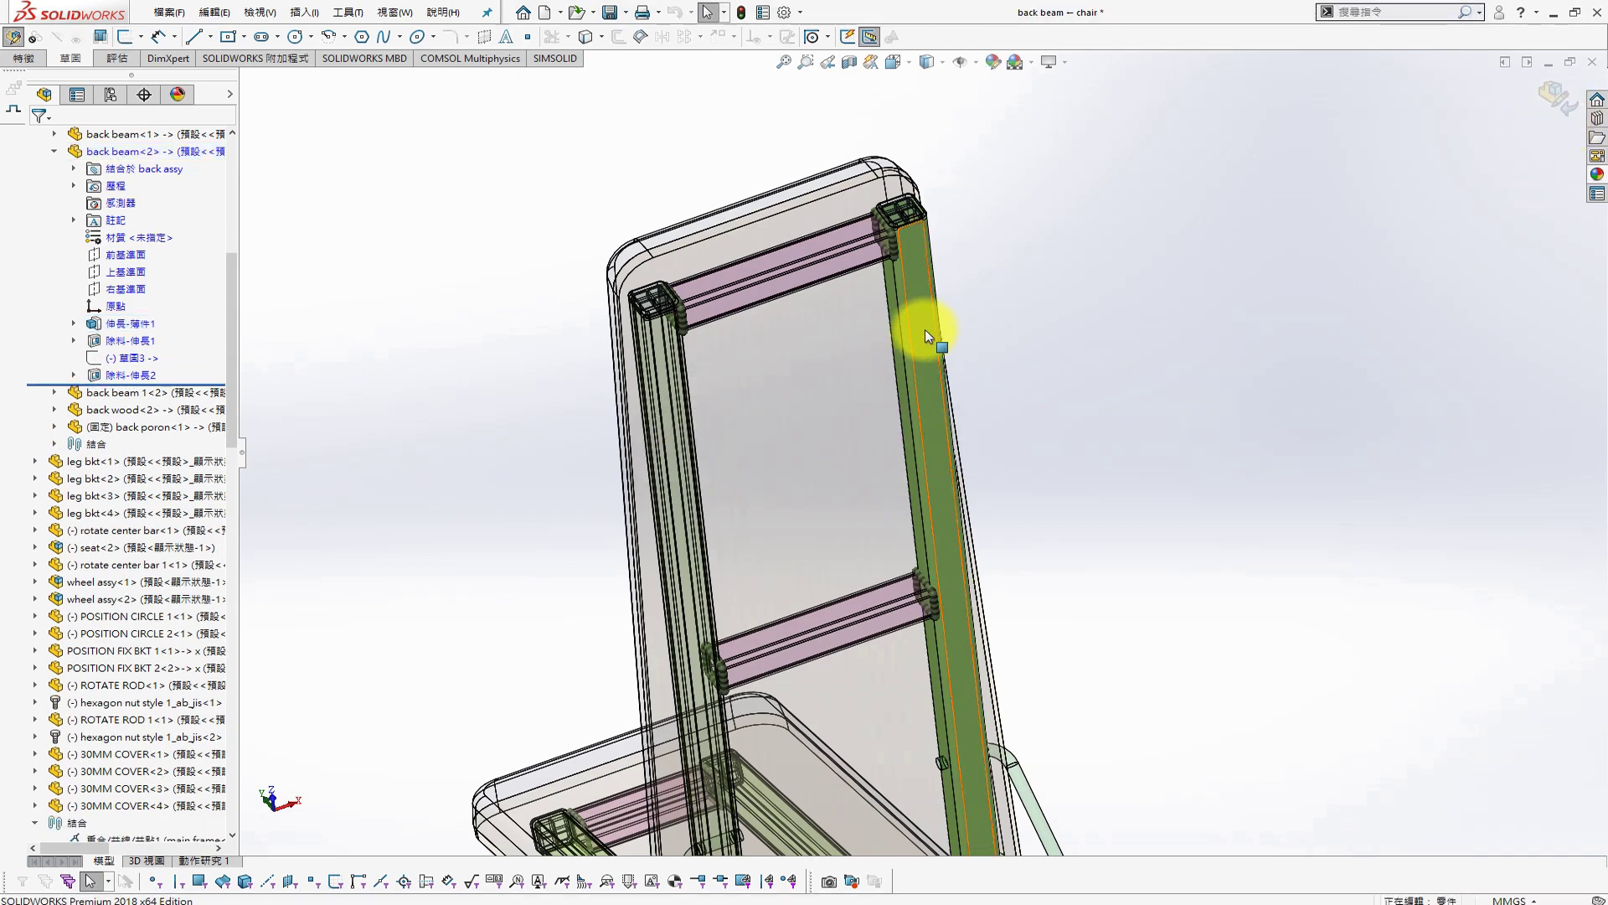
click(928, 334)
Set up a Hole Wizard plain drilled hole, Ø5.0, Through All
click(303, 11)
mouse_move(340, 73)
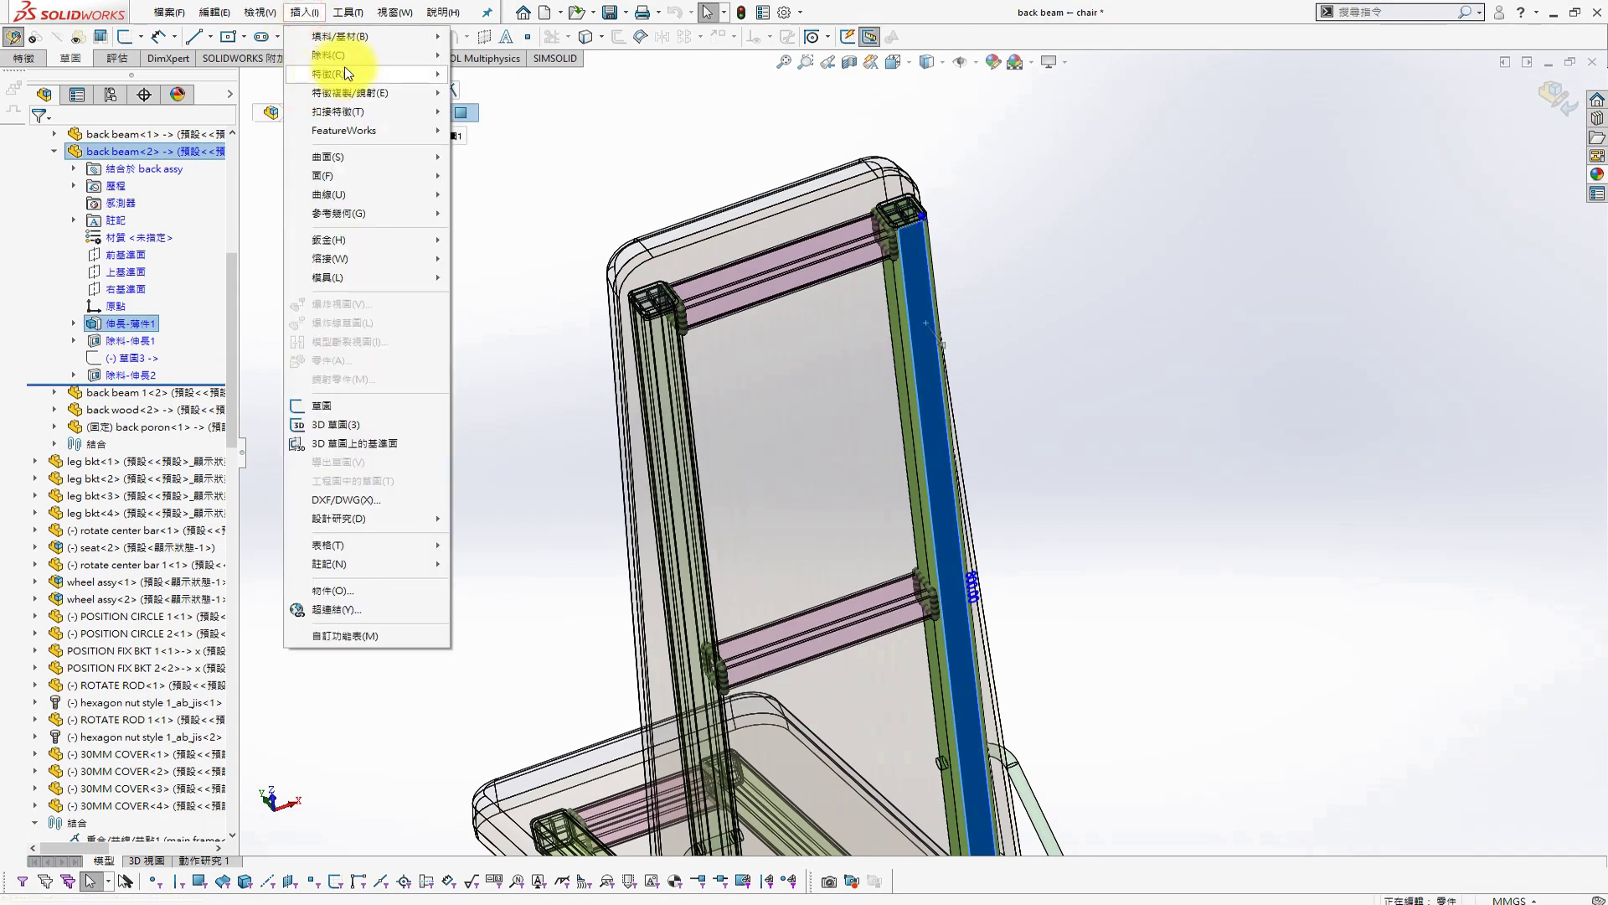
click(490, 119)
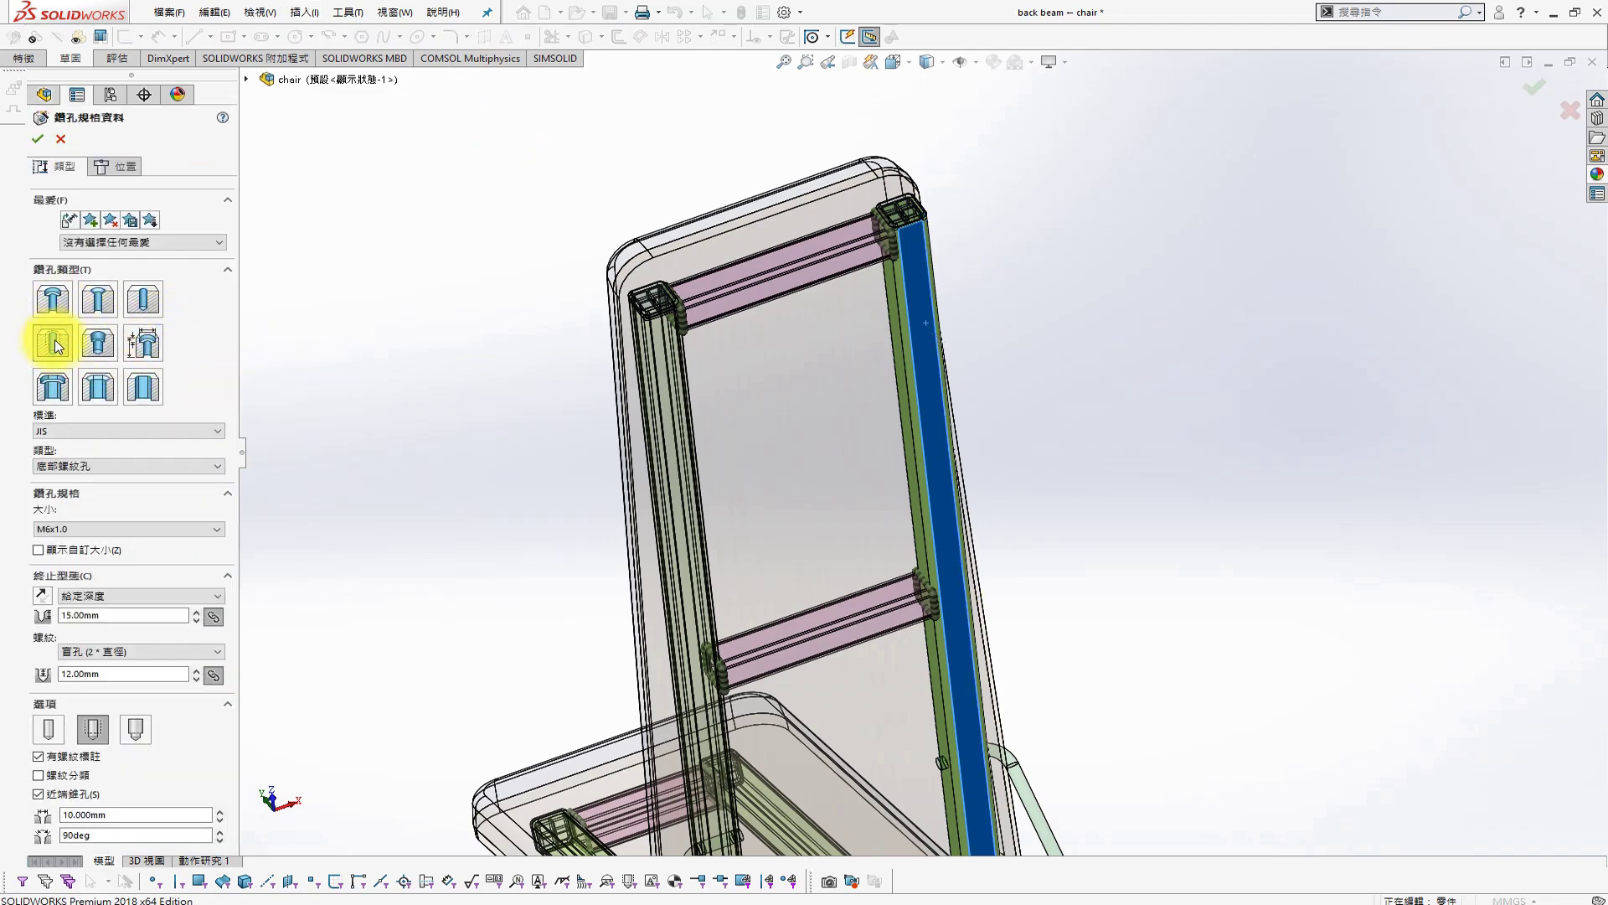
click(144, 302)
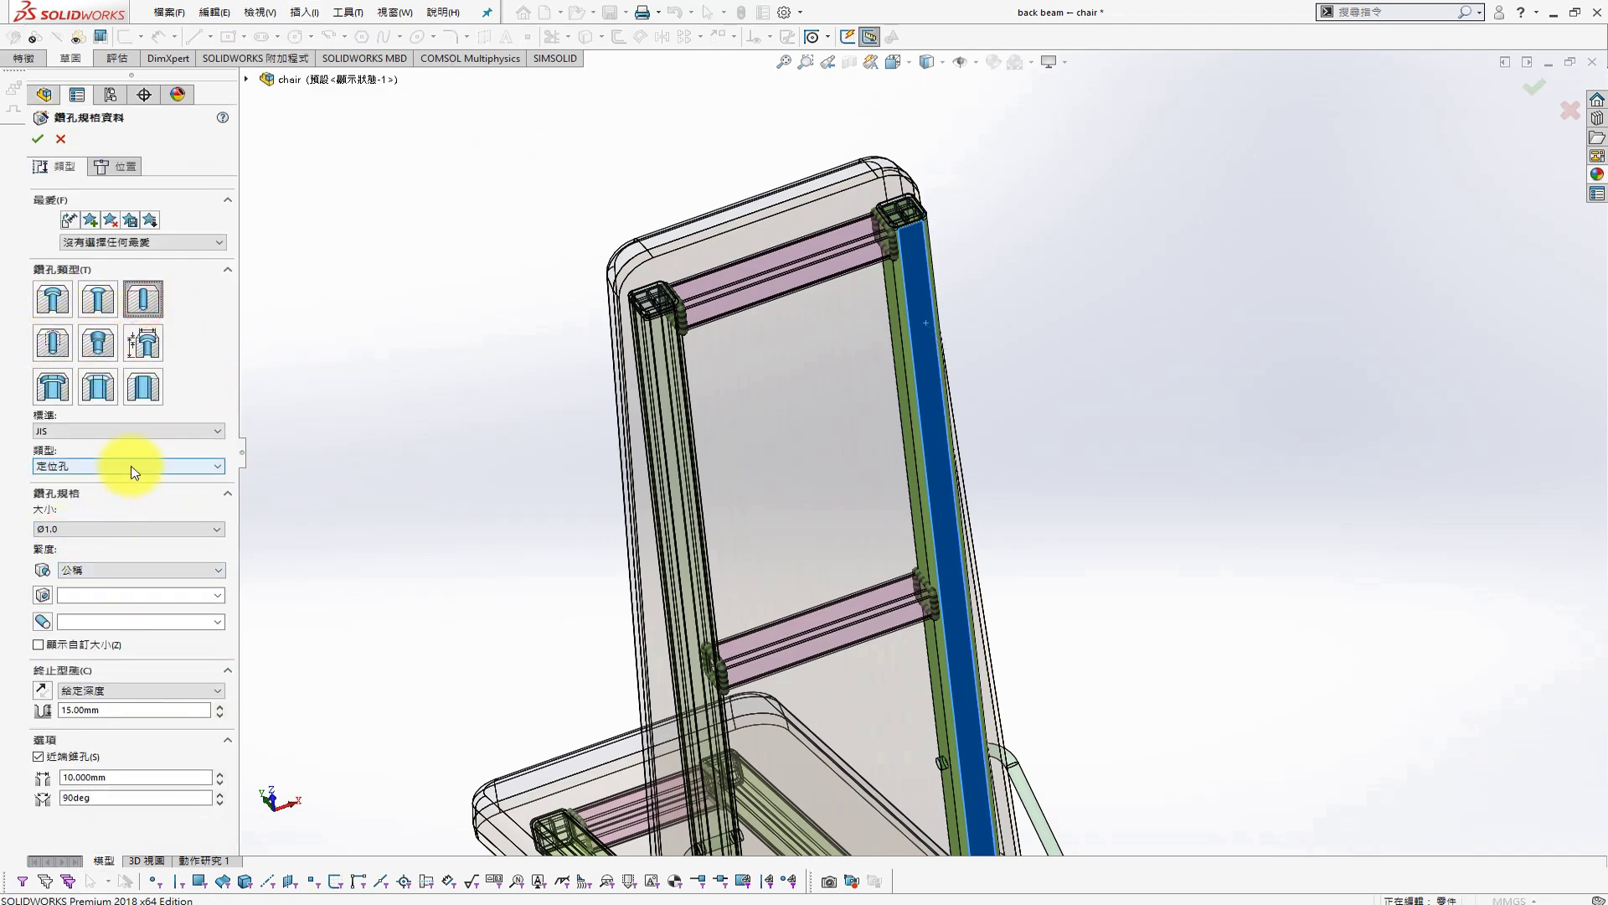
click(54, 304)
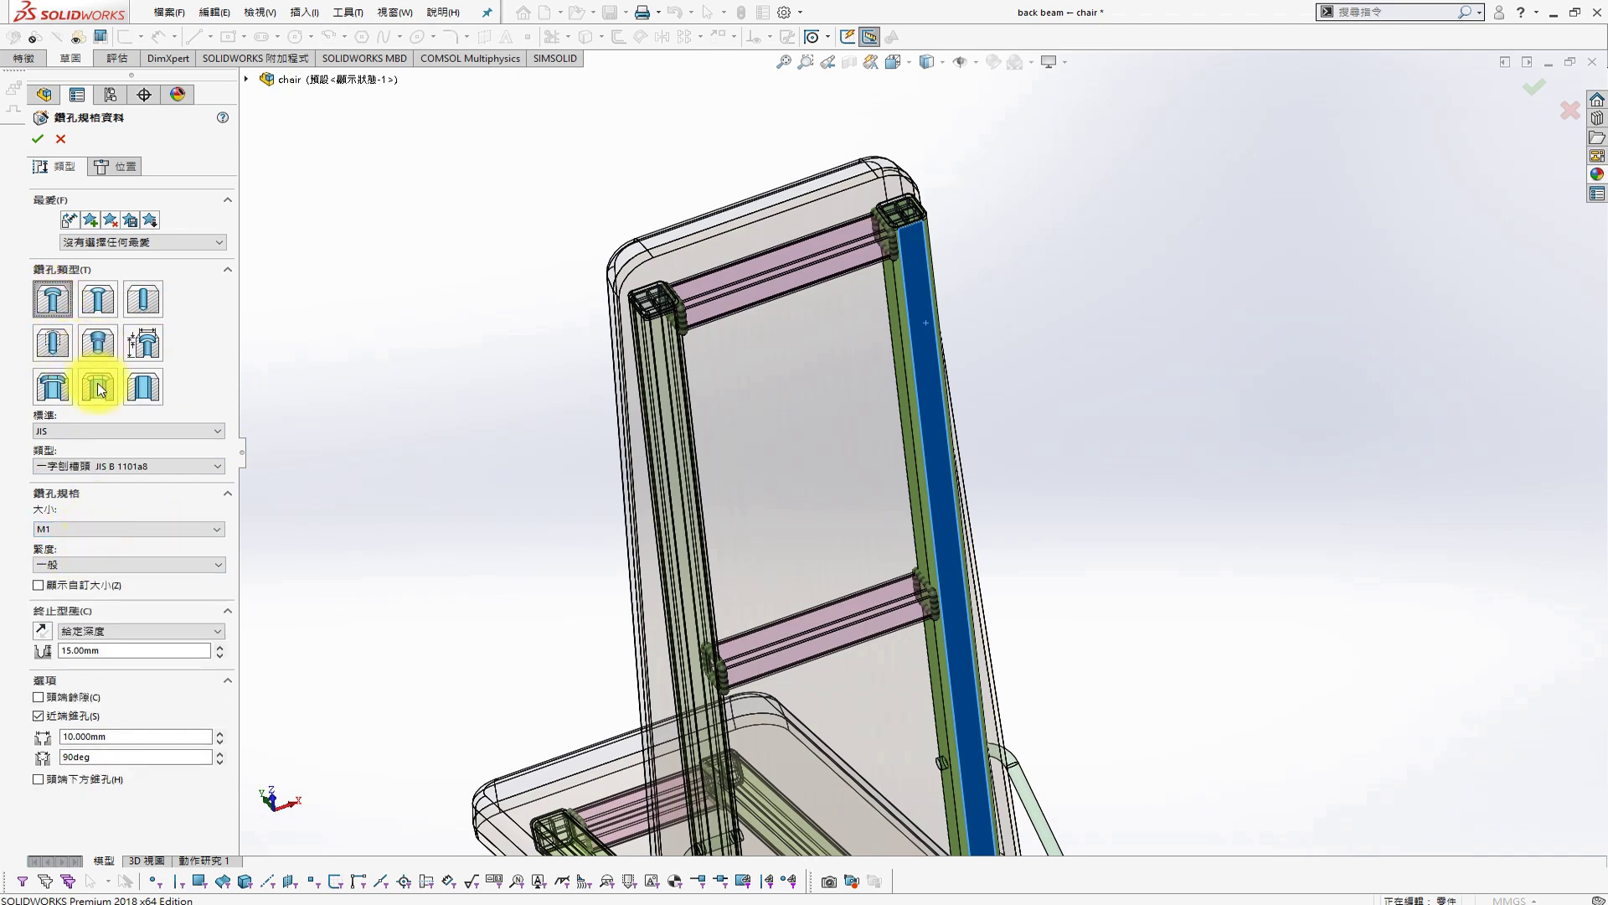
click(144, 312)
click(134, 529)
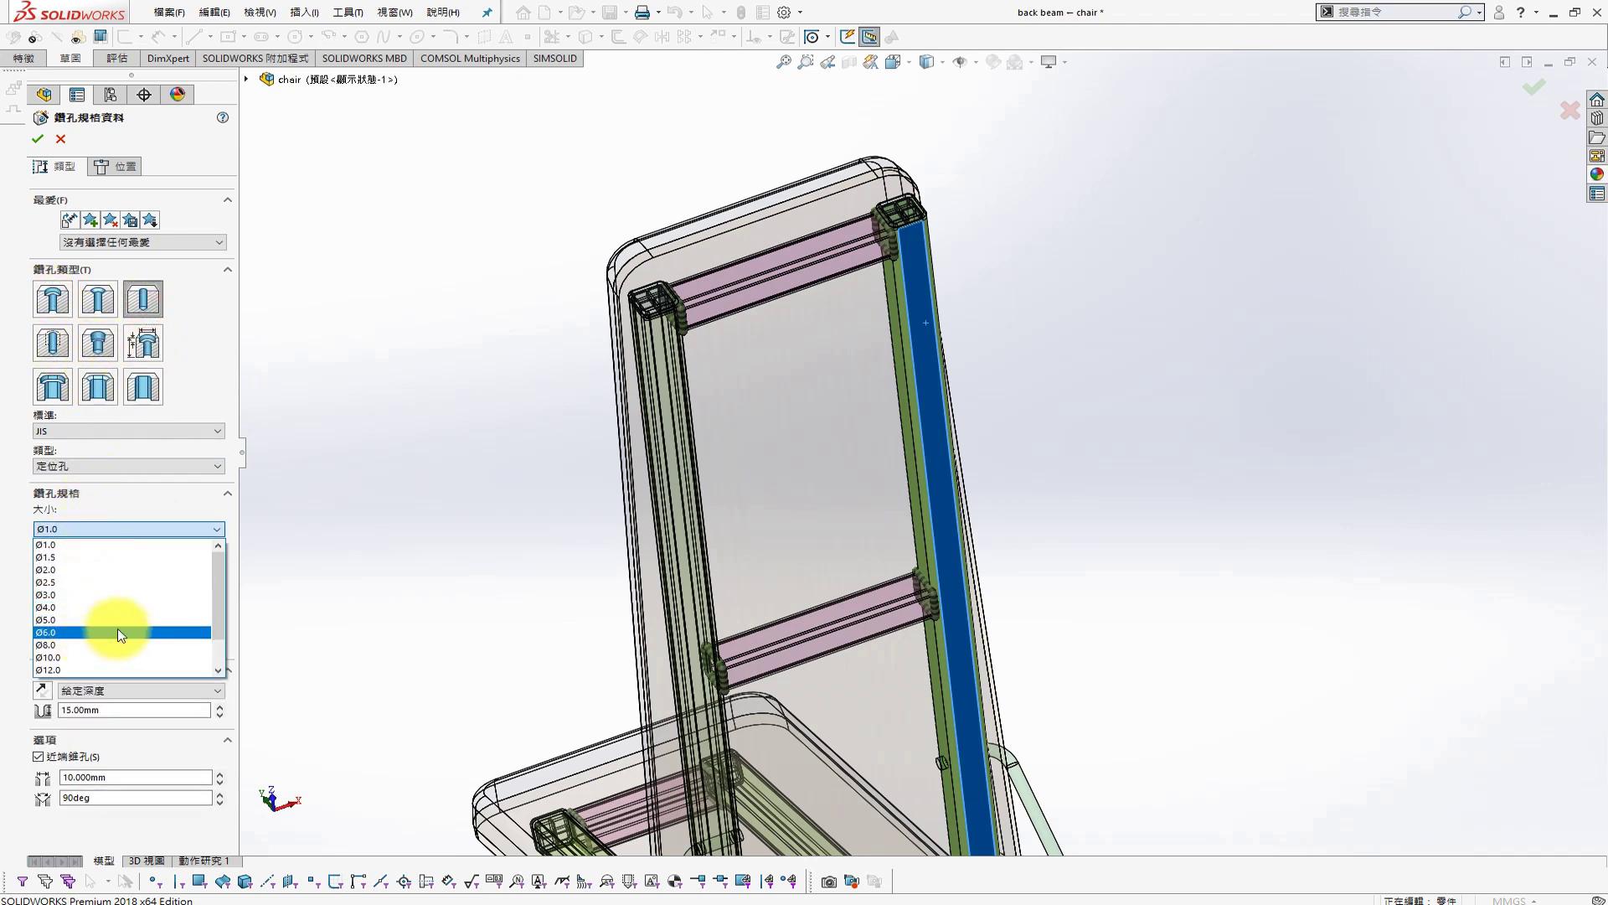
click(116, 620)
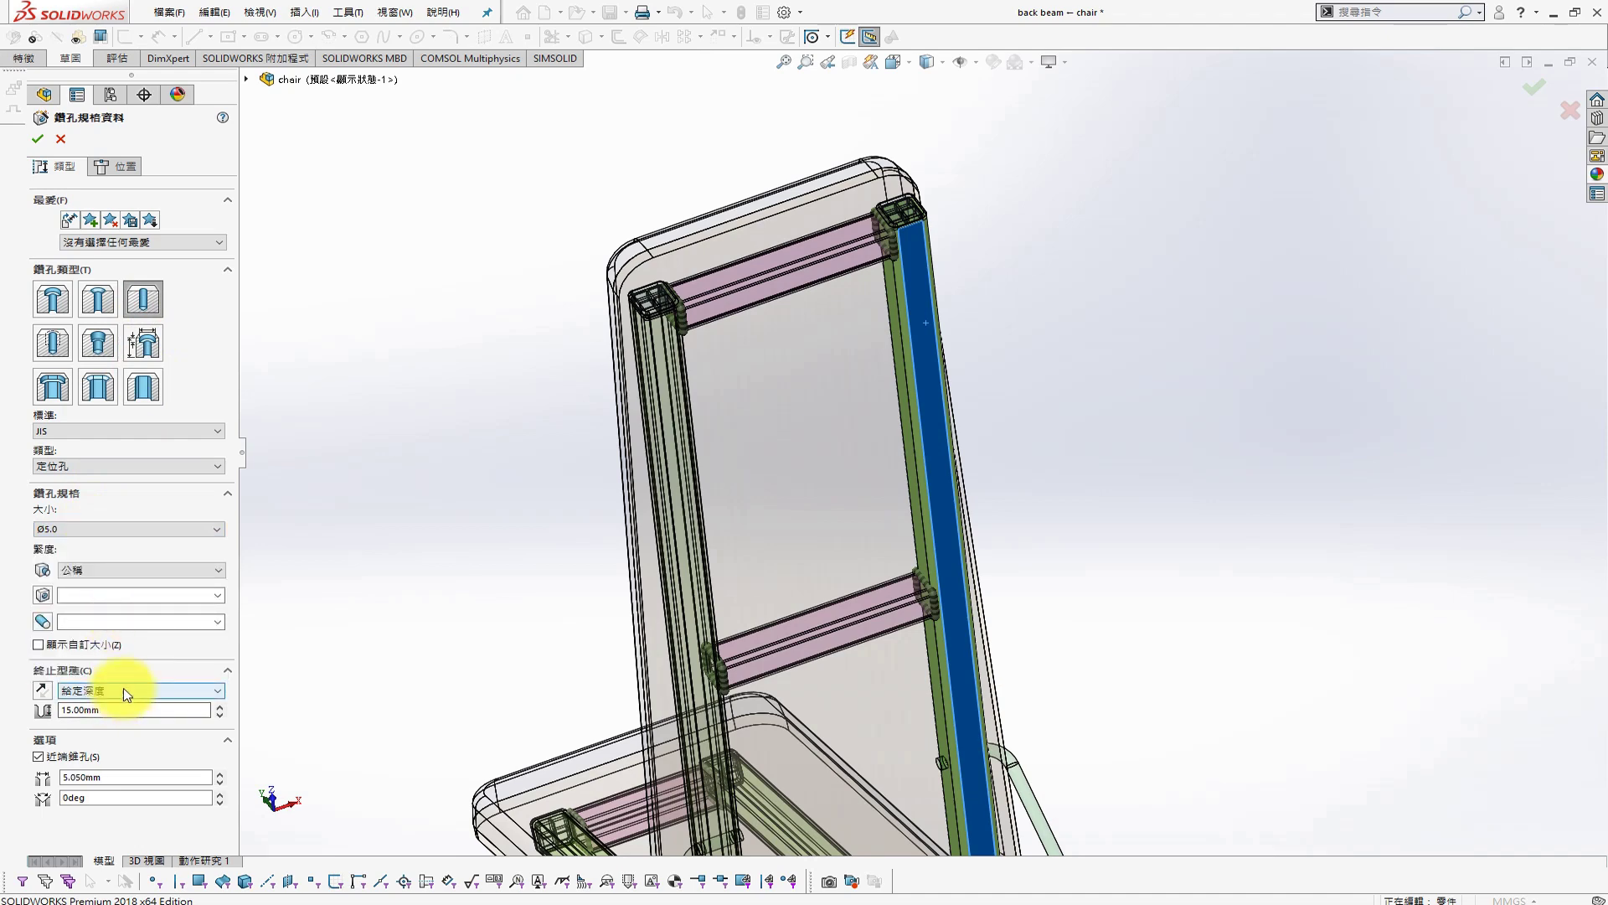
click(123, 691)
click(108, 718)
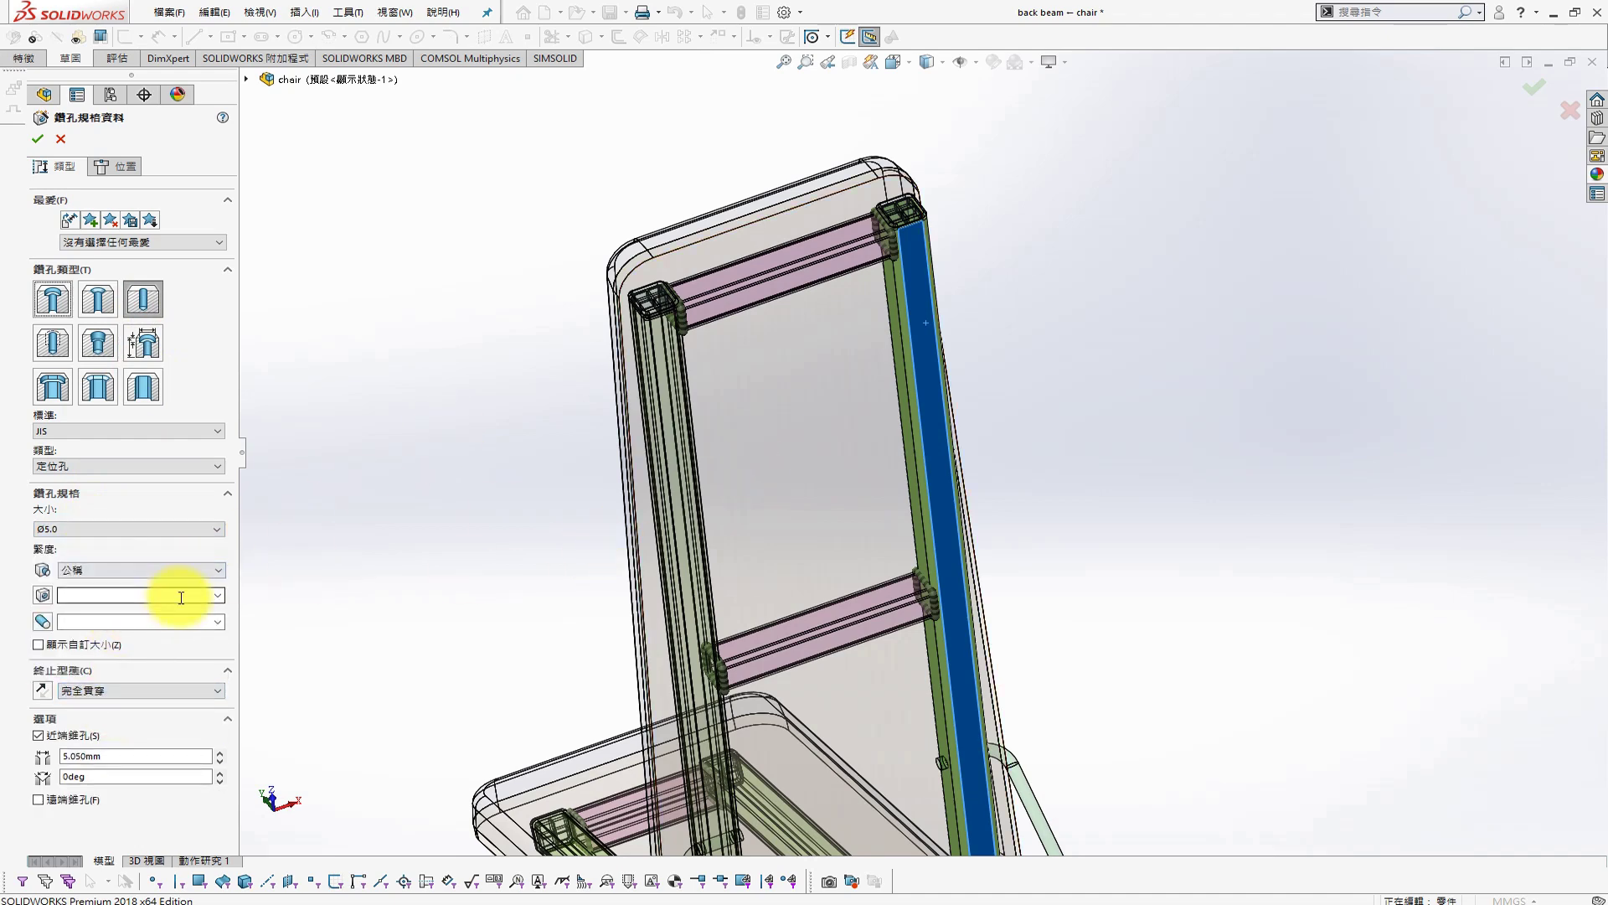
Place a hole point on the back beam face
click(217, 595)
middle_drag(383, 520, 903, 518)
scroll(903, 516, down, 5)
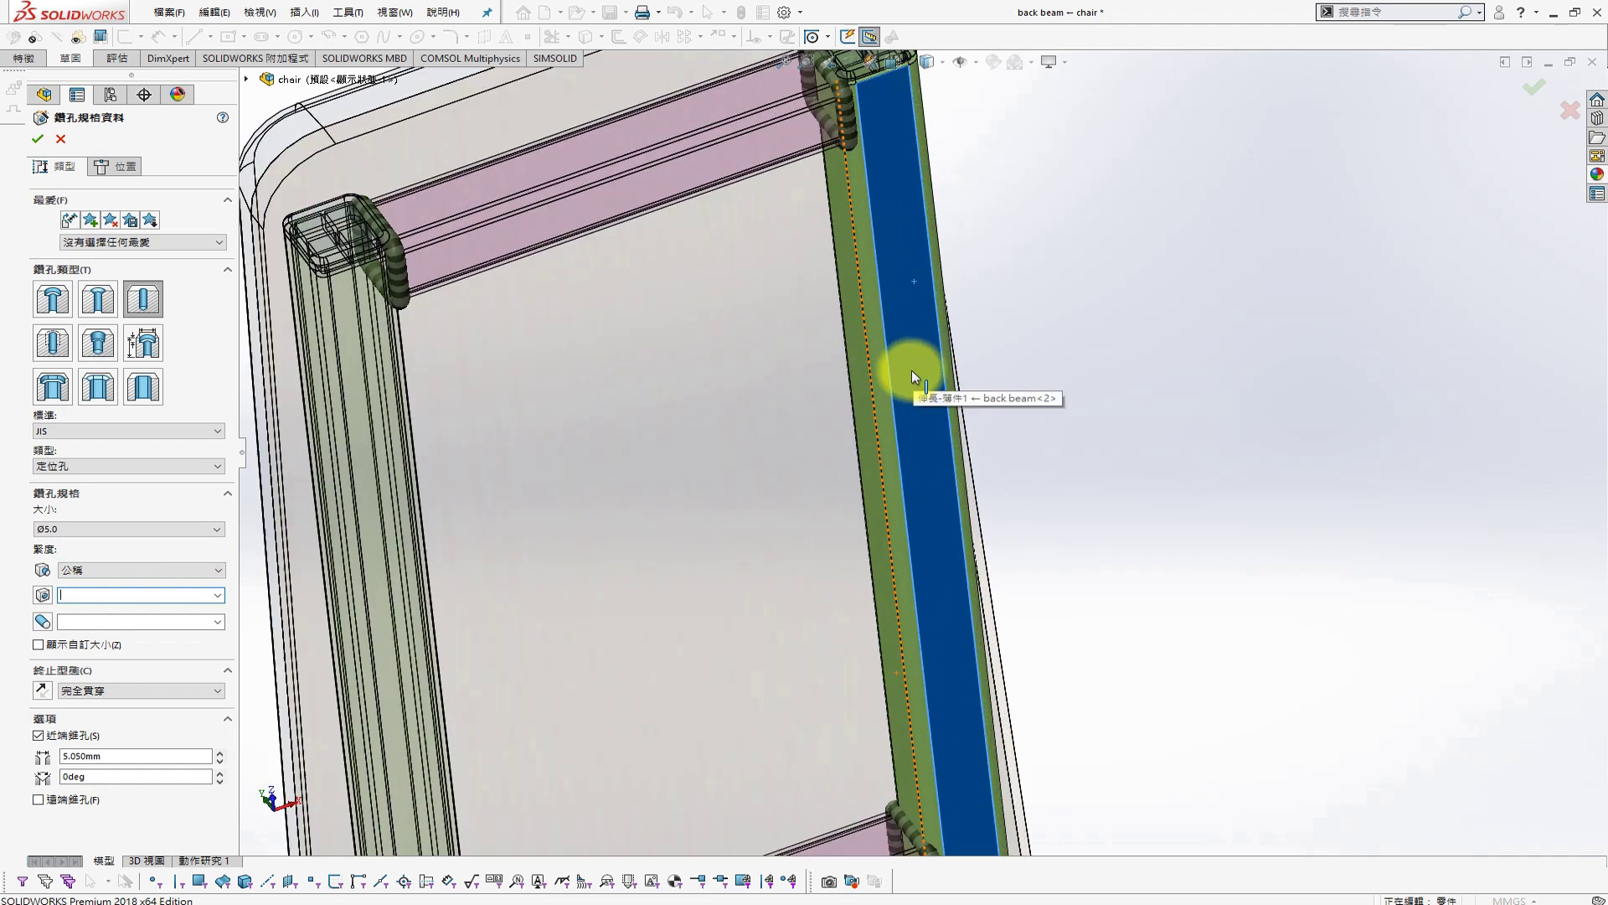
click(117, 166)
scroll(916, 270, up, 5)
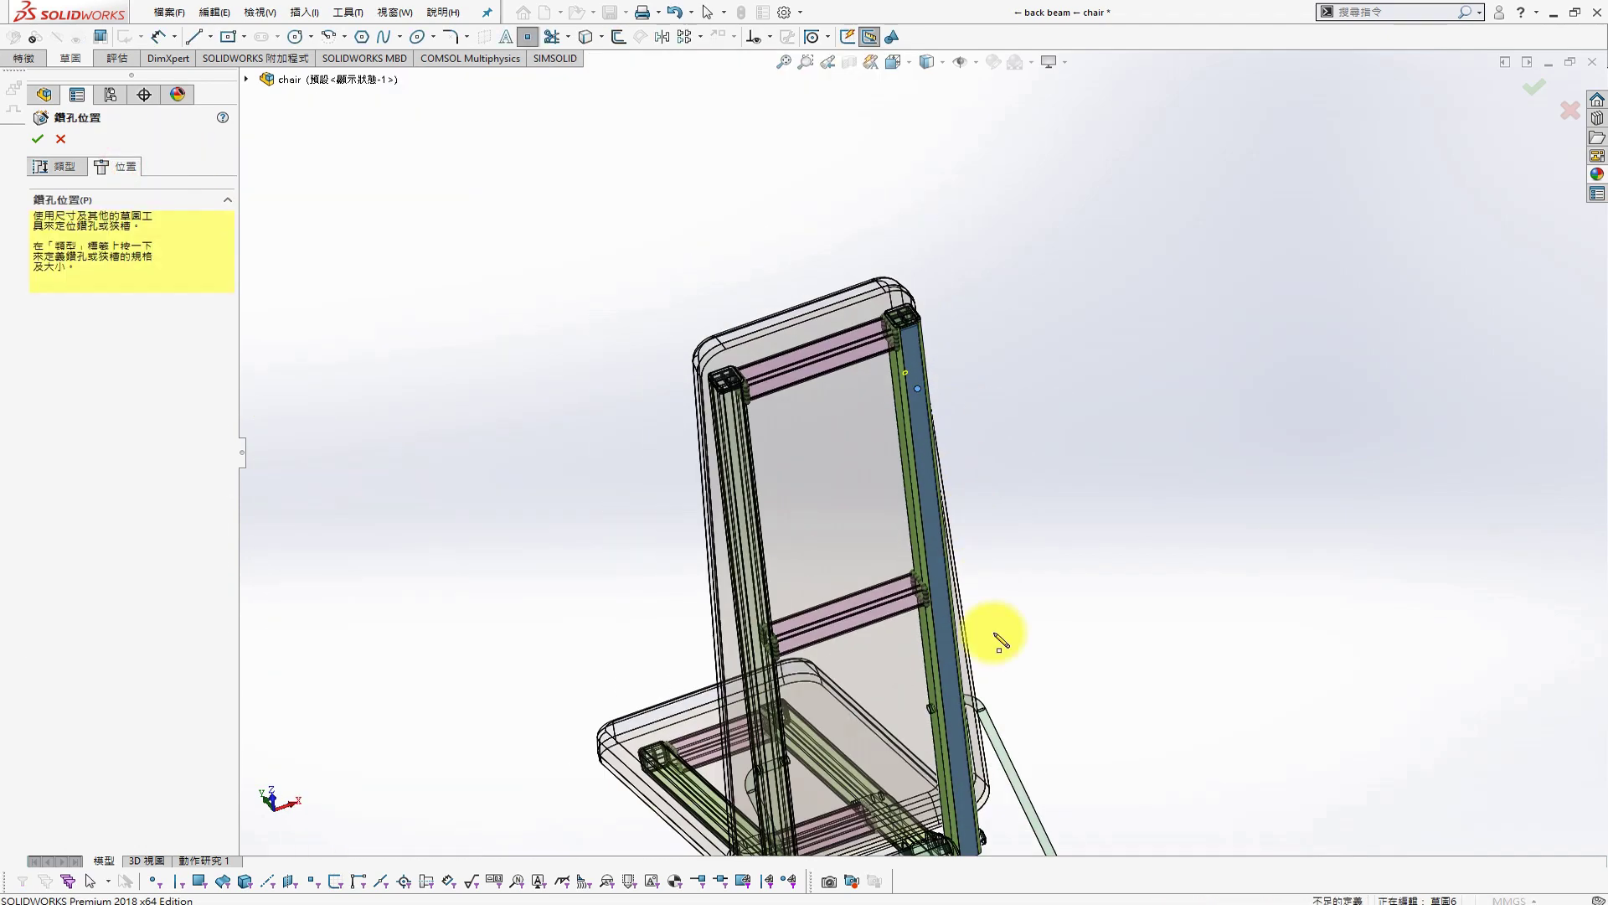
click(961, 766)
key(Escape)
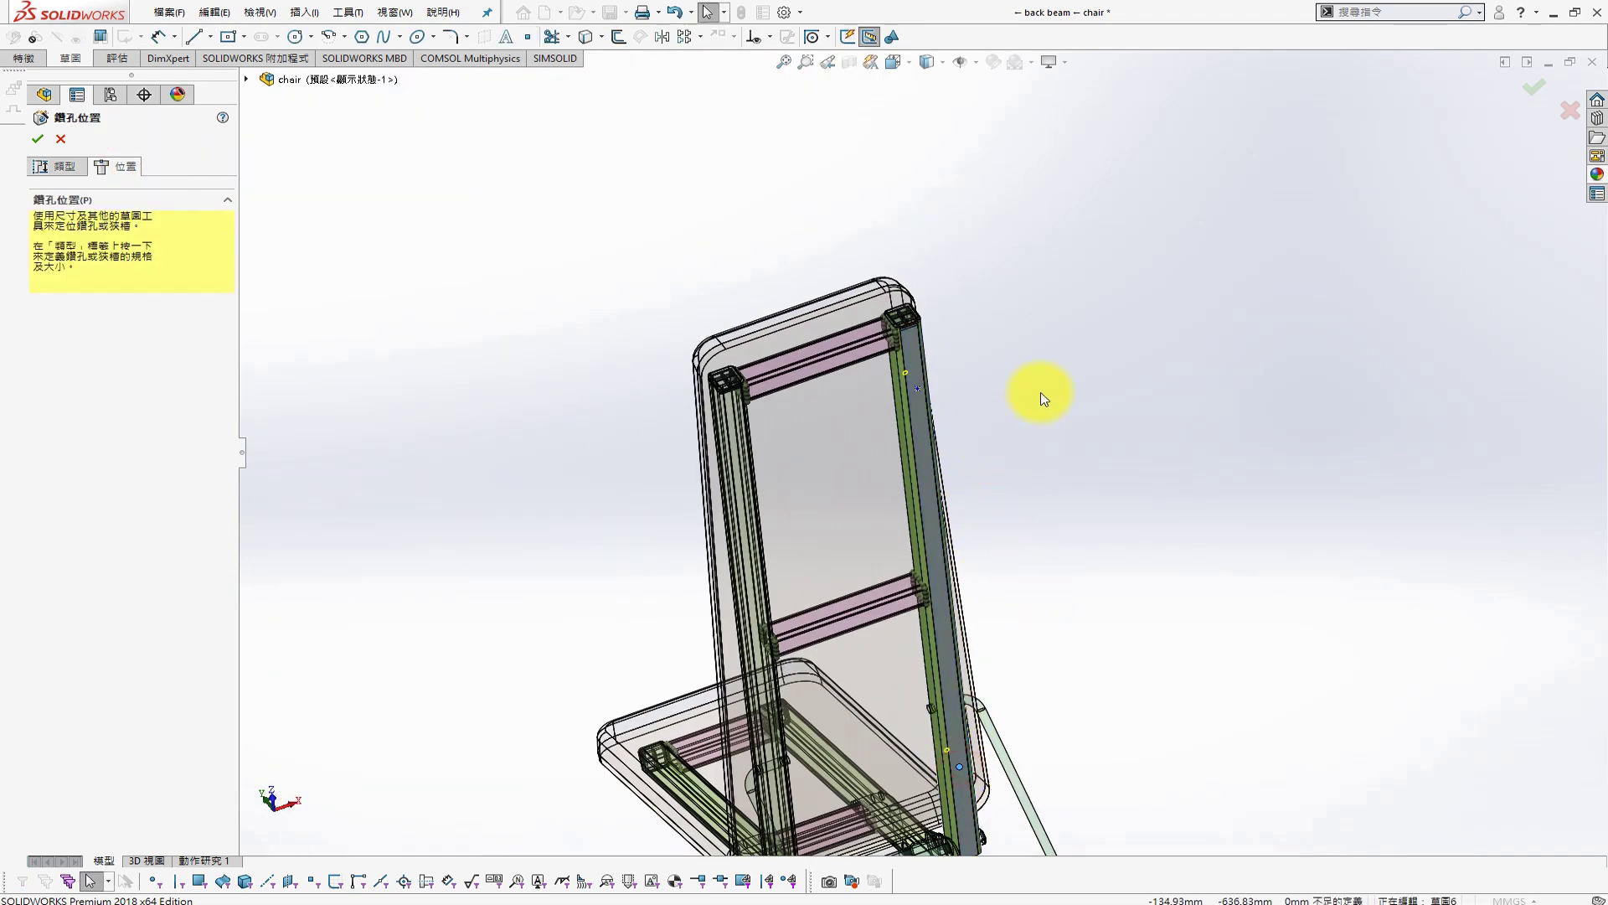
Relate the hole points to the origin in a normal view and confirm the Ø5.0mm hole
key(s)
click(1134, 445)
scroll(983, 365, down, 3)
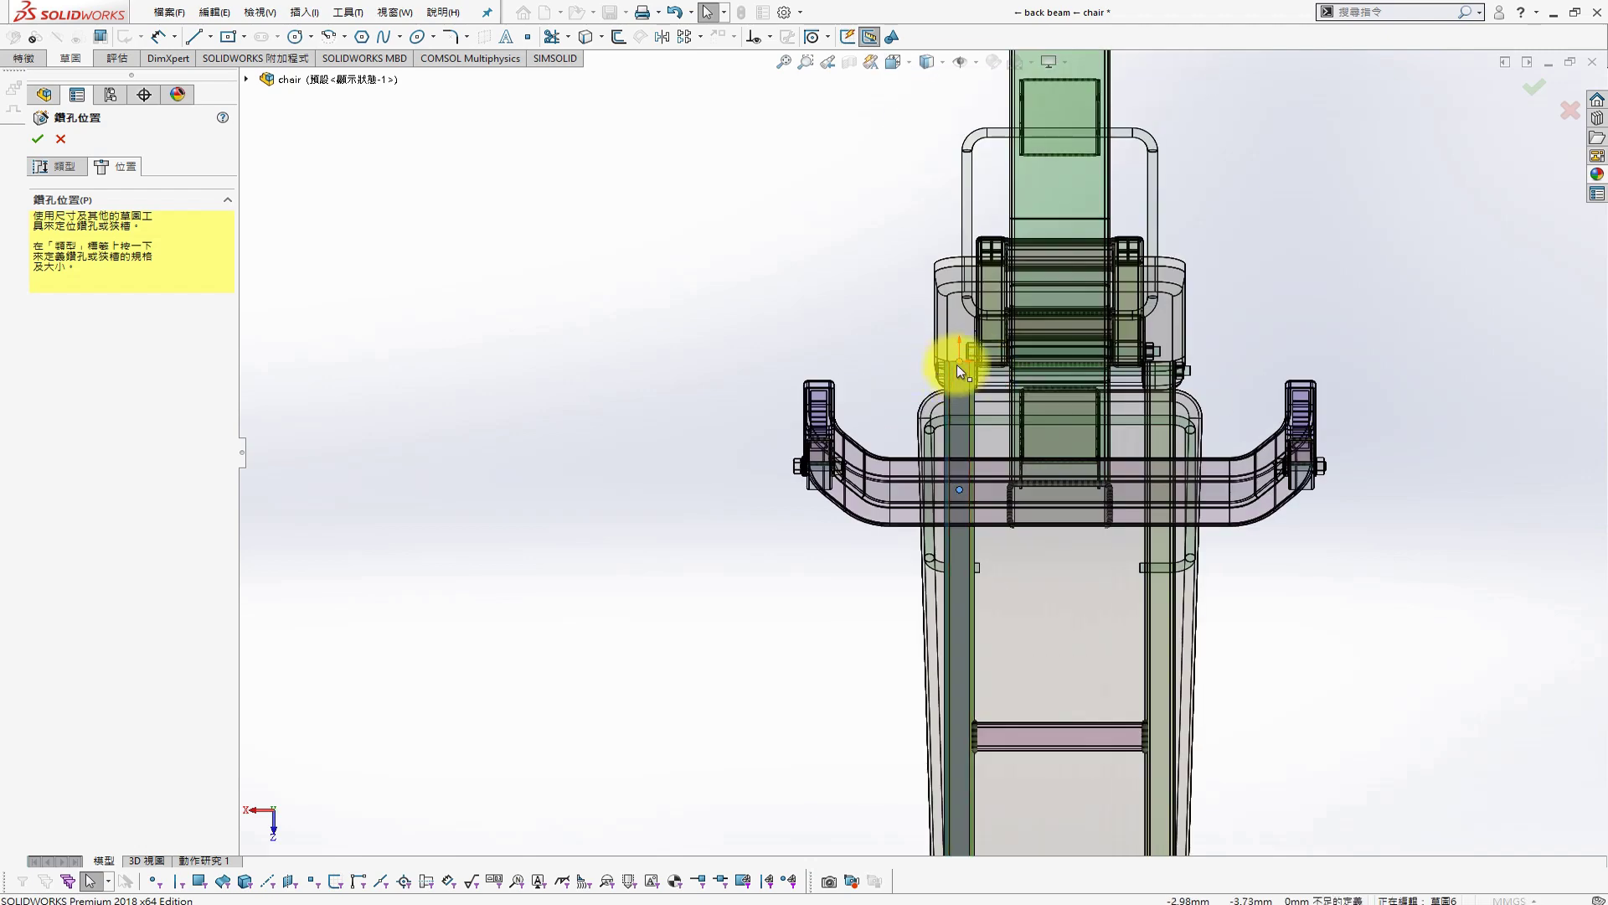
click(957, 364)
ctrl+click(959, 490)
scroll(997, 603, up, 5)
scroll(932, 599, down, 4)
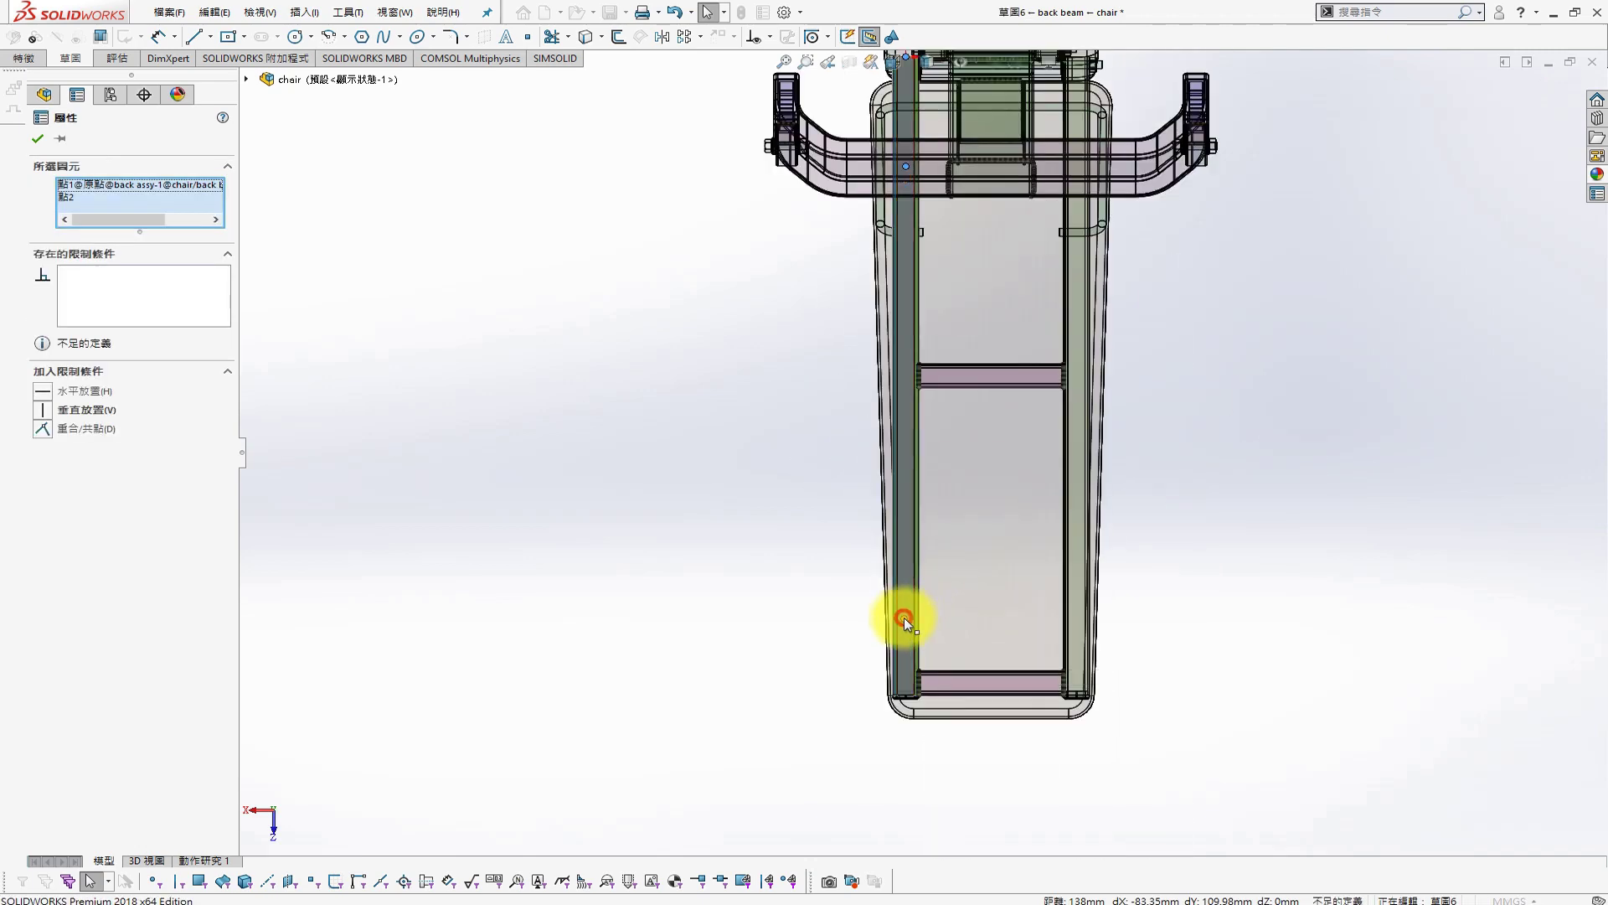
ctrl+click(903, 619)
click(39, 139)
scroll(847, 153, down, 2)
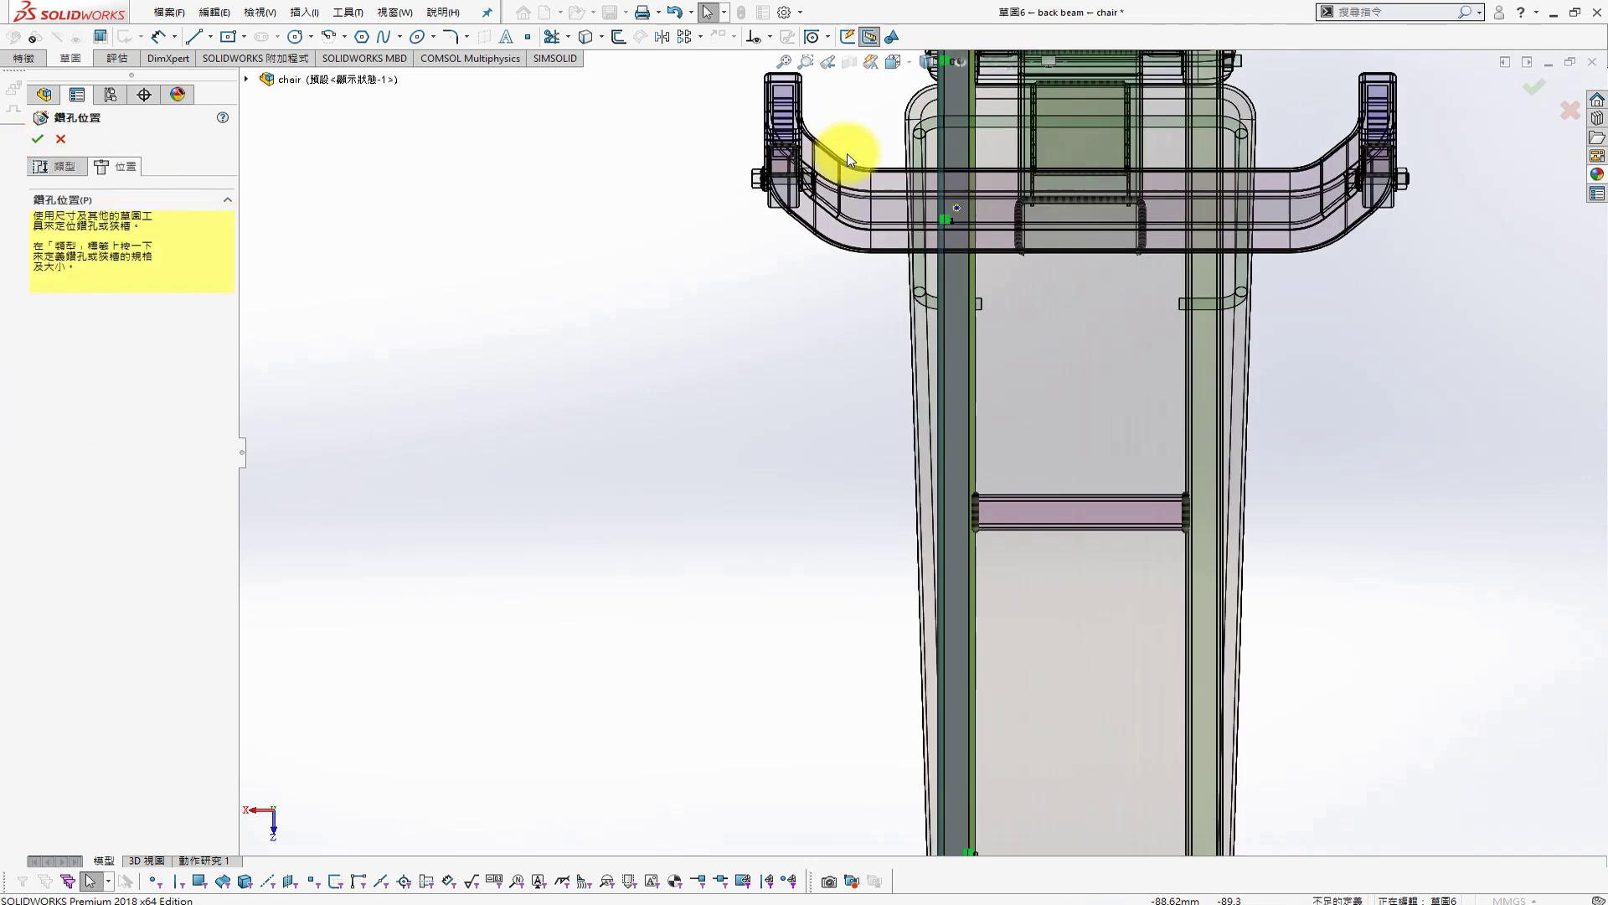
click(38, 140)
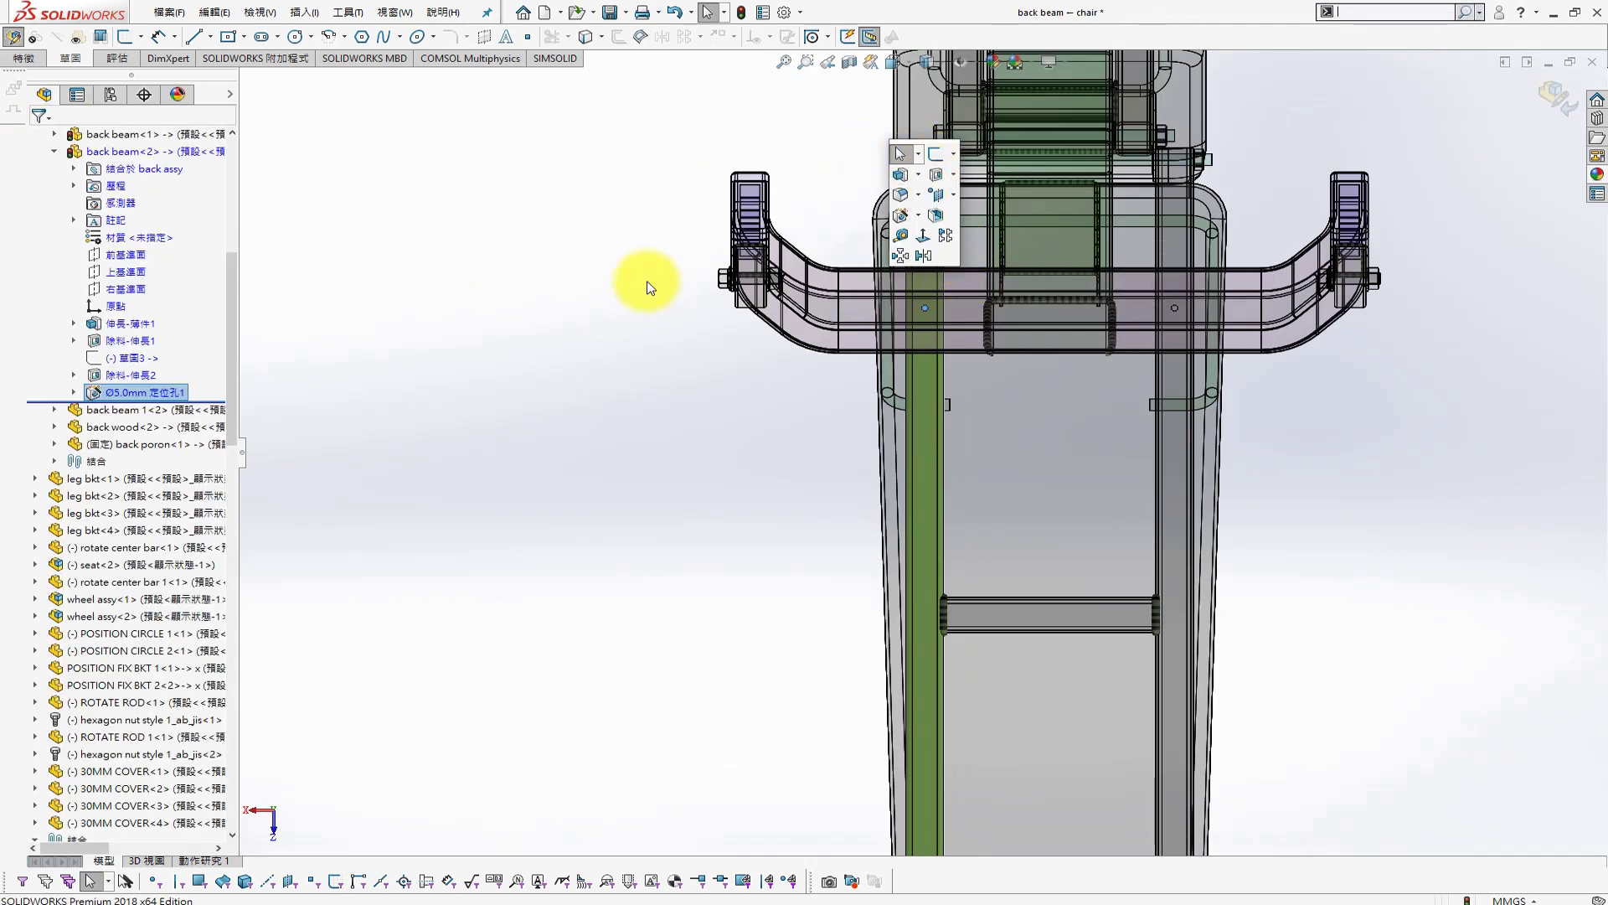
Dimension the hole point 150 mm from the beam's top end in the position sketch
click(73, 547)
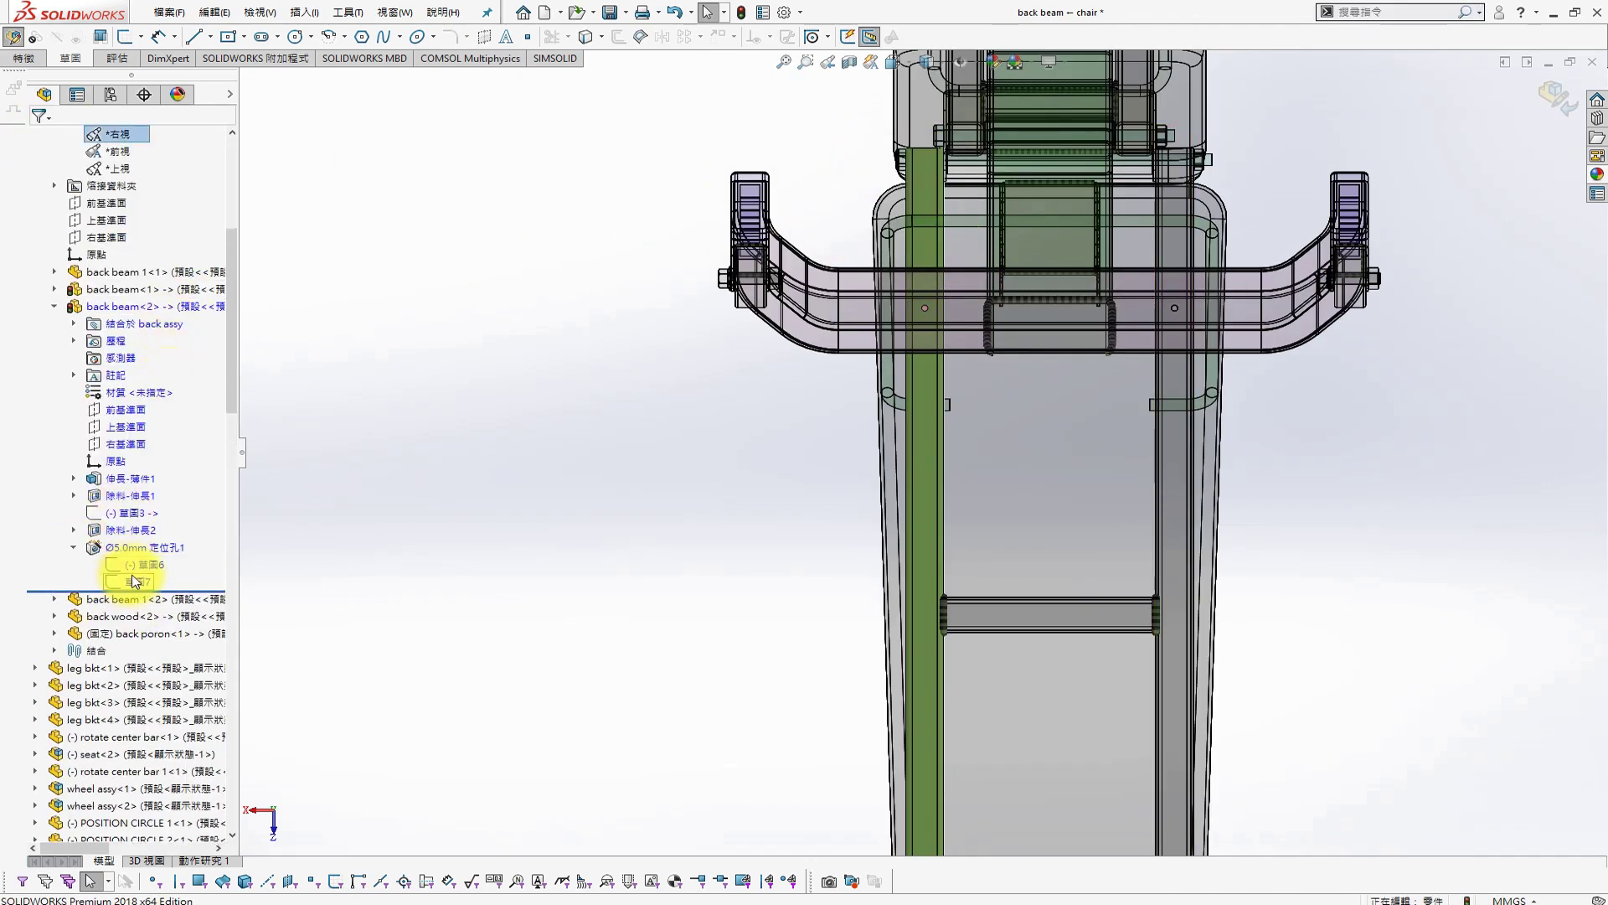
right_click(147, 564)
click(167, 532)
key(s)
click(533, 302)
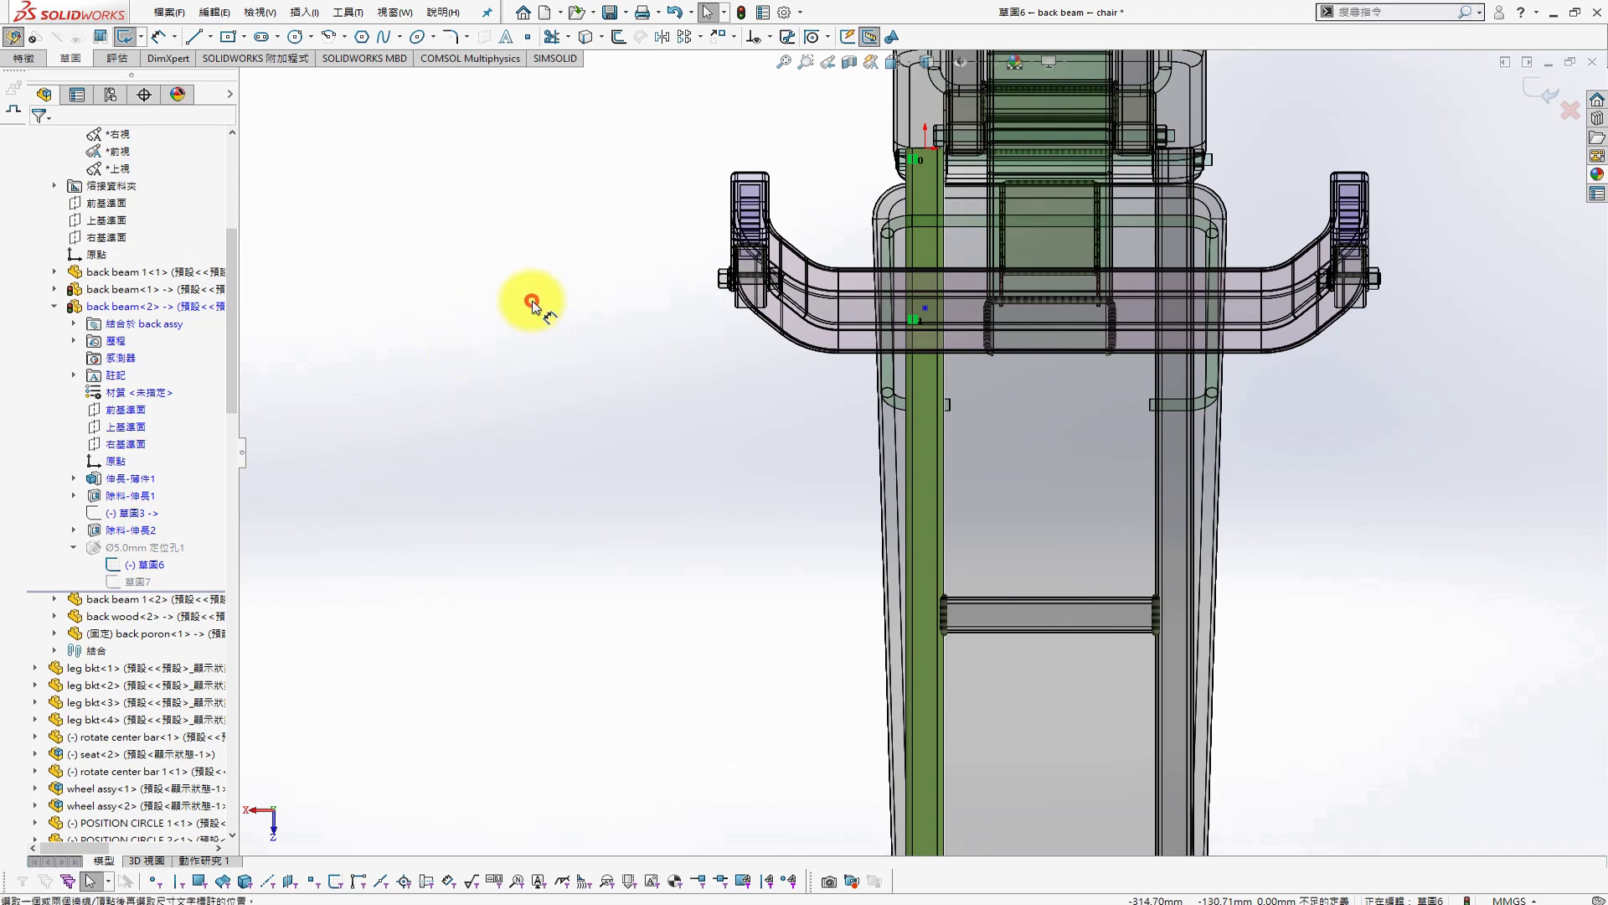
click(927, 312)
click(560, 277)
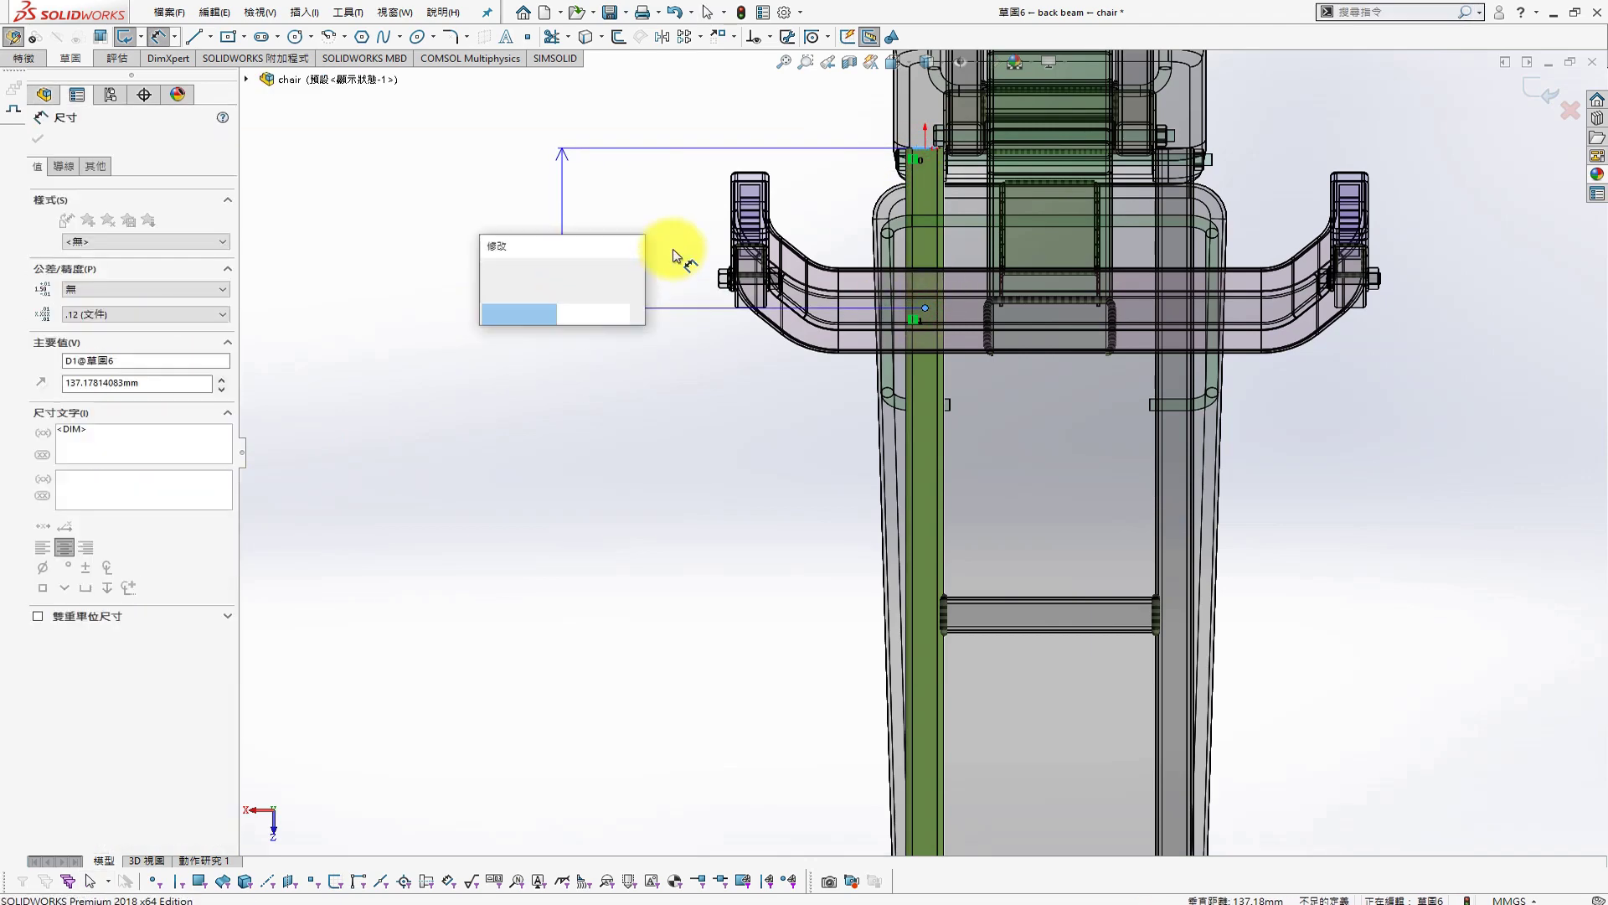
text(150)
key(Return)
Dimension the other hole point 150 mm from the beam's bottom edge
scroll(856, 526, down, 2)
scroll(856, 526, down, 2)
scroll(951, 711, up, 2)
scroll(827, 631, up, 5)
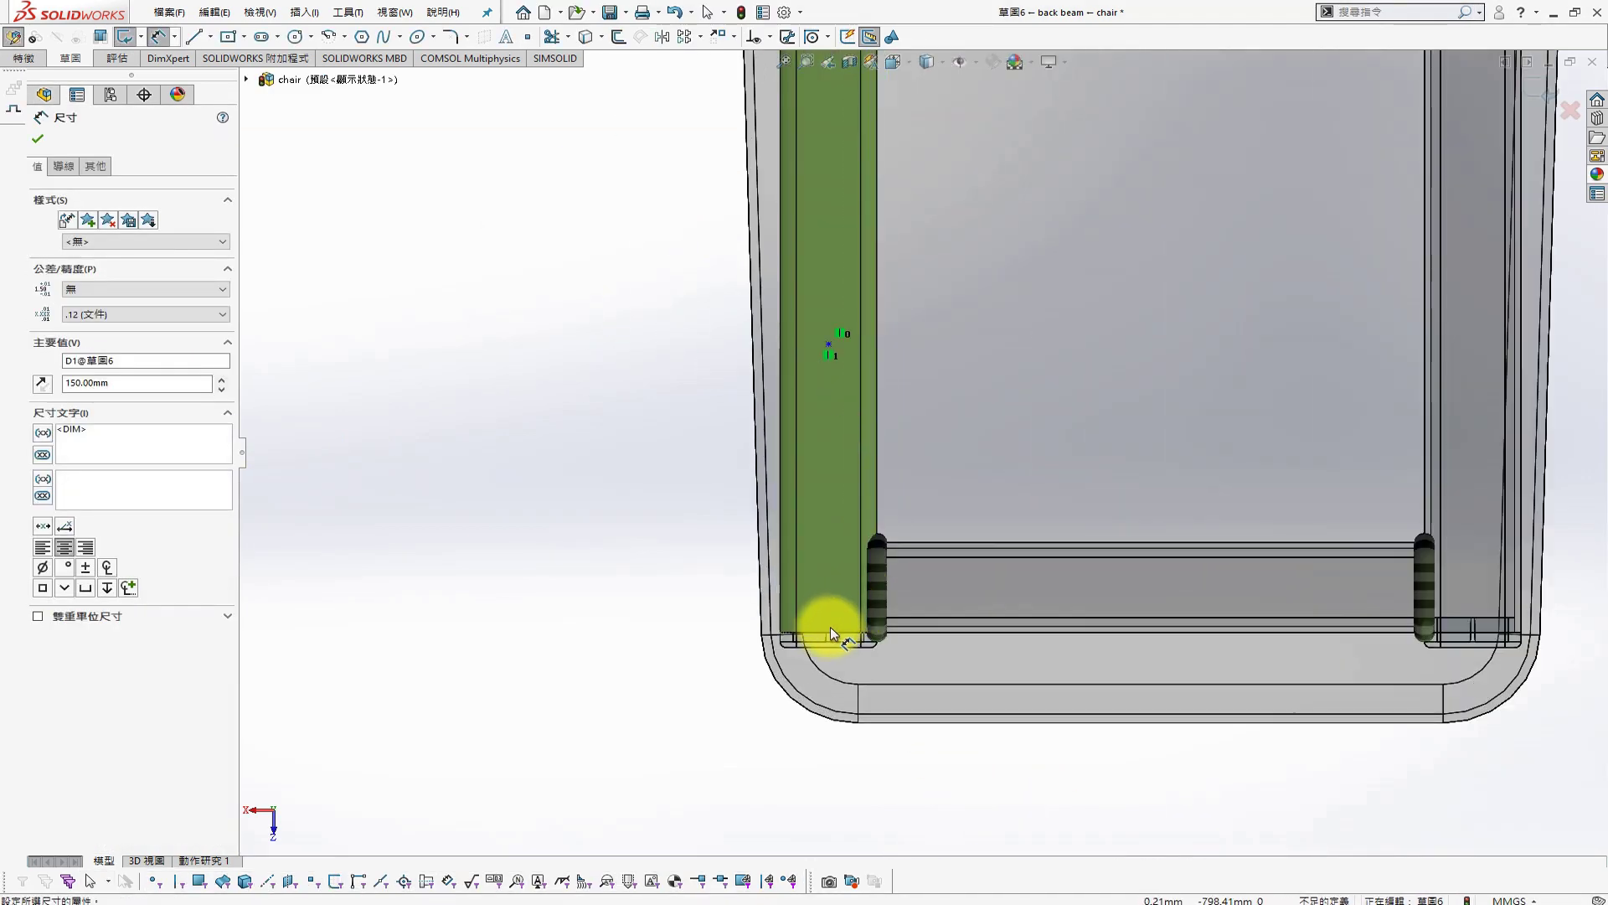
click(822, 339)
click(620, 333)
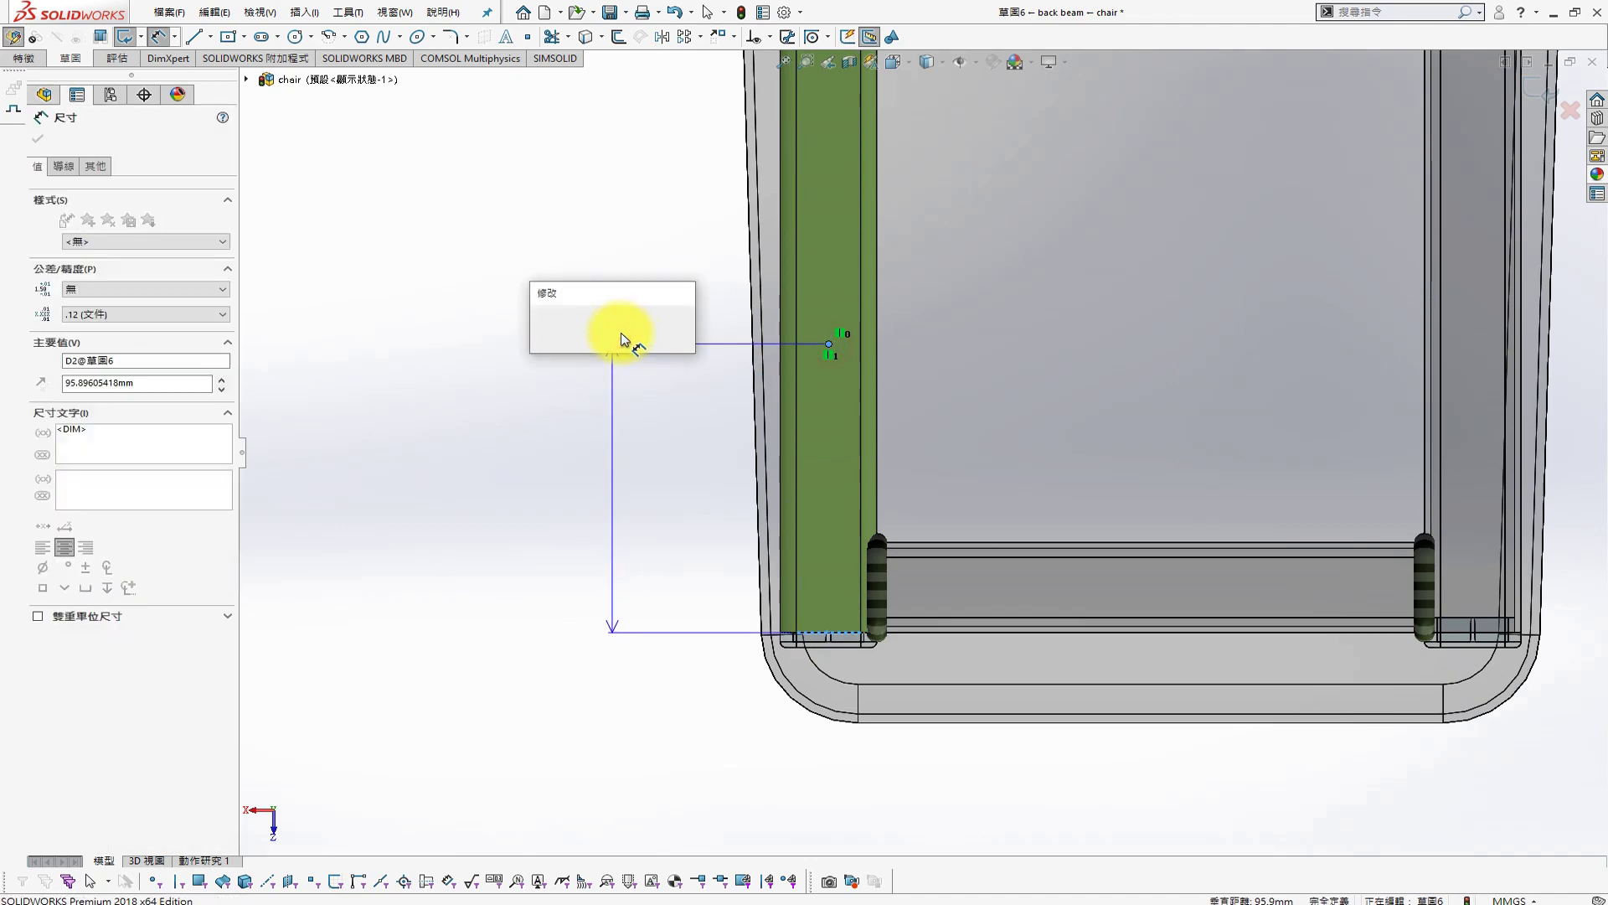
text(150)
key(Return)
scroll(838, 327, down, 5)
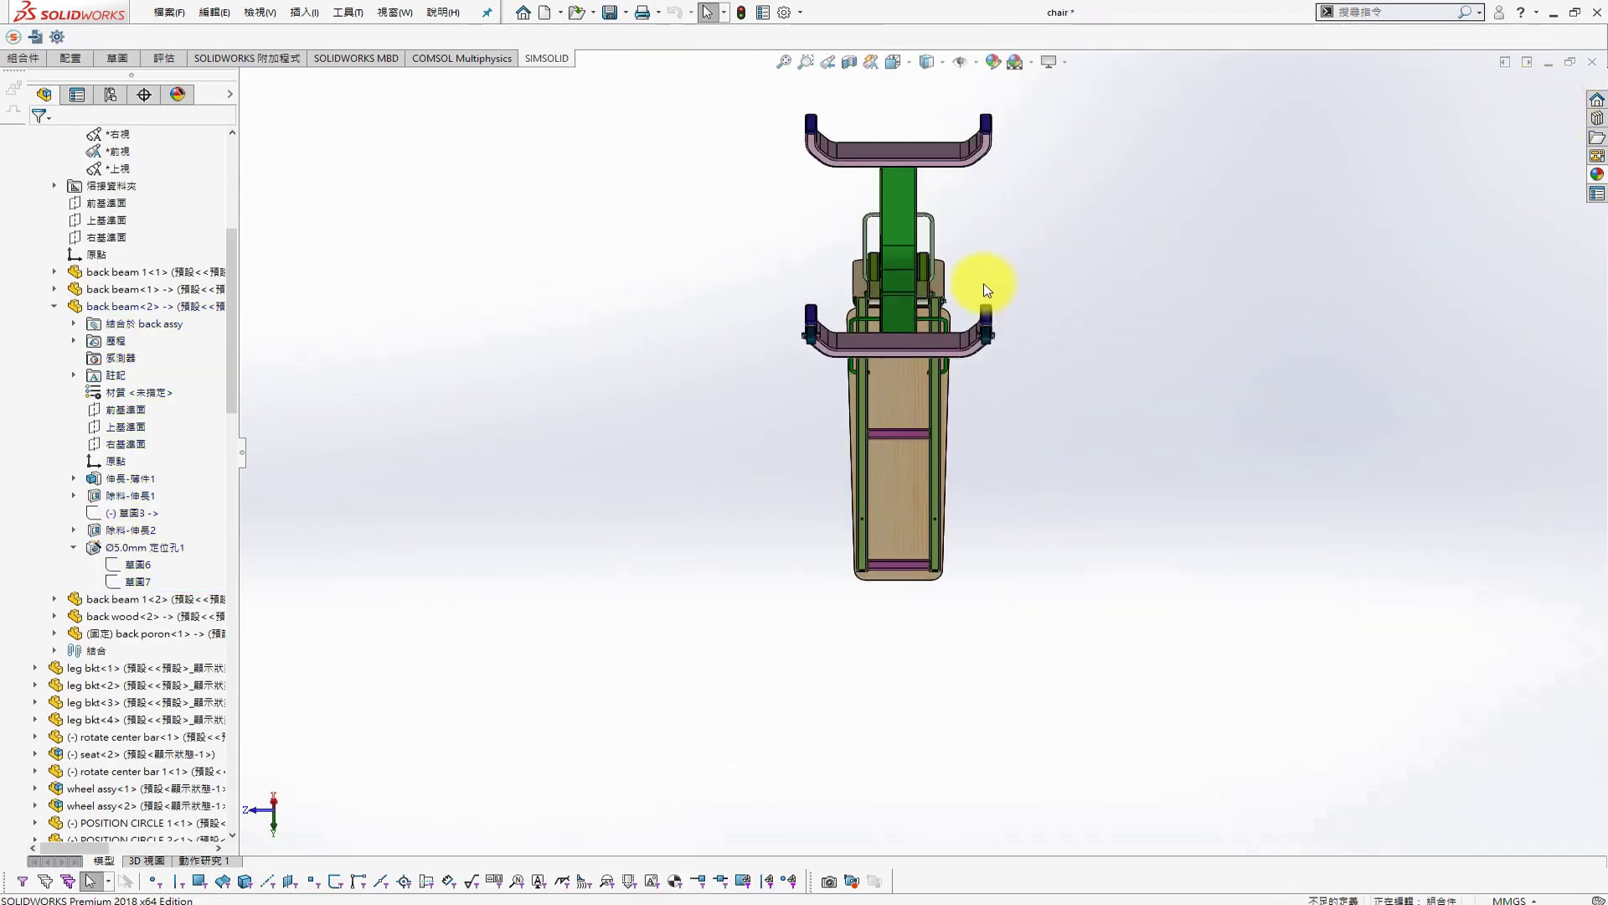
Edit chair bar 1 in place and start a plain drilled Hole Wizard hole on its top face
mouse_move(977, 288)
middle_down()
mouse_move(682, 305)
mouse_move(995, 440)
middle_up()
scroll(995, 440, up, 3)
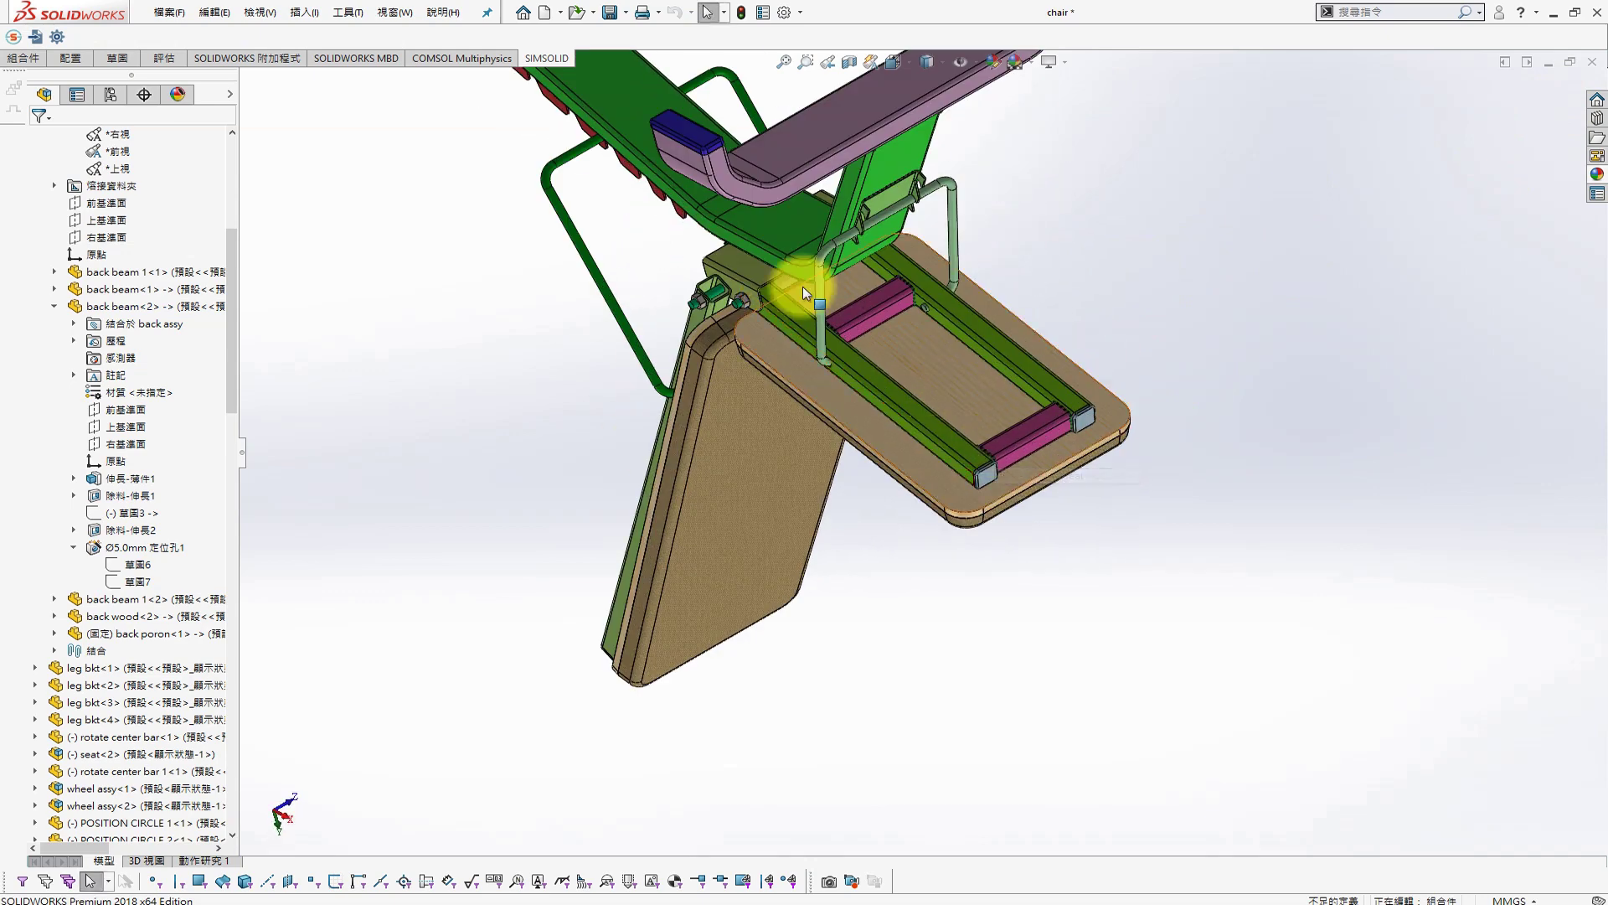
scroll(852, 388, up, 3)
click(953, 449)
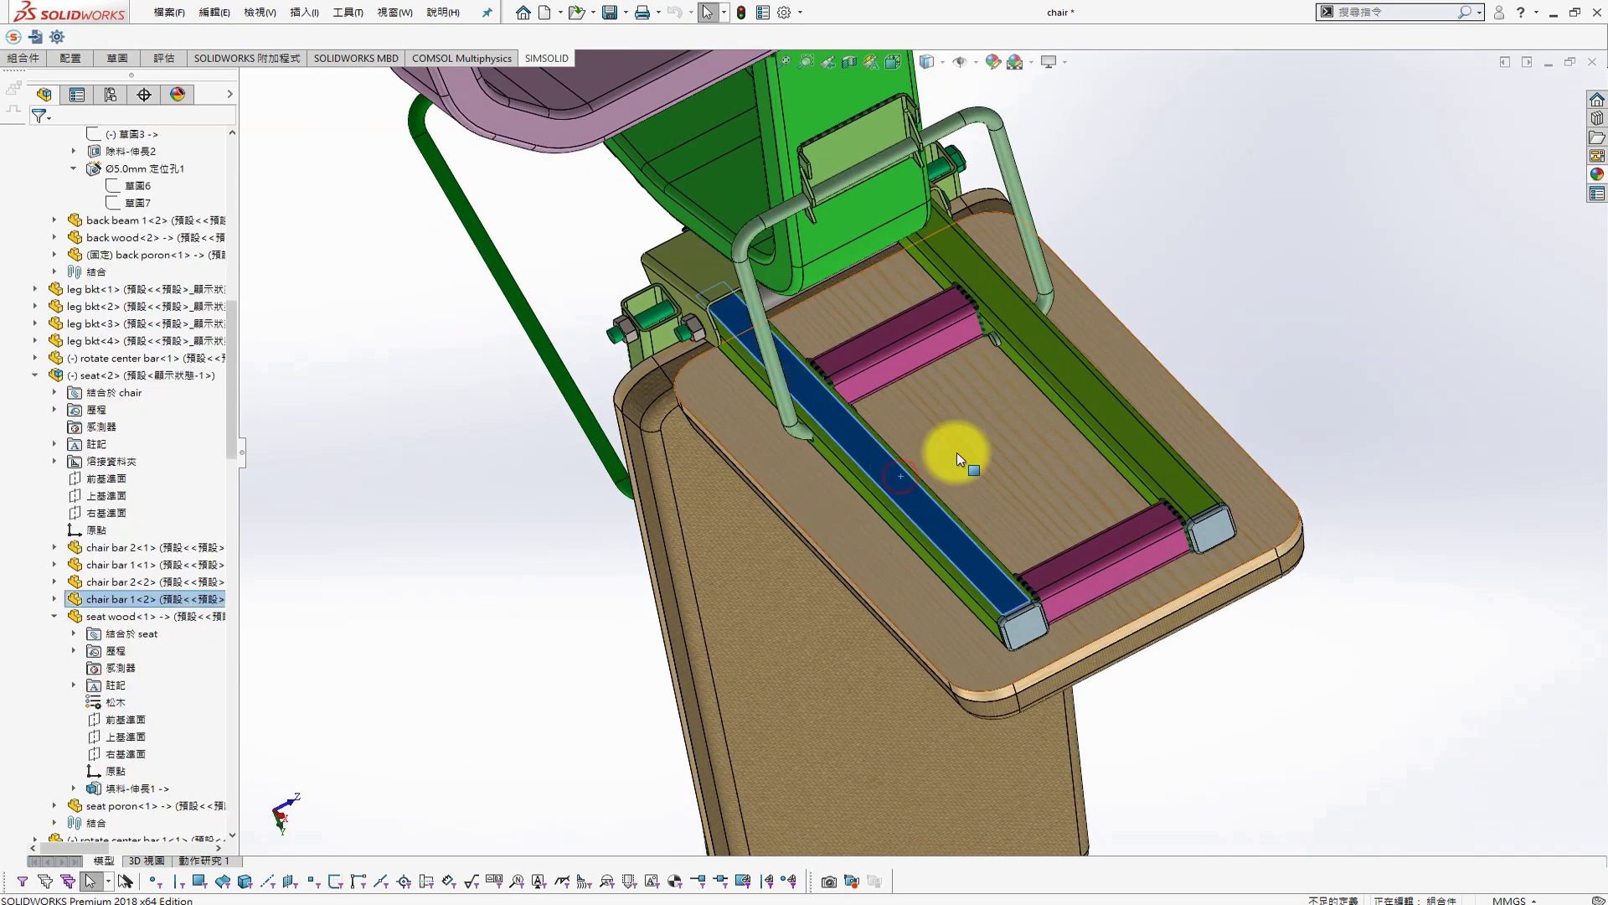
click(1037, 402)
click(887, 485)
click(304, 12)
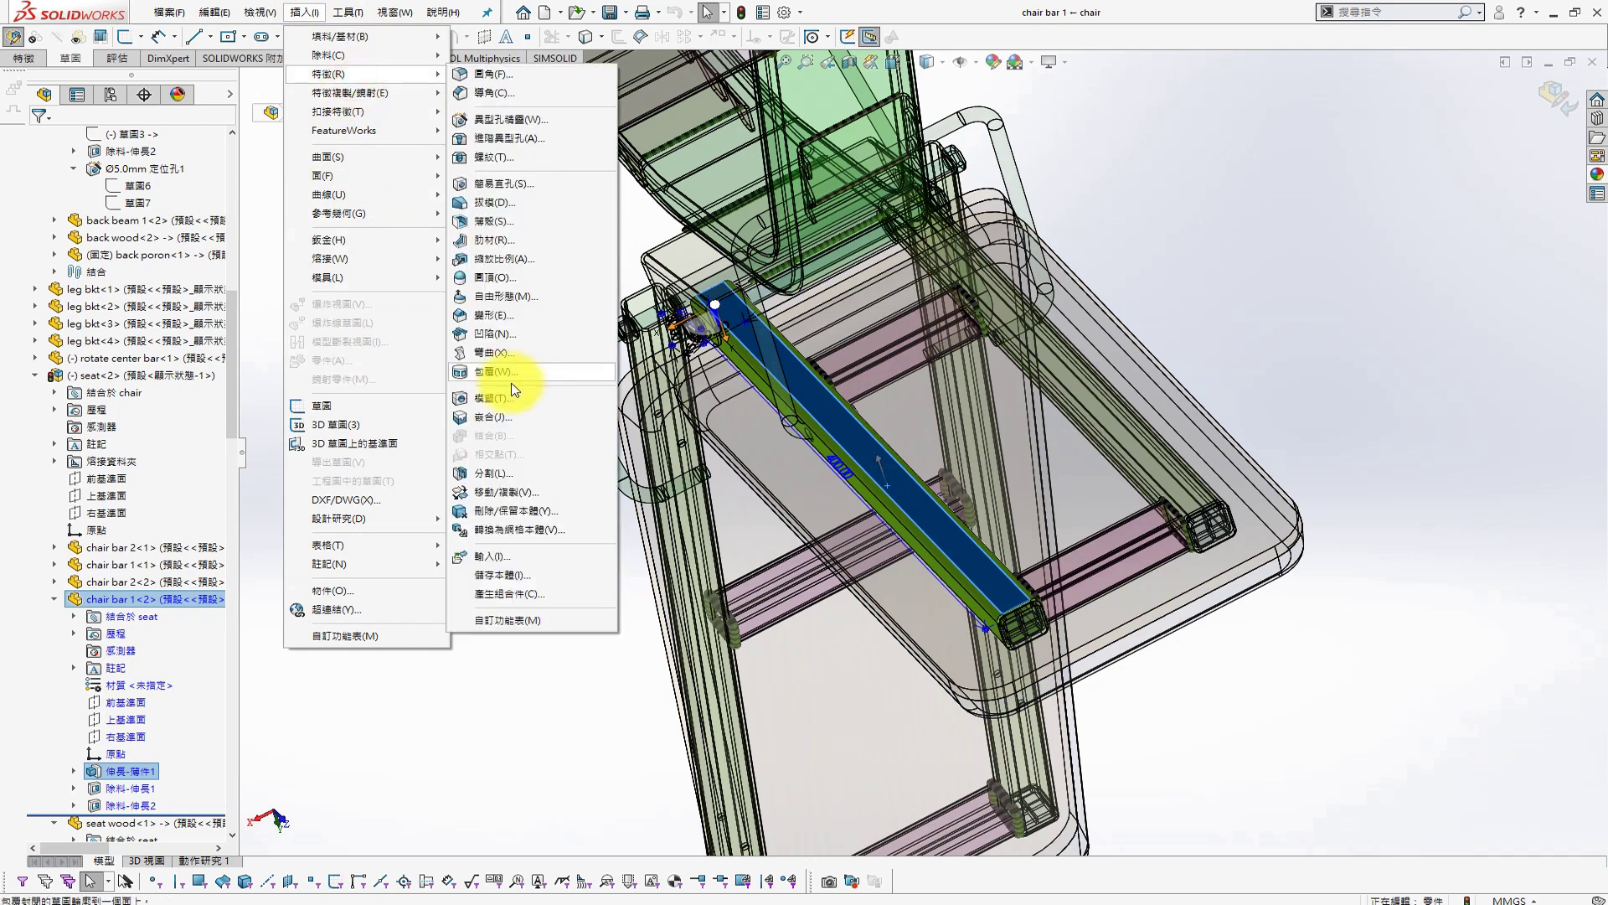
mouse_move(329, 74)
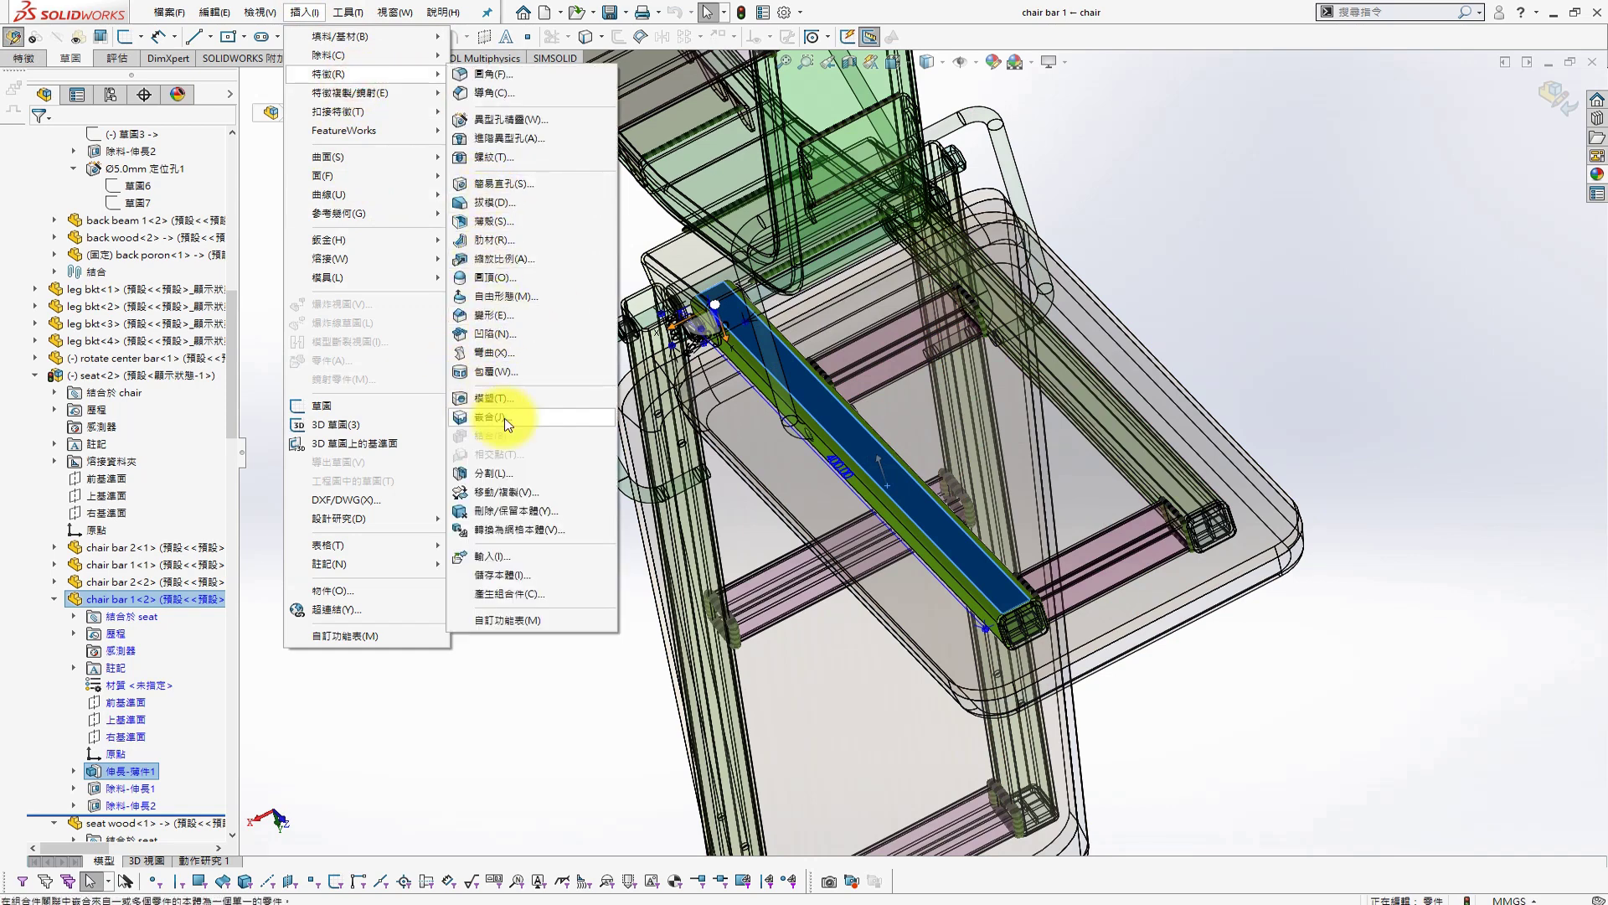
click(498, 120)
click(157, 303)
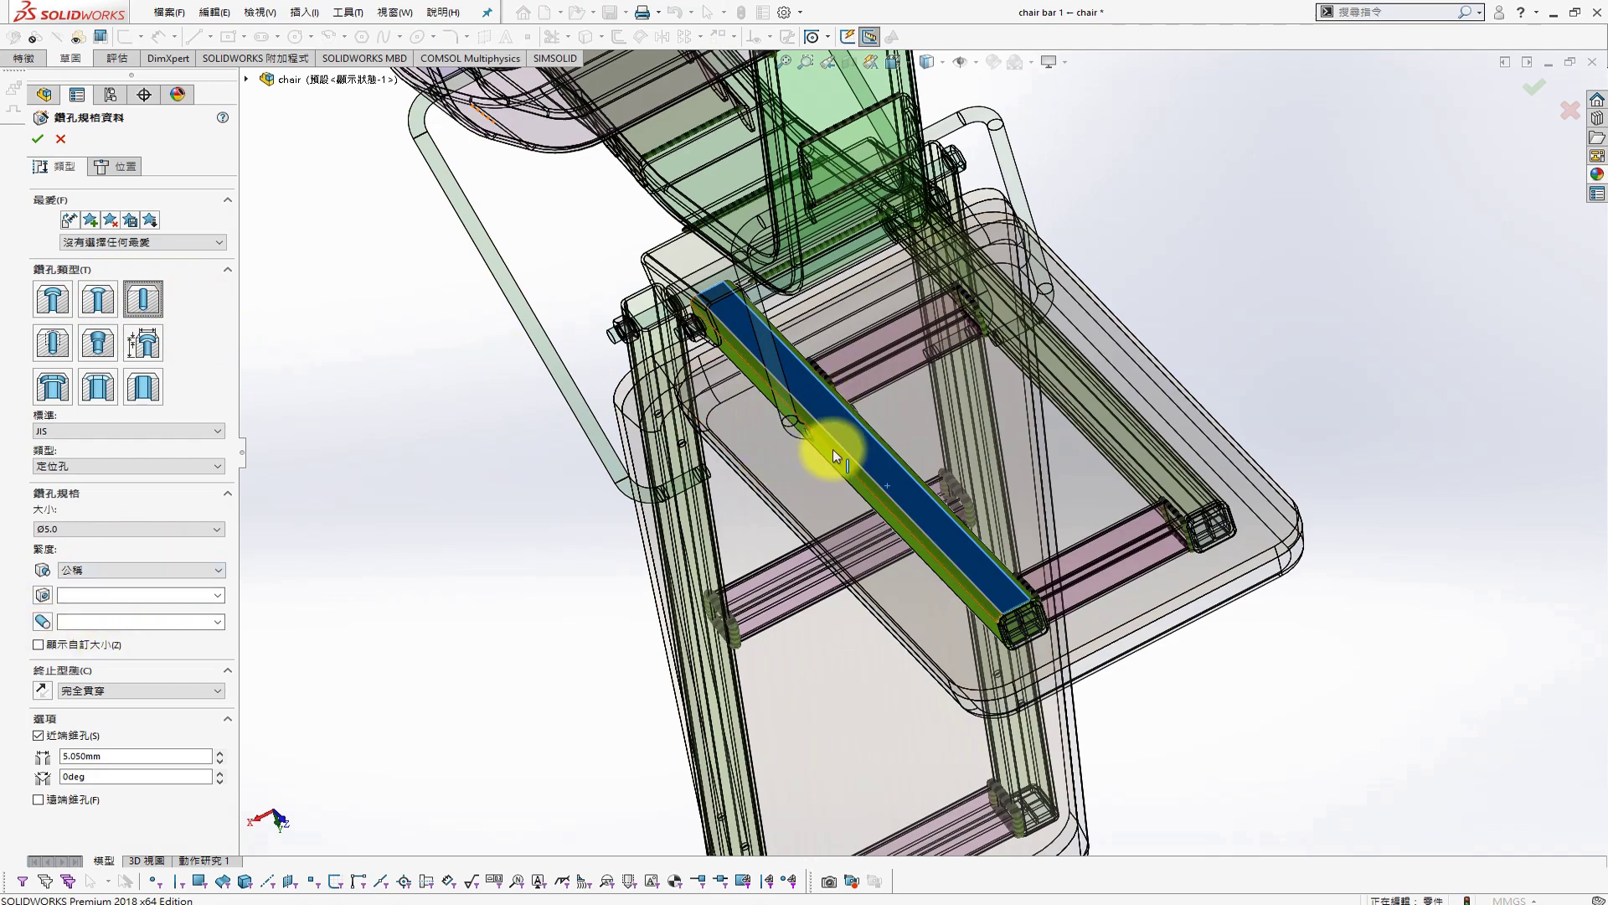
click(117, 168)
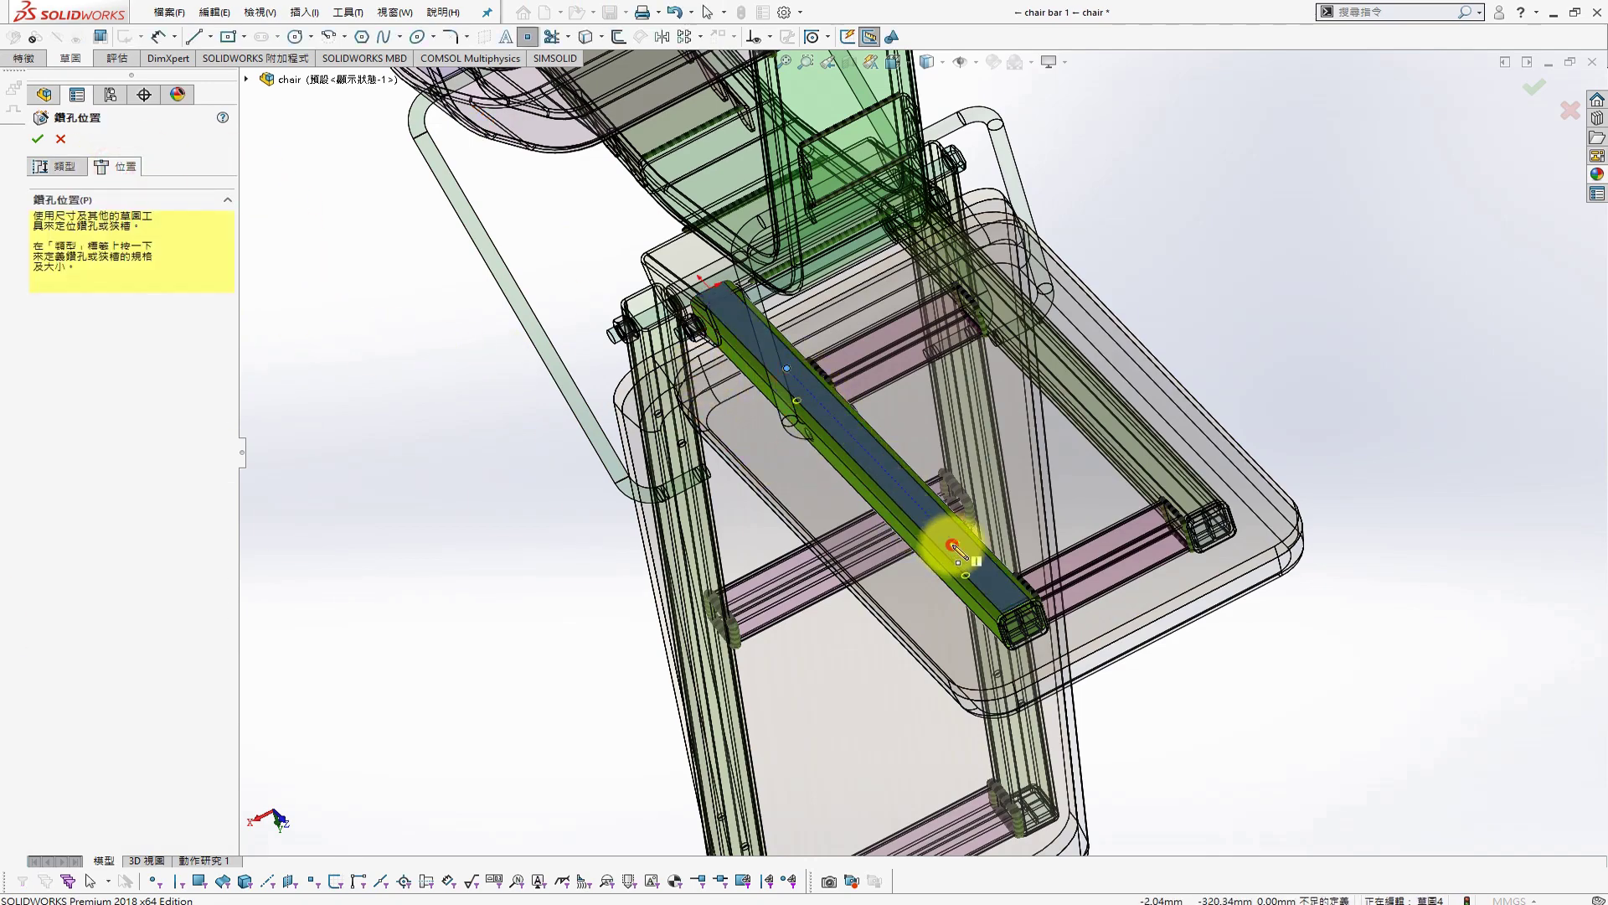
Select both hole points in a normal view and align them vertically
key(s)
click(1357, 418)
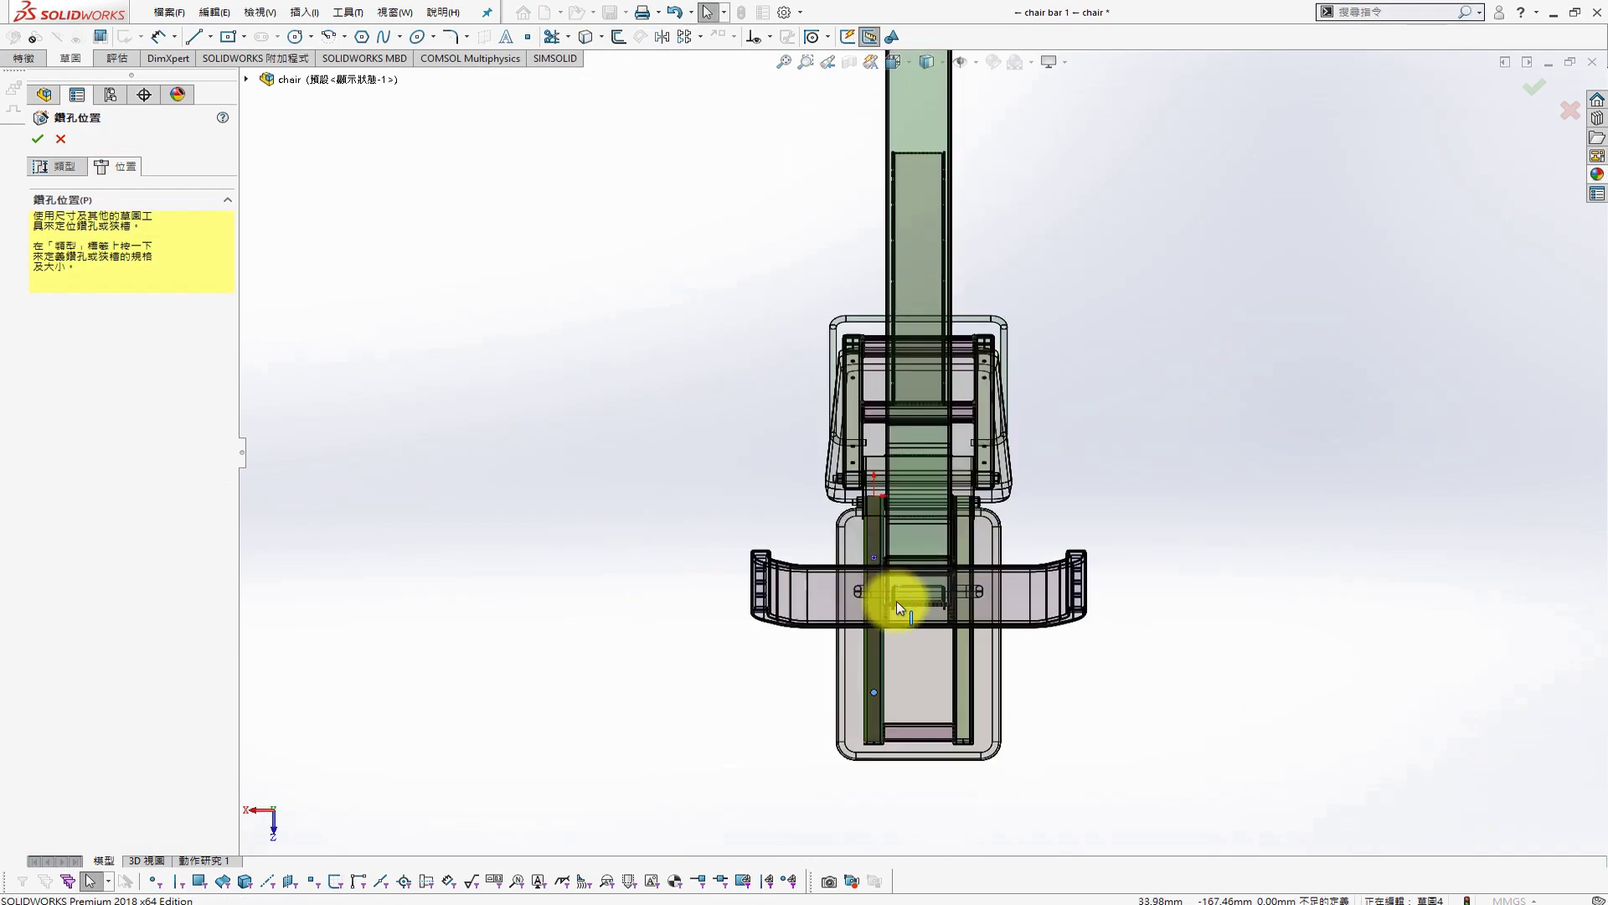
scroll(897, 600, down, 3)
click(863, 526)
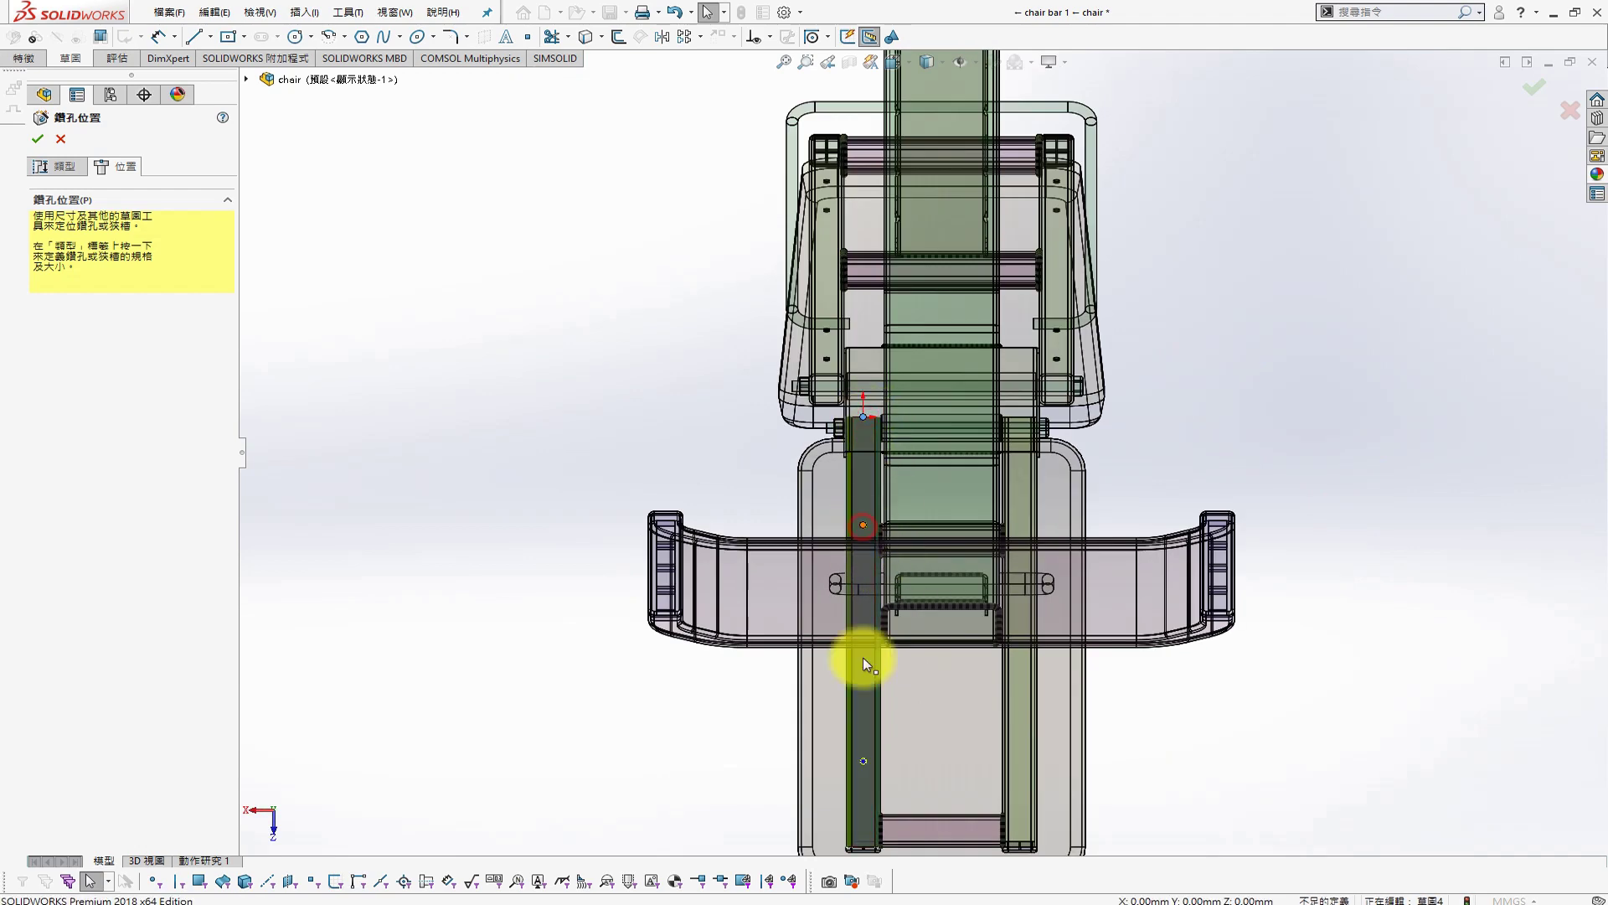
ctrl+click(863, 762)
click(44, 414)
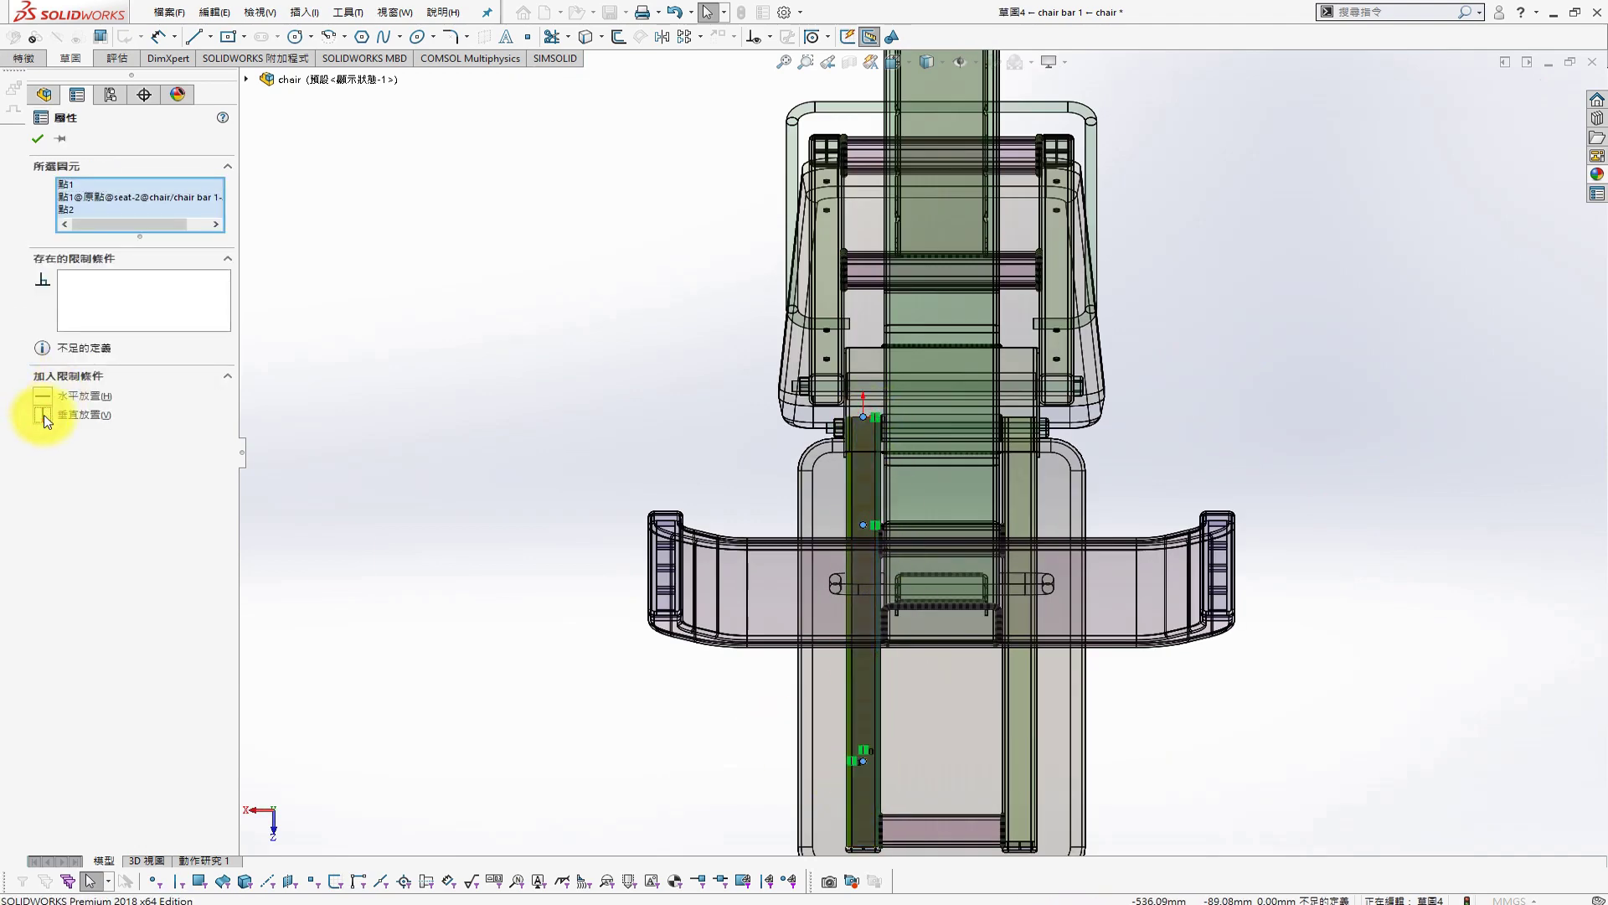
click(38, 141)
Dimension the first hole point 100 mm from the bar end
scroll(969, 449, down, 2)
key(s)
click(884, 427)
click(898, 536)
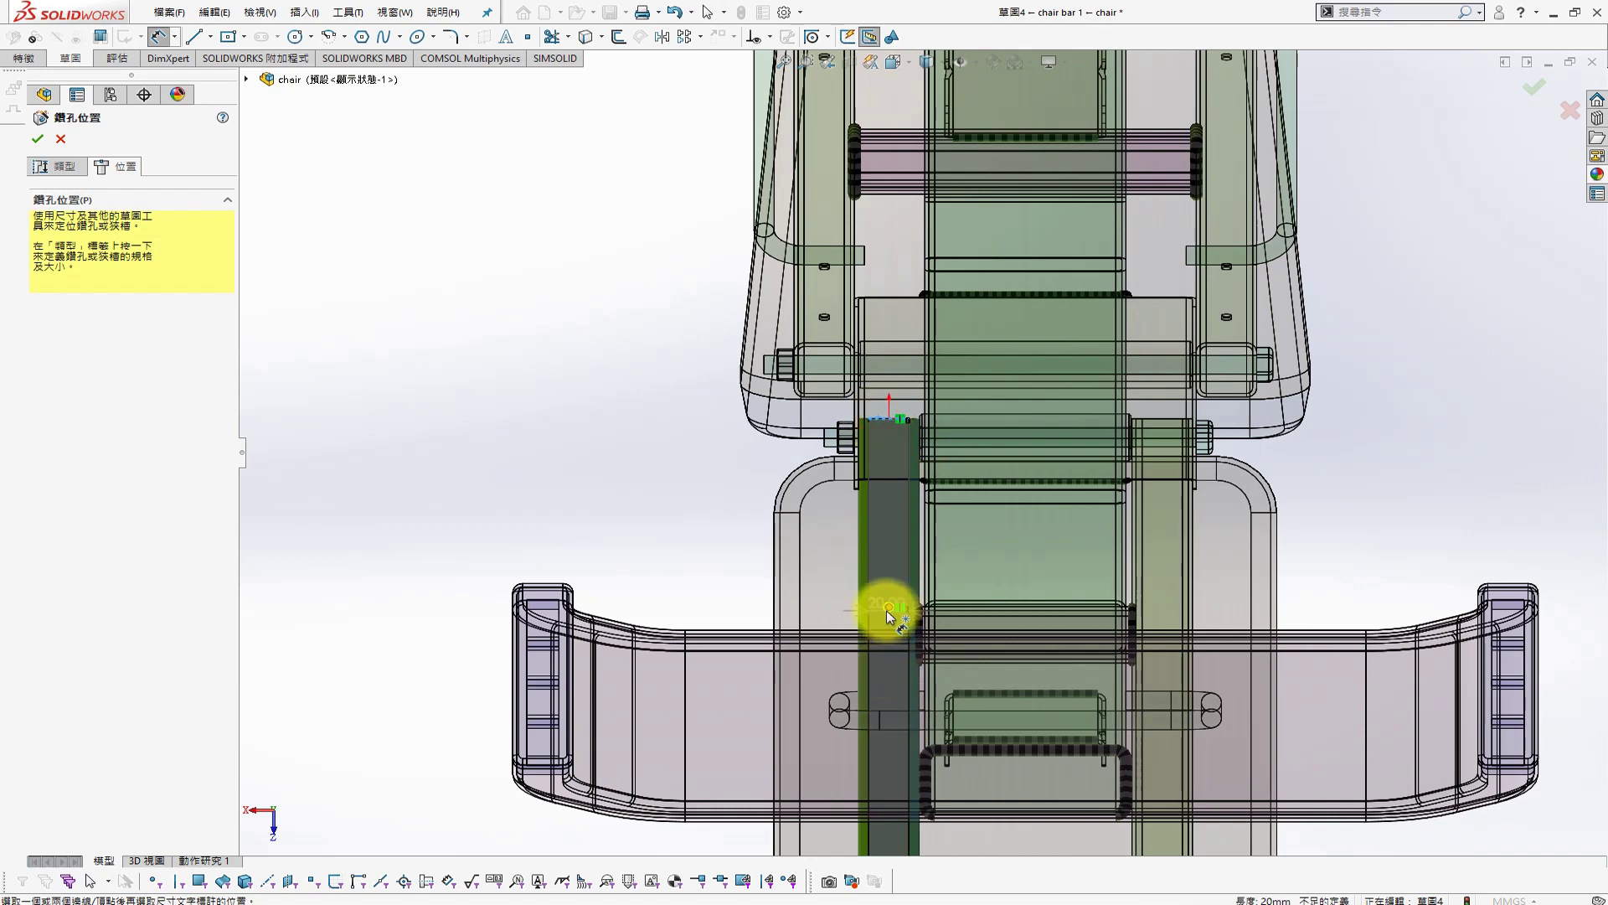
click(664, 491)
text(100)
key(Return)
Dimension the second hole point 100 mm from the bar's bottom edge
scroll(963, 514, up, 4)
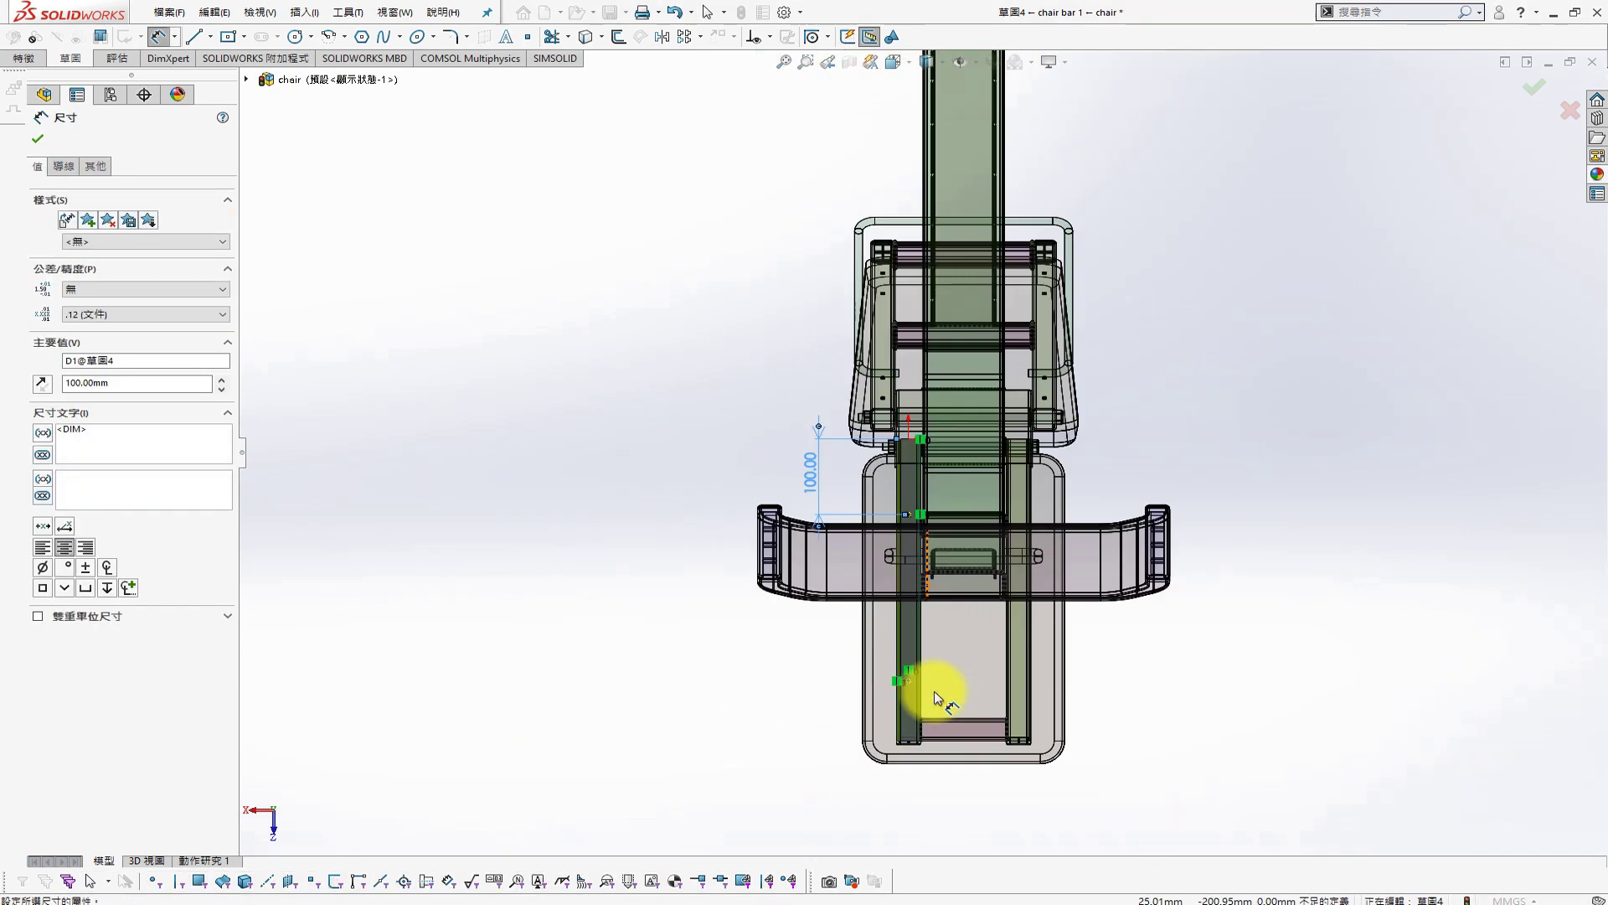
scroll(933, 691, down, 5)
click(915, 560)
click(936, 827)
click(546, 658)
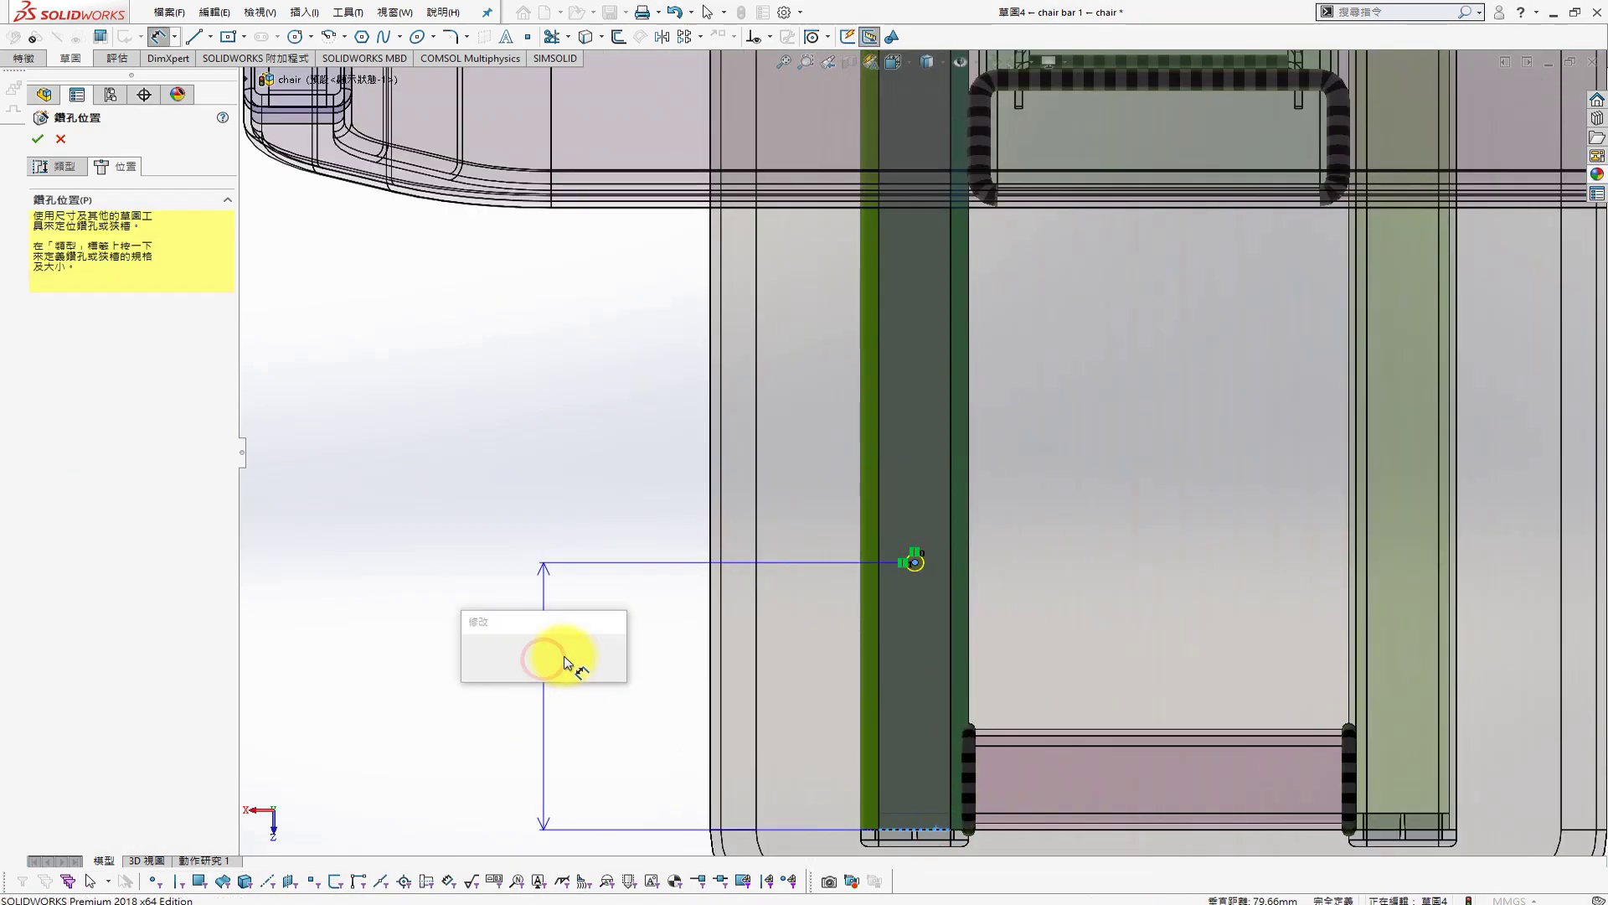
text(100)
key(Return)
key(Escape)
Finish the hole feature and return to the chair assembly in isometric view
scroll(863, 471, up, 4)
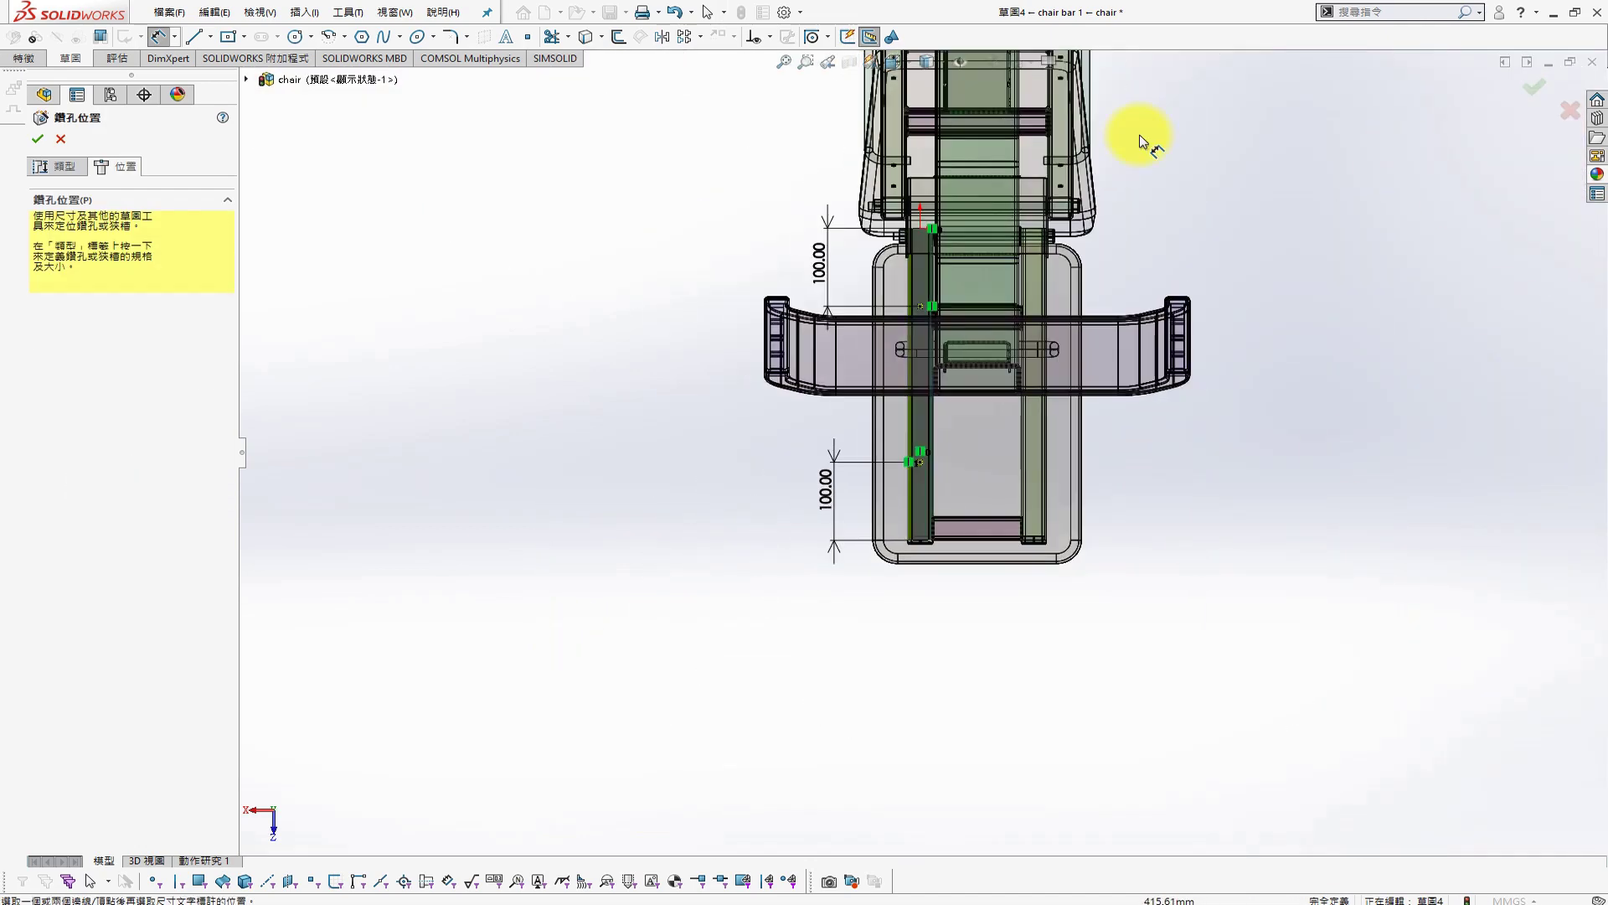
click(48, 142)
click(1538, 90)
mouse_move(1245, 298)
middle_down()
mouse_move(1081, 355)
mouse_move(1003, 234)
middle_up()
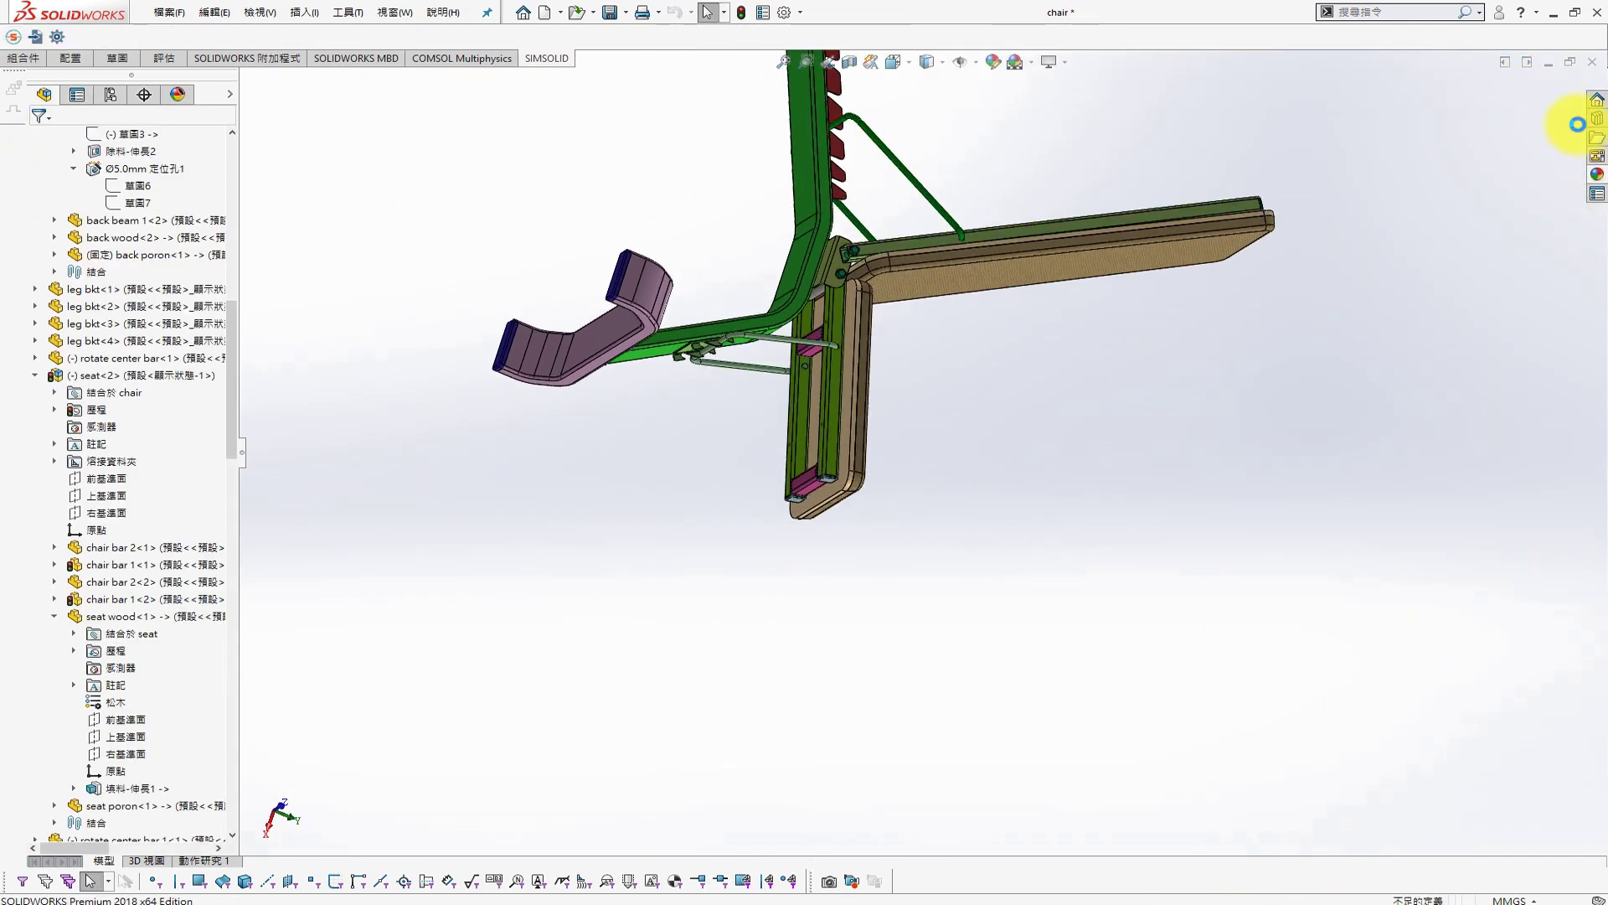
Try dropping a Toolbox hex bolt (JIS B 1180) onto the seat hole, then cancel it
scroll(1508, 191, up, 2)
scroll(1508, 201, up, 2)
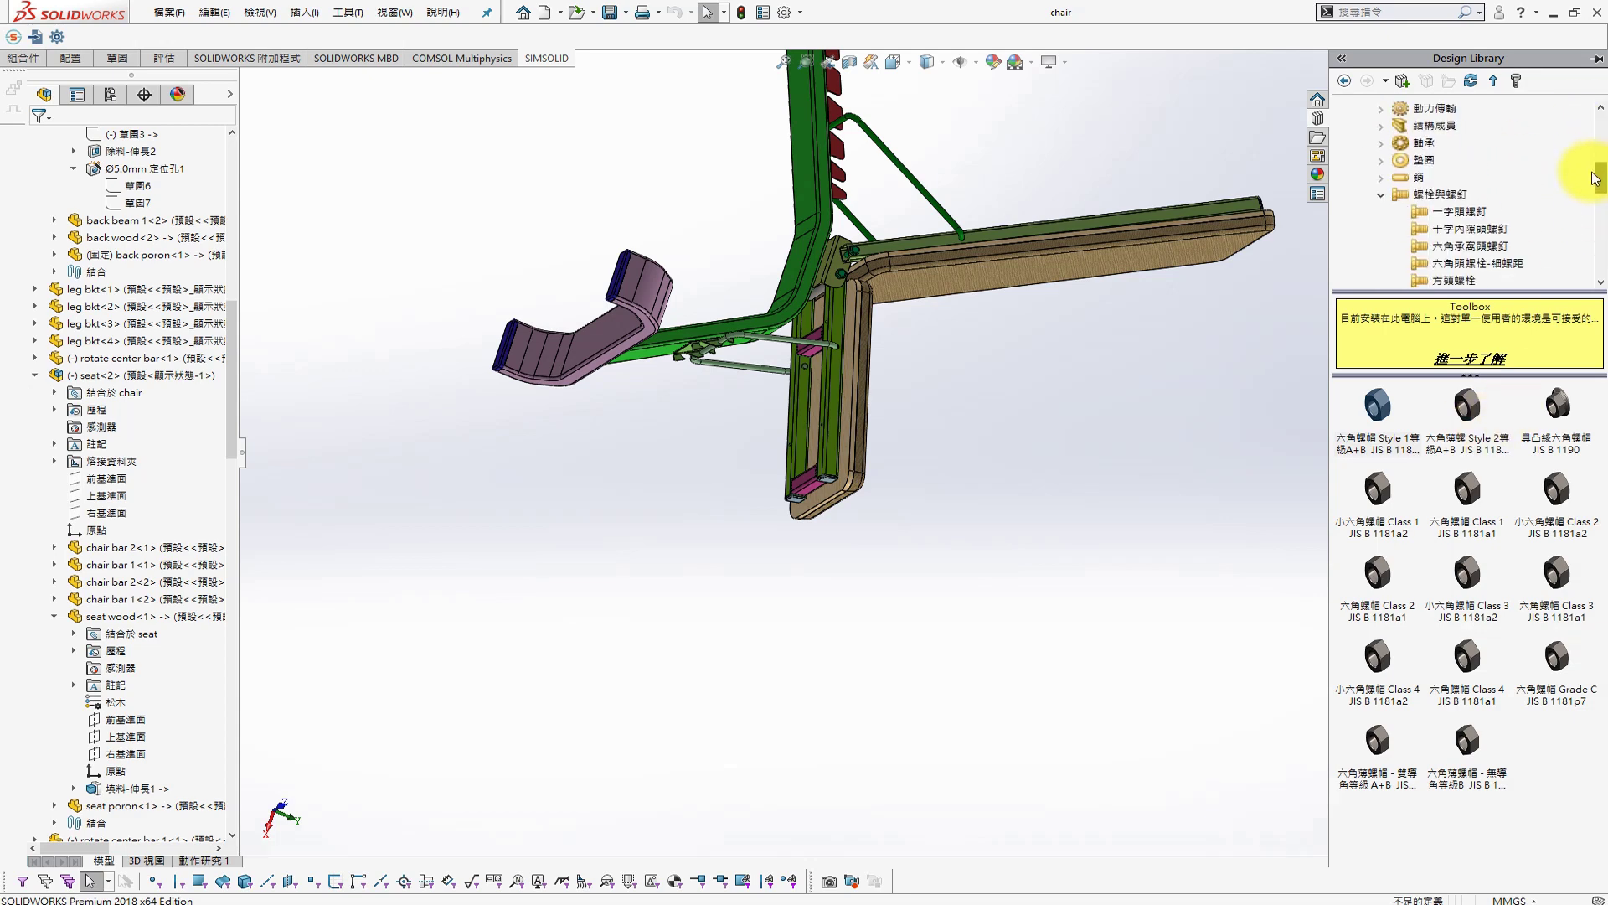
scroll(1508, 213, up, 2)
click(1472, 196)
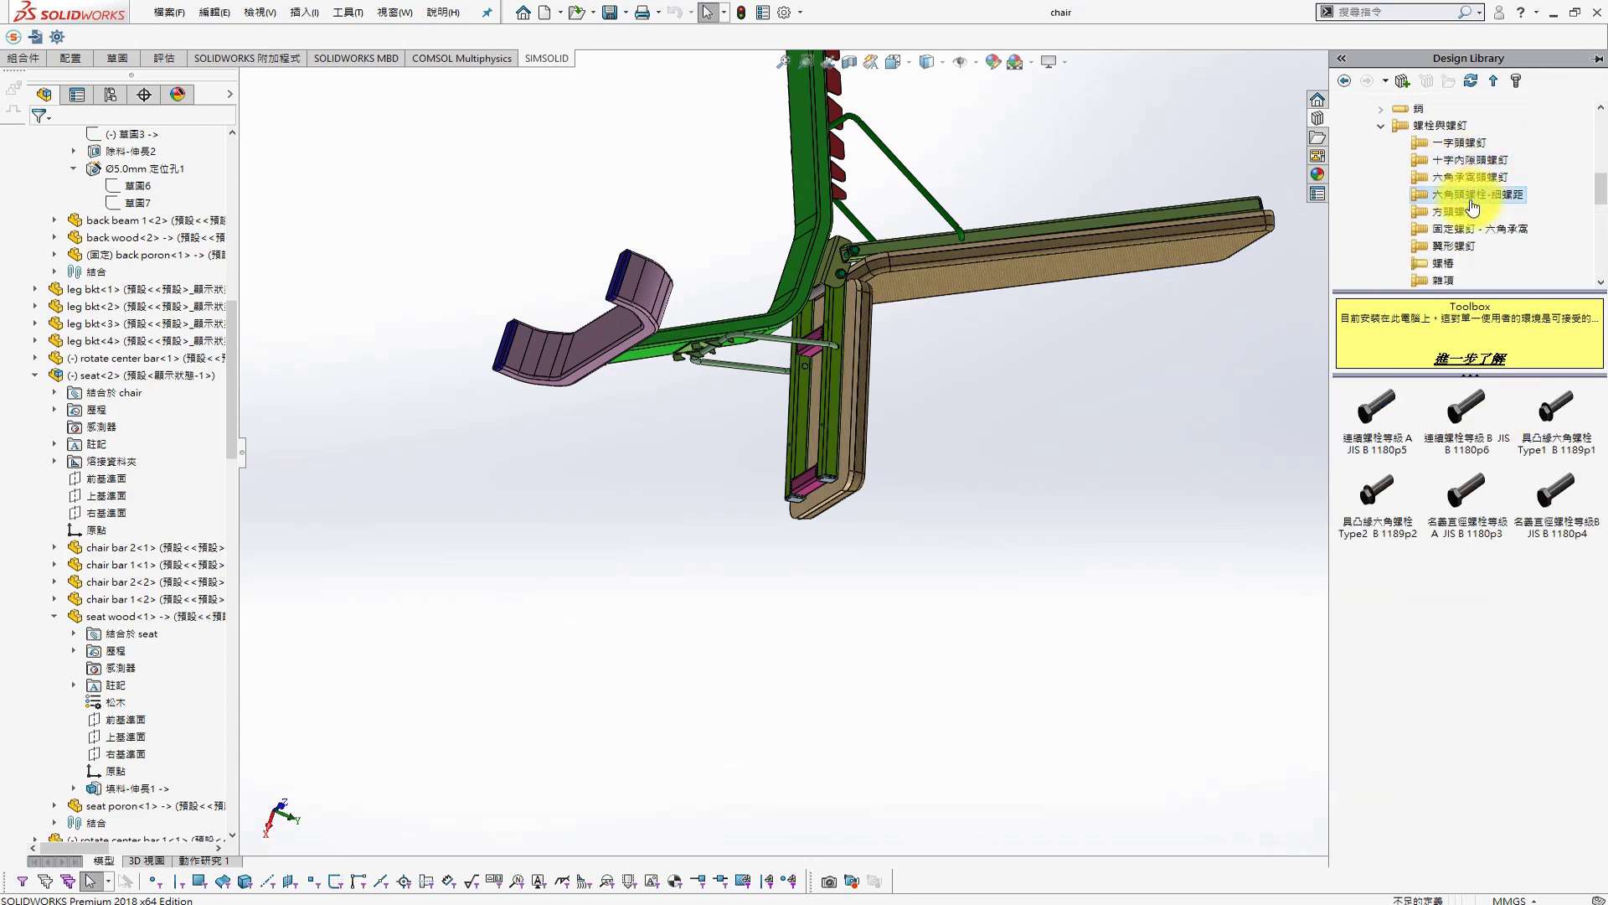
scroll(903, 490, down, 5)
middle_drag(952, 388, 1321, 438)
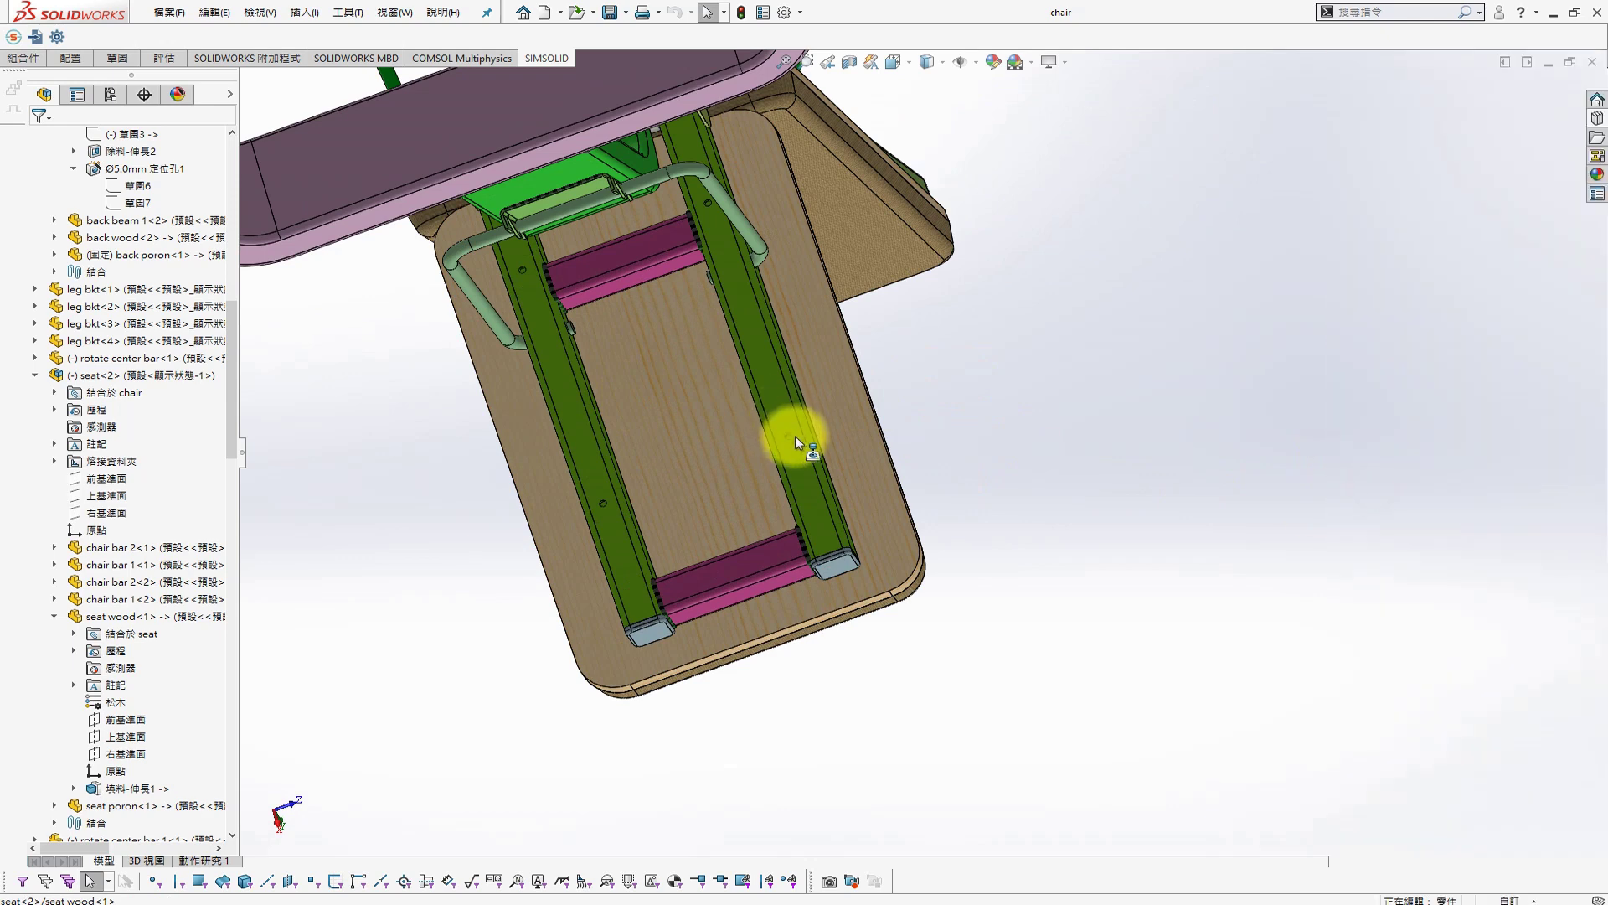
drag(796, 435, 787, 434)
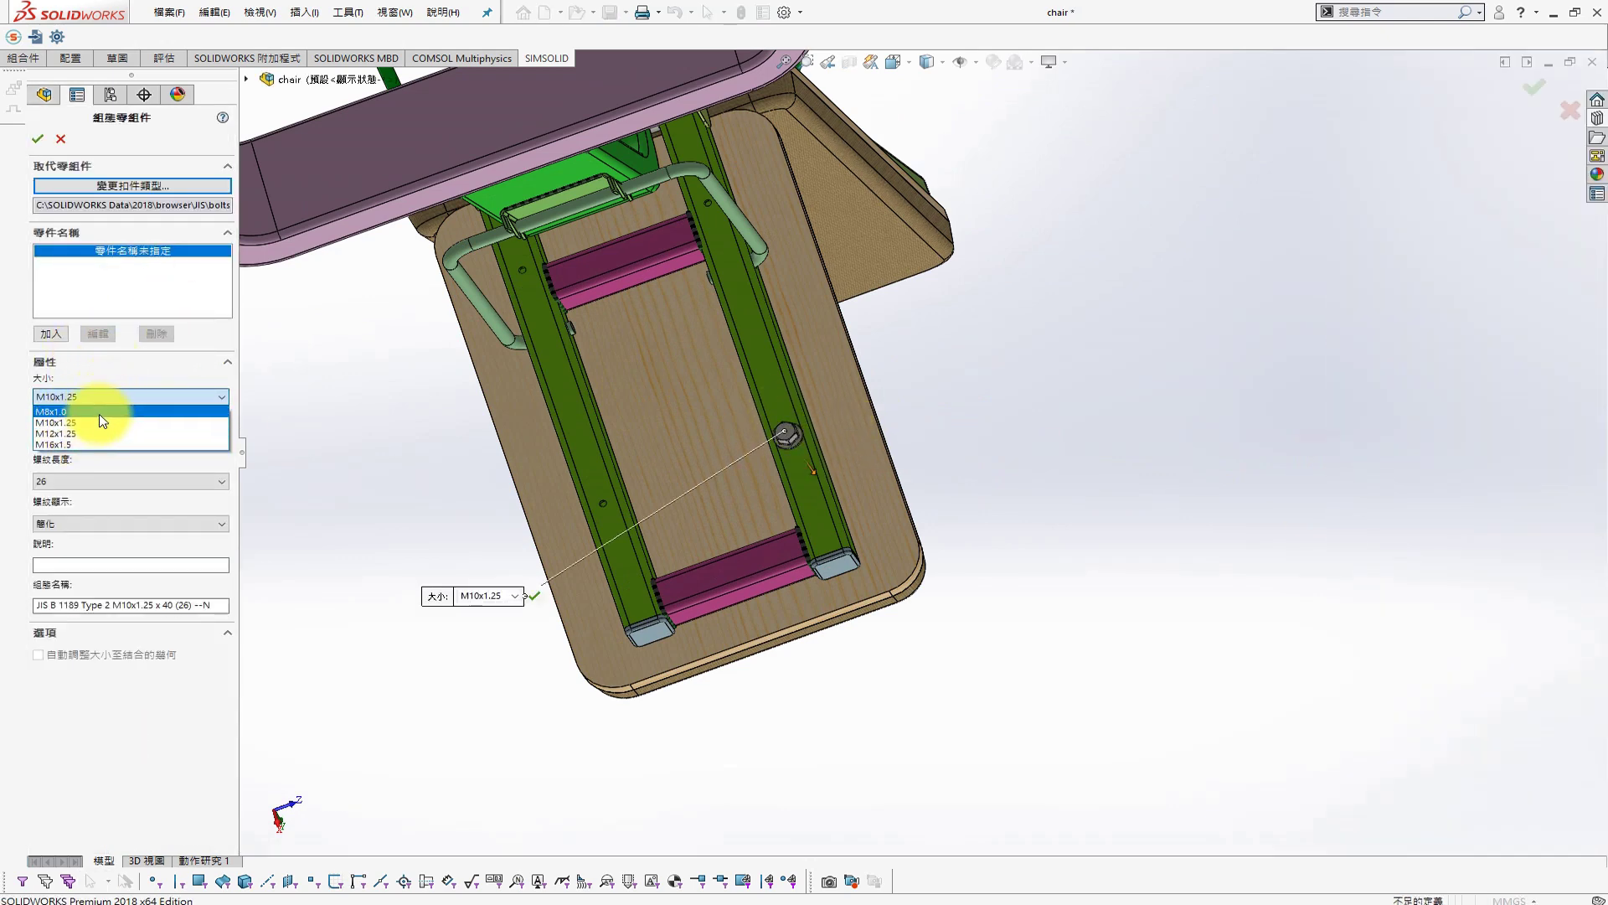
click(88, 176)
click(162, 184)
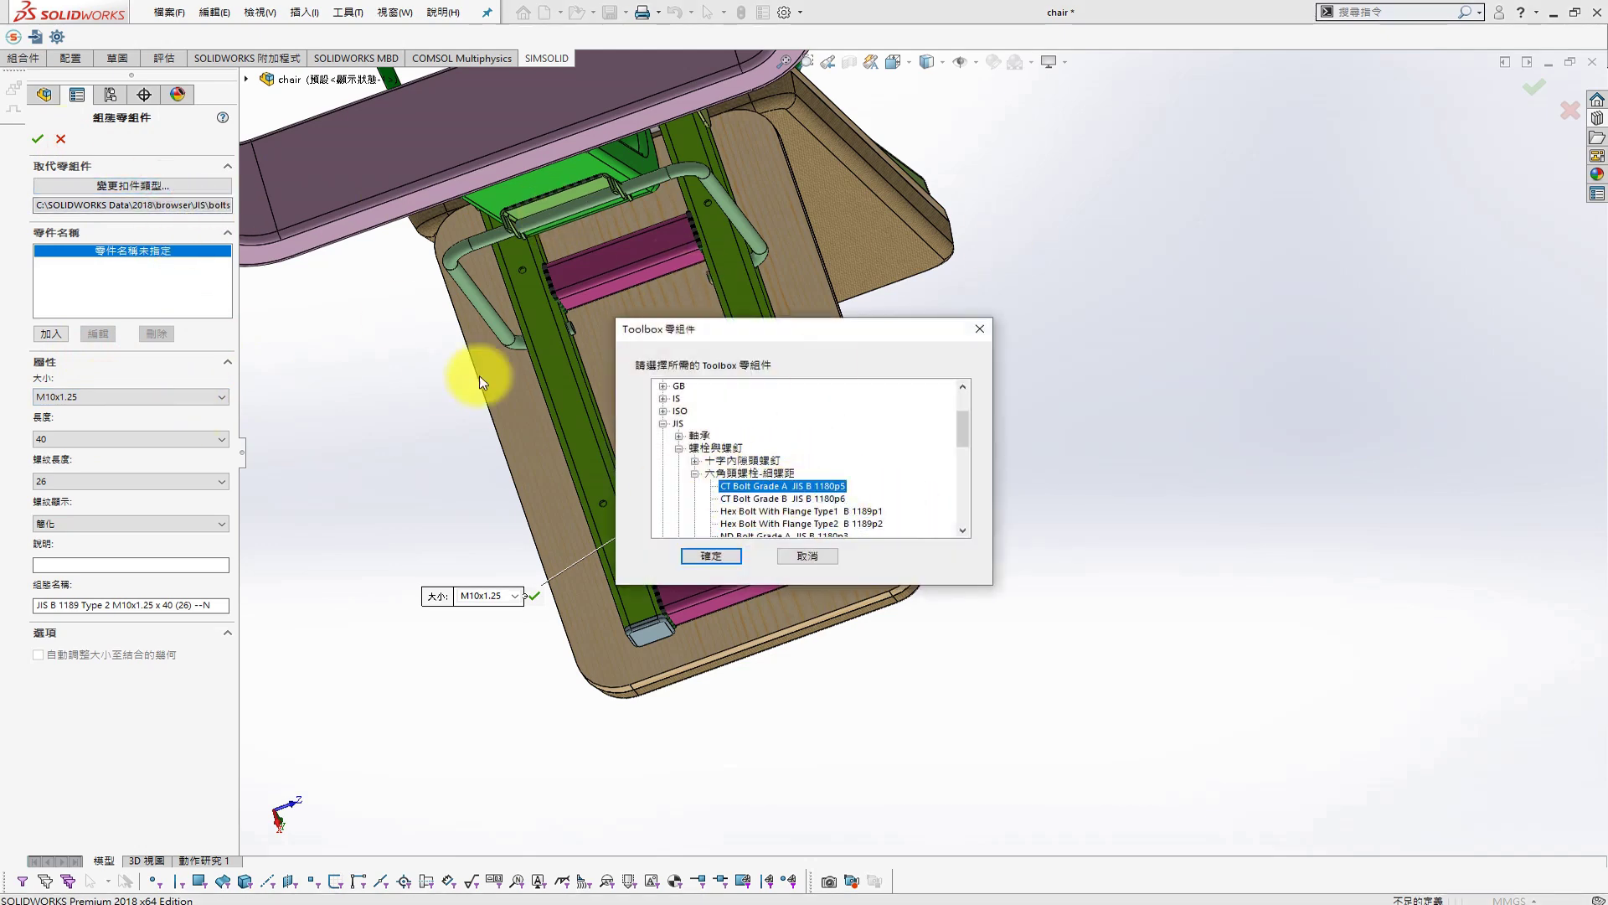
click(710, 556)
click(94, 397)
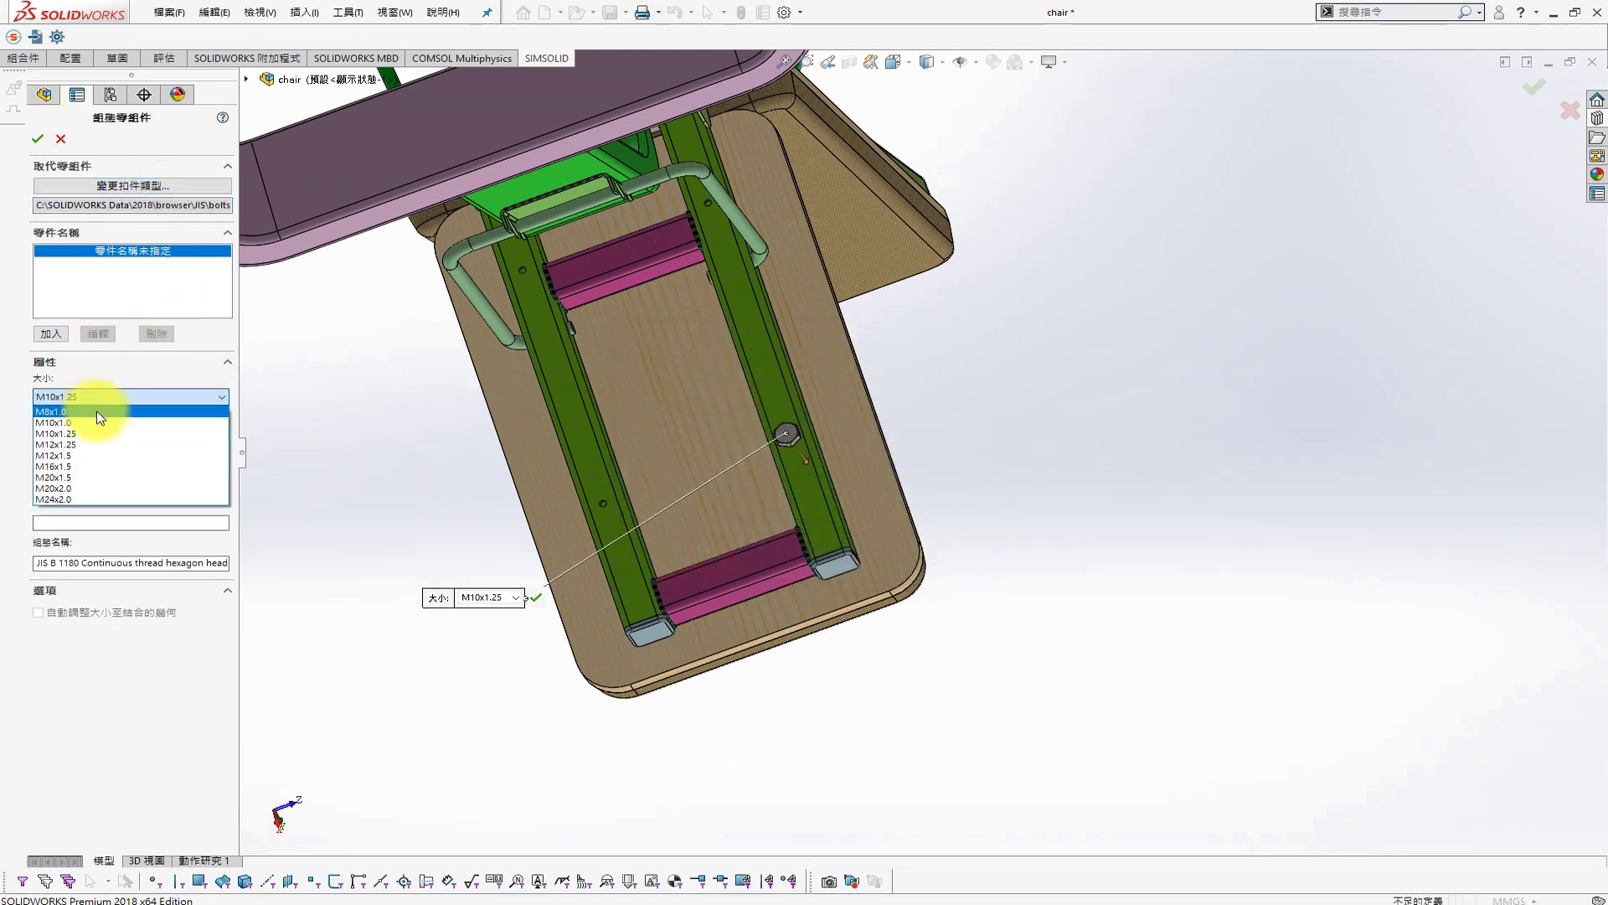
key(Escape)
key(Escape)
Drop another hex bolt on the seat hole to check its sizes, then cancel it
click(1598, 124)
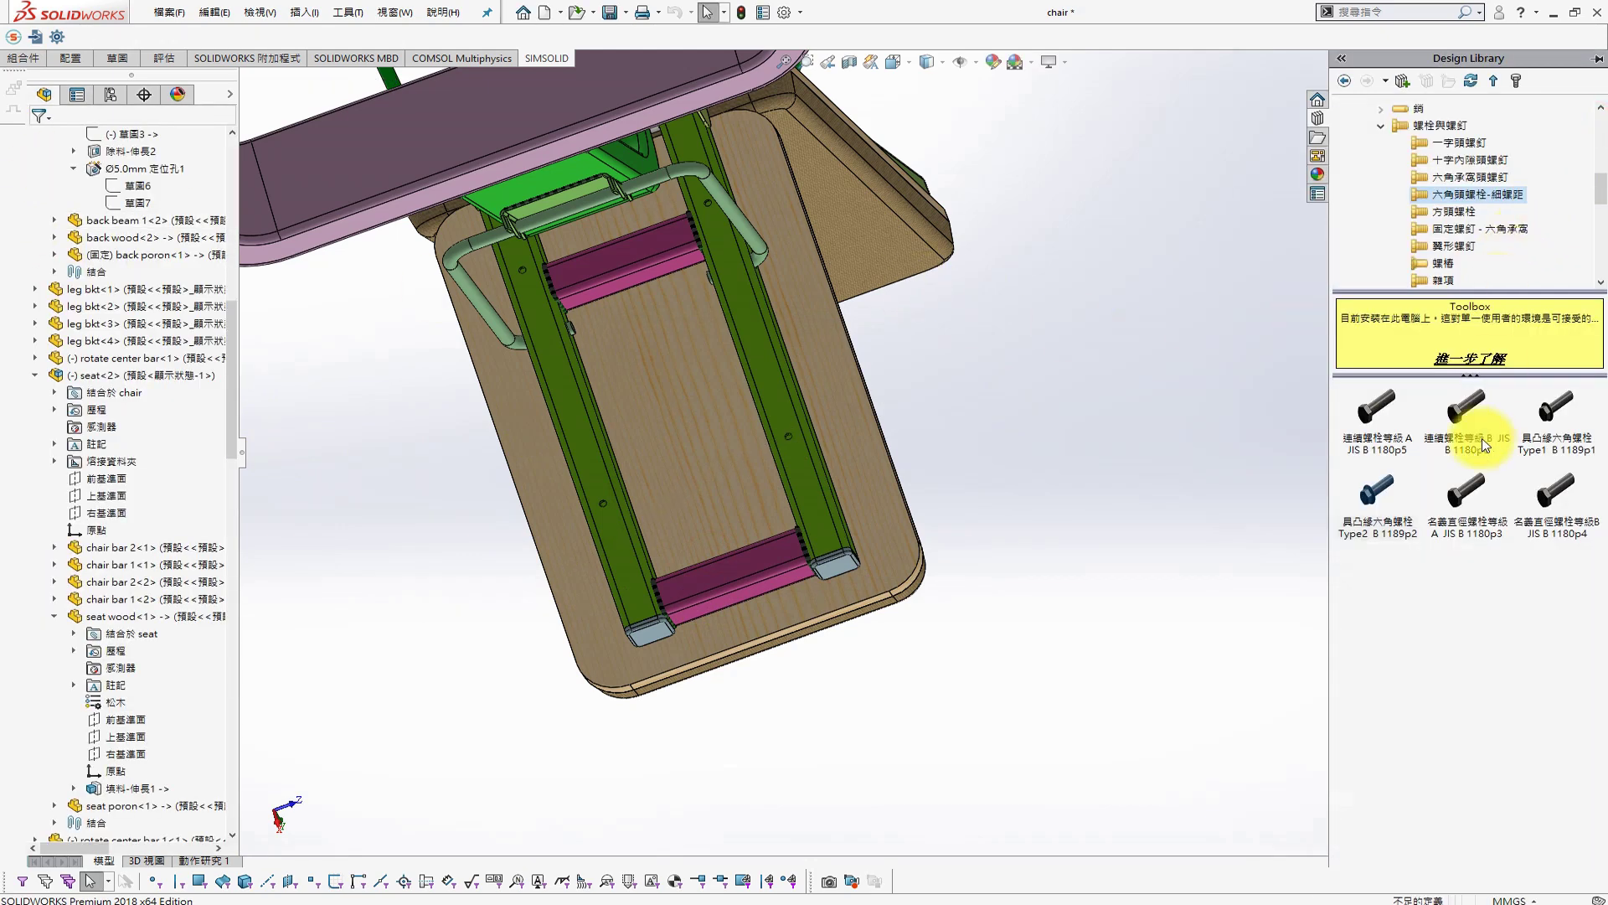
drag(1378, 419, 788, 448)
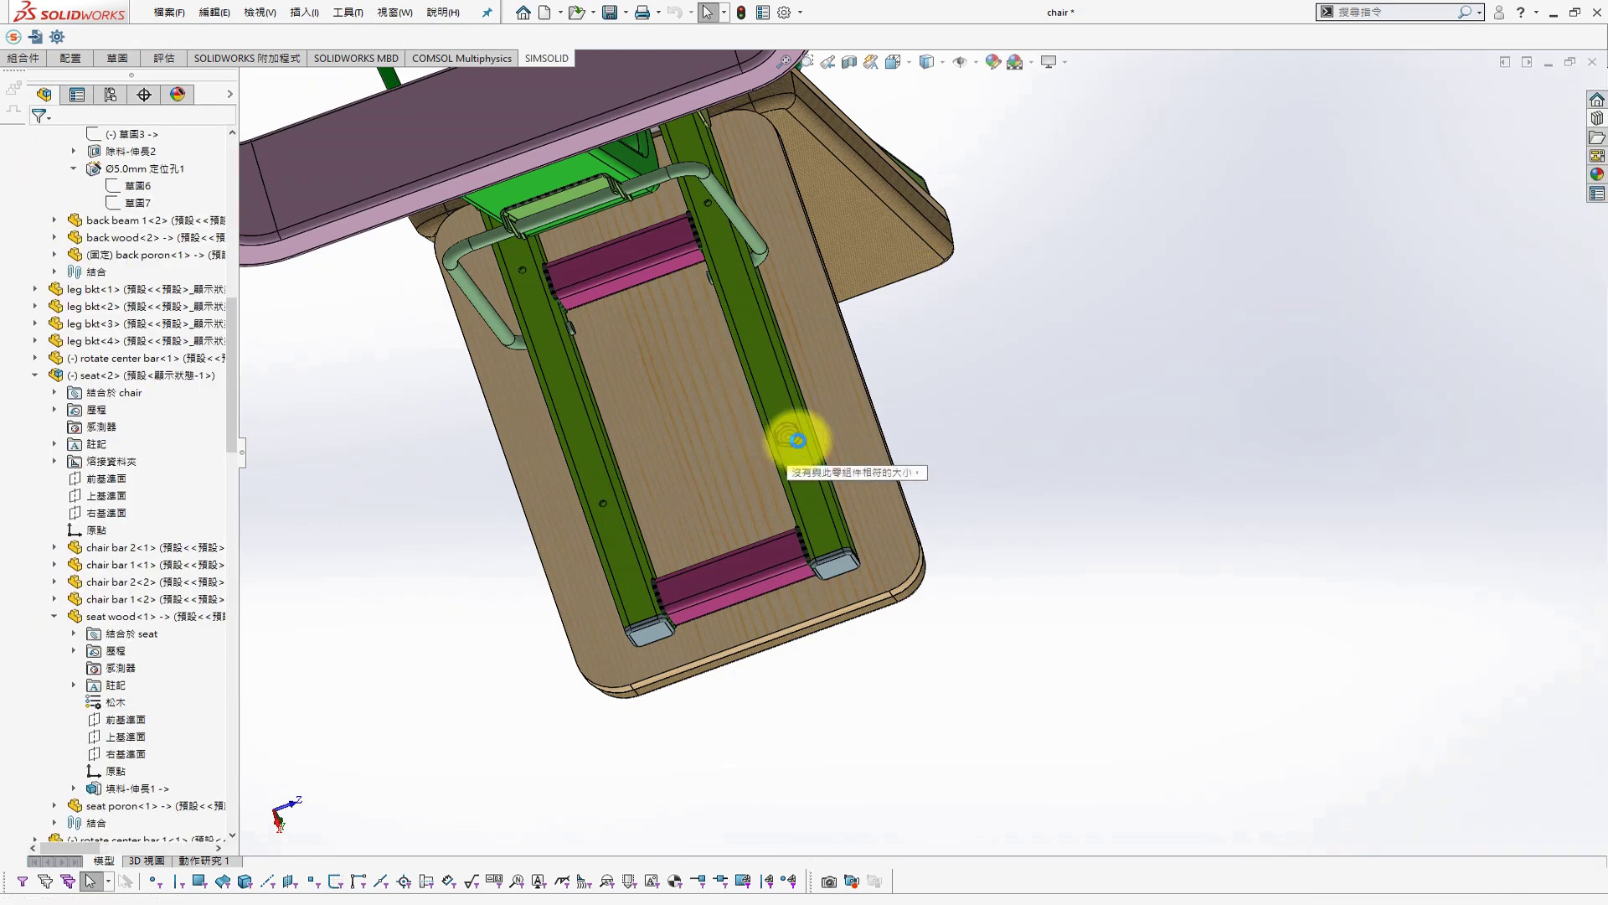
click(105, 397)
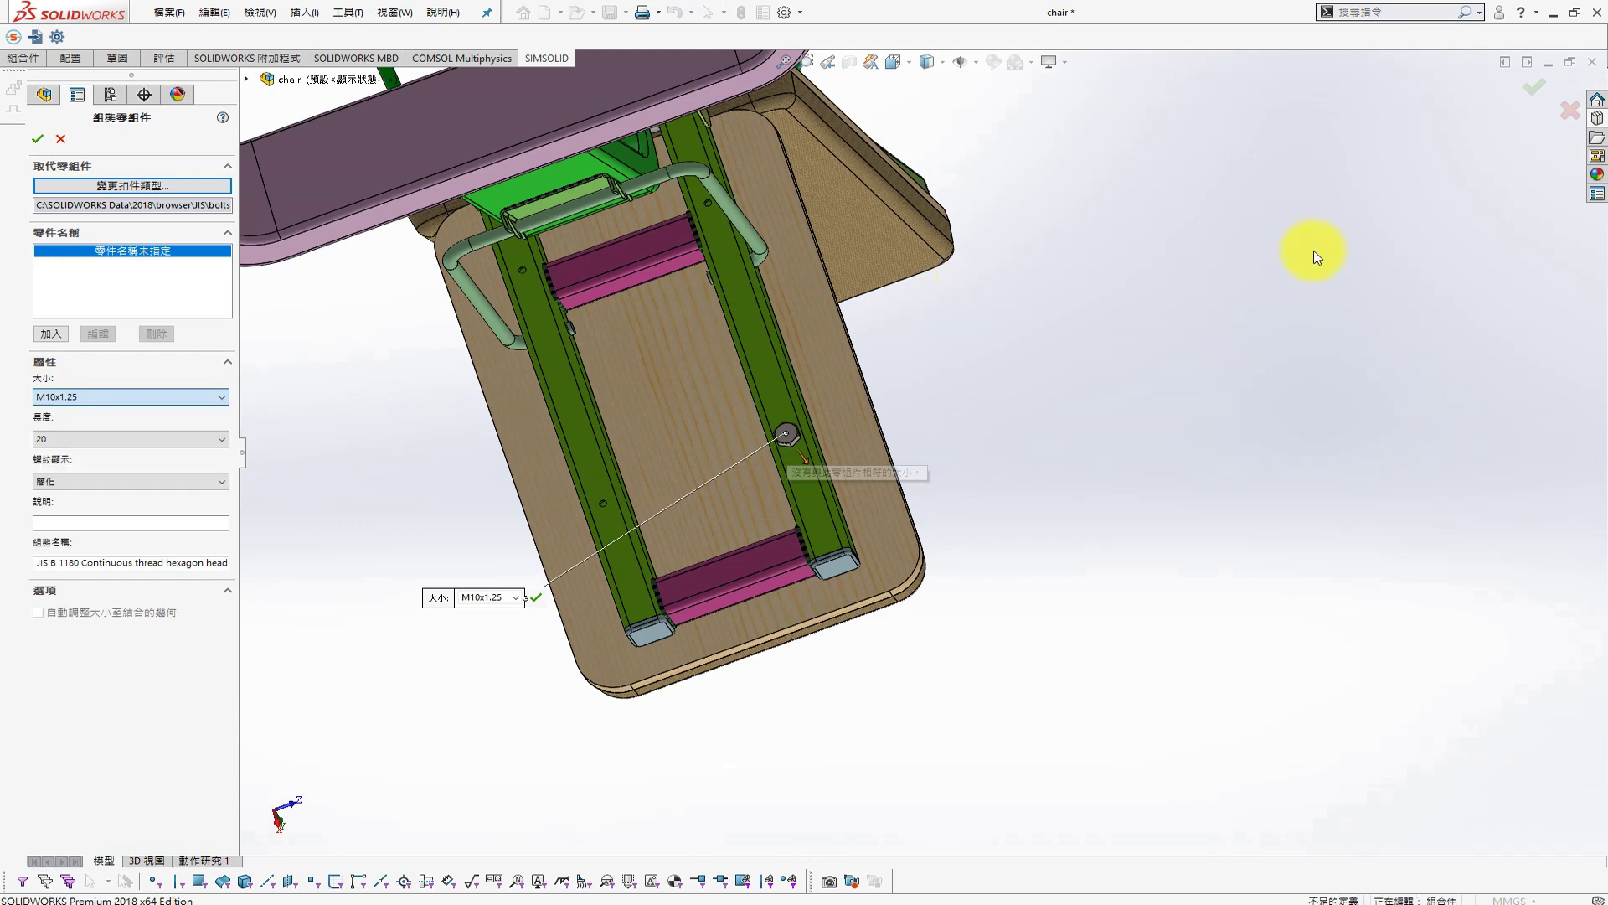
click(1570, 110)
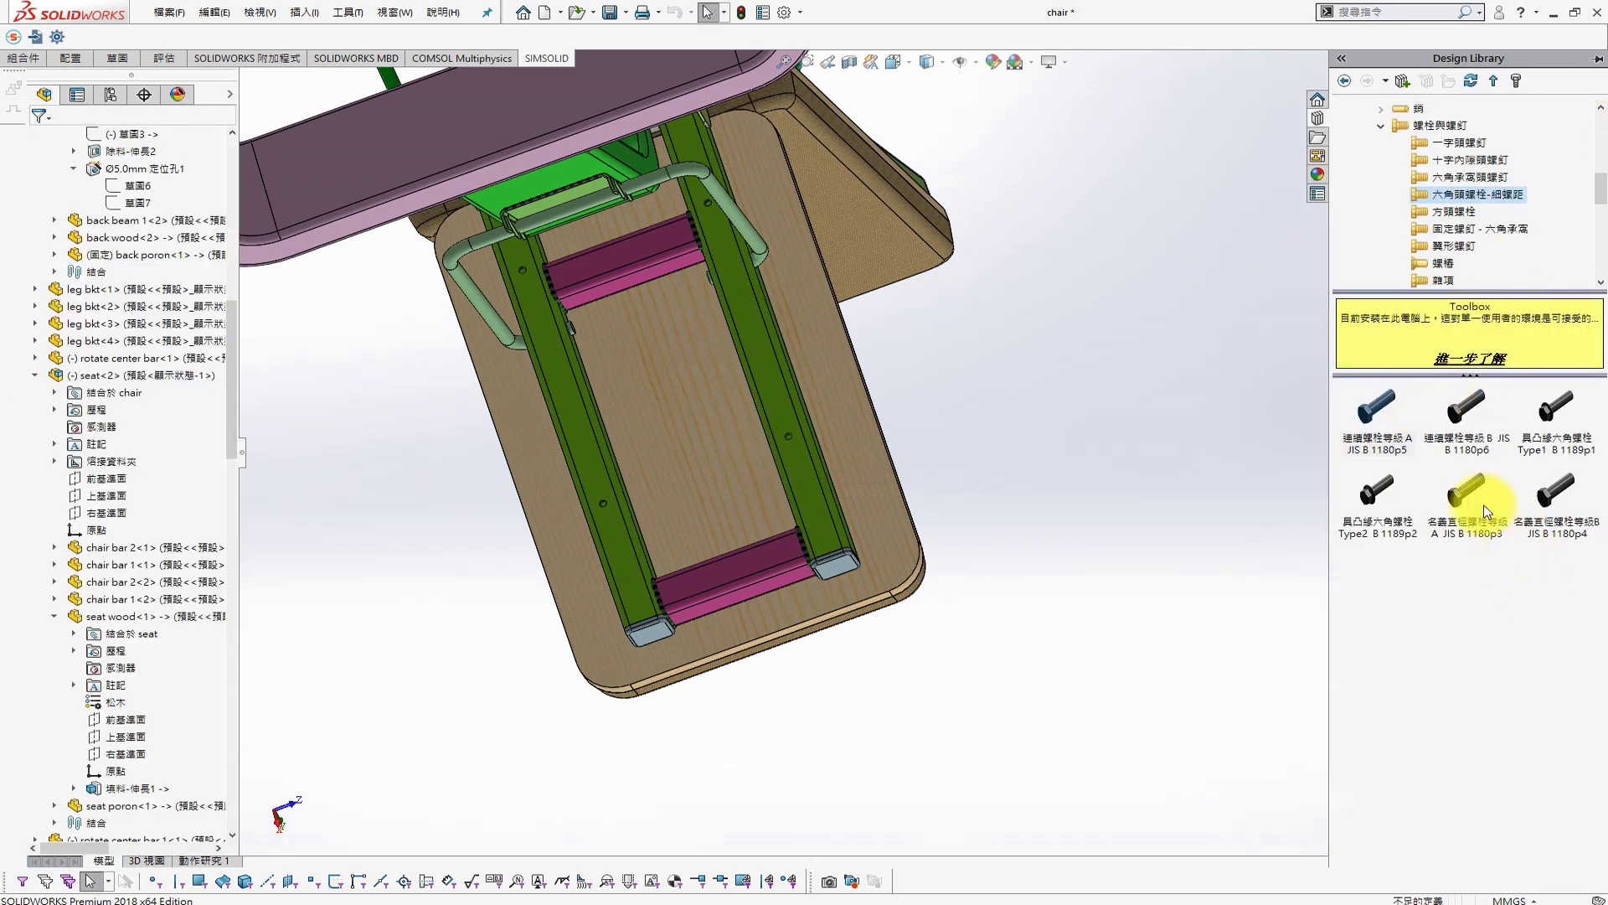
Place a cross-recess binding-head screw in the seat hole, sized M4 × 40
click(1435, 165)
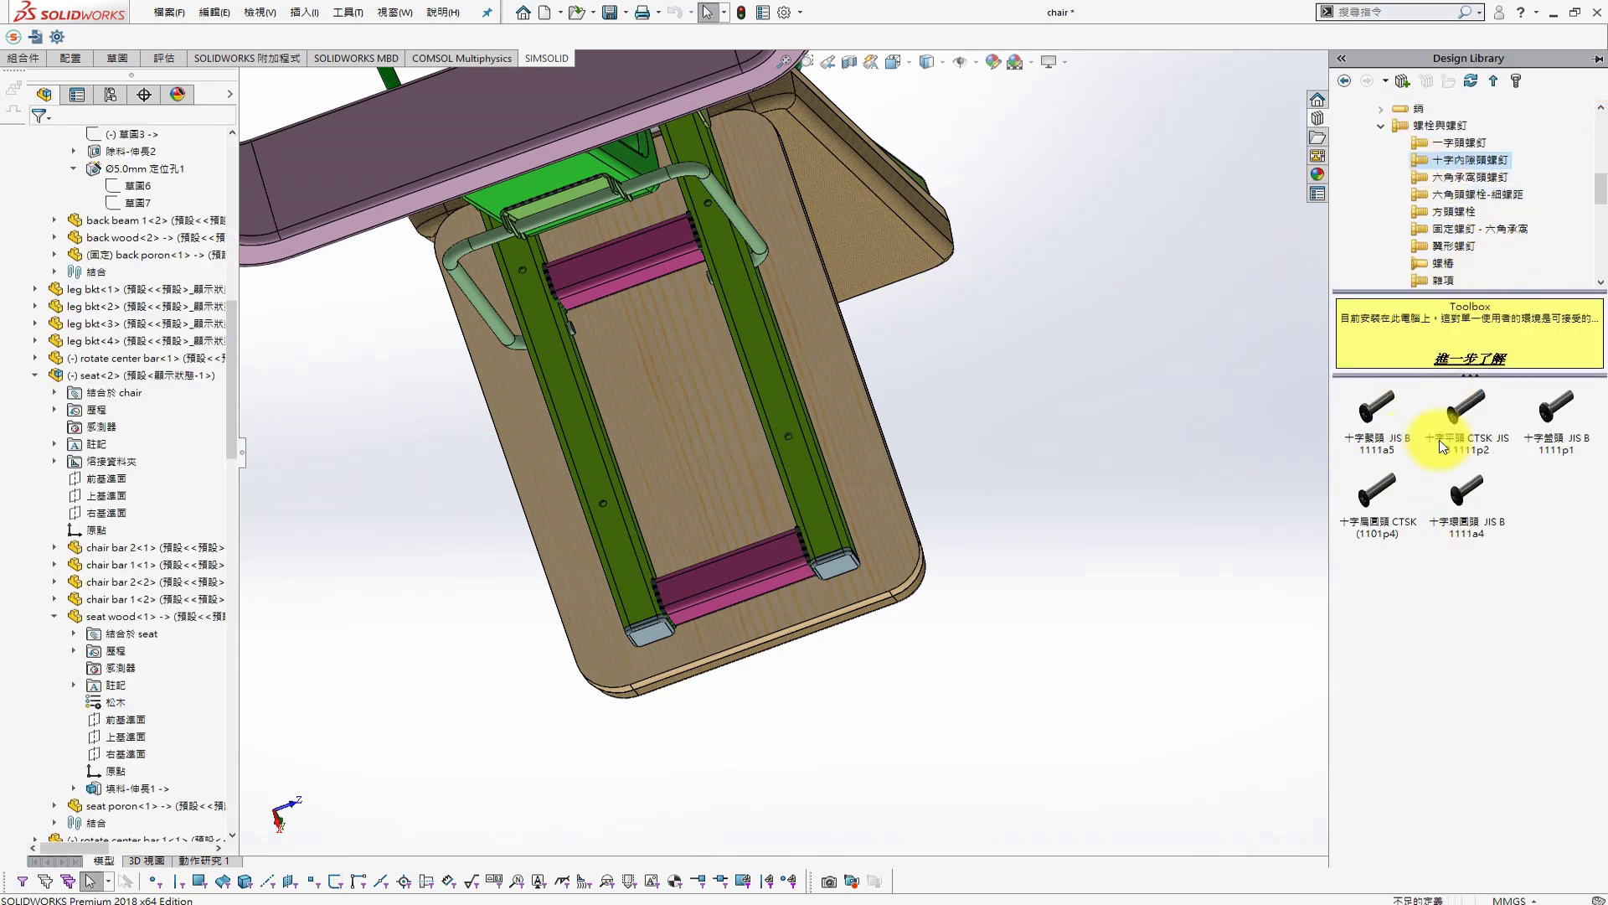
drag(1441, 446, 788, 436)
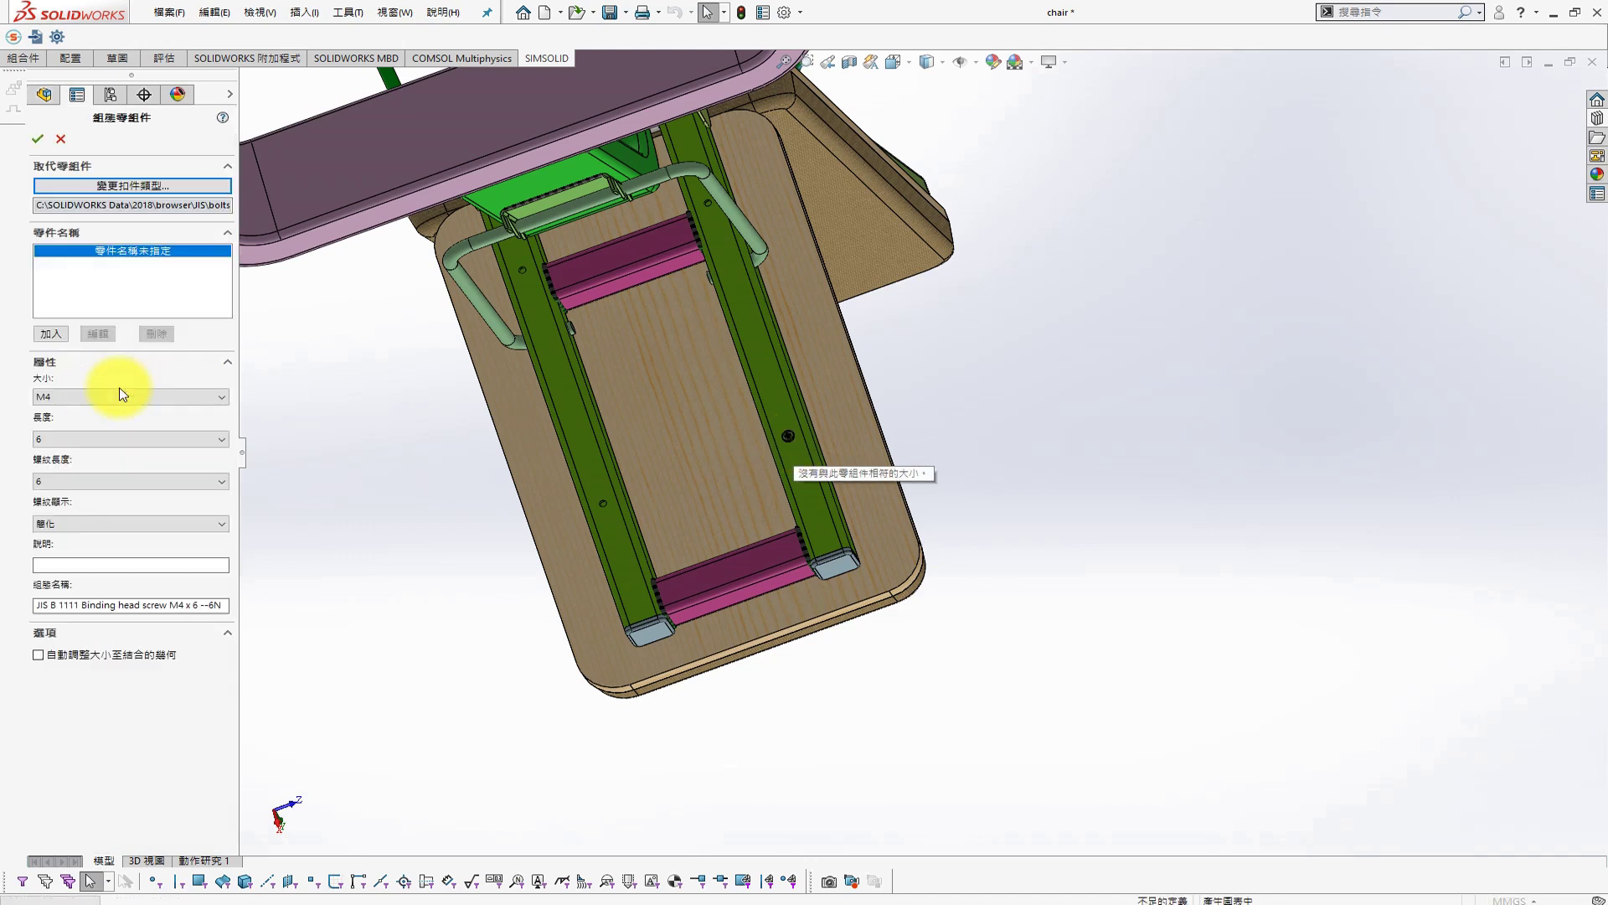
click(159, 439)
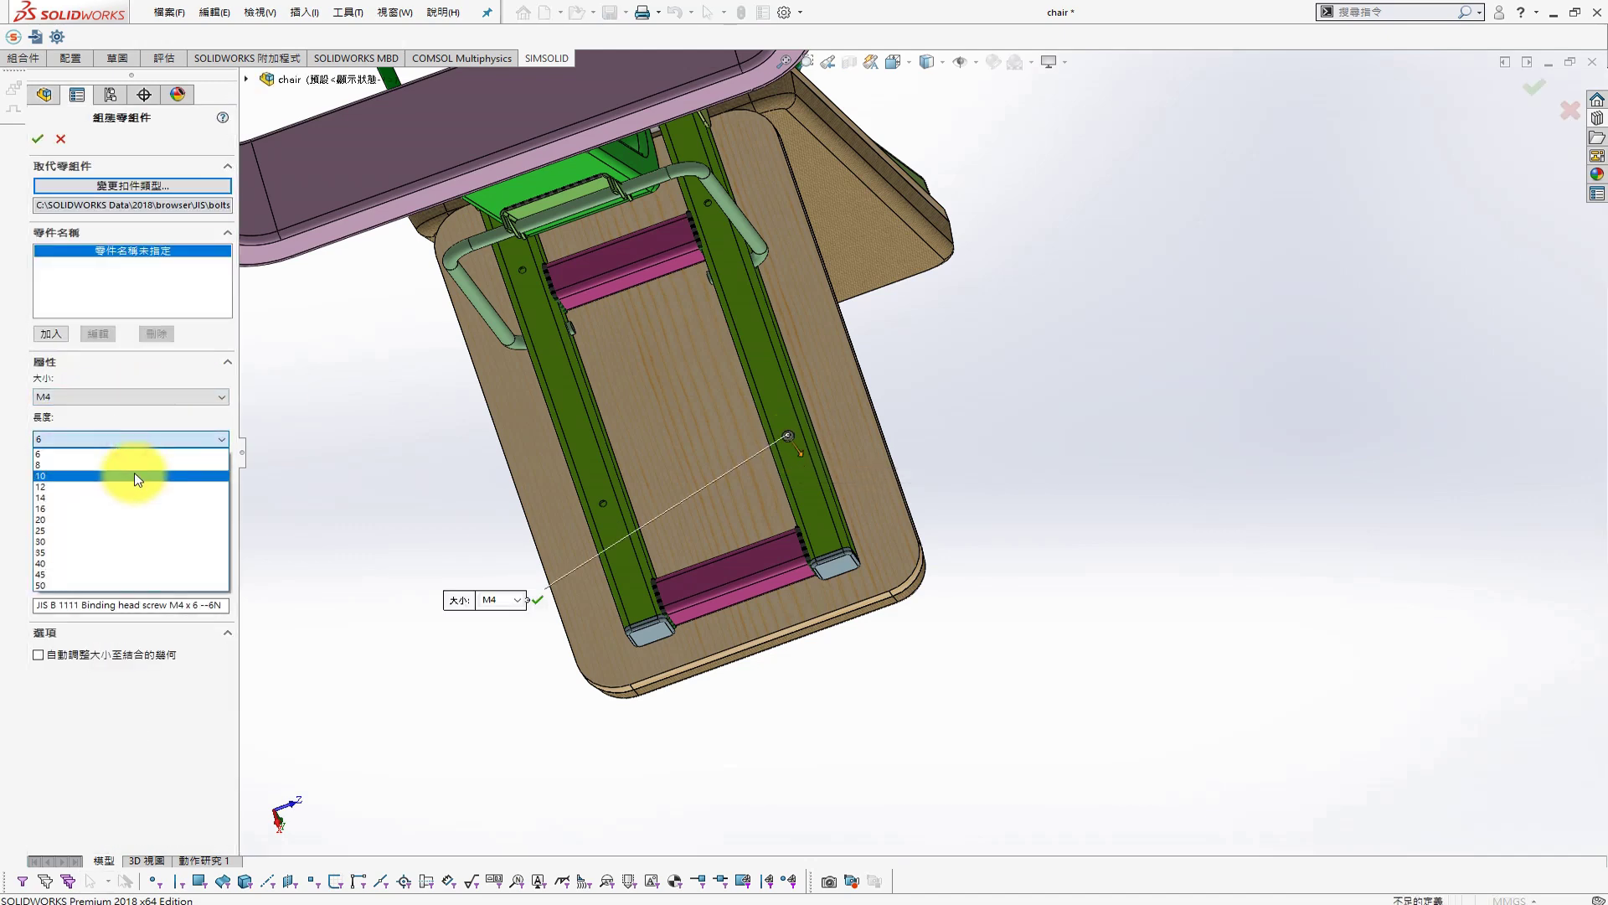
click(118, 558)
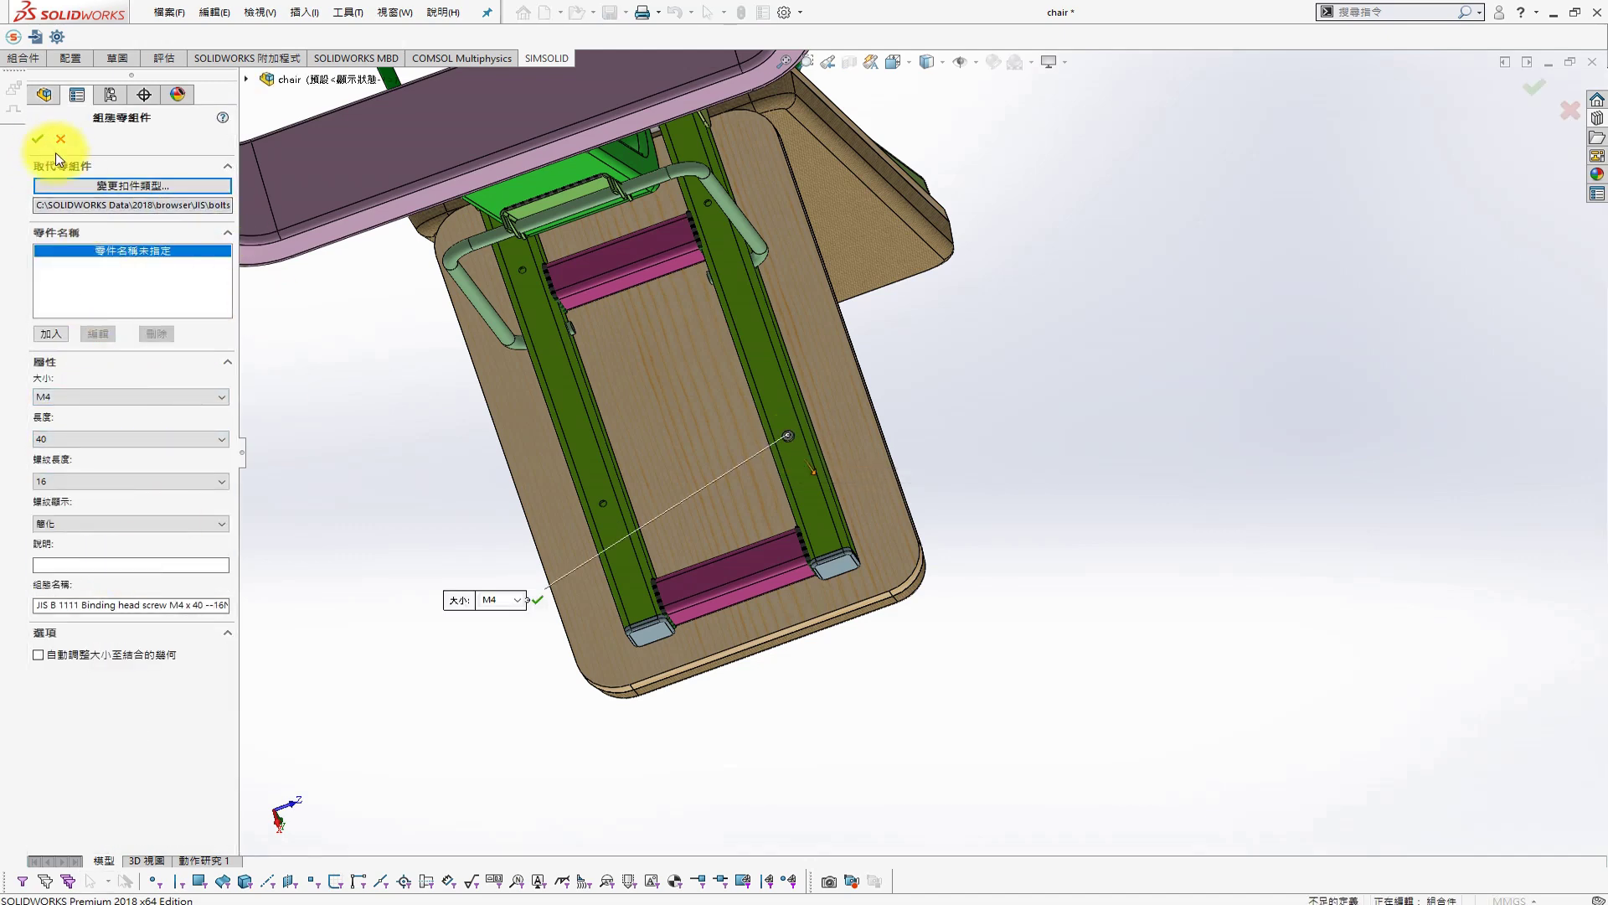
click(38, 138)
Place M4 screw copies in the next two seat holes
click(708, 210)
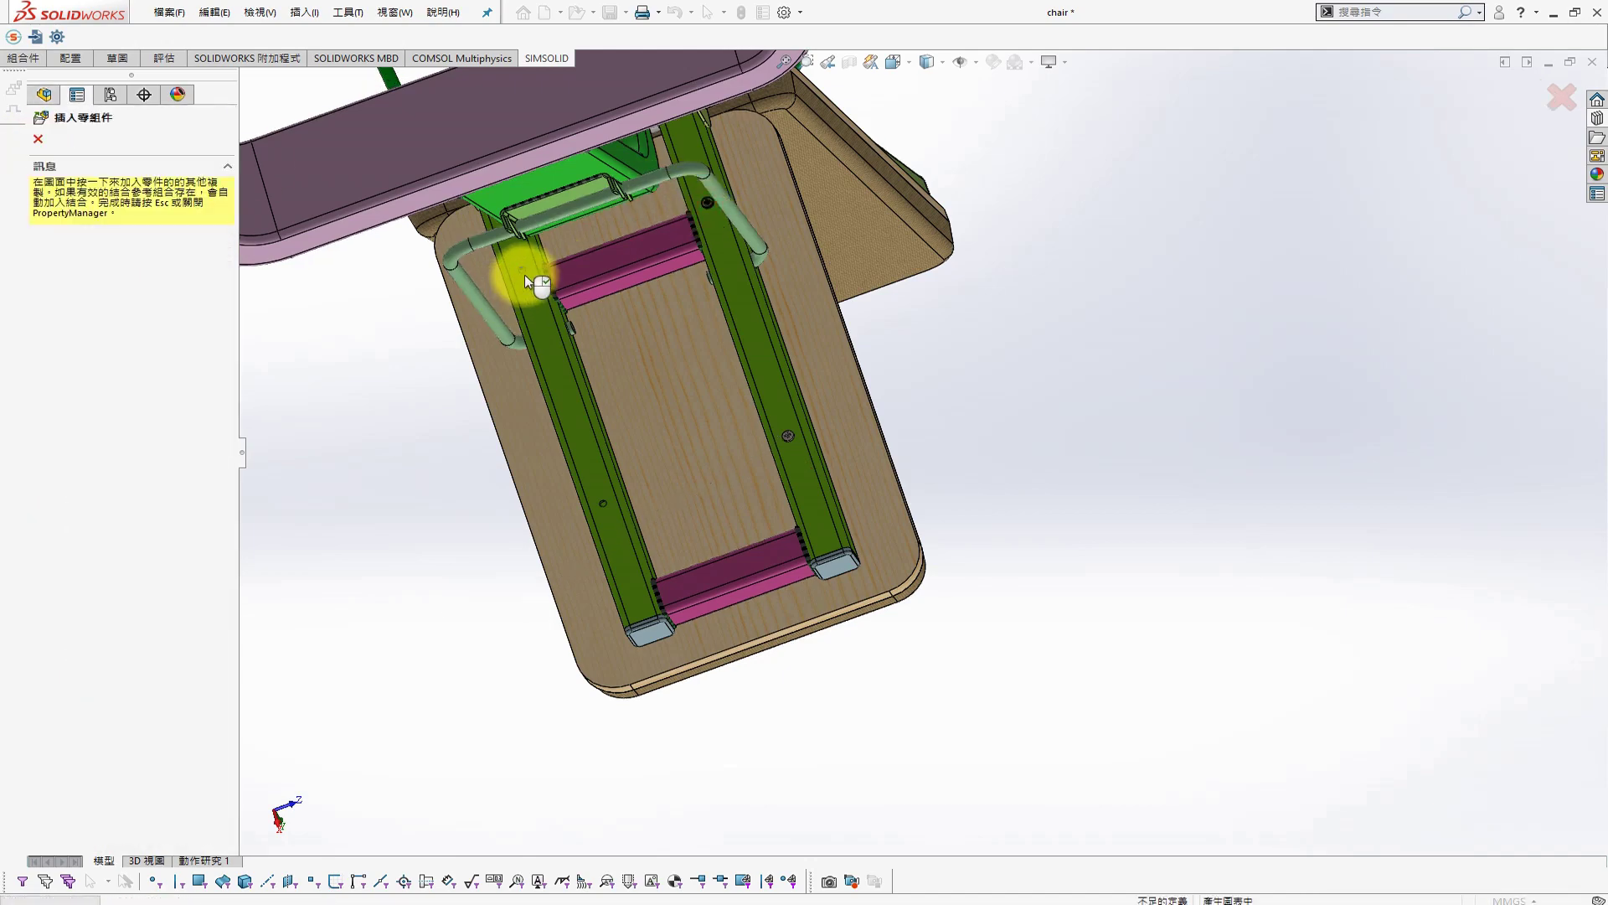
scroll(541, 325, down, 3)
scroll(684, 333, down, 3)
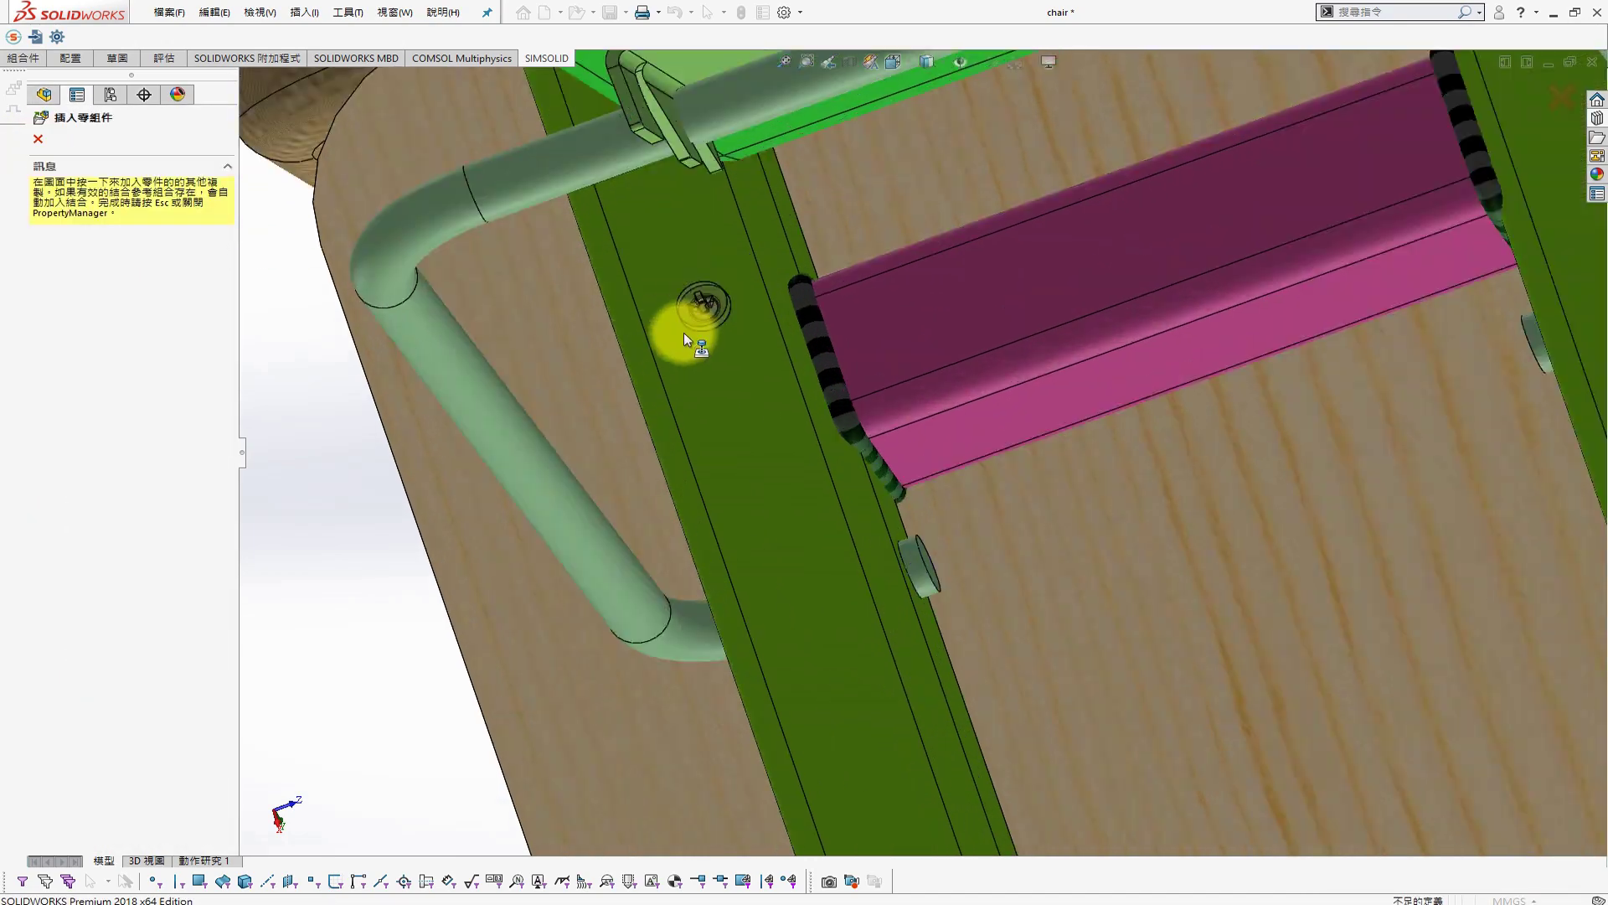
click(685, 332)
scroll(876, 496, up, 2)
scroll(1009, 537, up, 3)
scroll(917, 538, down, 2)
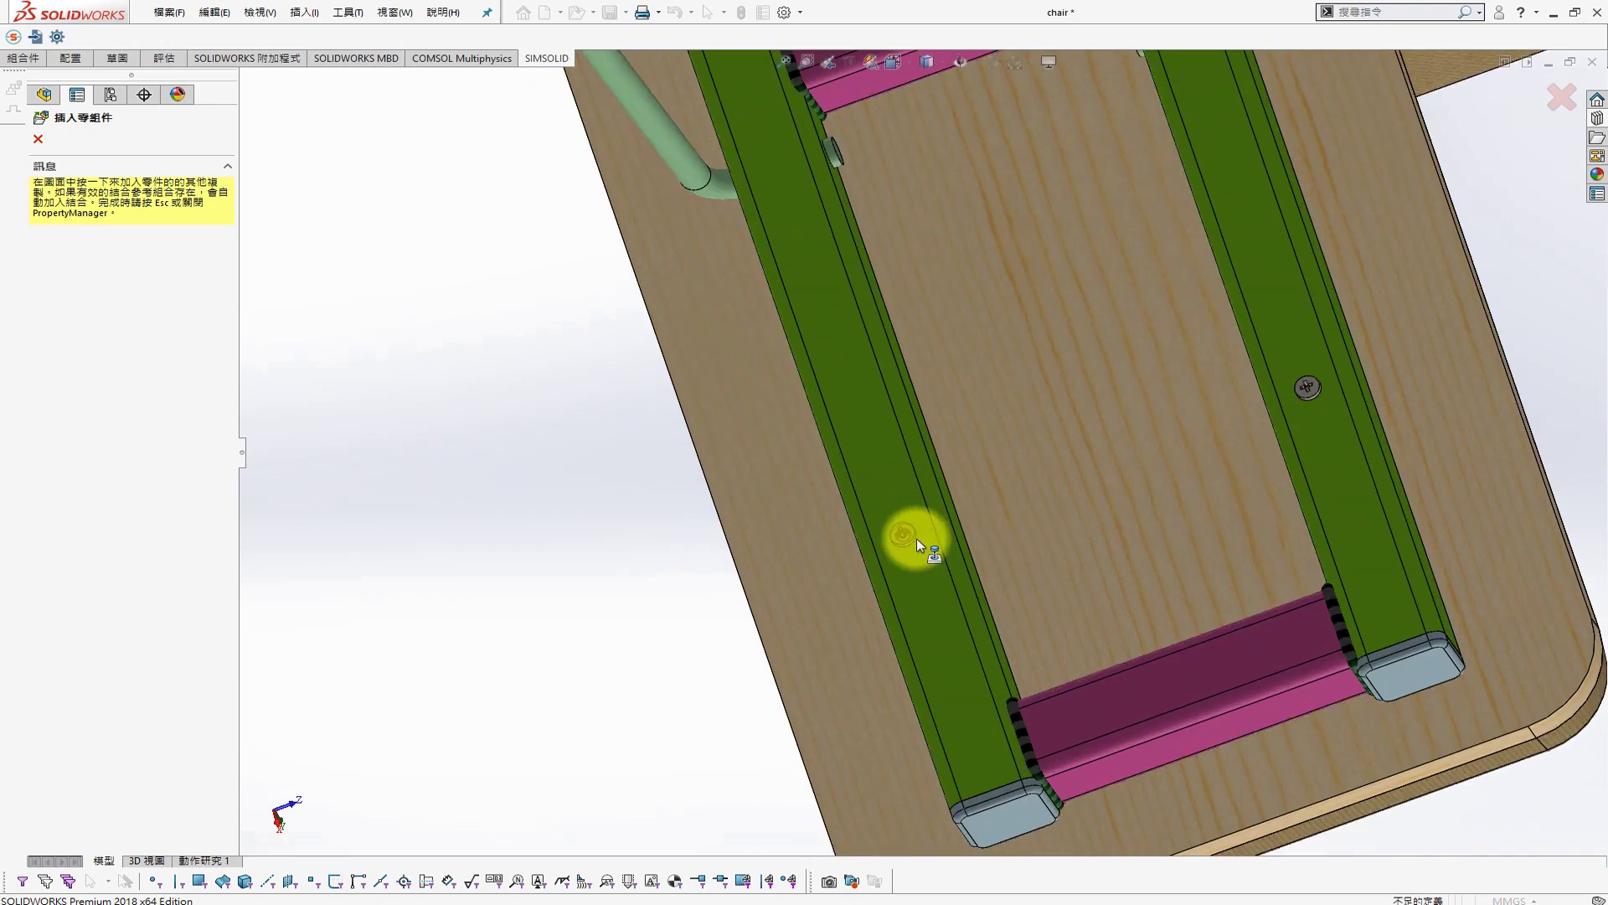
scroll(821, 375, up, 3)
Fill the remaining rail holes, including the lower rail hole, with screws and finish inserting
mouse_move(821, 374)
middle_down()
mouse_move(853, 304)
mouse_move(574, 388)
mouse_move(788, 581)
middle_up()
scroll(838, 536, down, 3)
scroll(872, 506, down, 2)
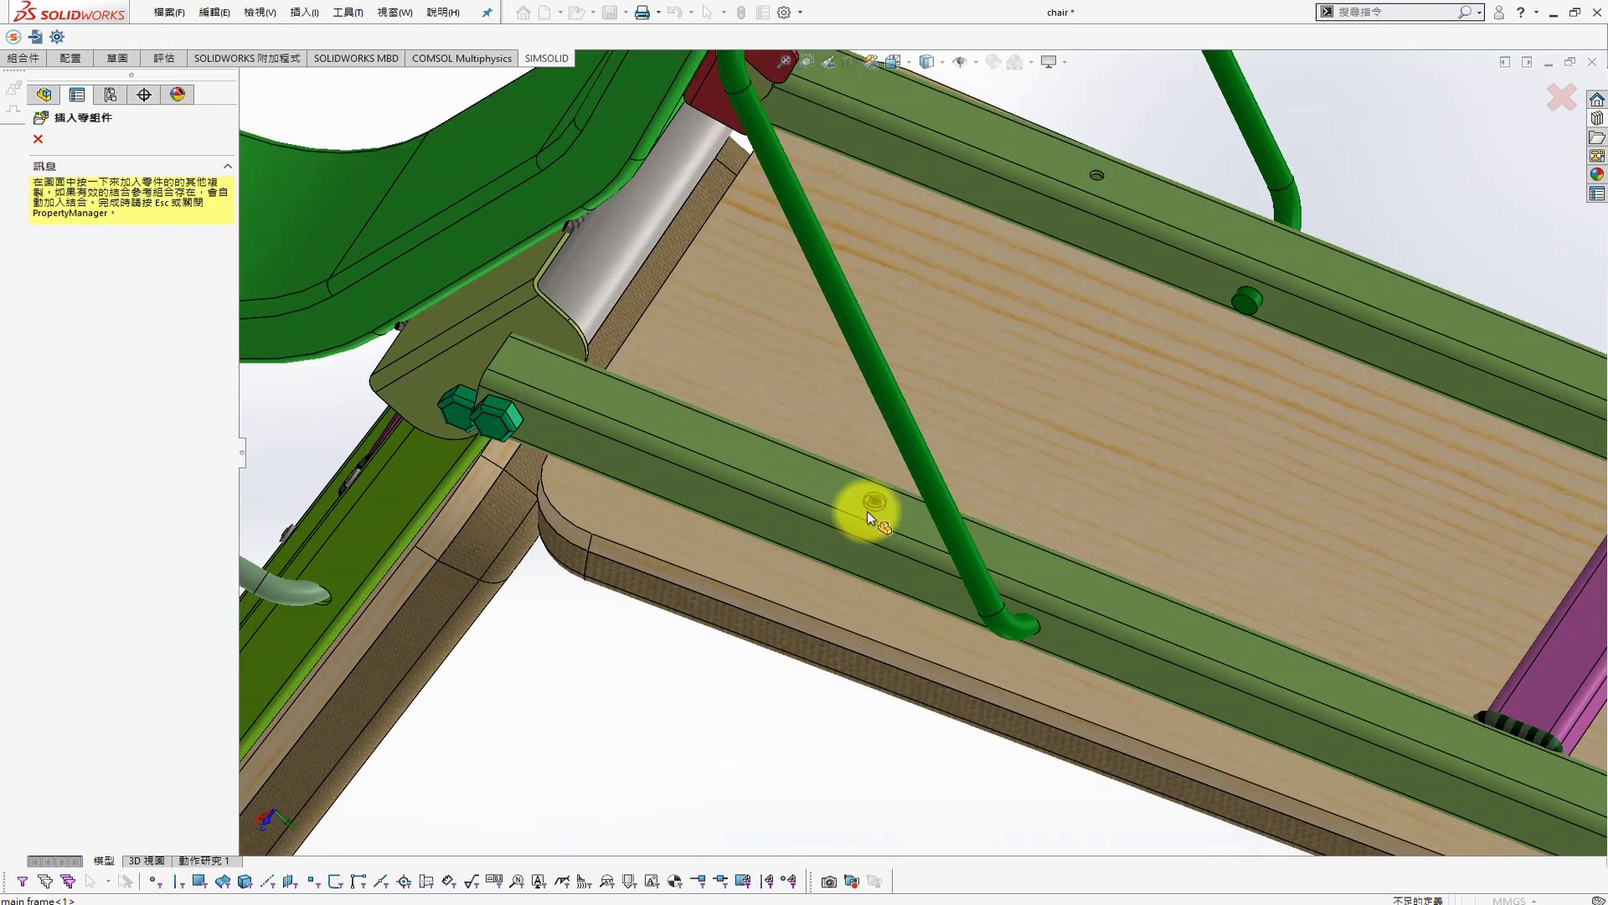
click(871, 506)
click(1099, 178)
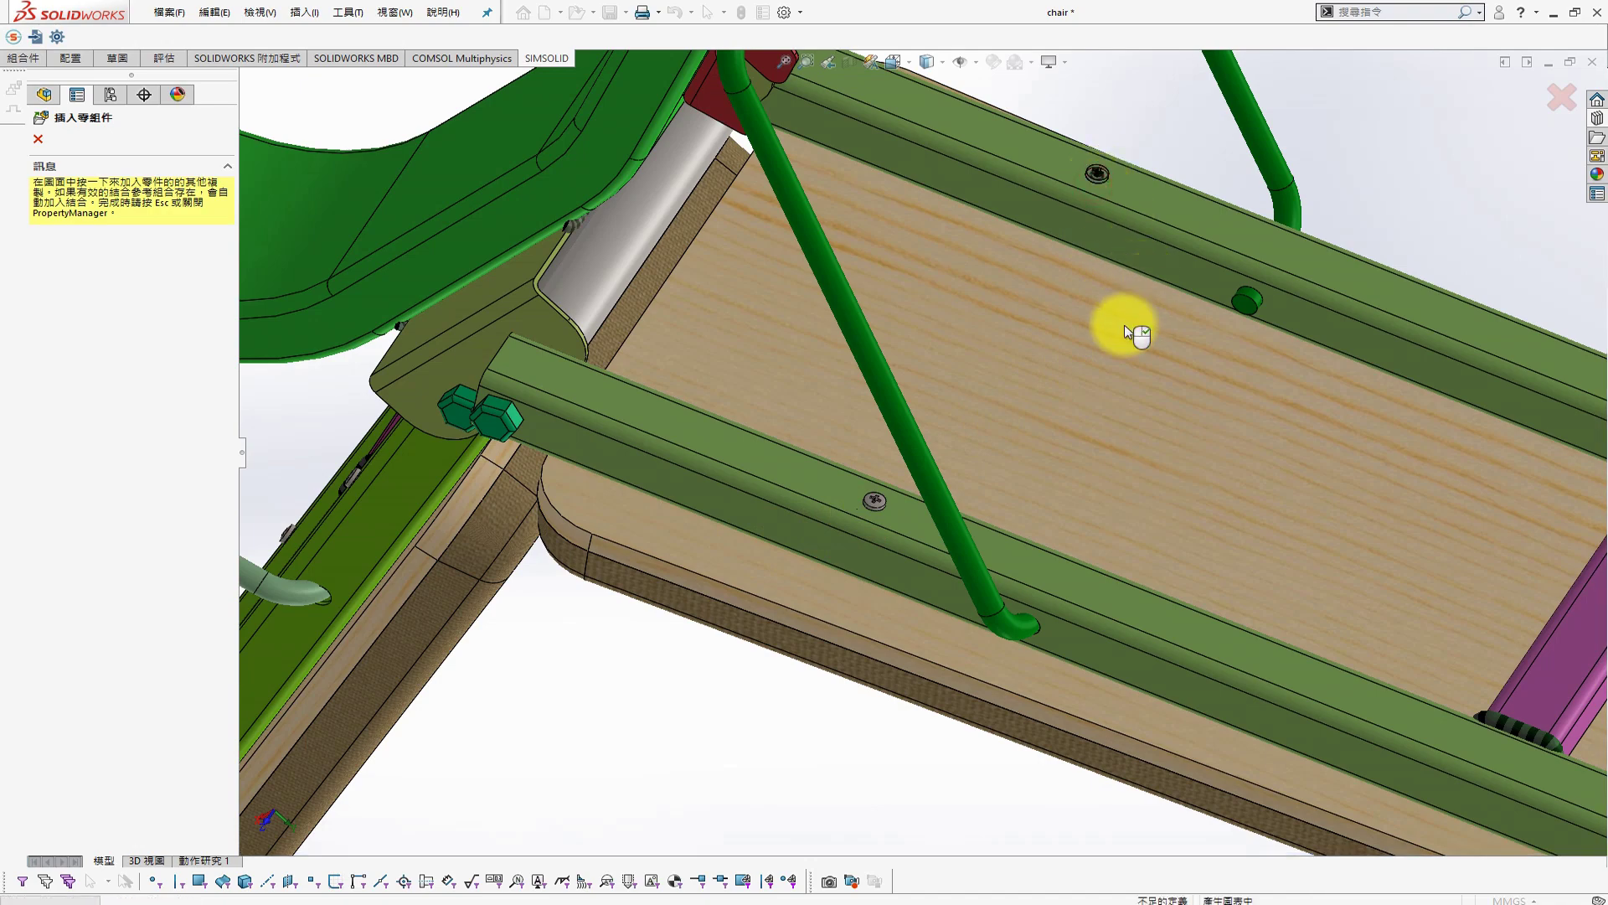
scroll(1219, 484, up, 5)
scroll(1170, 464, down, 5)
scroll(1122, 453, down, 3)
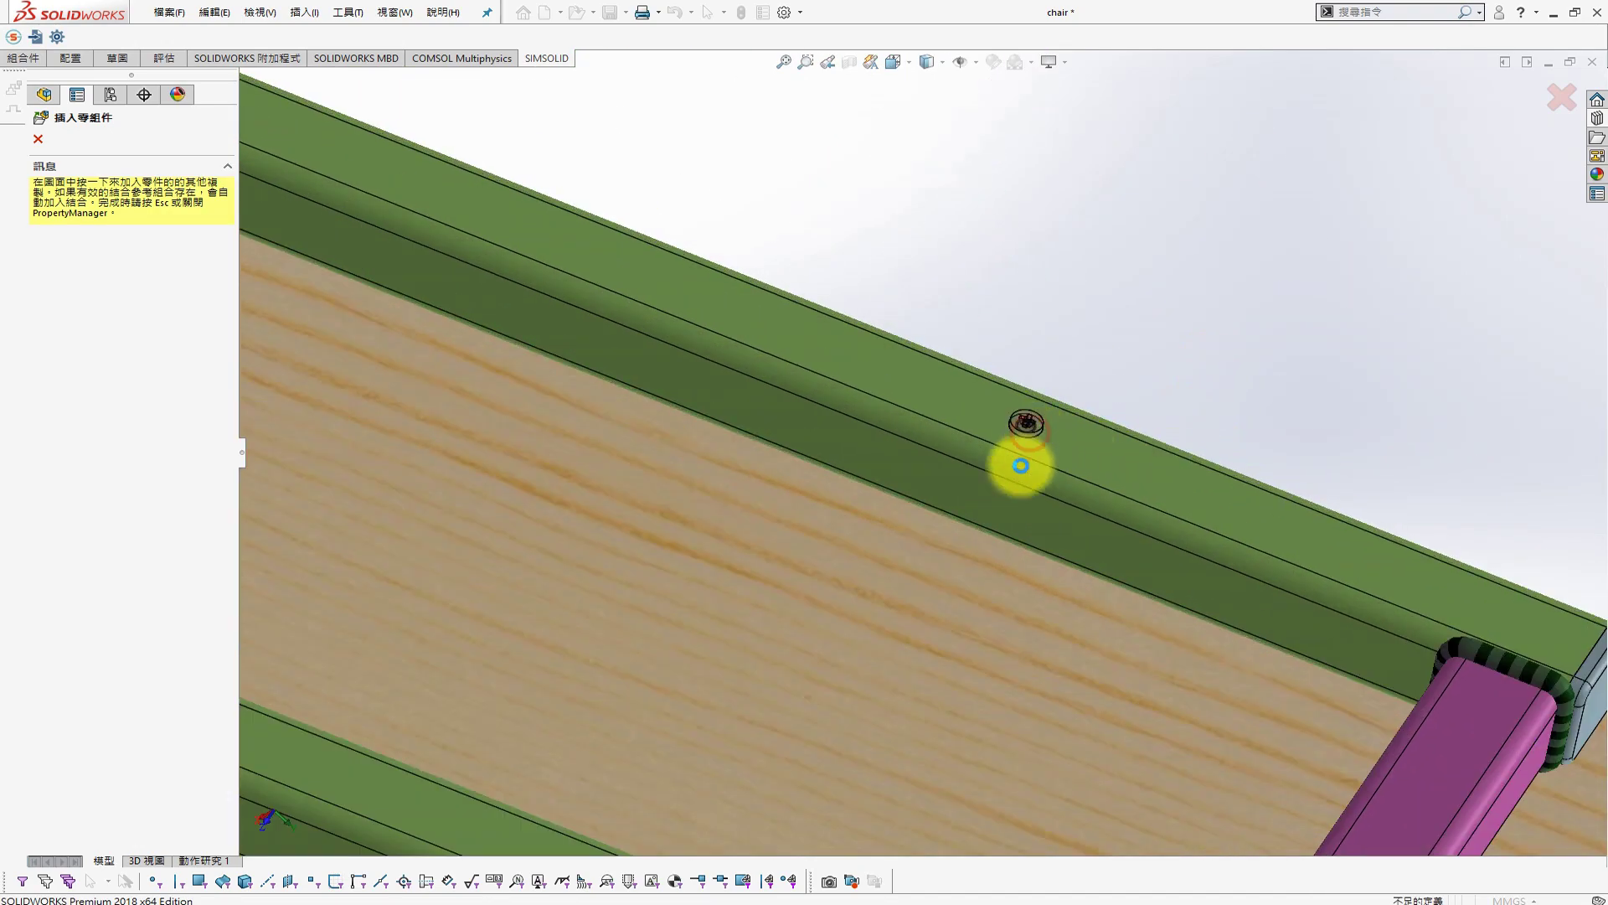
scroll(1006, 469, up, 3)
scroll(936, 478, up, 2)
click(847, 600)
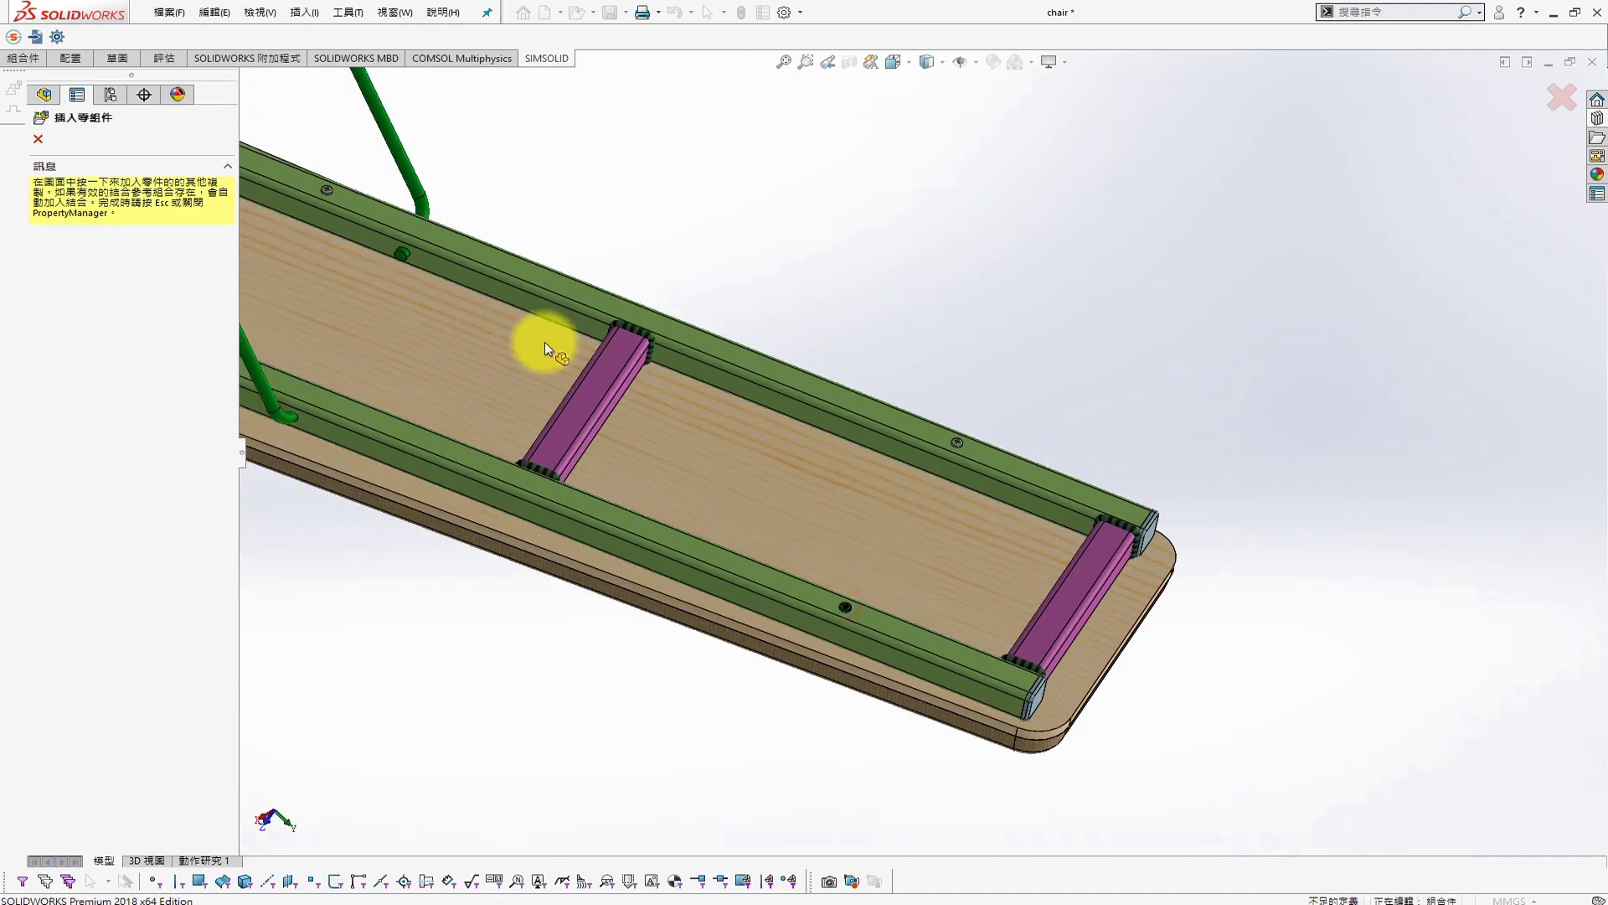
click(38, 142)
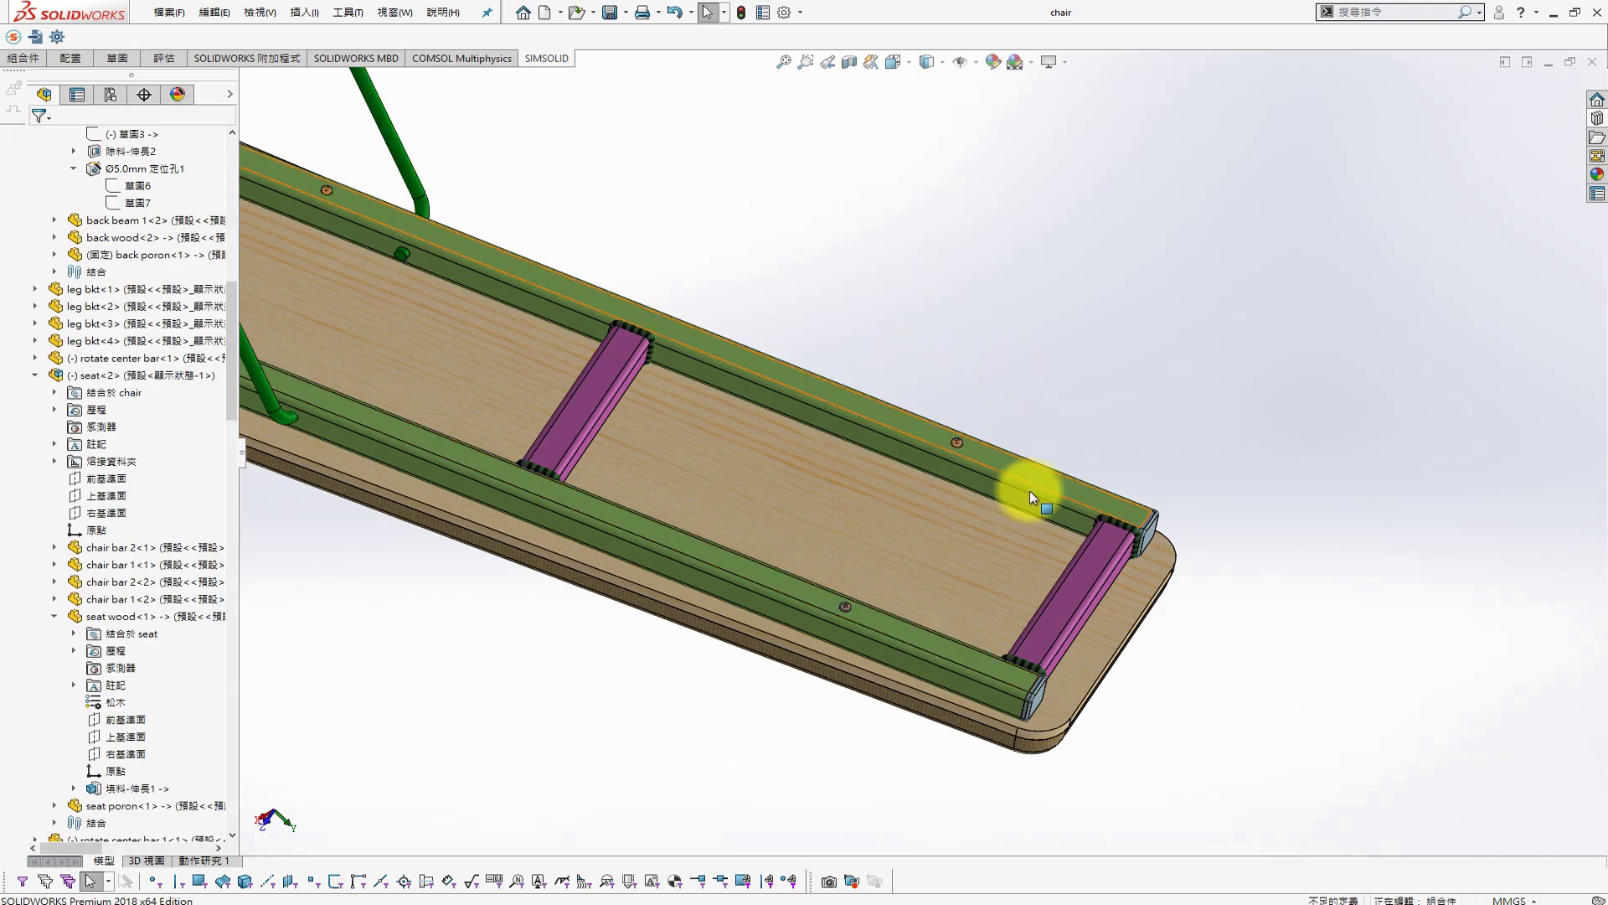